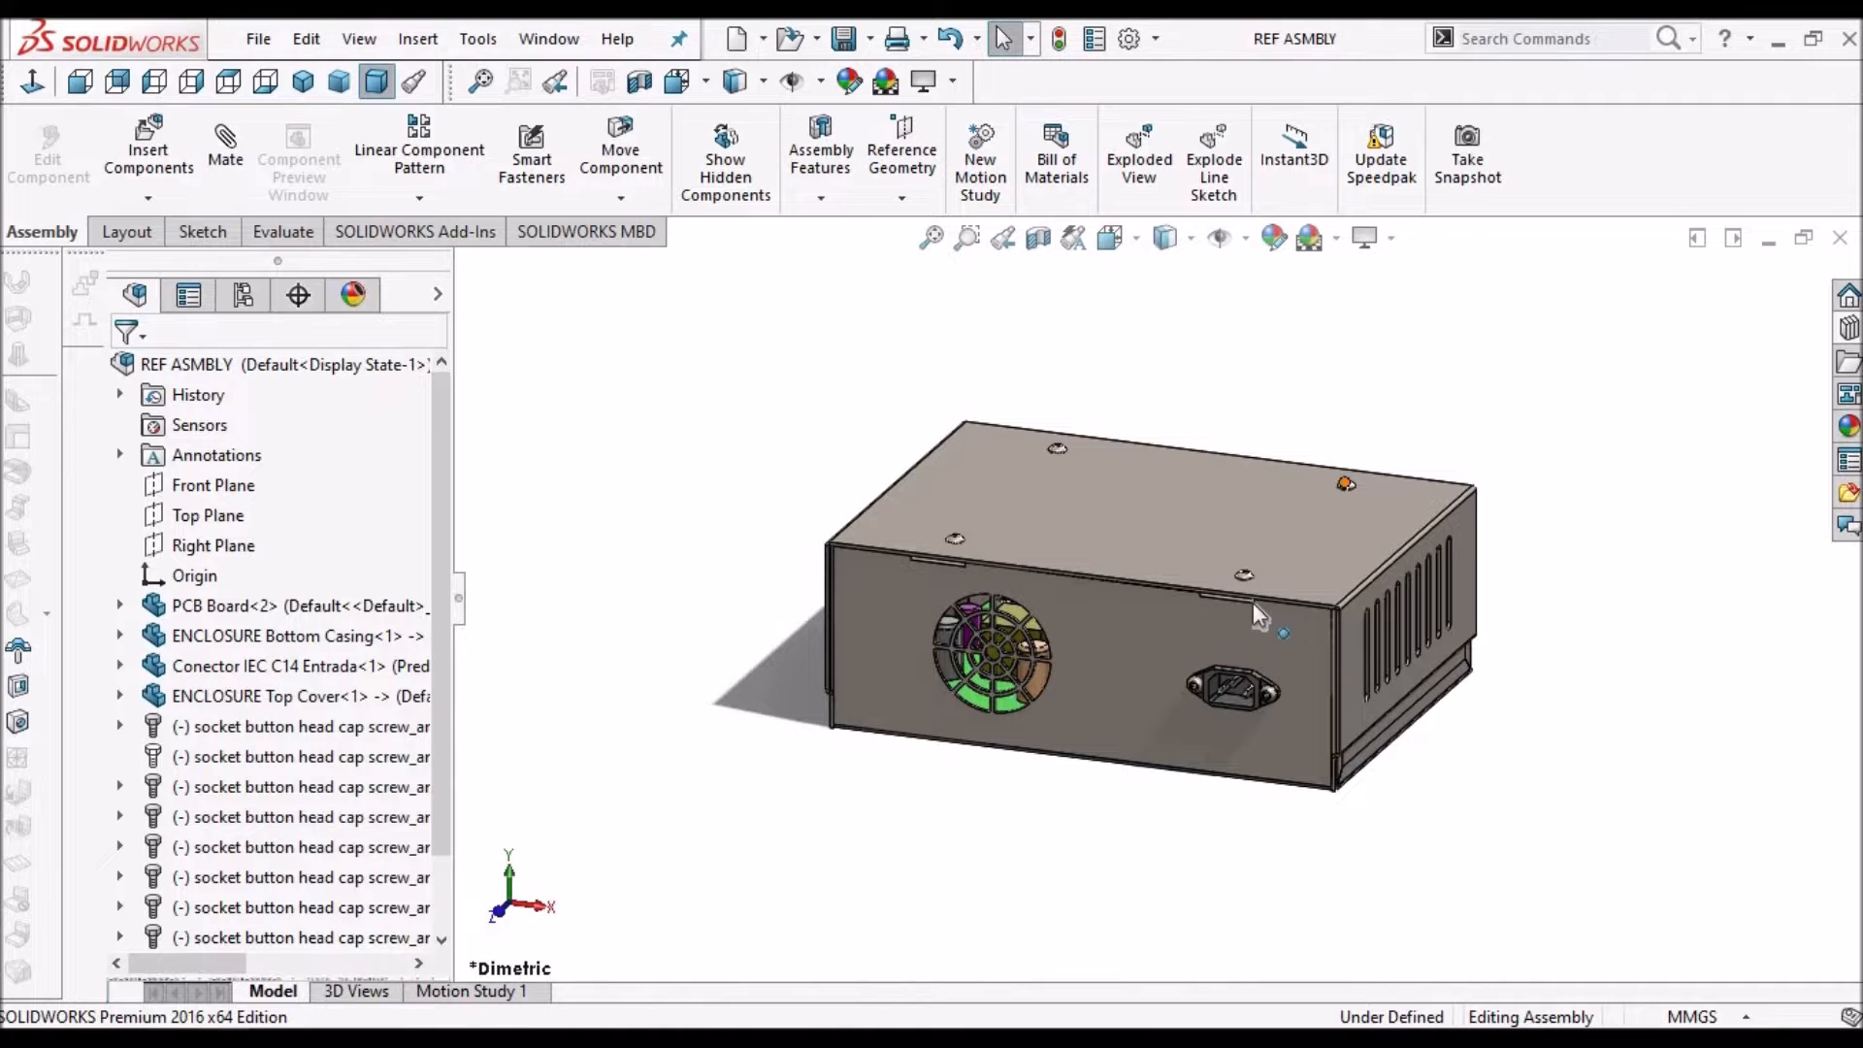
Examine the closed power supply enclosure assembly, focusing on the fan grille and power connector side
scroll(1258, 609, up, 3)
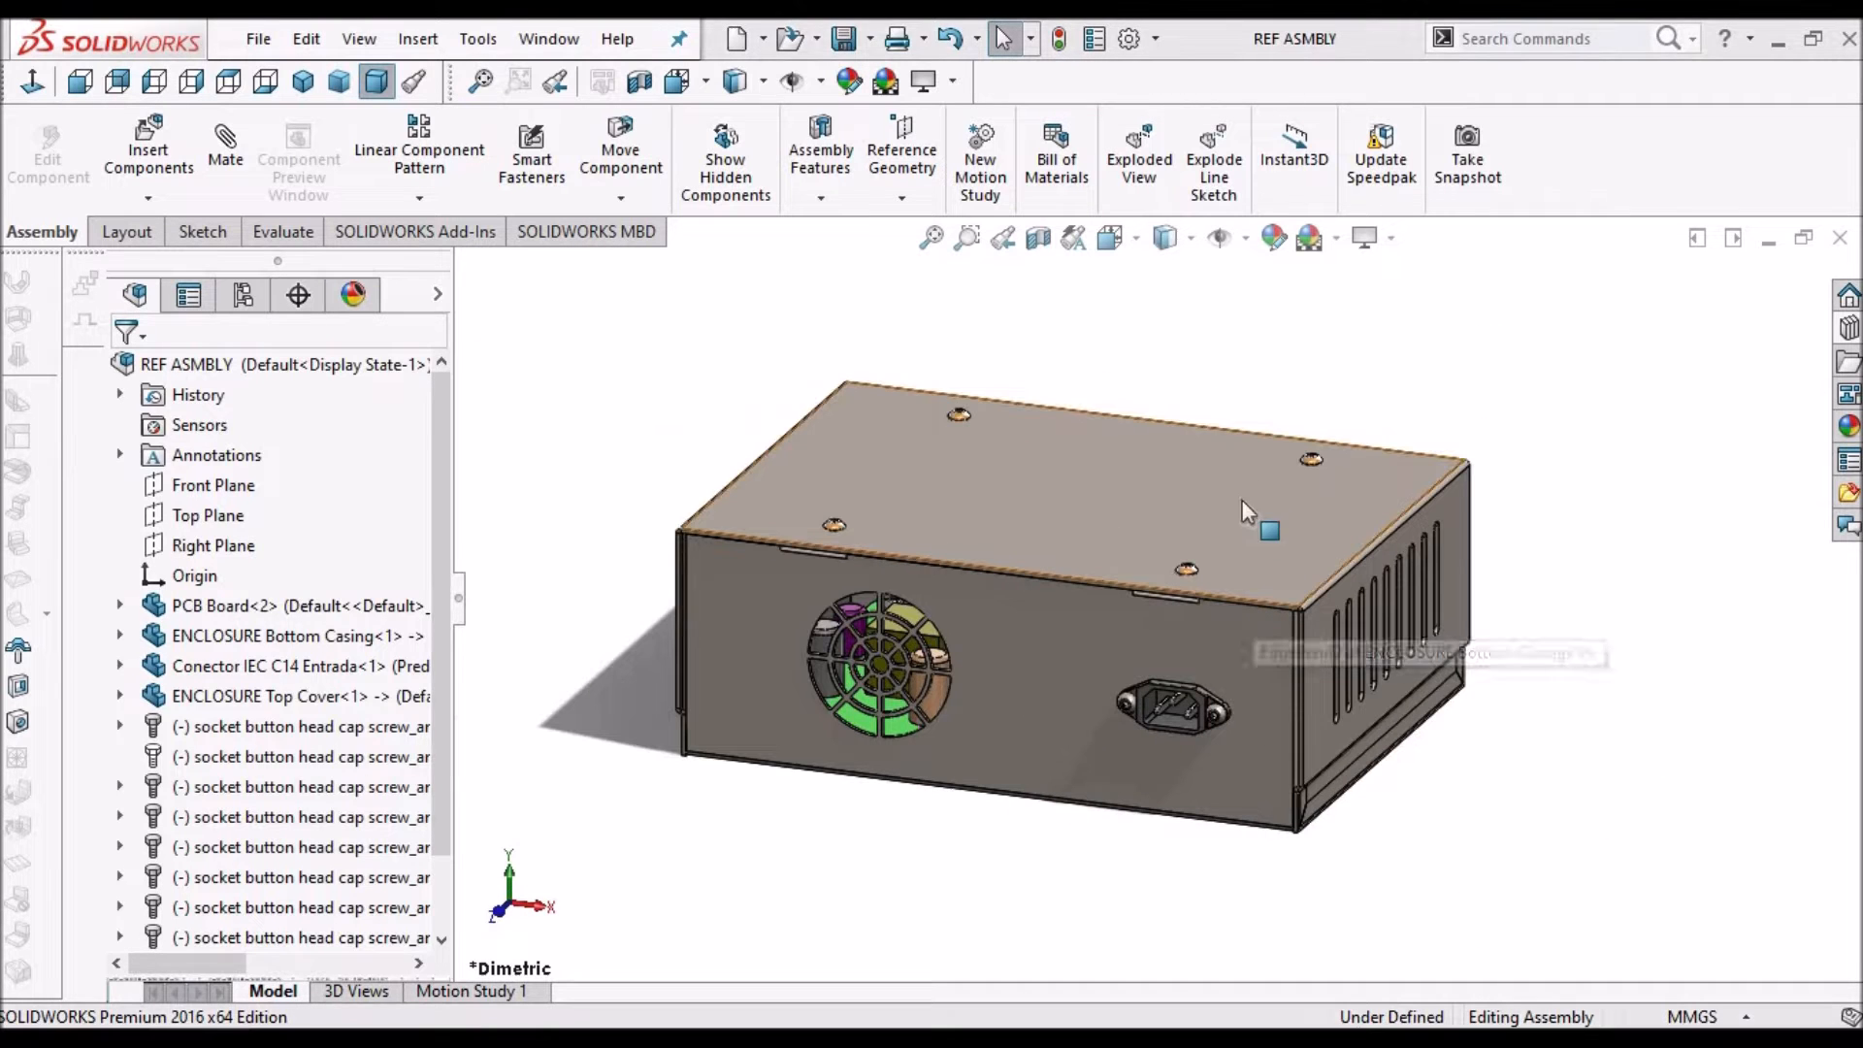
scroll(1208, 621, down, 3)
scroll(1202, 636, up, 3)
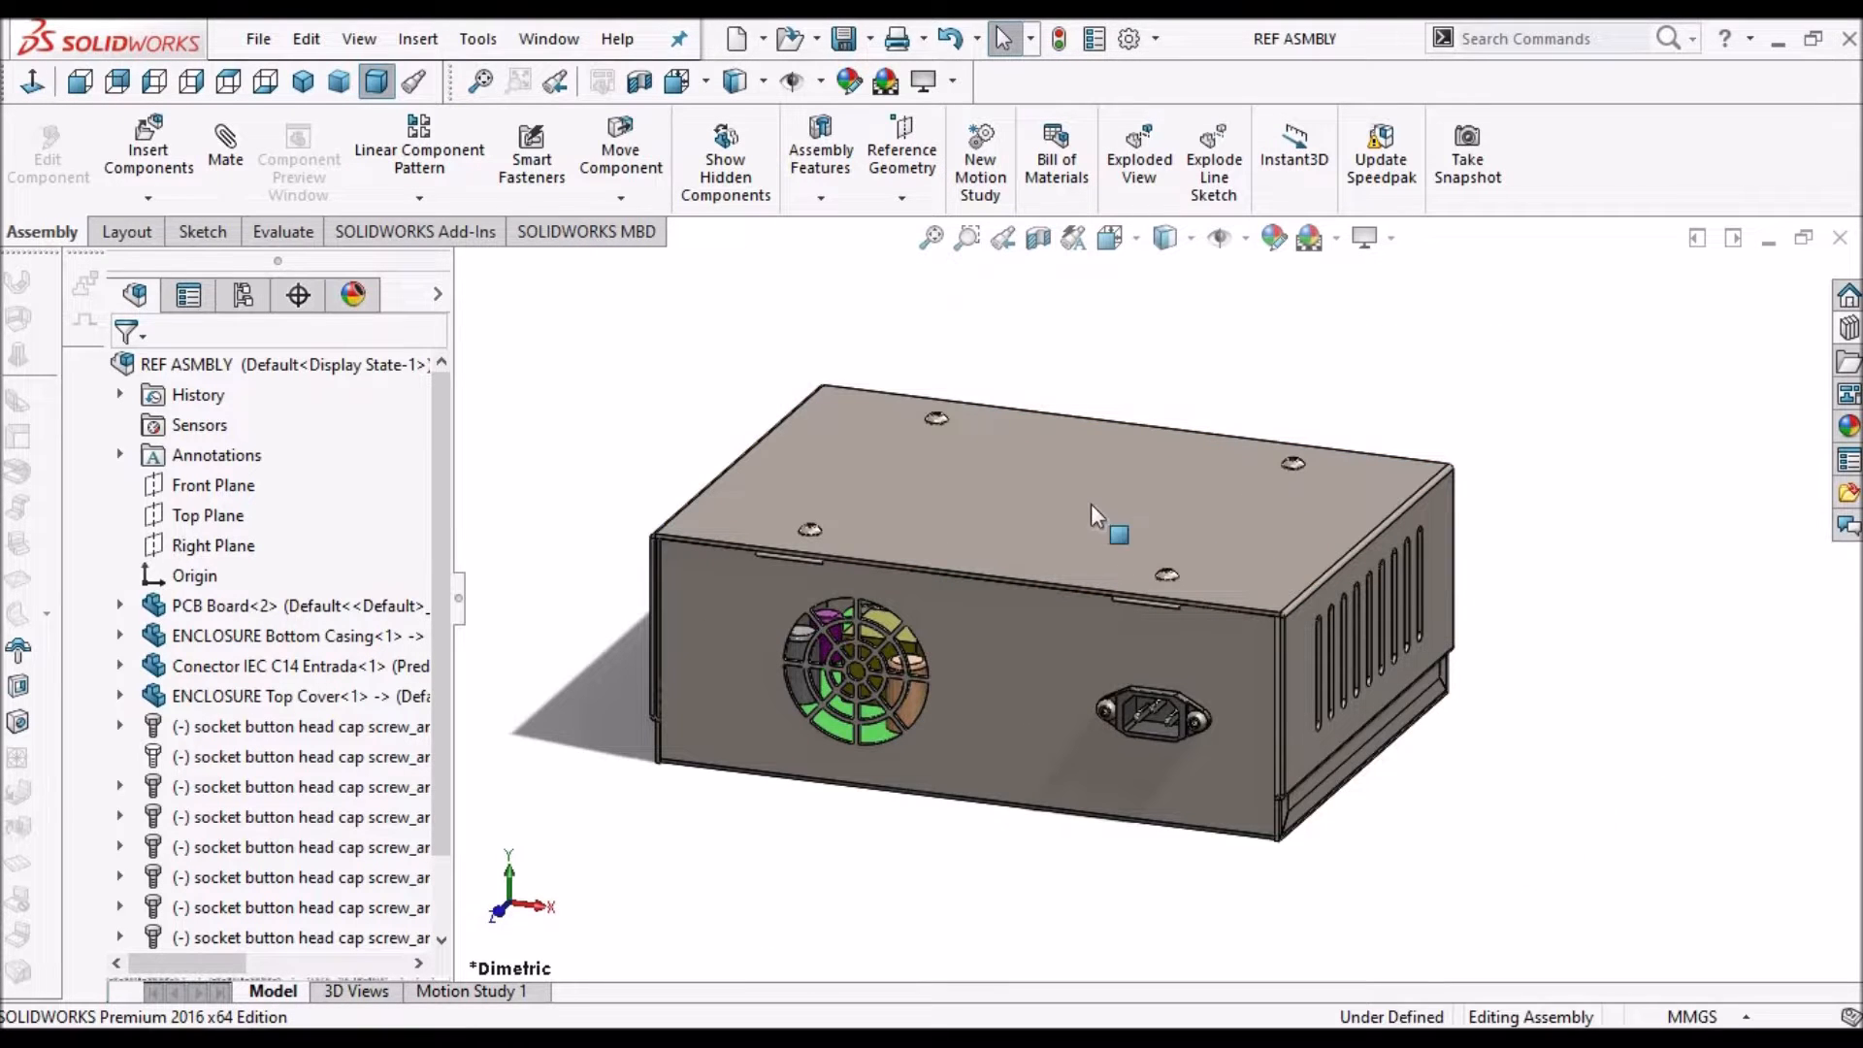
middle_drag(1247, 406, 1394, 483)
scroll(974, 650, down, 4)
scroll(929, 610, up, 2)
scroll(920, 597, up, 5)
scroll(1494, 706, down, 3)
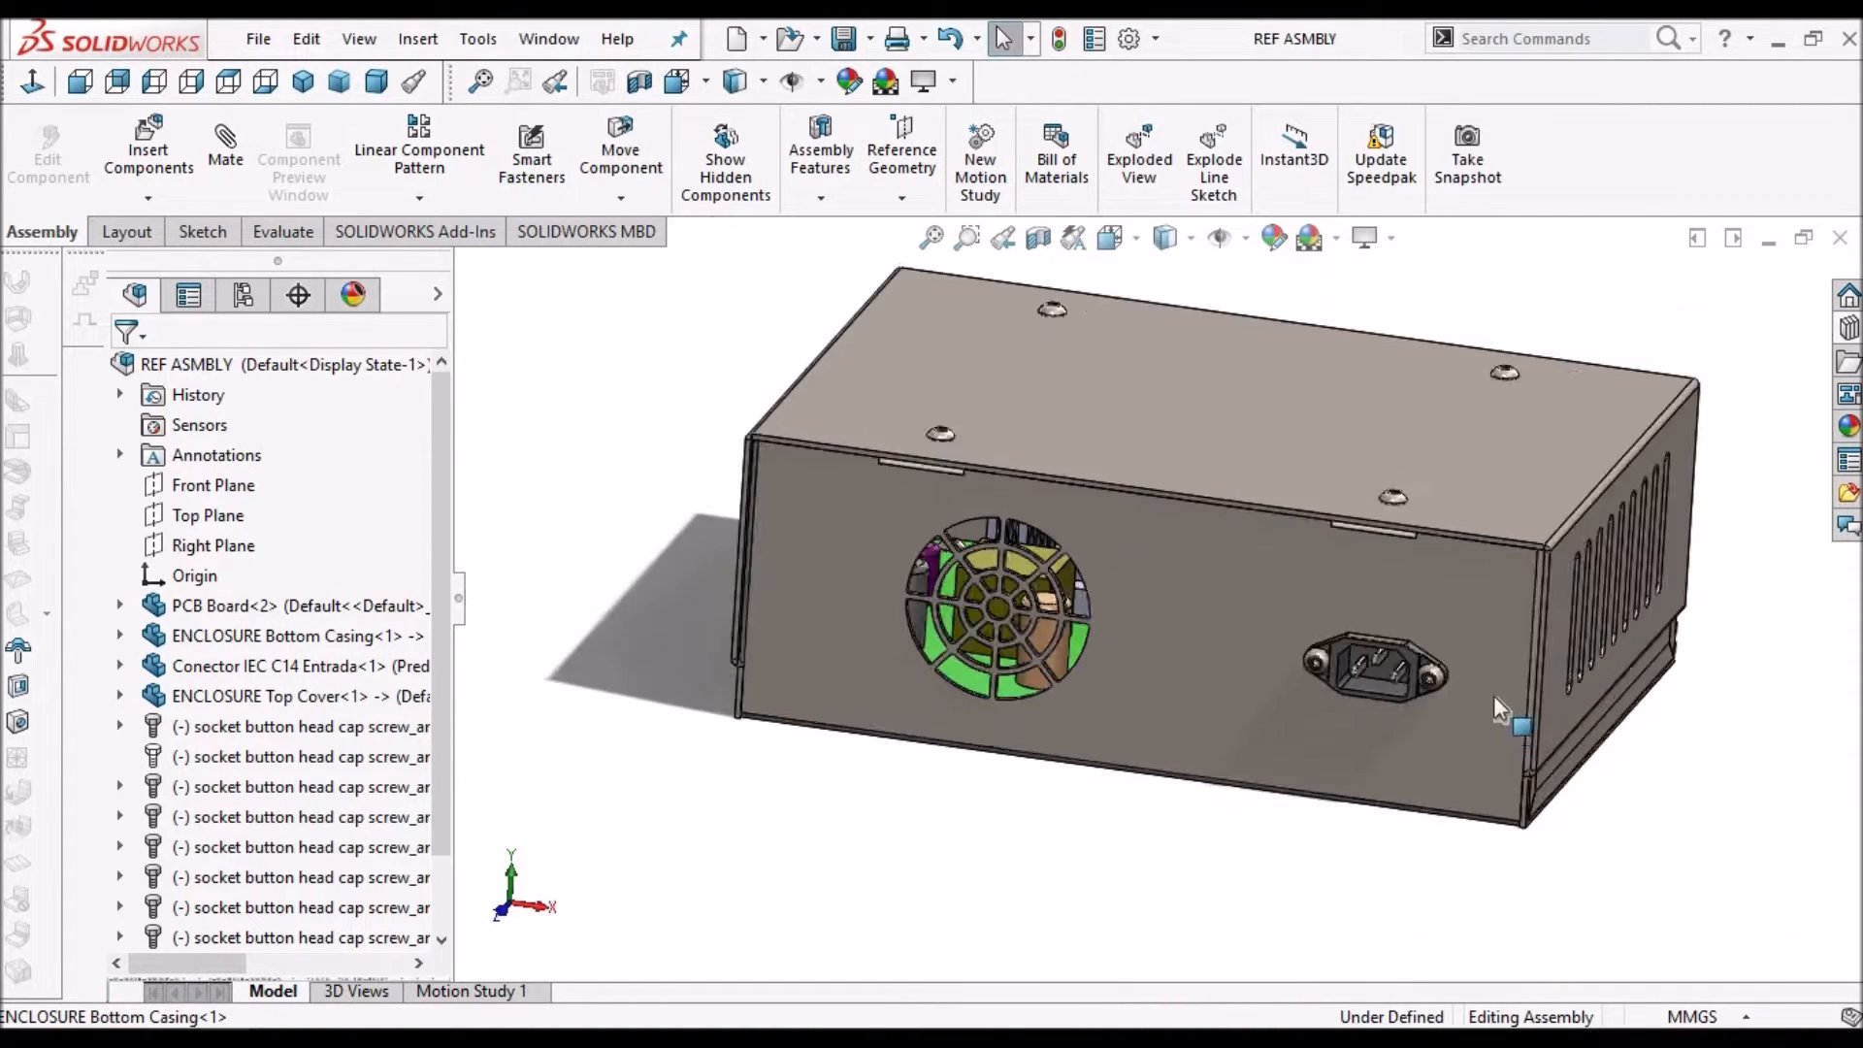
scroll(1492, 687, up, 2)
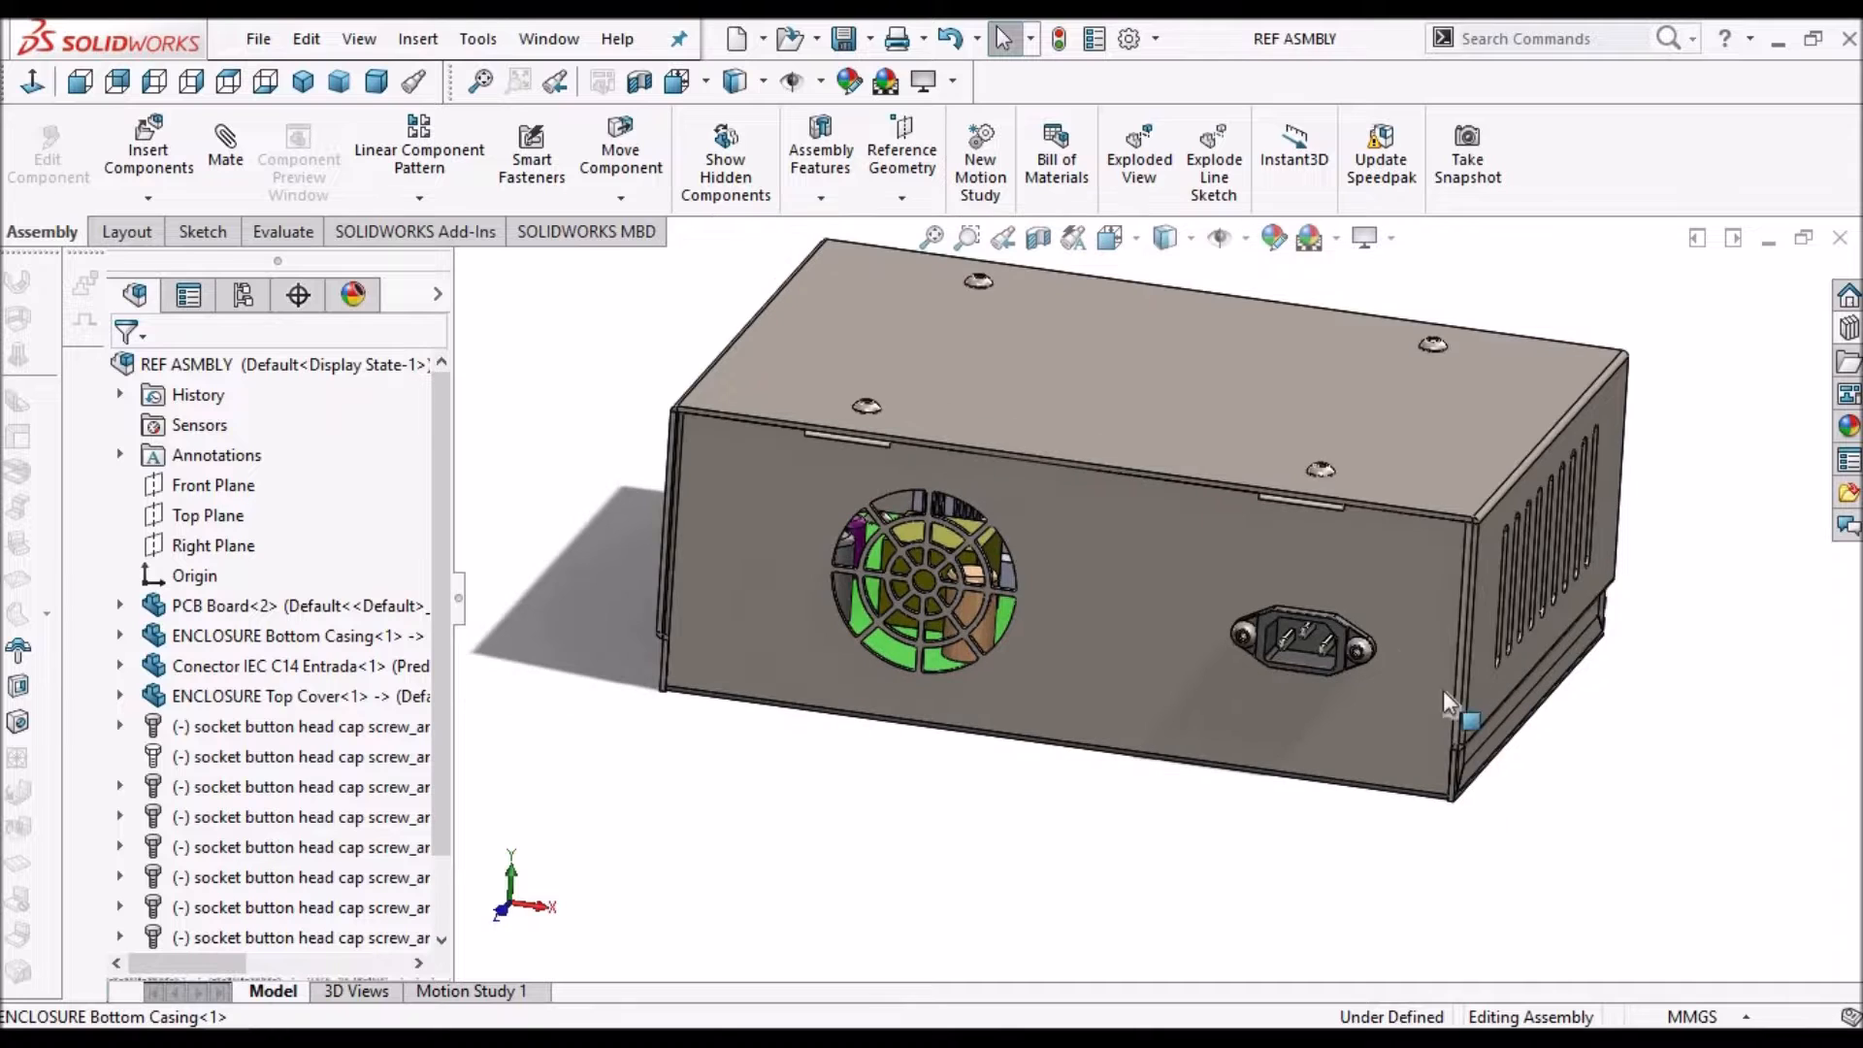
Hide the enclosure's bottom casing and top cover to inspect the PCB board inside, and undo both hide operations
click(1149, 591)
right_click(1150, 592)
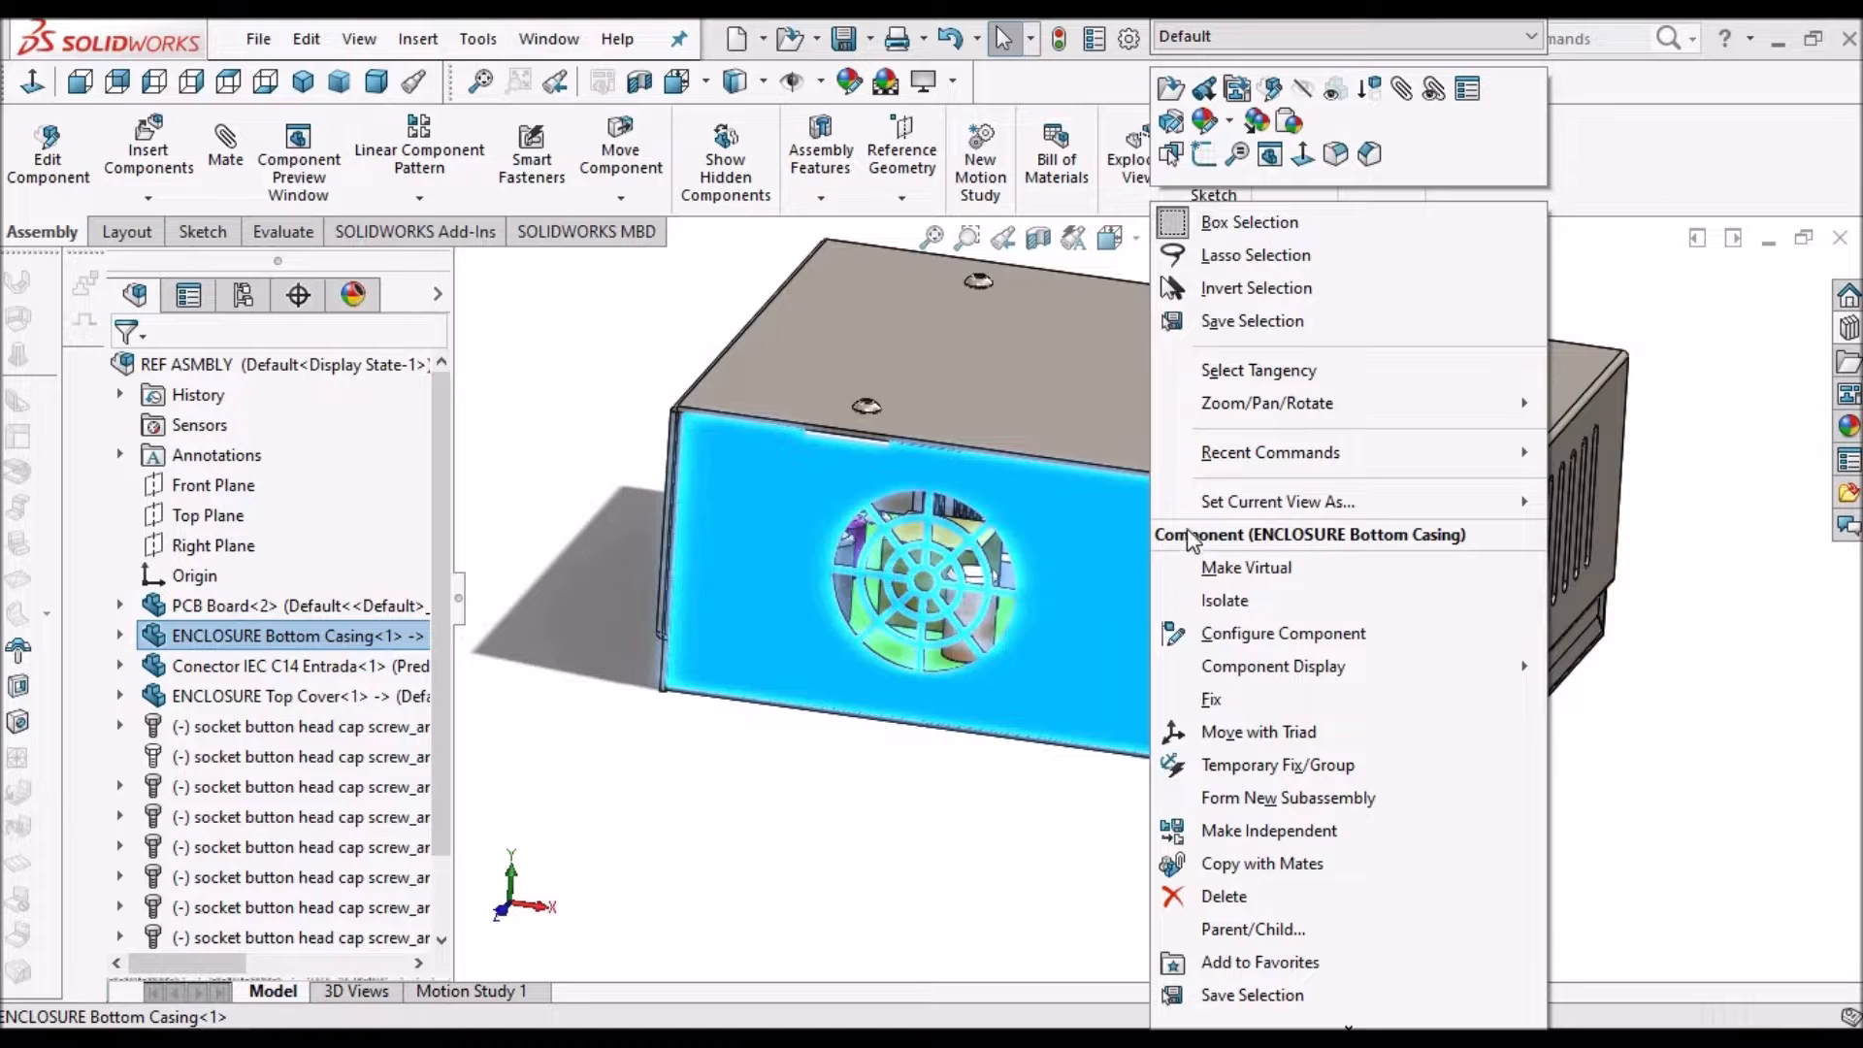
click(1304, 90)
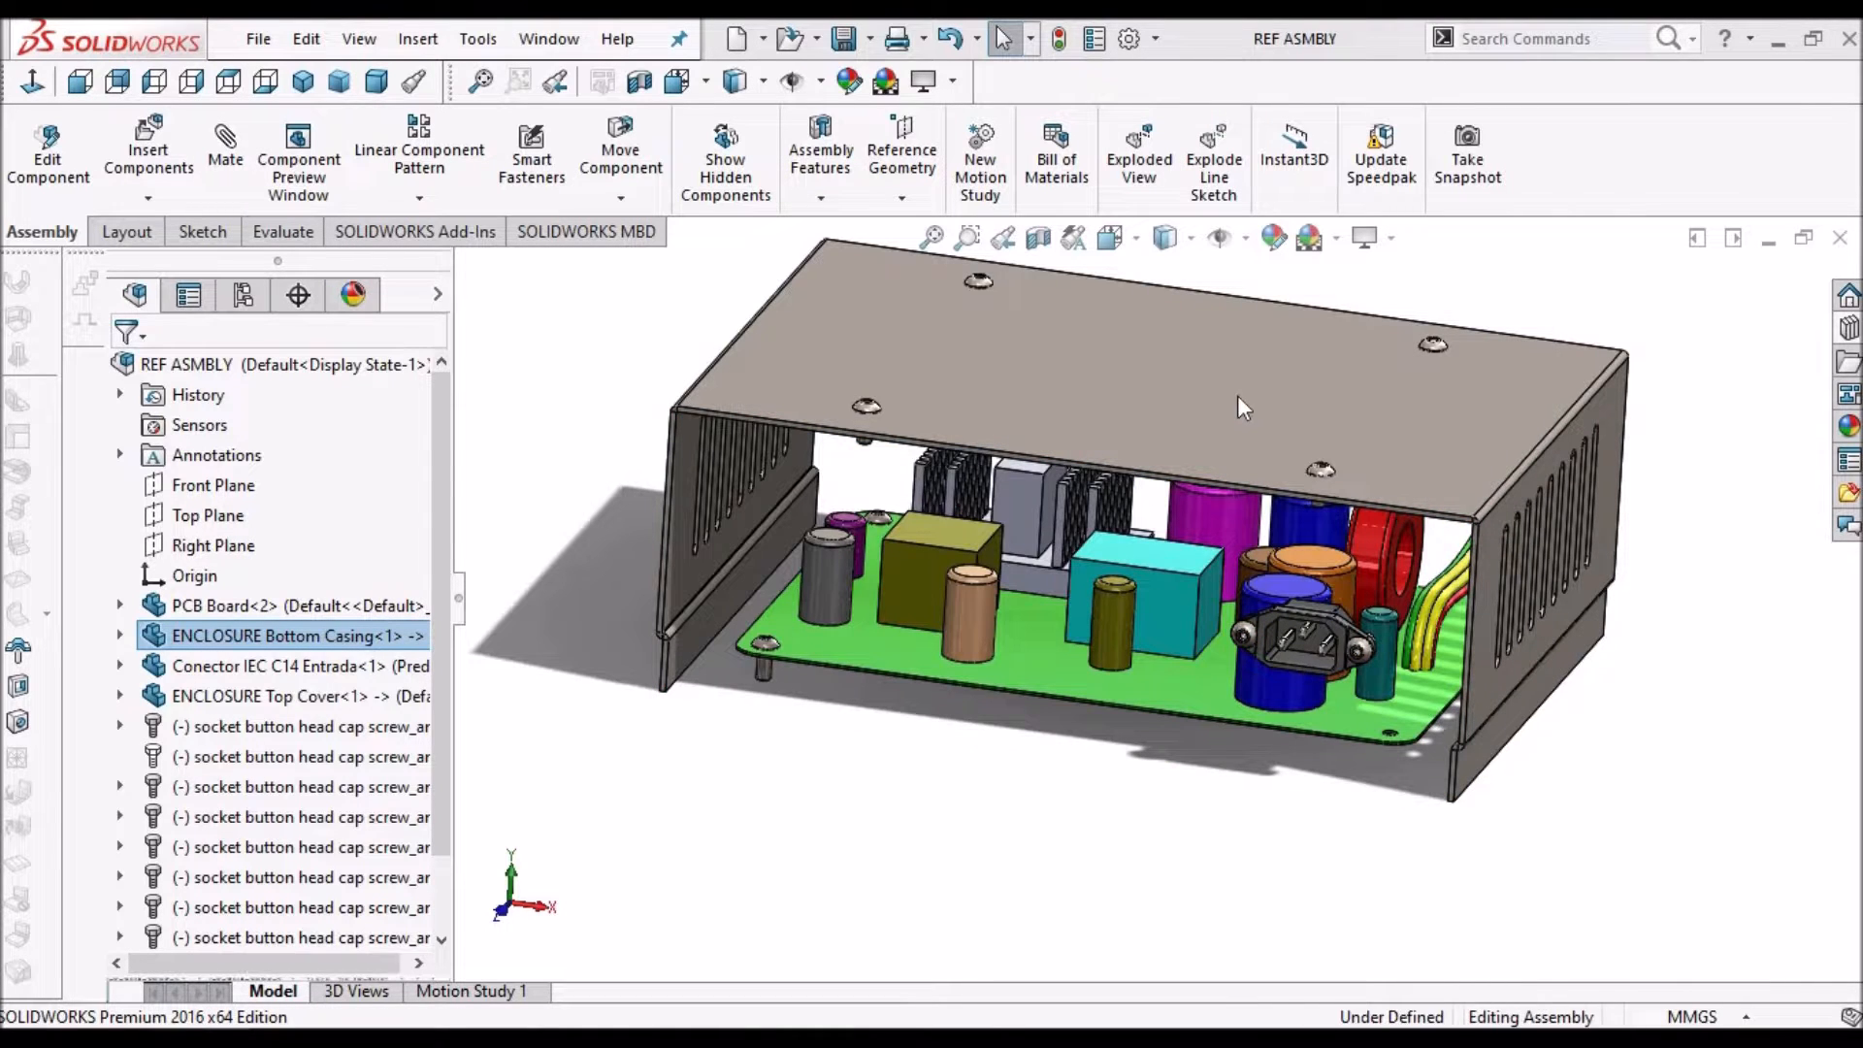
click(1237, 393)
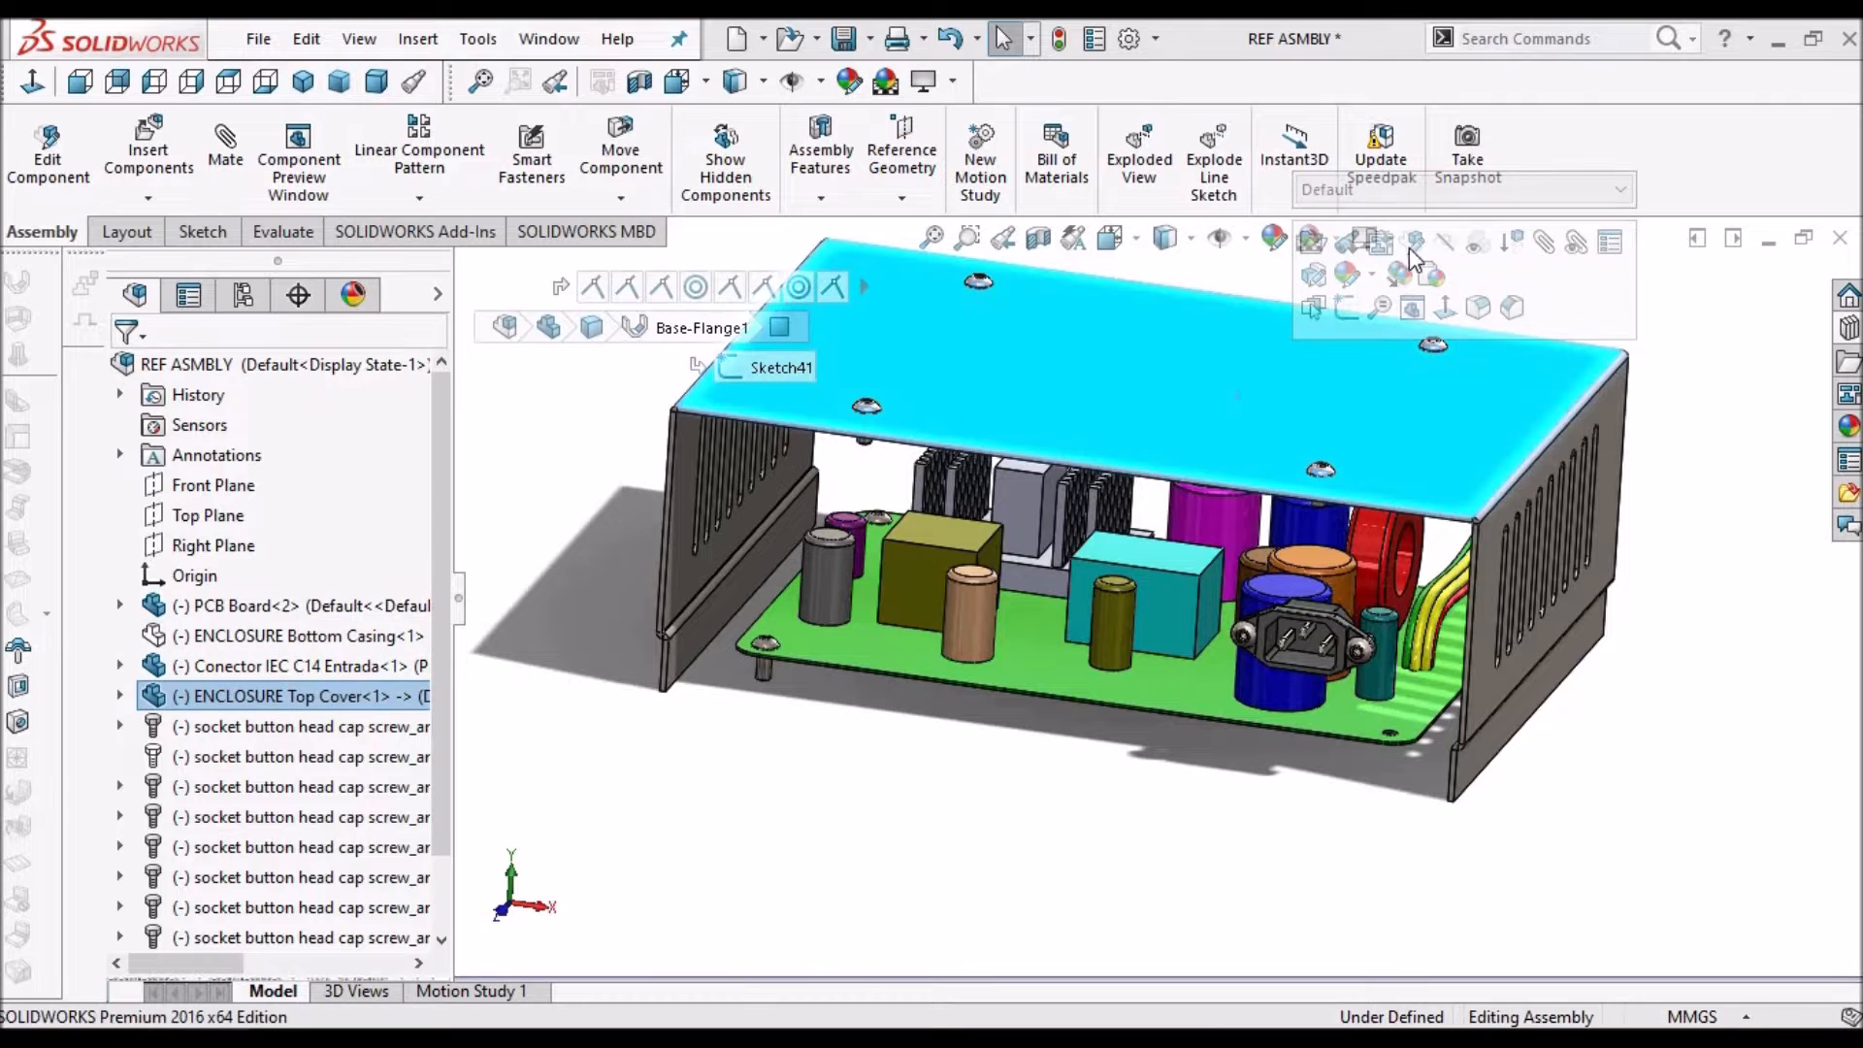
click(1446, 245)
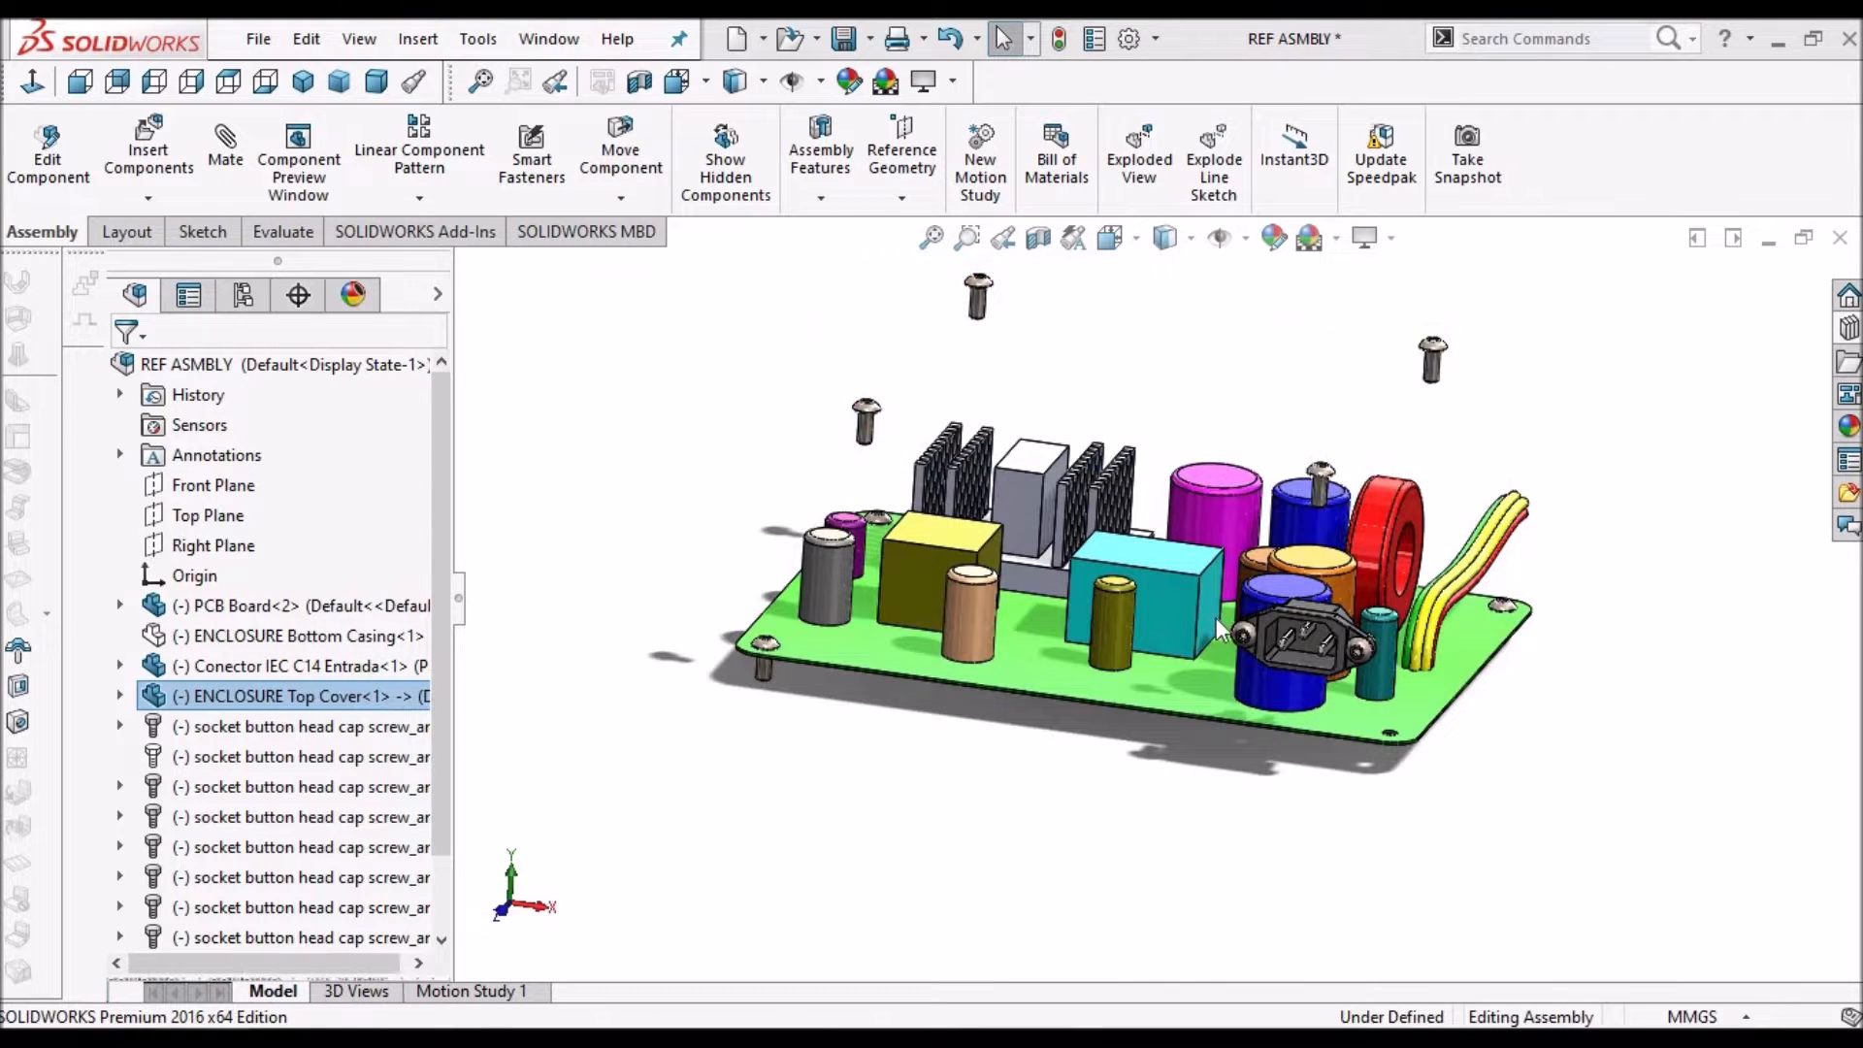
middle_drag(1240, 488, 1185, 655)
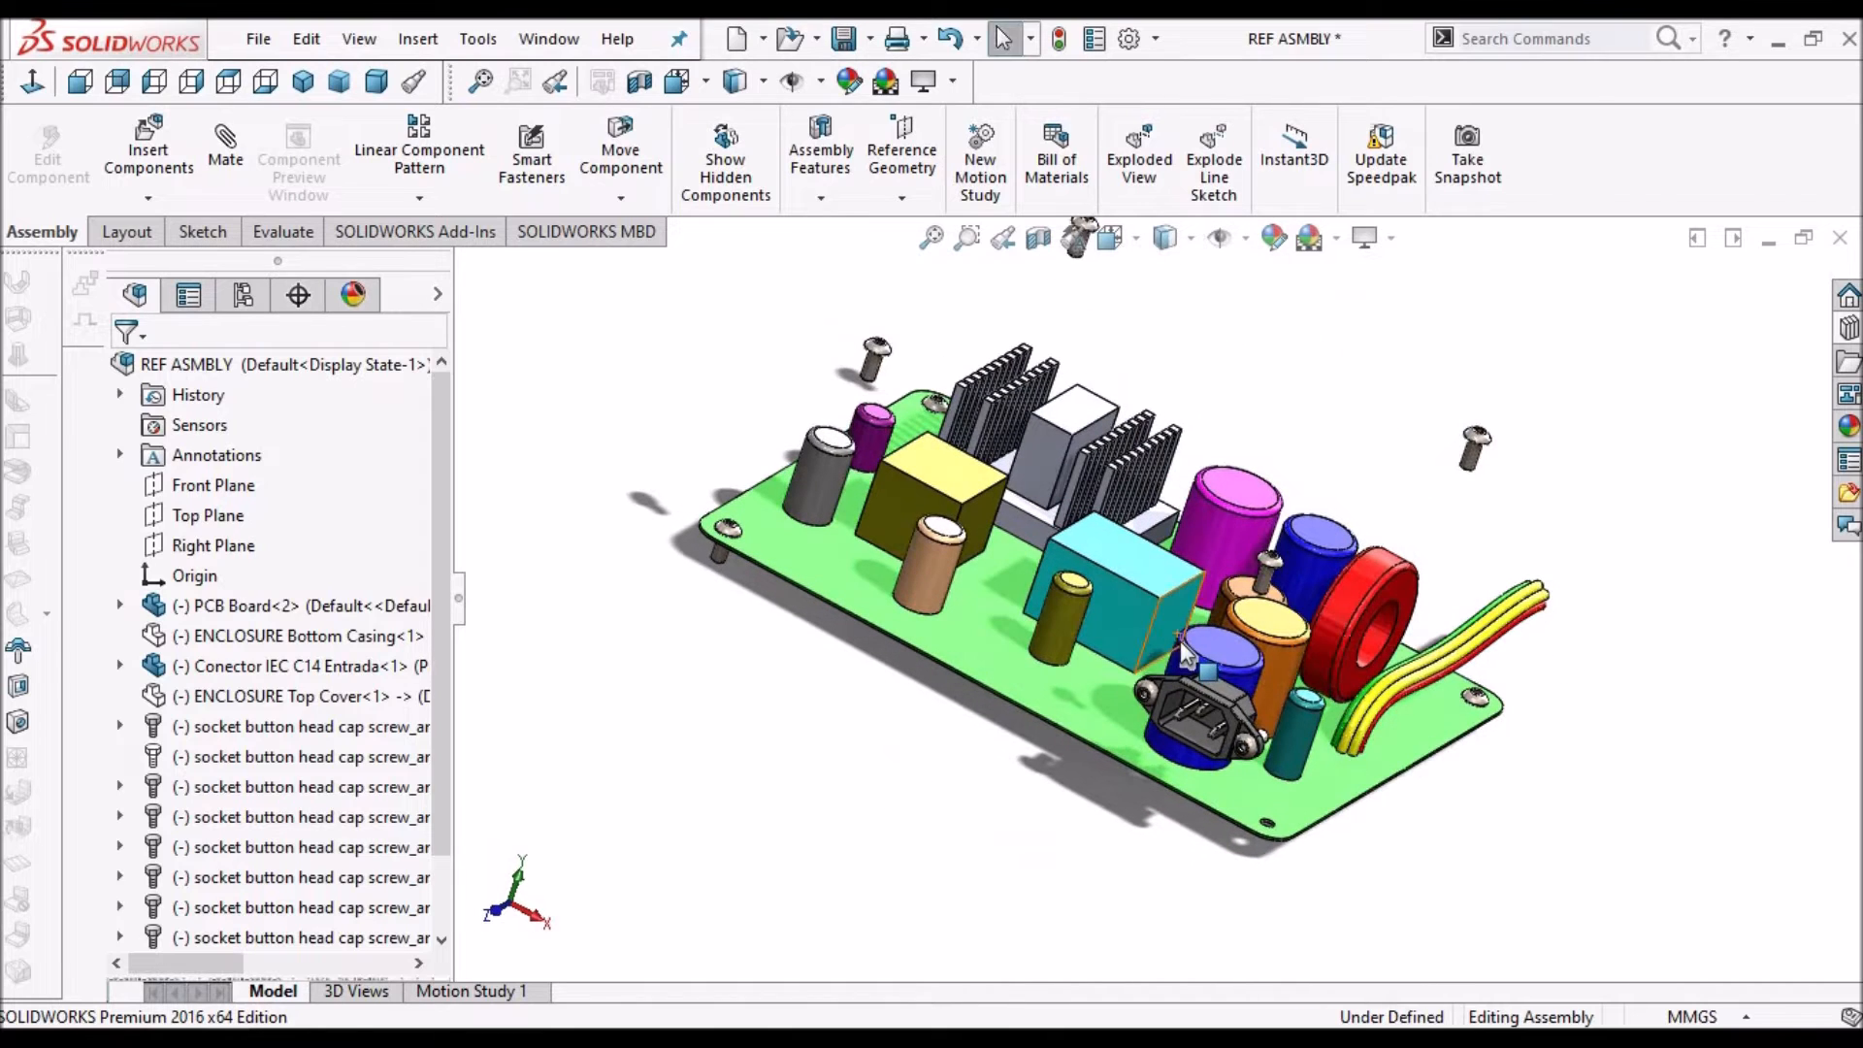
click(950, 41)
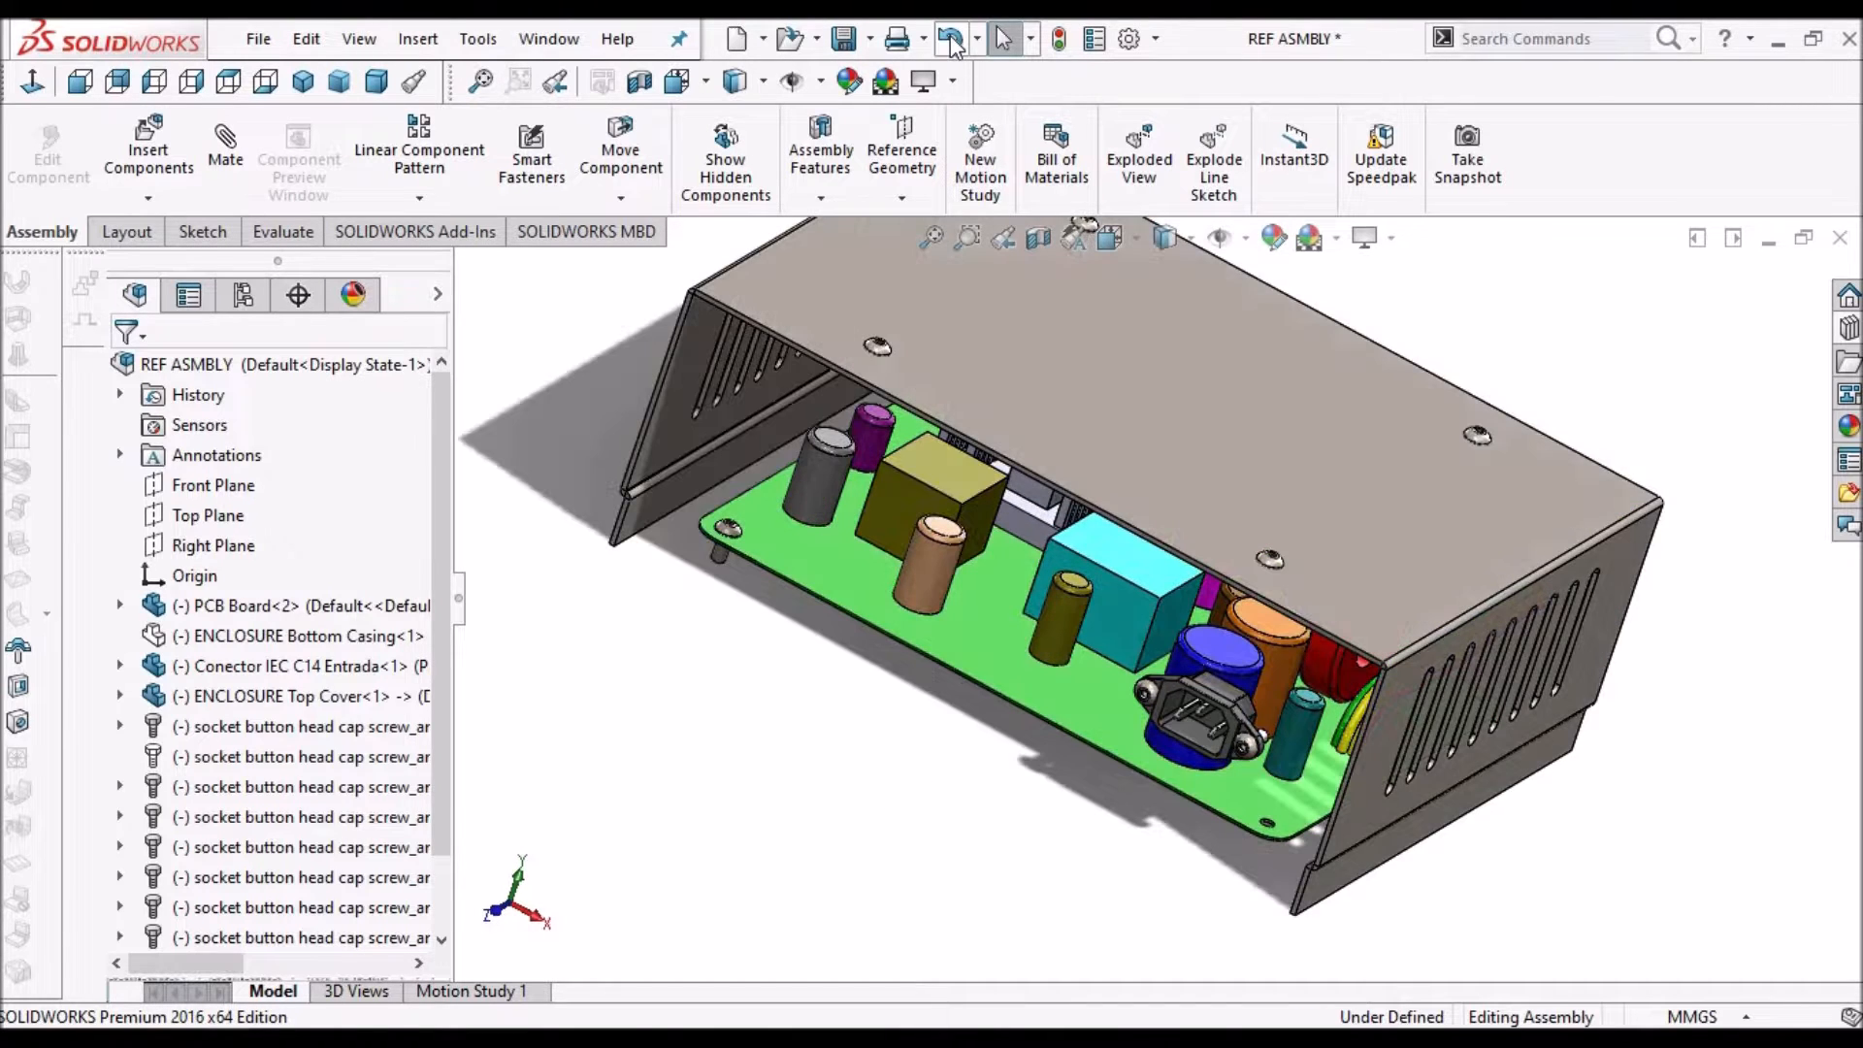
click(951, 40)
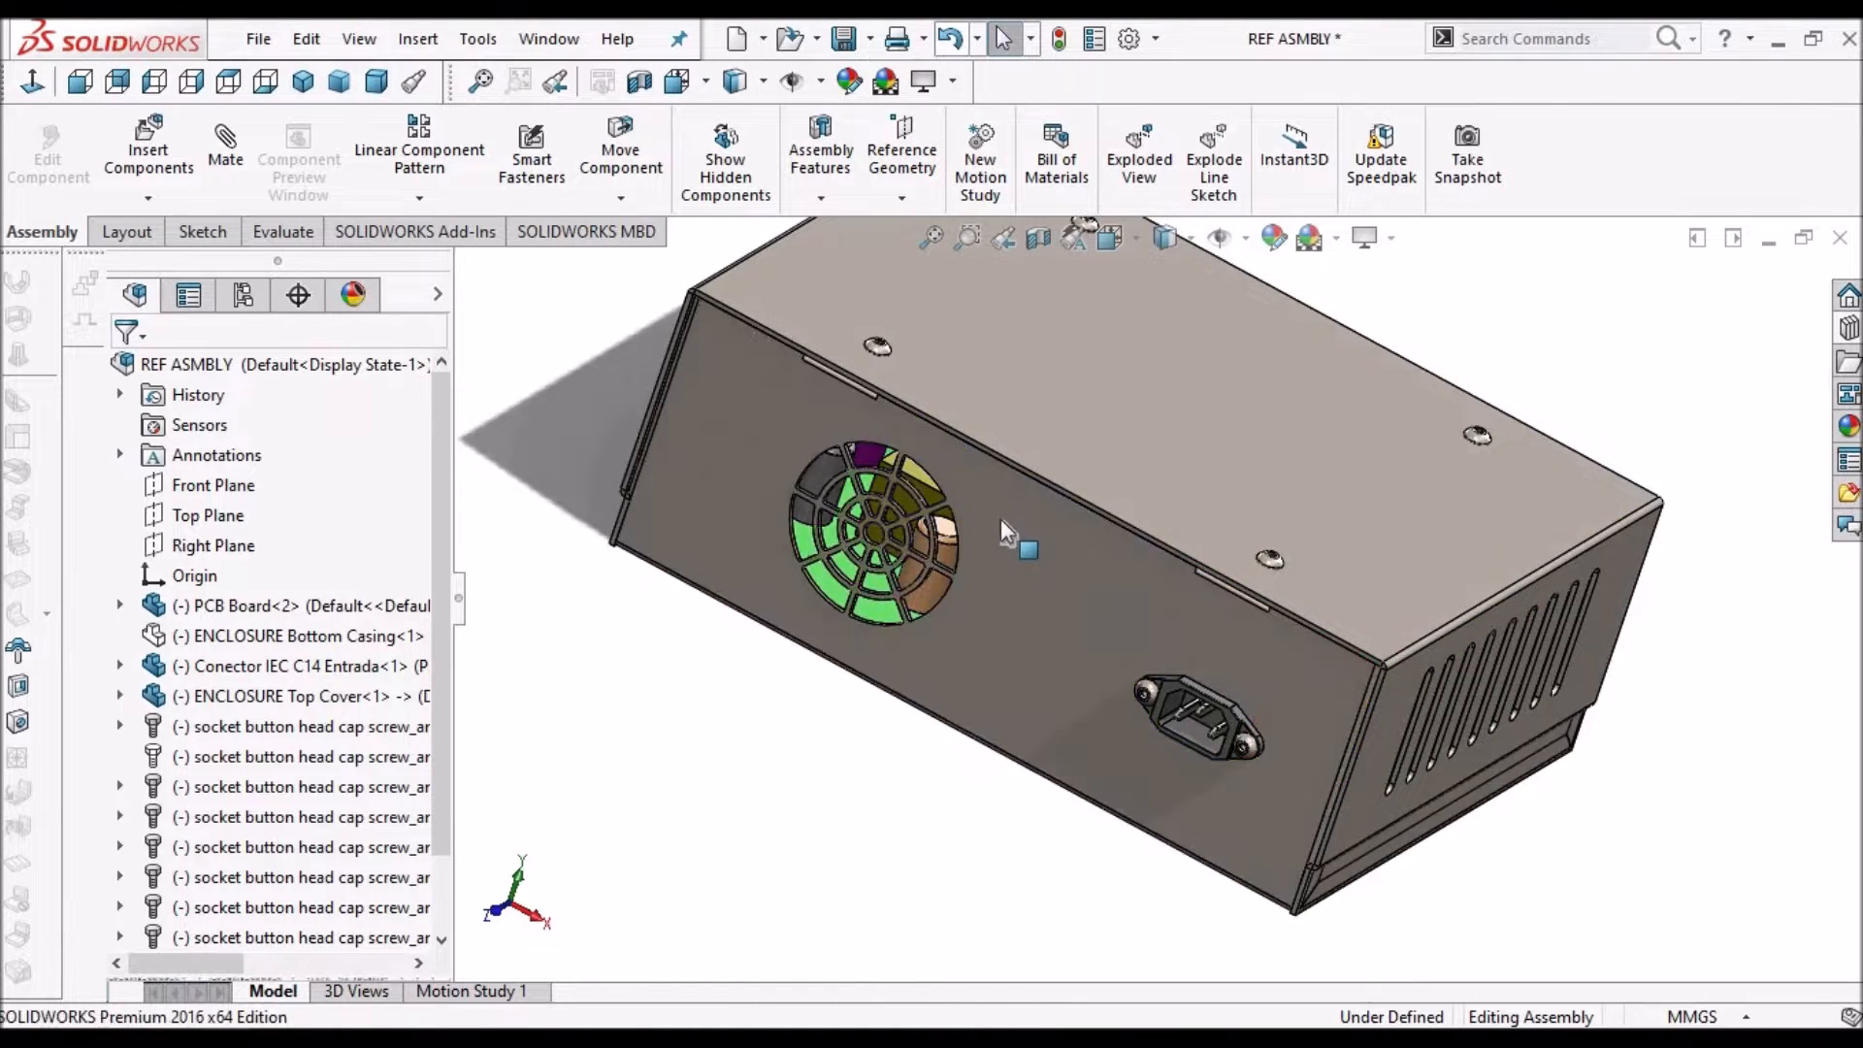
Isolate the enclosure's bottom casing, inspect its tabs, vents and cutouts, and exit isolation
click(1004, 591)
right_click(1005, 591)
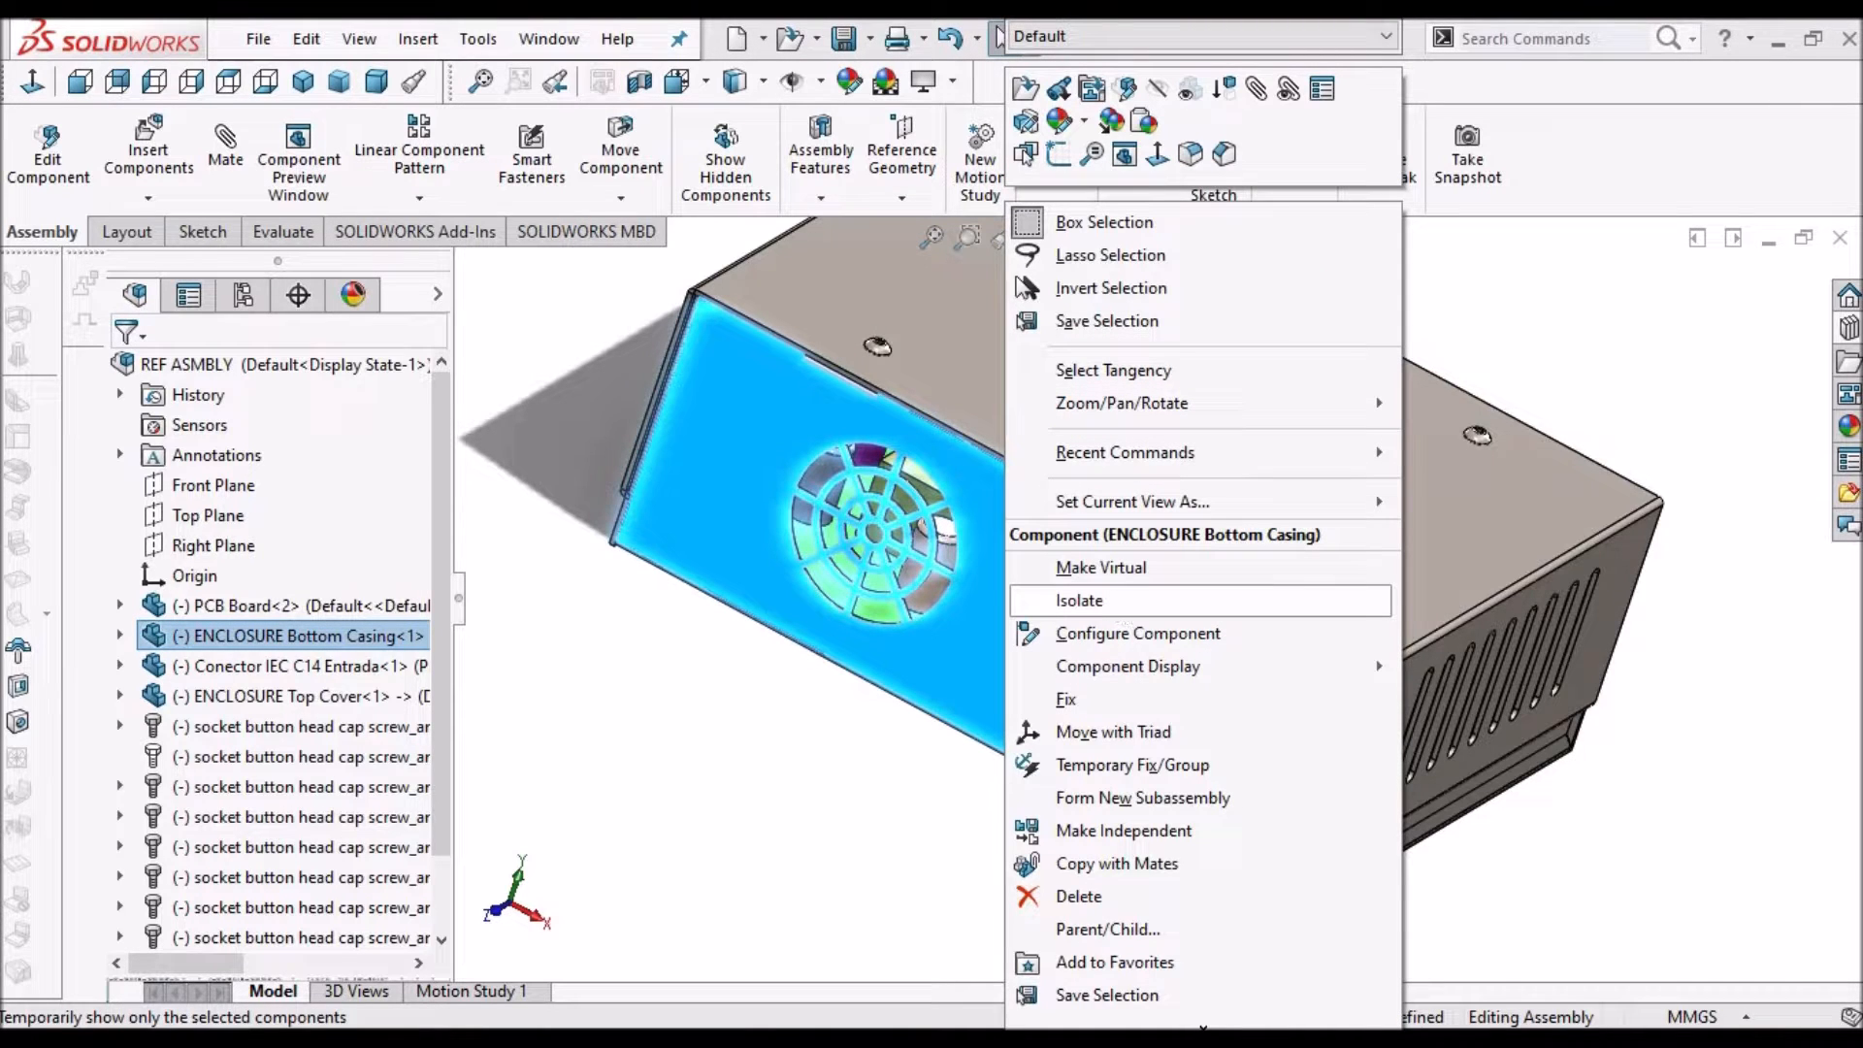
click(1116, 599)
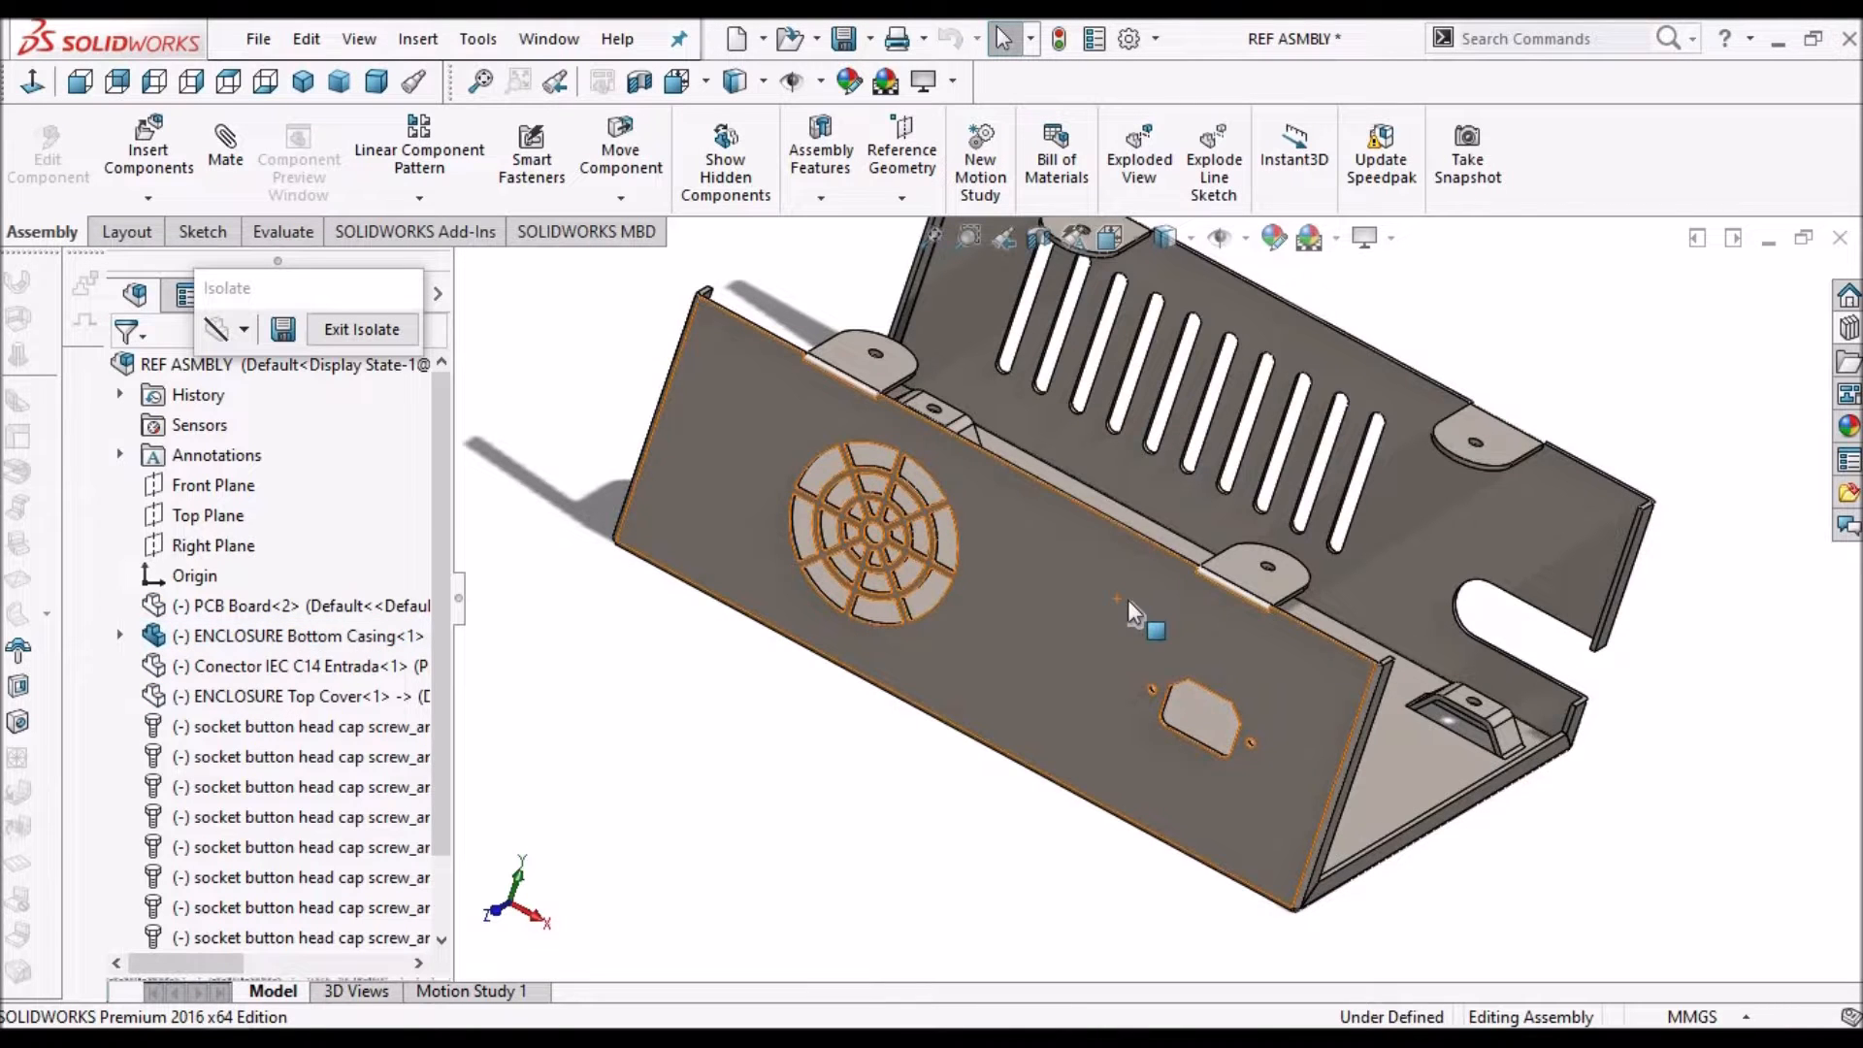
middle_drag(1127, 599, 766, 534)
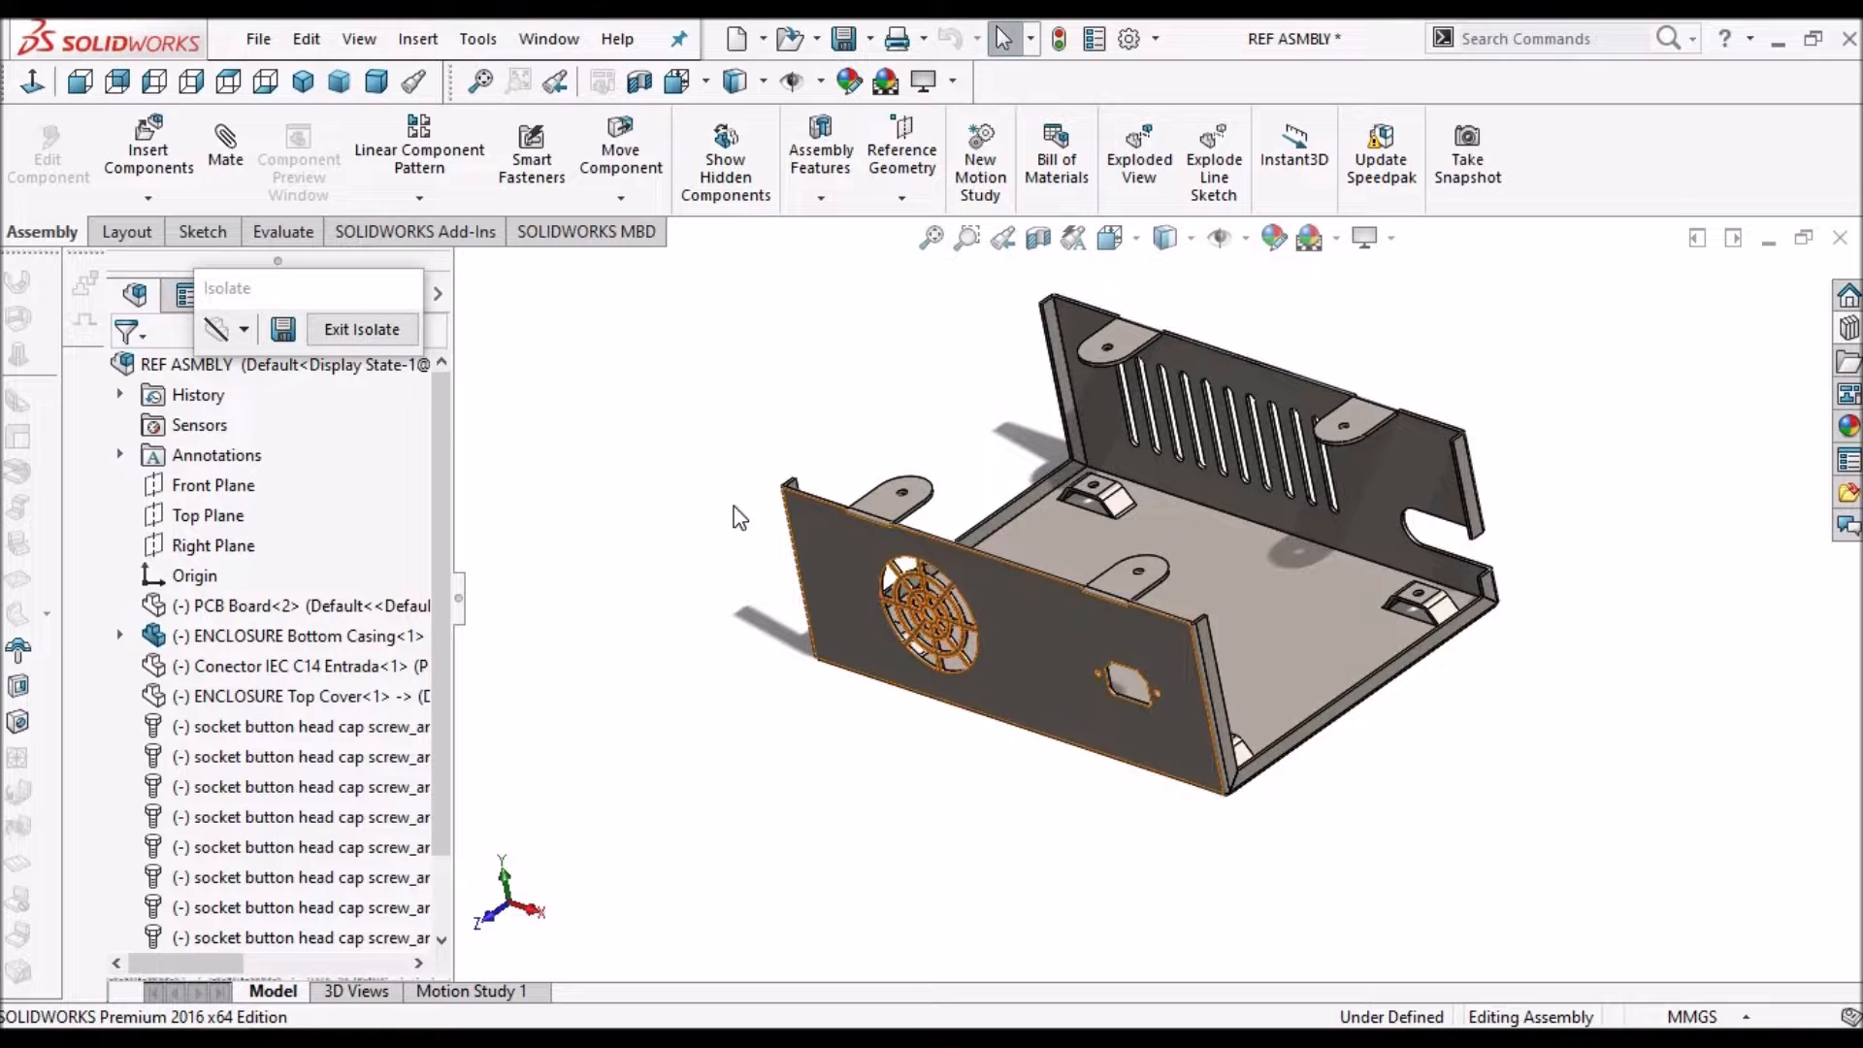
click(361, 329)
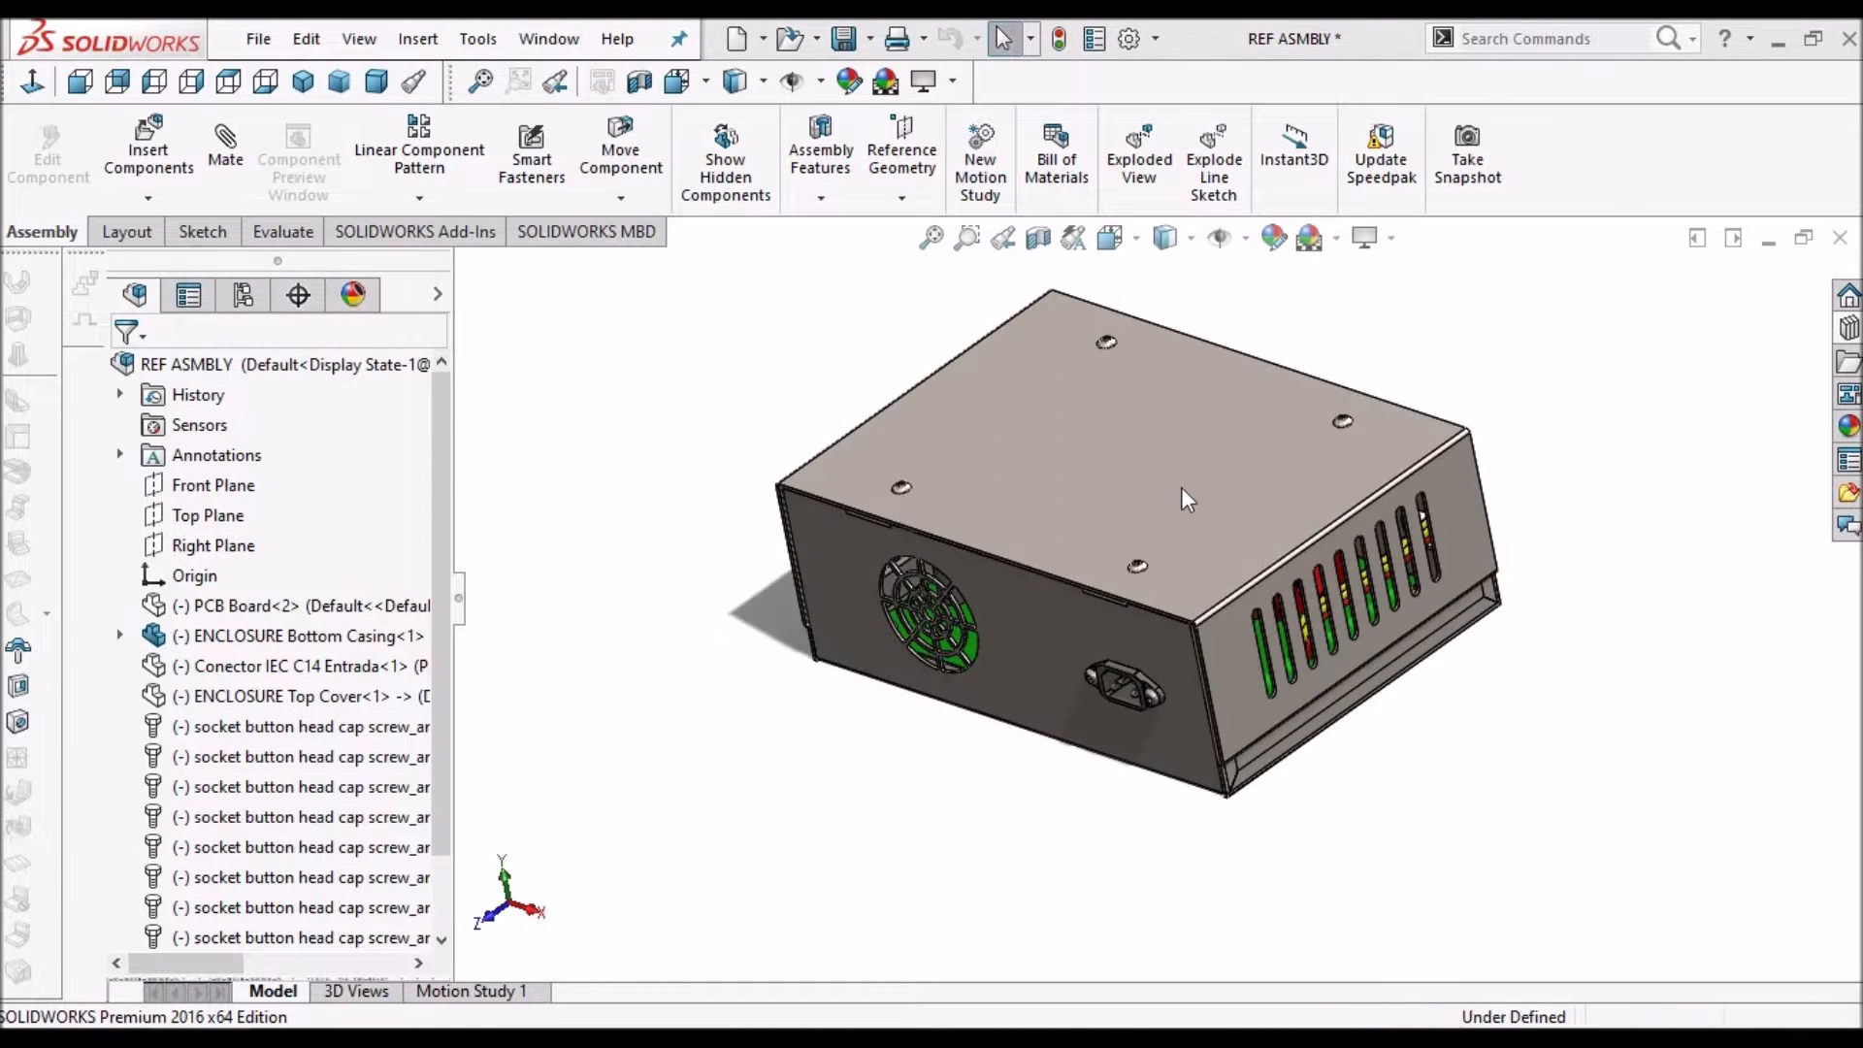
Isolate the enclosure's top cover for inspection, exit isolation and return the assembly to the dimetric view
click(1180, 487)
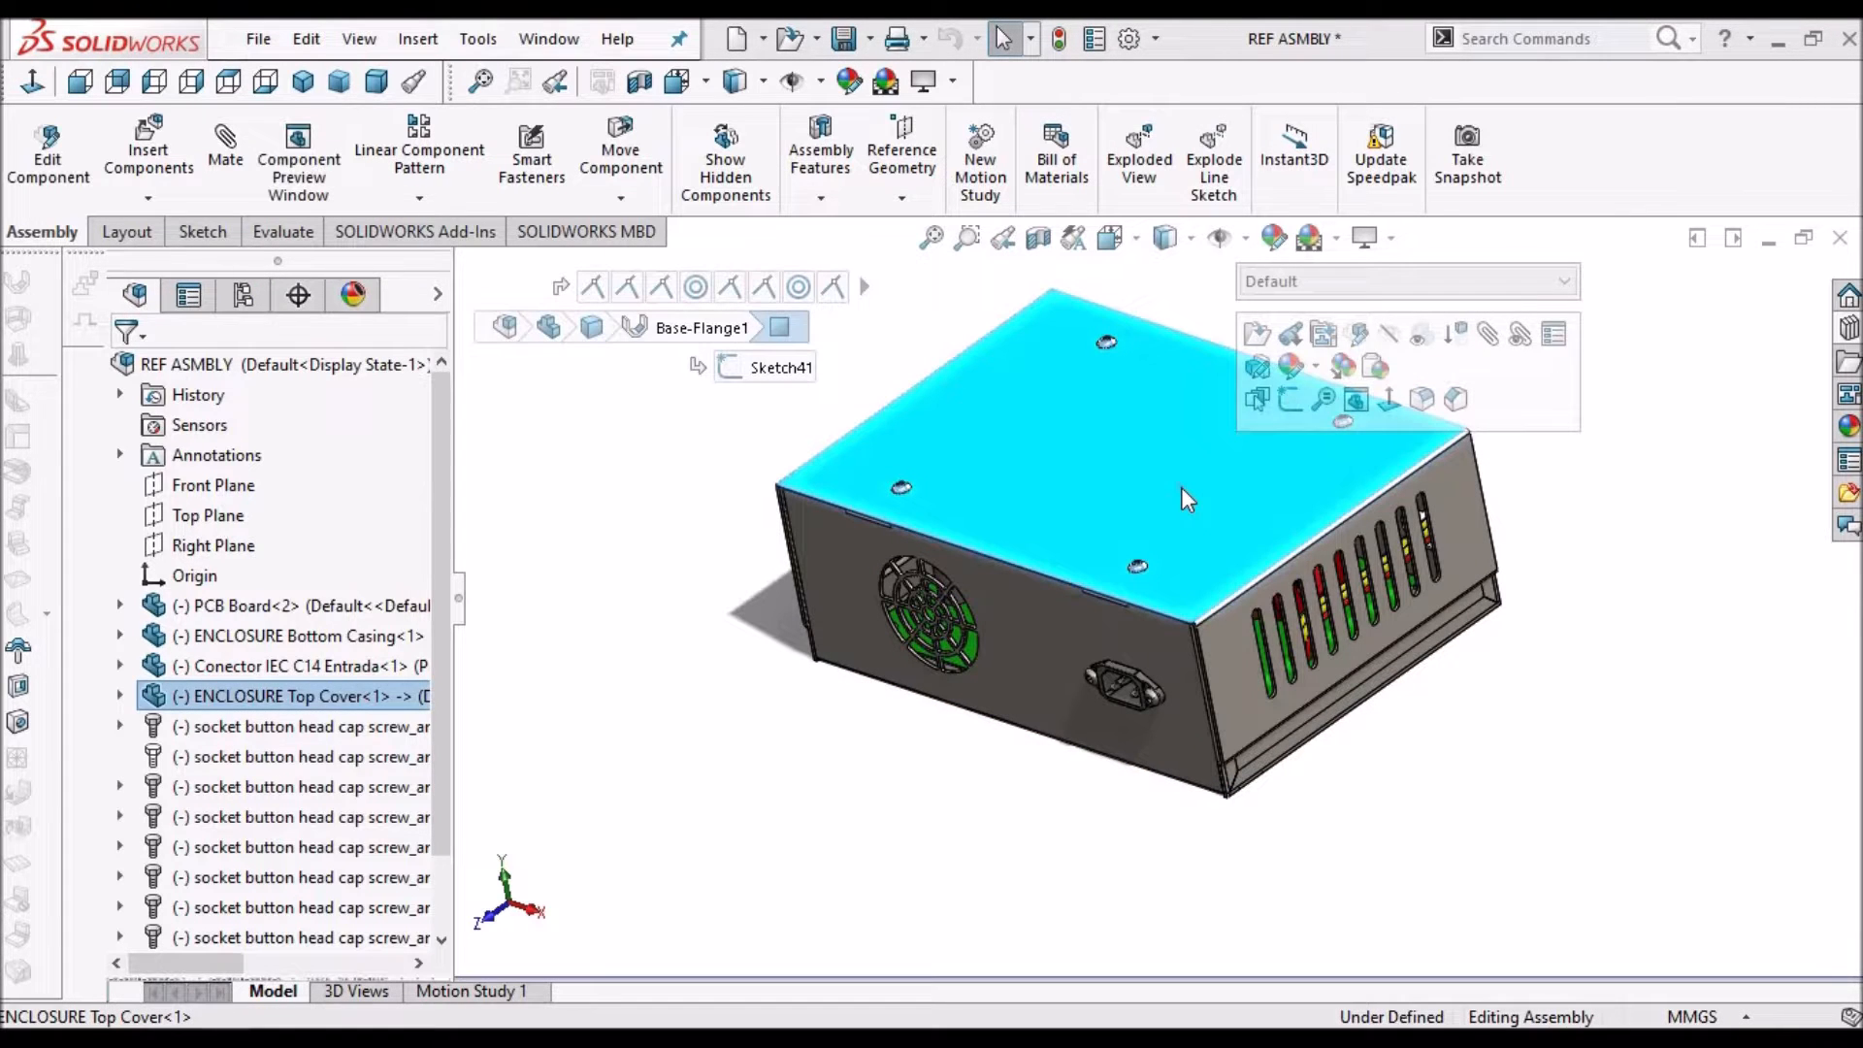
right_click(1180, 486)
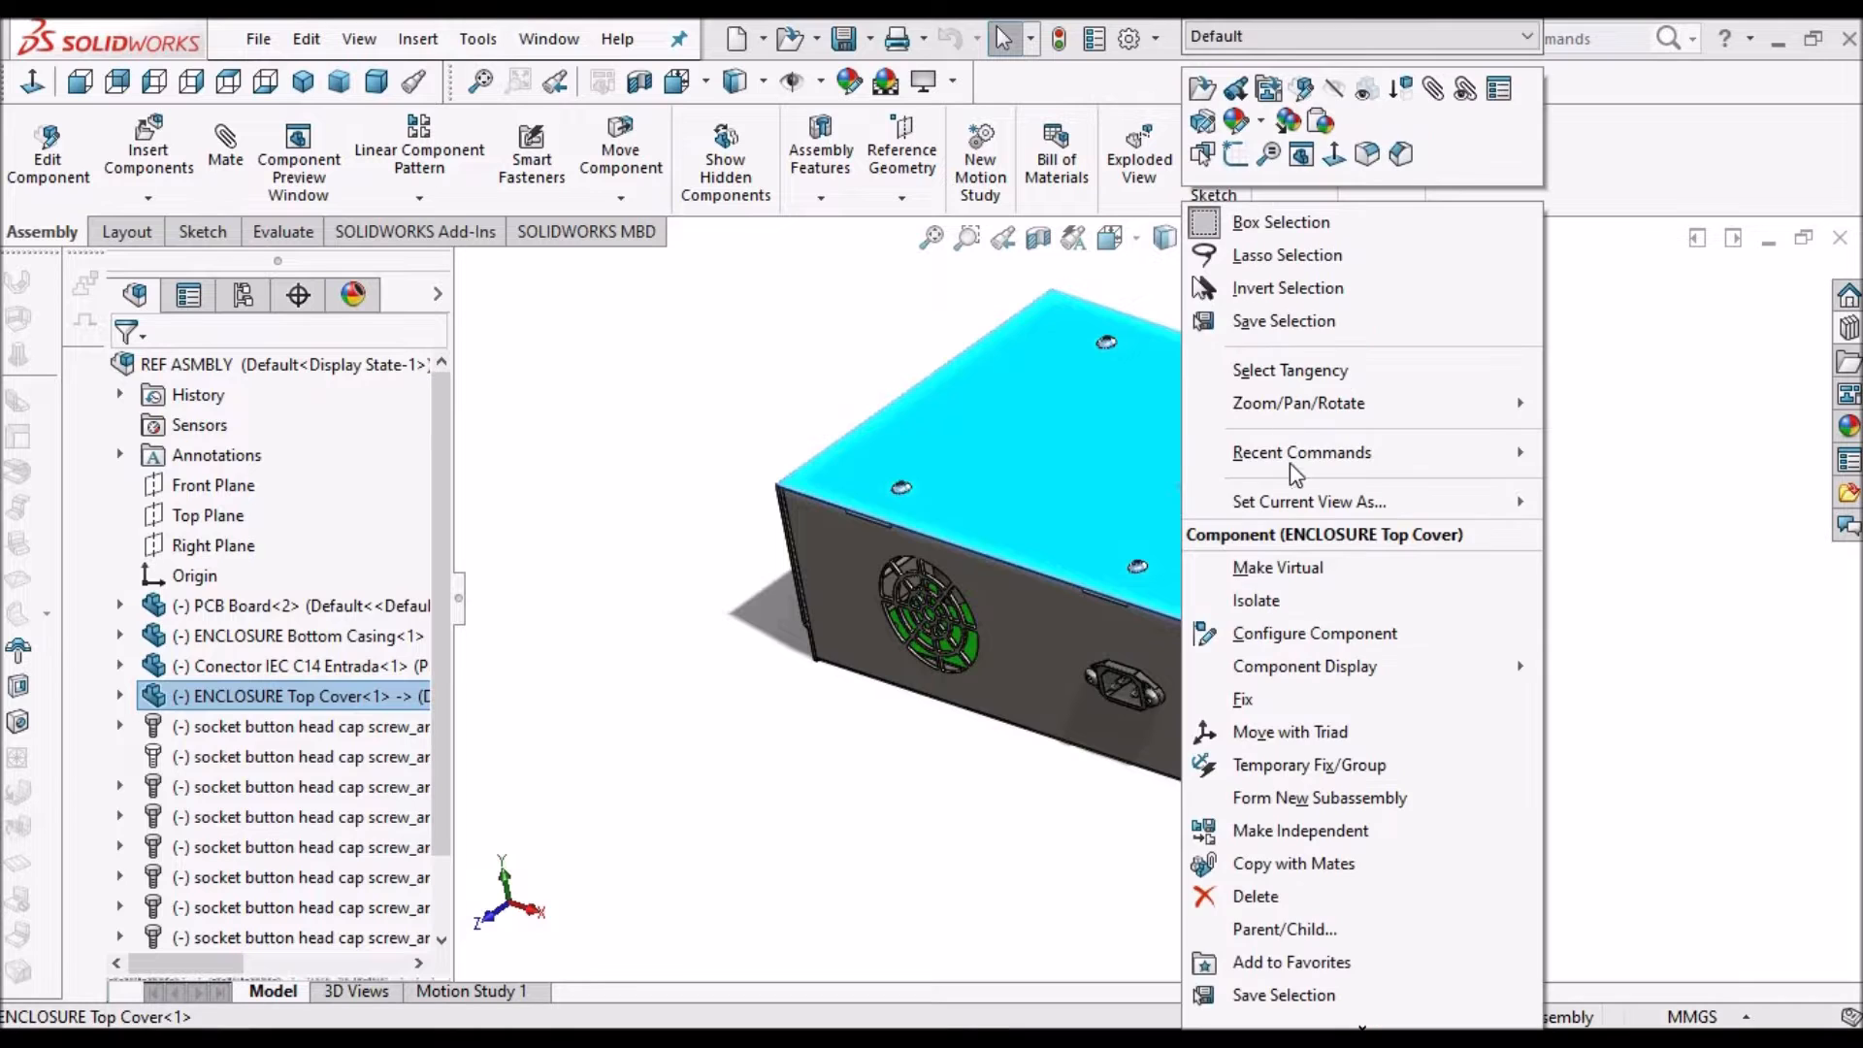
click(1280, 595)
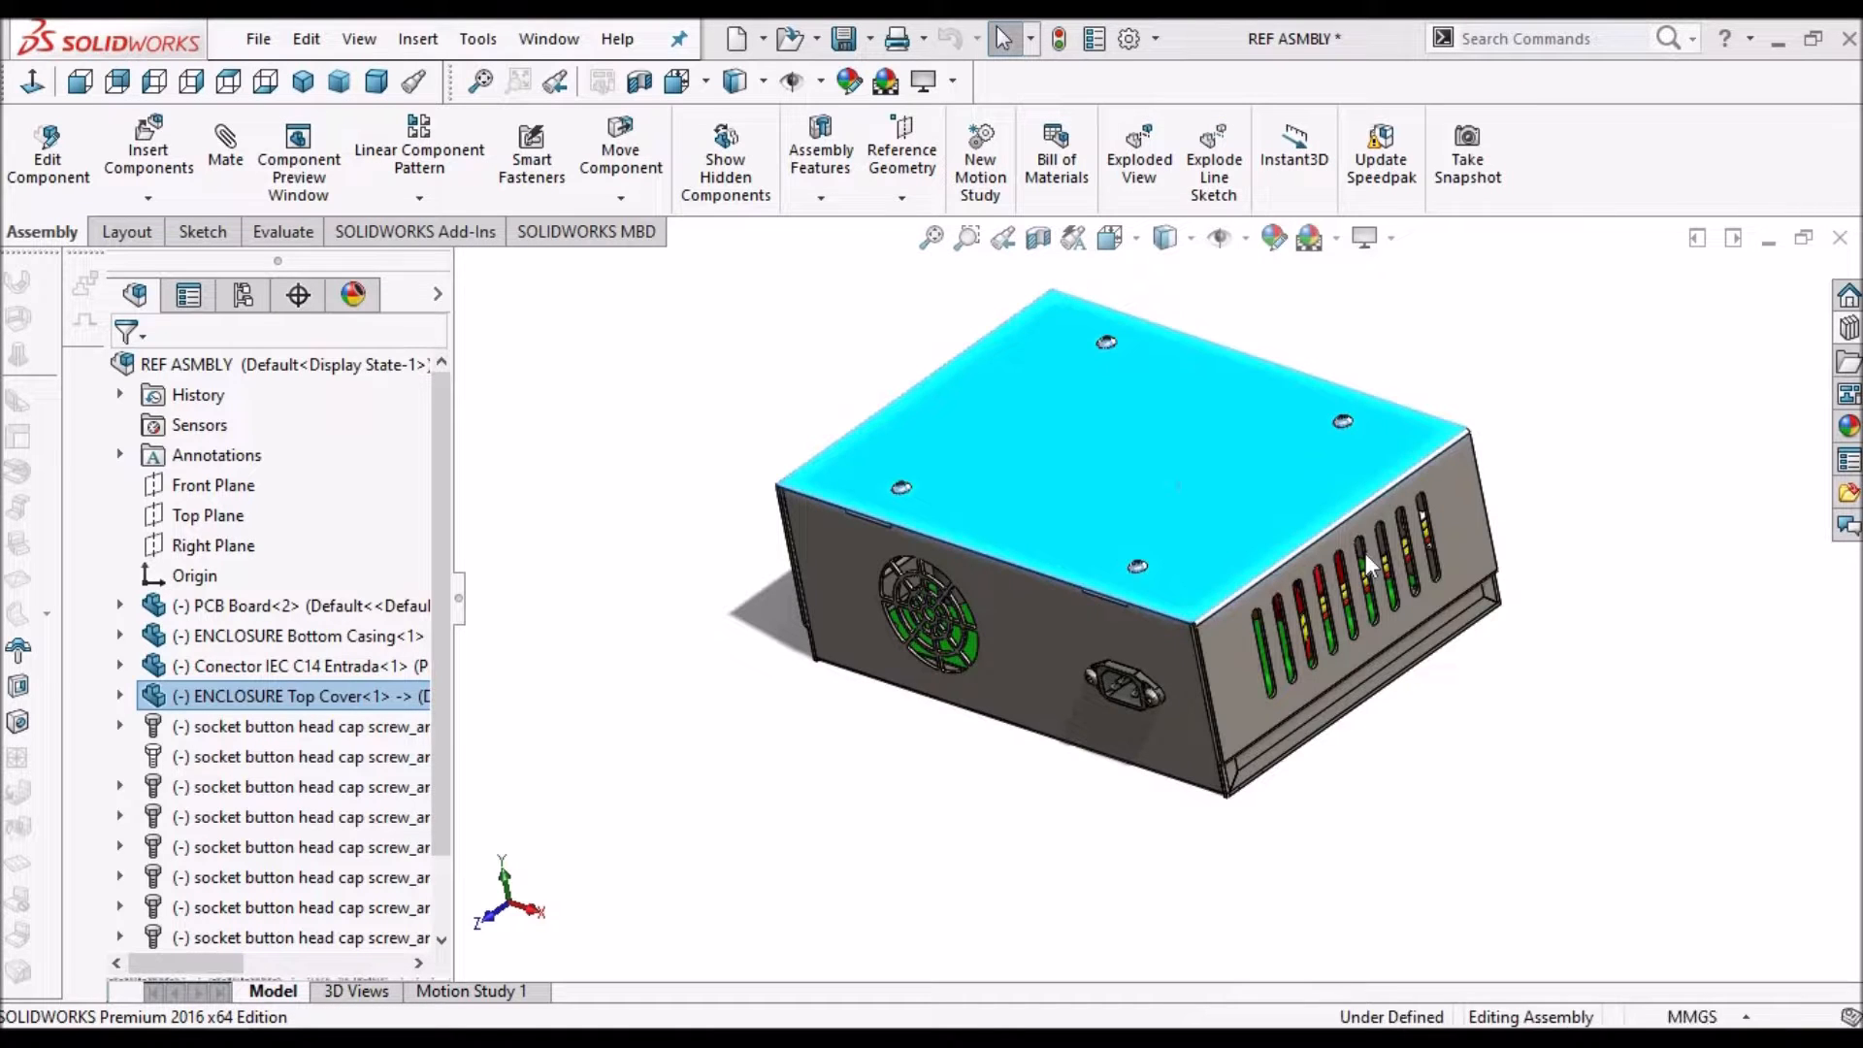
middle_drag(1259, 558, 1242, 621)
click(359, 330)
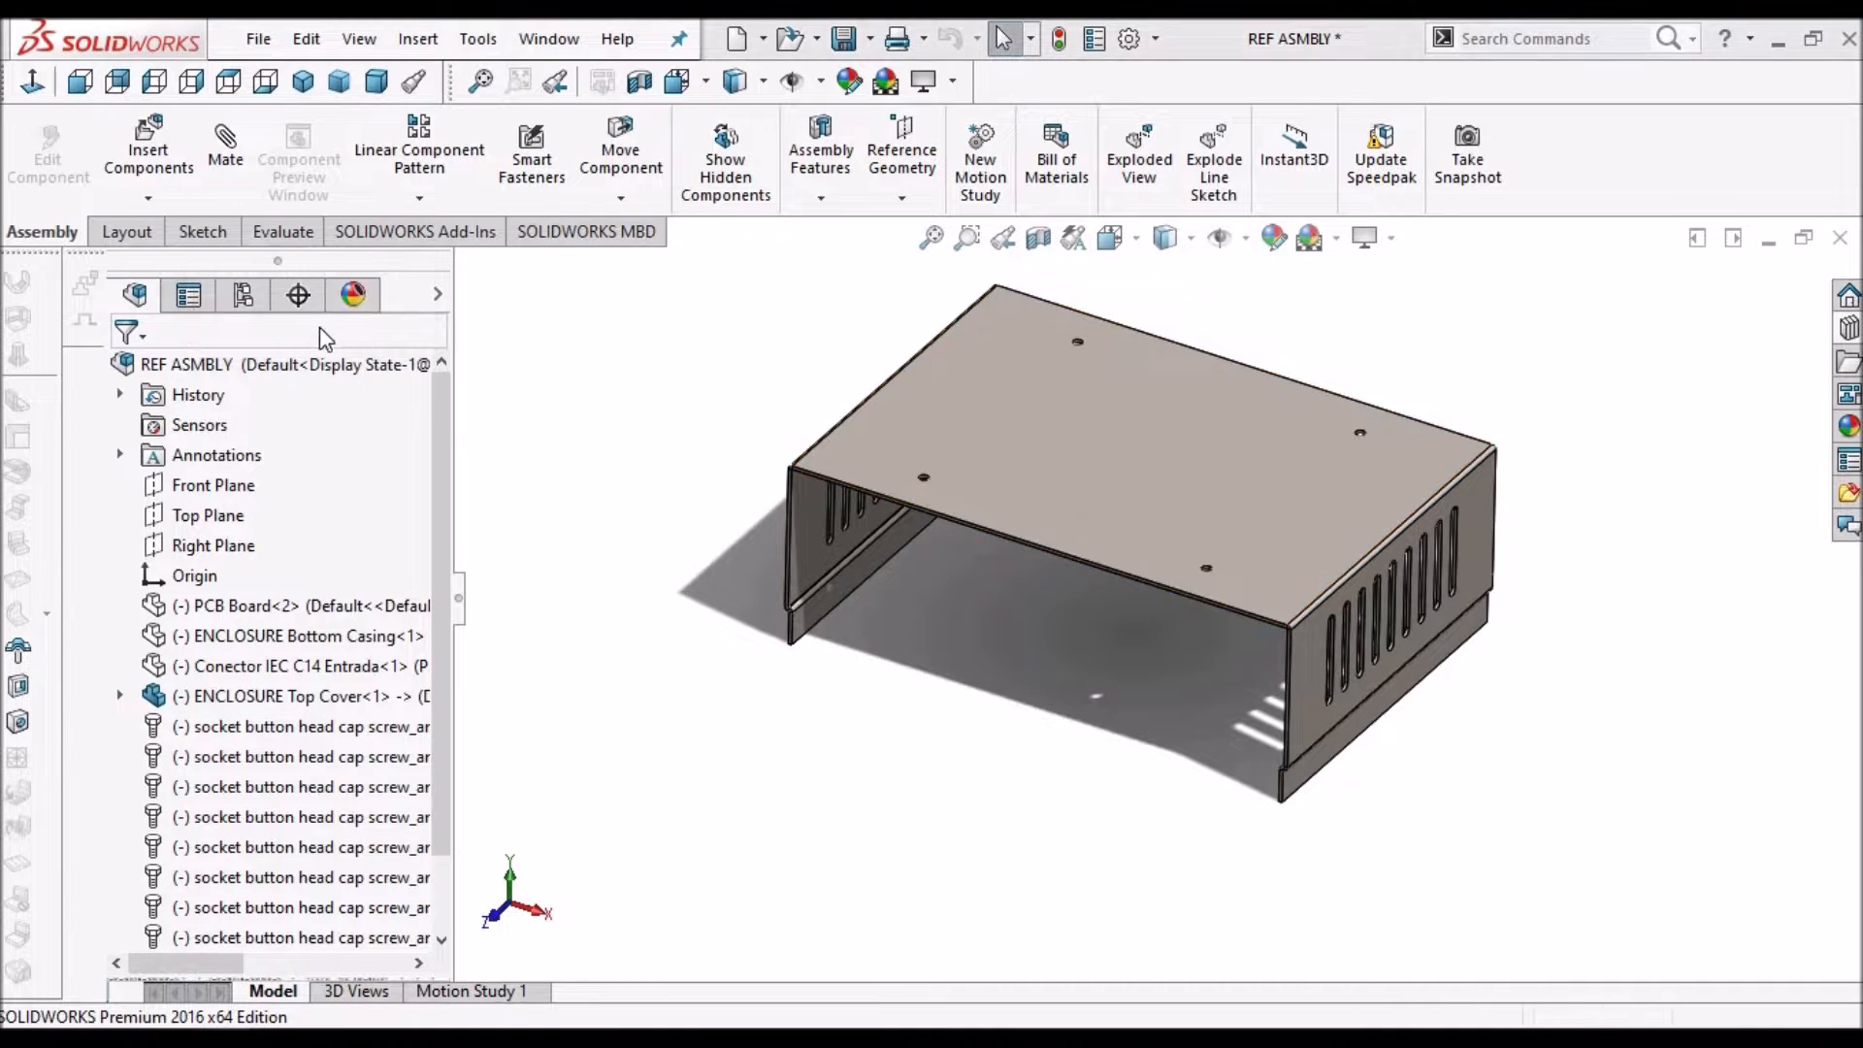
click(370, 81)
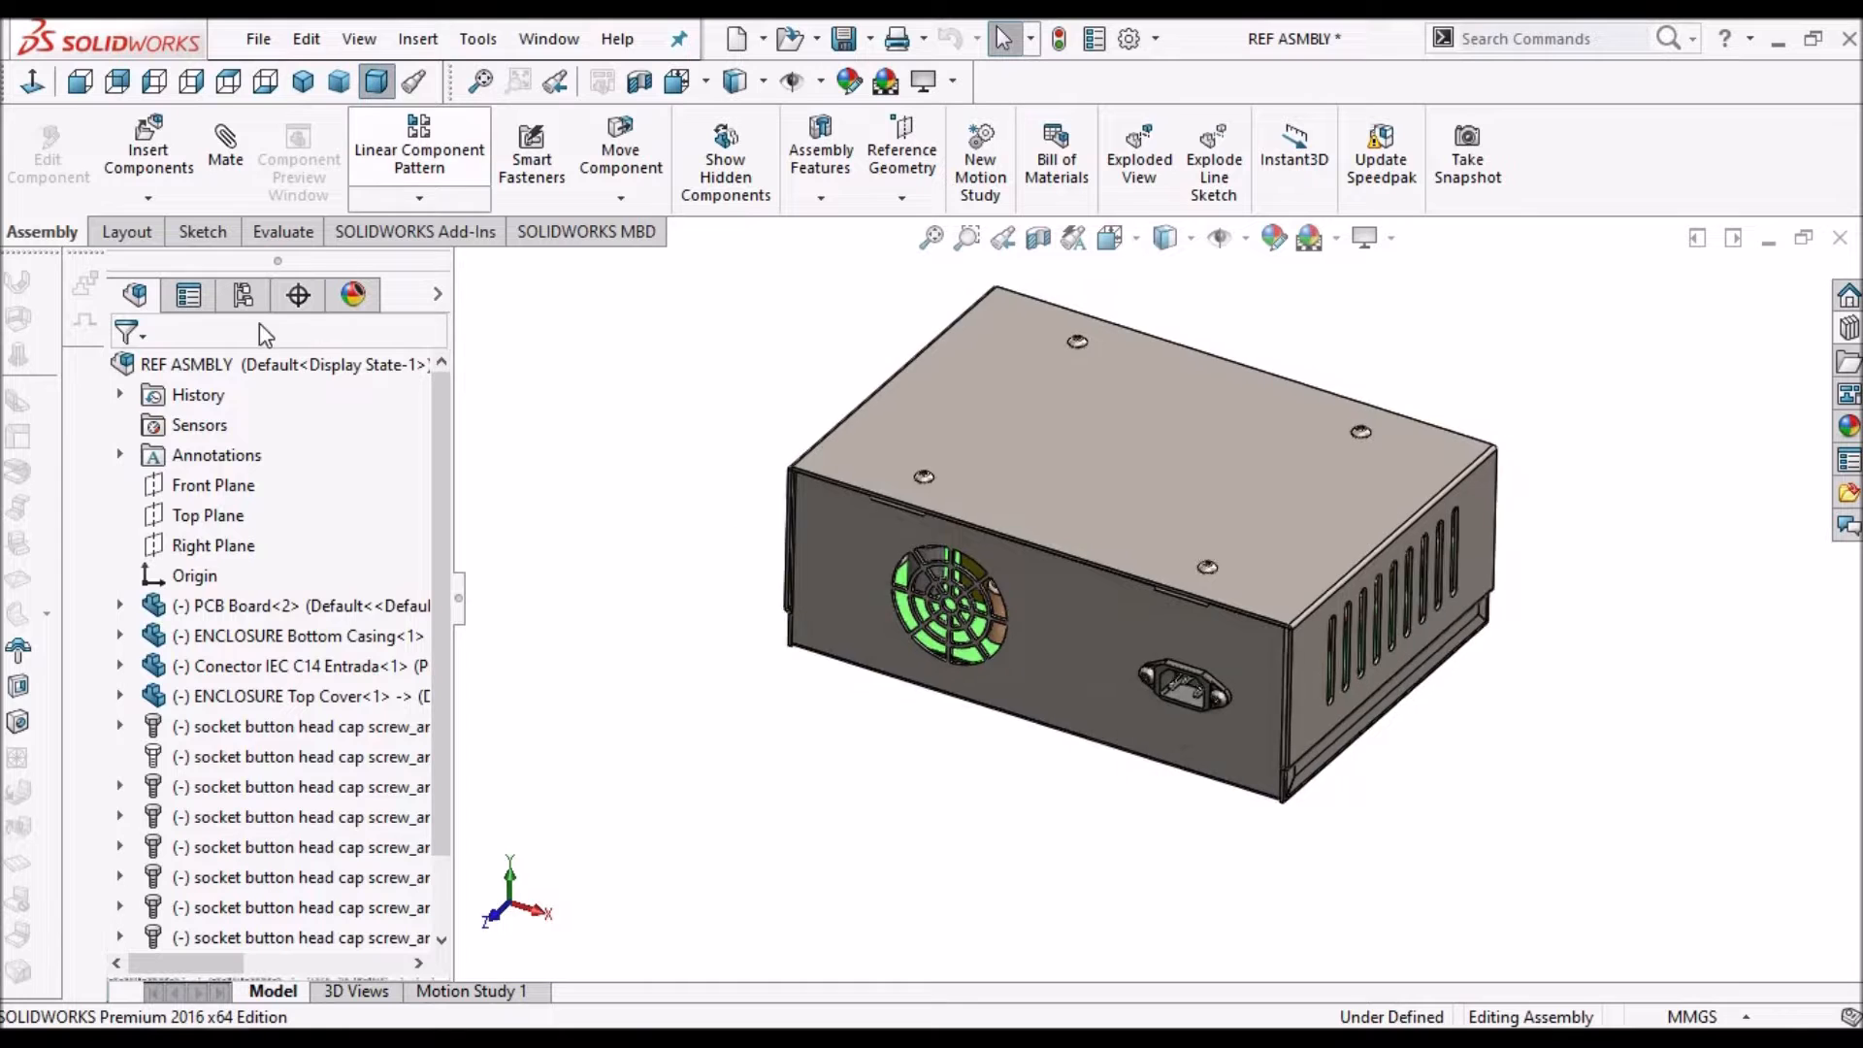
Explode the assembly using ExplView1 of the Default configuration
click(242, 294)
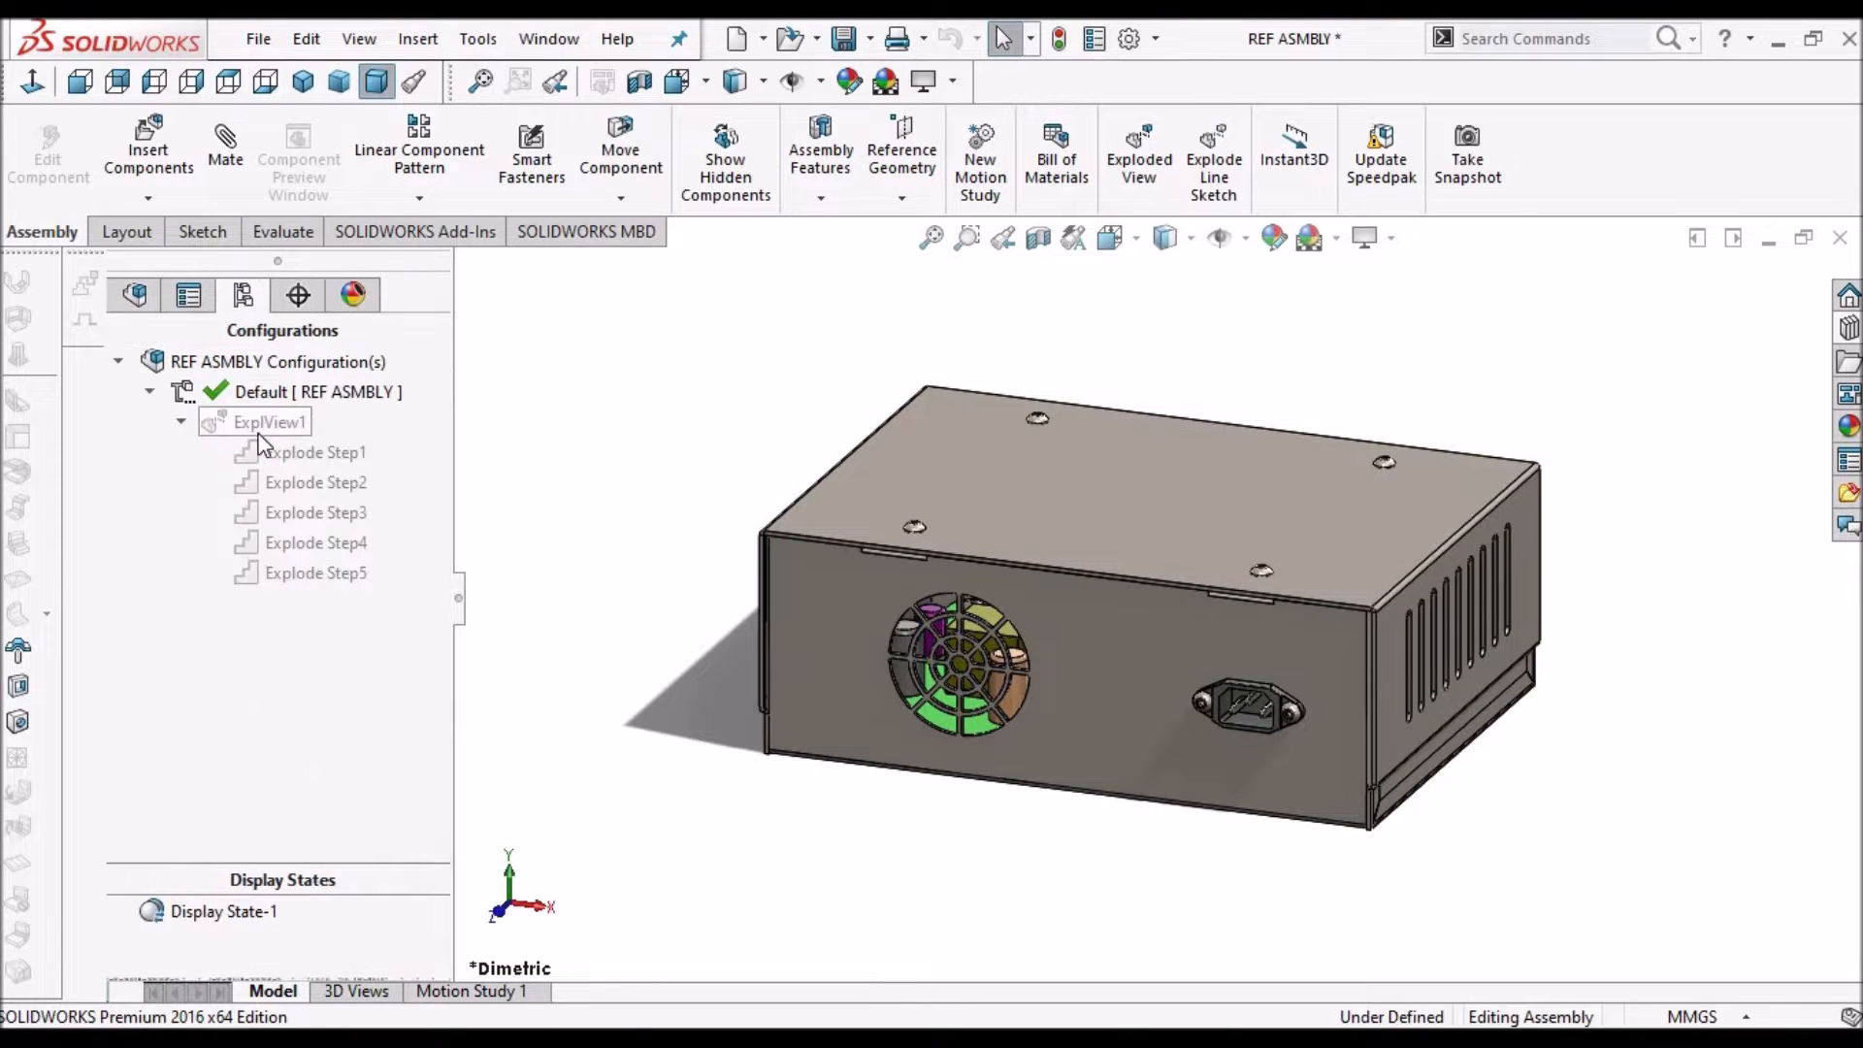
right_click(259, 433)
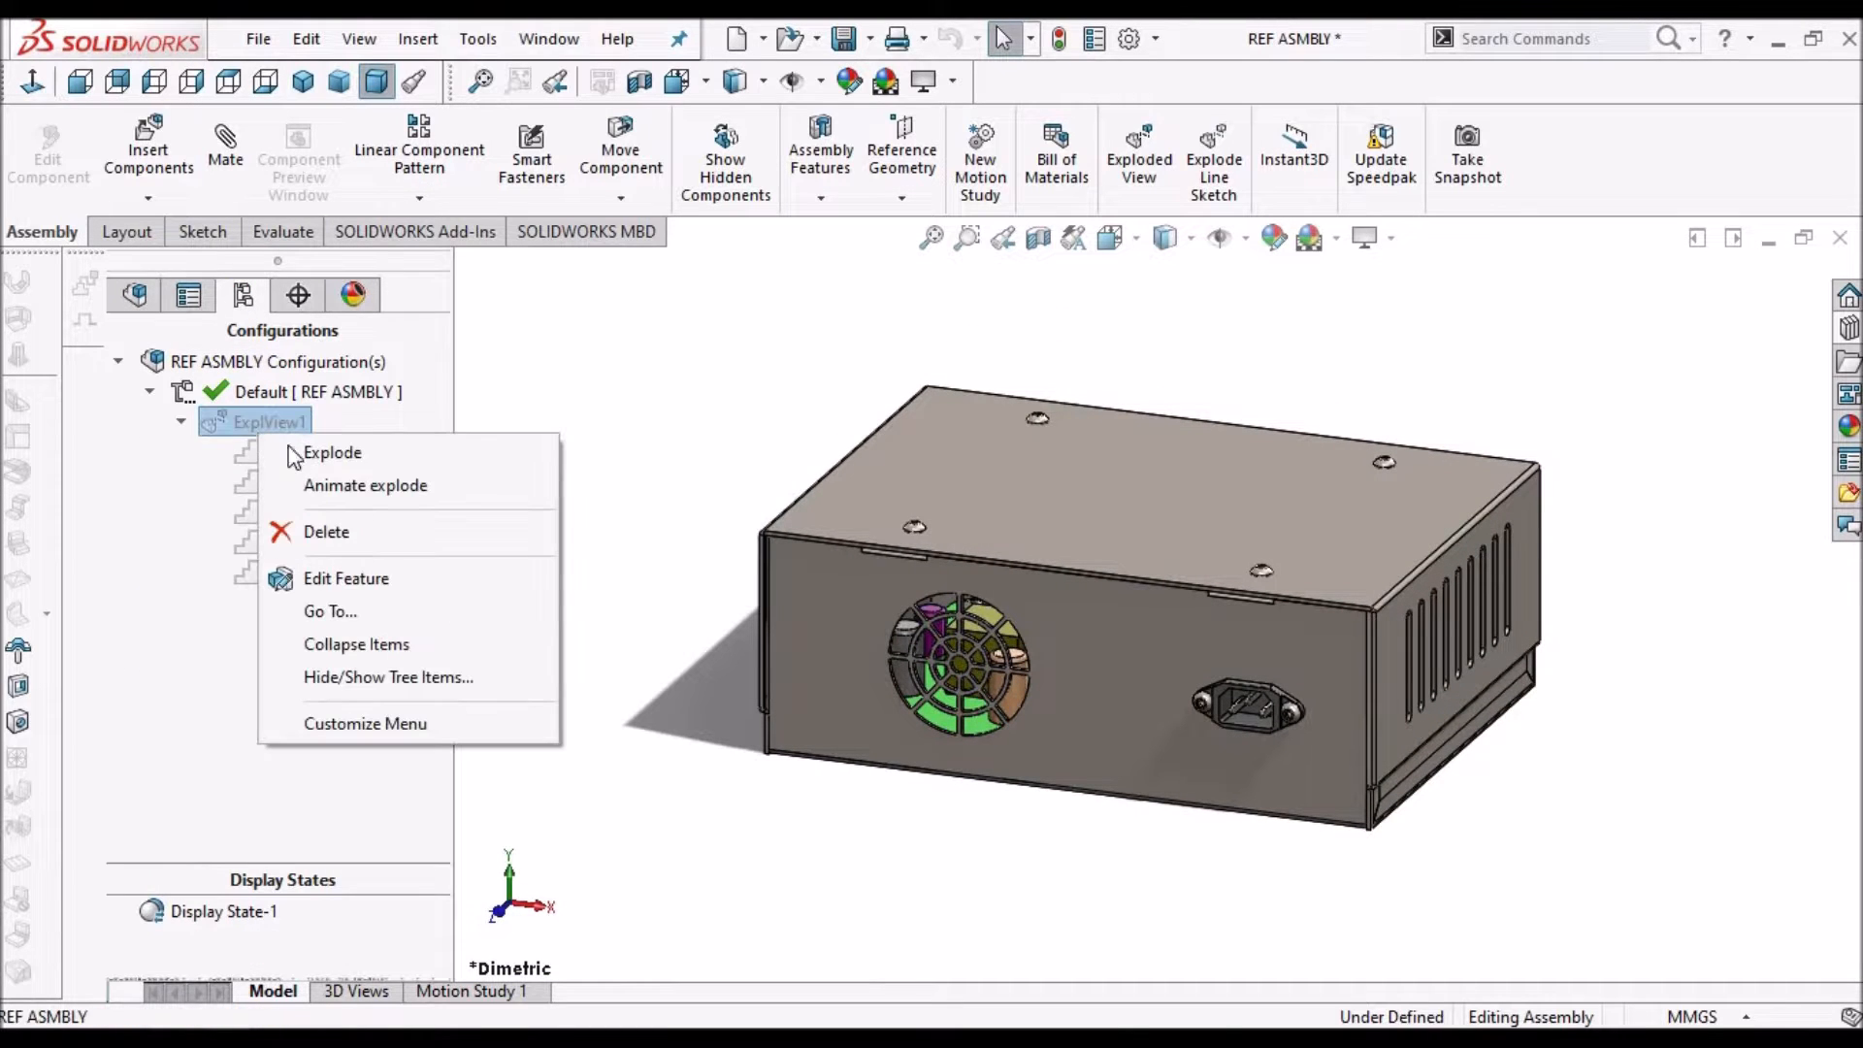
click(351, 461)
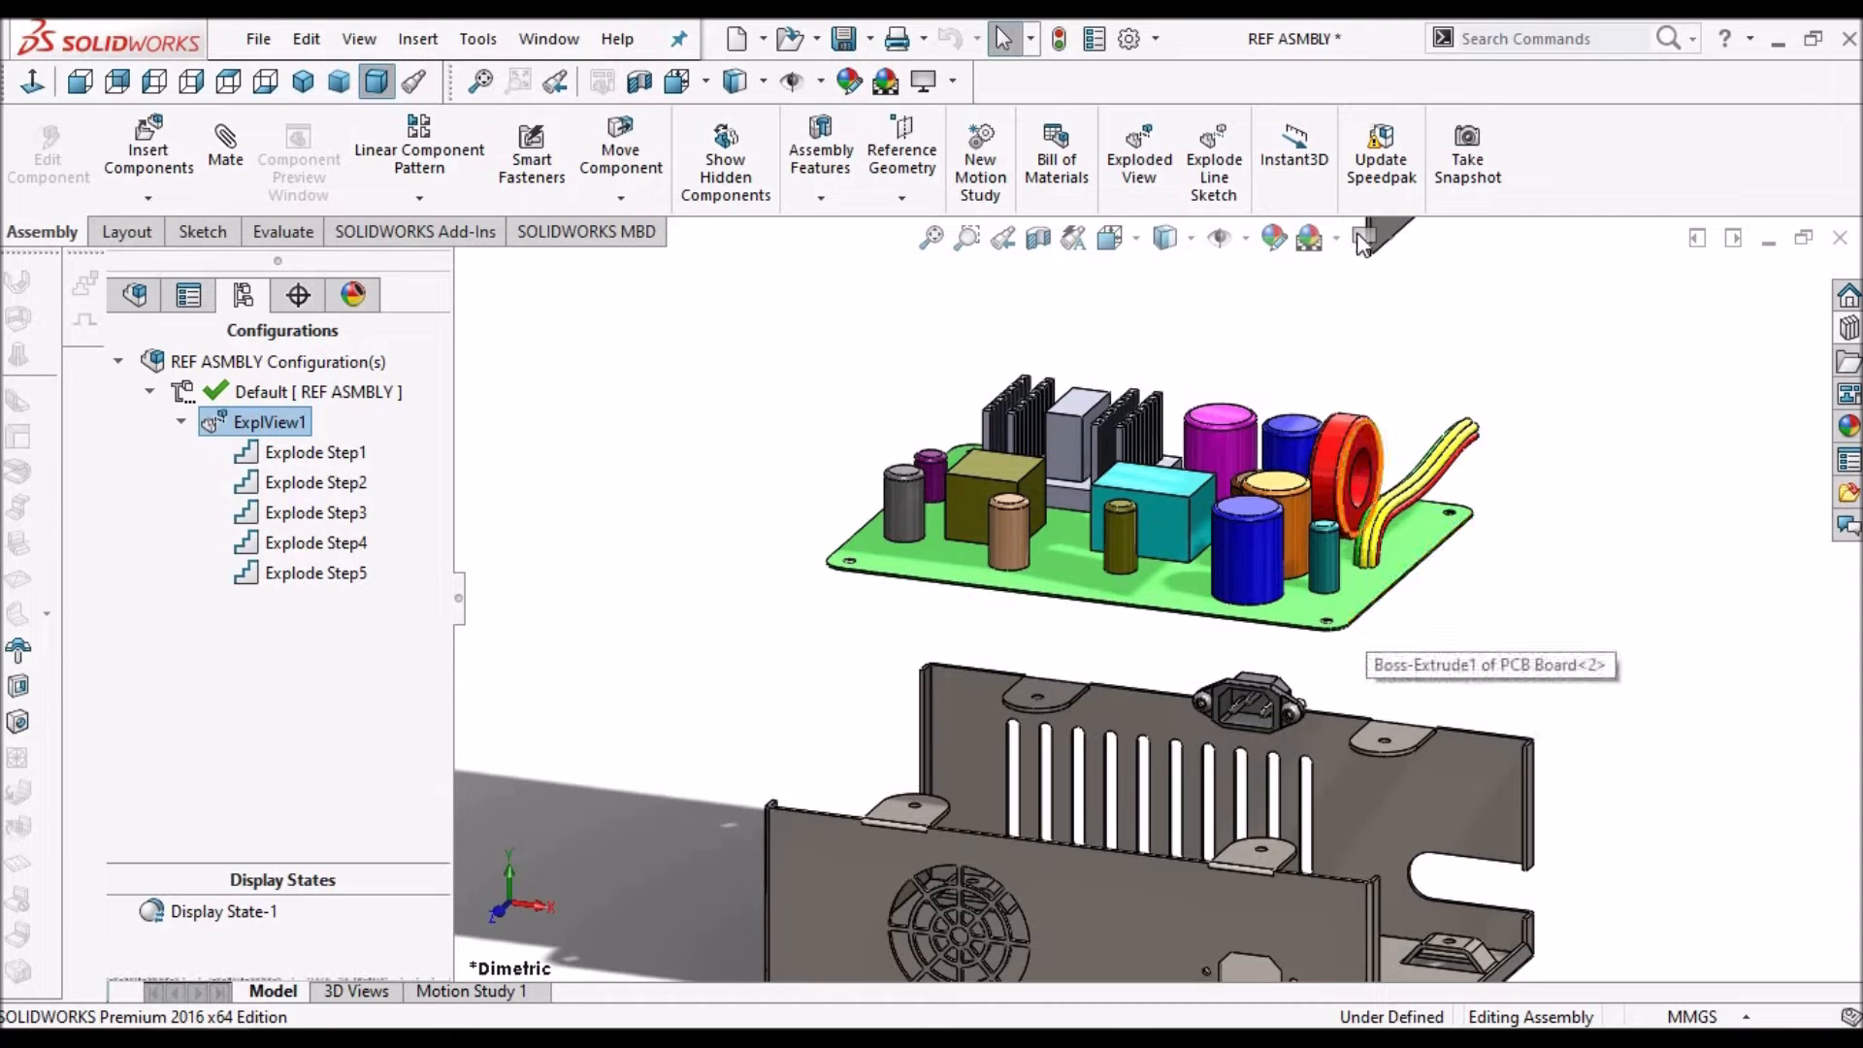
Turn off shadows in shaded mode and fit the whole exploded assembly in view
click(1366, 236)
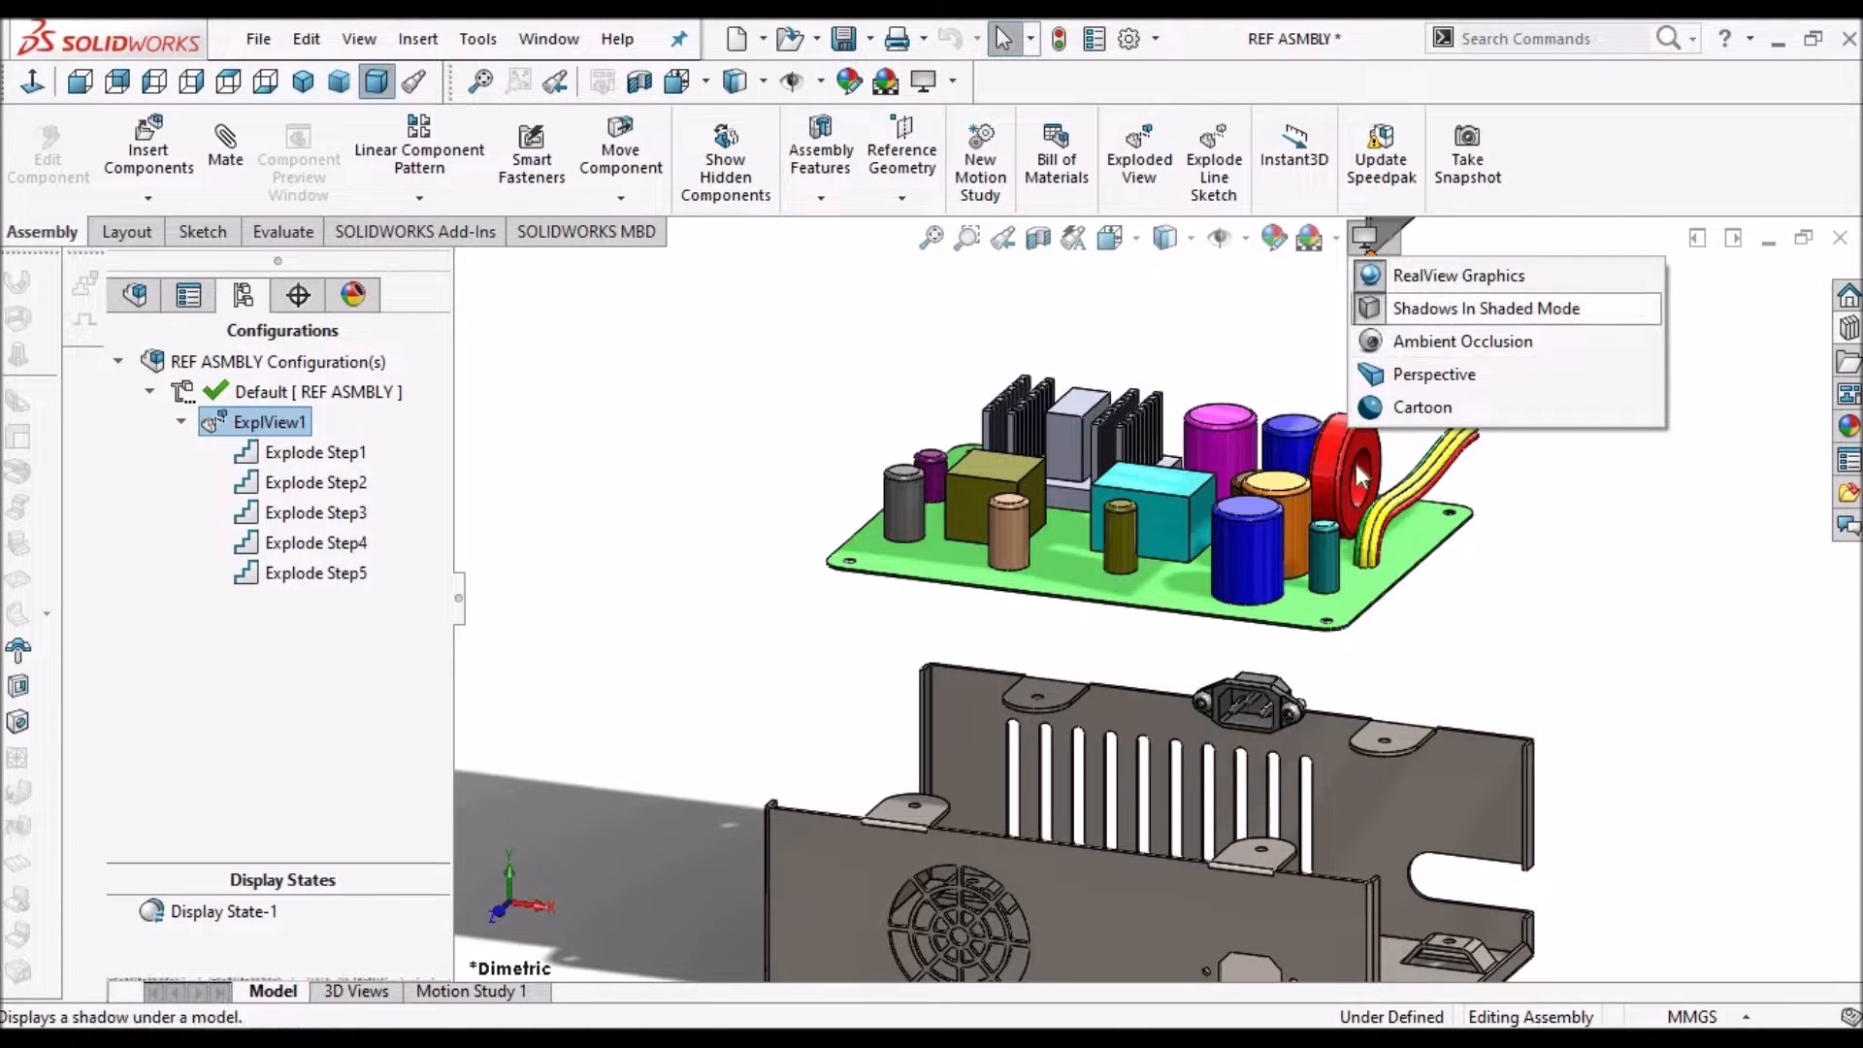
click(1377, 308)
scroll(1322, 524, up, 8)
click(1137, 506)
scroll(1137, 507, down, 2)
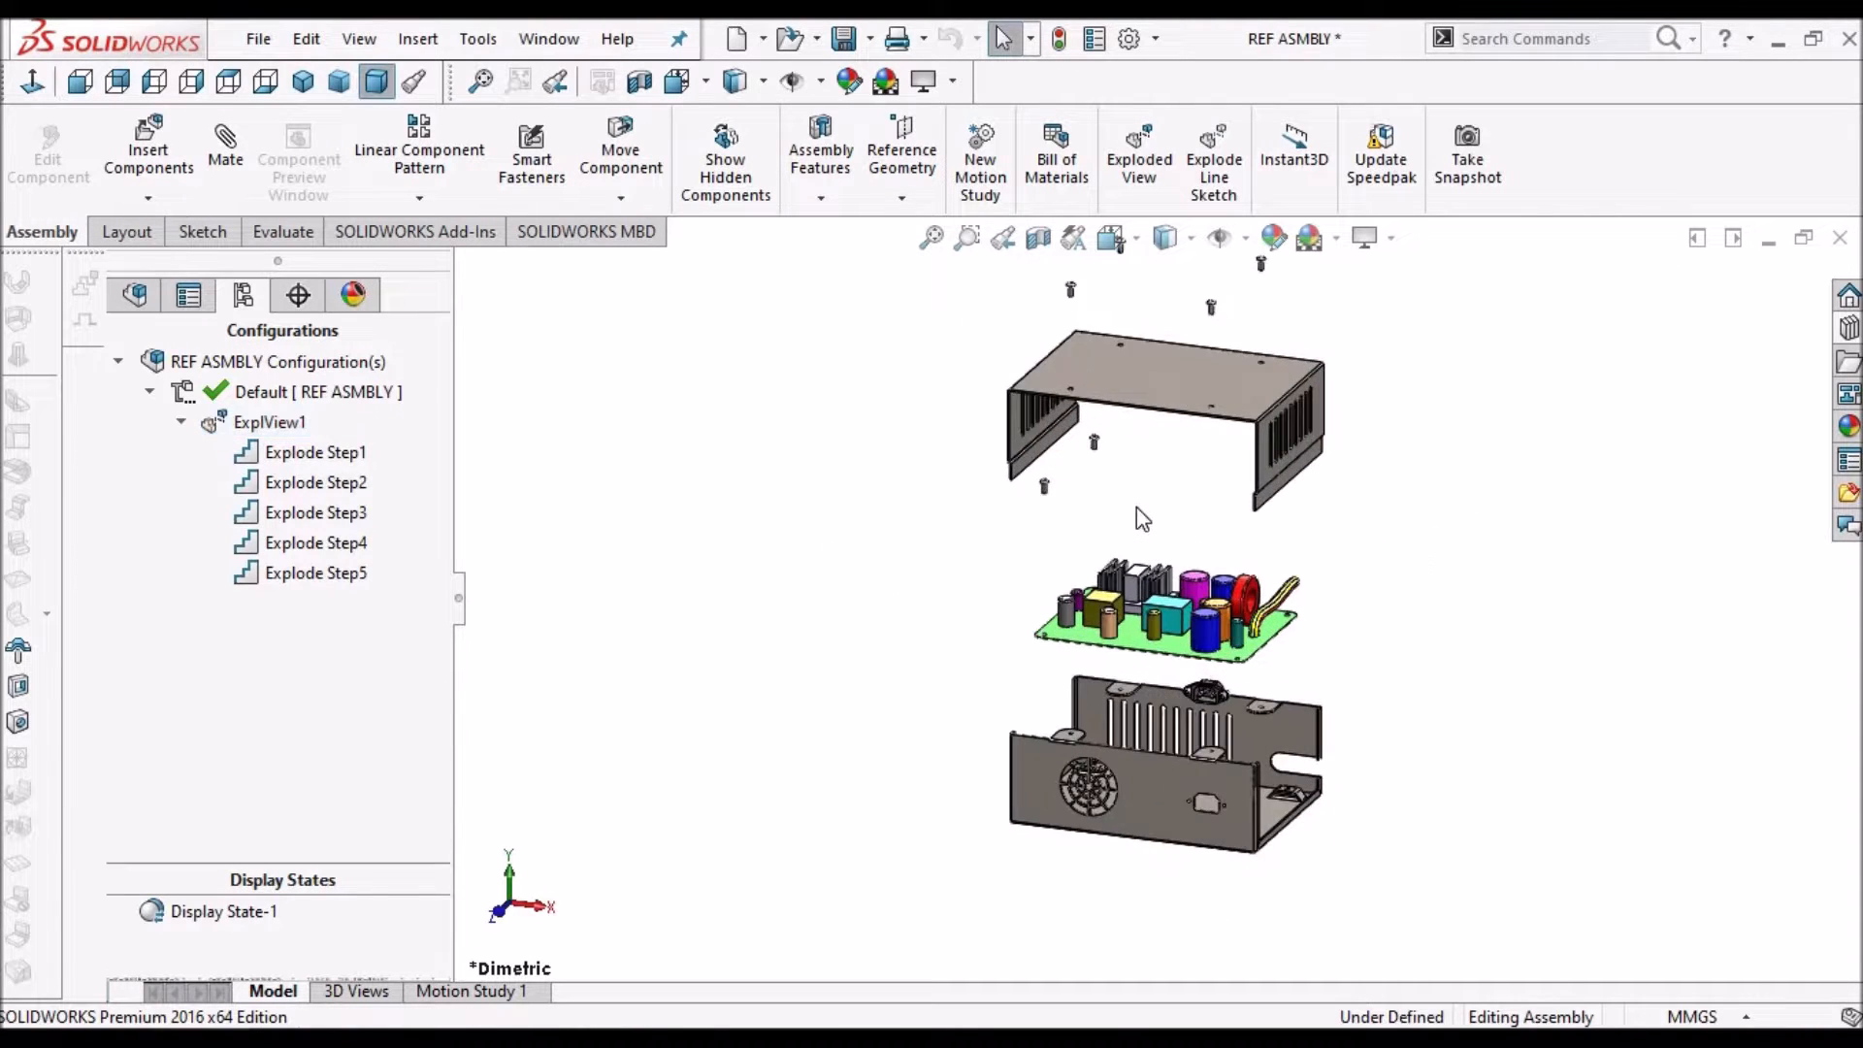
Animate the collapse of ExplView1, watch the parts come together and close the animation controls
right_click(283, 433)
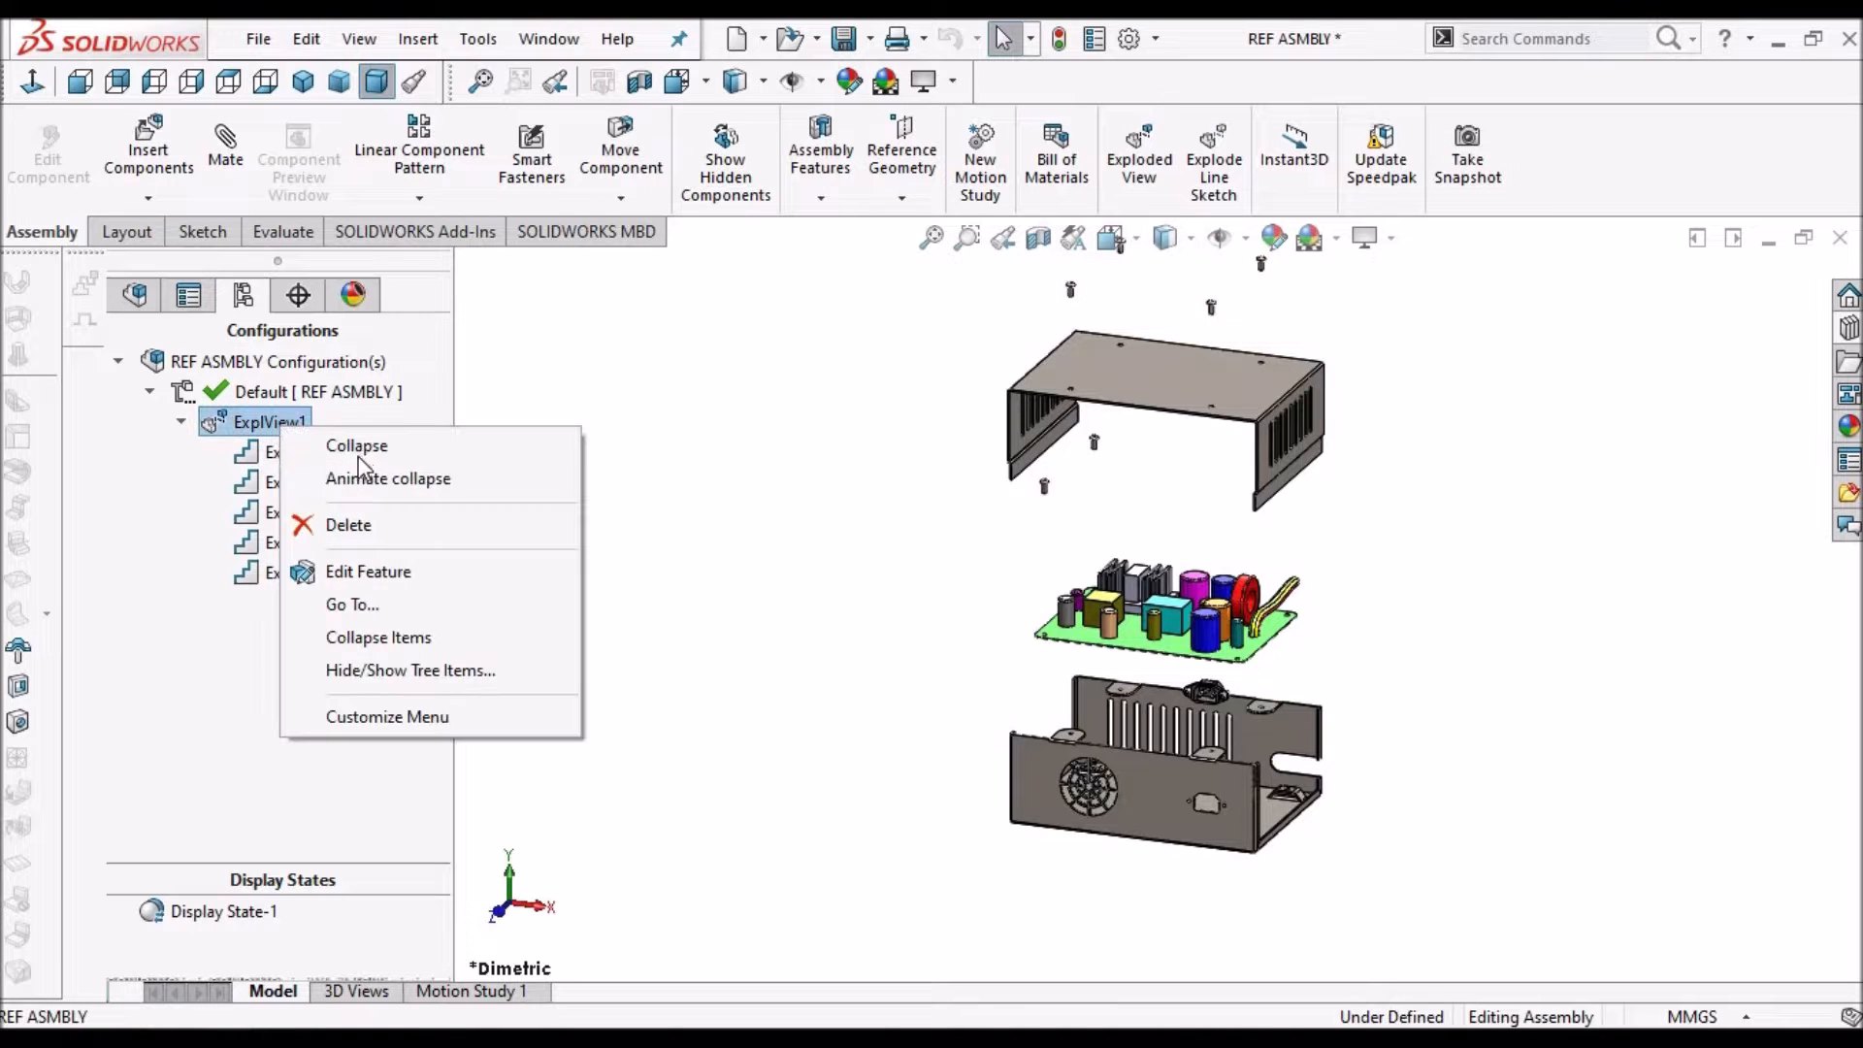
click(379, 480)
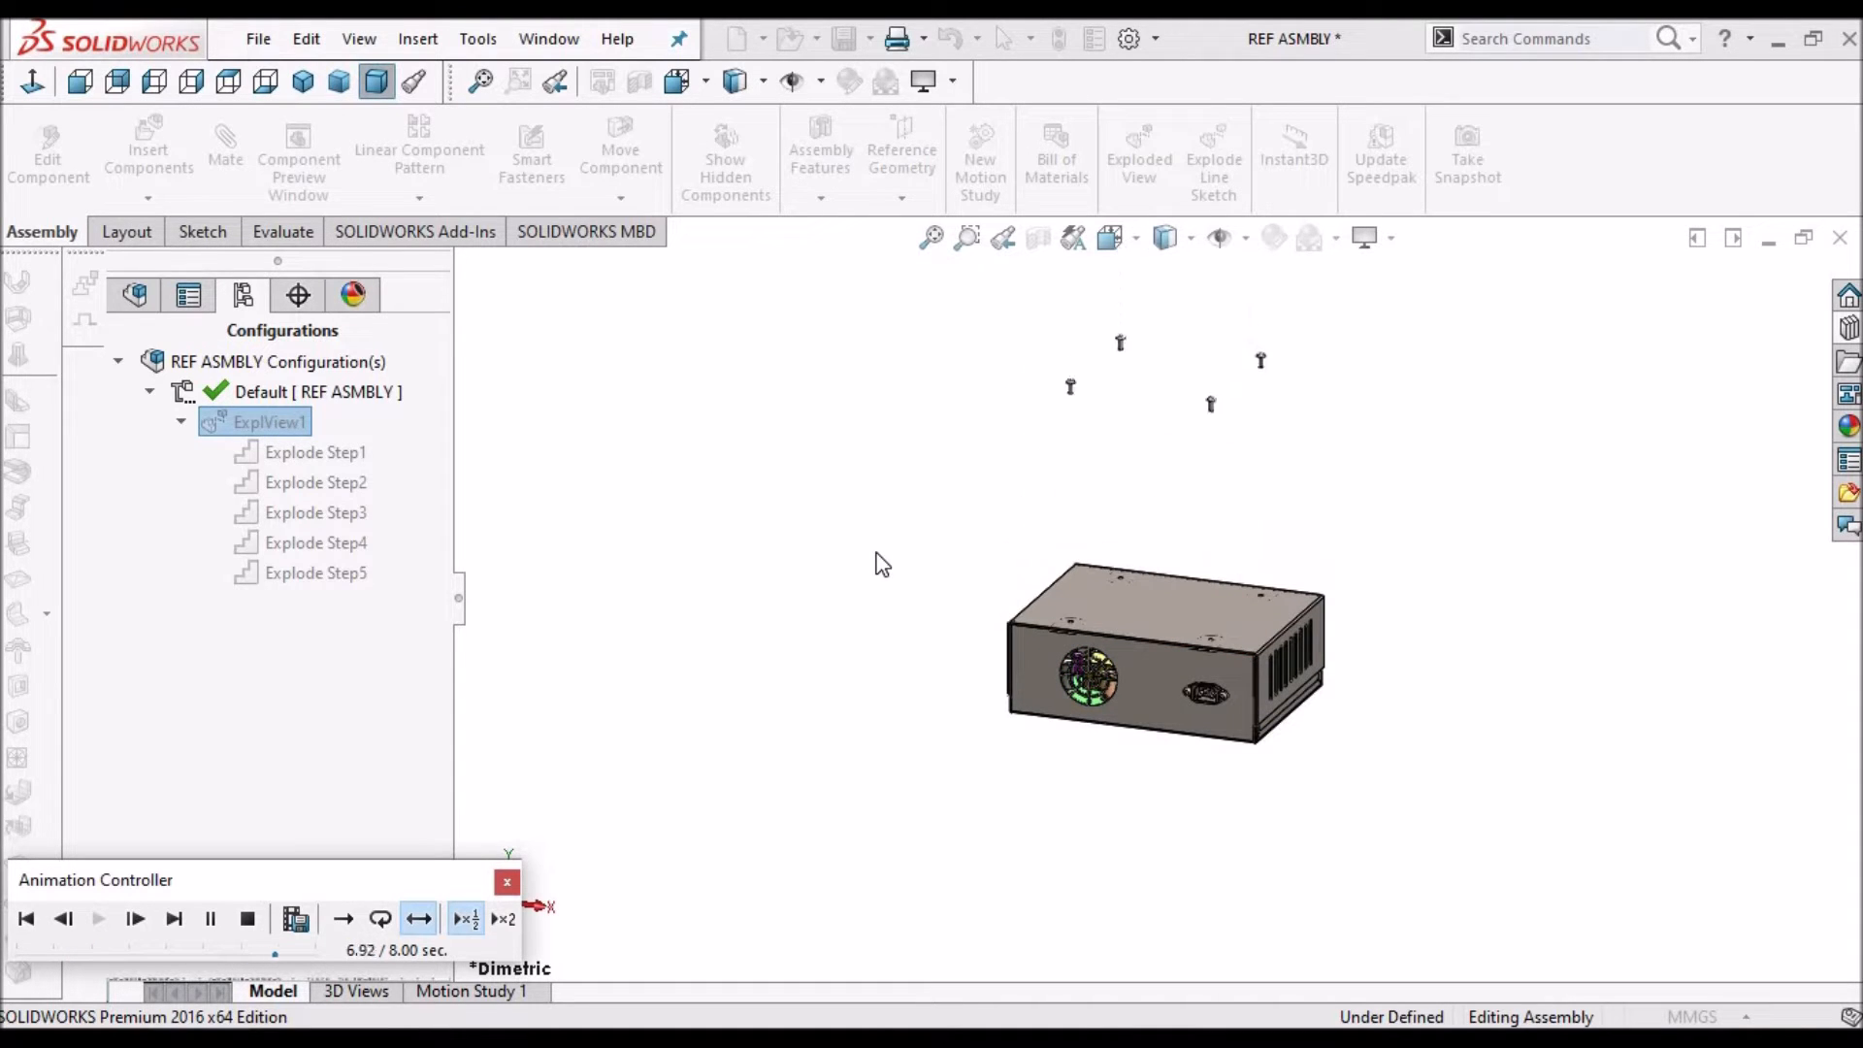
scroll(1087, 633, down, 3)
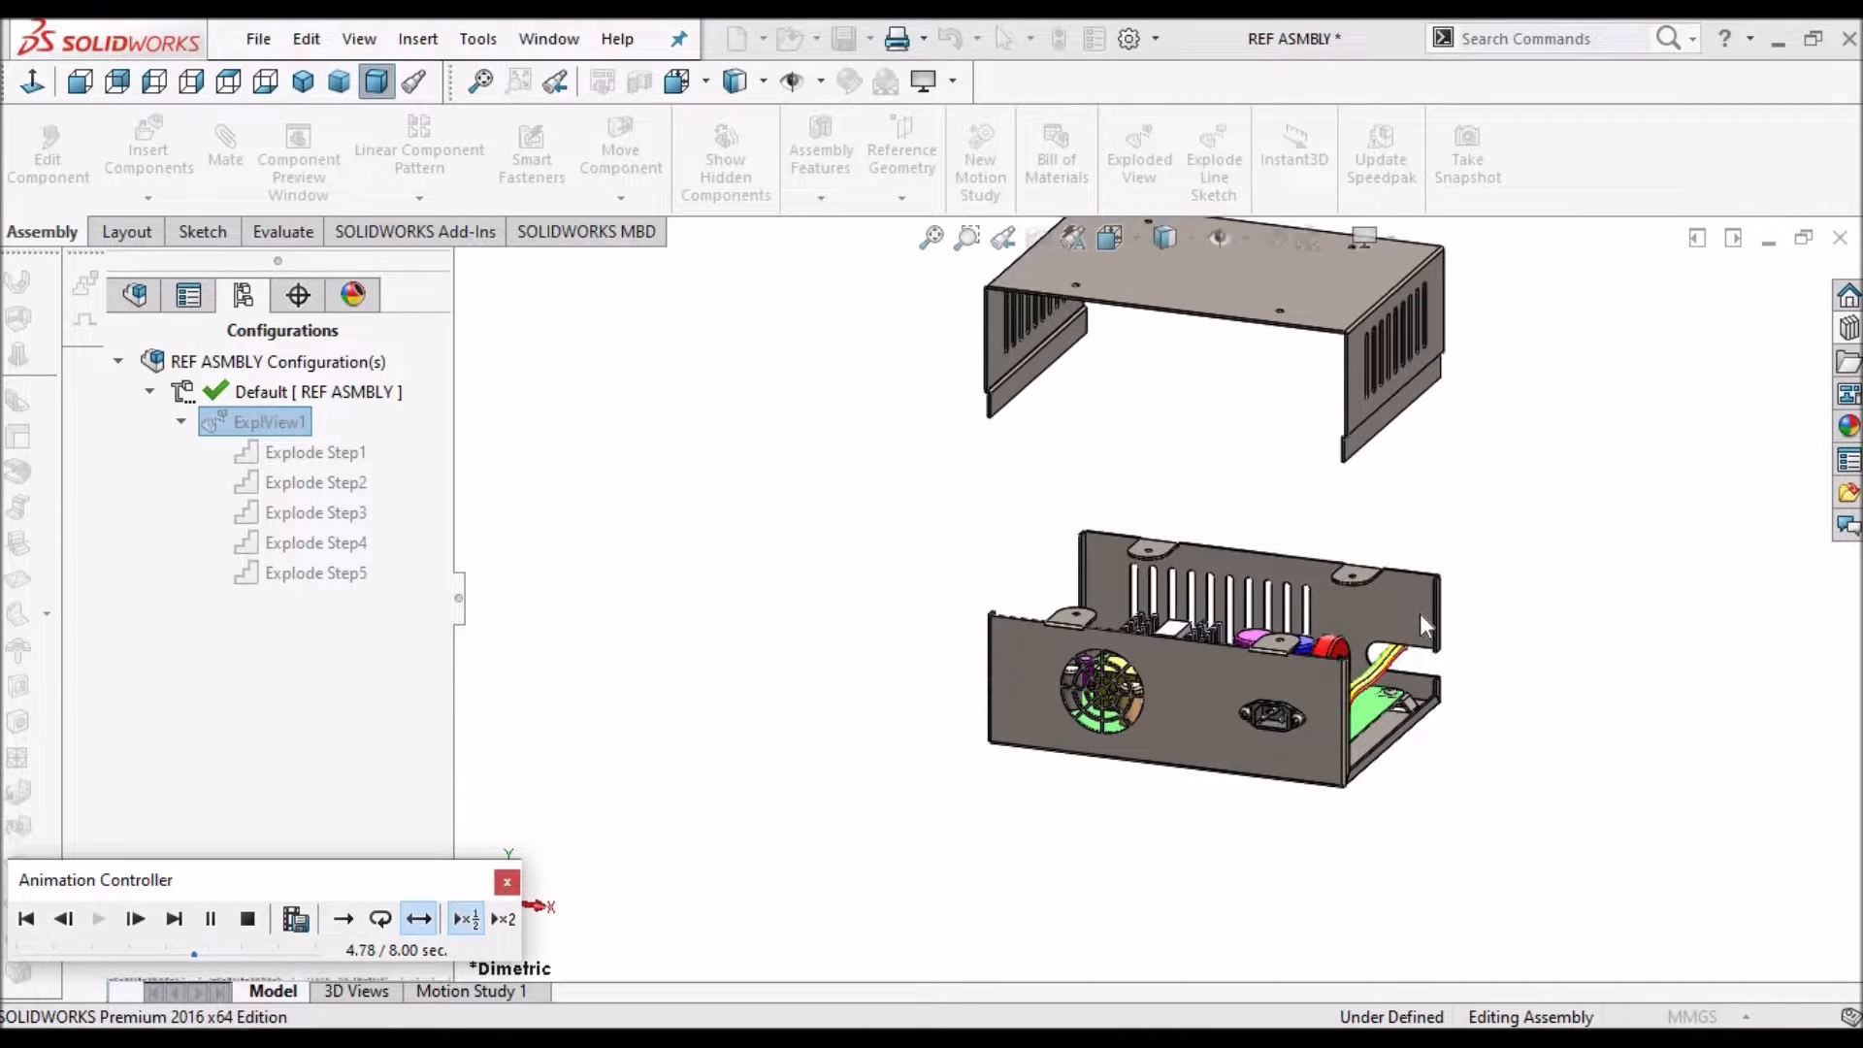
scroll(1412, 618, up, 1)
scroll(1411, 630, up, 1)
scroll(1409, 608, up, 1)
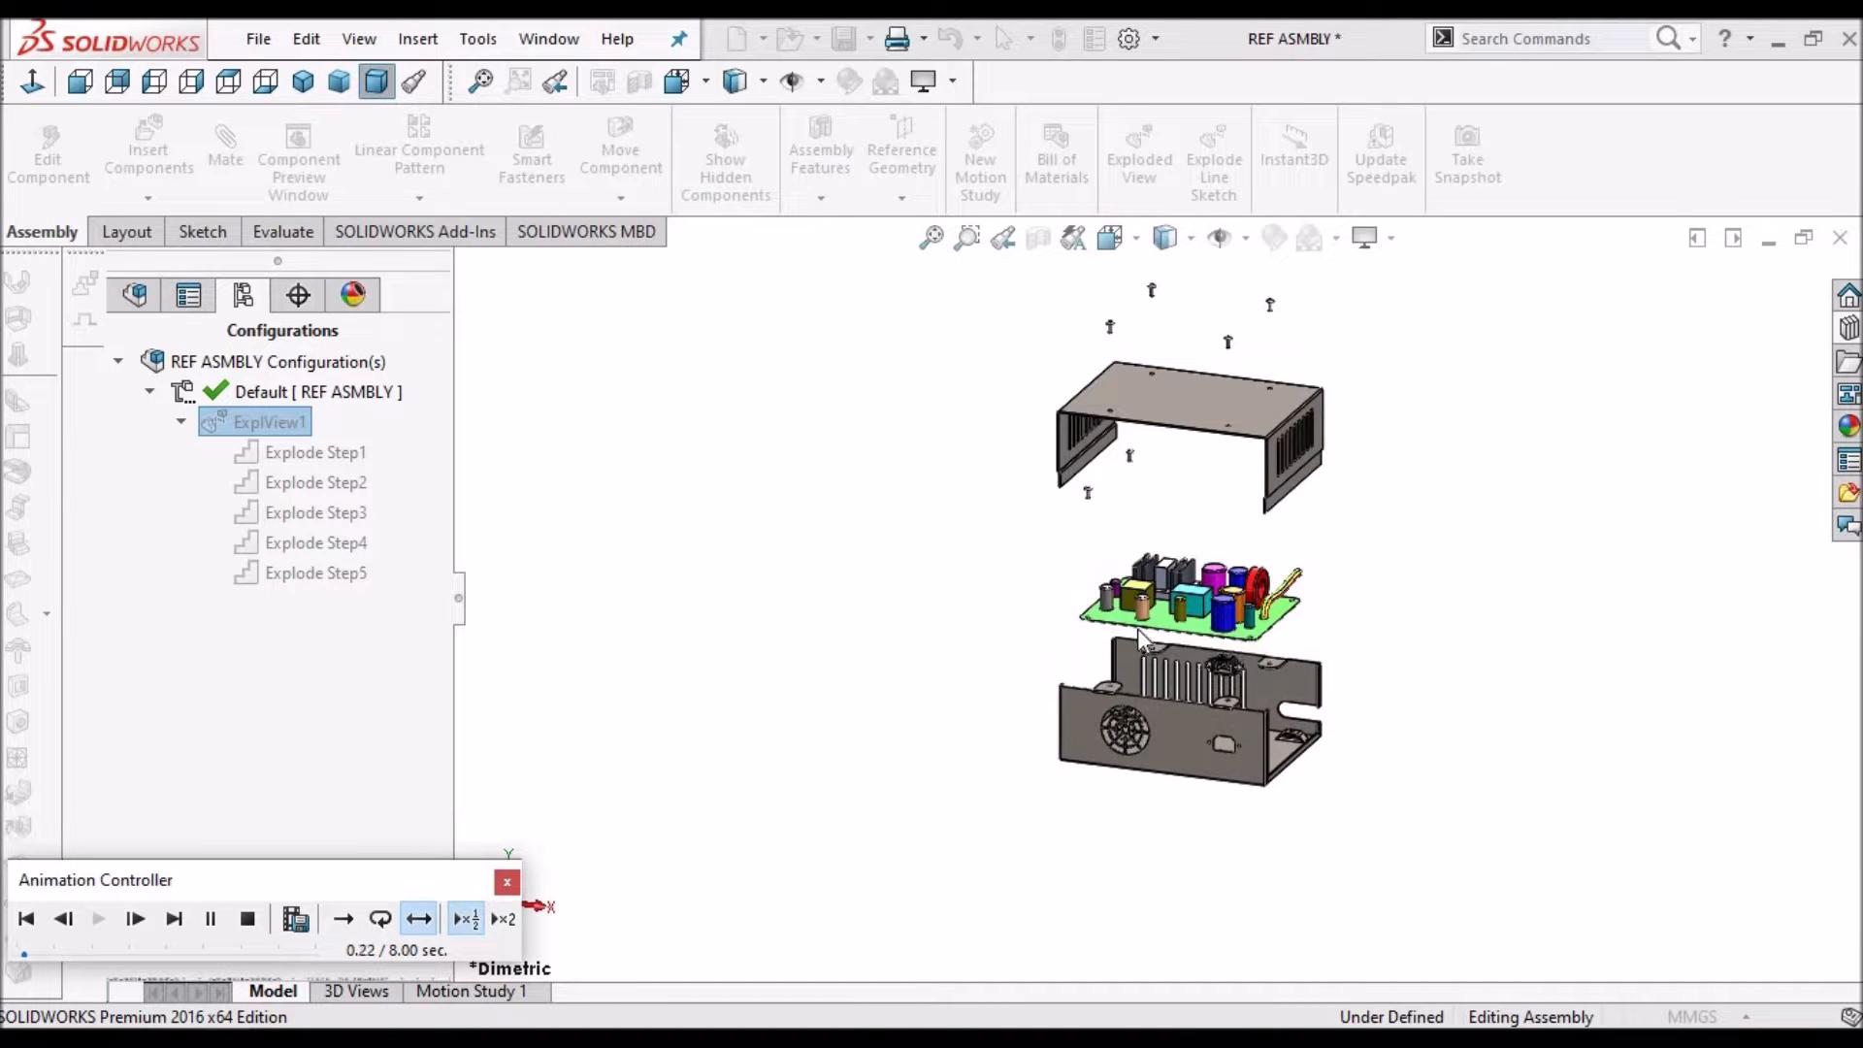
click(506, 883)
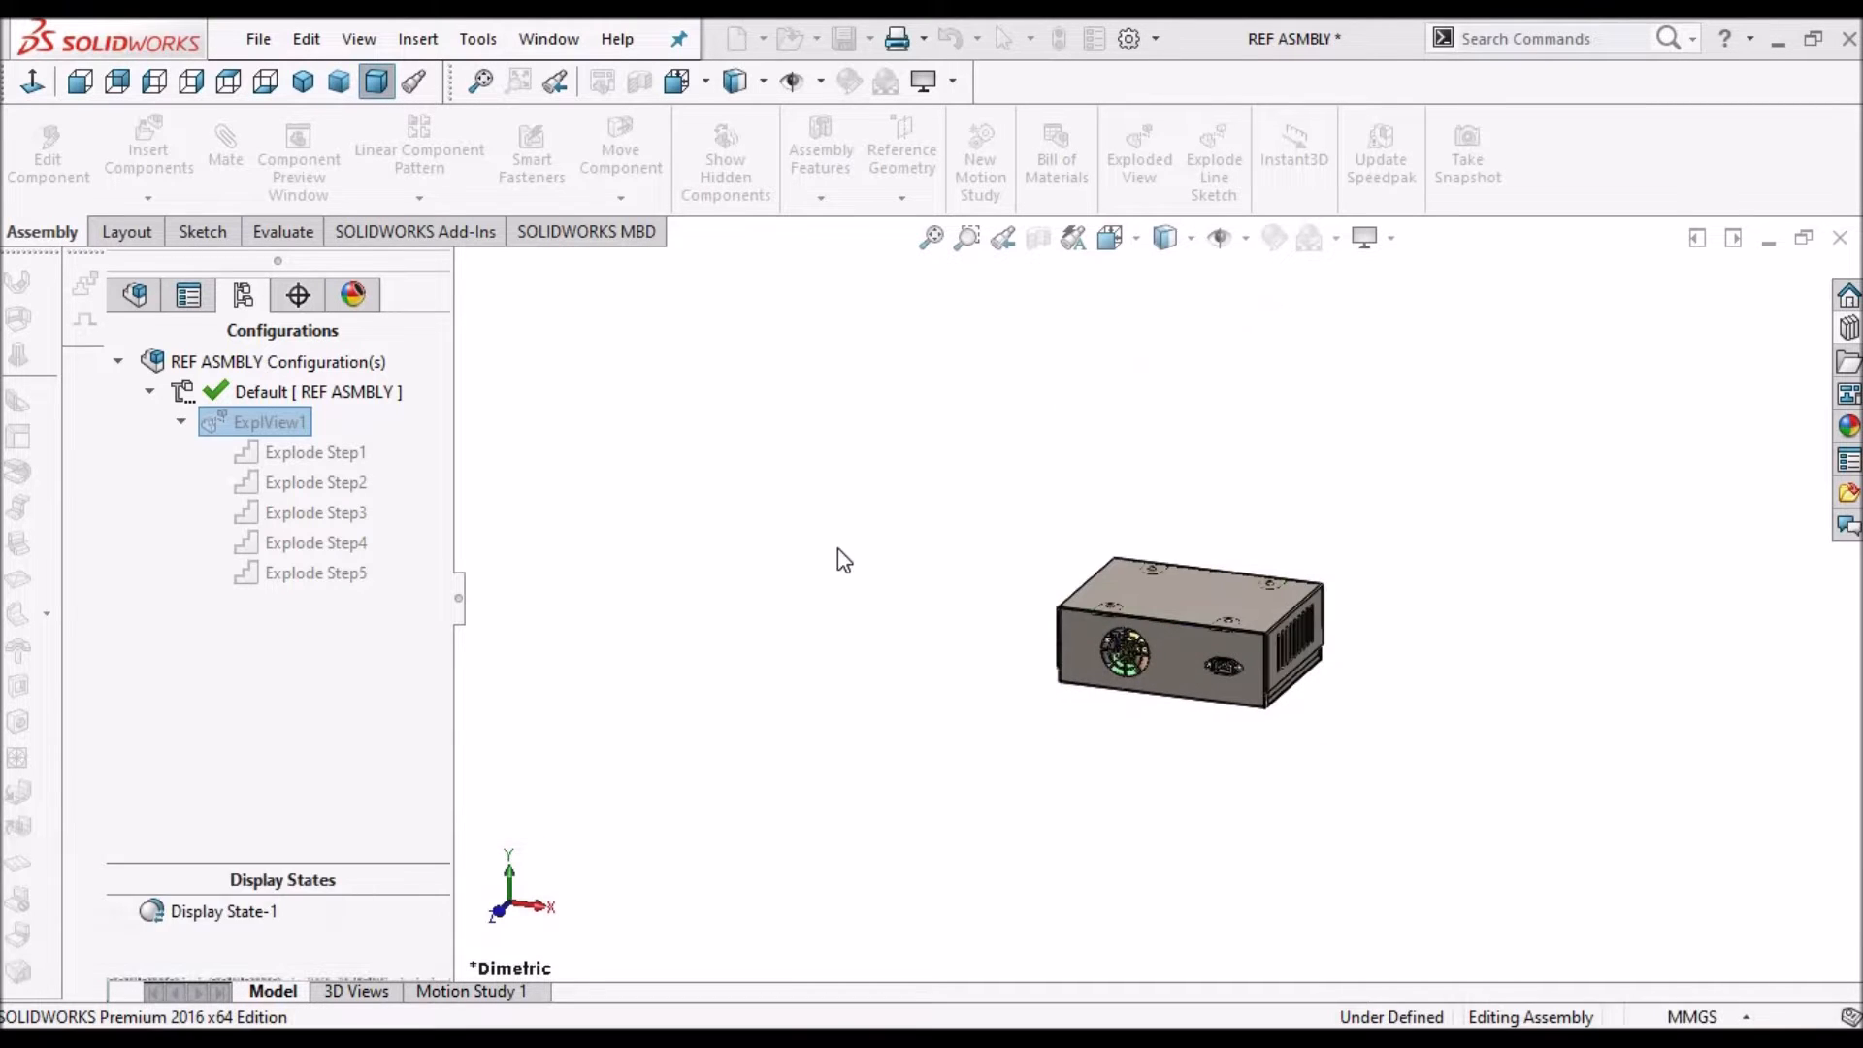
click(1044, 450)
scroll(1241, 673, down, 4)
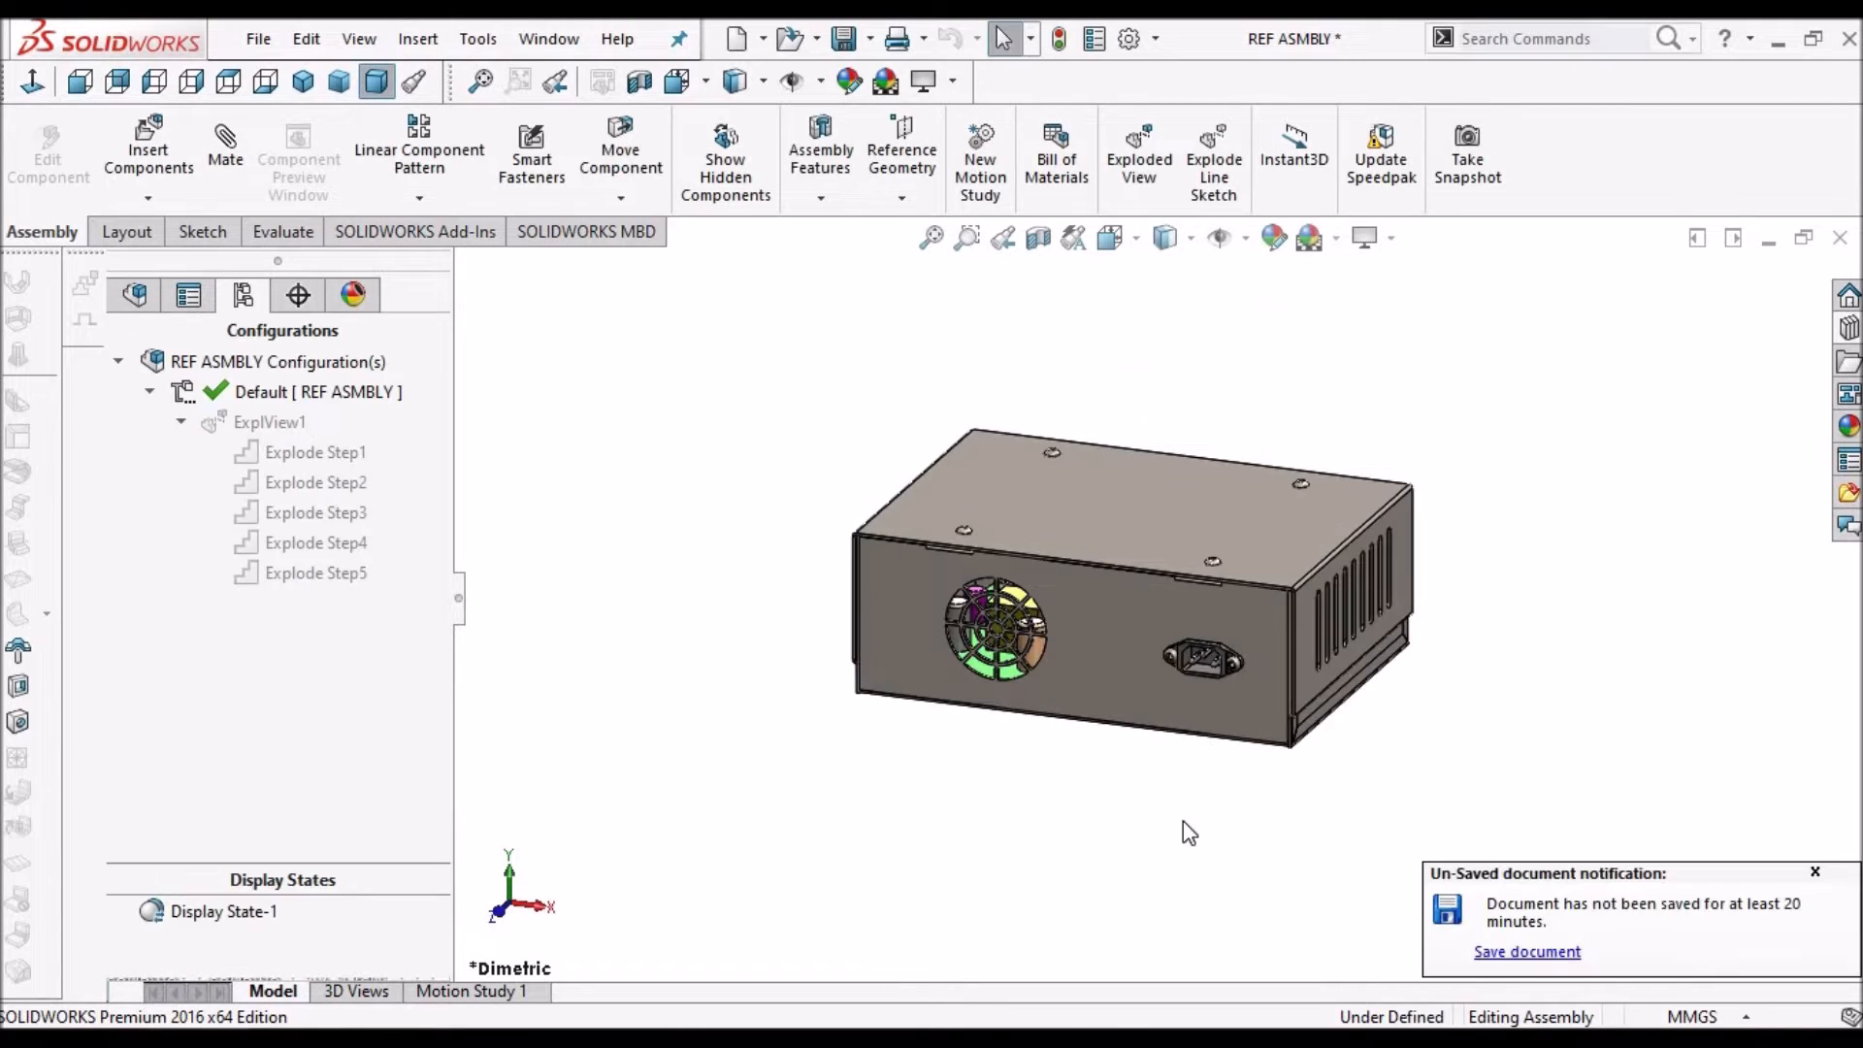
Open the Bridge Lance forming tool from the library's Example folder, examine its shape and return to the assembly
click(1848, 330)
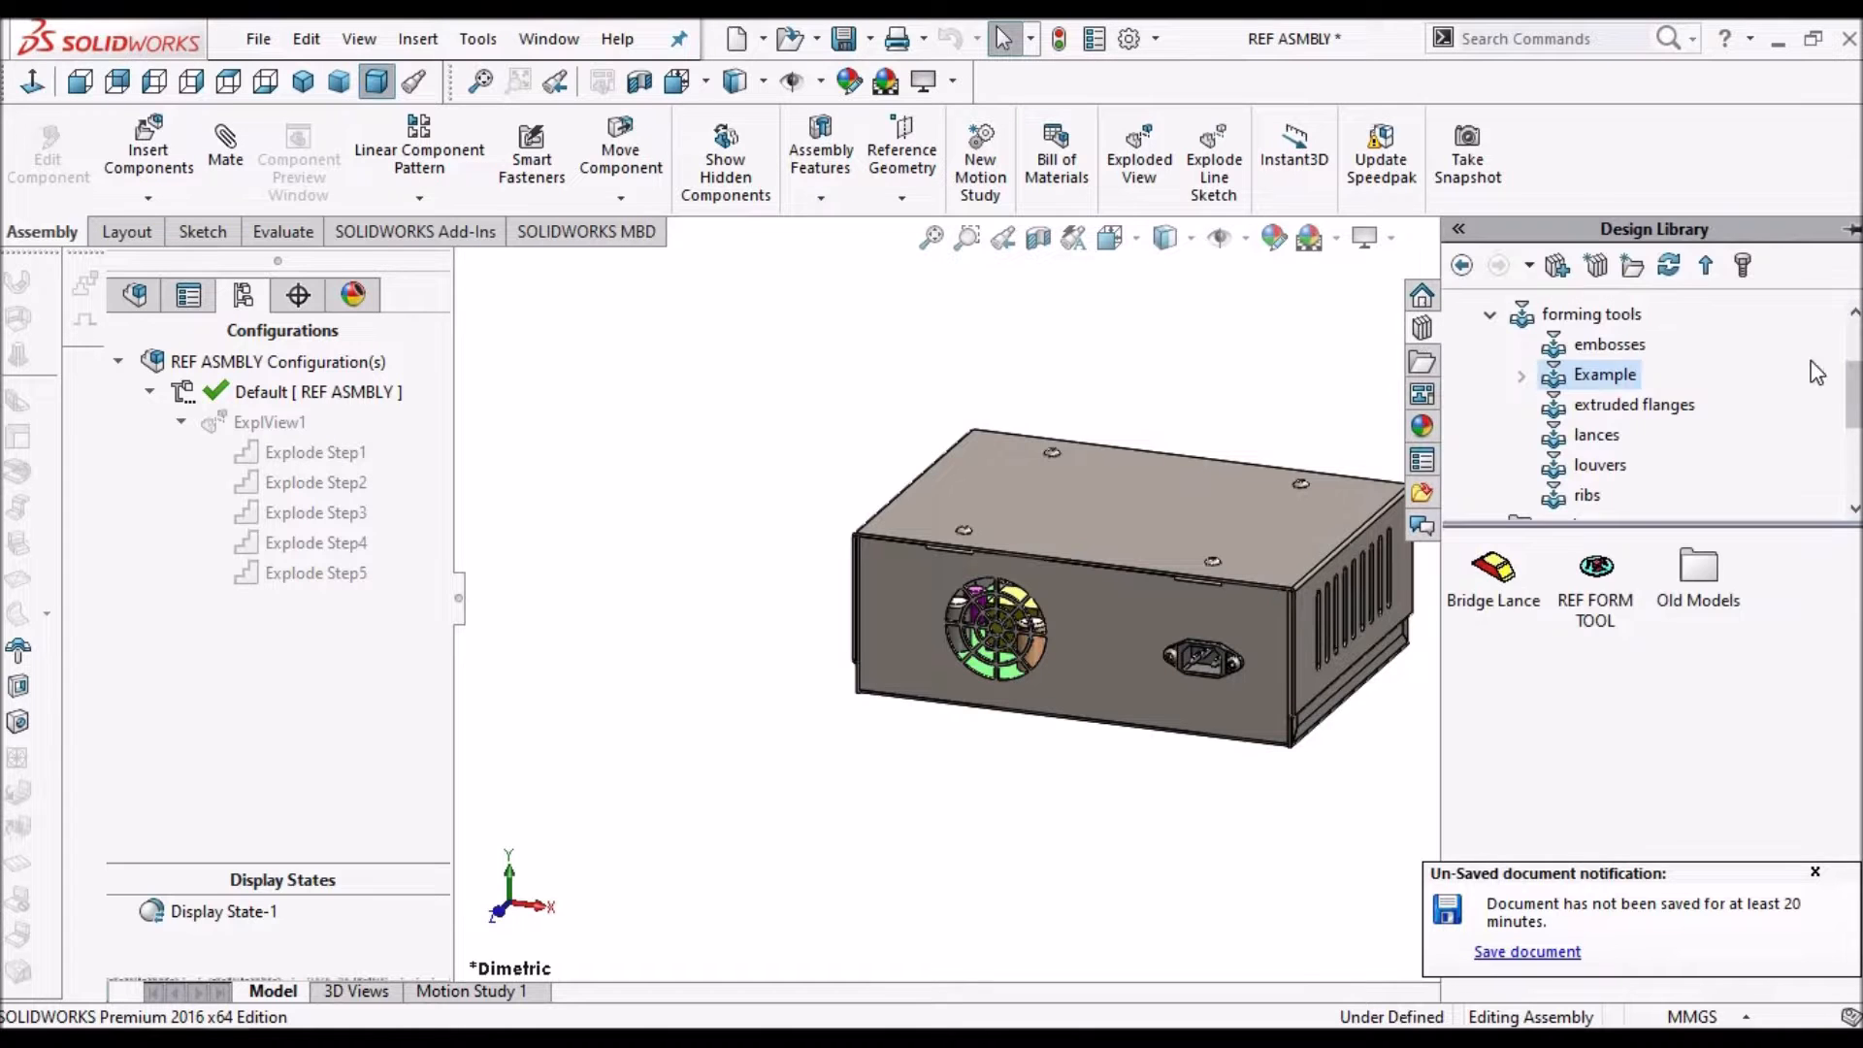
right_click(1509, 576)
click(1577, 594)
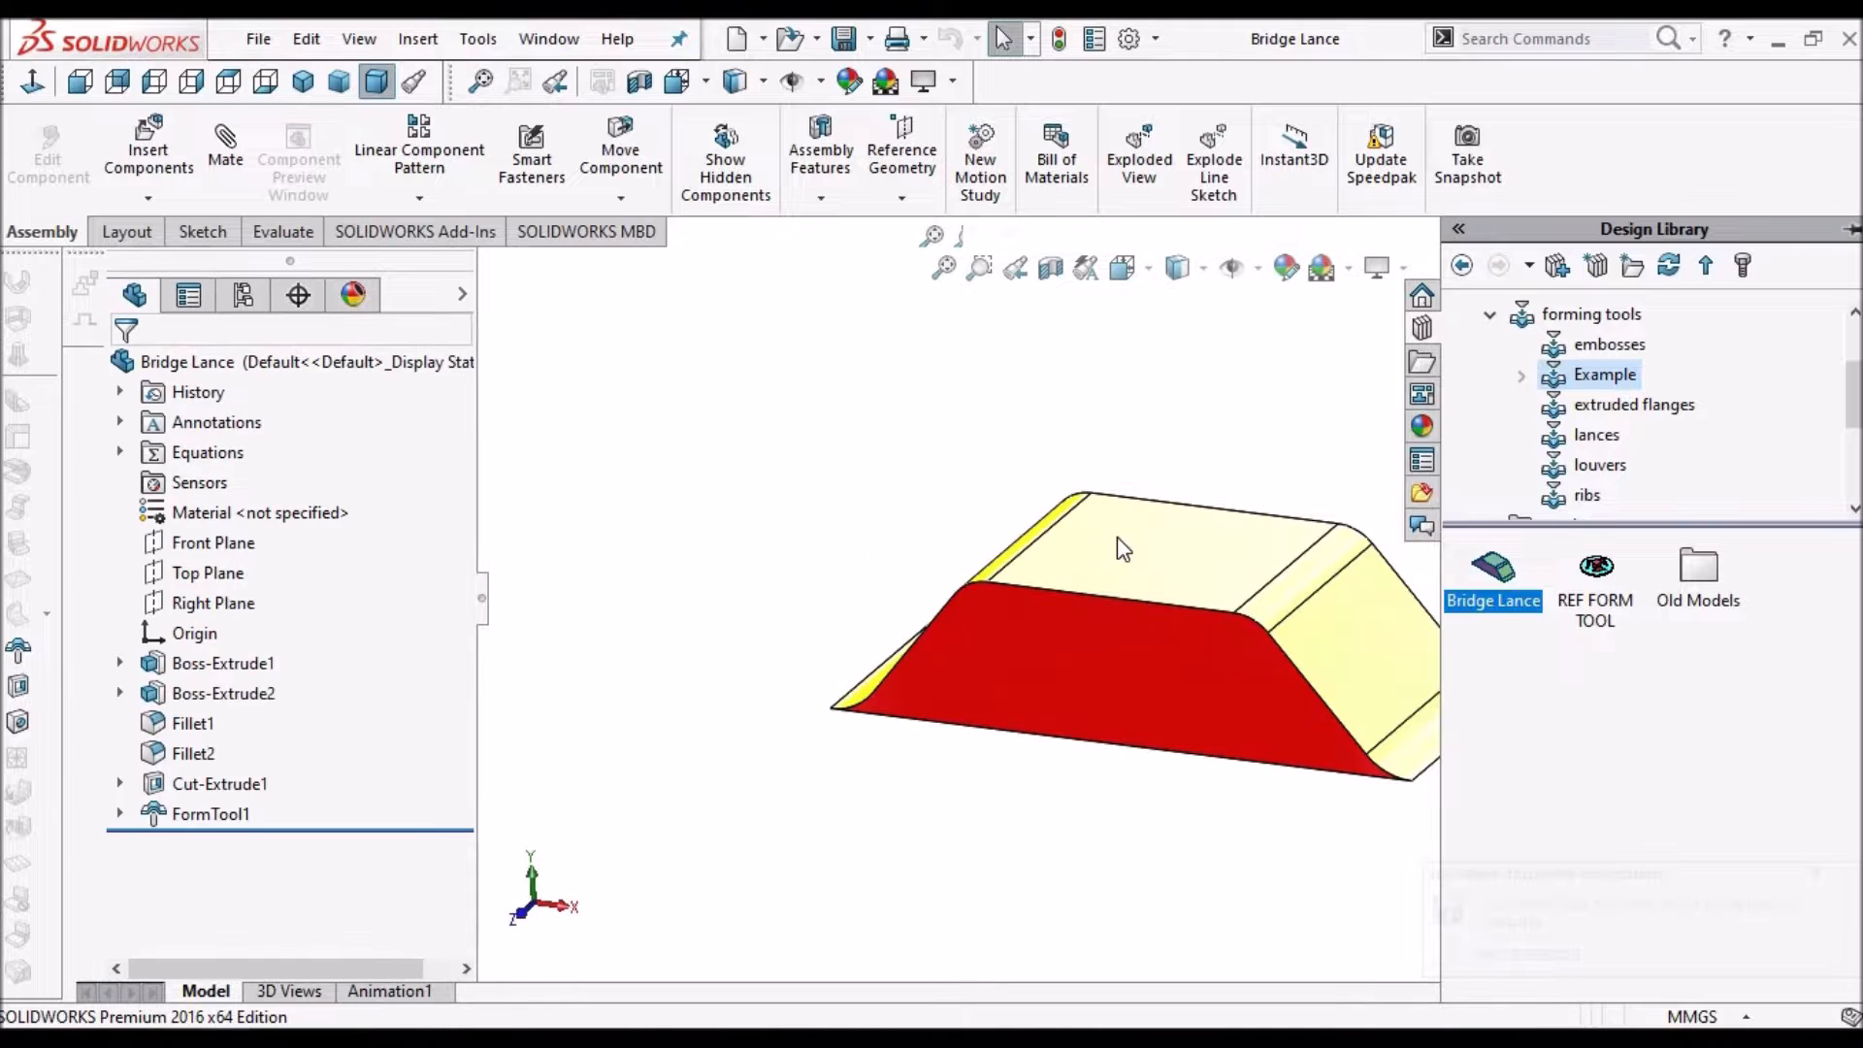
middle_drag(864, 482, 1112, 604)
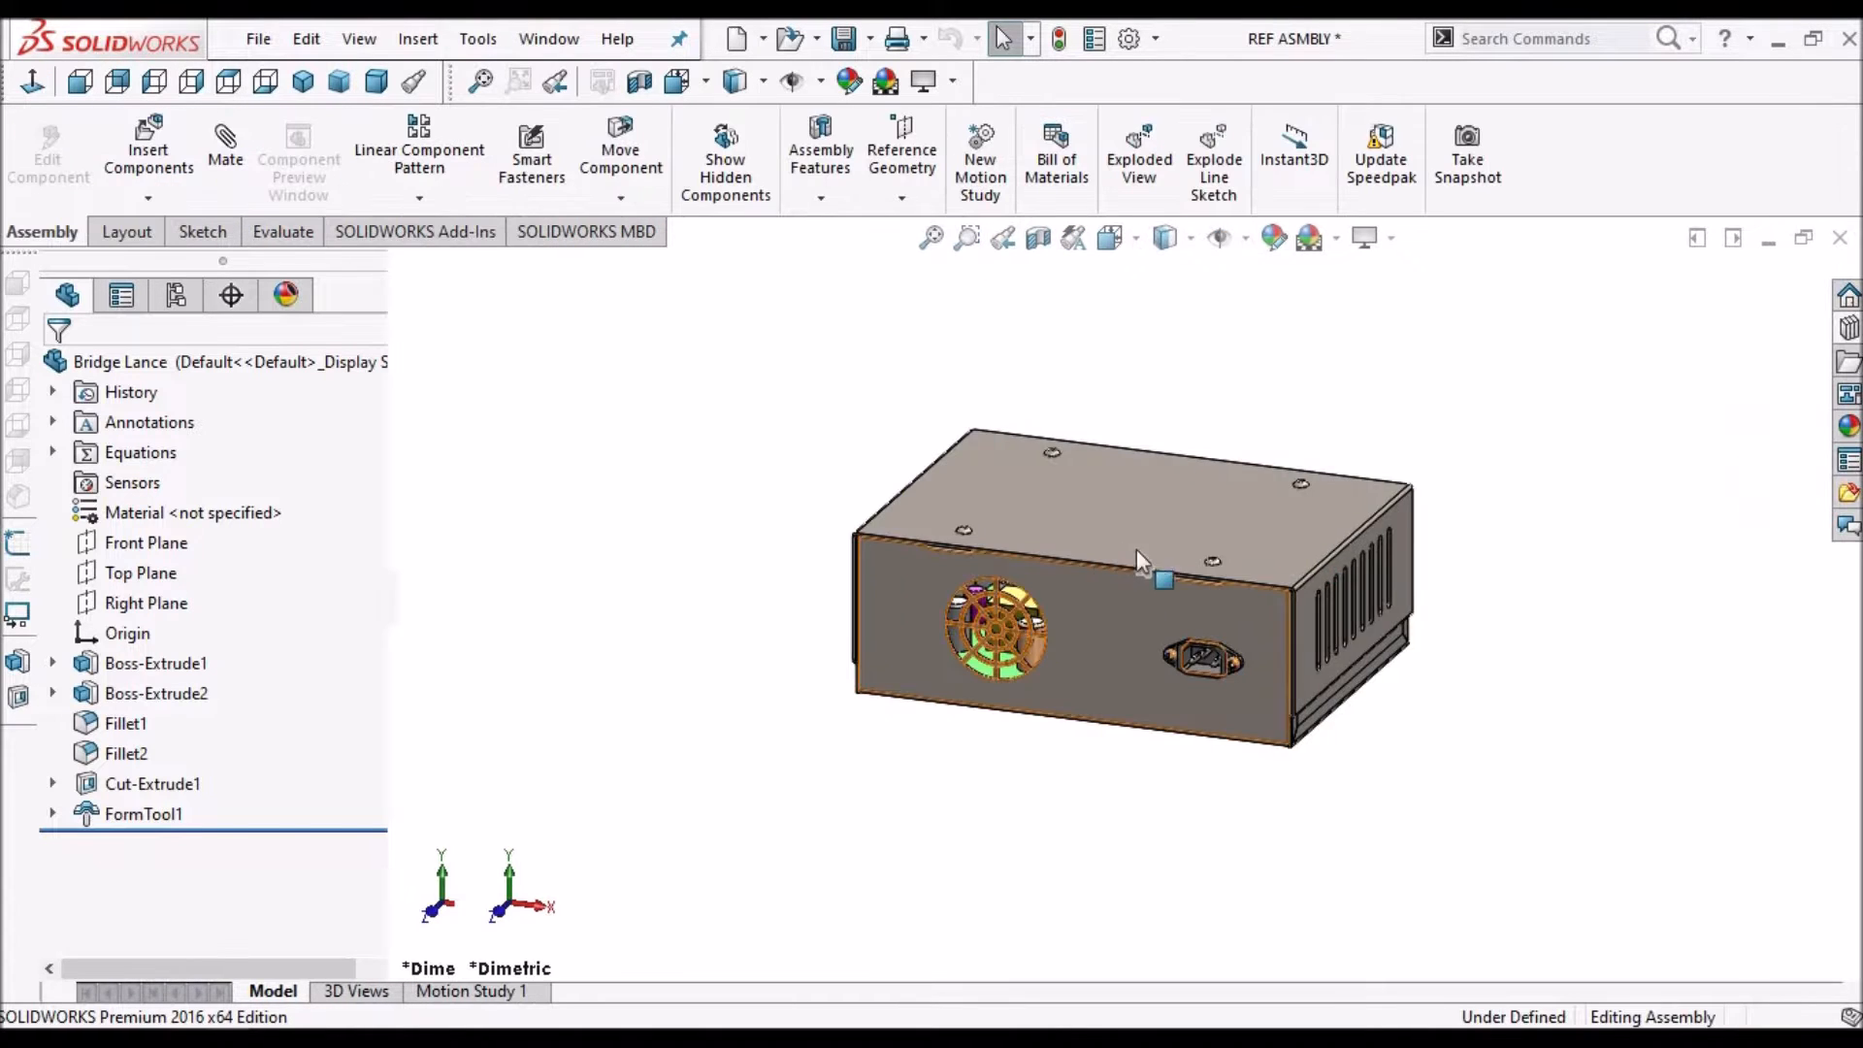
Isolate the ENCLOSURE Bottom Casing, examine its shape from several sides and return to the full assembly in dimetric view
right_click(1114, 650)
click(1176, 603)
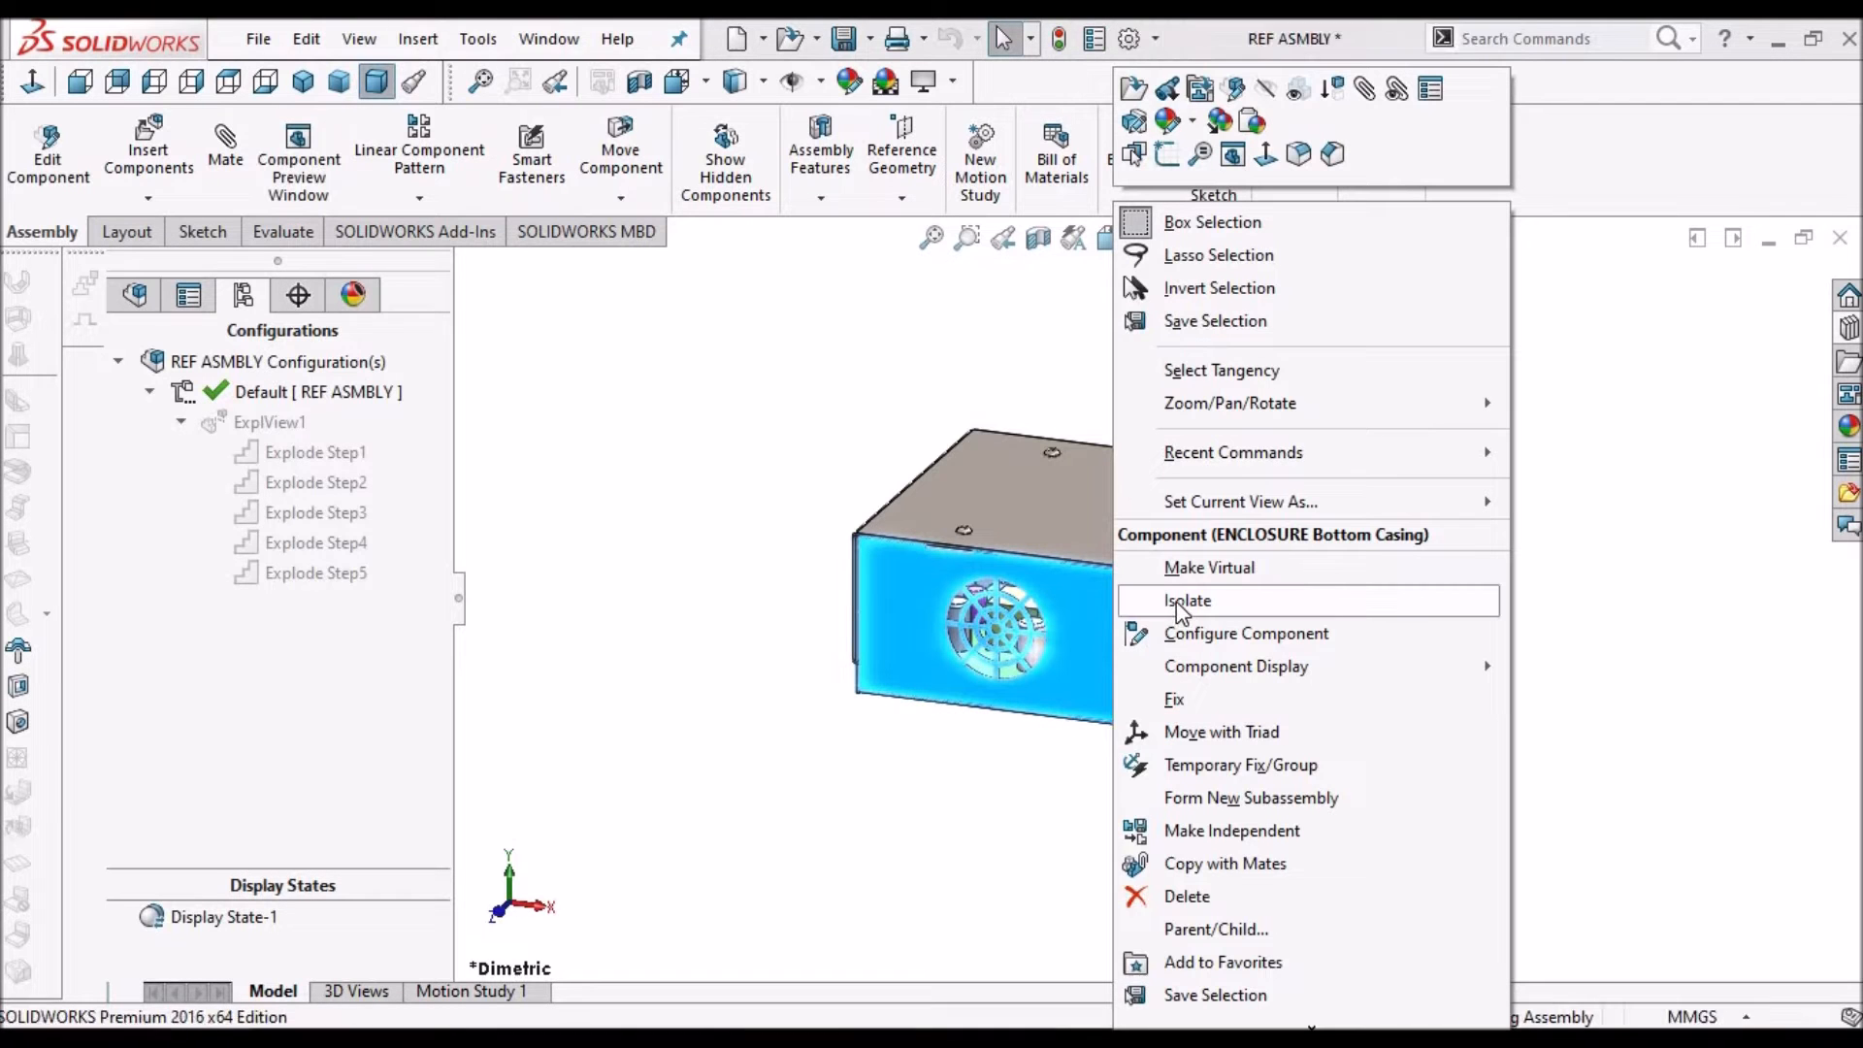
scroll(1198, 607, up, 2)
middle_drag(1192, 626, 1156, 726)
scroll(1153, 607, down, 4)
middle_drag(1027, 524, 1060, 549)
scroll(1060, 549, up, 3)
click(375, 335)
click(376, 82)
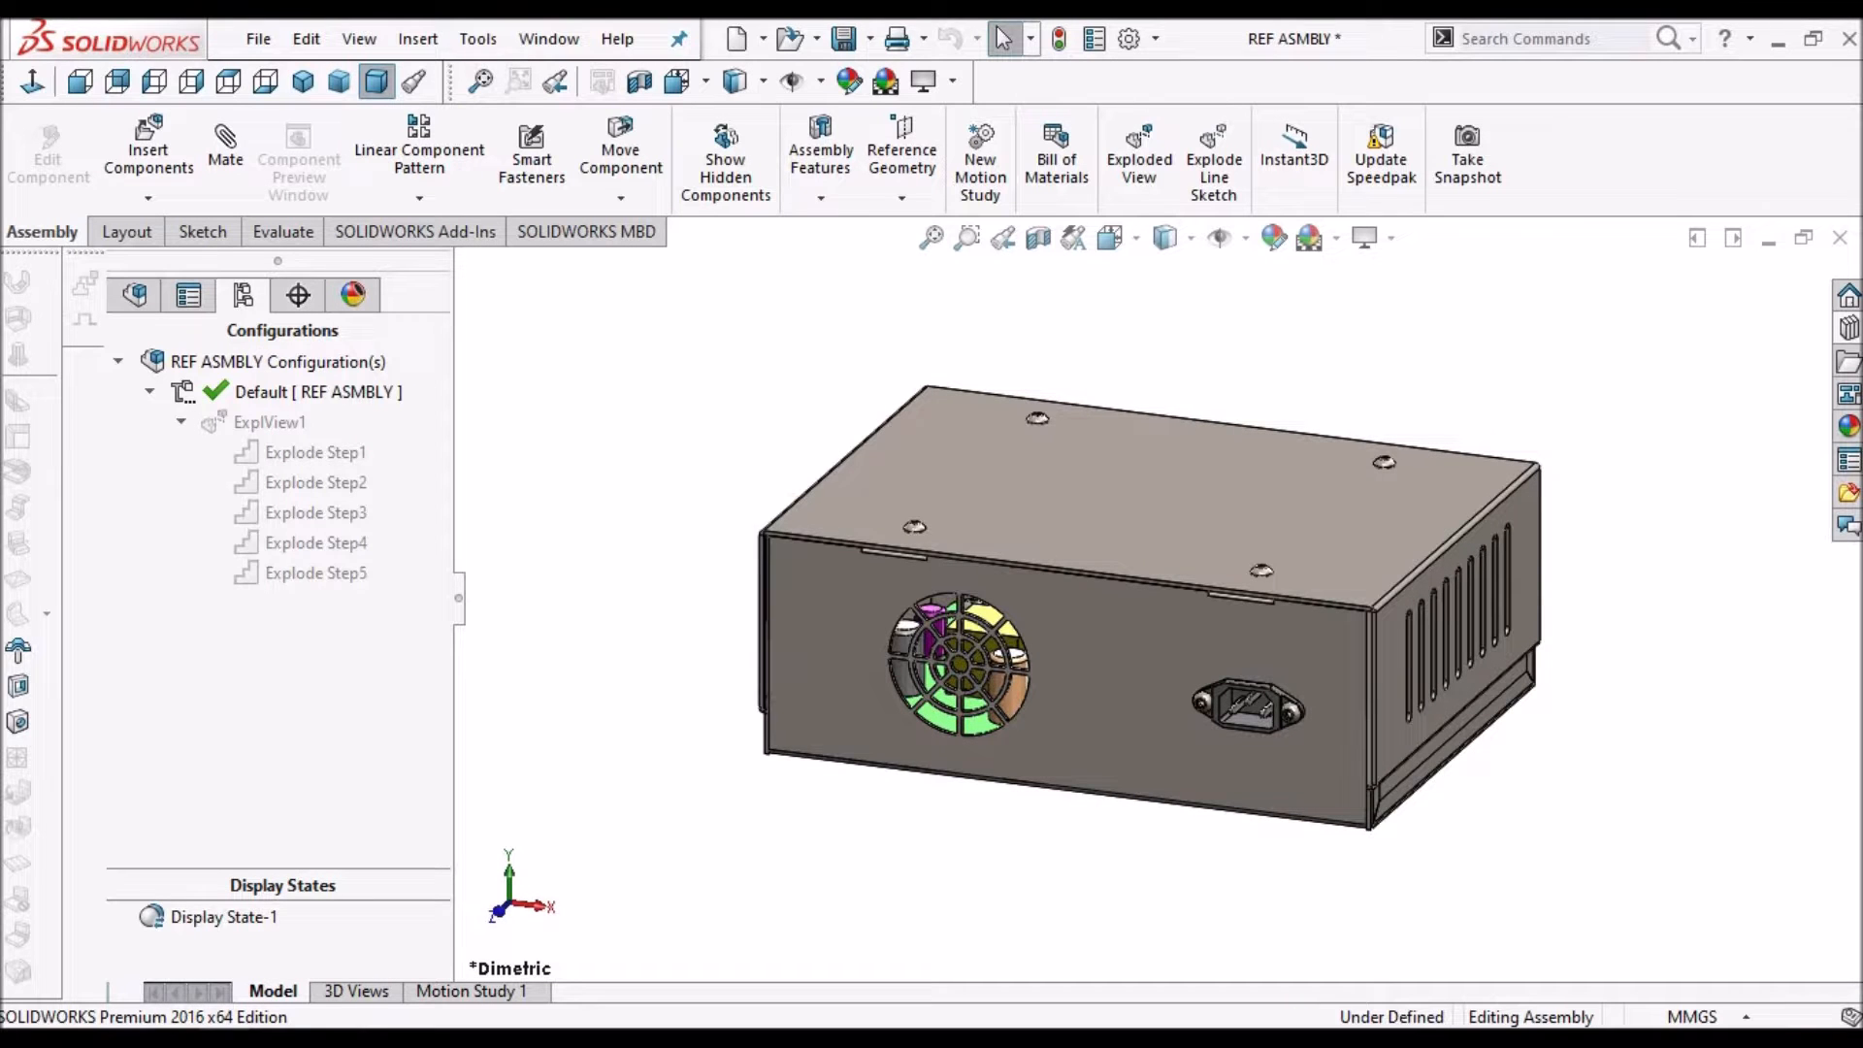
Bring back the assembly's feature tree, review the enclosure design sheet Desc 2.pdf in Microsoft Edge and return to SOLIDWORKS
click(137, 296)
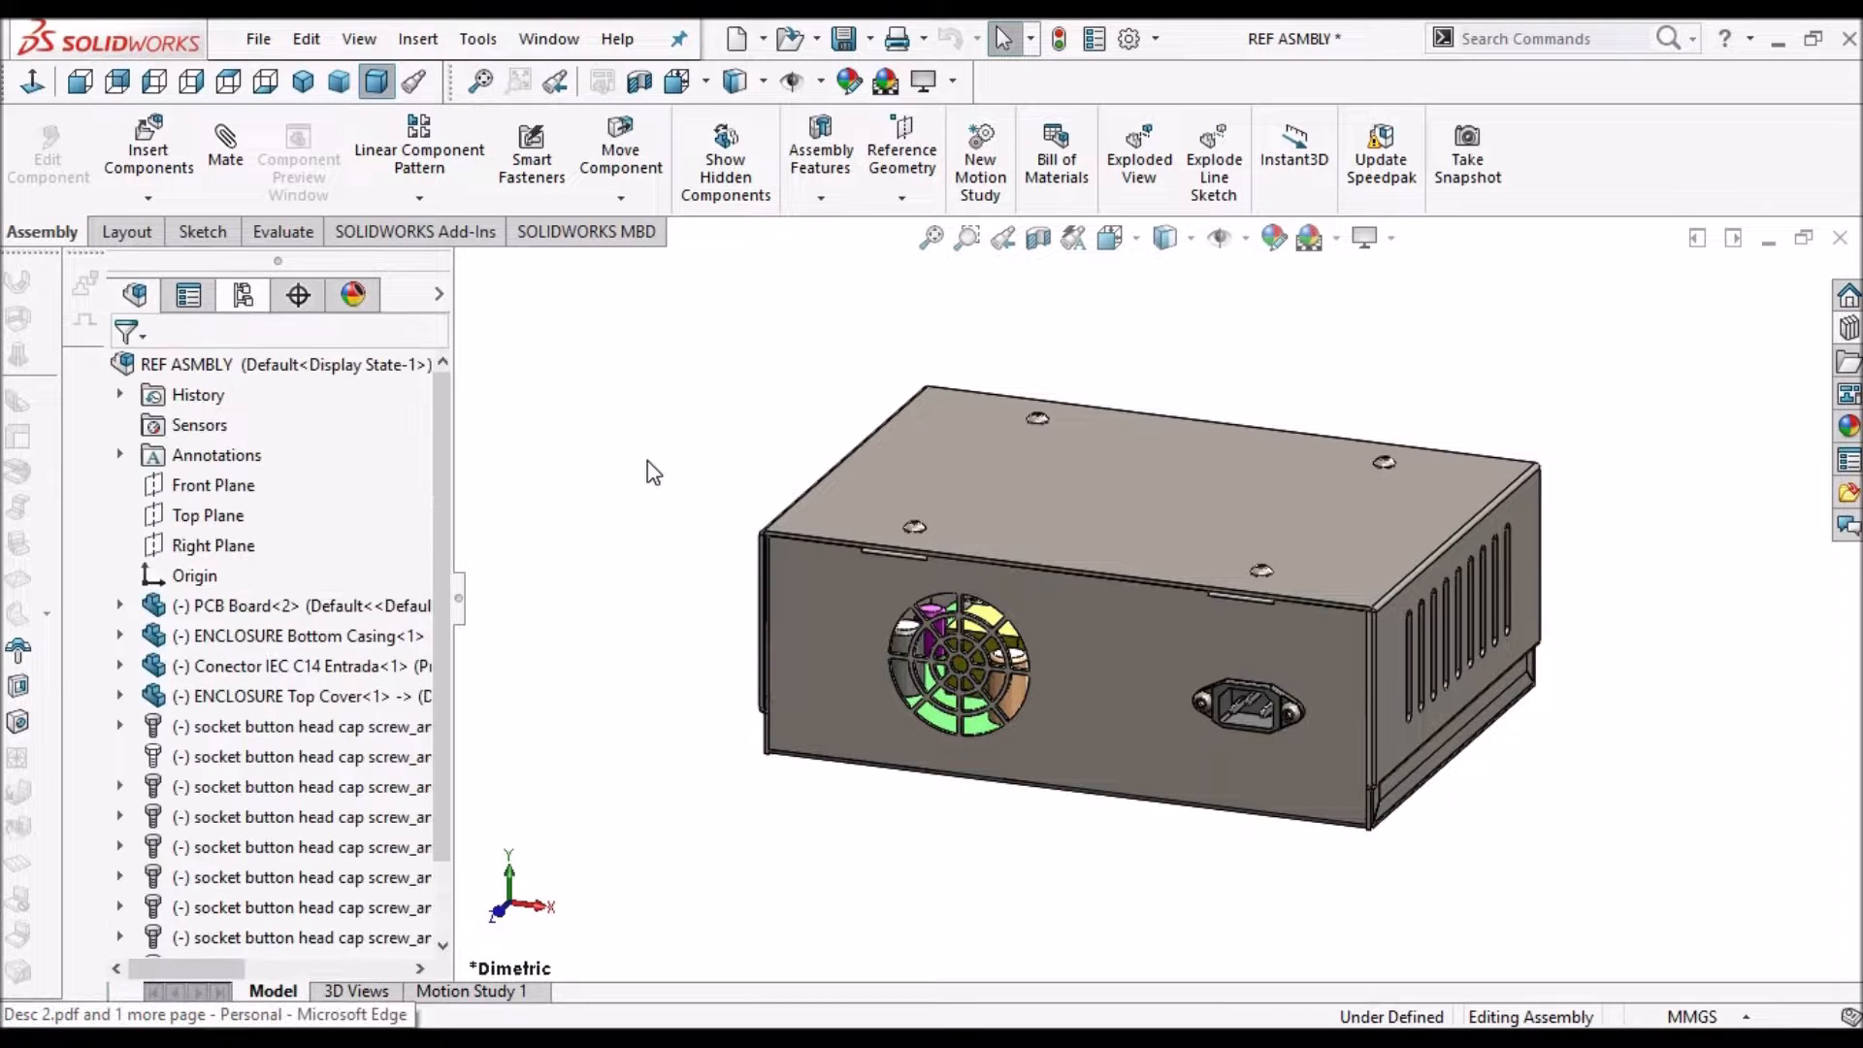
click(204, 1039)
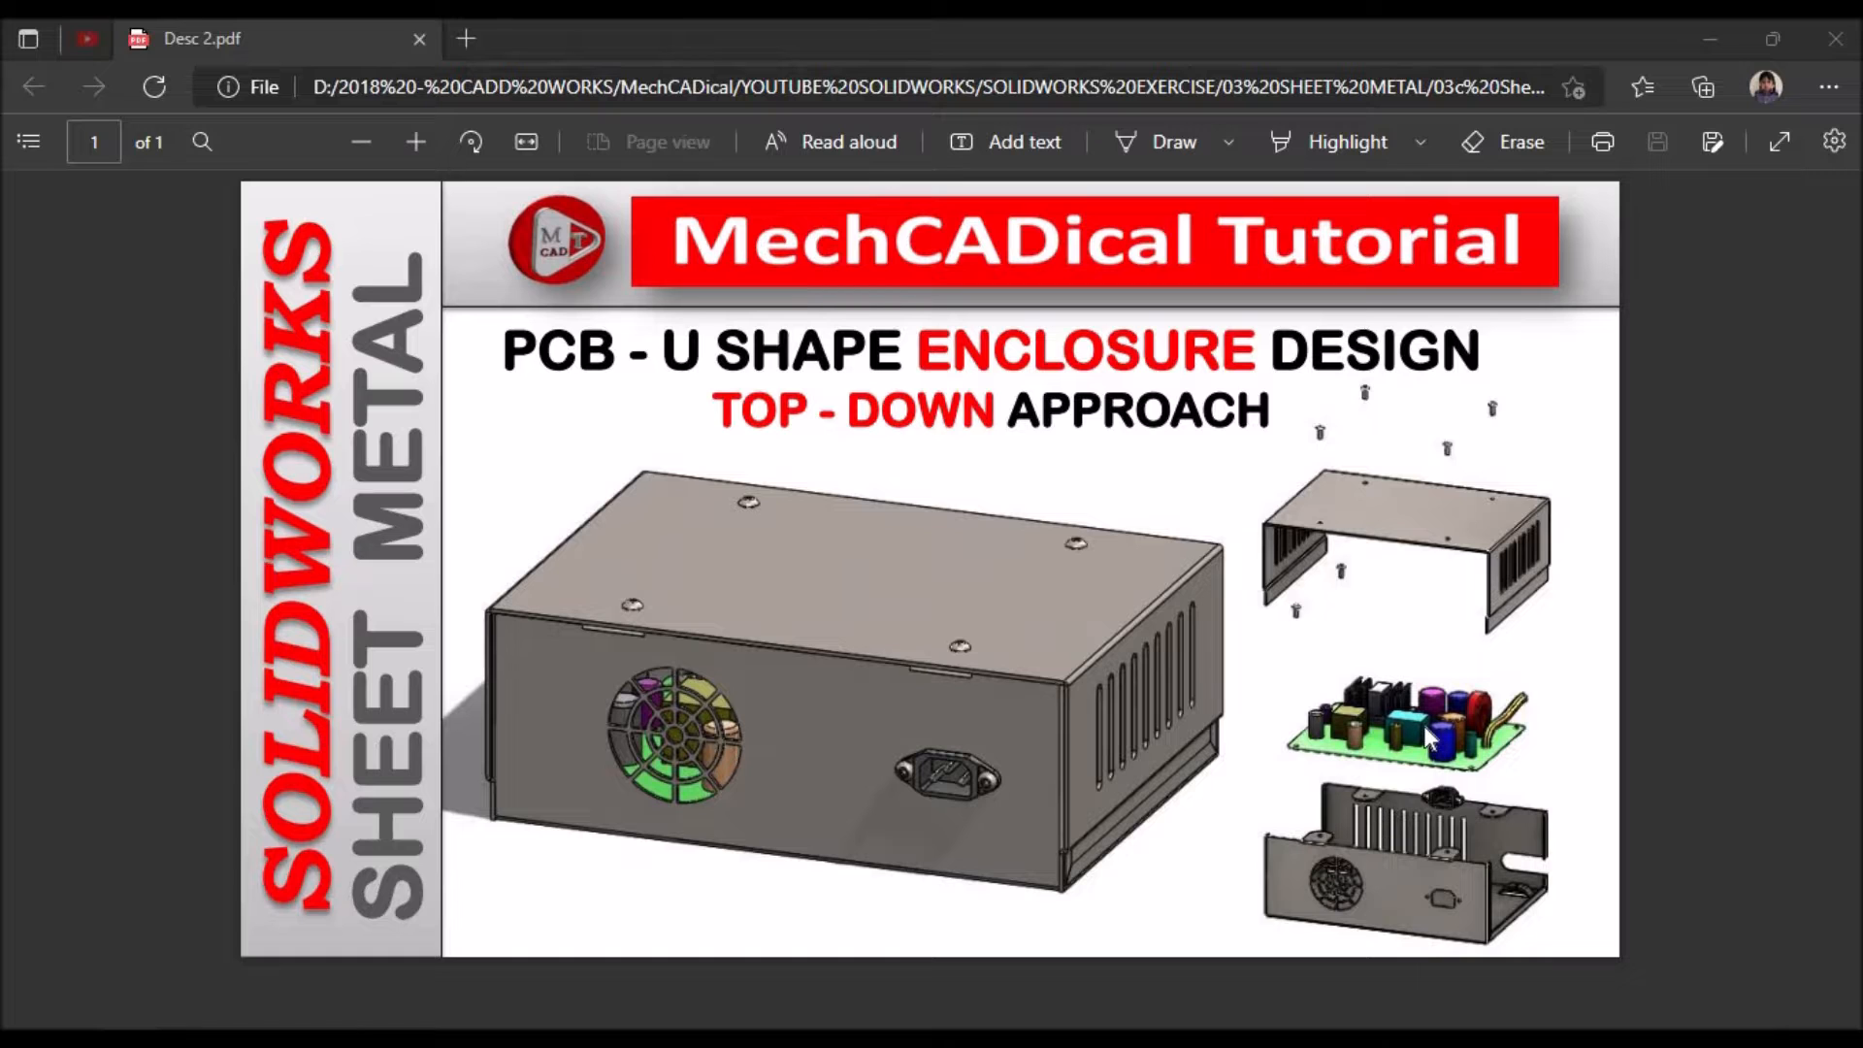
click(1713, 45)
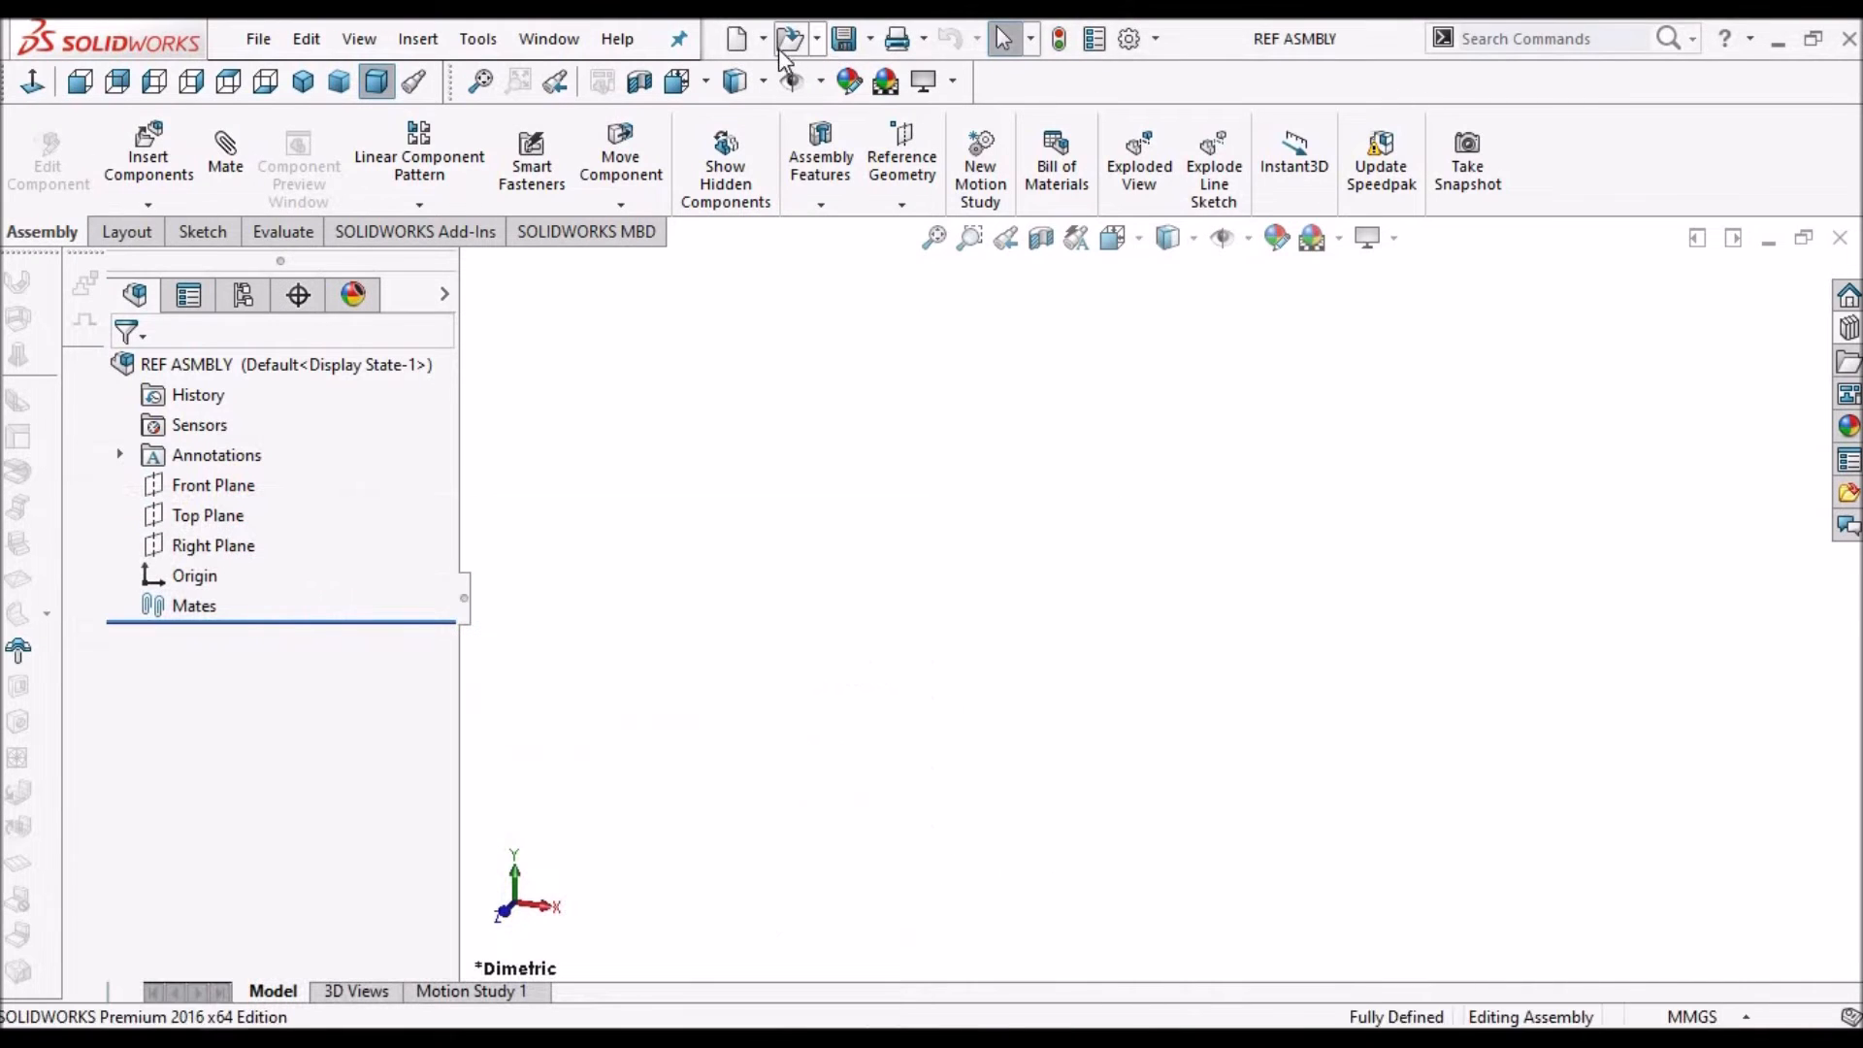
click(764, 39)
click(774, 68)
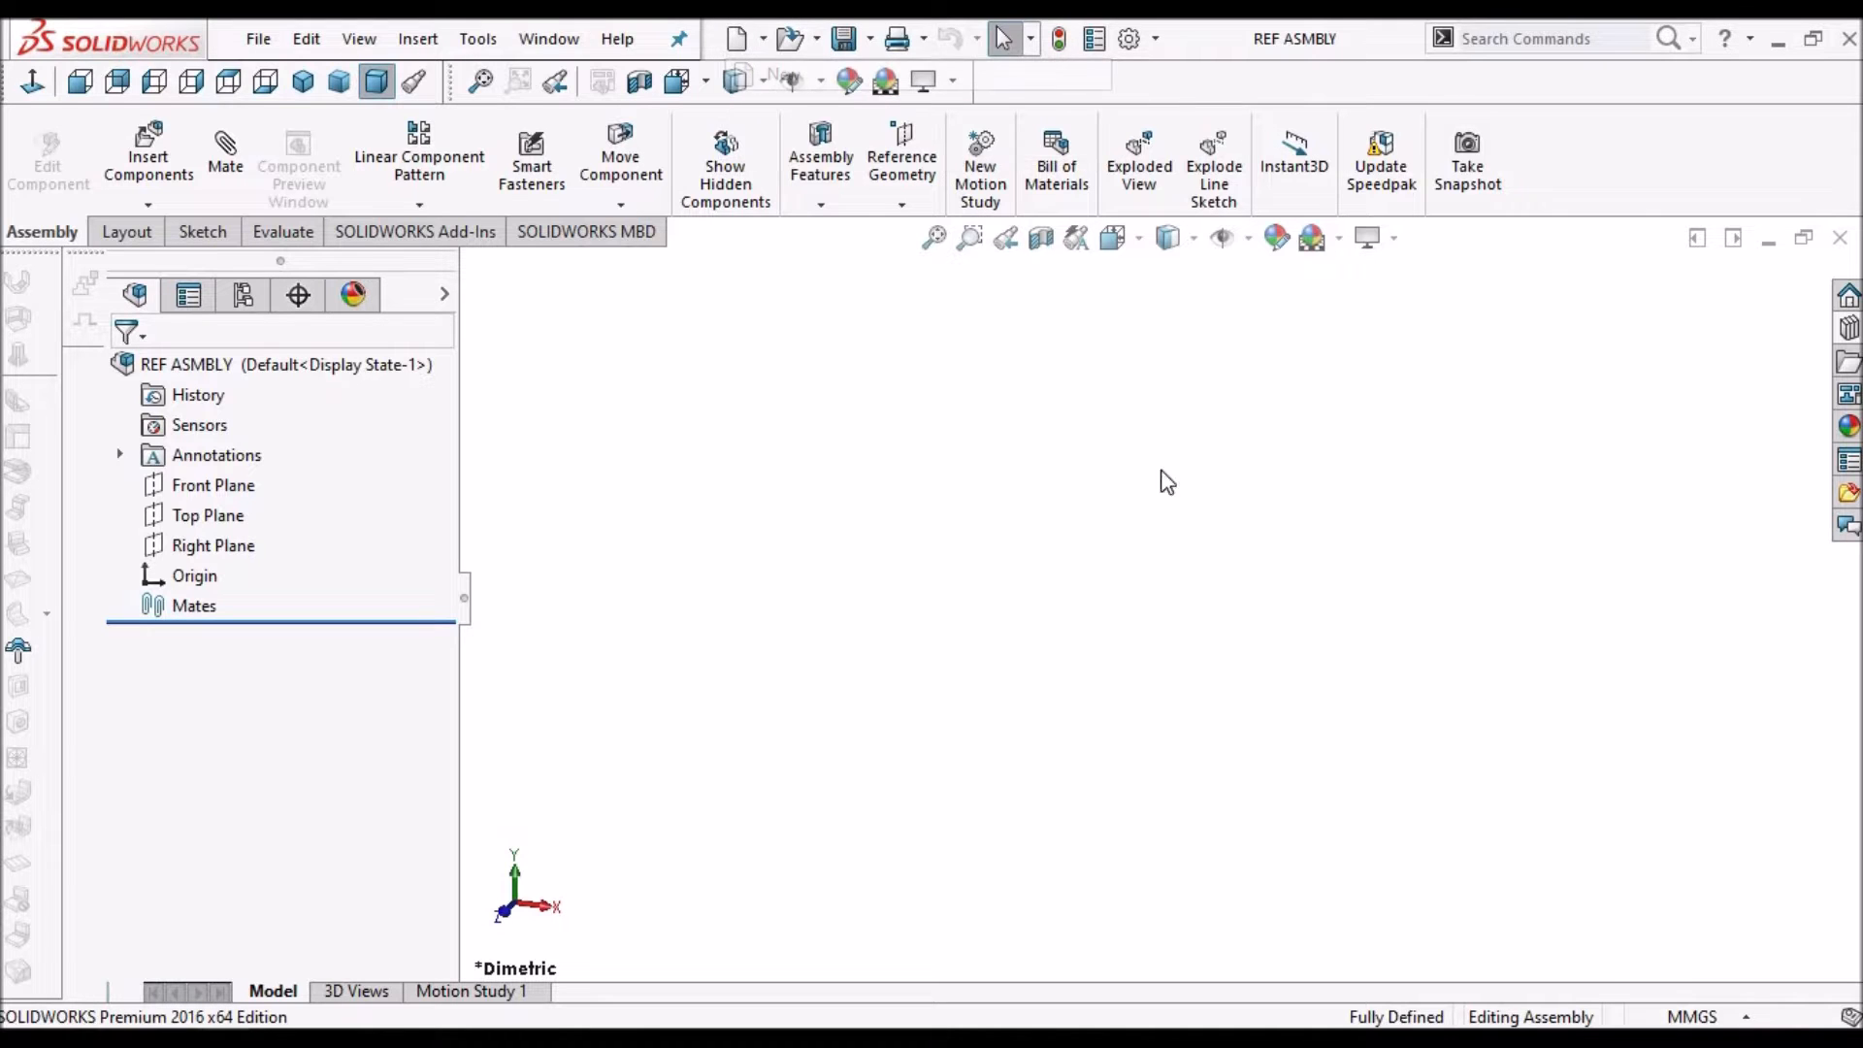
click(939, 282)
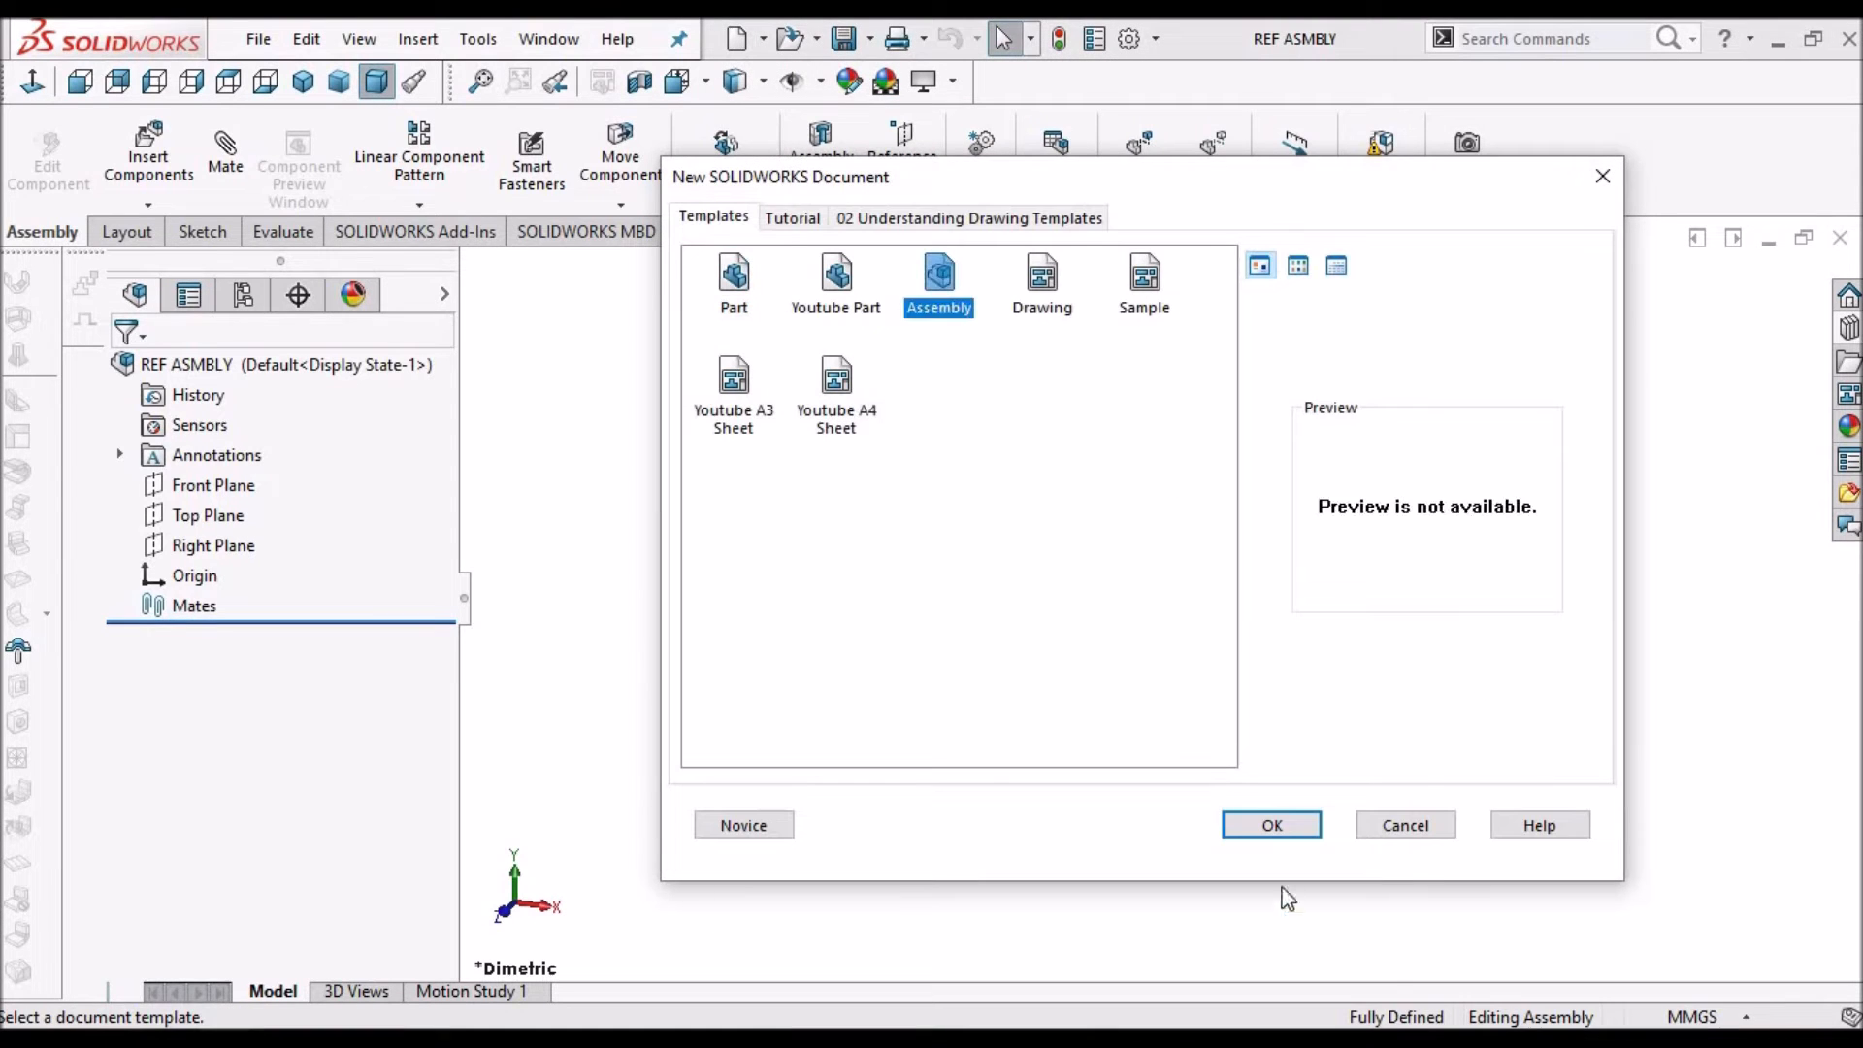
click(1417, 830)
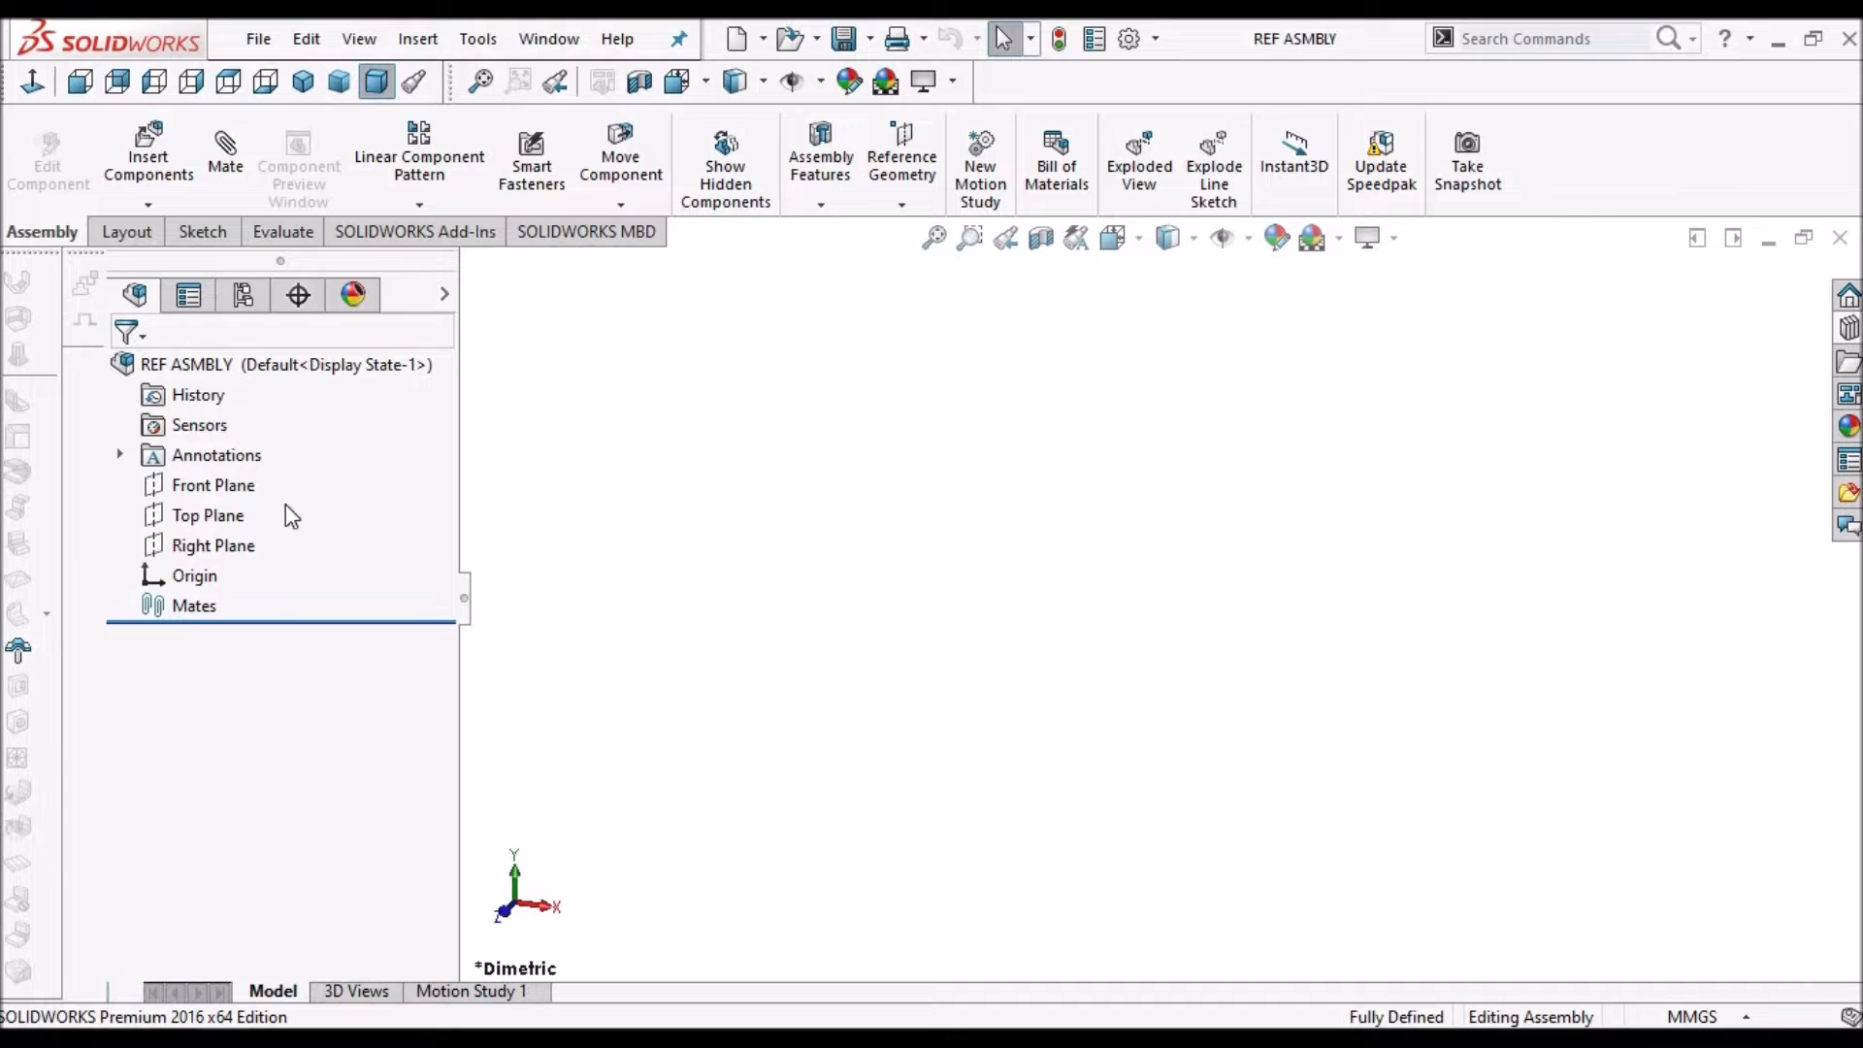
Insert the PCB Board part from the Demo Model folder into the empty REF ASMBLY assembly
click(169, 155)
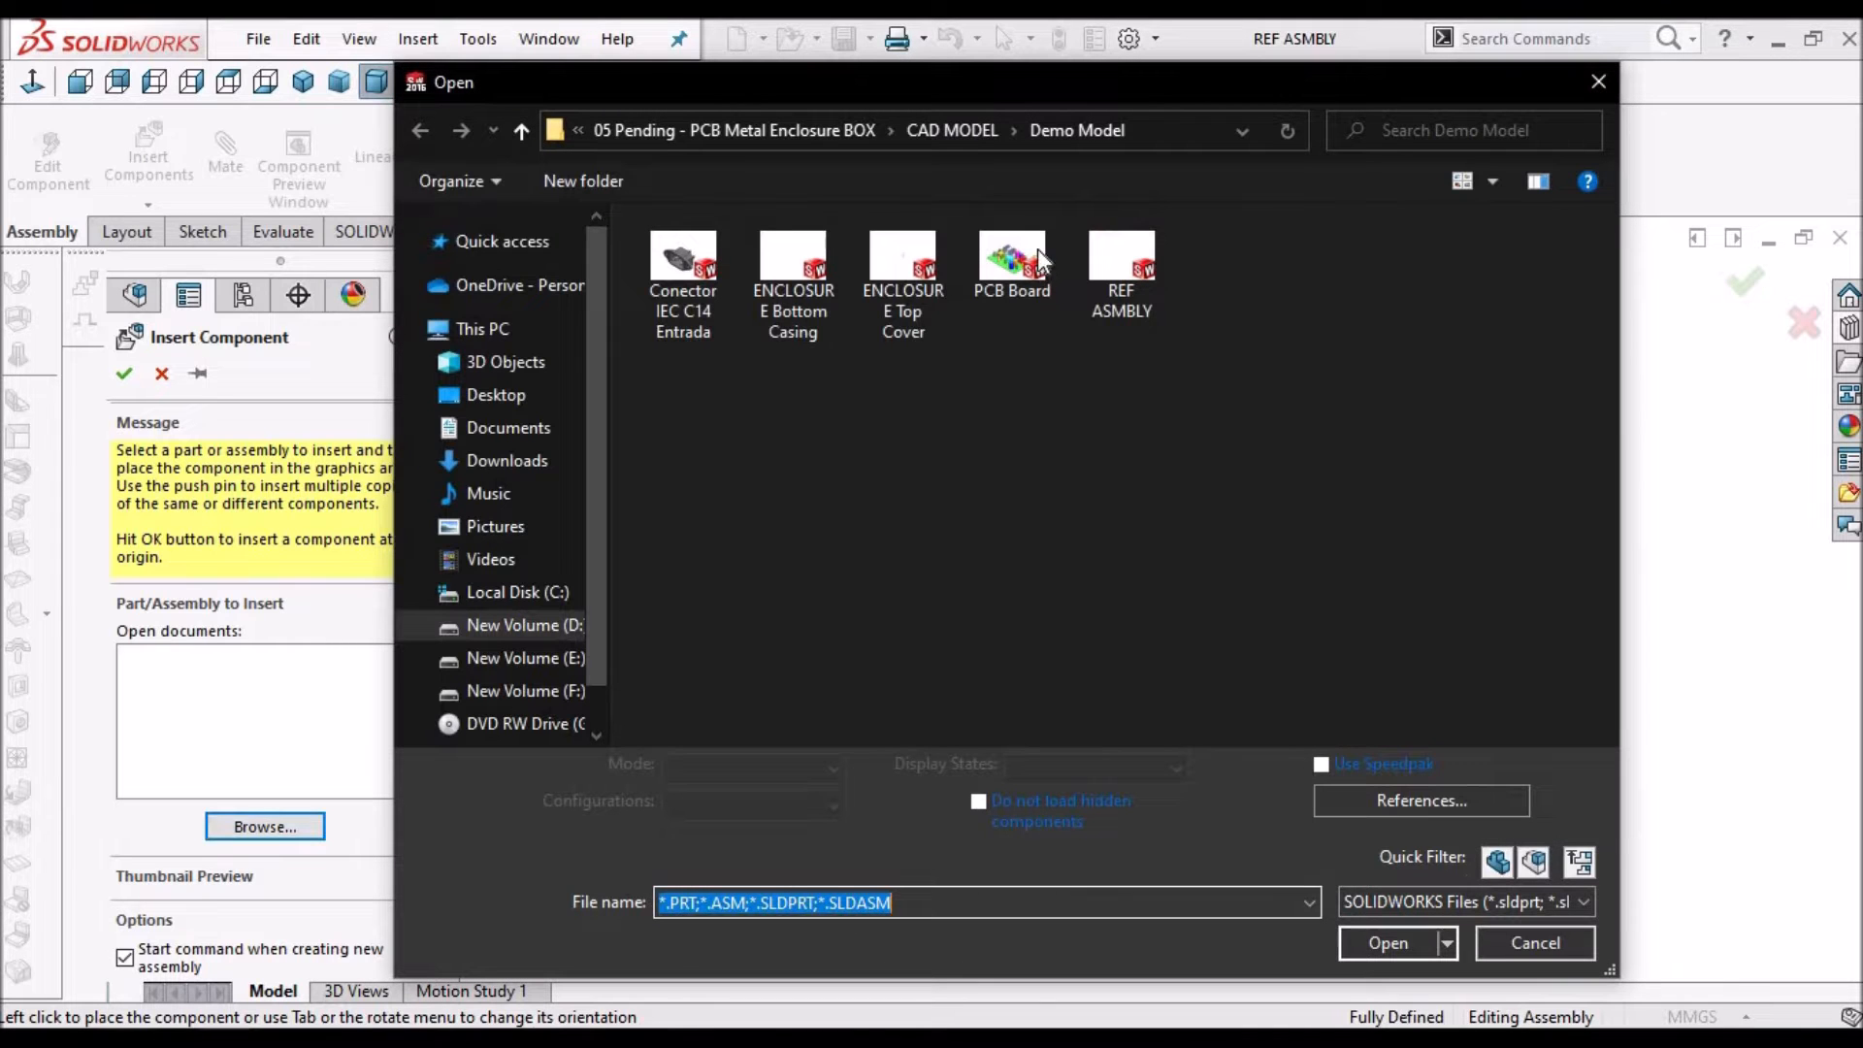
click(1014, 260)
click(1387, 942)
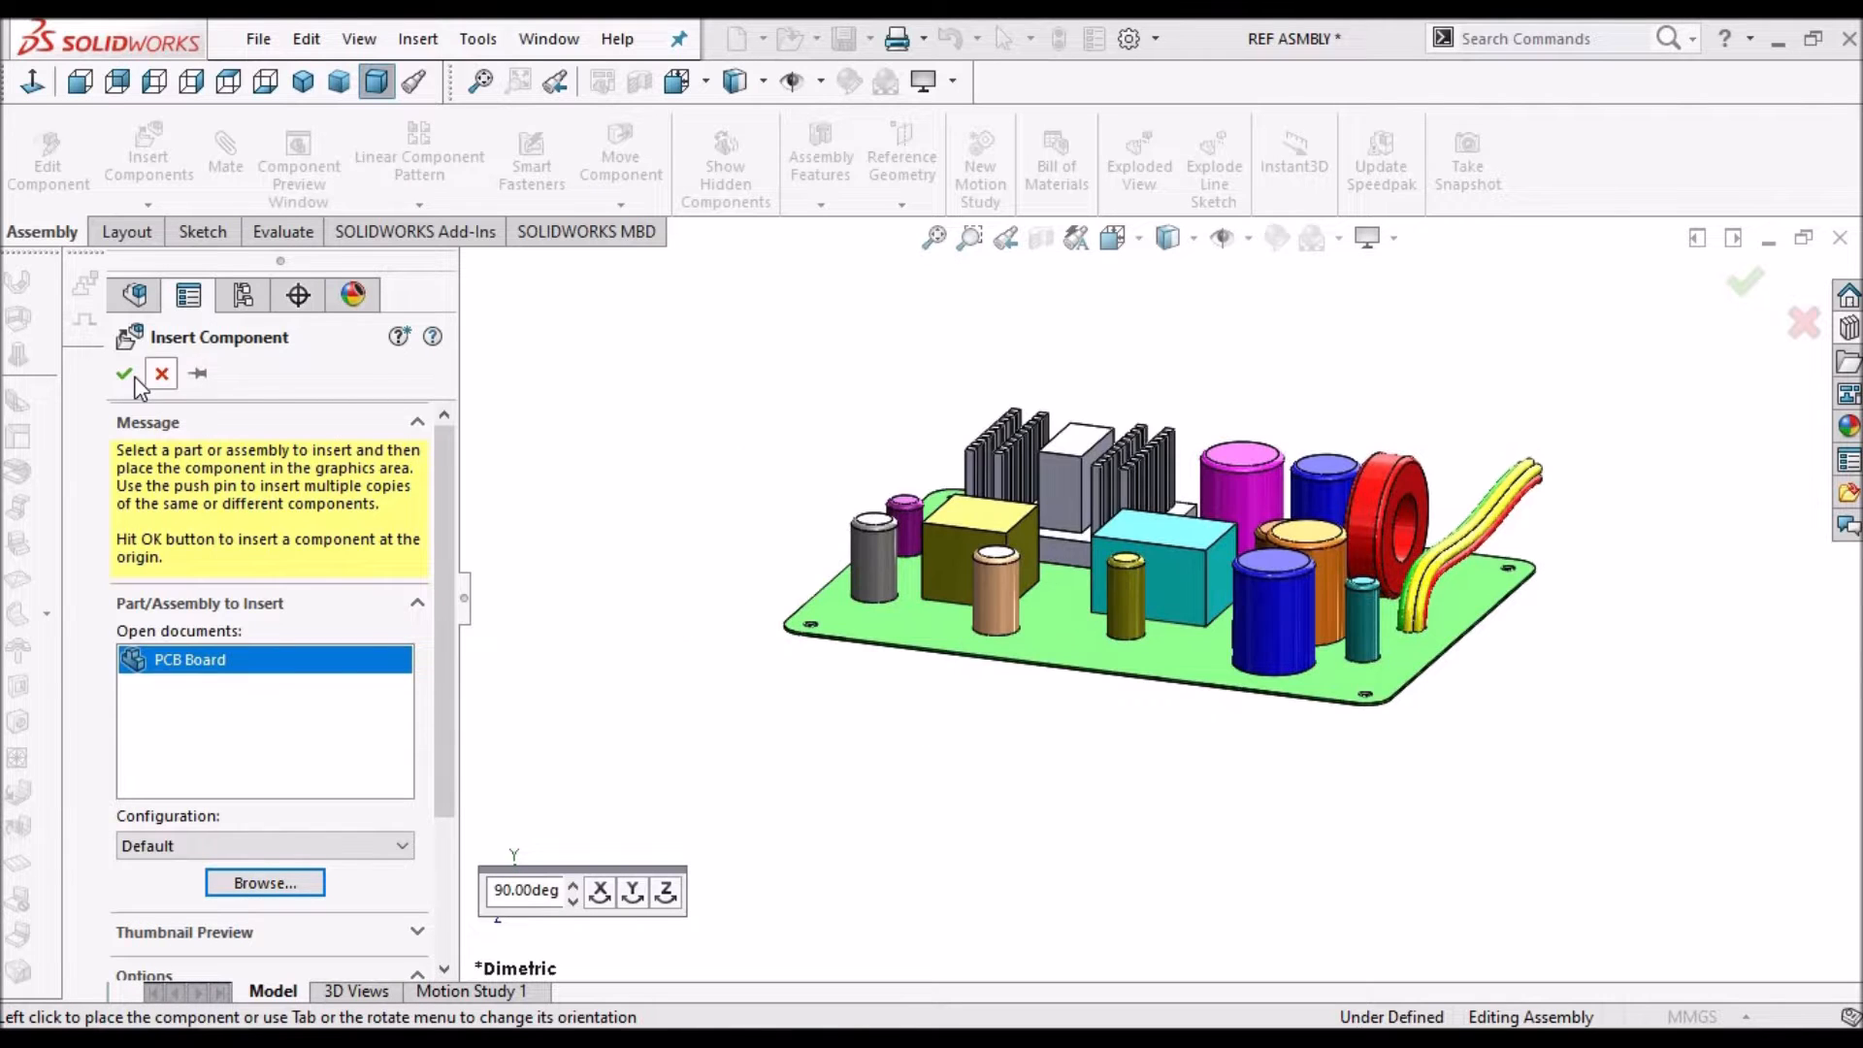
click(883, 465)
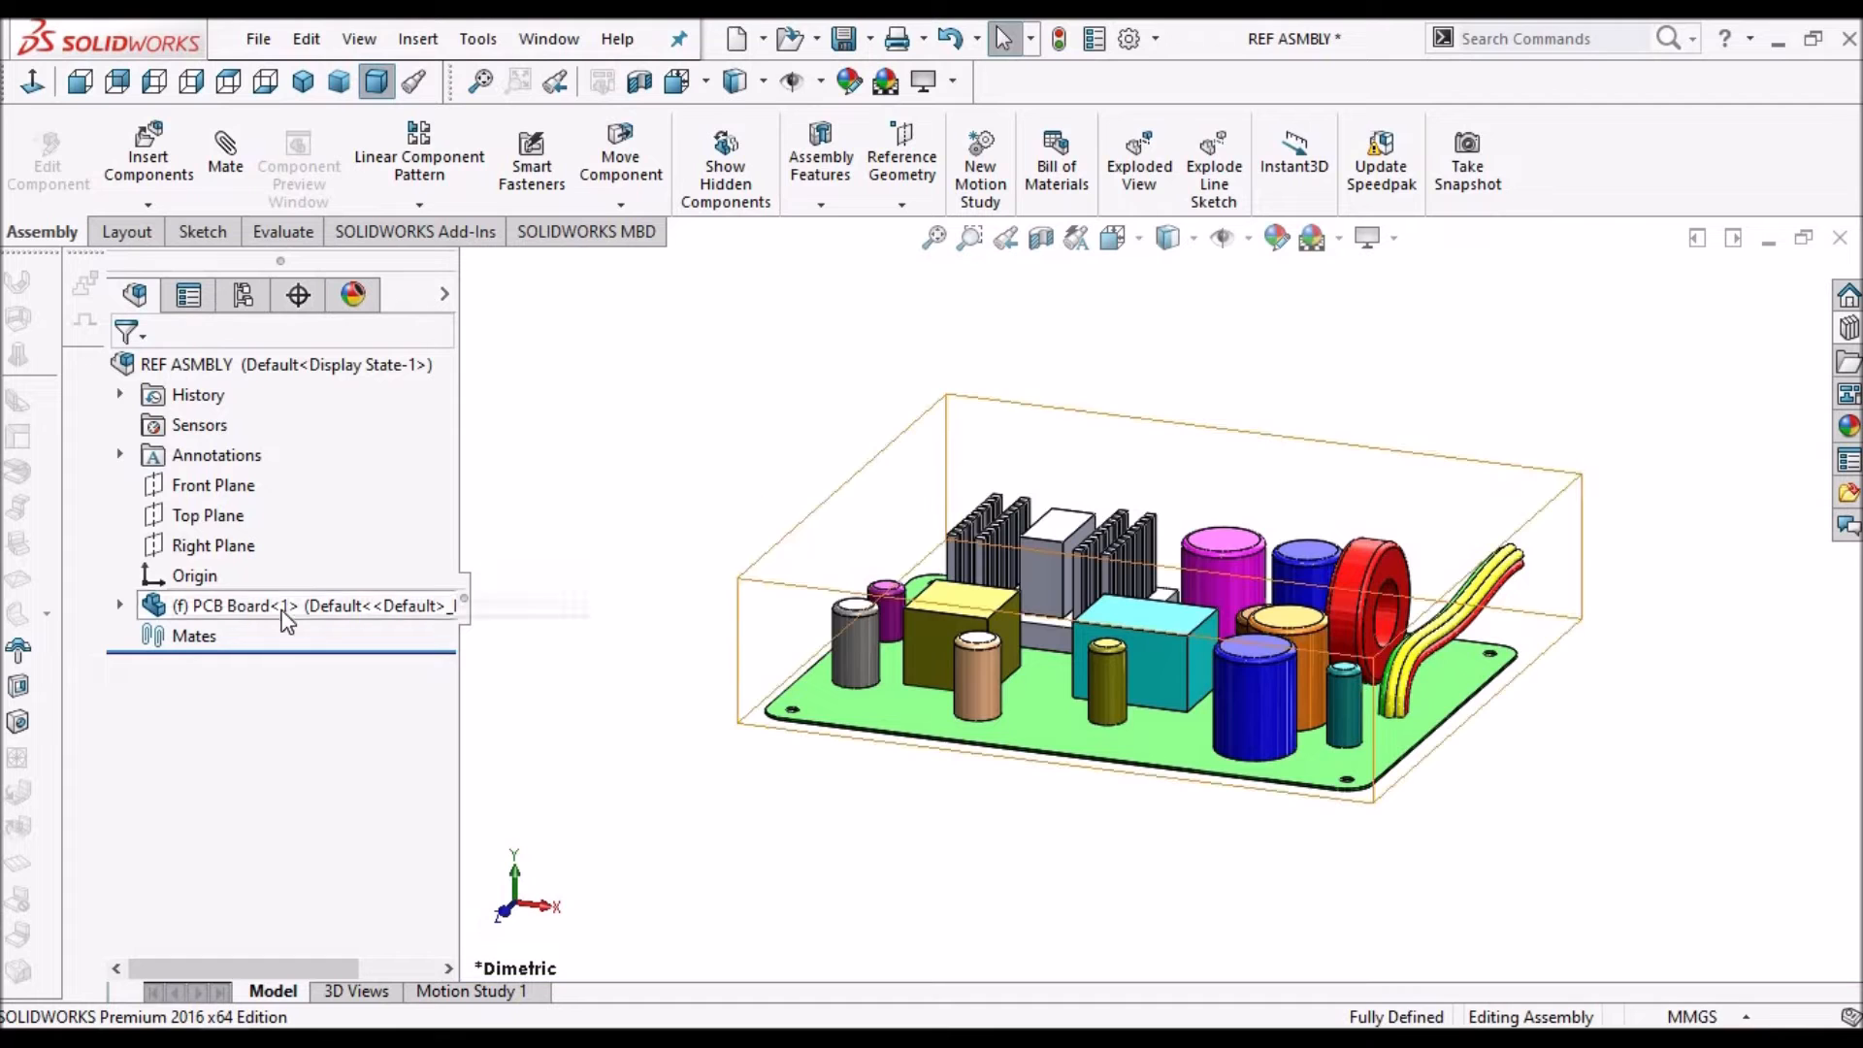
Float the fixed PCB Board component so it can be positioned with mates
right_click(283, 613)
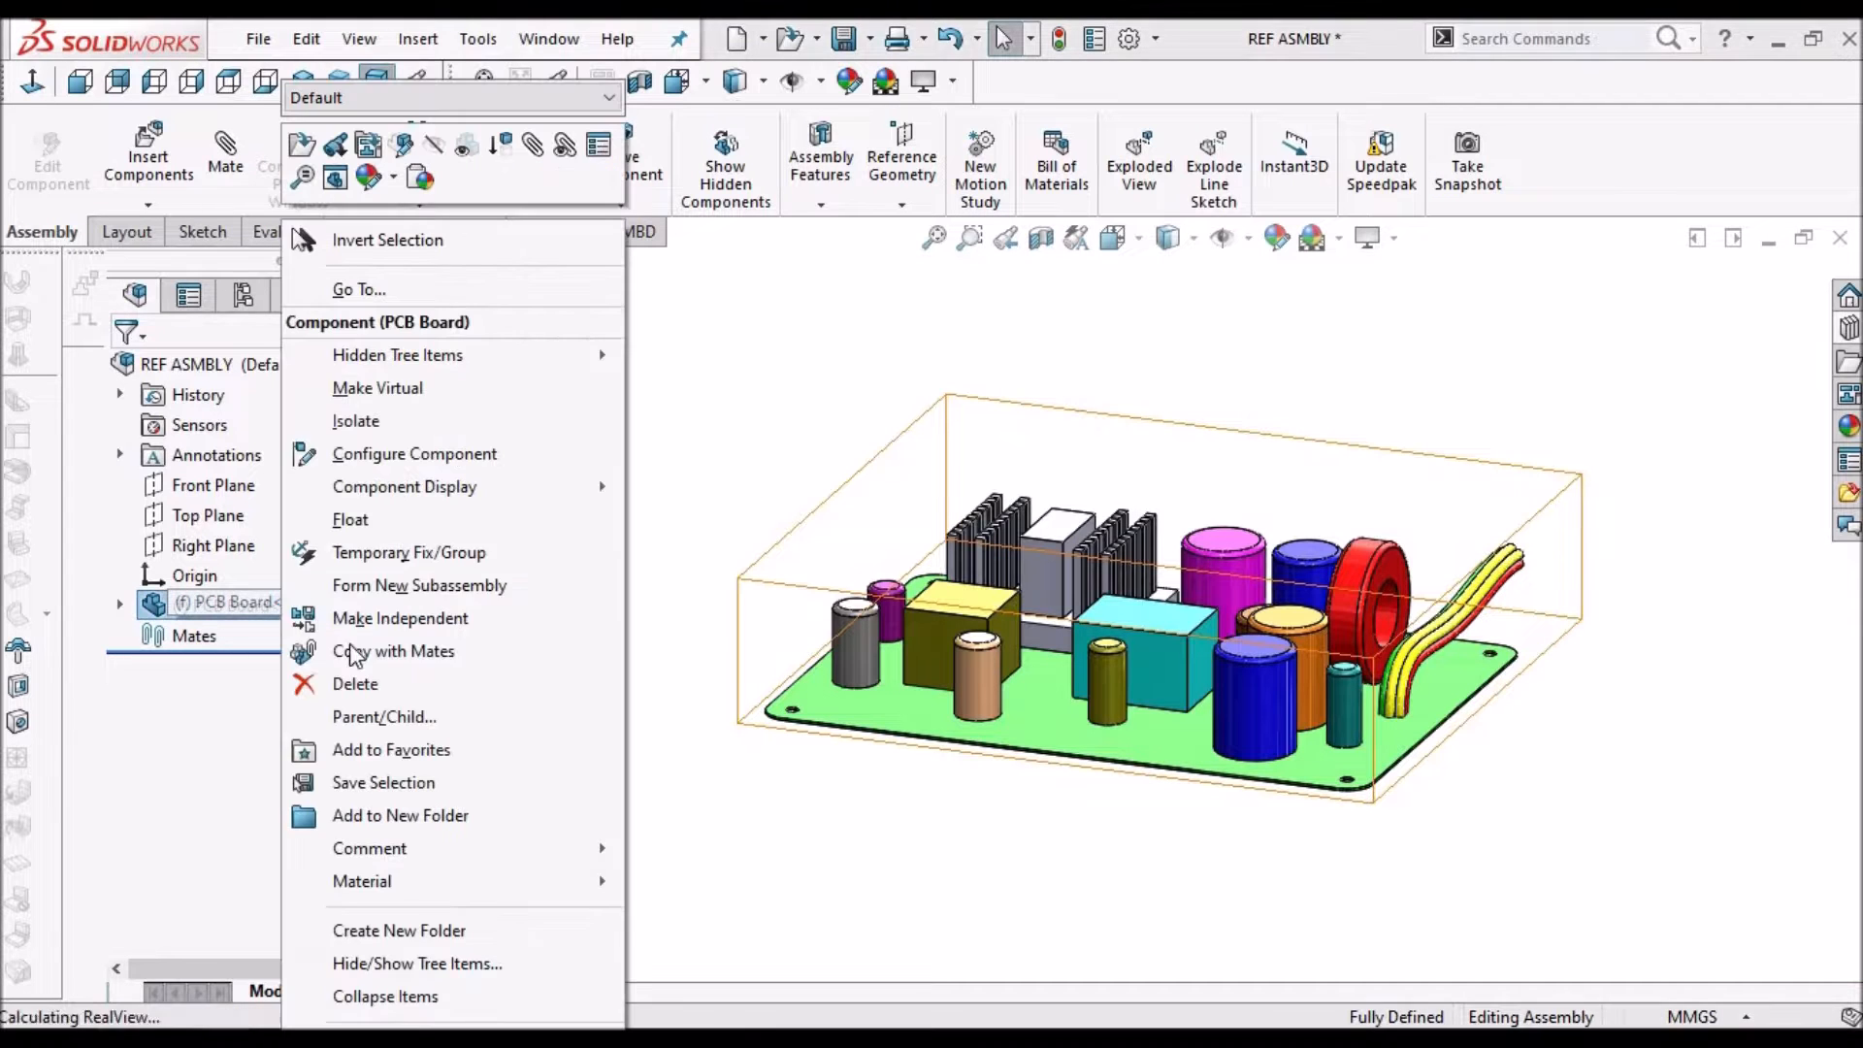
click(364, 521)
click(759, 505)
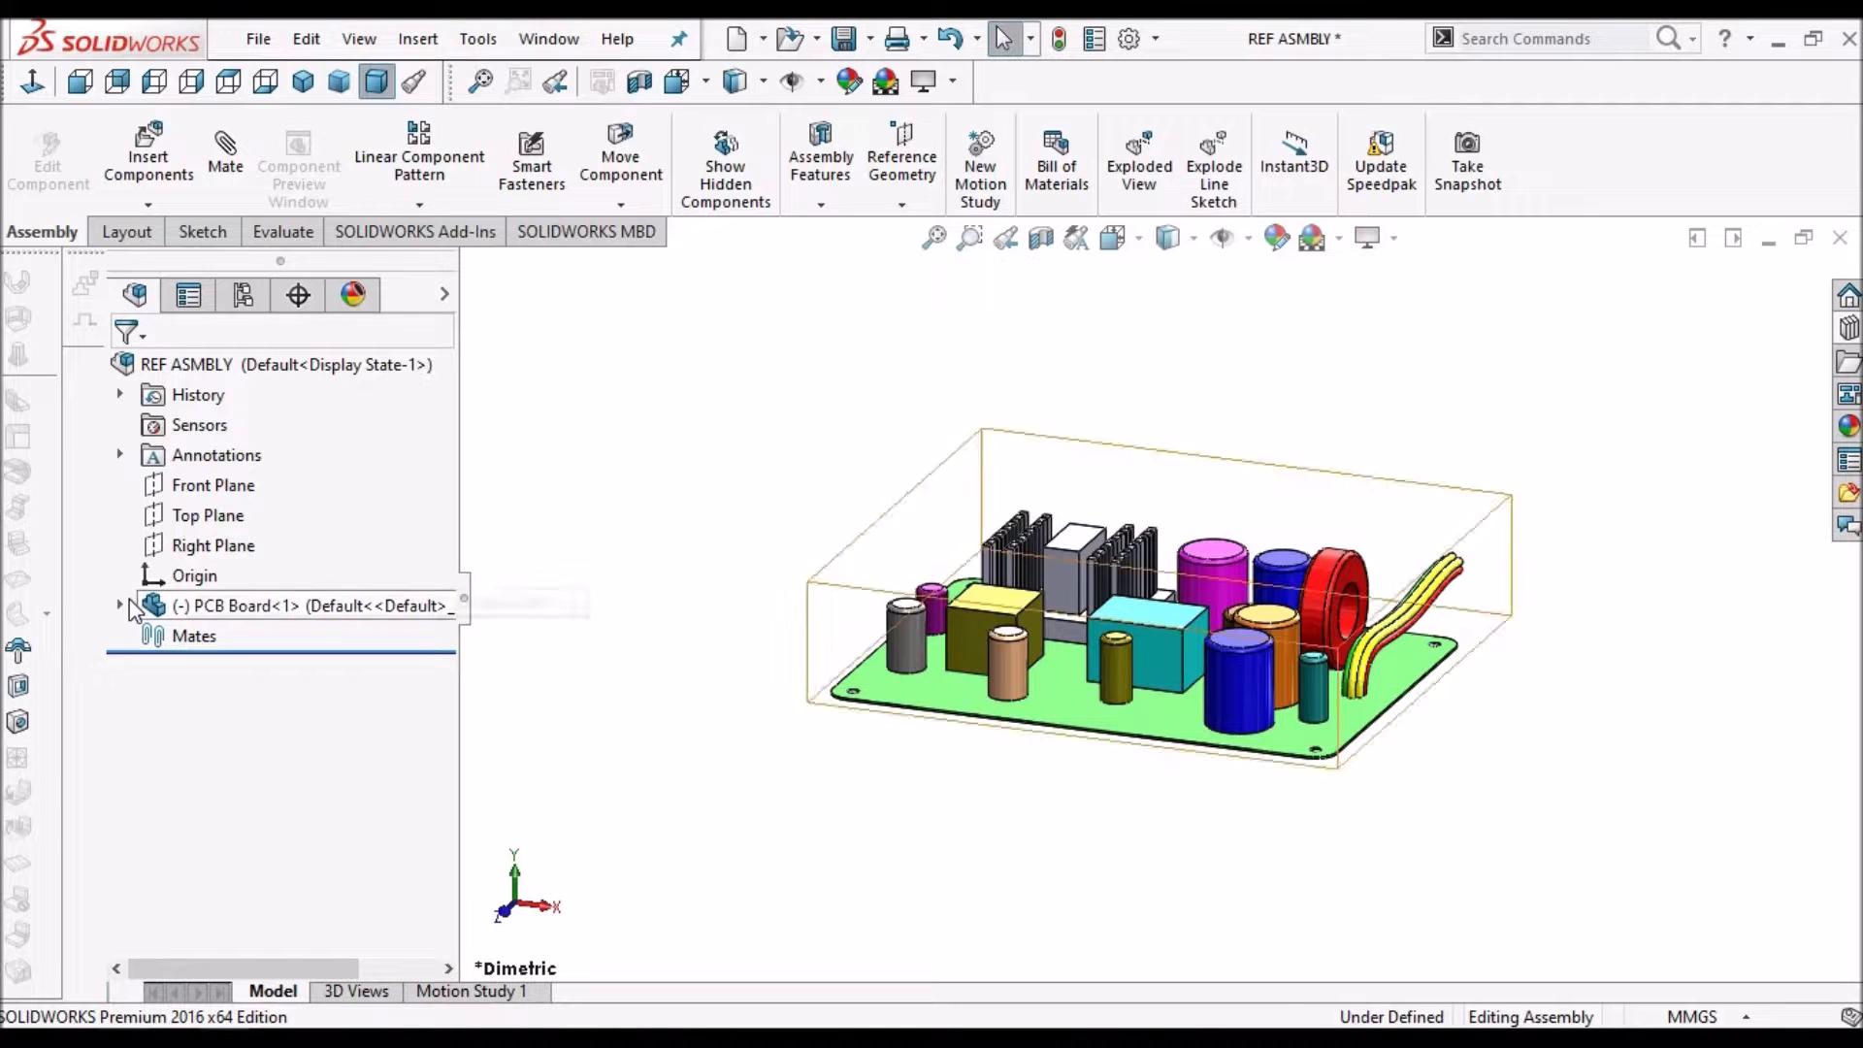
Mate the PCB Board's Front Plane coincident with the assembly's Front Plane
double_click(227, 595)
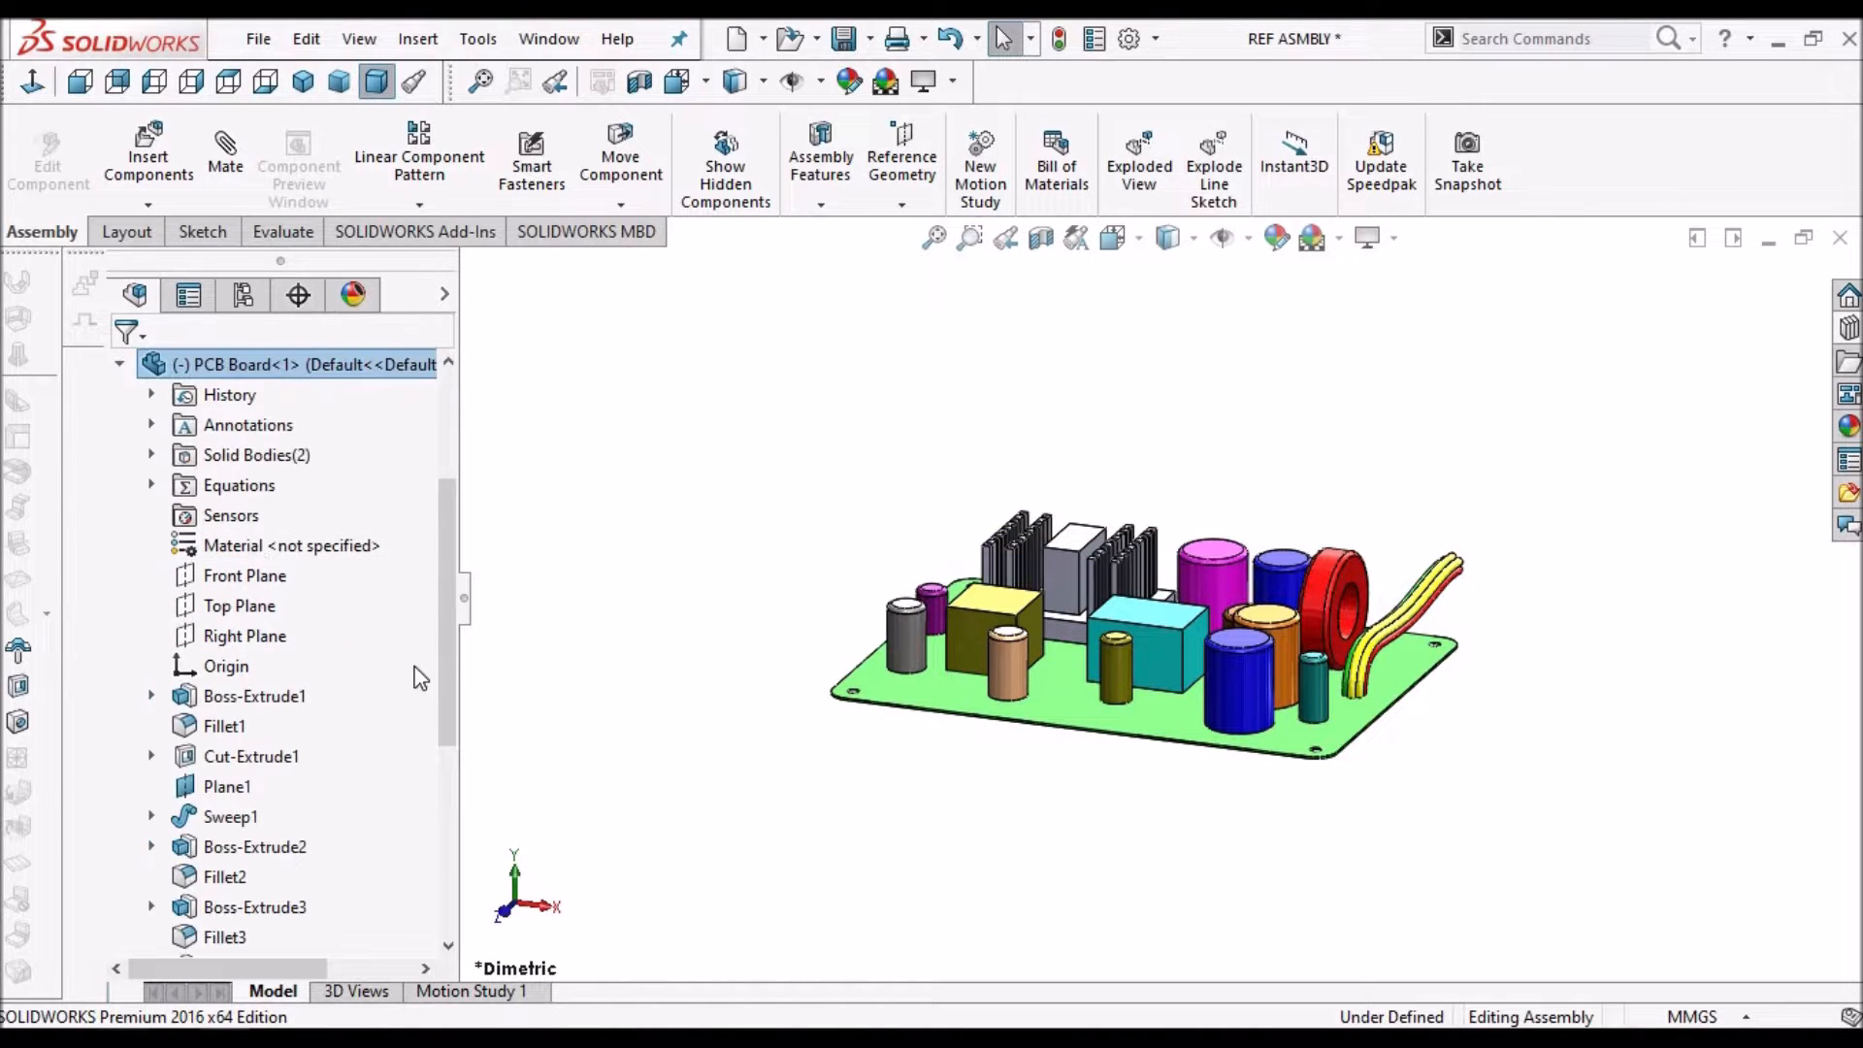
scroll(450, 650, down, 2)
scroll(291, 490, up, 3)
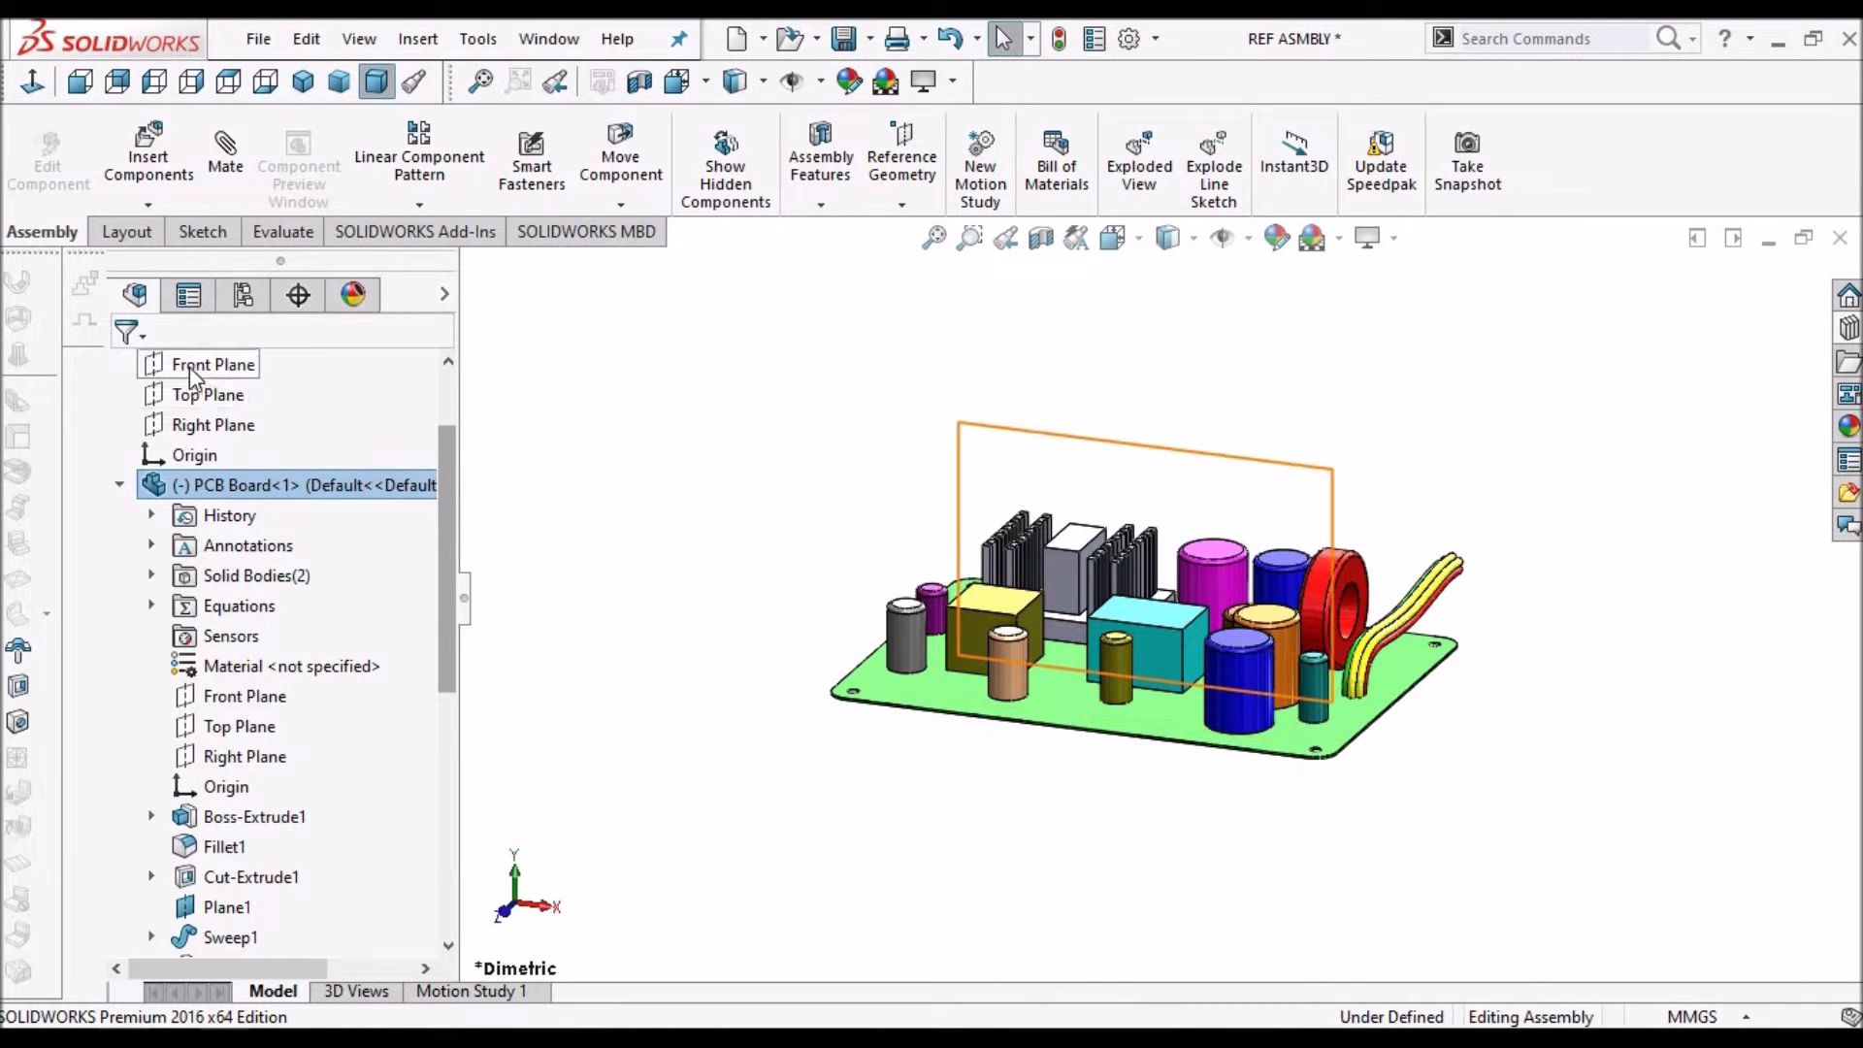
click(189, 367)
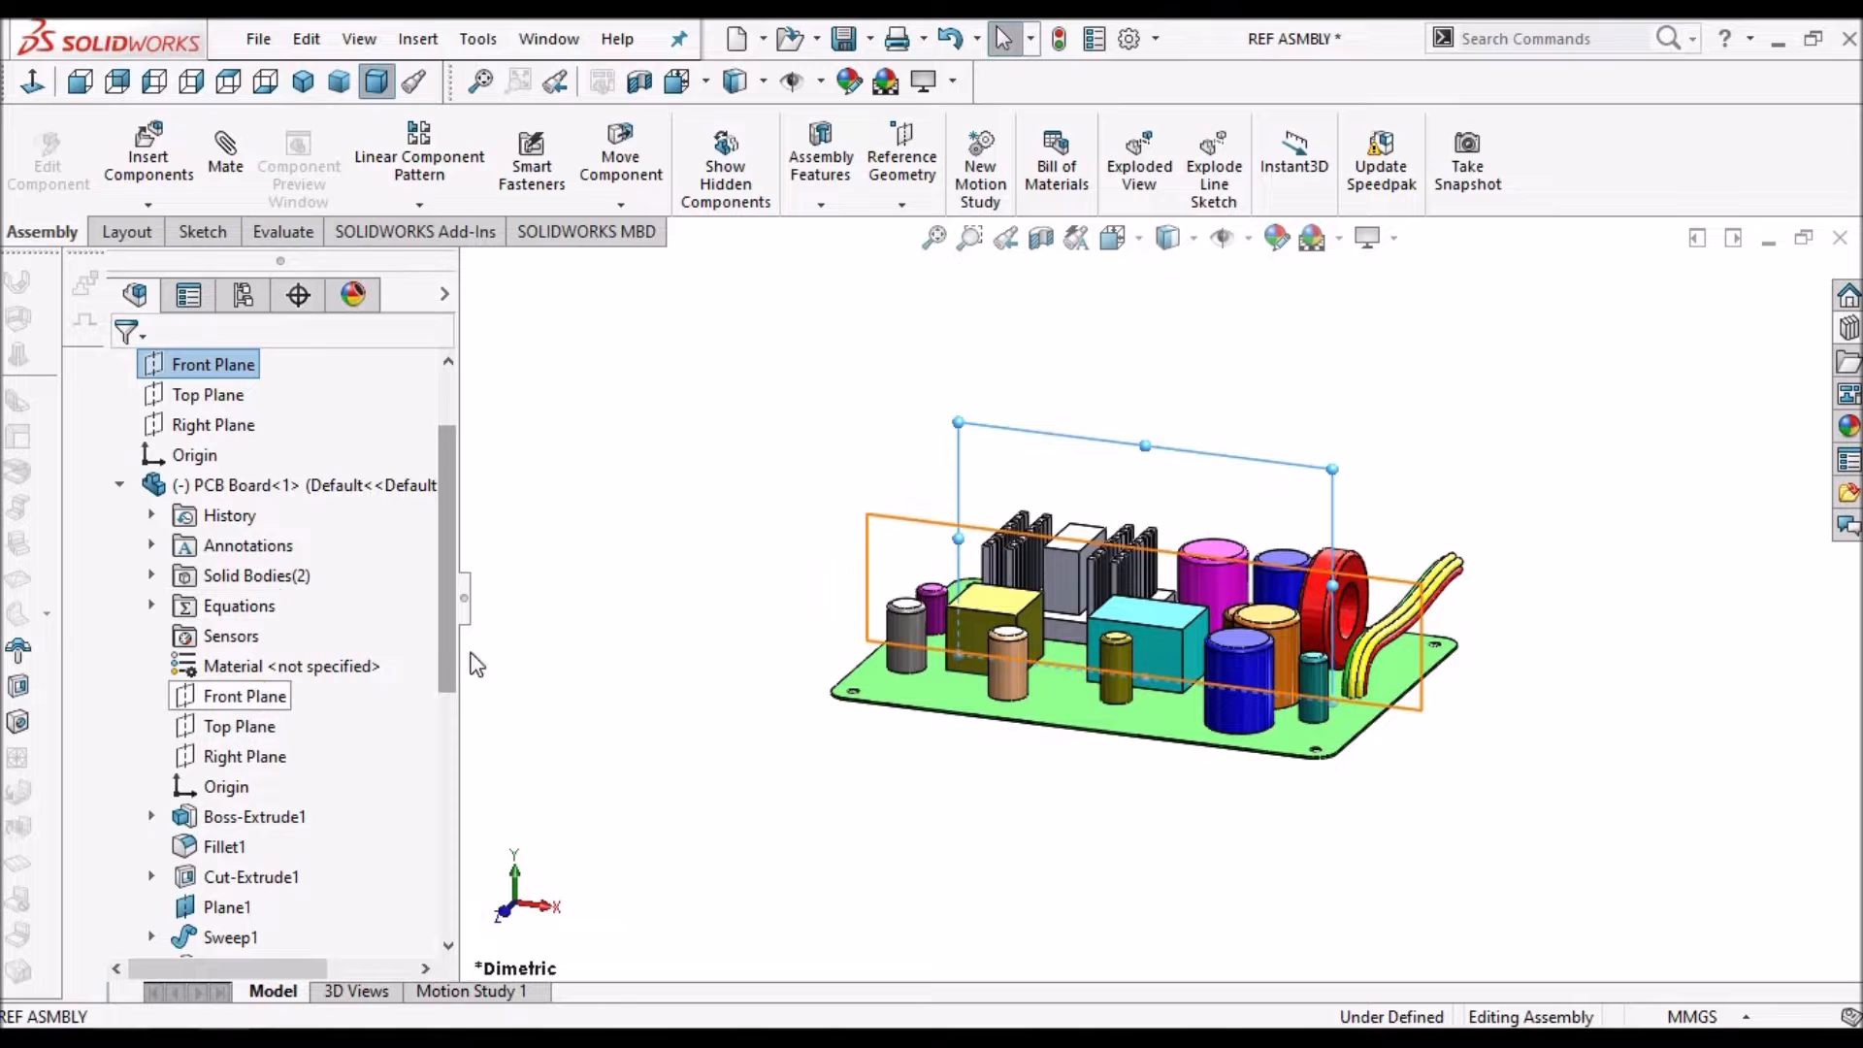
click(250, 697)
click(233, 160)
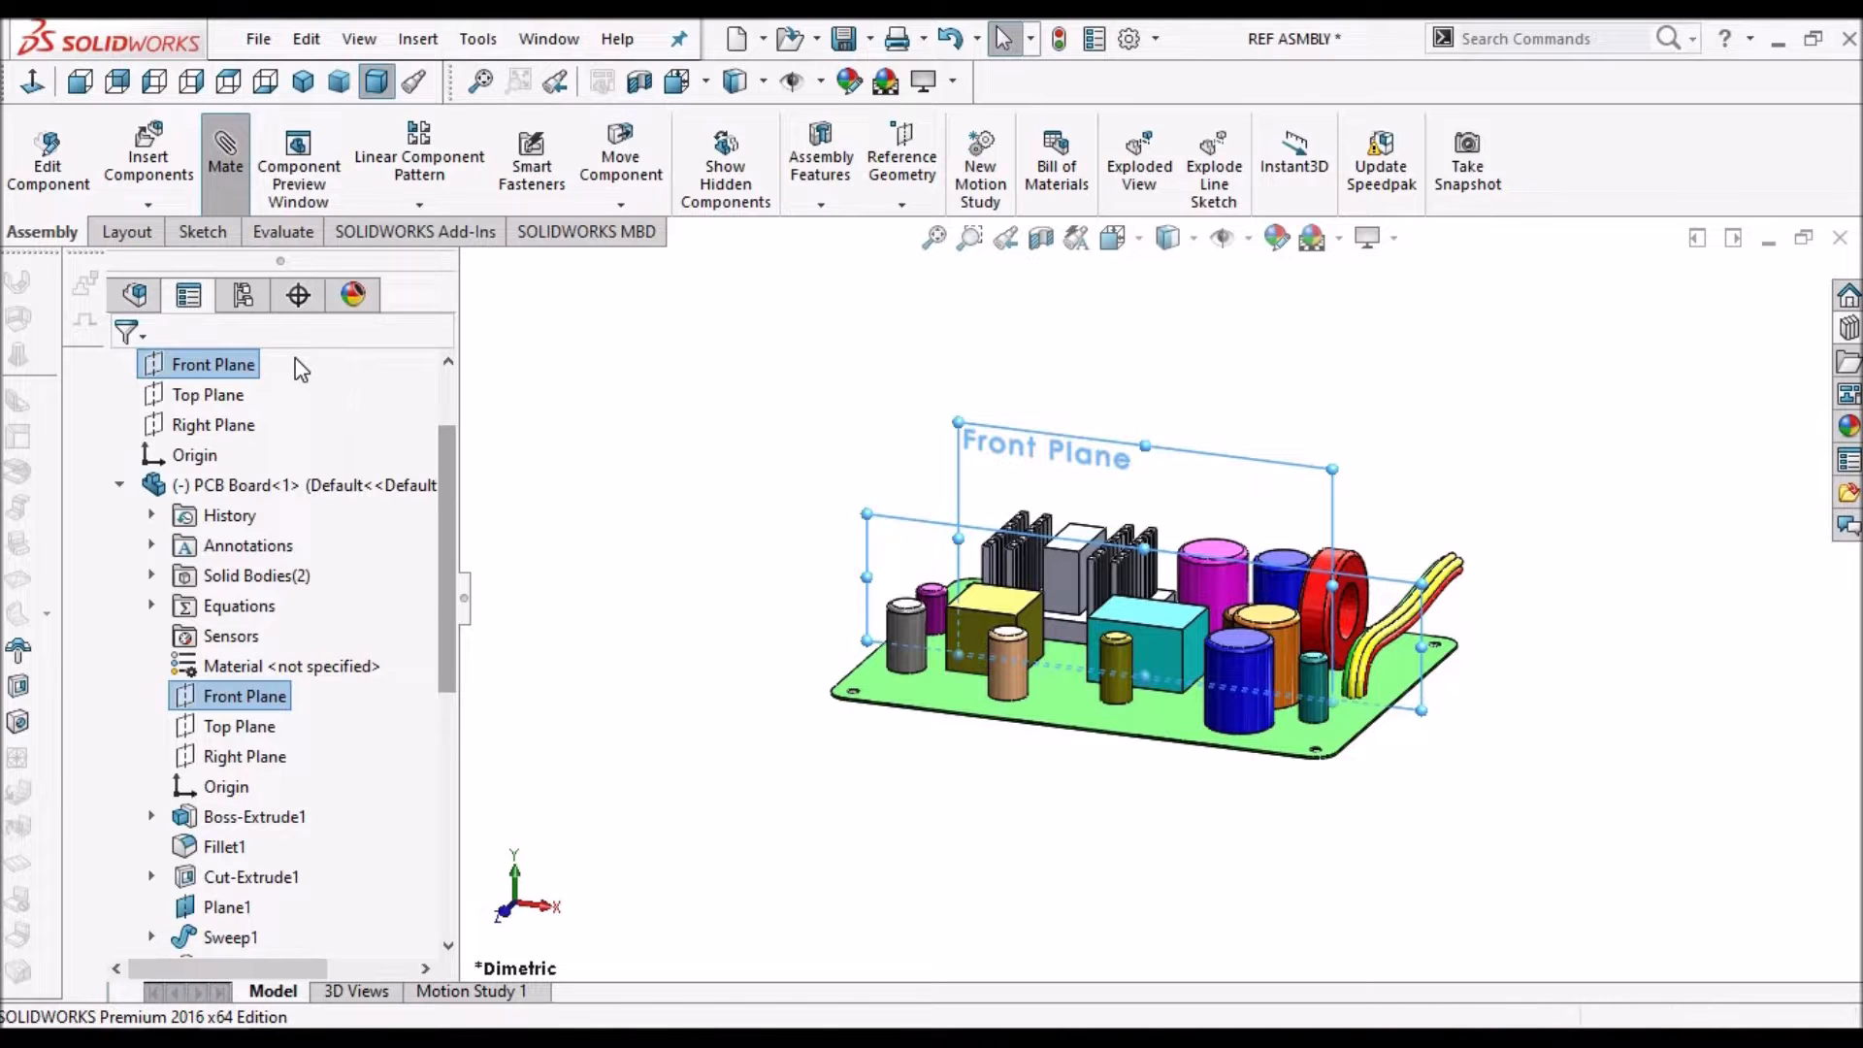
click(124, 374)
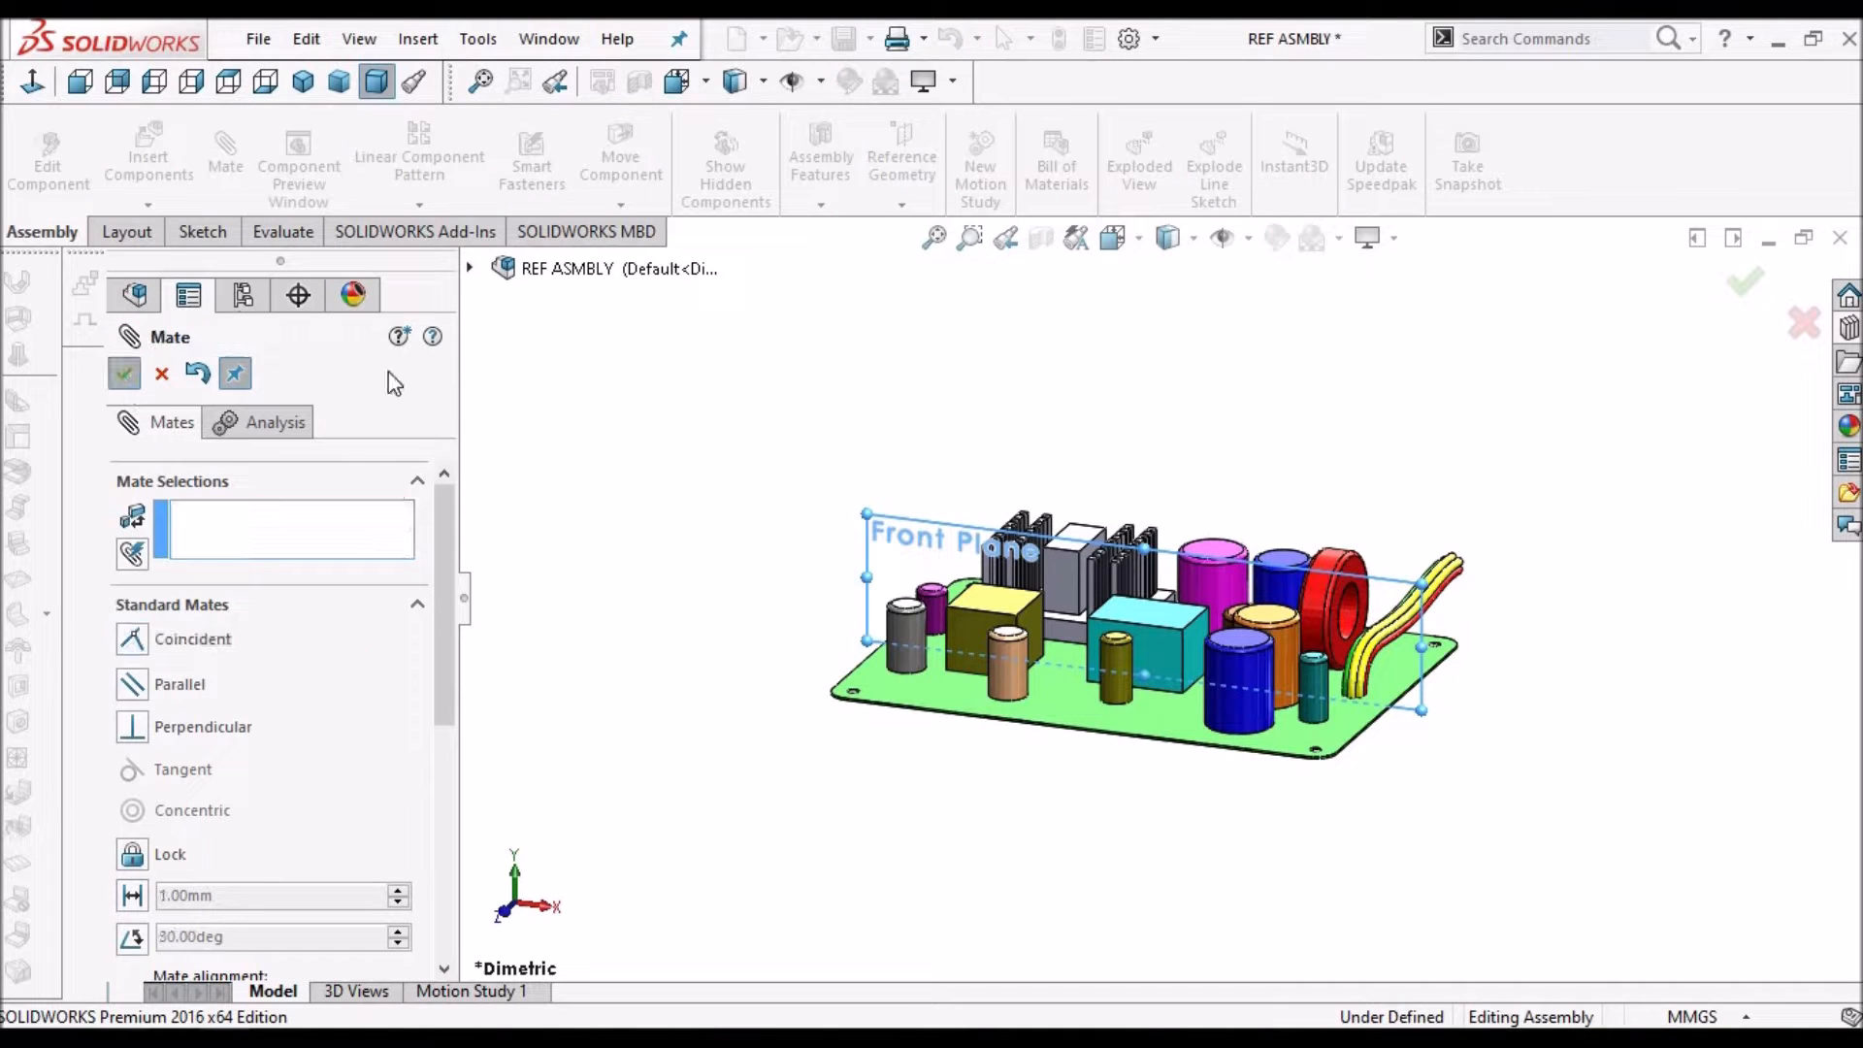
Mate the PCB Board's Top Plane coincident with the assembly's Top Plane
click(469, 270)
click(611, 419)
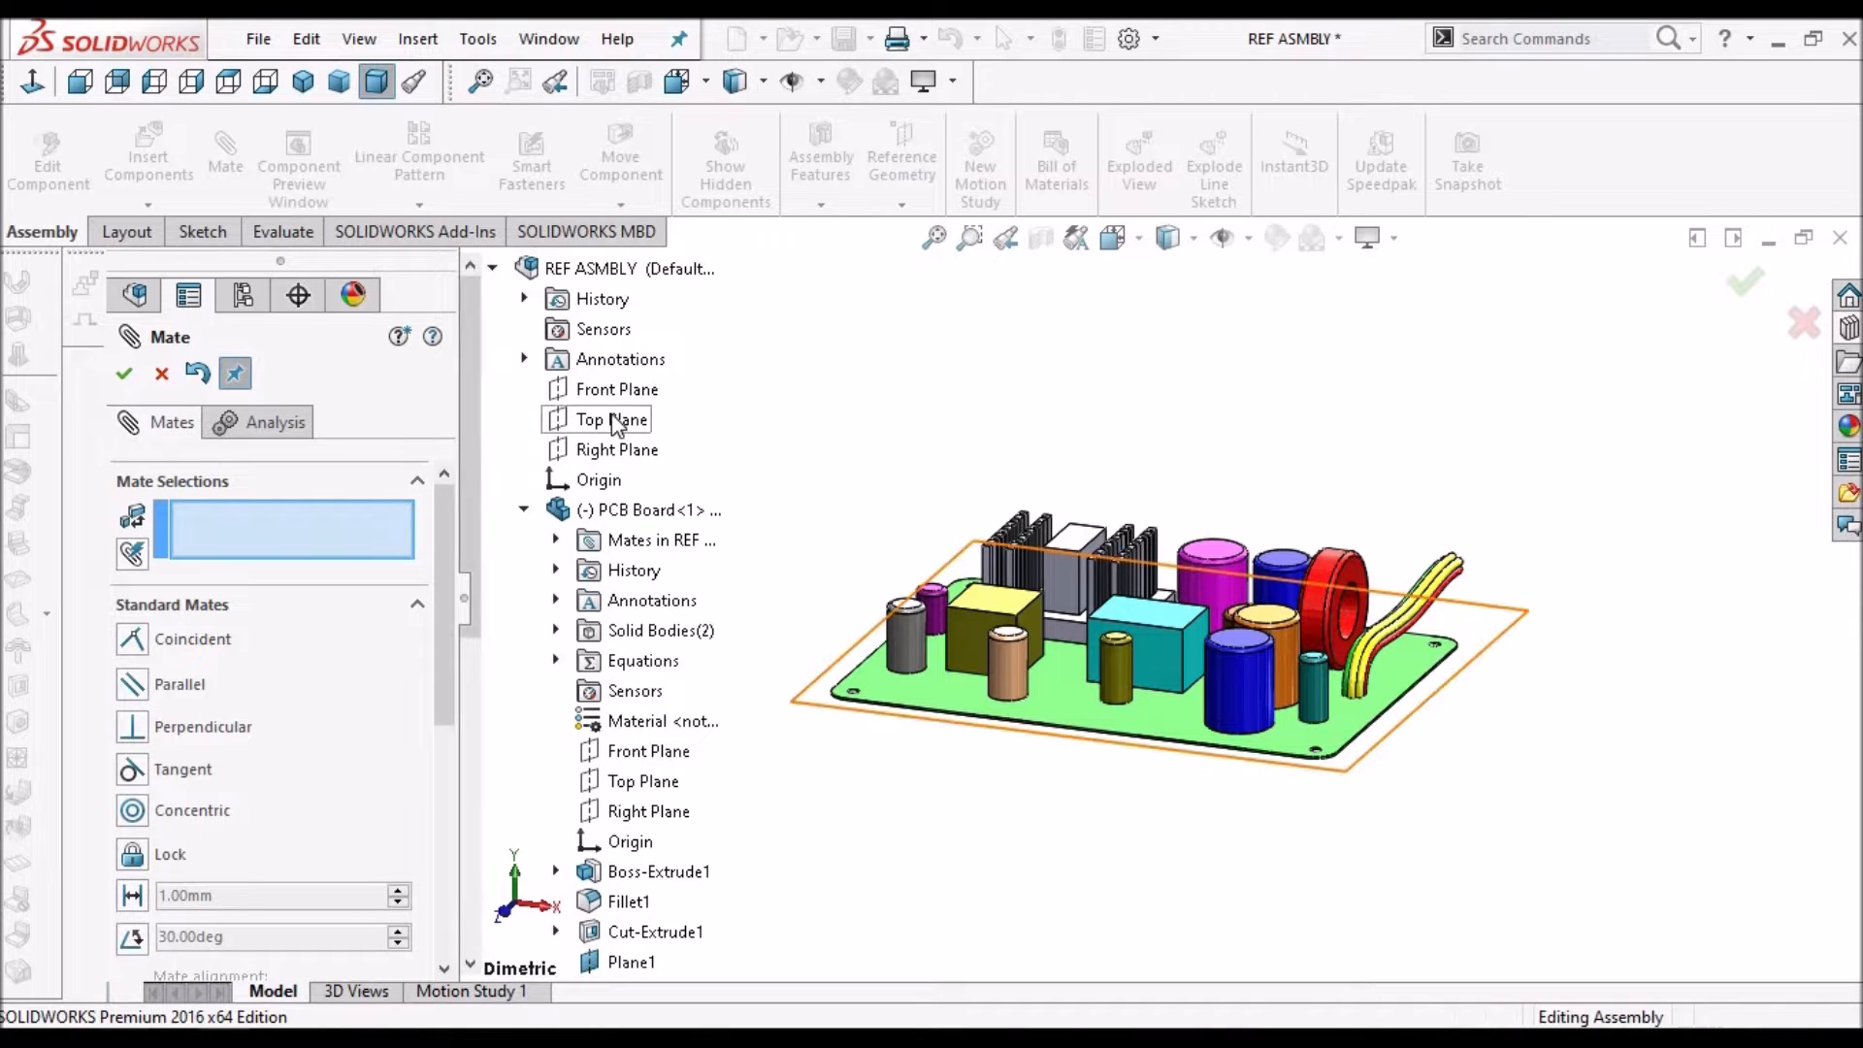
click(645, 782)
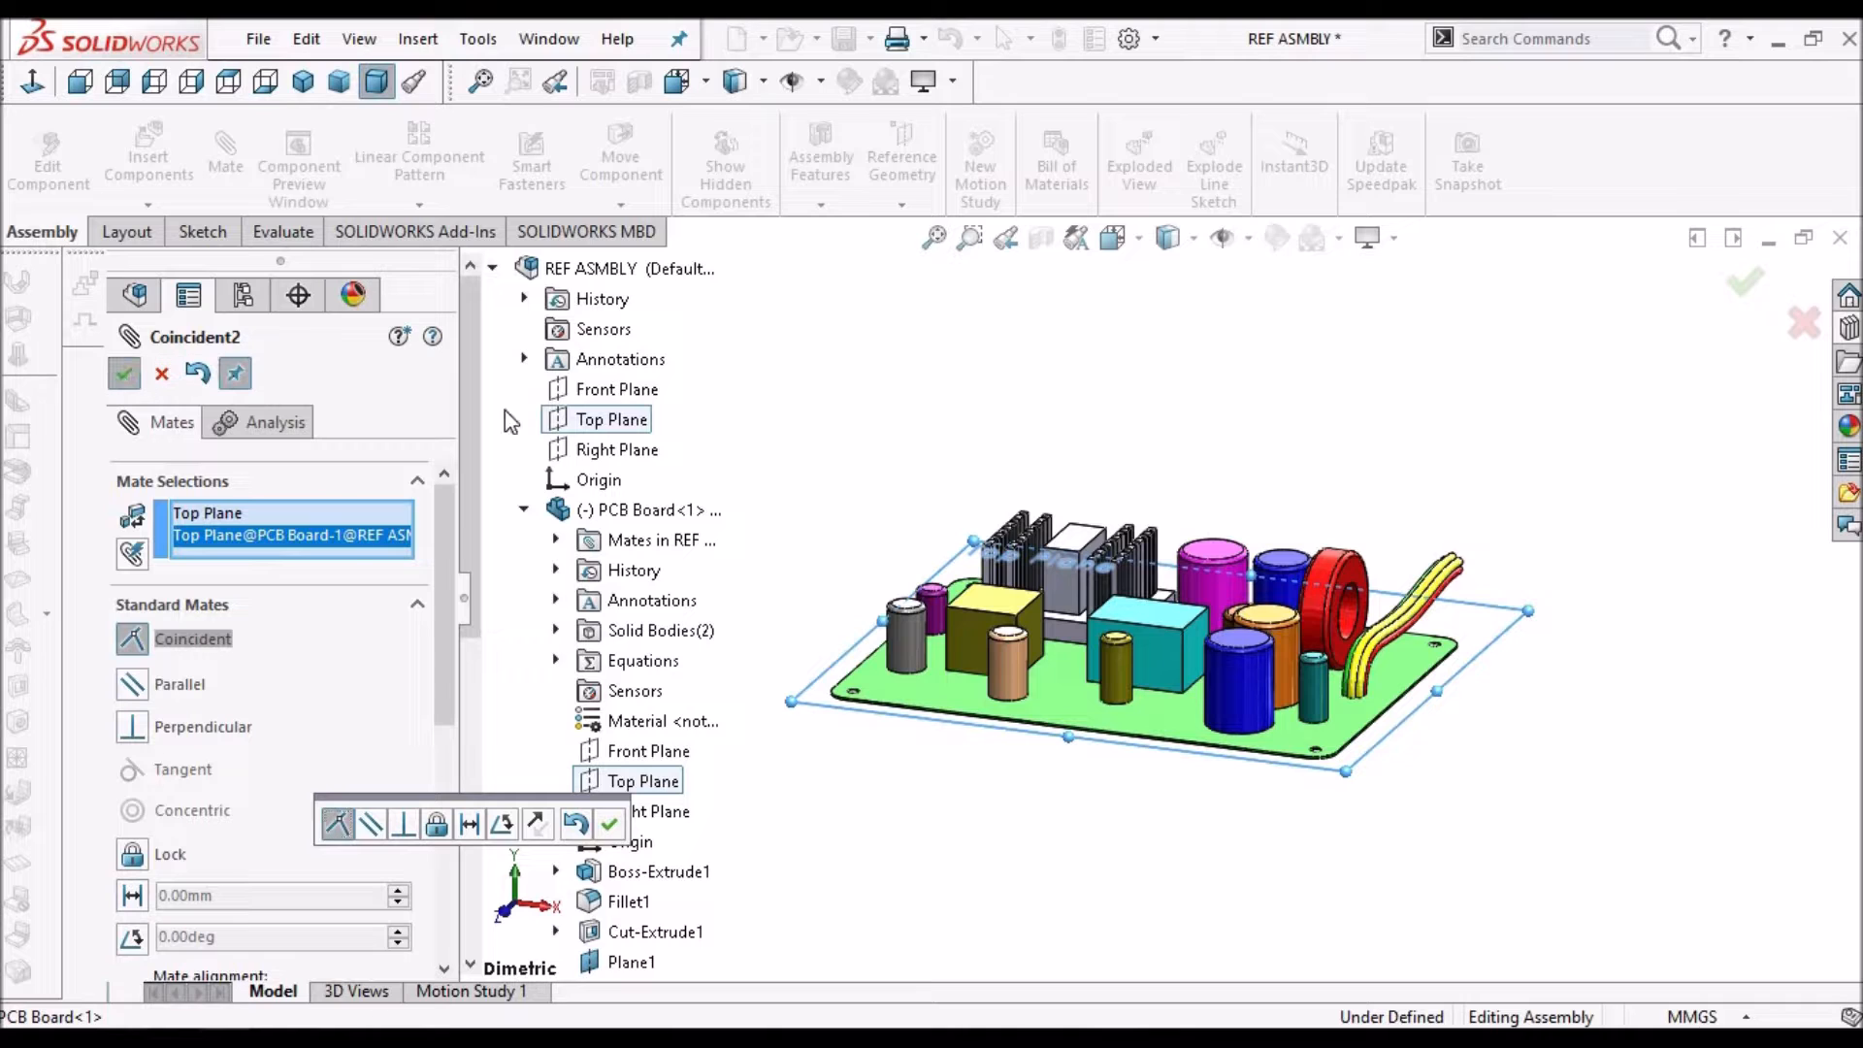
key(Return)
Mate the PCB Board's Right Plane coincident with the assembly's Right Plane, finish mating and save the assembly
click(602, 451)
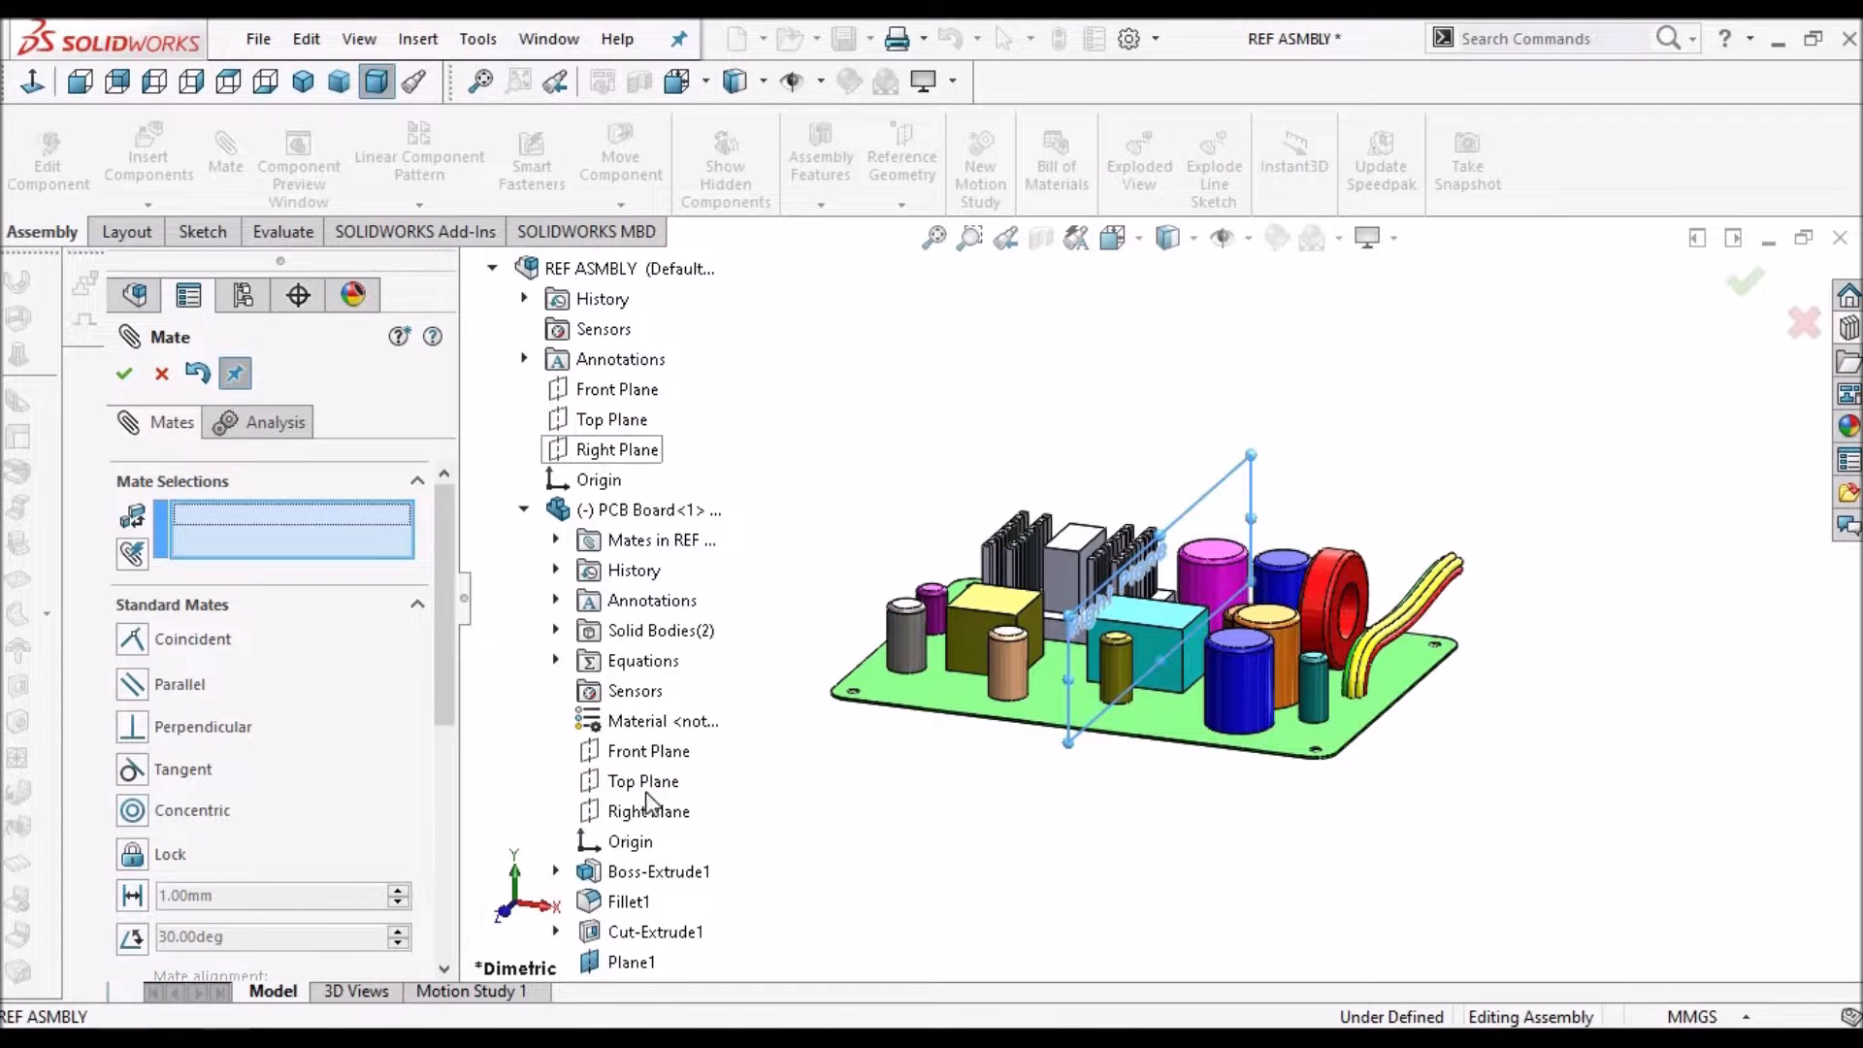
click(648, 811)
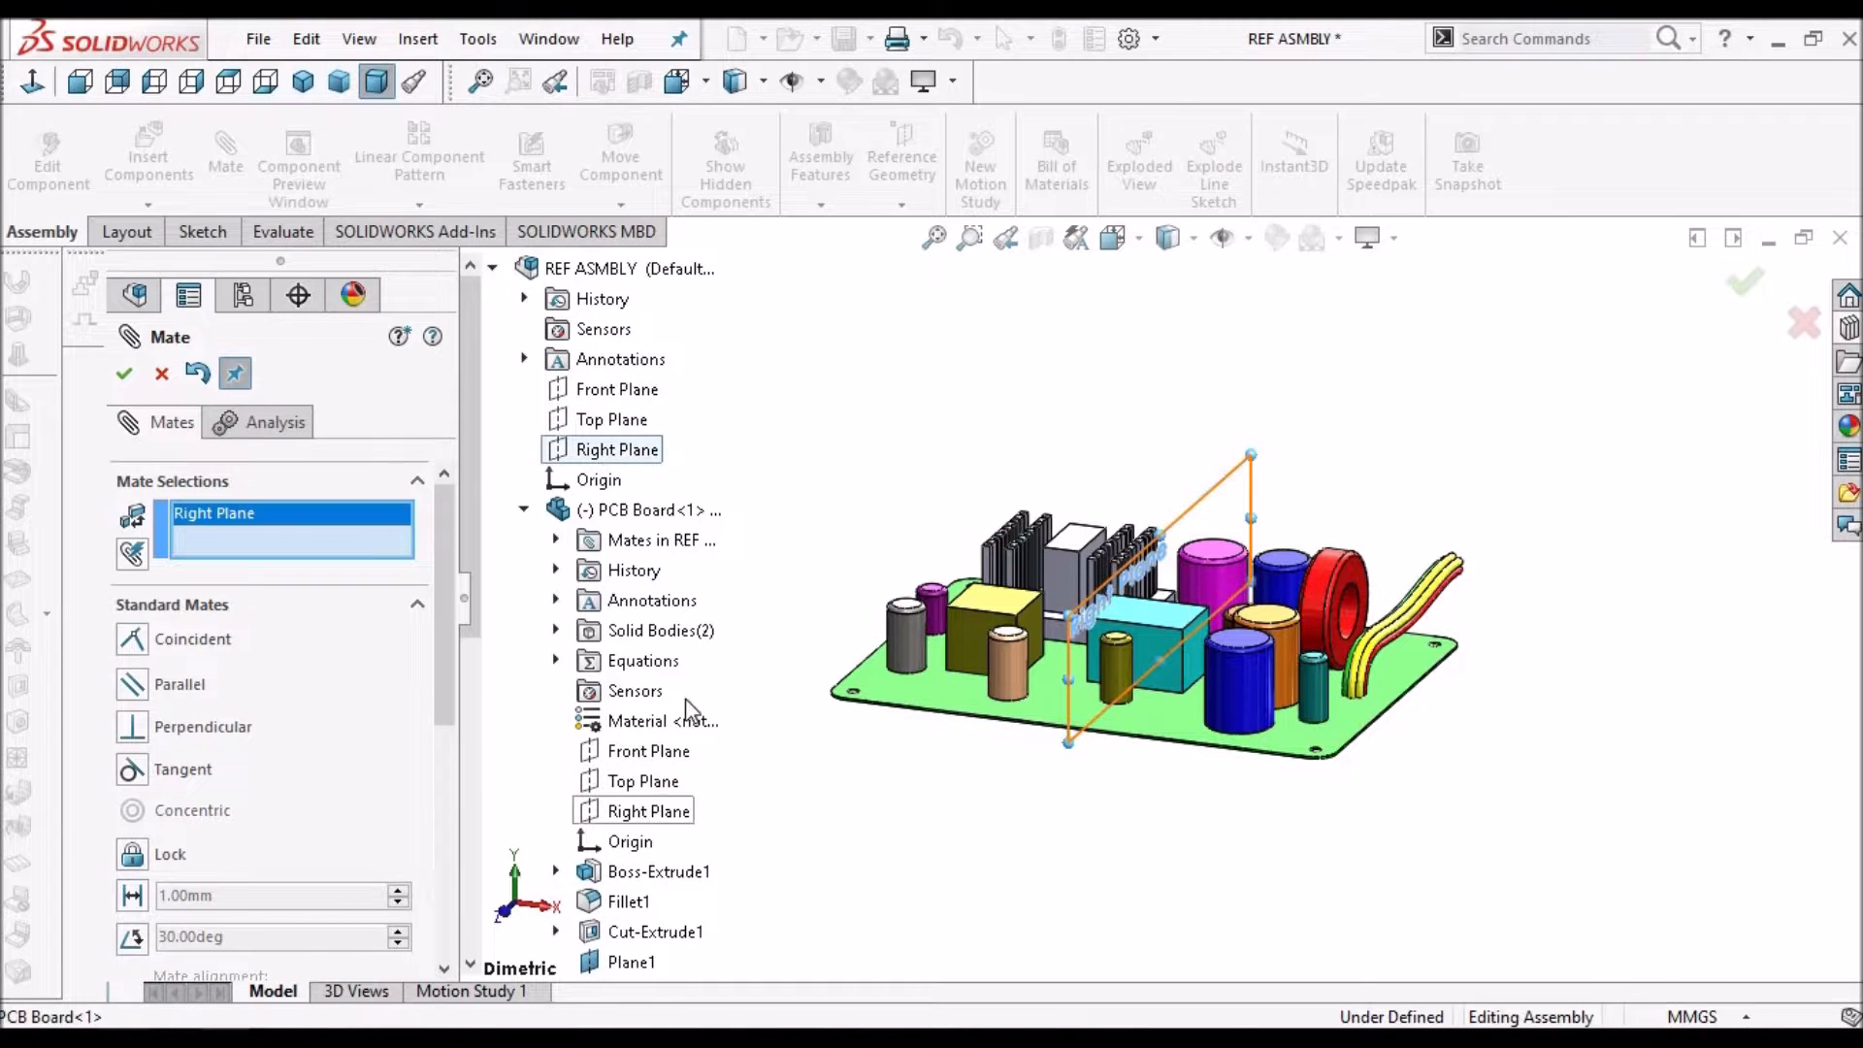
click(130, 373)
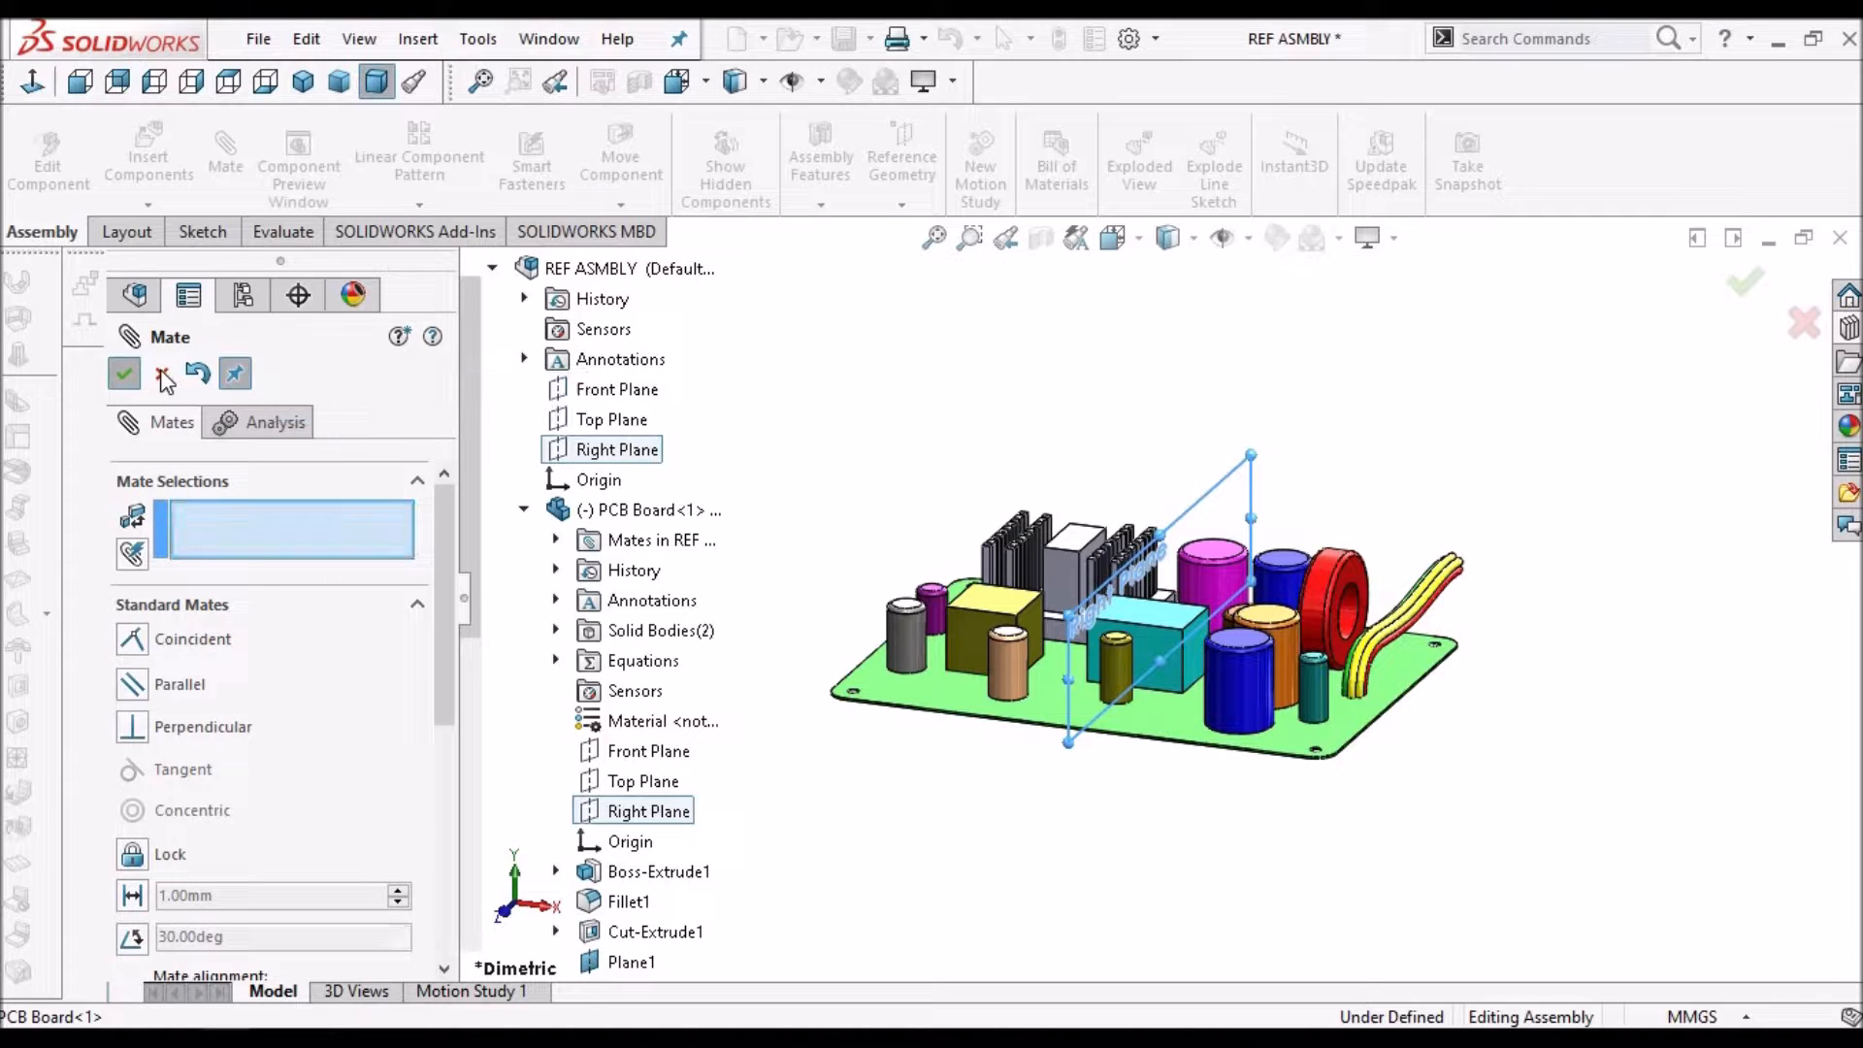
click(162, 377)
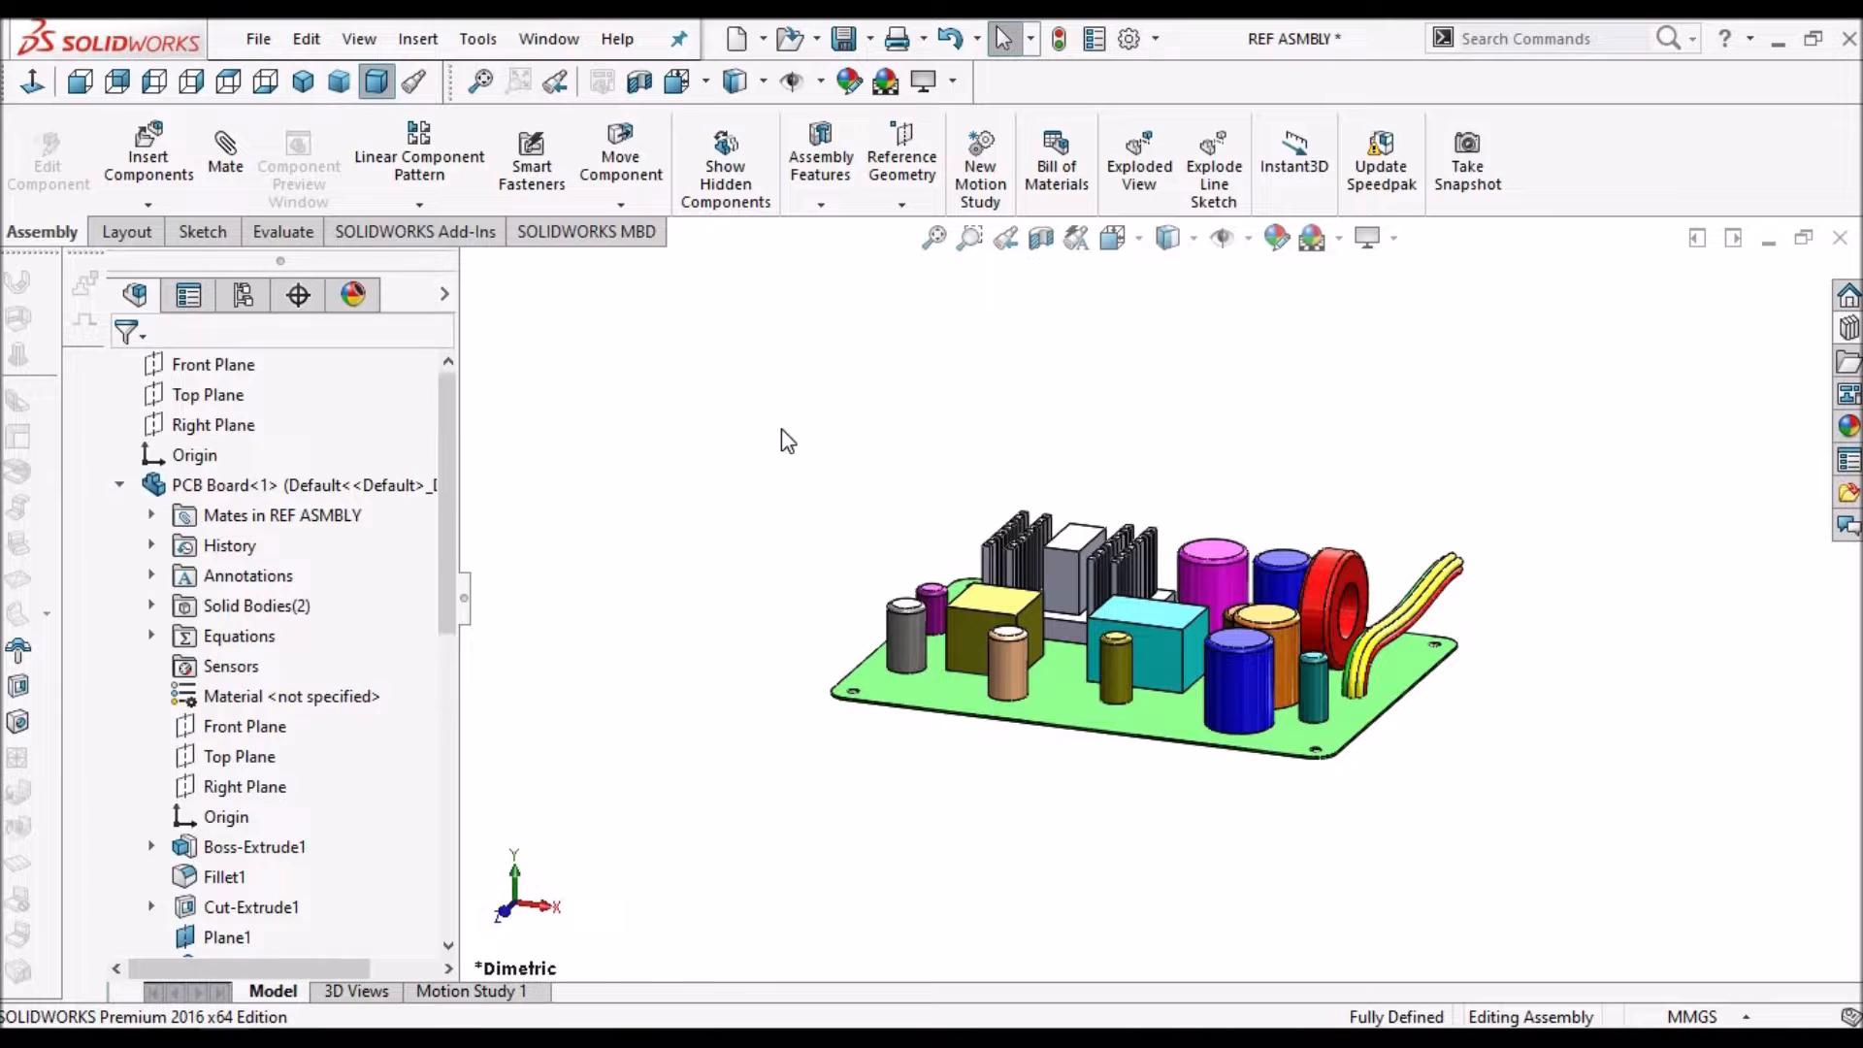
click(844, 41)
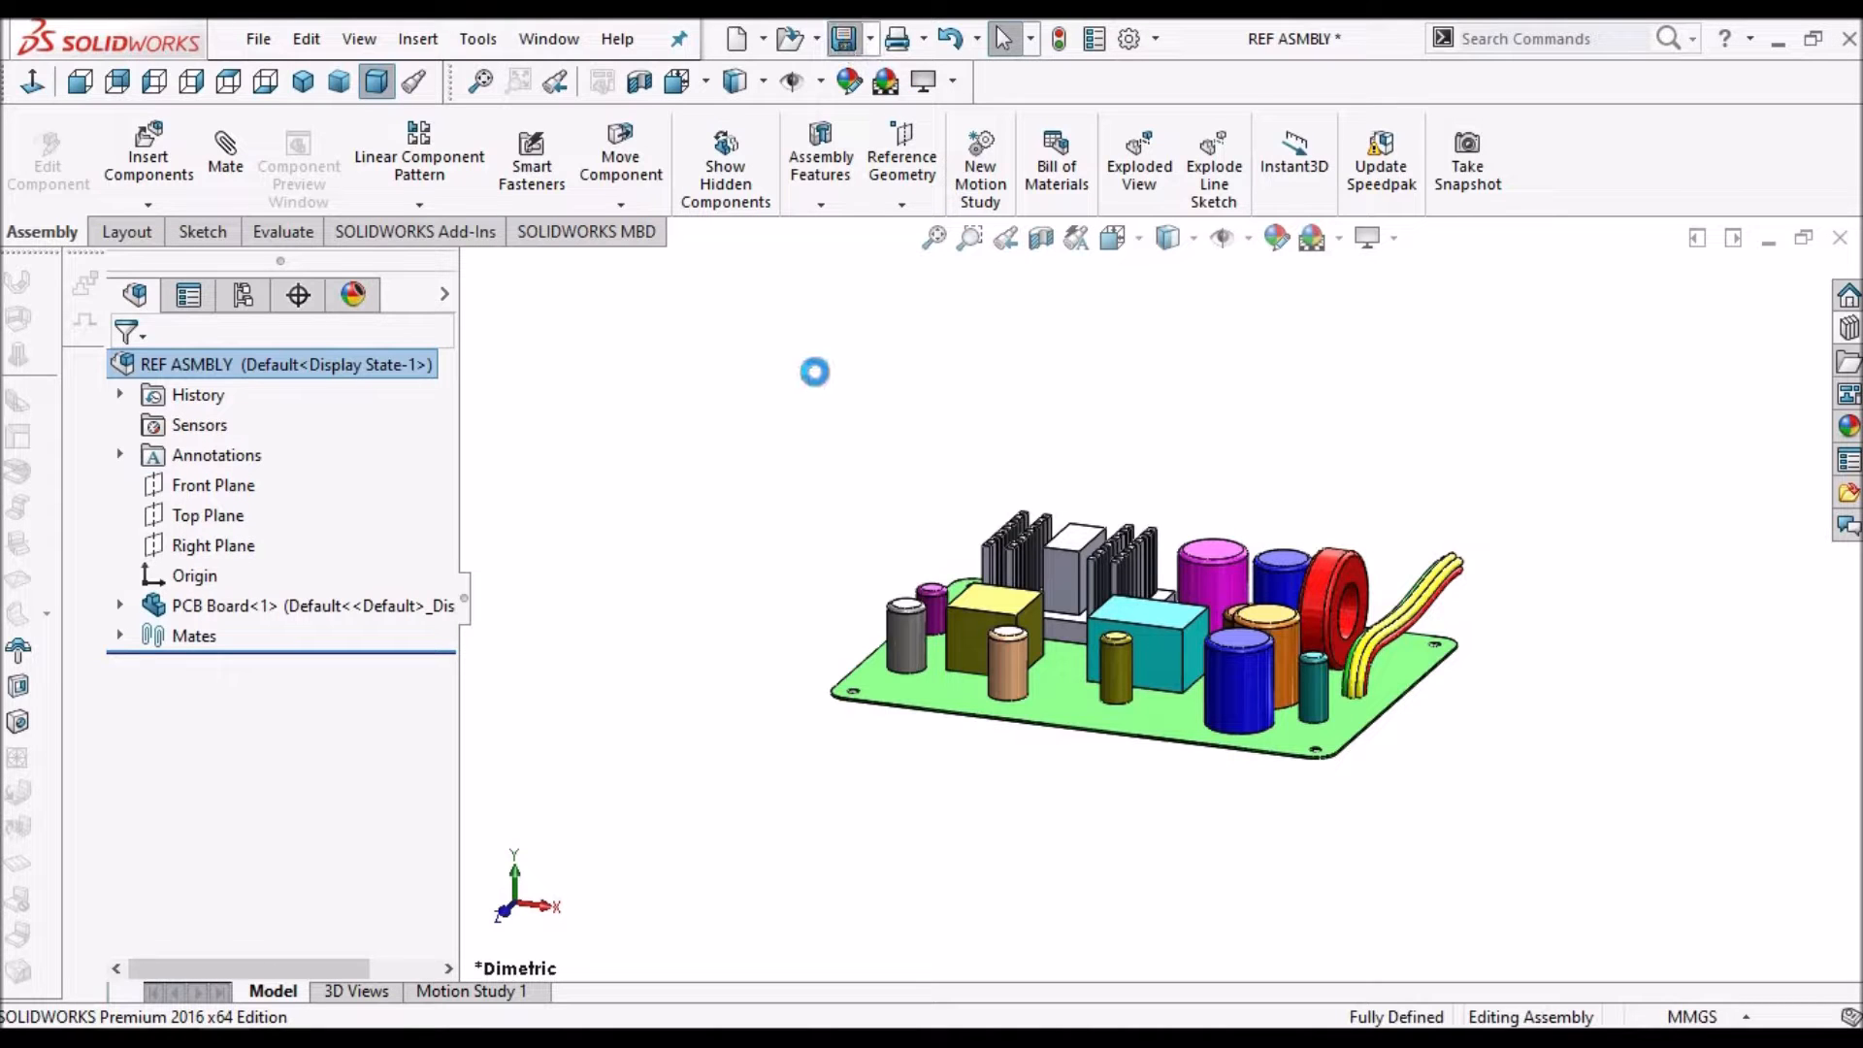
click(764, 39)
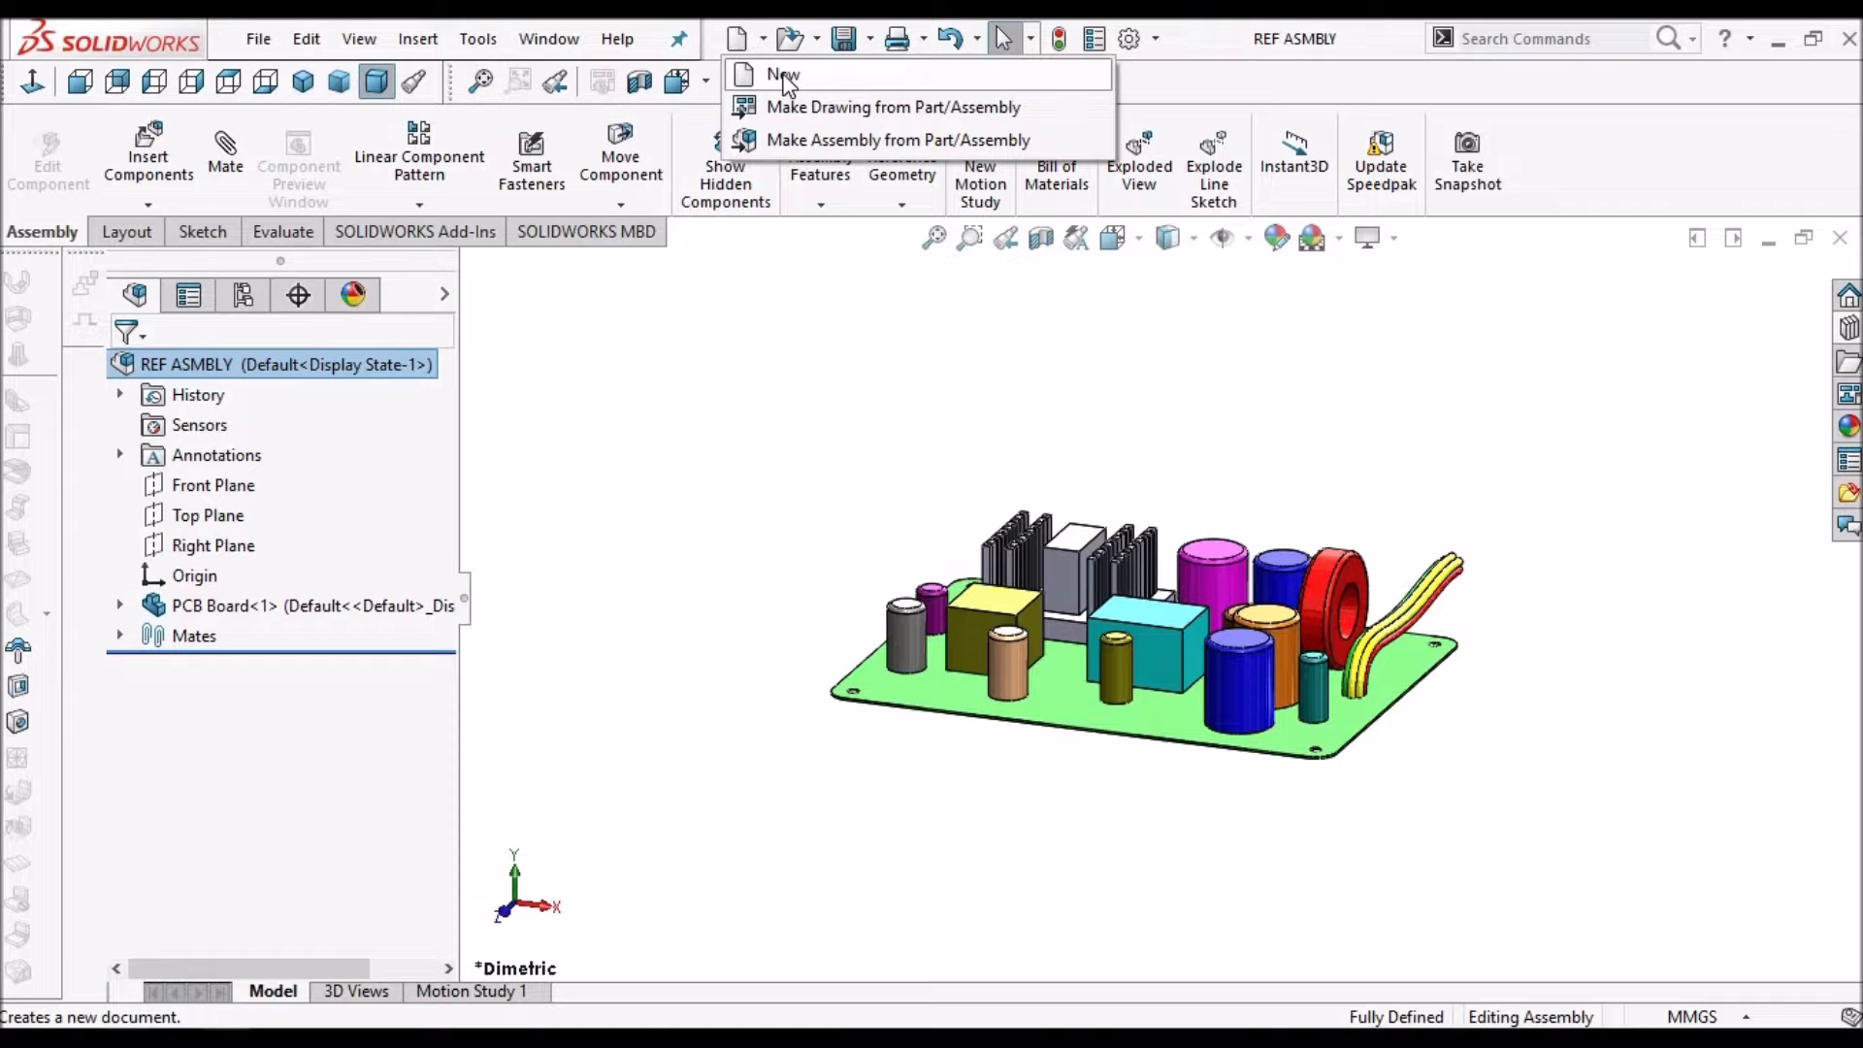
click(783, 75)
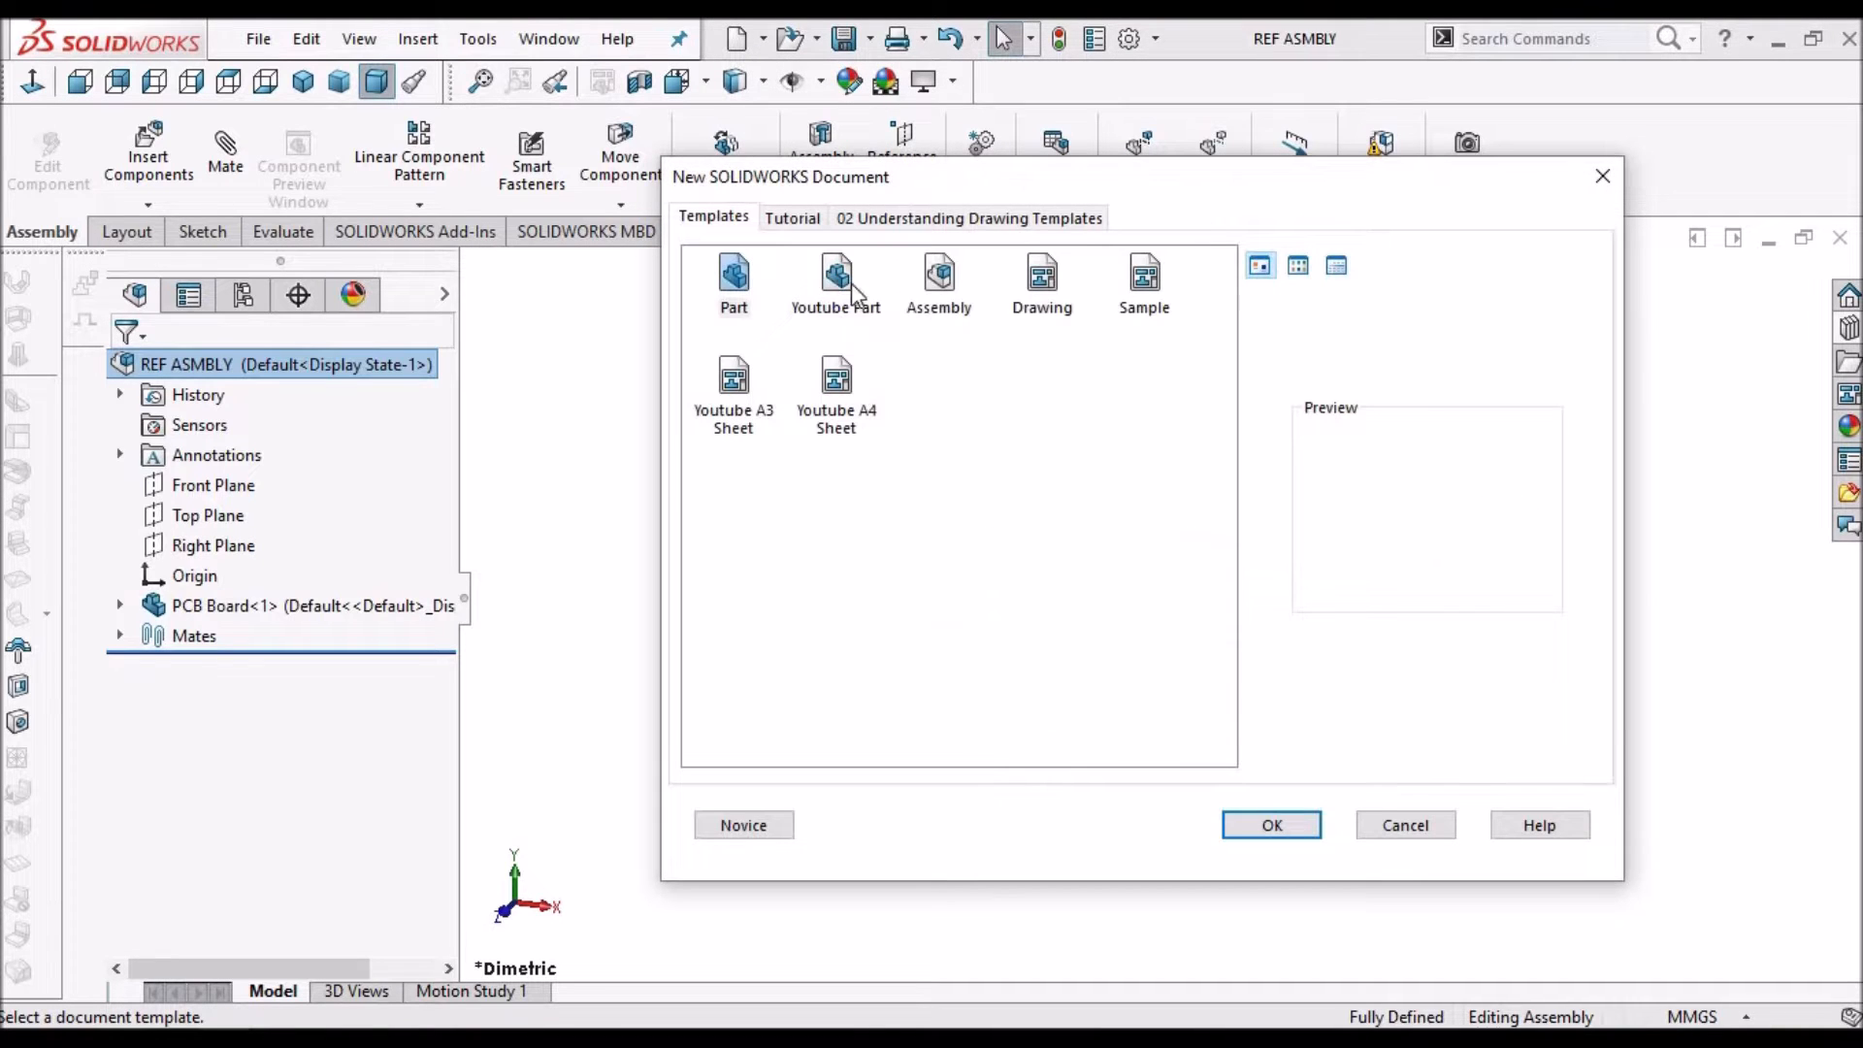
click(830, 281)
click(1402, 827)
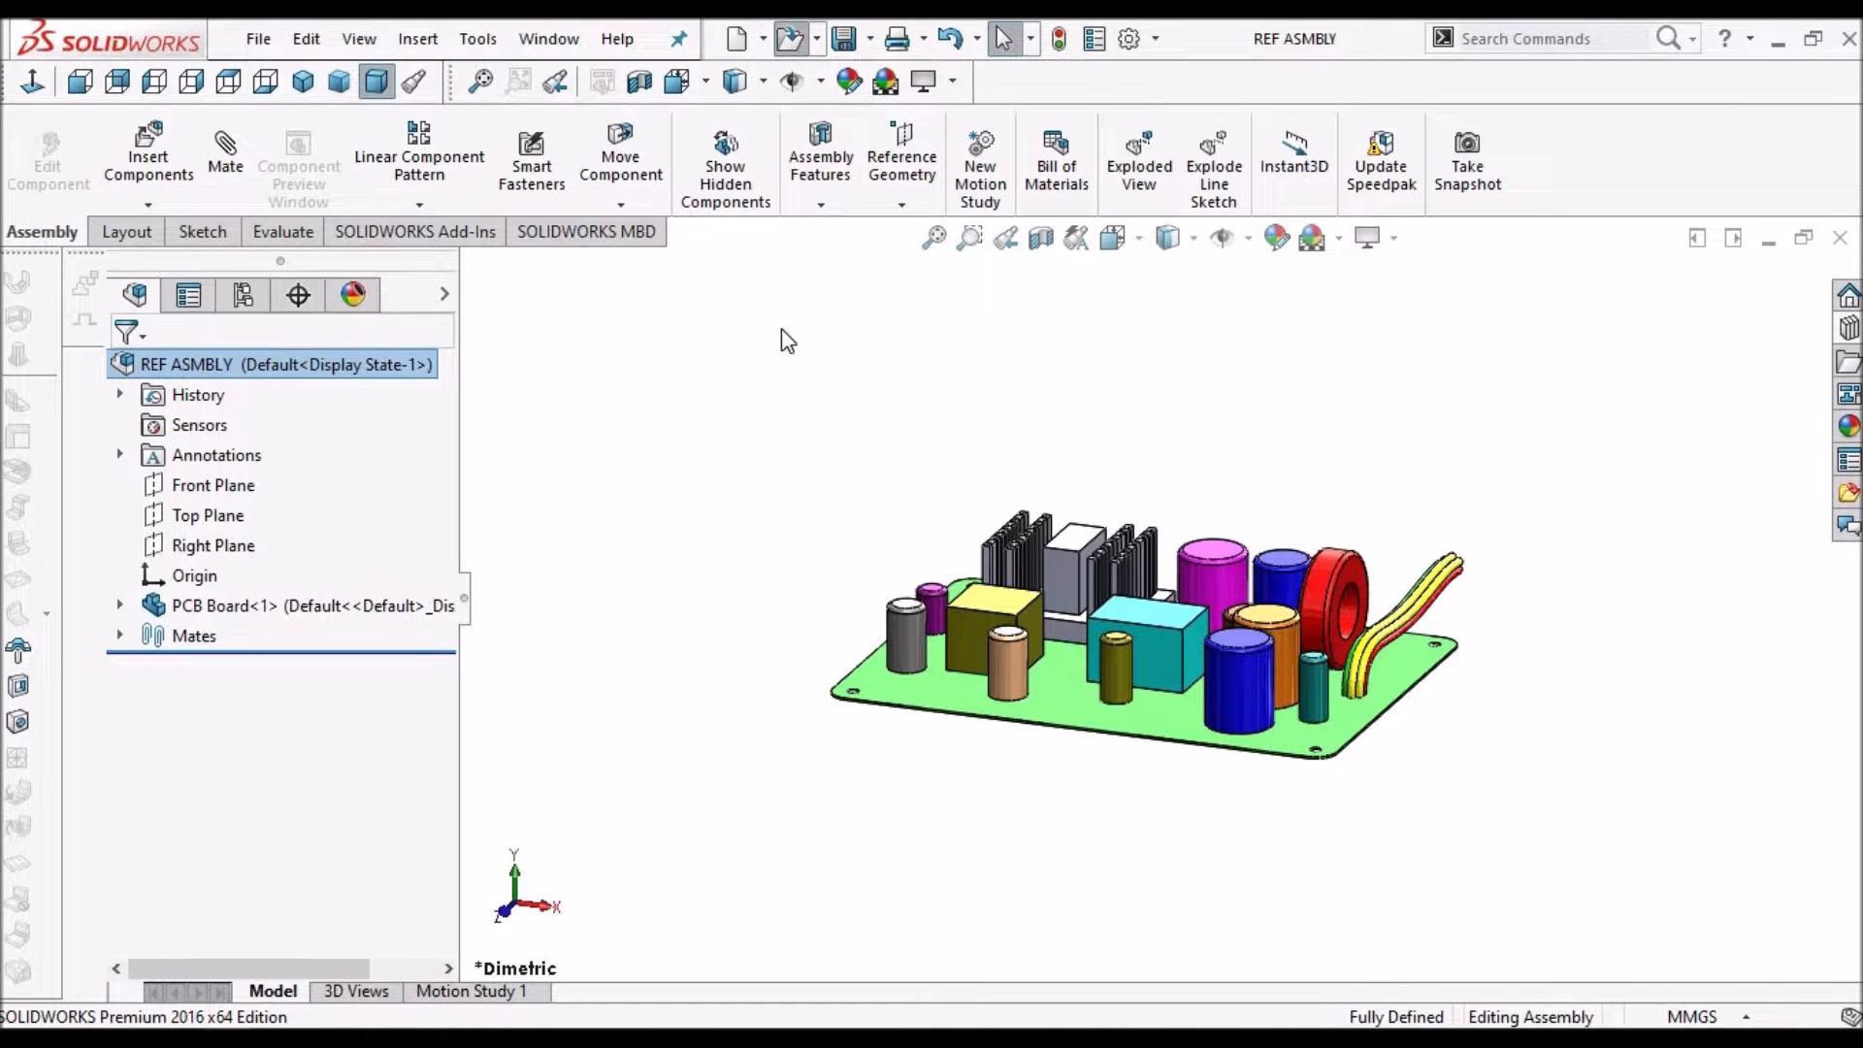
Open the ENCLOSURE Bottom Casing part from the project files
key(ctrl+o)
click(788, 260)
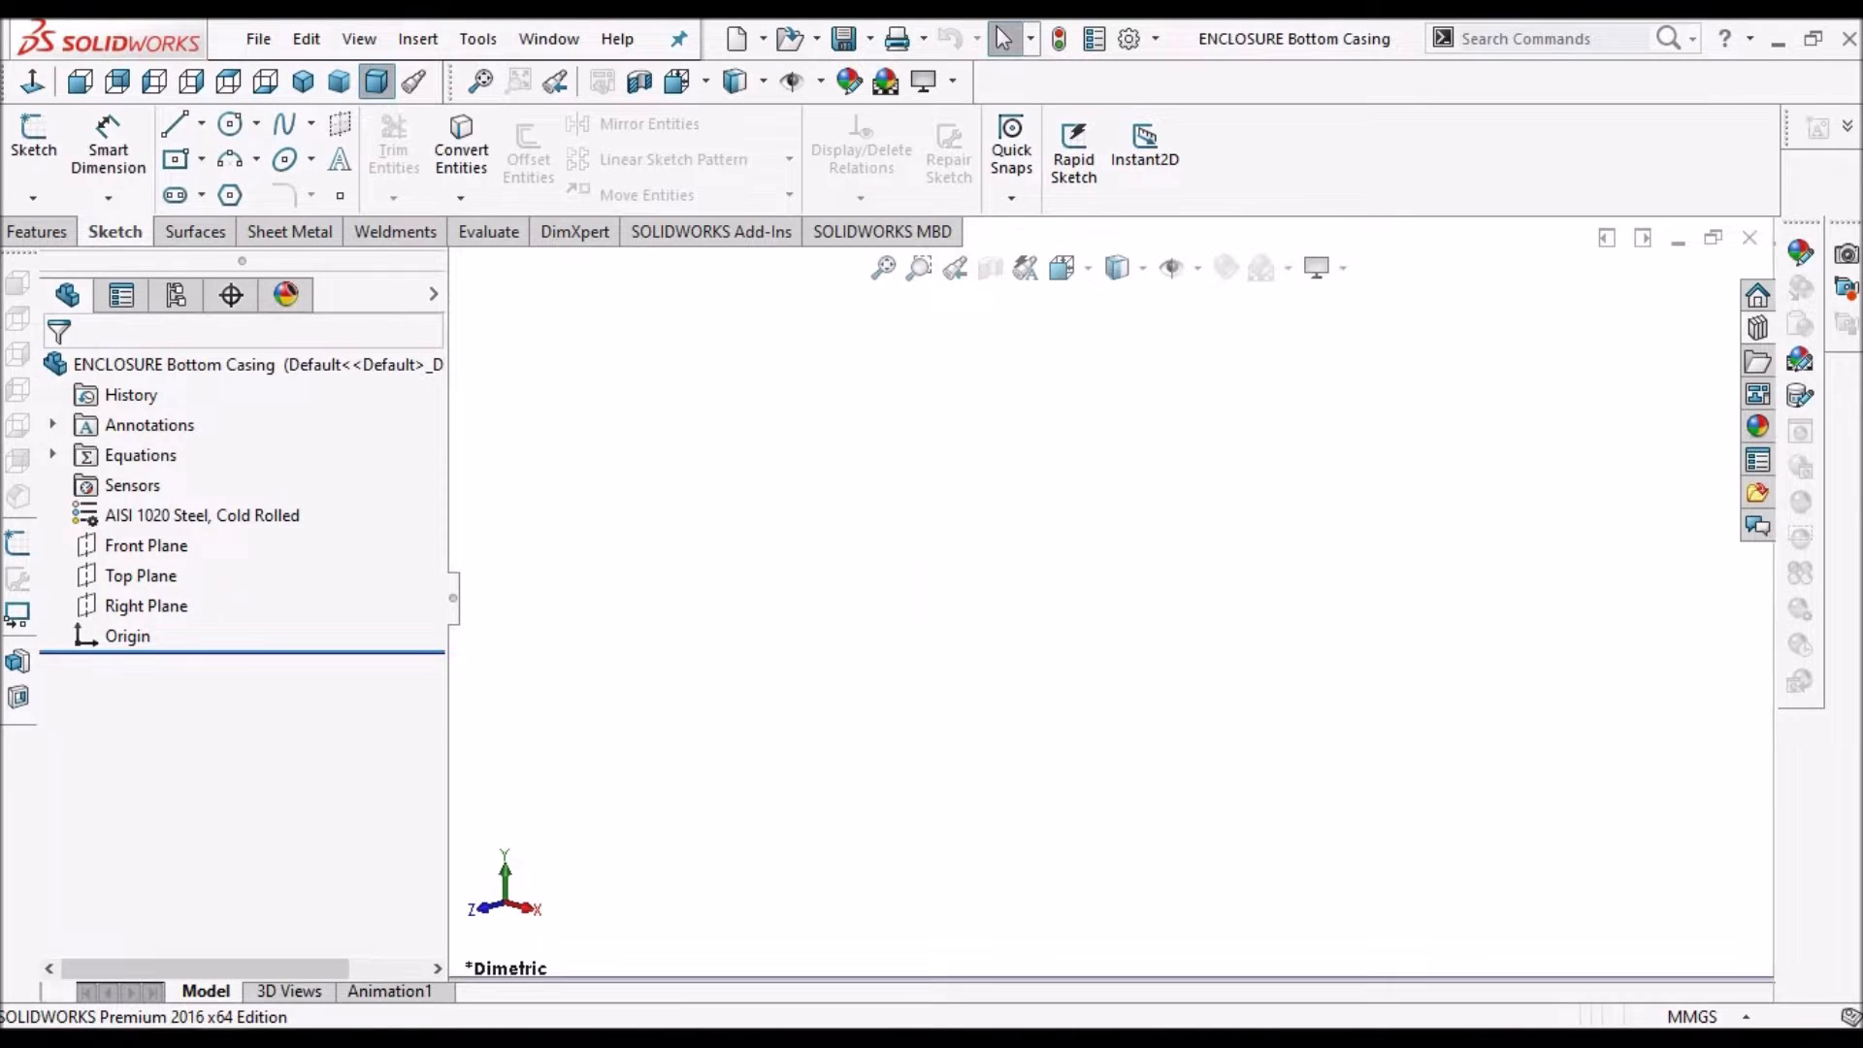
Sketch a center rectangle about 117 by 61 mm on the Top Plane, centred on the origin
click(130, 579)
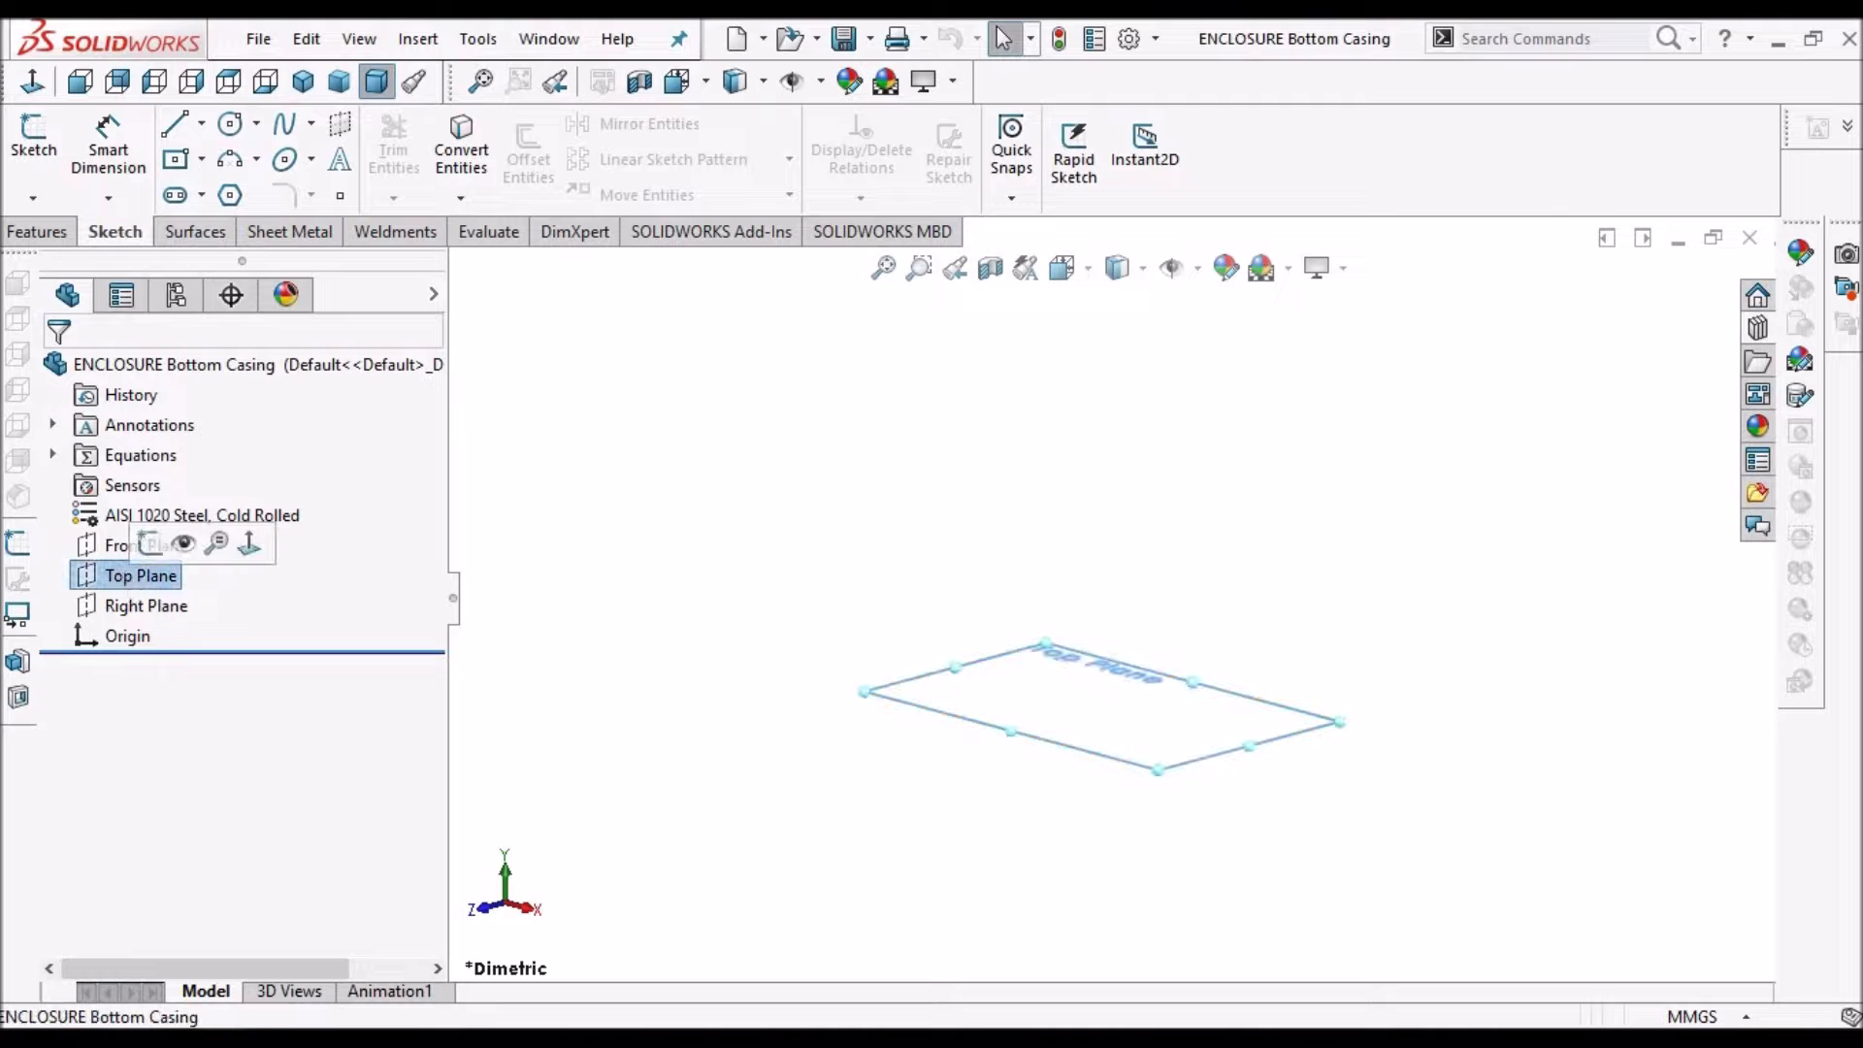
click(34, 140)
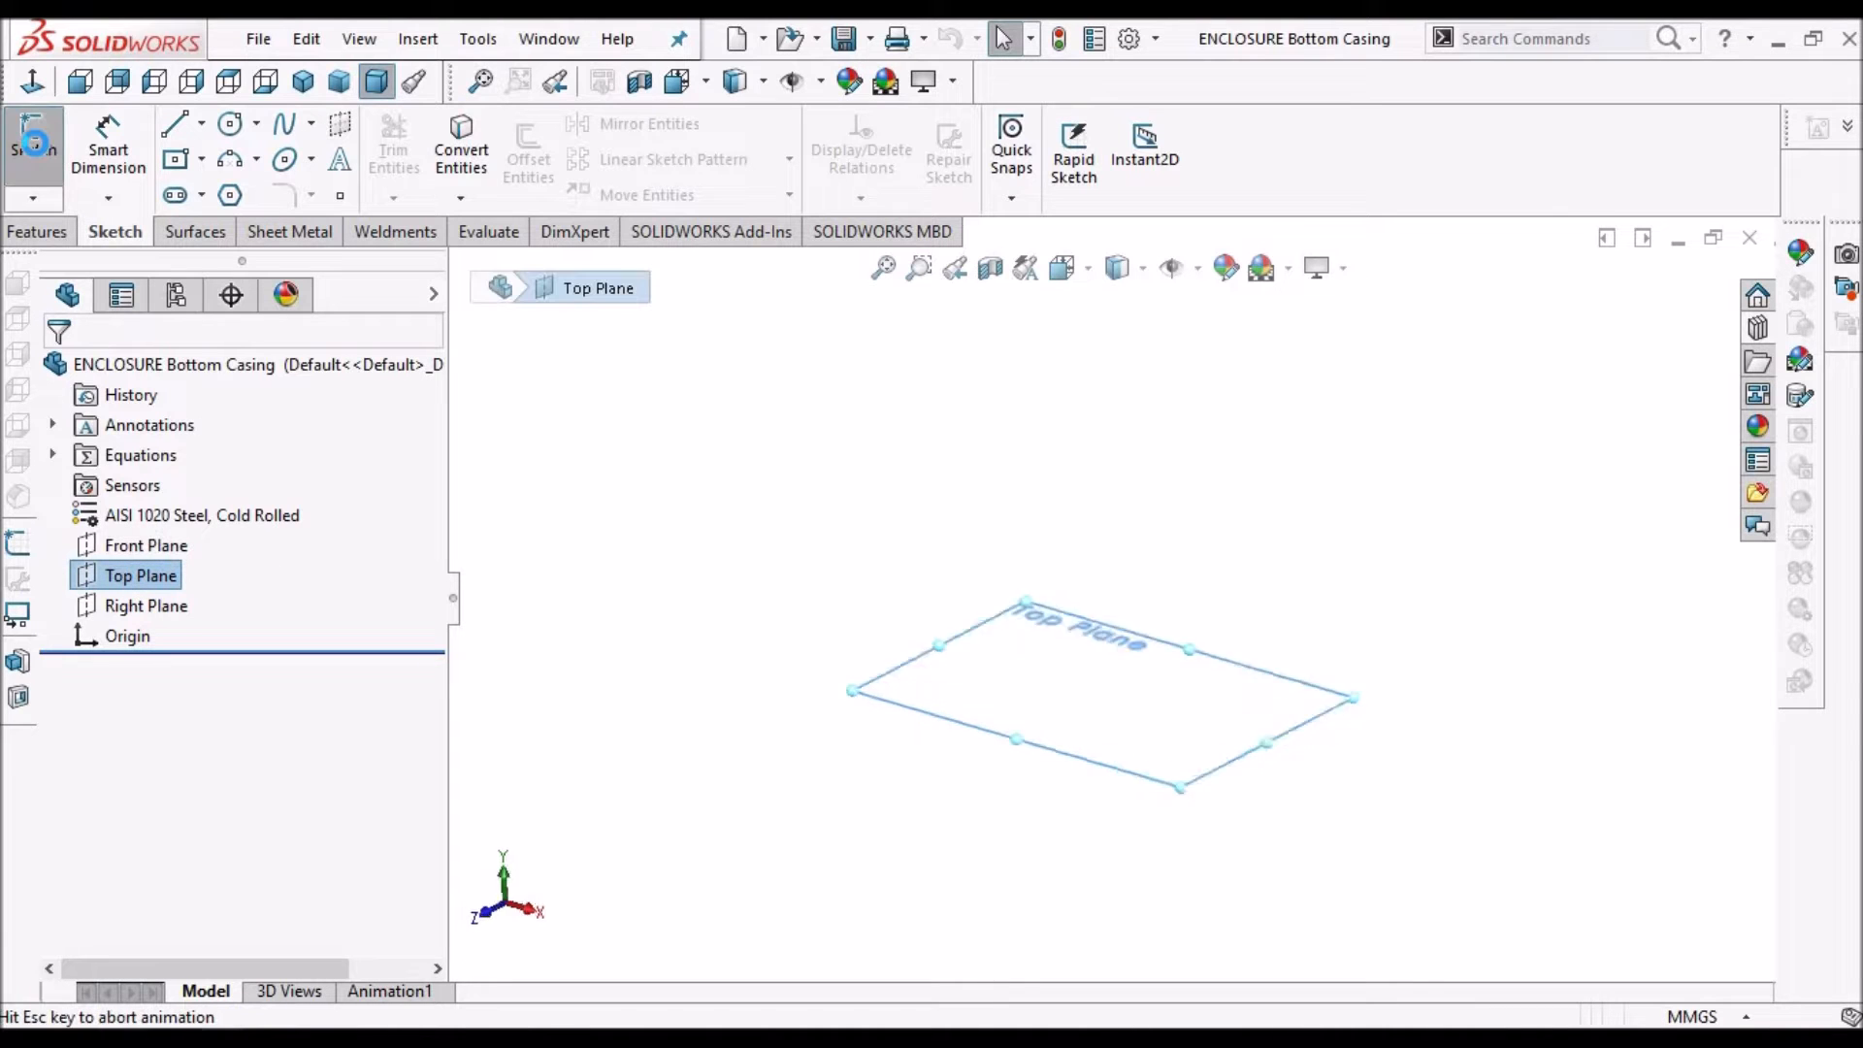
click(176, 165)
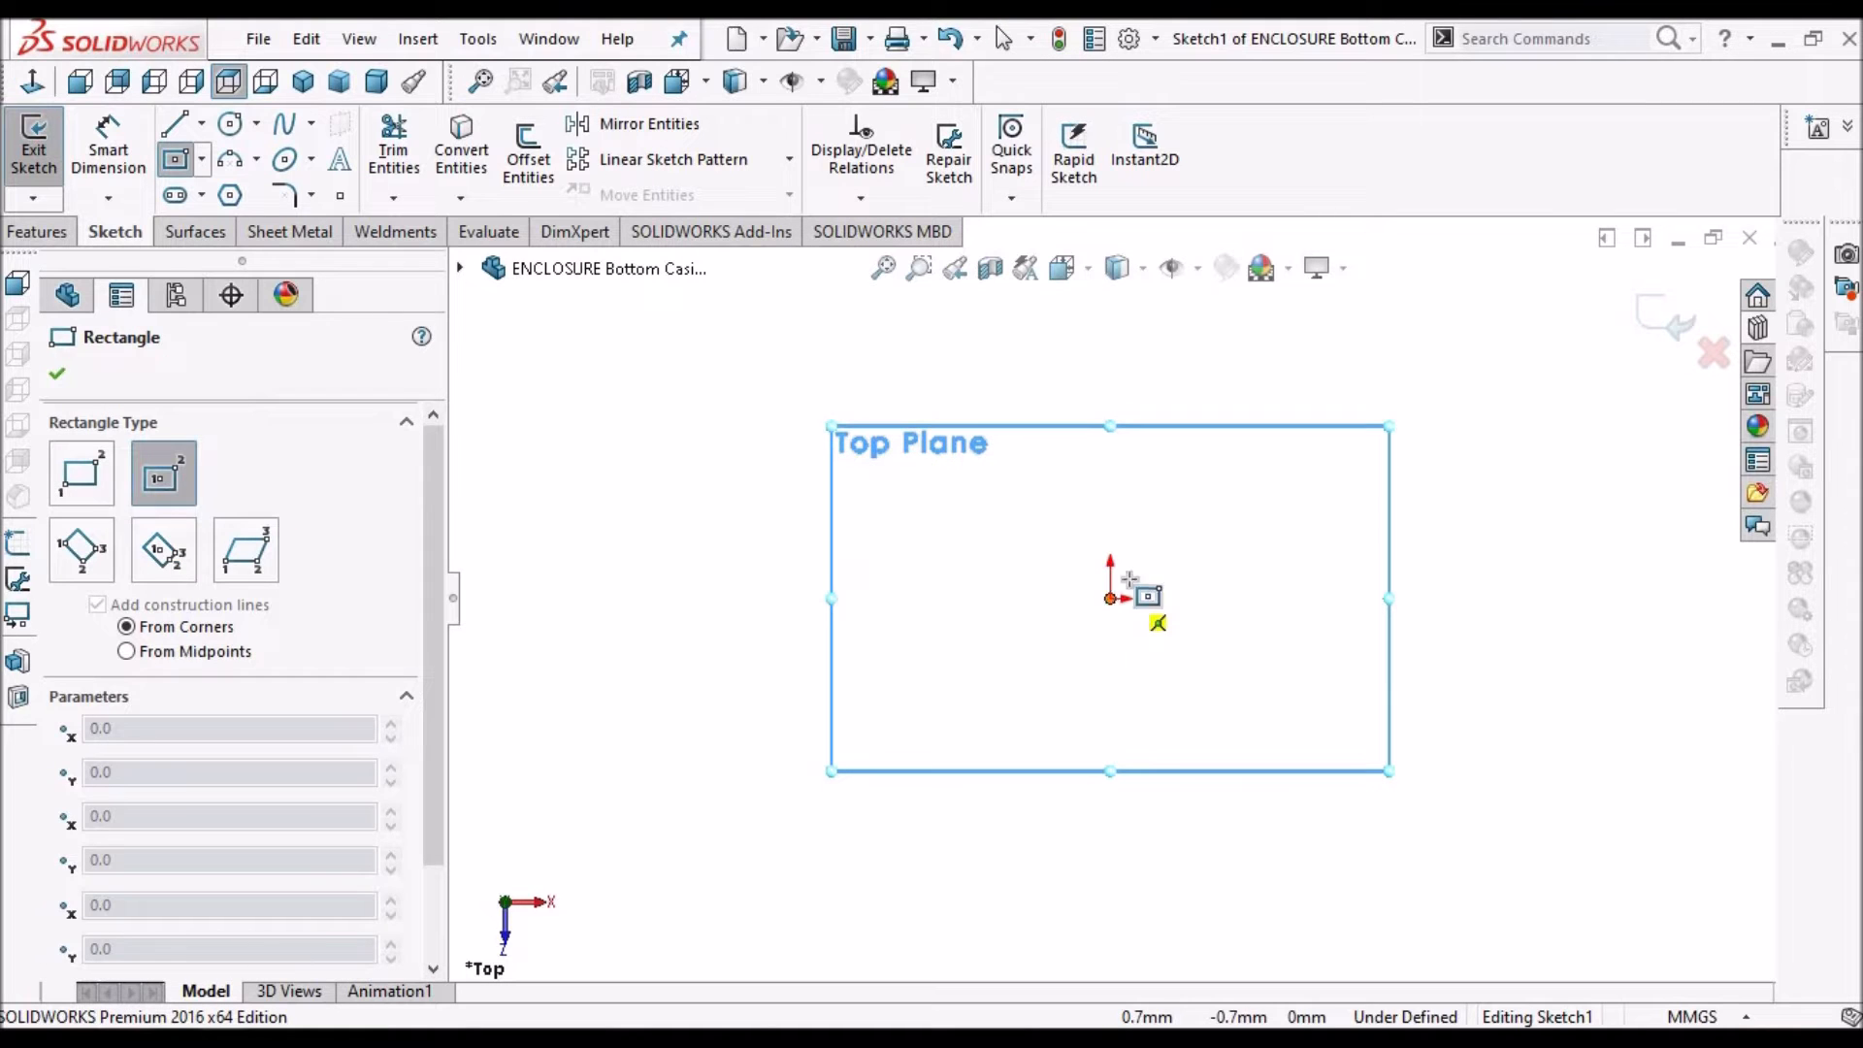
click(1112, 599)
click(1293, 503)
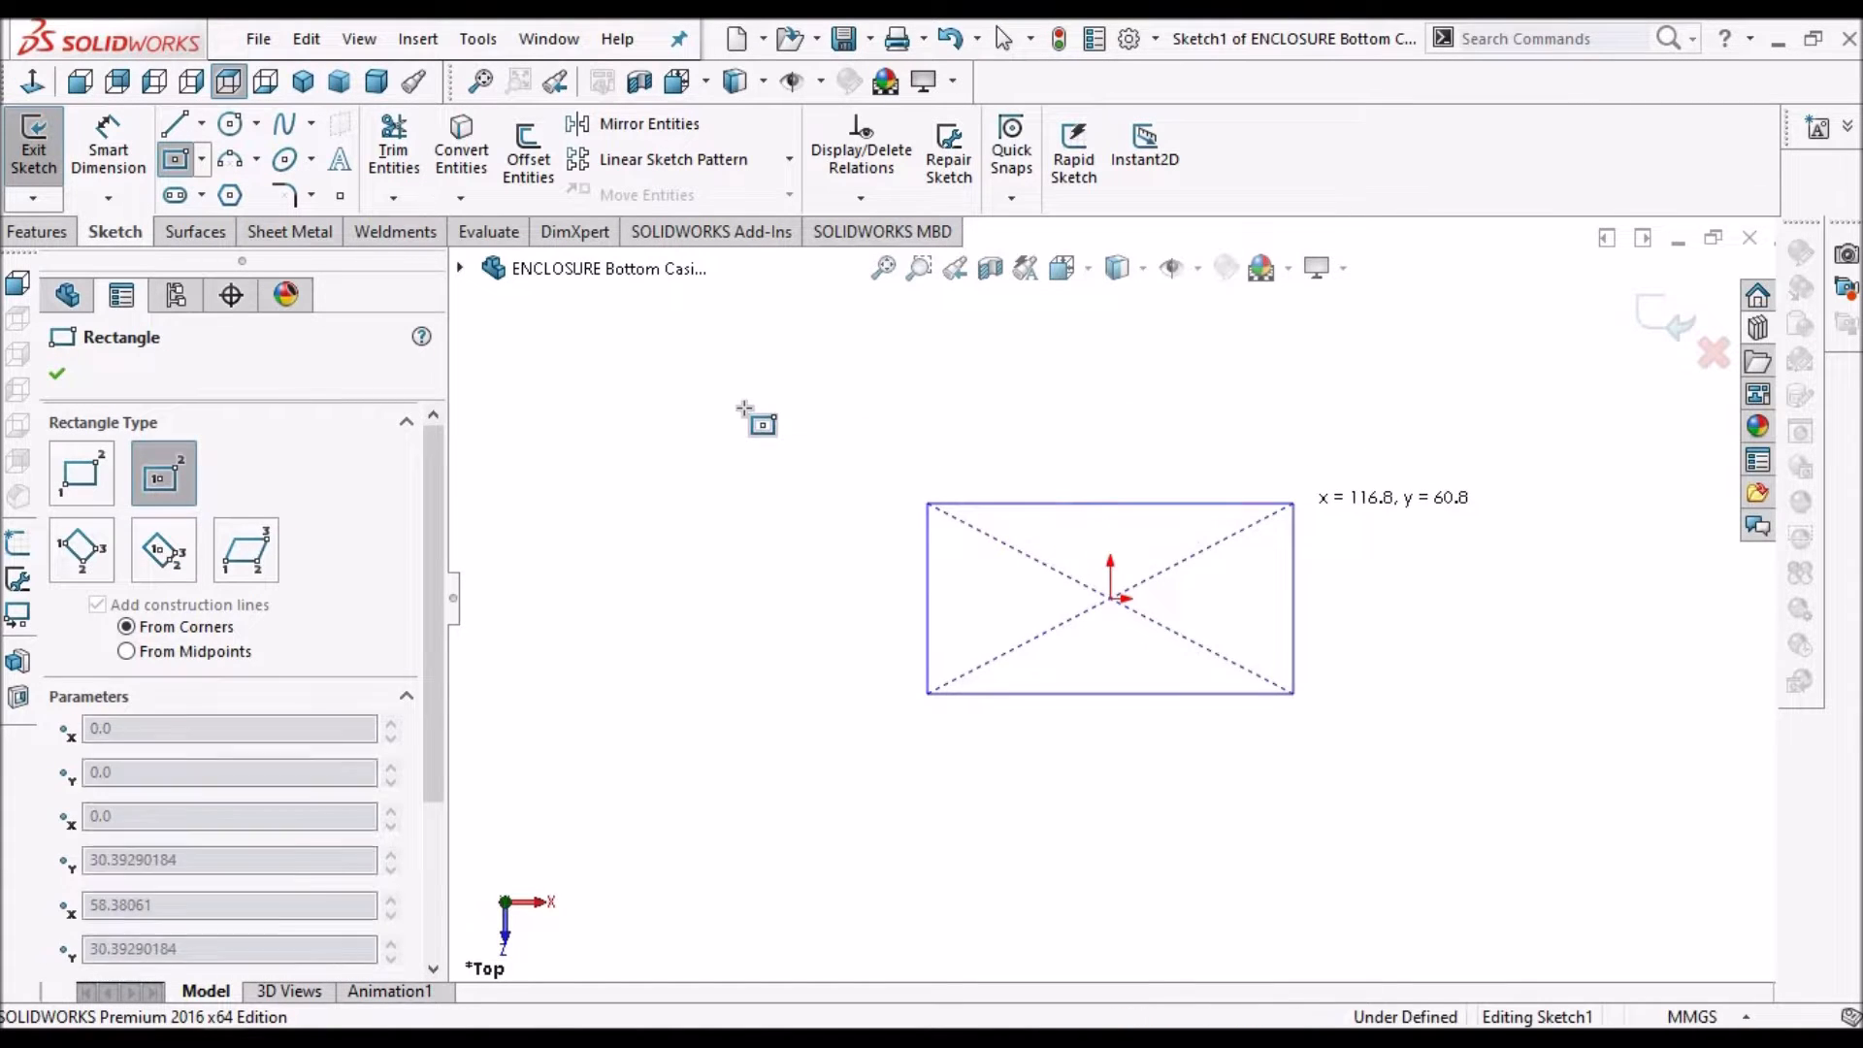
right_click(757, 419)
click(790, 428)
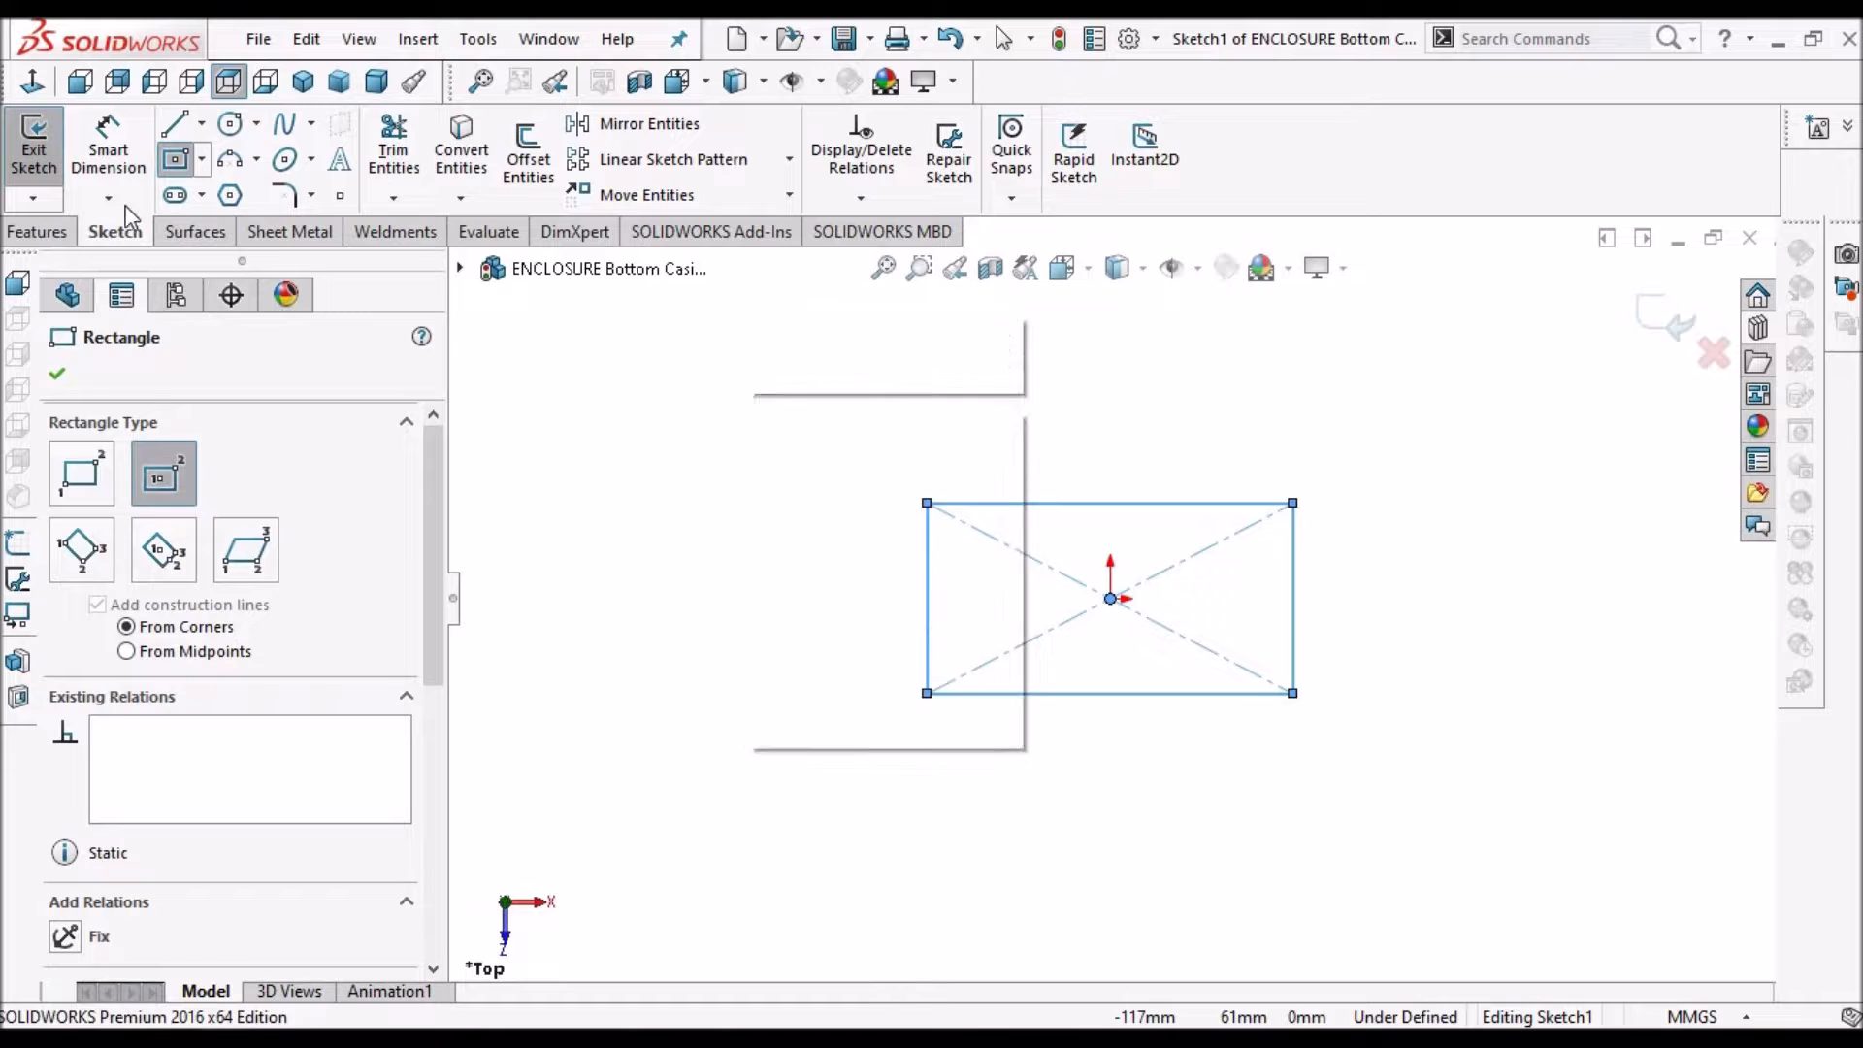
Dimension the rectangle's lower horizontal side as 200 mm
click(112, 136)
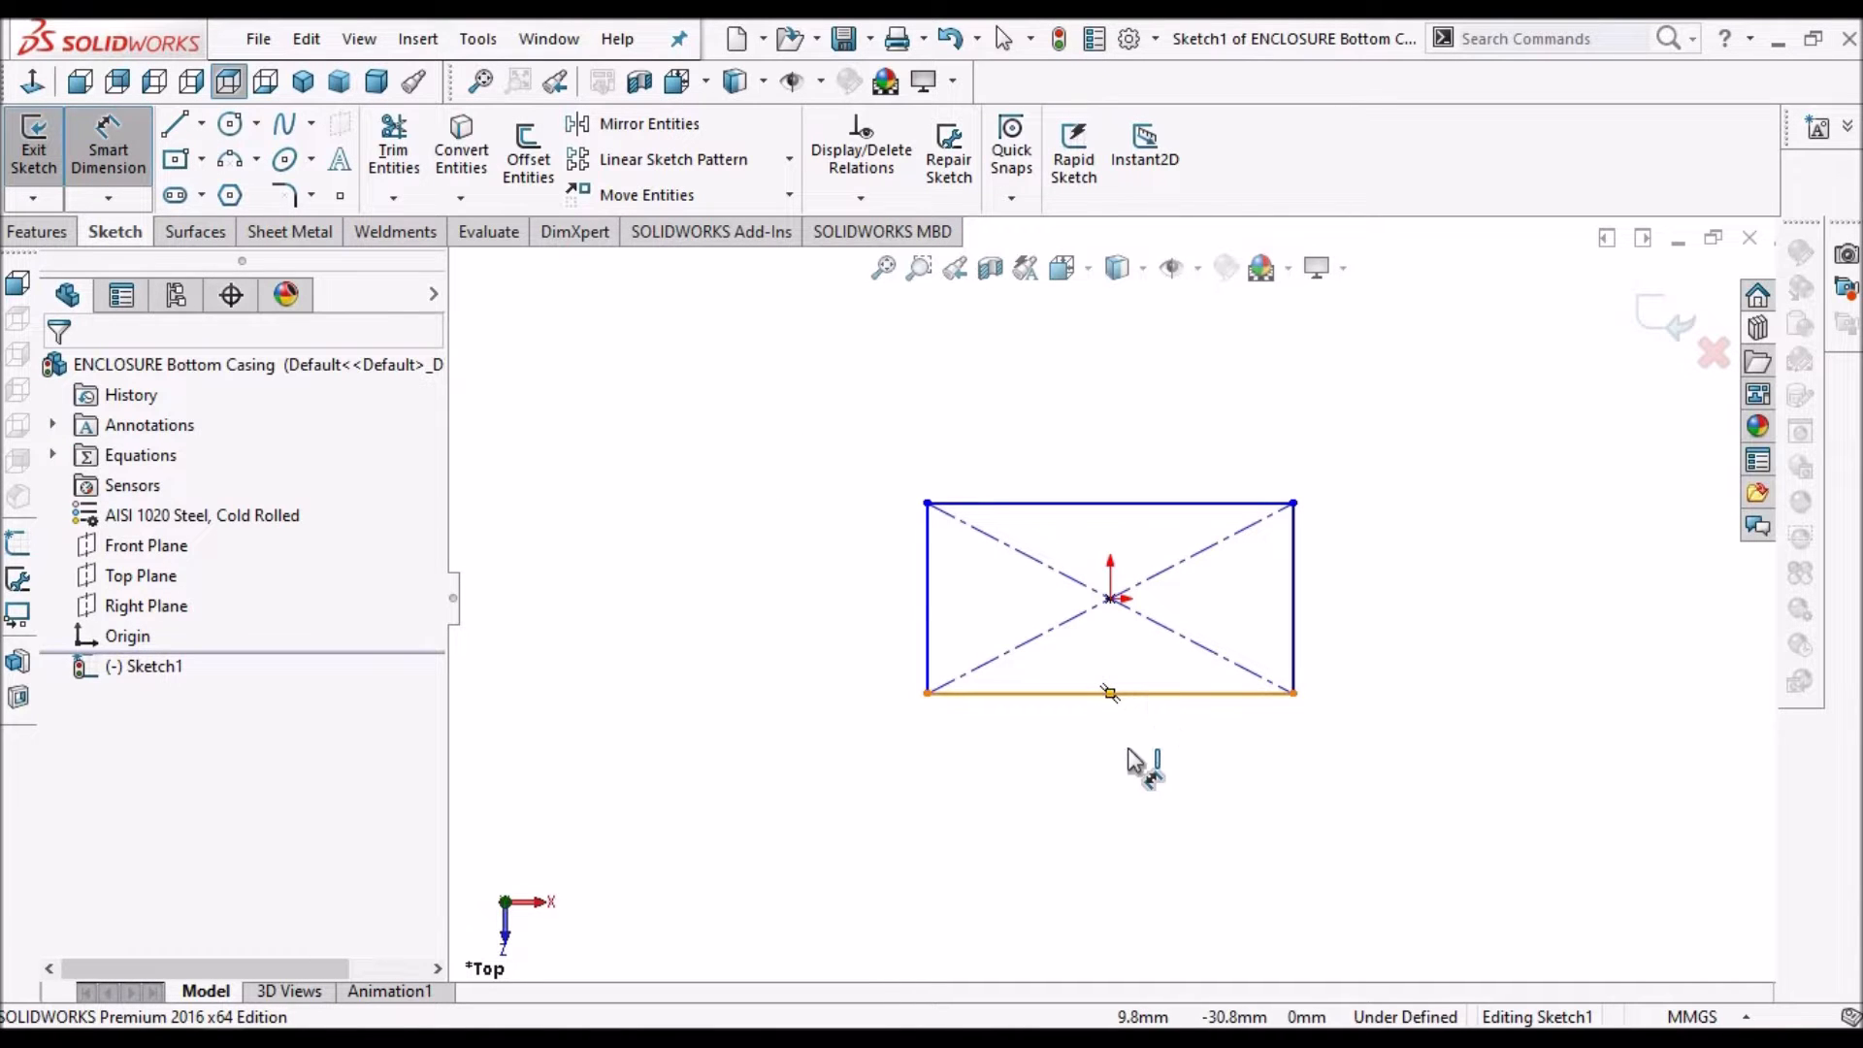
click(1108, 693)
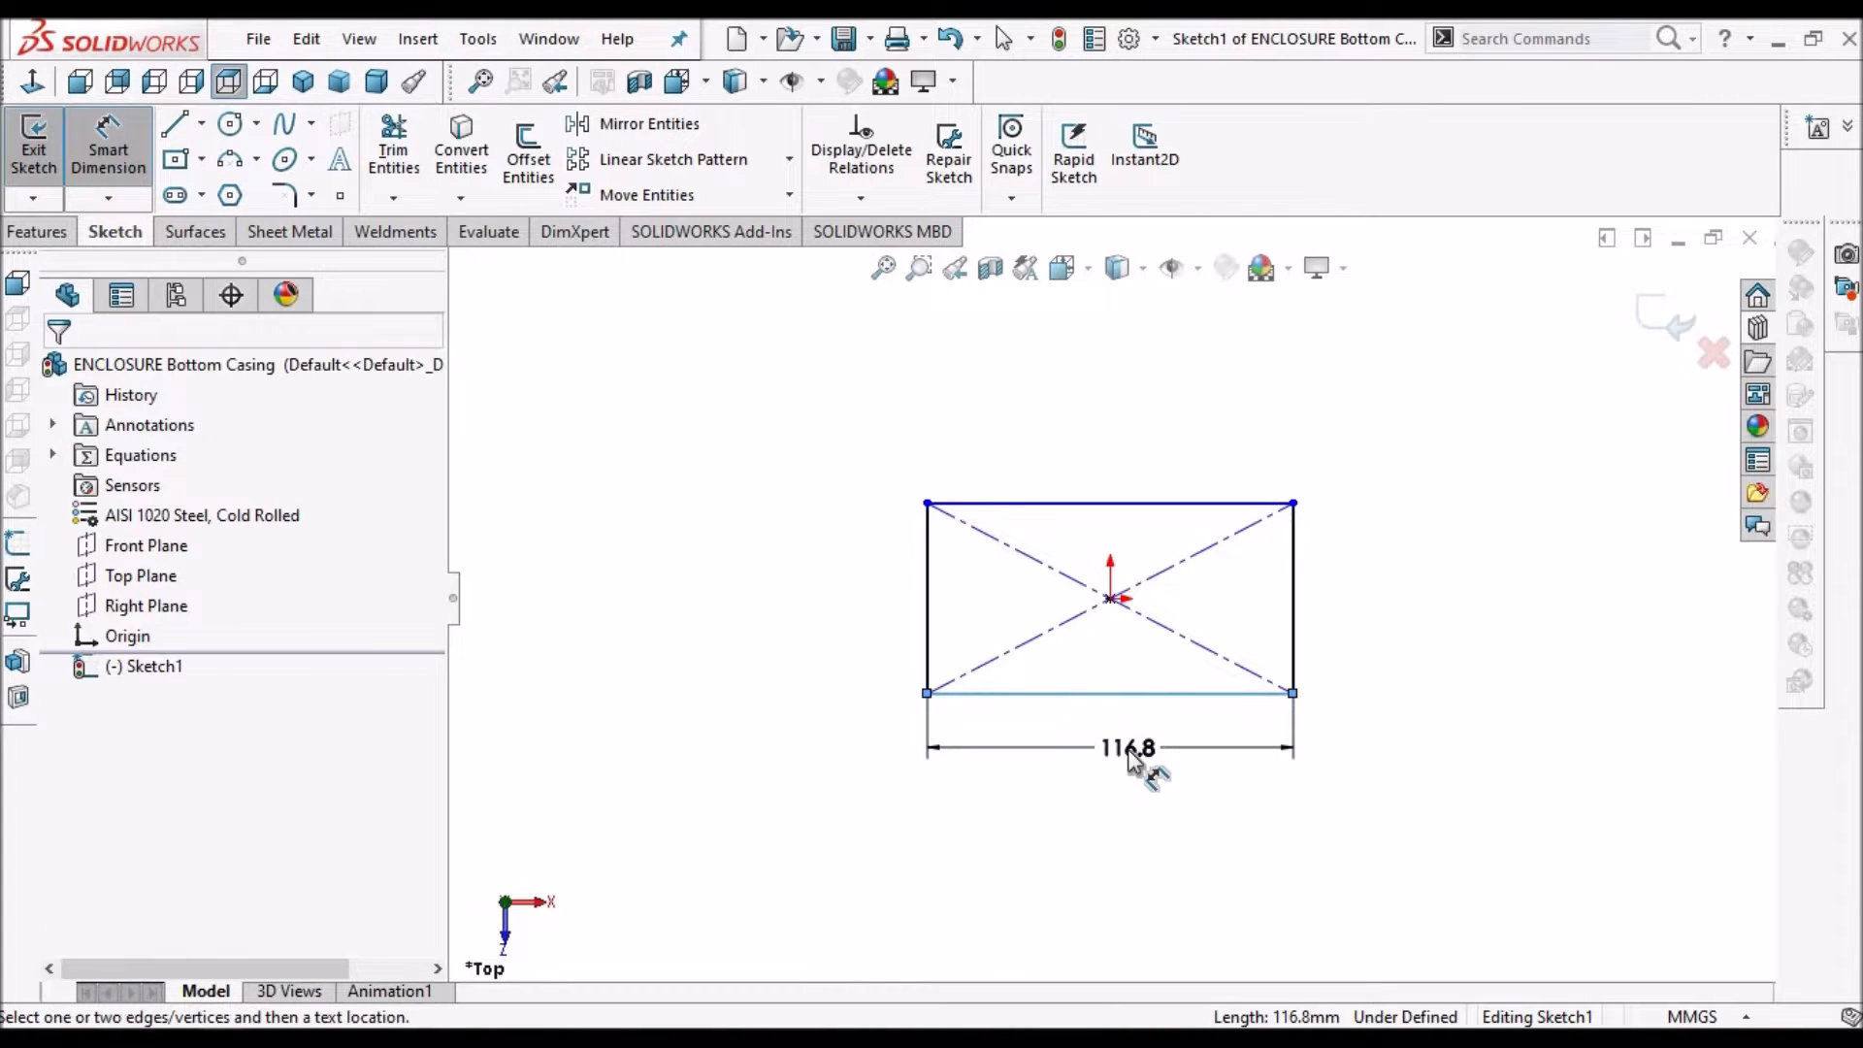
click(1133, 759)
text(200)
key(Return)
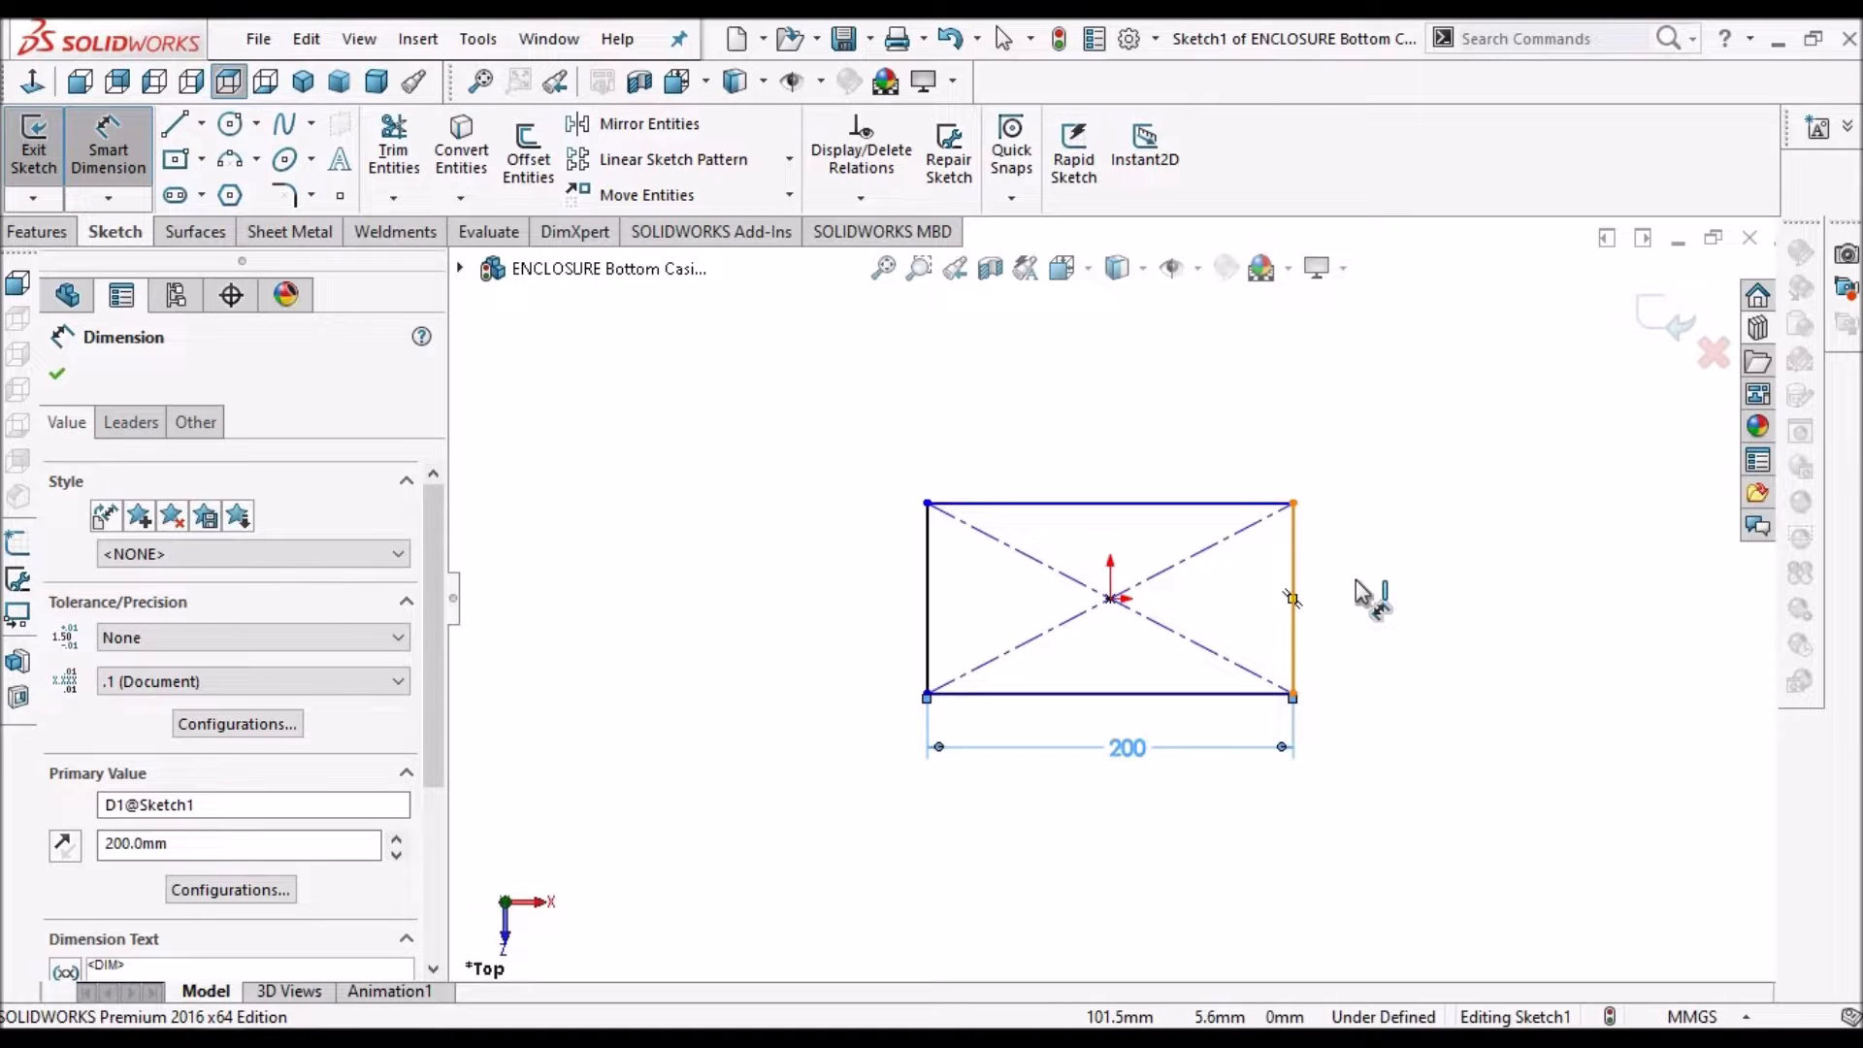
Dimension the rectangle's right vertical side as 200 mm
click(1292, 598)
click(1357, 583)
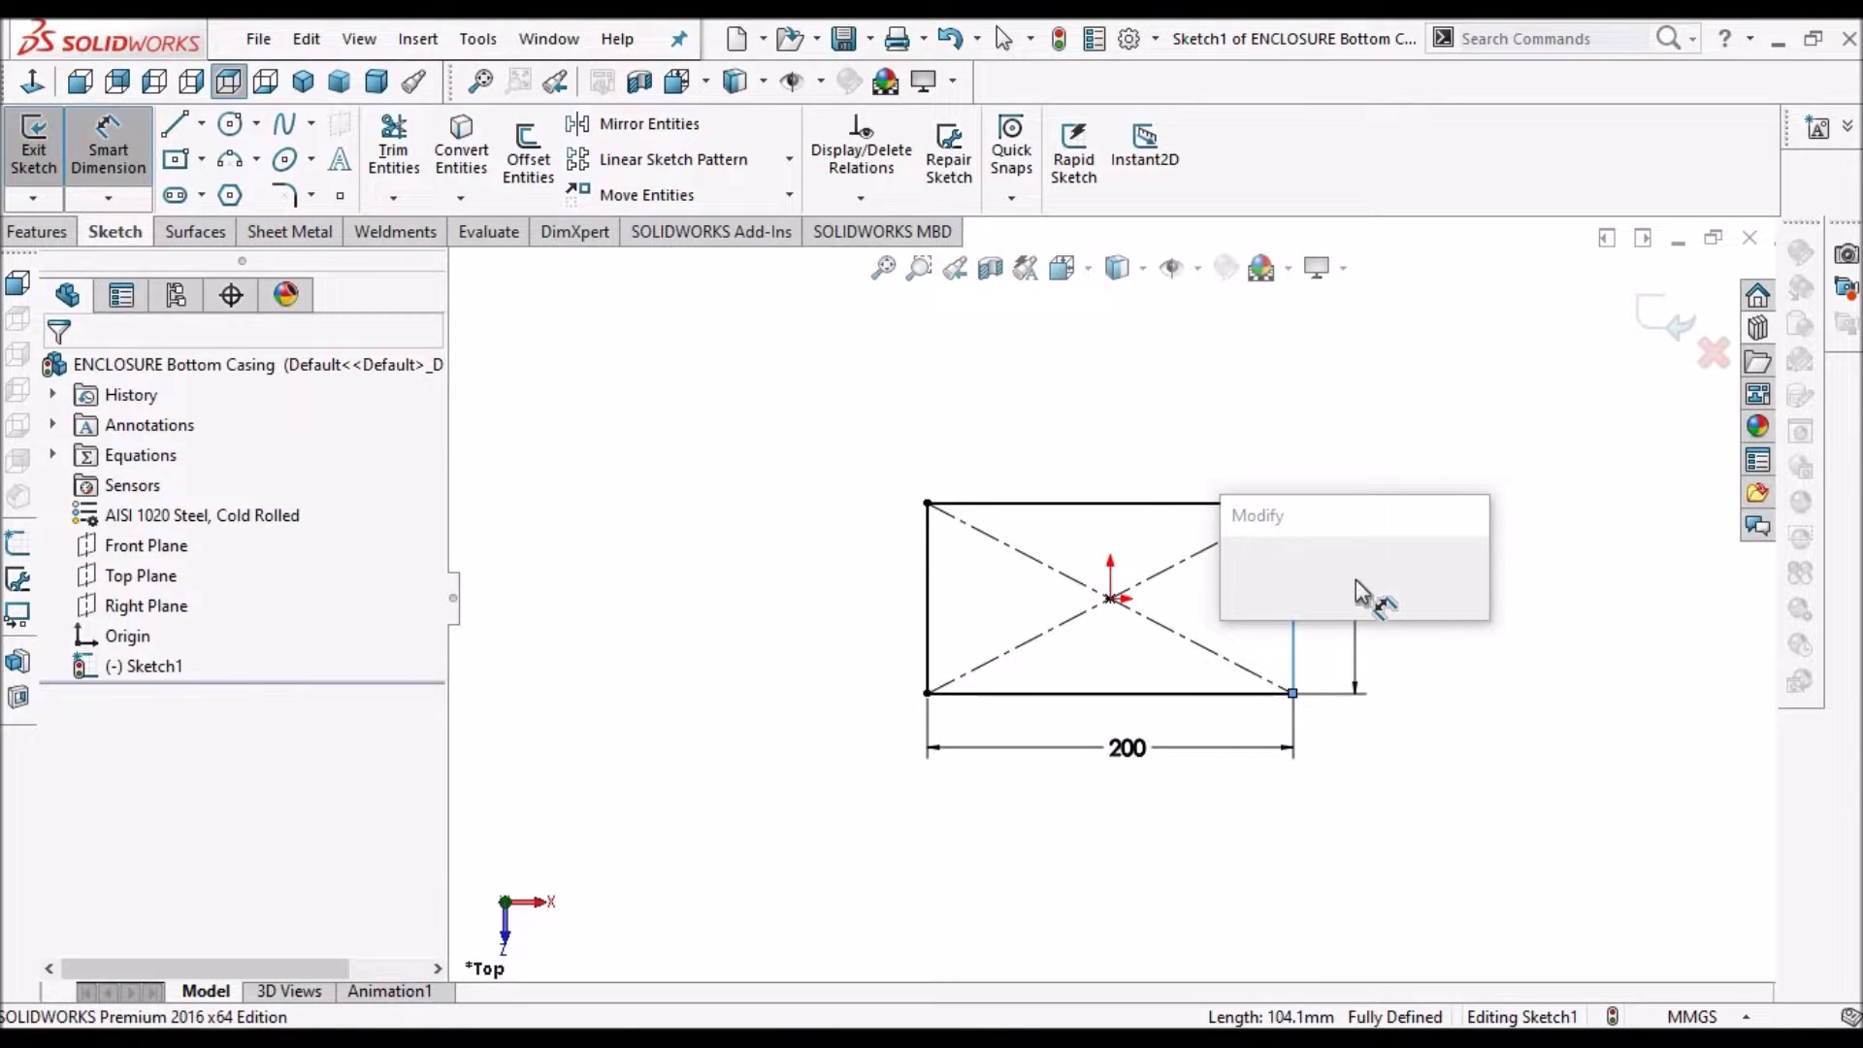
text(200)
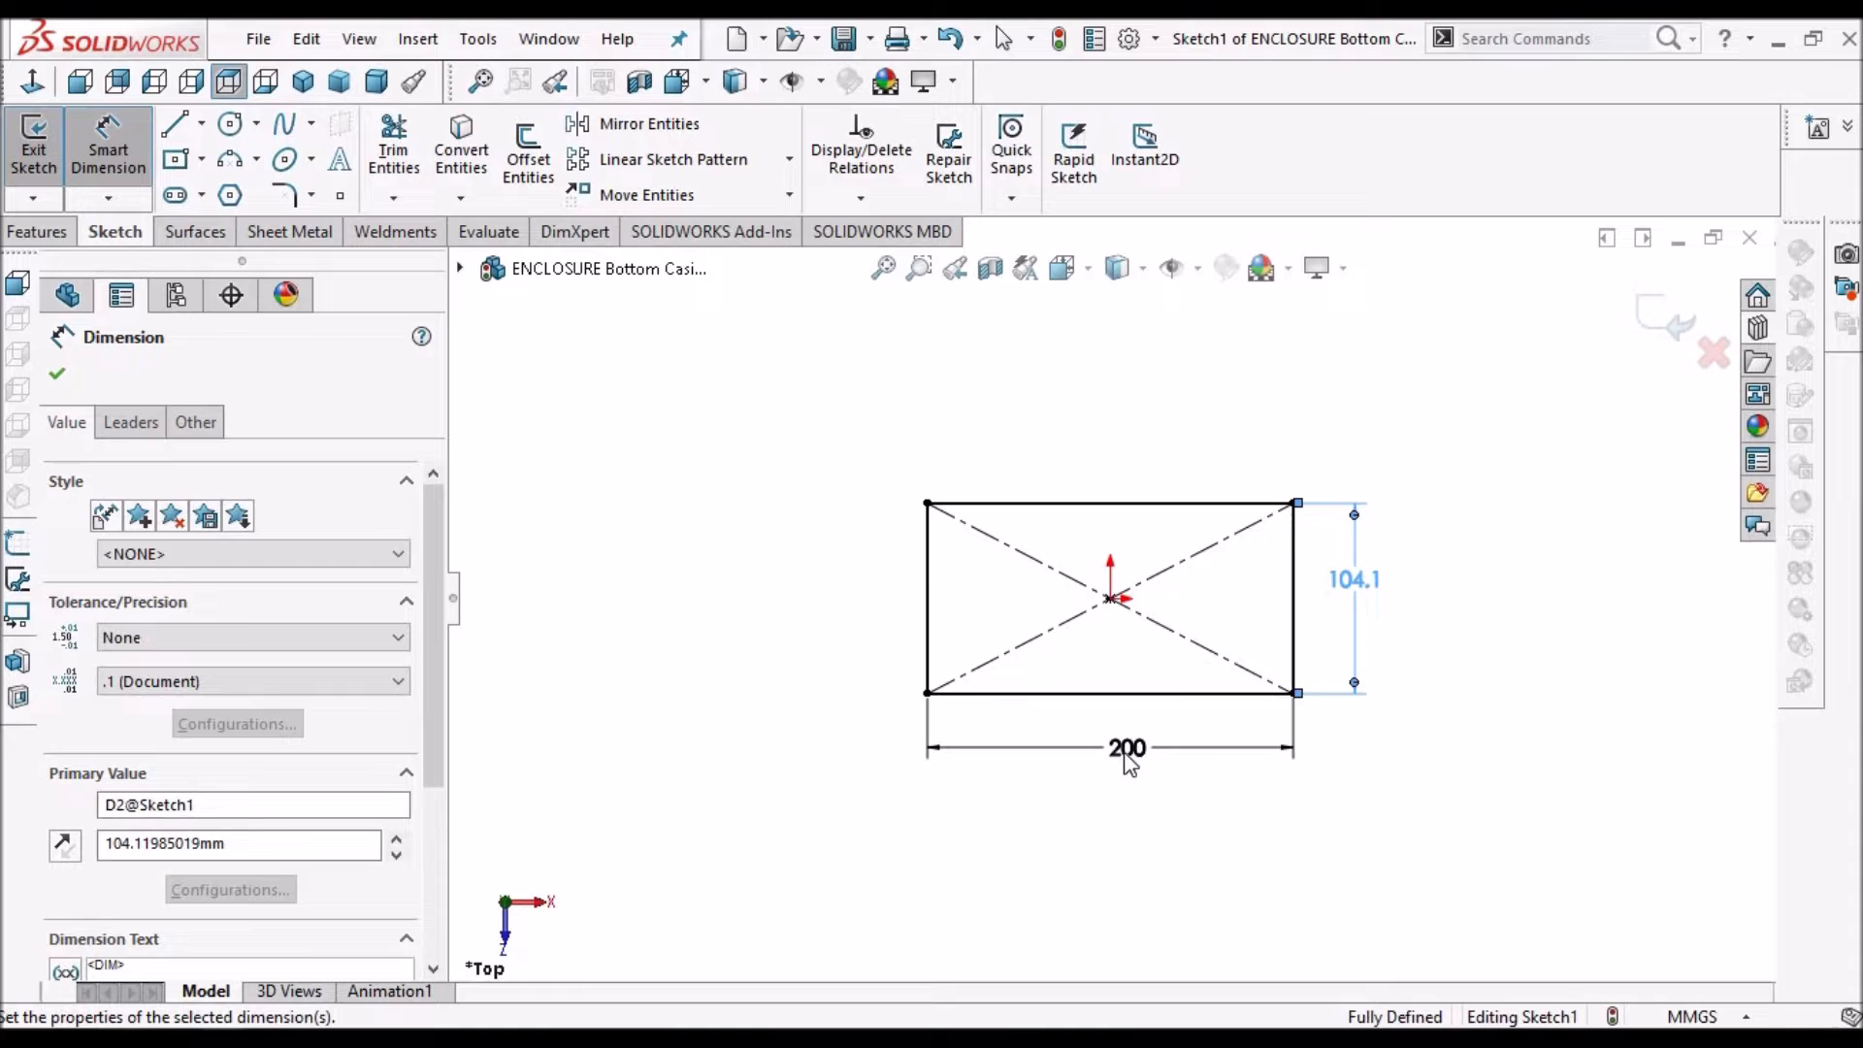
key(Return)
Change the rectangle's horizontal dimension to 280 mm and finish dimensioning
double_click(1128, 841)
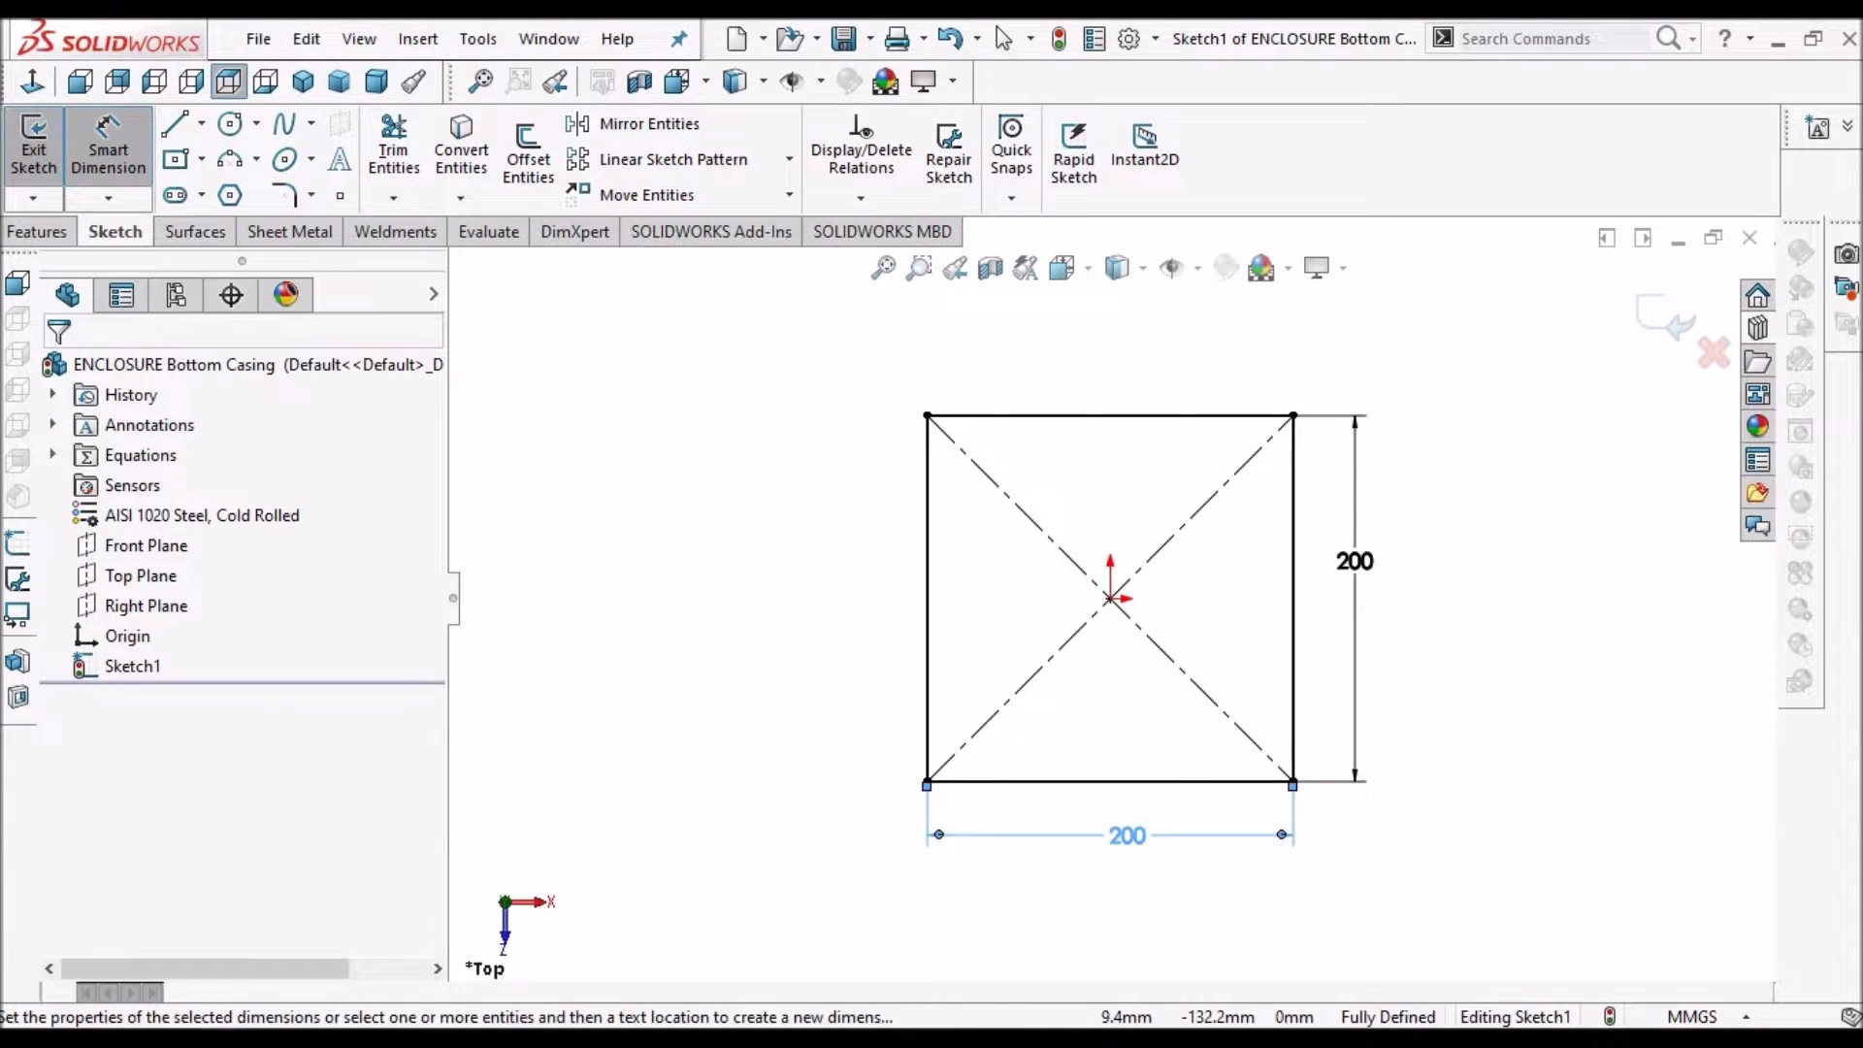
click(1126, 837)
text(280)
key(Return)
key(Escape)
scroll(741, 526, up, 2)
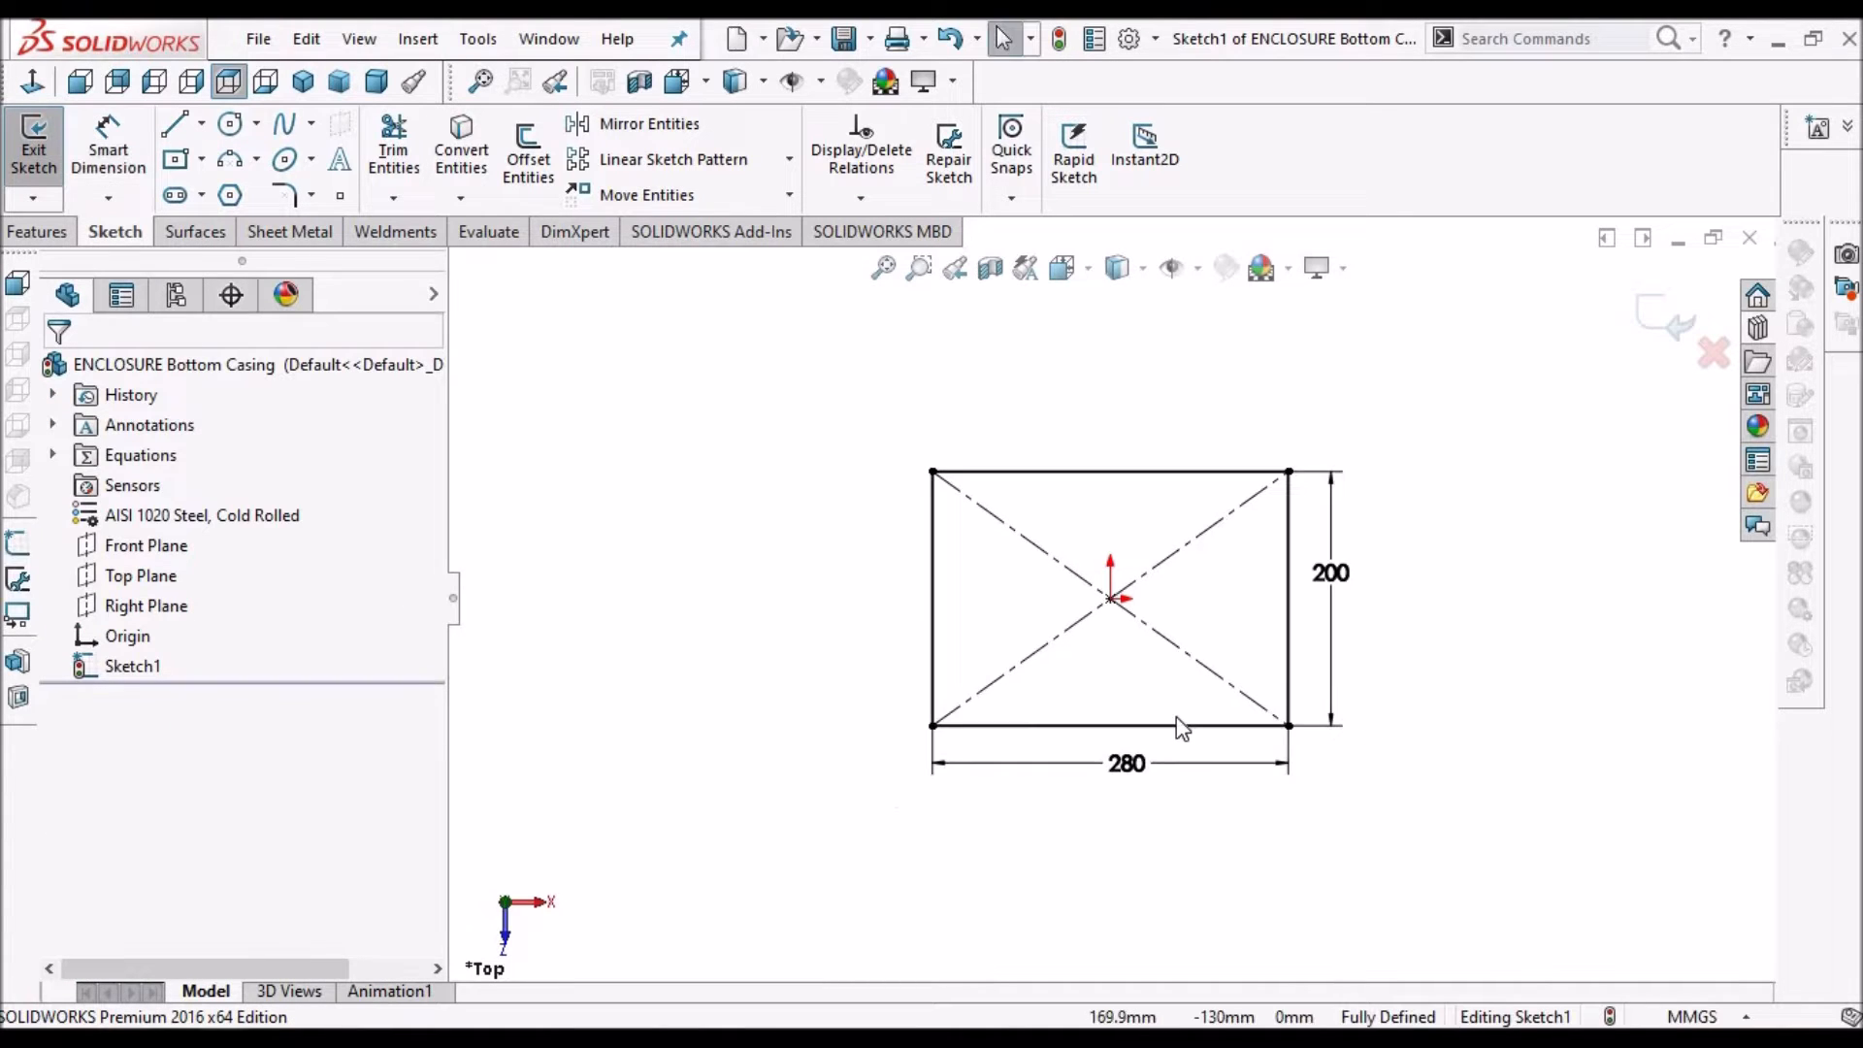
scroll(1144, 775, down, 1)
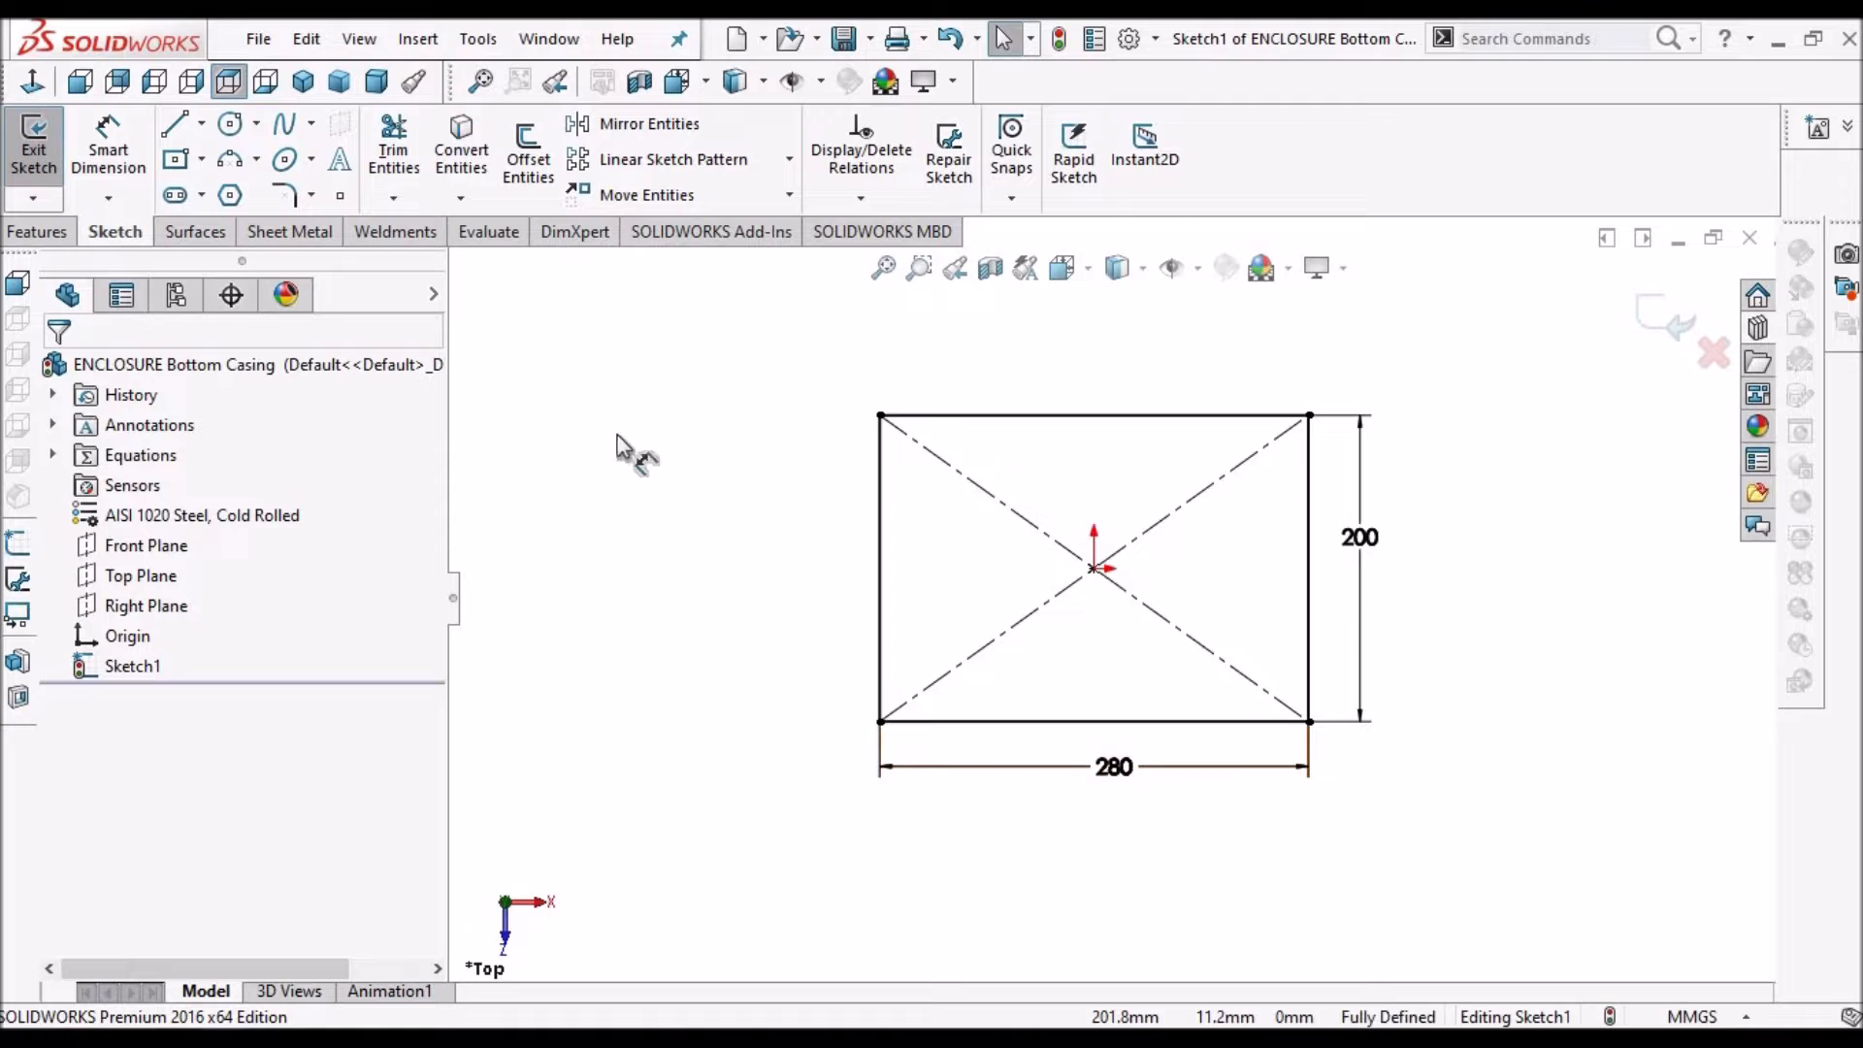
Create a 2 mm thick base flange from the rectangle sketch with the thickness direction reversed and a K-factor of 0.45
click(272, 236)
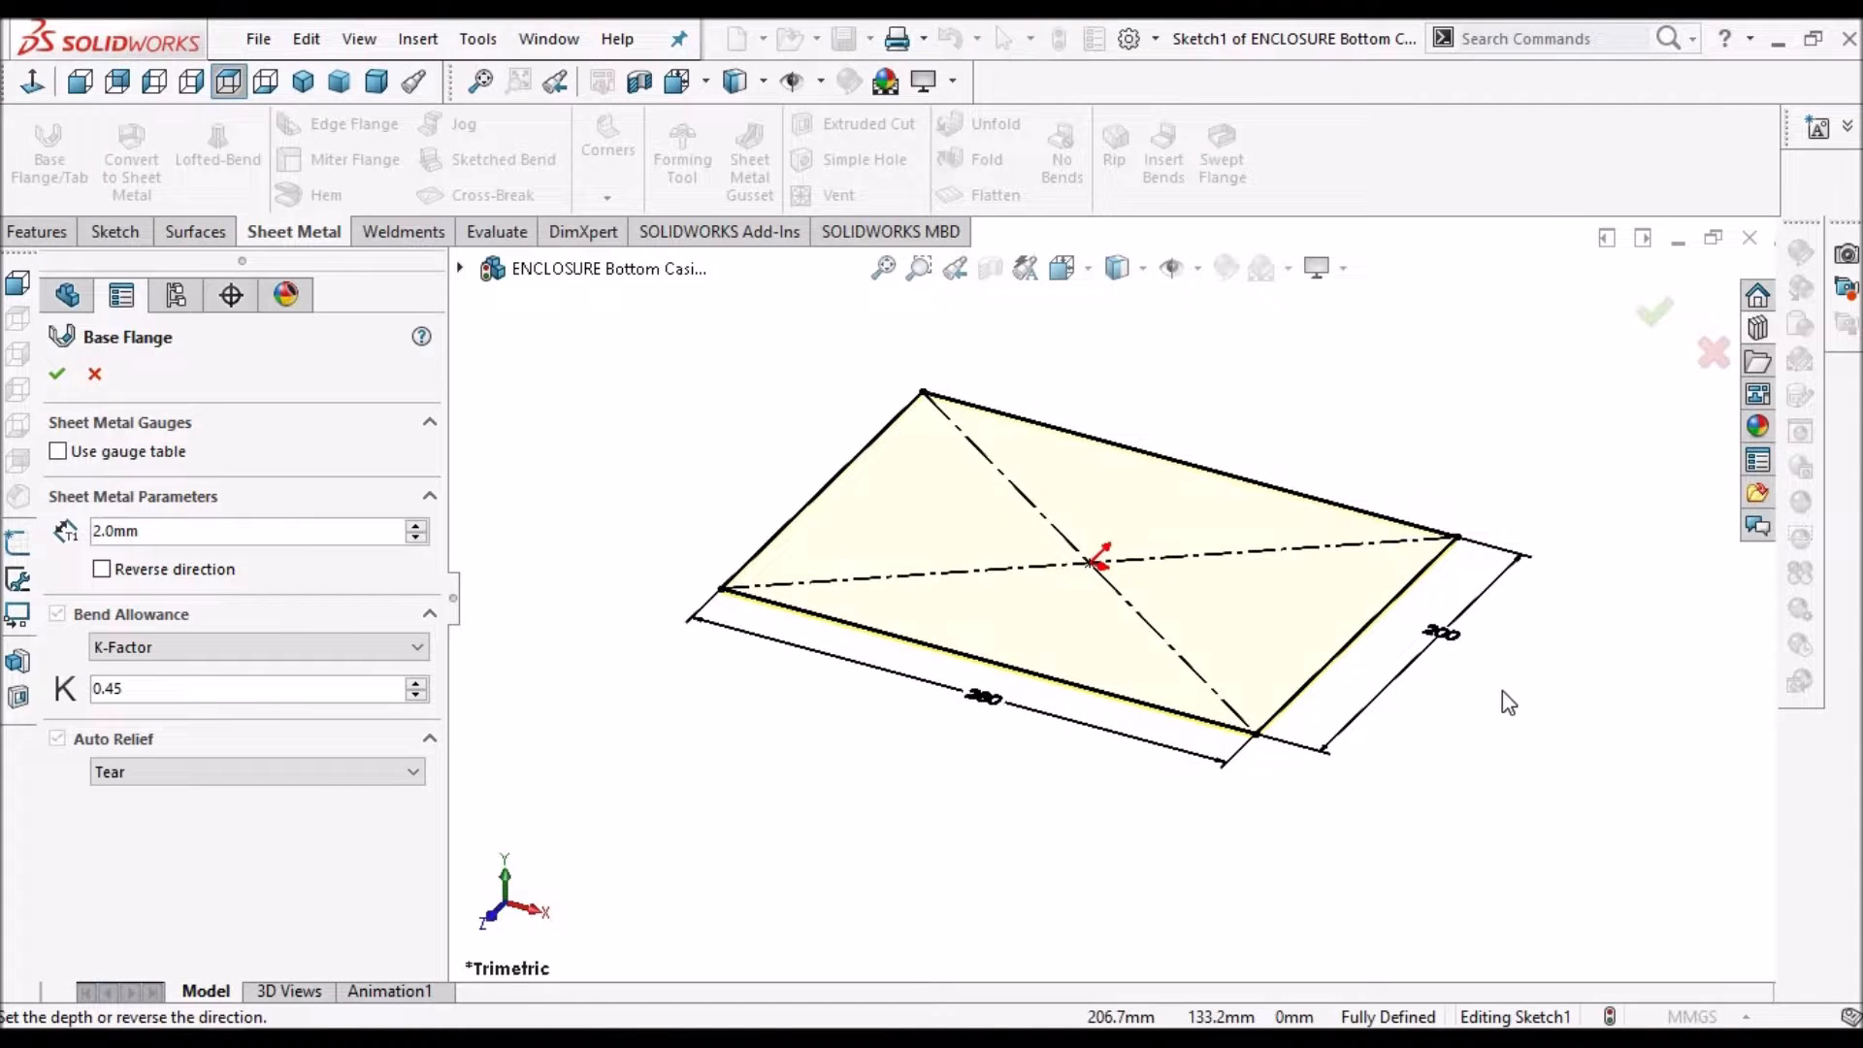
scroll(1241, 728, down, 5)
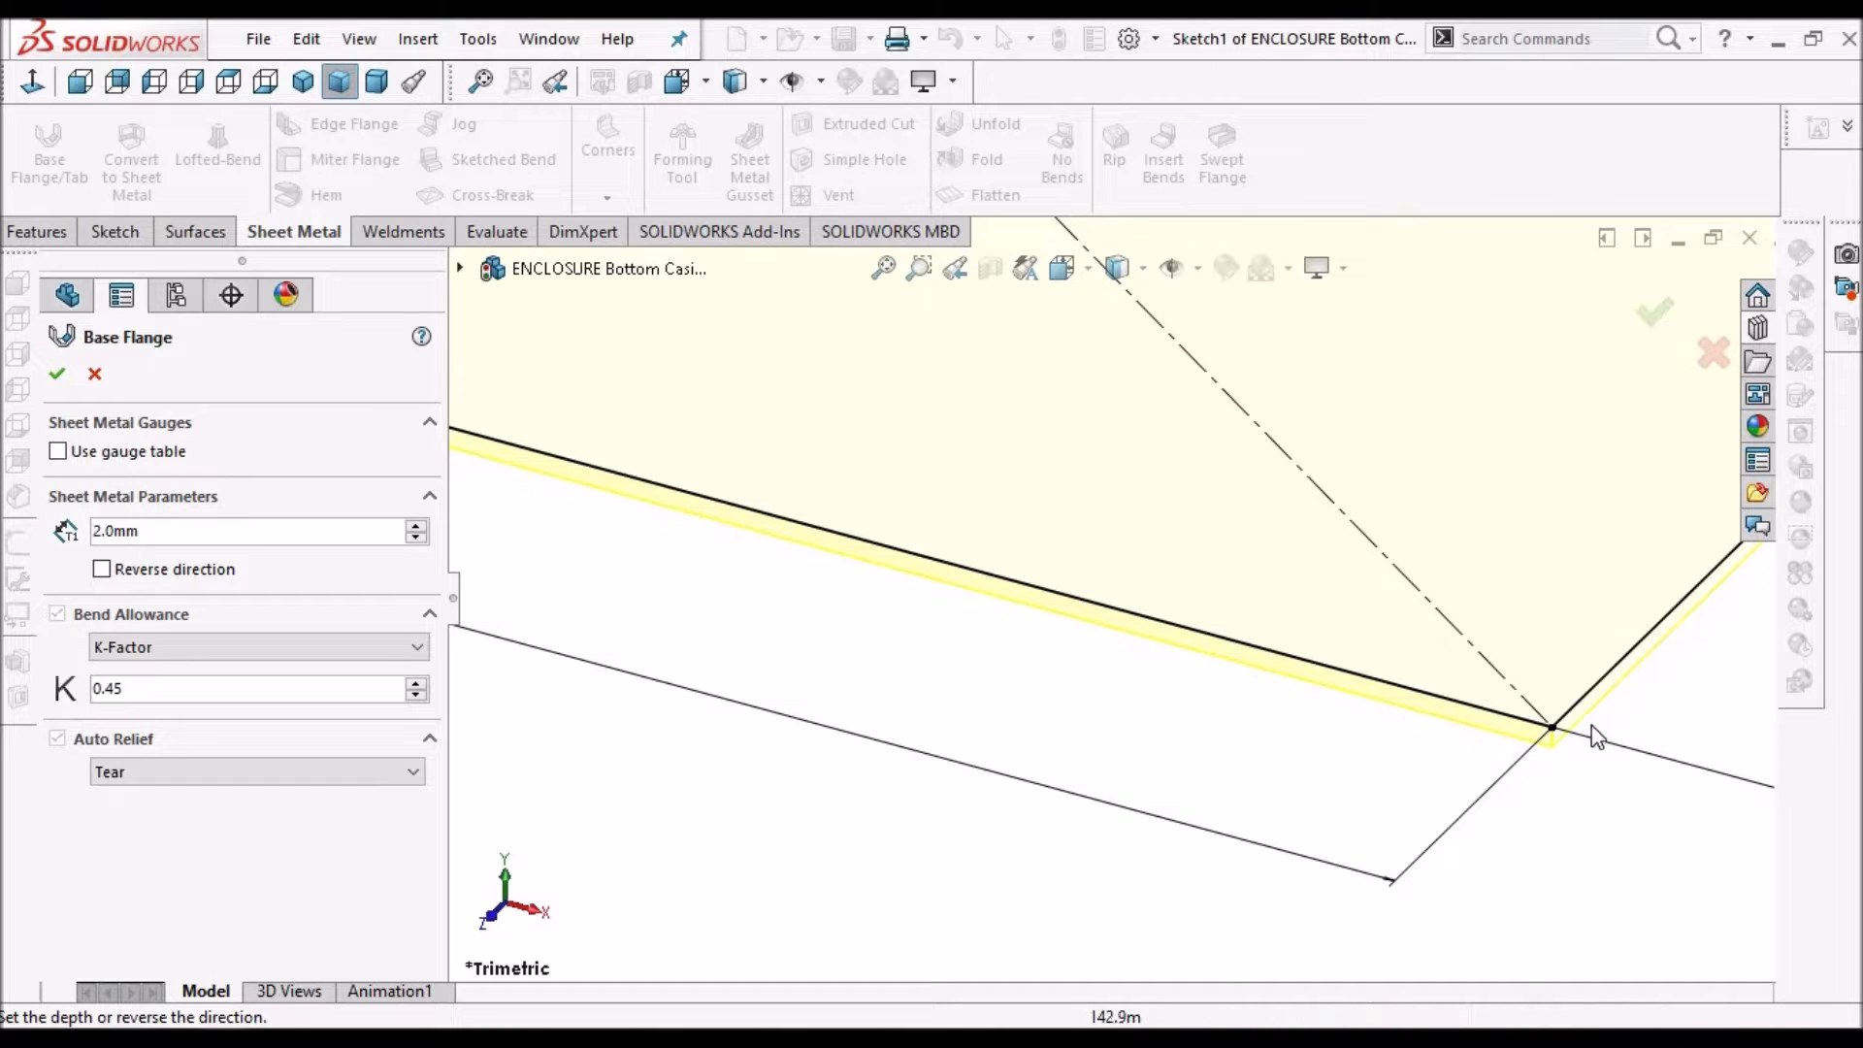
scroll(1571, 745, down, 3)
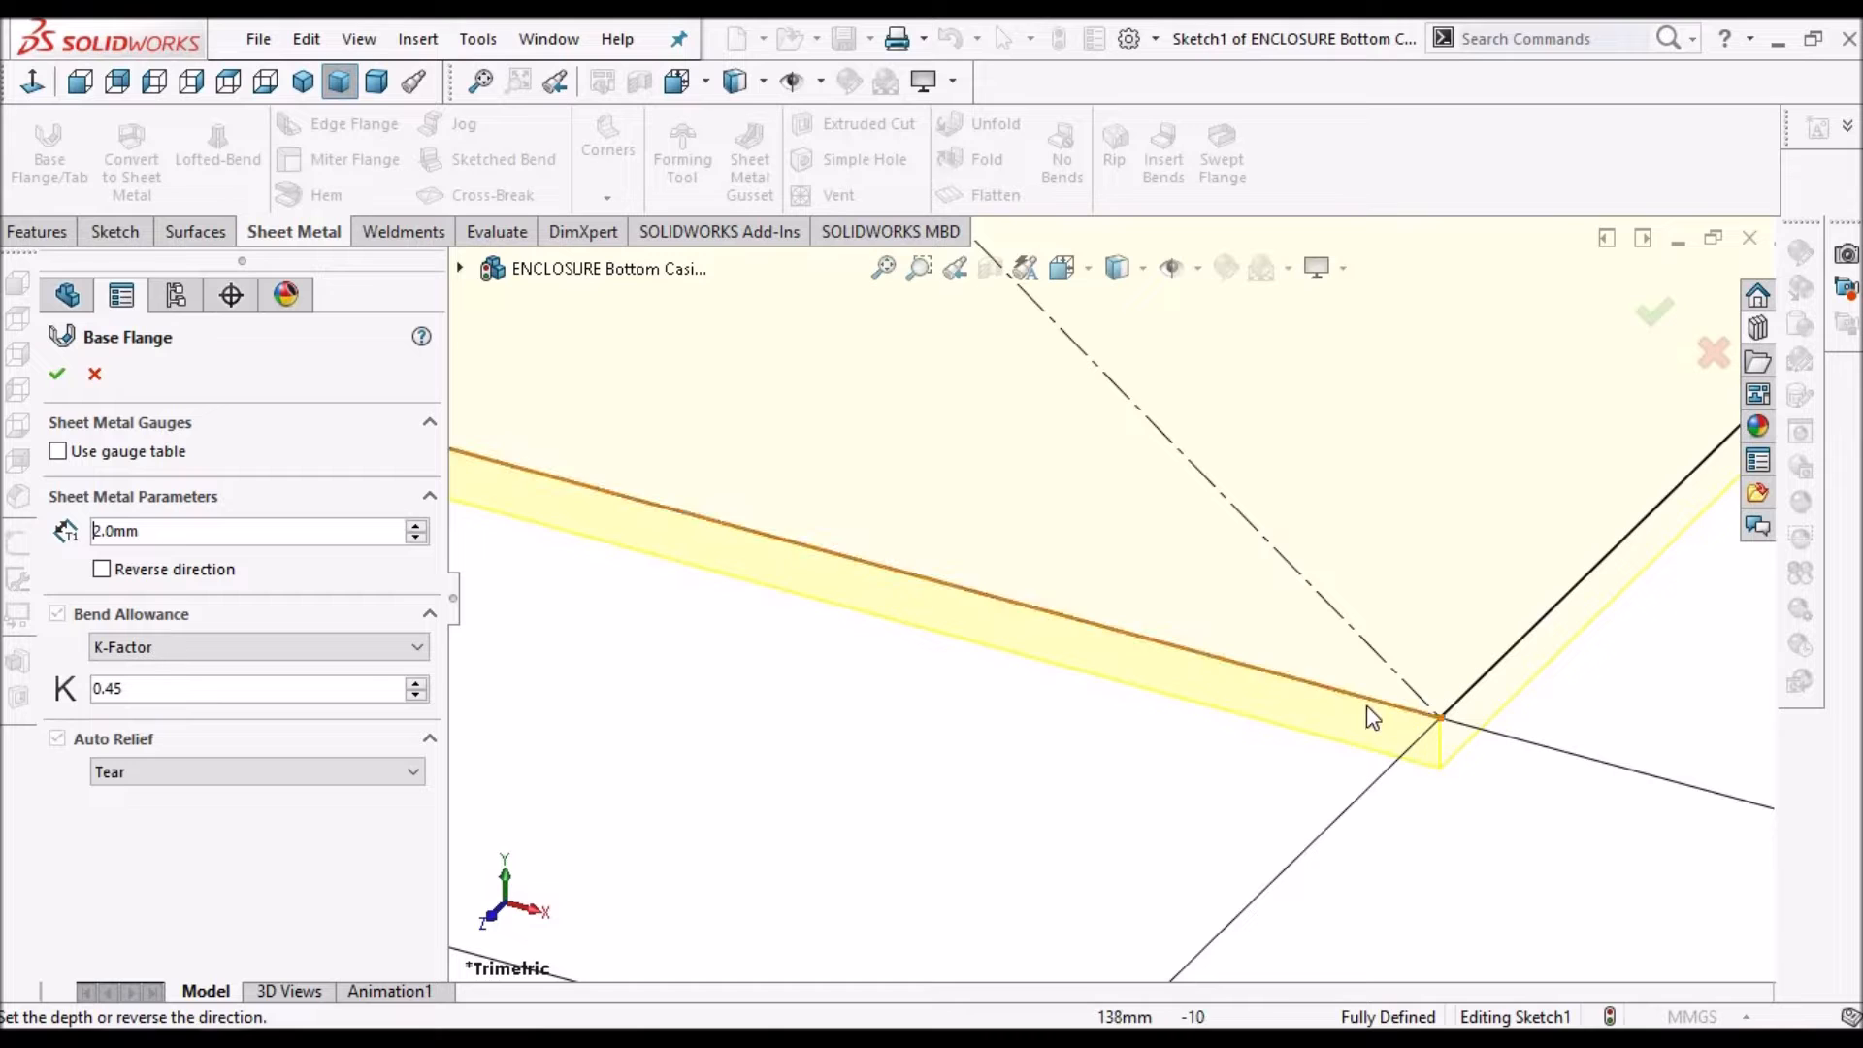
scroll(1456, 749, up, 2)
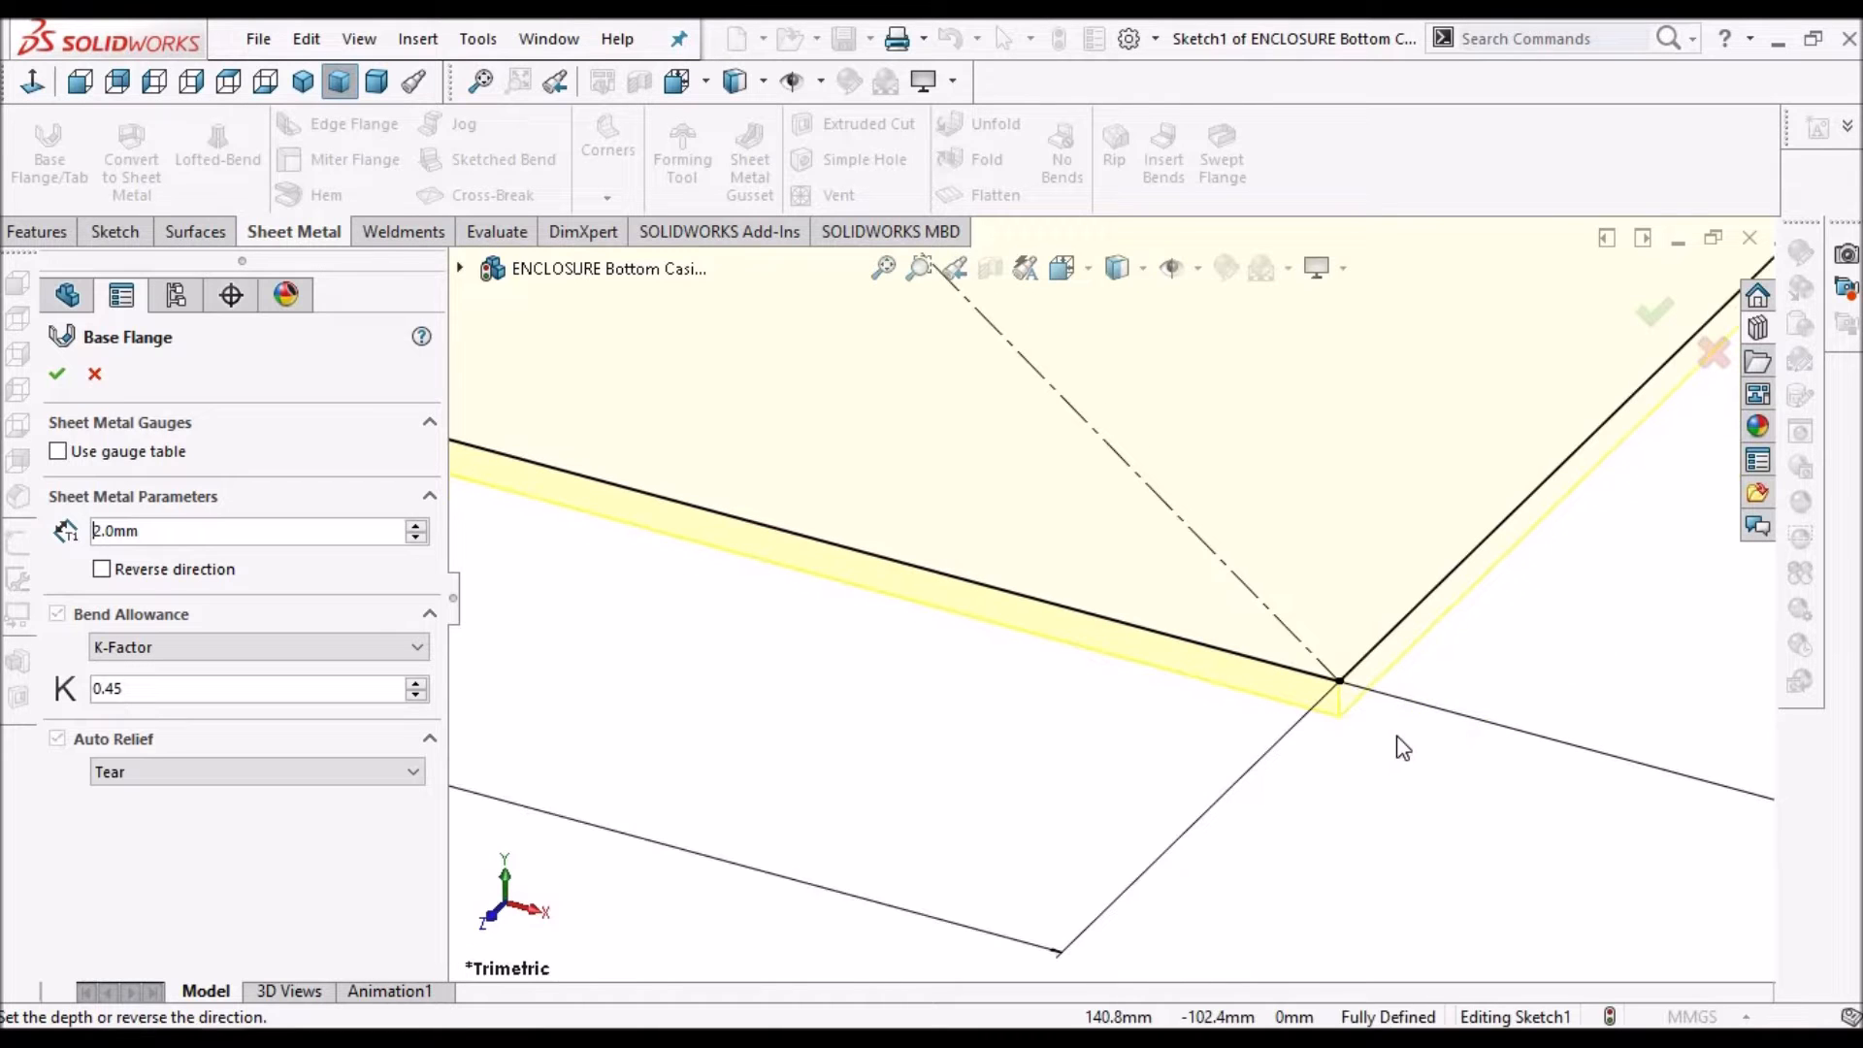
scroll(1404, 747, up, 2)
scroll(363, 491, up, 2)
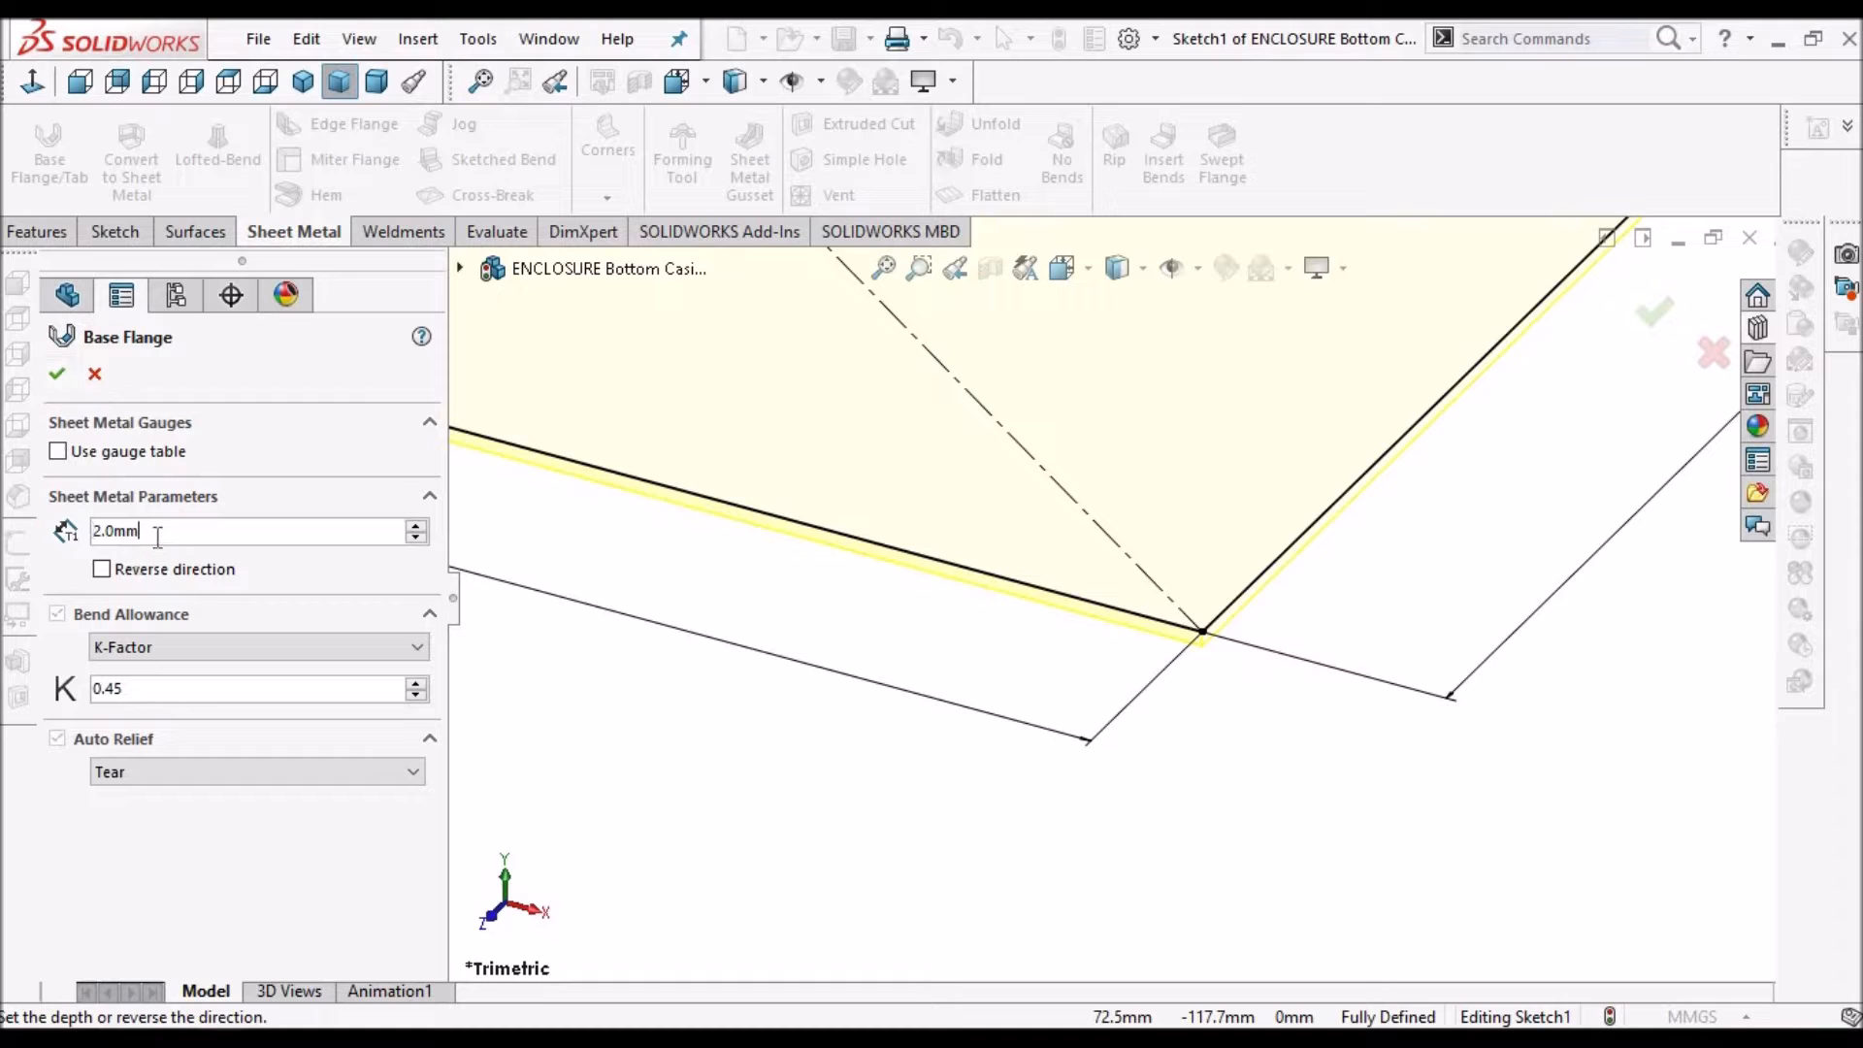
click(101, 569)
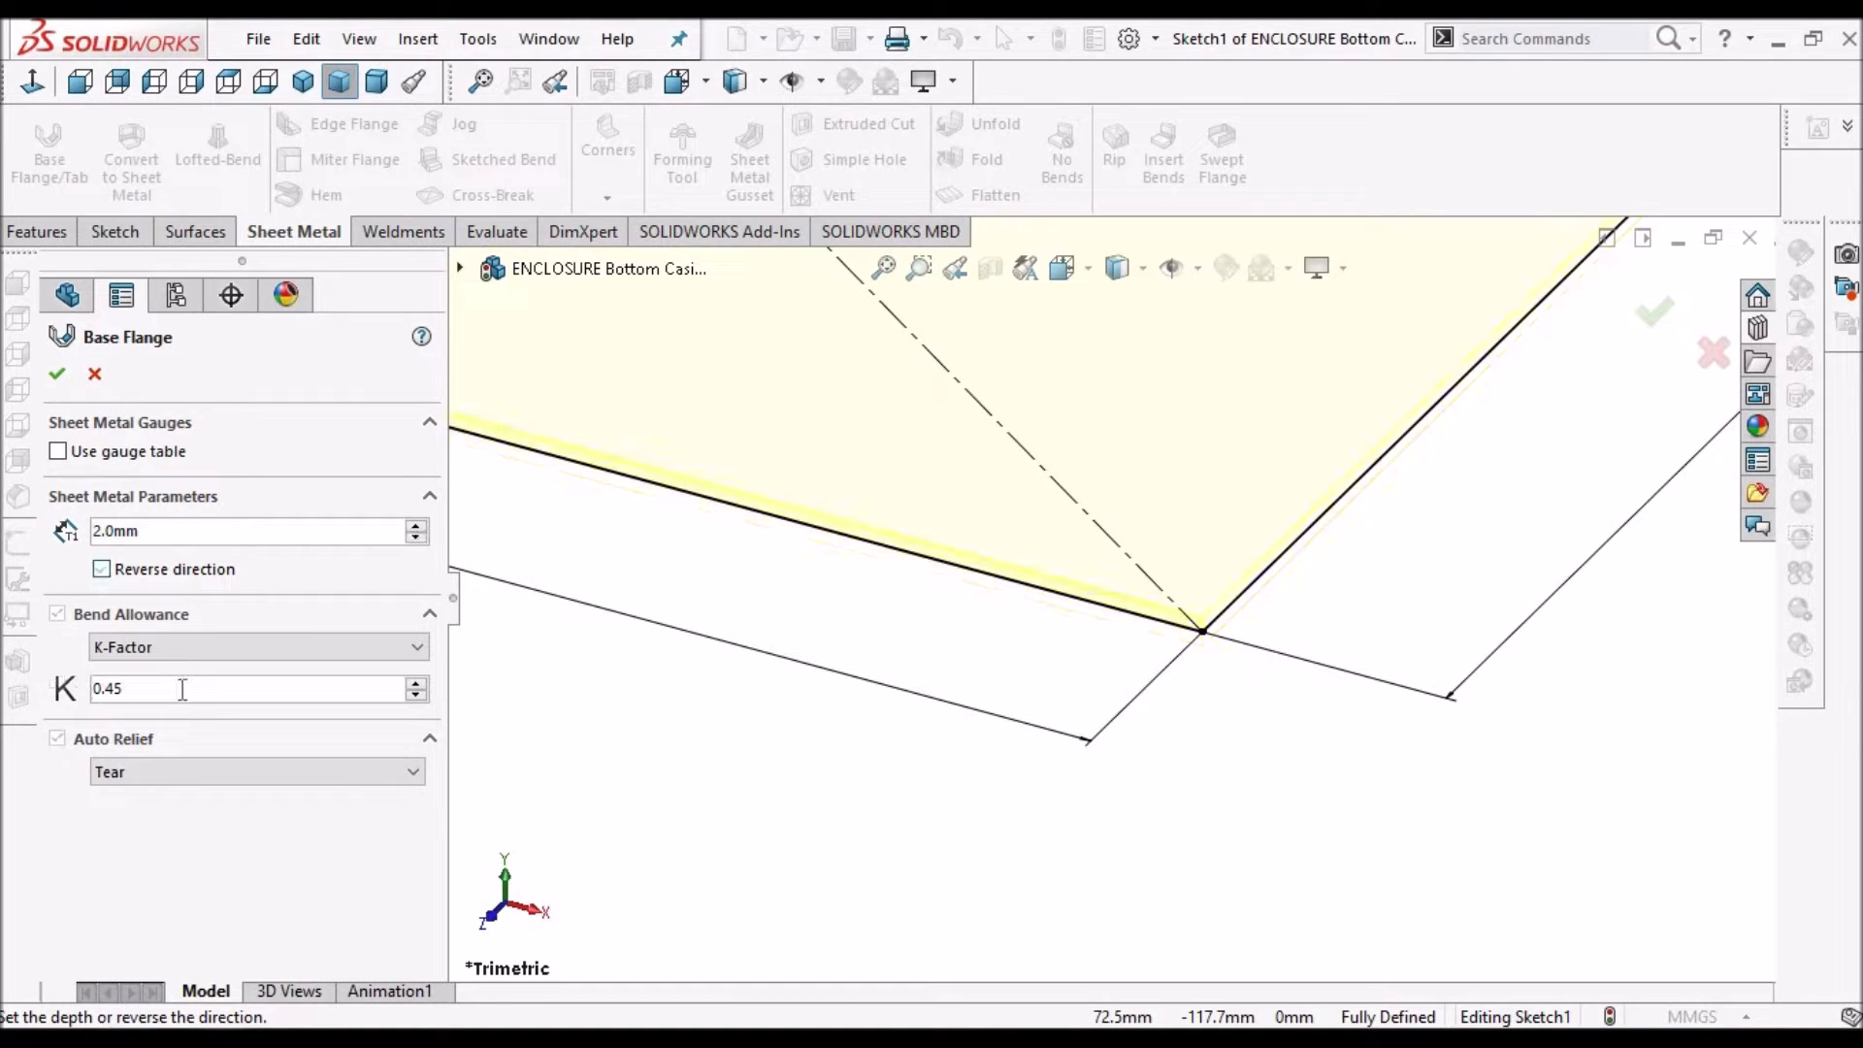
click(56, 377)
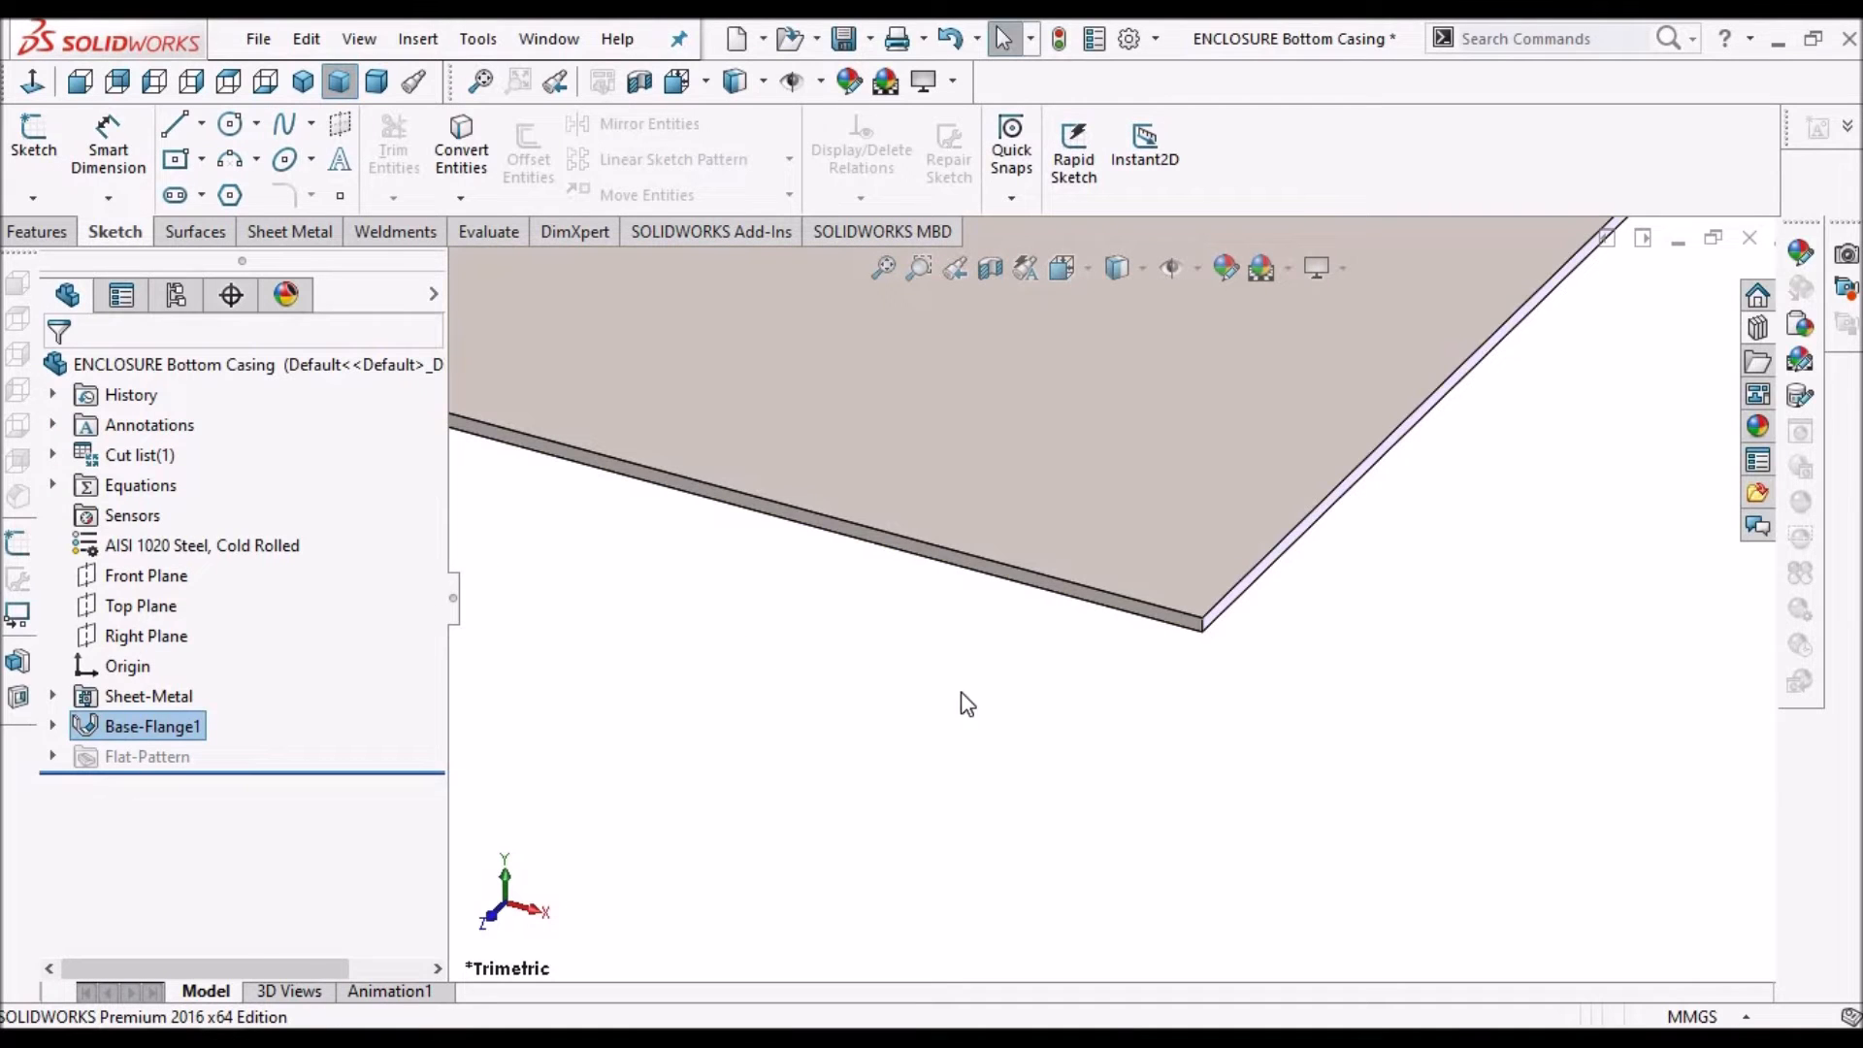
right_click(119, 722)
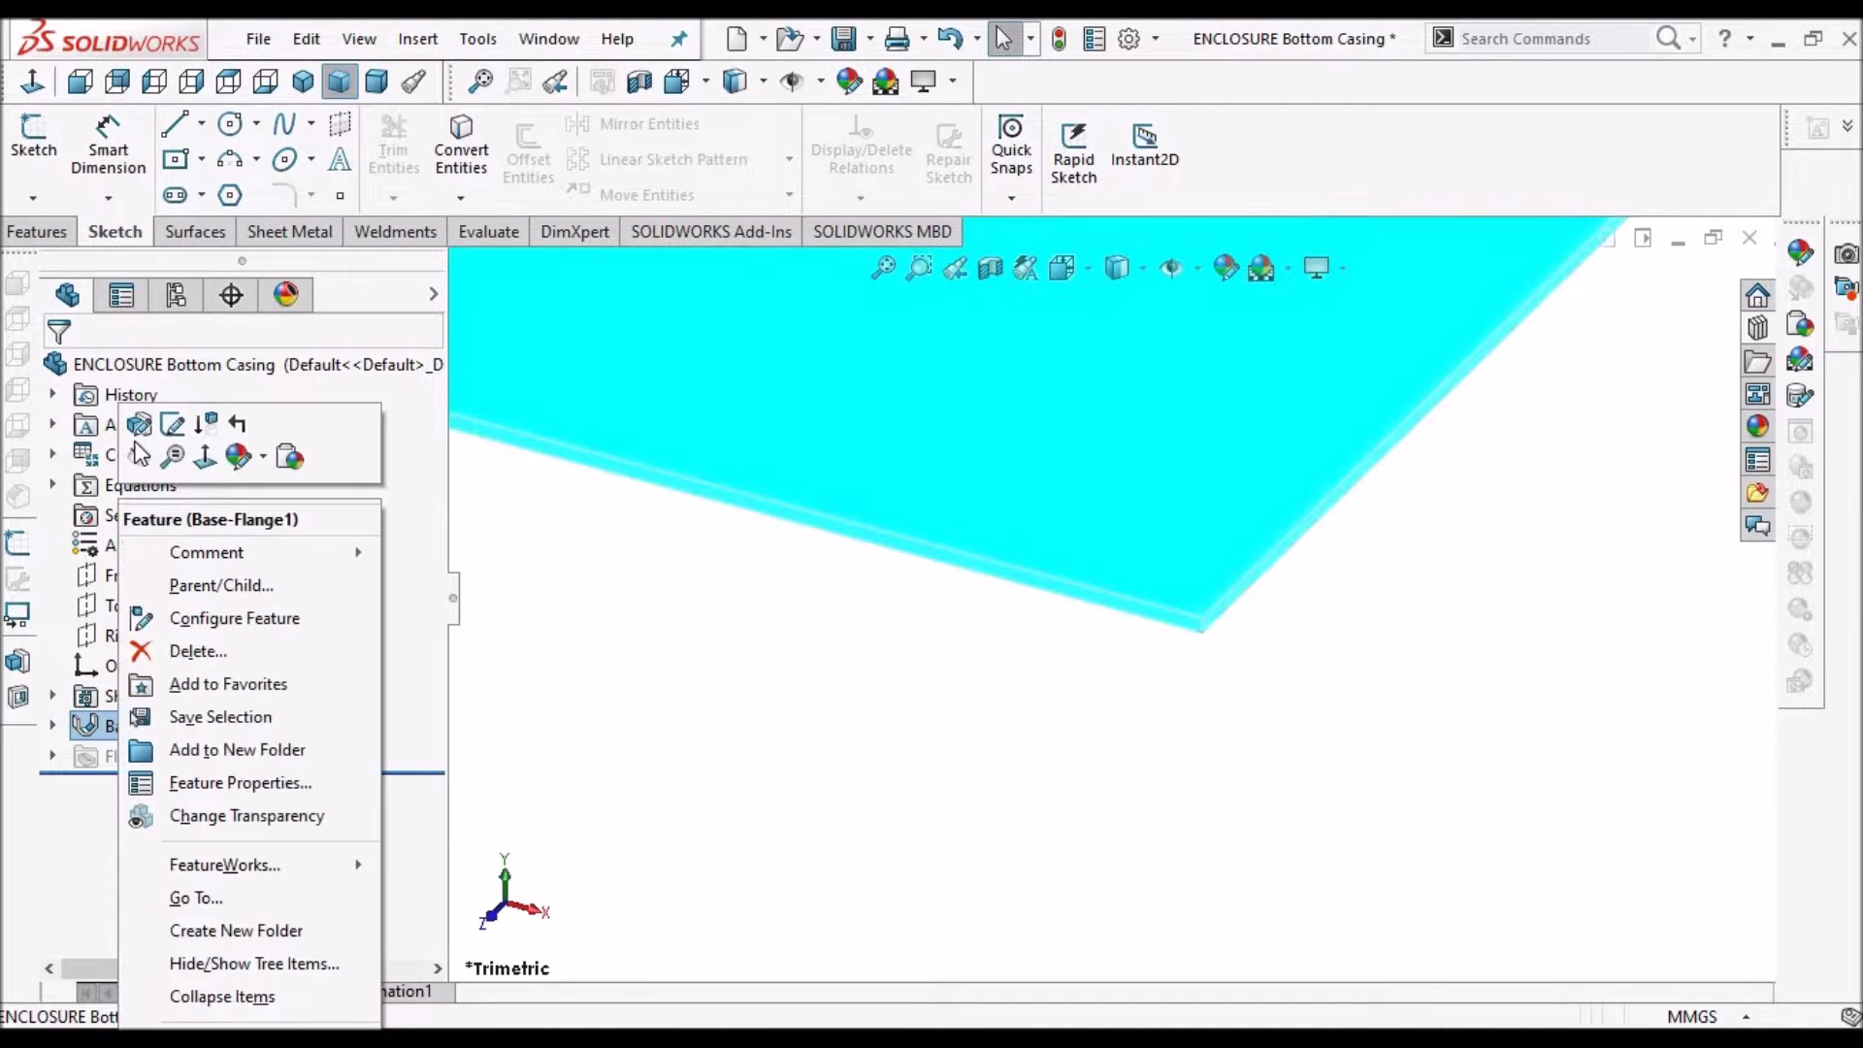
click(138, 430)
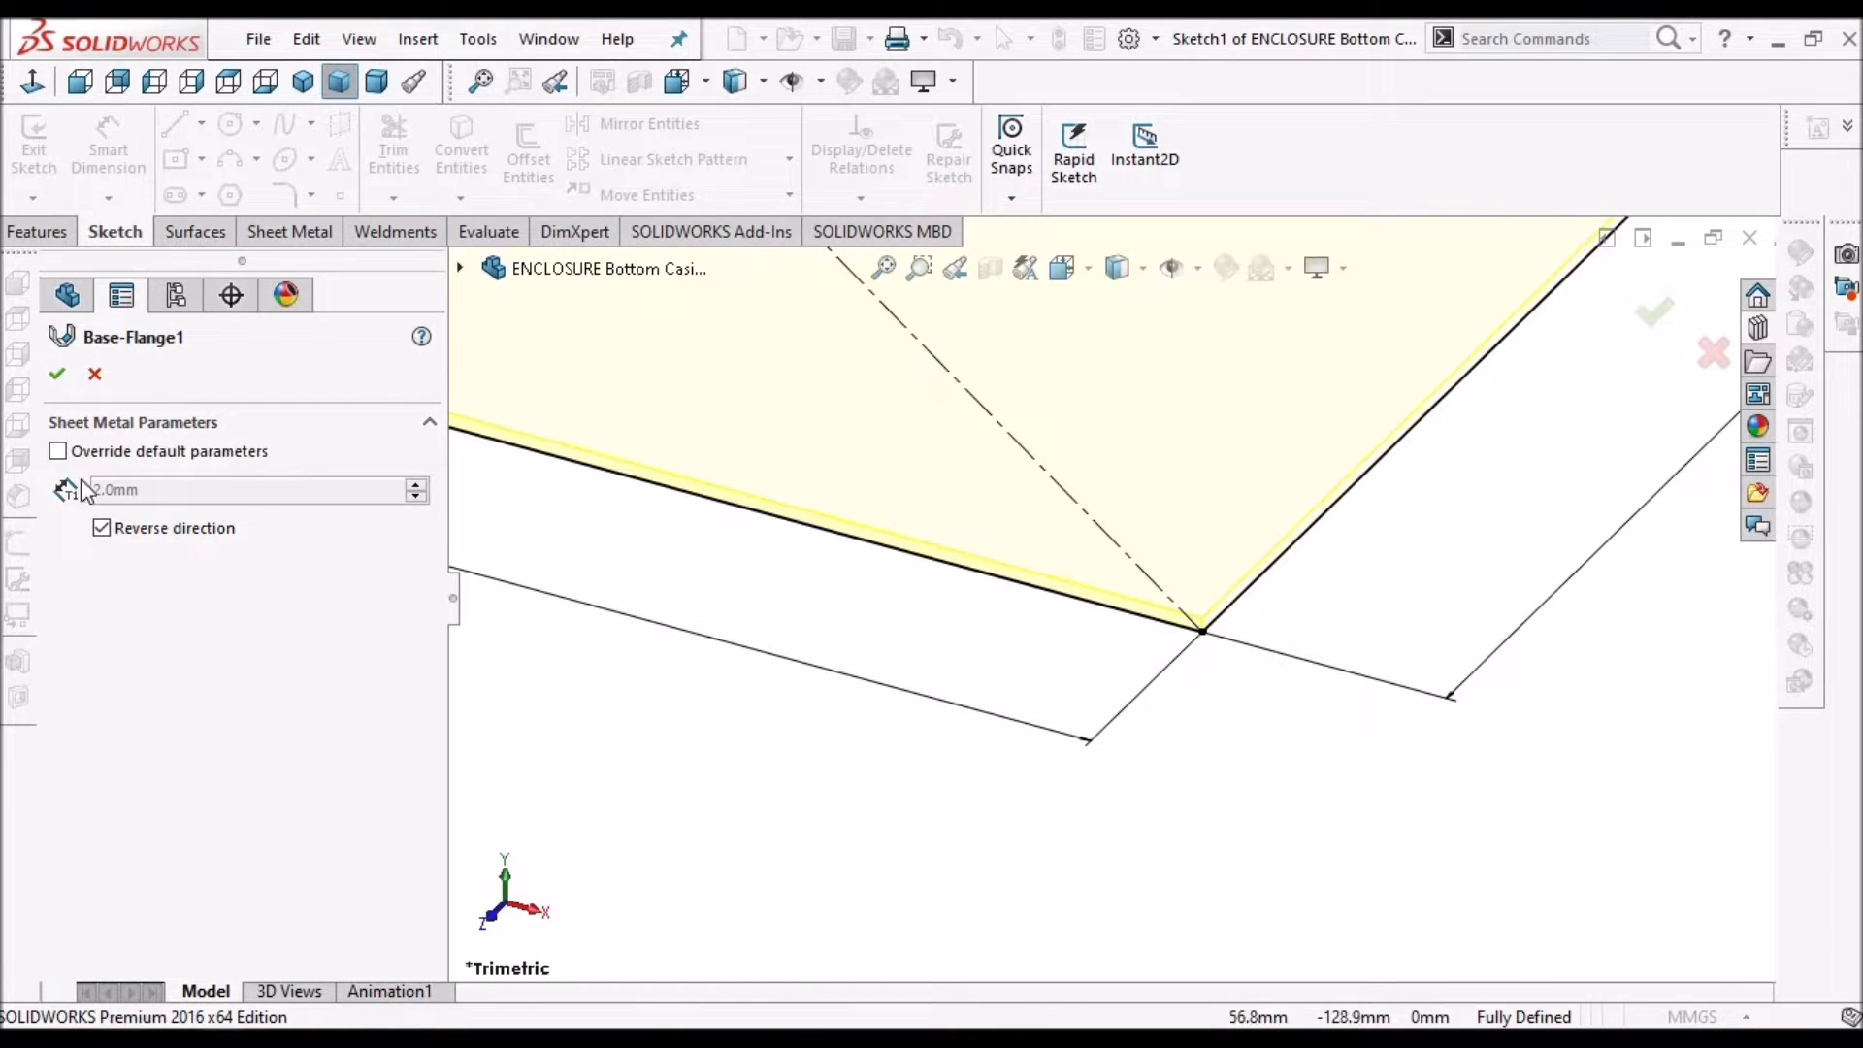
click(96, 375)
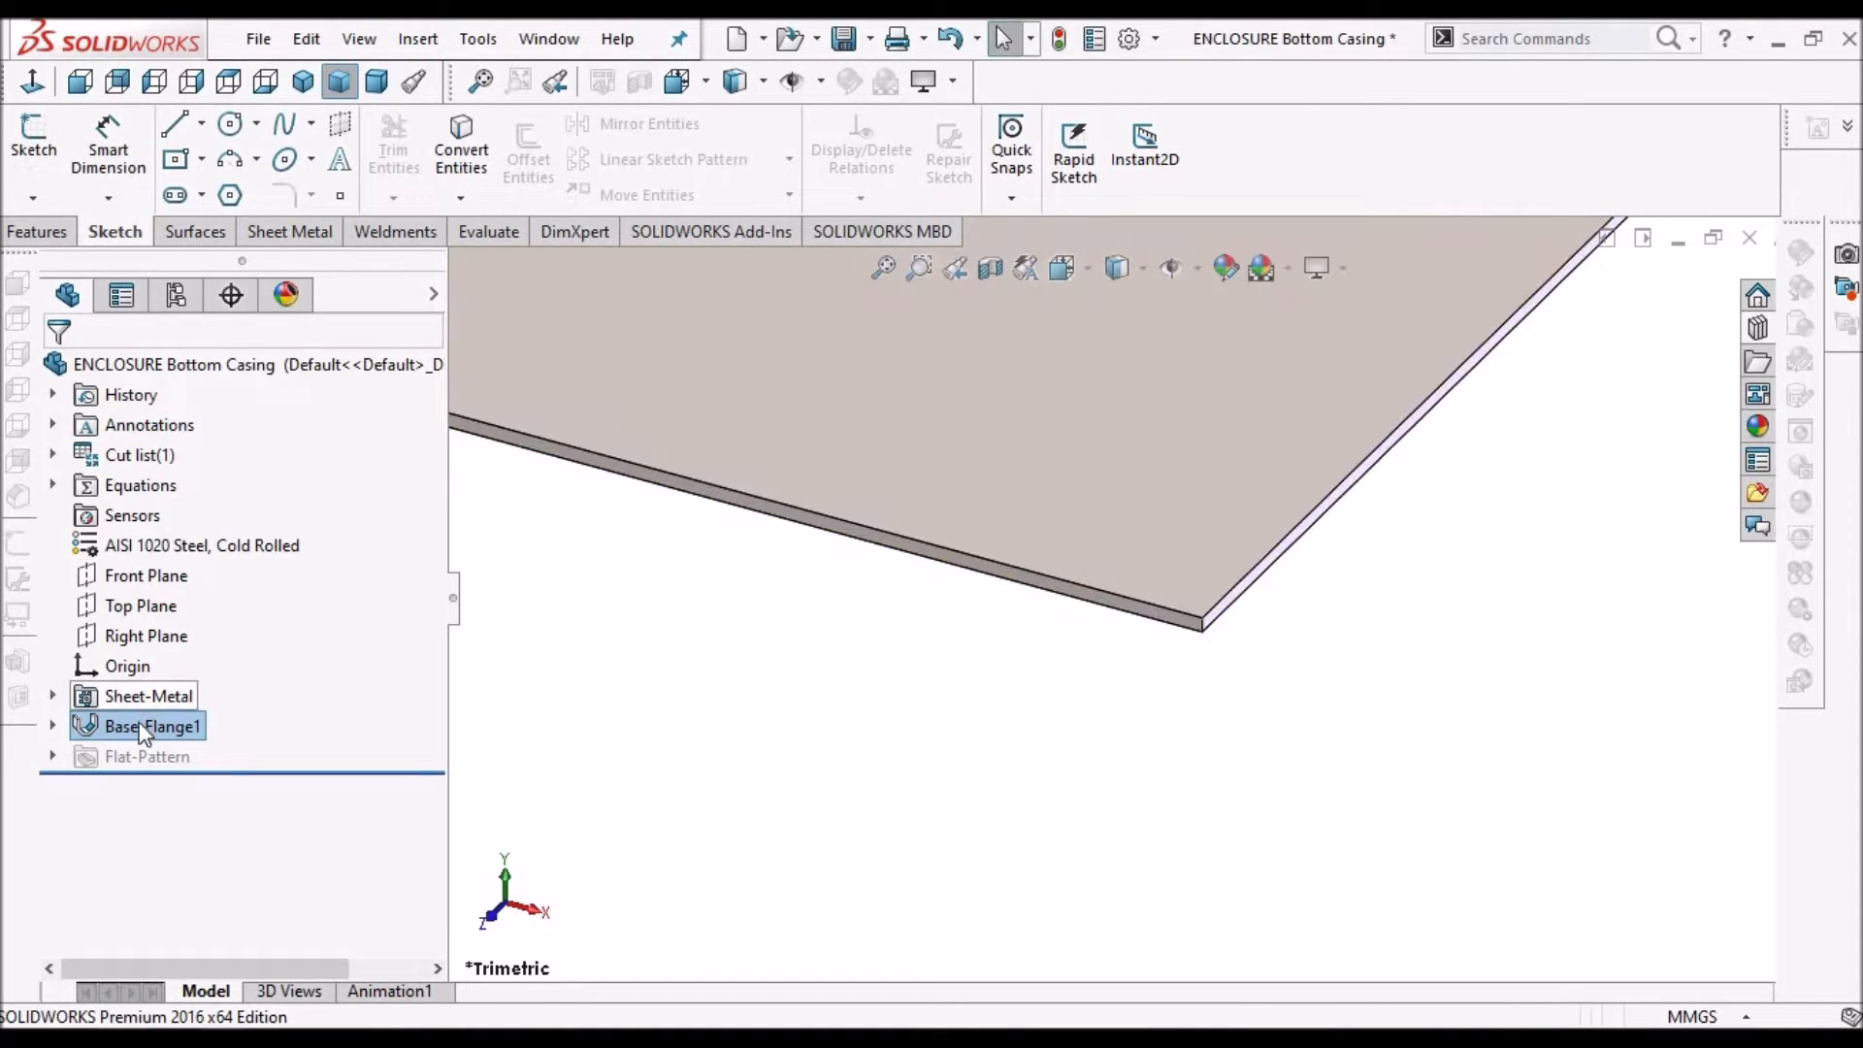
Edit the base flange to turn off its reversed direction, checking the bottom casing picture in Desc 2.pdf before accepting the change
right_click(144, 724)
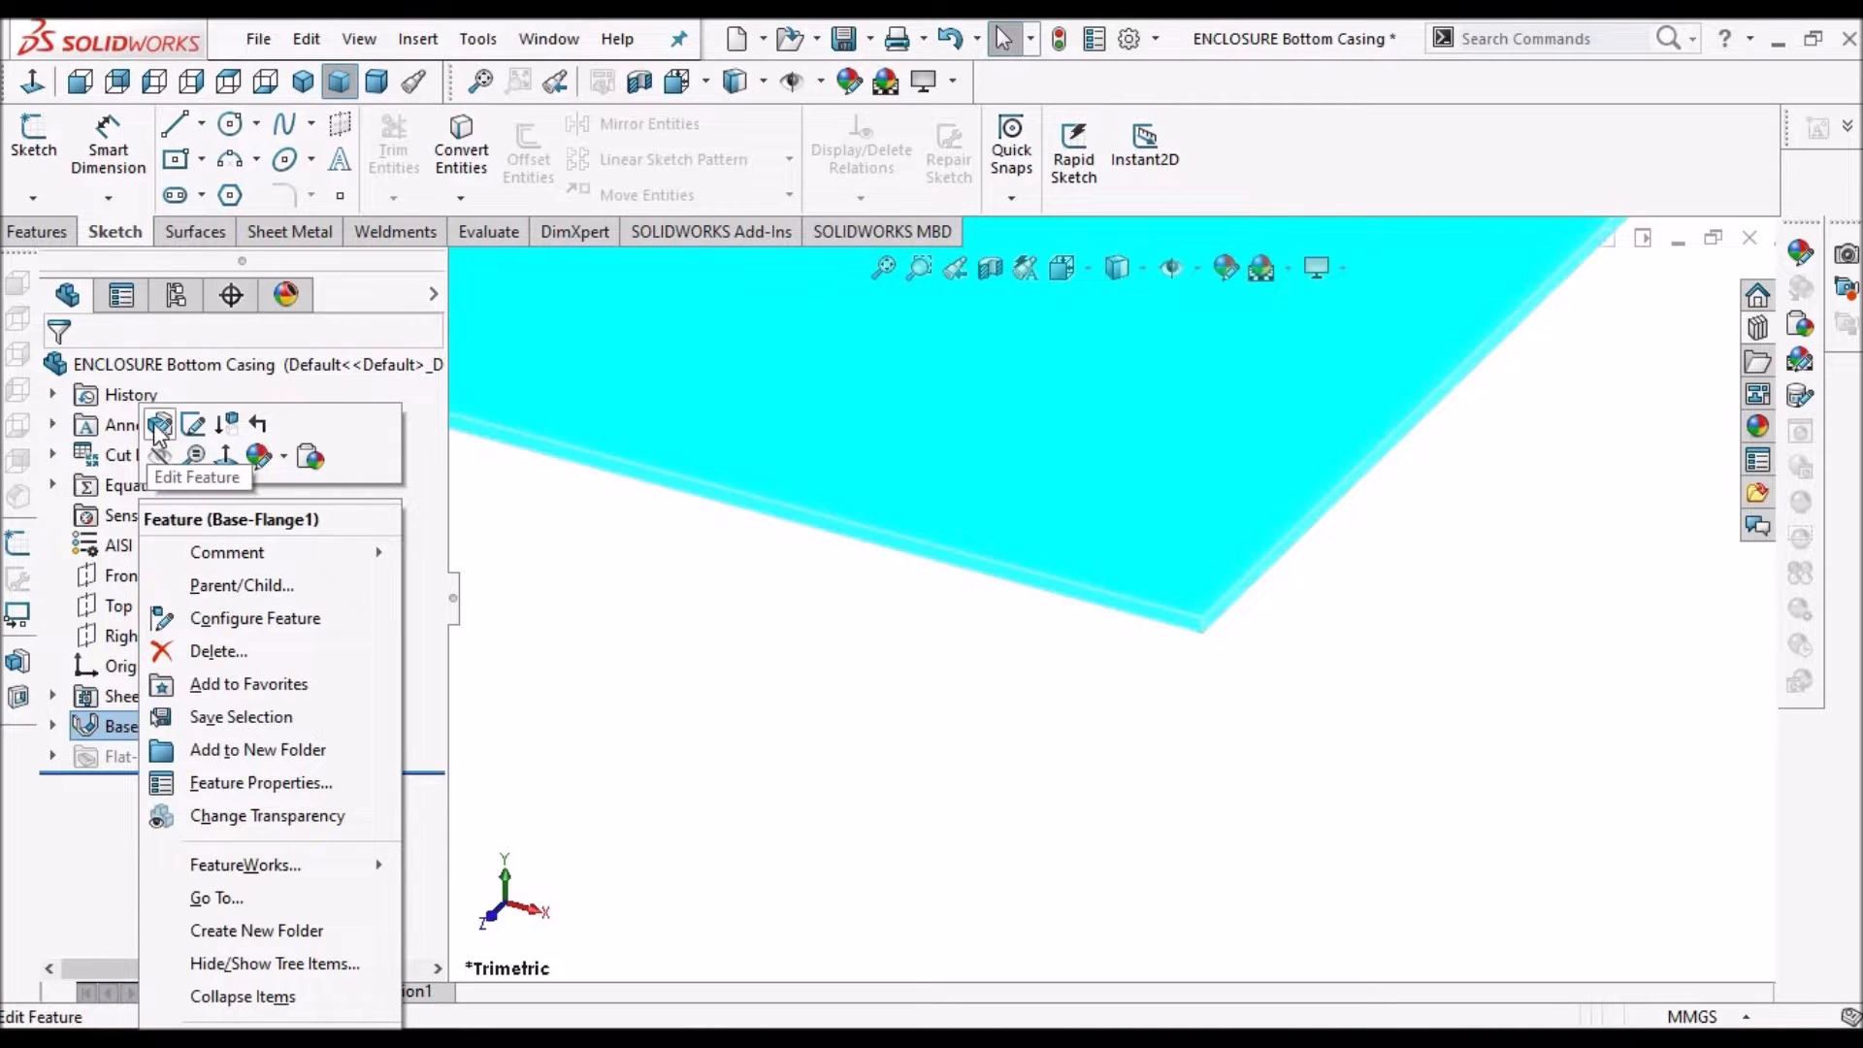
click(192, 423)
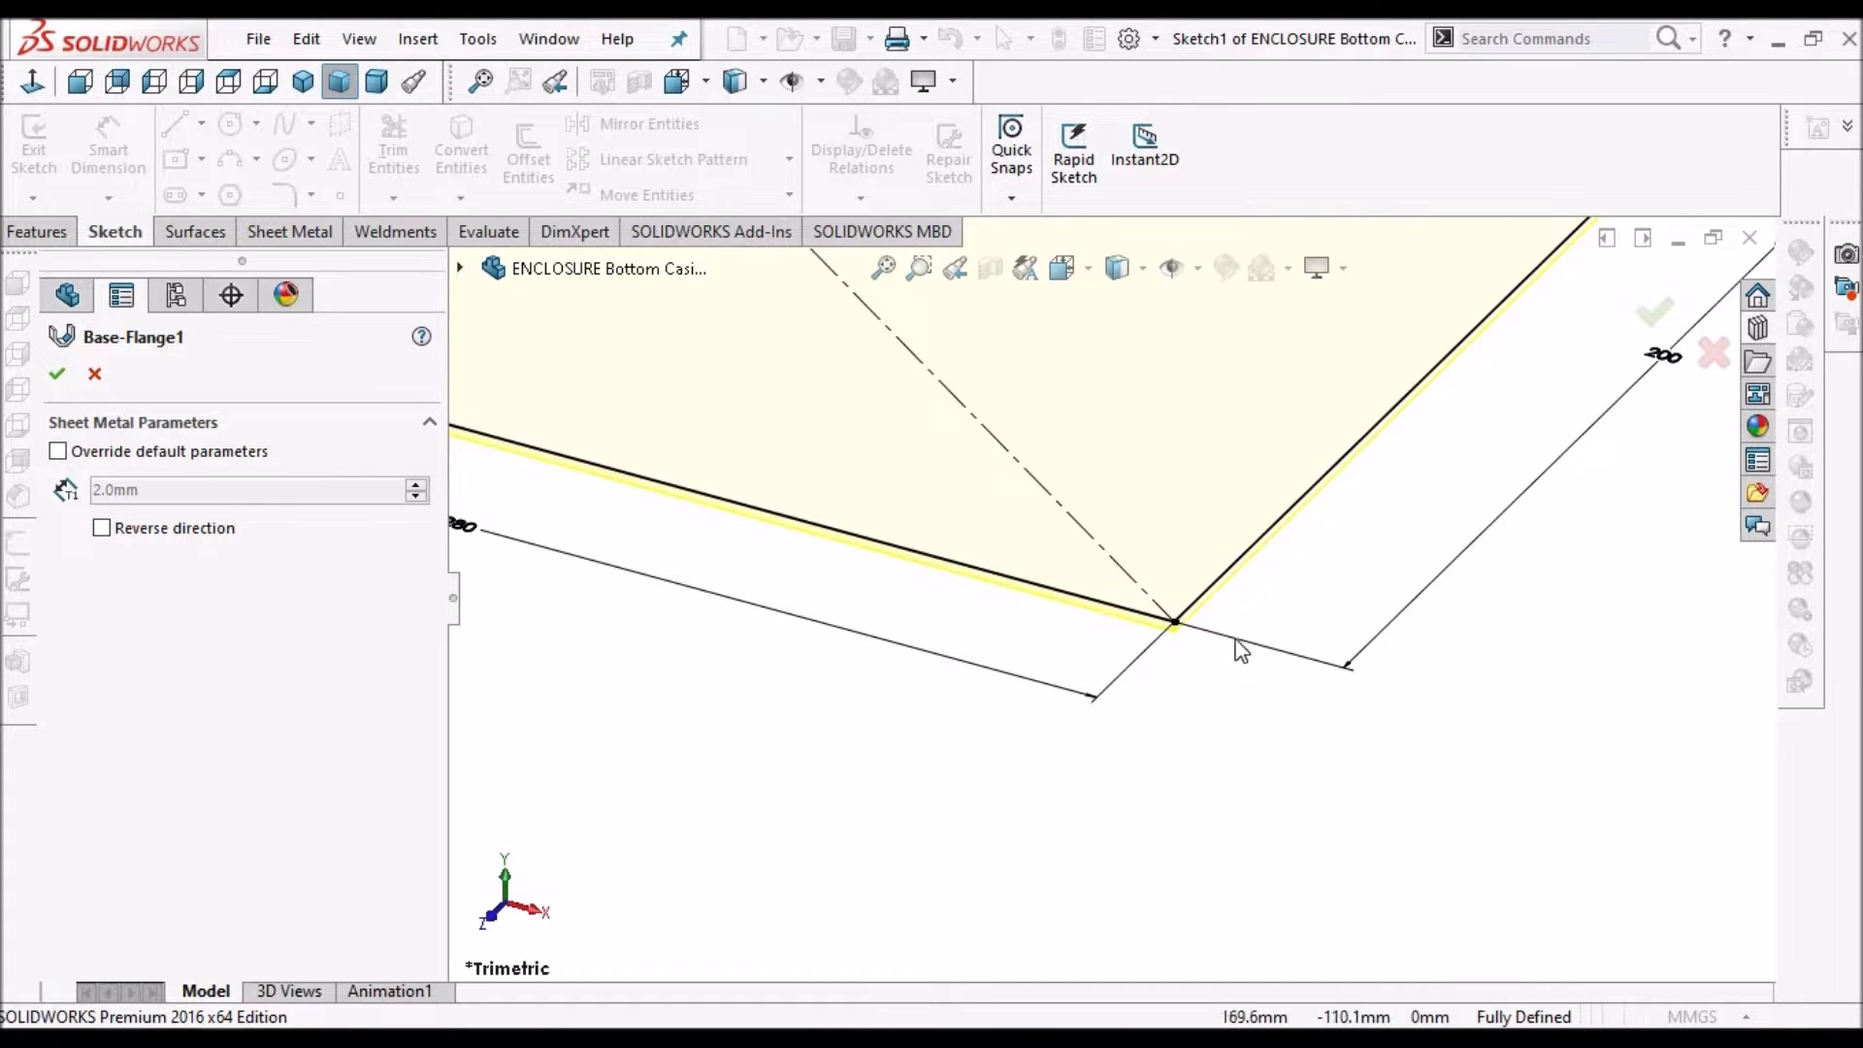
scroll(1160, 626, down, 1)
scroll(1154, 626, down, 2)
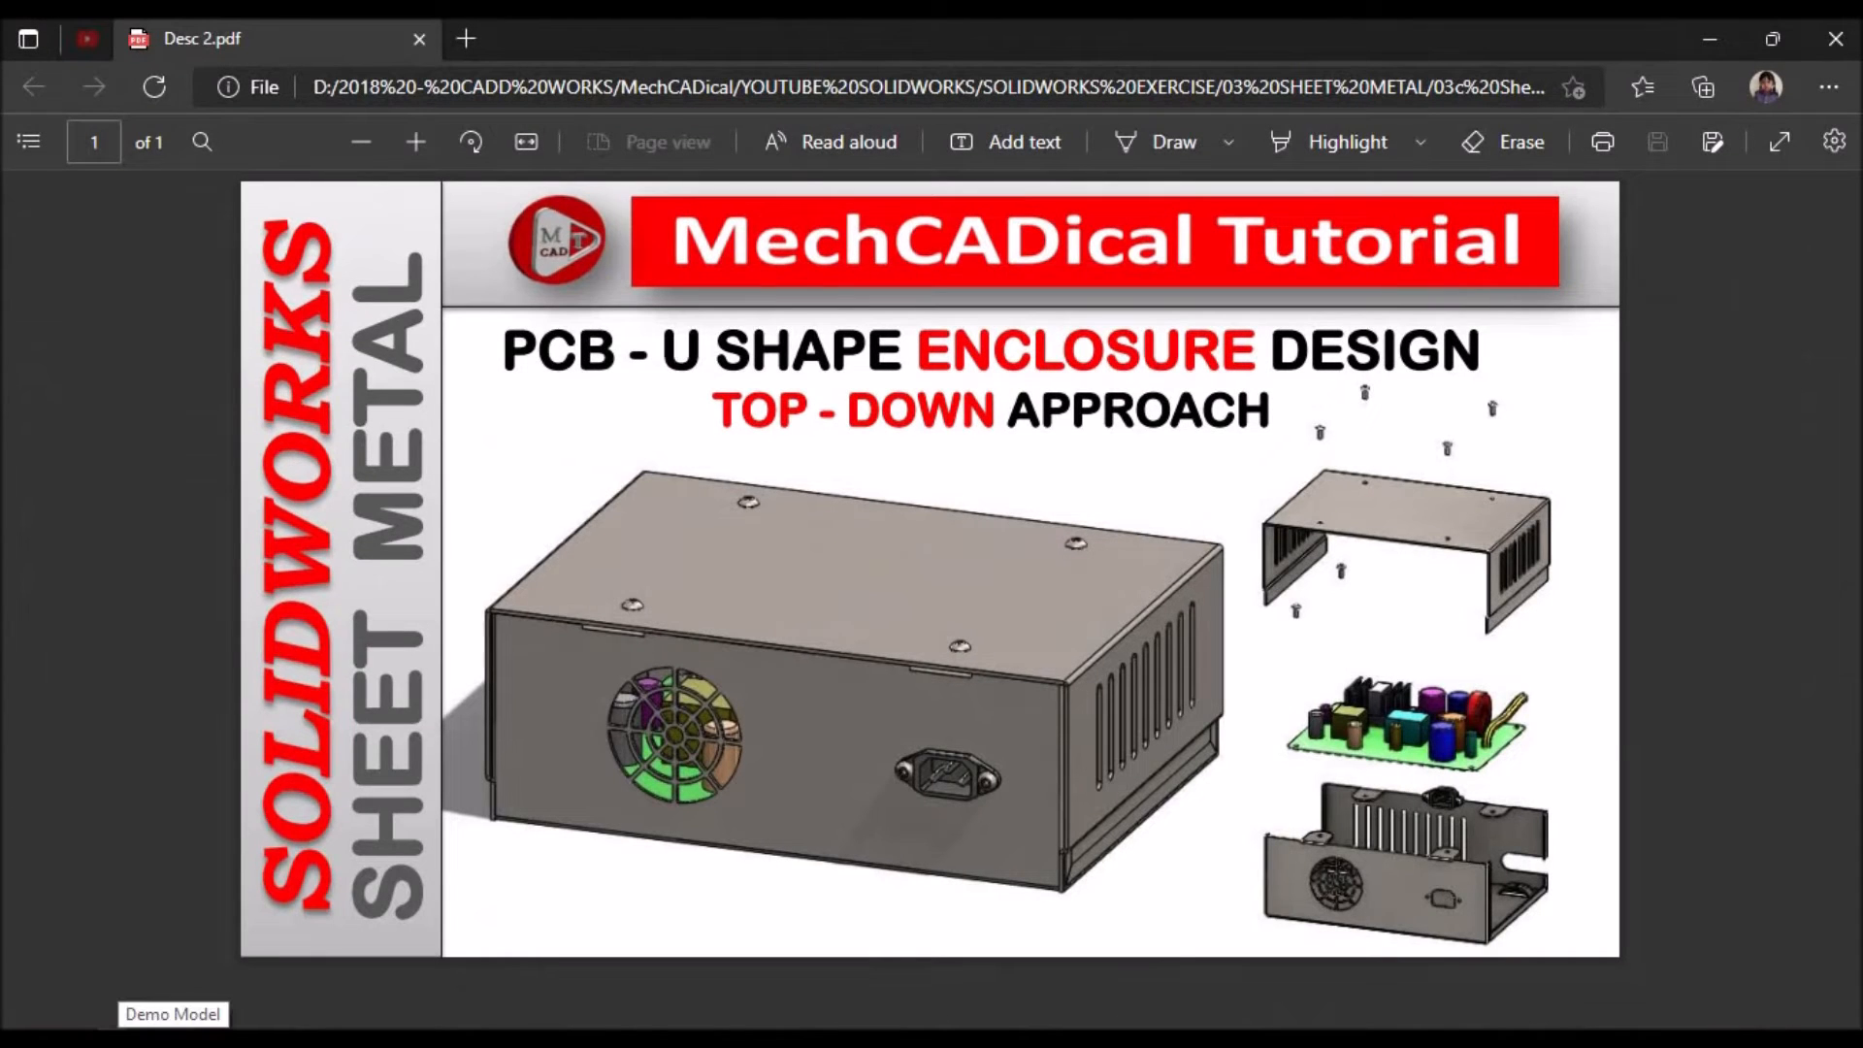
ctrl+scroll(1465, 865, up, 5)
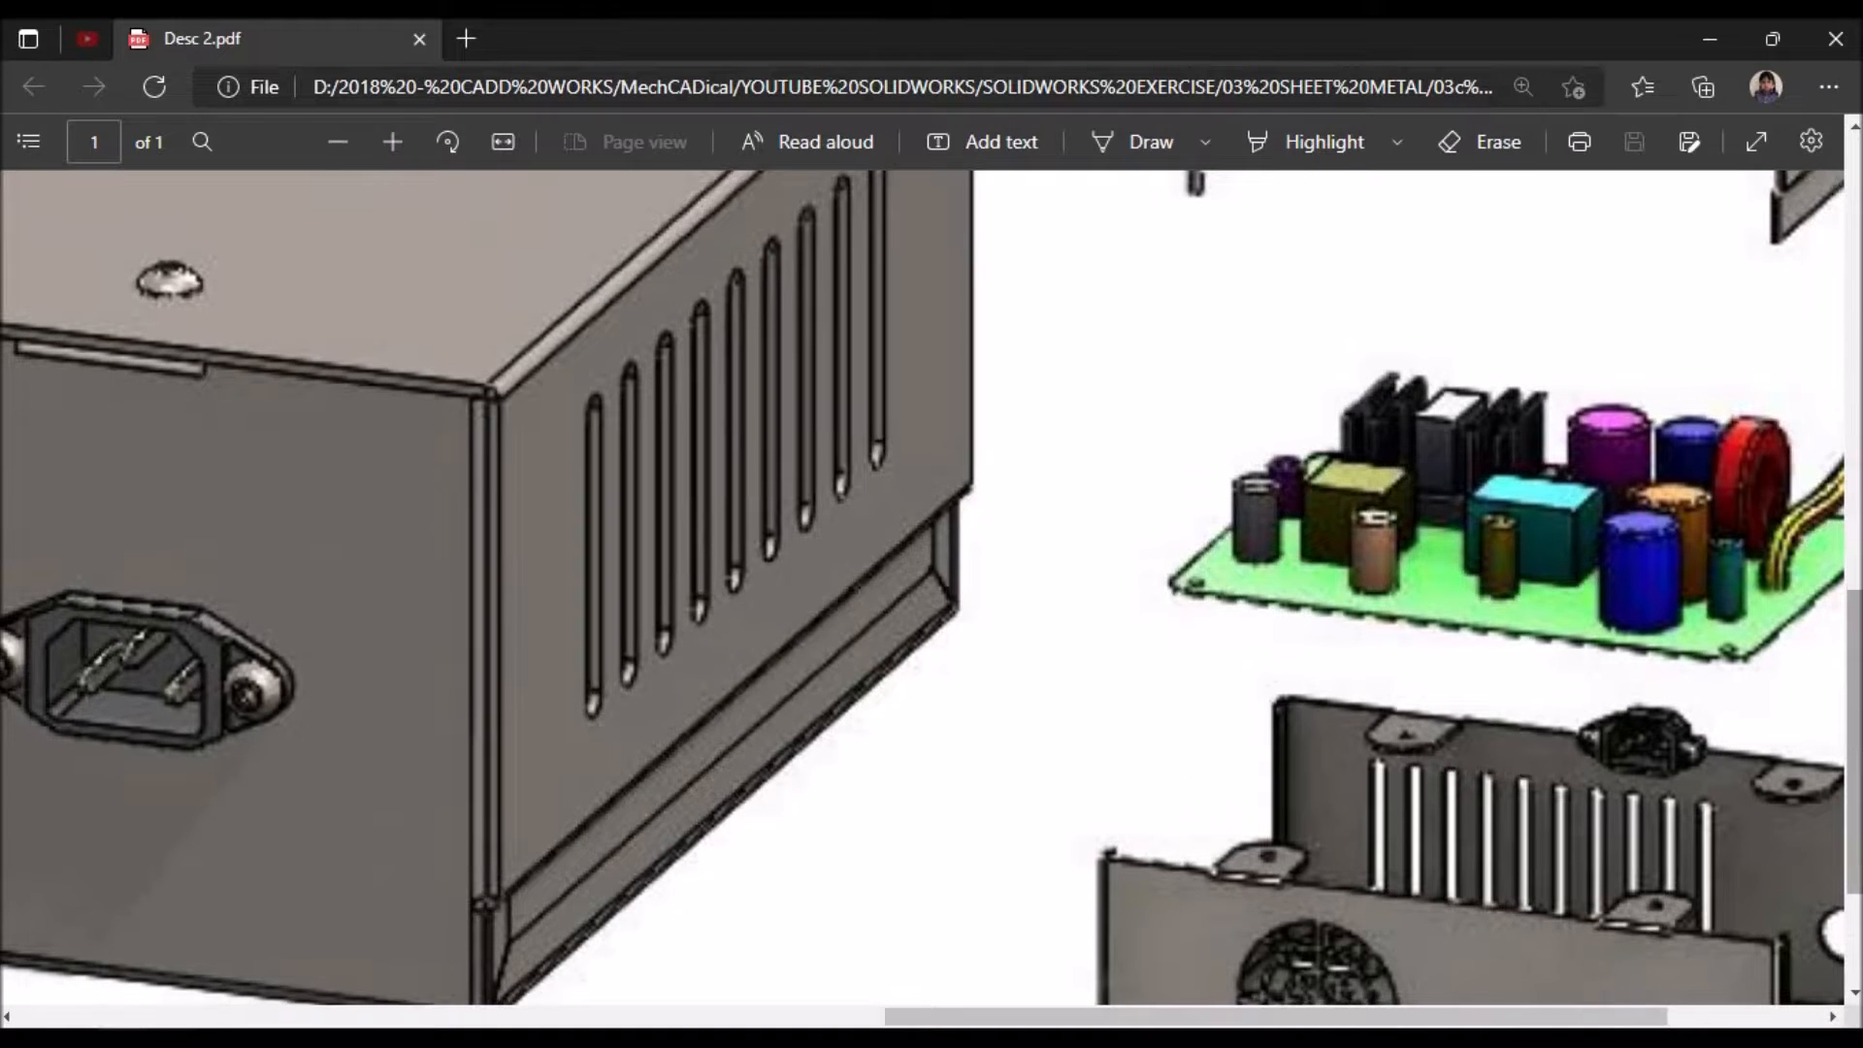
scroll(1591, 838, down, 3)
scroll(1591, 837, right, 3)
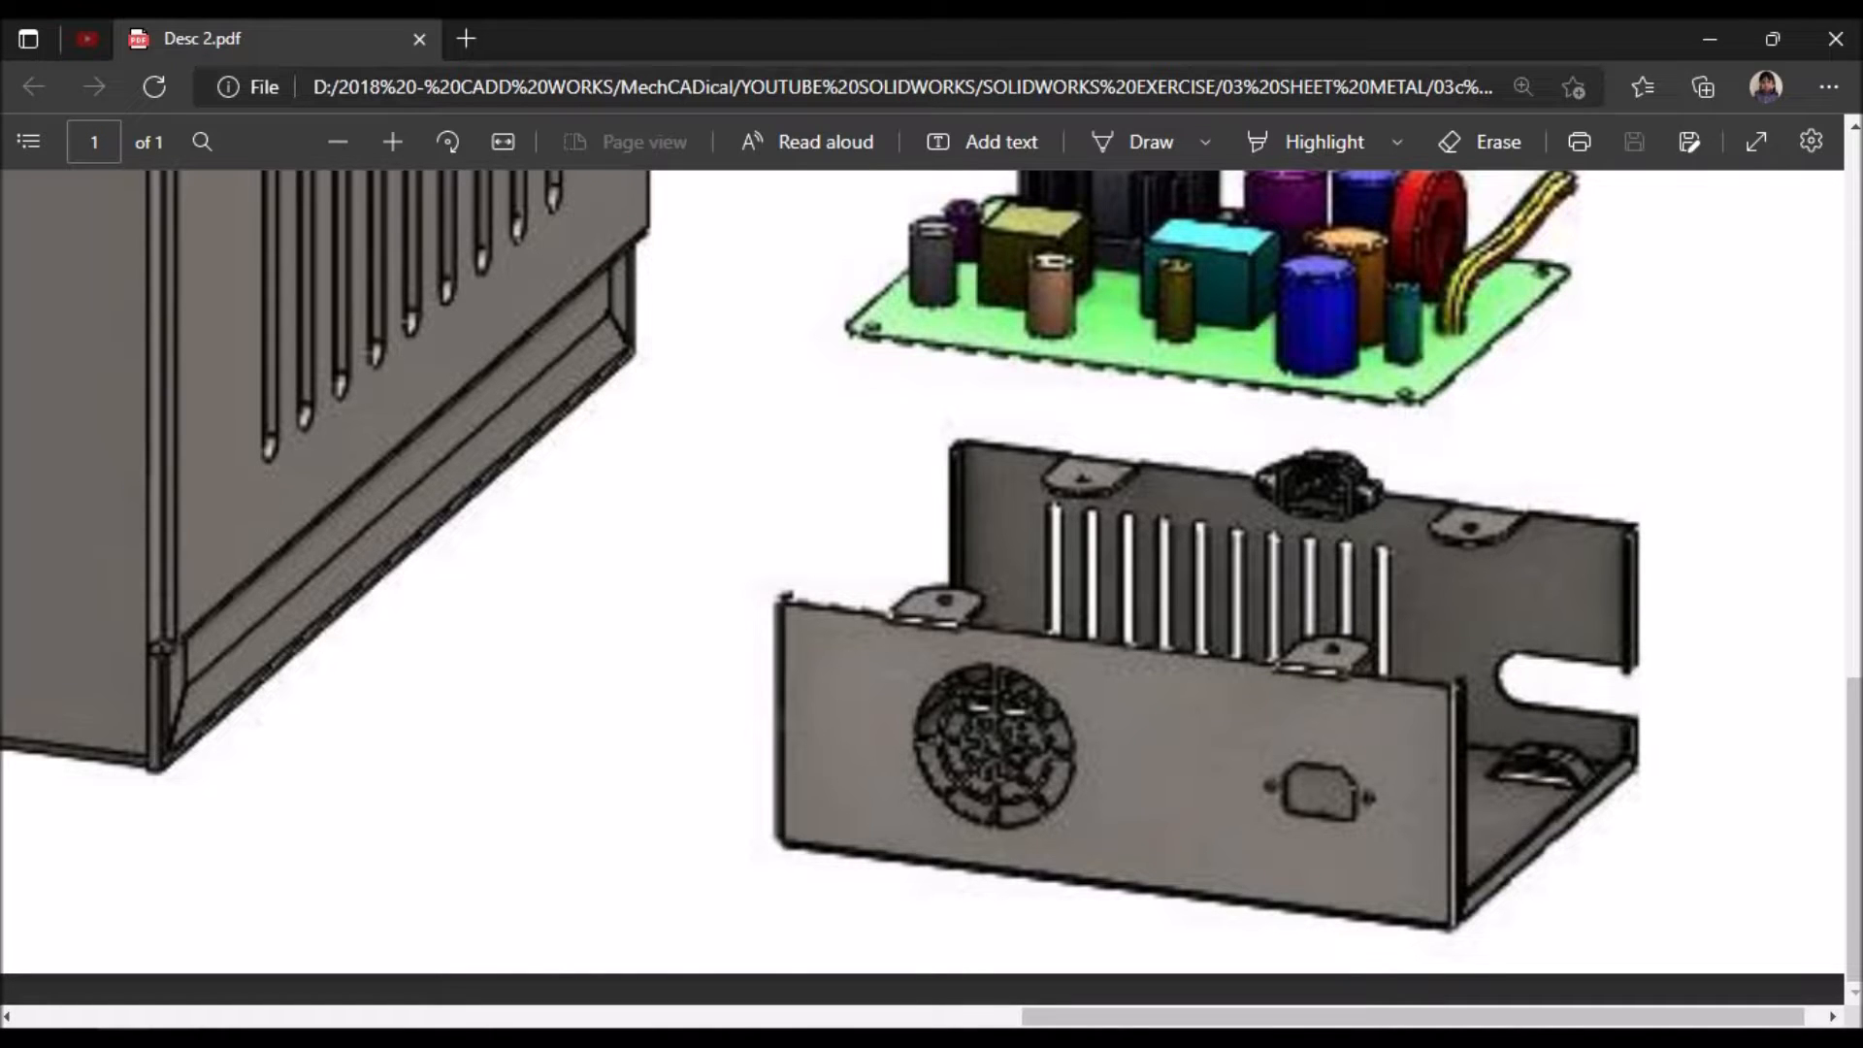
ctrl+scroll(1546, 761, down, 5)
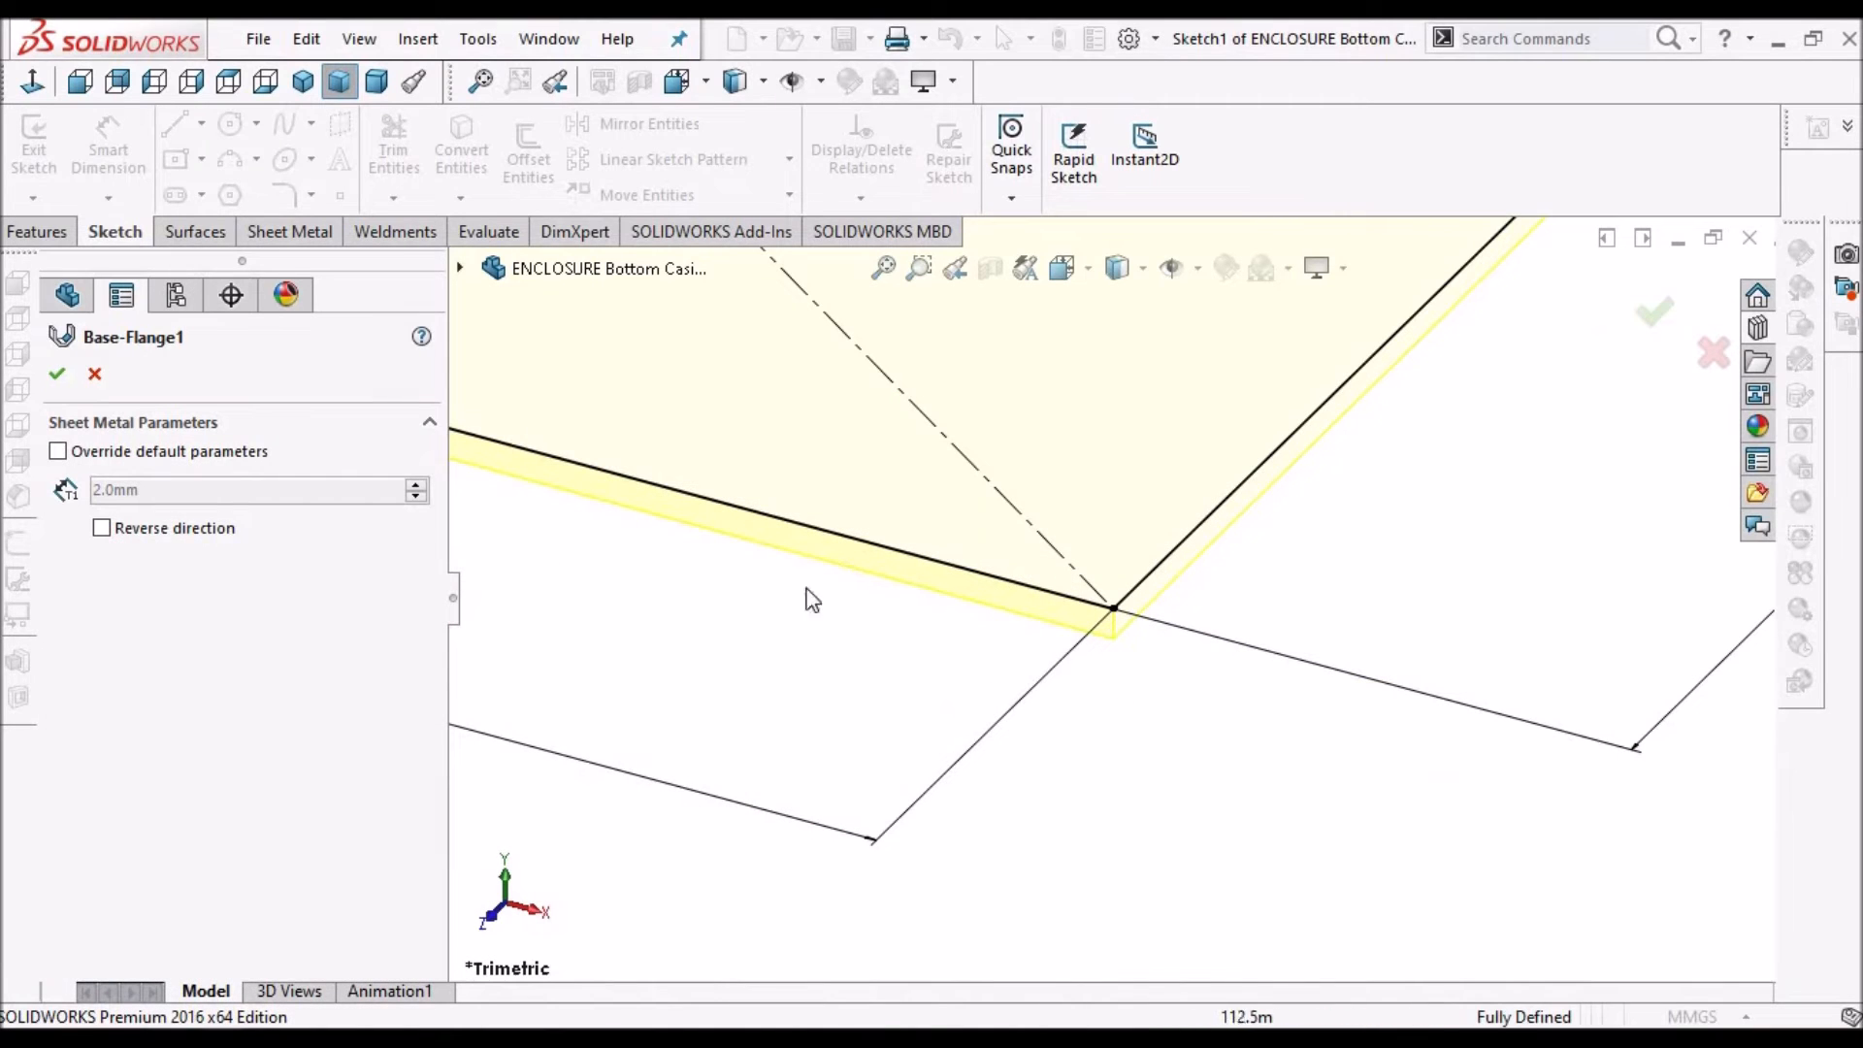
scroll(994, 615, up, 5)
click(57, 380)
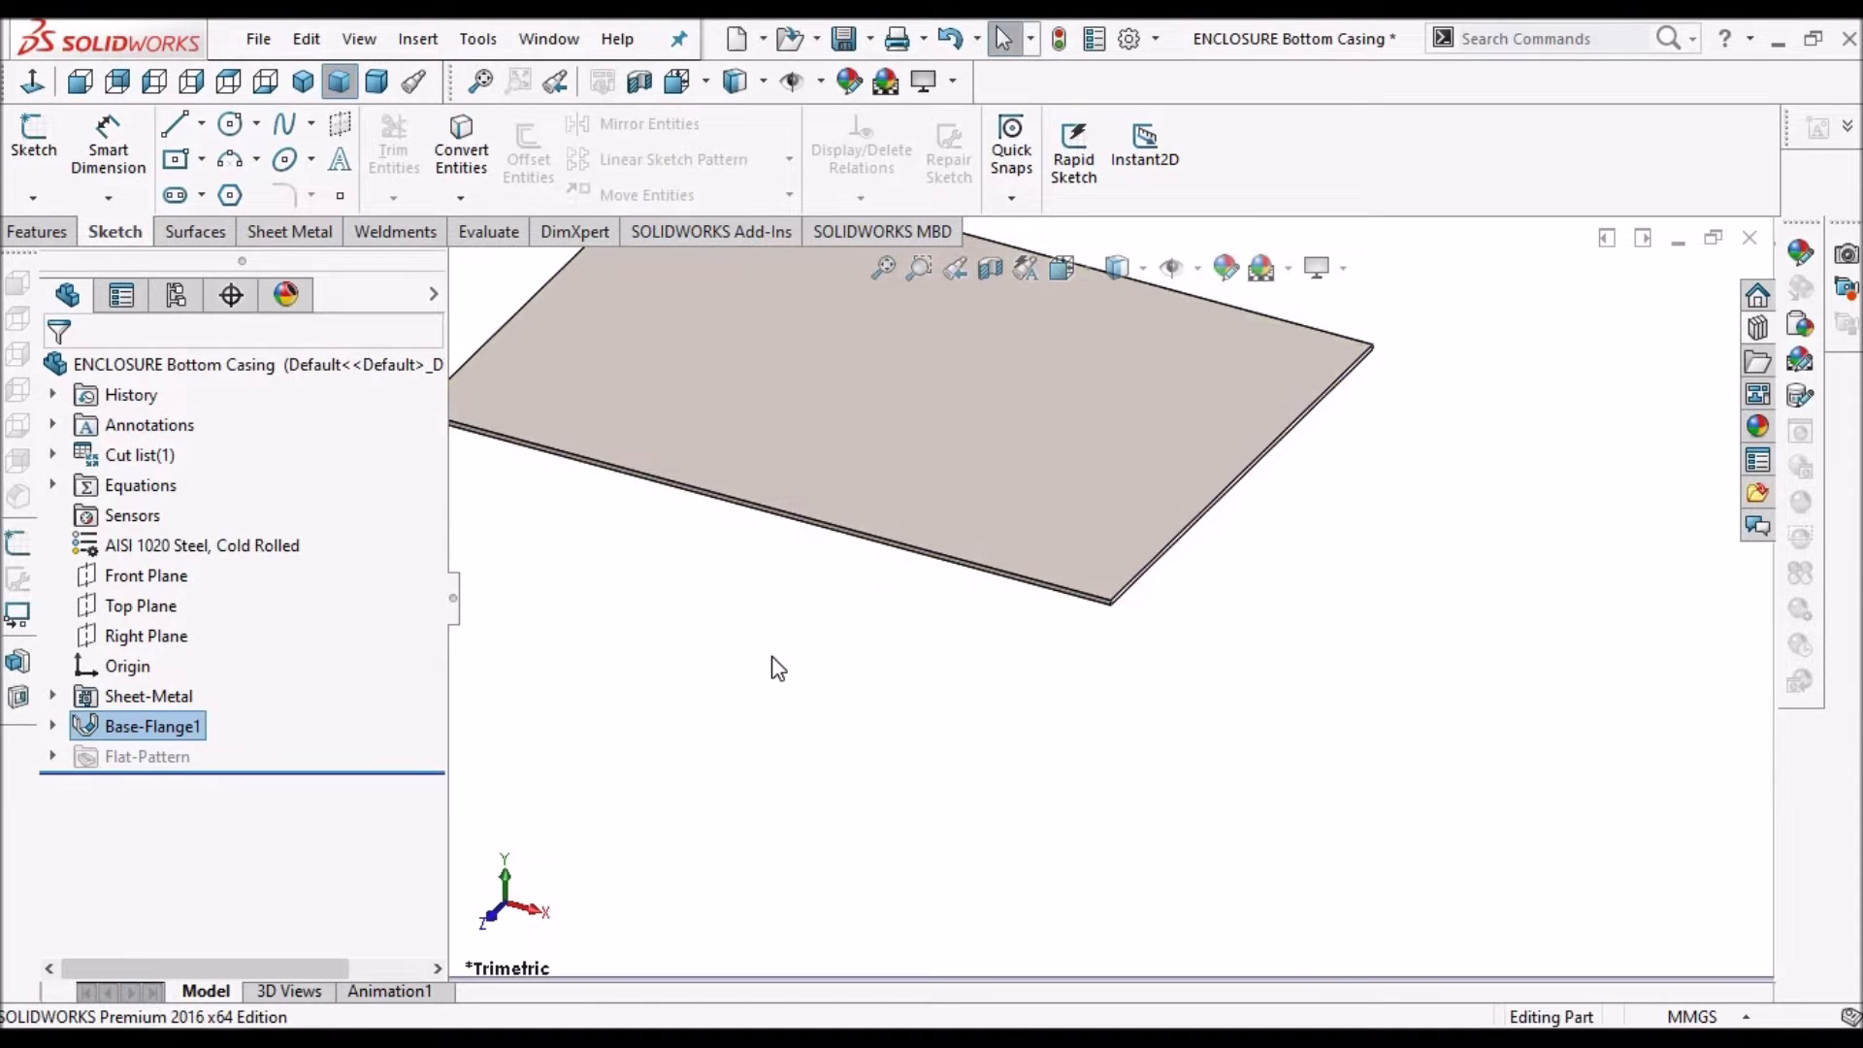
Start an upward edge flange about 133 mm high on the two long edges of the base plate
key(f)
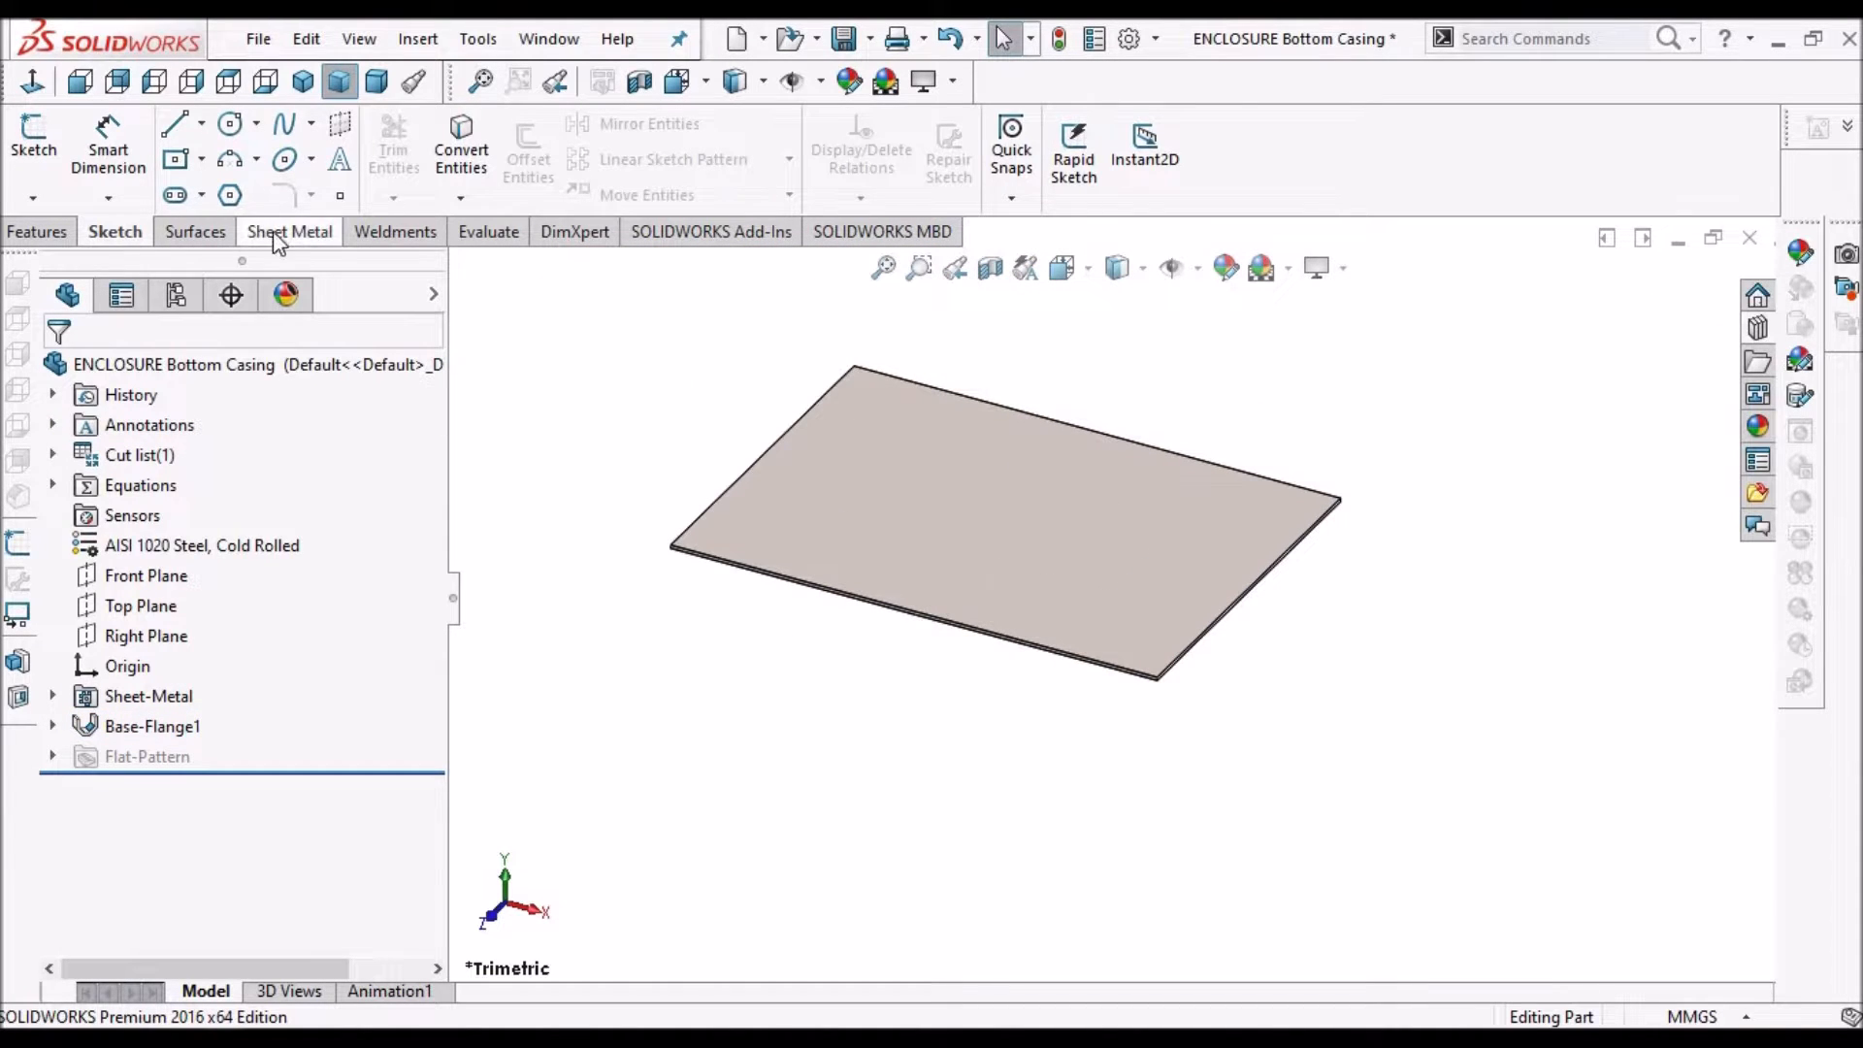
click(276, 237)
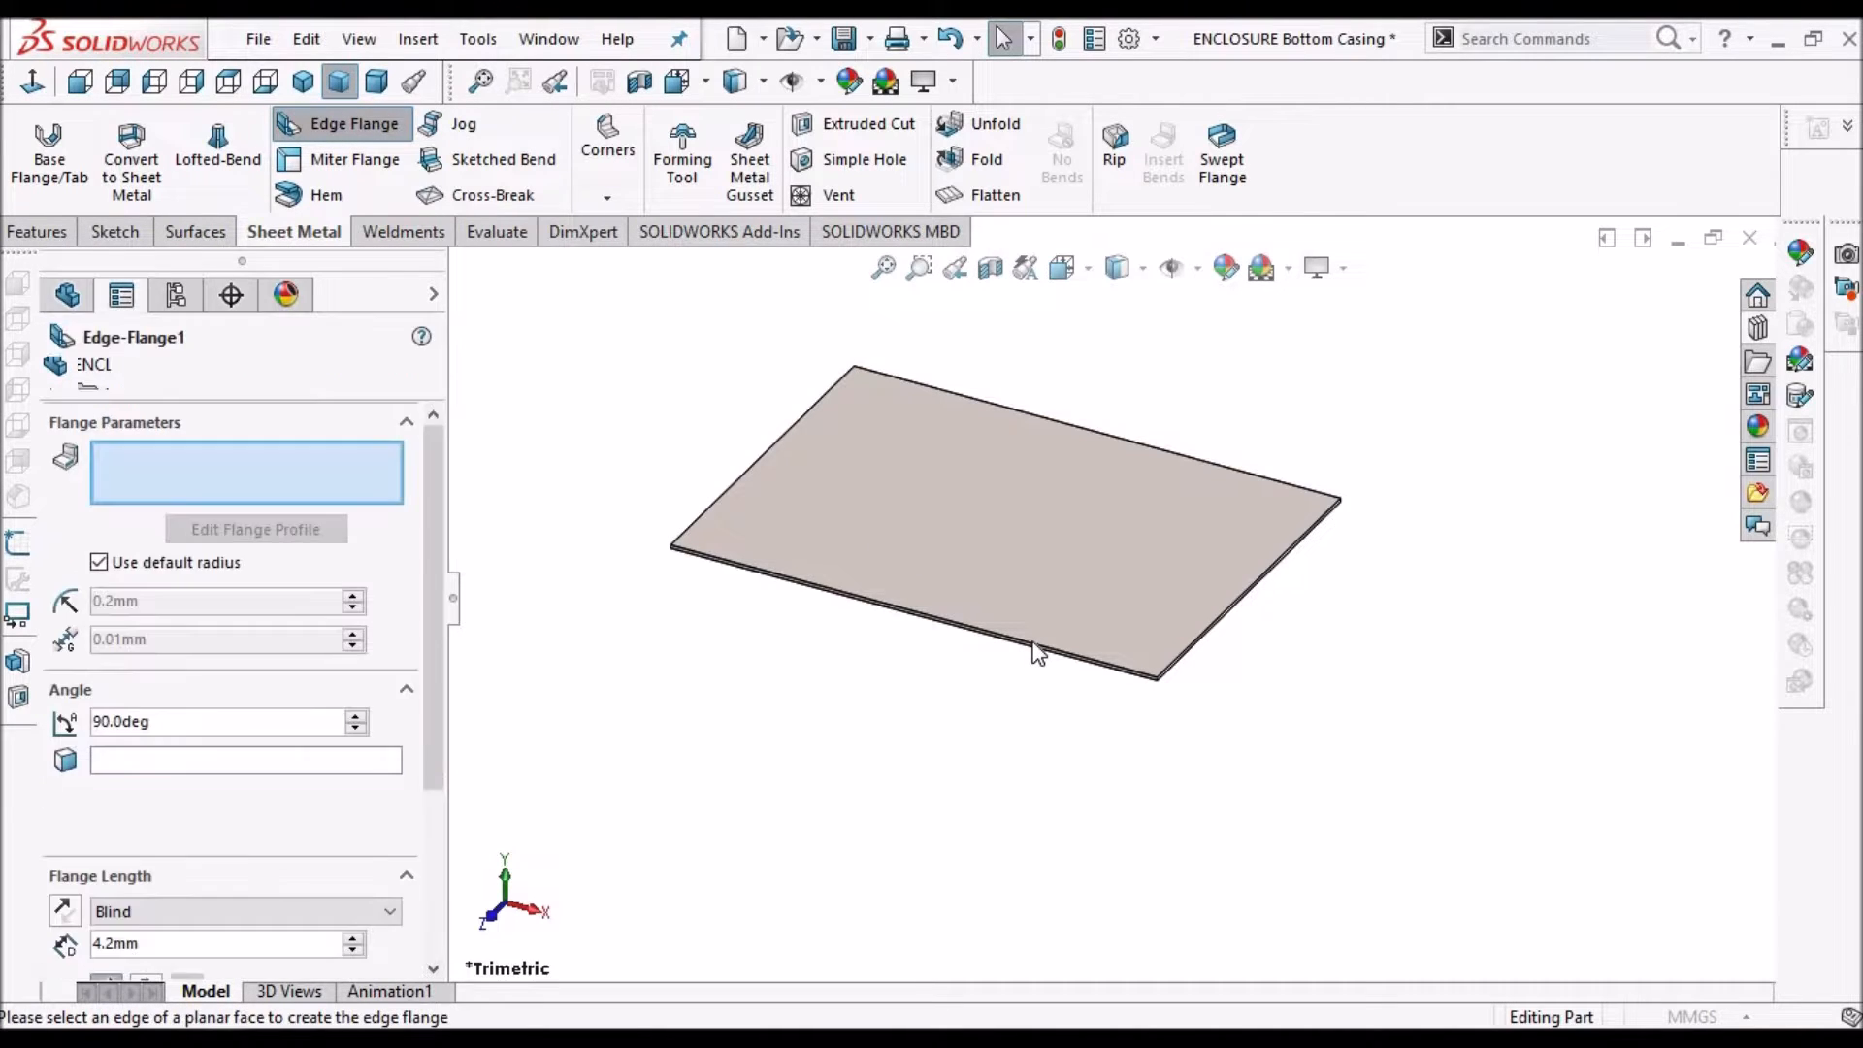
click(1041, 672)
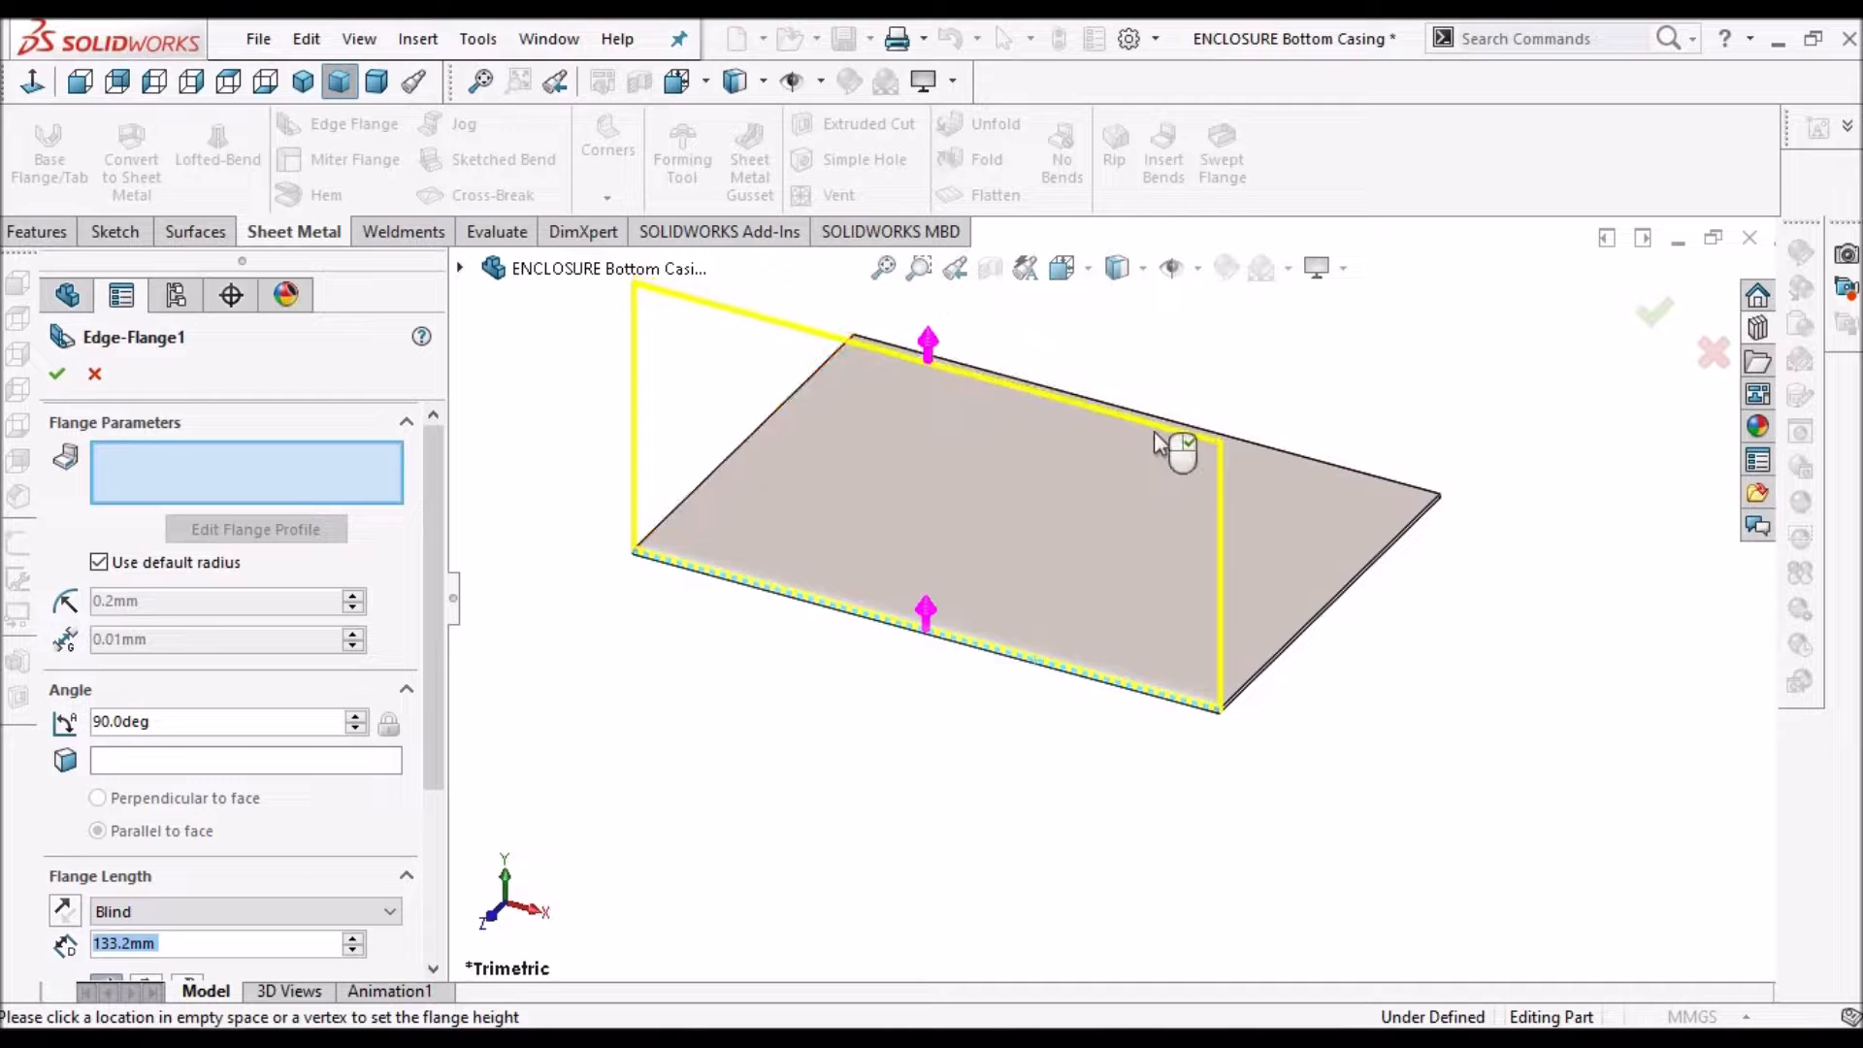
click(1258, 456)
click(1259, 448)
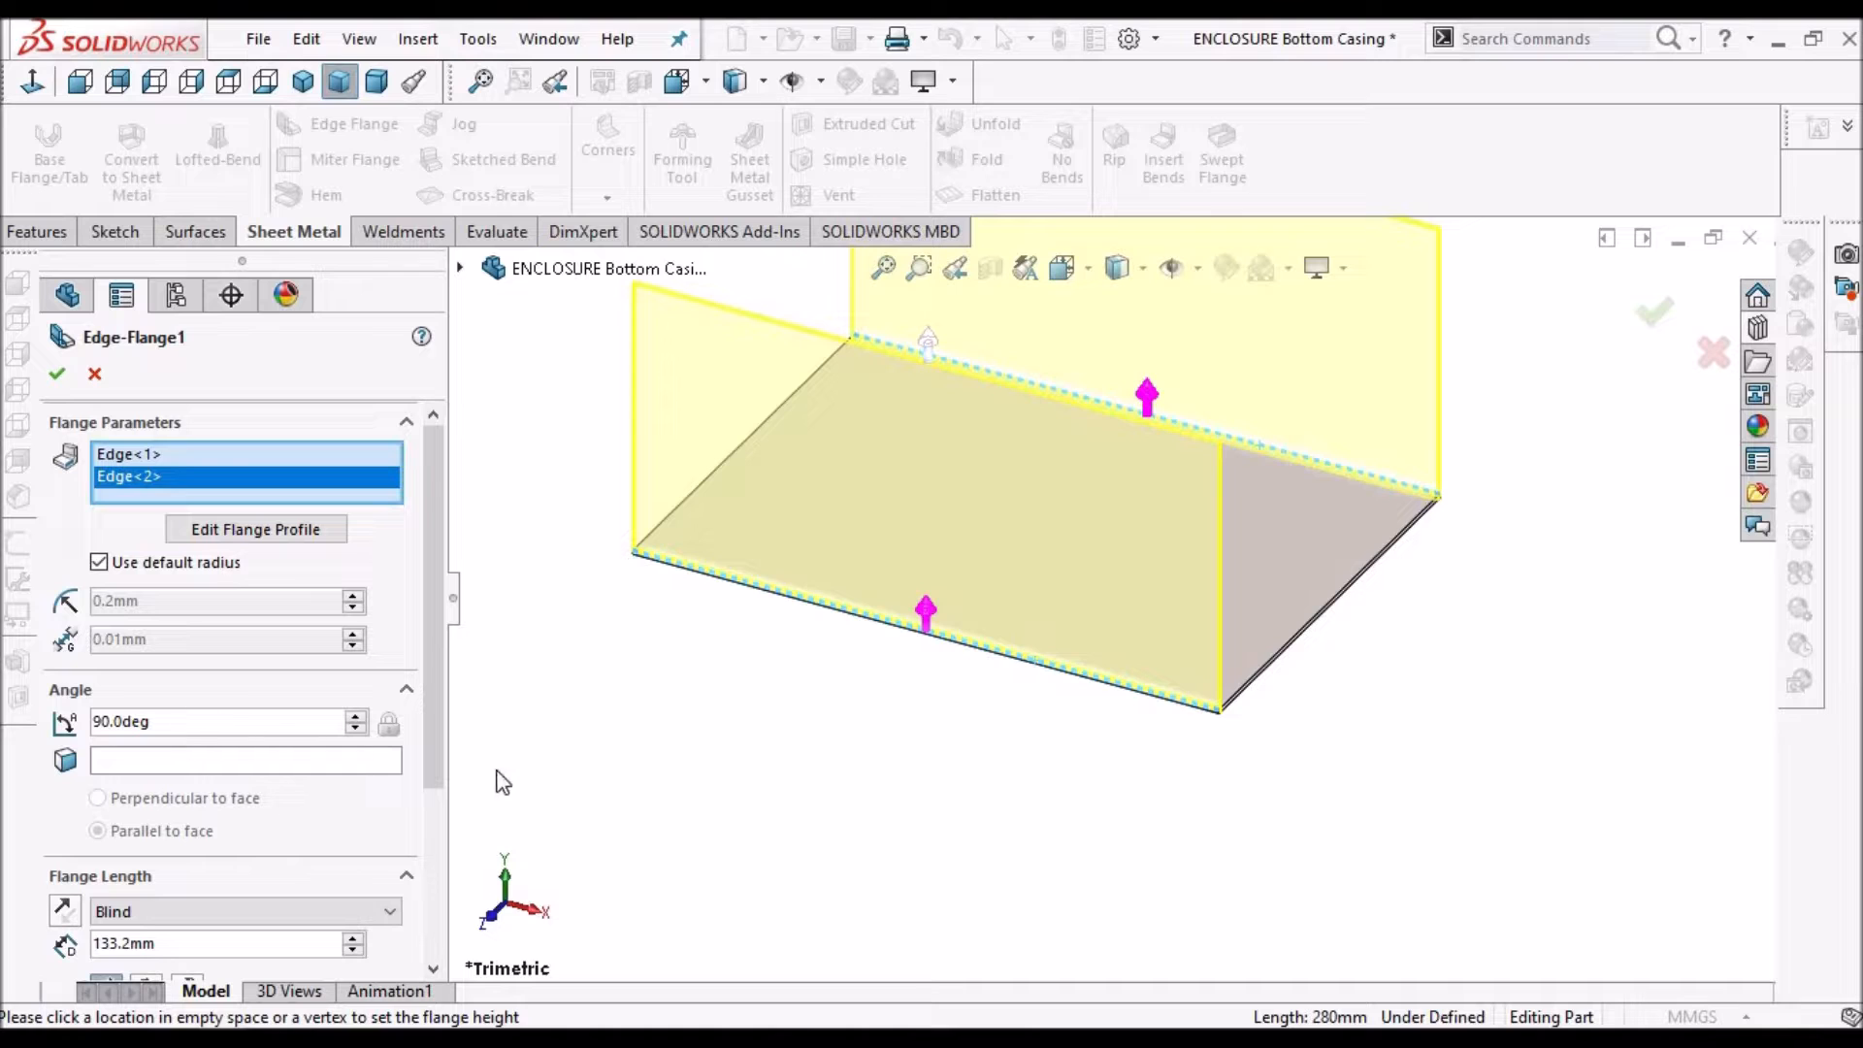
Set the blind length of both edge flanges to 100 mm
drag(439, 772, 376, 934)
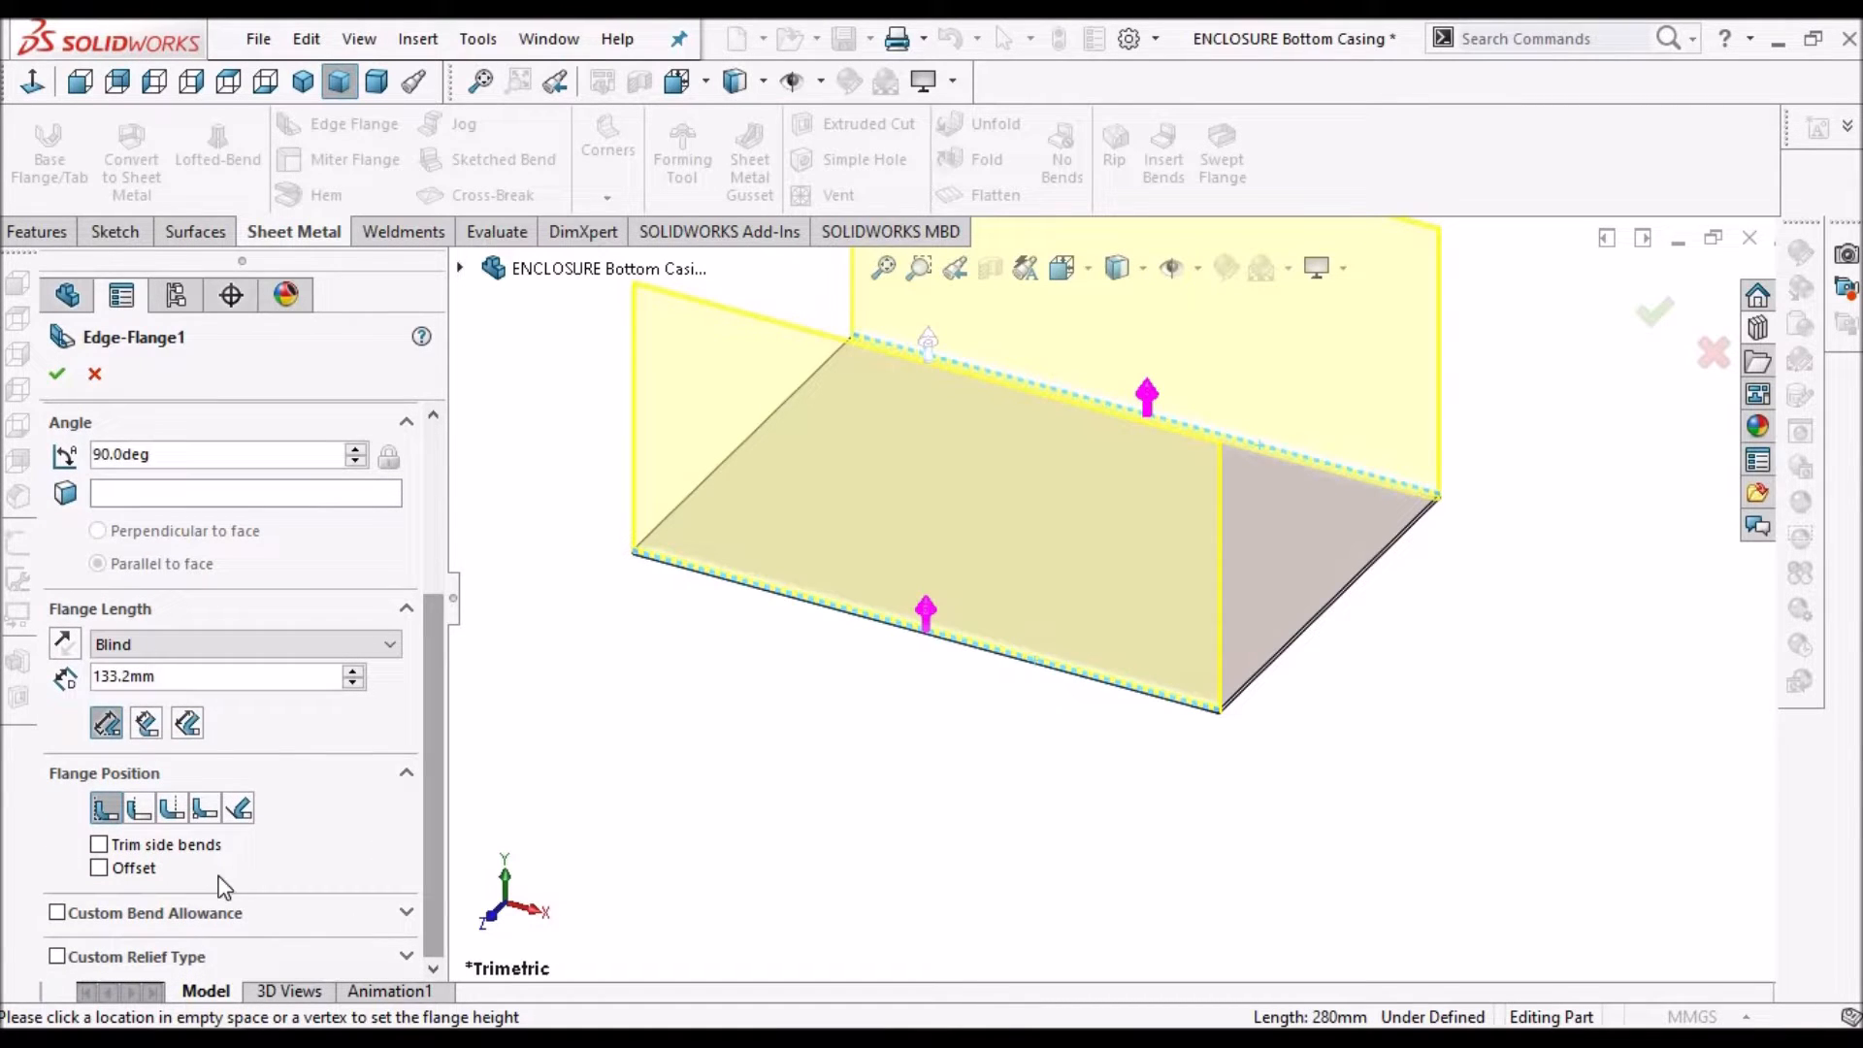
double_click(207, 686)
text(10)
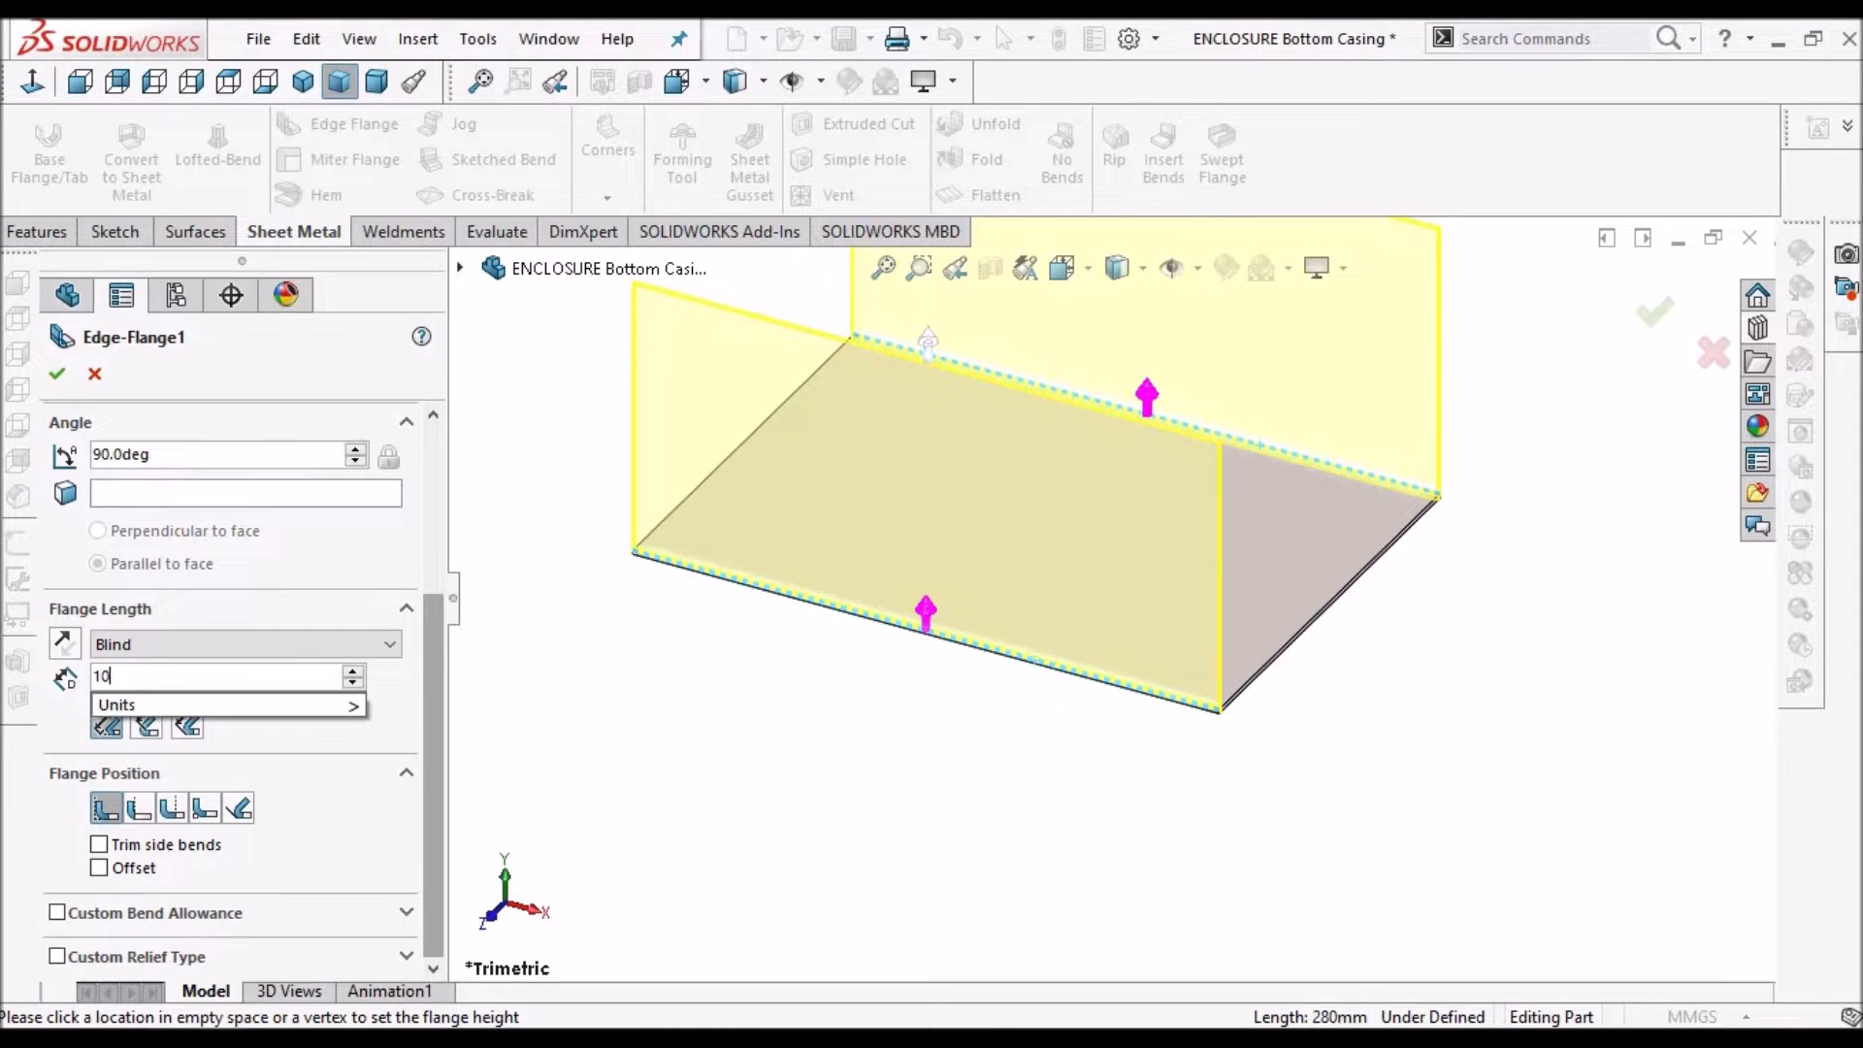
text(0)
key(Return)
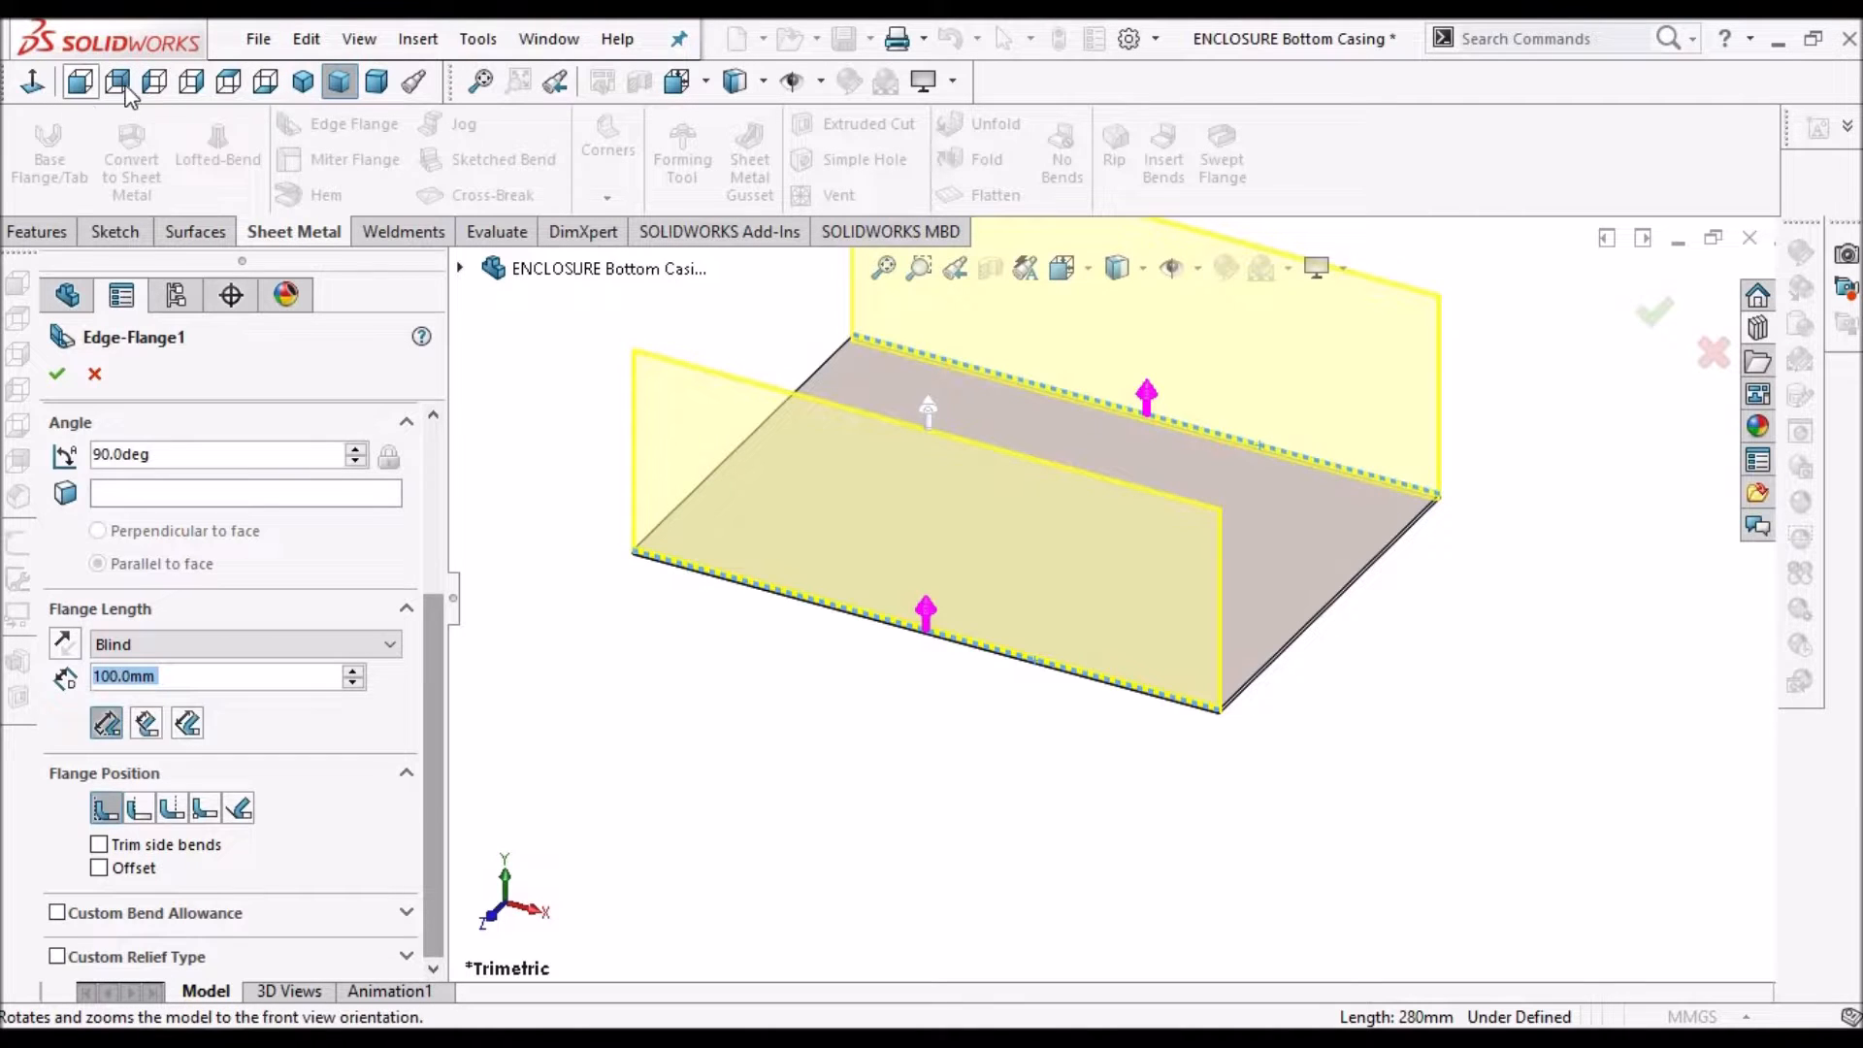
Check the flange corner against the base plate in the right view and accept the two edge flanges
click(193, 85)
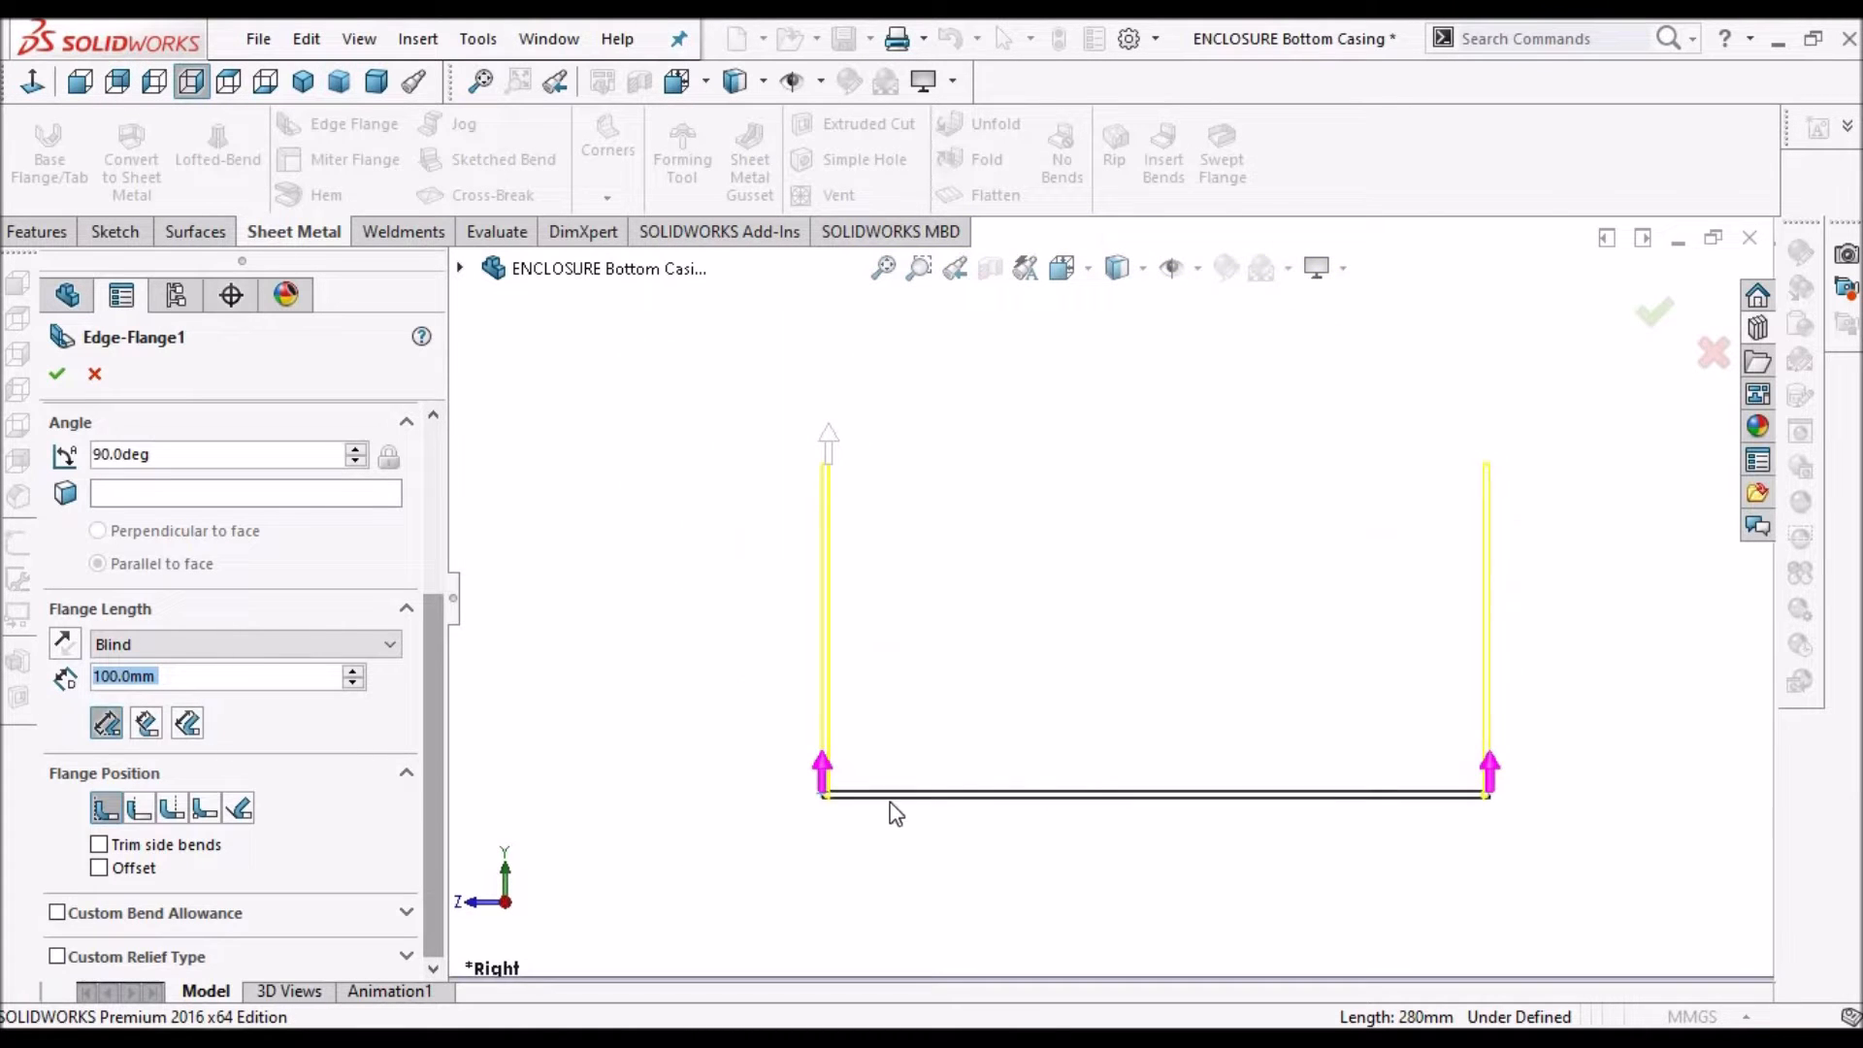
scroll(803, 727, down, 6)
scroll(776, 640, down, 2)
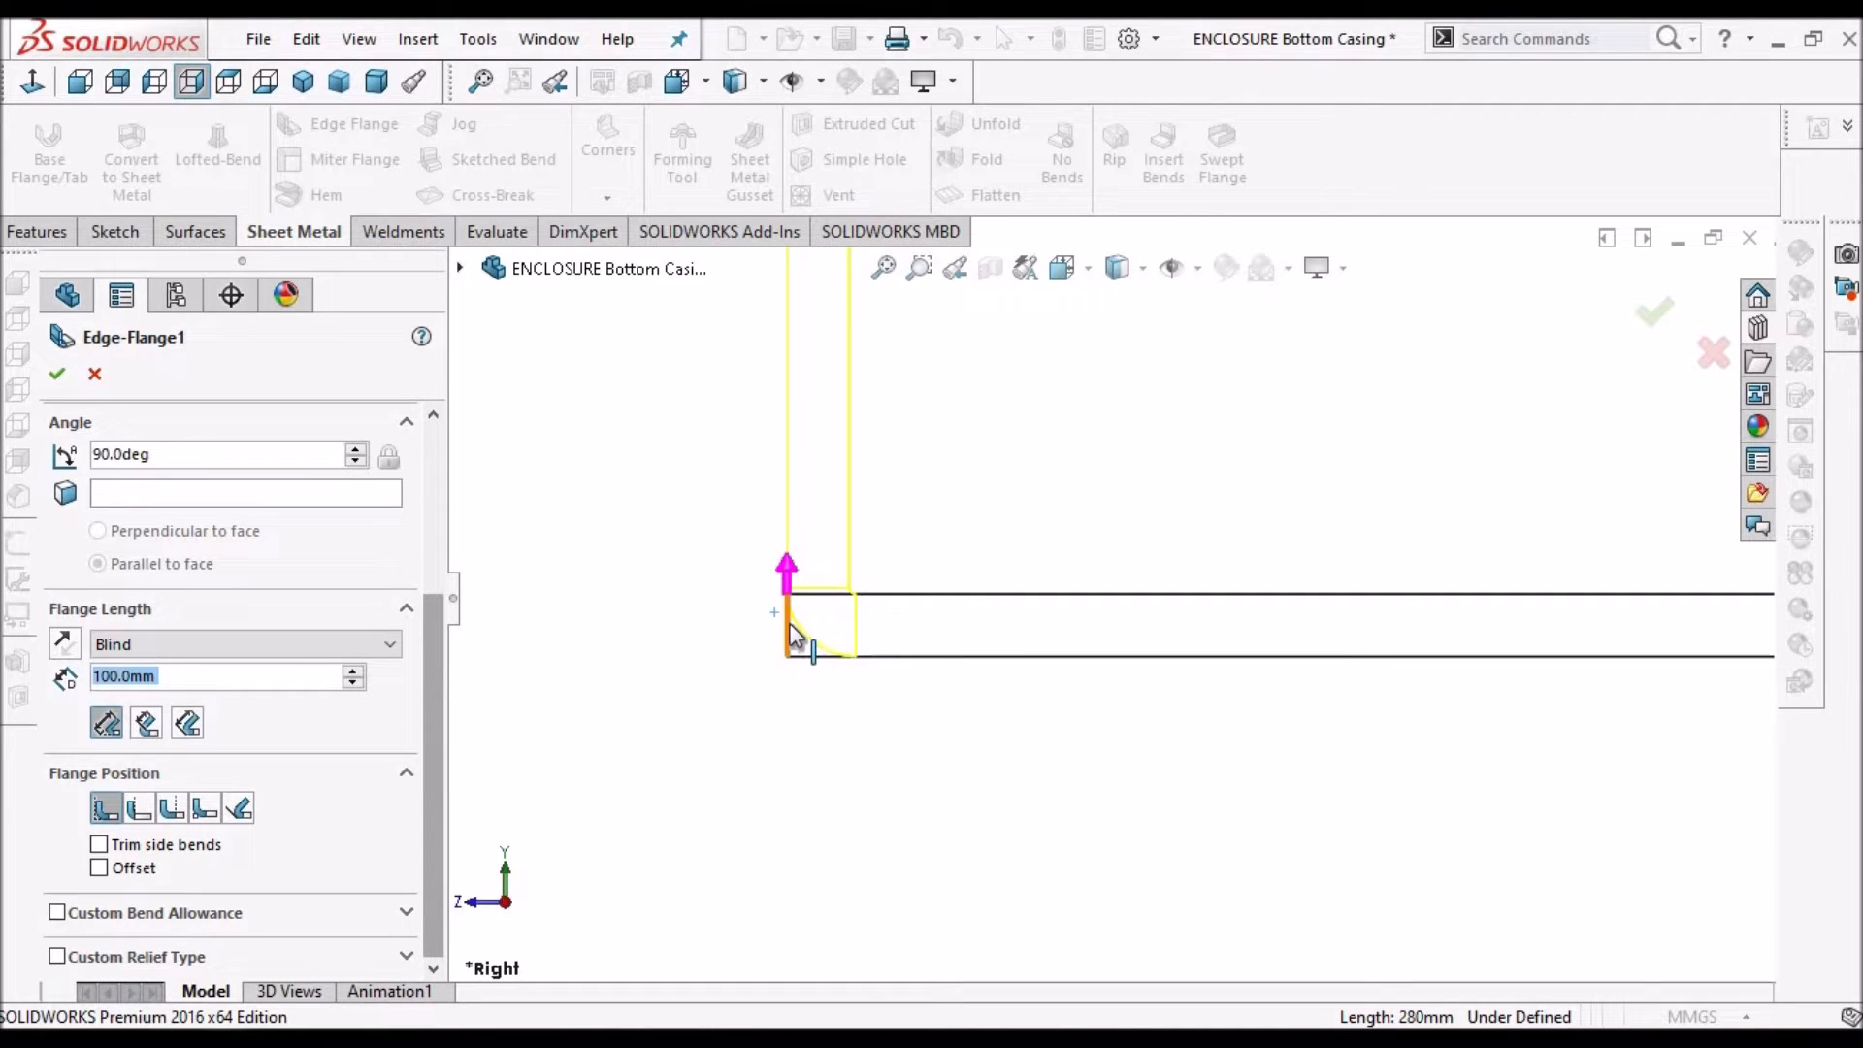
scroll(767, 667, up, 10)
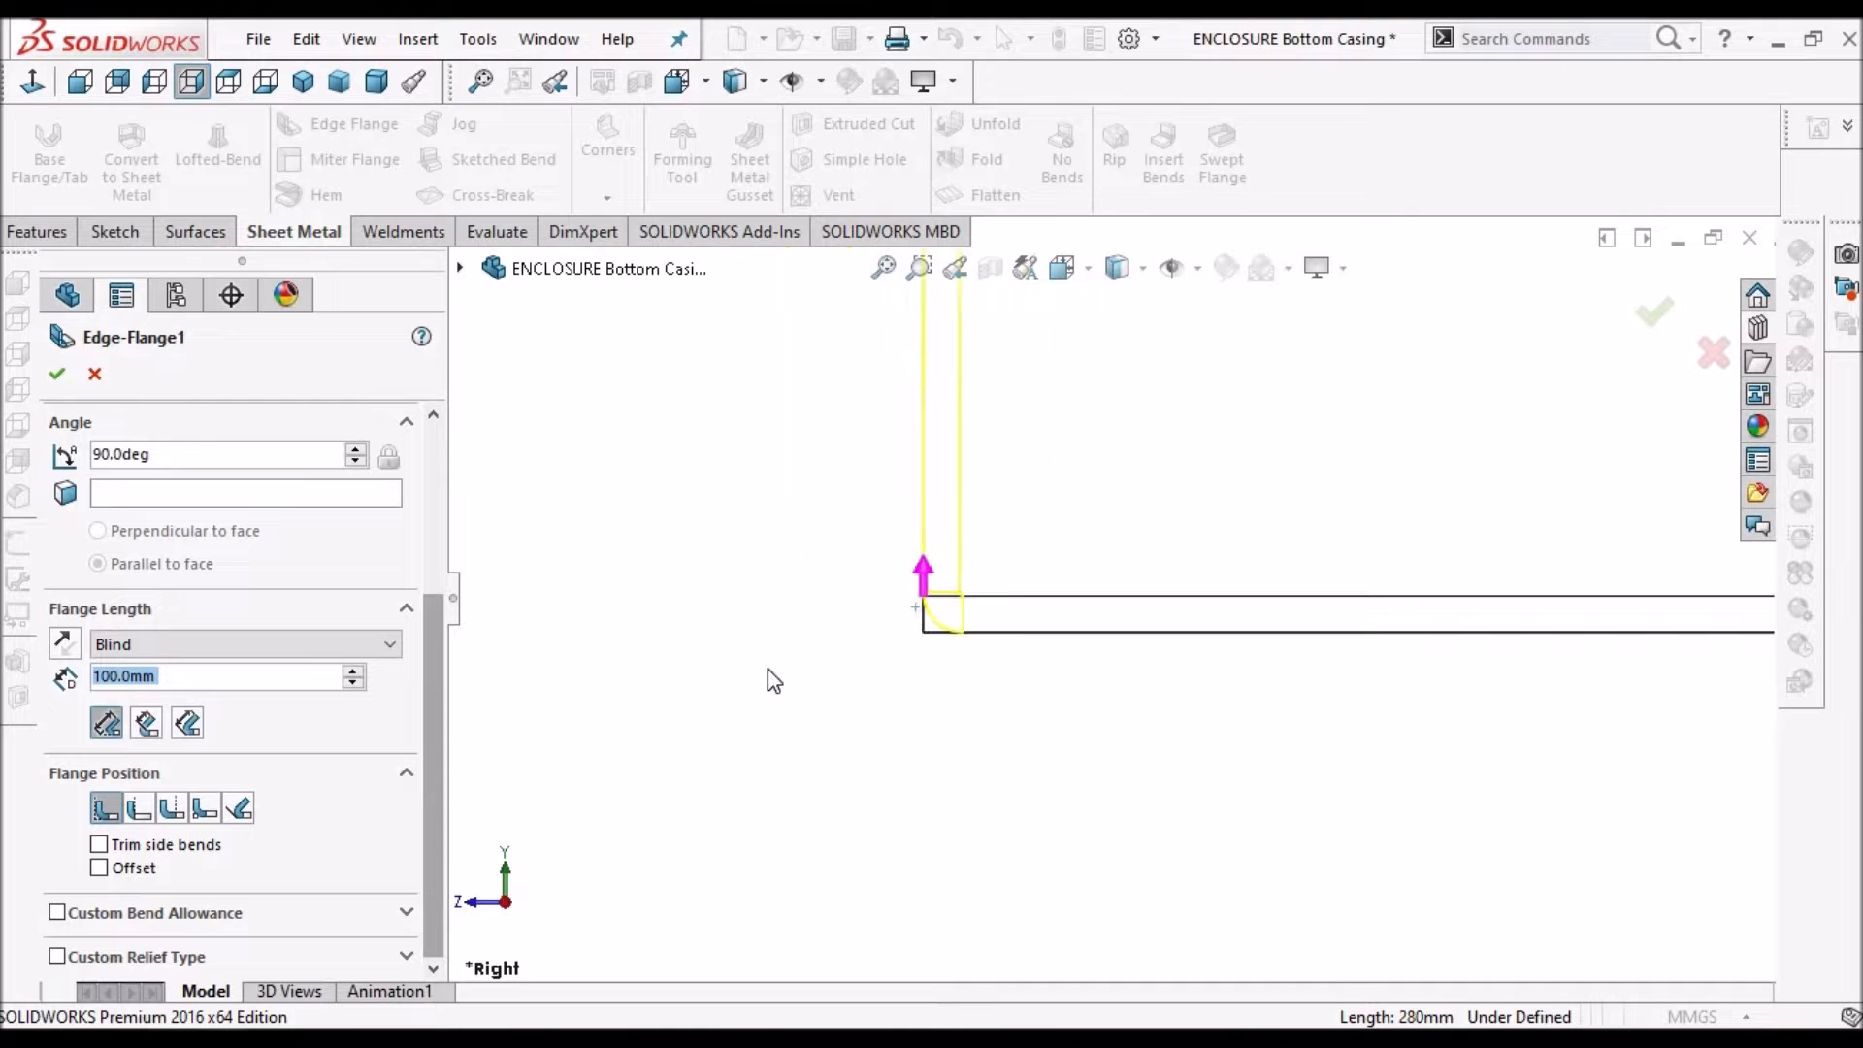
click(56, 373)
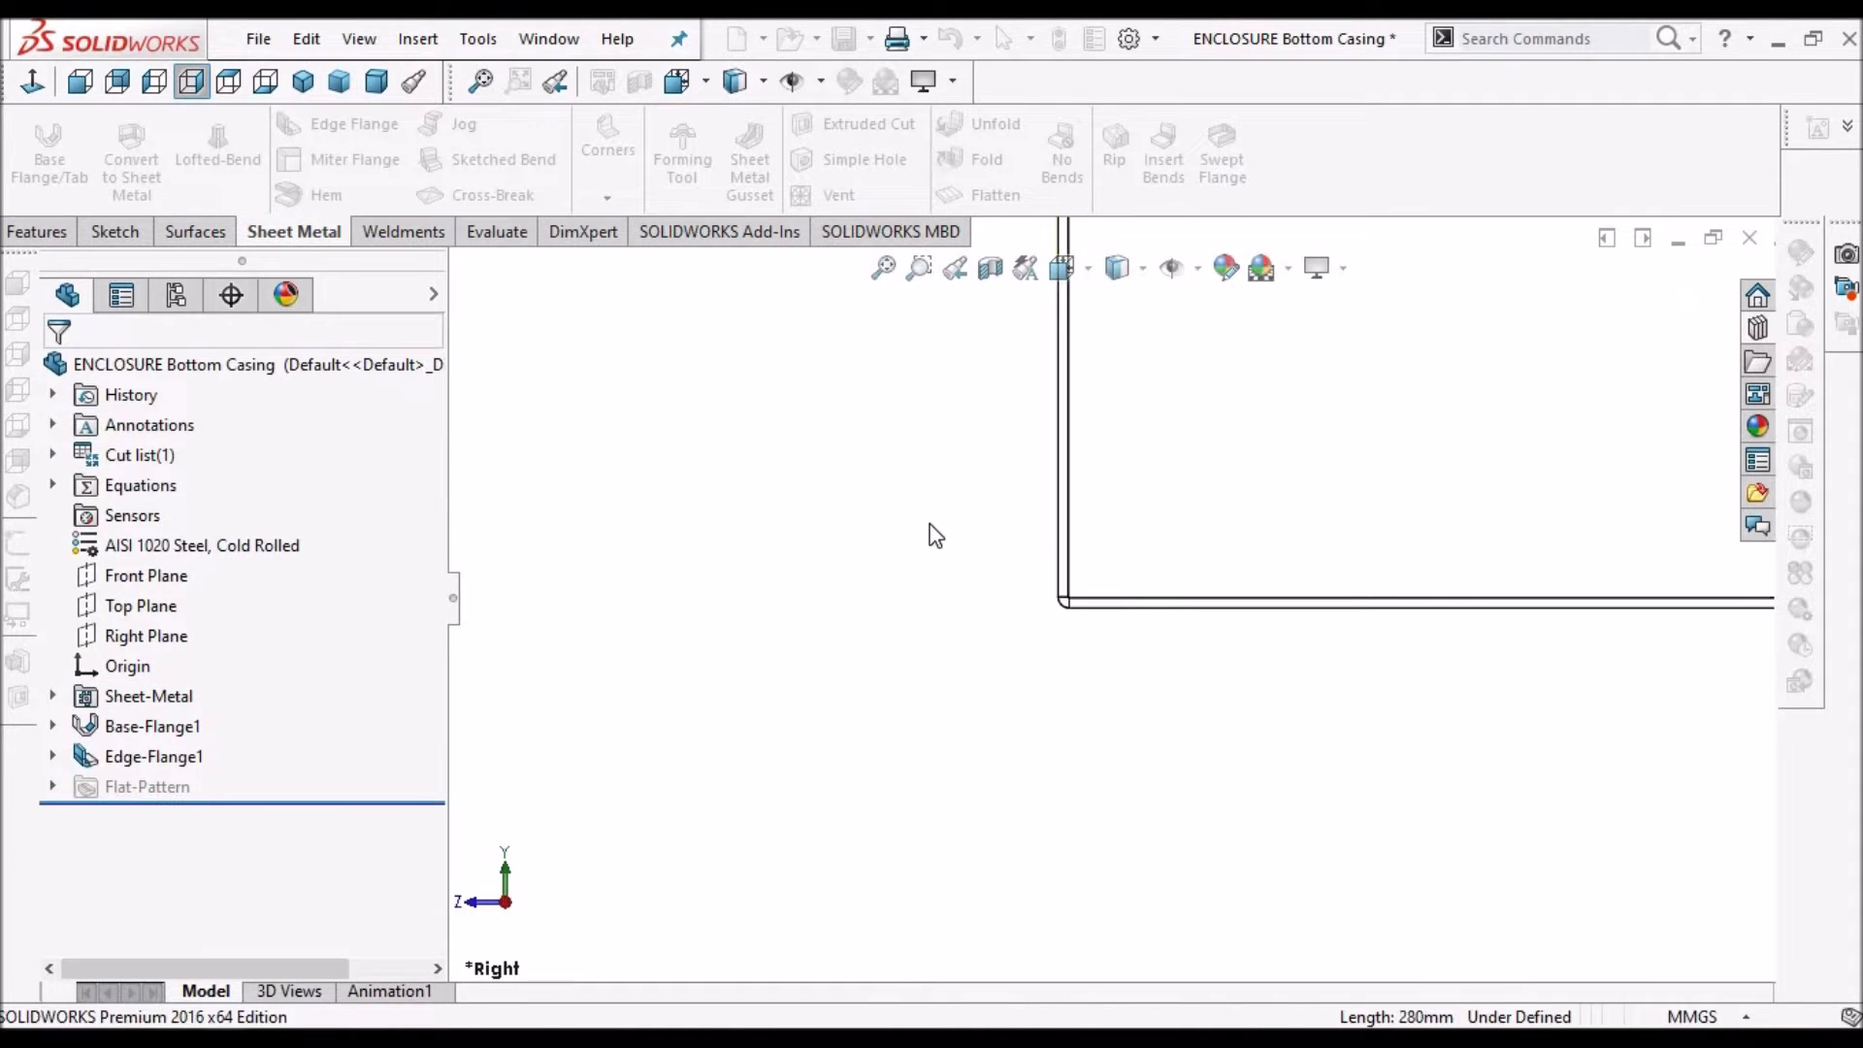
Edit the first profile sketch of Edge-Flange1, dimension its upper line 100 mm from the base plate's lower edge, and exit the sketch
scroll(931, 527, up, 6)
middle_drag(1118, 602, 1155, 669)
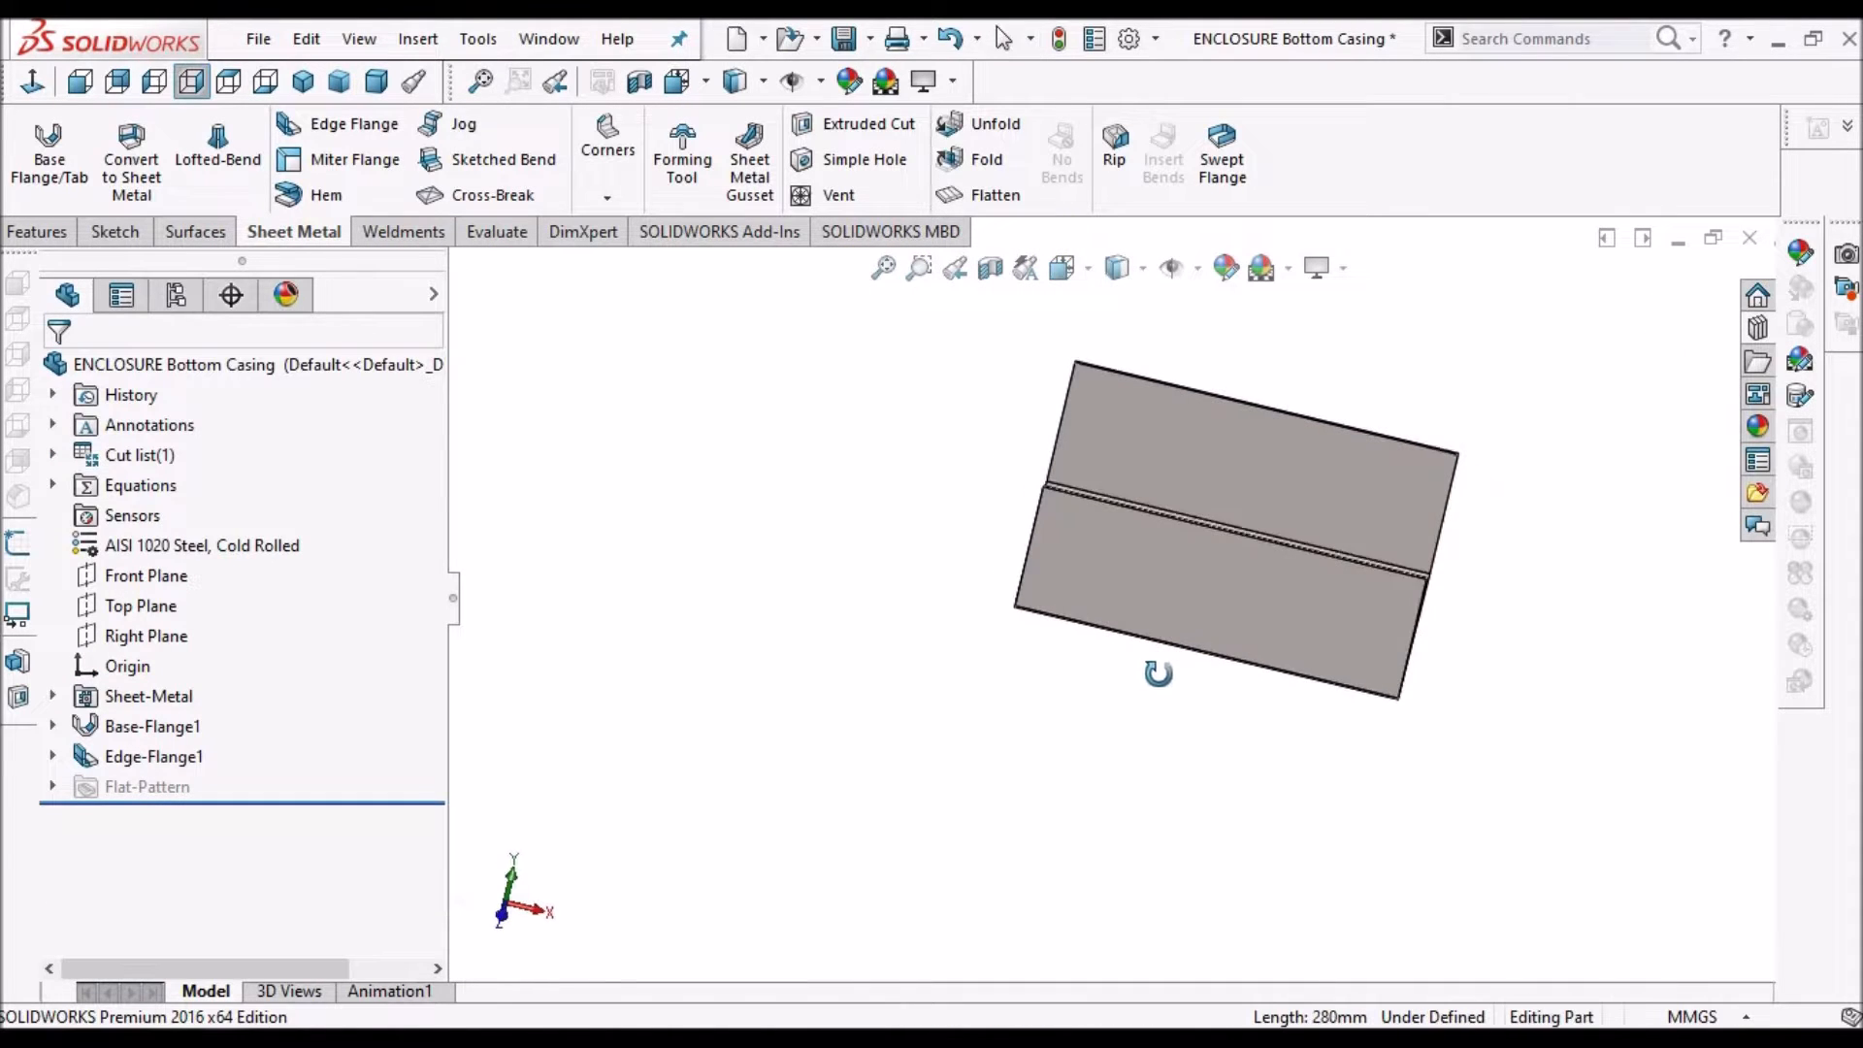
click(53, 756)
click(180, 786)
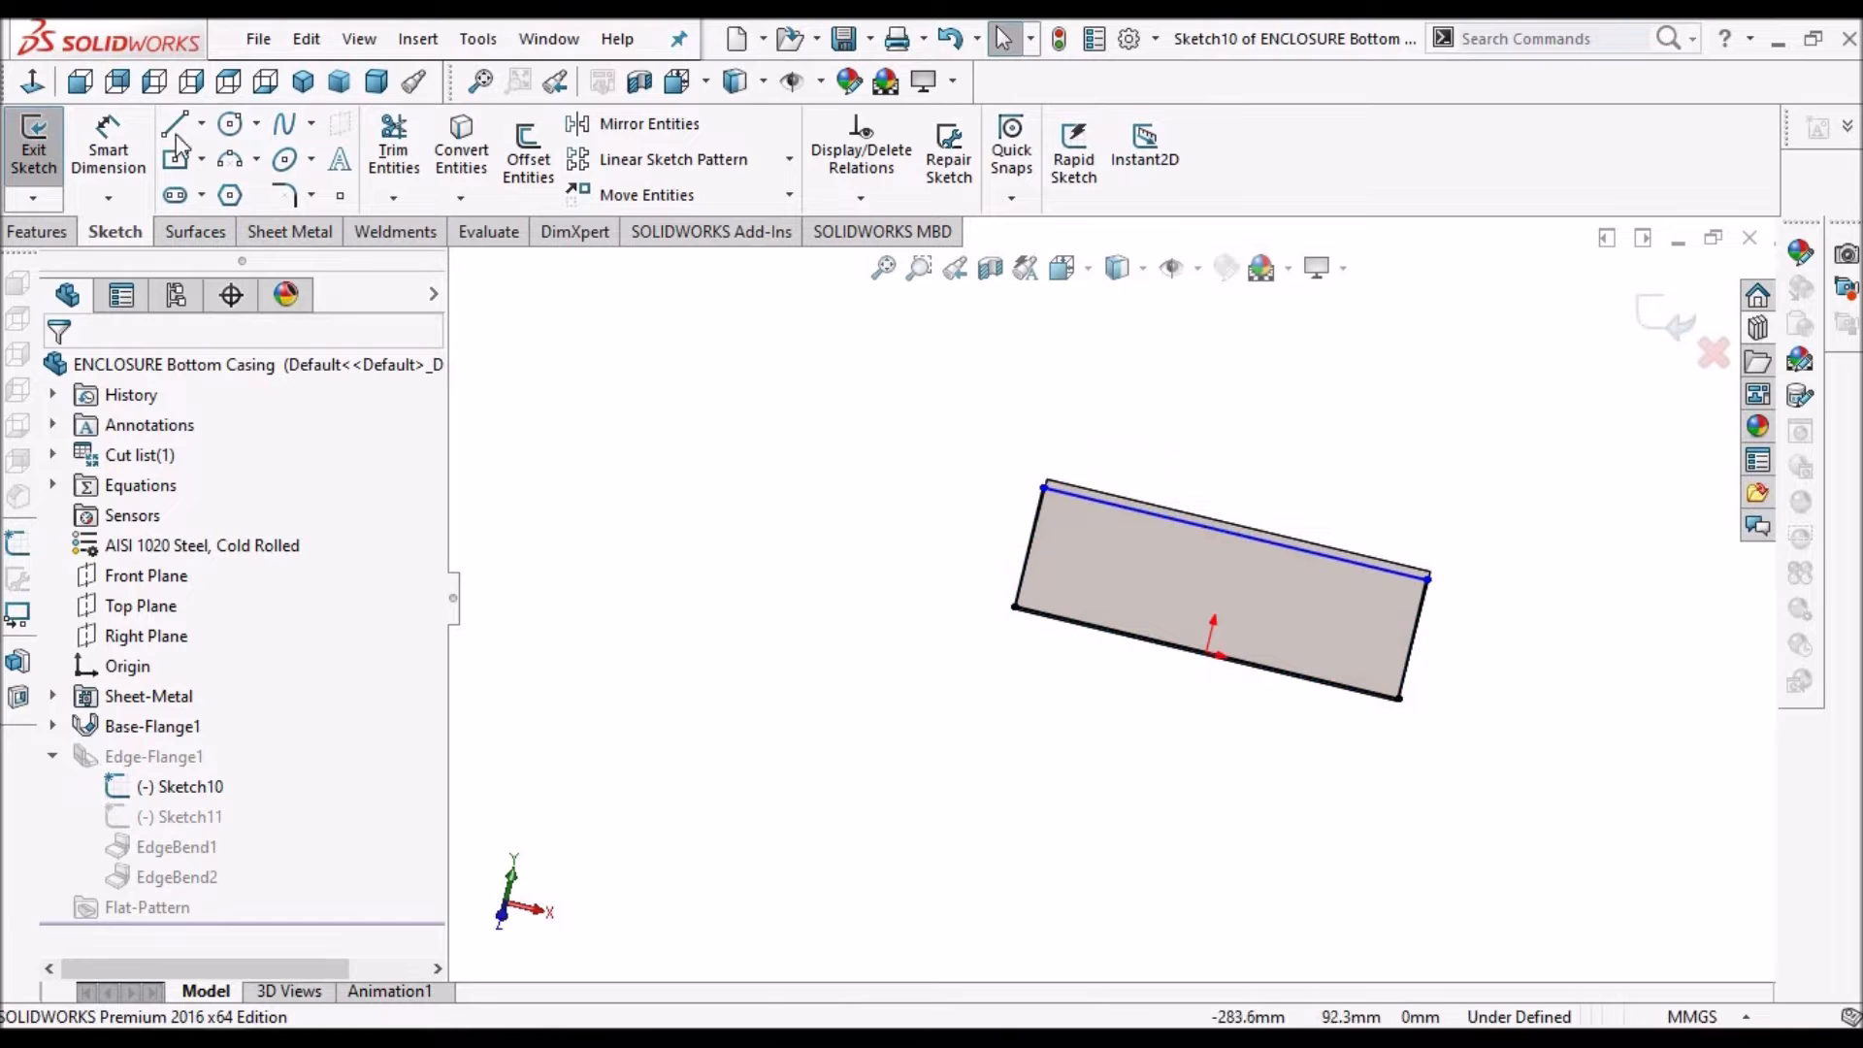
click(108, 146)
scroll(1297, 653, down, 5)
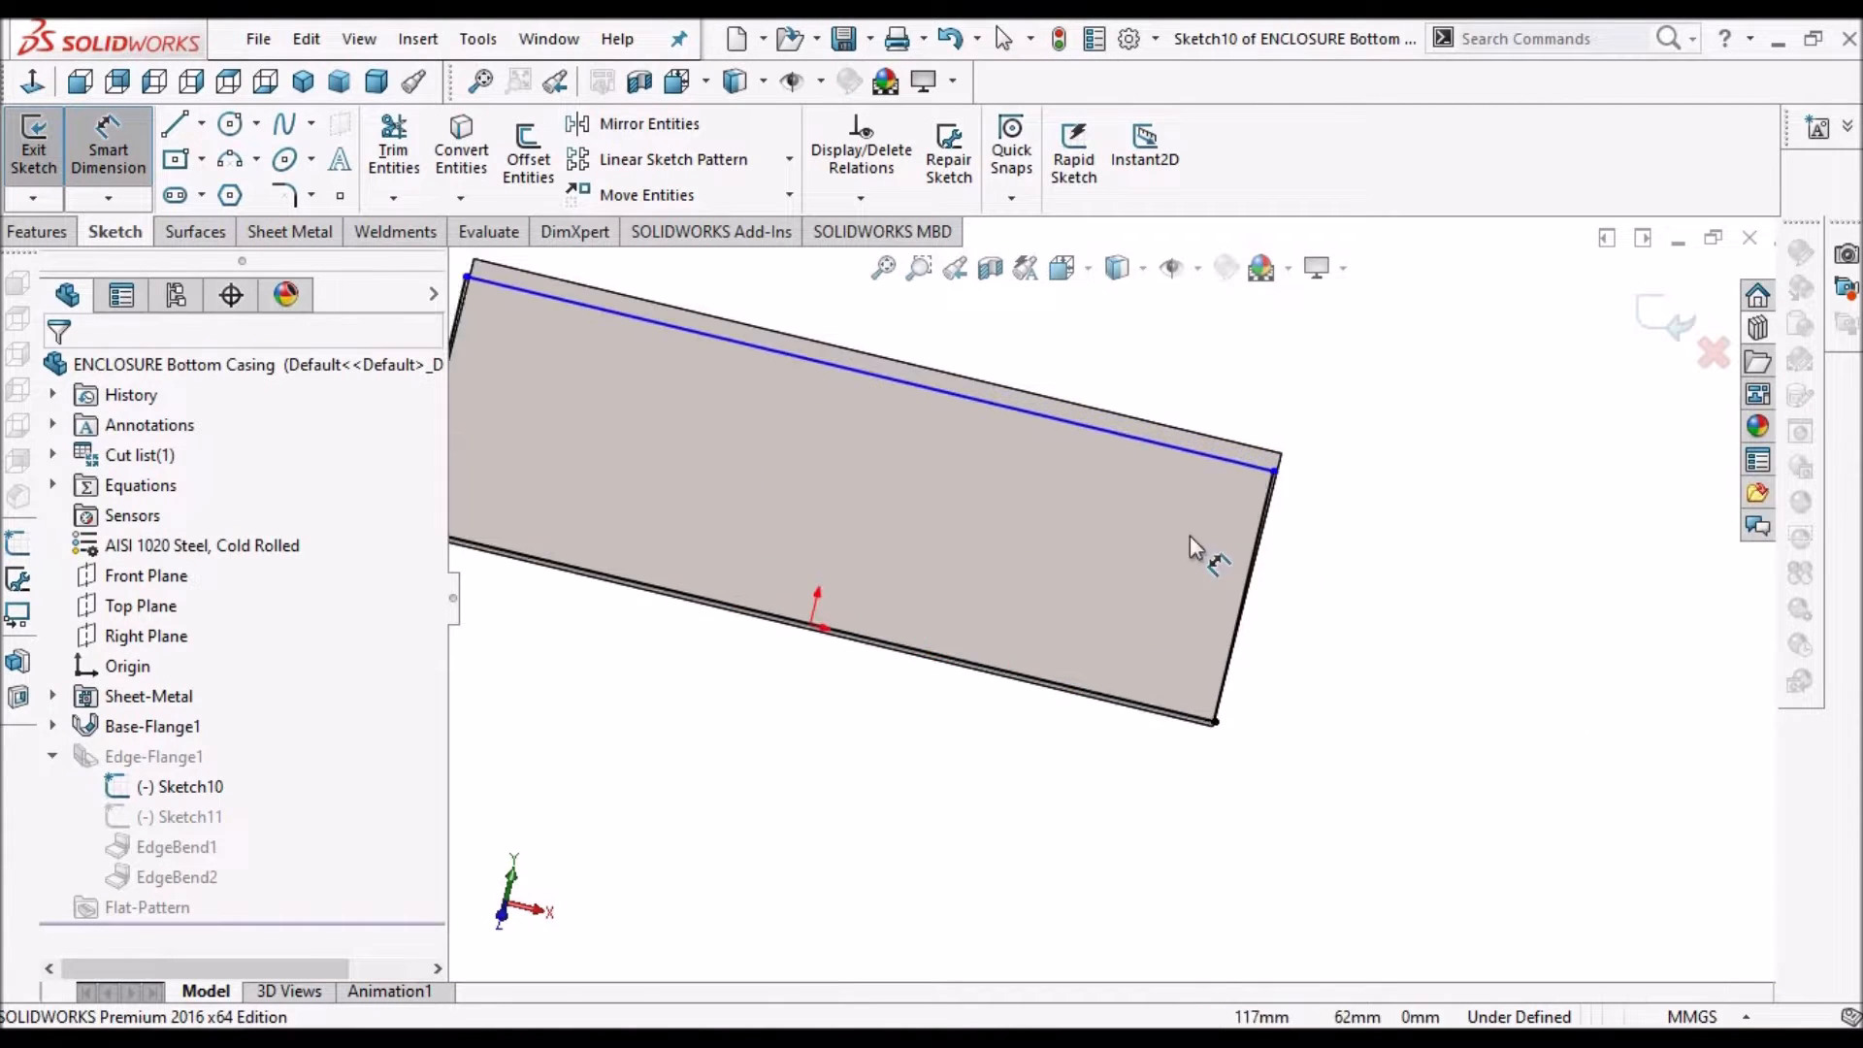
middle_drag(1184, 449, 1165, 377)
scroll(1155, 548, up, 2)
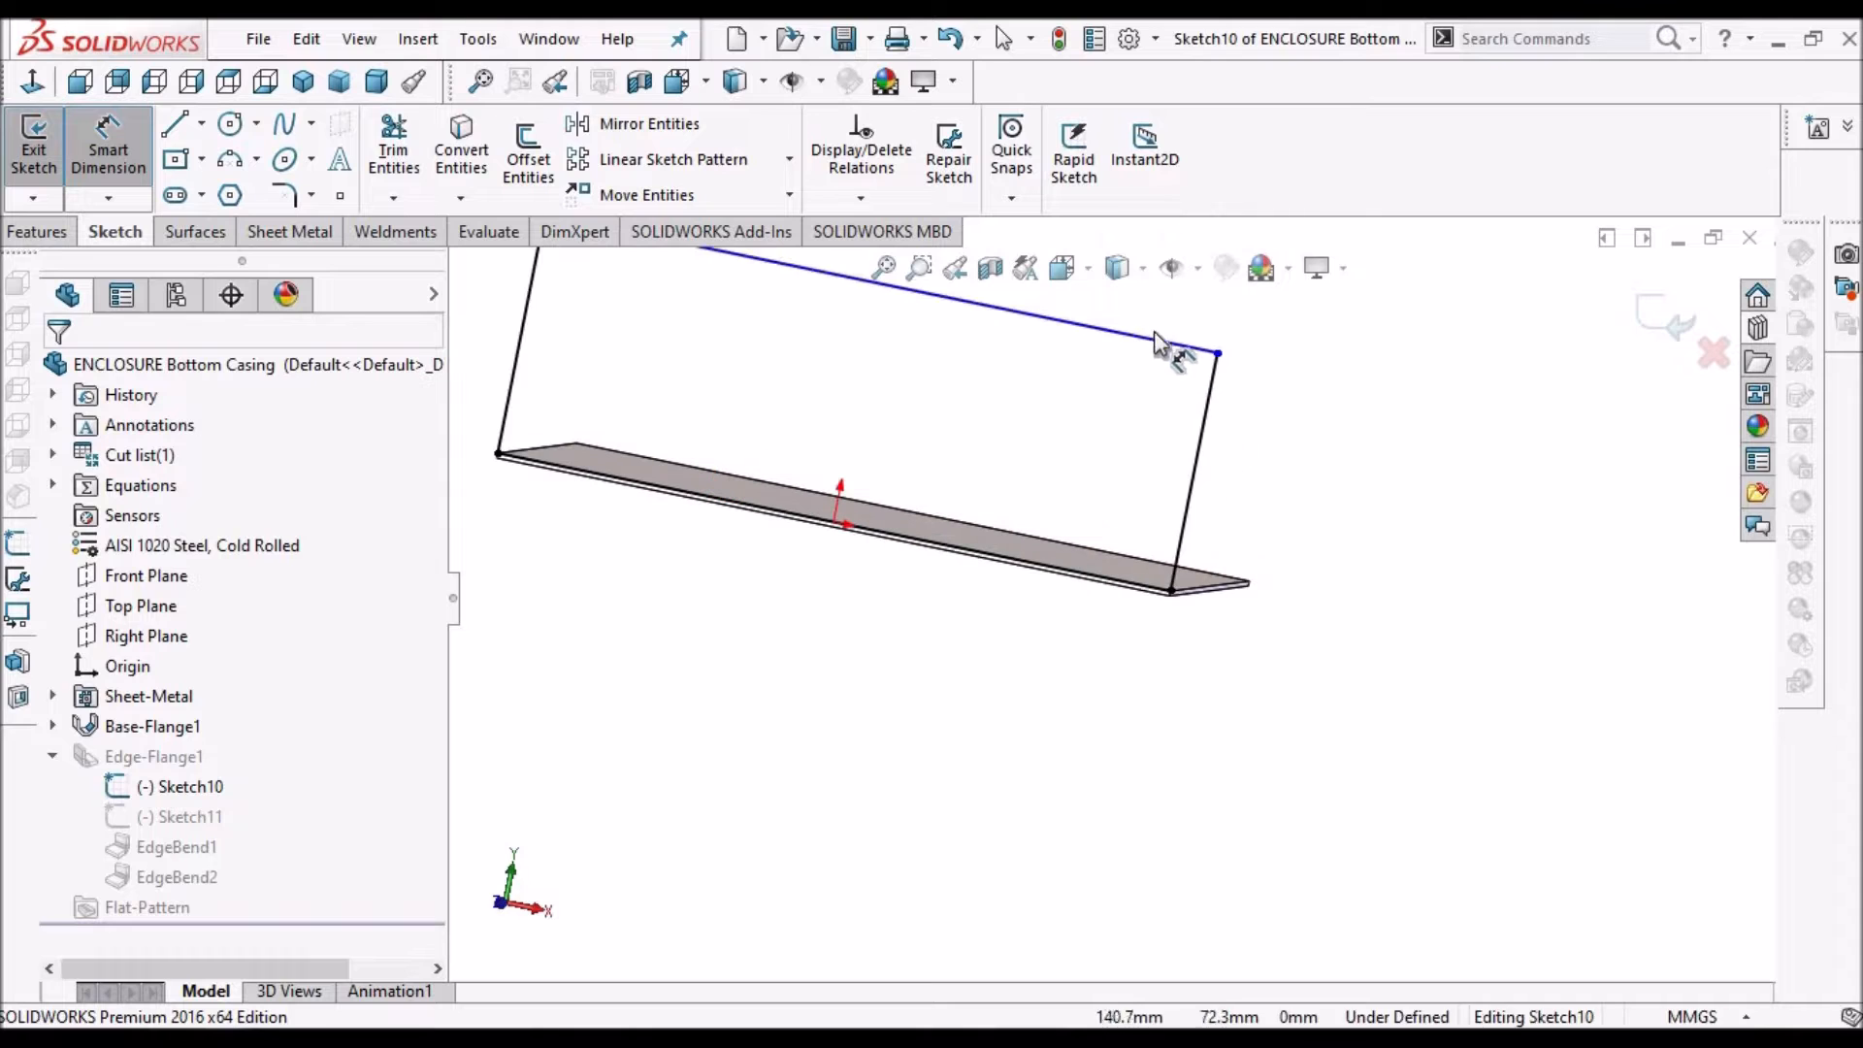
click(1163, 343)
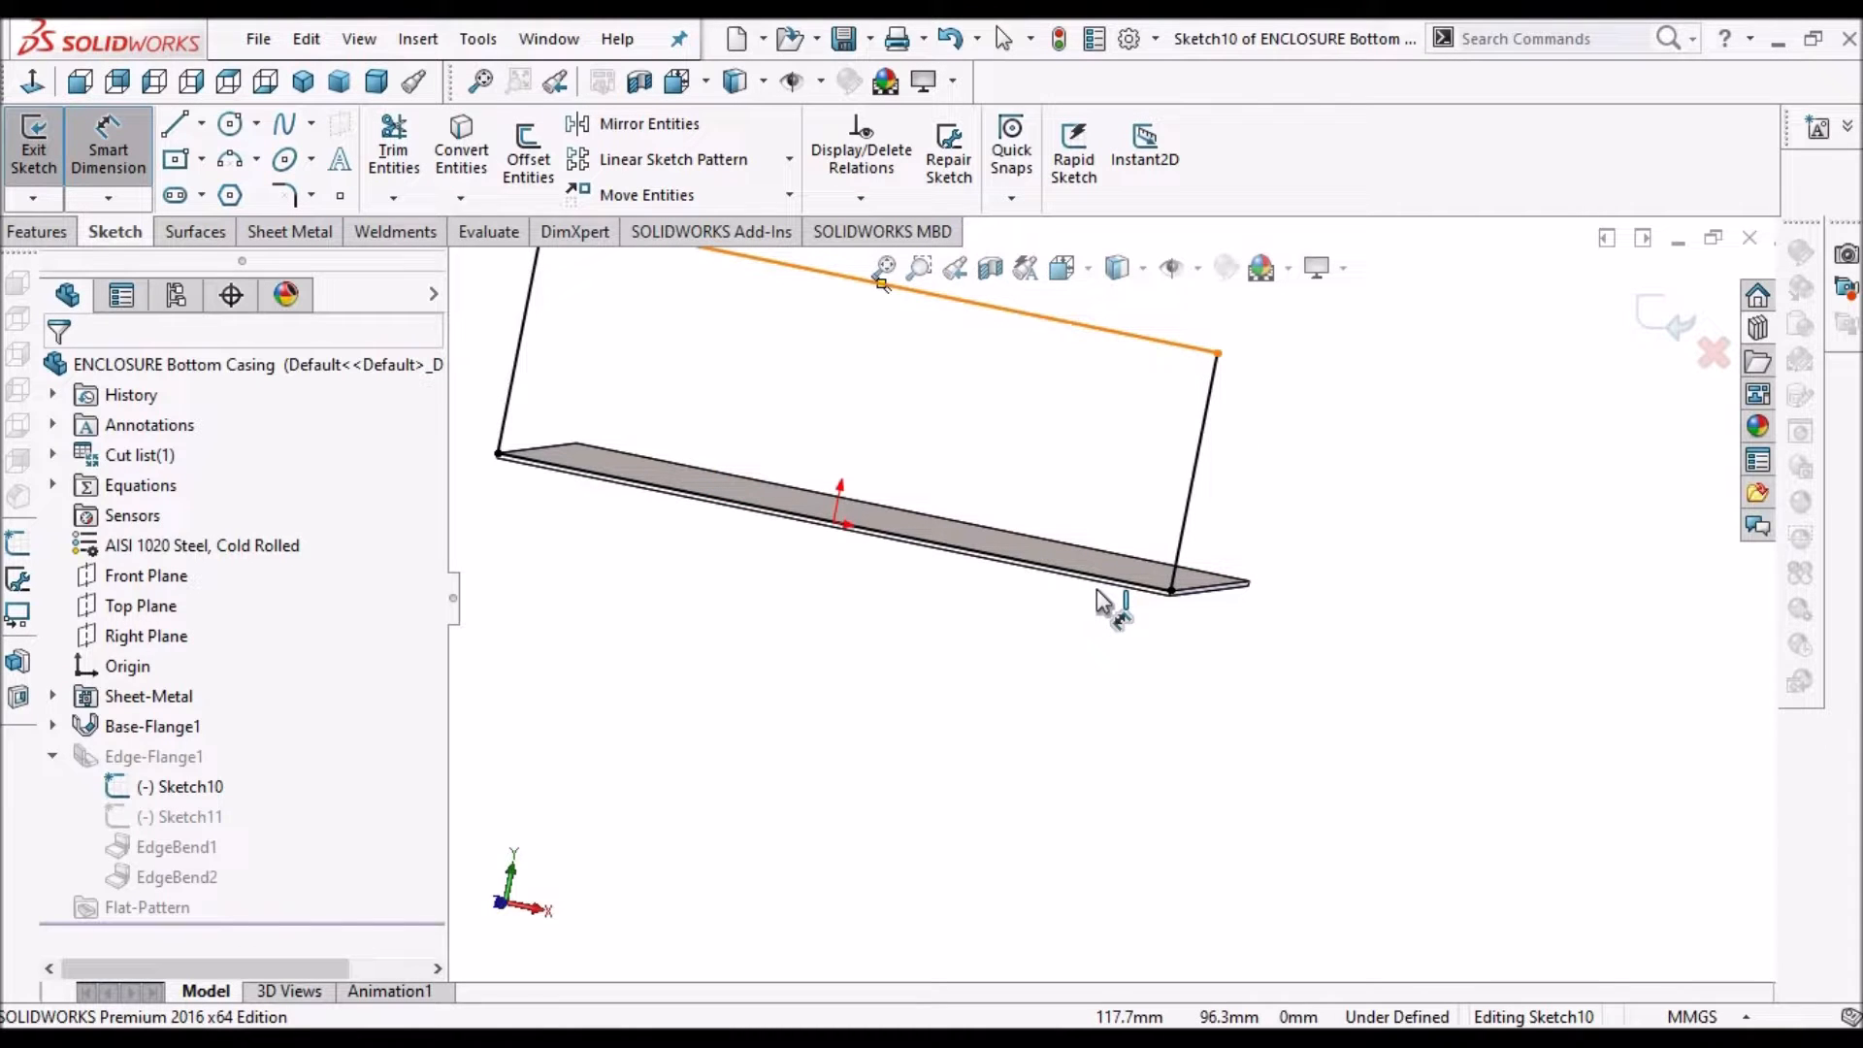
scroll(1096, 601, down, 3)
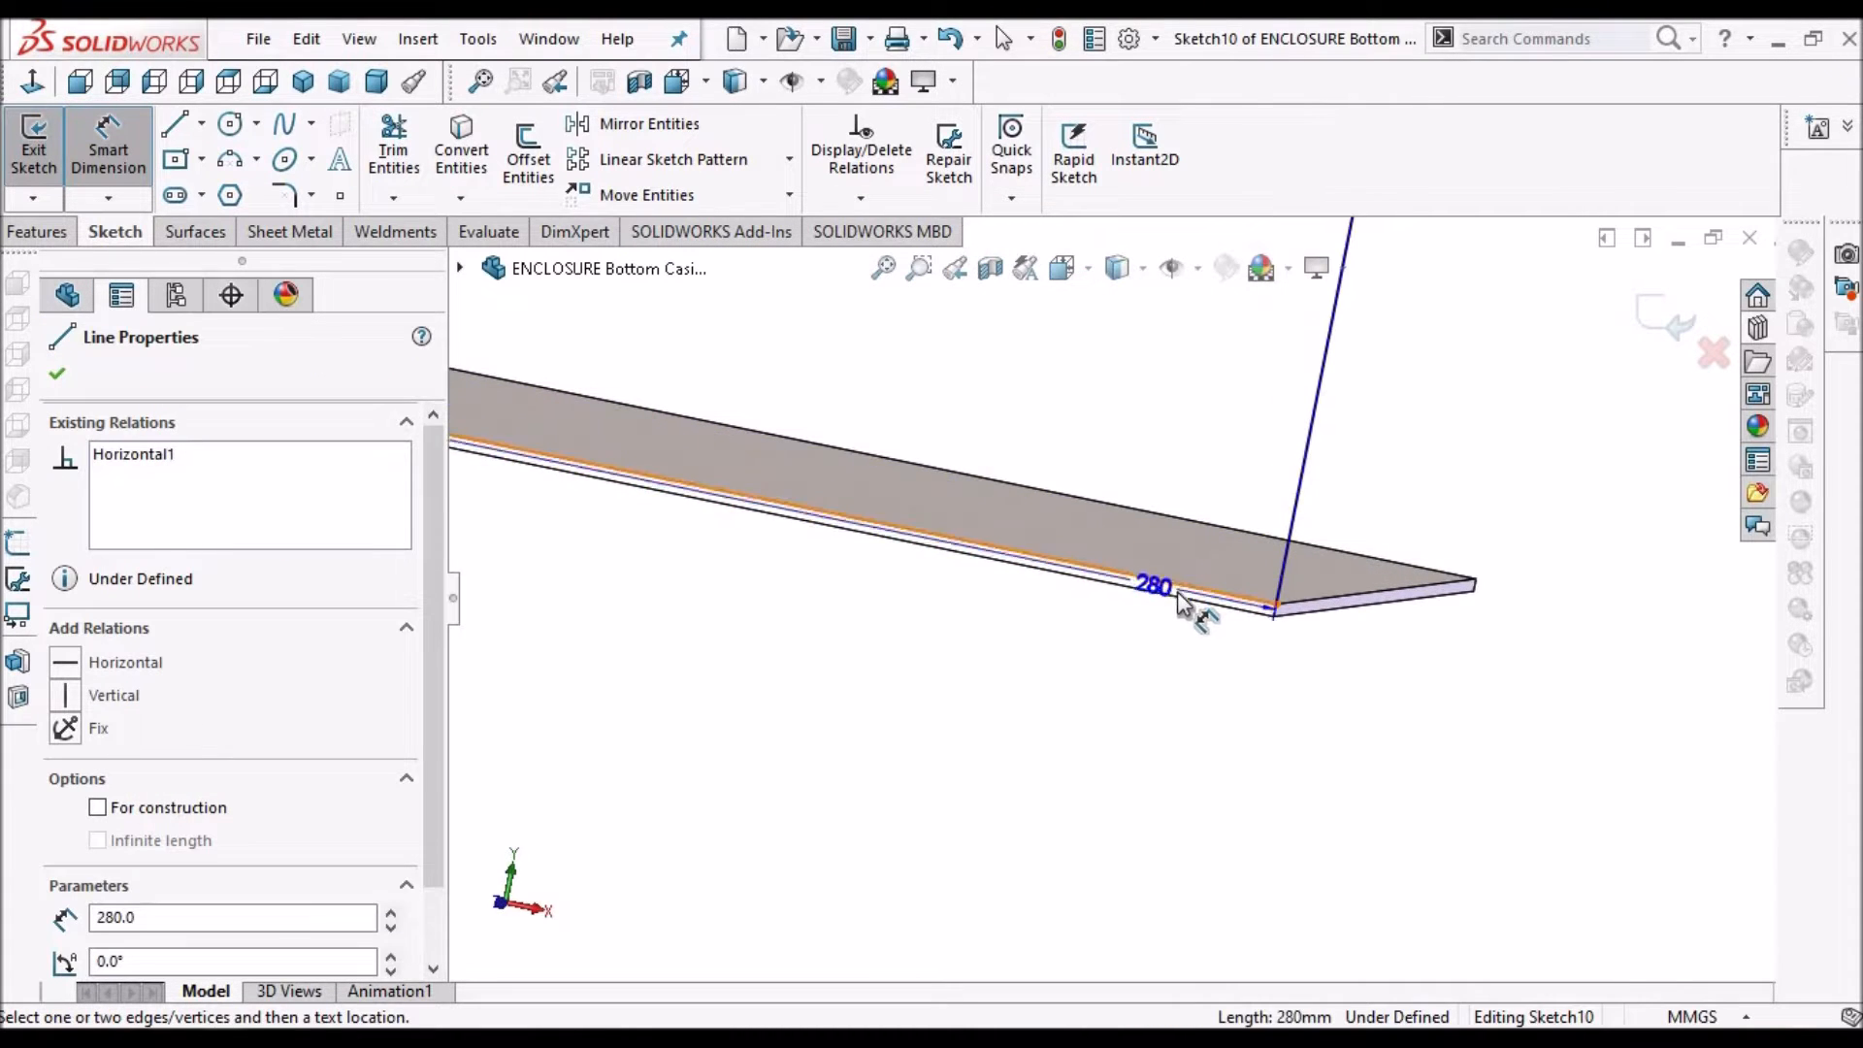
click(1184, 607)
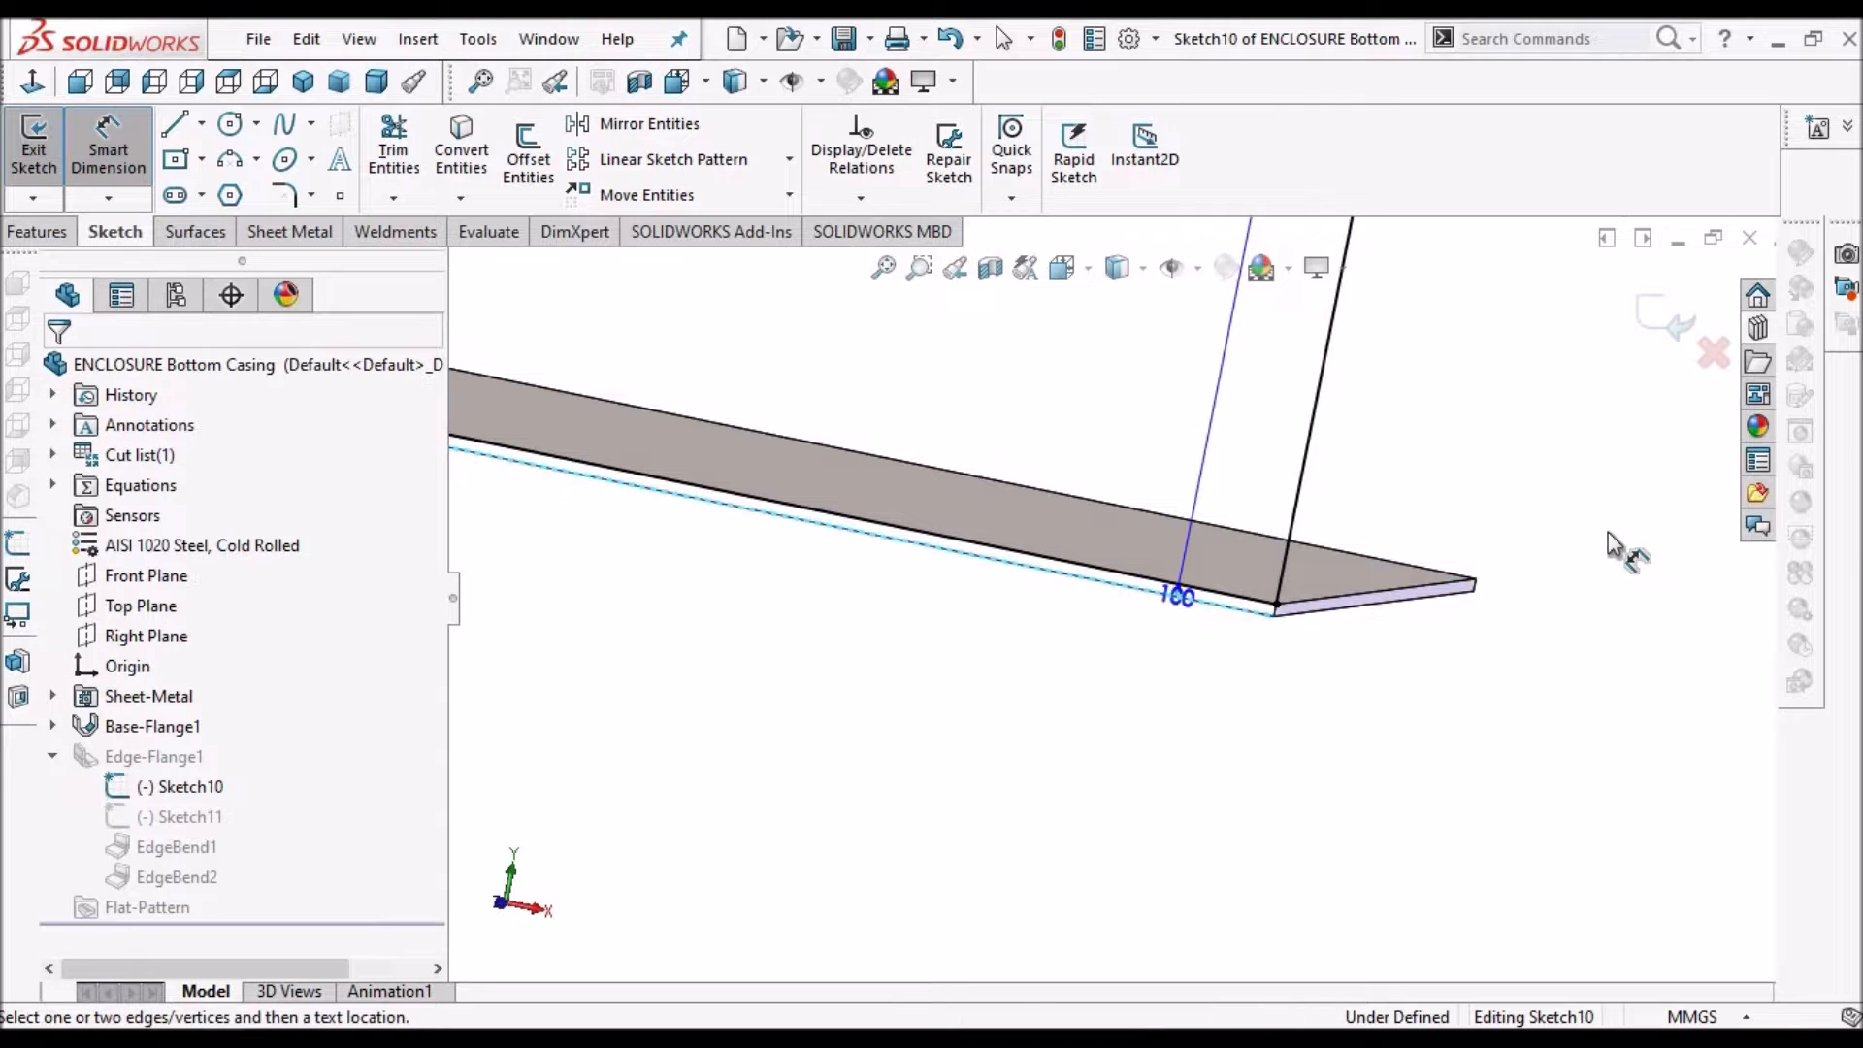
click(1537, 579)
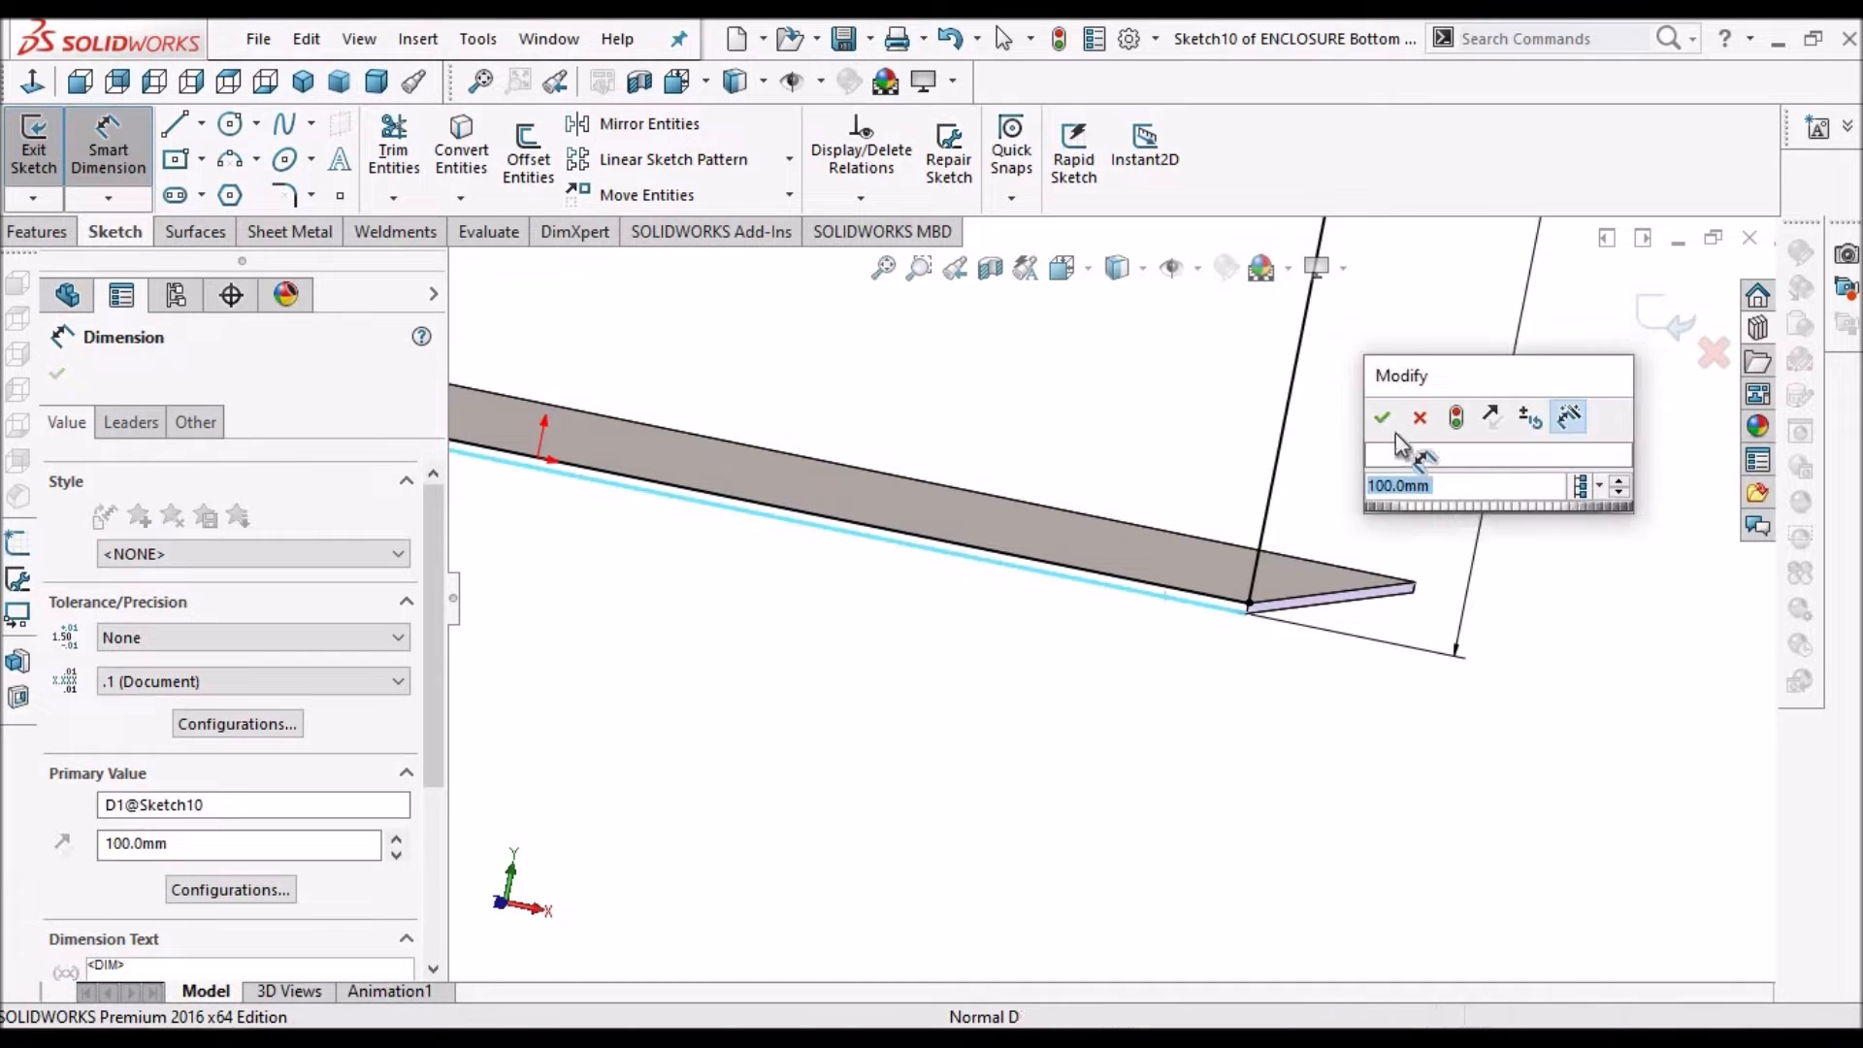
click(1383, 419)
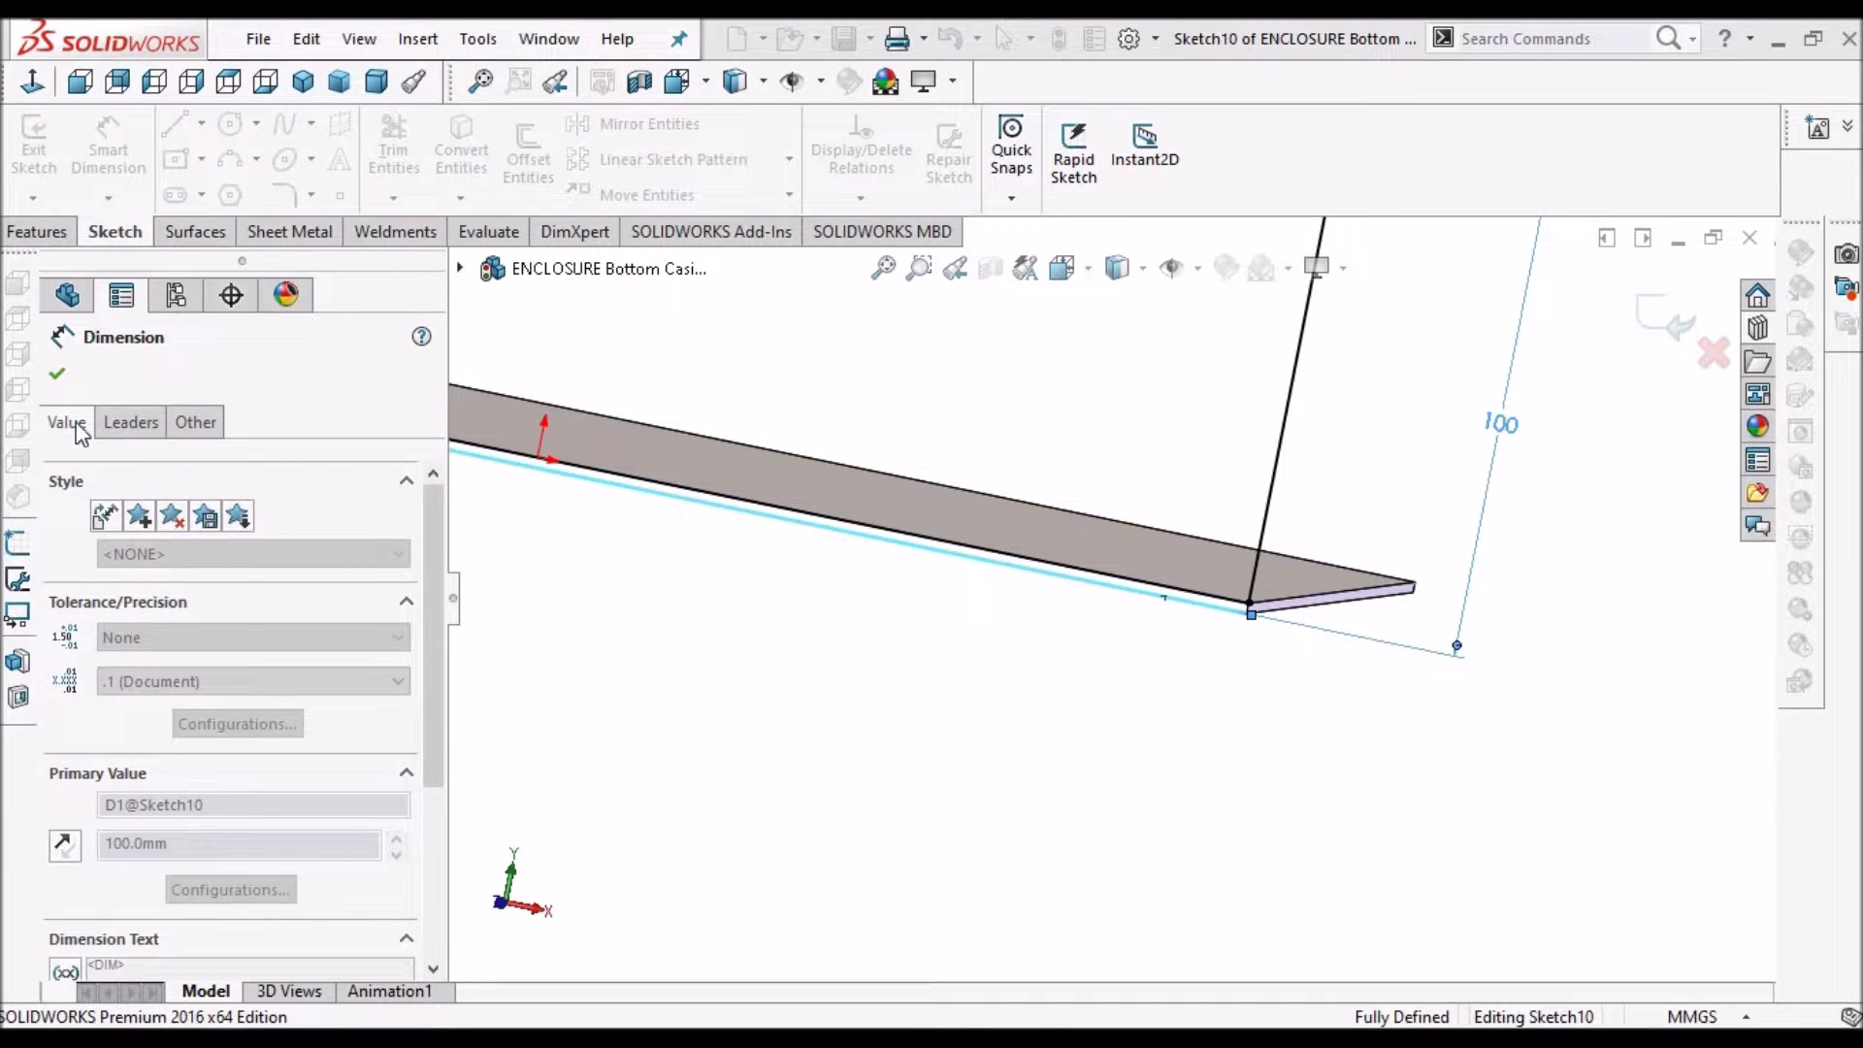
click(1133, 655)
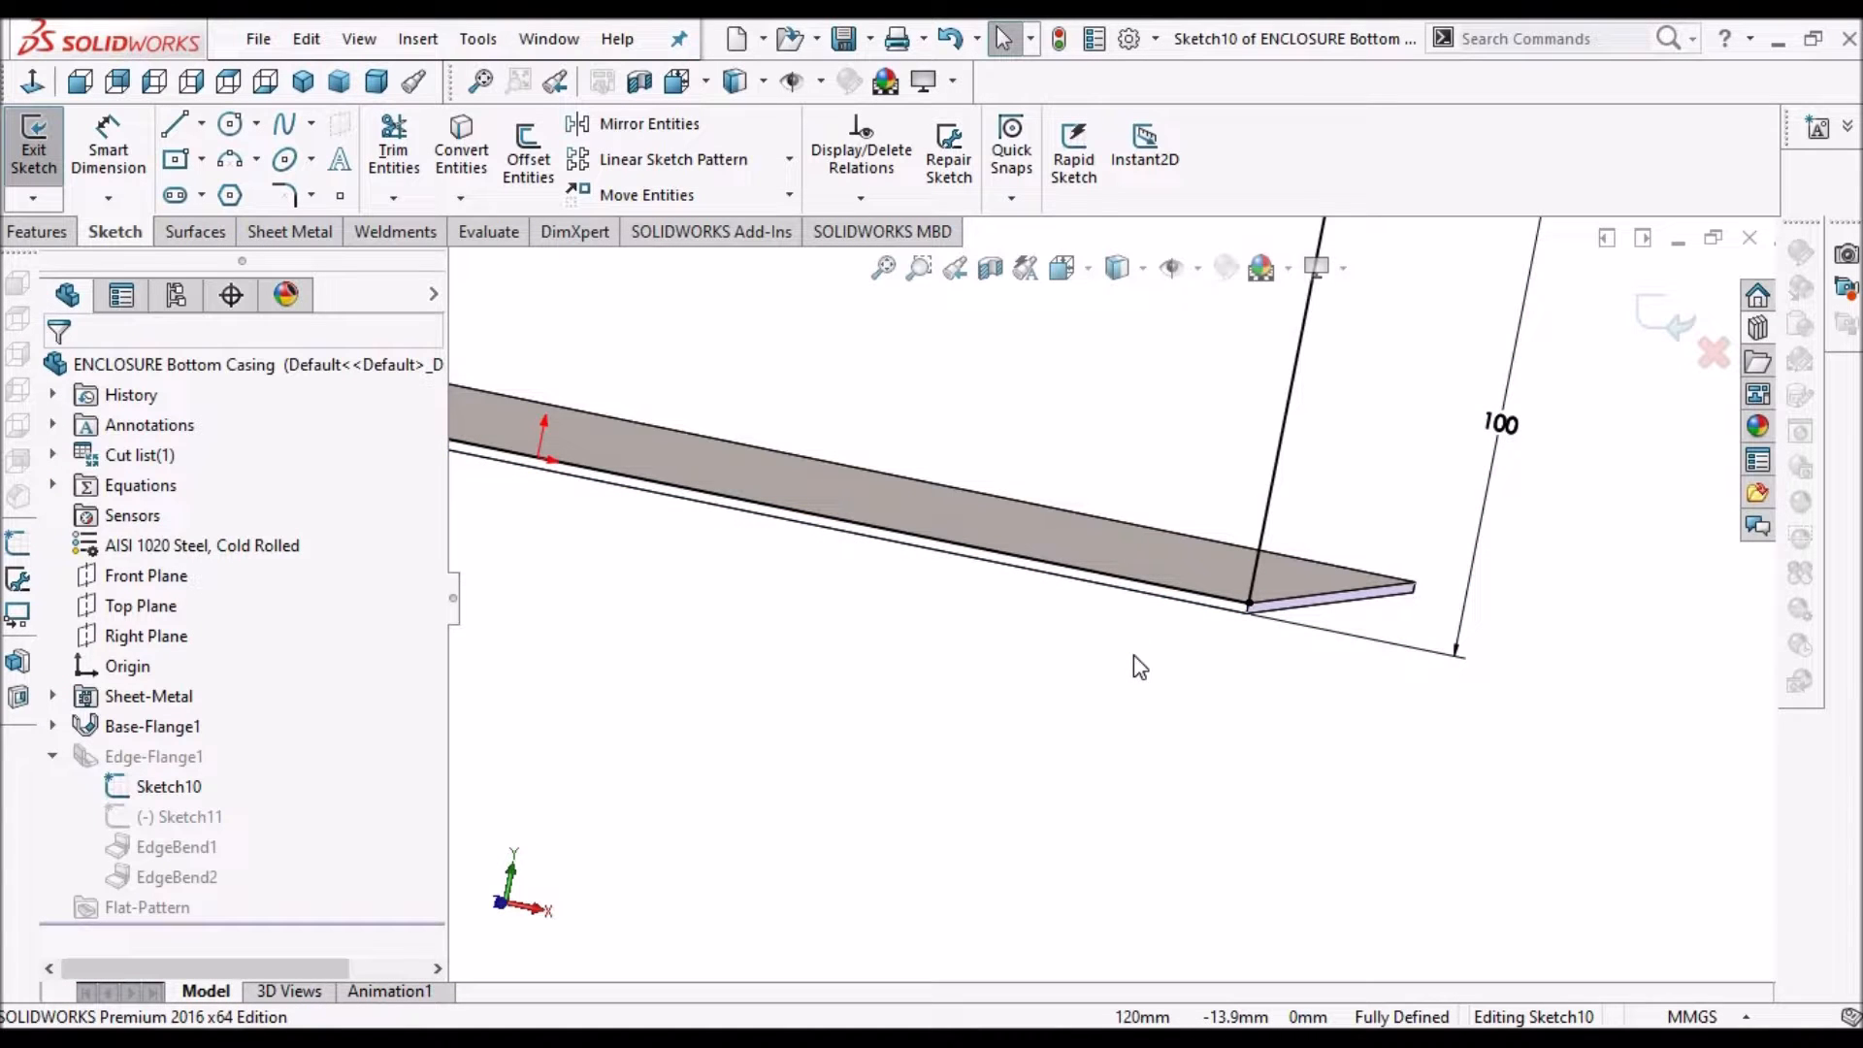
click(1665, 318)
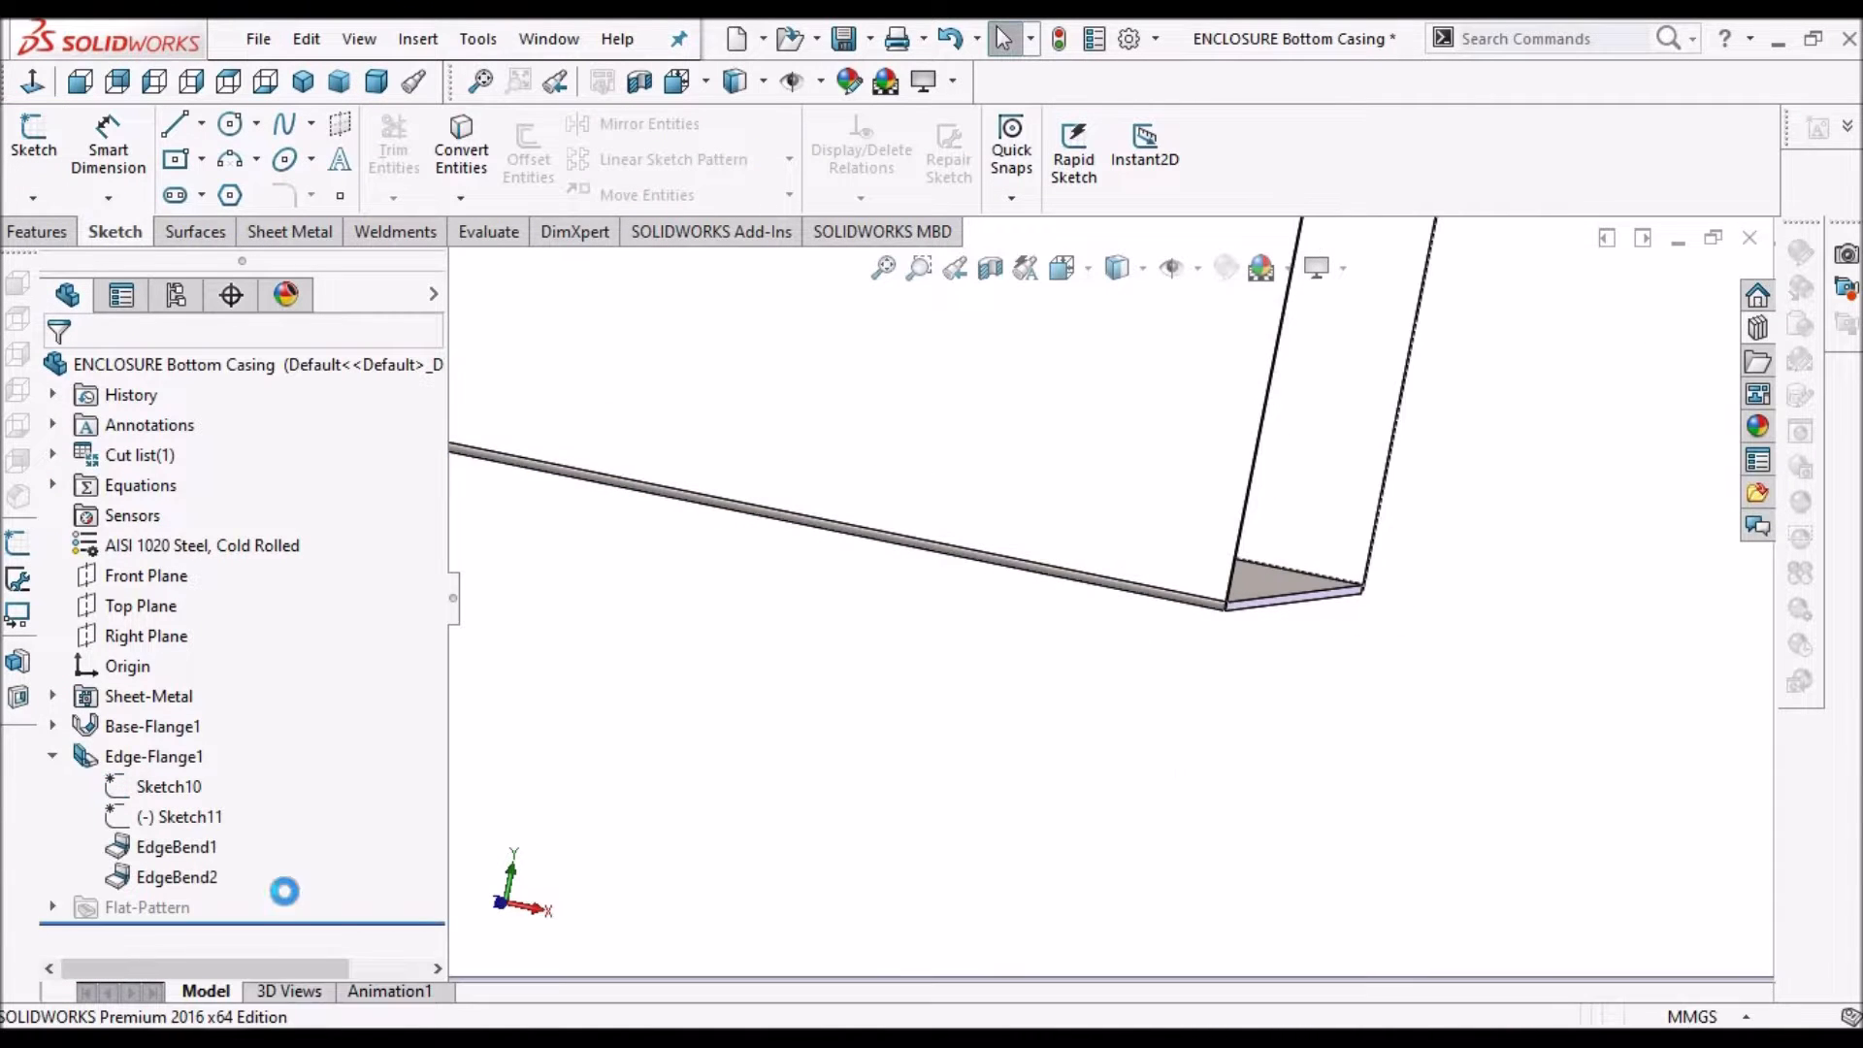
Highlight the second flange's profile sketch and inspect the casing with both flanges in the dimetric view
click(189, 820)
mouse_move(1103, 626)
middle_down()
mouse_move(1262, 579)
mouse_move(1116, 538)
middle_up()
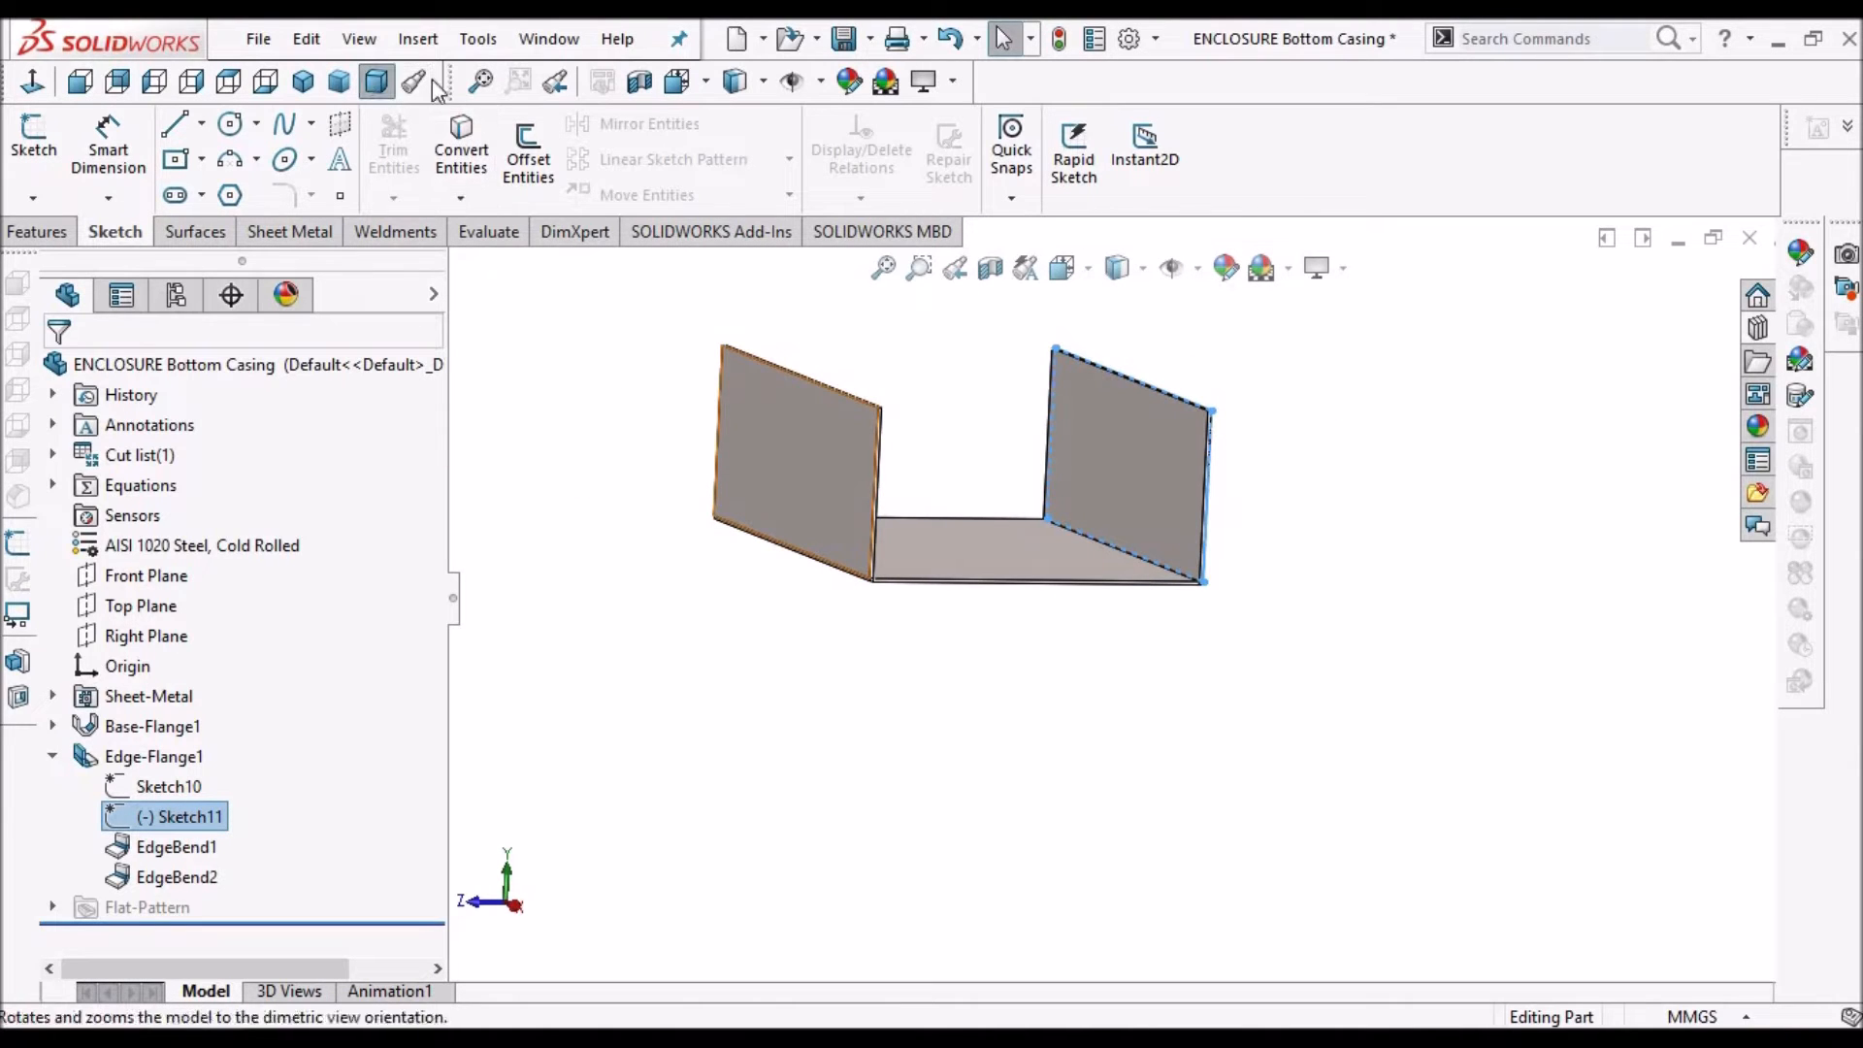
click(375, 82)
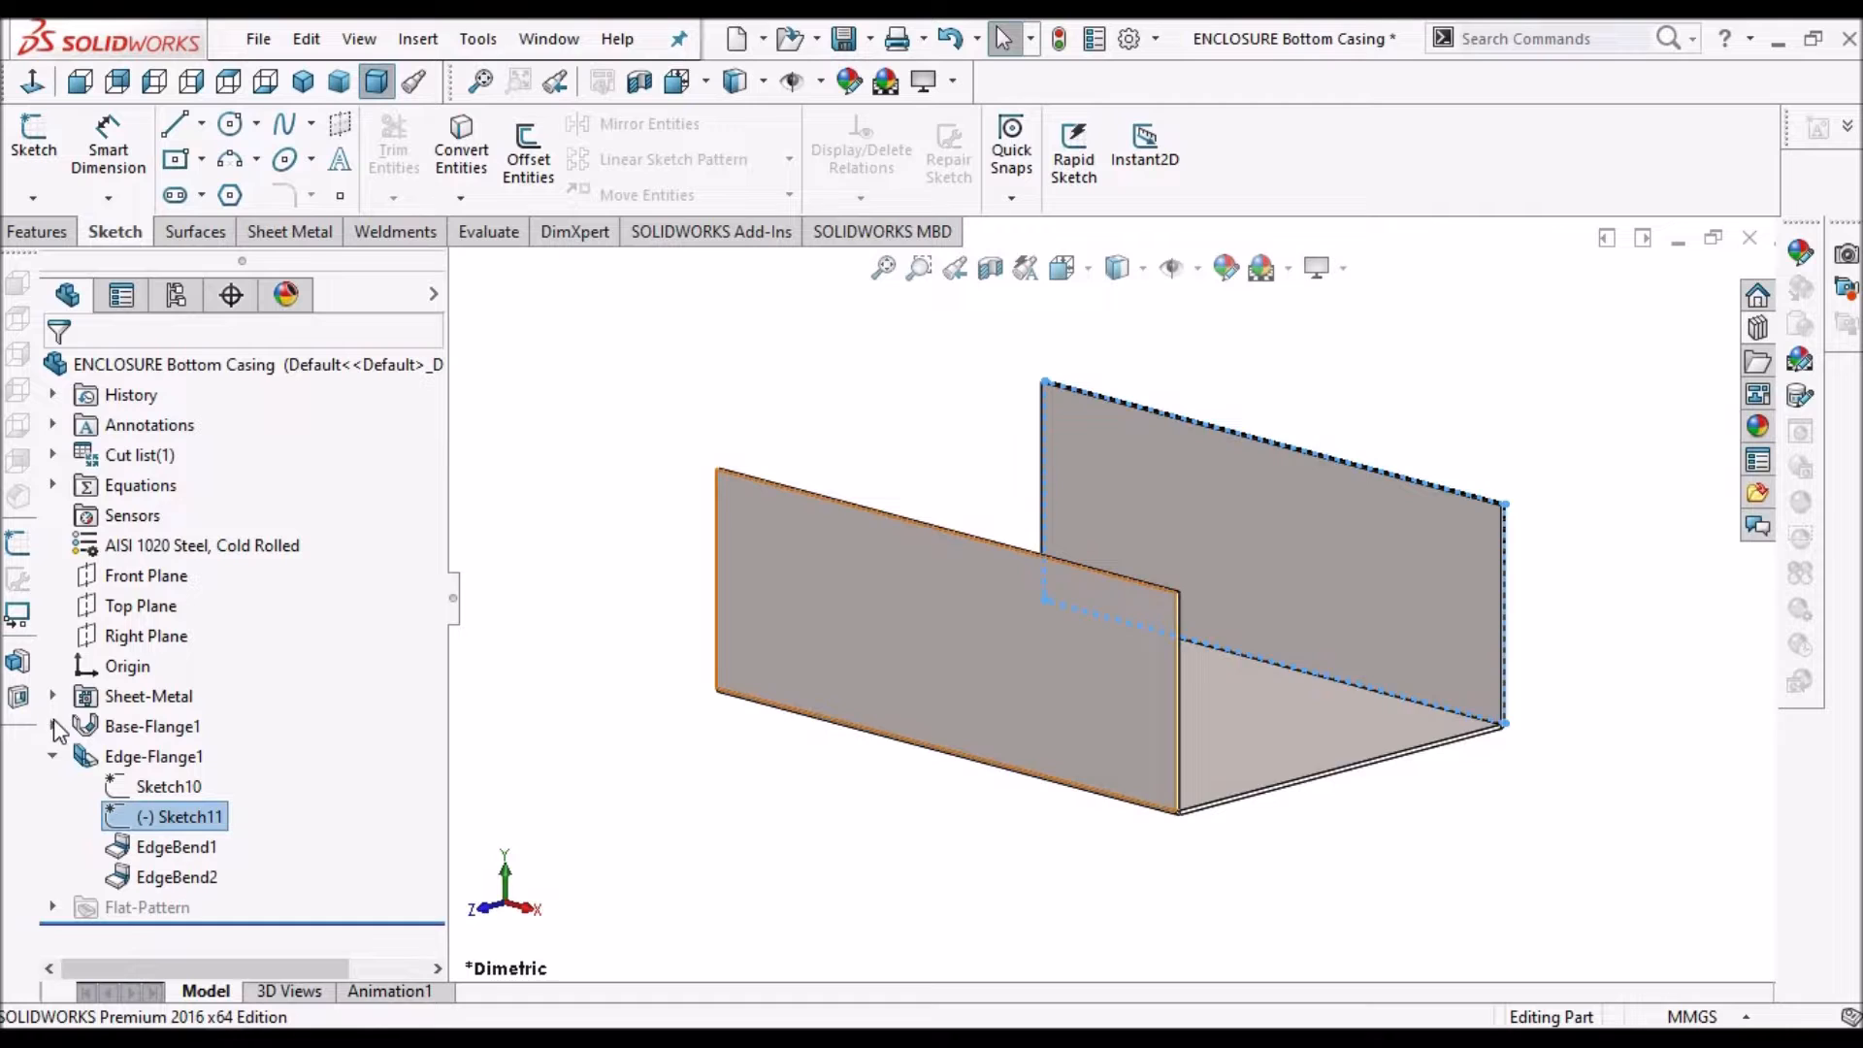
click(309, 755)
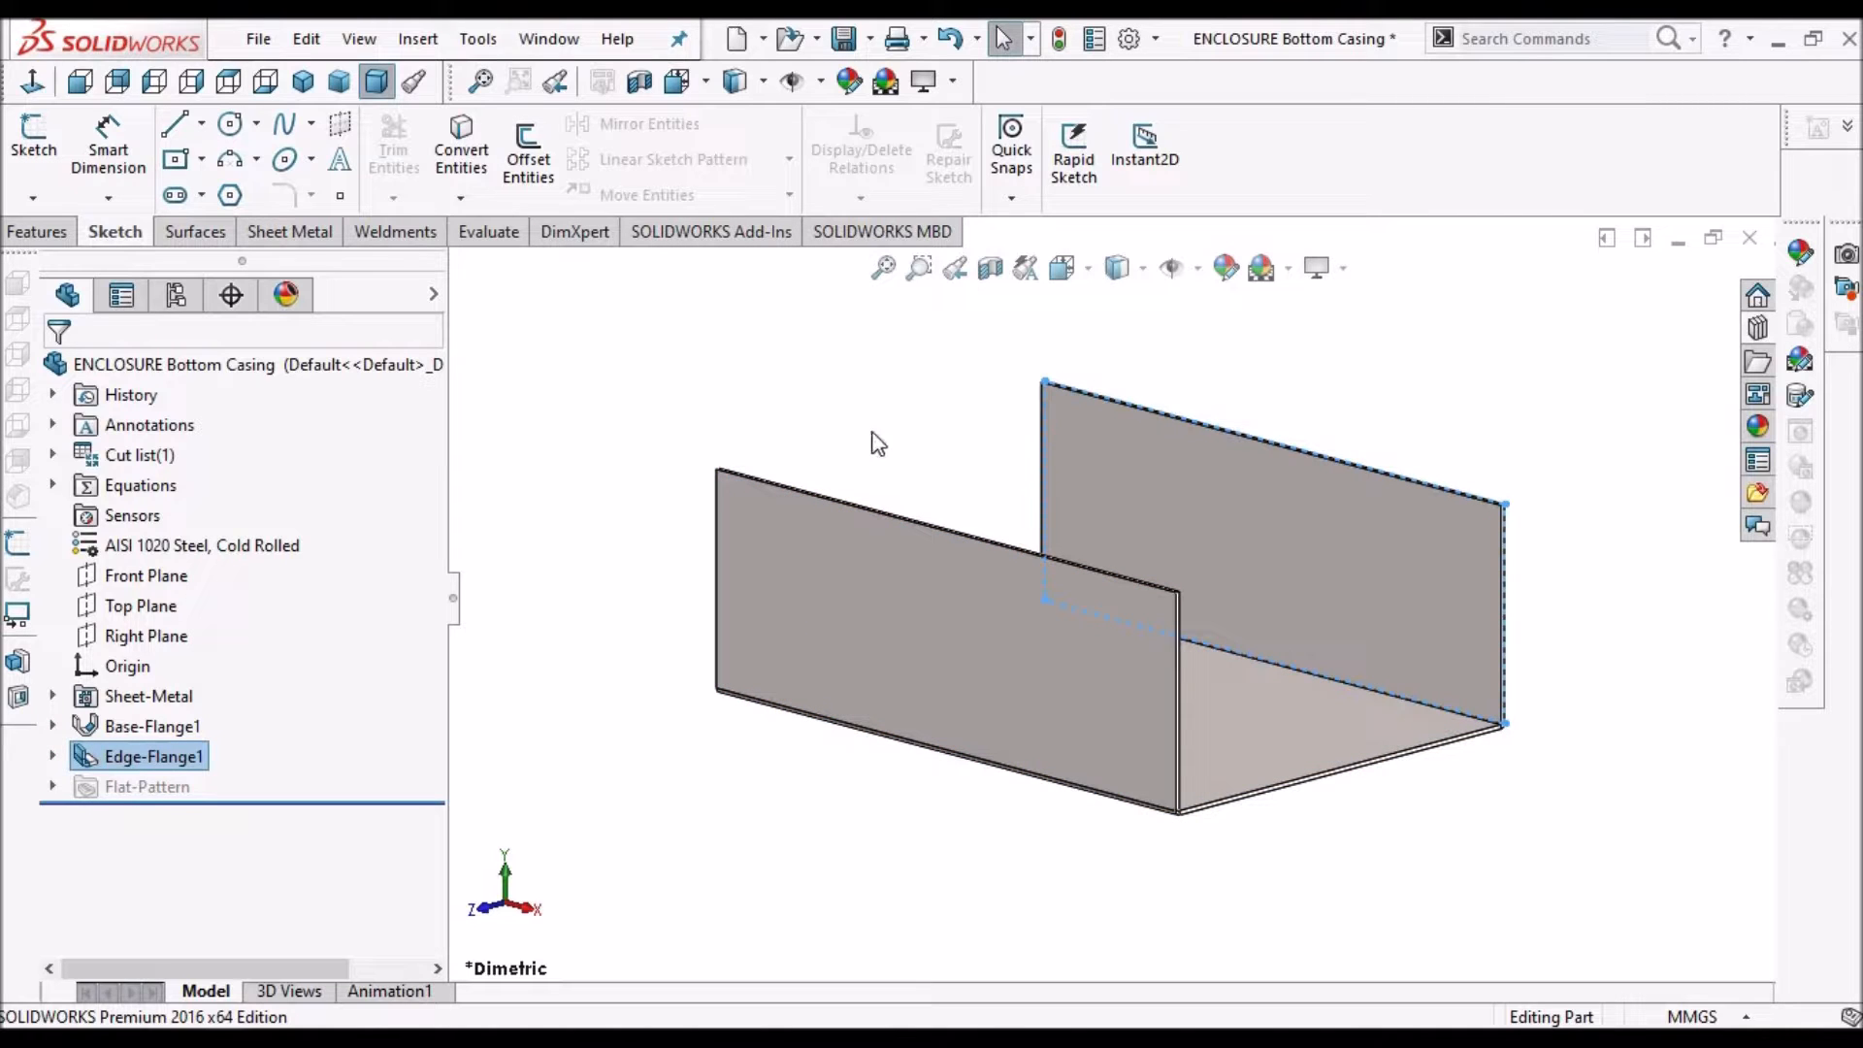
click(832, 356)
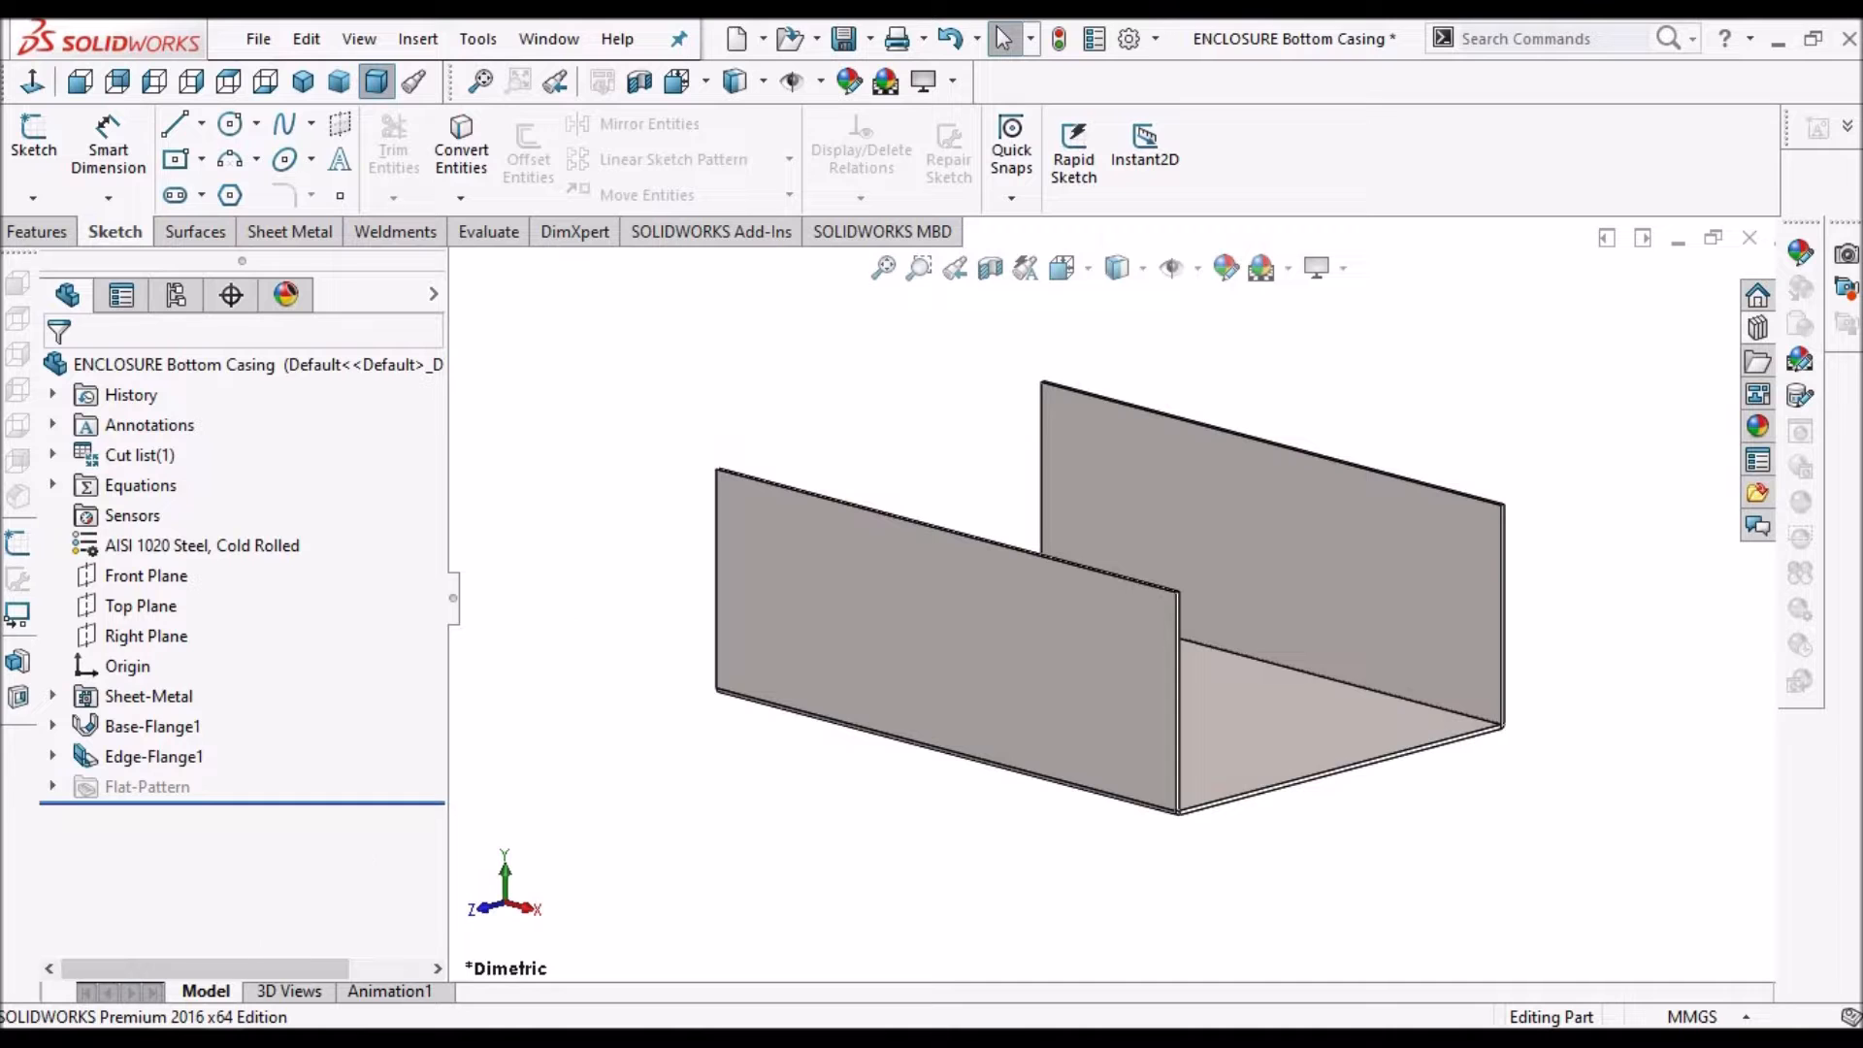
Switch to Desc 2.pdf and examine the open ends of the bottom casing in the exploded picture
key(alt+Tab)
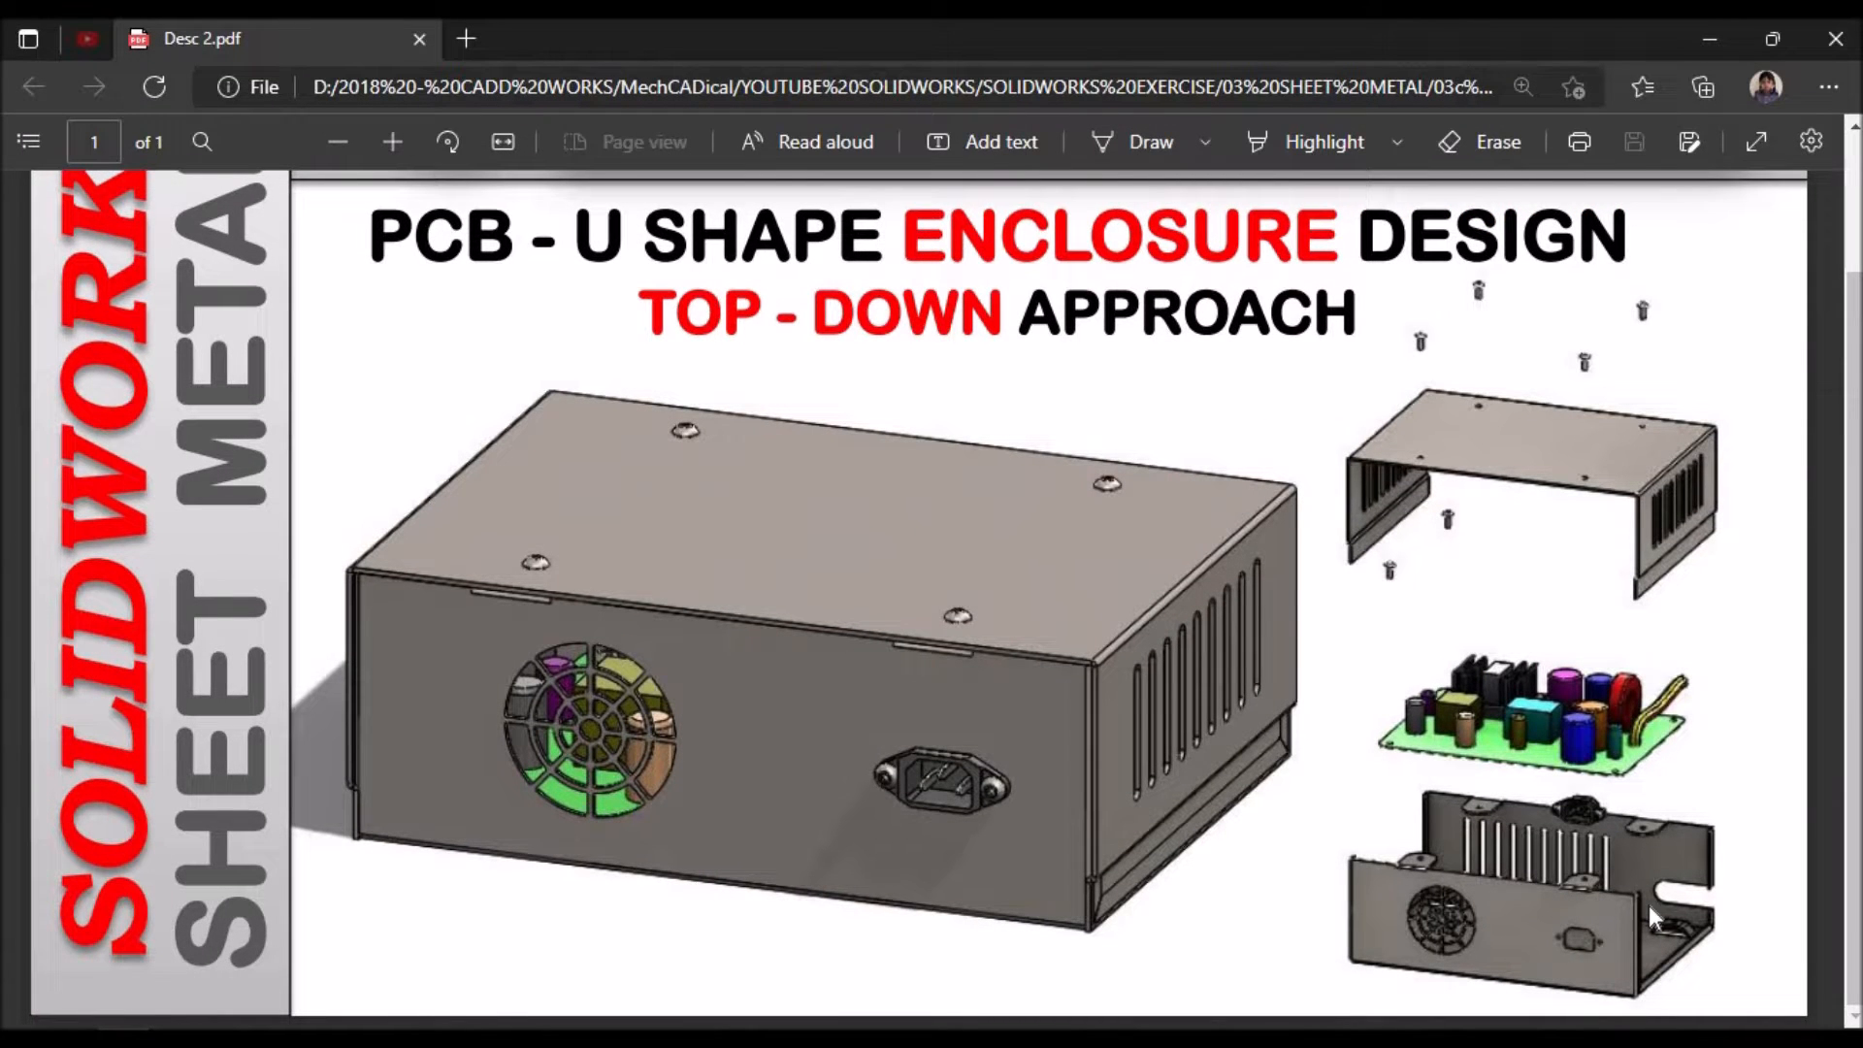
ctrl+scroll(1656, 916, up, 5)
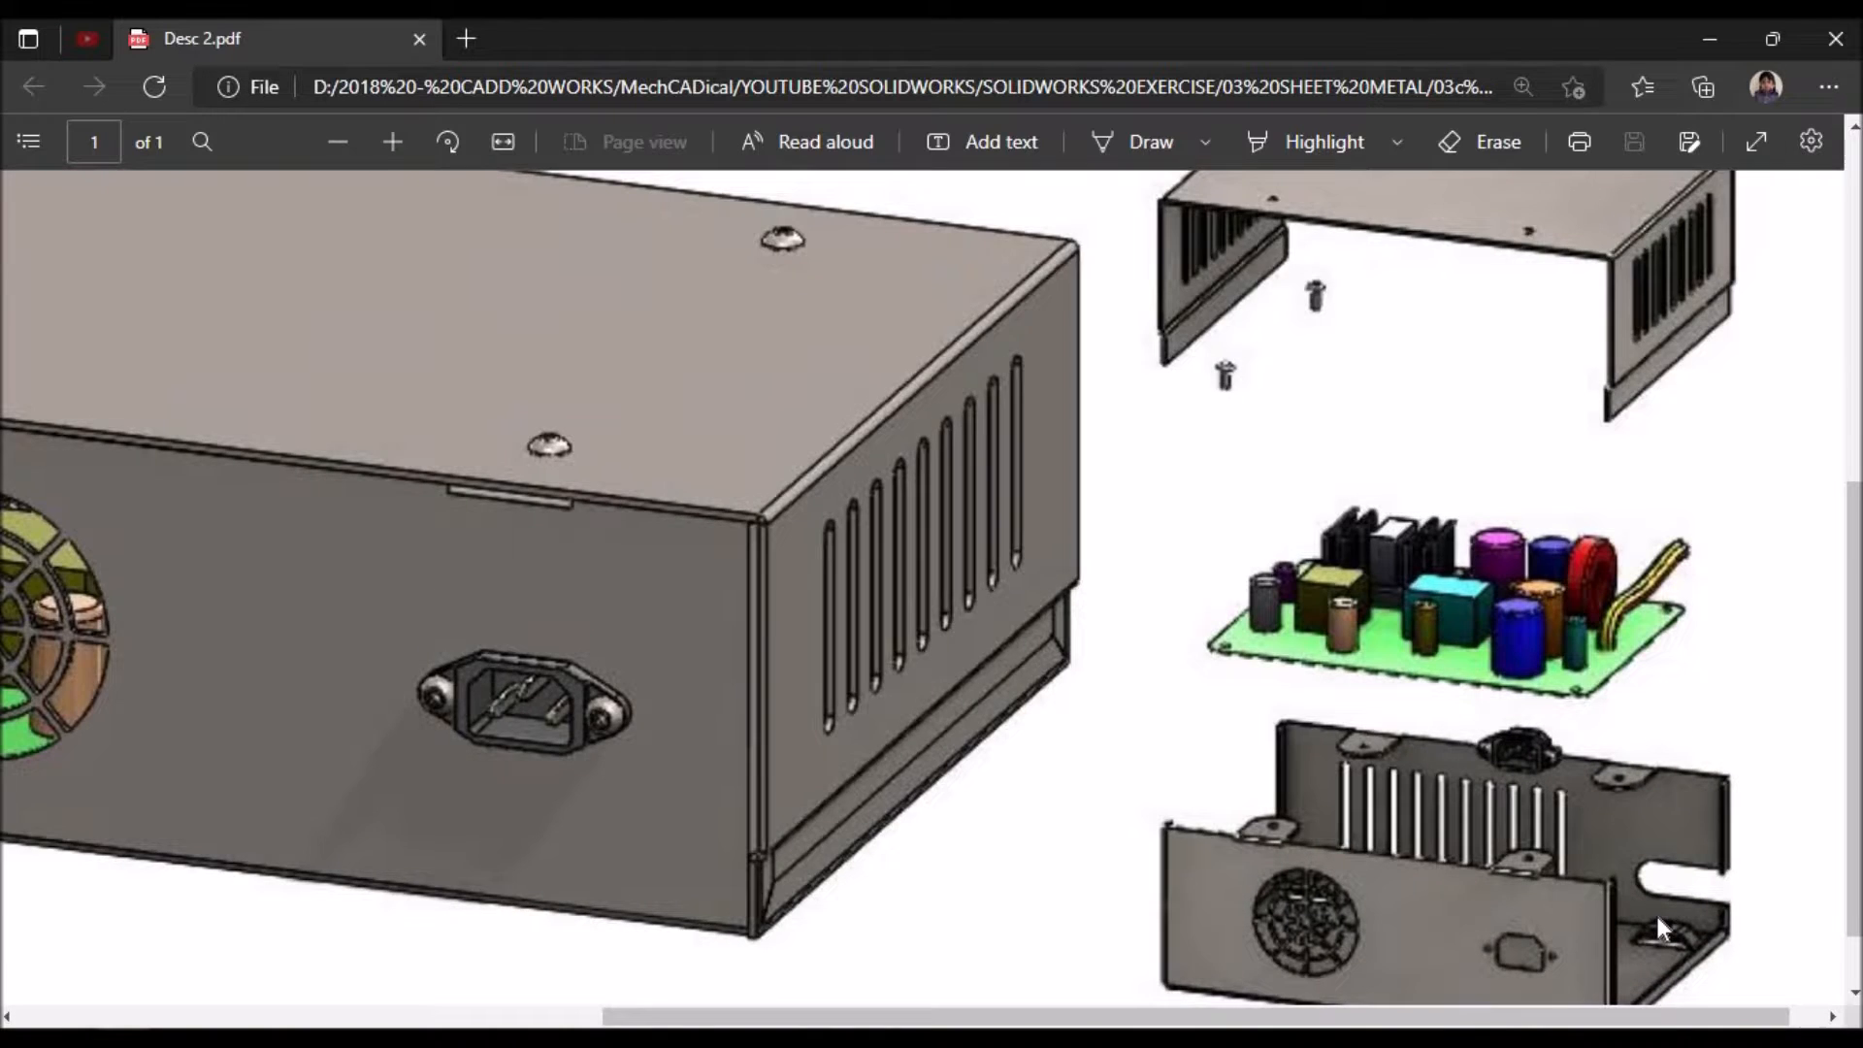
ctrl+scroll(1609, 789, down, 4)
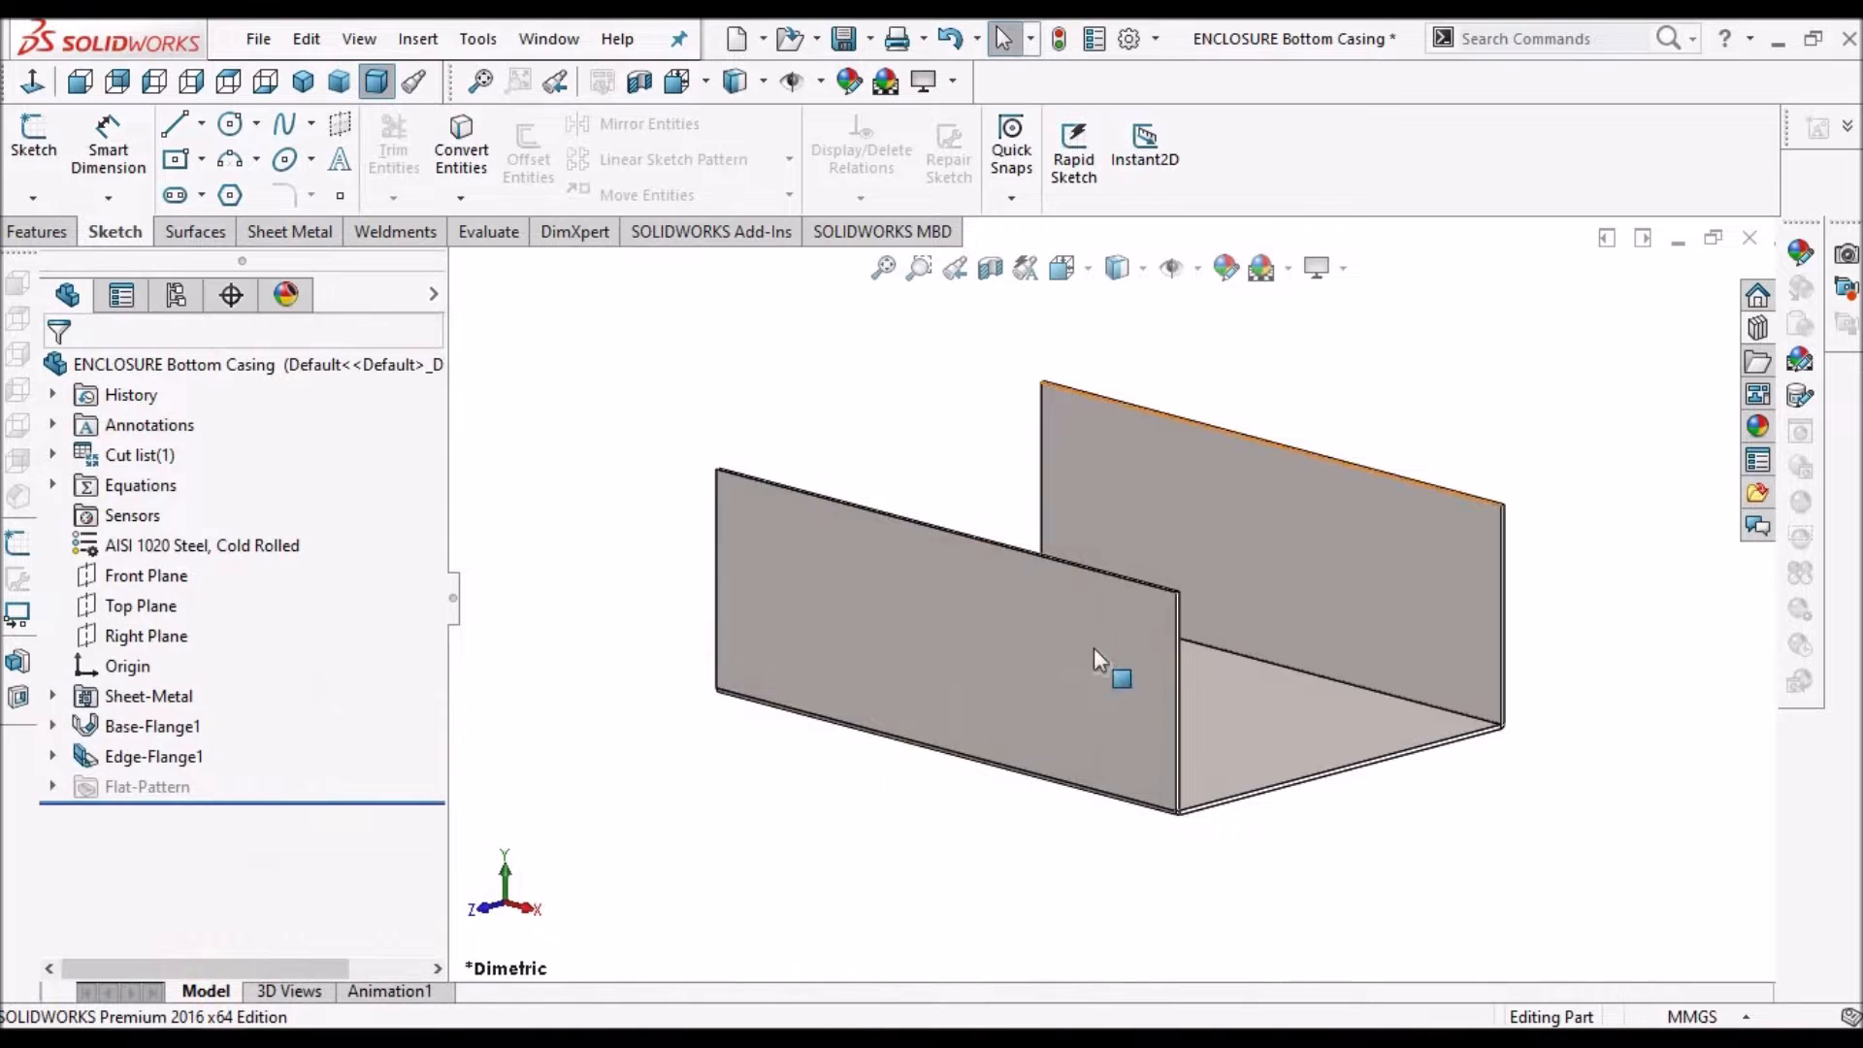
Start an inward edge flange about 65 mm long on the two vertical edges and the base edge at the casing's +X end
click(271, 240)
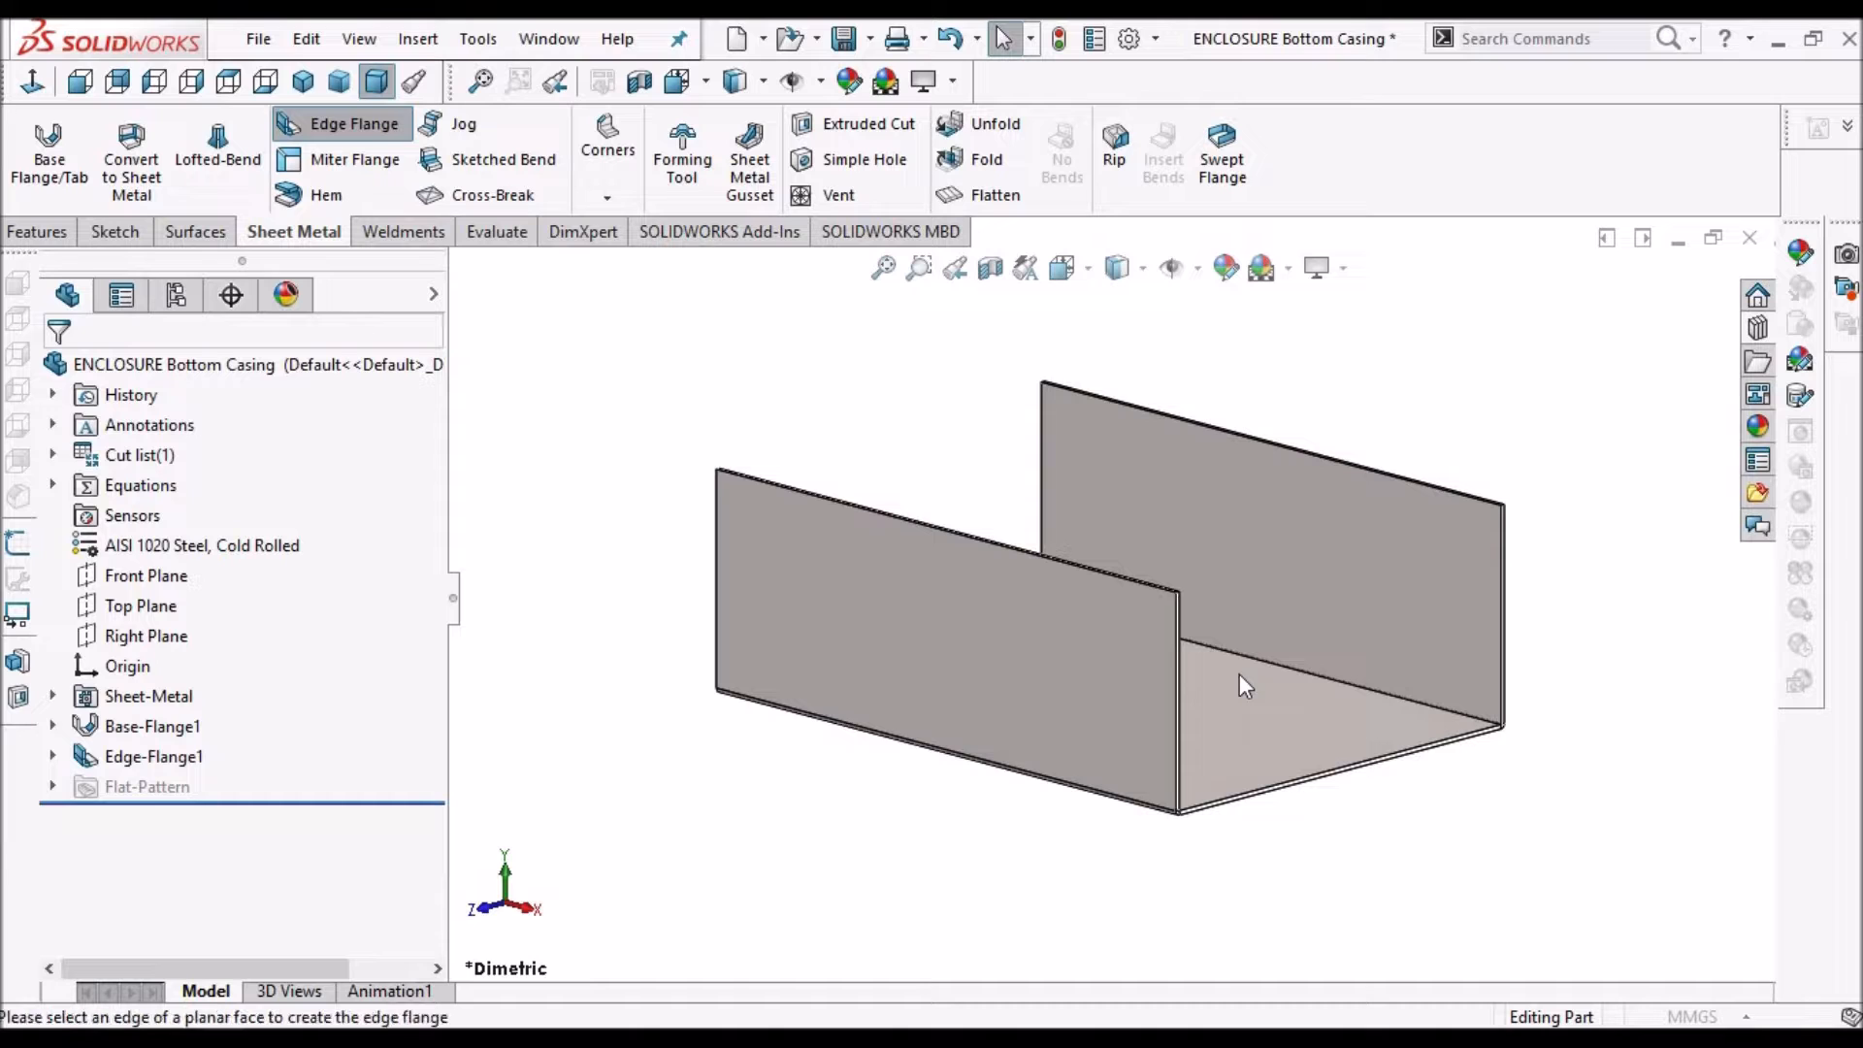
scroll(1209, 672, down, 2)
scroll(1152, 652, down, 2)
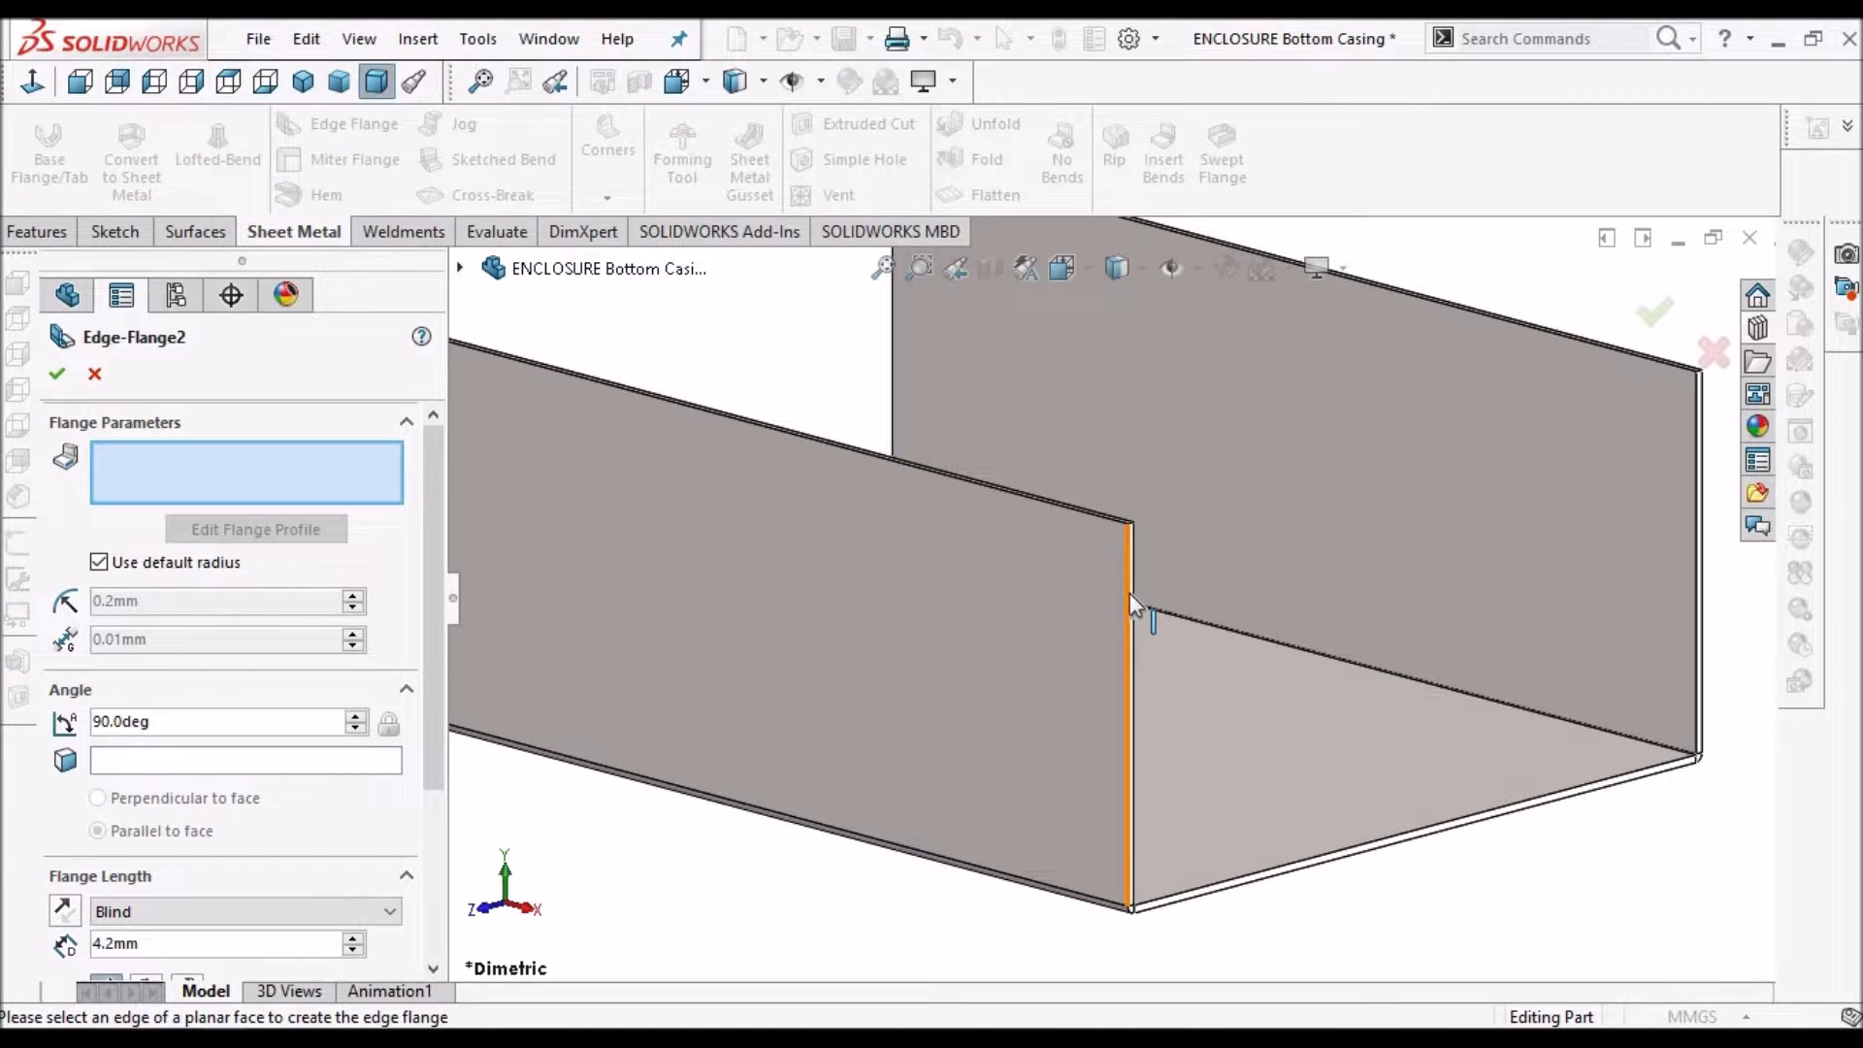
click(1129, 592)
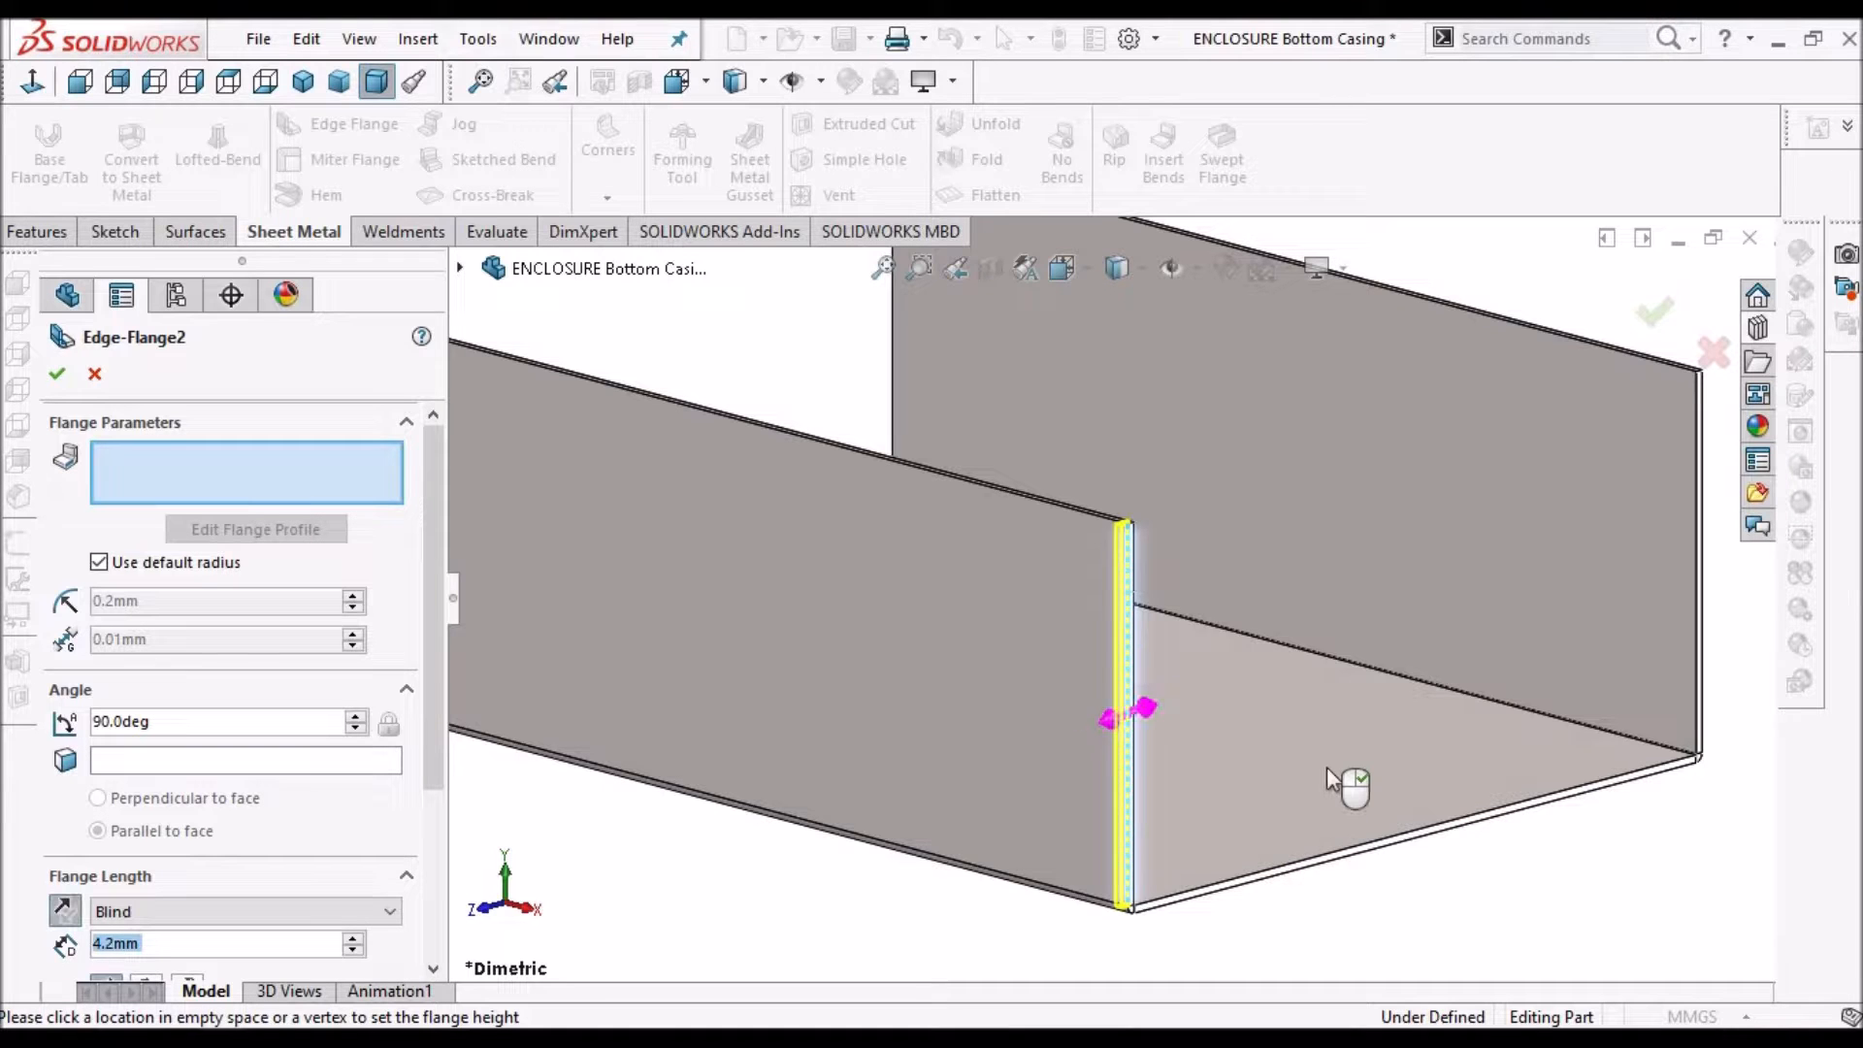
click(1397, 846)
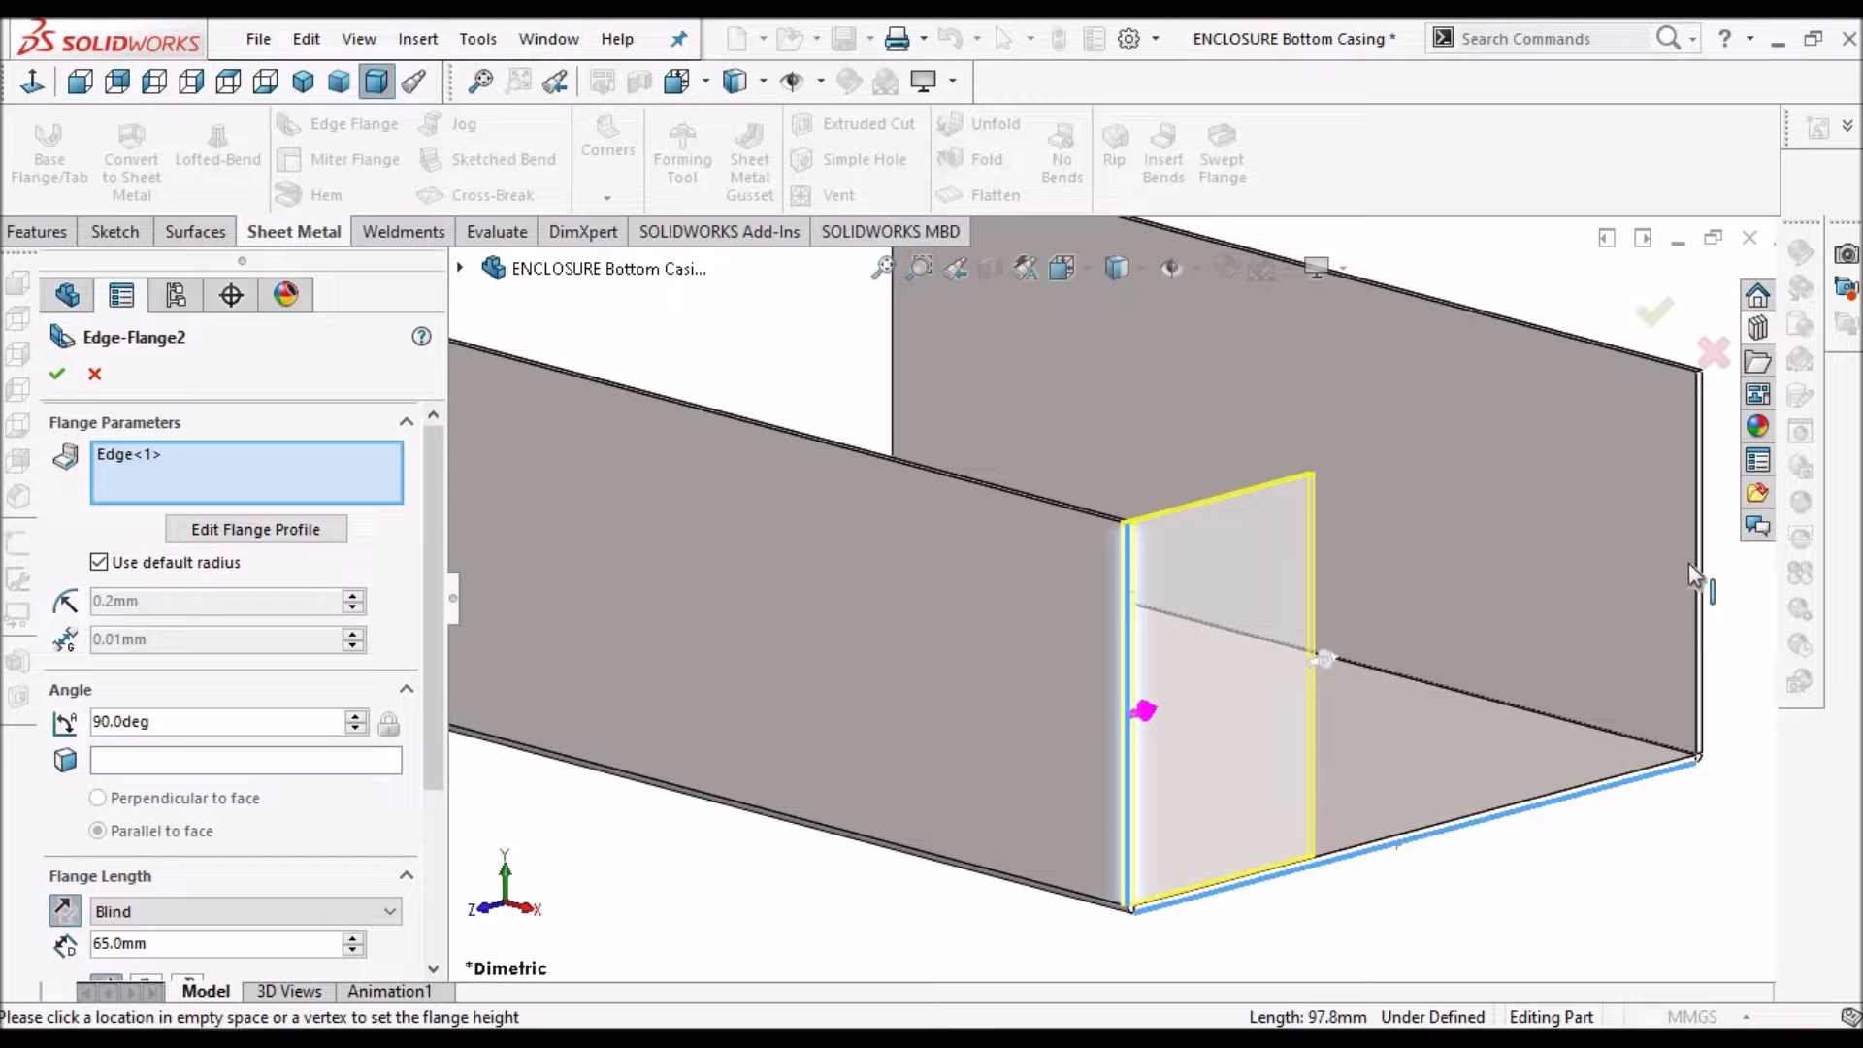
click(1694, 456)
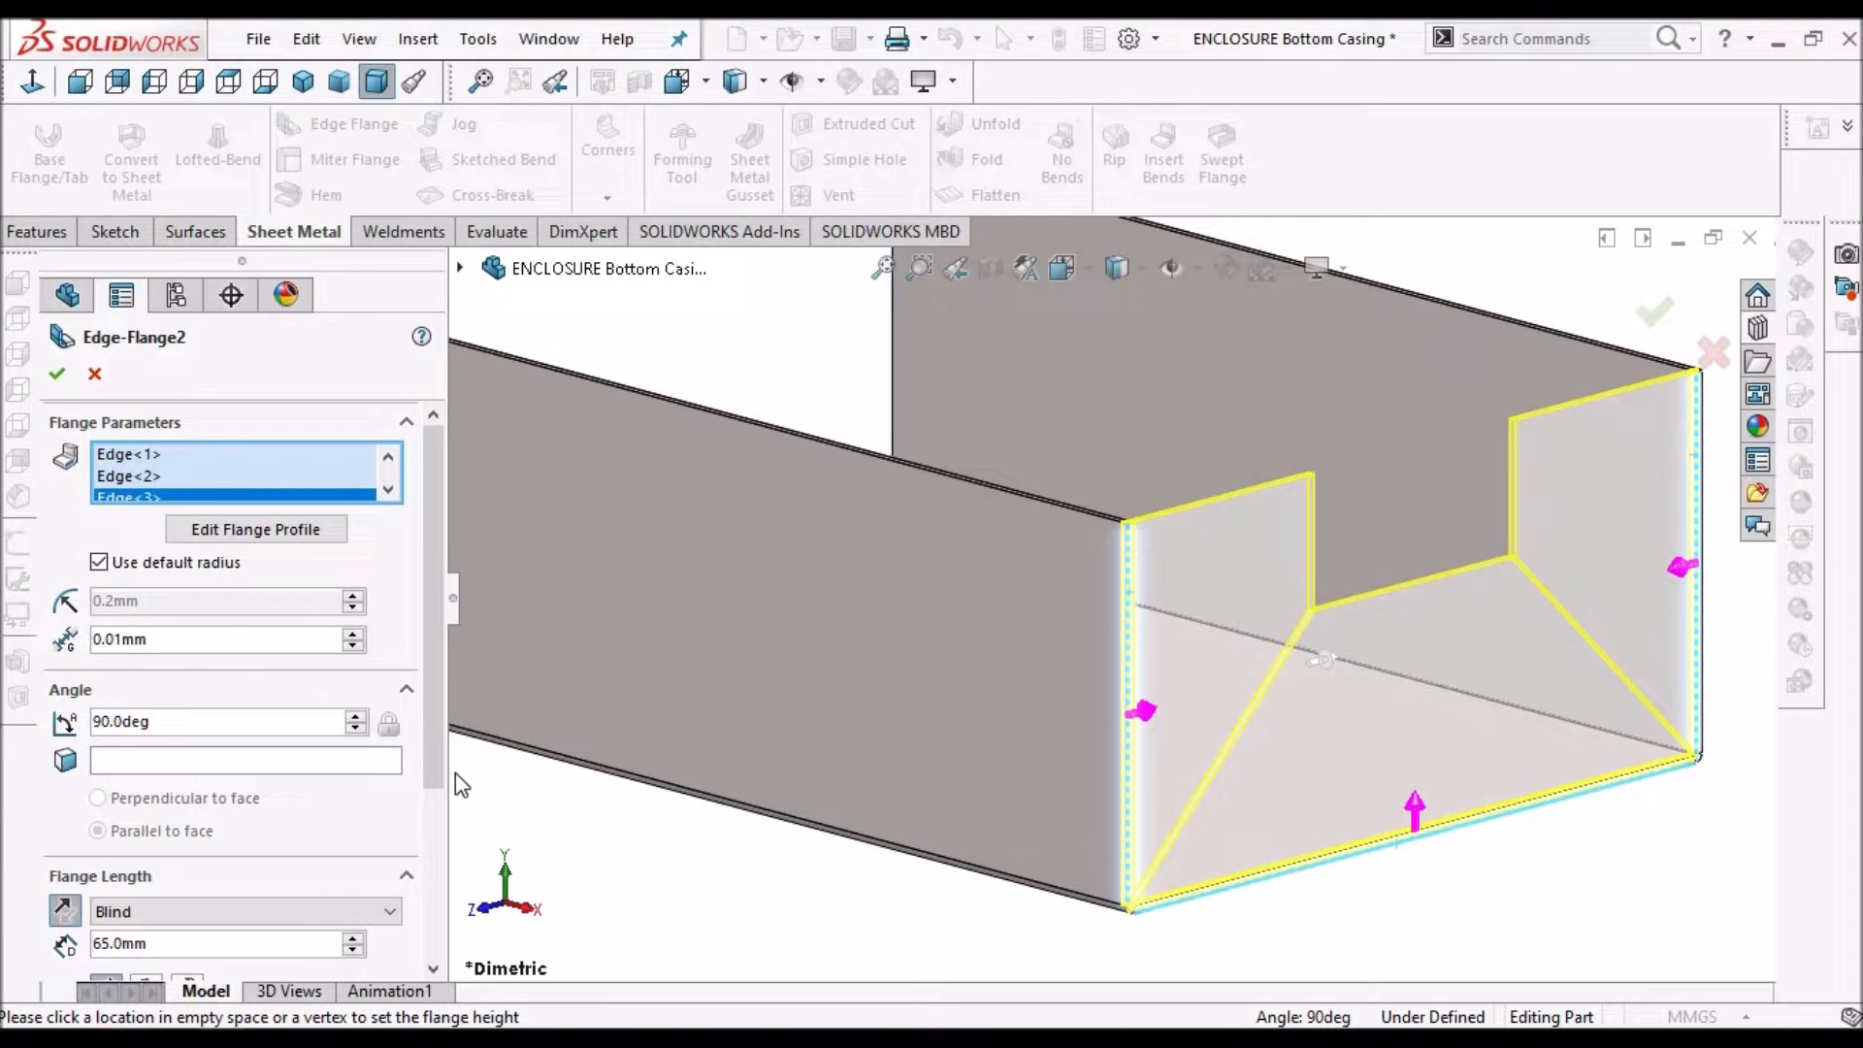
Set the blind length of the three end flanges to 10 mm
scroll(440, 778, down, 3)
double_click(196, 823)
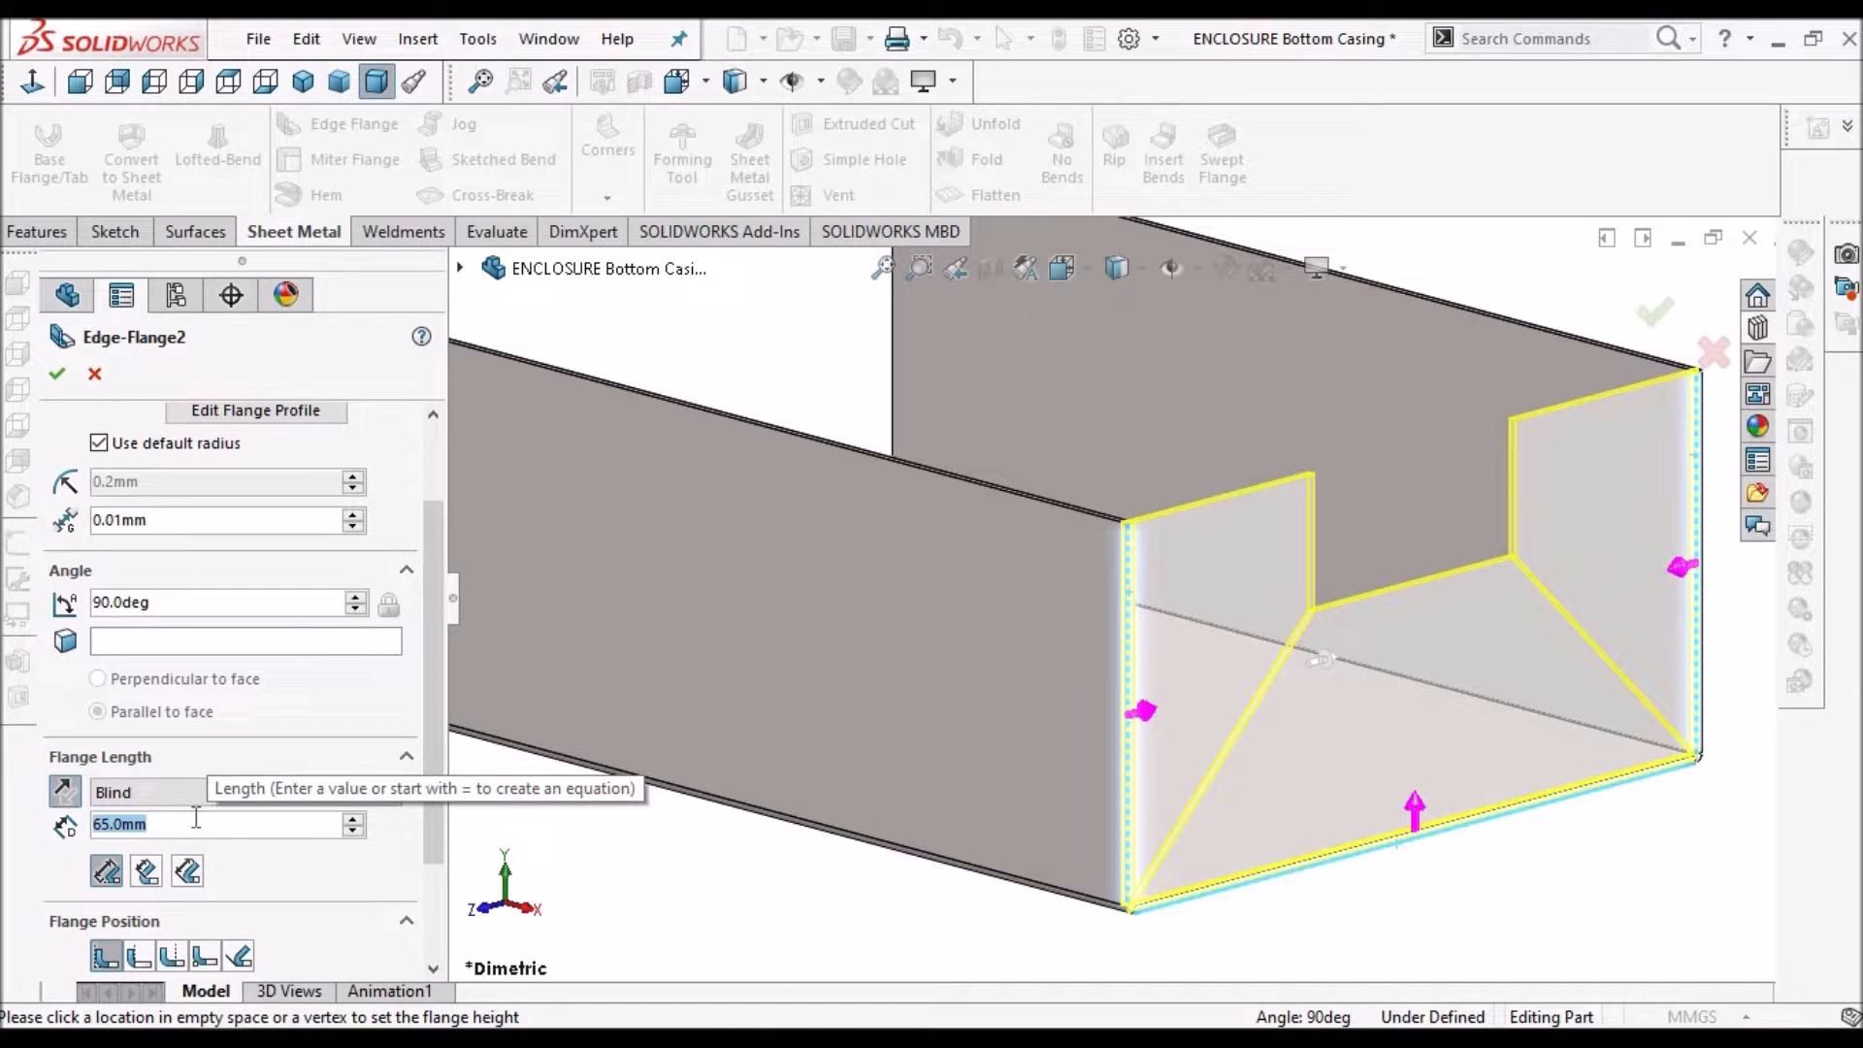
text(10)
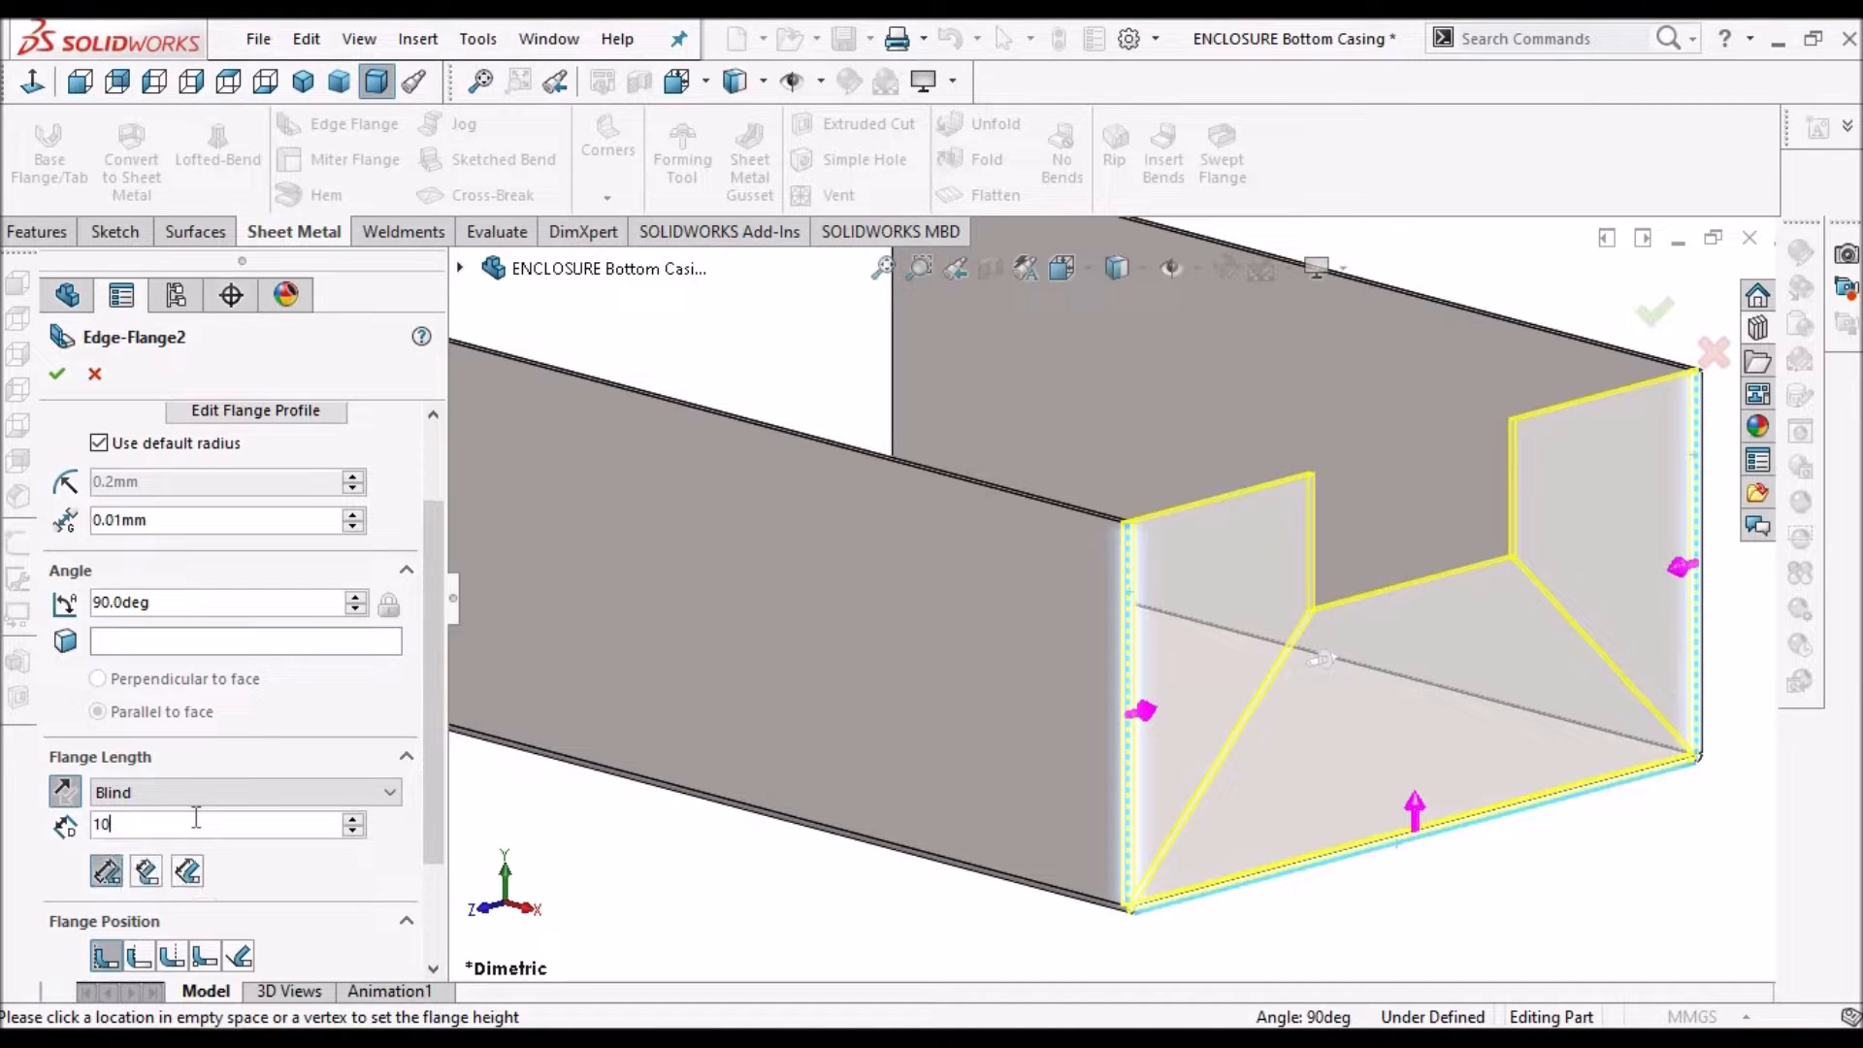
key(Return)
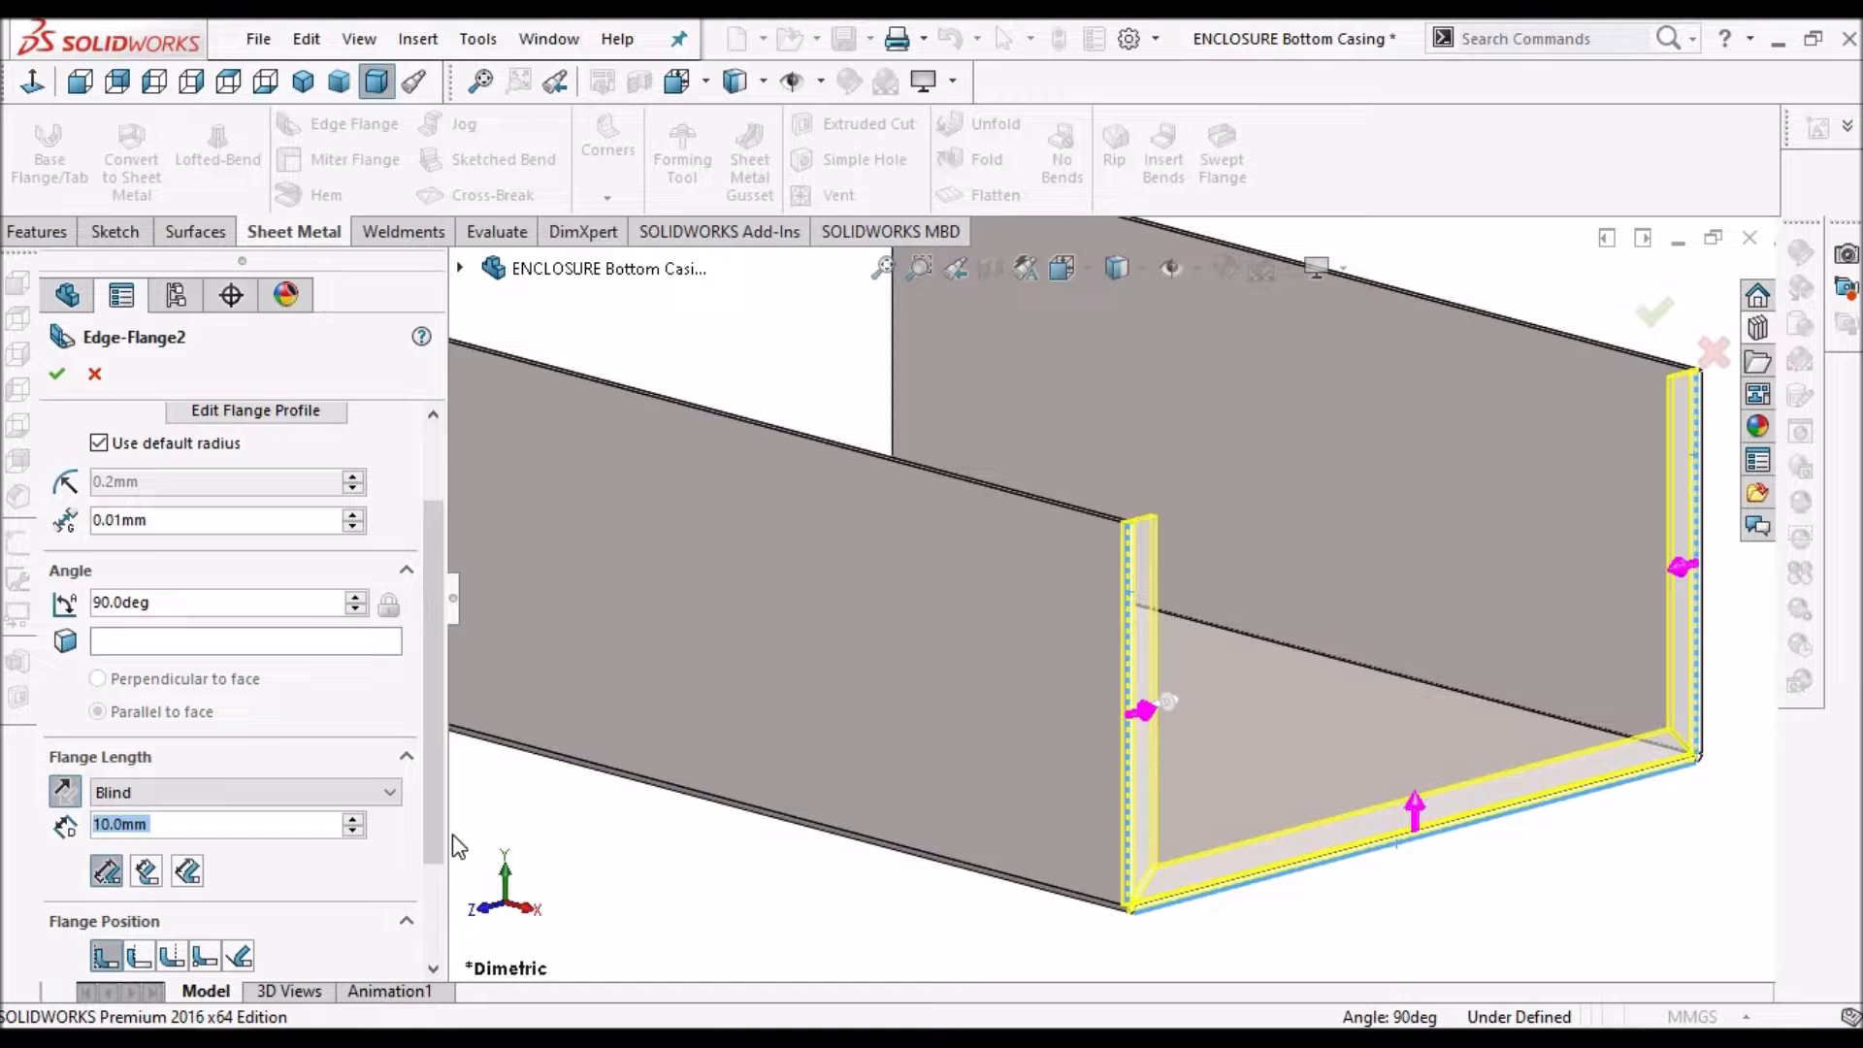
Check the end flange preview's position against the +X end of the casing in the front and top views
scroll(434, 888, down, 3)
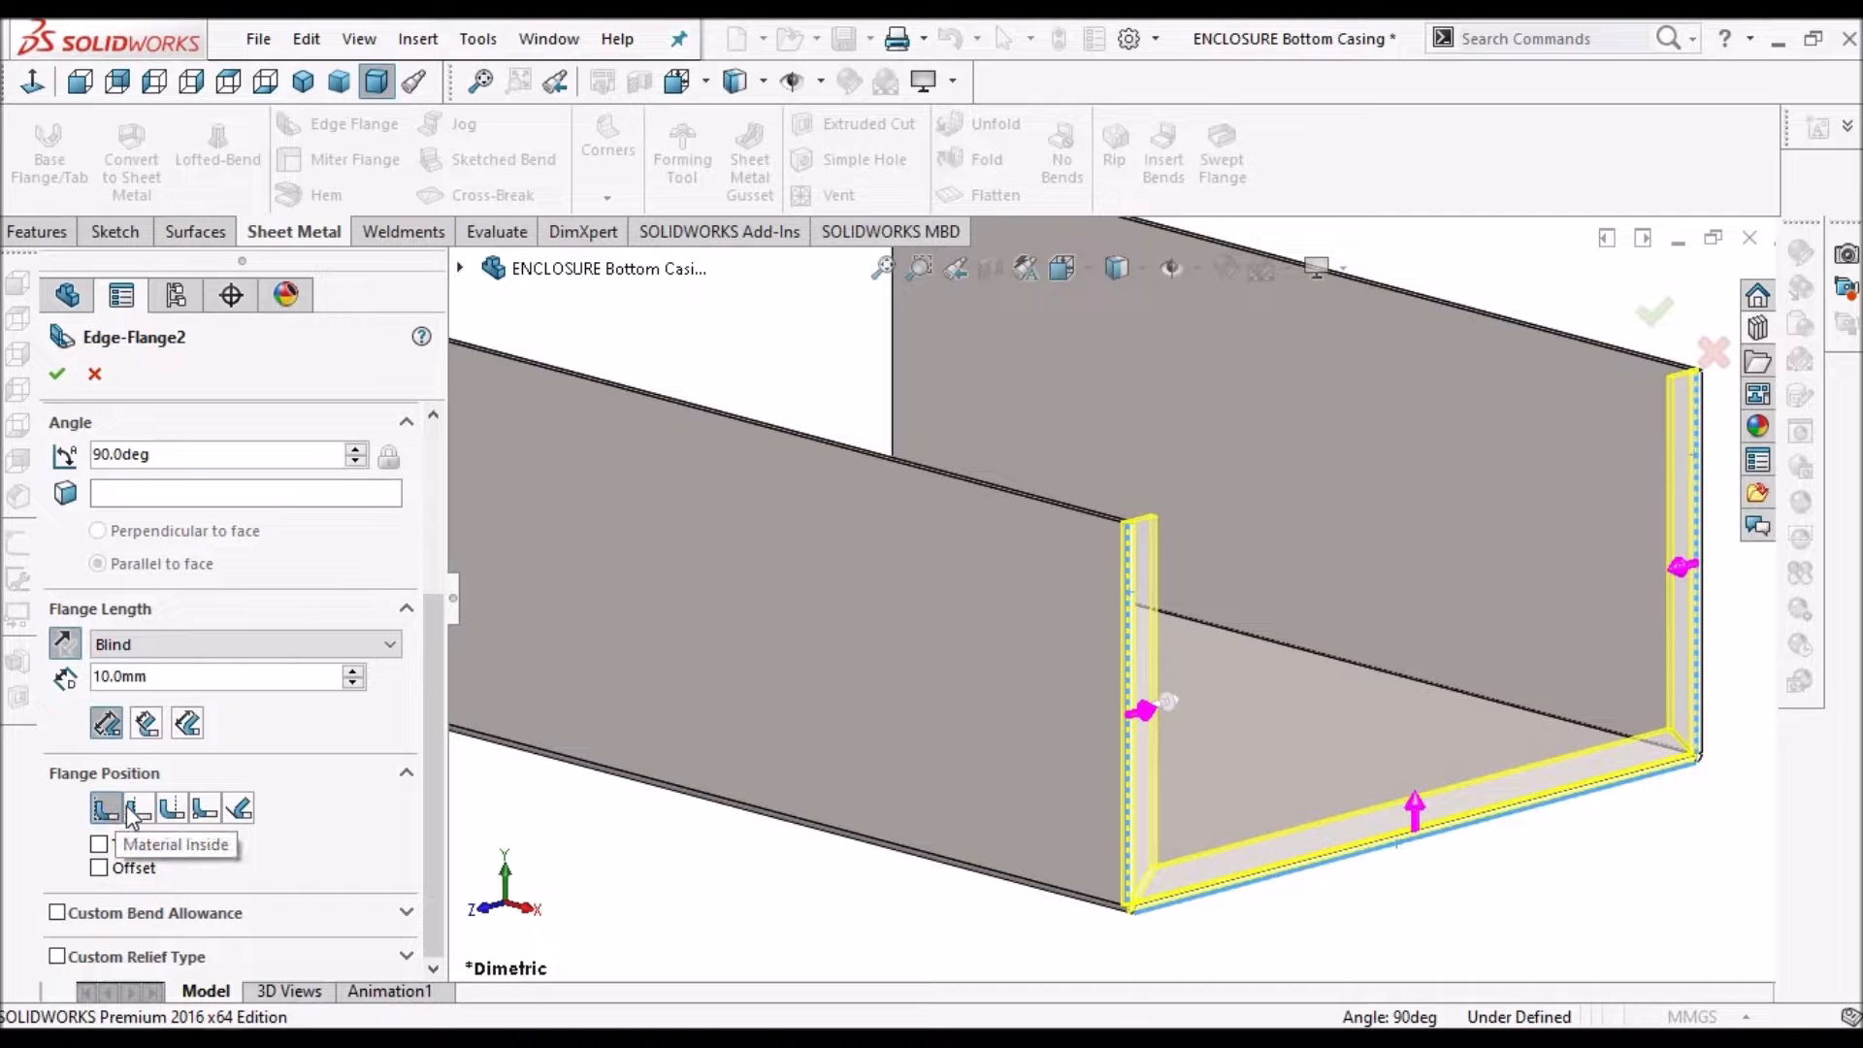
click(78, 89)
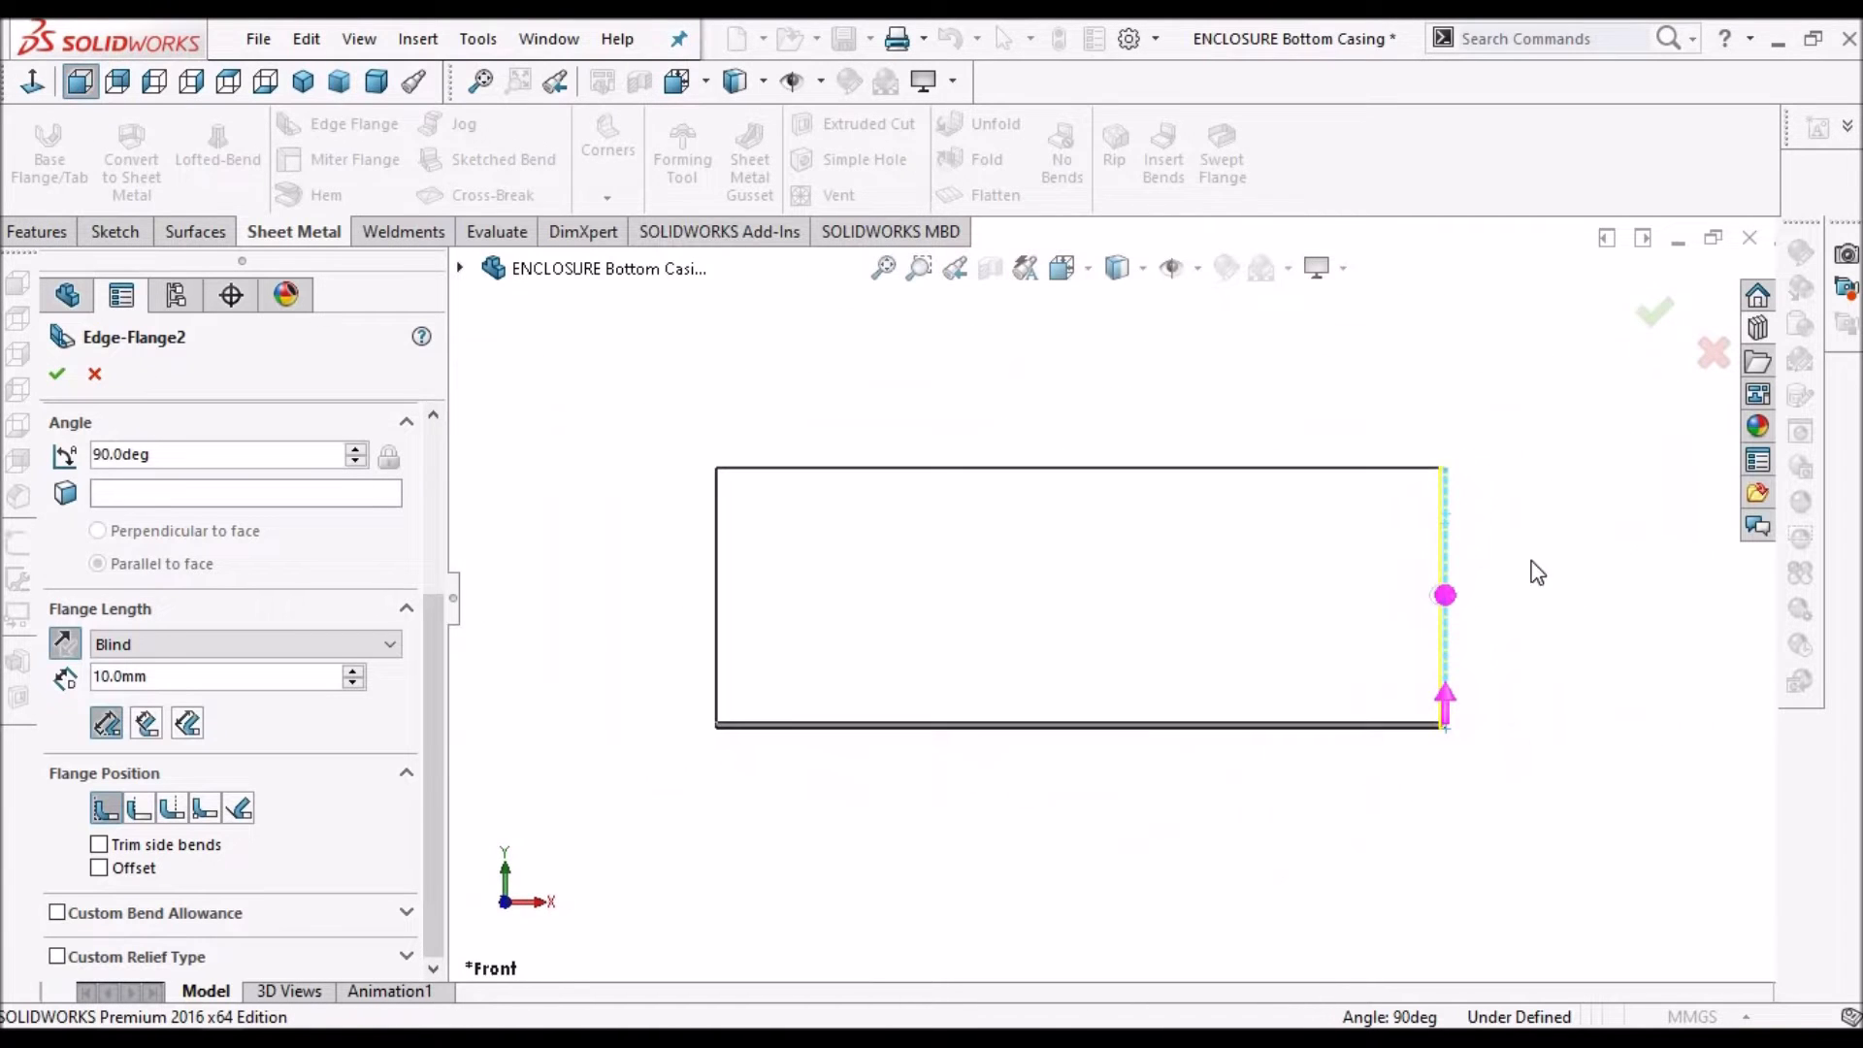
scroll(1401, 487, down, 7)
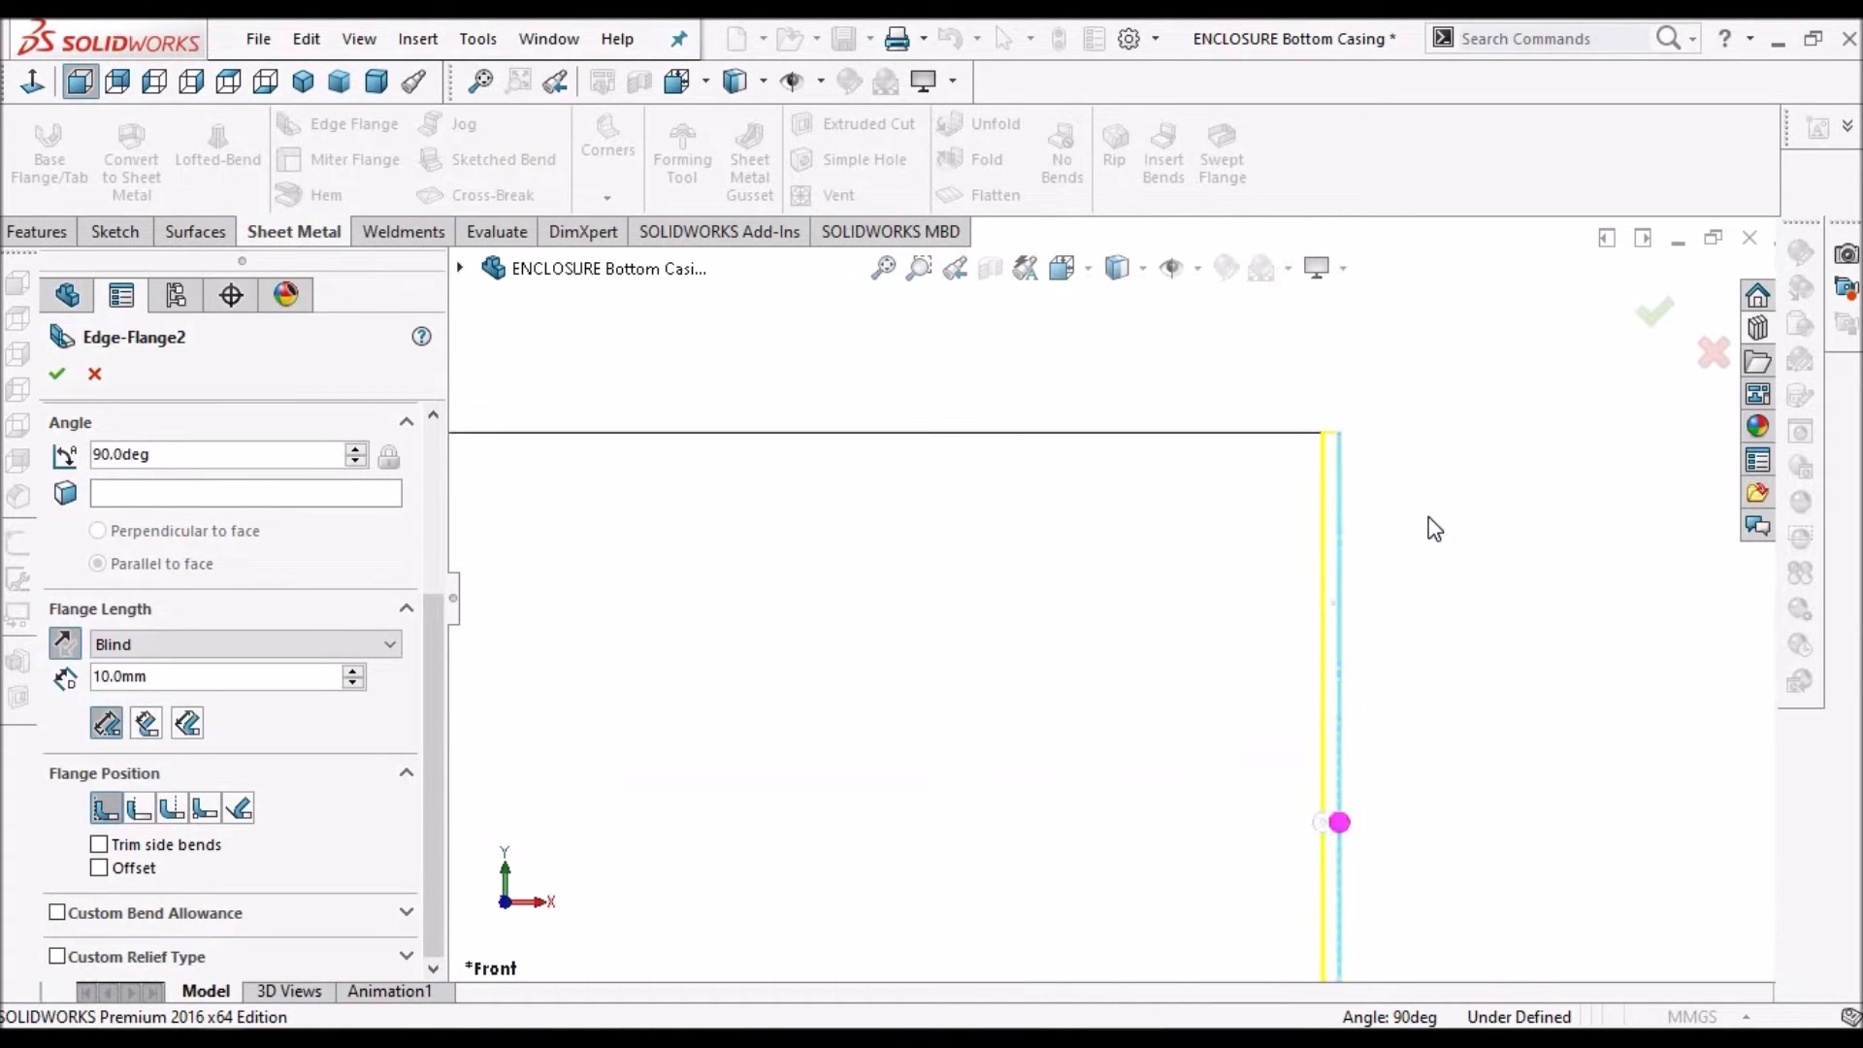
click(229, 81)
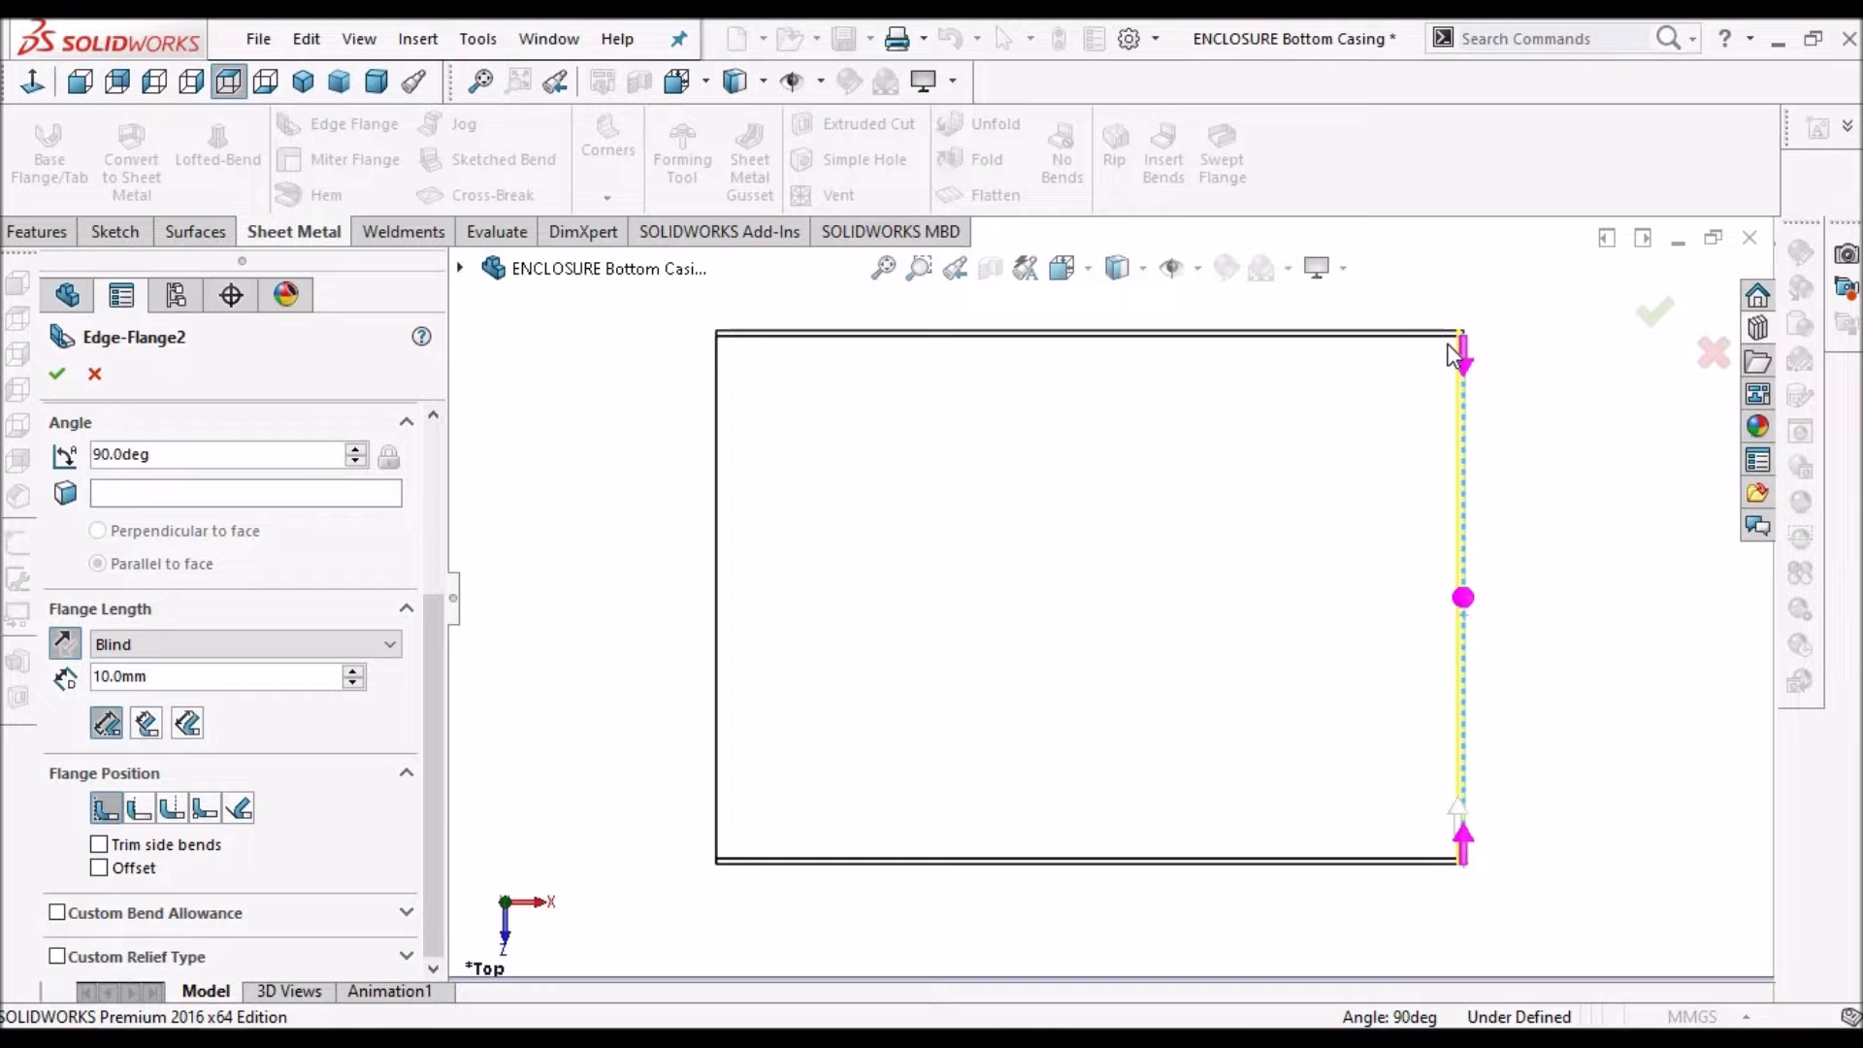
scroll(1458, 352, down, 8)
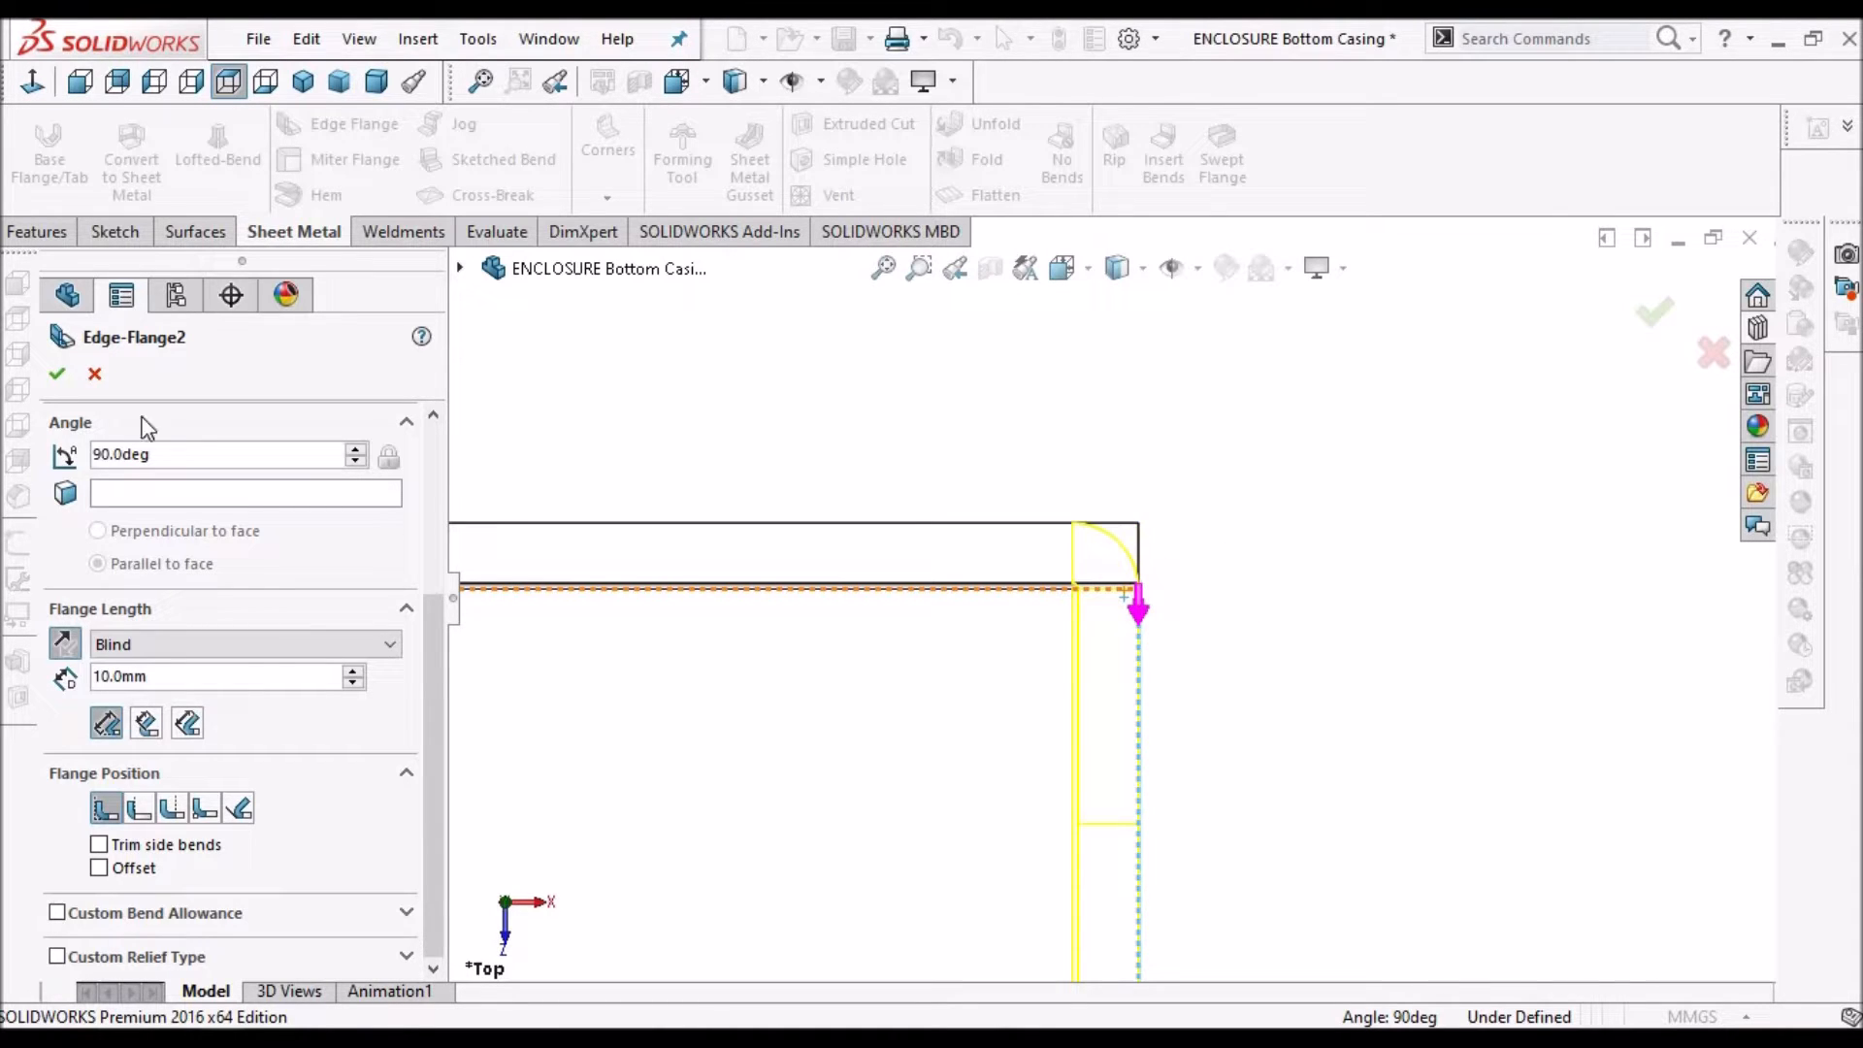
scroll(1147, 407, up, 5)
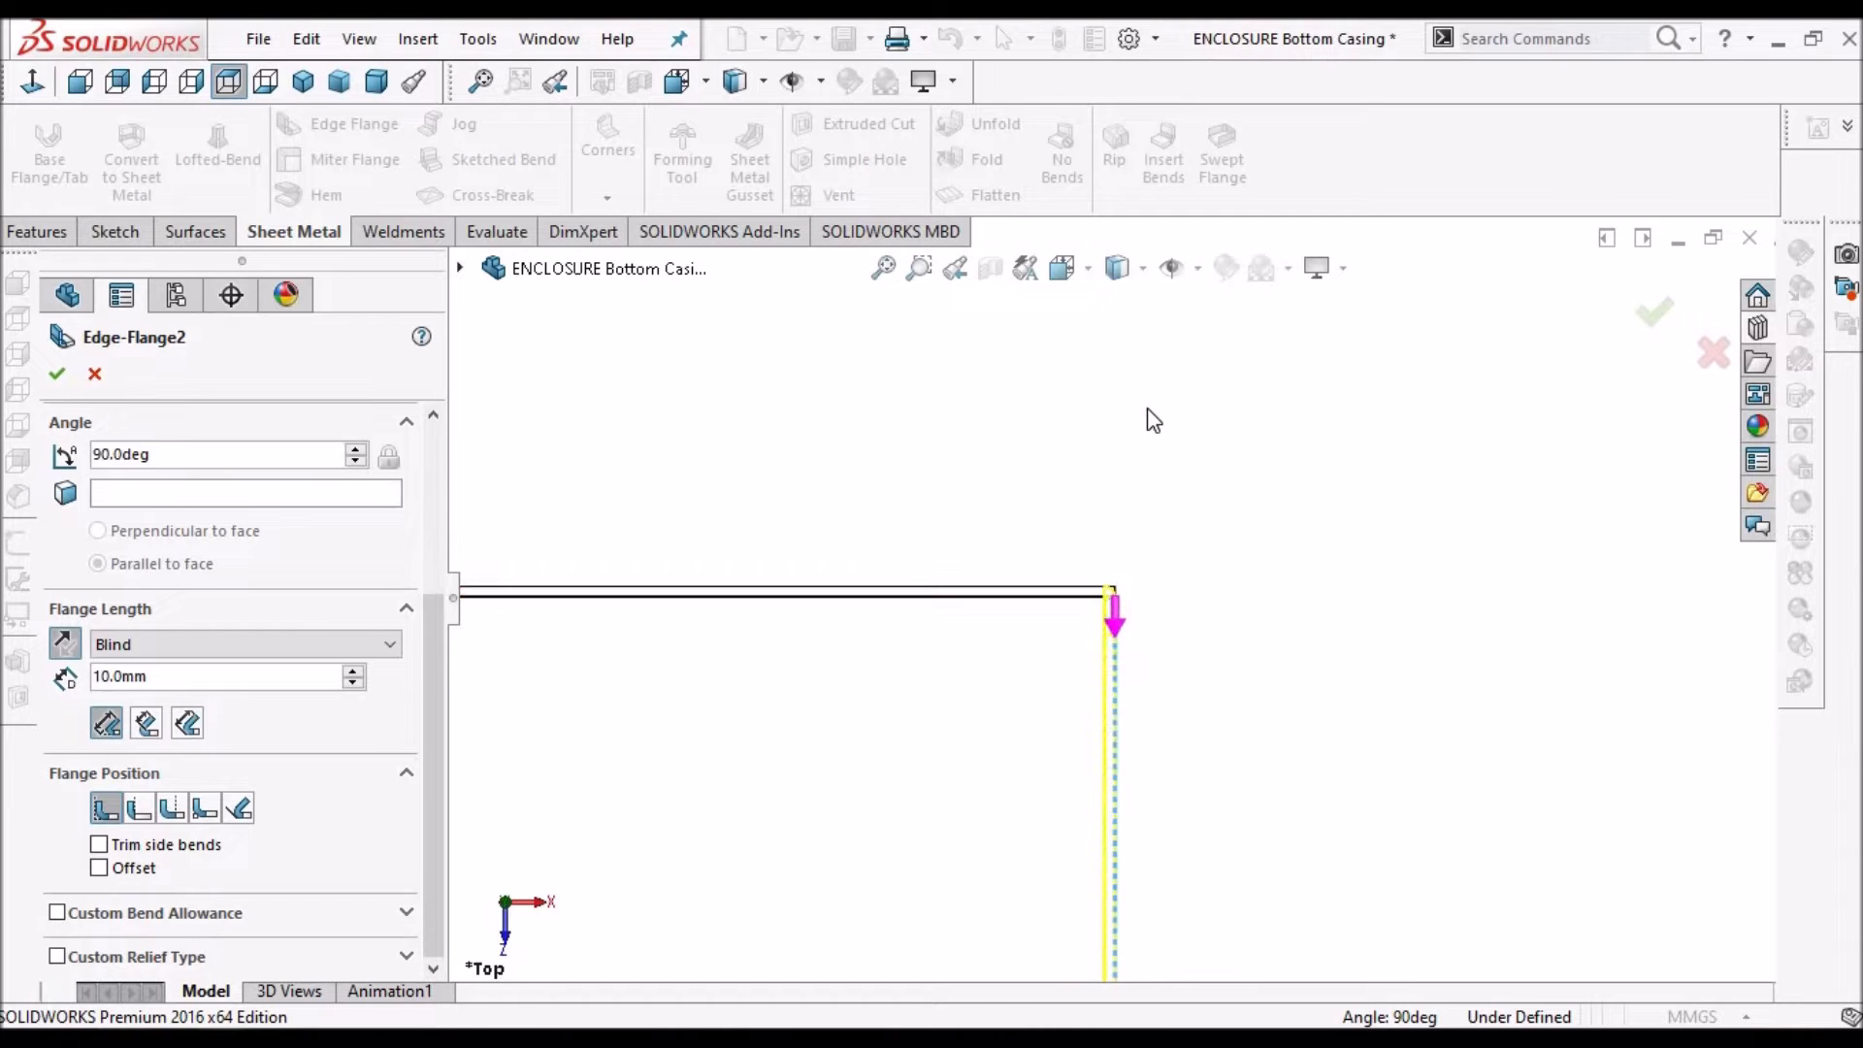
Add the two vertical edges and the base edge at the casing's -X end to the 10 mm edge flange and create it
middle_drag(1031, 478, 948, 621)
scroll(870, 544, down, 5)
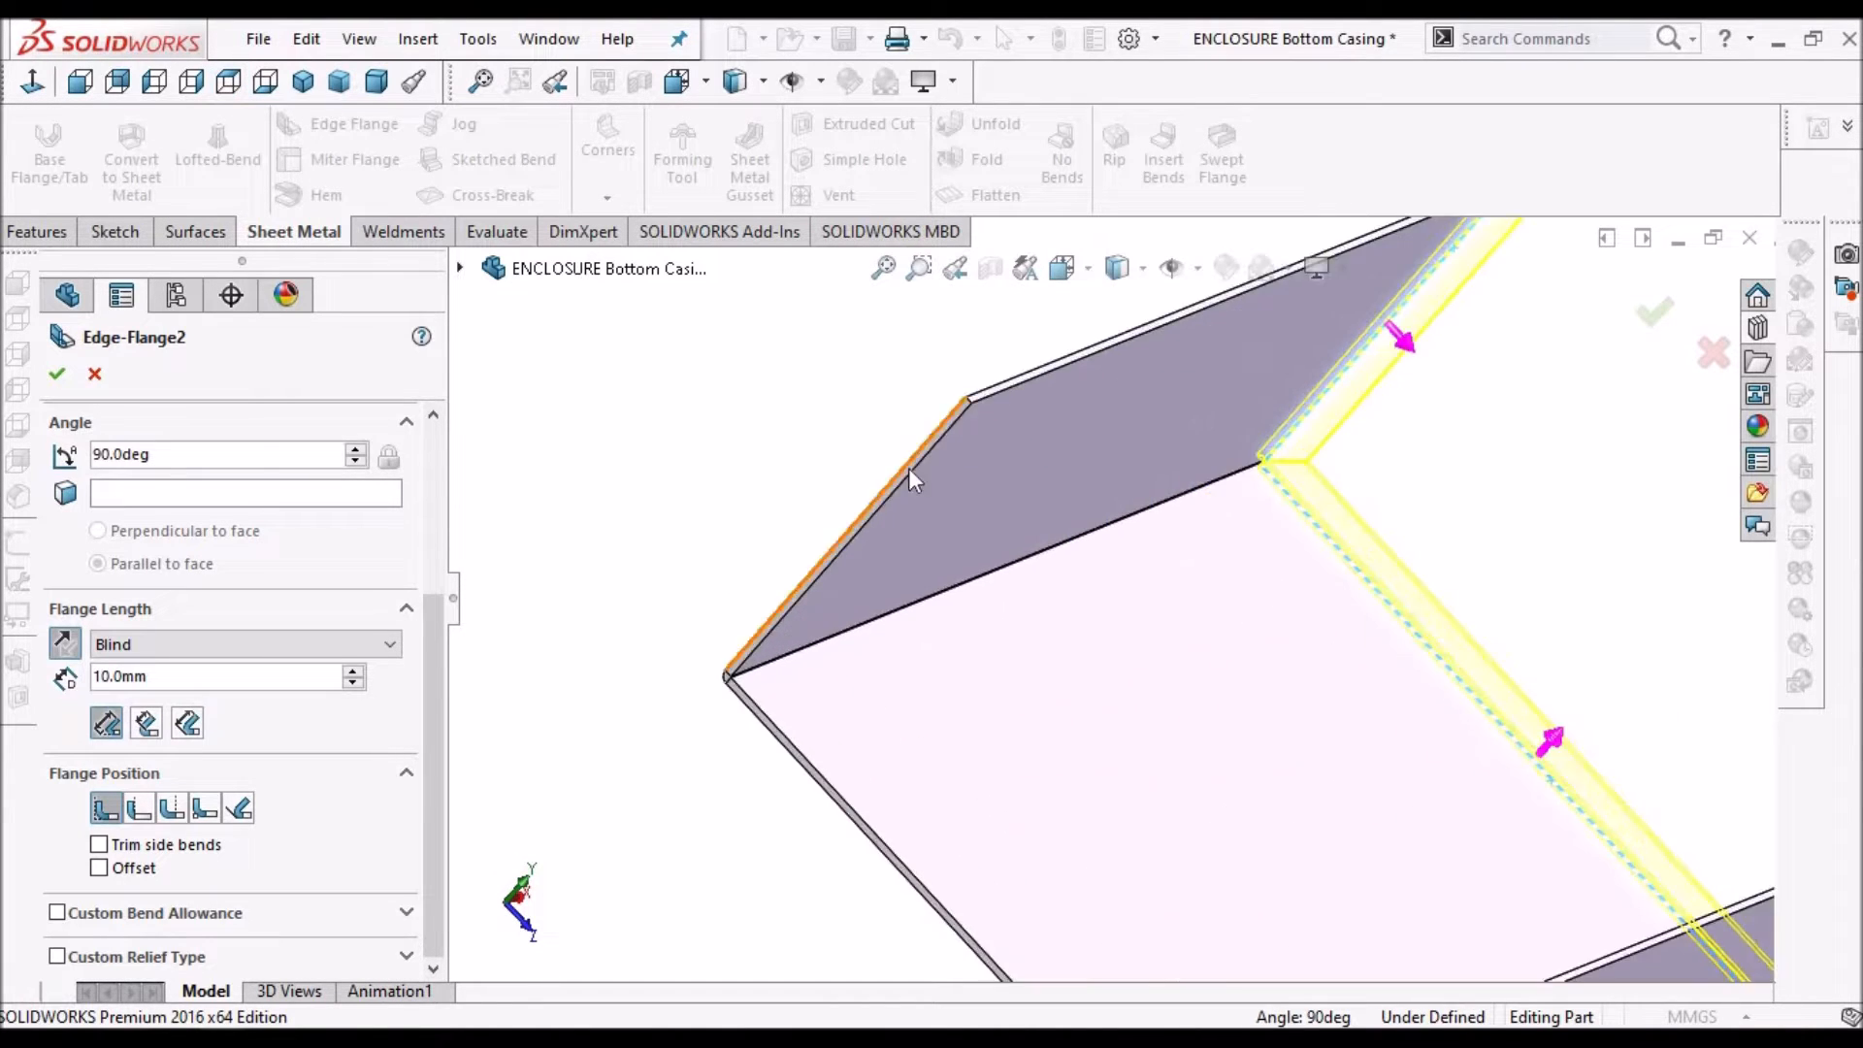
click(918, 467)
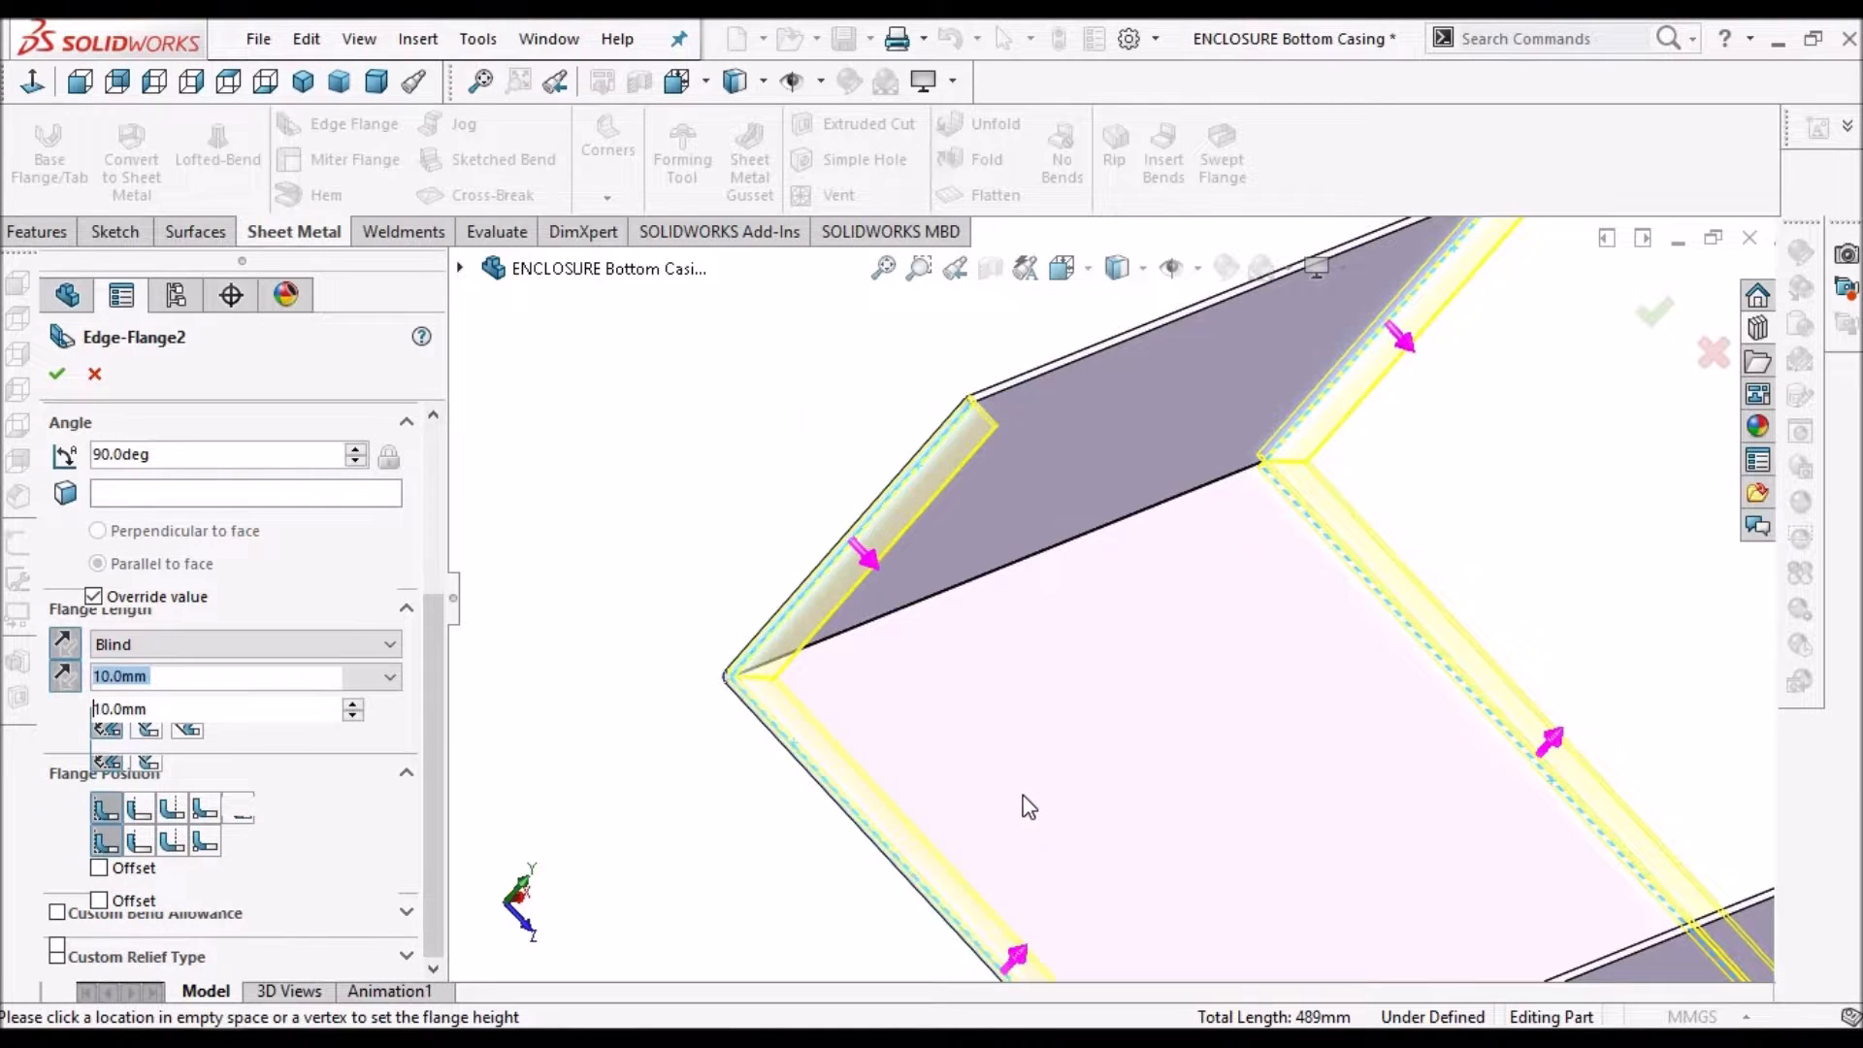
scroll(1080, 809, up, 5)
scroll(1213, 747, down, 5)
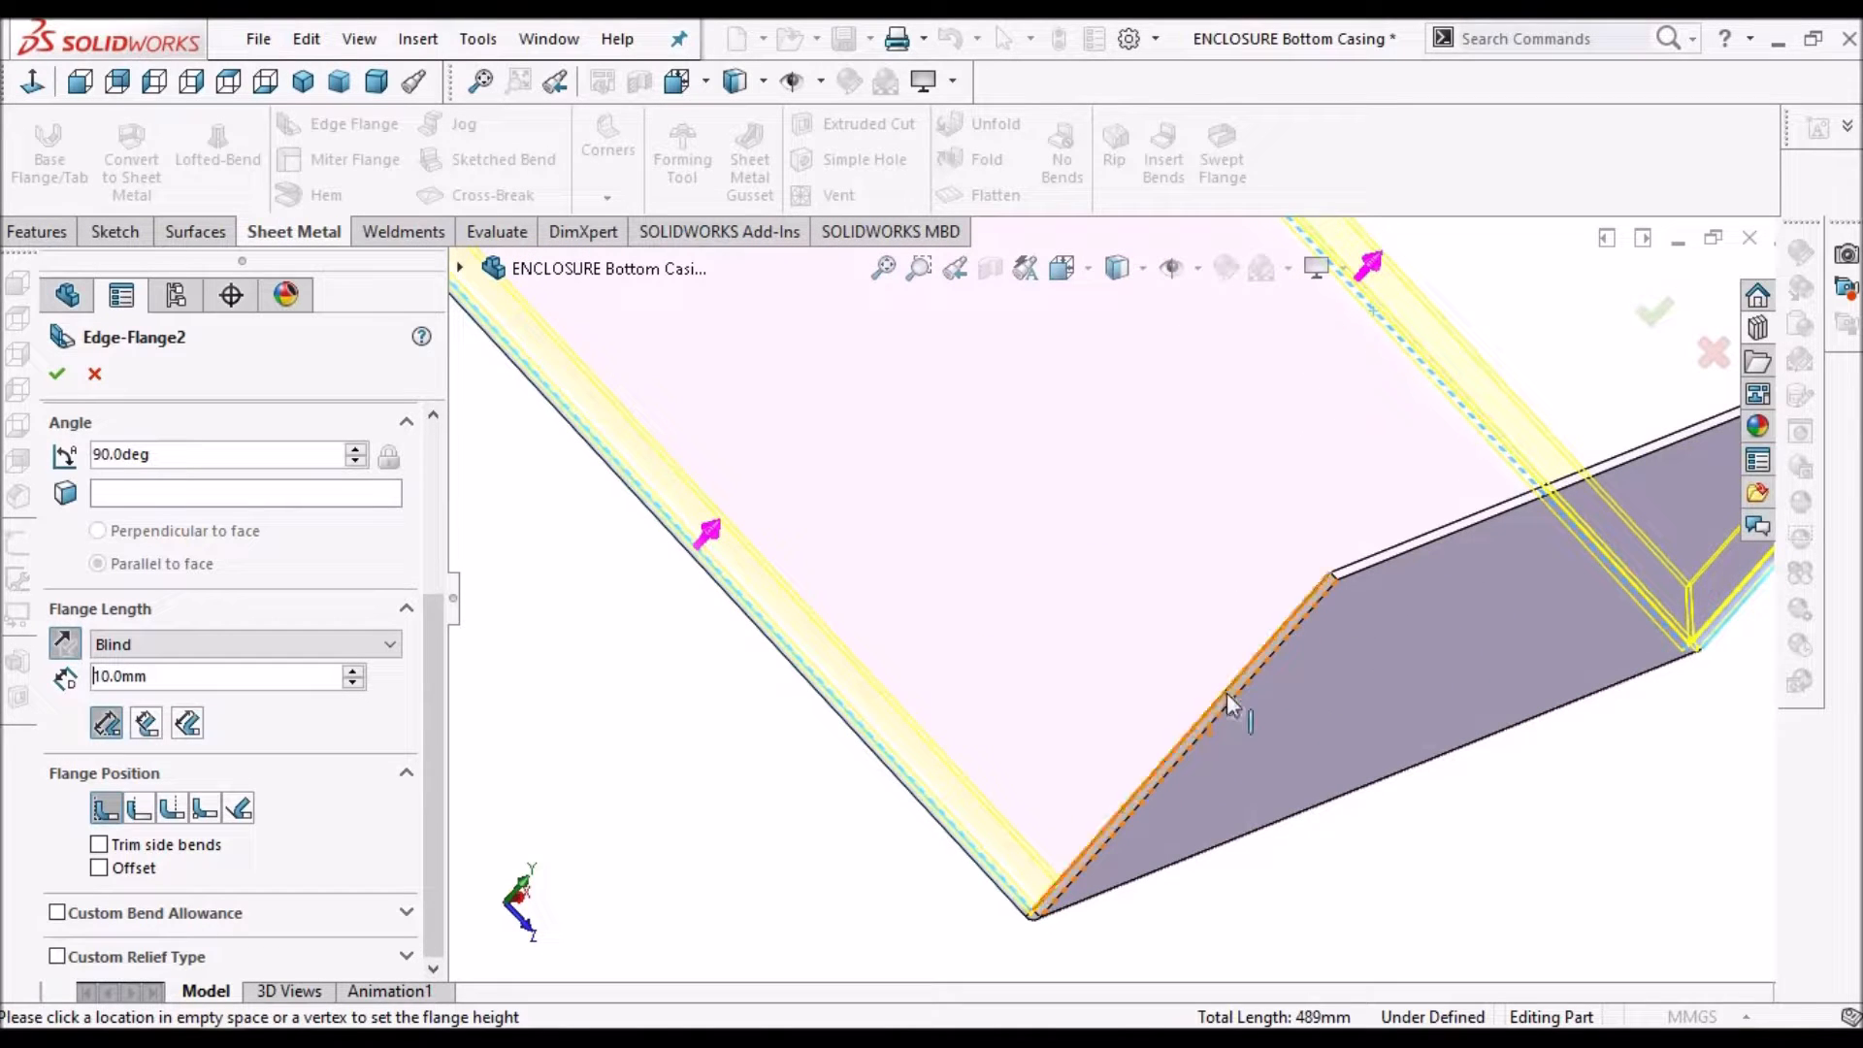
click(1226, 693)
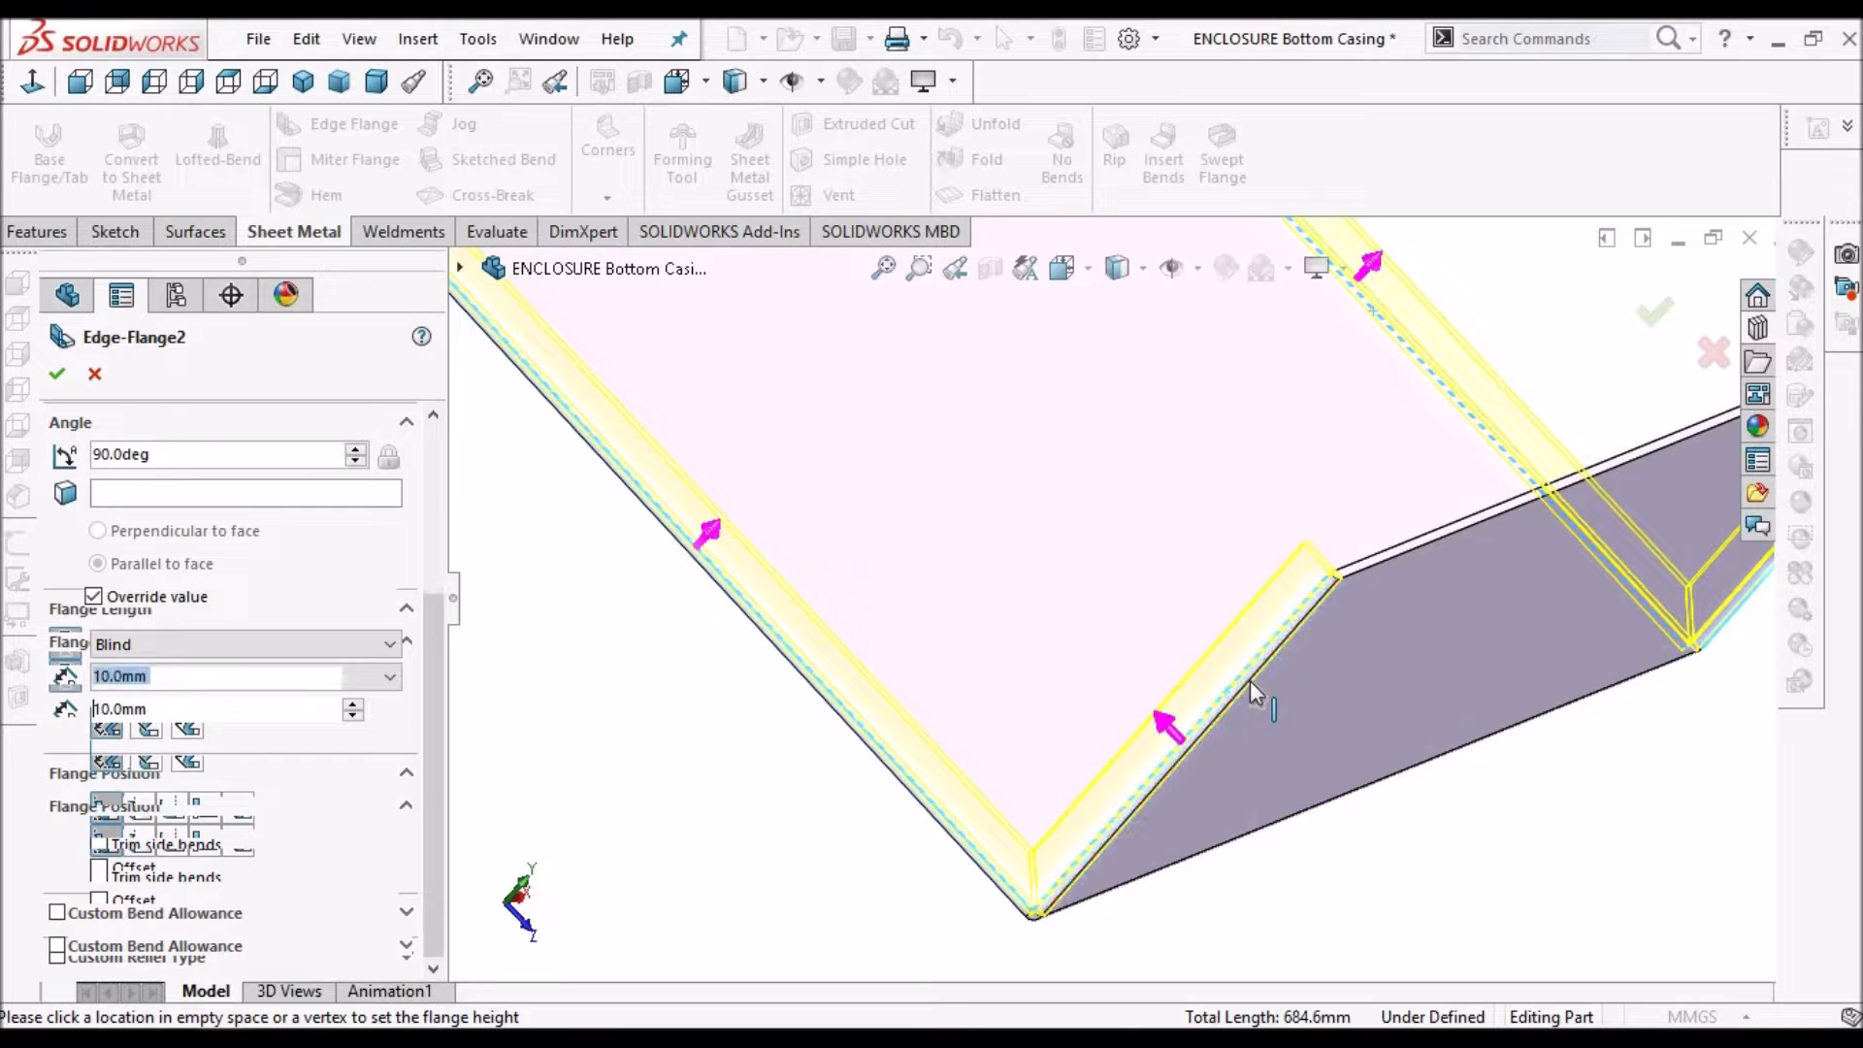
click(58, 378)
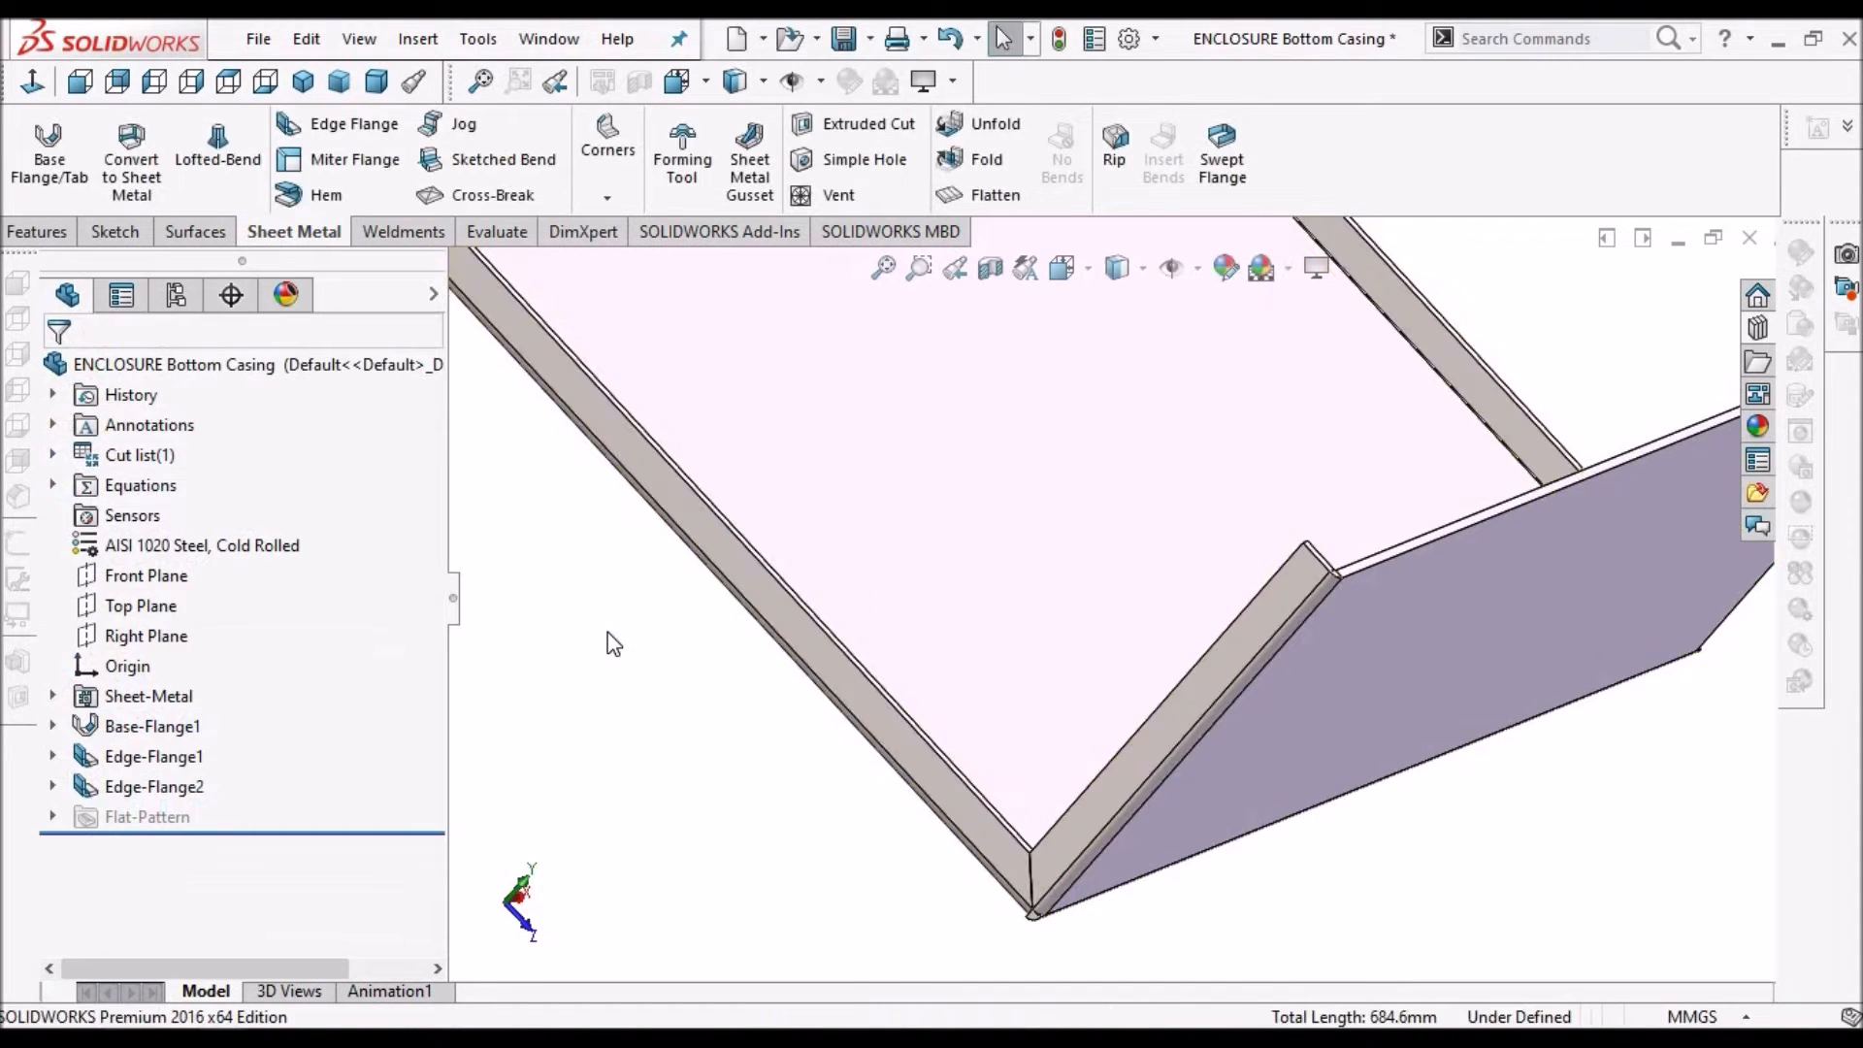
Examine the casing's lower corner where the end flanges meet, highlighting the protruding end face of the side wall's bend
scroll(1261, 690, up, 4)
middle_drag(1261, 691, 1199, 584)
scroll(1126, 607, down, 6)
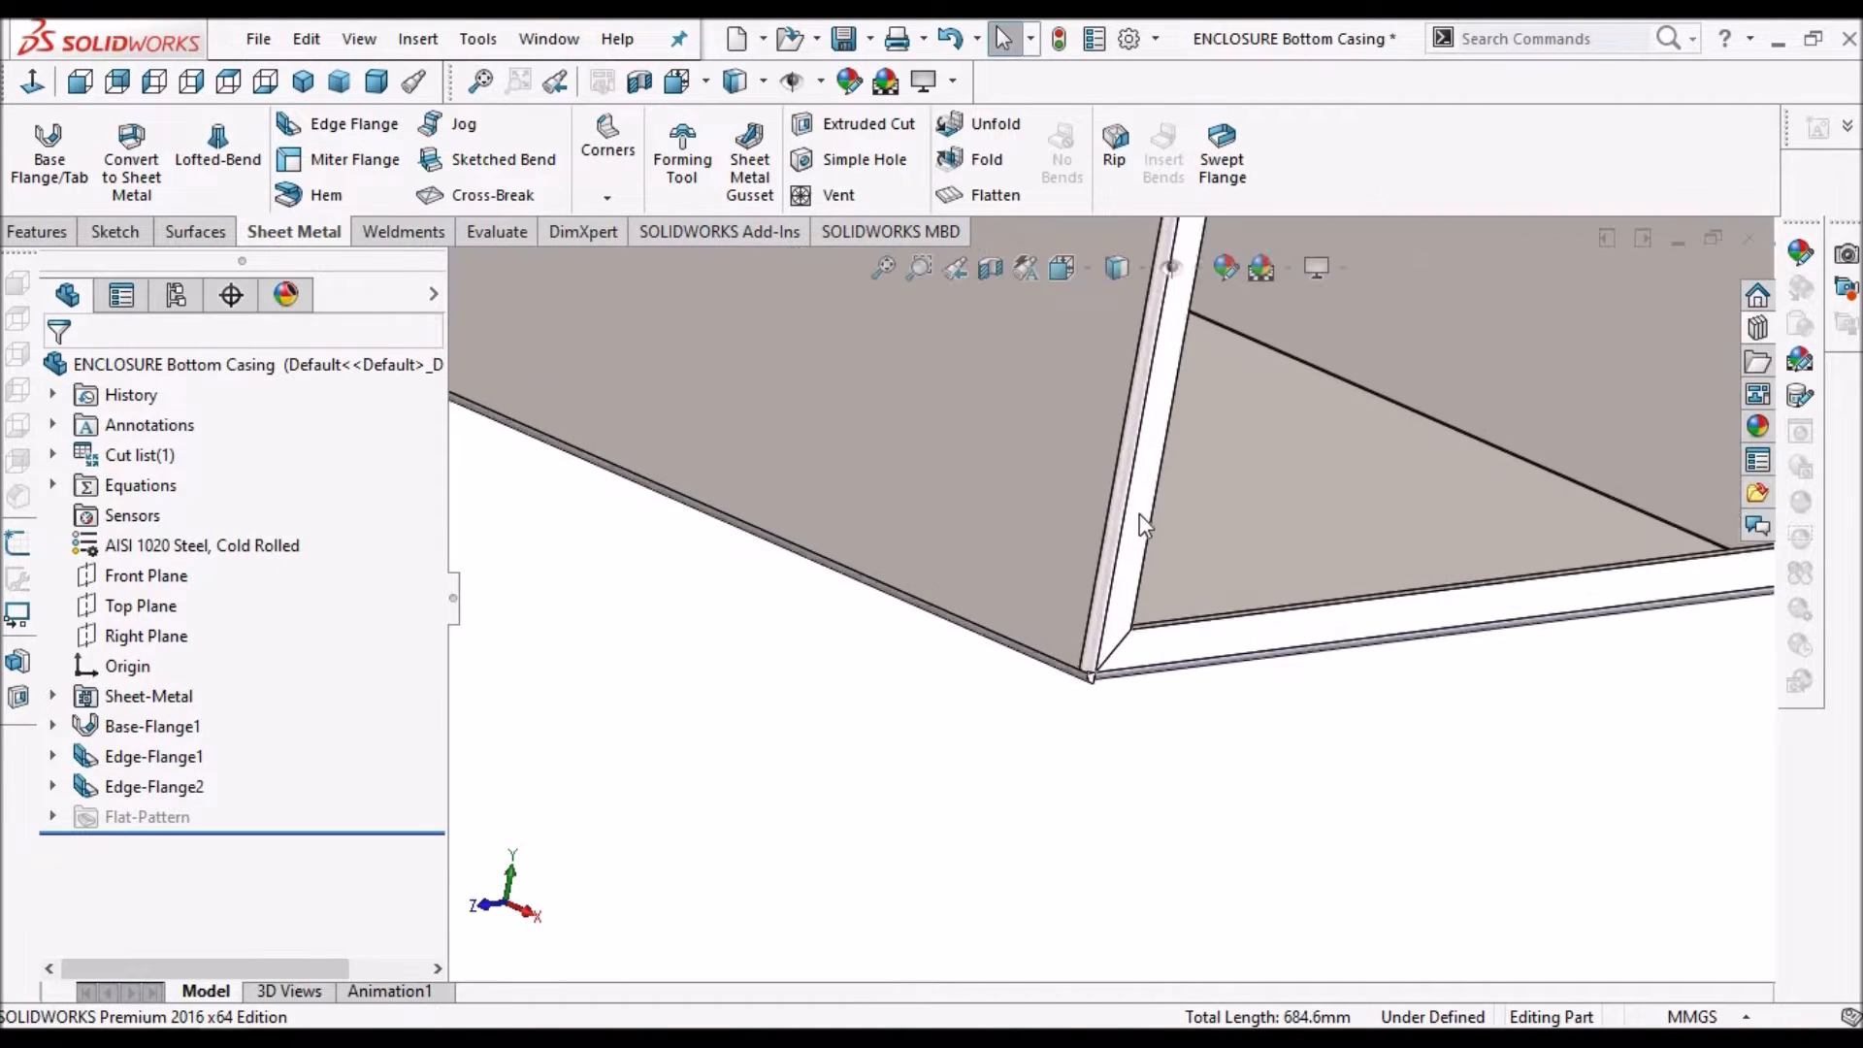
middle_drag(1111, 610, 1106, 540)
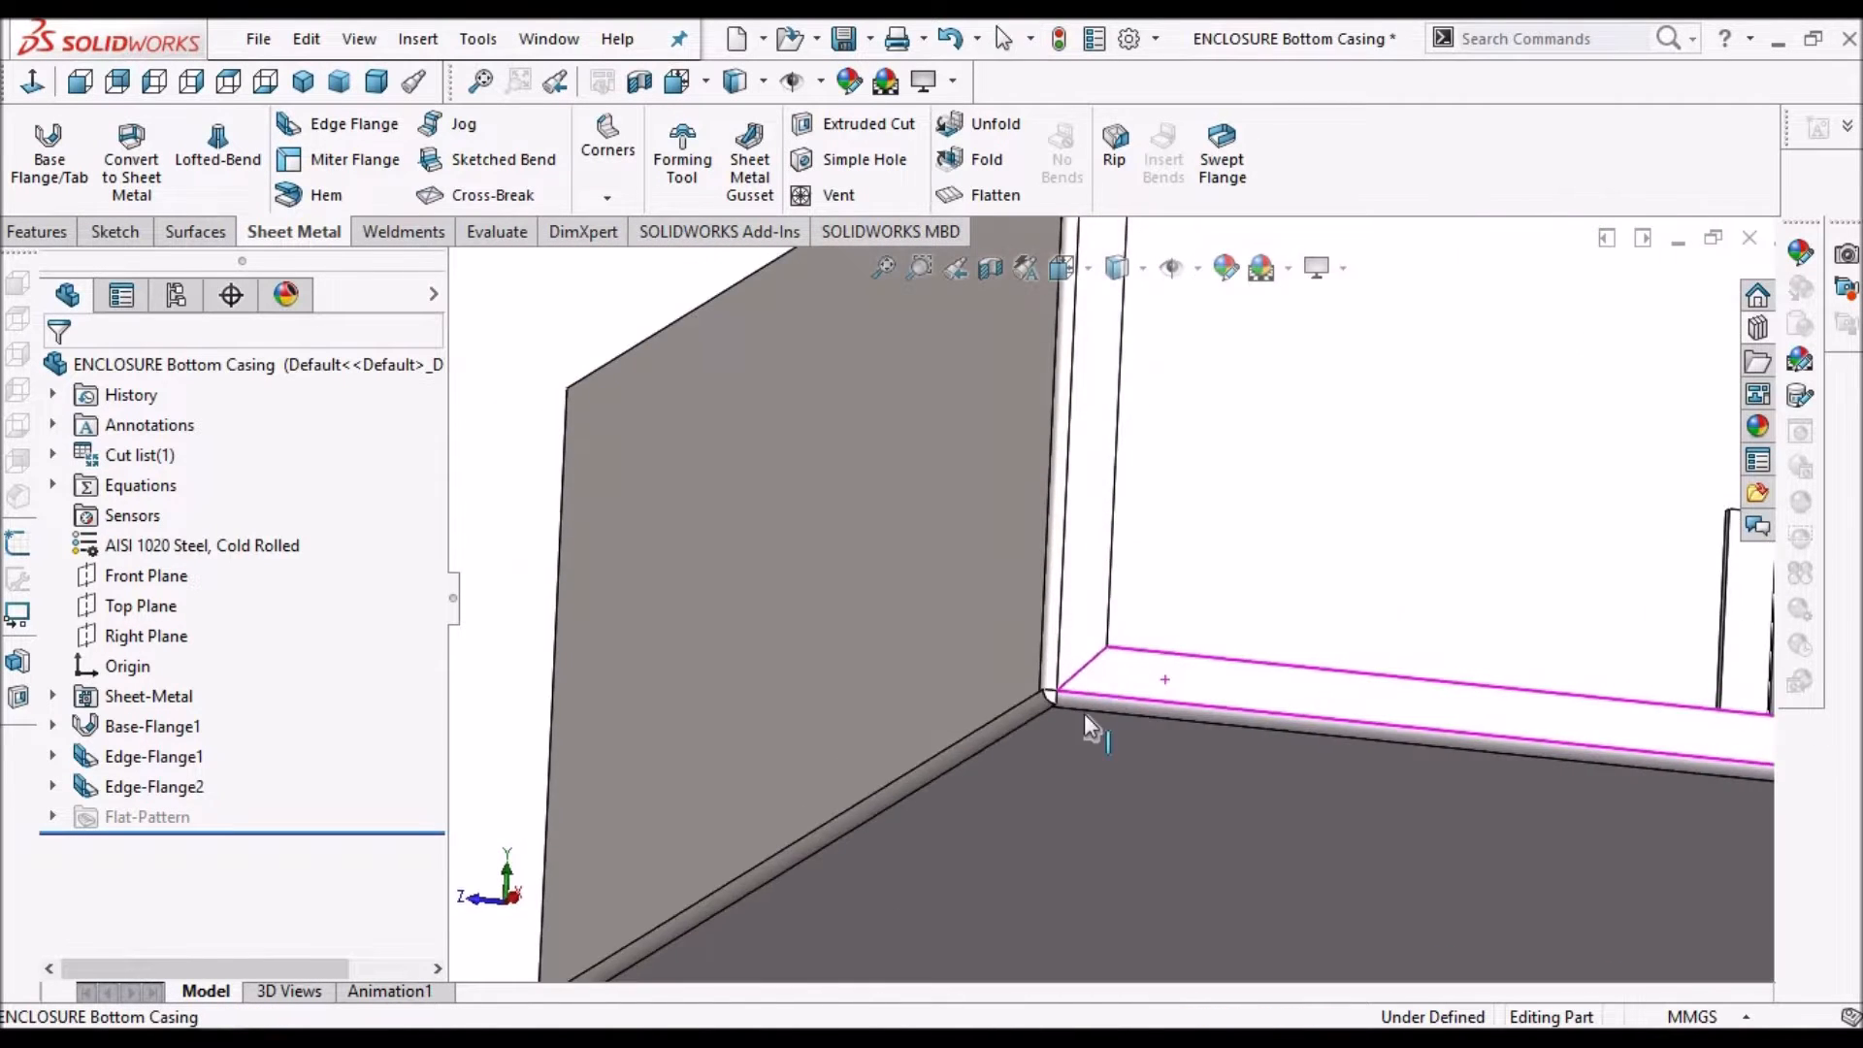
scroll(1085, 713, down, 4)
mouse_move(1007, 653)
middle_down()
mouse_move(882, 636)
mouse_move(885, 508)
mouse_move(1017, 667)
middle_up()
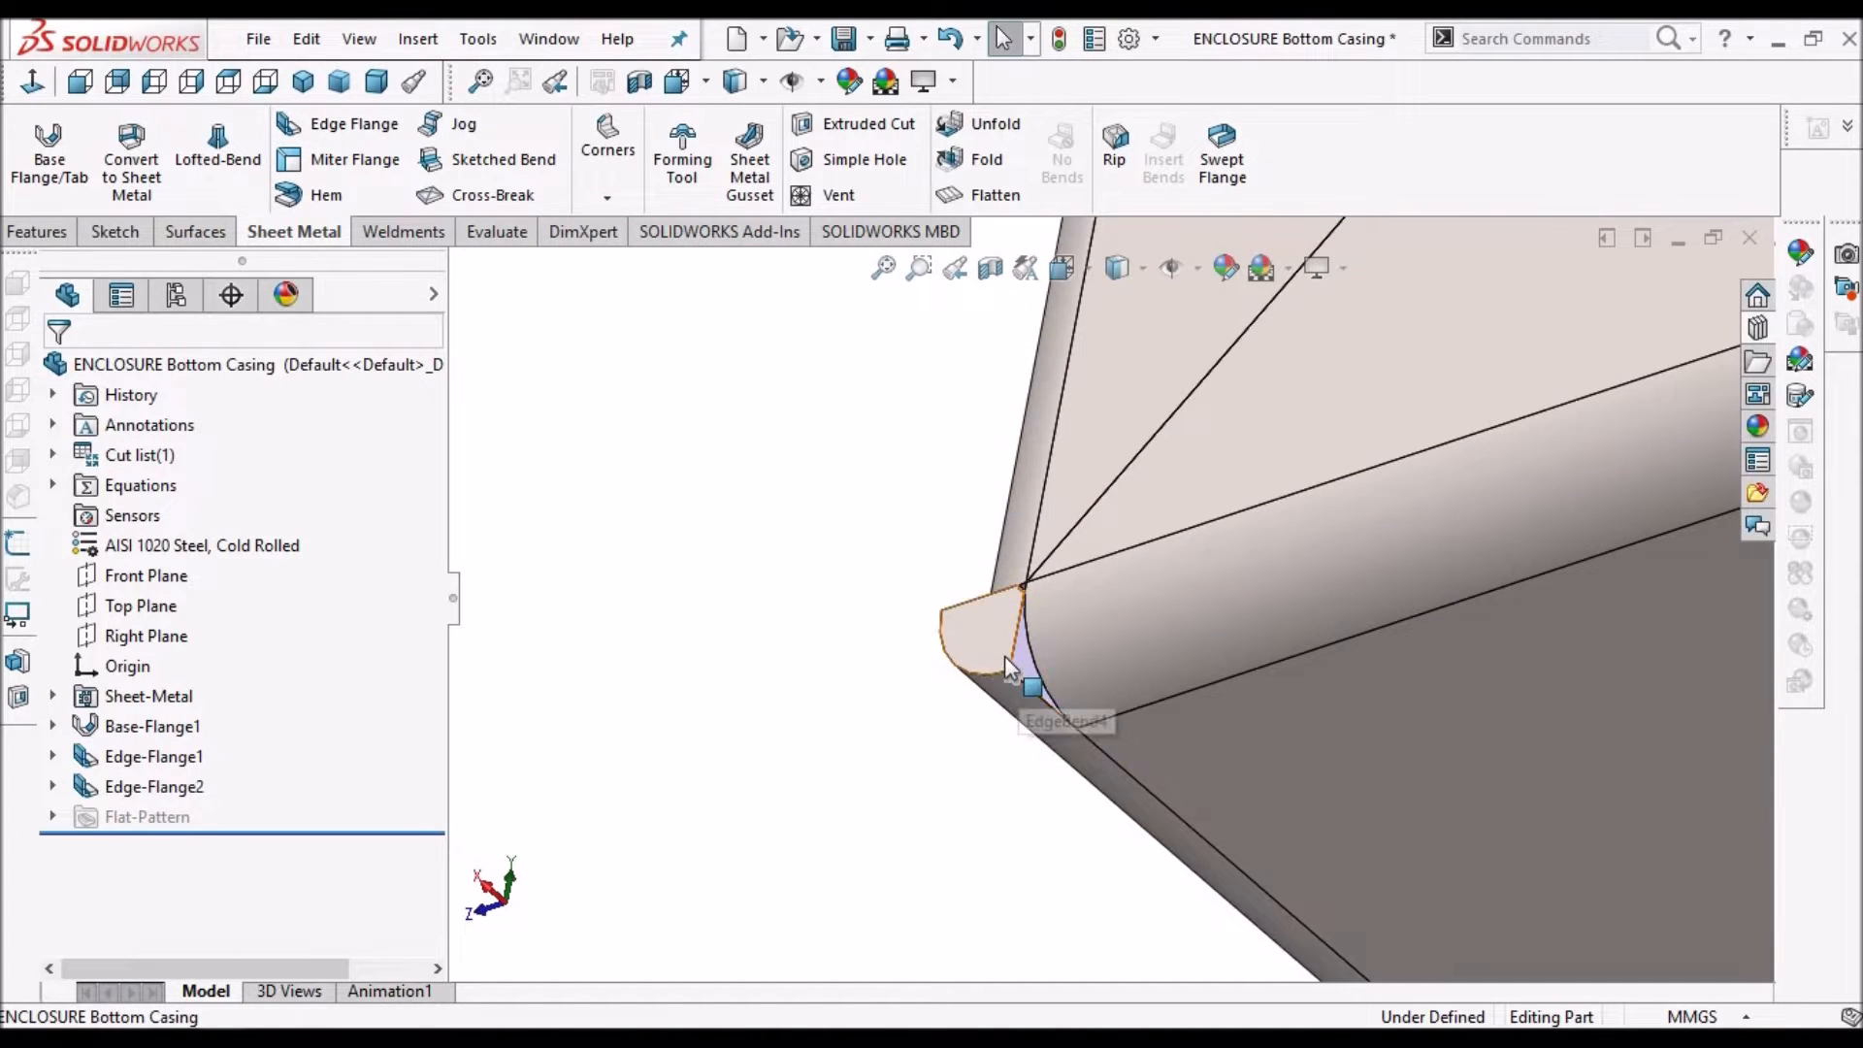
click(1004, 656)
middle_drag(1033, 674, 1226, 853)
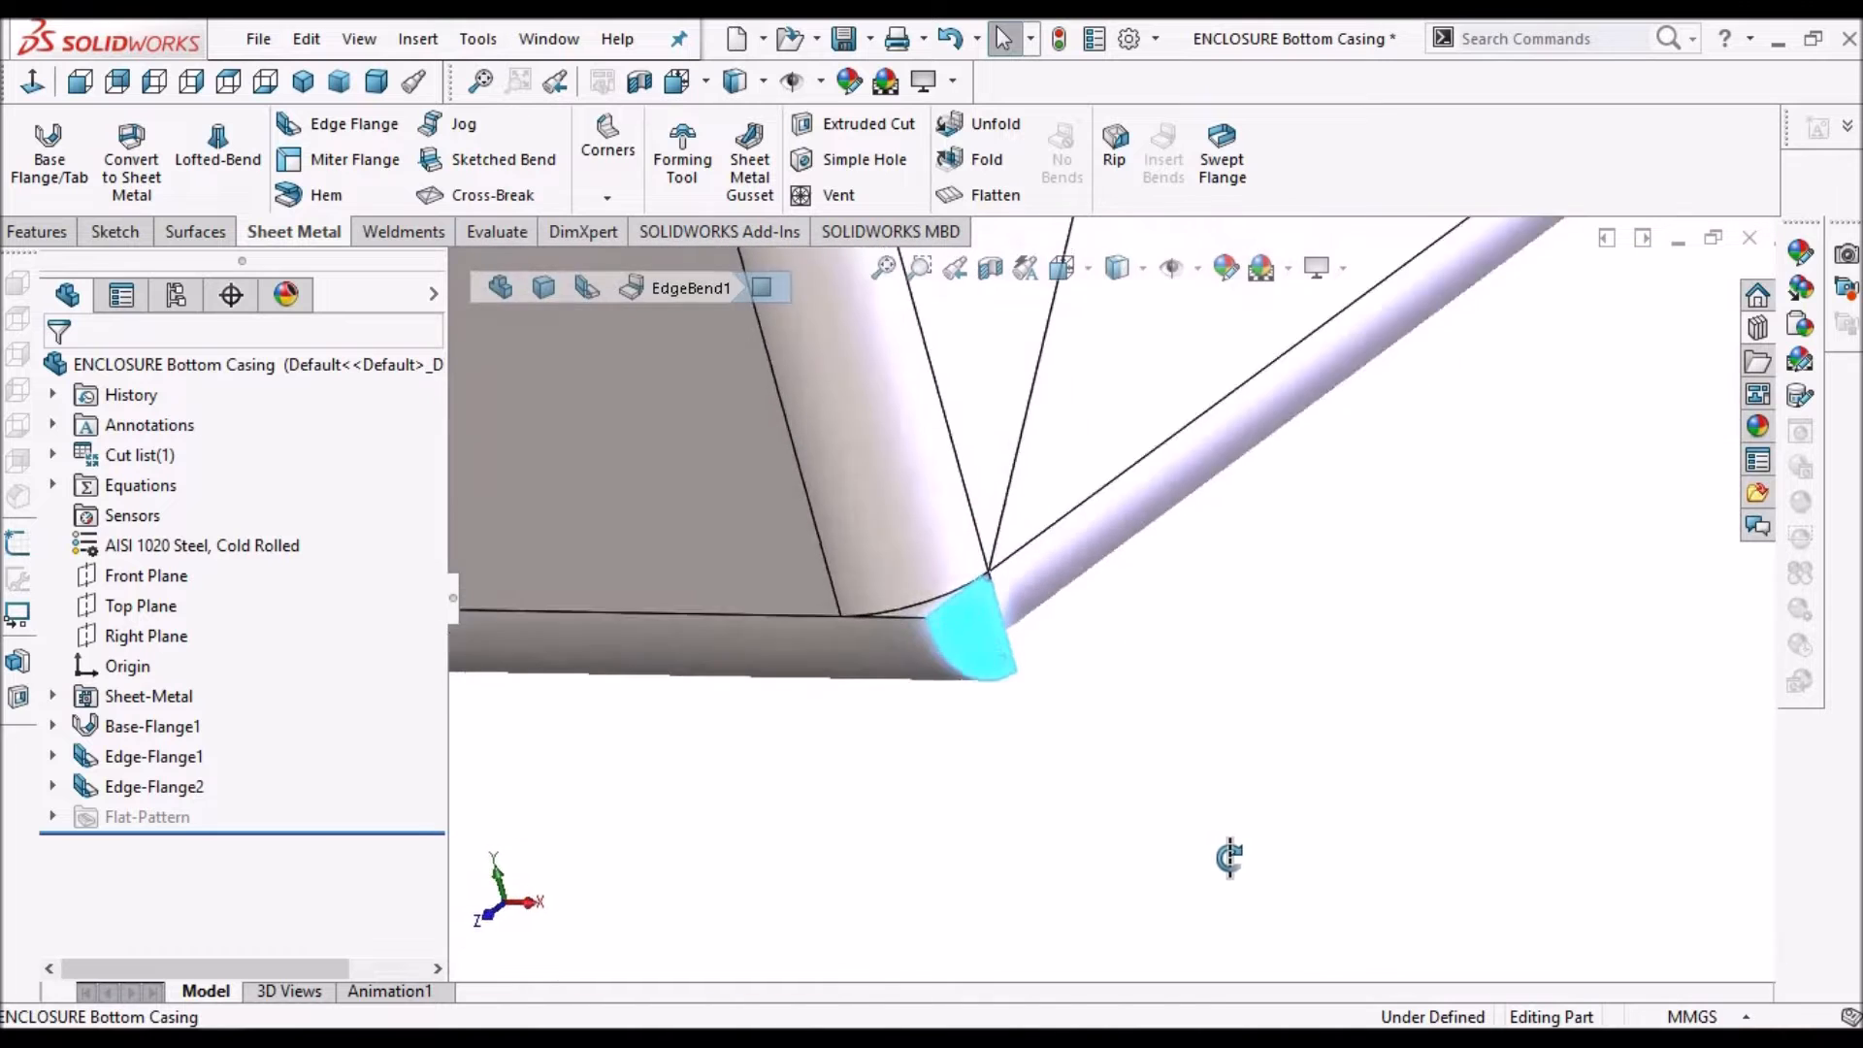
scroll(1202, 830, up, 5)
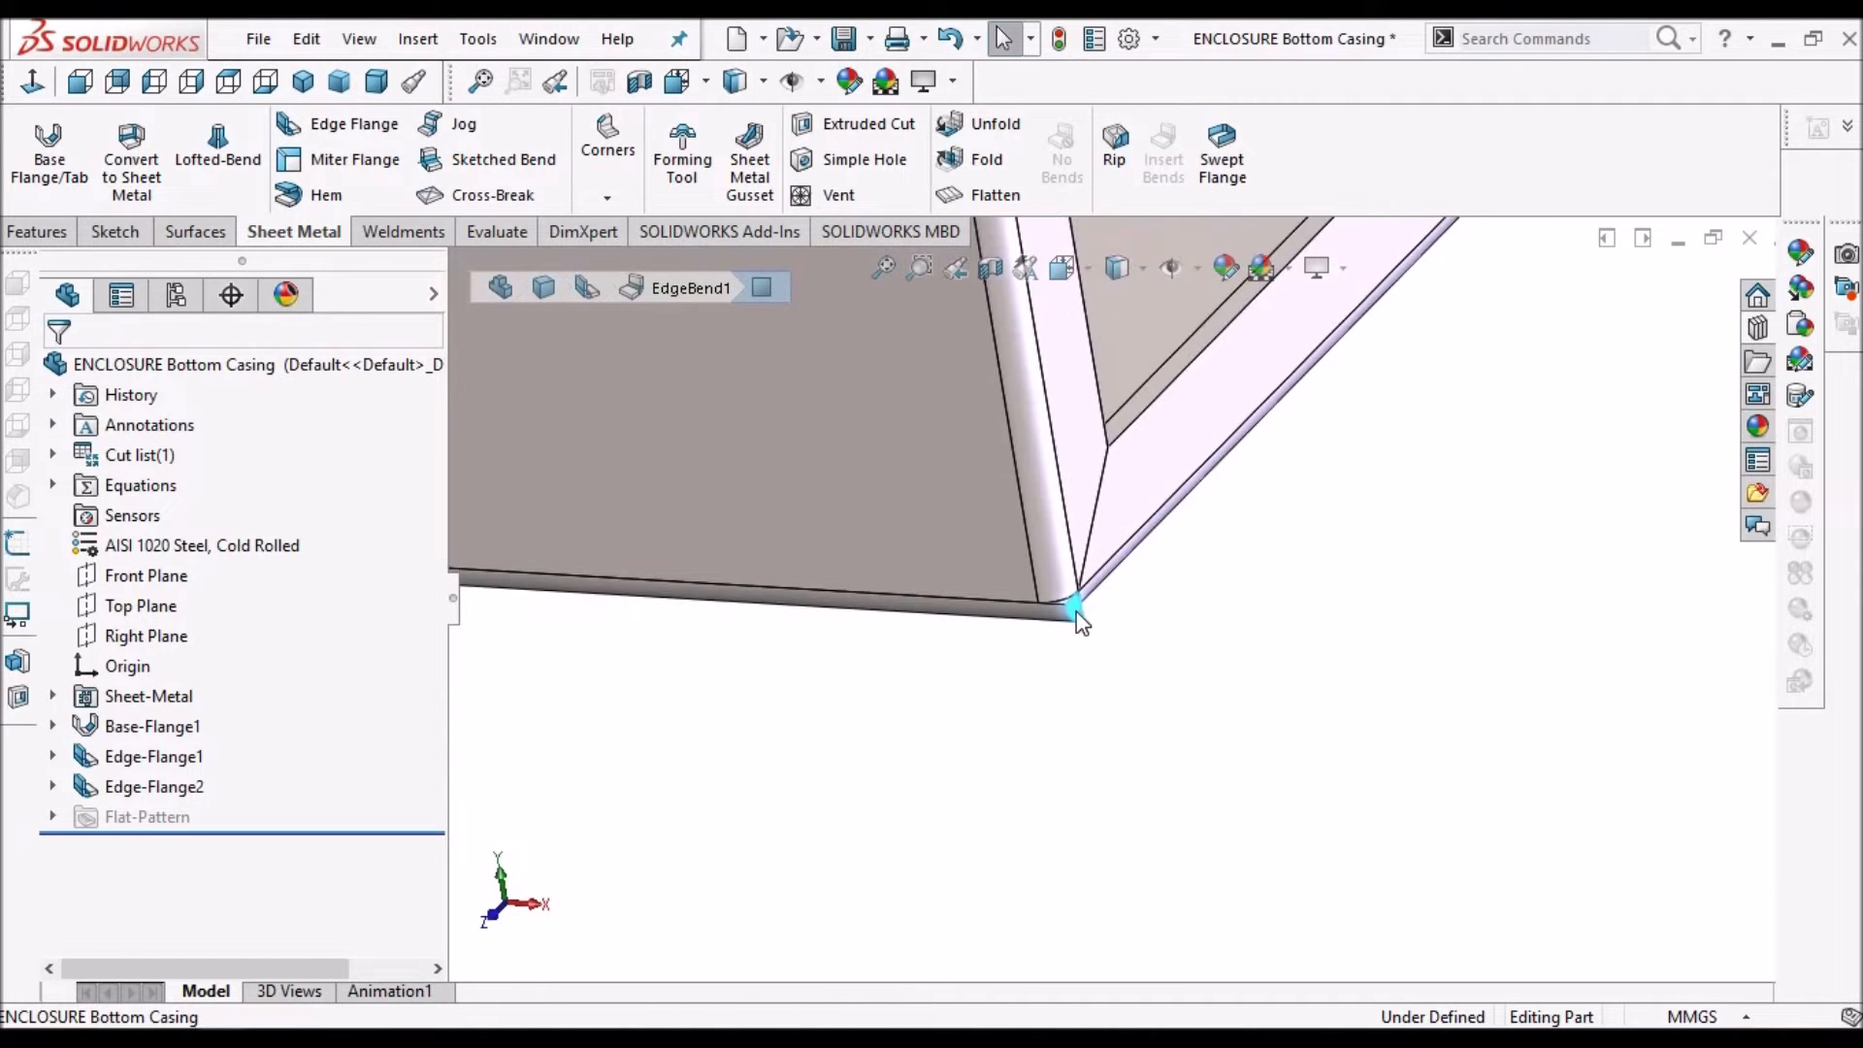
scroll(1075, 611, down, 3)
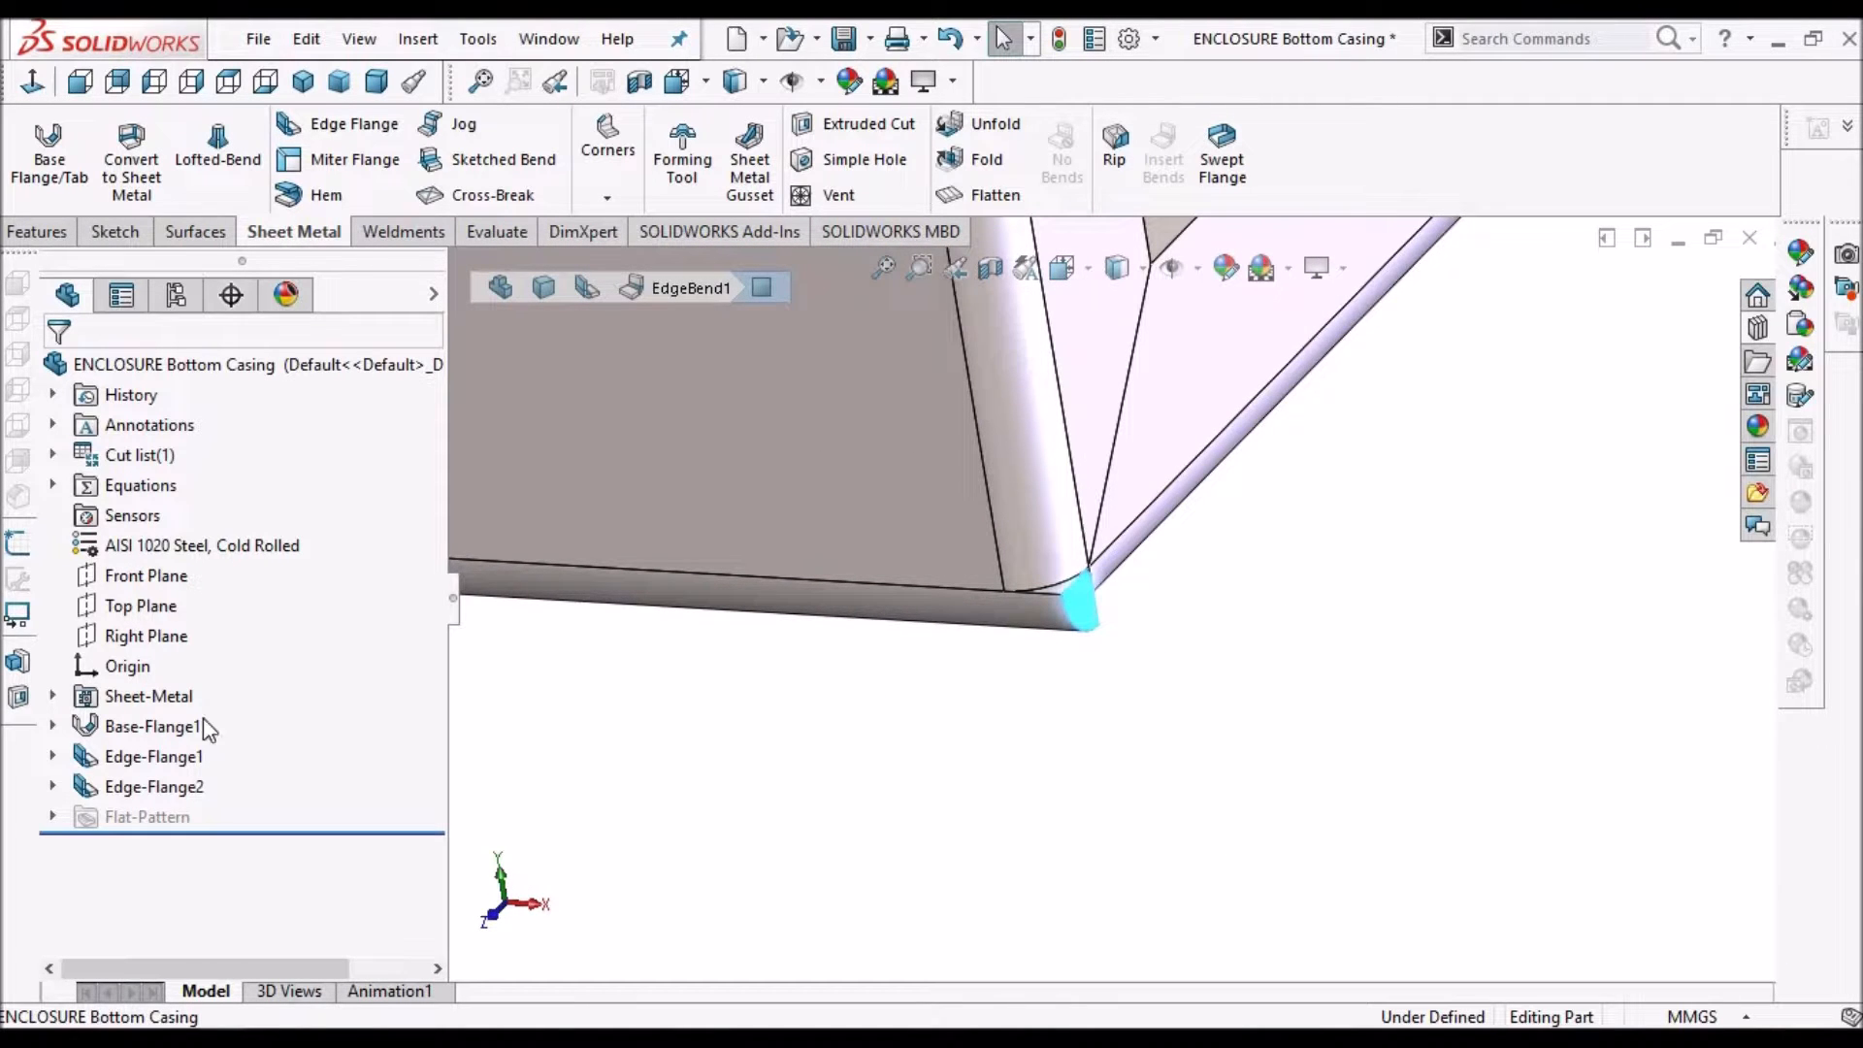
Edit the end flange feature Edge-Flange2 so that it trims the side bends
right_click(156, 786)
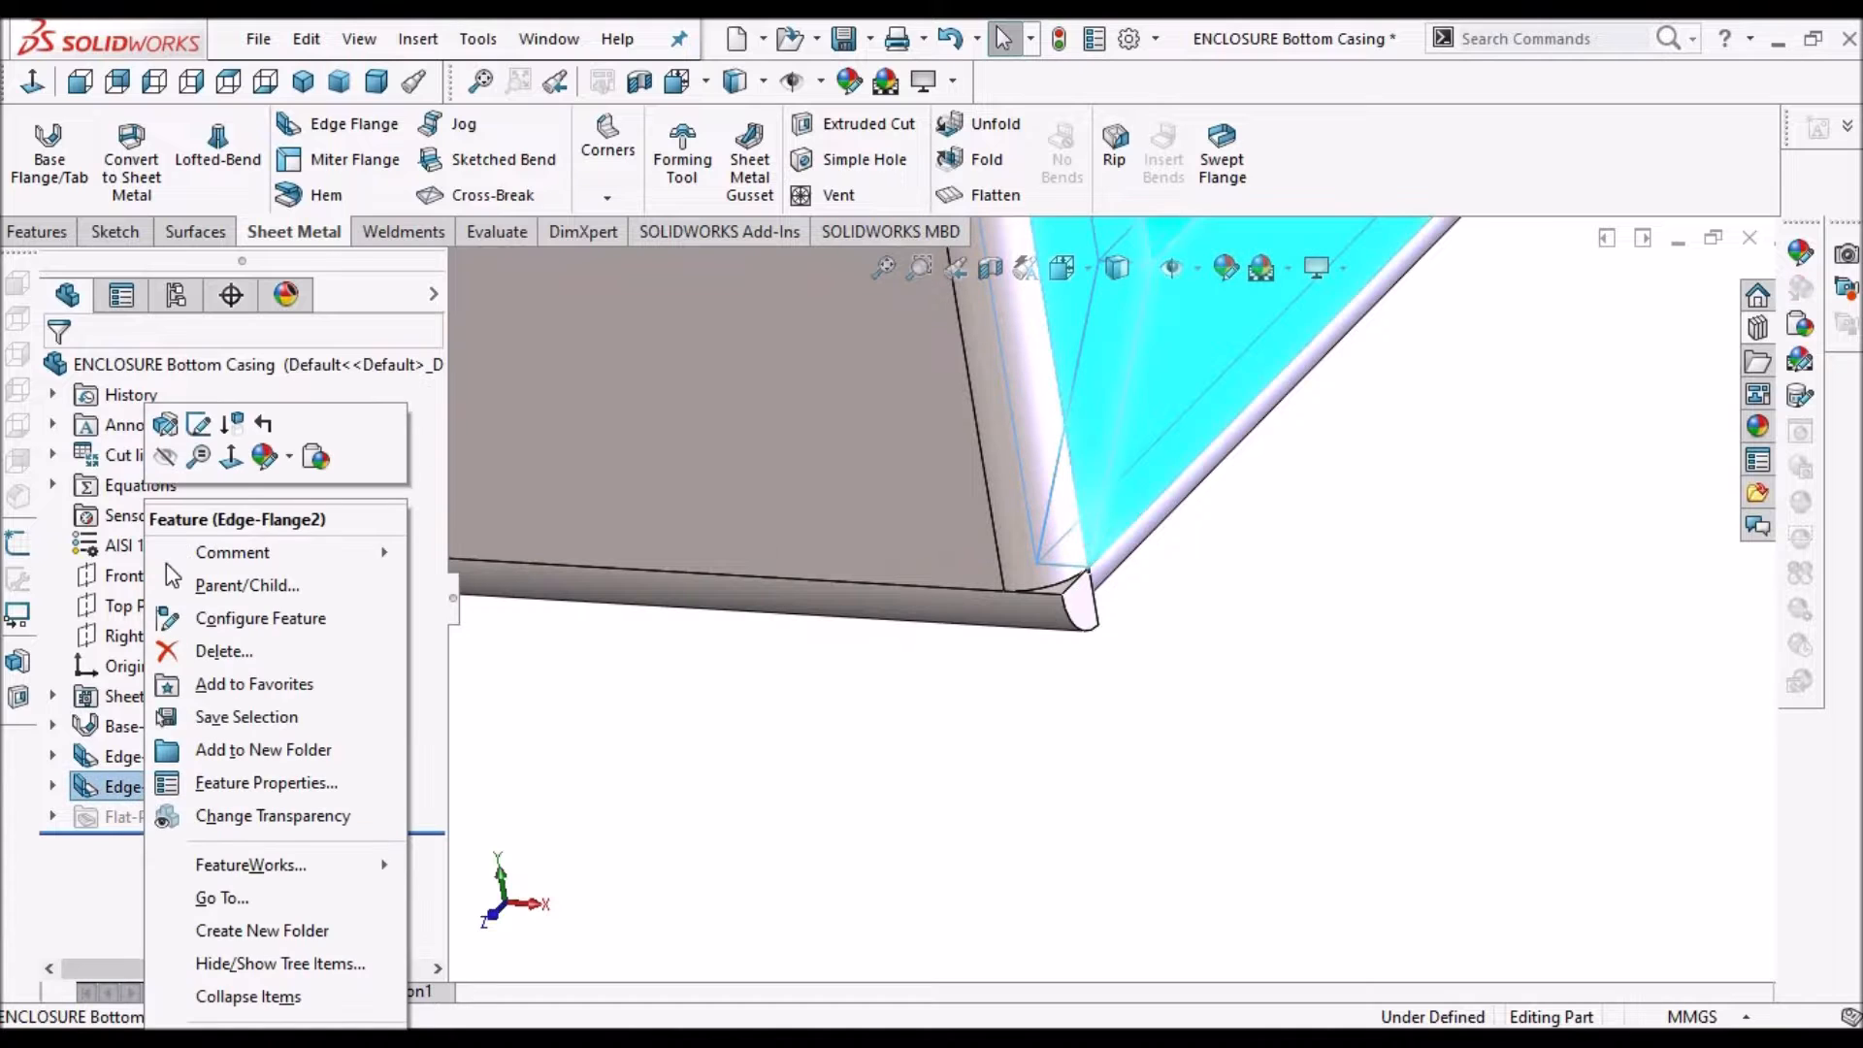
click(1075, 638)
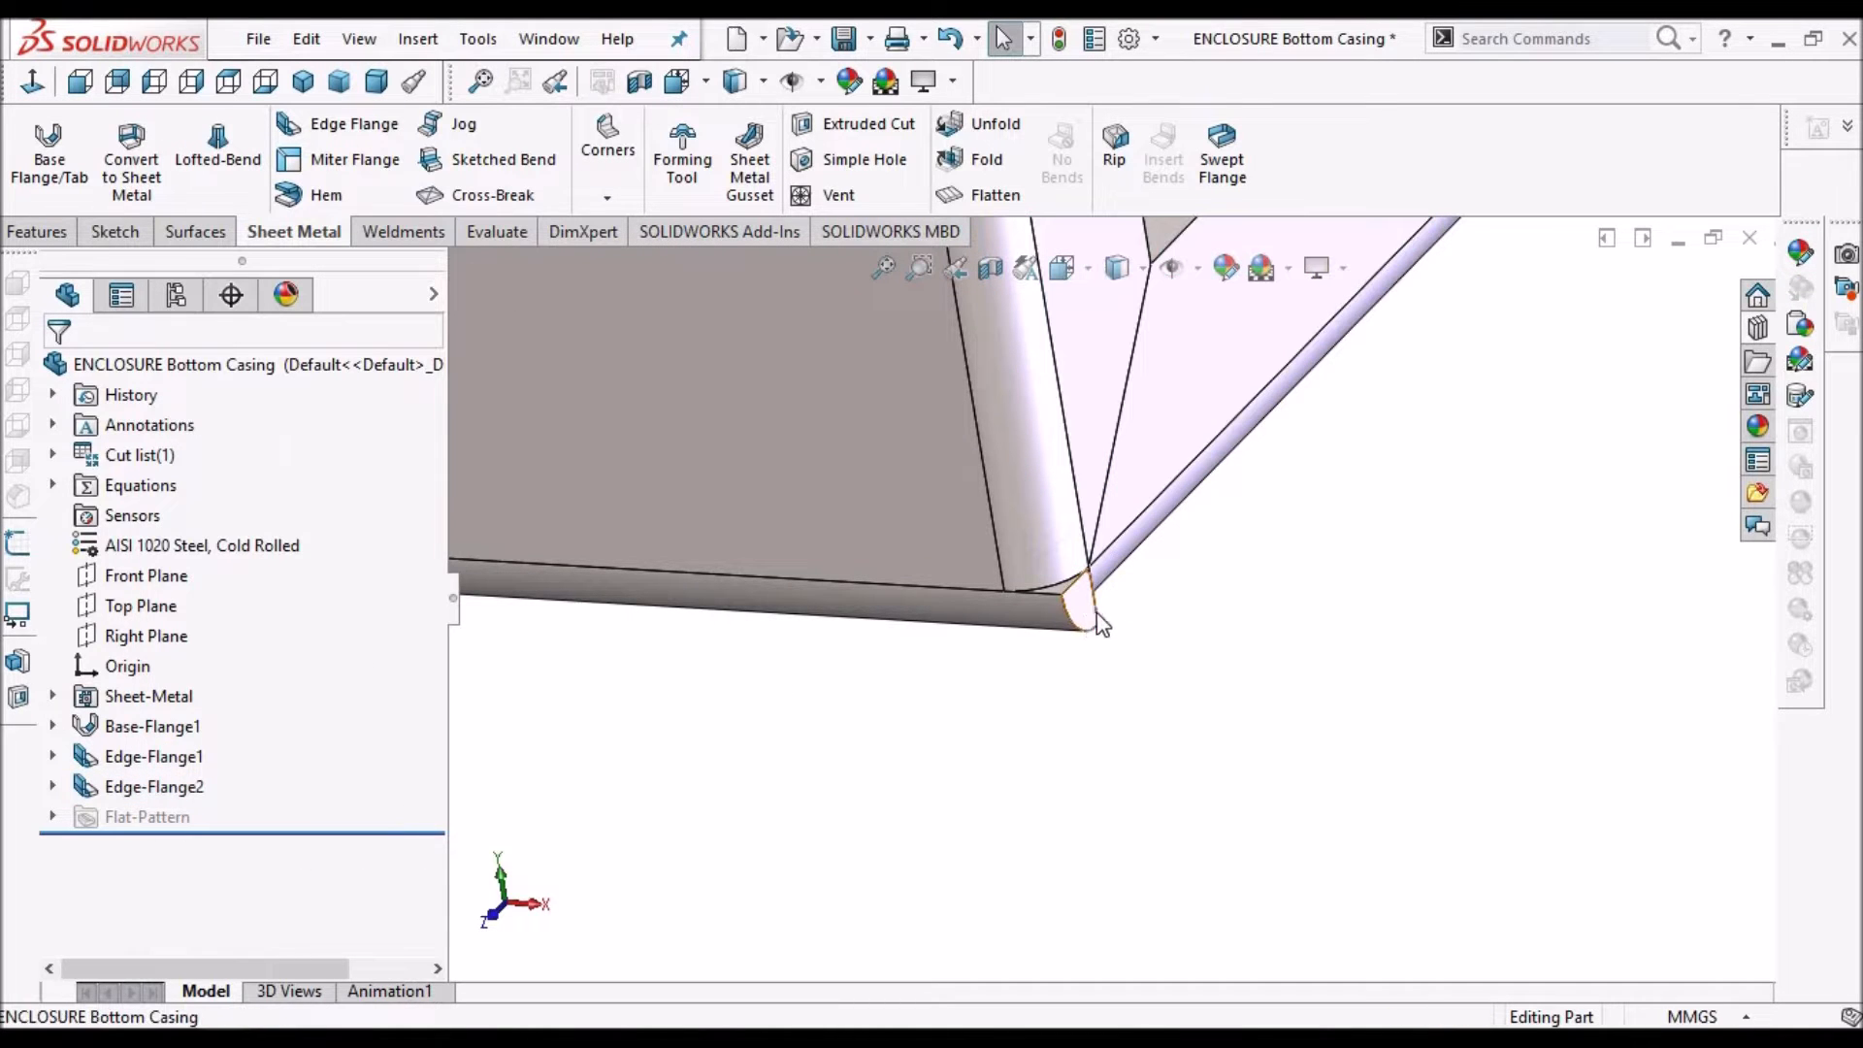
click(1094, 611)
middle_drag(1094, 611, 1098, 542)
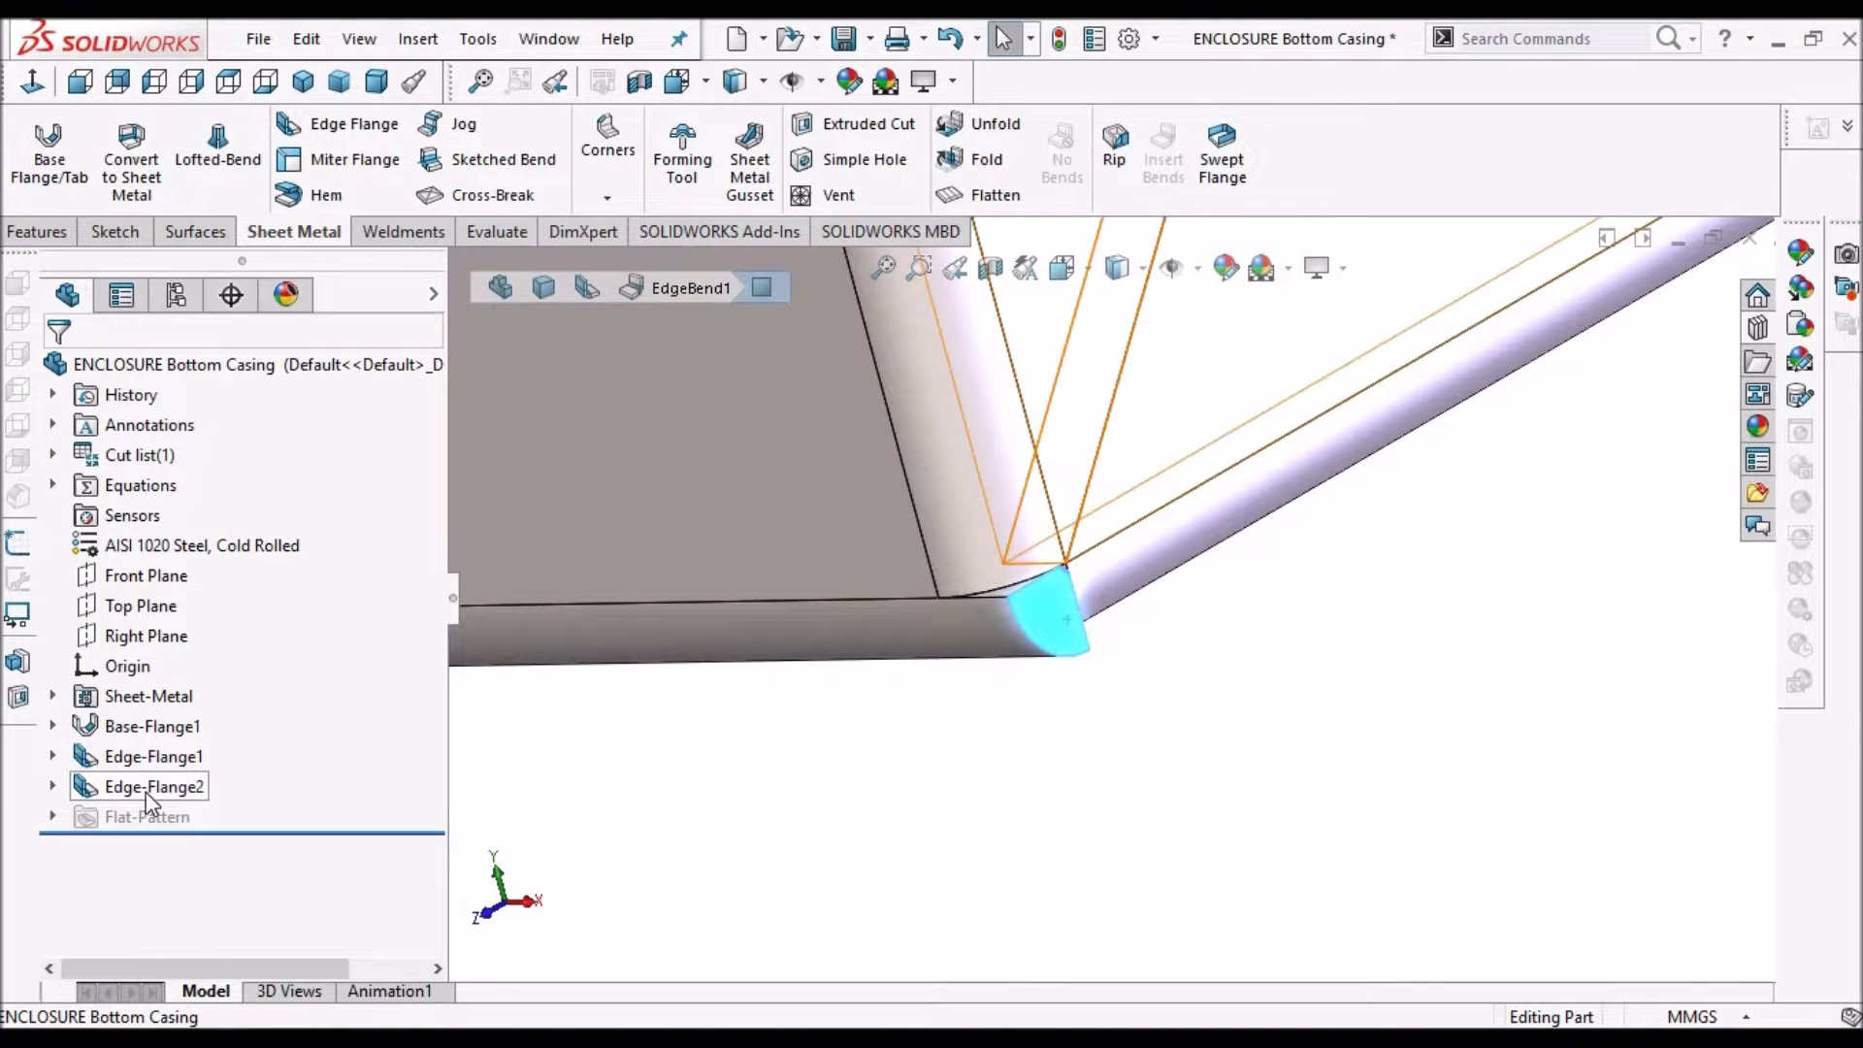
right_click(145, 792)
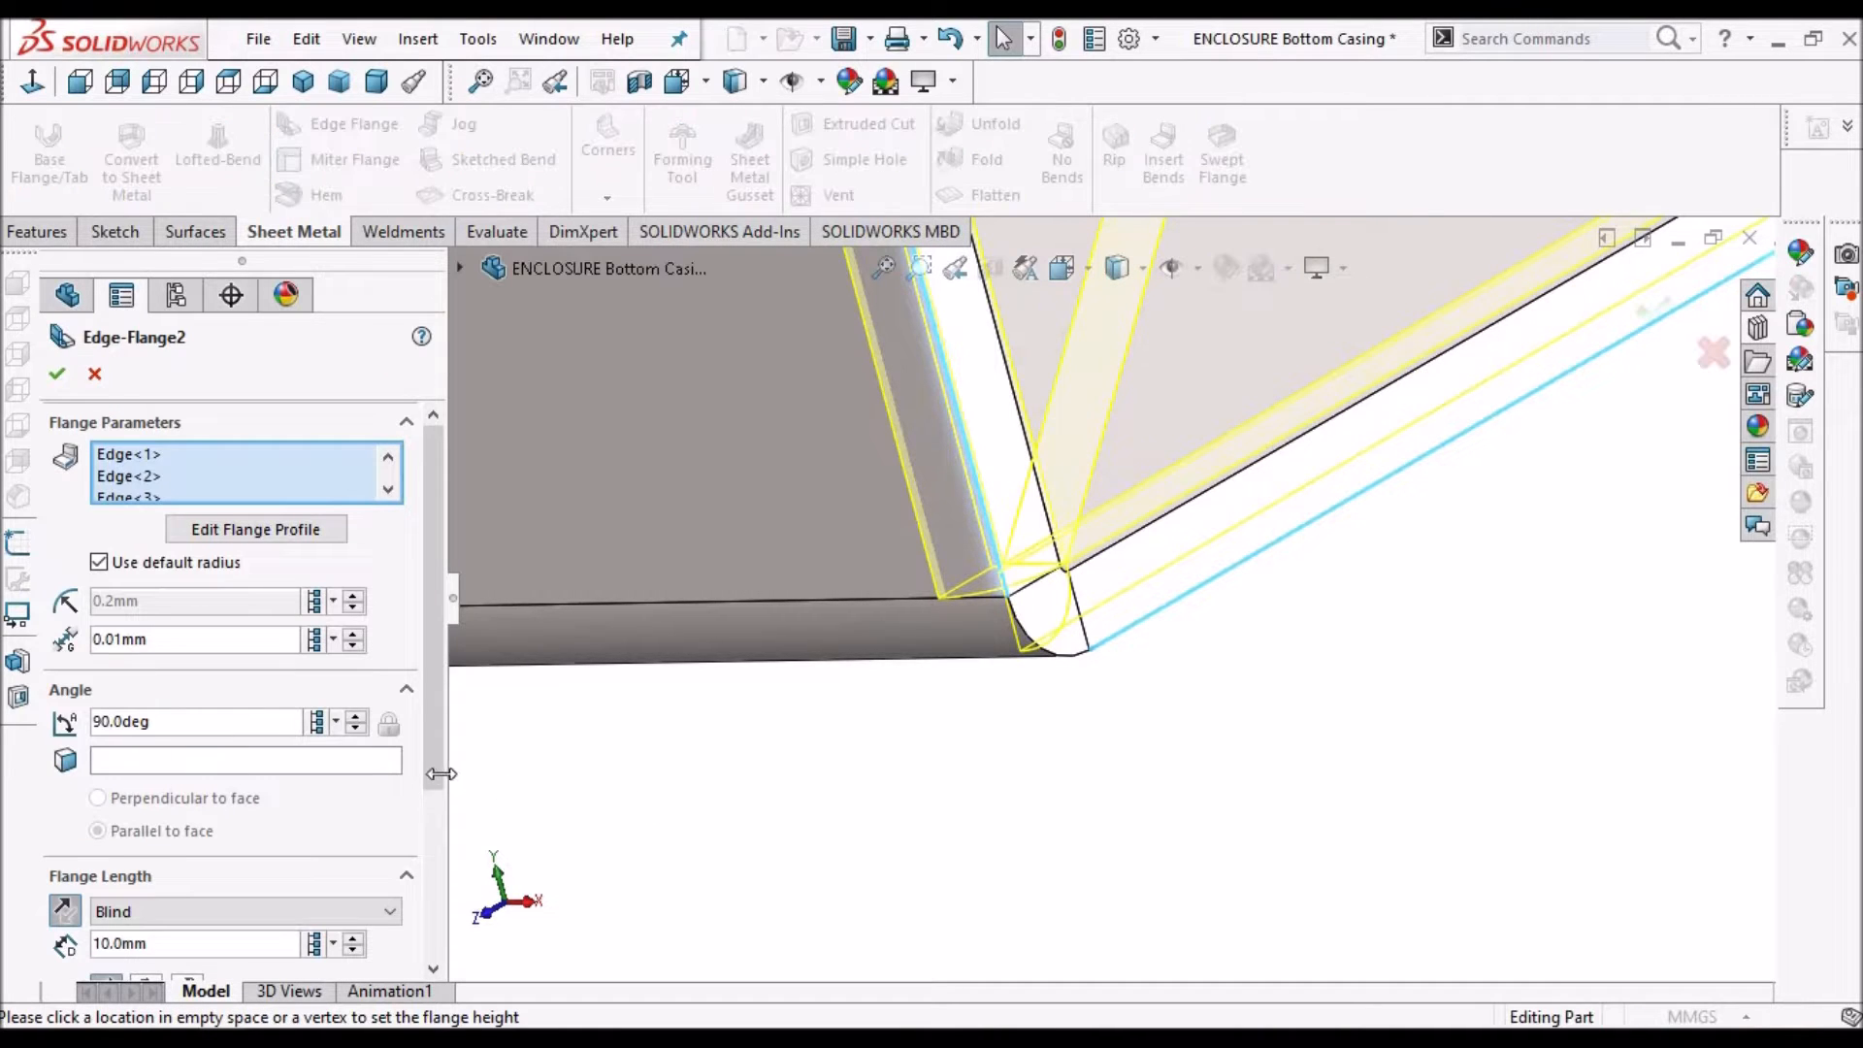
scroll(412, 958, down, 3)
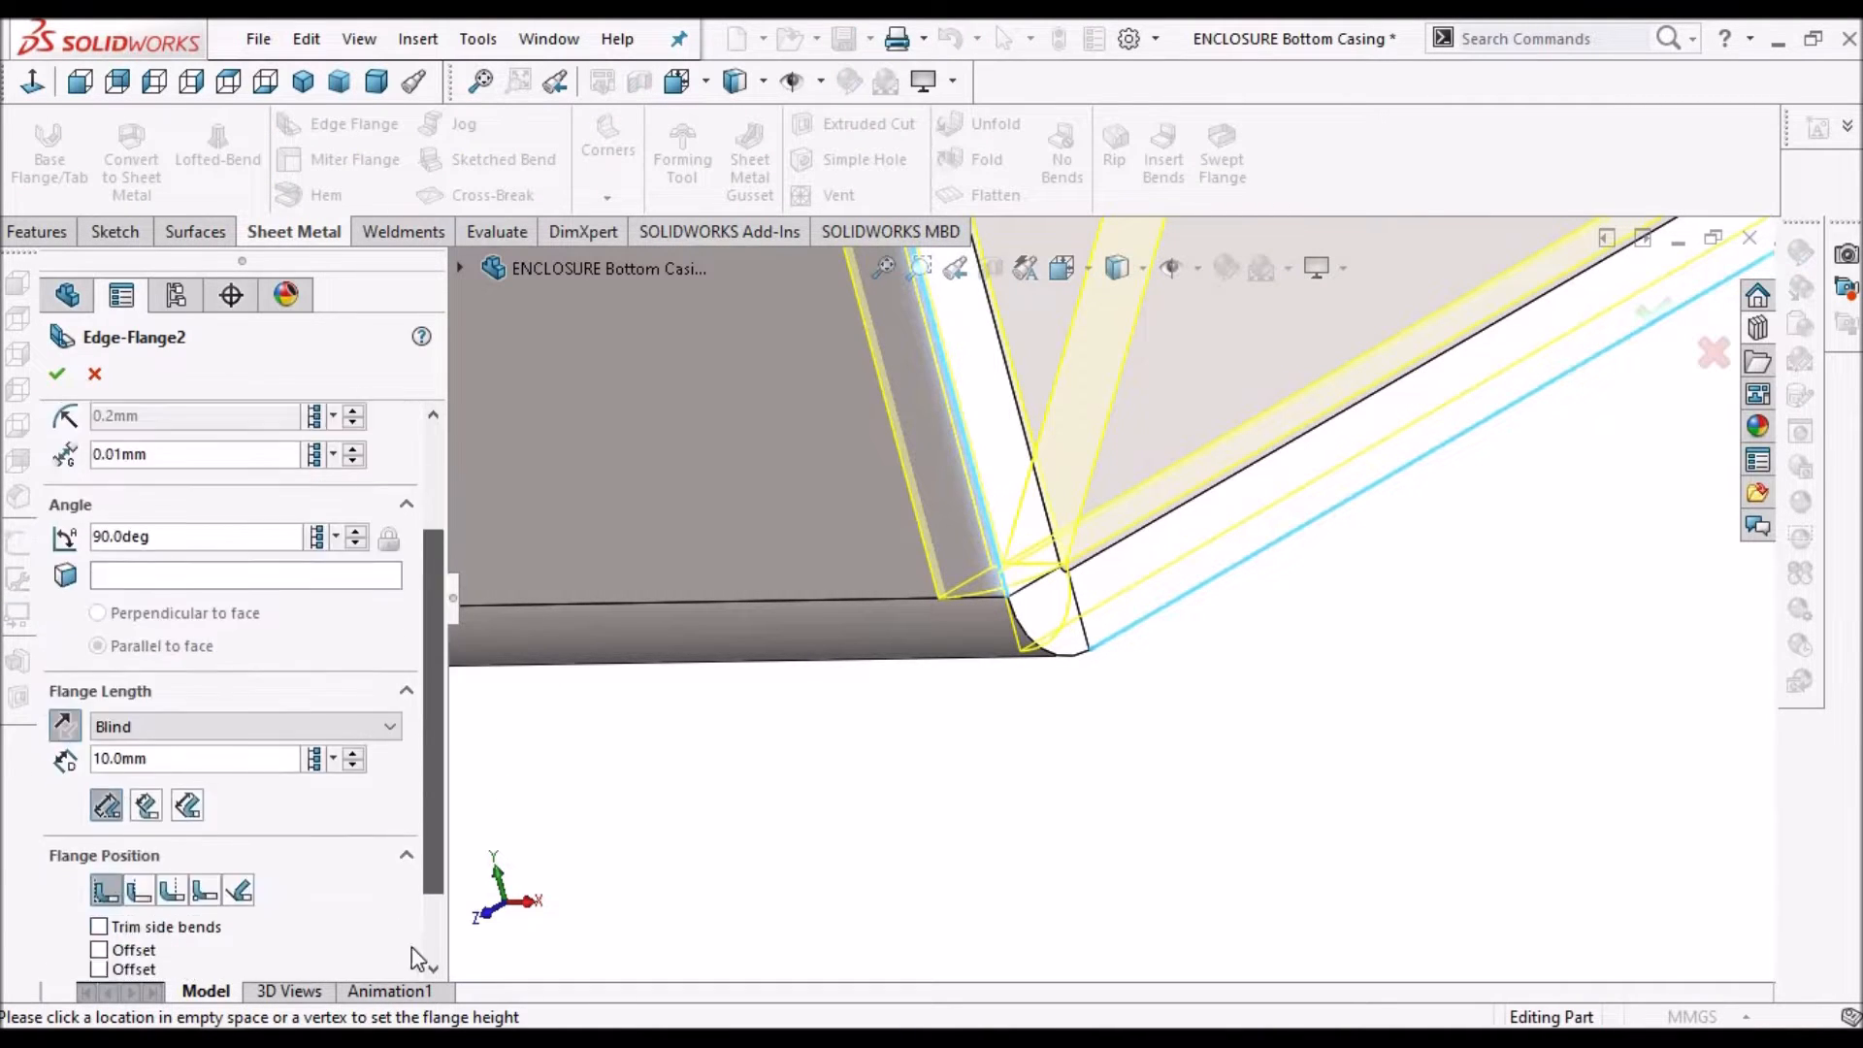
scroll(411, 947, down, 1)
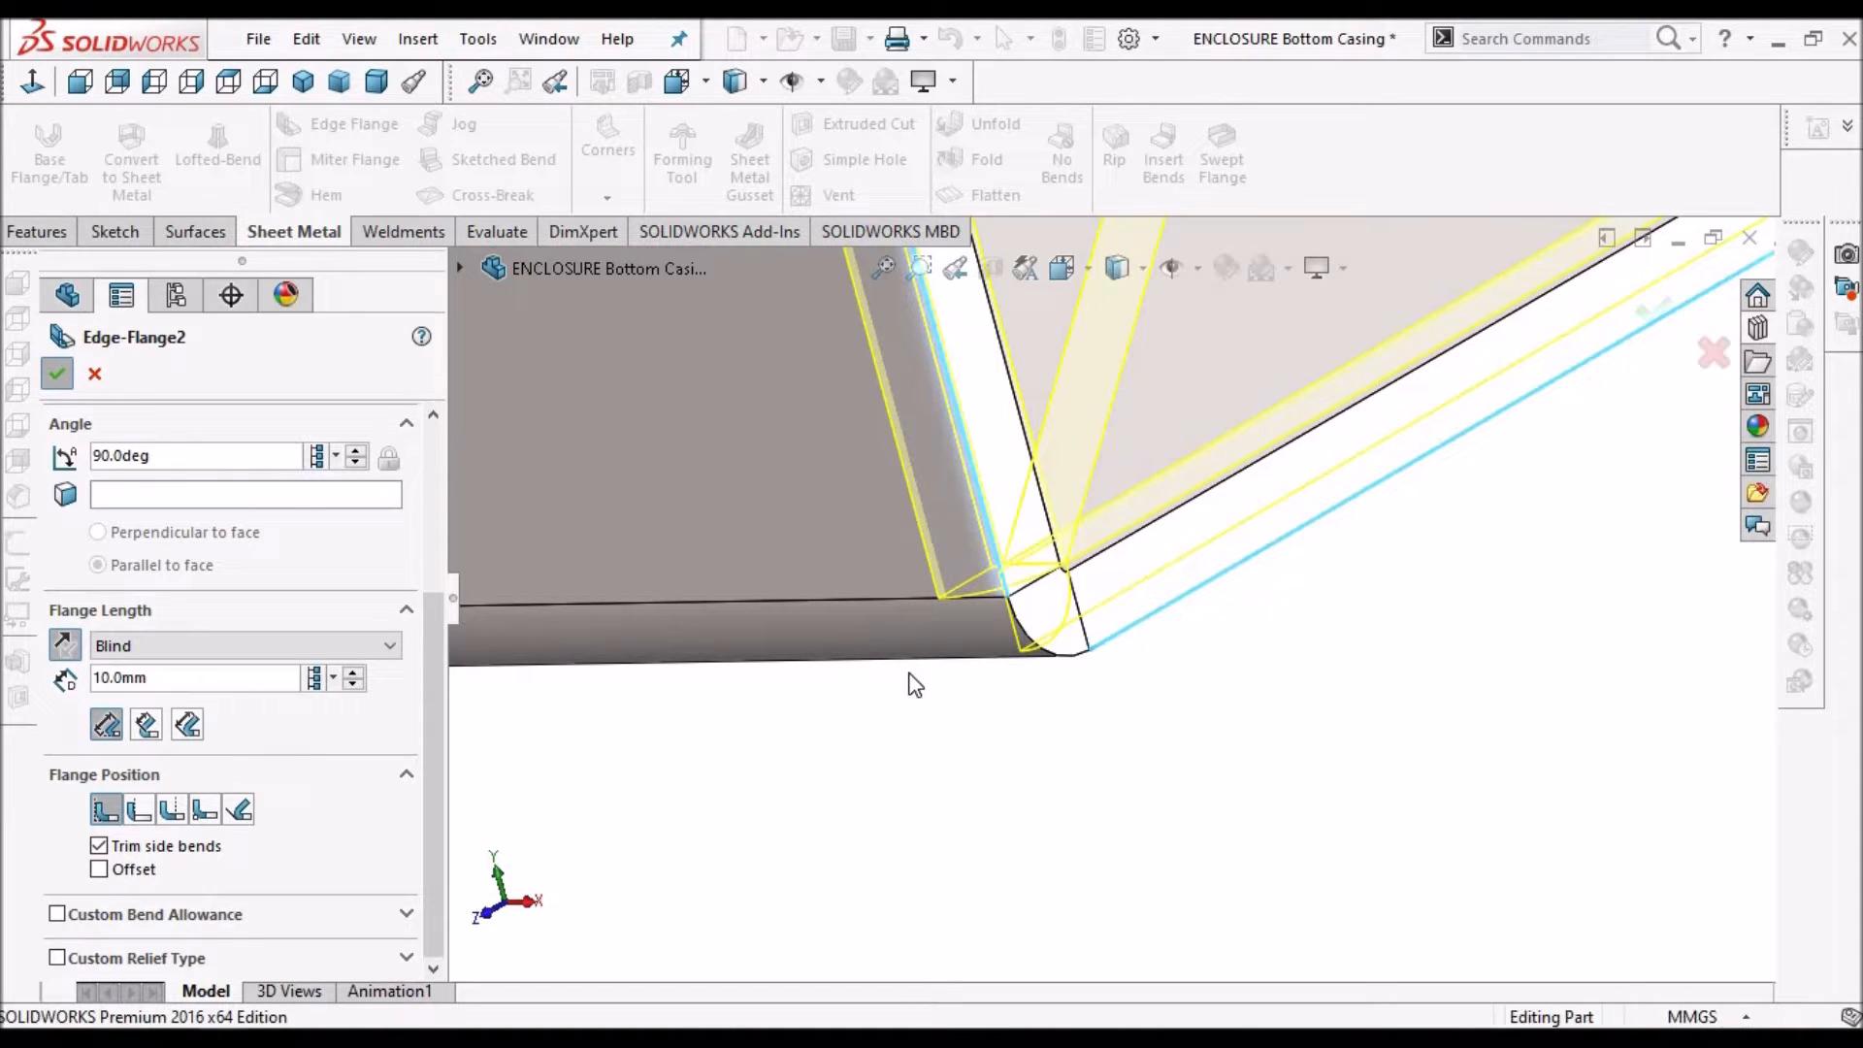
key(Return)
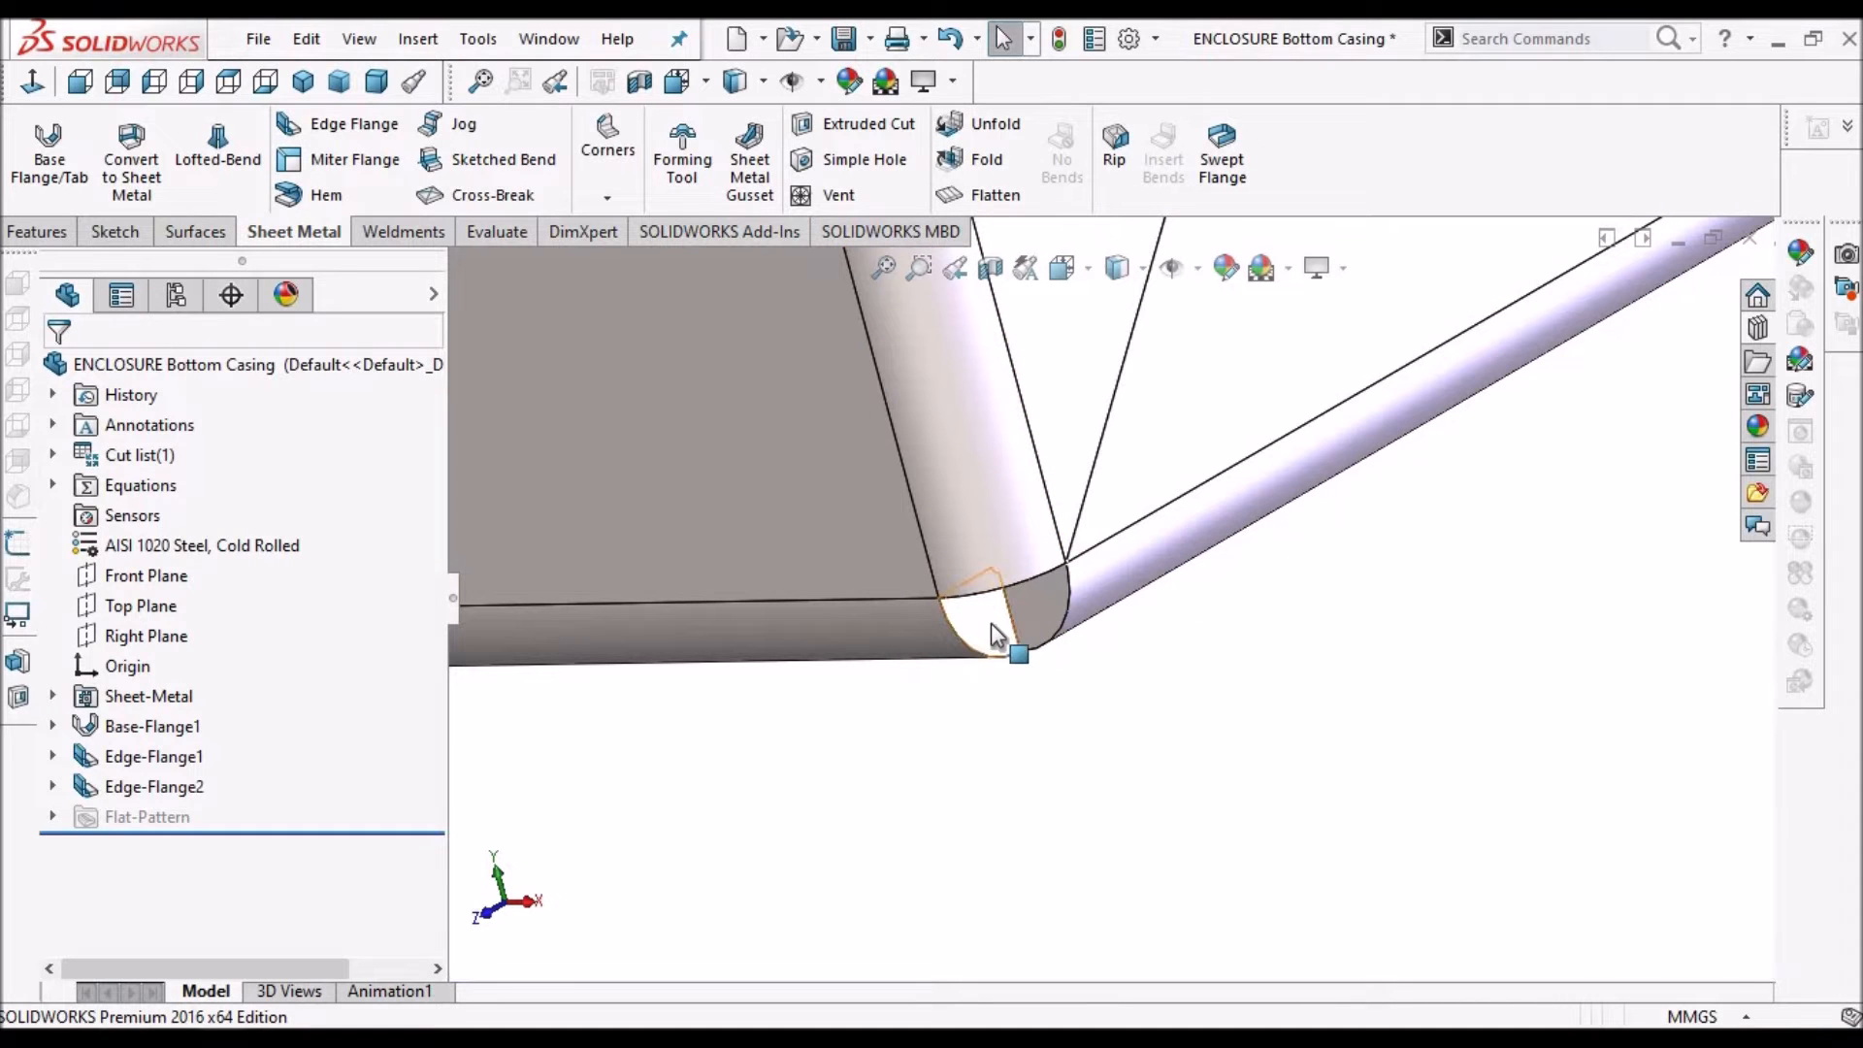
Highlight the trimmed bend face at the lower corner, then flatten the casing and examine the corner notch in the flat pattern
click(987, 626)
middle_drag(983, 650, 1043, 795)
scroll(1060, 793, up, 8)
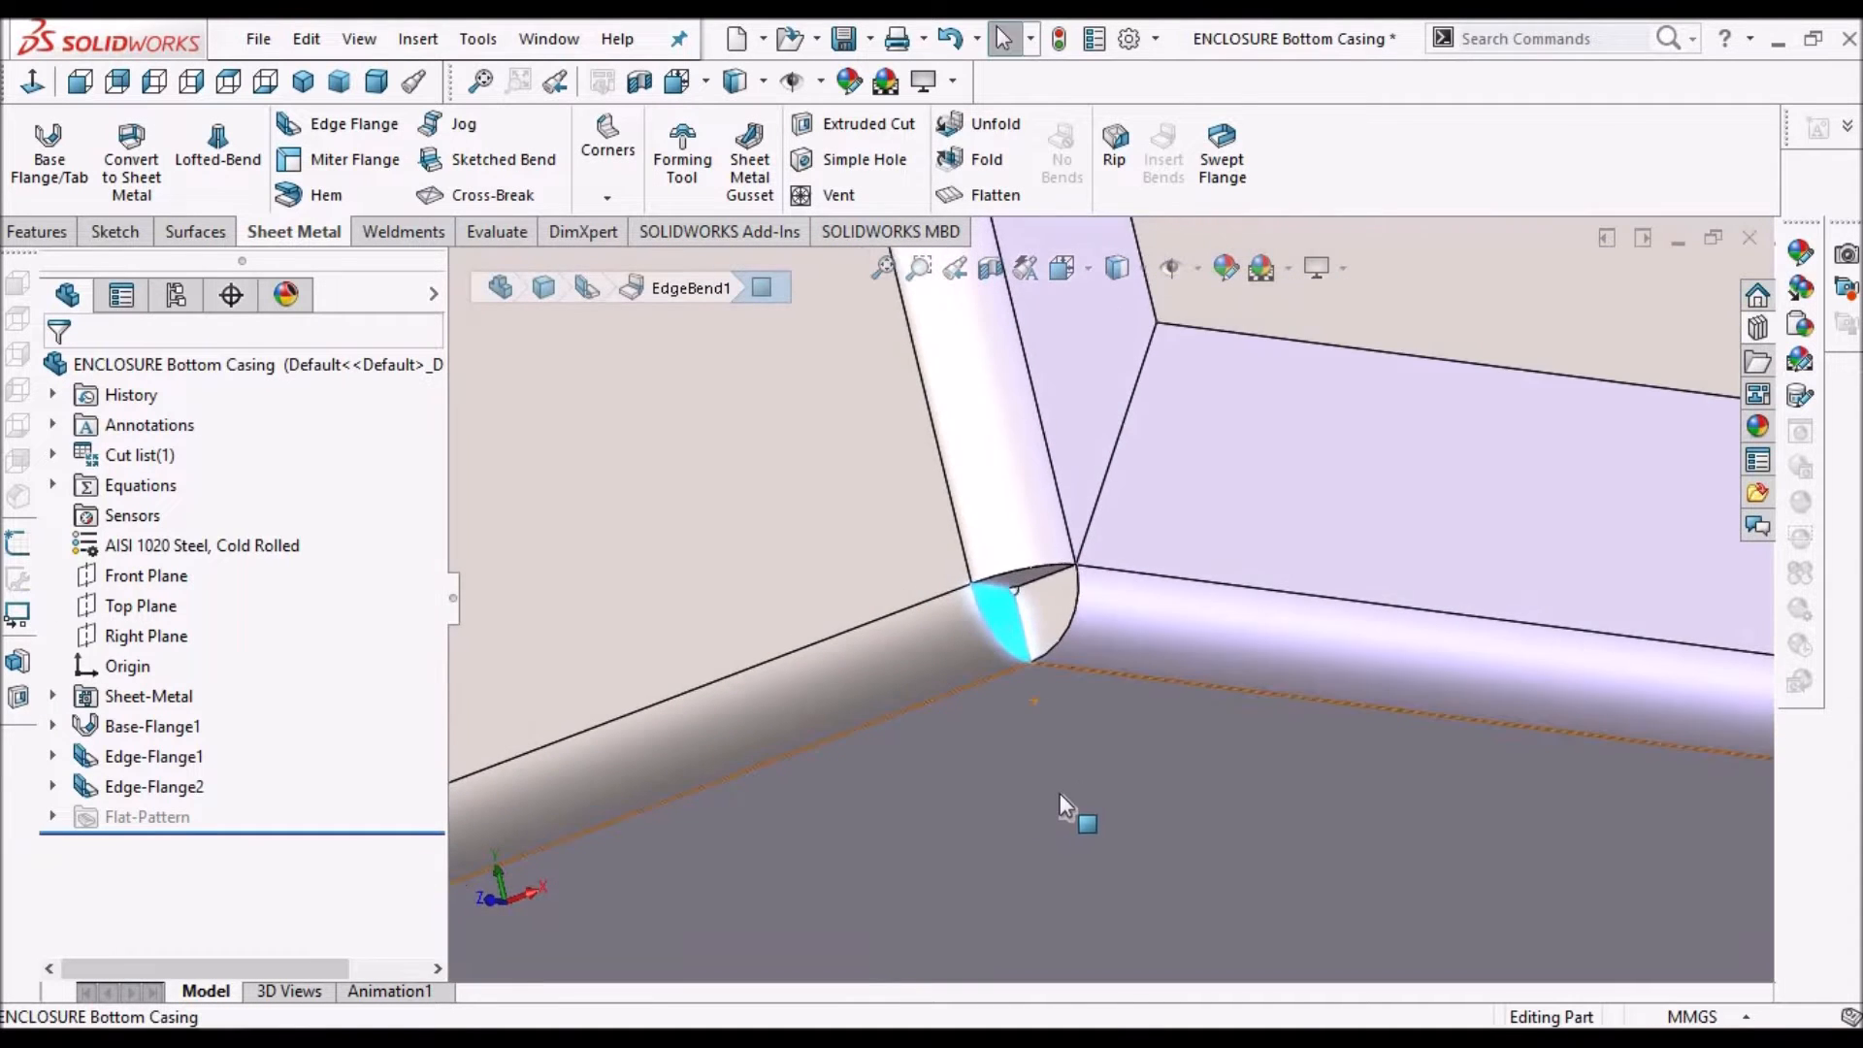
click(981, 194)
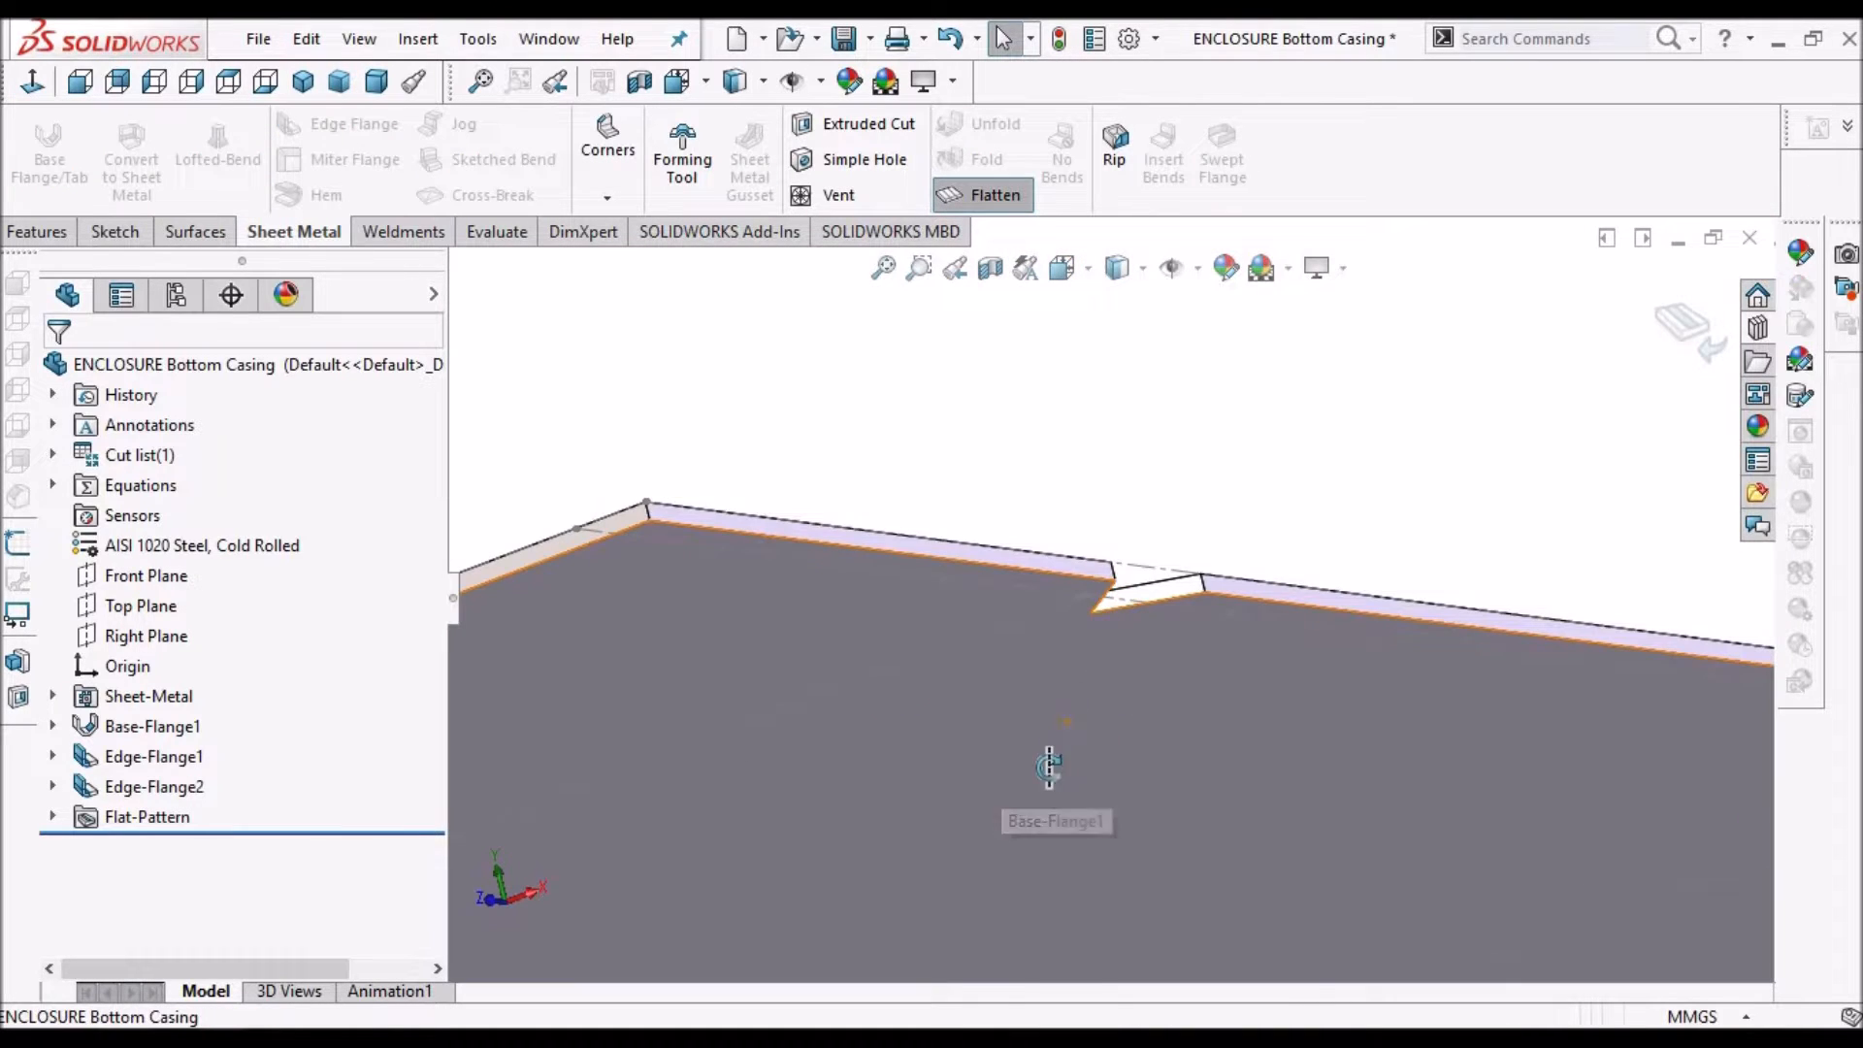
scroll(1048, 660, down, 2)
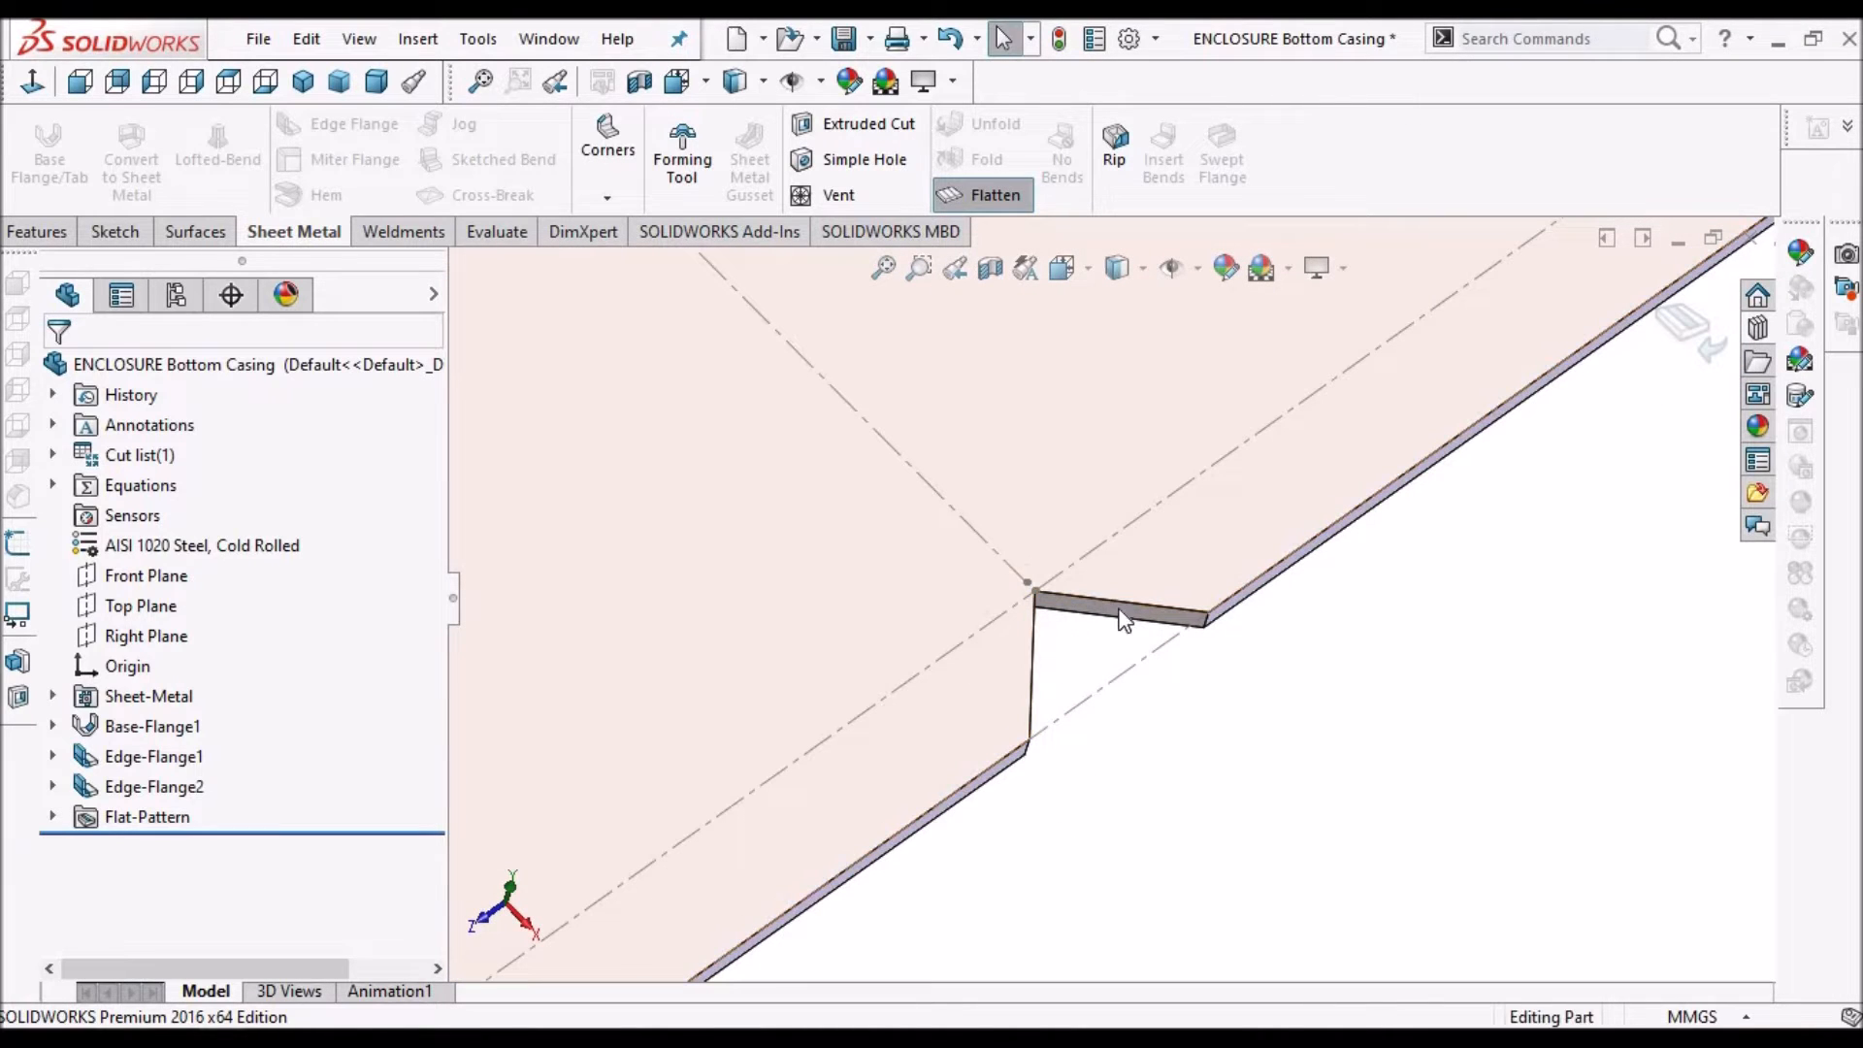
Inspect the folded casing from the dimetric view and compare it with the exploded picture in Desc 2.pdf
click(376, 81)
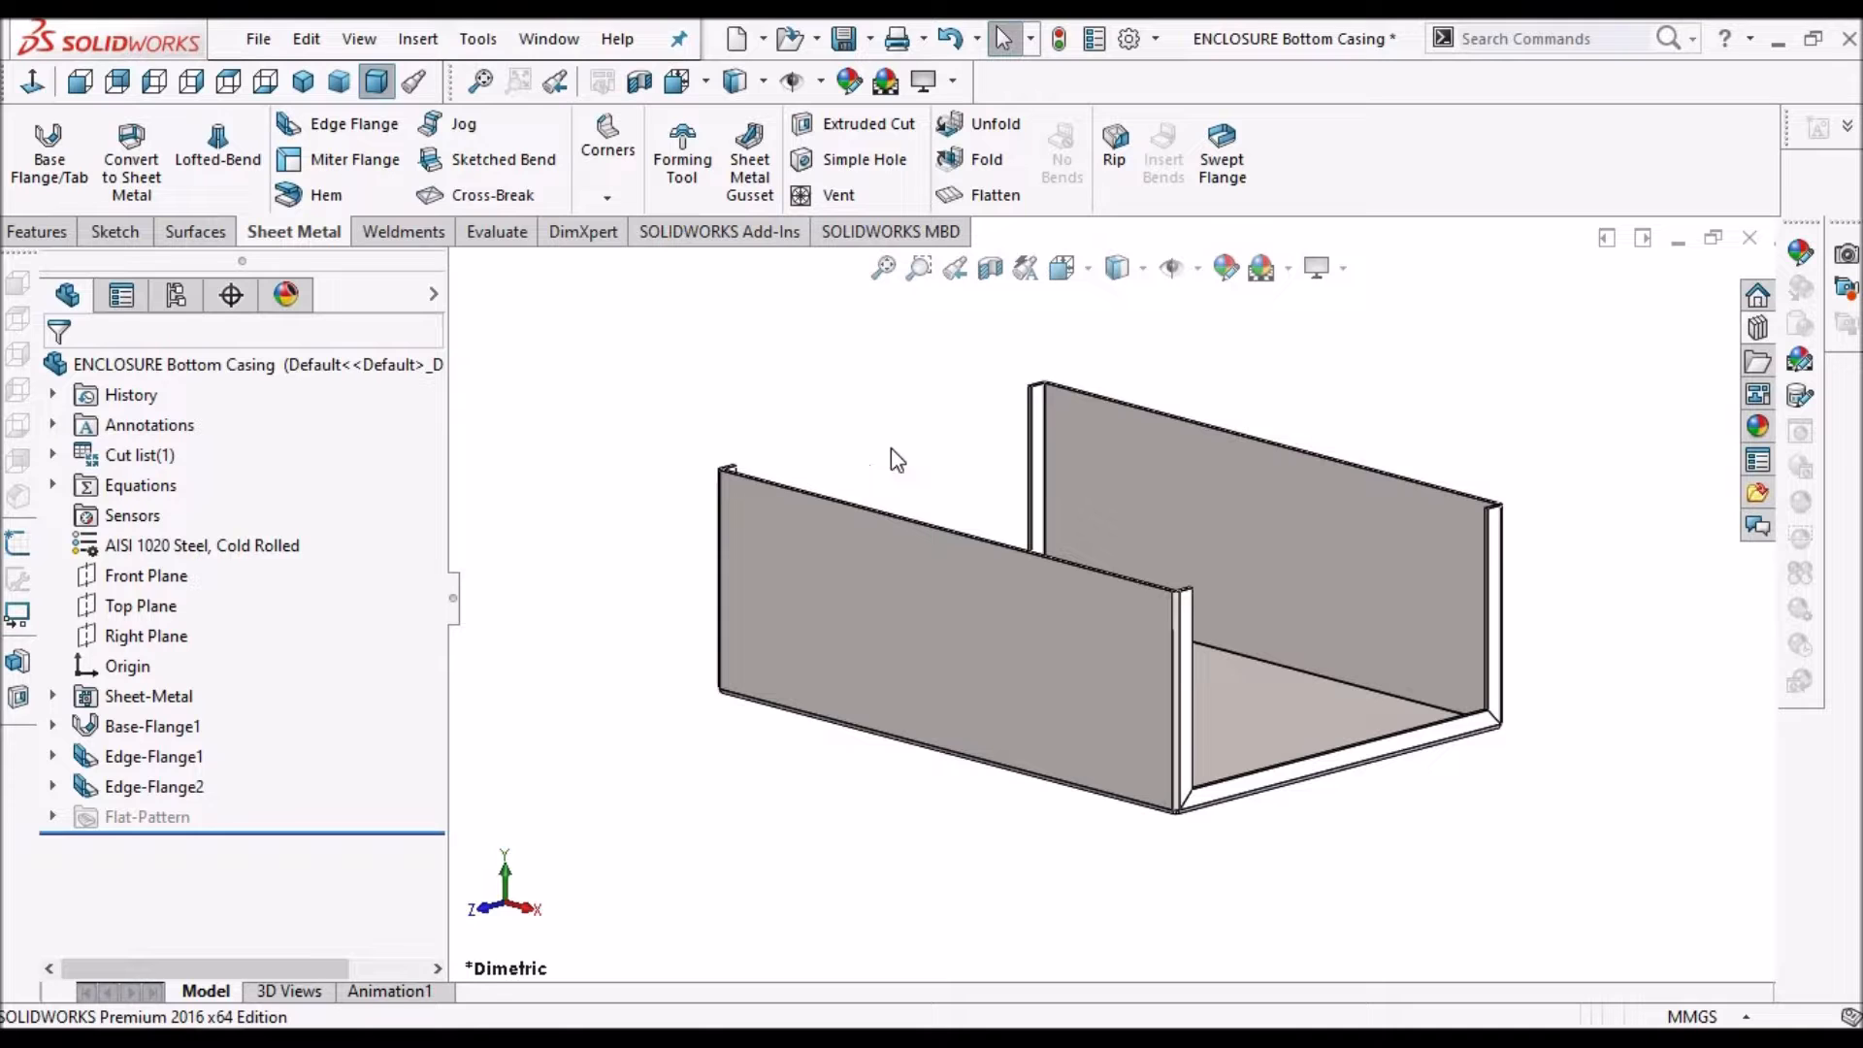
middle_drag(1169, 493, 1110, 778)
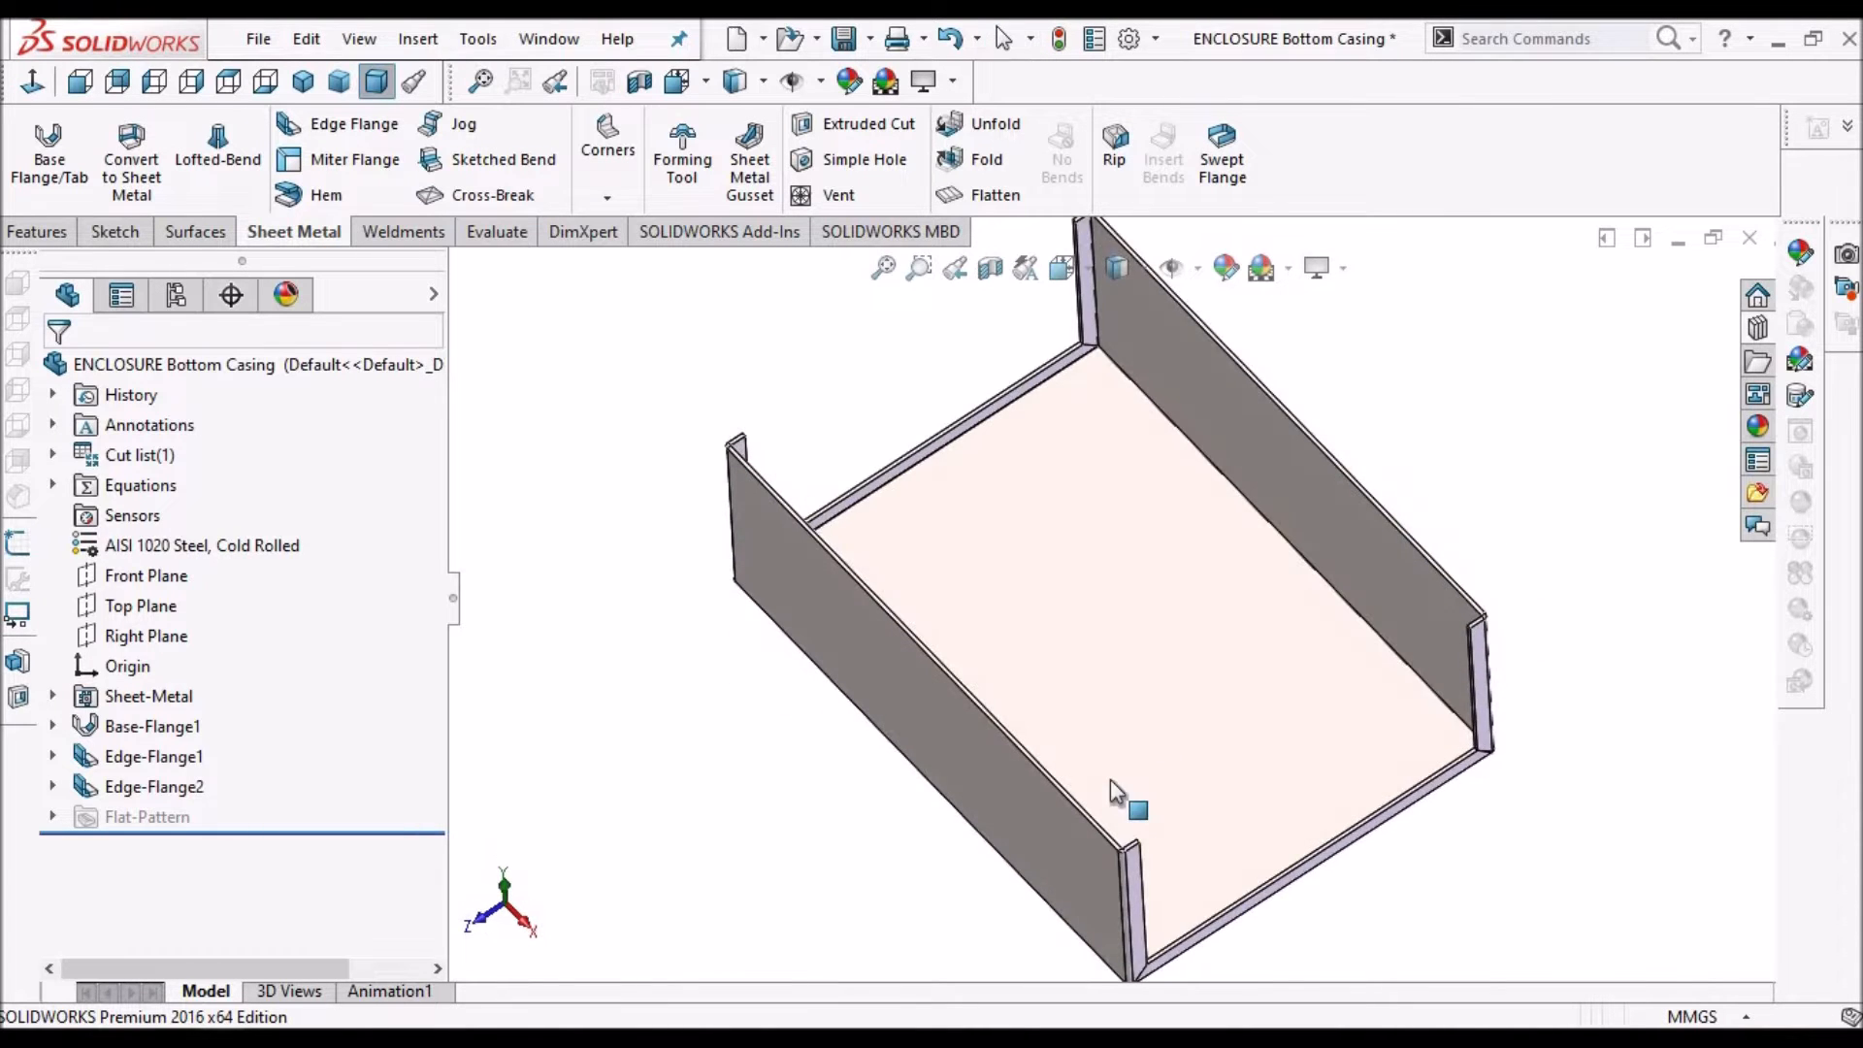
scroll(1110, 778, down, 3)
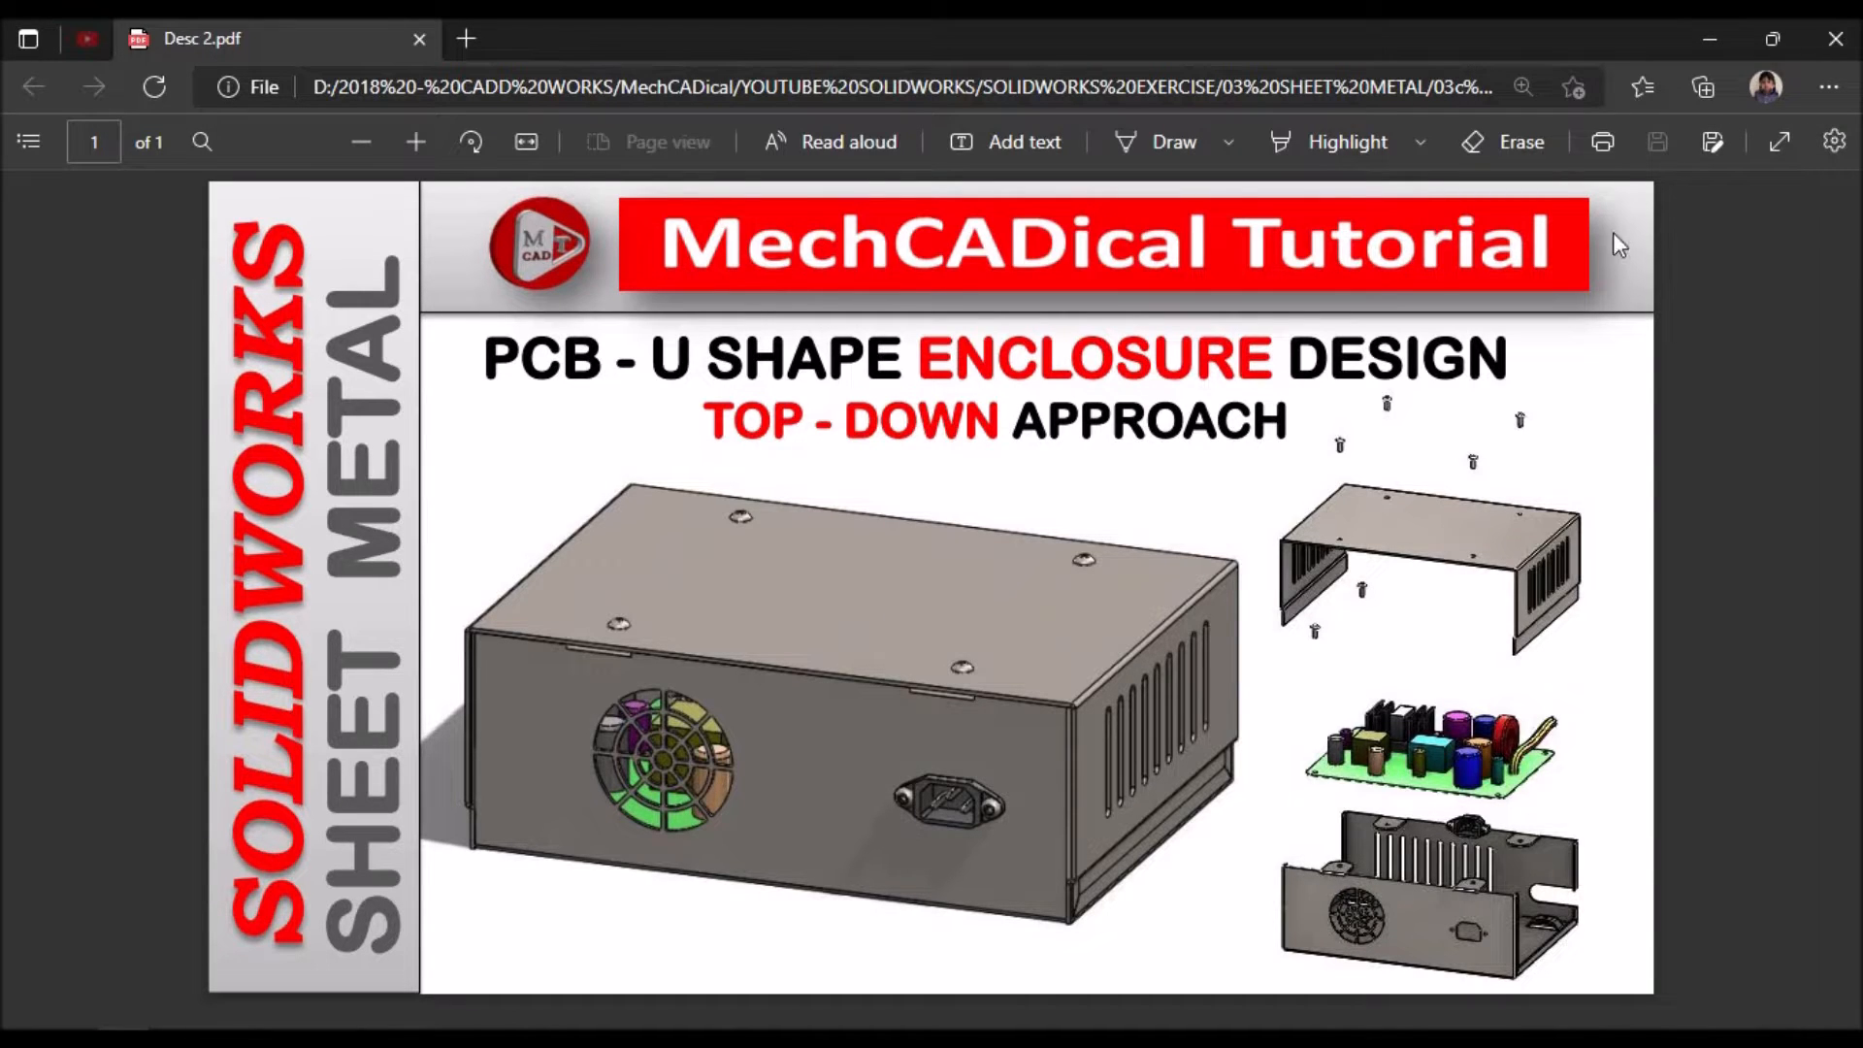
click(1725, 43)
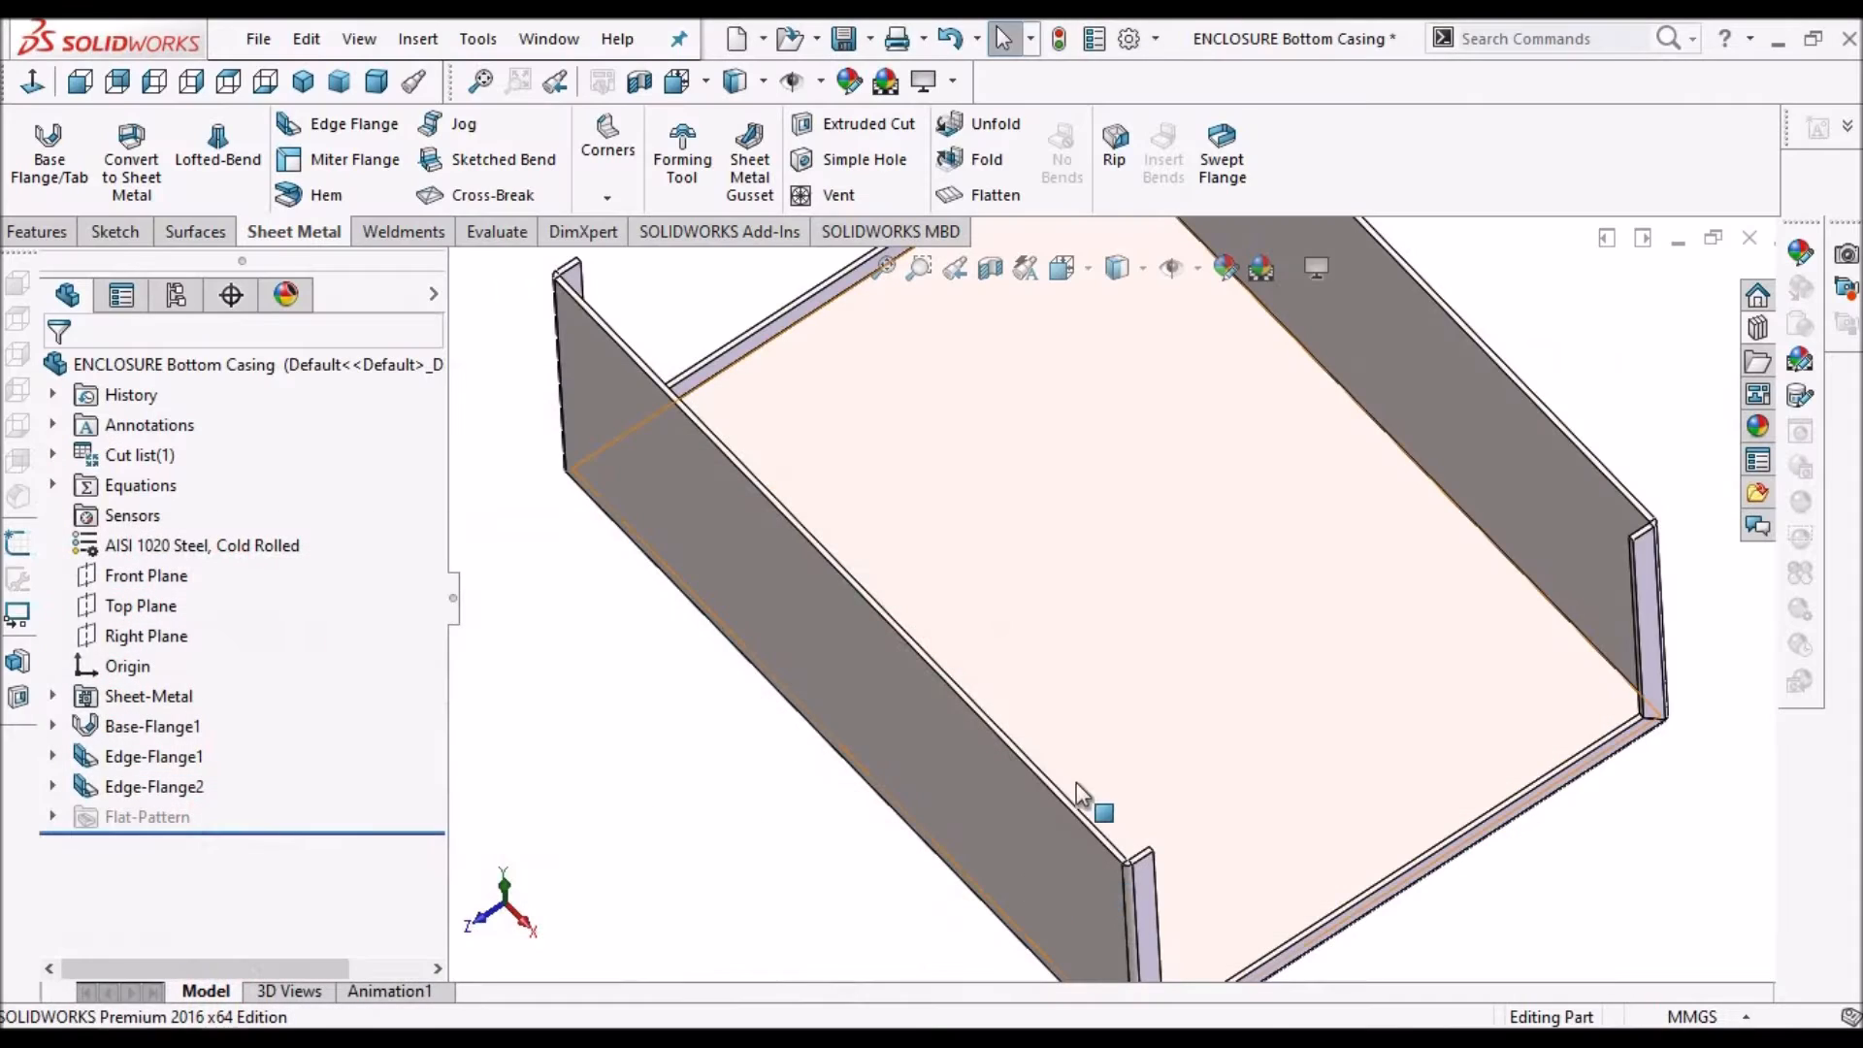
Create an inward 90° edge flange about 48 mm long on the inner top edge of the +Z side wall
scroll(1086, 815, down, 5)
scroll(1125, 856, down, 1)
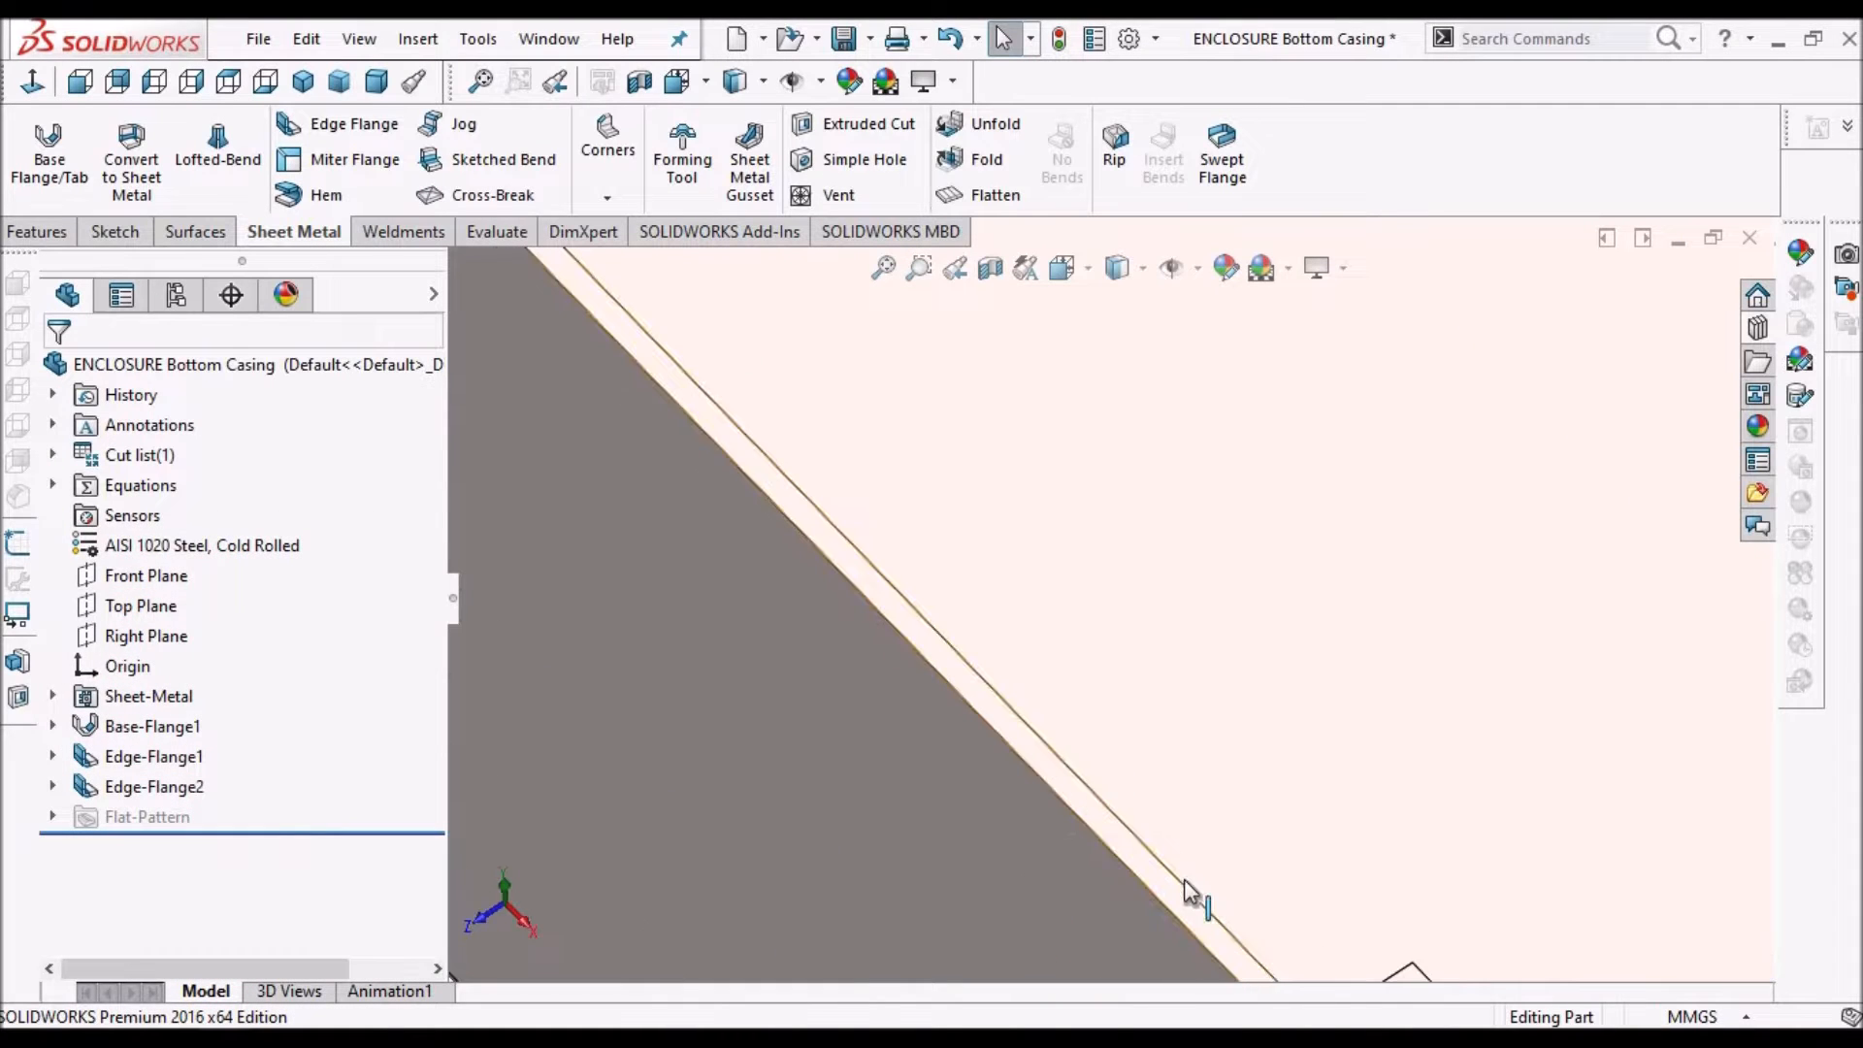
click(341, 125)
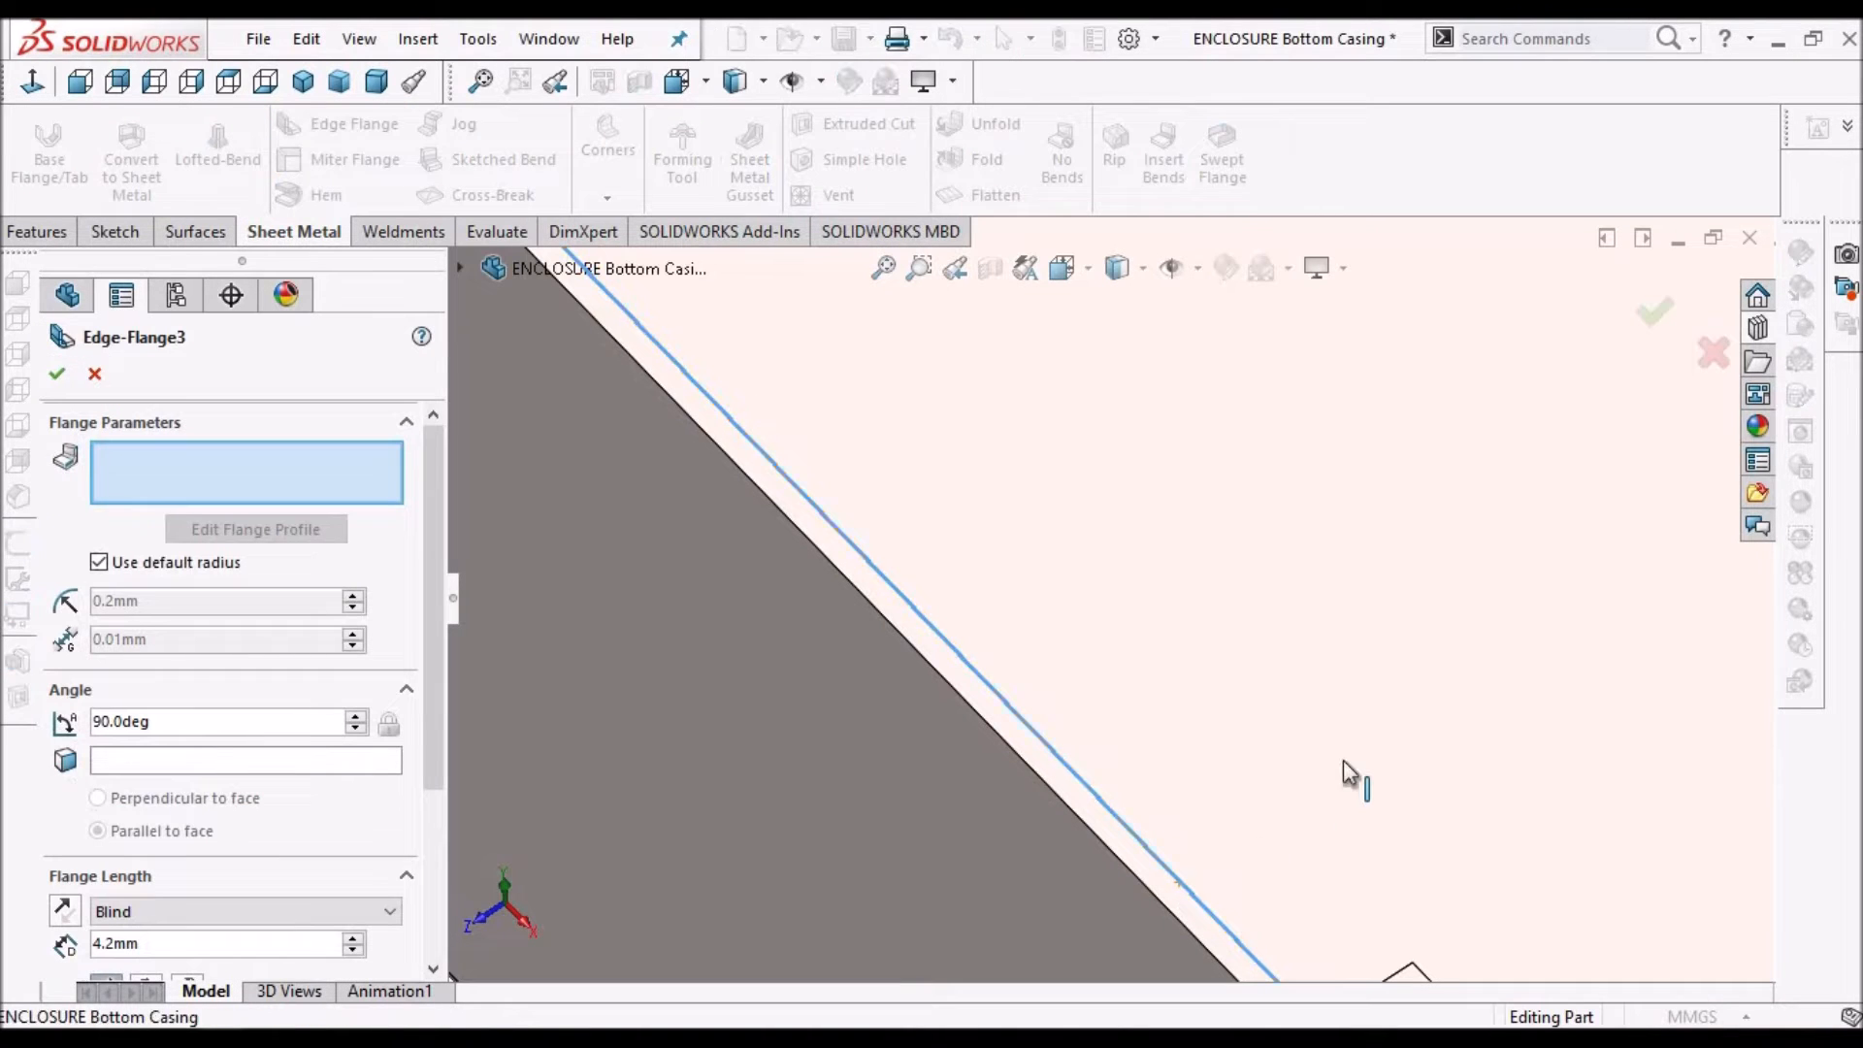
scroll(1372, 665, up, 1)
click(1371, 664)
click(171, 475)
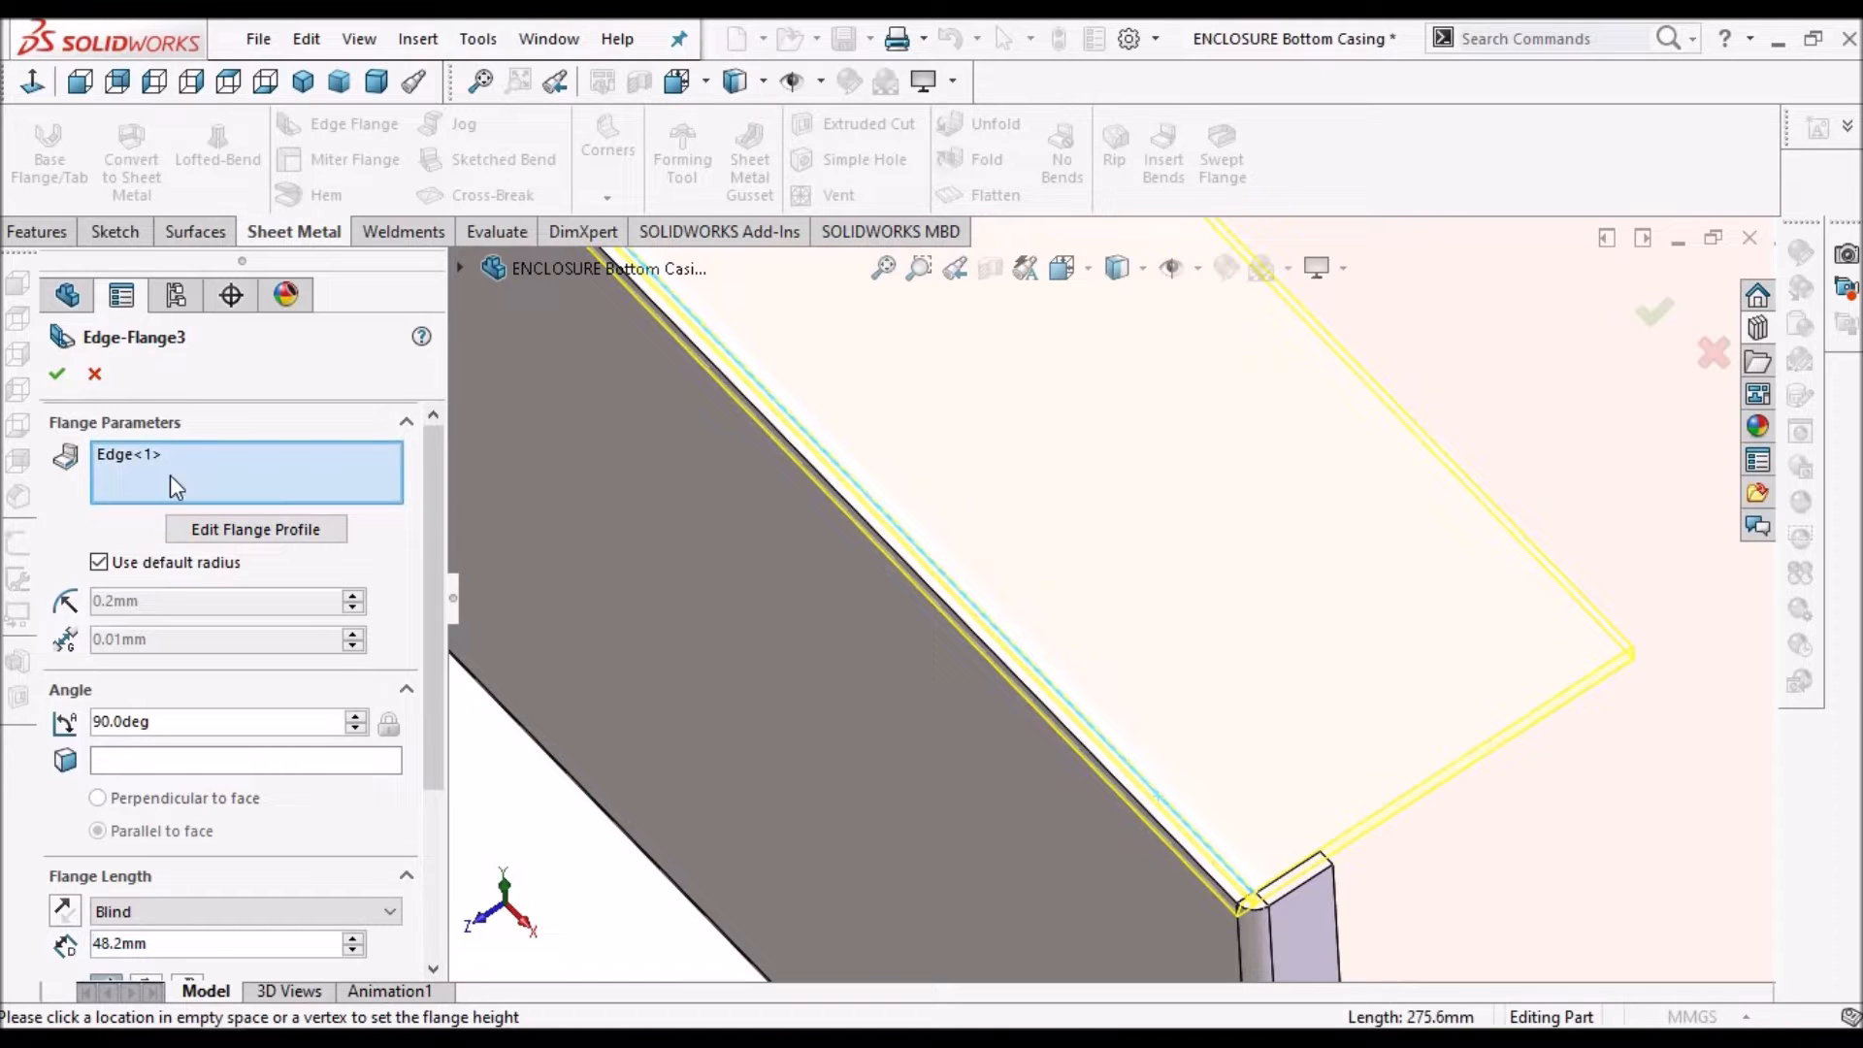
click(53, 376)
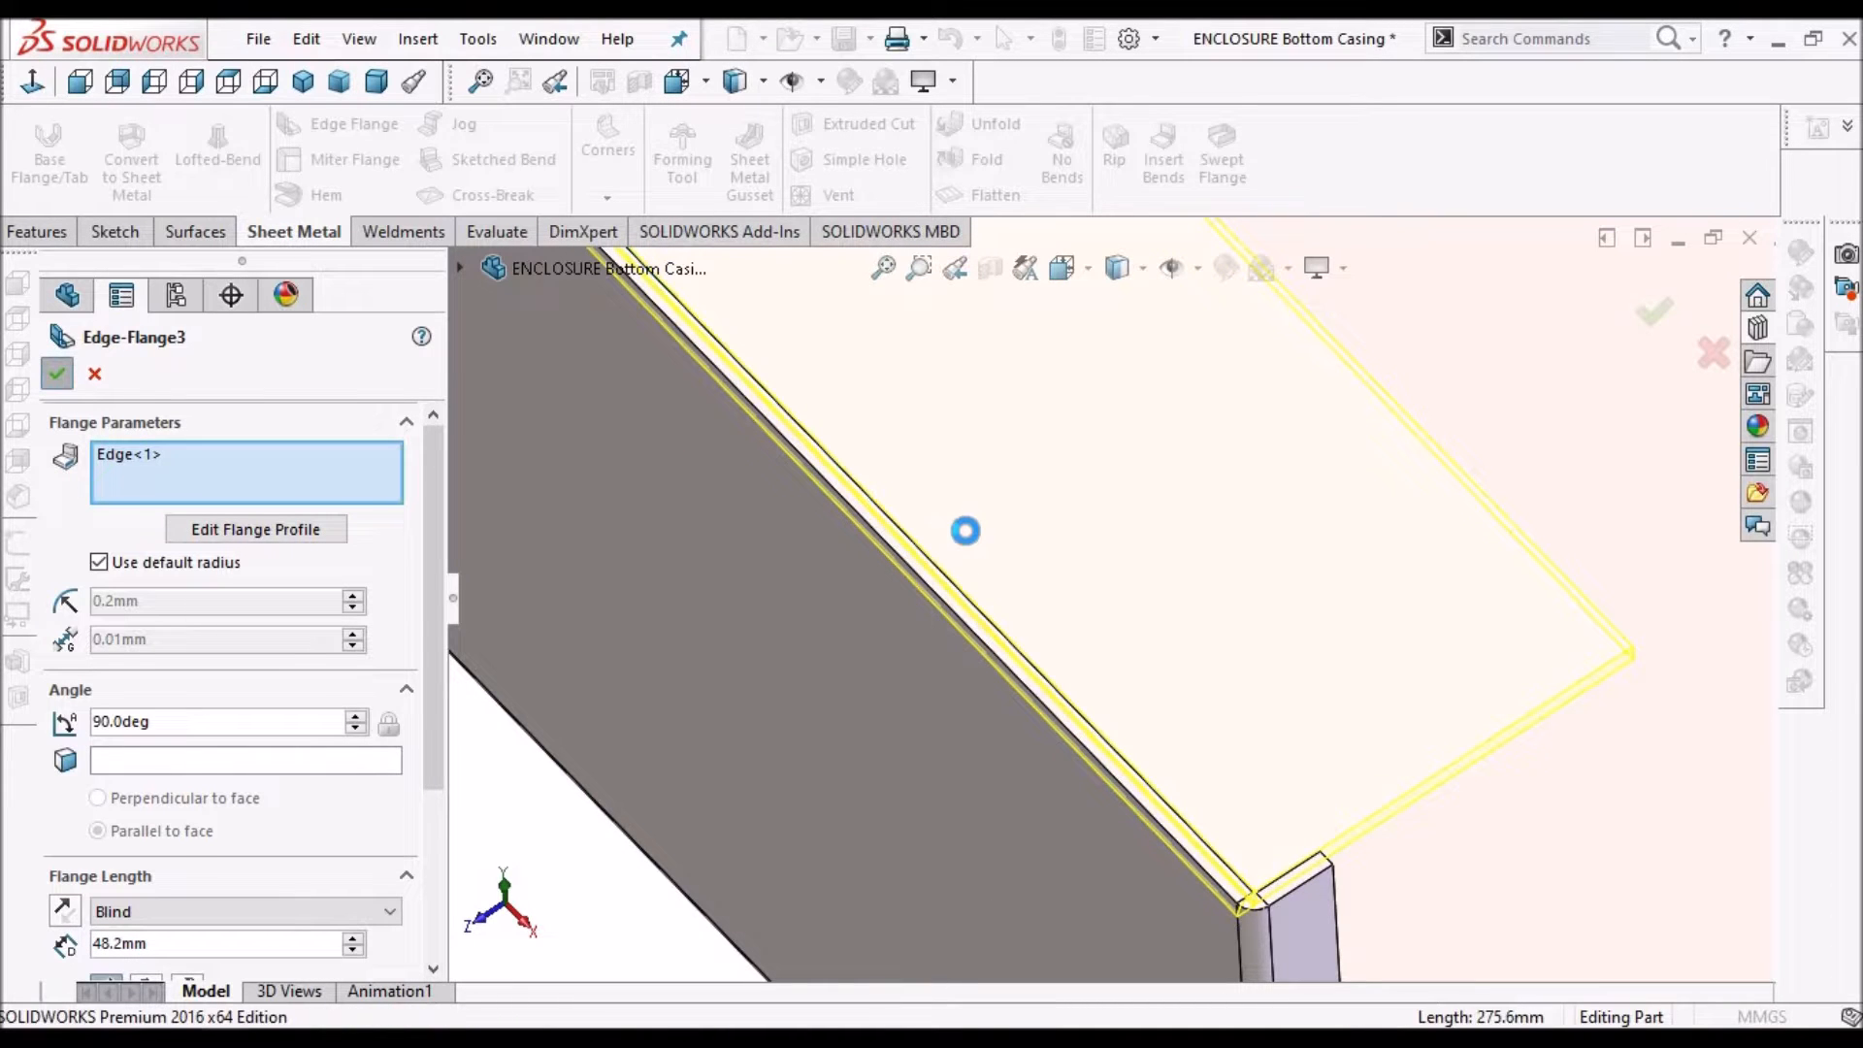
Open the profile sketch of the new top-edge flange for editing and view it square-on
scroll(966, 532, up, 3)
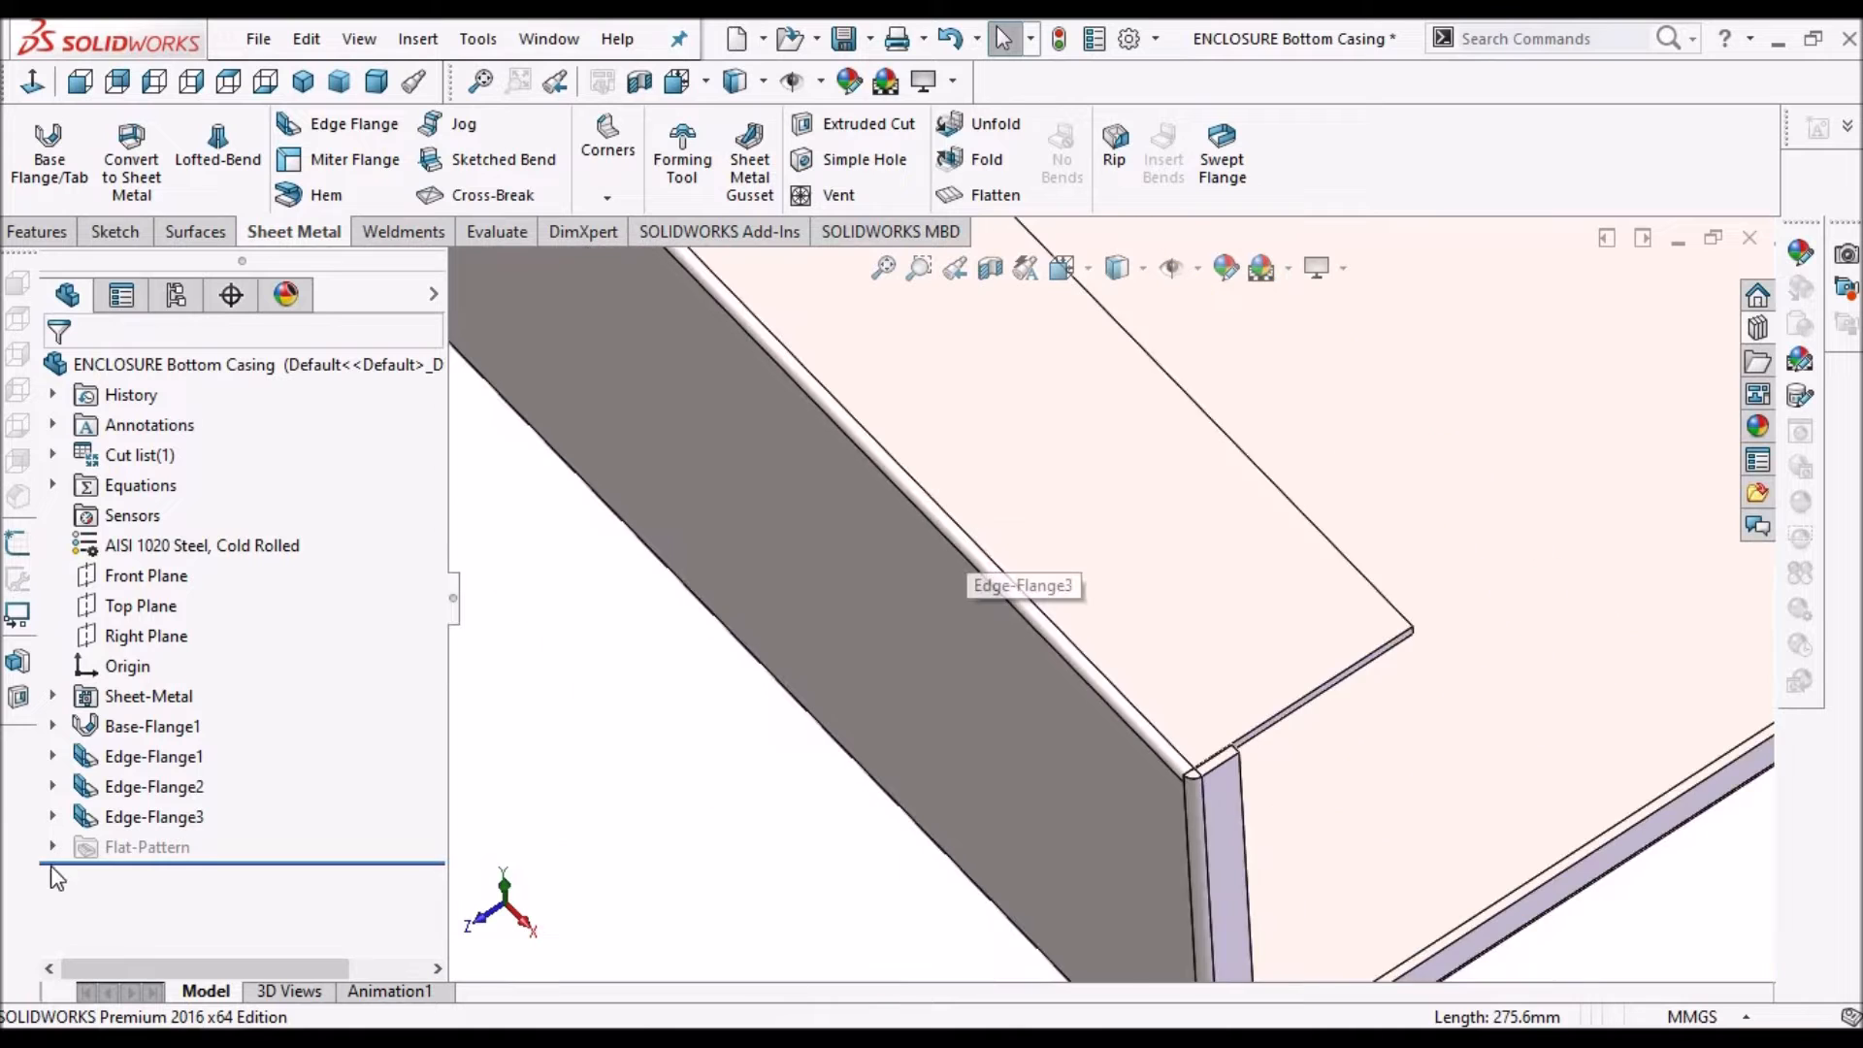
click(53, 817)
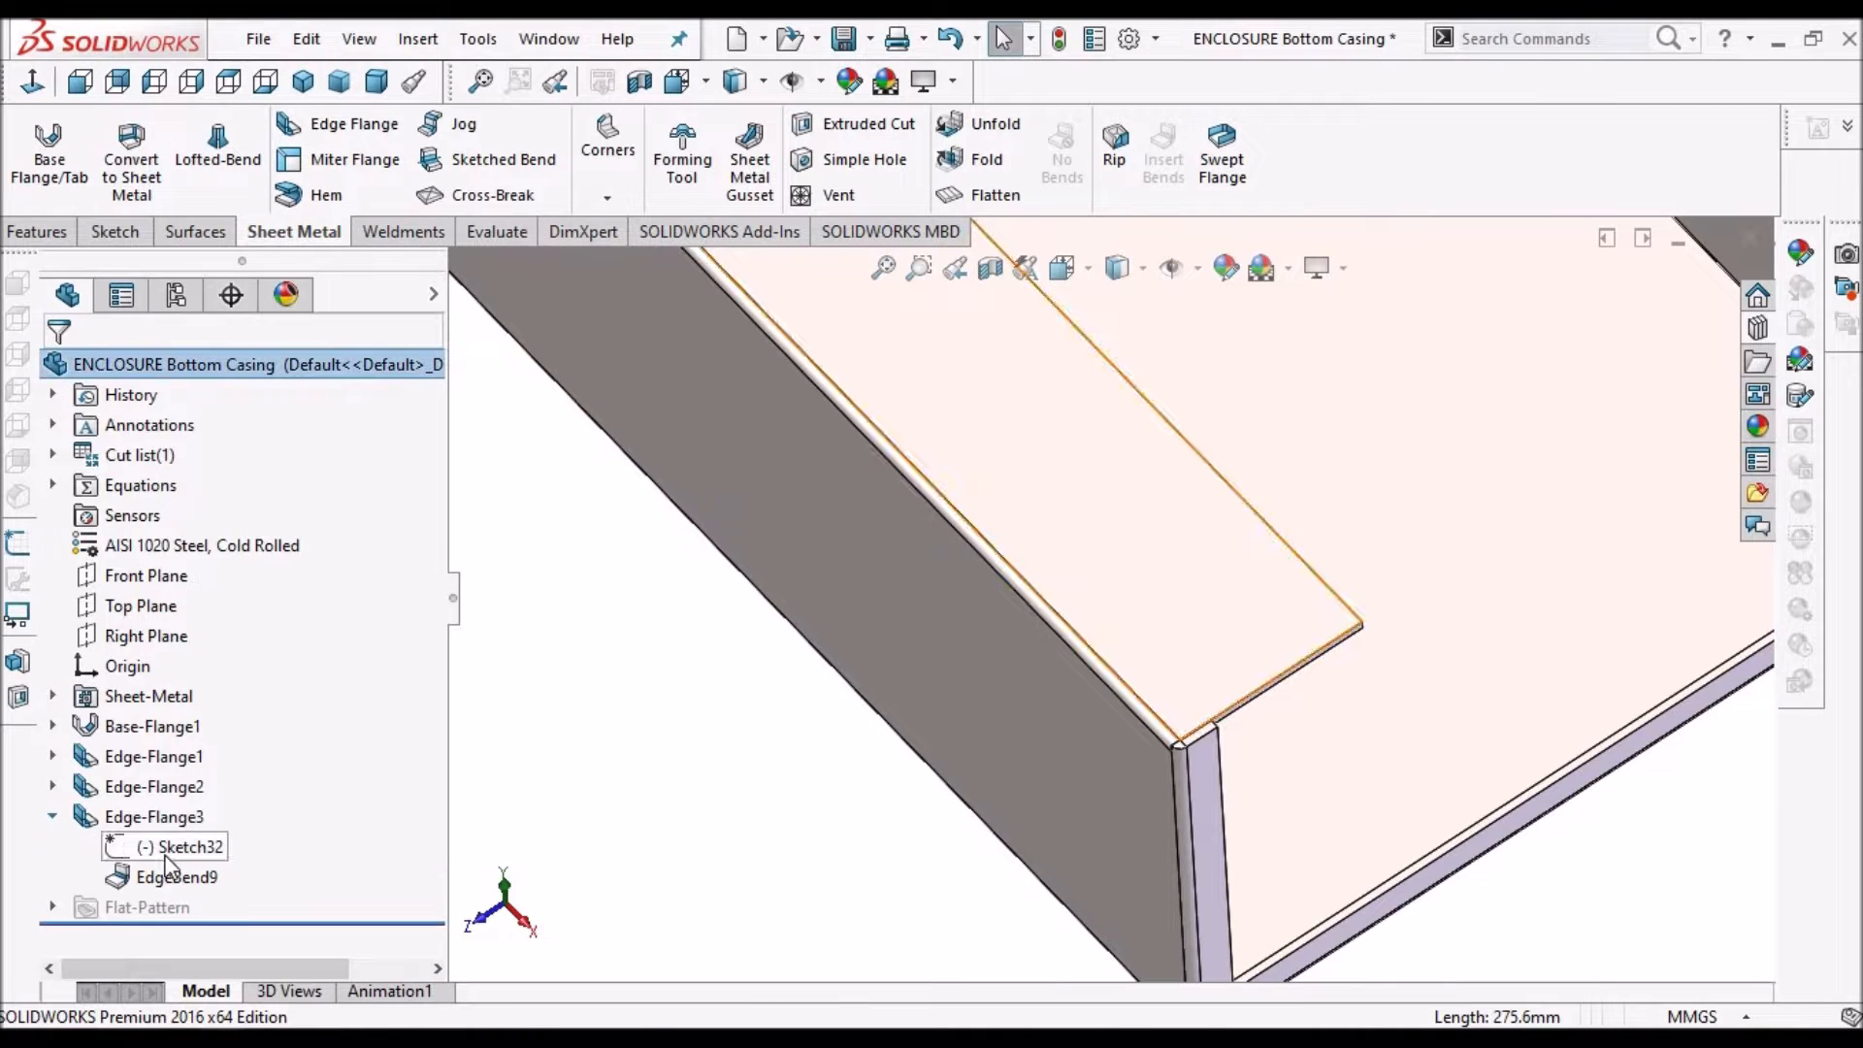
click(167, 849)
right_click(167, 849)
click(185, 555)
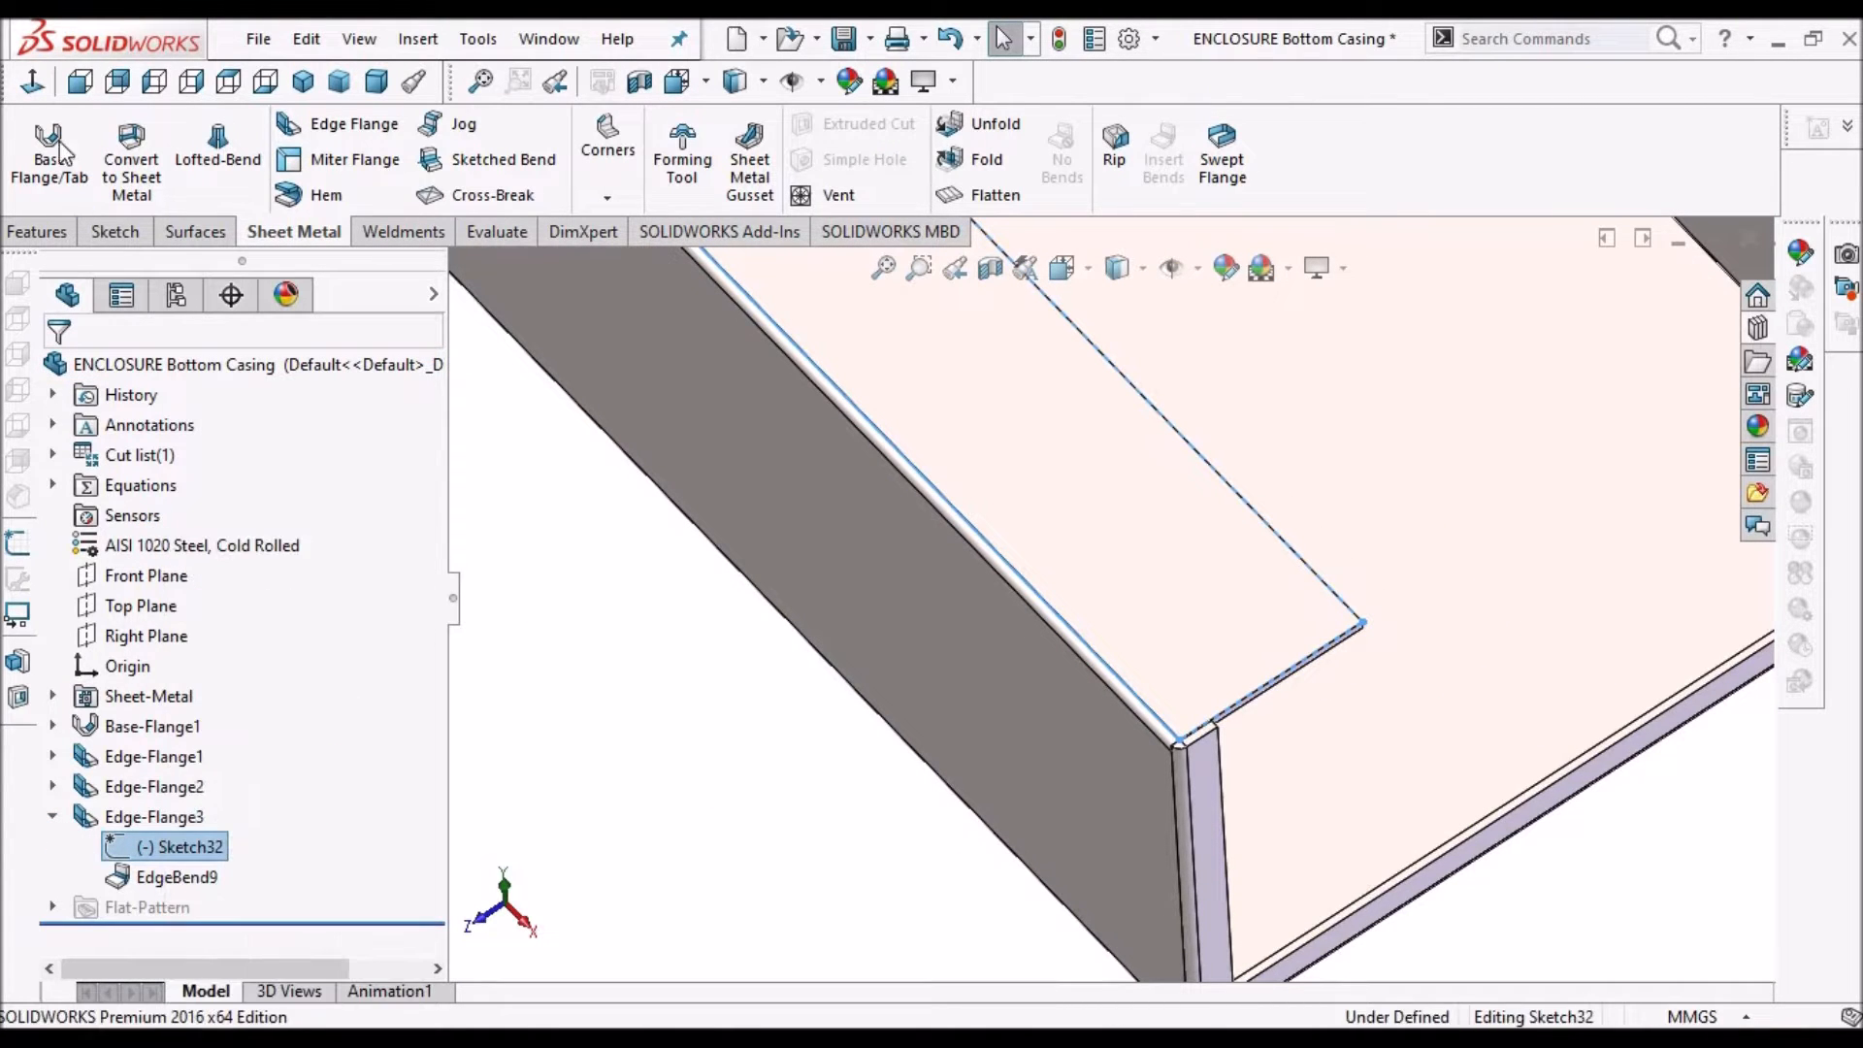
click(32, 83)
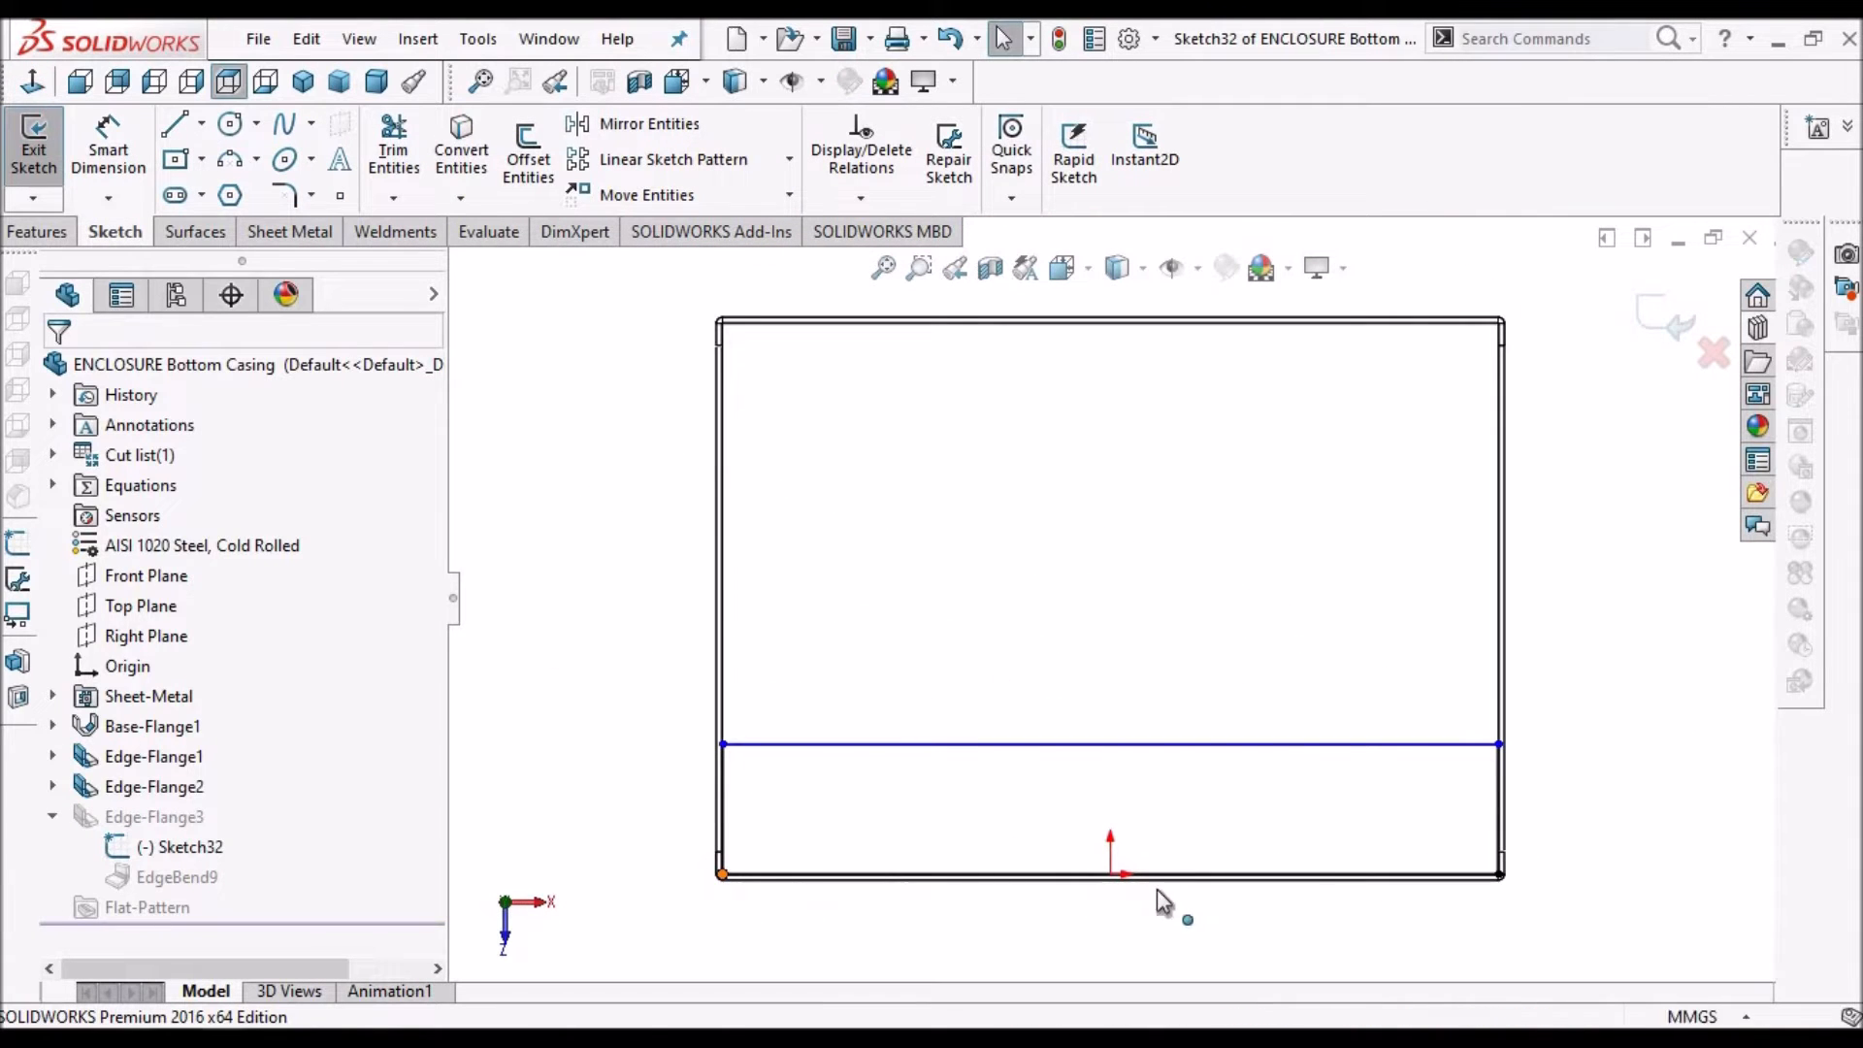
Narrow the flange profile to a rectangle about 35 mm wide on the +X half of the wall edge
mouse_move(1224, 884)
mouse_down()
mouse_move(1264, 878)
mouse_move(1240, 874)
mouse_up()
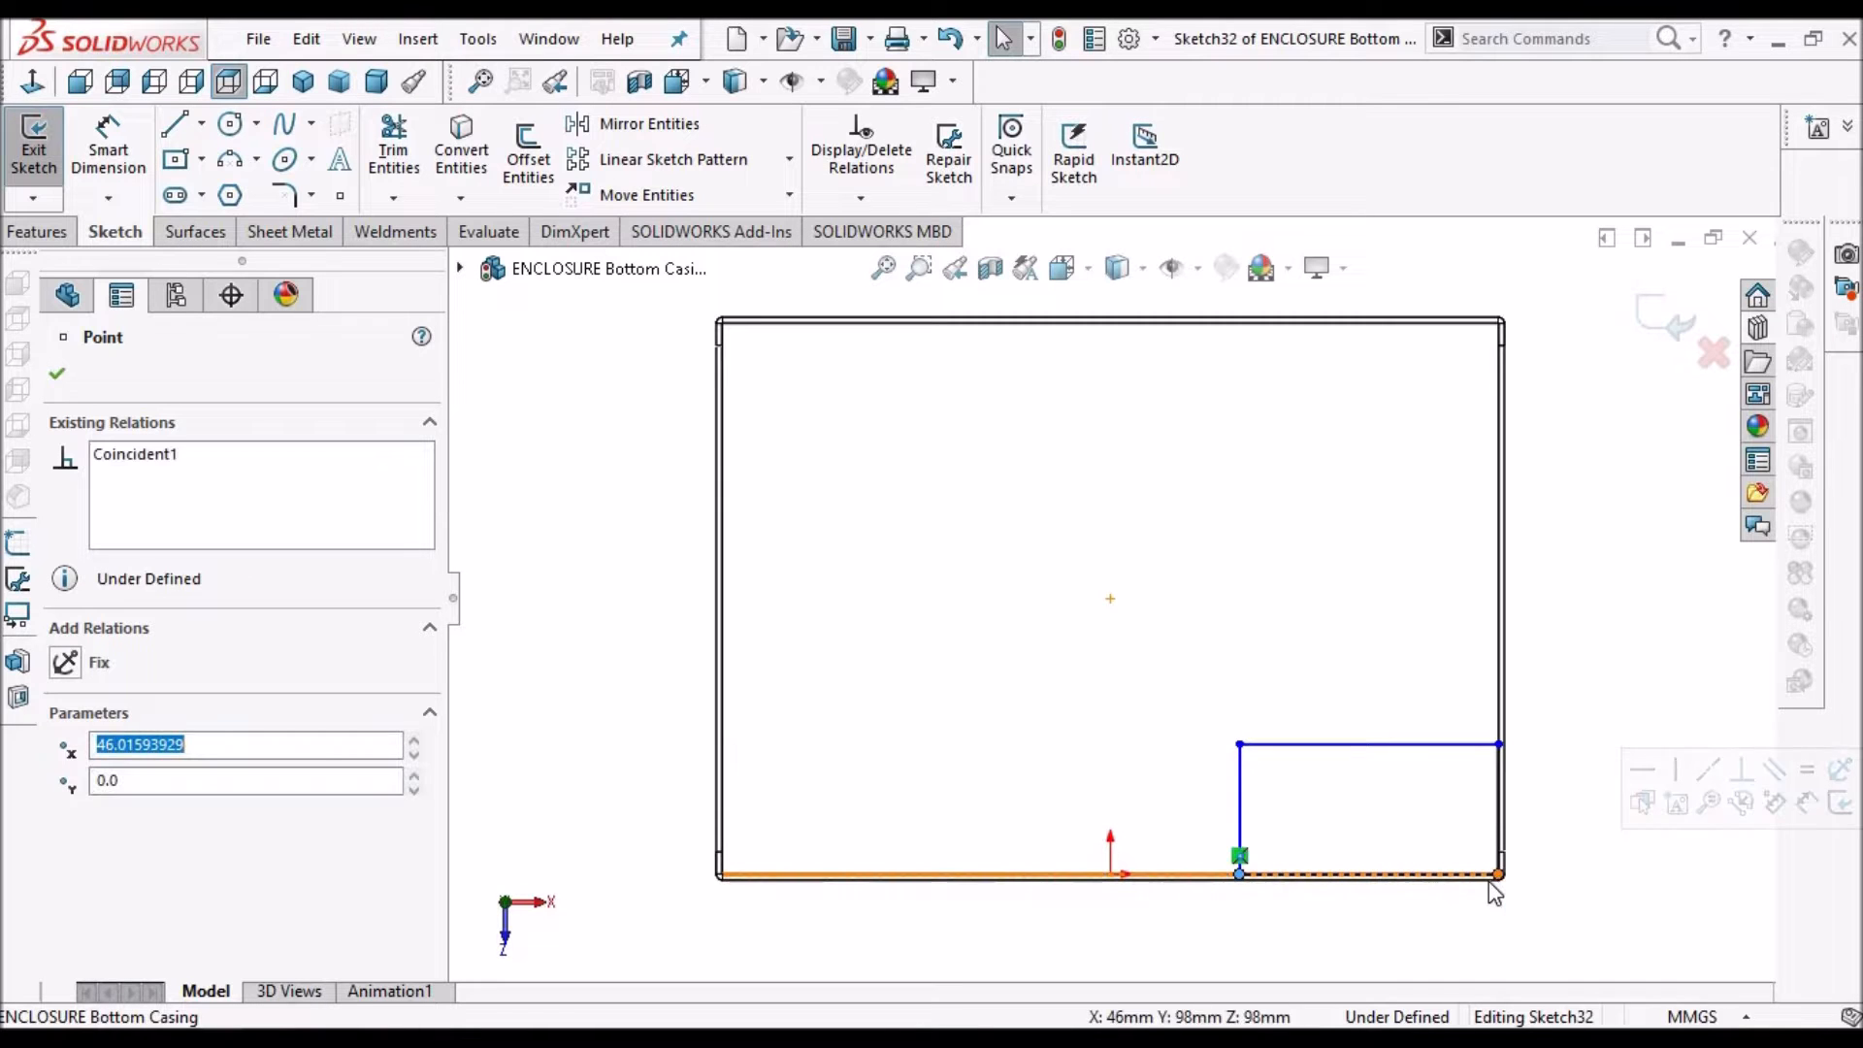
drag(1499, 878, 1337, 876)
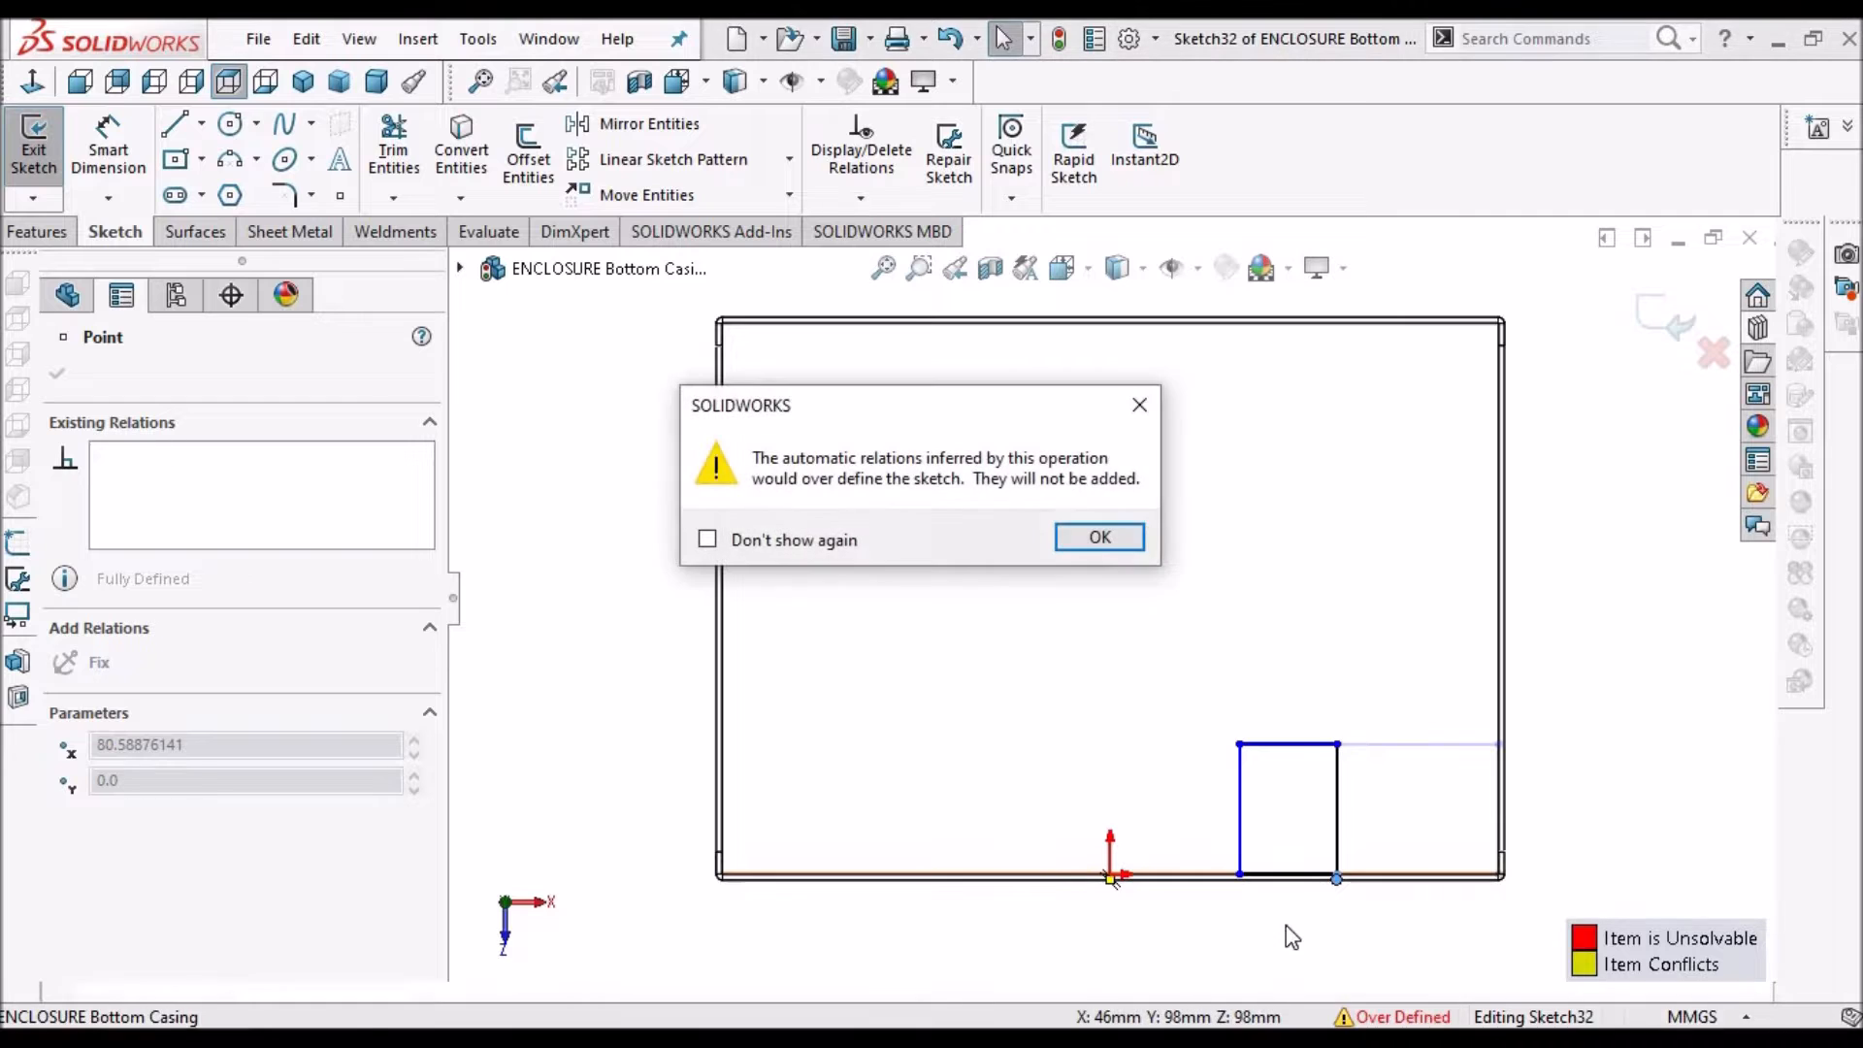
click(1096, 536)
click(1686, 803)
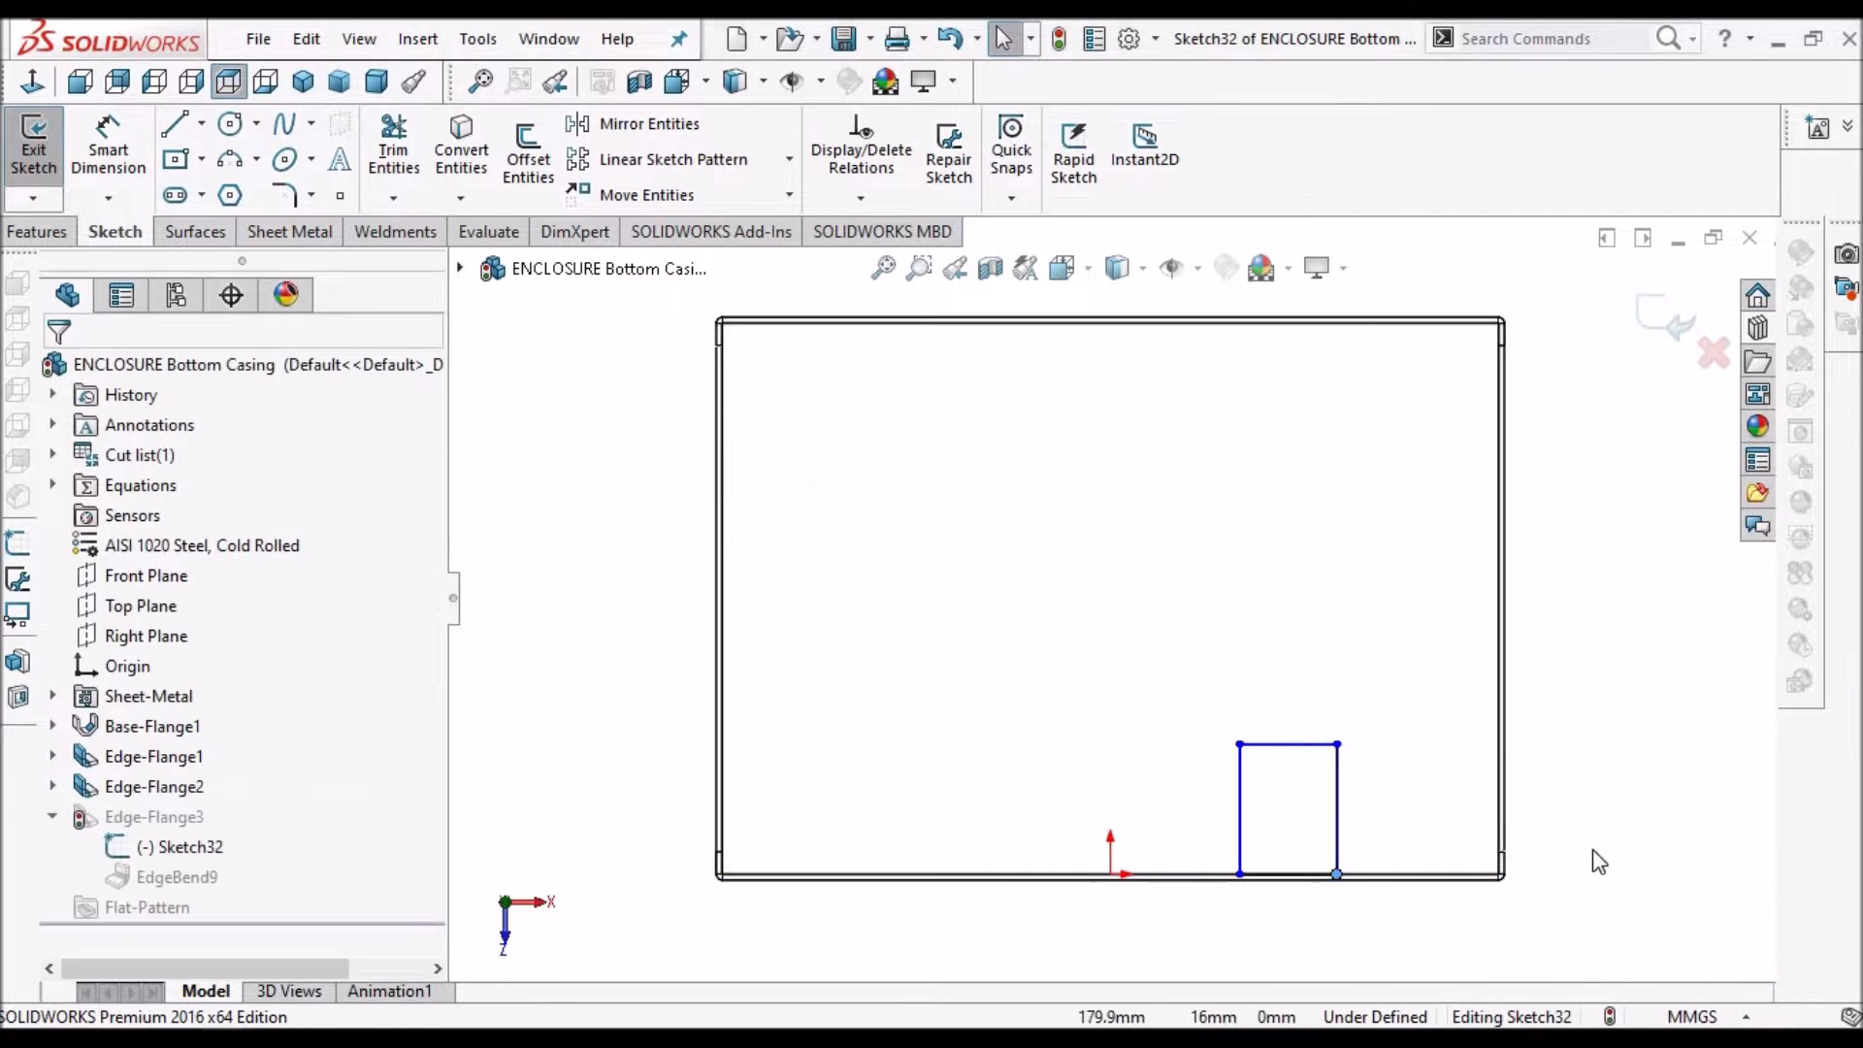
Convert the profile's inner horizontal line to construction geometry and cap it with a three-point arc of about 17.3 mm radius
scroll(1337, 895, down, 3)
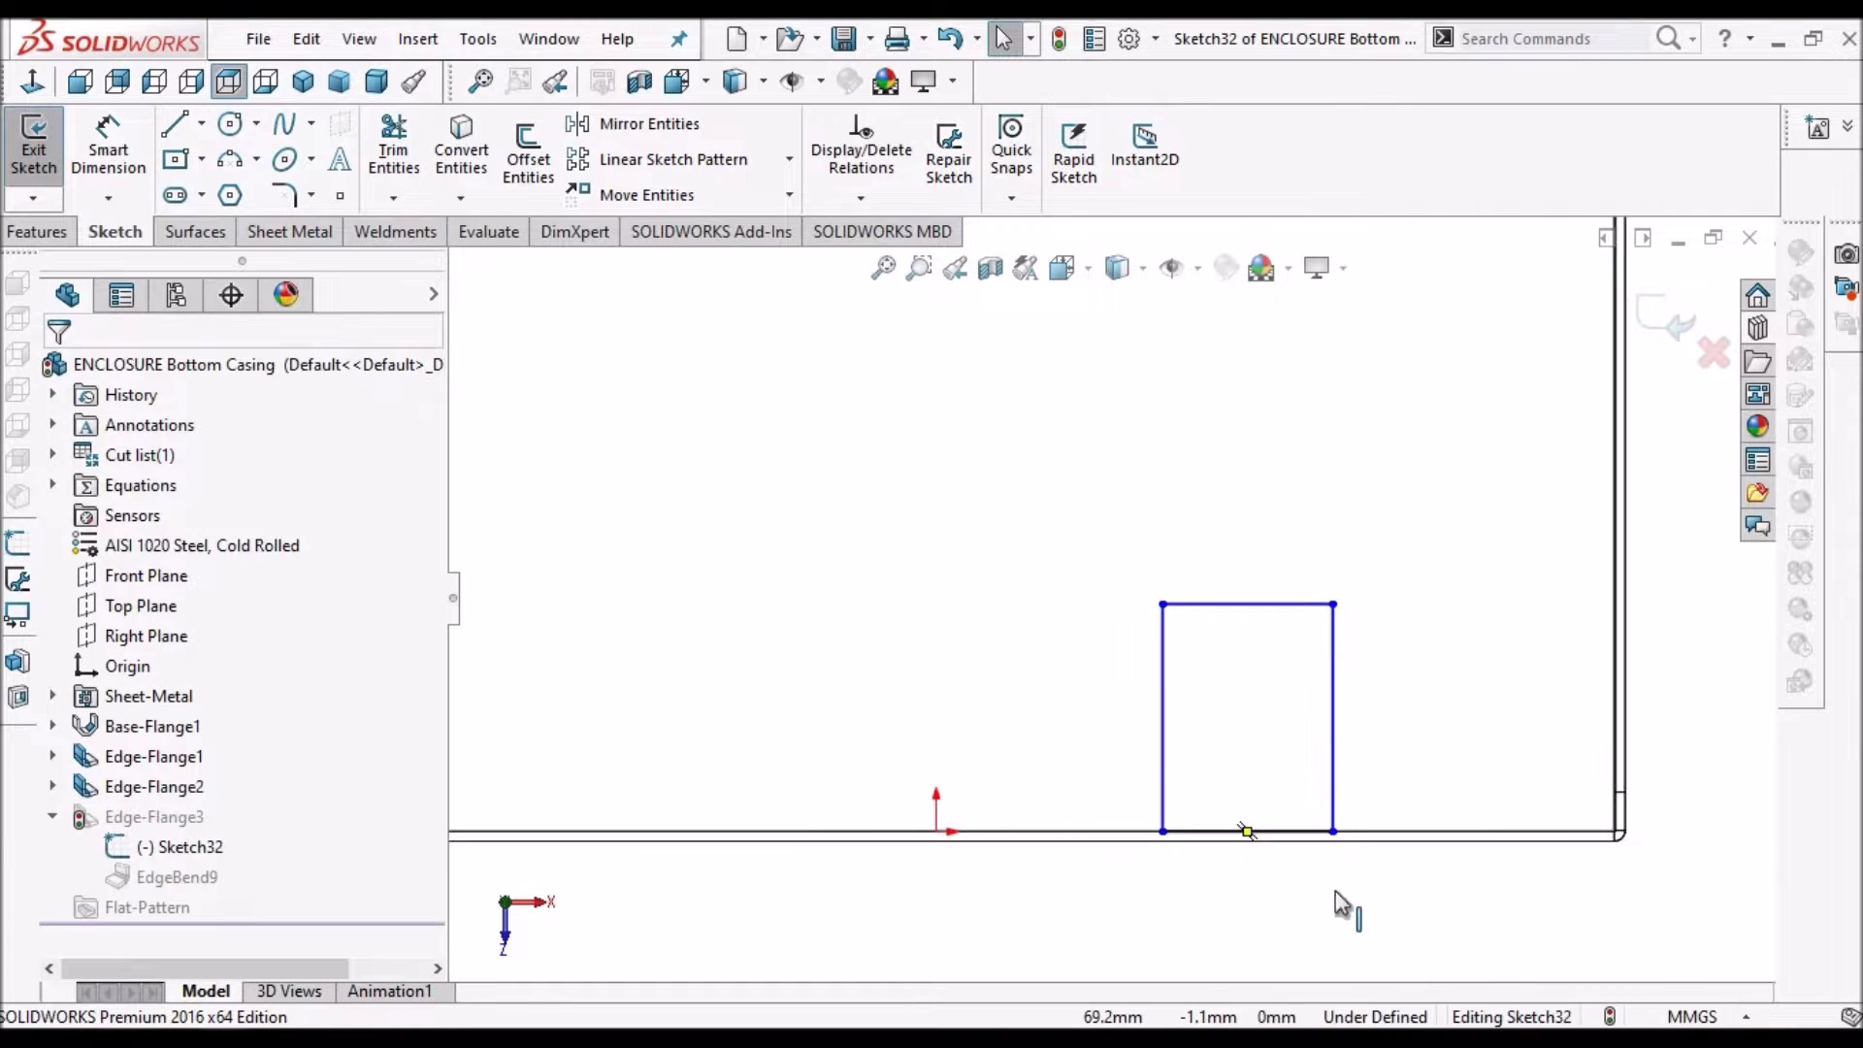
click(1246, 604)
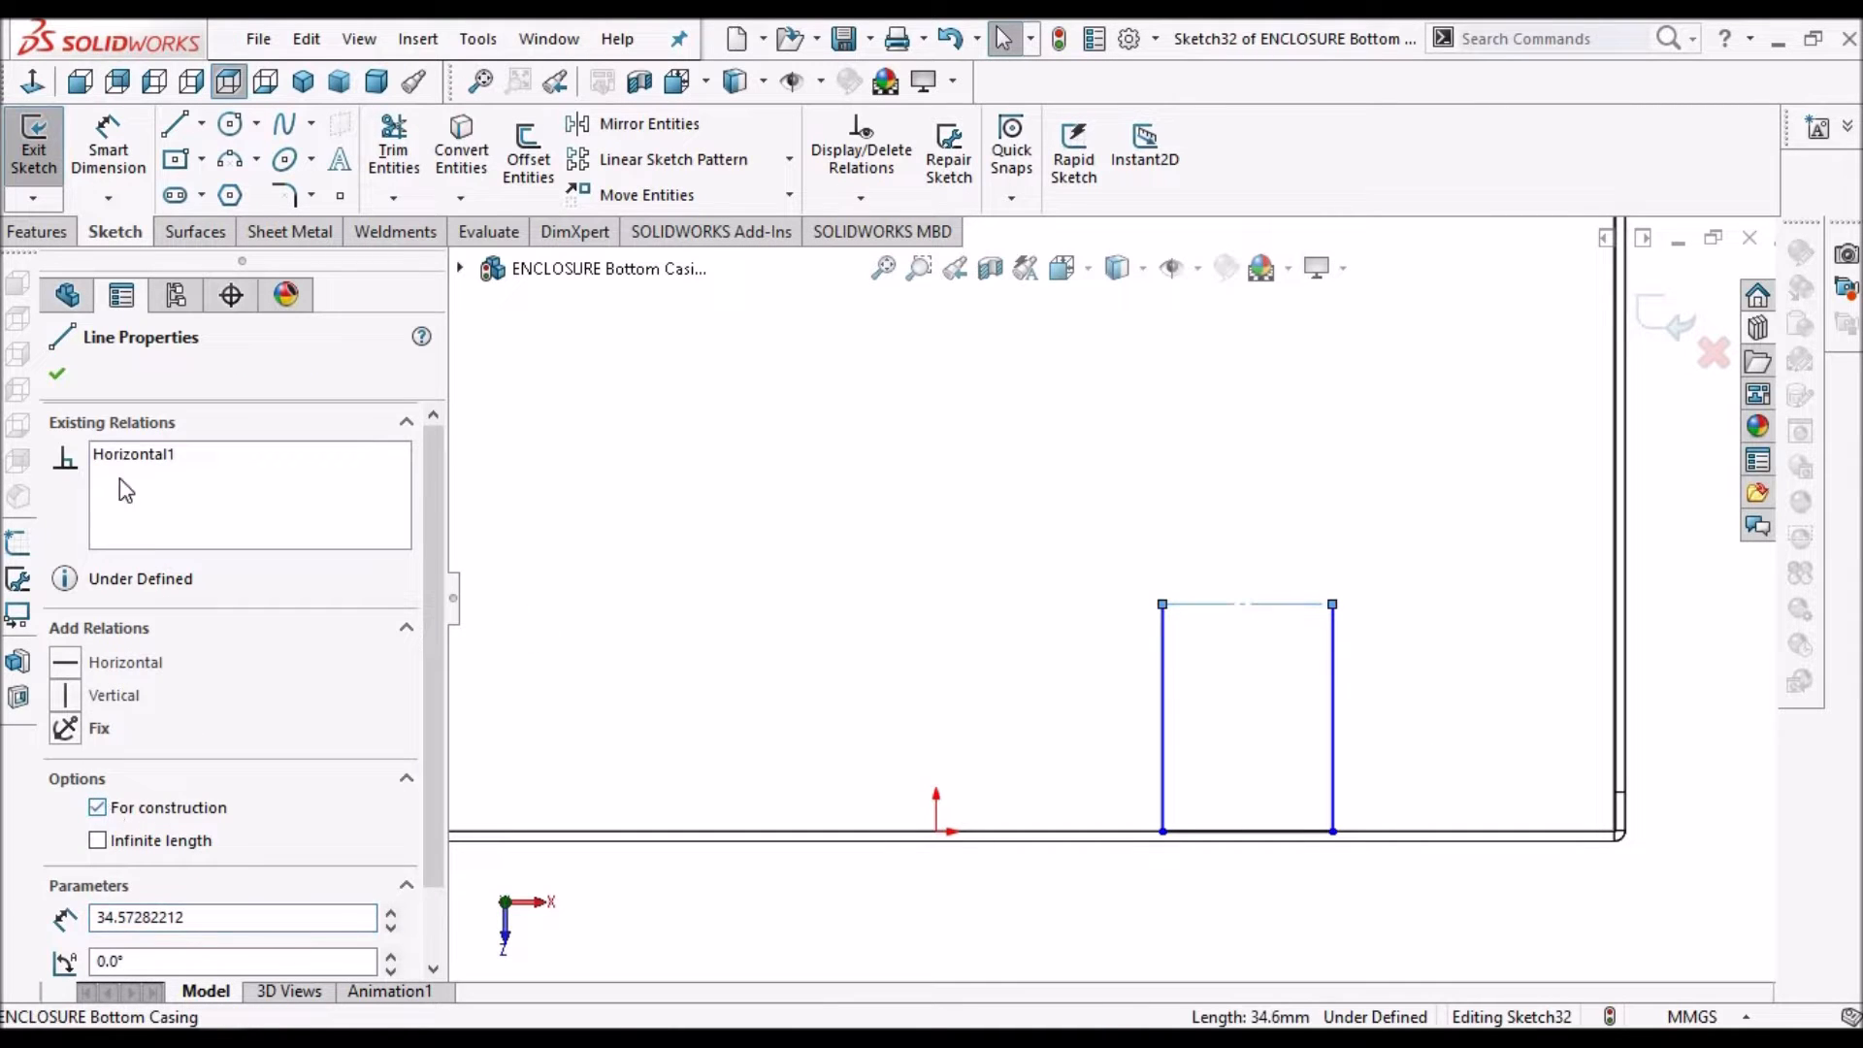
click(58, 375)
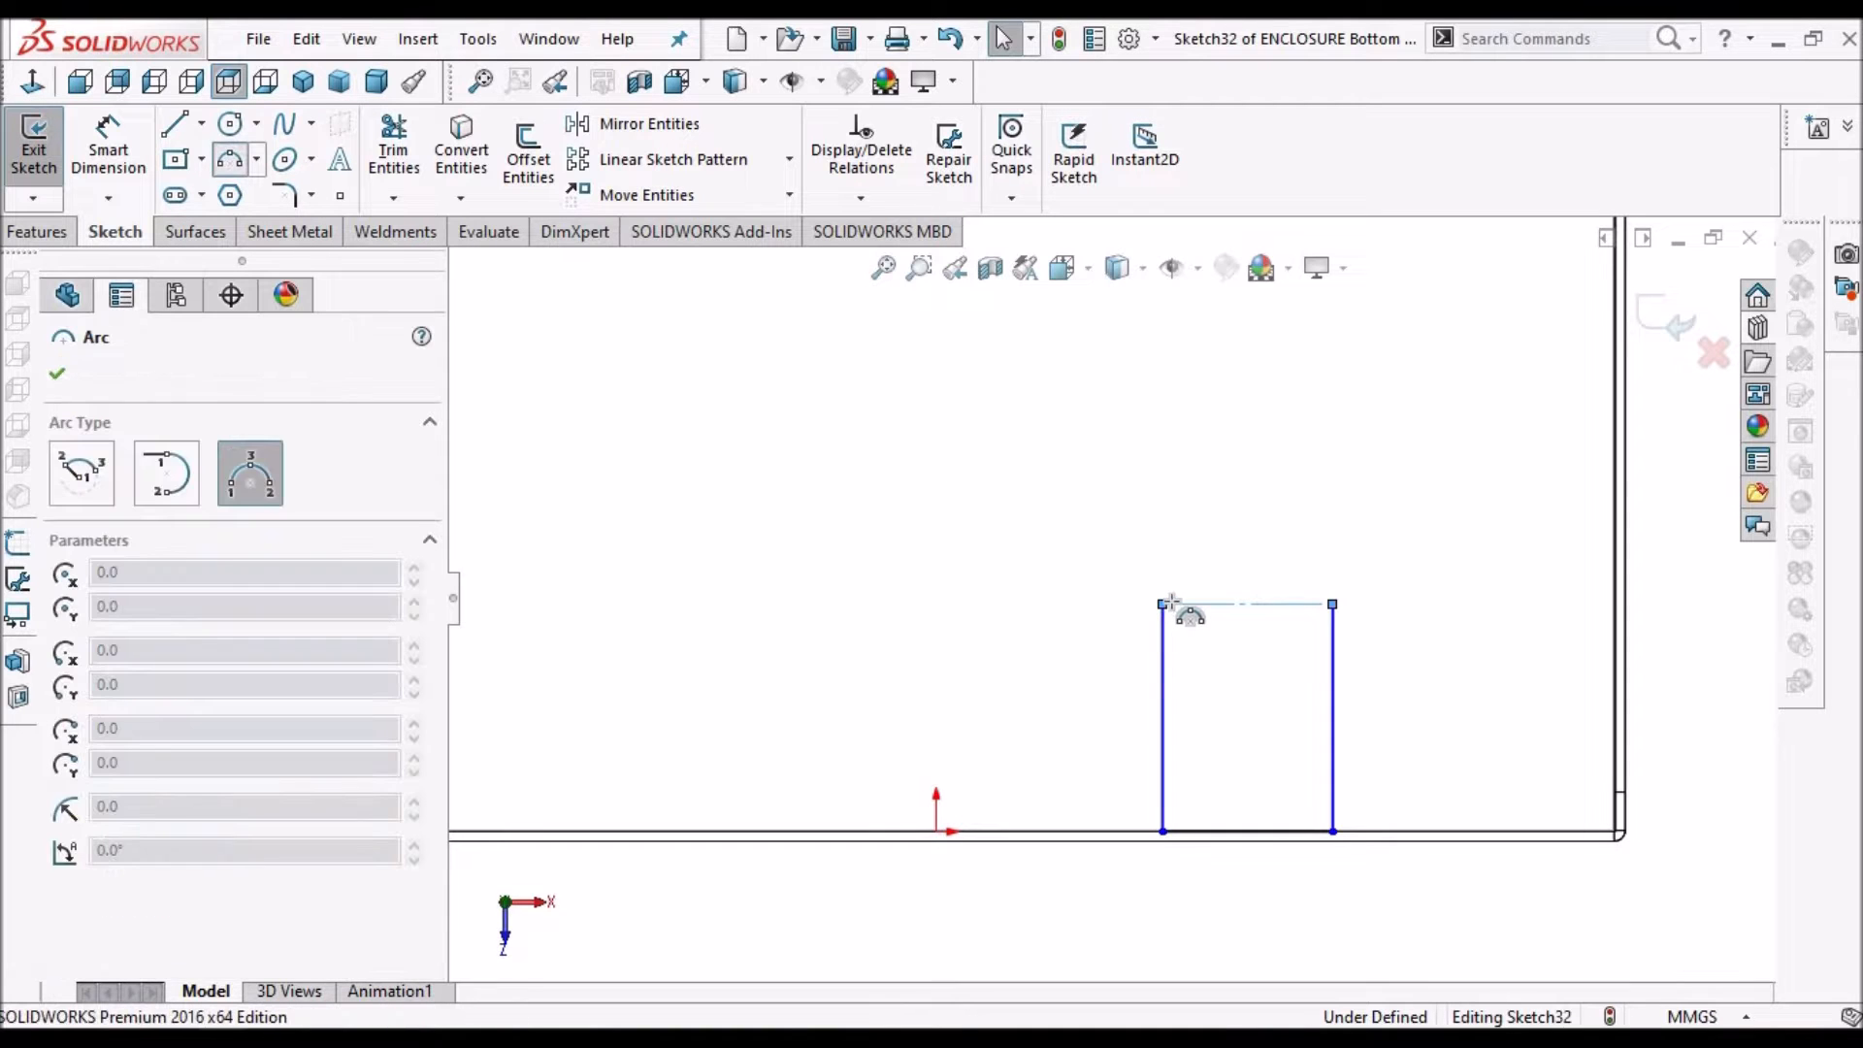
click(1332, 603)
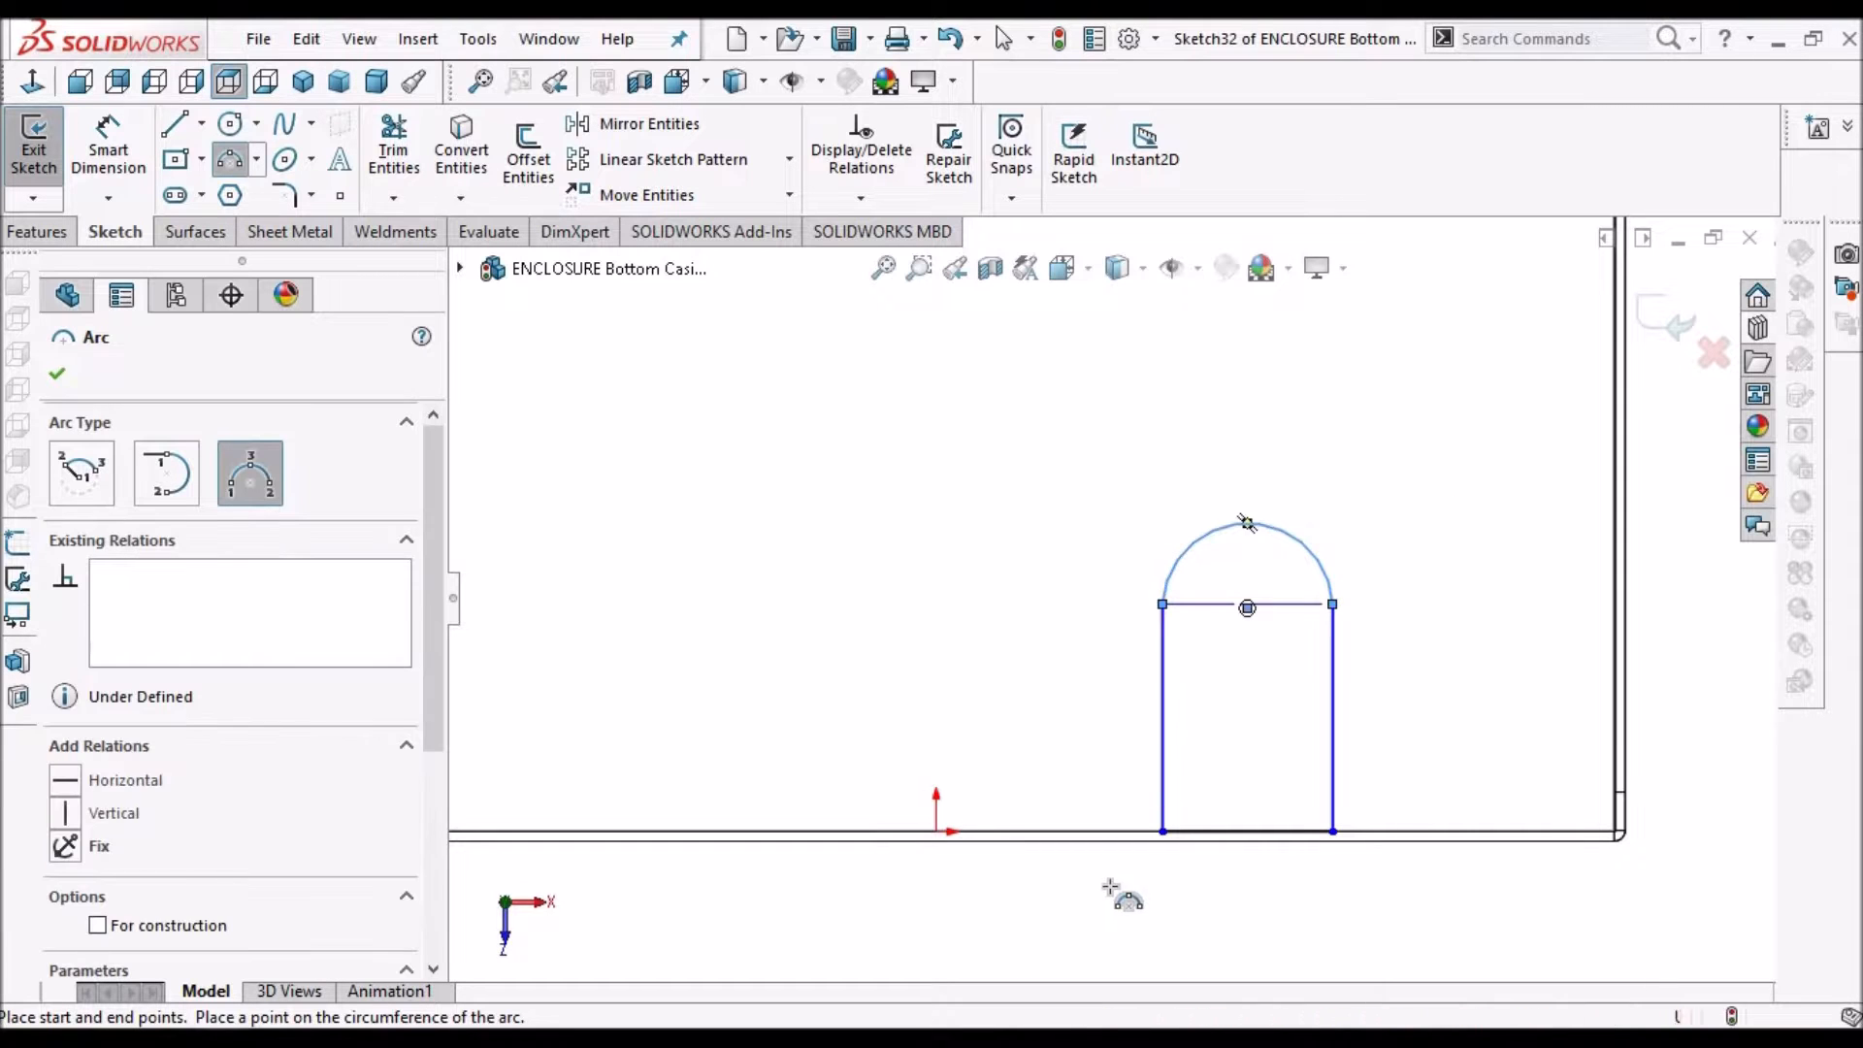
right_click(1118, 759)
click(1181, 749)
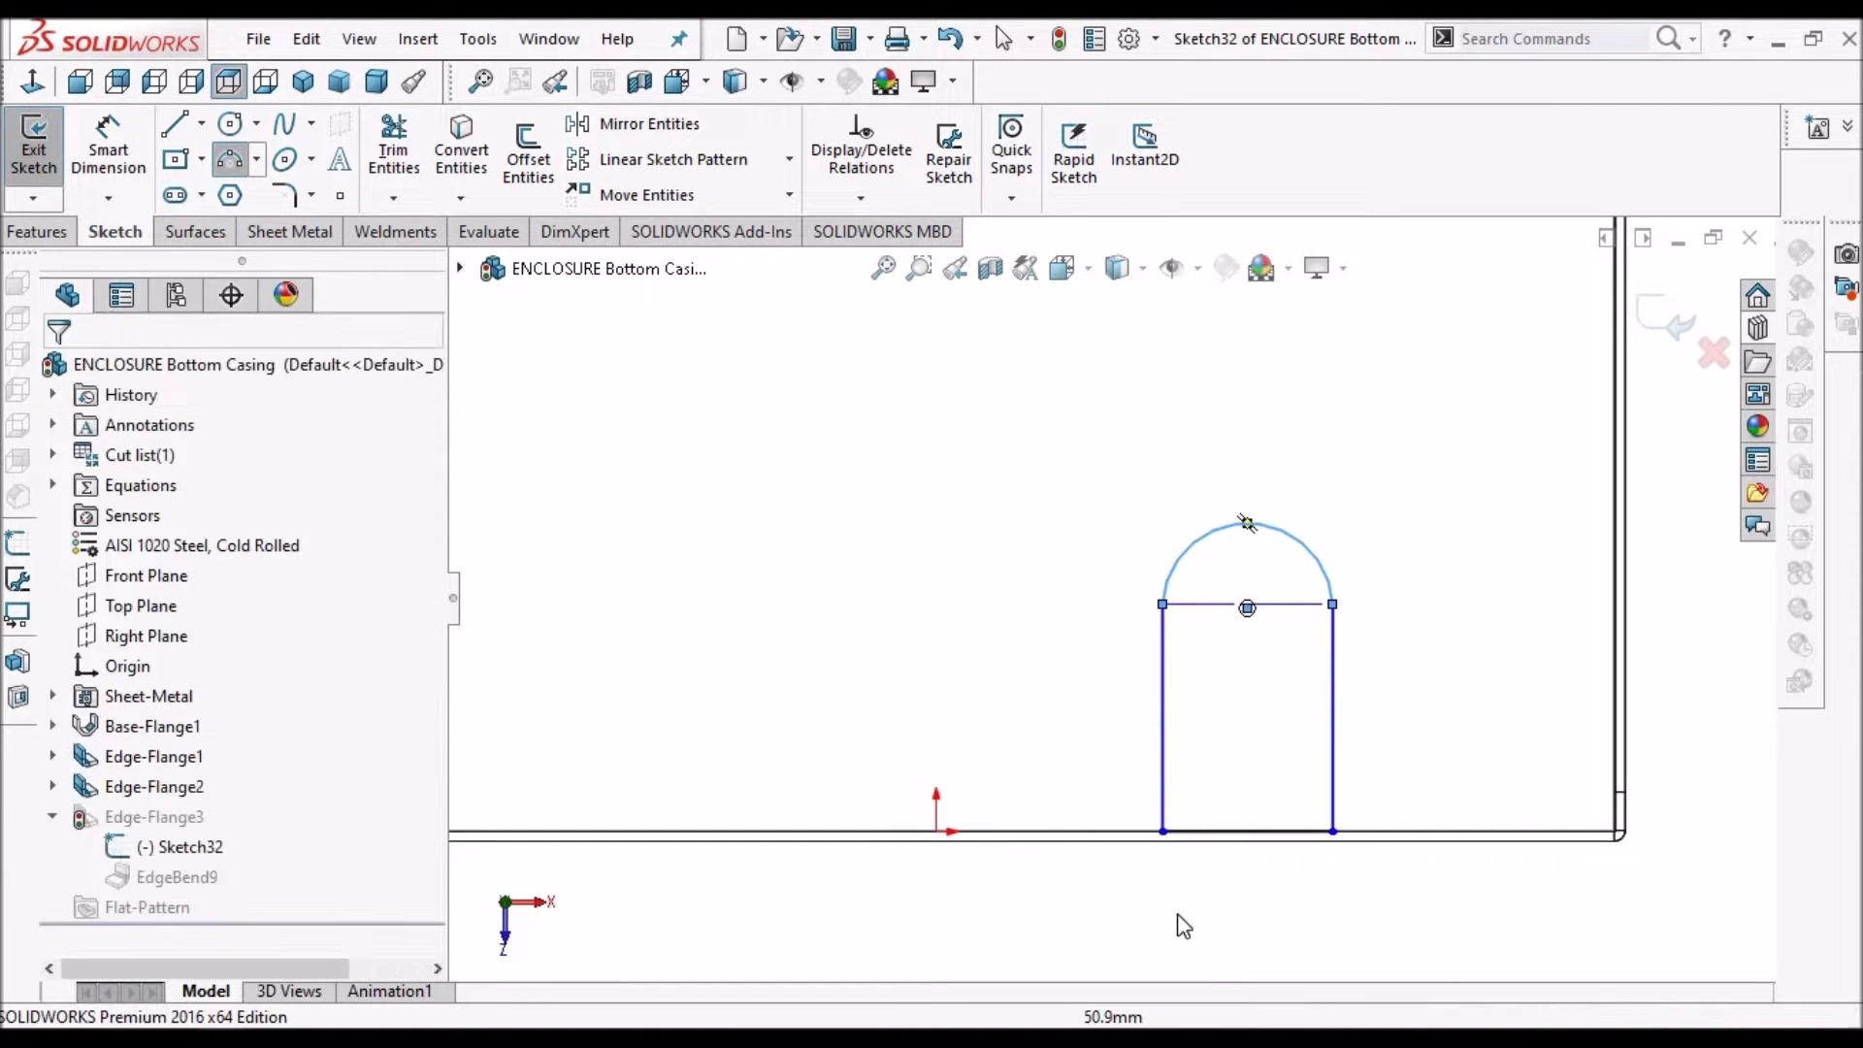
click(1162, 605)
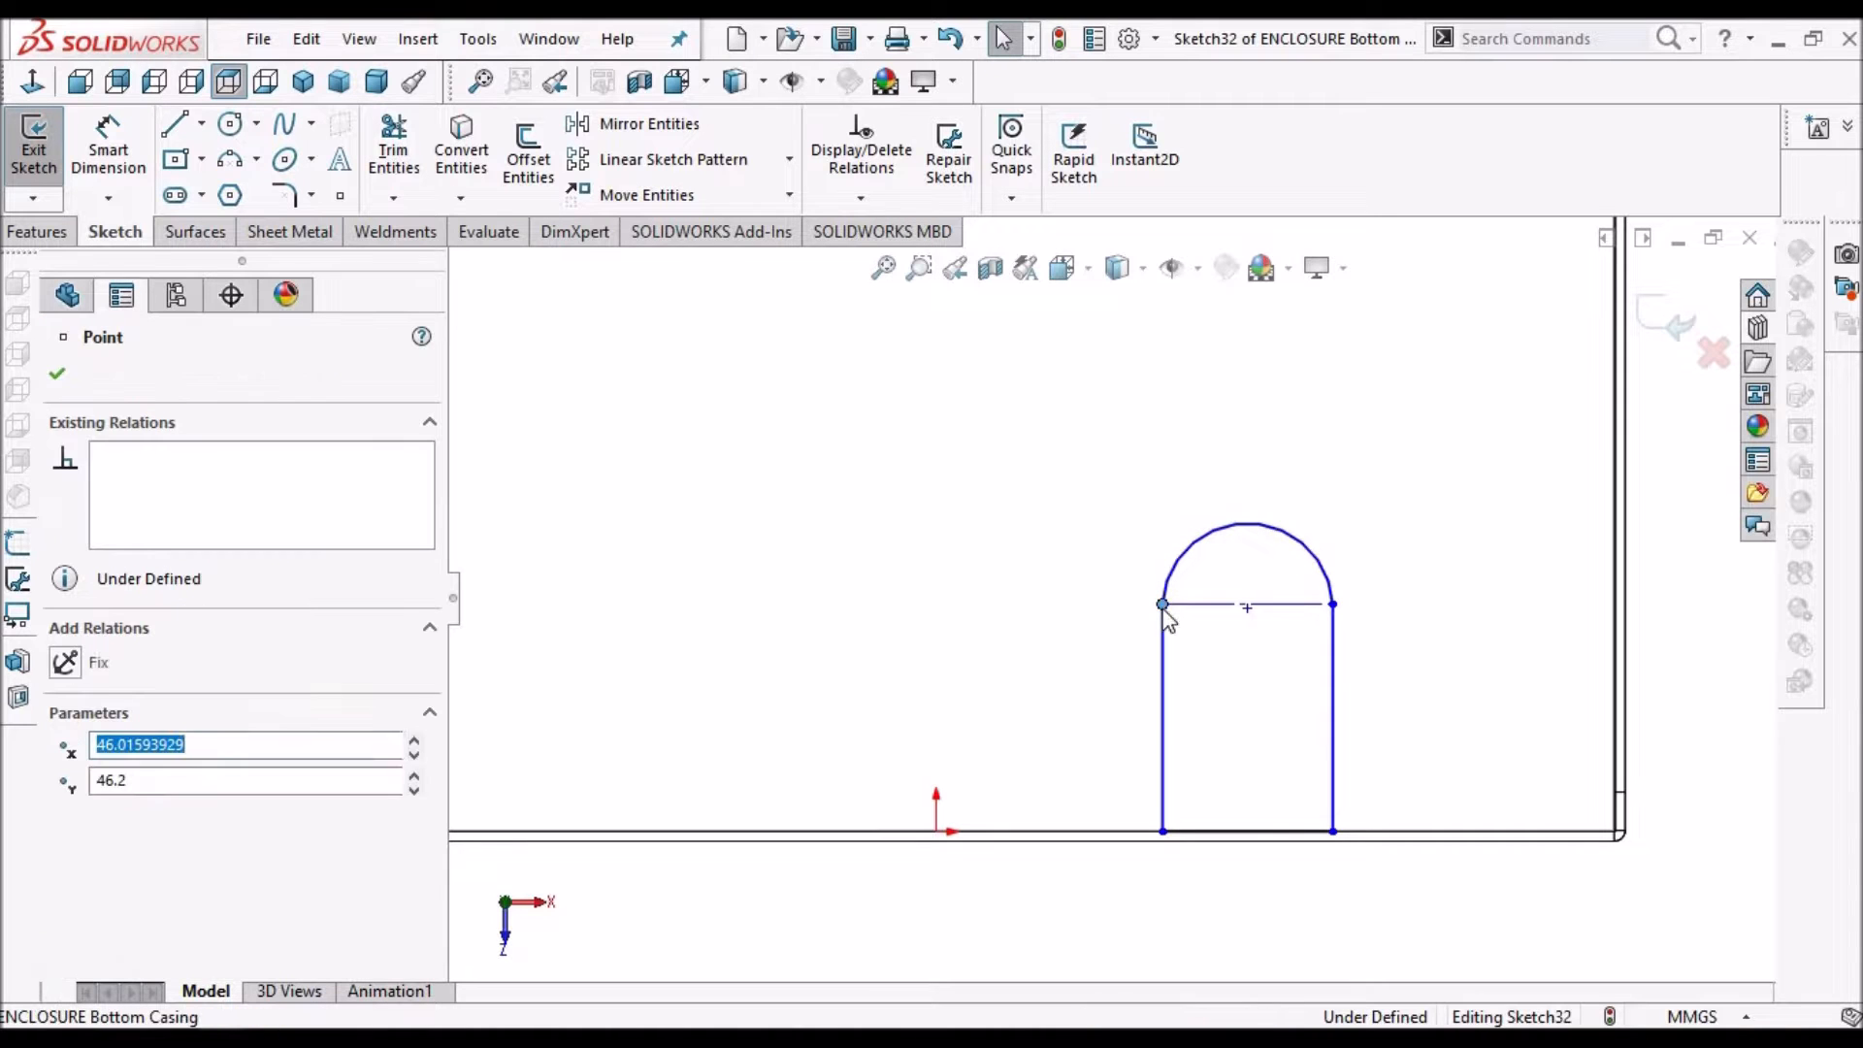
click(1187, 910)
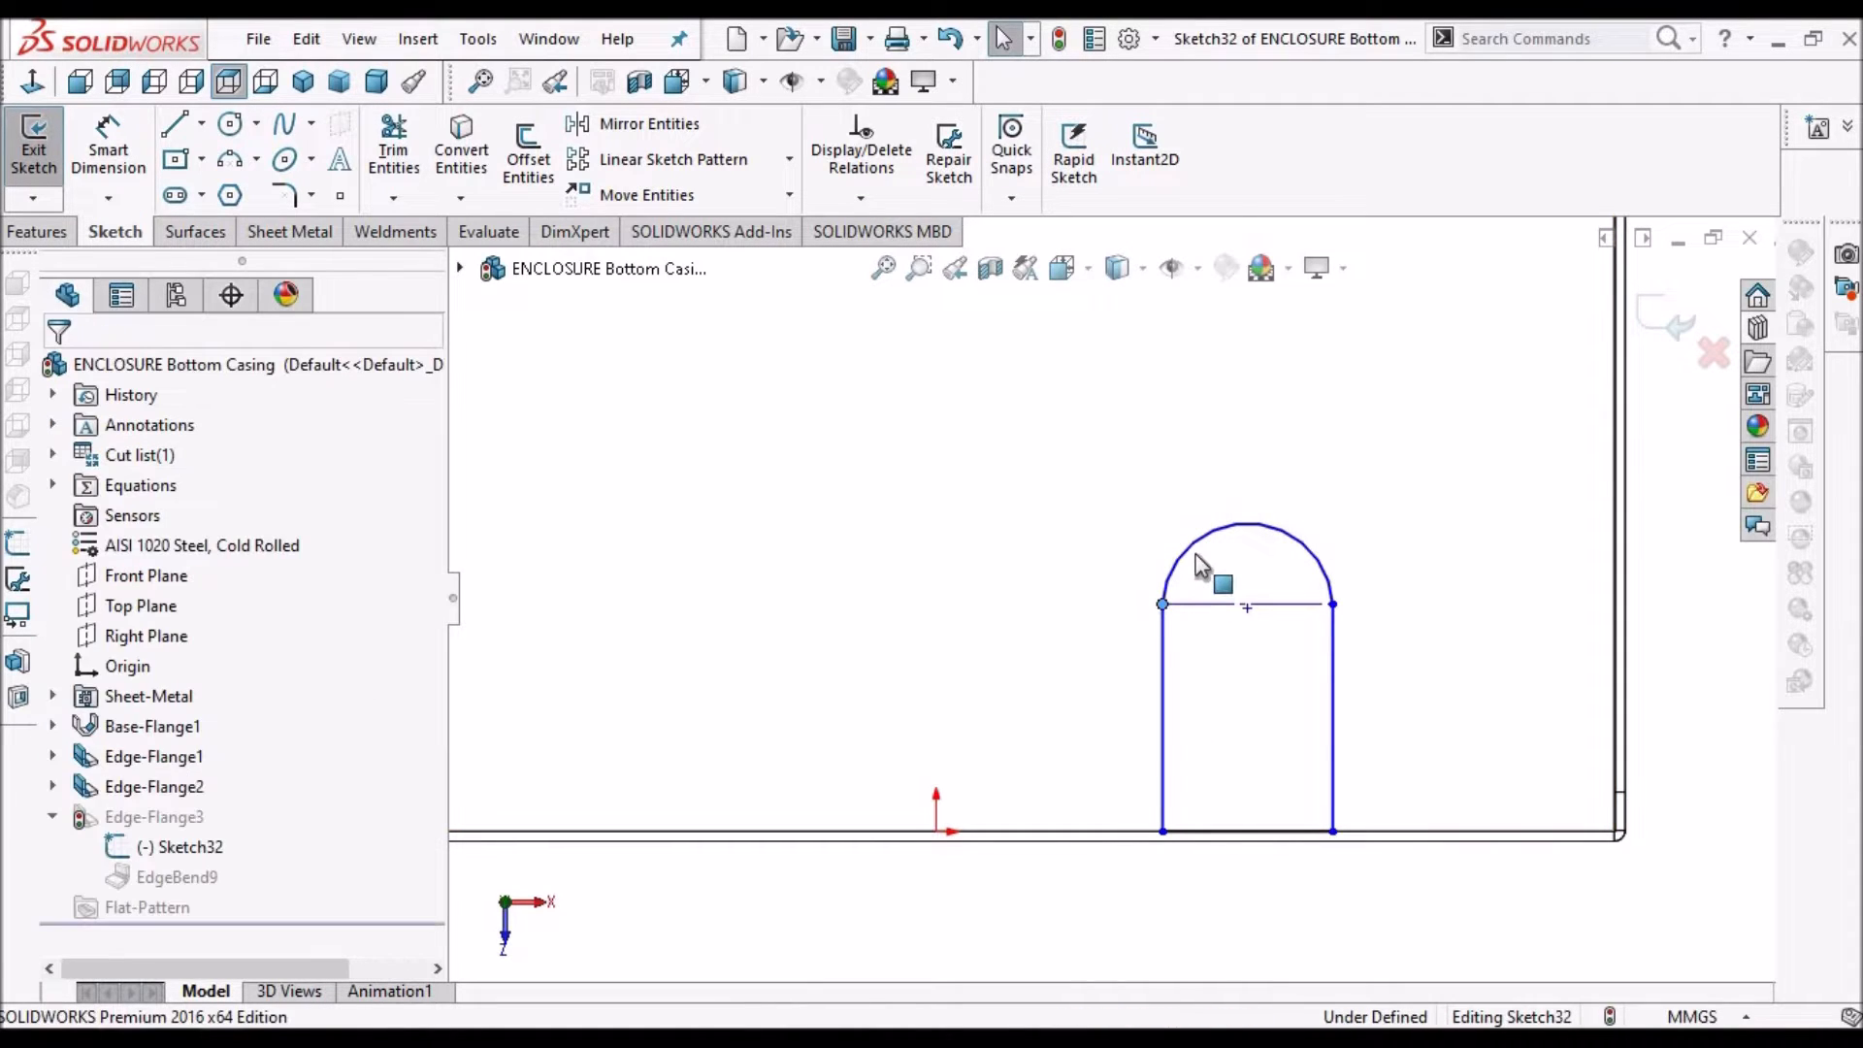
Make the end arc tangent to both vertical sides of the flange profile
click(1163, 641)
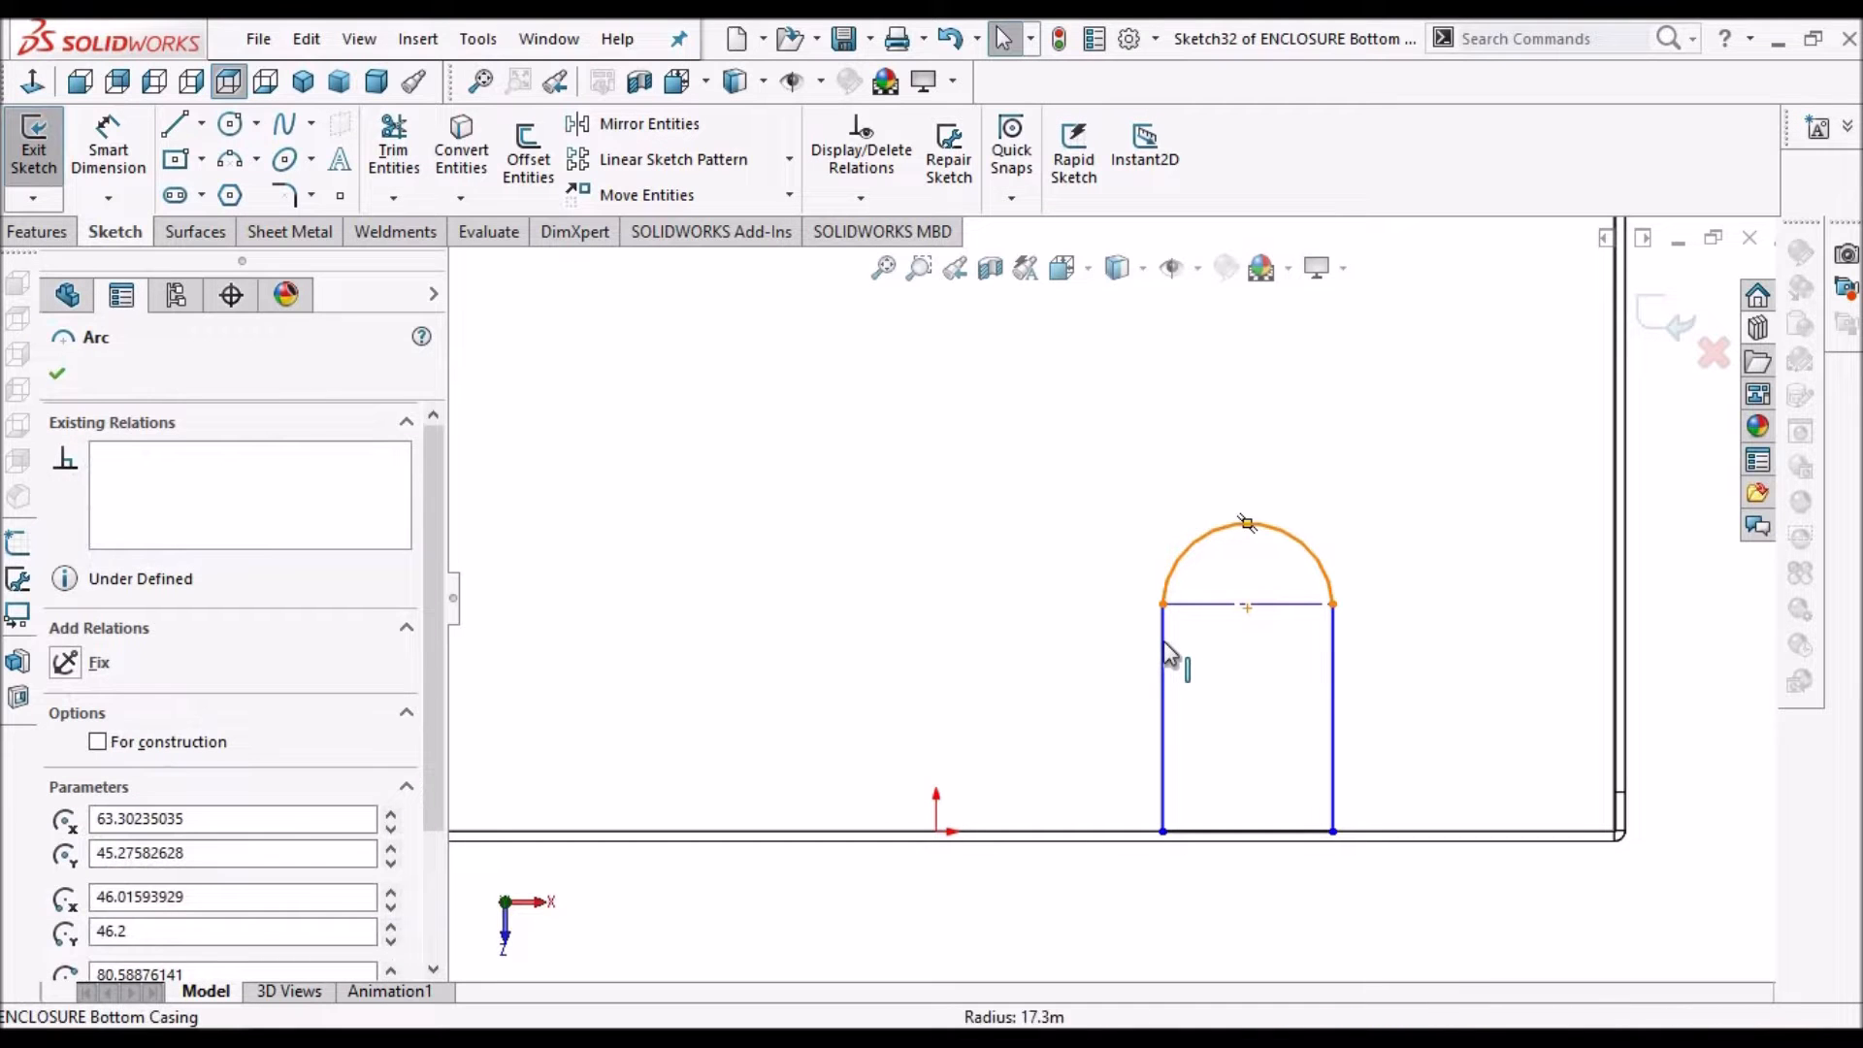
click(1164, 652)
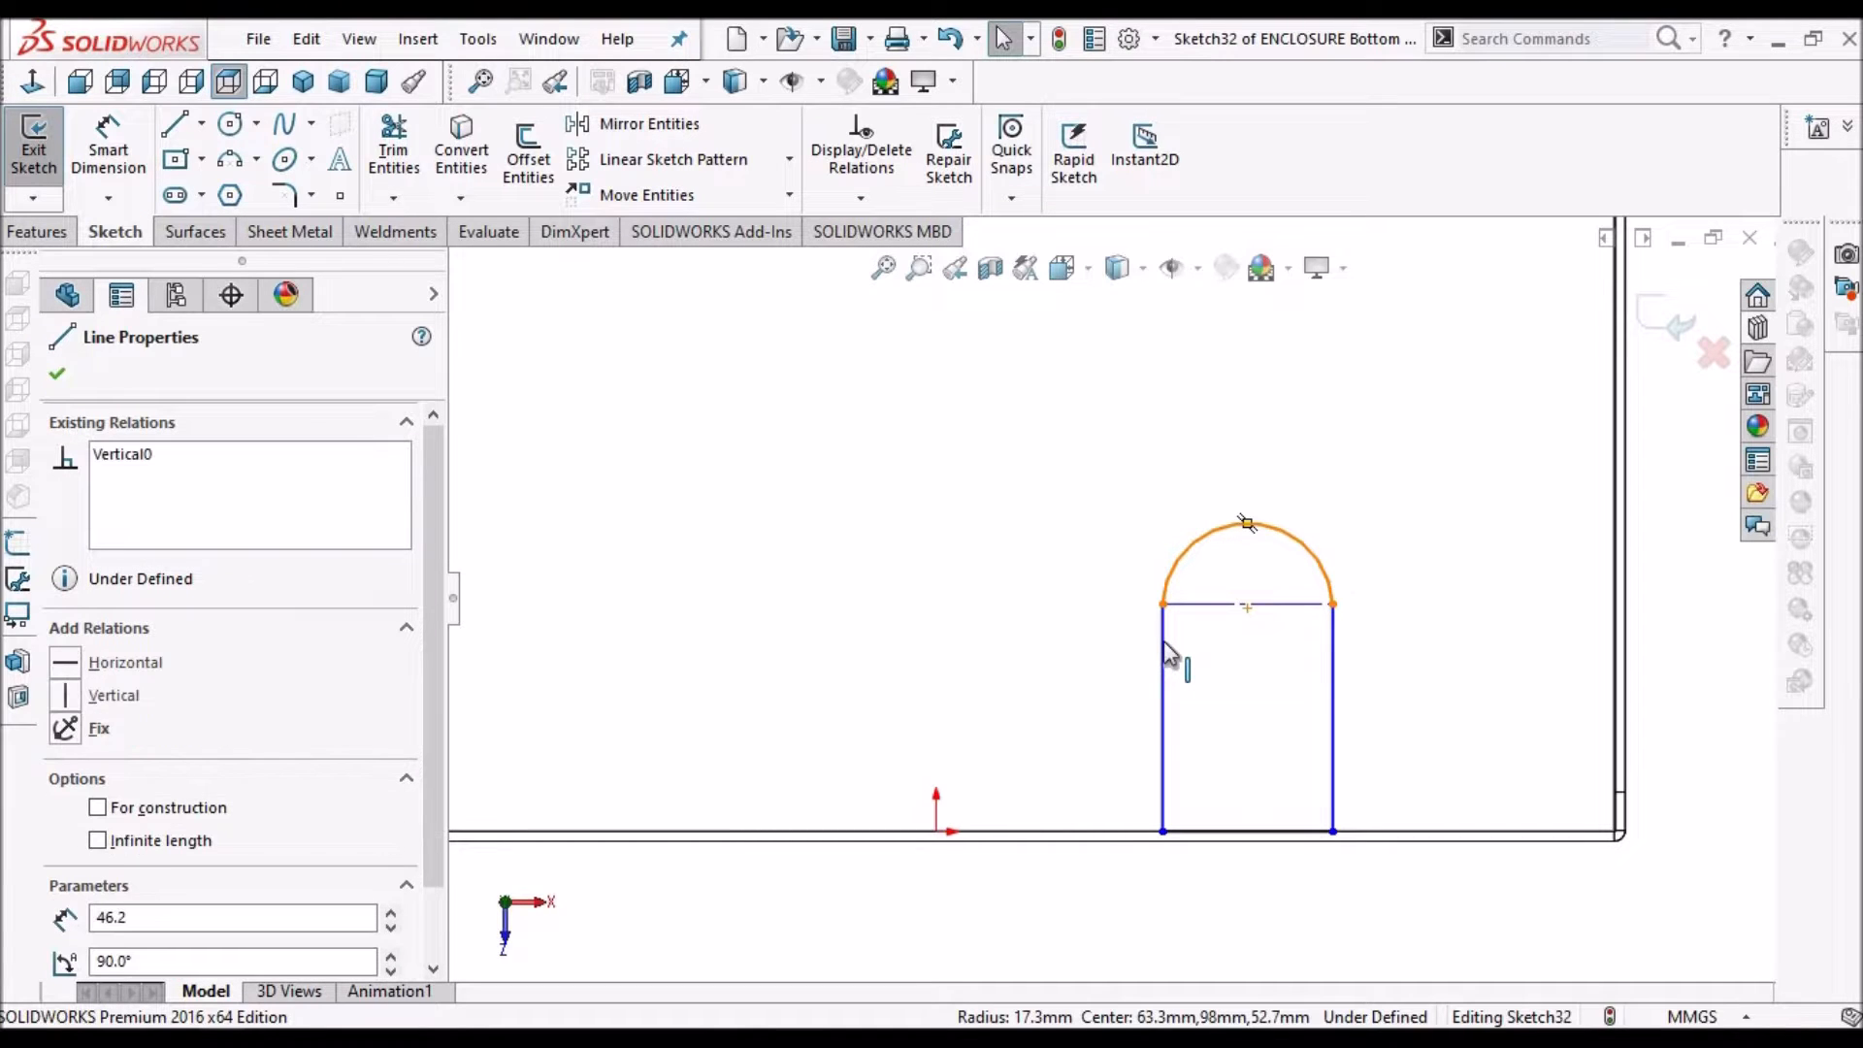
click(51, 811)
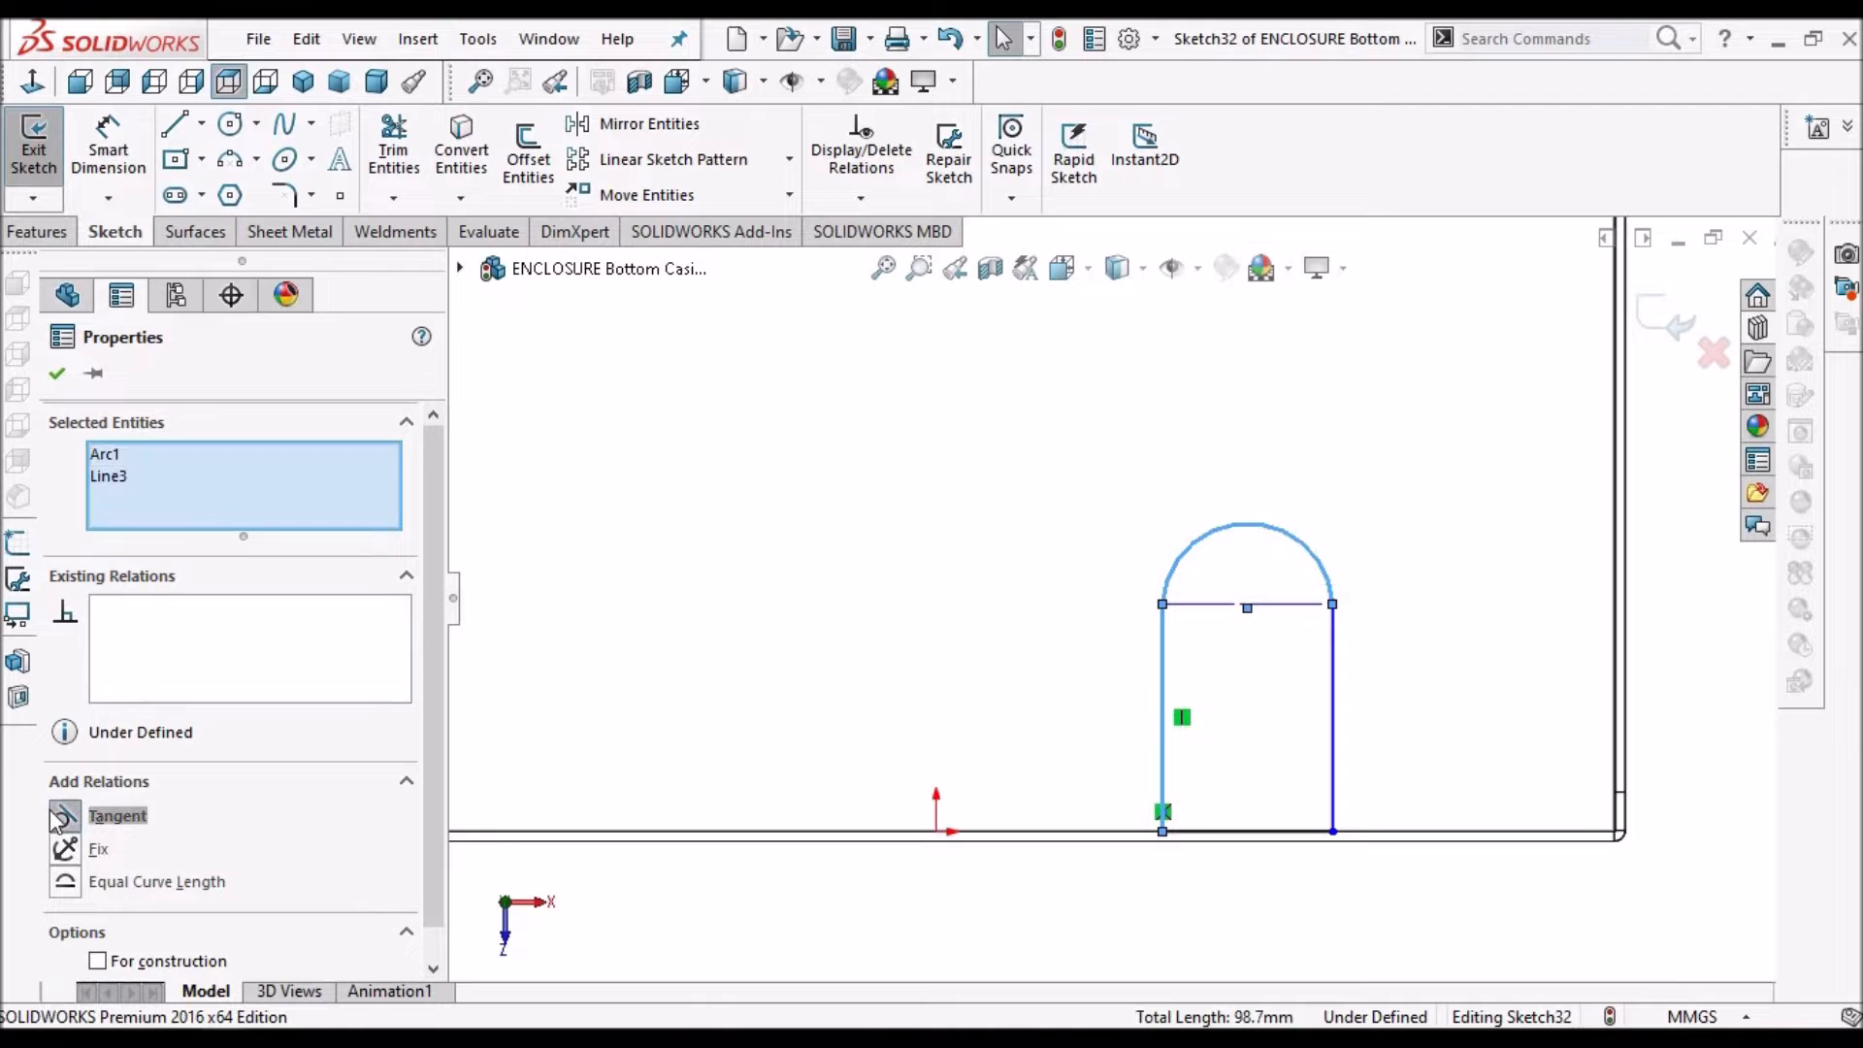
click(58, 376)
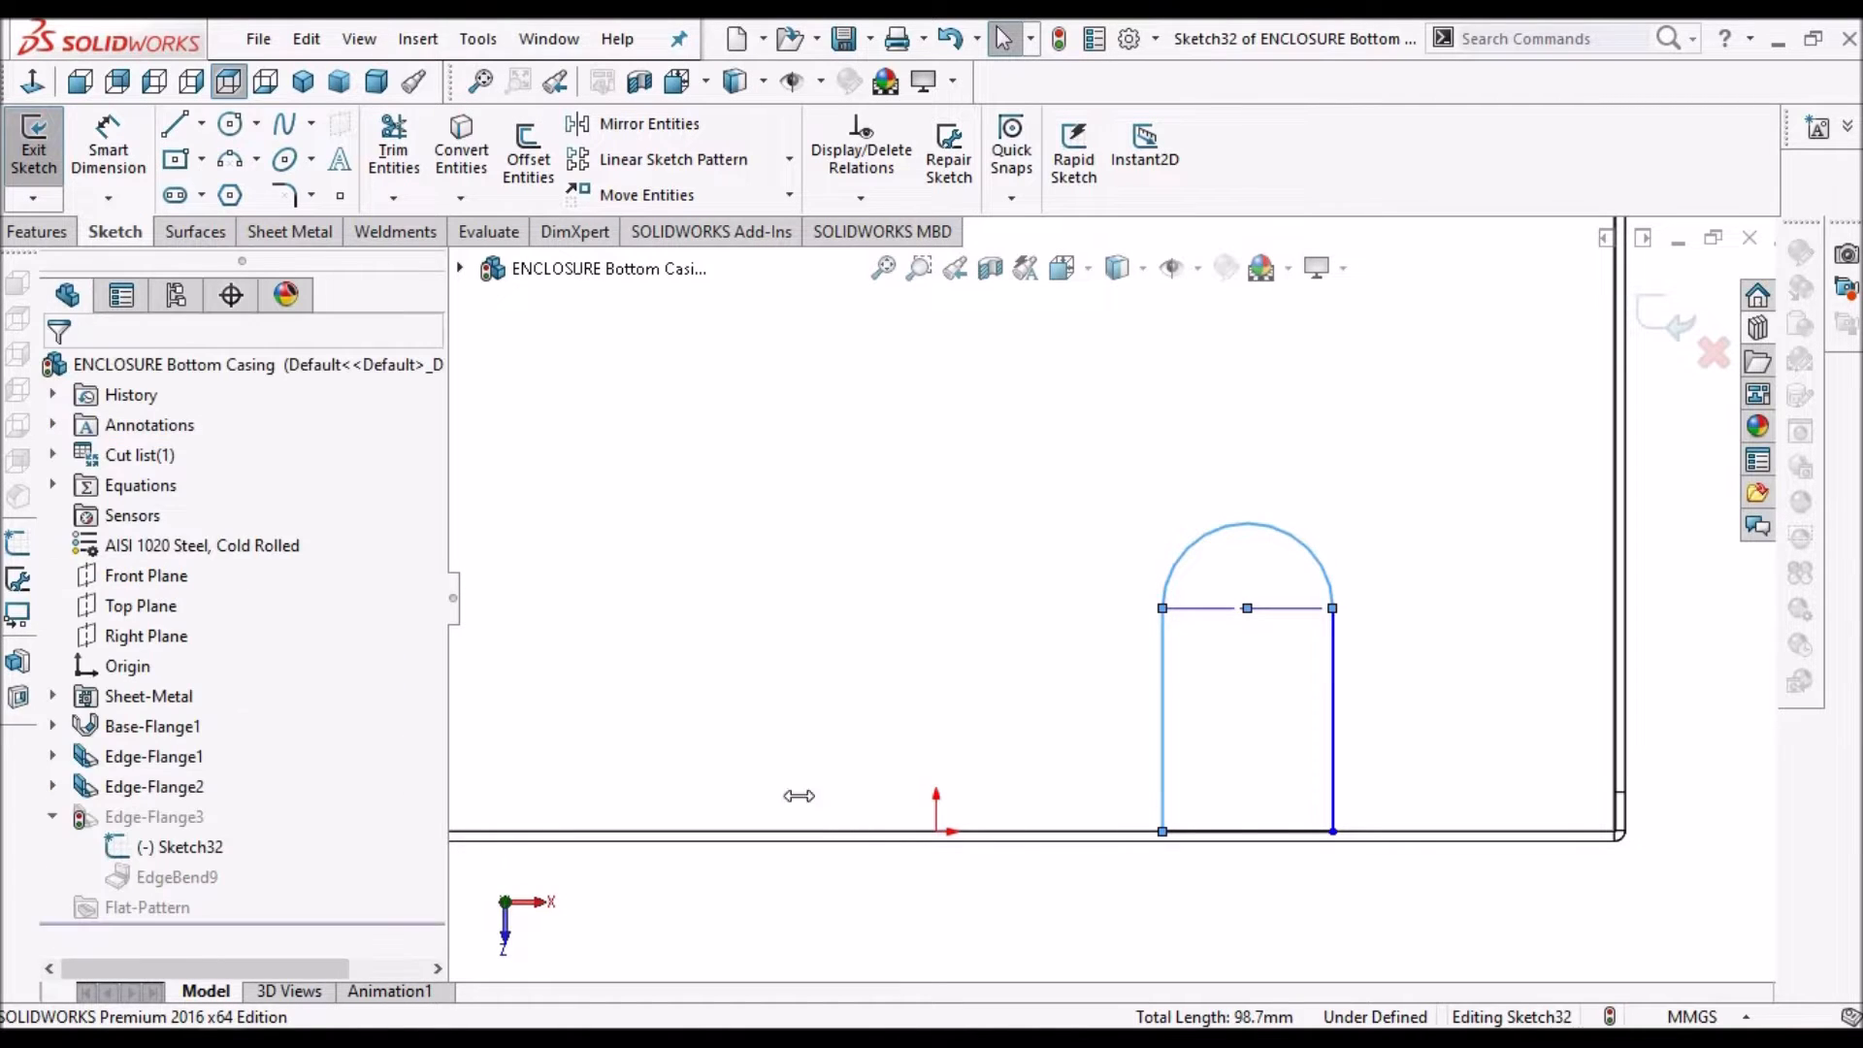
click(1333, 638)
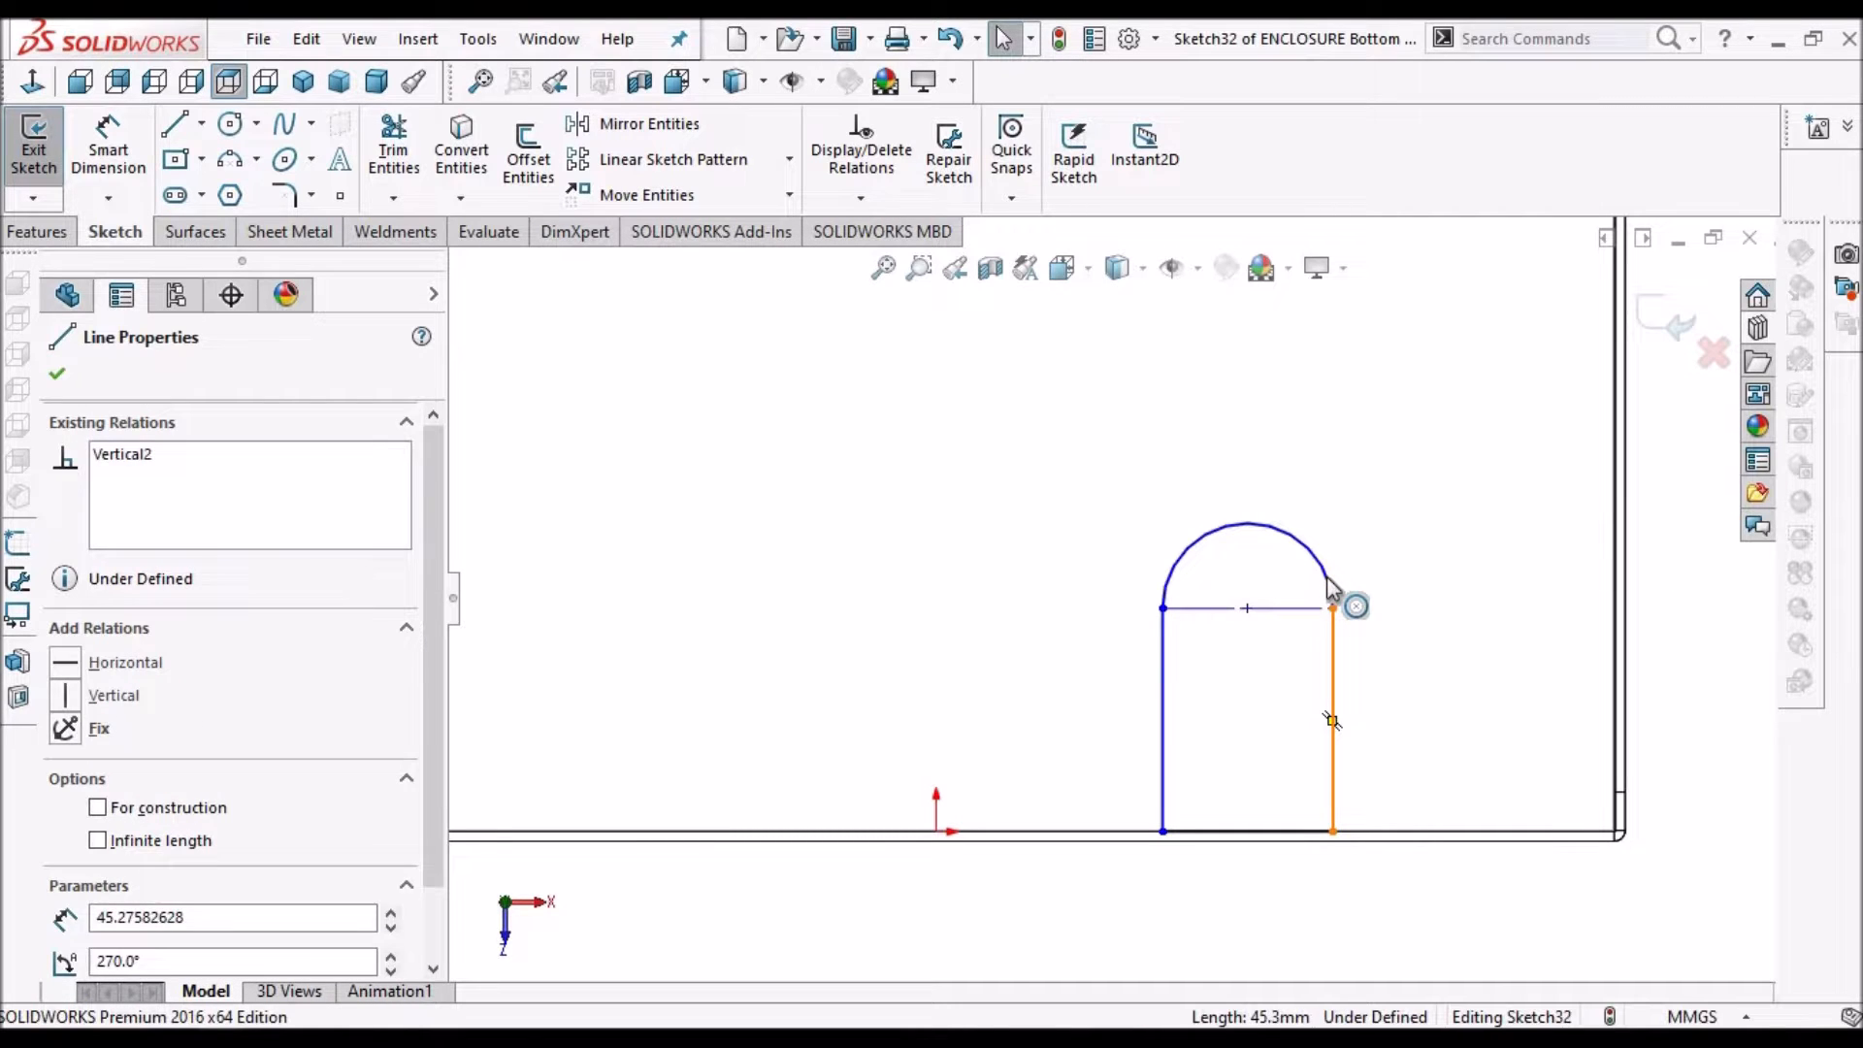
click(1327, 580)
ctrl+click(1326, 578)
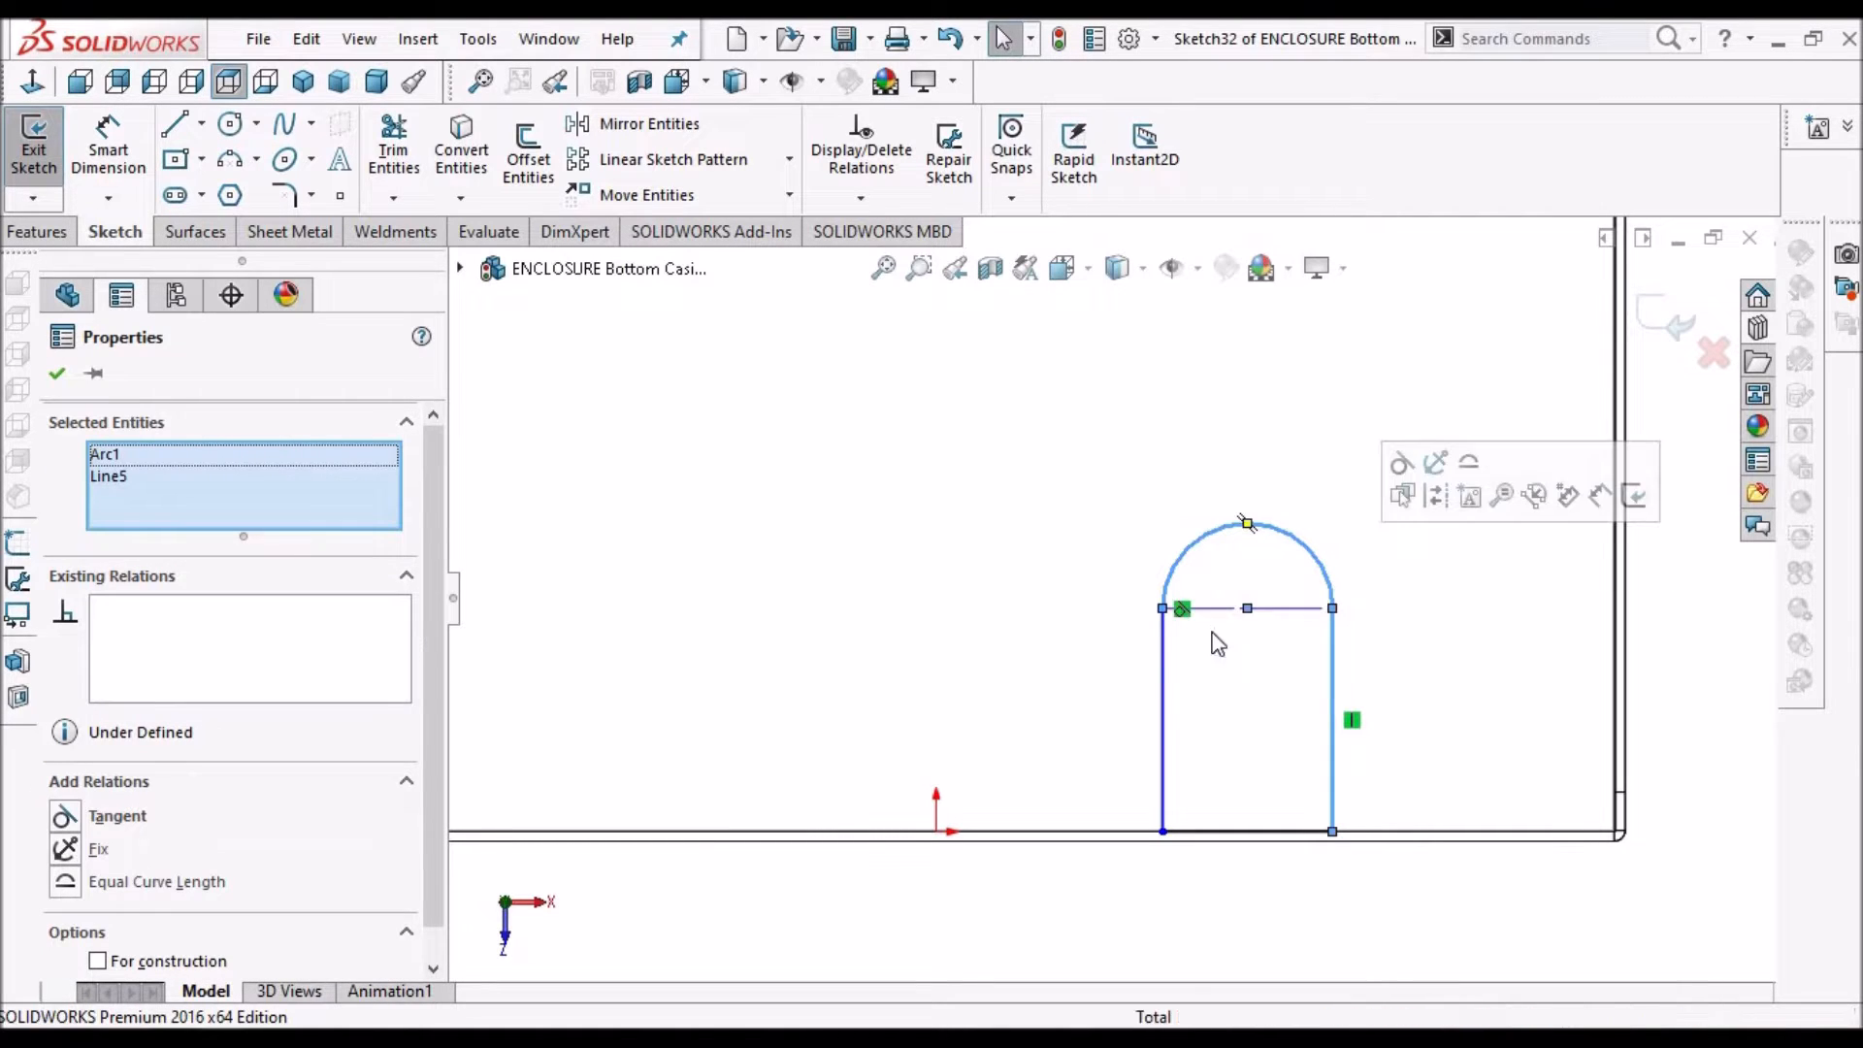
click(65, 819)
click(1279, 730)
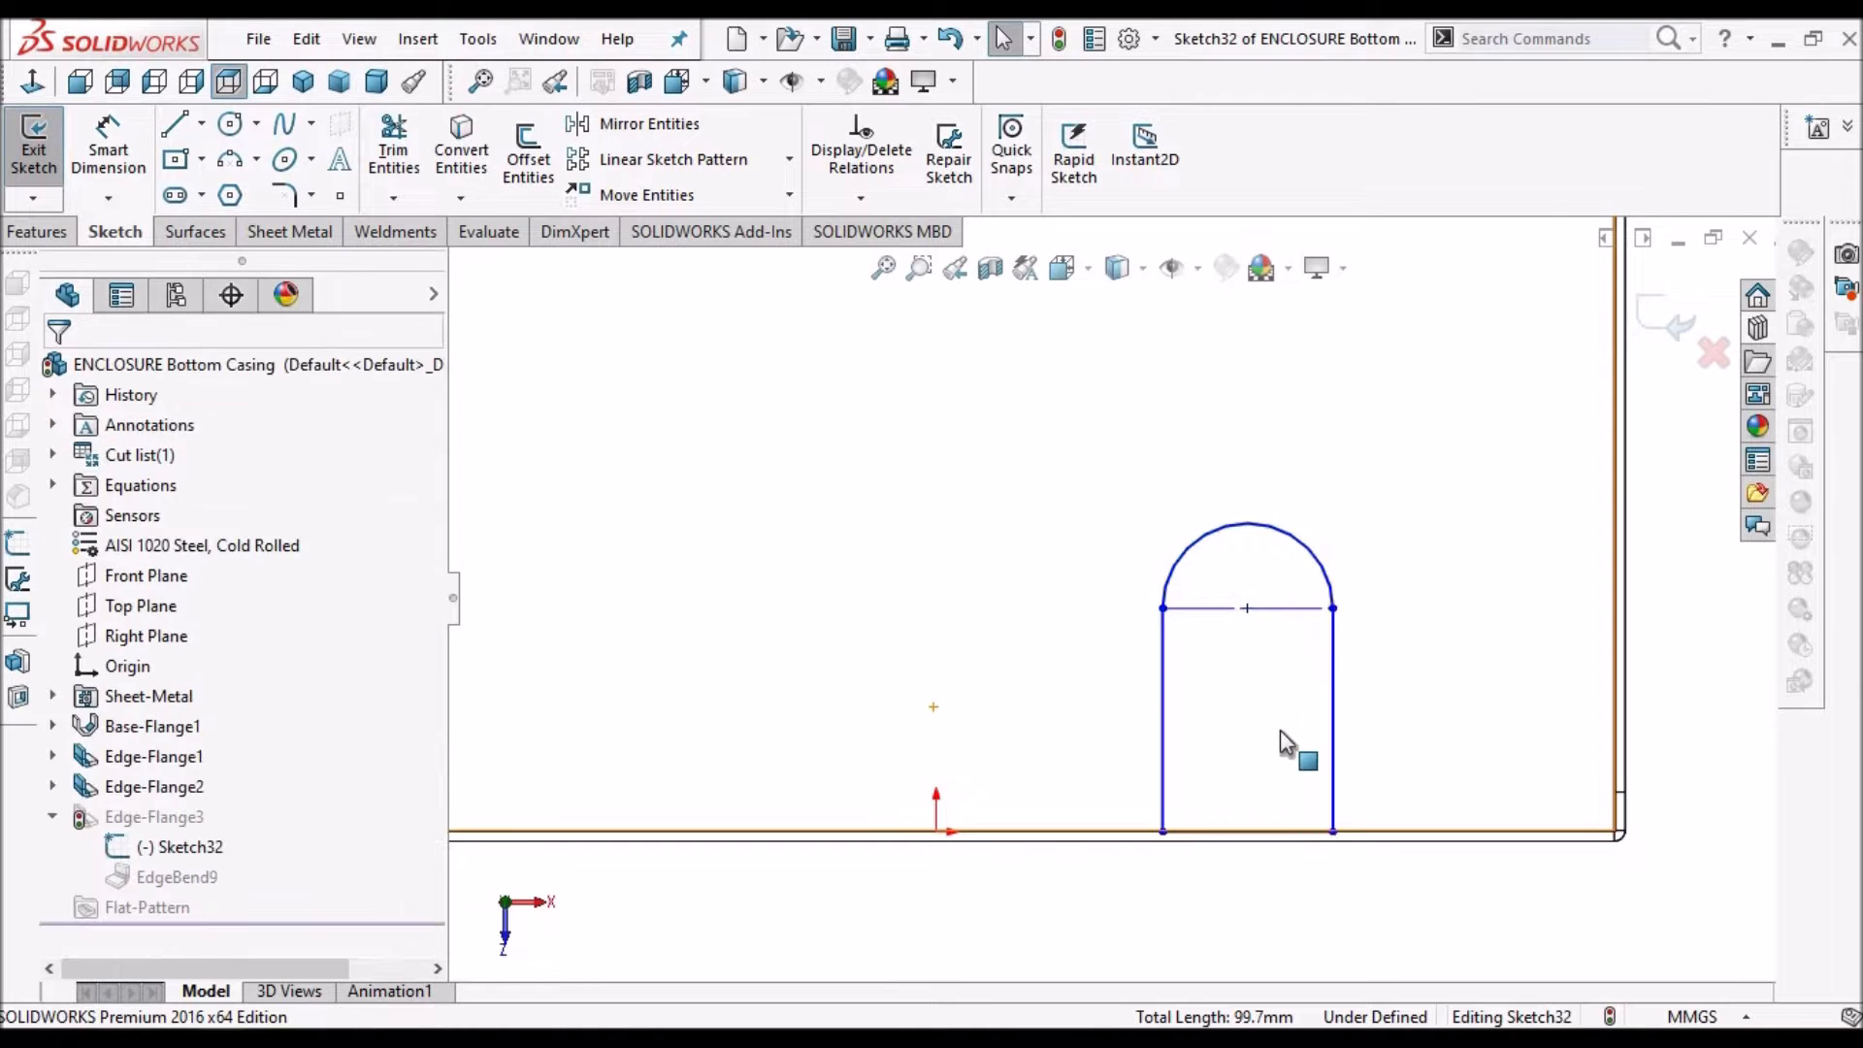
scroll(1278, 730, up, 3)
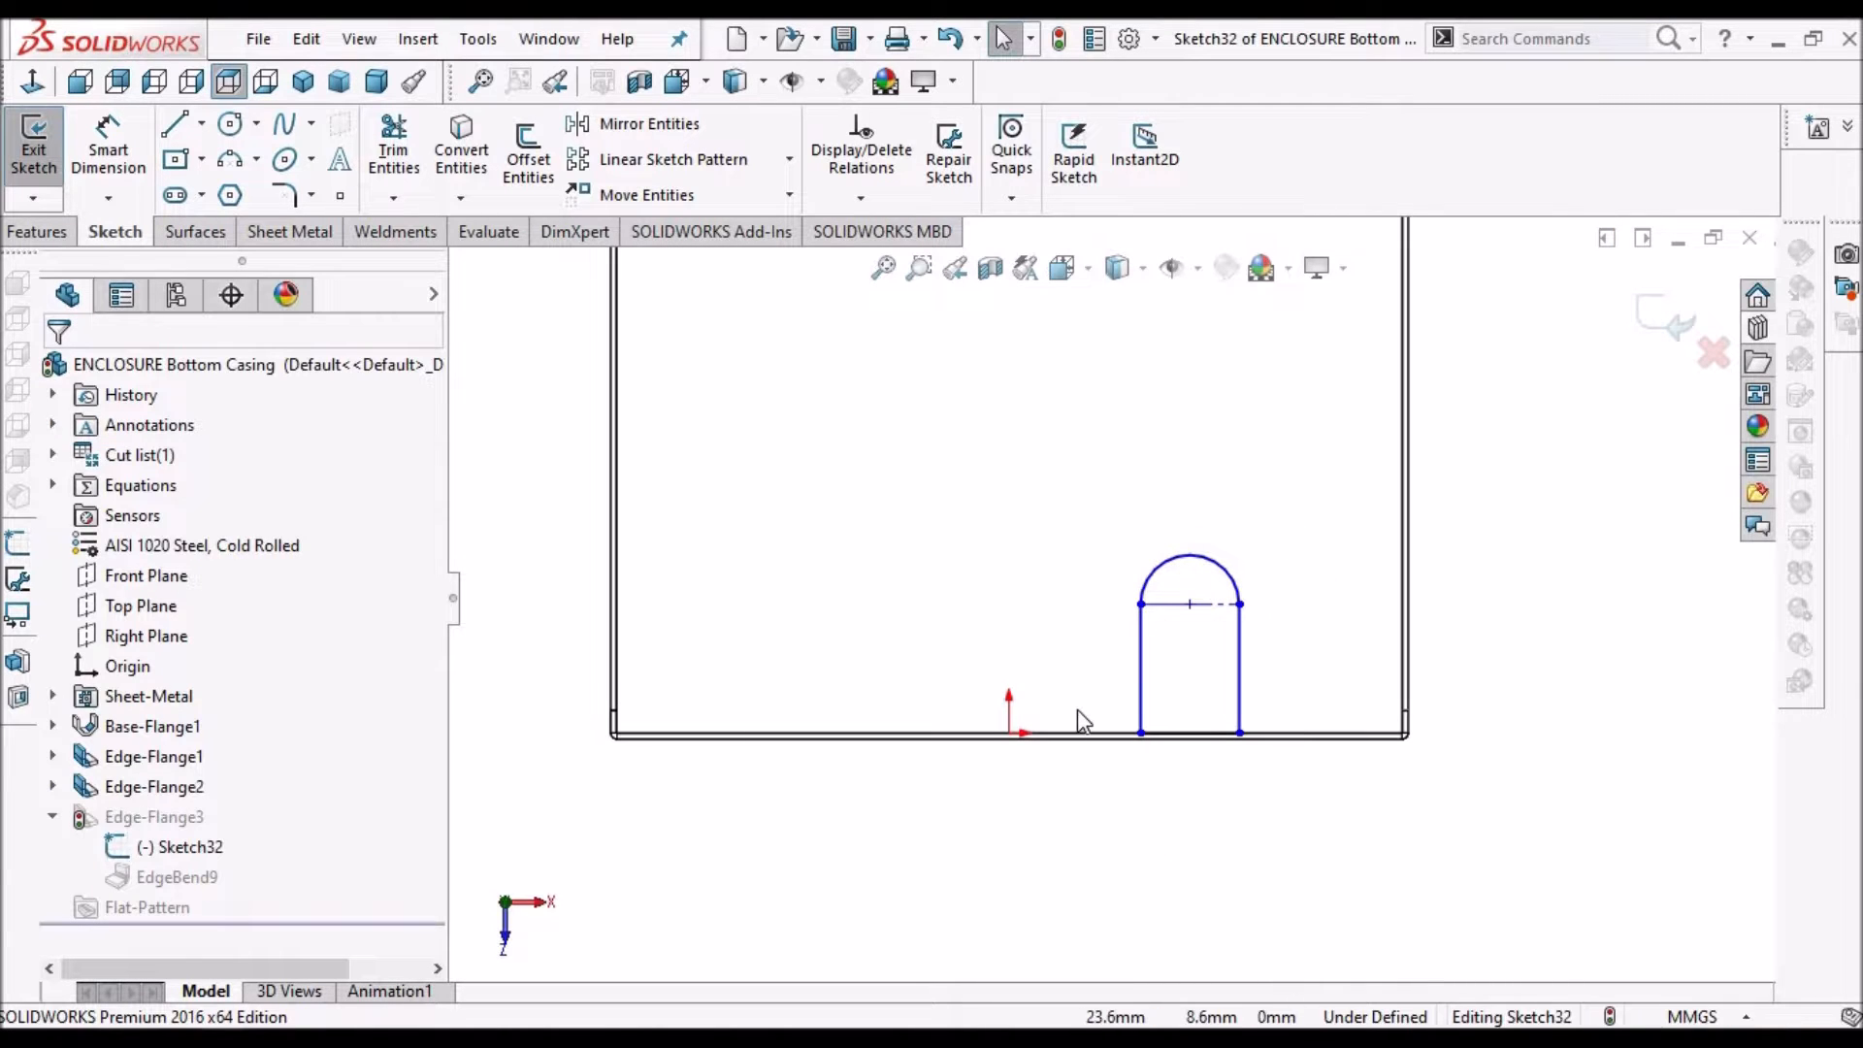
click(125, 155)
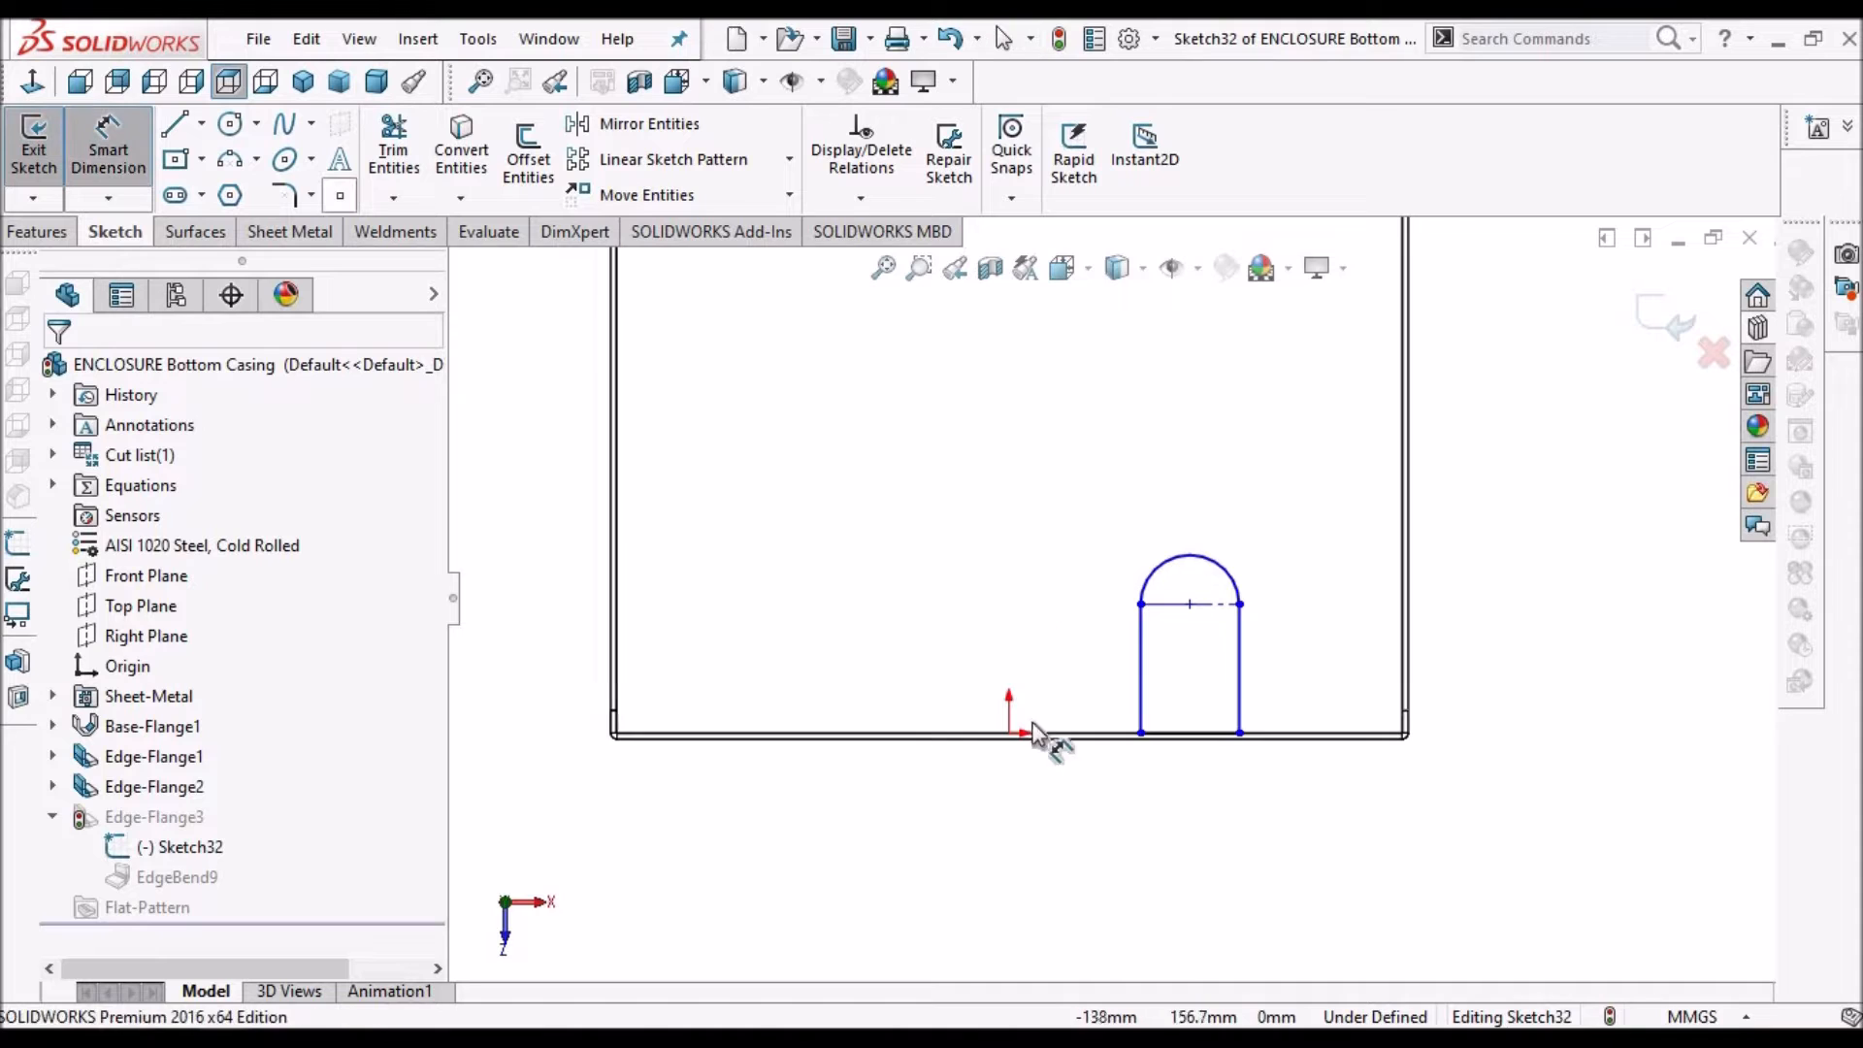
click(1015, 732)
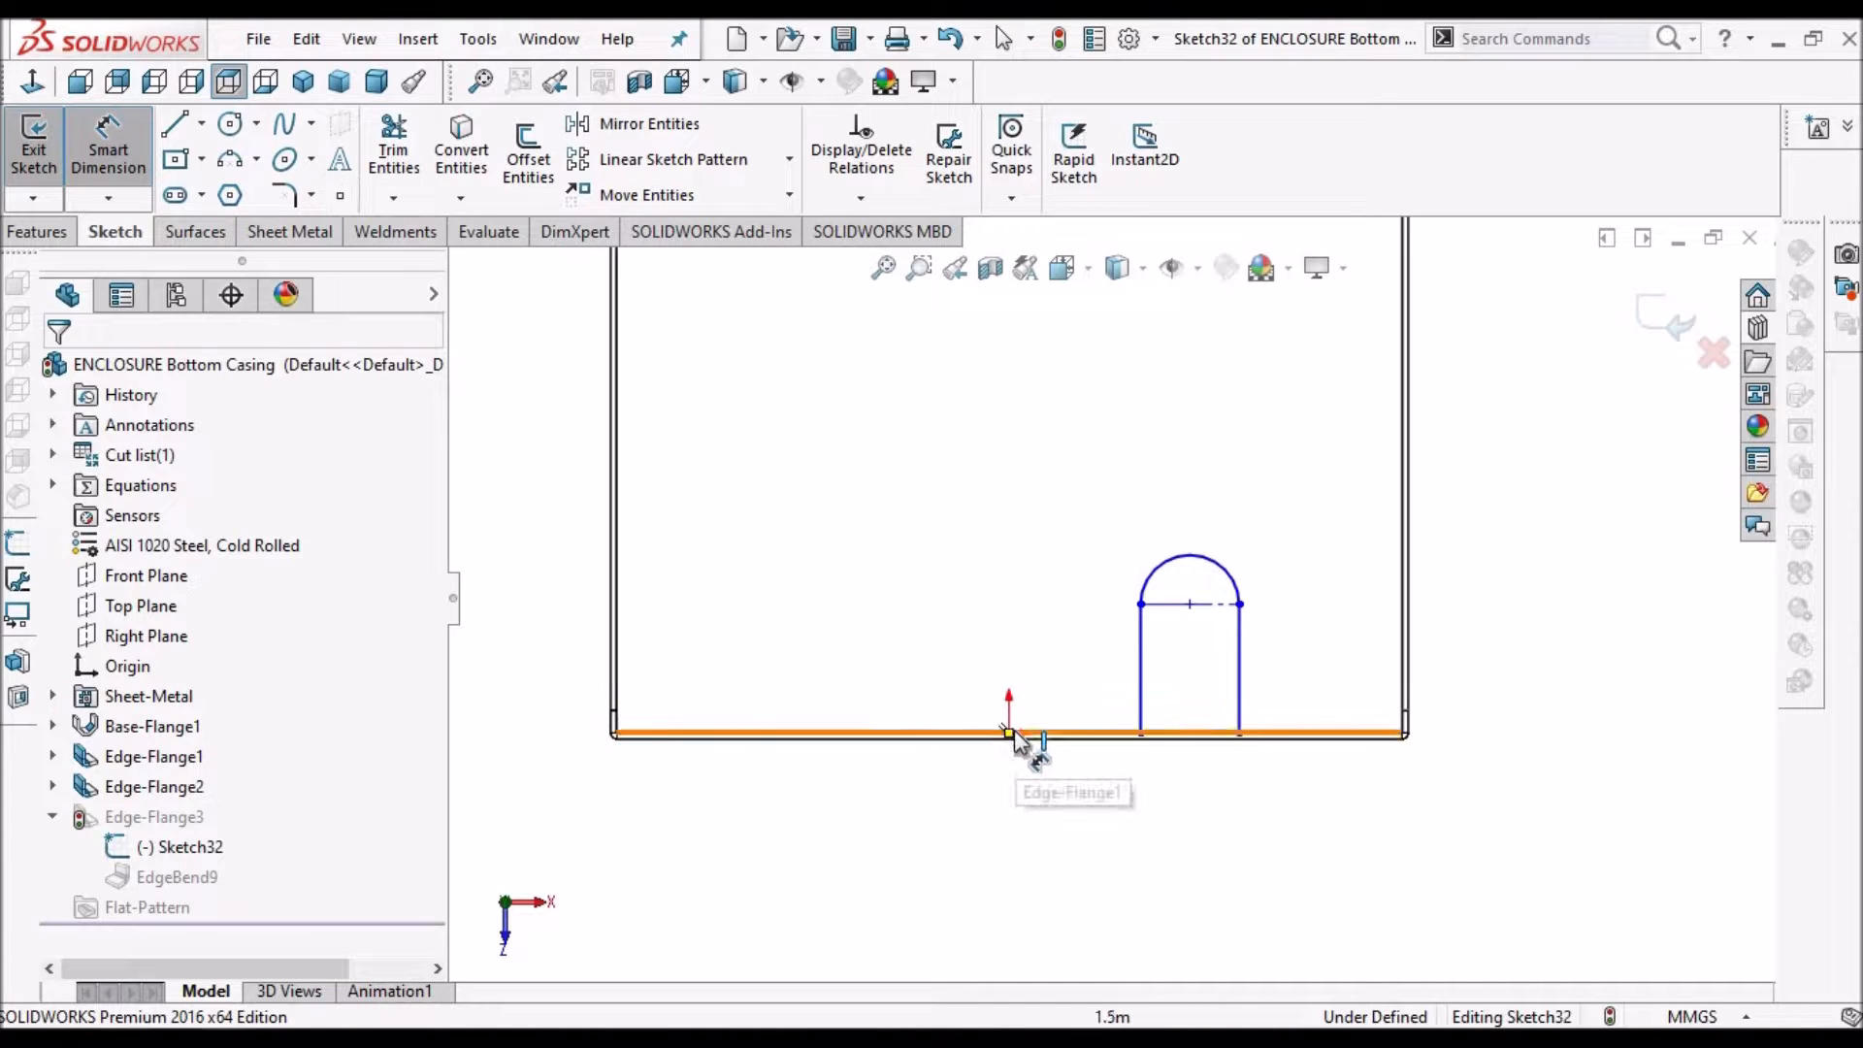
click(1195, 605)
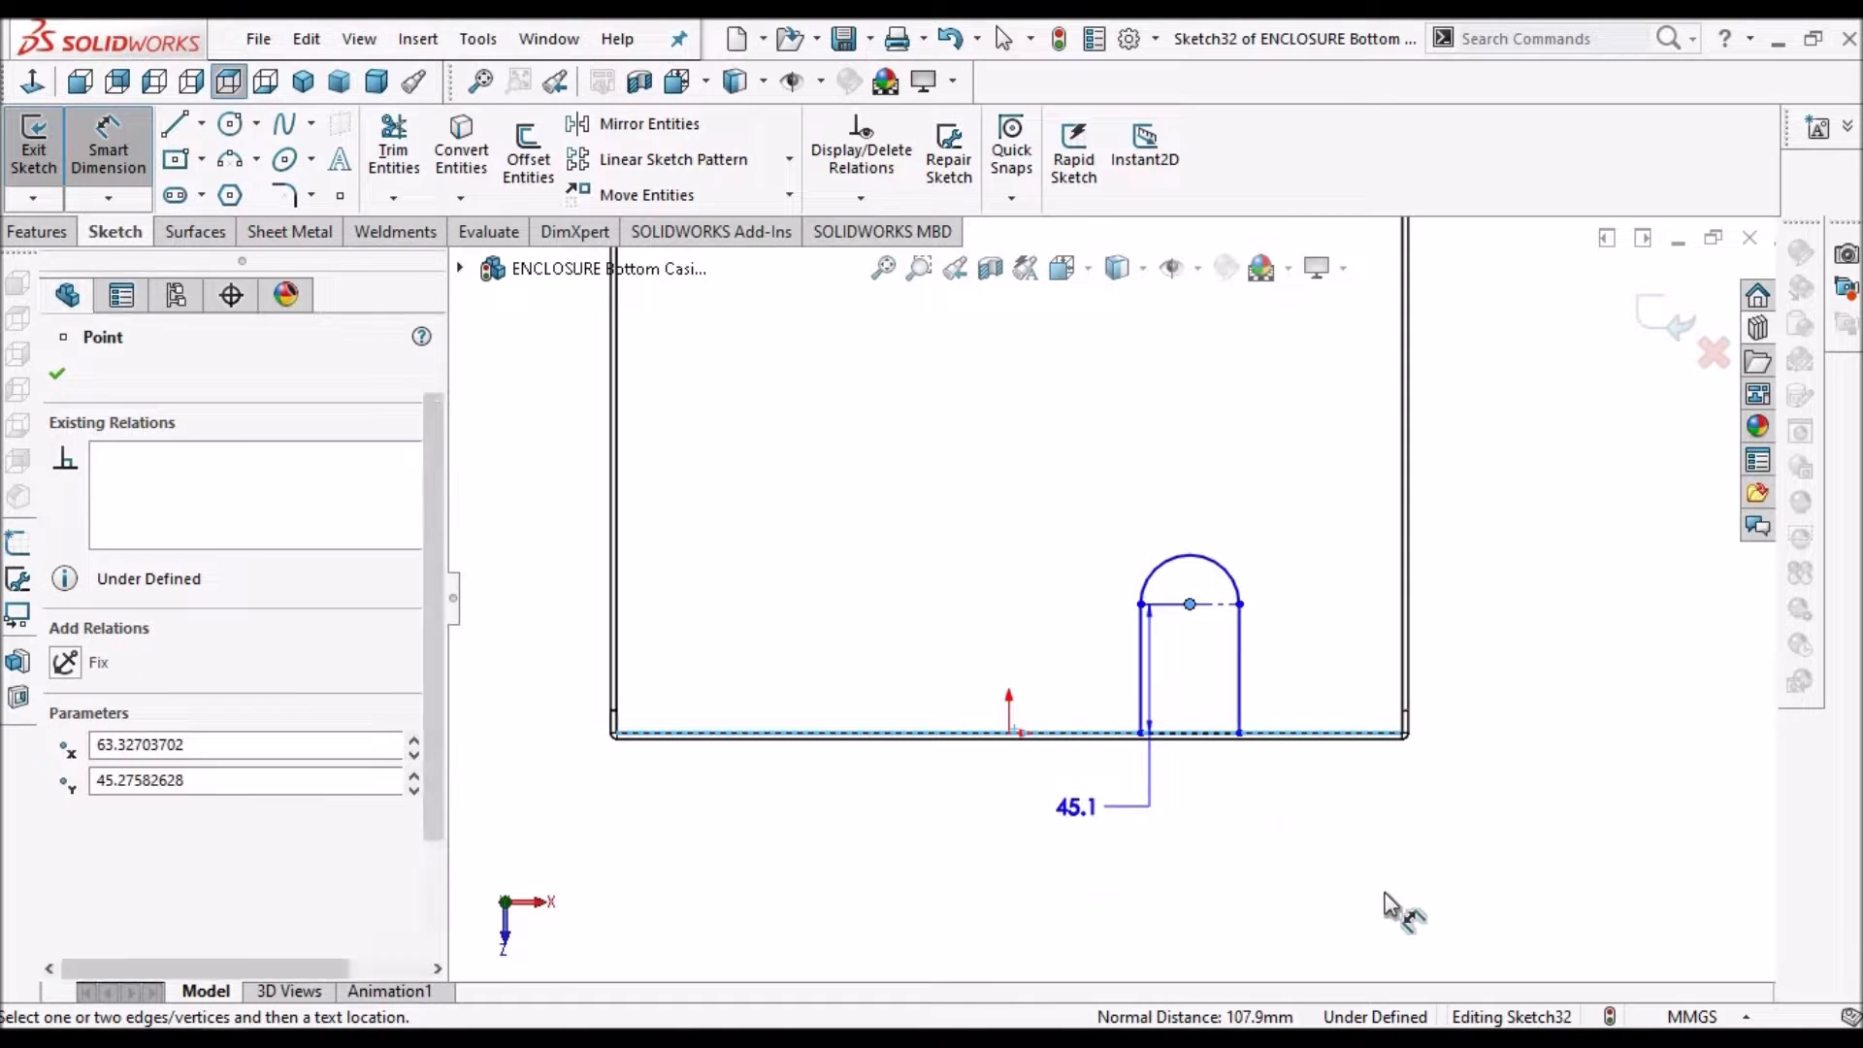
key(Escape)
key(Escape)
scroll(1194, 633, down, 2)
click(110, 145)
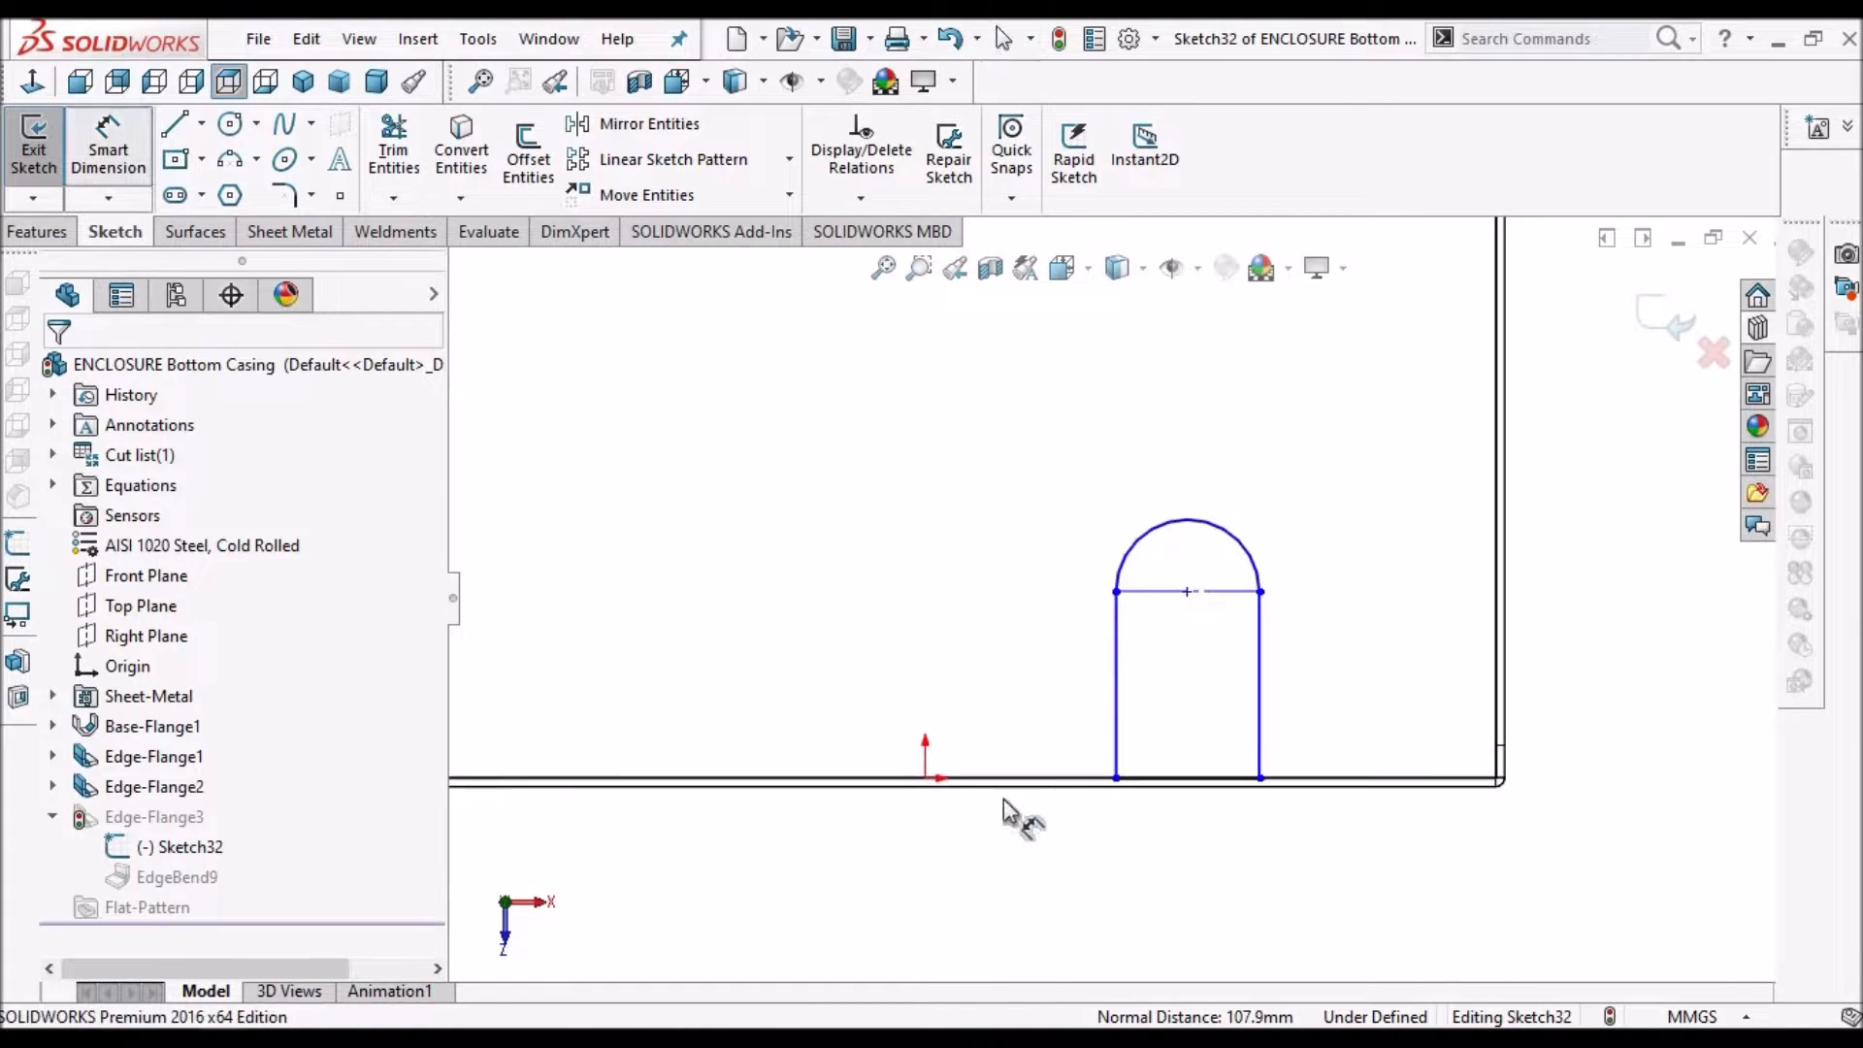
click(934, 776)
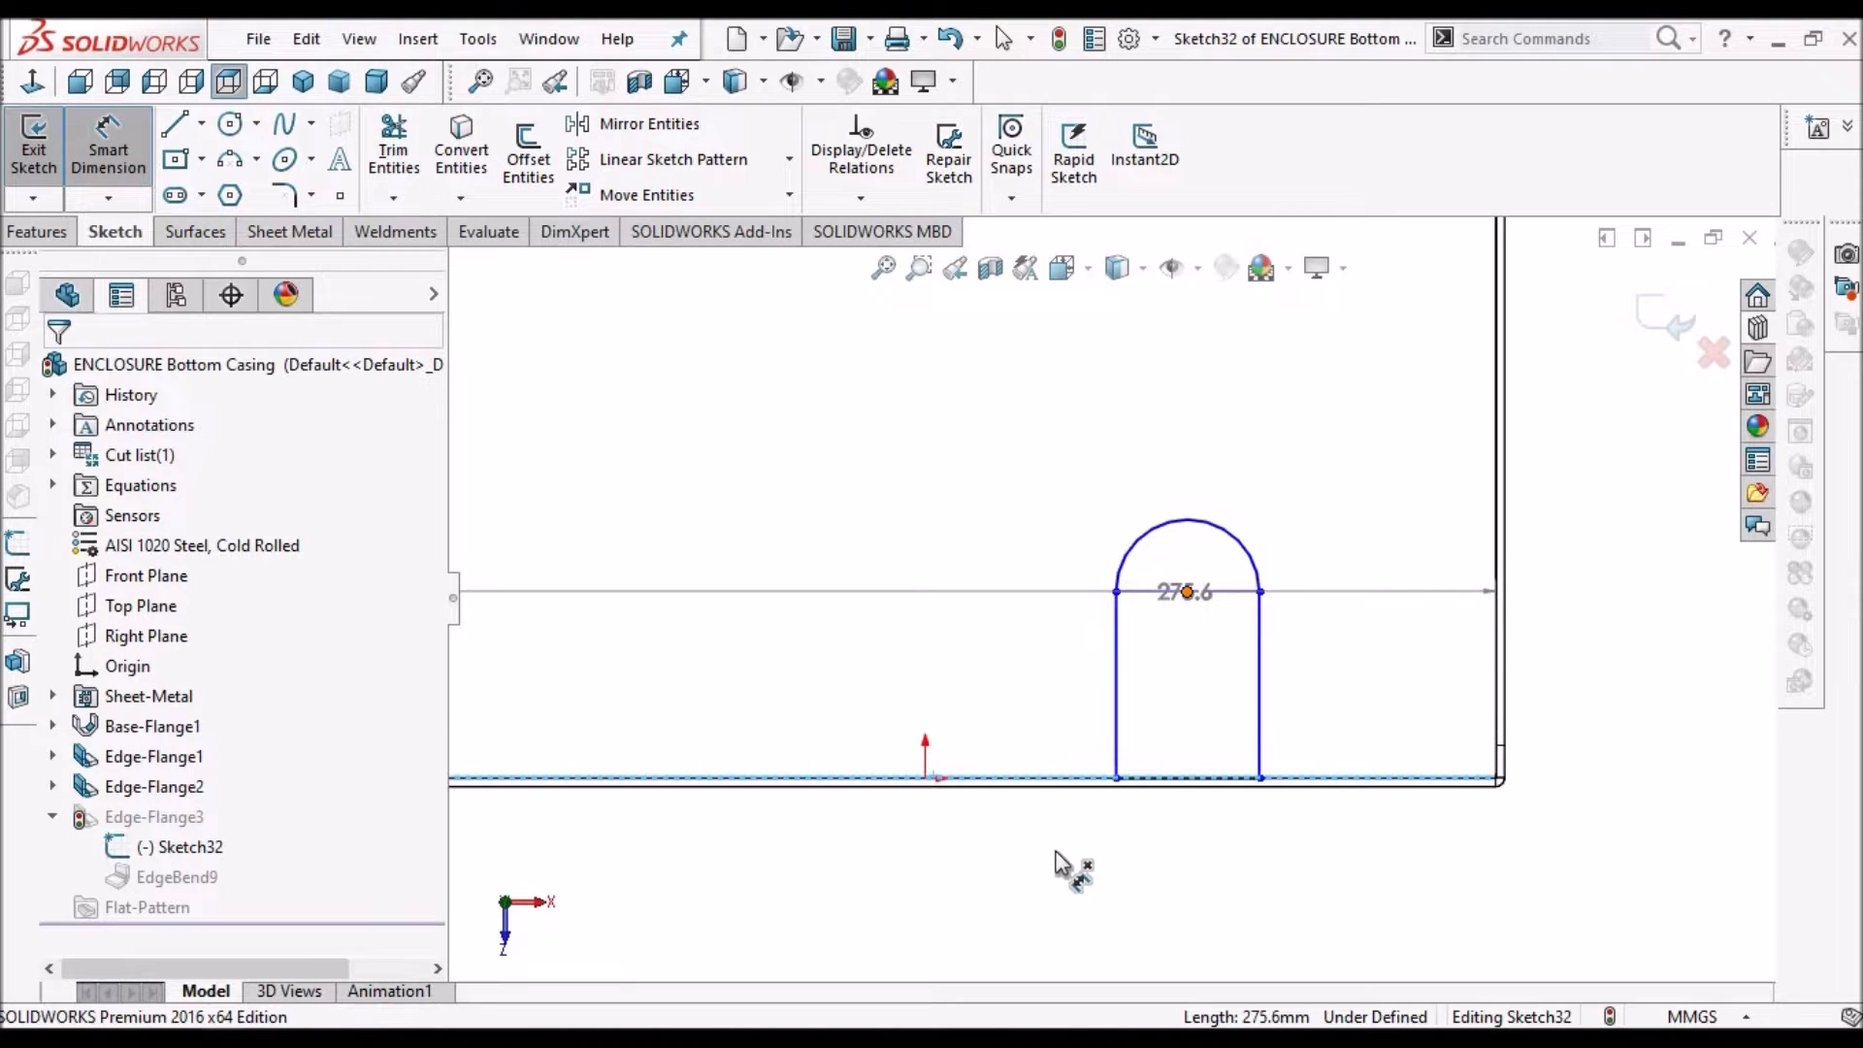
click(1186, 592)
scroll(1068, 883, down, 1)
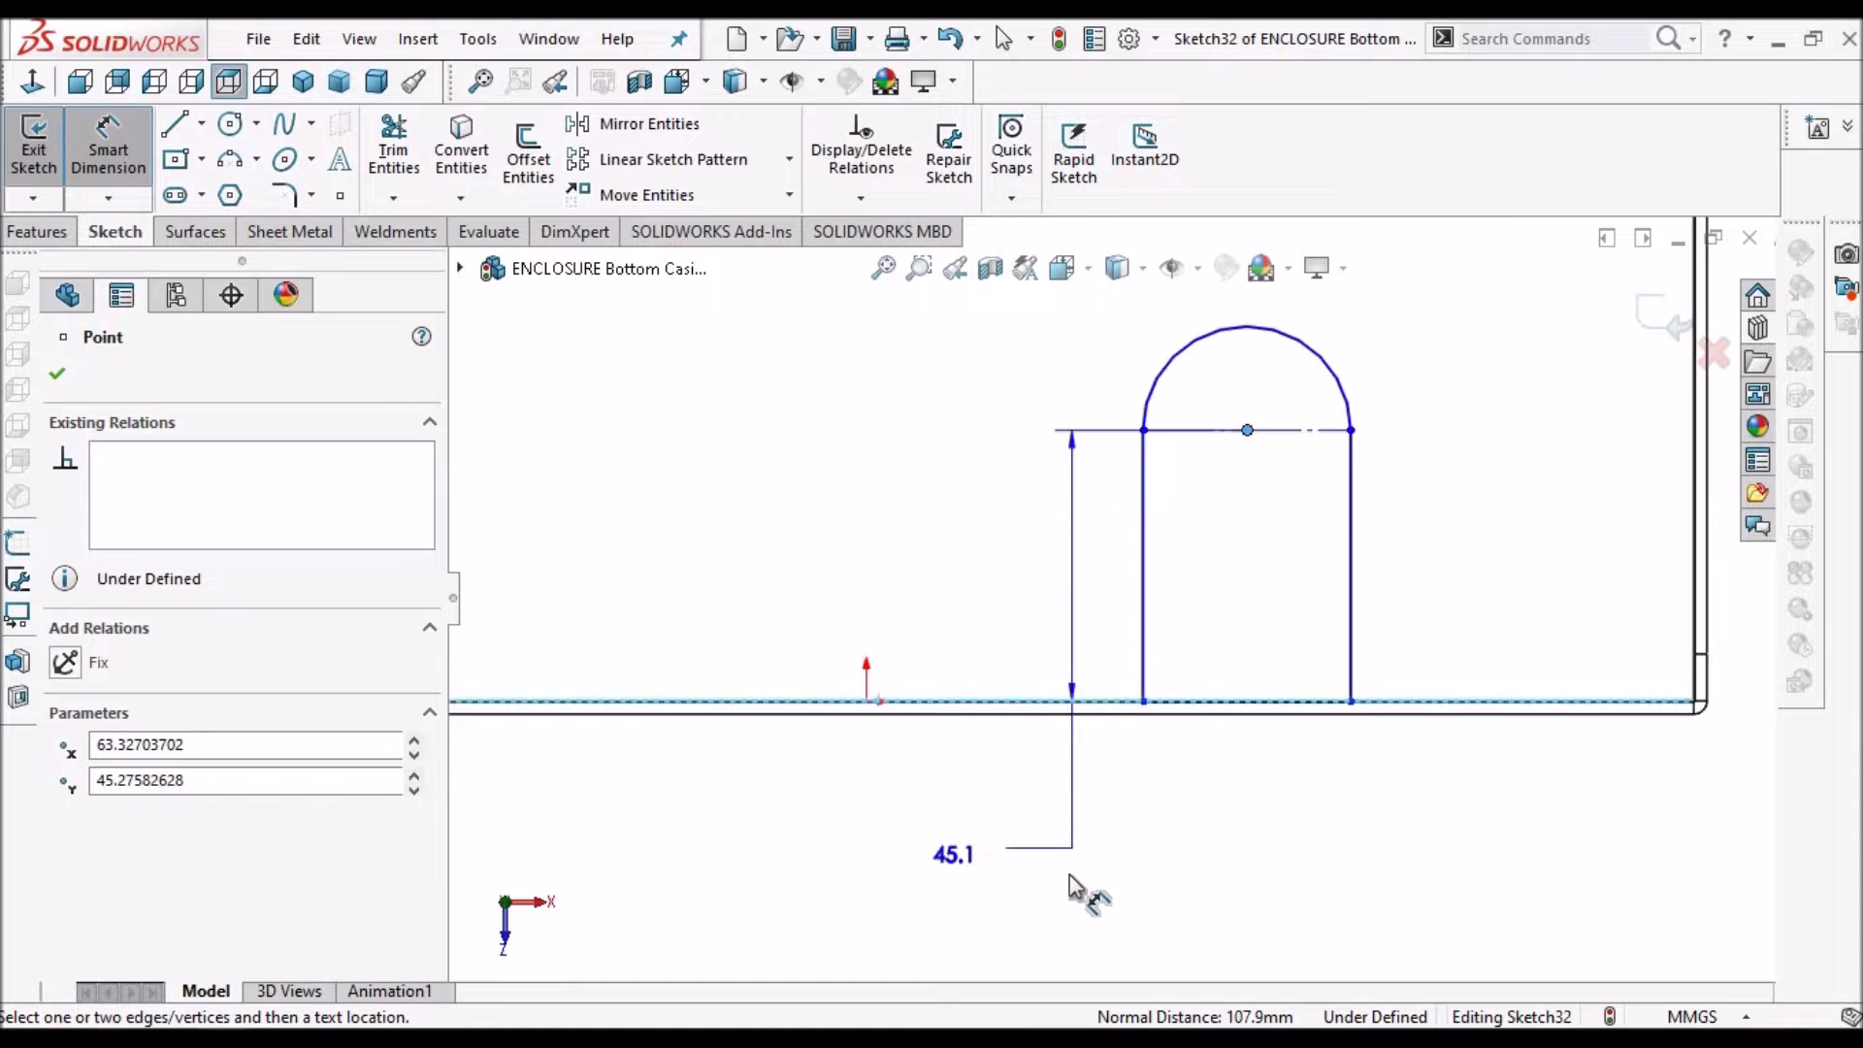
scroll(1070, 886, down, 2)
key(Escape)
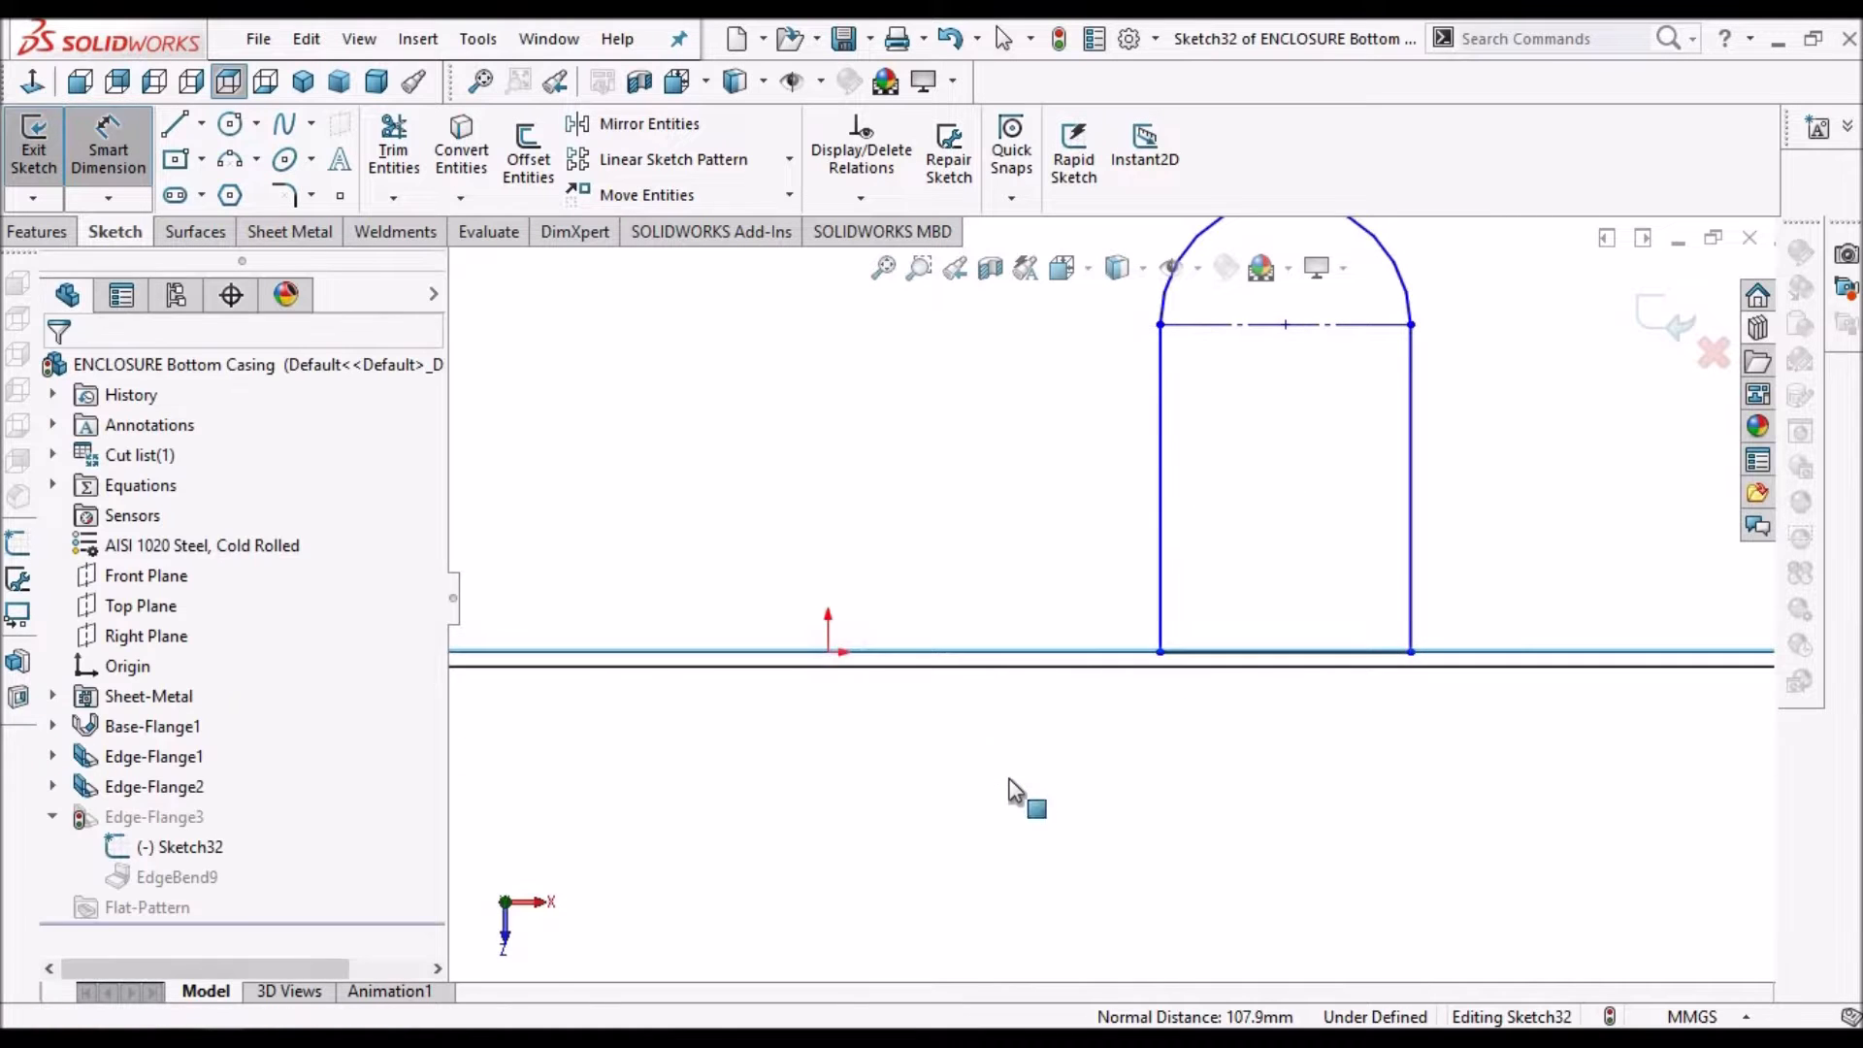
key(Escape)
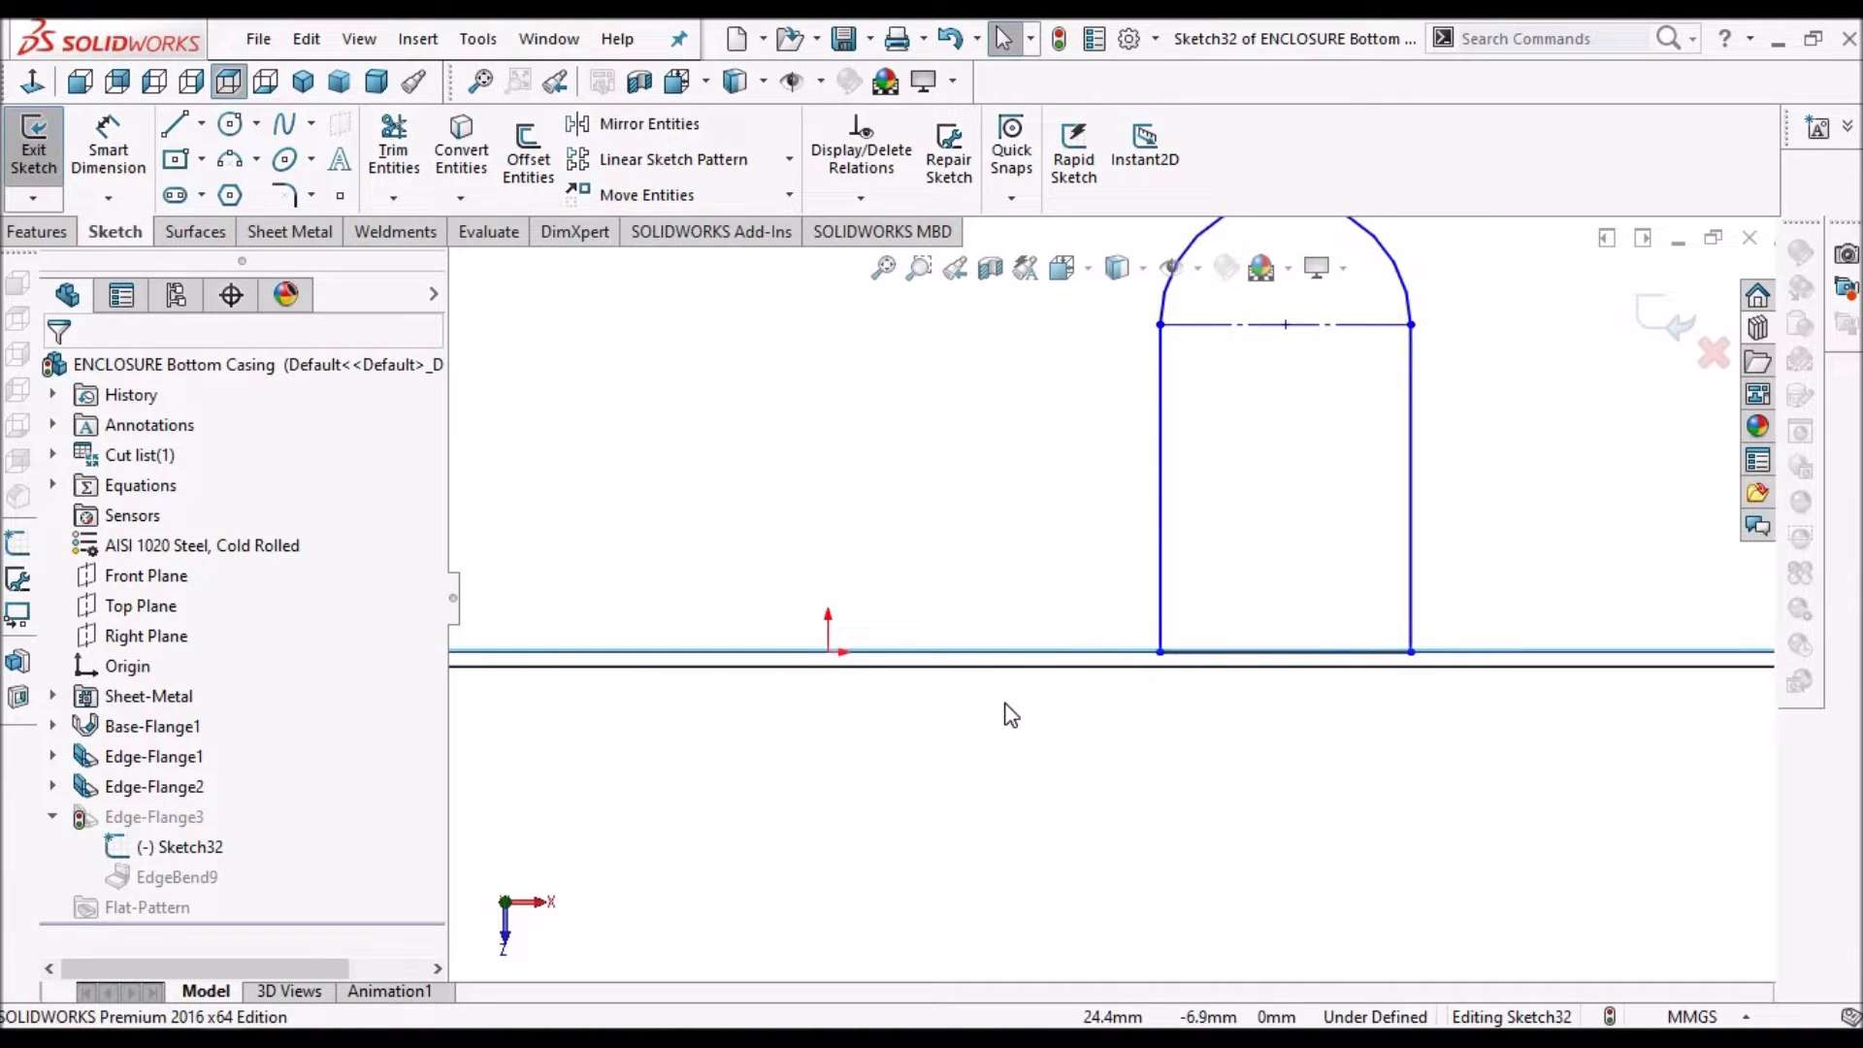
Dimension the profile 30 mm wide, with 25 mm straight sides and its arc centre 80 mm from the origin, and tidy the 80 mm dimension's placement
scroll(1009, 713, up, 2)
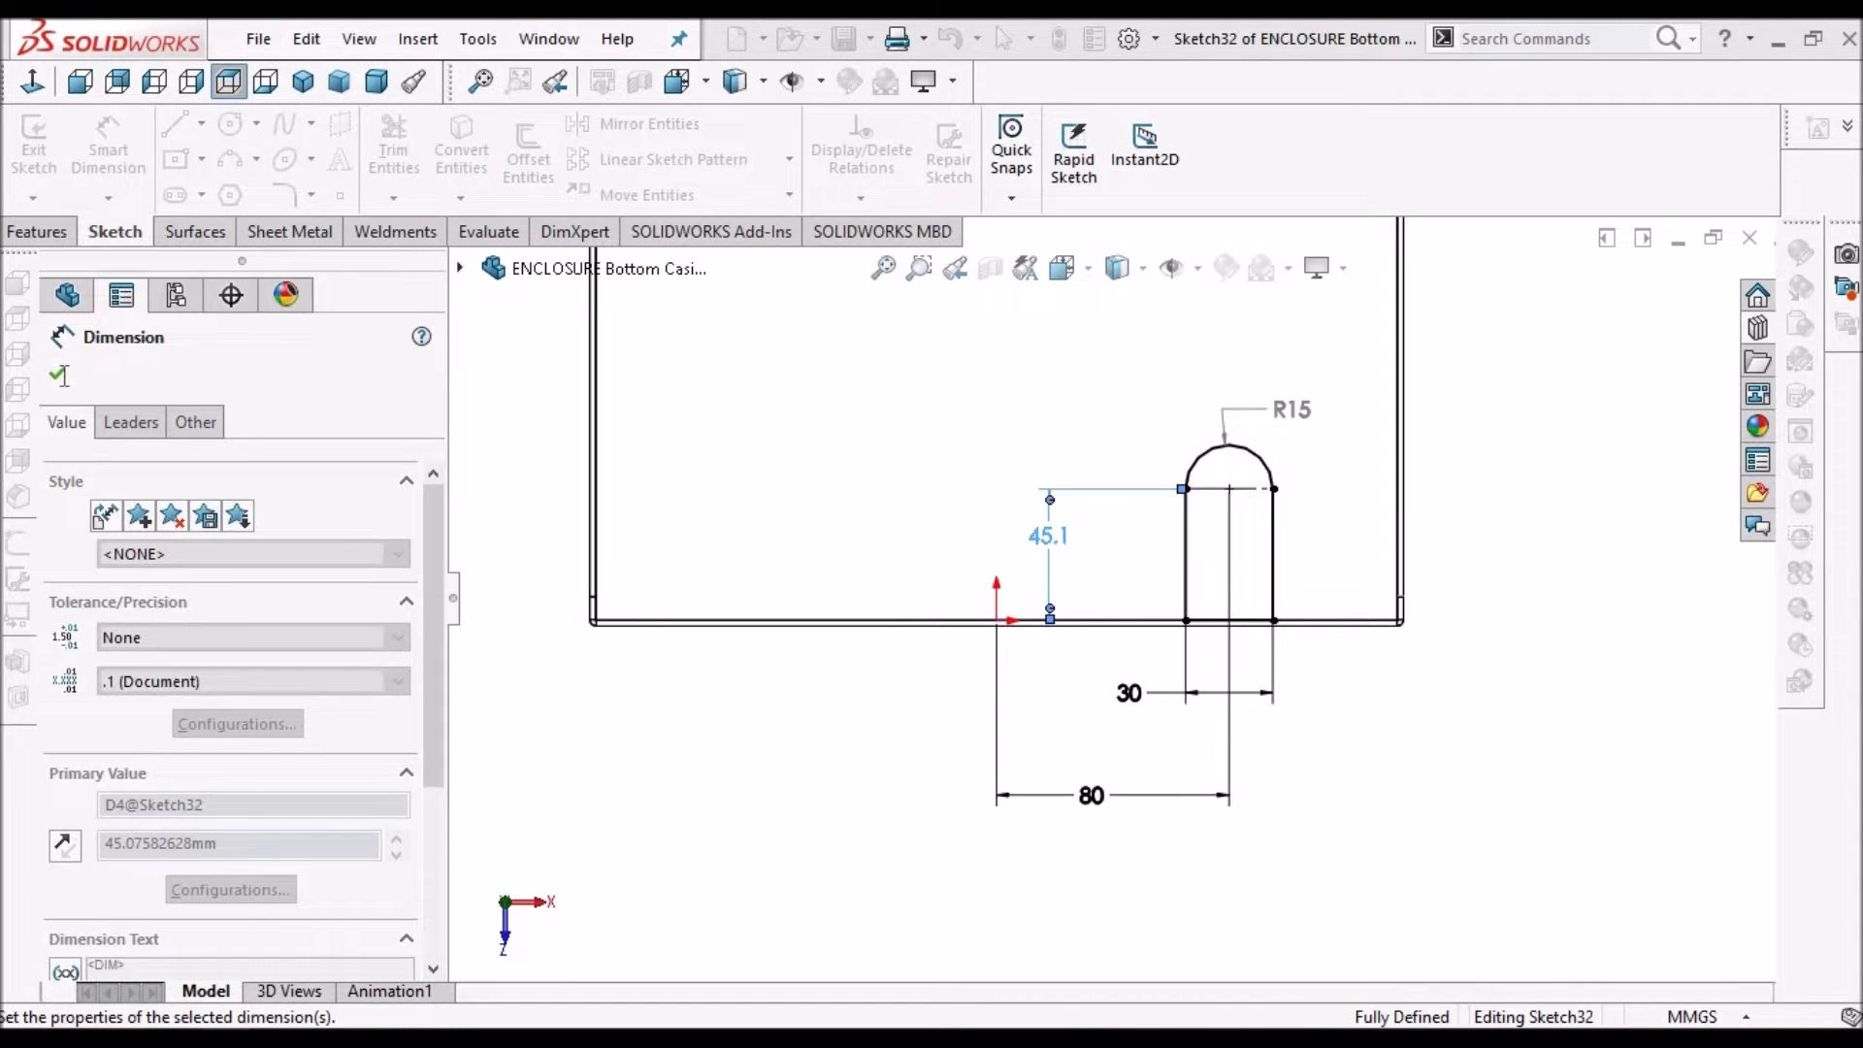
key(Return)
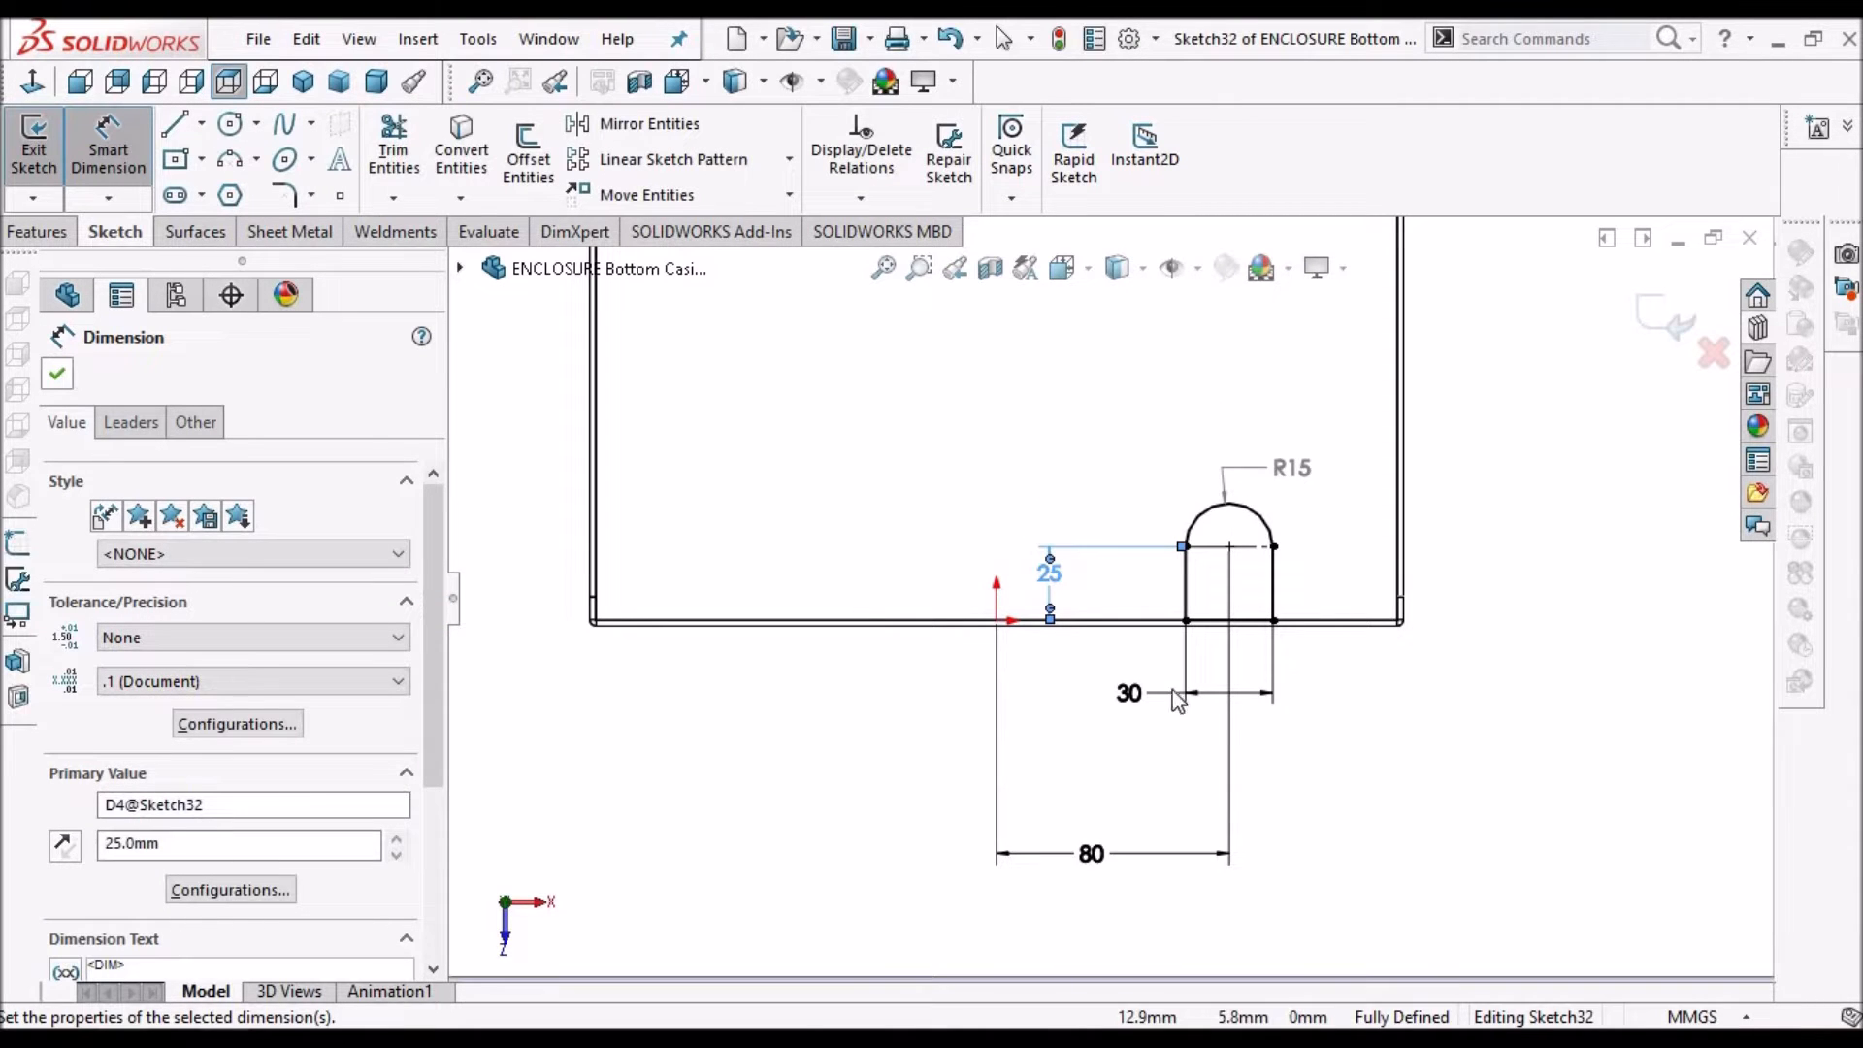
key(Escape)
scroll(1047, 568, down, 1)
key(Escape)
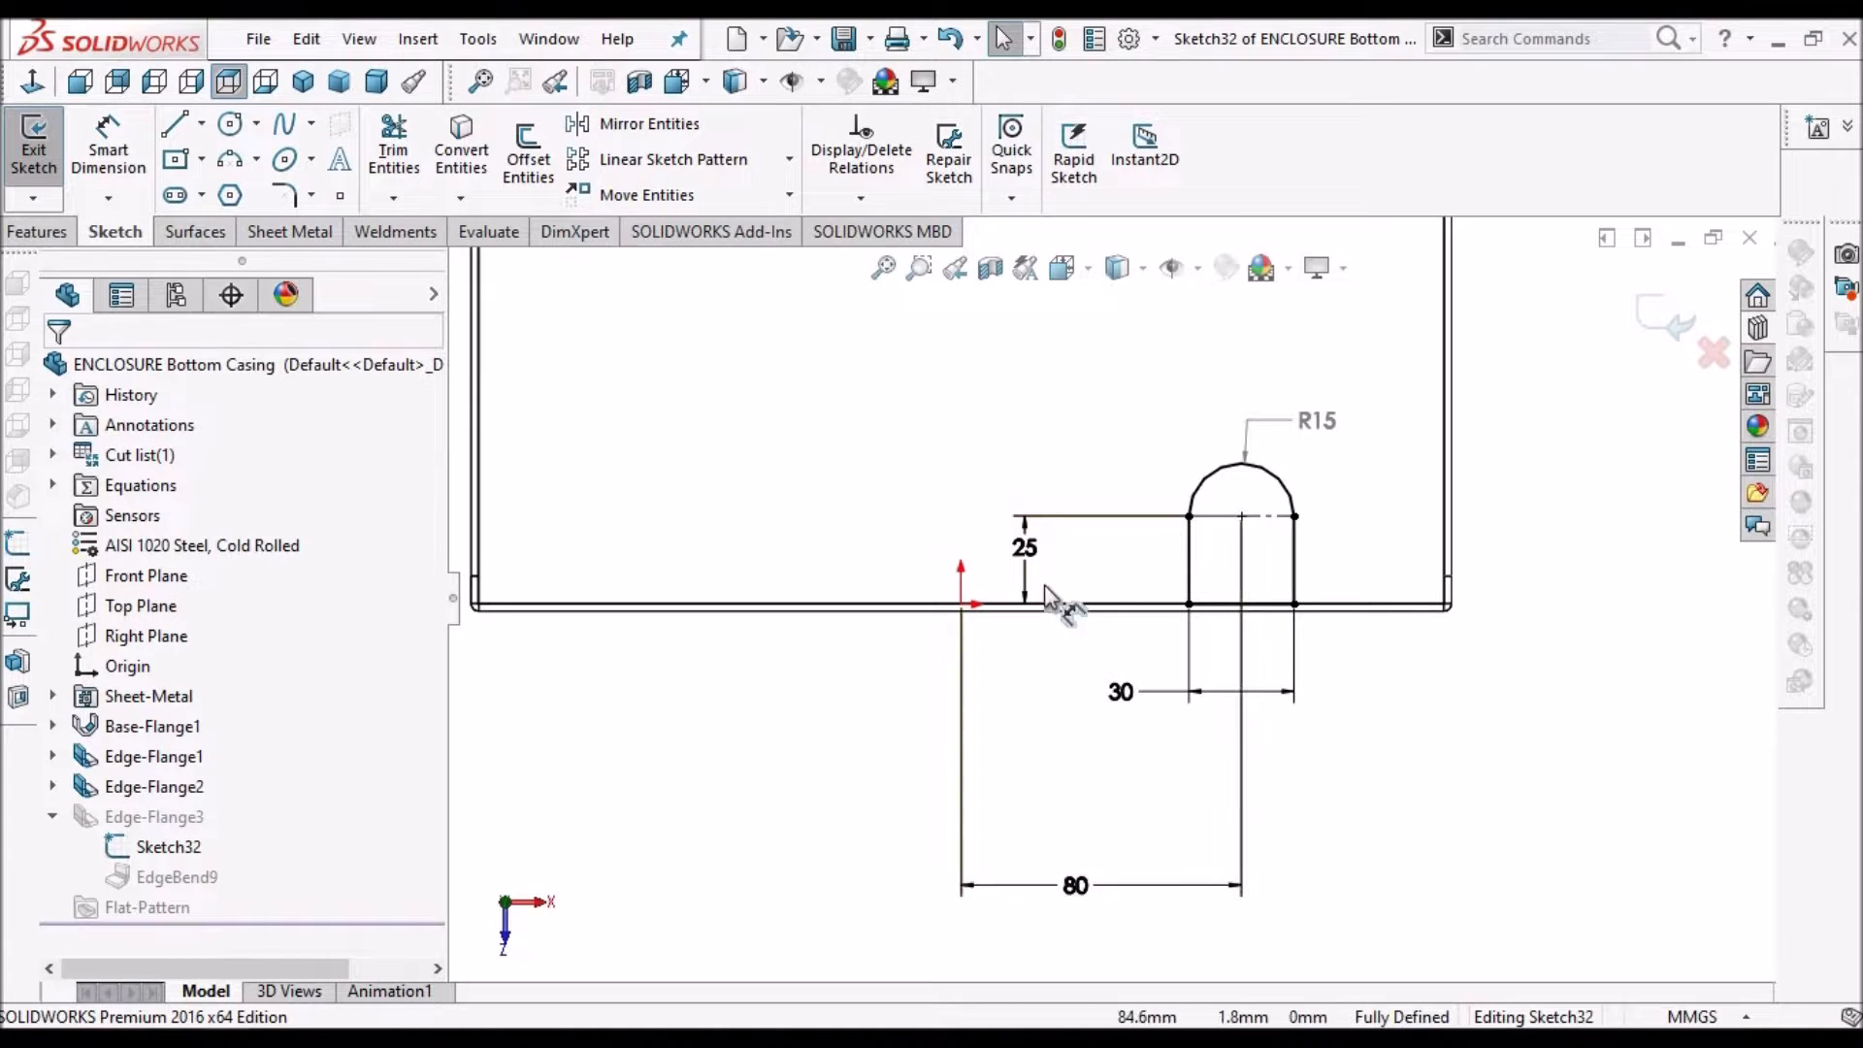
drag(1073, 885, 1079, 822)
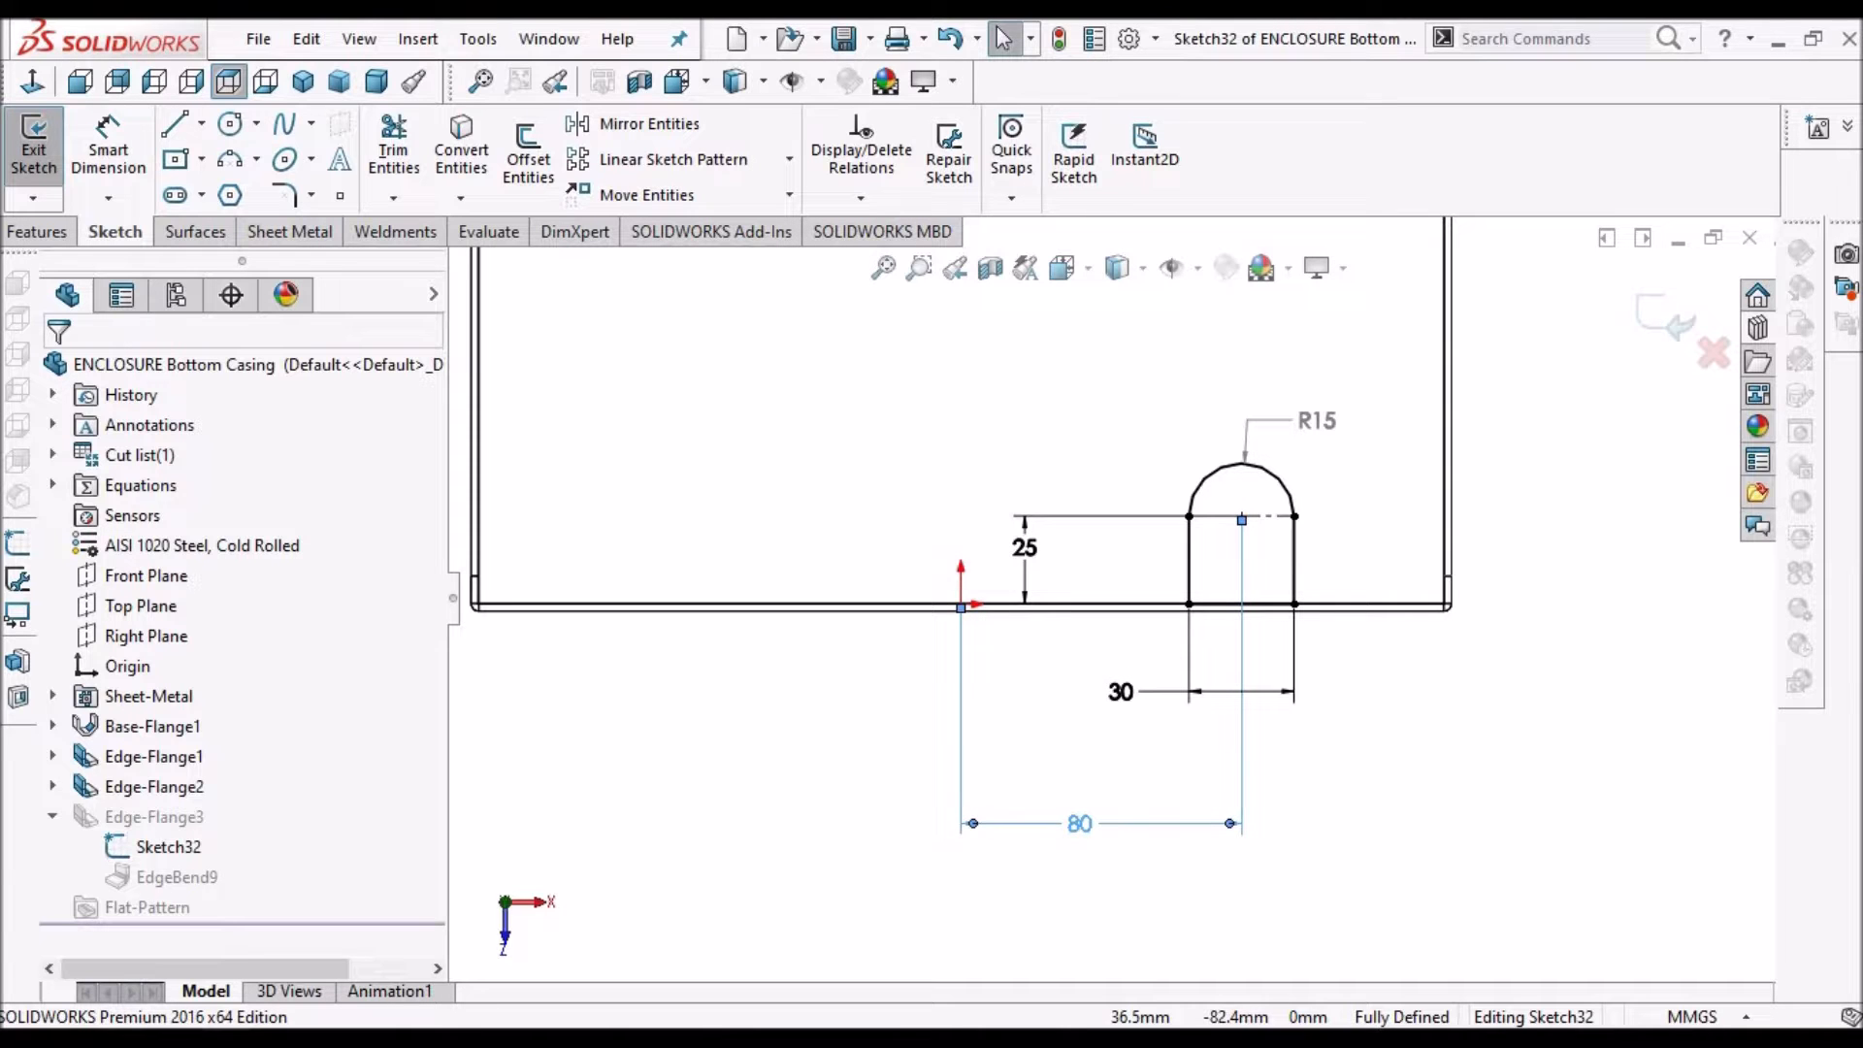
key(Escape)
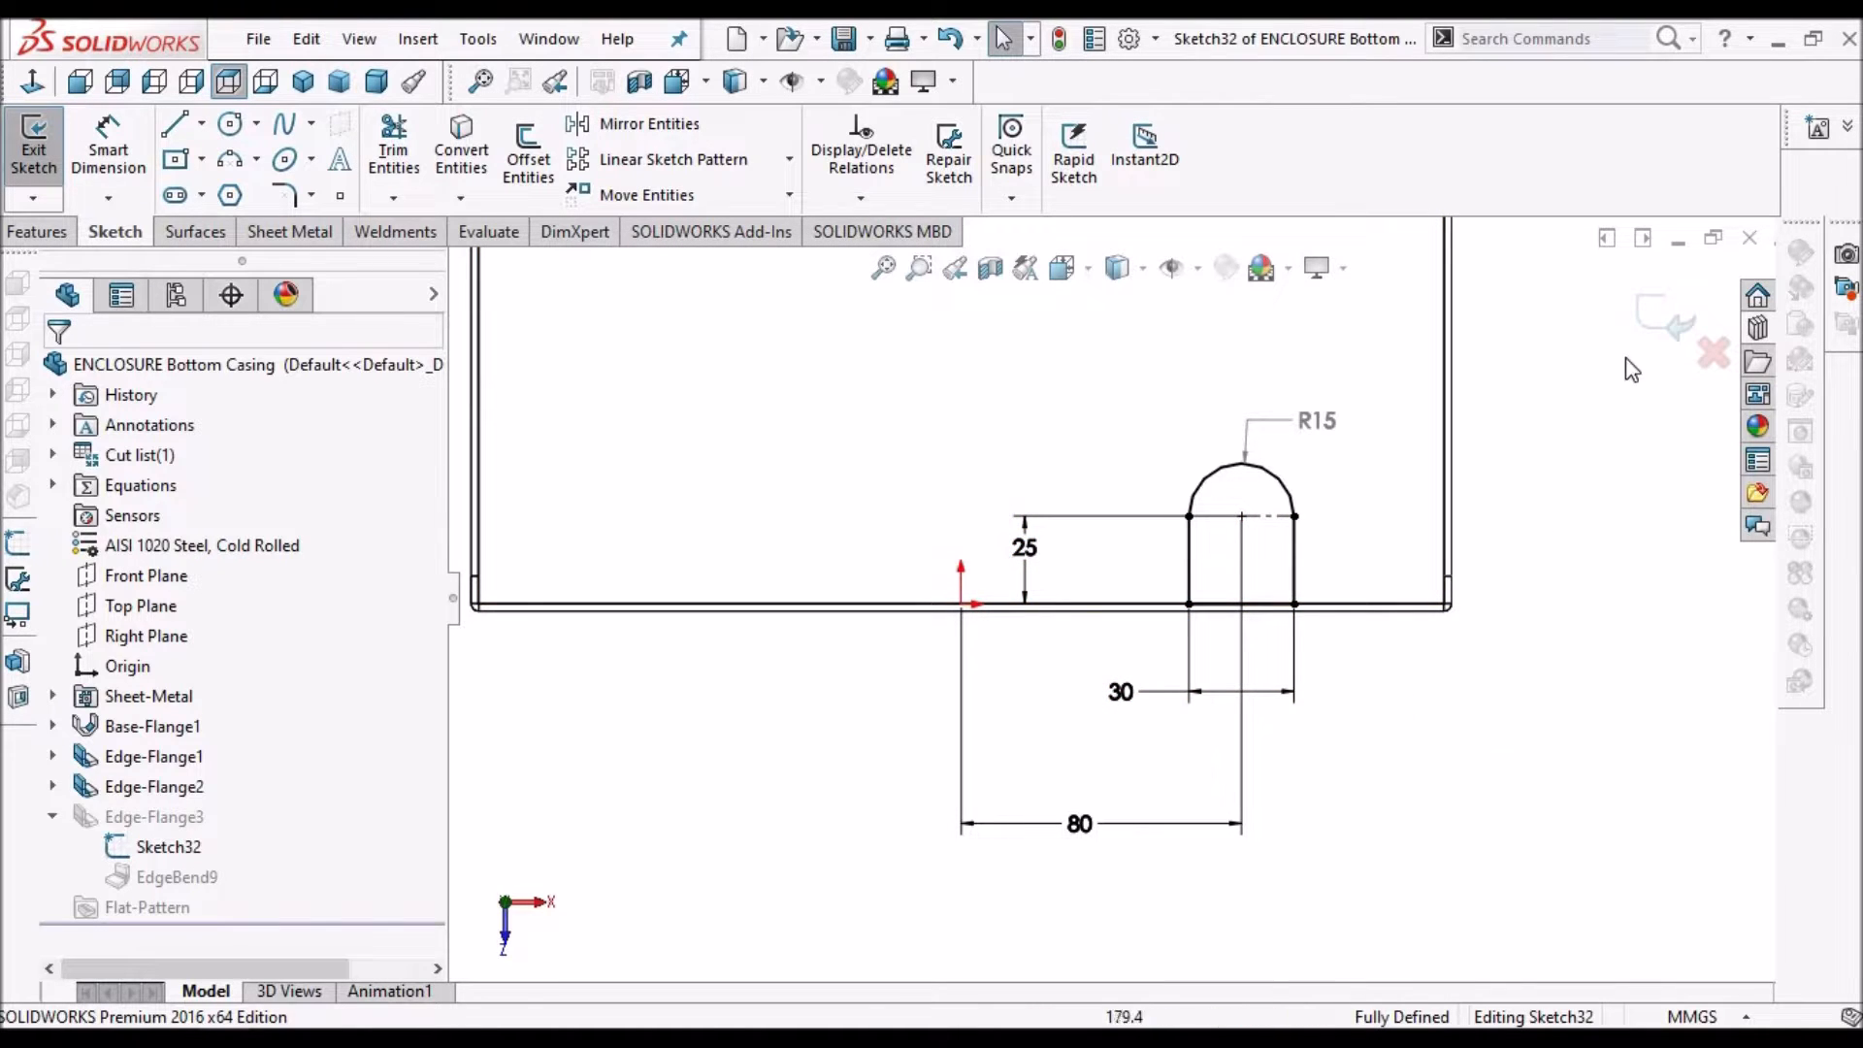
Finish the tab's profile sketch and accept the rounded edge flange with the Material Inside position and a 90-degree angle
click(1664, 332)
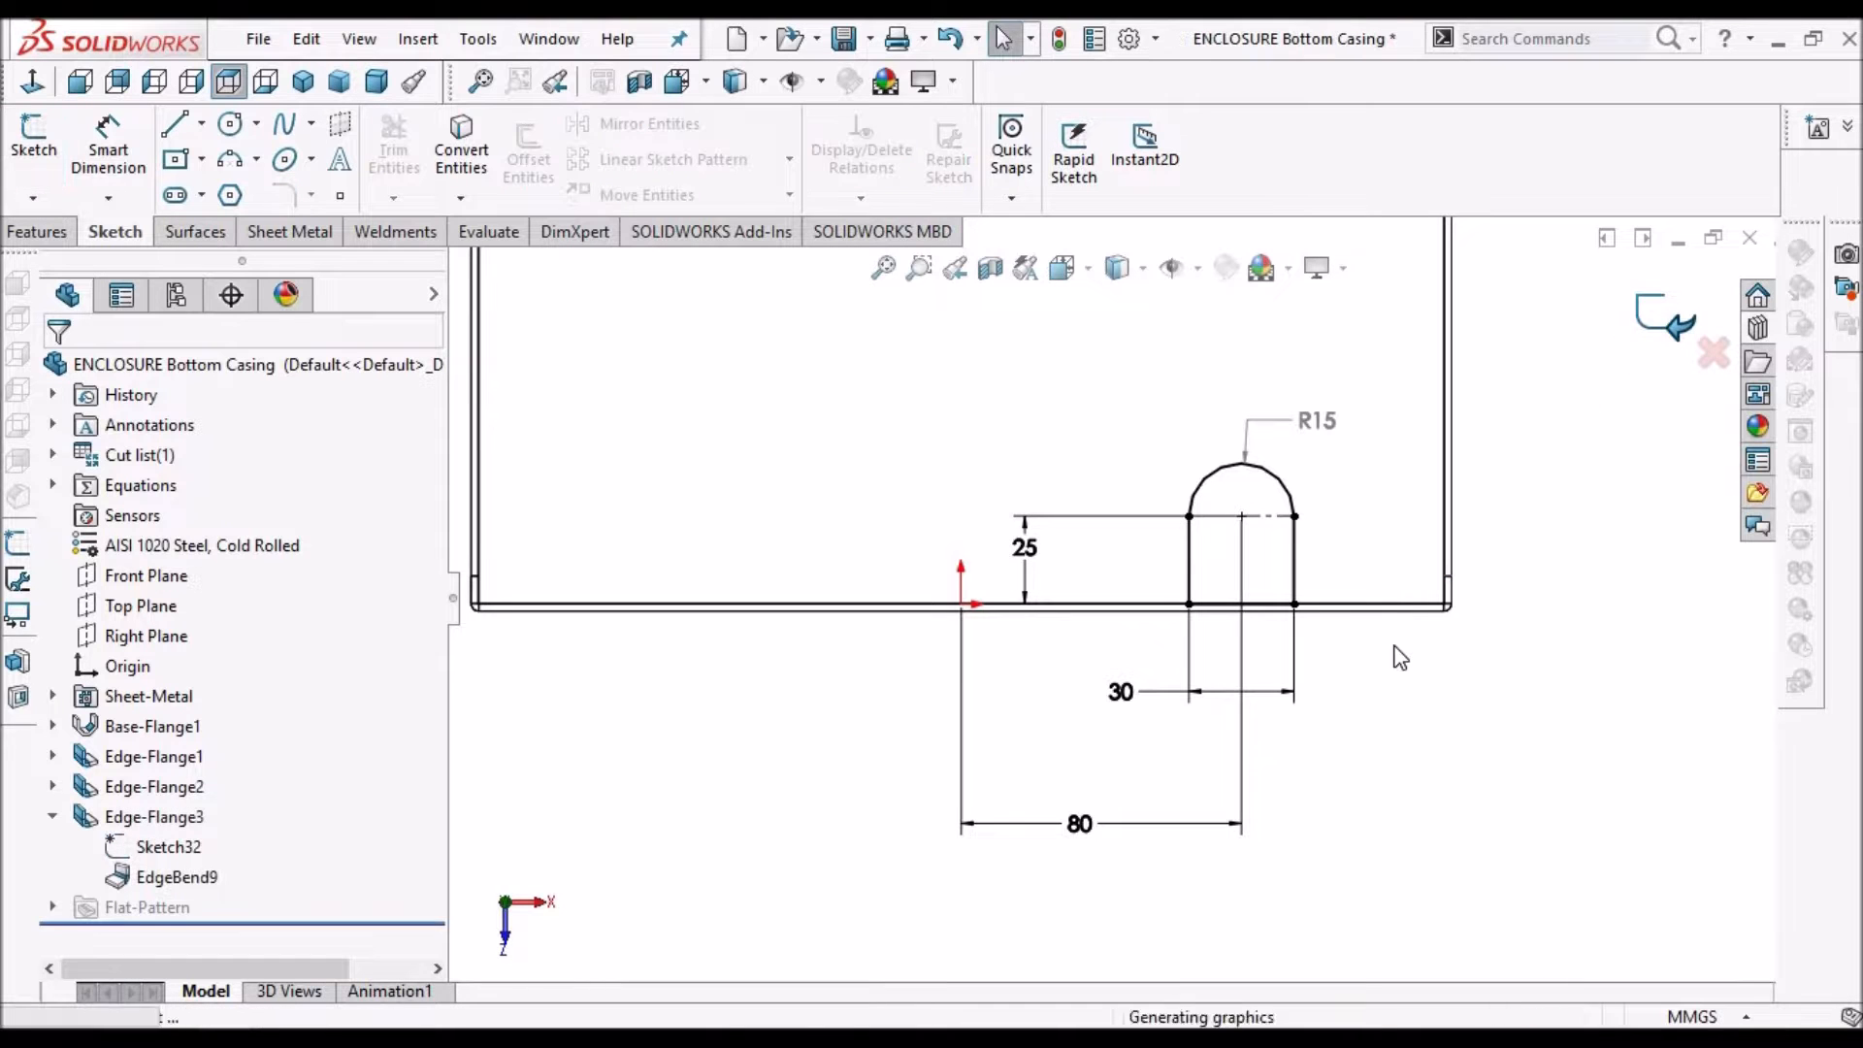
middle_drag(1293, 609, 994, 541)
scroll(896, 545, down, 3)
click(131, 818)
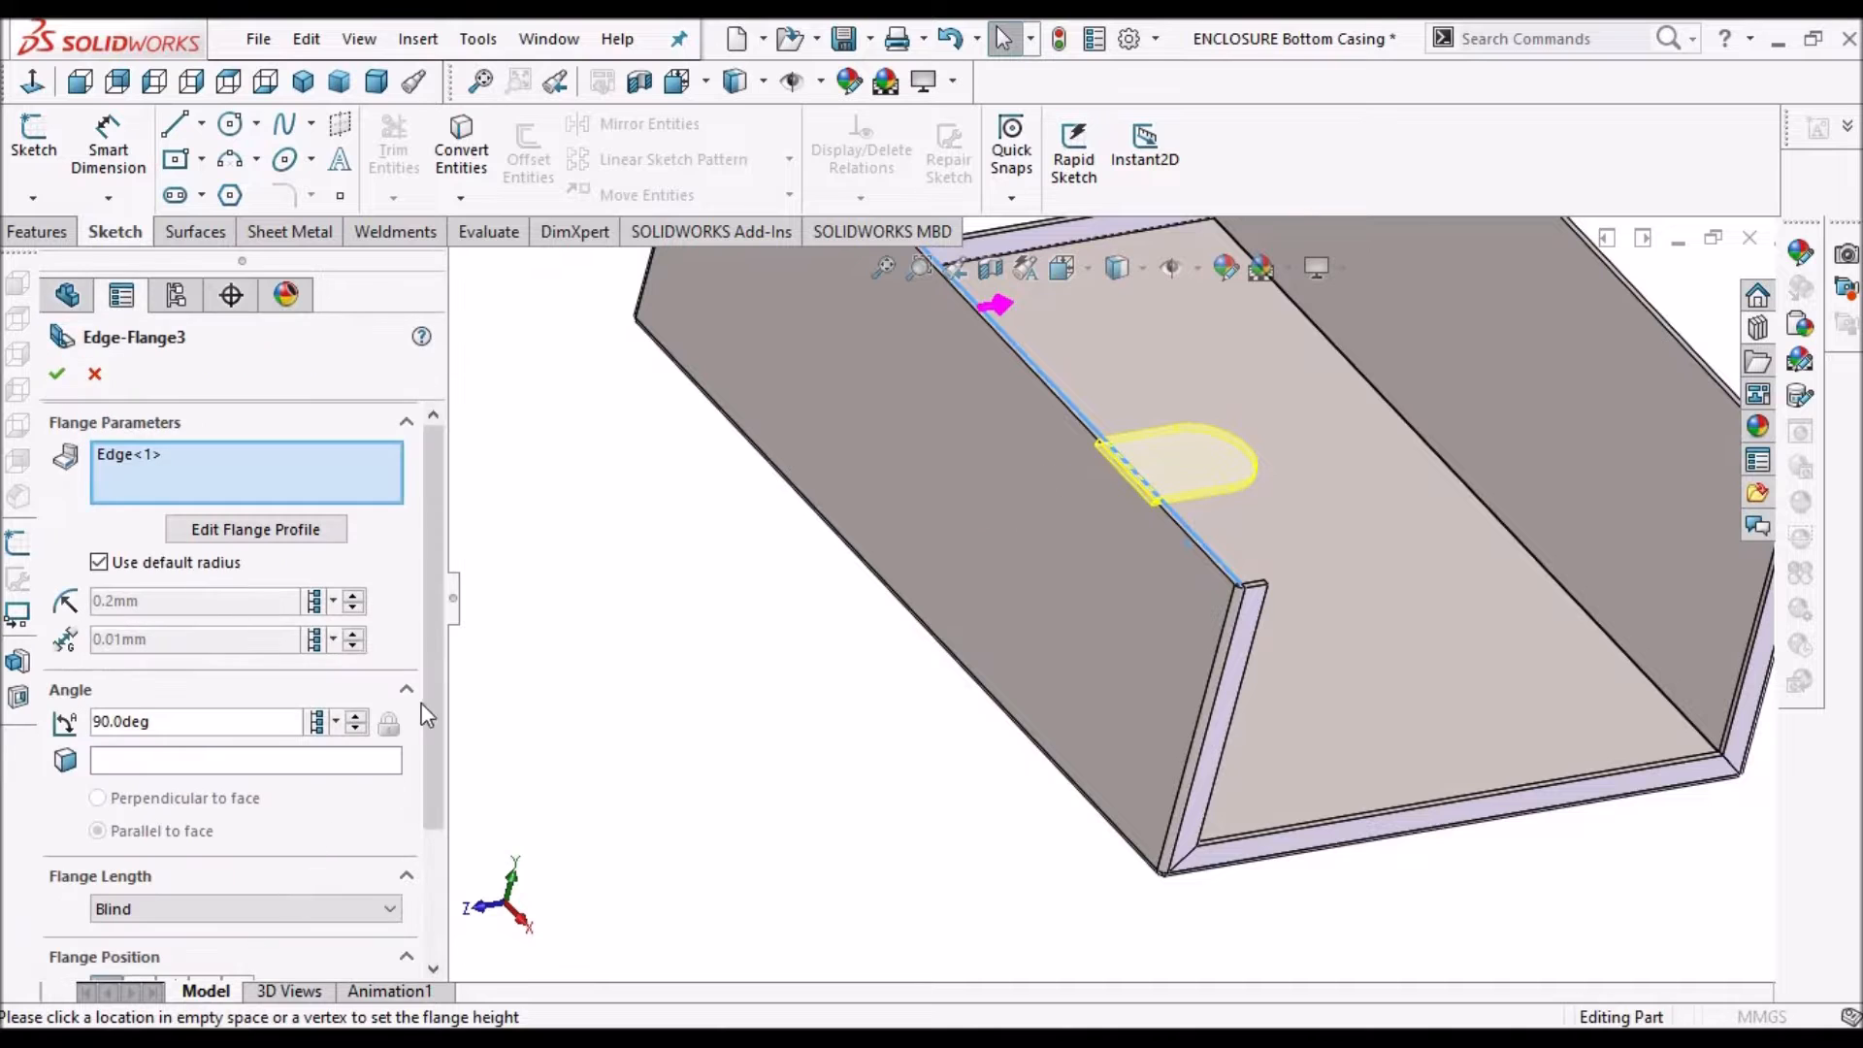
scroll(412, 917, down, 3)
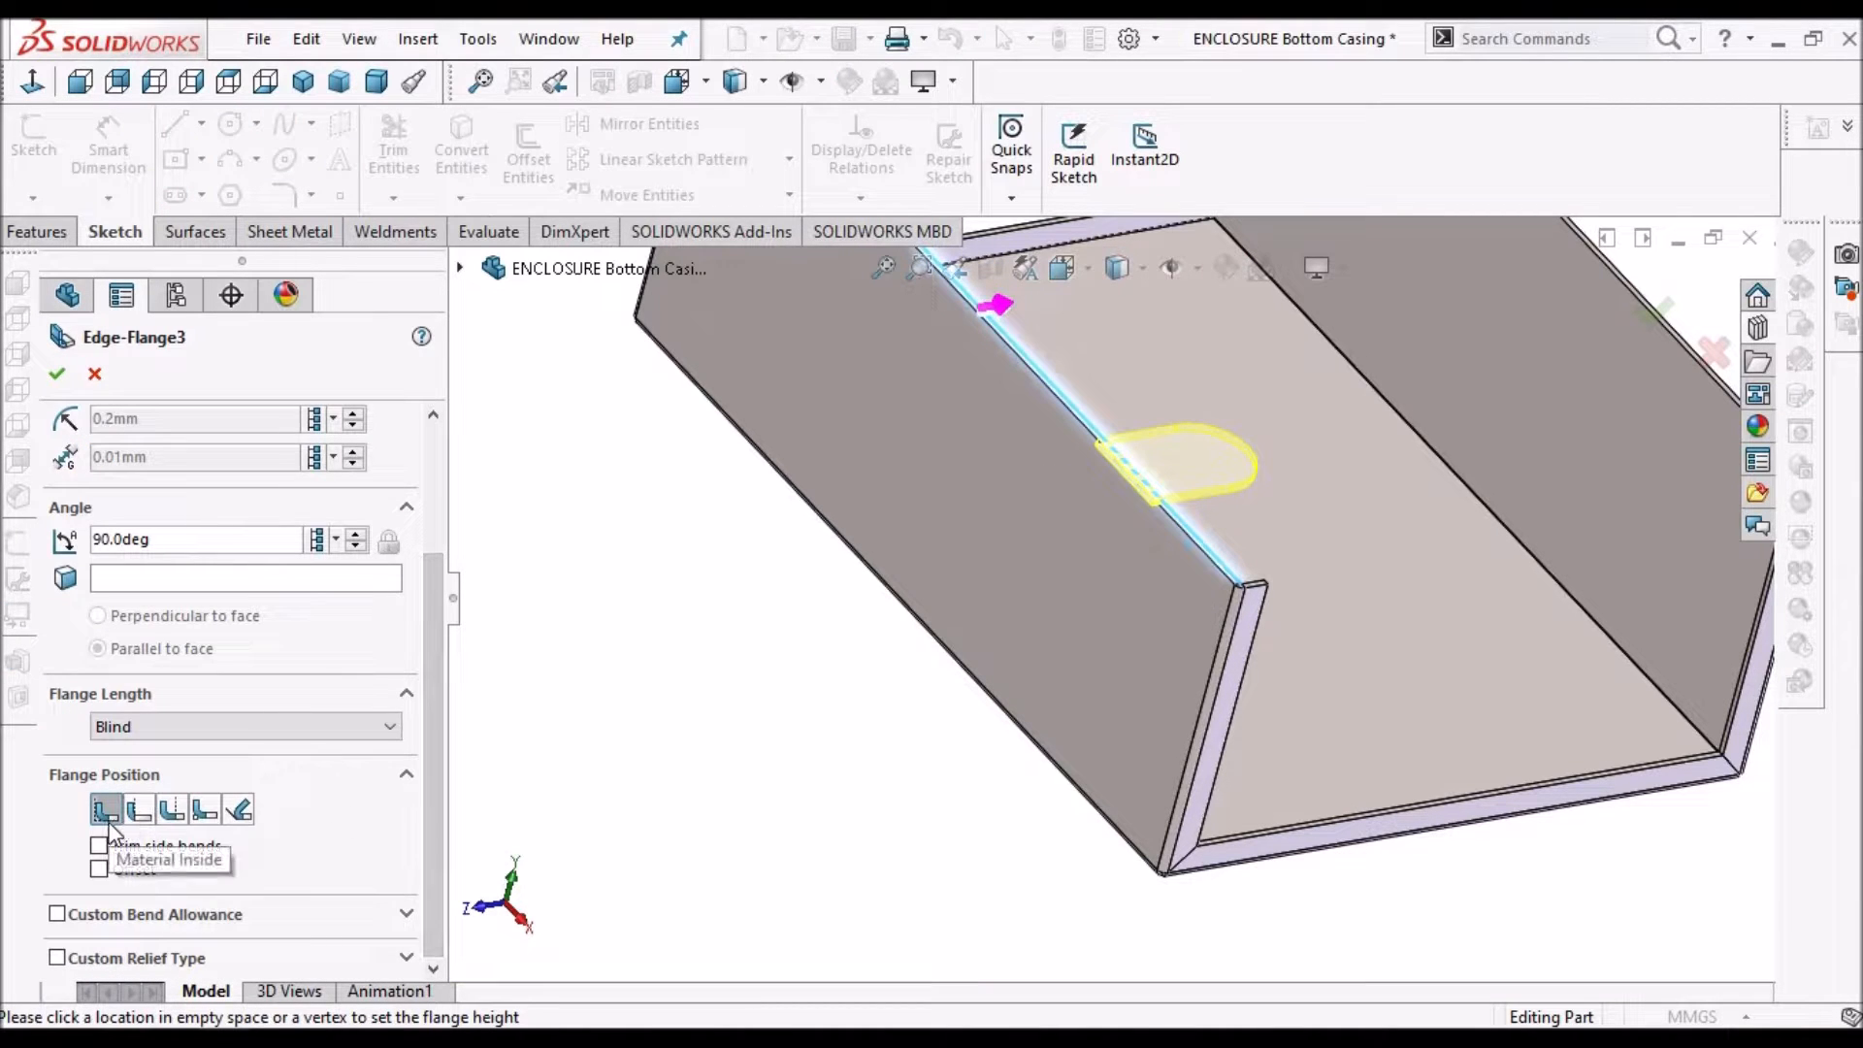
click(55, 375)
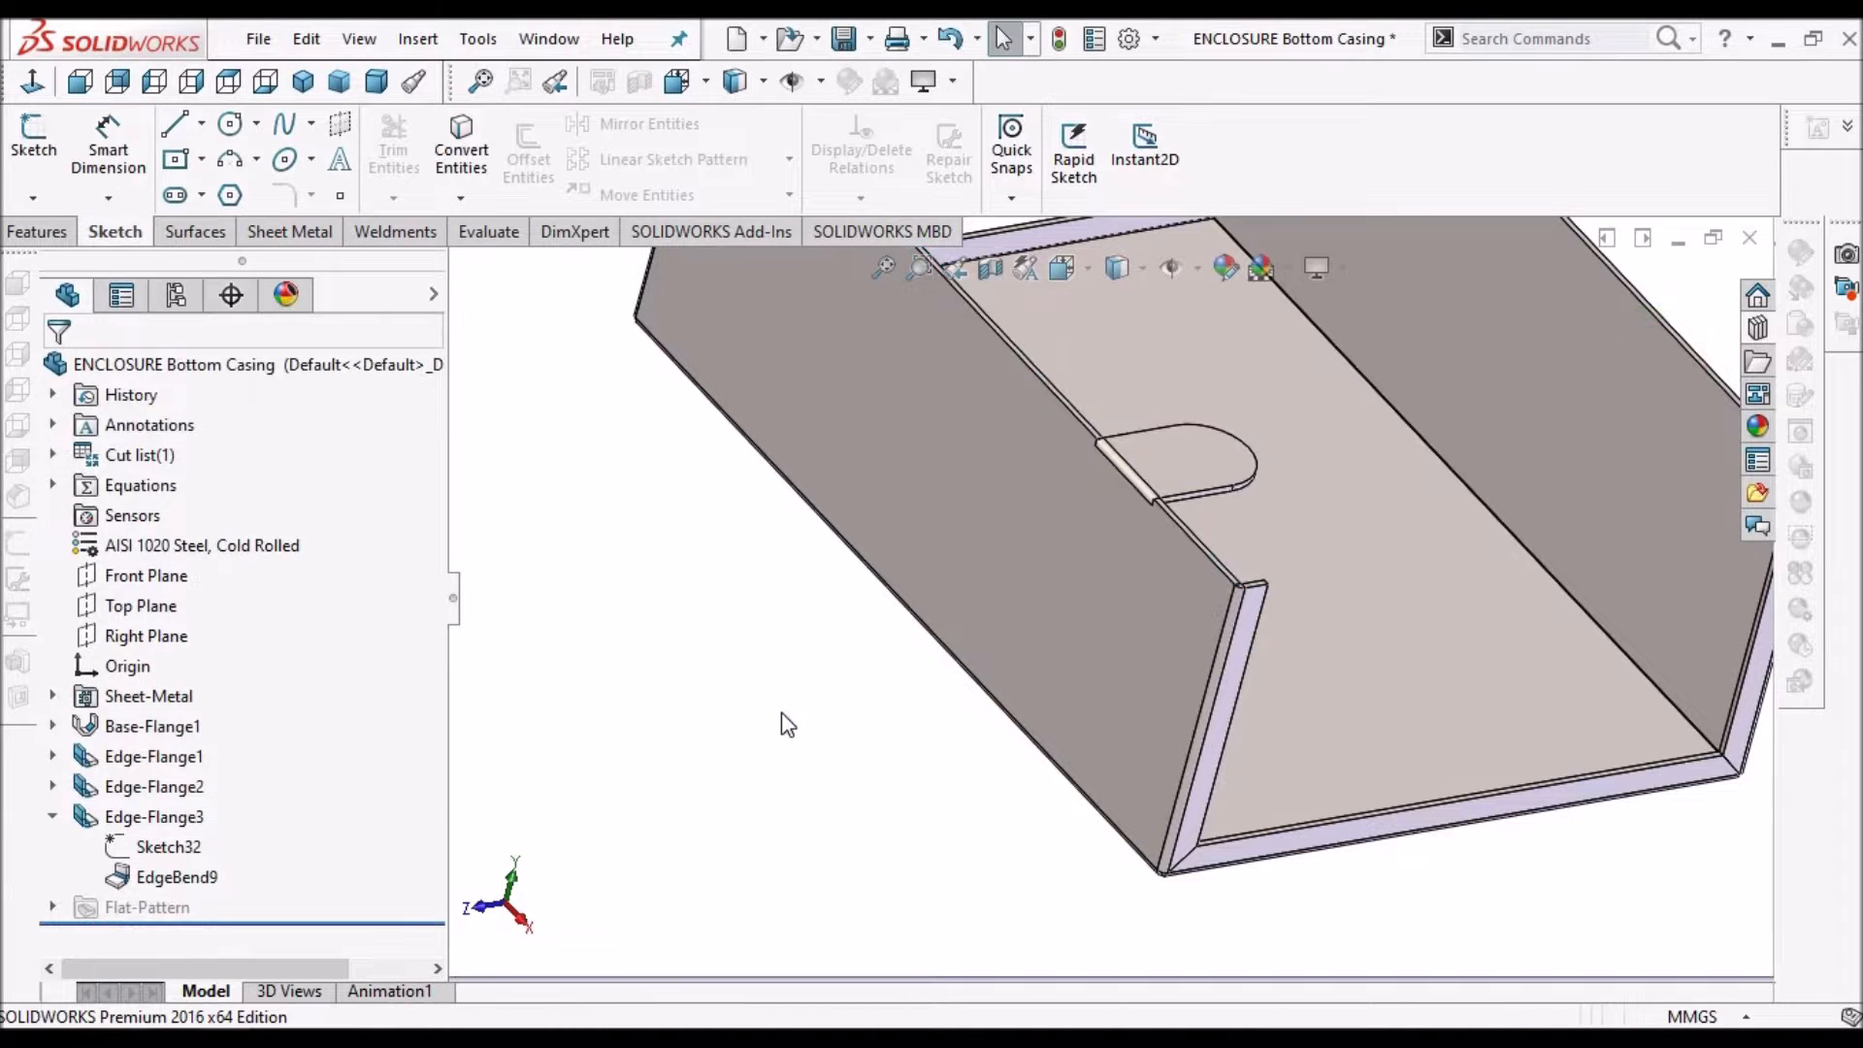
scroll(1133, 881, up, 1)
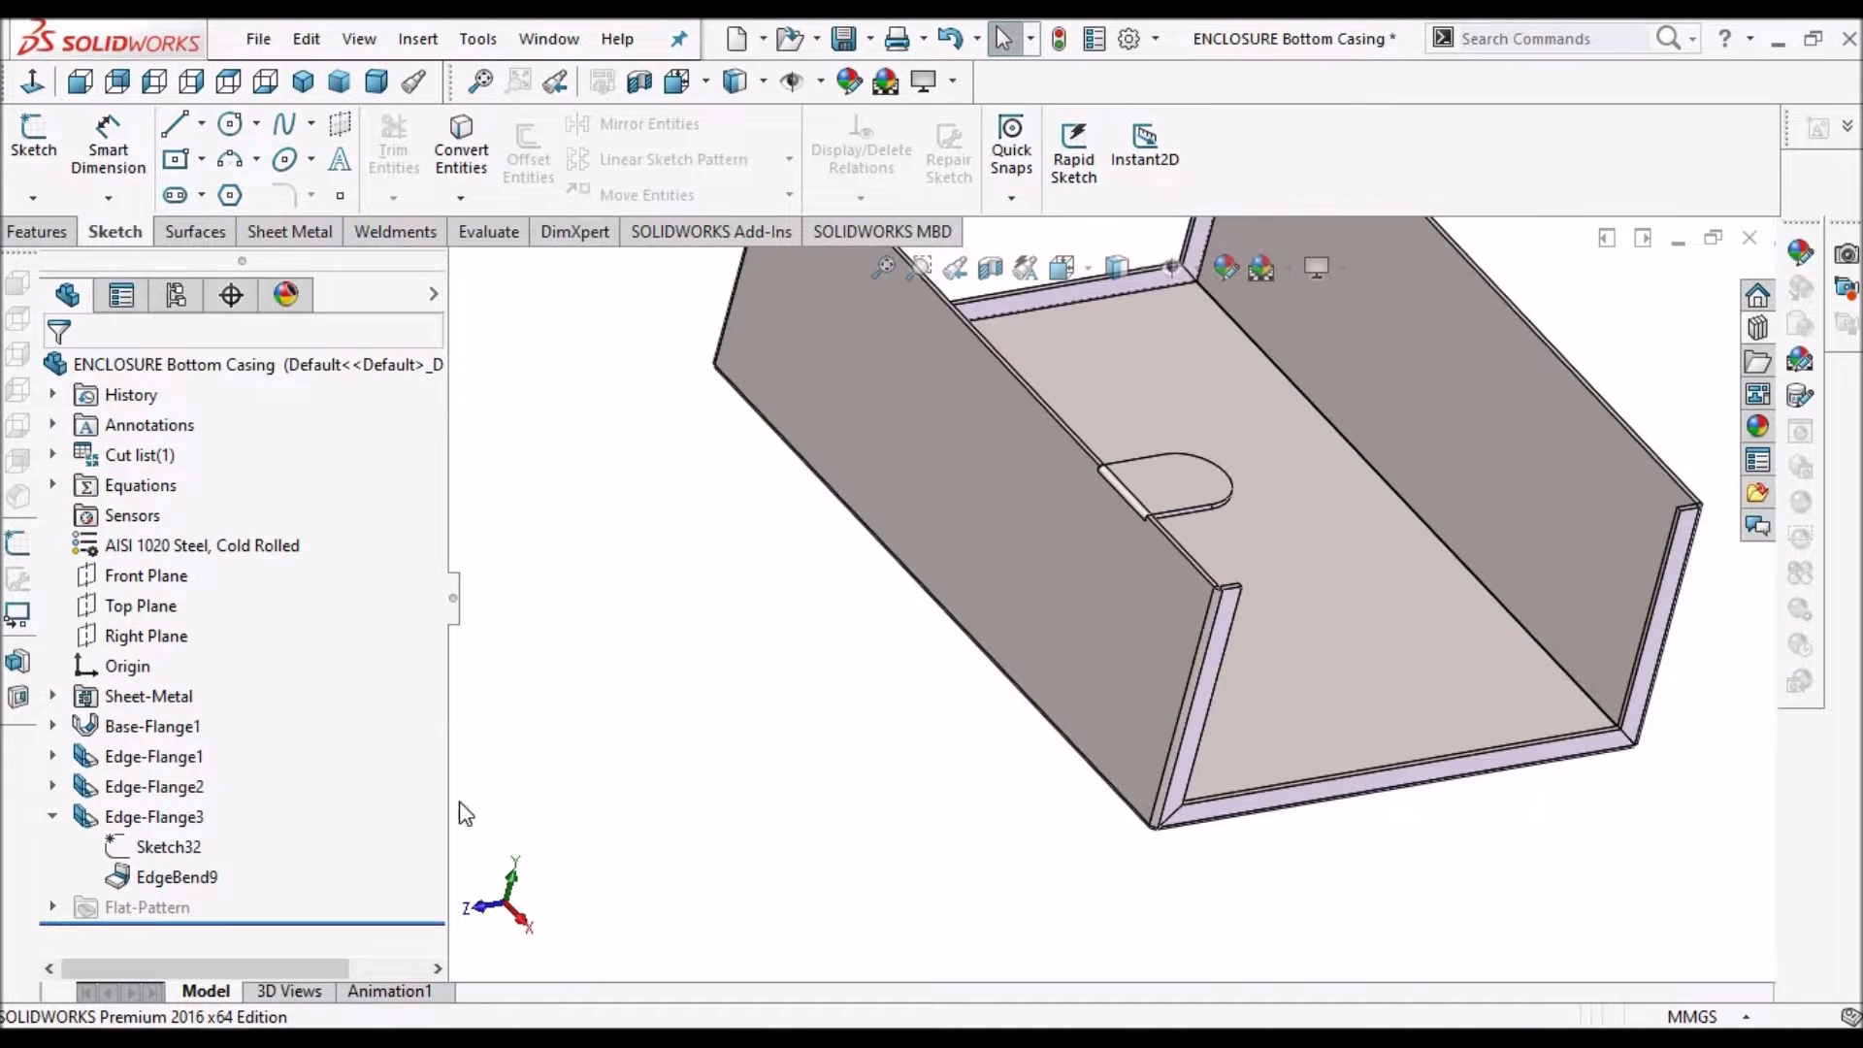
click(55, 819)
Mirror the rounded tab flange about the Right Plane to the other half of the same wall
scroll(1021, 568, up, 3)
middle_drag(1135, 677, 1218, 619)
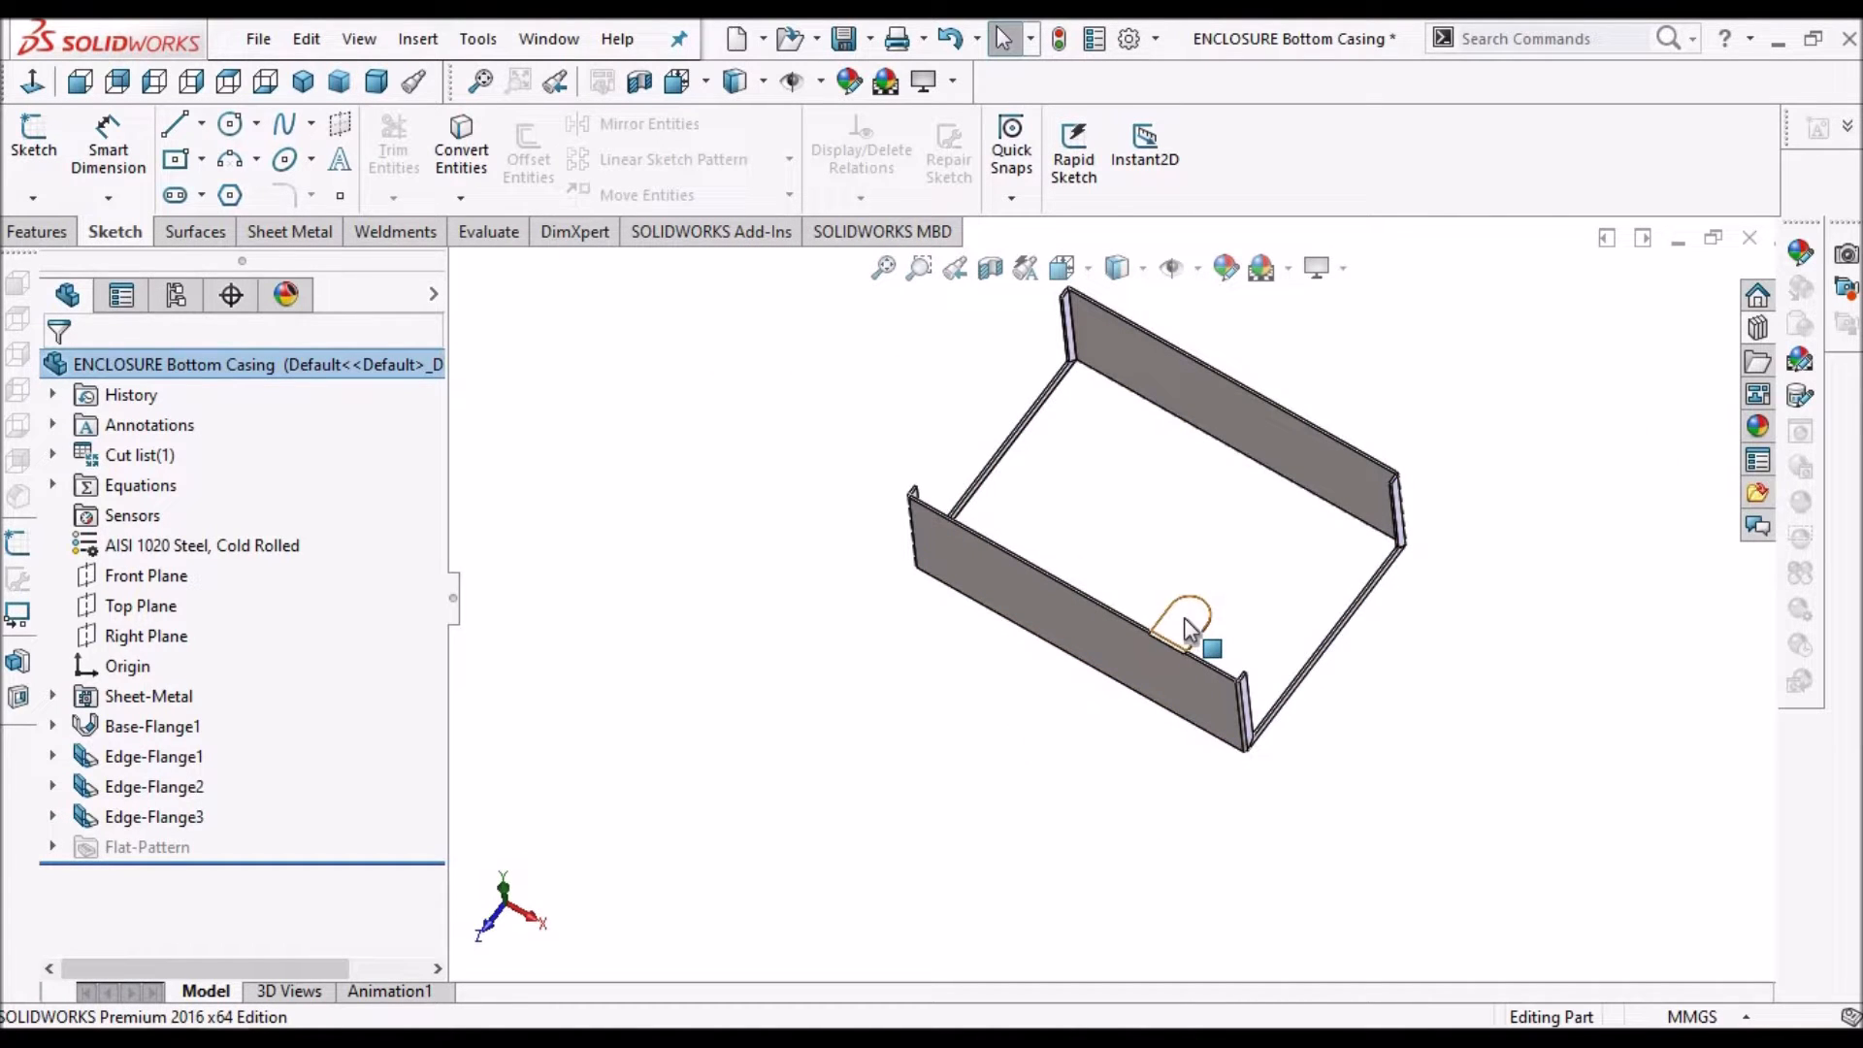
click(1184, 620)
key(Escape)
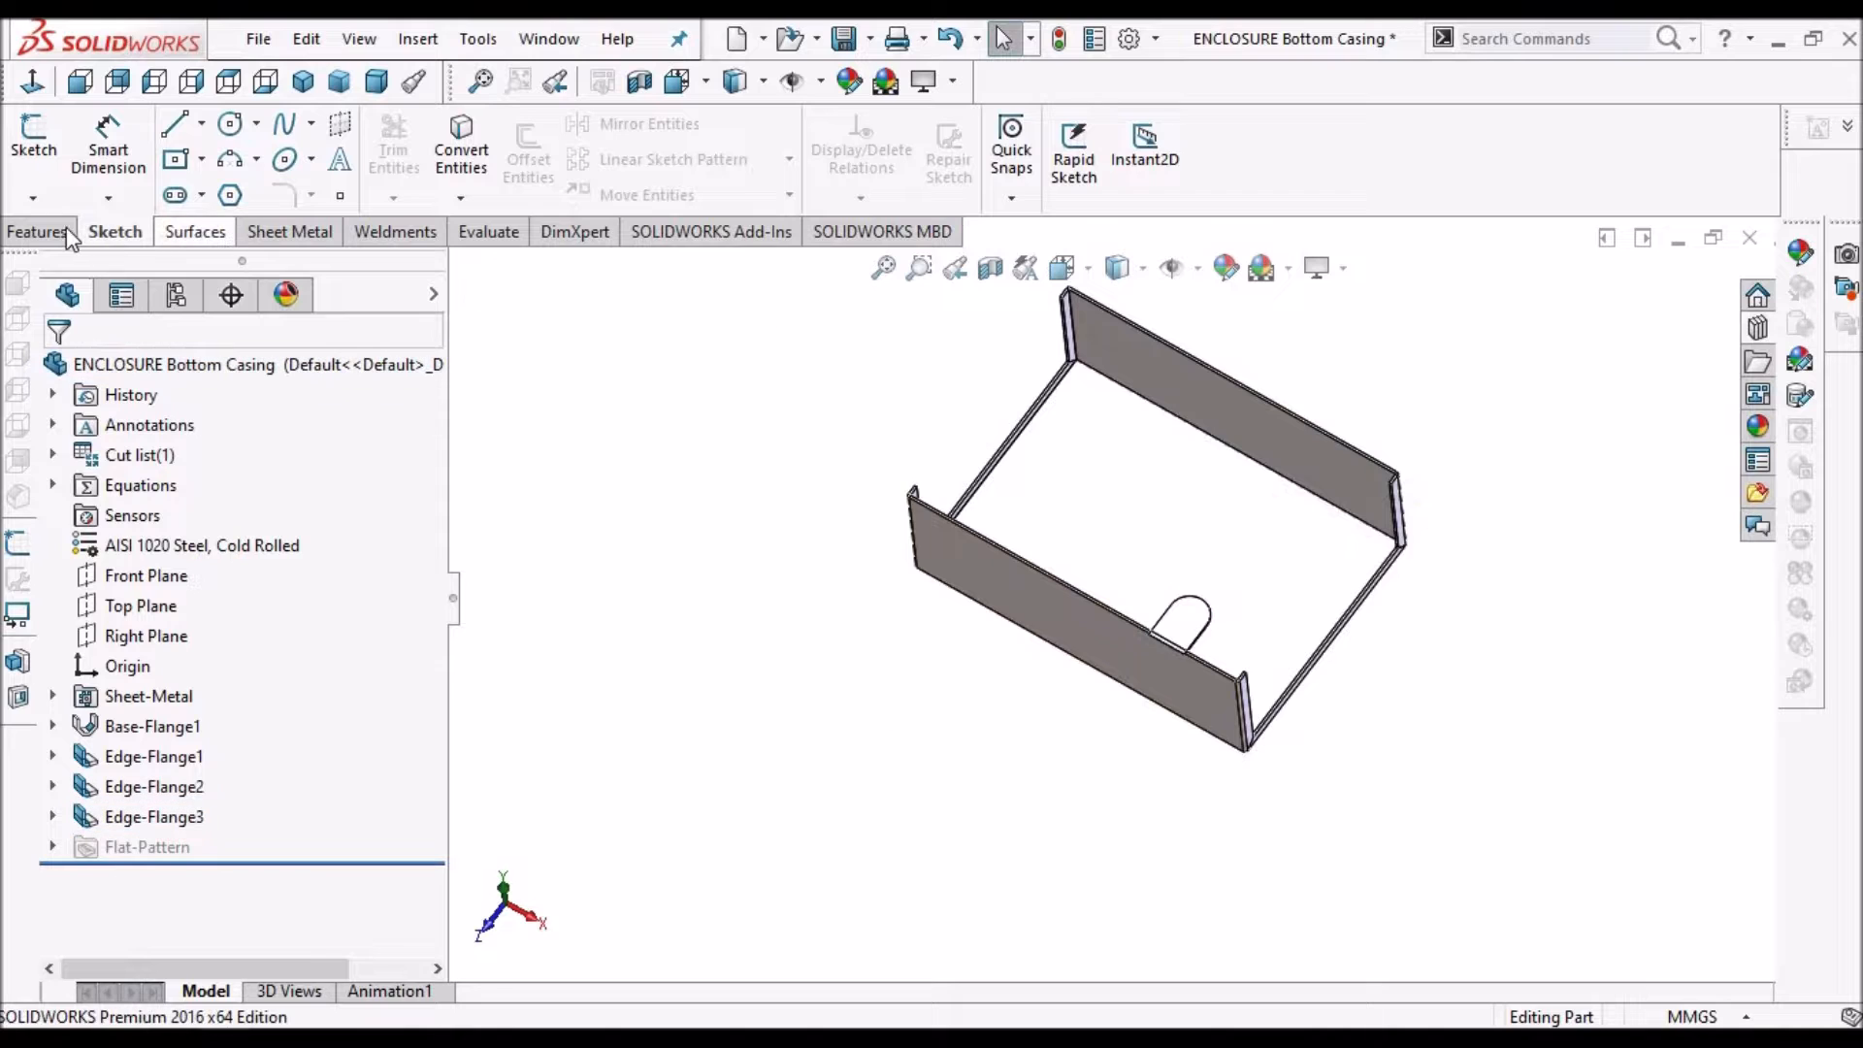
click(36, 231)
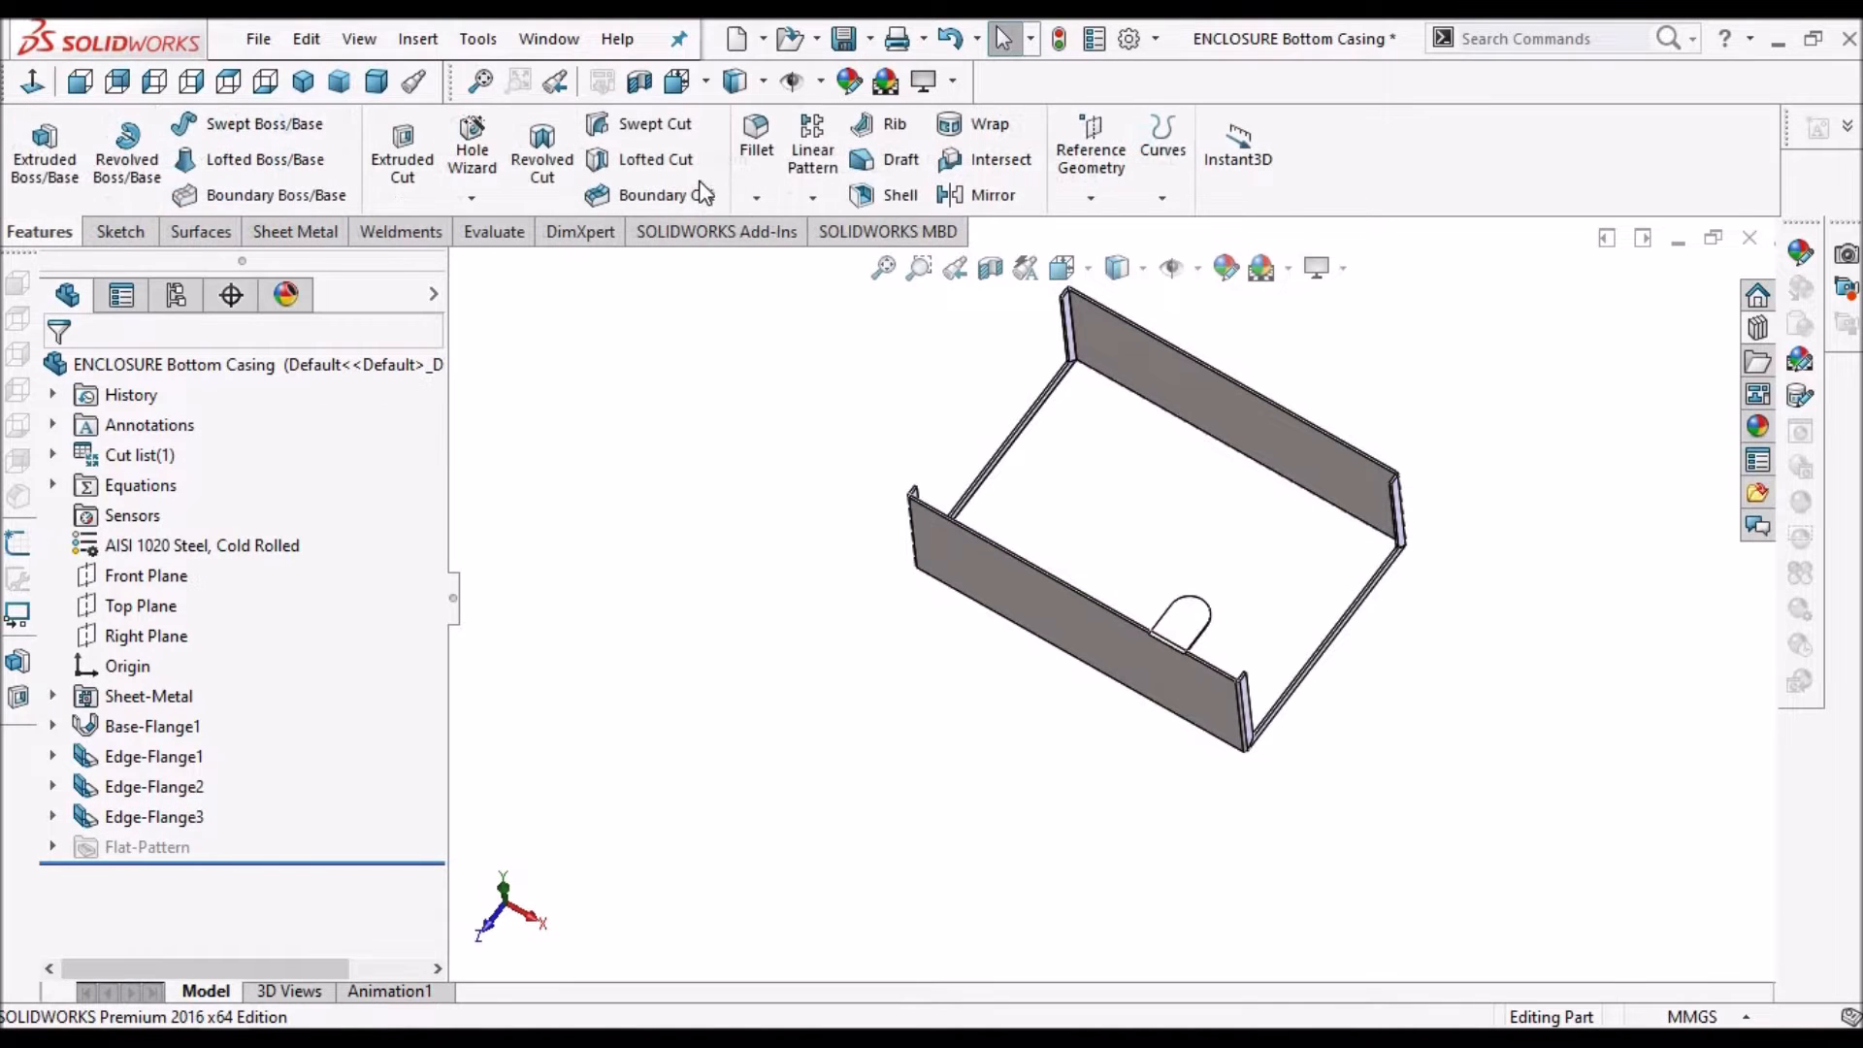
click(813, 196)
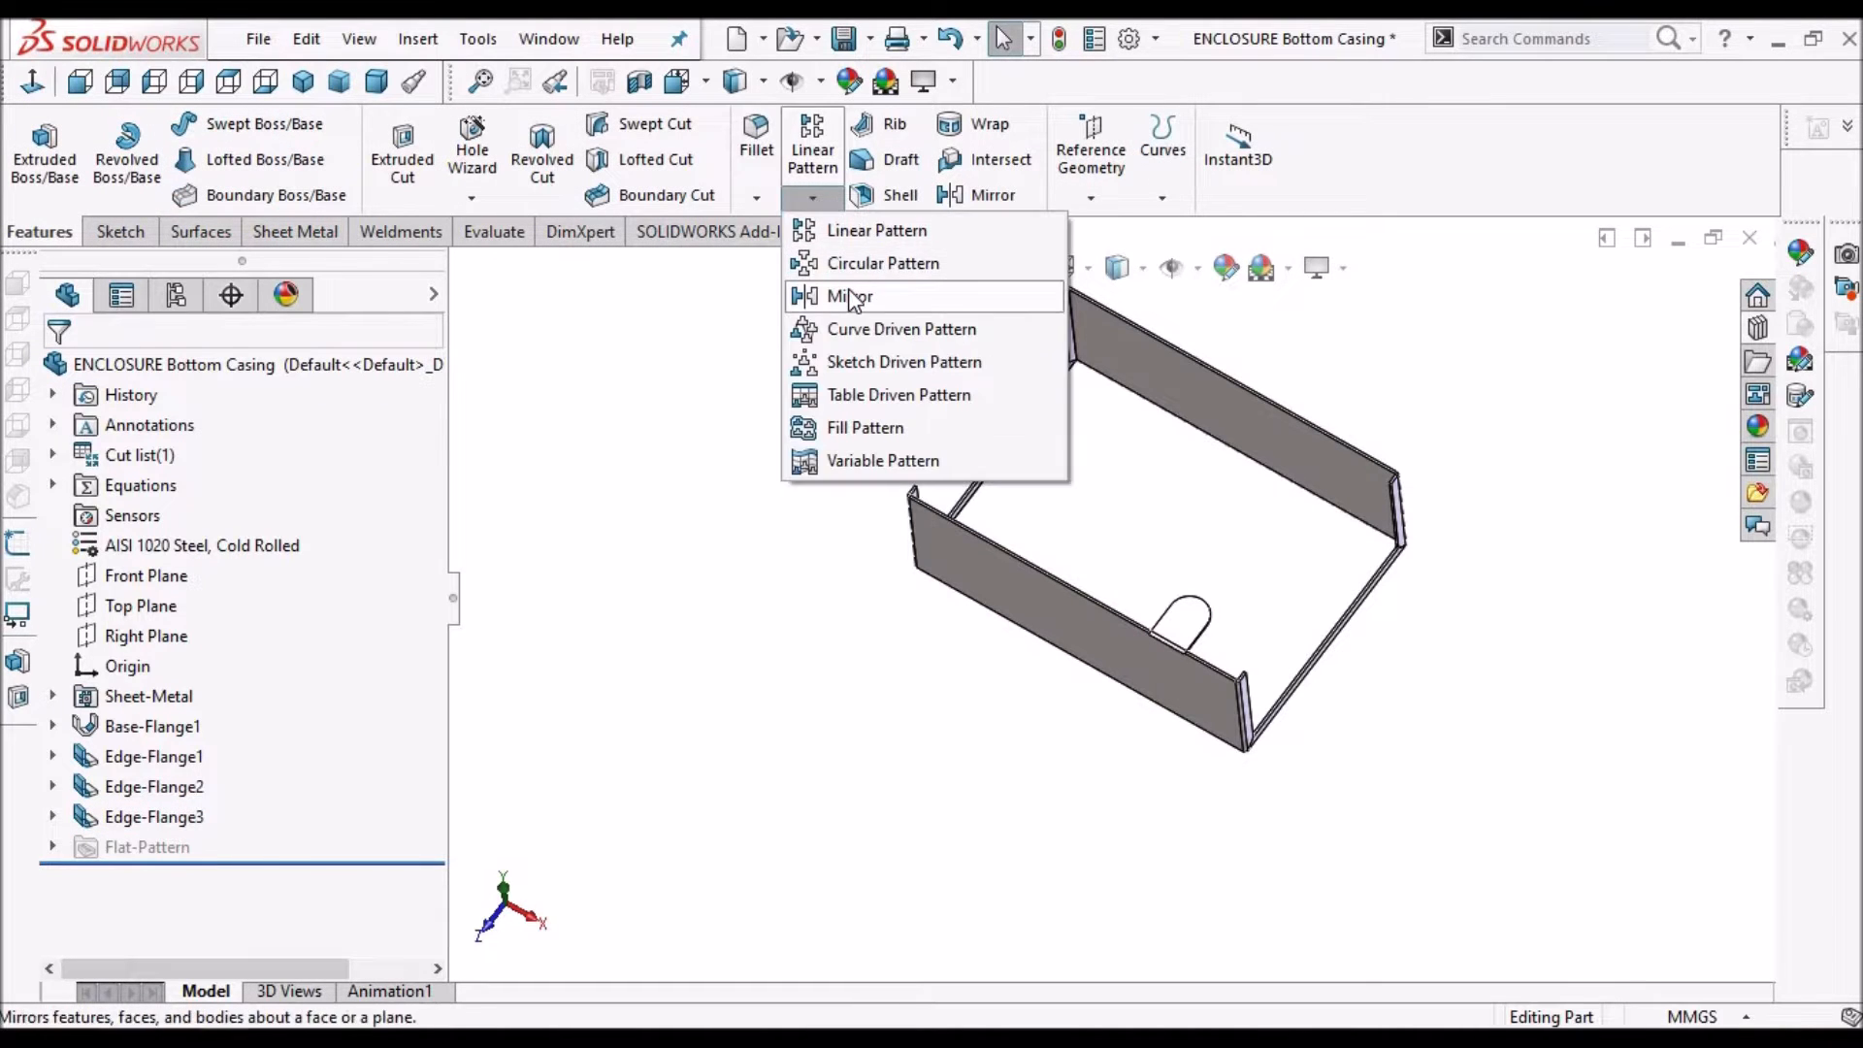
click(851, 296)
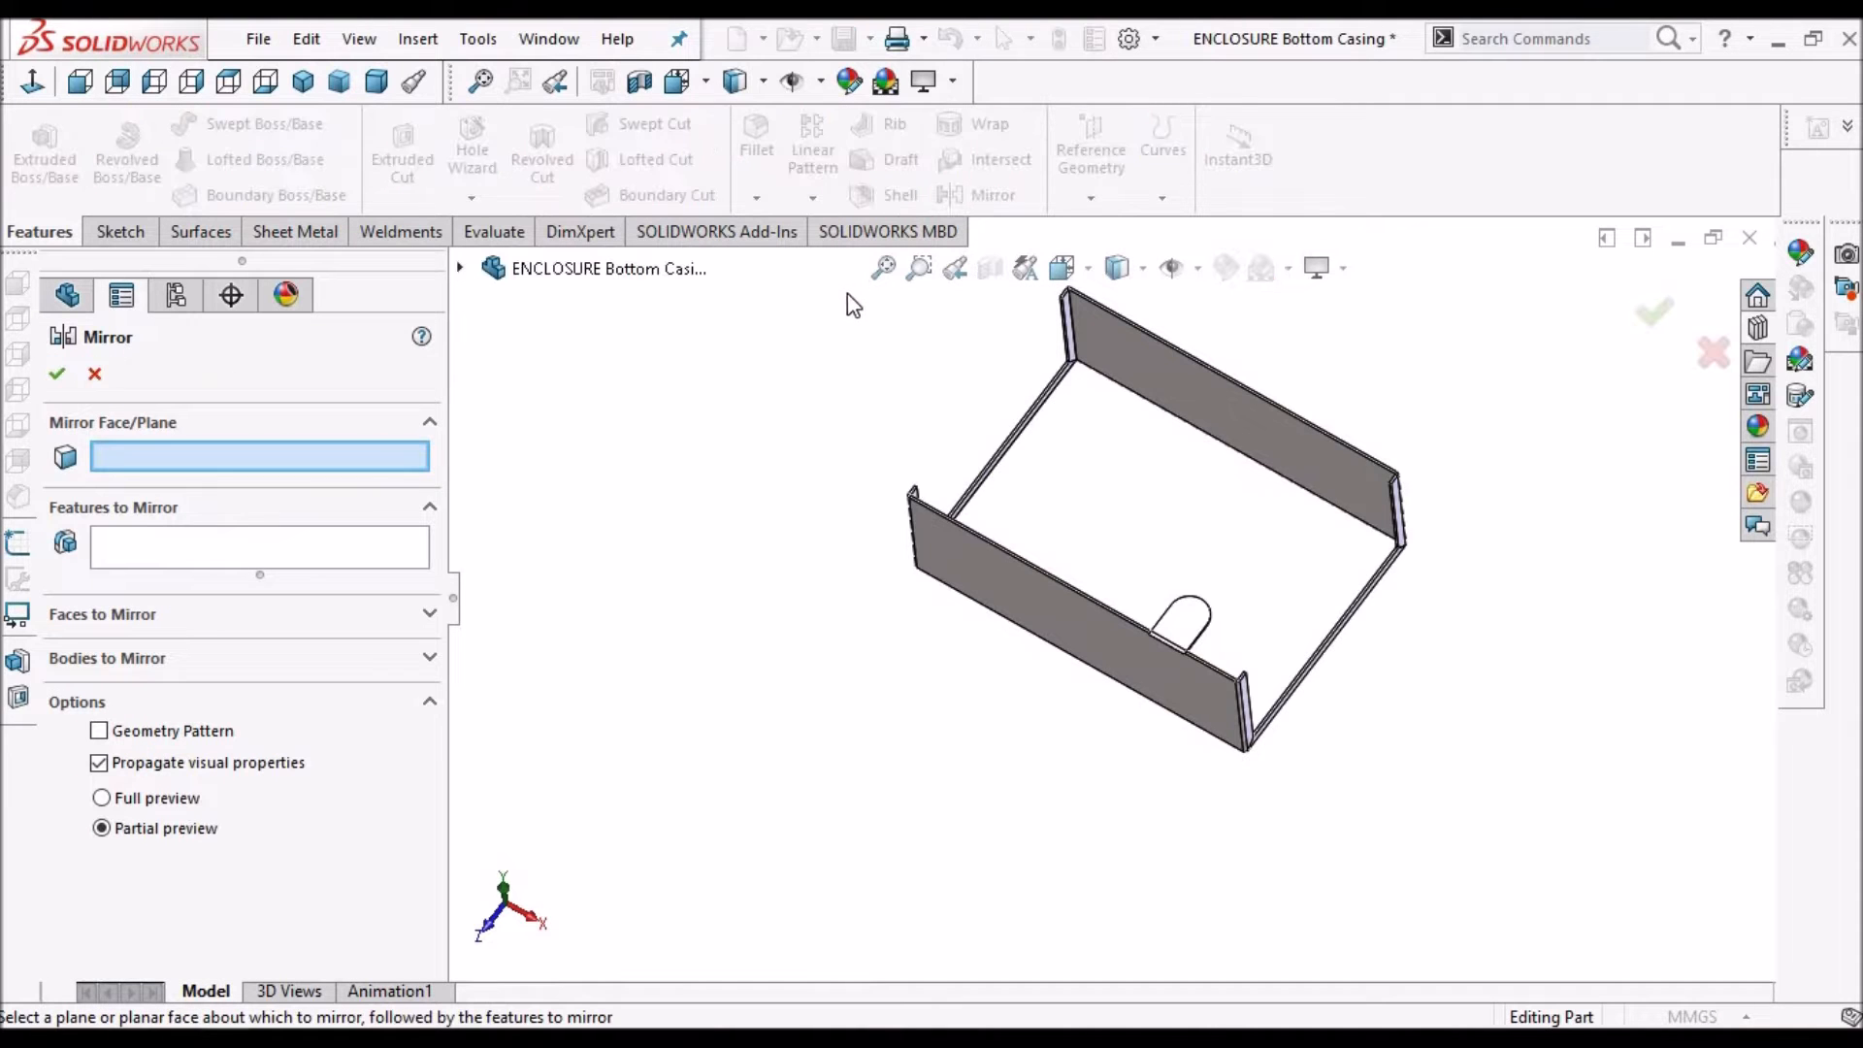
scroll(1169, 628, down, 1)
scroll(1169, 626, down, 1)
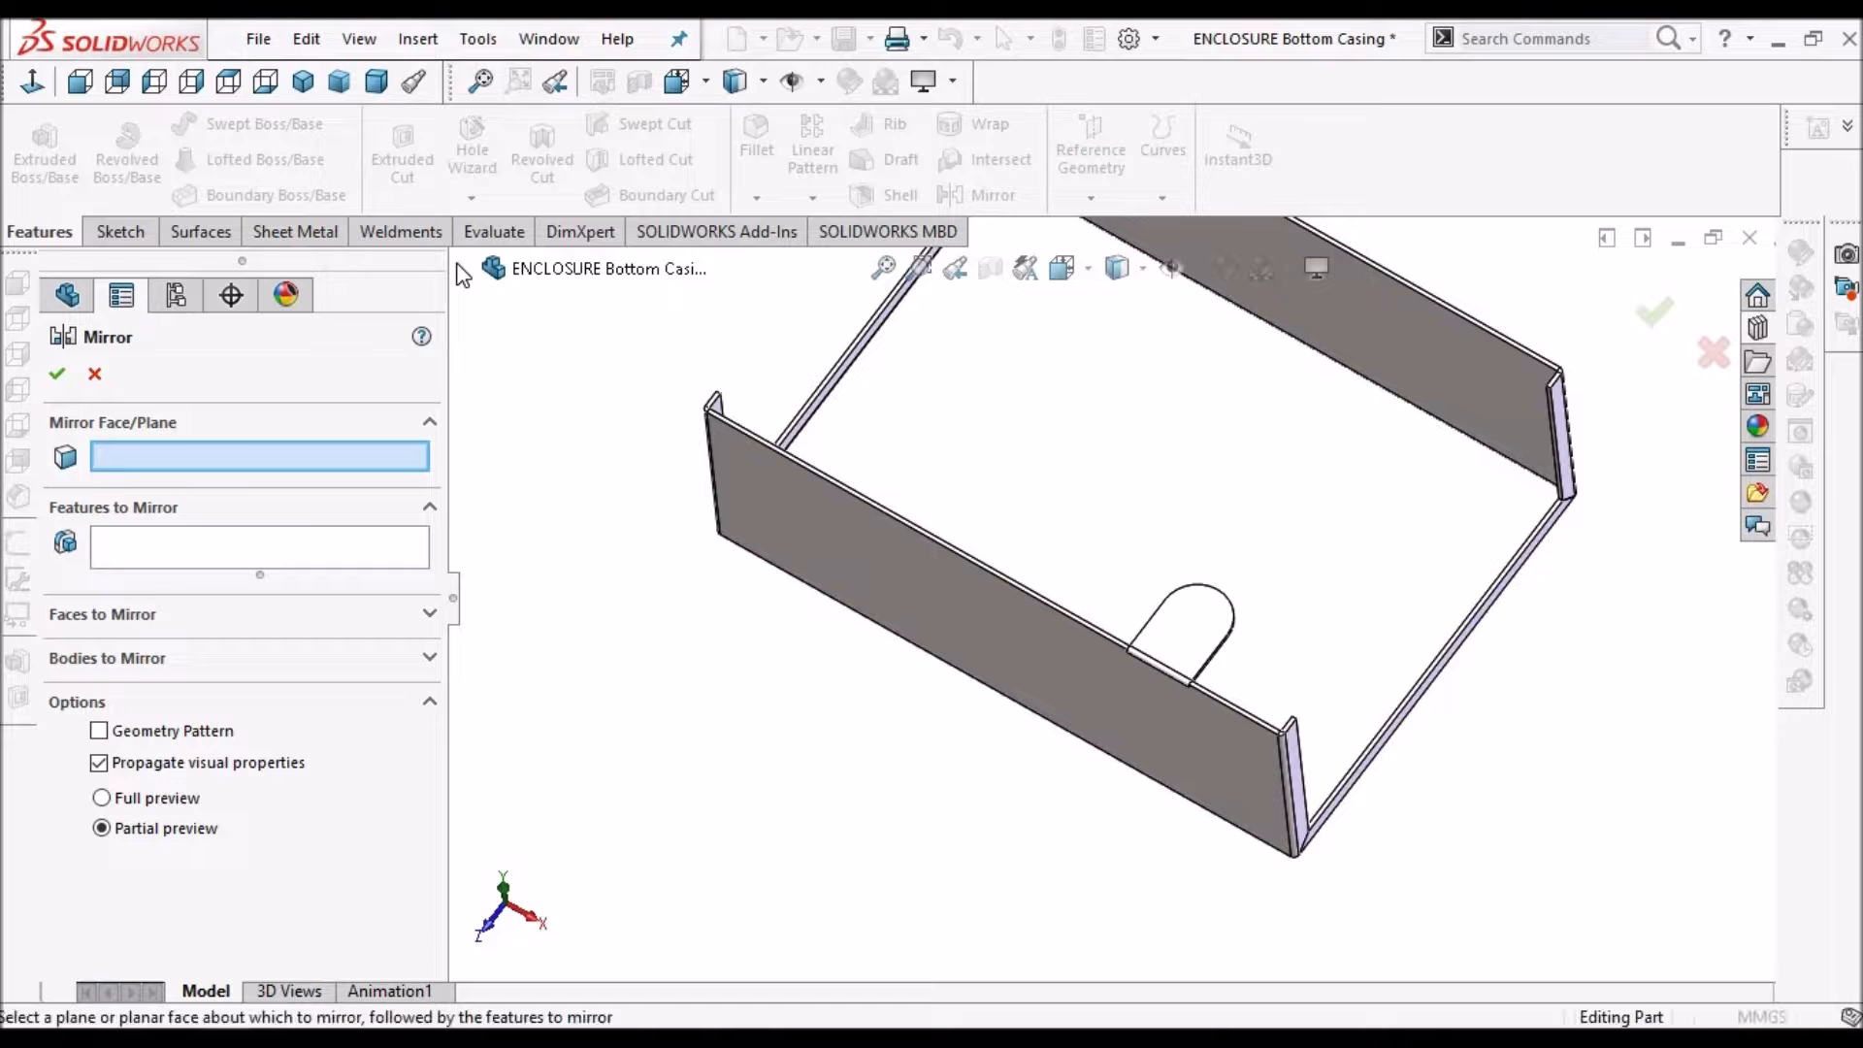
key(c)
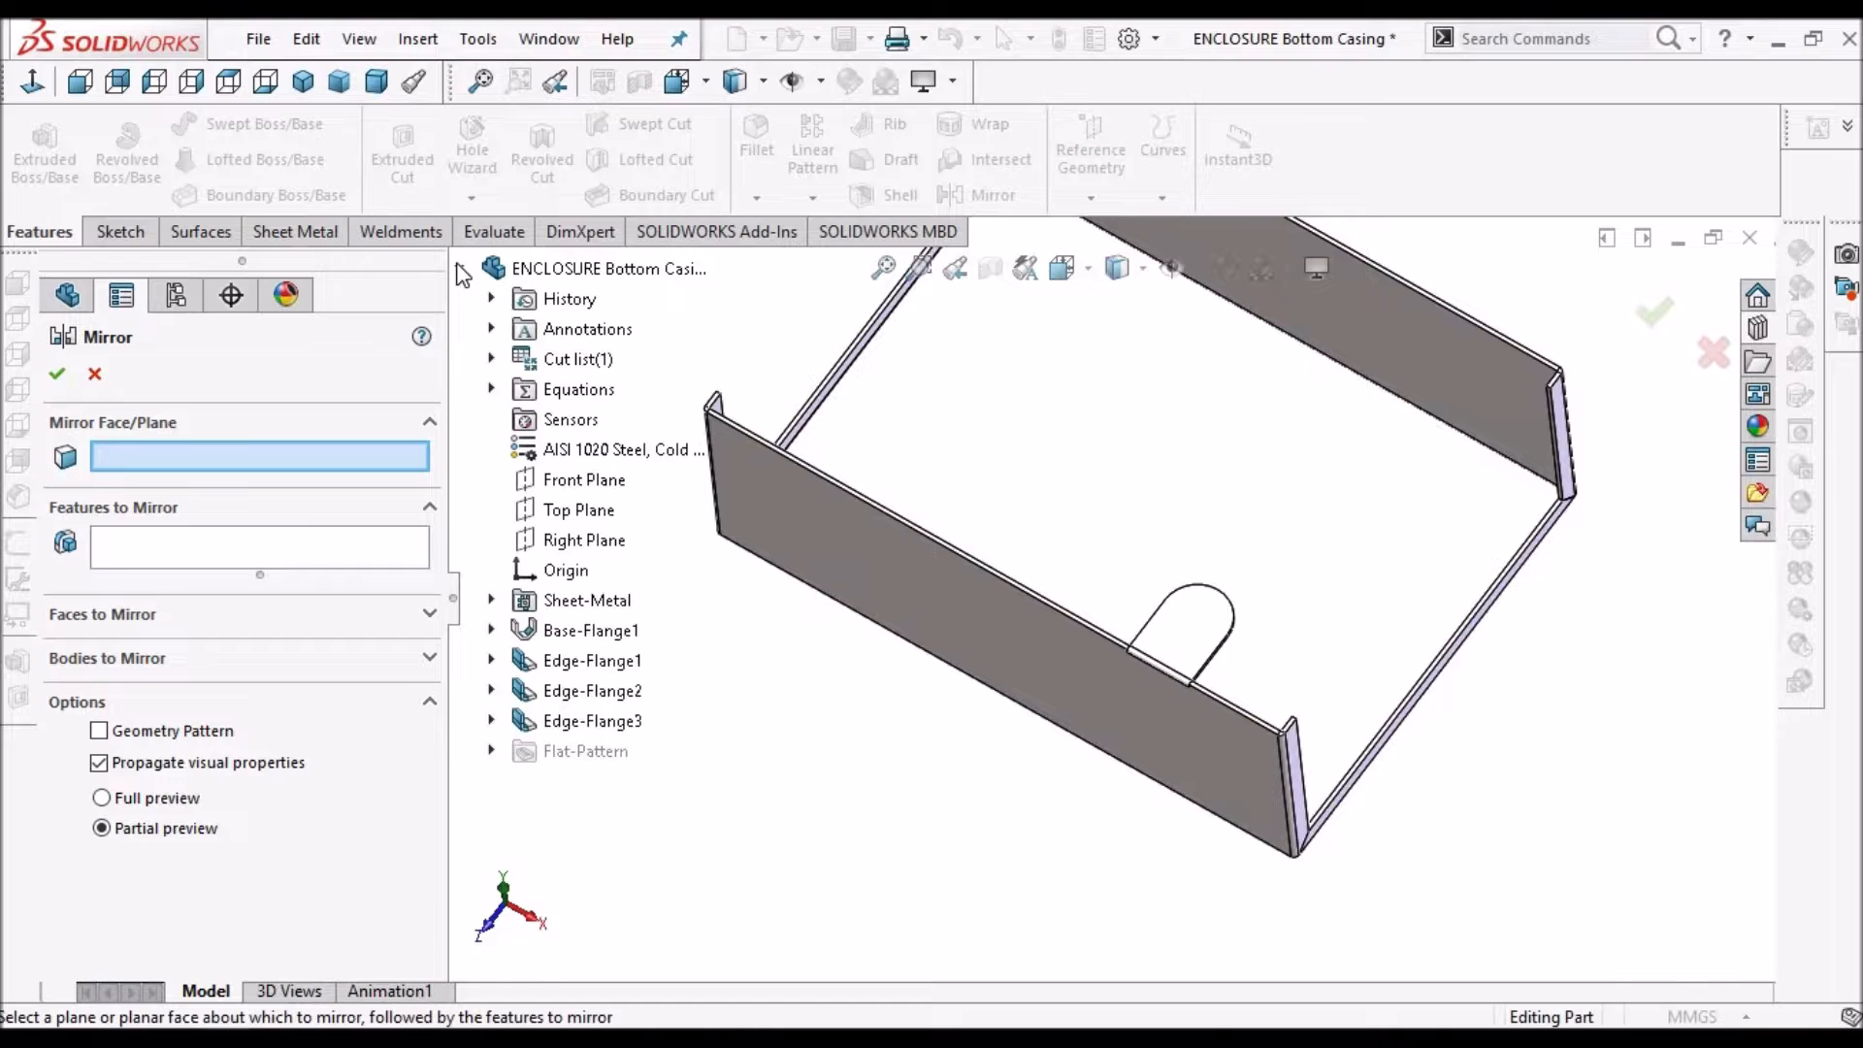
click(585, 541)
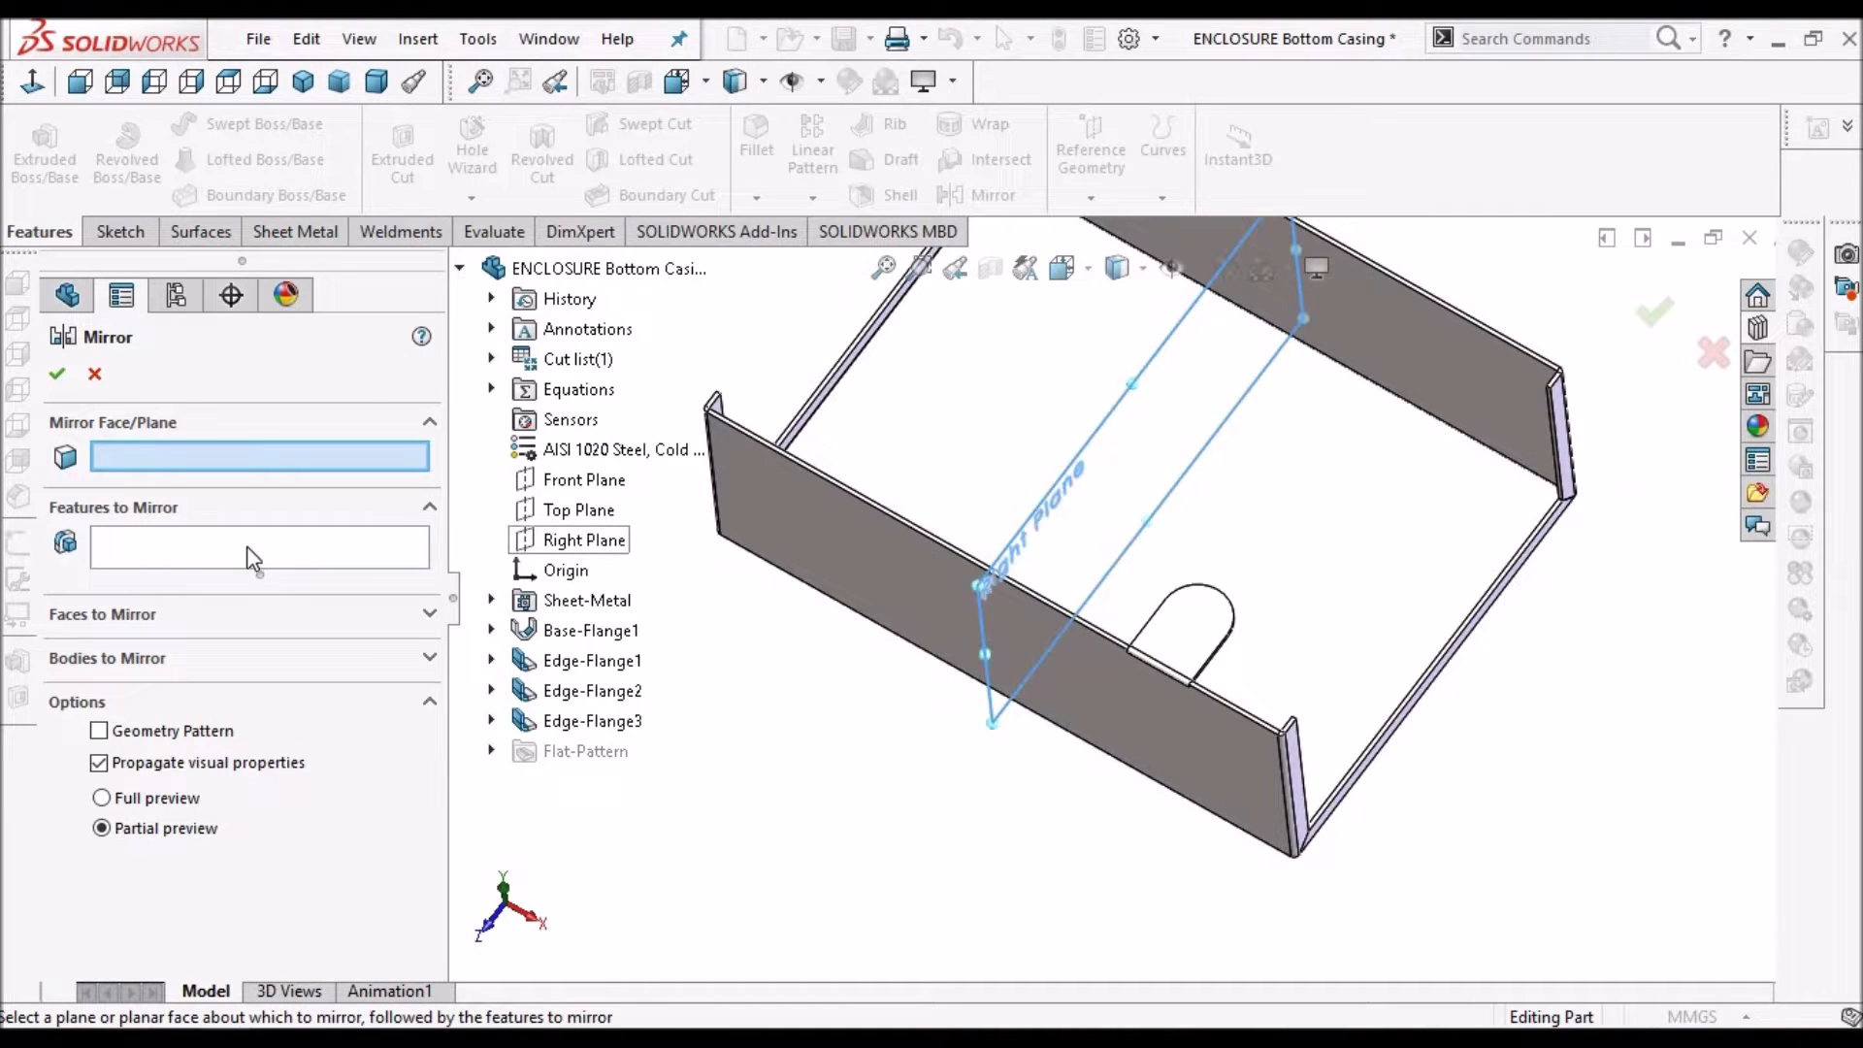
click(1203, 639)
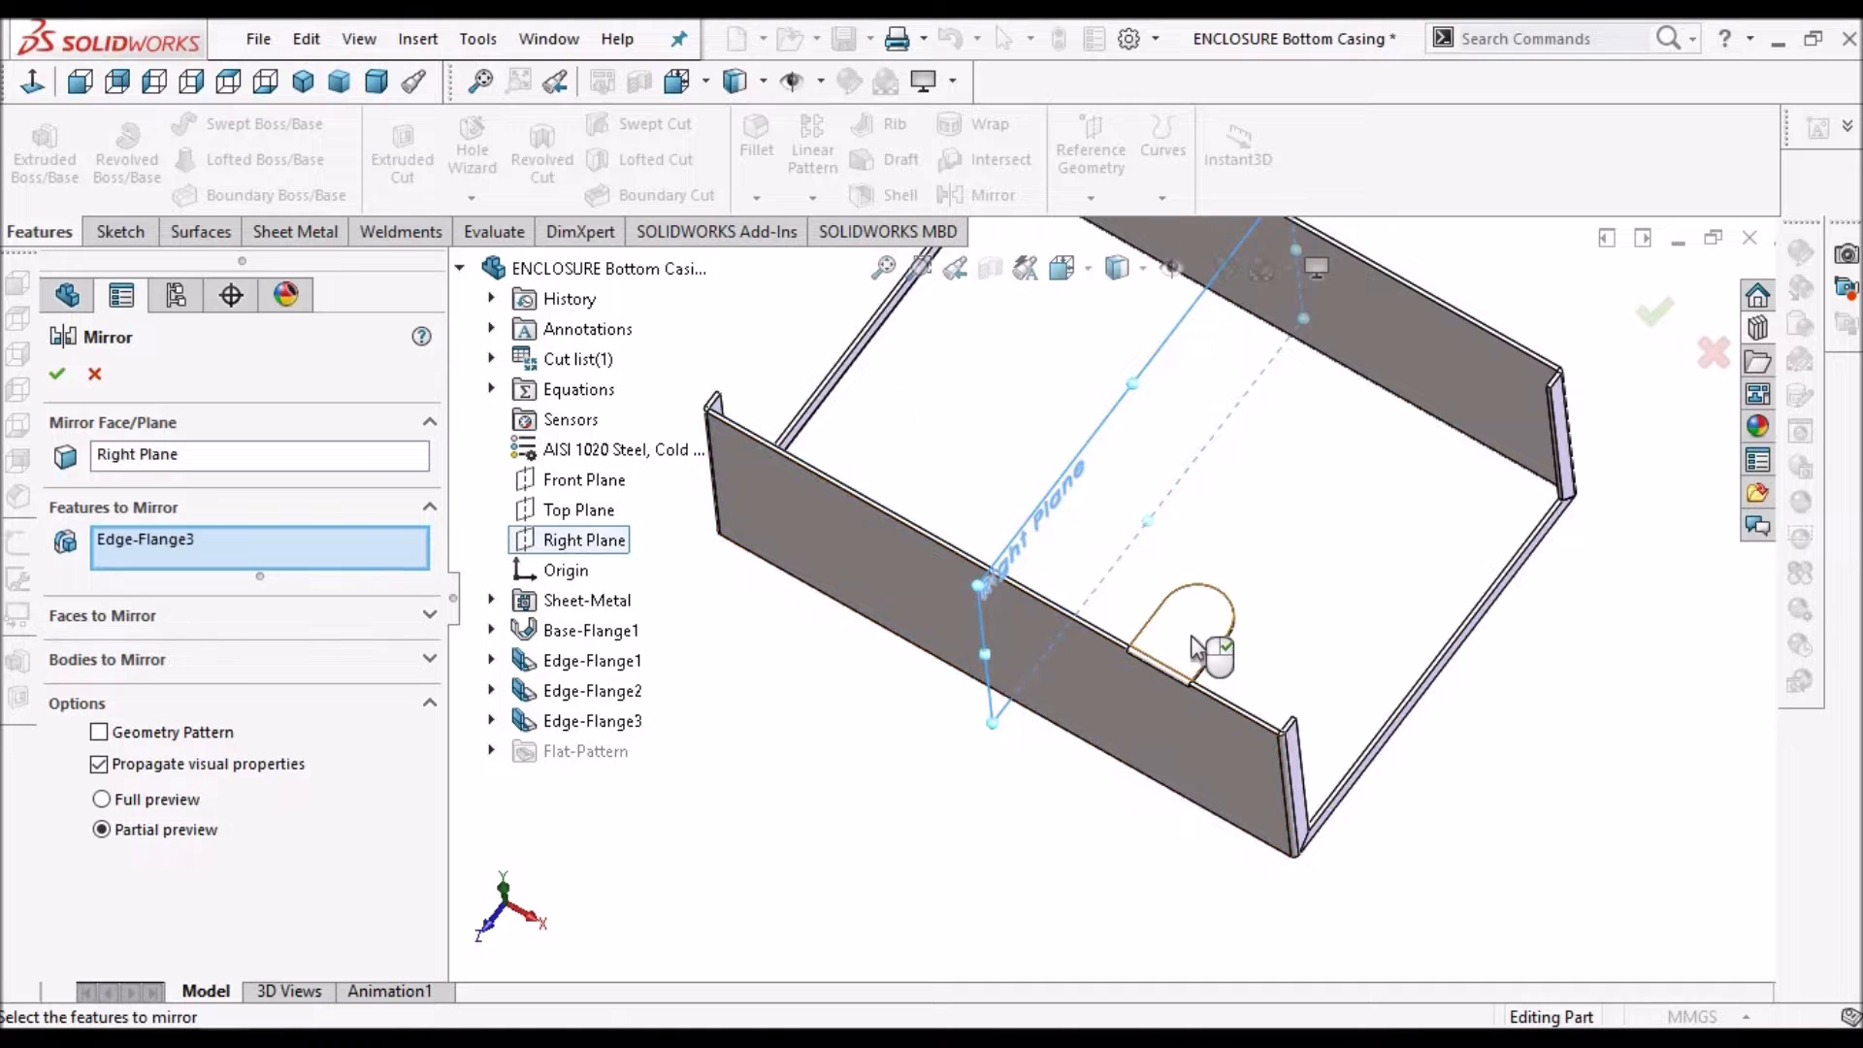
click(54, 375)
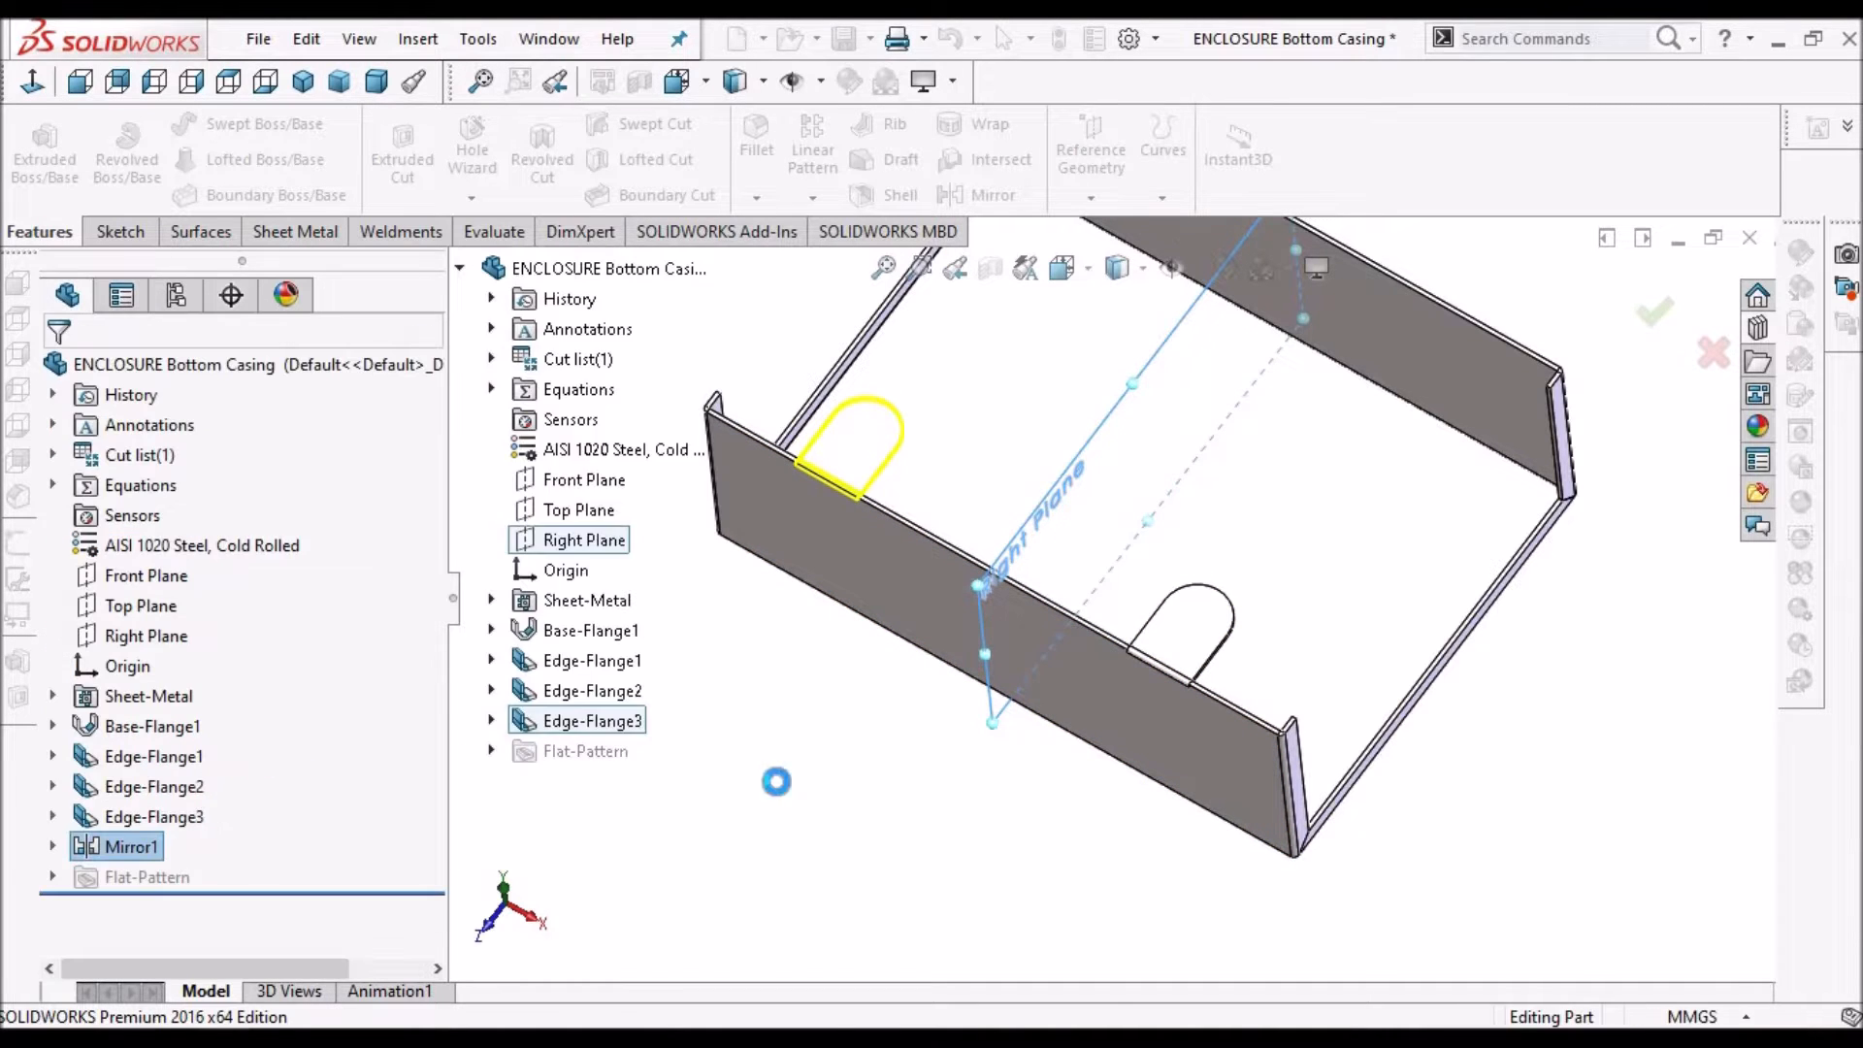
click(806, 750)
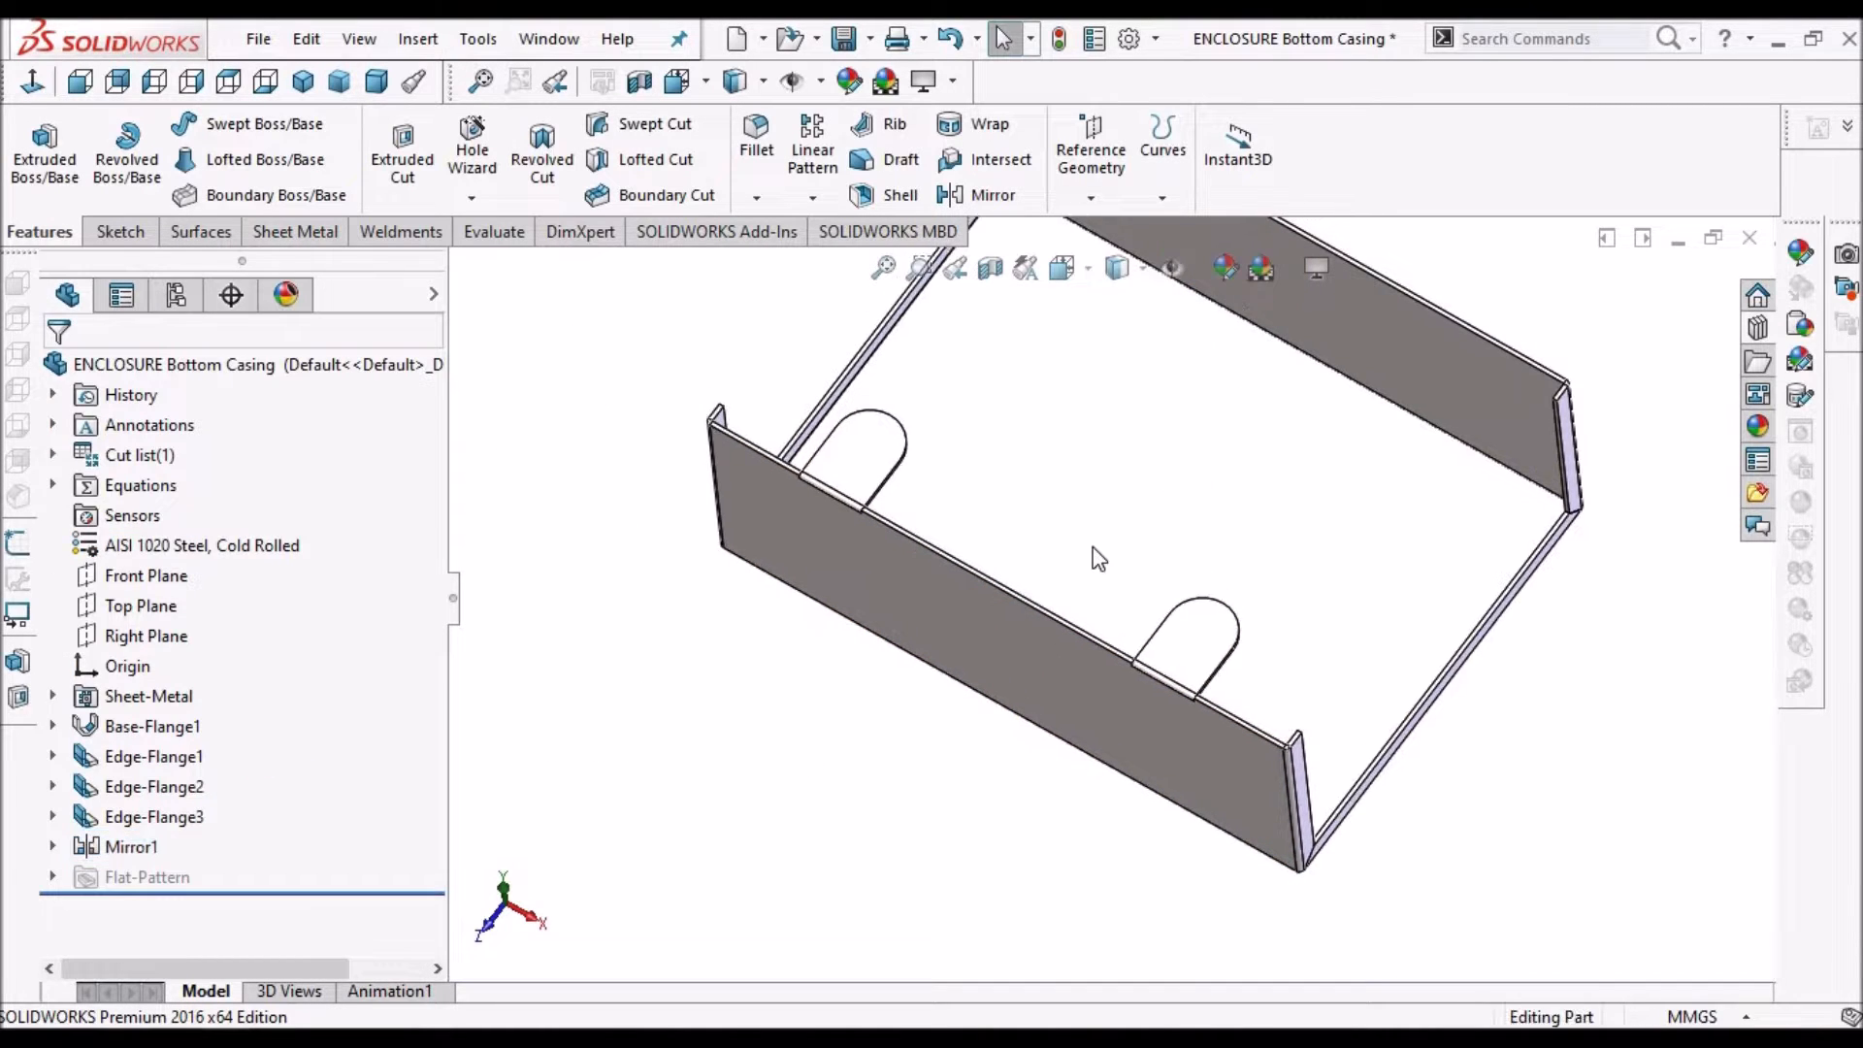
Mirror both the tab flange and its mirrored copy about the Front Plane onto the opposite wall, and save the part
scroll(1096, 558, up, 3)
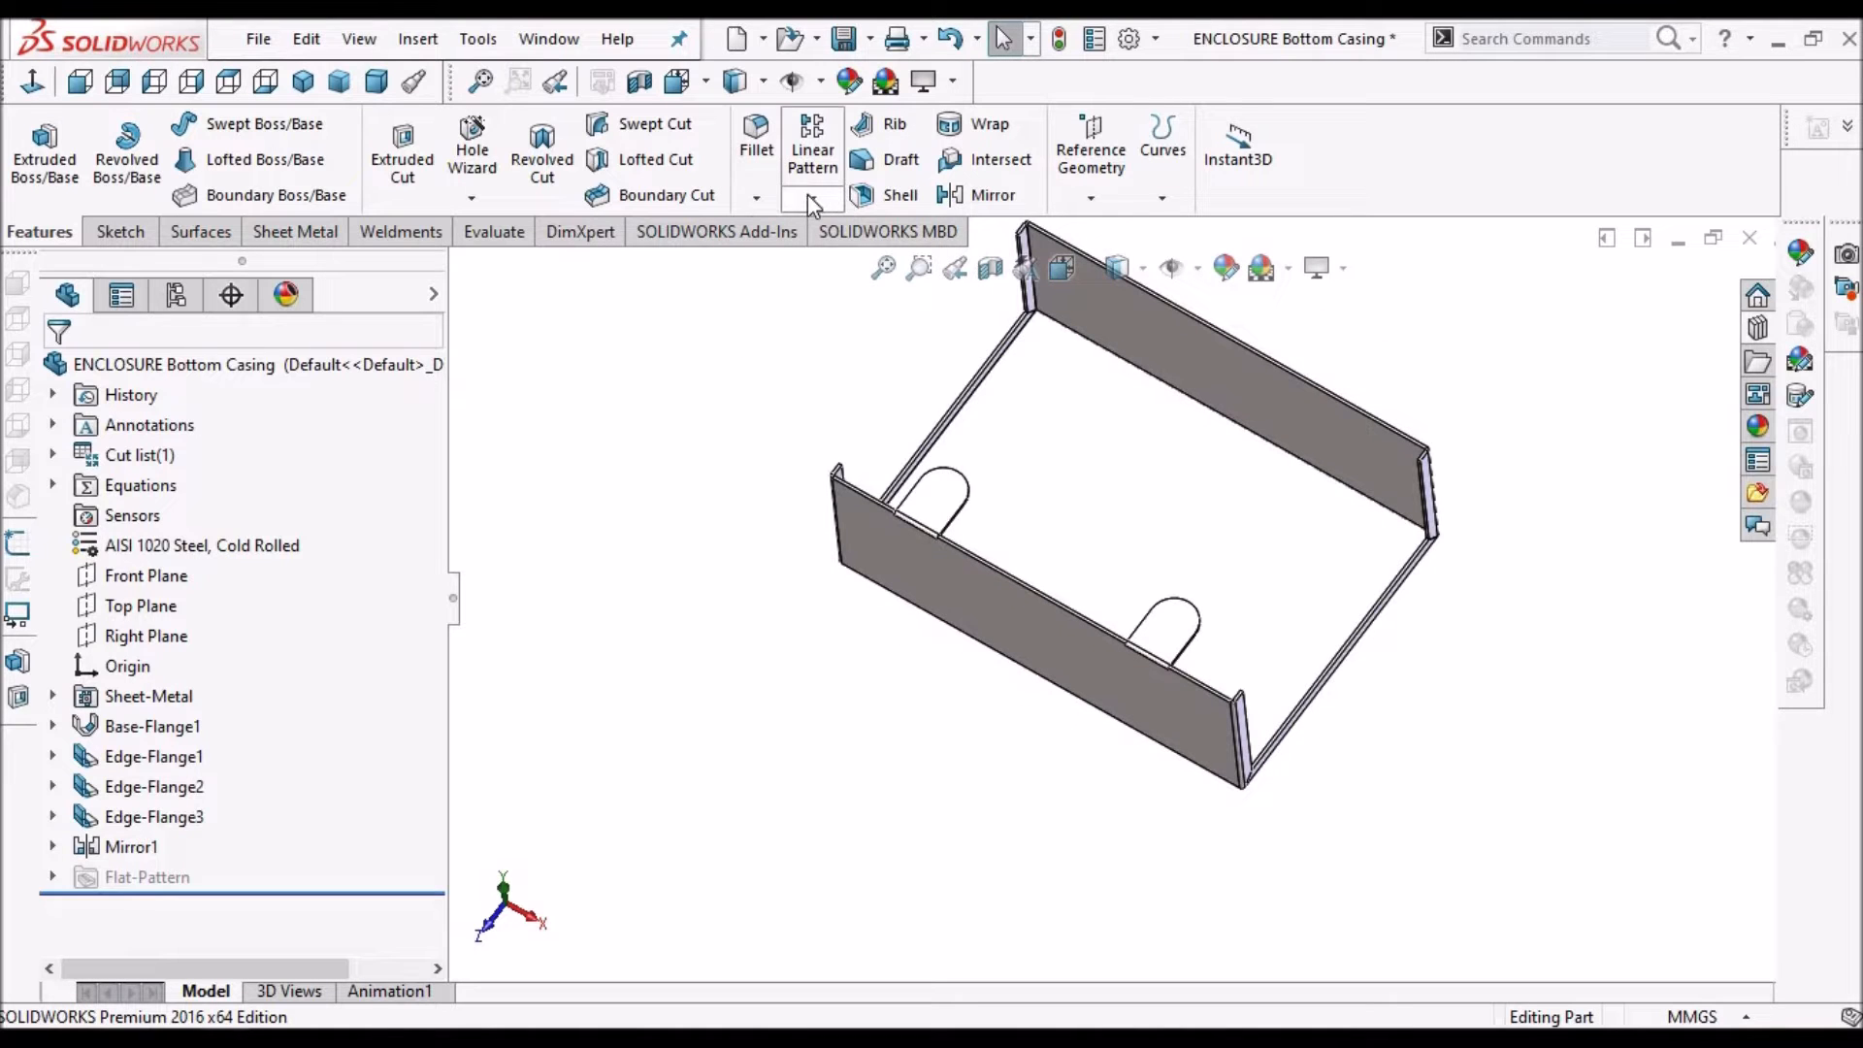
click(817, 200)
click(853, 294)
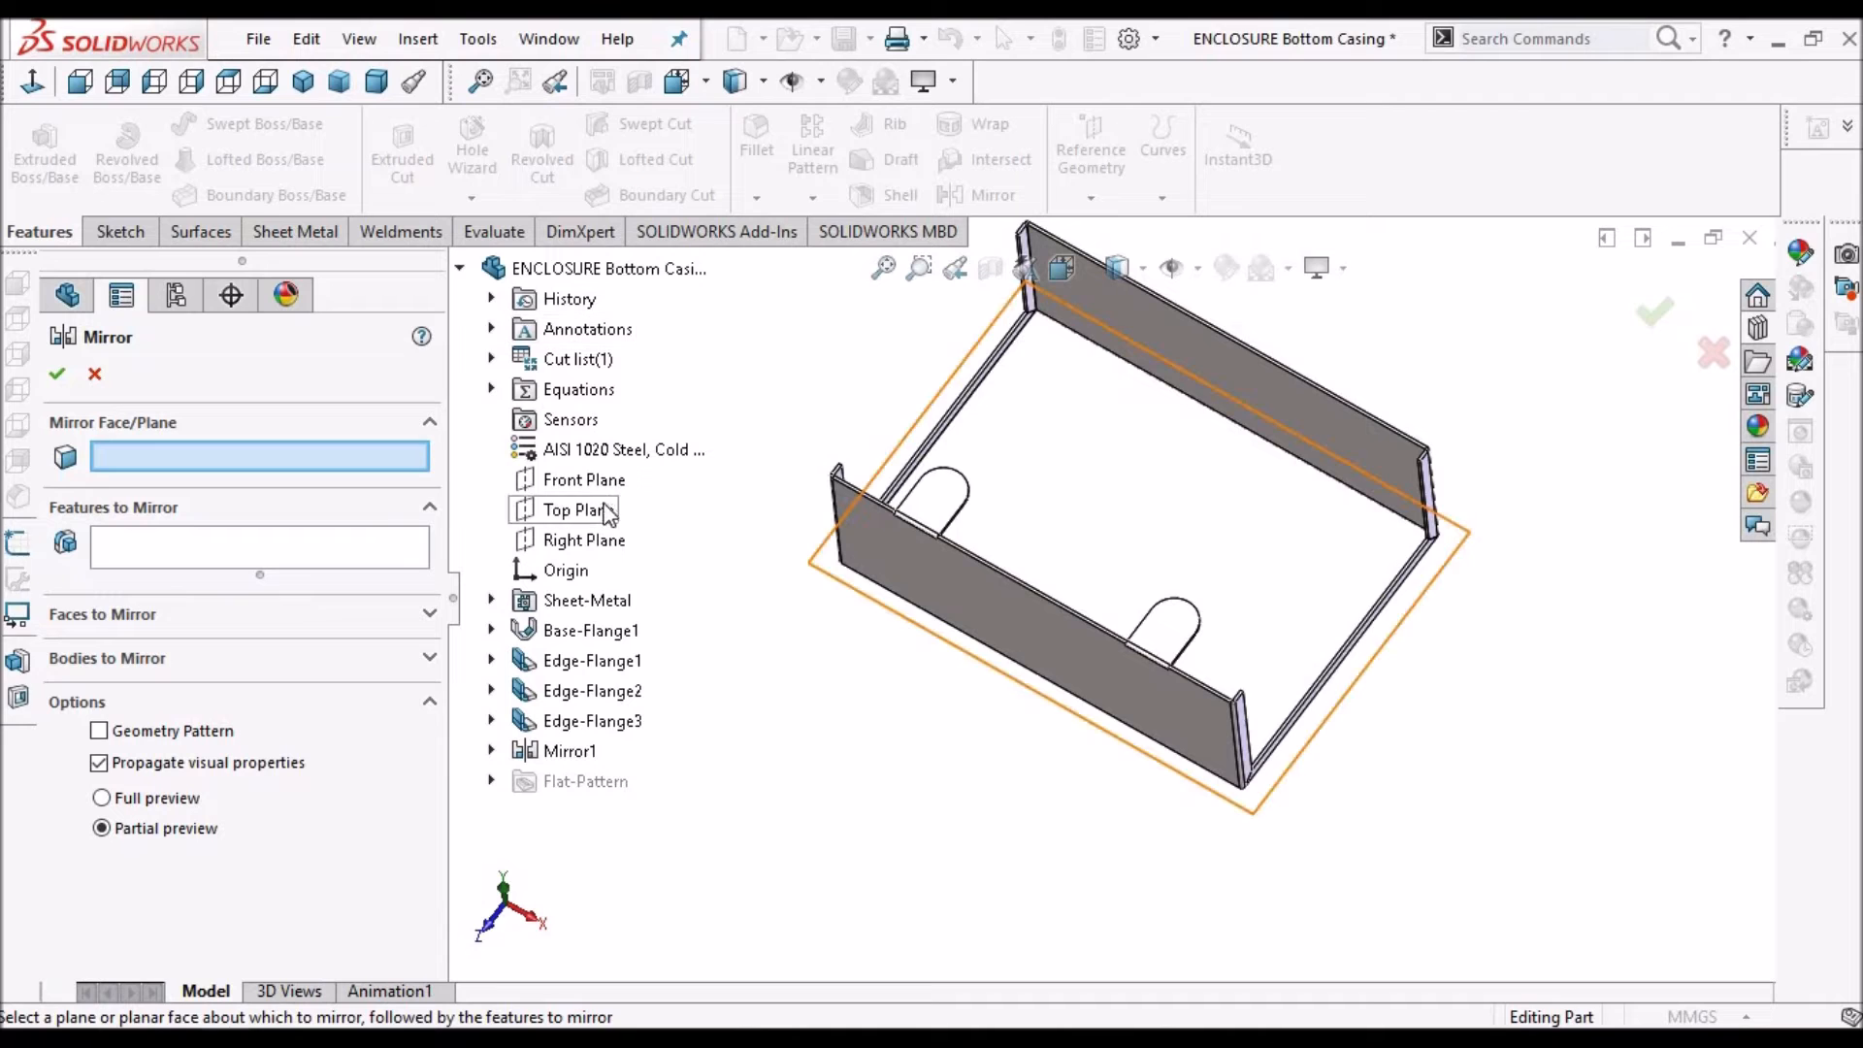
click(585, 479)
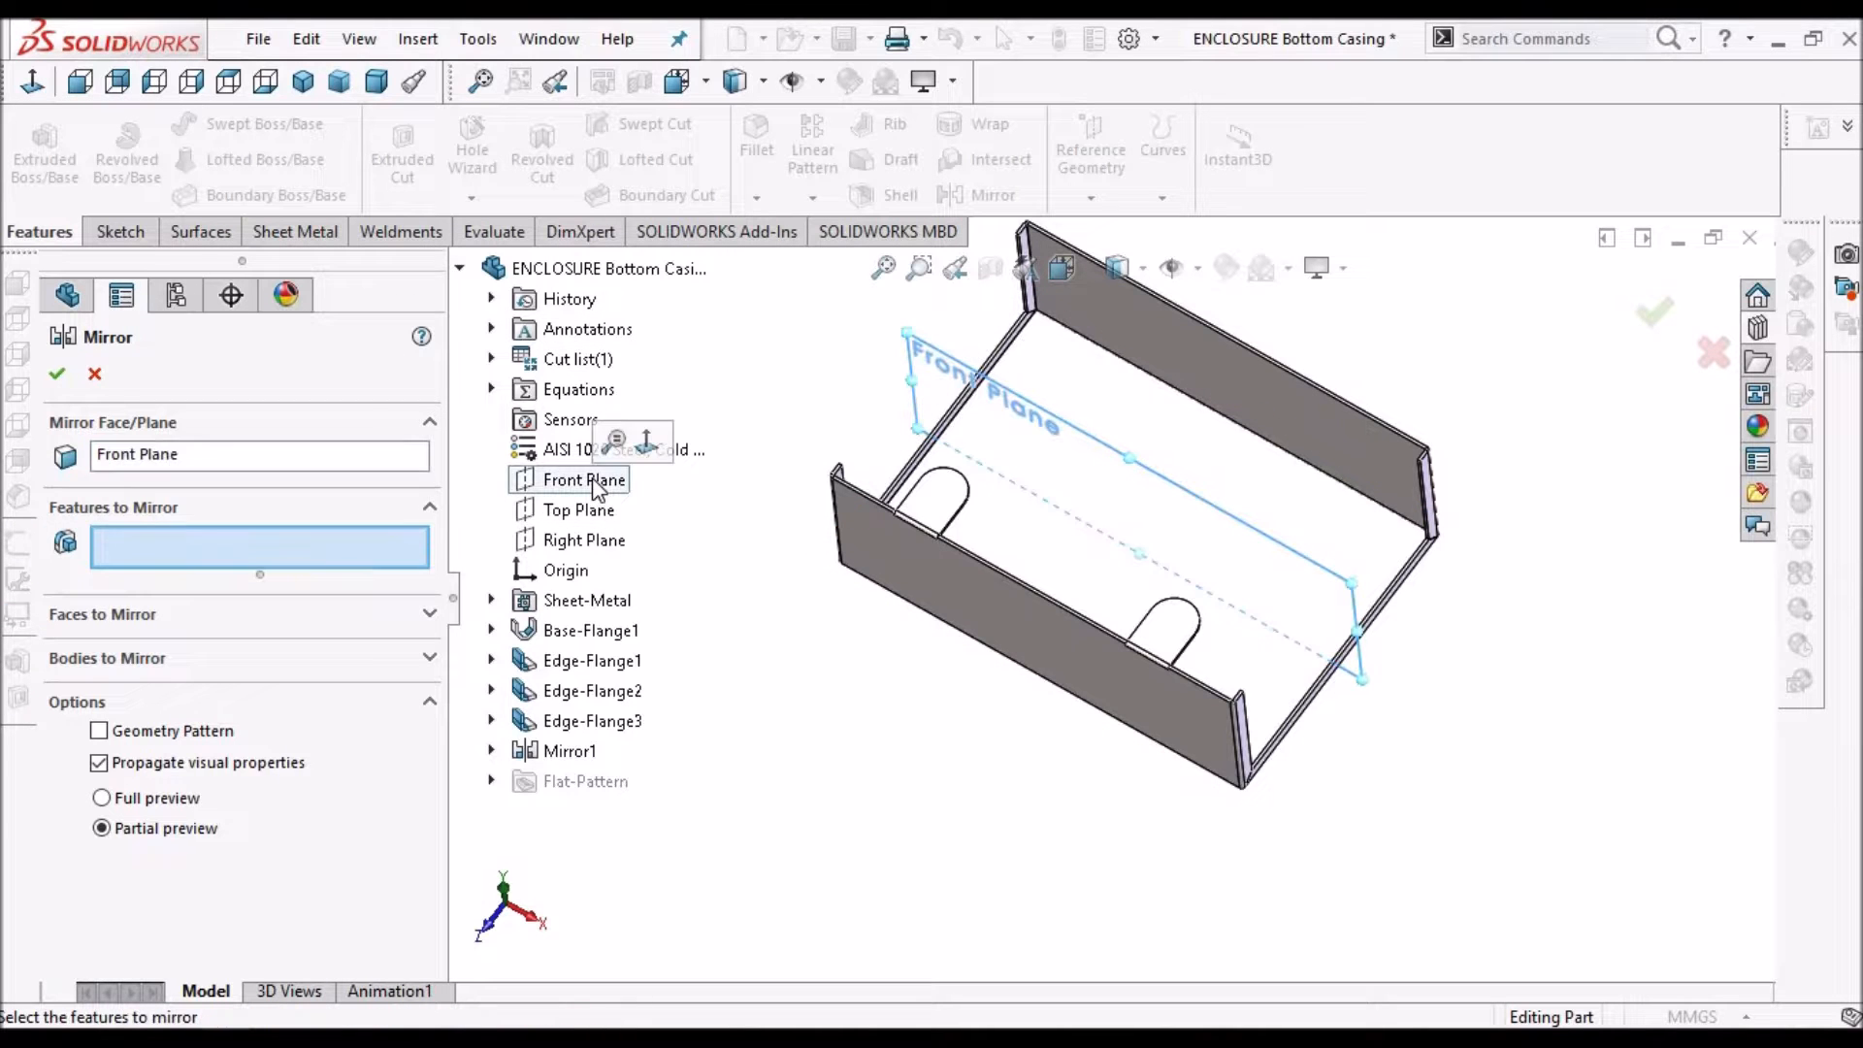
click(574, 719)
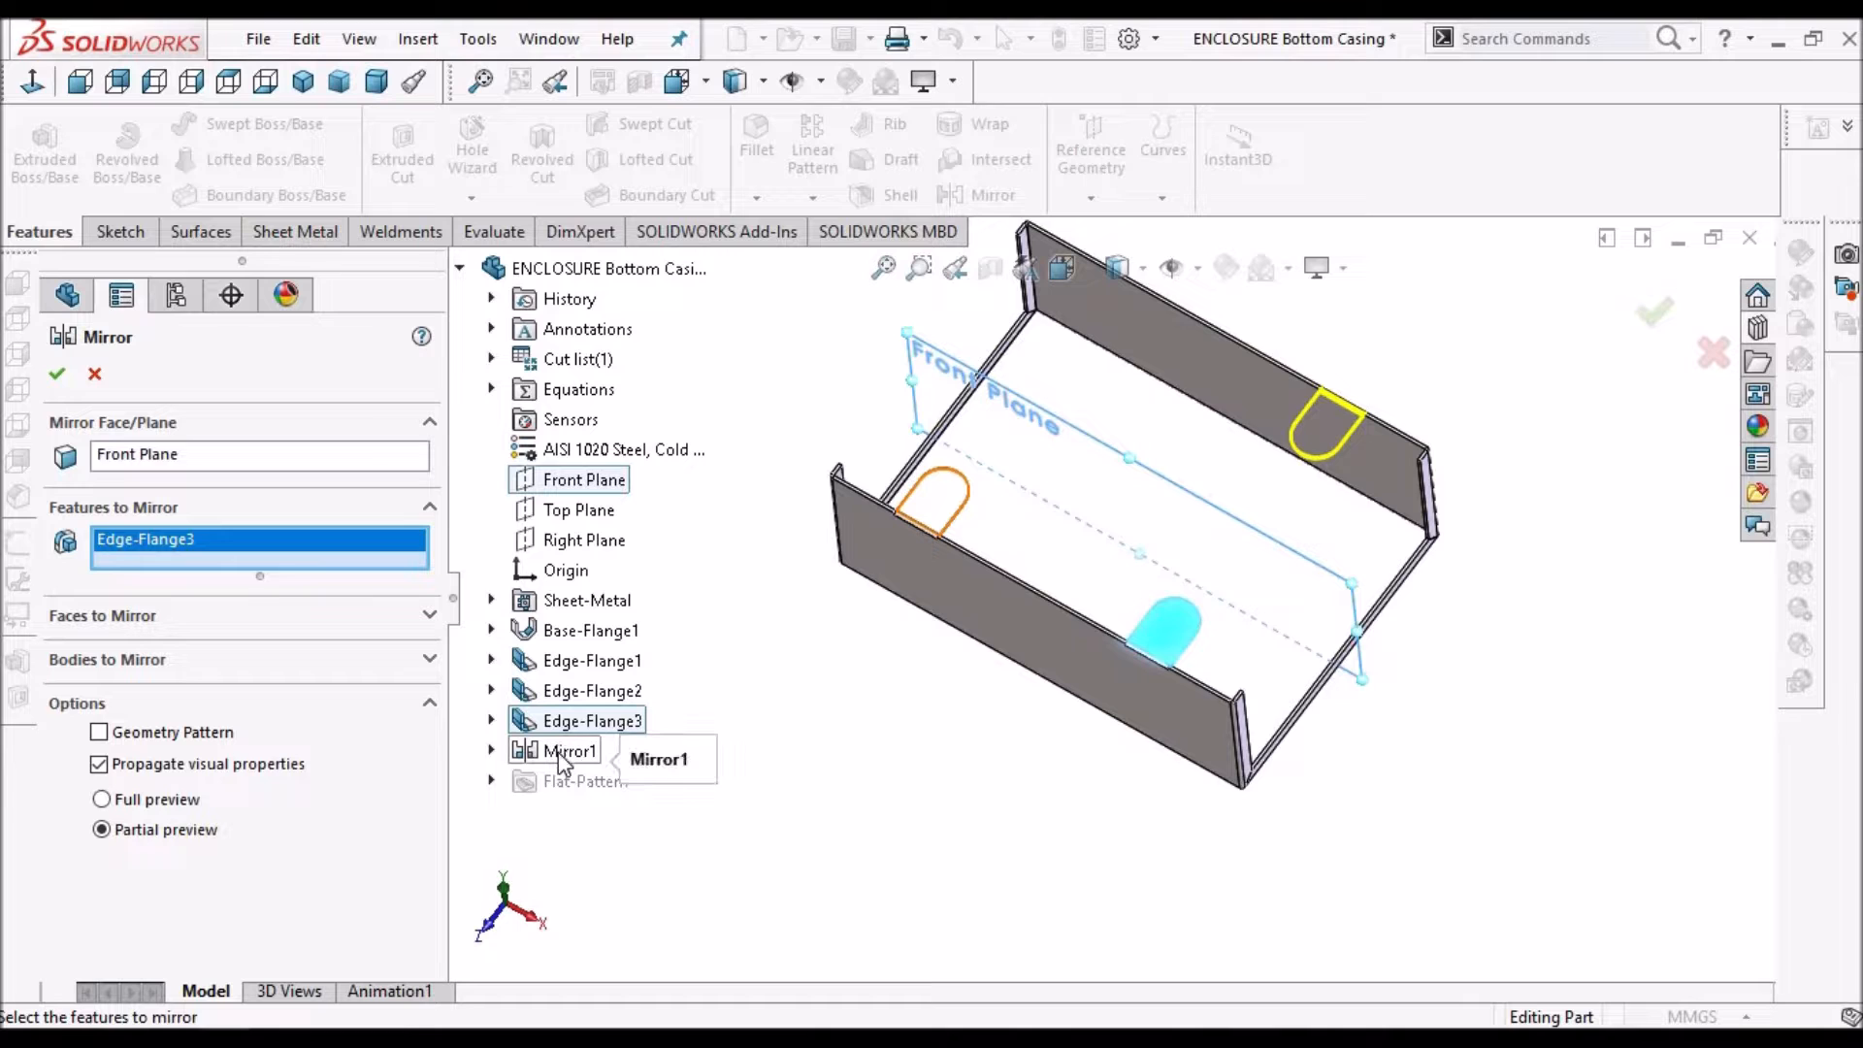
click(558, 755)
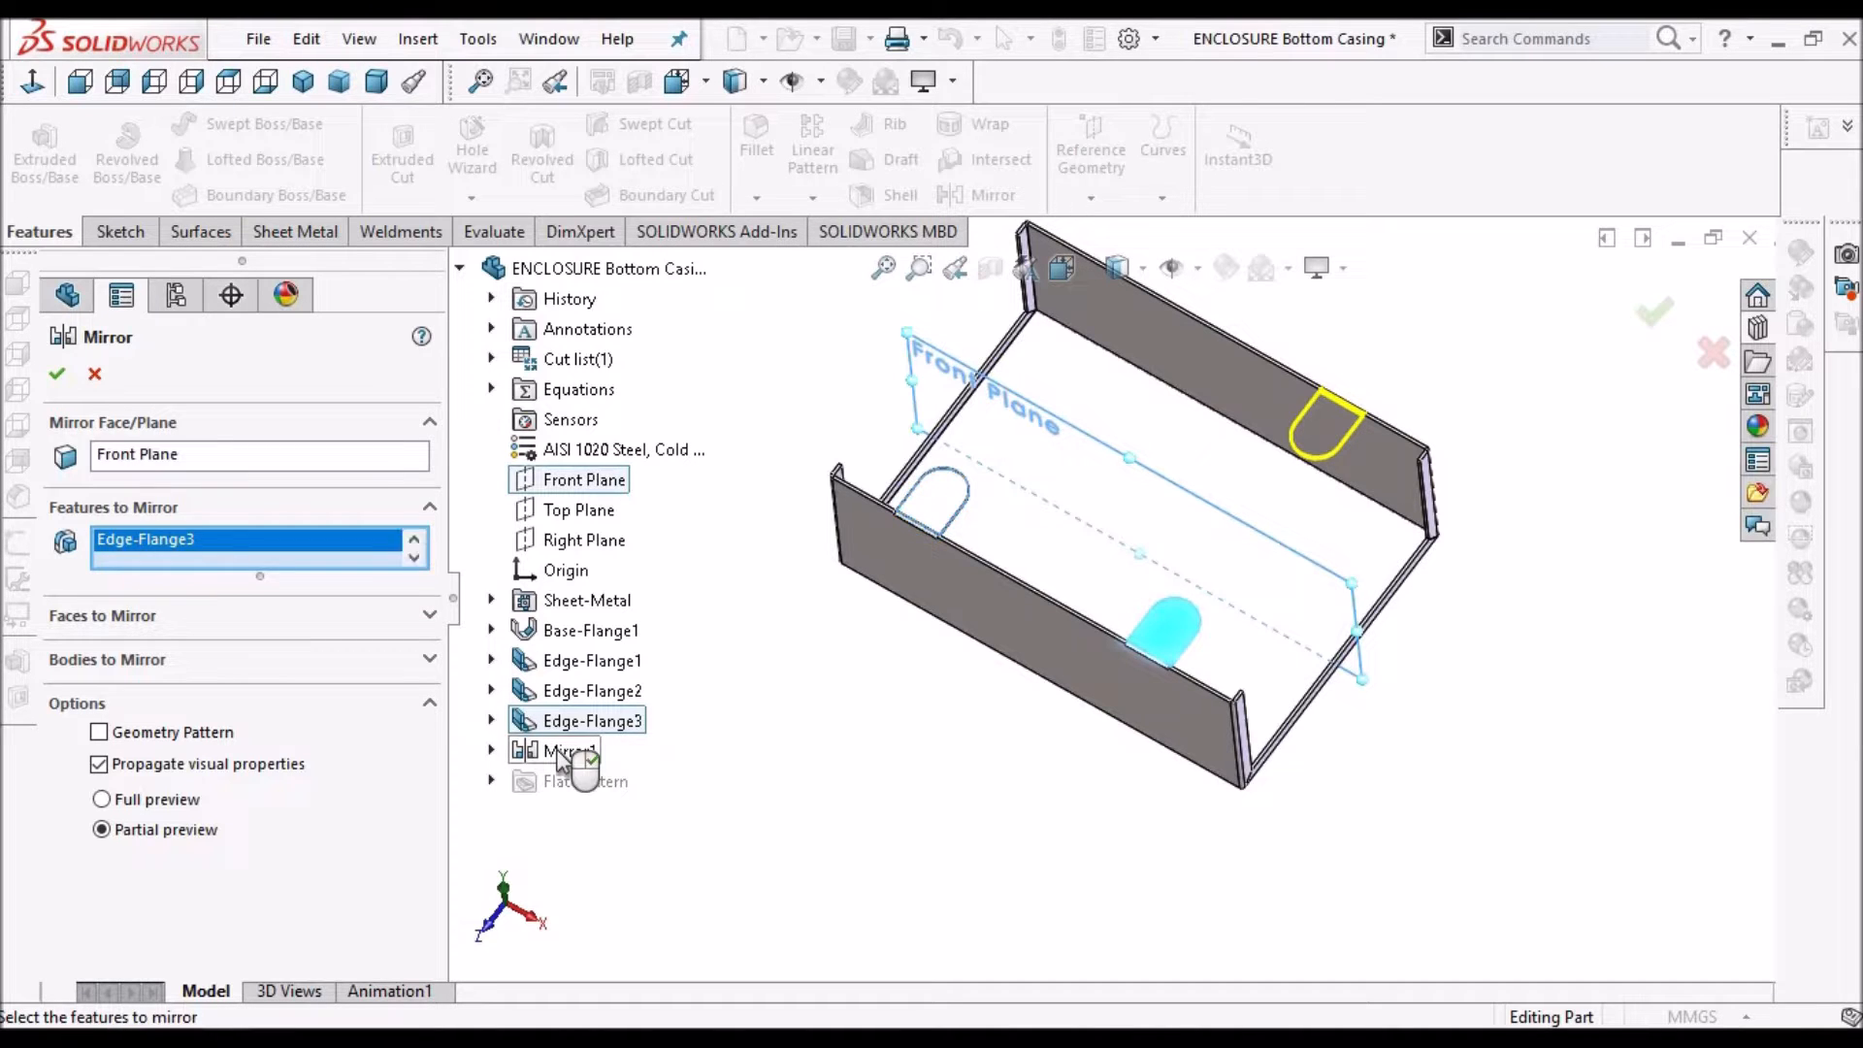
click(57, 373)
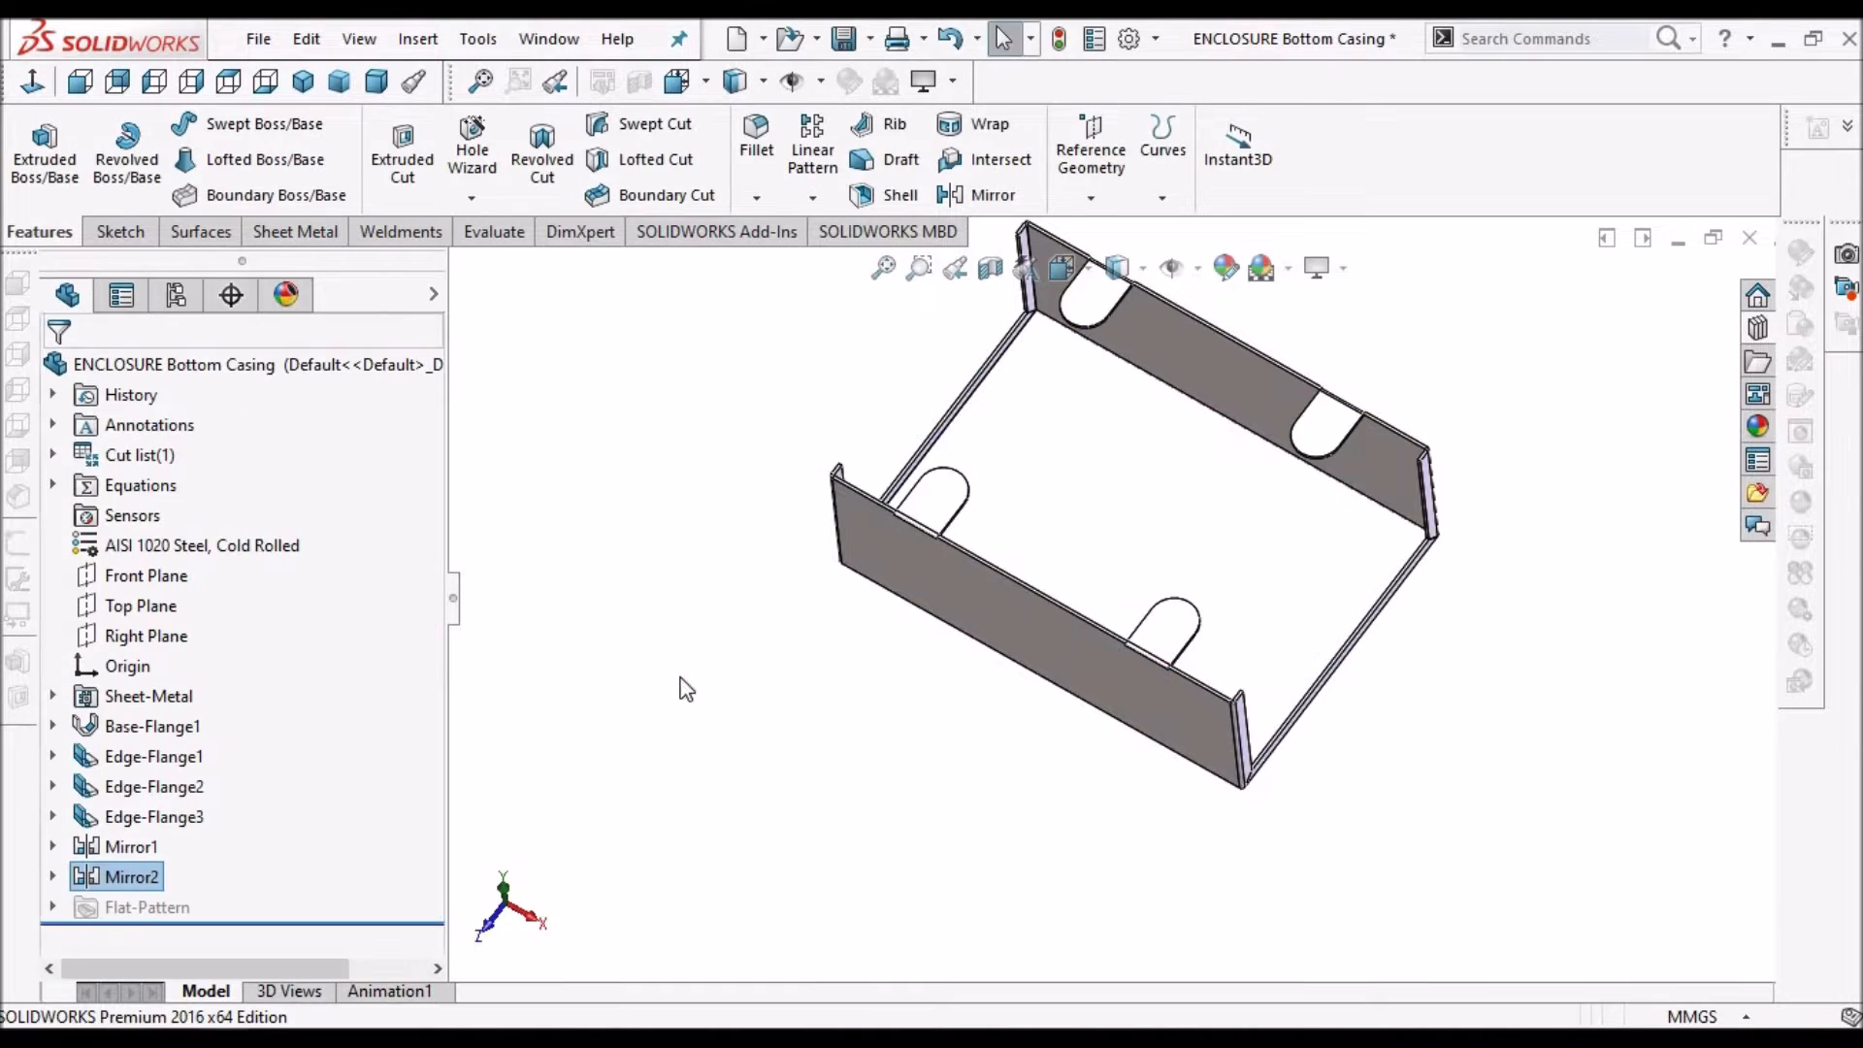
click(376, 85)
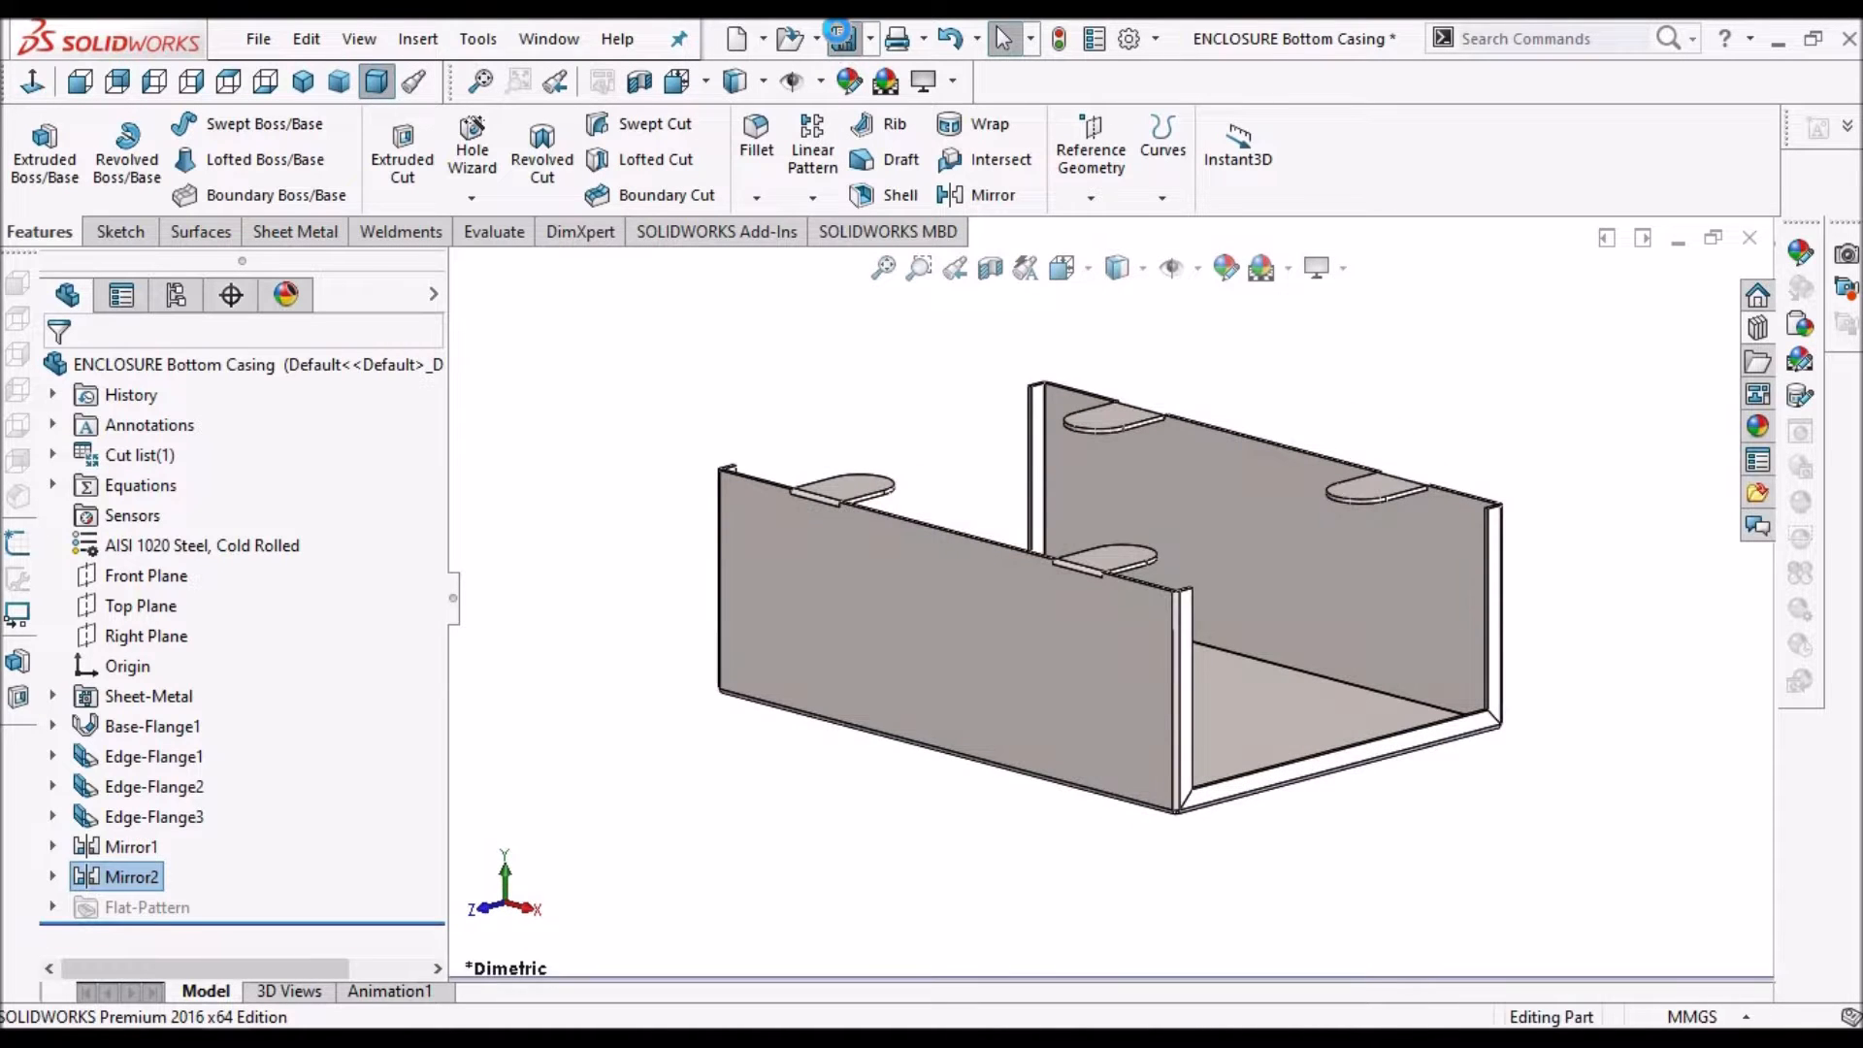
click(840, 36)
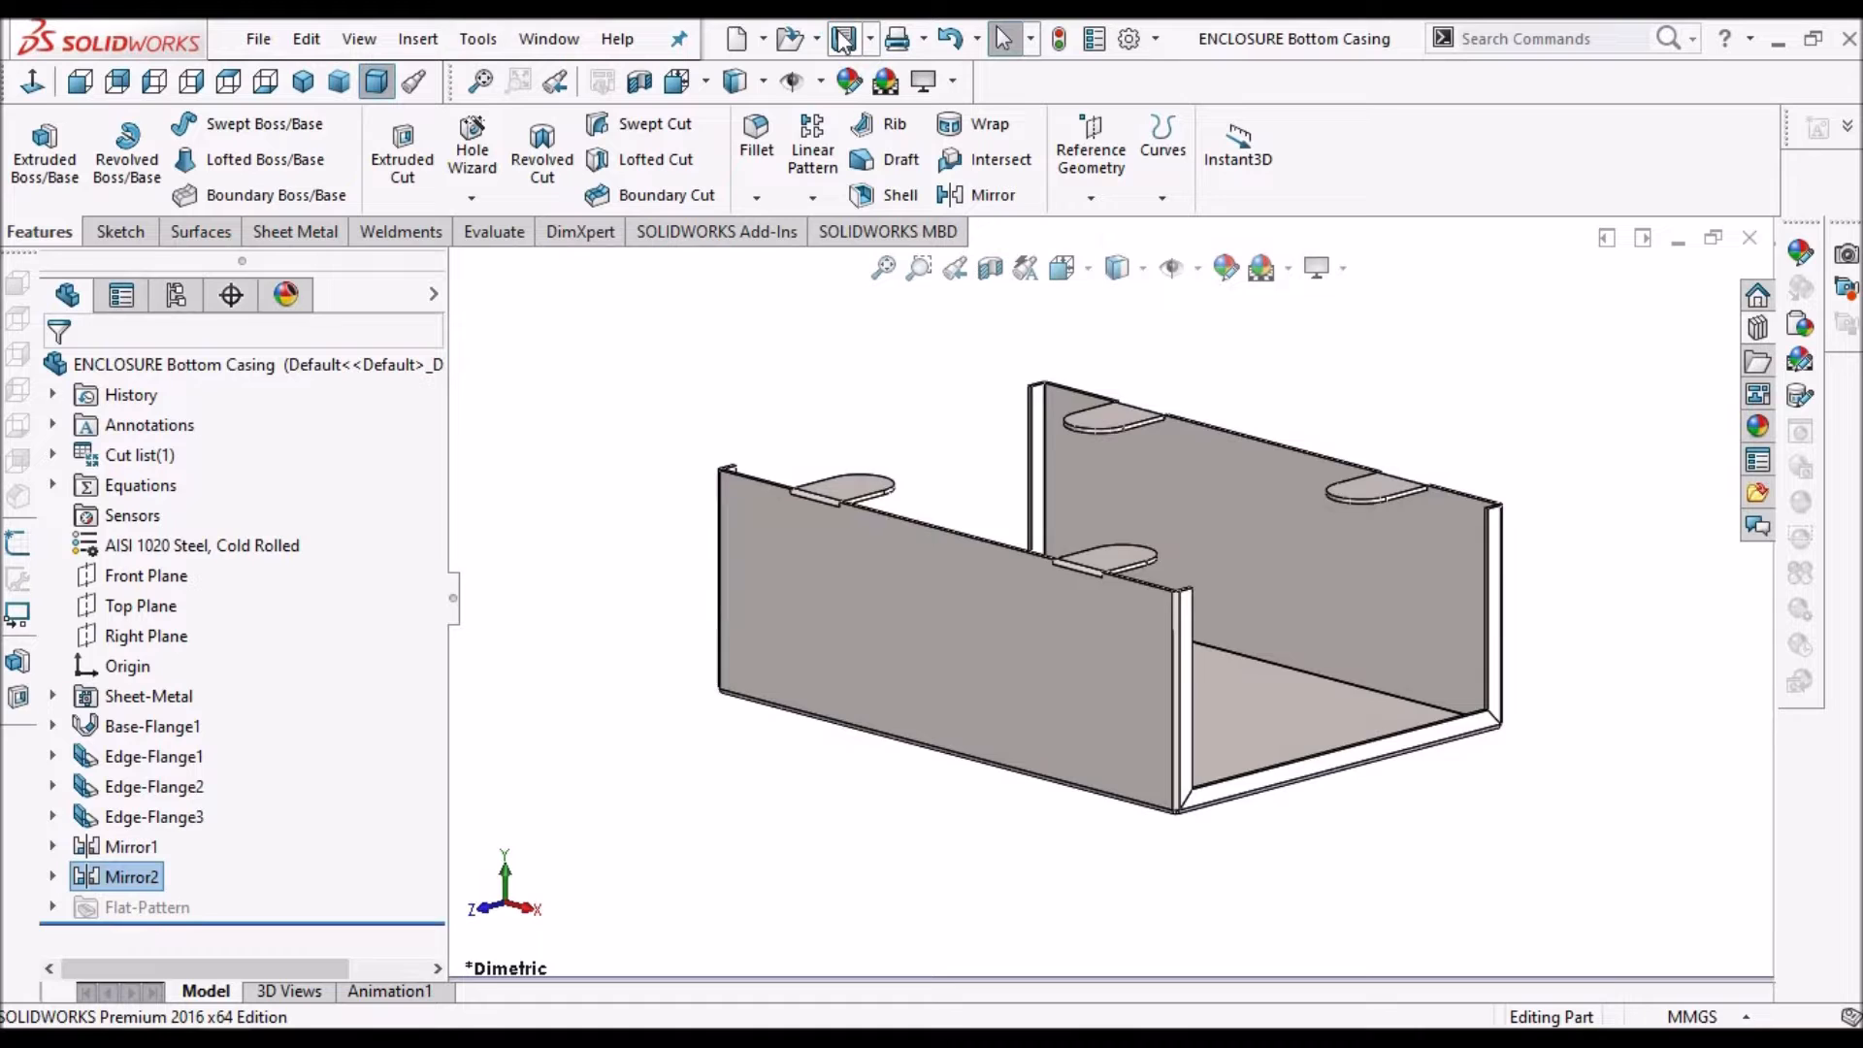
Place a blind simple hole of 10 mm diameter and 10 mm depth on the original tab's top face, near its rounded end
middle_drag(1077, 543, 1116, 663)
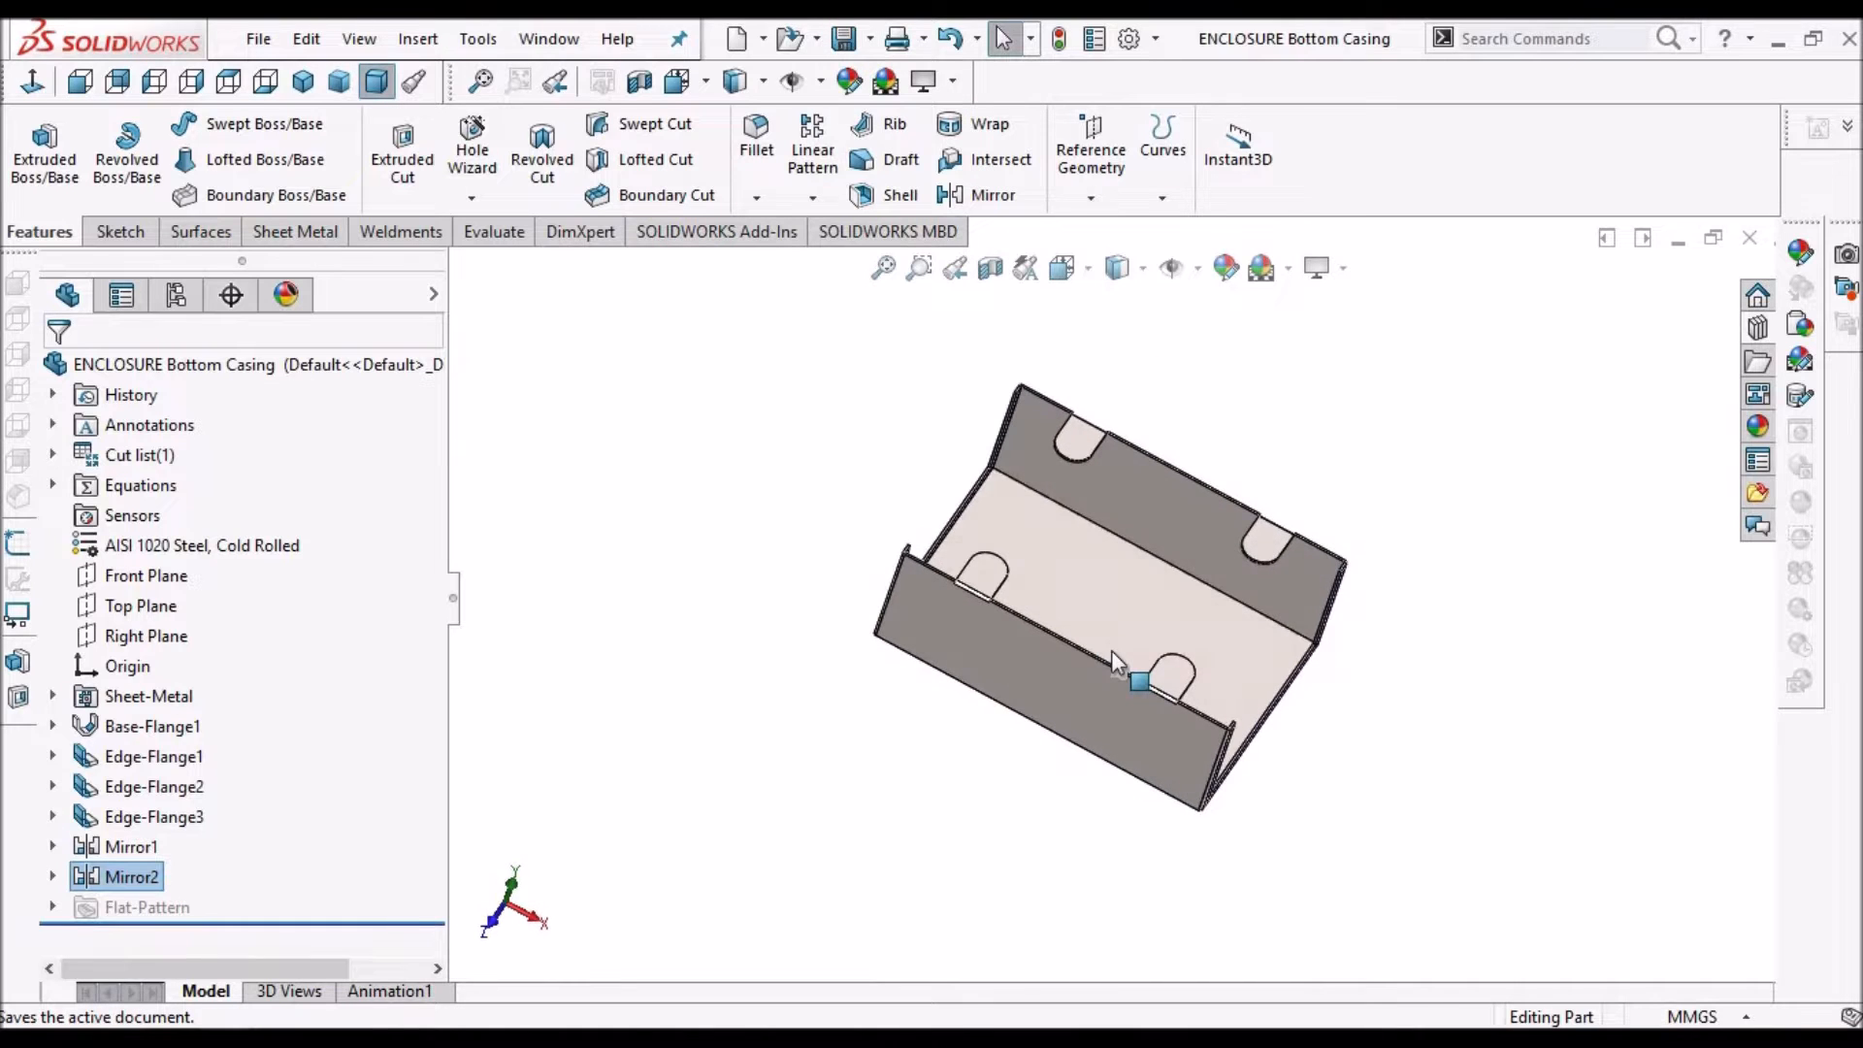
middle_drag(1116, 663, 1168, 660)
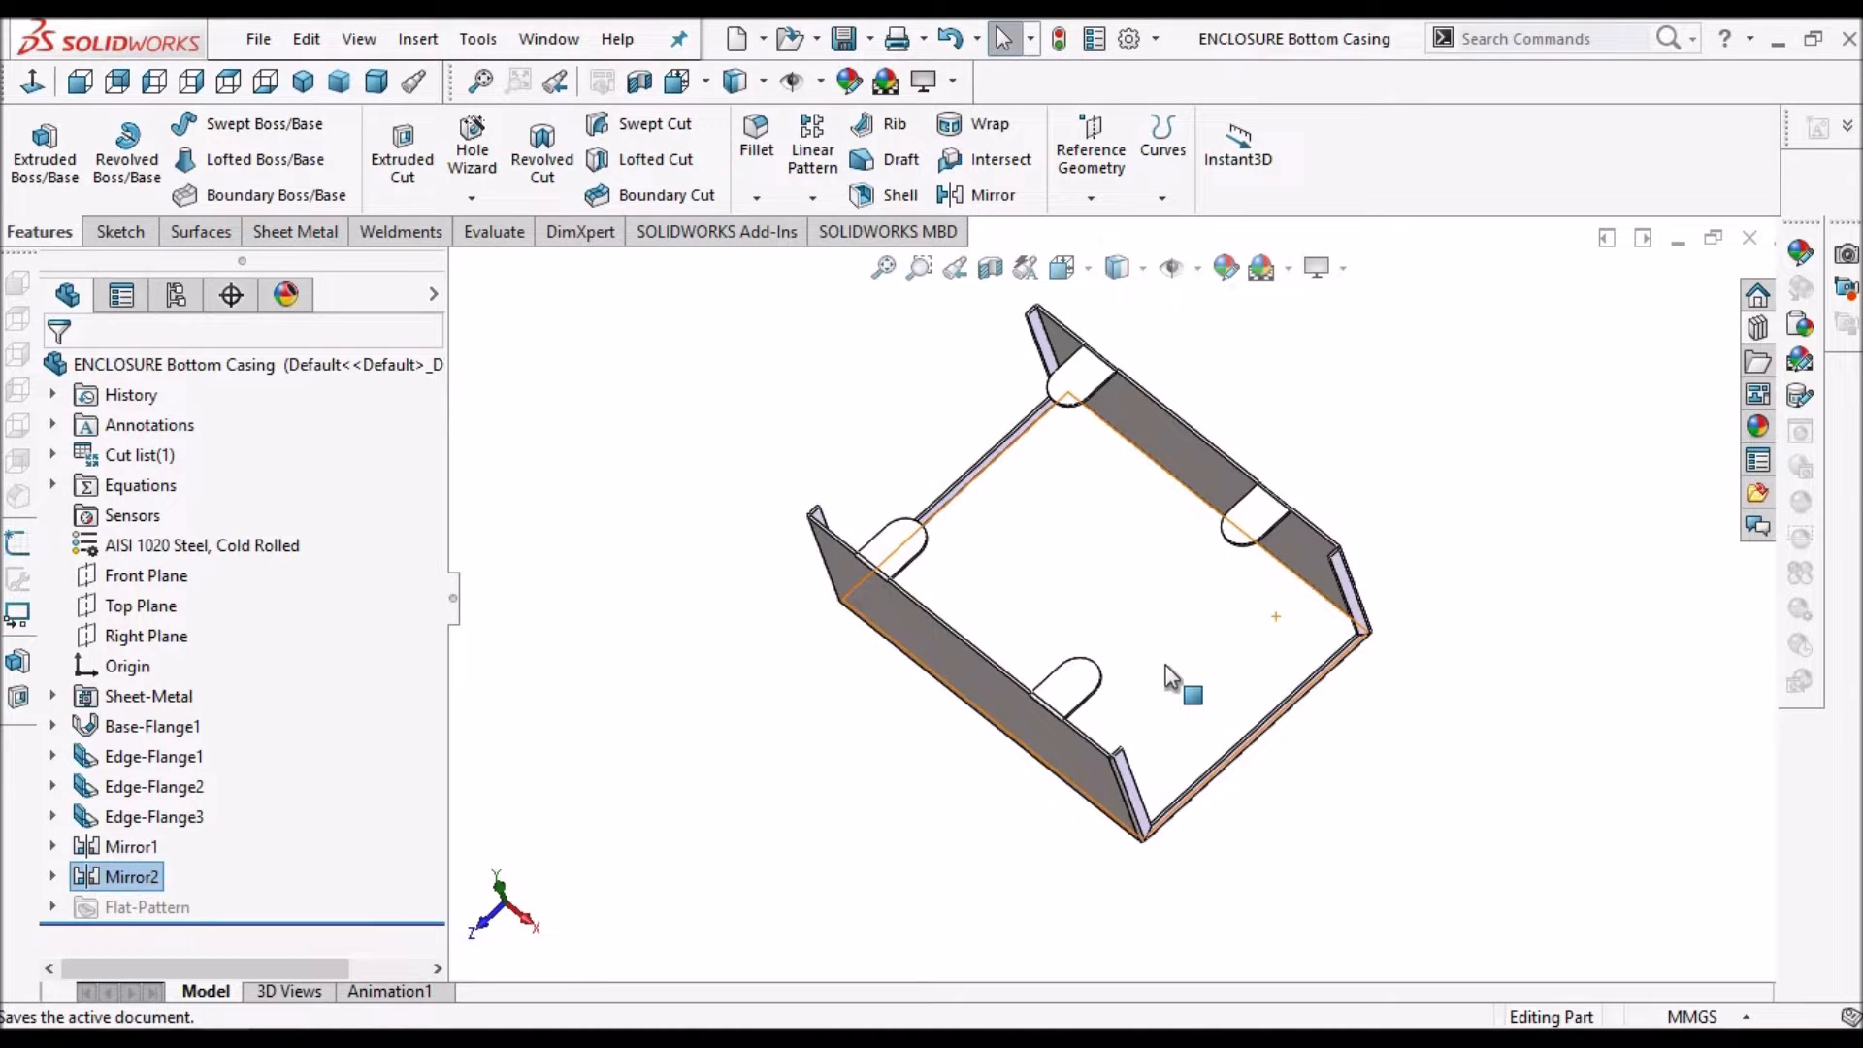
mouse_move(1137, 680)
middle_down()
mouse_move(1091, 584)
mouse_move(1160, 533)
mouse_move(1196, 563)
mouse_move(1156, 648)
middle_up()
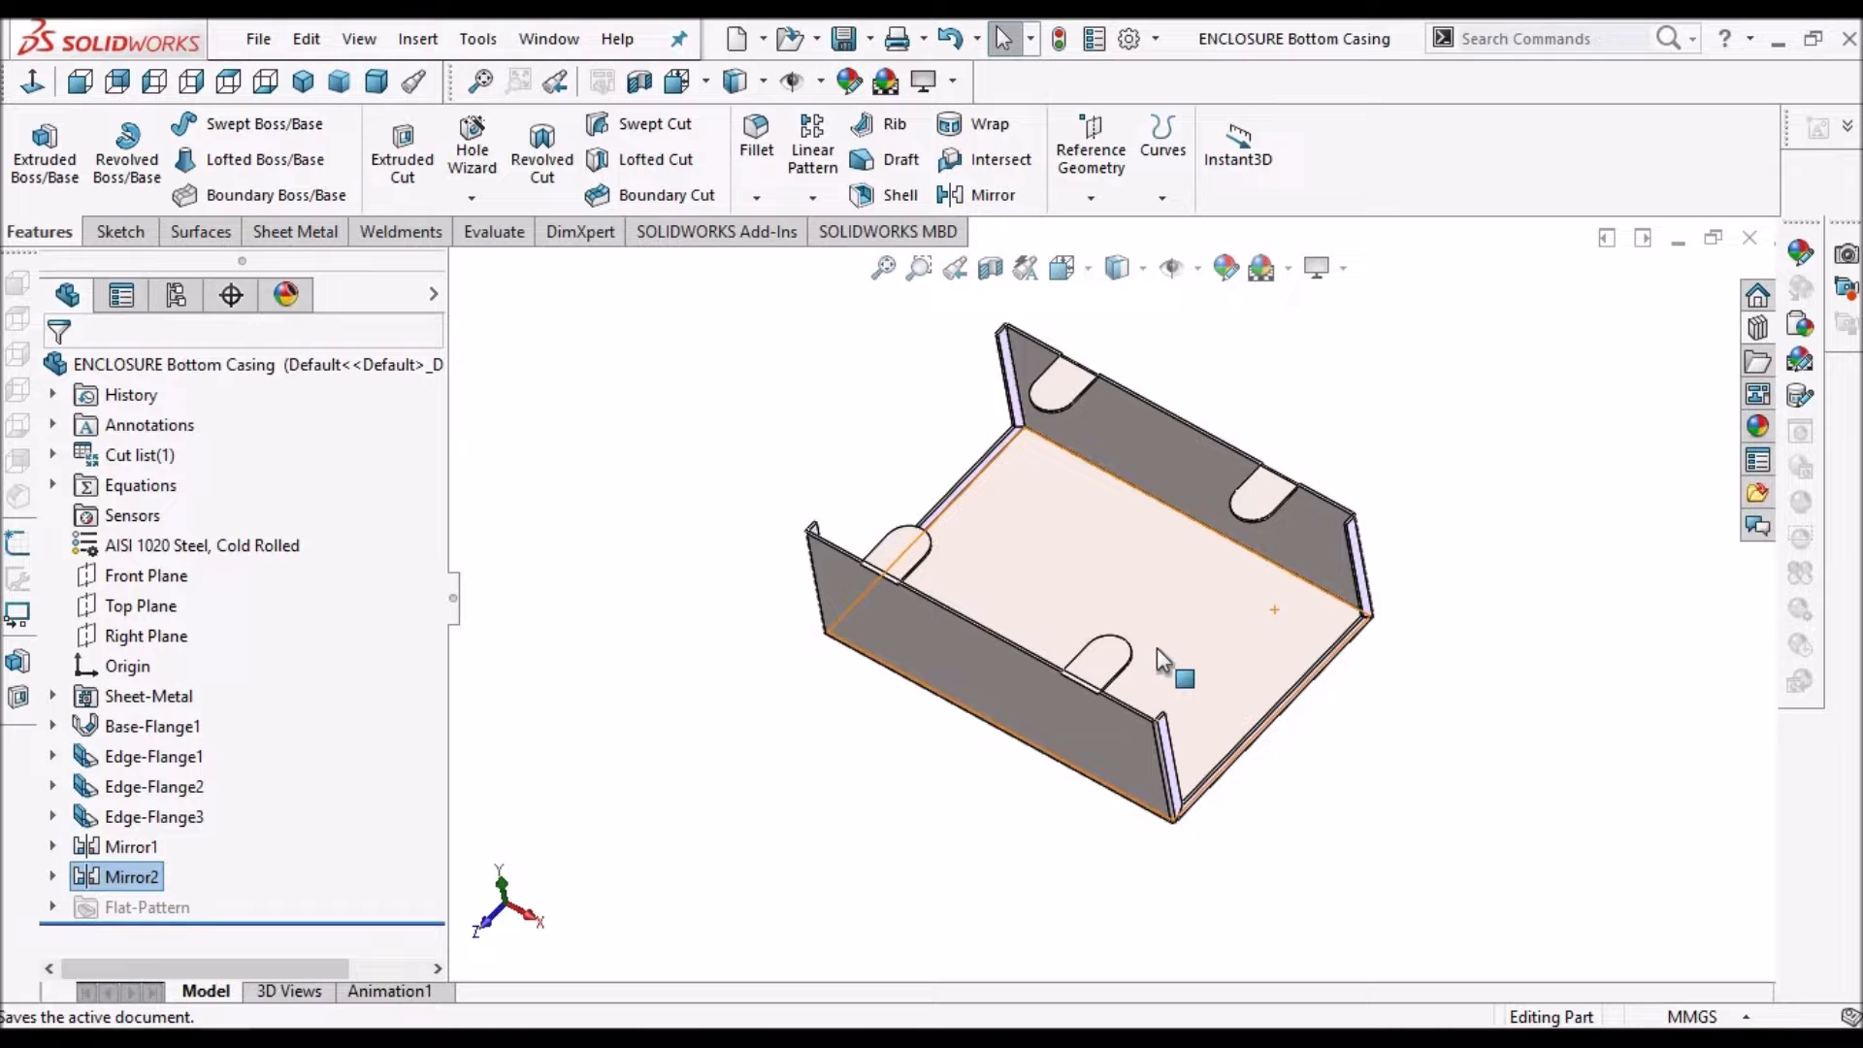
scroll(1106, 646, down, 5)
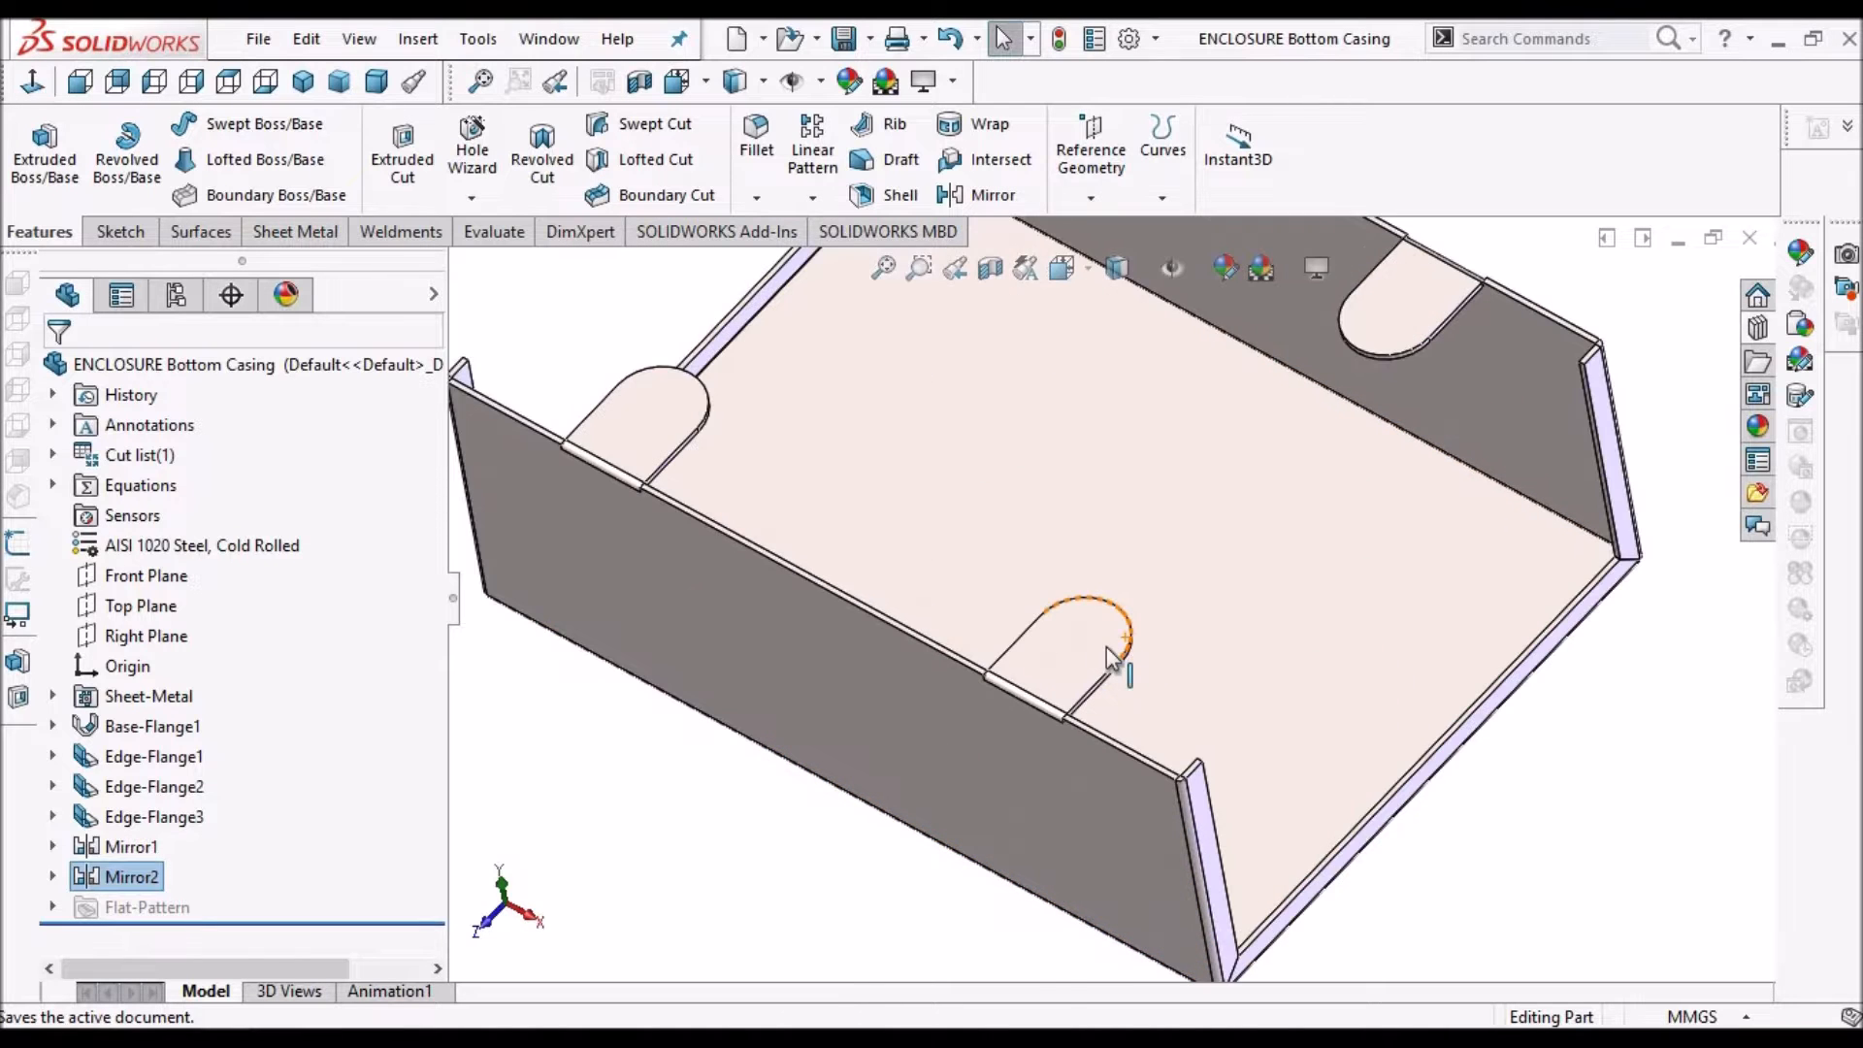
click(1092, 638)
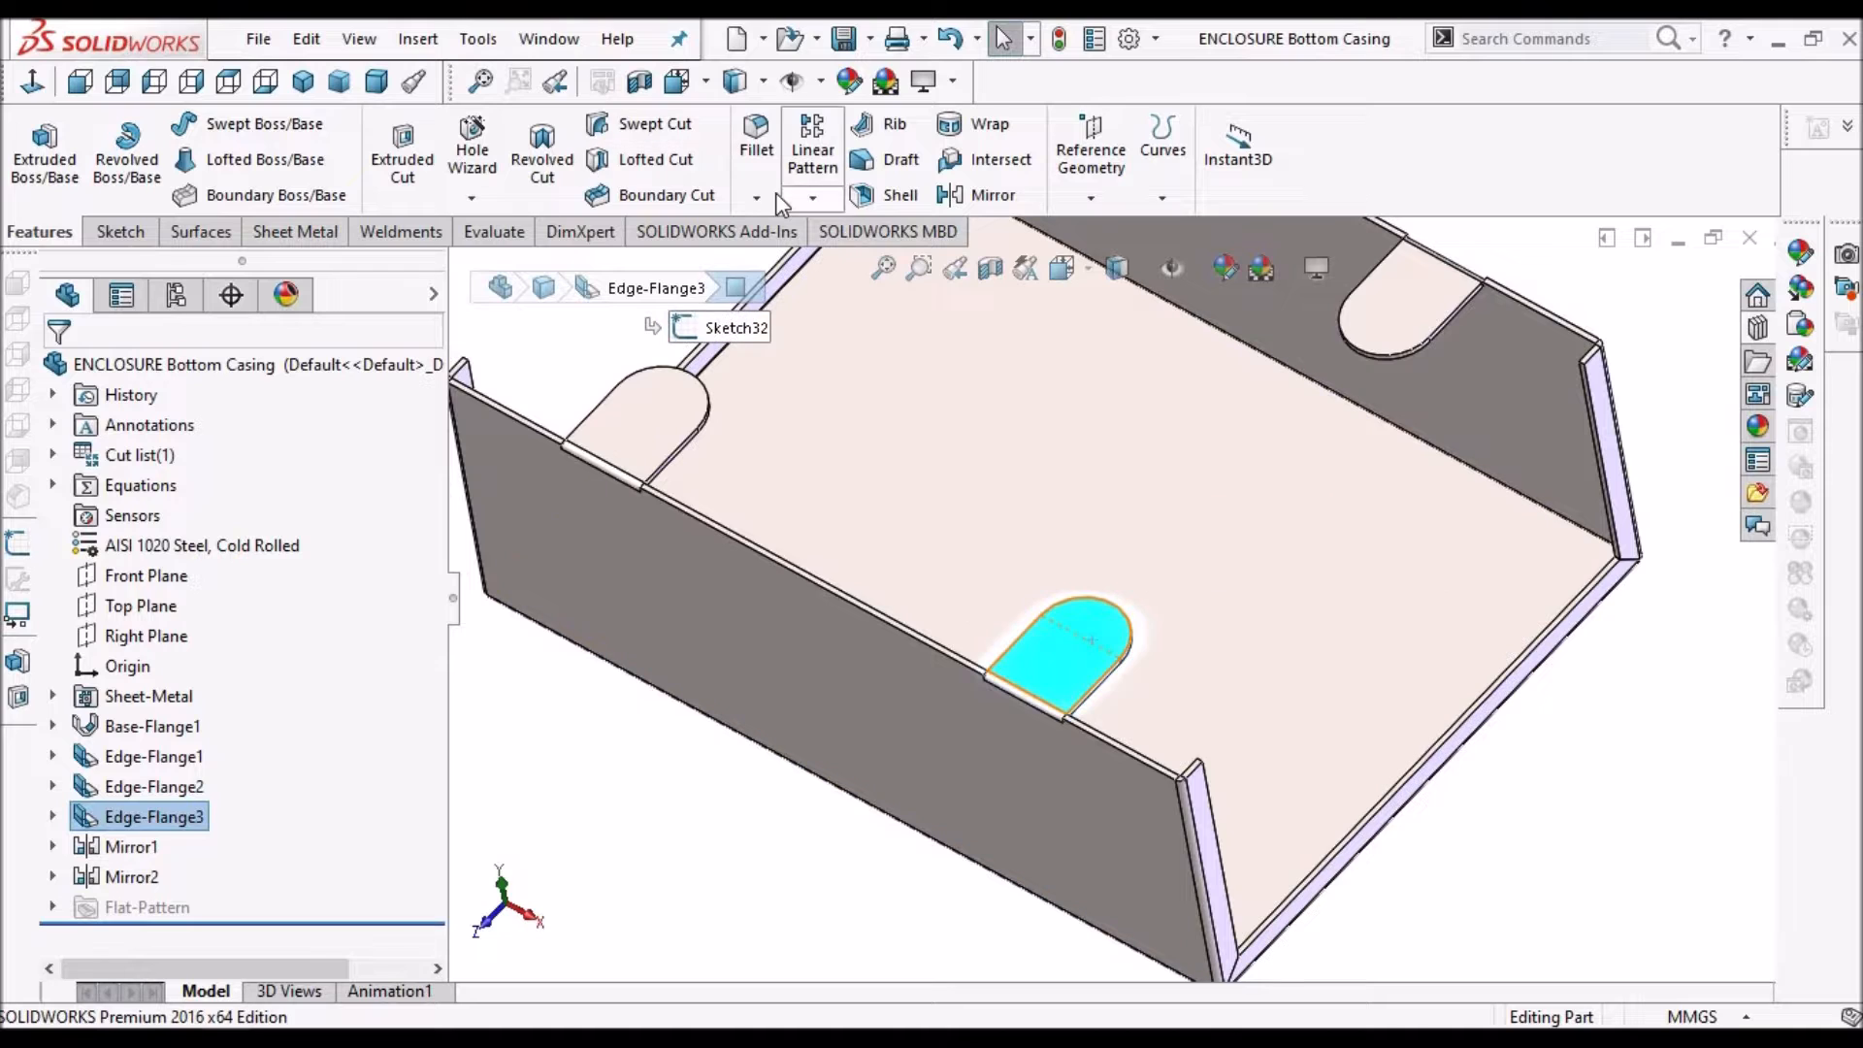
click(336, 233)
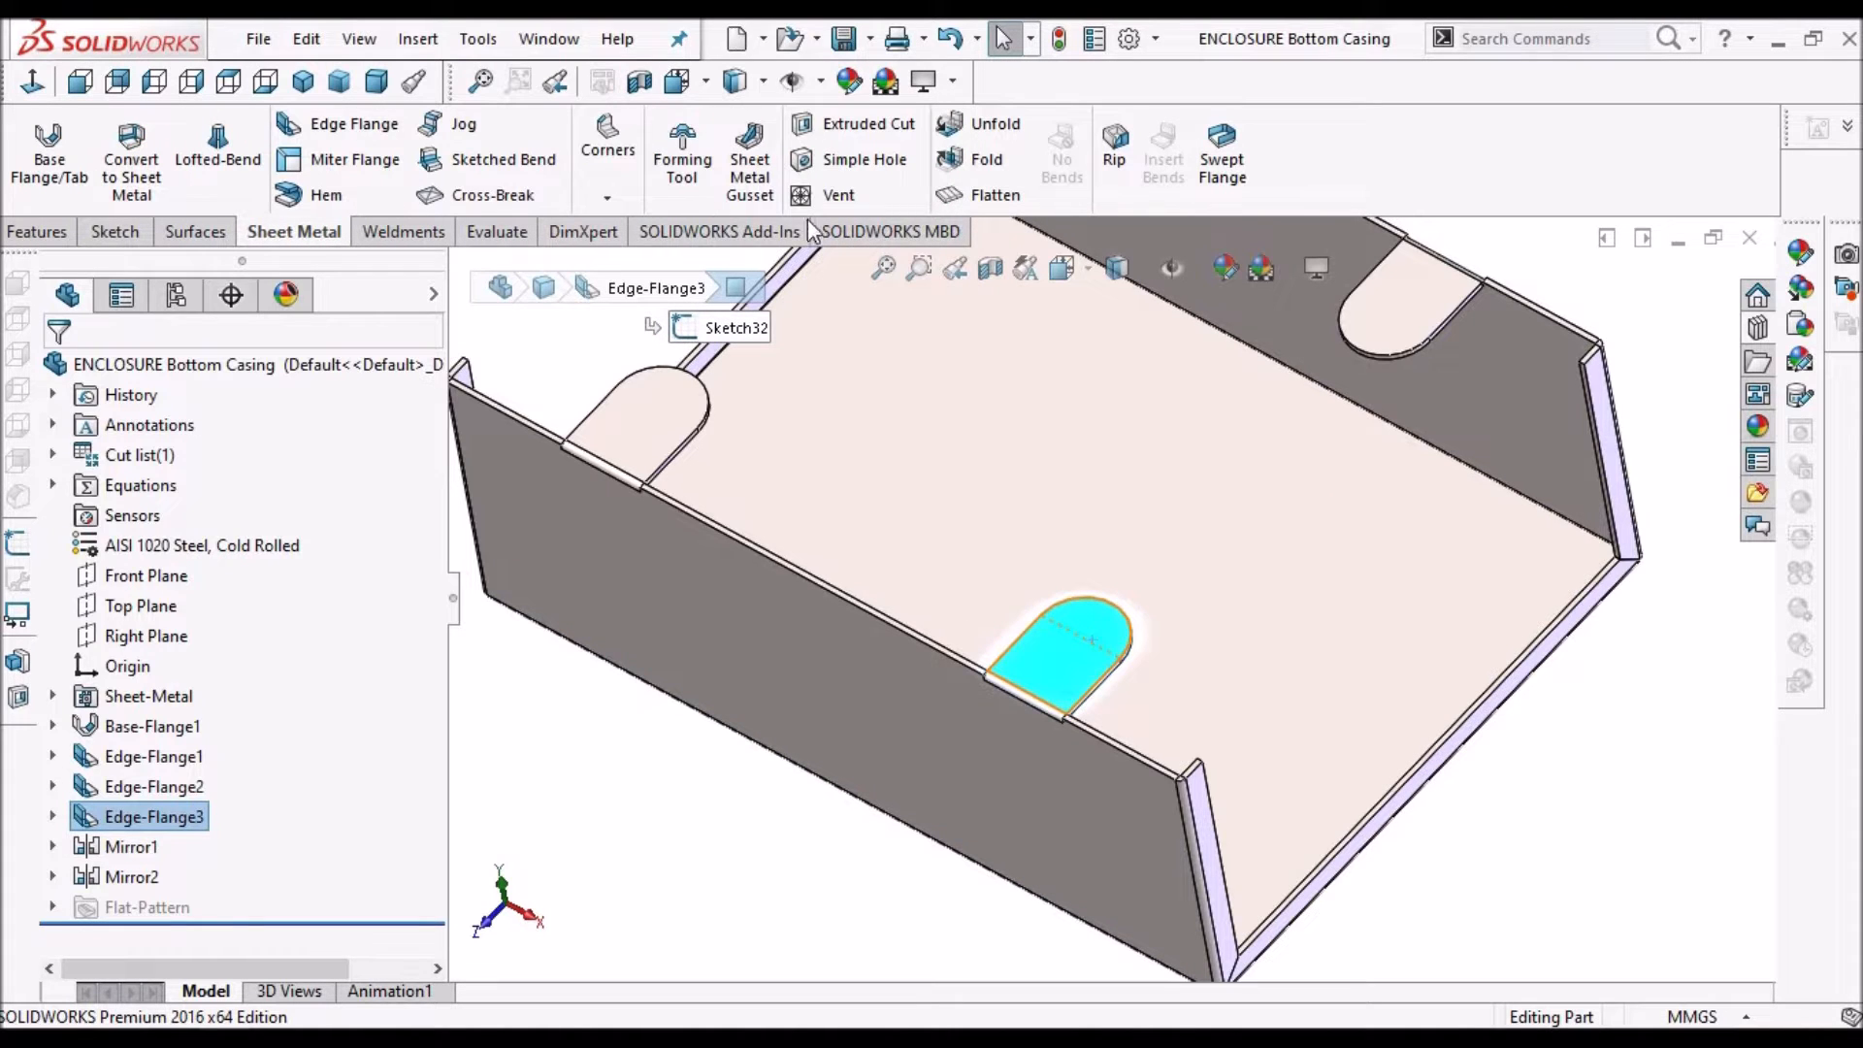
click(819, 163)
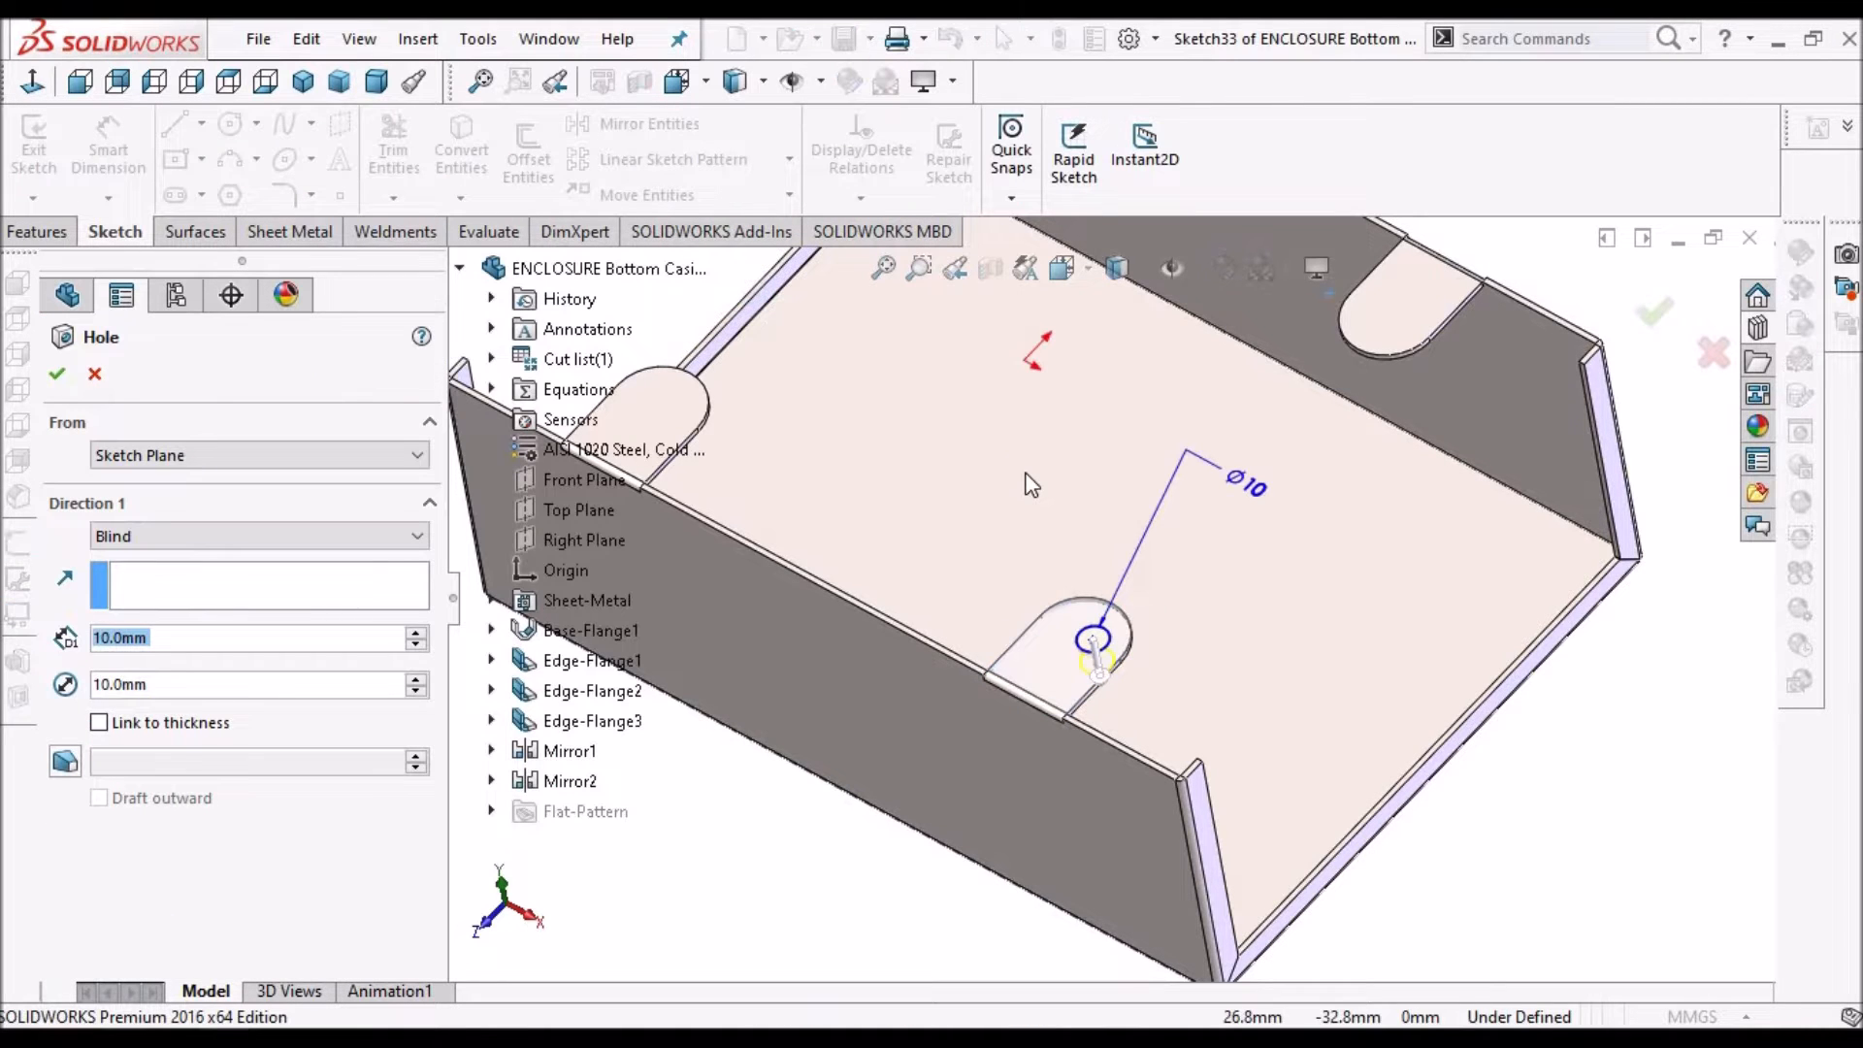
key(Return)
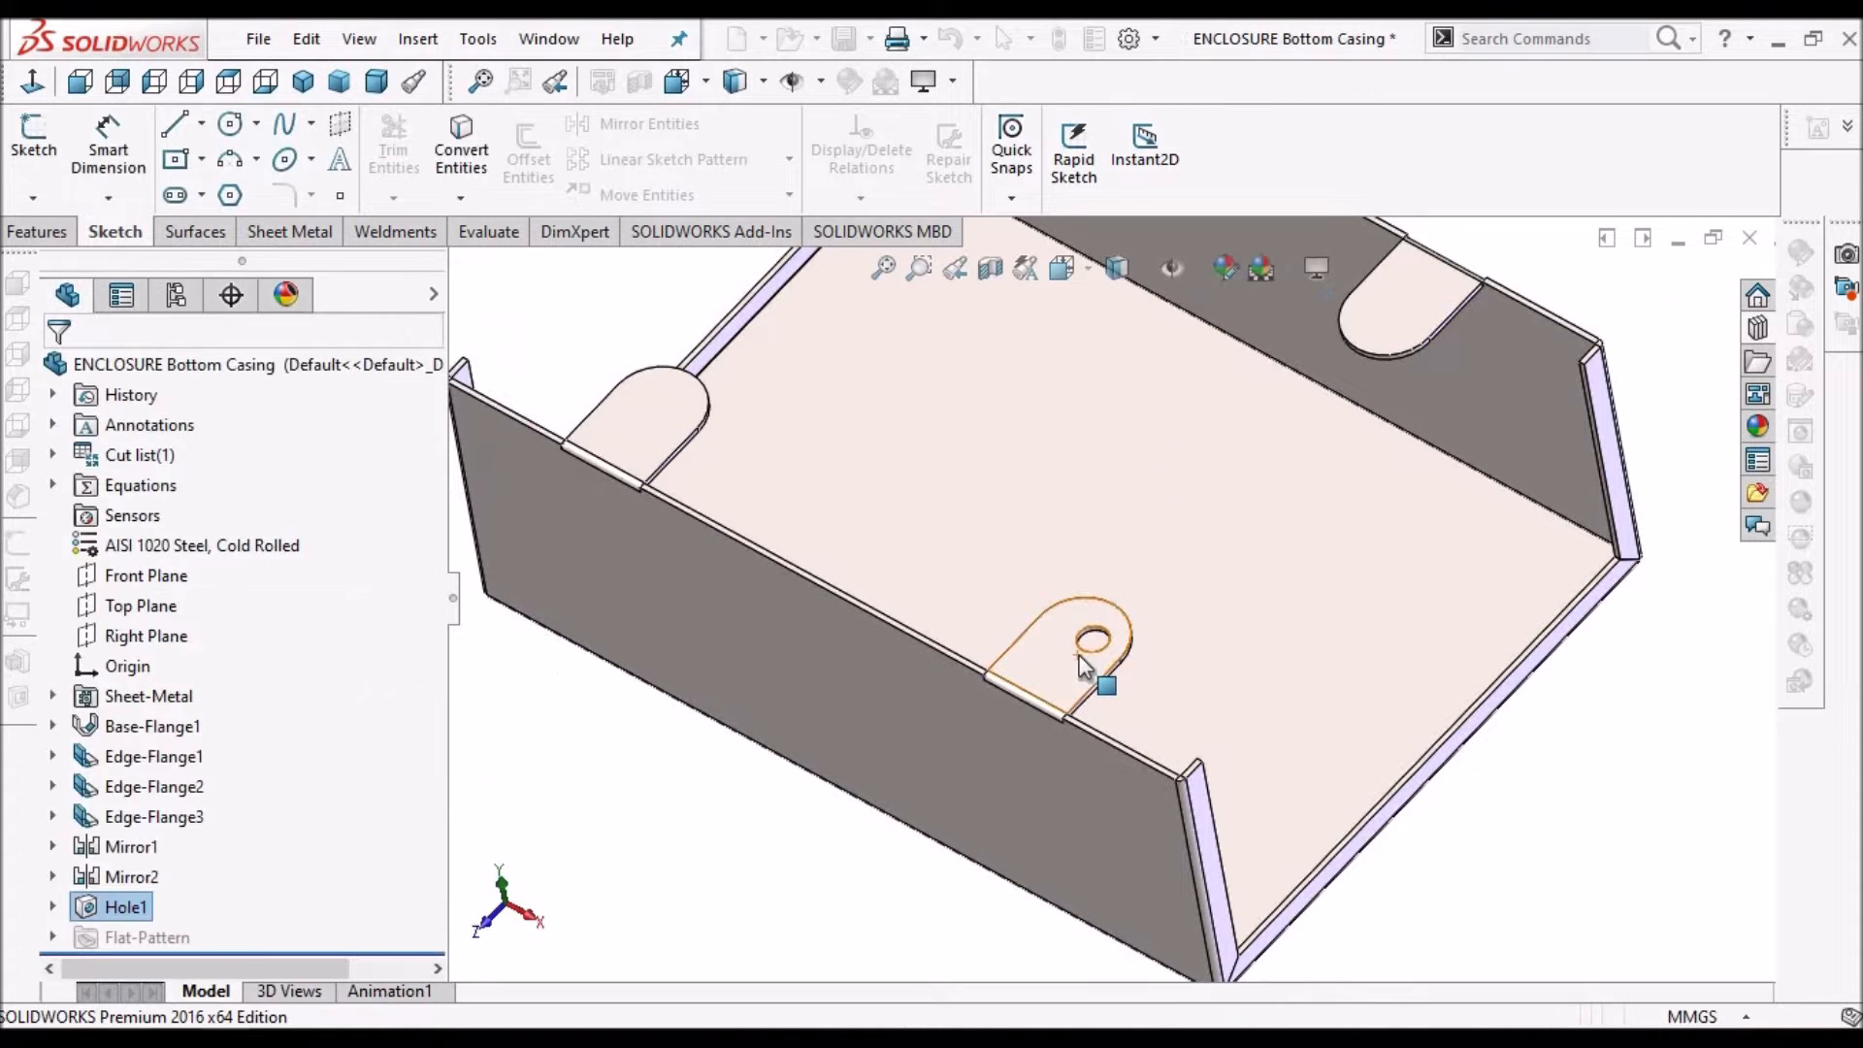
Edit the hole's sketch and move the 10 mm circle's center onto the center of the tab's rounded end
click(54, 907)
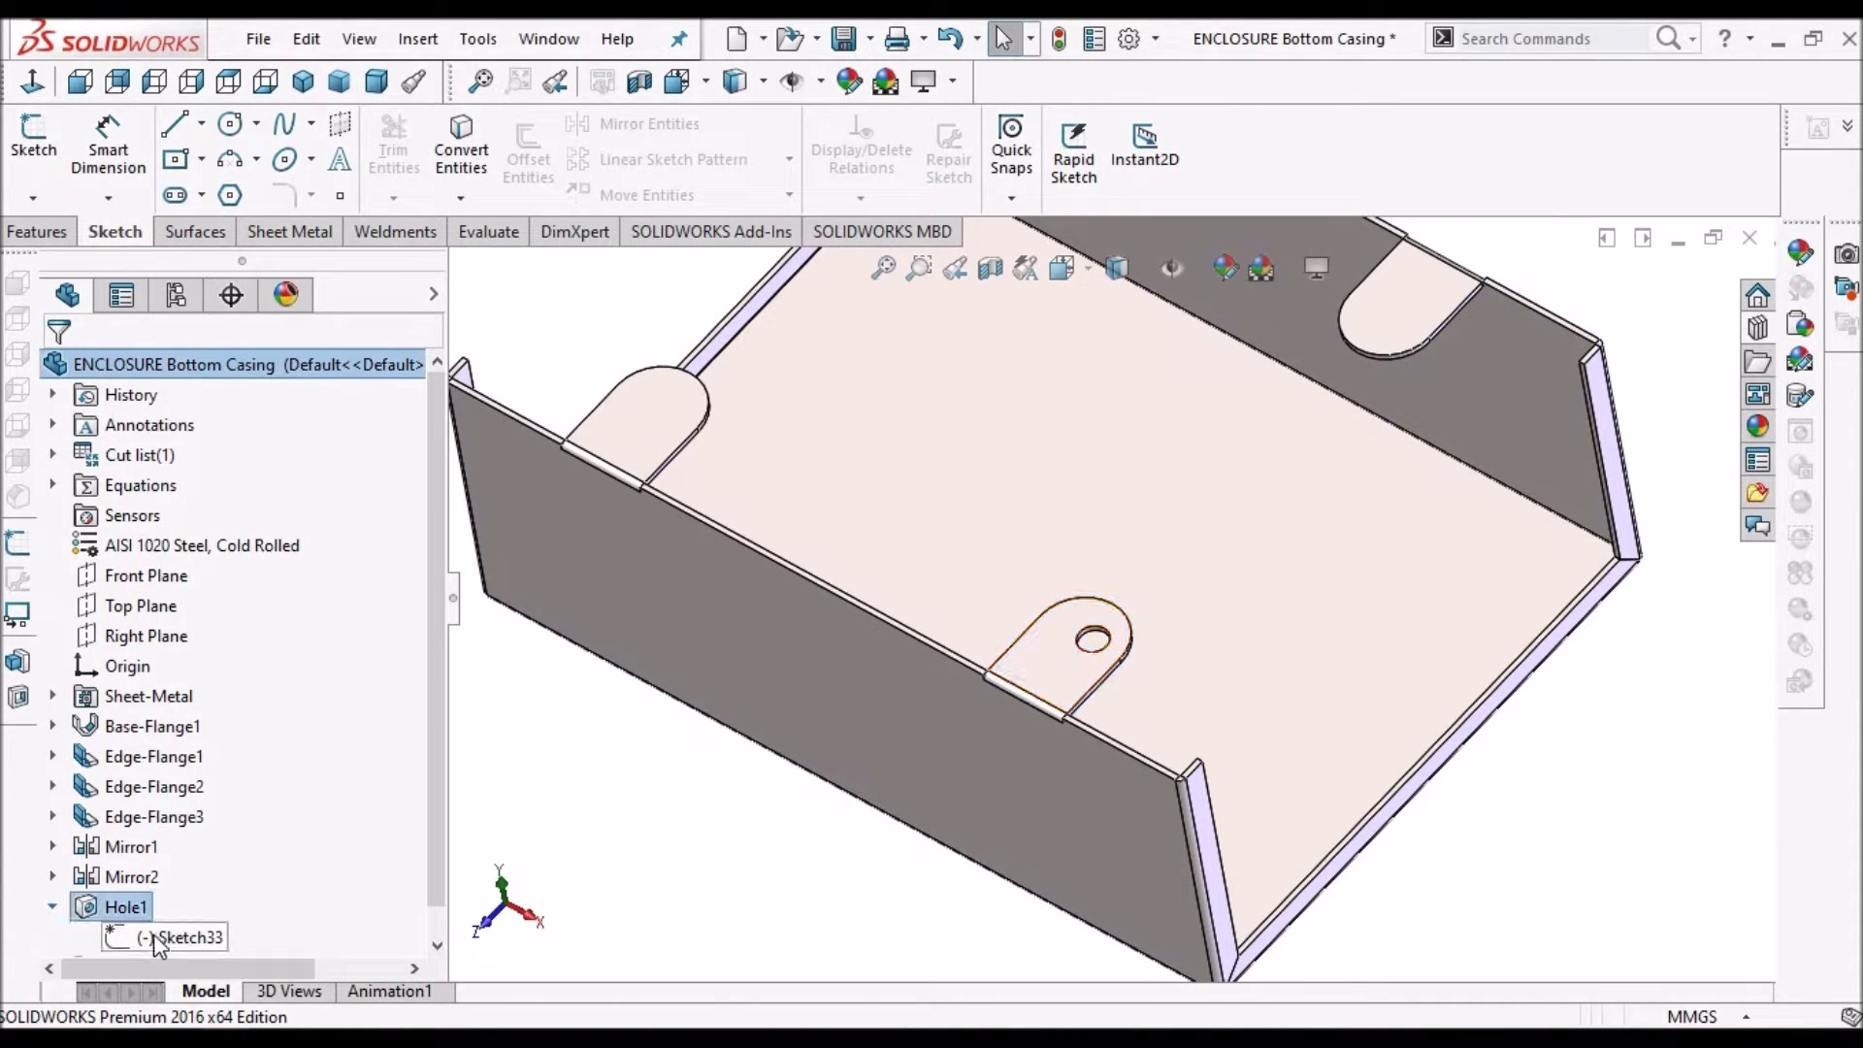
right_click(158, 937)
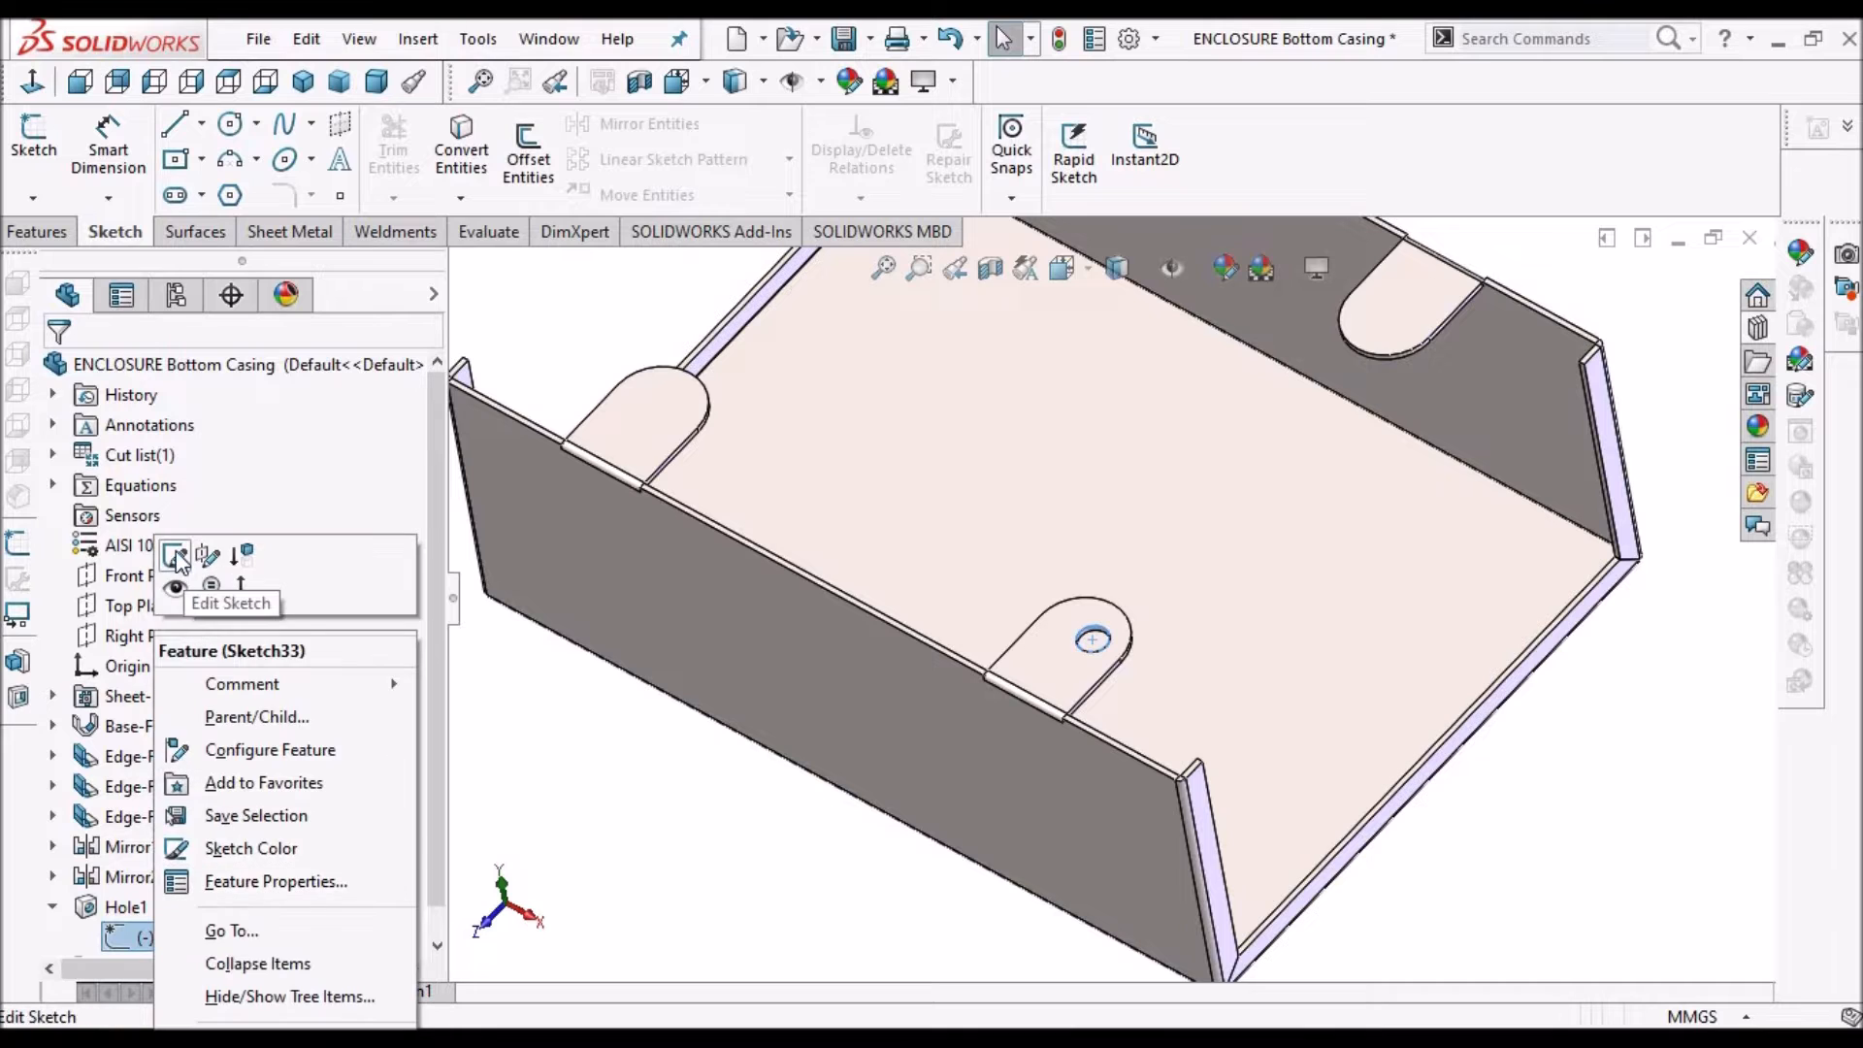
click(185, 557)
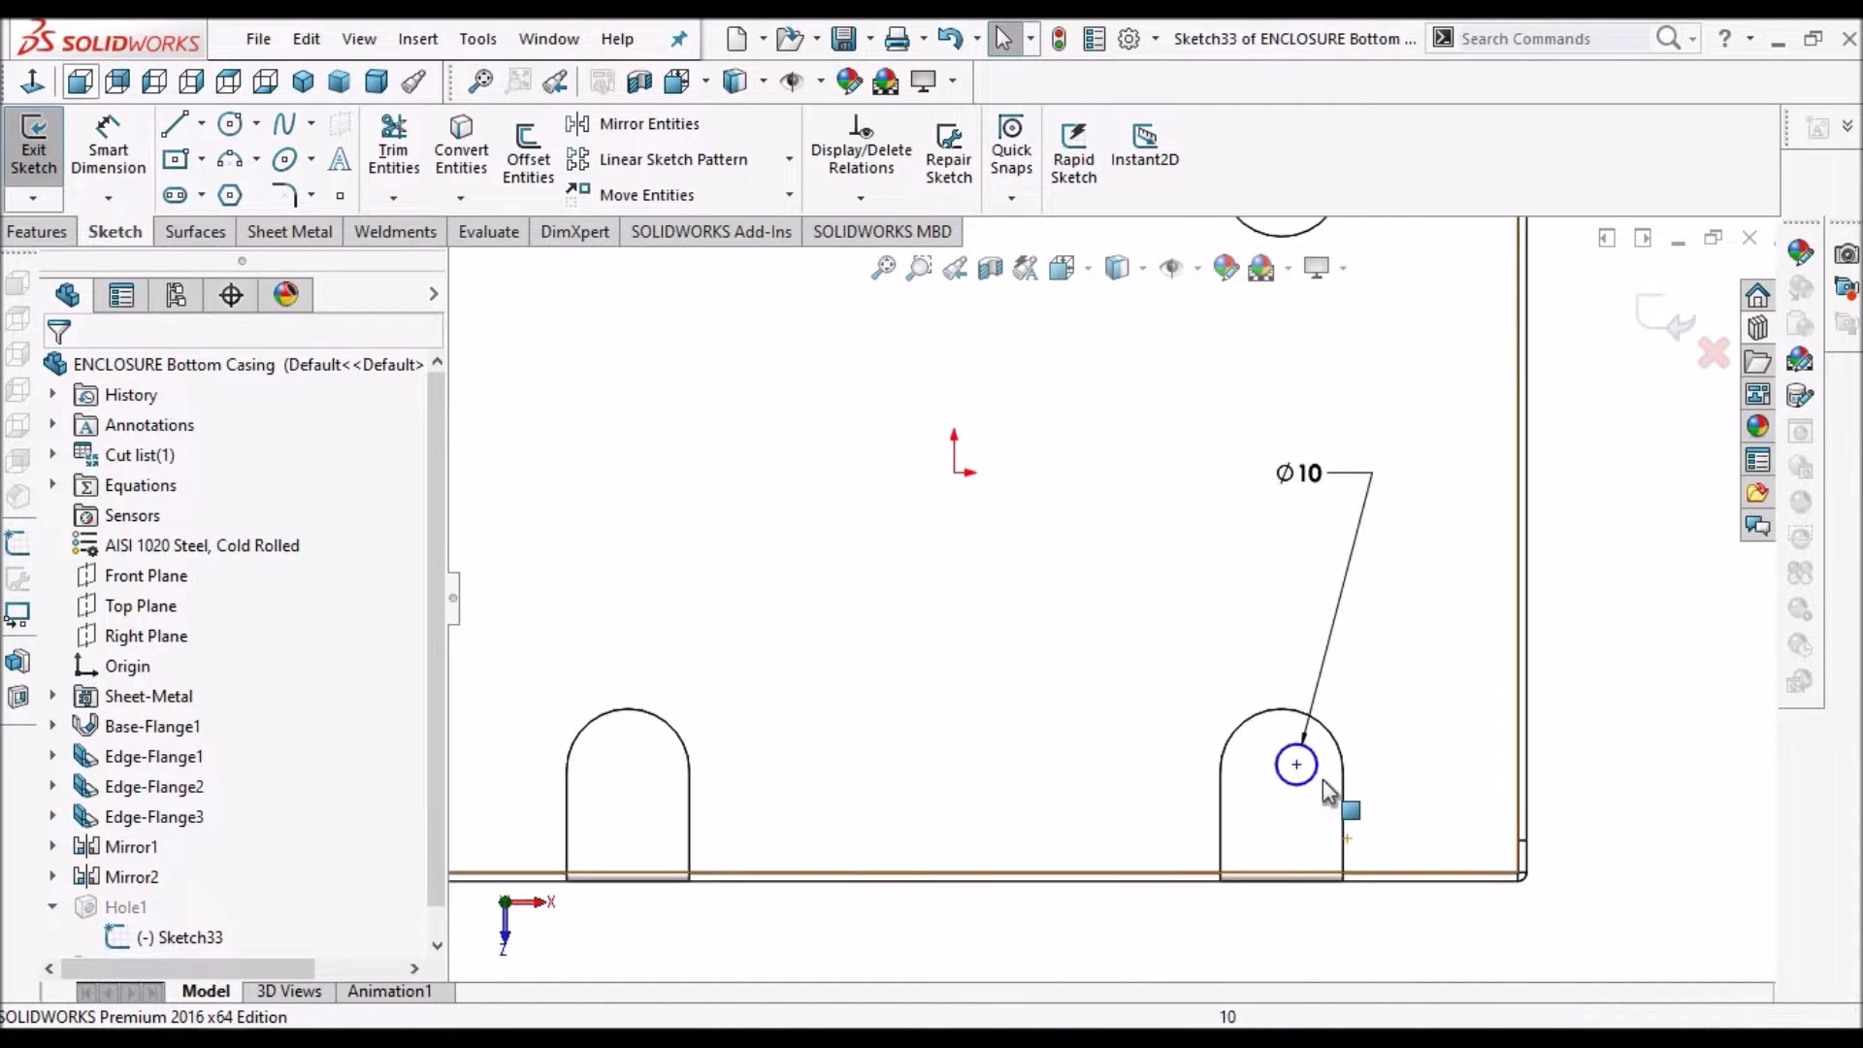
scroll(1323, 778, down, 3)
scroll(1144, 650, down, 2)
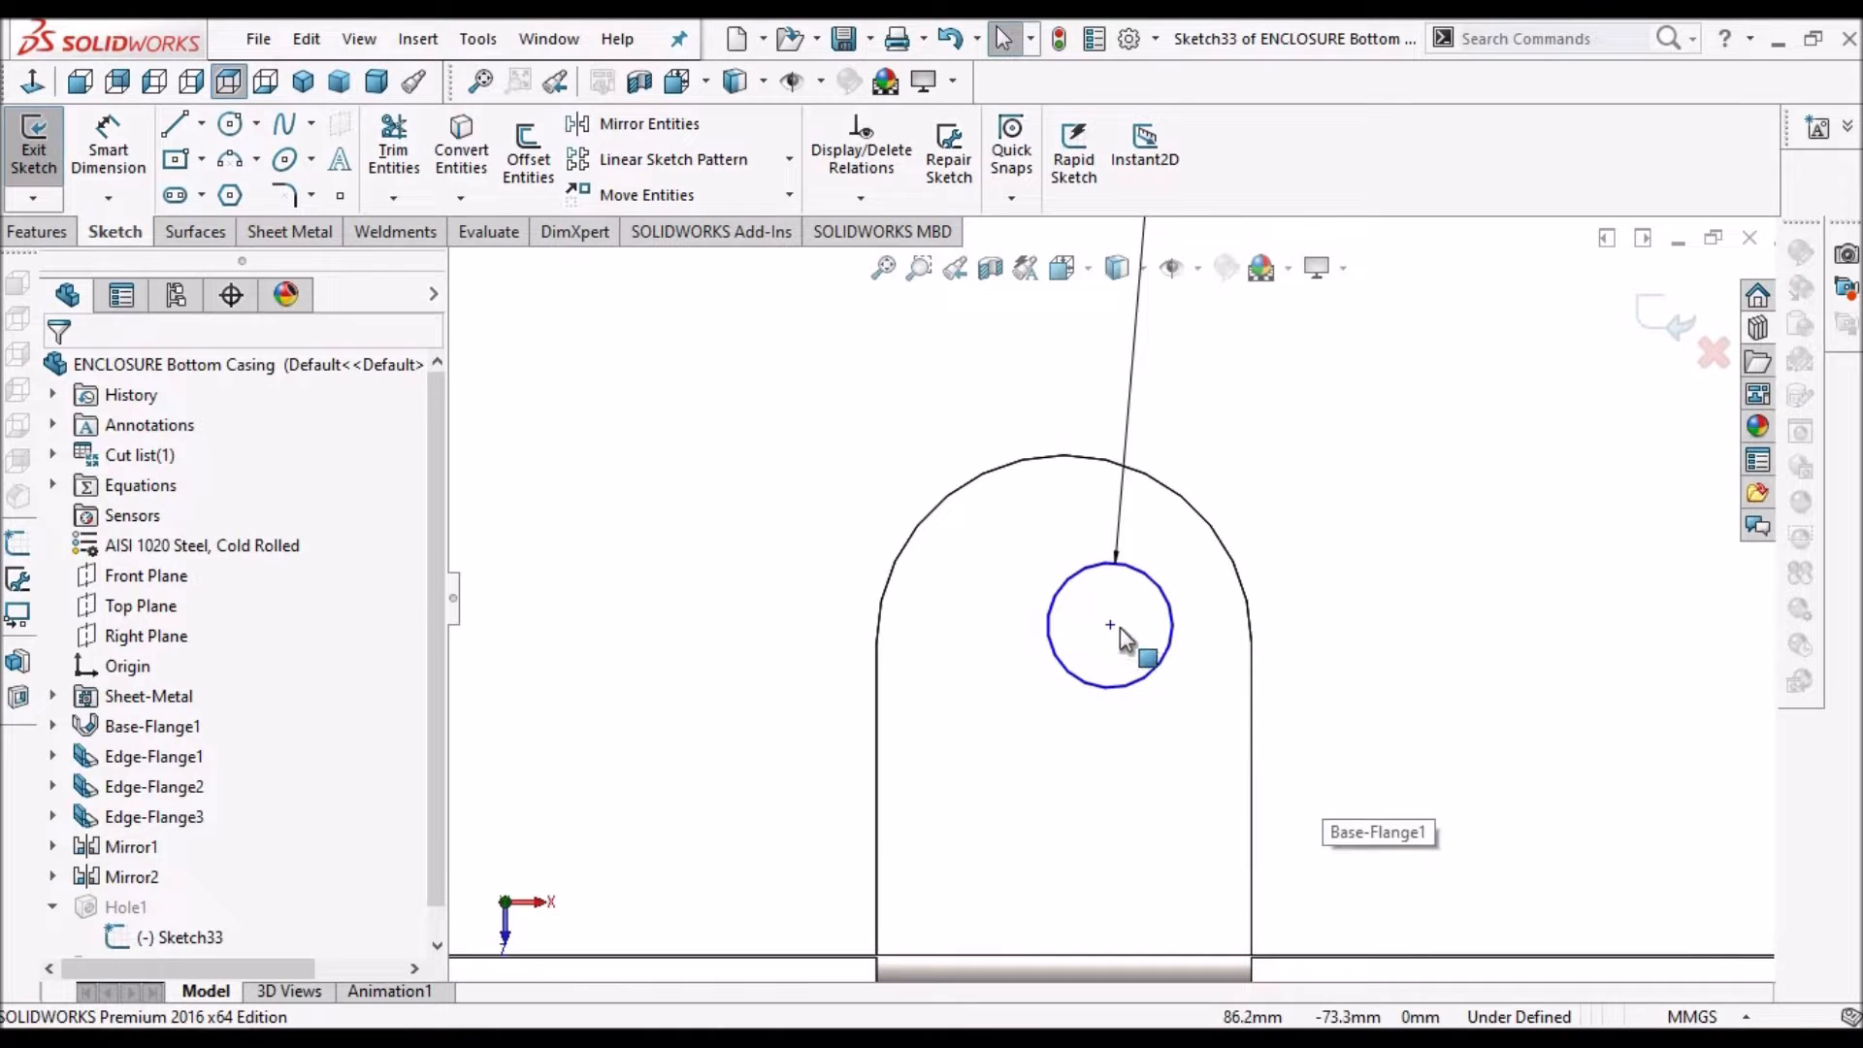
click(1110, 626)
drag(1179, 492, 1063, 642)
scroll(1101, 616, up, 1)
scroll(1382, 659, up, 5)
click(1530, 617)
scroll(1088, 377, up, 3)
scroll(1094, 376, up, 2)
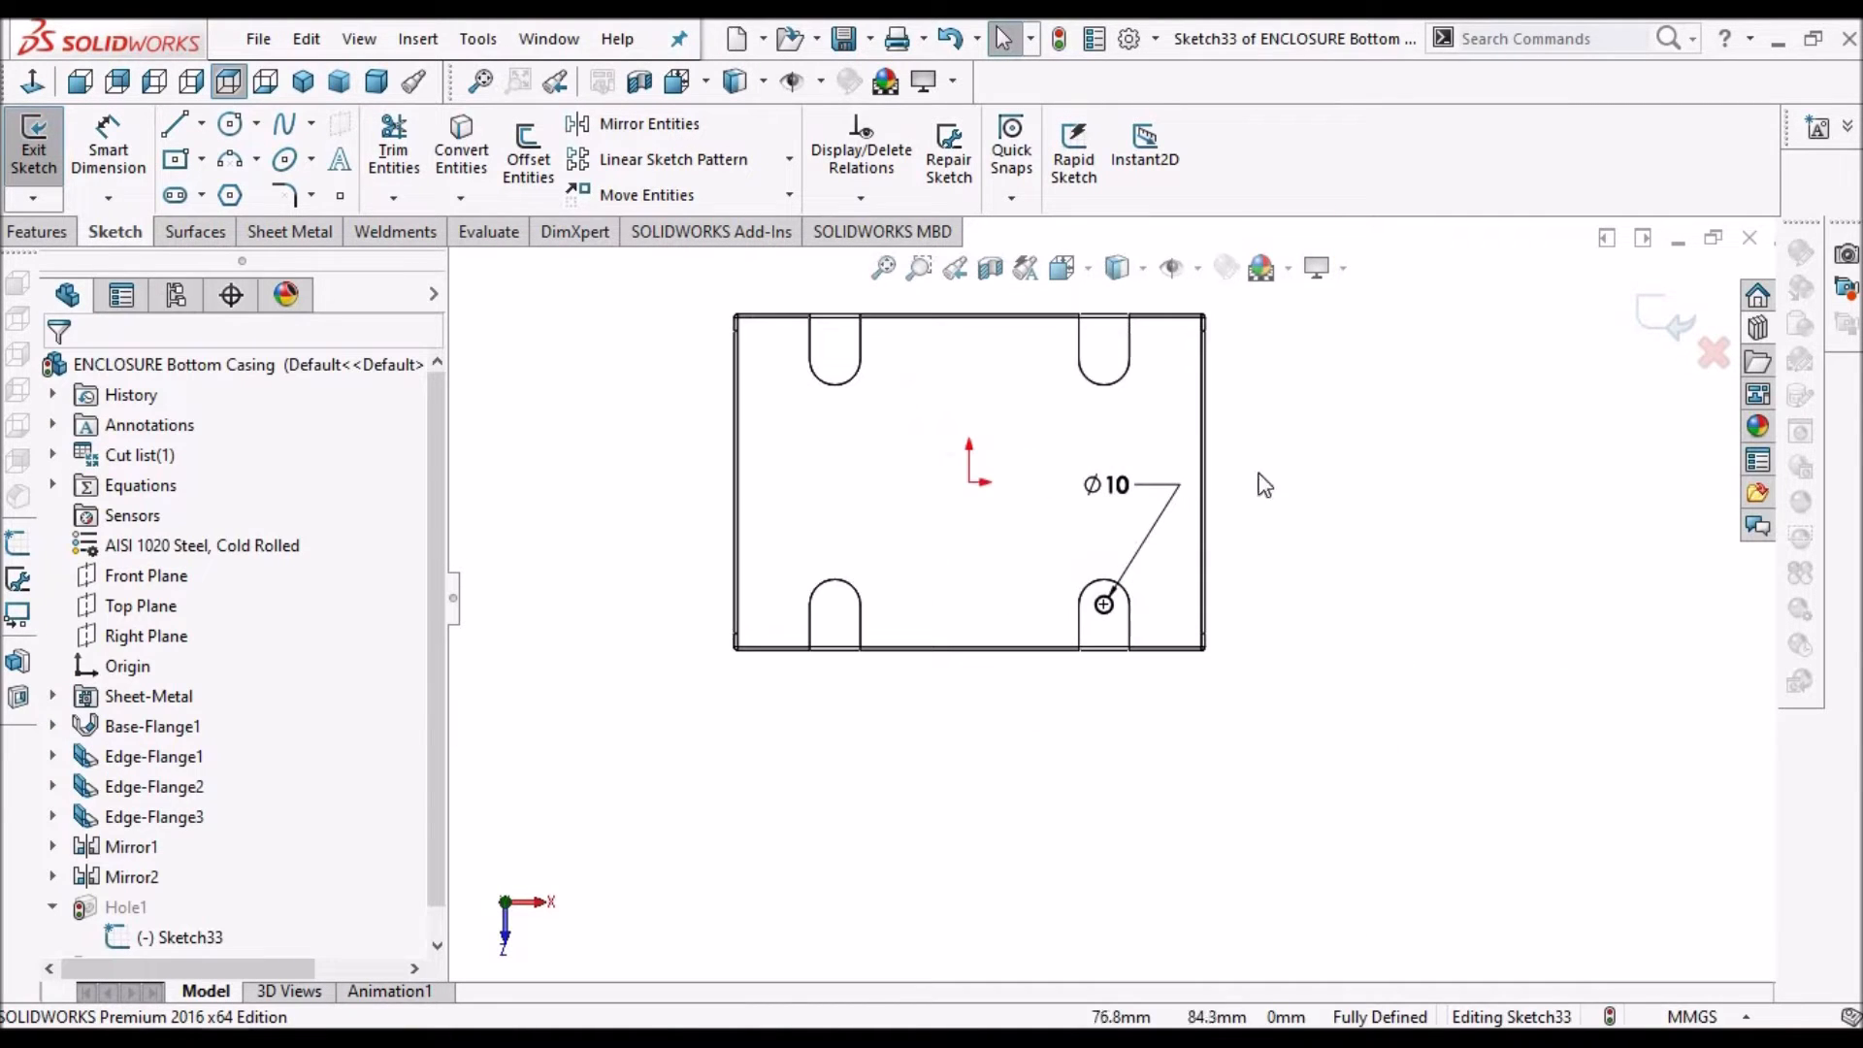
Sketch one circle at the rounded-end center of each of the two tabs on the opposite wall
click(237, 124)
scroll(1109, 394, down, 3)
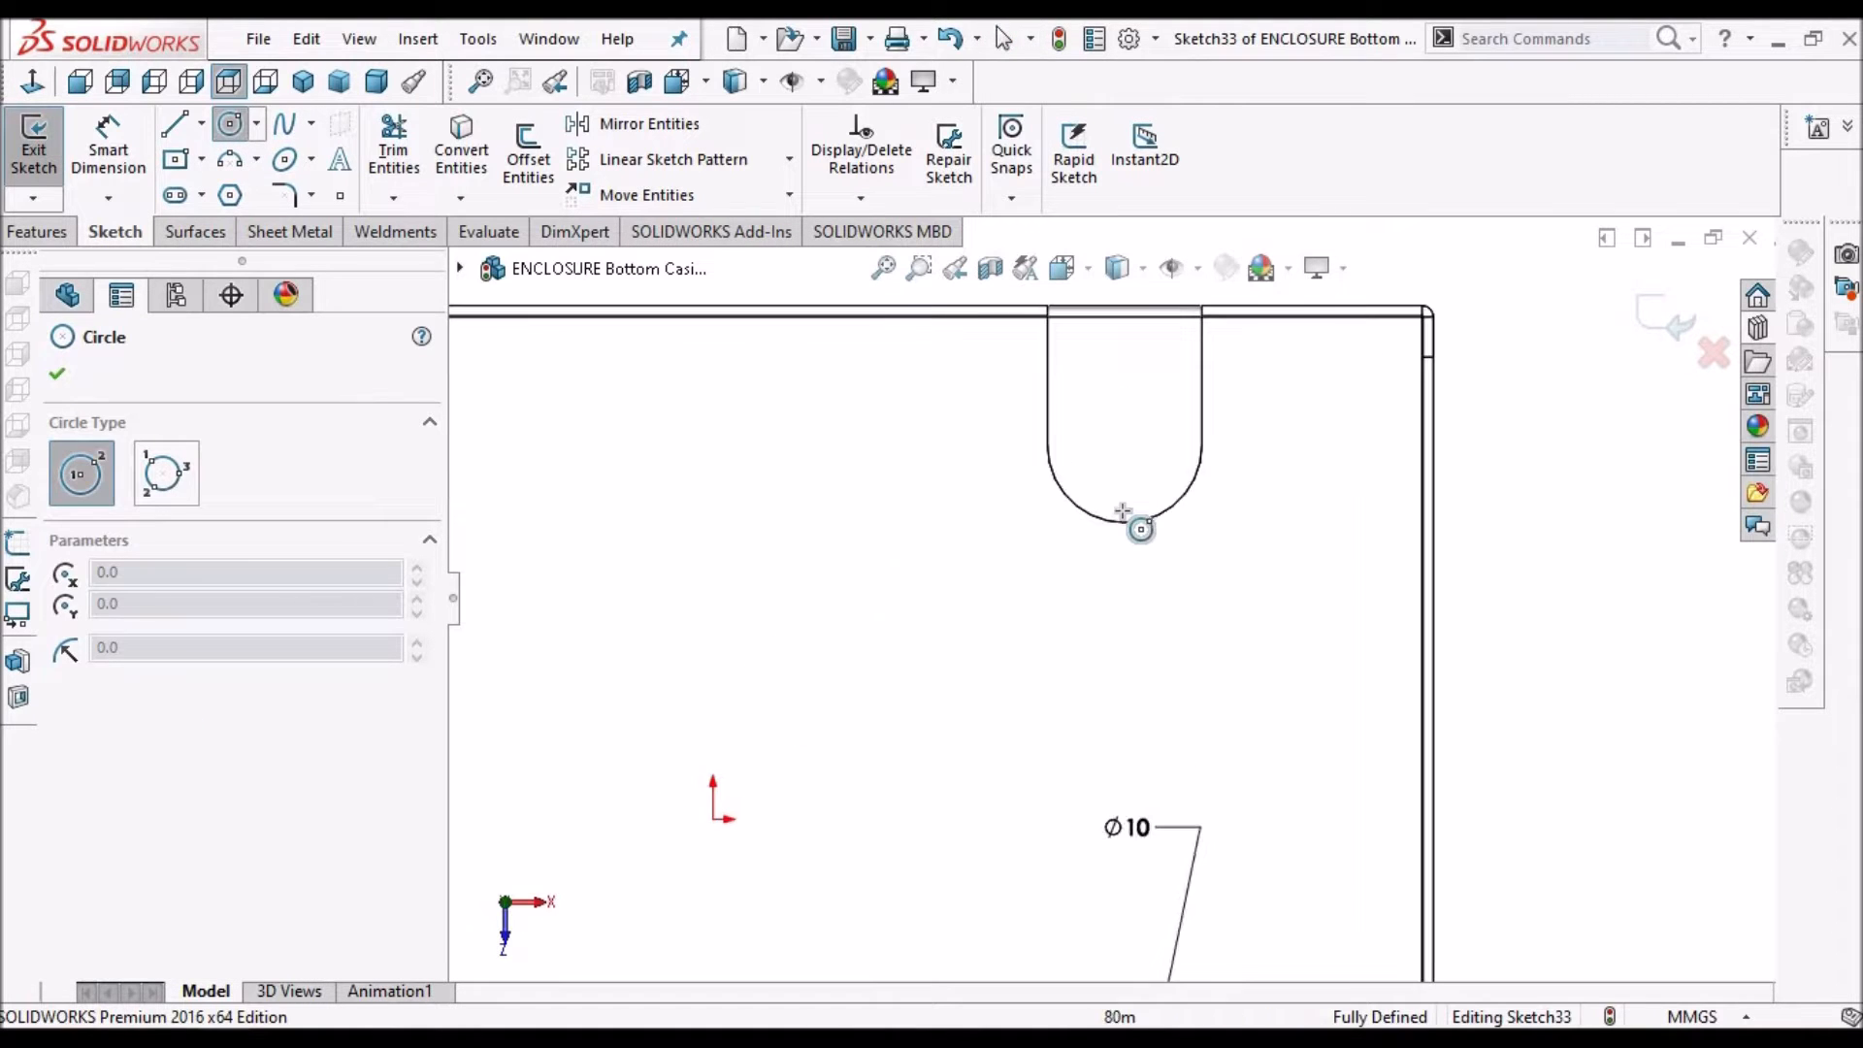
click(1125, 445)
click(1151, 430)
scroll(1171, 545, up, 3)
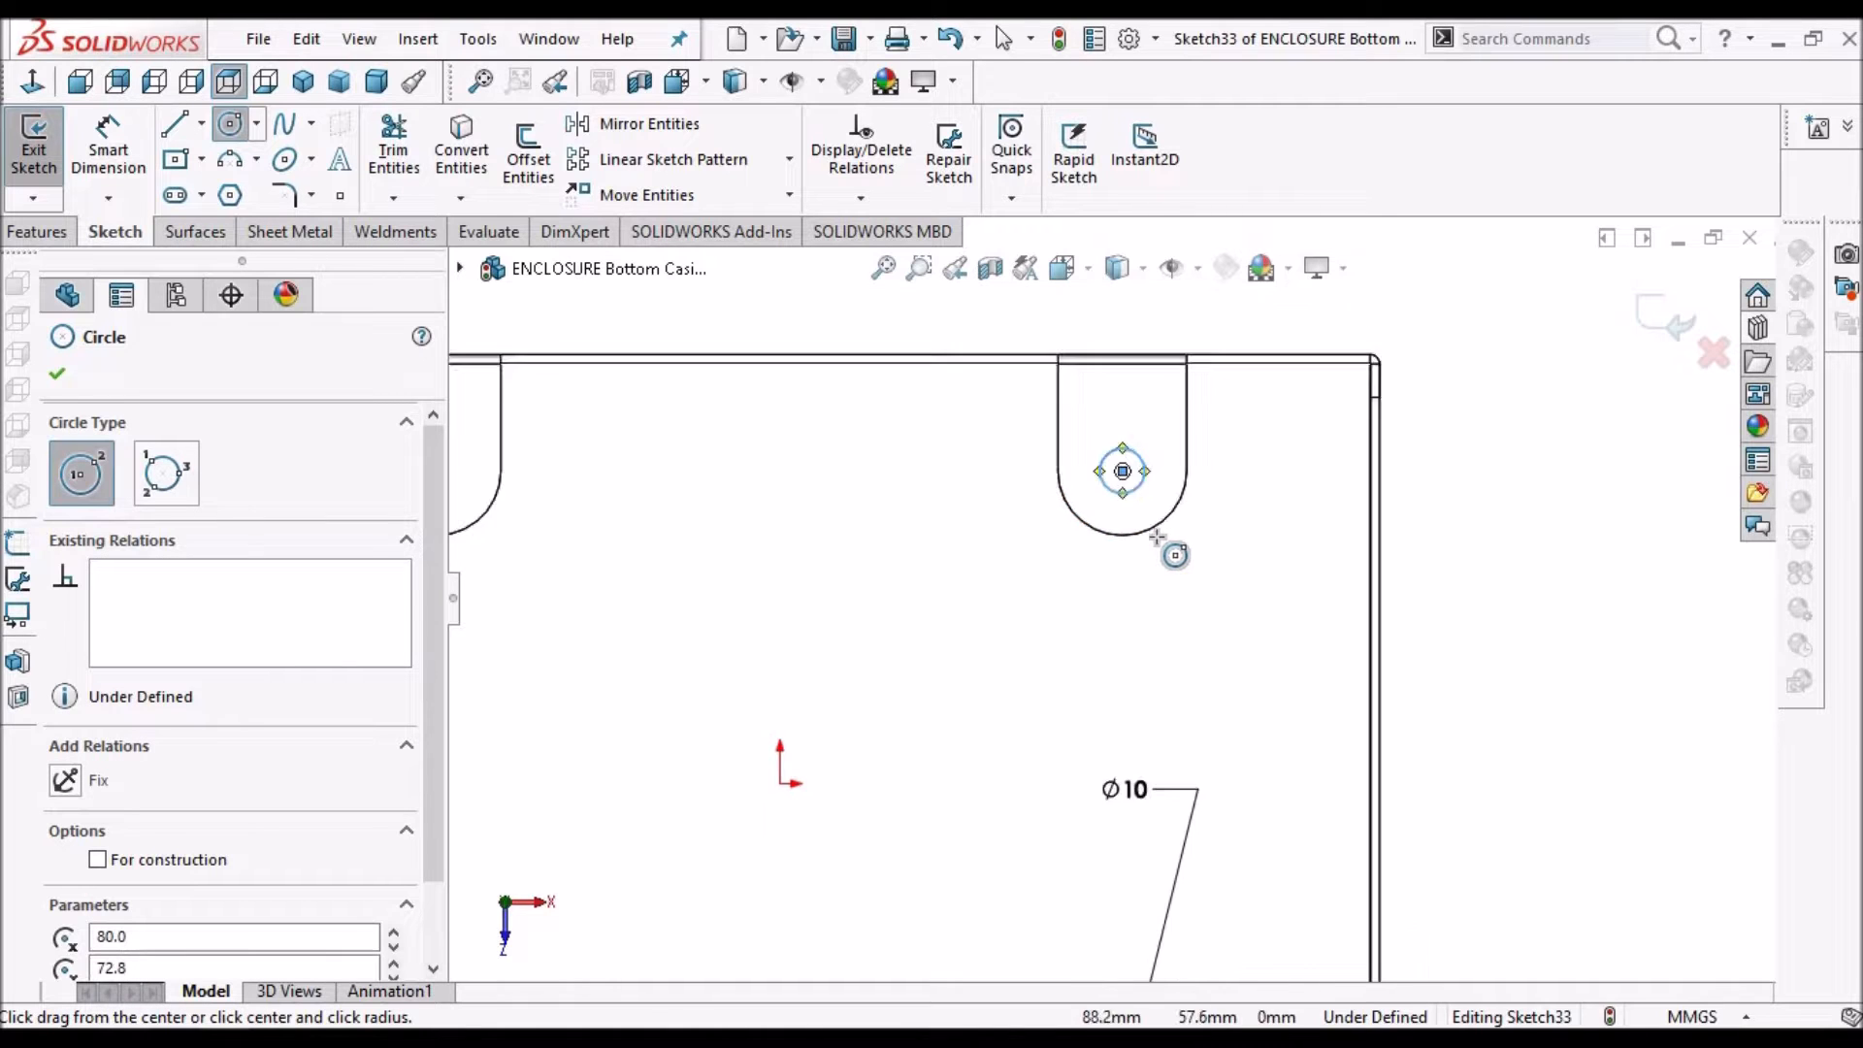
scroll(590, 512, down, 1)
scroll(575, 507, down, 1)
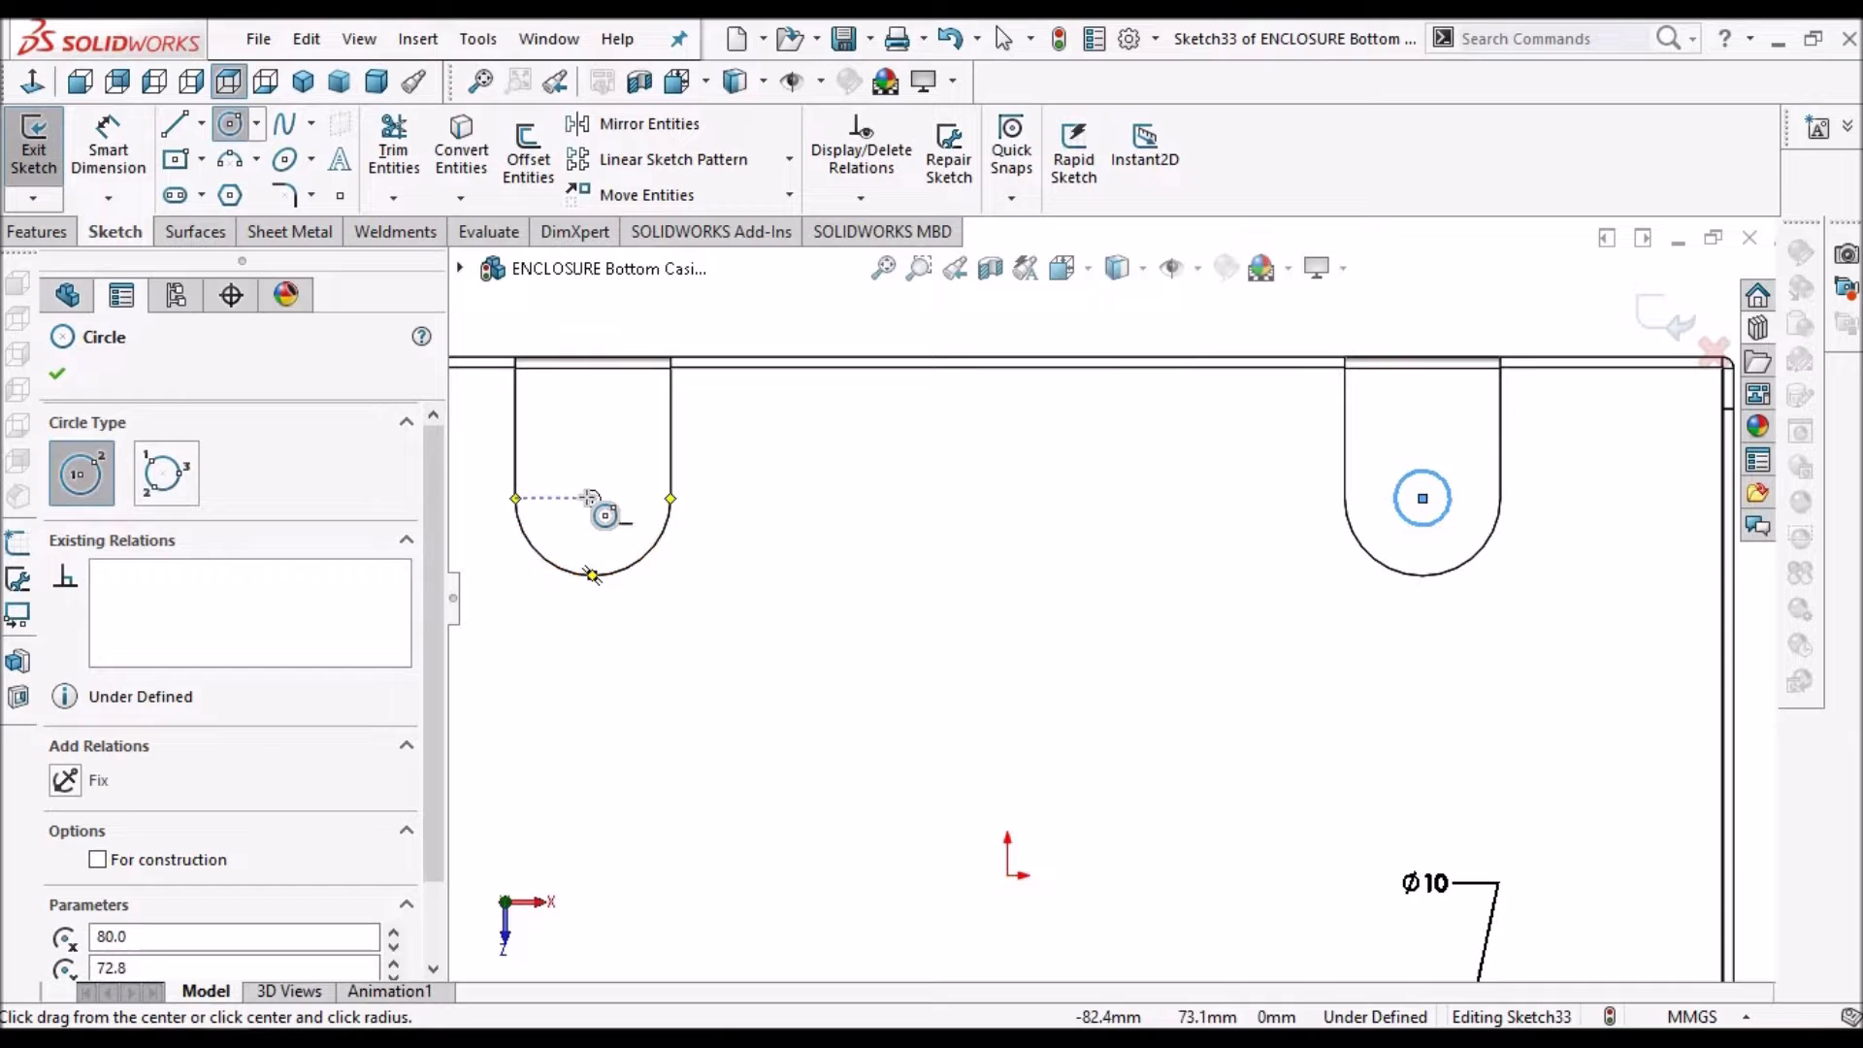
click(593, 498)
click(618, 490)
Sketch a circle at the rounded-end center of the remaining tab on the original wall
scroll(1114, 598, up, 3)
scroll(951, 859, down, 5)
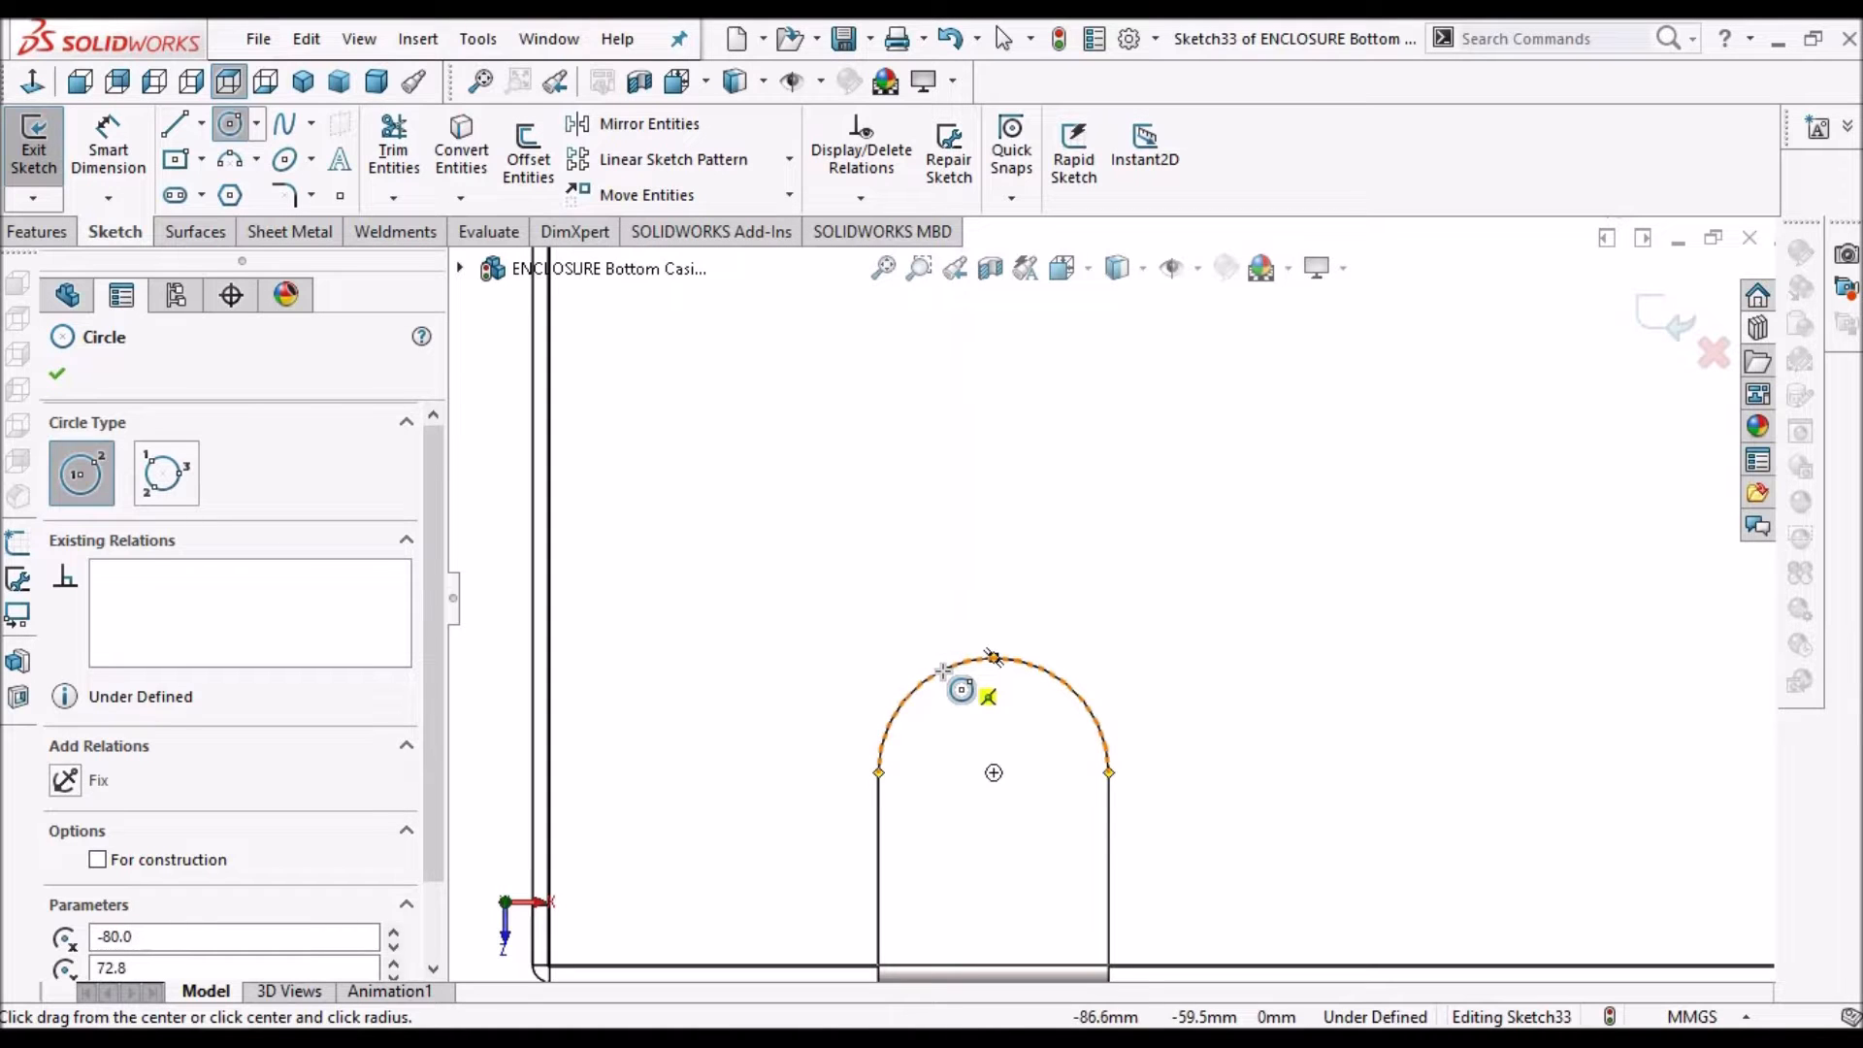
click(994, 772)
click(1027, 772)
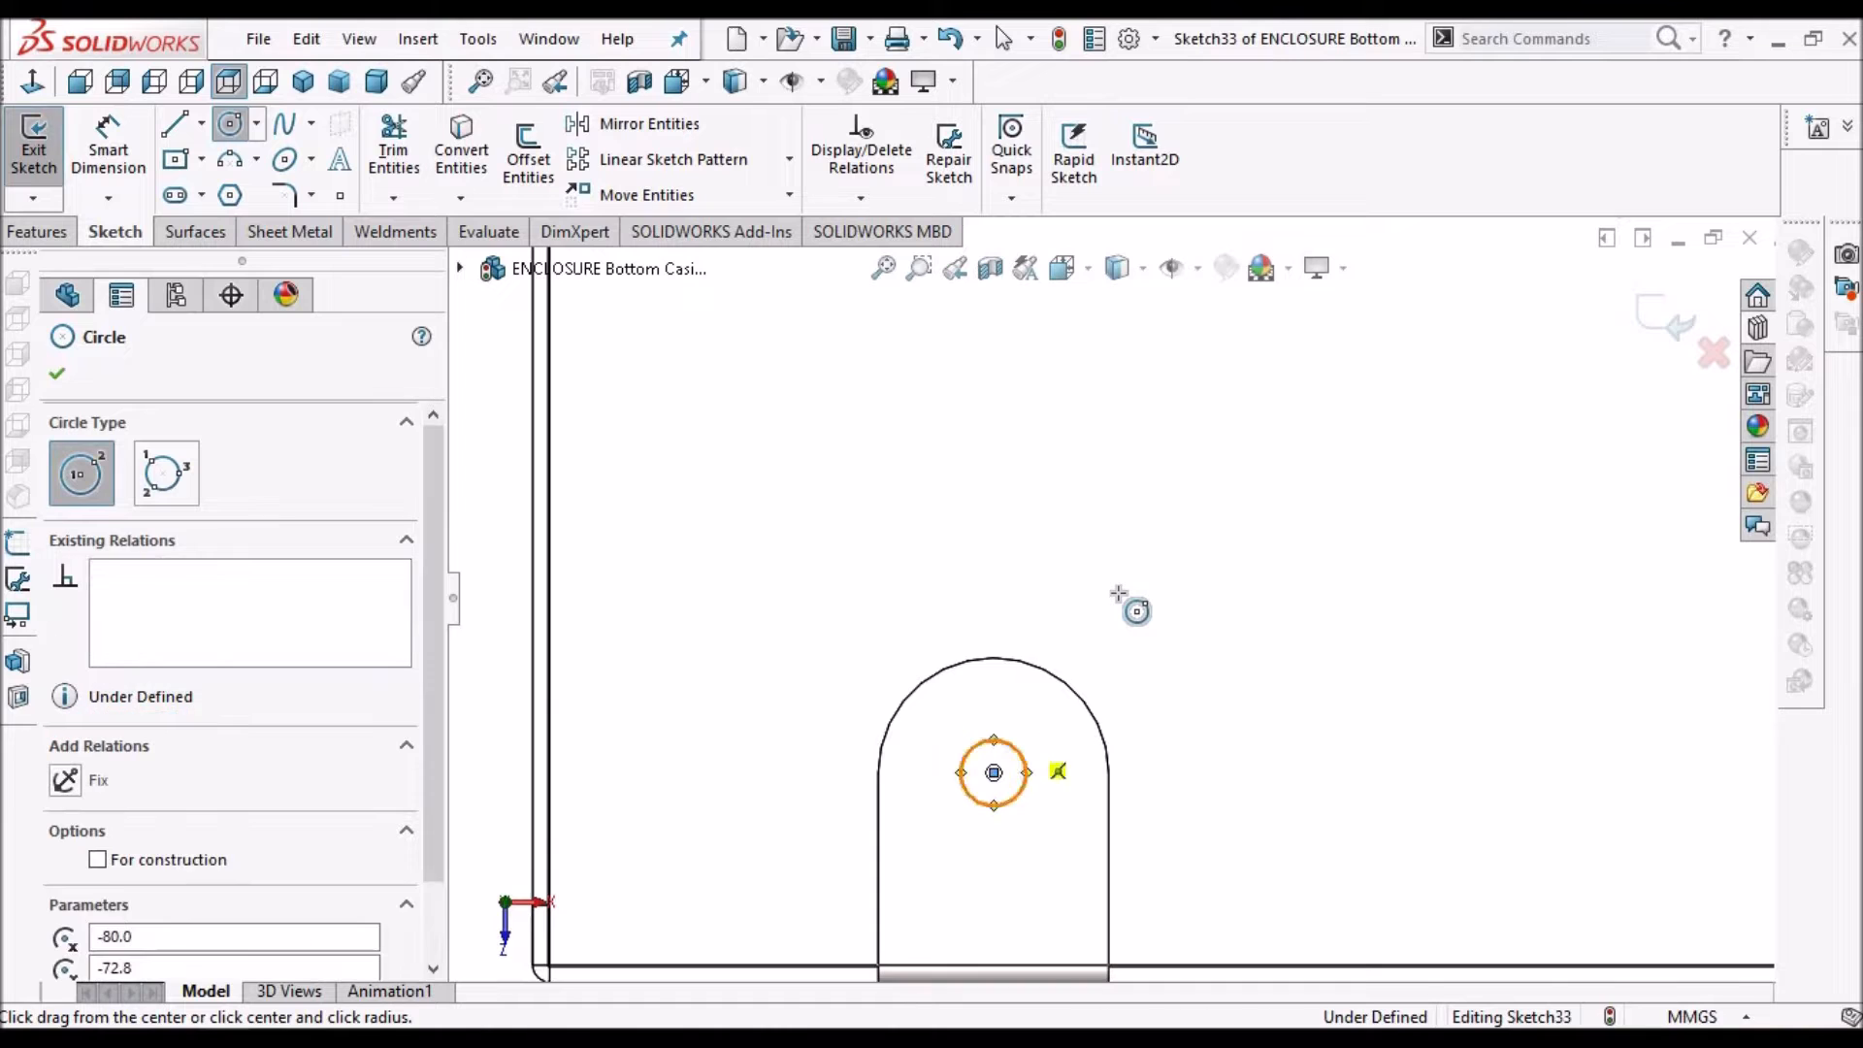
right_click(959, 572)
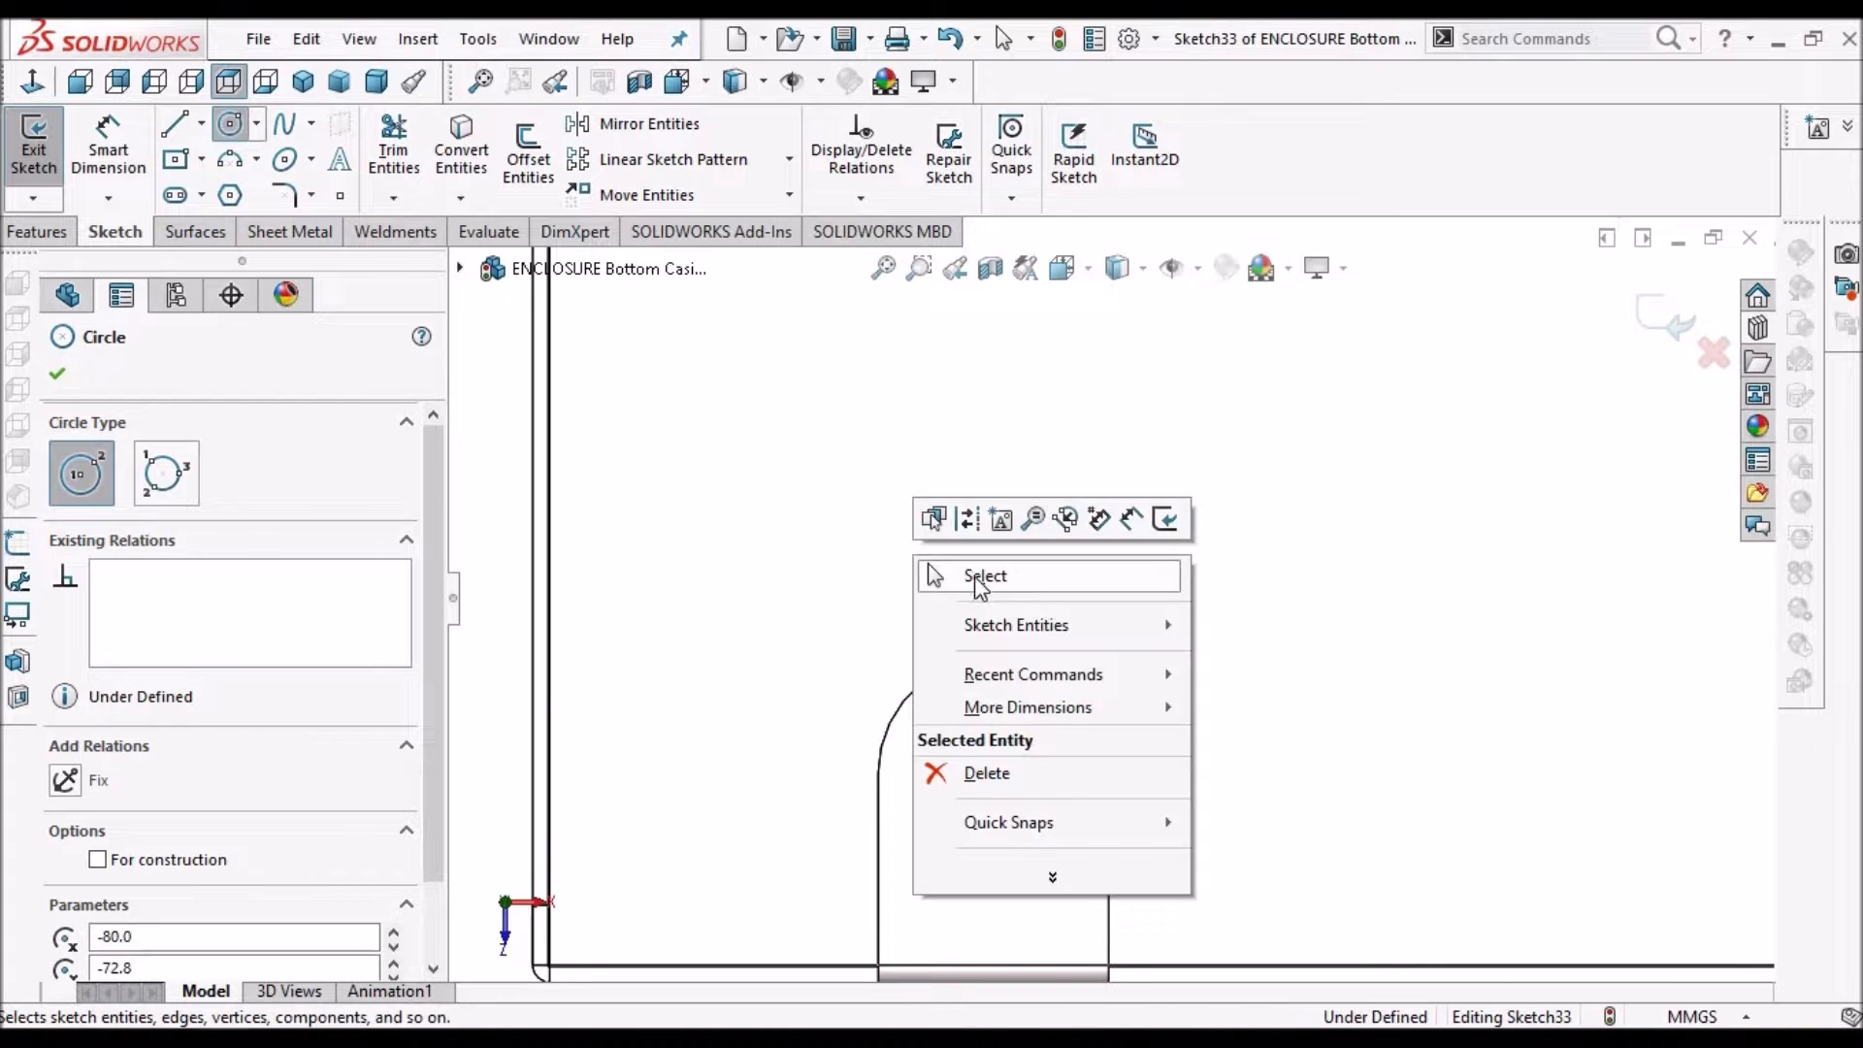
click(978, 574)
Make the four tab circles equal and exit the sketch to cut holes through all tabs, shown in dimetric view
scroll(1174, 624, up, 5)
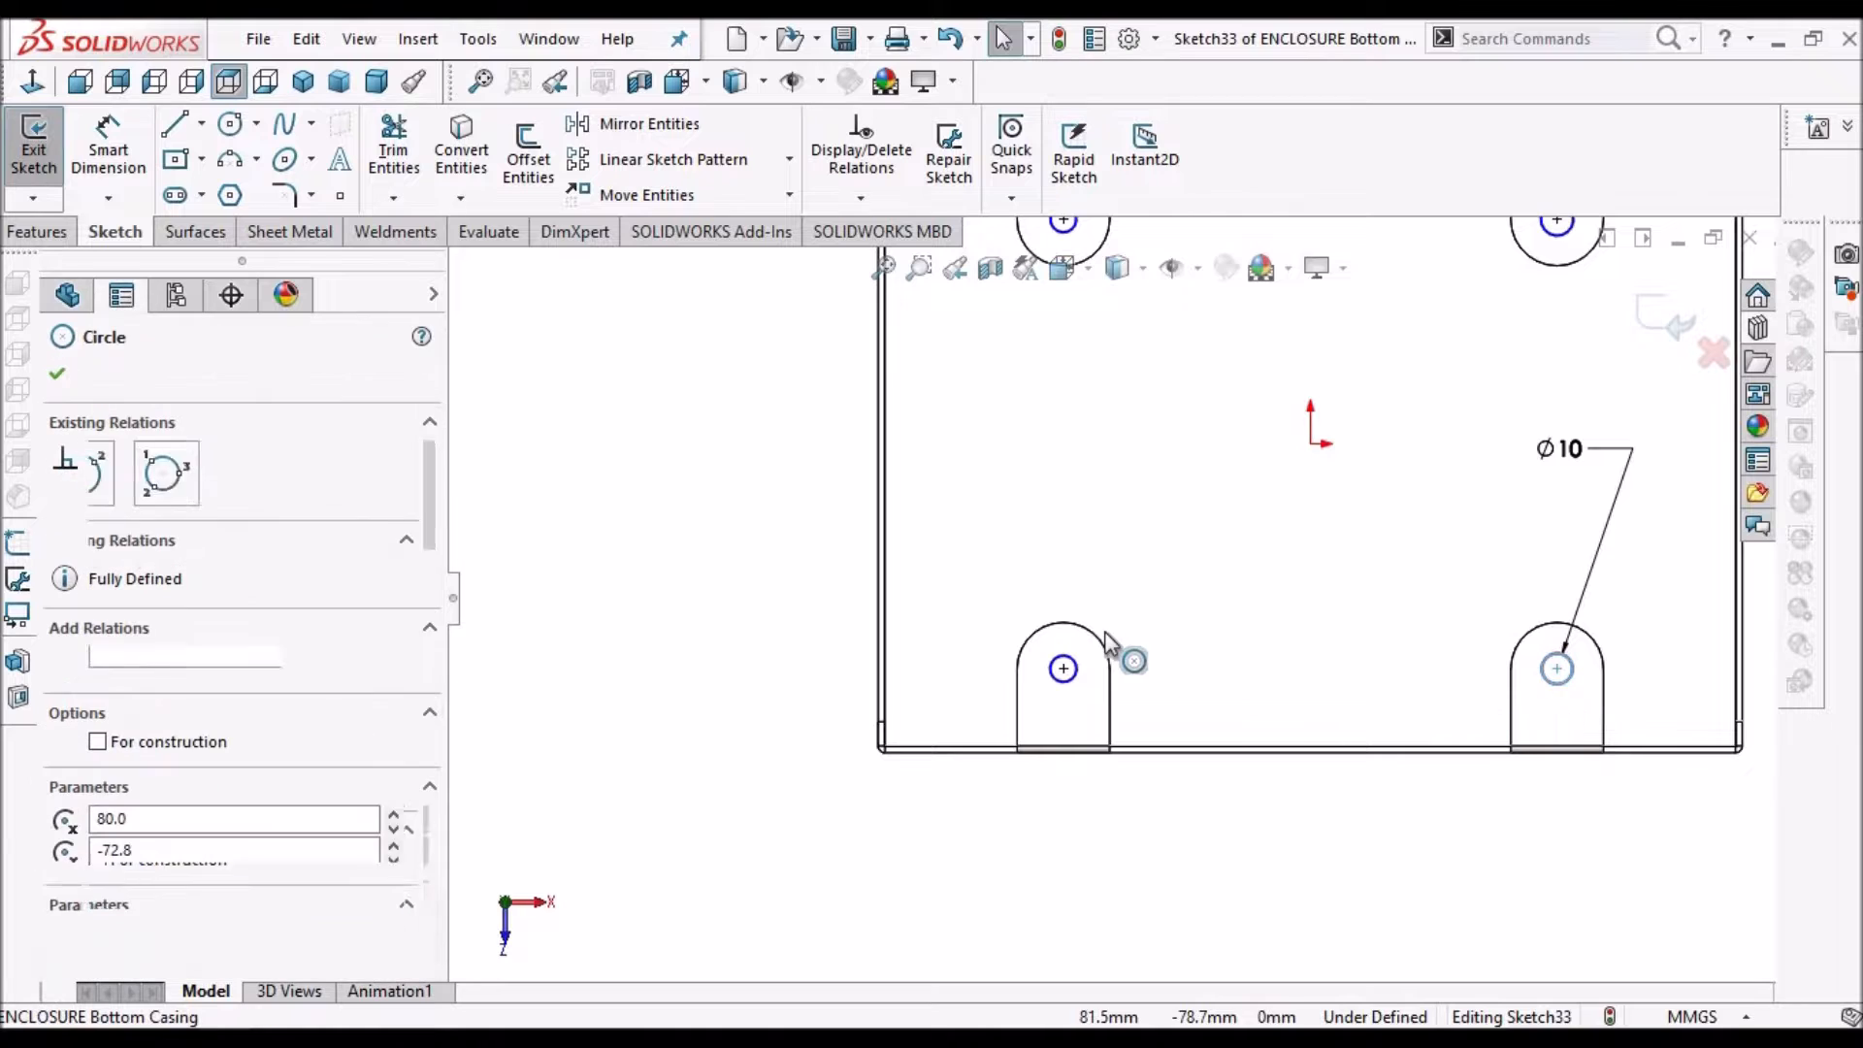
scroll(1112, 594, up, 4)
scroll(1085, 409, down, 3)
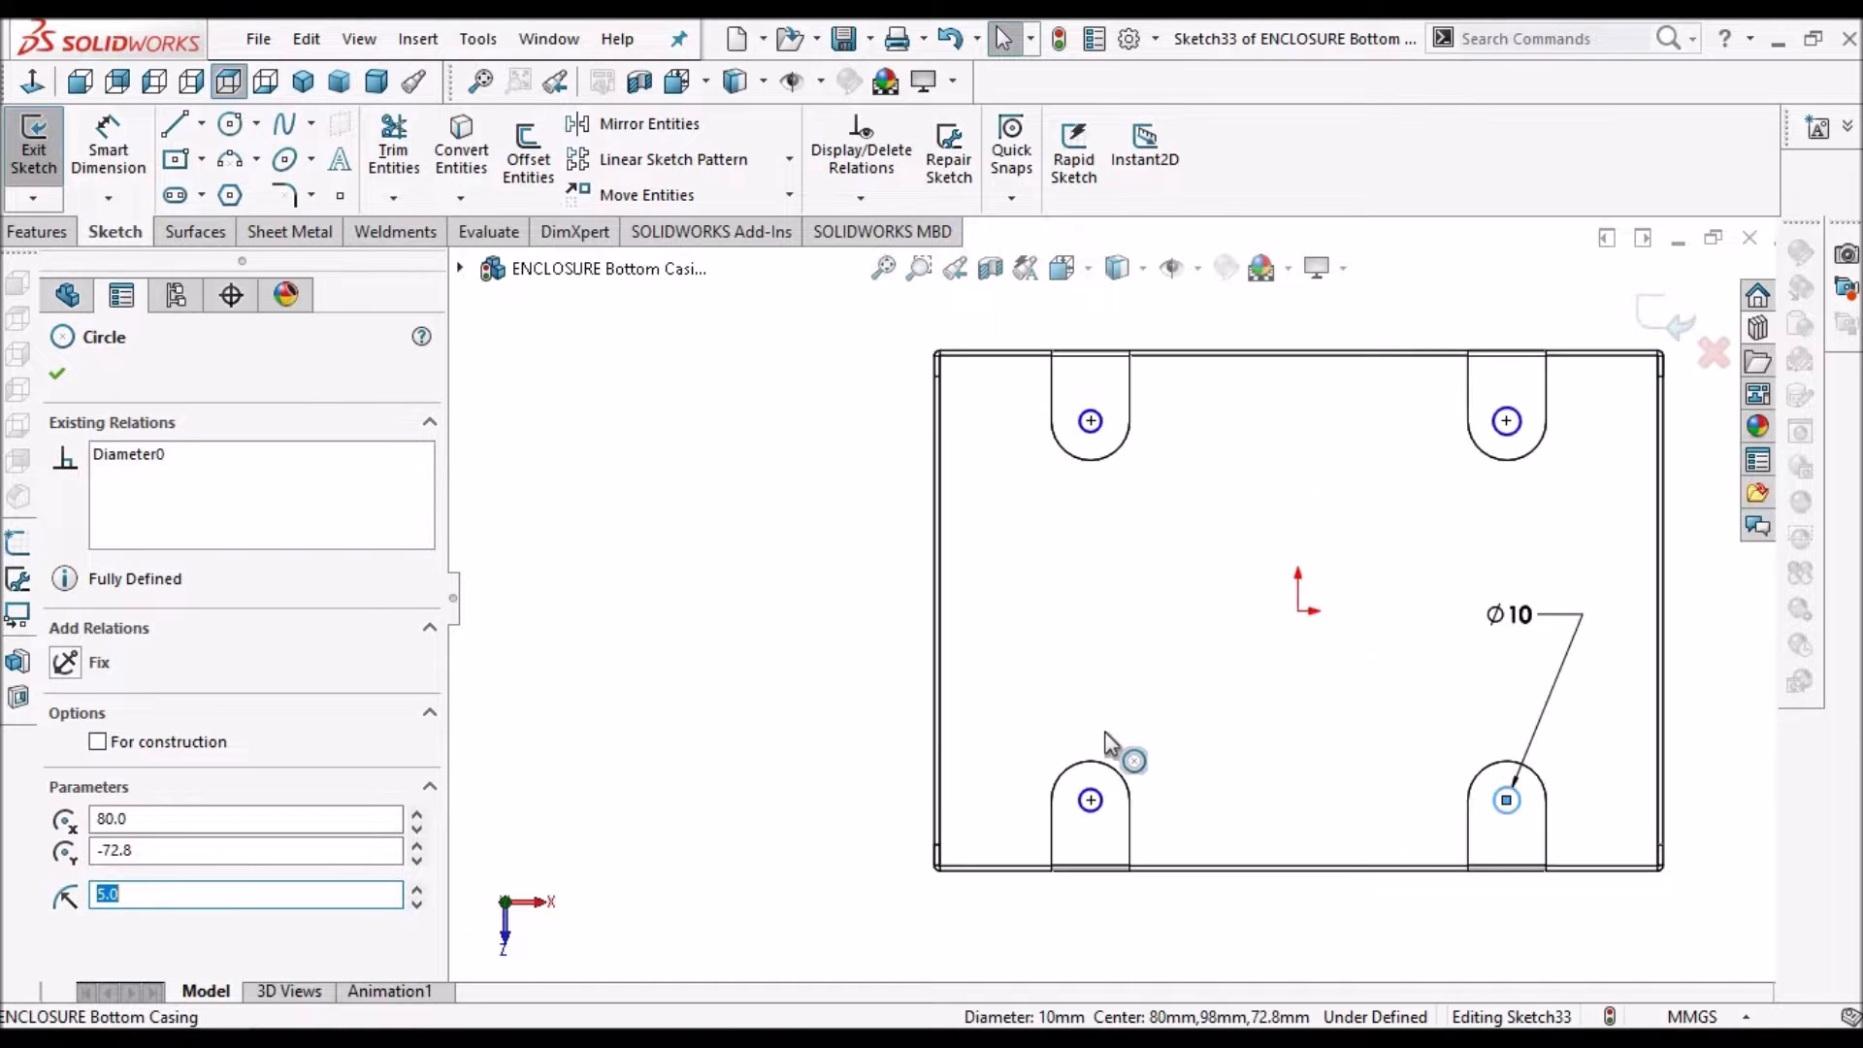
ctrl+click(1100, 799)
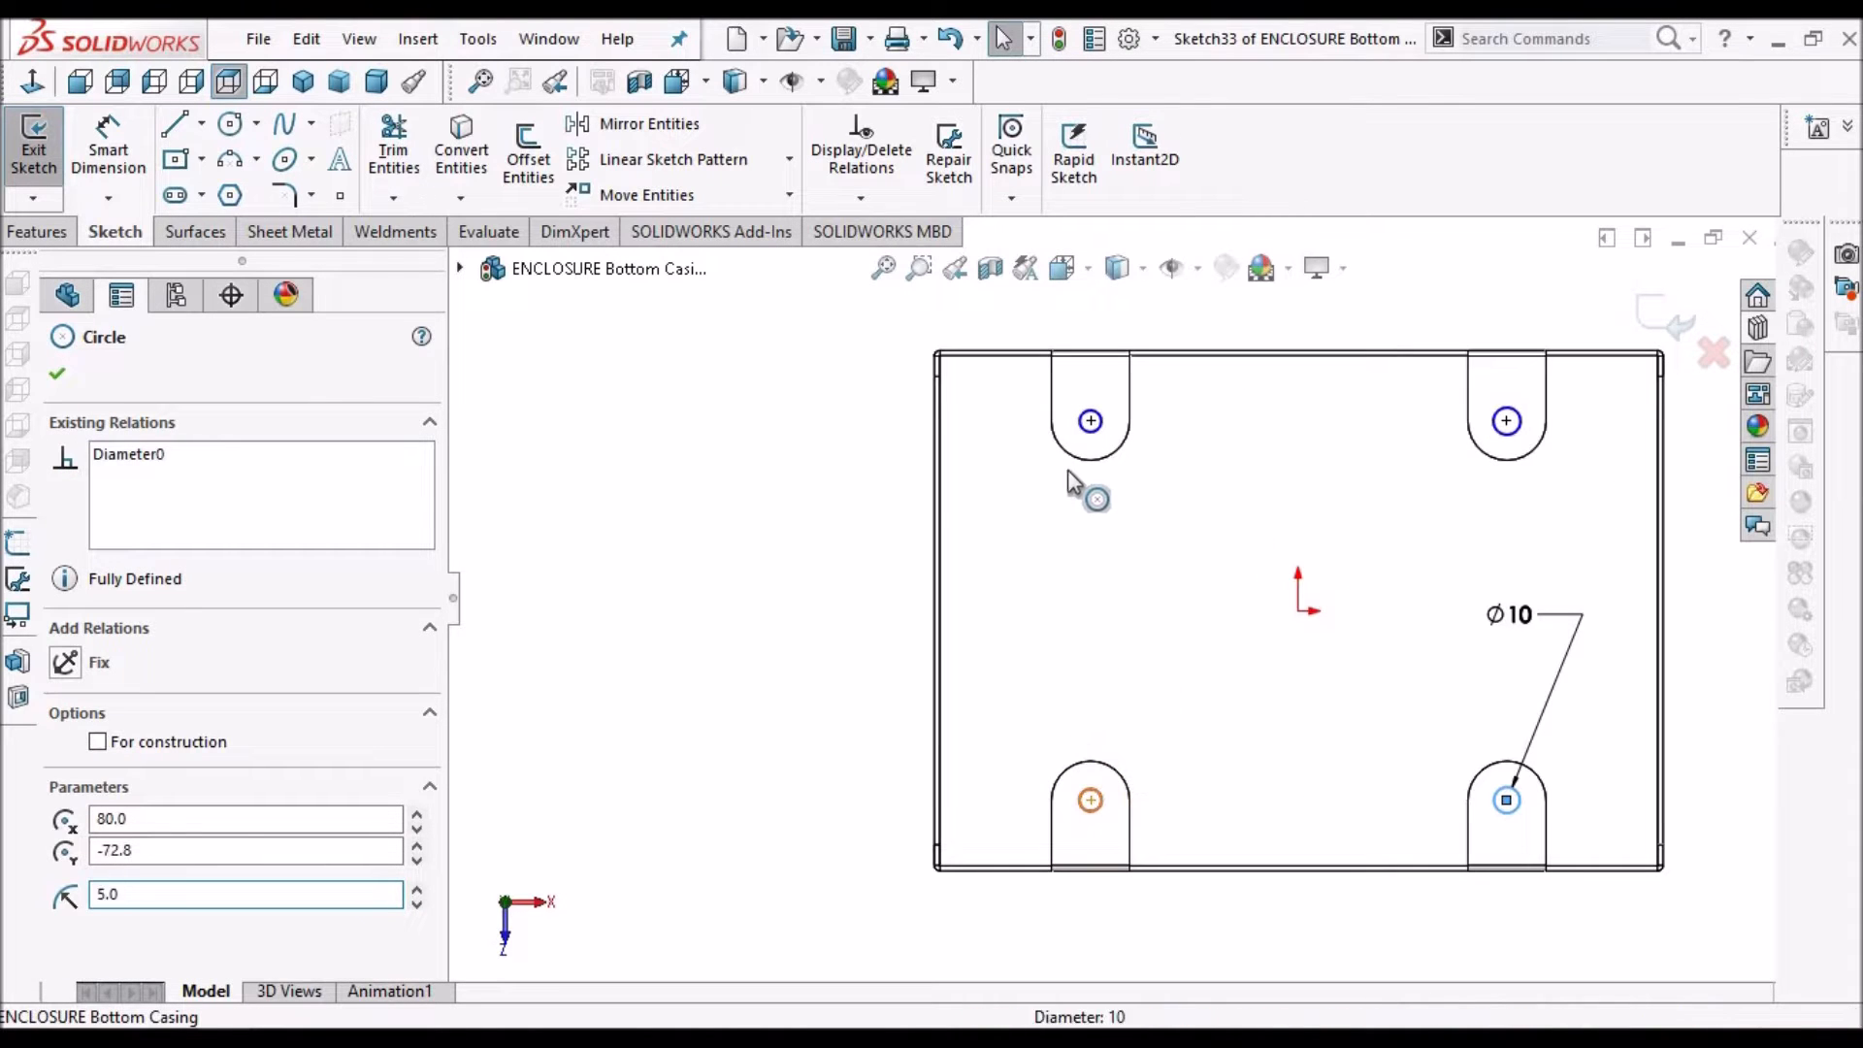
ctrl+click(1117, 444)
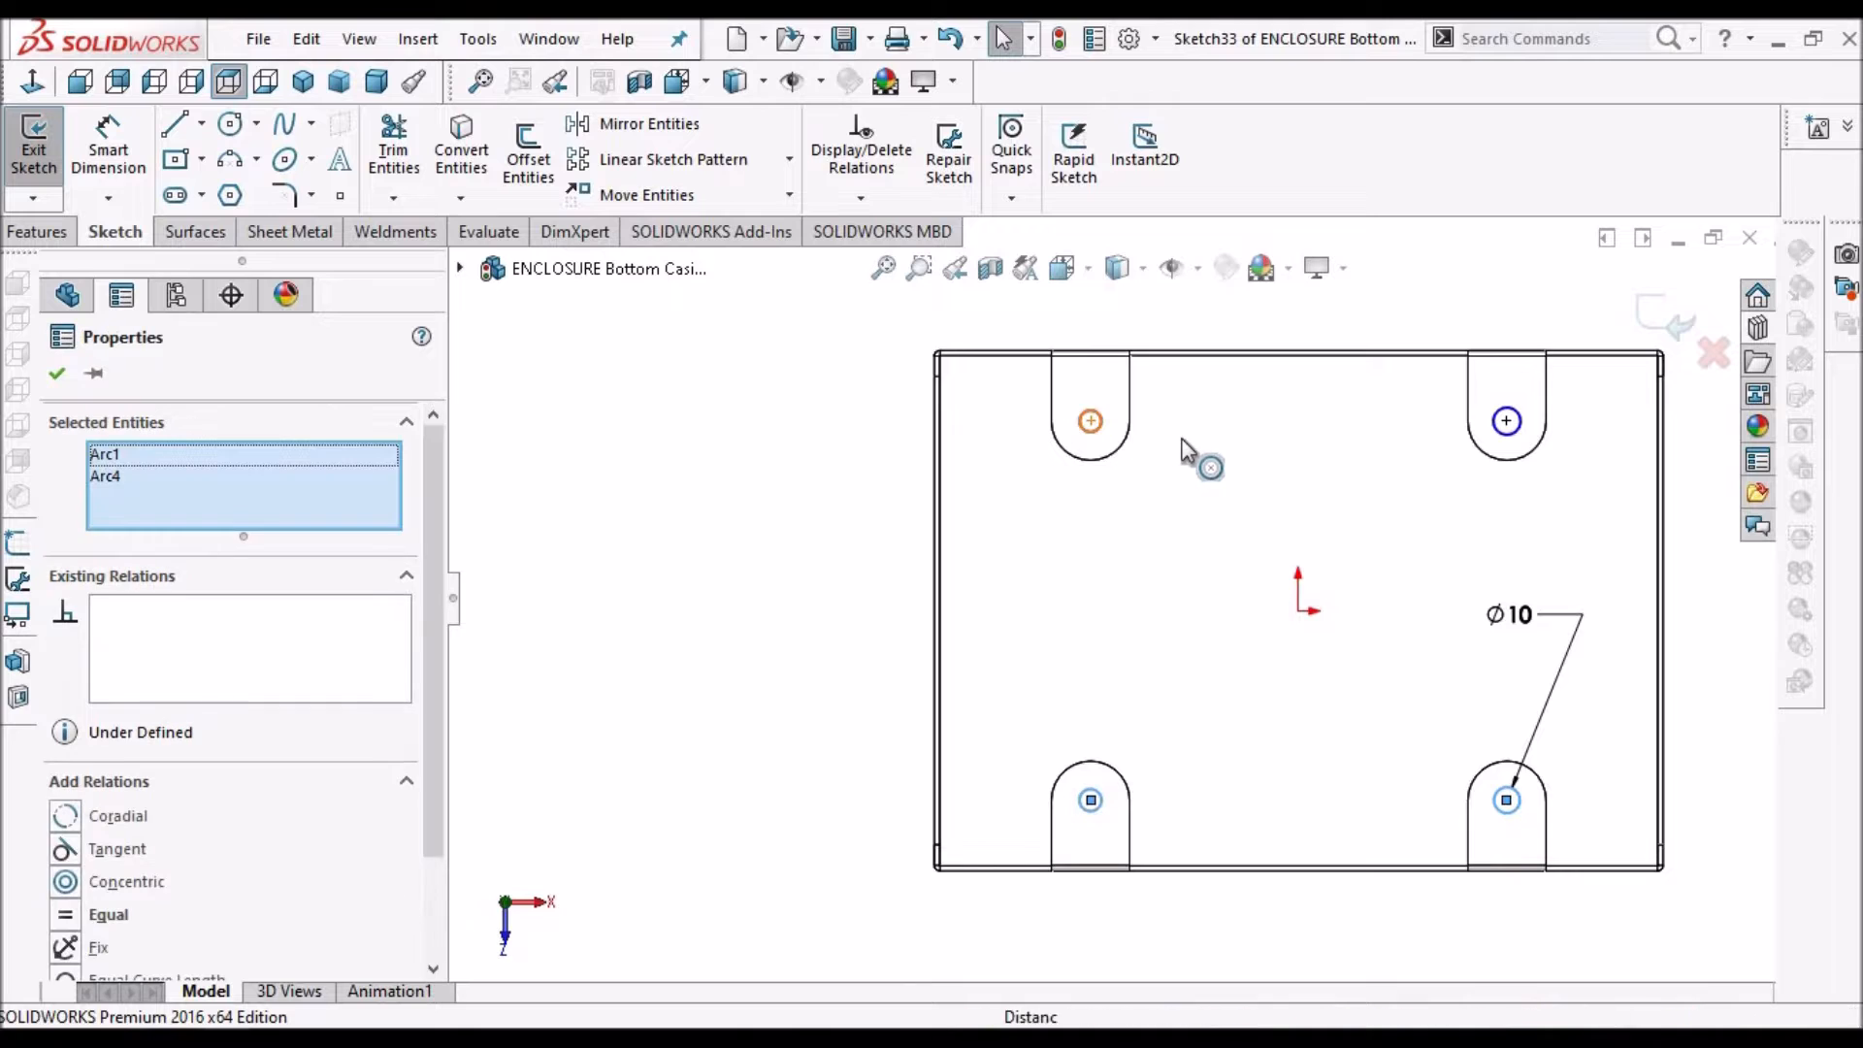
ctrl+click(1510, 444)
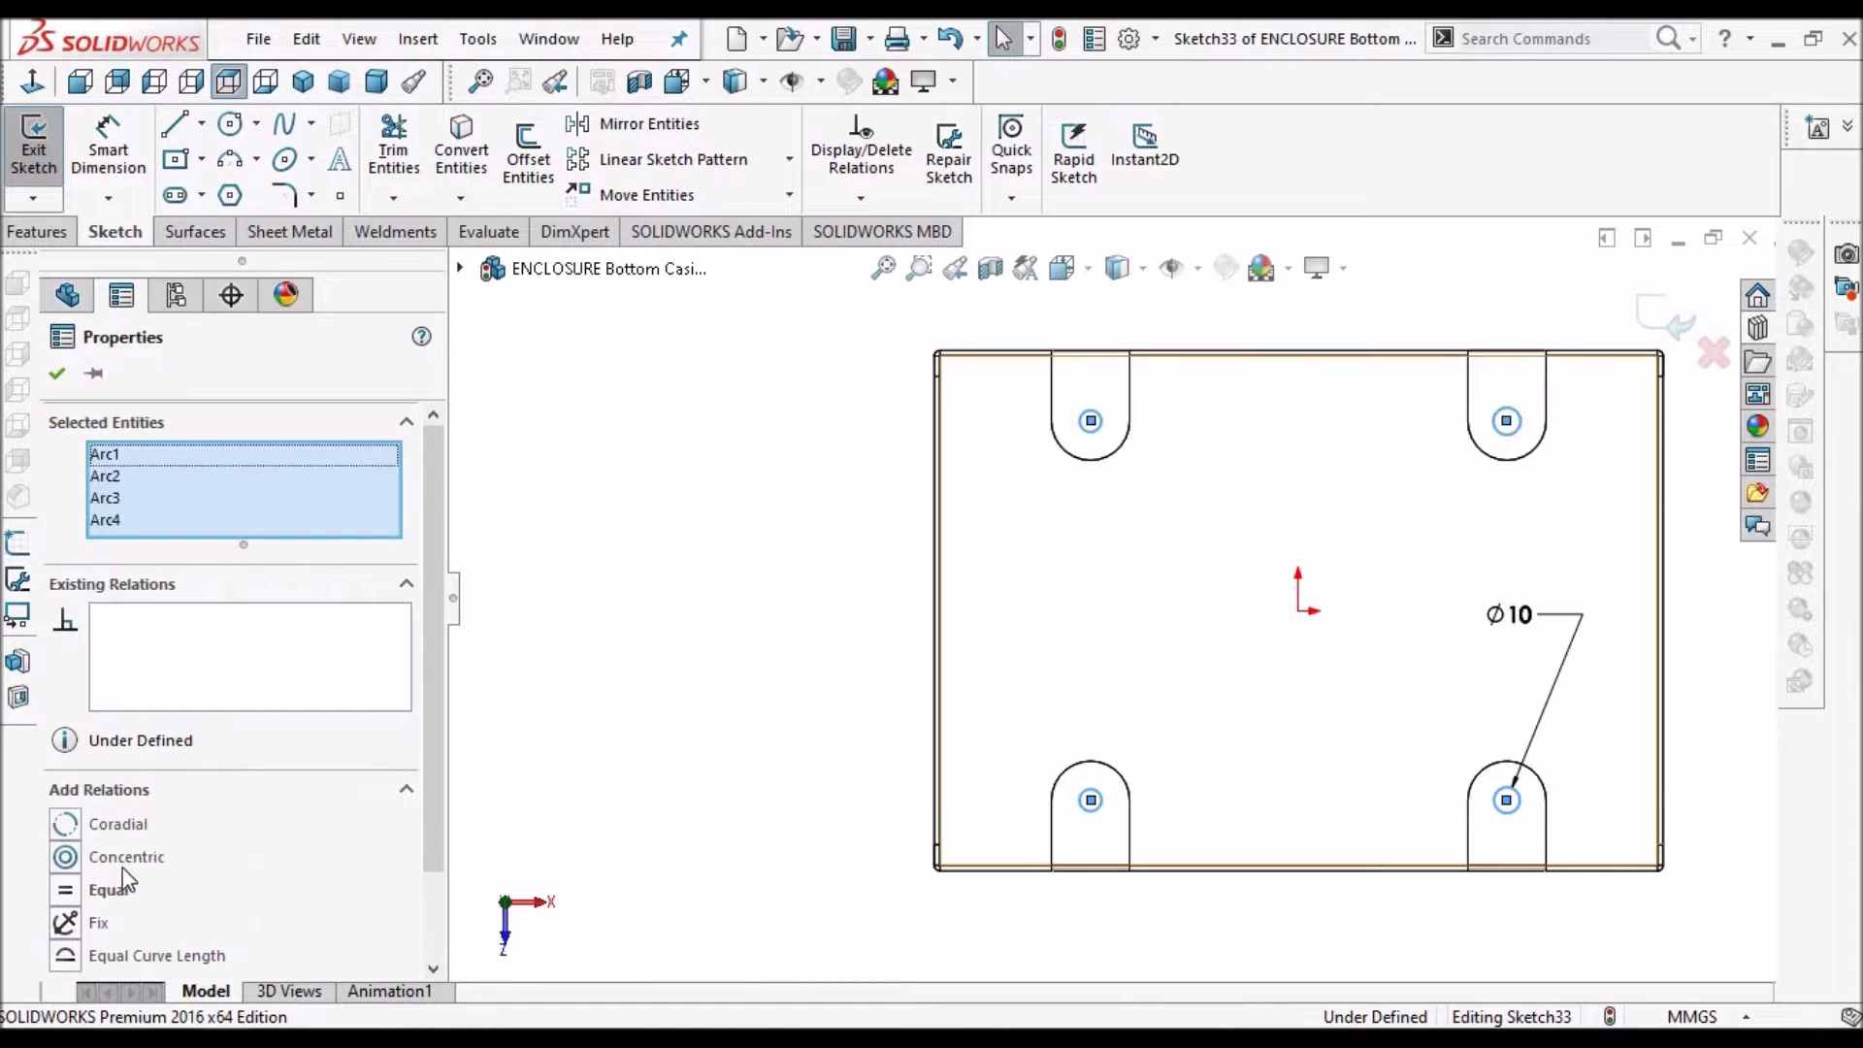
click(59, 372)
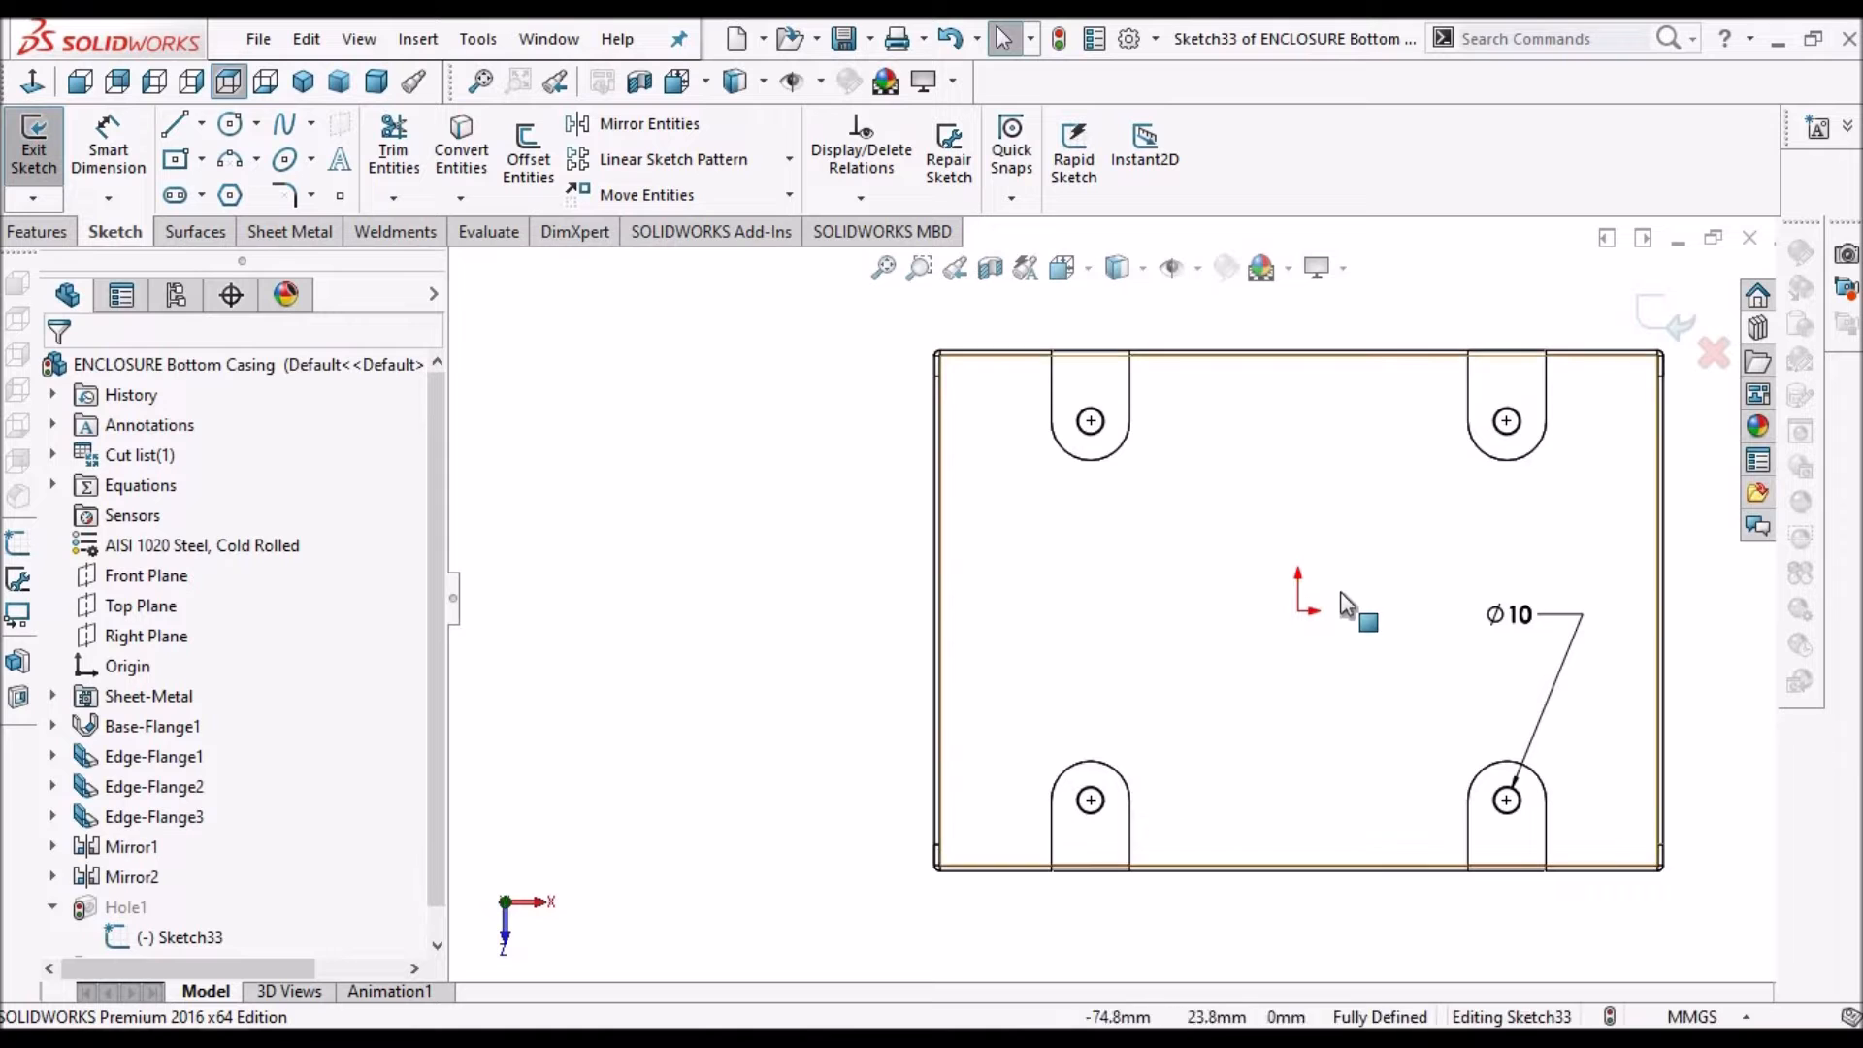
click(1665, 315)
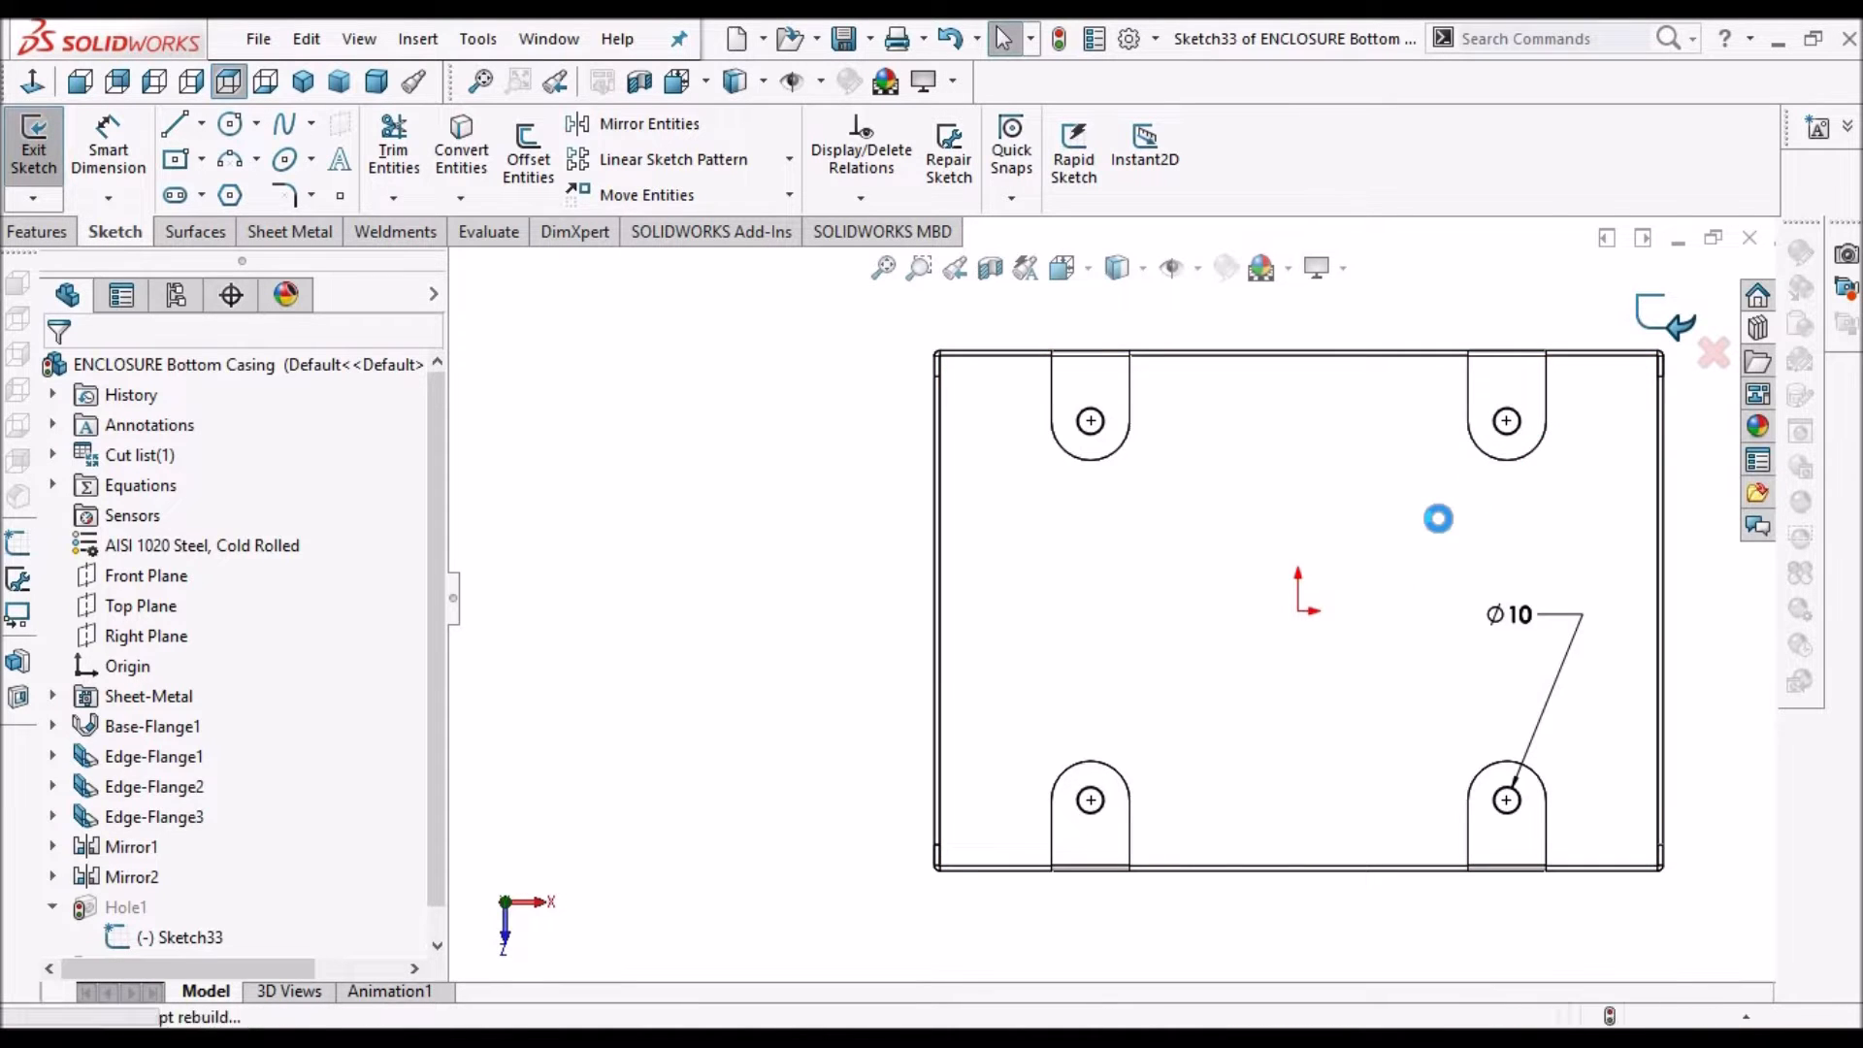
click(378, 84)
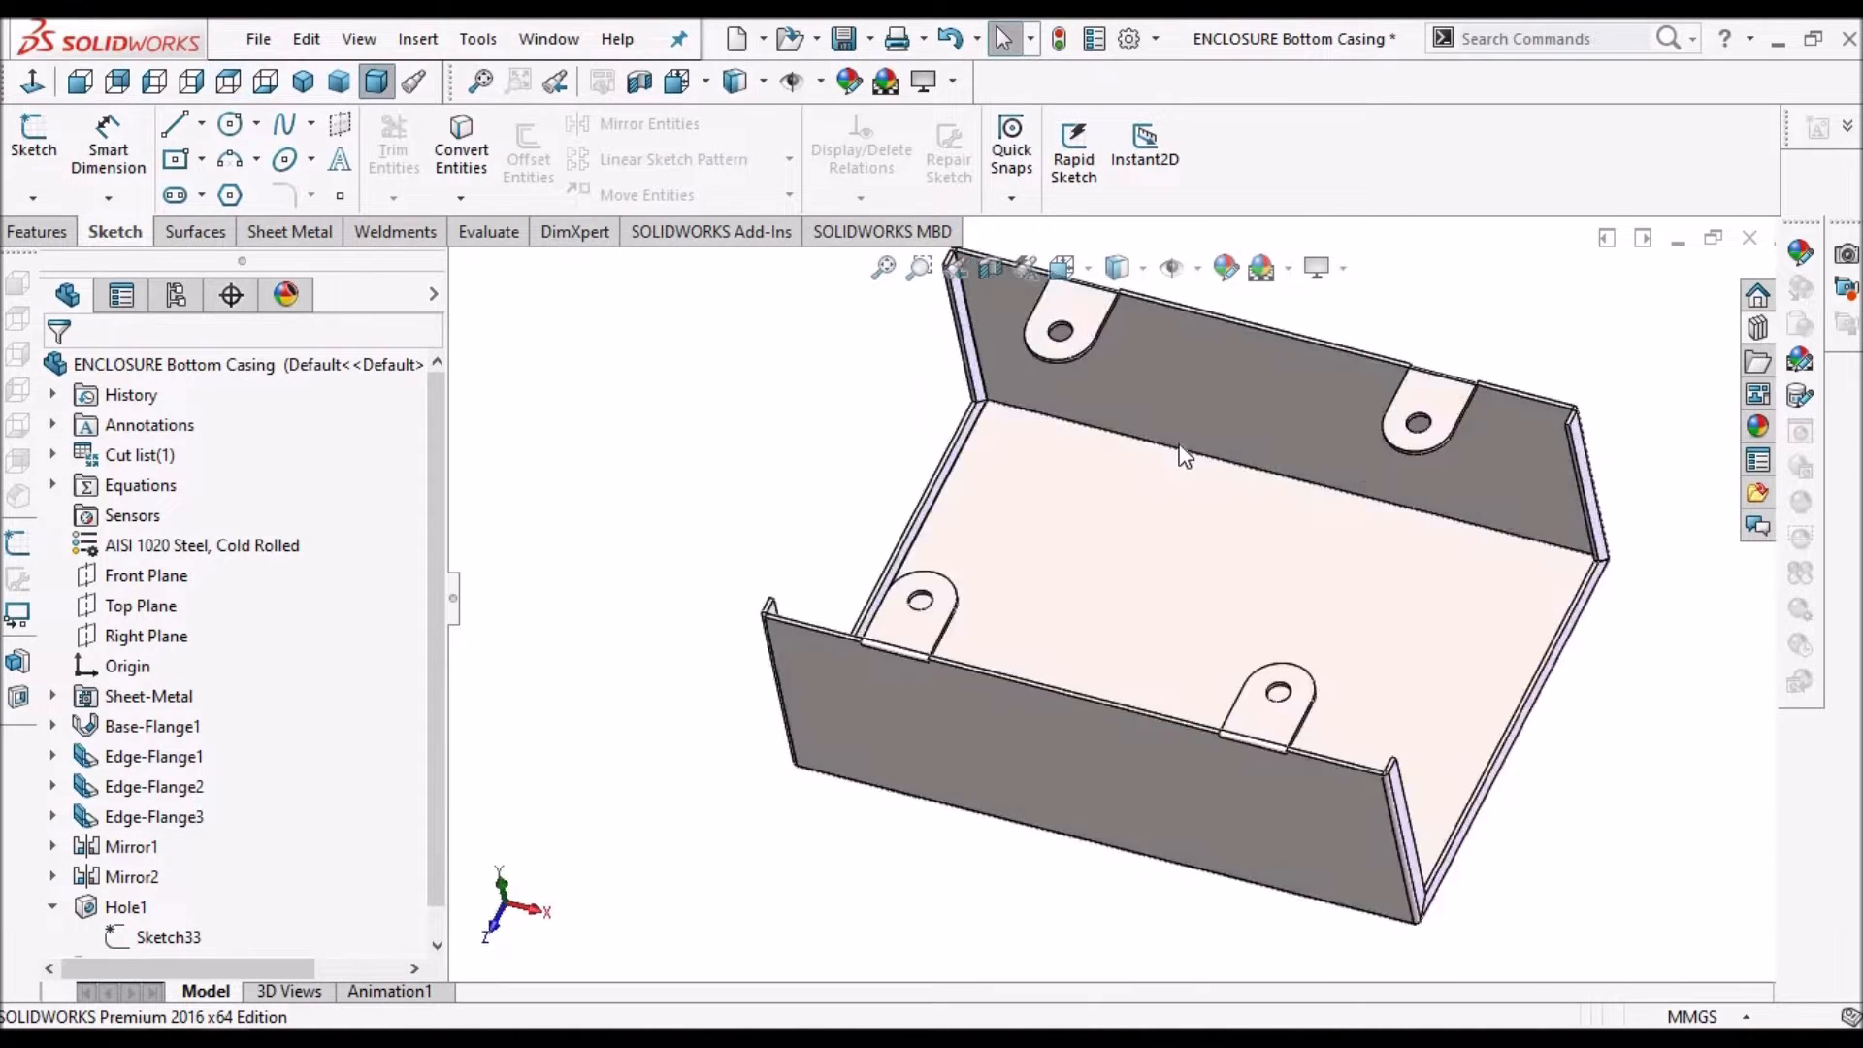
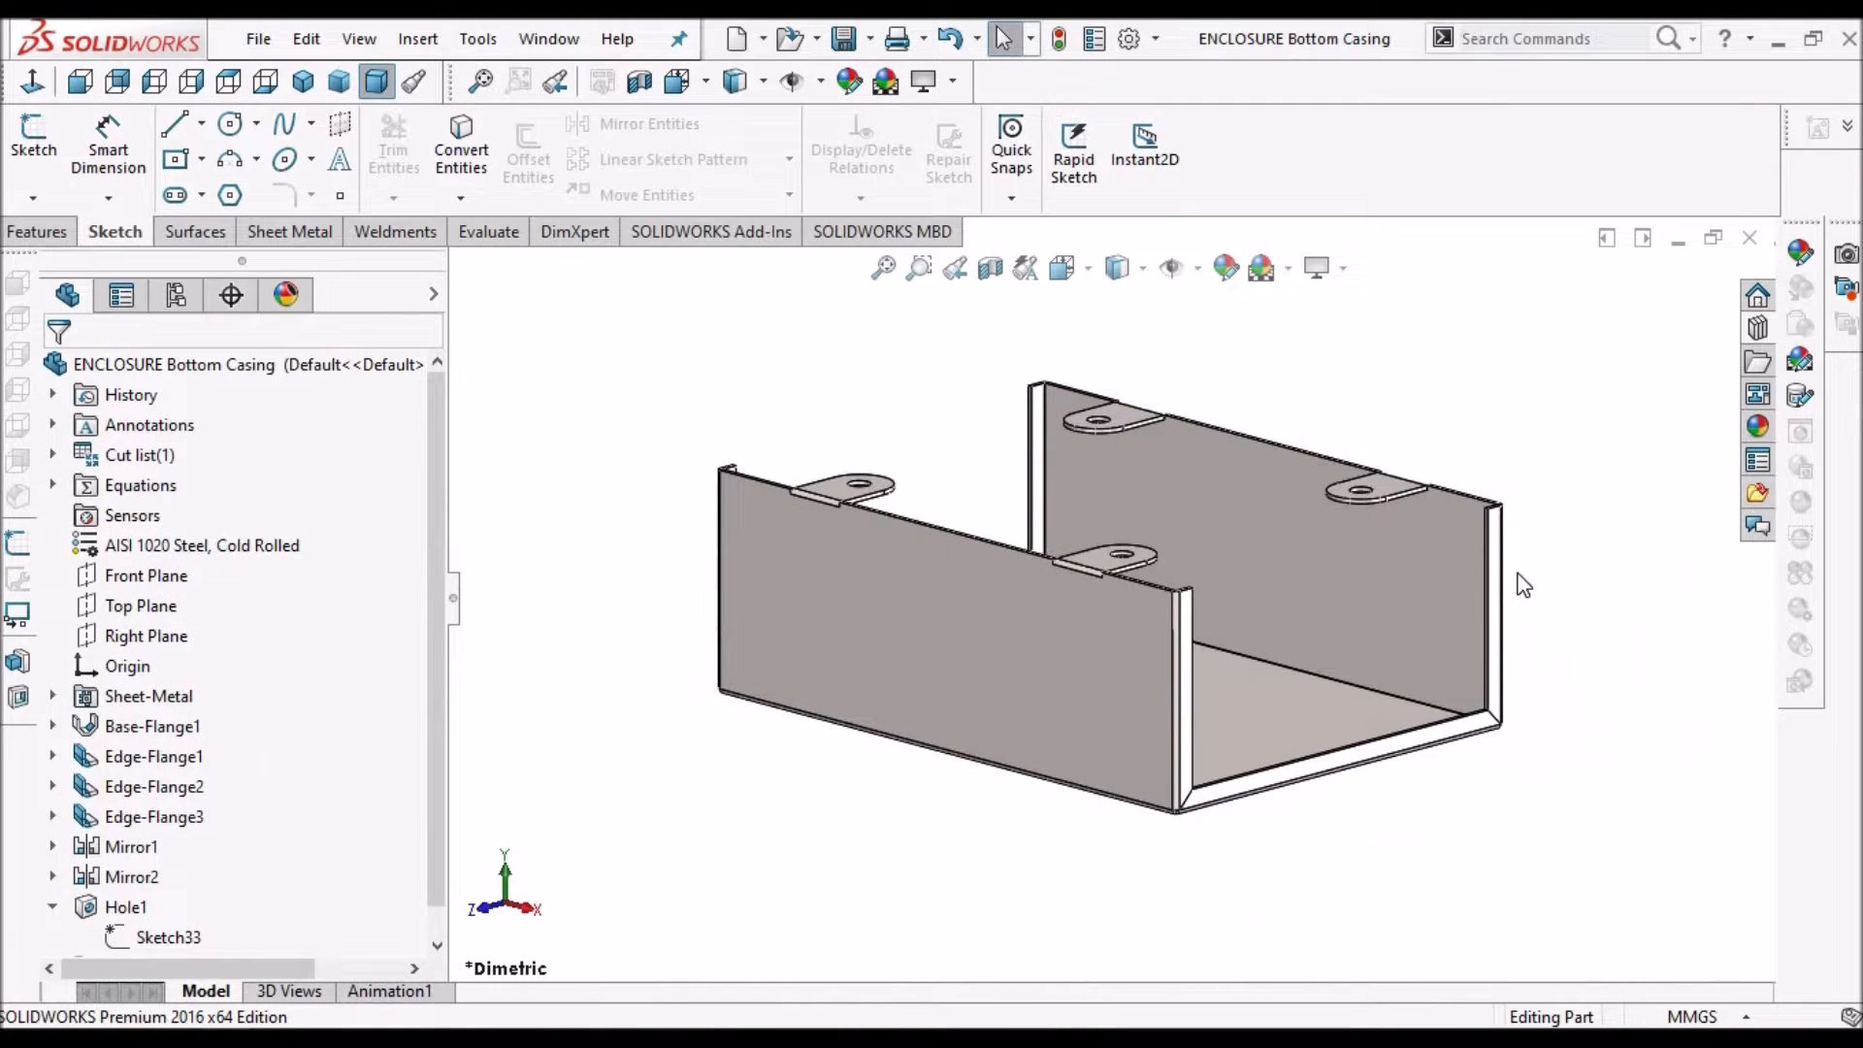
On the outer face of the rear long wall, sketch a vertical straight slot about 33.6 mm between centers and 12.7 mm wide near one end
middle_drag(1358, 576, 1226, 550)
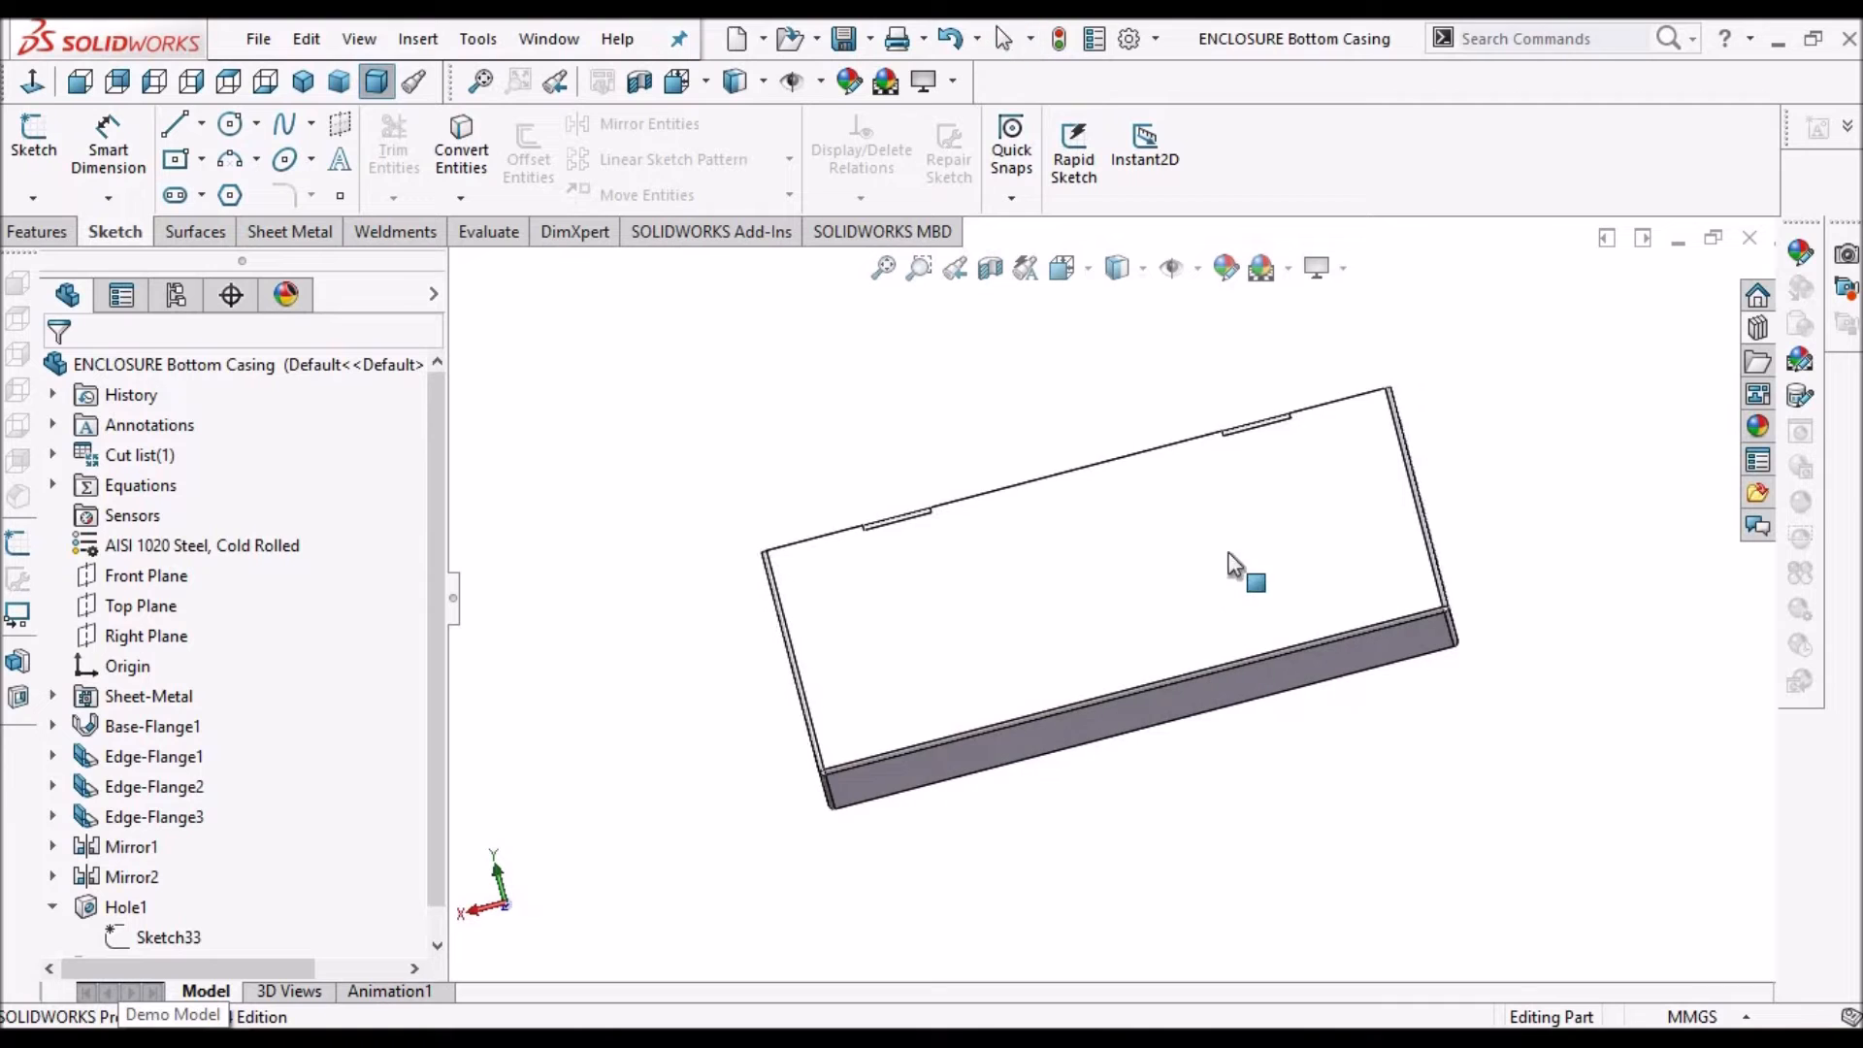
click(1226, 550)
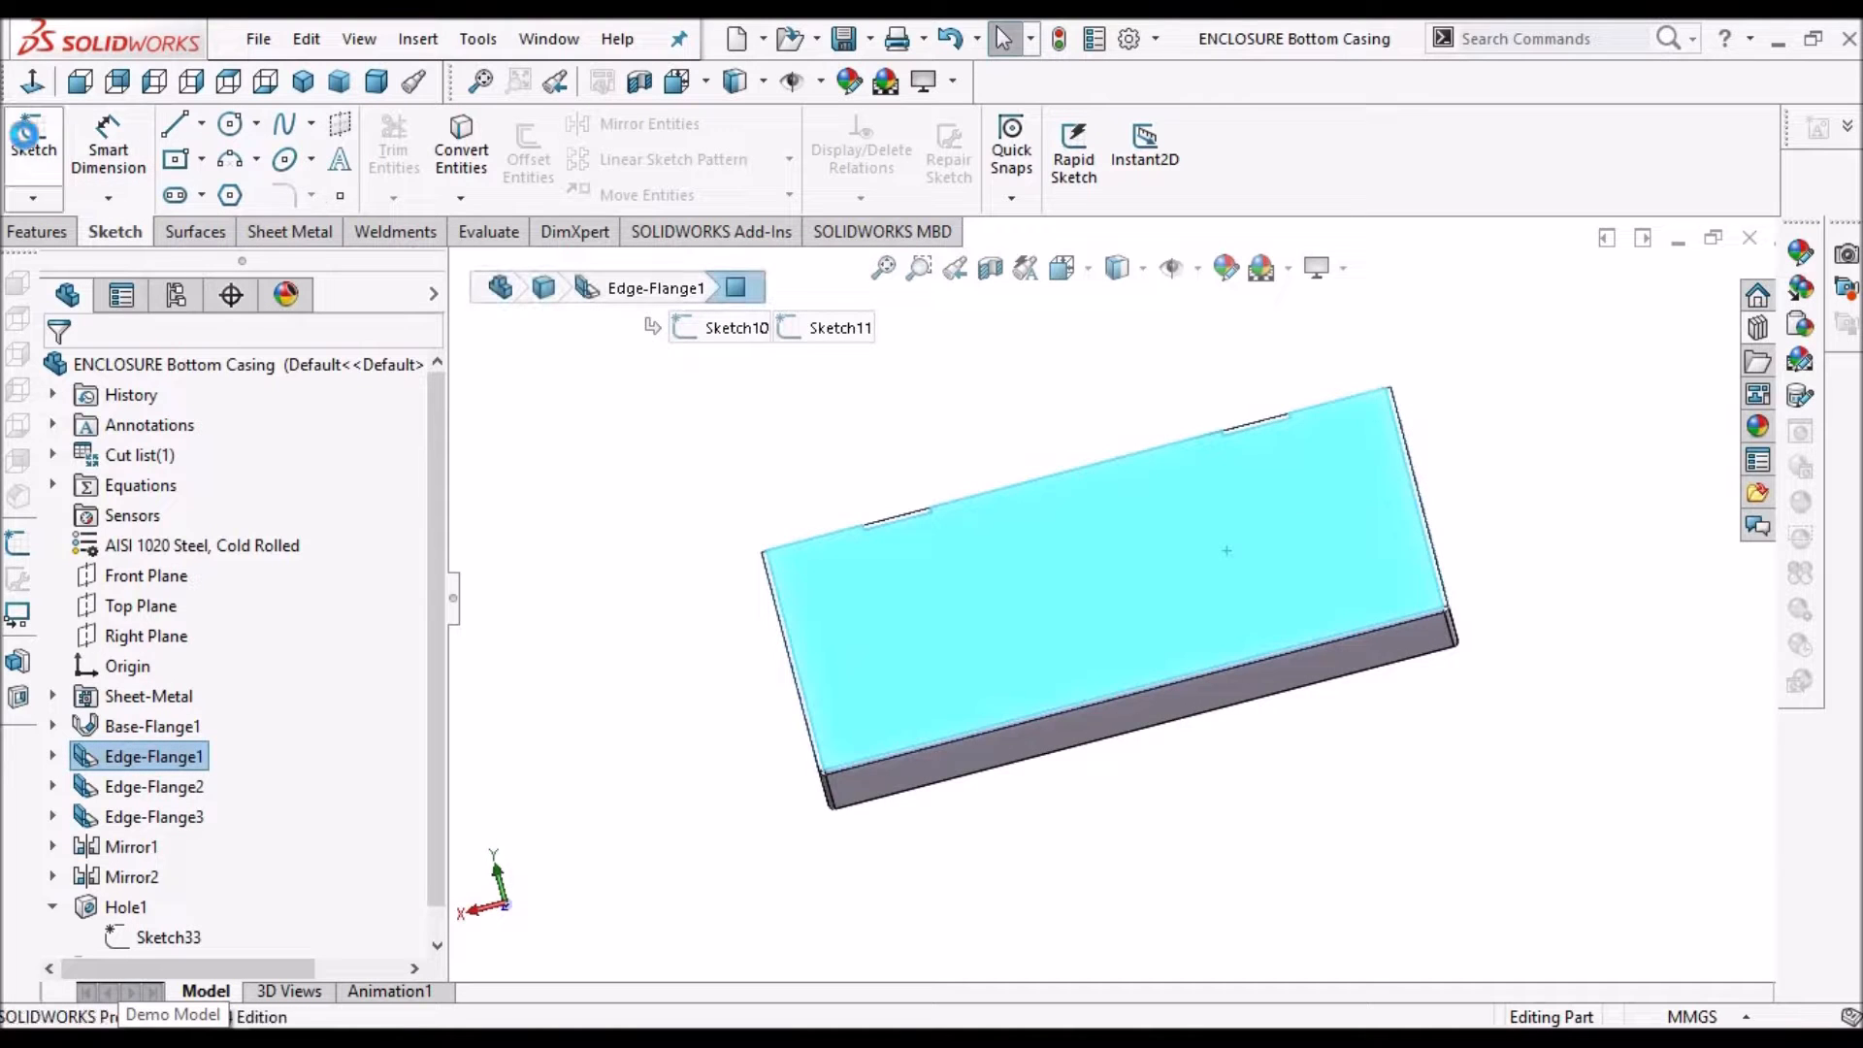
click(33, 140)
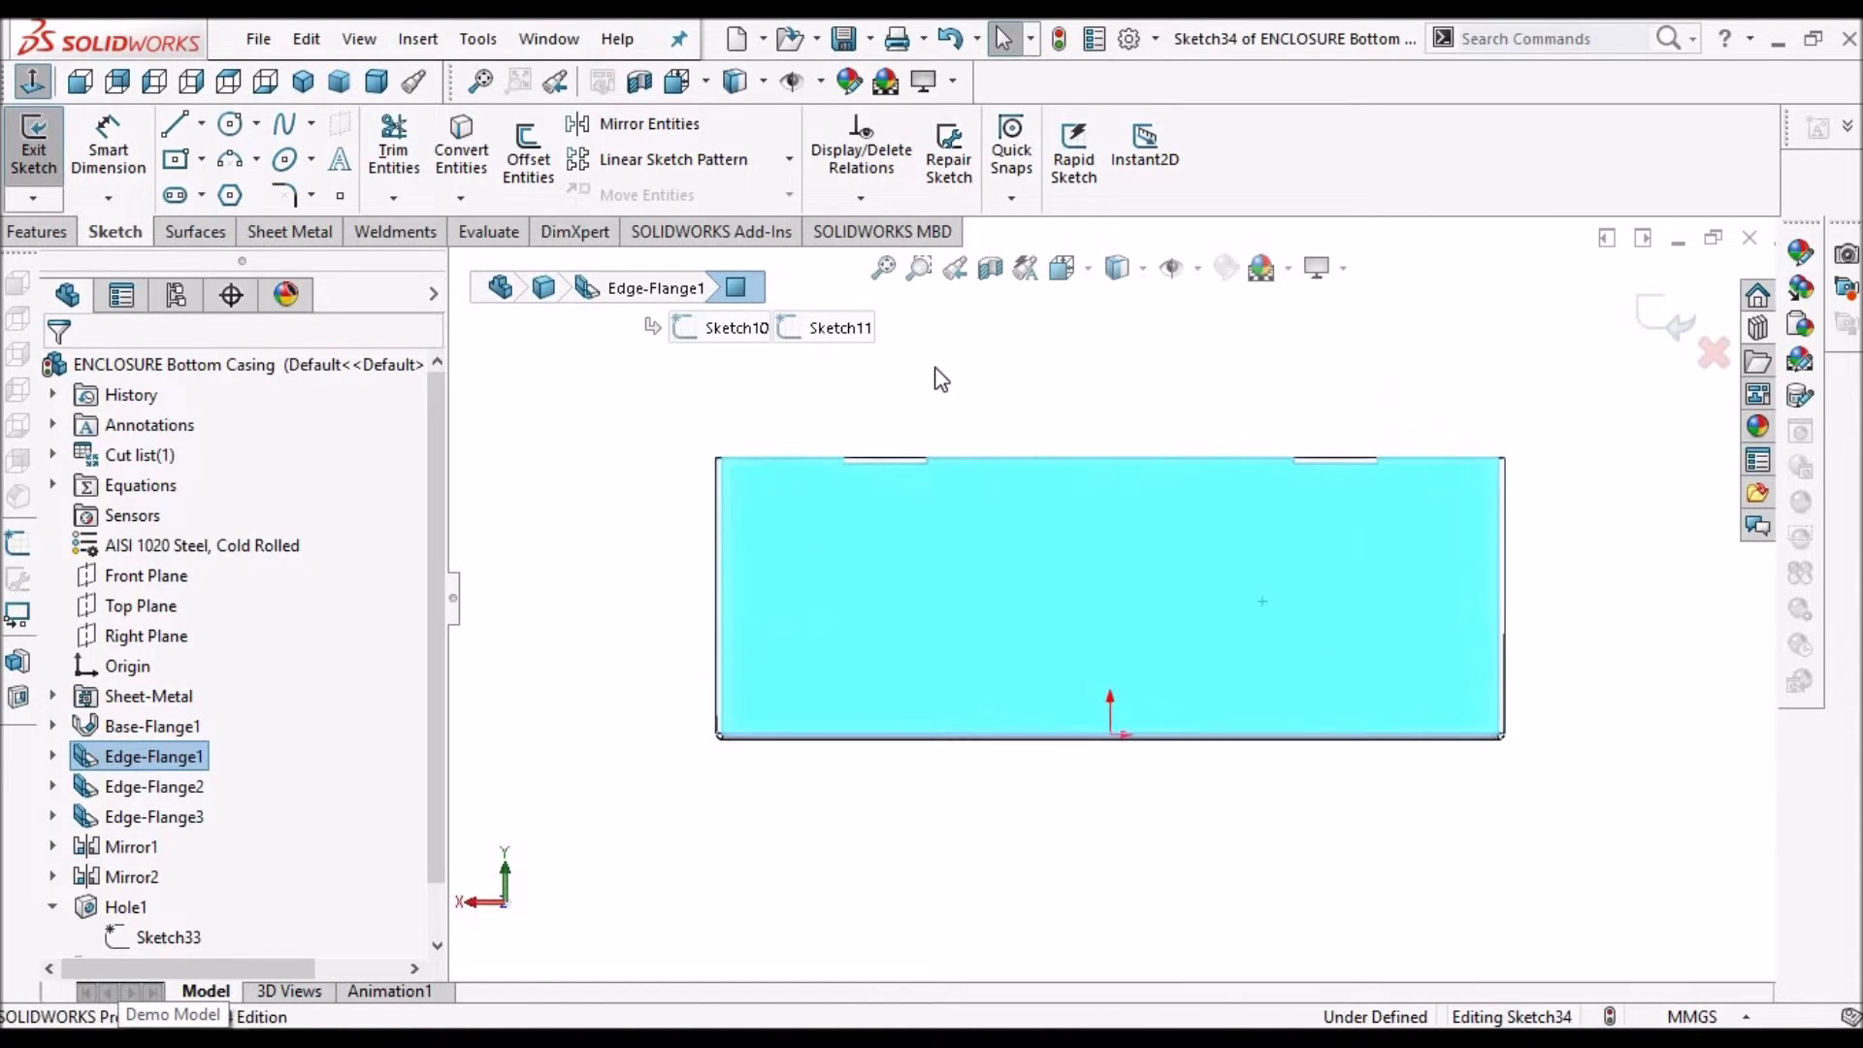
click(454, 271)
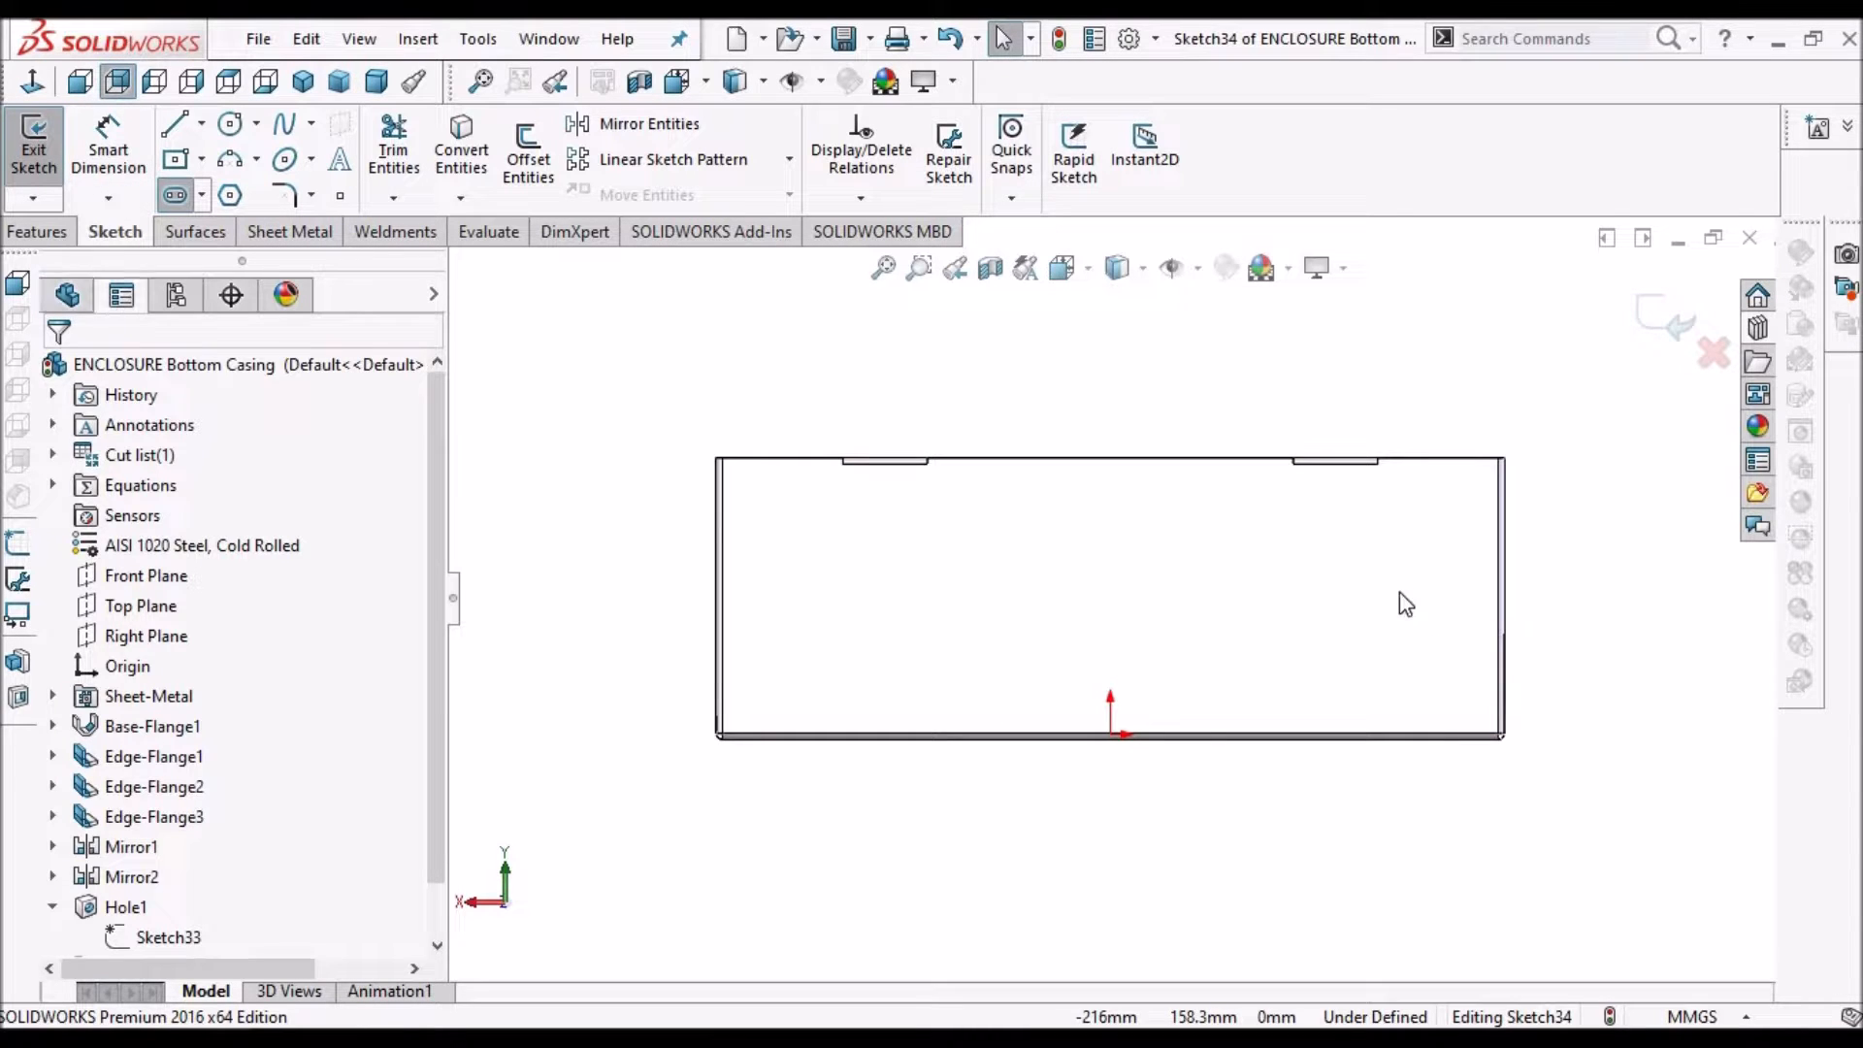
click(1411, 634)
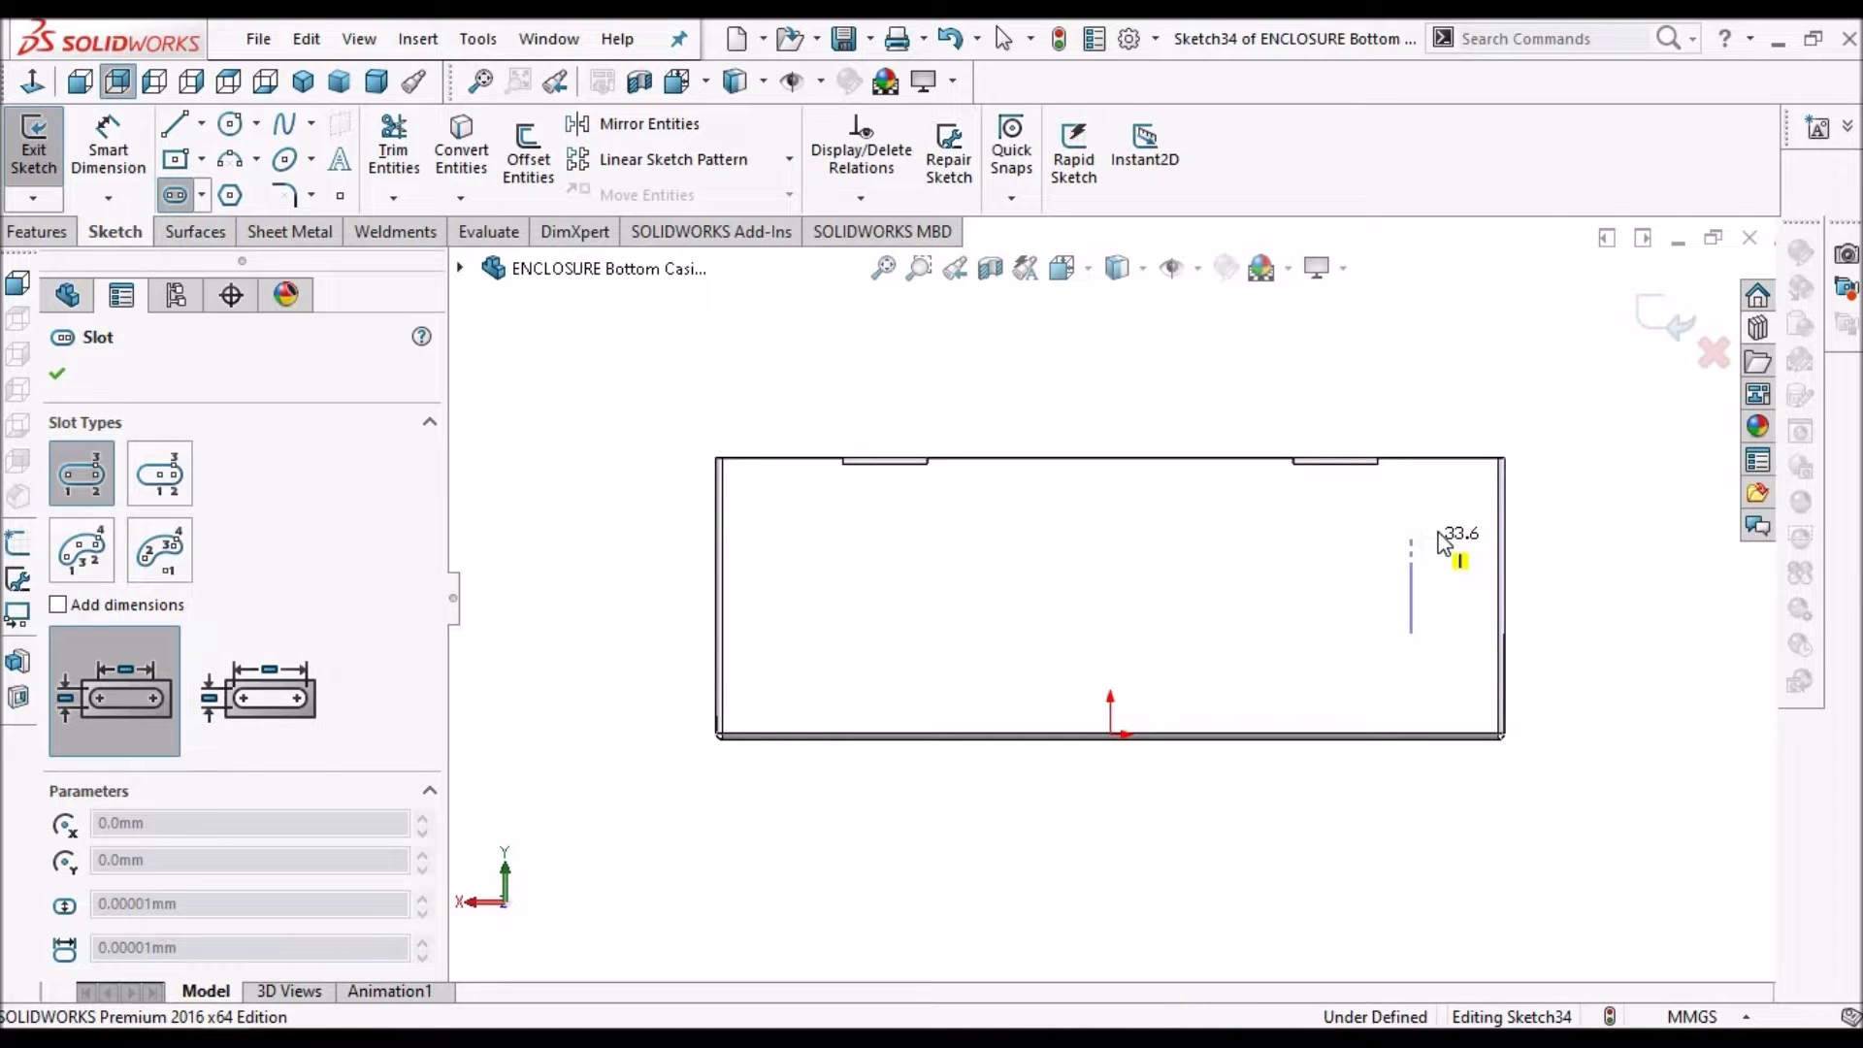
click(1419, 538)
click(1434, 544)
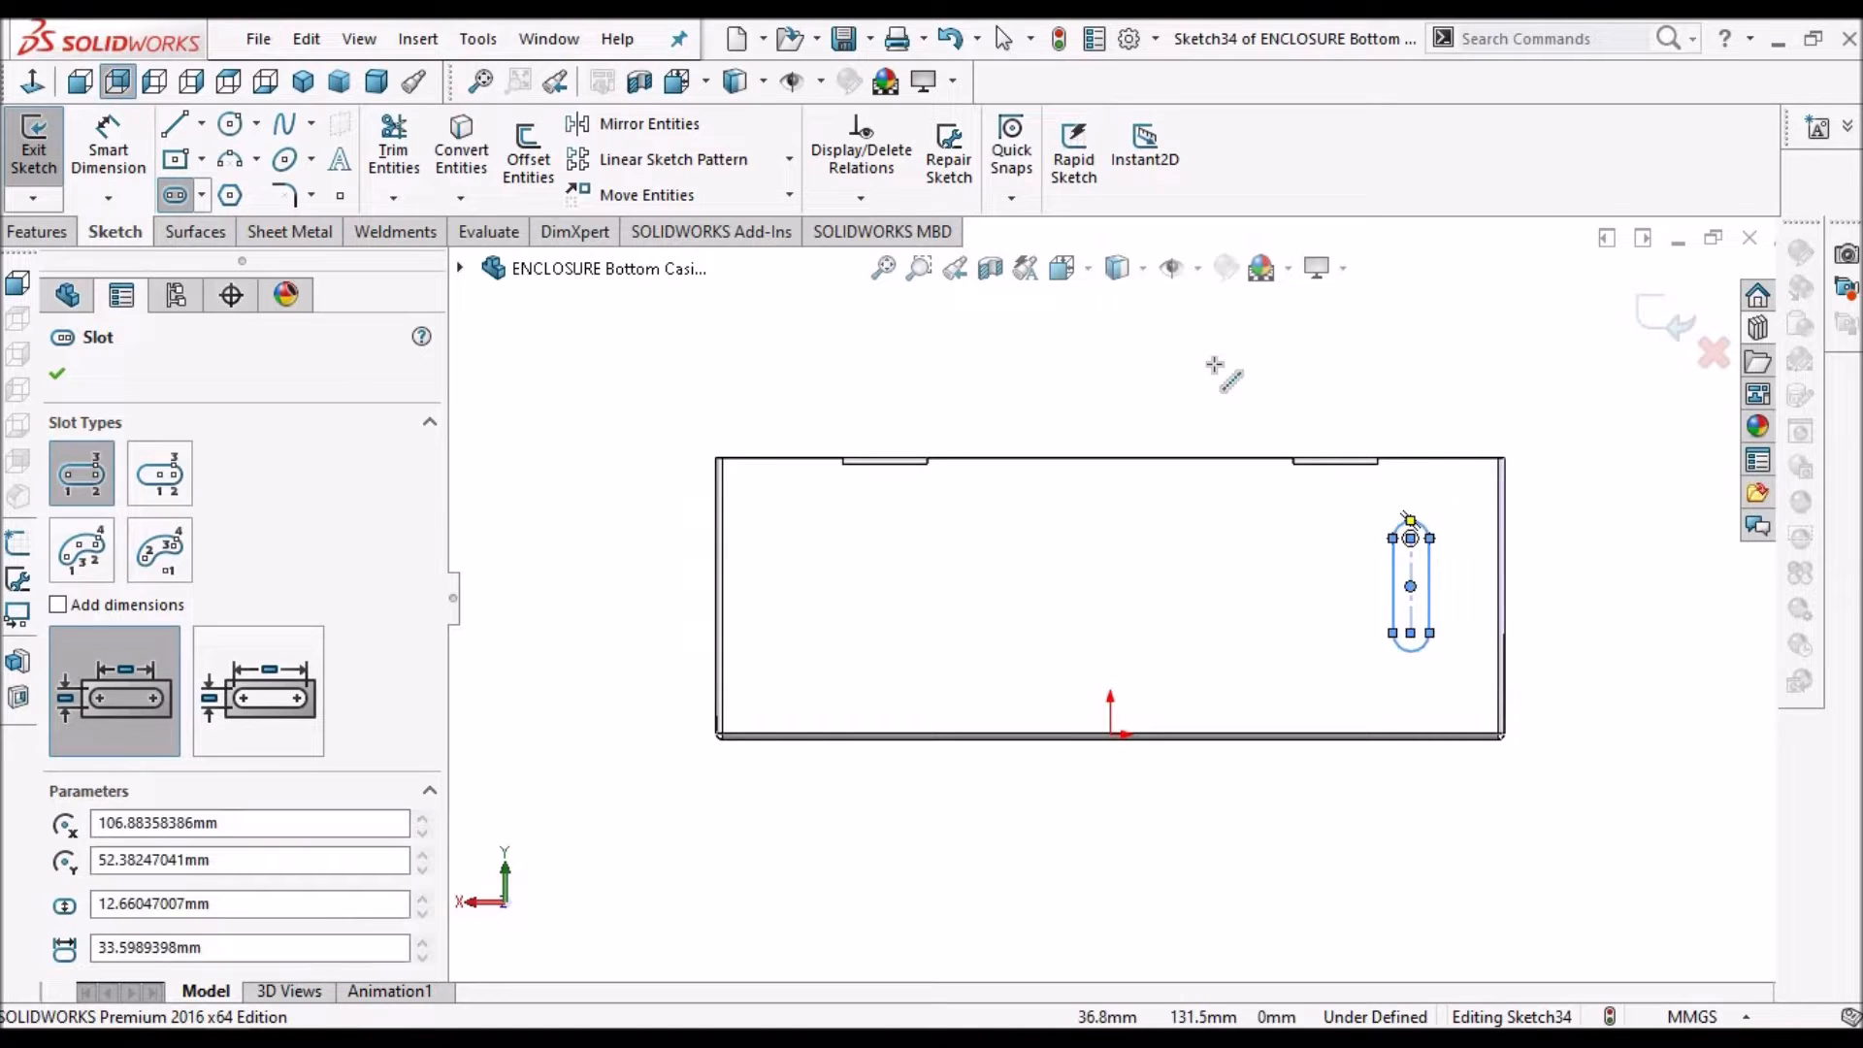
right_click(1259, 396)
click(1251, 383)
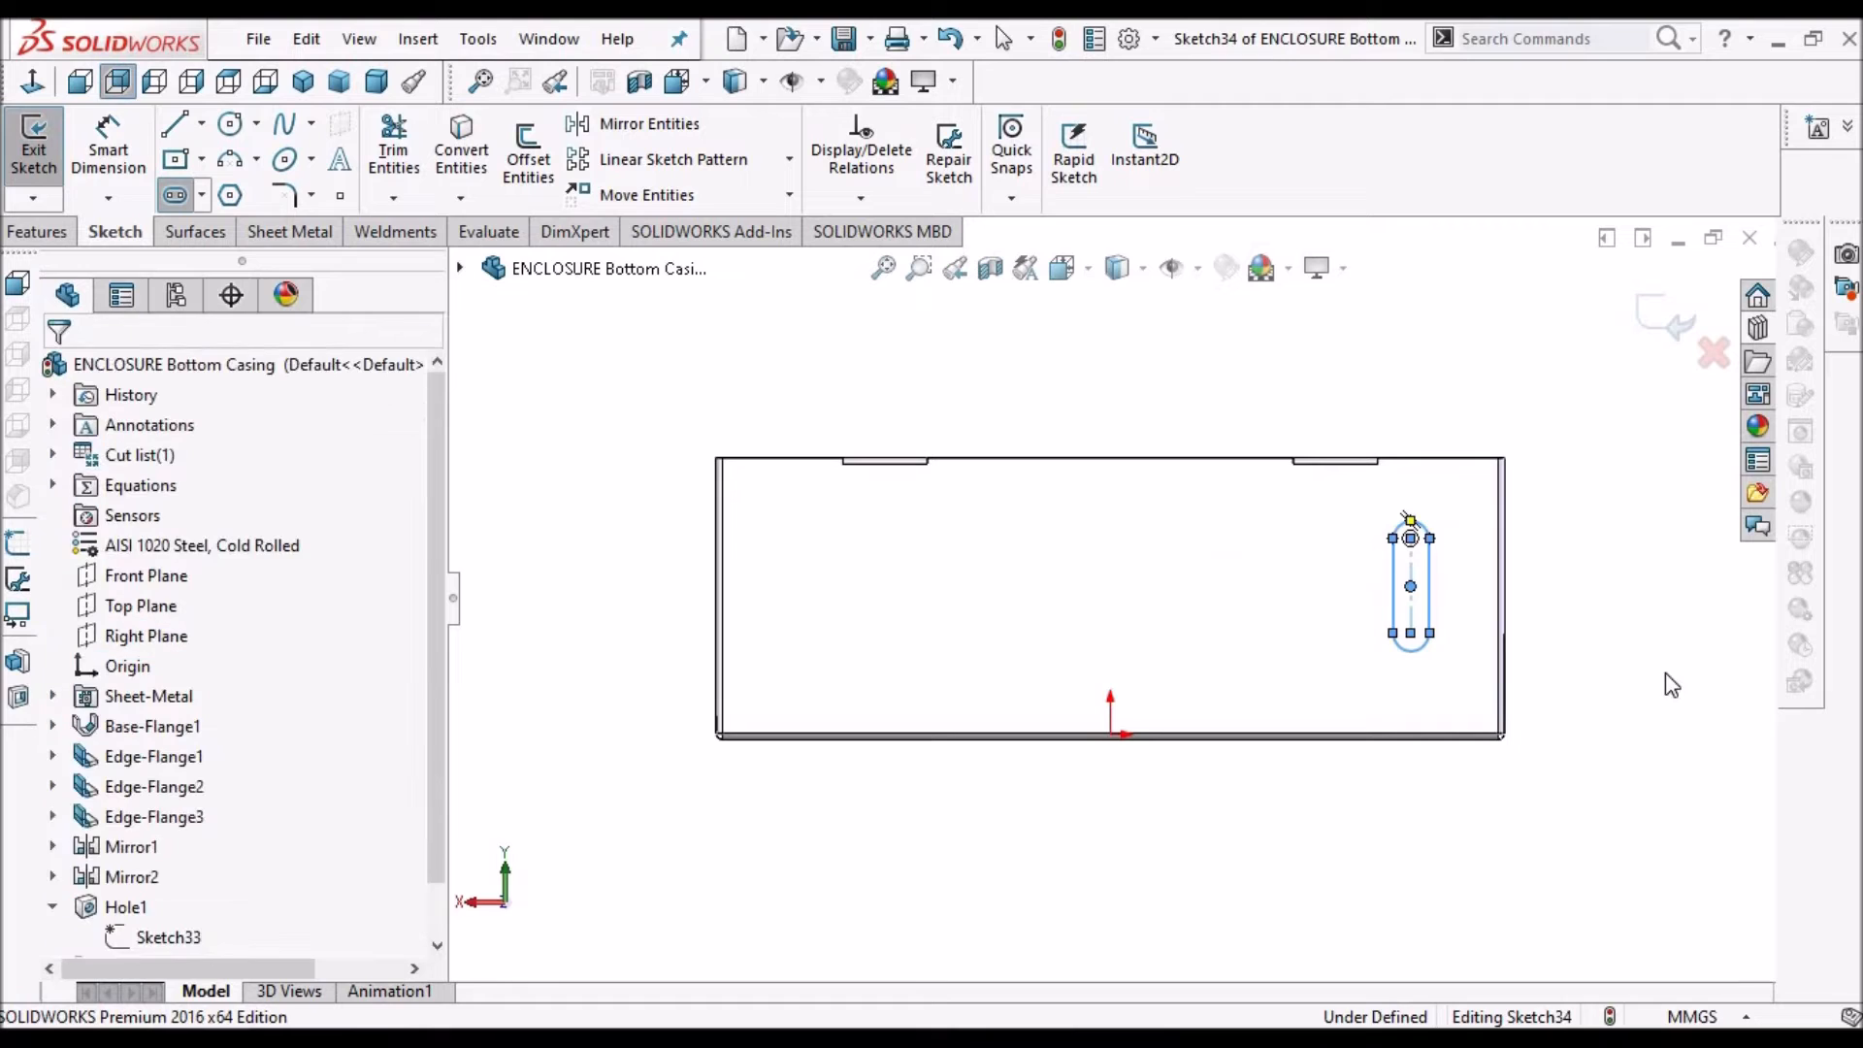
Dimension the slot 6 mm wide and 50 mm between centers, with its center 50 mm above and 100 mm horizontally from the origin
scroll(1548, 599, down, 3)
click(108, 146)
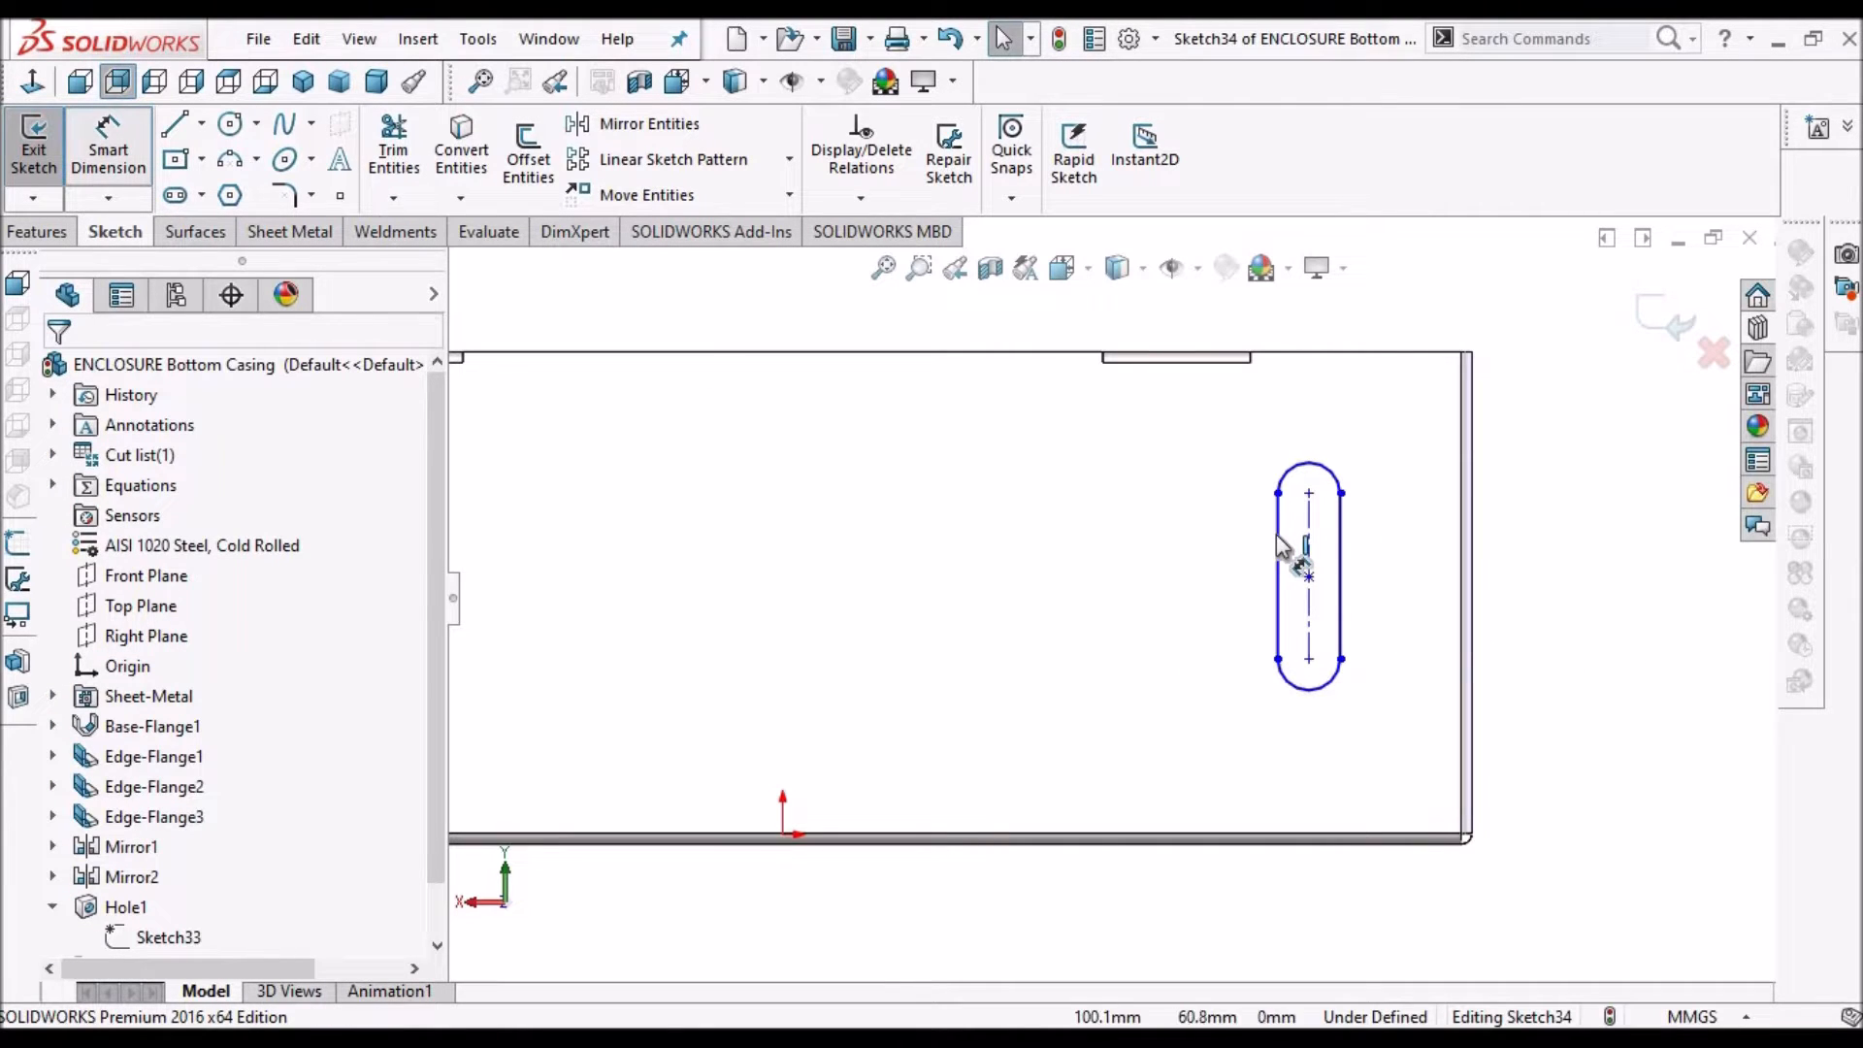
click(1340, 546)
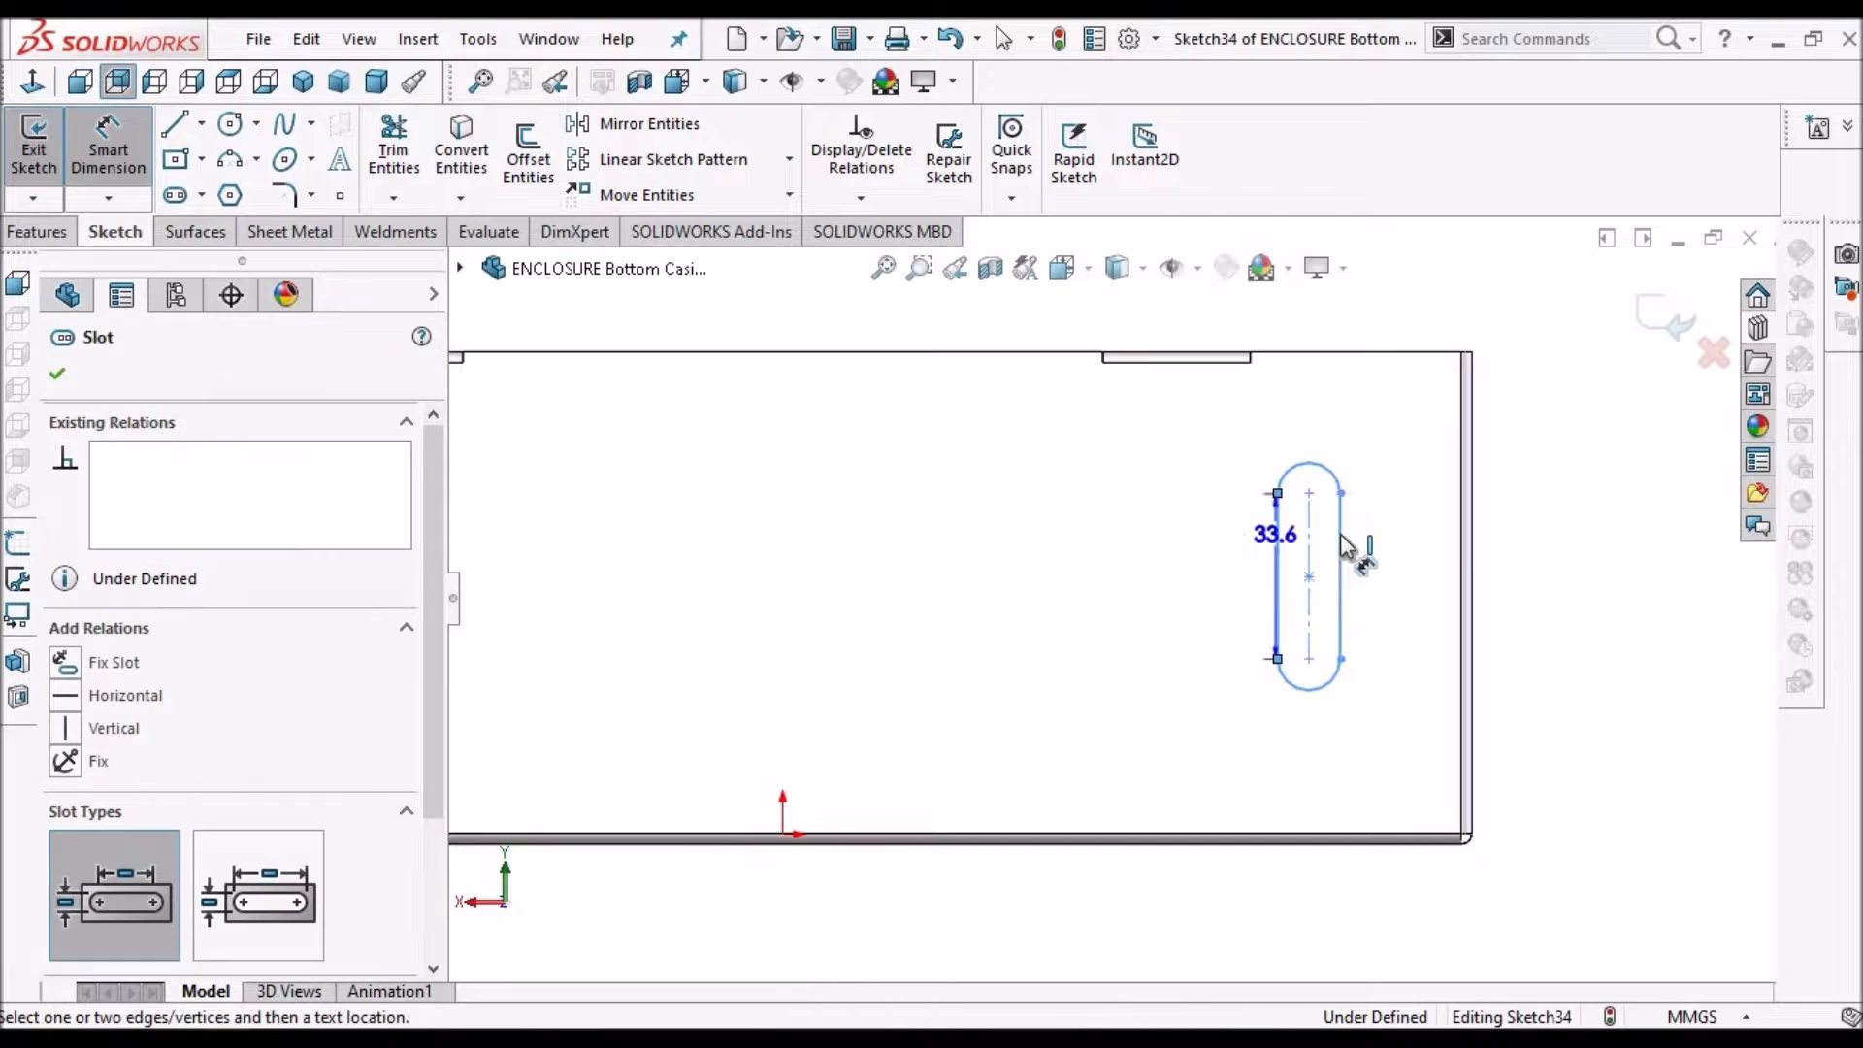
click(1277, 543)
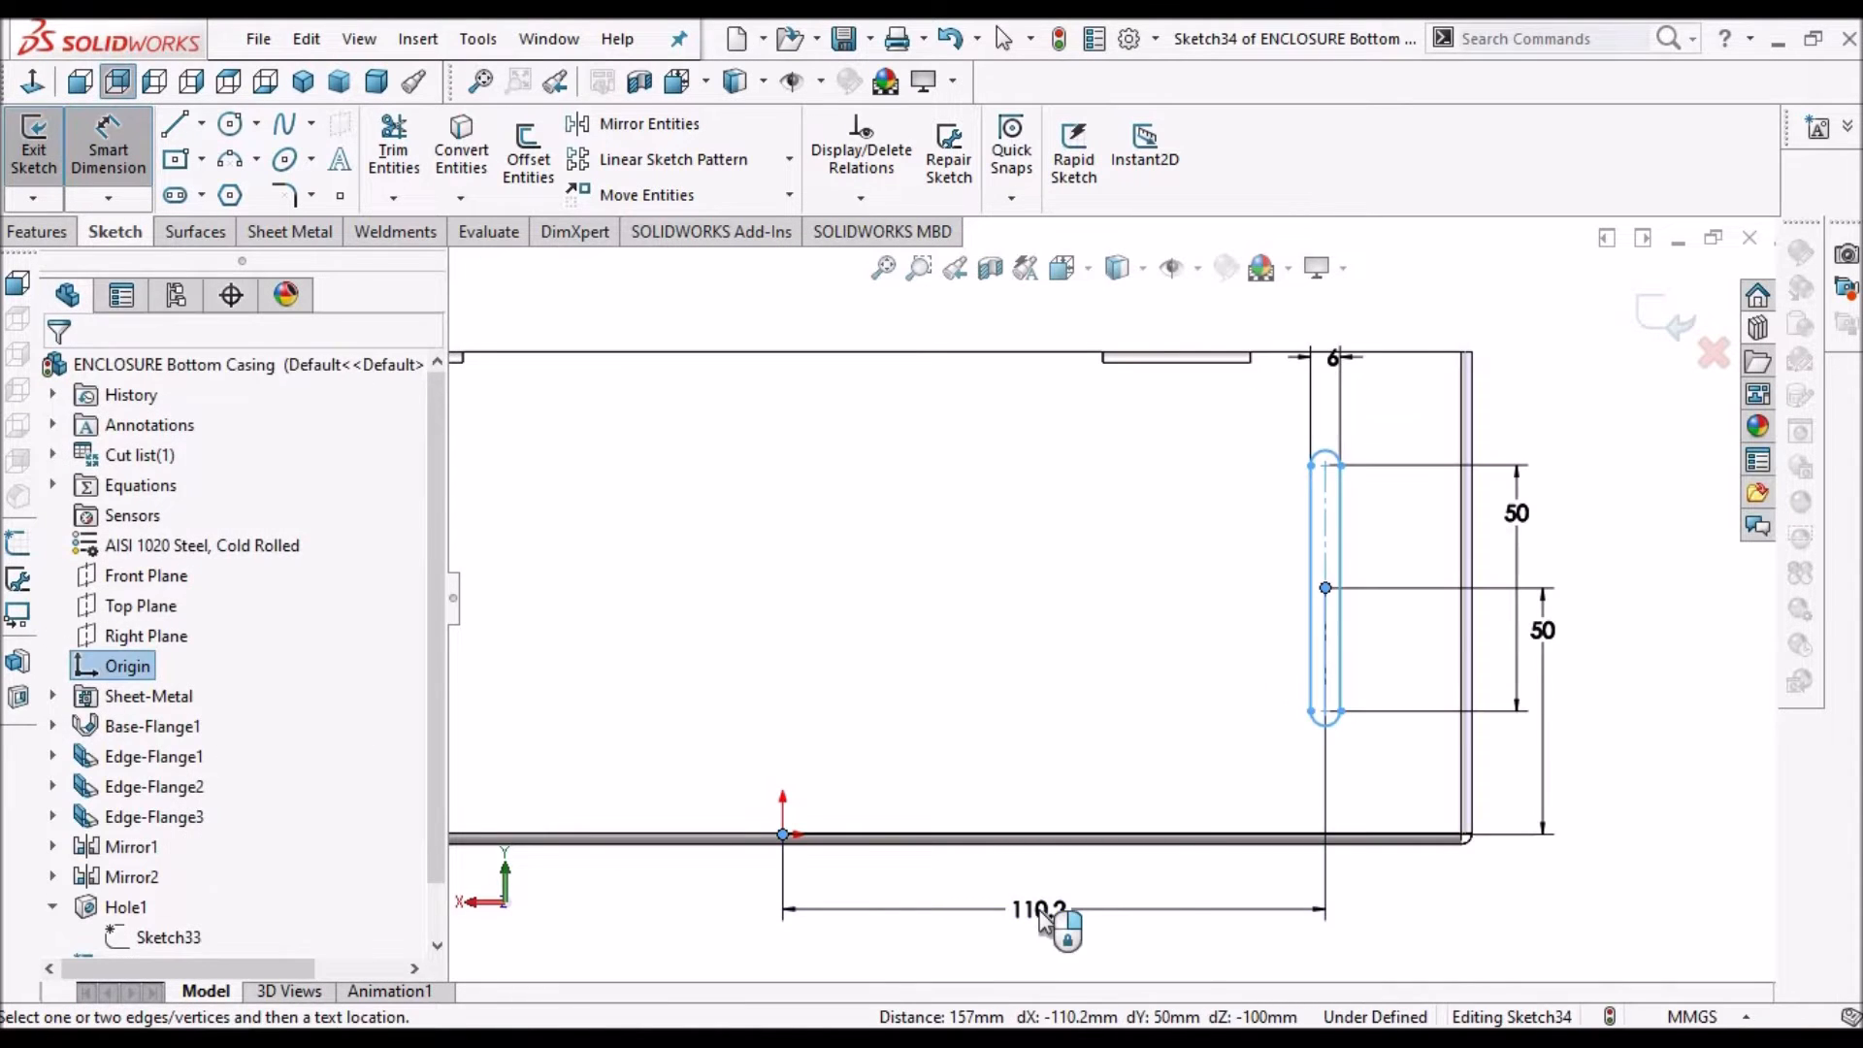
click(1043, 918)
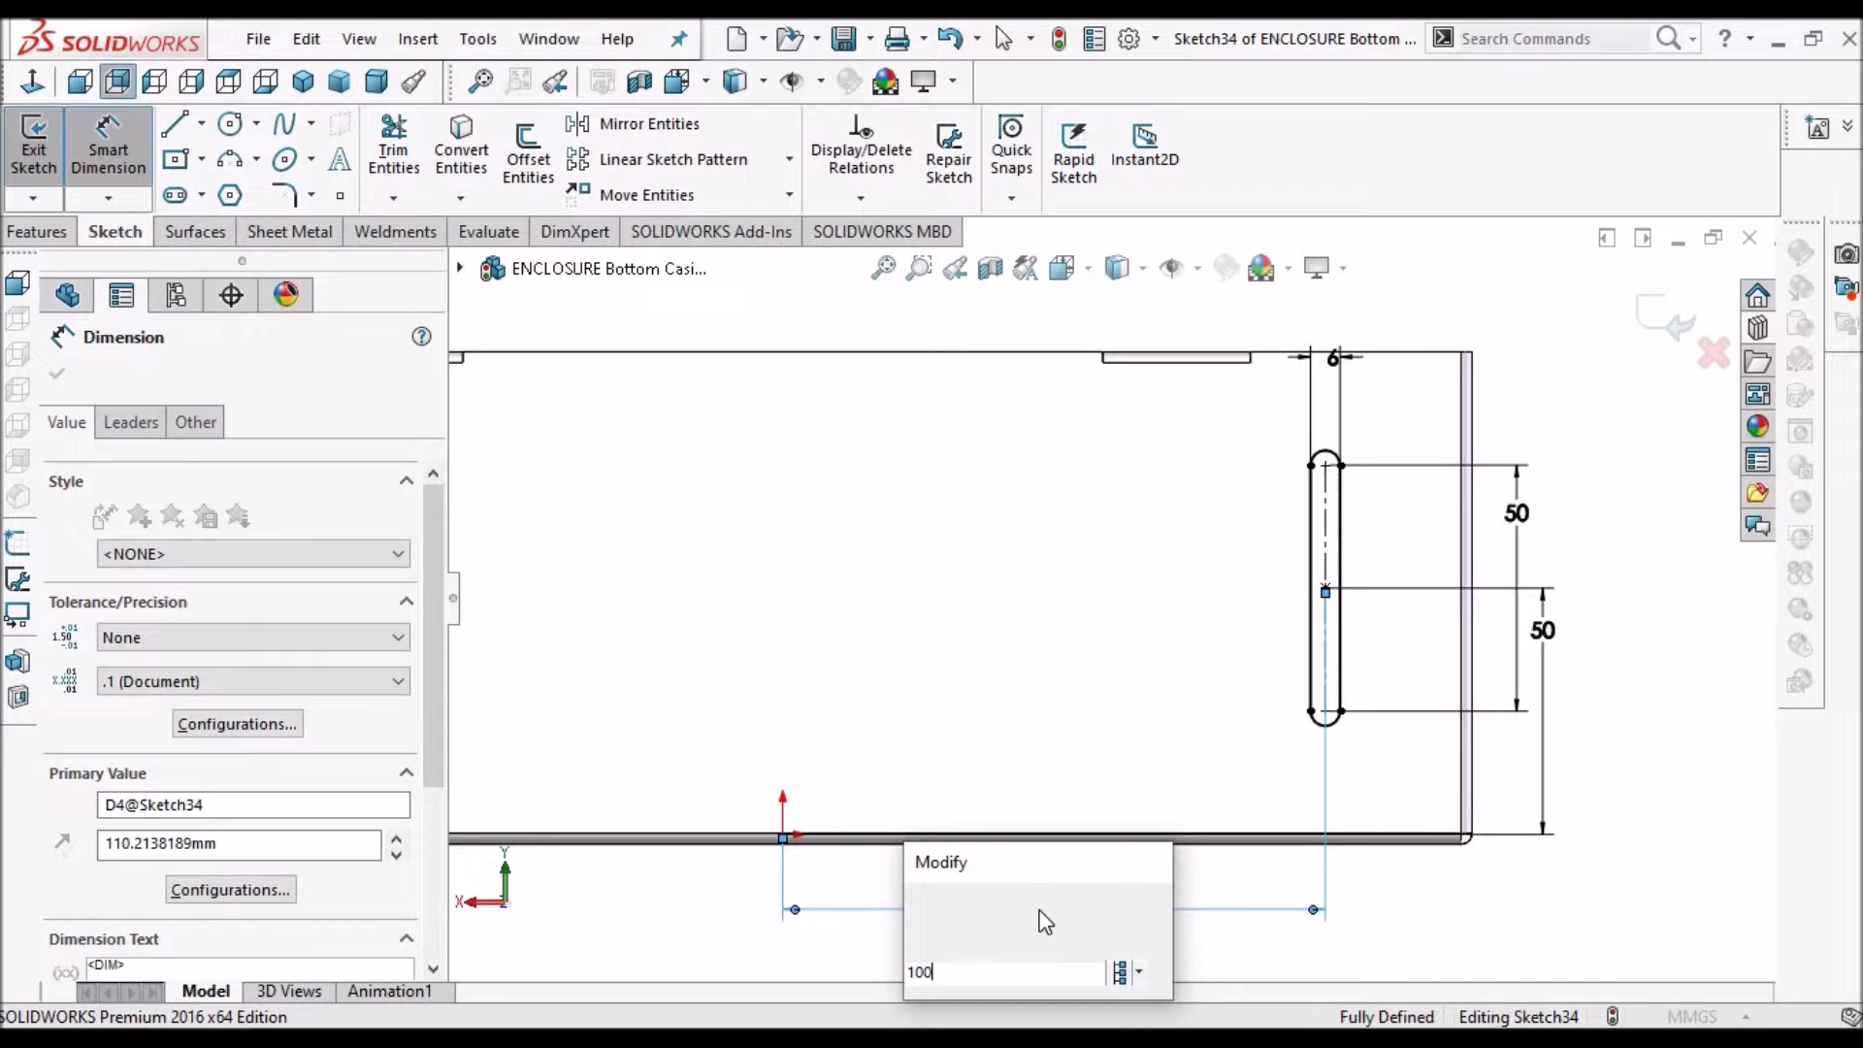
key(Return)
click(1039, 912)
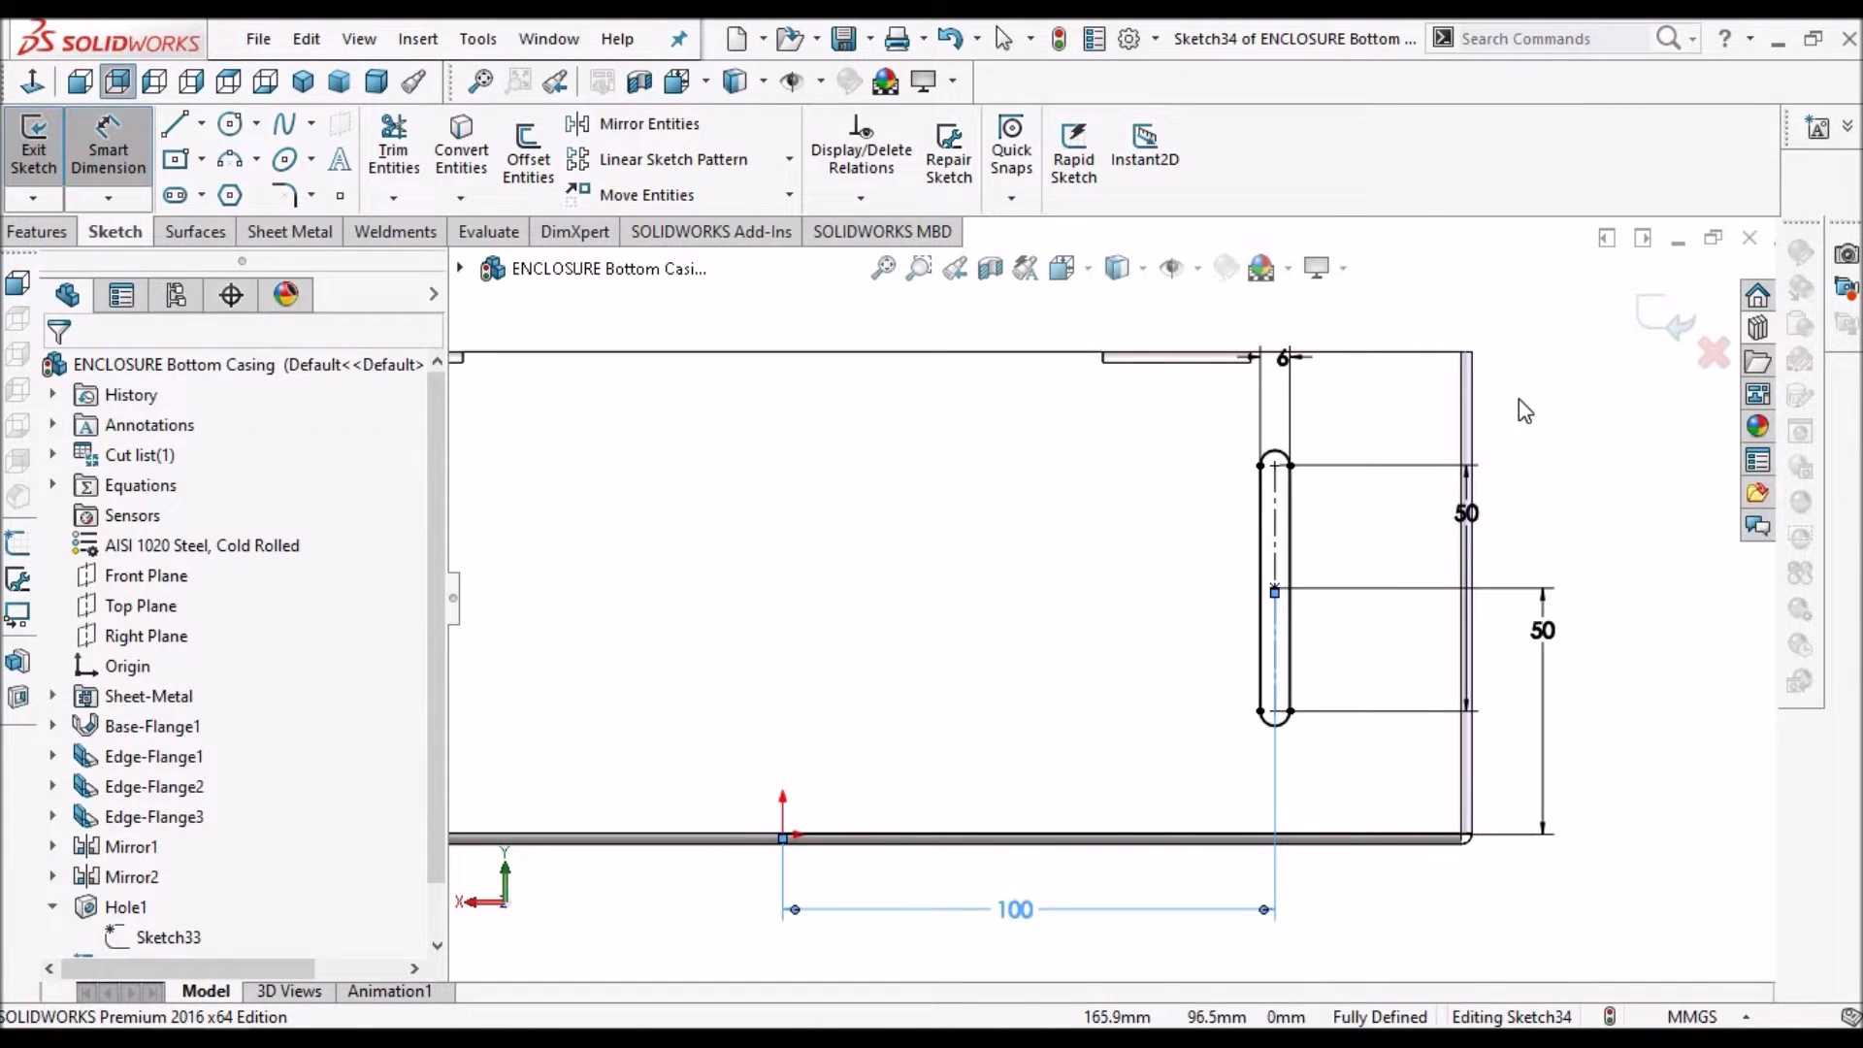
Pattern the slot with its dimensions linearly into 10 instances spaced 15 mm apart along the reversed X-axis, and exit the sketch
scroll(1518, 397, up, 1)
drag(1306, 434, 1138, 747)
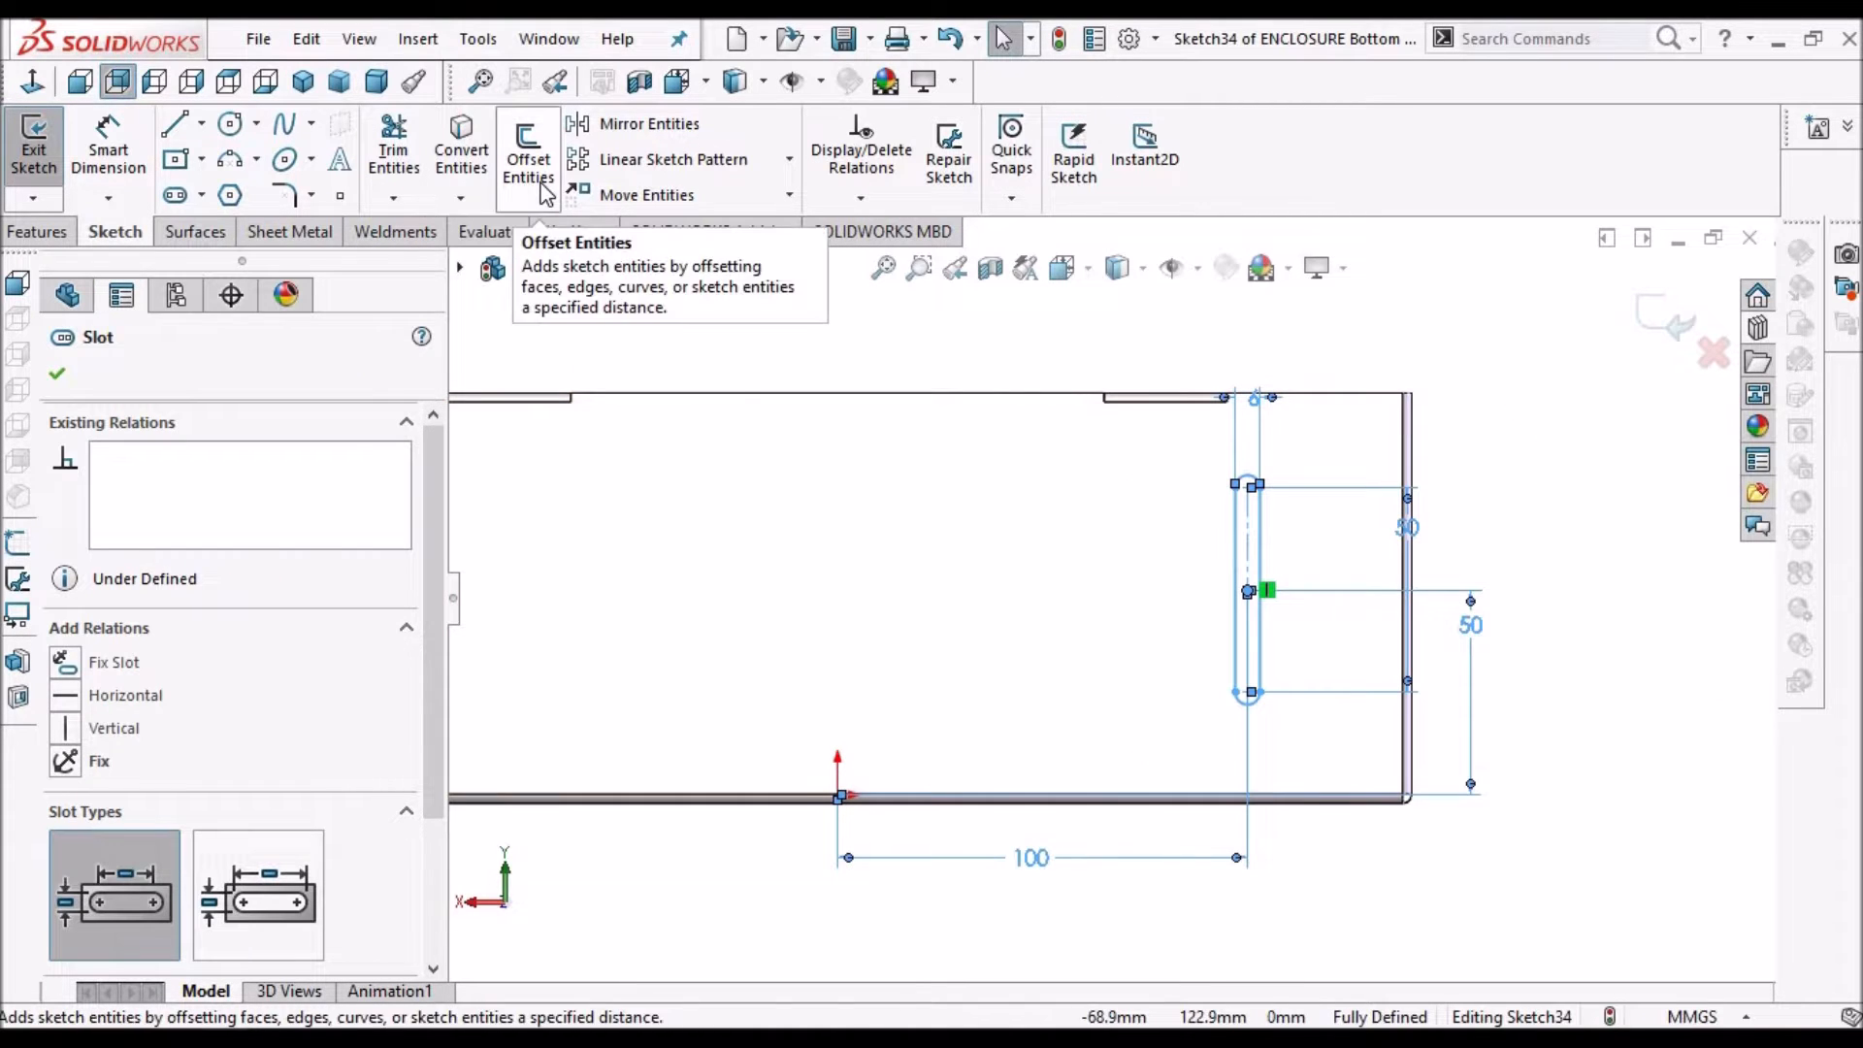
click(662, 163)
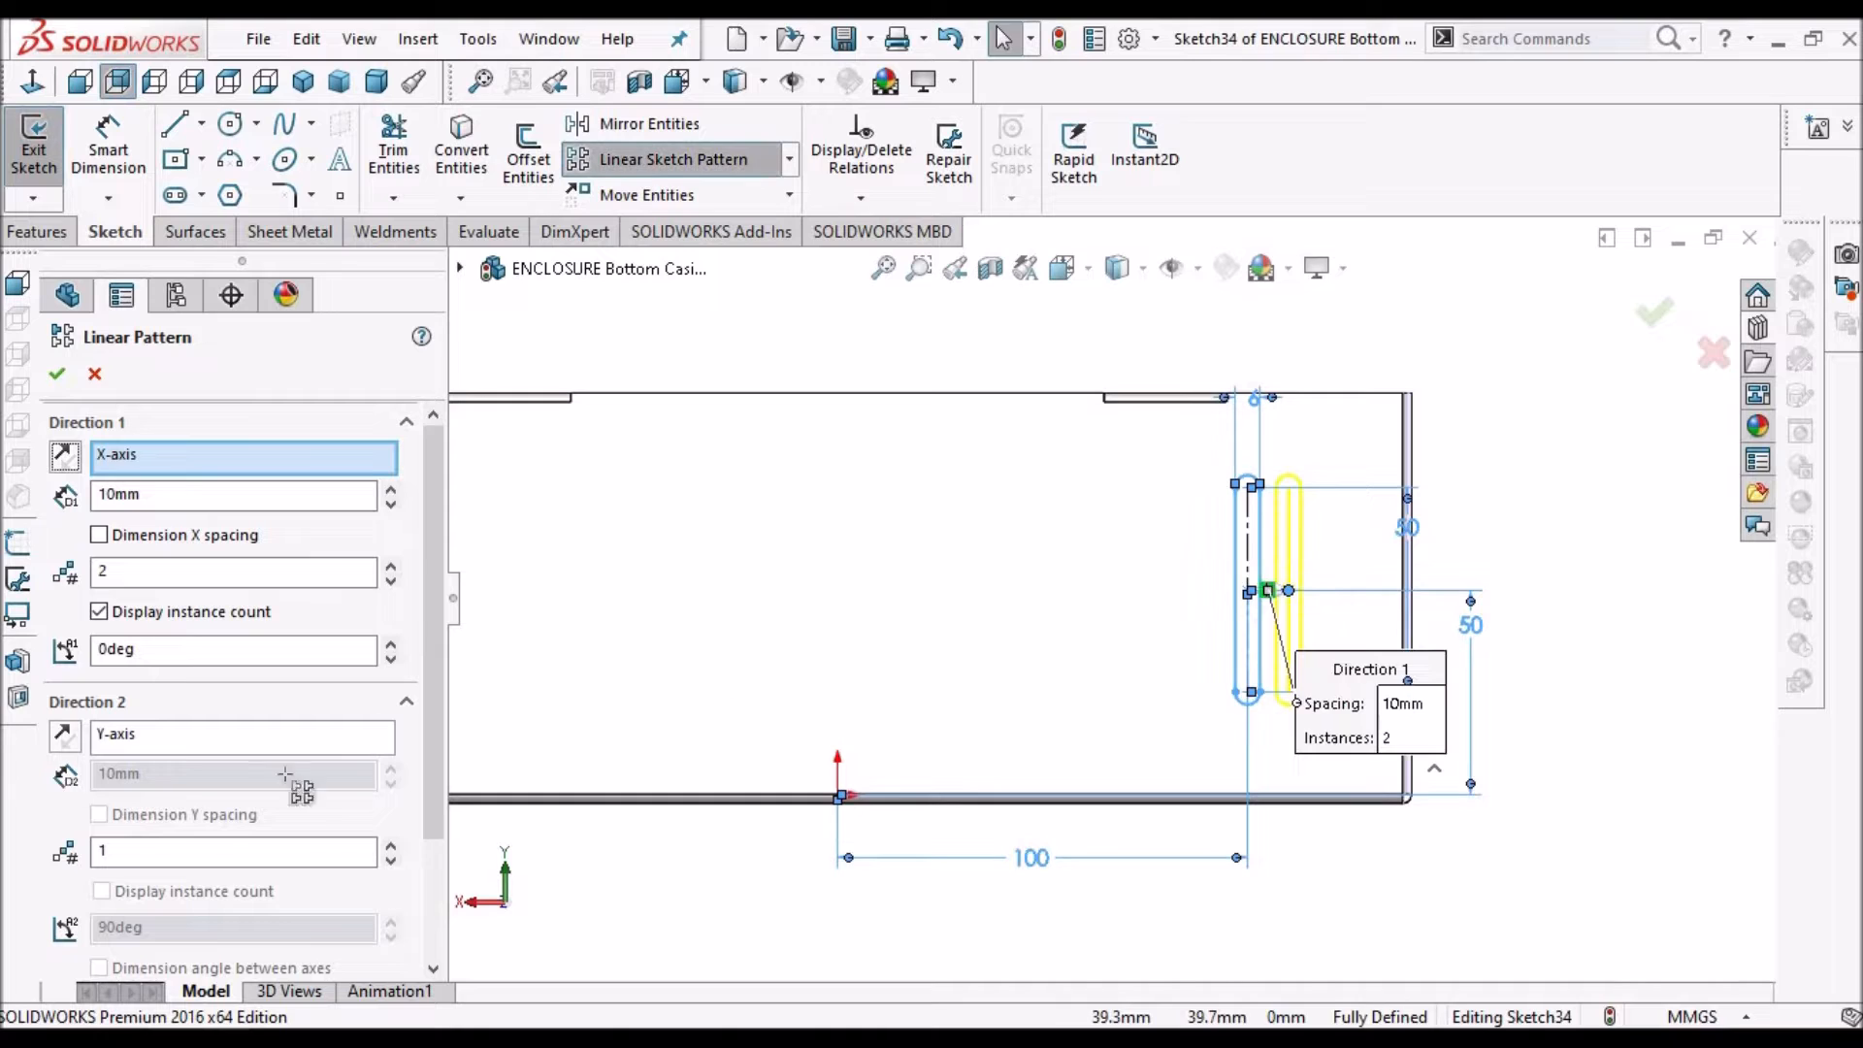
click(77, 459)
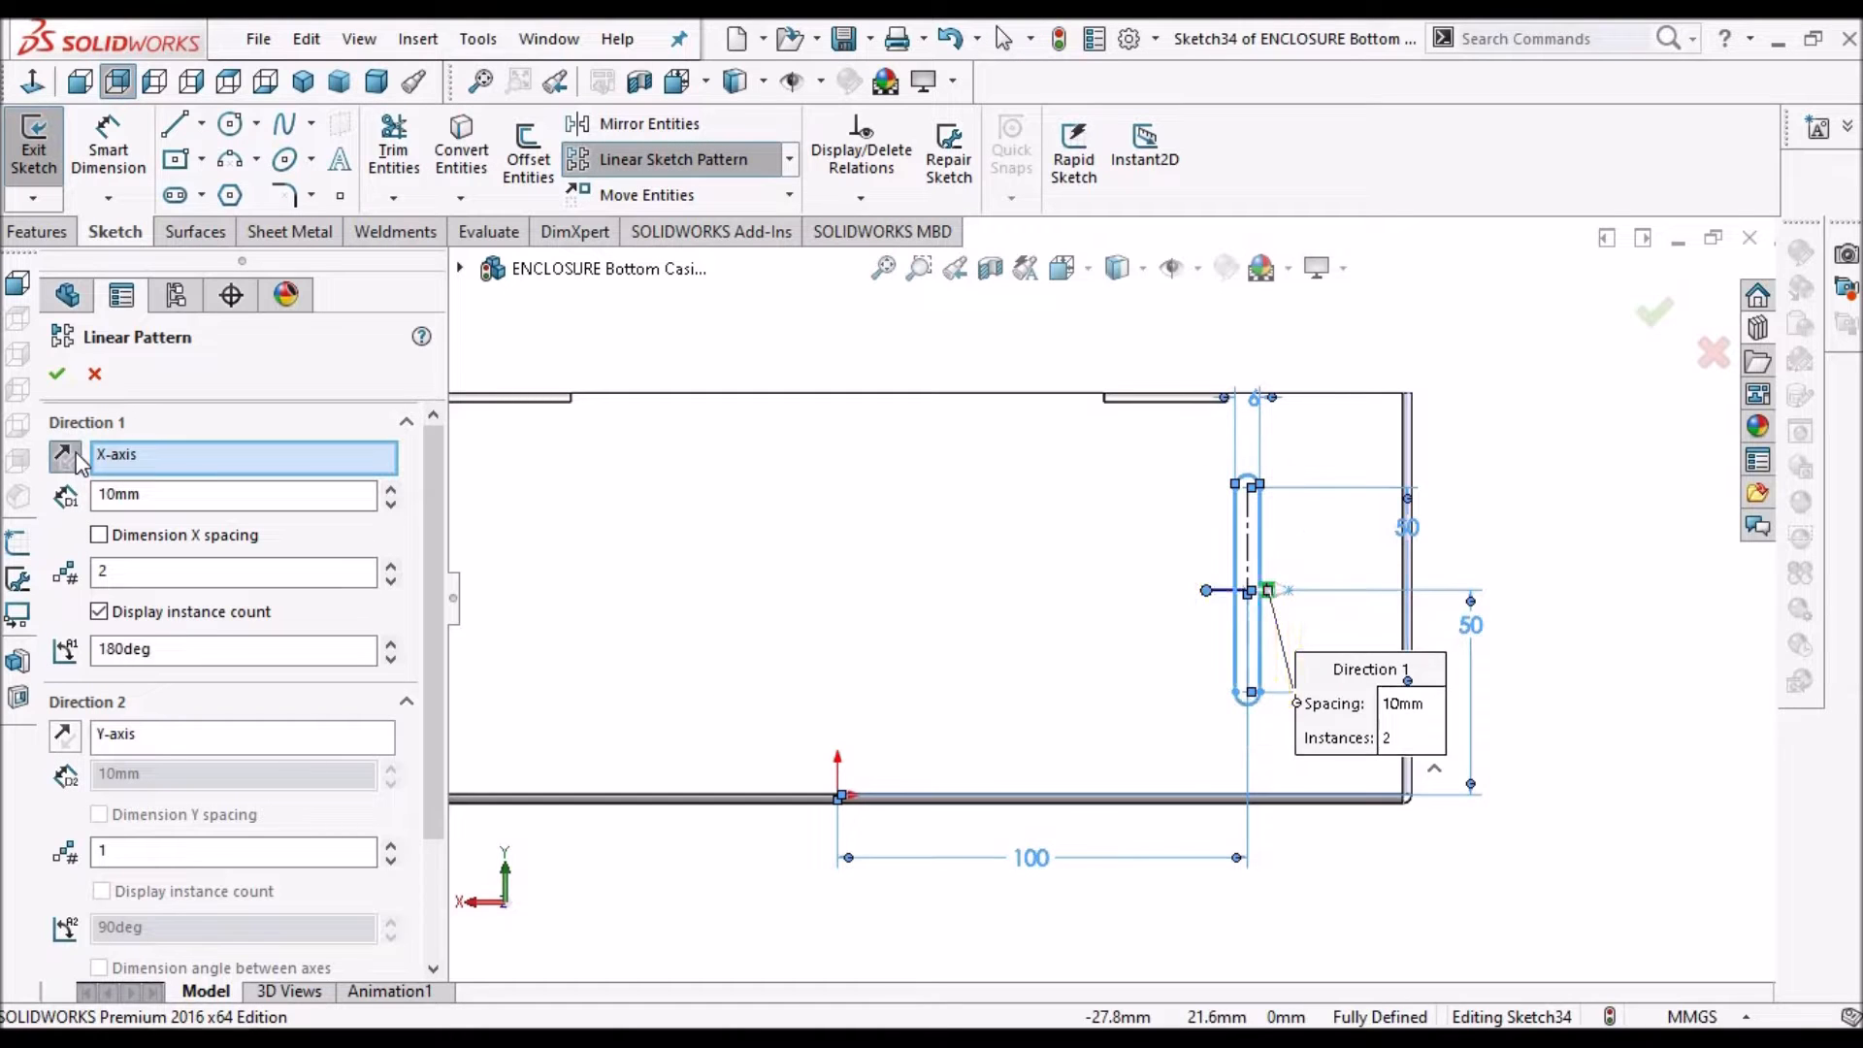
double_click(175, 497)
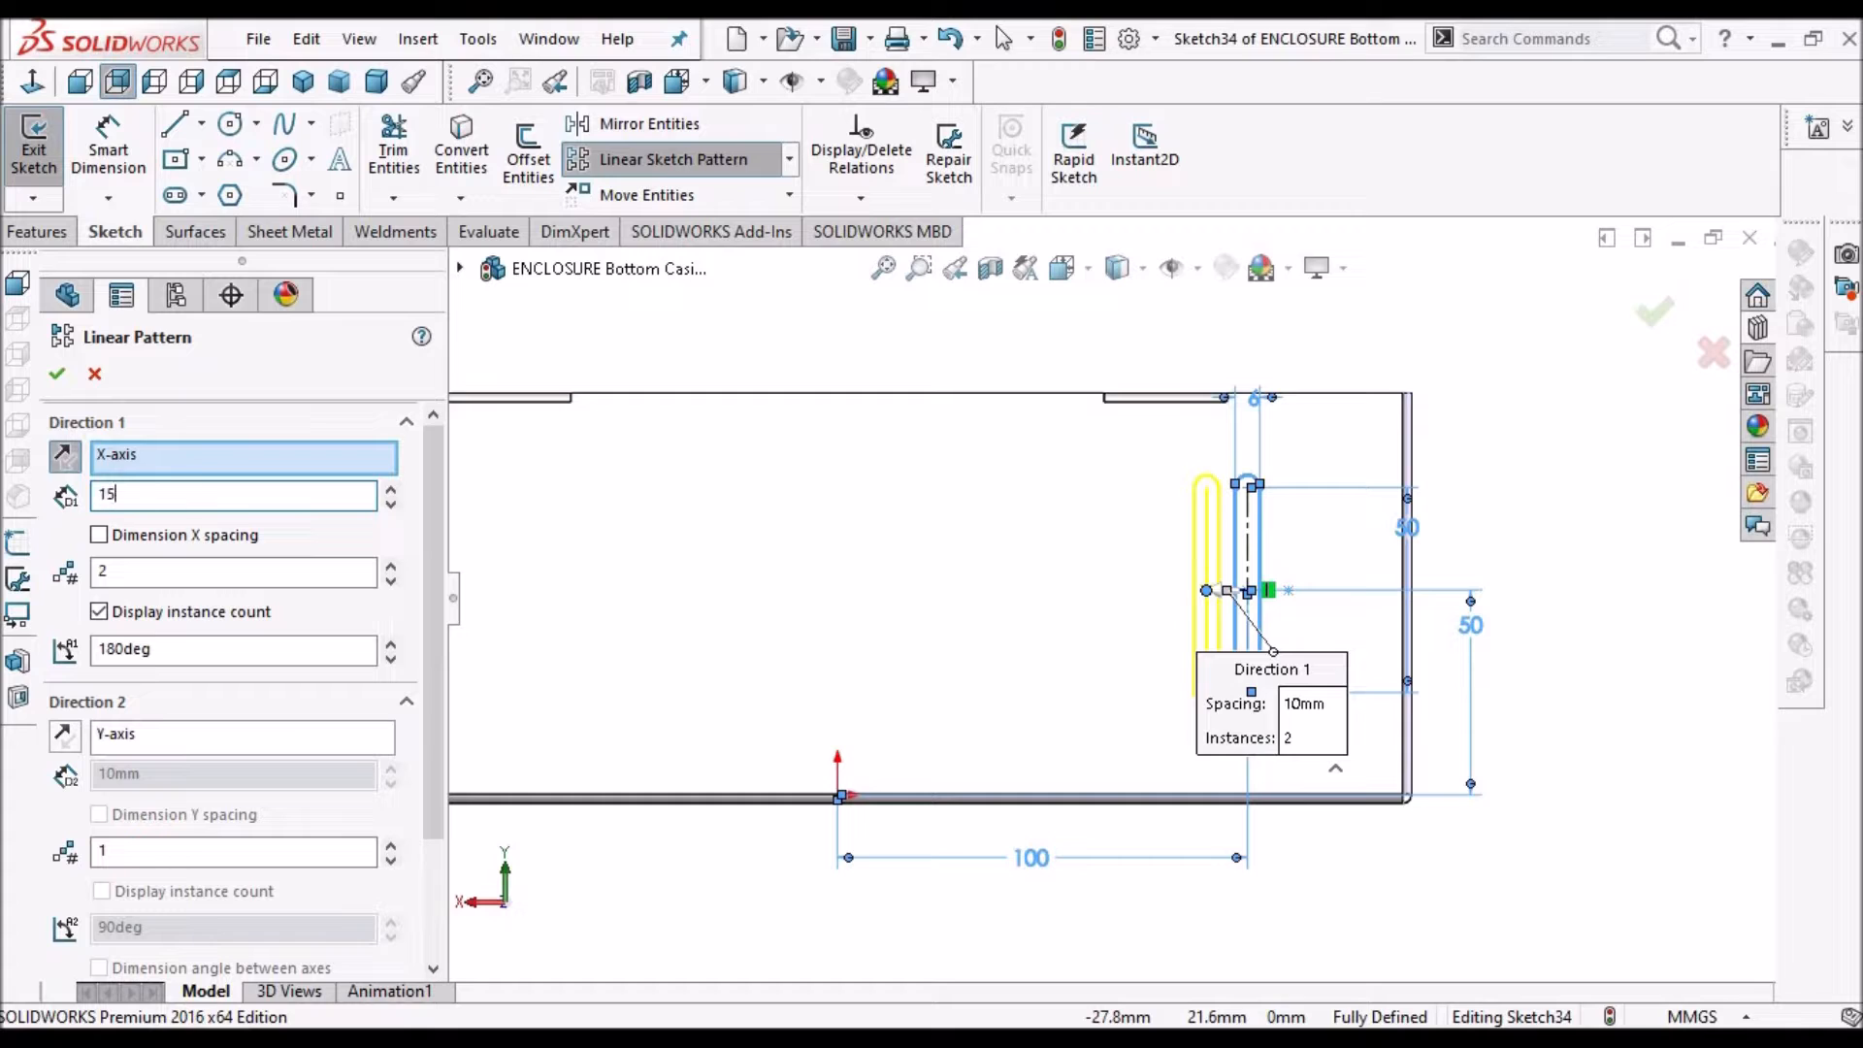
click(175, 498)
text(15)
key(Return)
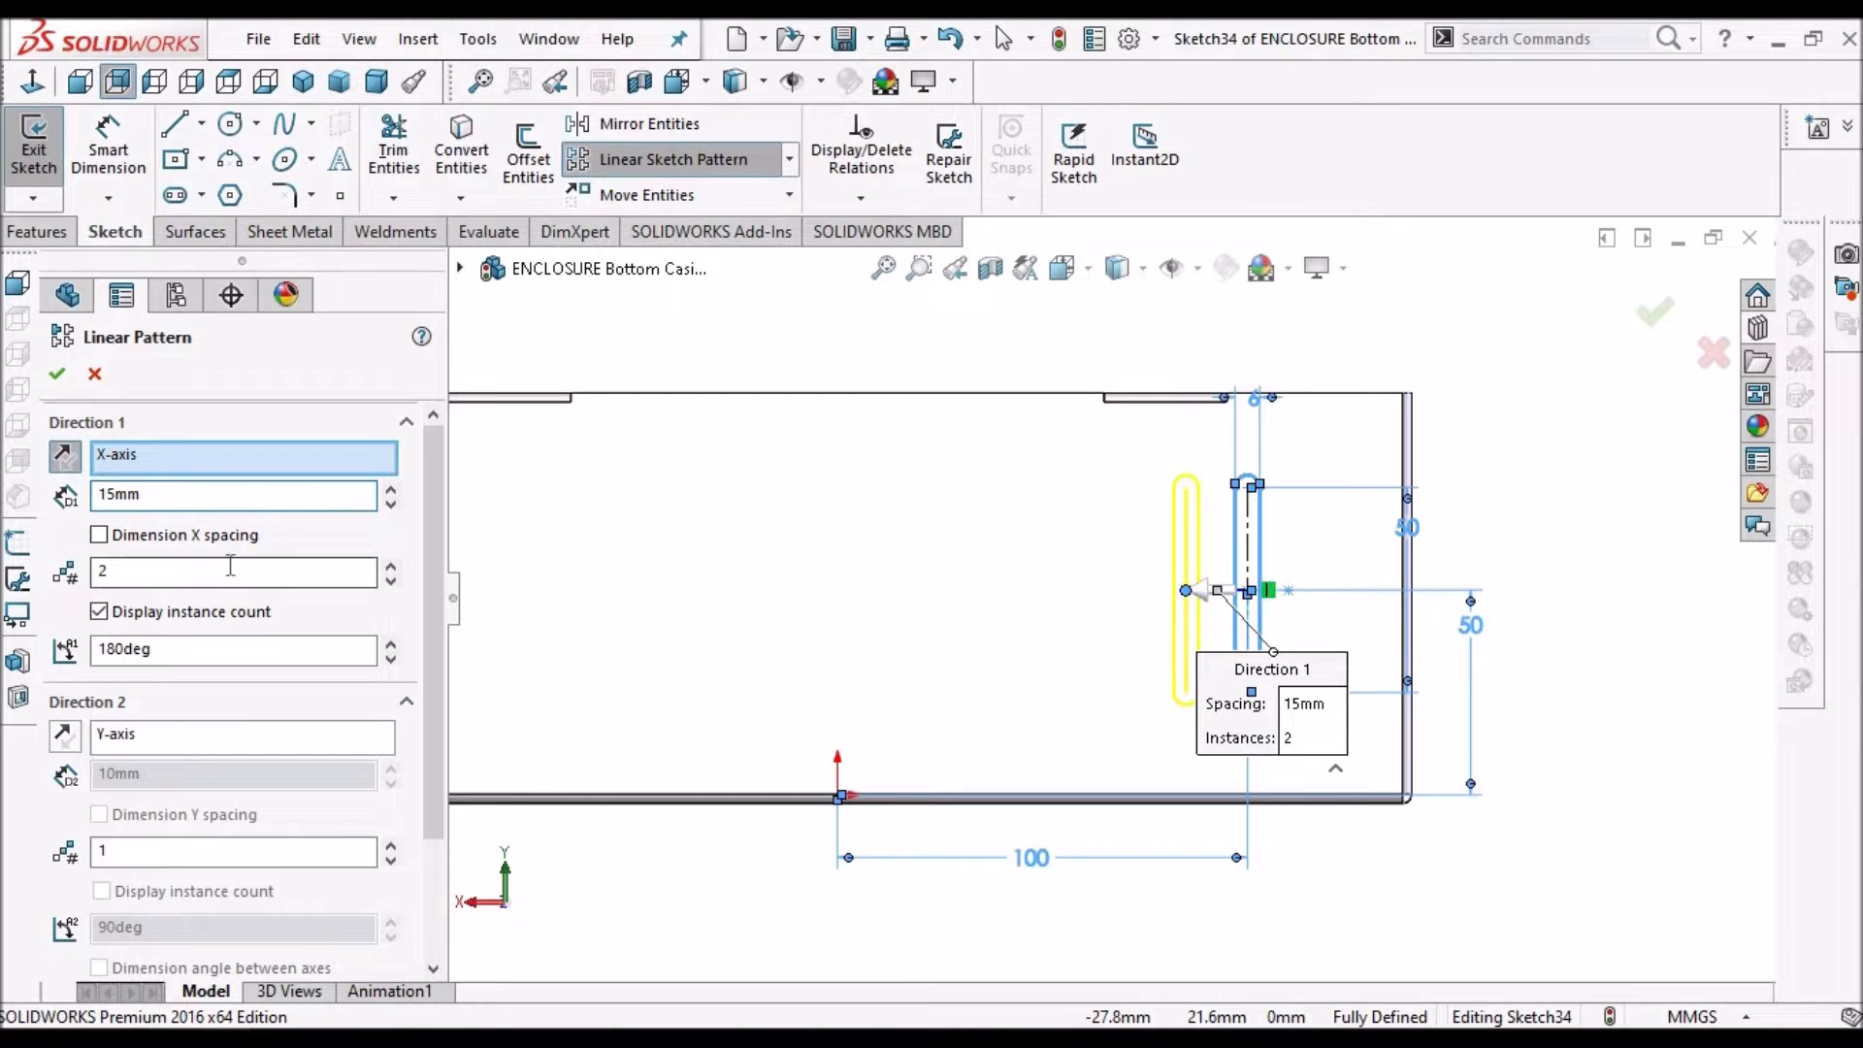
double_click(263, 575)
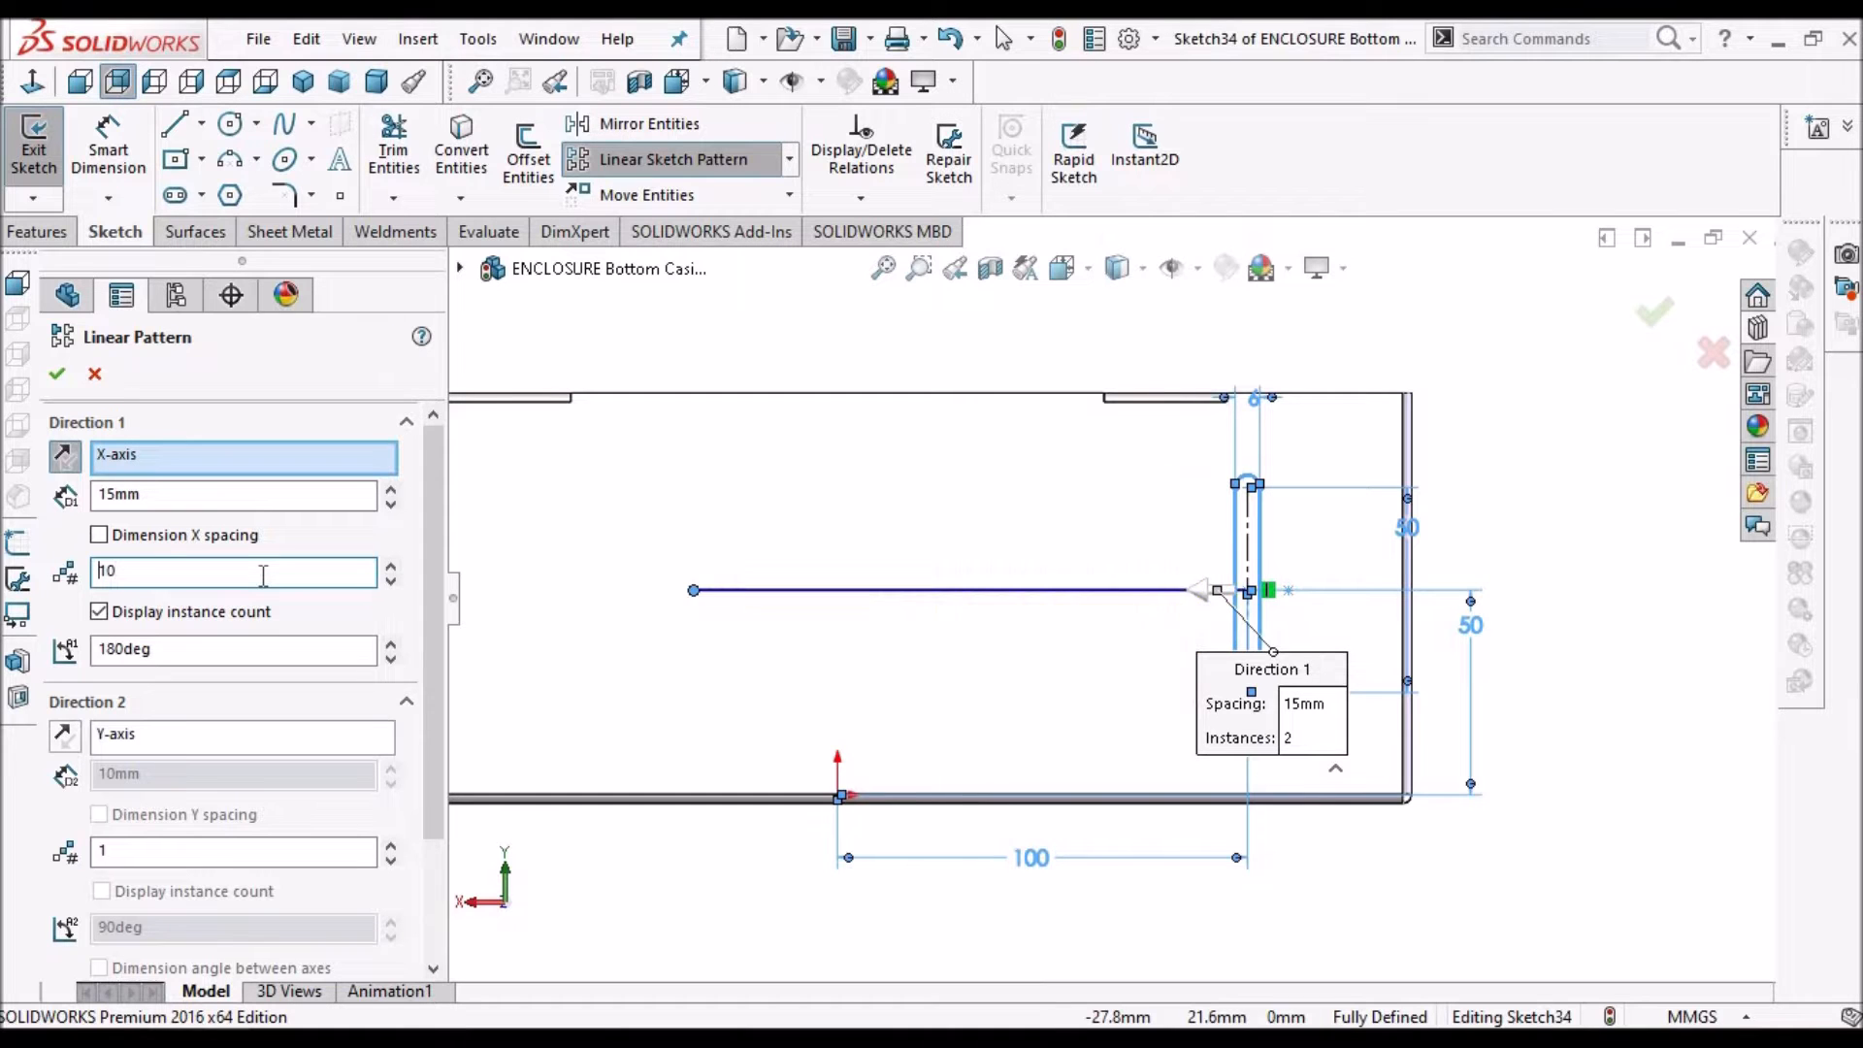
click(1671, 324)
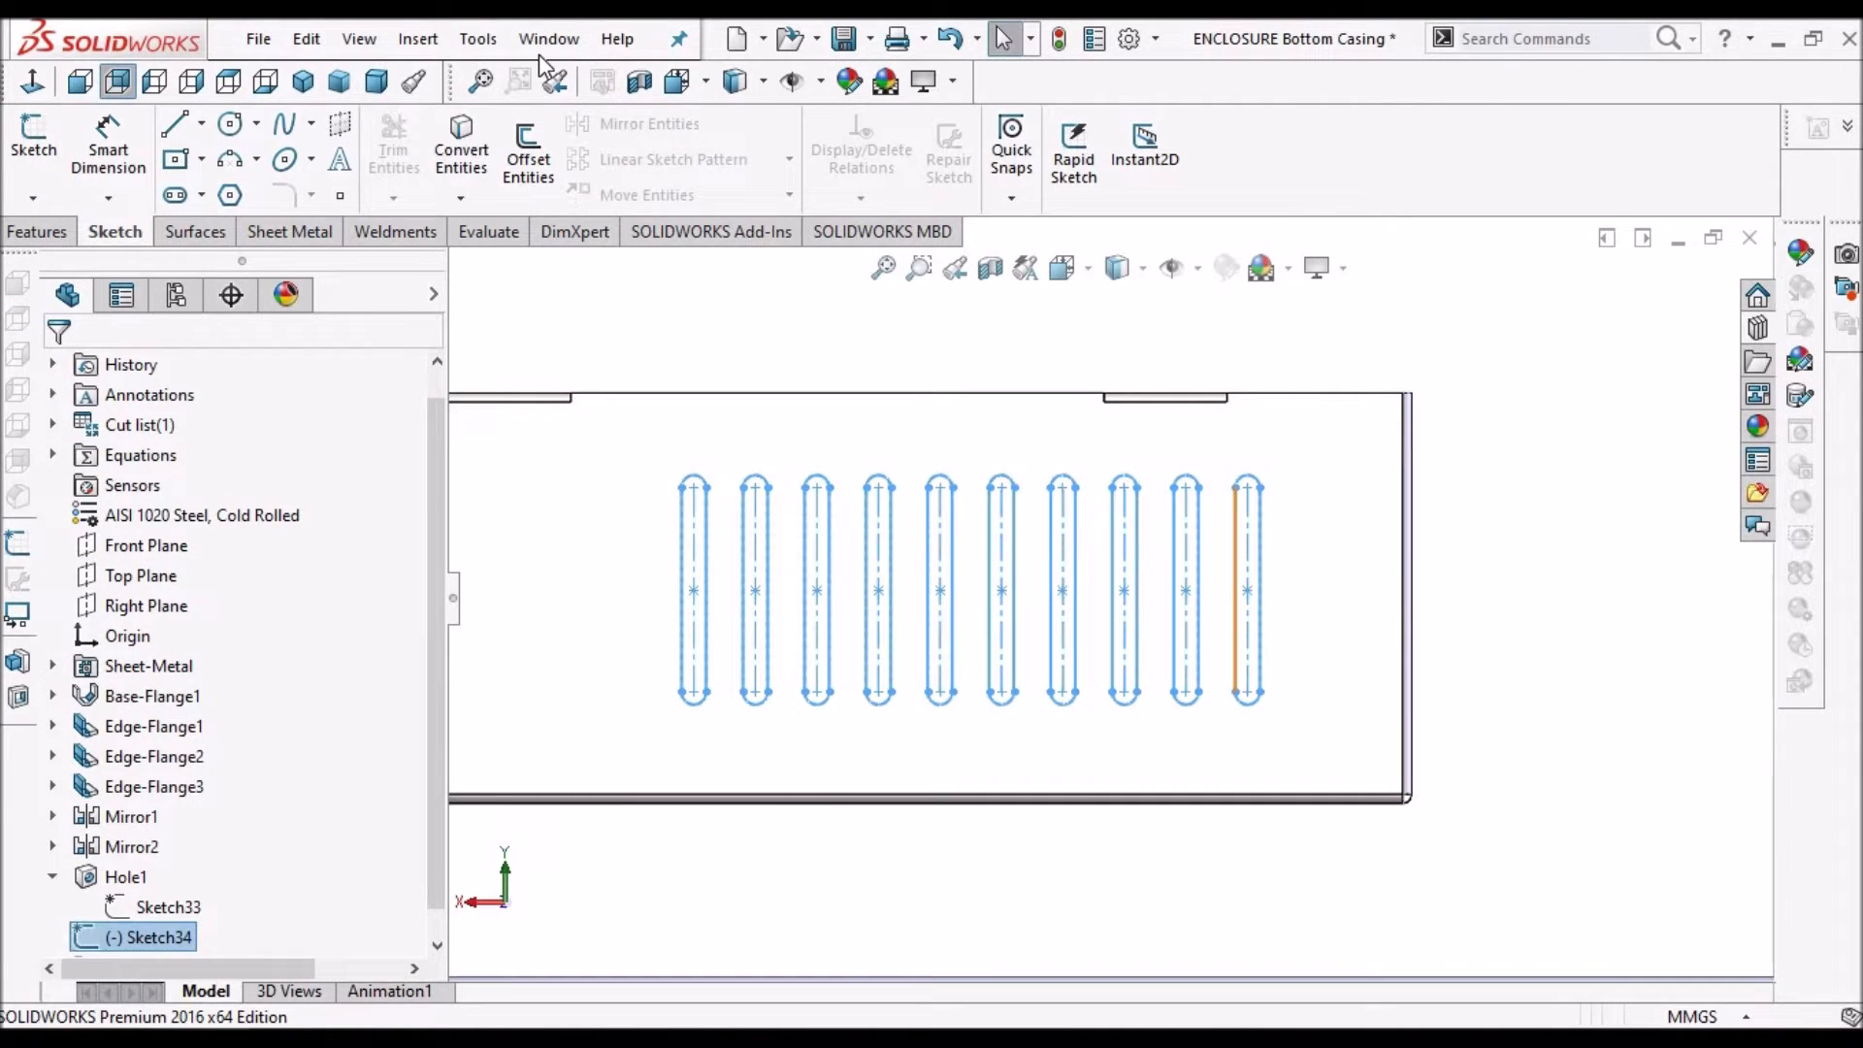
Cut-extrude the ten sketched slots through the long wall as a blind cut linked to the sheet thickness
click(842, 124)
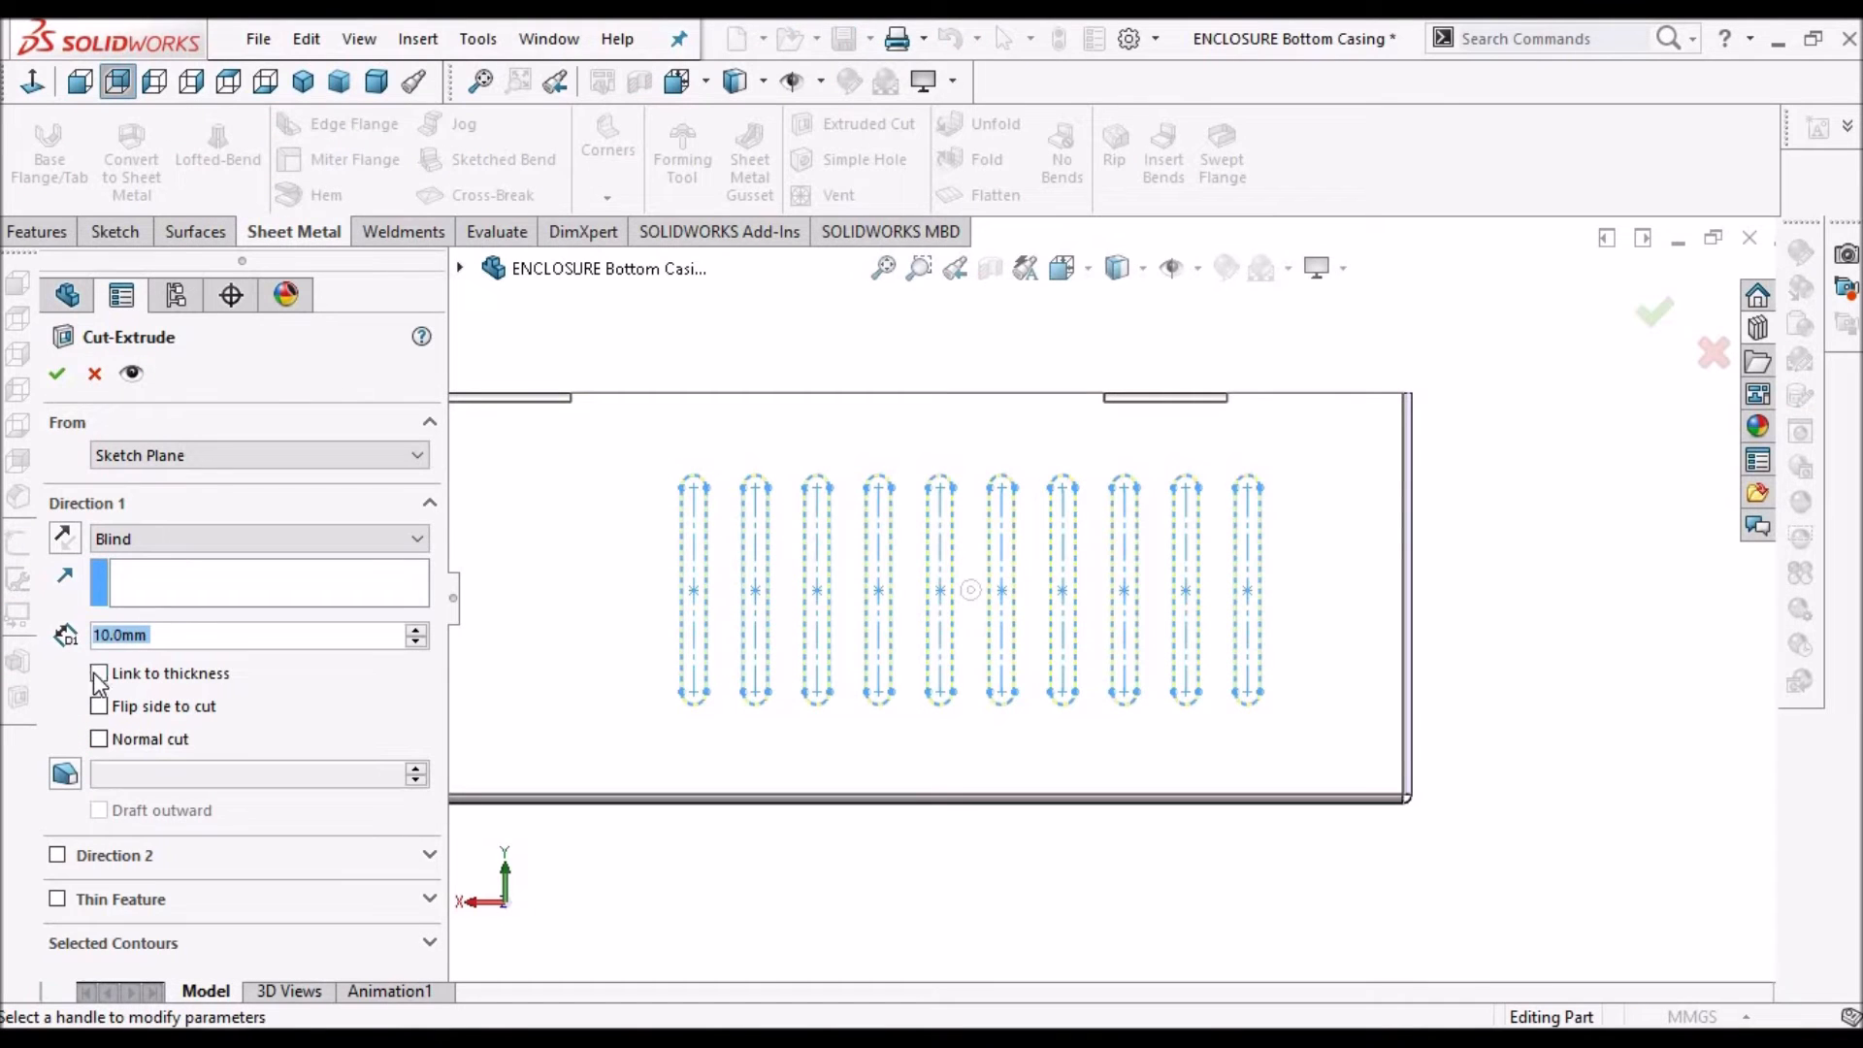
click(99, 674)
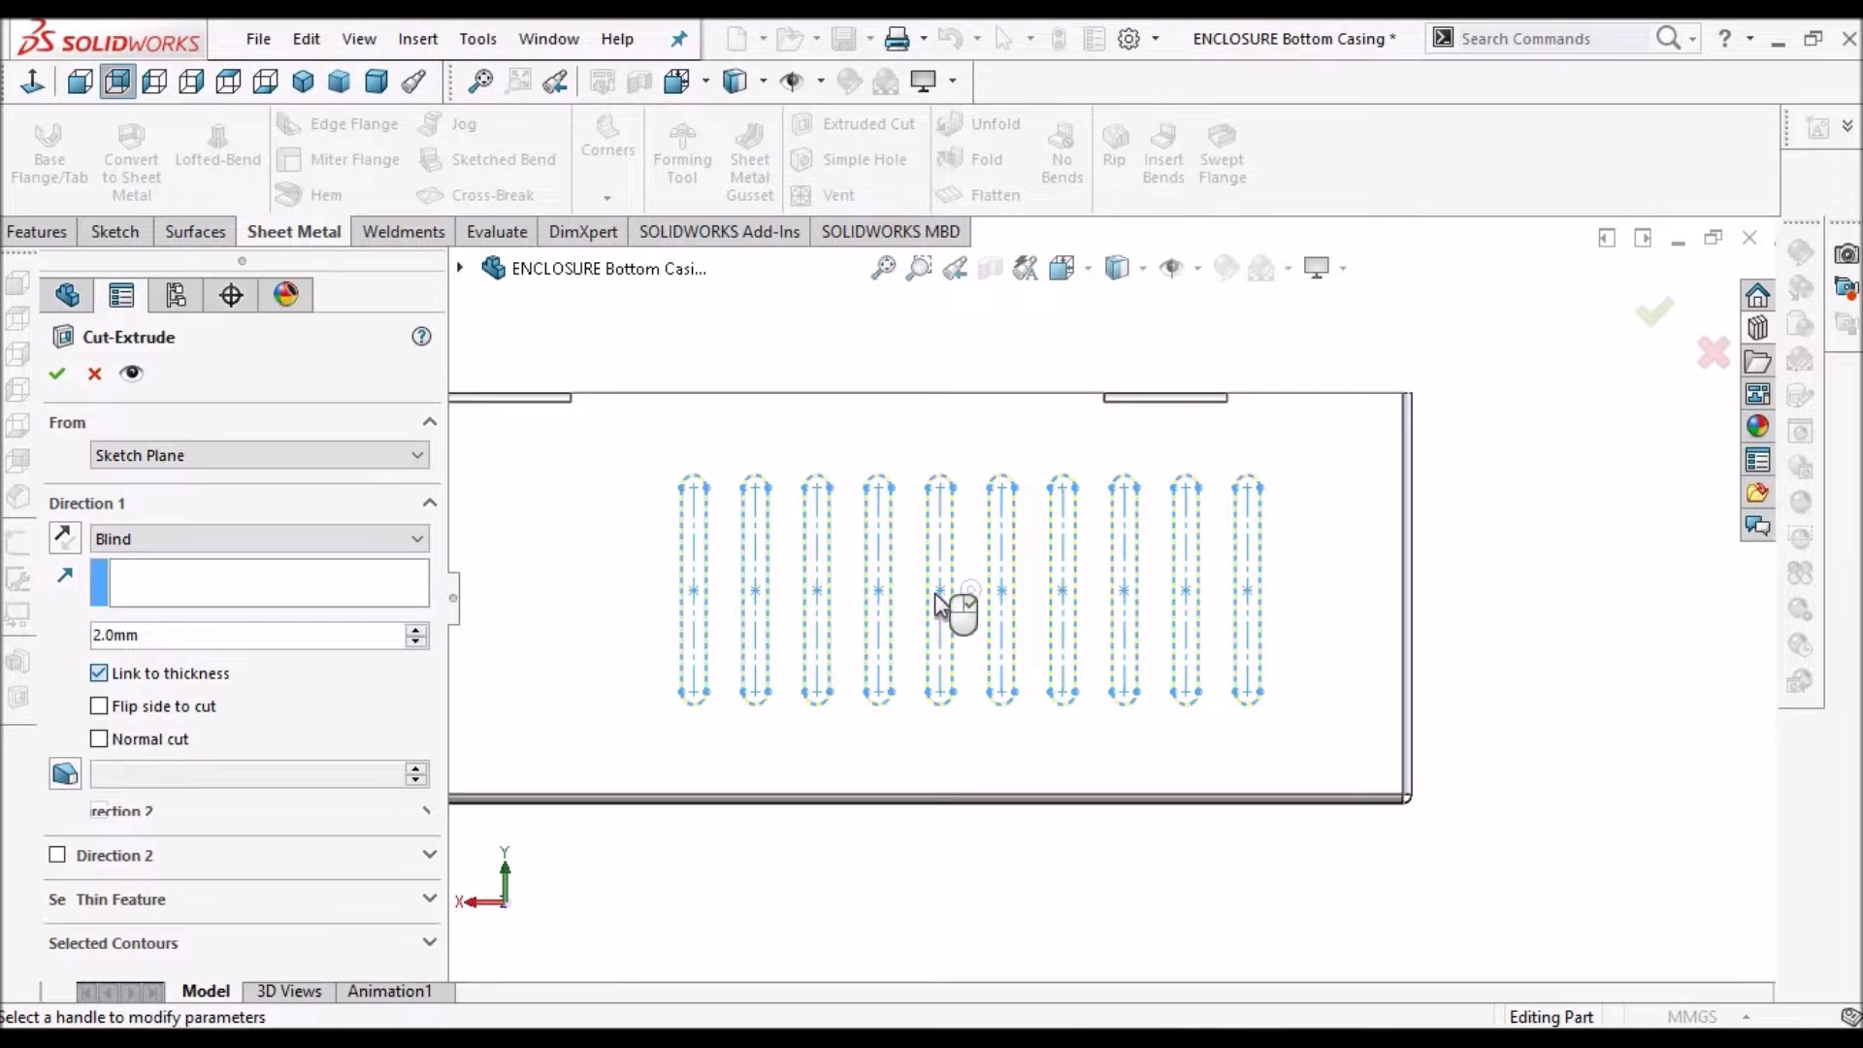
scroll(938, 597, up, 4)
middle_drag(1061, 553, 1047, 766)
scroll(1047, 767, up, 1)
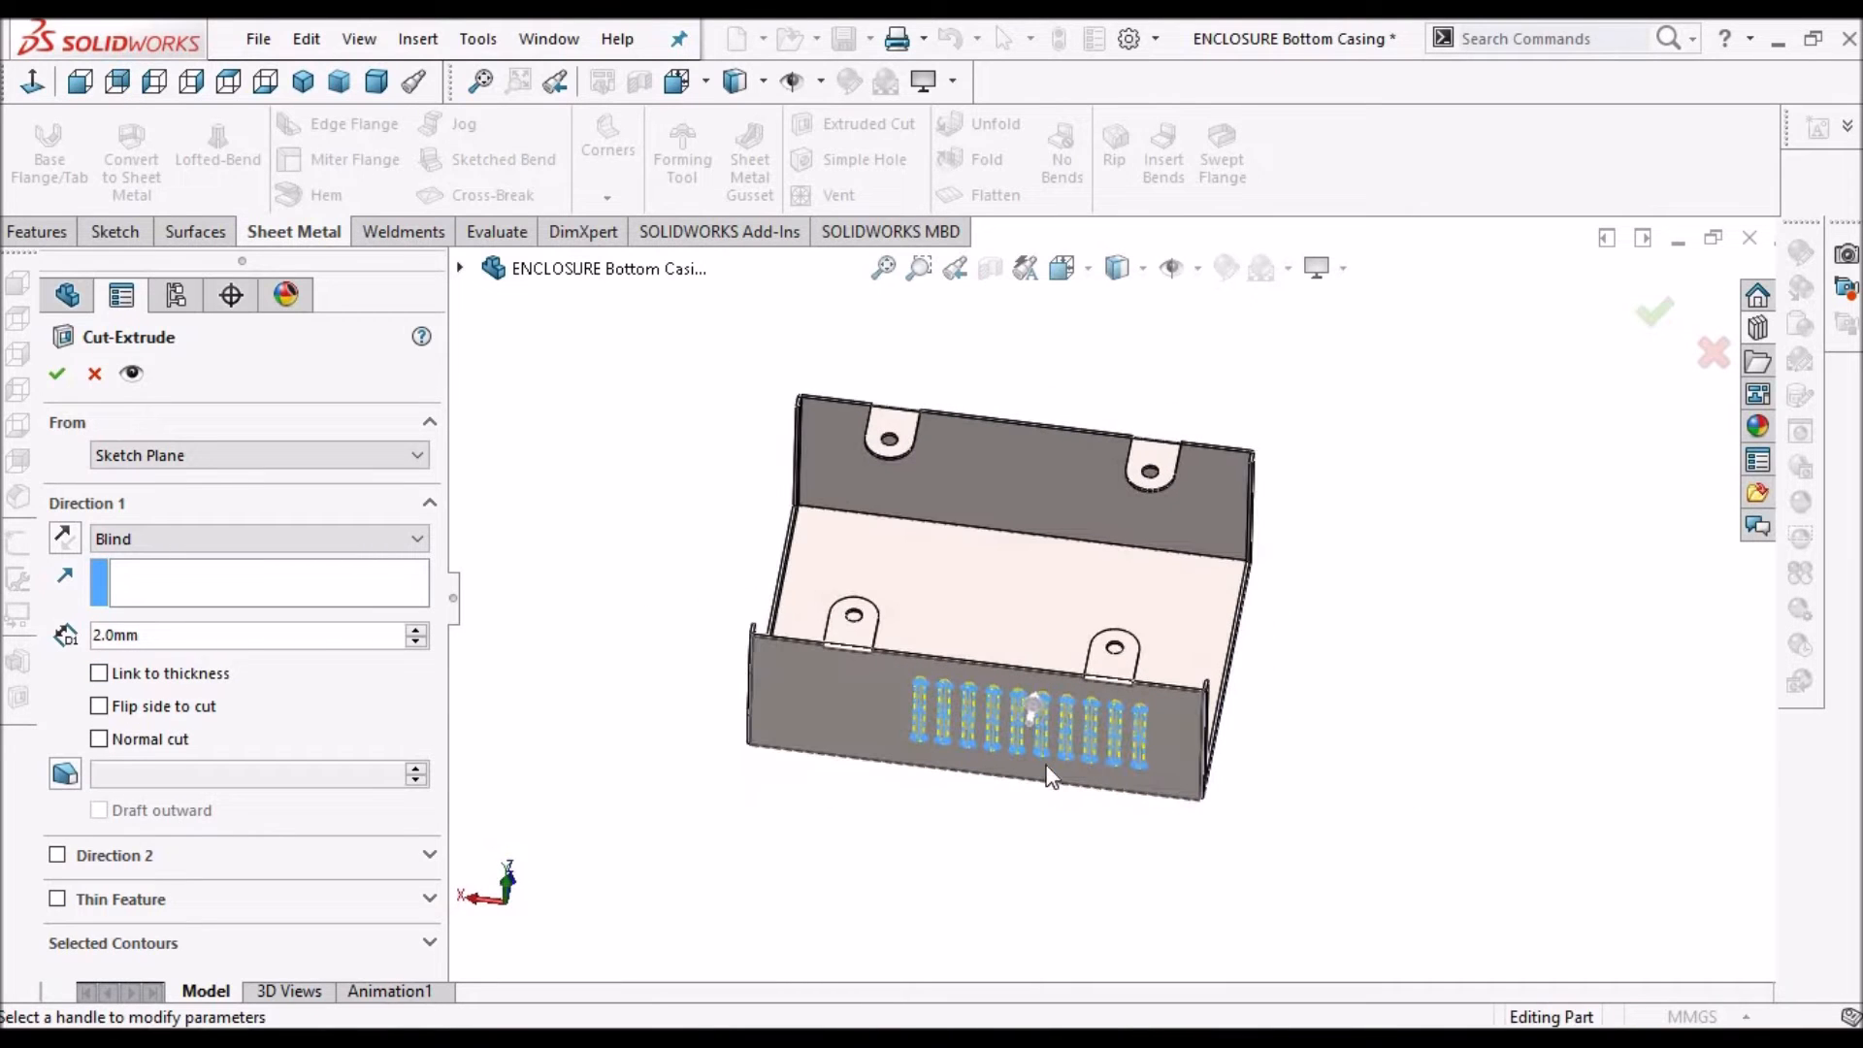
click(99, 673)
click(58, 373)
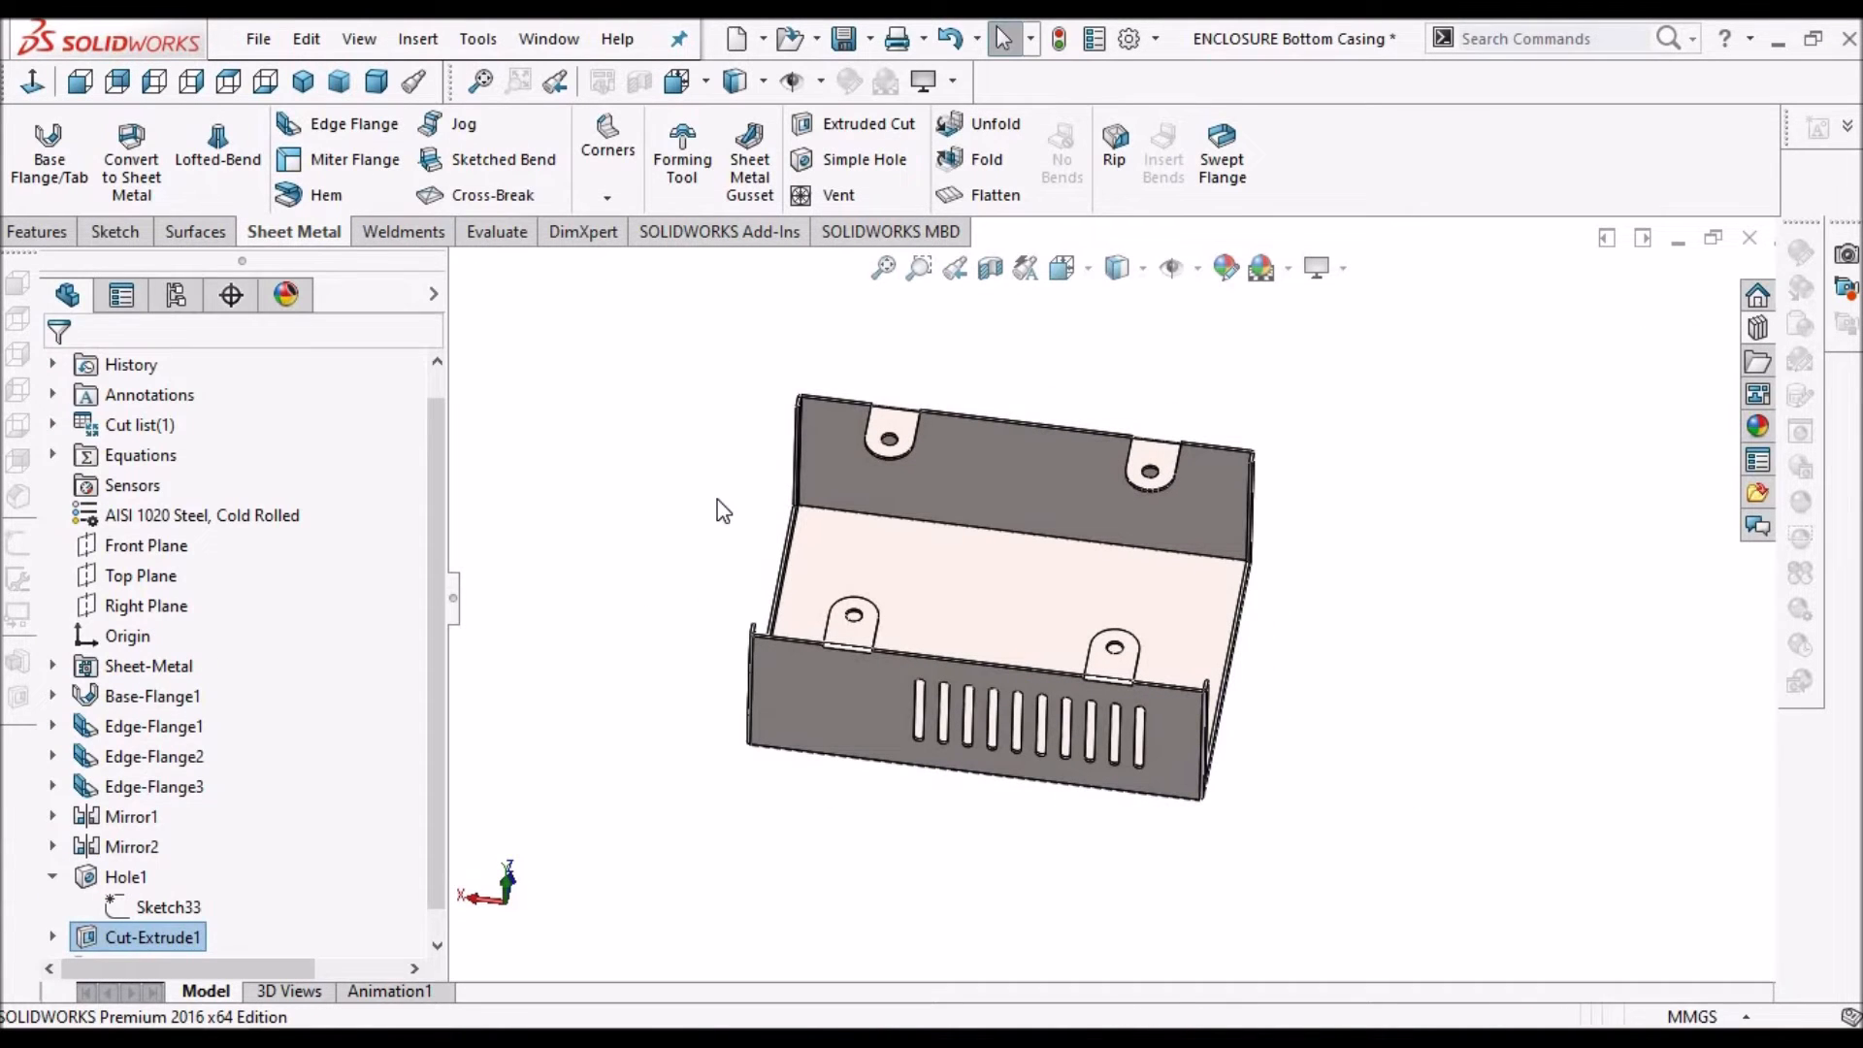
Inspect the finished slots from several angles and save the part
middle_drag(835, 530, 1072, 777)
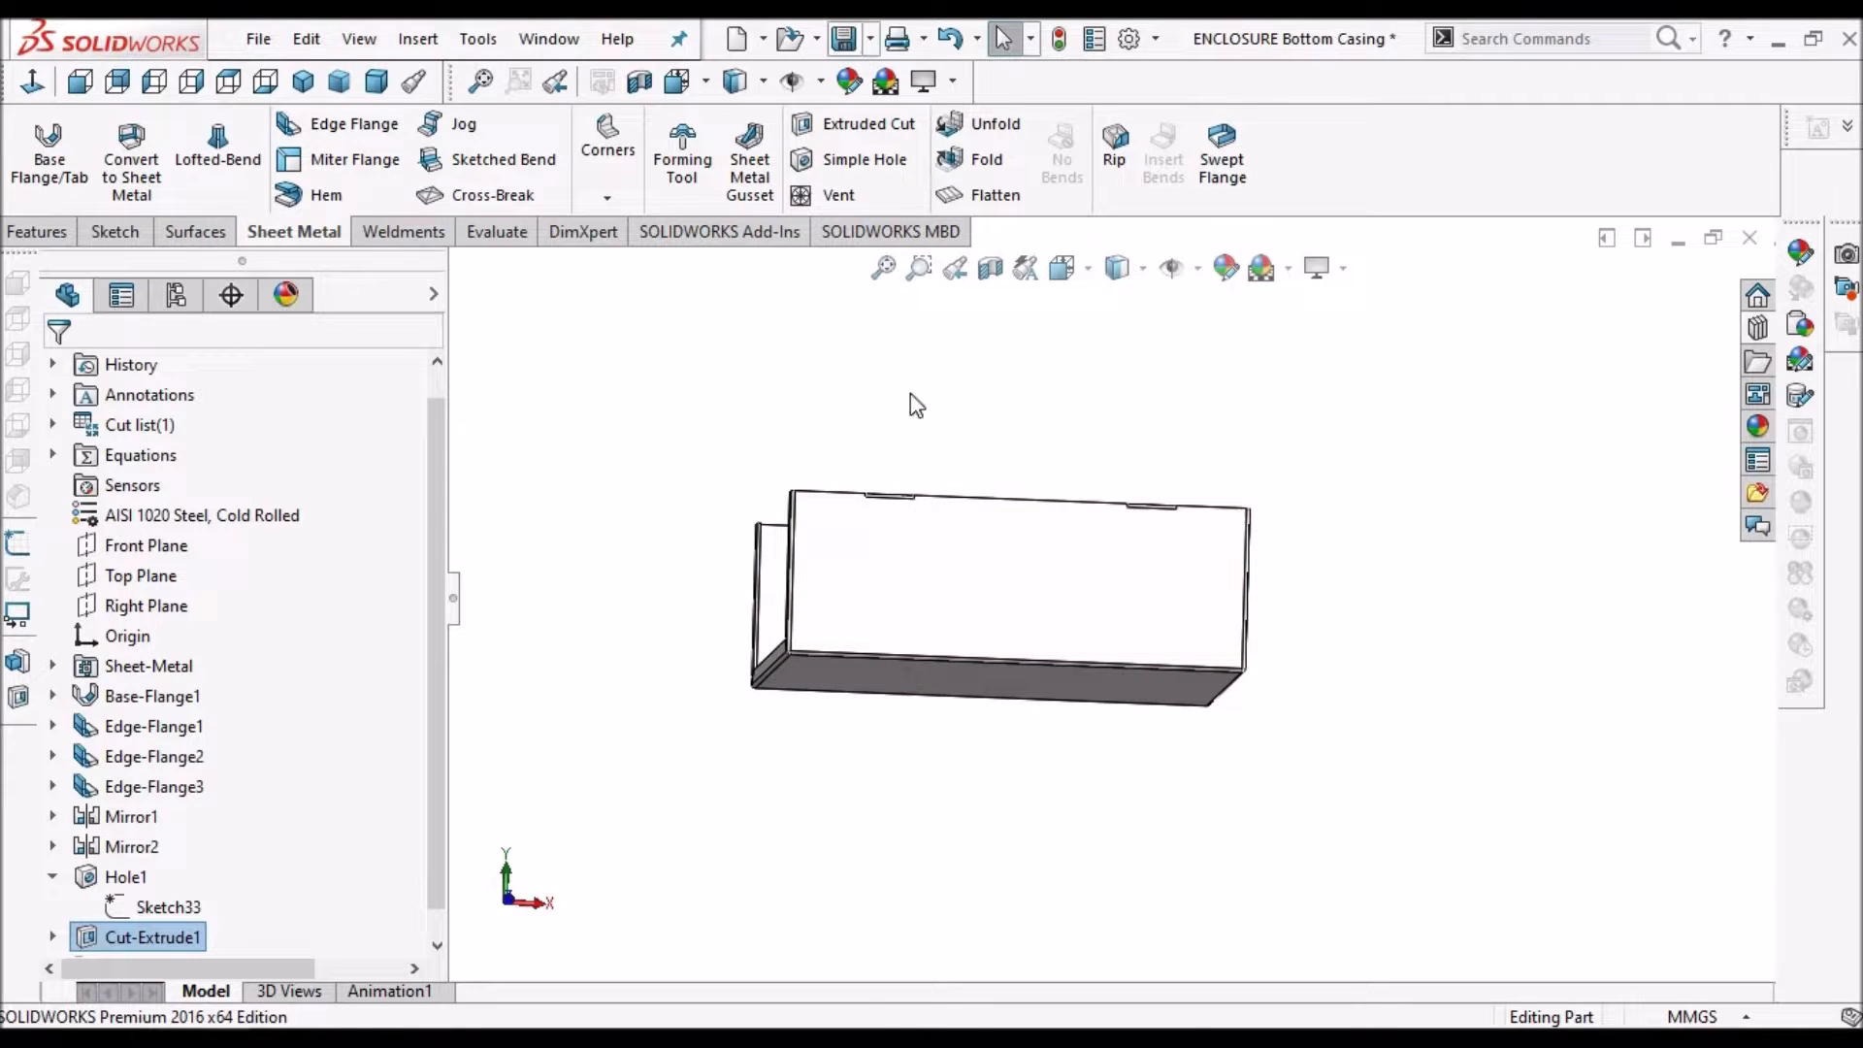
middle_drag(912, 524, 1251, 747)
click(844, 39)
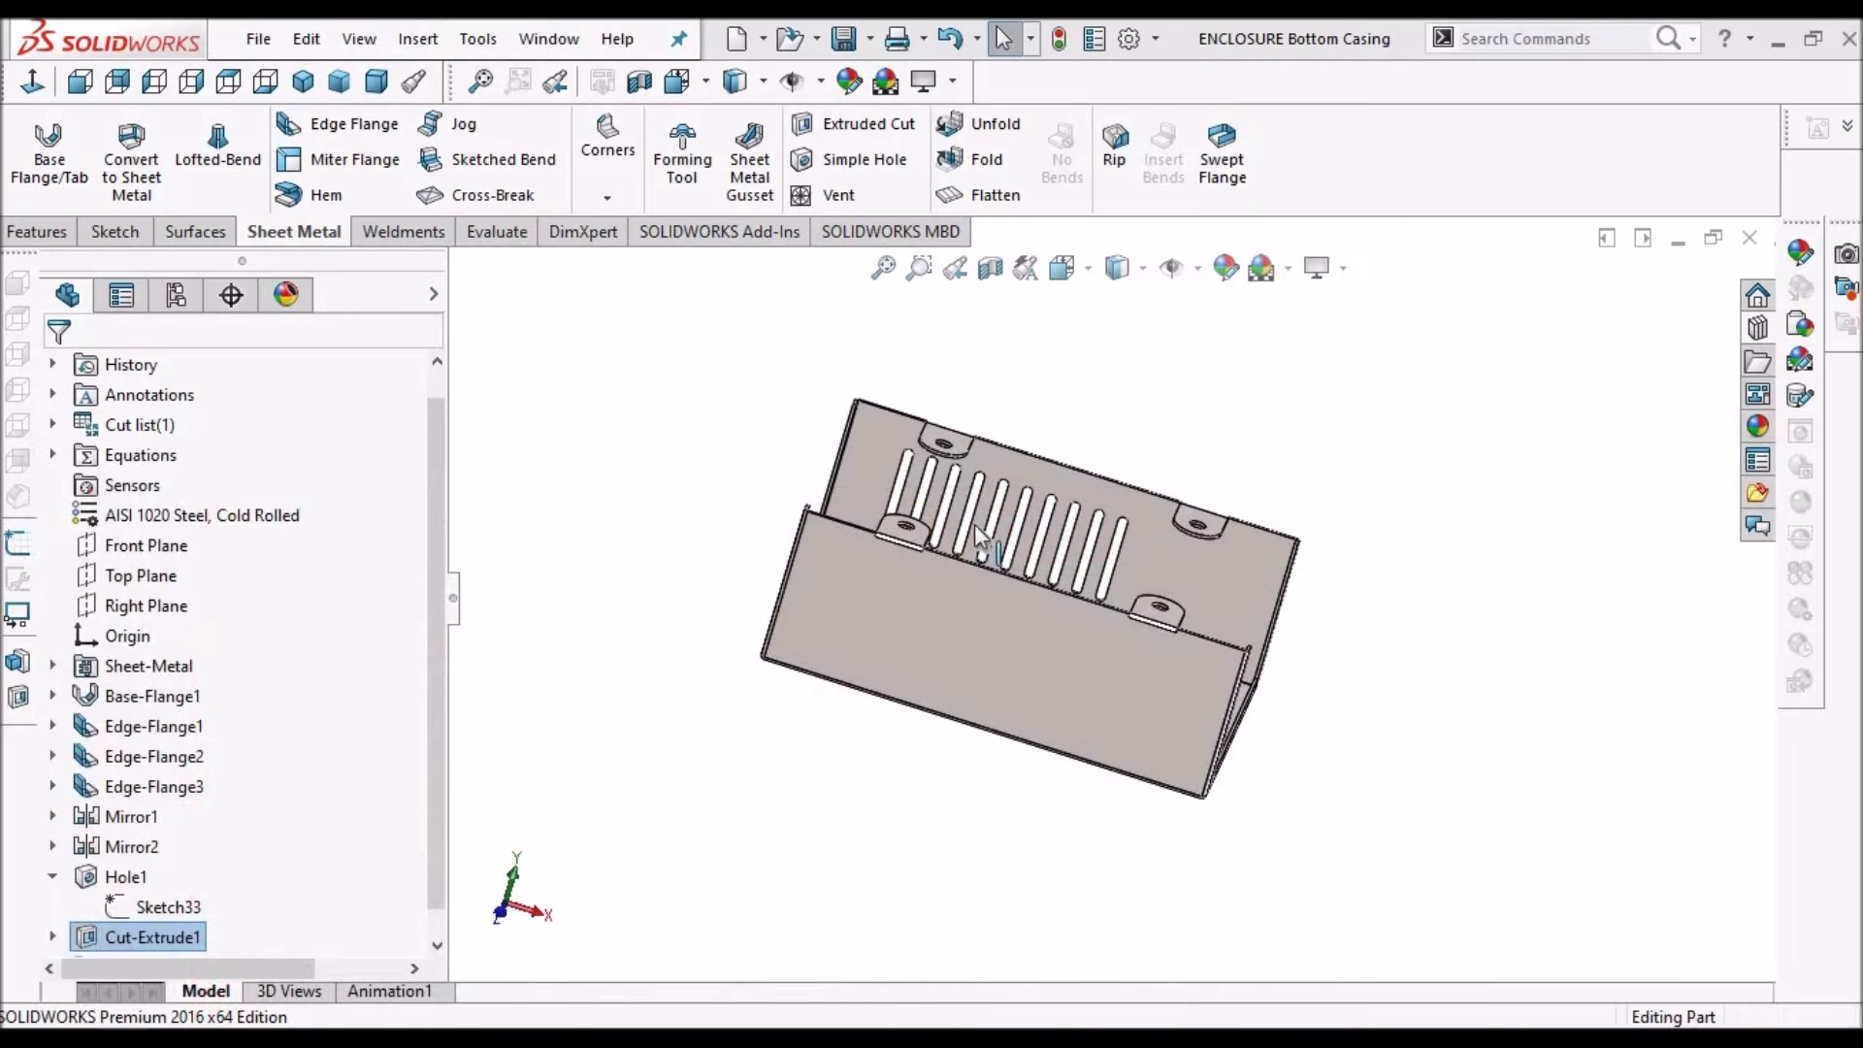
On the outer face of the long wall opposite the slots, sketch a circle of about 33 mm radius toward one end
click(950, 639)
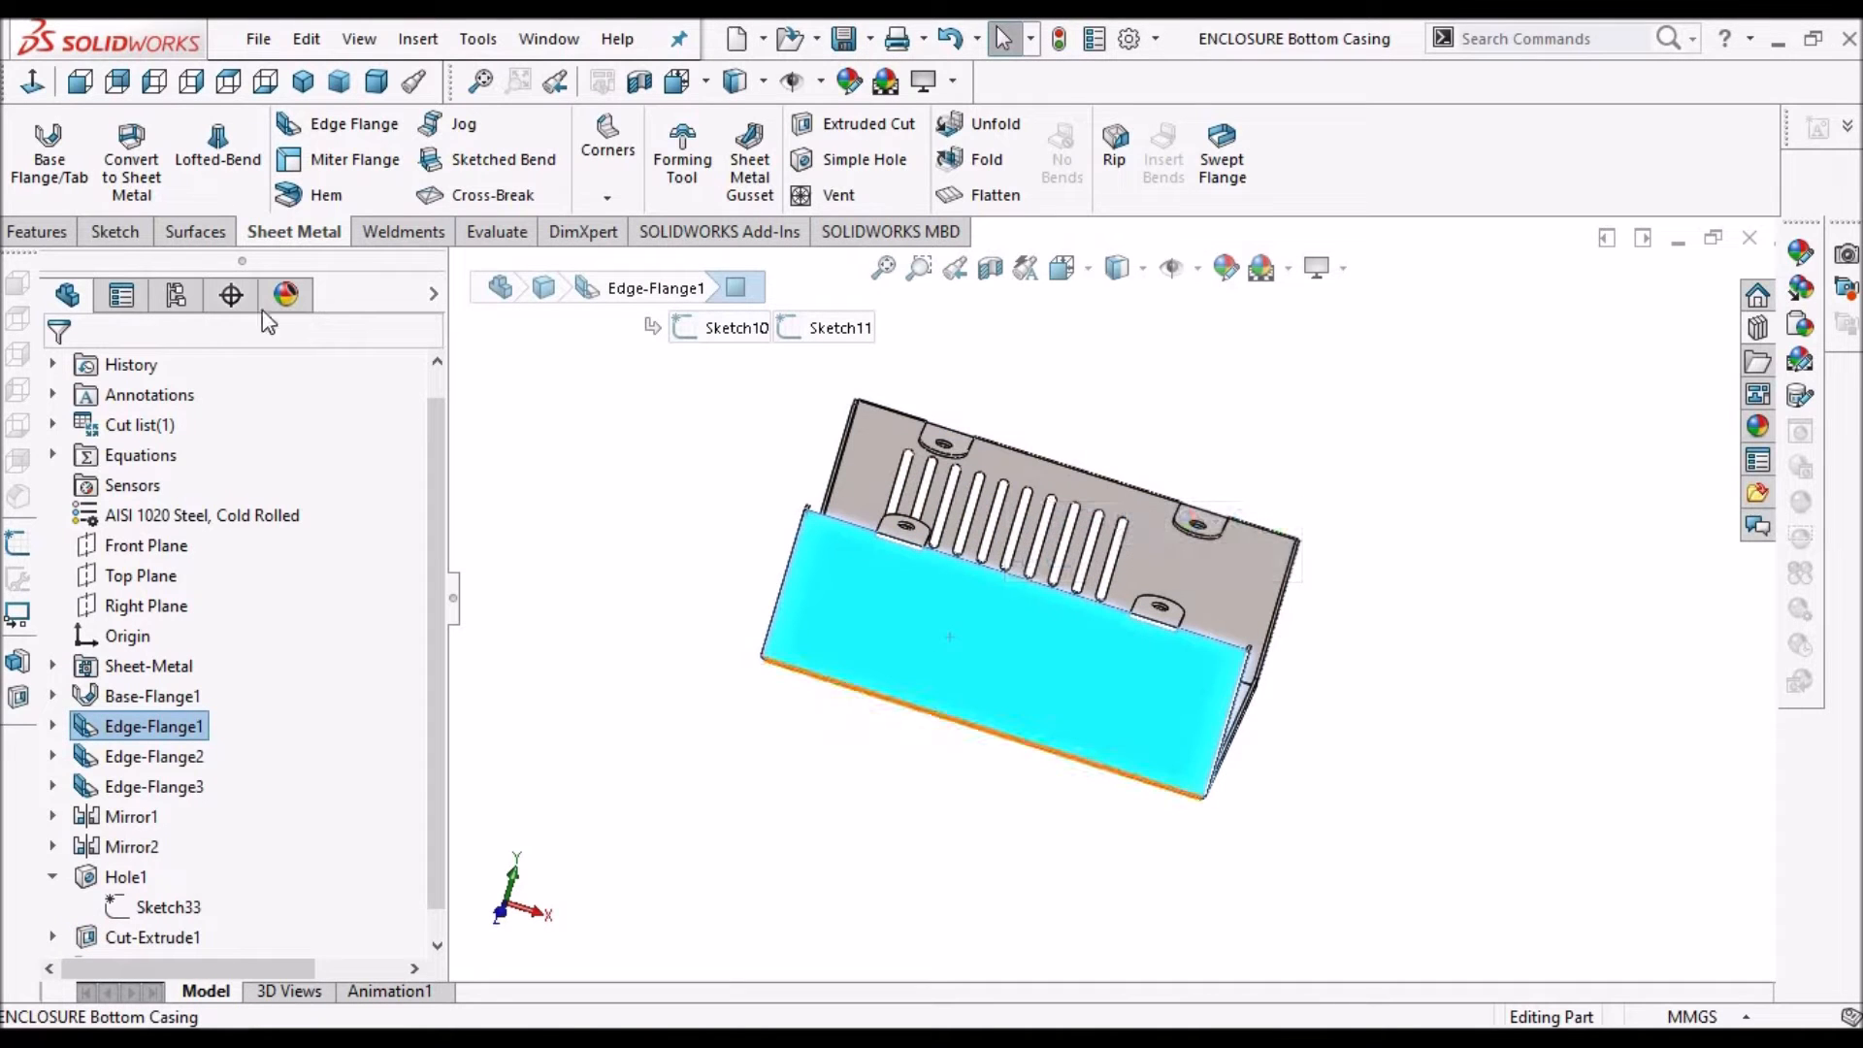
click(114, 231)
click(34, 146)
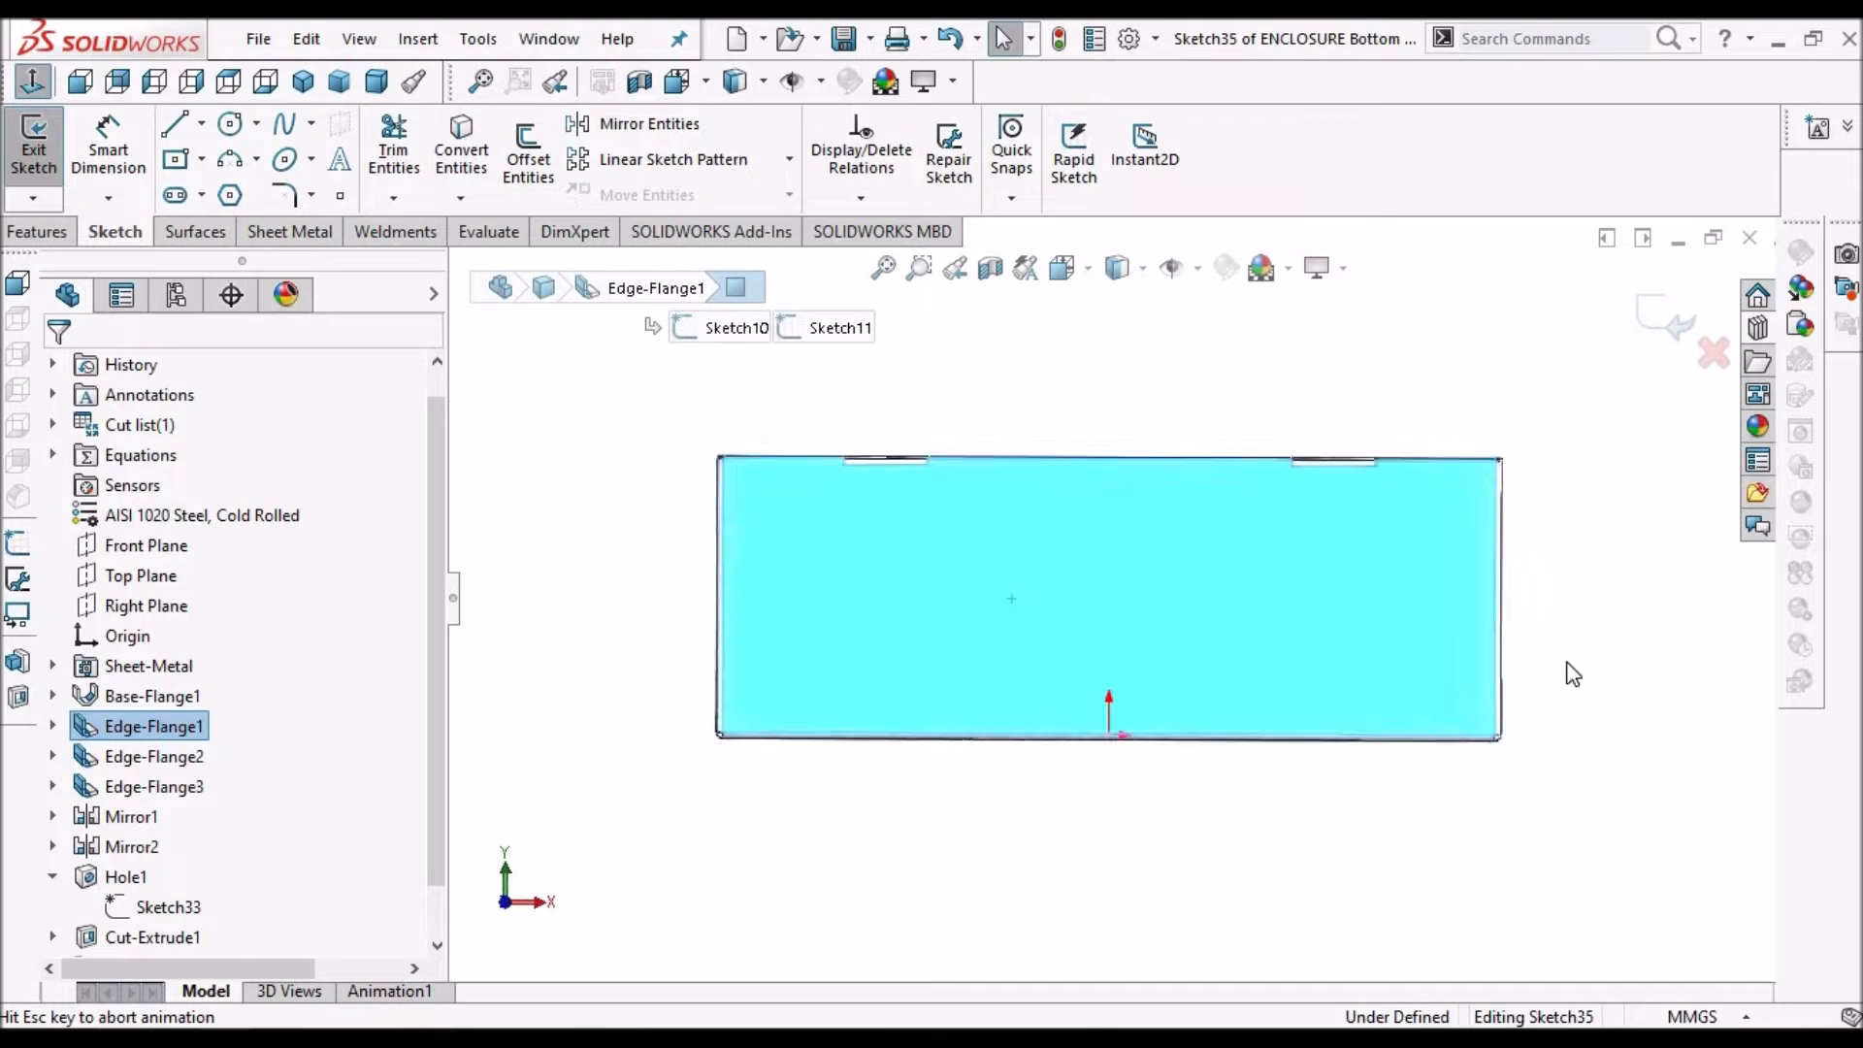
click(230, 124)
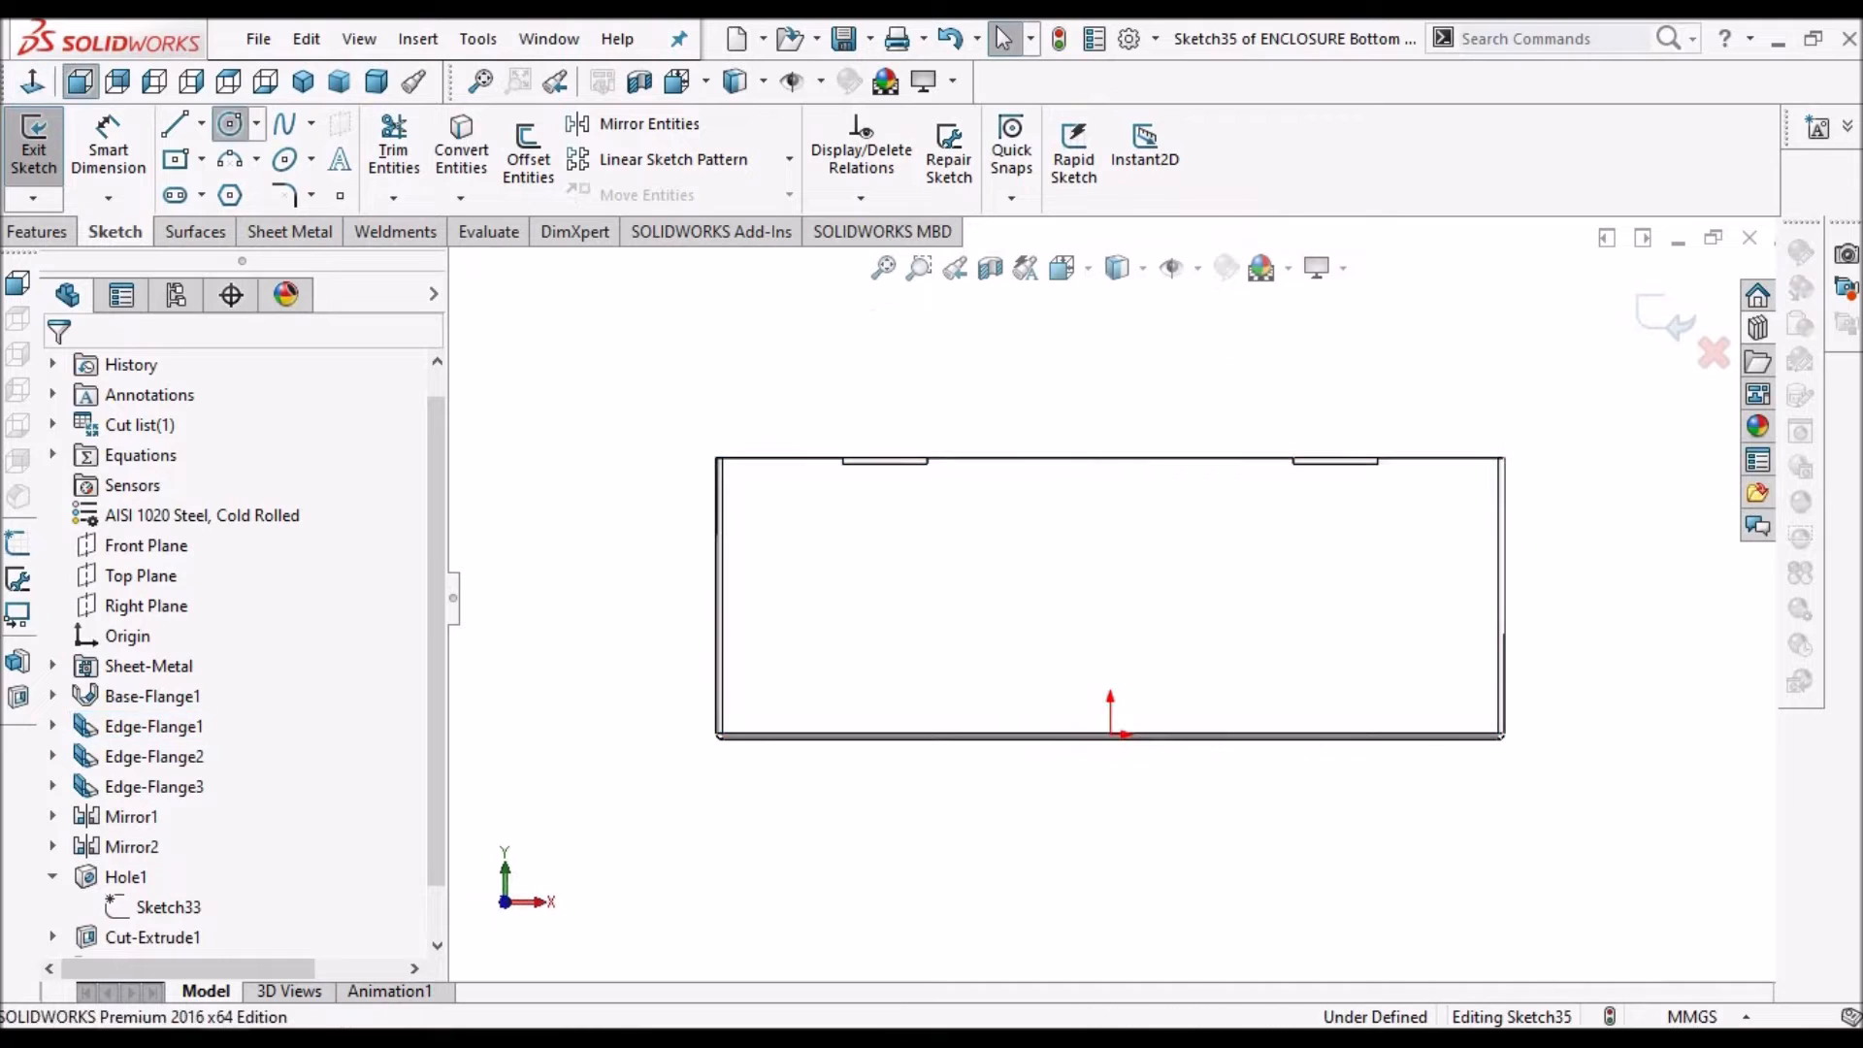
click(923, 584)
click(982, 514)
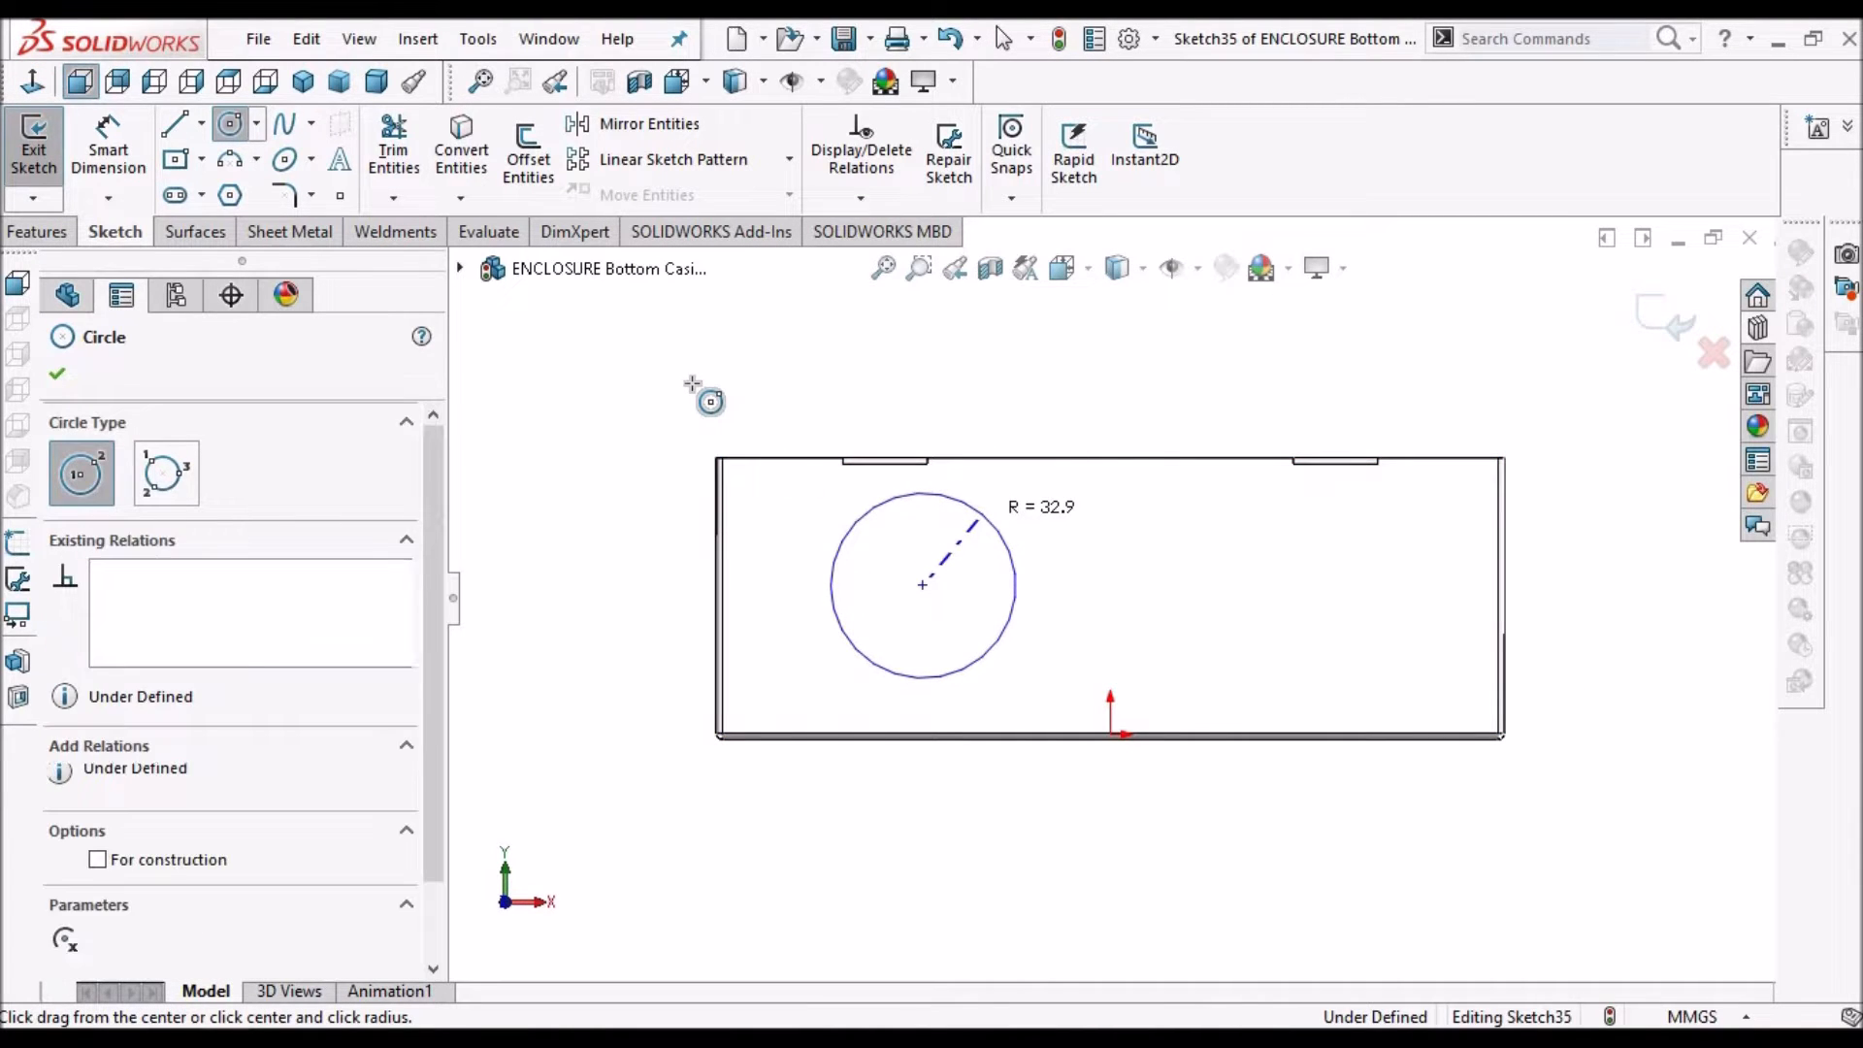
right_click(709, 391)
click(720, 405)
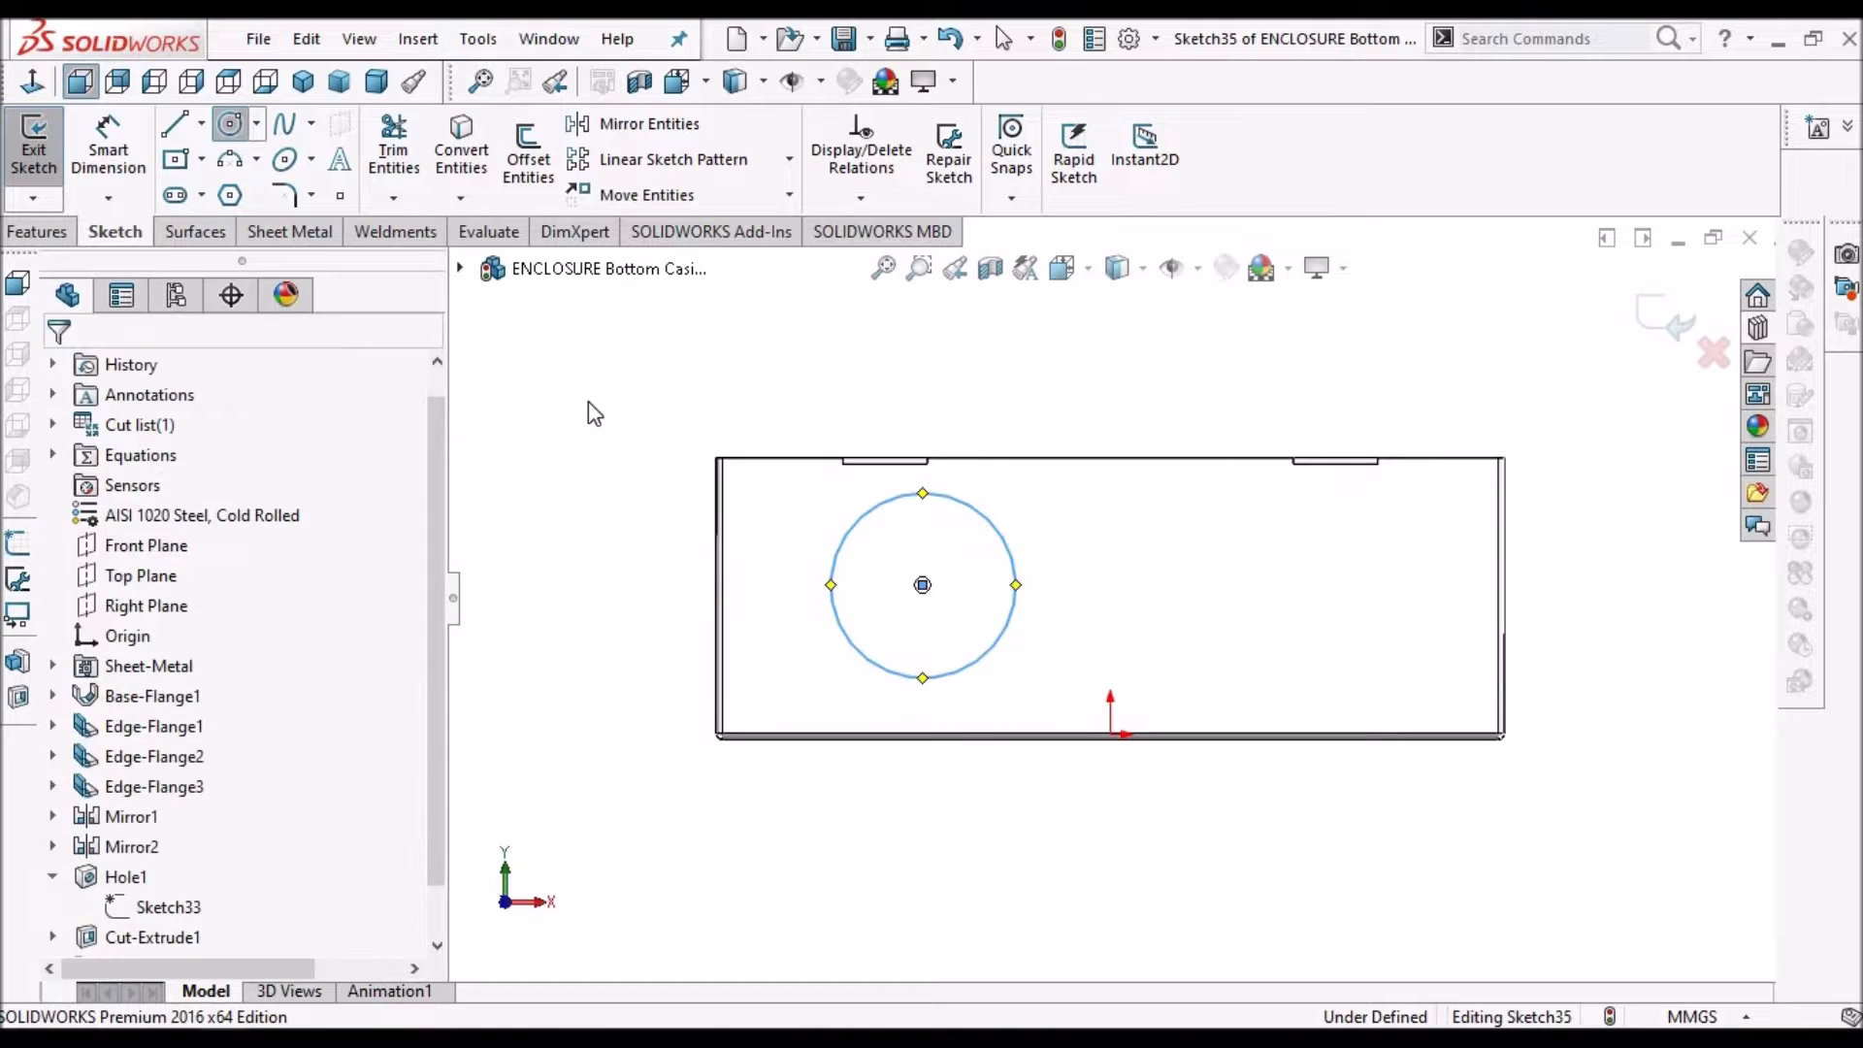
click(588, 399)
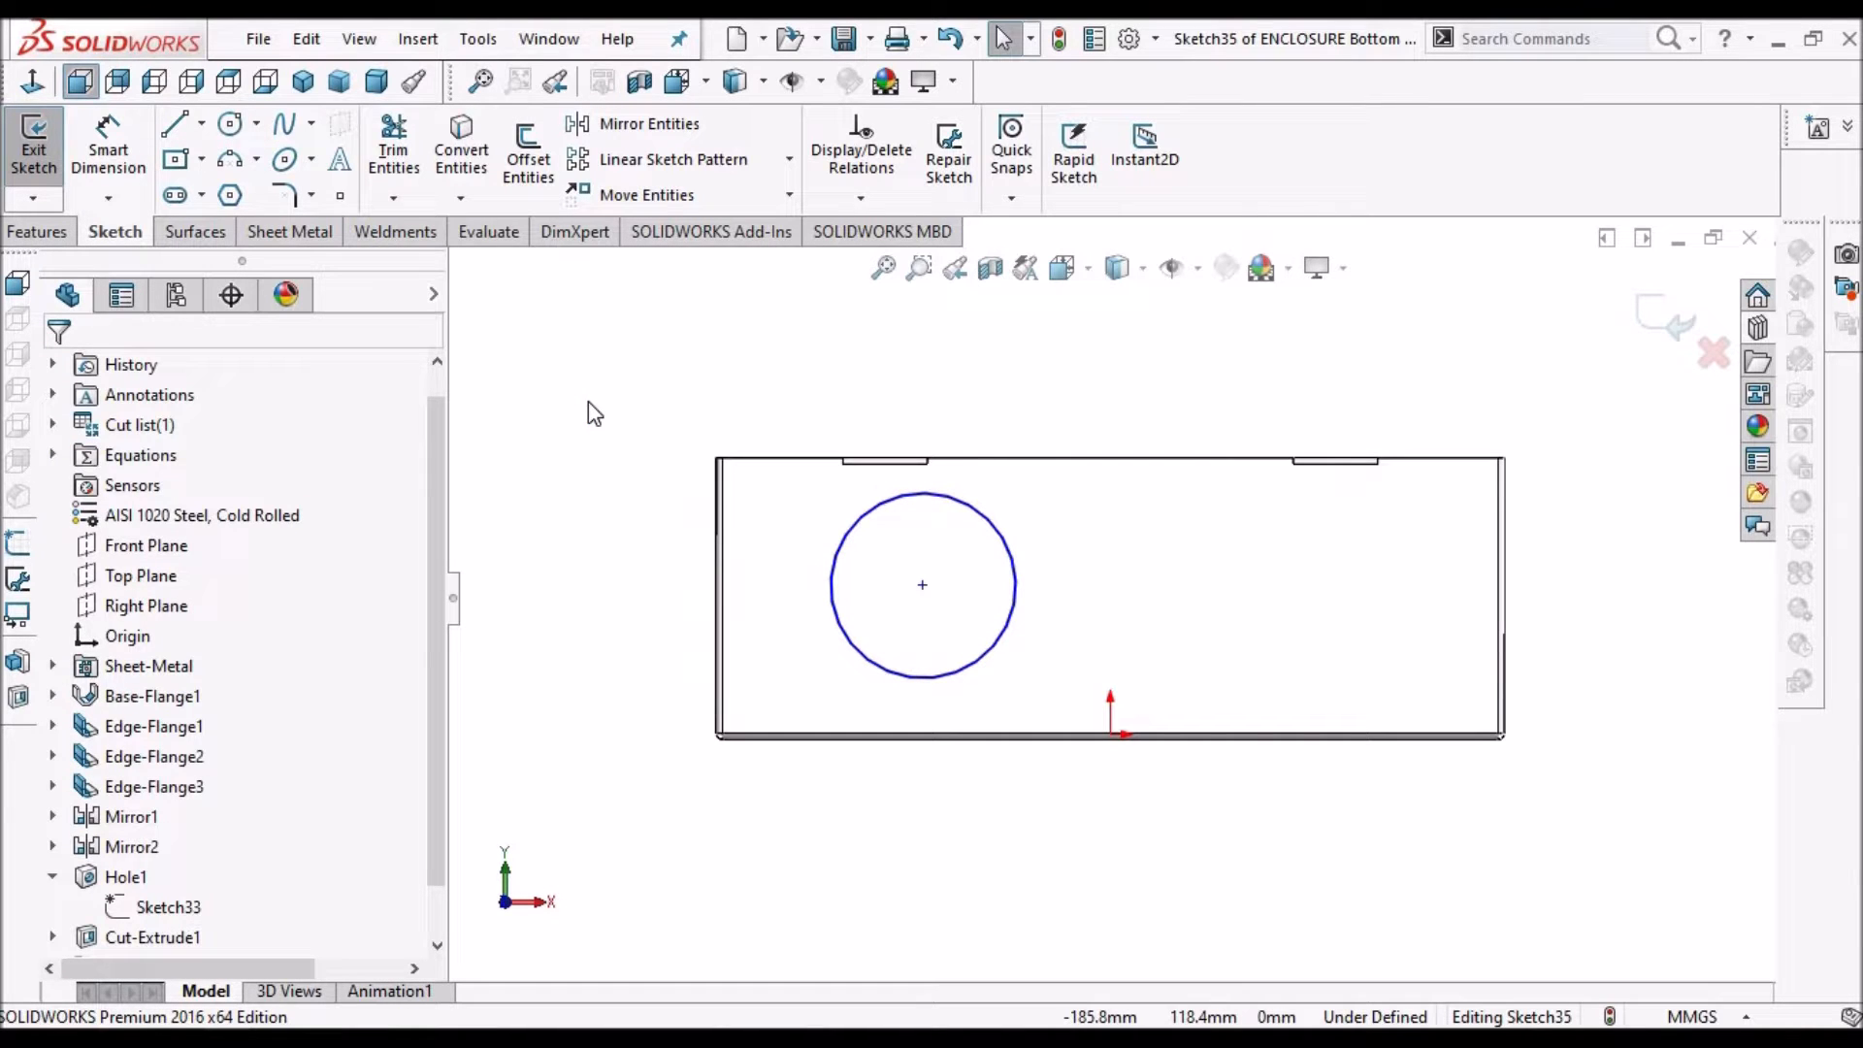
Dimension the circle's center 50 mm horizontally and 50 mm vertically from the origin
click(108, 150)
click(922, 585)
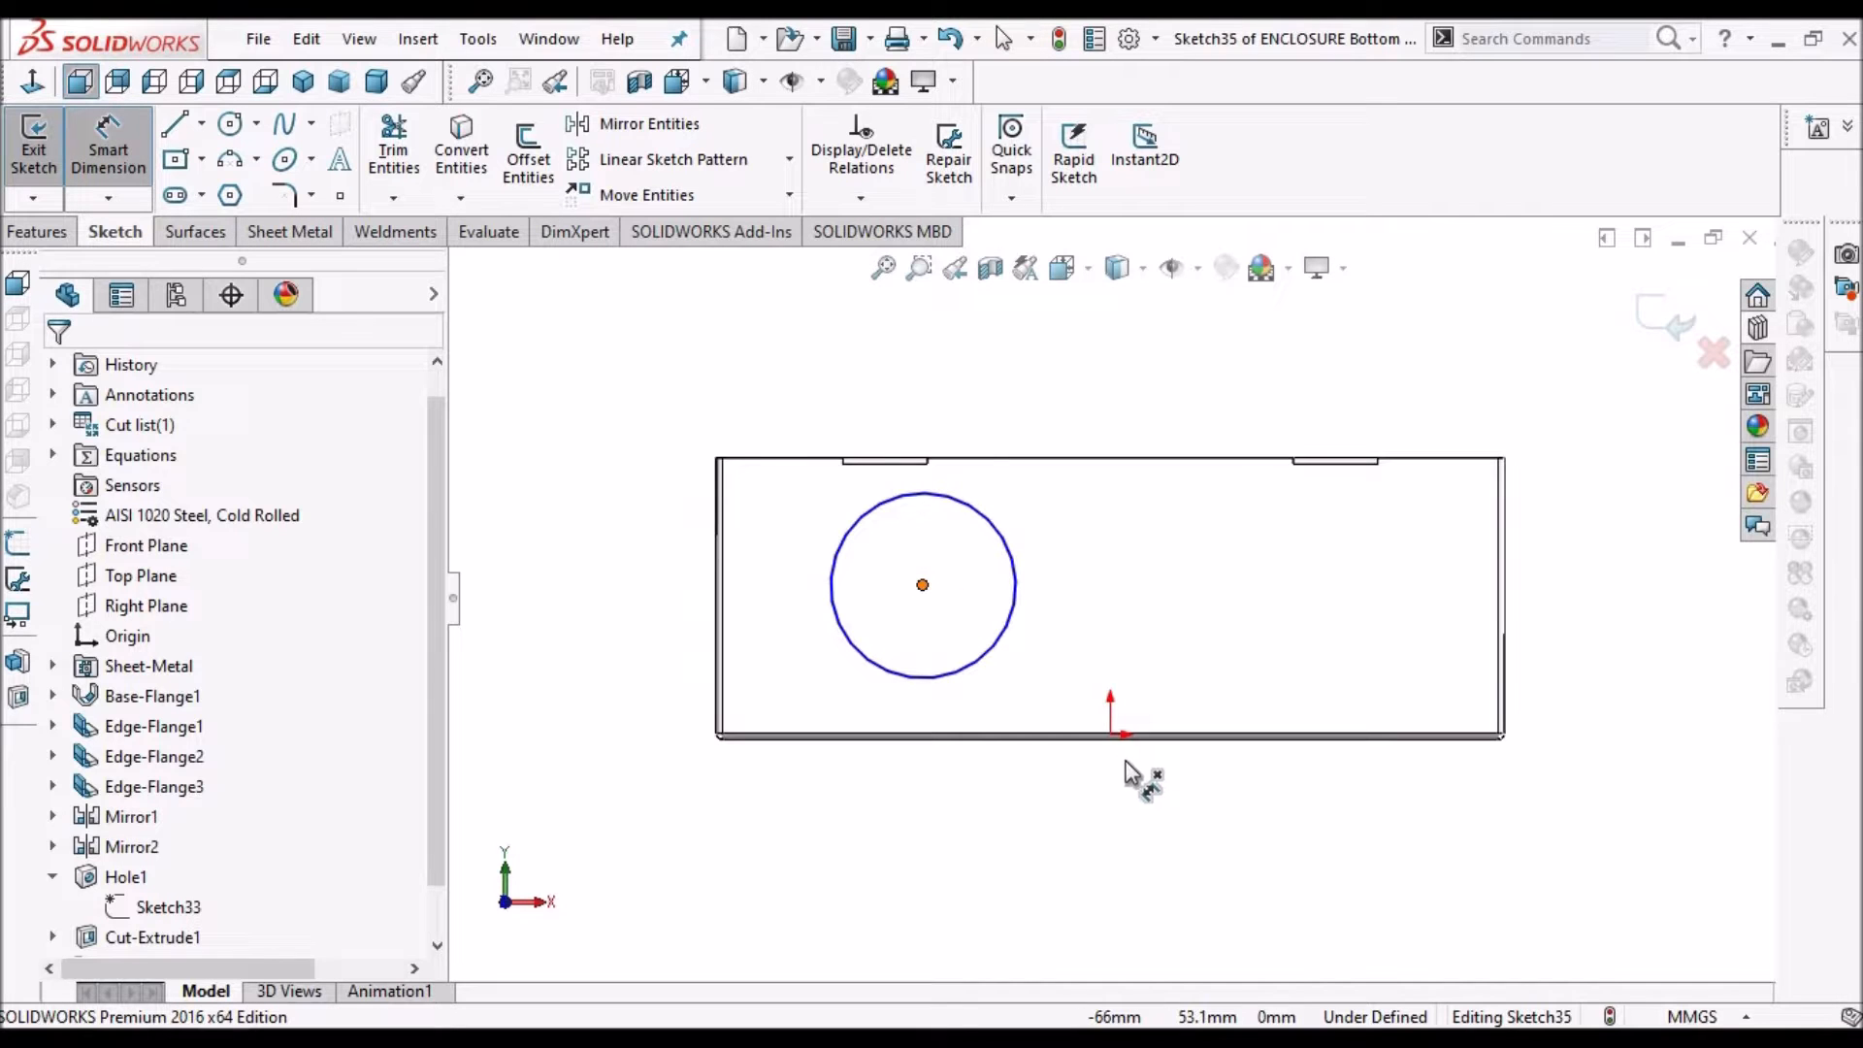
click(1111, 735)
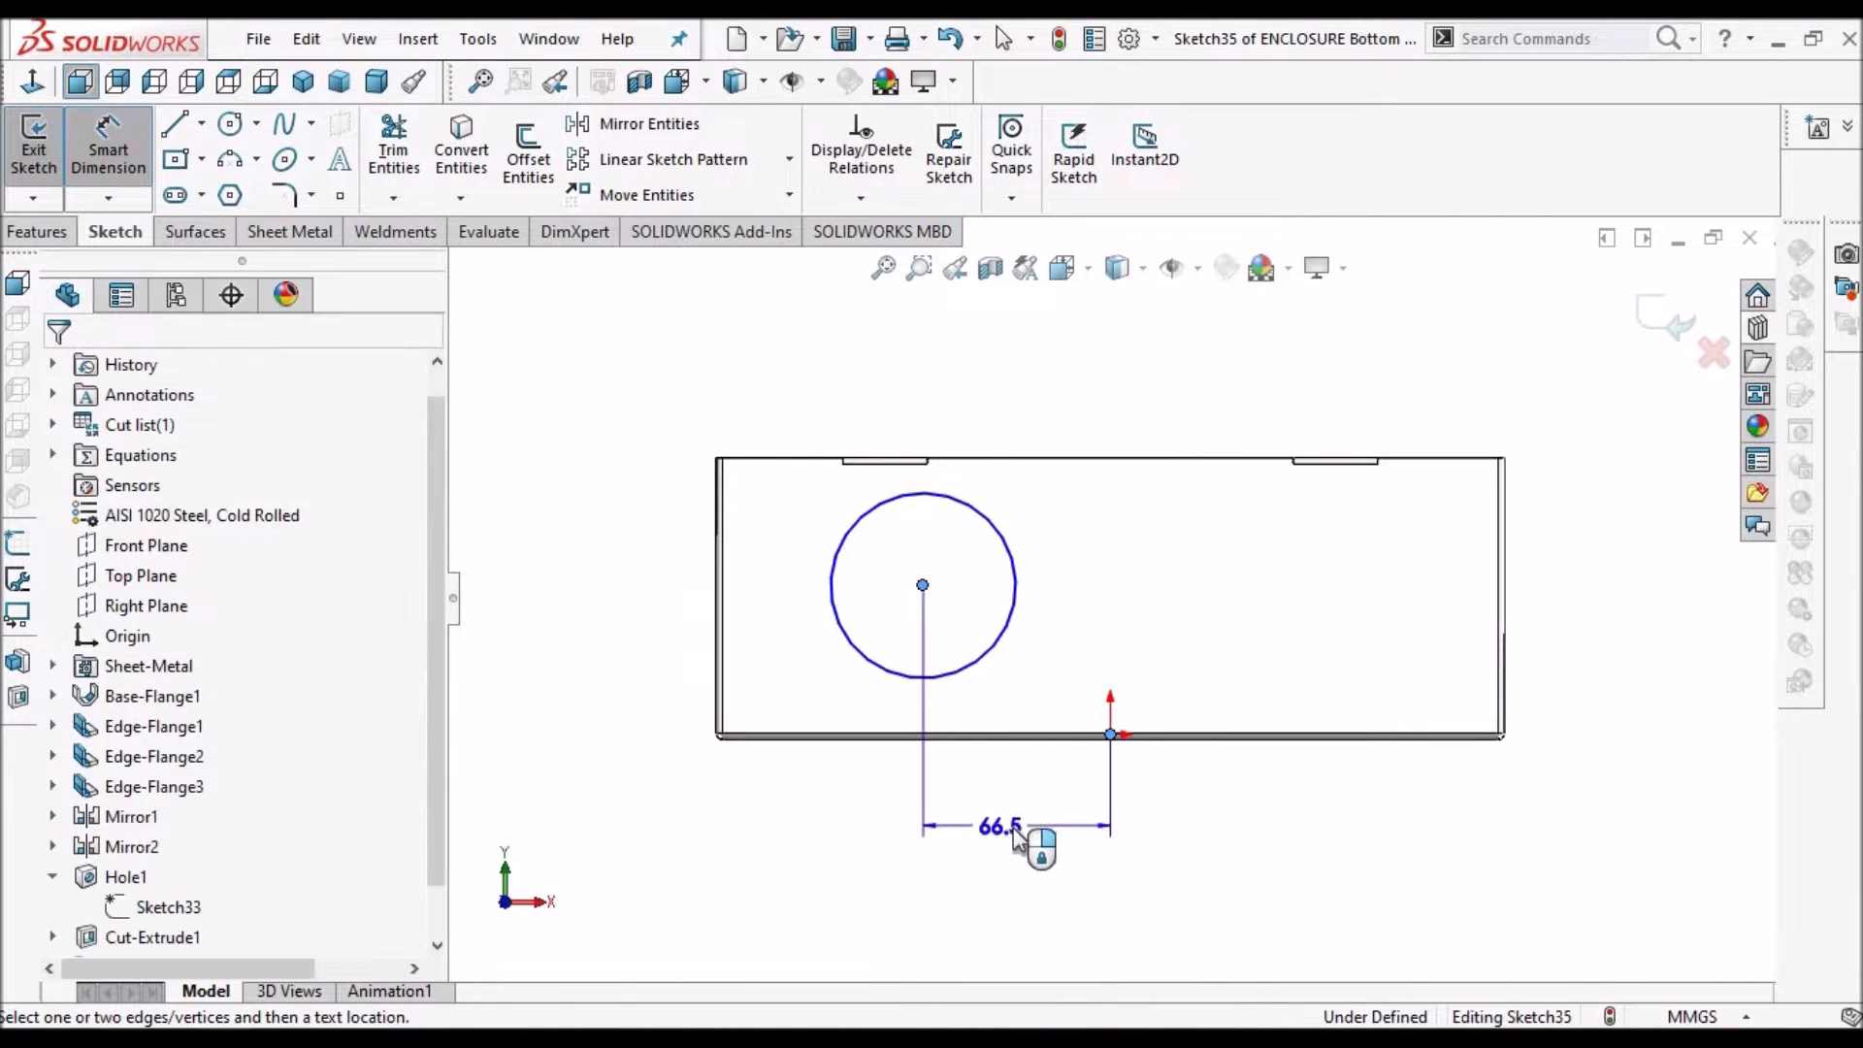
click(1016, 835)
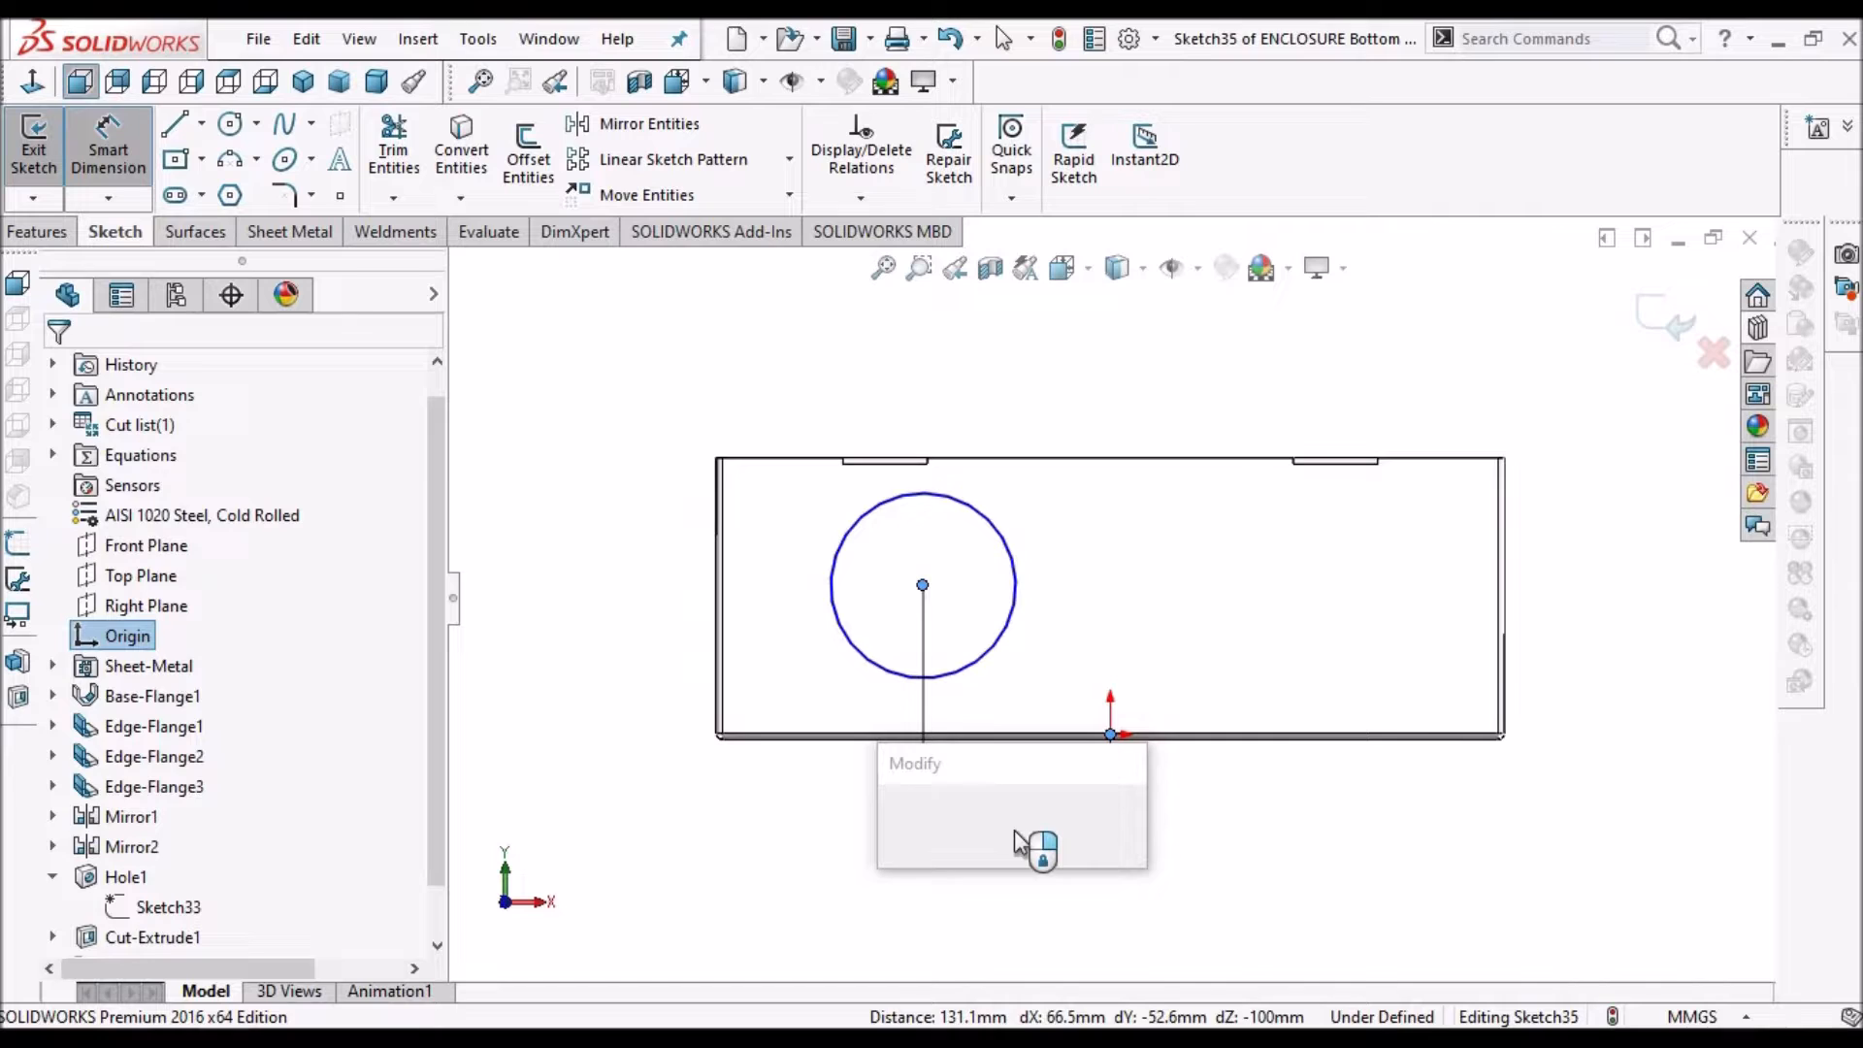
text(50)
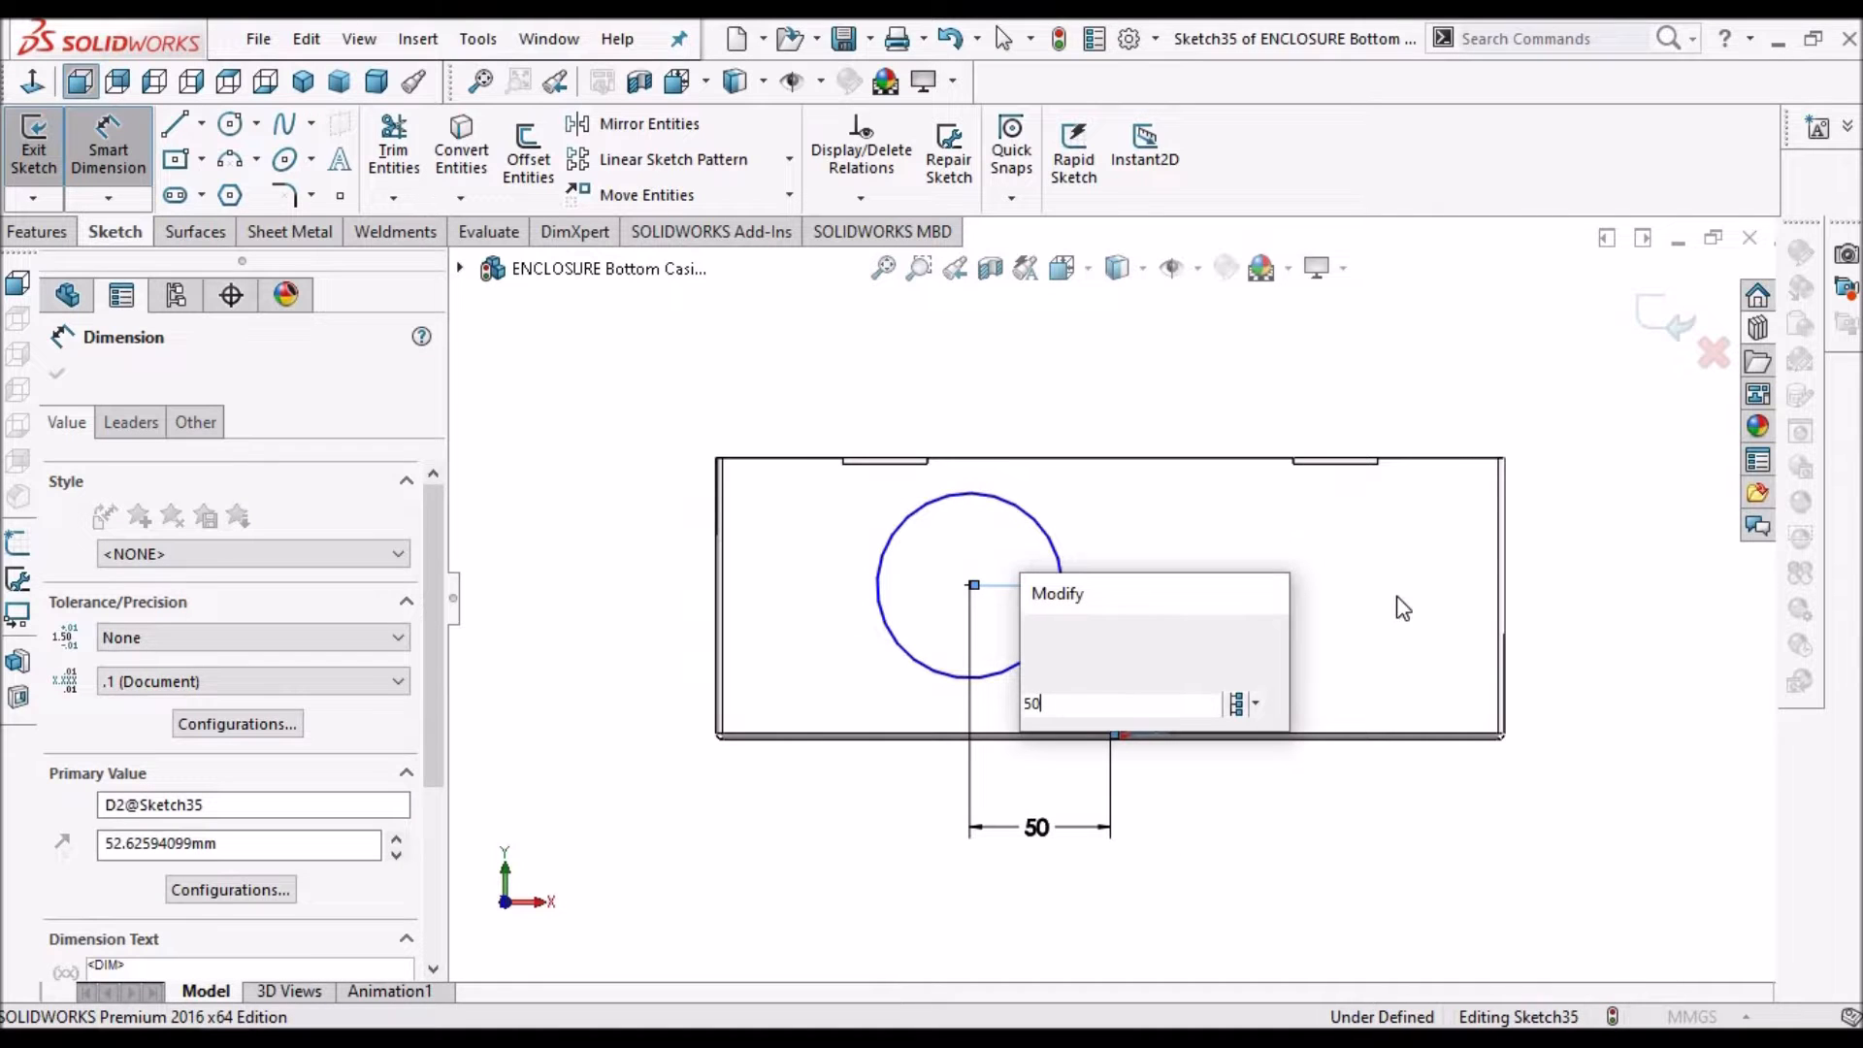
key(Return)
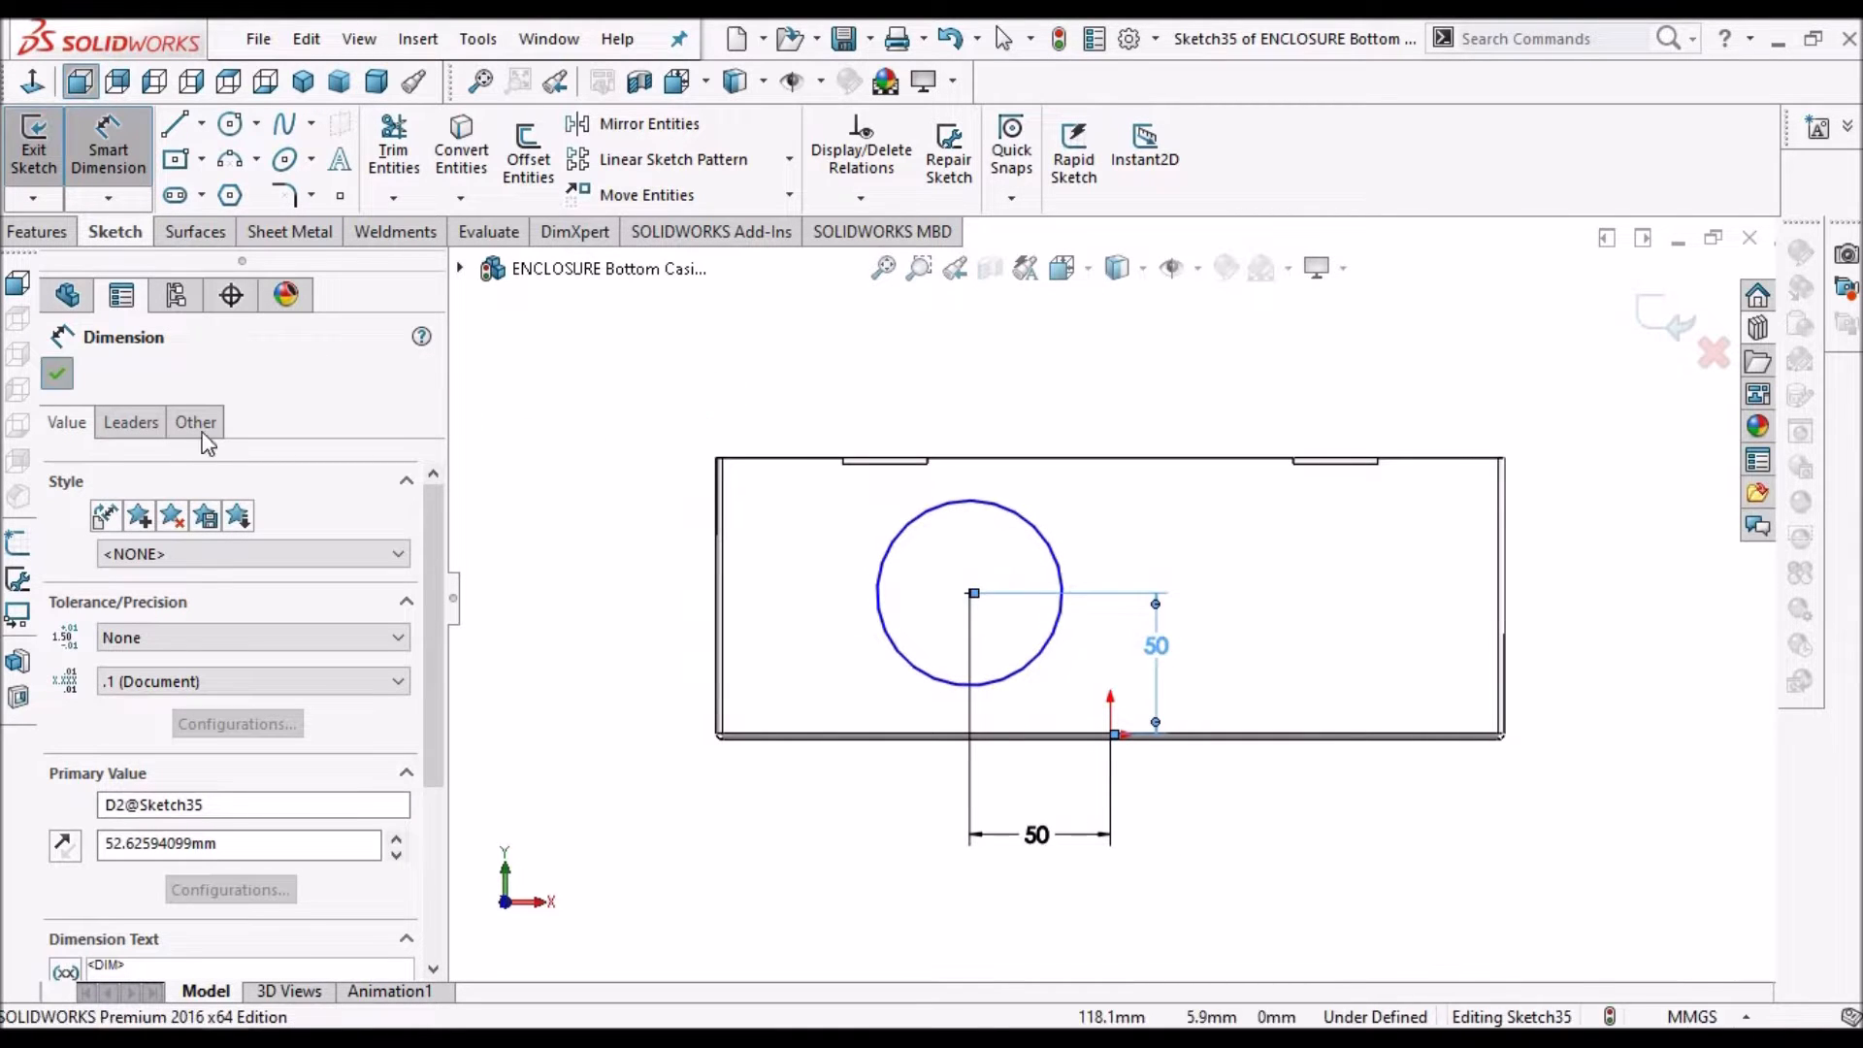
click(63, 375)
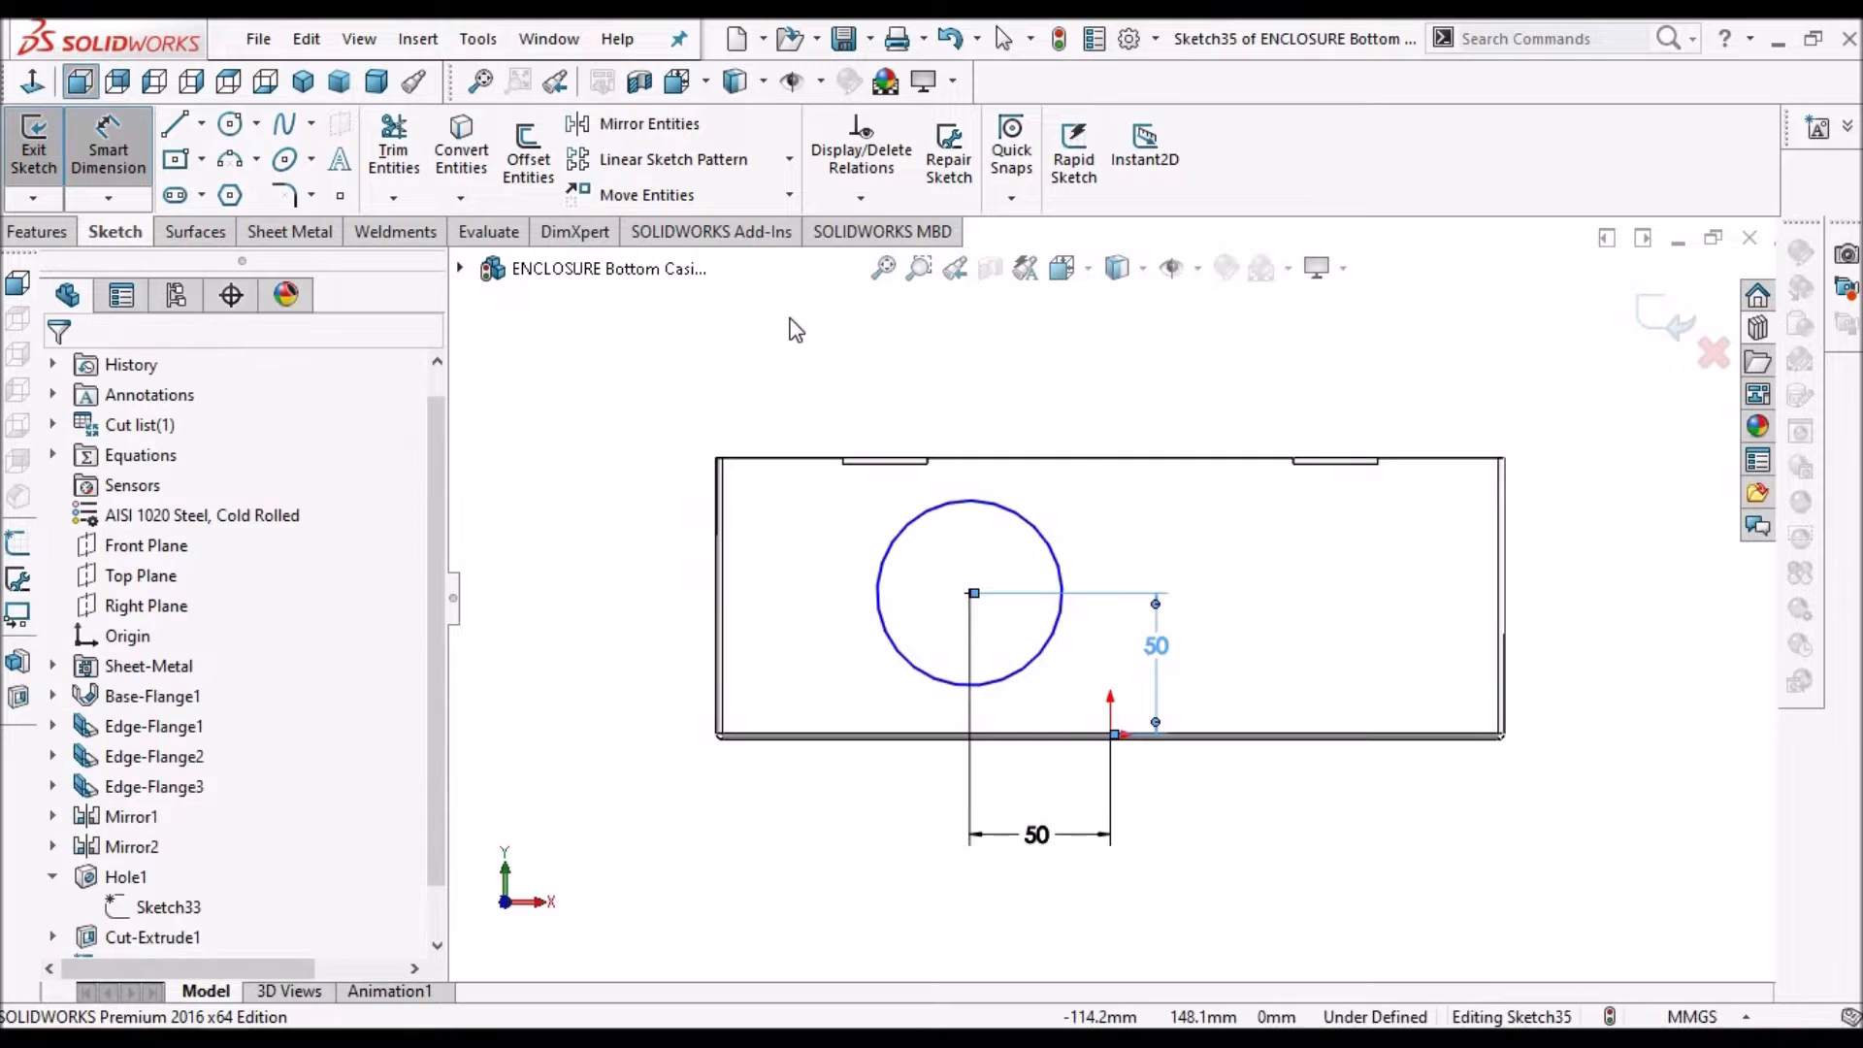
key(Escape)
Dimension the circle's diameter as 65 mm
scroll(176, 159, up, 1)
click(107, 143)
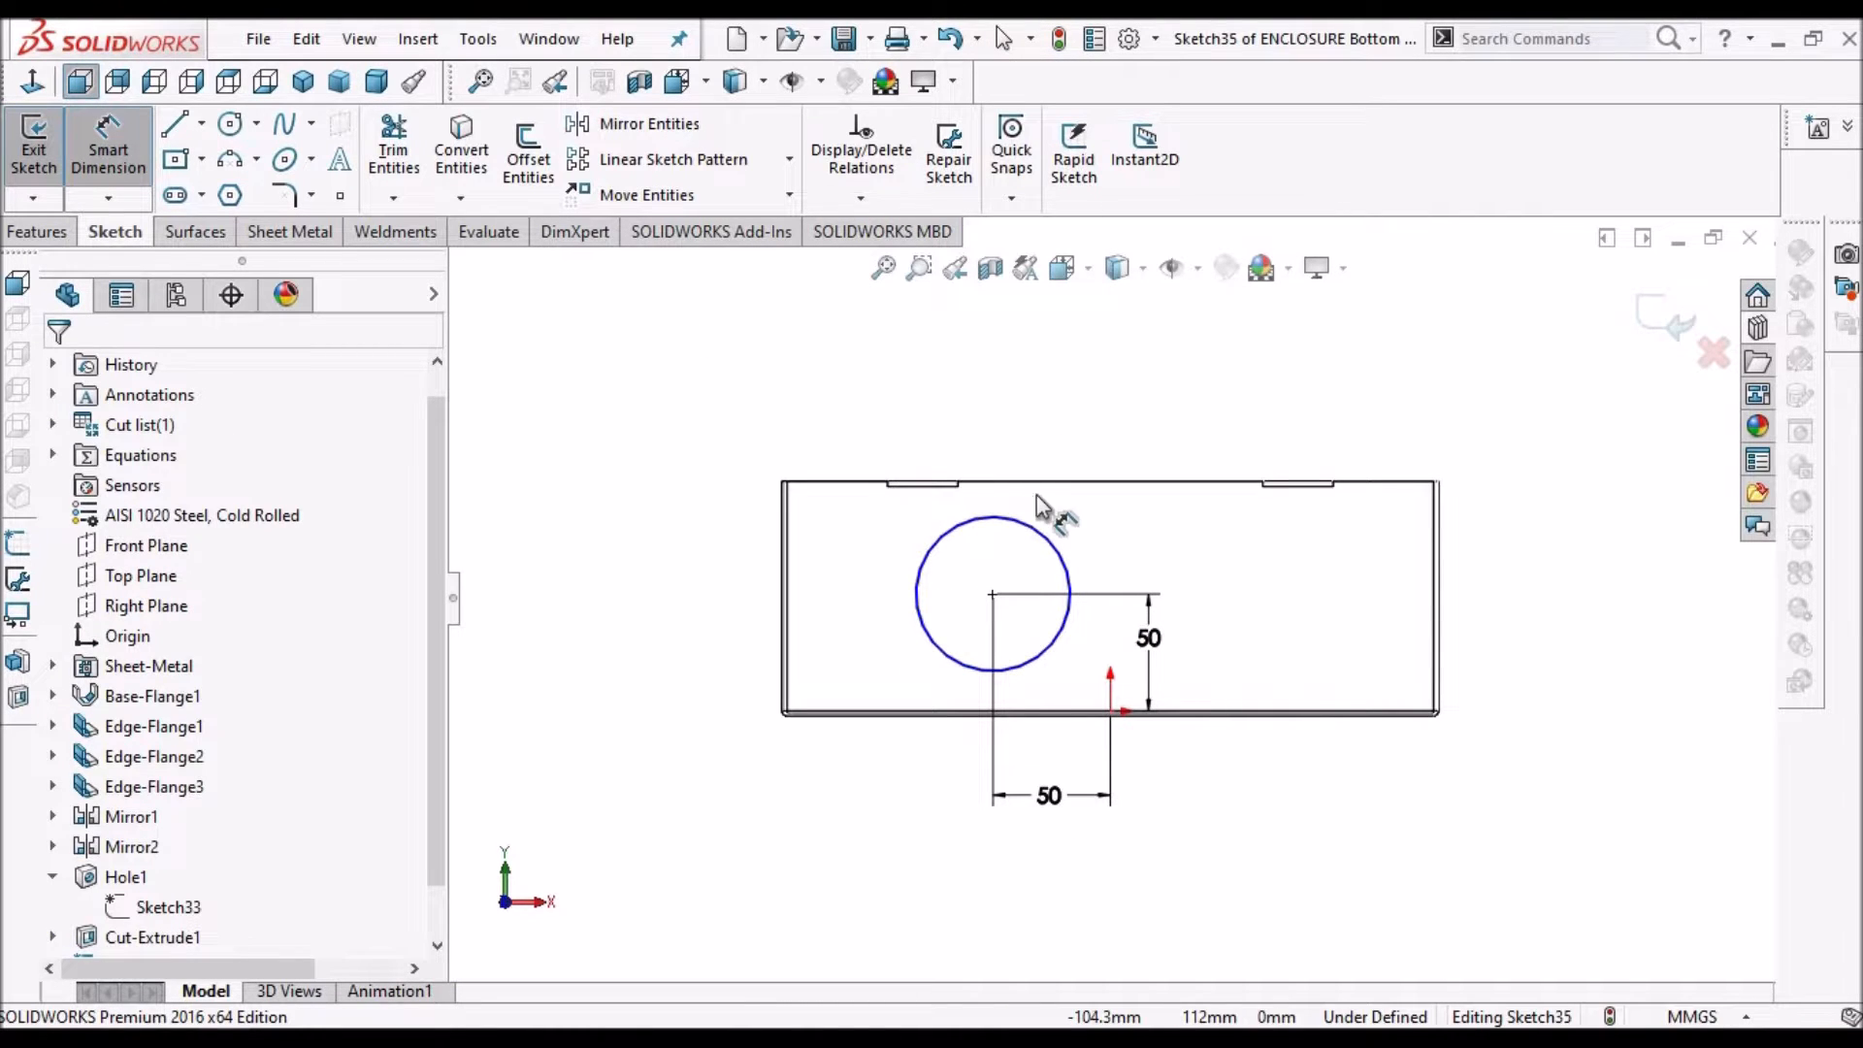
click(1062, 551)
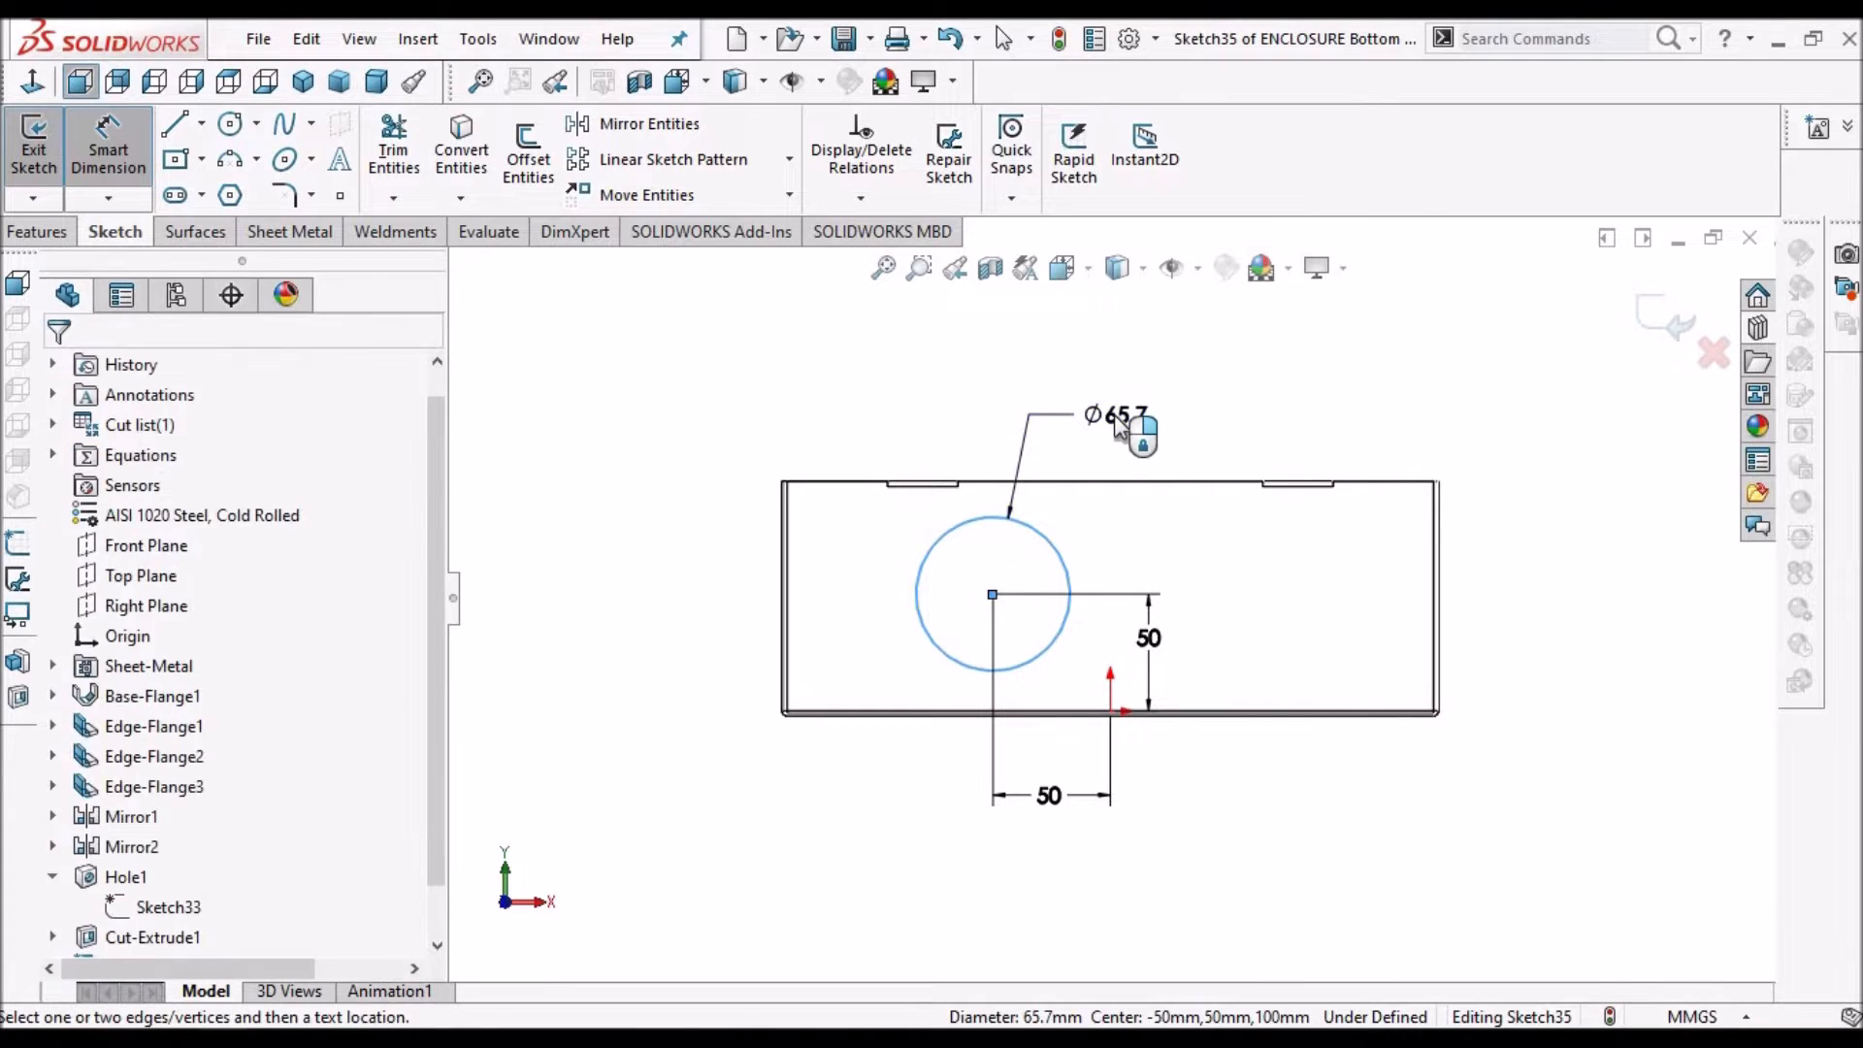
click(1116, 417)
text(65)
key(Return)
click(1007, 569)
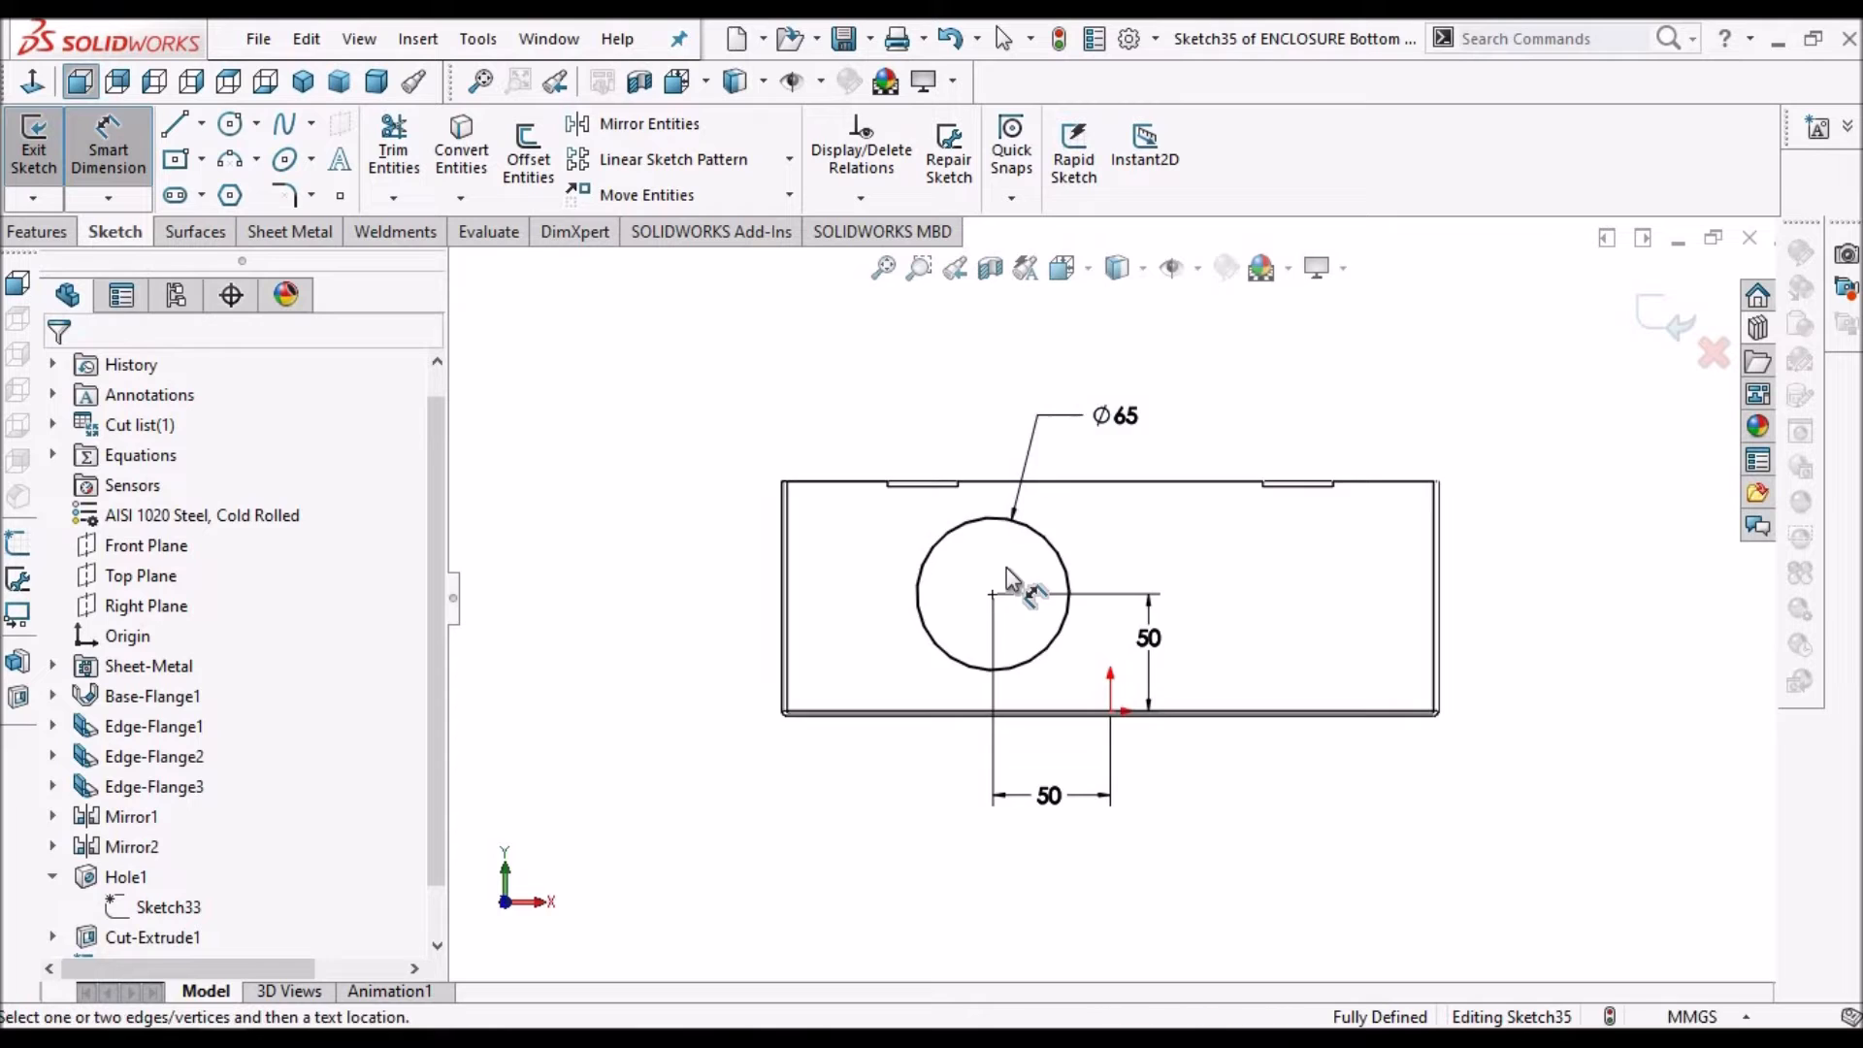
Sketch three smaller circles concentric with the 65 mm circle and dimension their diameters 45, 26 and 15 mm
scroll(1007, 571, down, 3)
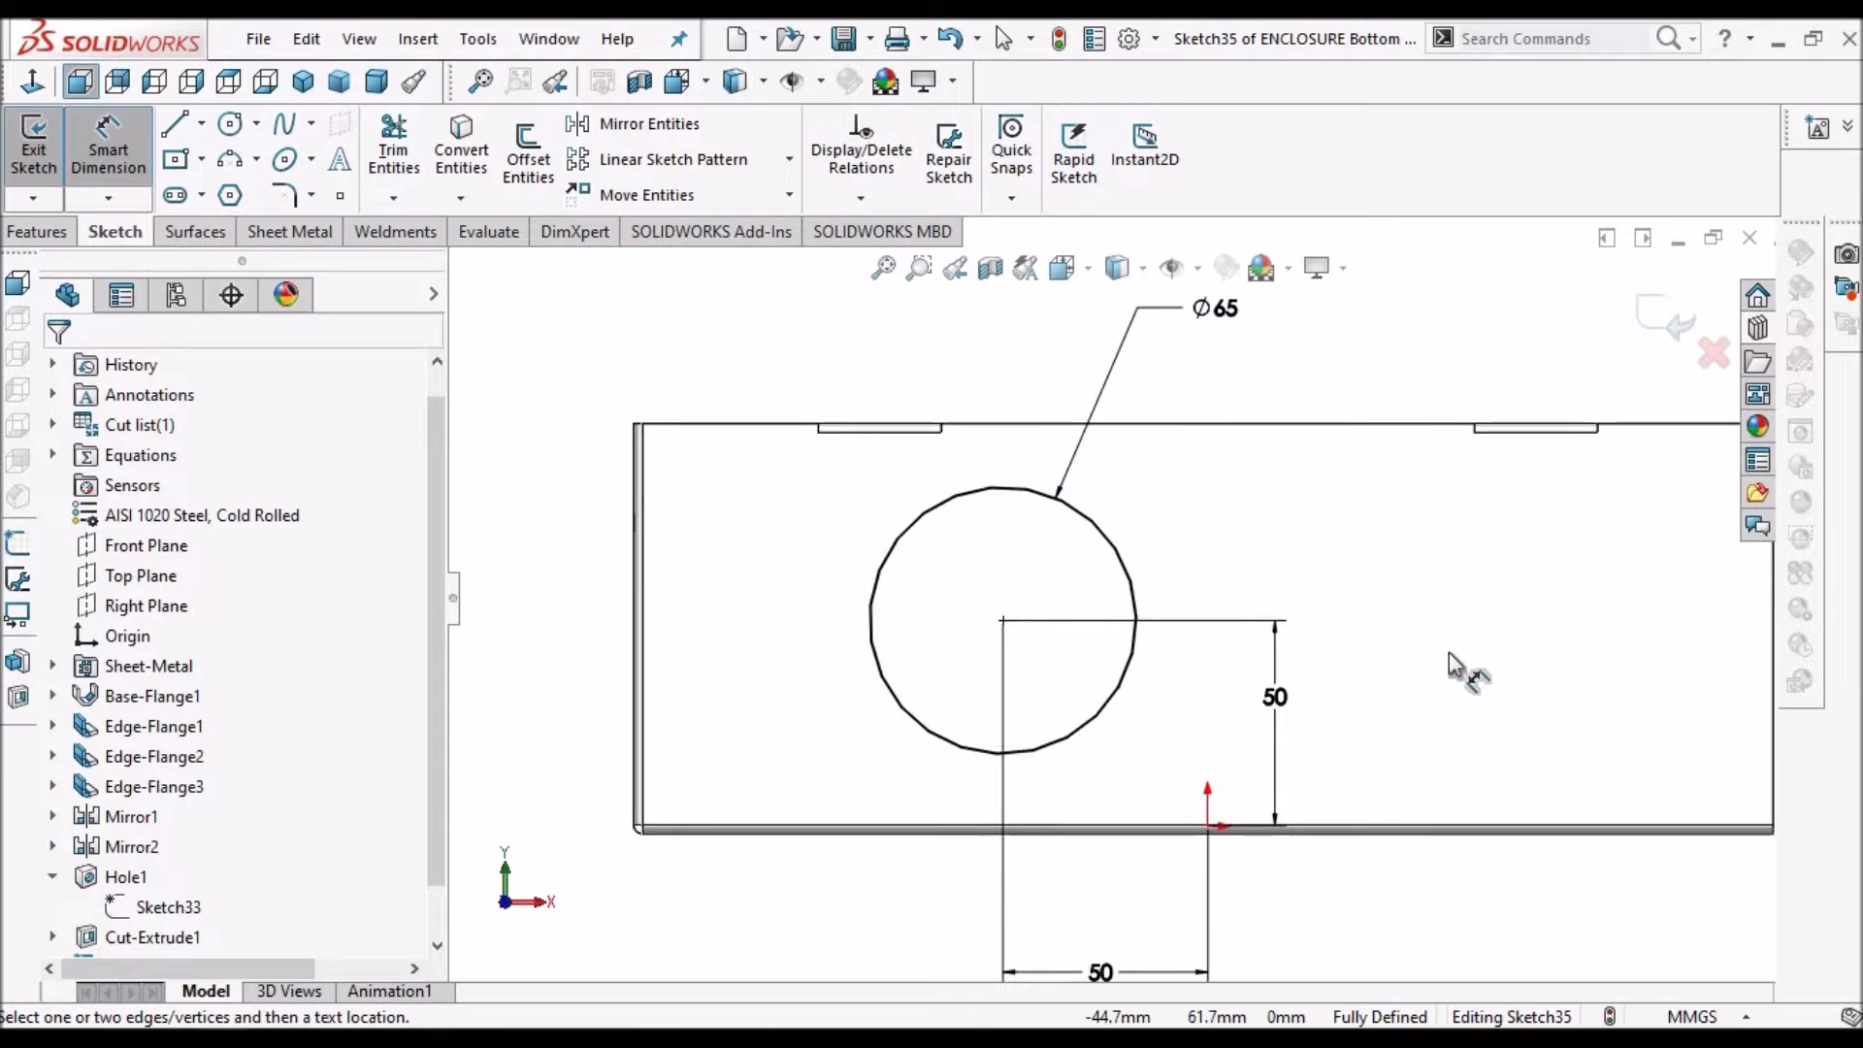
click(1003, 620)
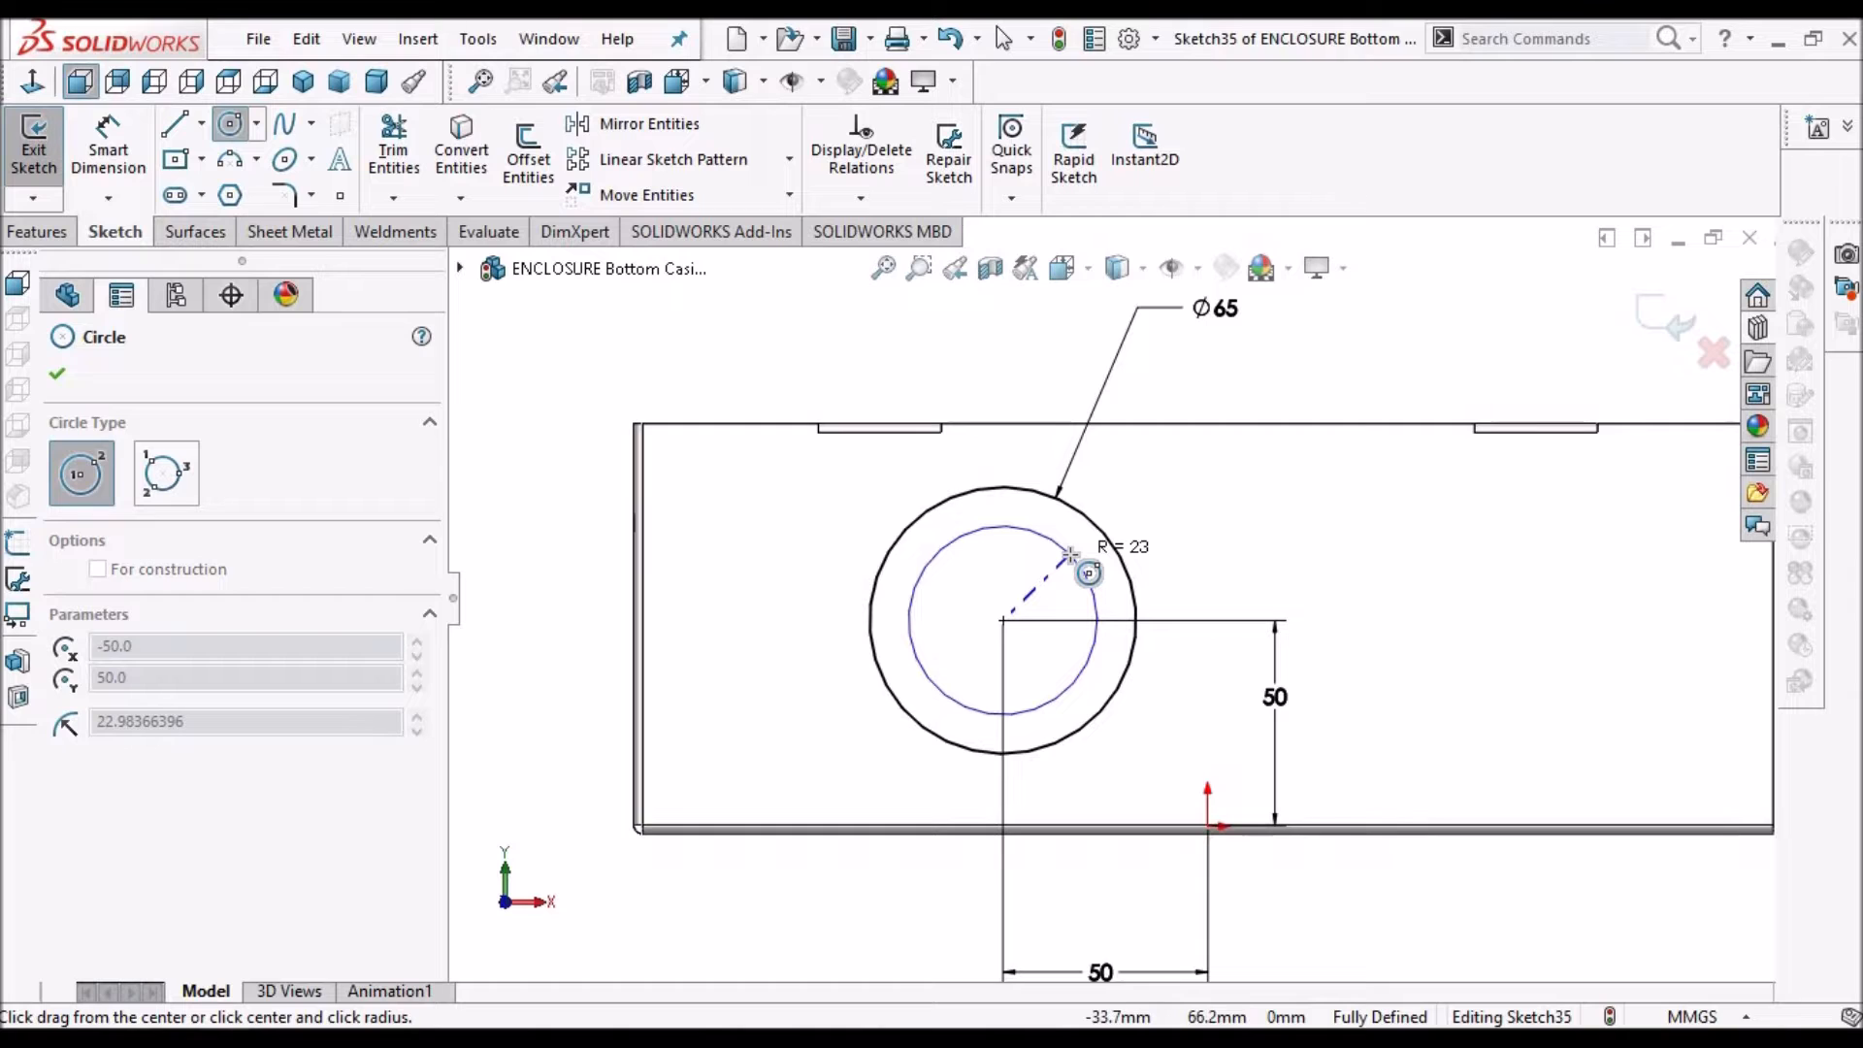
click(1069, 554)
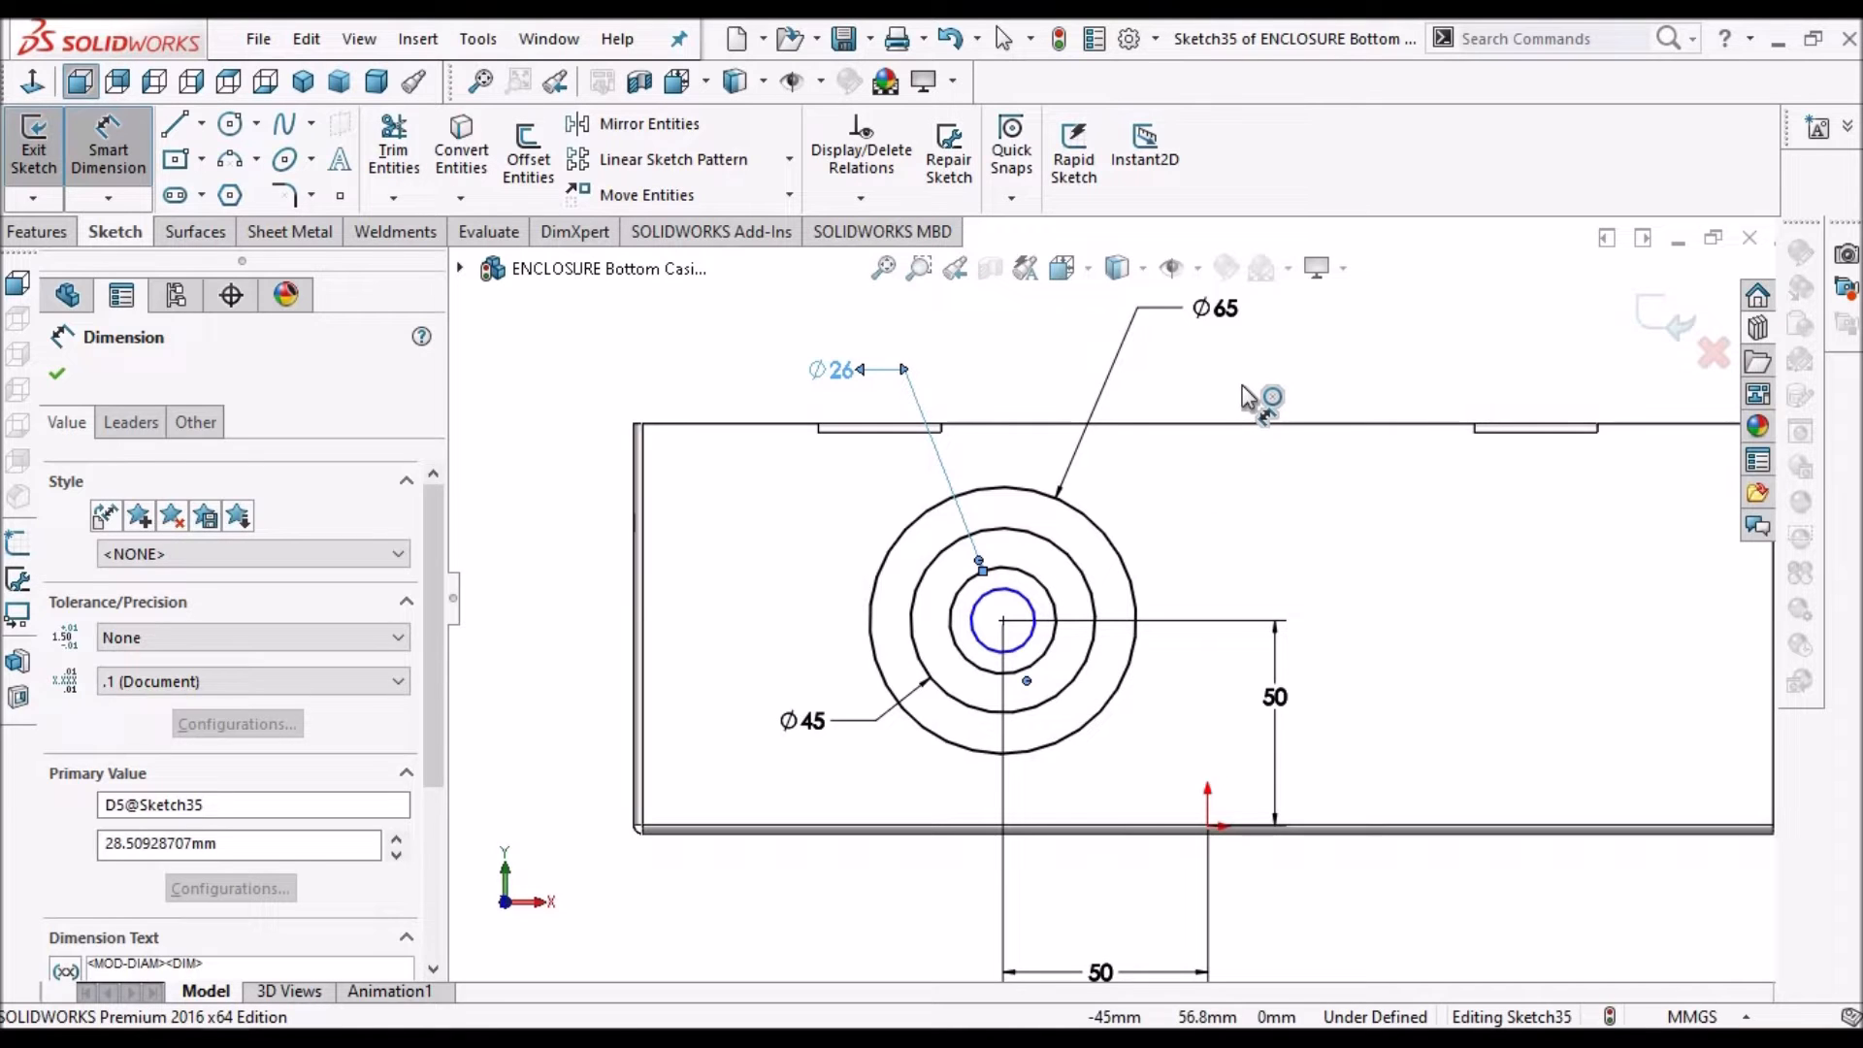
click(1024, 599)
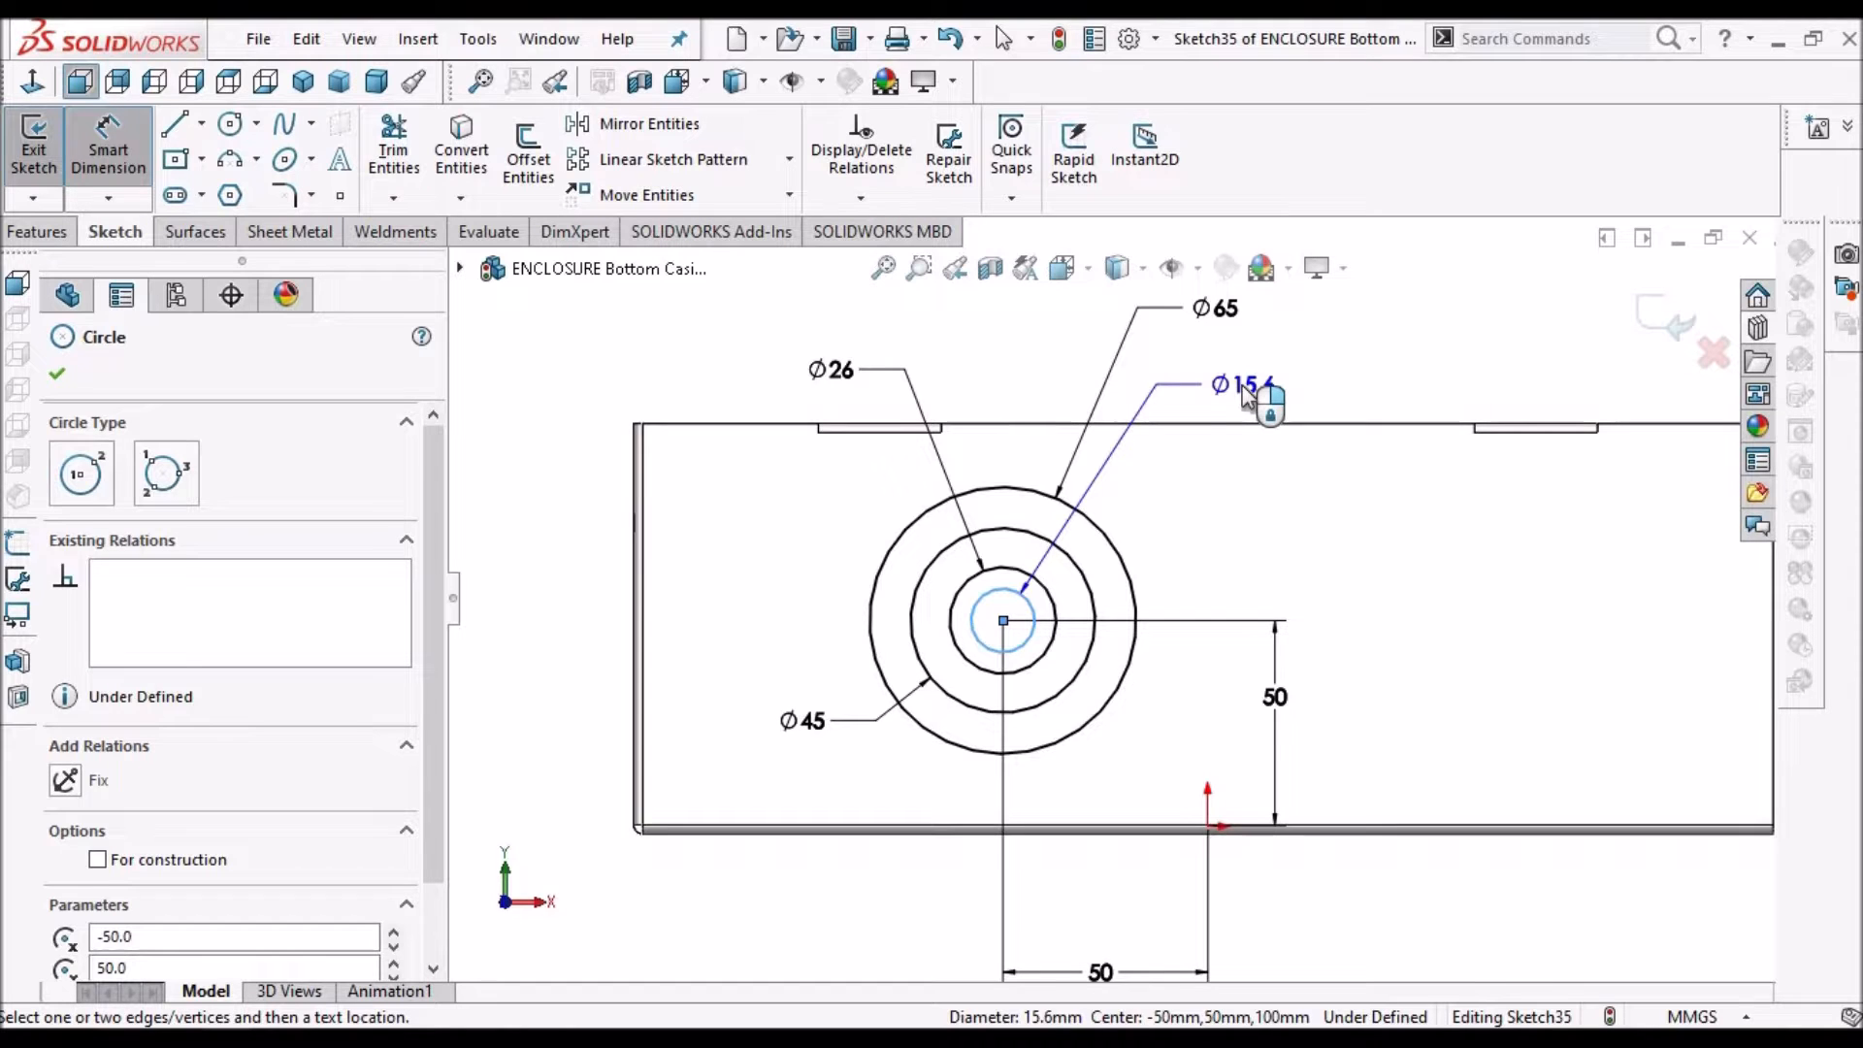
click(1332, 383)
key(Escape)
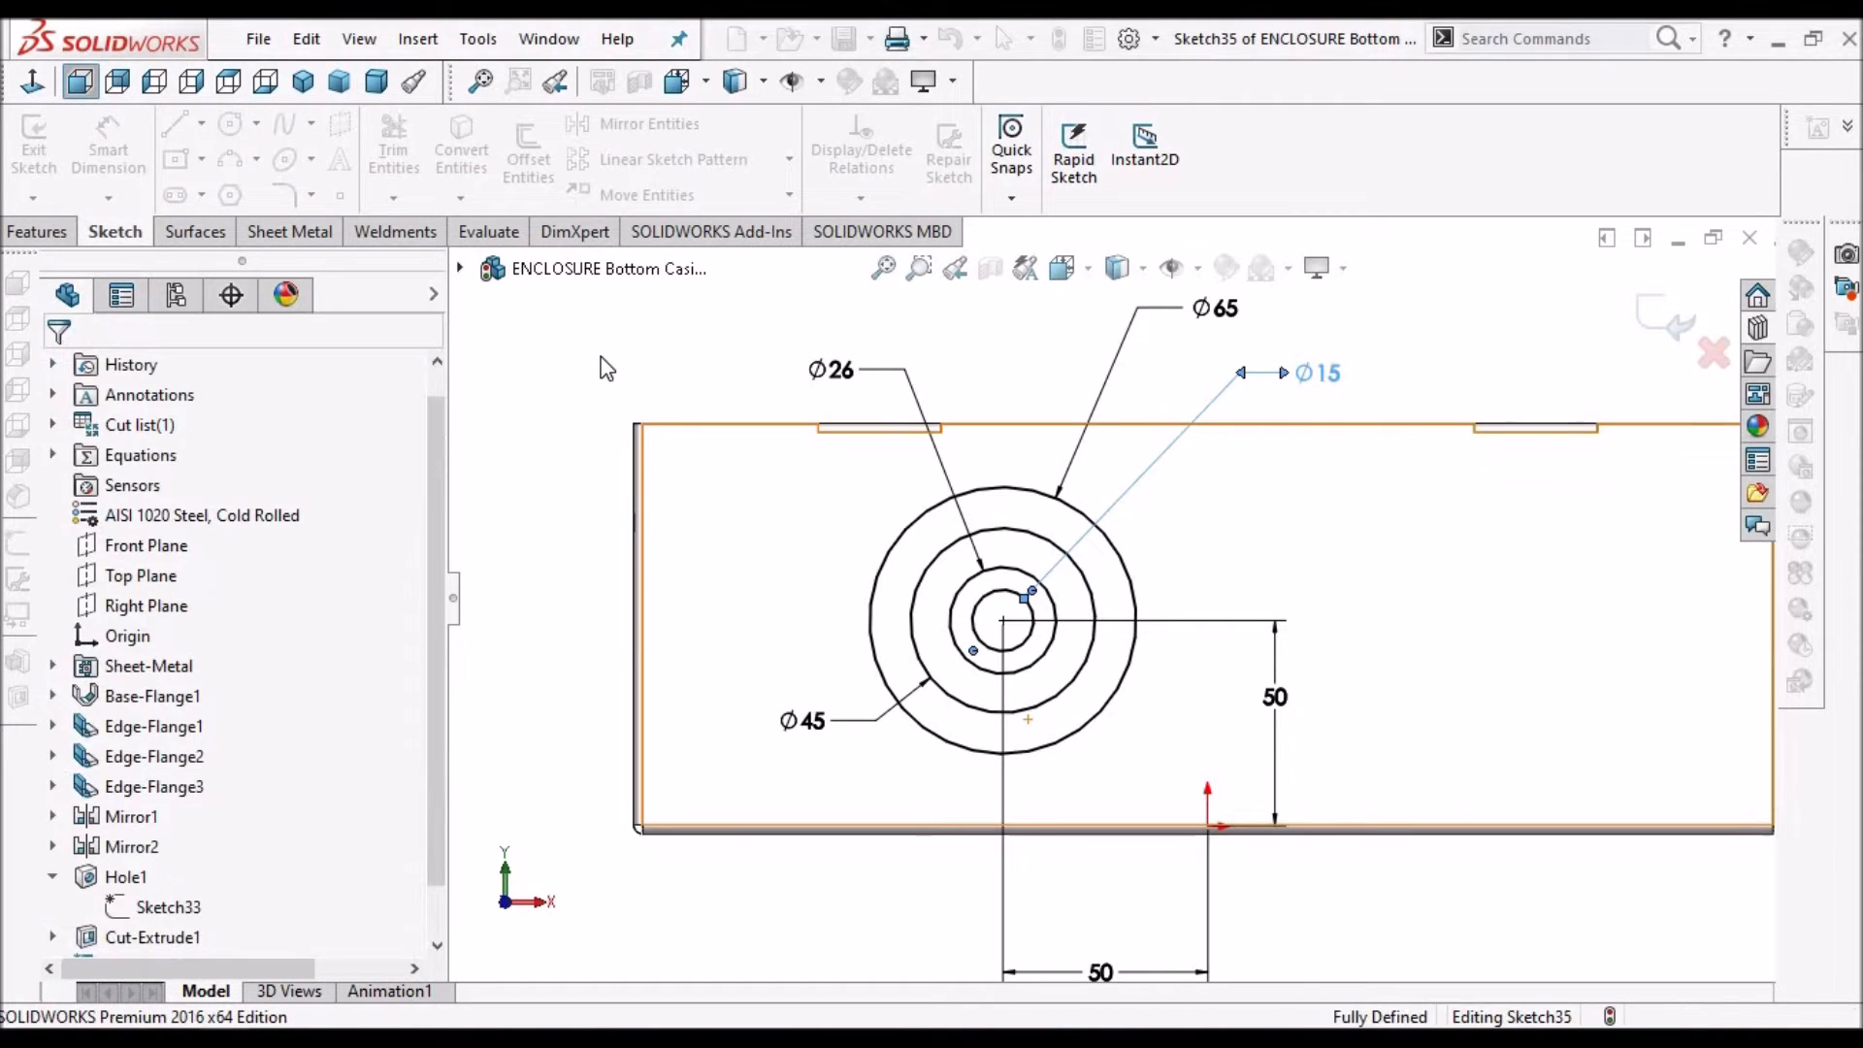
Sketch a vertical and a horizontal line through the circles' center, each spanning the full 65 mm circle
key(z)
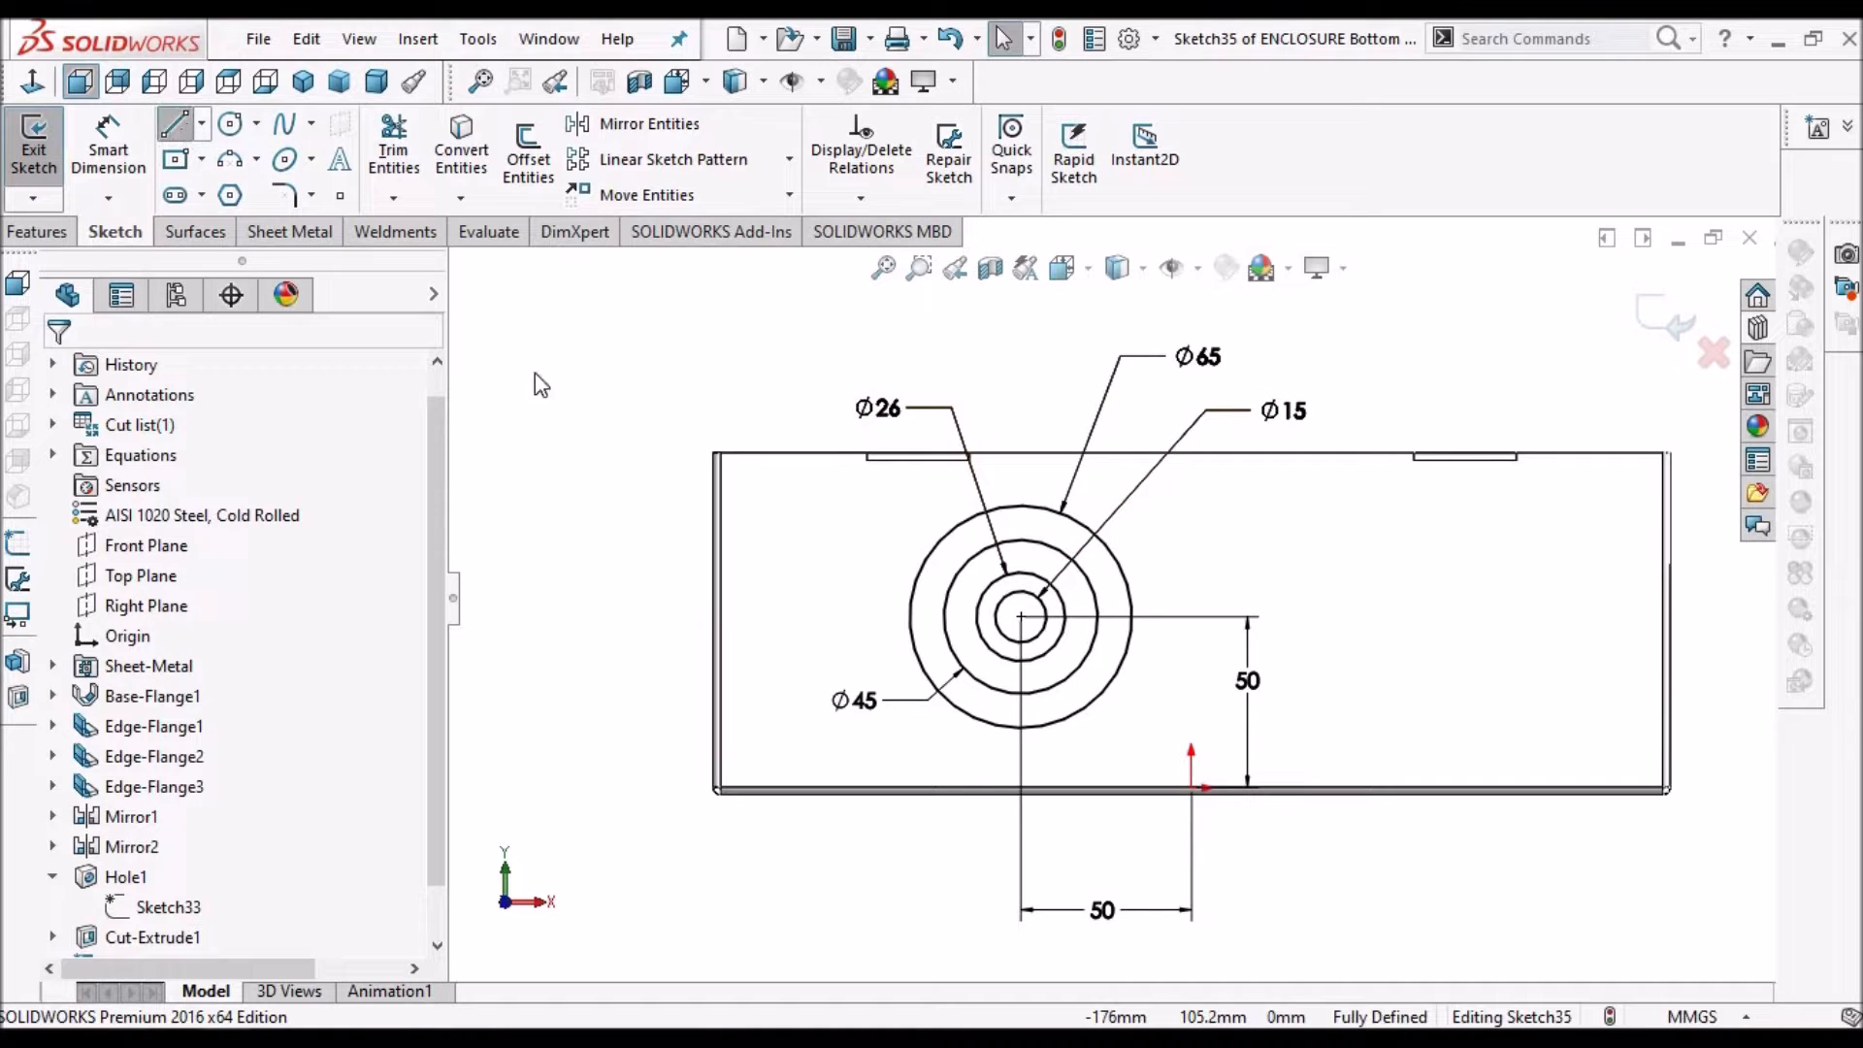
scroll(1030, 575, down, 2)
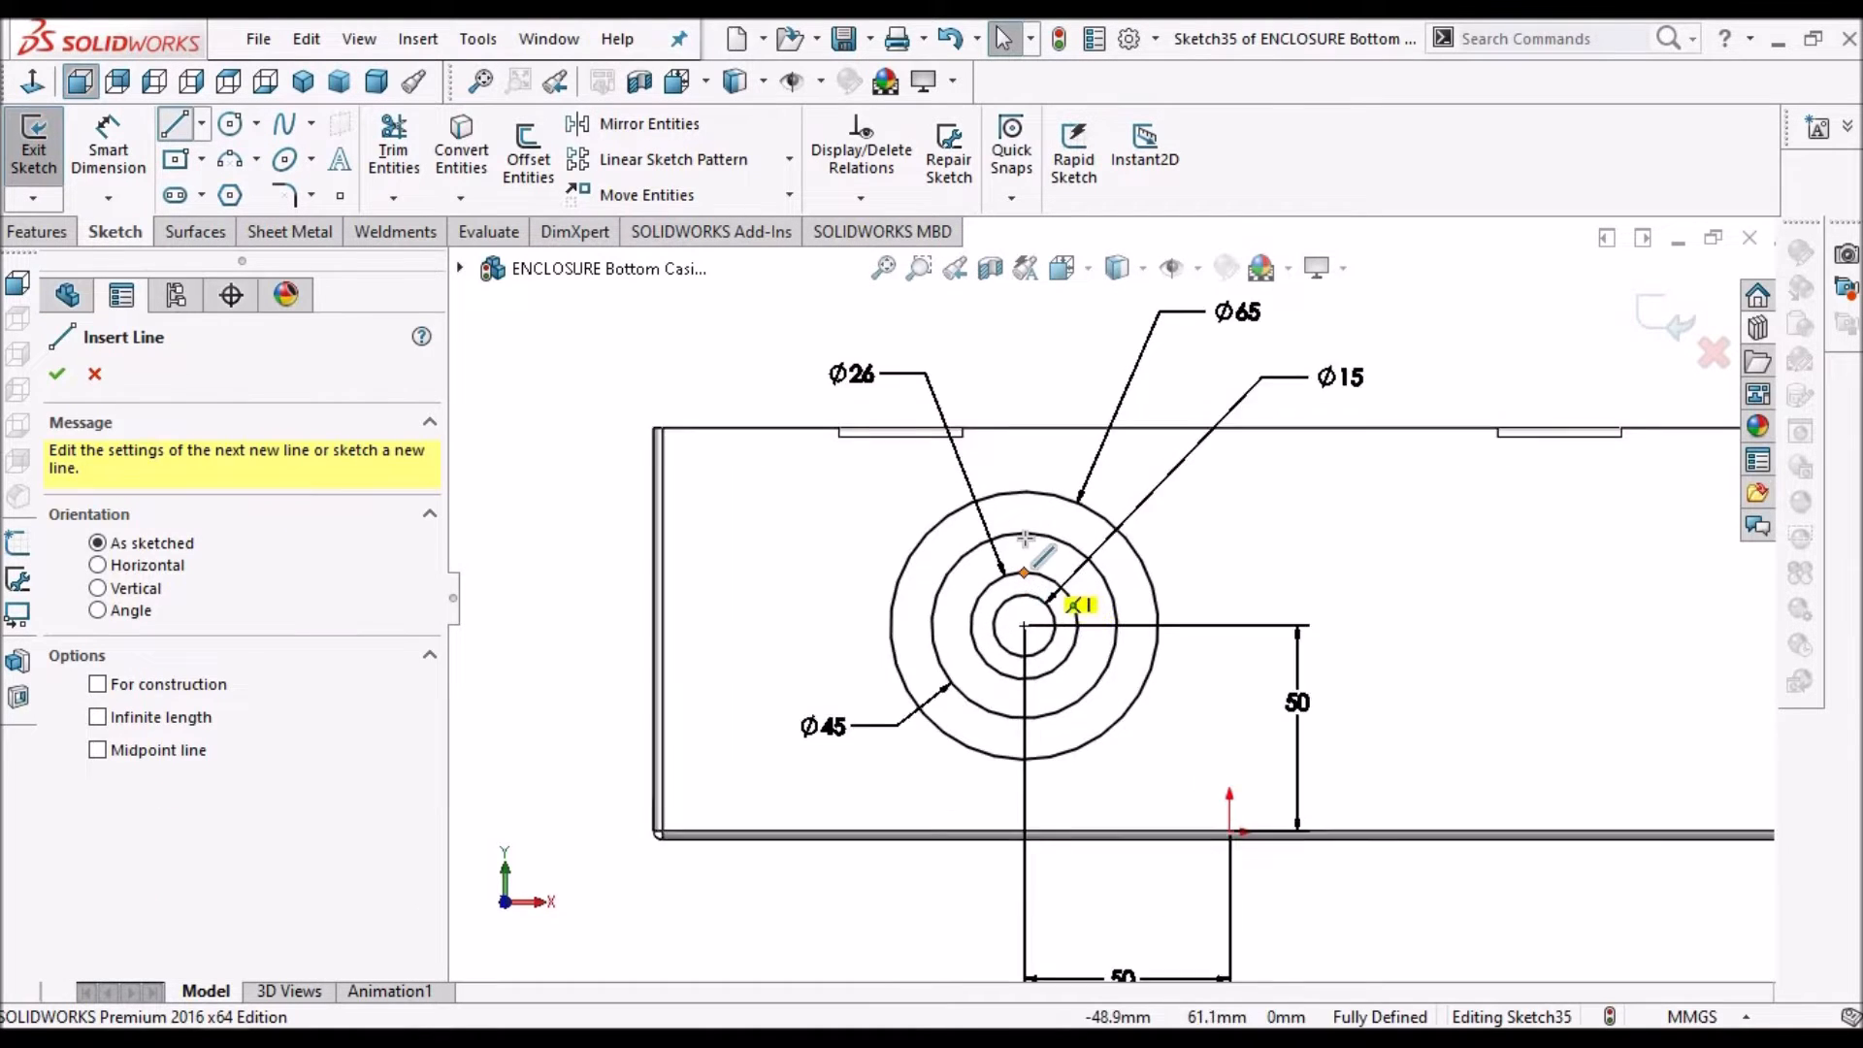
click(1029, 475)
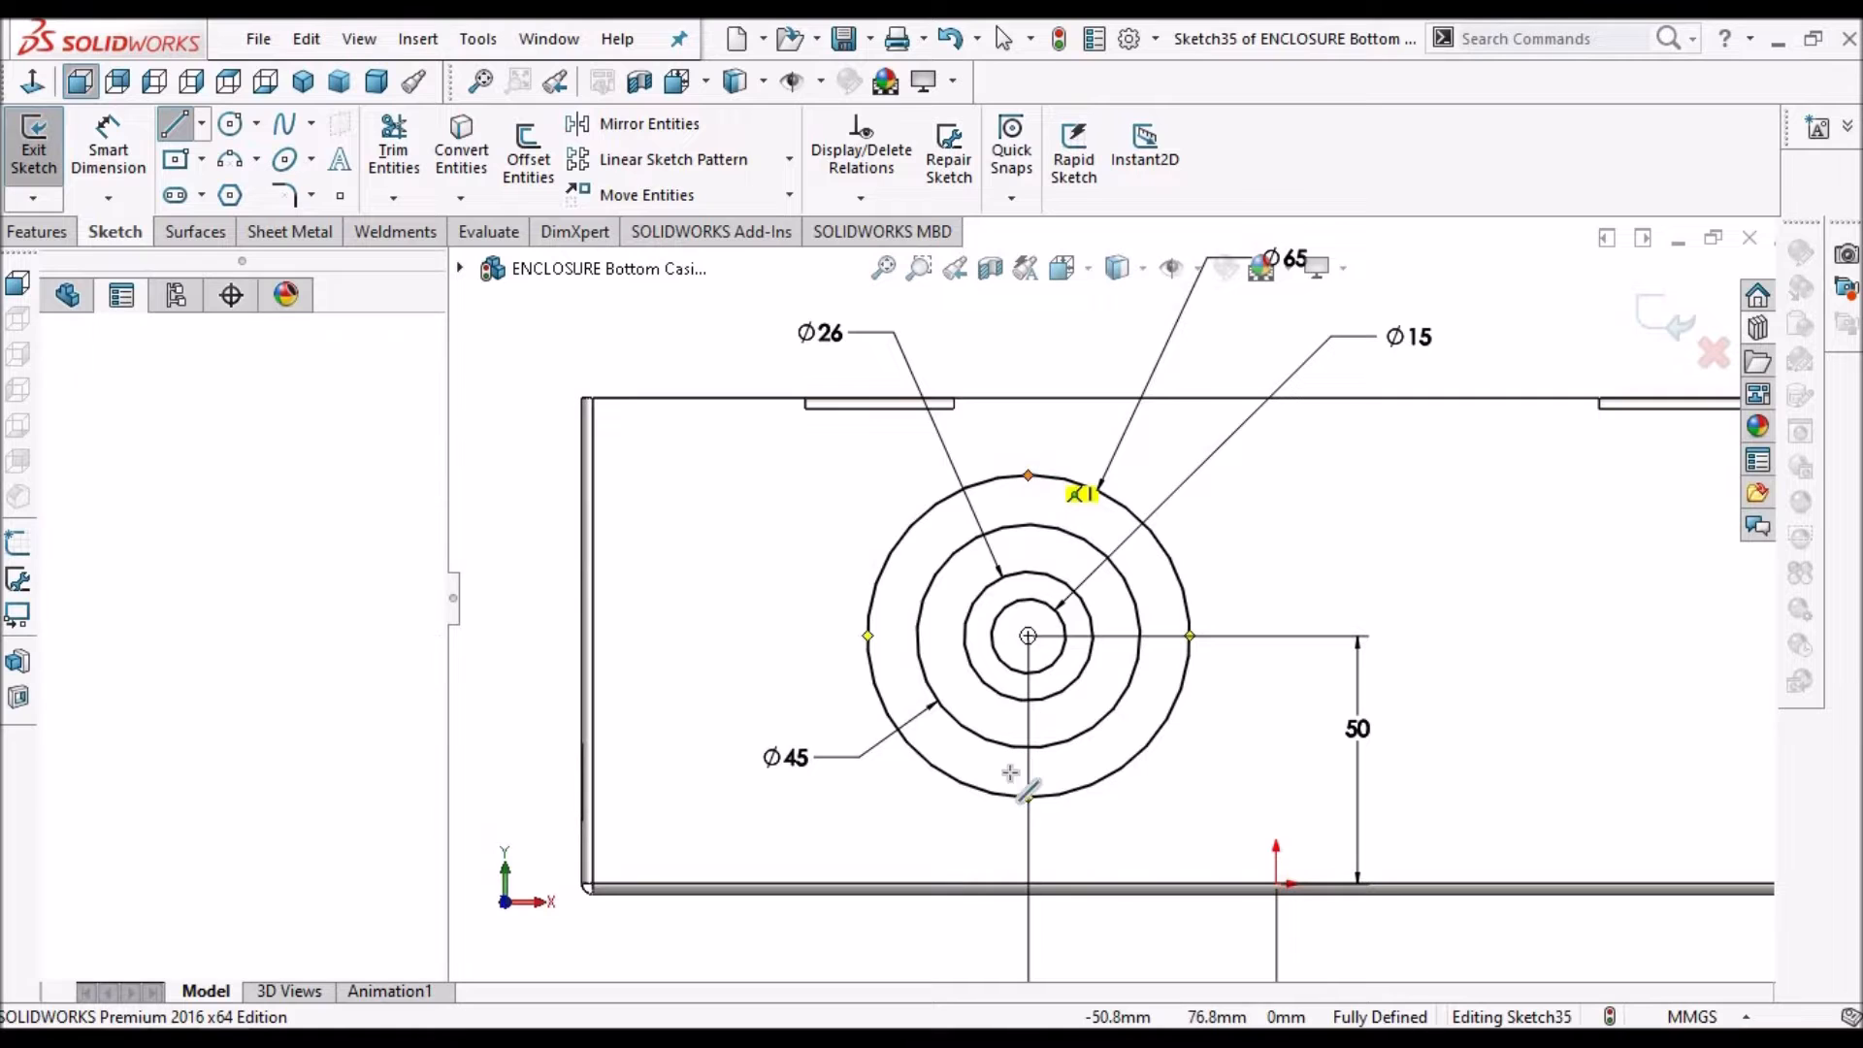
double_click(1028, 795)
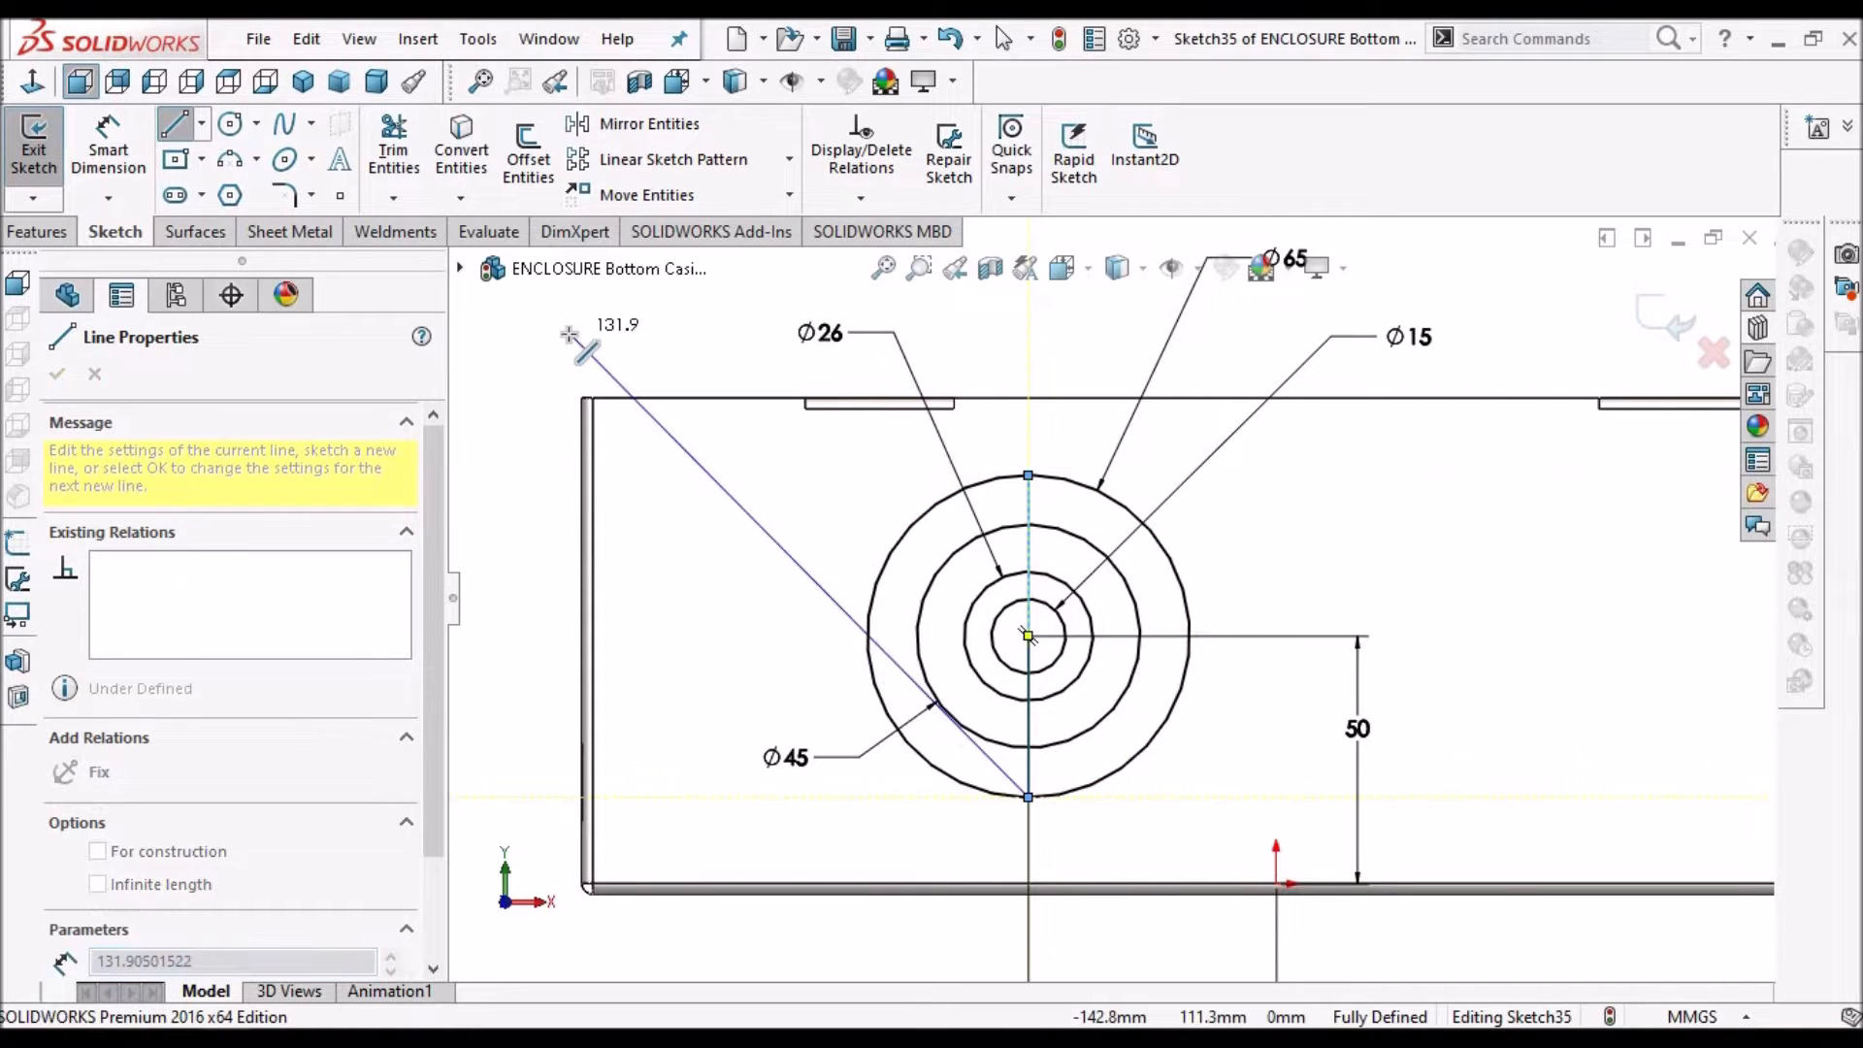
right_click(657, 391)
click(667, 399)
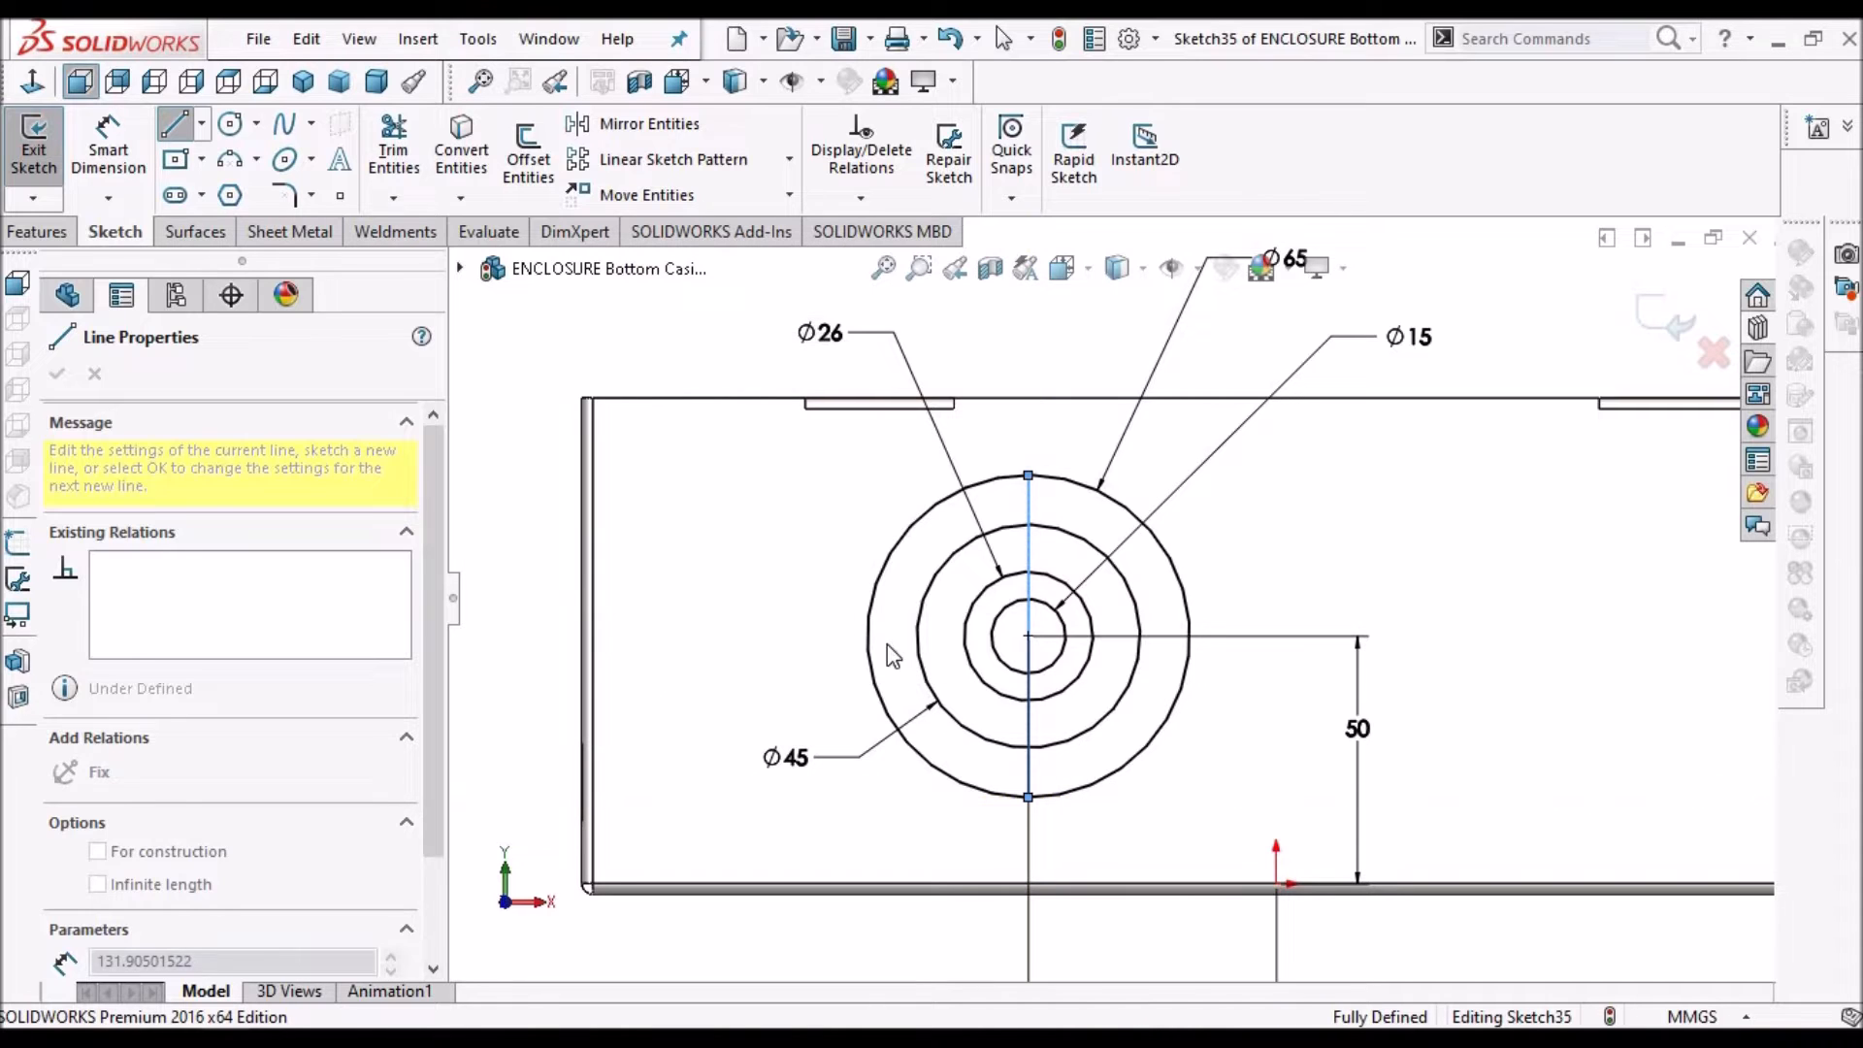
click(868, 638)
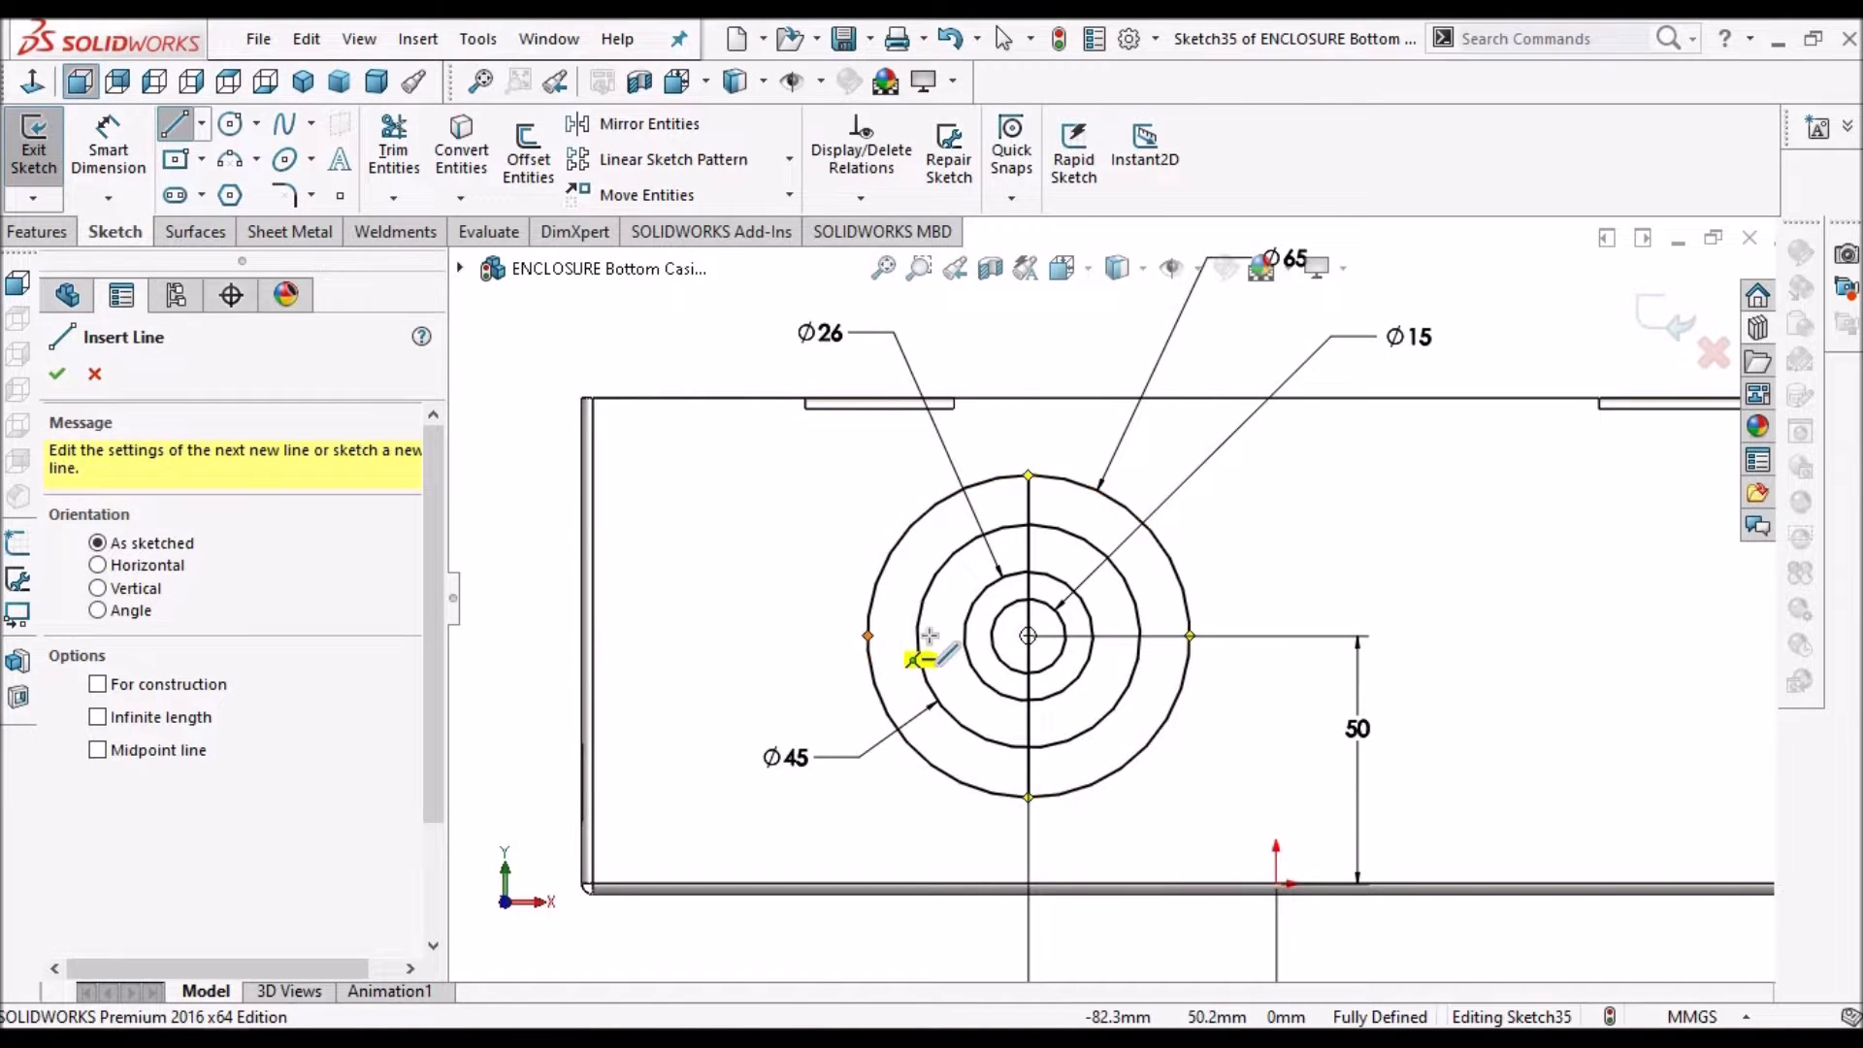
click(1191, 635)
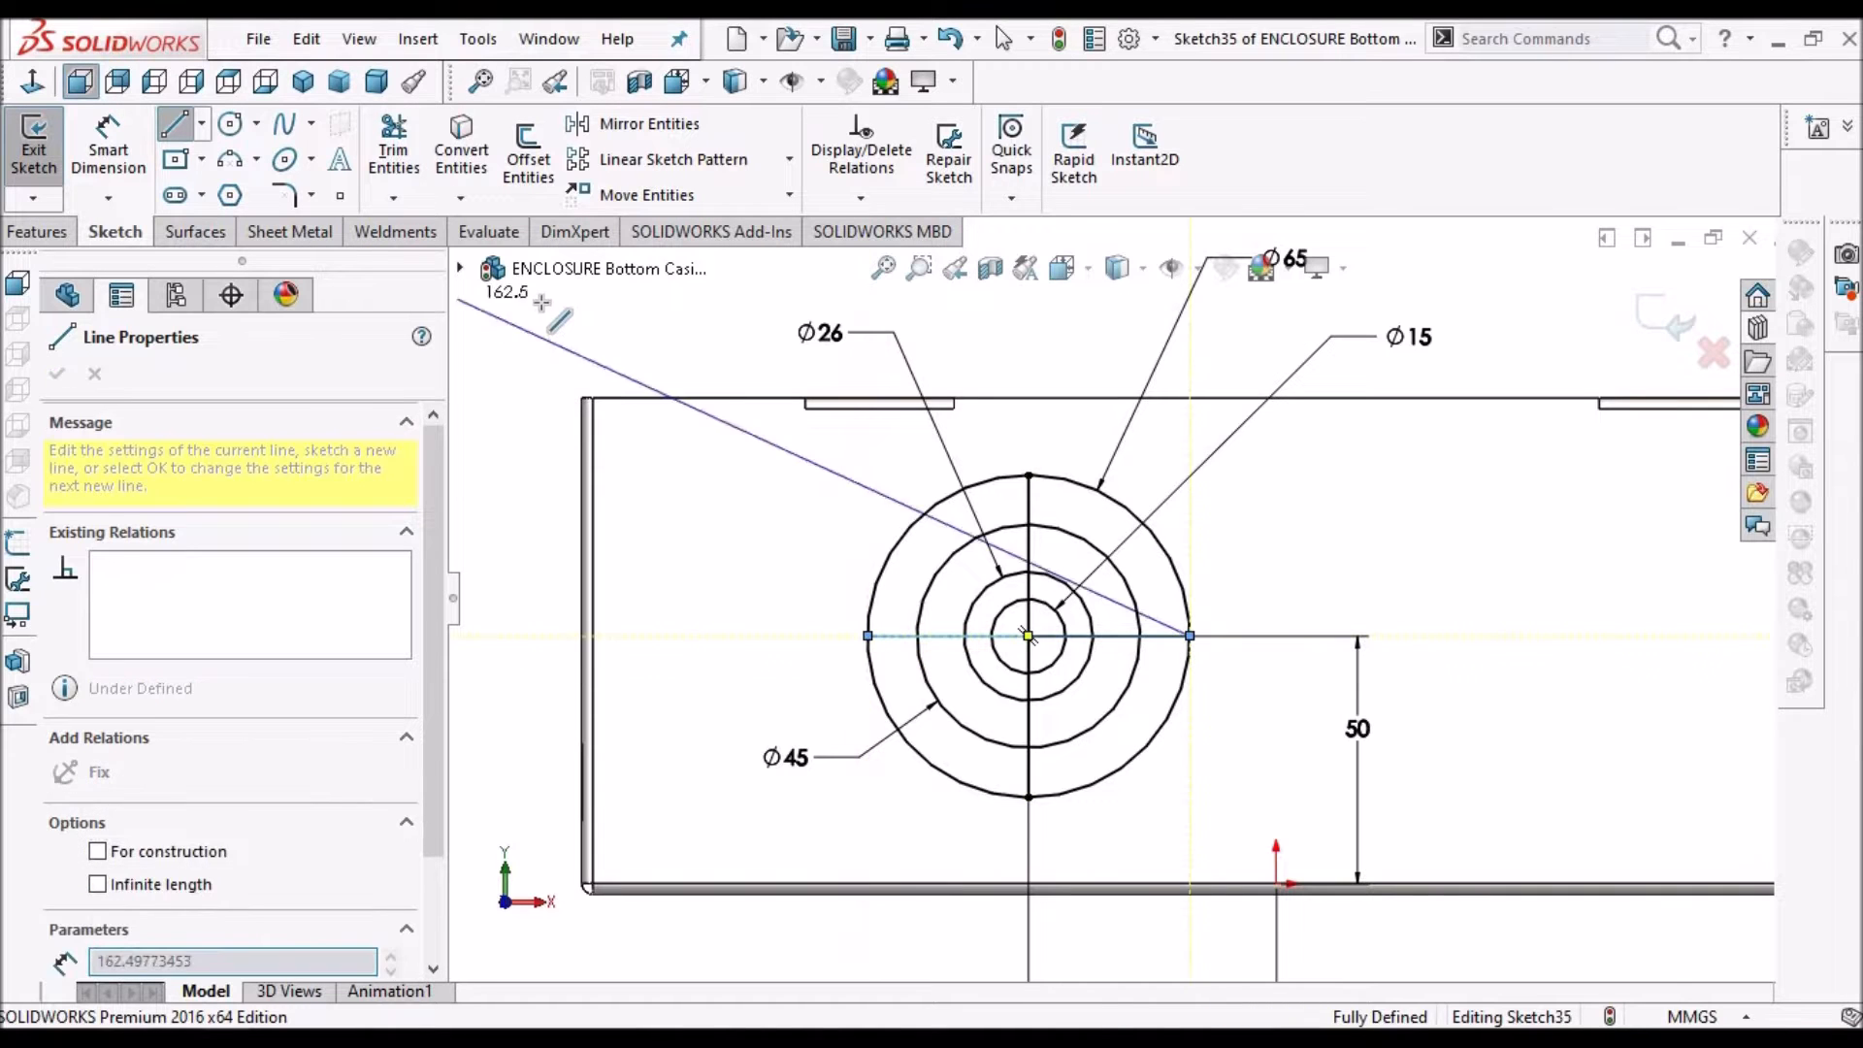
right_click(588, 349)
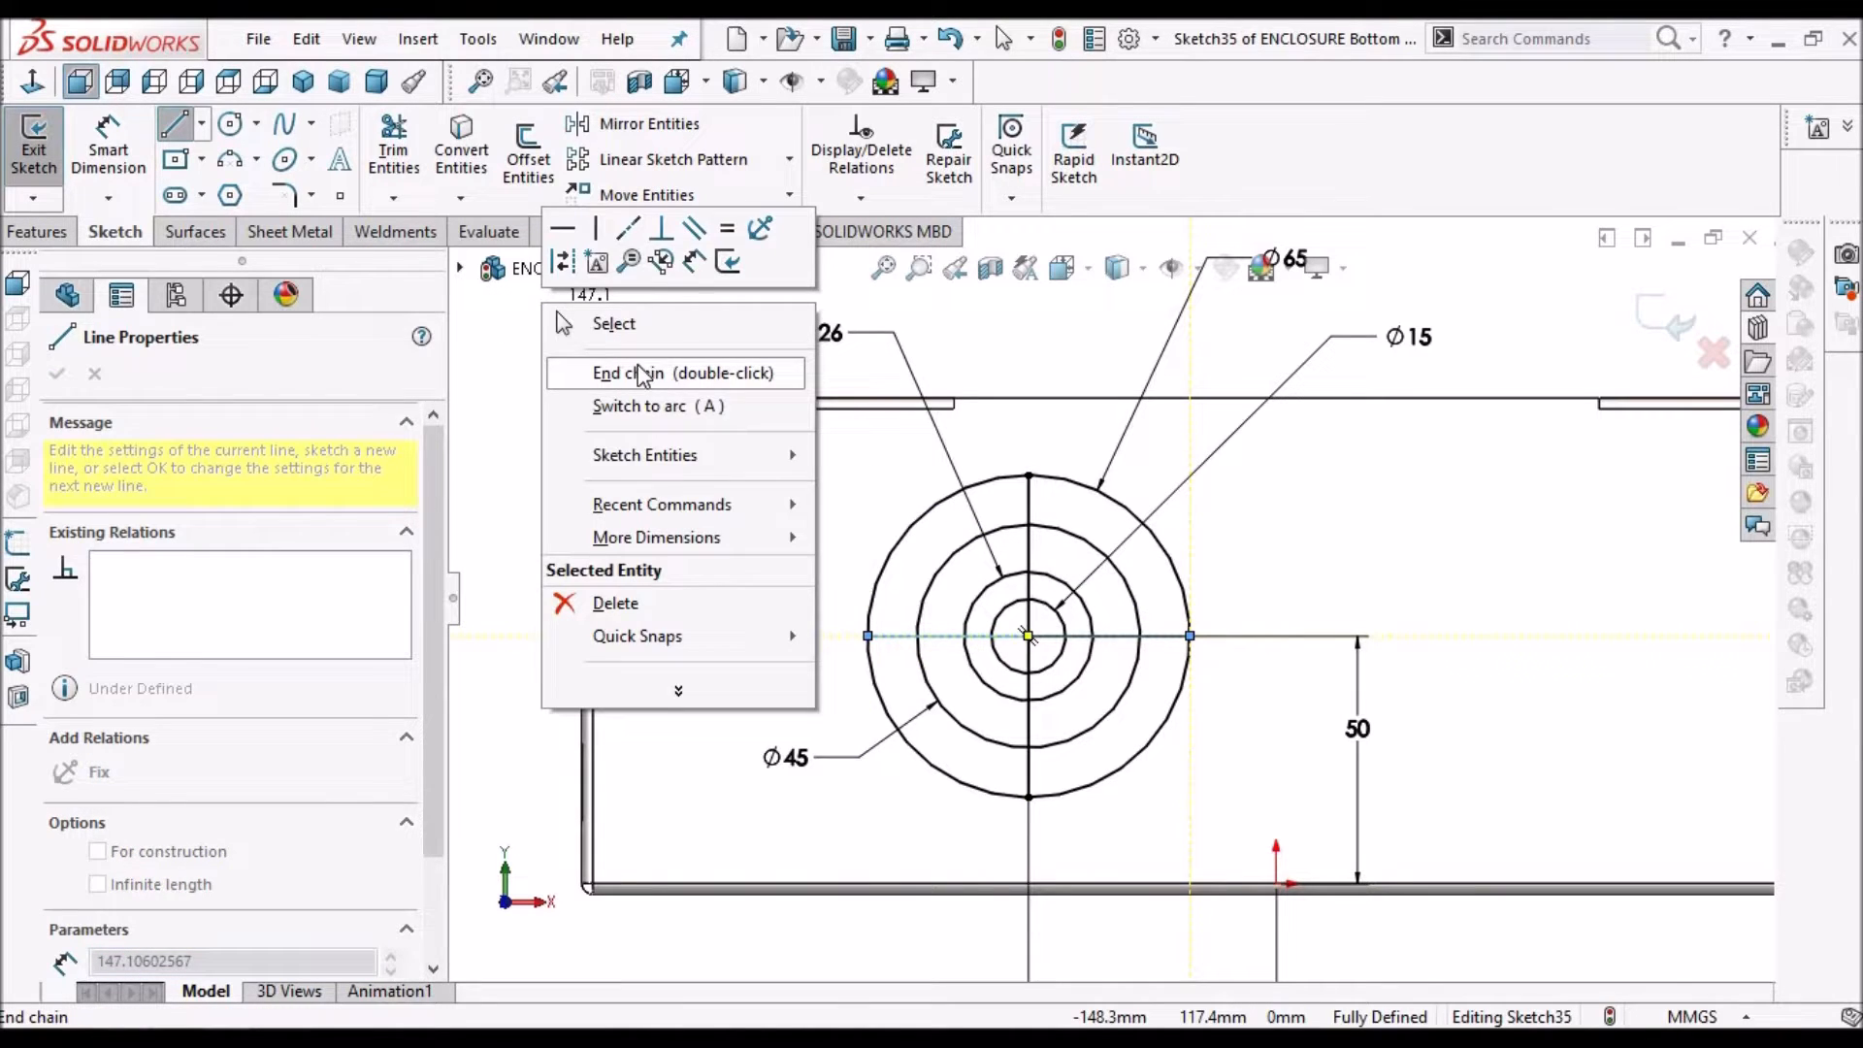
click(635, 374)
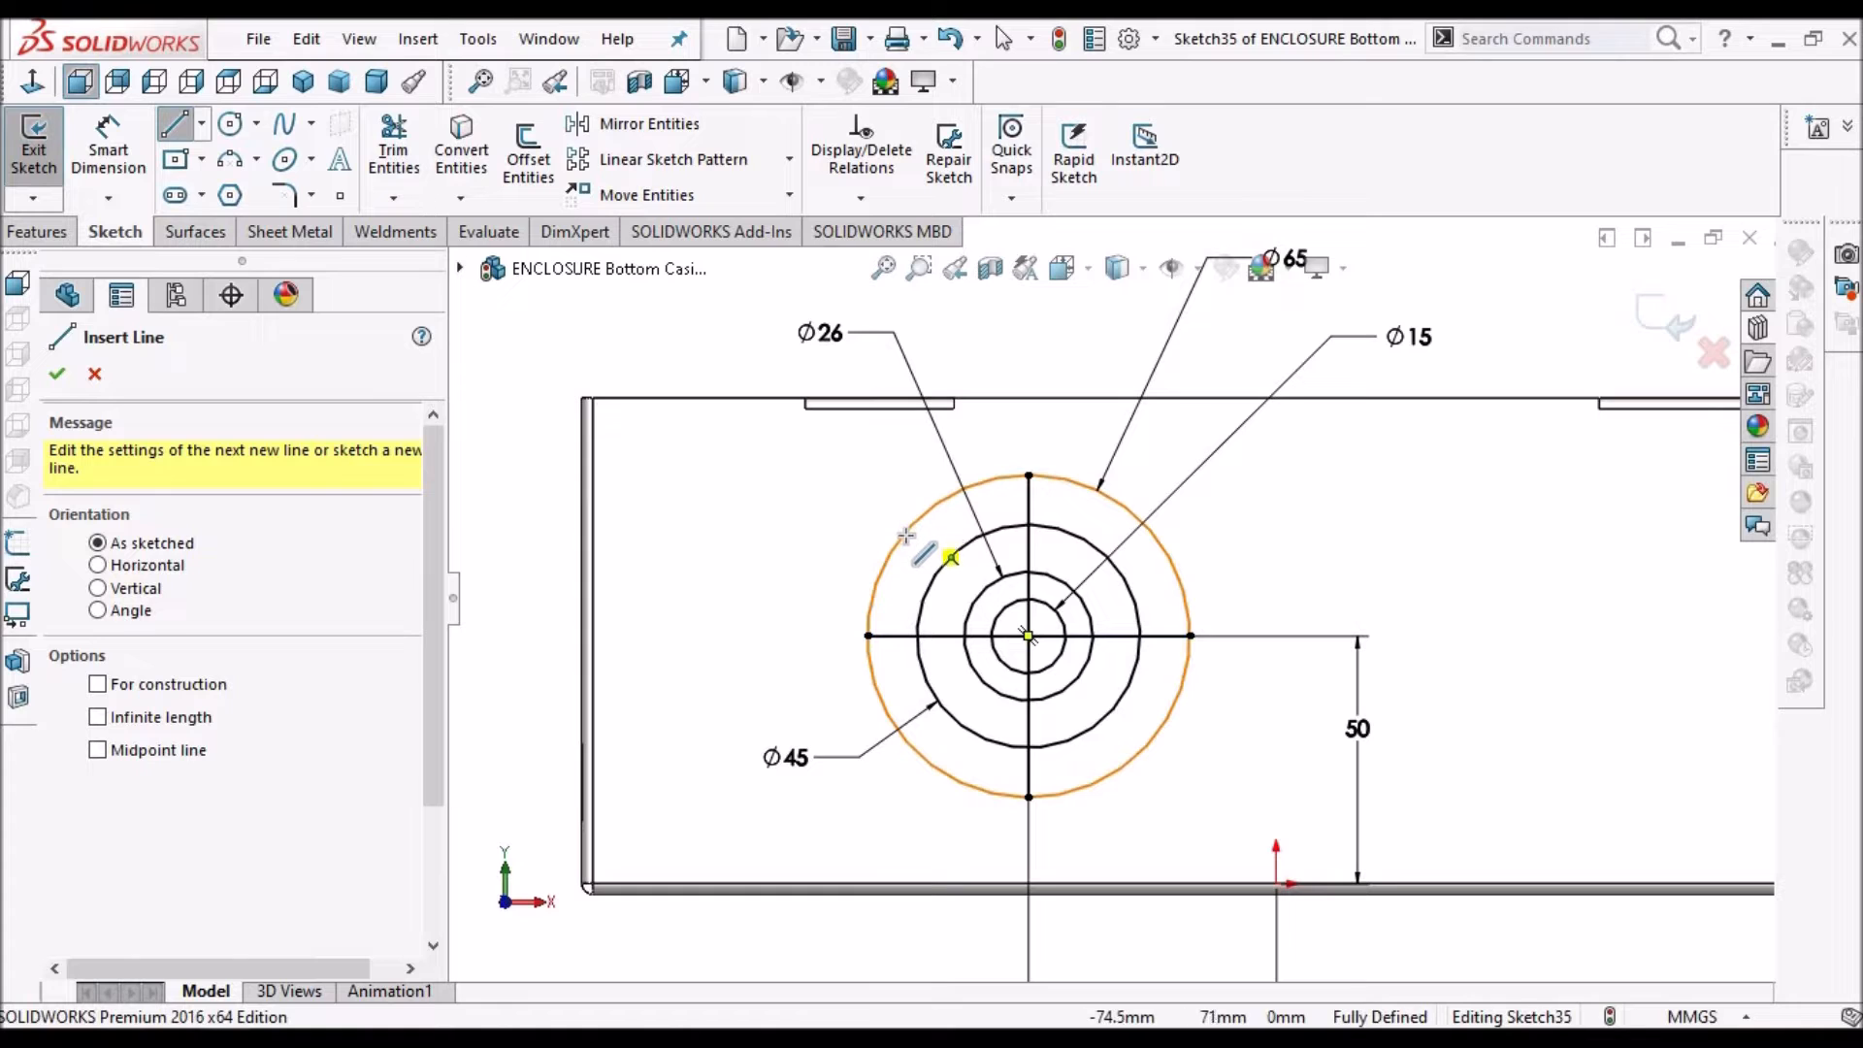
Sketch two crossing diagonal lines about 65 mm long, each running across the 65 mm circle near its center
click(949, 560)
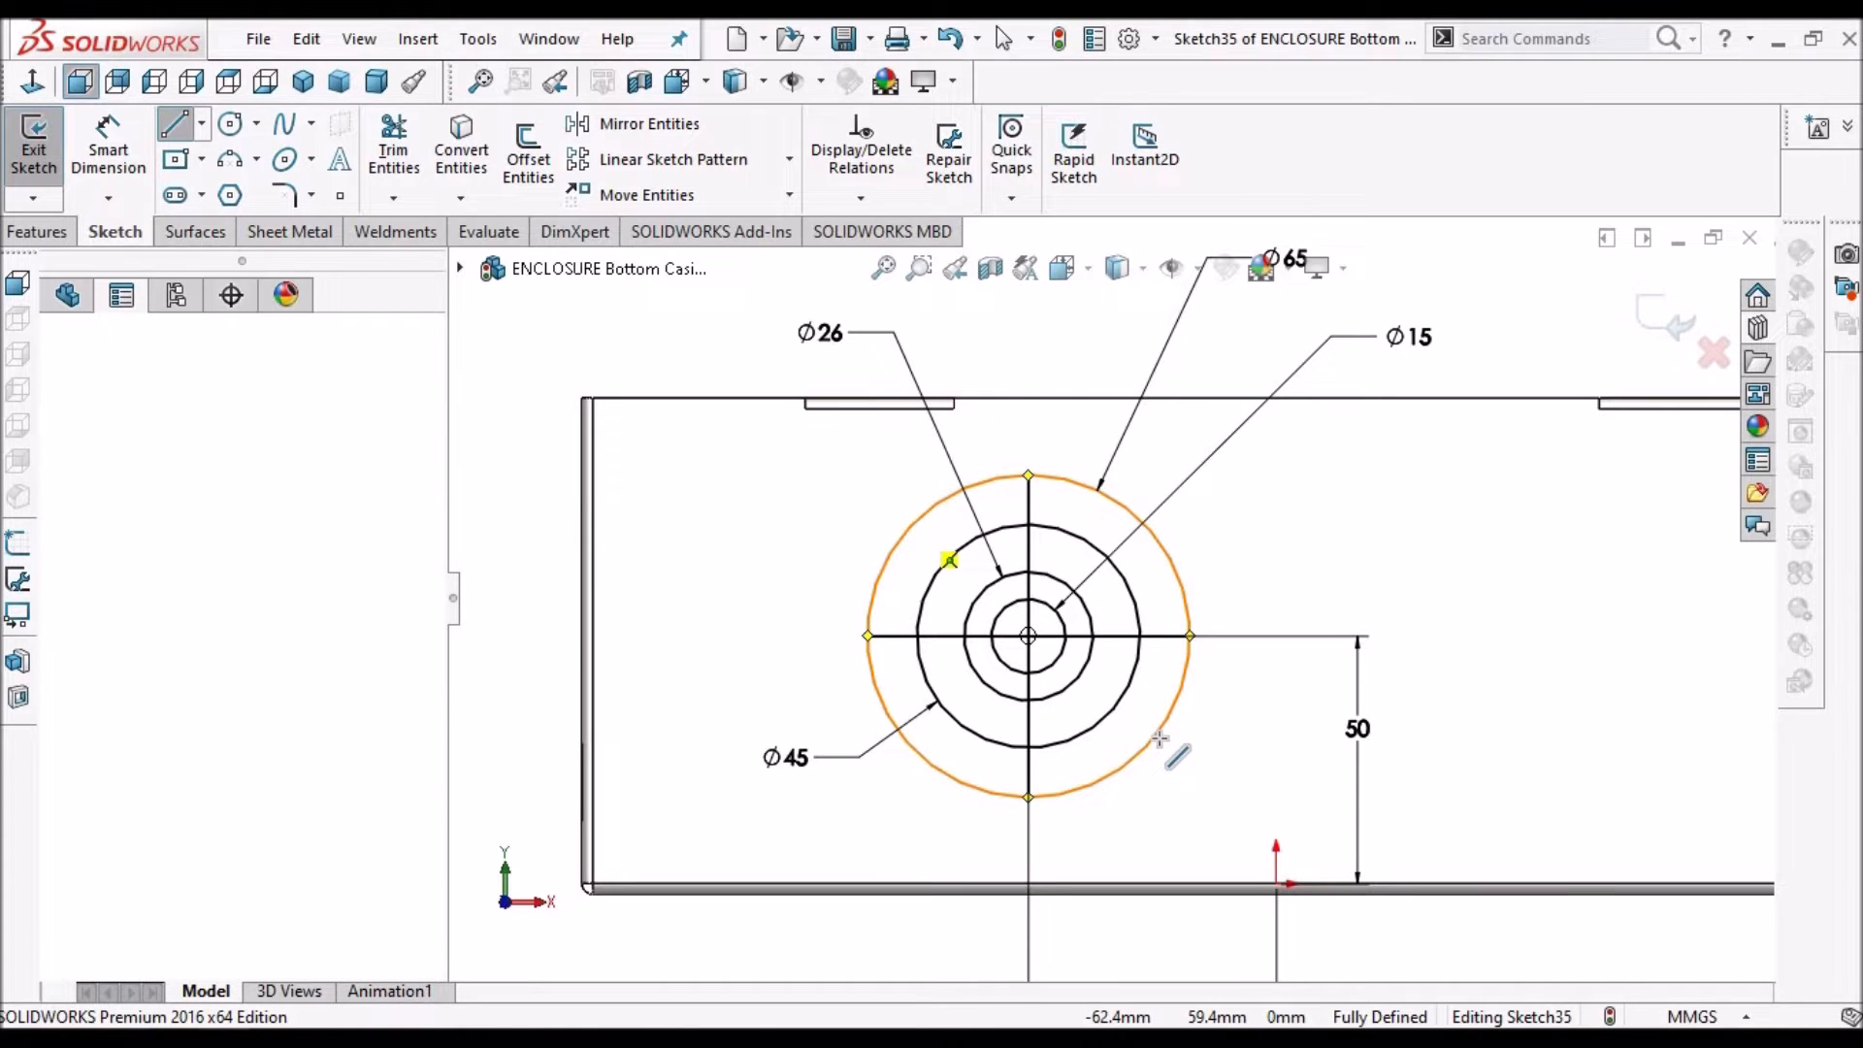
click(1155, 738)
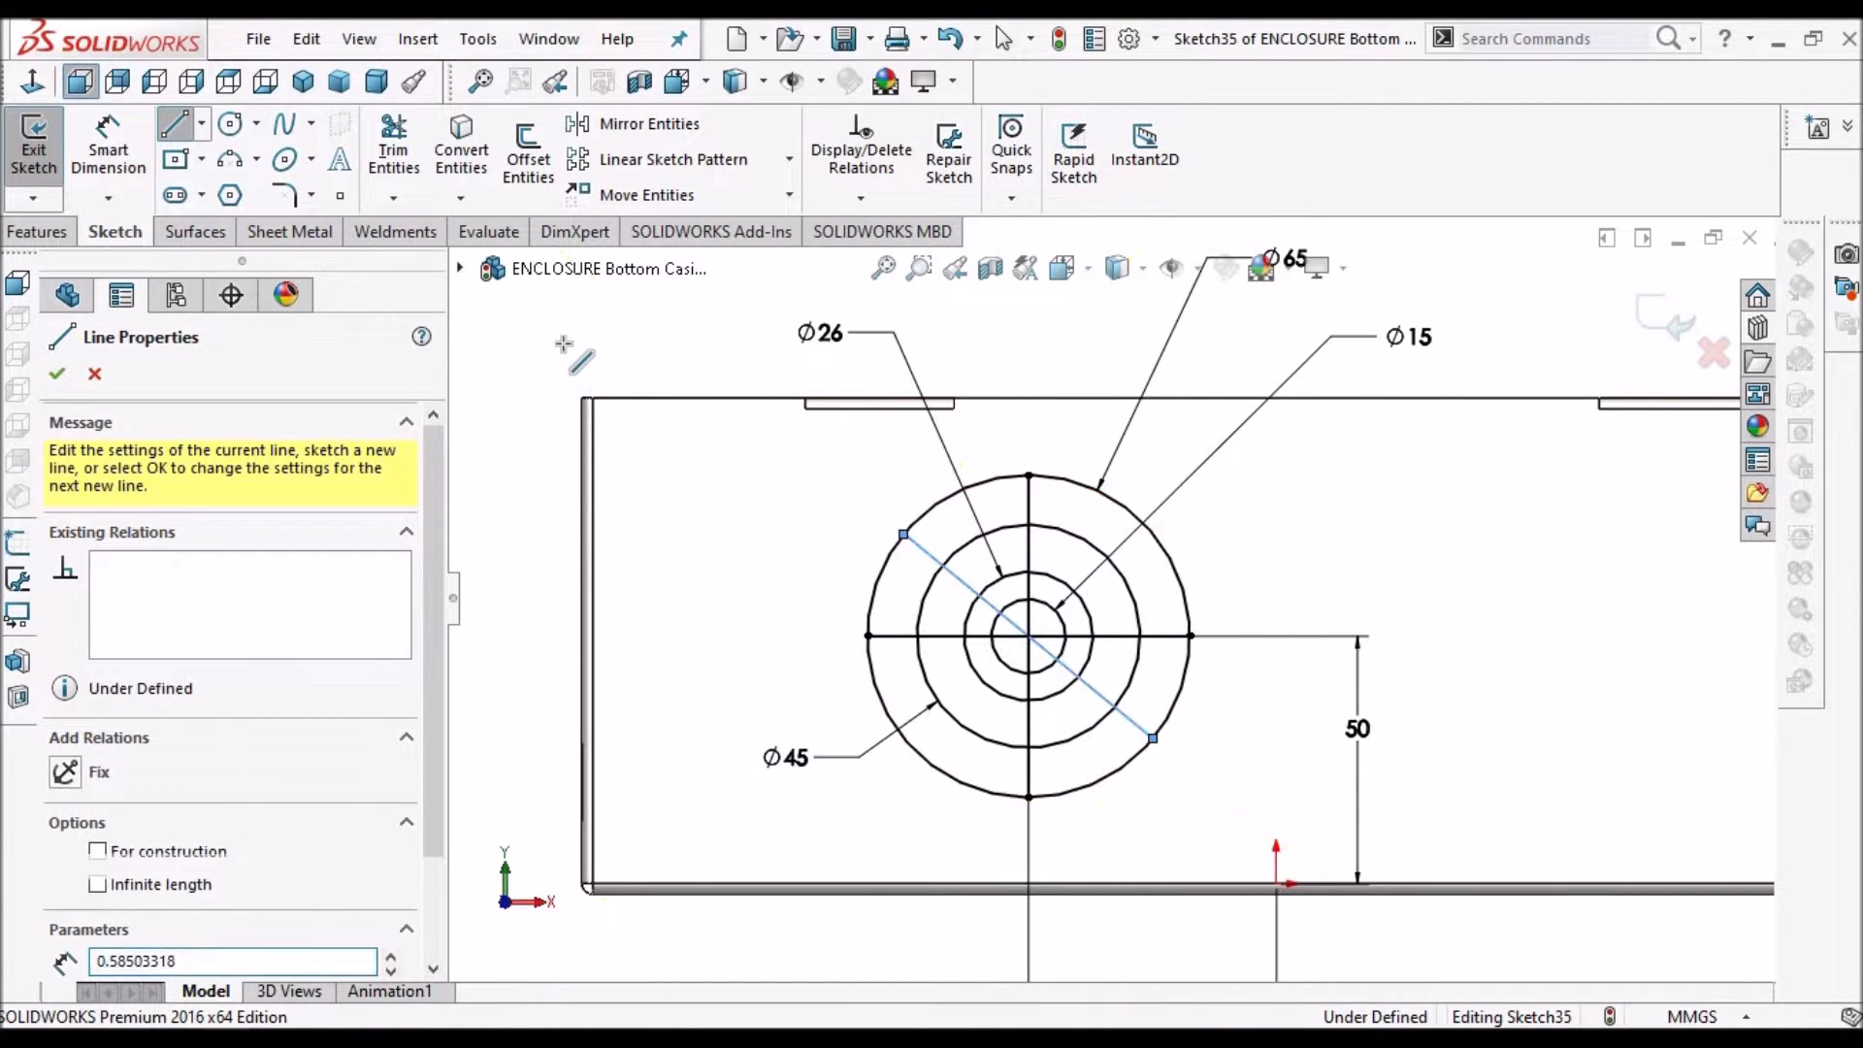
right_click(637, 401)
click(645, 413)
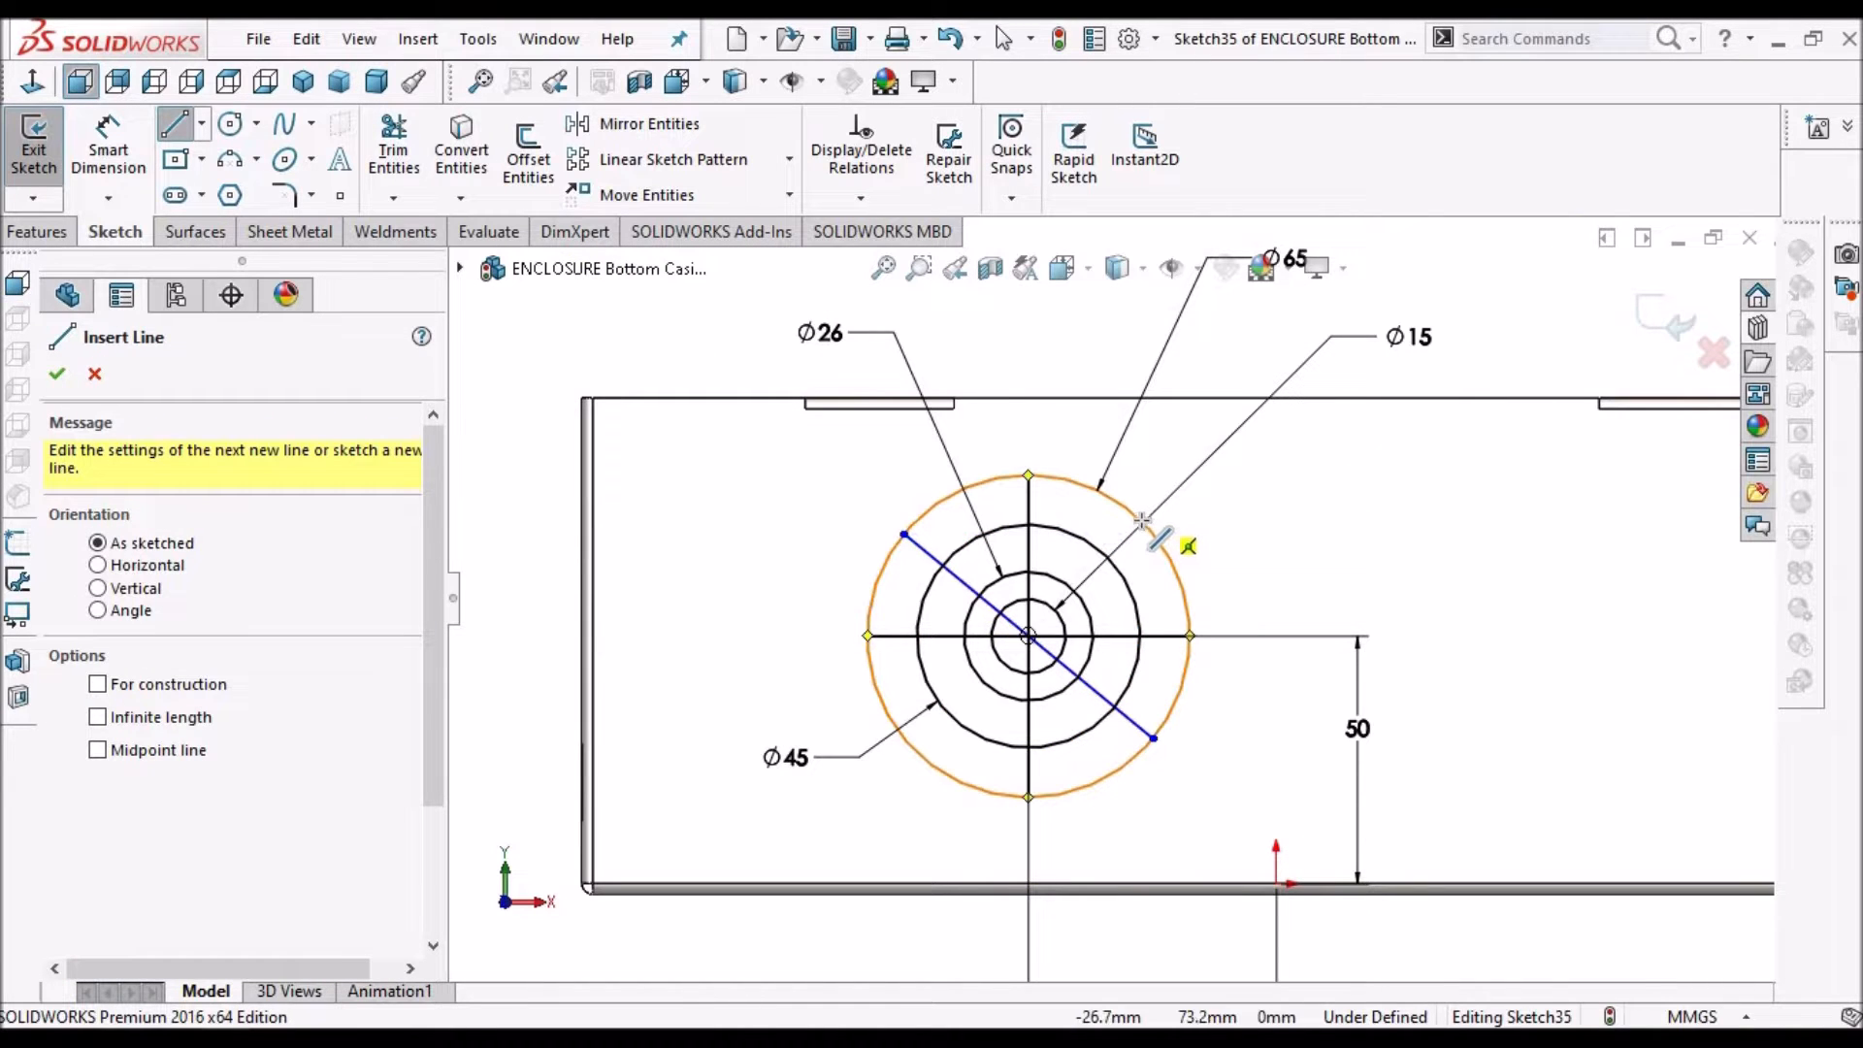
key(Escape)
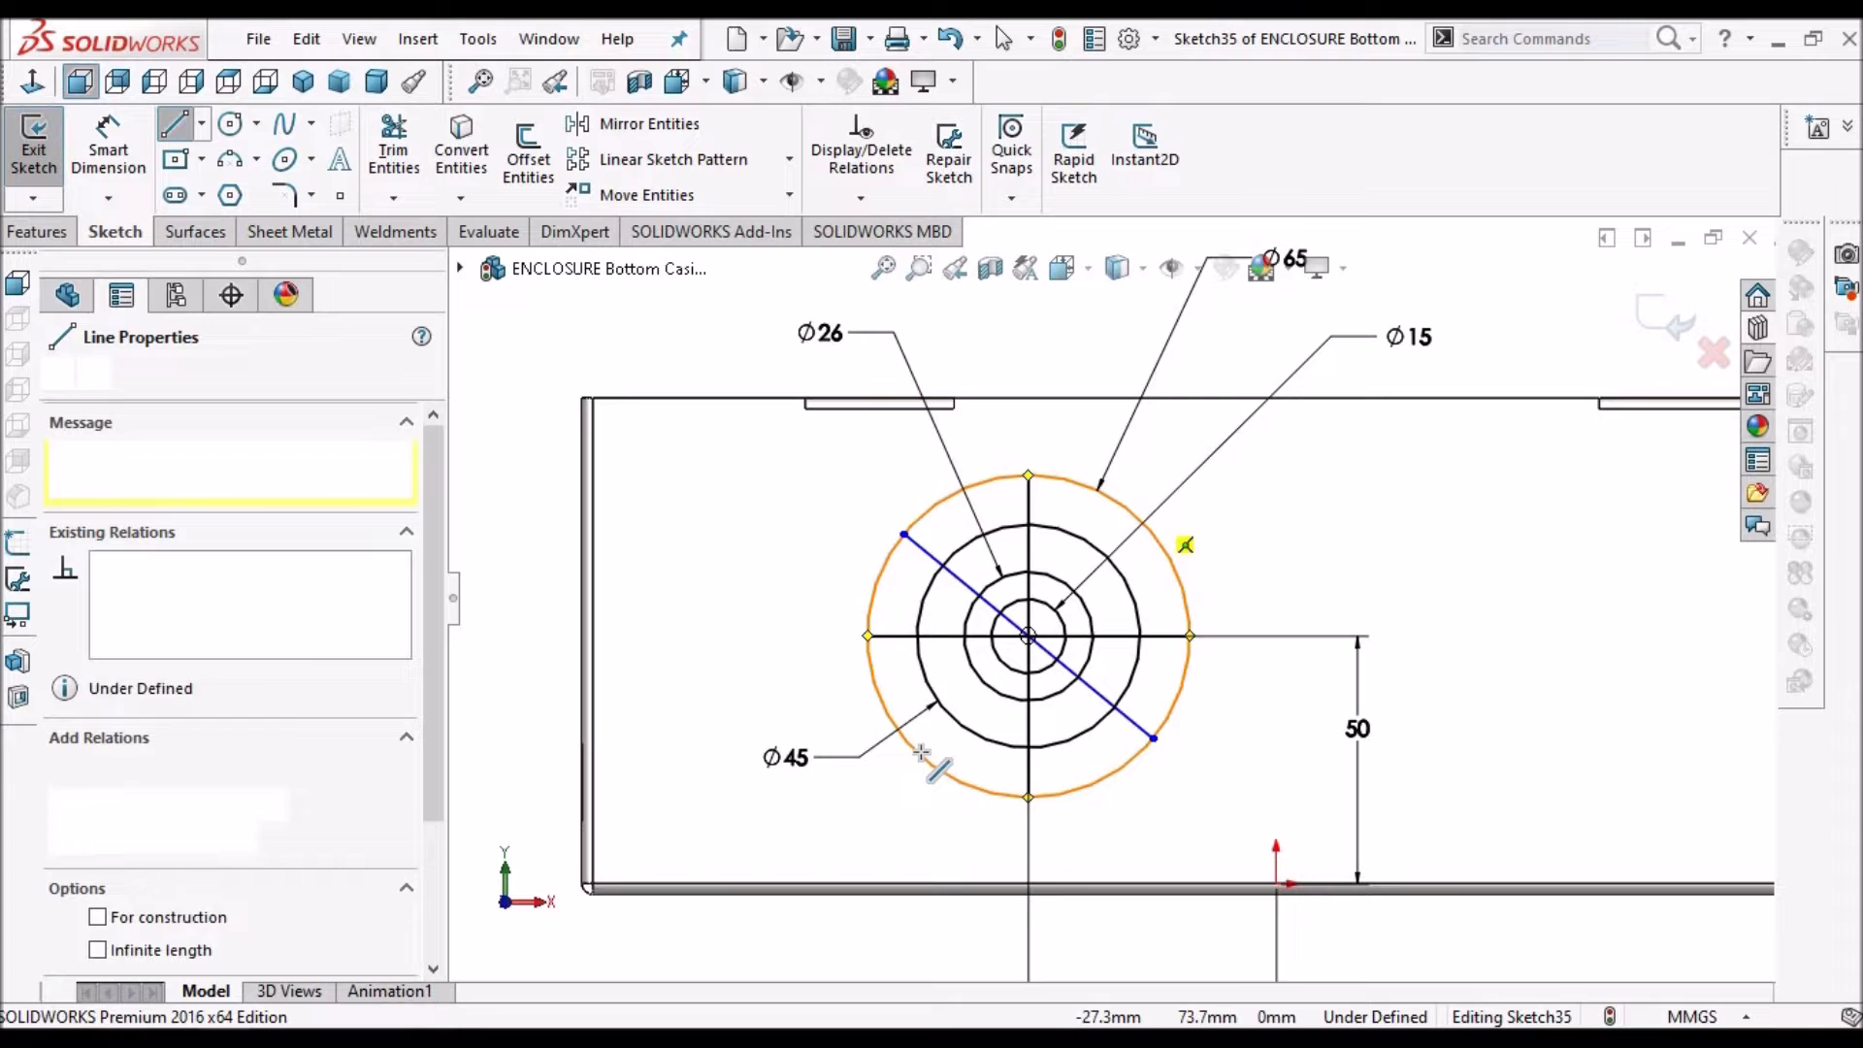
click(921, 752)
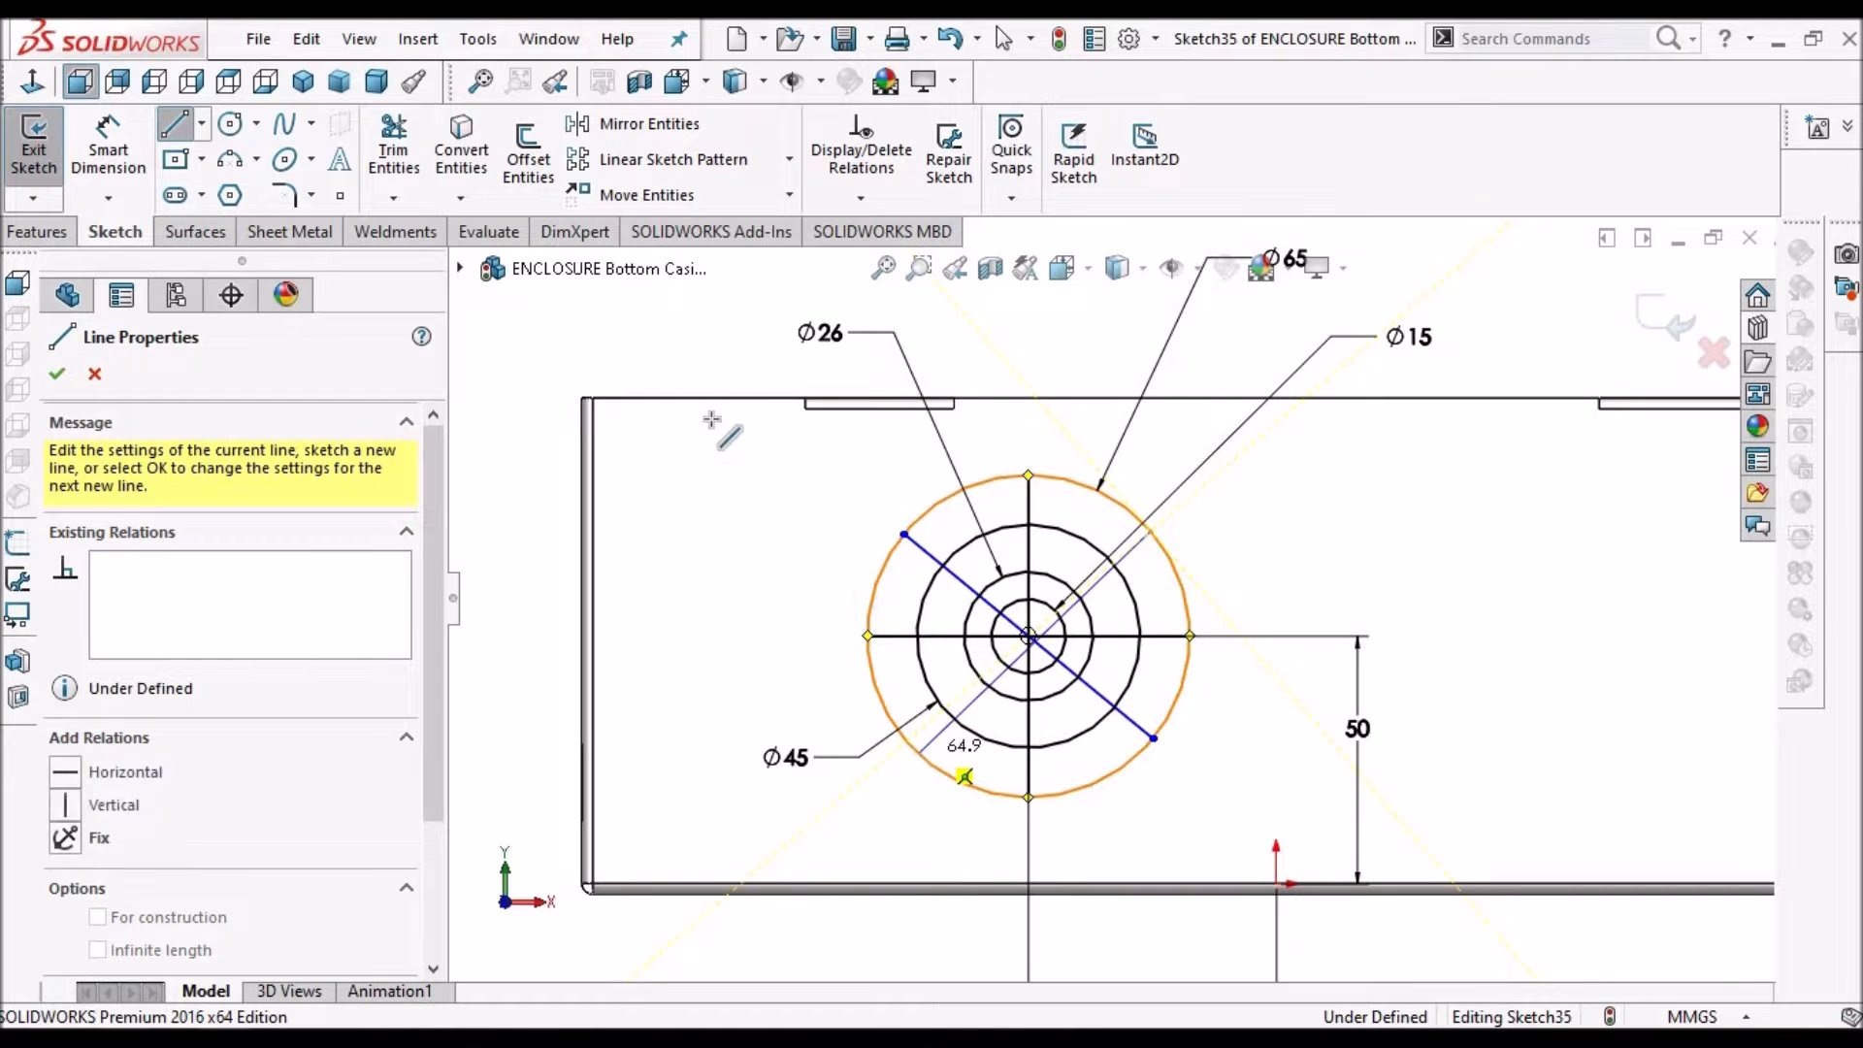
right_click(670, 365)
click(718, 370)
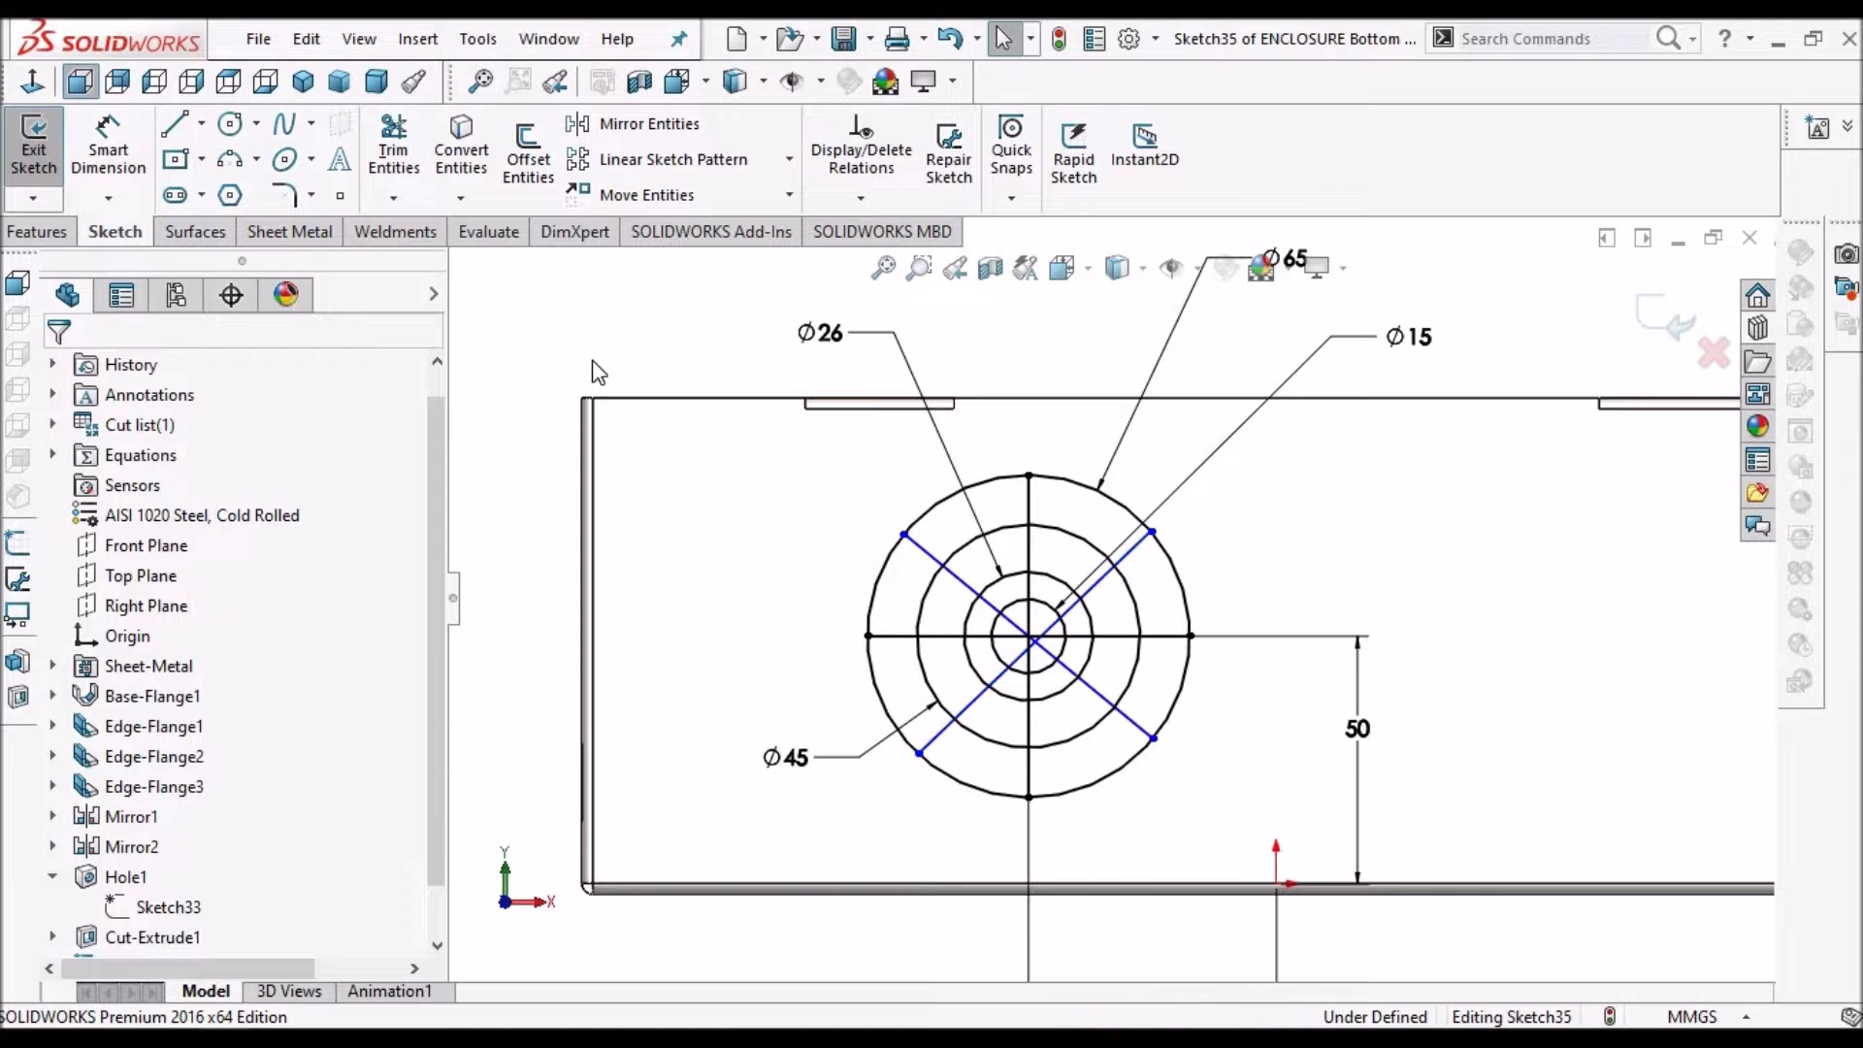
Dimension the upper angle between the two diagonals as 84° and the angle between the upper-left diagonal and the vertical line as 42°
click(113, 127)
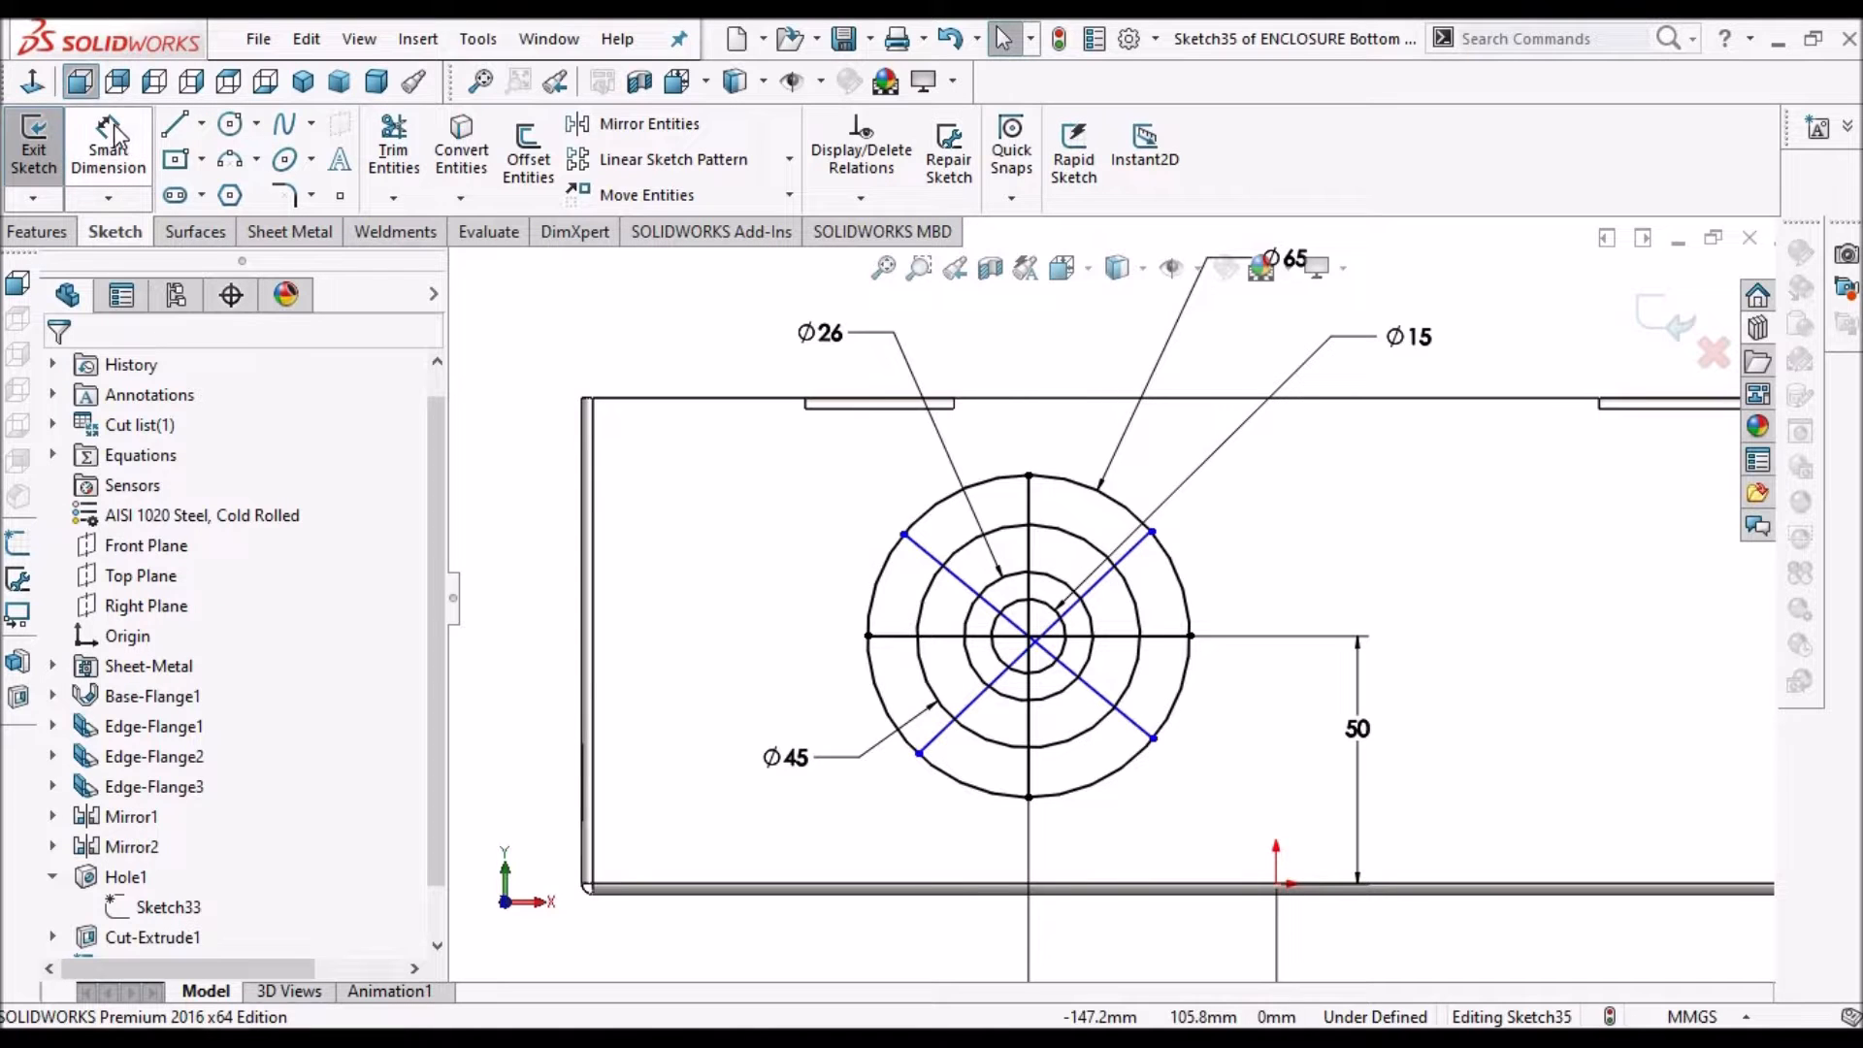
click(1137, 548)
click(929, 557)
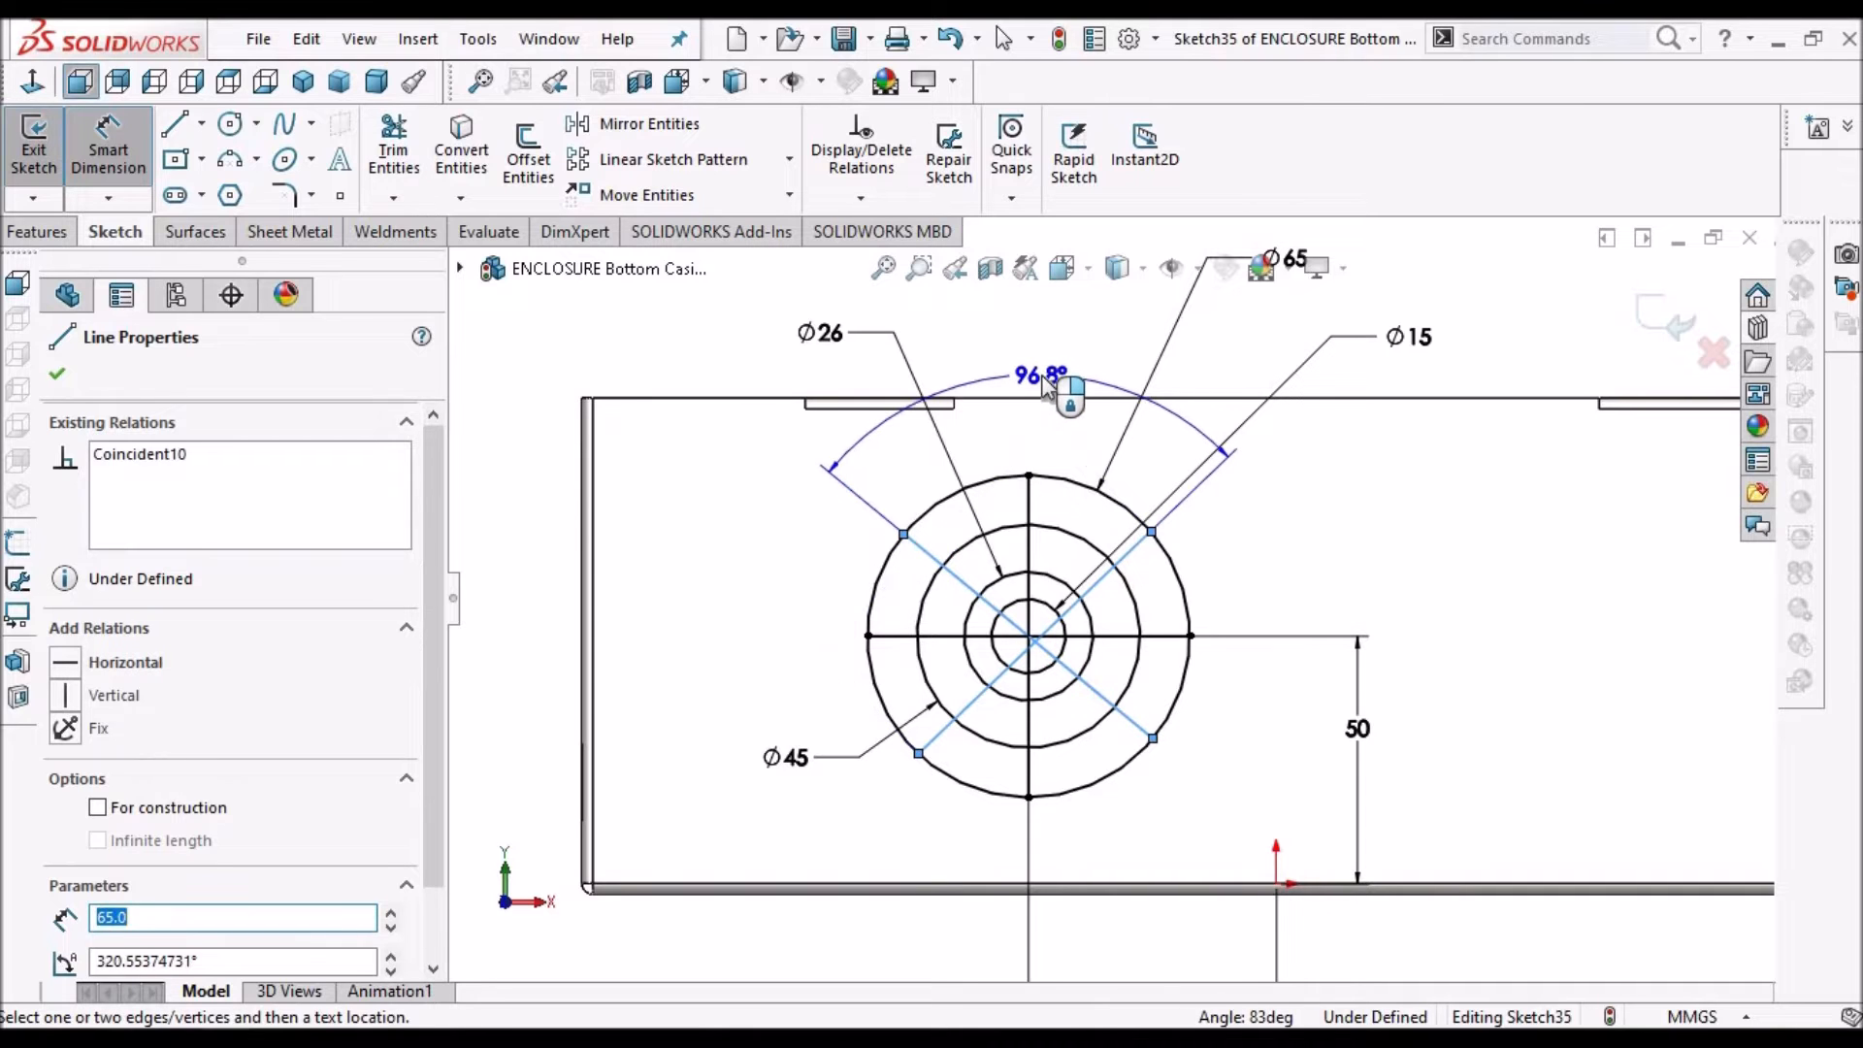
click(1047, 386)
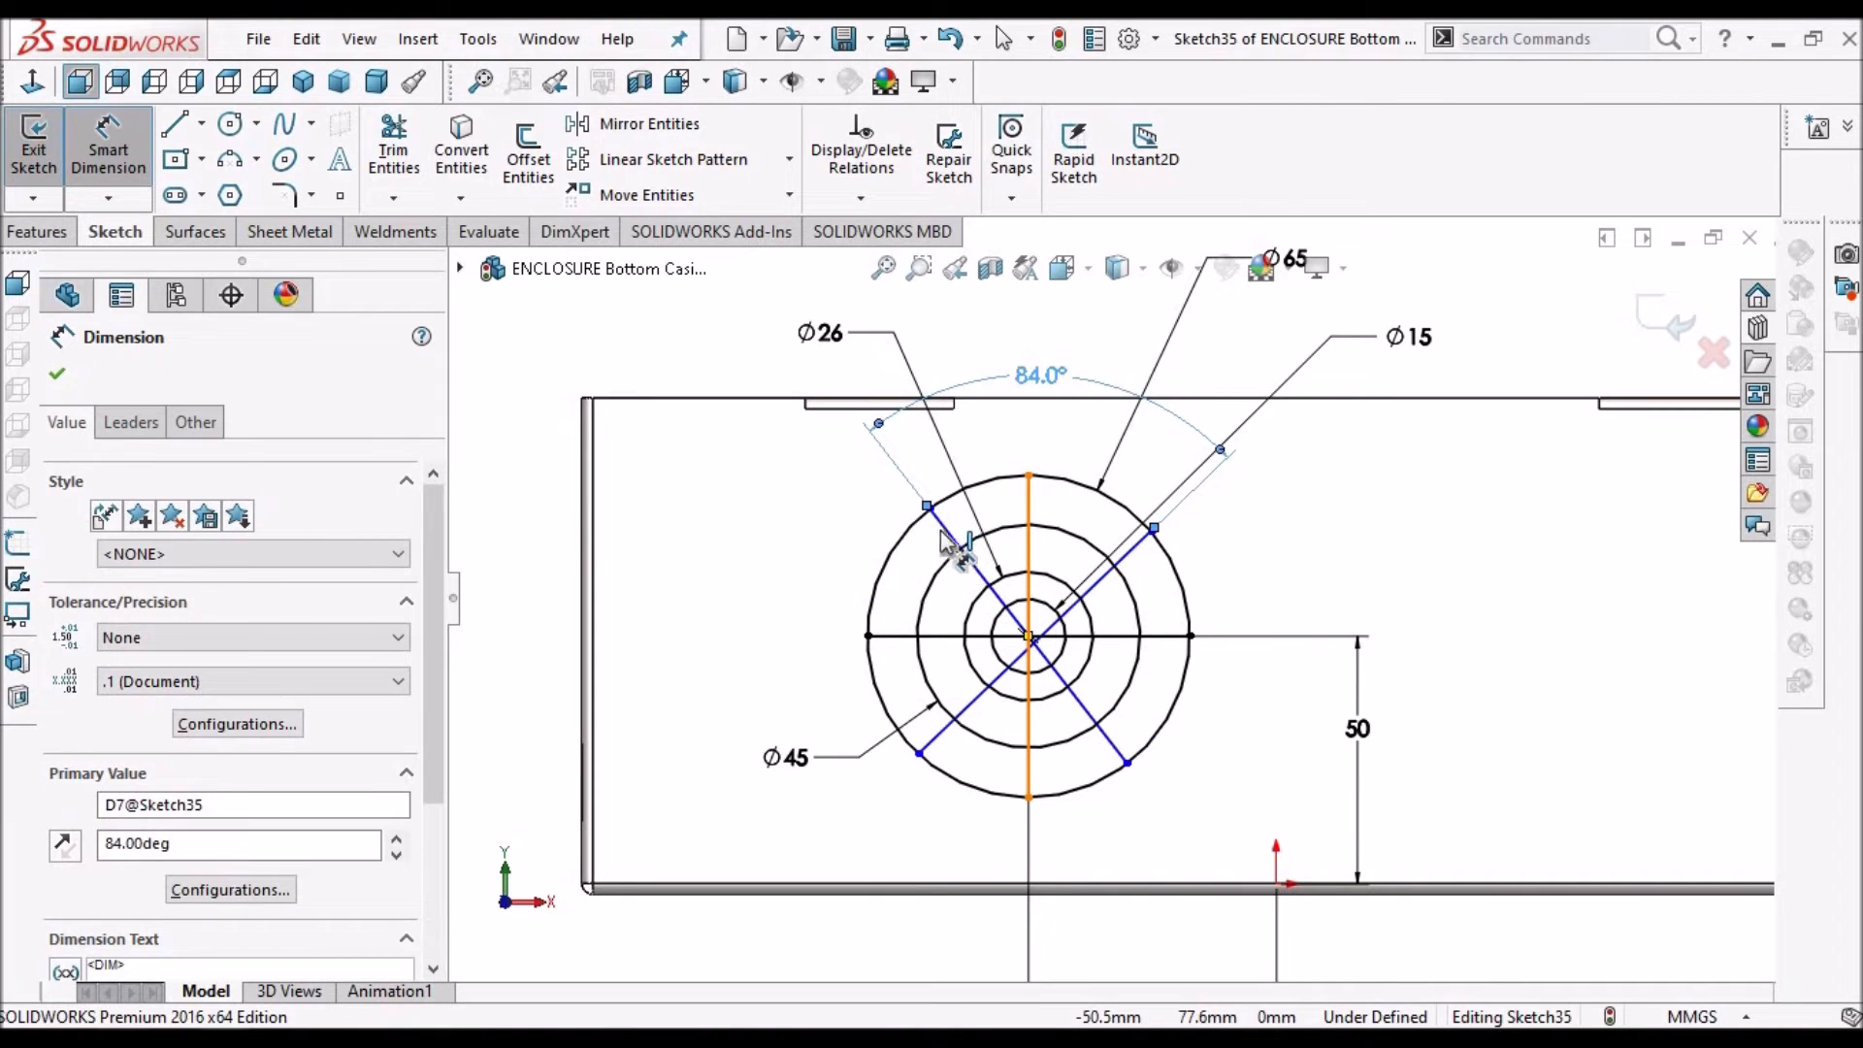
click(943, 532)
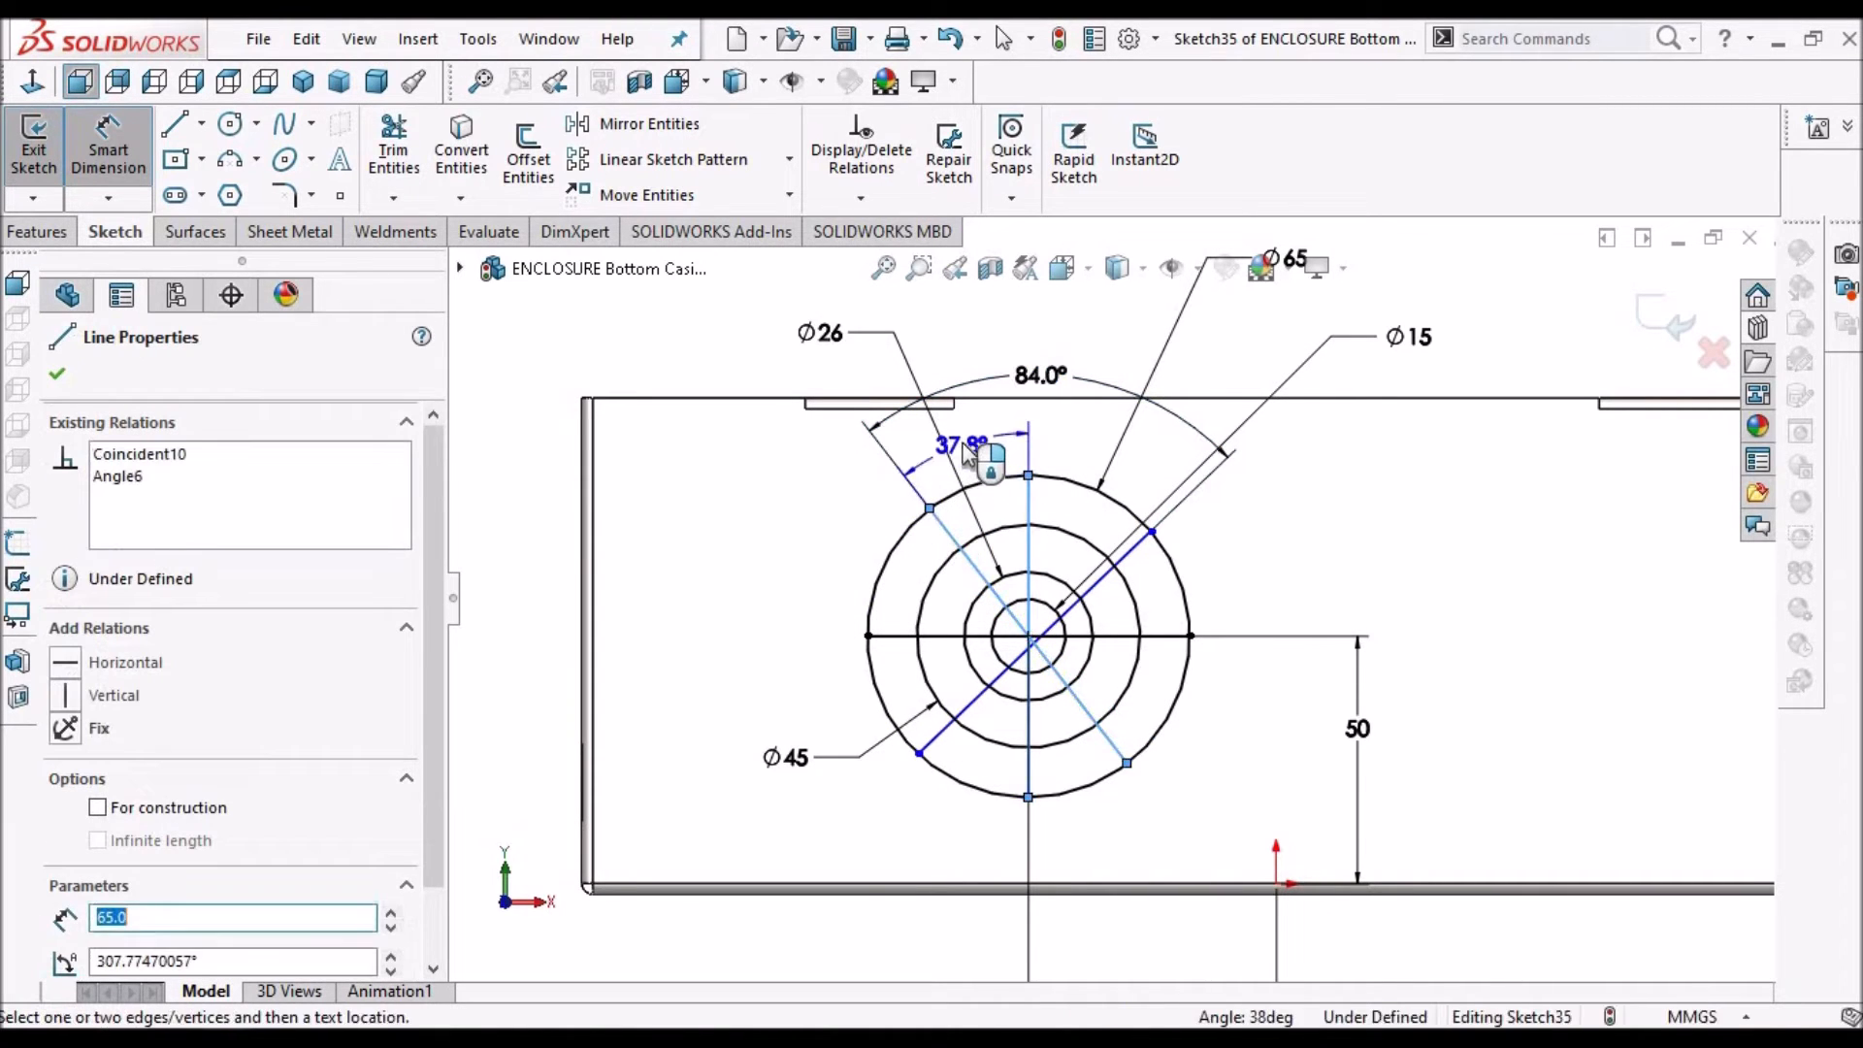
click(968, 454)
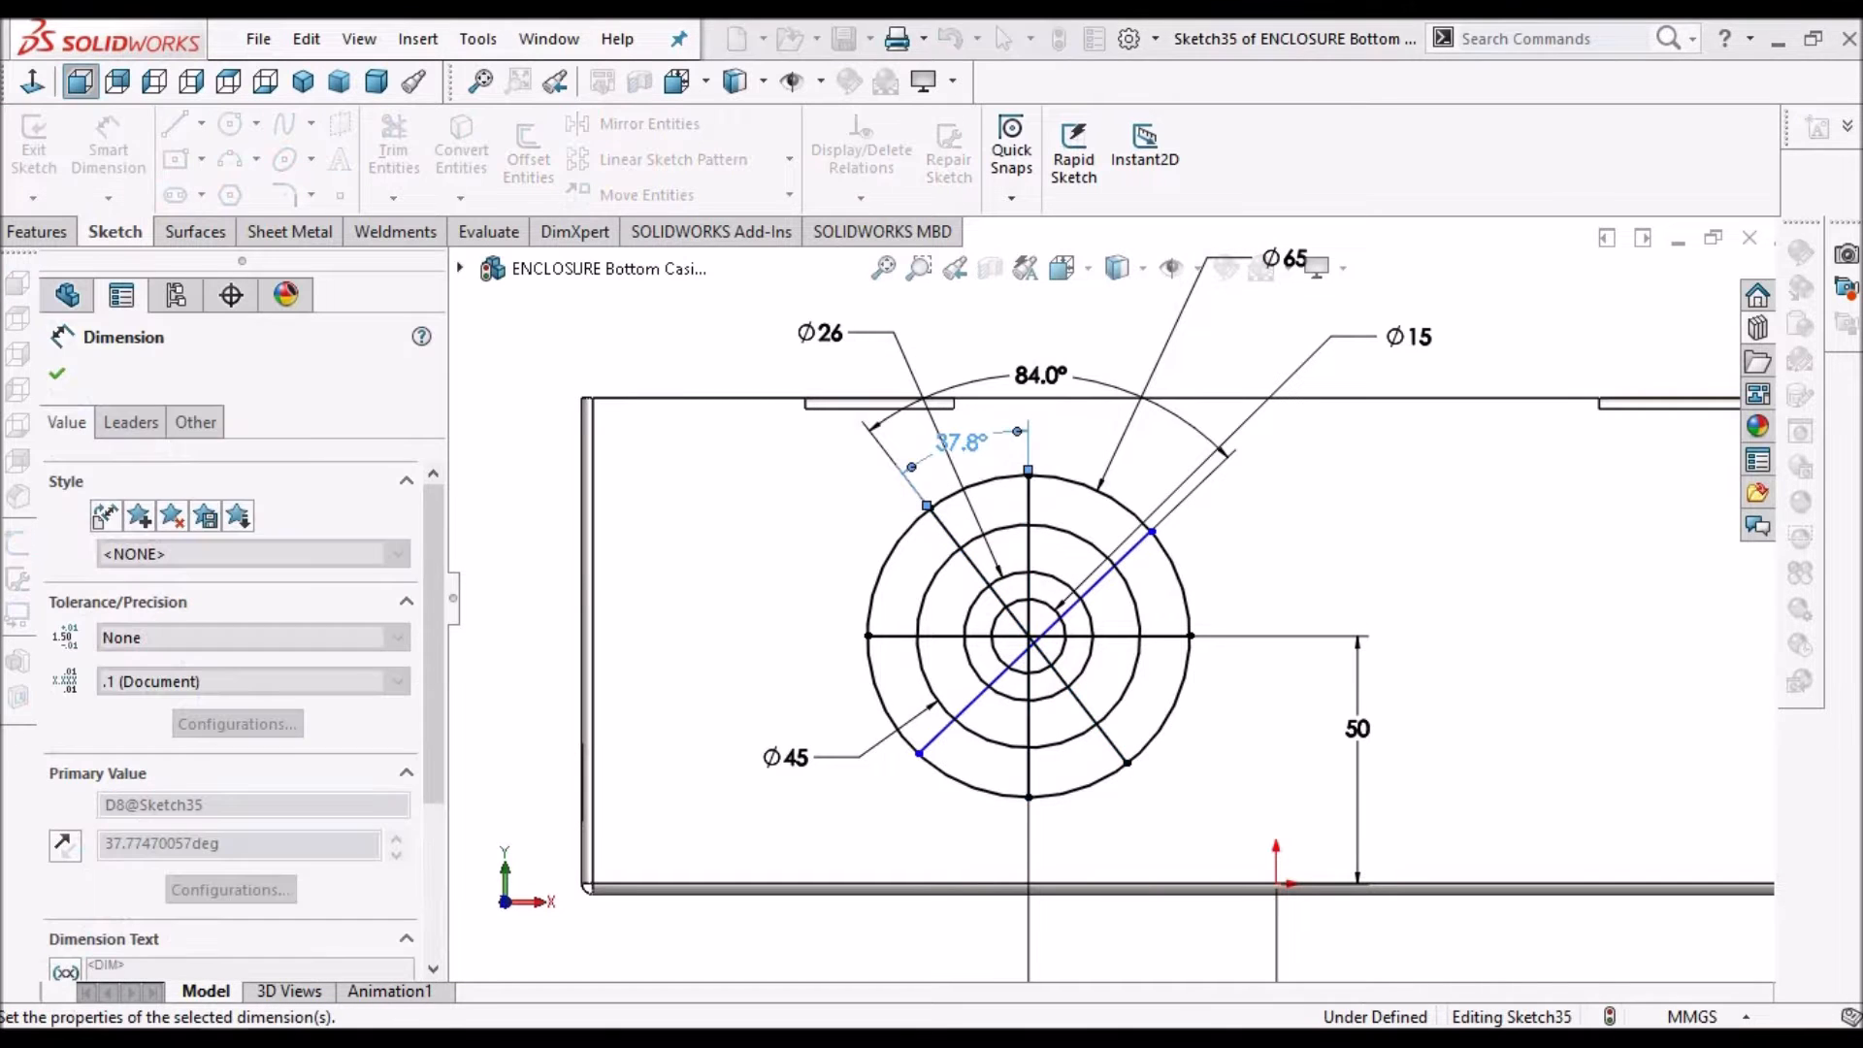
click(55, 374)
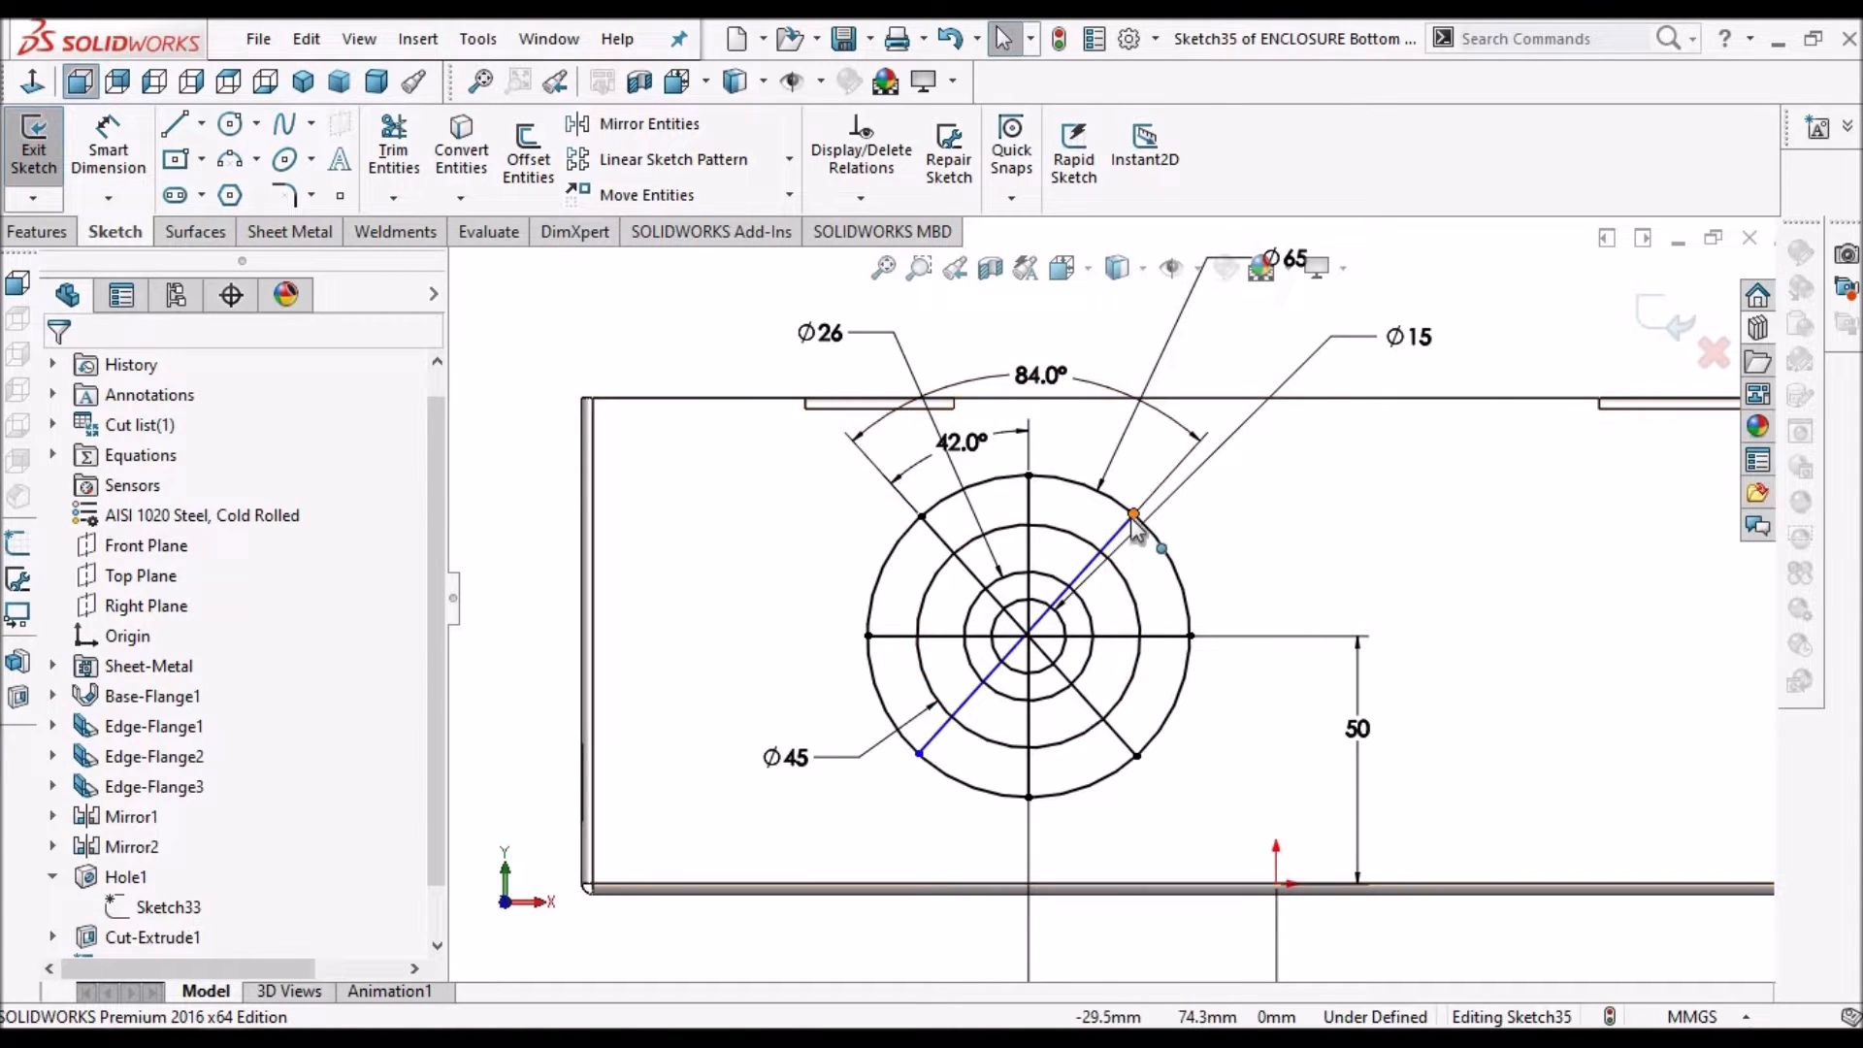
Inspect the relations of the two diagonals and of the circles' common center point, and examine closely how the diagonals meet at the center
click(968, 579)
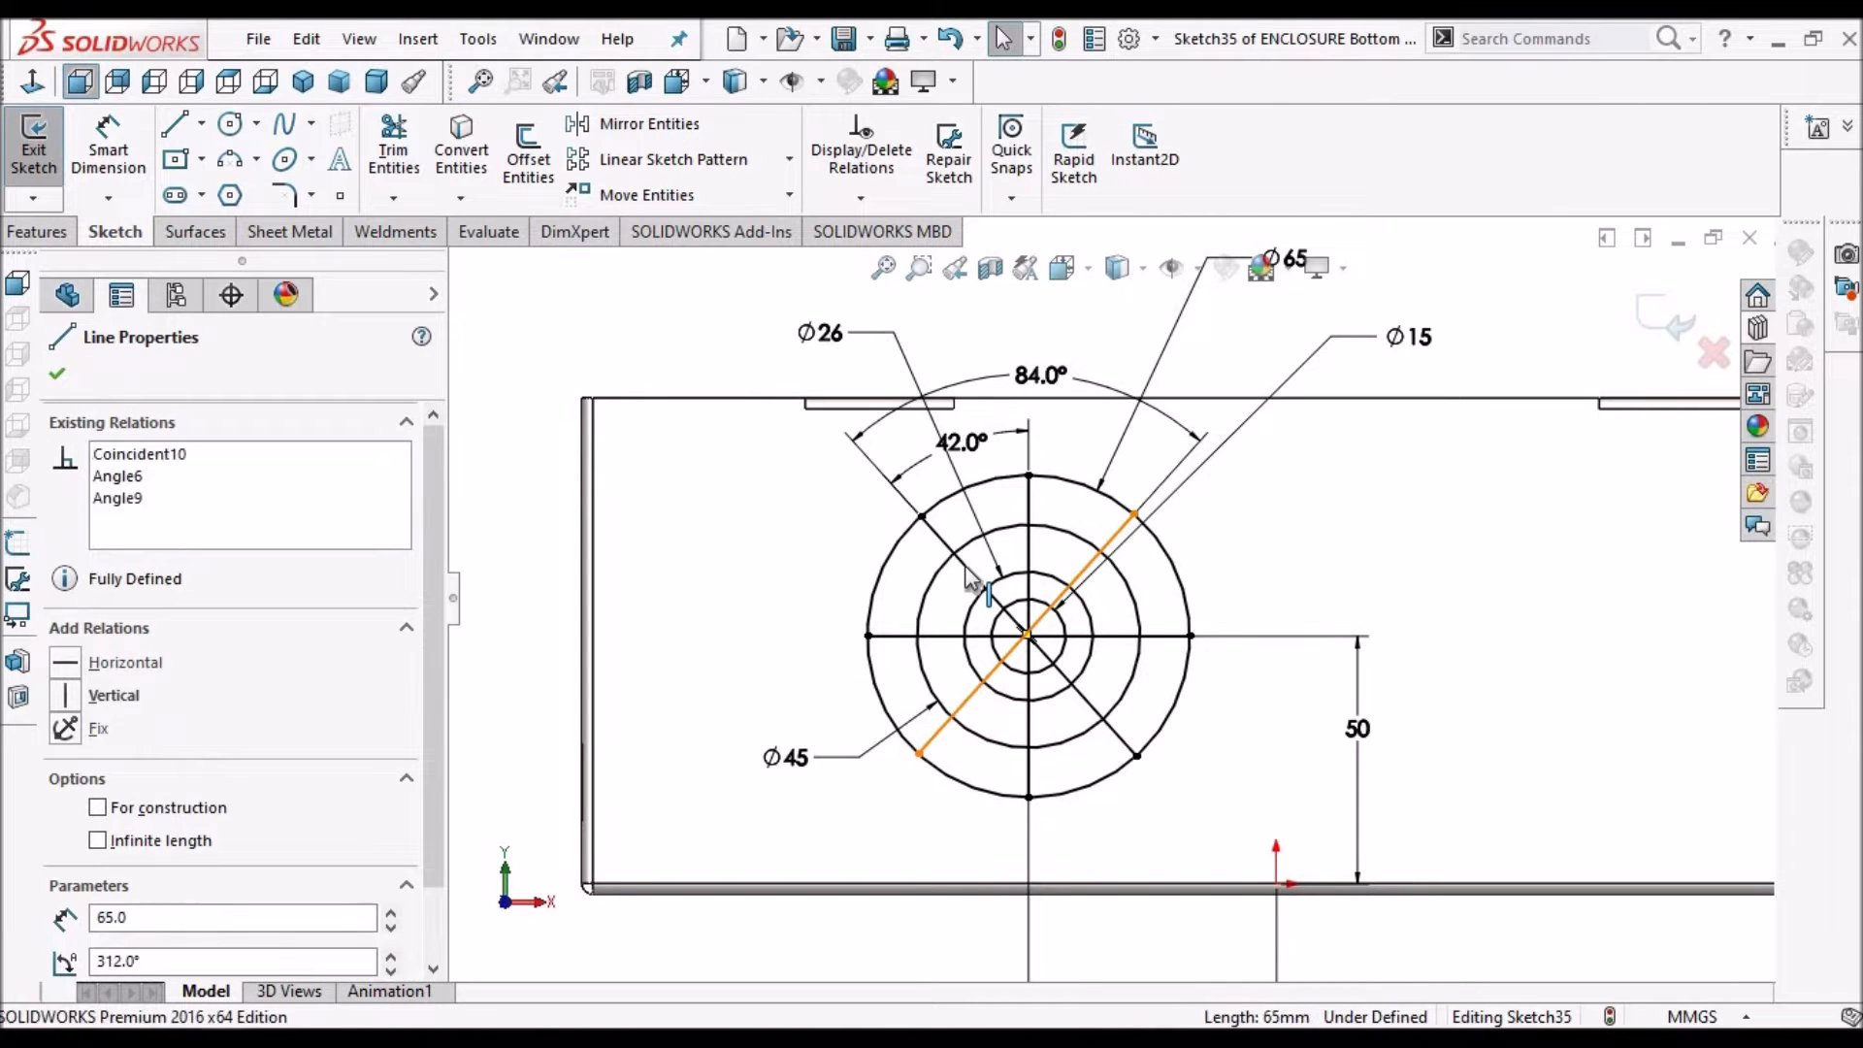
ctrl+click(967, 573)
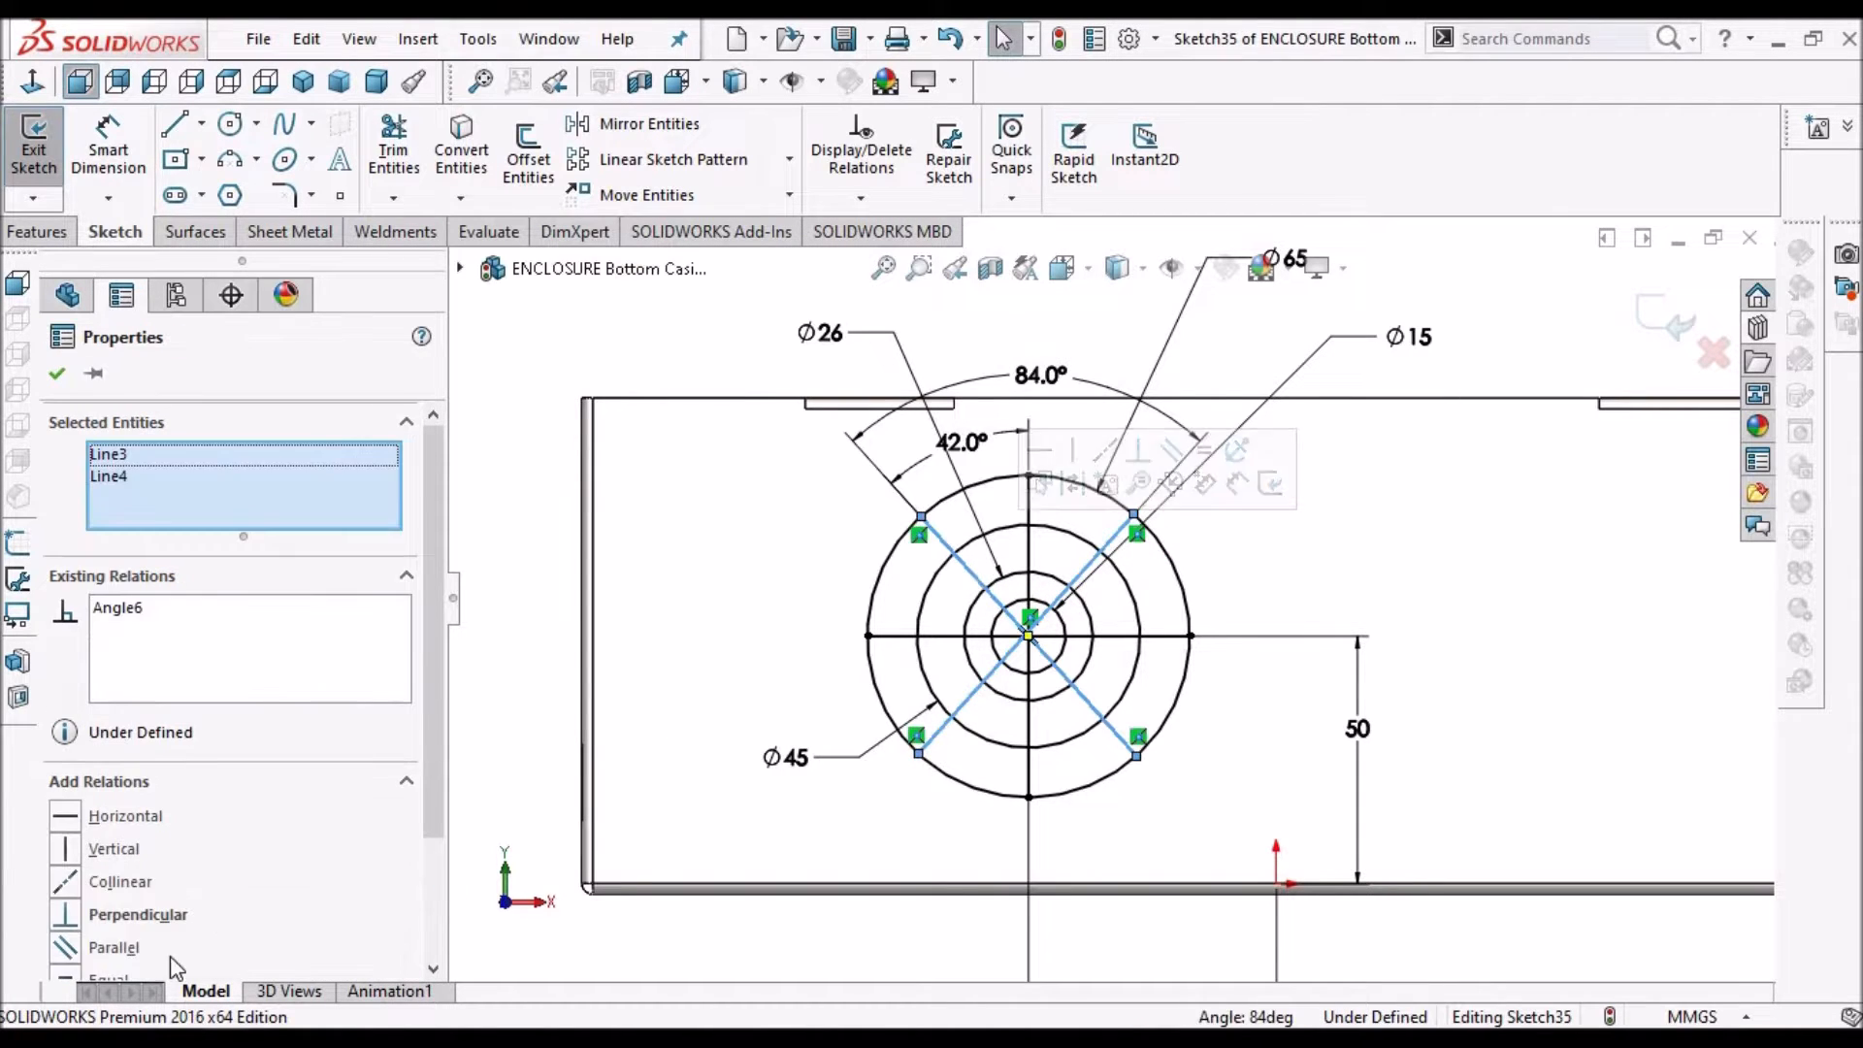
click(1029, 636)
scroll(1034, 631, up, 5)
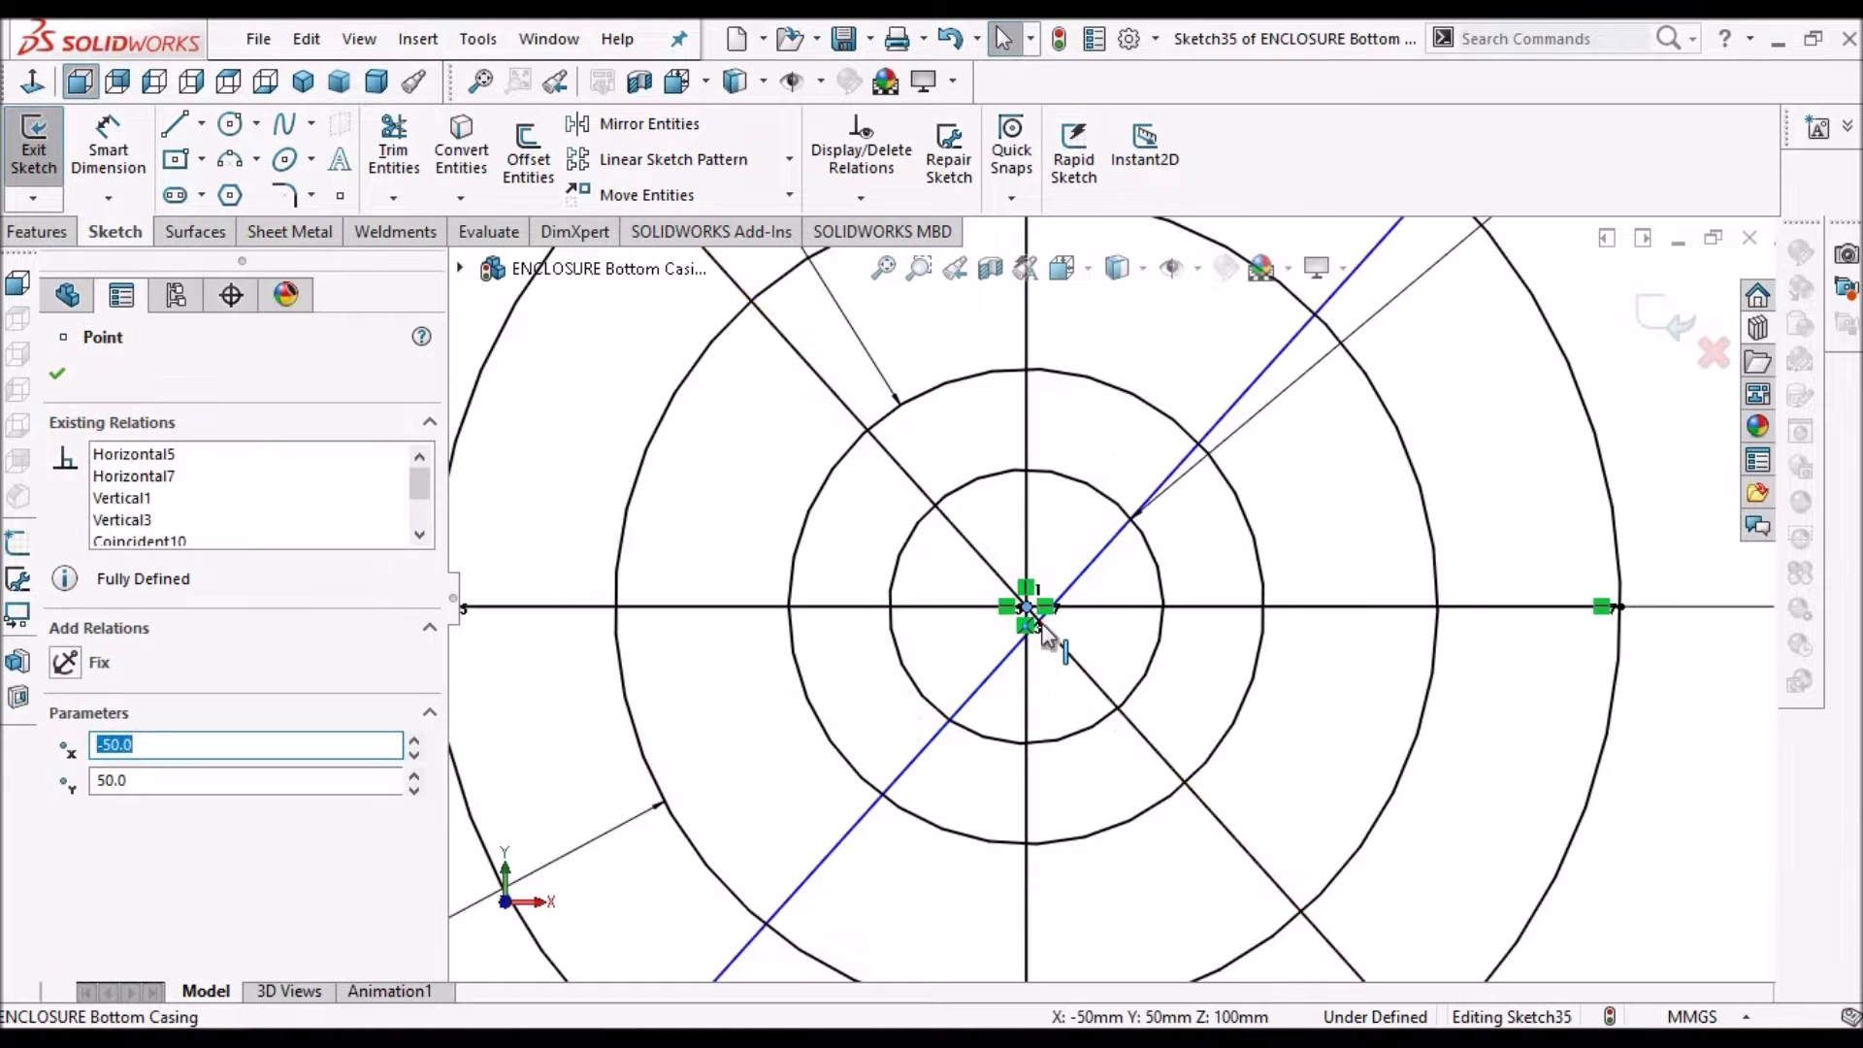
scroll(1047, 633, up, 2)
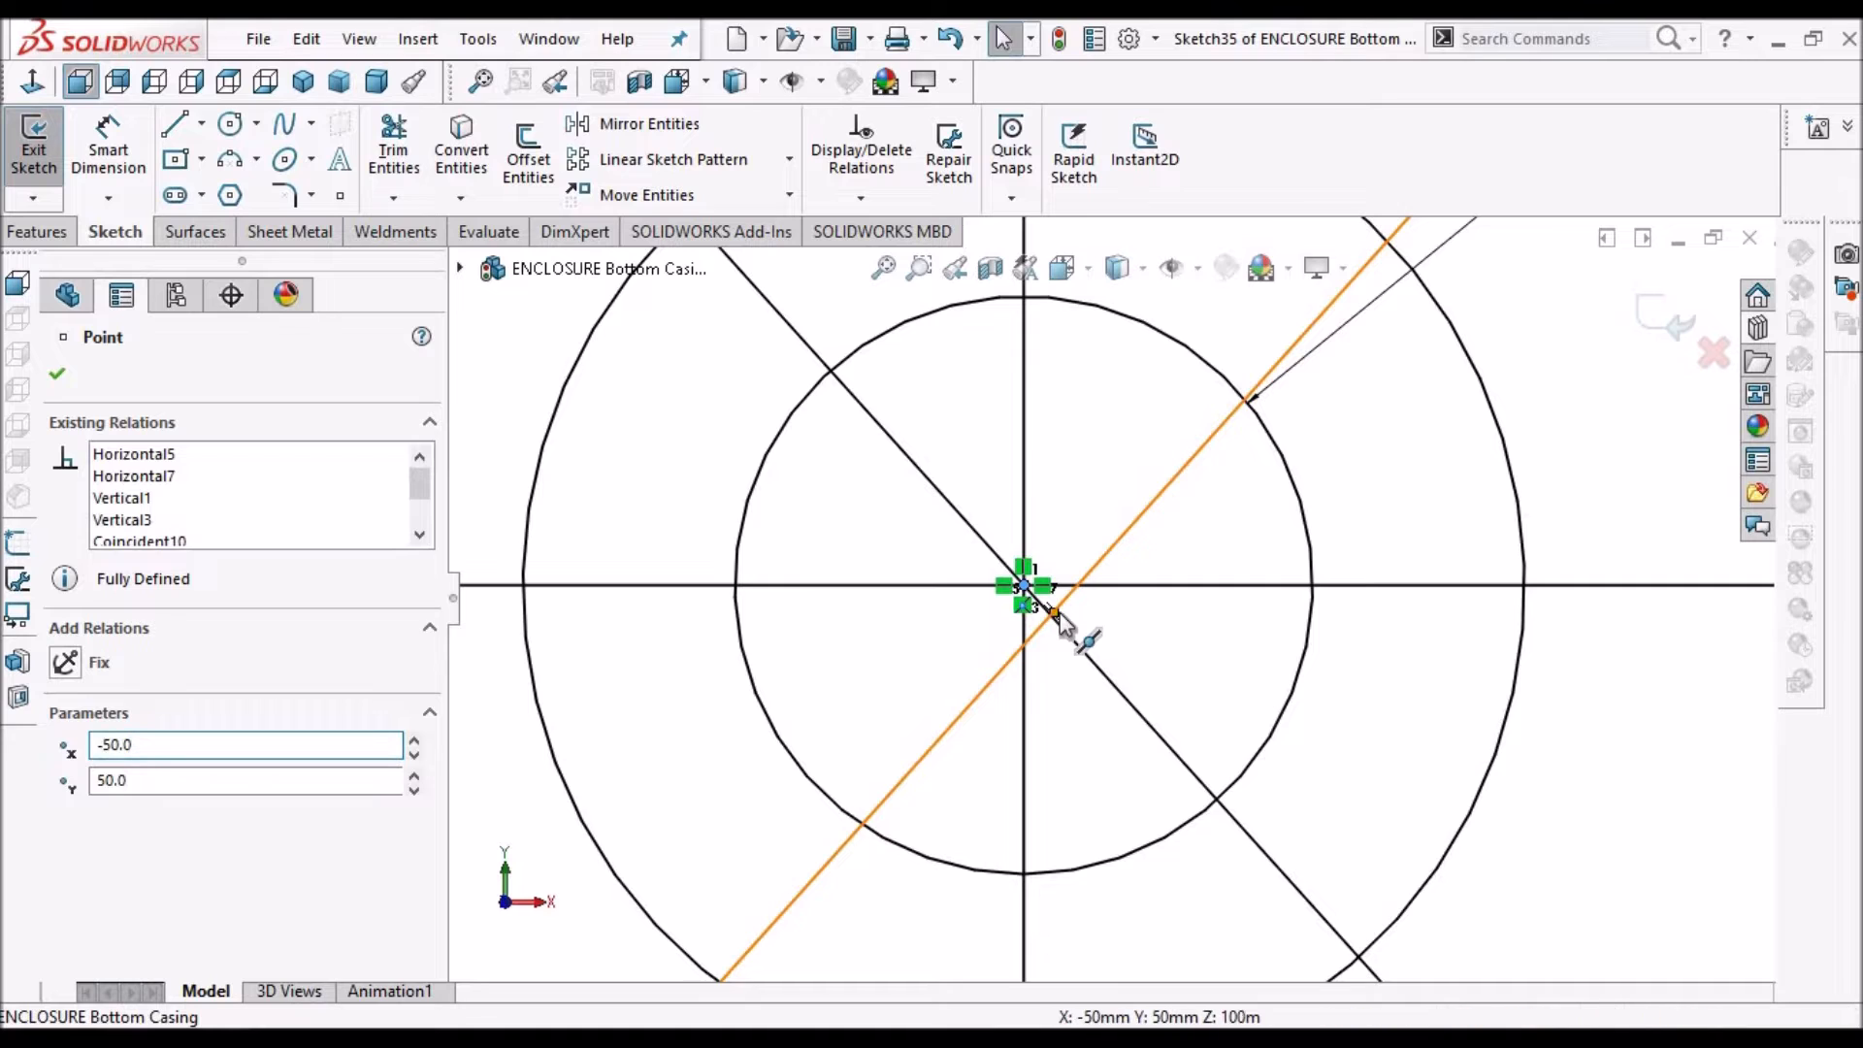
Make the loose diagonal line's midpoint coincident with the common centre of the circles
click(957, 672)
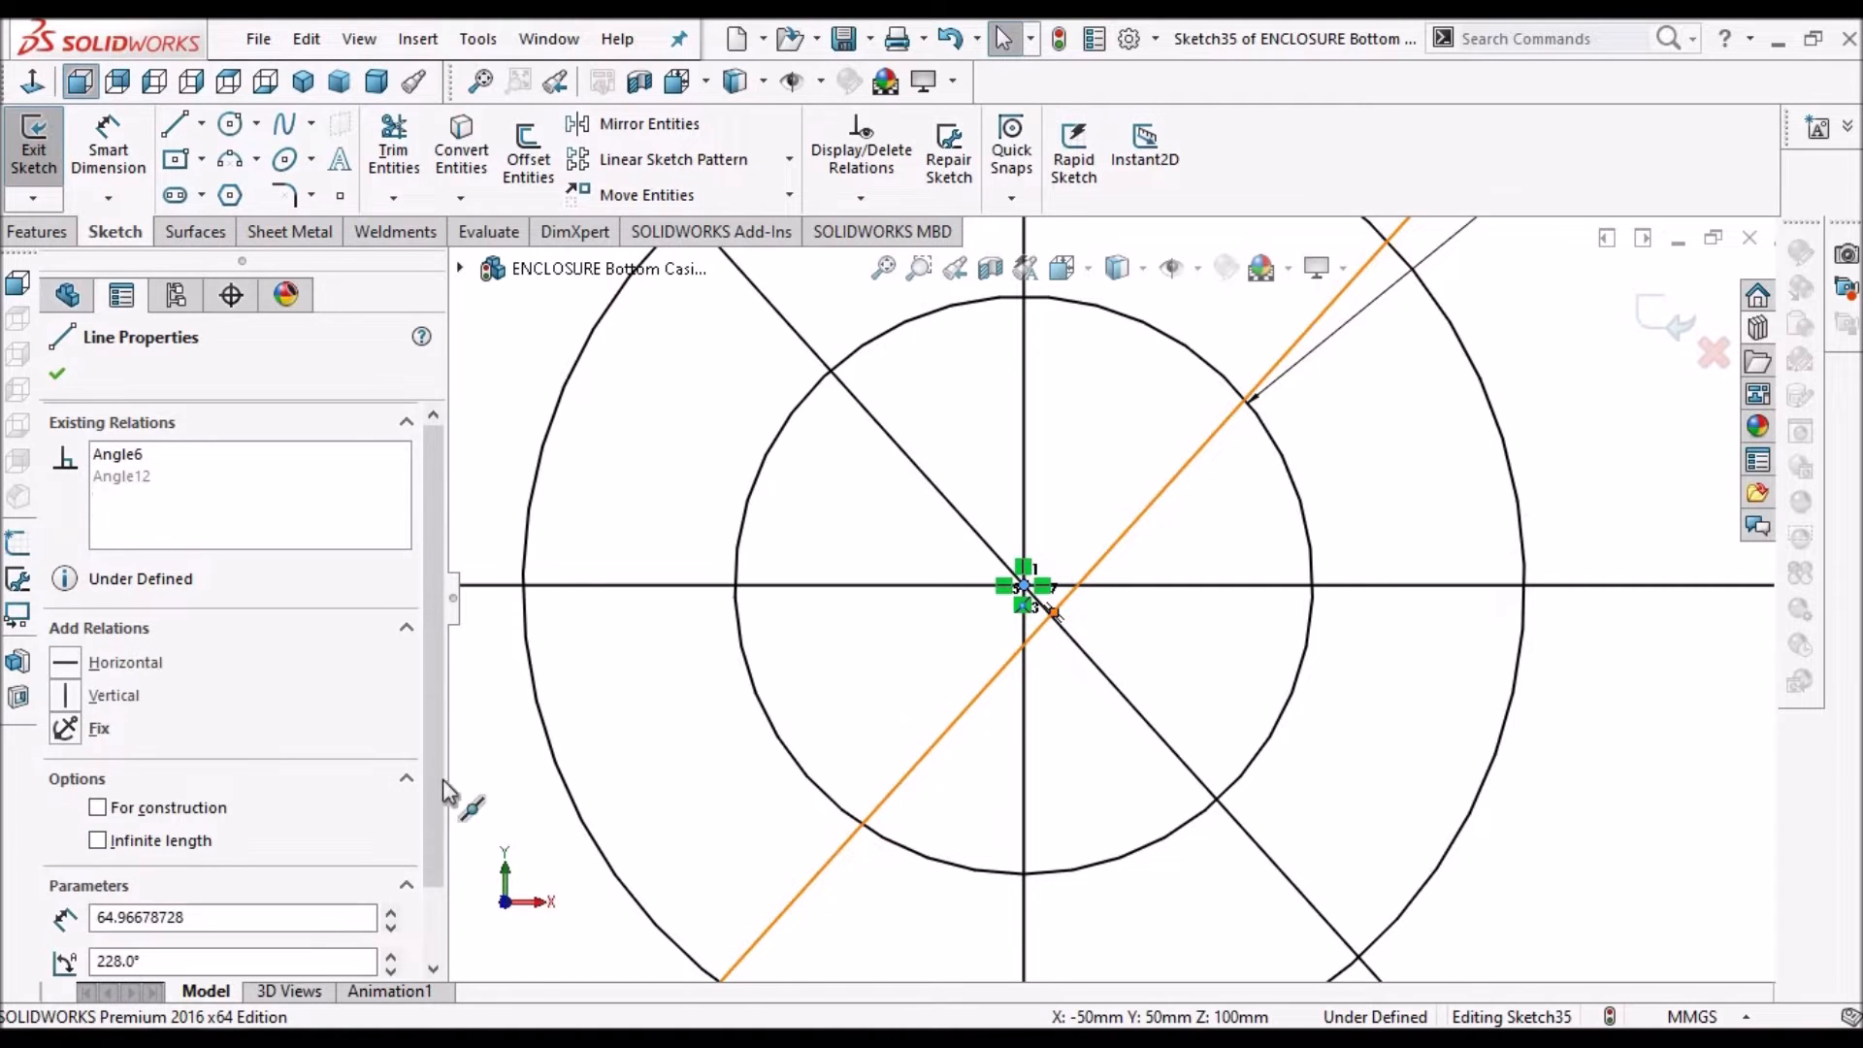
click(101, 832)
click(69, 881)
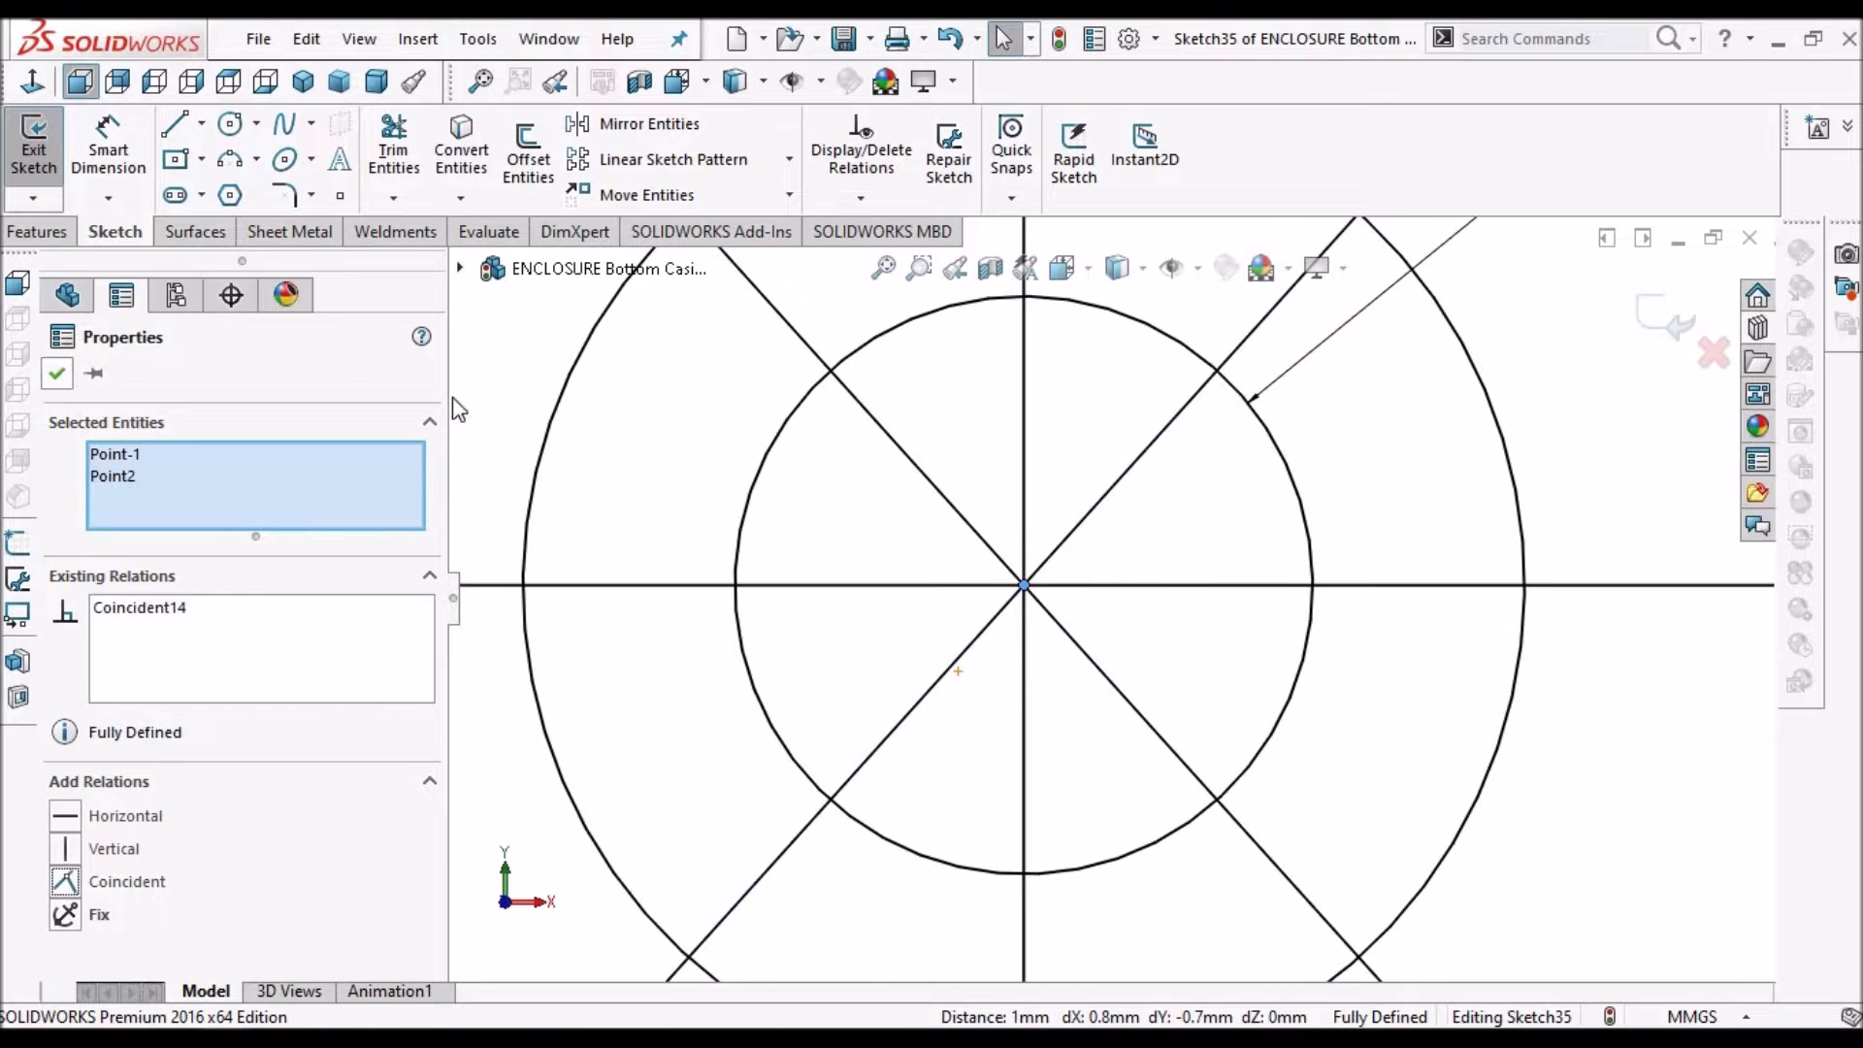
key(Escape)
scroll(1176, 570, up, 5)
scroll(1176, 569, up, 10)
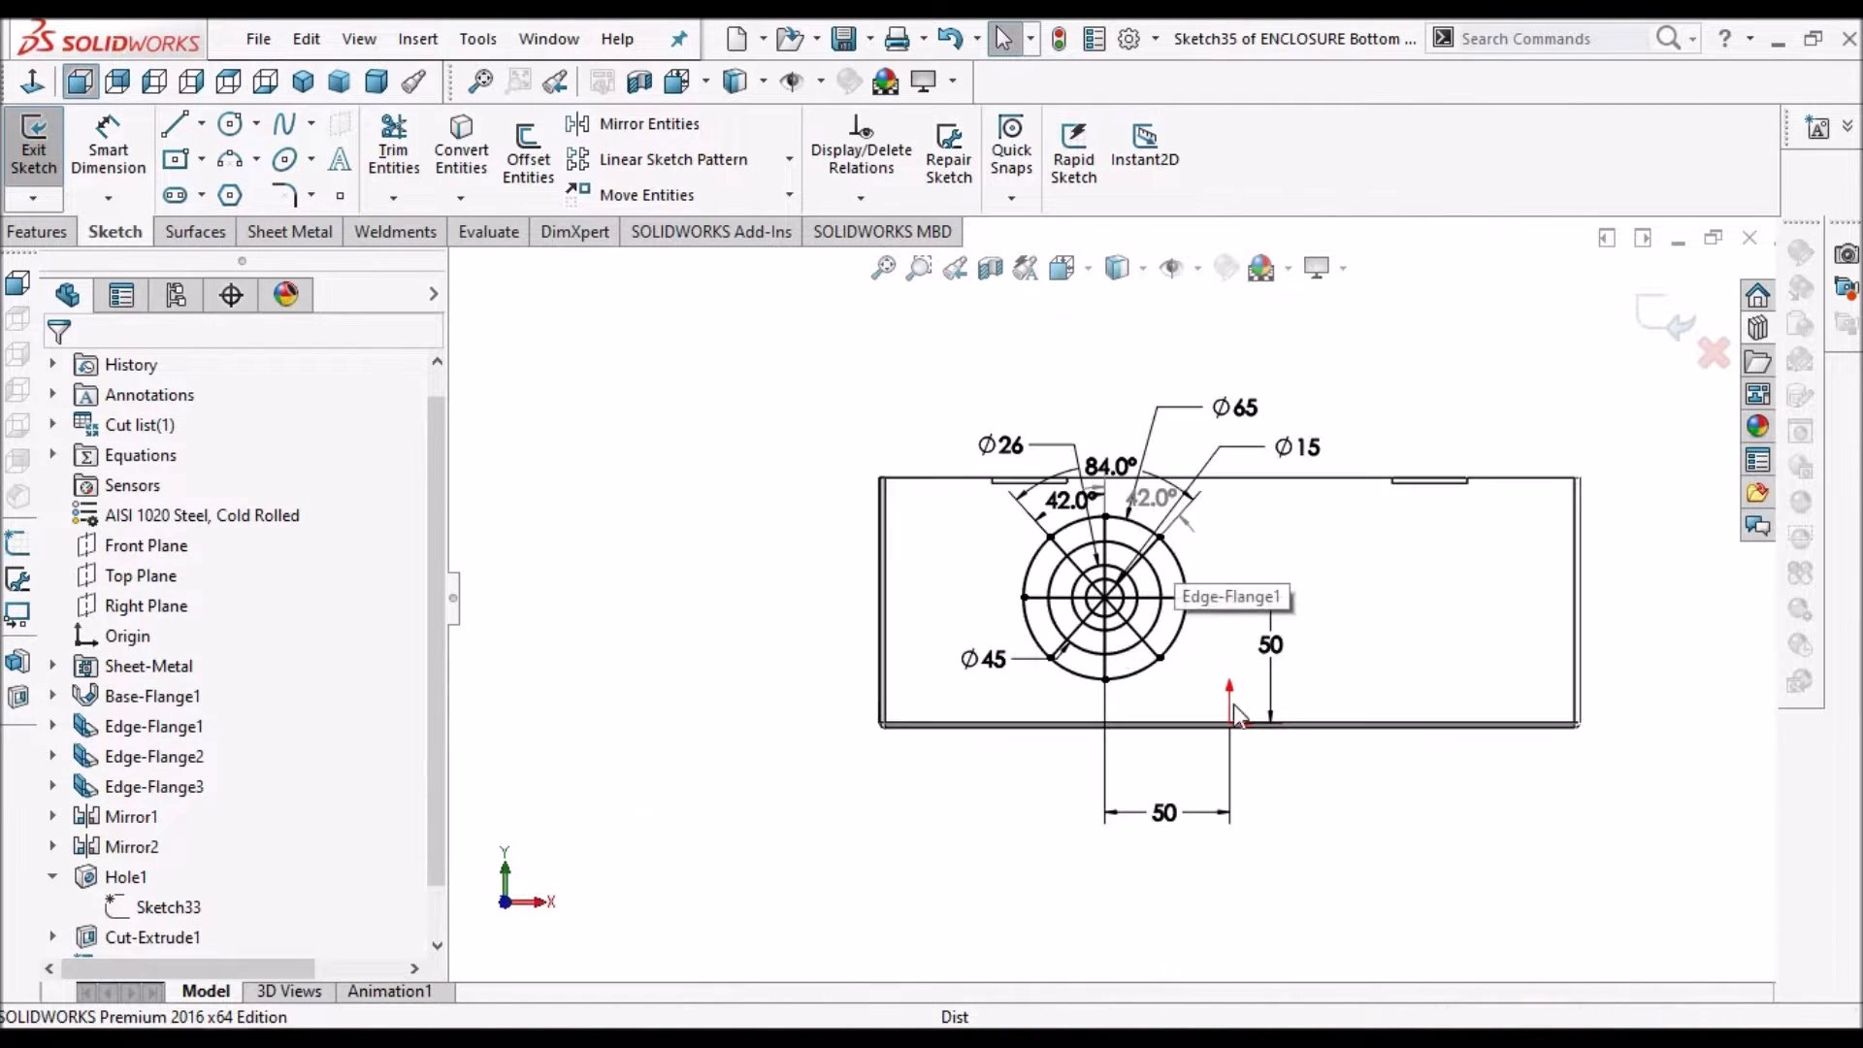
Power-trim the spoke lines inside the 15 mm circle
scroll(1164, 626, down, 8)
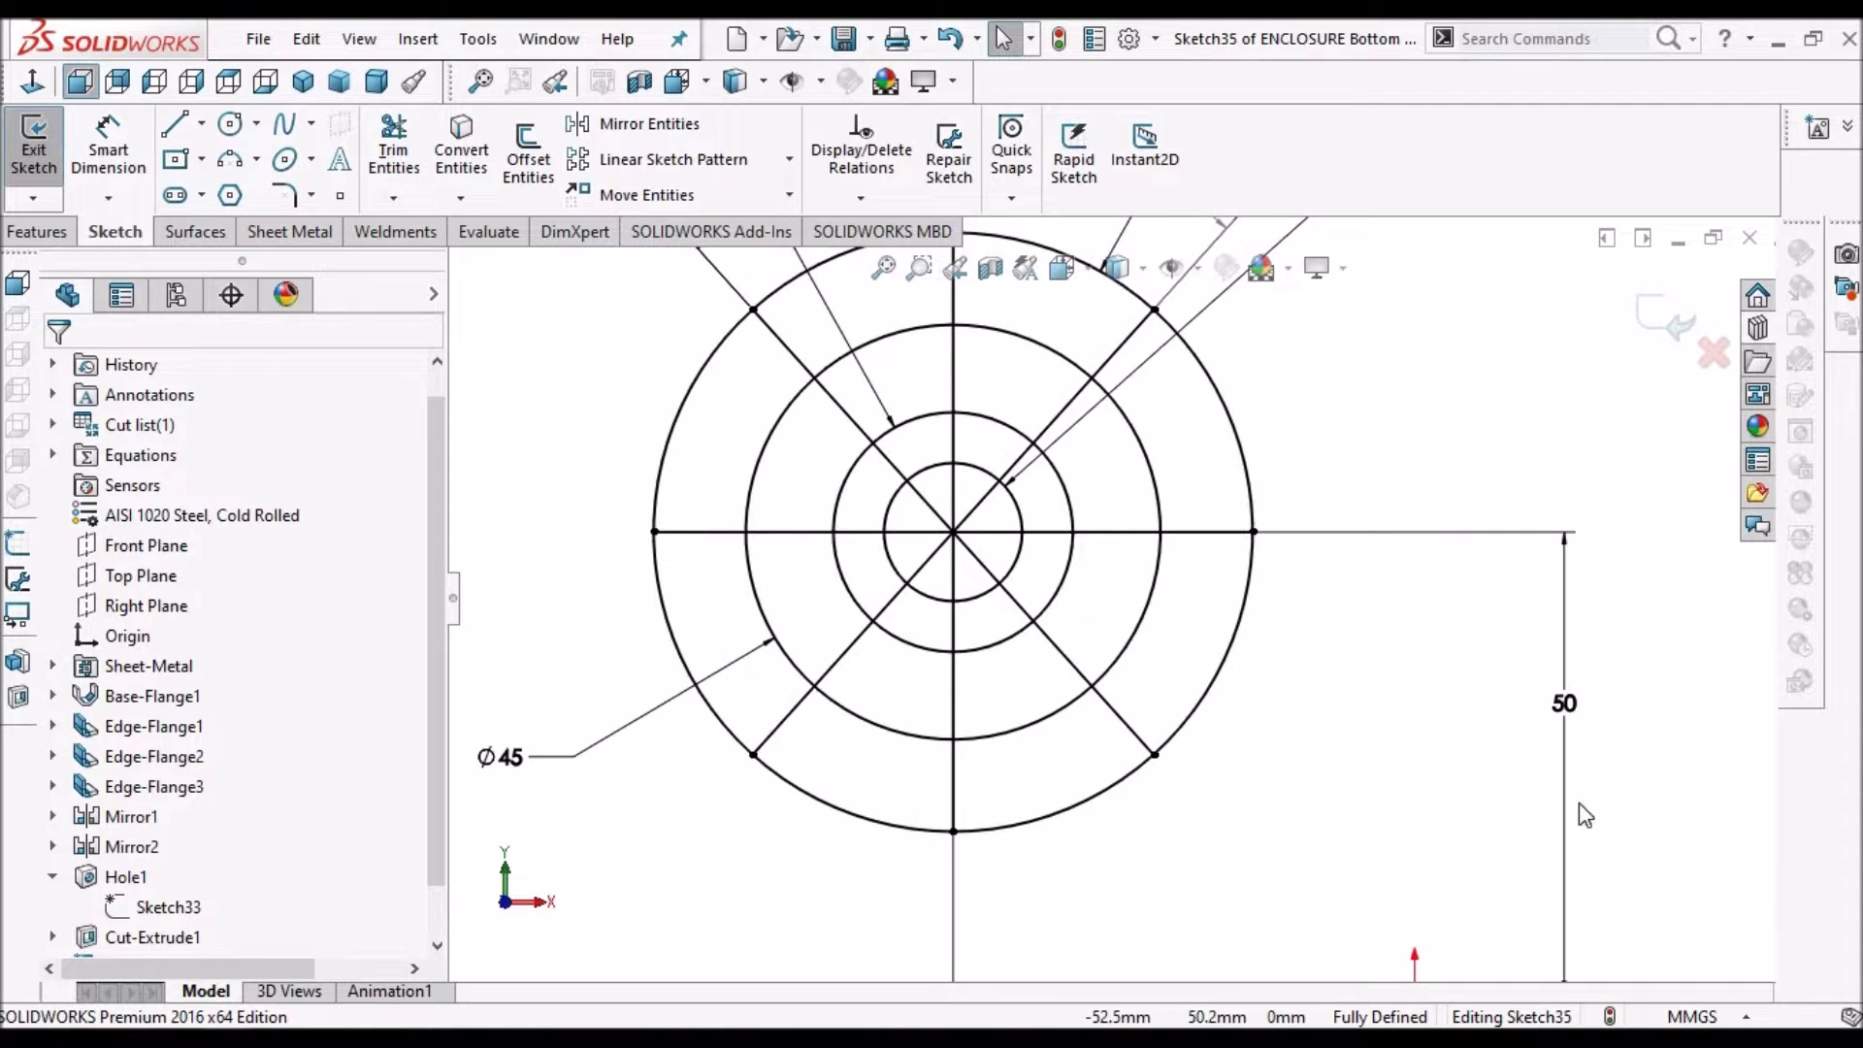
click(393, 145)
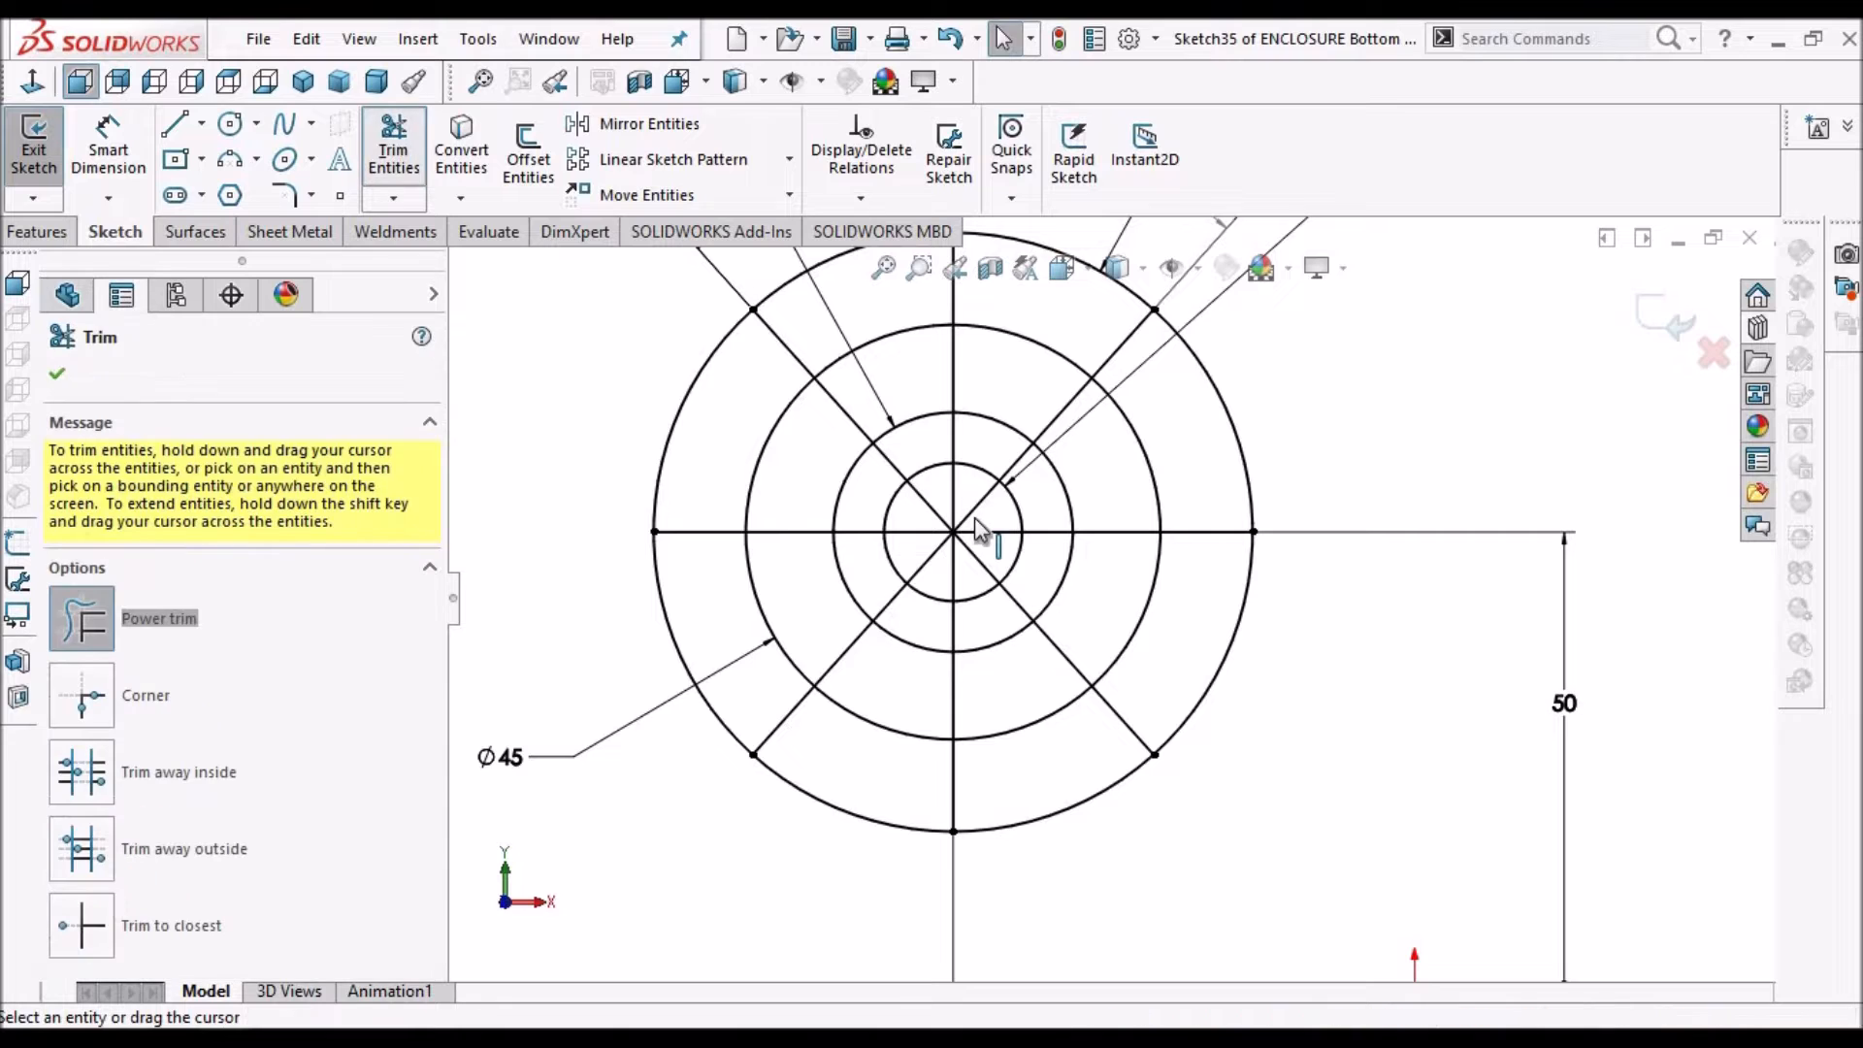
mouse_move(974, 516)
mouse_down()
mouse_move(956, 582)
mouse_move(982, 543)
mouse_move(970, 519)
mouse_up()
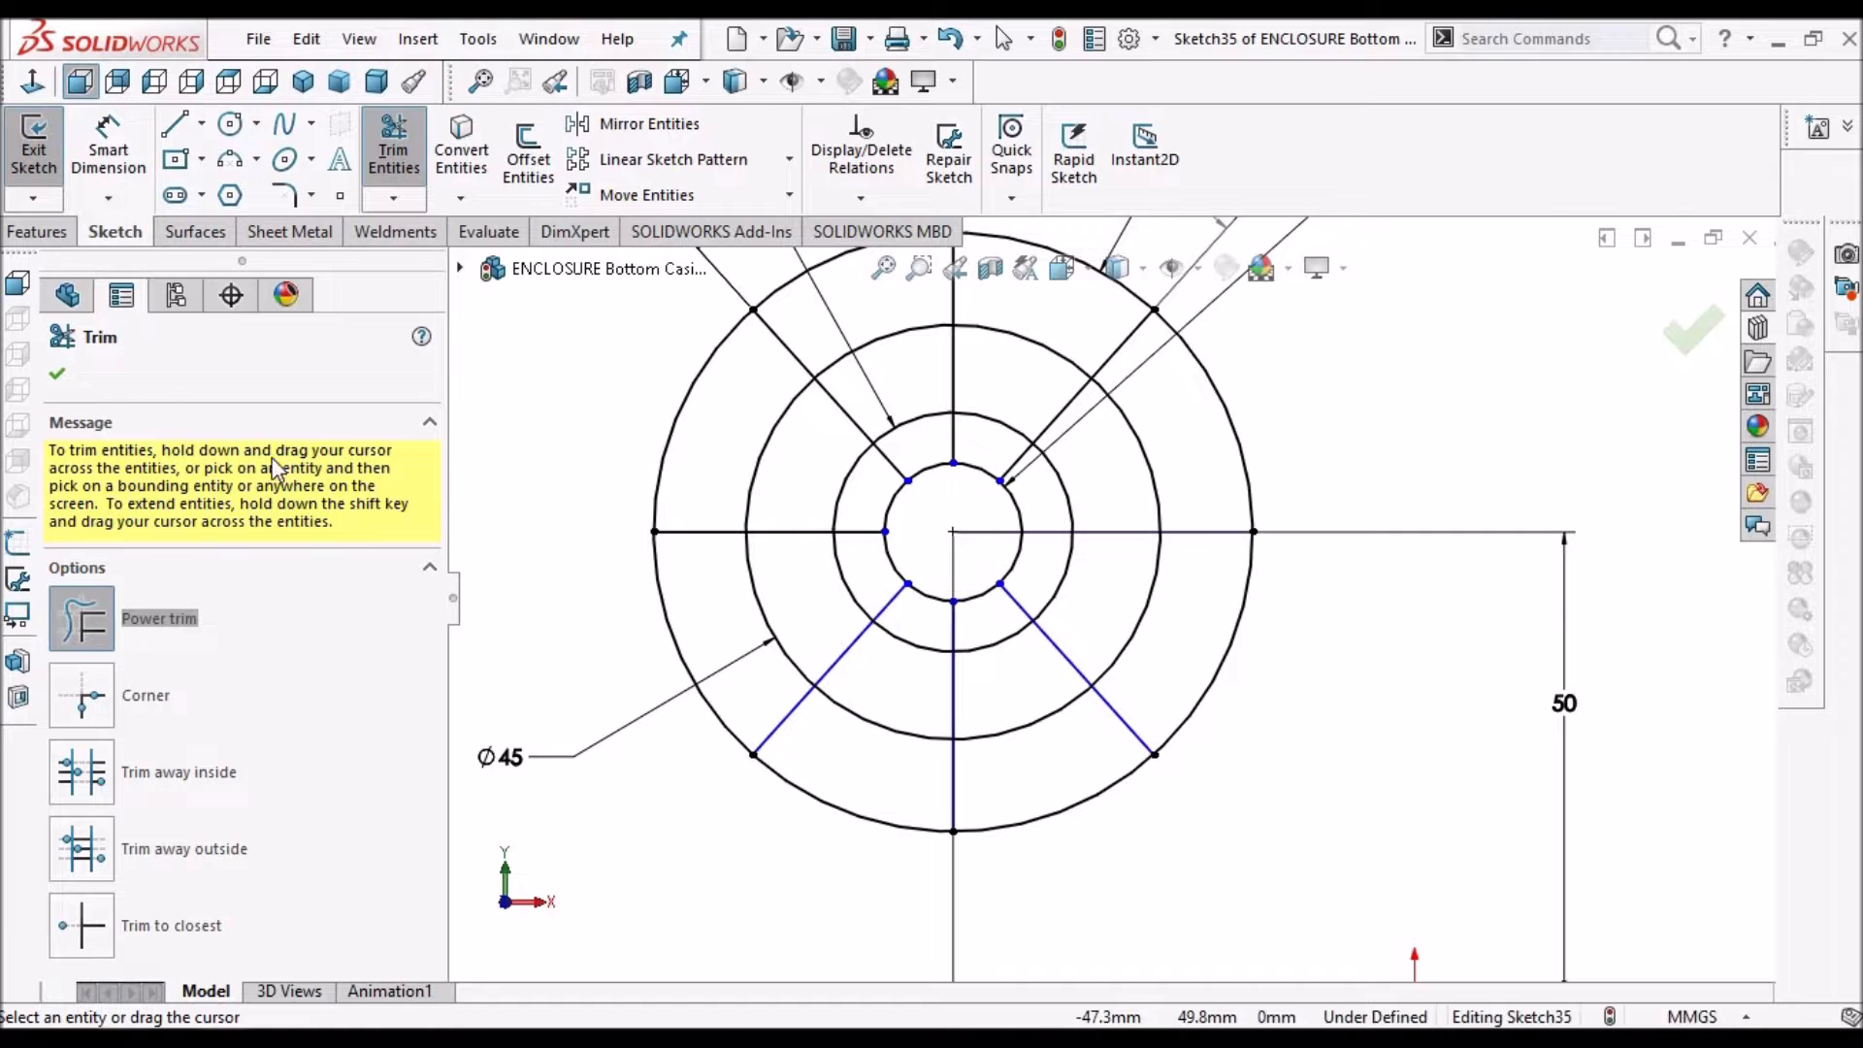
click(60, 373)
scroll(1033, 529, up, 1)
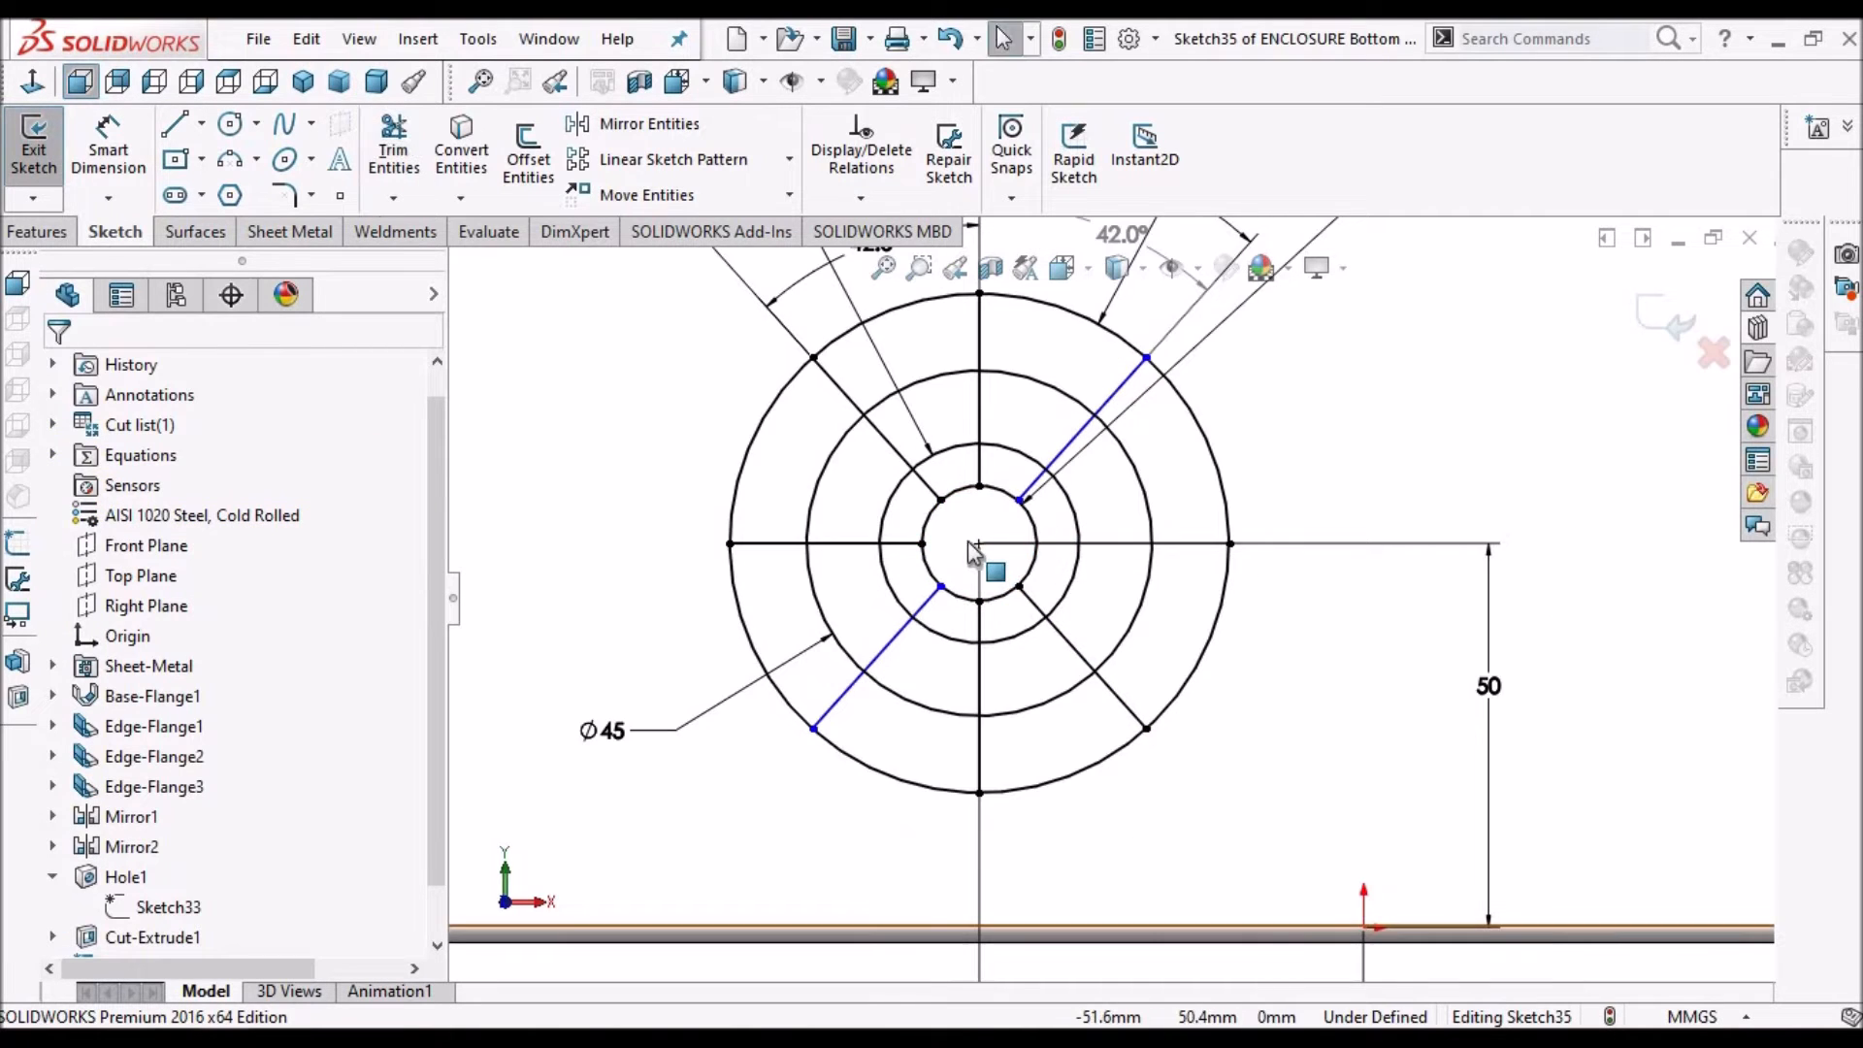
scroll(973, 551, up, 2)
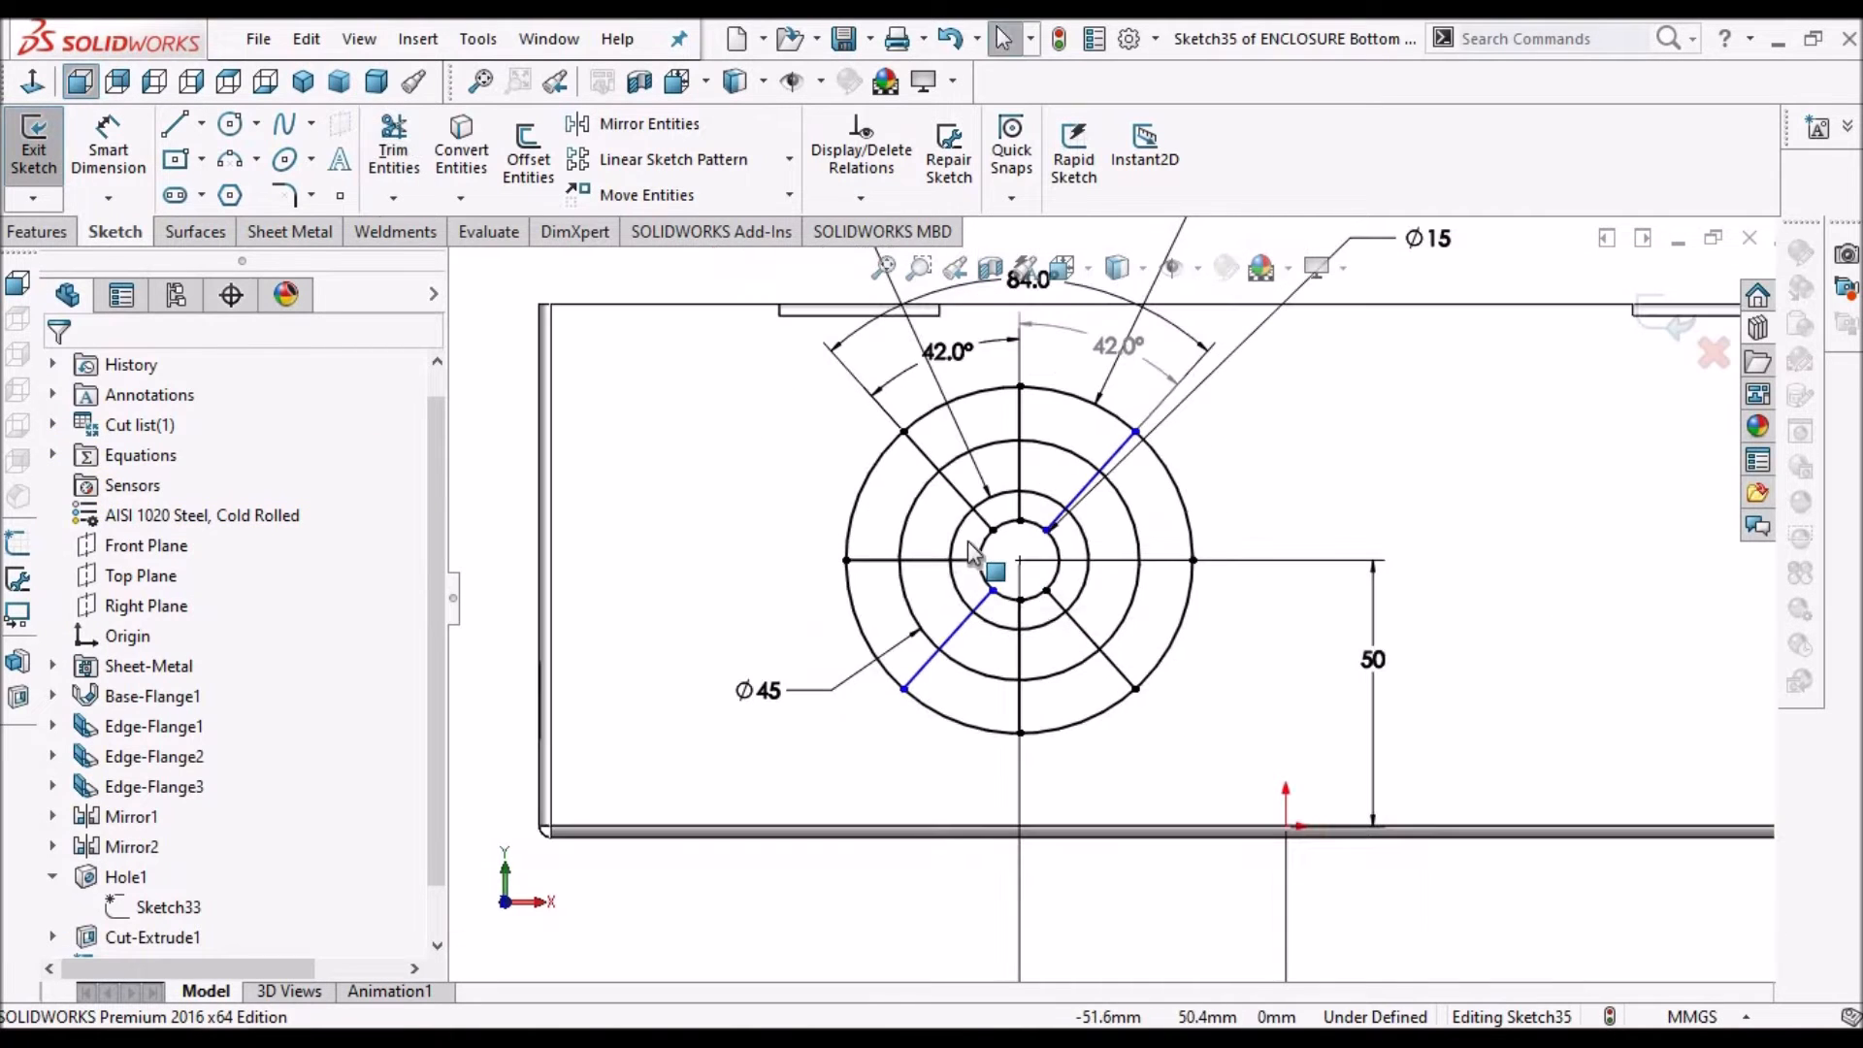
click(1045, 532)
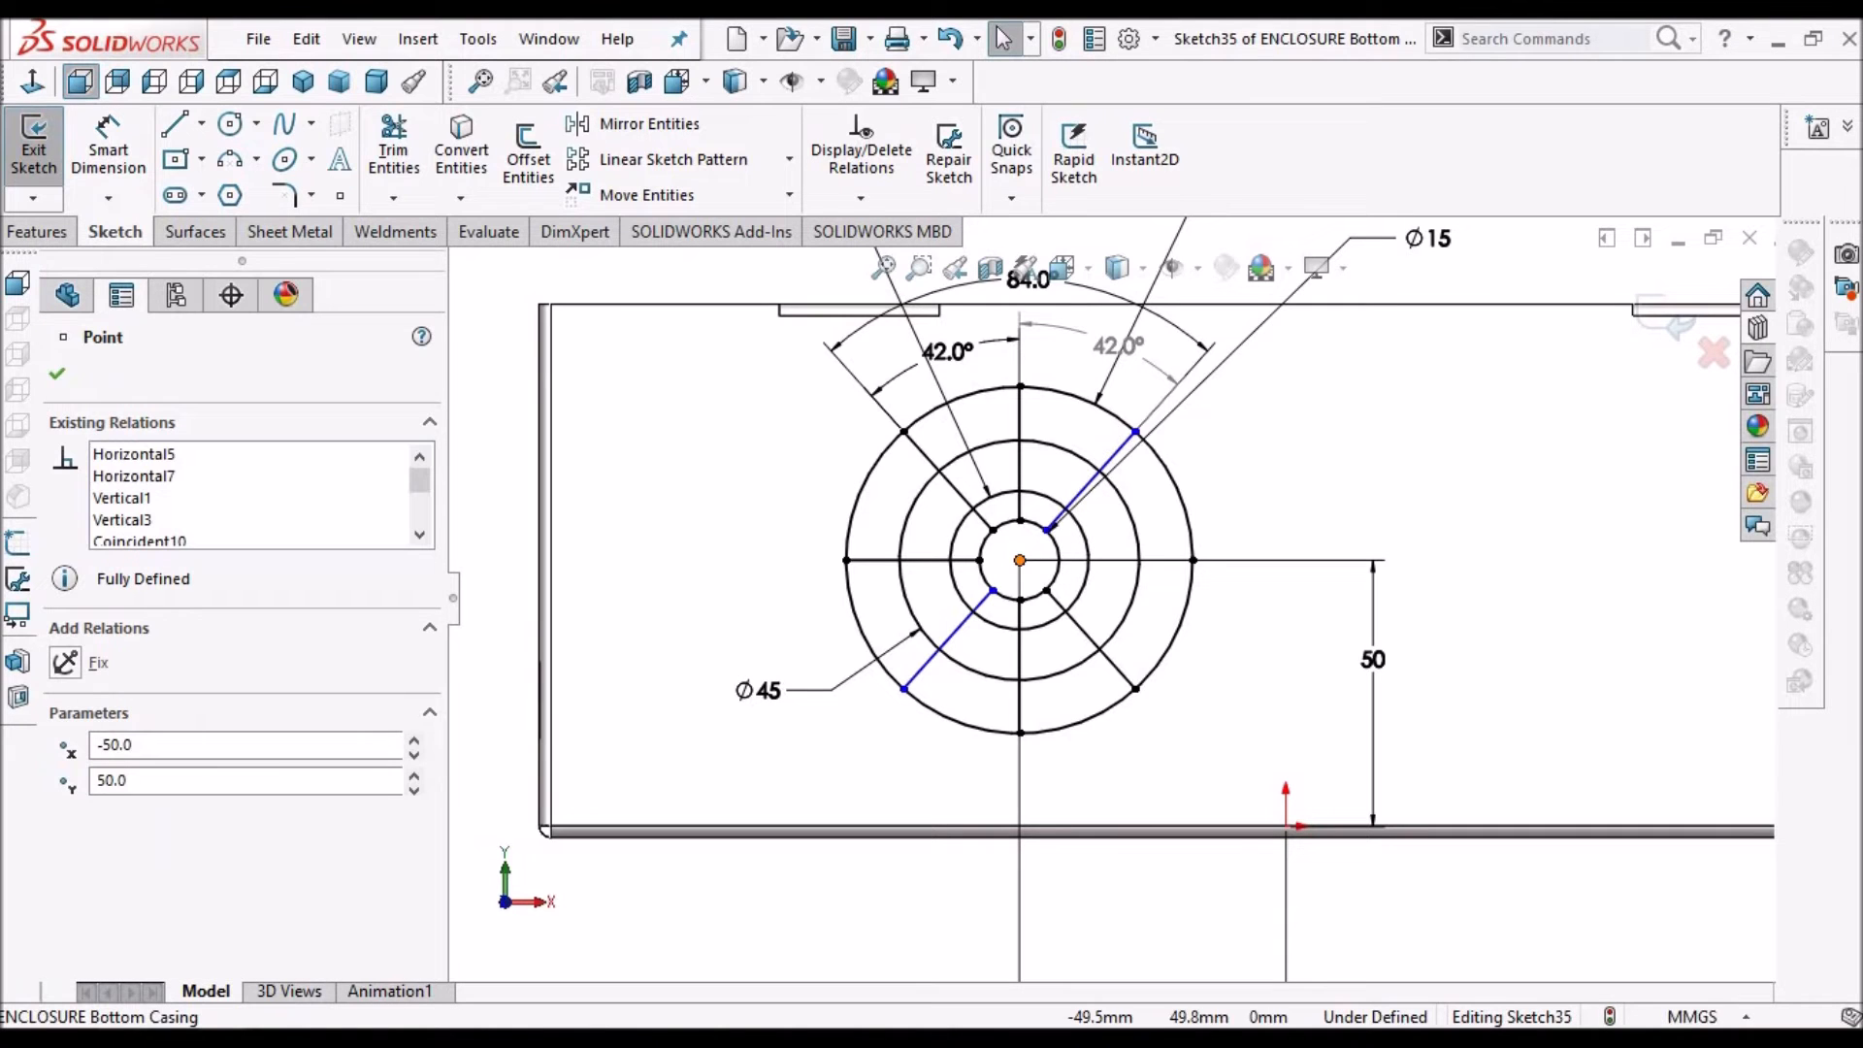
ctrl+click(1049, 535)
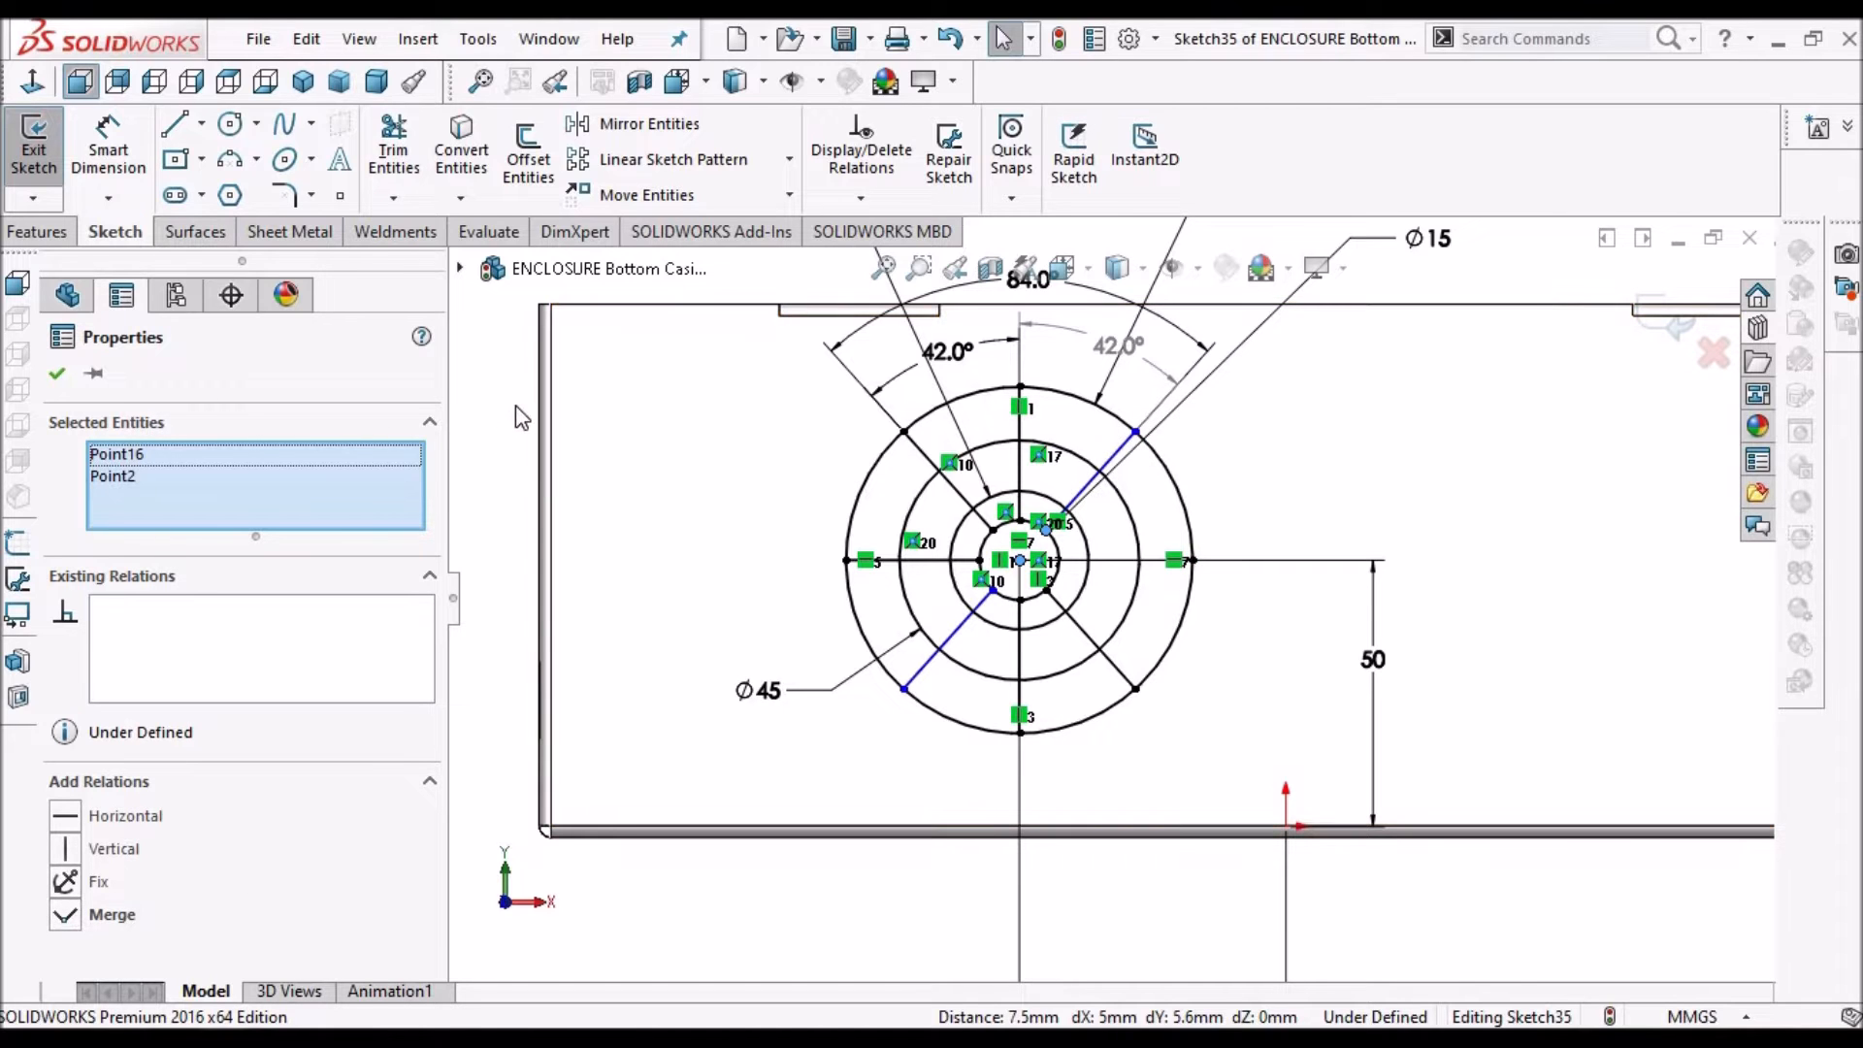
click(1231, 541)
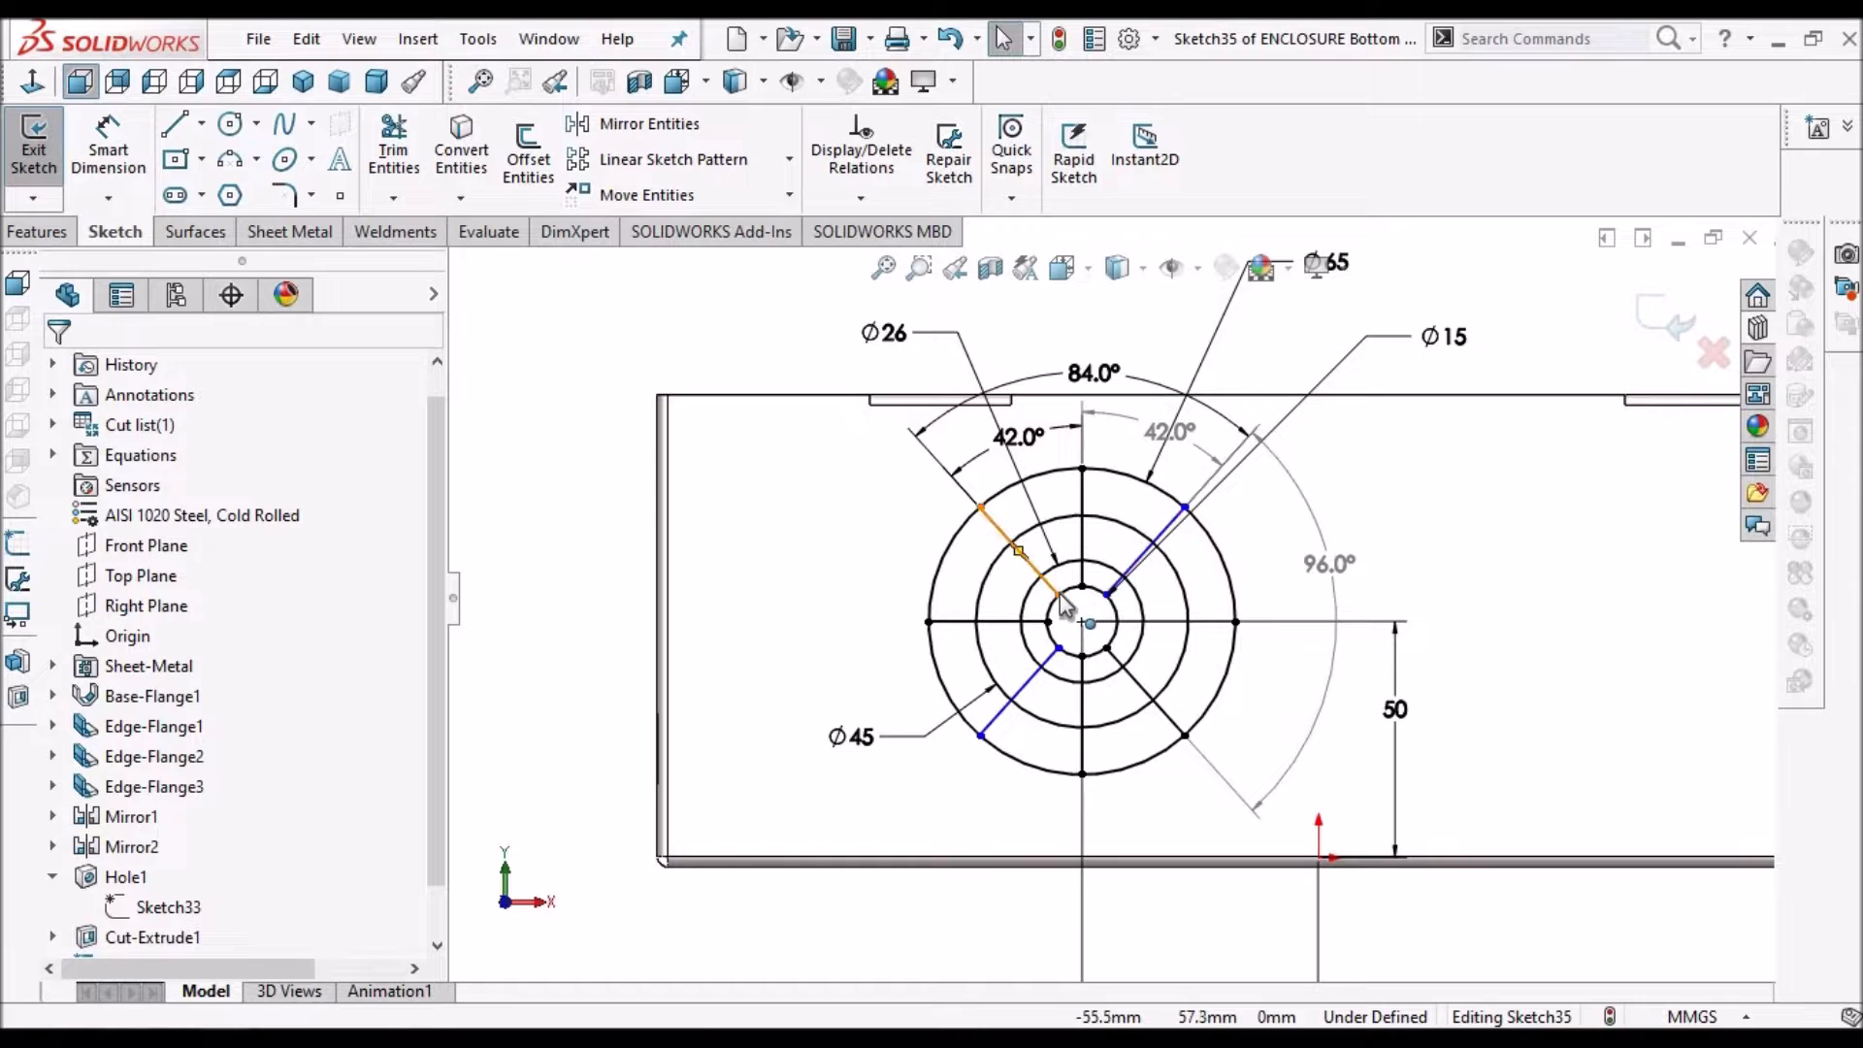
Add a horizontal relation between the inner endpoints of the two upper diagonal spokes
click(1108, 596)
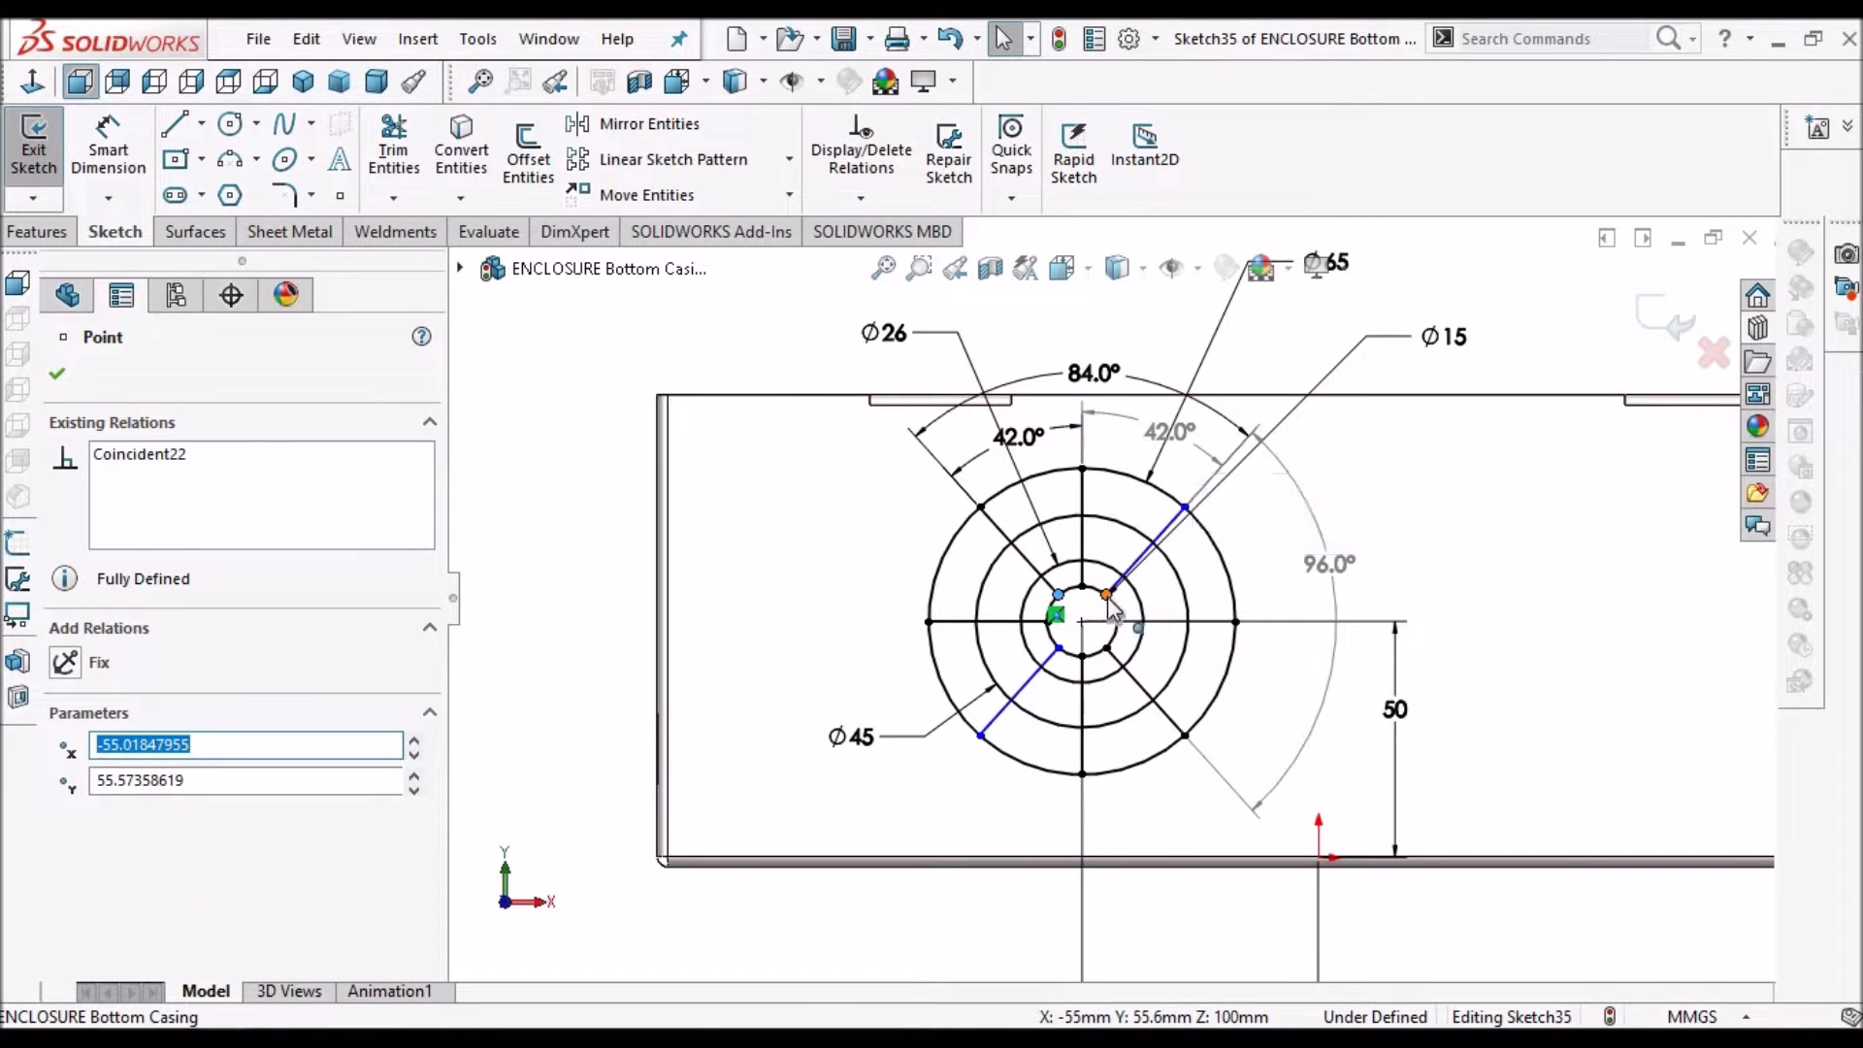
scroll(1112, 606, down, 8)
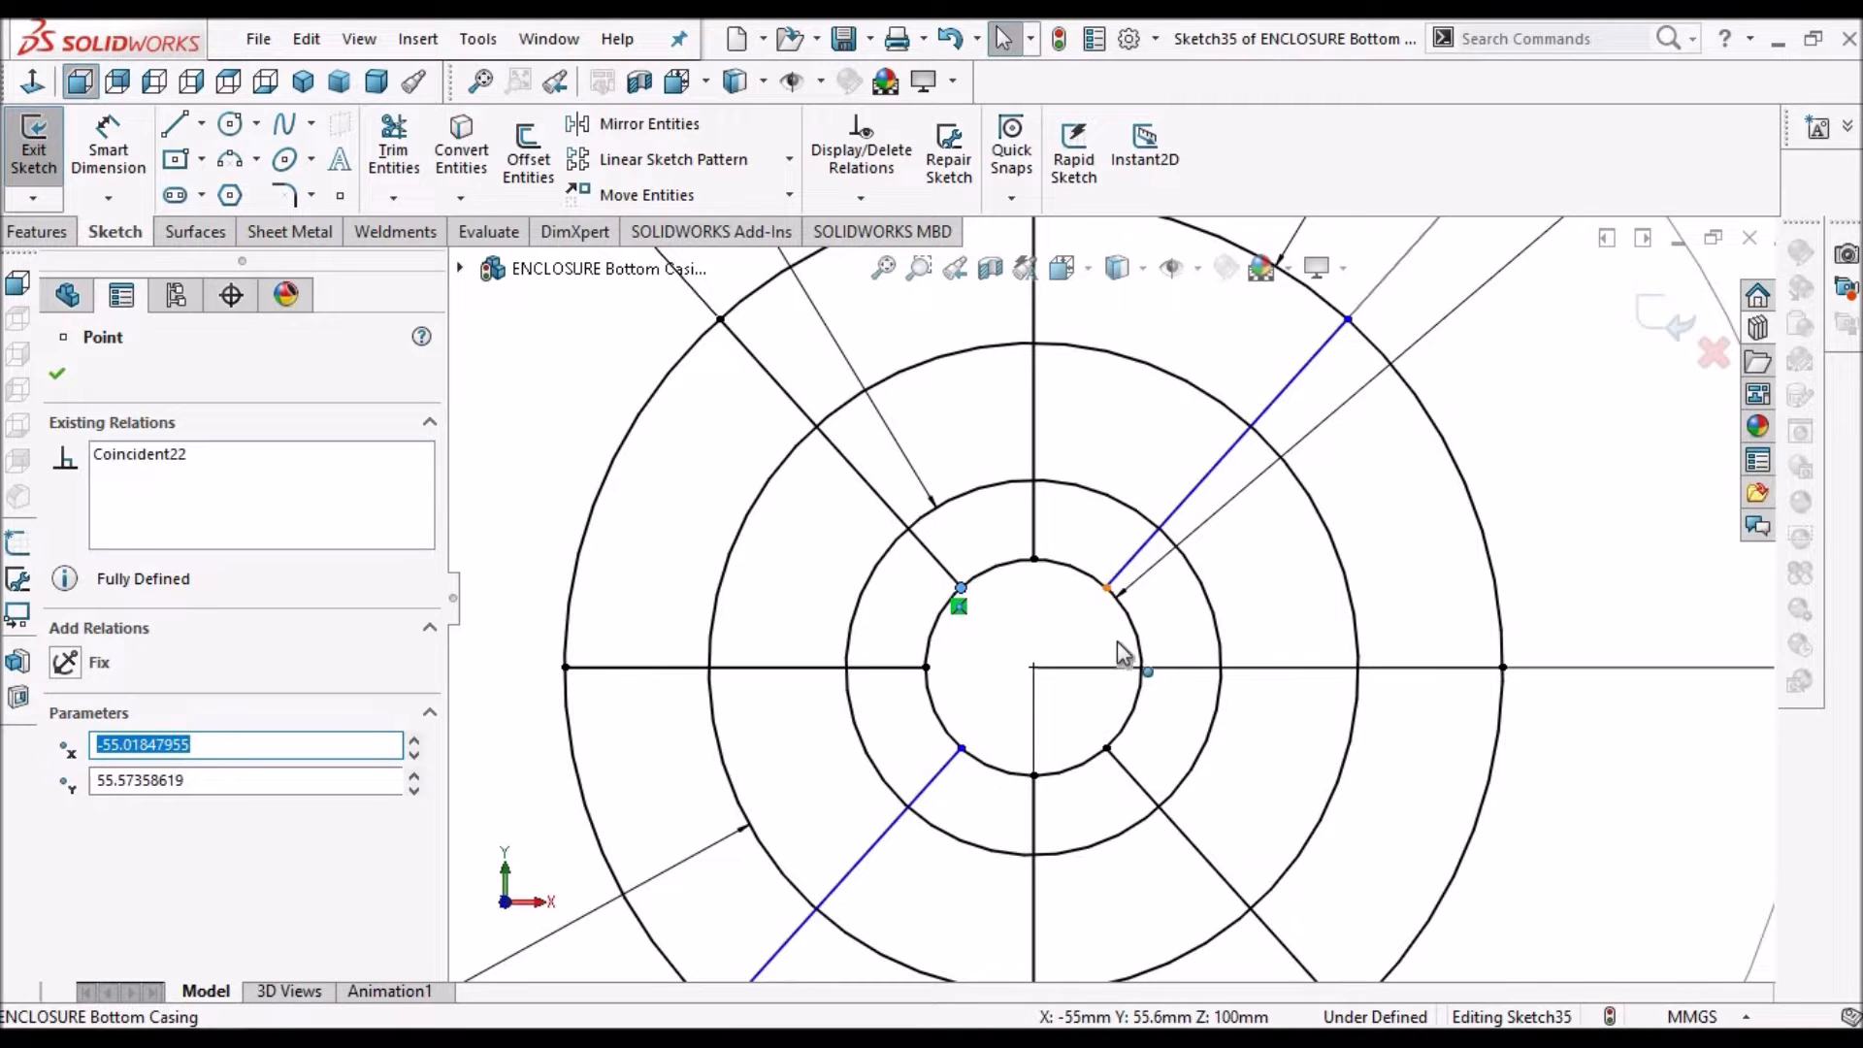
click(1108, 589)
scroll(1116, 602, up, 4)
click(1107, 594)
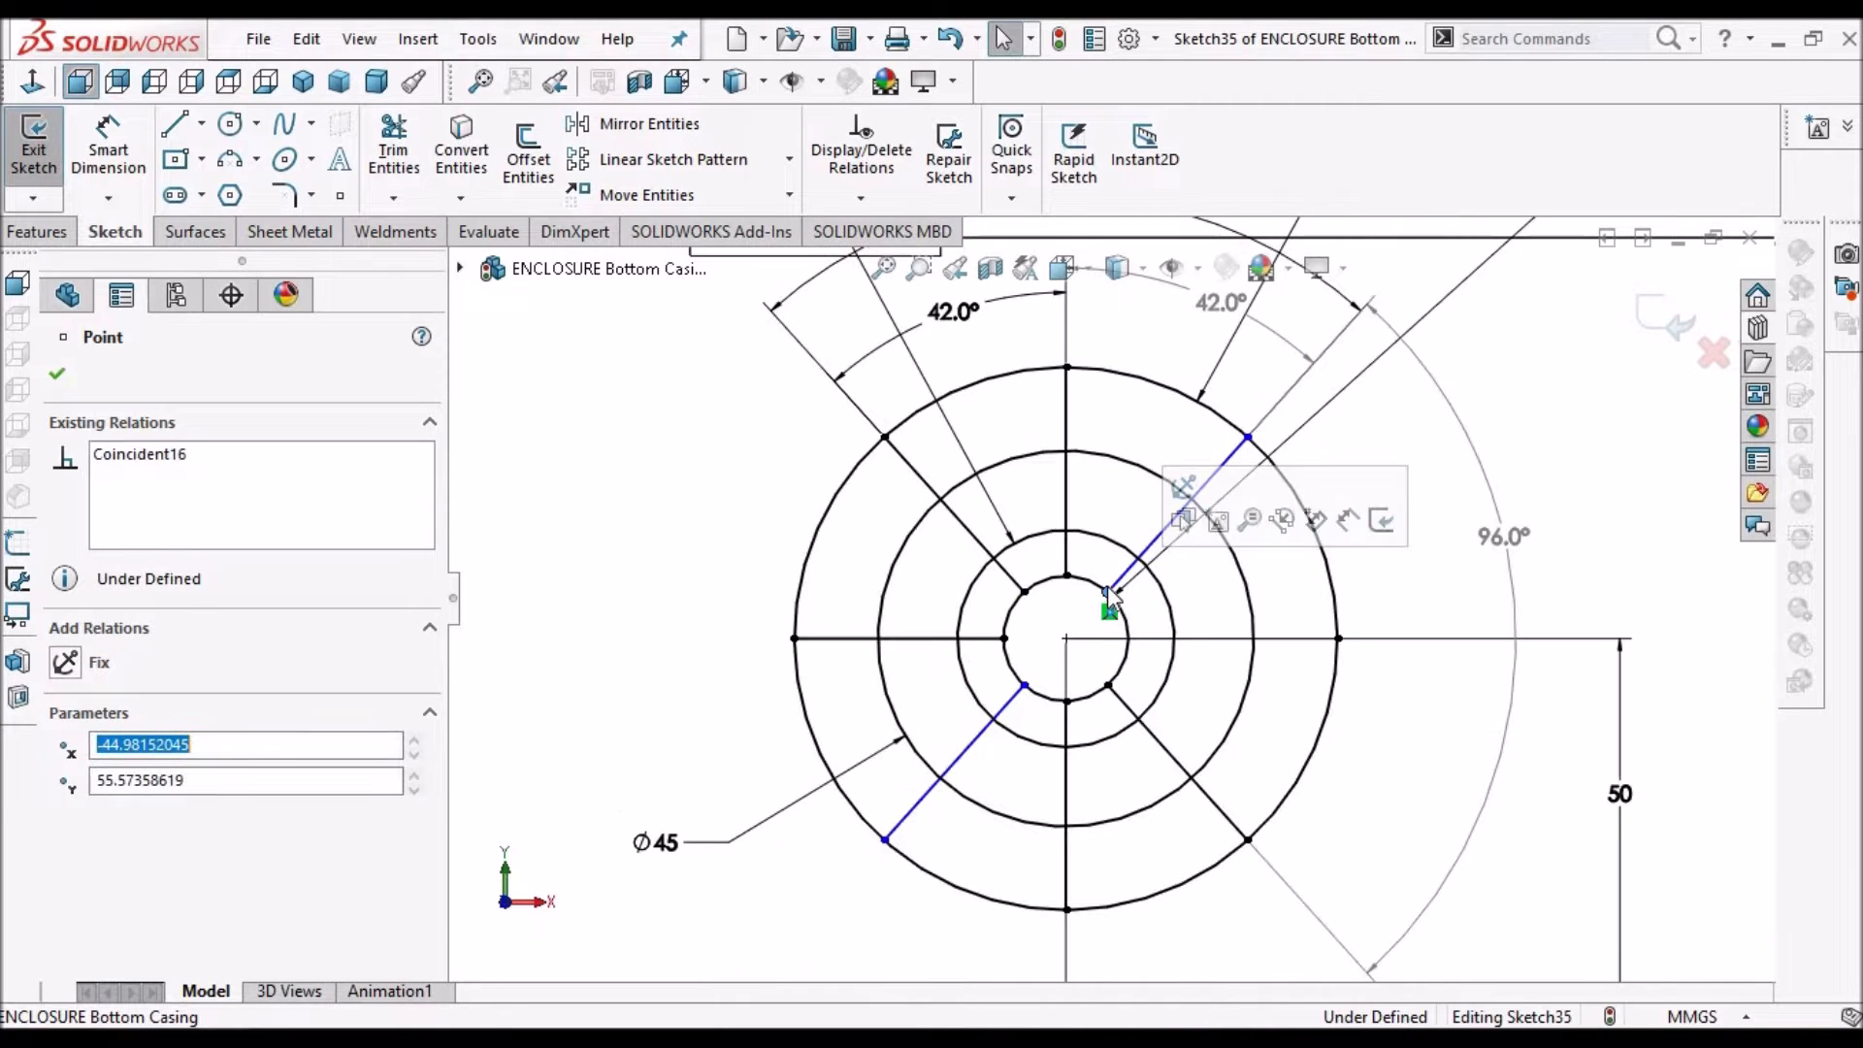
click(1023, 592)
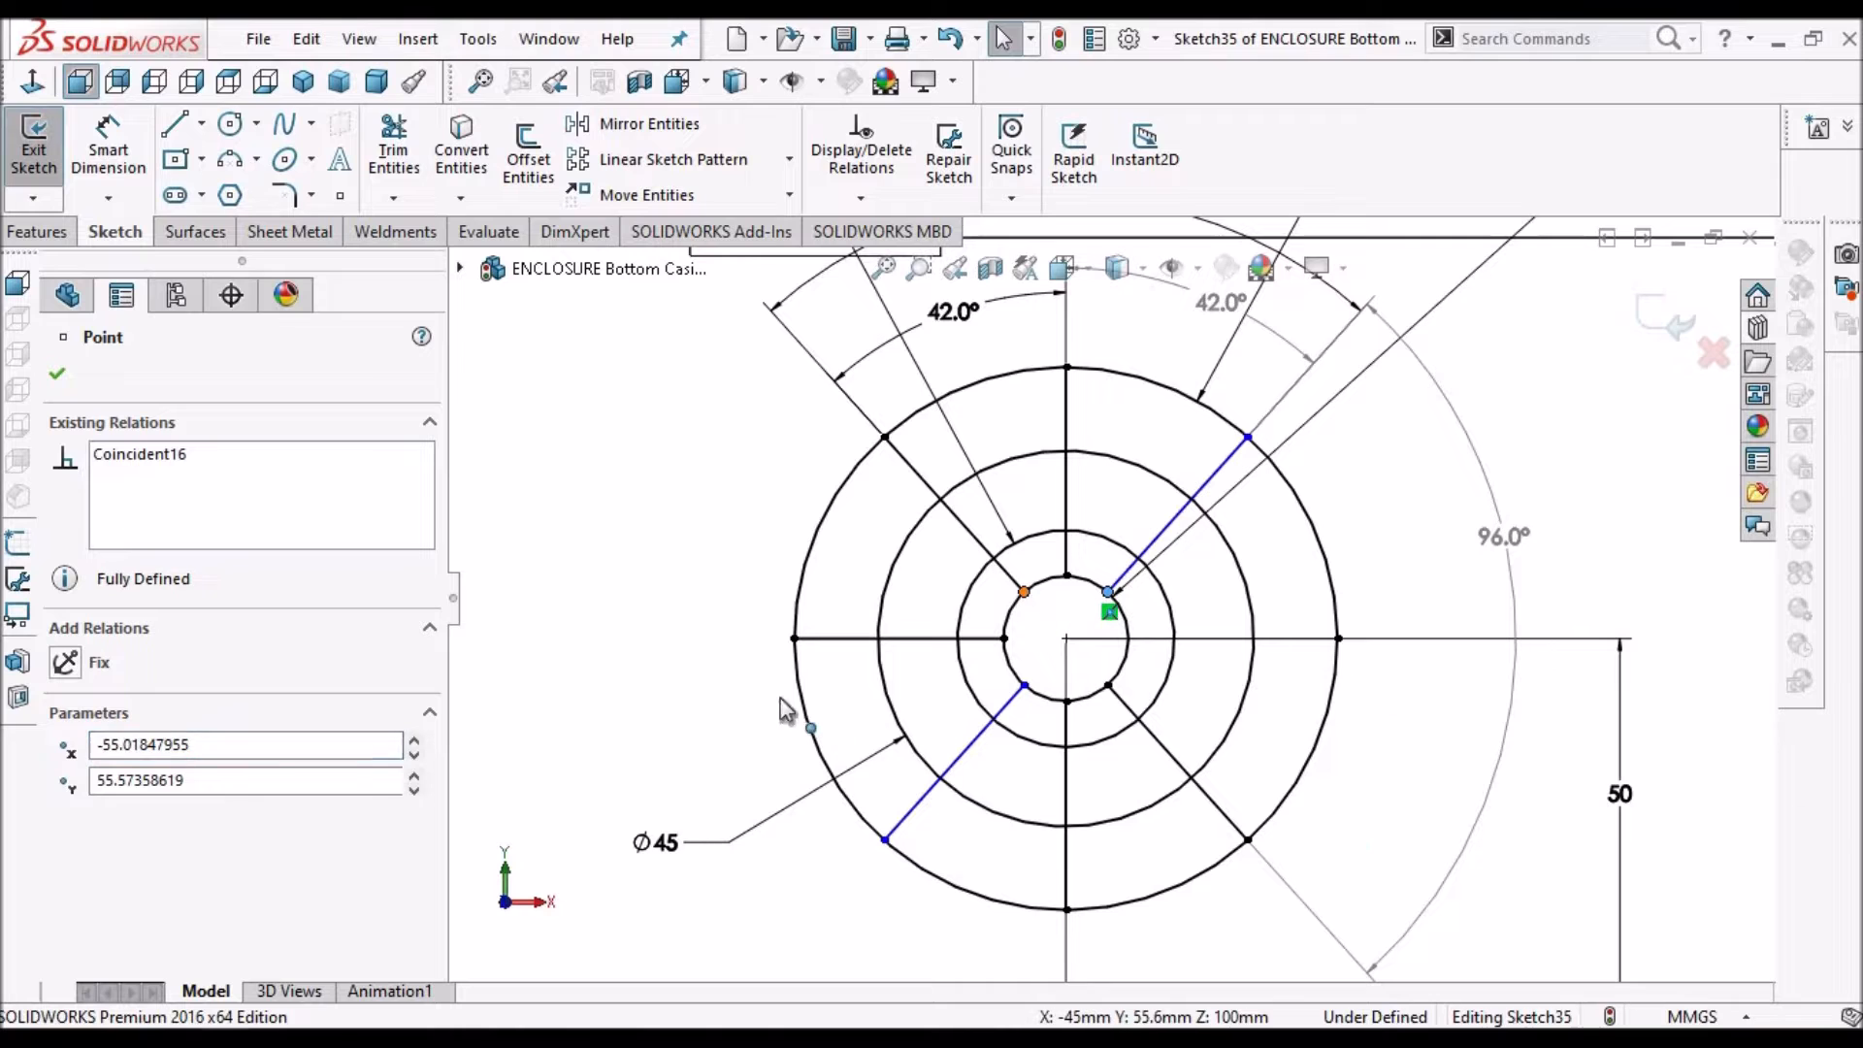
ctrl+click(1108, 589)
click(106, 815)
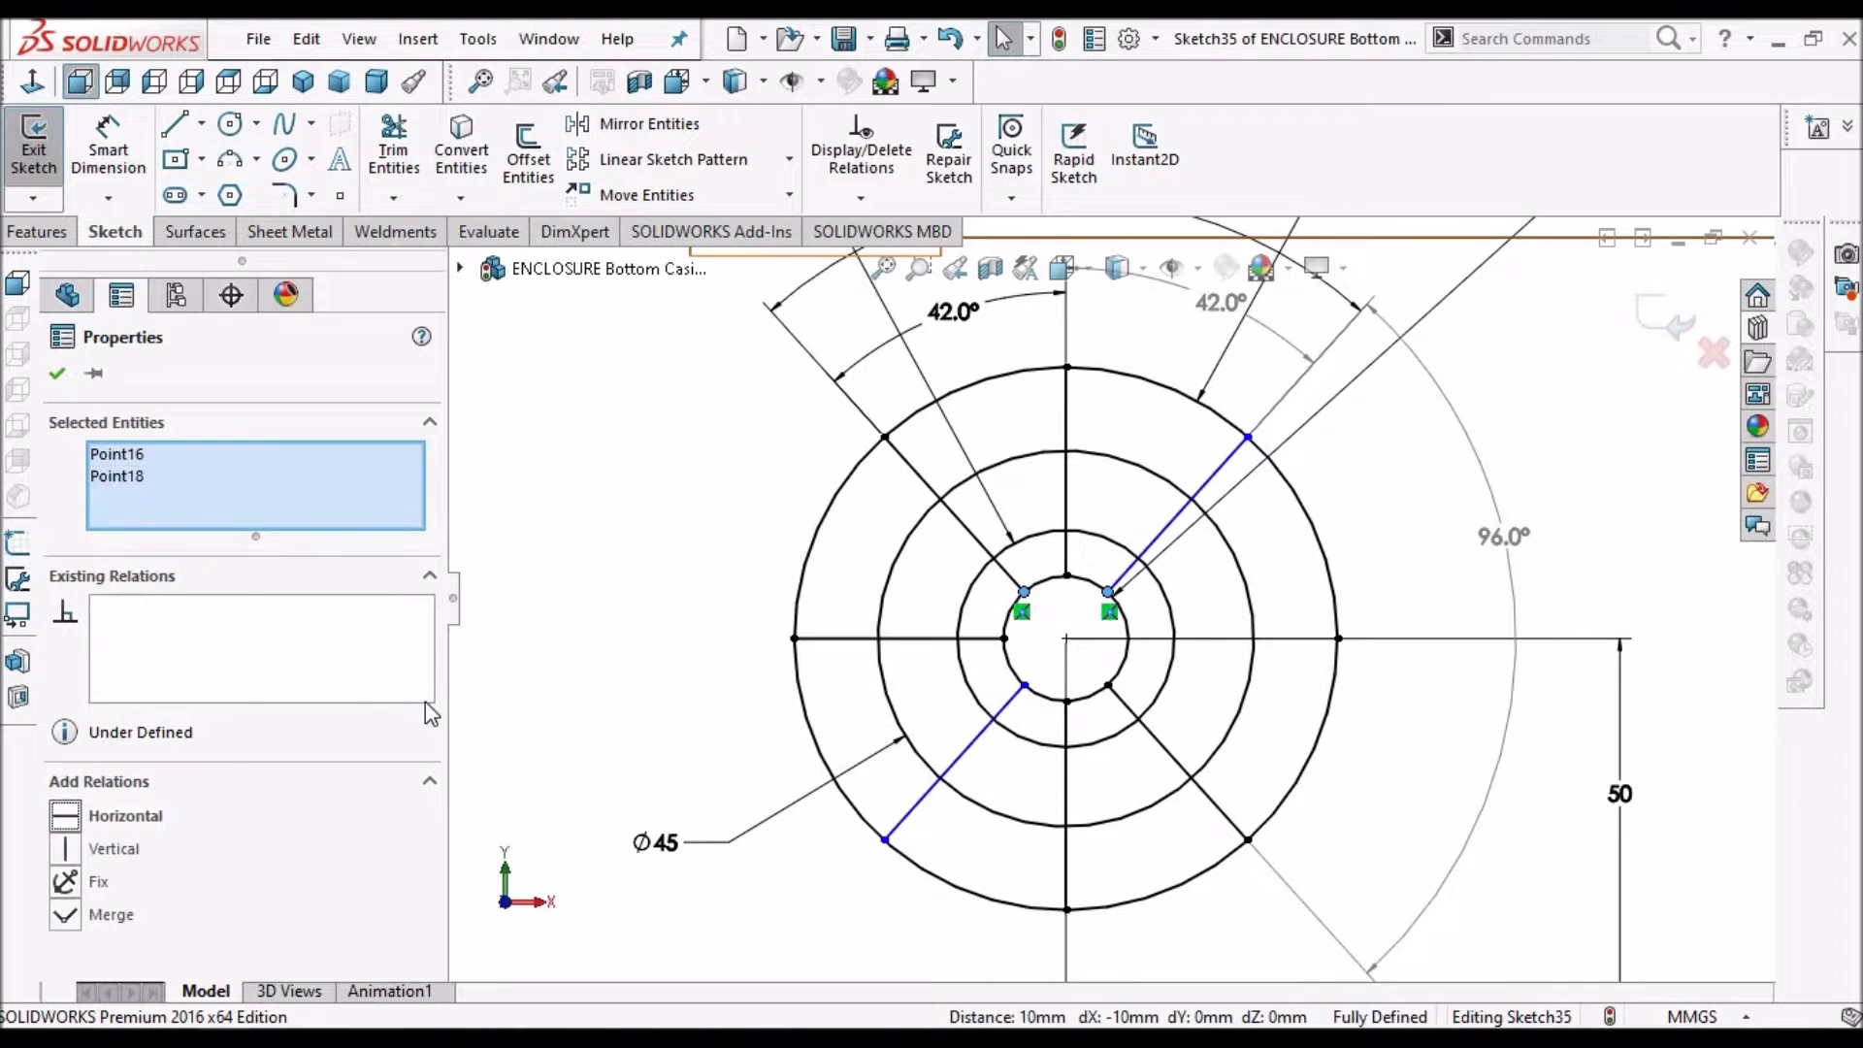
click(60, 377)
Delete the redundant driven angle dimensions, the 96° one and the grey 42° one
scroll(1106, 593, up, 5)
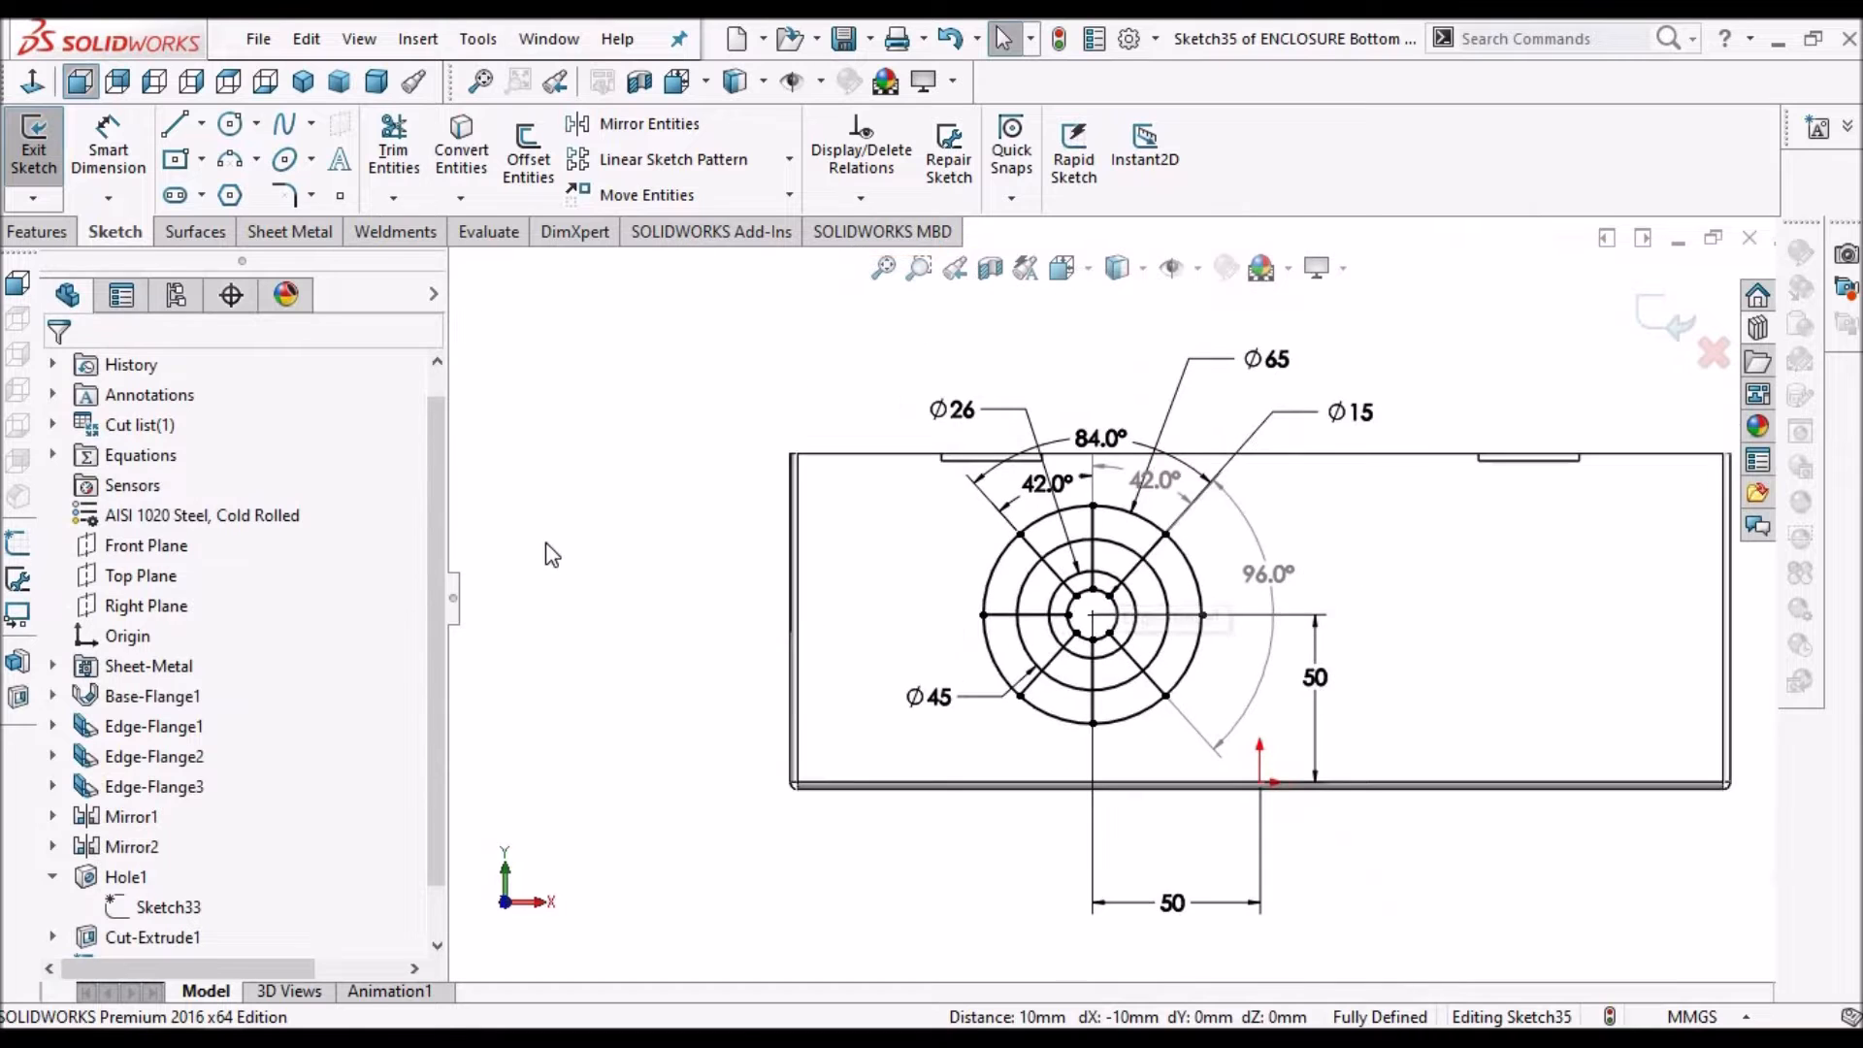
scroll(1260, 602, down, 3)
click(1266, 603)
key(Delete)
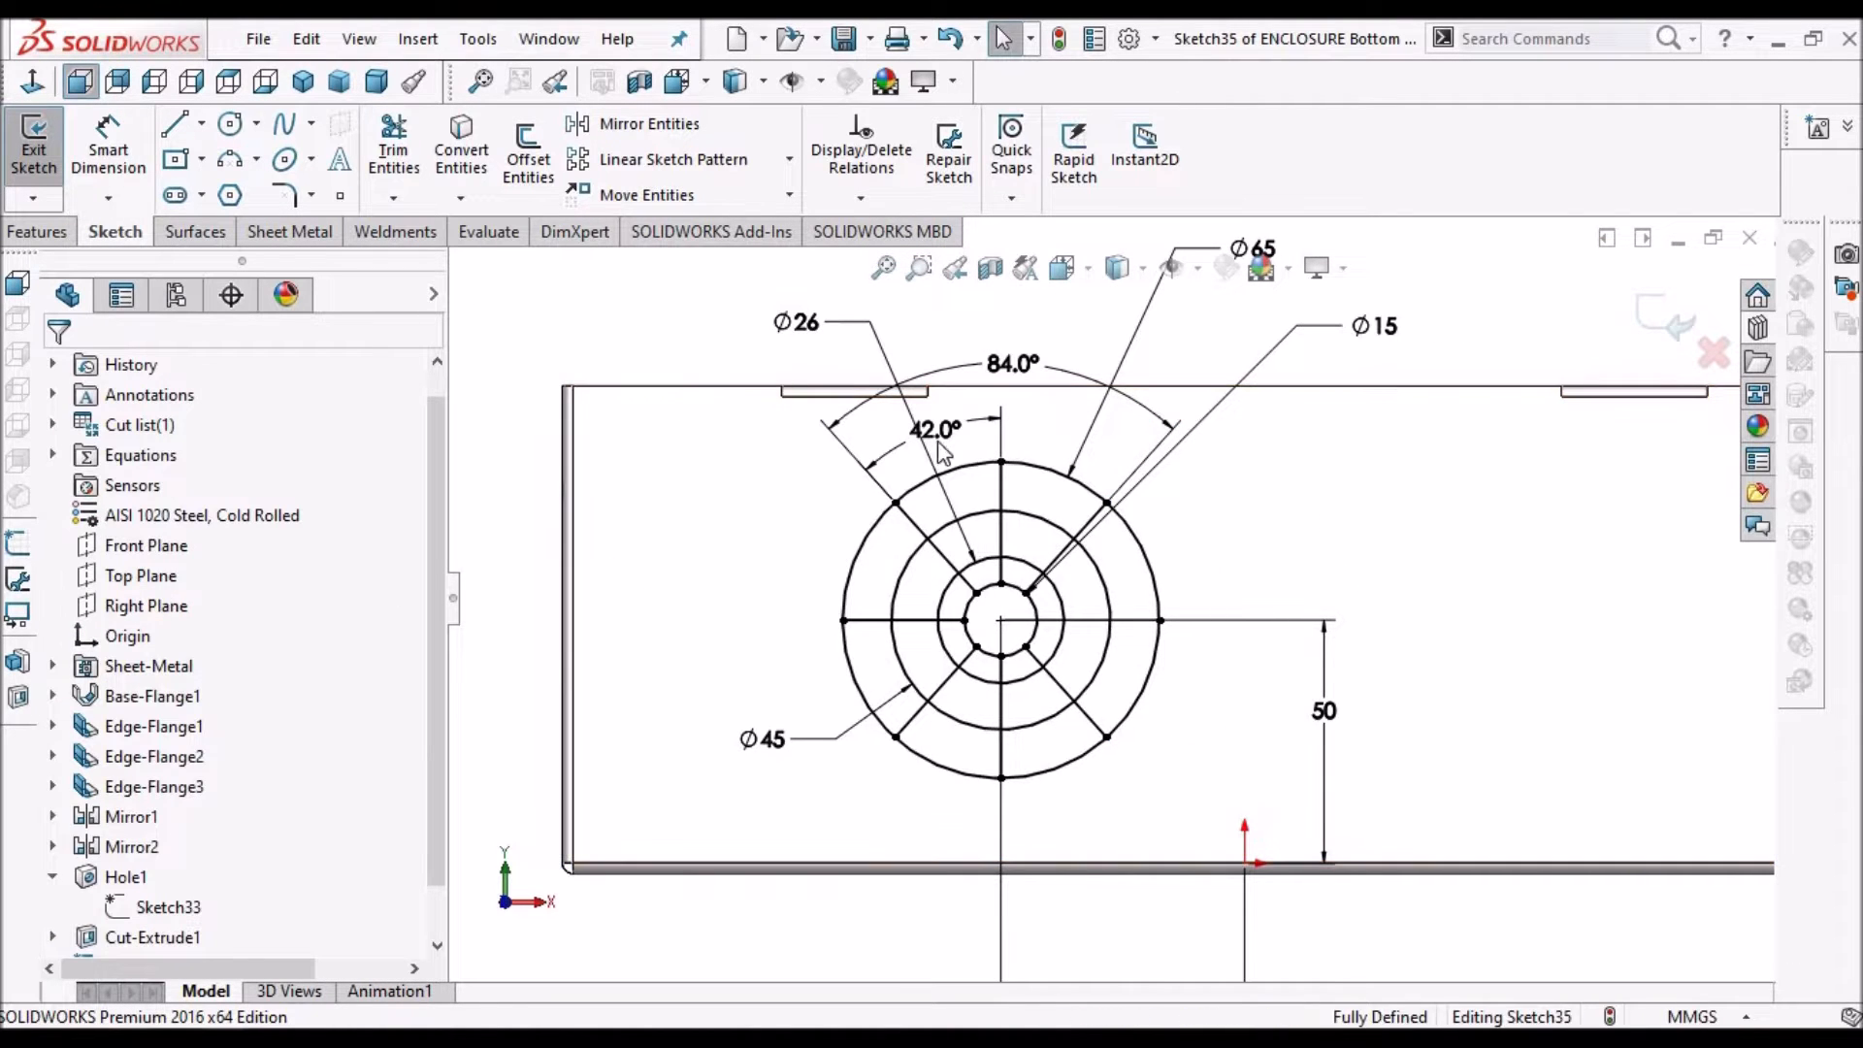
Move the vertical 50 mm dimension to the left side of the circles
scroll(970, 561, down, 2)
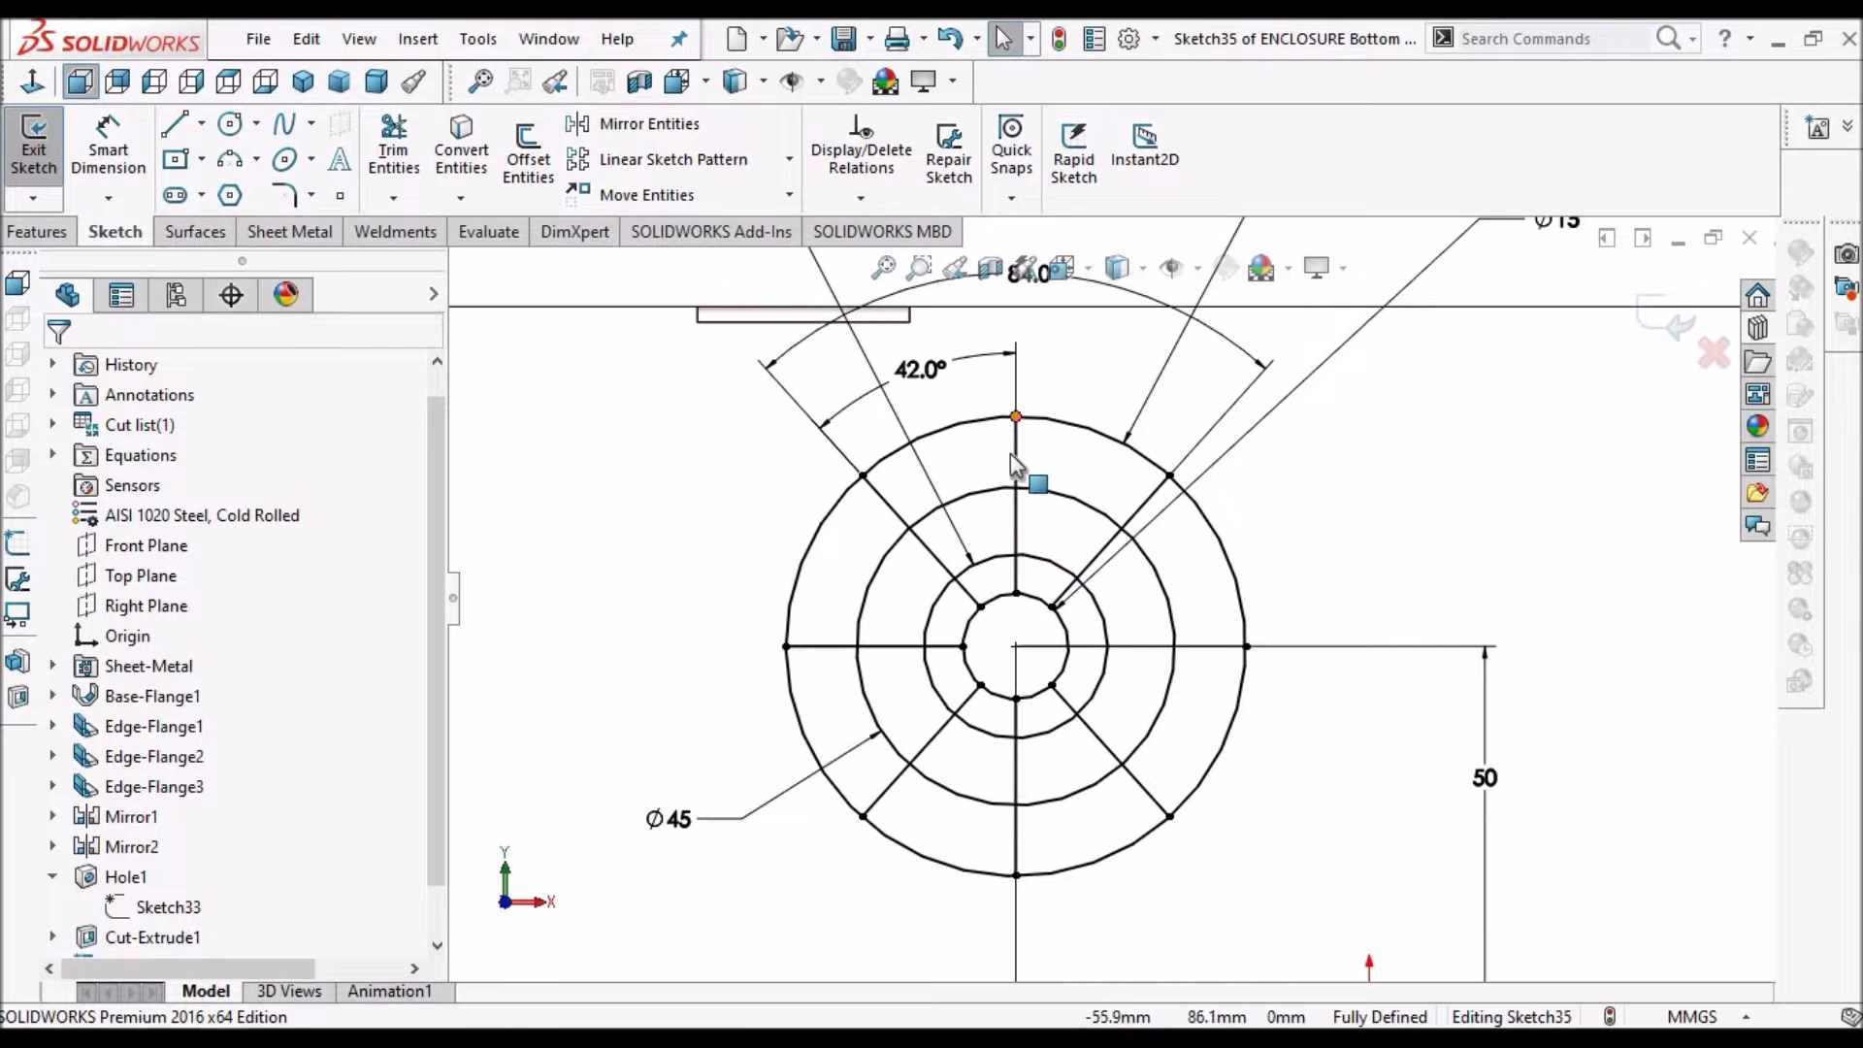
scroll(1014, 458, up, 3)
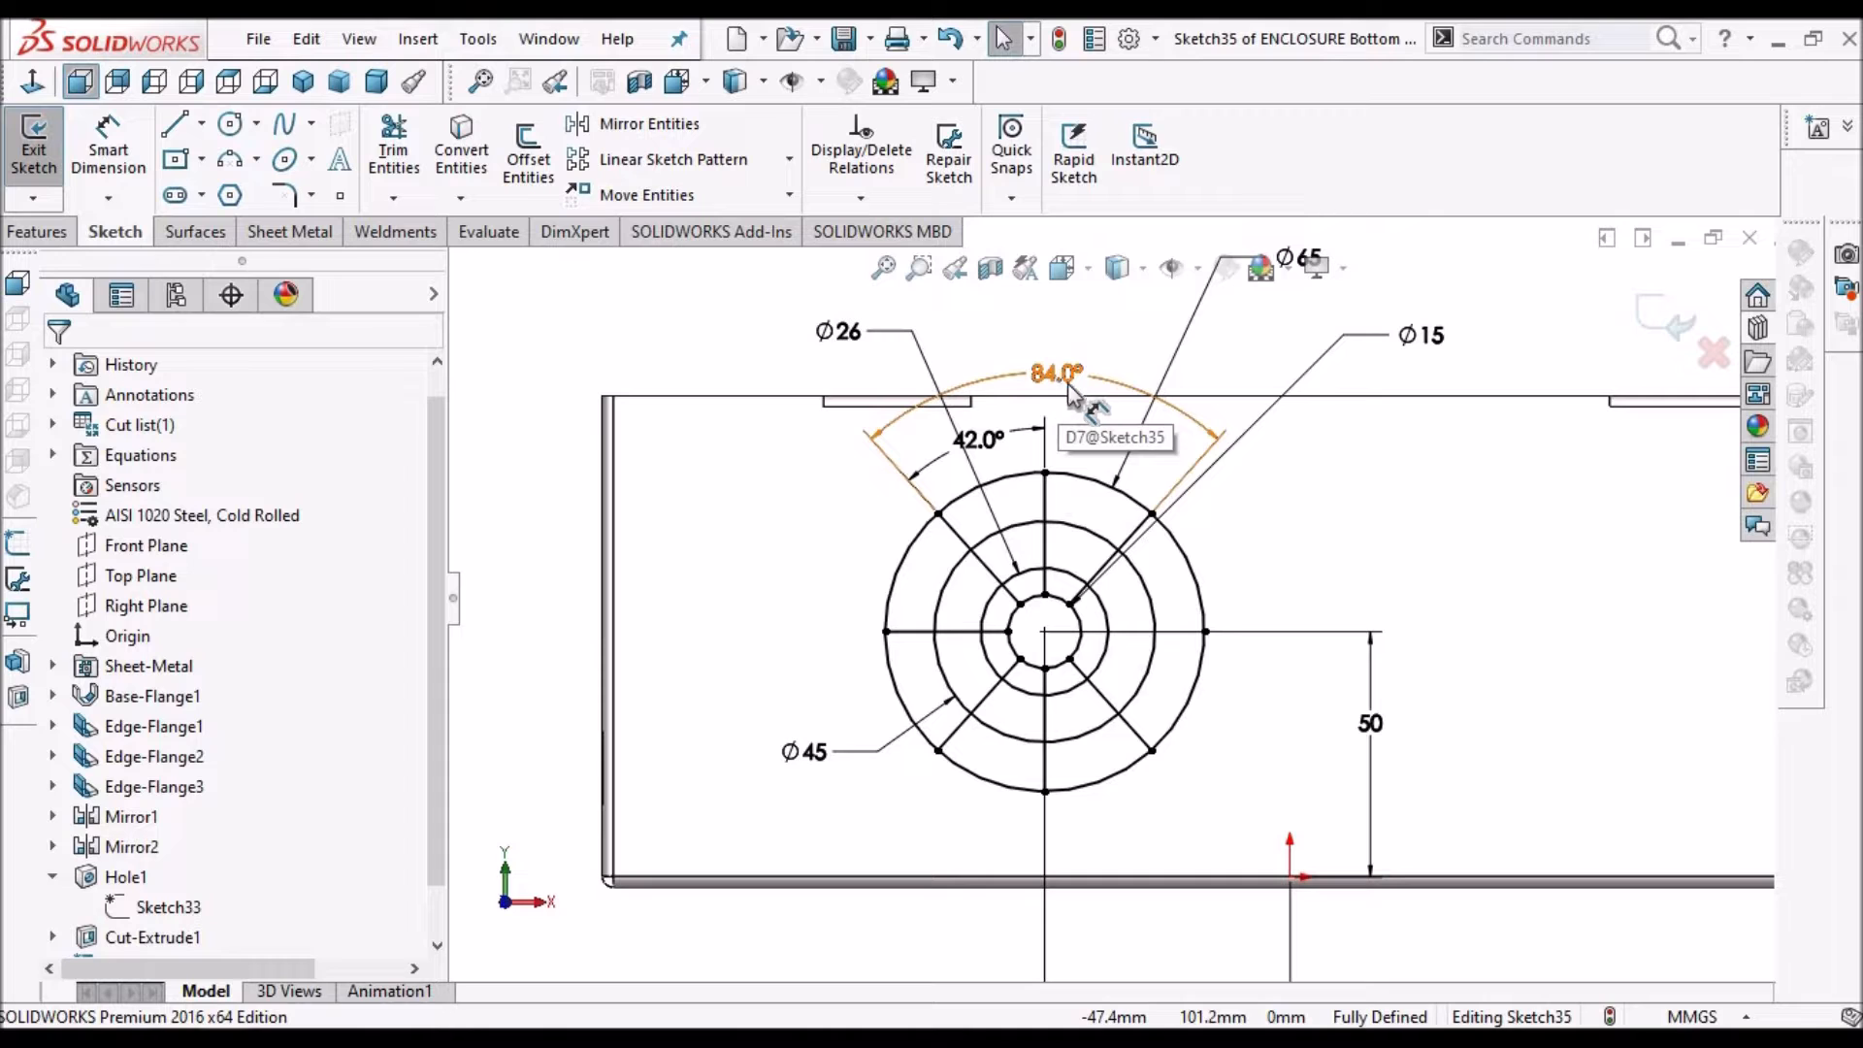
scroll(1114, 666, down, 2)
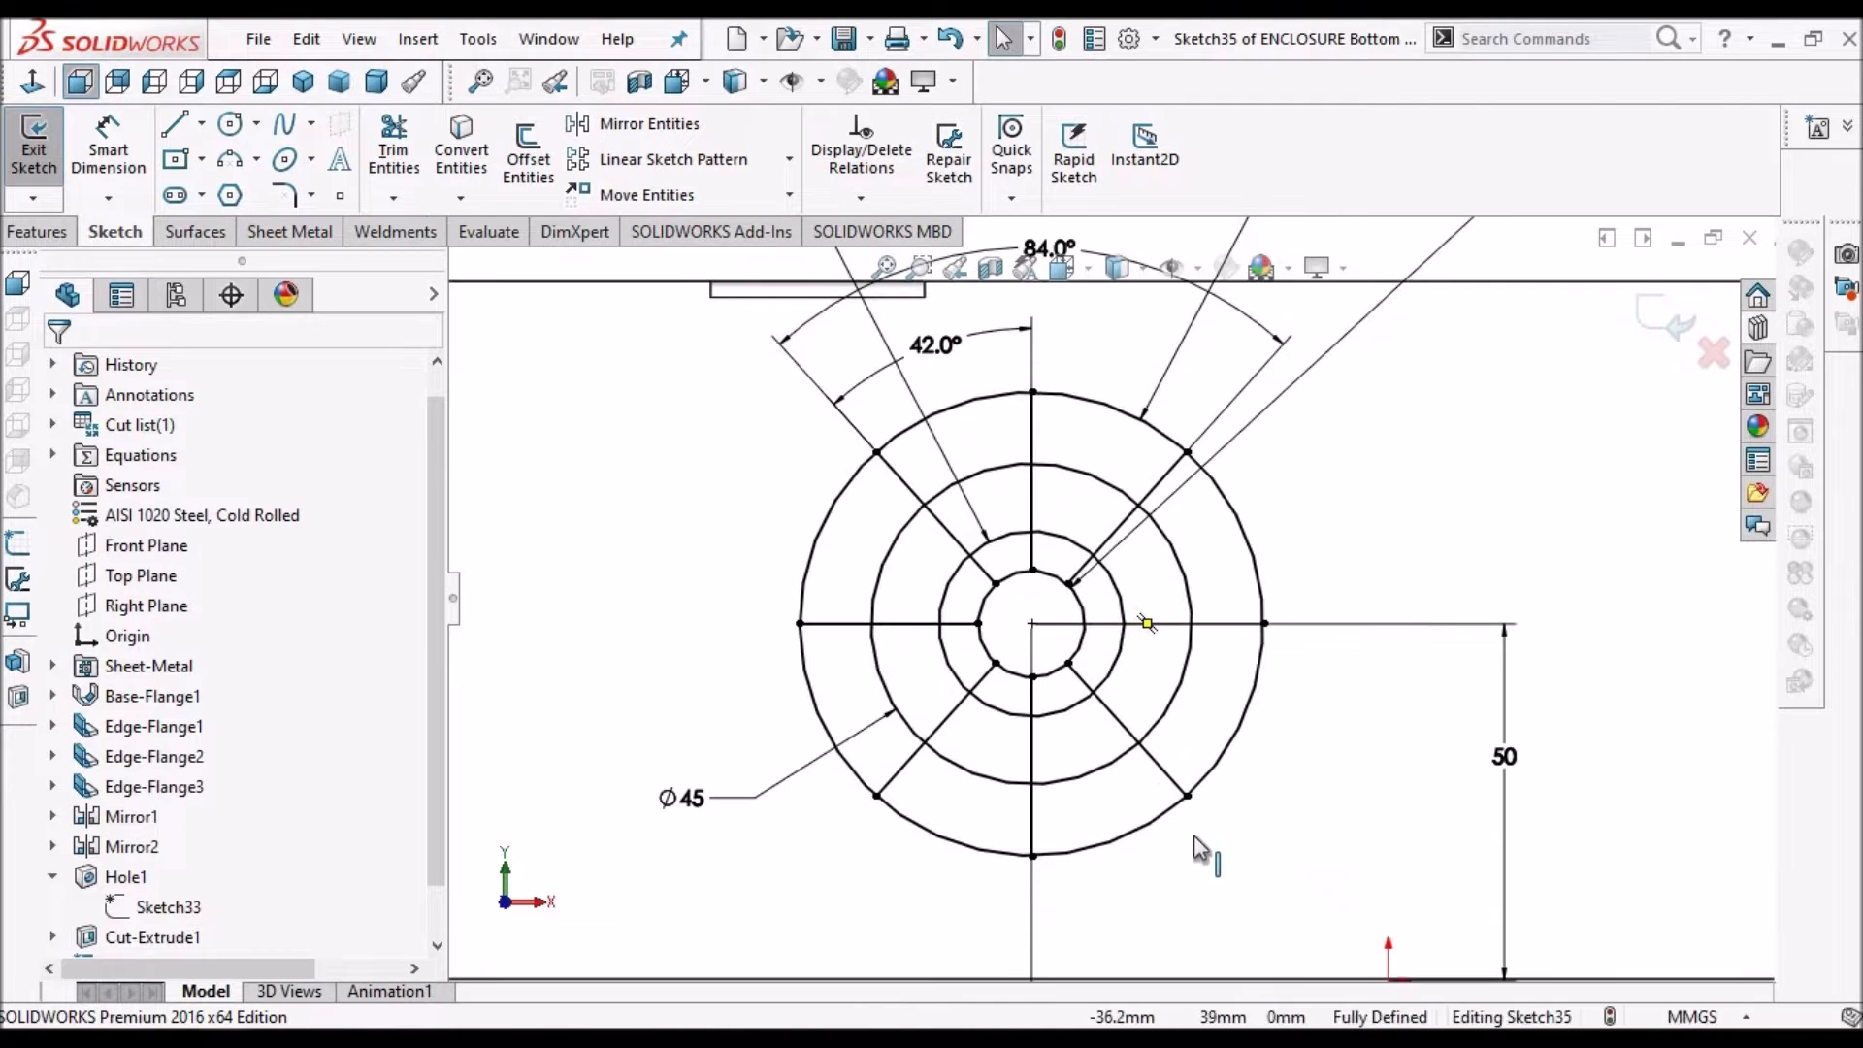
drag(1505, 757, 678, 765)
click(1164, 624)
click(1369, 520)
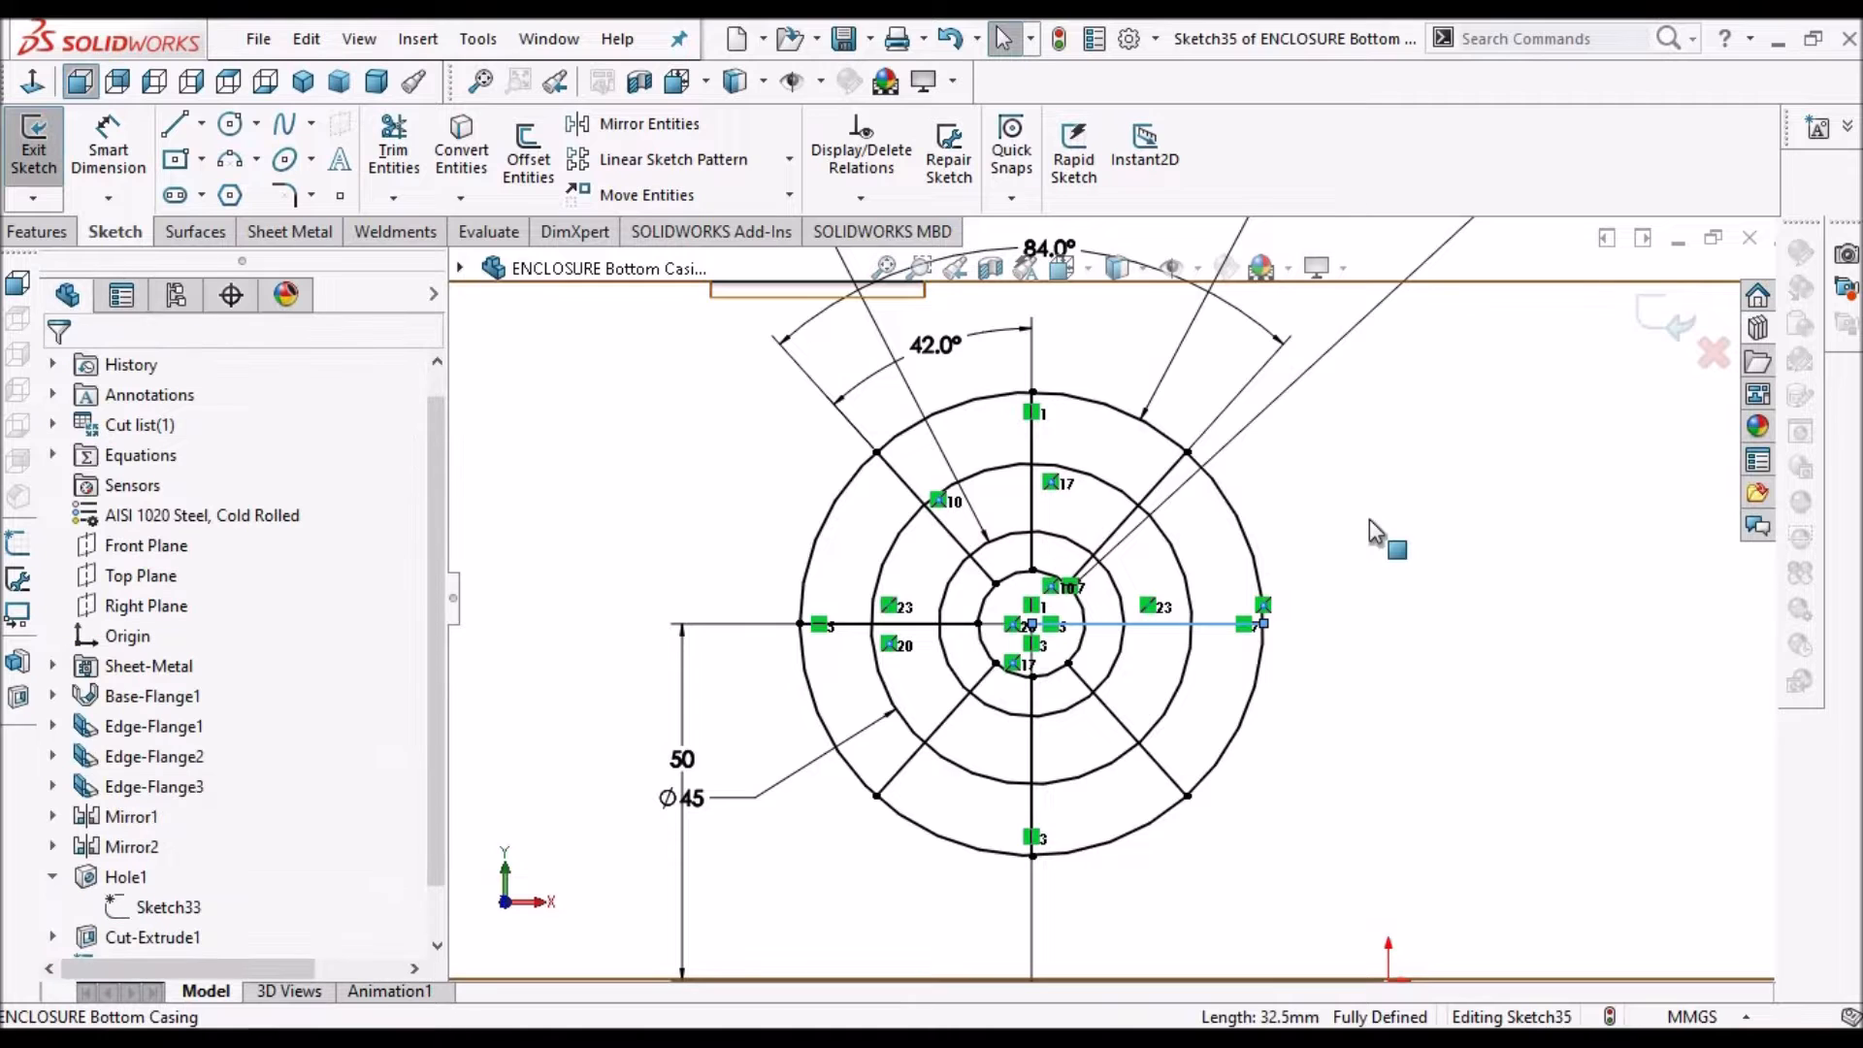
scroll(1370, 520, up, 4)
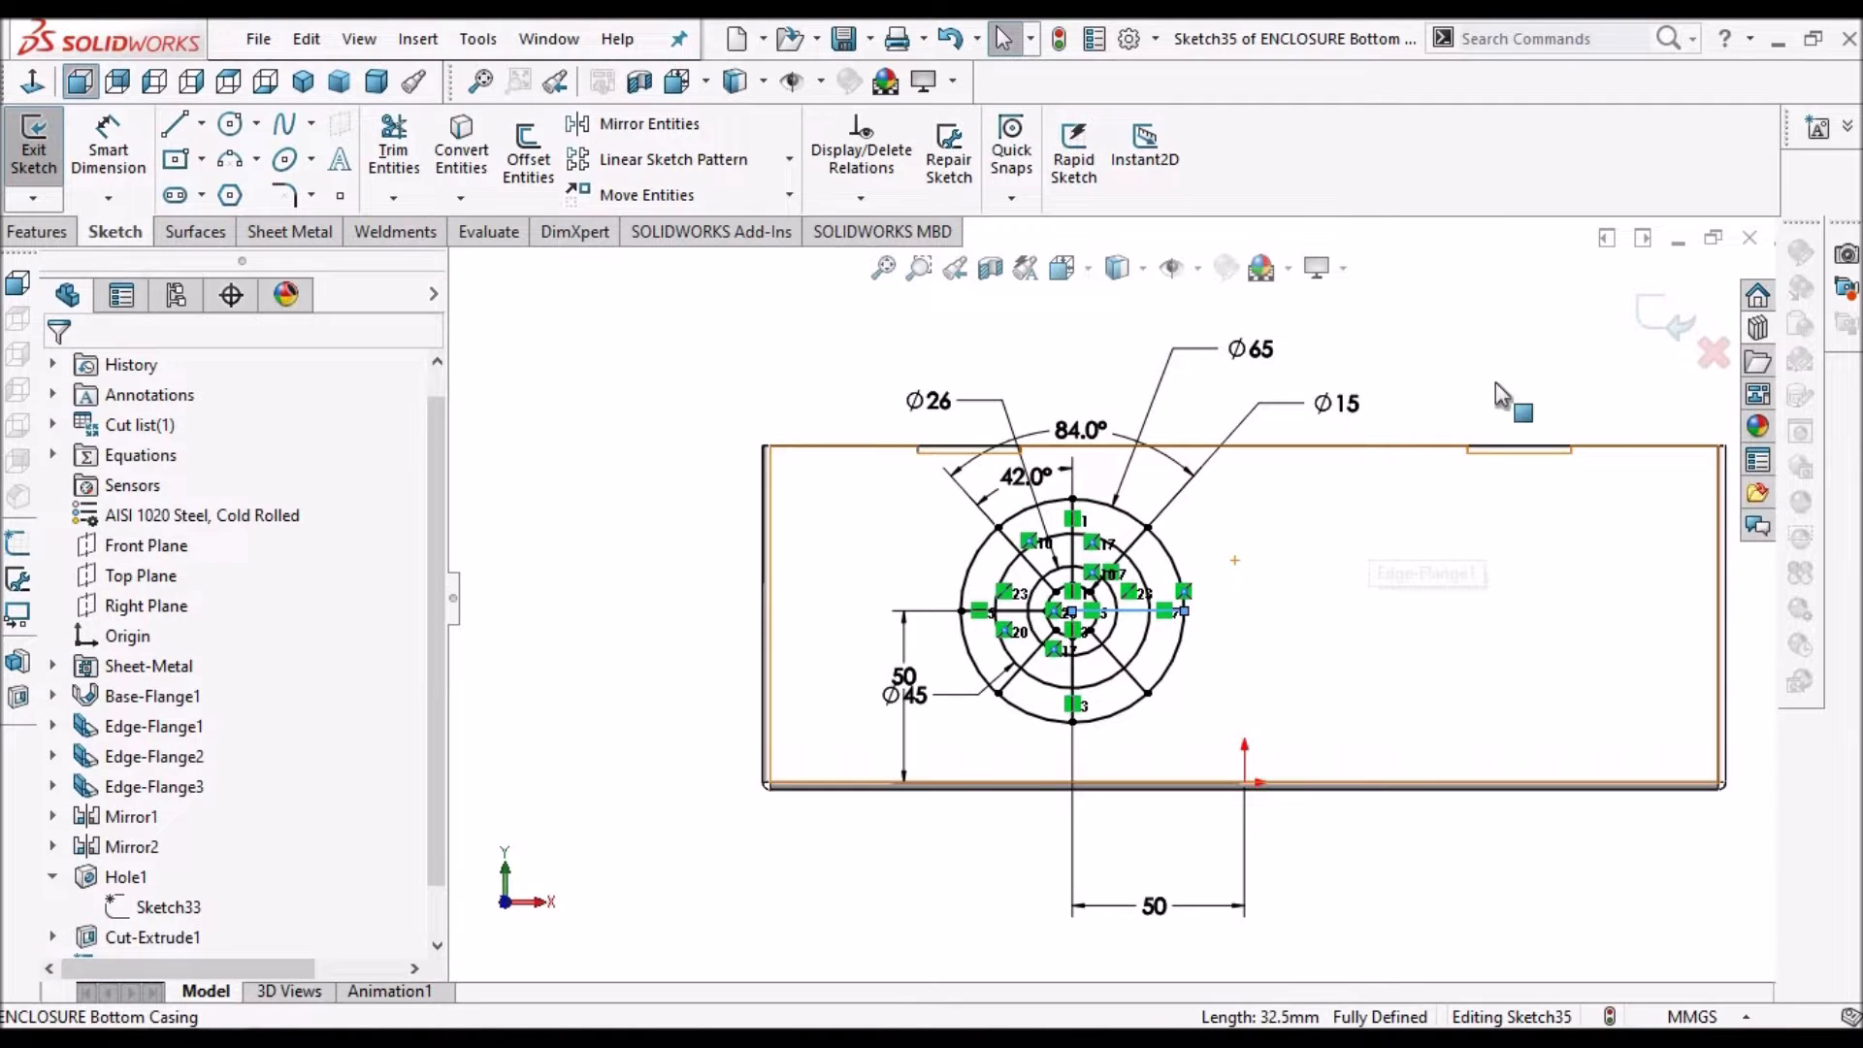
Start a Vent feature from the sketch, using the outermost 65 mm circle as its boundary
click(275, 243)
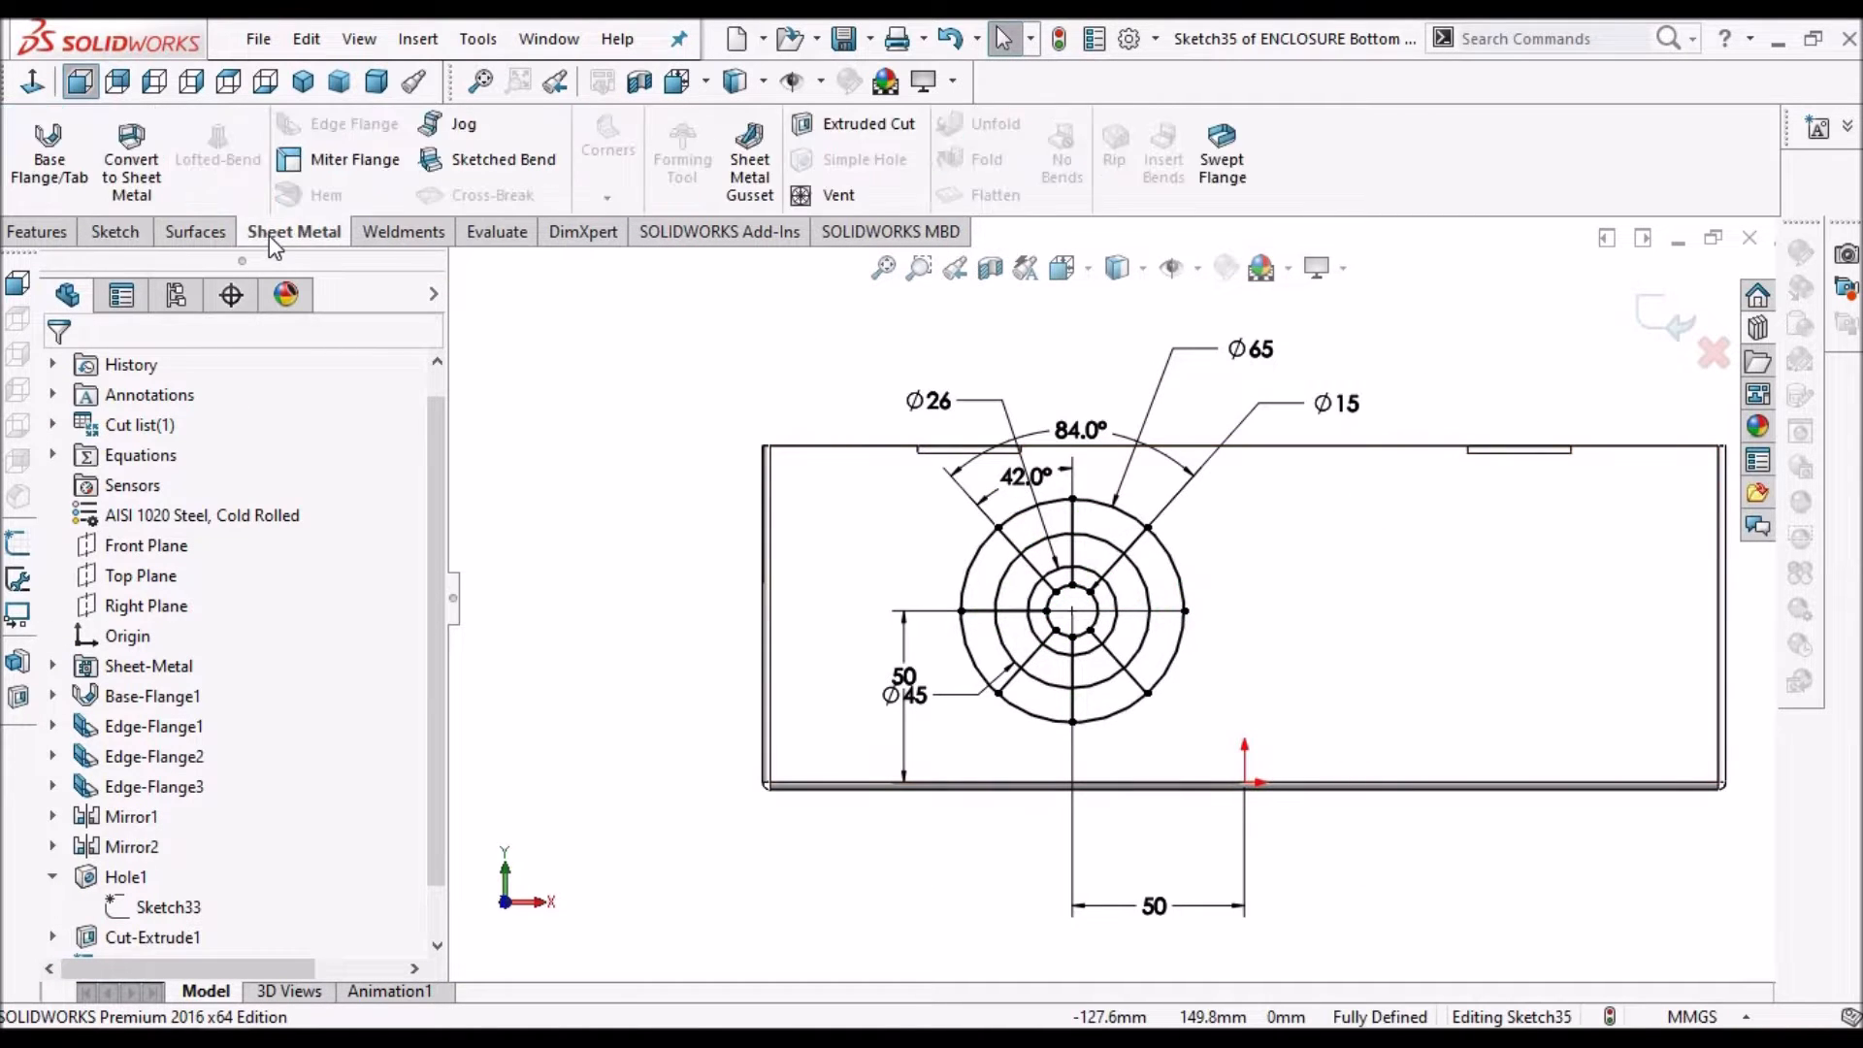
click(838, 194)
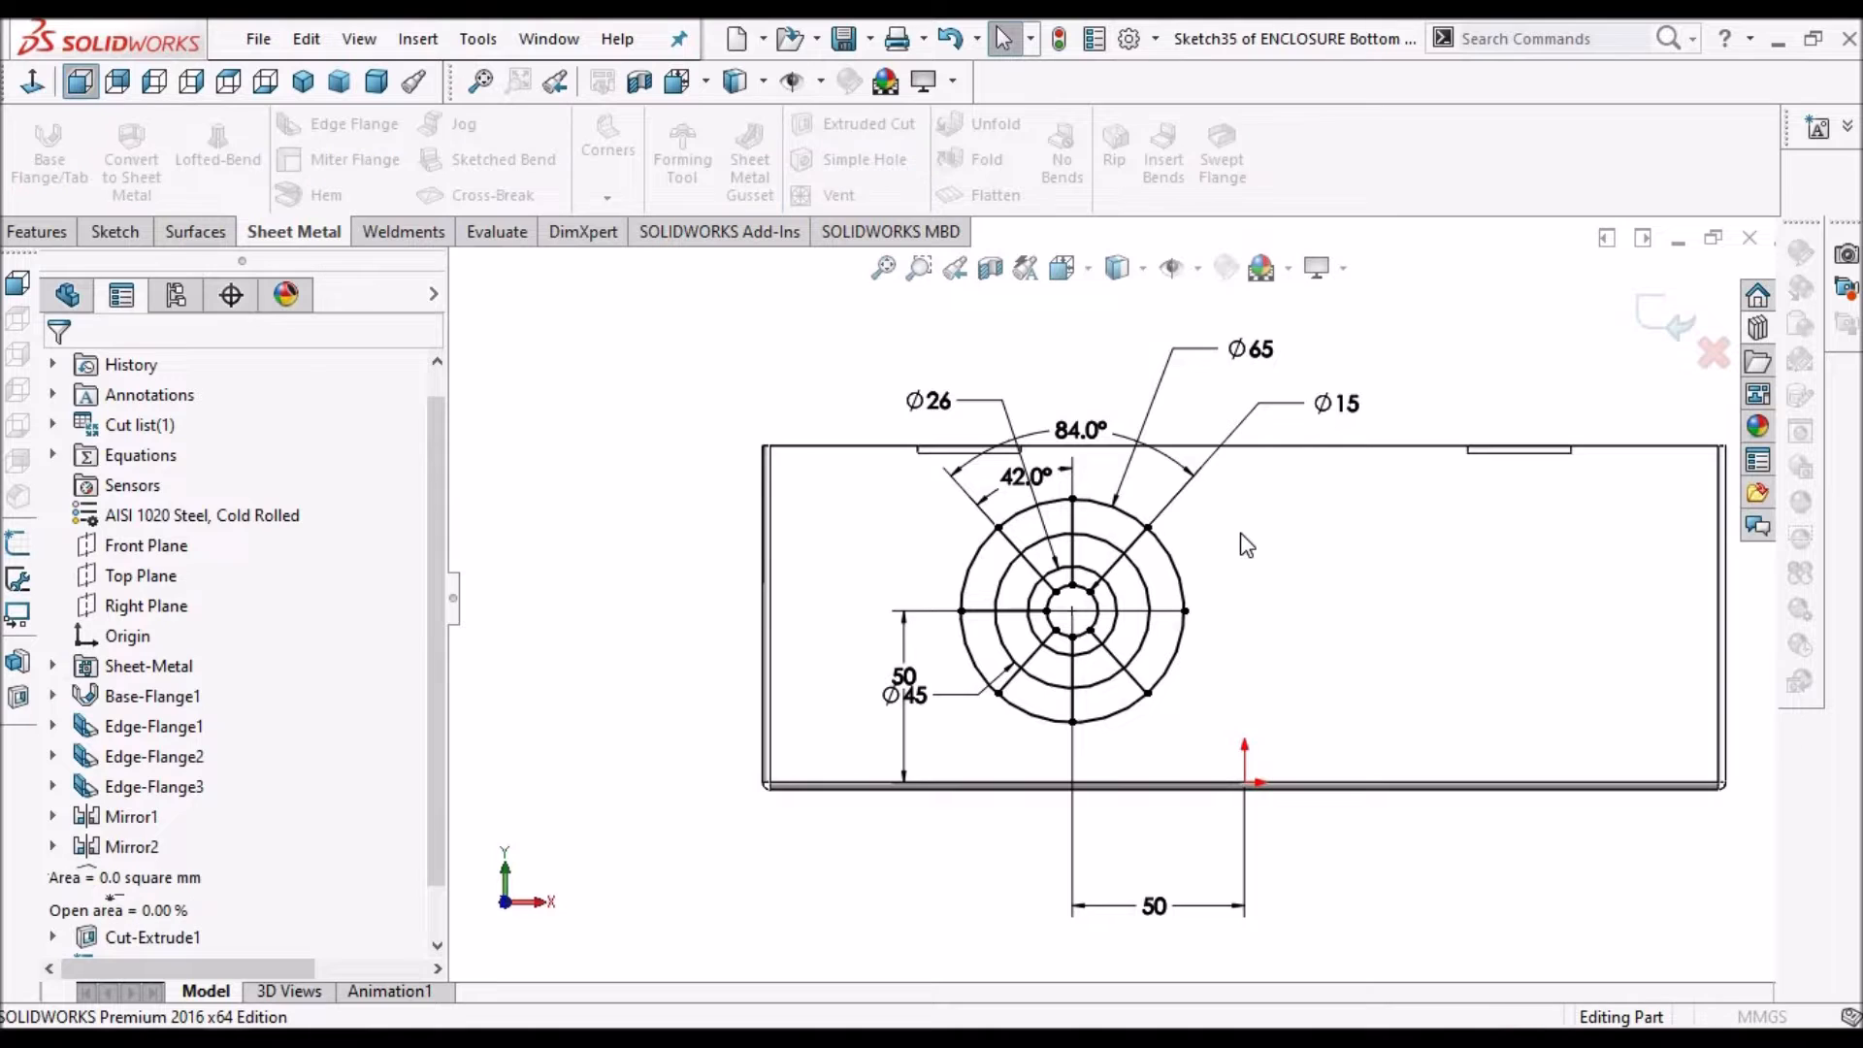
key(ctrl+7)
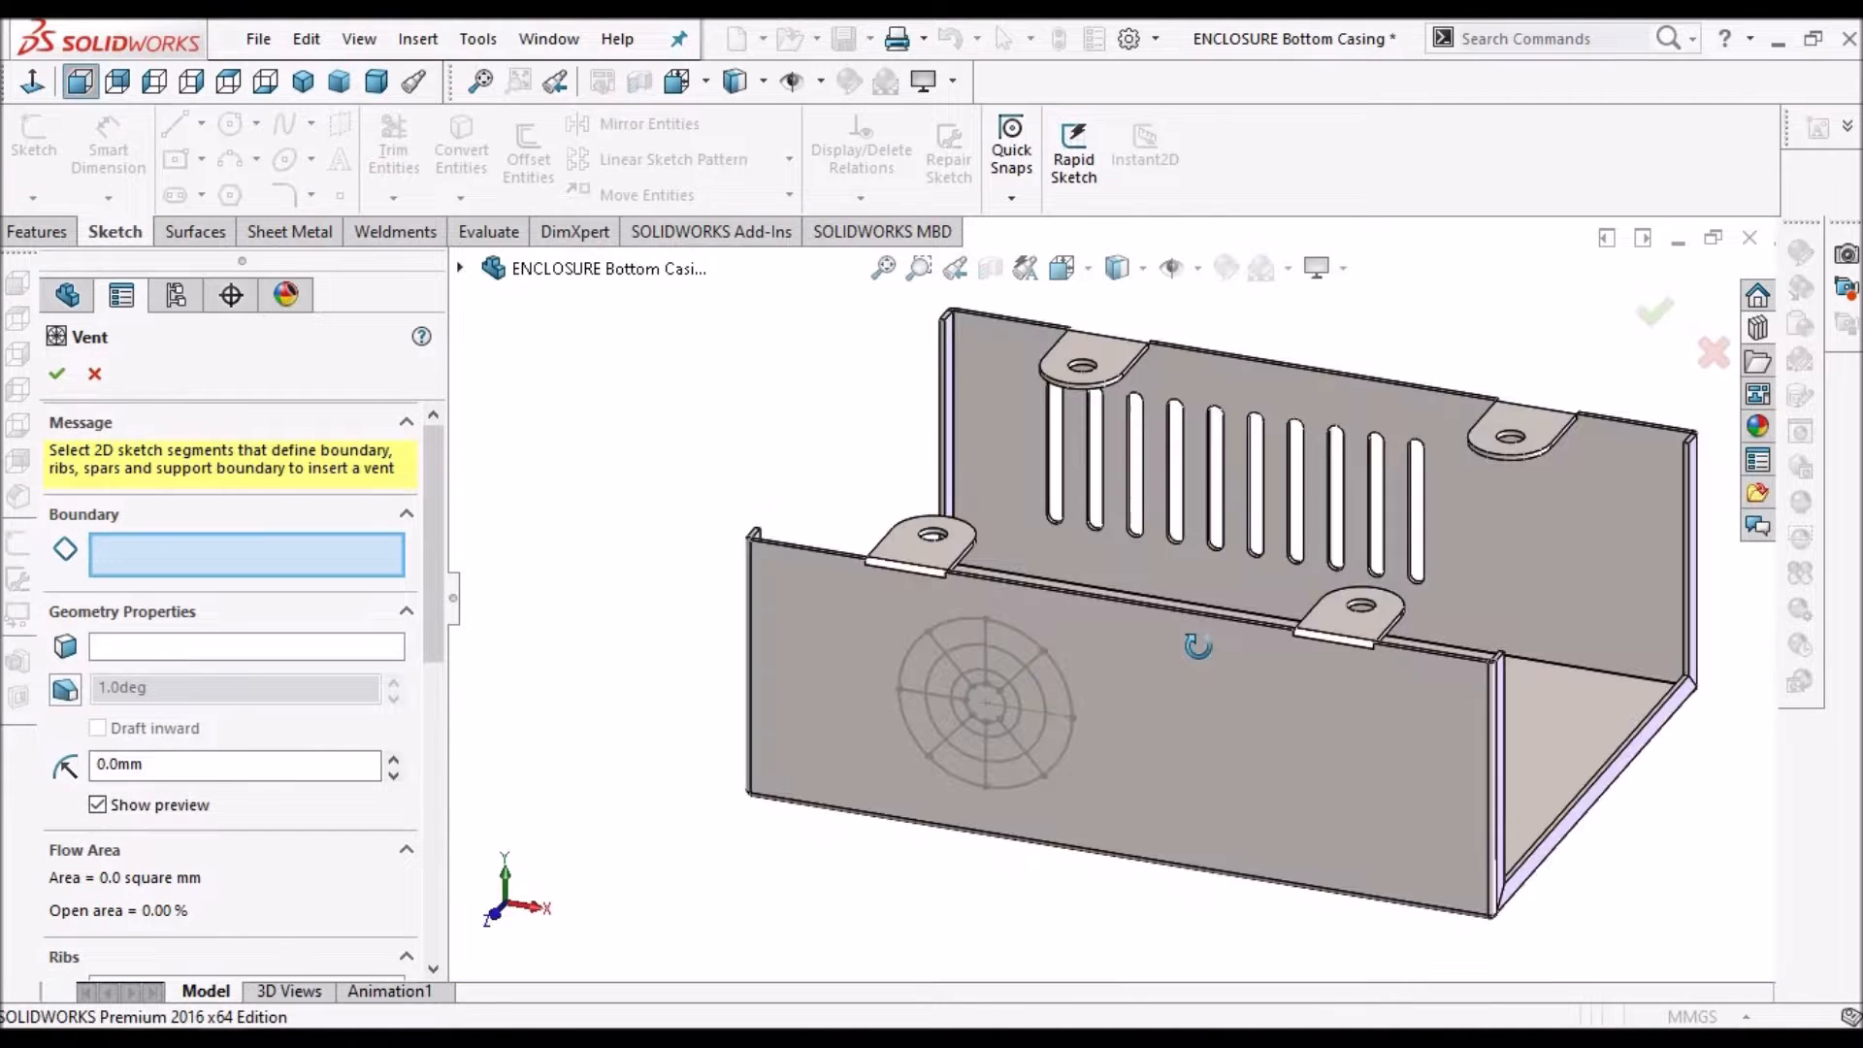
scroll(1113, 675, down, 3)
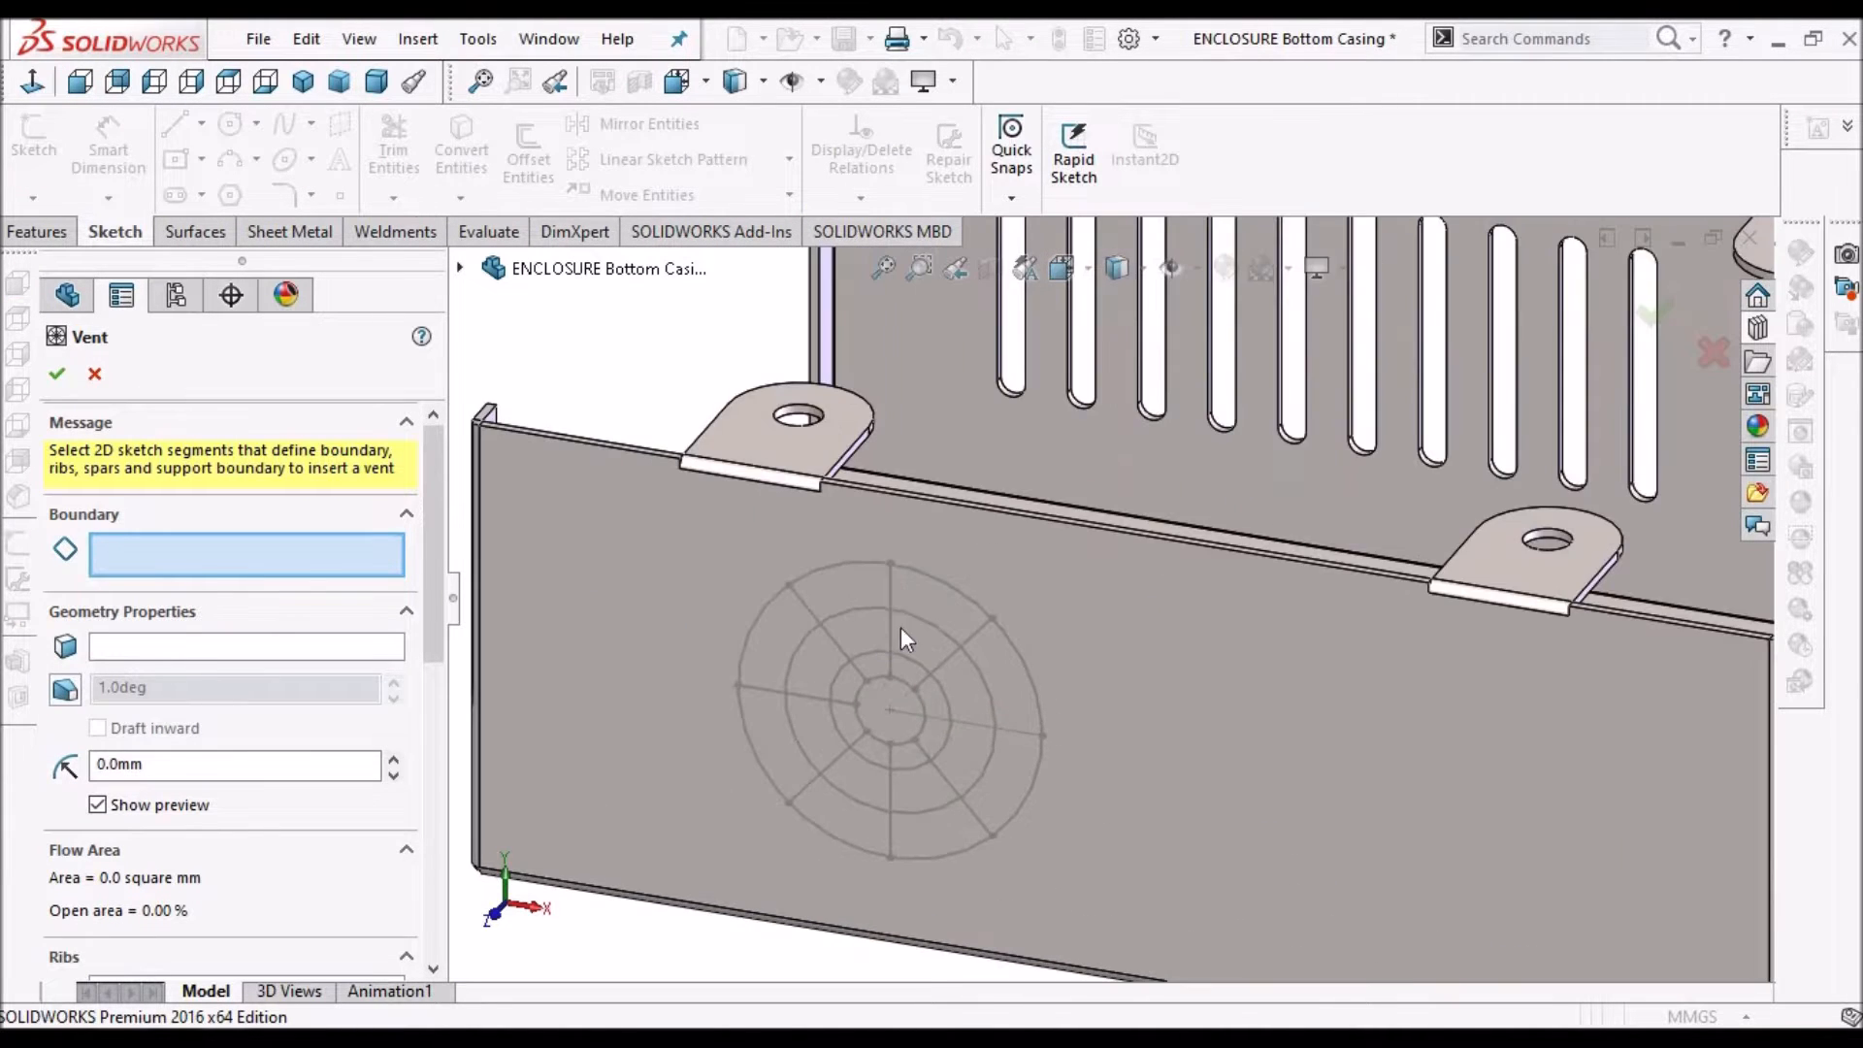
click(936, 583)
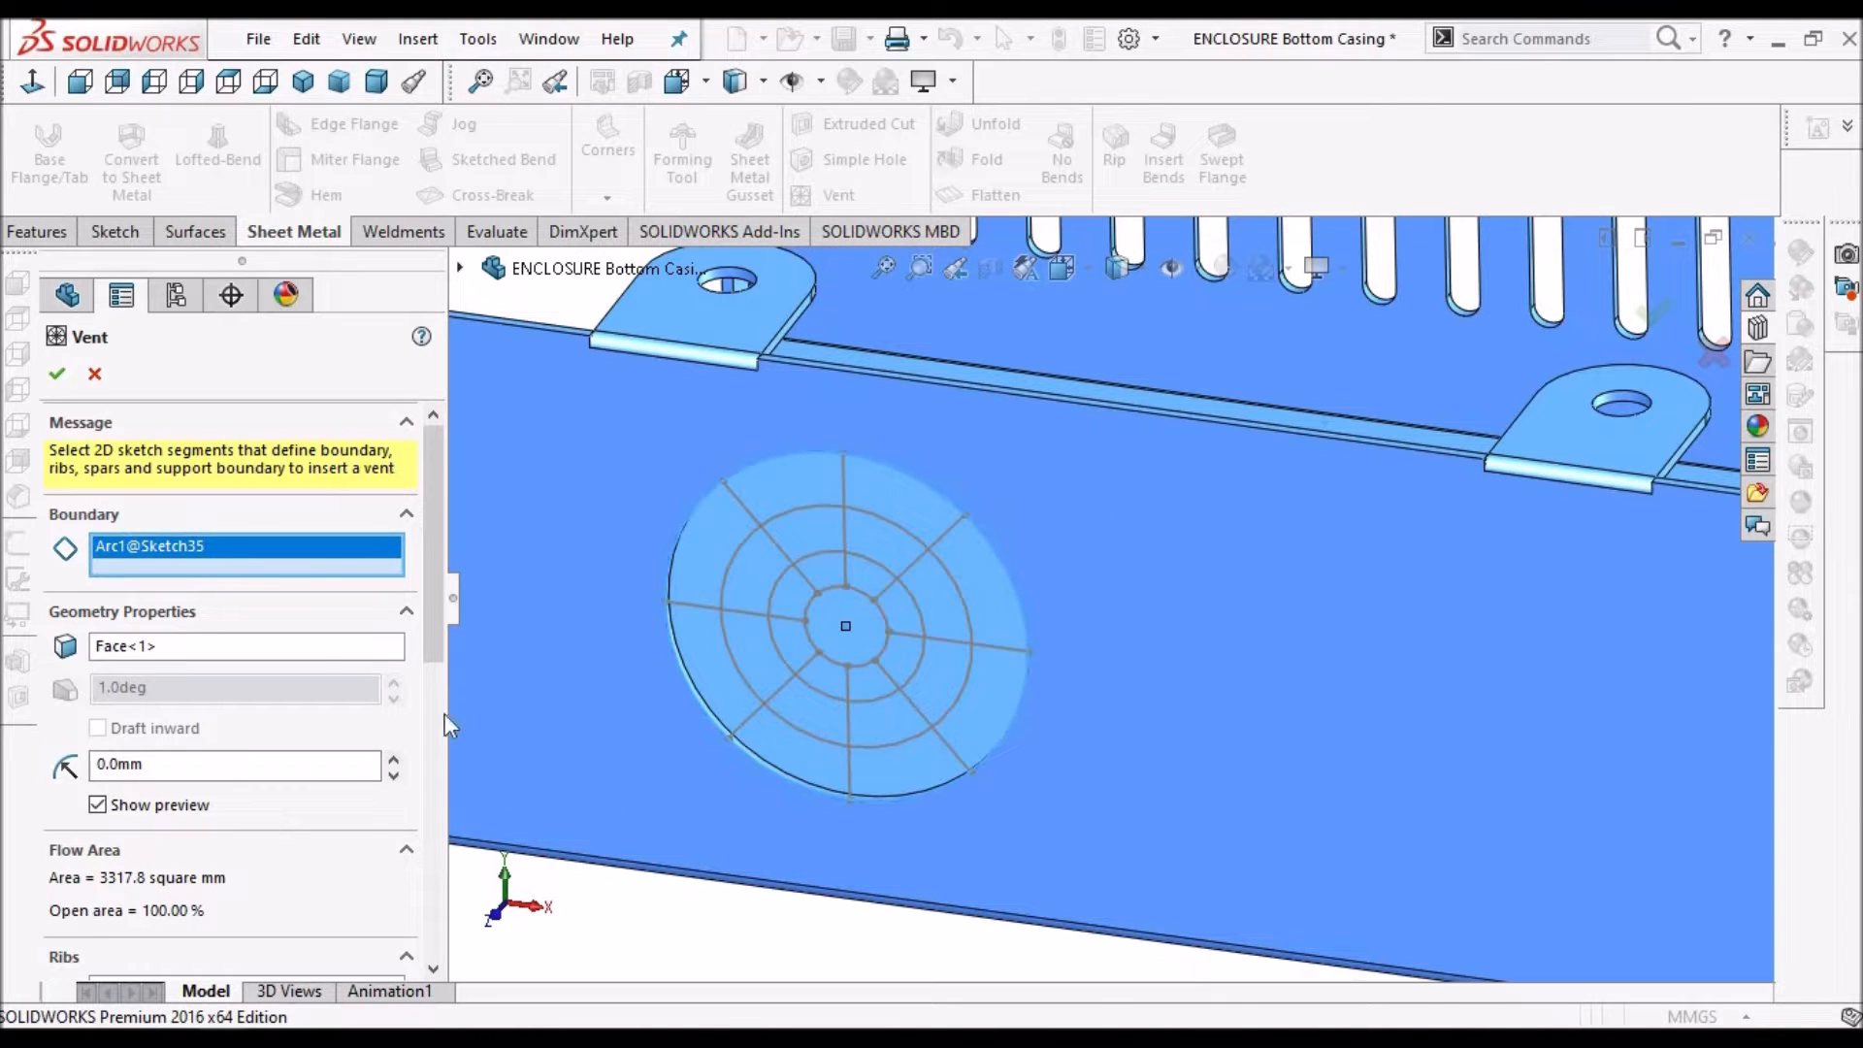
Add the upper vertical spoke as a vent rib and set the rib width to 3 mm
scroll(291, 709, down, 3)
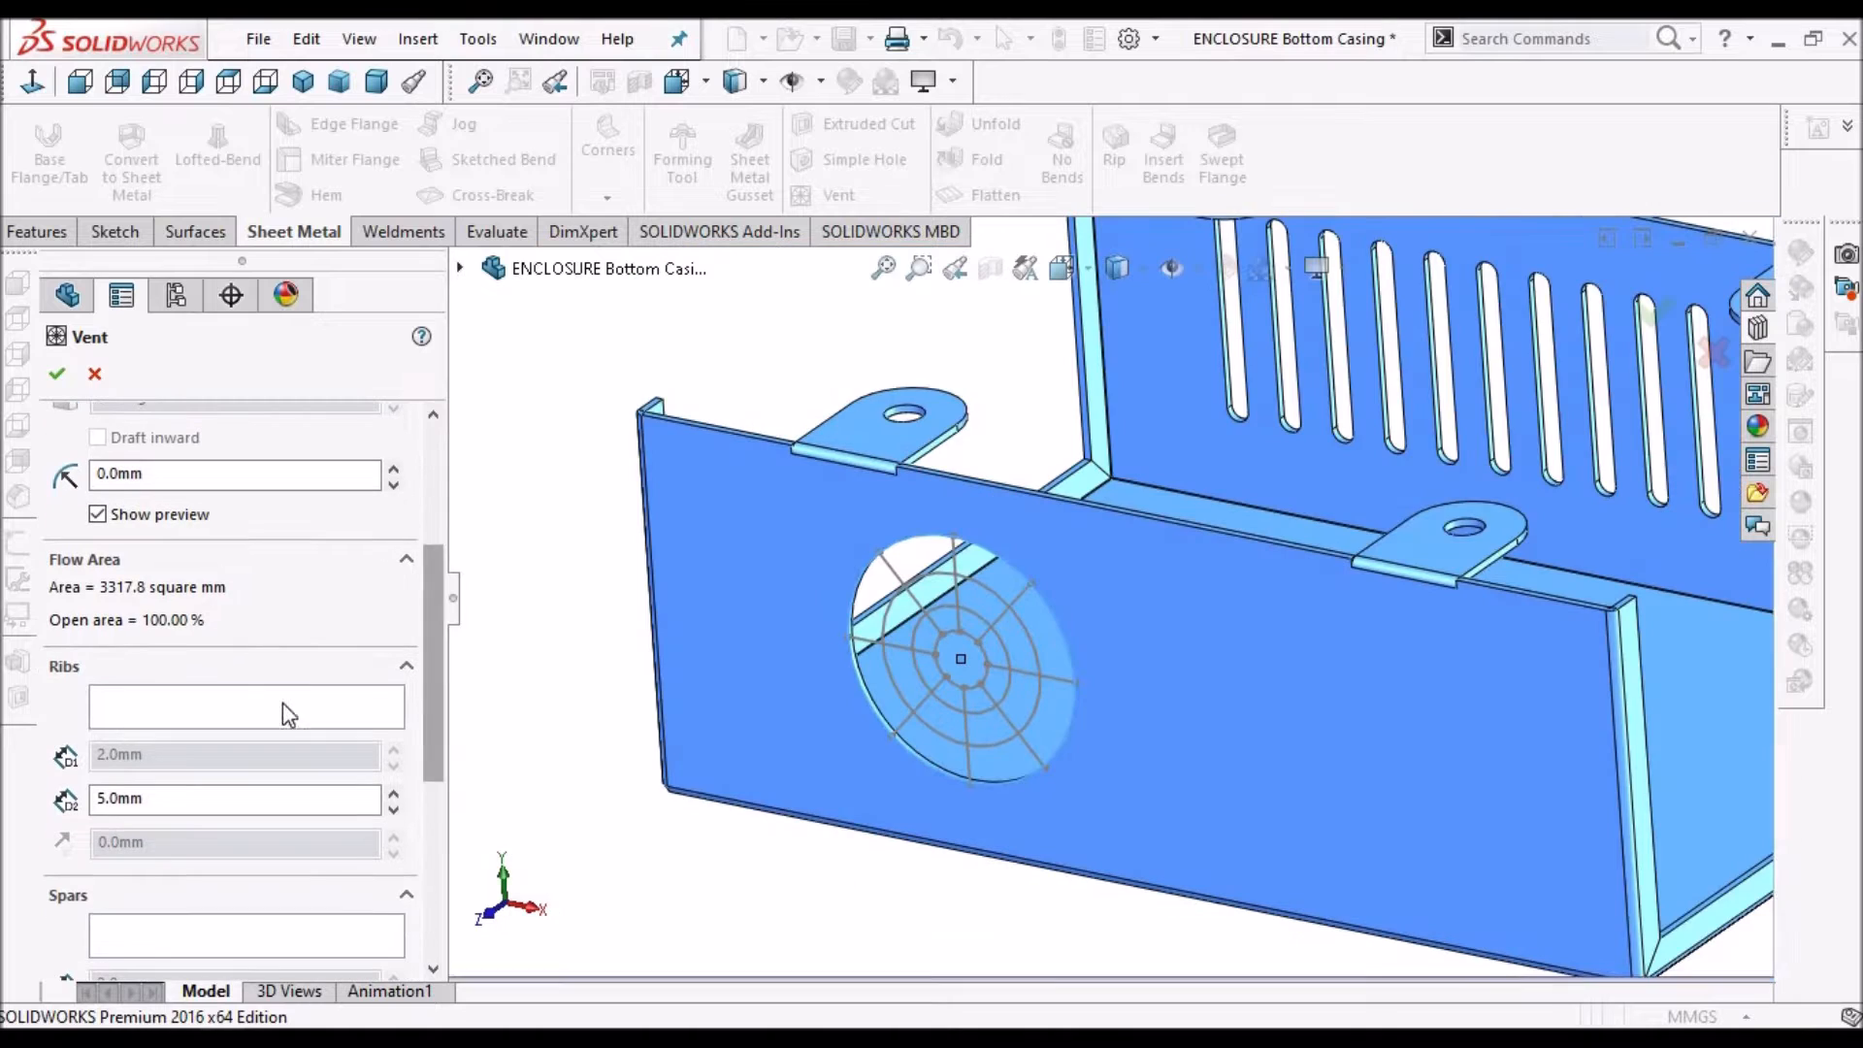
click(282, 705)
scroll(921, 603, down, 3)
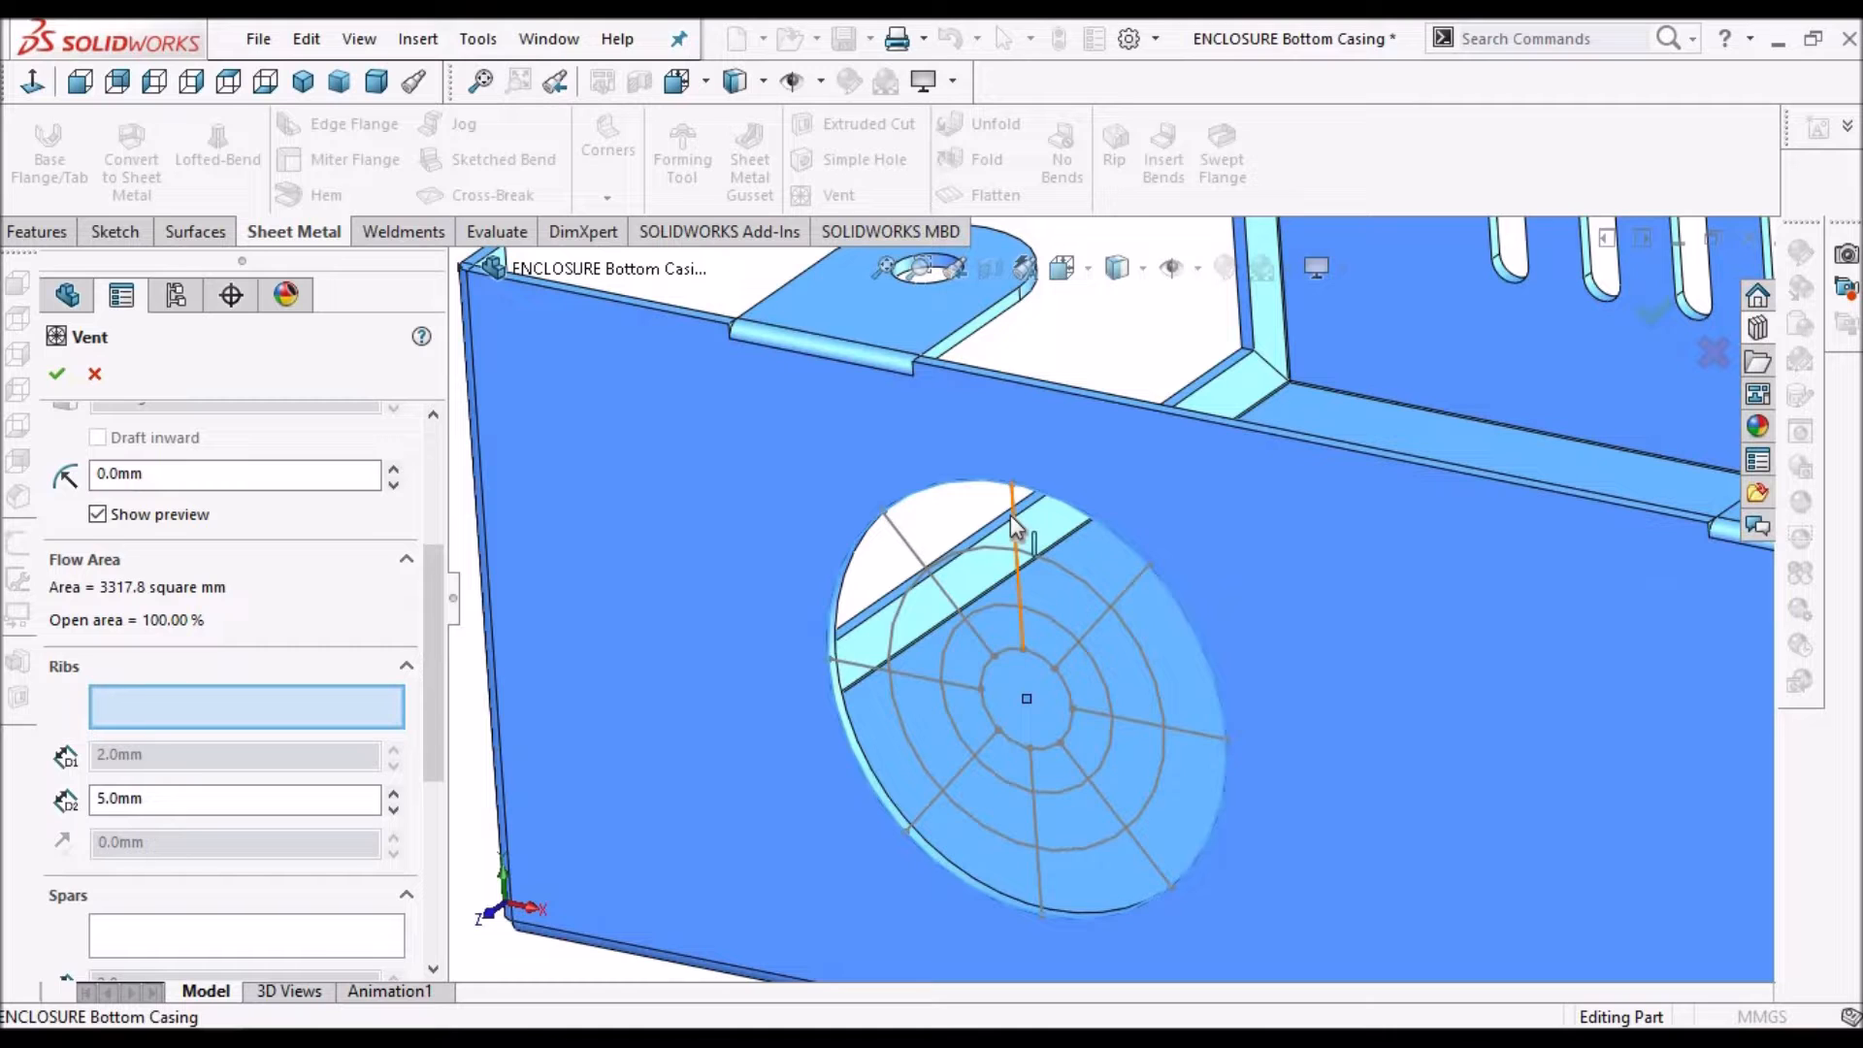
click(1010, 514)
double_click(202, 796)
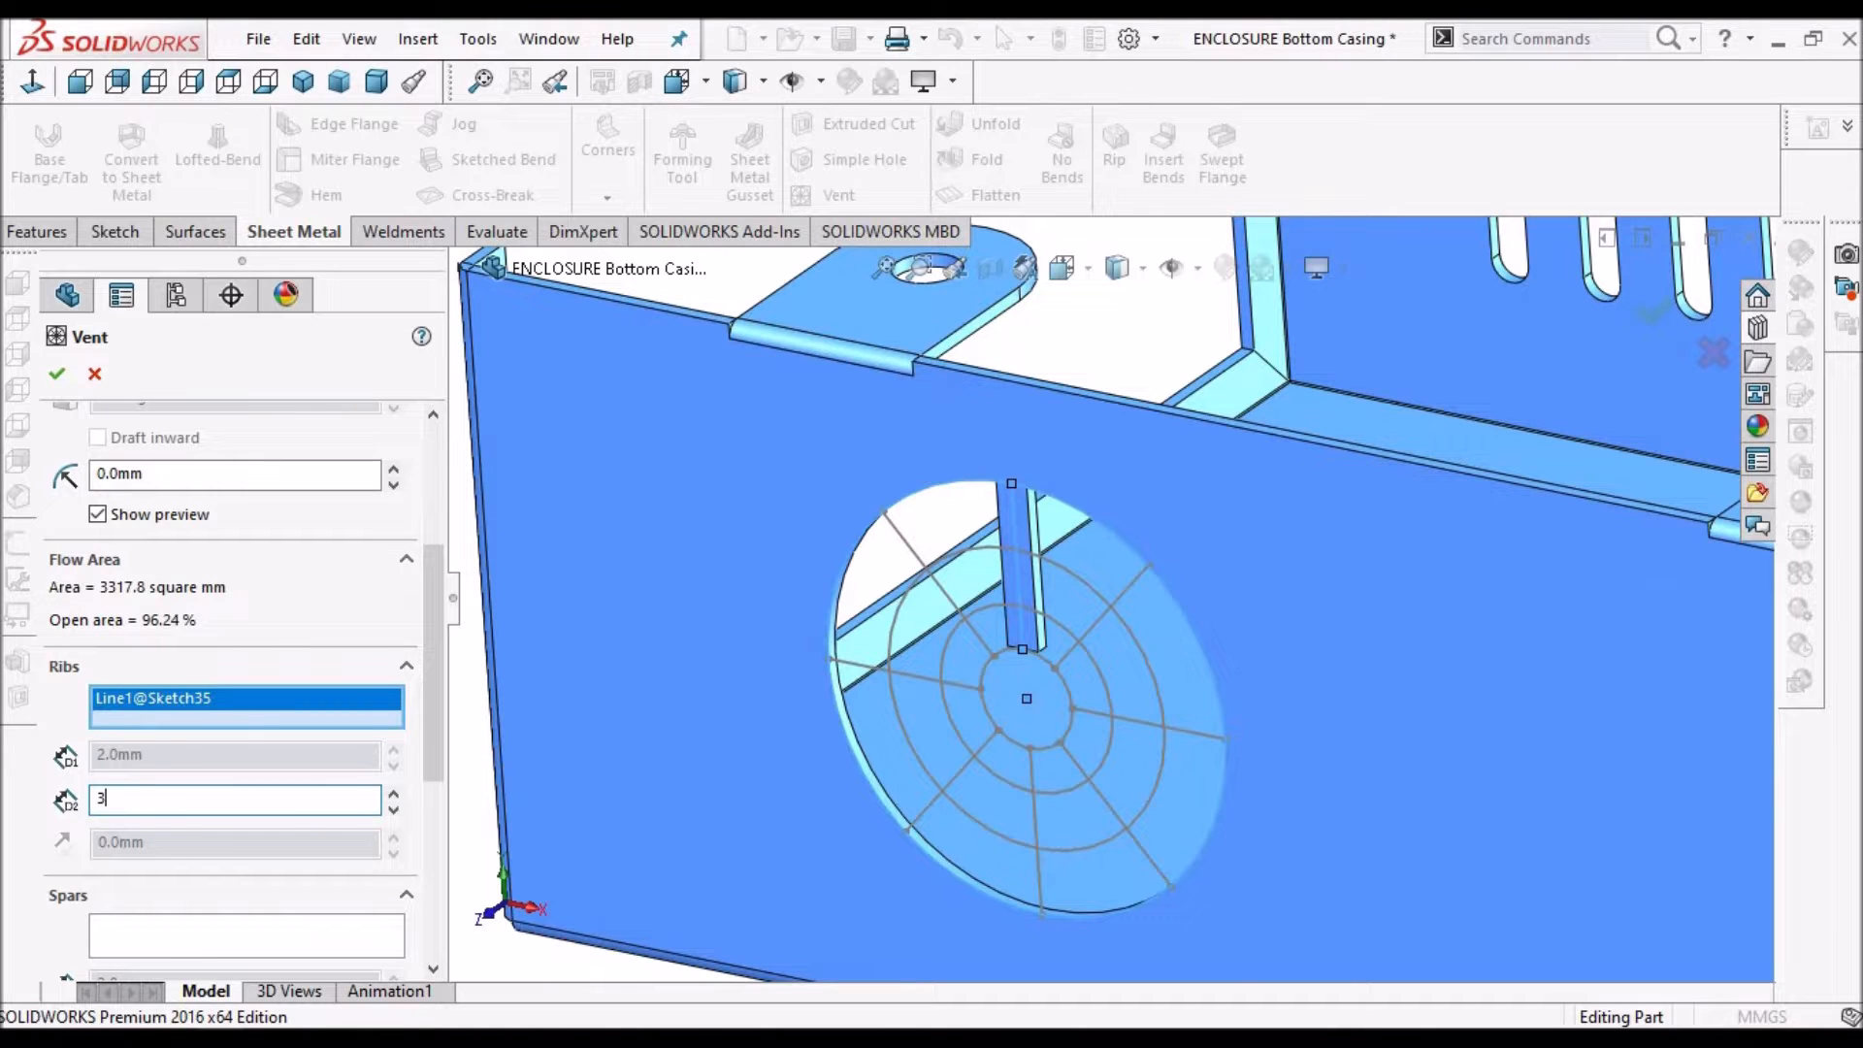
key(Return)
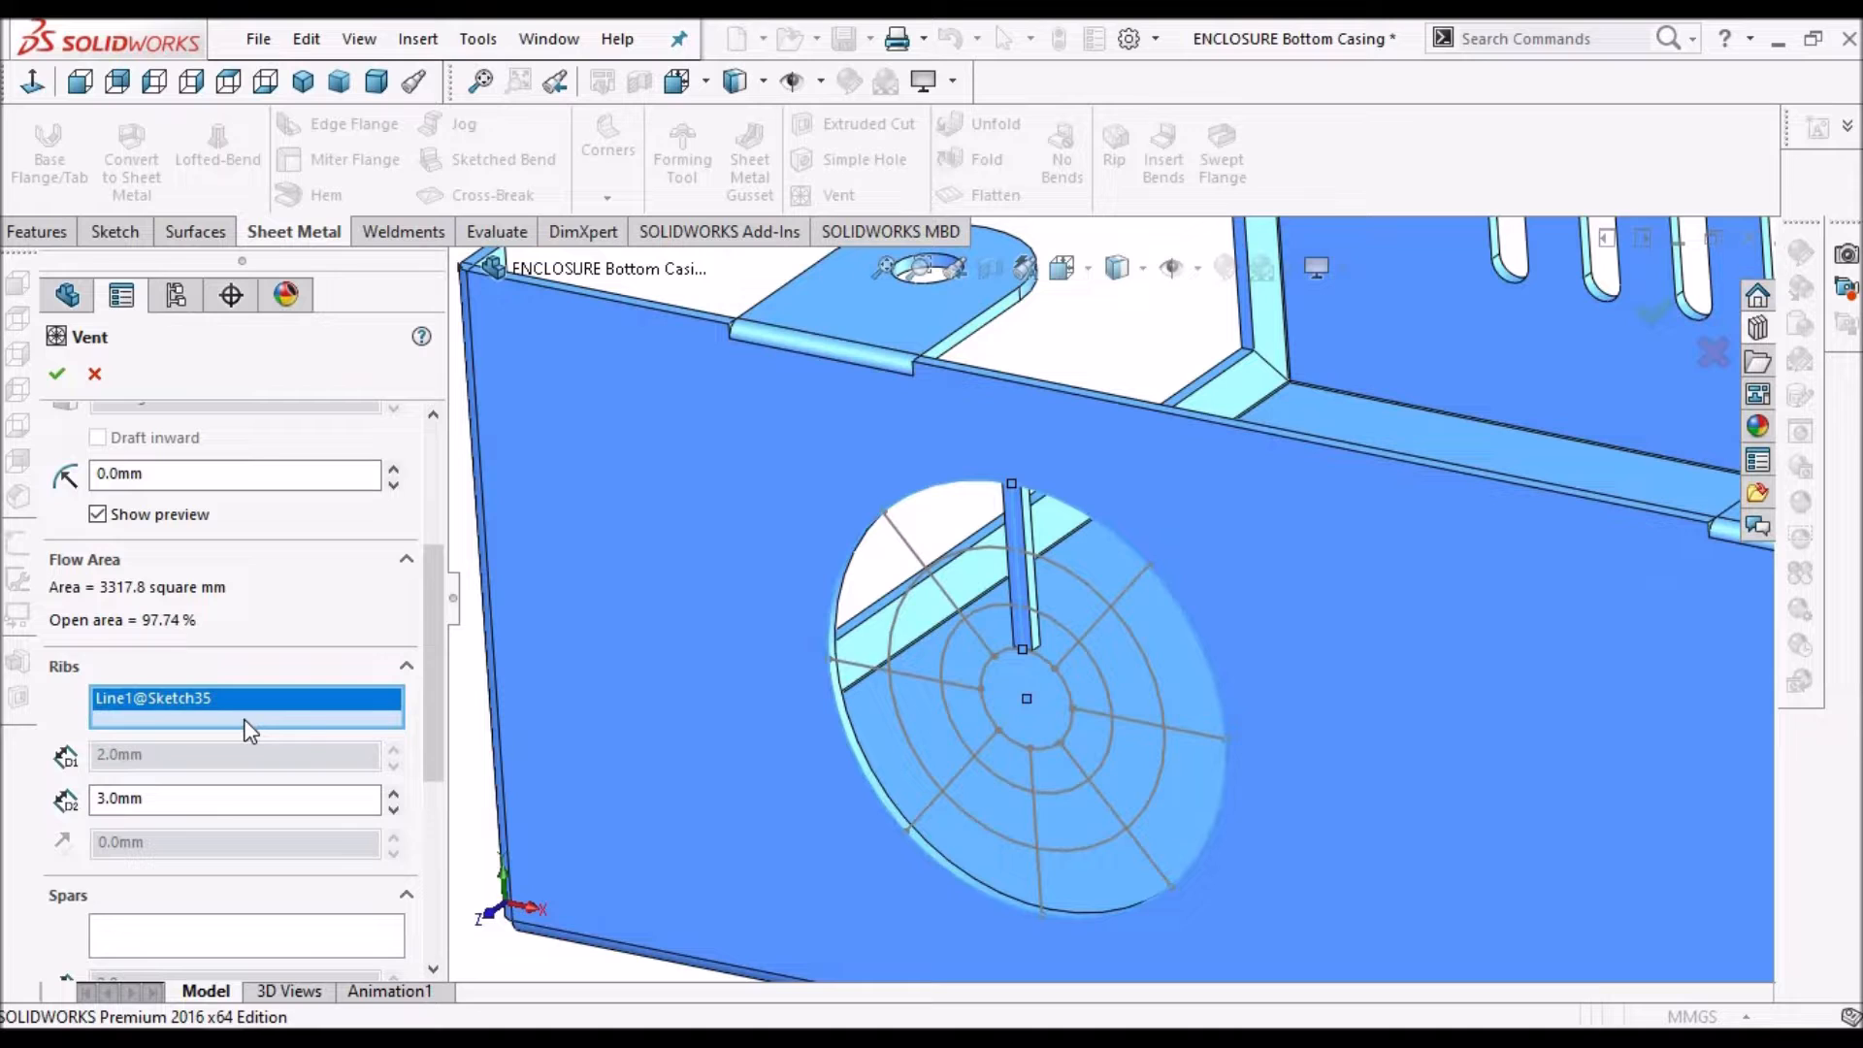
Add the remaining spokes and the 45, 26 and 15 mm circles as ribs of the vent
click(915, 560)
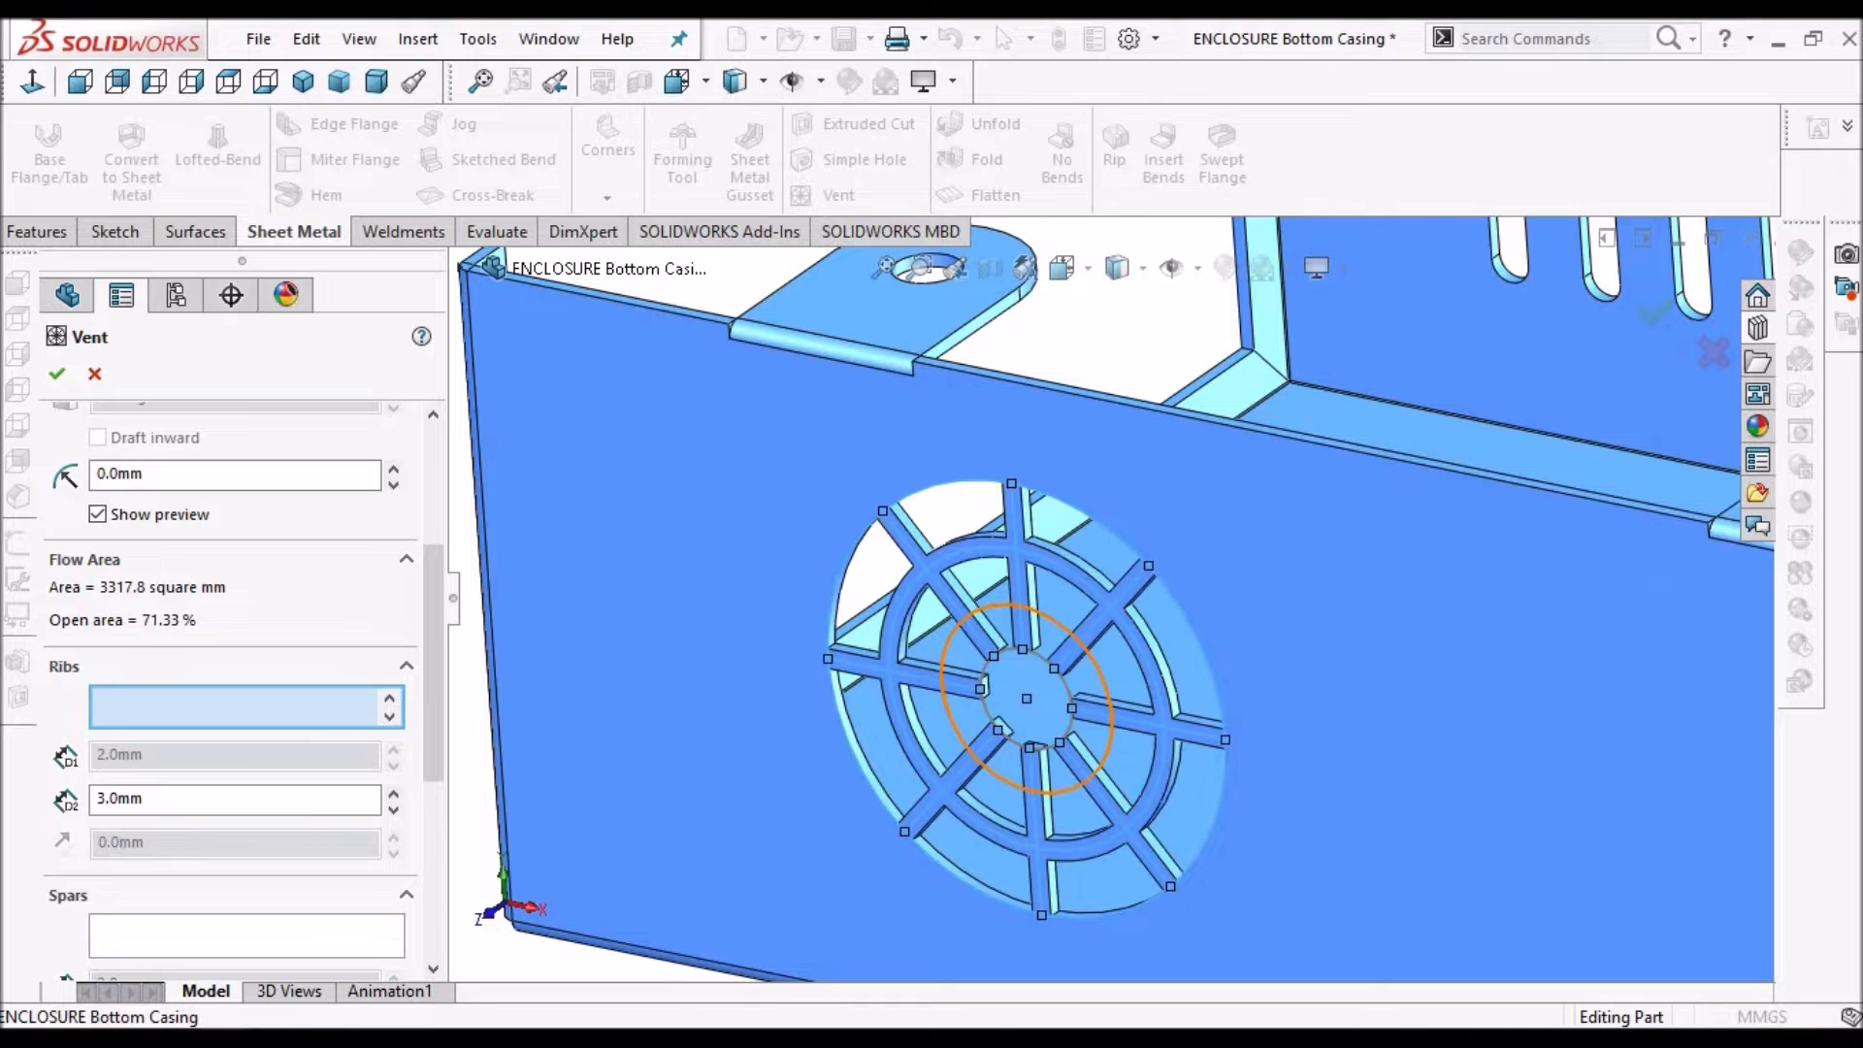
click(1102, 673)
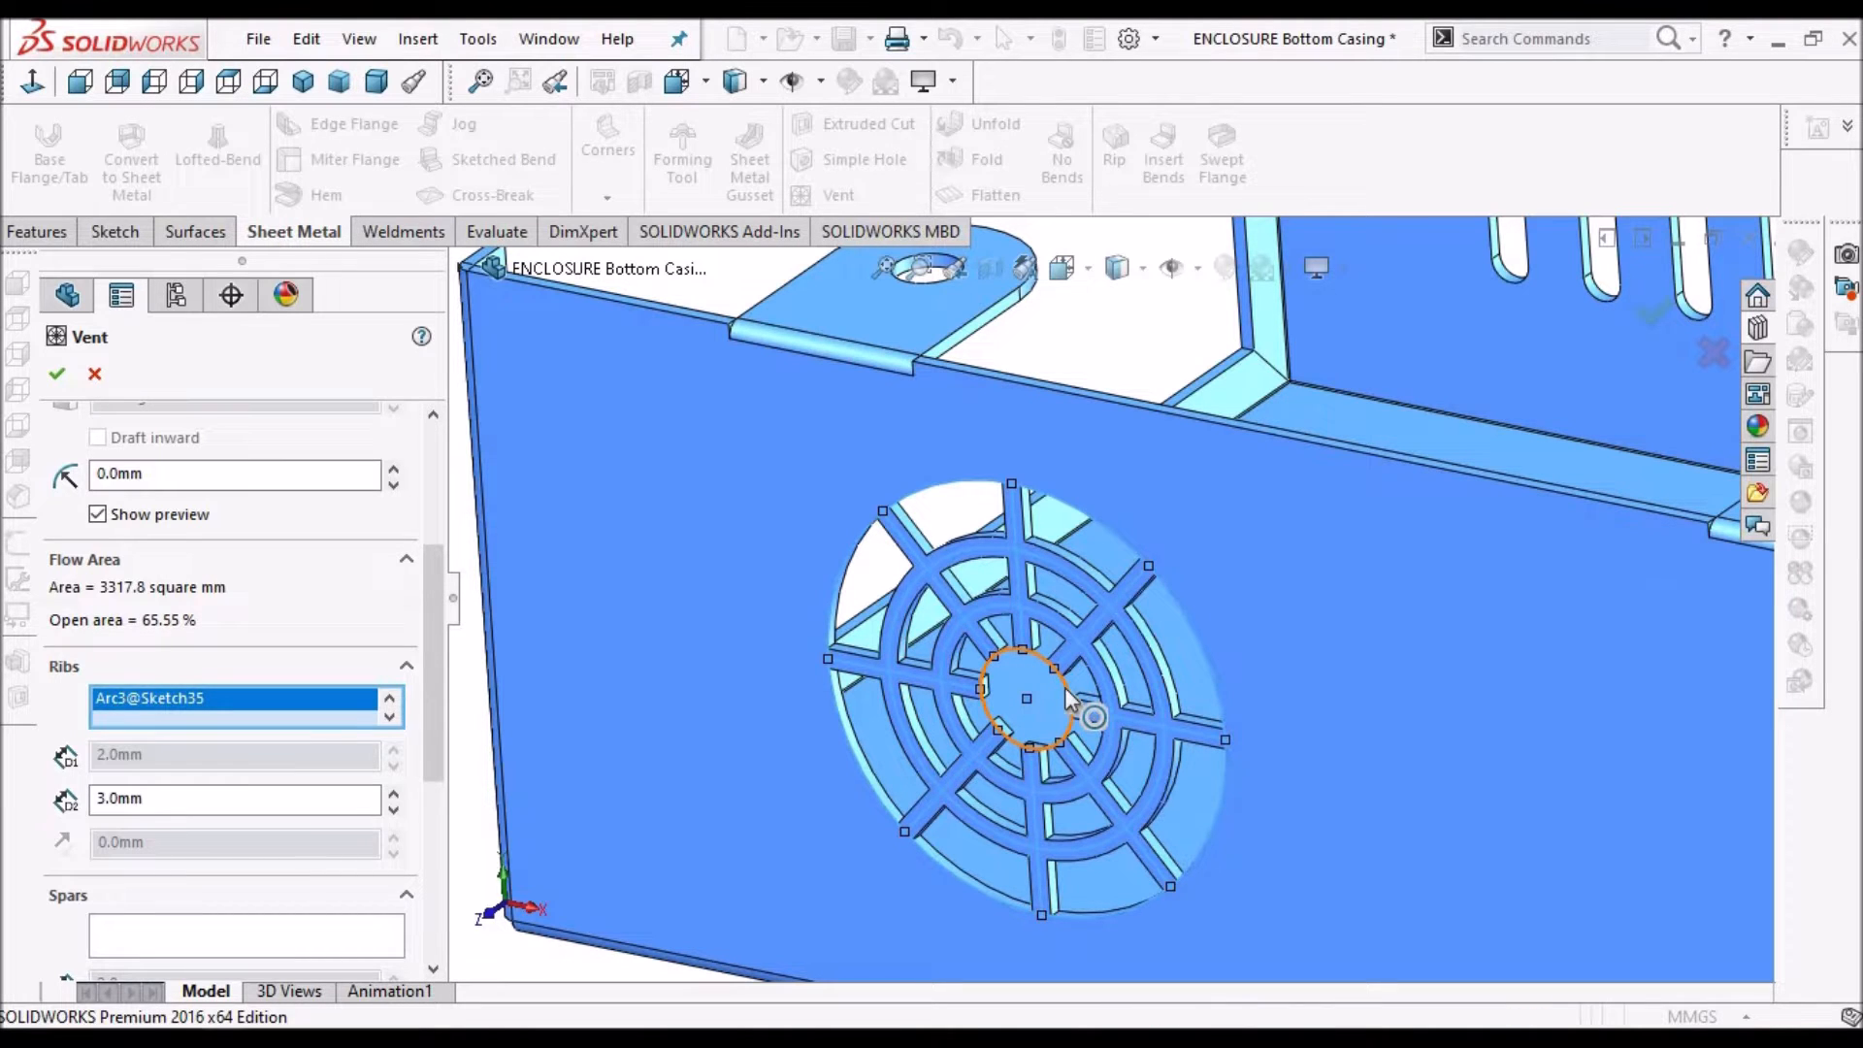
click(1064, 689)
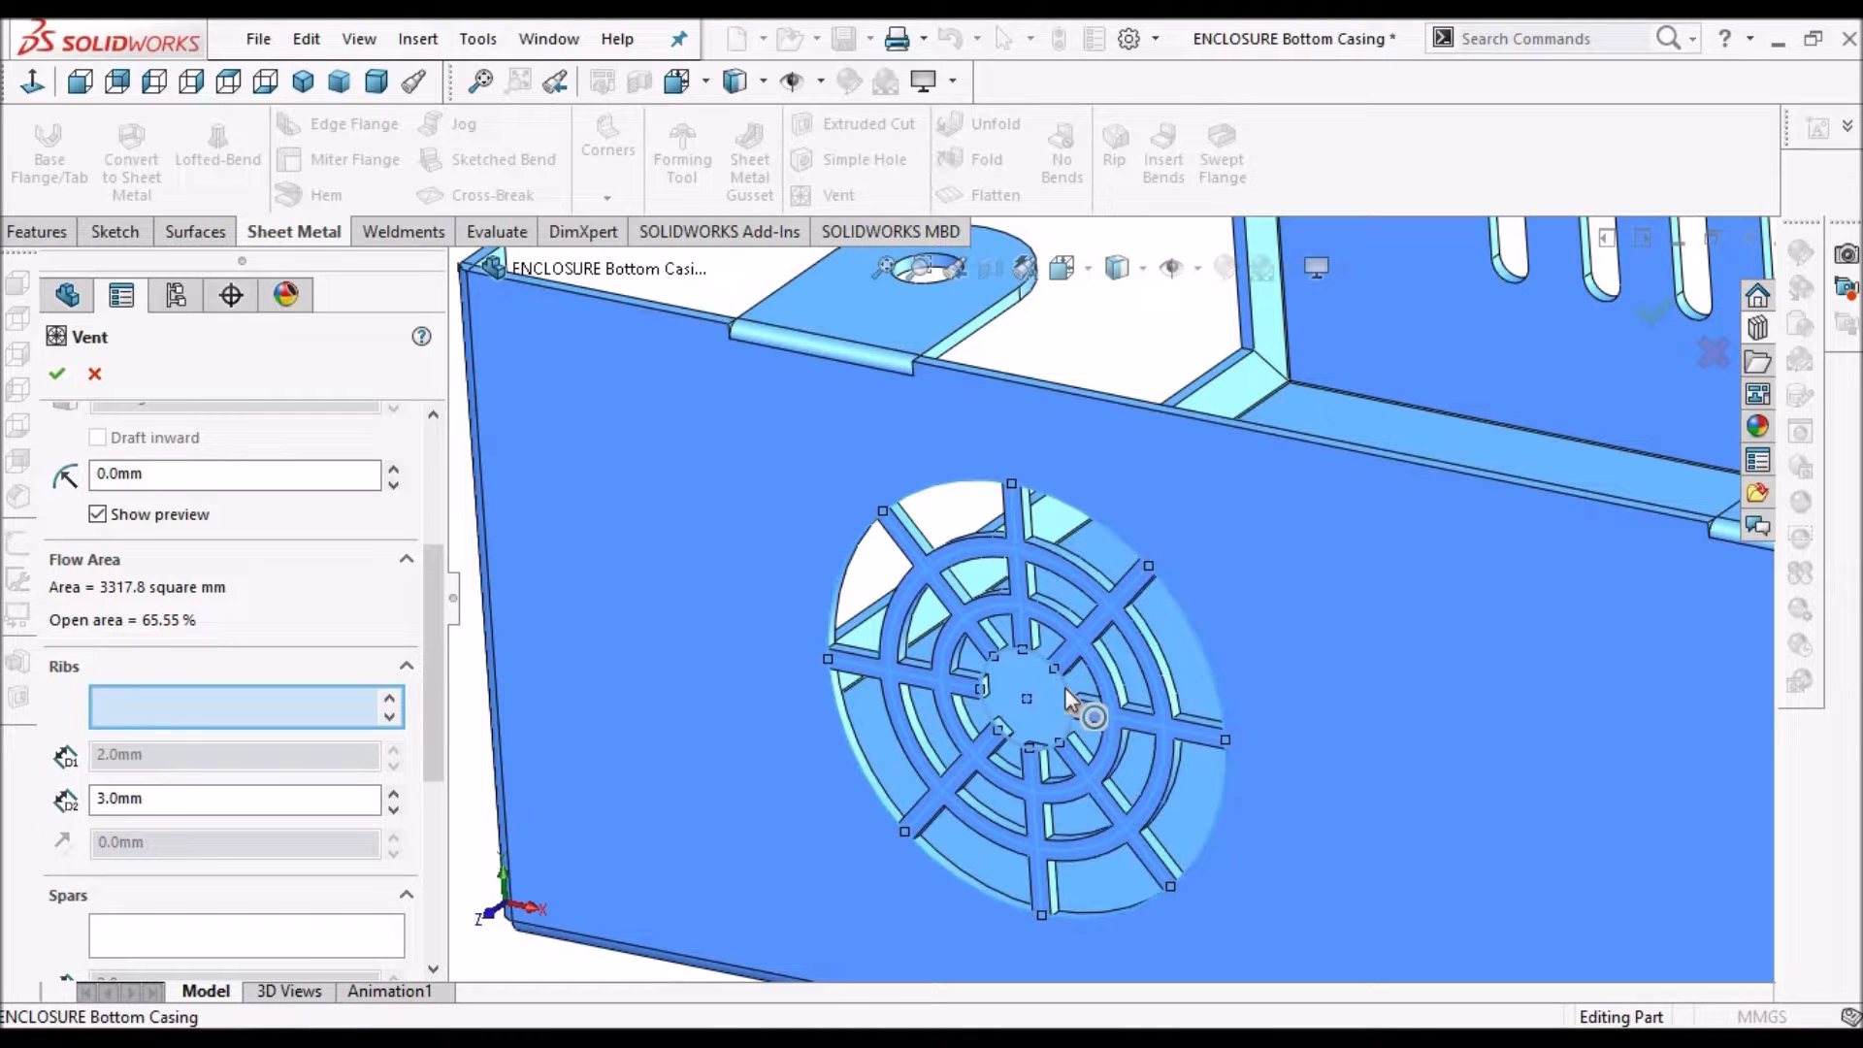
Add the innermost circle as a vent rib, set the vent's fillet radius to 2 mm and complete the feature
click(1067, 699)
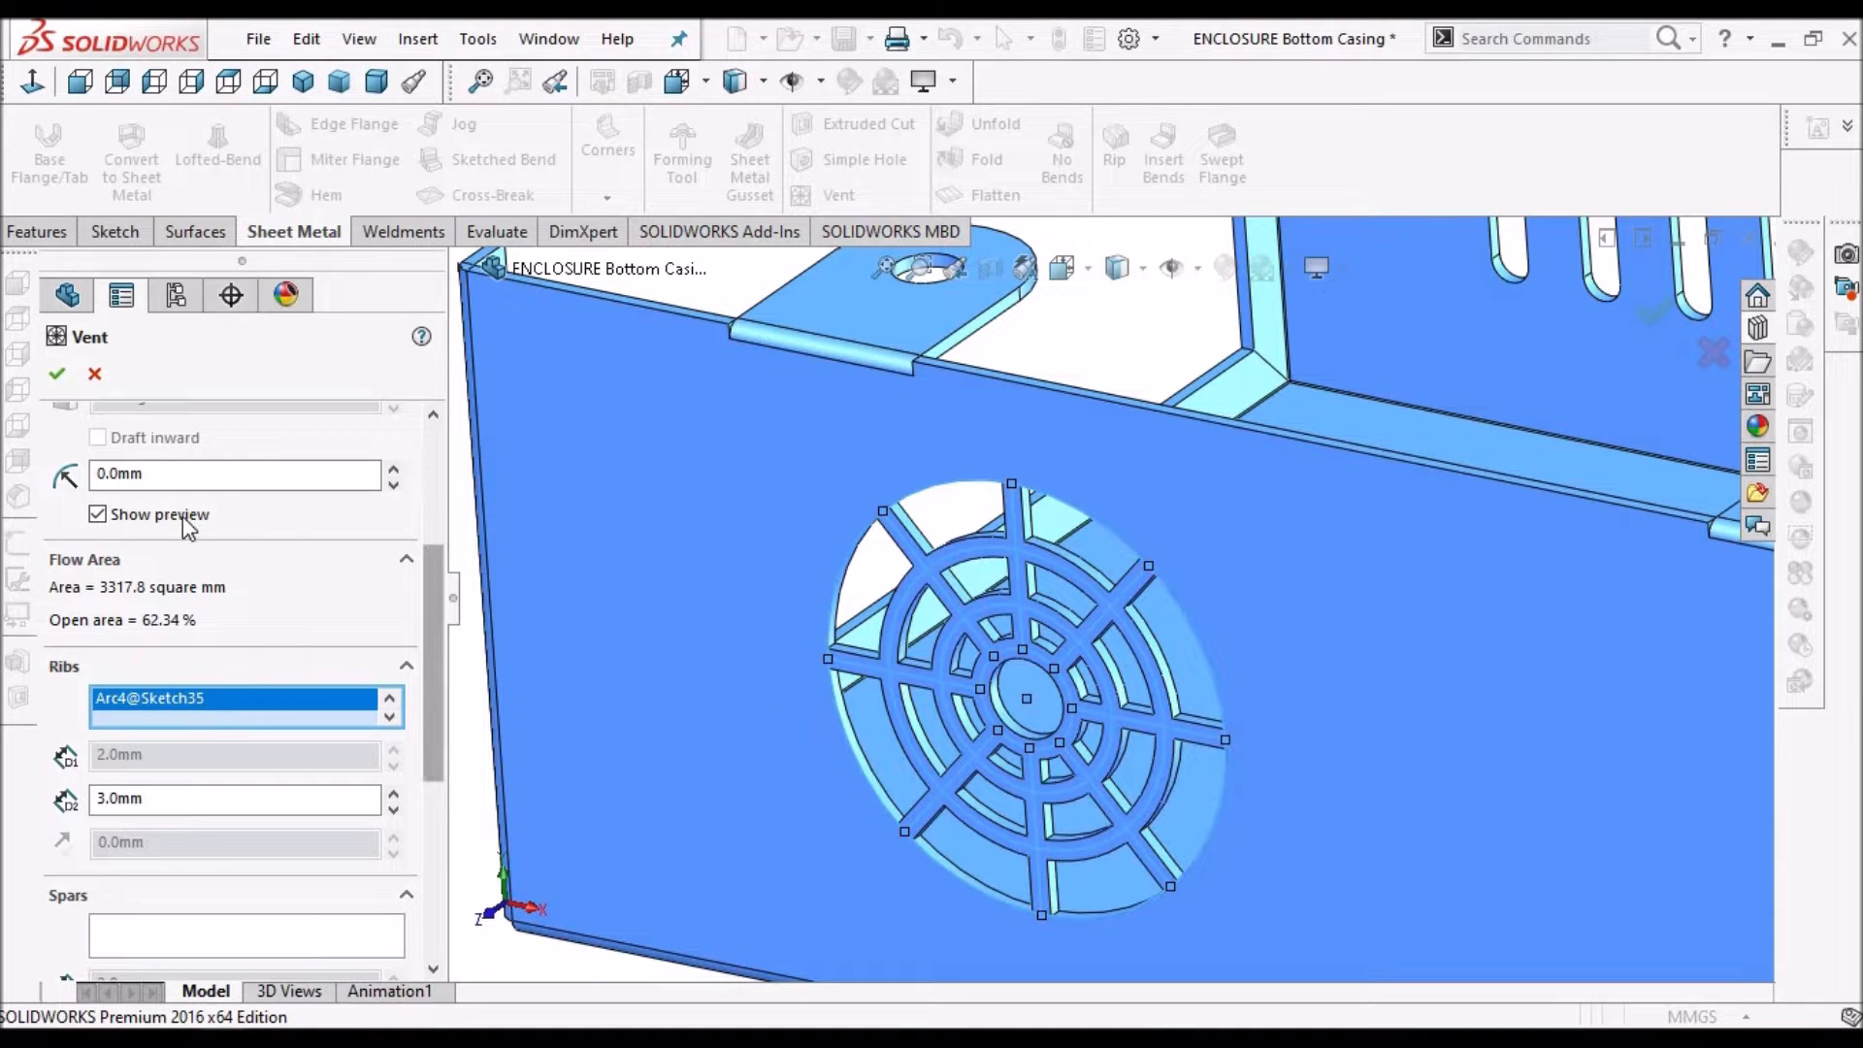
click(167, 476)
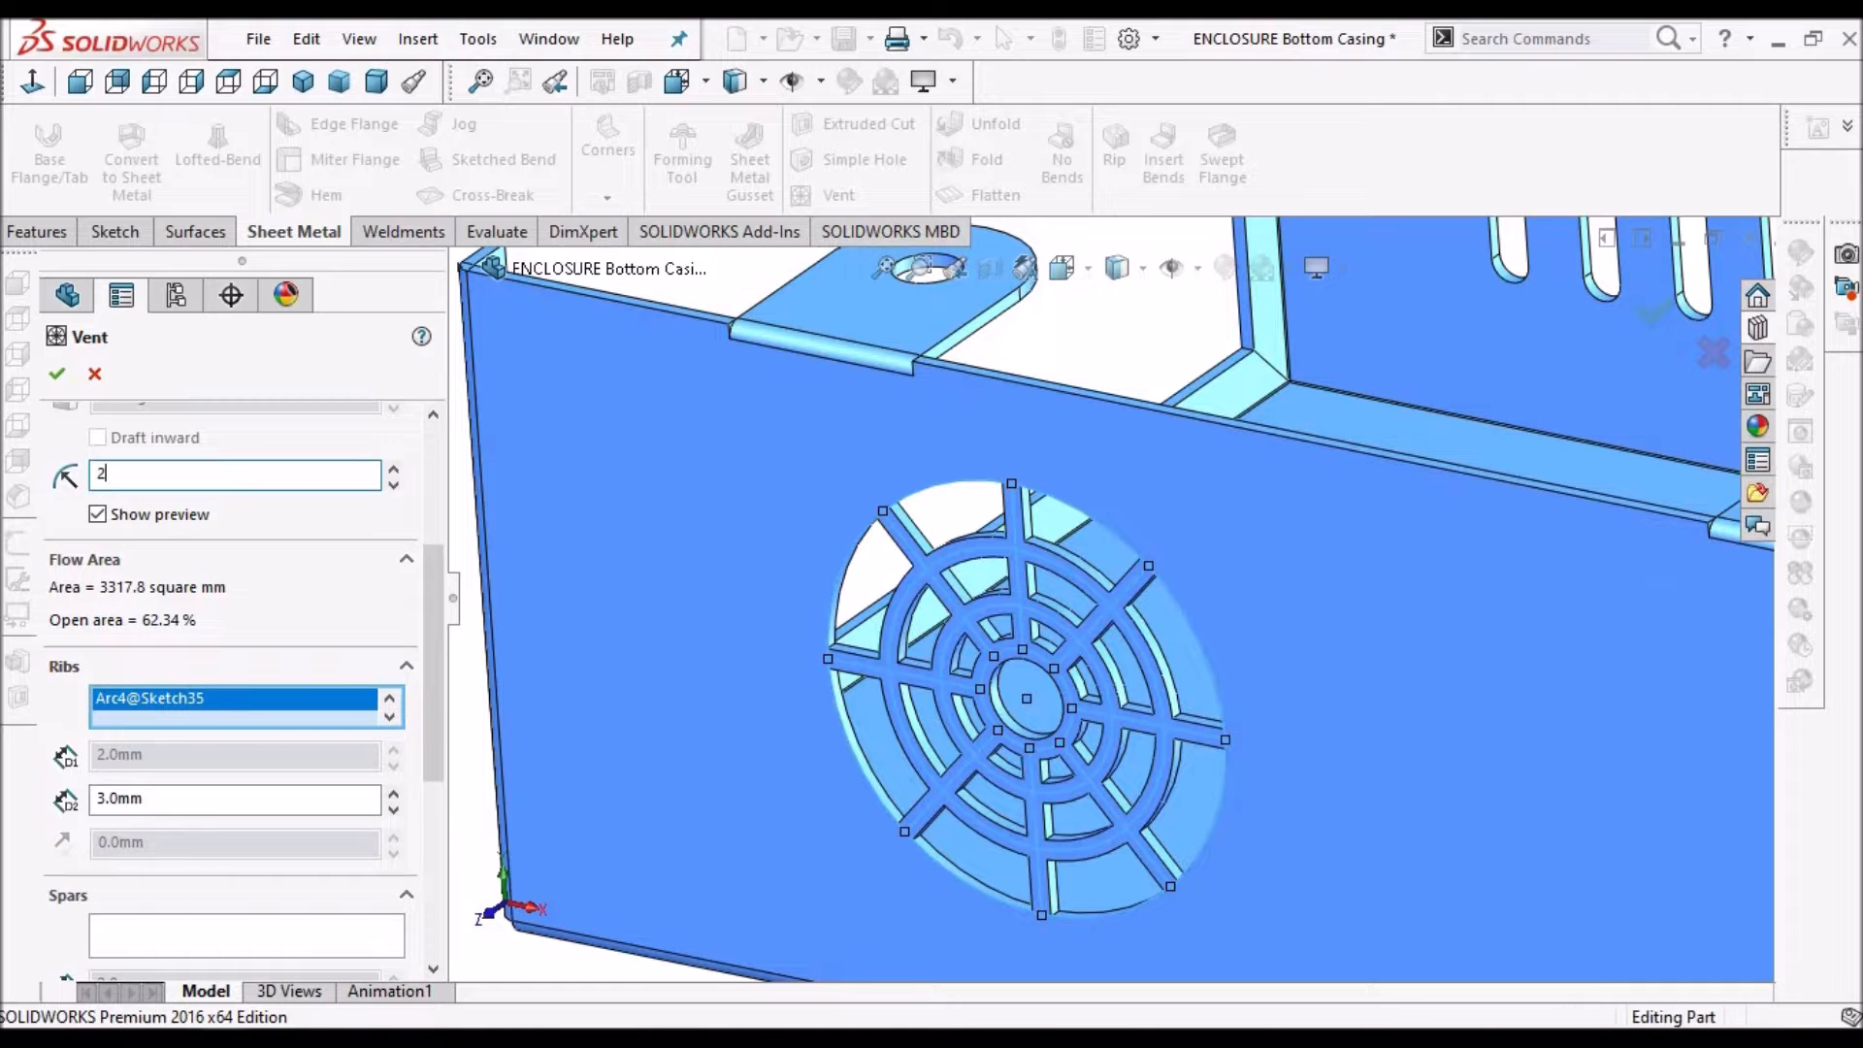
key(Return)
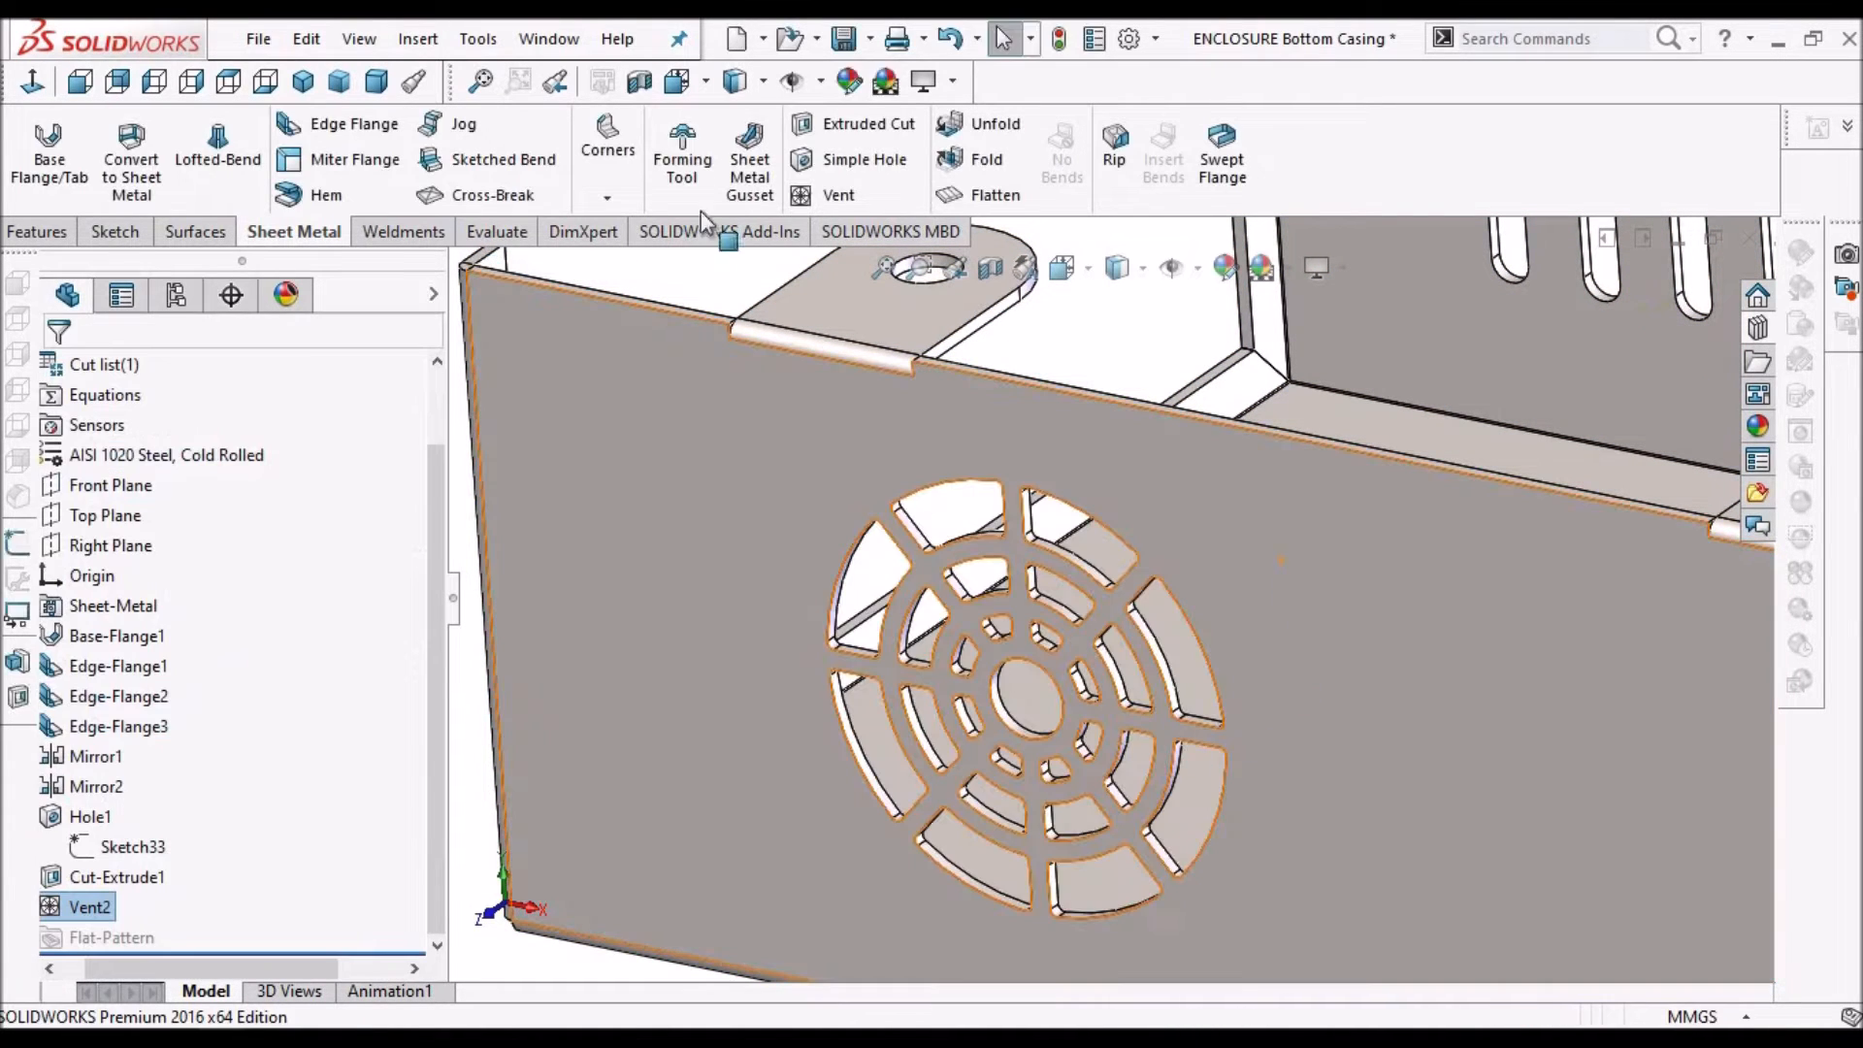
click(375, 81)
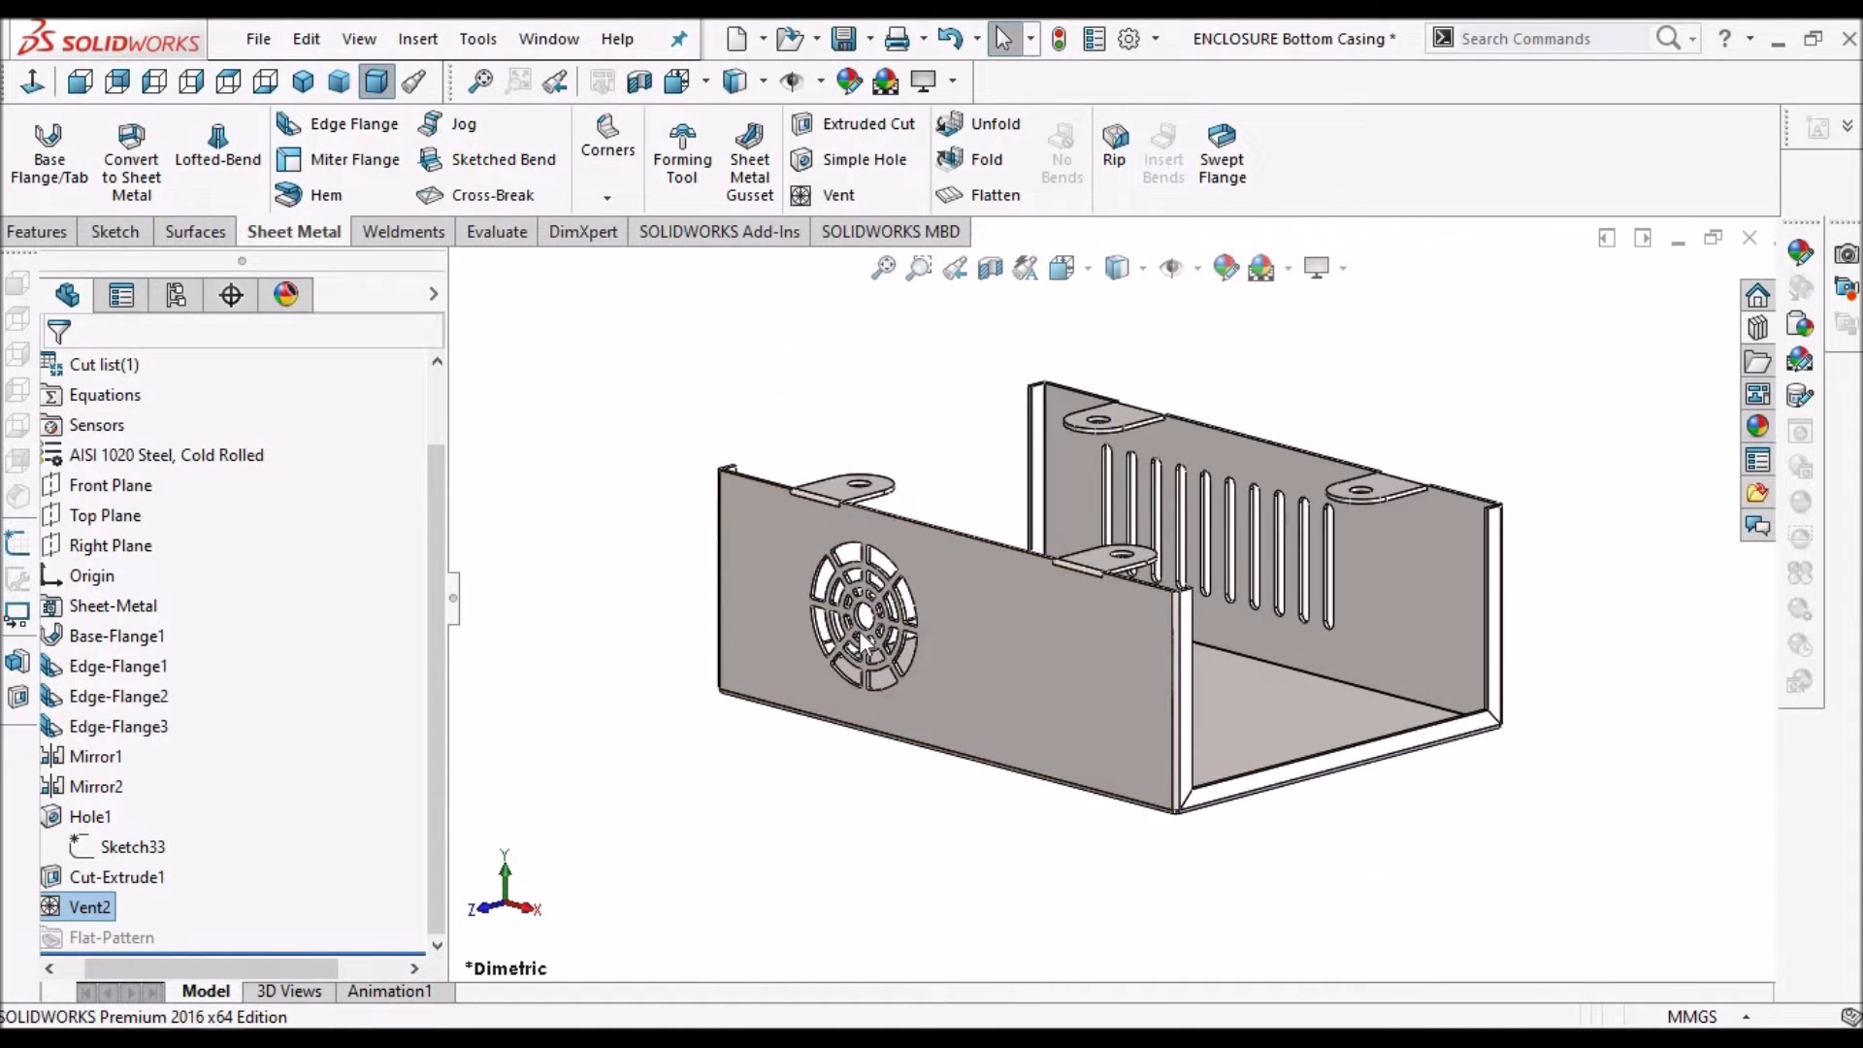
scroll(979, 597, up, 6)
middle_drag(1100, 543, 1053, 600)
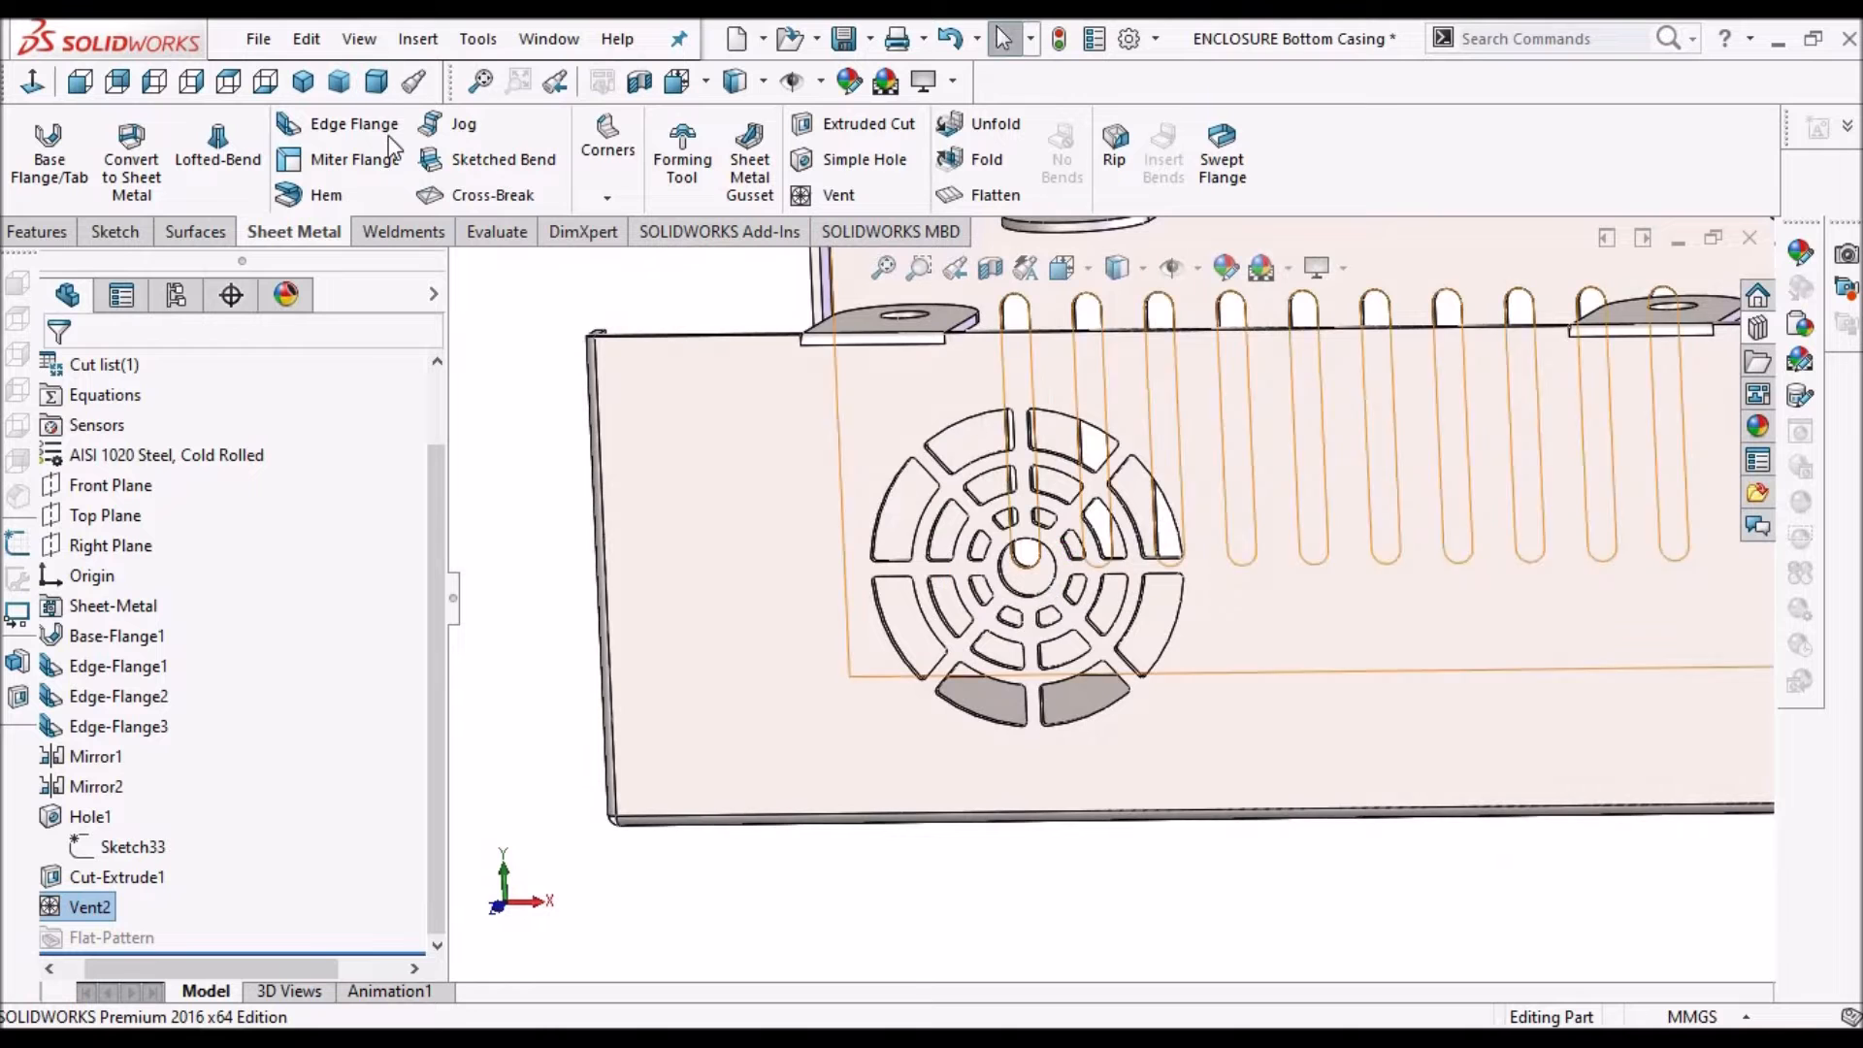
click(302, 81)
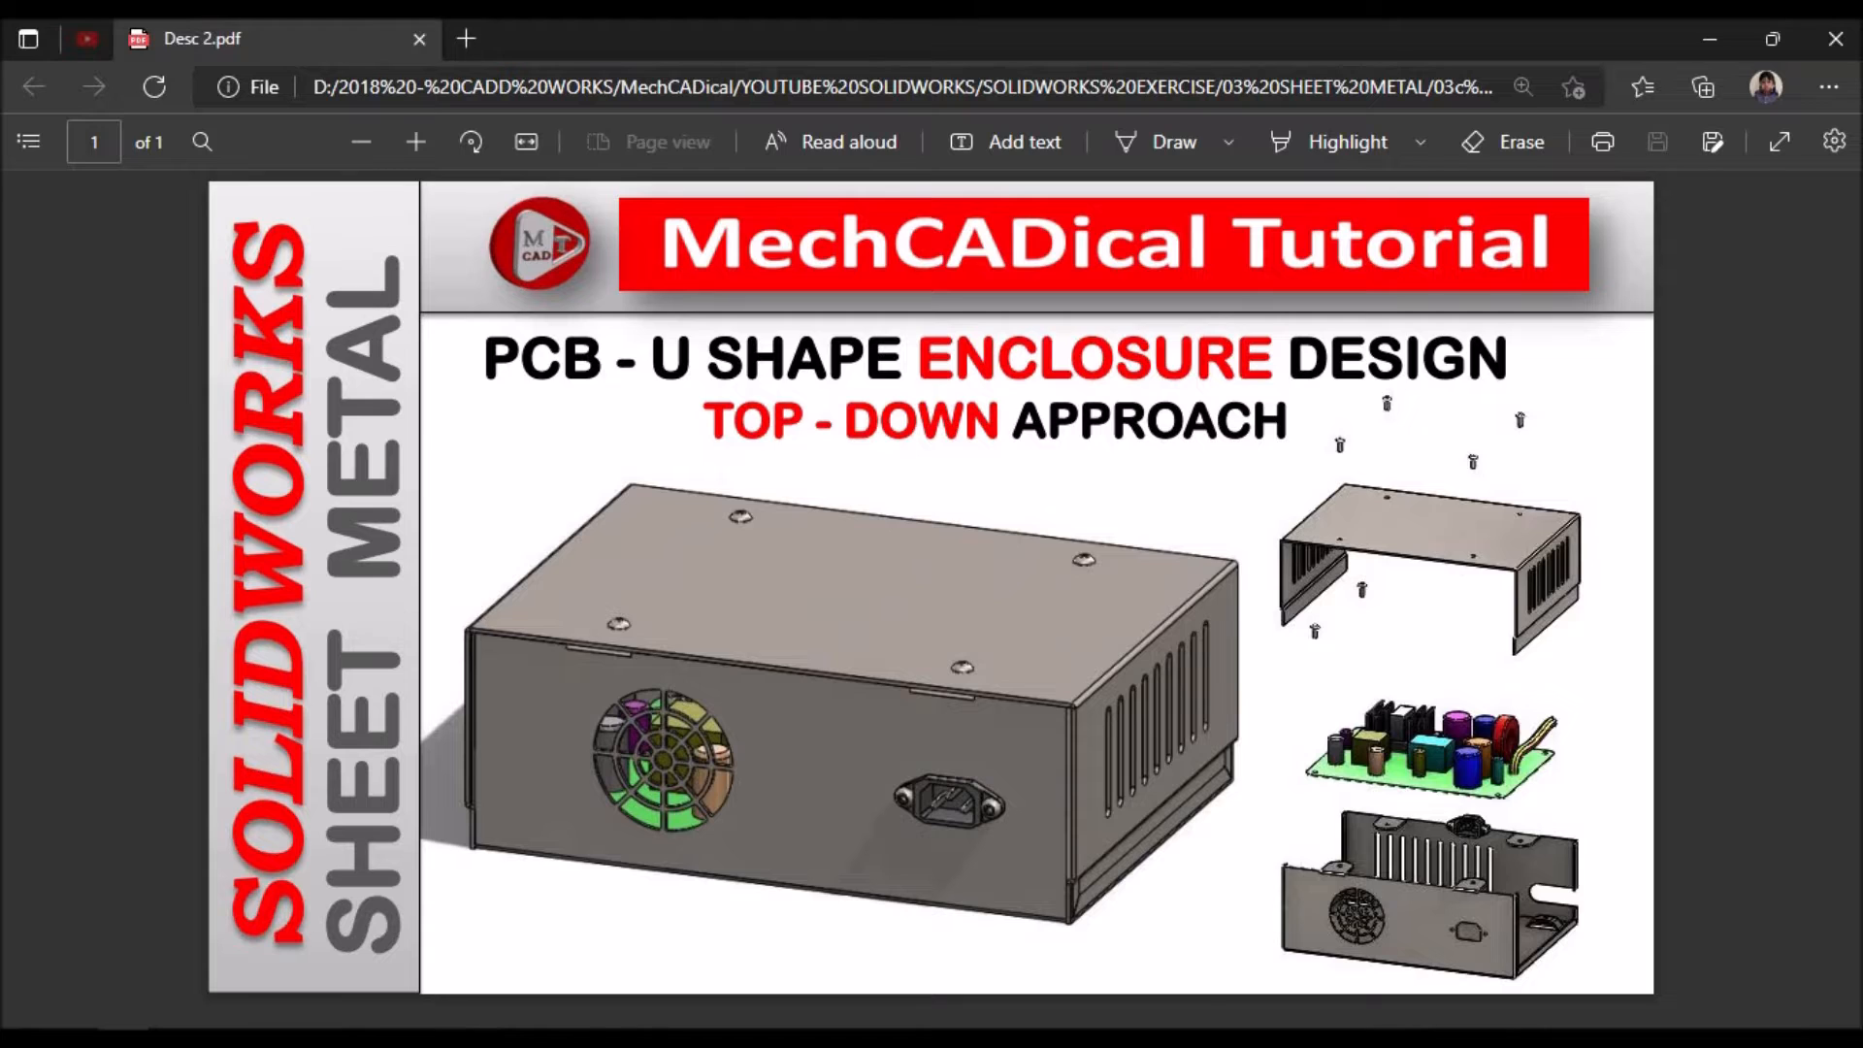
Switch to the REF ASMBLY assembly and insert the open ENCLOSURE Bottom Casing part beside the PCB board
click(124, 1036)
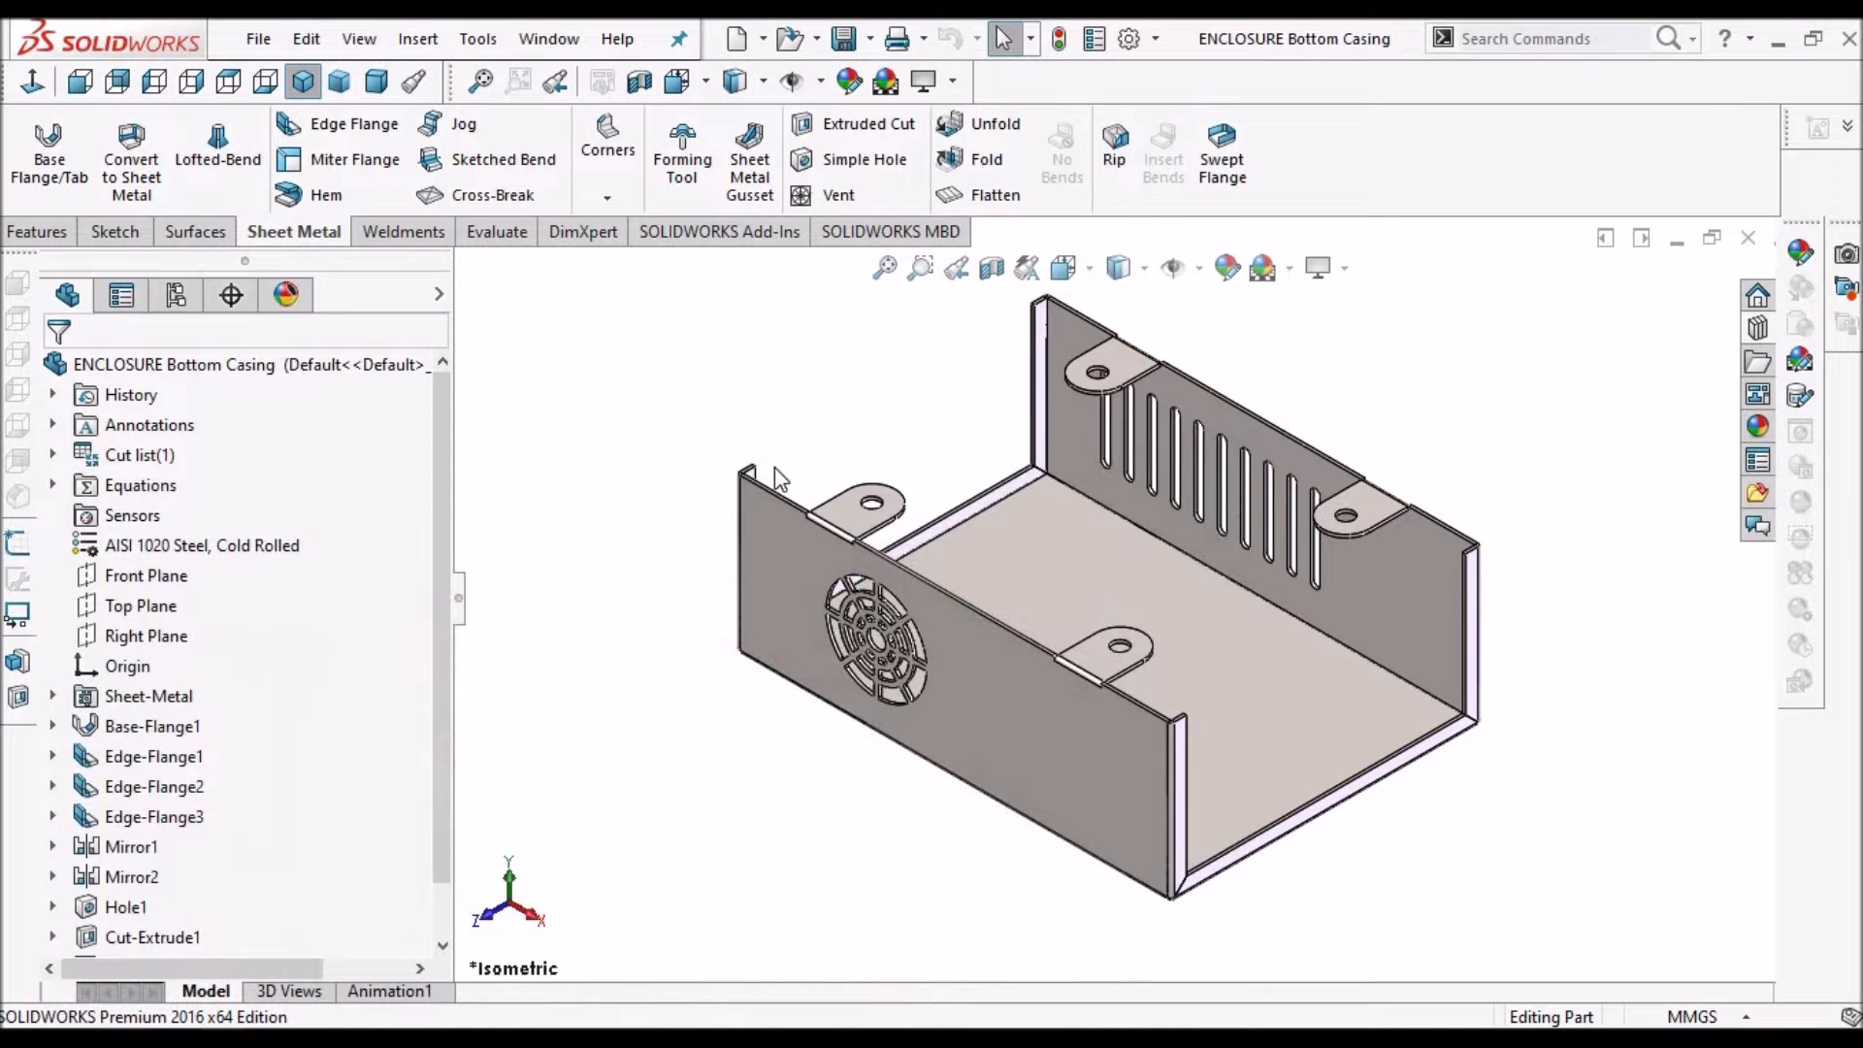
click(549, 39)
click(607, 325)
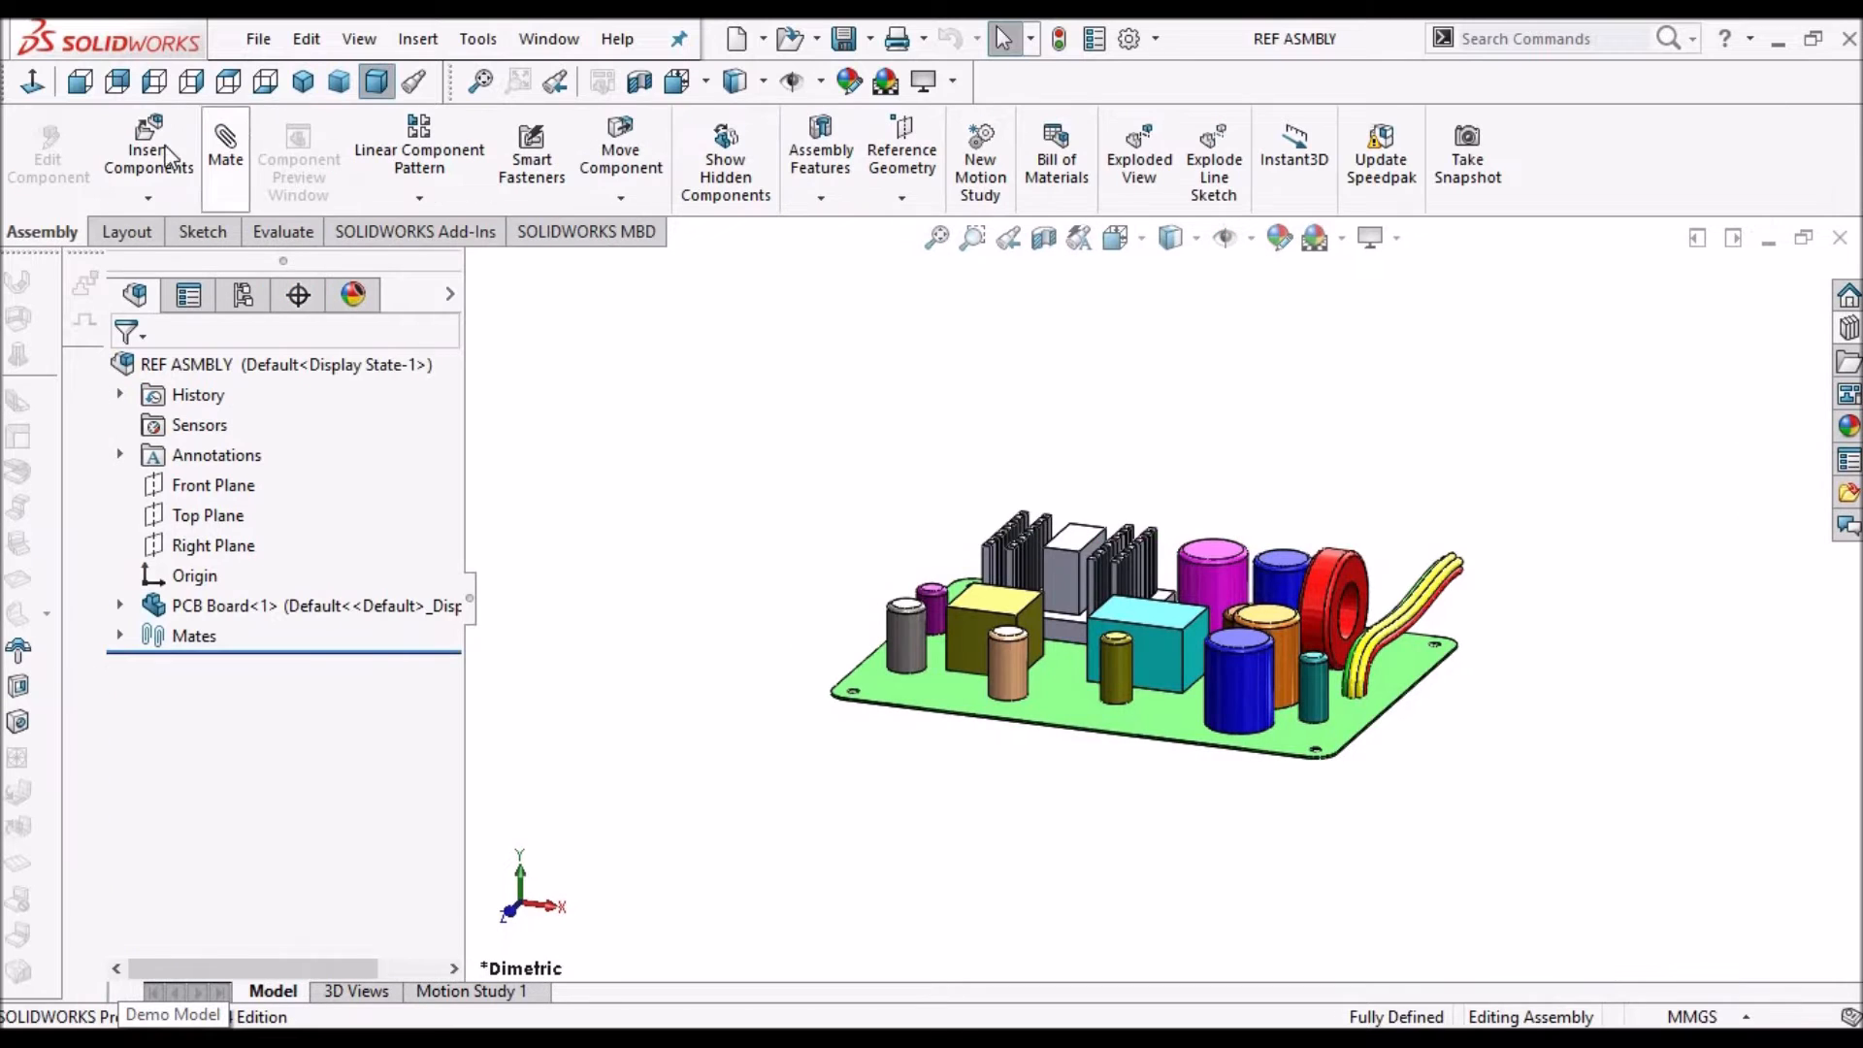
click(155, 146)
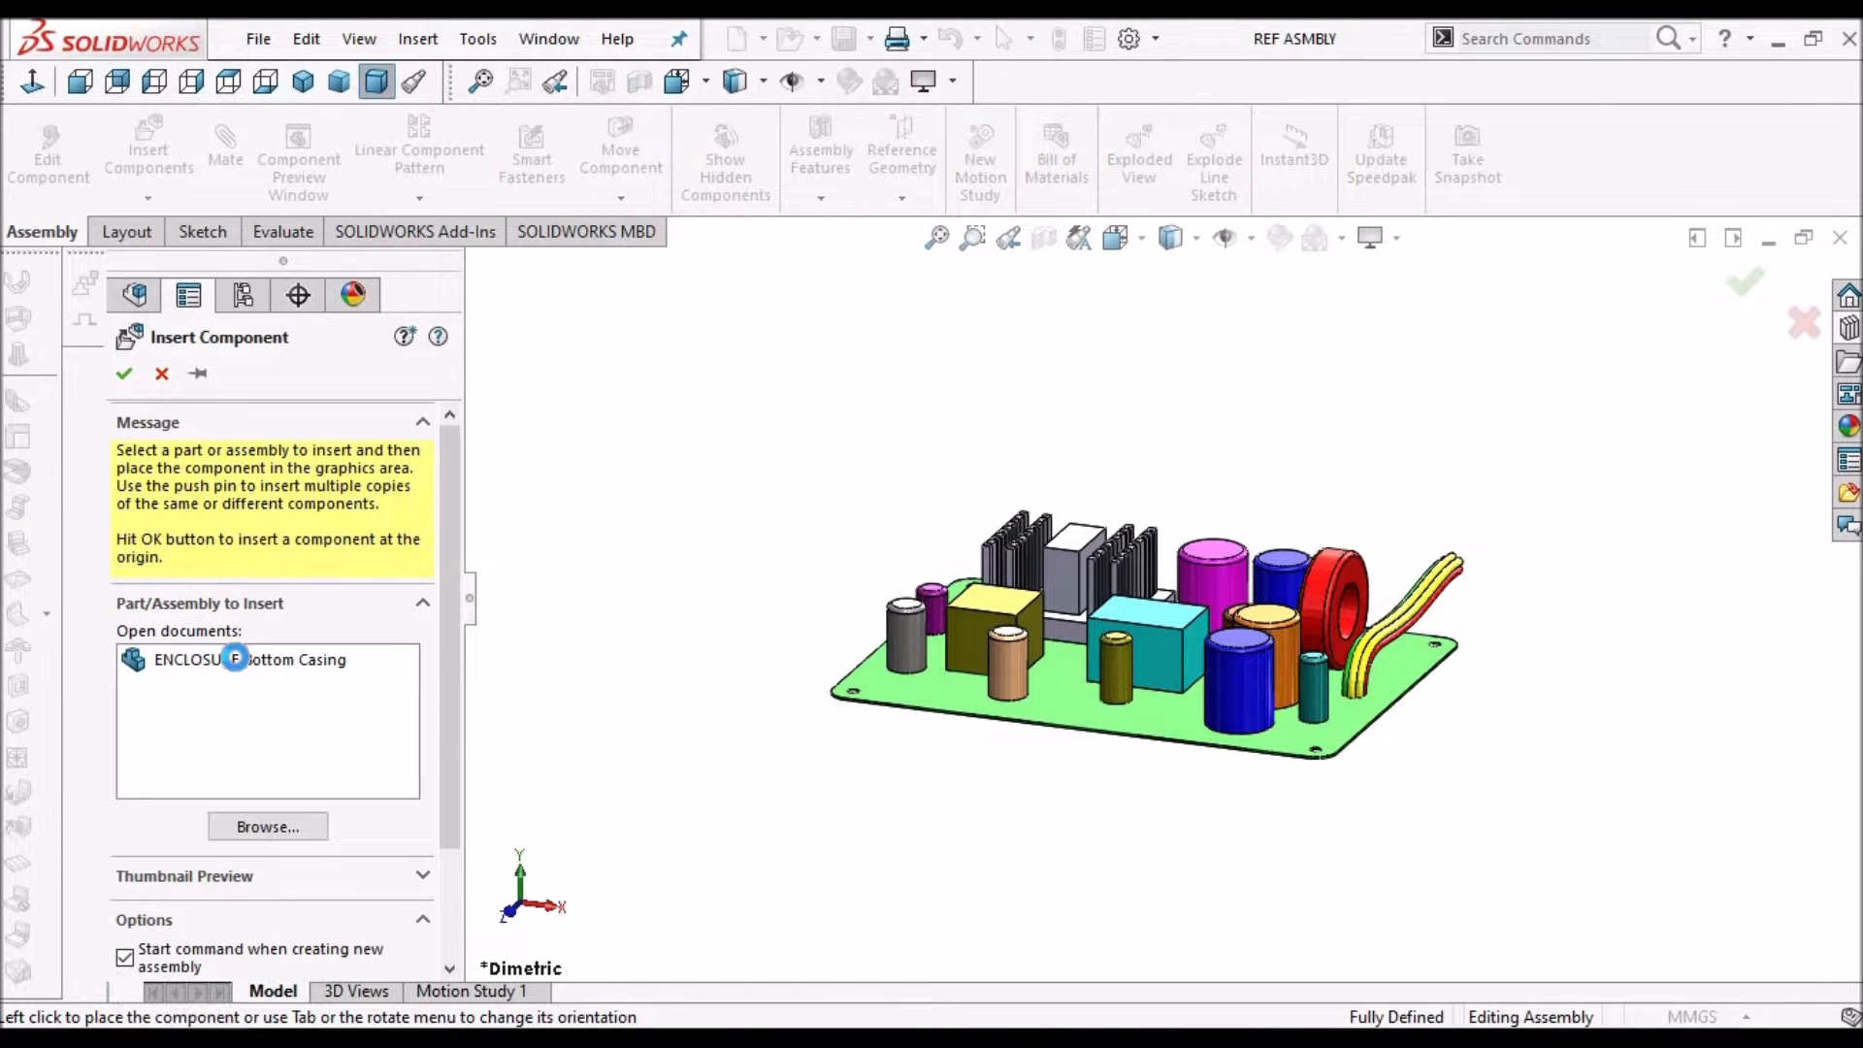
click(235, 659)
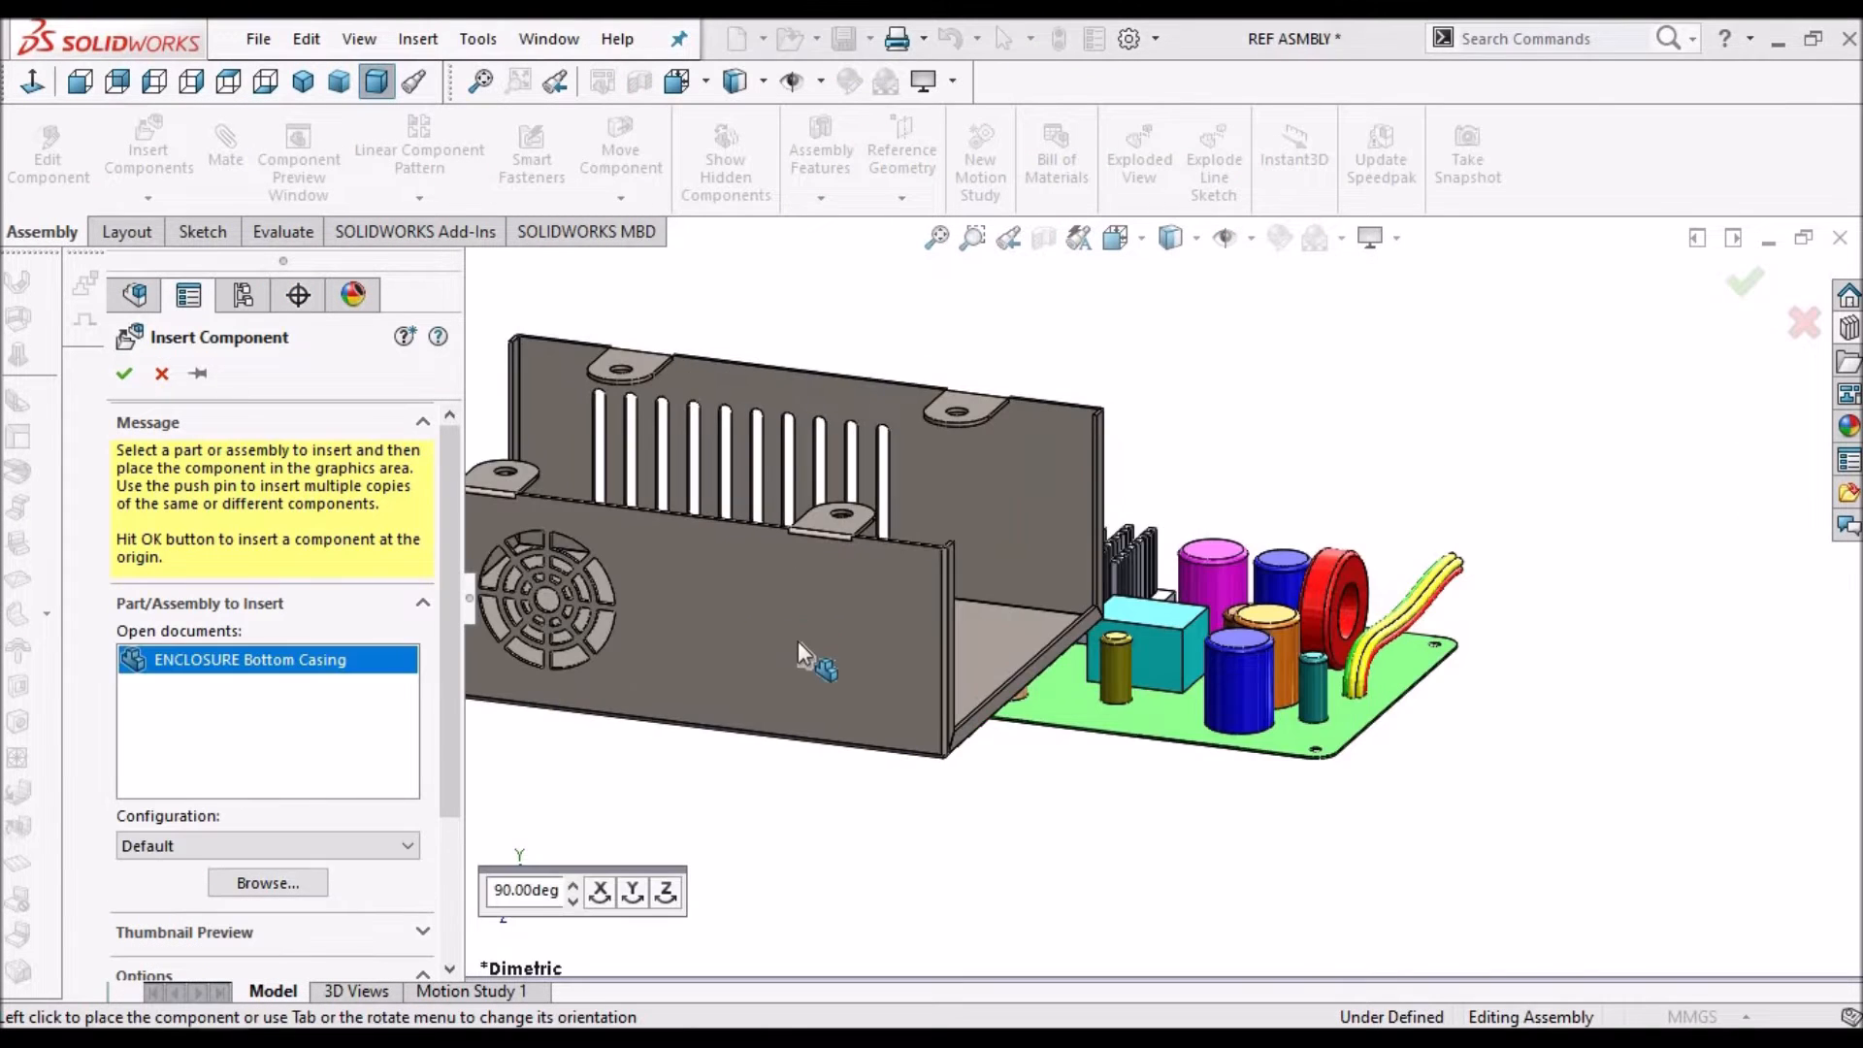
click(124, 373)
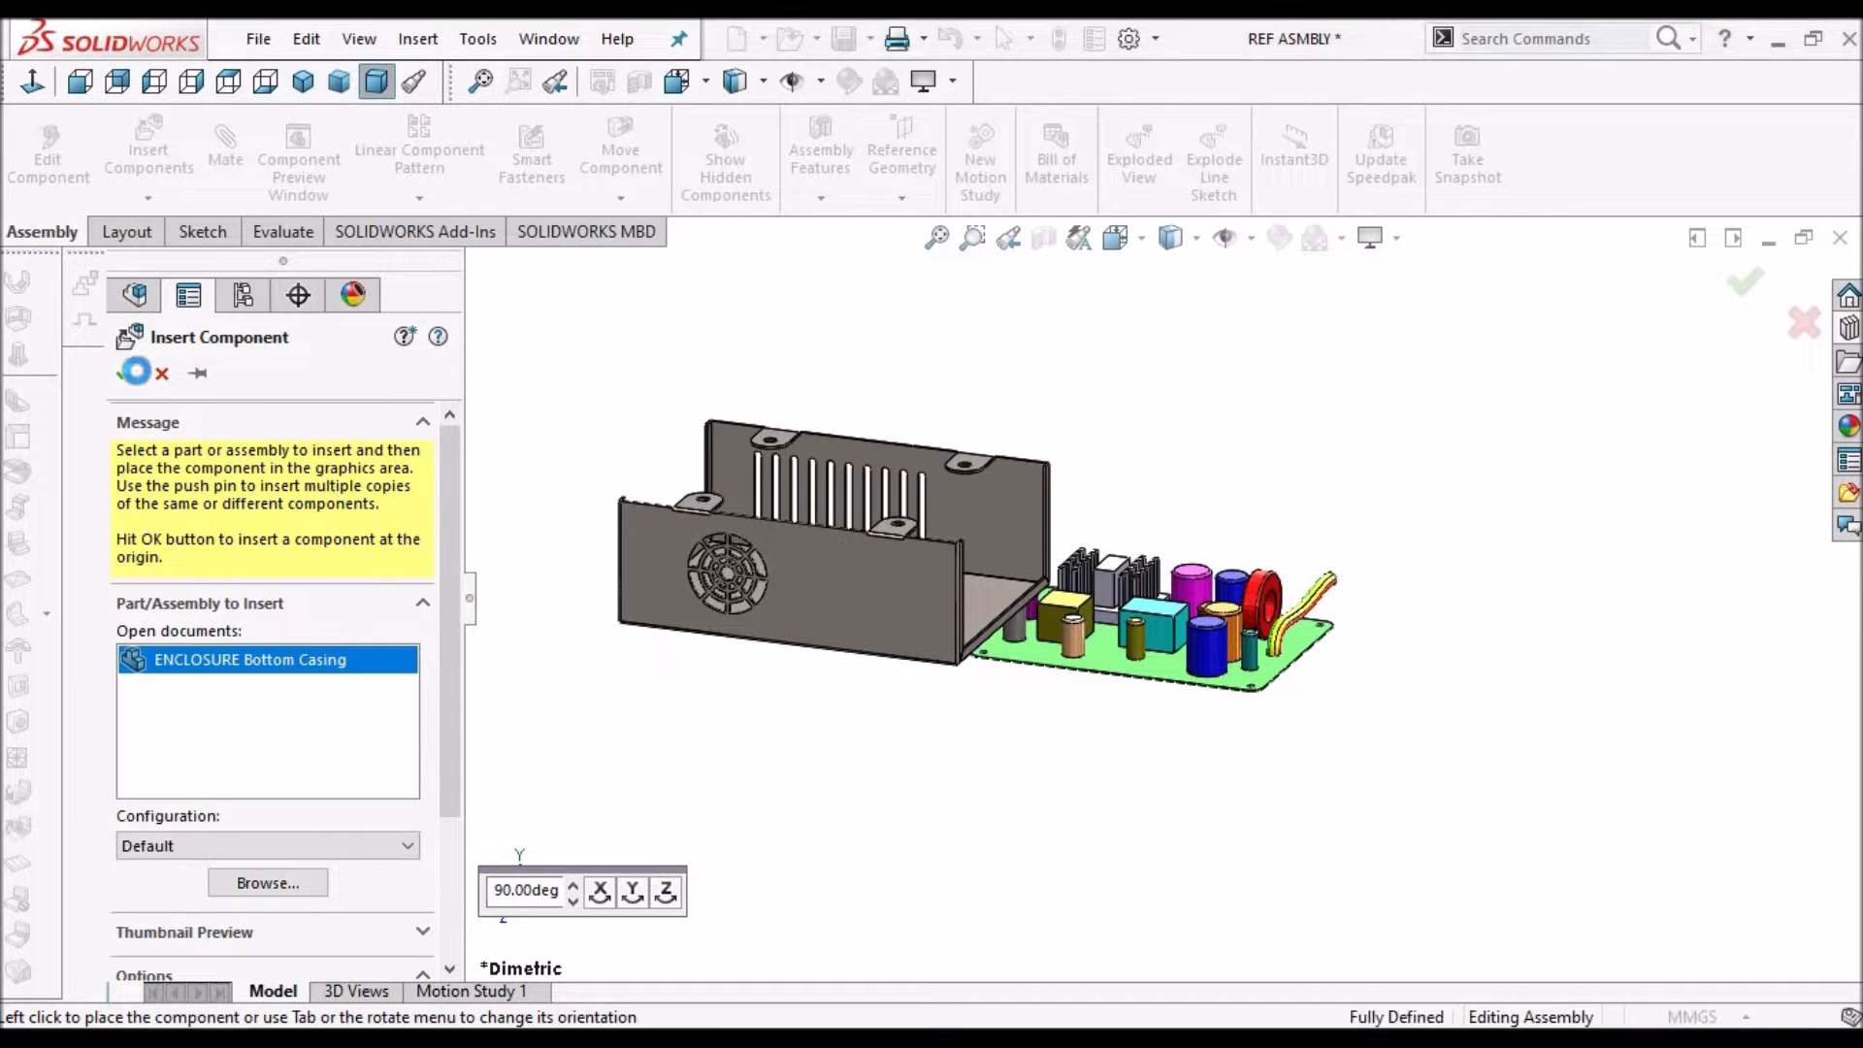
click(632, 422)
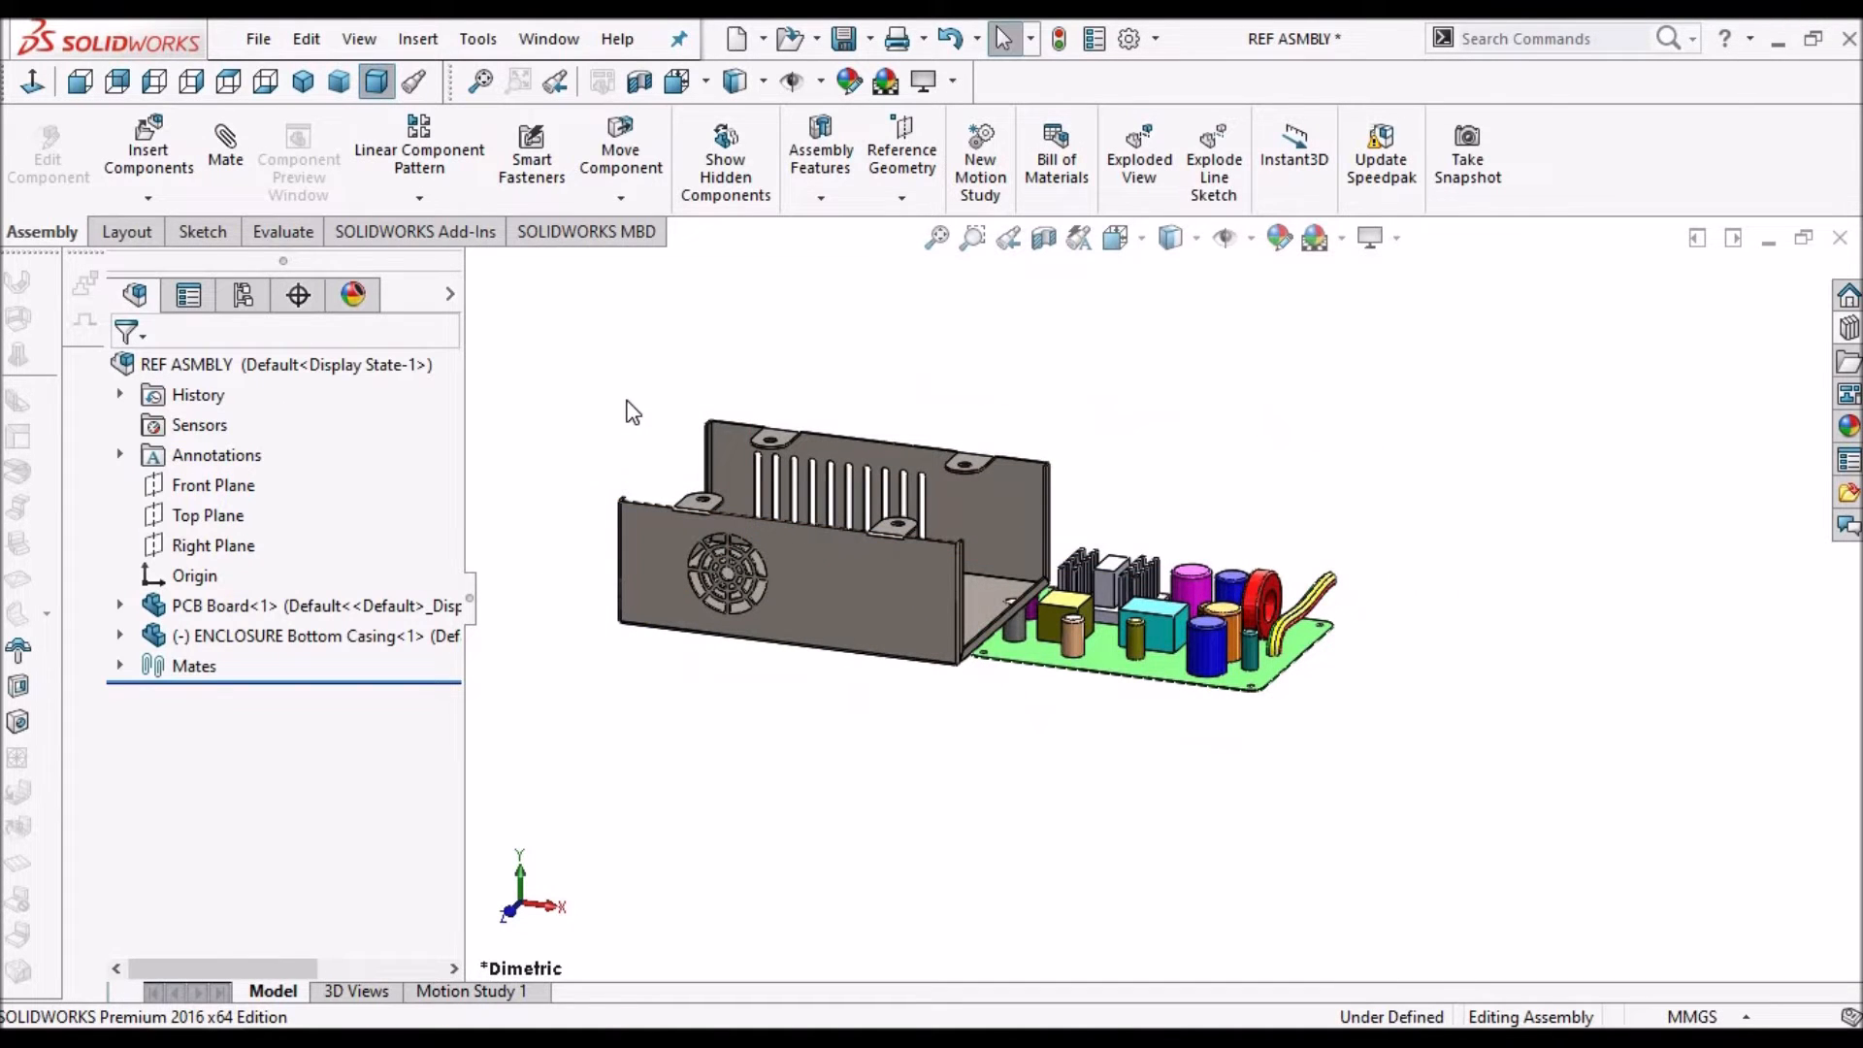
Mate the bottom casing's Front Plane coincident with the assembly's Front Plane
click(121, 636)
drag(460, 708, 466, 564)
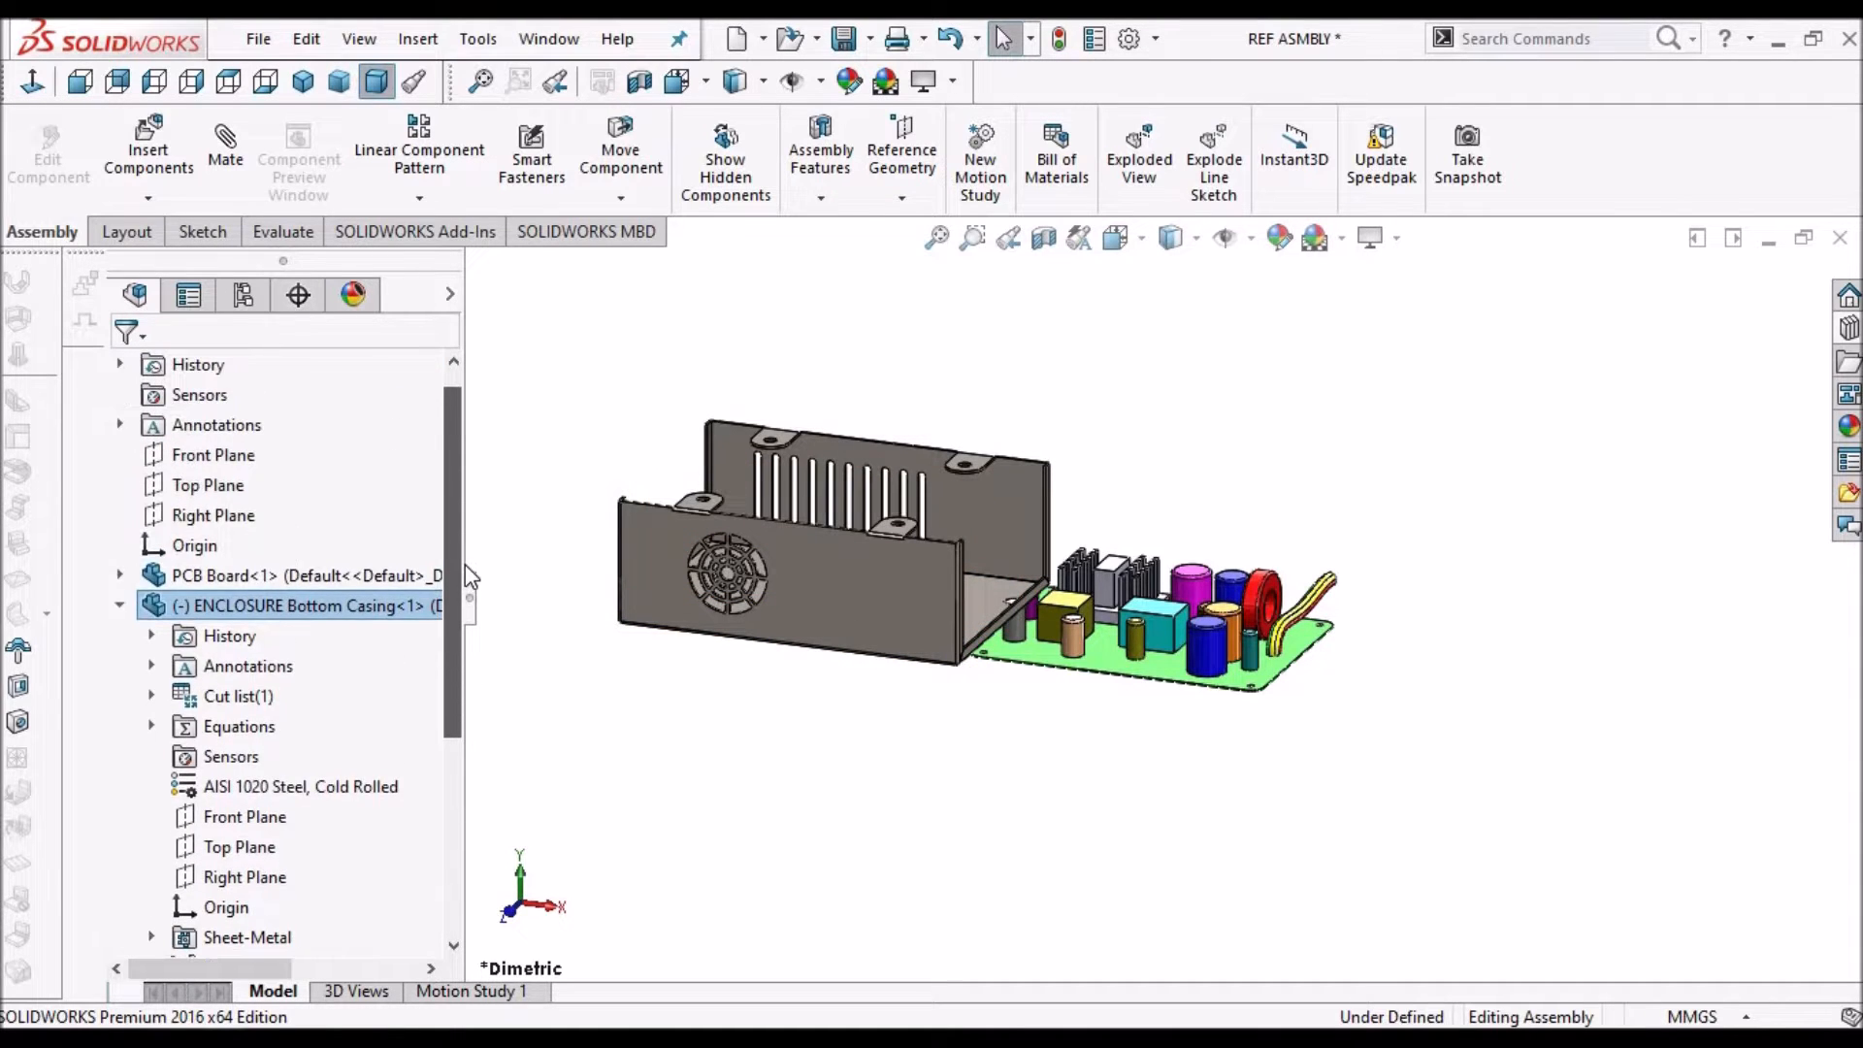
click(238, 816)
ctrl+click(214, 455)
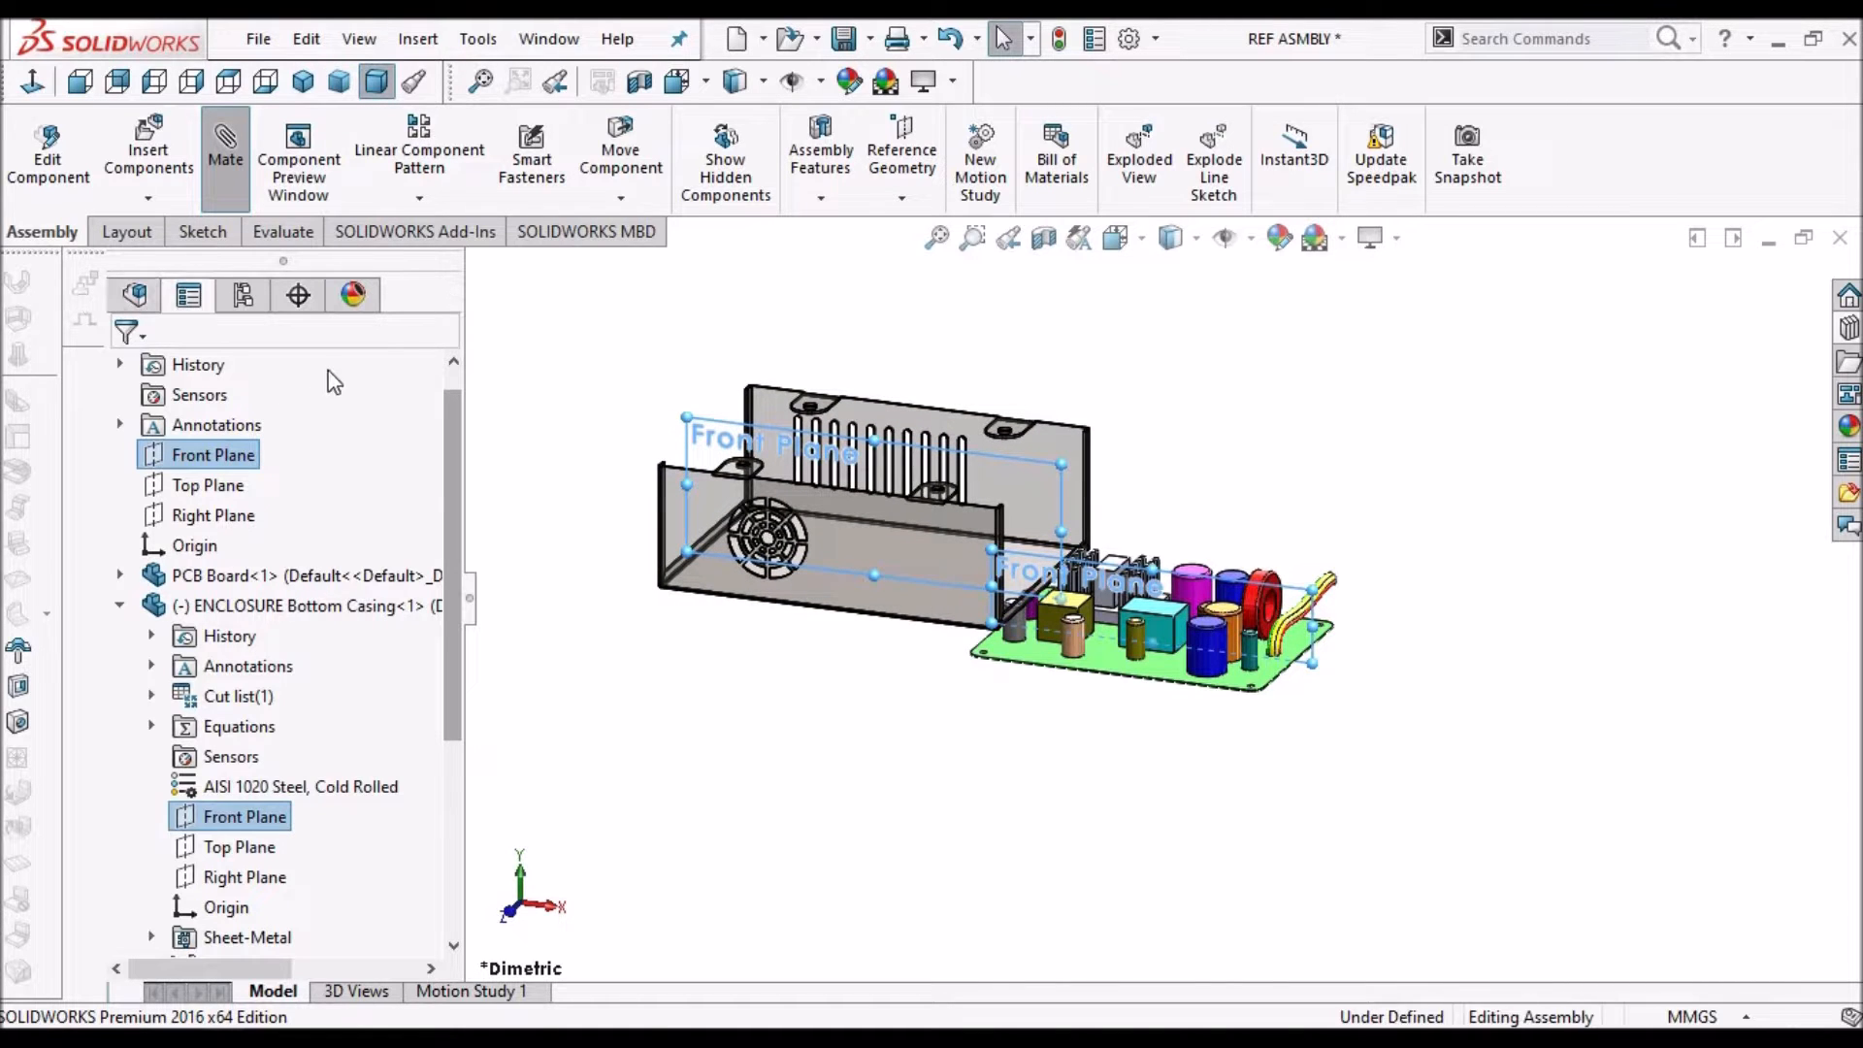
click(128, 378)
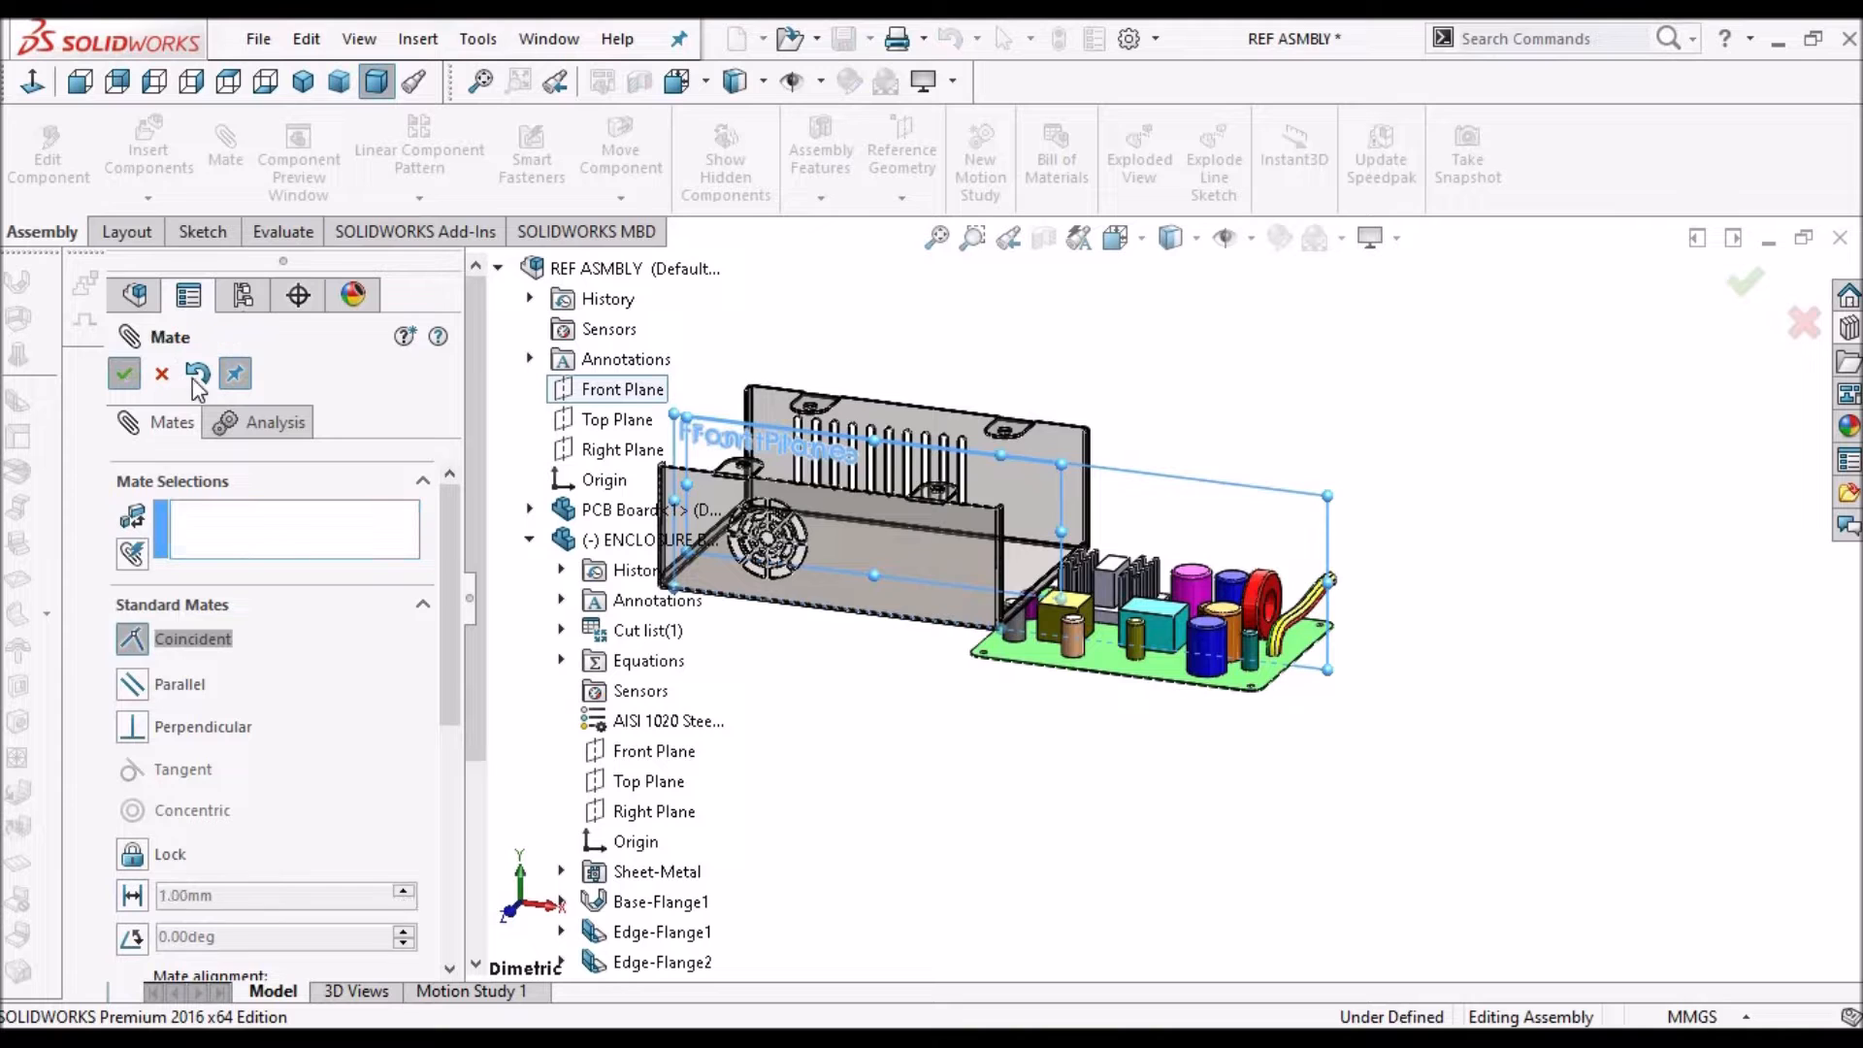
Mate the casing's Top Plane and Right Plane coincident with the assembly's matching planes and finish mating
click(604, 423)
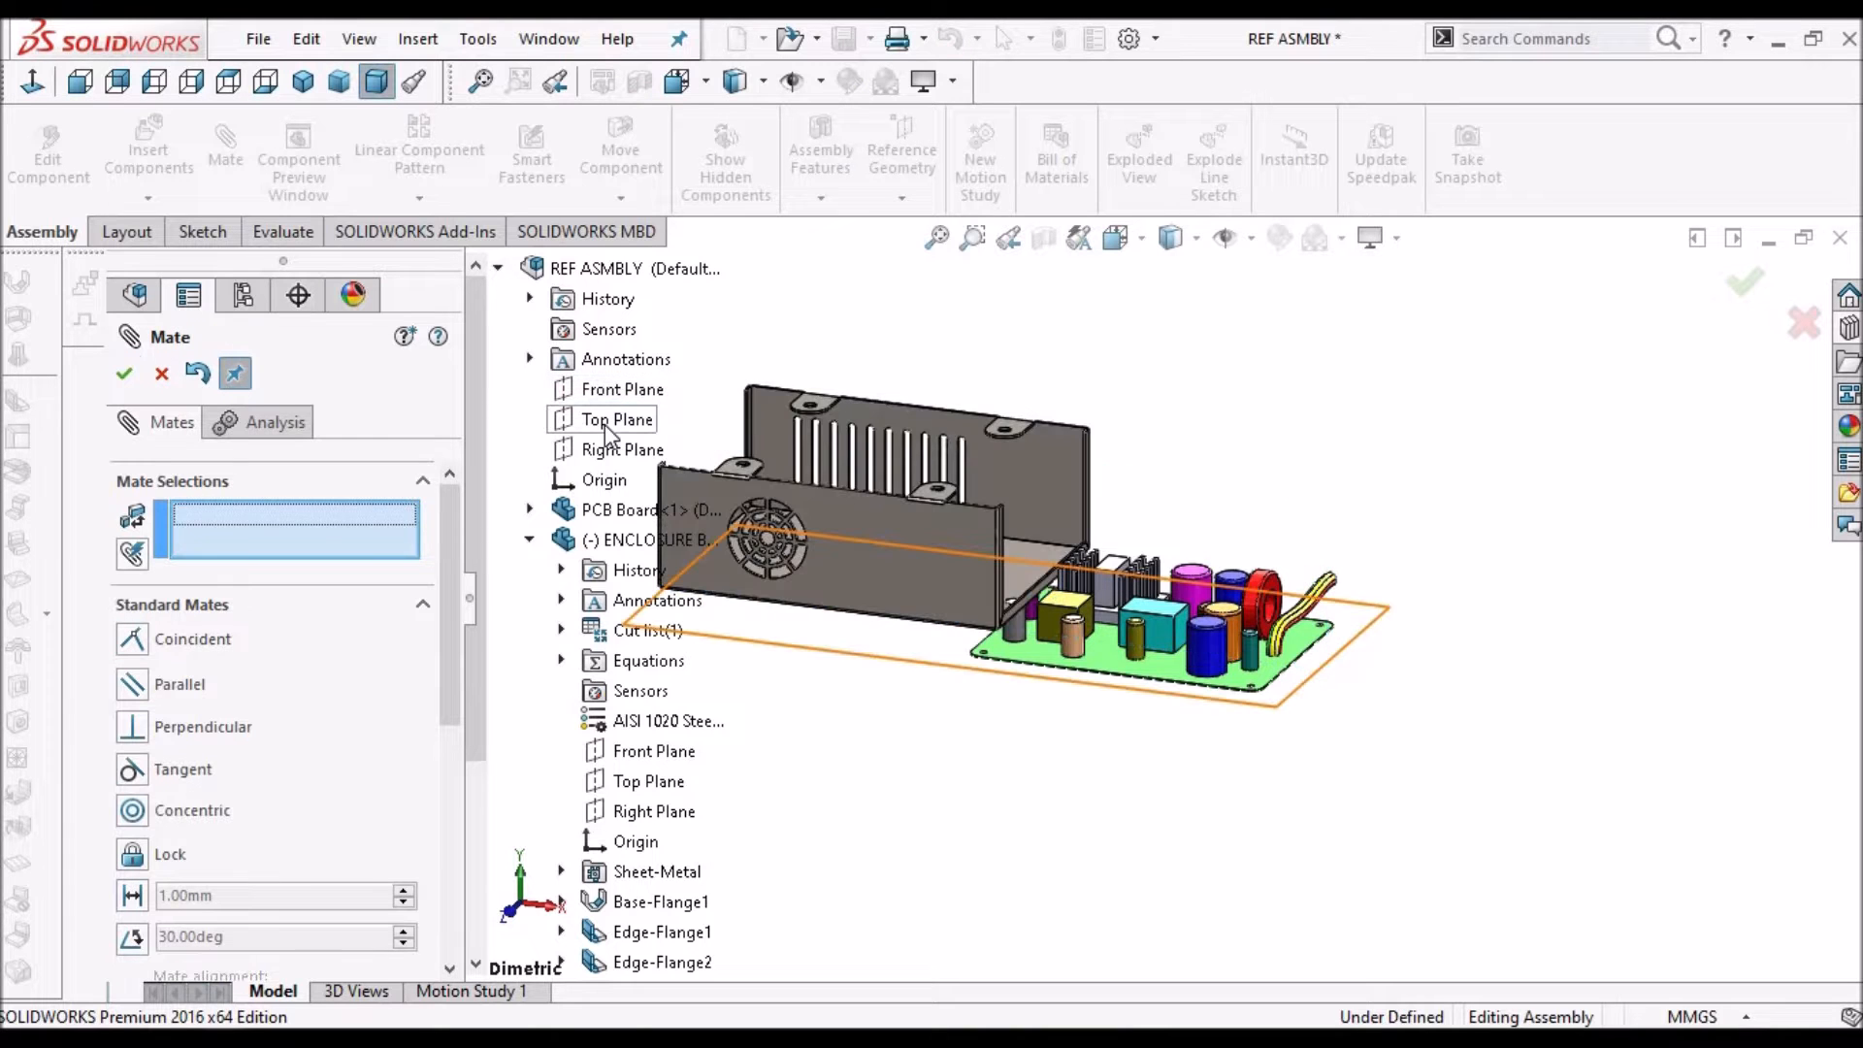
click(641, 781)
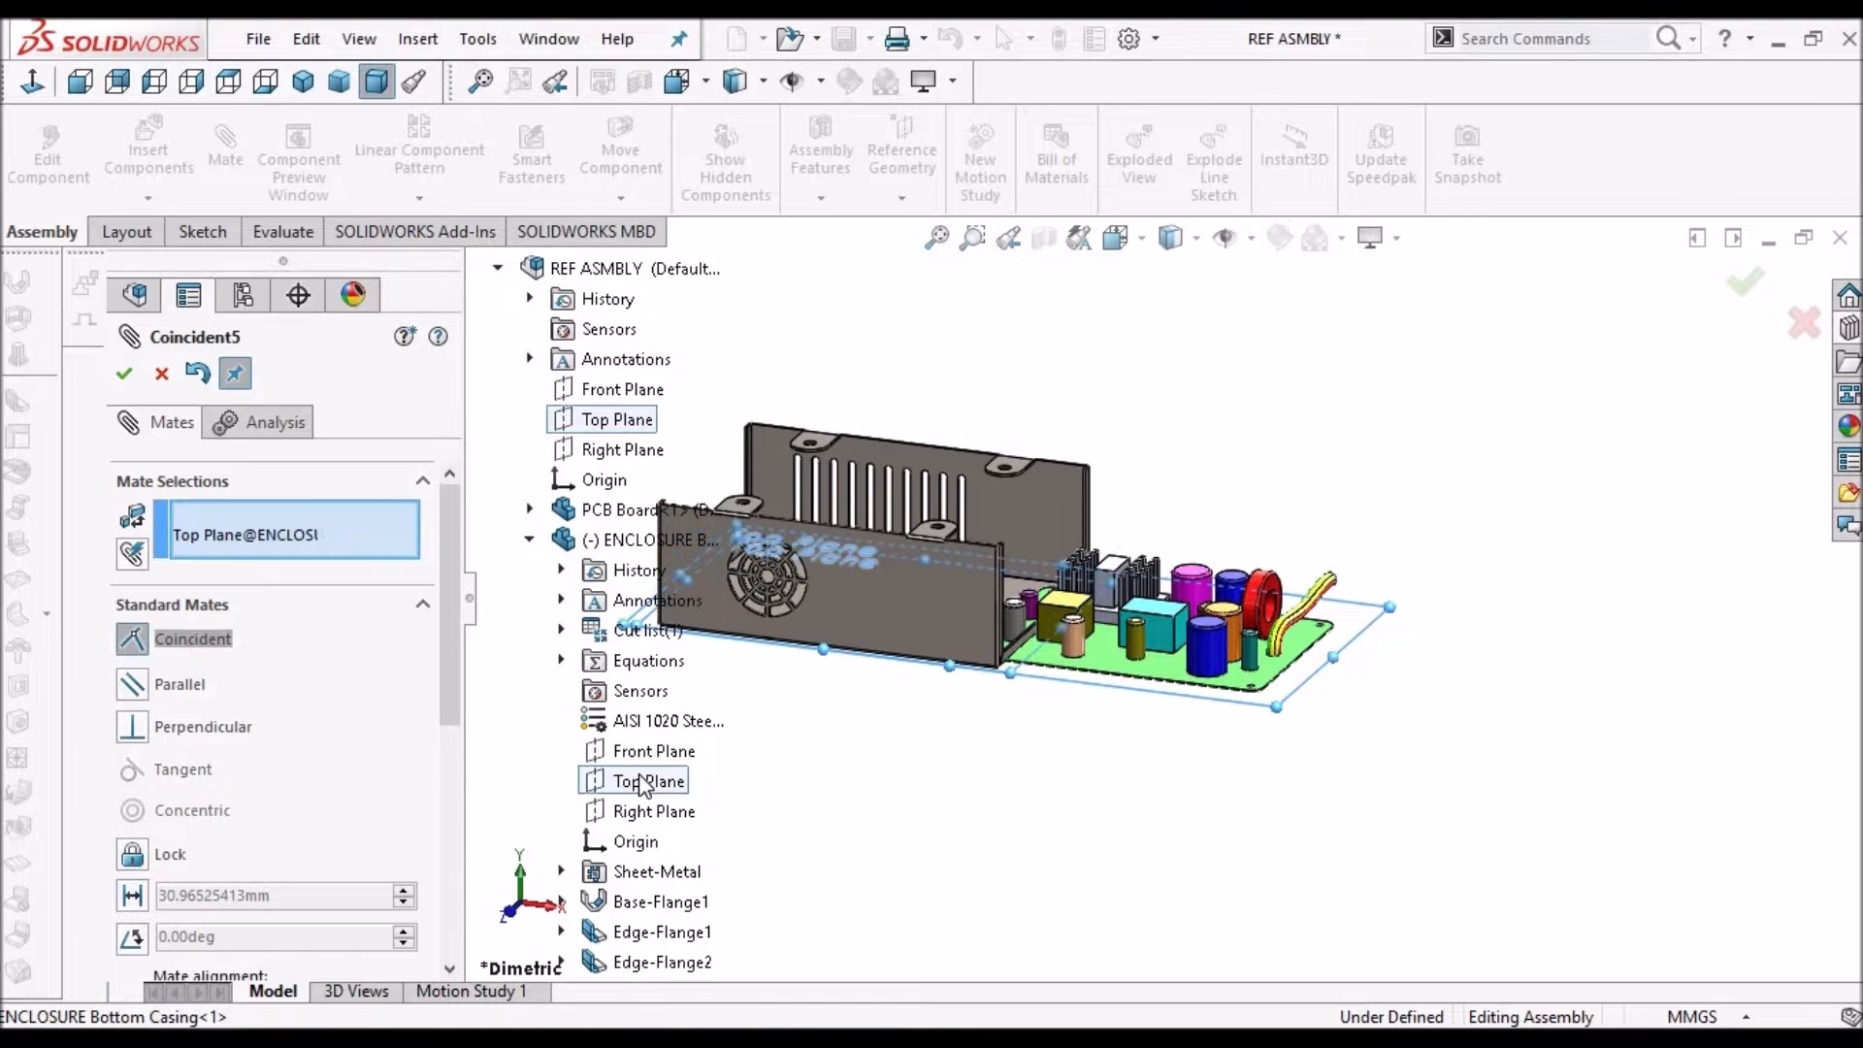
click(124, 374)
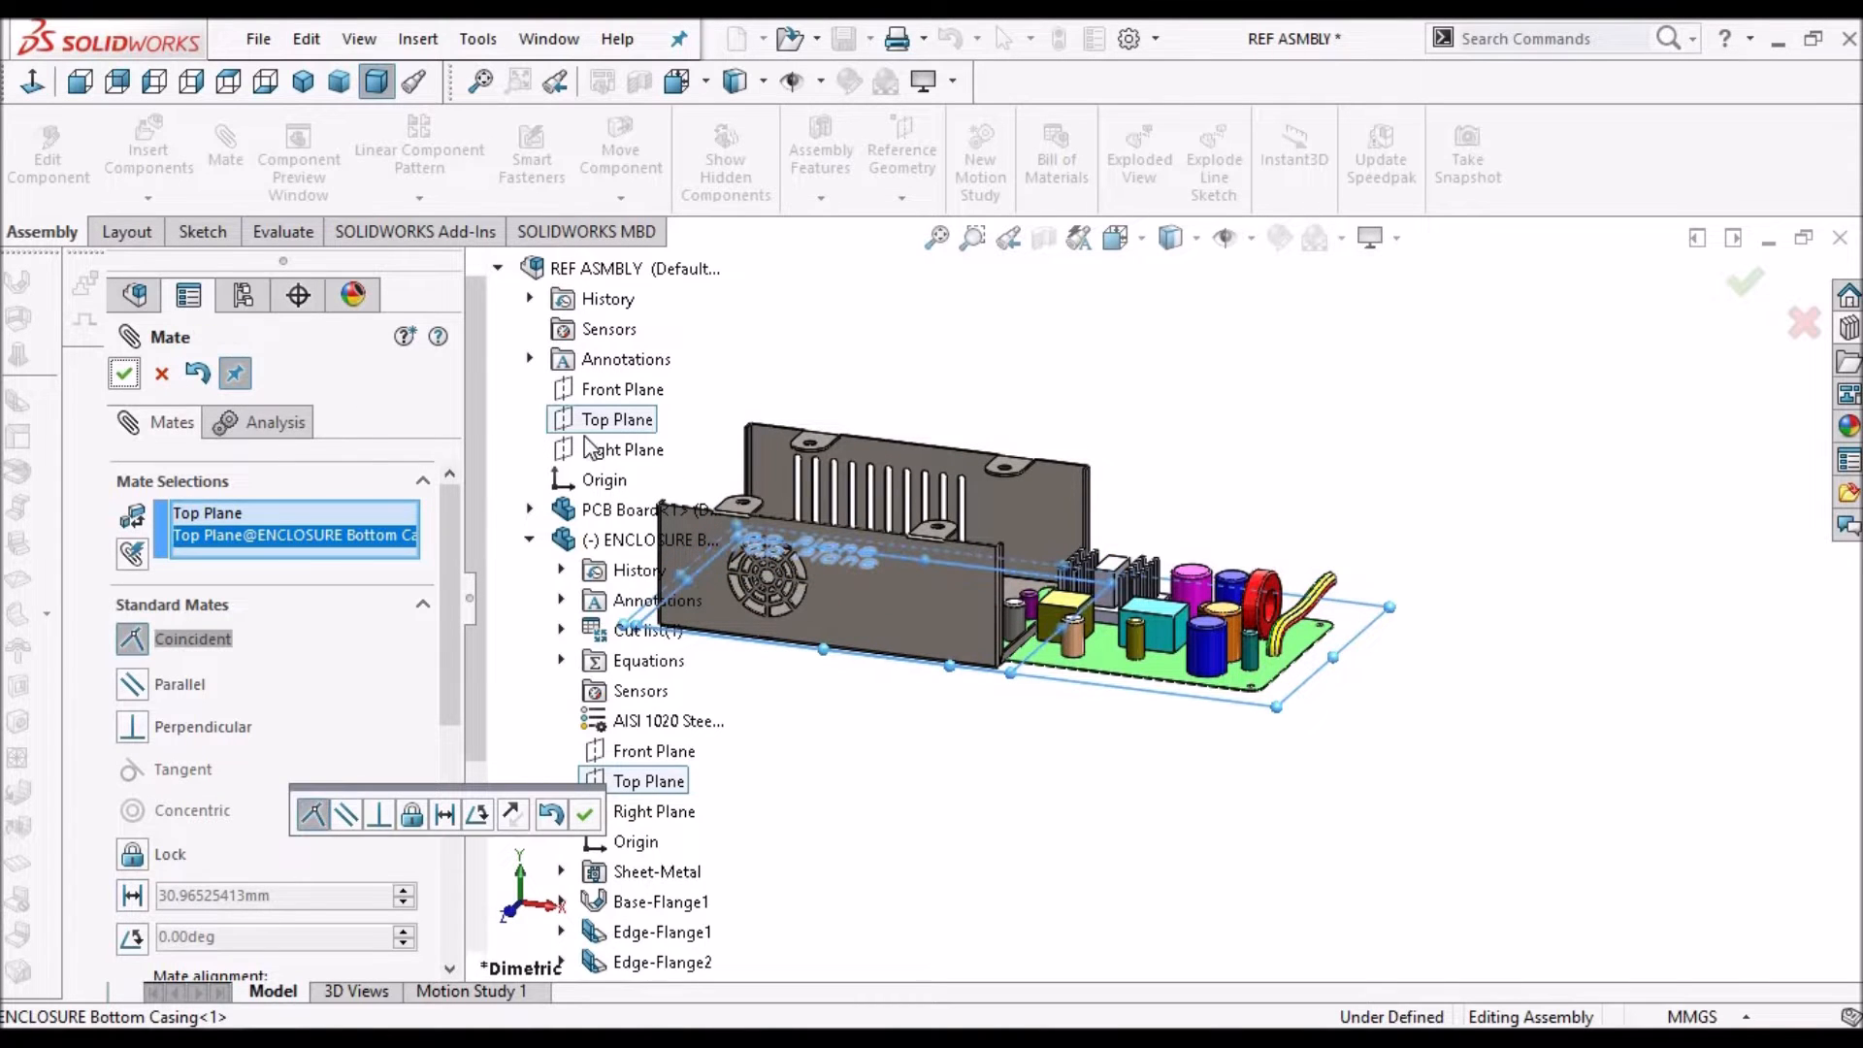
click(613, 450)
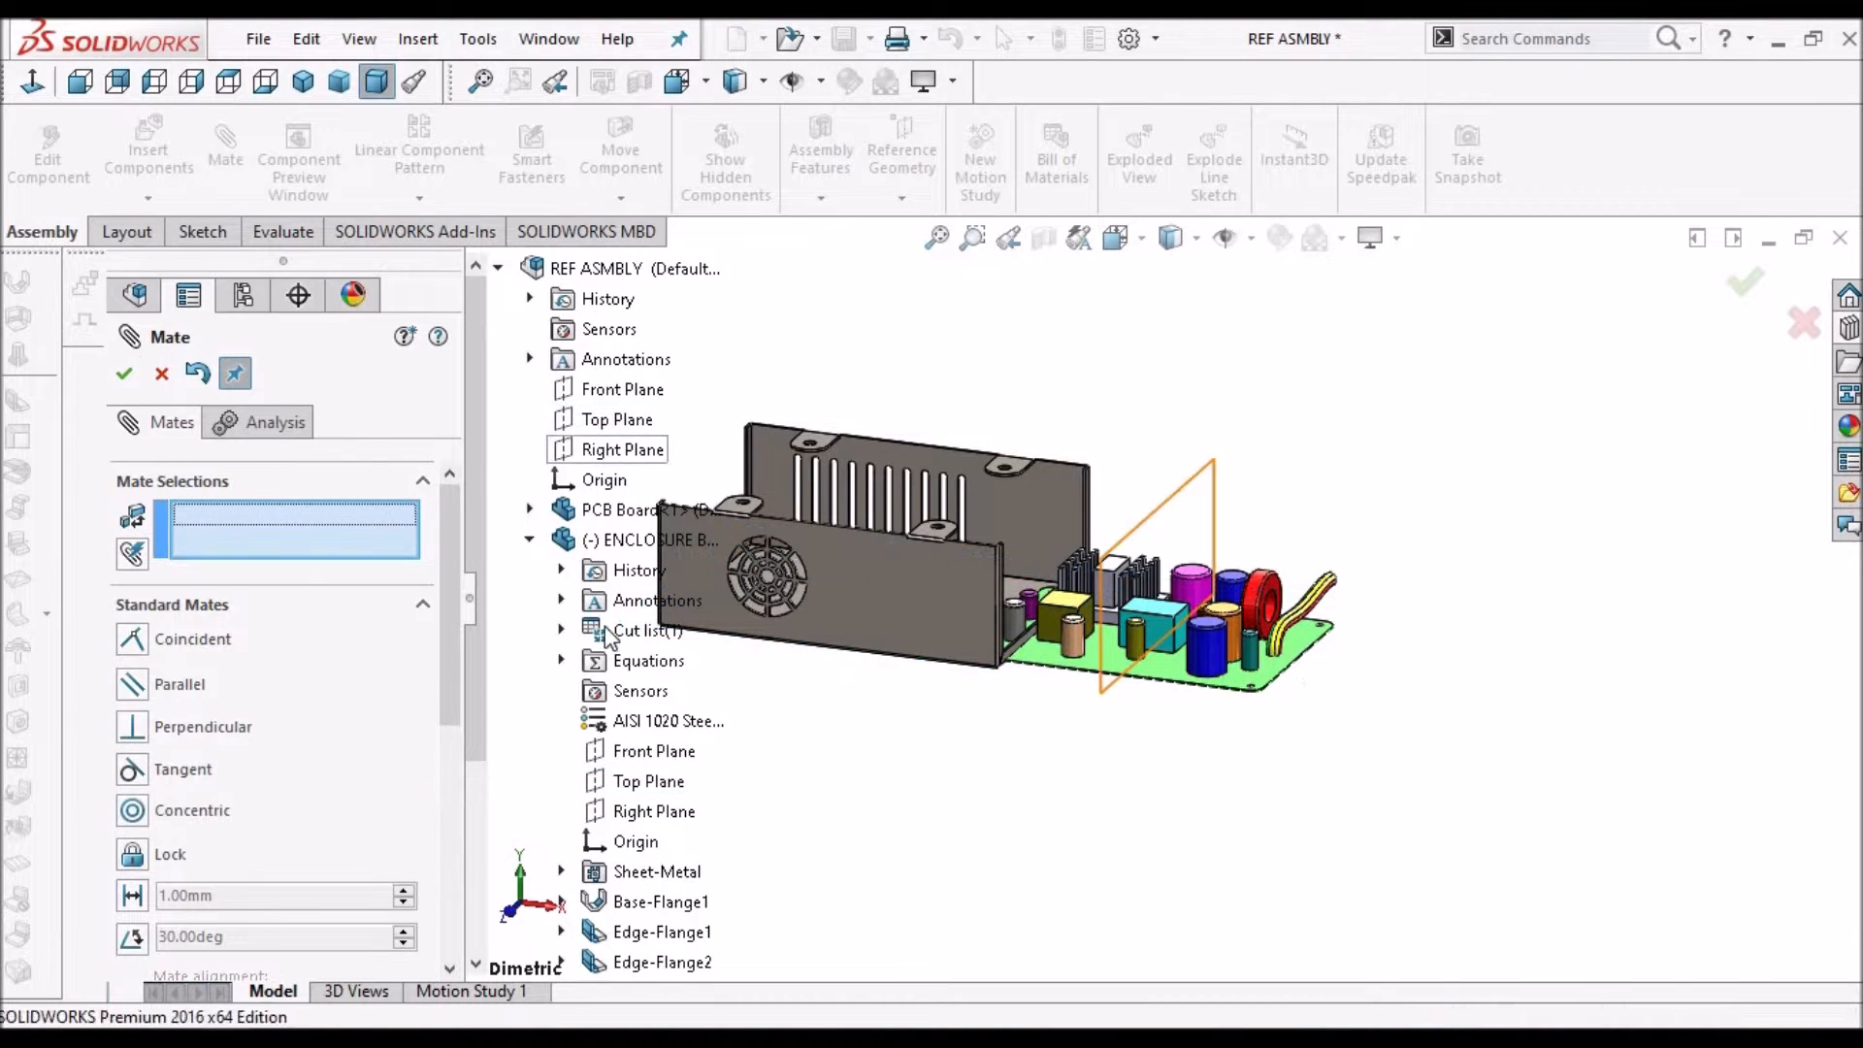
click(648, 813)
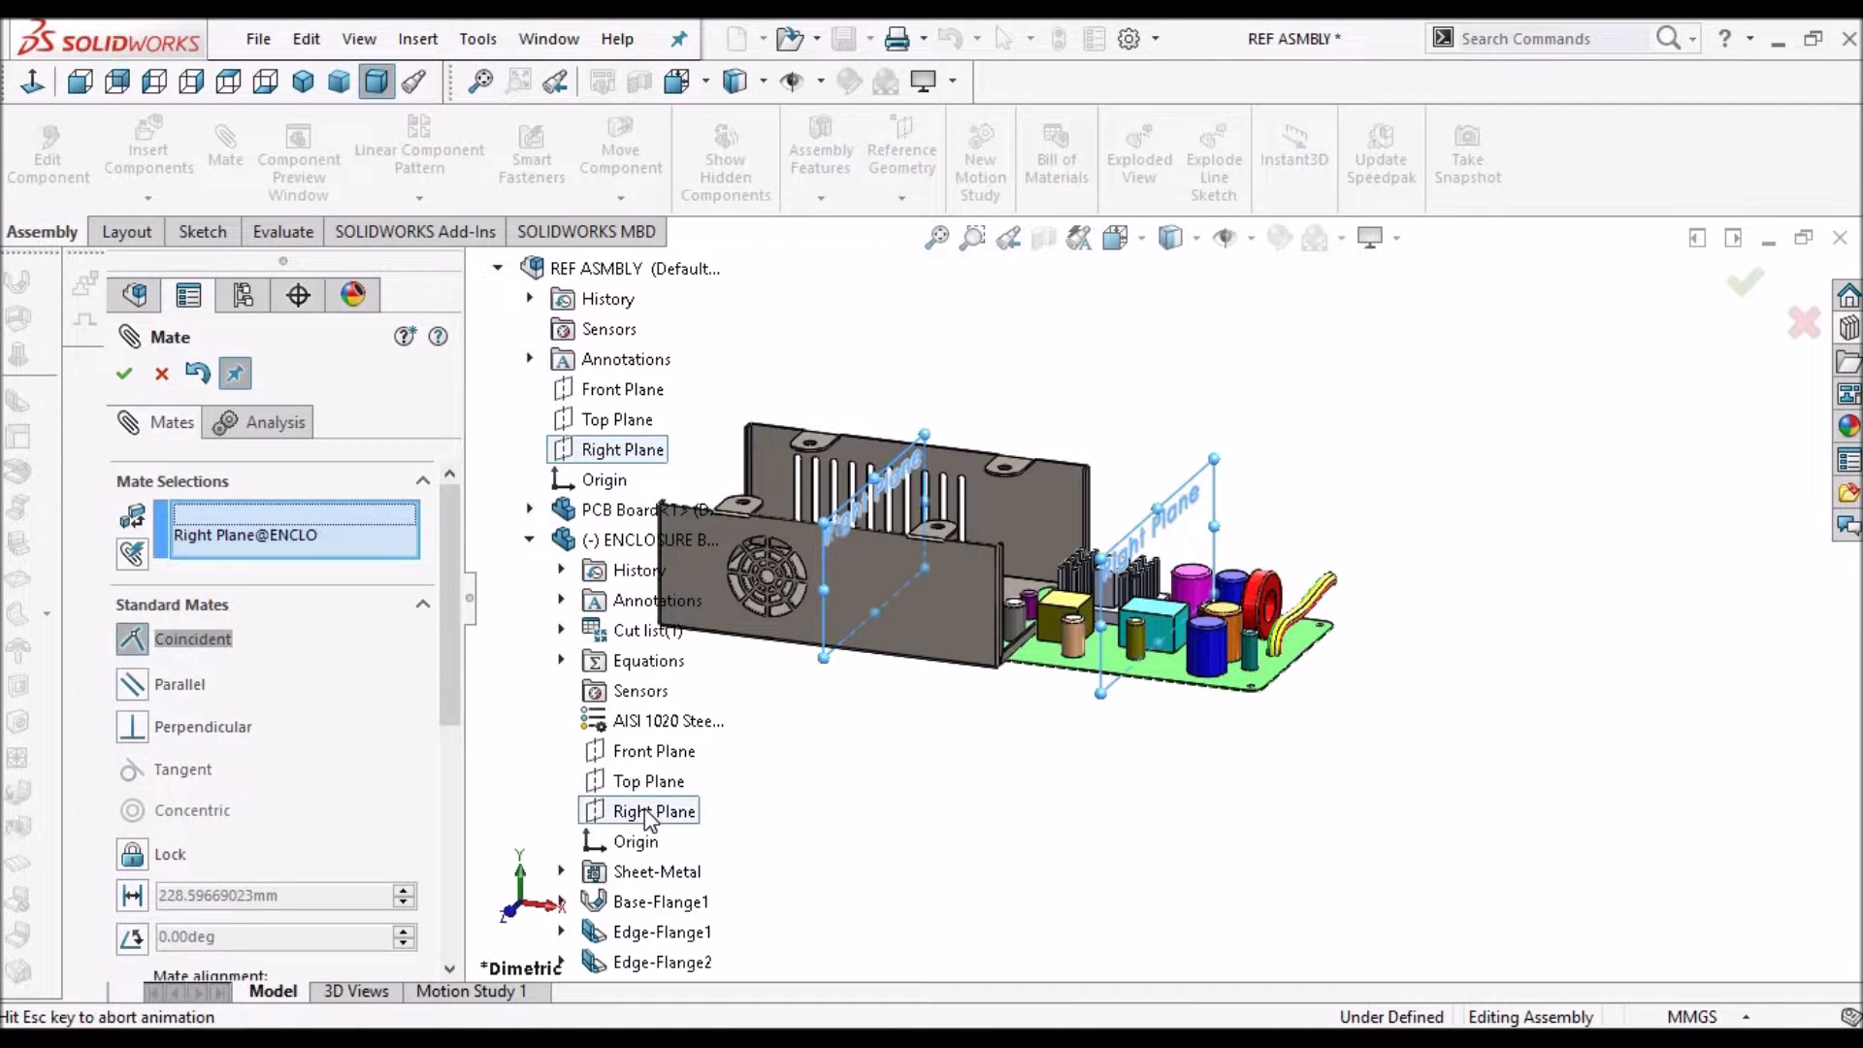
click(140, 381)
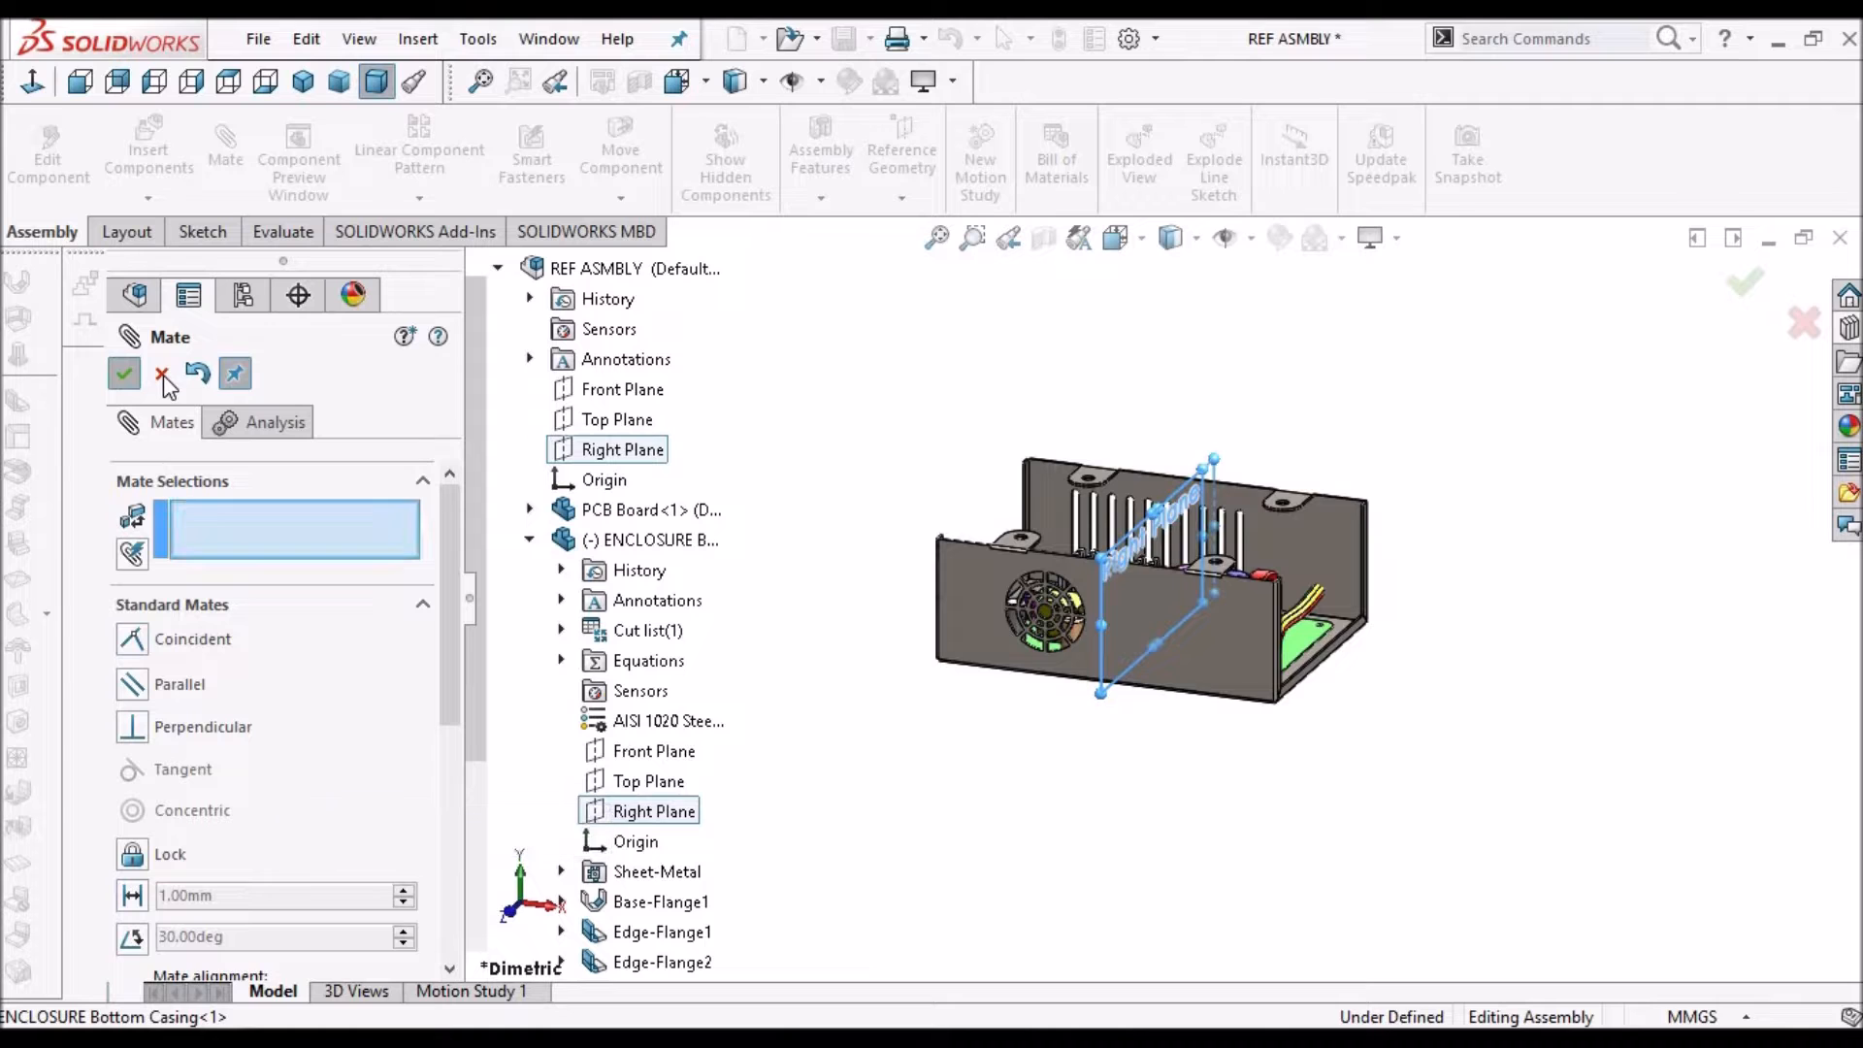
click(161, 373)
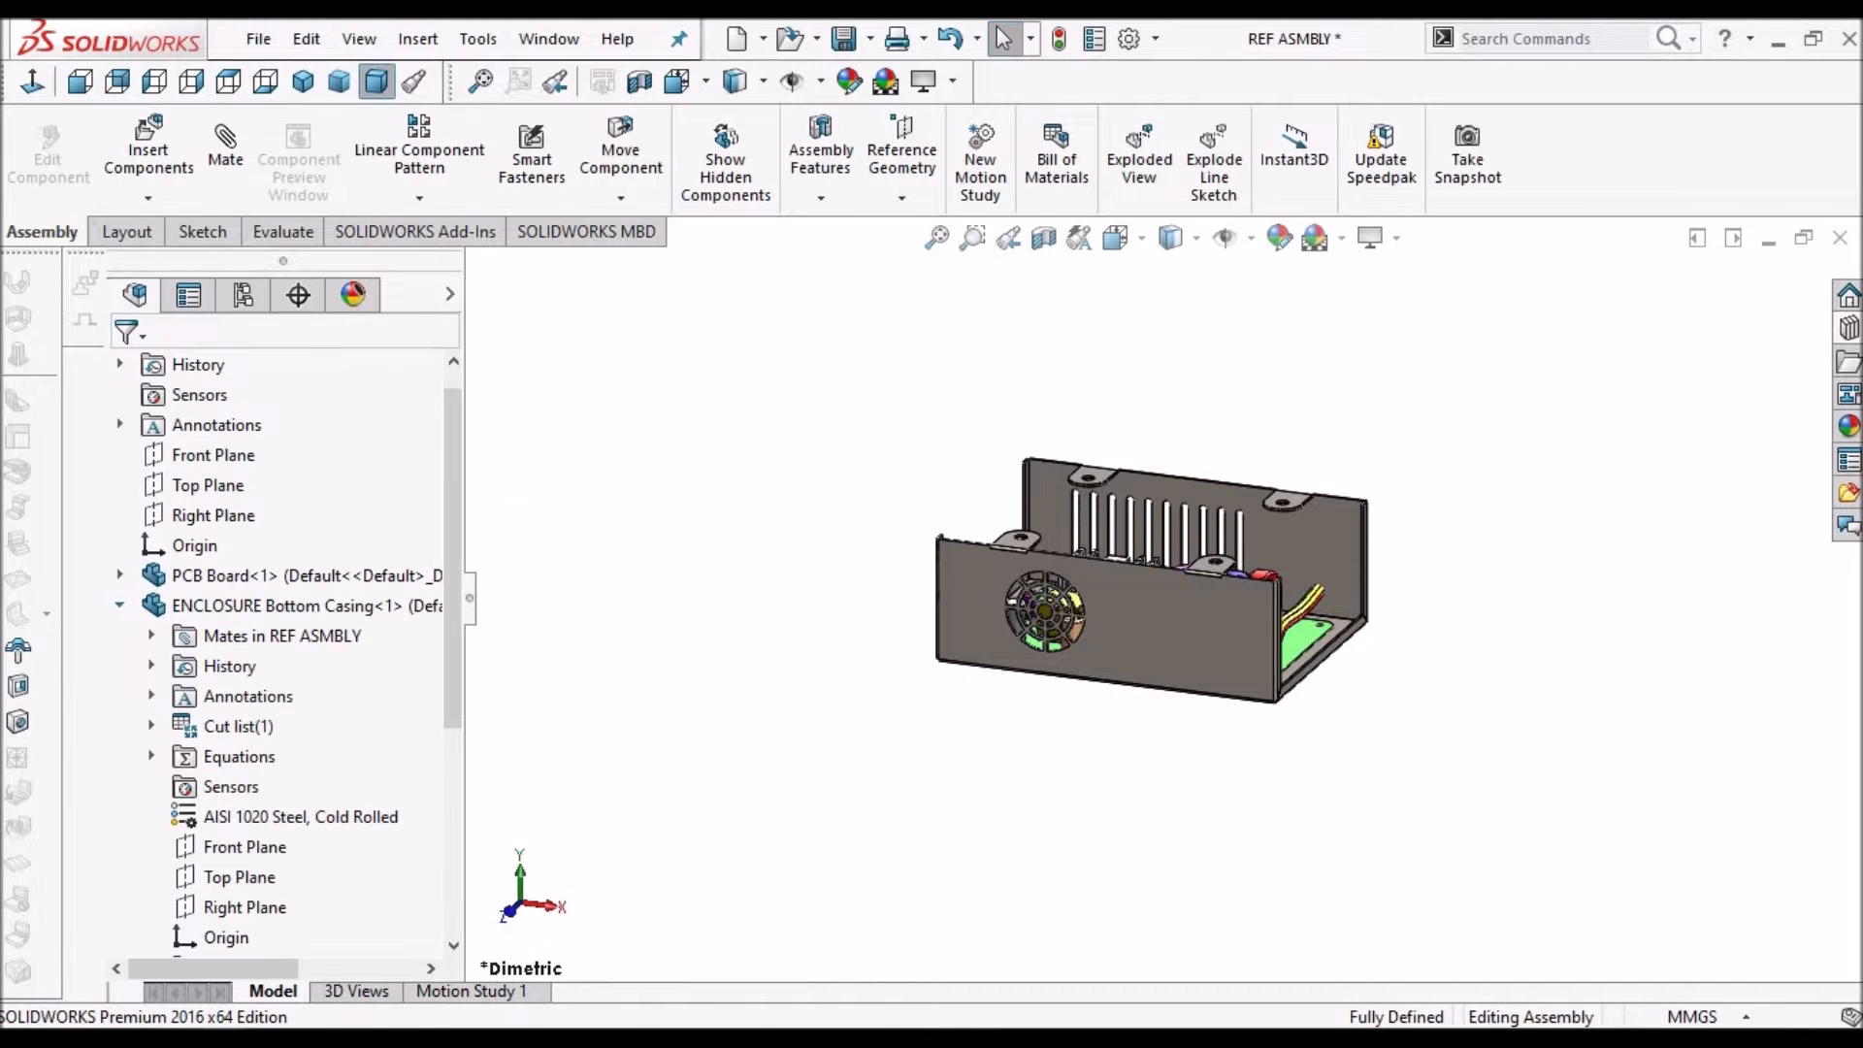
Examine how the PCB board sits on the casing floor, using a temporary section view through the Front Plane
scroll(1209, 626, down, 6)
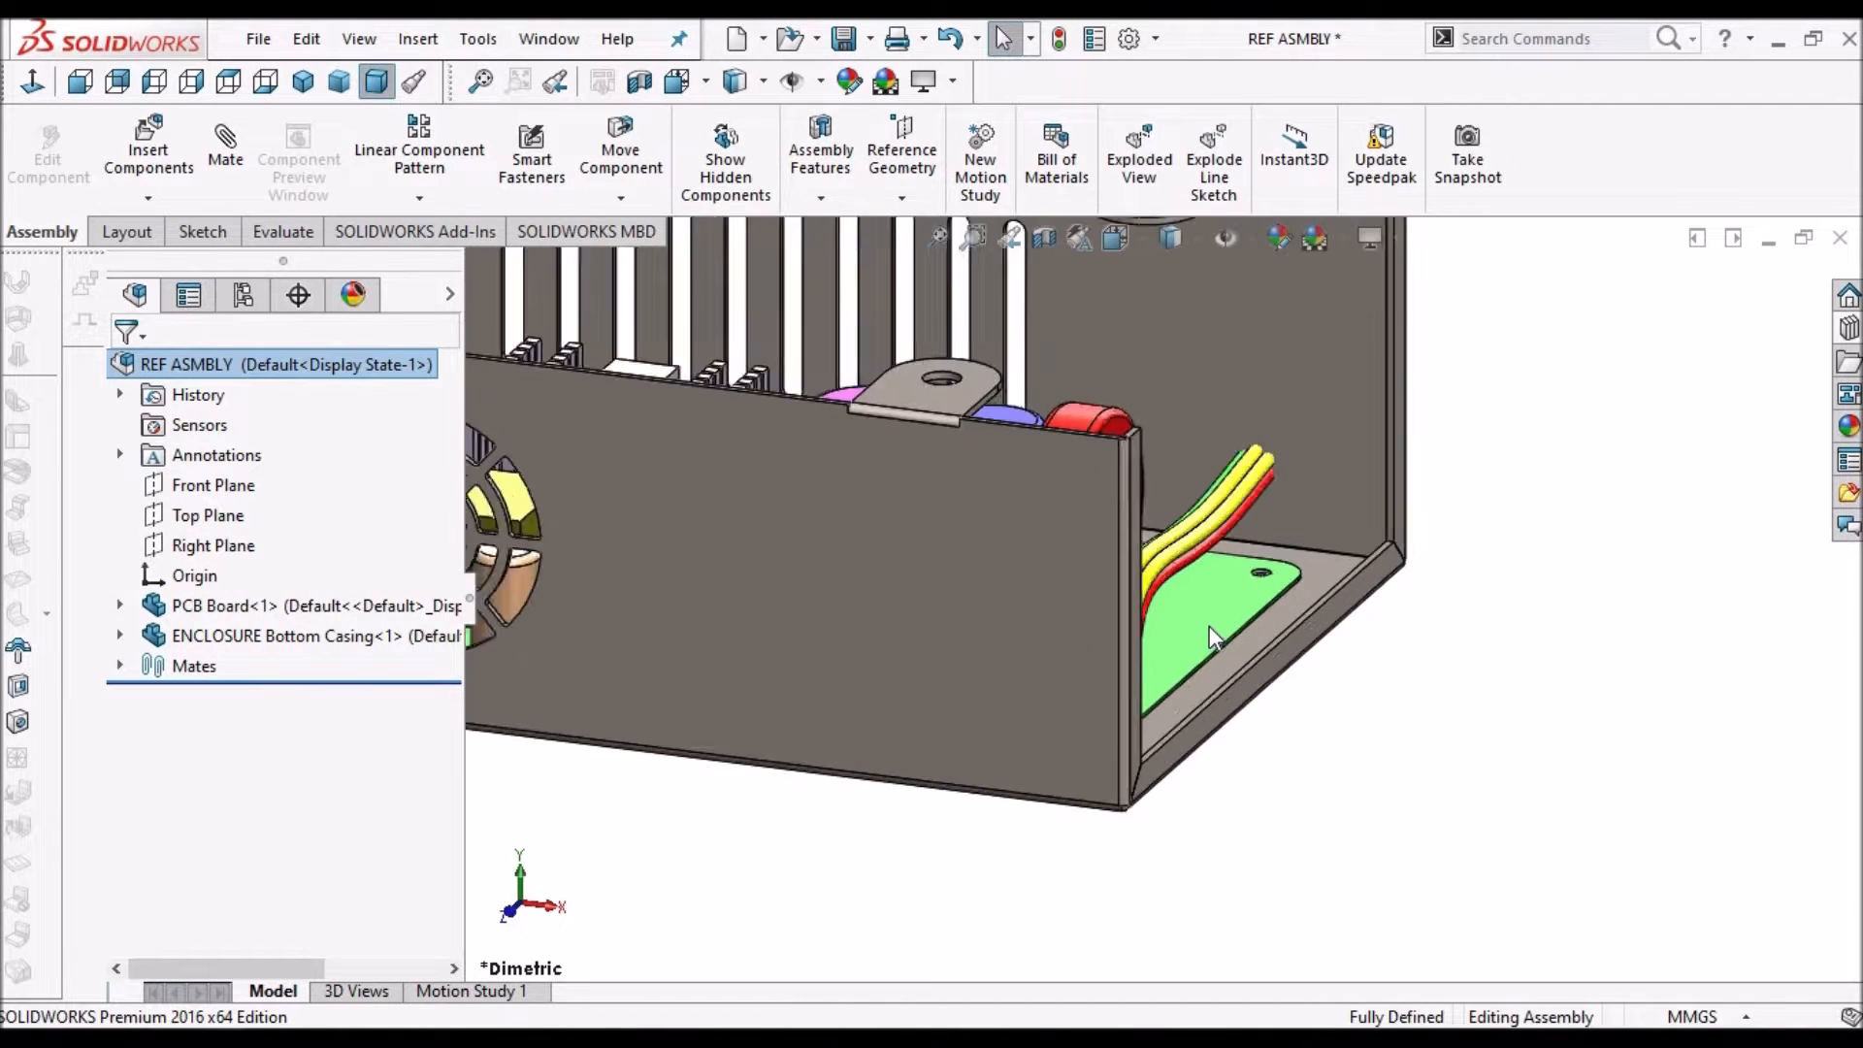
middle_drag(1209, 626, 1139, 667)
scroll(1017, 464, up, 3)
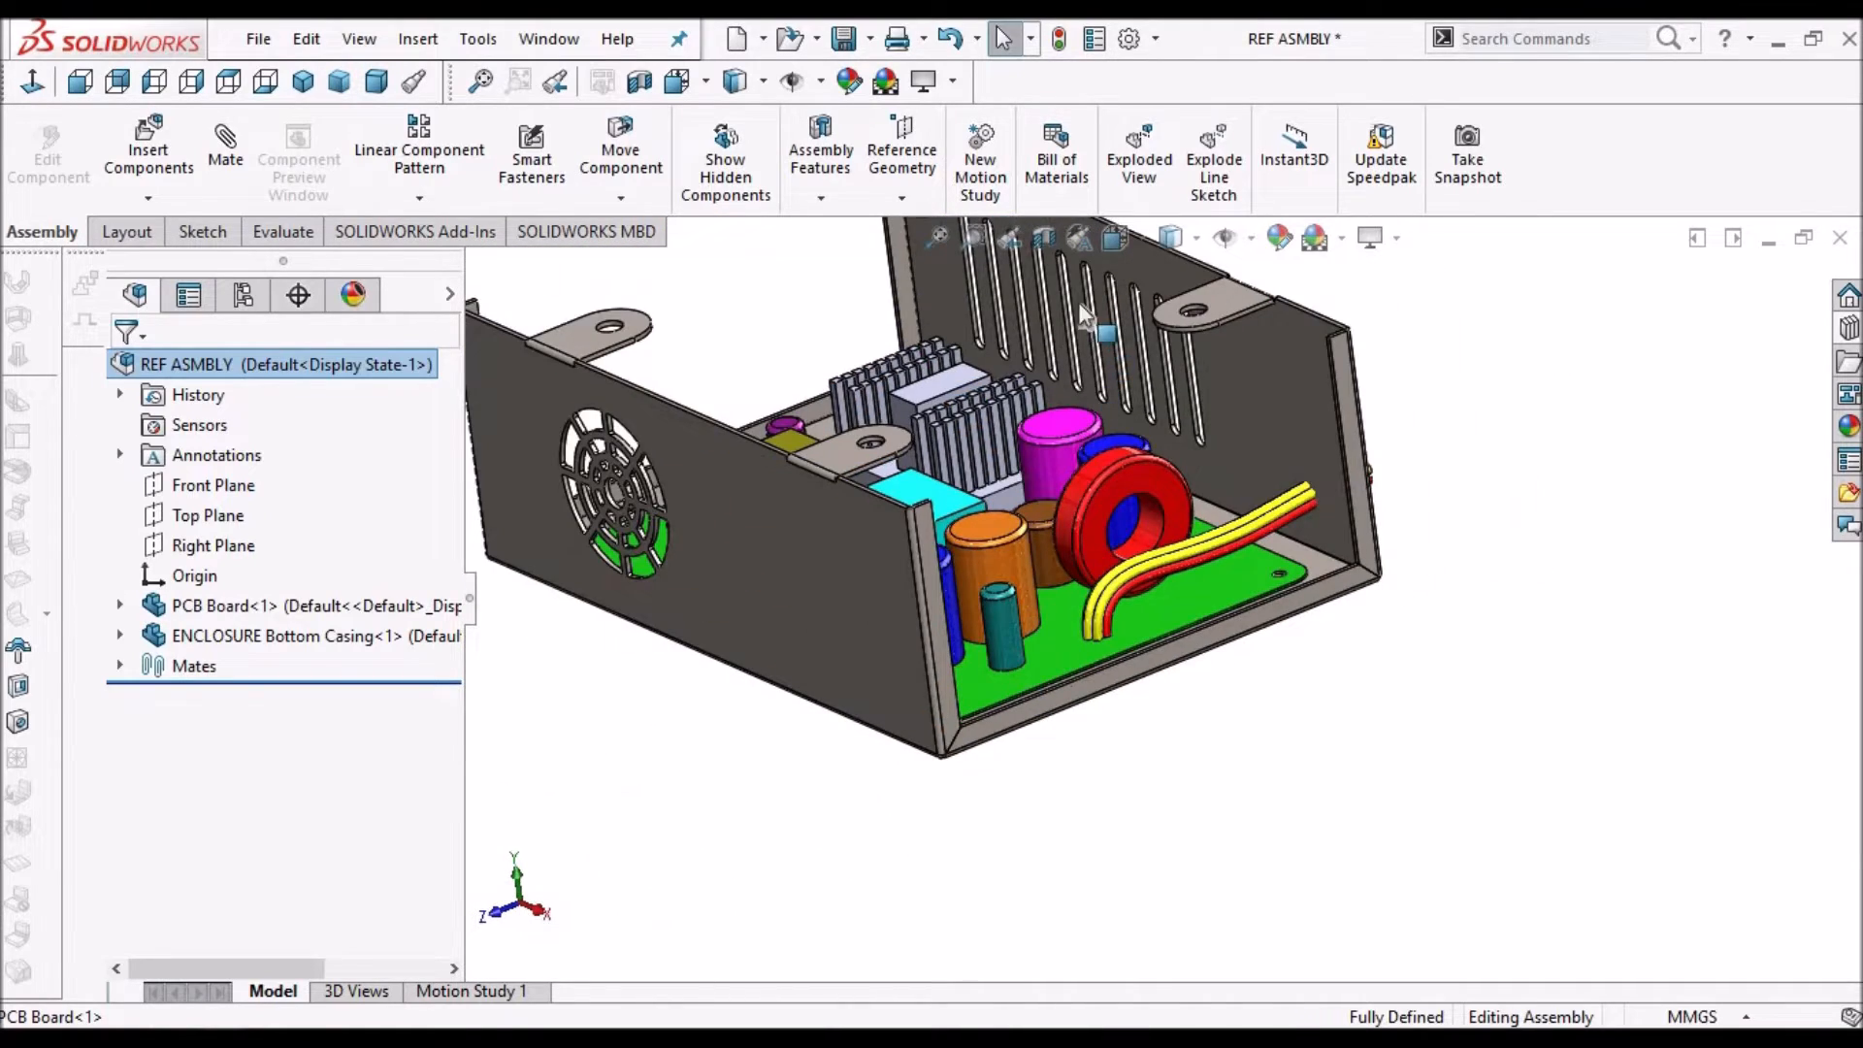
scroll(1080, 311, up, 3)
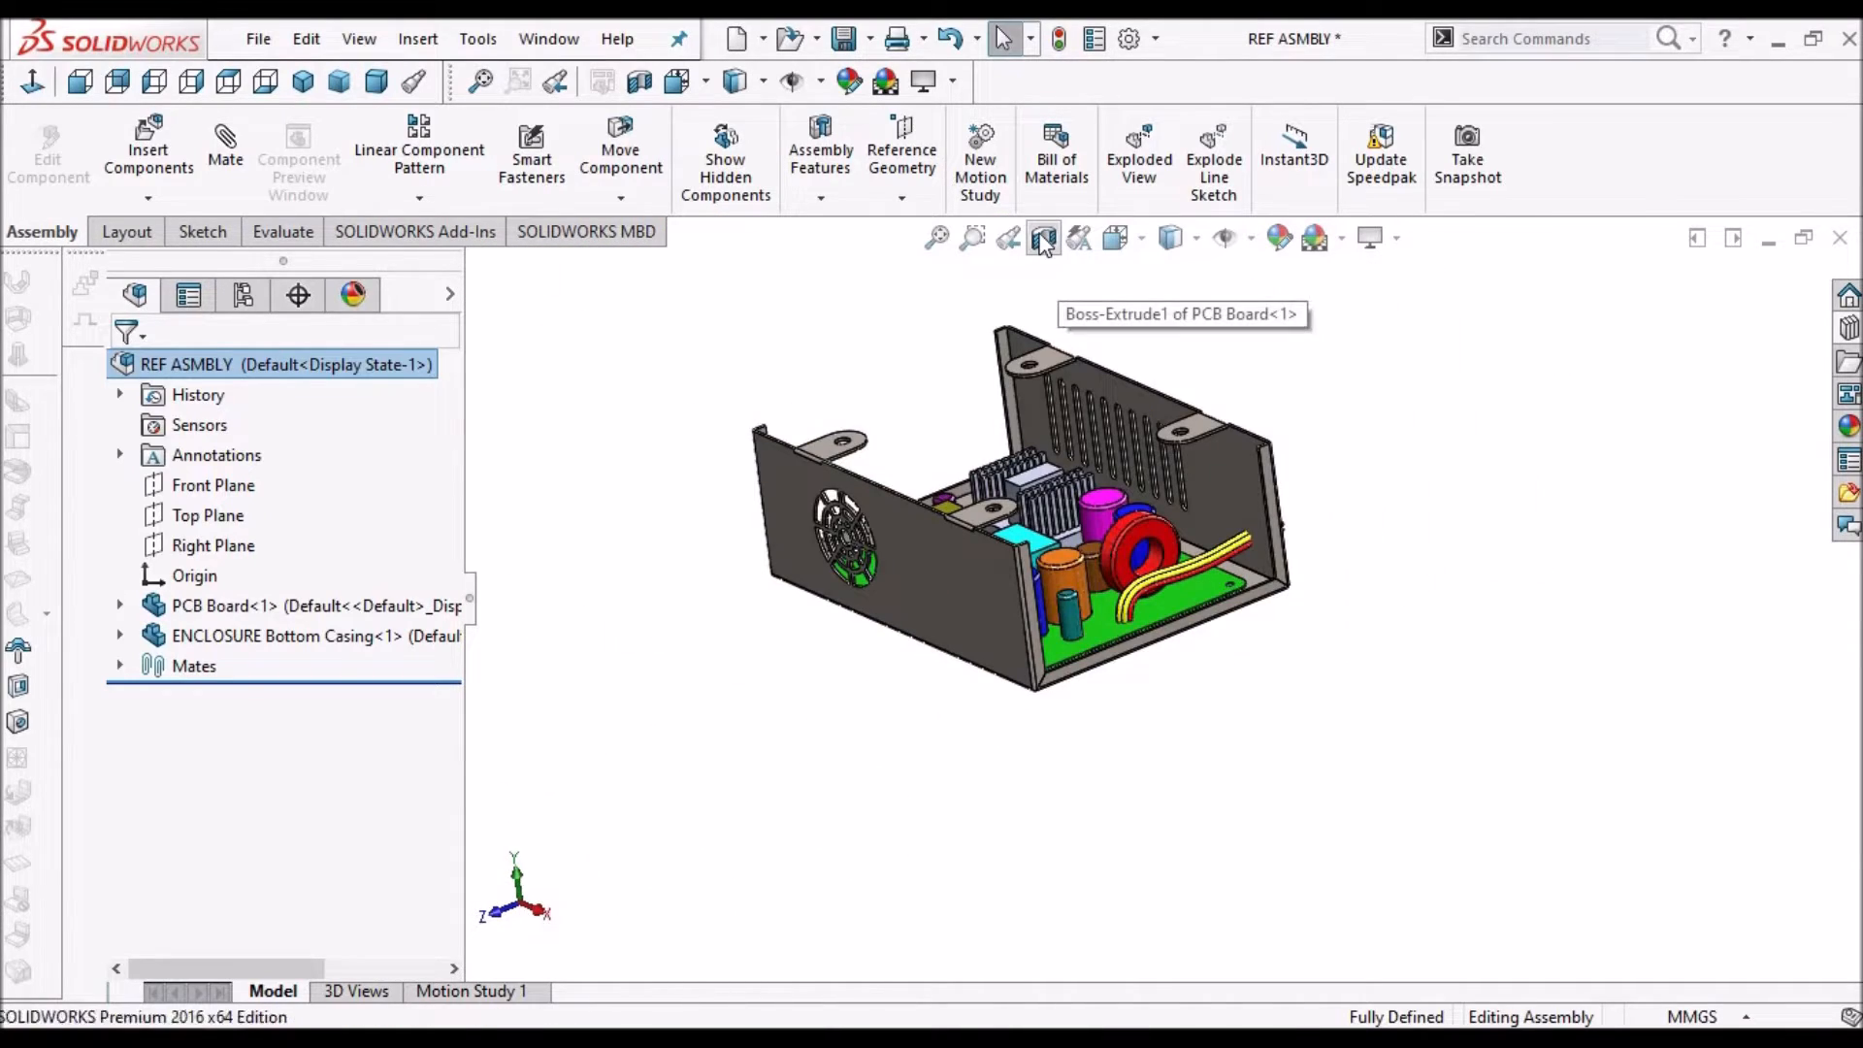
click(1043, 240)
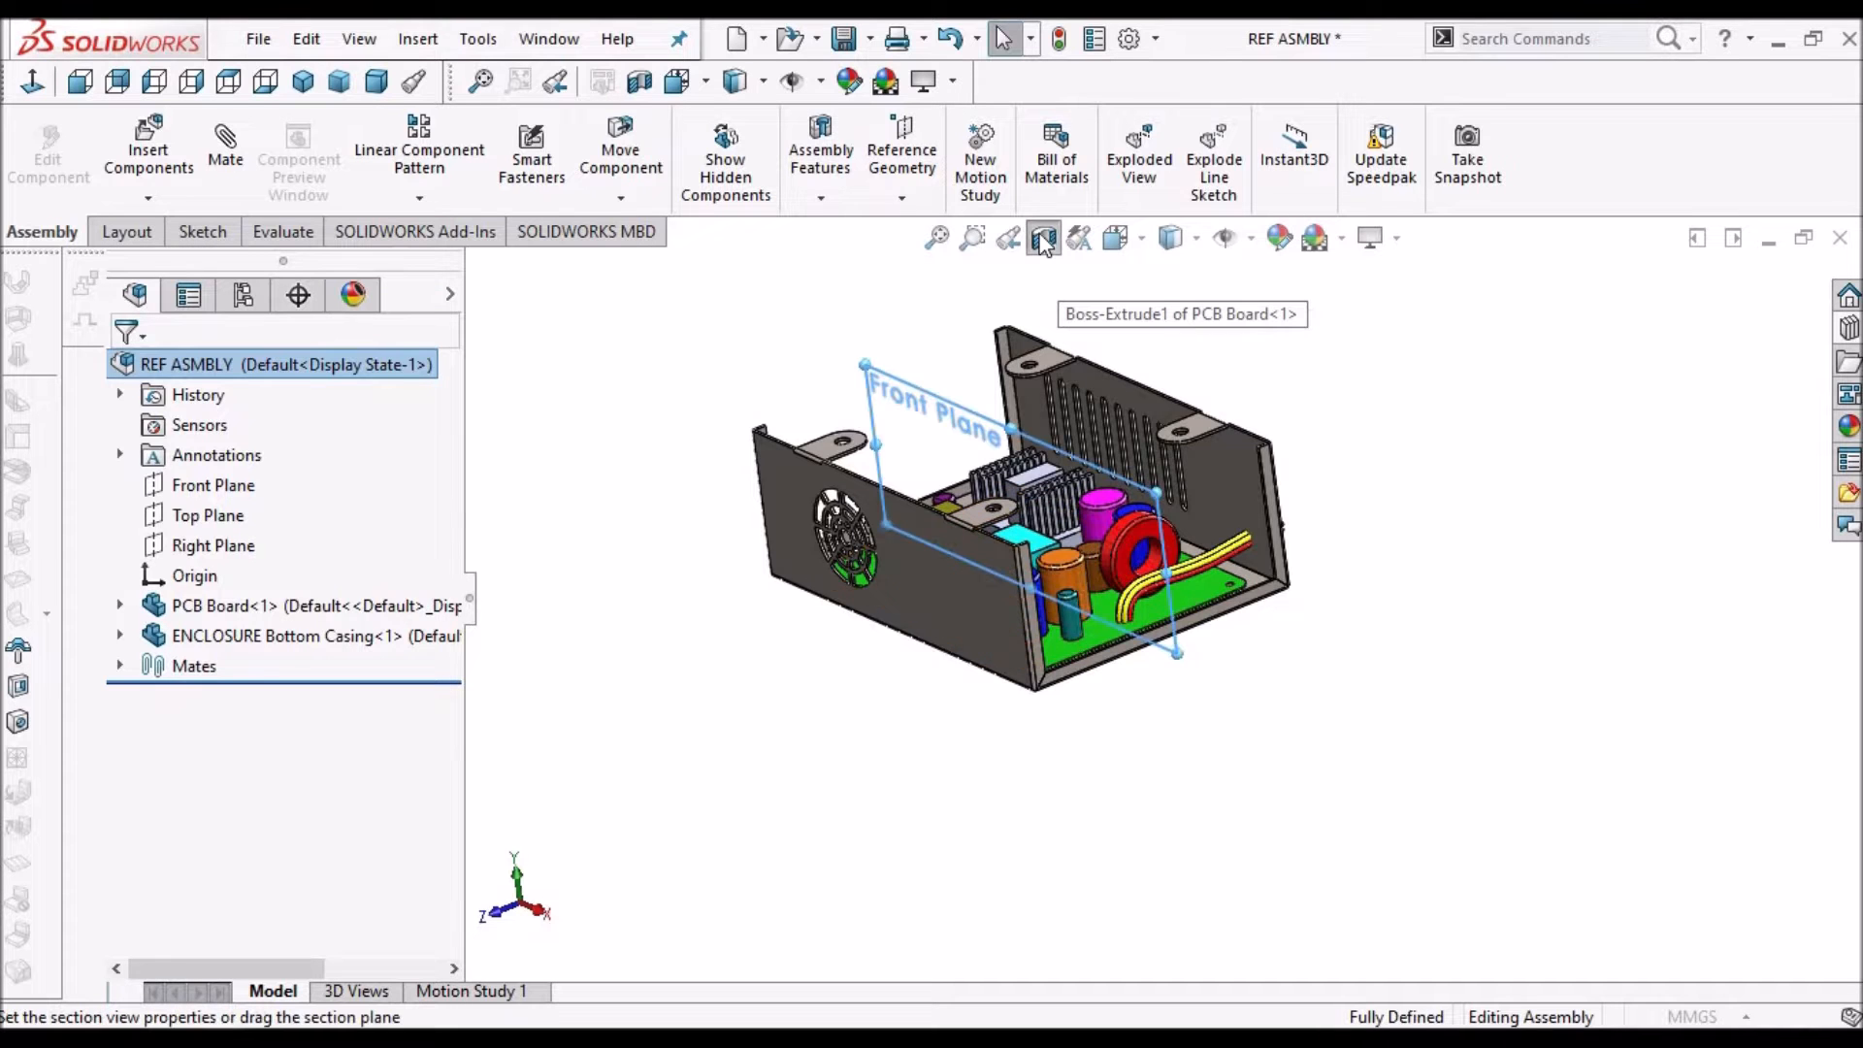
scroll(1133, 613, down, 6)
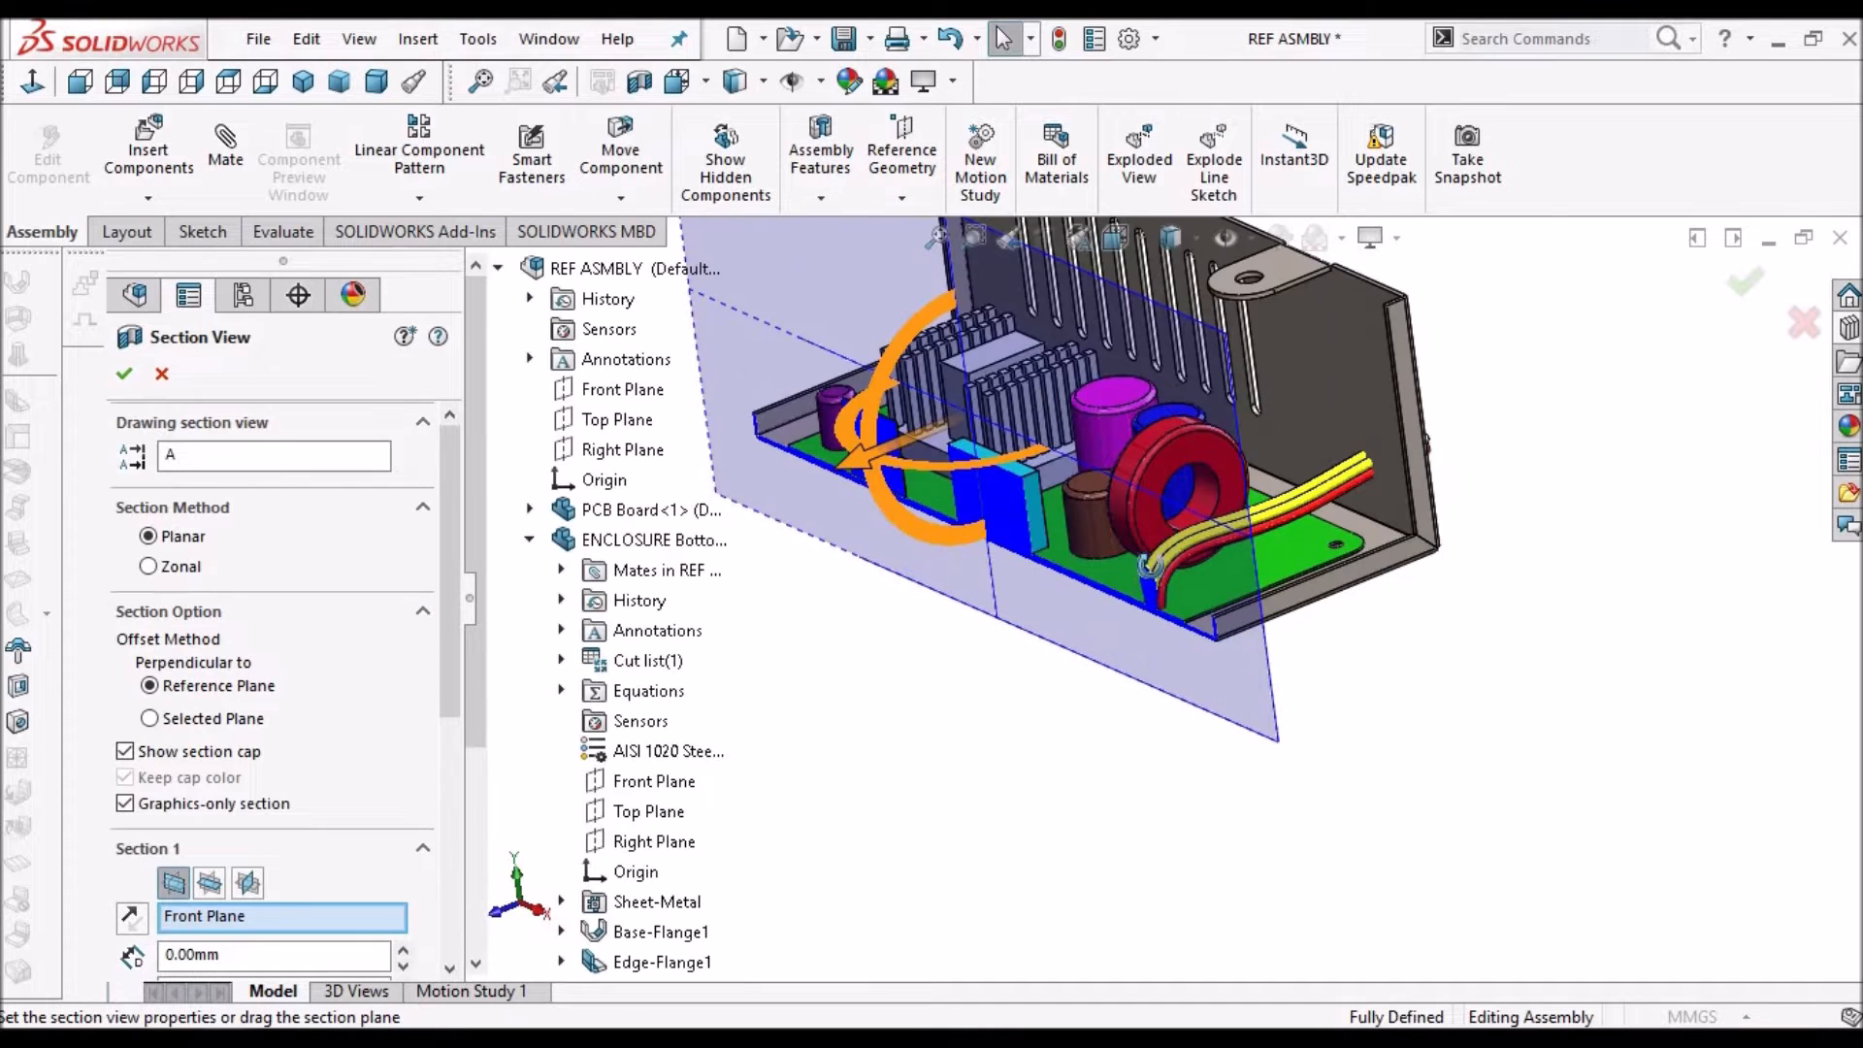
scroll(1174, 602, down, 3)
middle_drag(1203, 611, 1234, 713)
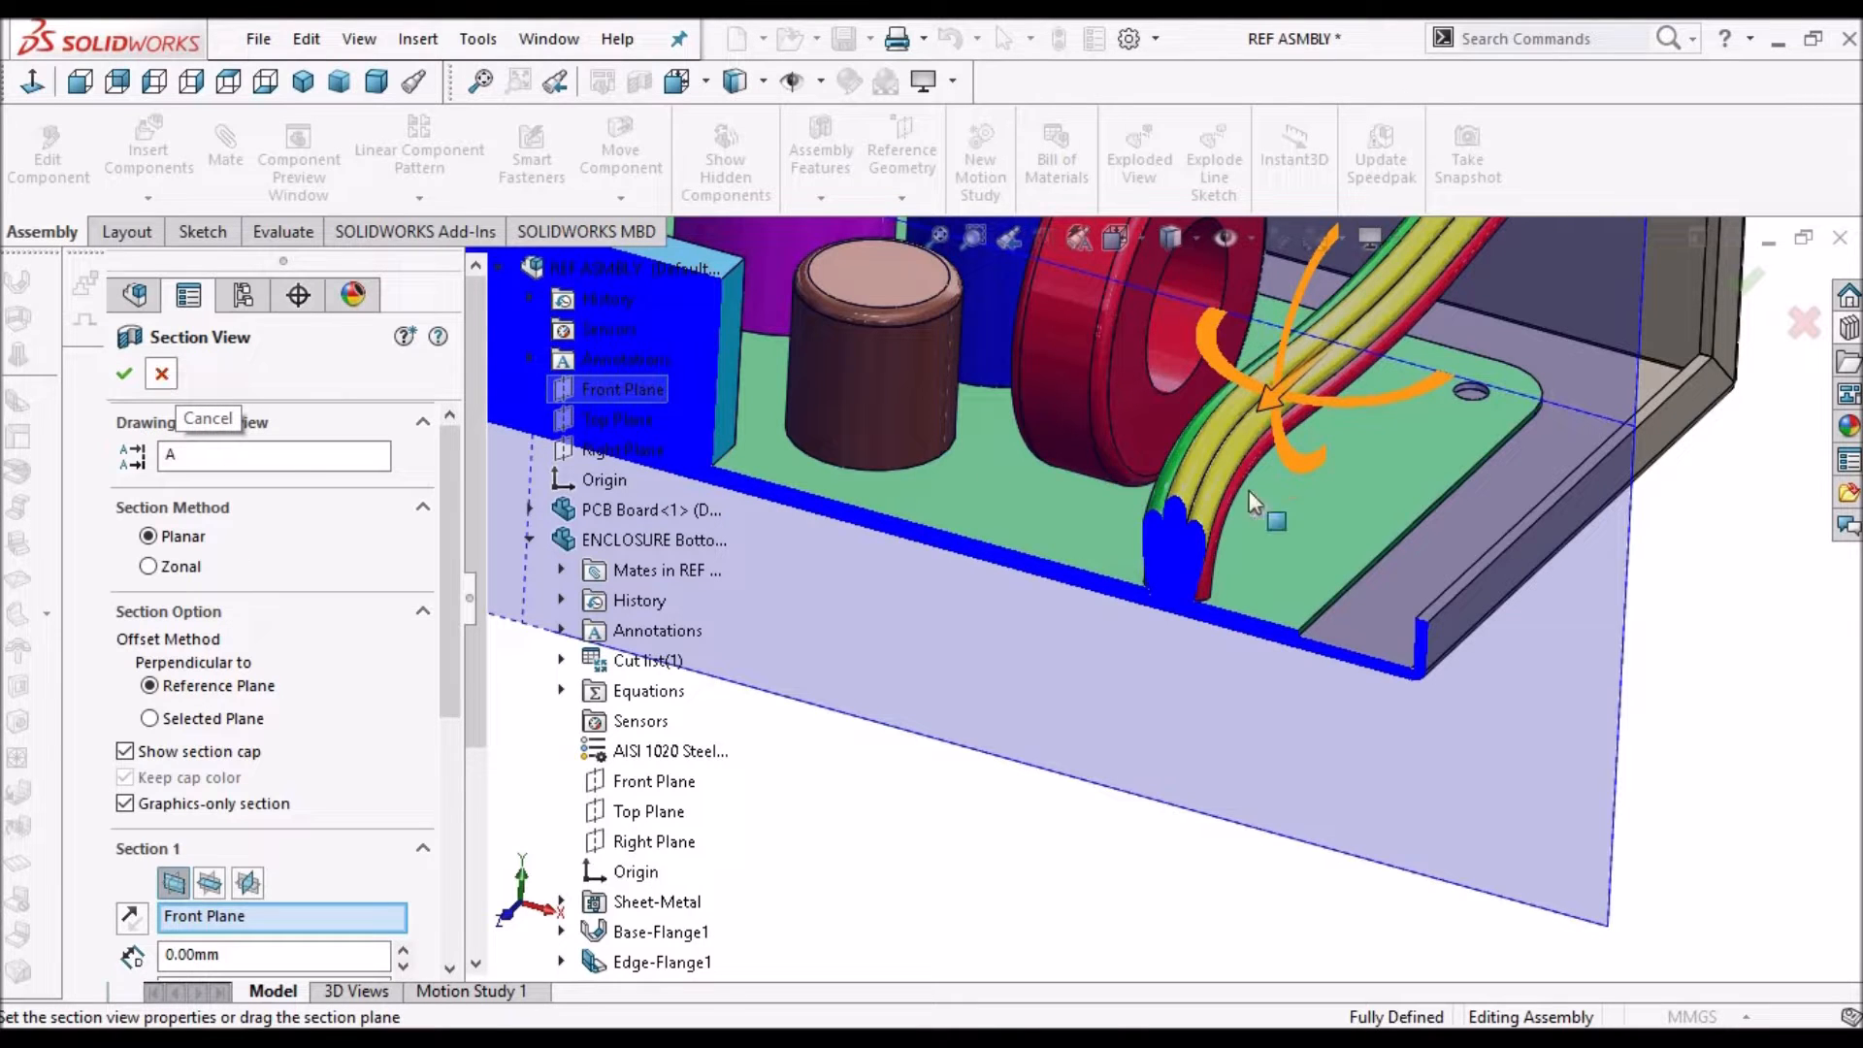
key(Escape)
click(921, 822)
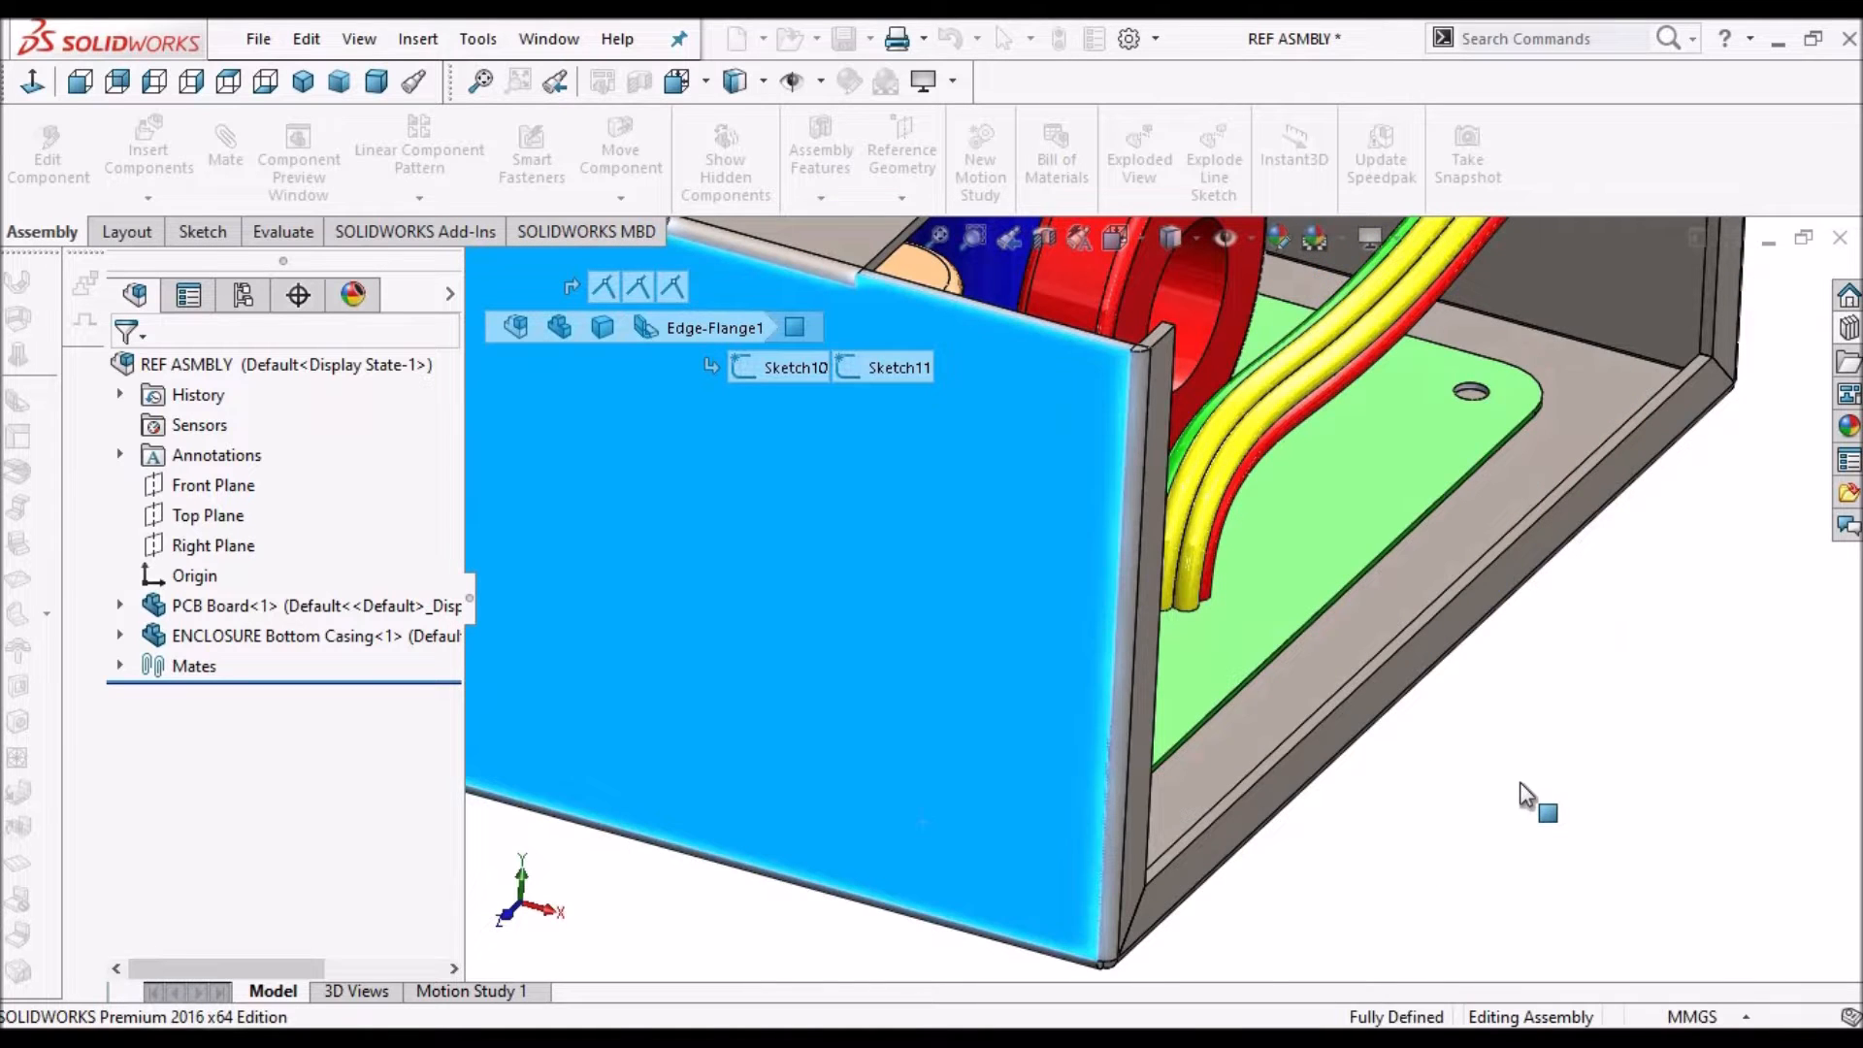
click(1520, 782)
scroll(1519, 781, up, 3)
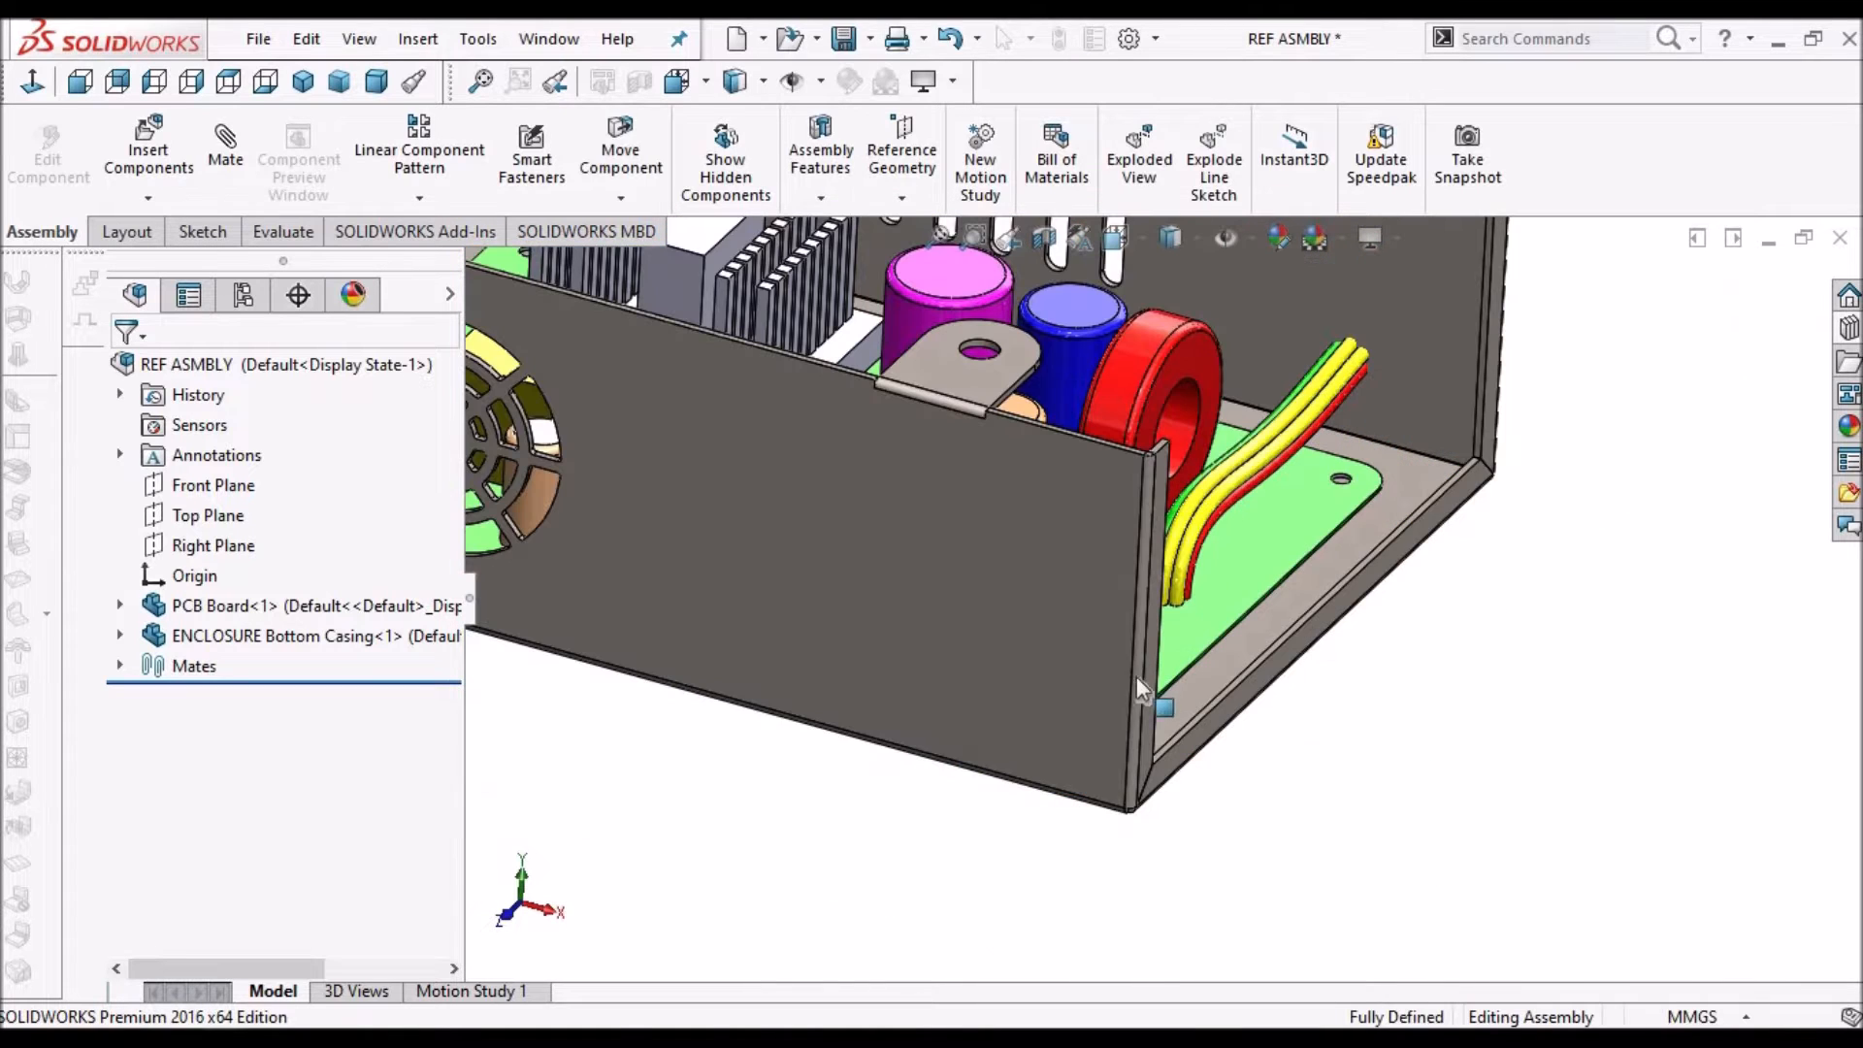
Find the PCB Board's Top Plane coincident mate under its mates in REF ASMBLY and open it for editing
click(119, 604)
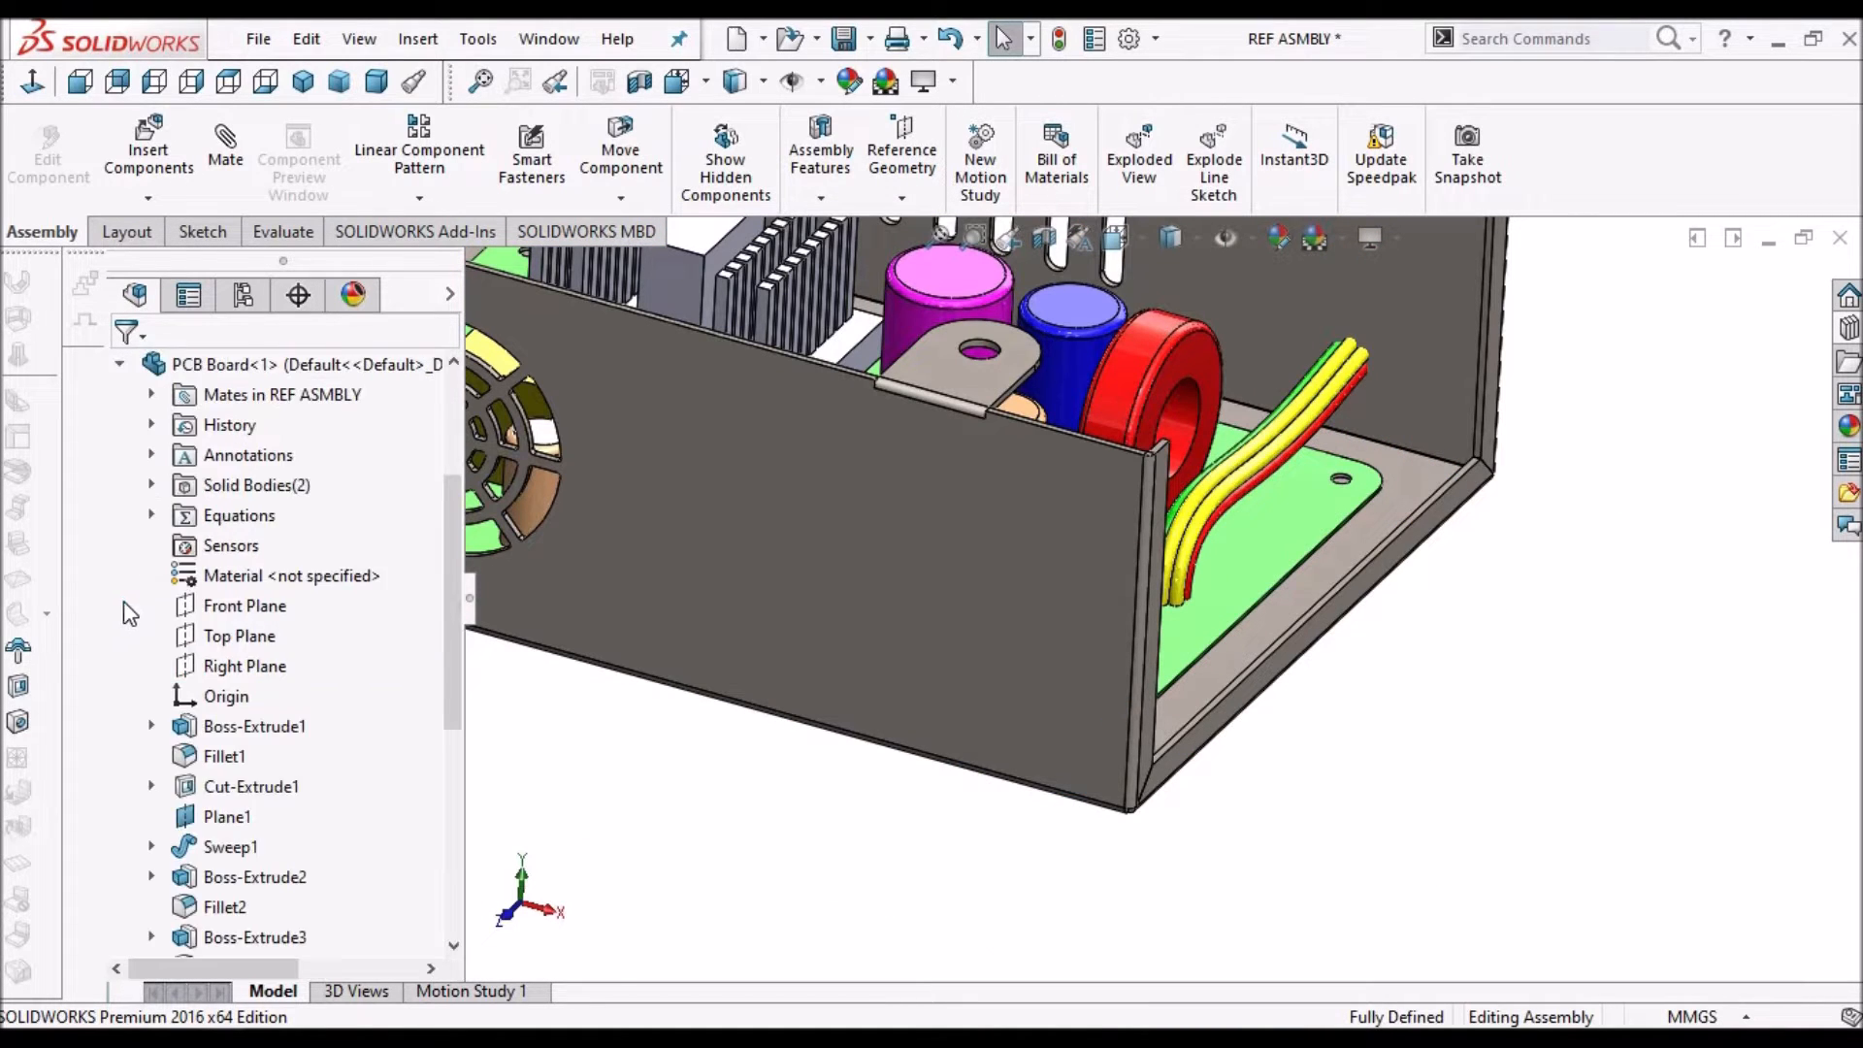
click(151, 396)
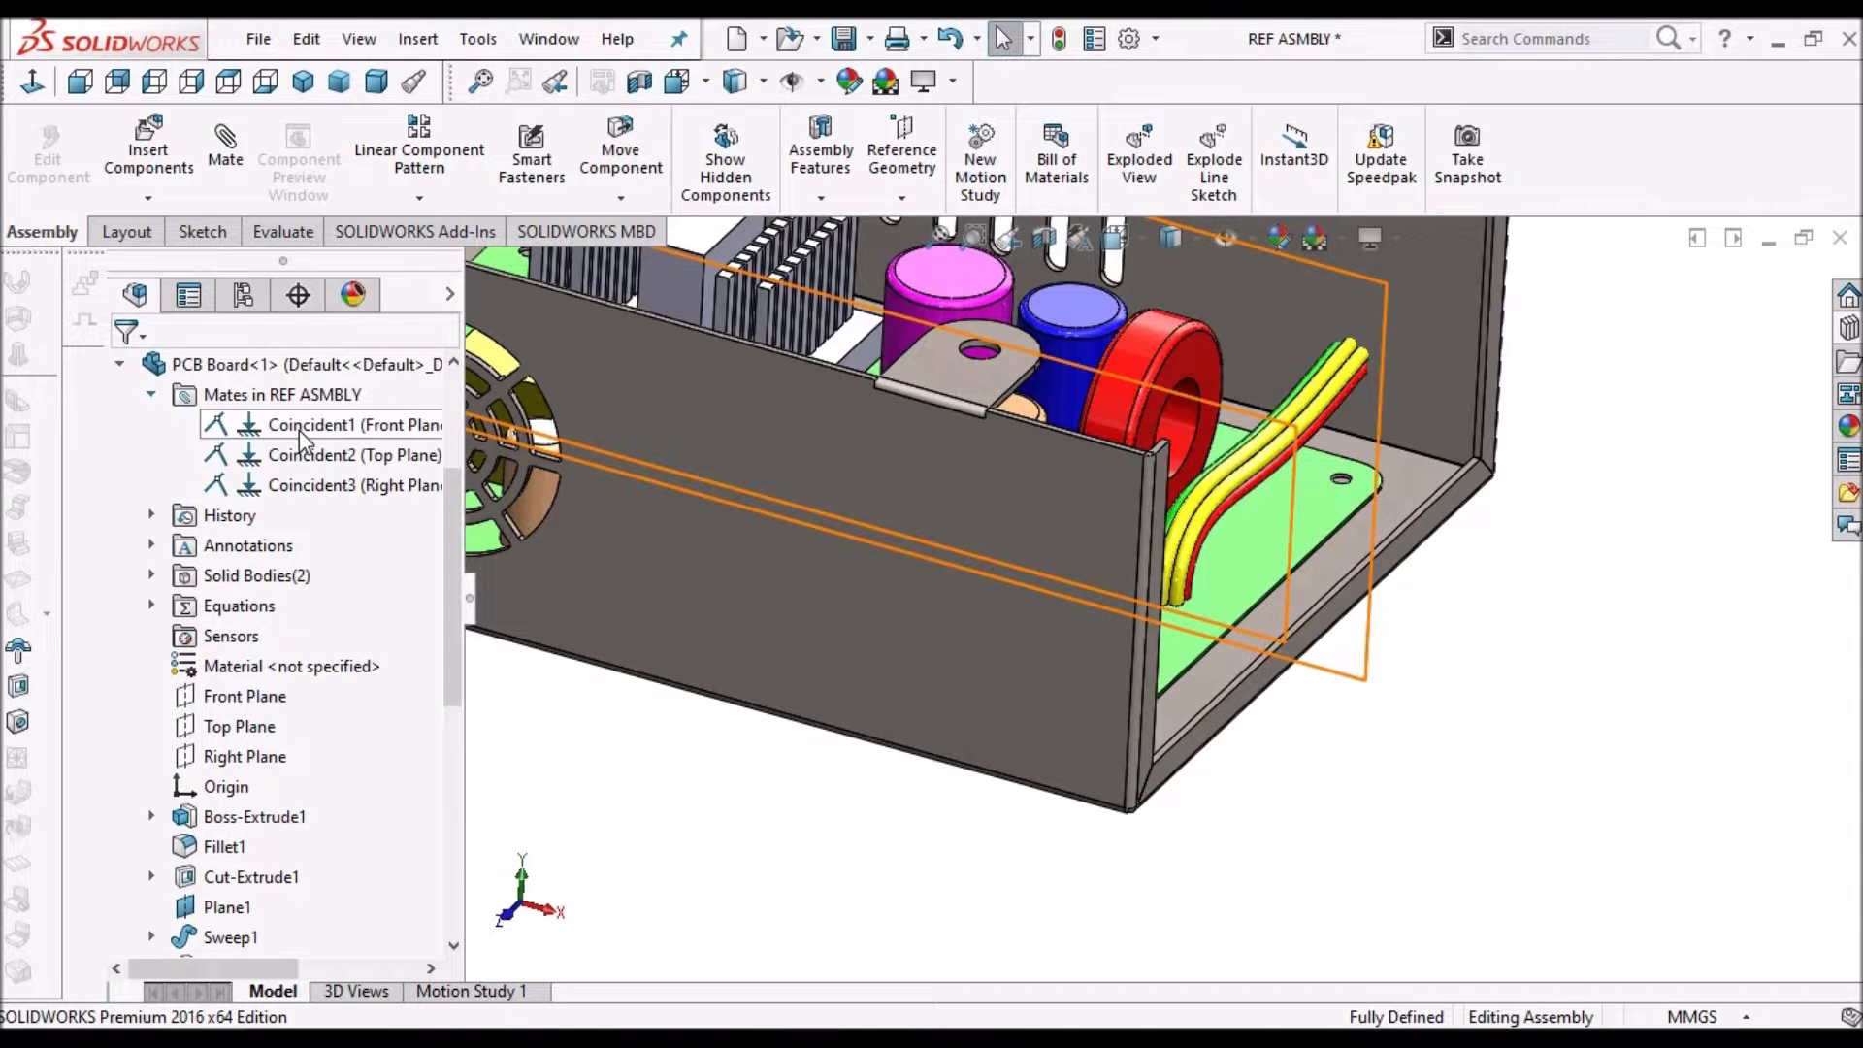
click(306, 455)
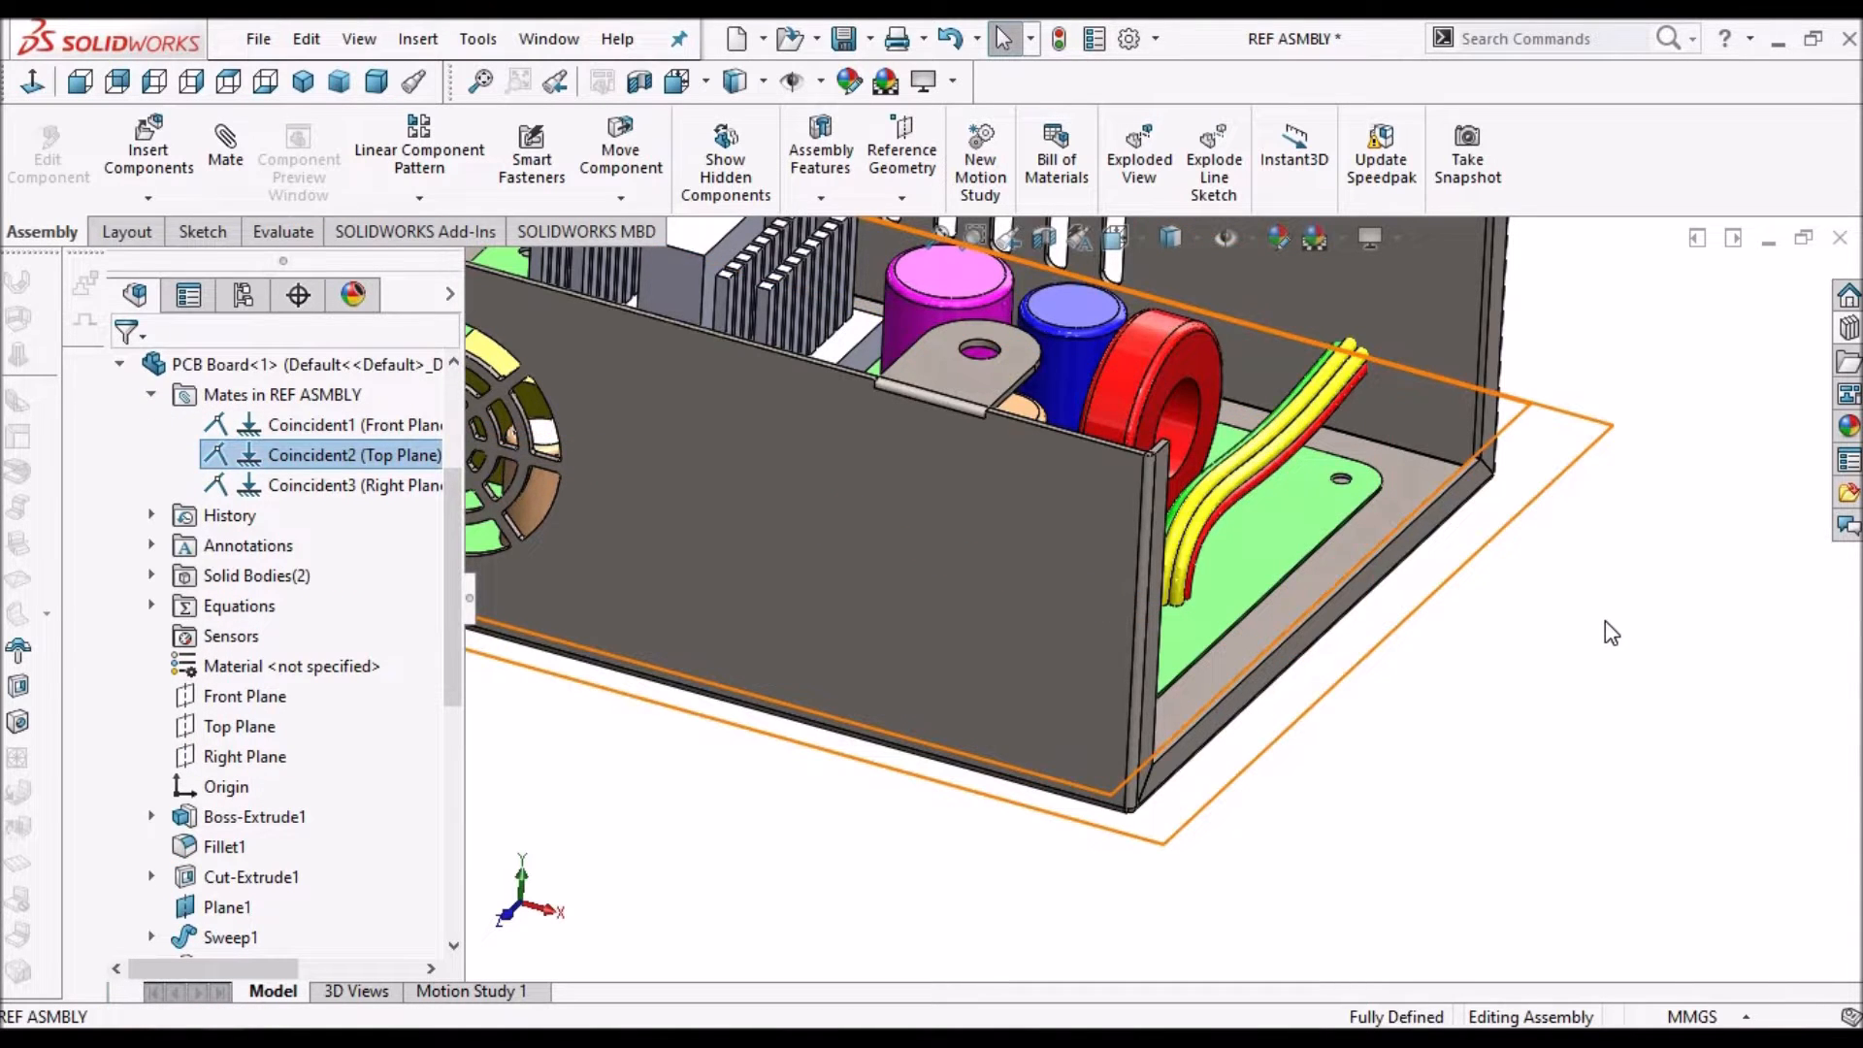
scroll(1213, 577, up, 2)
mouse_move(1185, 485)
middle_down()
mouse_move(1121, 535)
mouse_move(1125, 592)
middle_up()
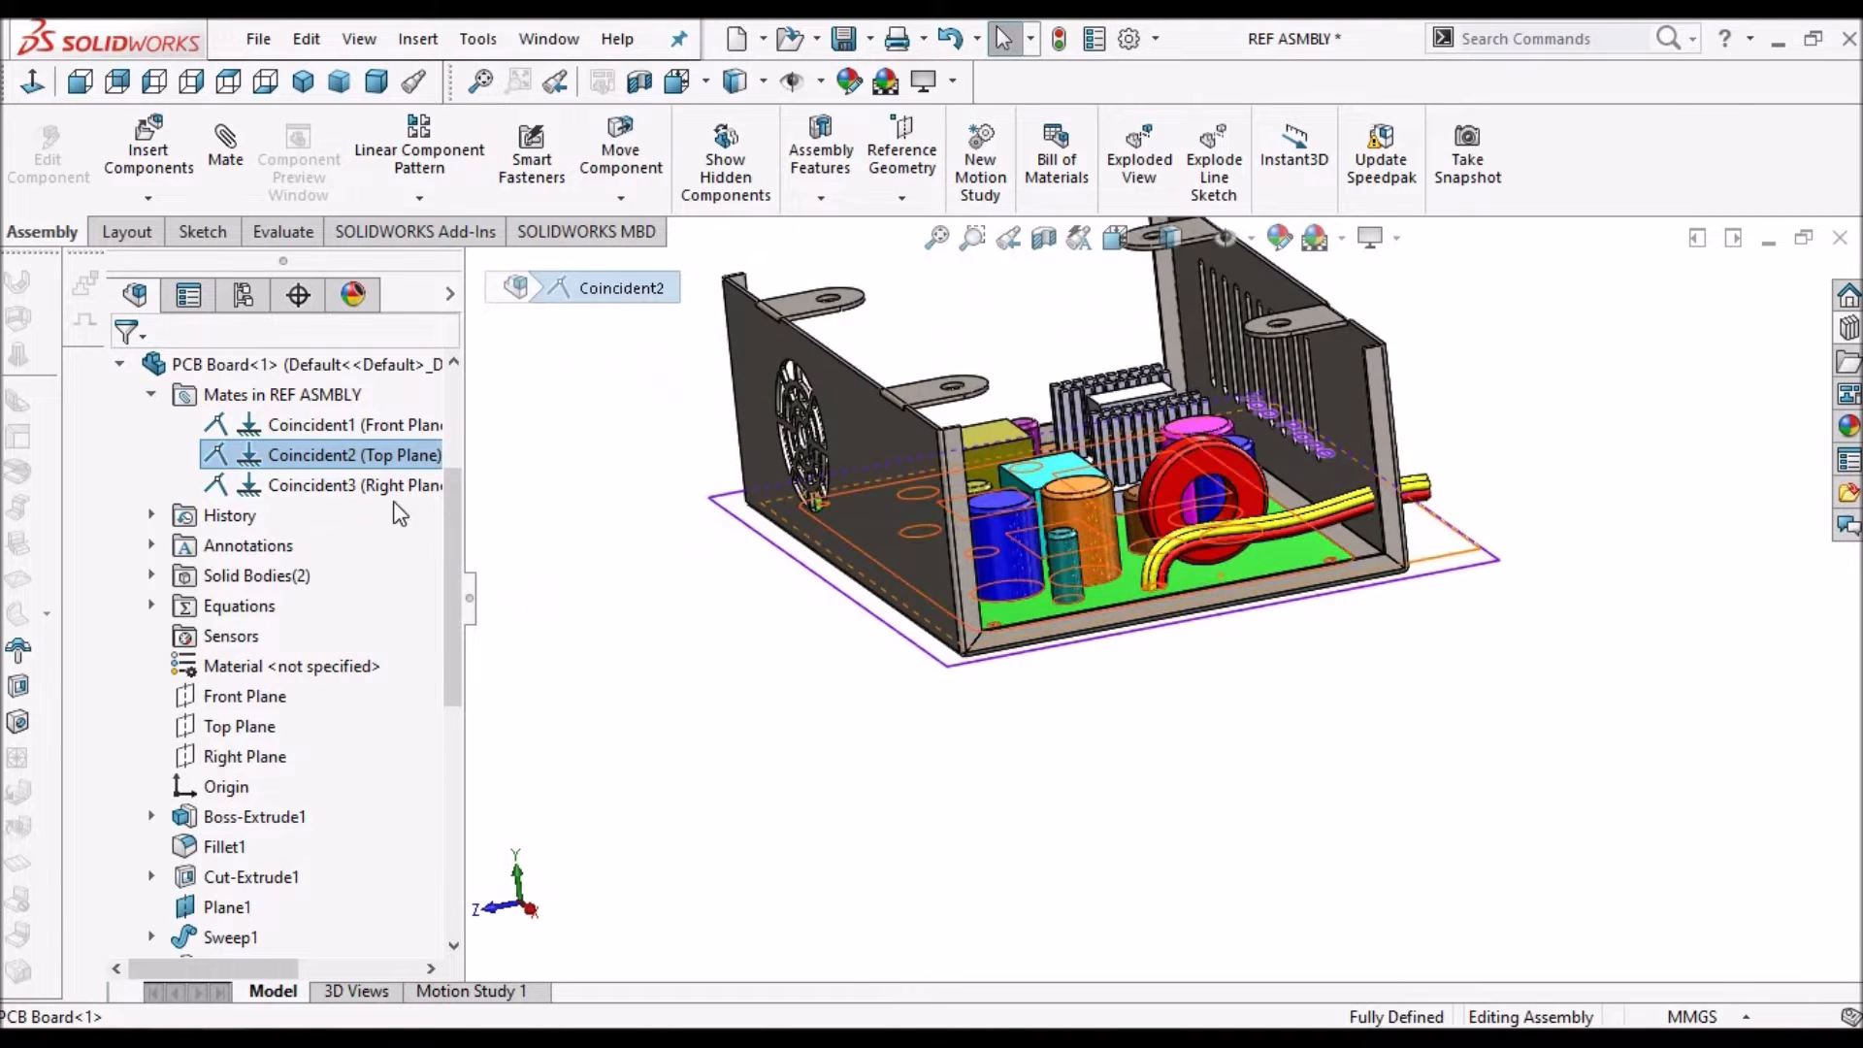
right_click(330, 462)
key(Escape)
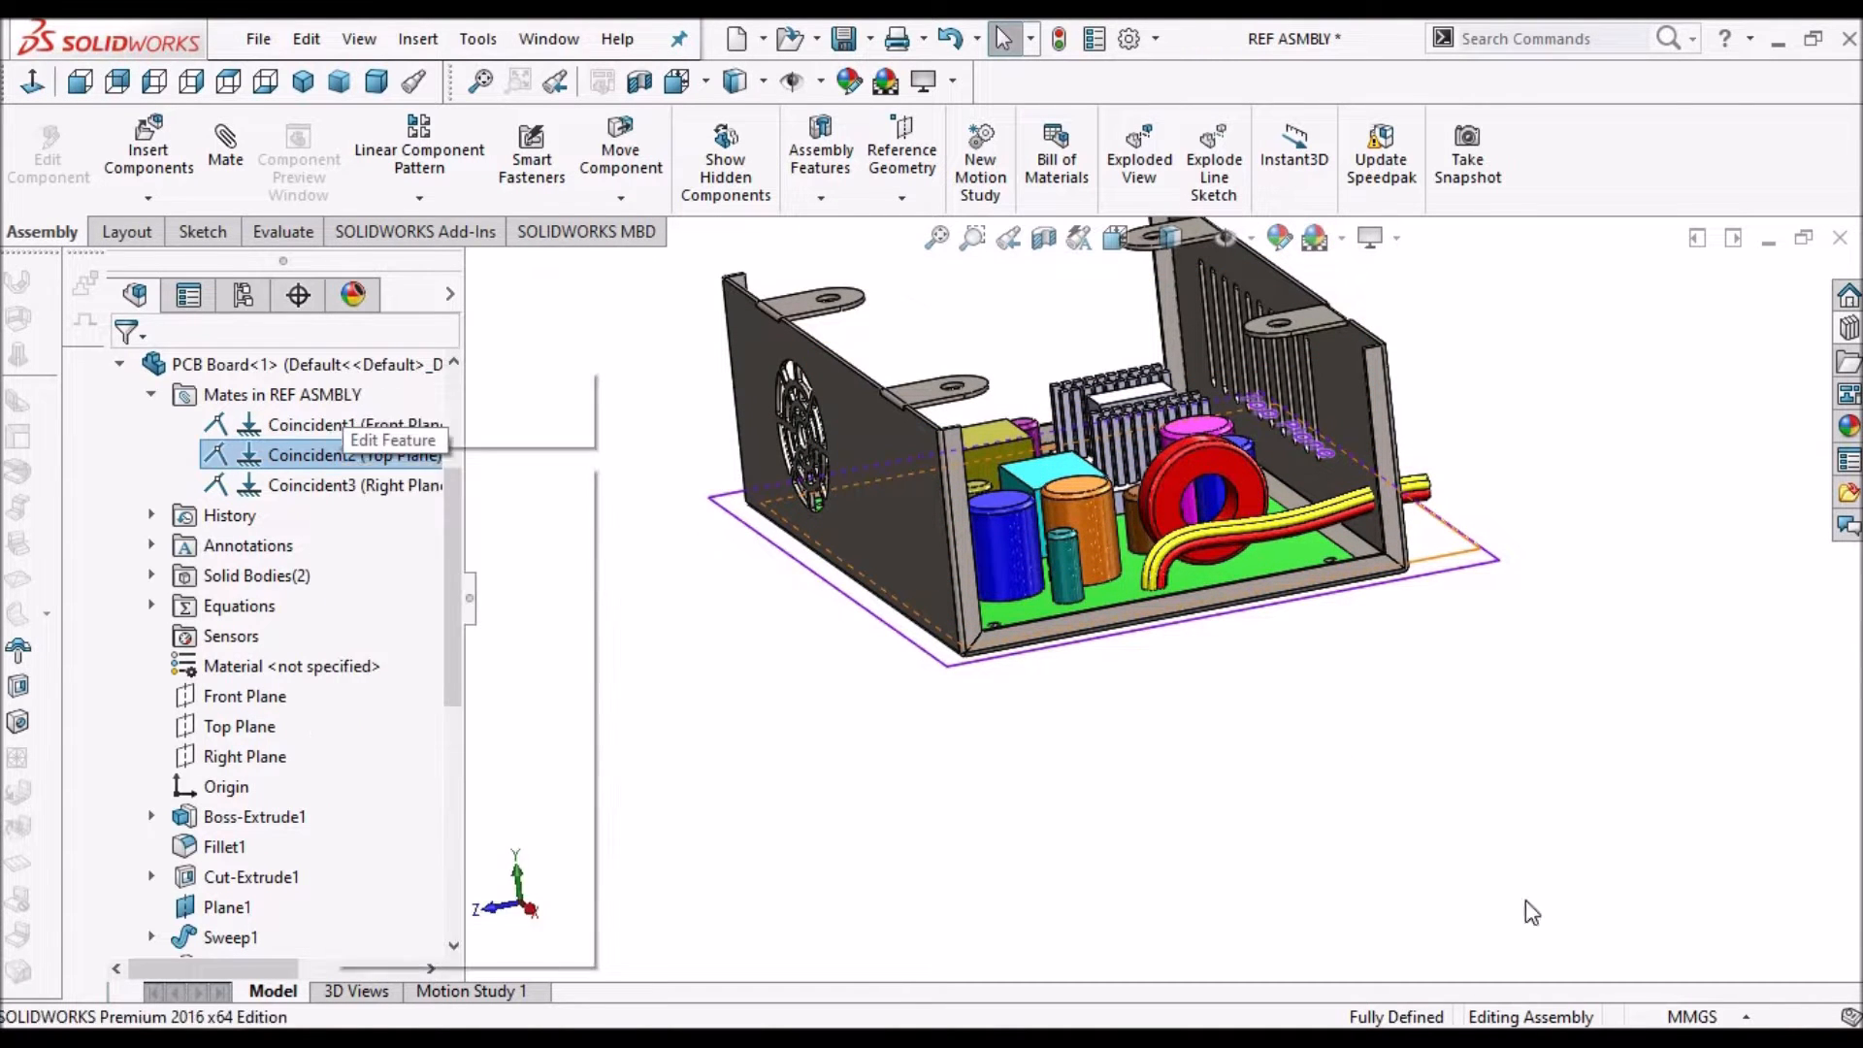
click(1036, 631)
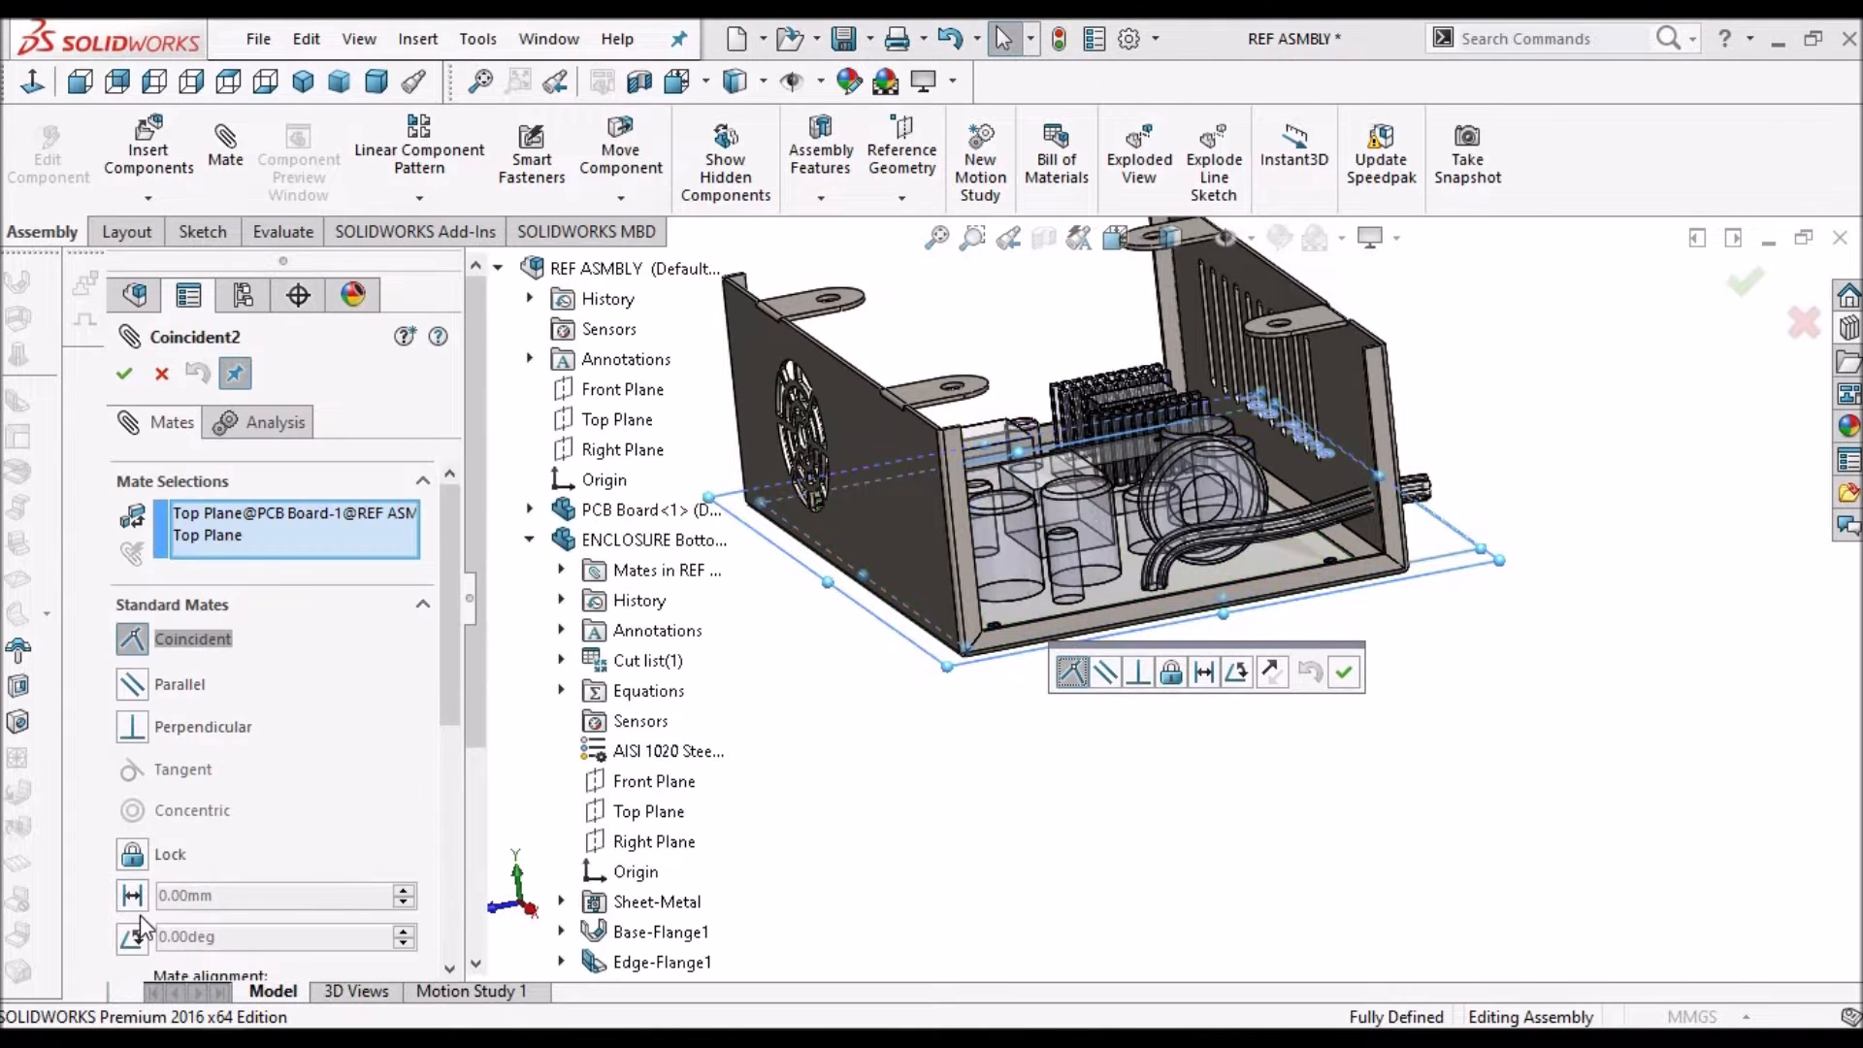
Change the Top Plane mate to a 10 mm distance, flipped so the PCB board sits above the casing floor, and finish mating
click(126, 898)
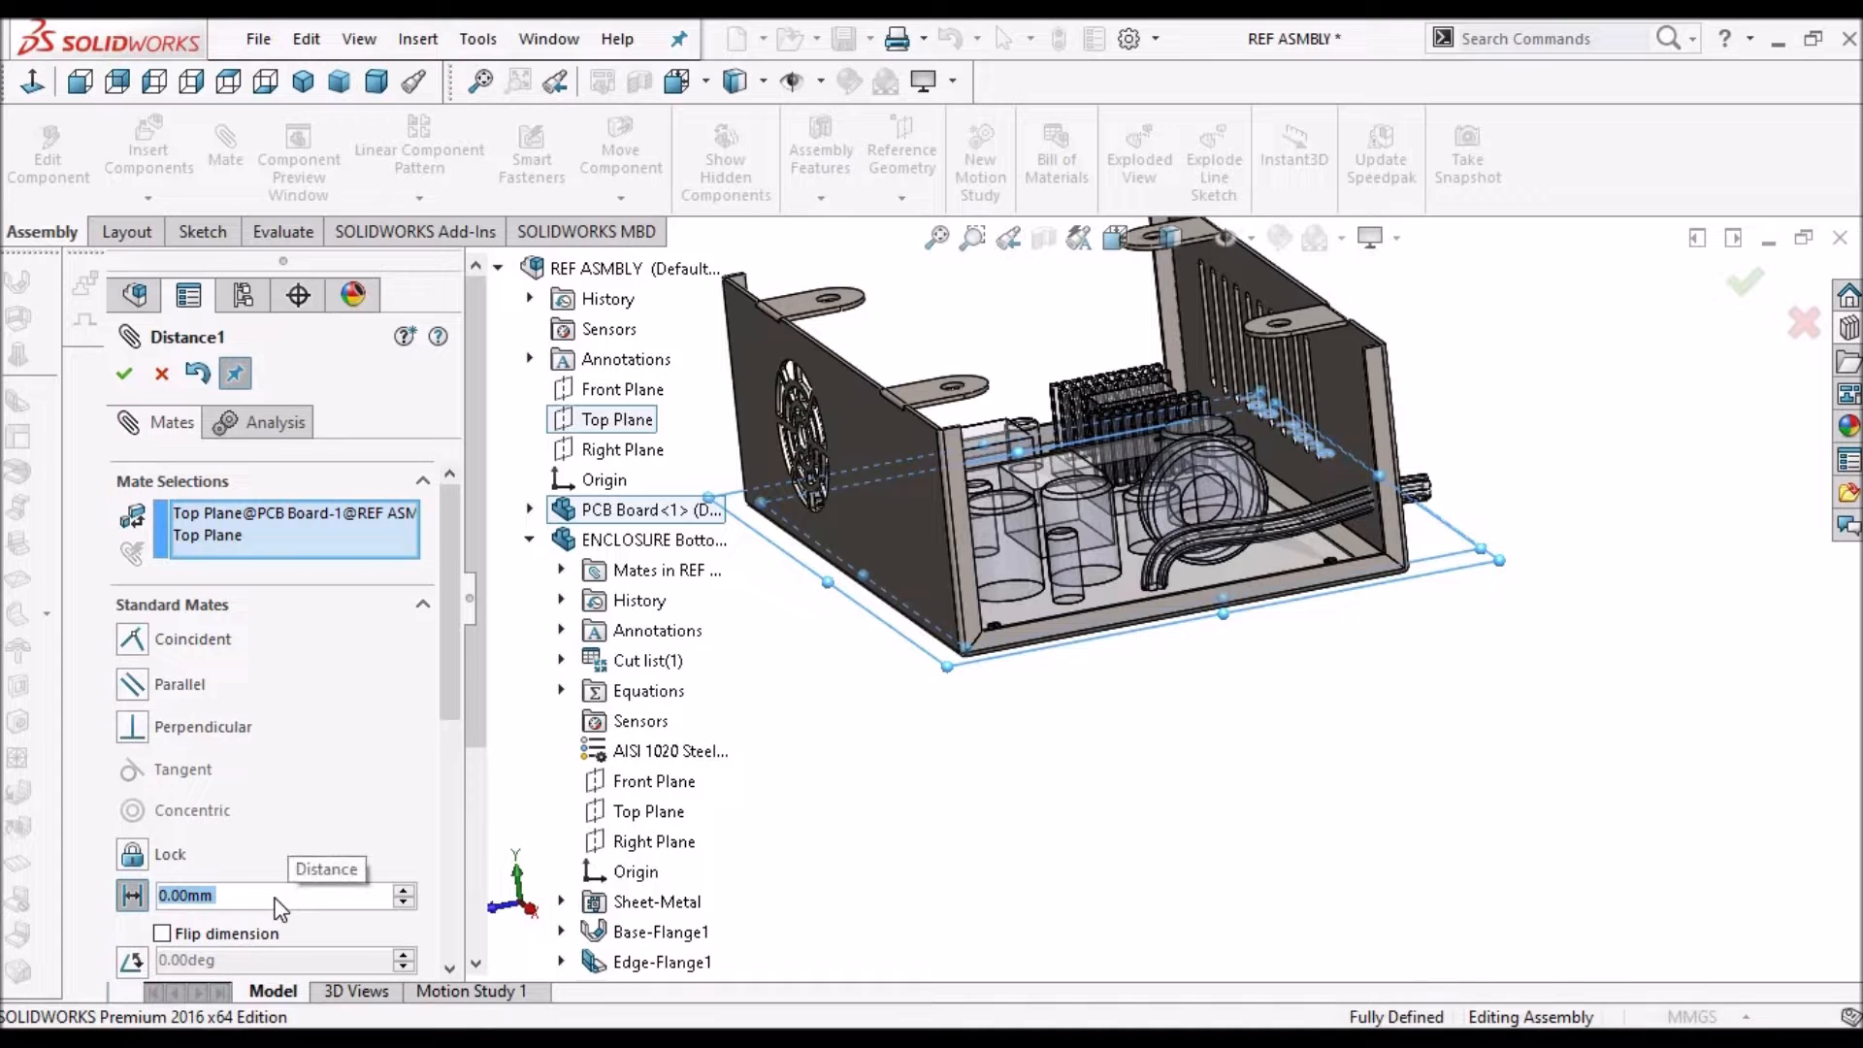
text(10)
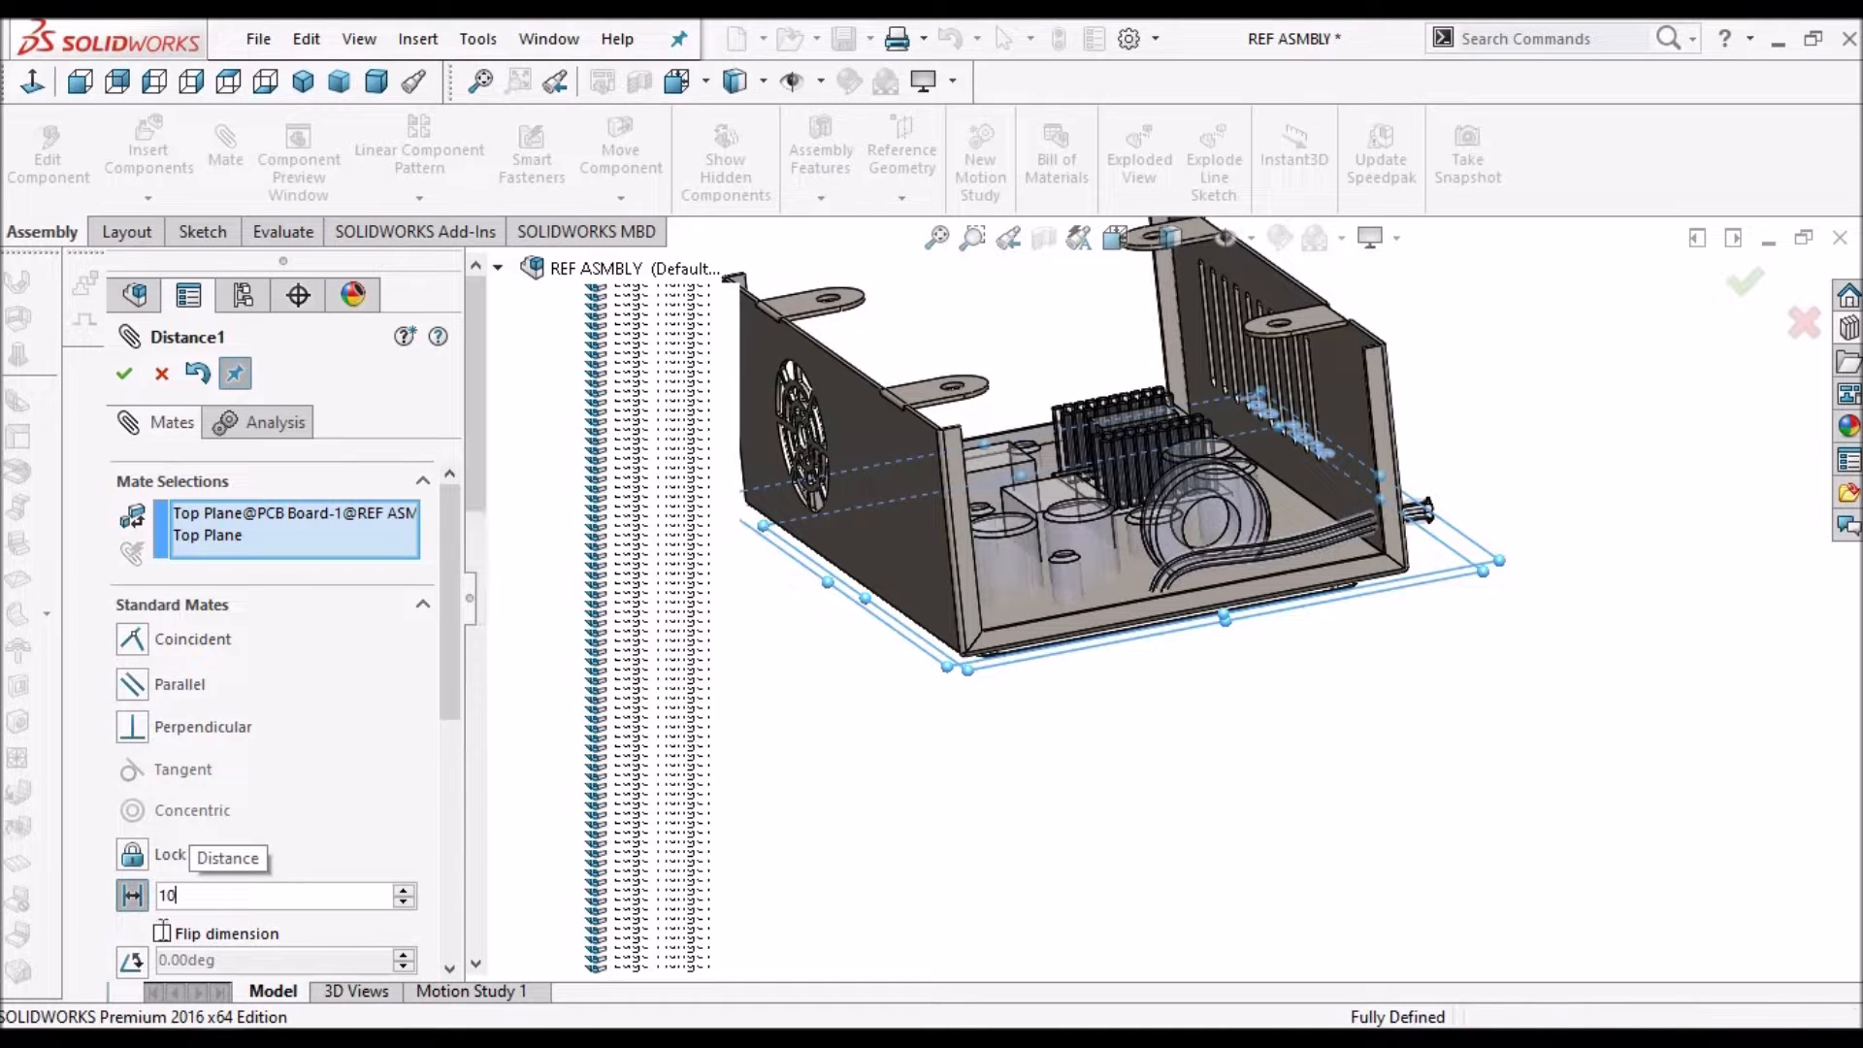
key(Return)
click(162, 933)
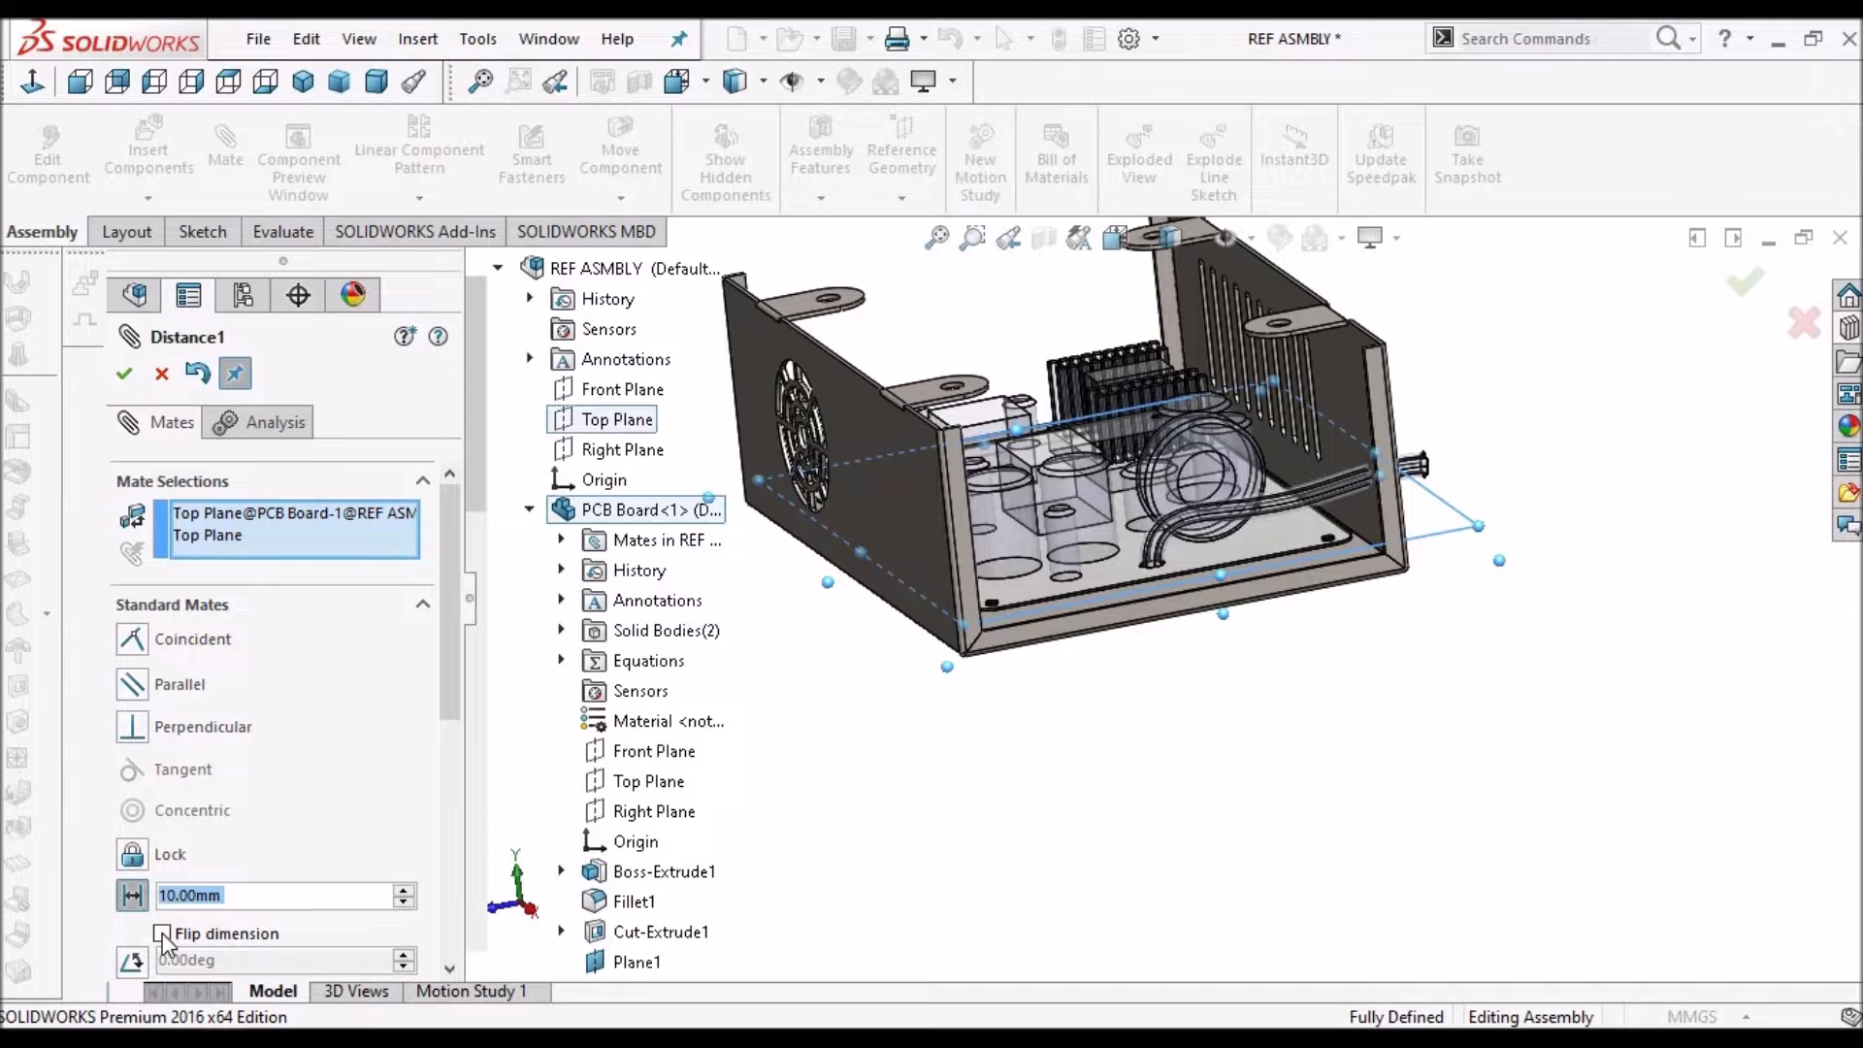
click(162, 933)
click(125, 374)
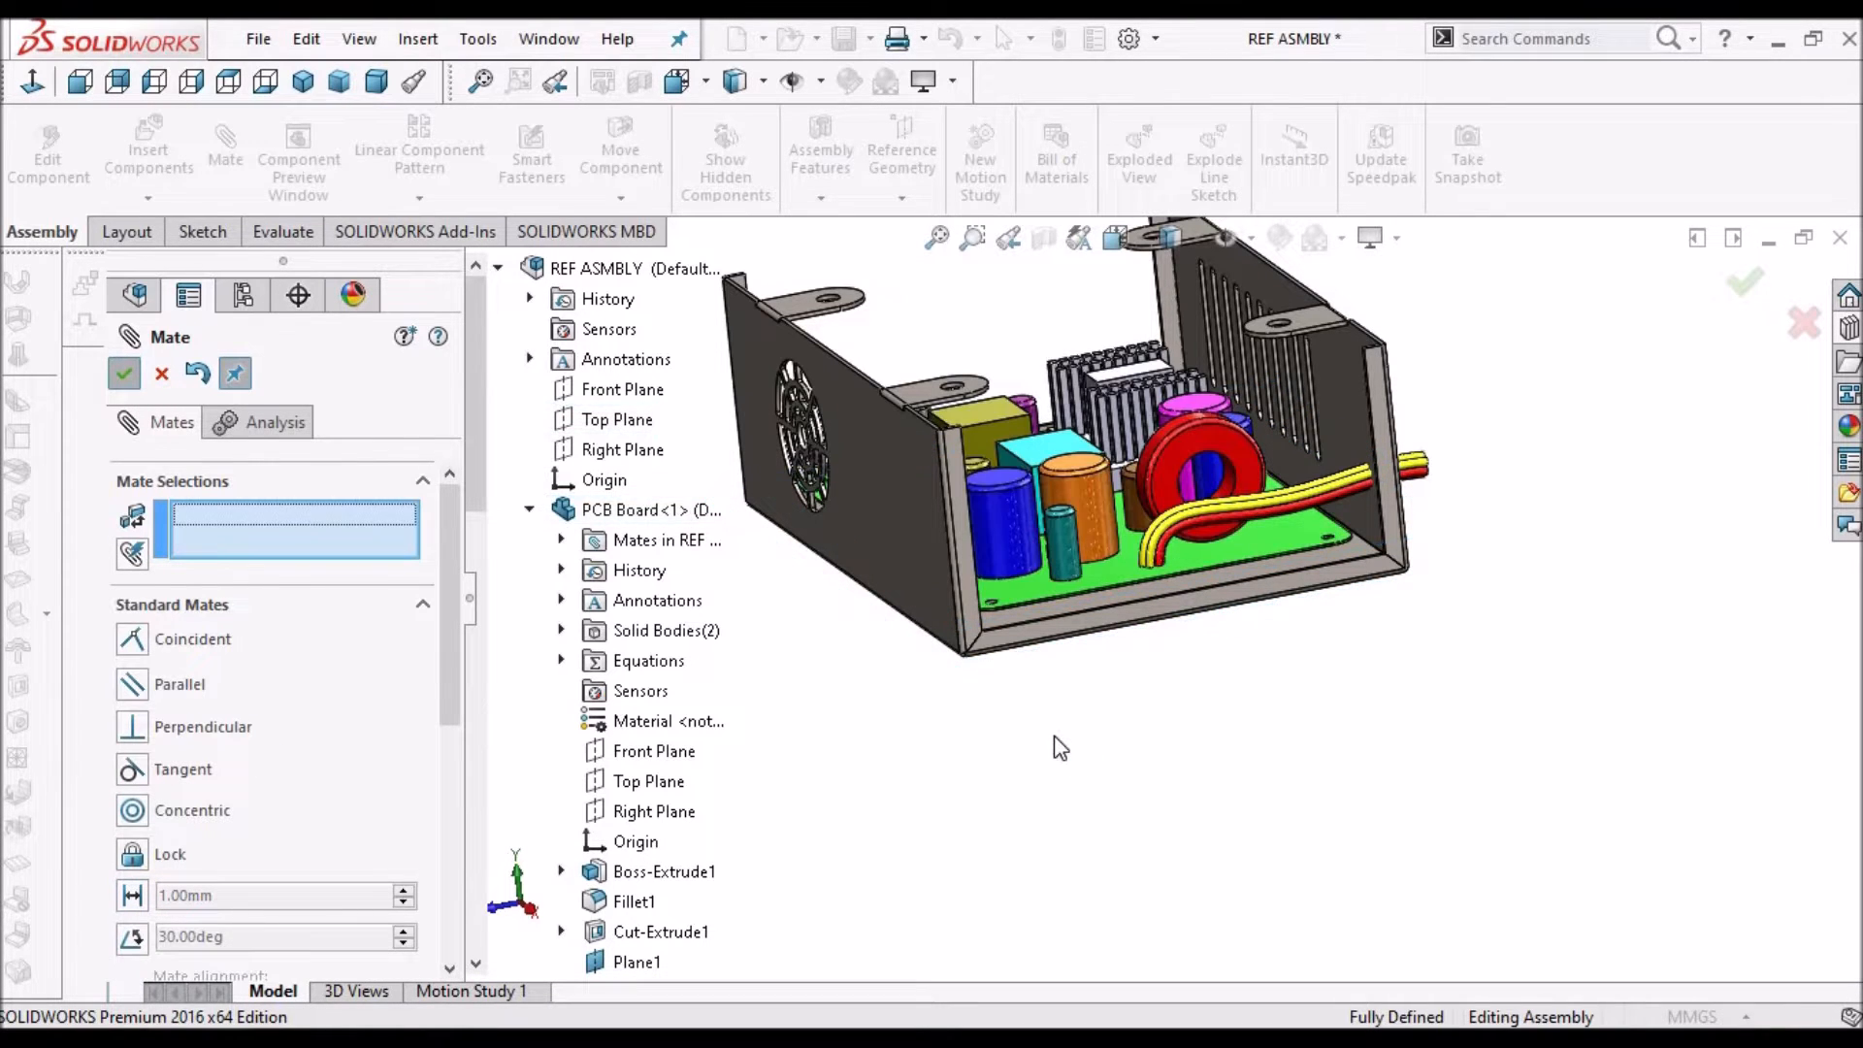
scroll(1120, 655, down, 2)
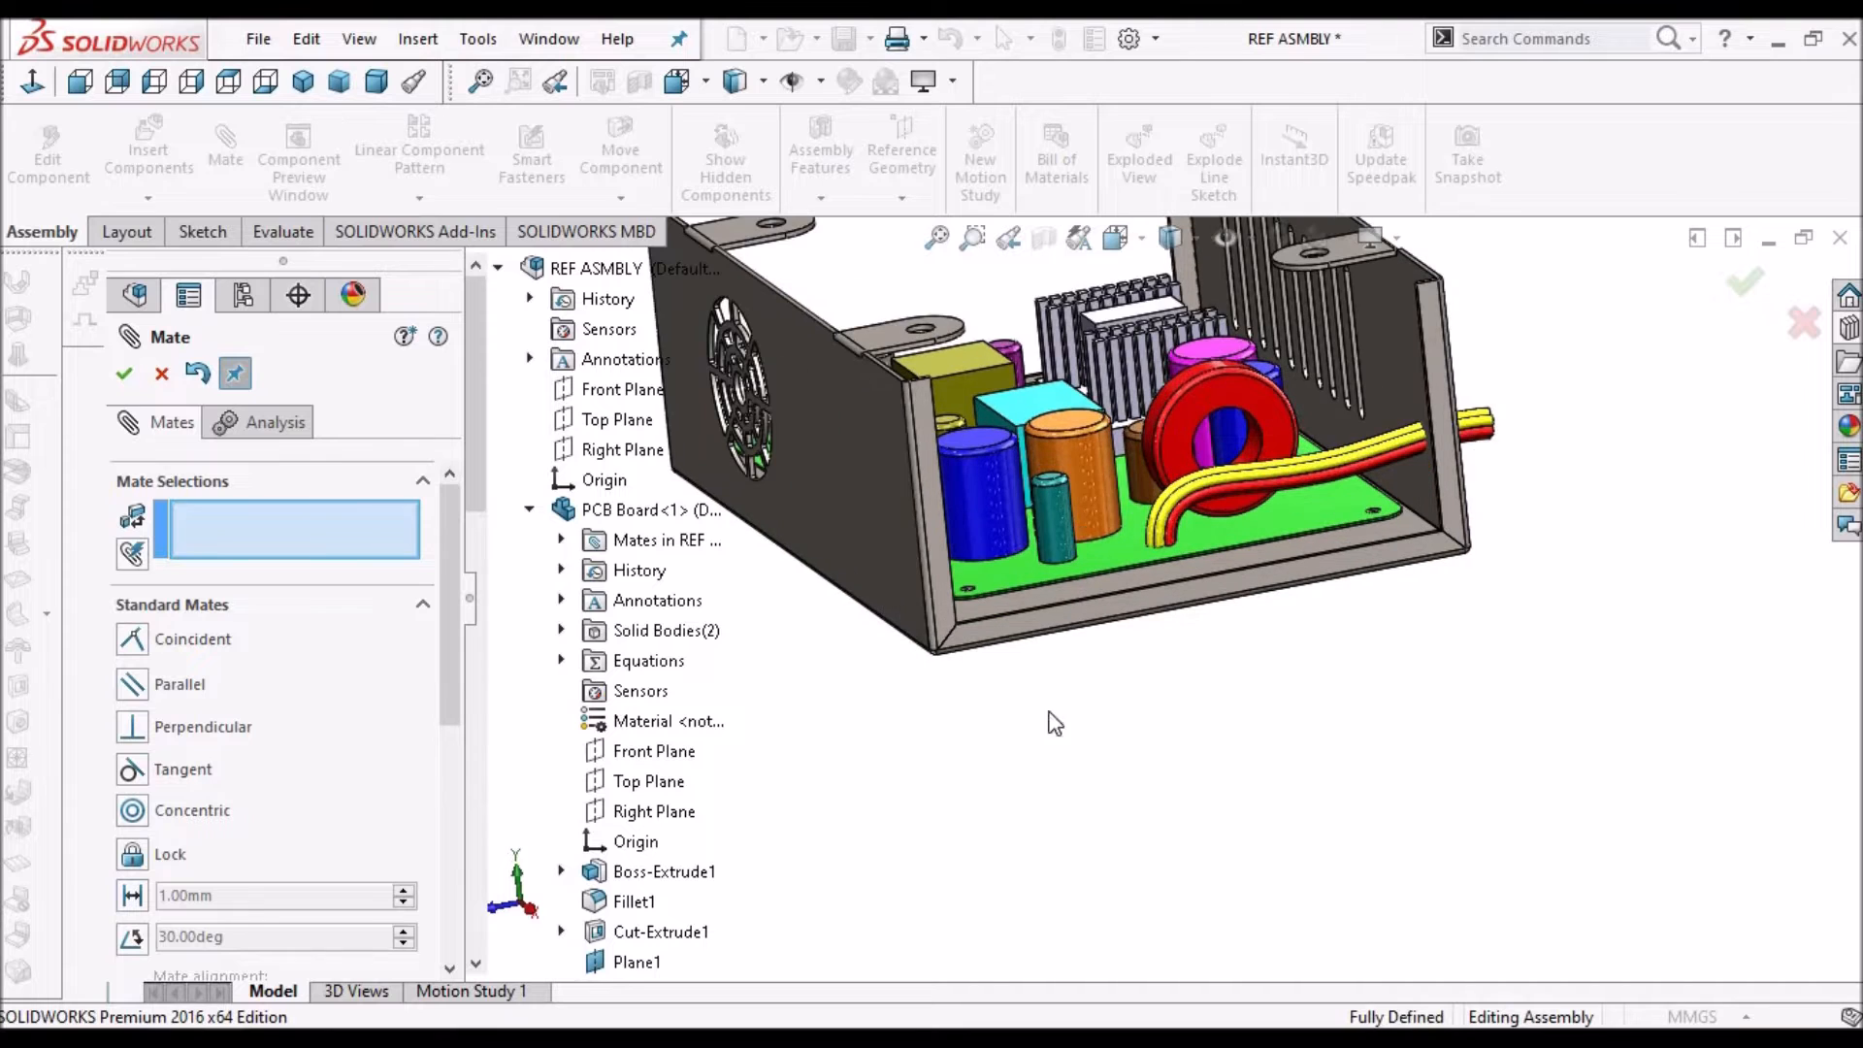
key(Escape)
Examine the clearance between the PCB board and the casing floor, using a temporary section view through the Front Plane
scroll(1068, 374, up, 1)
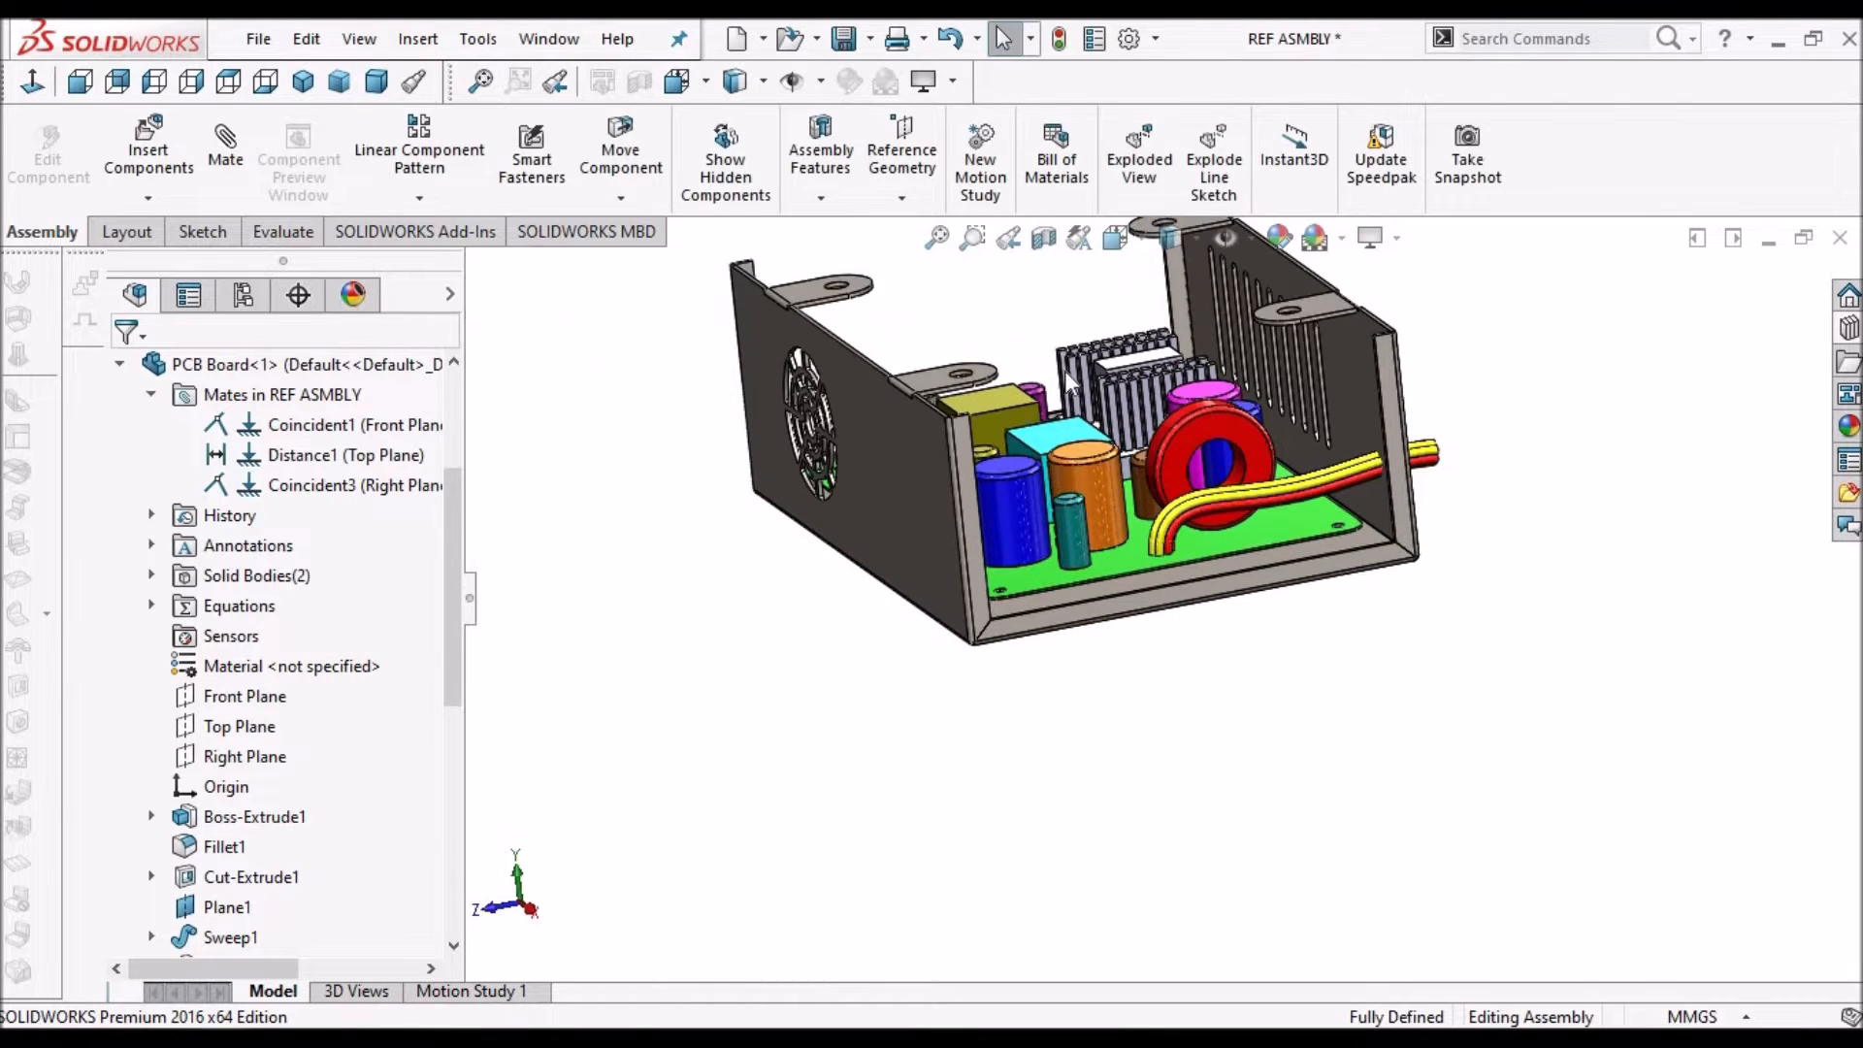
scroll(1055, 246, up, 1)
click(1050, 241)
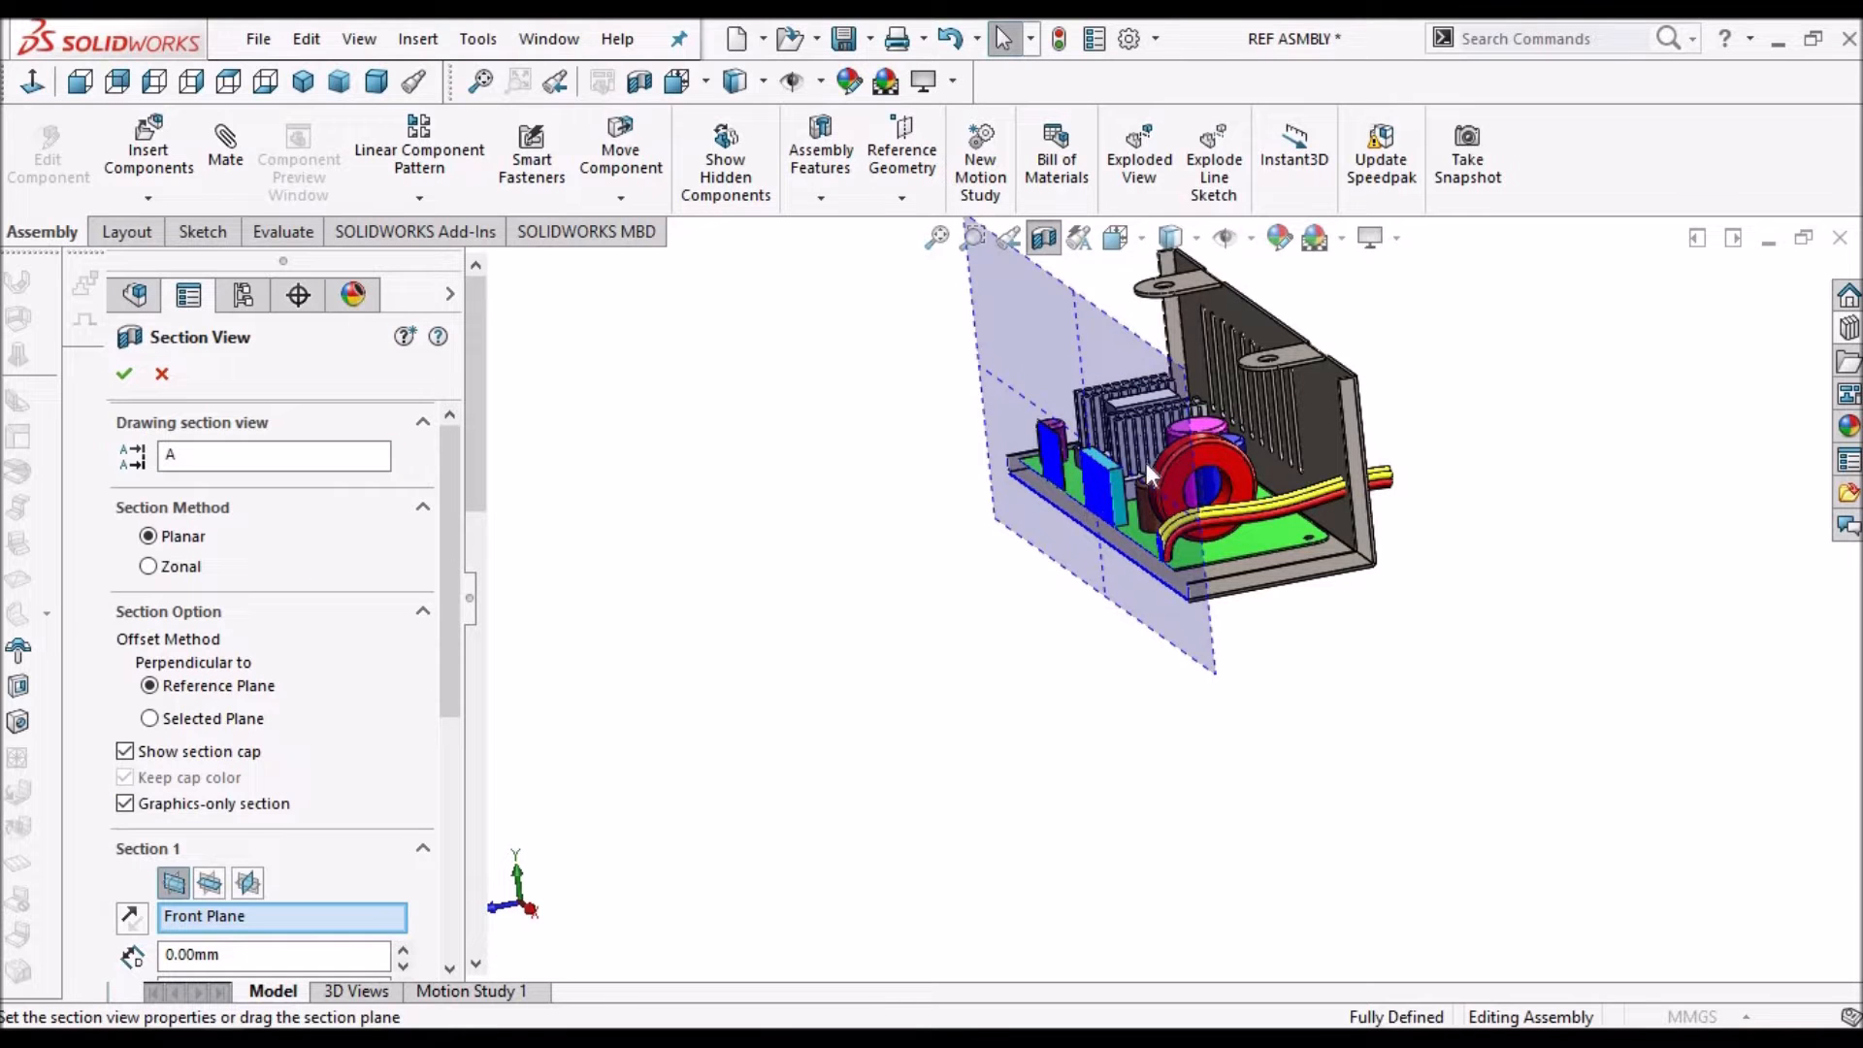
middle_drag(1176, 444, 1174, 570)
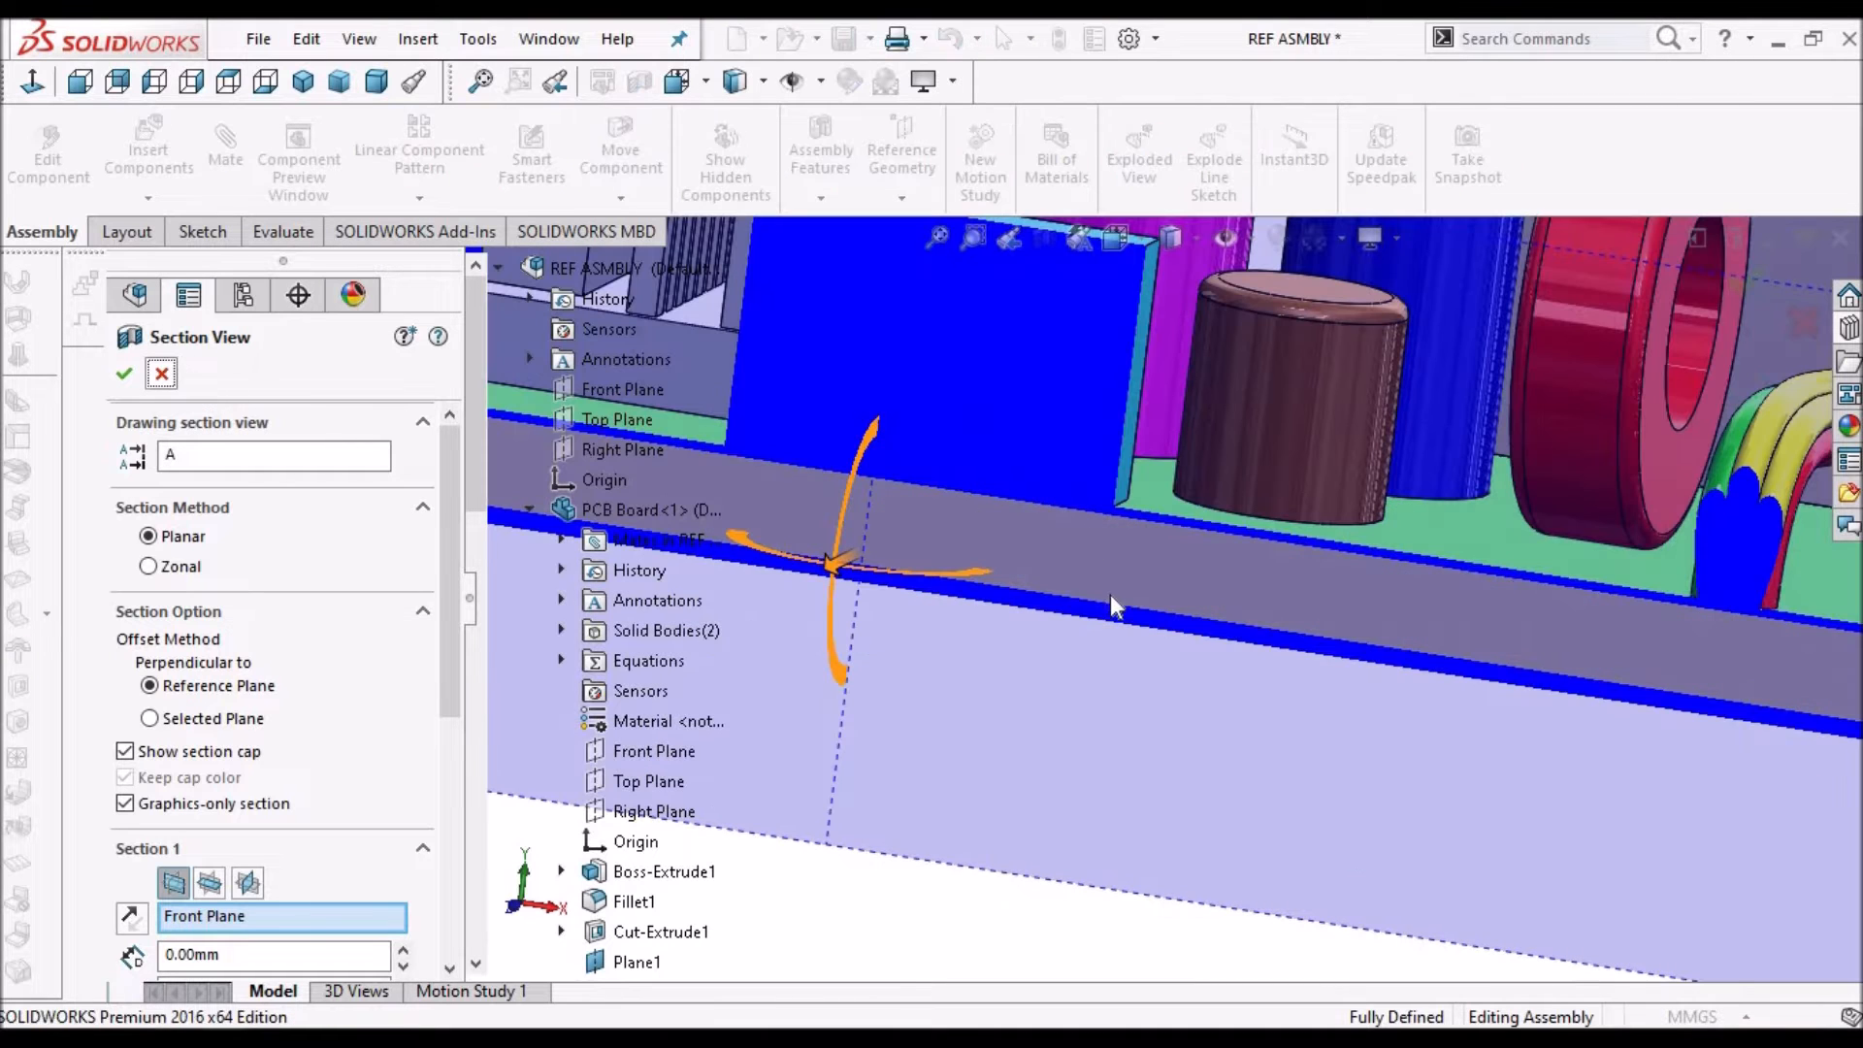
scroll(1110, 595, up, 4)
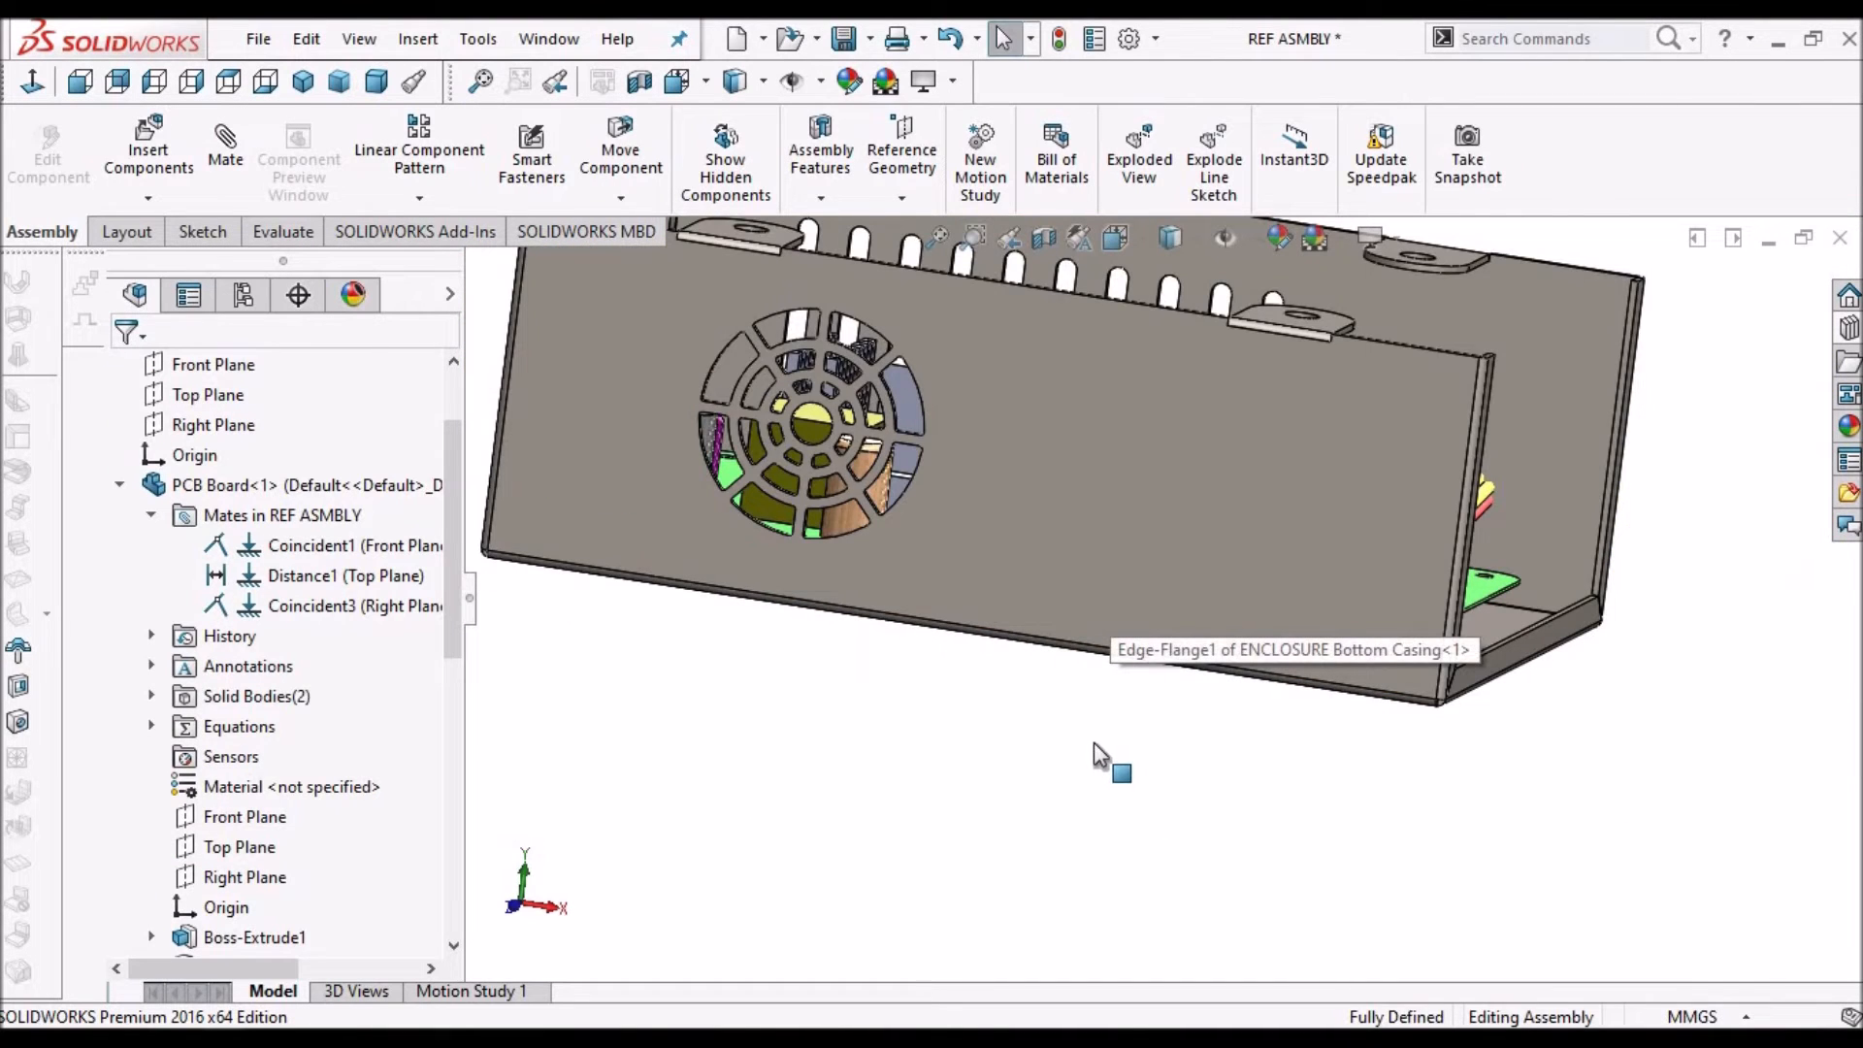
scroll(1160, 599, up, 3)
middle_drag(1171, 585, 1151, 632)
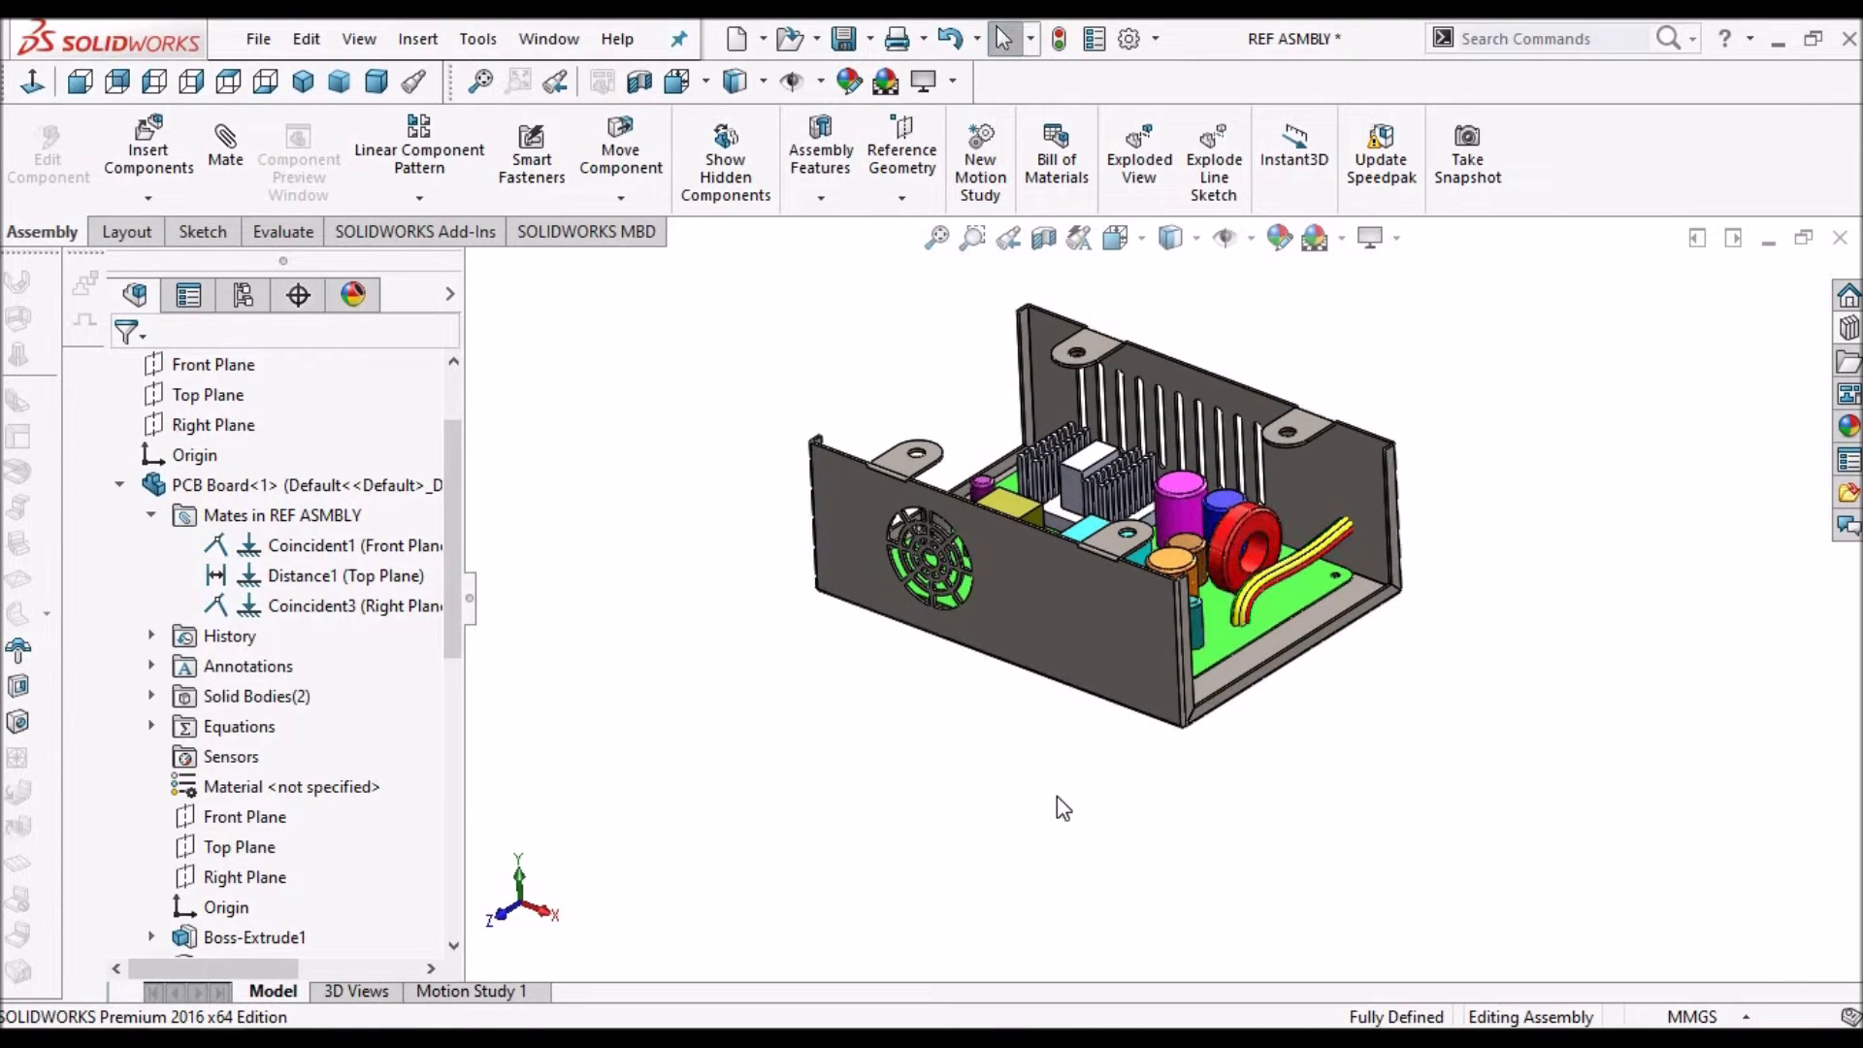
Open the Conector IEC C14 Entrada part from the Demo Model folder and show it in dimetric view
click(119, 484)
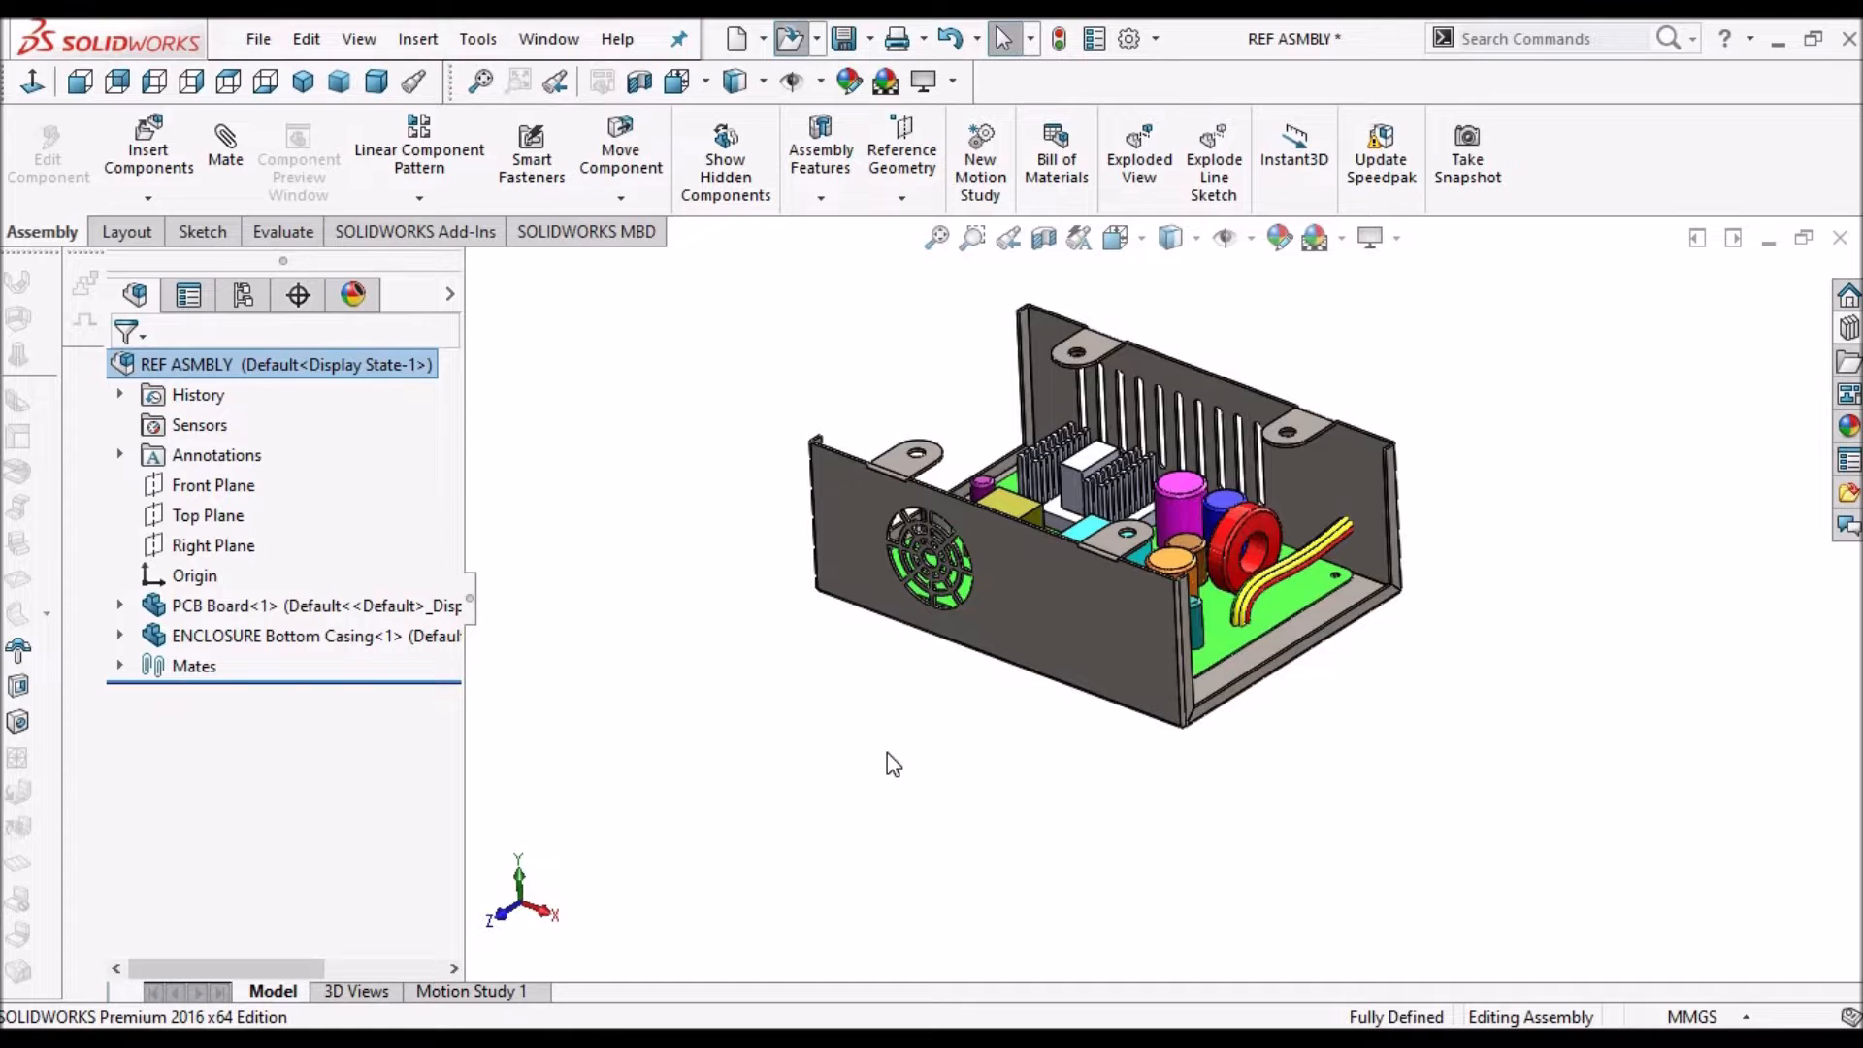
key(ctrl+o)
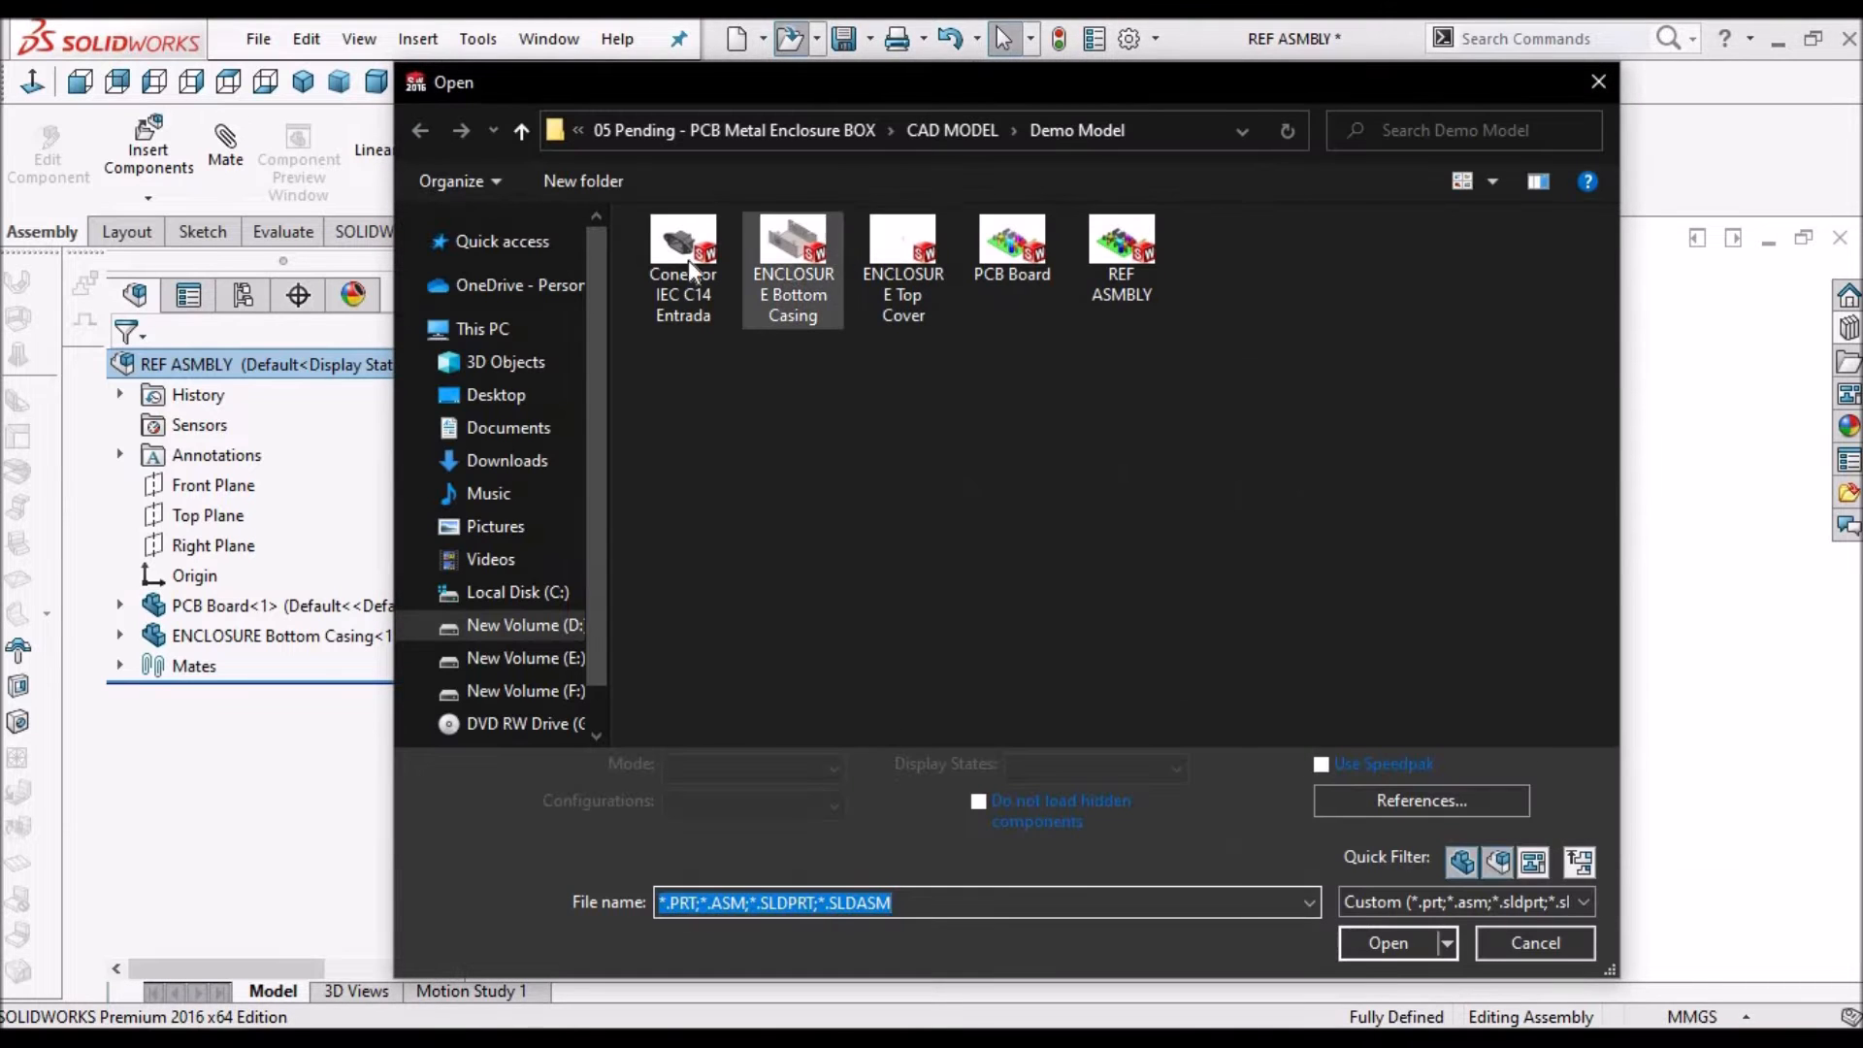
click(689, 260)
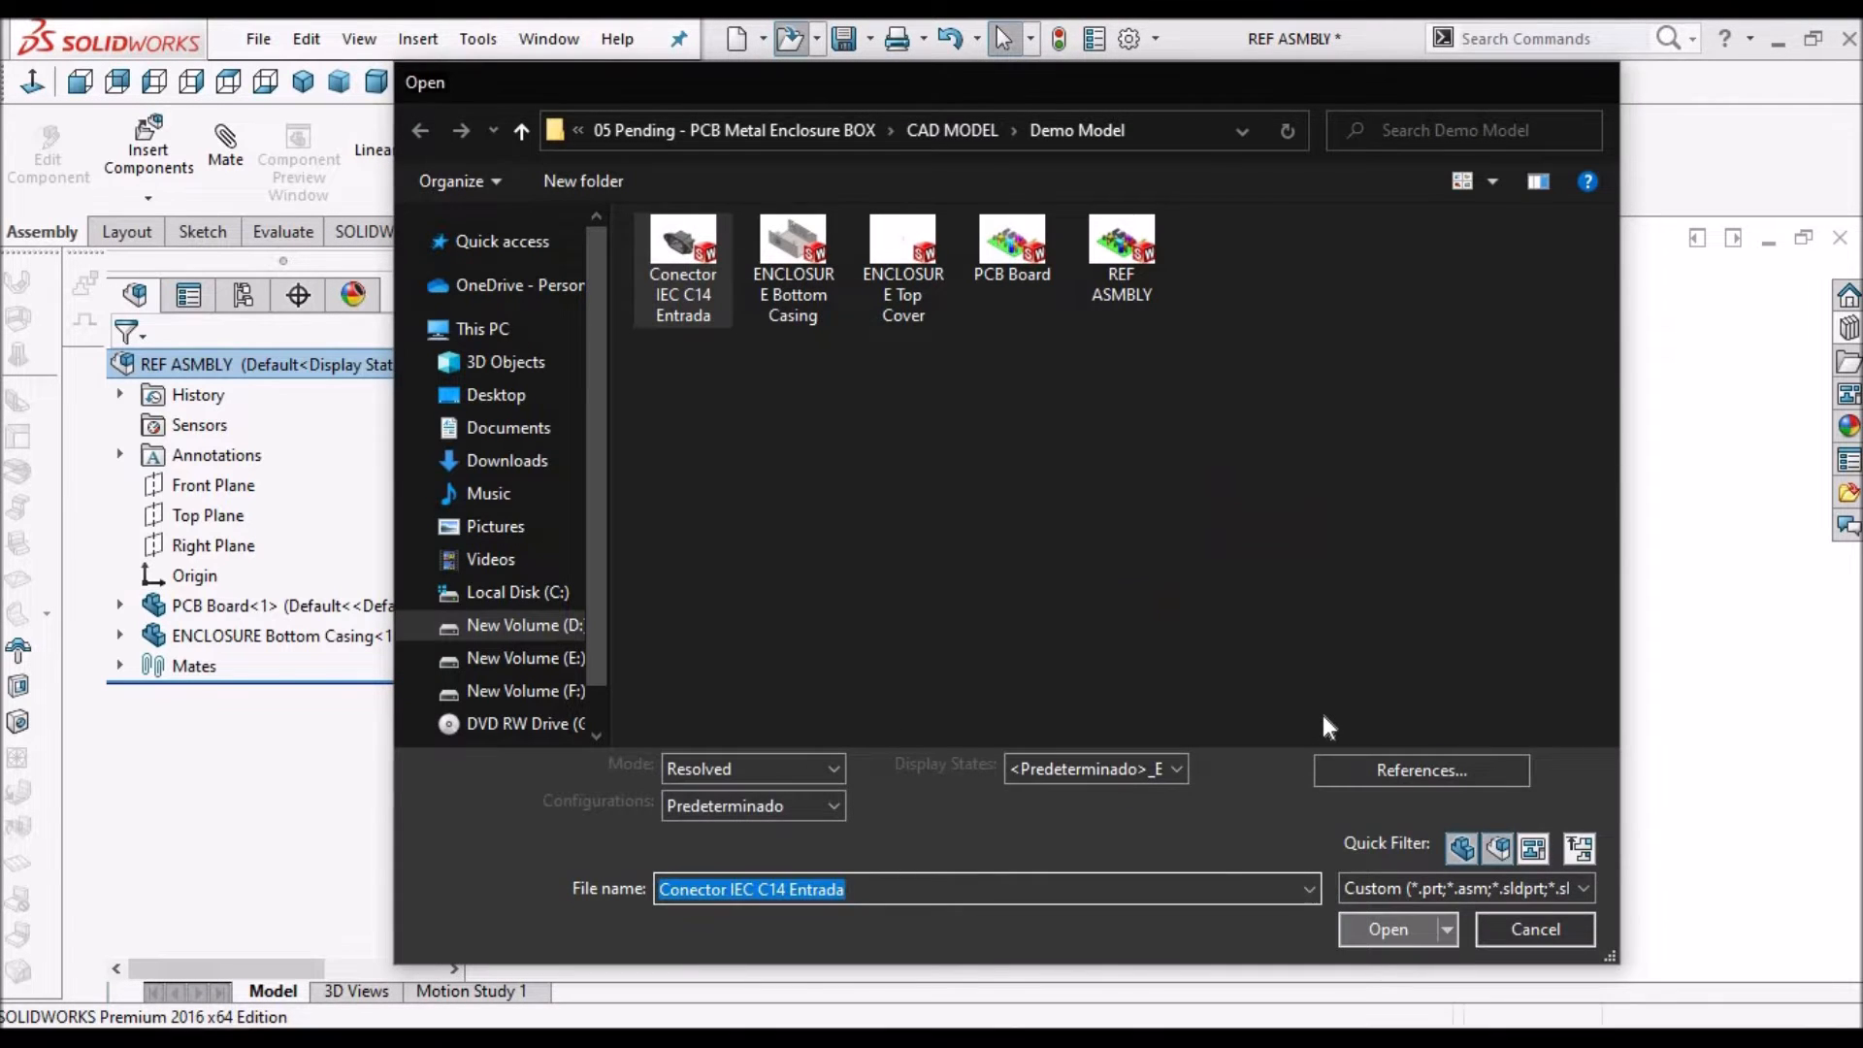
key(Escape)
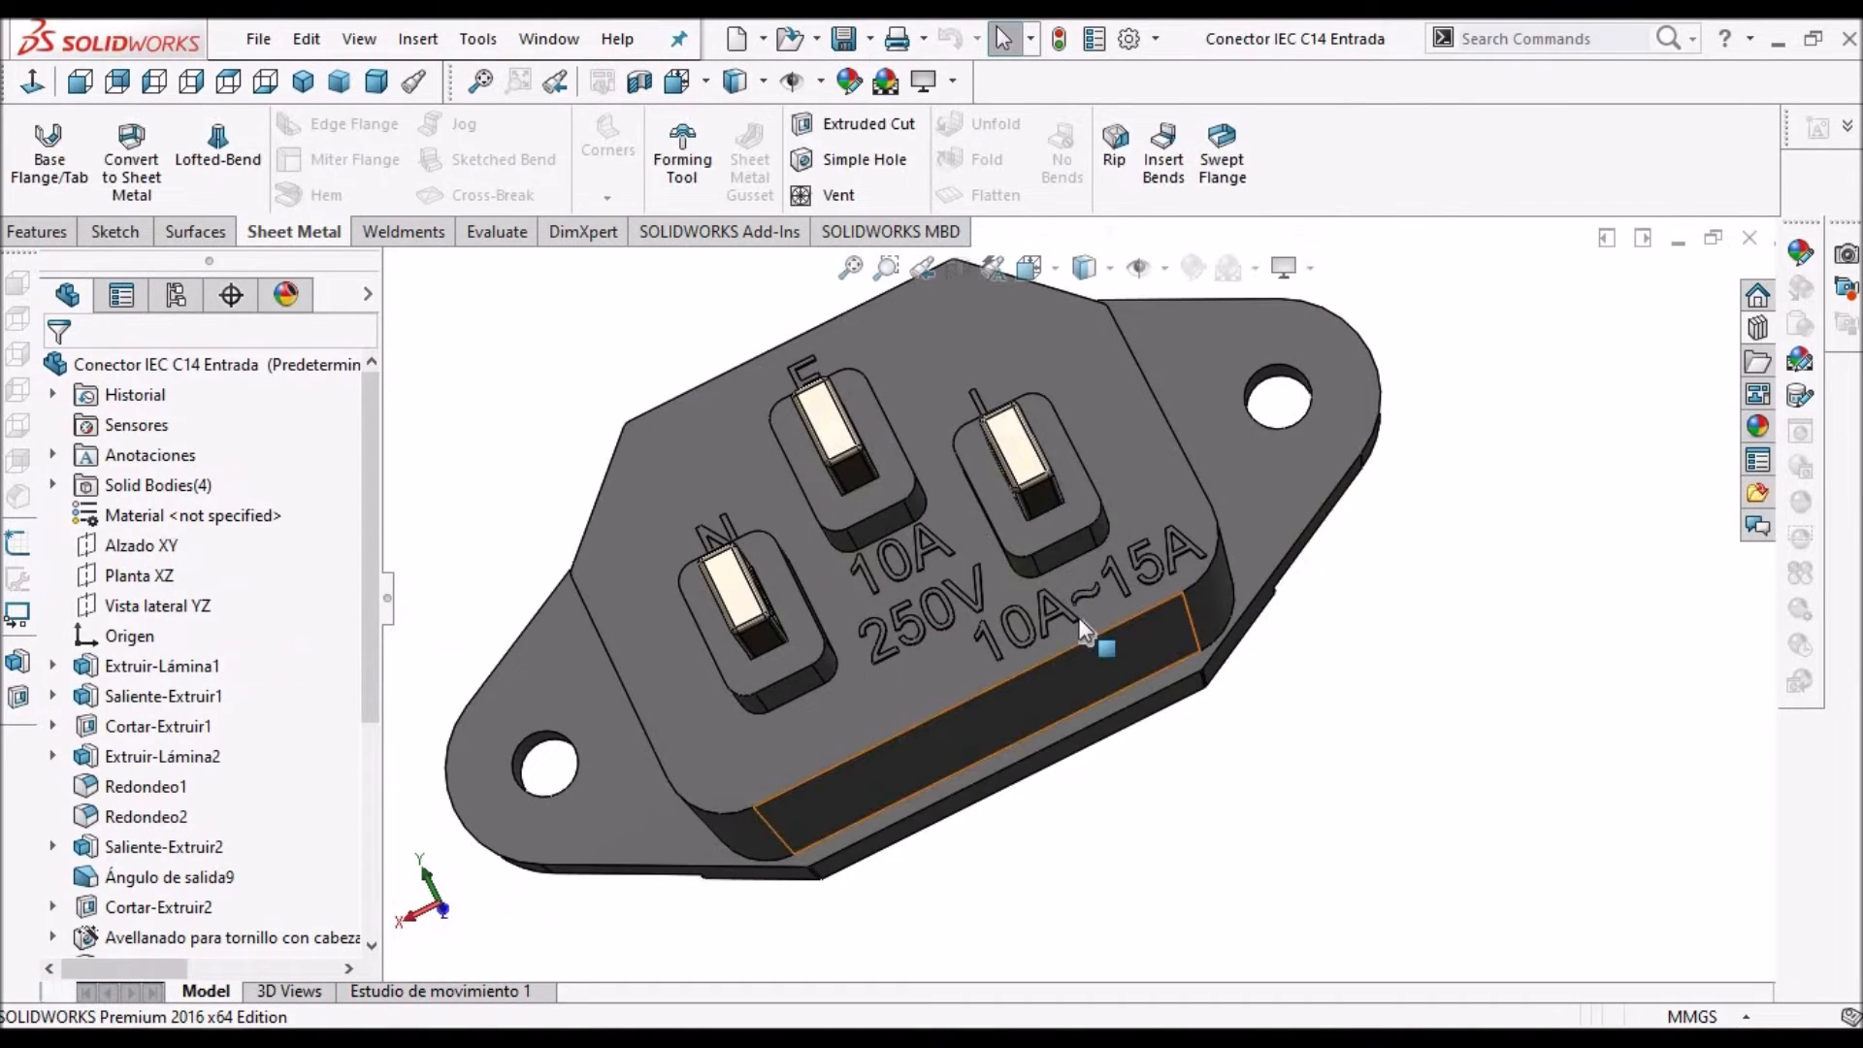
click(339, 82)
click(376, 84)
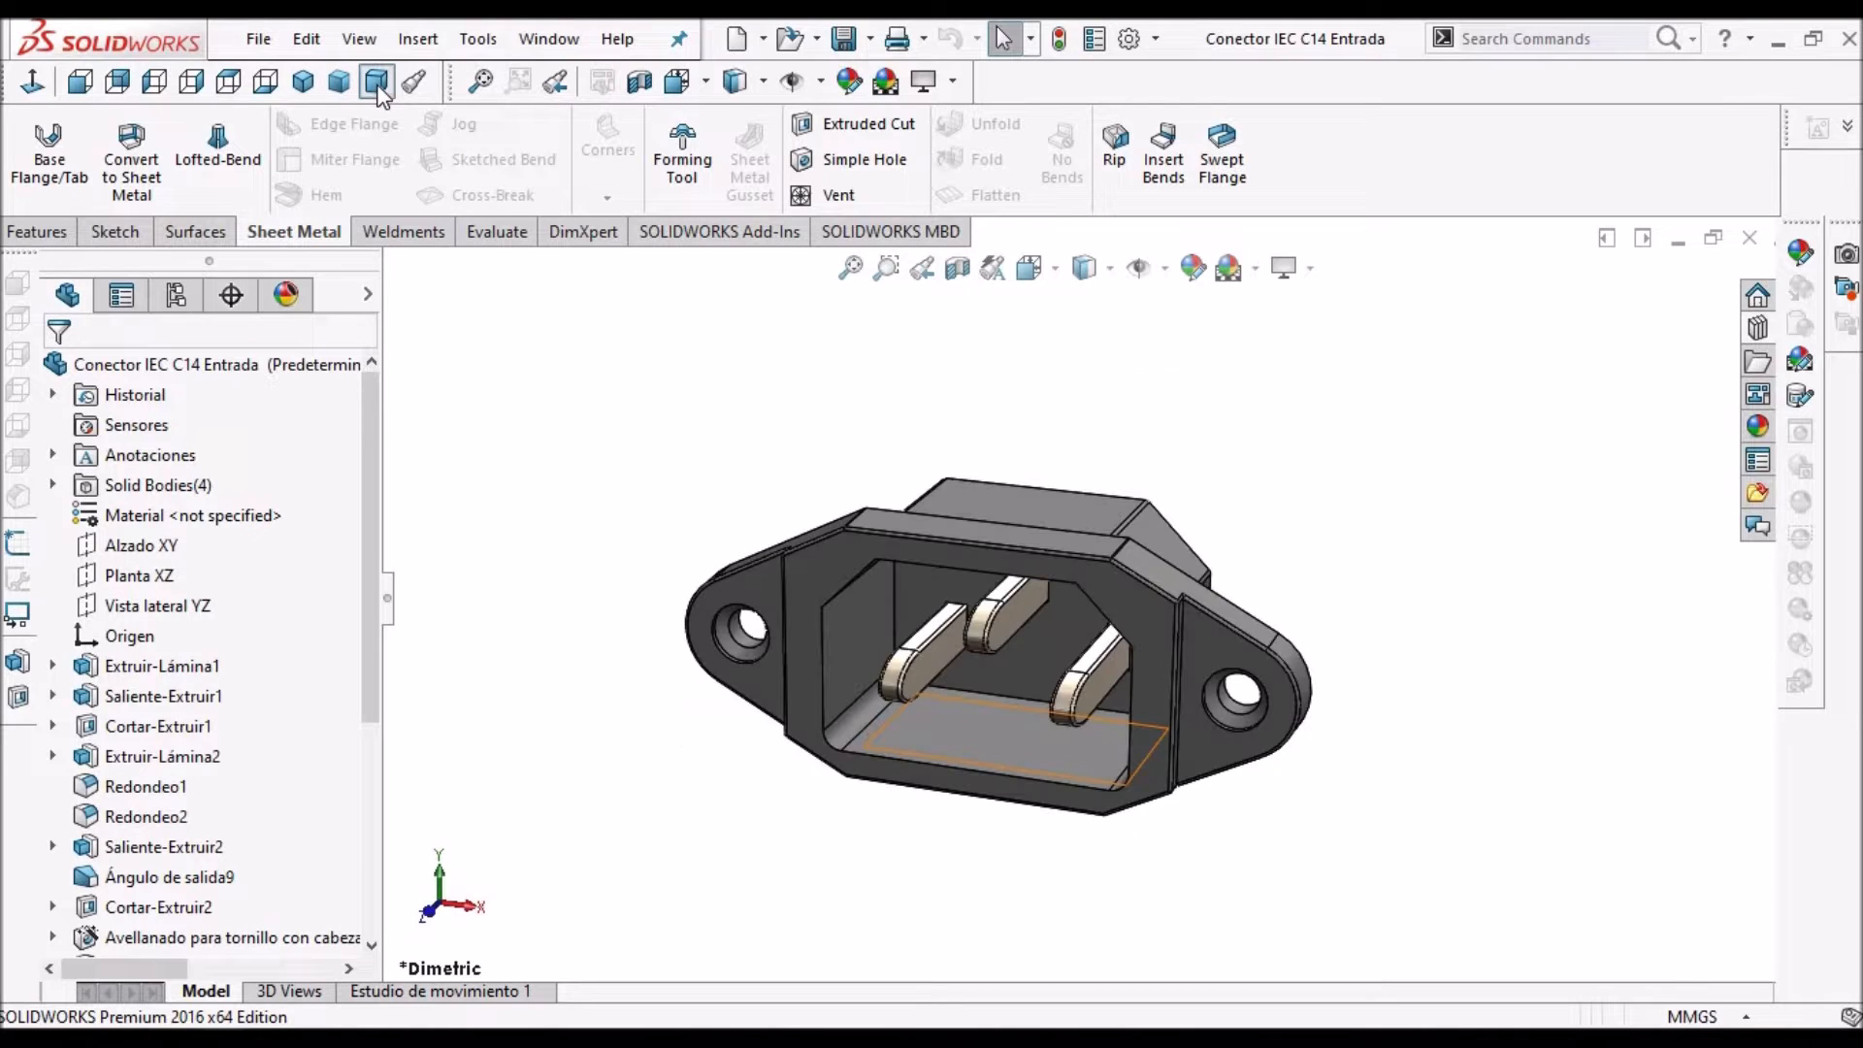
Switch to the REF ASMBLY assembly and insert the Conector IEC C14 Entrada part beside the fan-vent wall of the casing
click(550, 39)
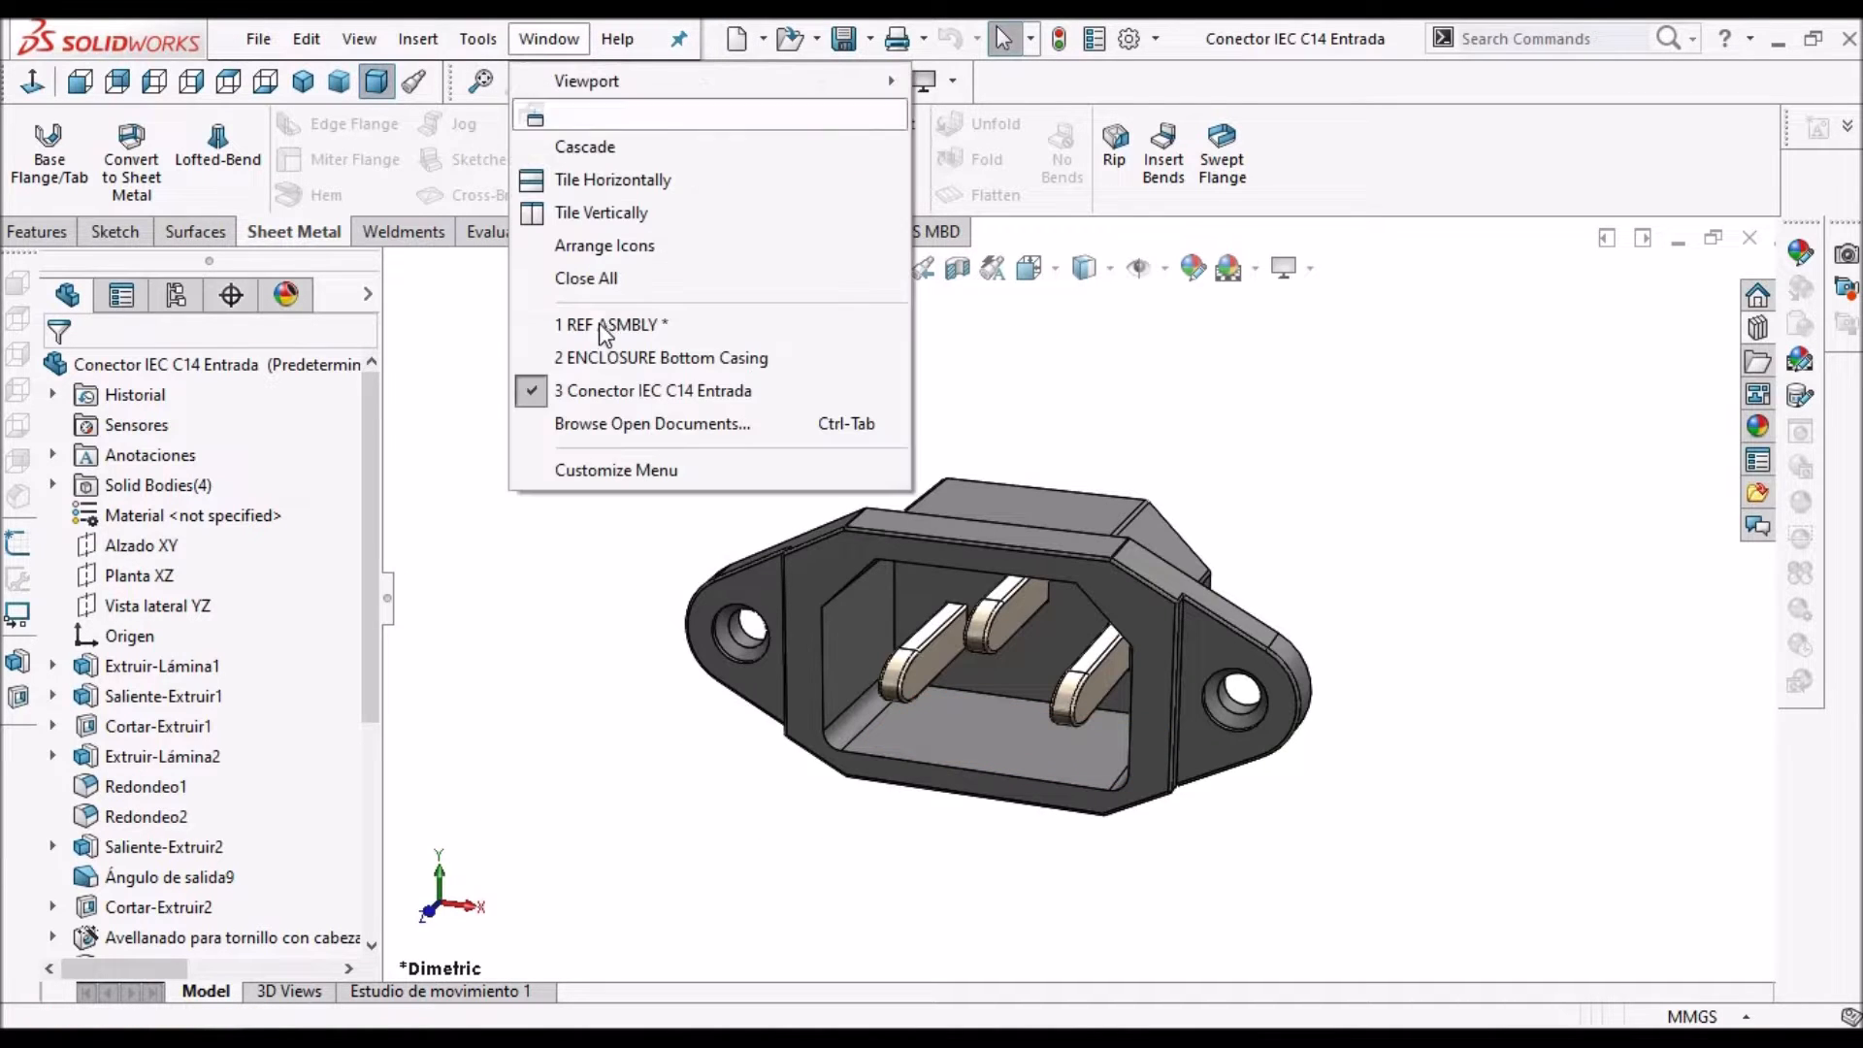
click(731, 378)
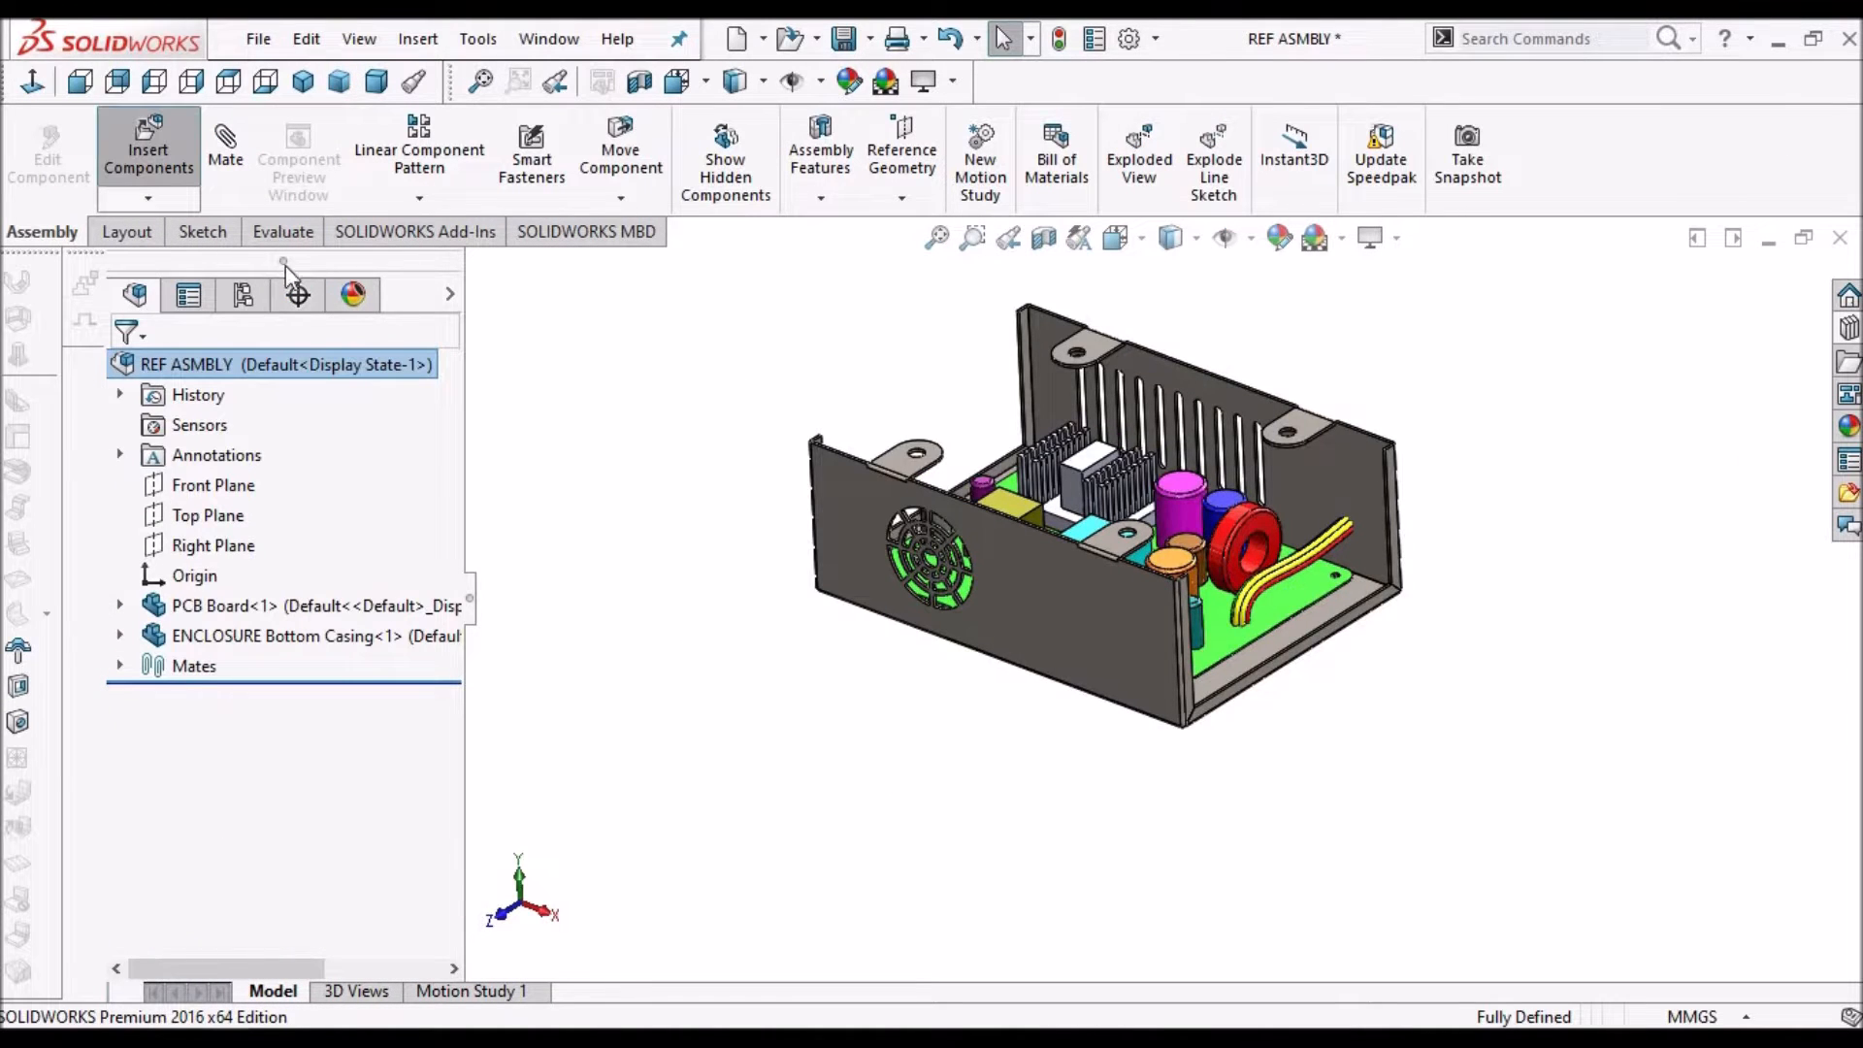
click(186, 659)
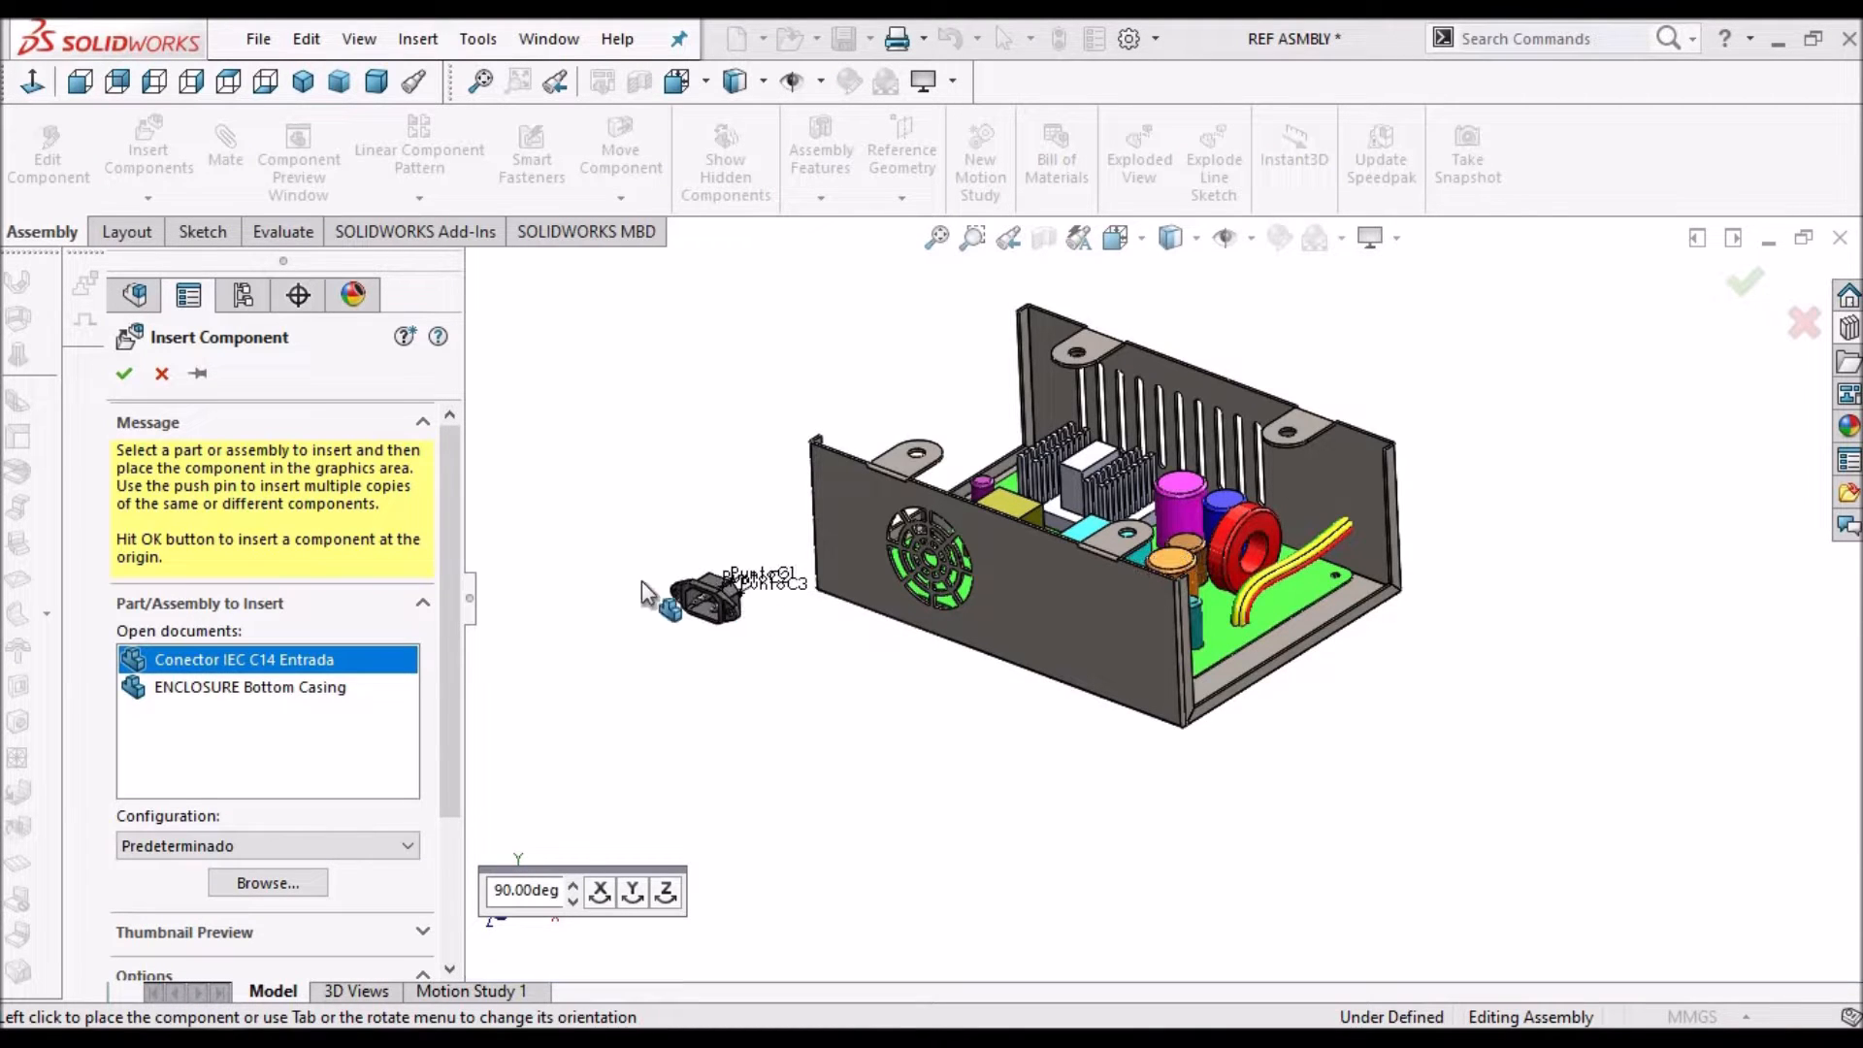
click(730, 584)
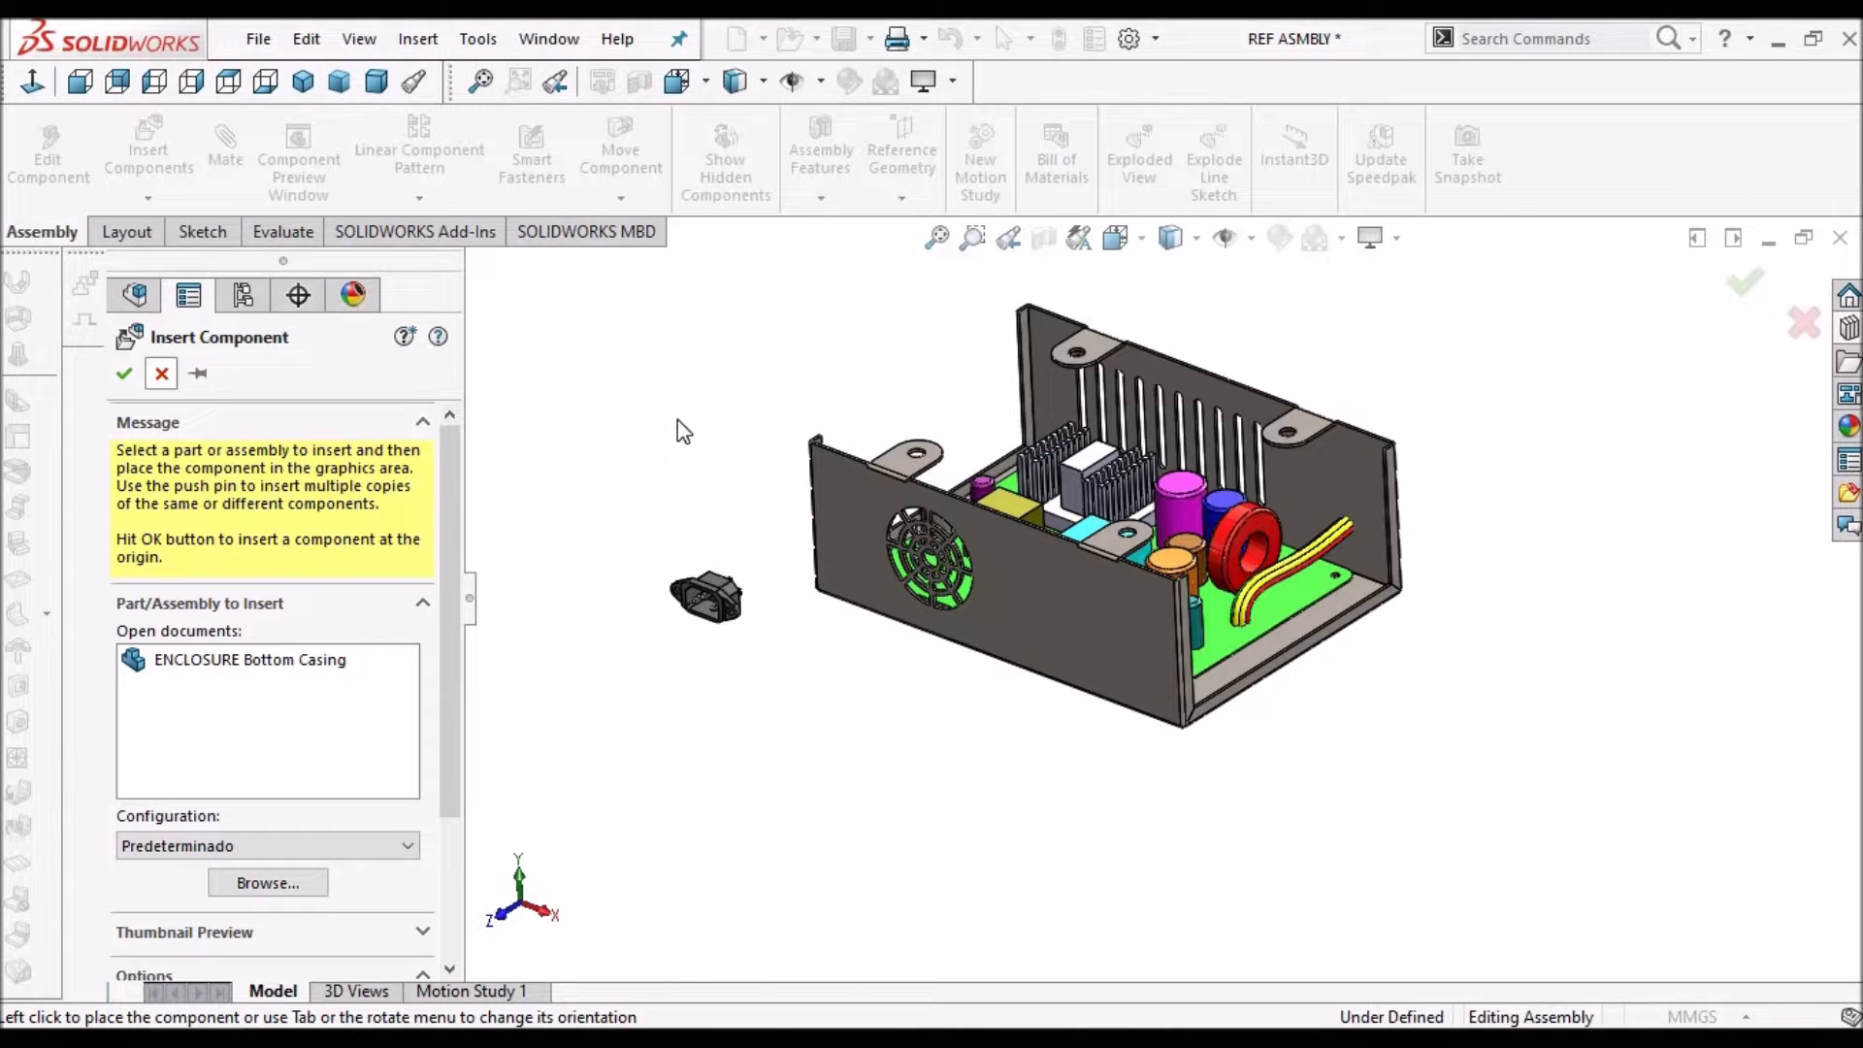
Mate the connector's flange face around the screw hole coincident with the outer face of the casing's fan-vent wall, and finish mating
scroll(790, 591, down, 1)
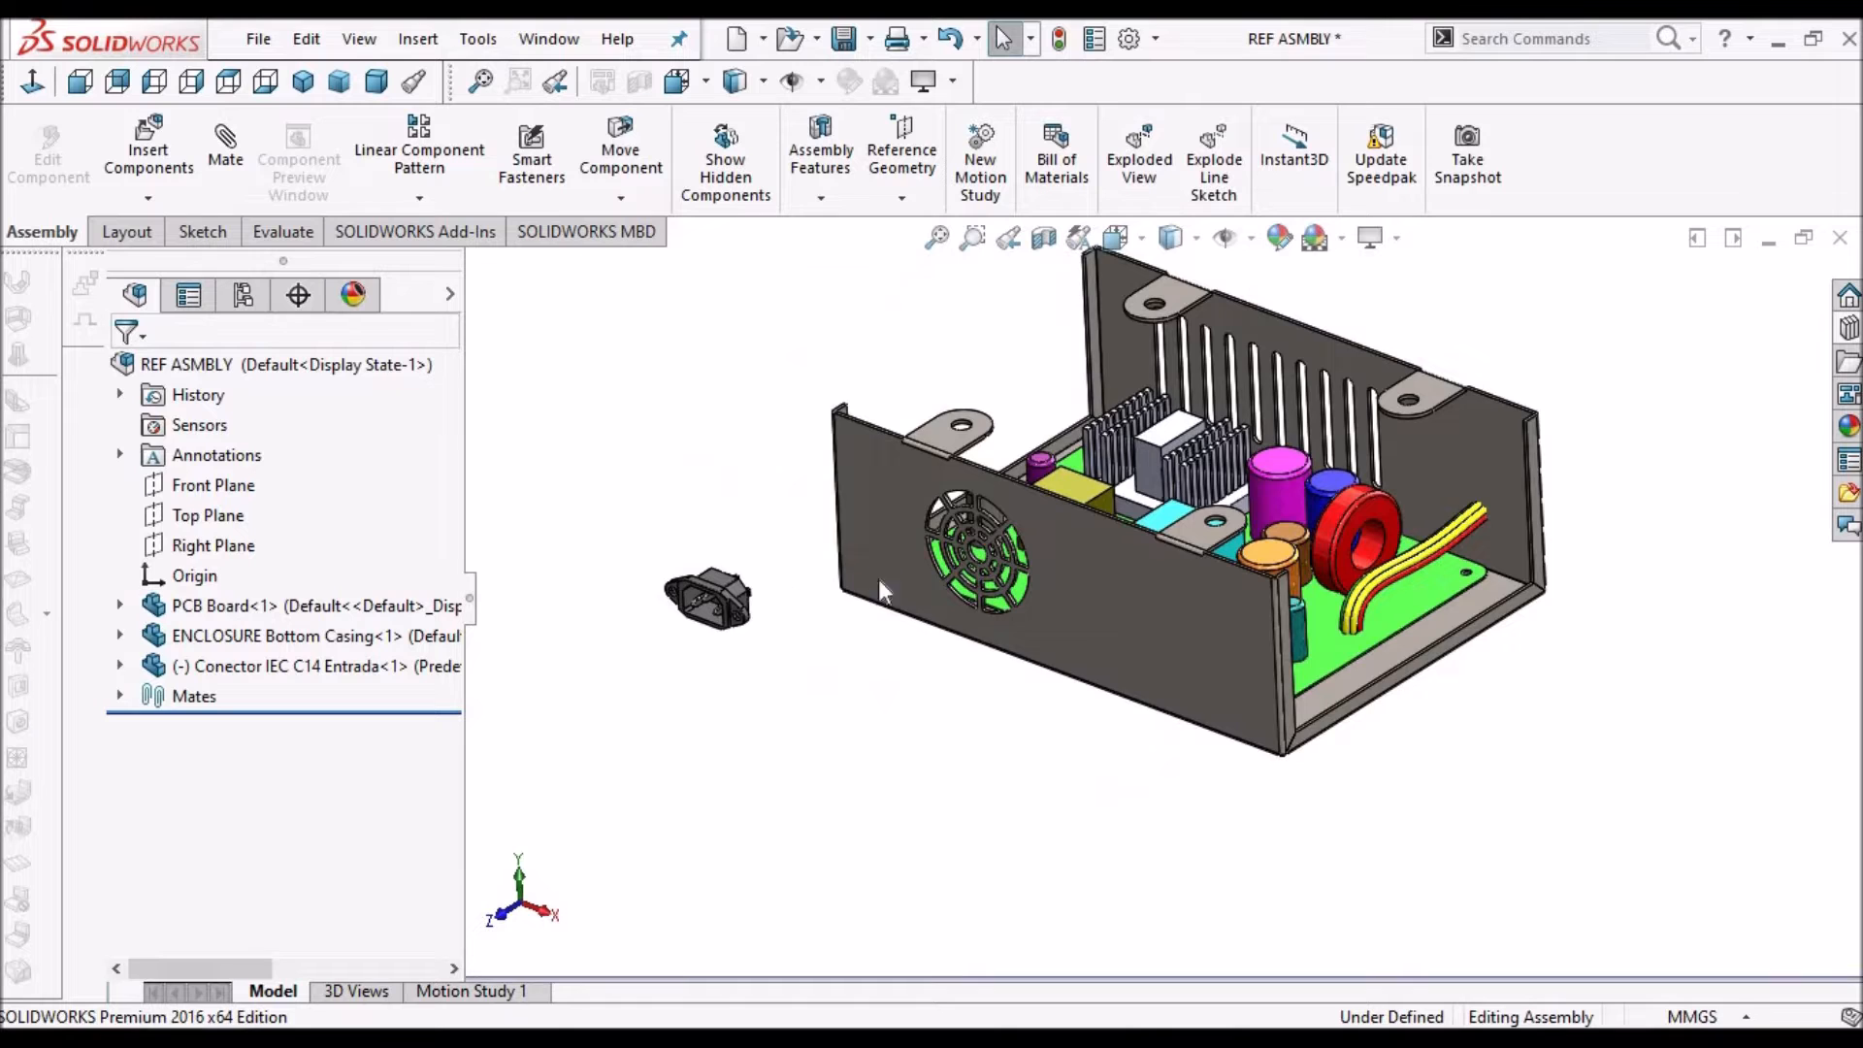
middle_drag(877, 578, 846, 604)
scroll(921, 495, down, 4)
scroll(852, 493, down, 5)
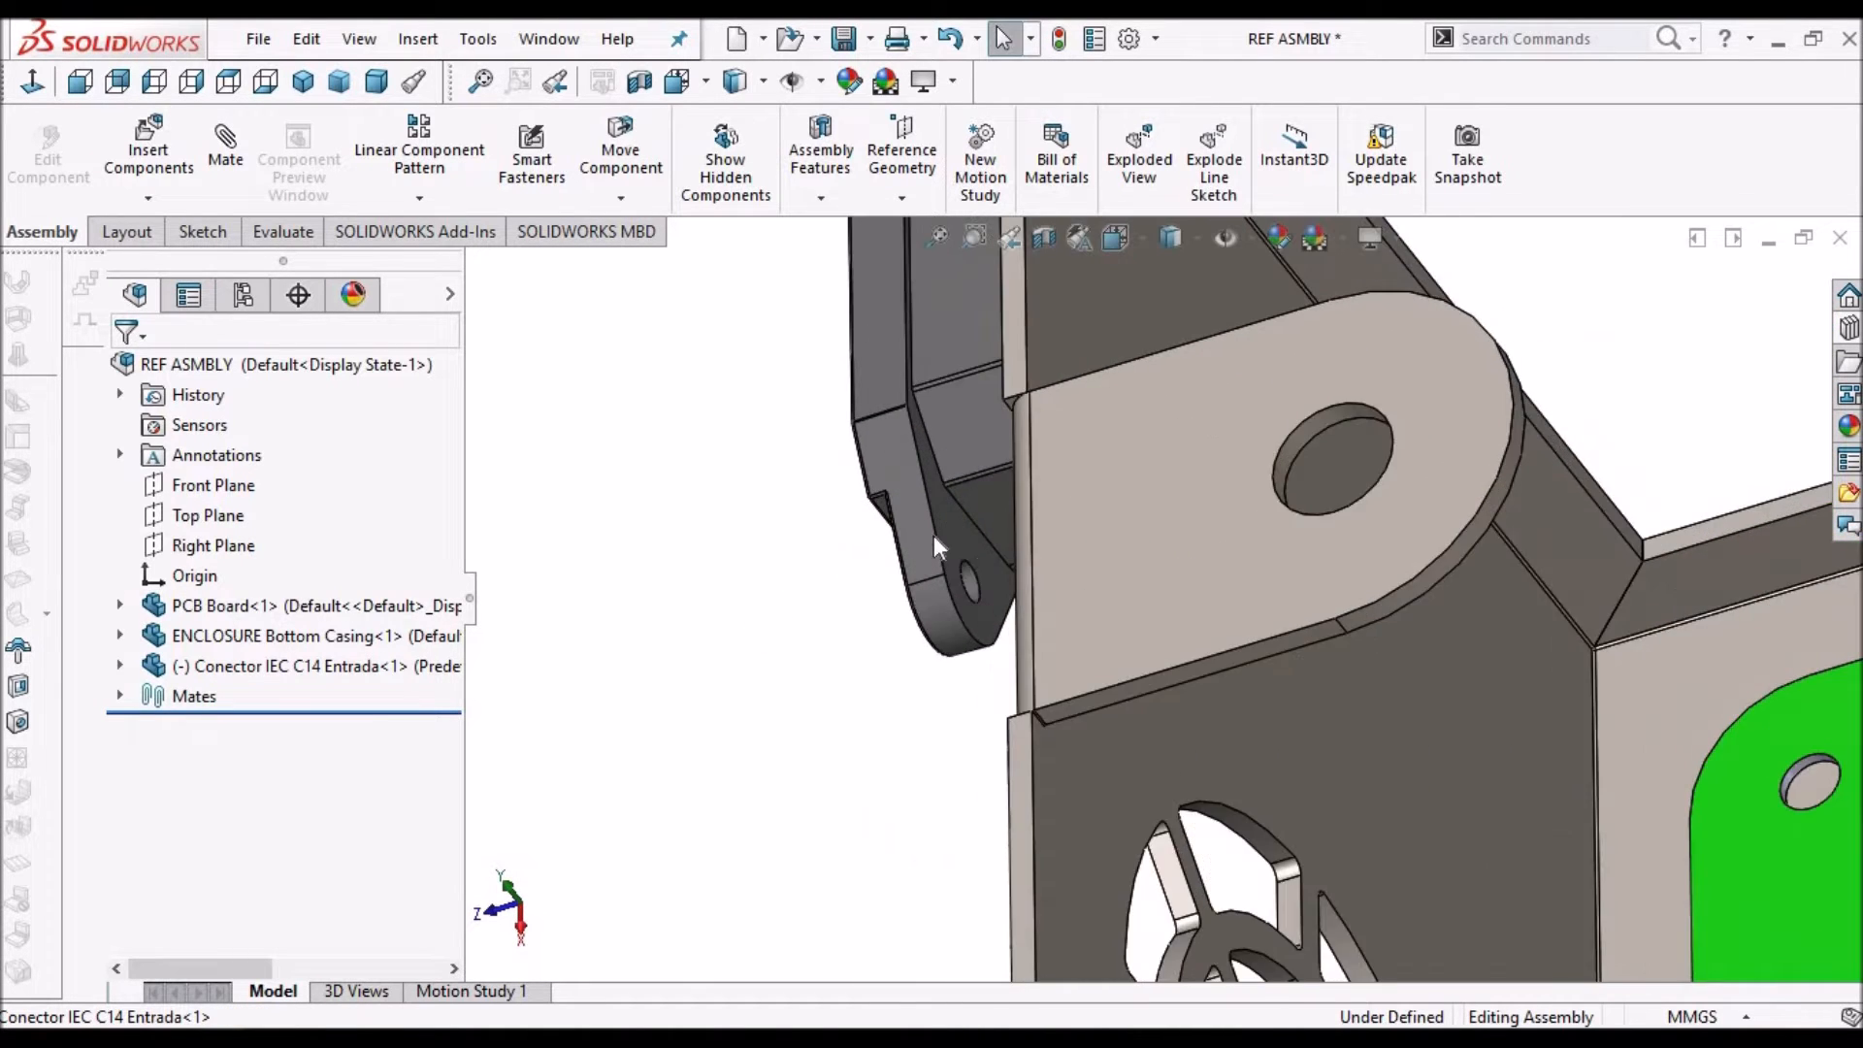
scroll(933, 540, down, 2)
click(1015, 582)
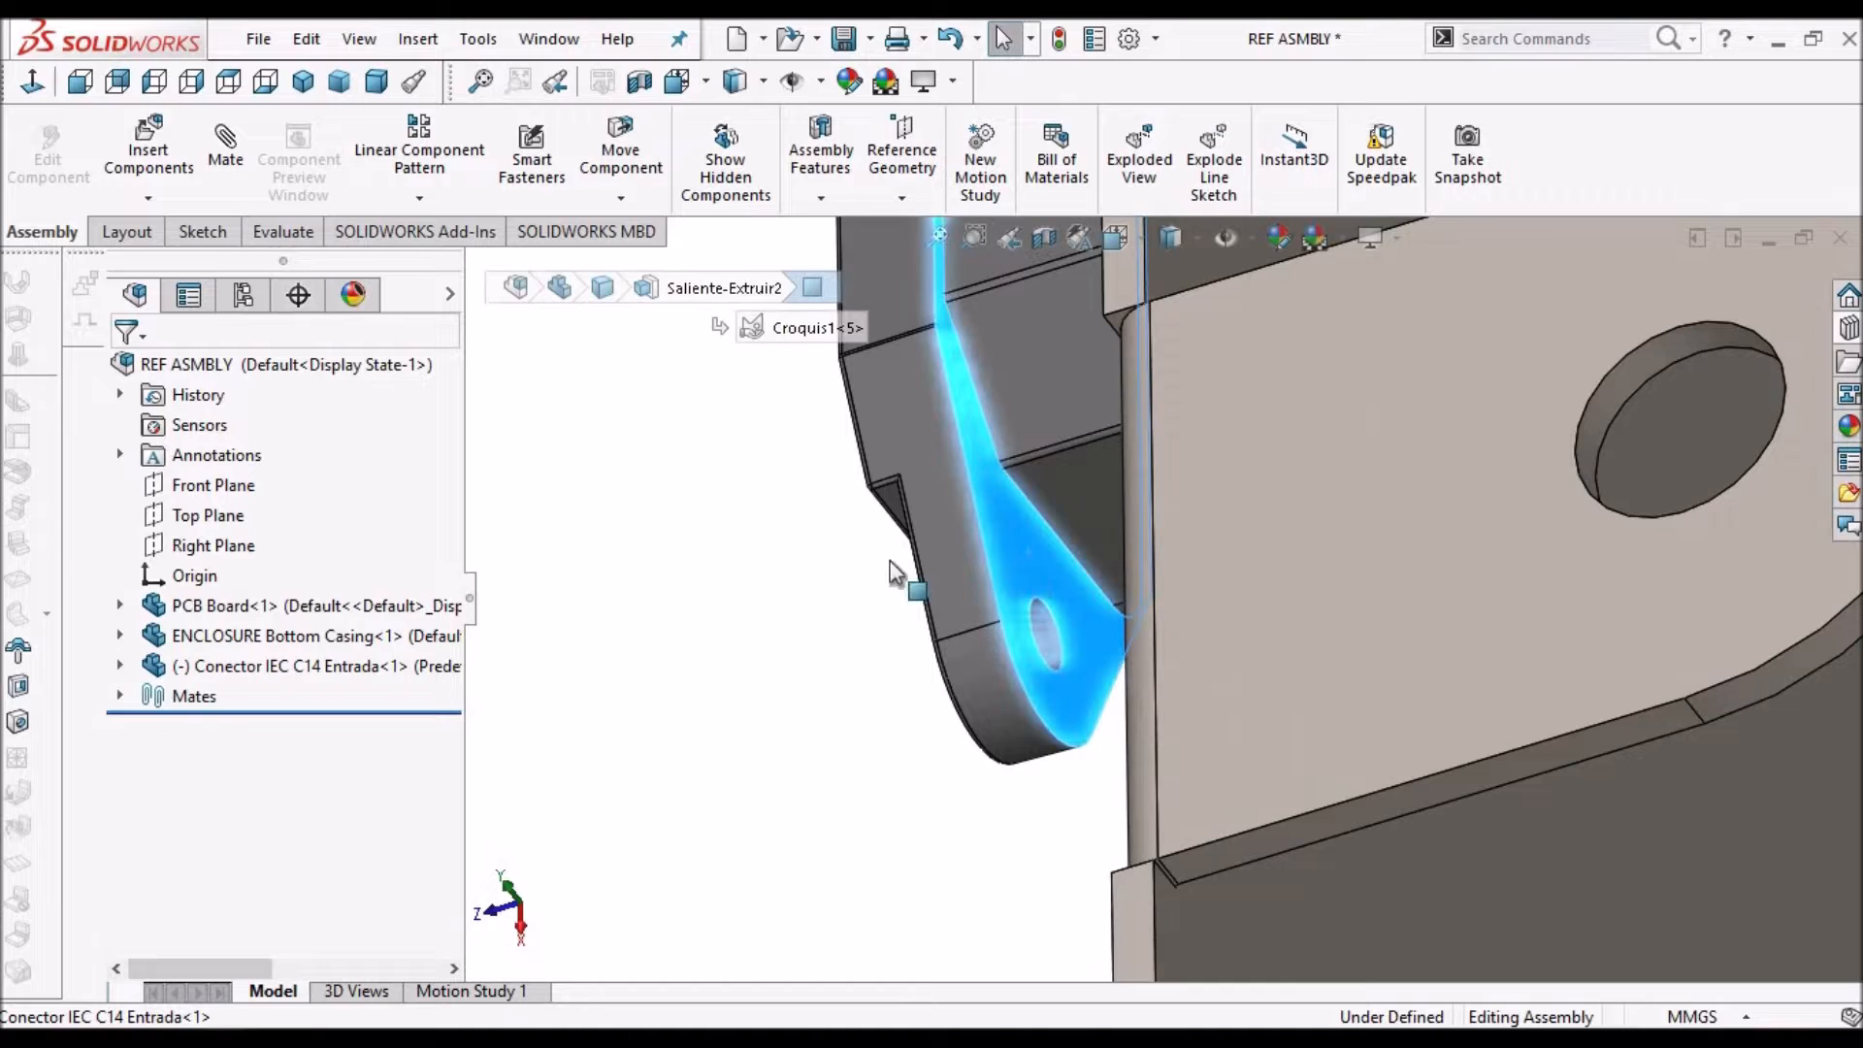
click(225, 155)
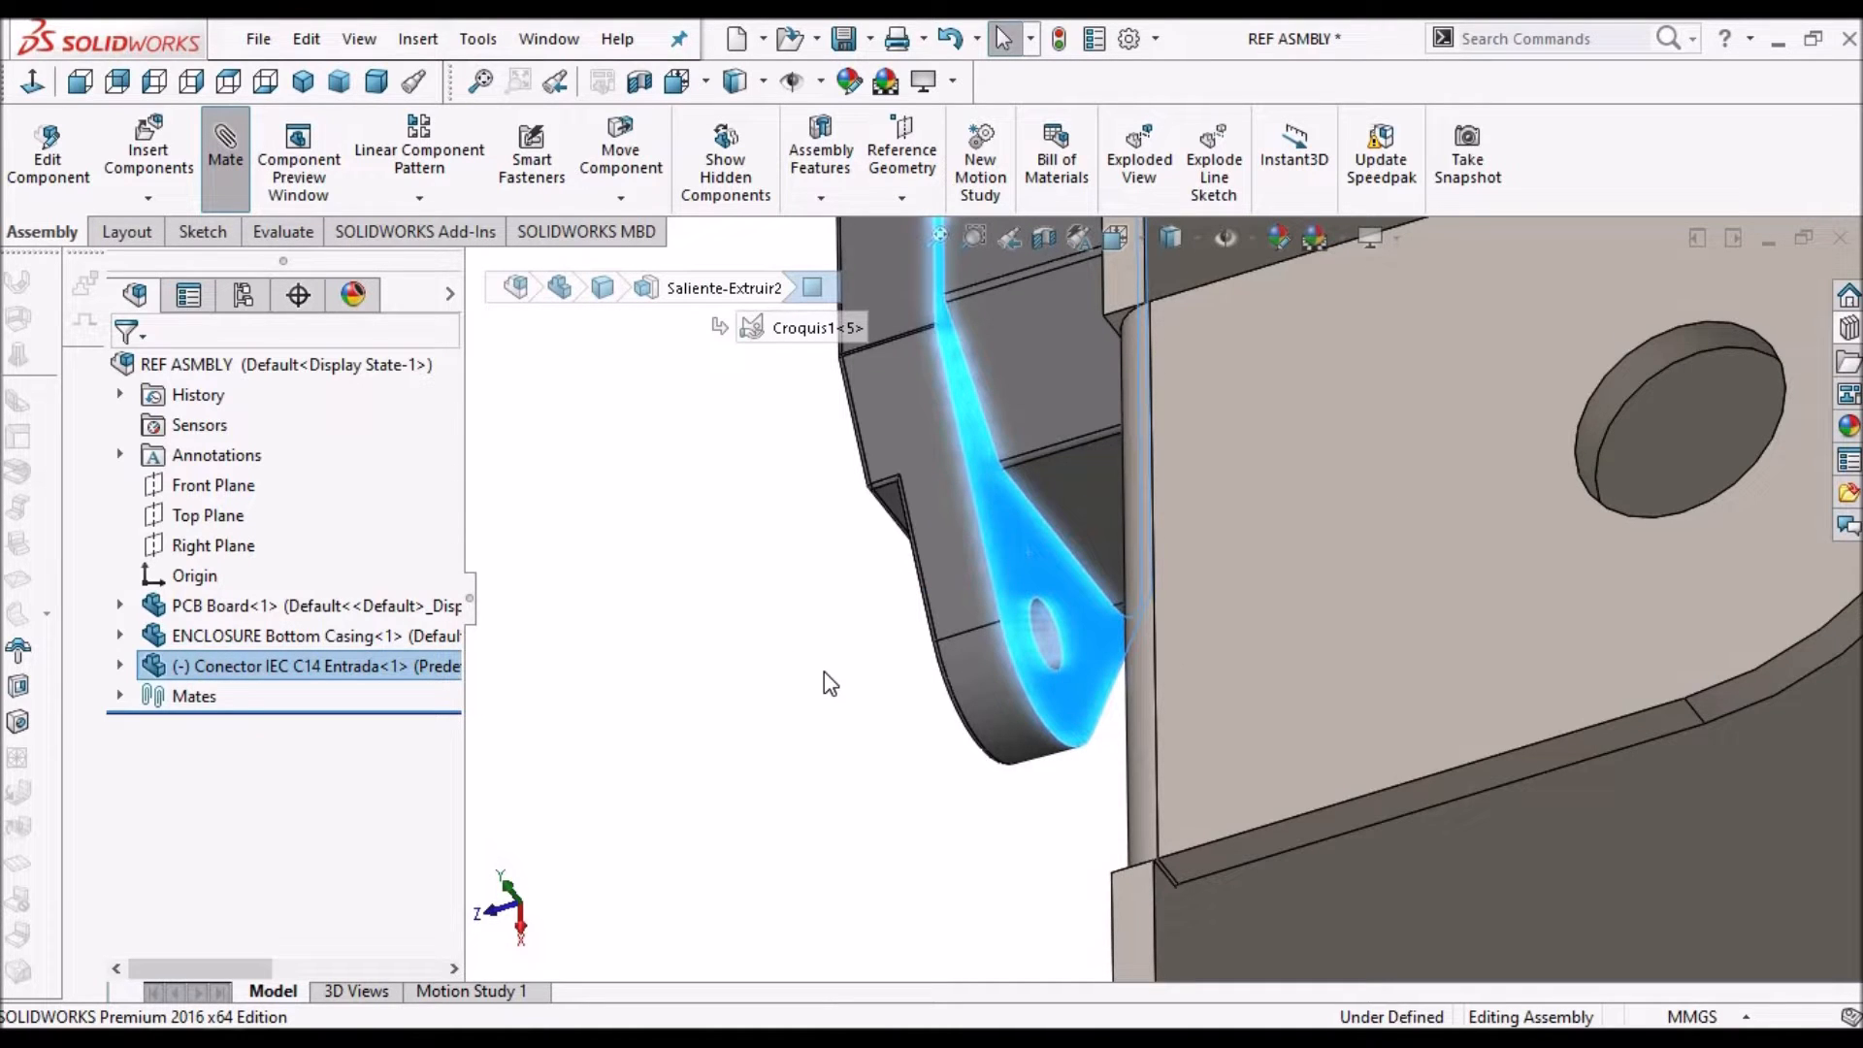
scroll(825, 671, up, 6)
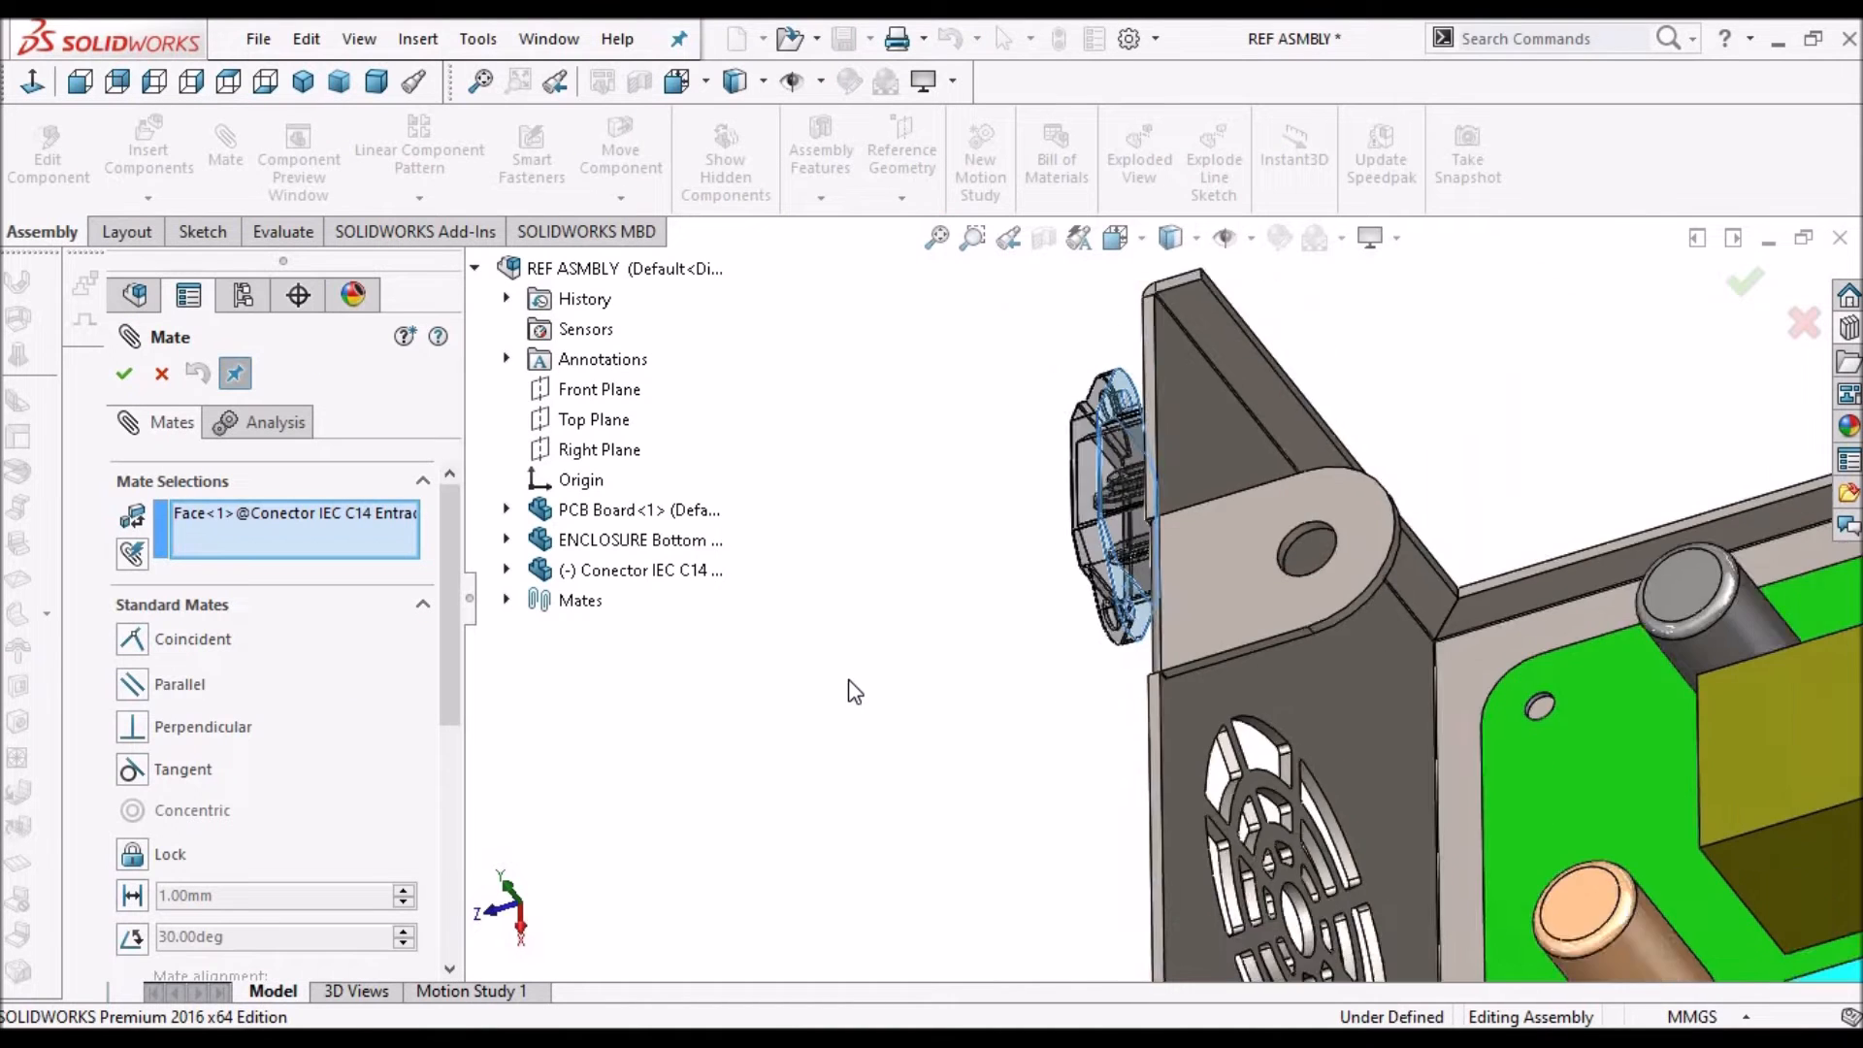
scroll(854, 690, up, 3)
middle_drag(919, 752, 1416, 727)
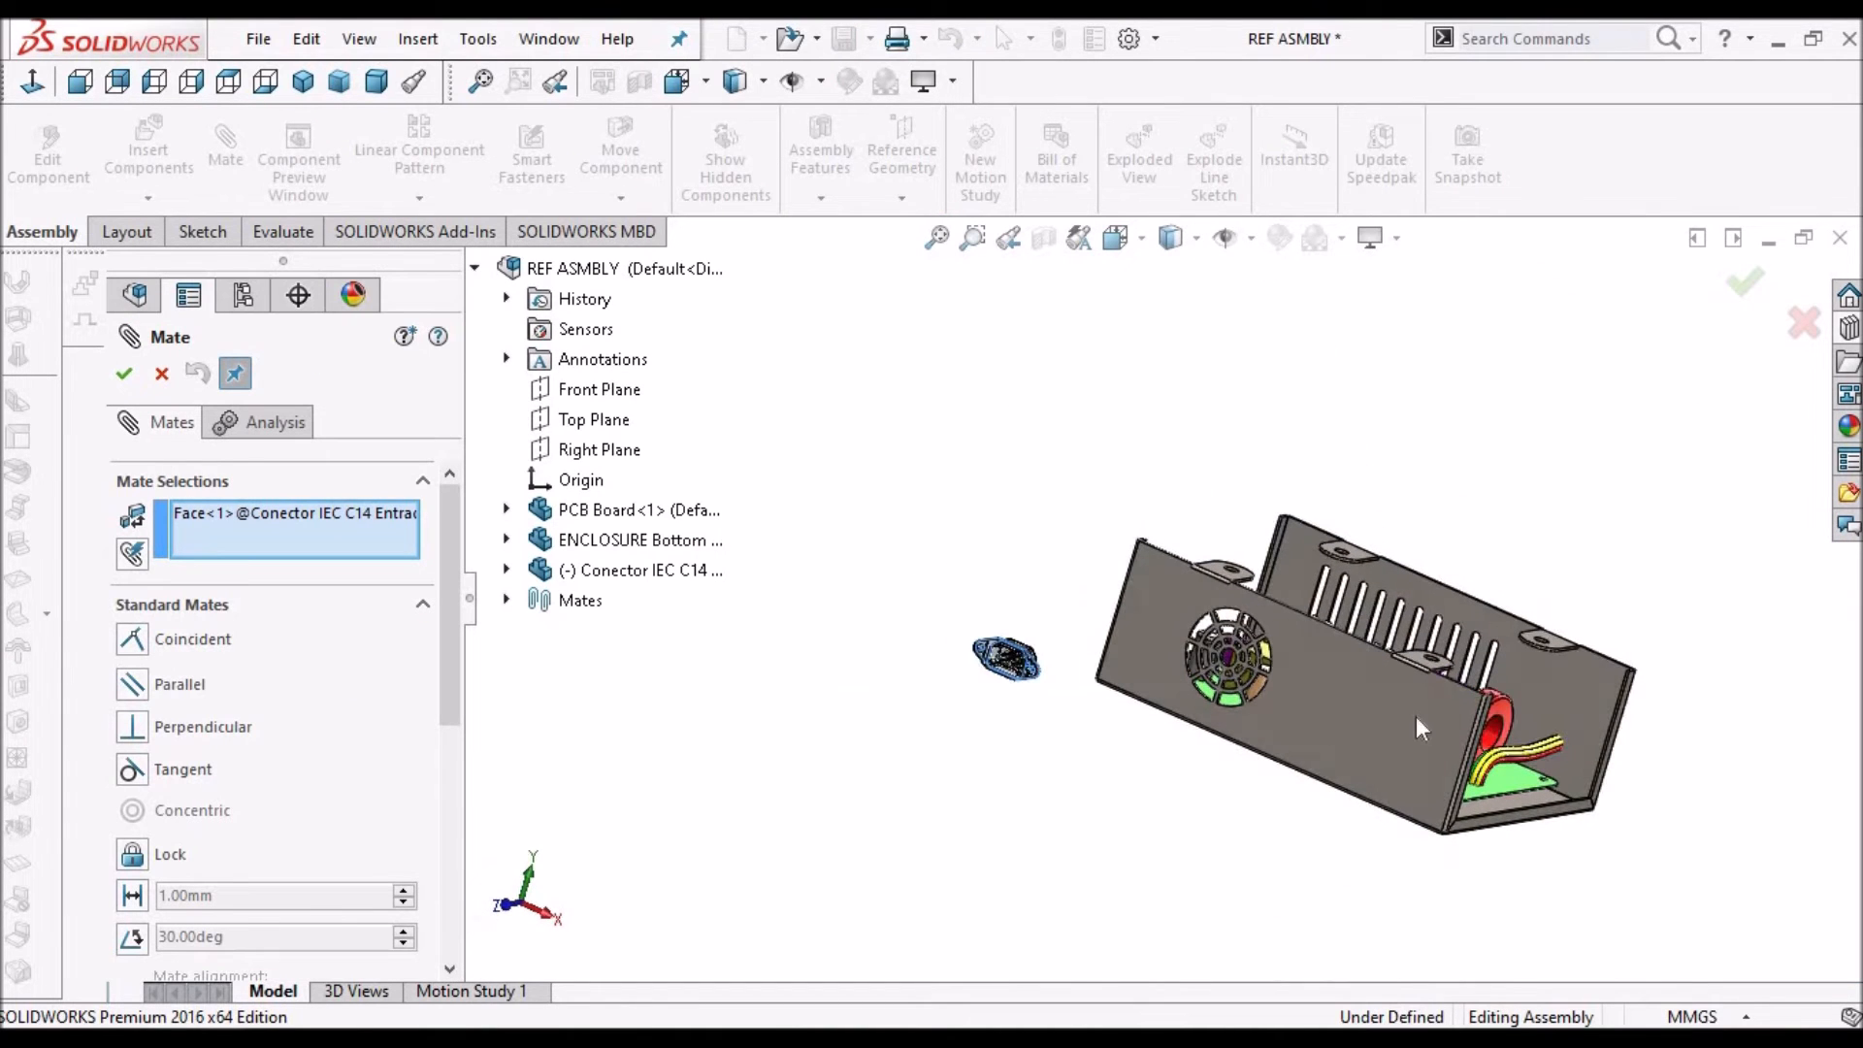
click(1417, 719)
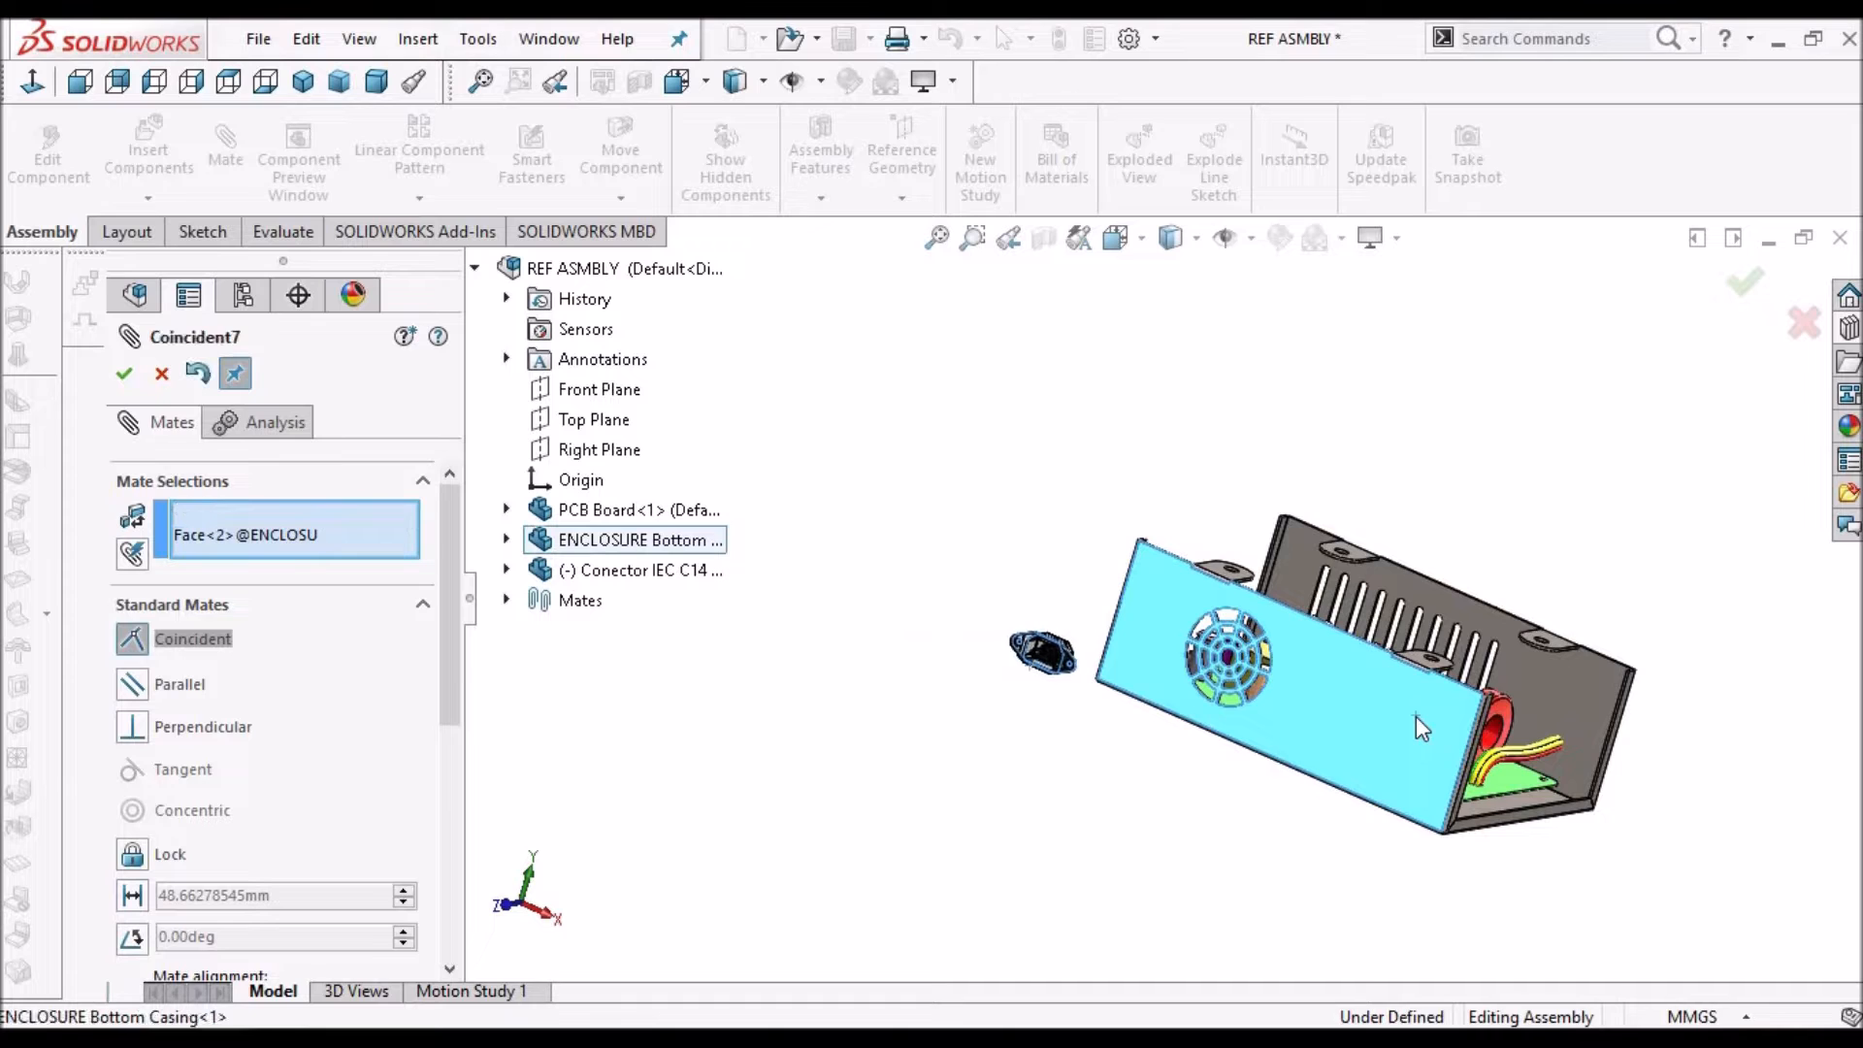
click(129, 375)
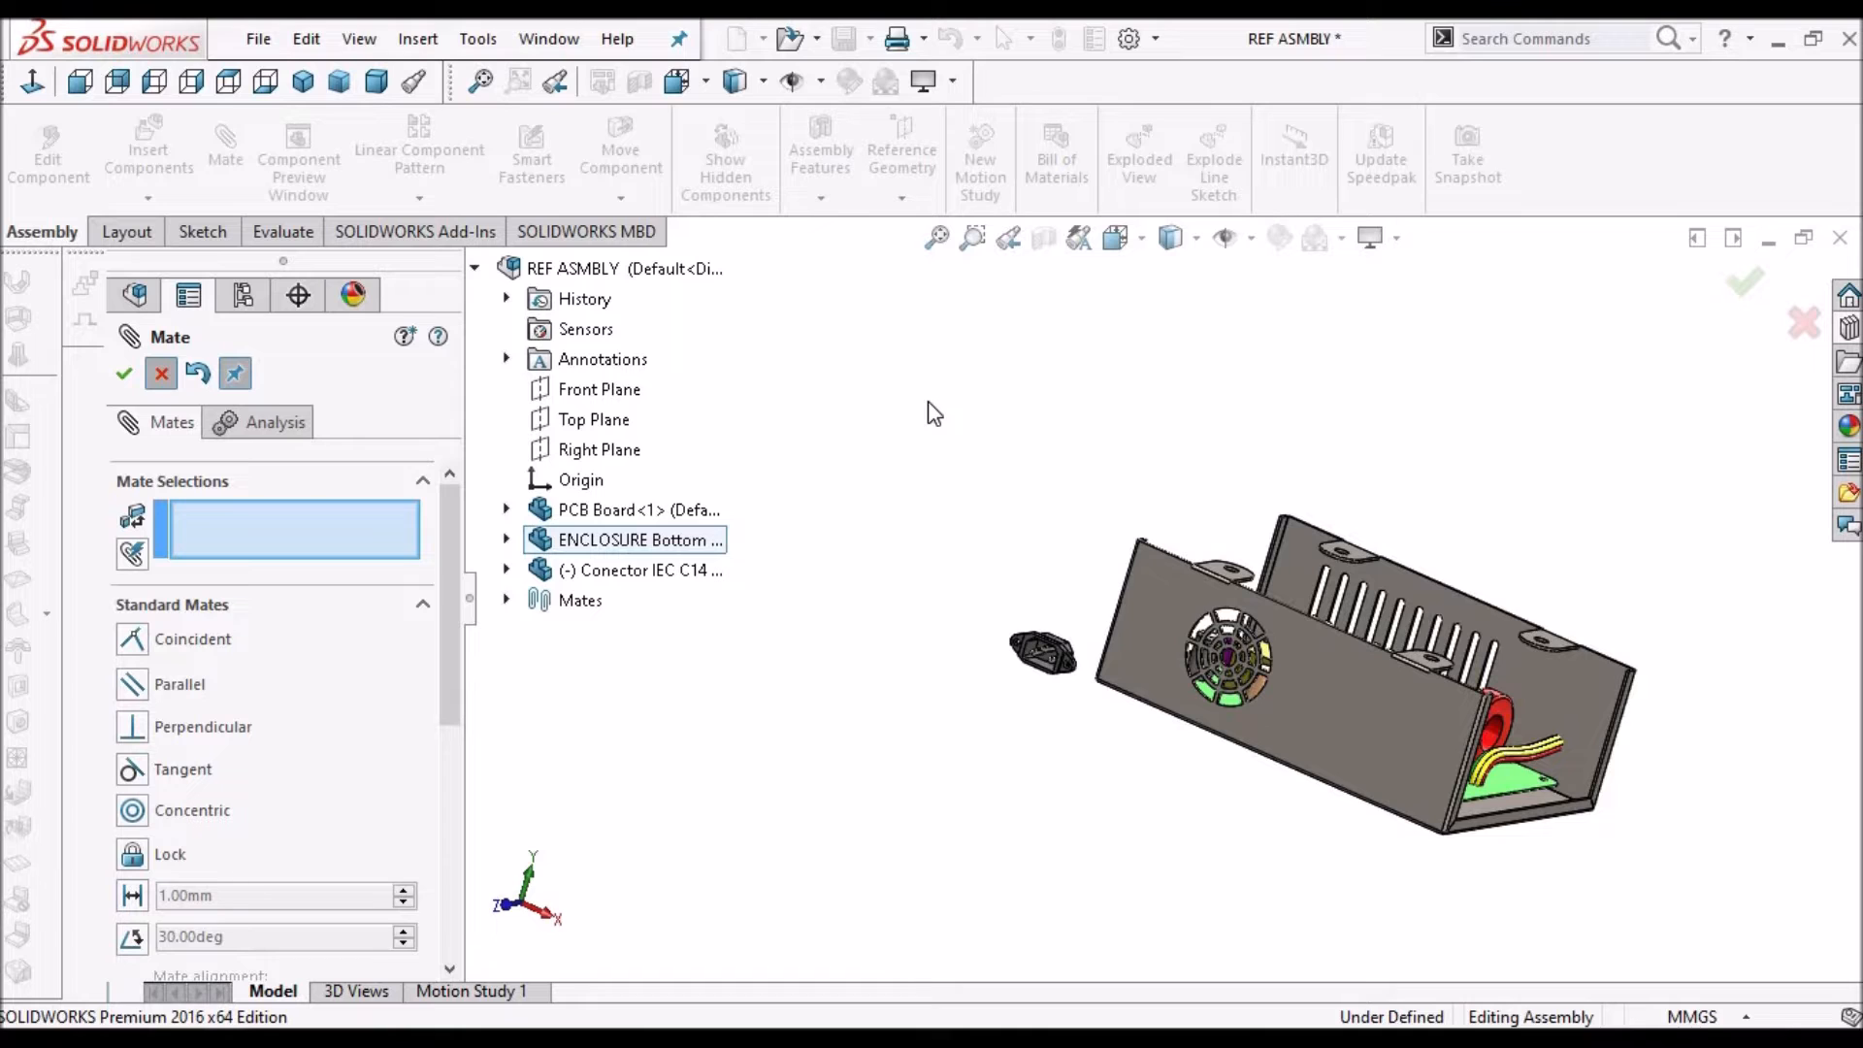
key(Escape)
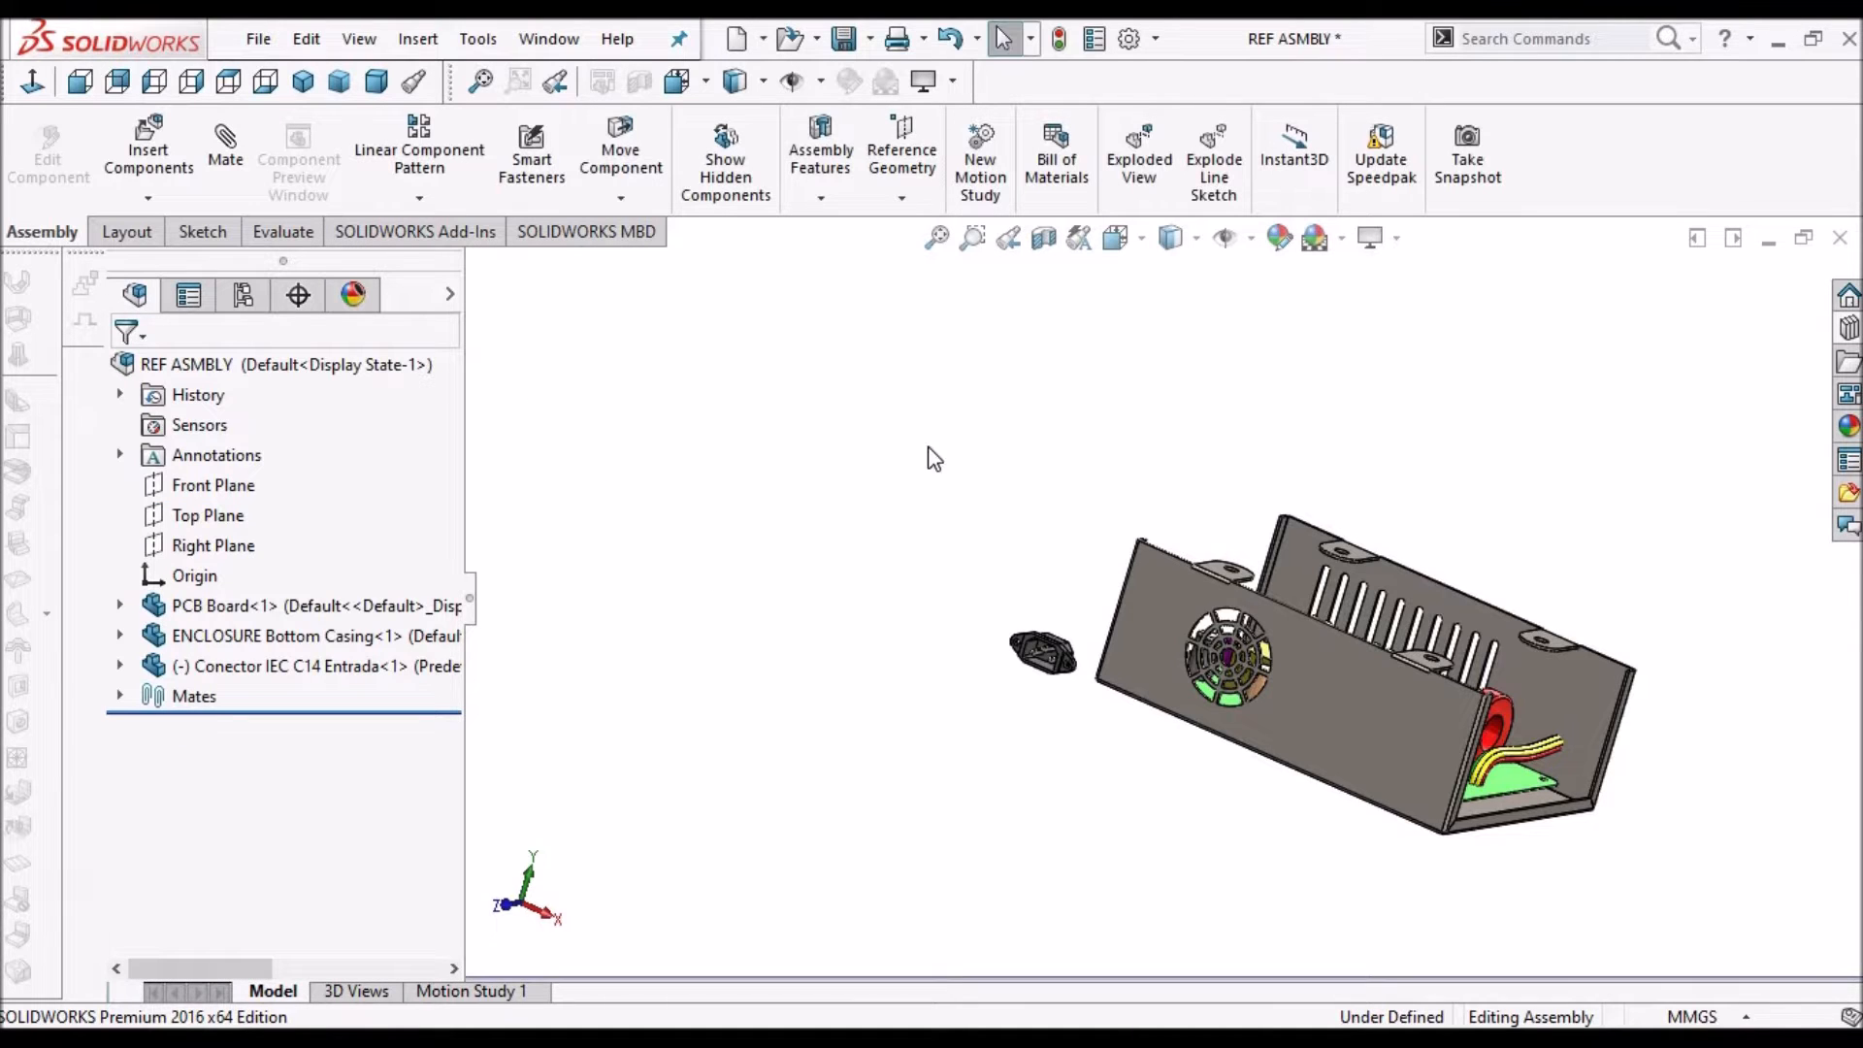
List the mates of the Conector IEC C14 Entrada component and slide the connector along the casing wall onto the fan vent
click(119, 665)
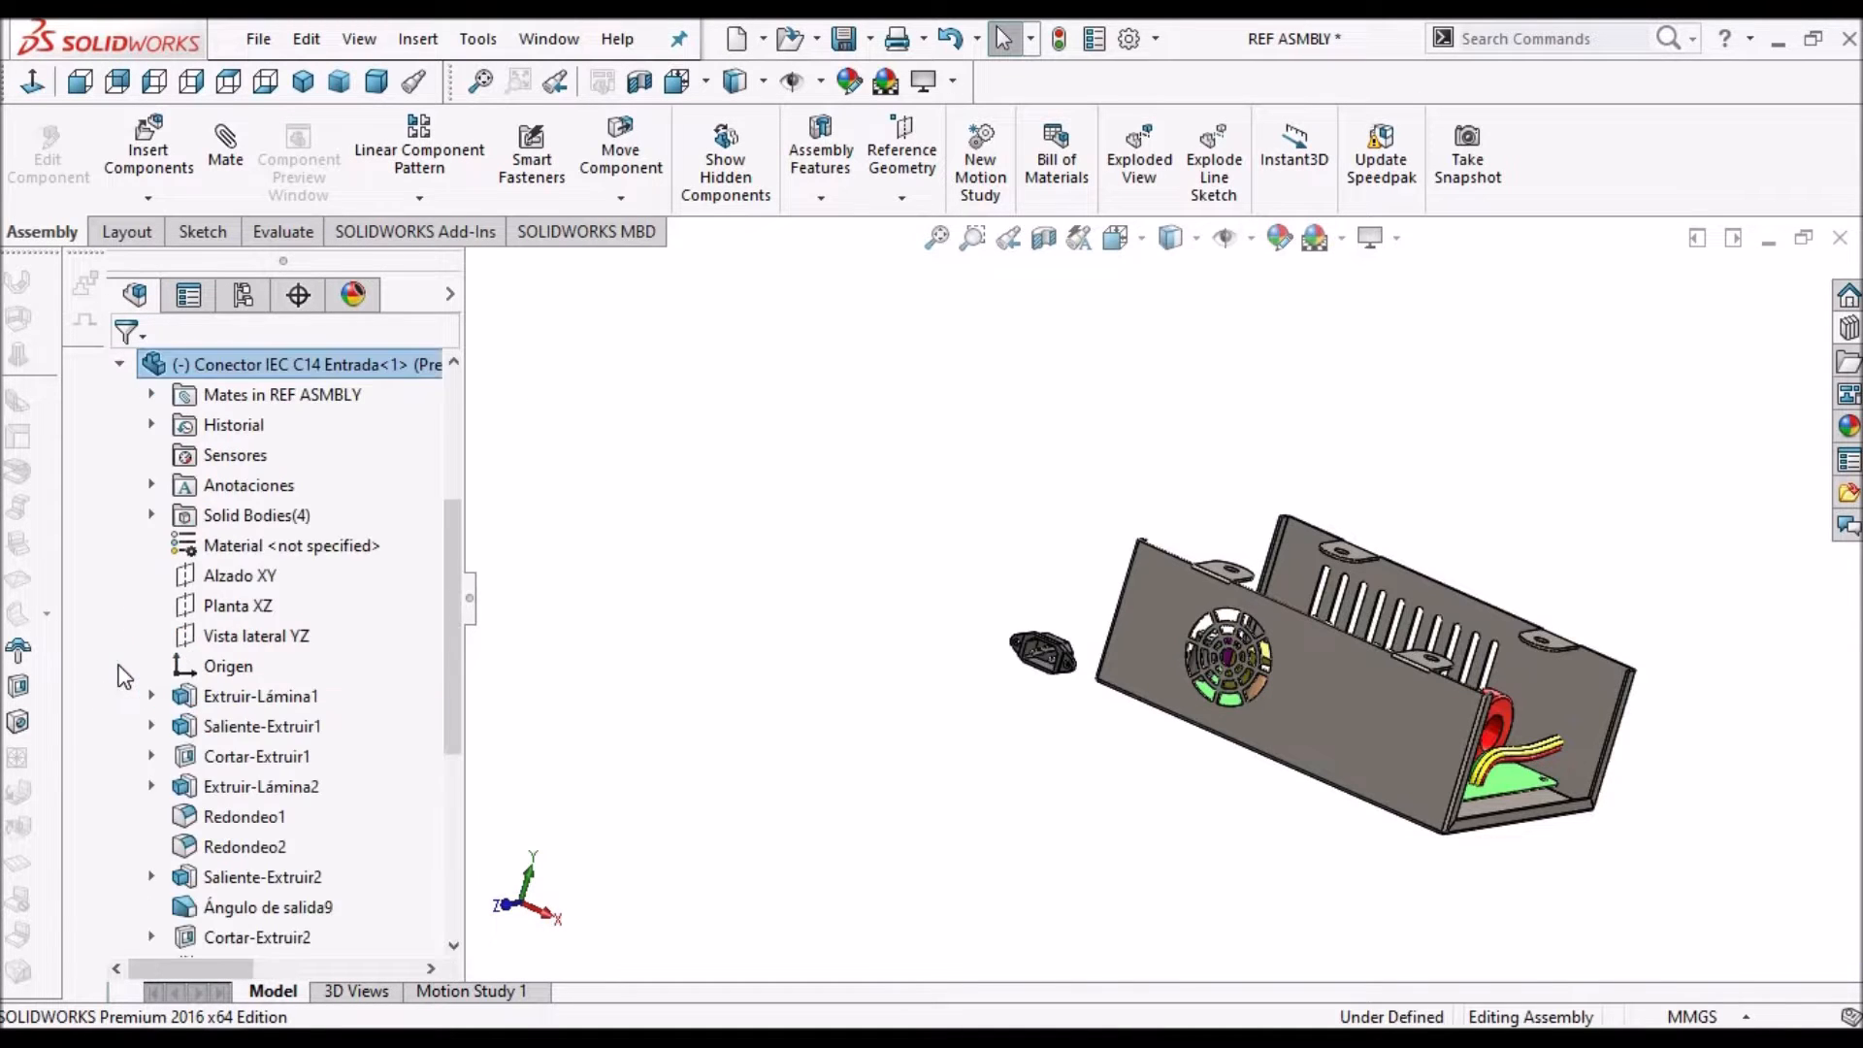
click(152, 394)
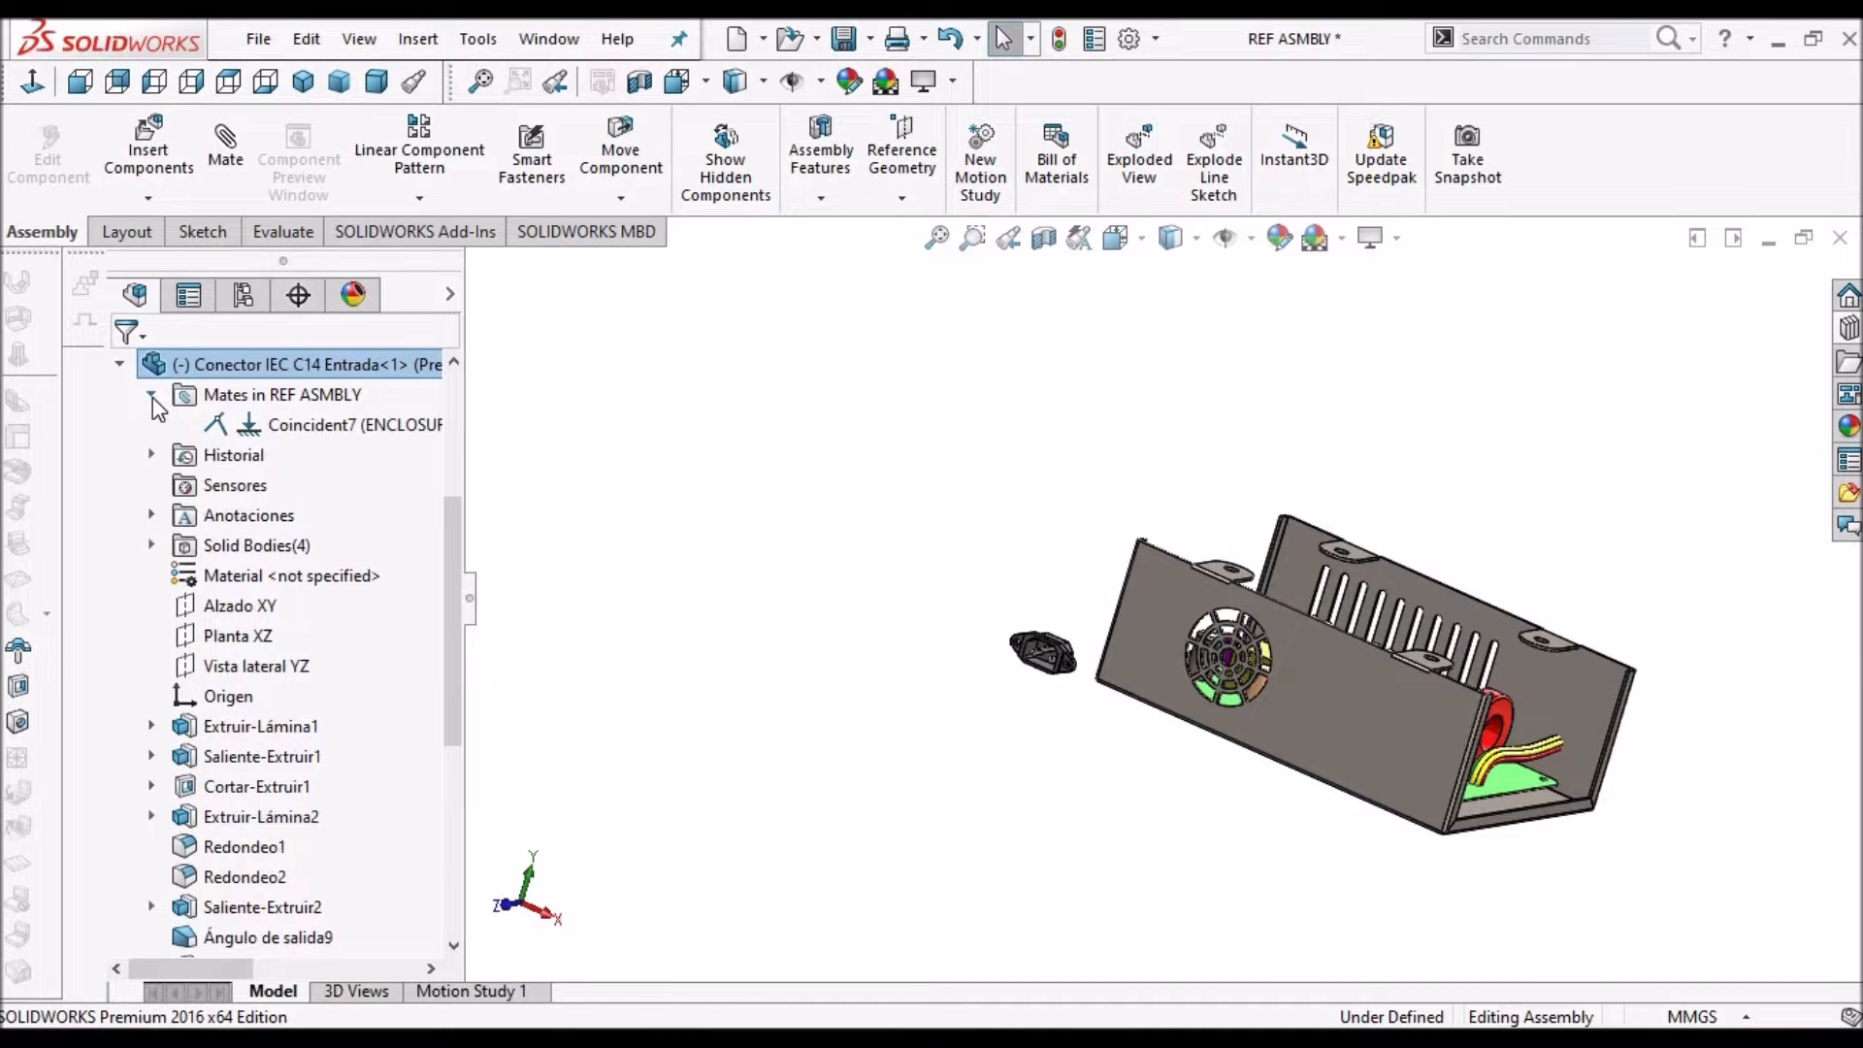
scroll(1242, 677, down, 3)
middle_drag(1241, 677, 1038, 706)
click(967, 611)
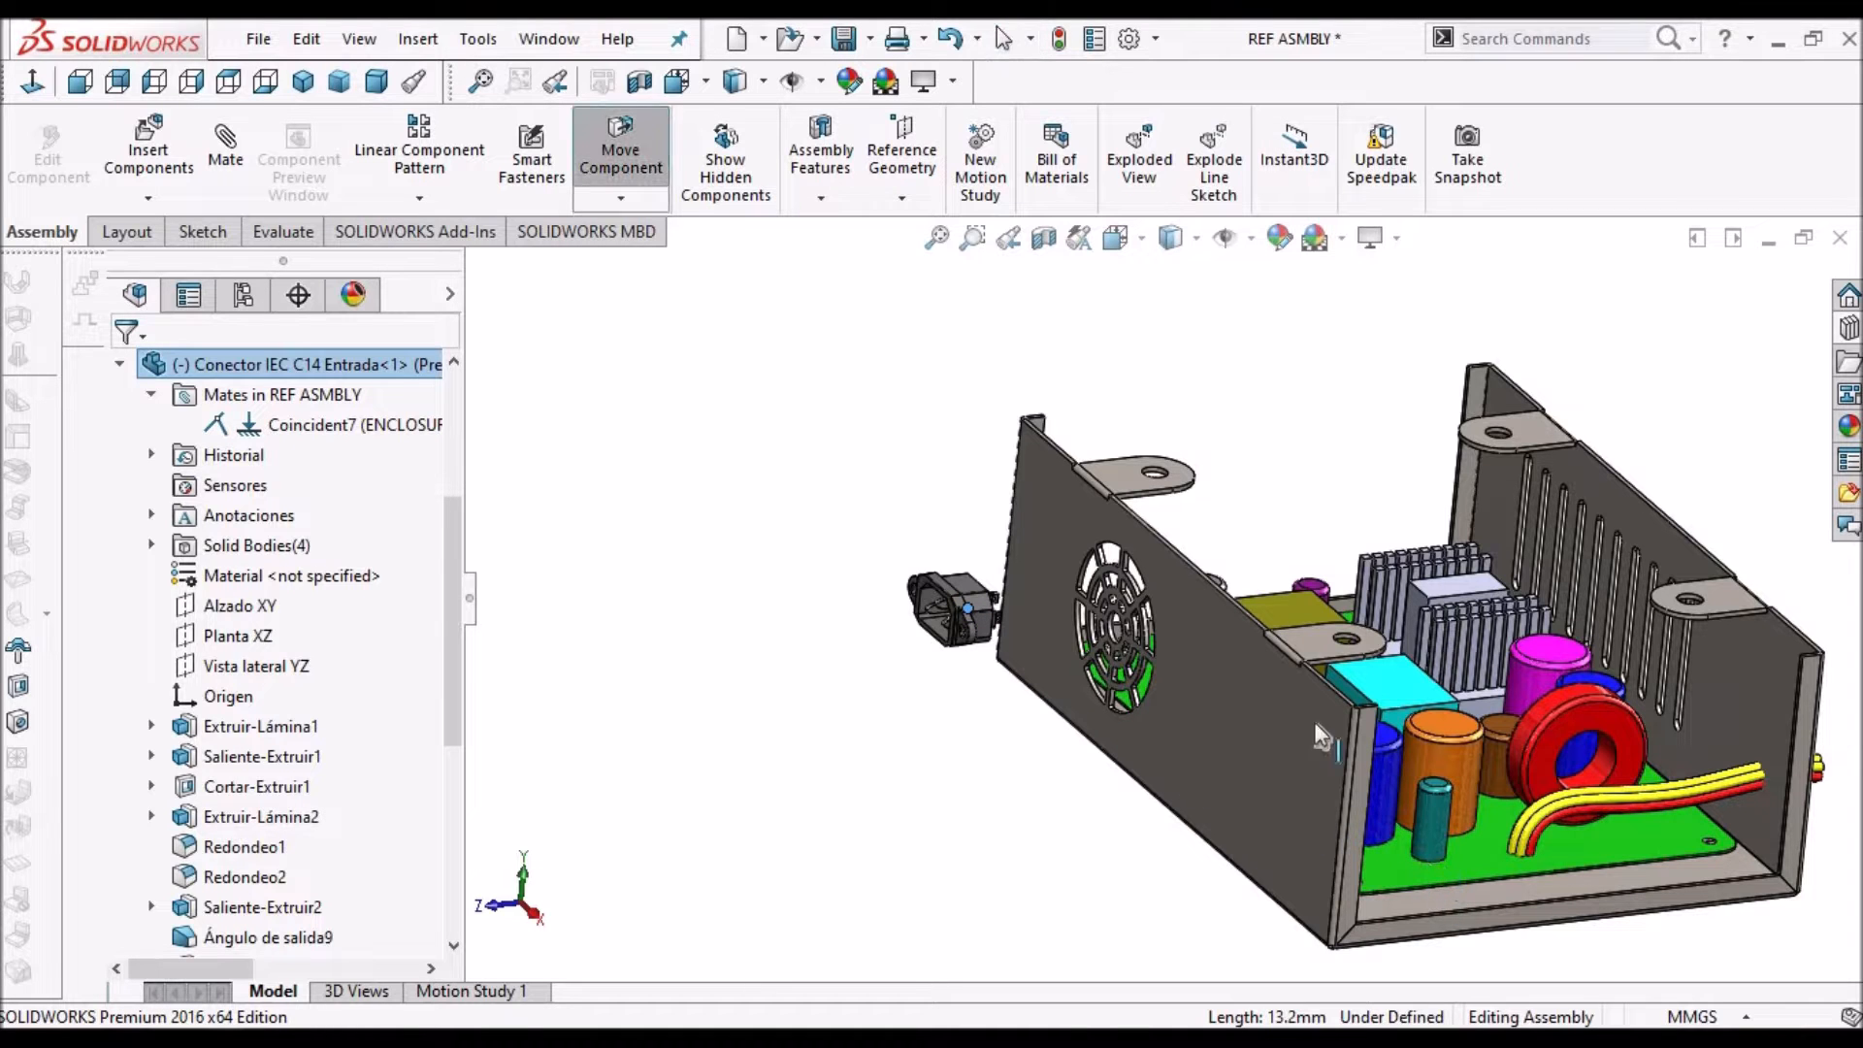
middle_drag(1245, 764, 1347, 695)
key(Escape)
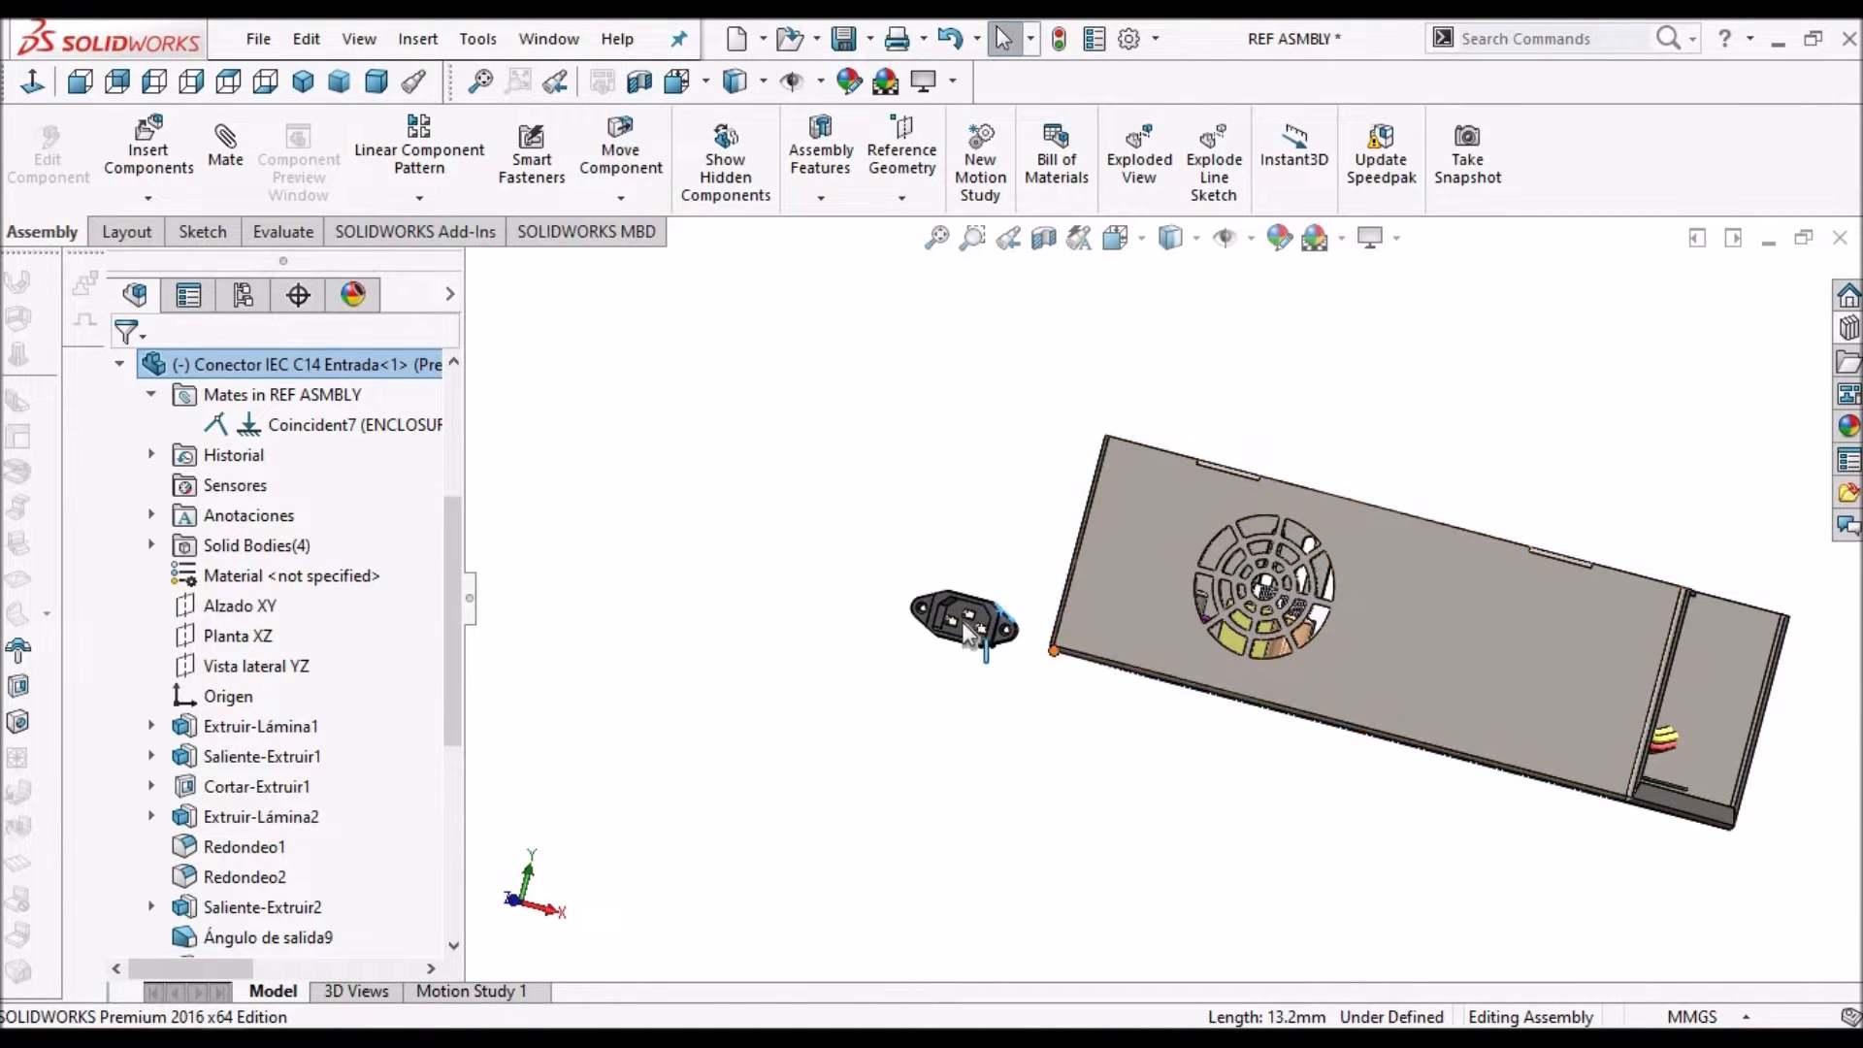
drag(998, 616, 1046, 595)
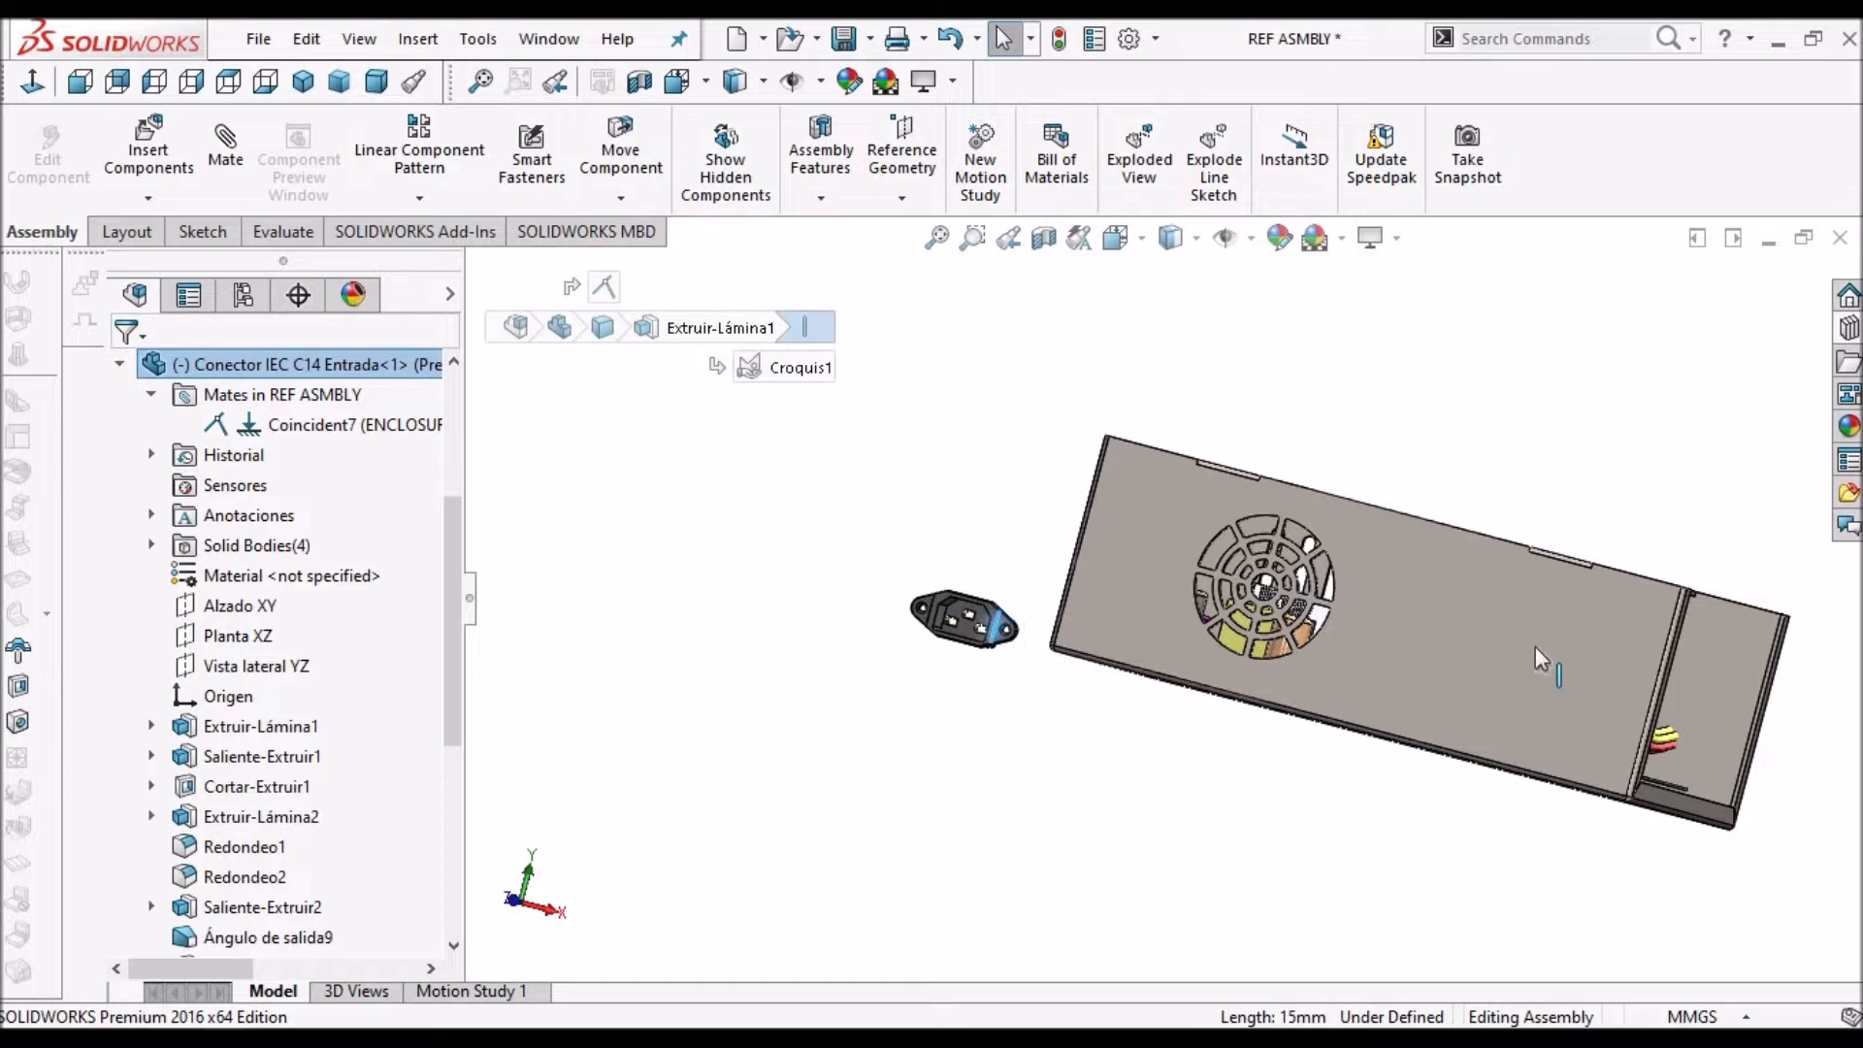
drag(1011, 600, 1227, 606)
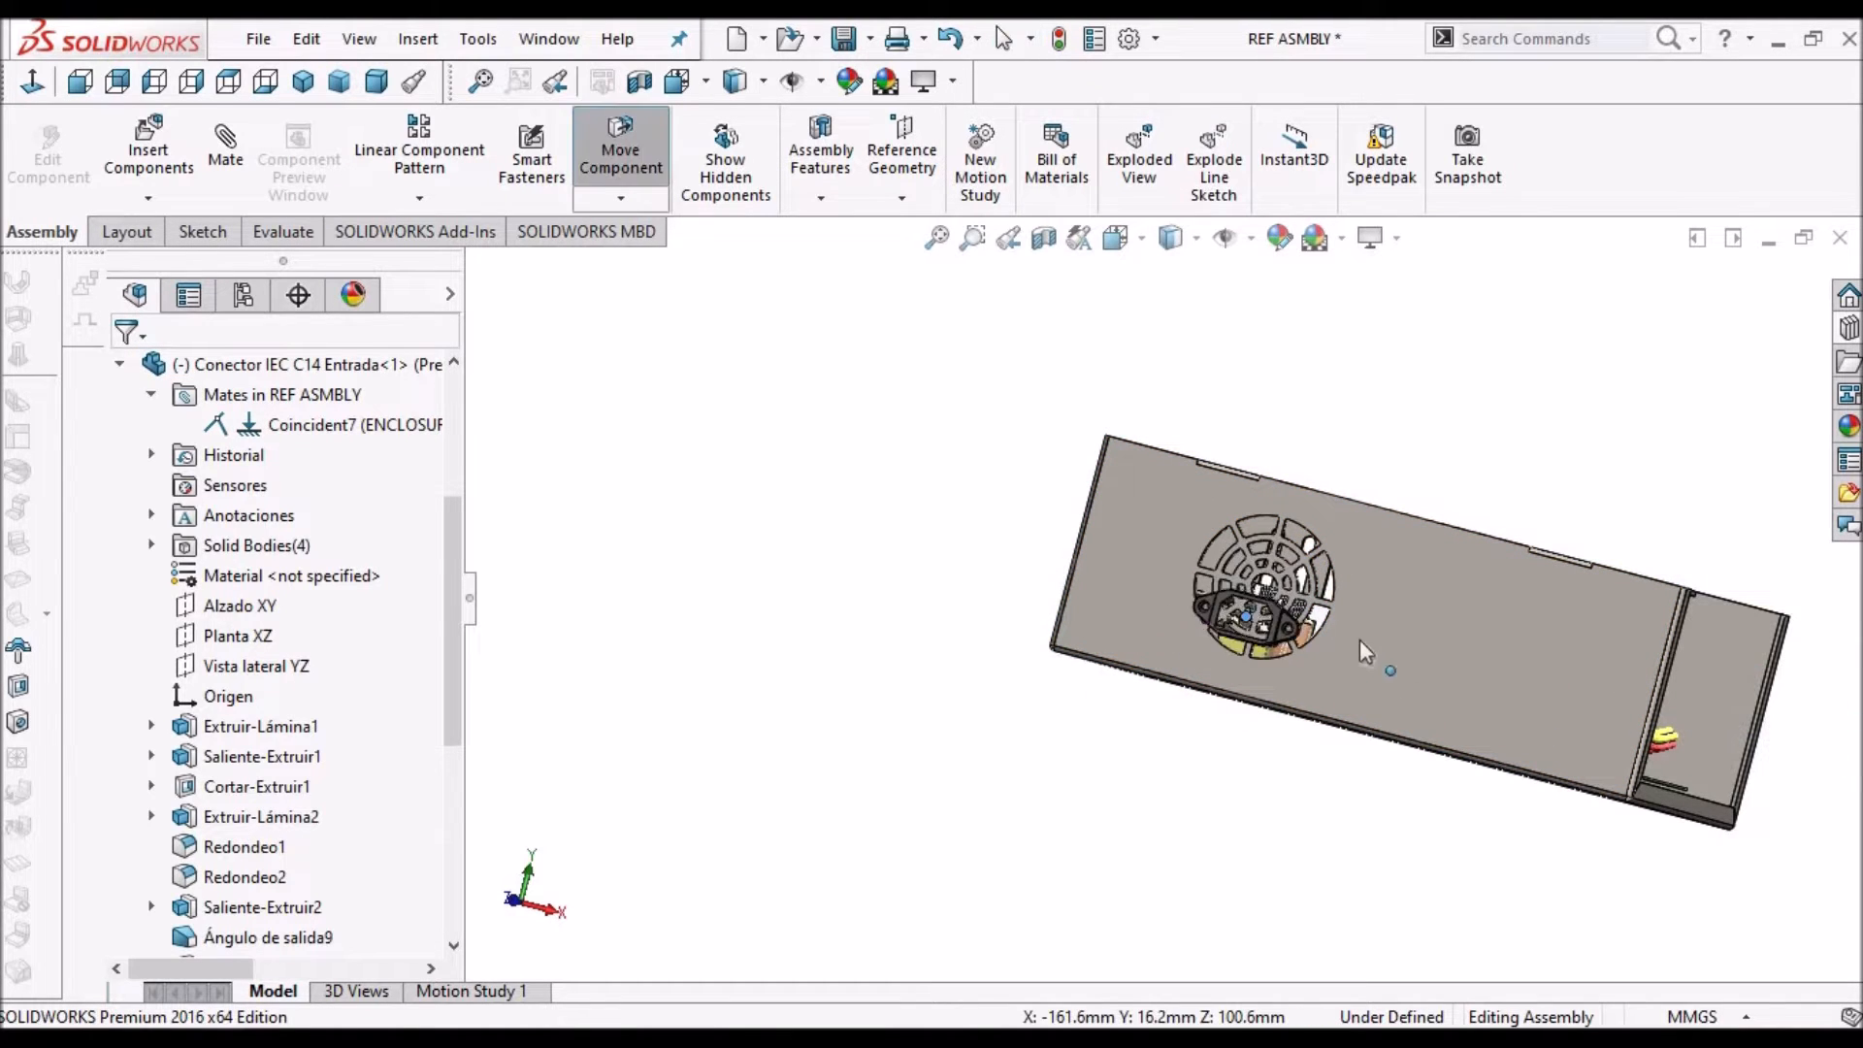
Move the connector by free drag from the fan vent to the blank wall area near the casing's open end
scroll(1365, 646, up, 2)
scroll(1382, 646, down, 4)
middle_drag(1388, 716, 1264, 751)
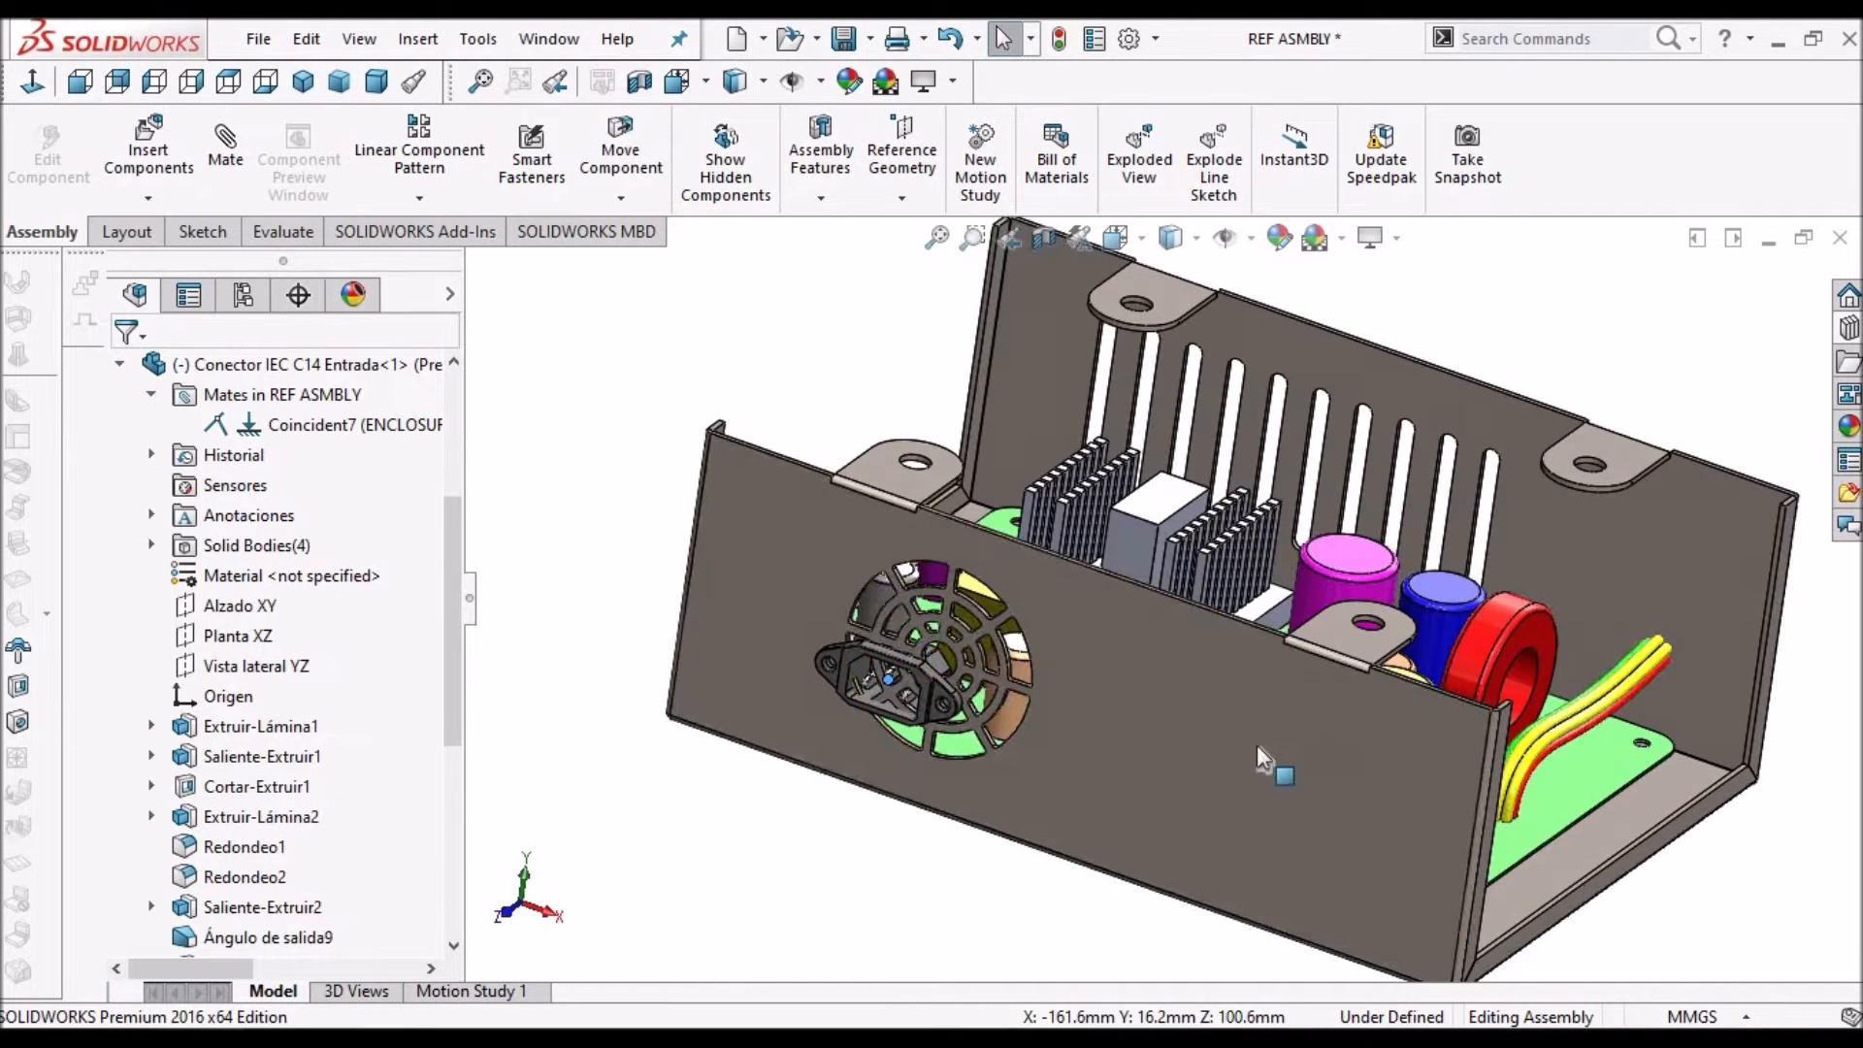
scroll(856, 669, down, 2)
click(859, 648)
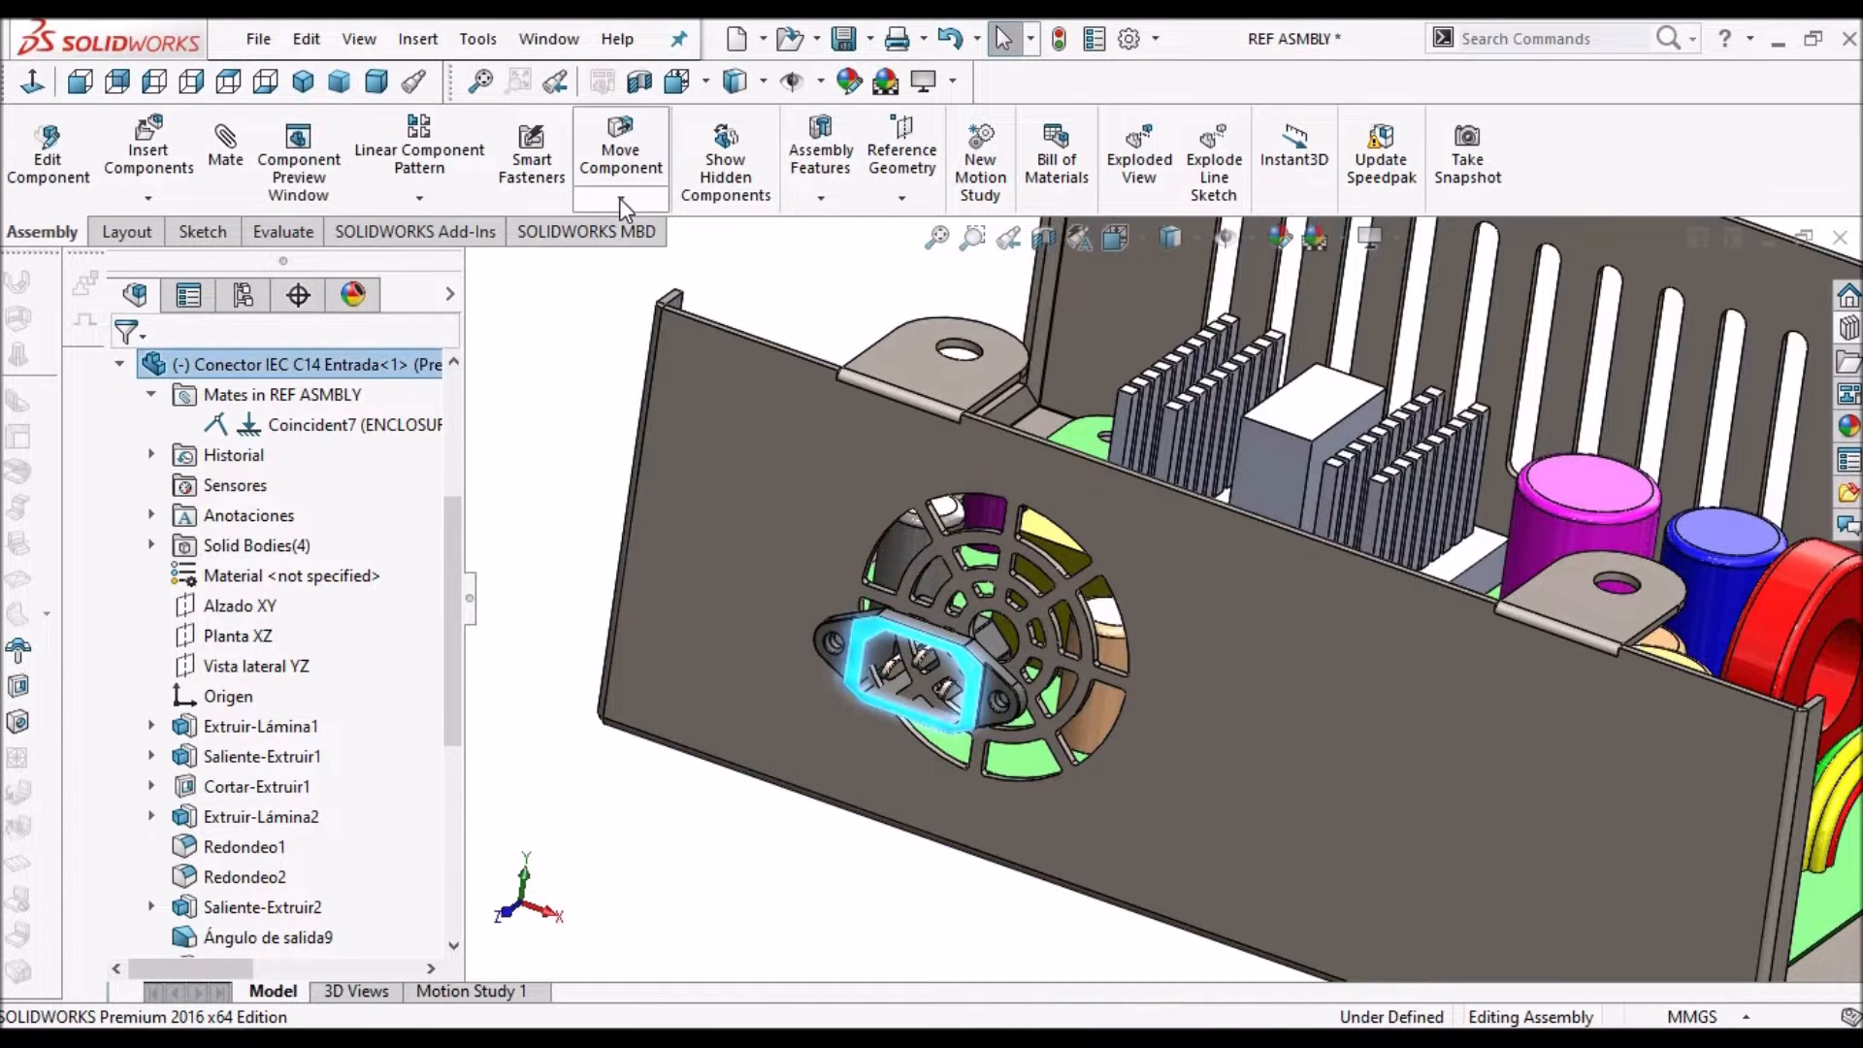
click(620, 198)
click(679, 231)
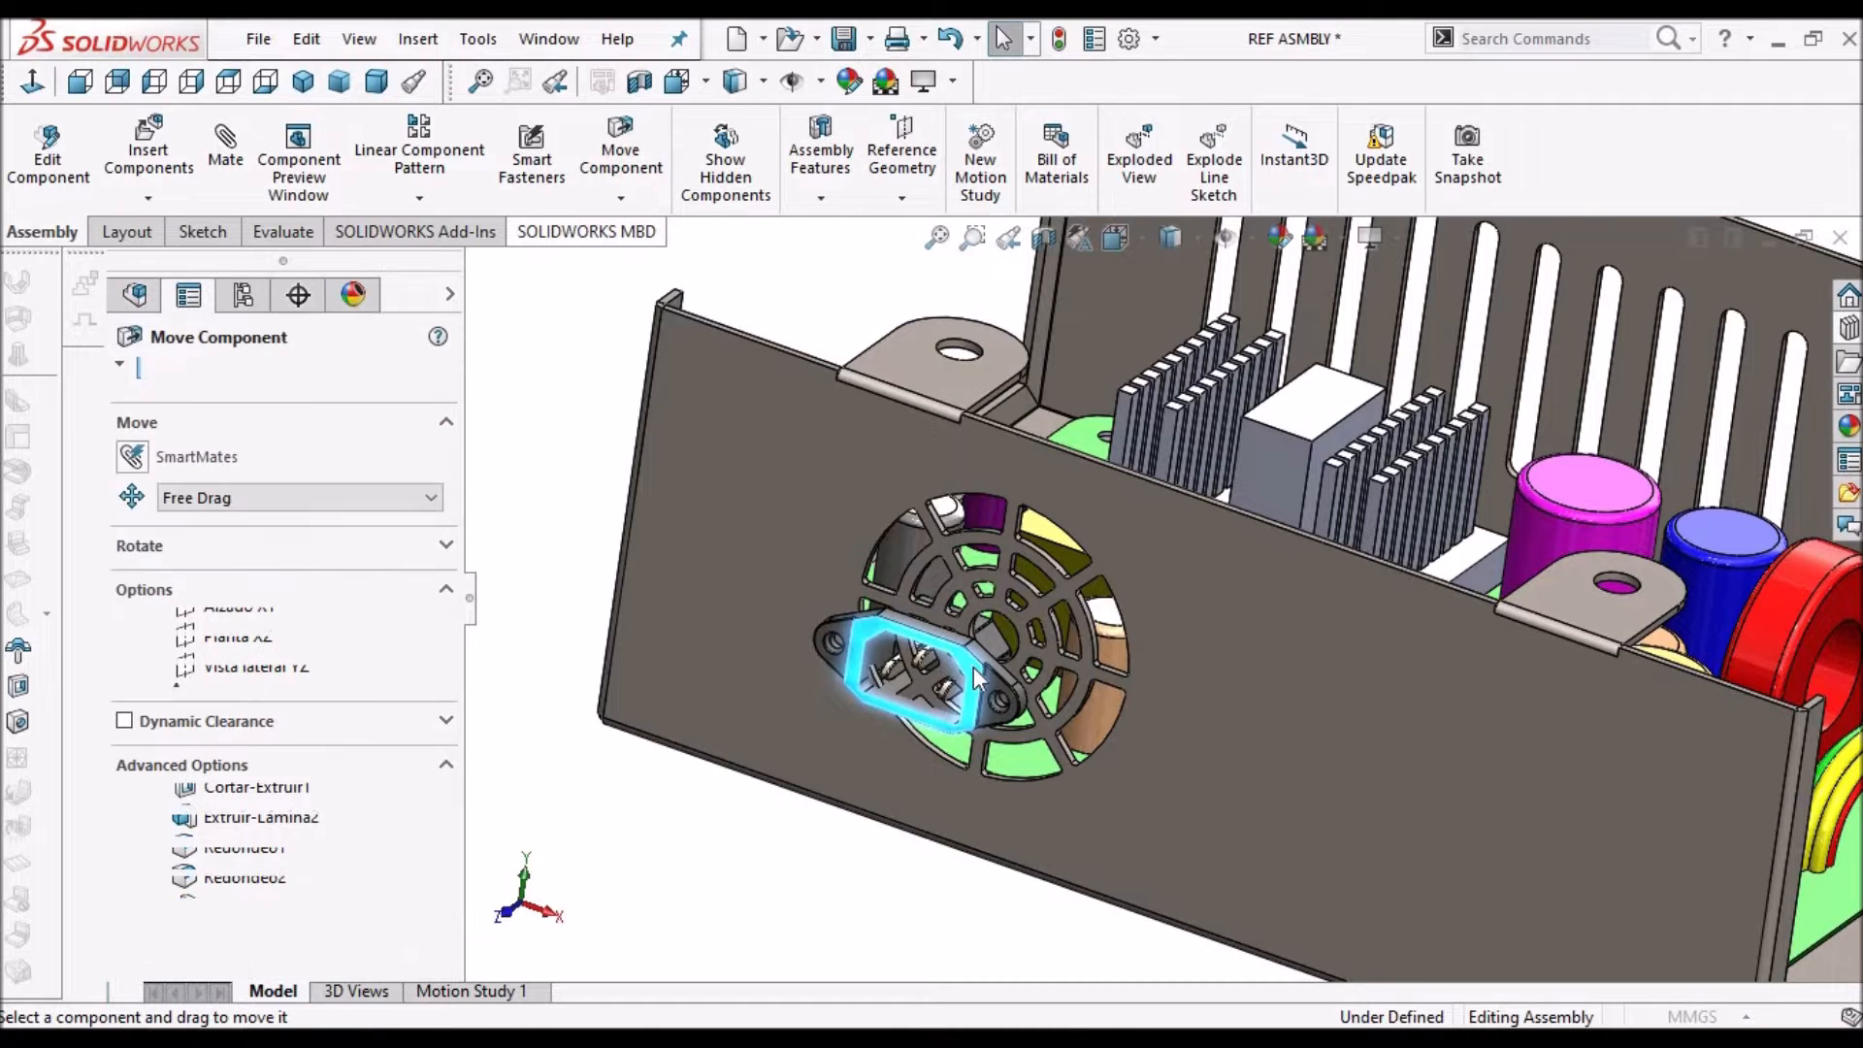
drag(1583, 811, 1713, 906)
key(f)
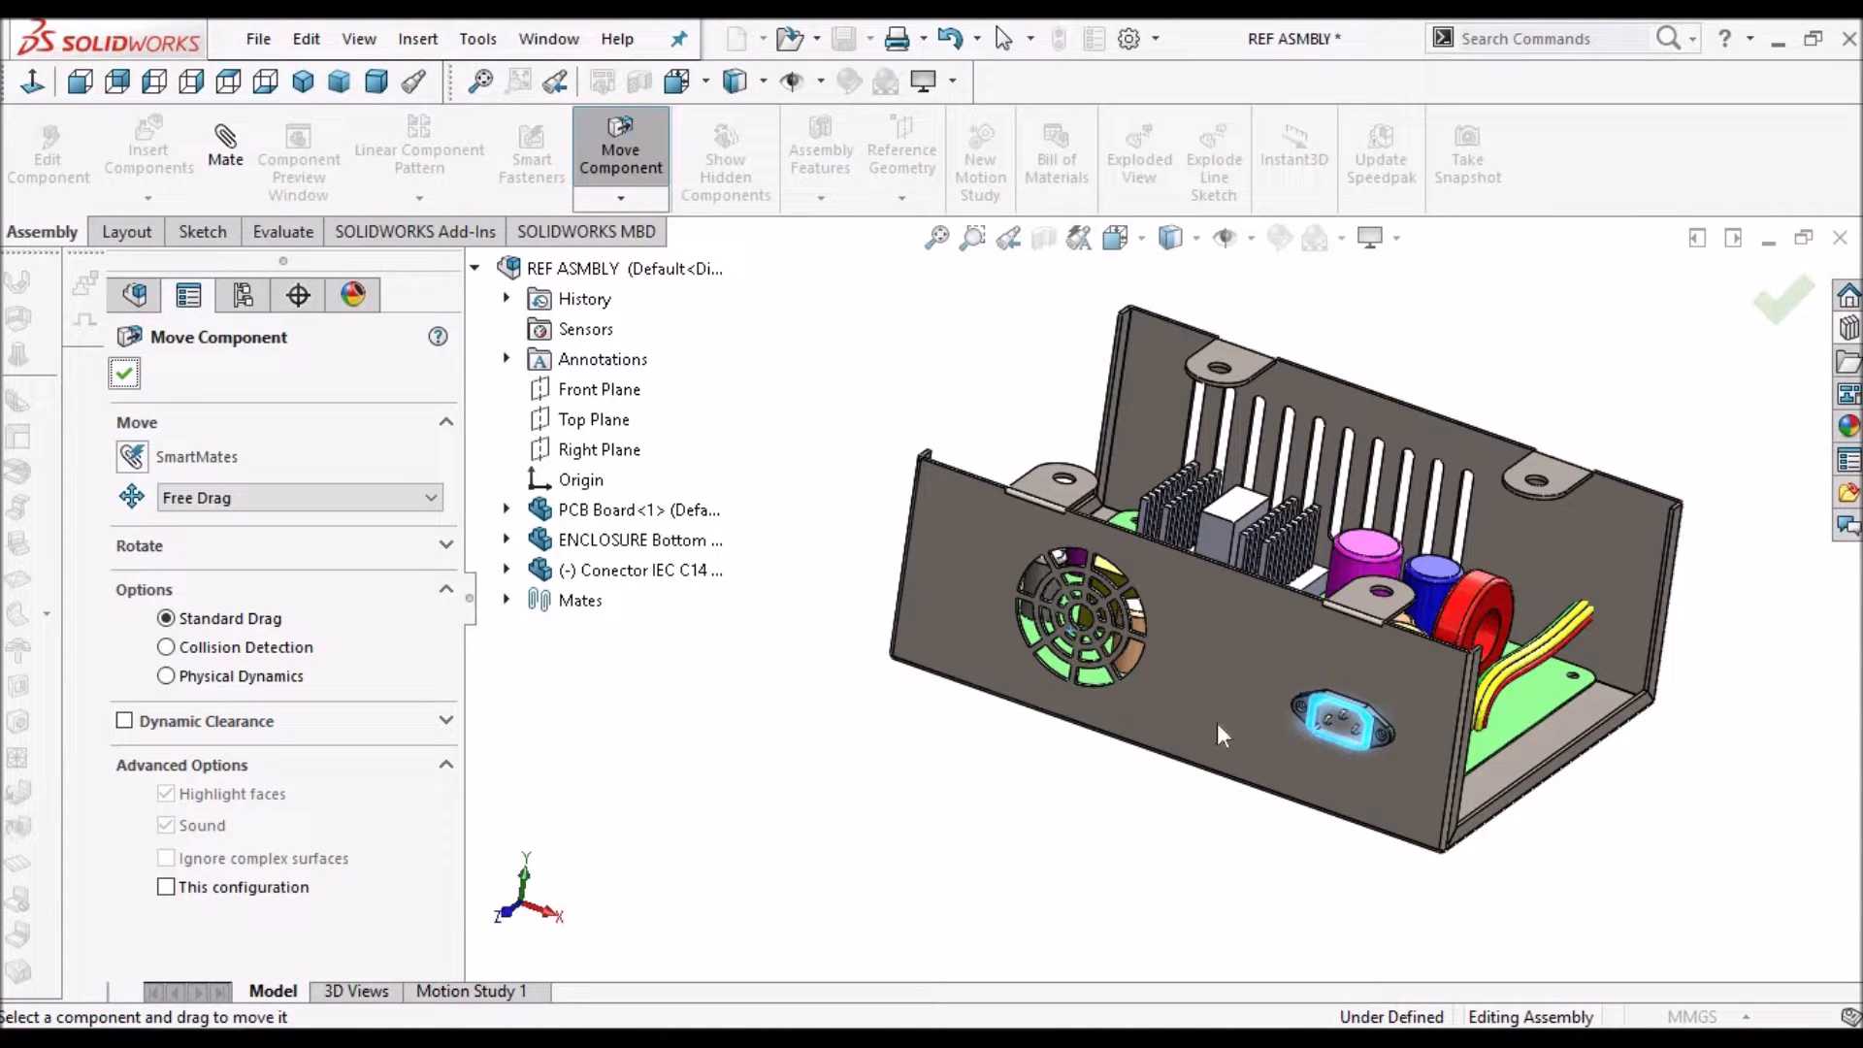
key(Escape)
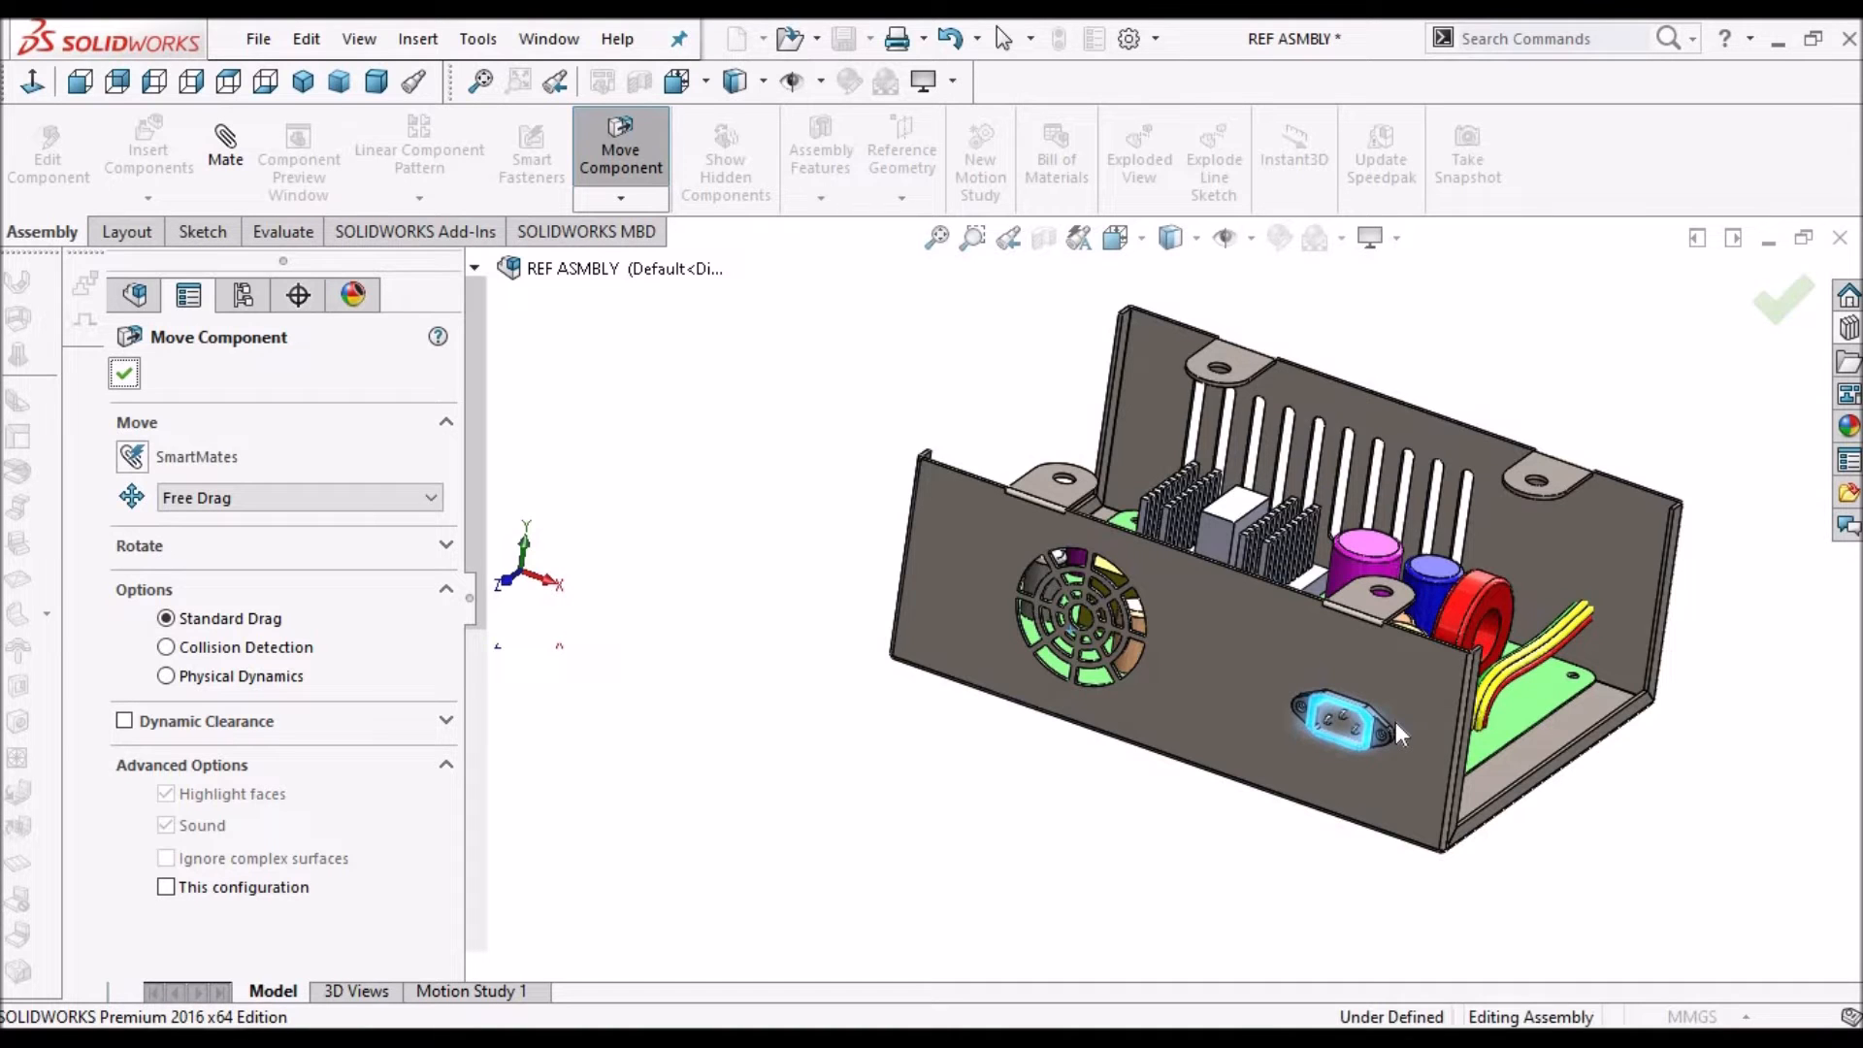
key(Escape)
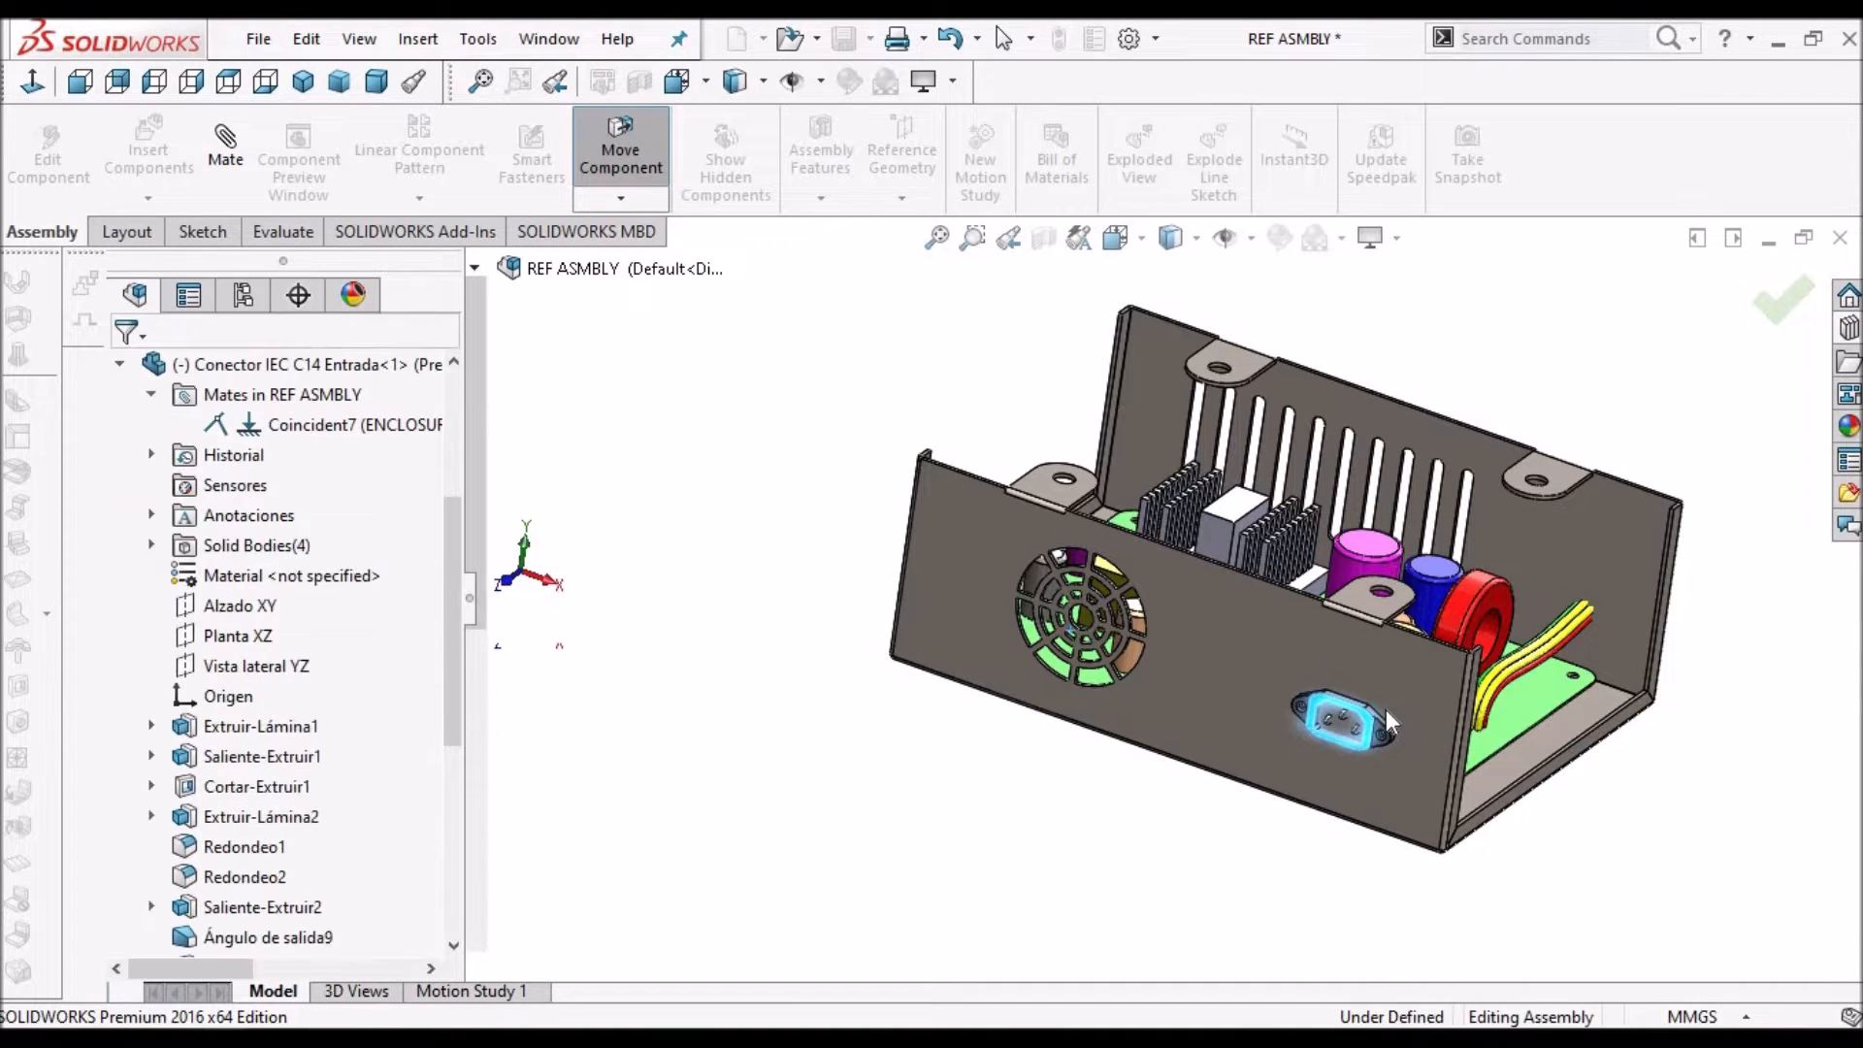
Add a 50 mm distance mate between the connector housing's vertical side edge and the end face of the casing's fan-vent wall
scroll(1385, 708, down, 4)
scroll(1296, 719, up, 3)
middle_drag(1296, 719, 1308, 630)
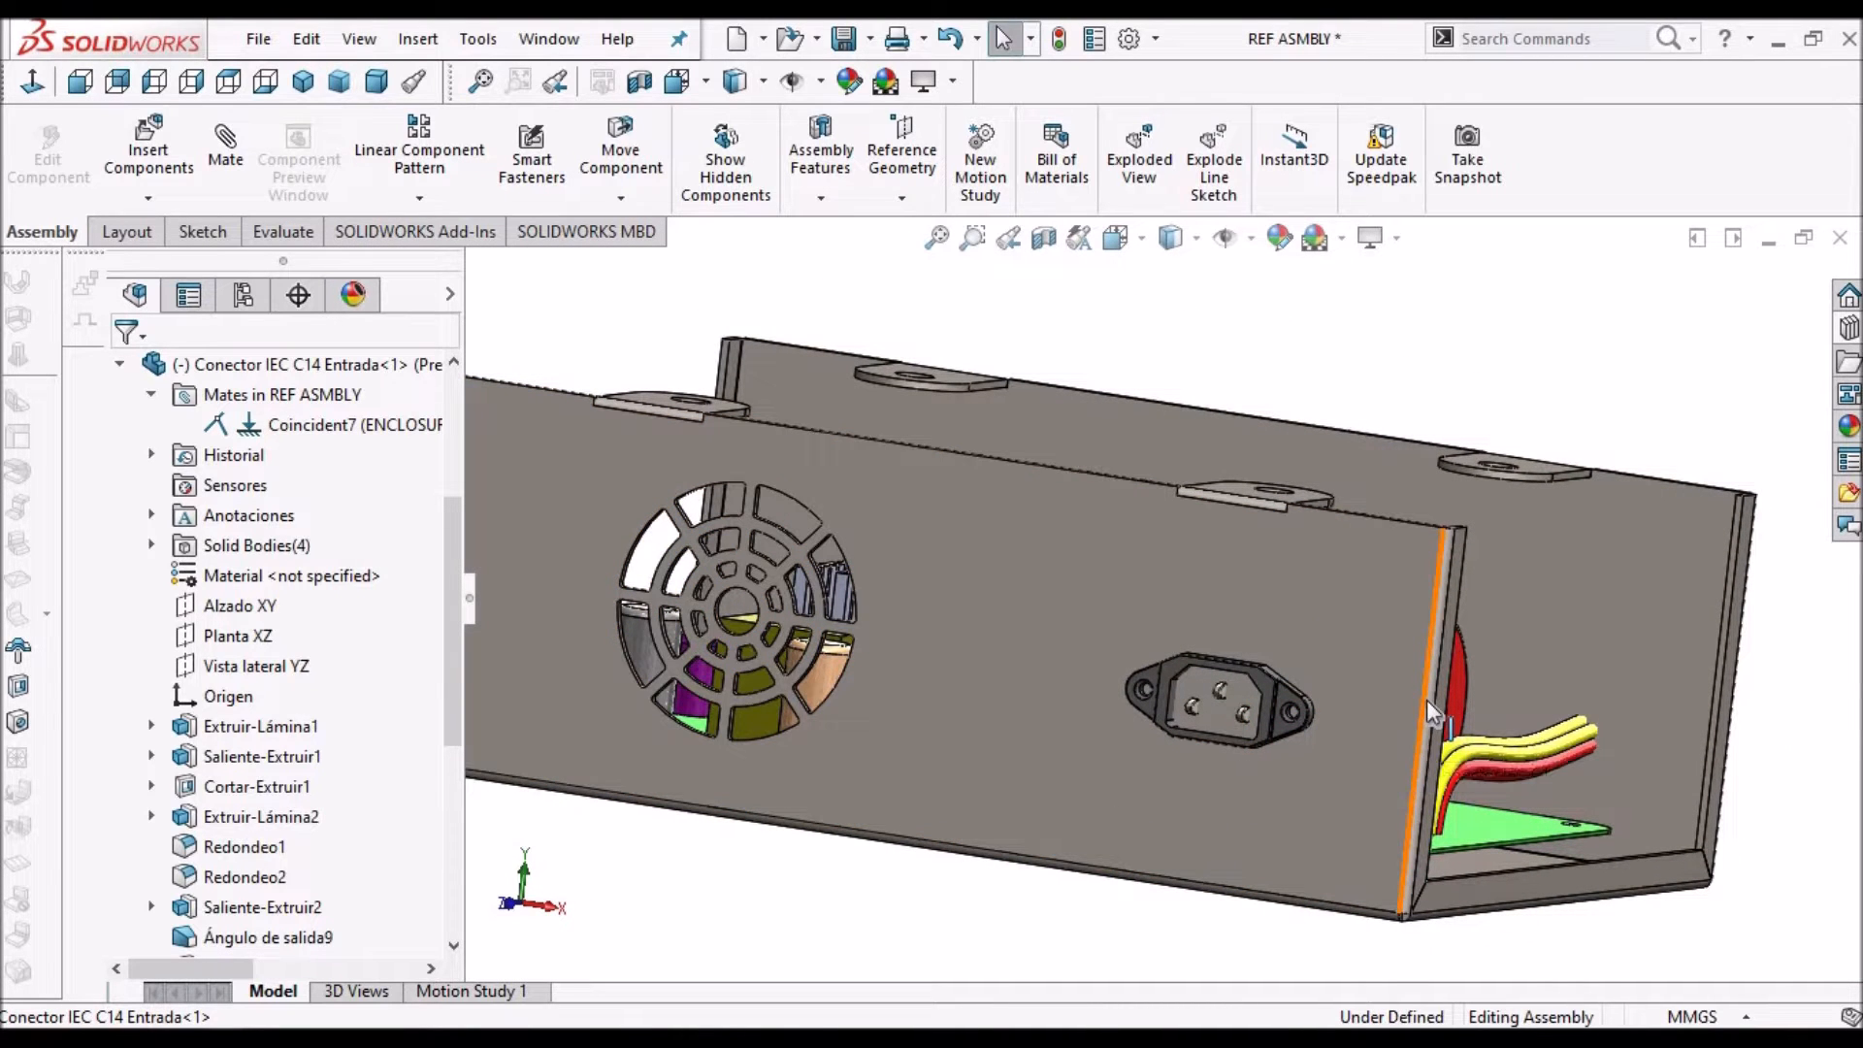
click(225, 160)
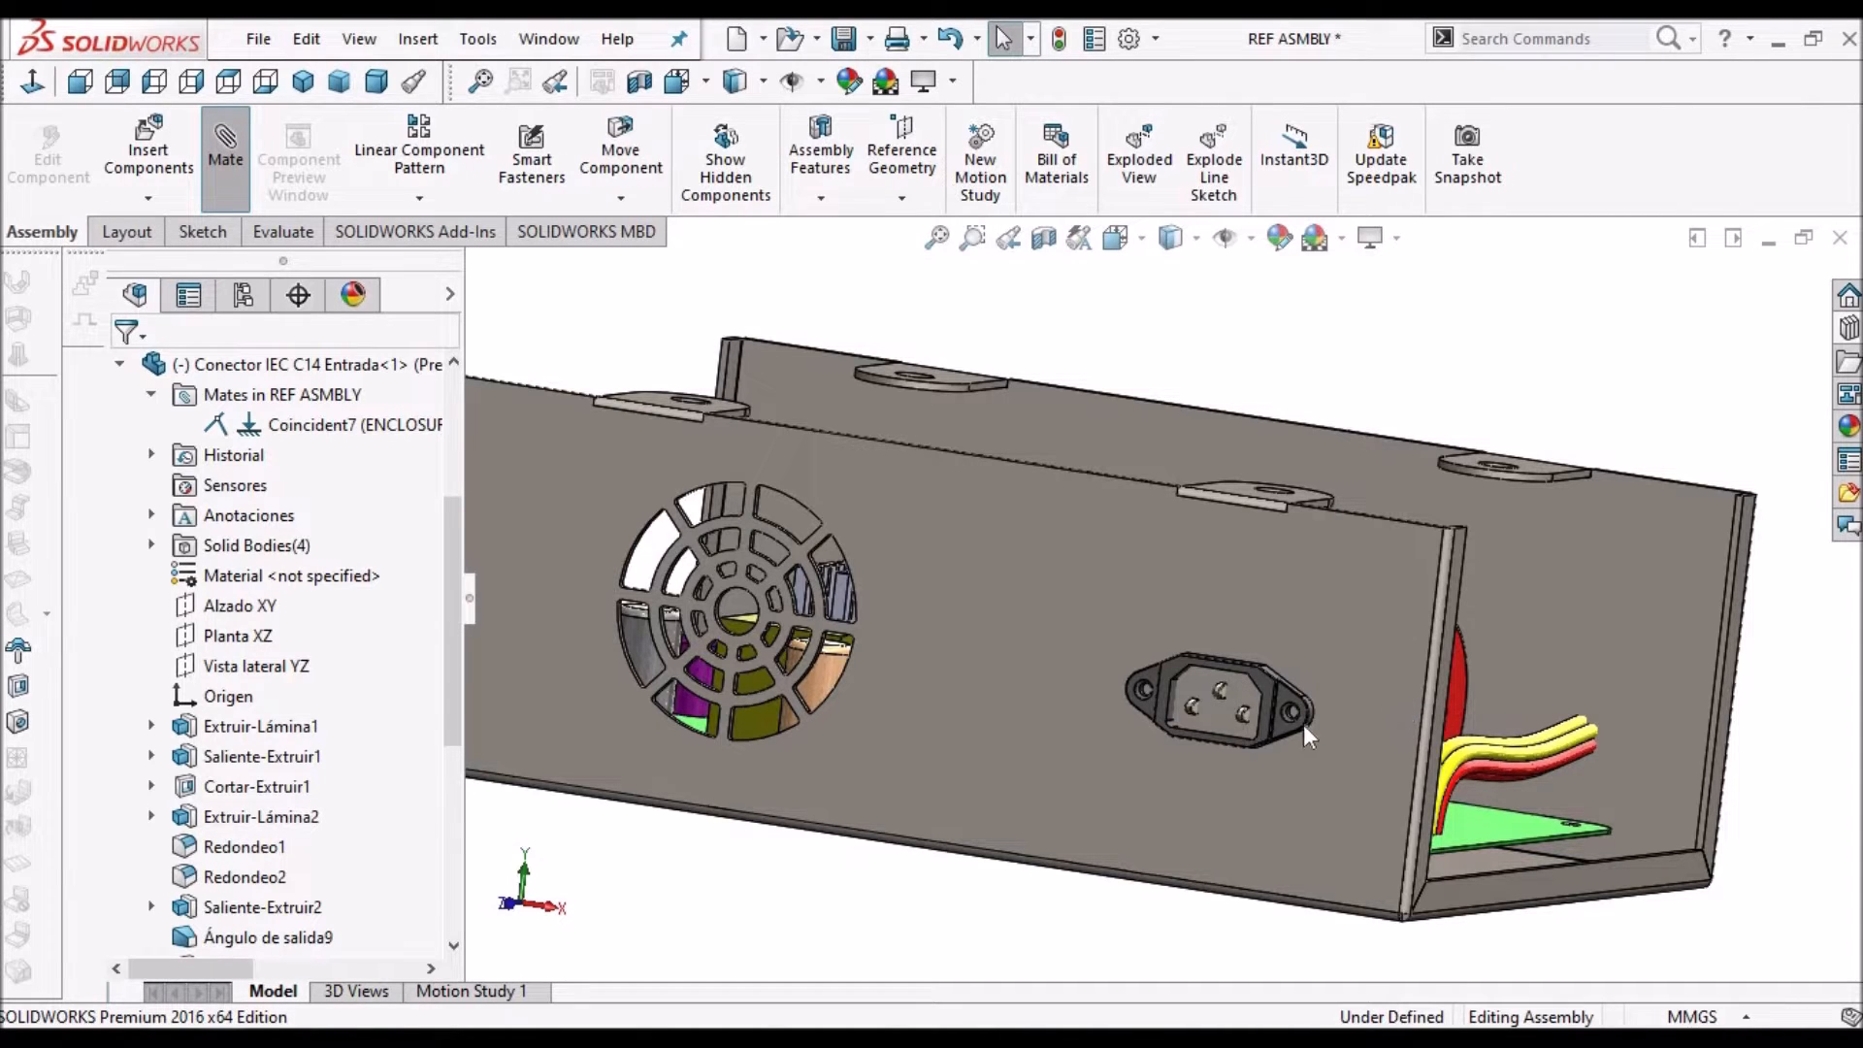
middle_drag(1300, 720, 1247, 666)
scroll(1251, 672, down, 5)
scroll(1250, 669, down, 2)
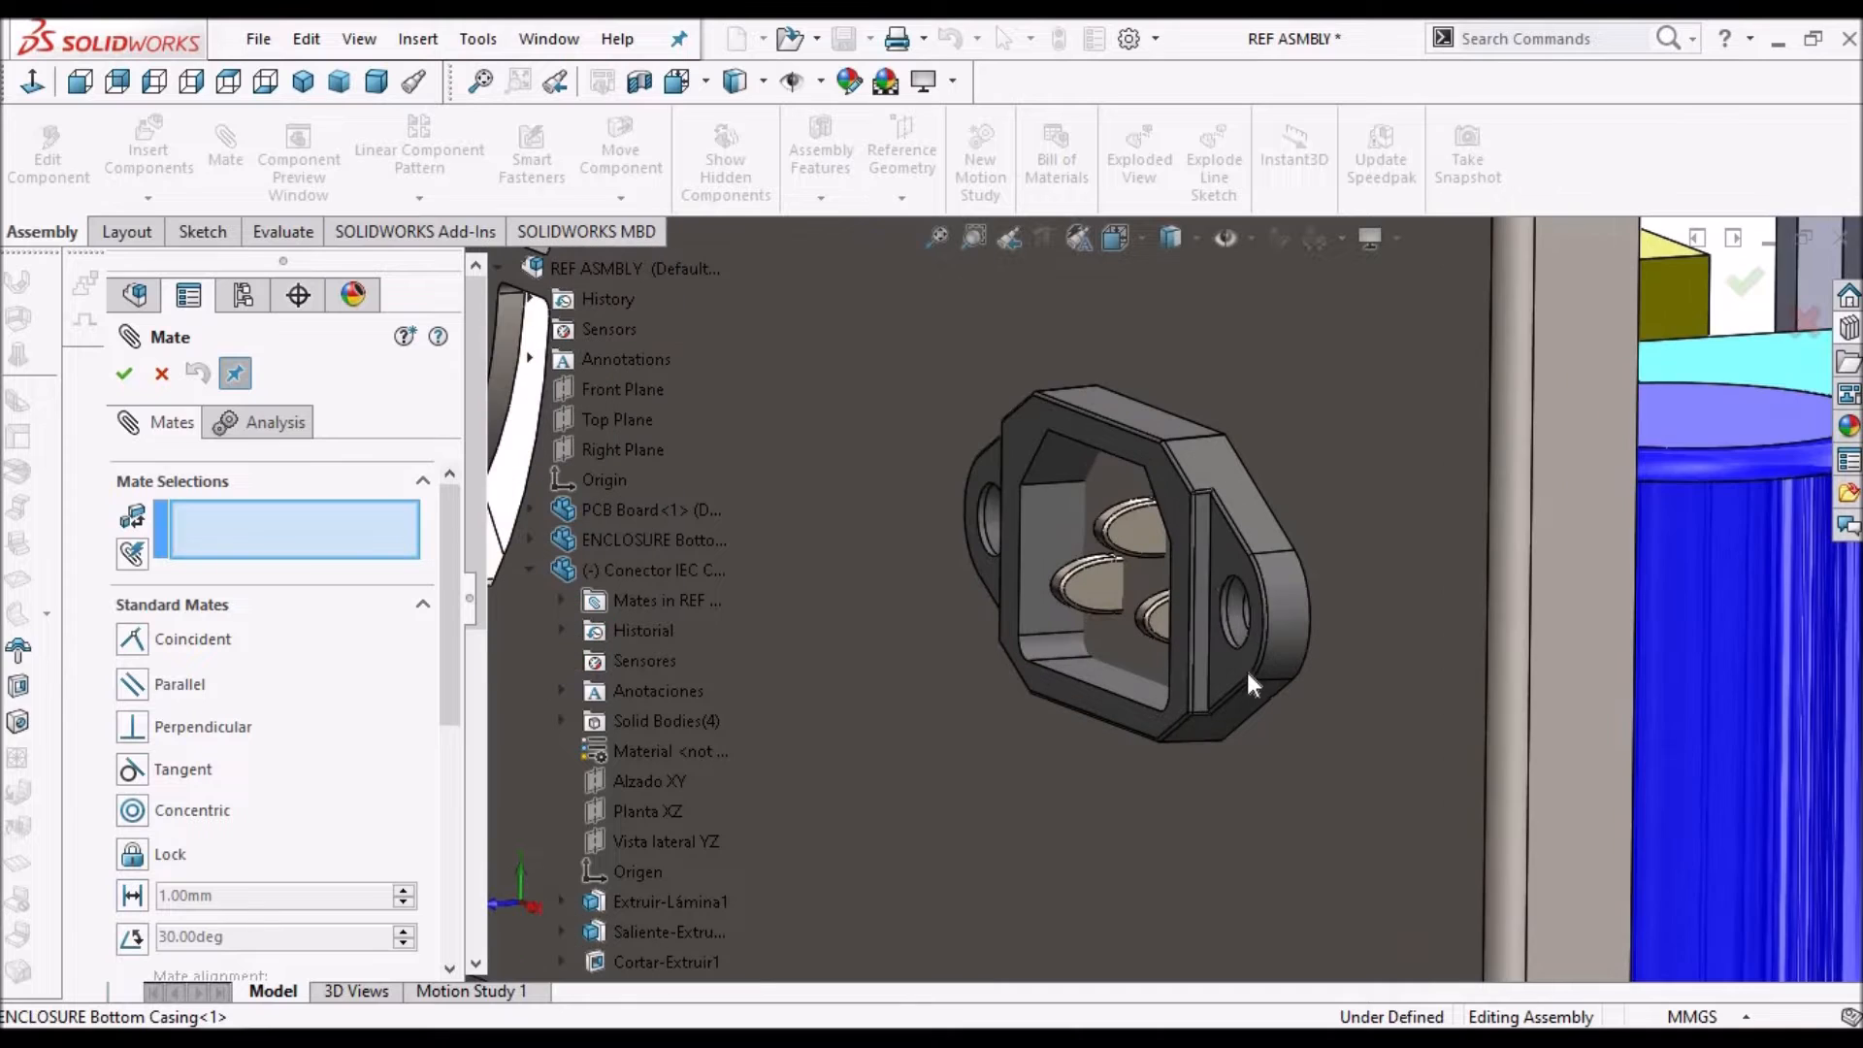
click(1197, 559)
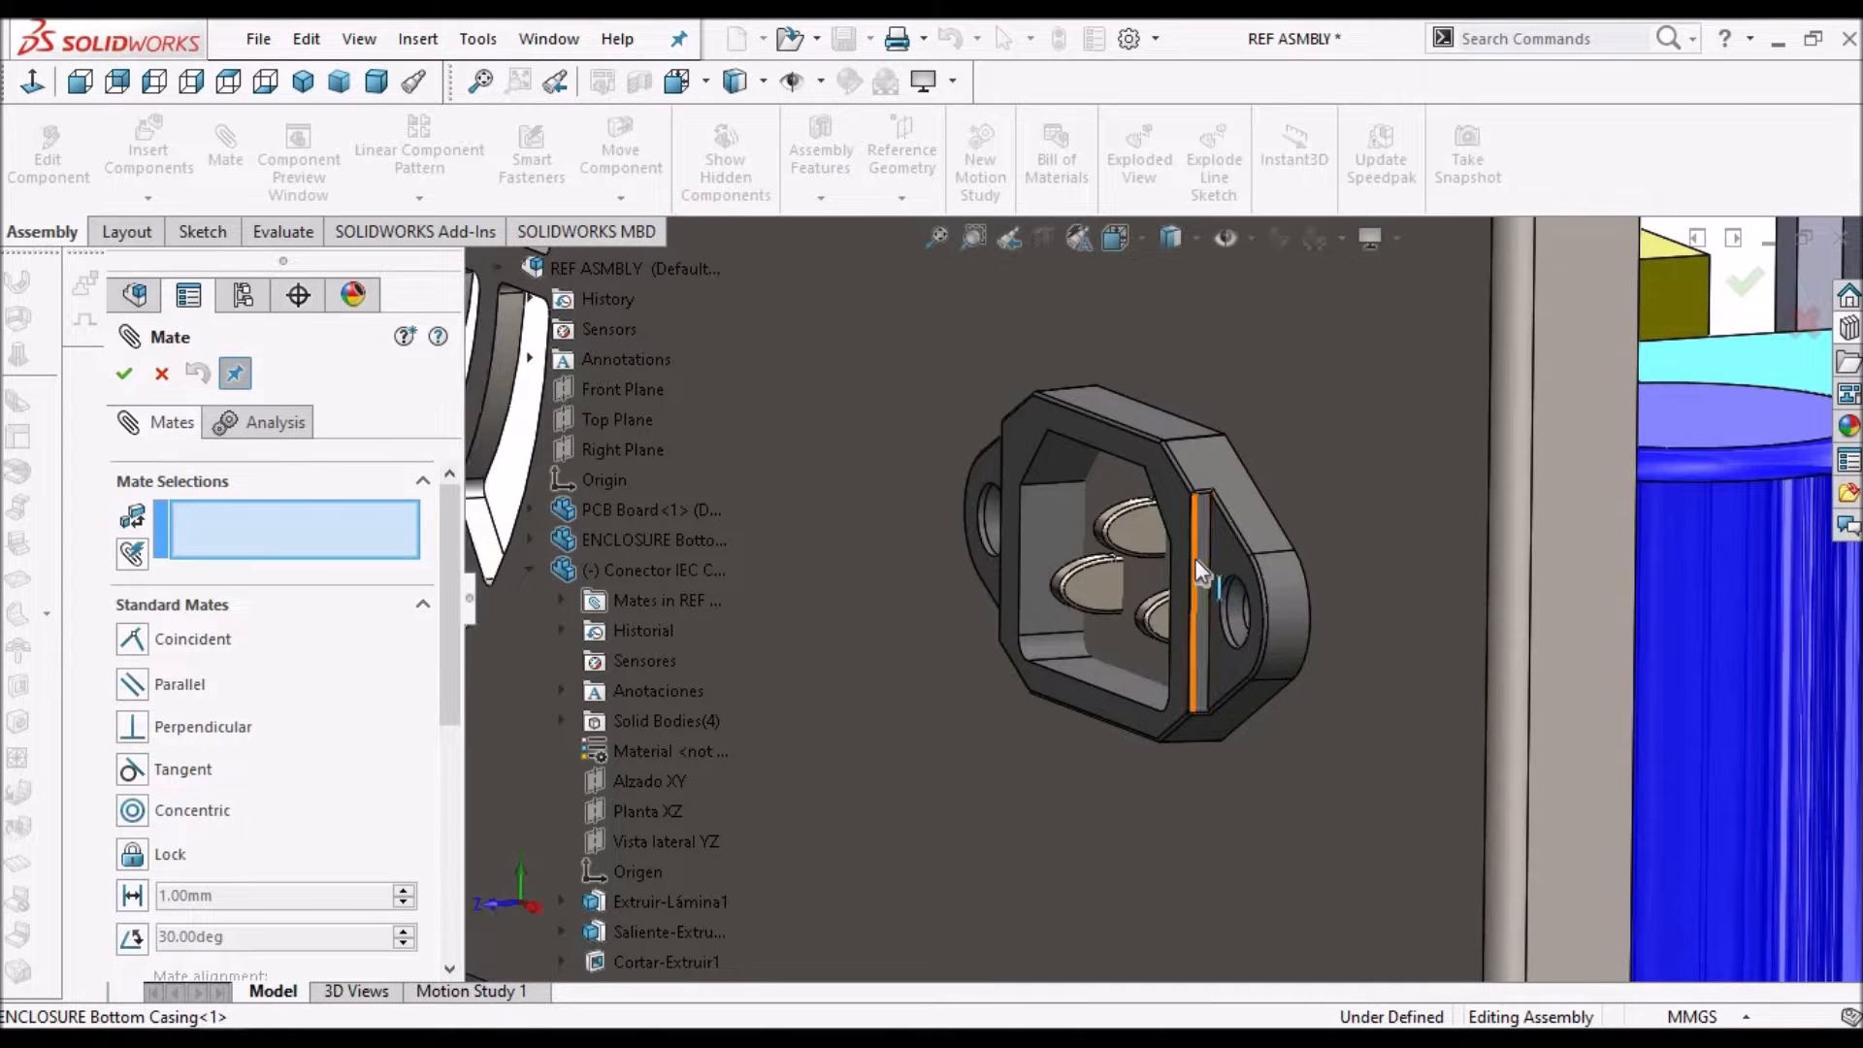
click(1564, 617)
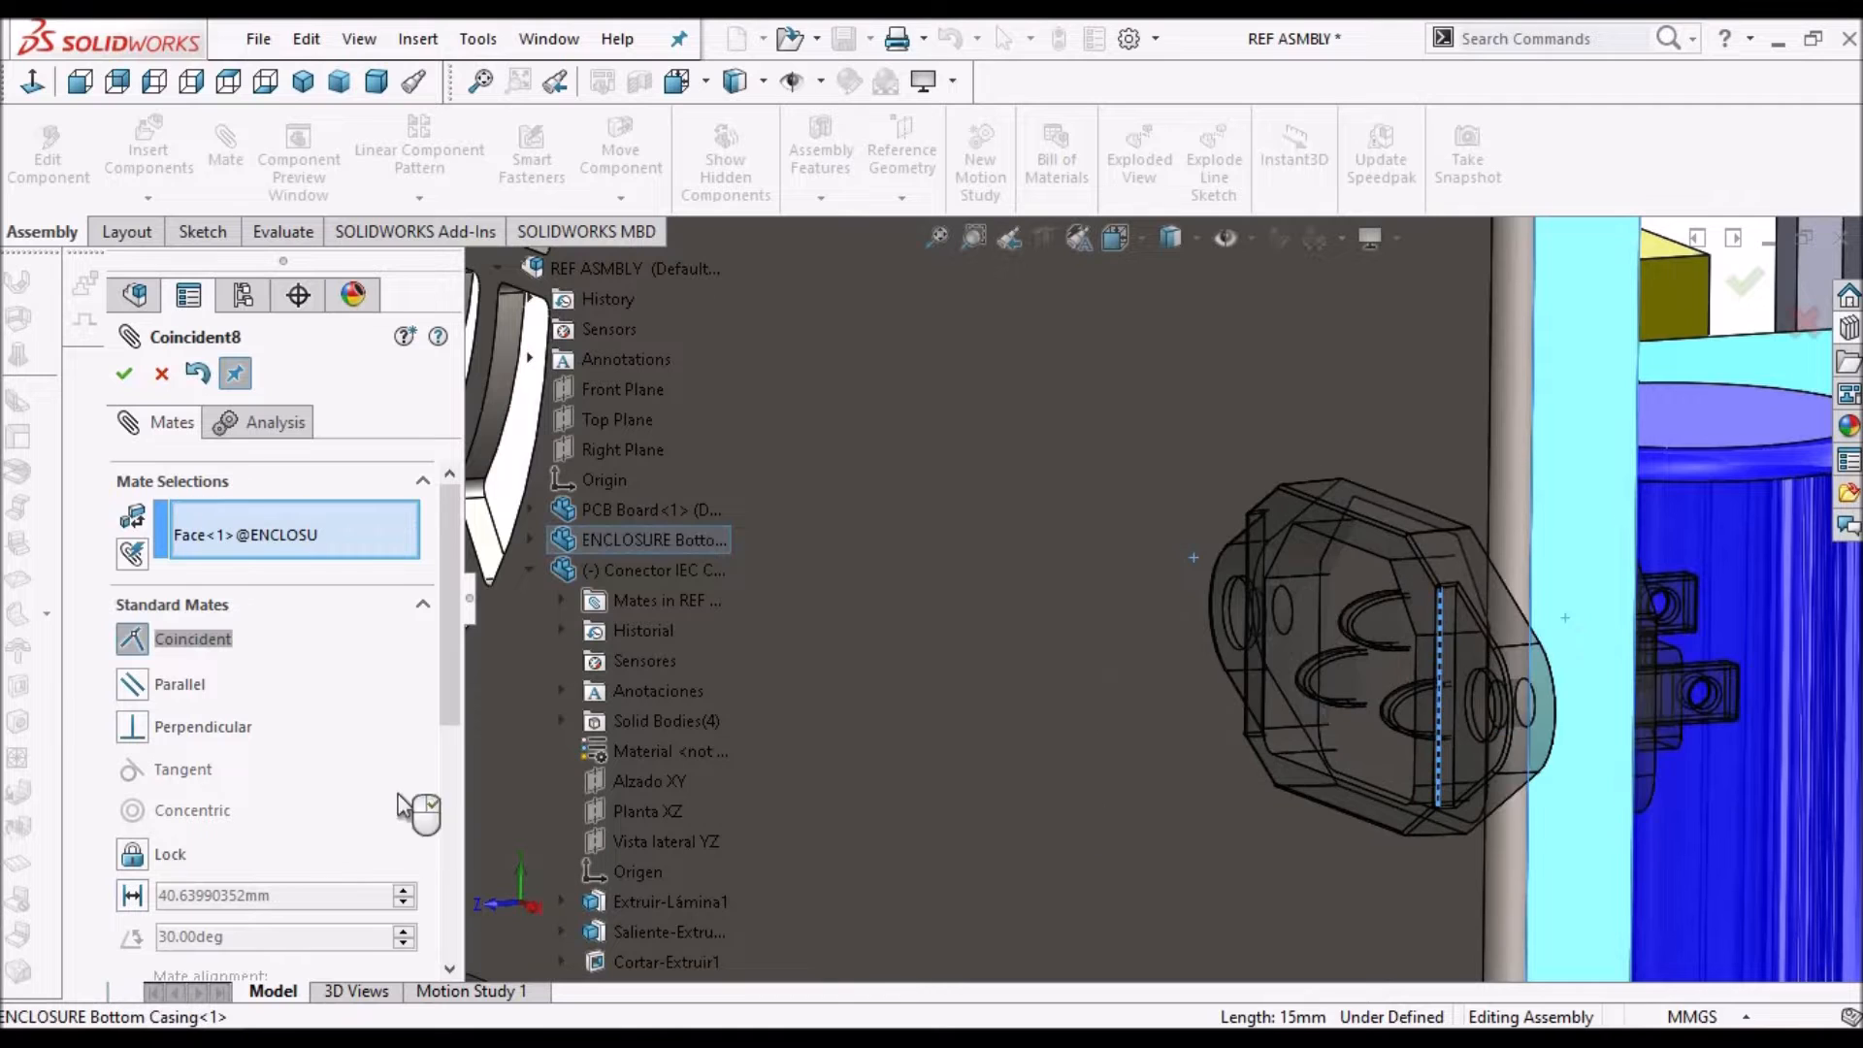
click(248, 896)
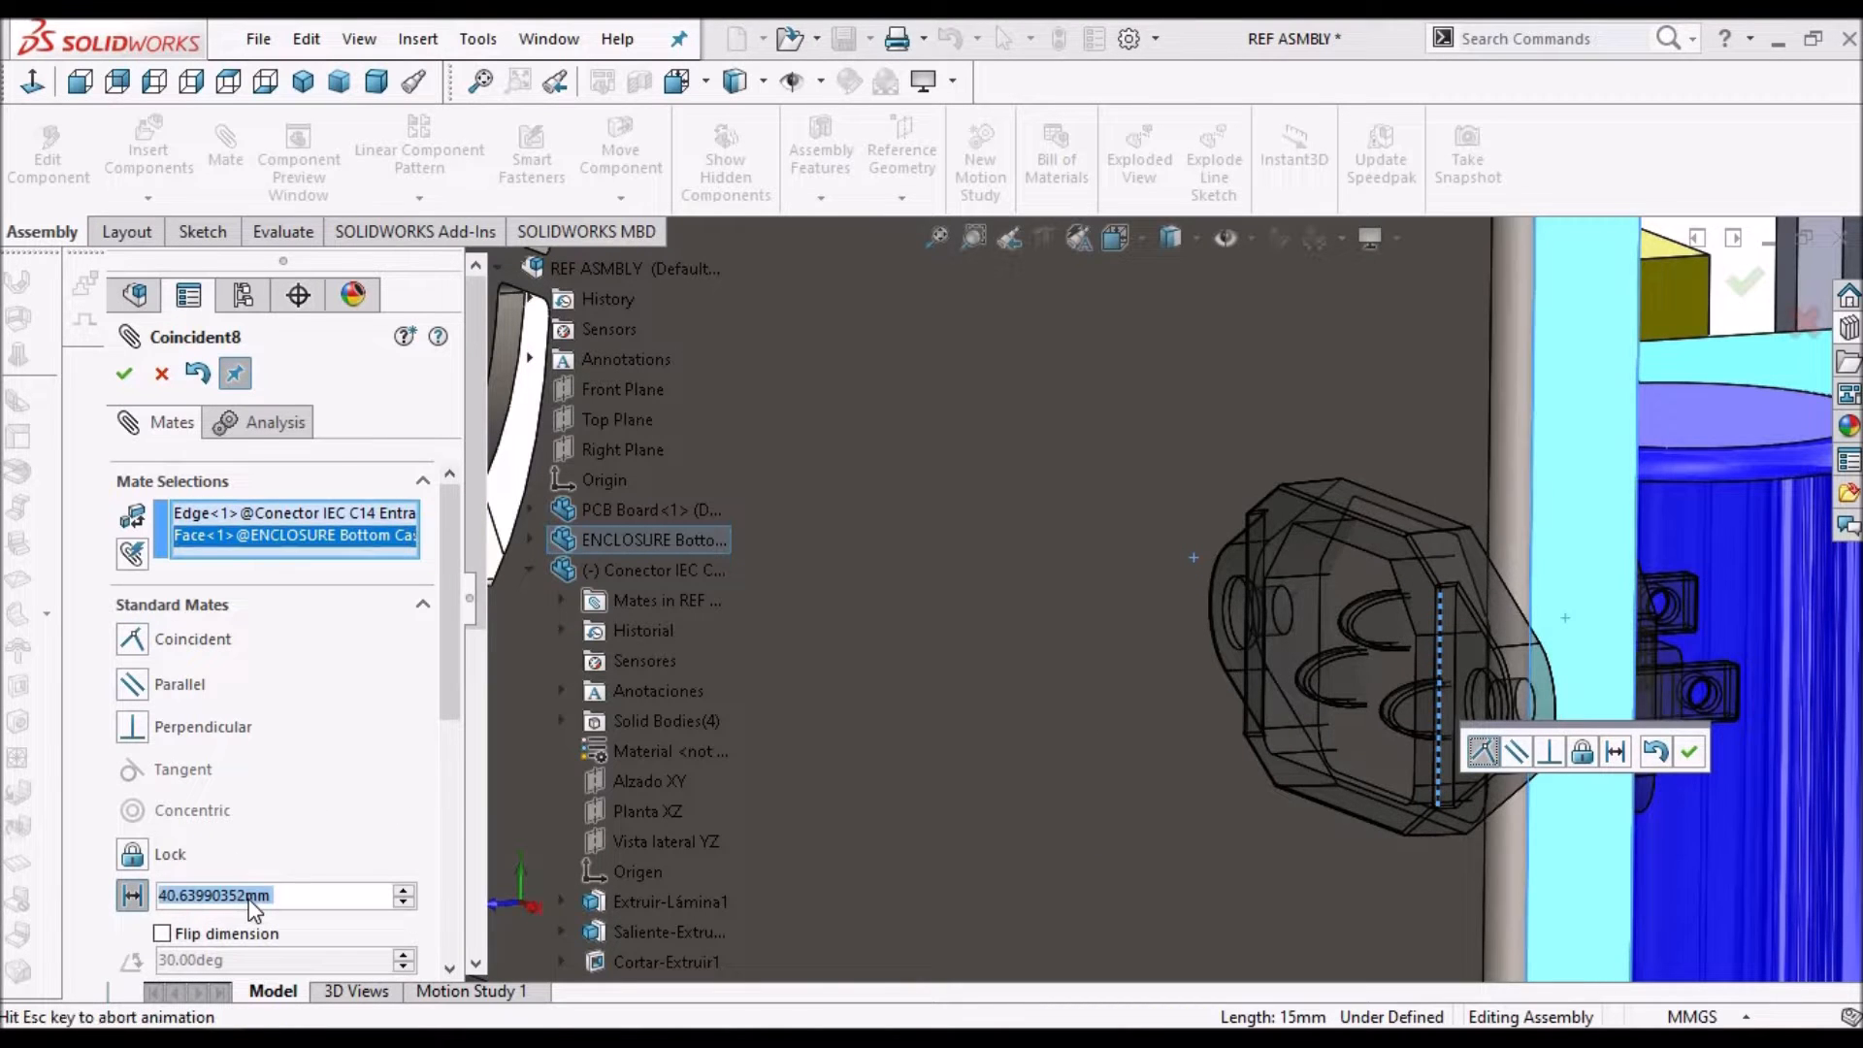
text(50)
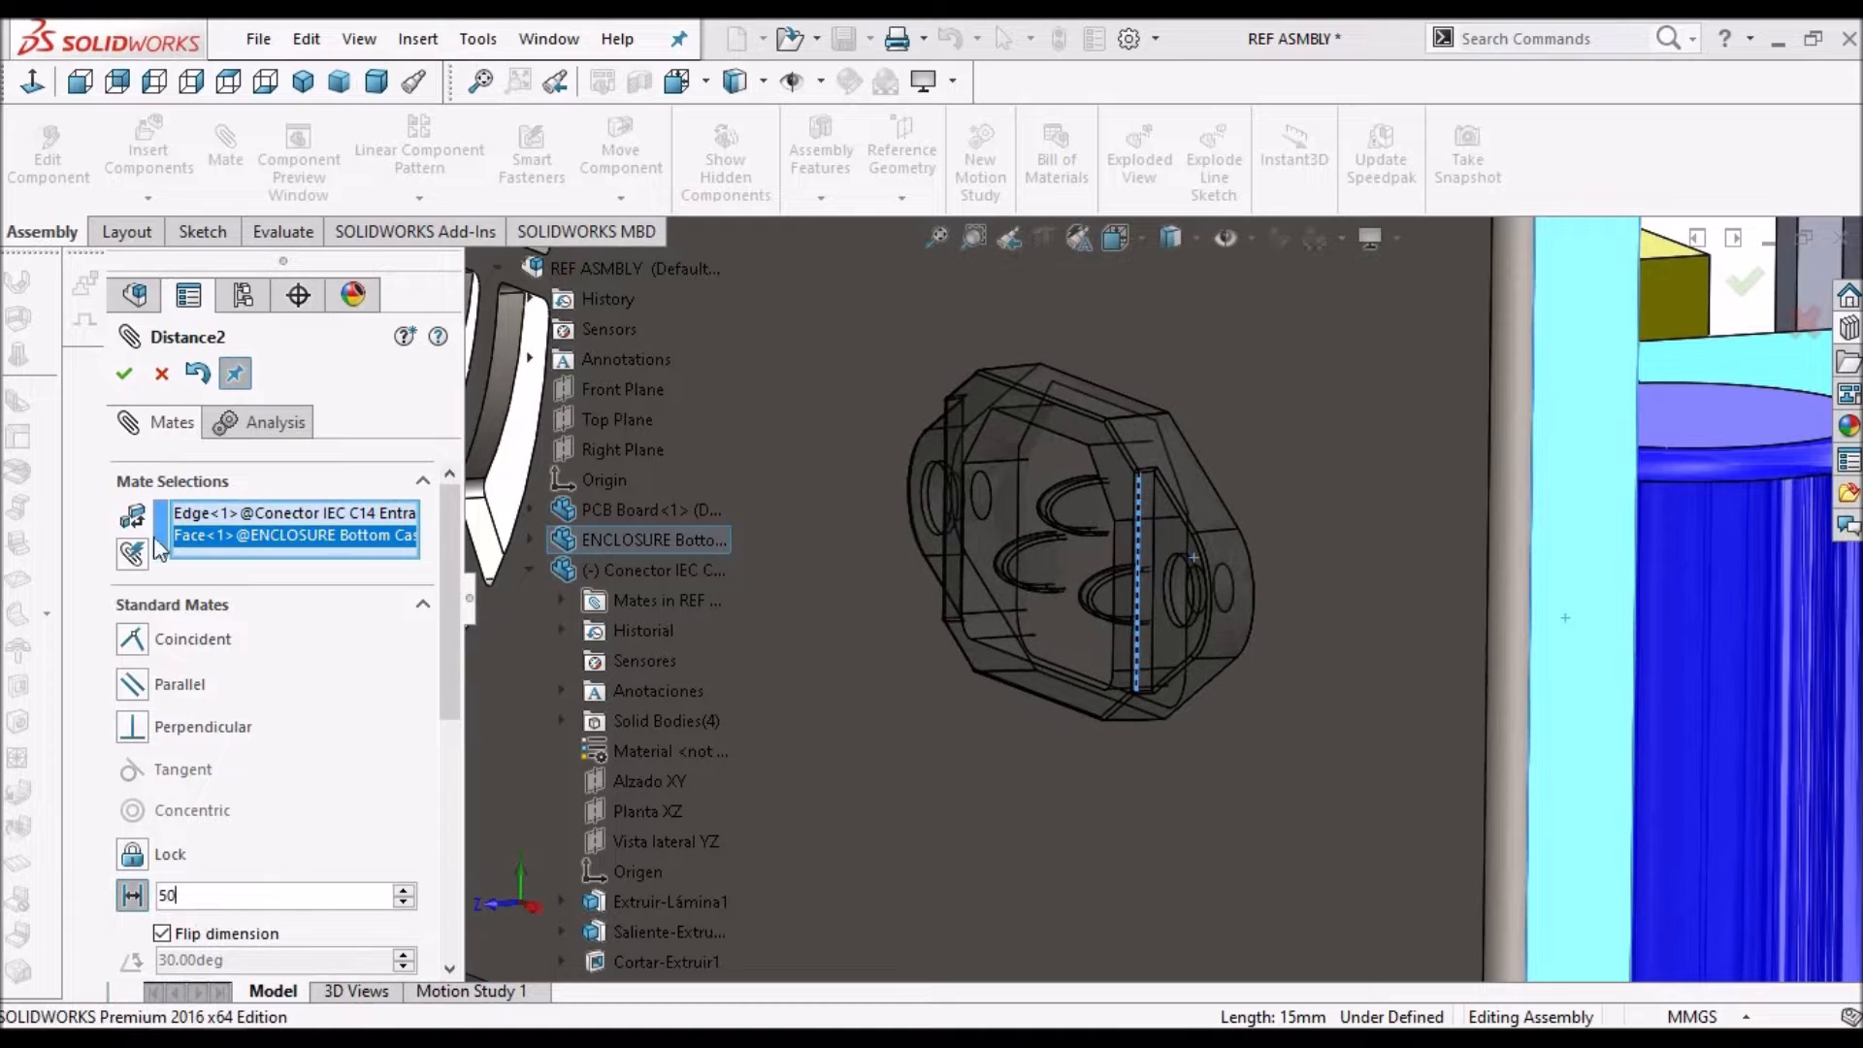
key(Return)
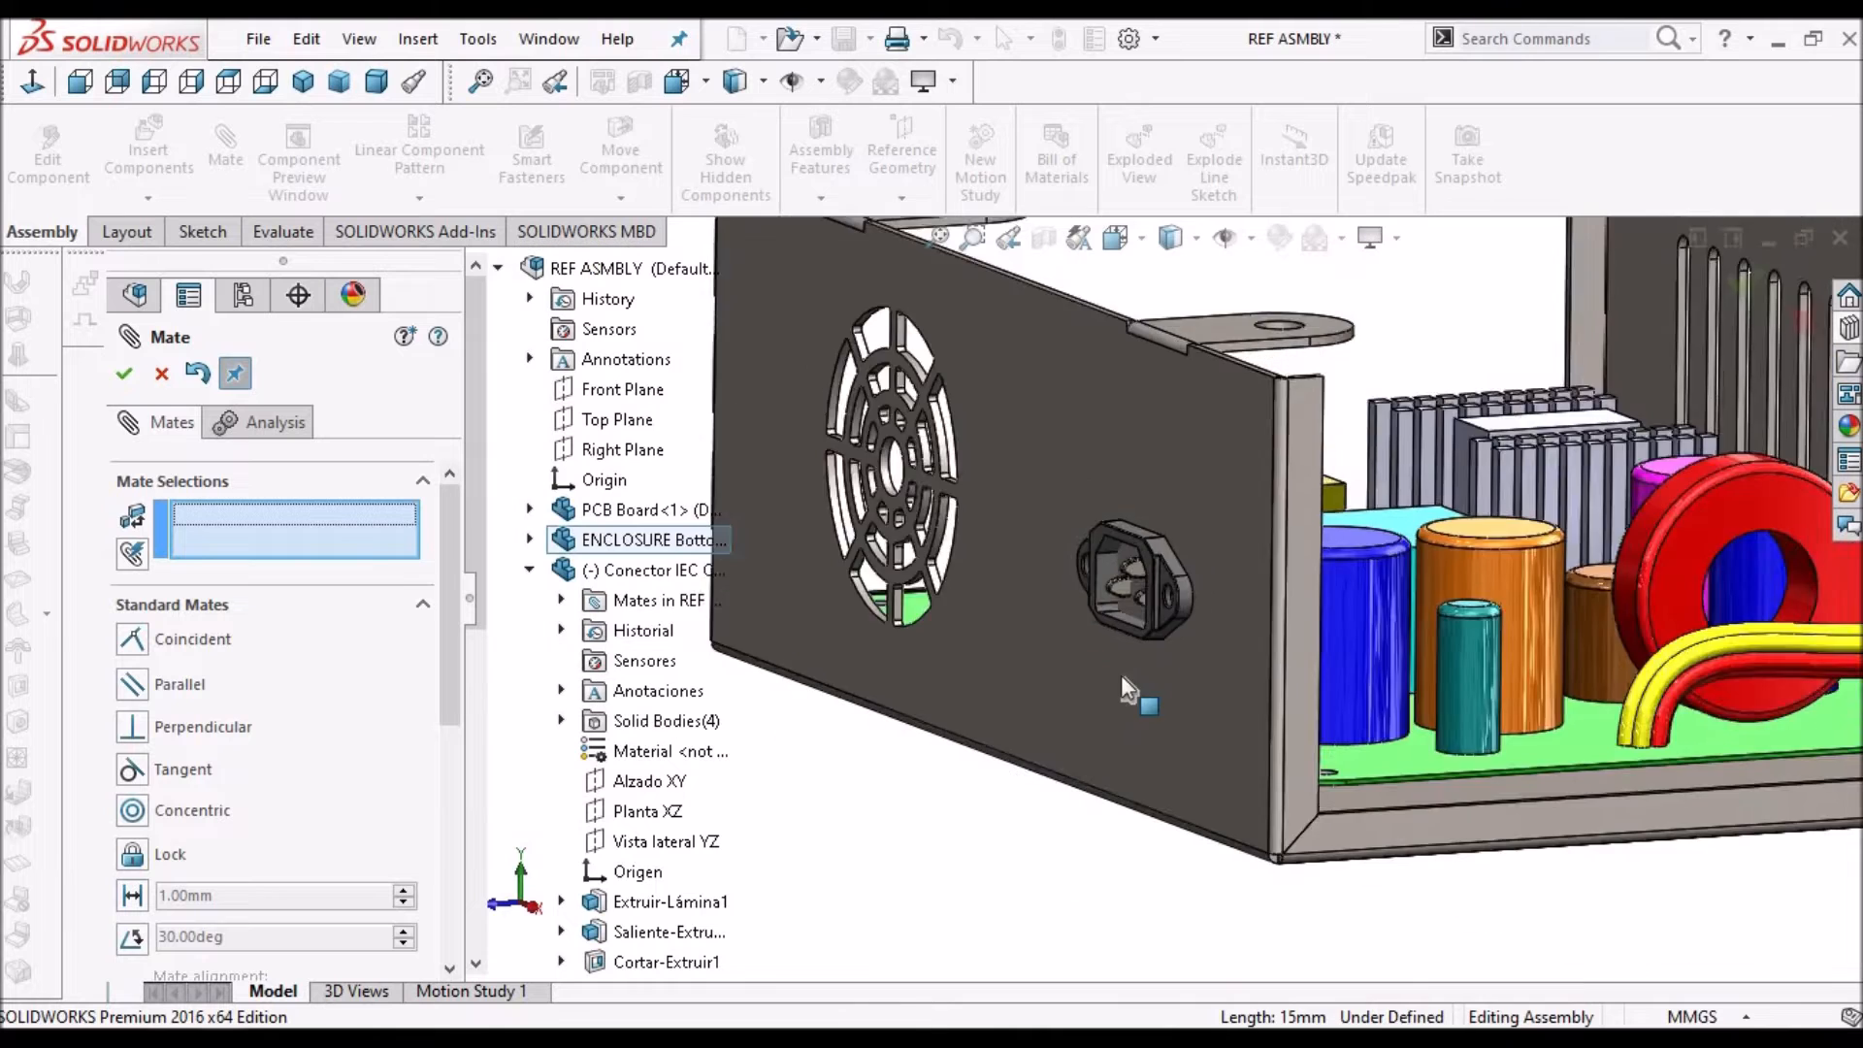
Mate the connector housing's lower edge coincident with the casing's underside face, and finish mating
middle_drag(1191, 491, 1272, 816)
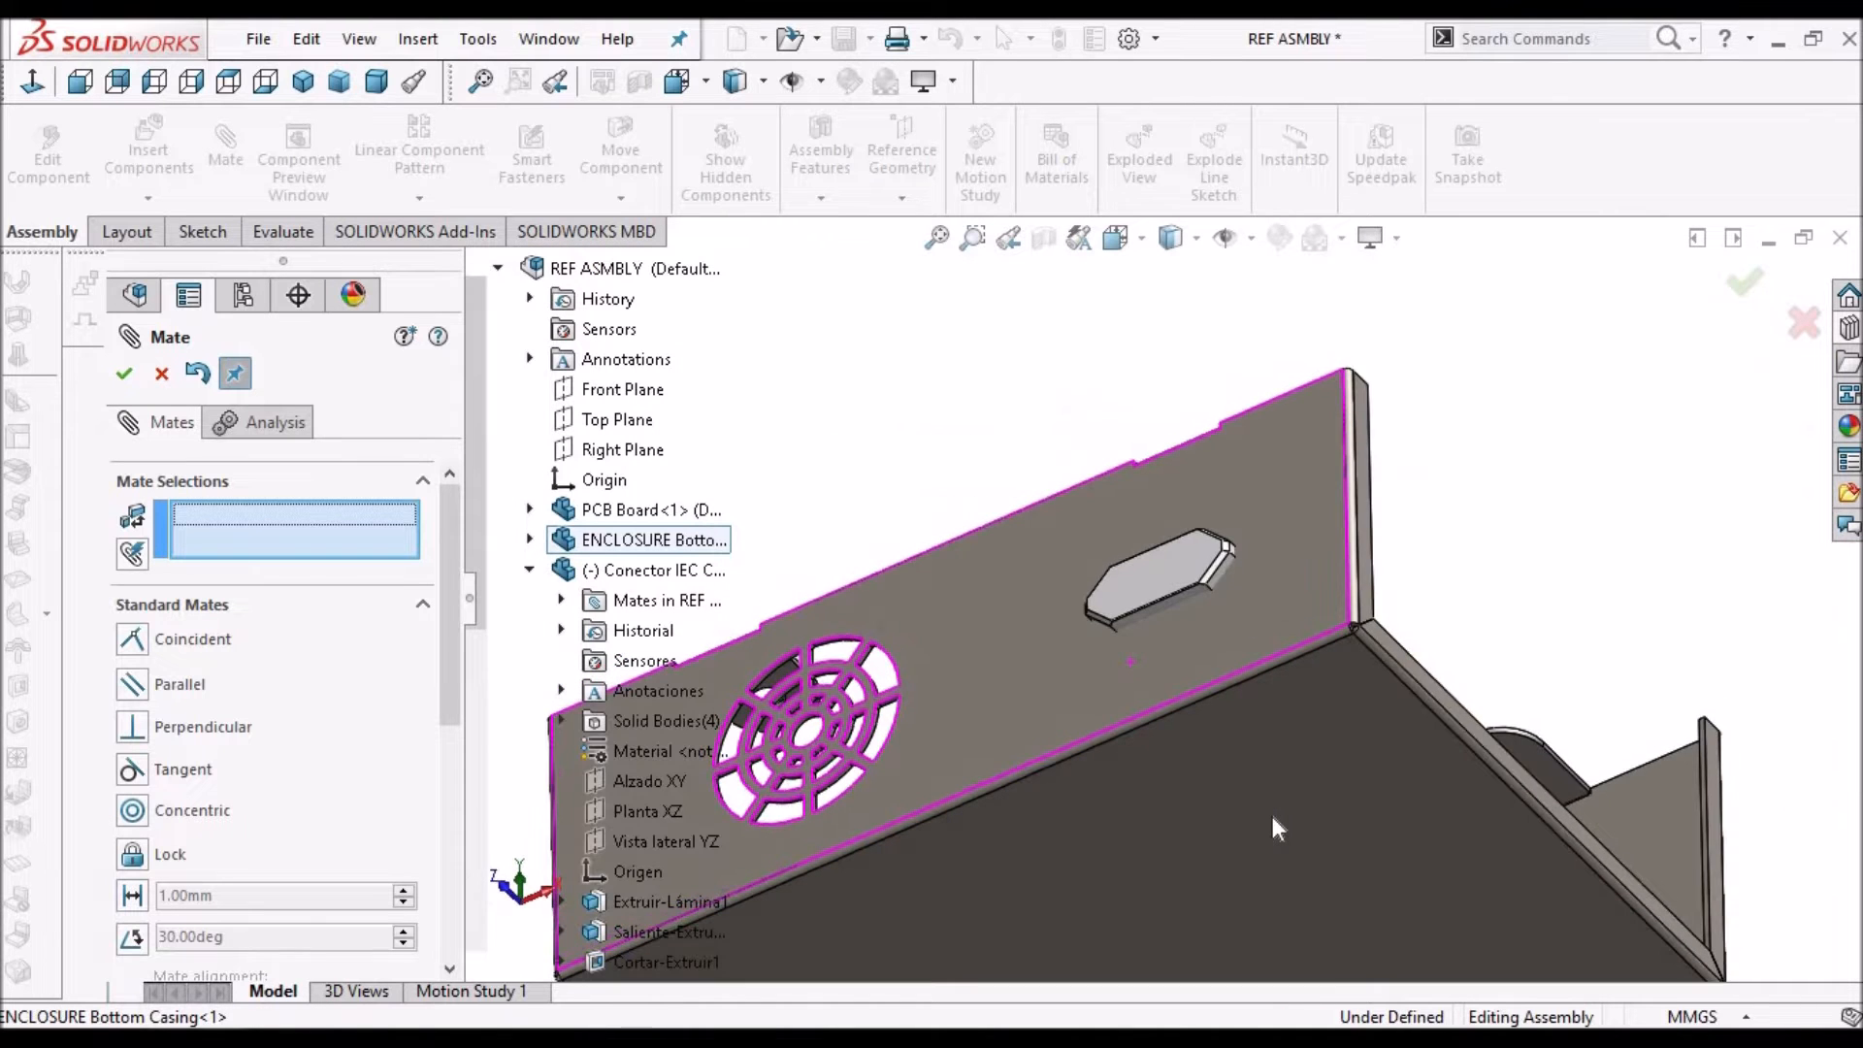
click(1169, 613)
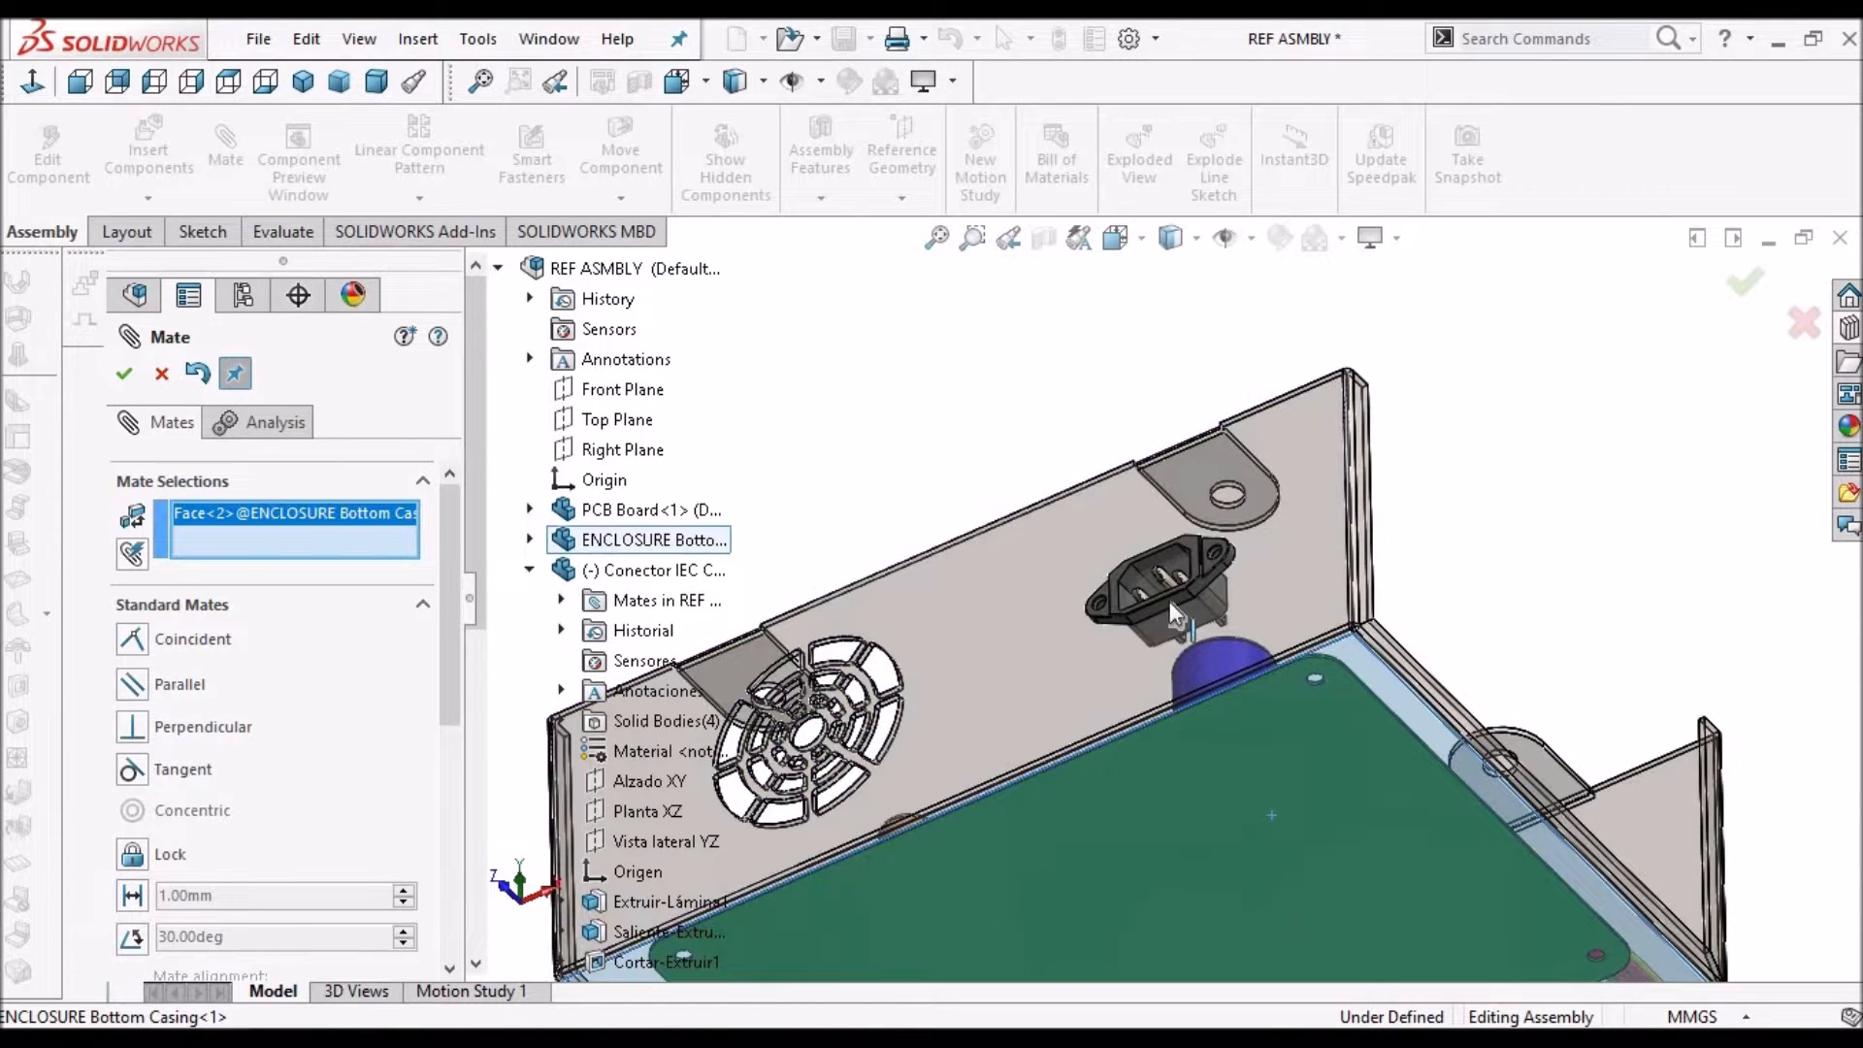
scroll(1166, 601, down, 8)
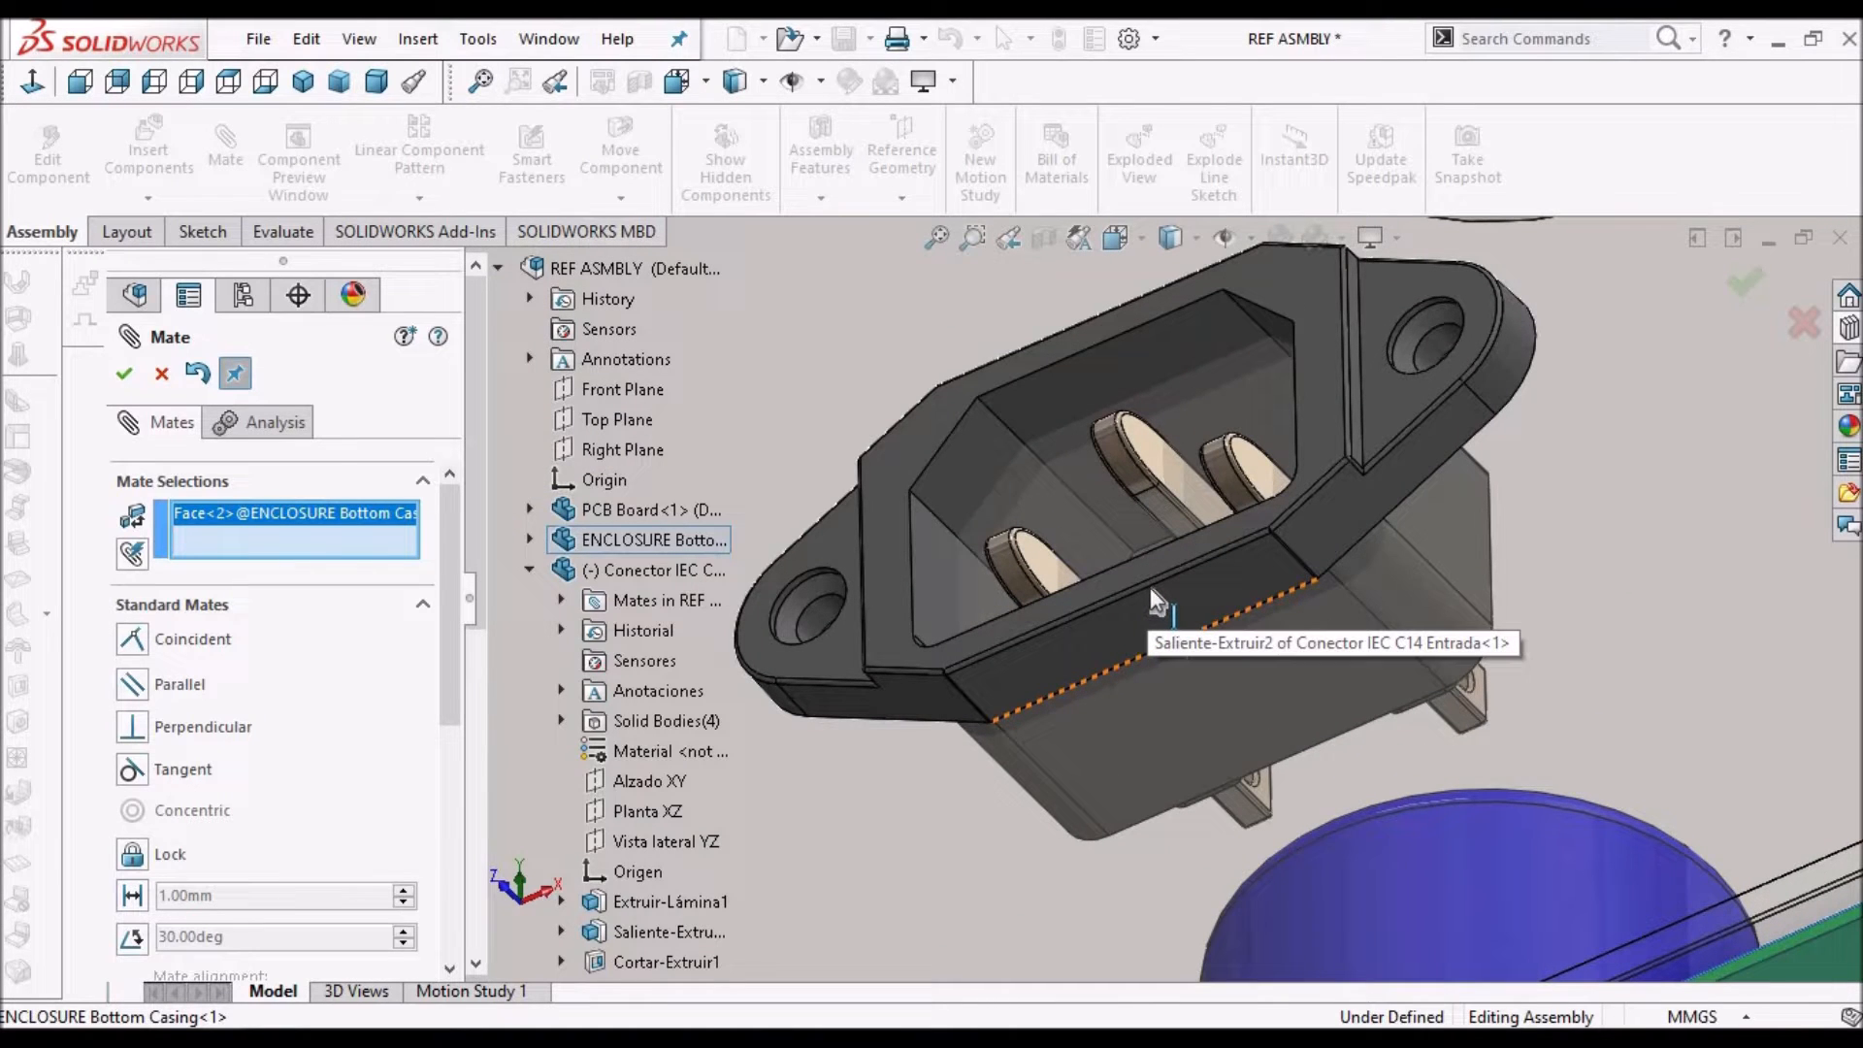
click(1150, 588)
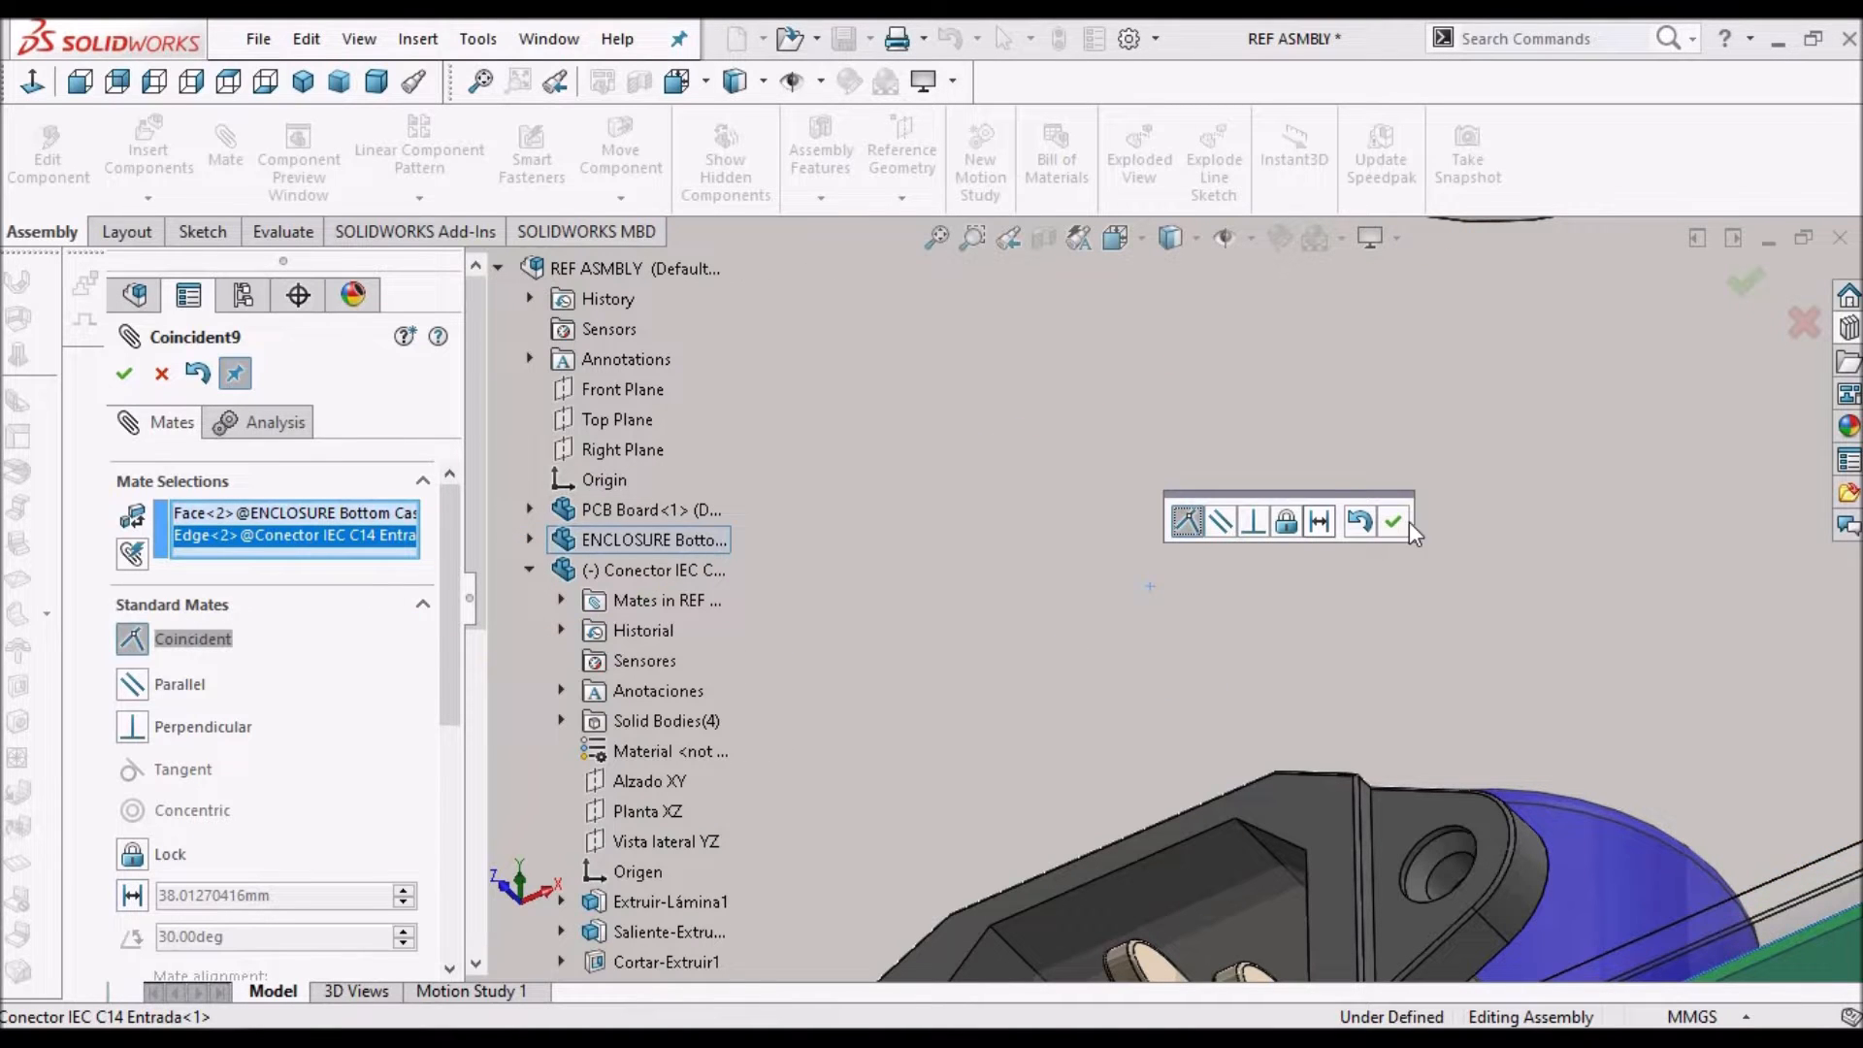
key(Return)
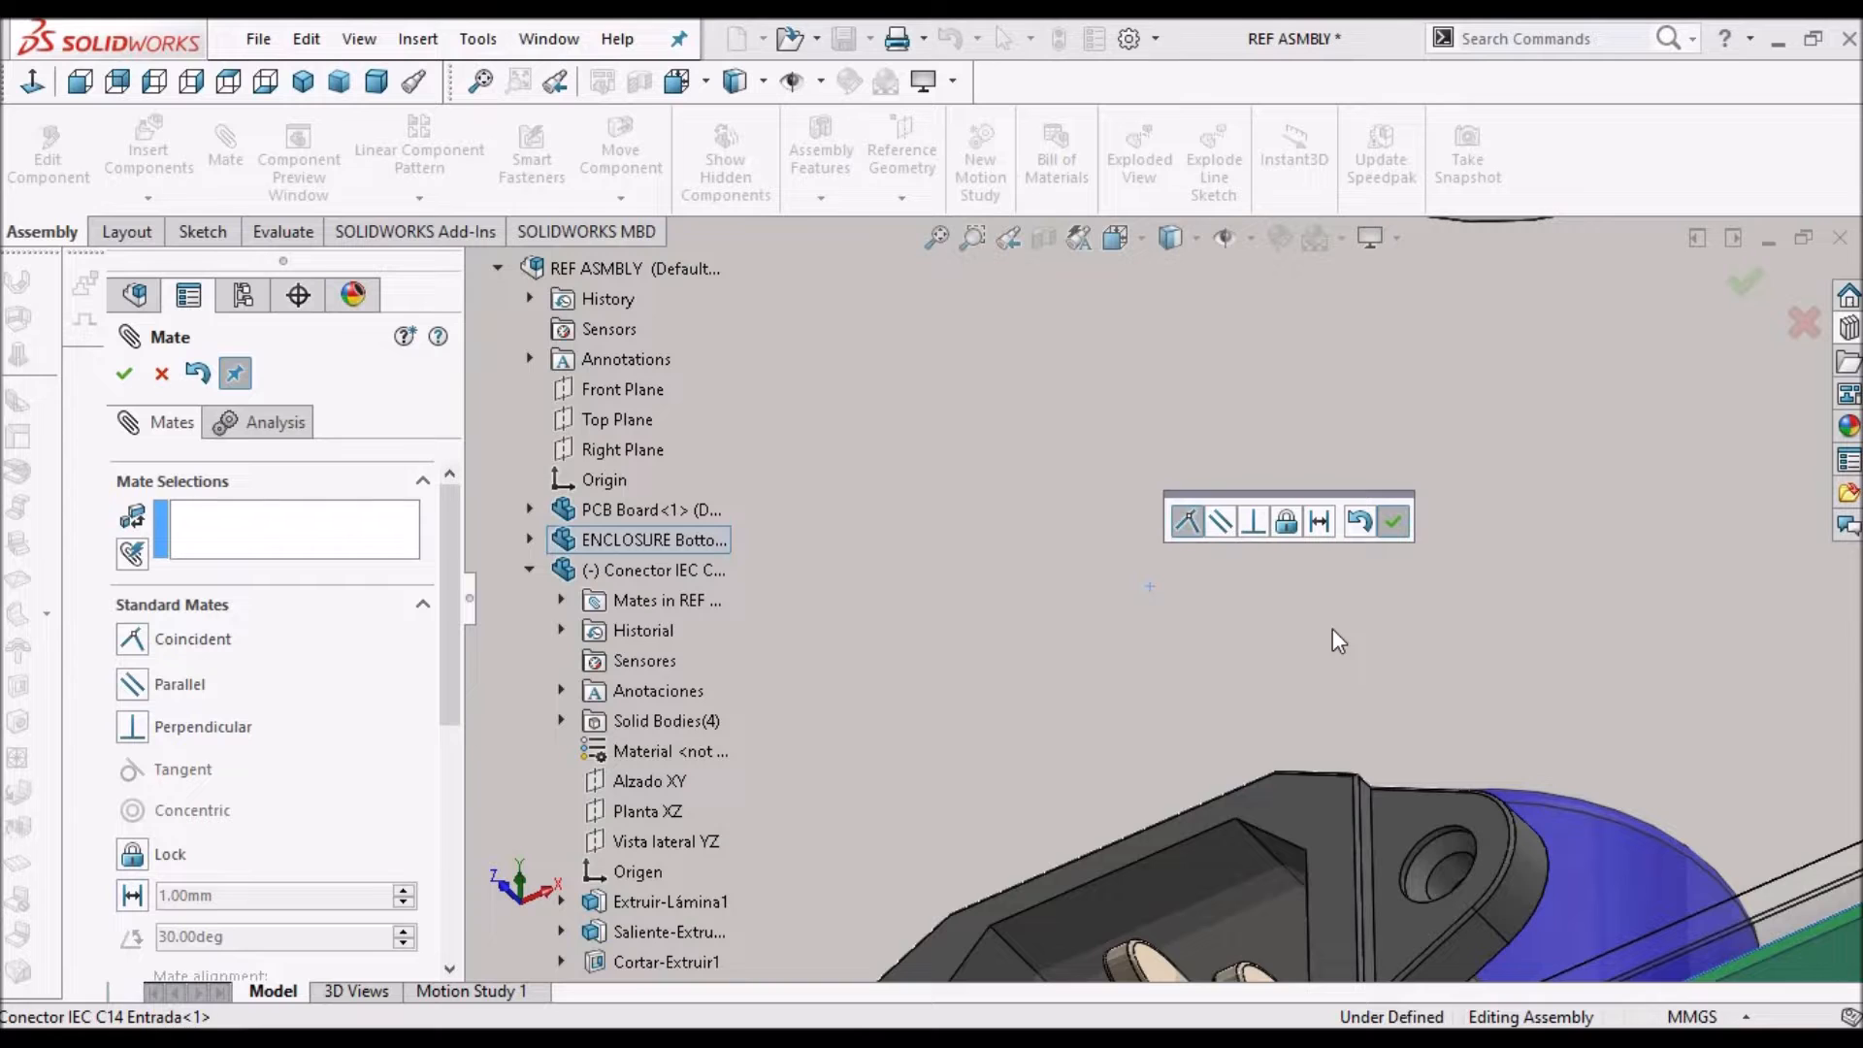
scroll(1325, 634, up, 5)
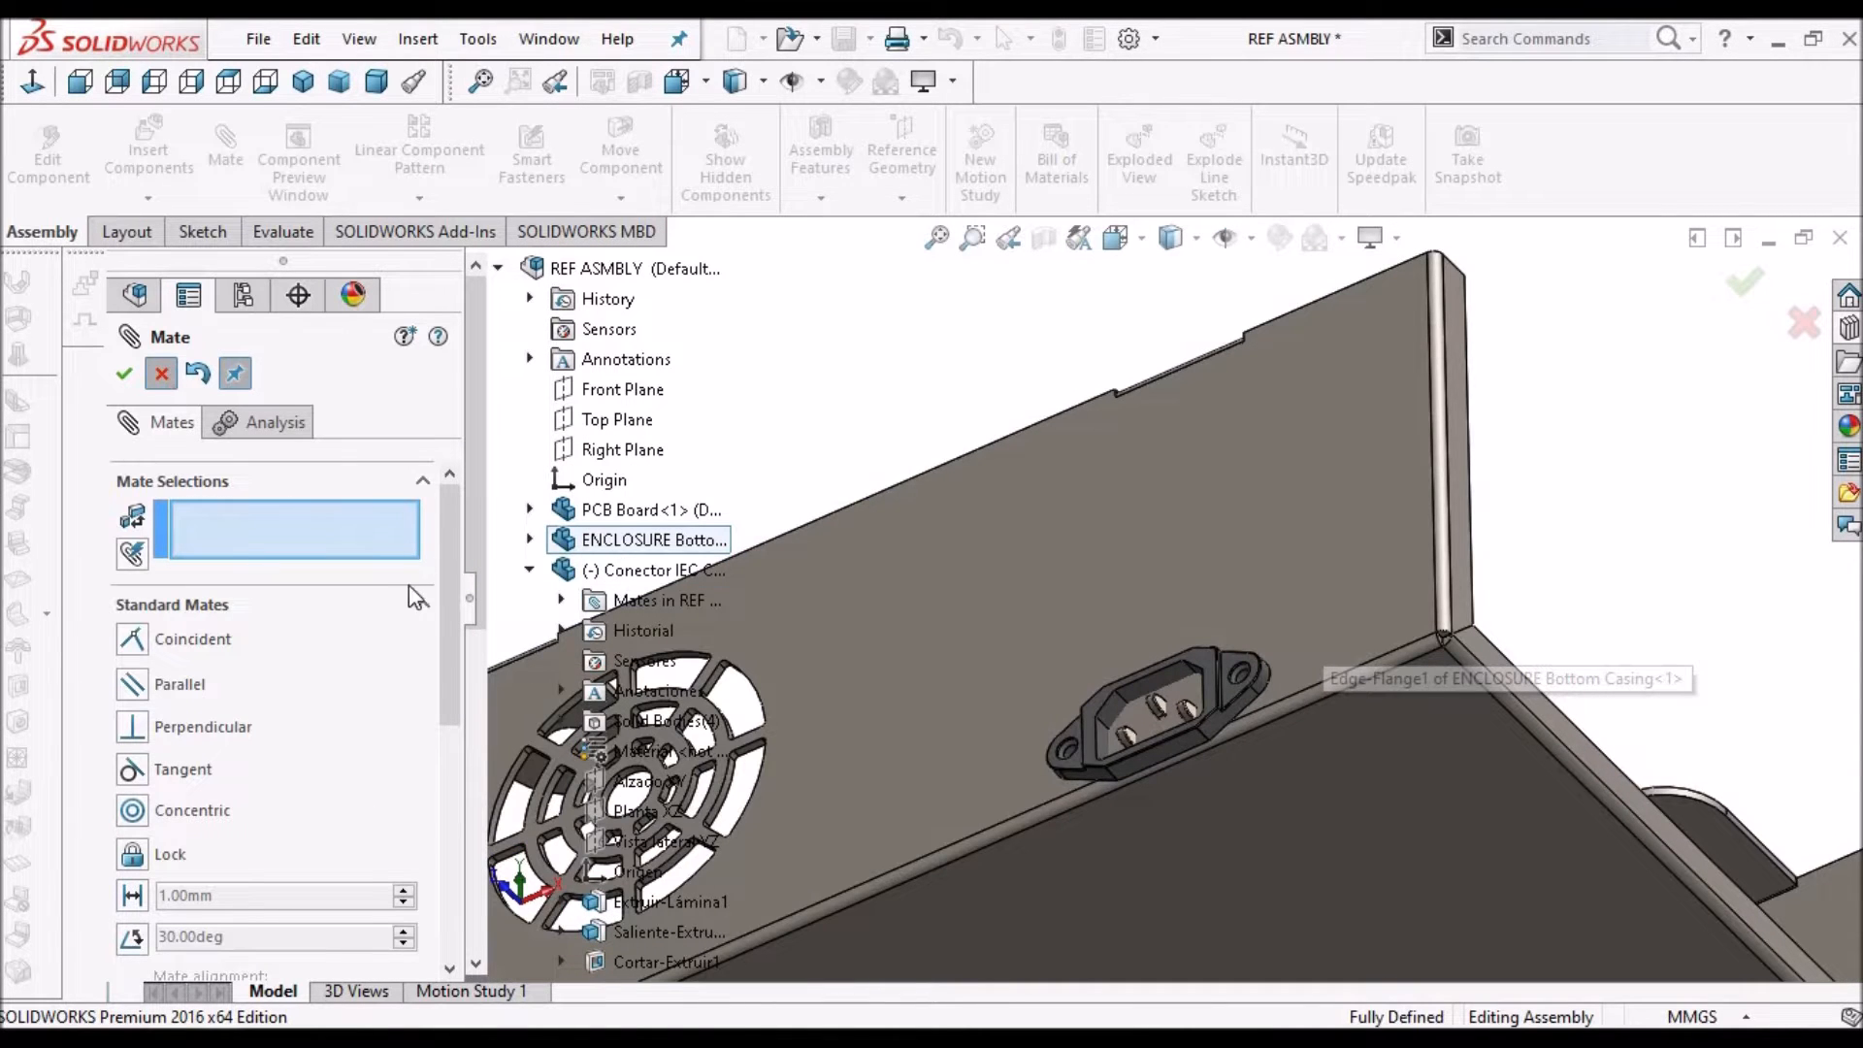
key(Escape)
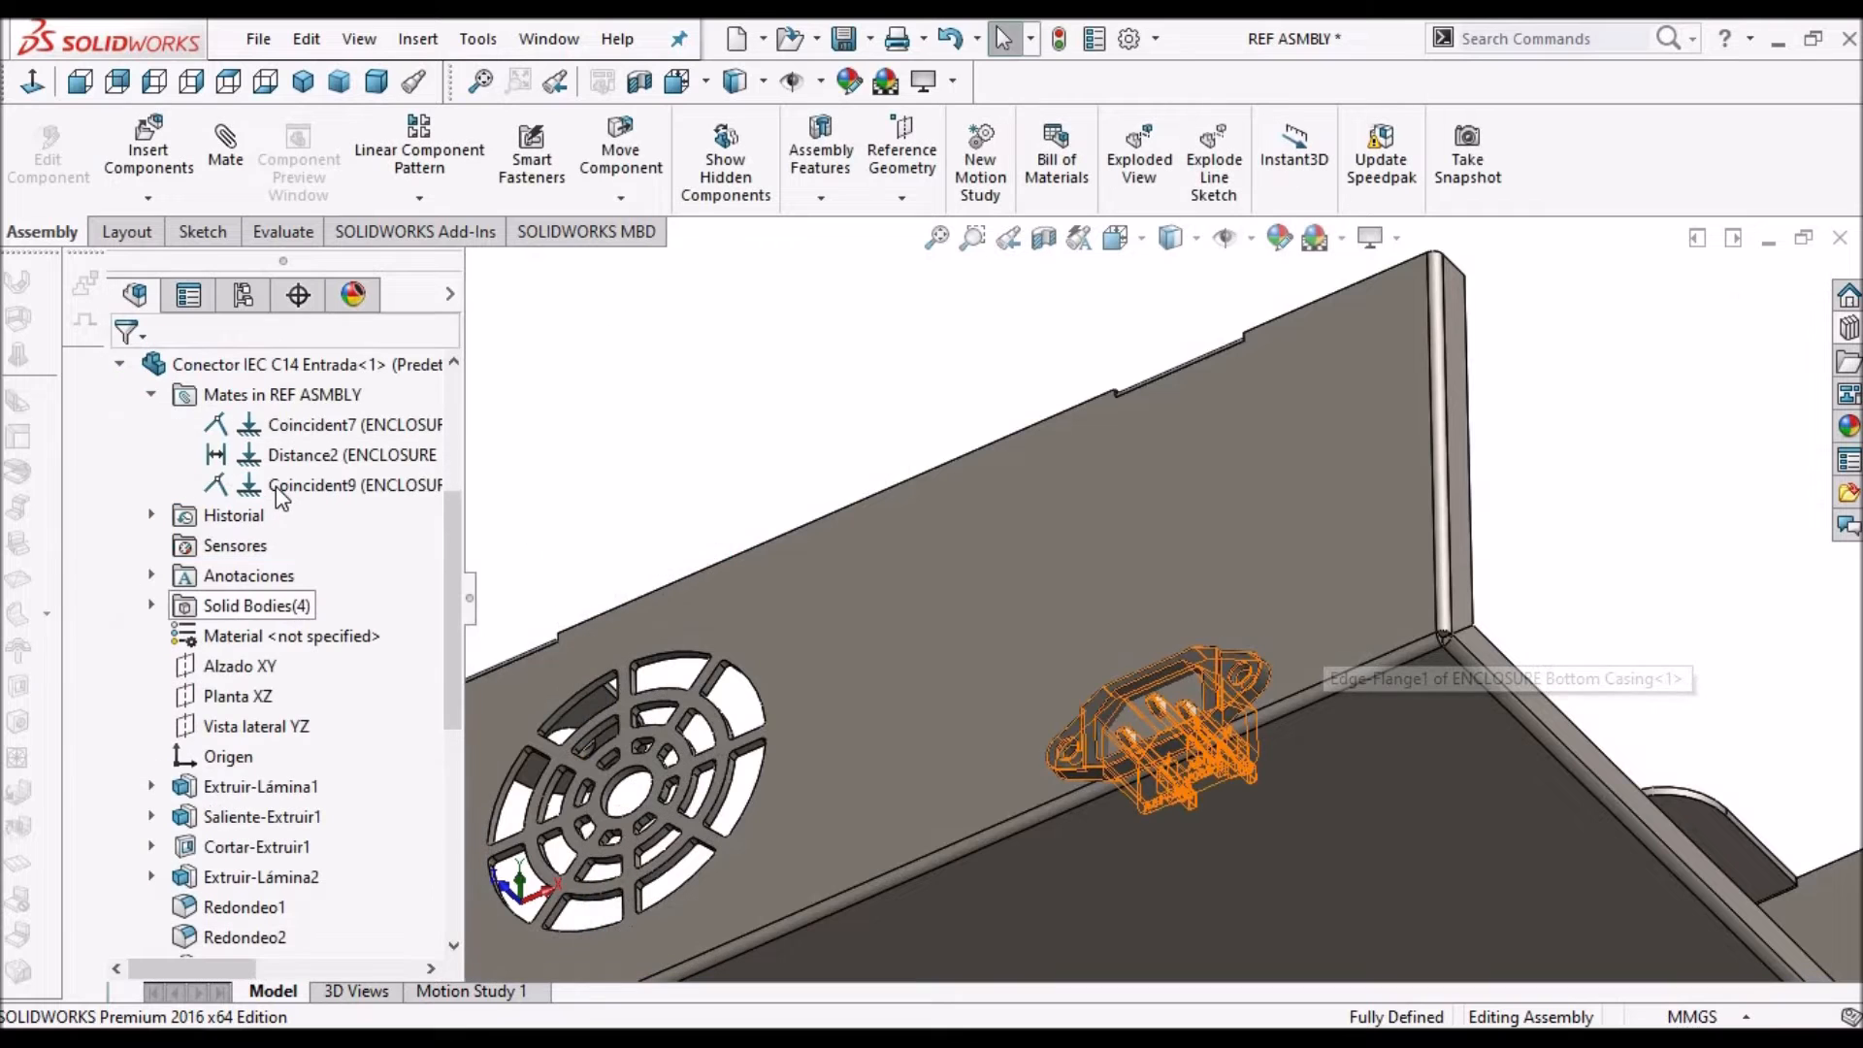
Change the coincident mate between the connector's lower edge and the casing's underside into a 50 mm distance mate
click(275, 486)
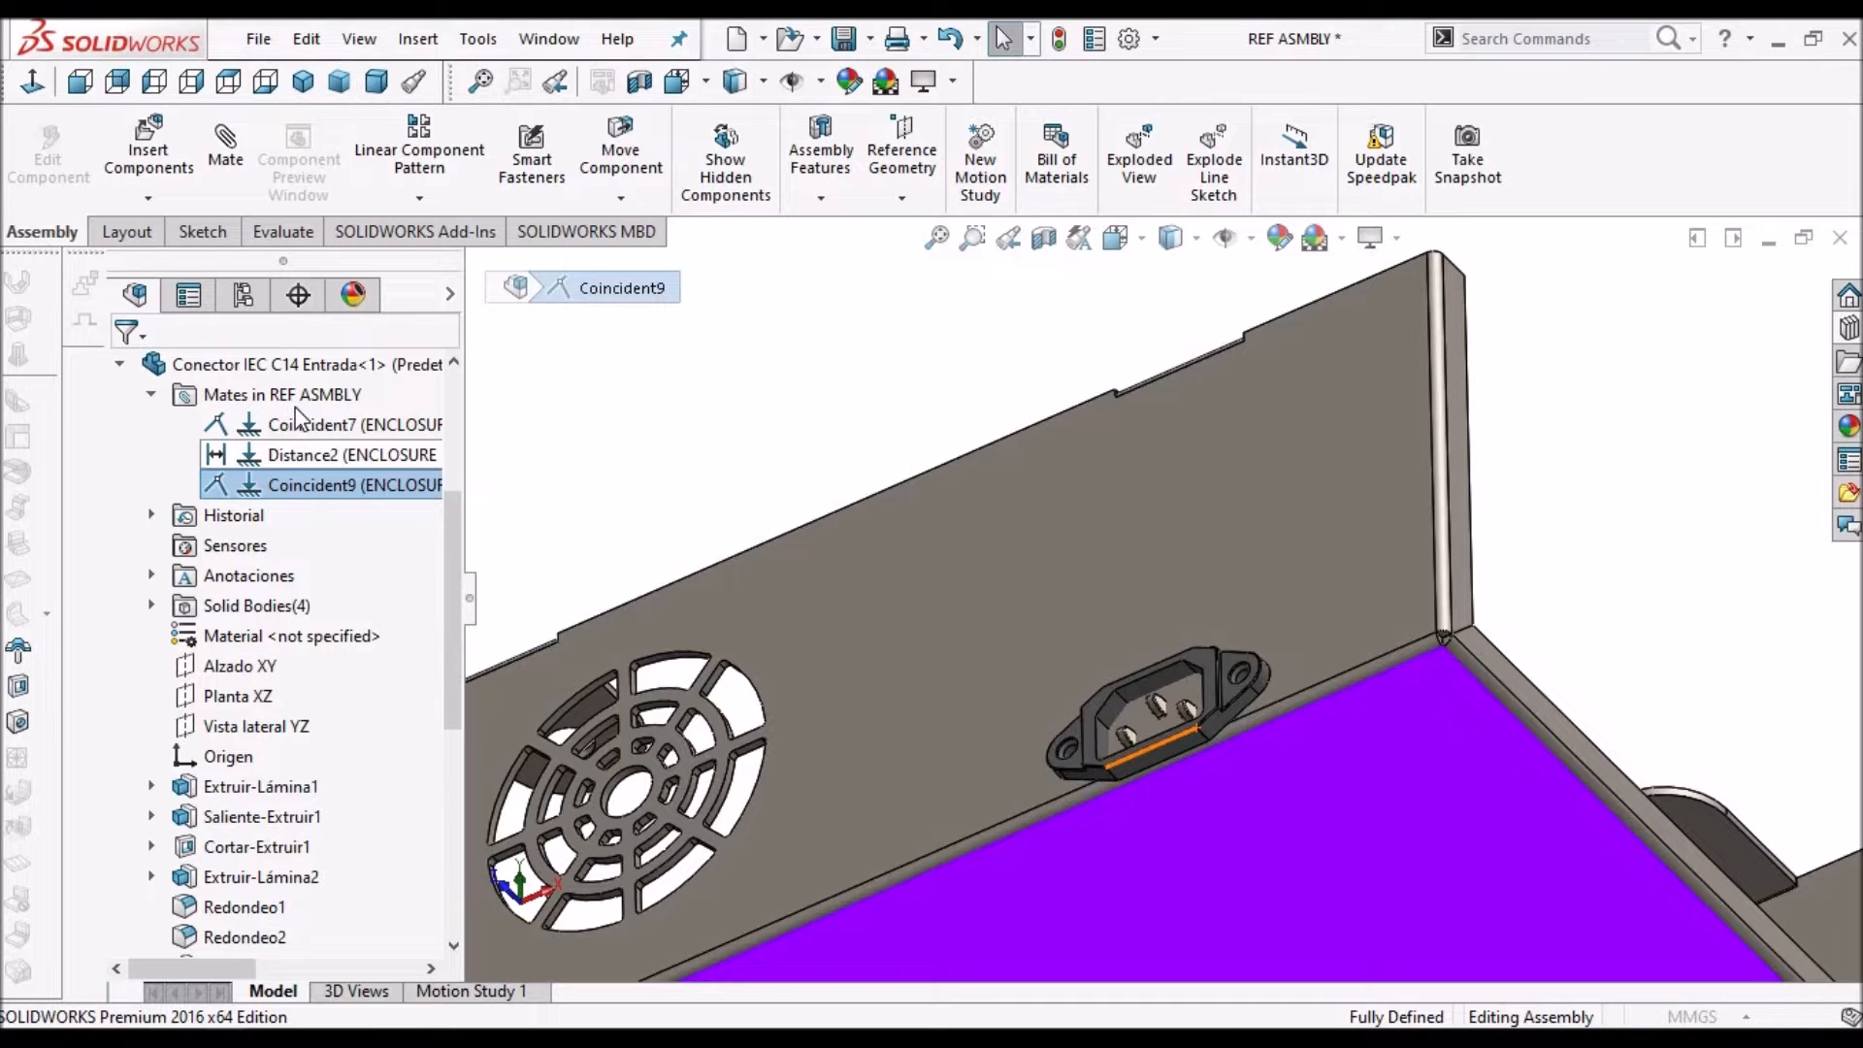
click(299, 417)
click(136, 897)
text(50)
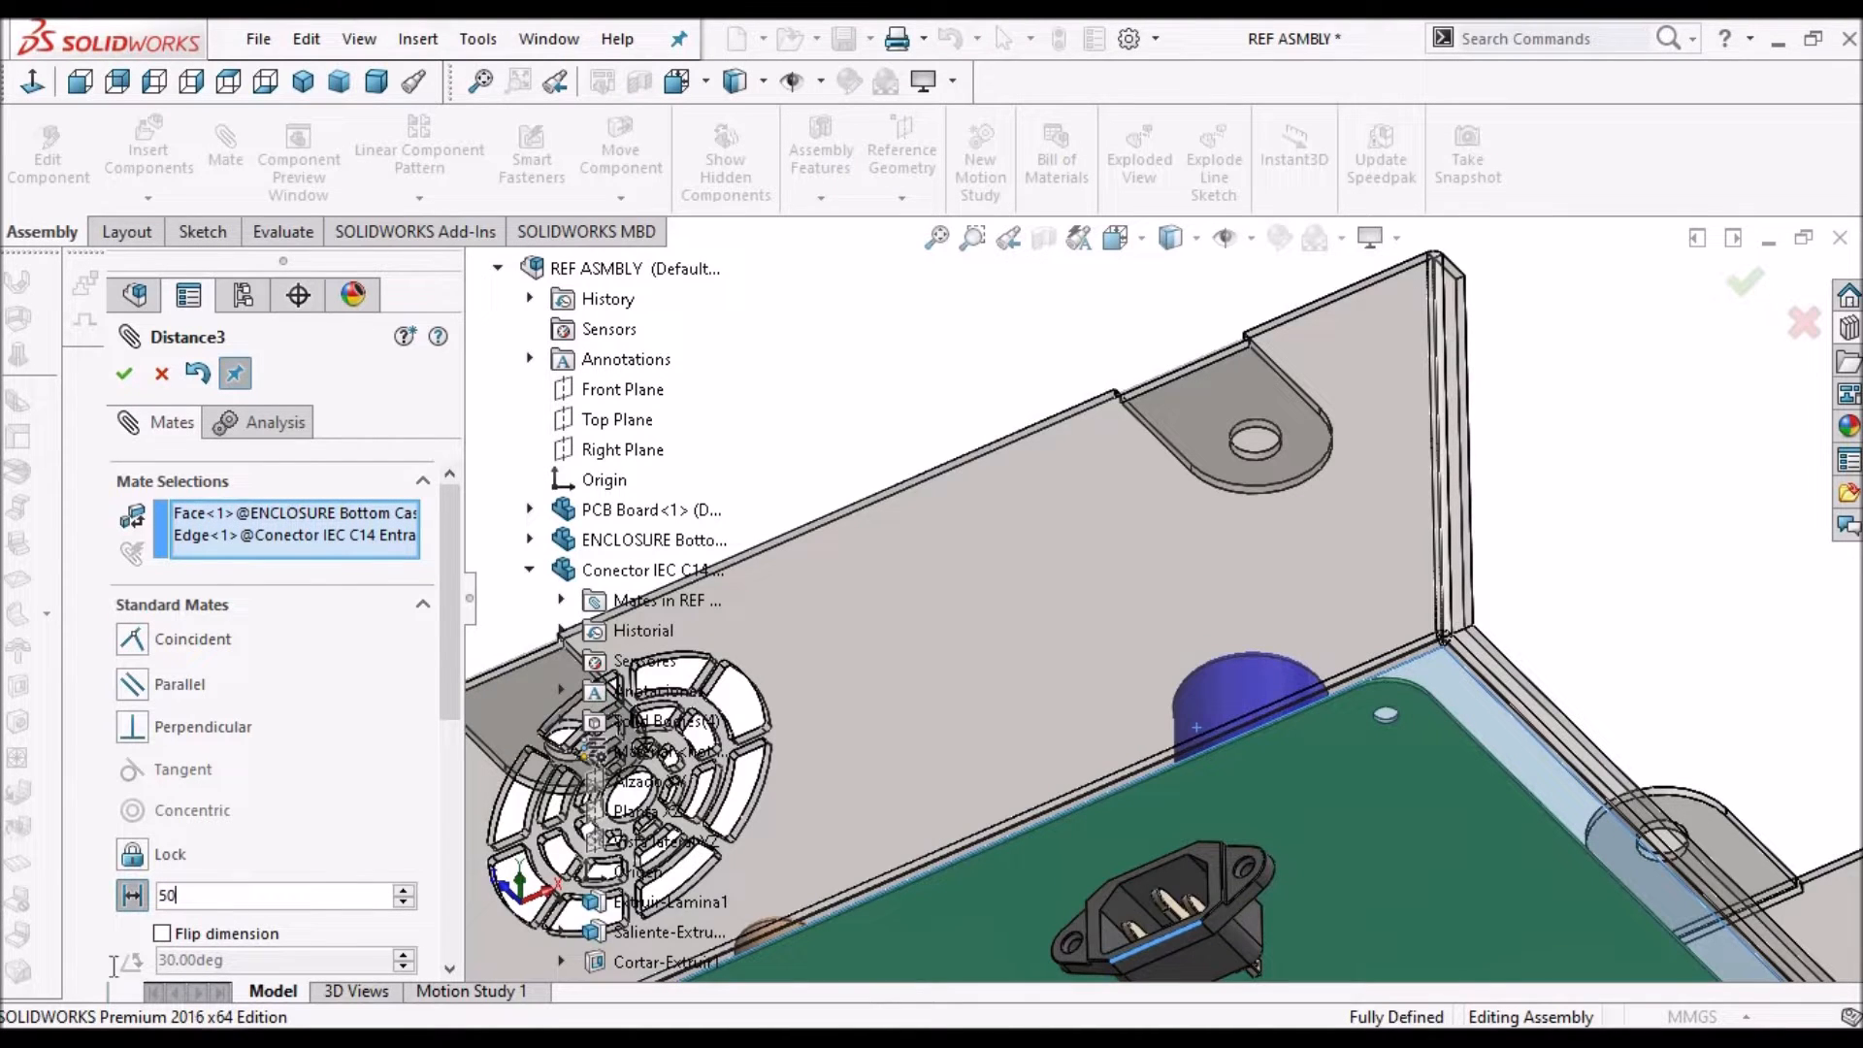
key(Return)
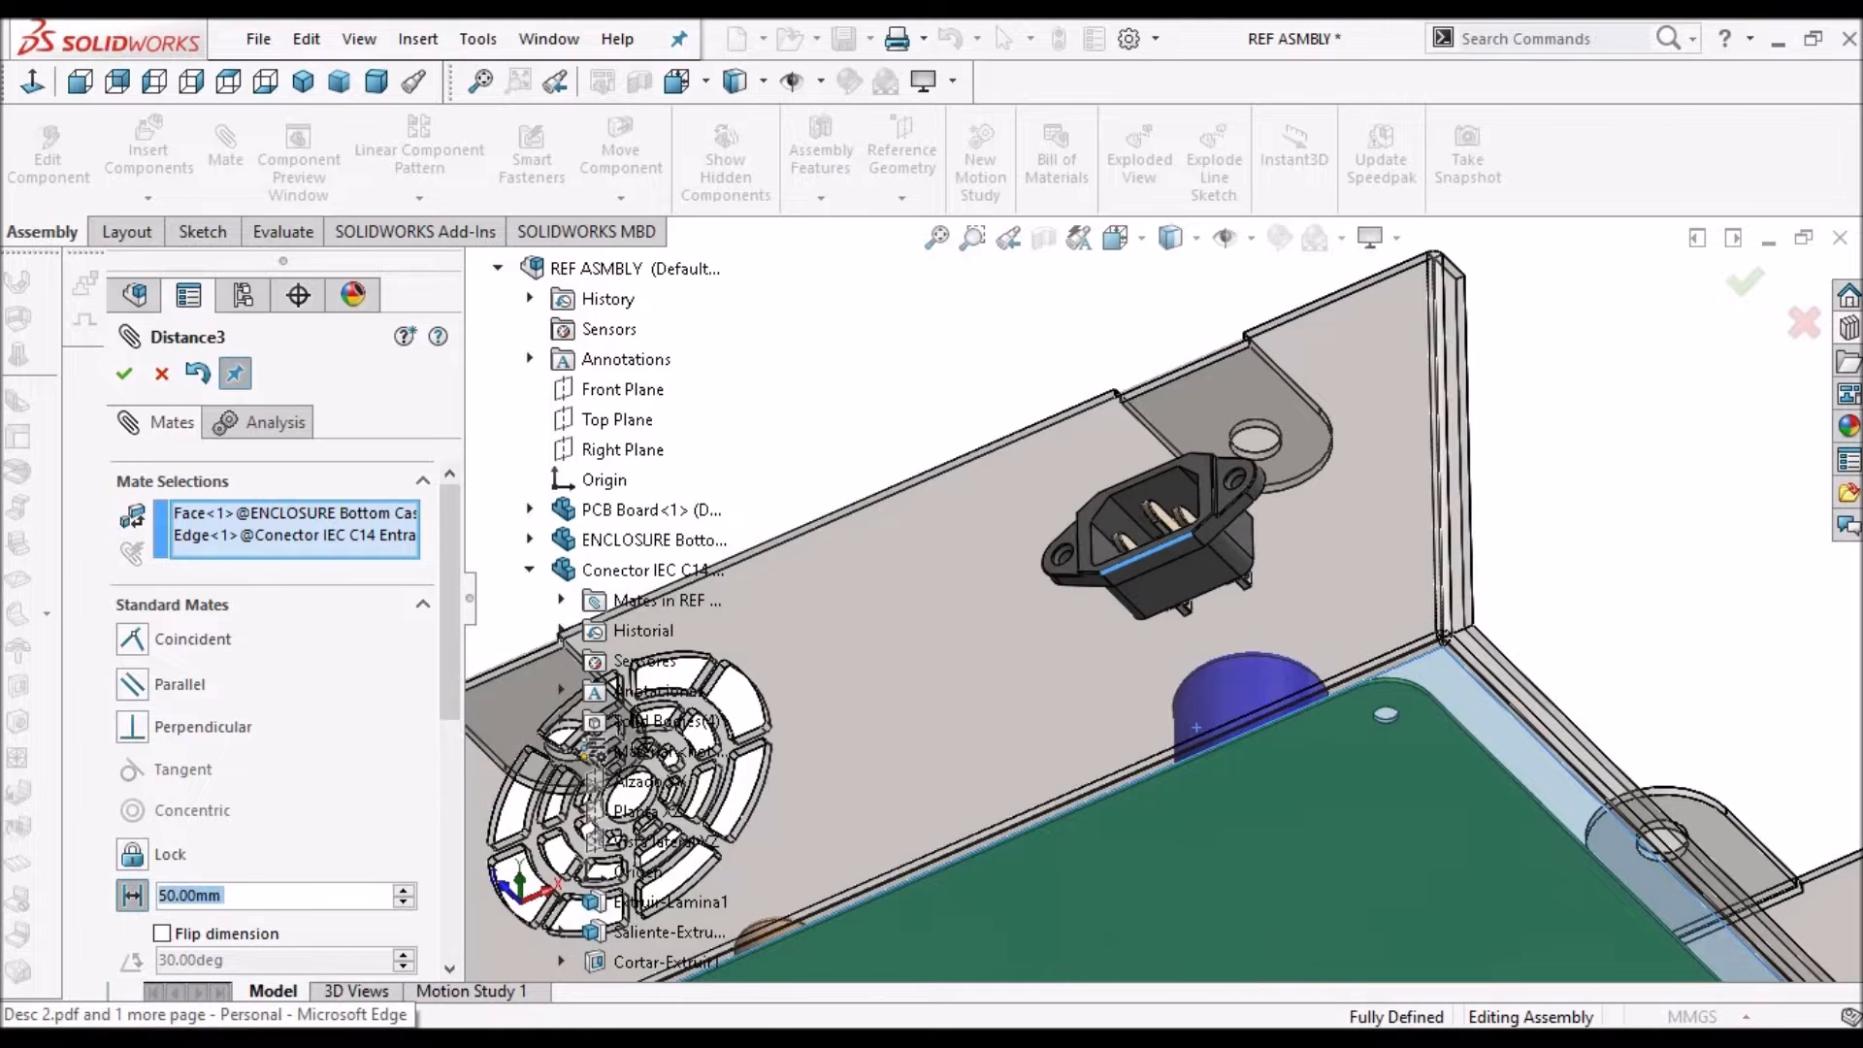
click(120, 376)
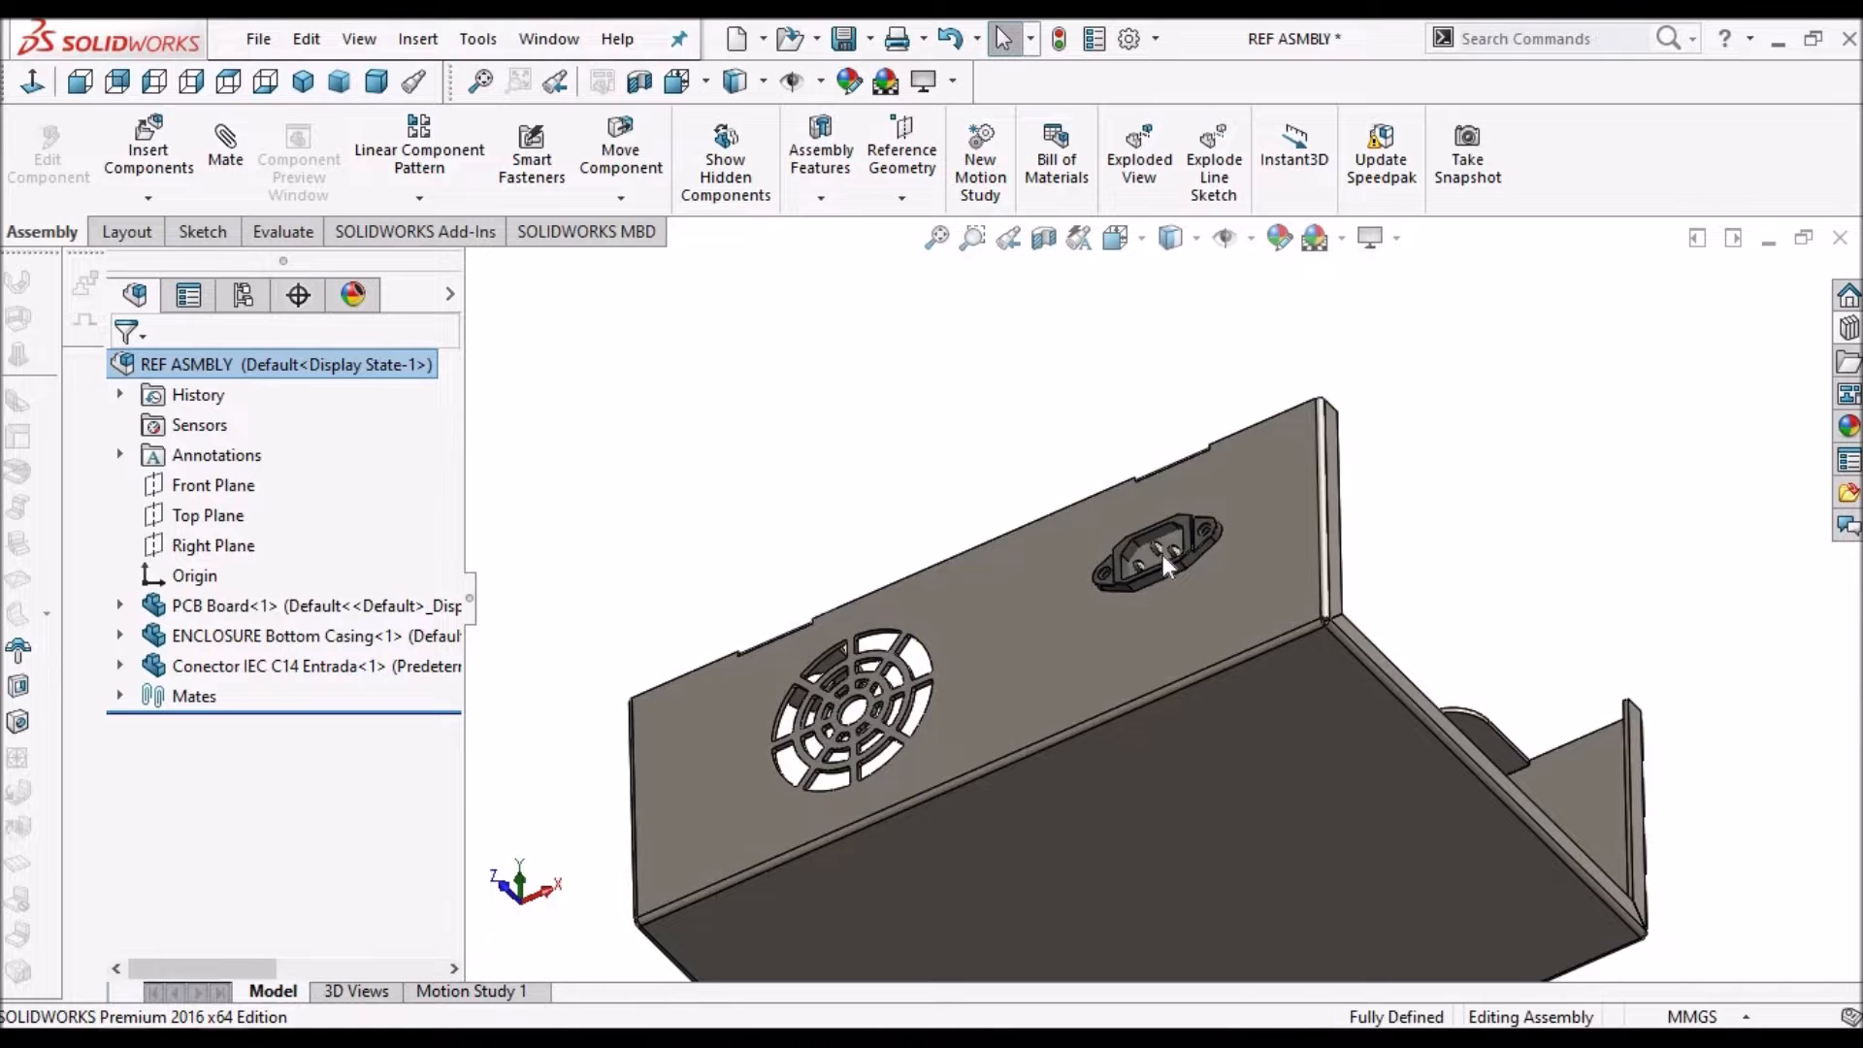
Examine the connector's lower housing face, its upper edge and its seating on the casing's fan-vent wall
scroll(1162, 554, down, 6)
mouse_move(1160, 653)
middle_down()
mouse_move(1145, 676)
mouse_move(1187, 614)
mouse_move(1186, 677)
middle_up()
click(1186, 677)
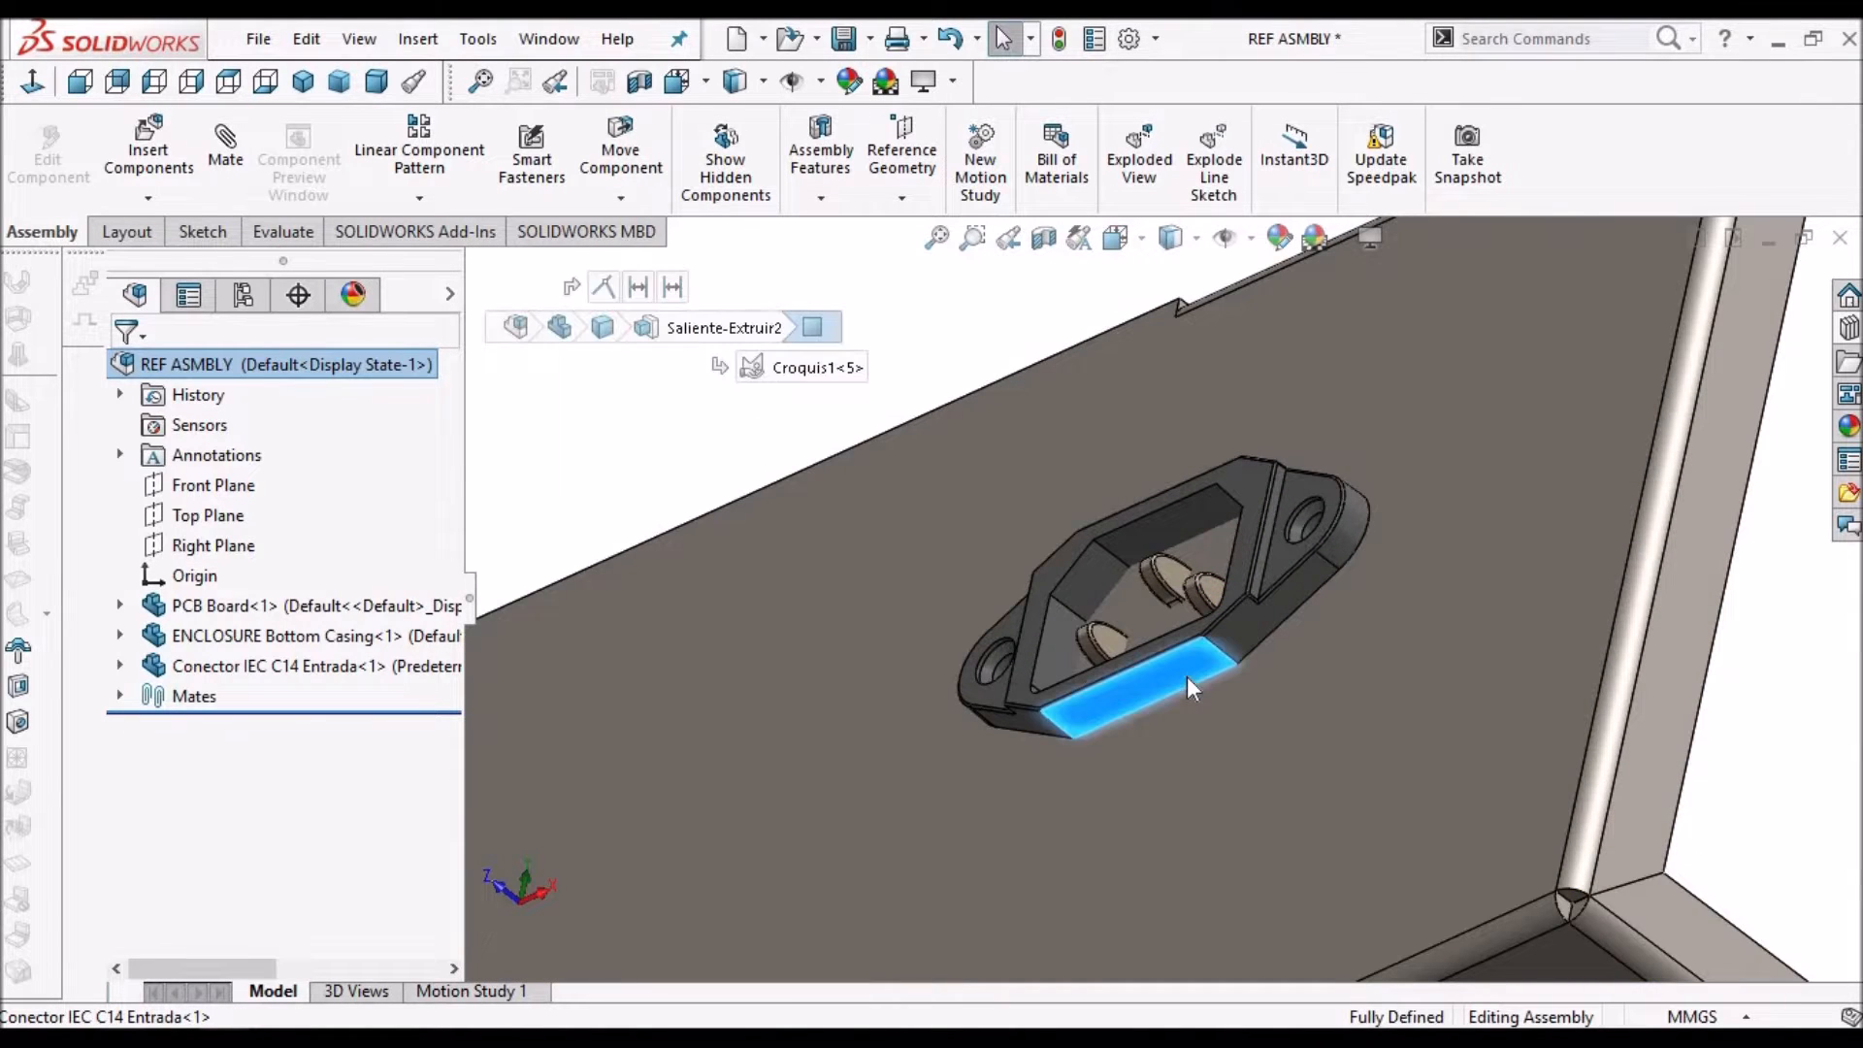
scroll(1206, 658, down, 3)
middle_drag(1199, 577, 1103, 628)
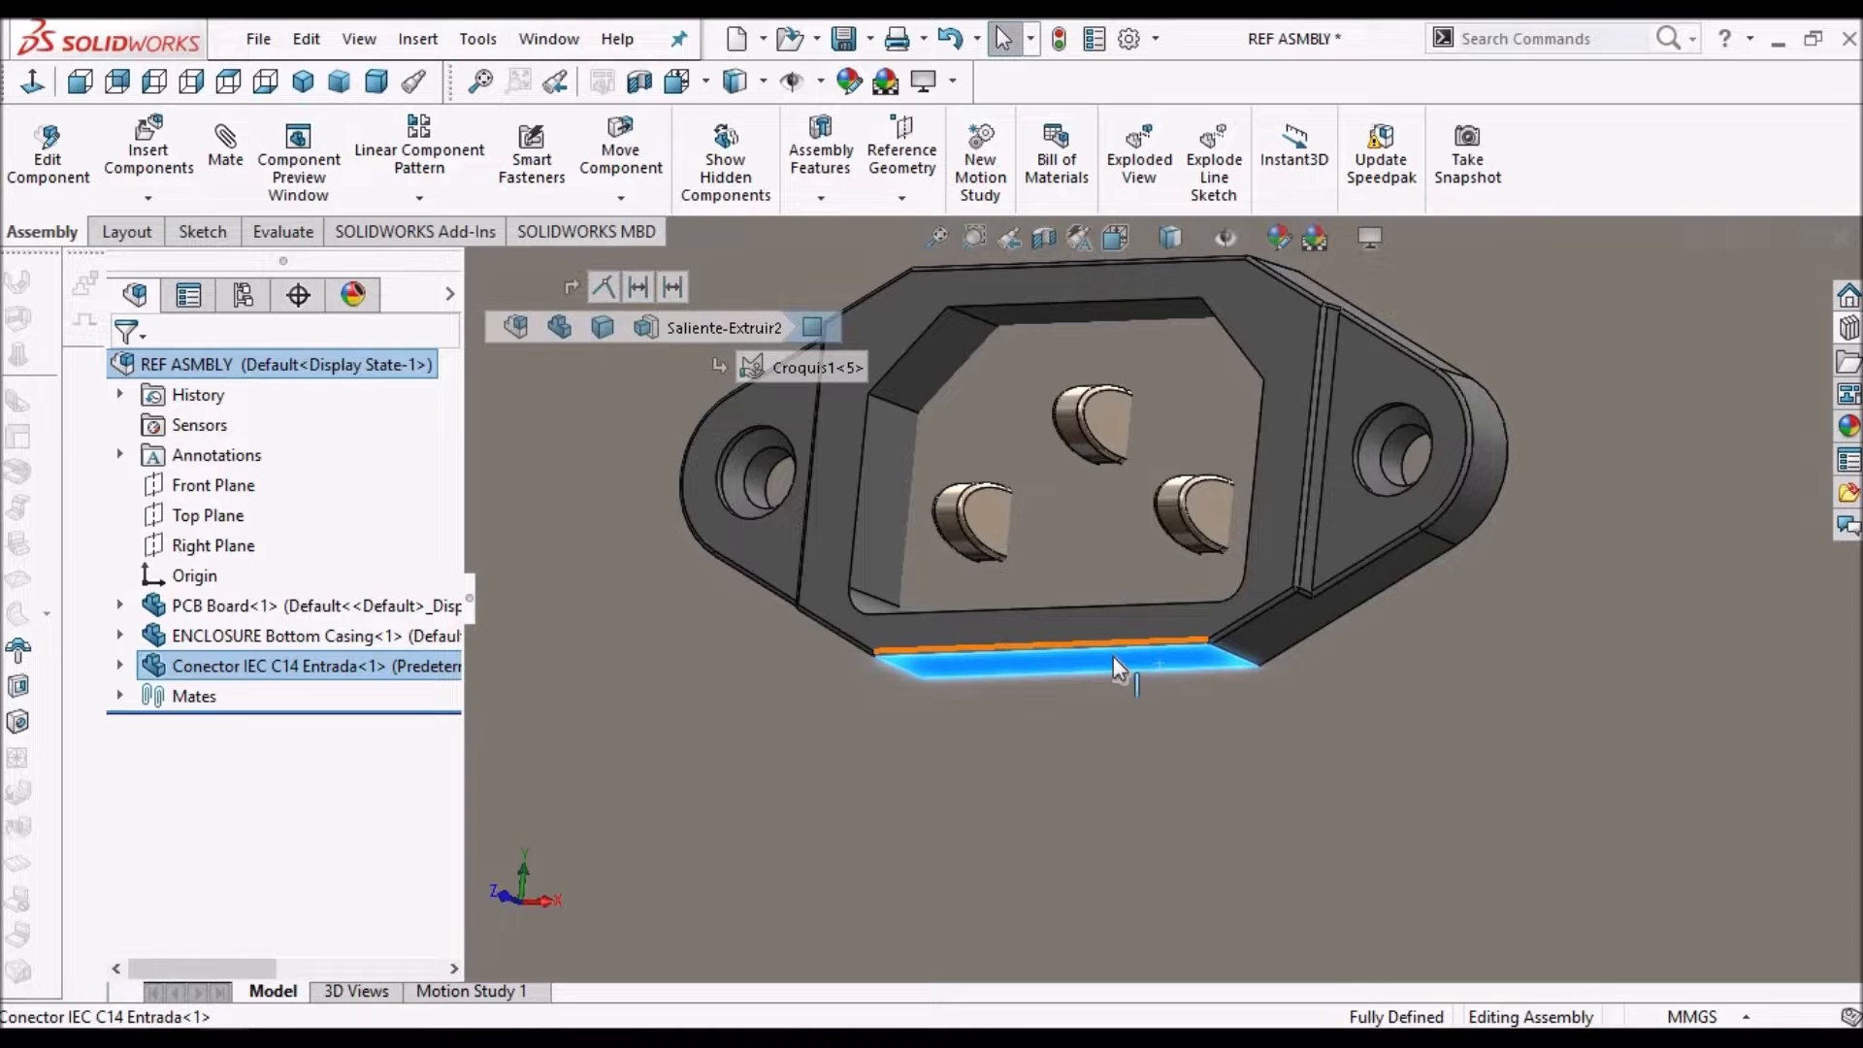
scroll(1114, 668, up, 4)
middle_drag(1172, 609, 1154, 703)
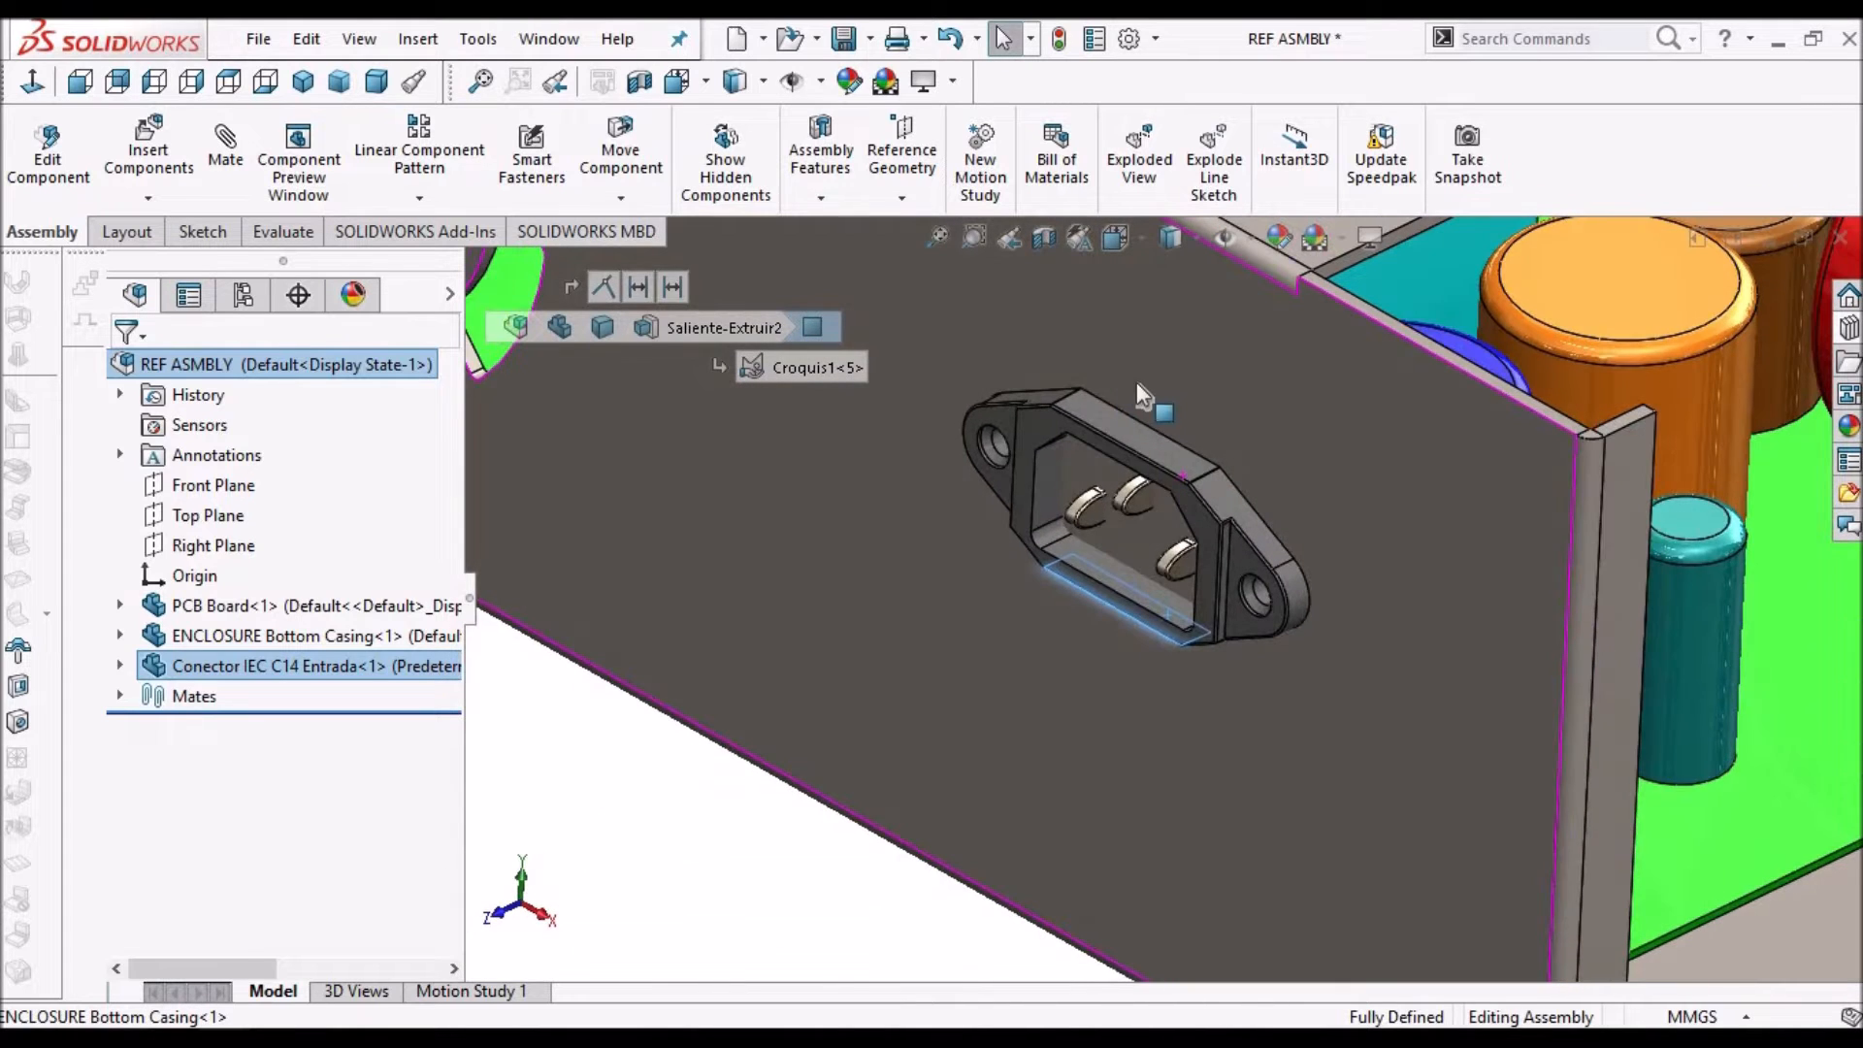
click(1129, 436)
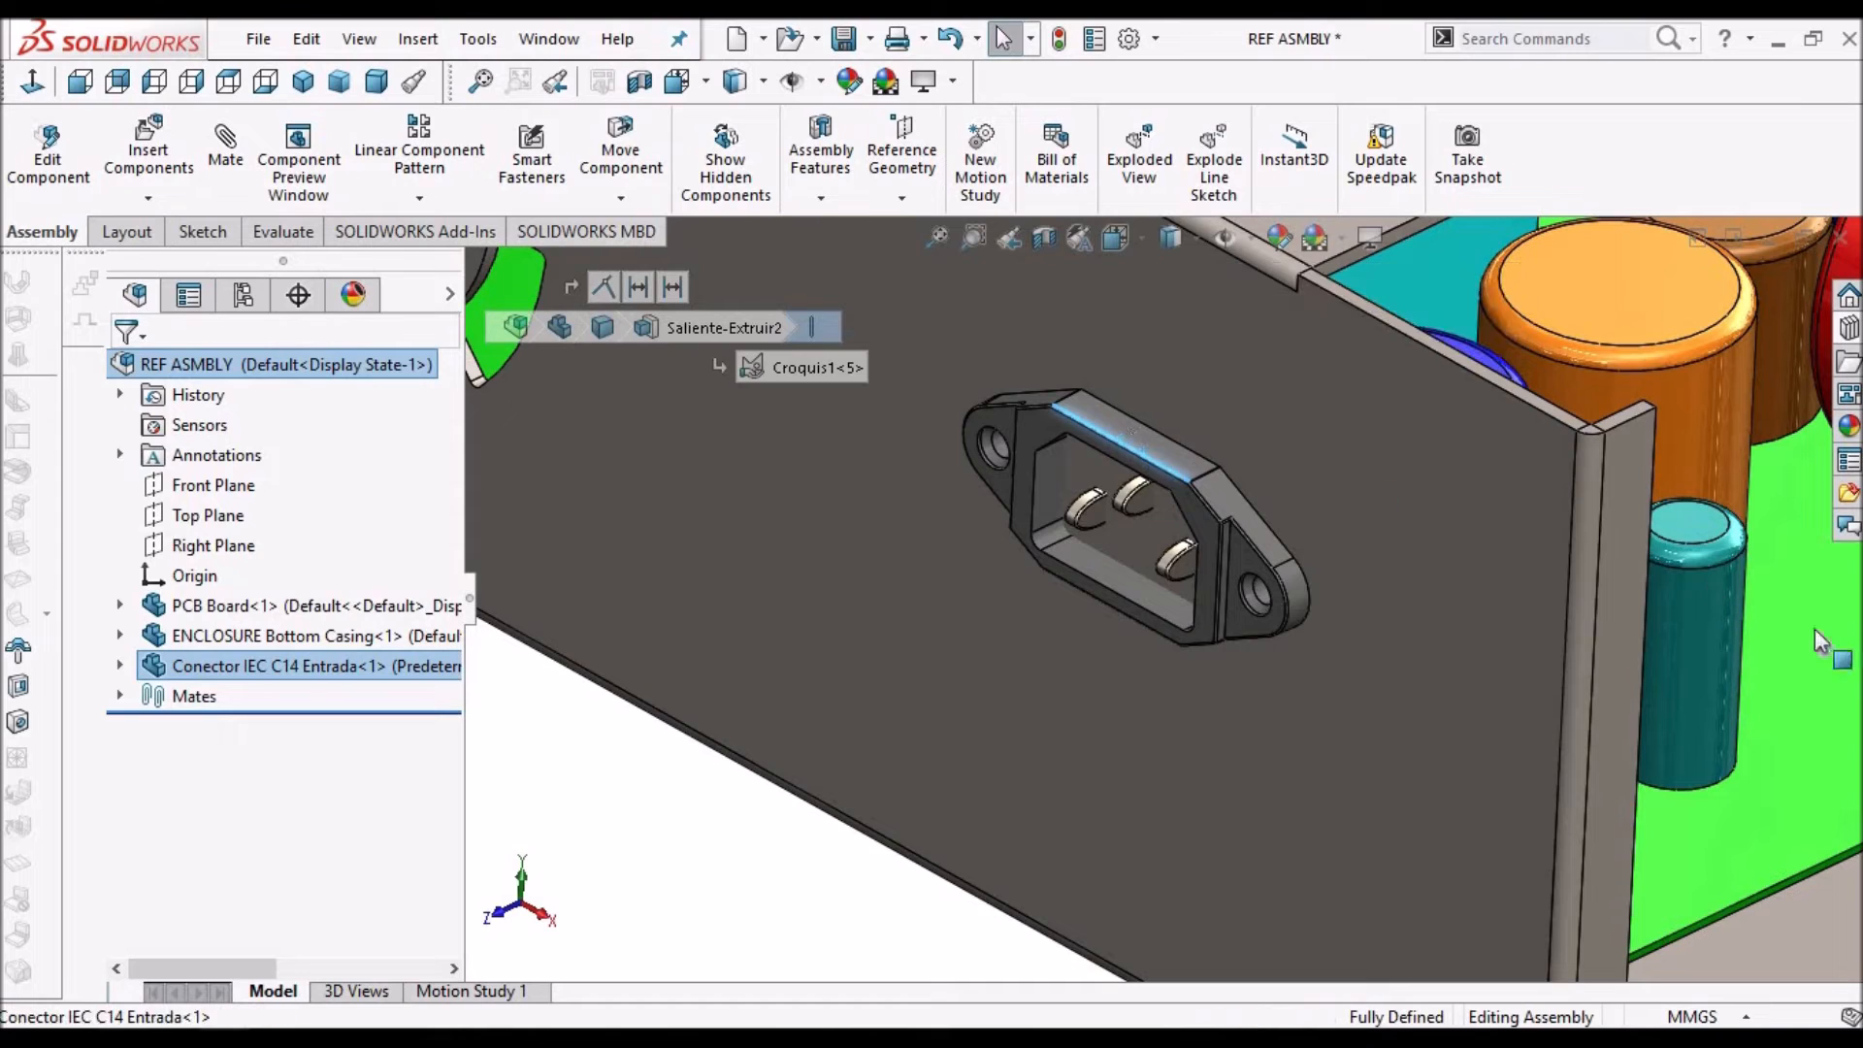
Examine the connector on the casing's fan-vent wall, close up and from outside the enclosure
scroll(1372, 664, up, 1)
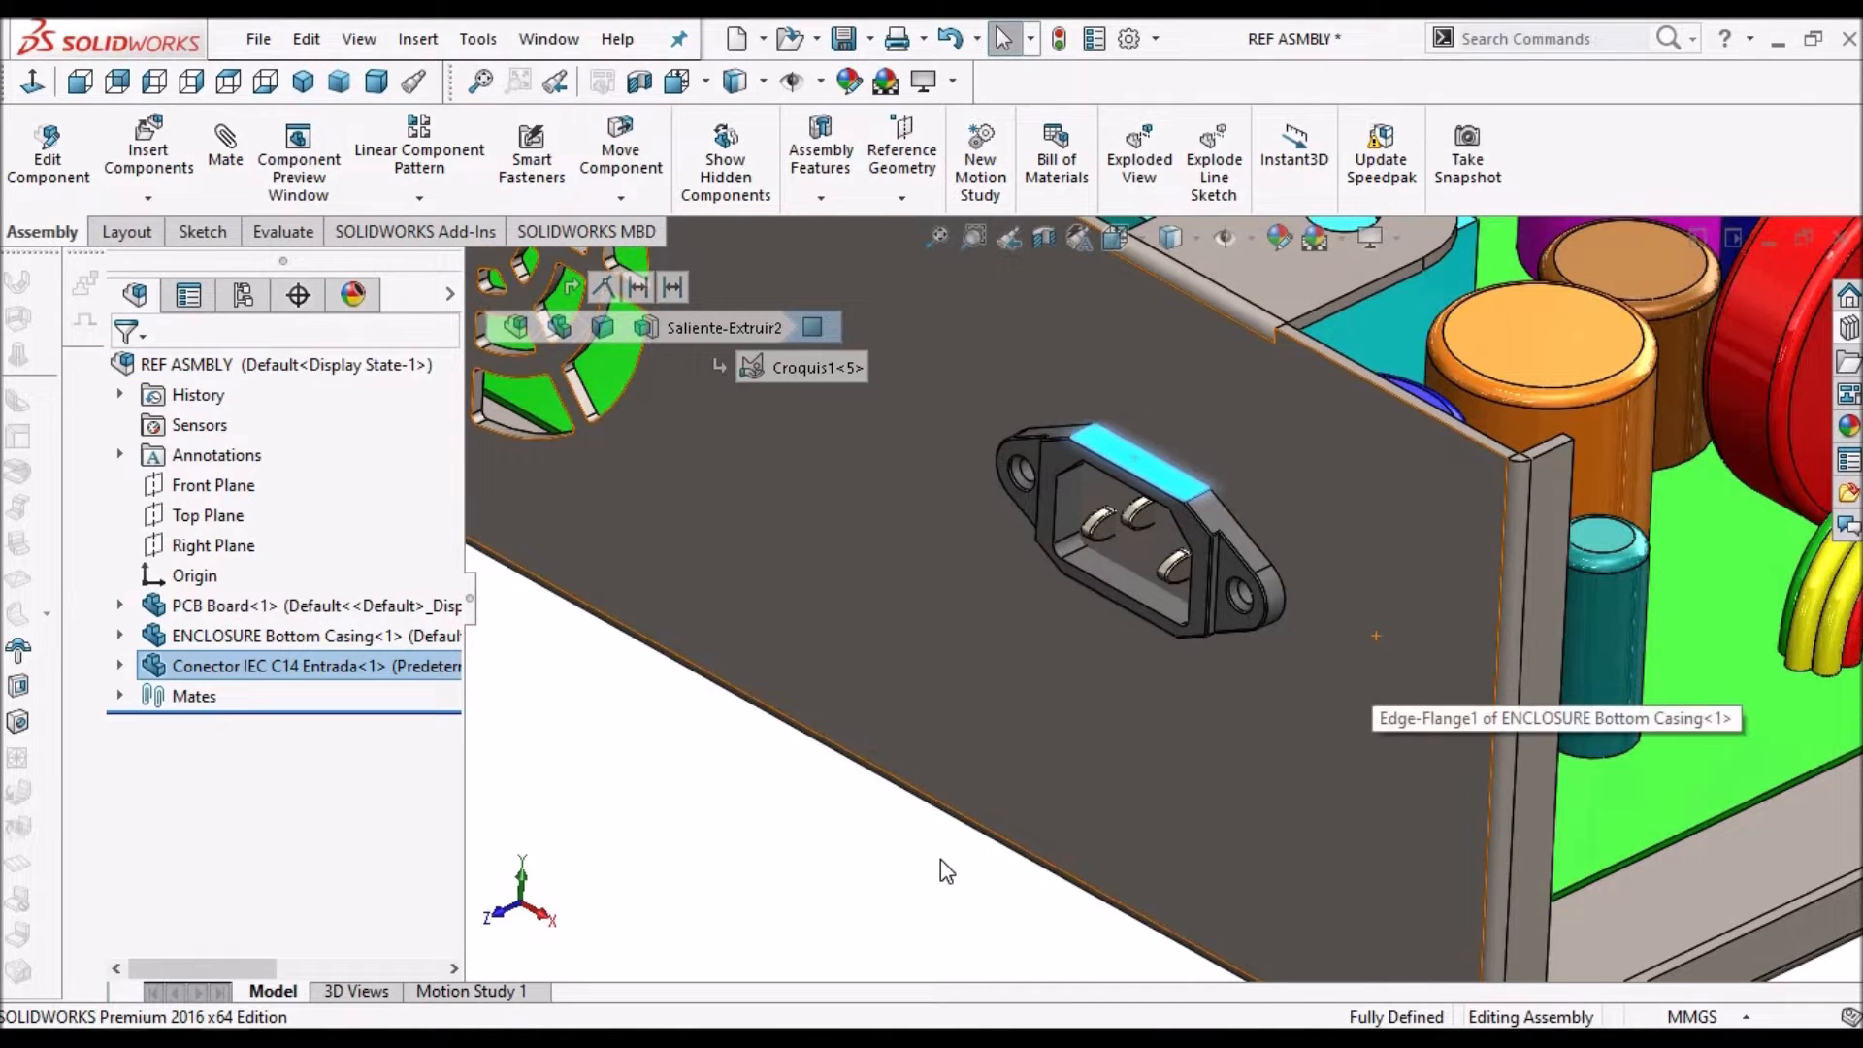
key(Escape)
scroll(1179, 525, down, 3)
middle_drag(1180, 525, 1160, 475)
scroll(1160, 475, up, 2)
scroll(1157, 474, up, 5)
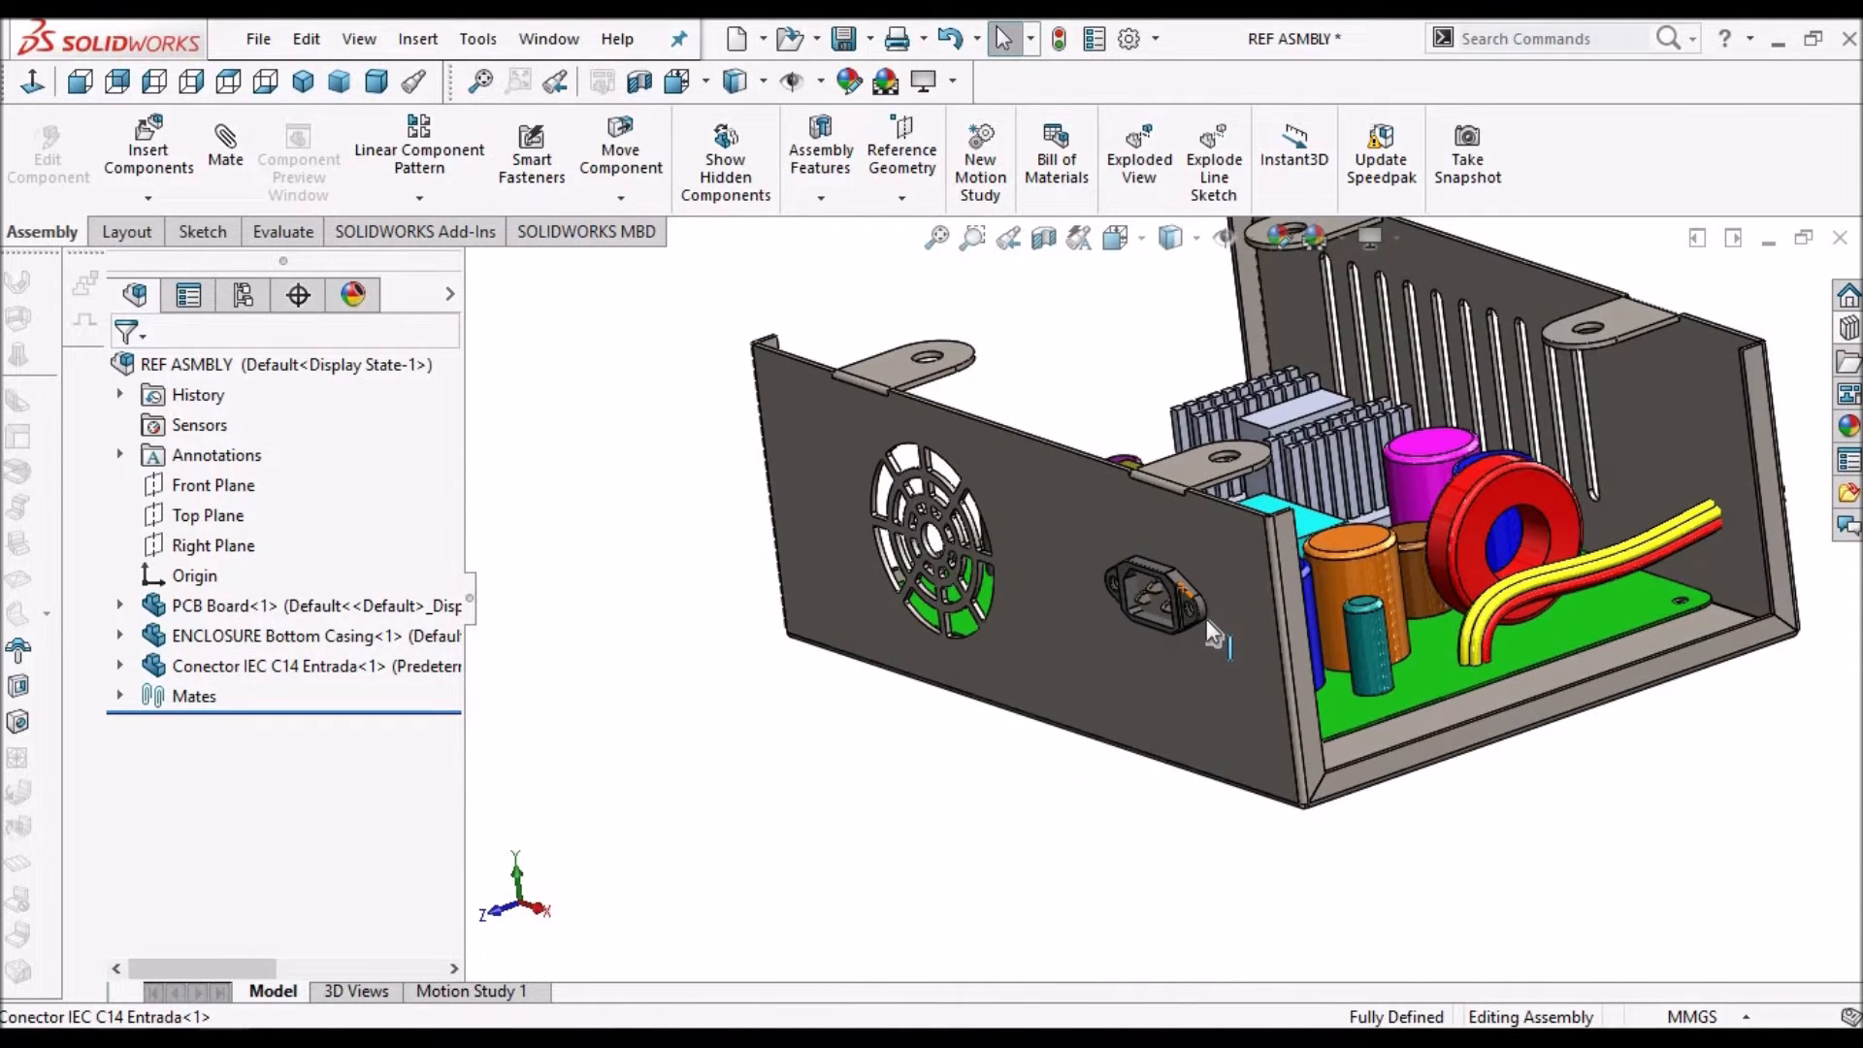
scroll(1211, 621, down, 4)
middle_drag(1267, 655, 1339, 665)
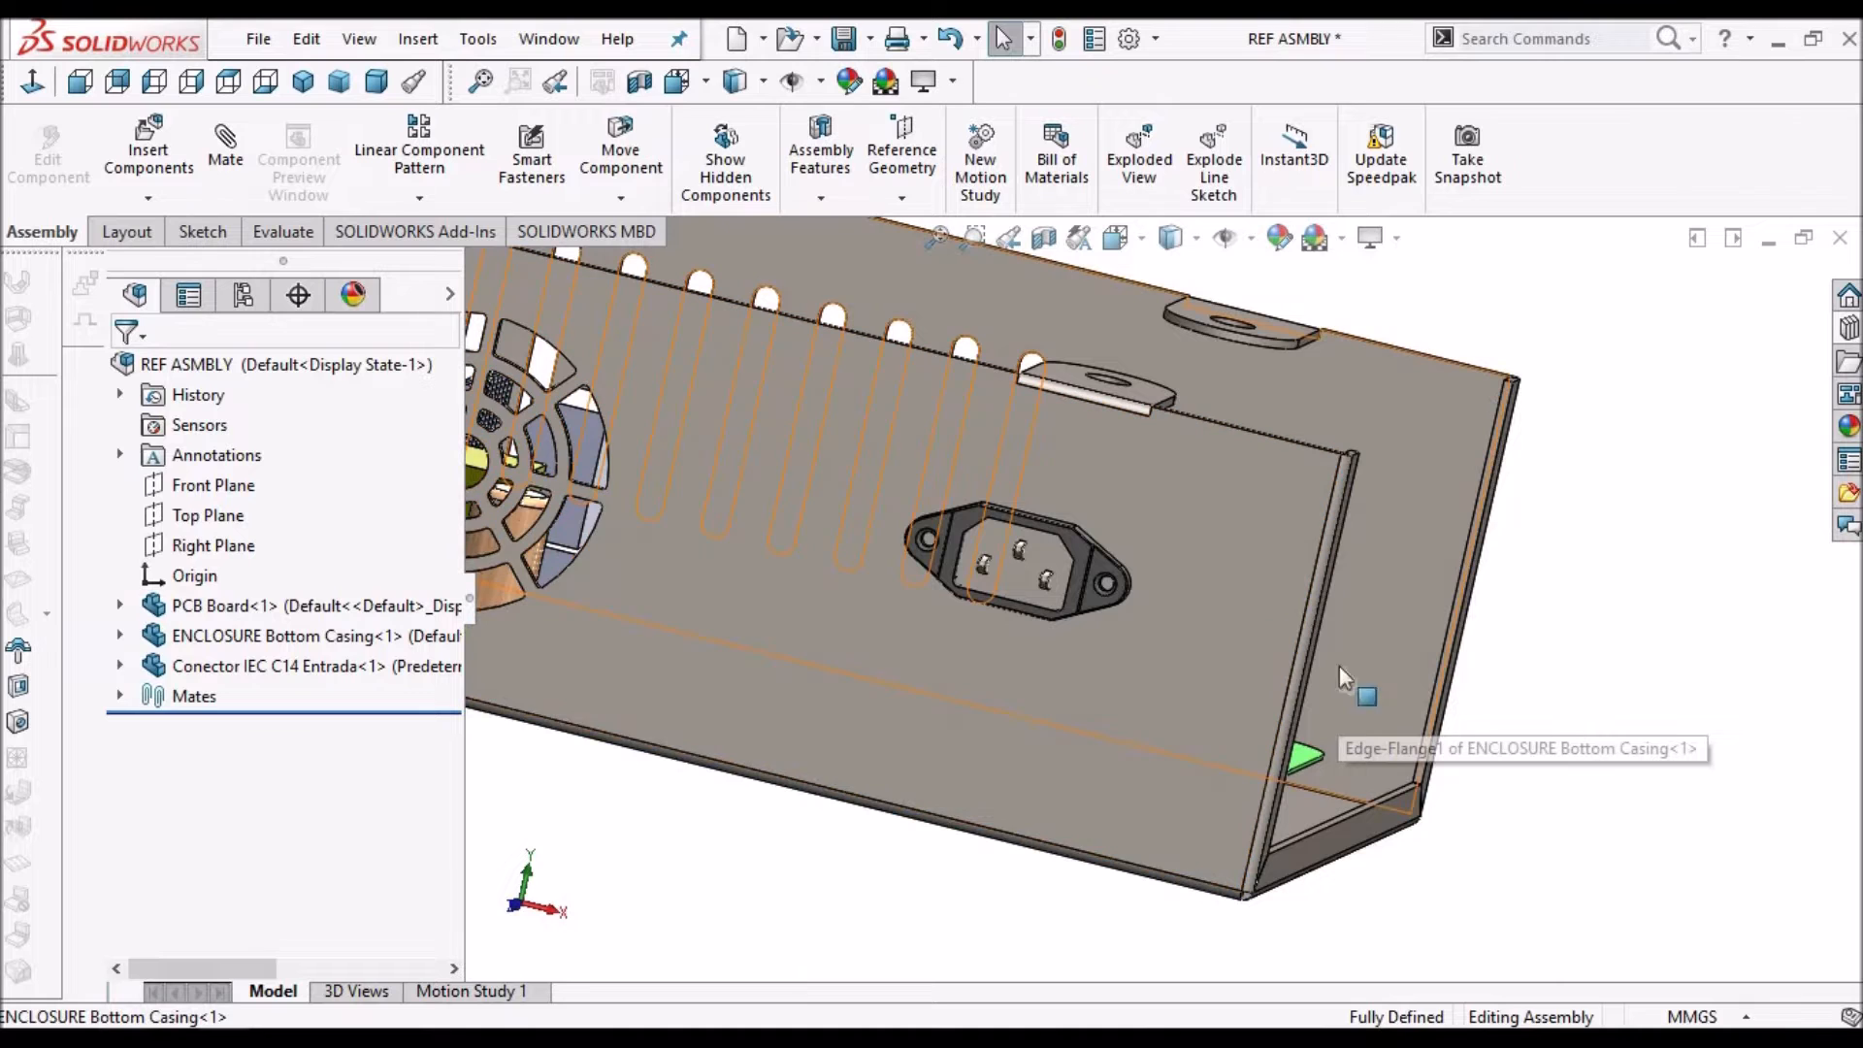
Open the enclosure bottom casing part and start a sketch on the outer face of its fan-vent wall
click(1213, 665)
click(1296, 503)
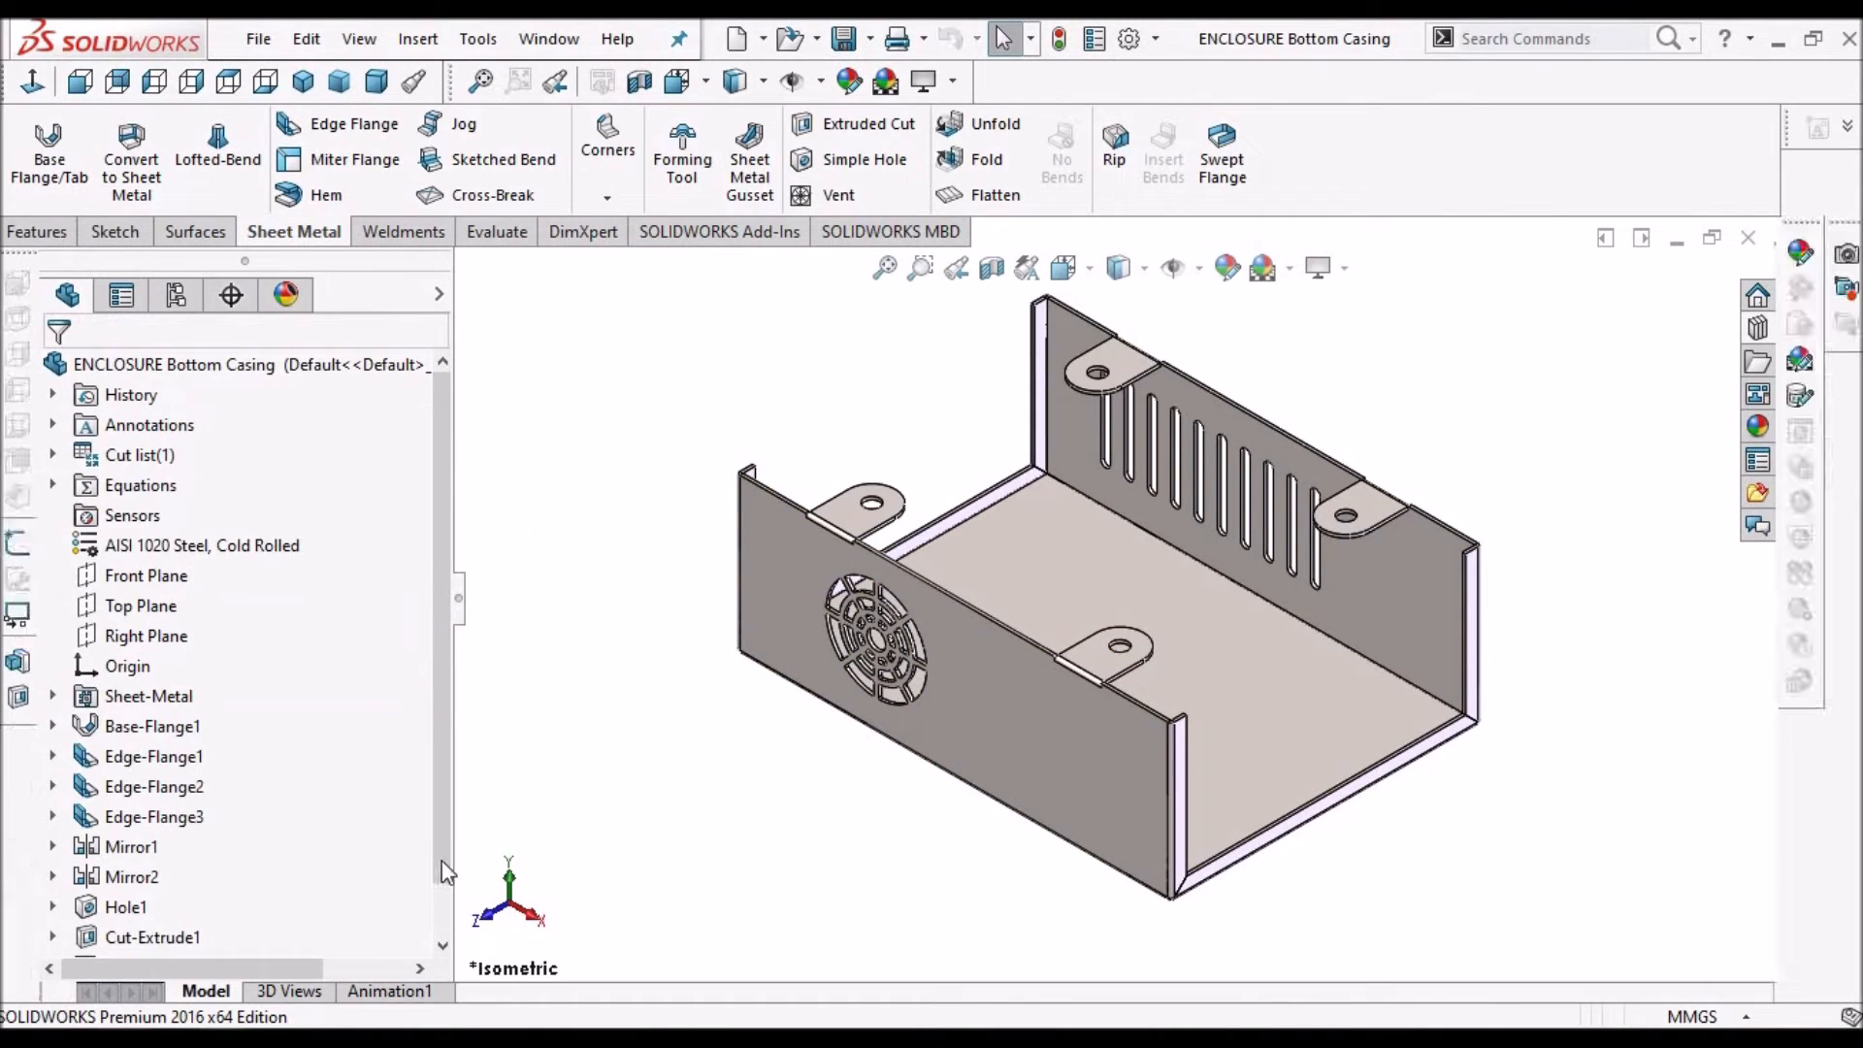
click(1074, 747)
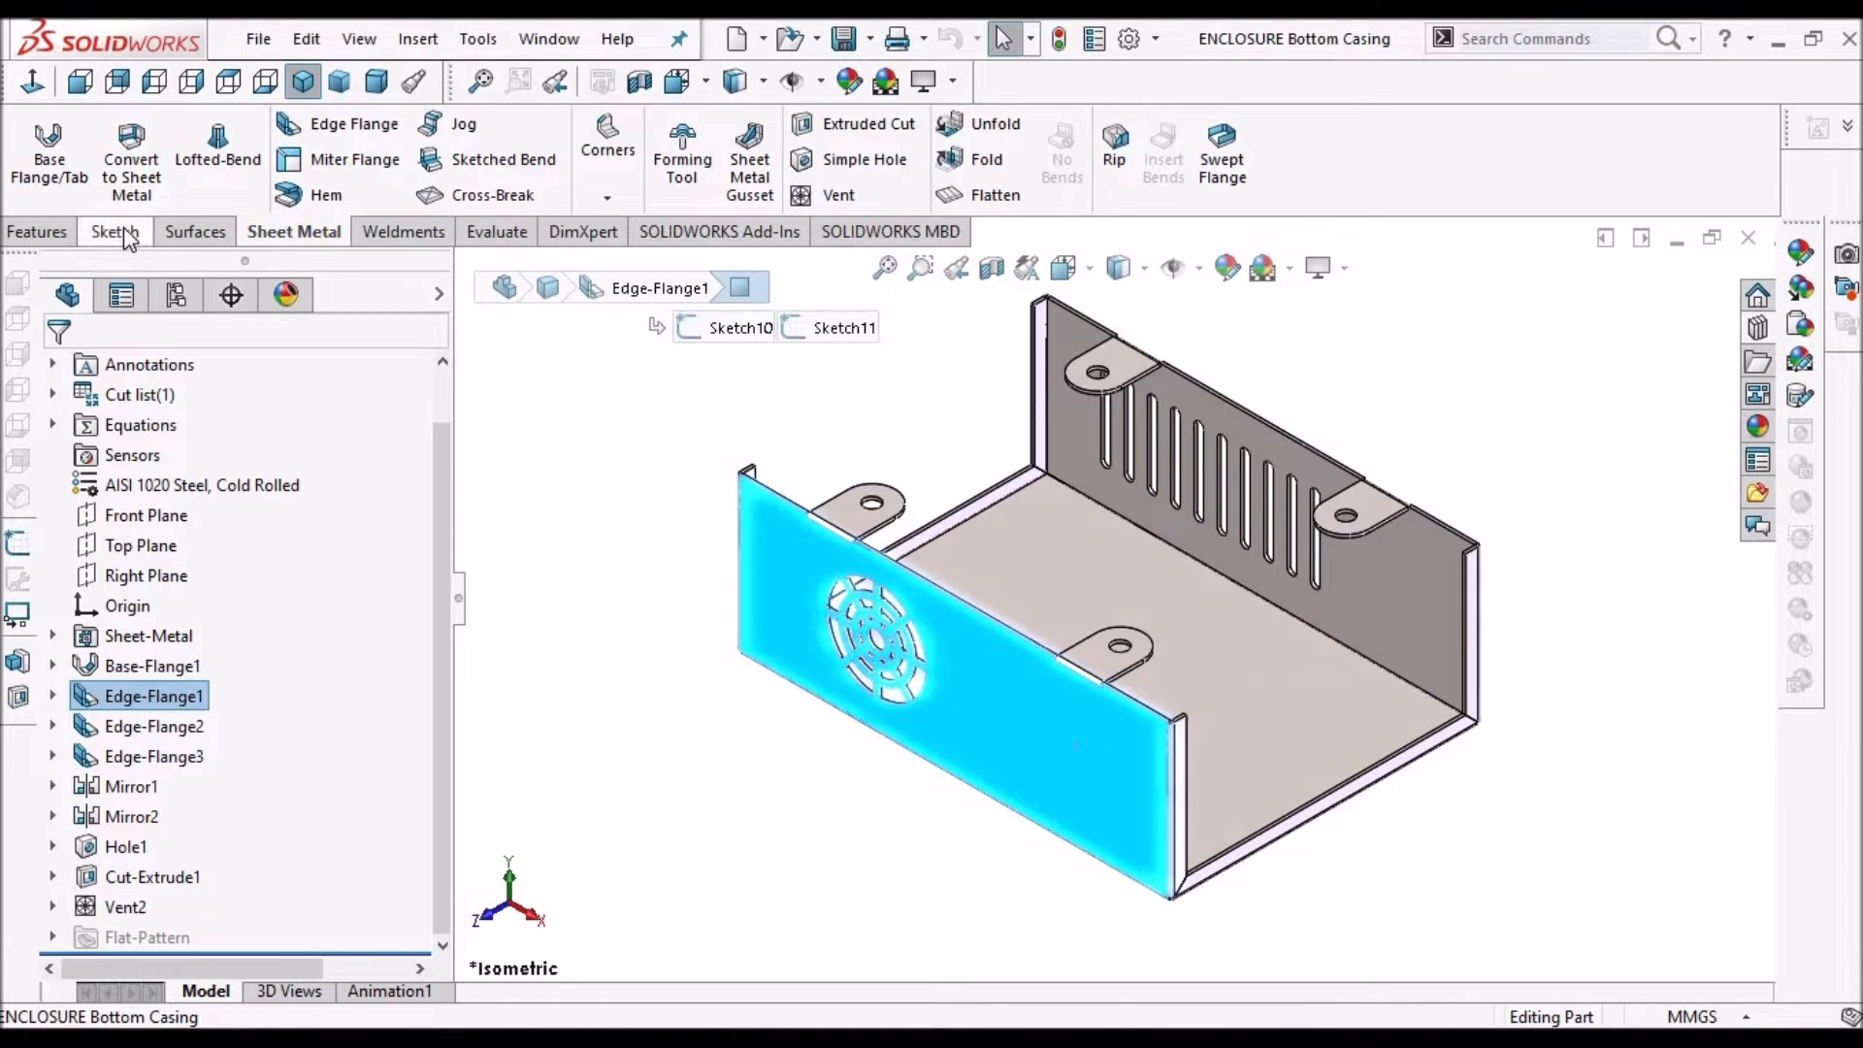
click(87, 231)
click(33, 136)
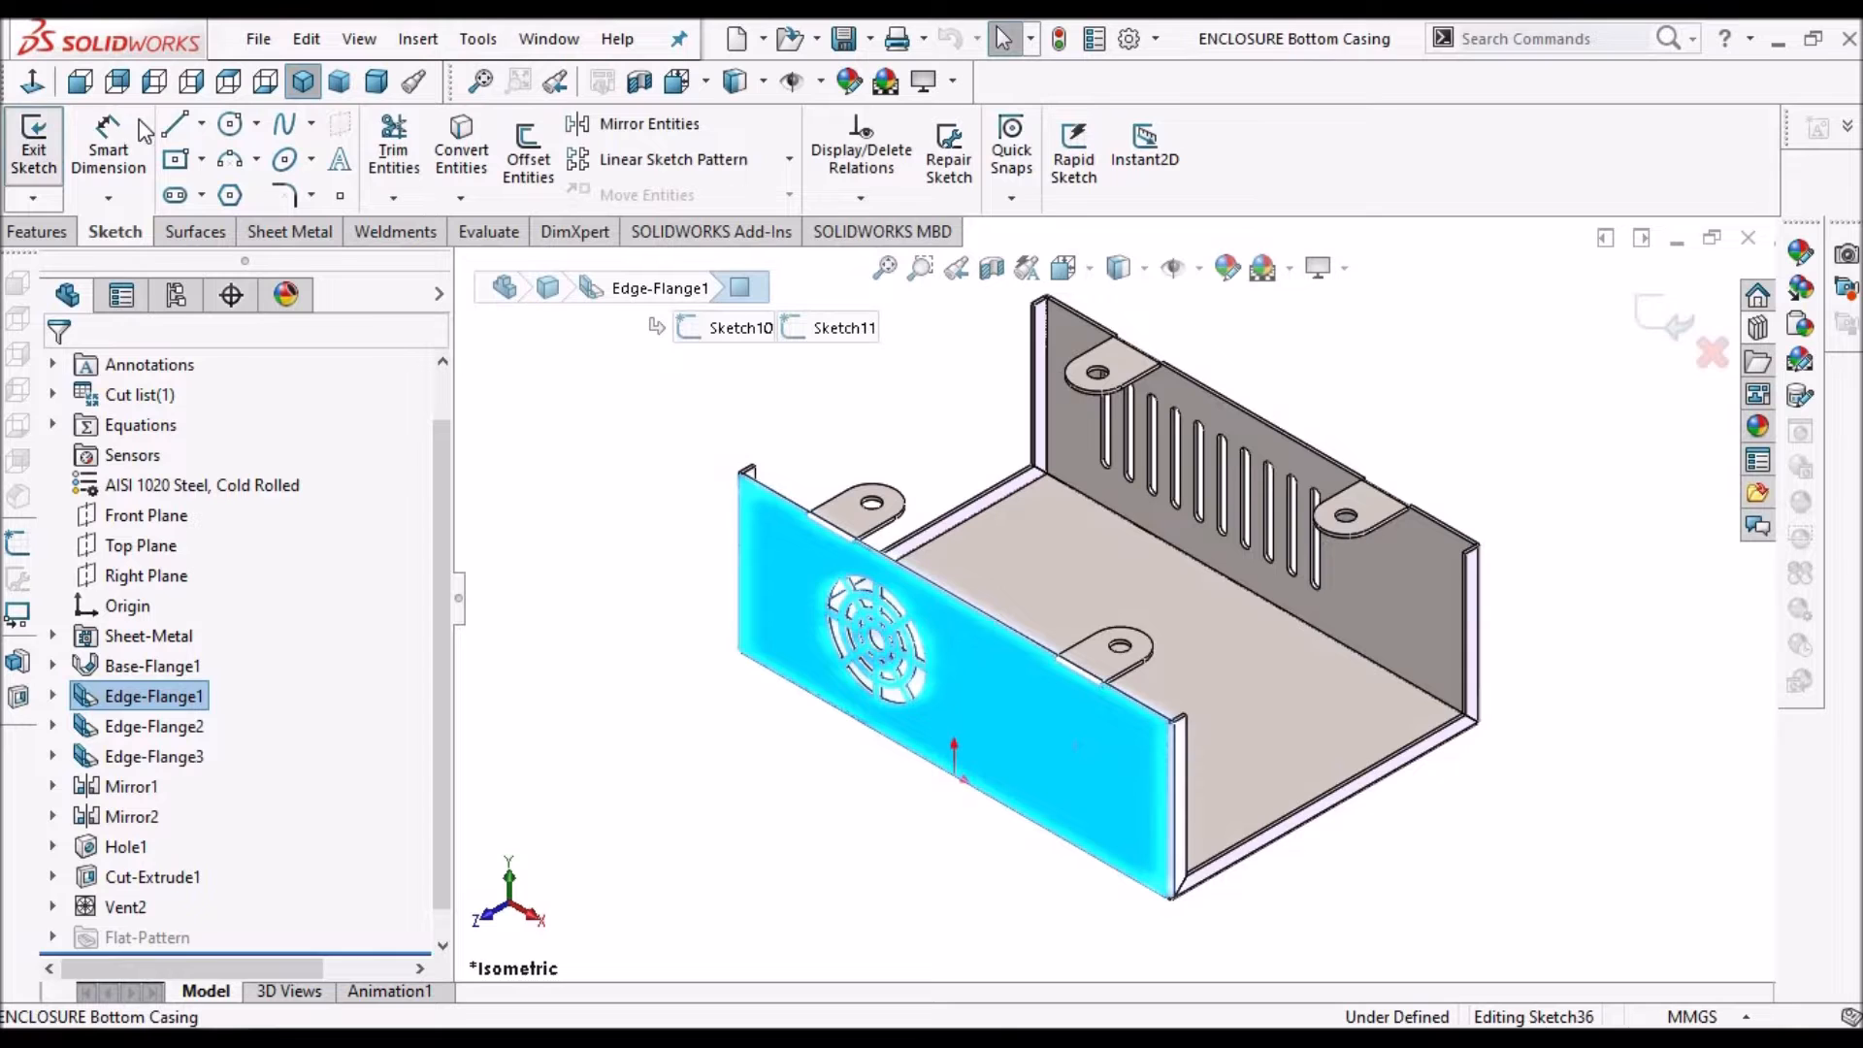
Sketch a circle of about 15.3 mm radius on the fan-vent wall, between the vent and the far end of the wall
click(231, 126)
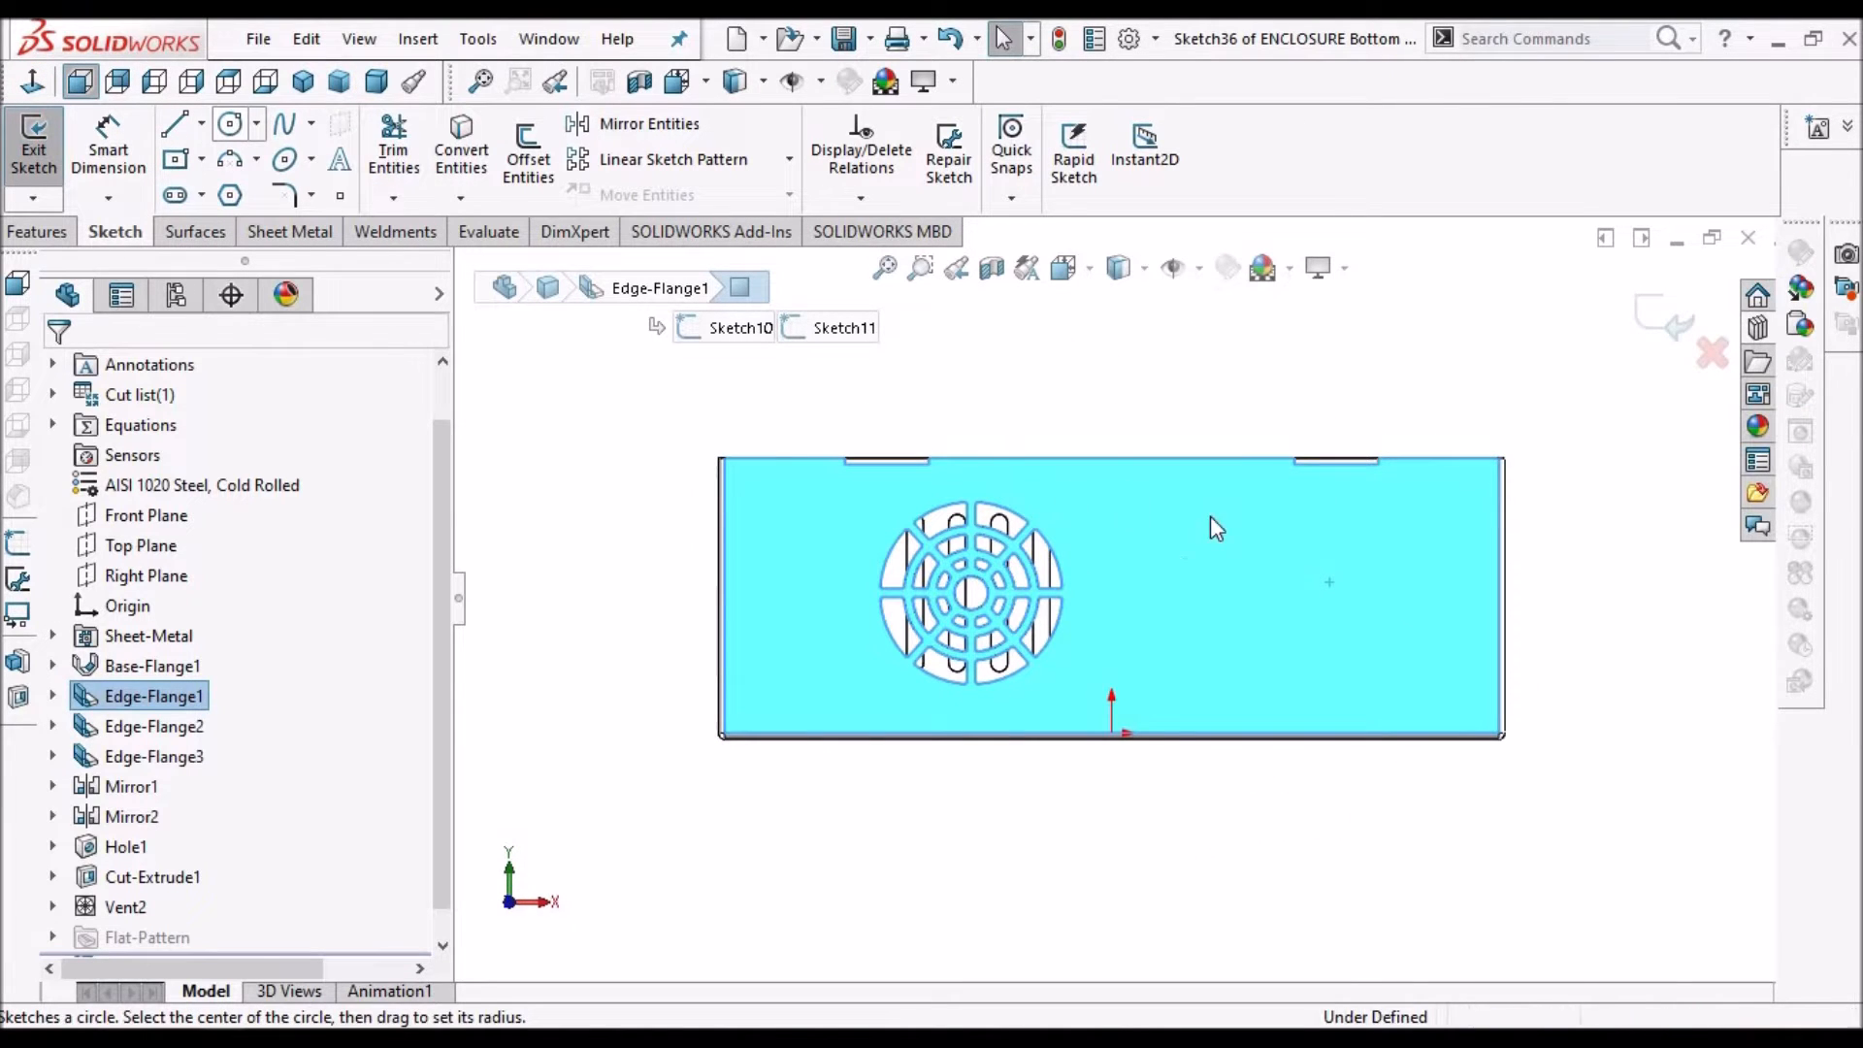
click(239, 126)
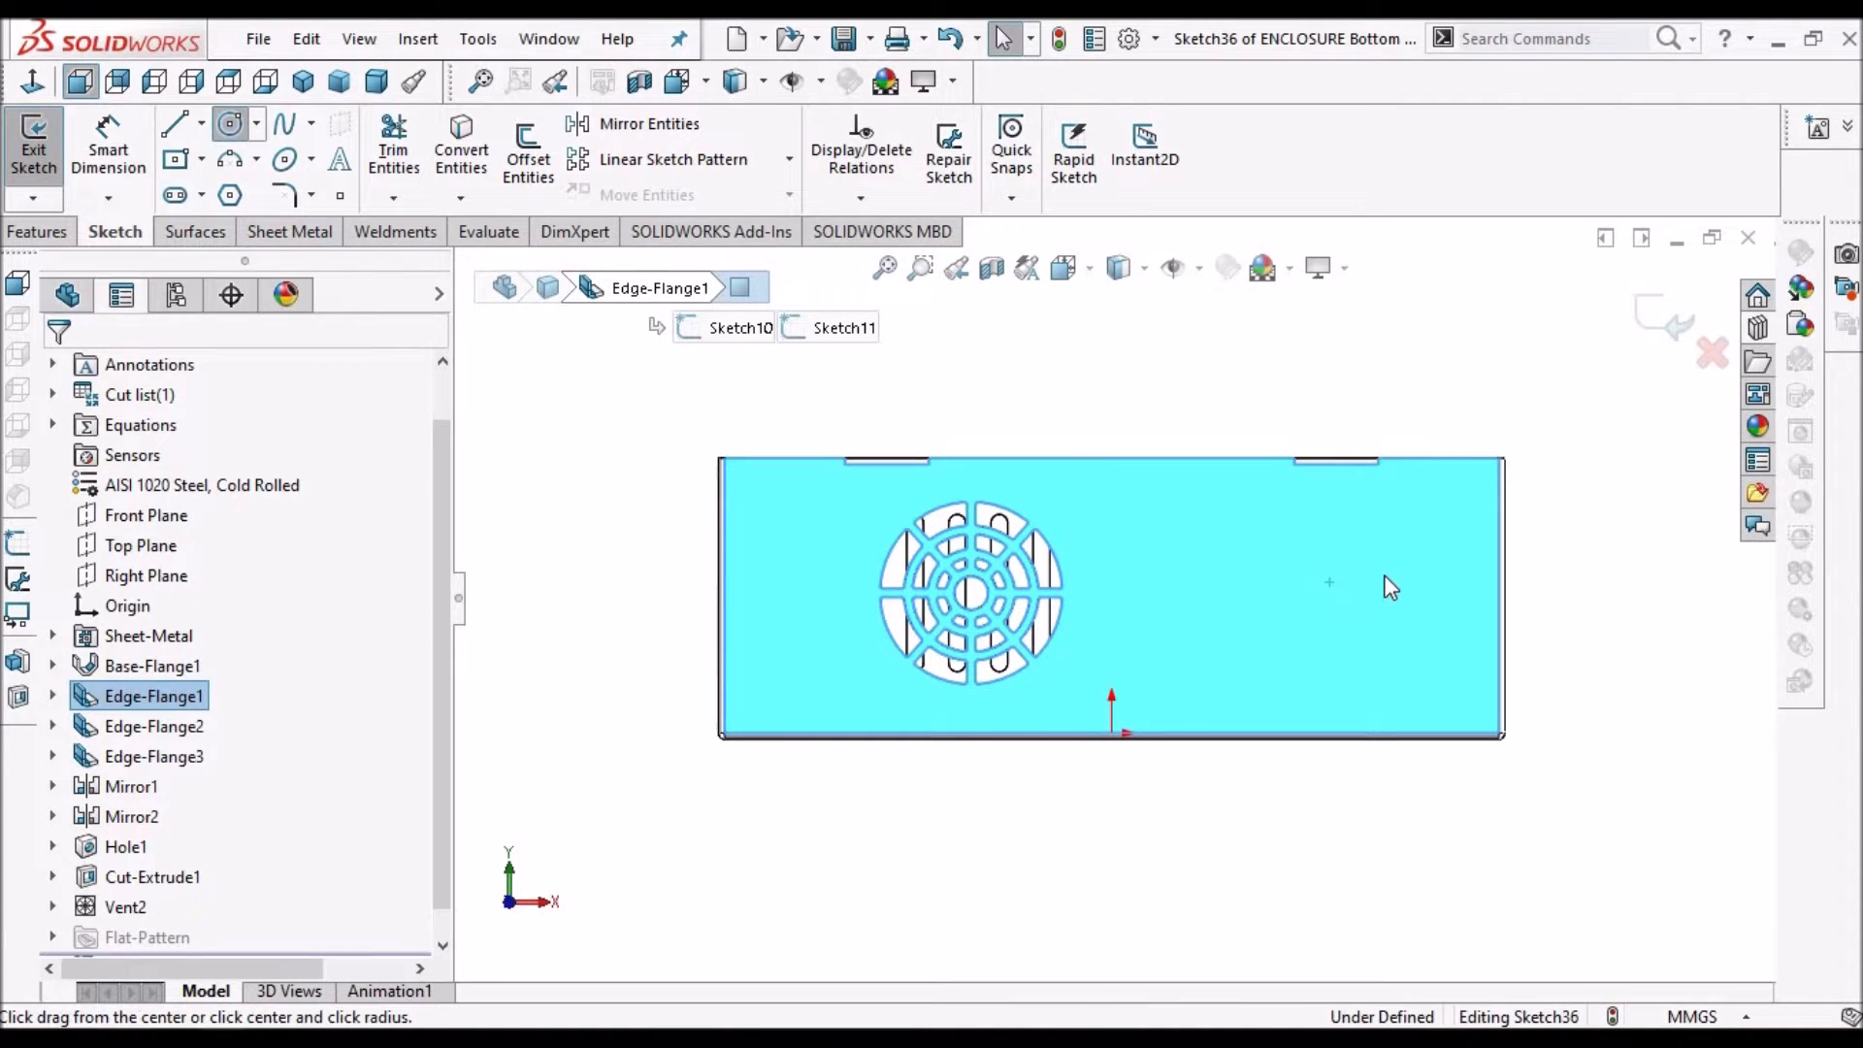
drag(1354, 589, 1385, 560)
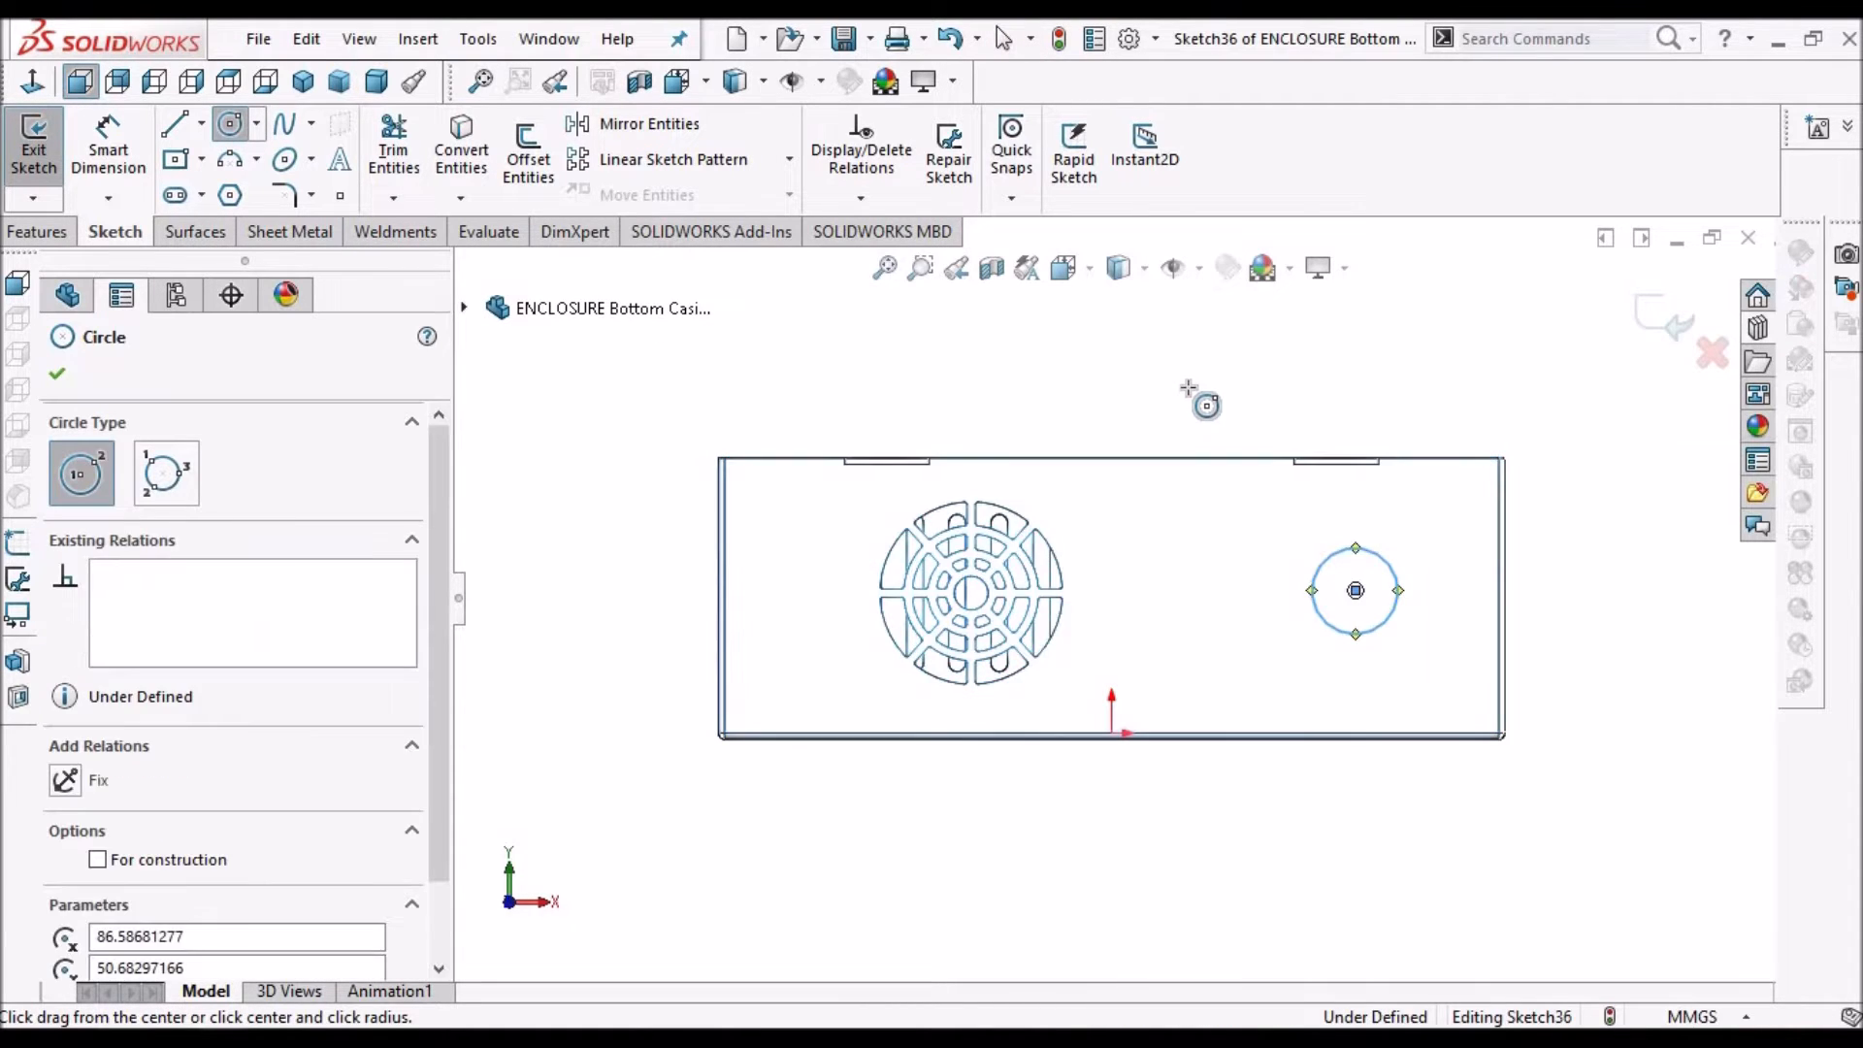
right_click(1190, 390)
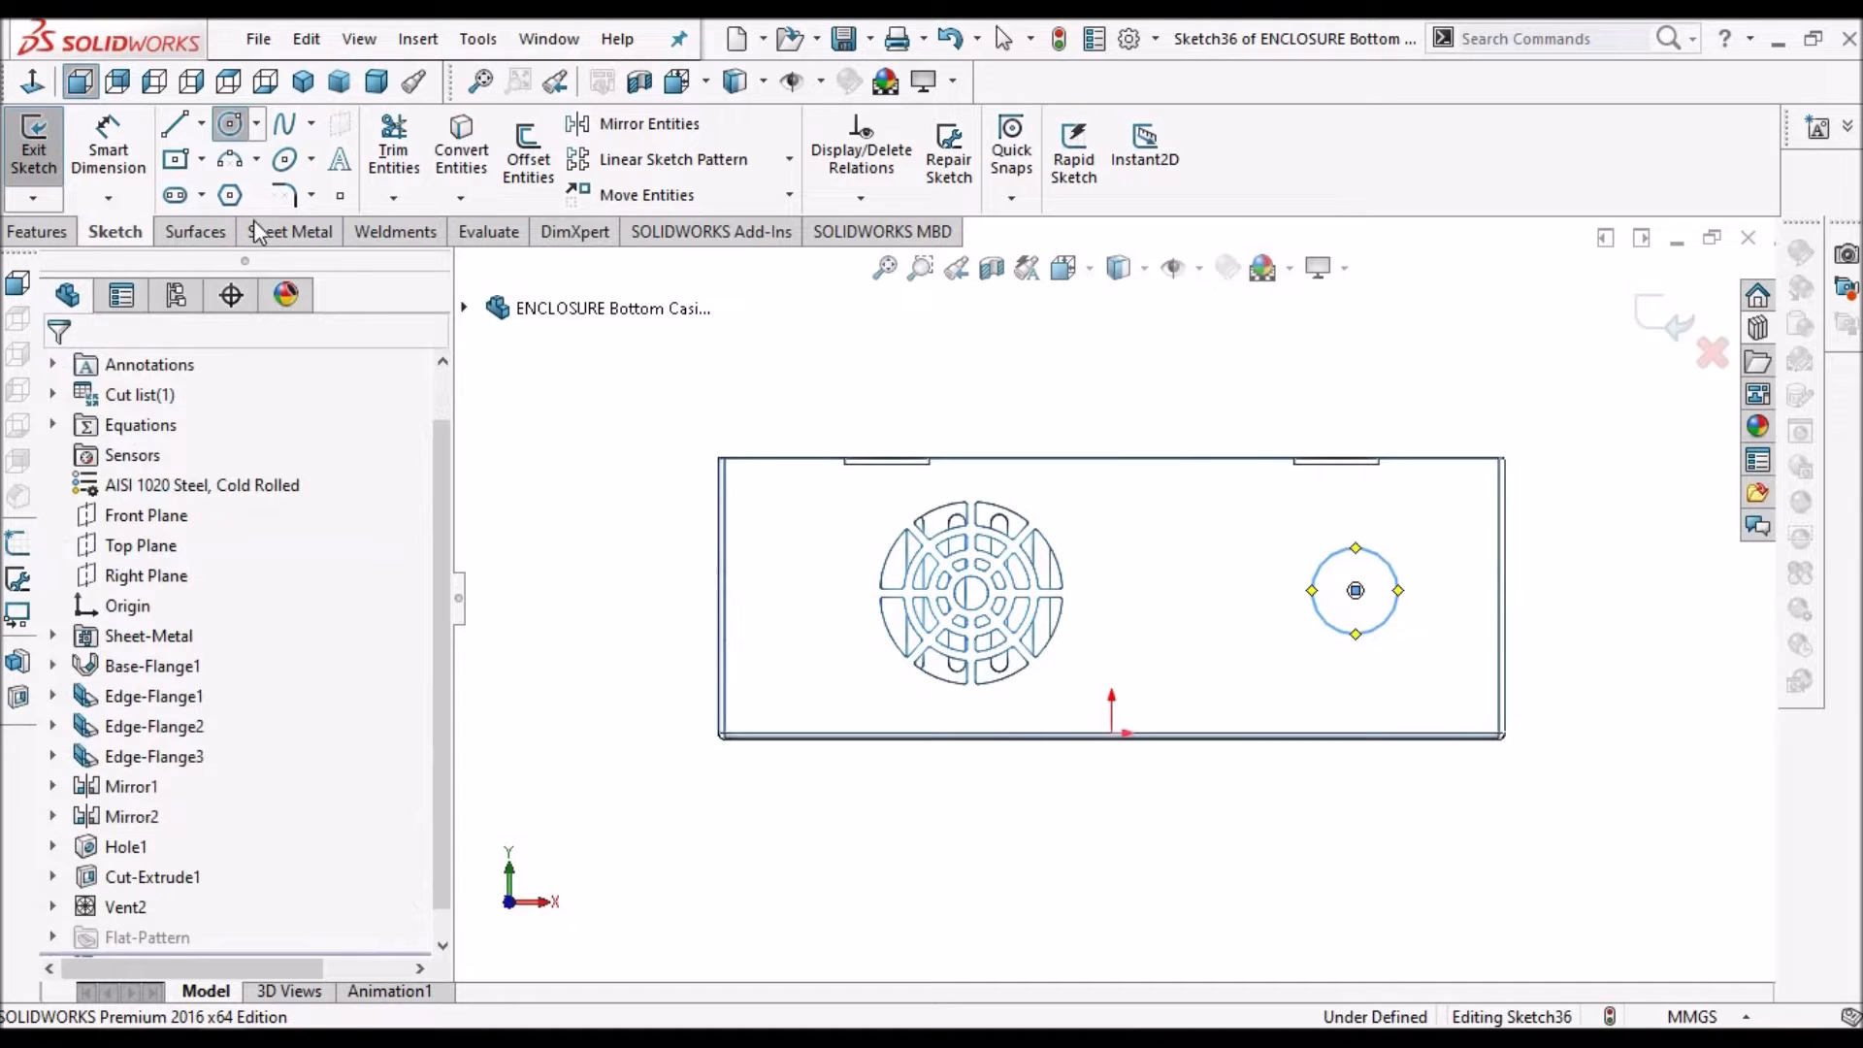
Cut the circle through the fan-vent wall with a blind Extruded Cut linked to the sheet thickness
click(313, 233)
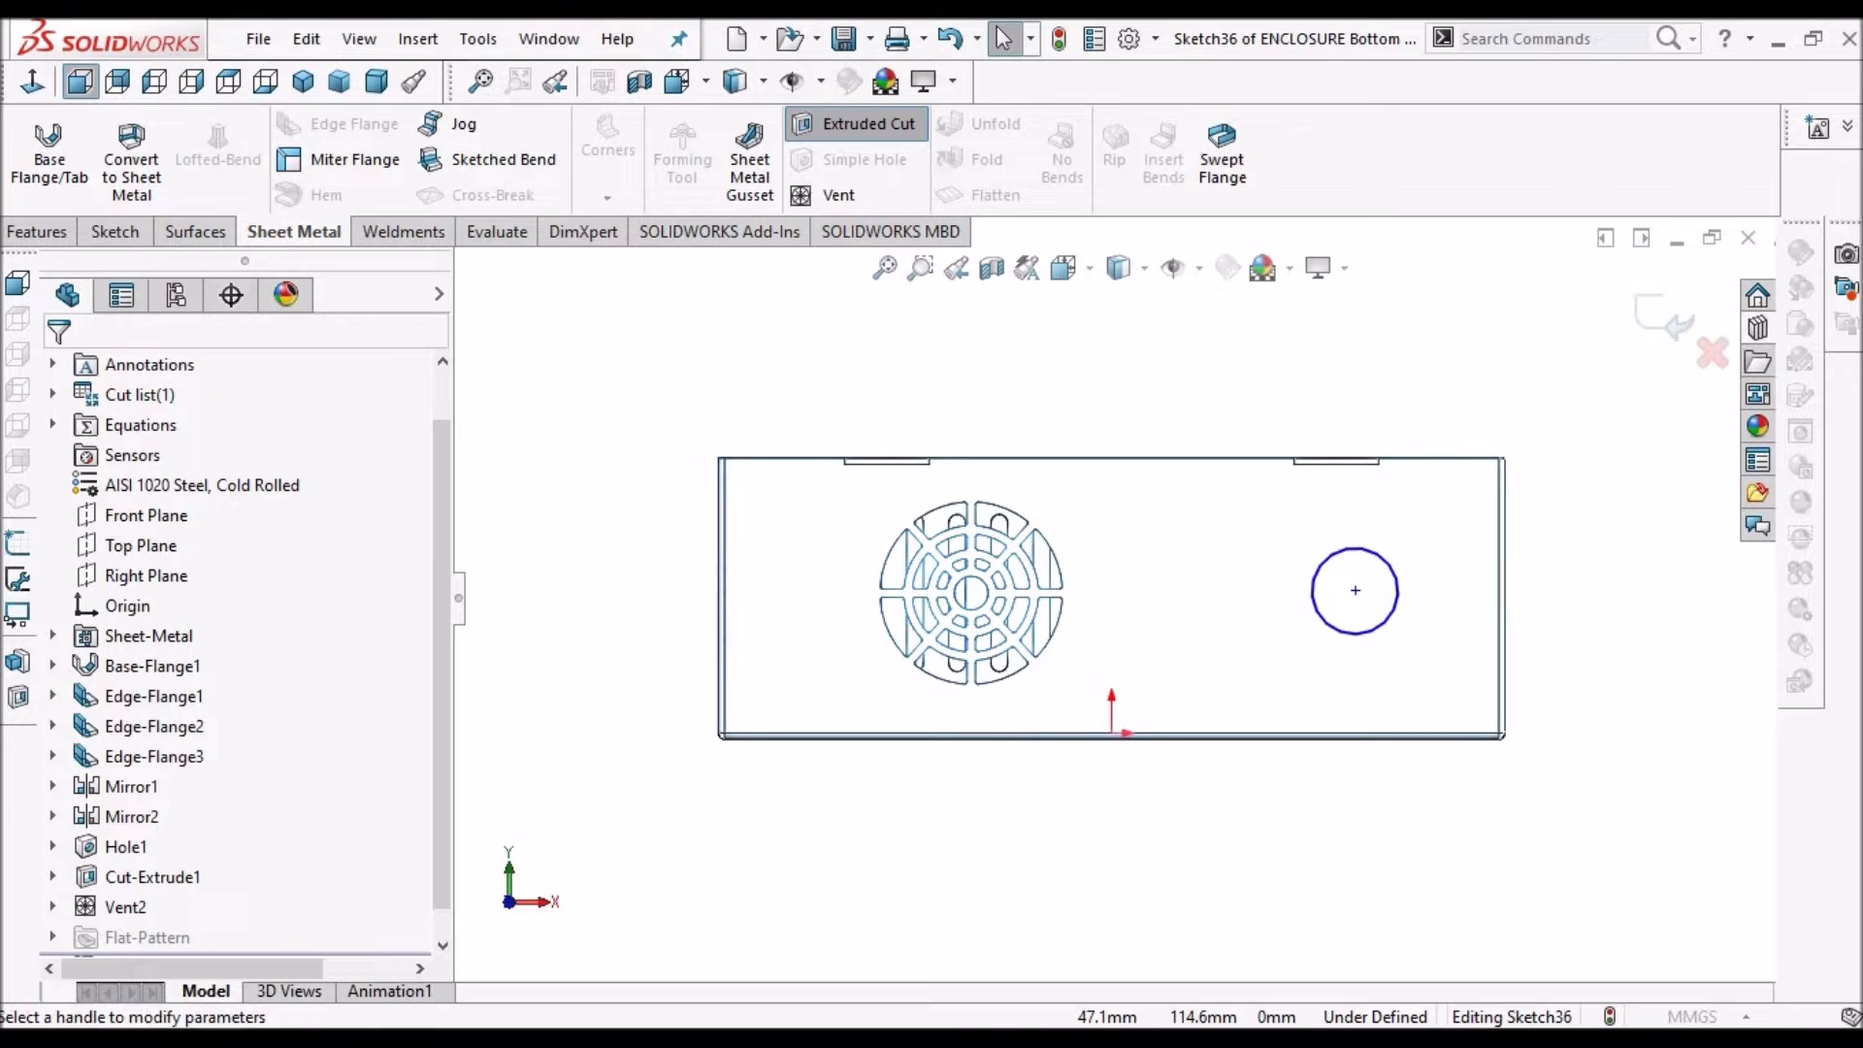
click(57, 375)
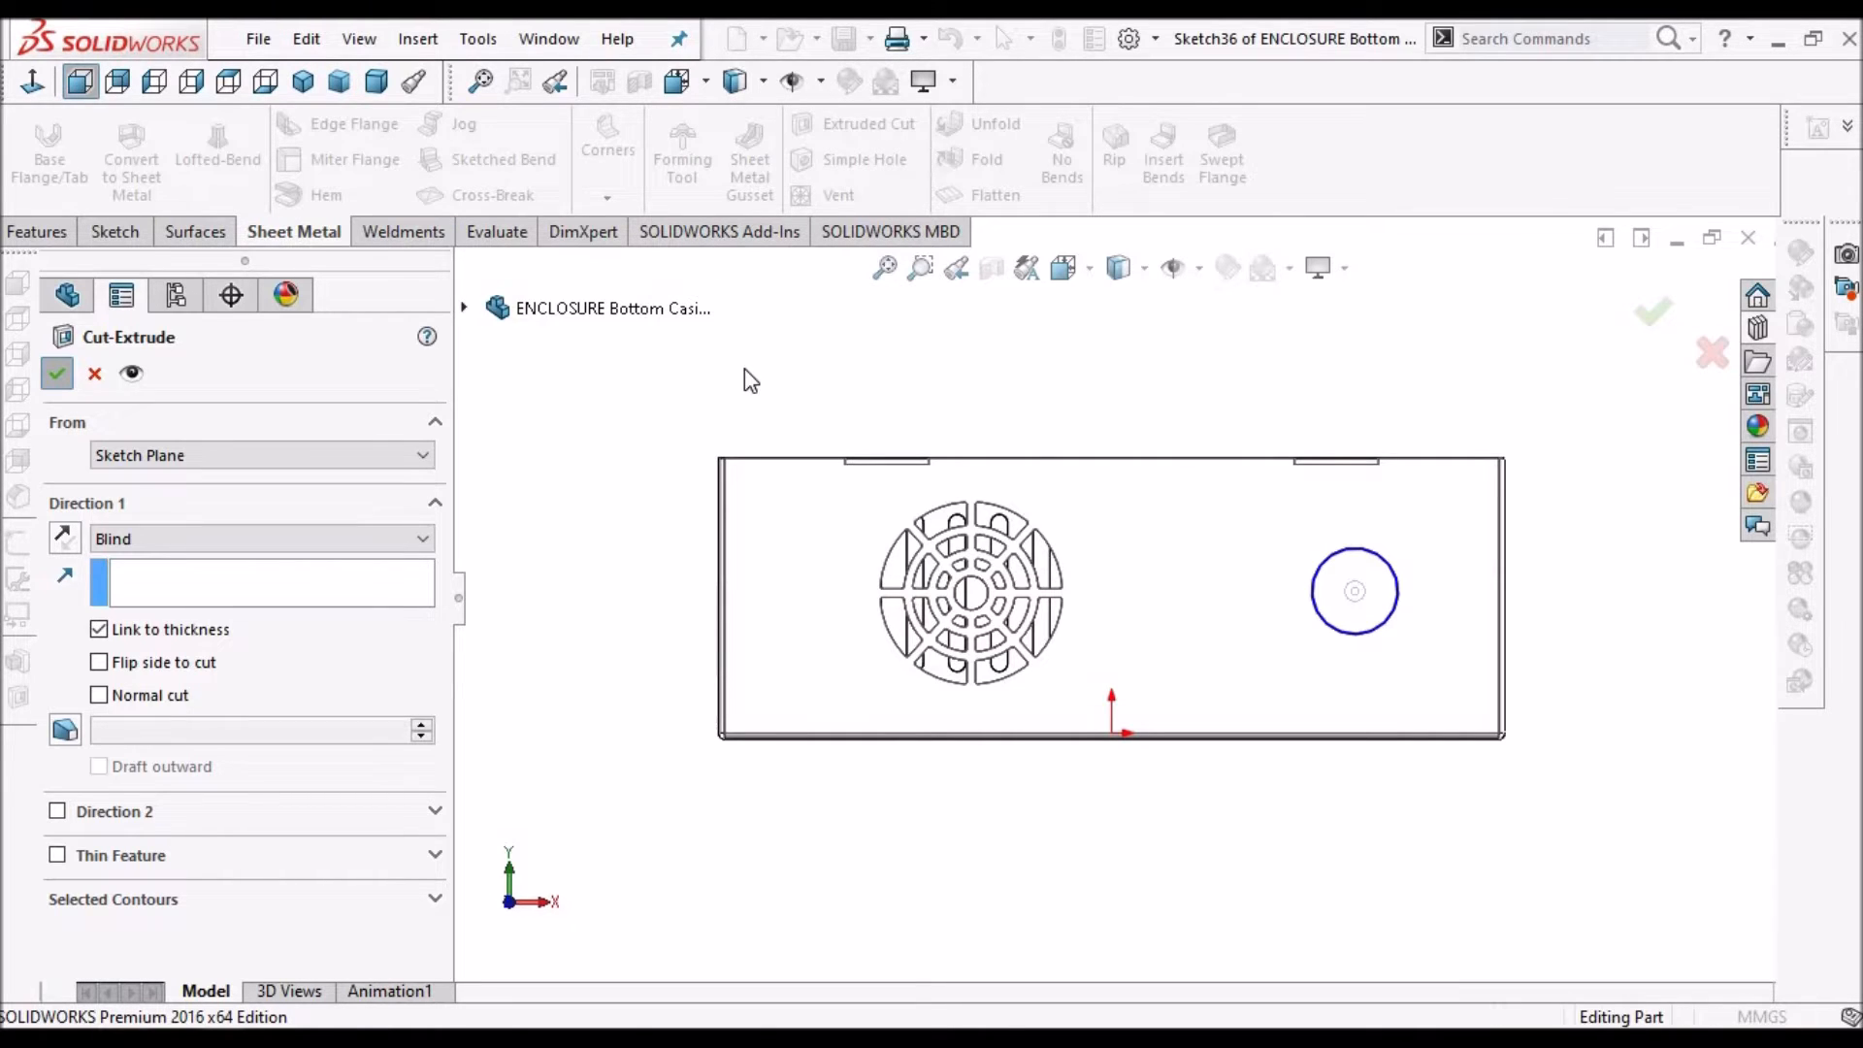
key(Return)
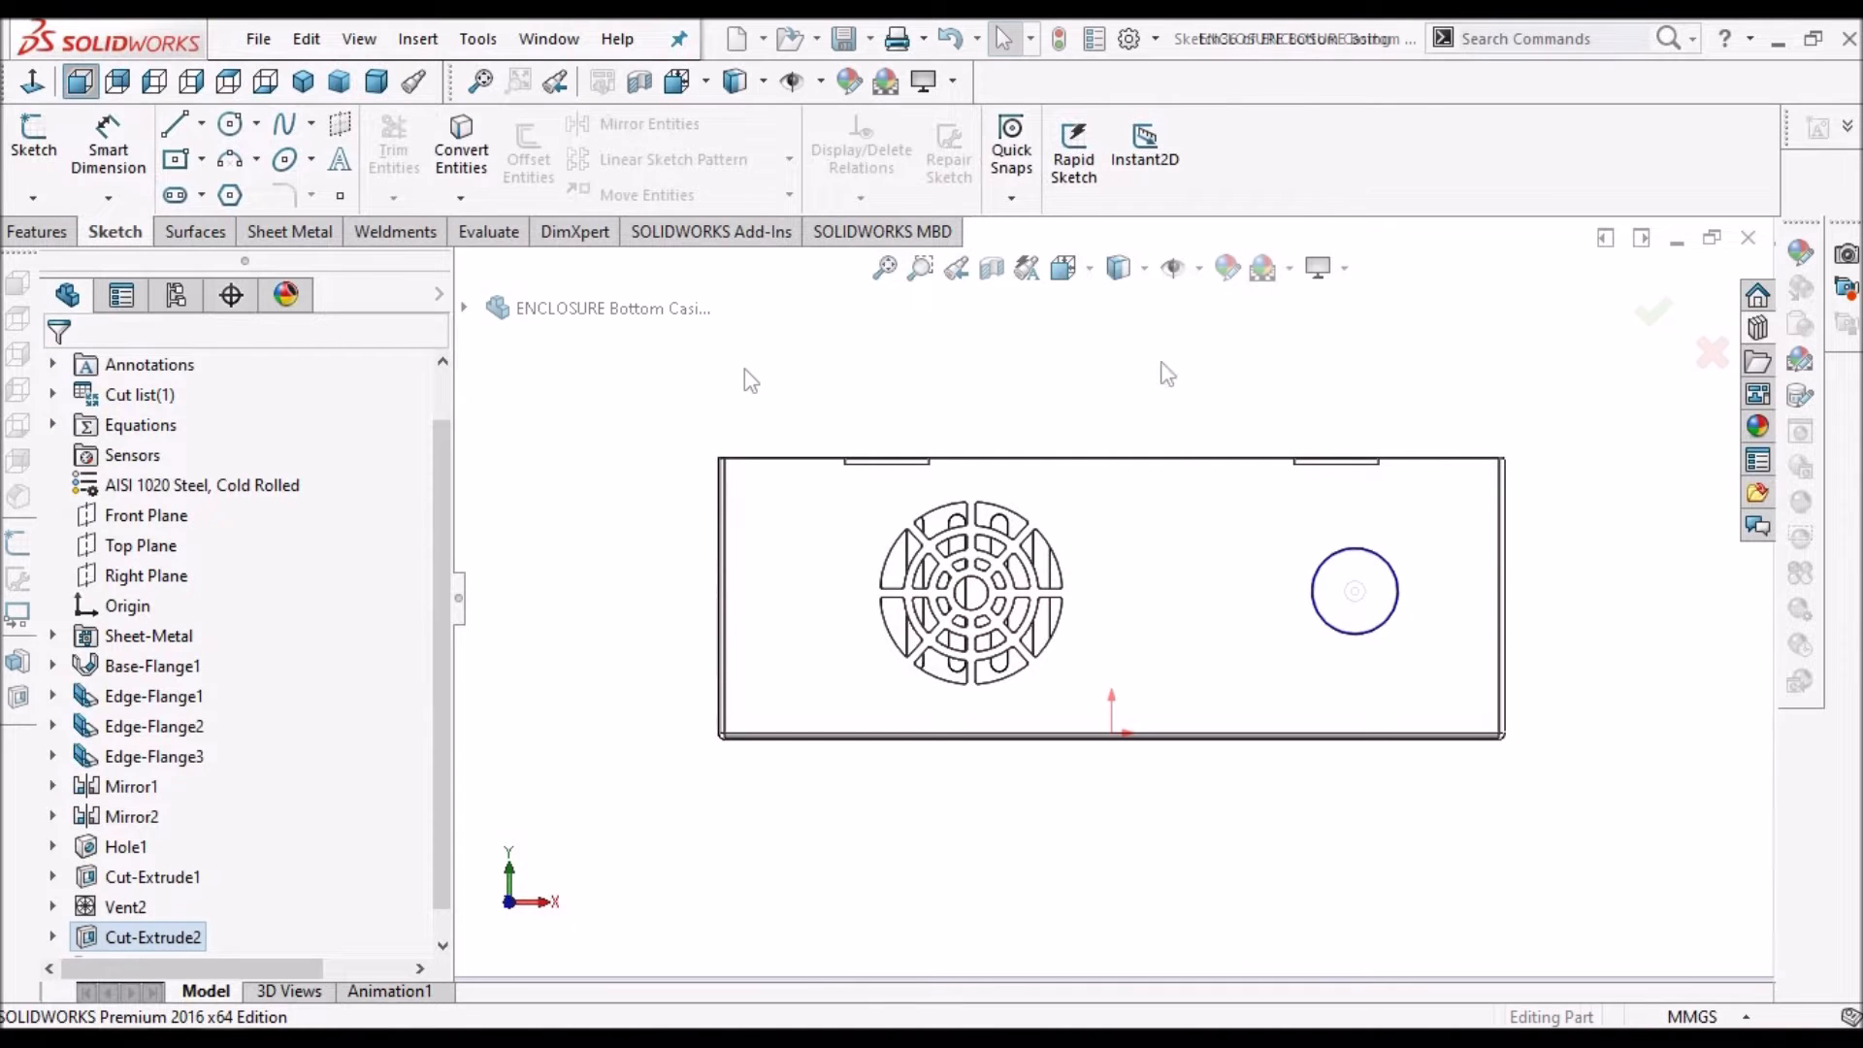
middle_drag(1073, 415, 936, 500)
Return to the REF ASMBLY document and rebuild the assembly with the changed casing
click(533, 39)
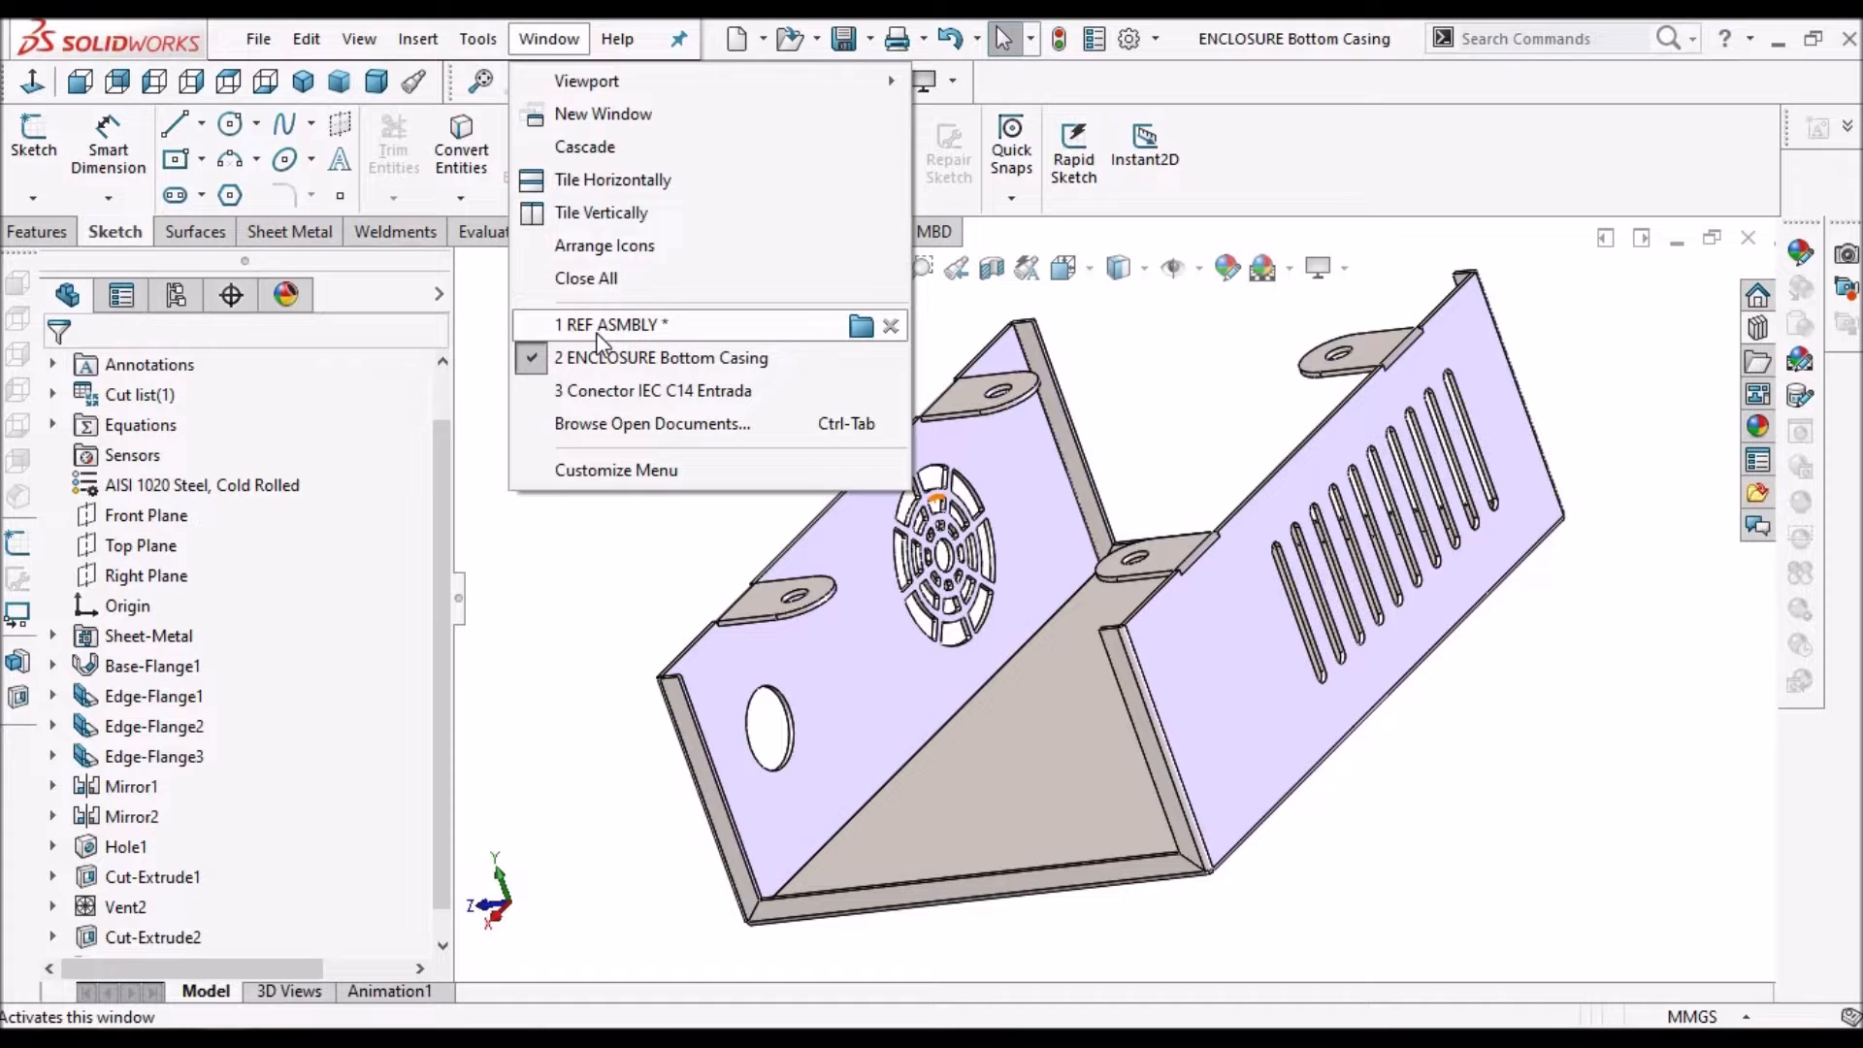
click(652, 358)
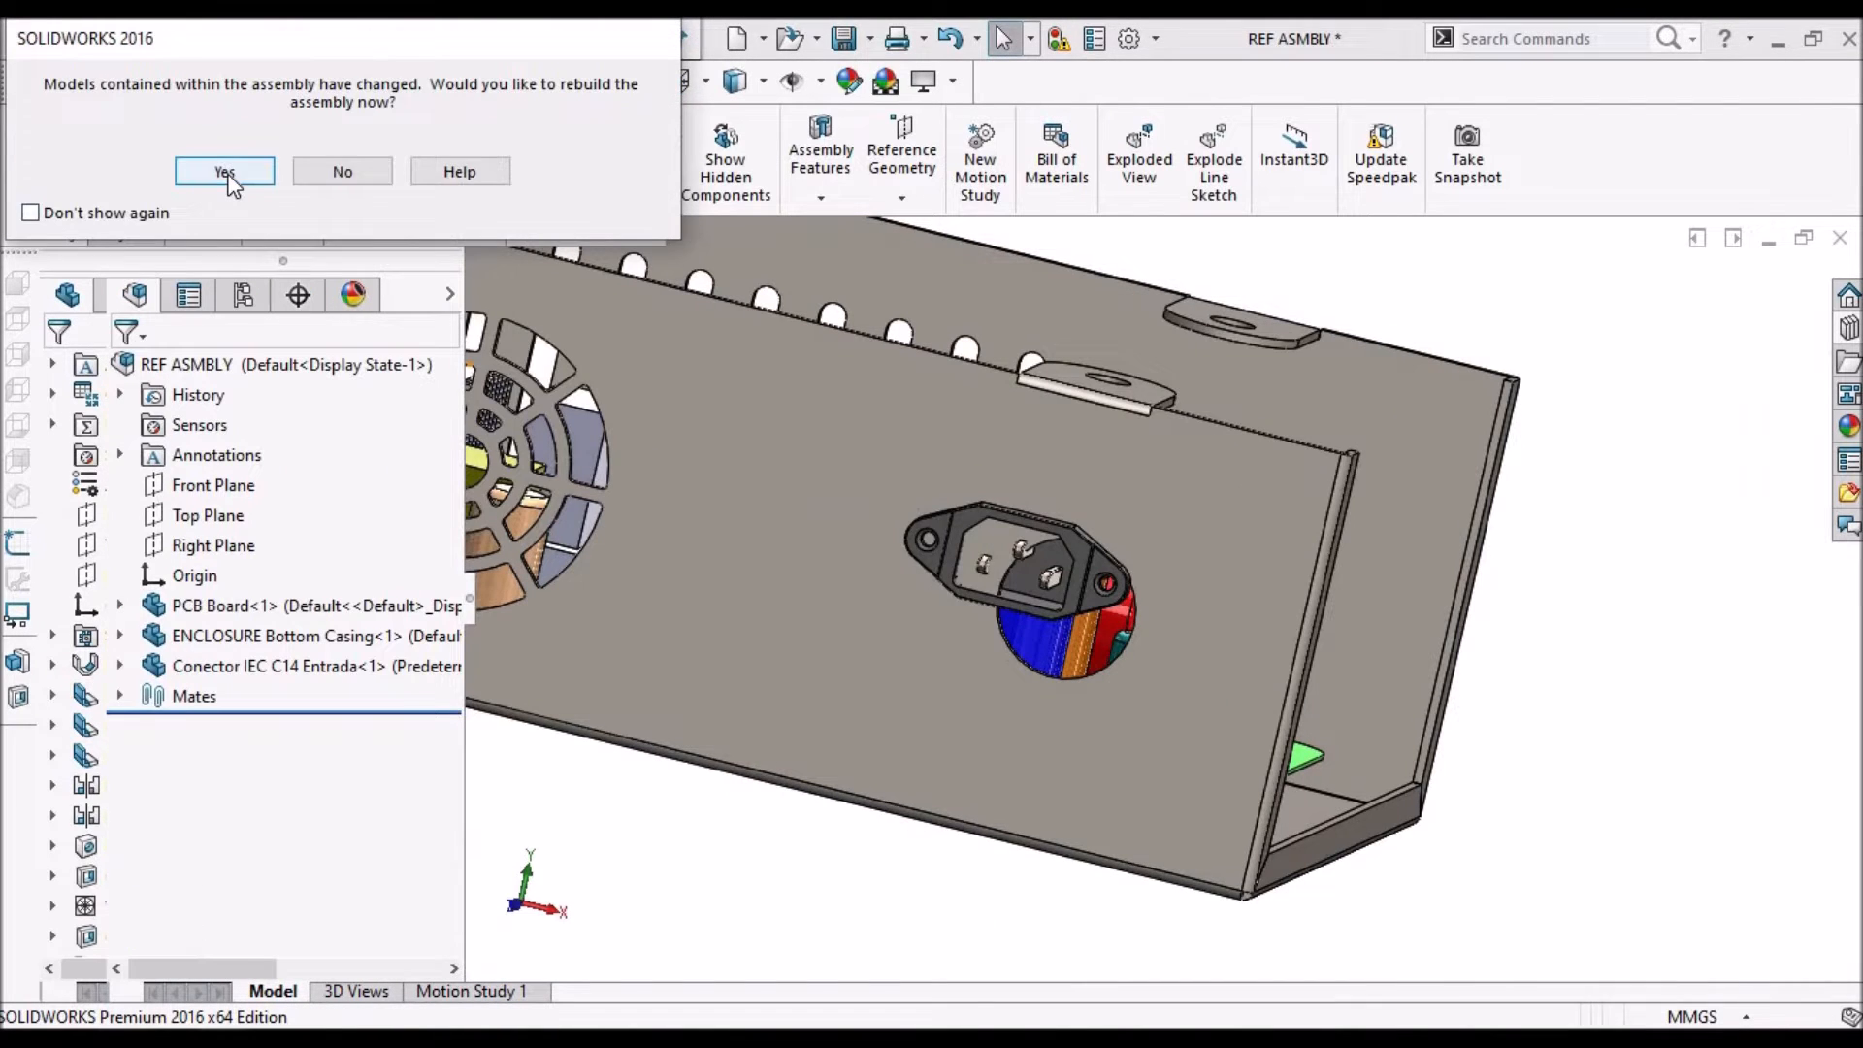
click(225, 171)
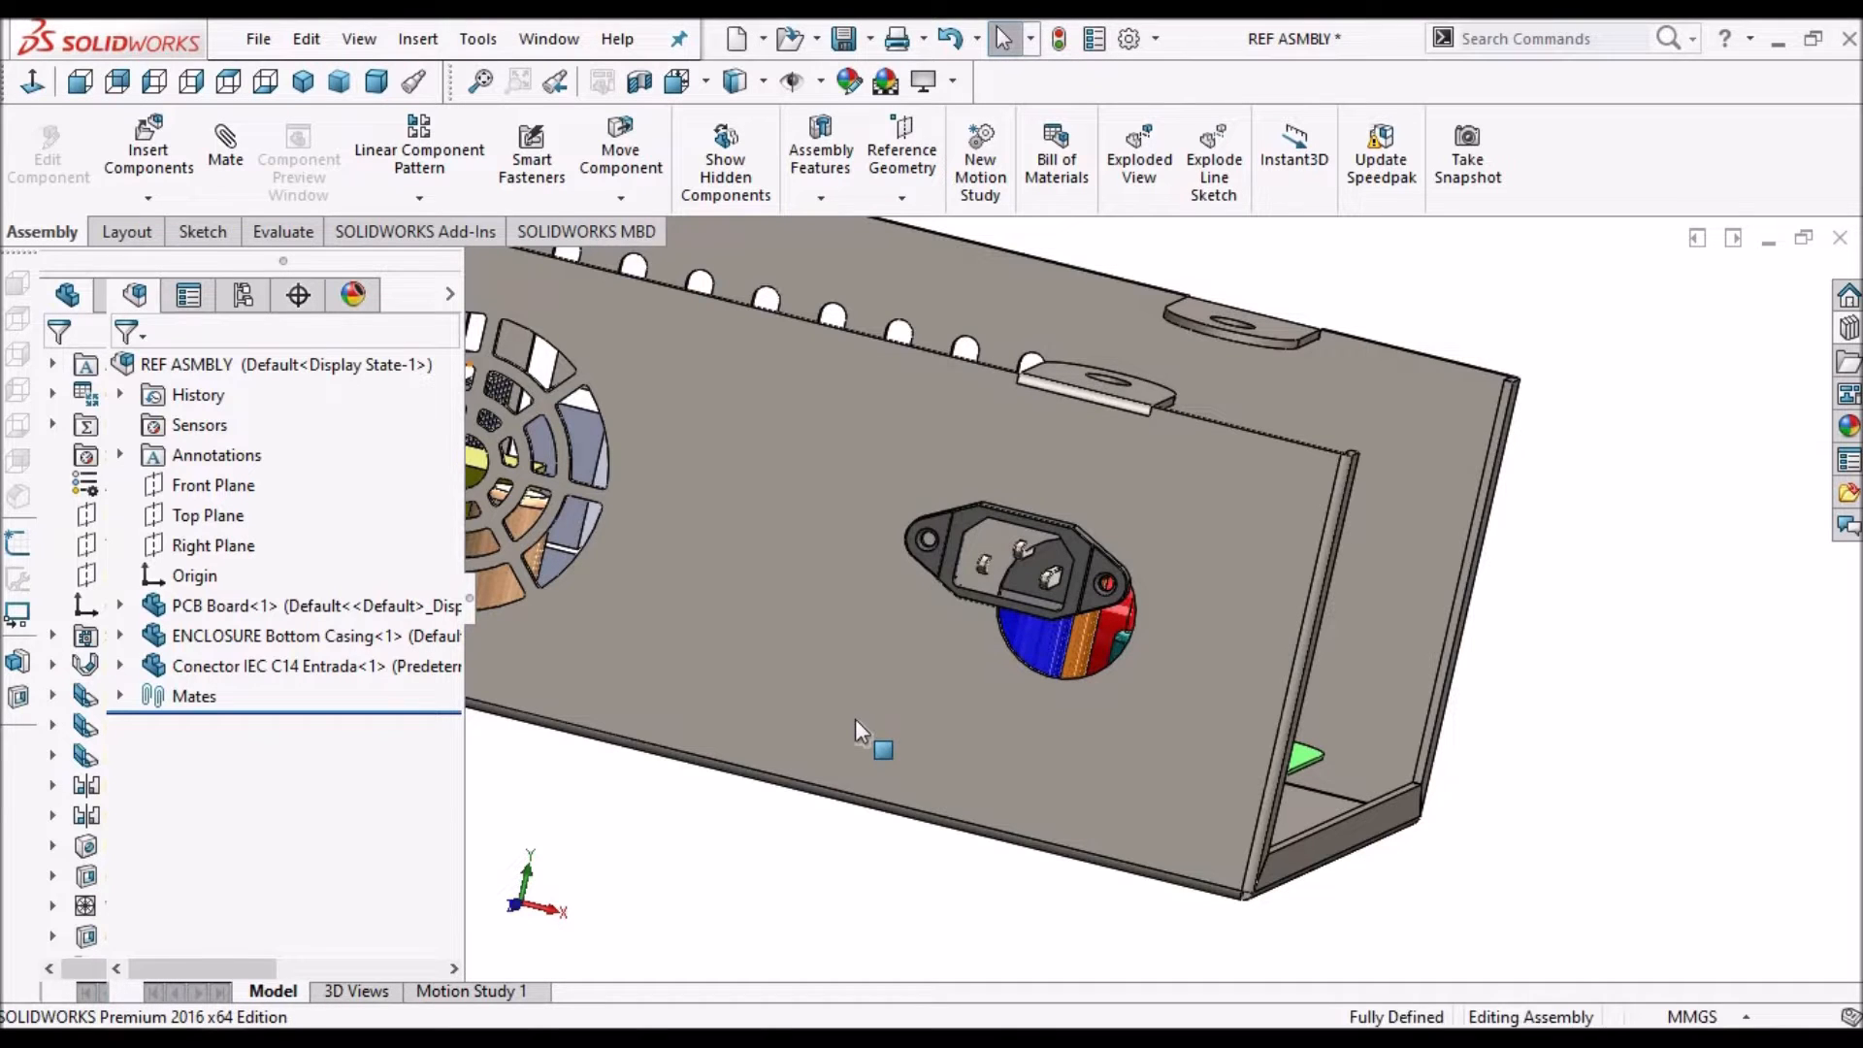
Start editing the enclosure bottom casing in the context of the assembly
click(854, 719)
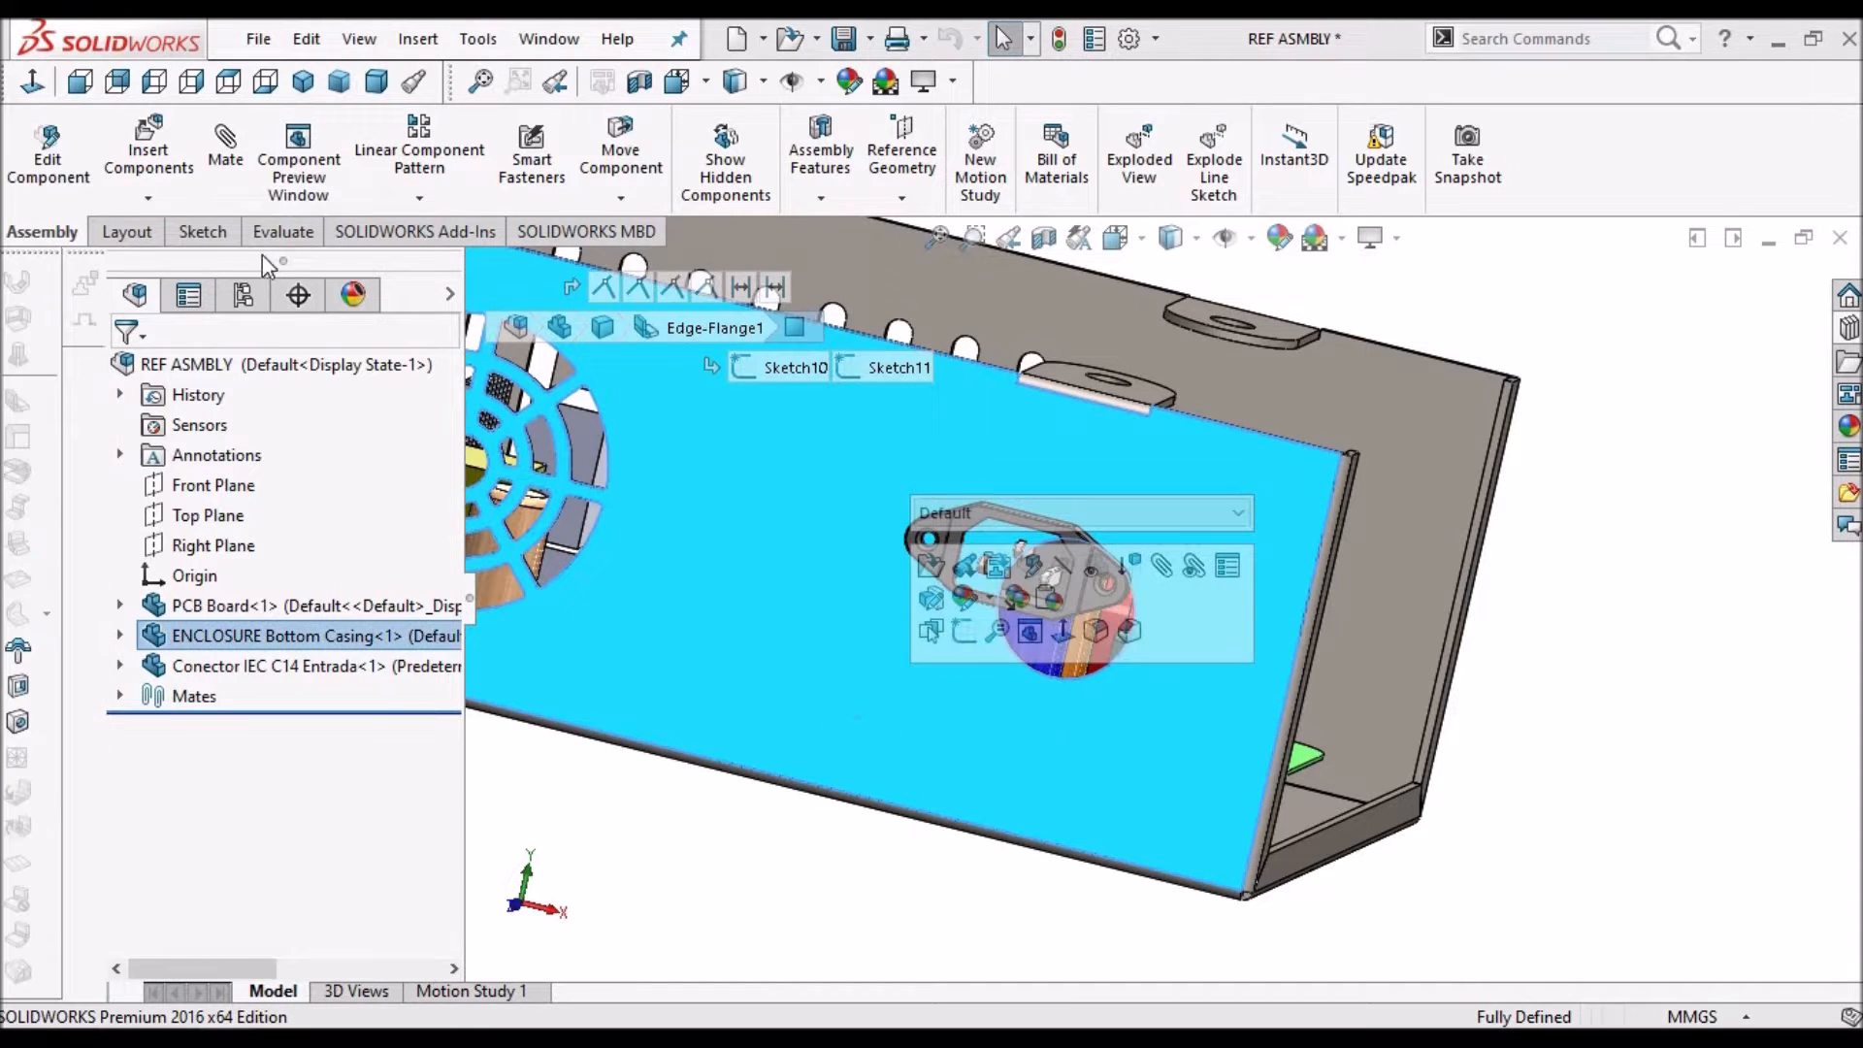
click(49, 160)
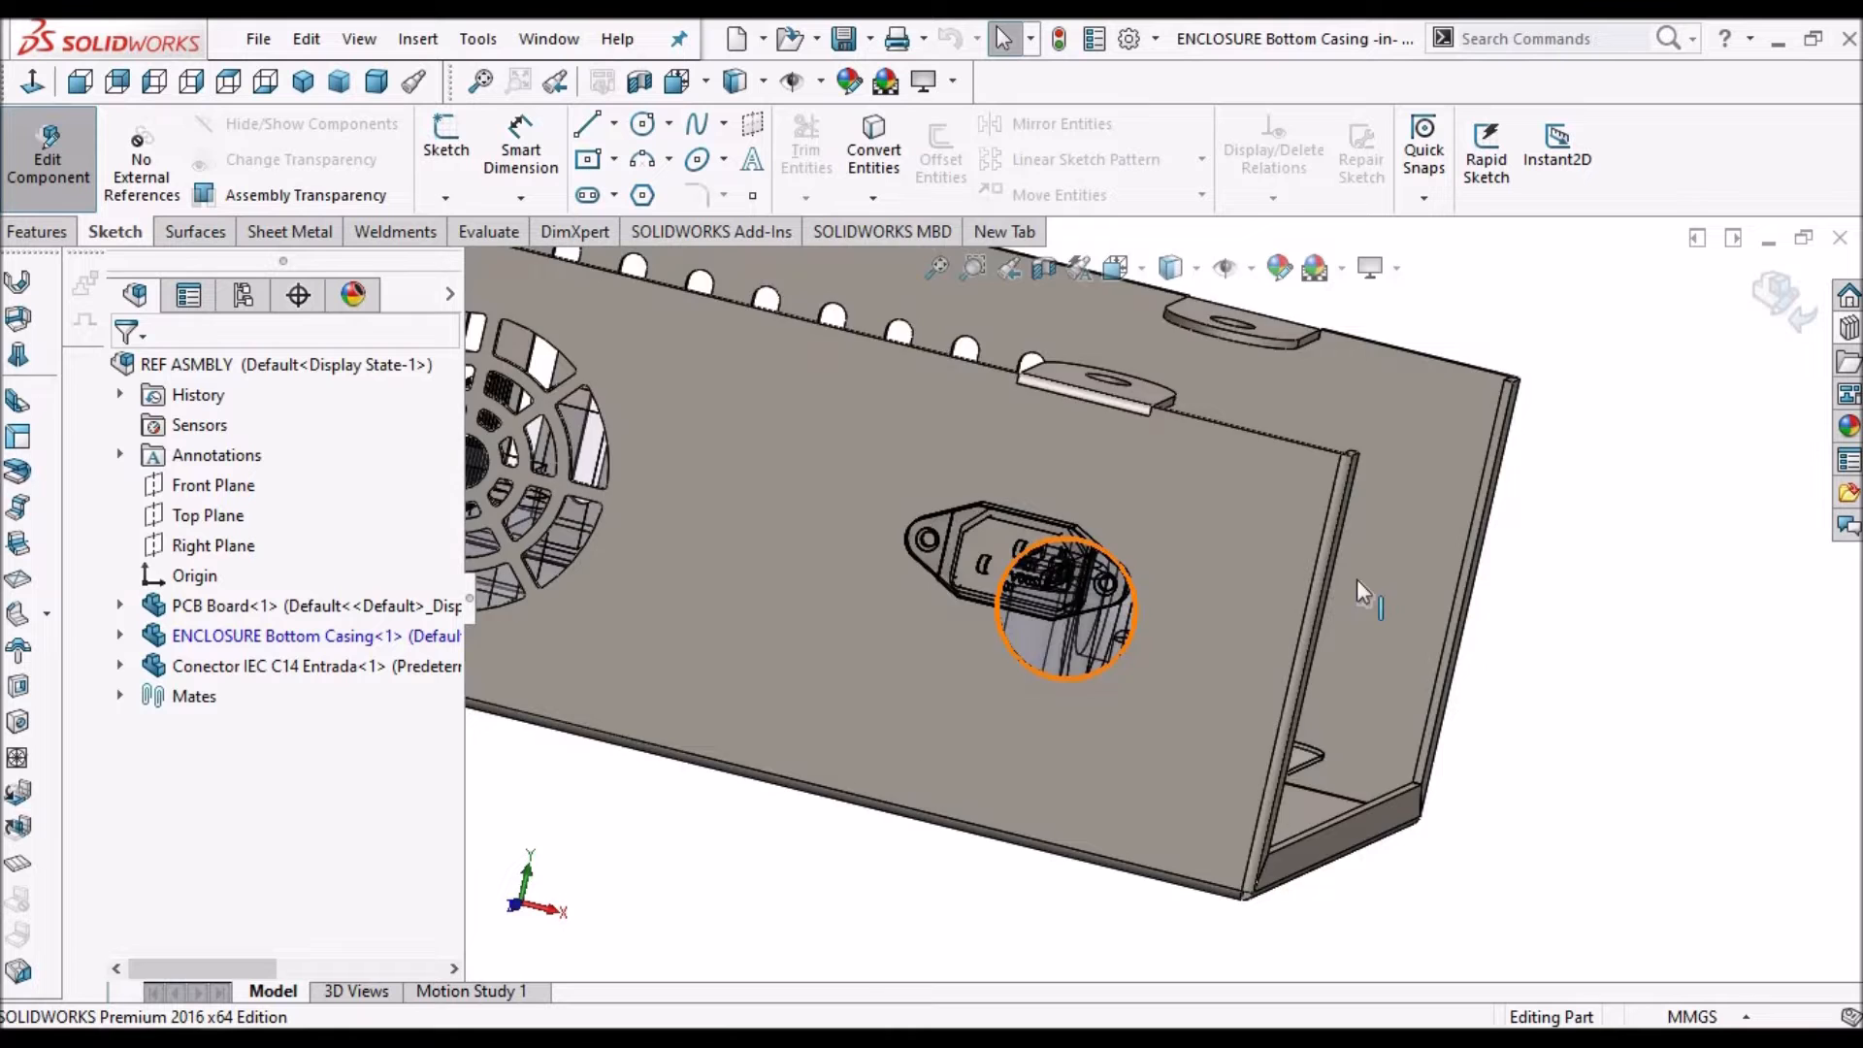
scroll(1553, 543, up, 2)
mouse_move(1131, 619)
middle_down()
mouse_move(1059, 540)
mouse_move(948, 497)
middle_up()
scroll(949, 497, up, 6)
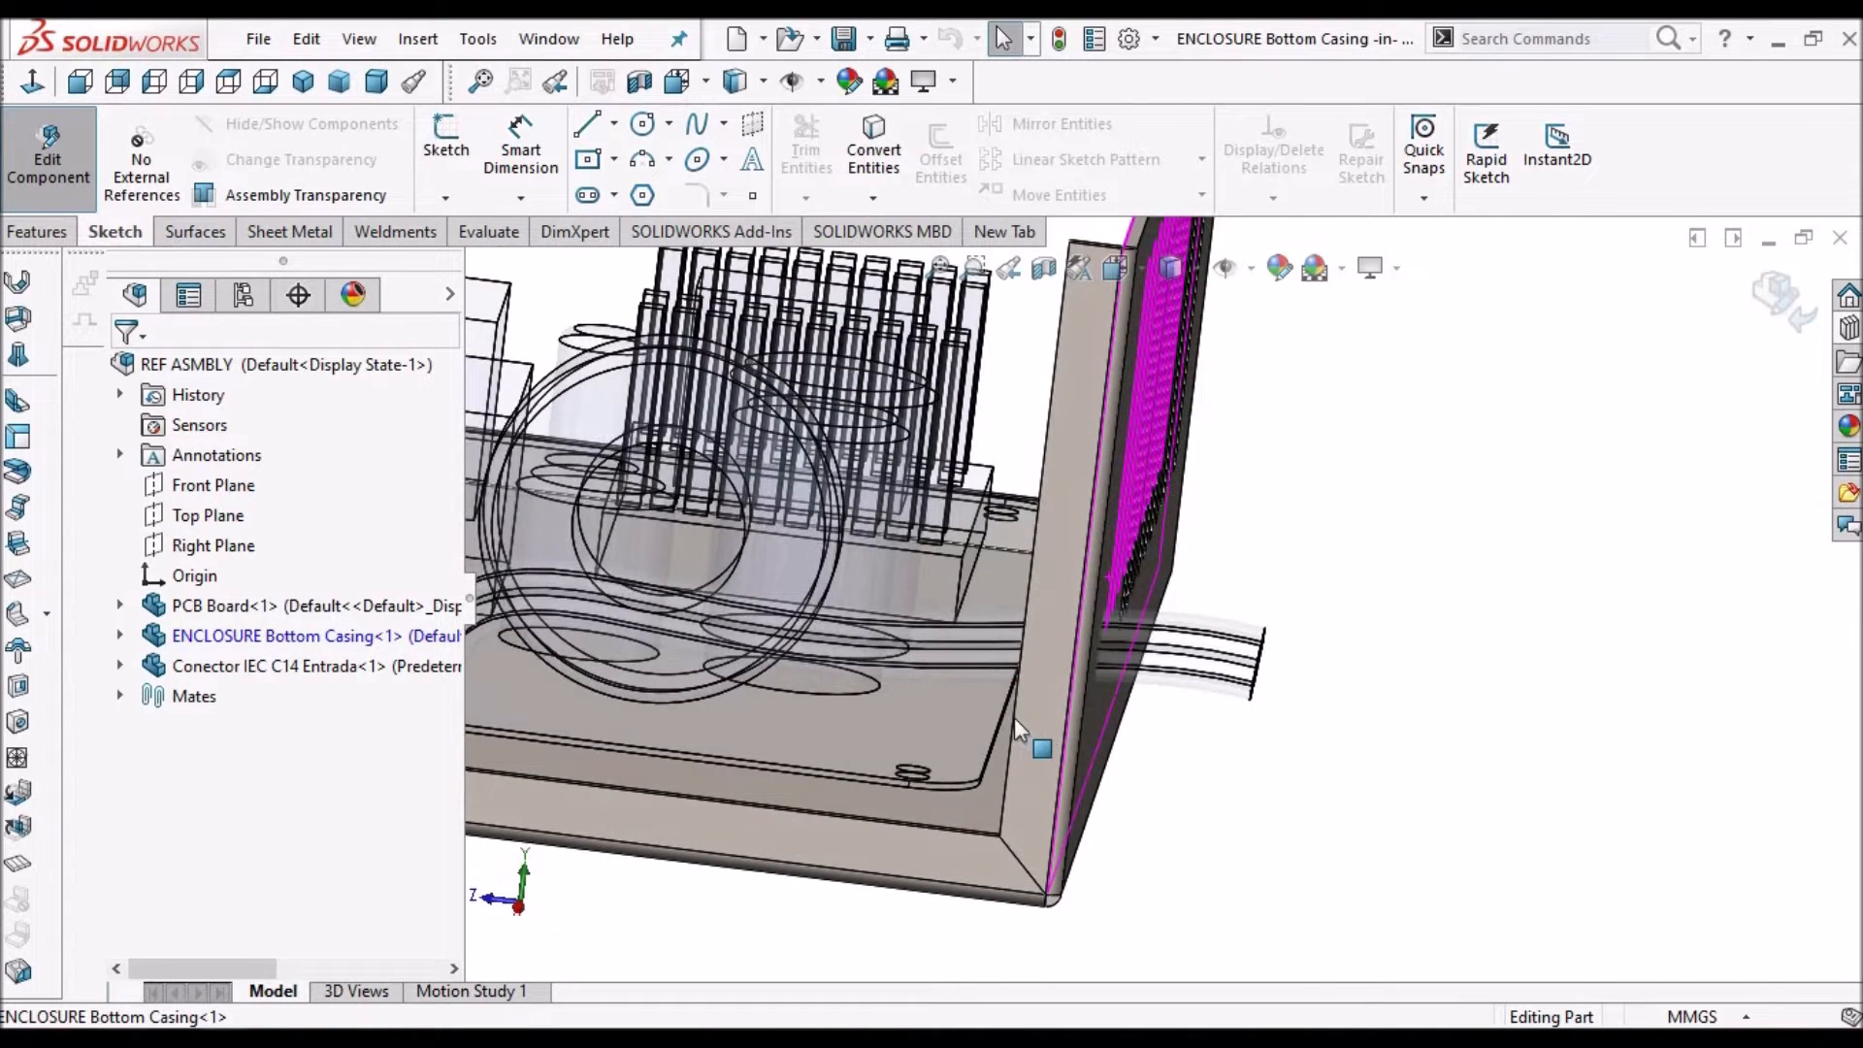
scroll(950, 530, down, 4)
middle_drag(943, 528, 876, 549)
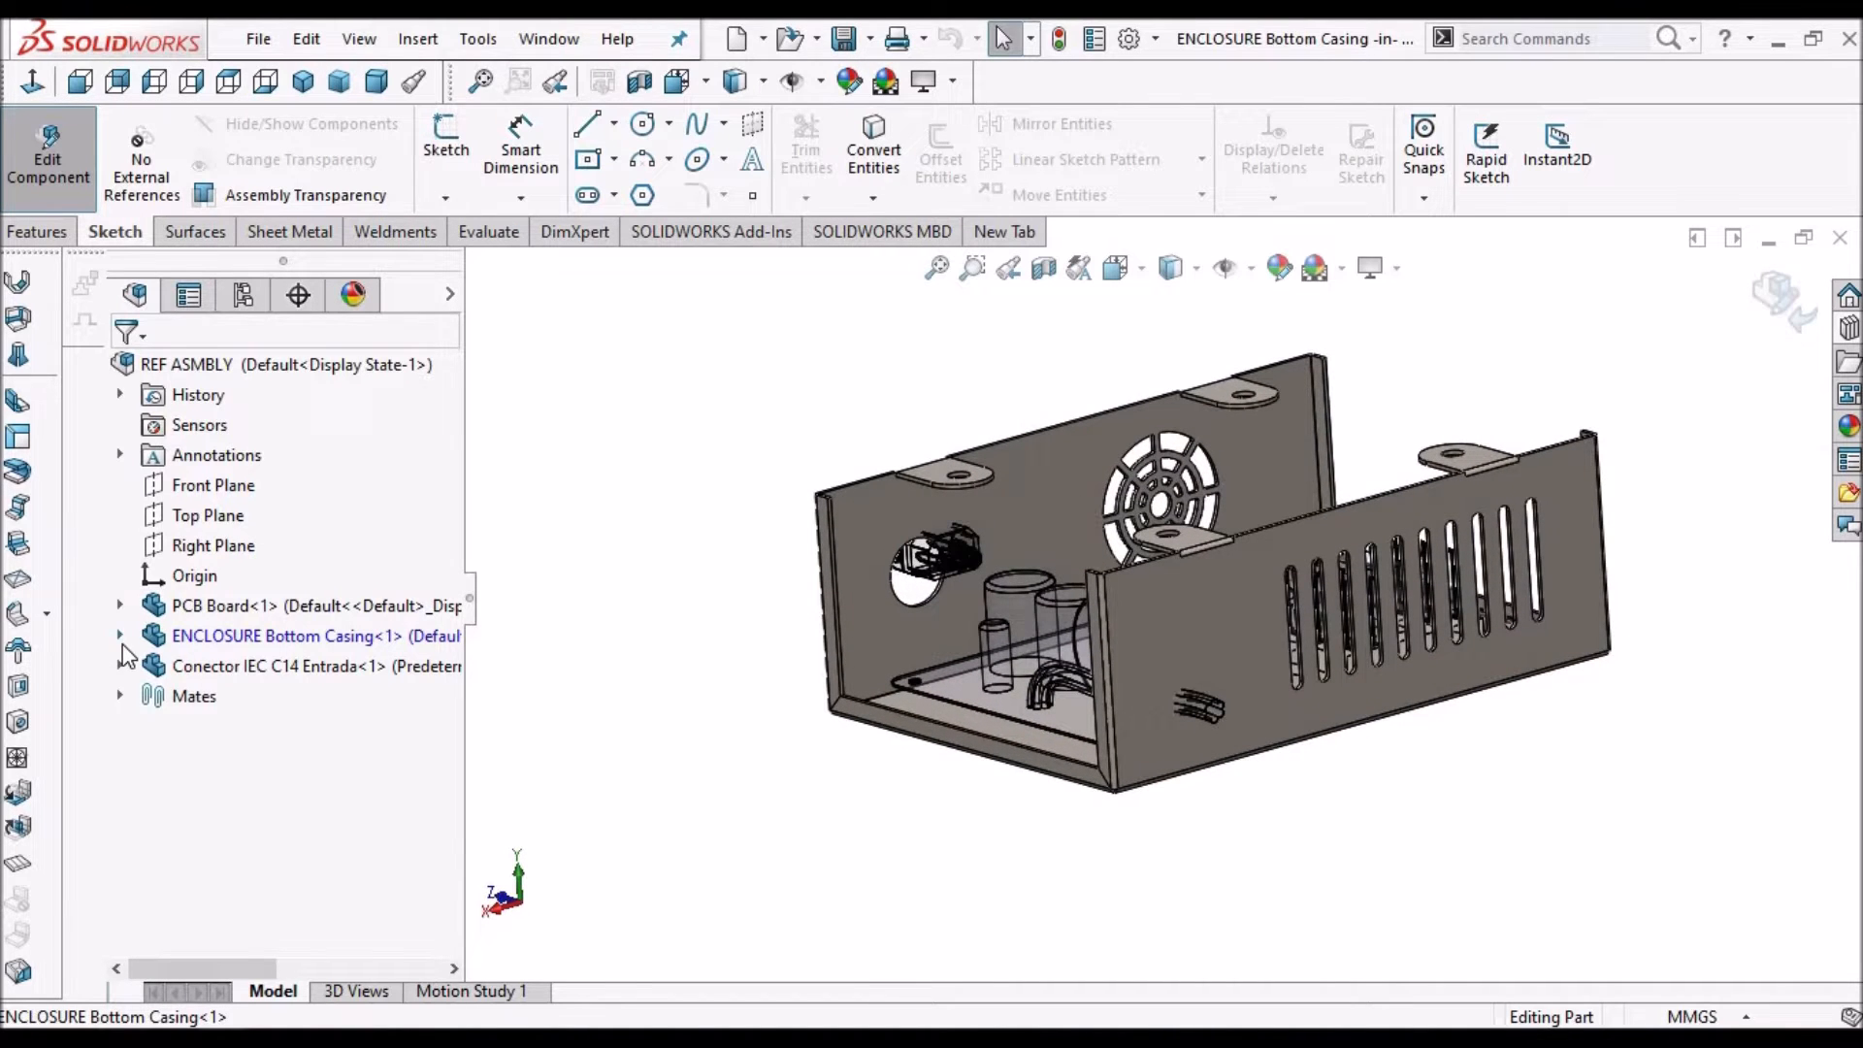
Open the sketch of the casing's round connector cut for editing
click(121, 636)
scroll(269, 799, down, 2)
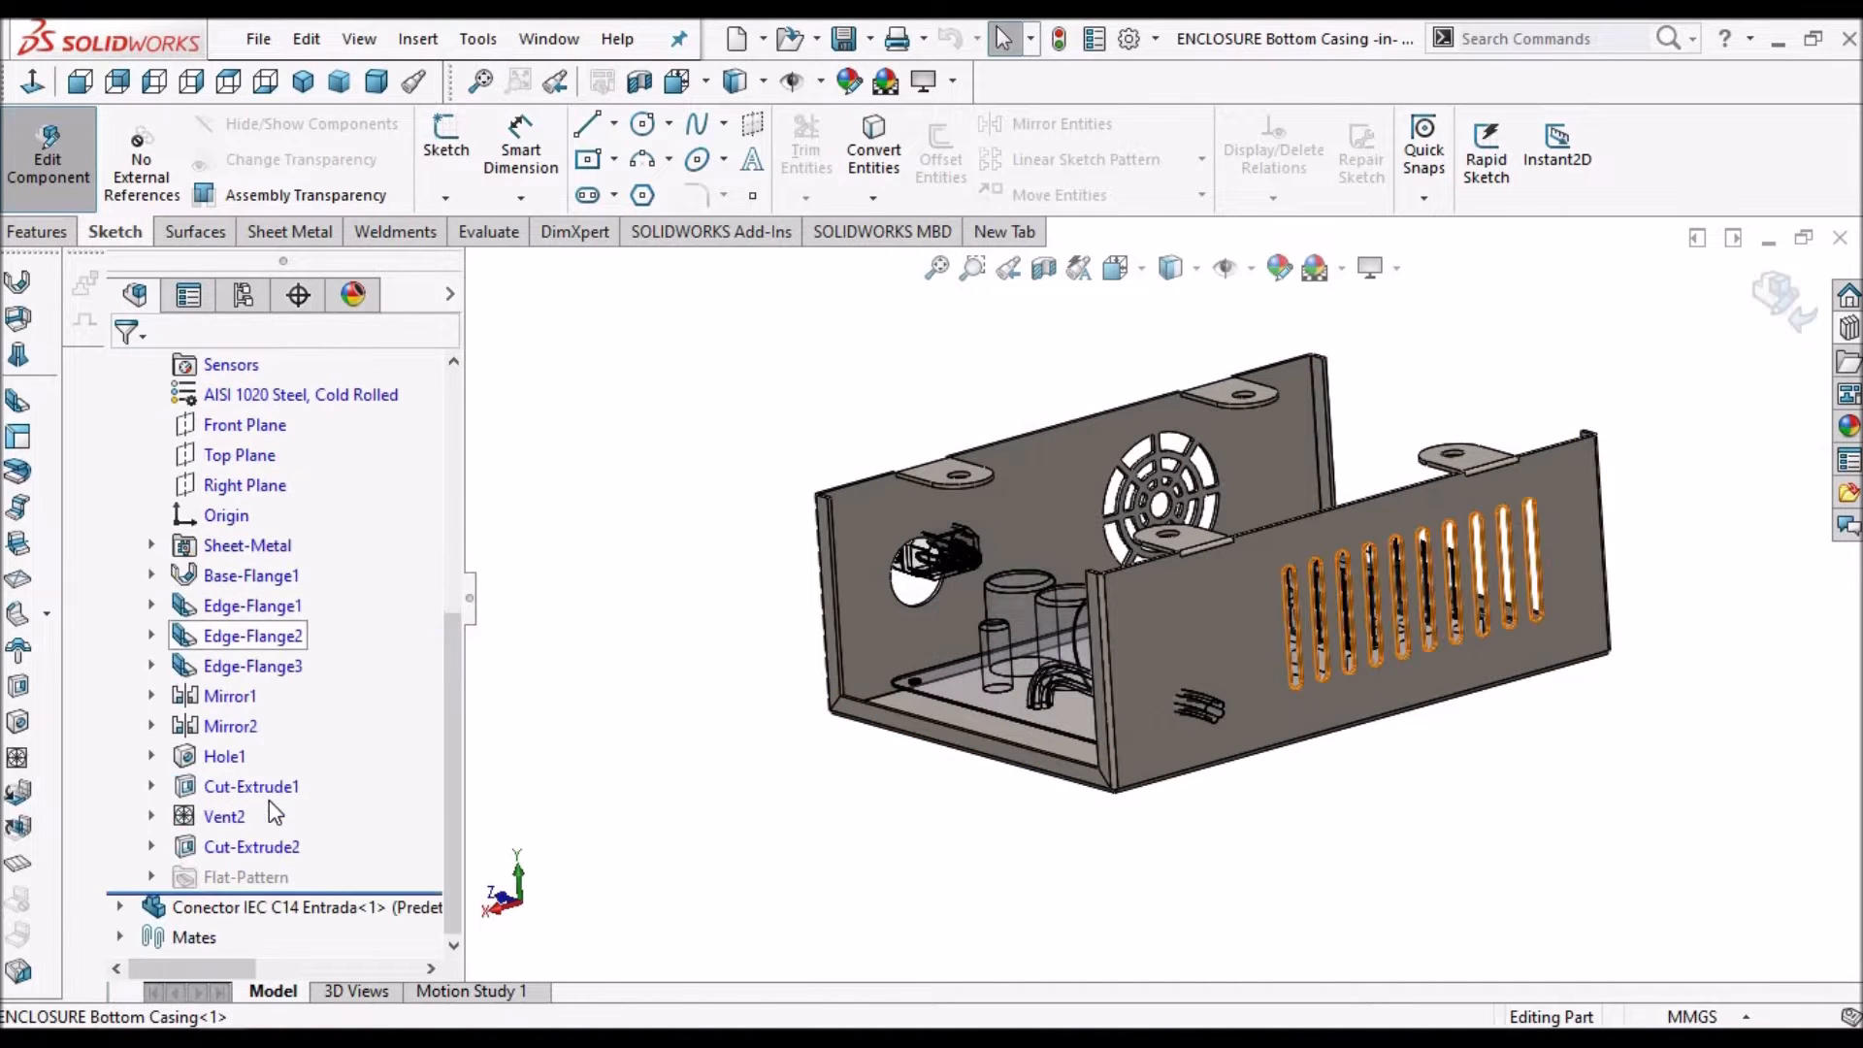
click(151, 846)
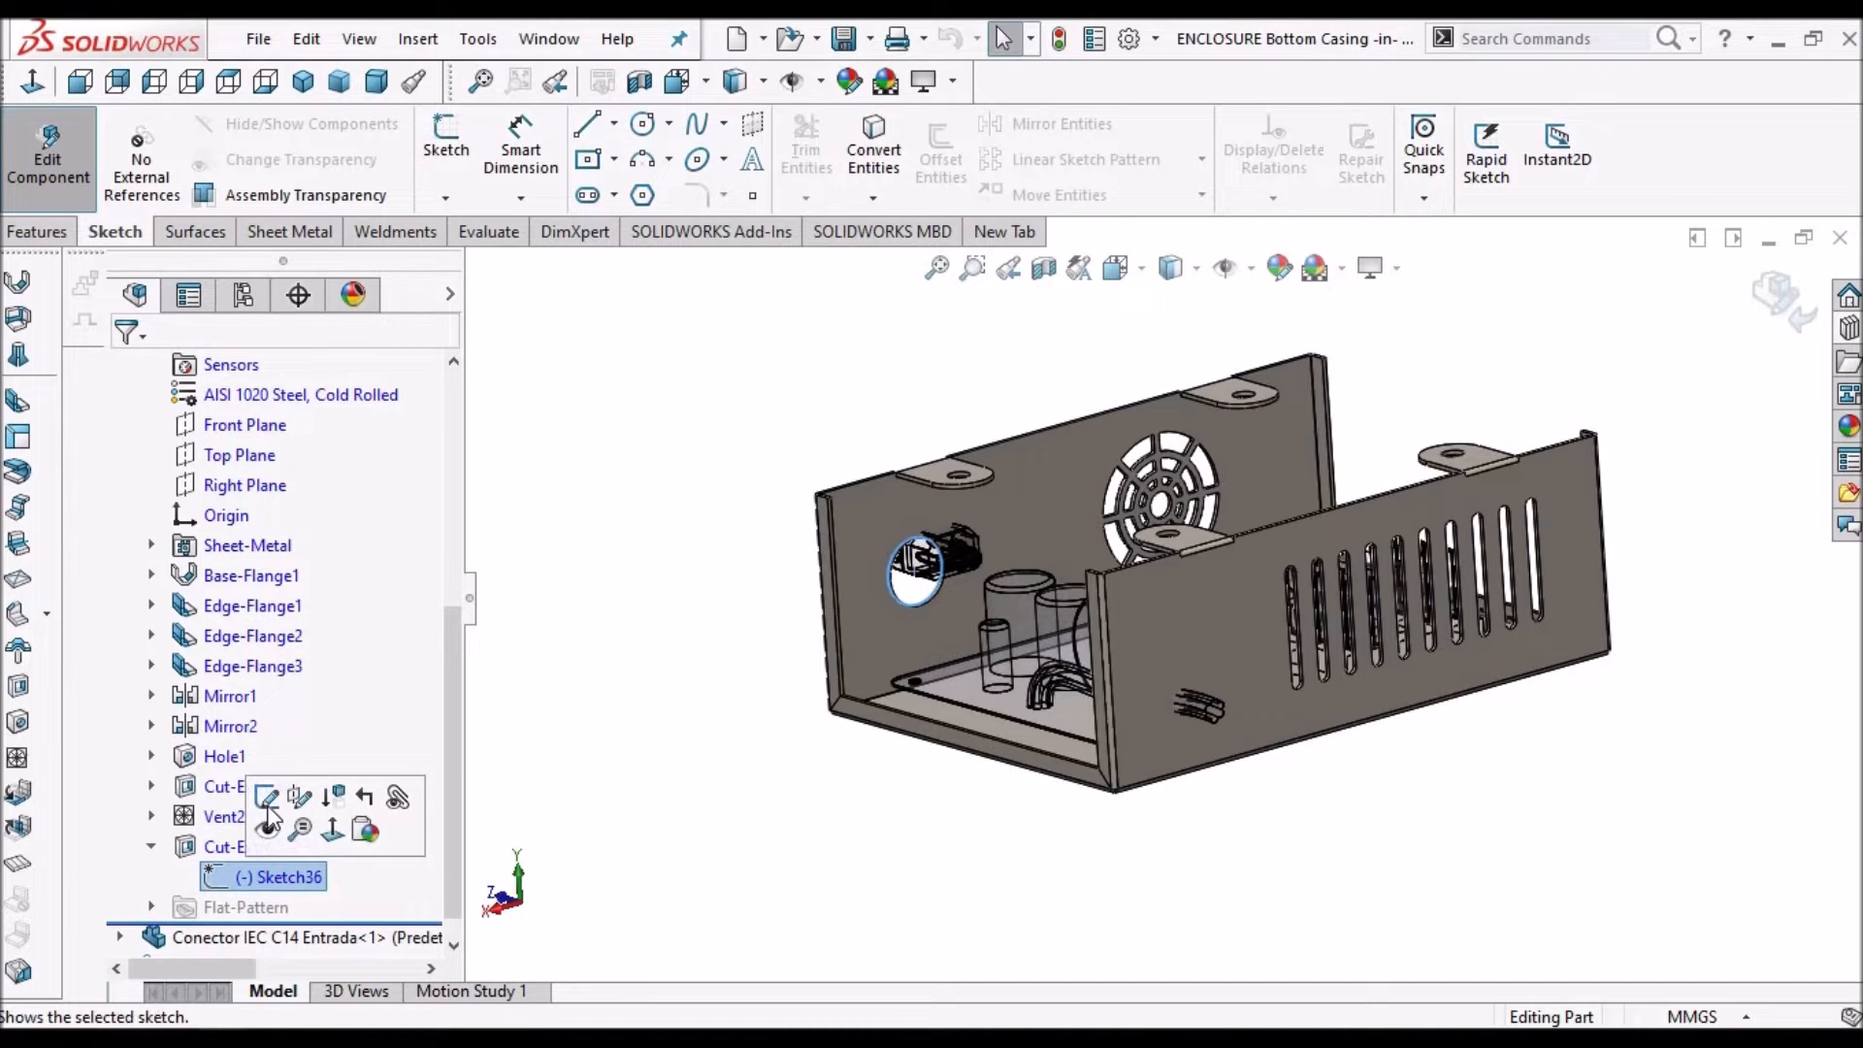
click(260, 794)
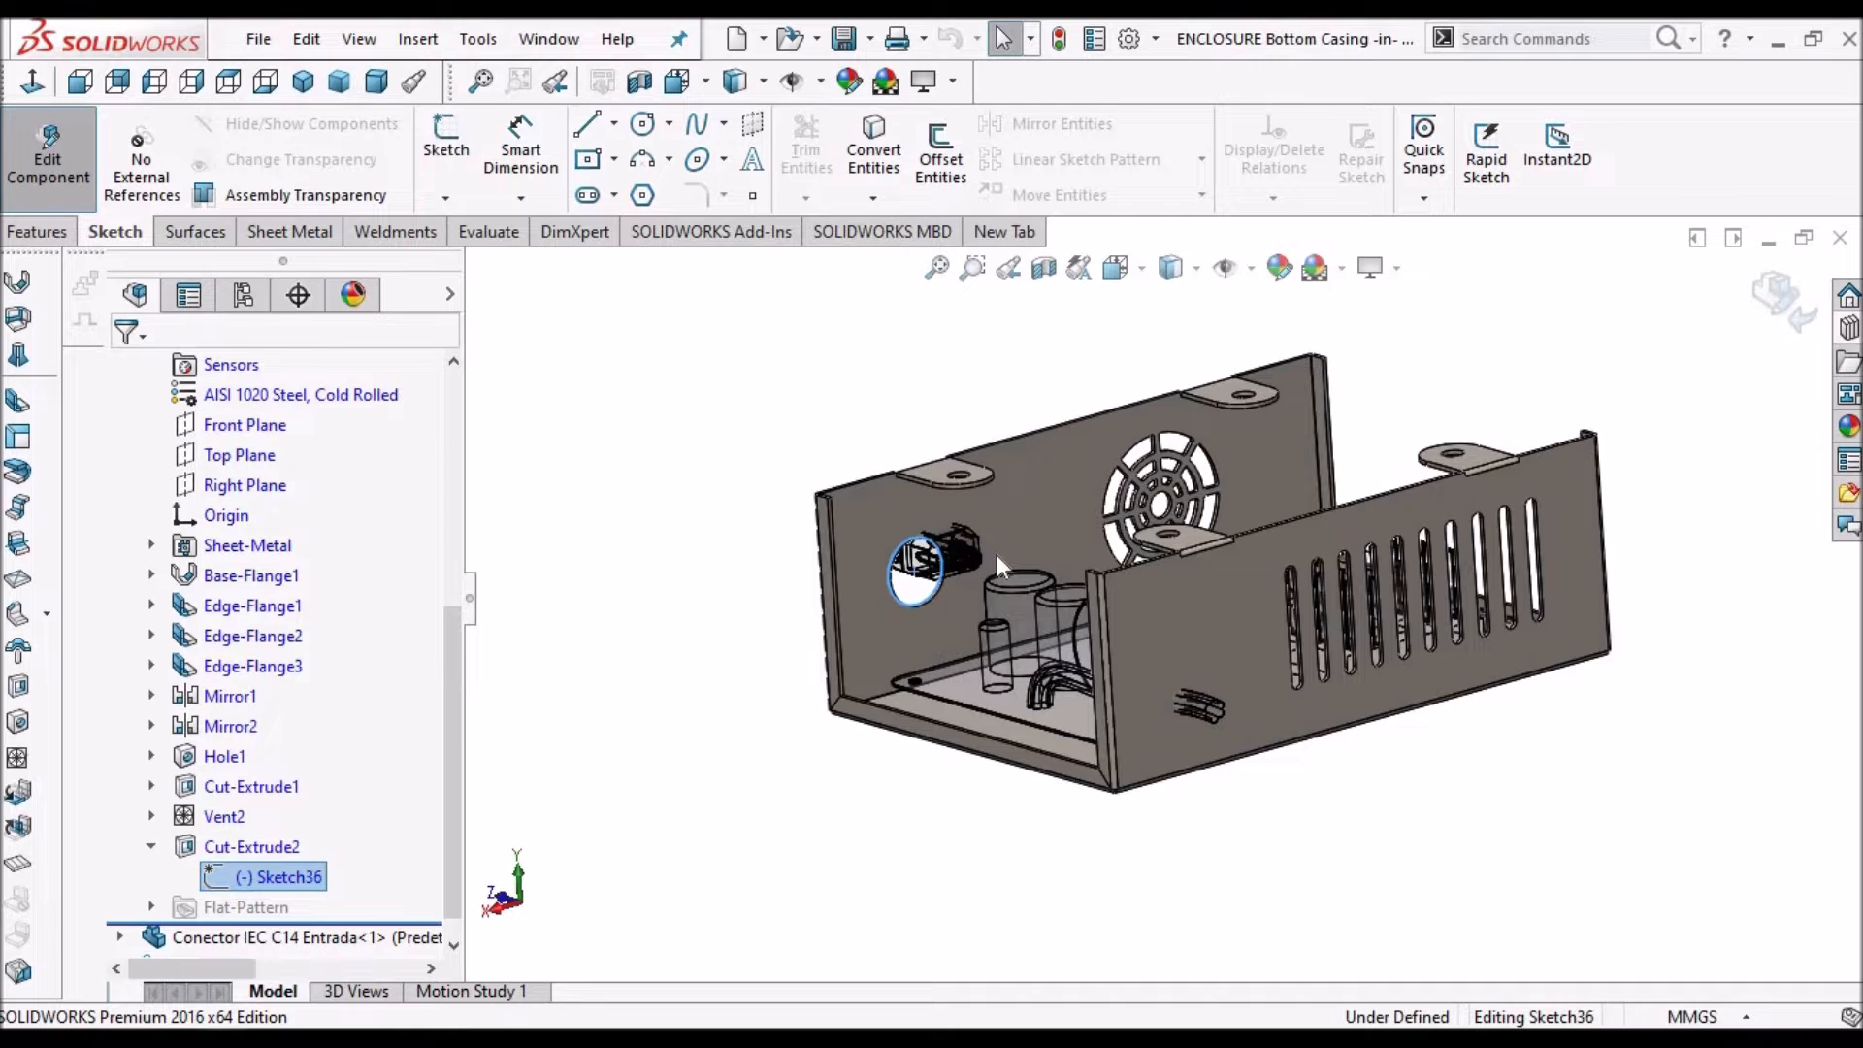
Convert the outline of the connector's rear housing face, picked through the casing wall with Select Other, into entities of the cut's sketch
scroll(997, 555, down, 4)
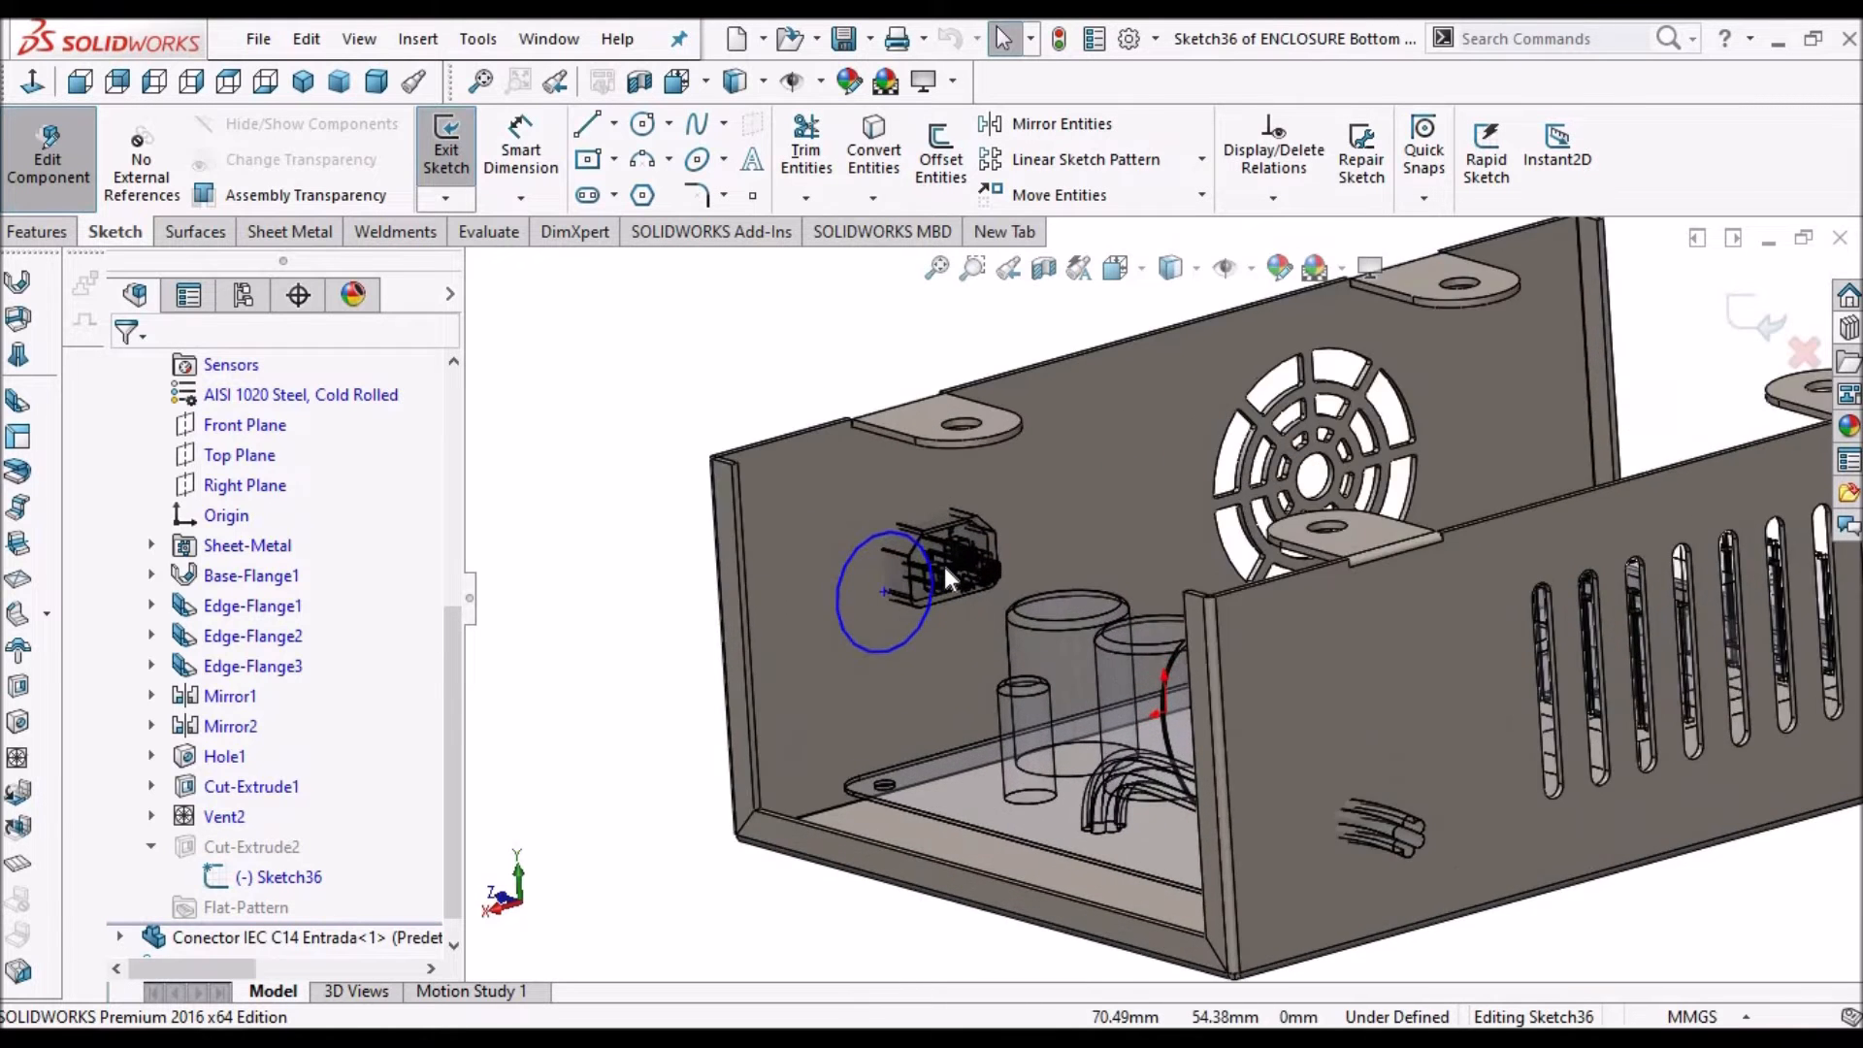
scroll(945, 572, down, 5)
middle_drag(929, 617, 964, 592)
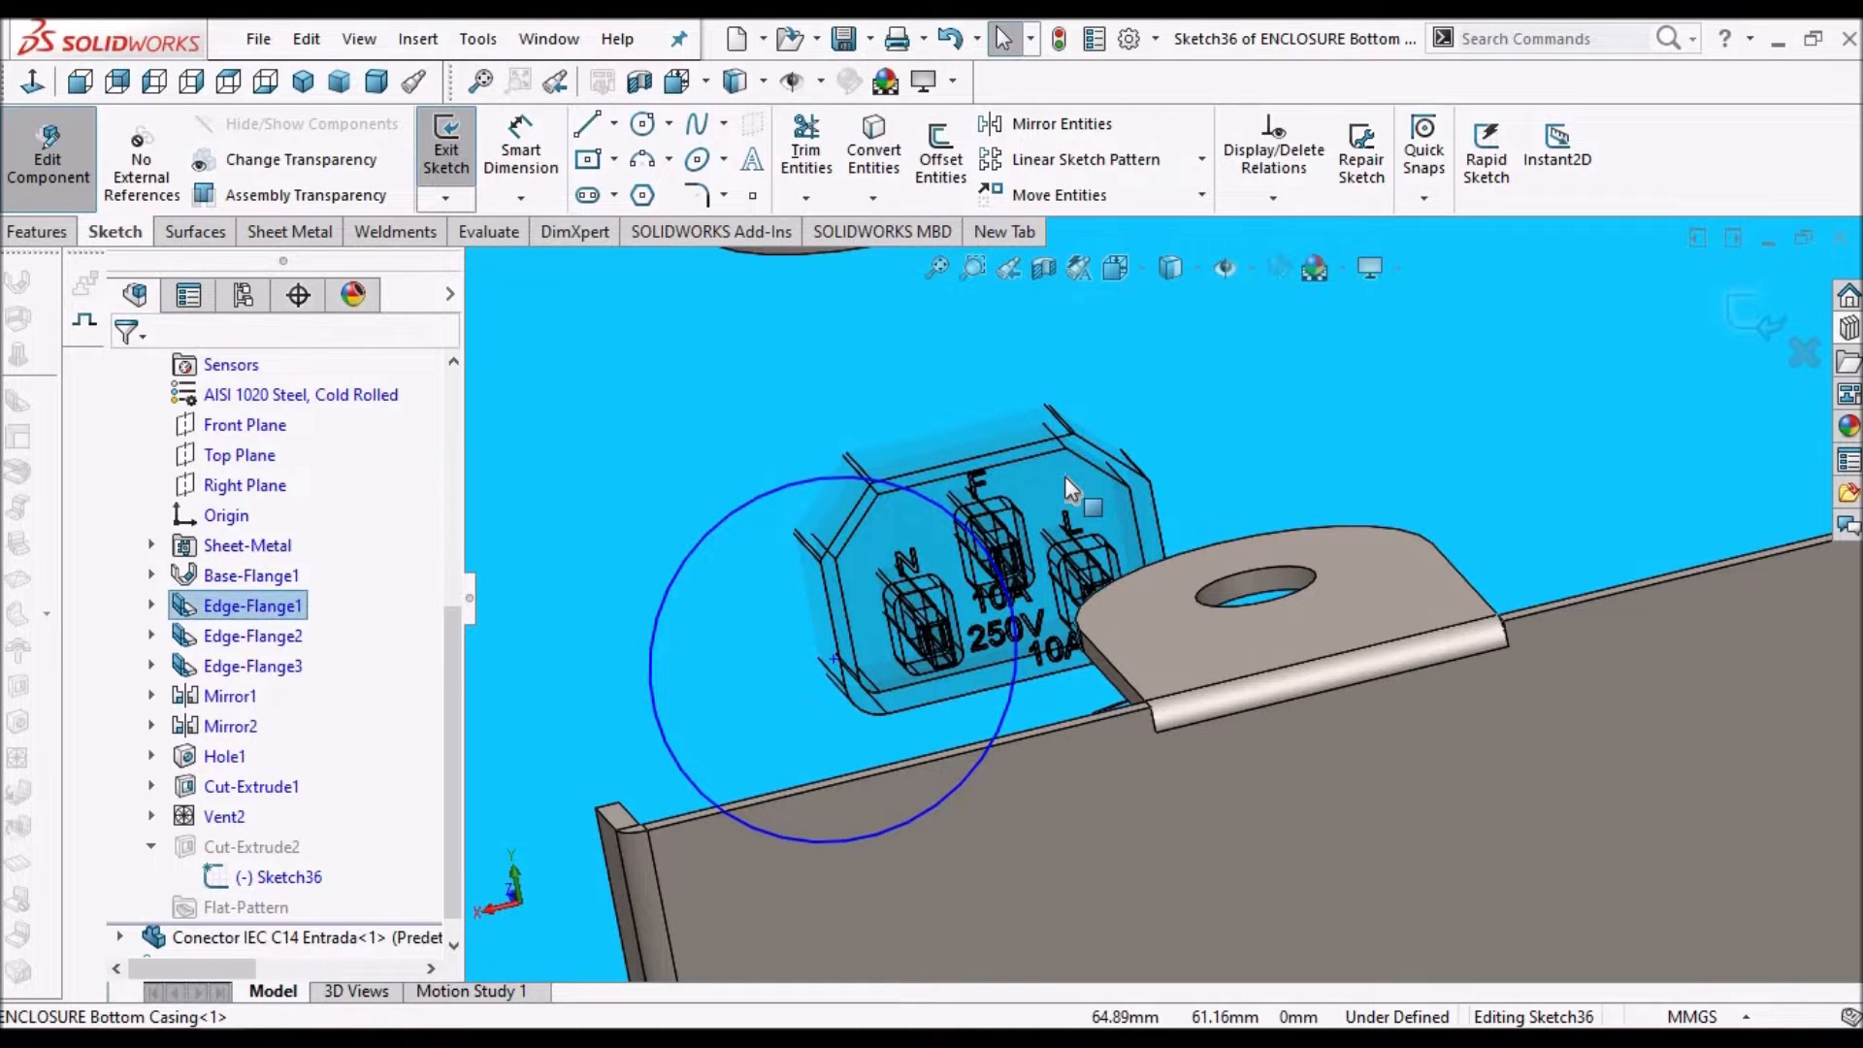
scroll(1055, 475, up, 5)
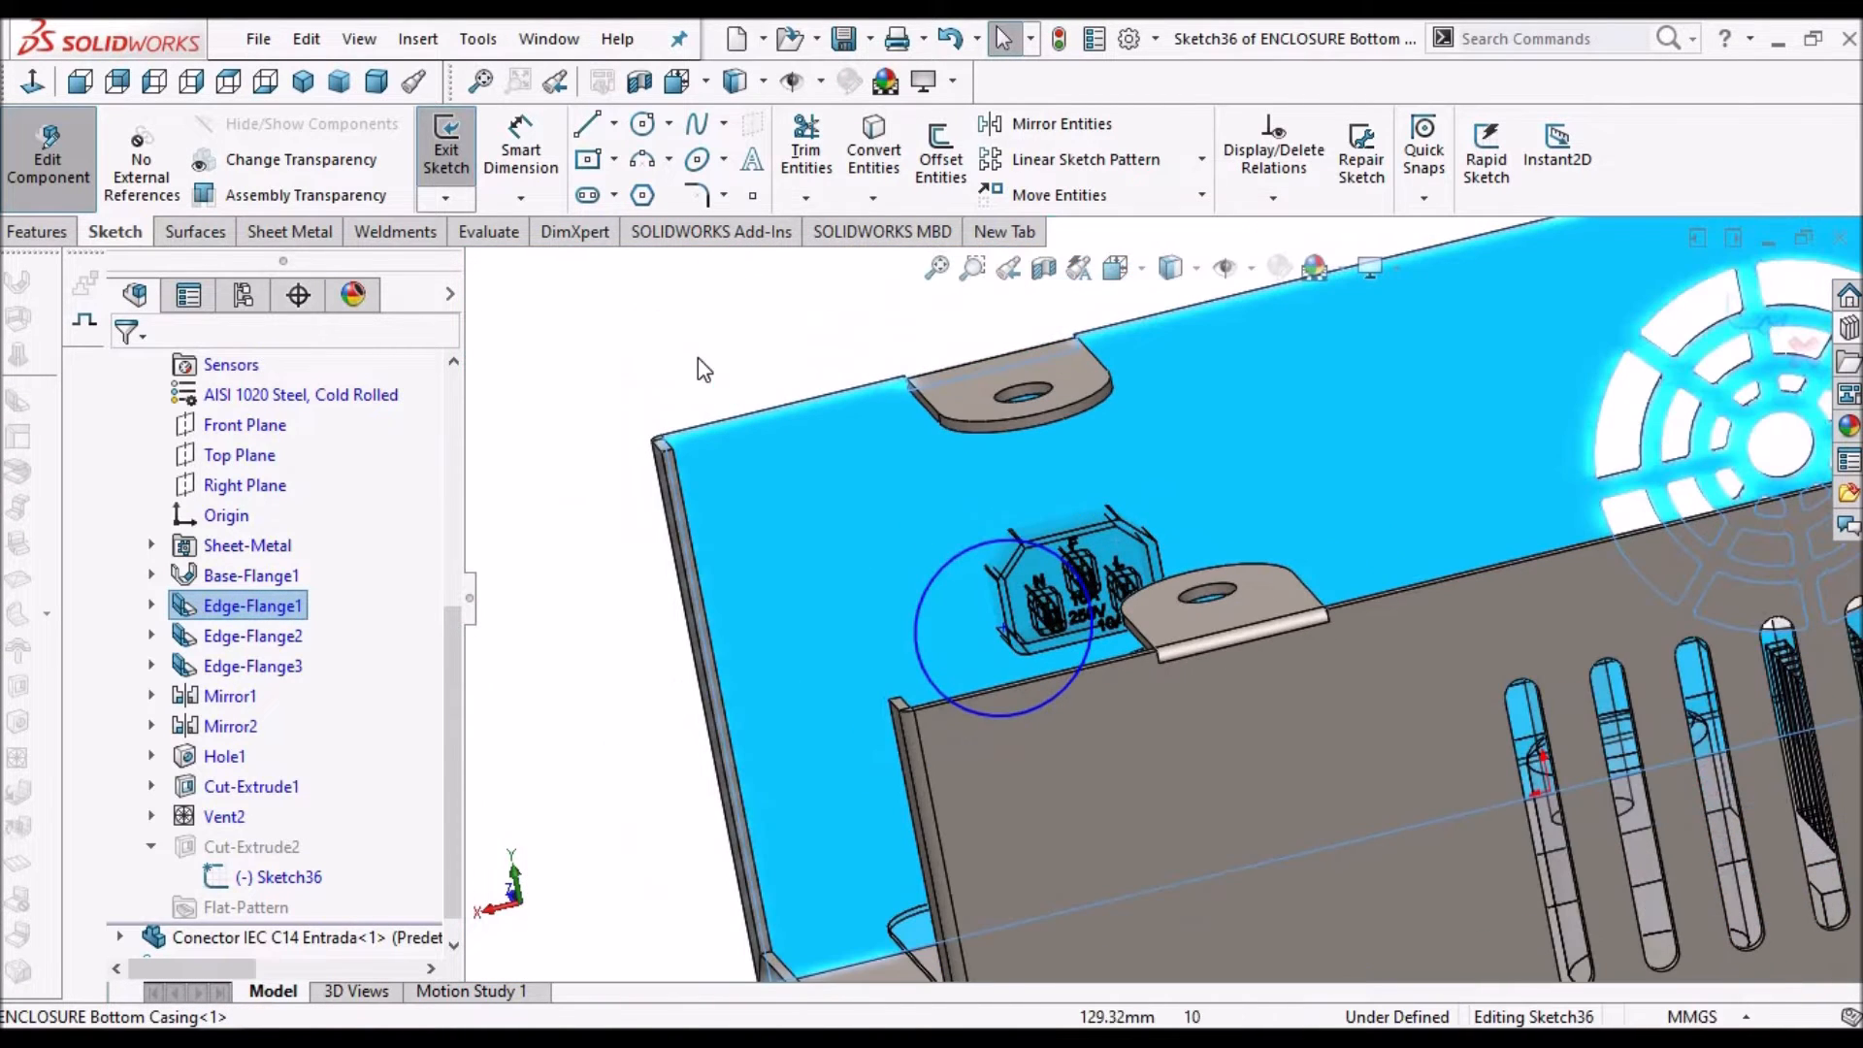
middle_drag(989, 636, 1237, 656)
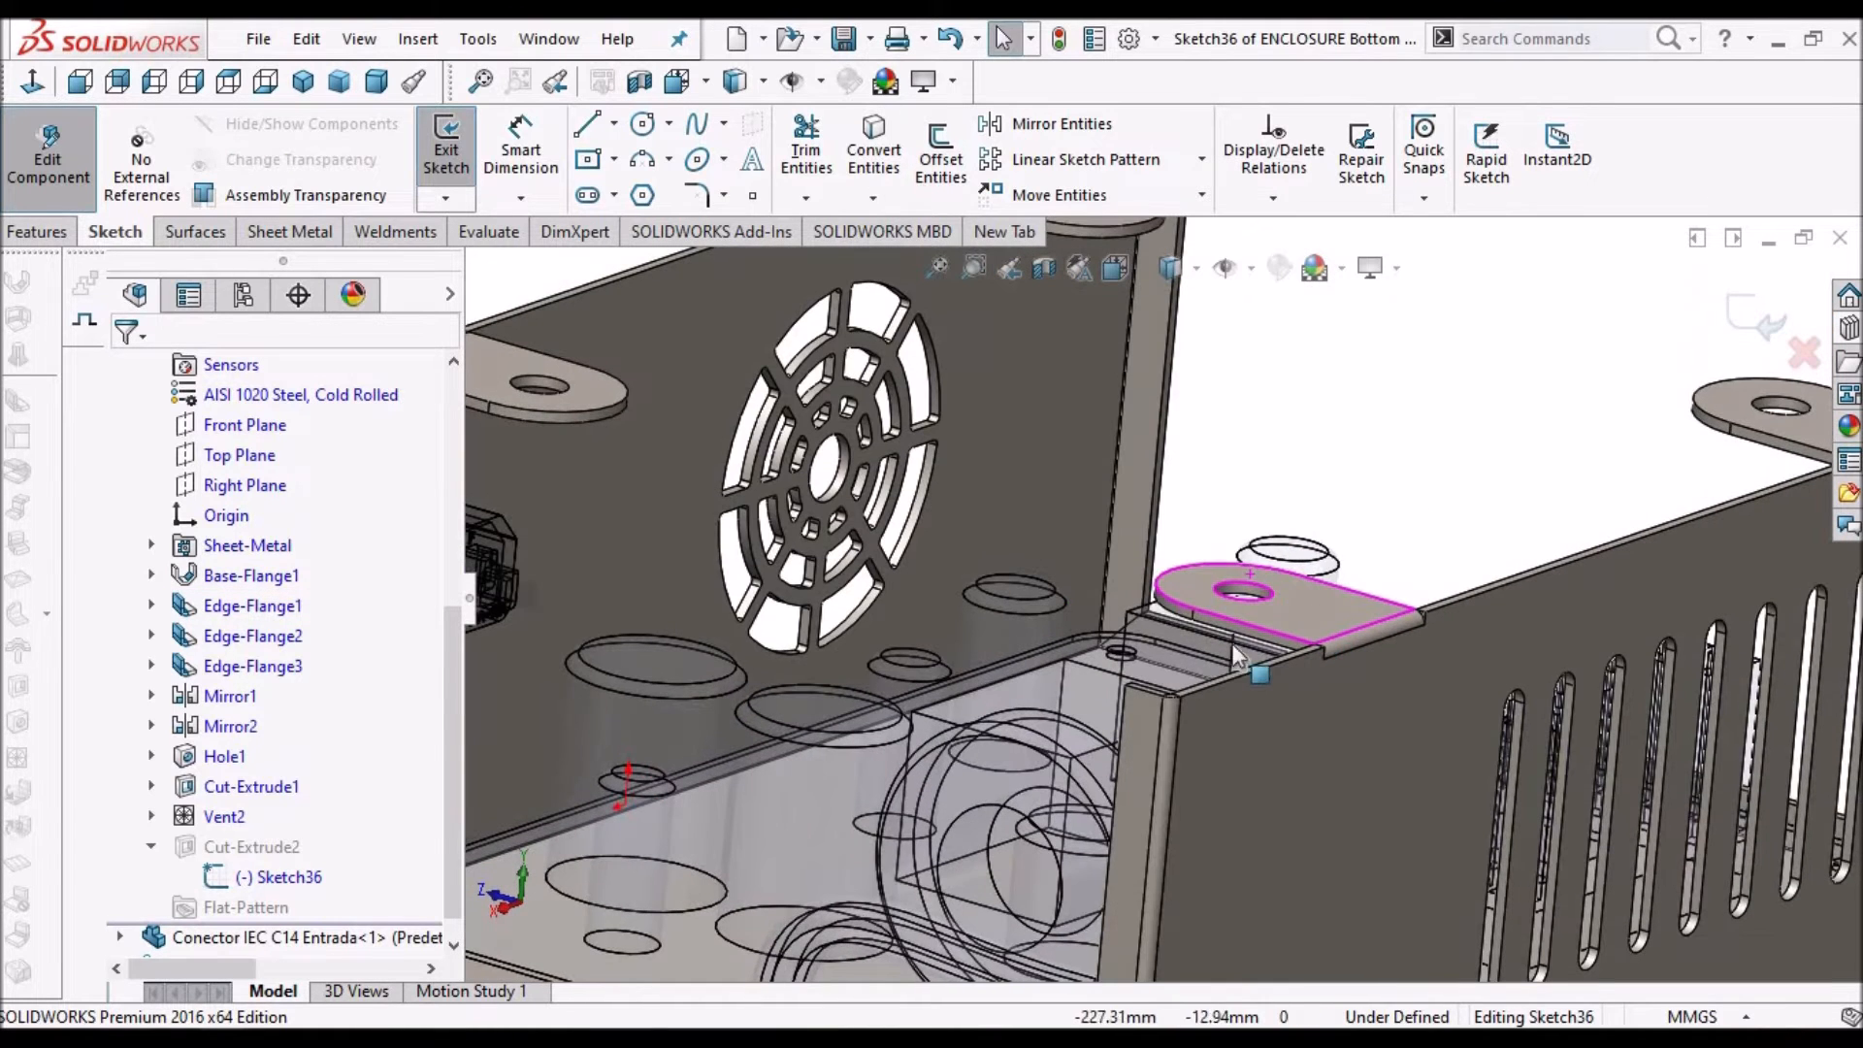
scroll(987, 675, up, 4)
middle_drag(1038, 701, 952, 641)
scroll(992, 630, down, 6)
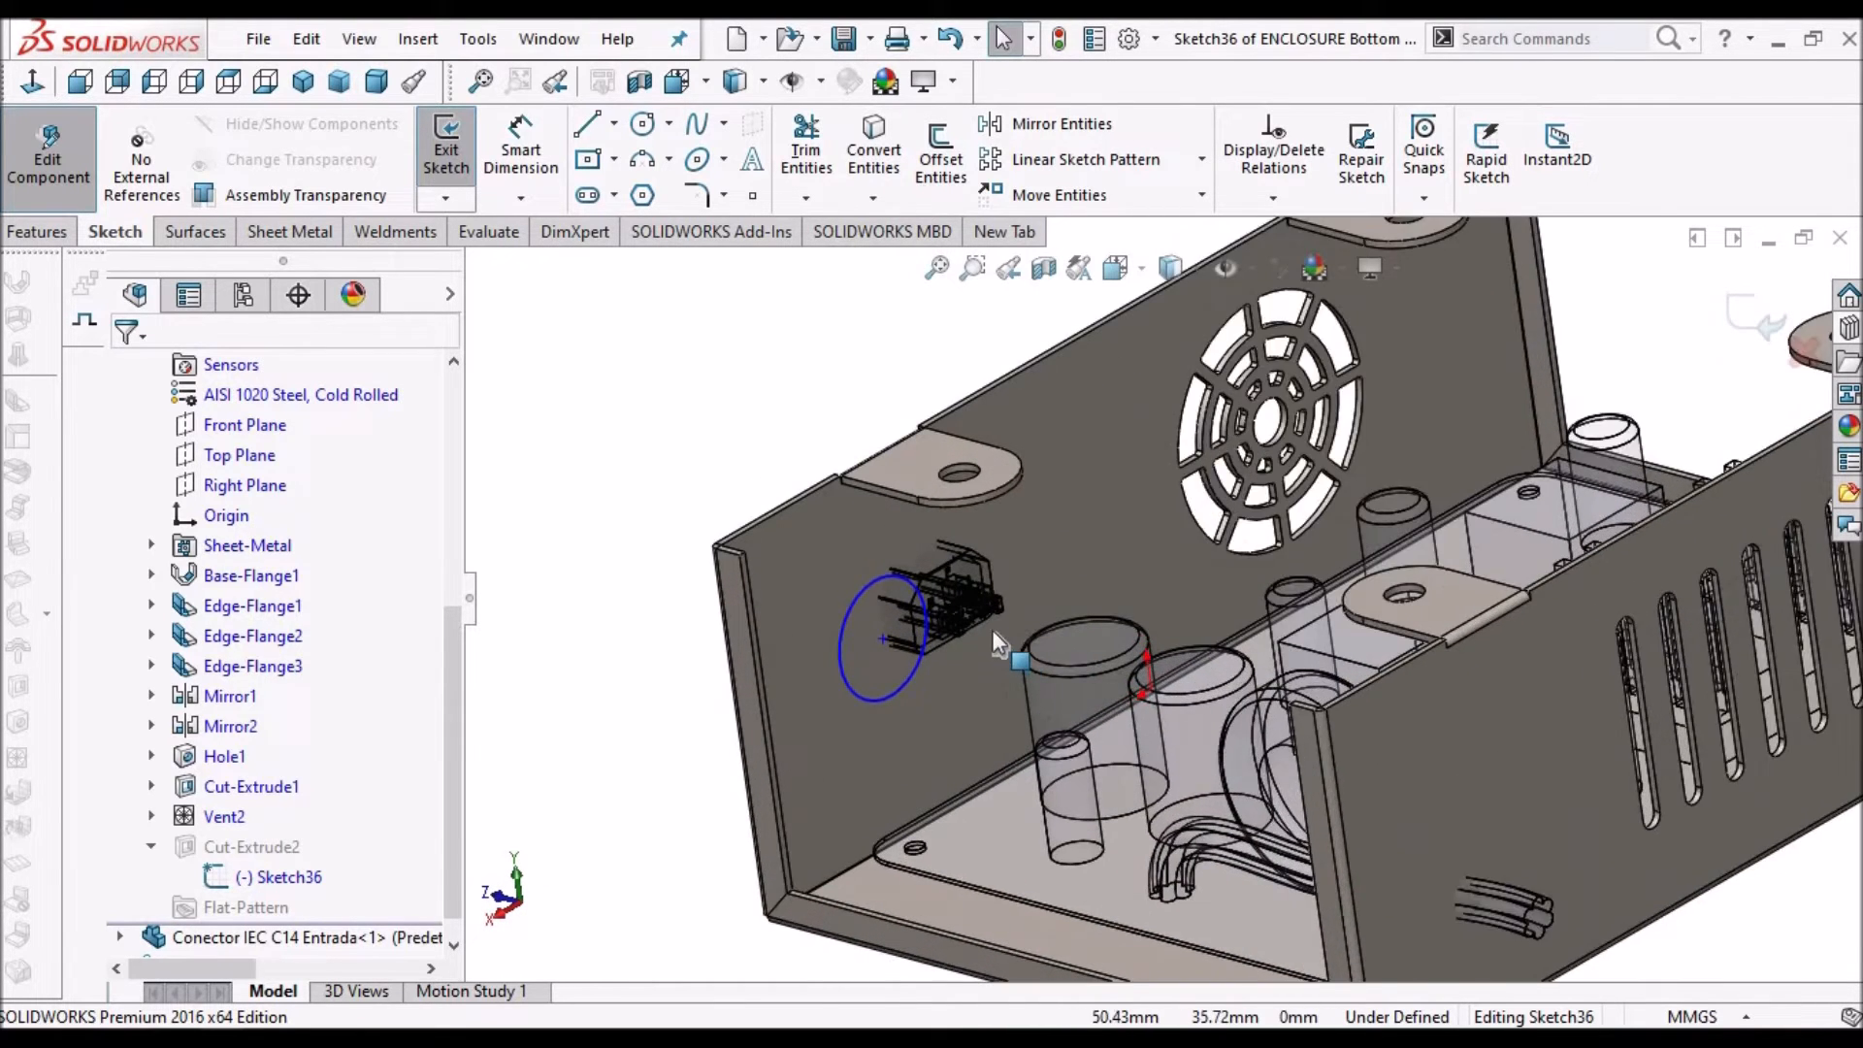
scroll(993, 578, down, 4)
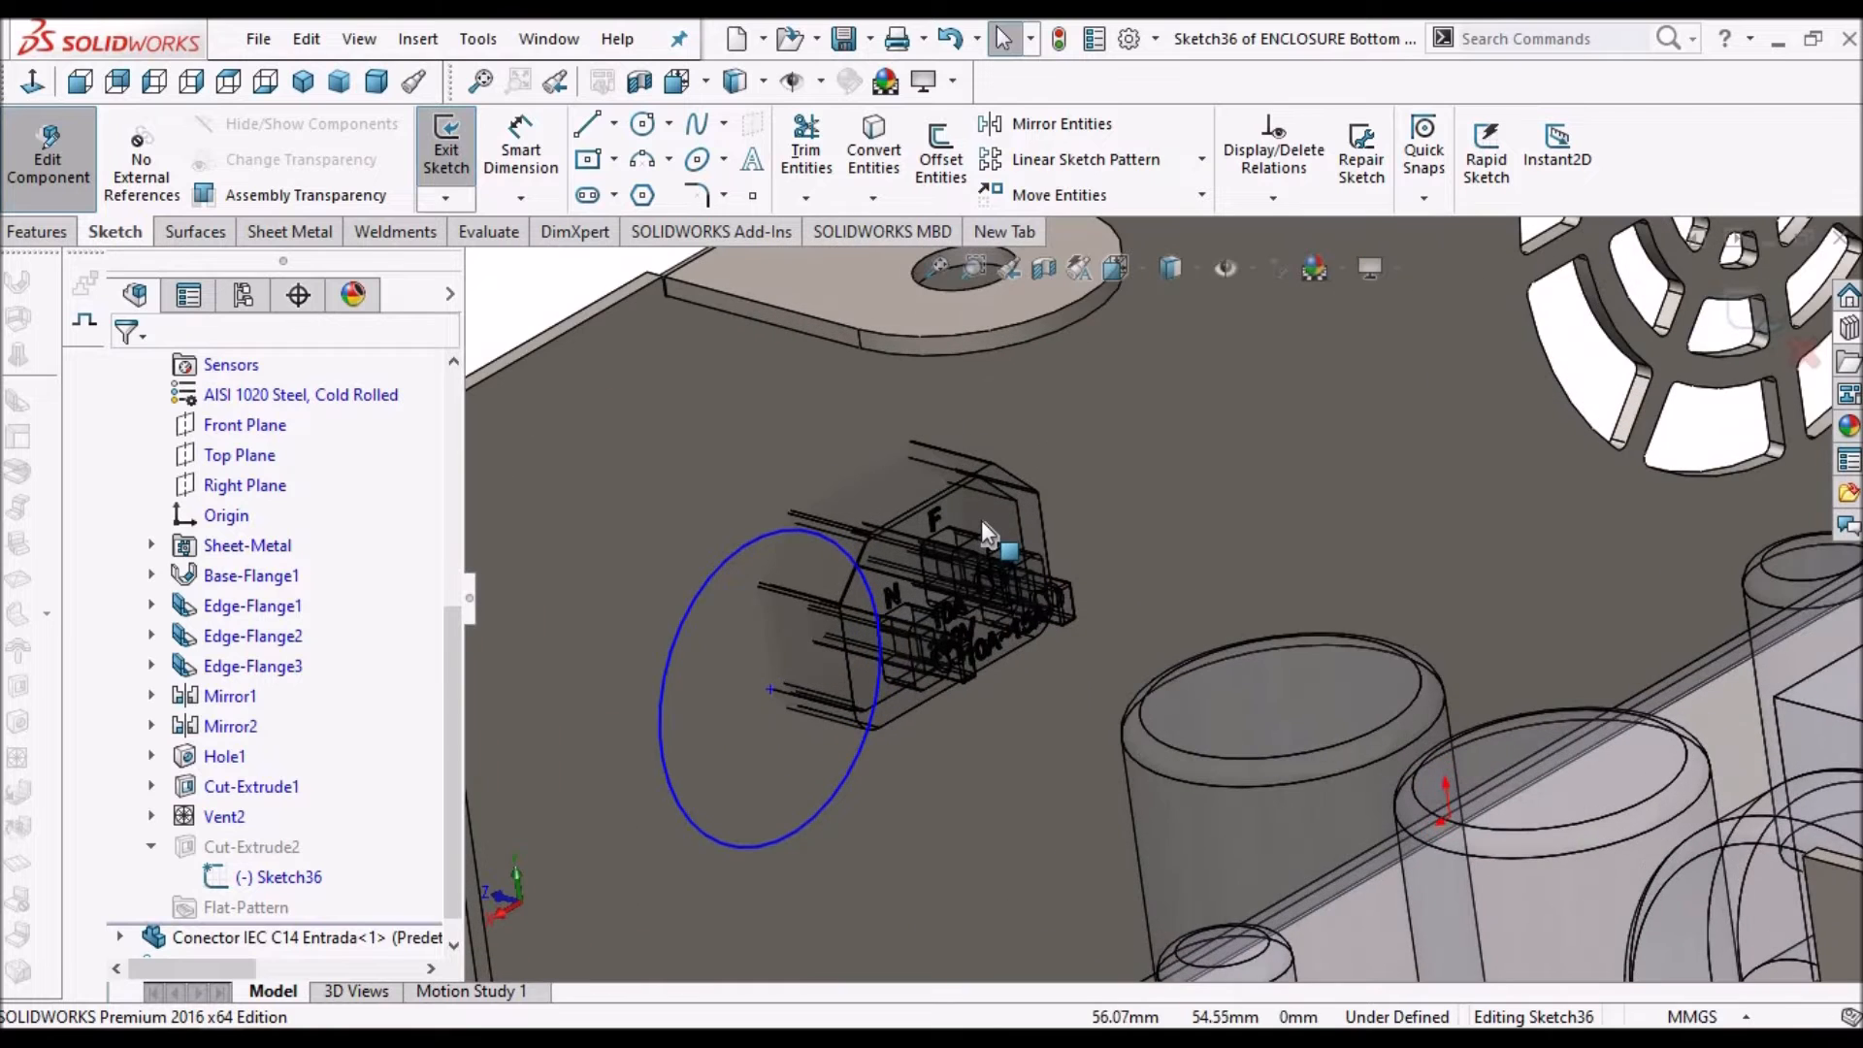
click(981, 520)
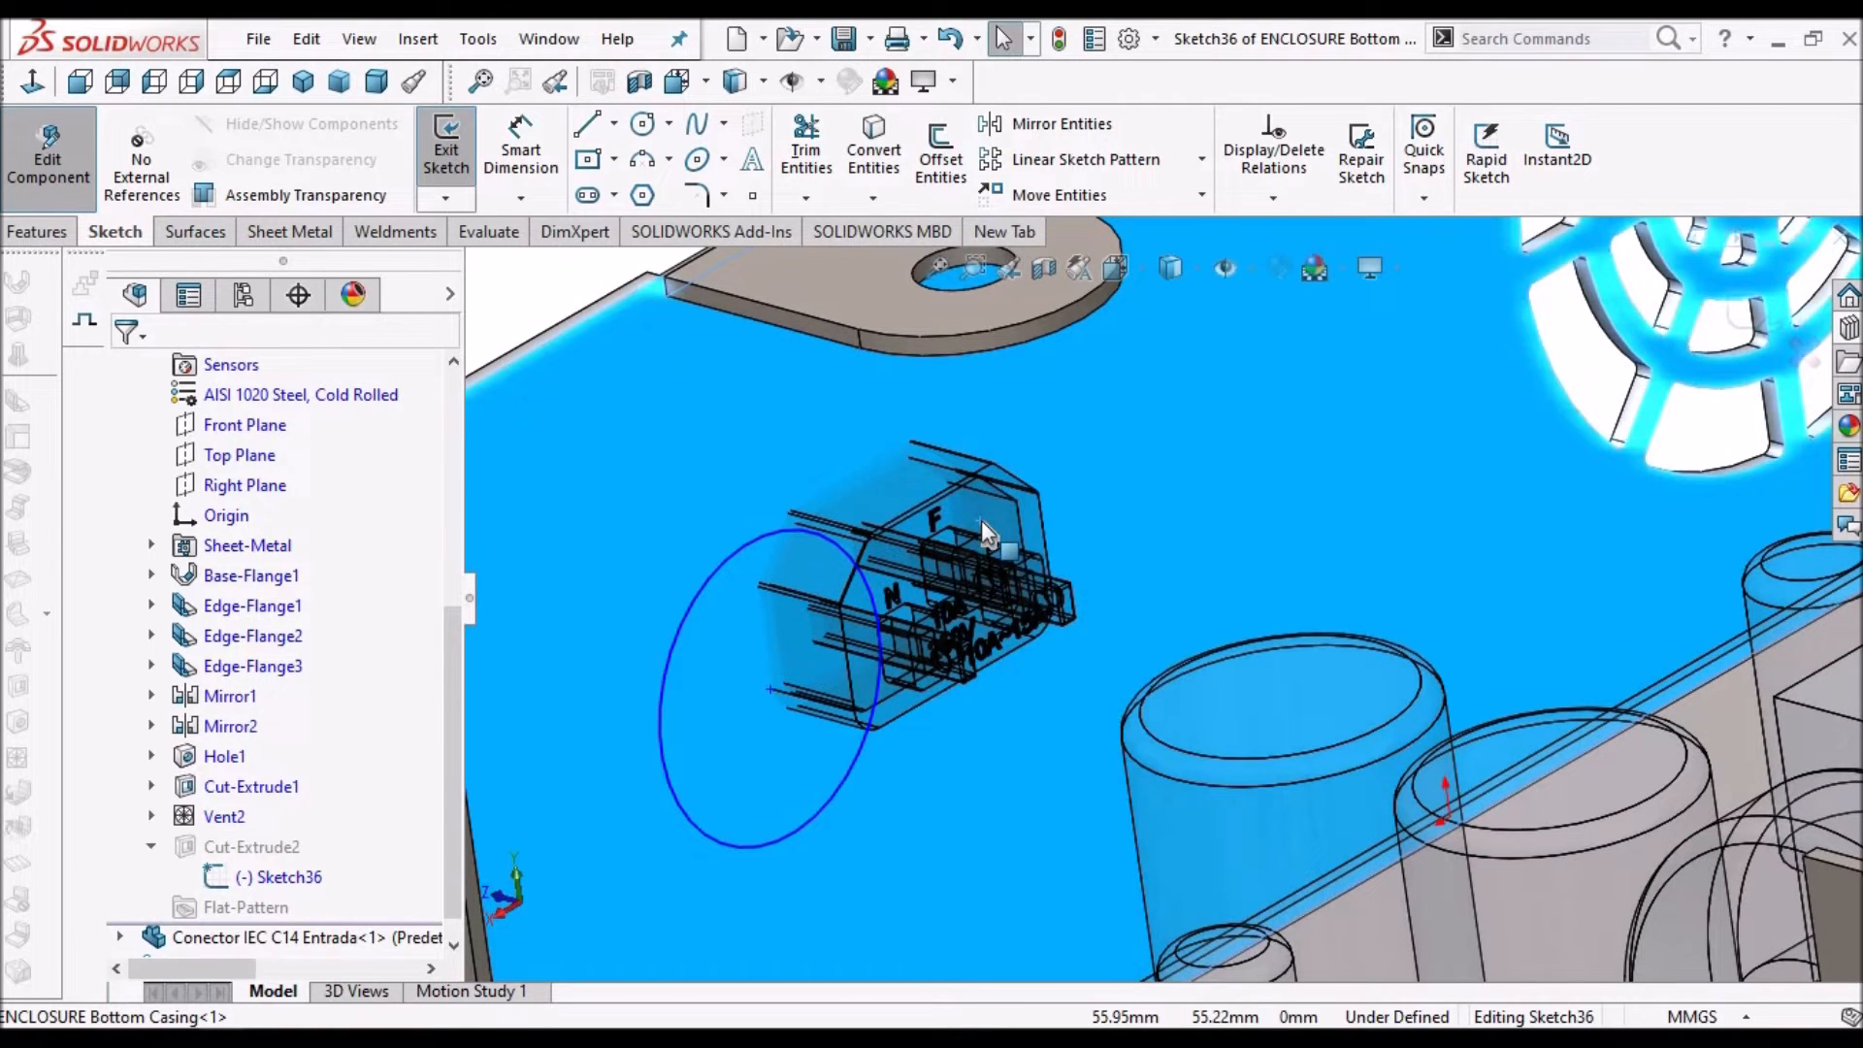
right_click(981, 520)
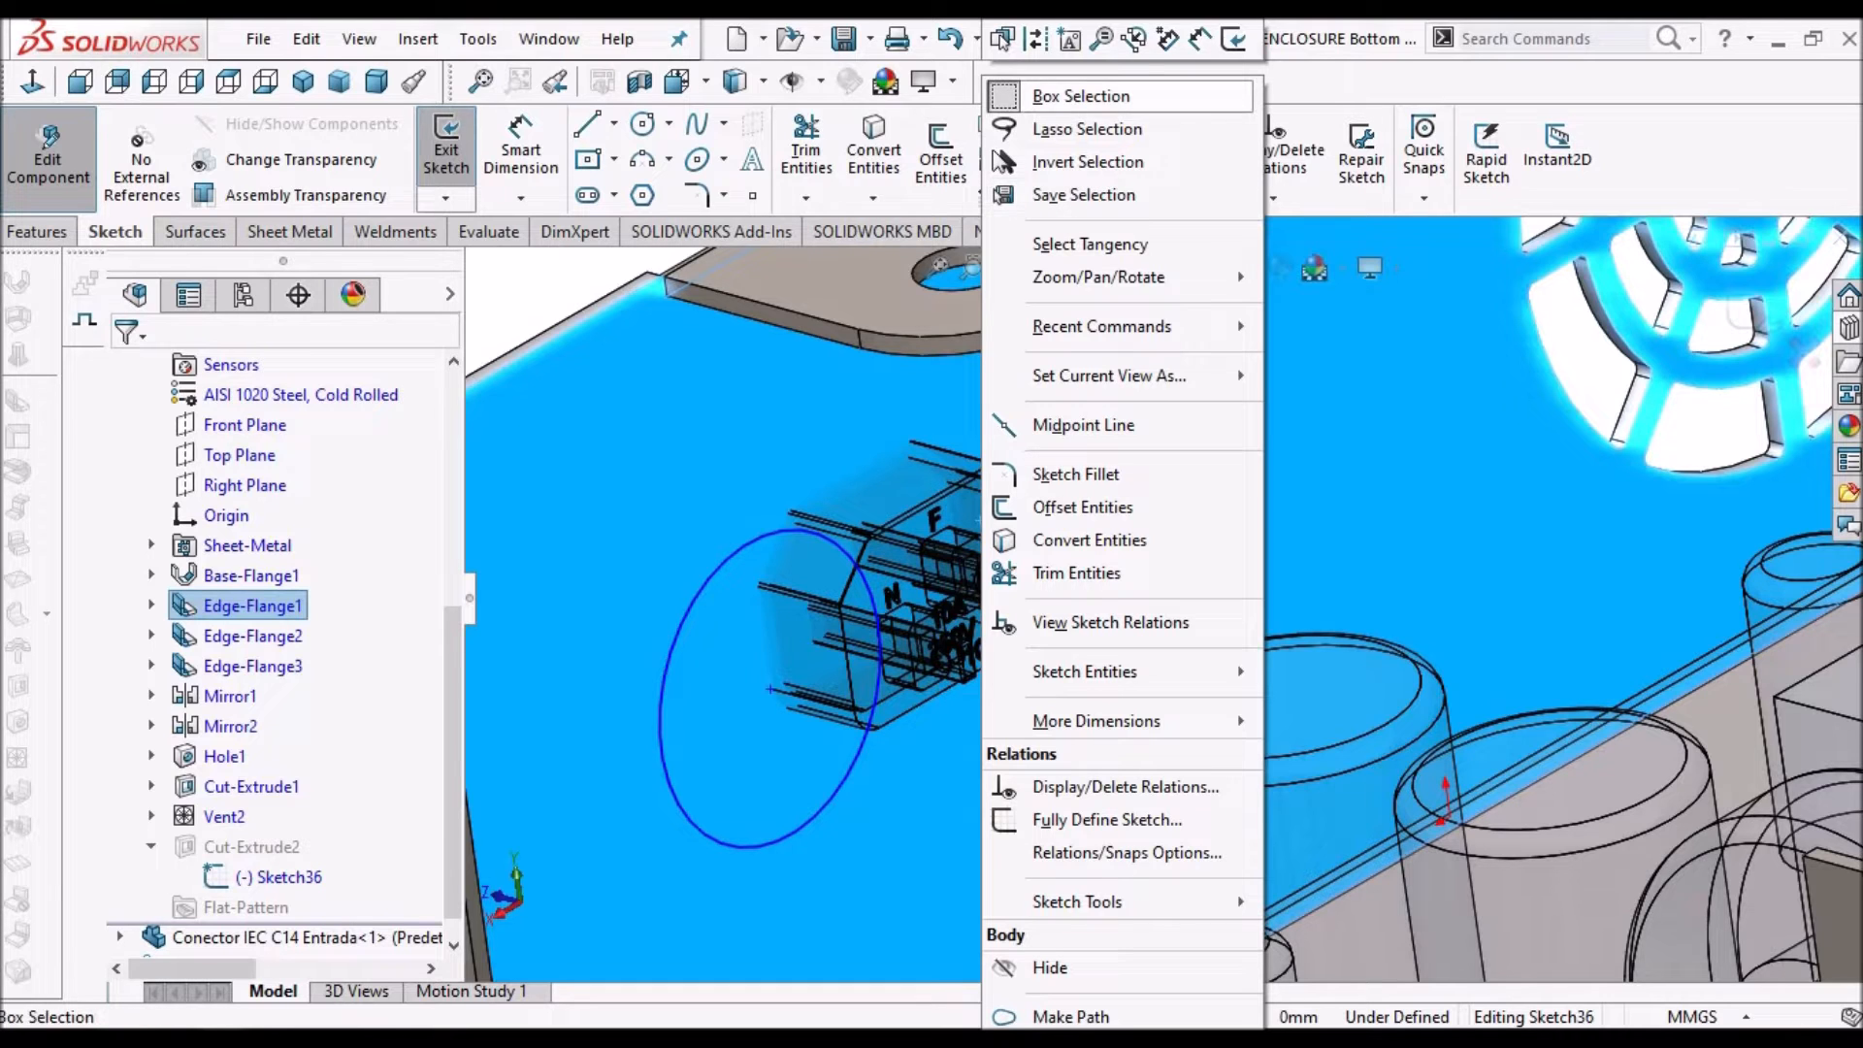
click(1004, 41)
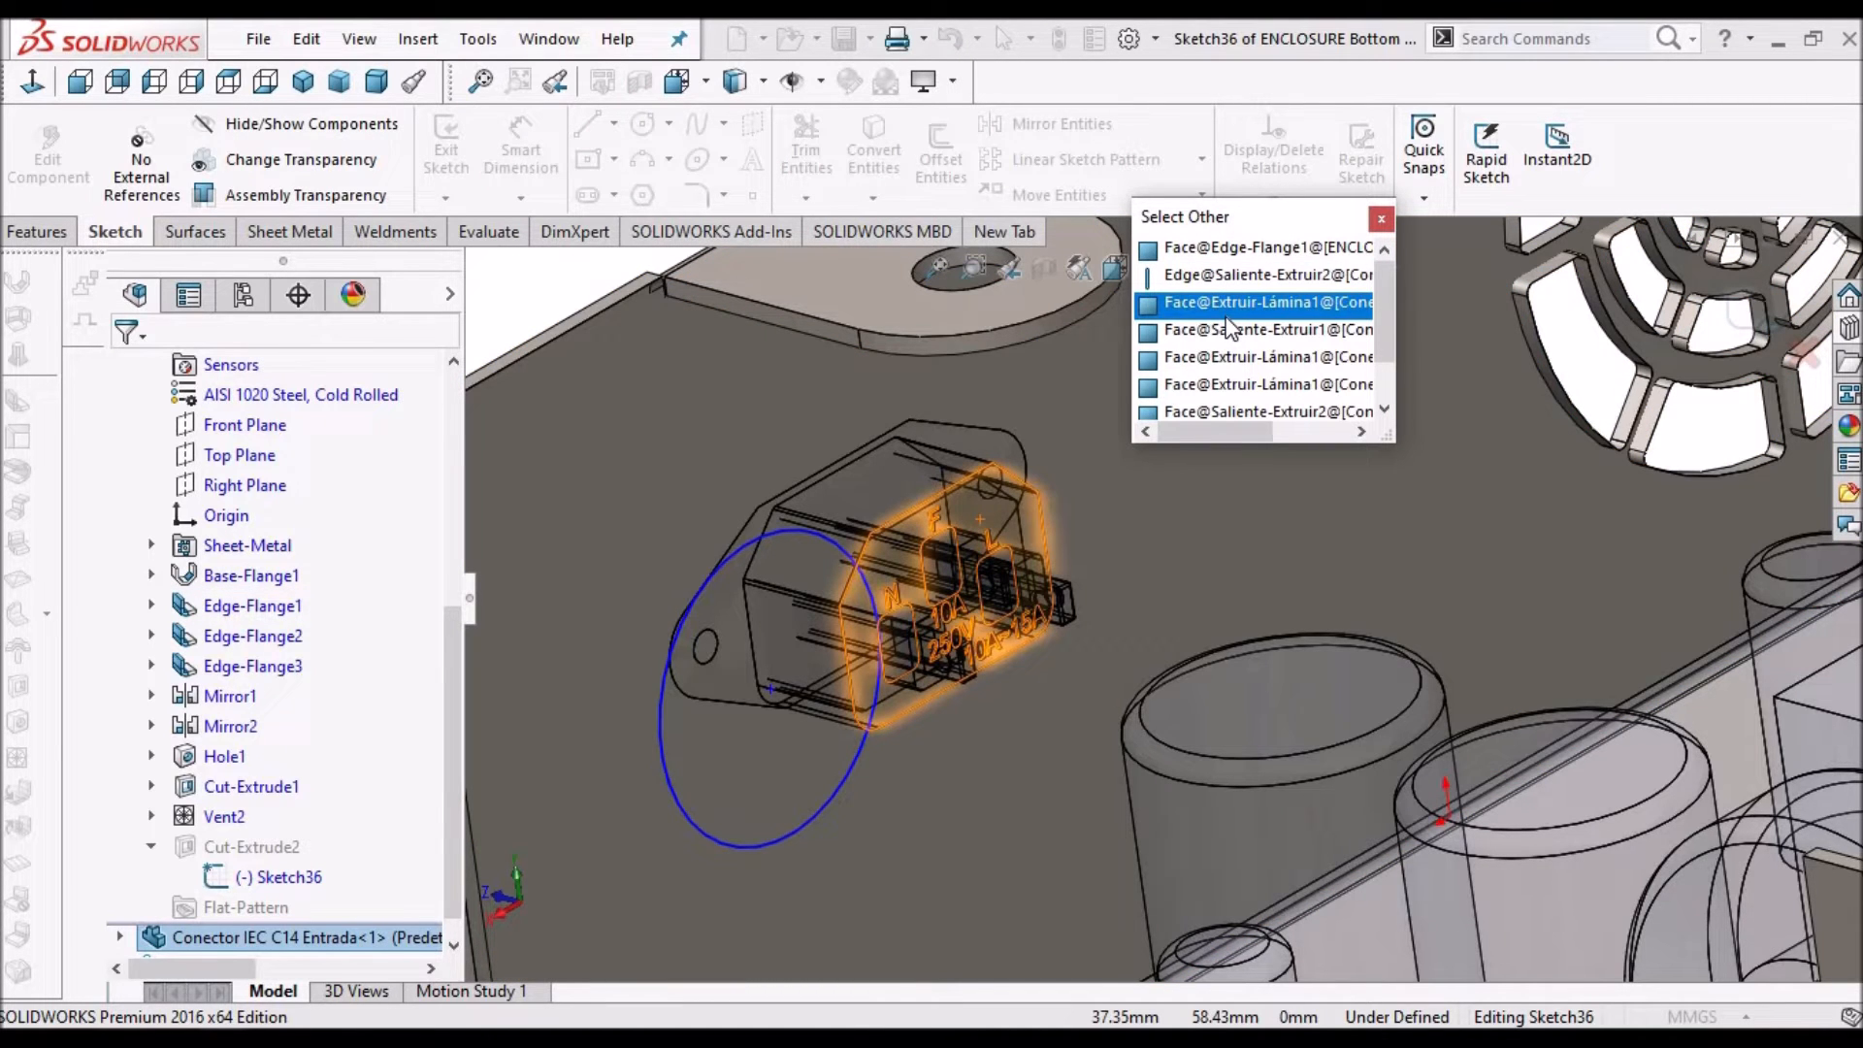
click(1224, 309)
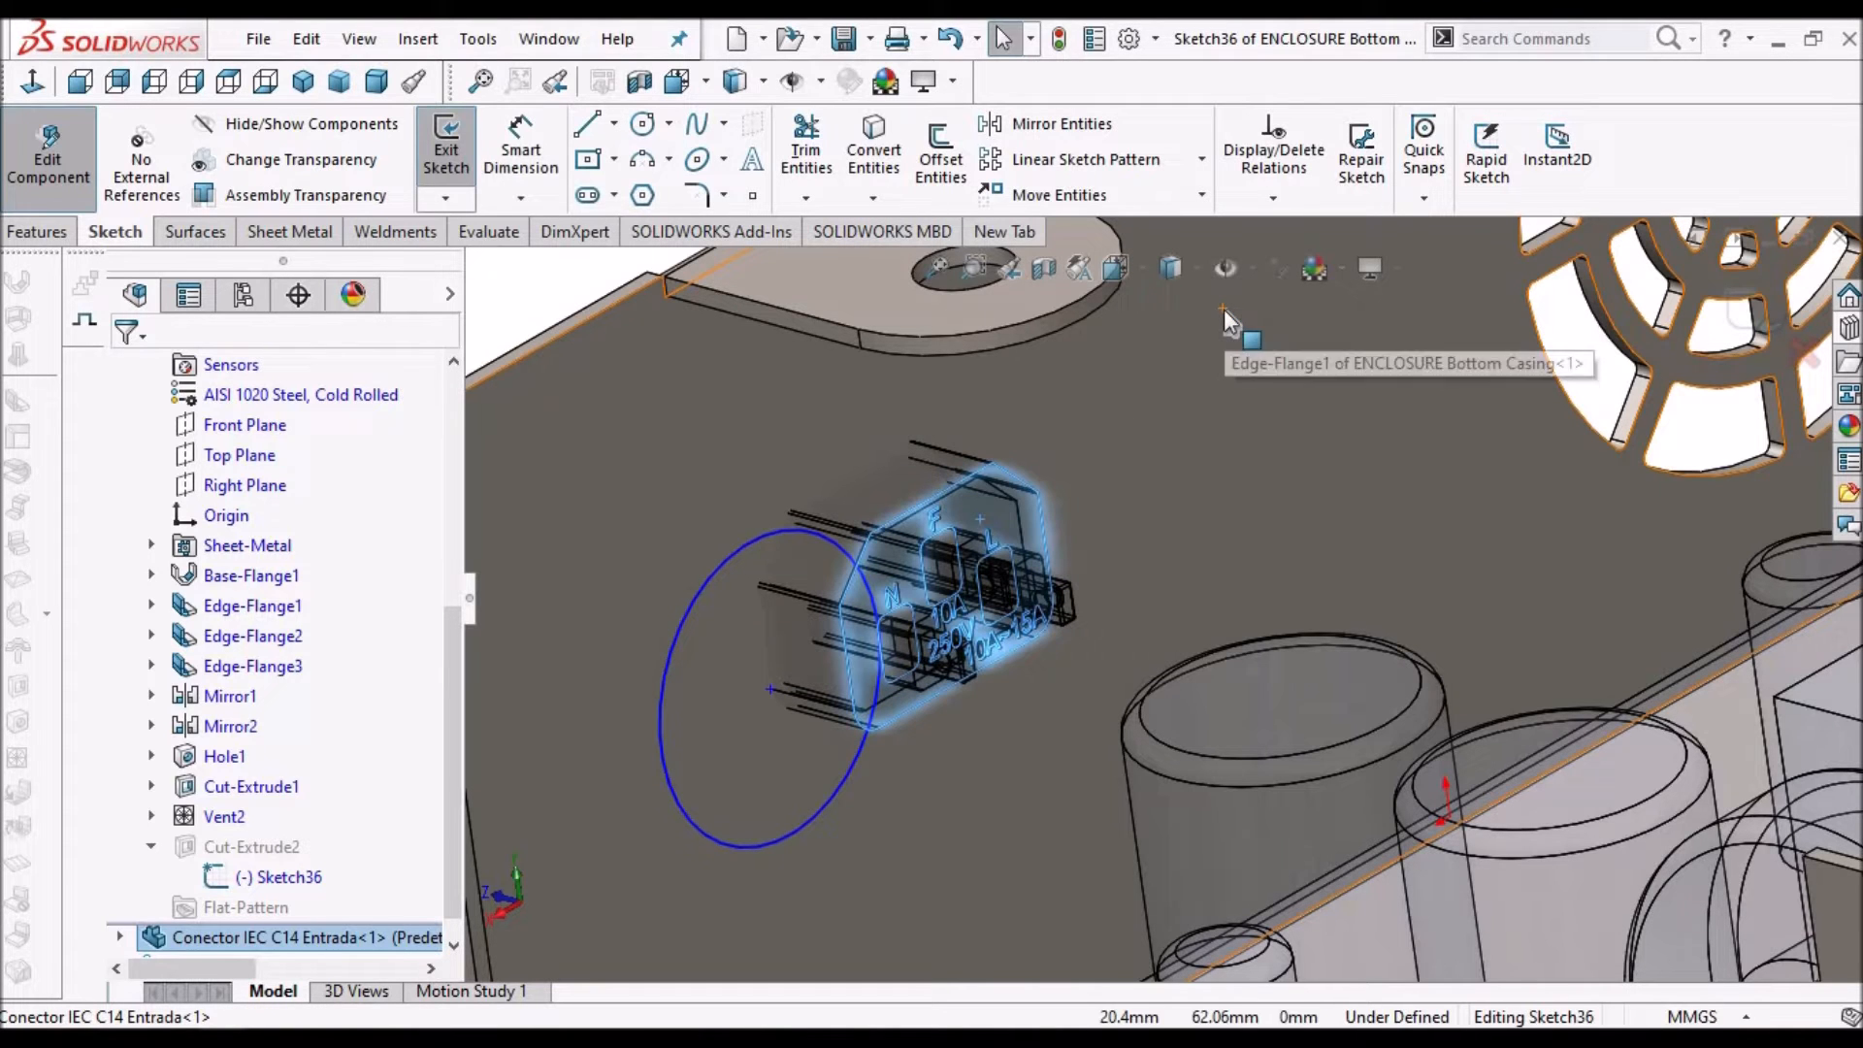
click(885, 146)
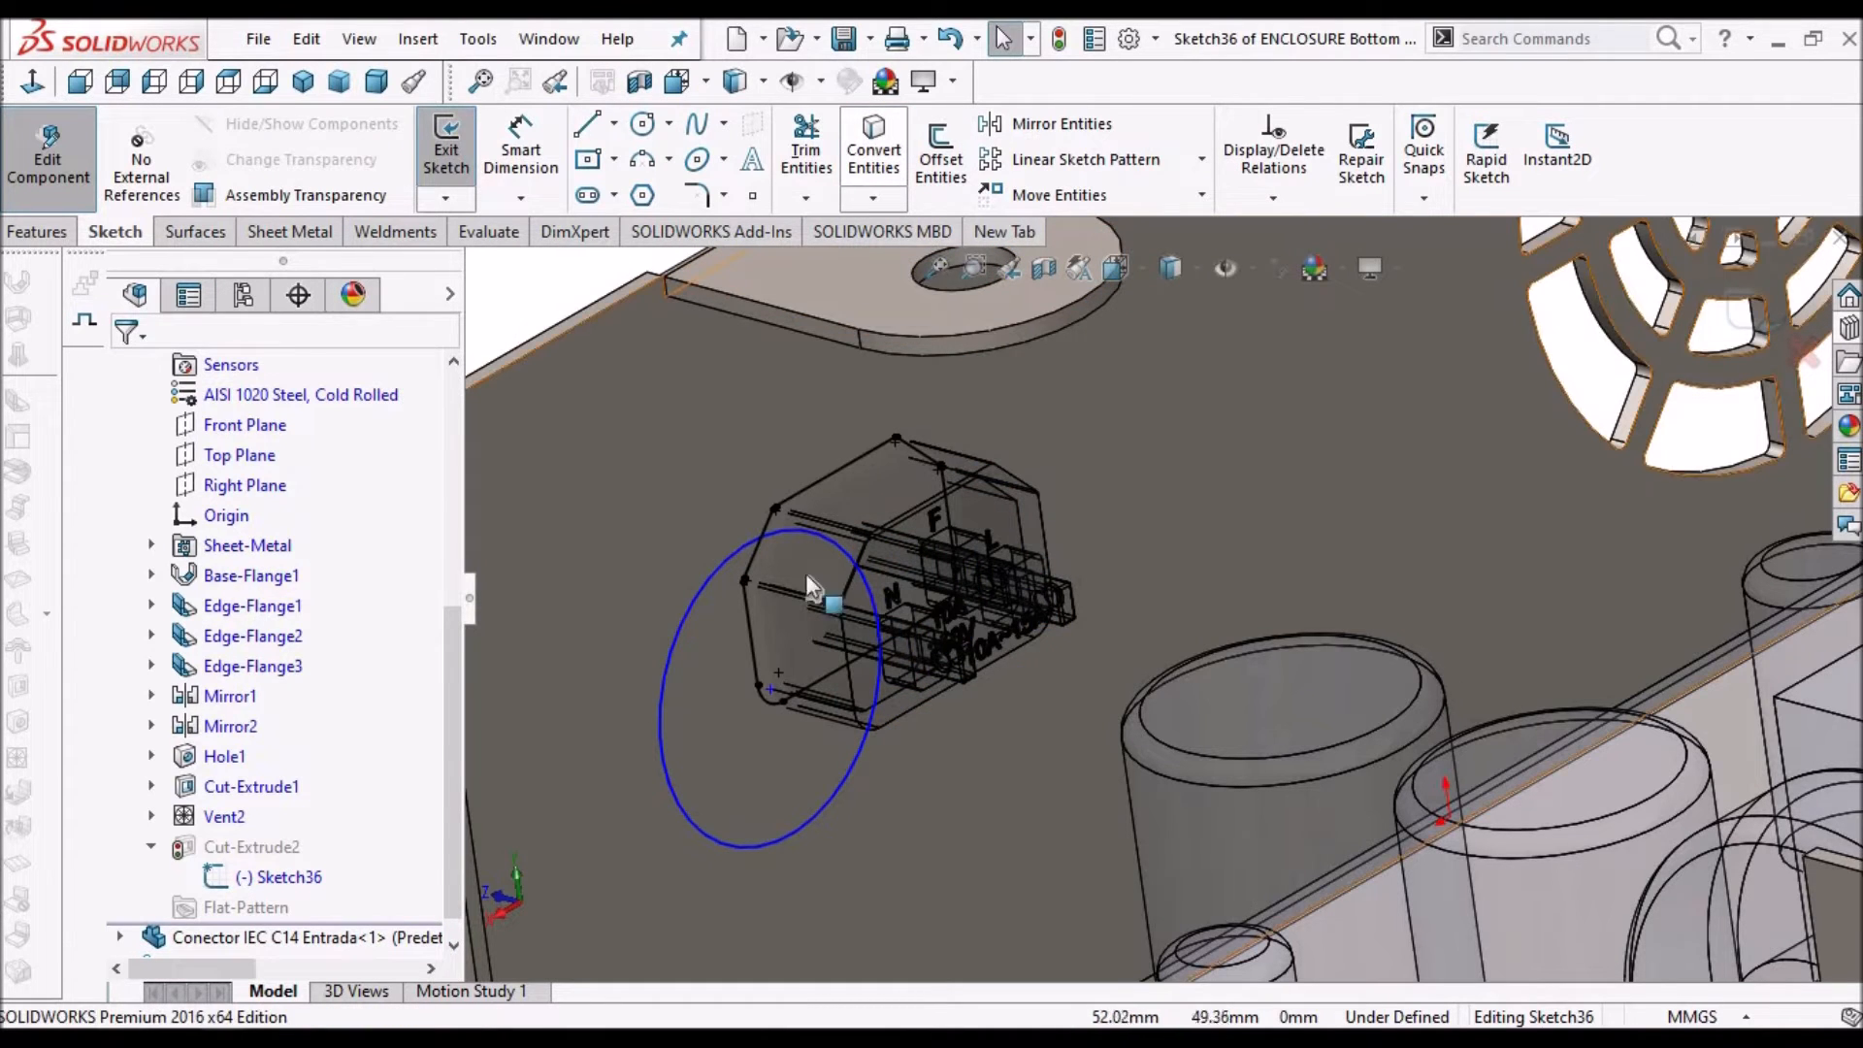
Delete the circle from the cut's sketch and show the converted connector outline from the front in wireframe display
click(734, 562)
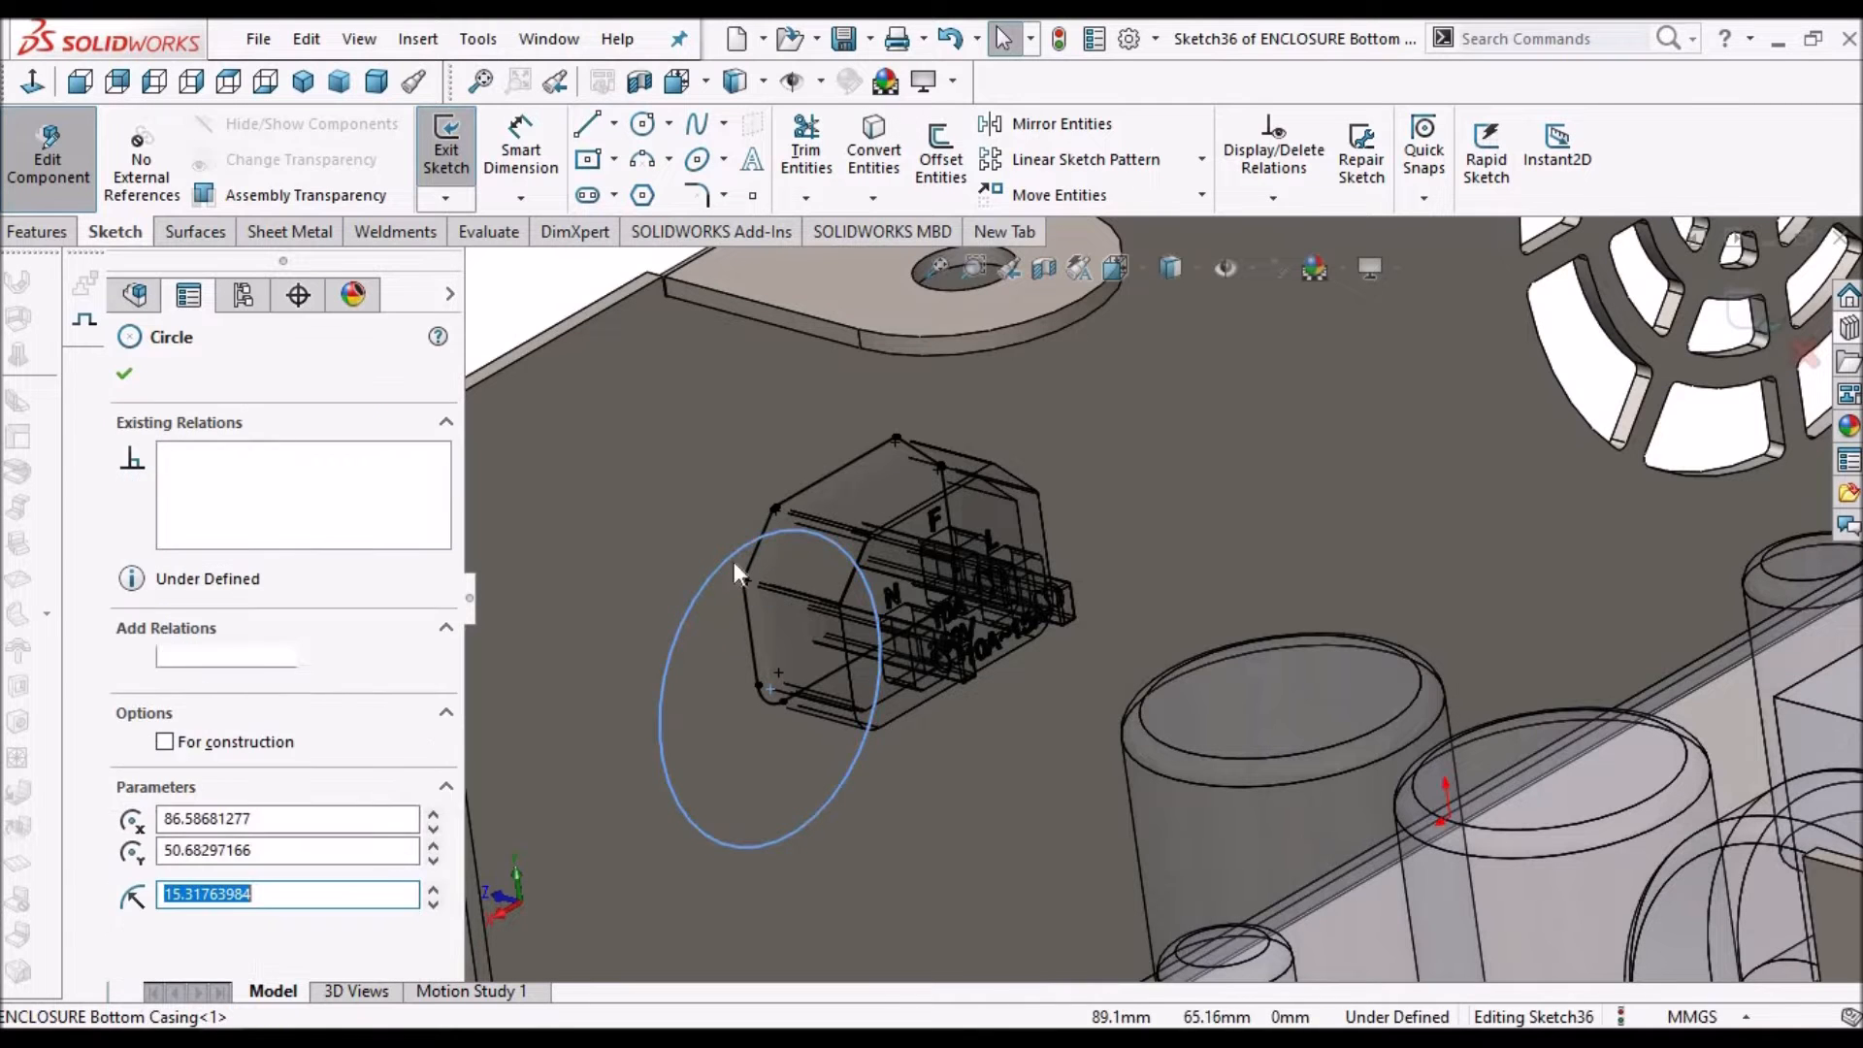
key(Delete)
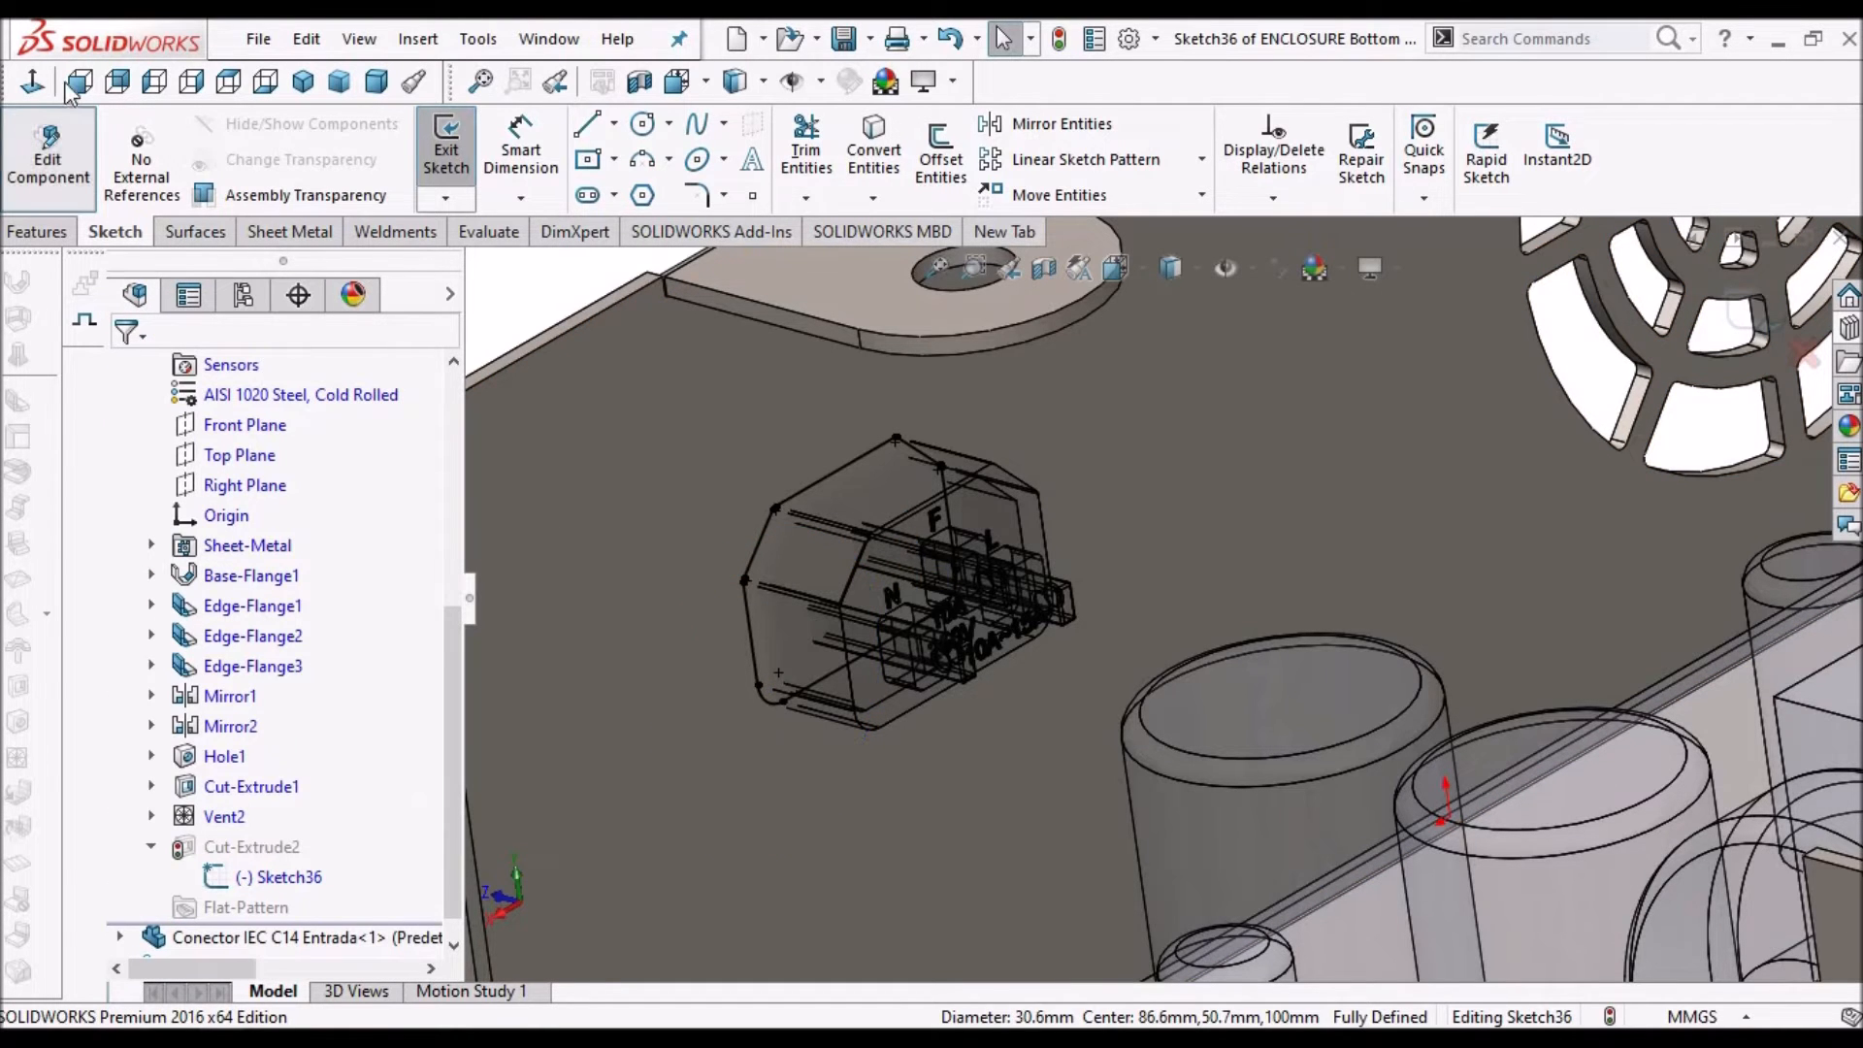
click(82, 84)
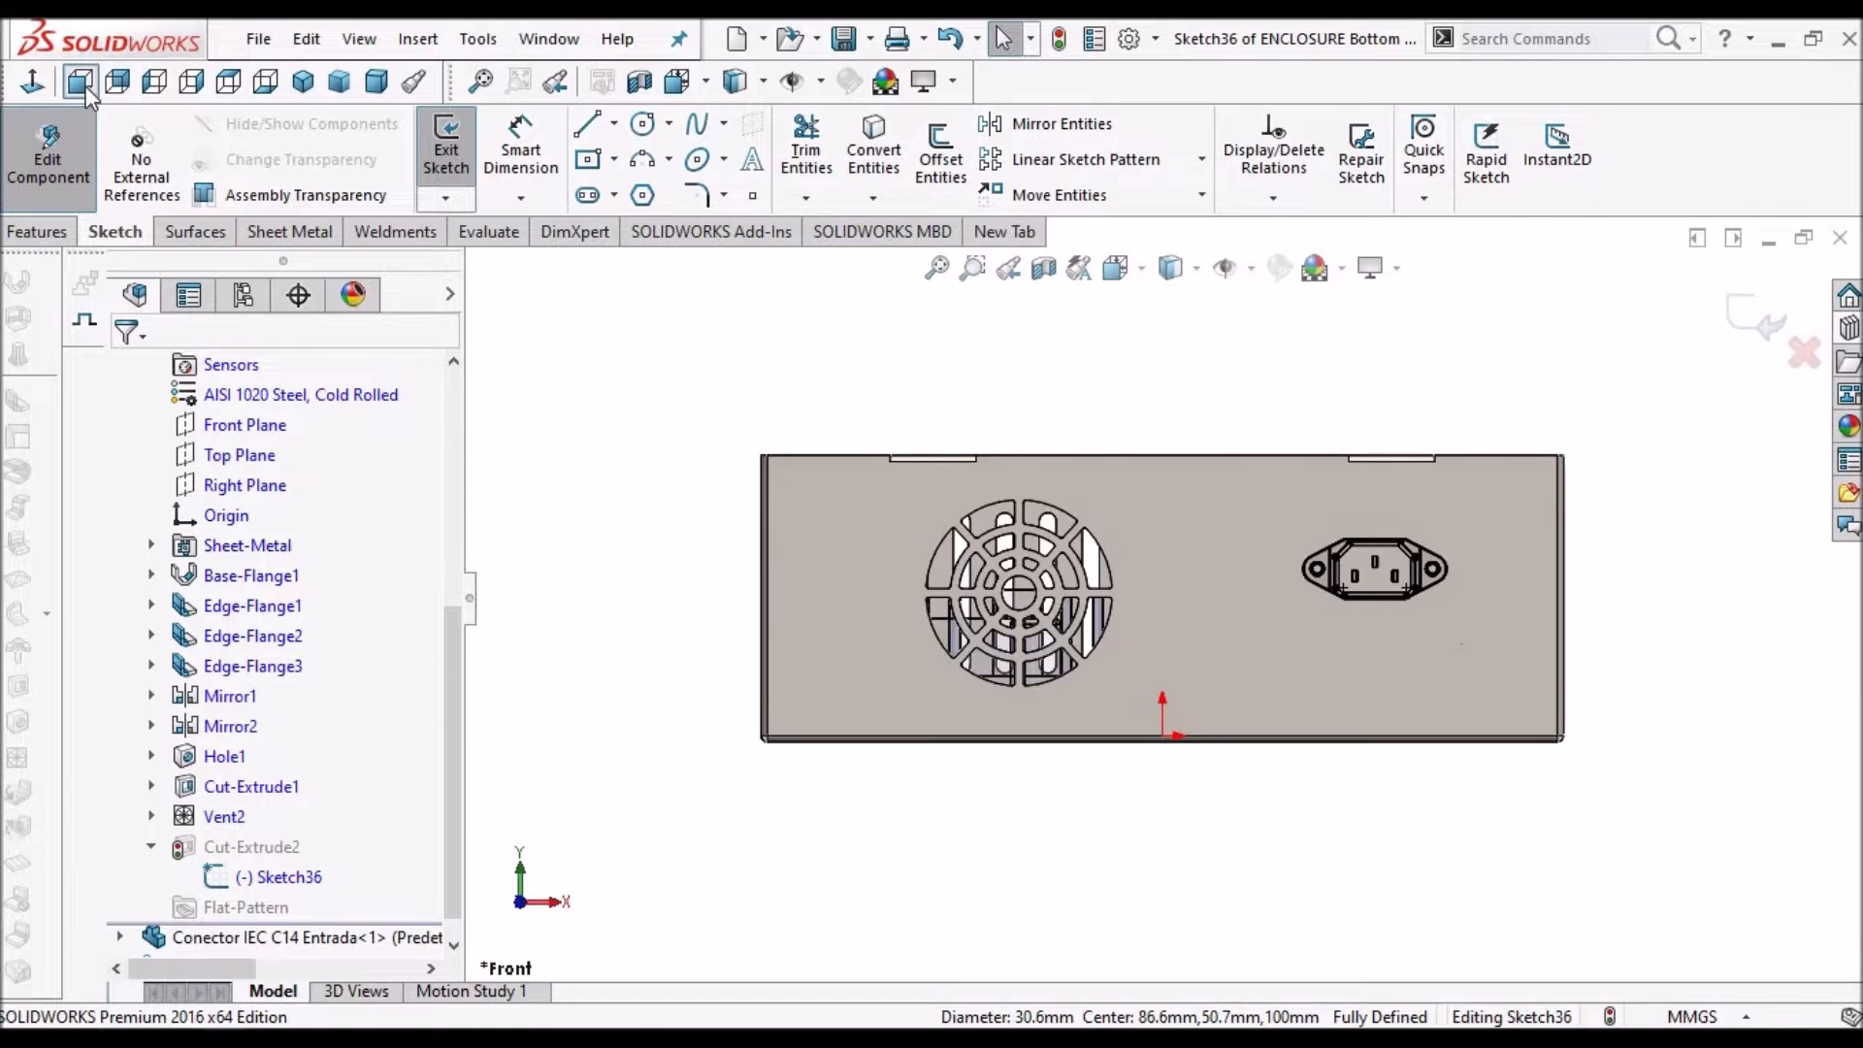
scroll(1378, 567, down, 6)
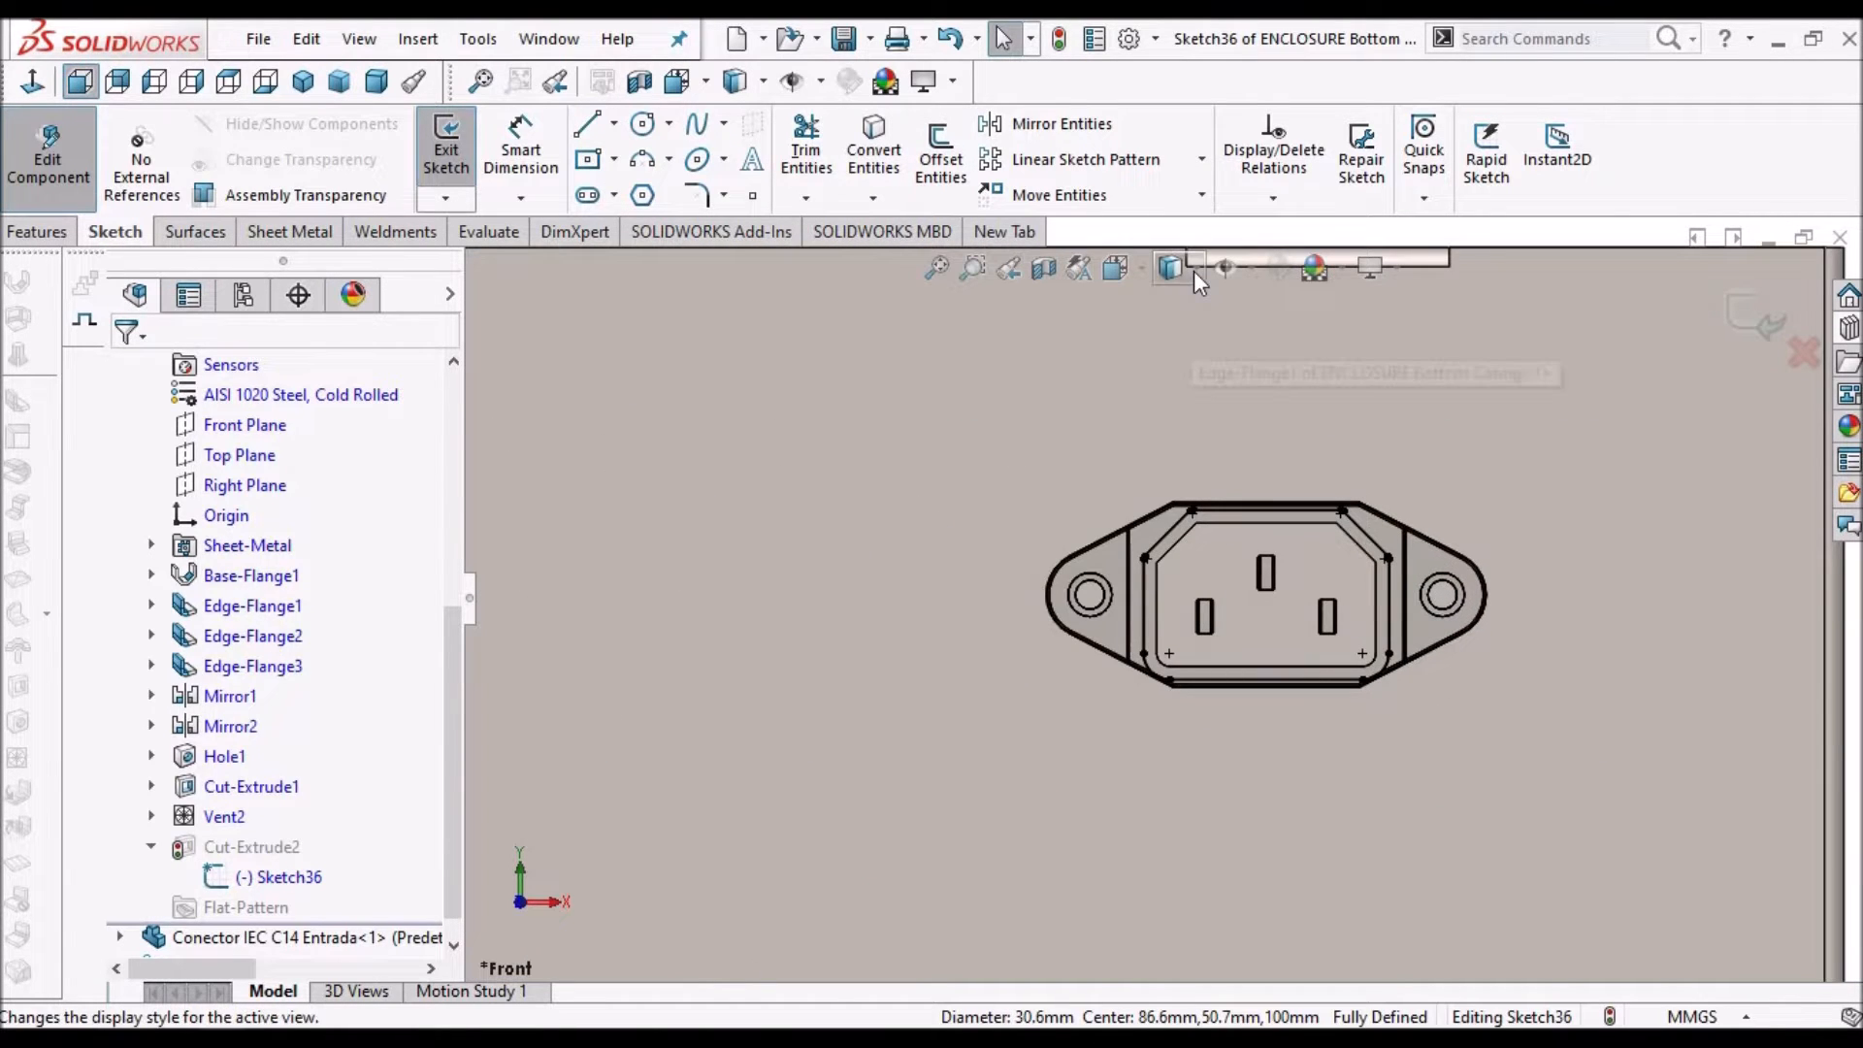
click(1172, 269)
click(1172, 463)
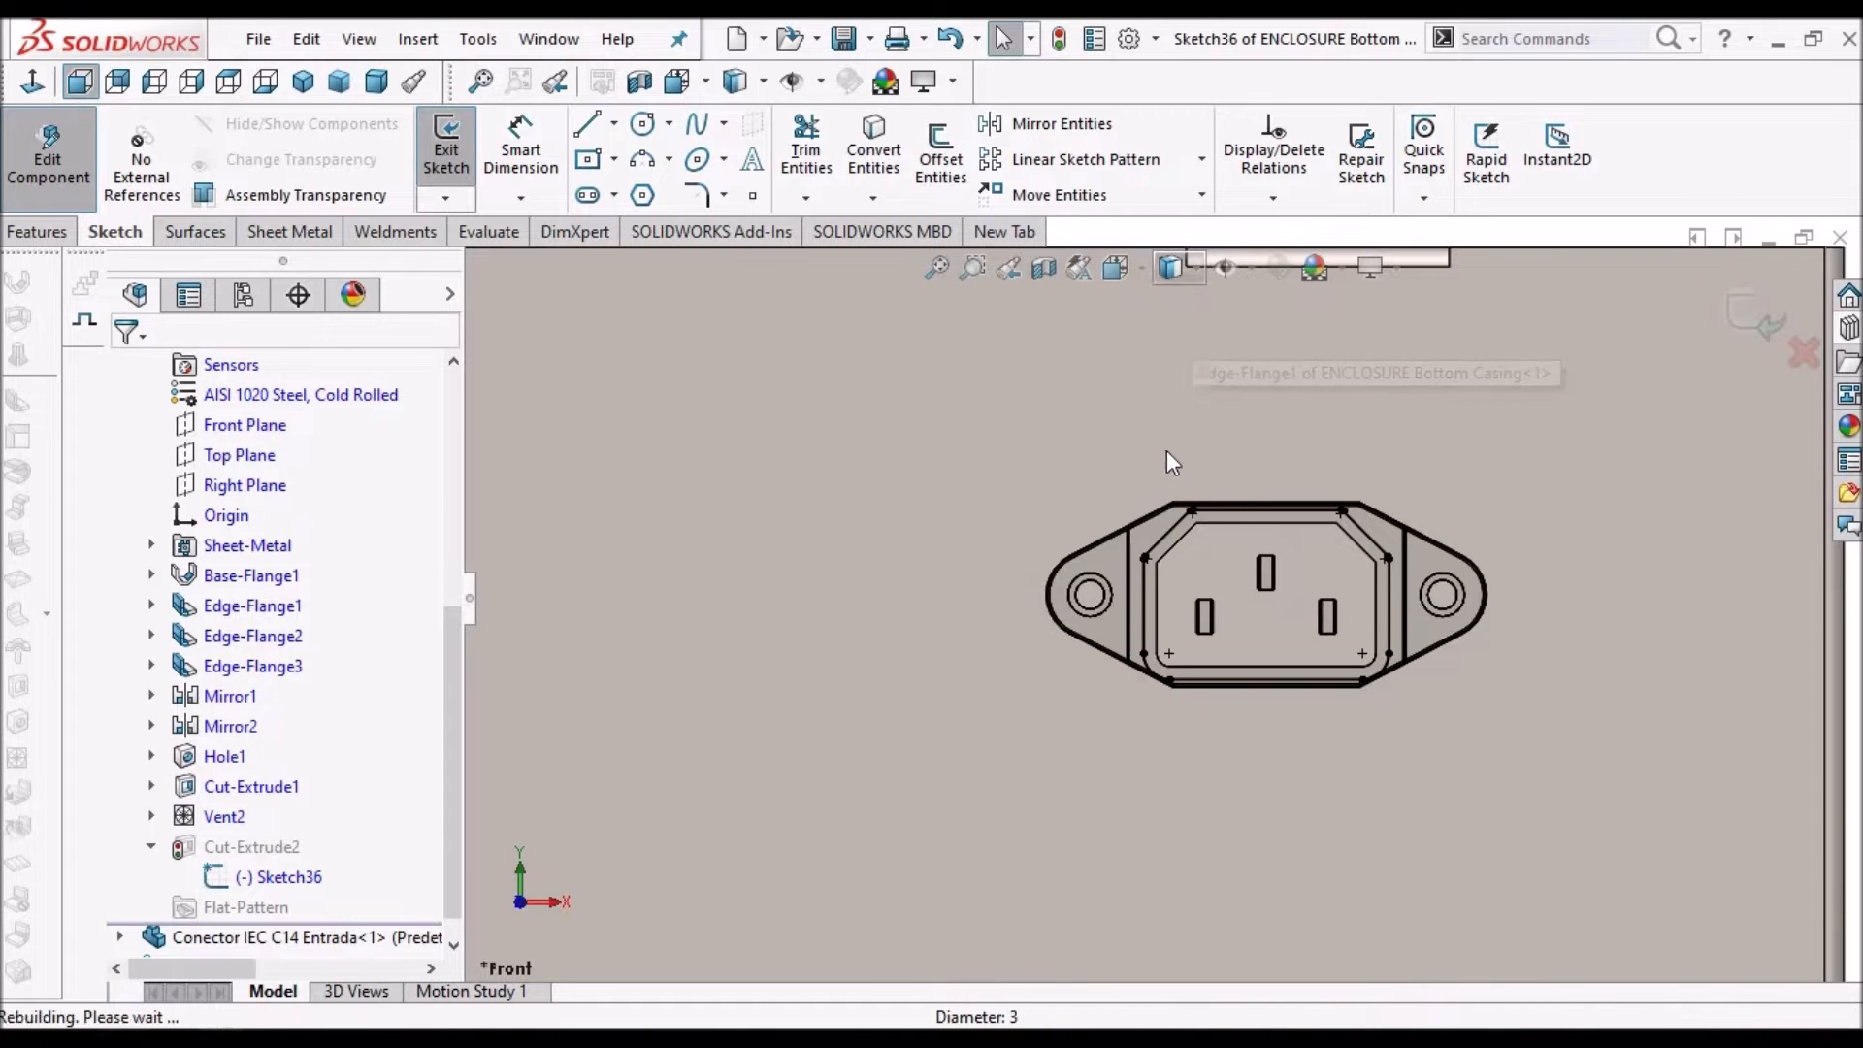
scroll(1355, 533, down, 4)
scroll(1355, 533, down, 3)
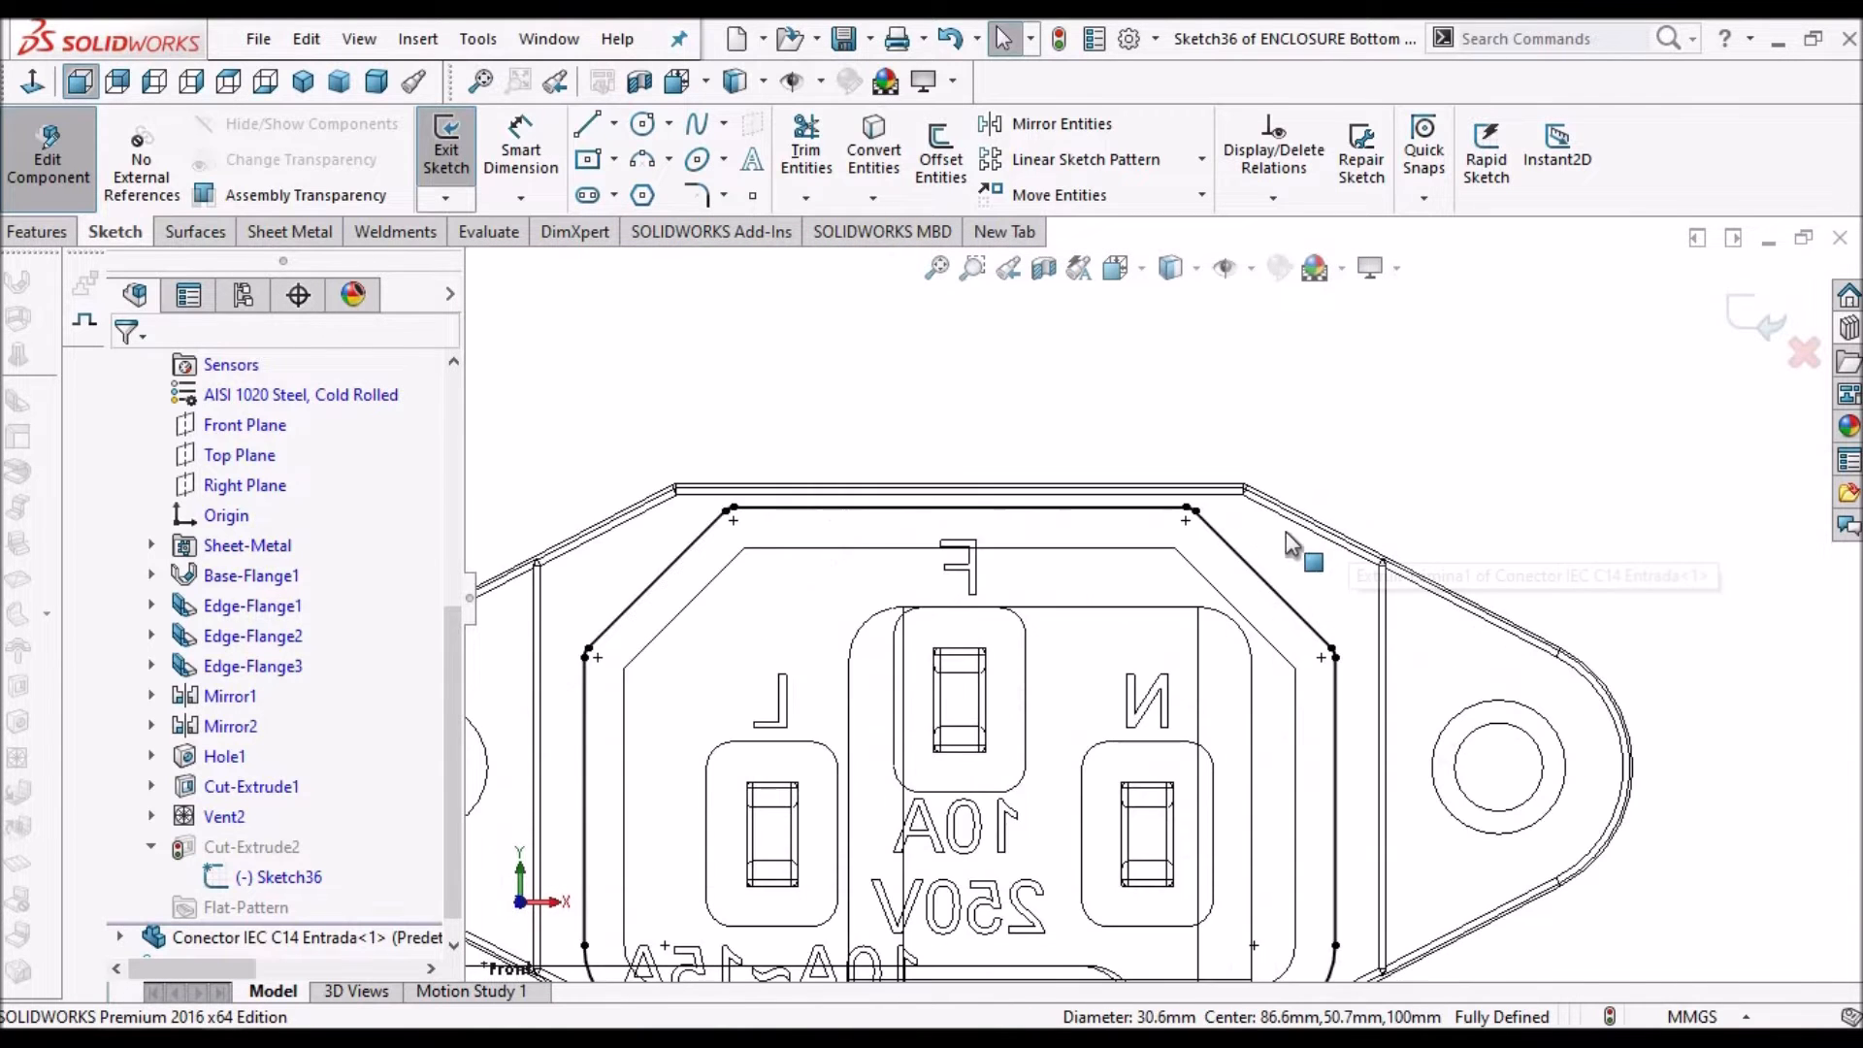
Finish the sketch and the in-context casing edit, and restore the assembly's Shaded With Edges display
scroll(1285, 536, up, 3)
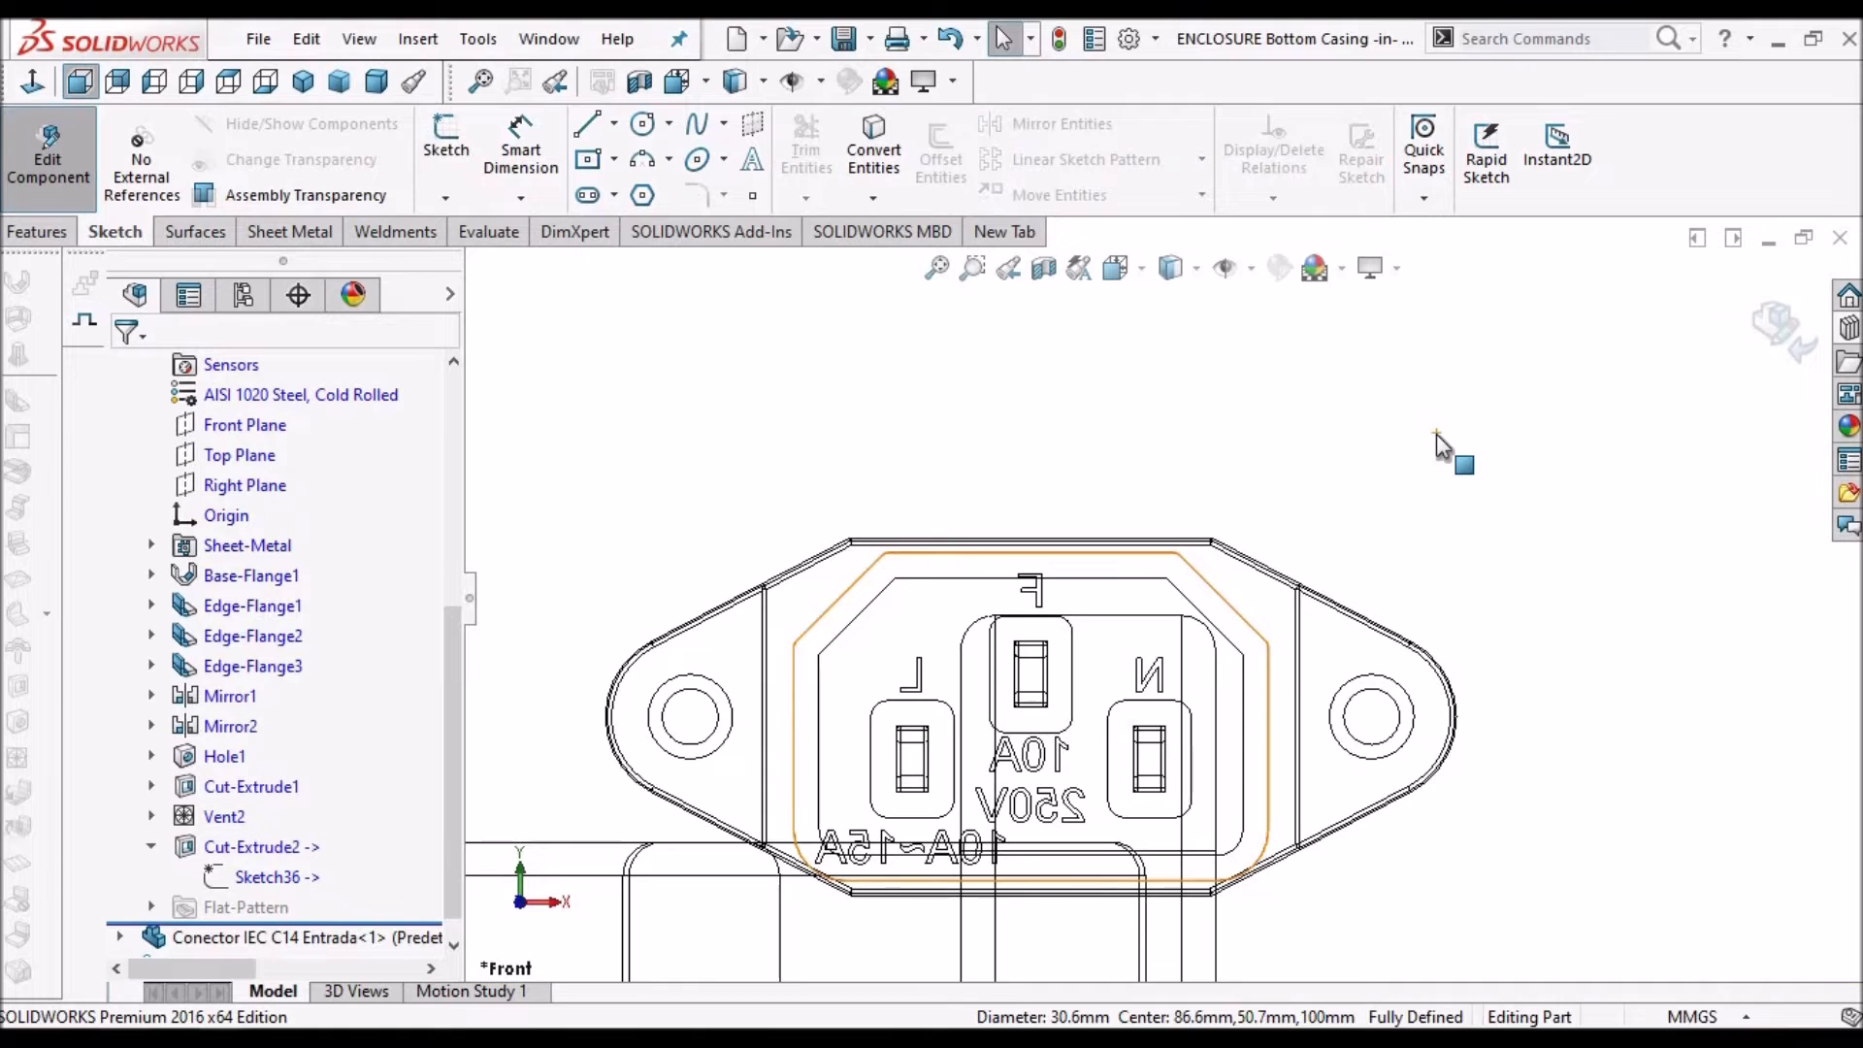
scroll(1409, 453, up, 4)
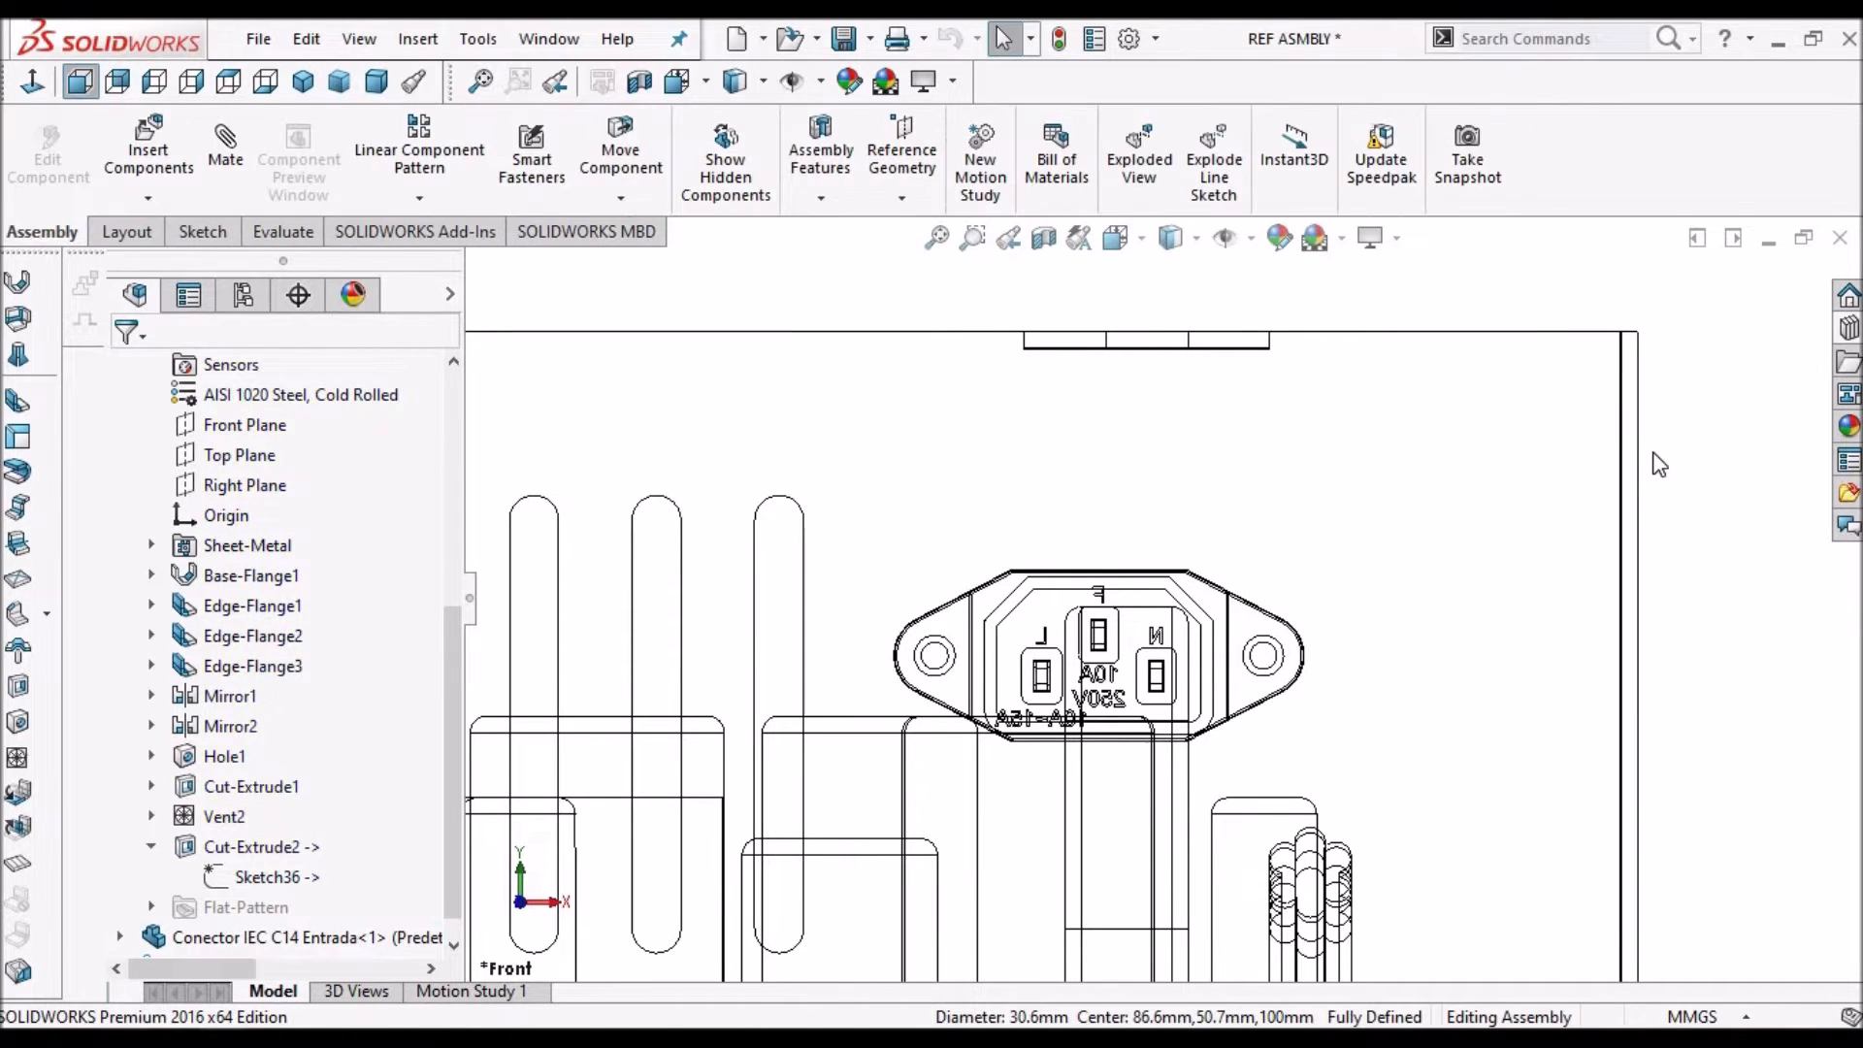
click(1180, 241)
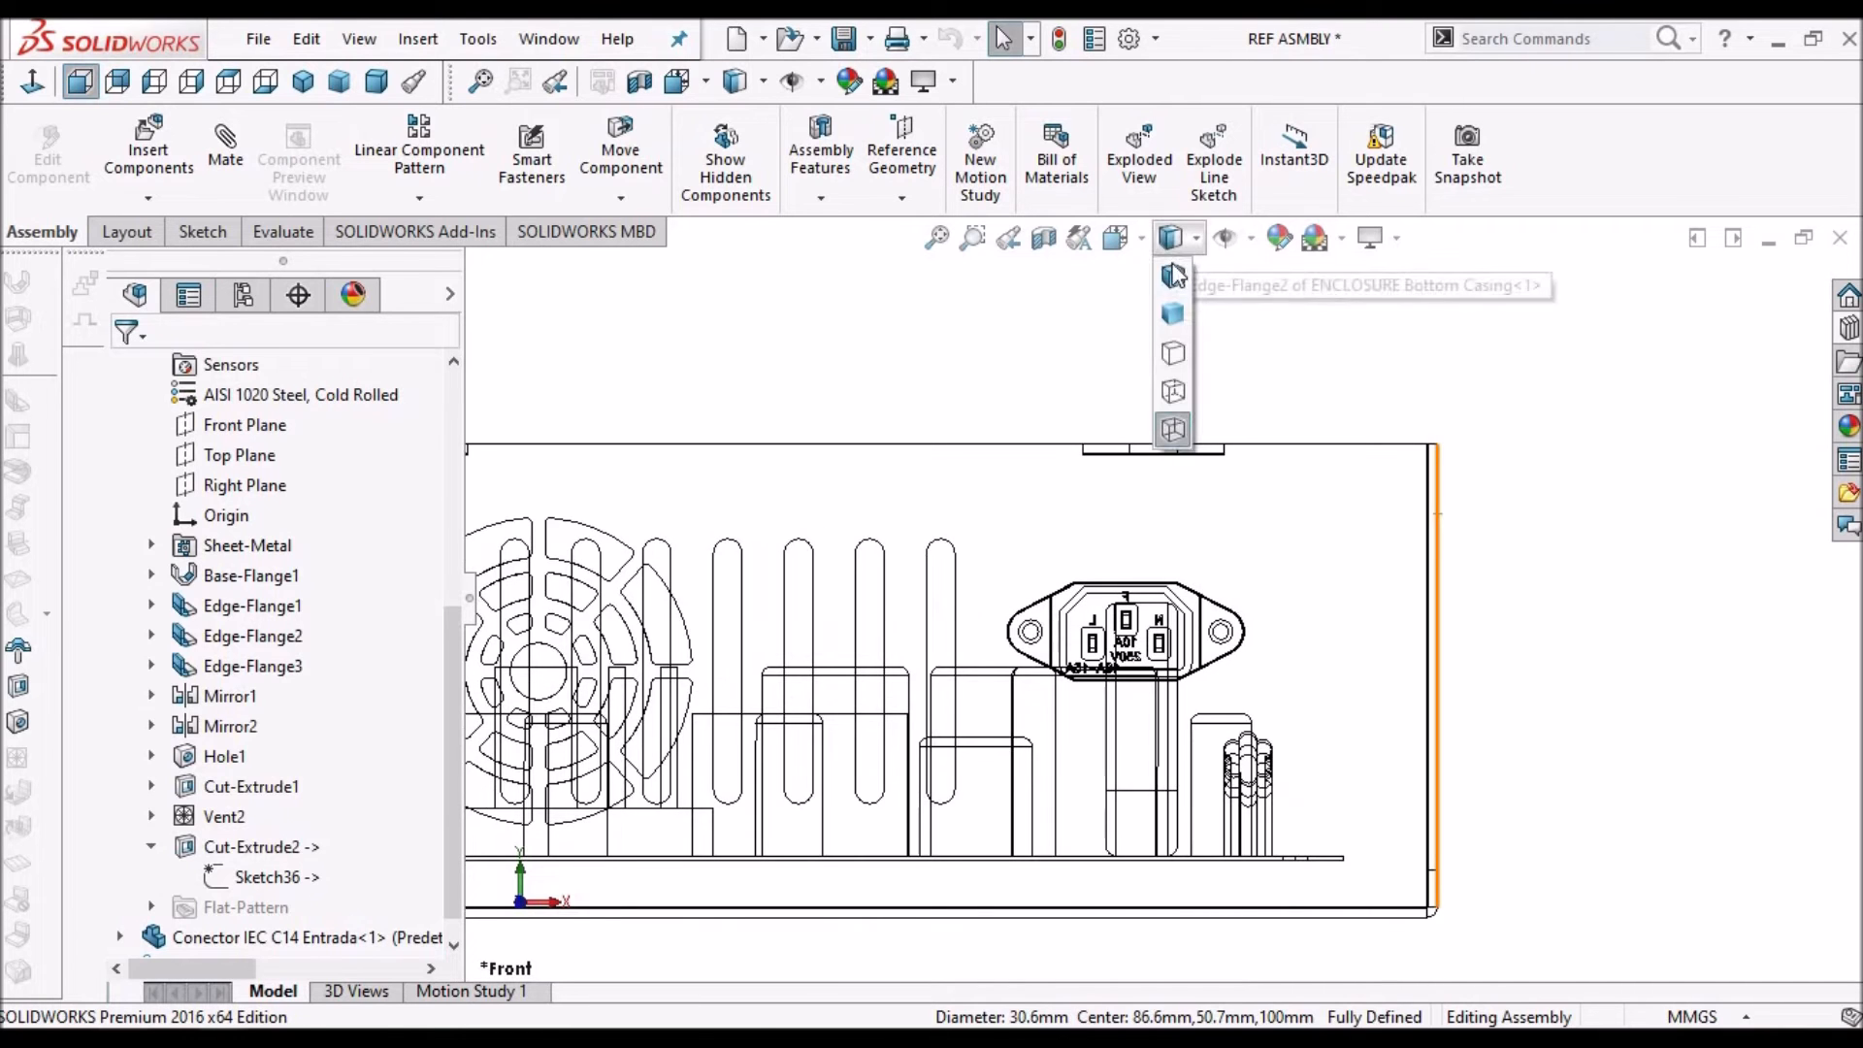
click(1174, 276)
middle_drag(1367, 465, 1237, 572)
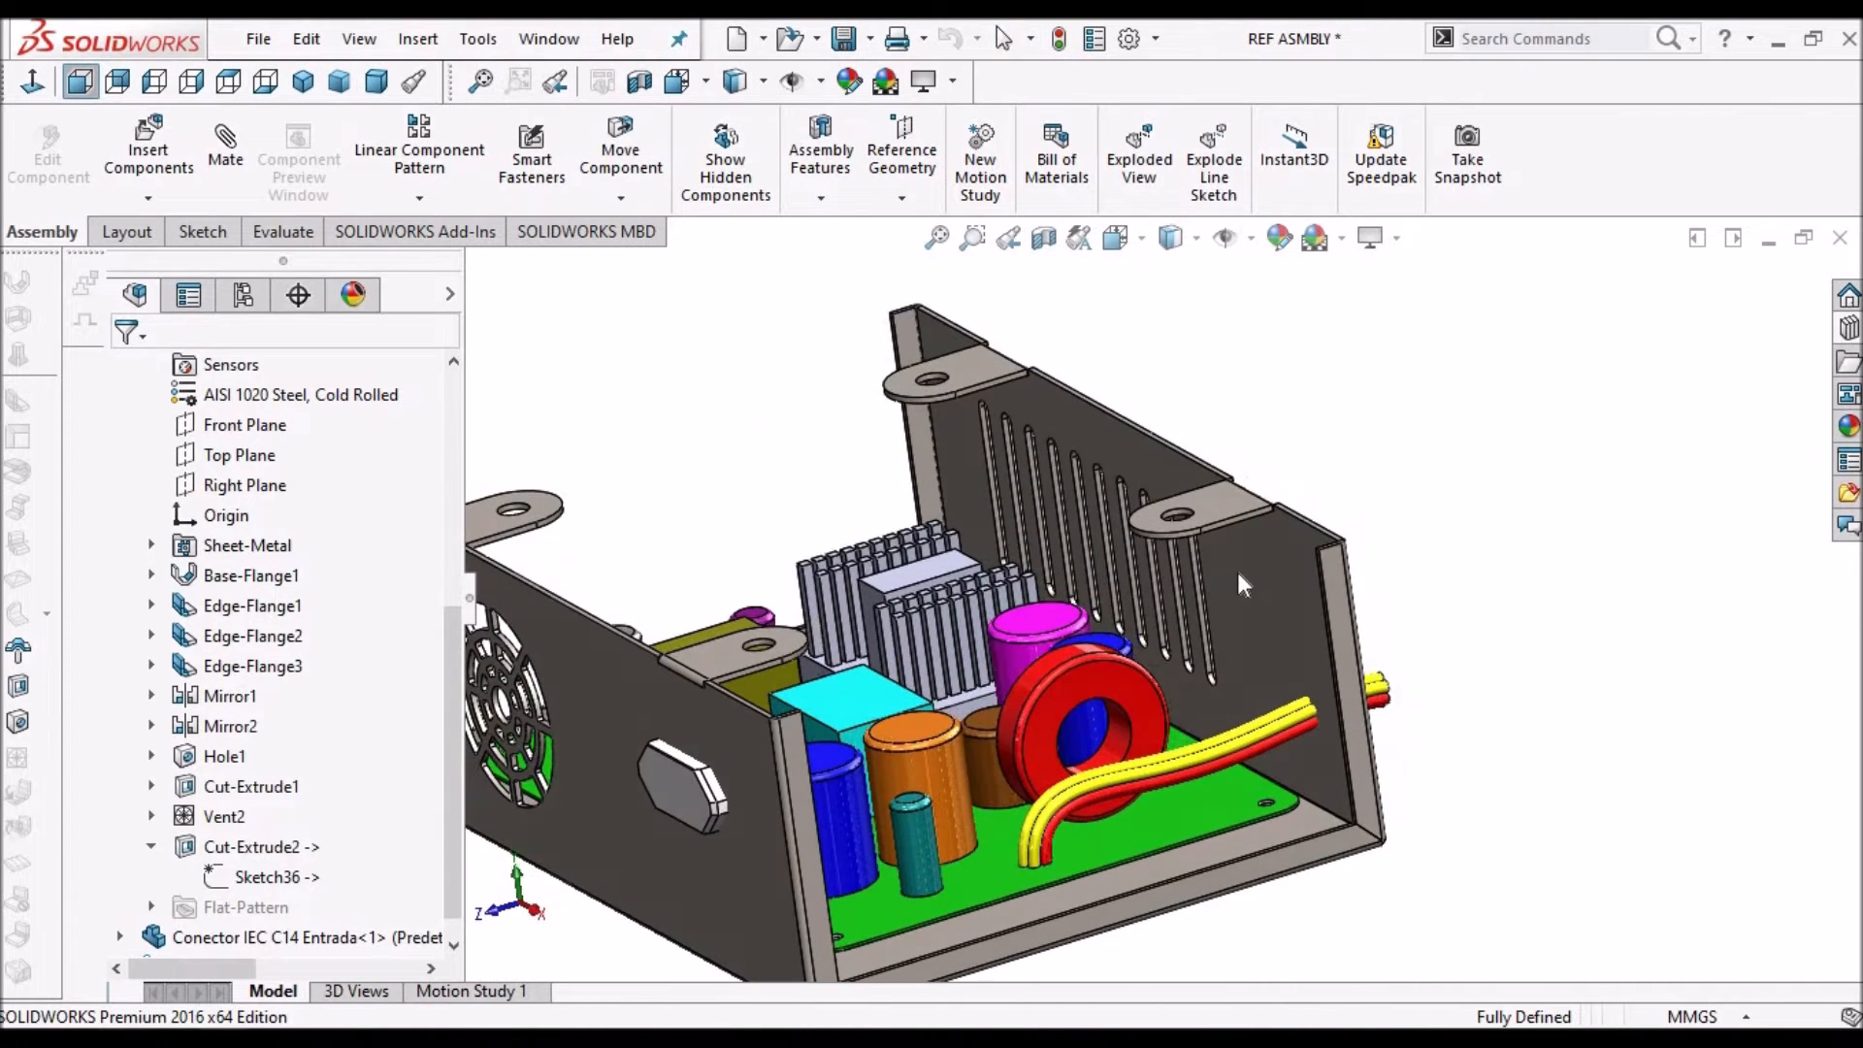
scroll(761, 584, down, 3)
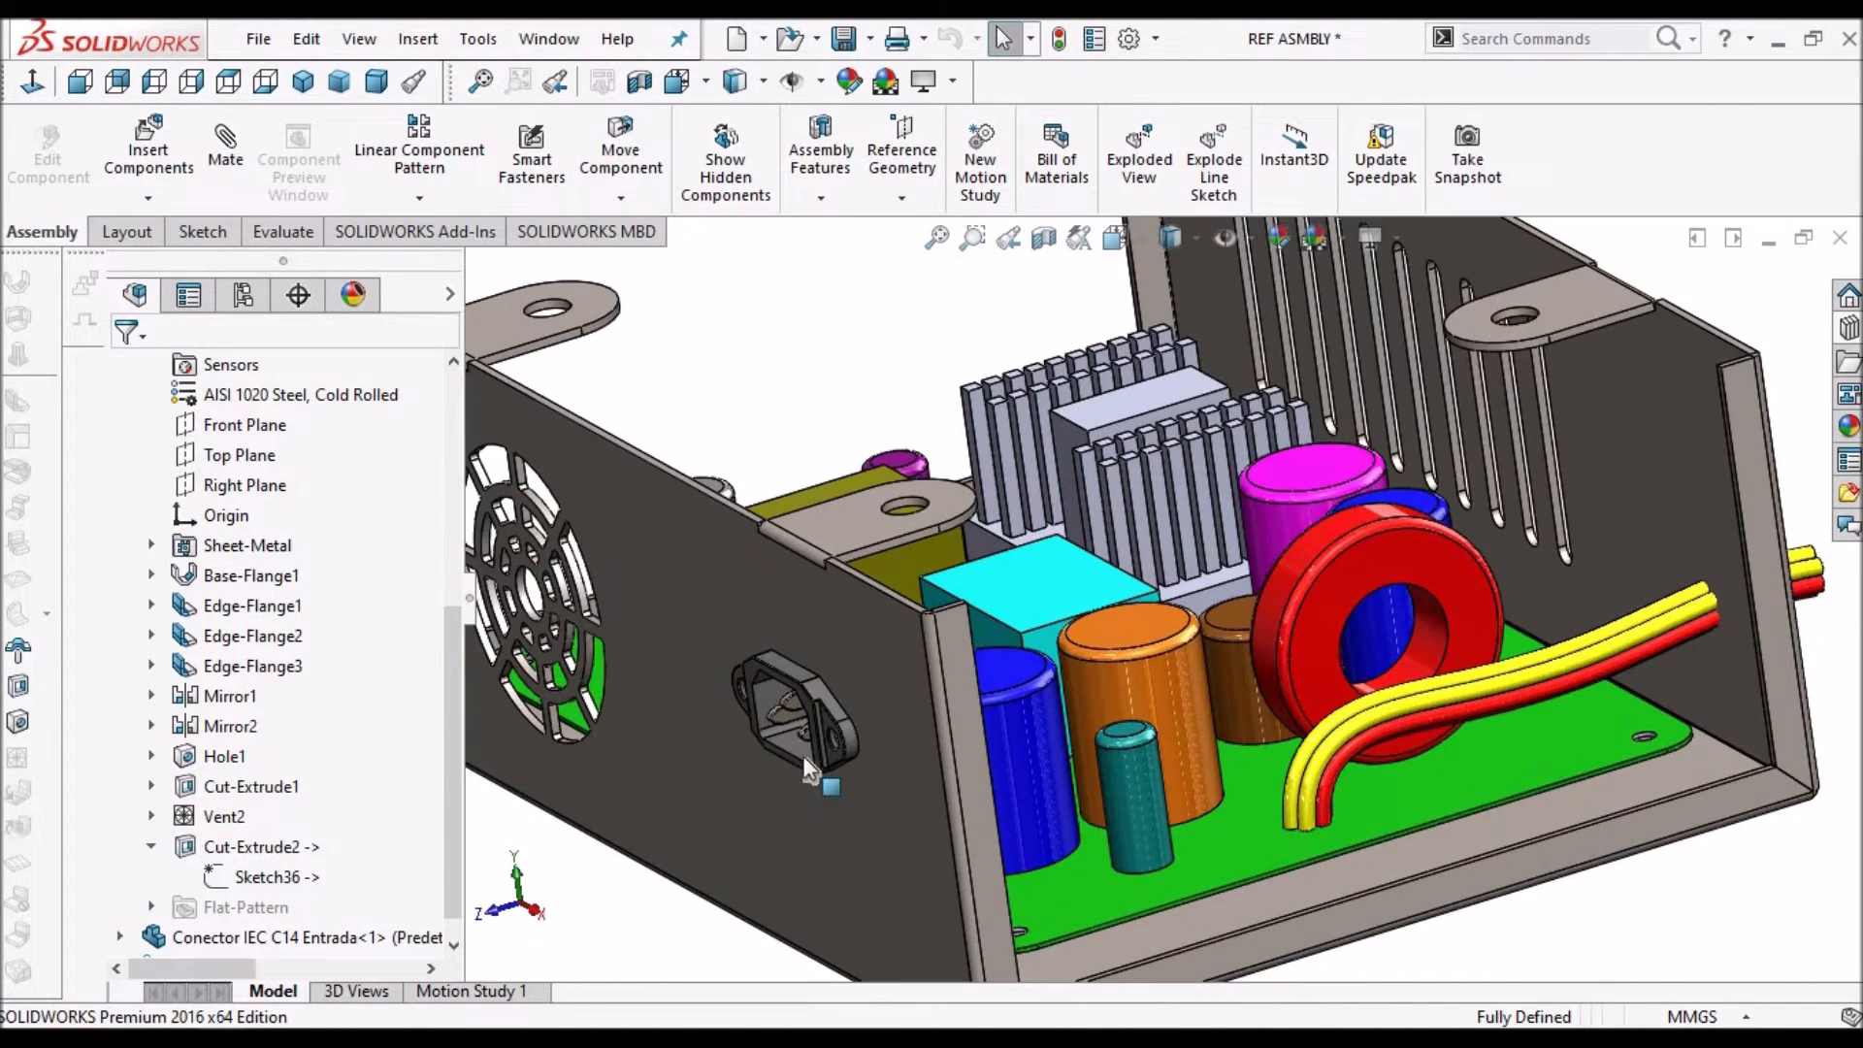
Open the enclosure bottom casing part in its own window and bring its connector opening into view
click(760, 584)
click(834, 433)
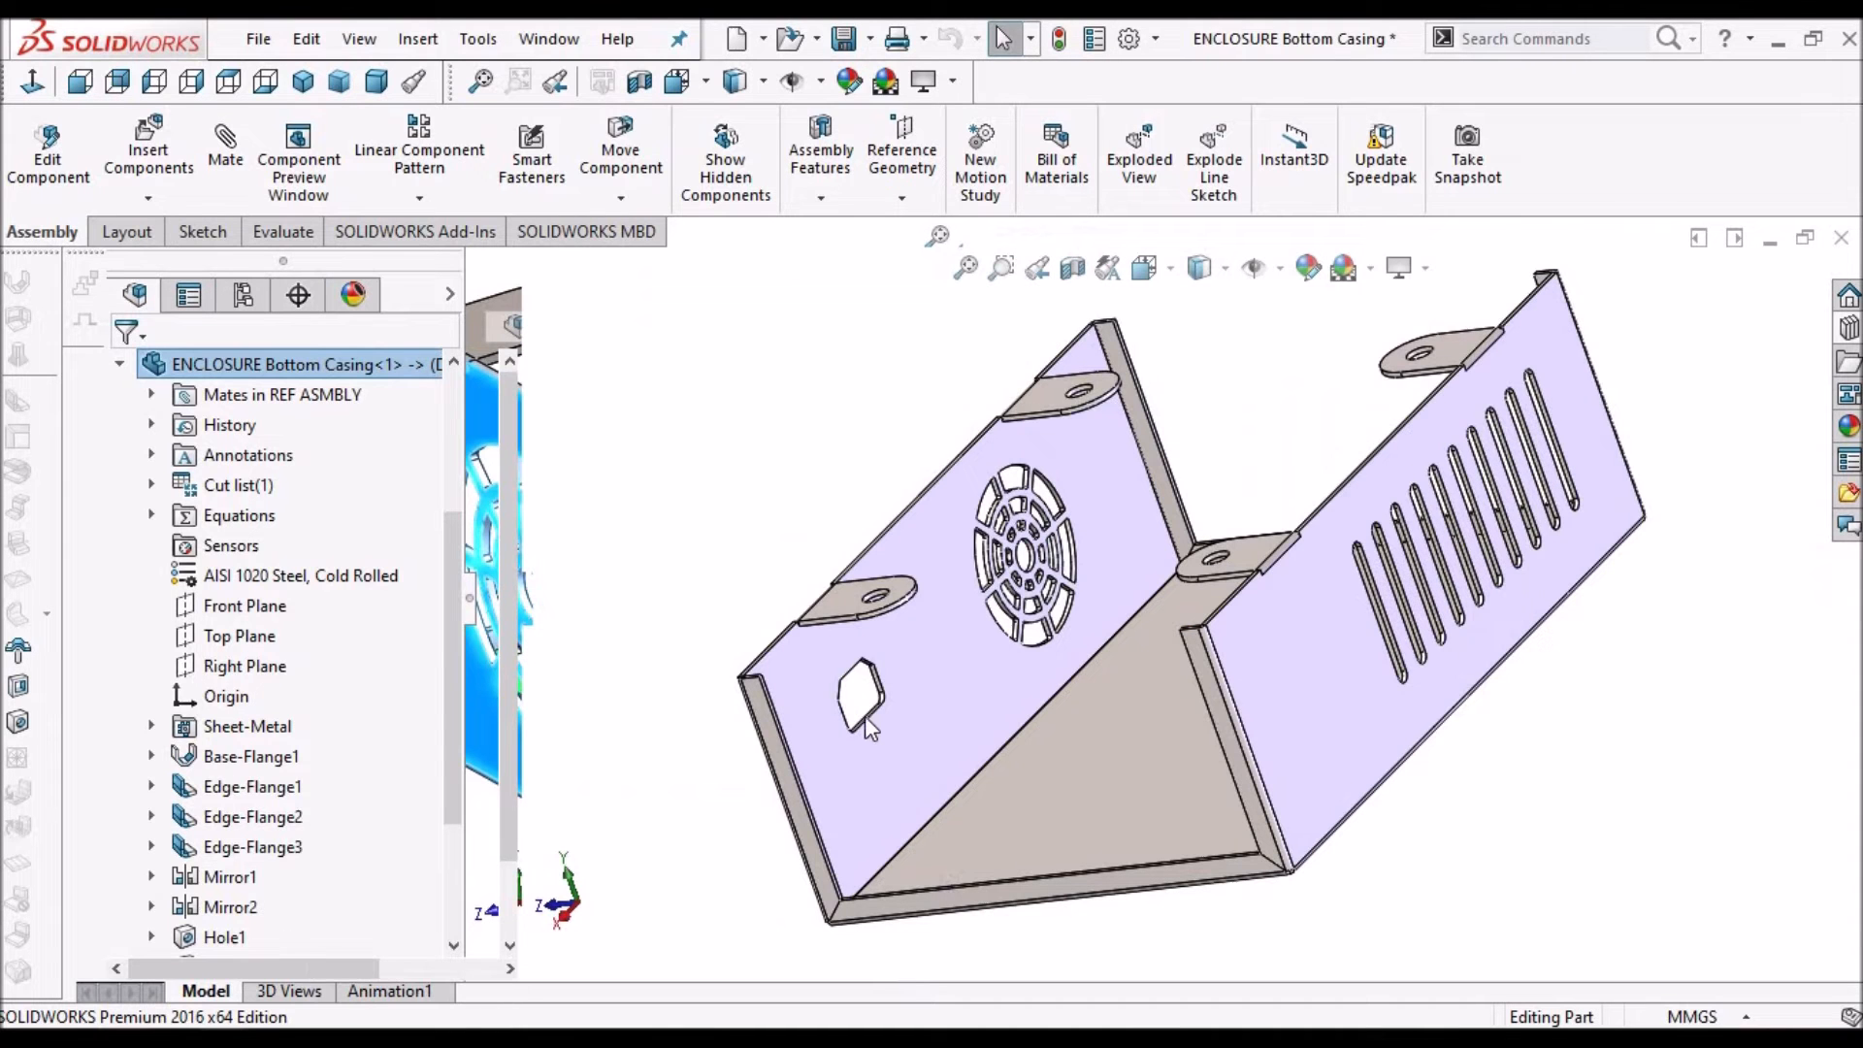
scroll(864, 716, down, 5)
middle_drag(864, 716, 791, 844)
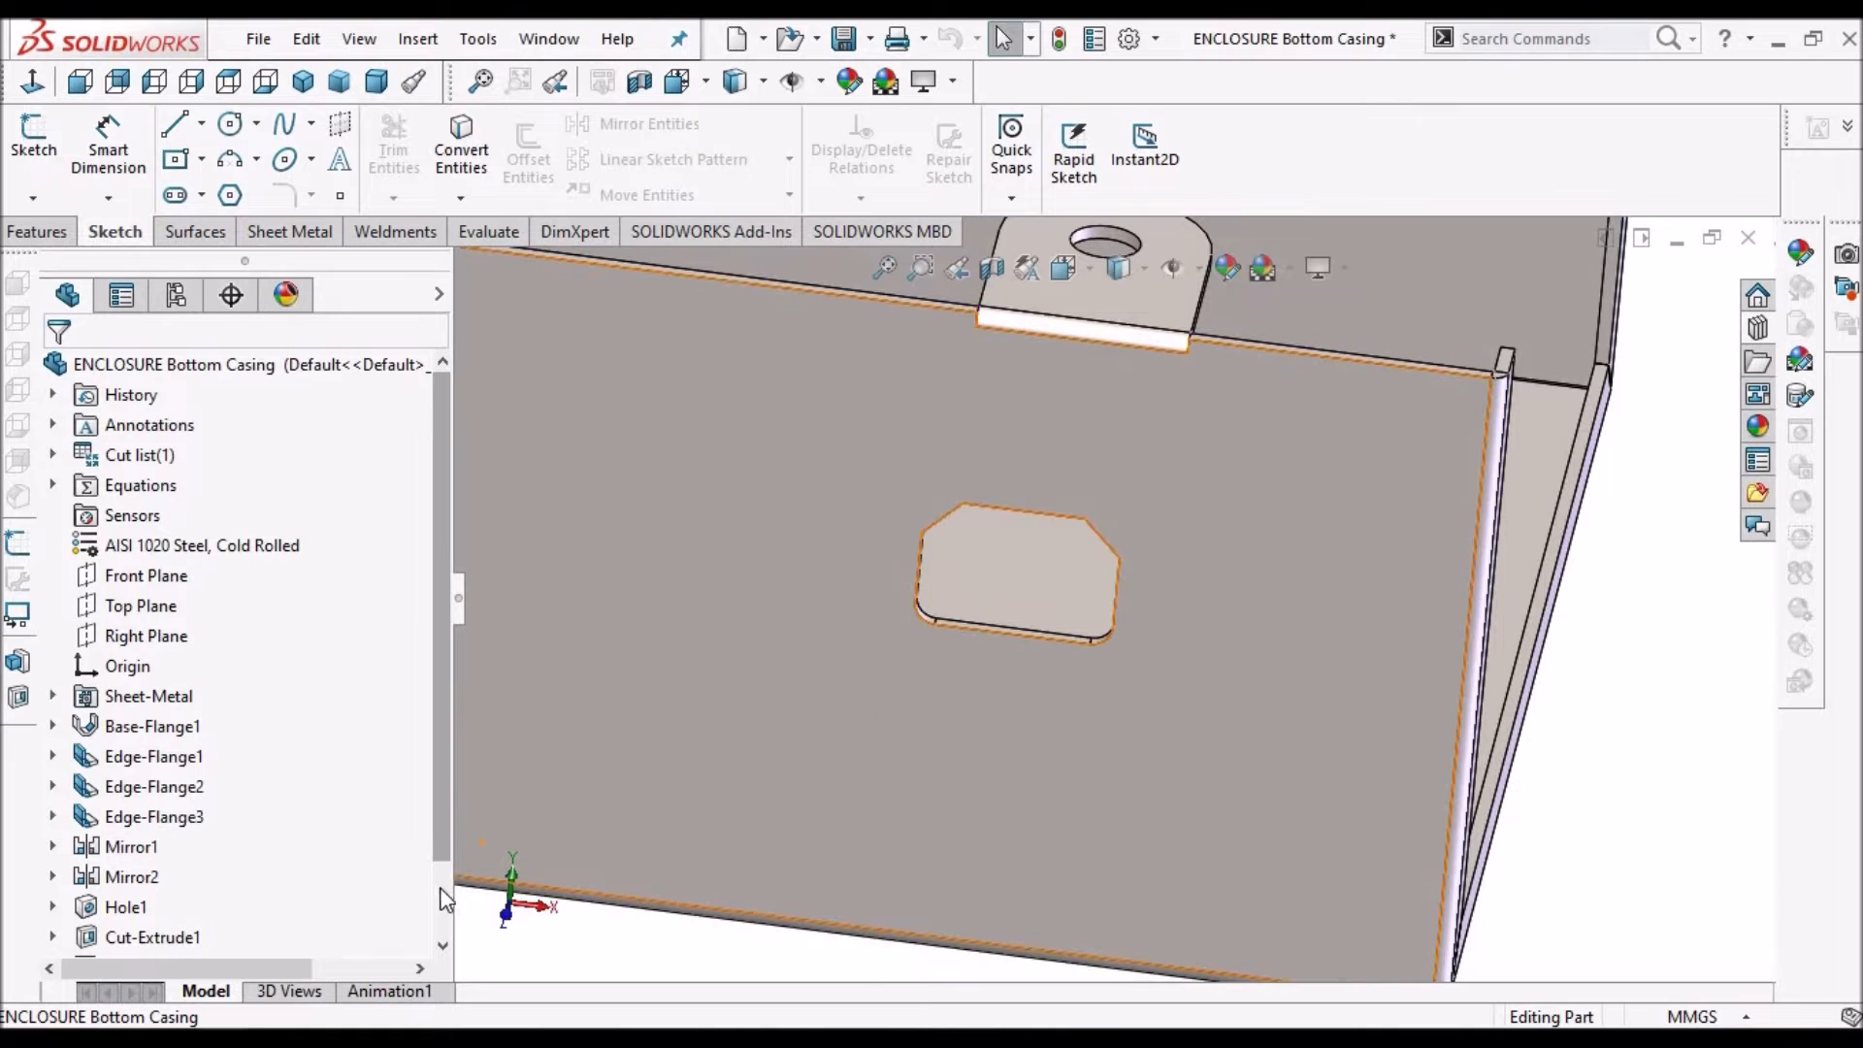
Open the sketch of the casing's connector cut for editing
click(439, 946)
middle_drag(1062, 580, 1081, 615)
click(53, 906)
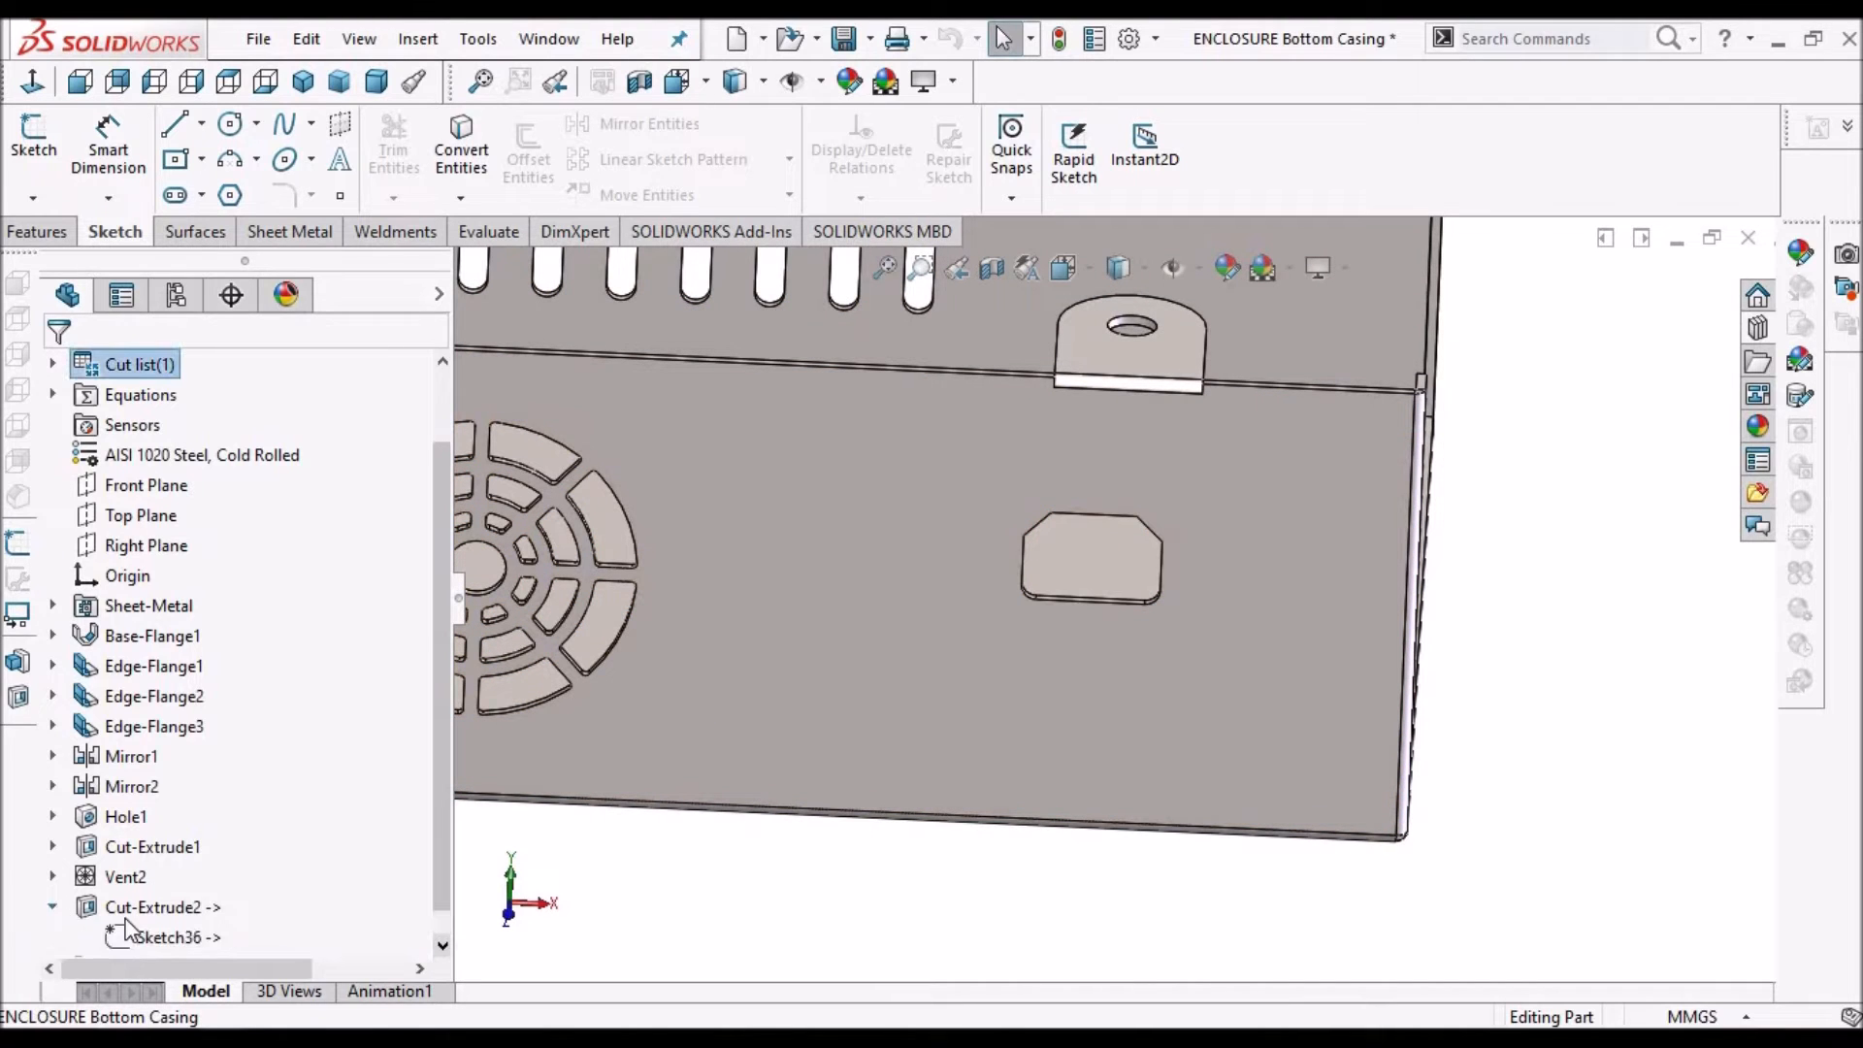
click(167, 939)
click(186, 858)
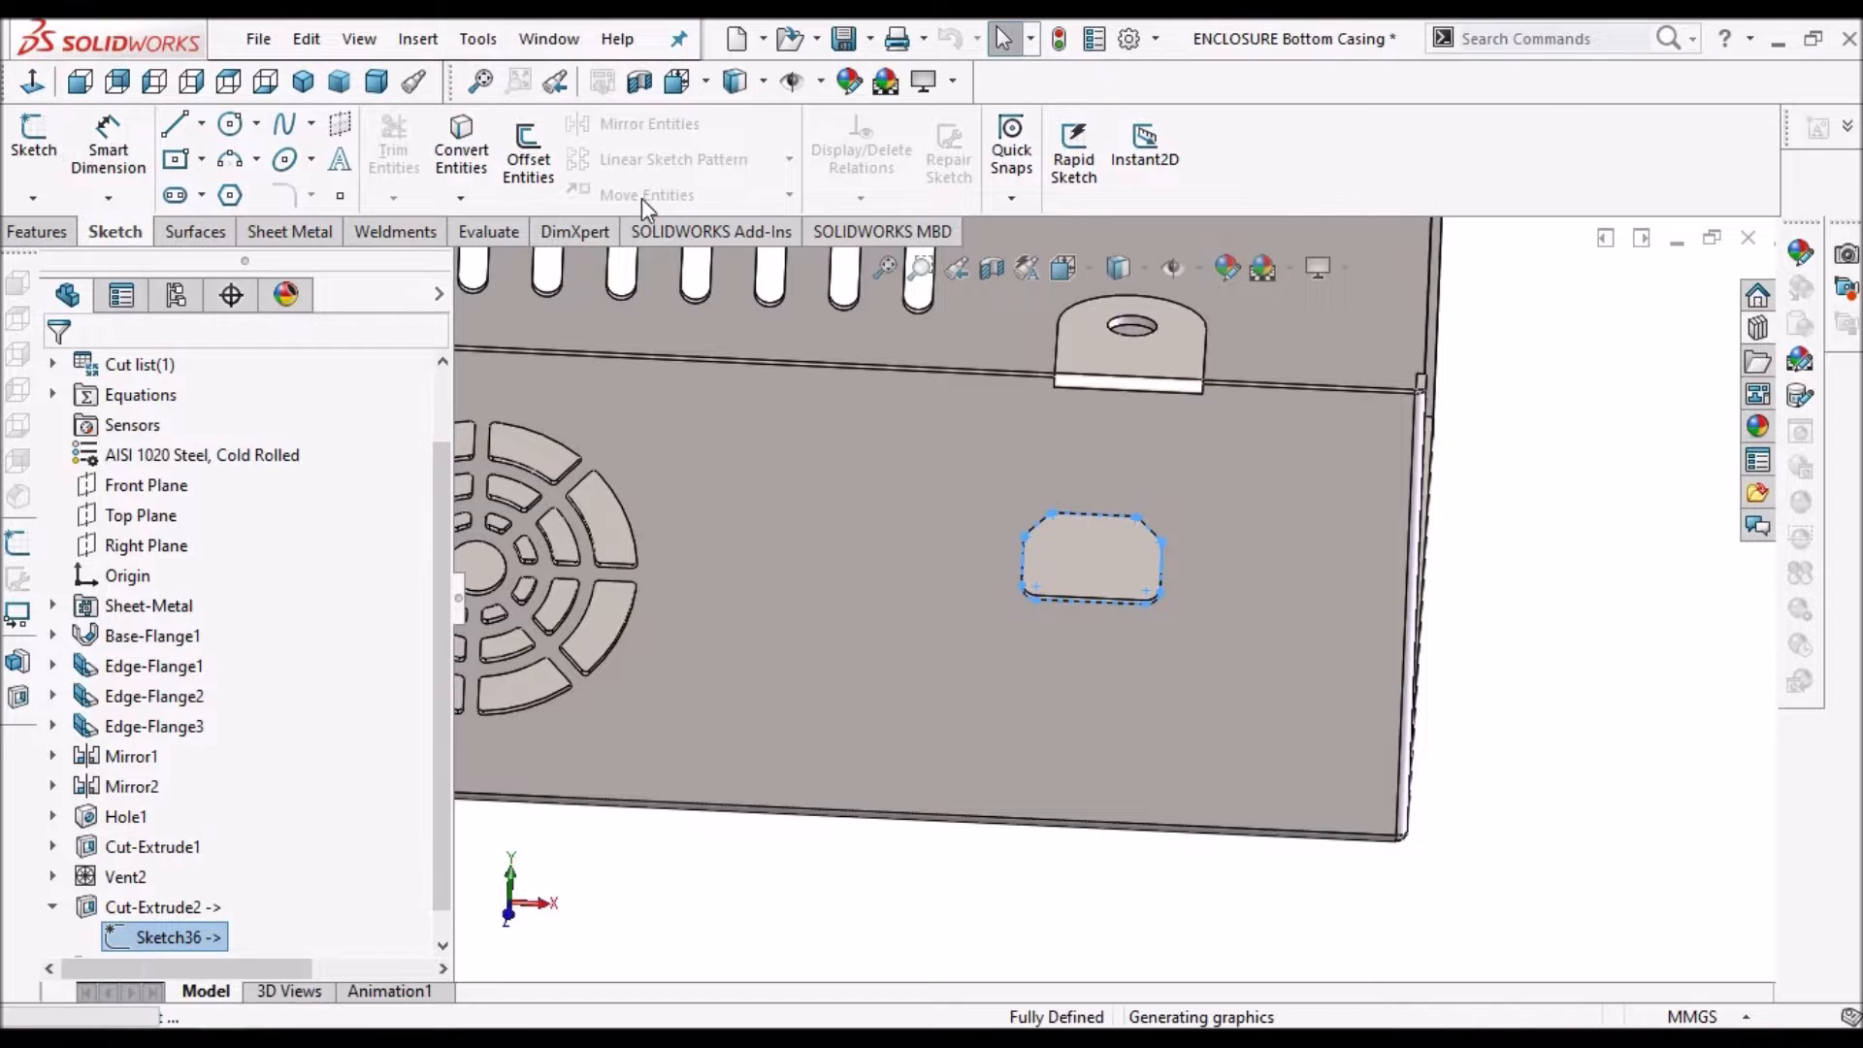
Display the casing in wireframe and turn the whole converted connector outline into construction geometry
scroll(1364, 557, down, 4)
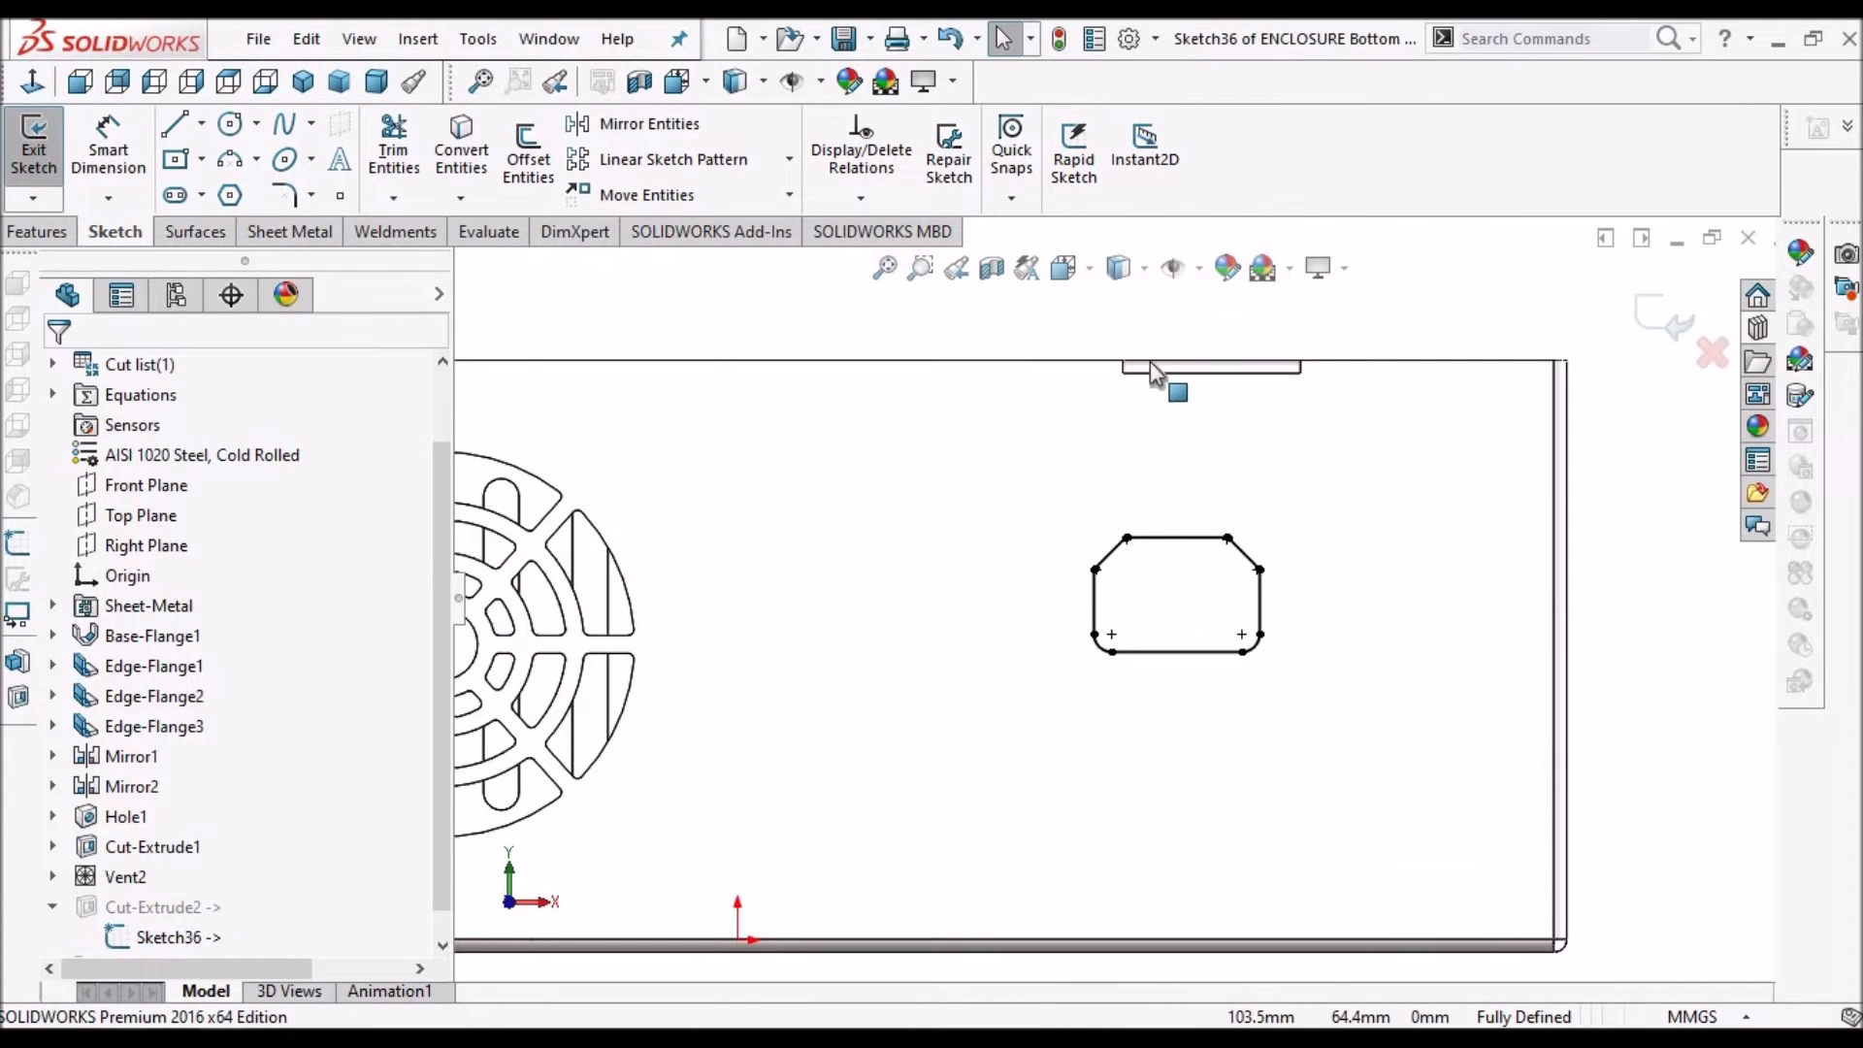
click(1139, 271)
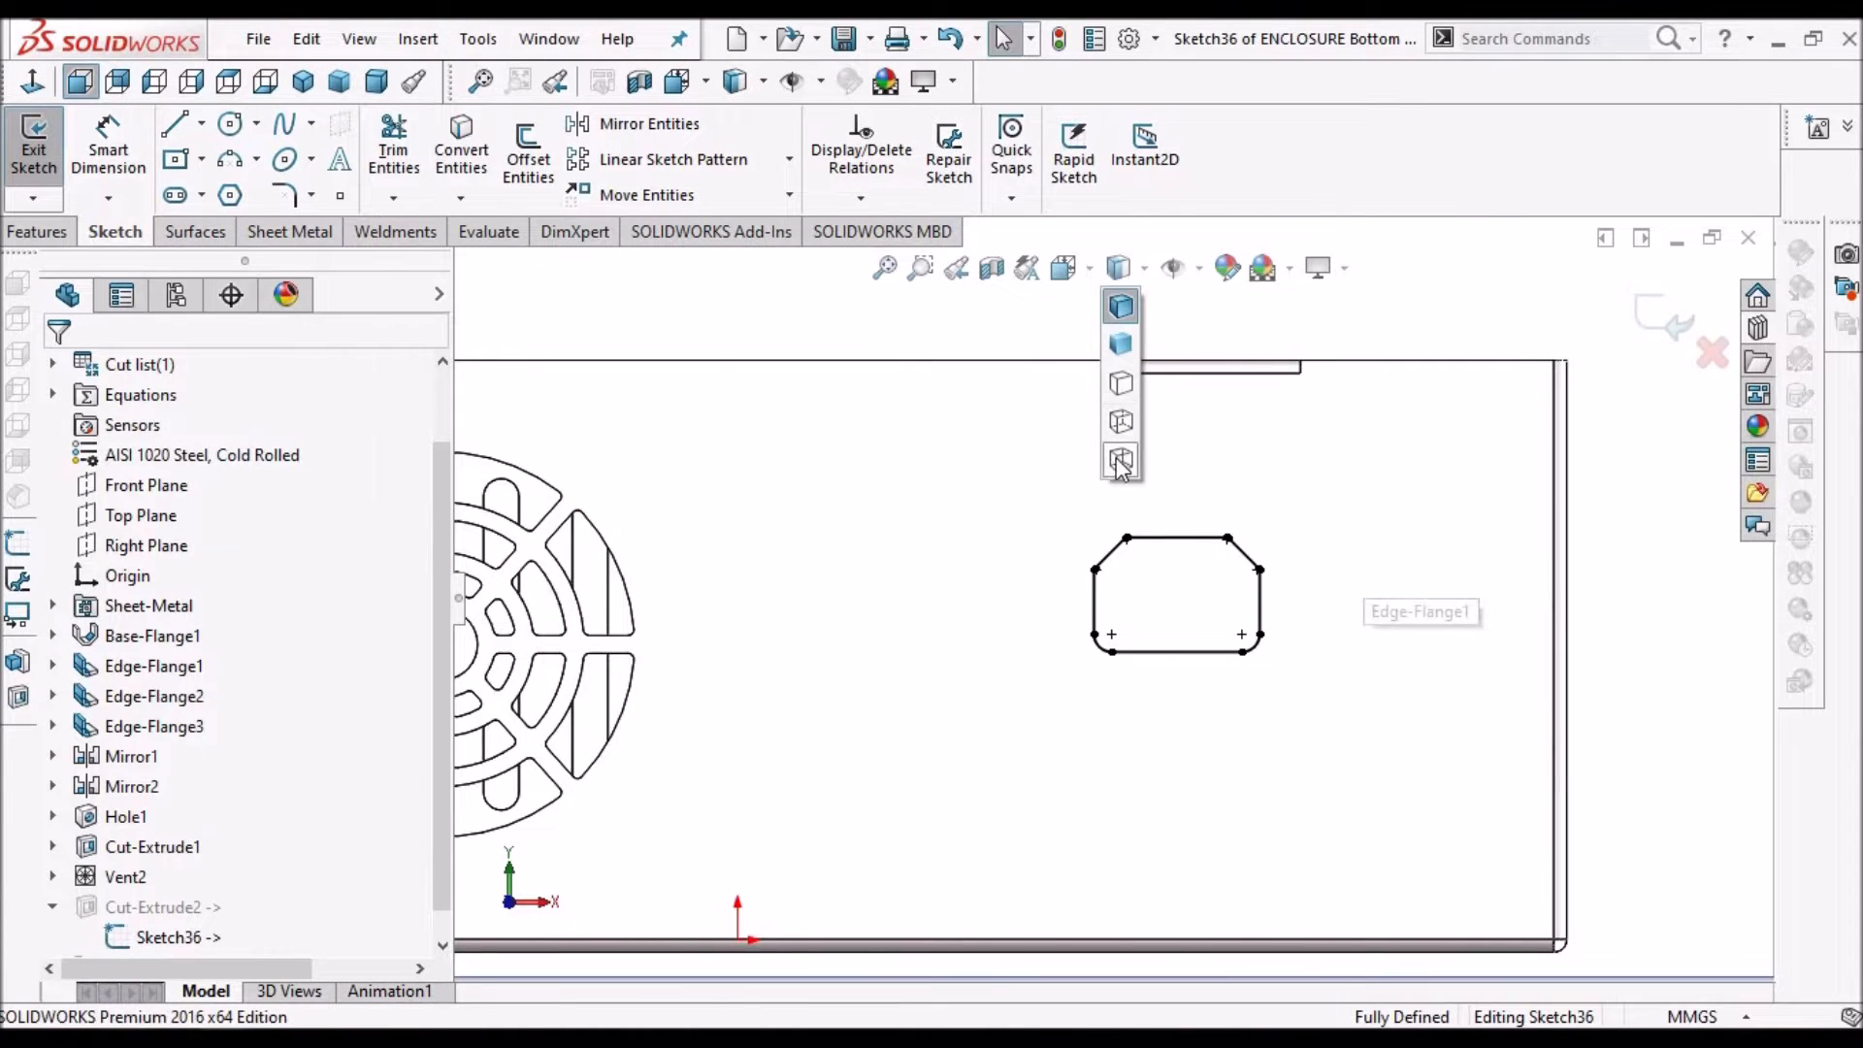
click(1120, 454)
scroll(1137, 586, down, 2)
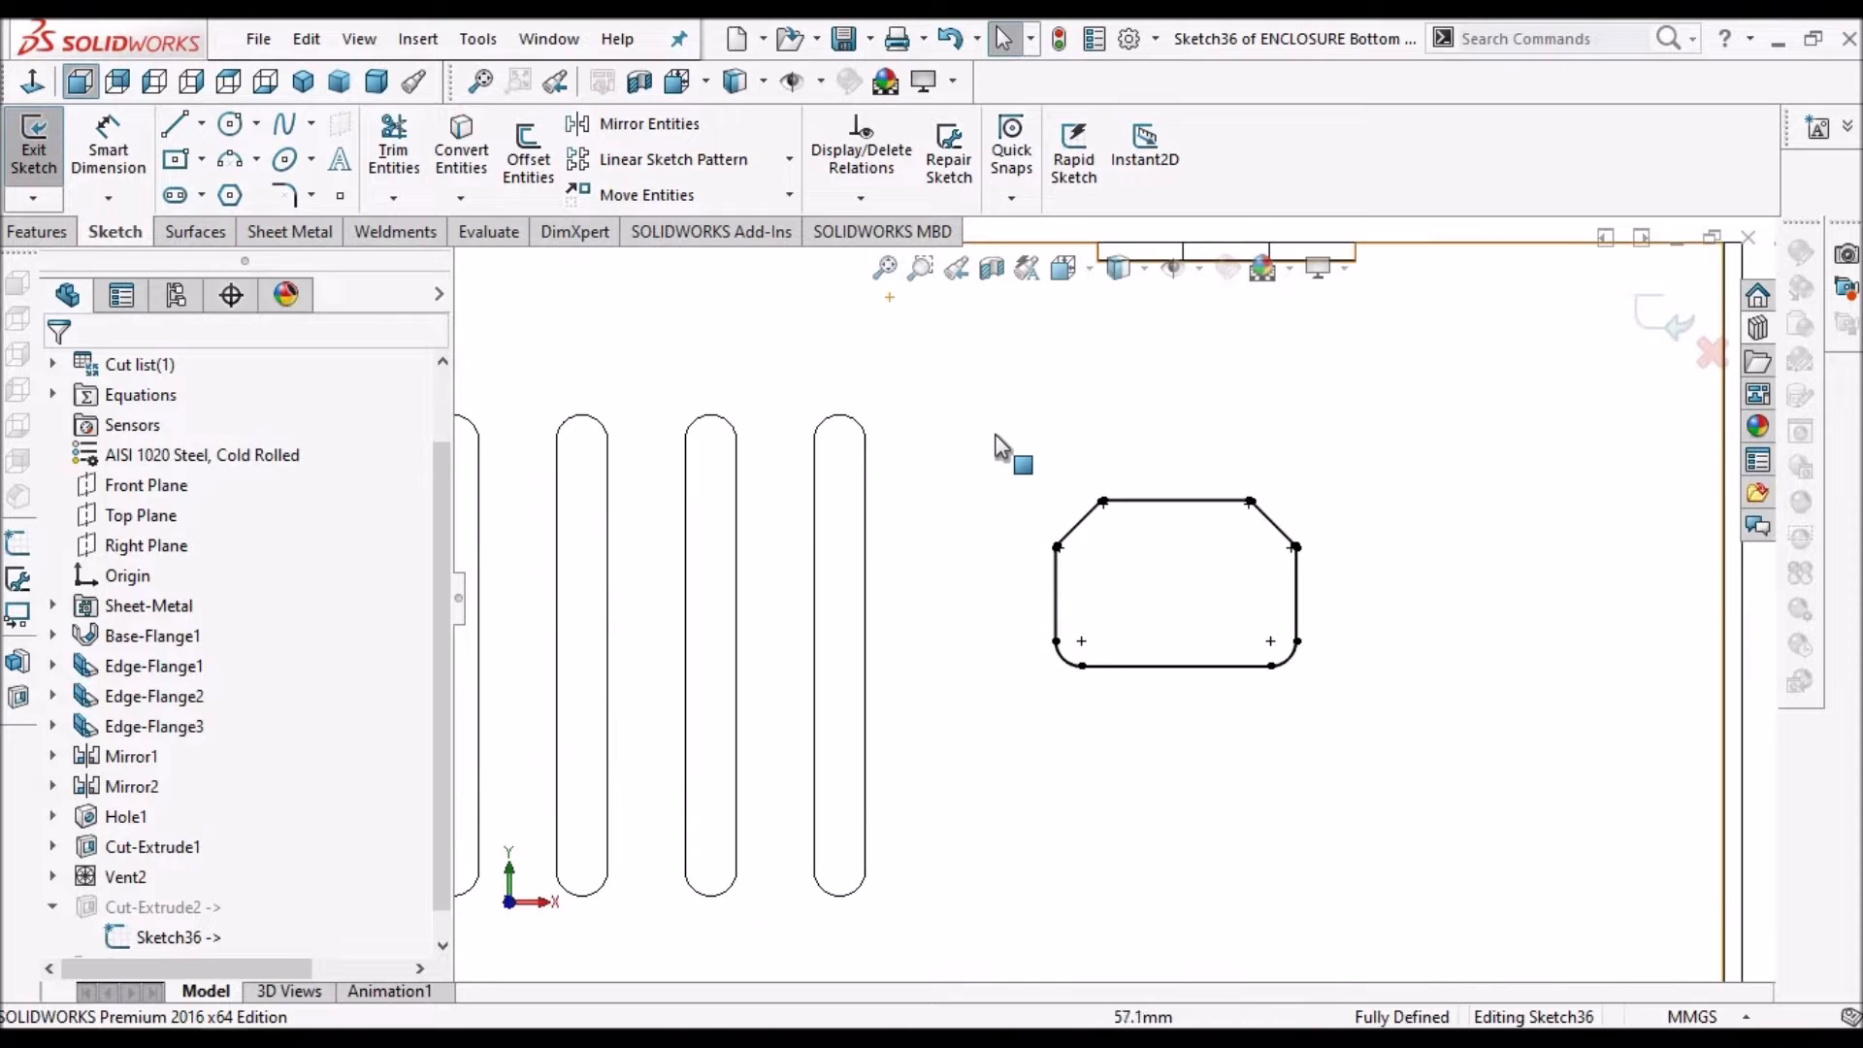
scroll(1186, 628, down, 1)
drag(993, 431, 1375, 718)
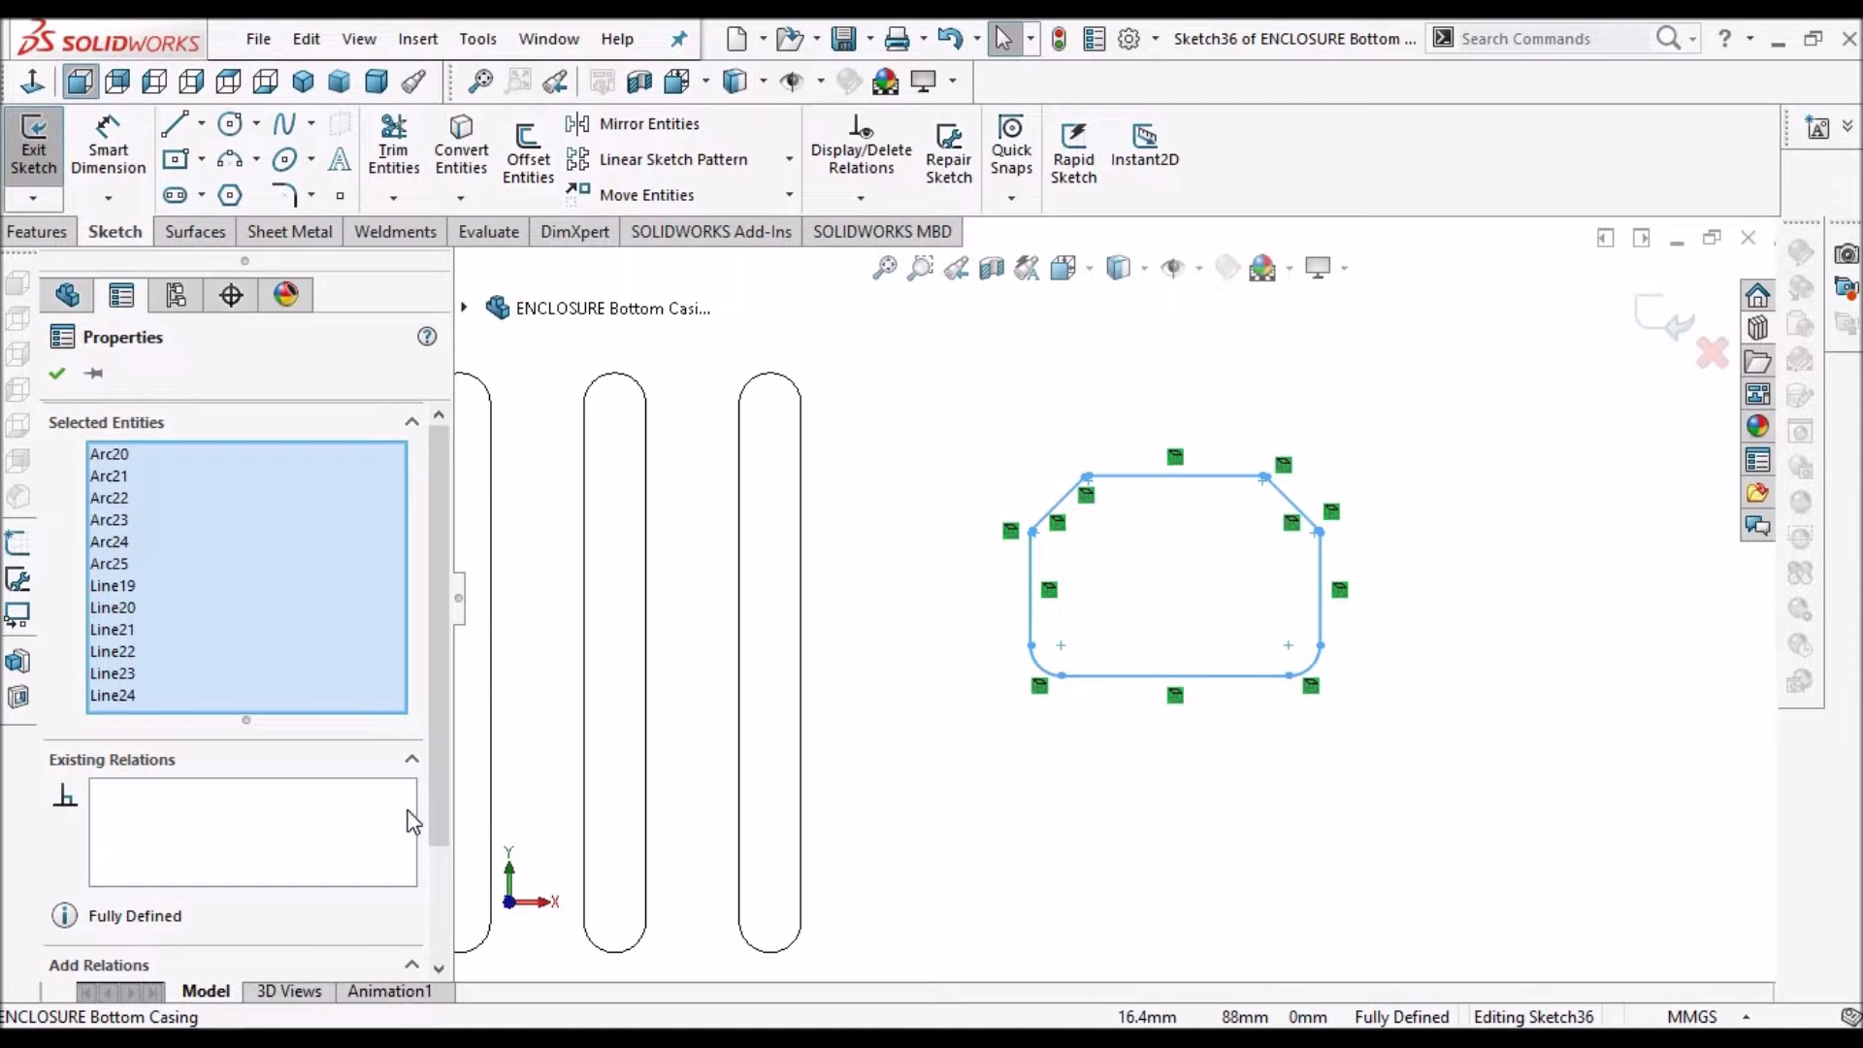
drag(440, 828, 439, 915)
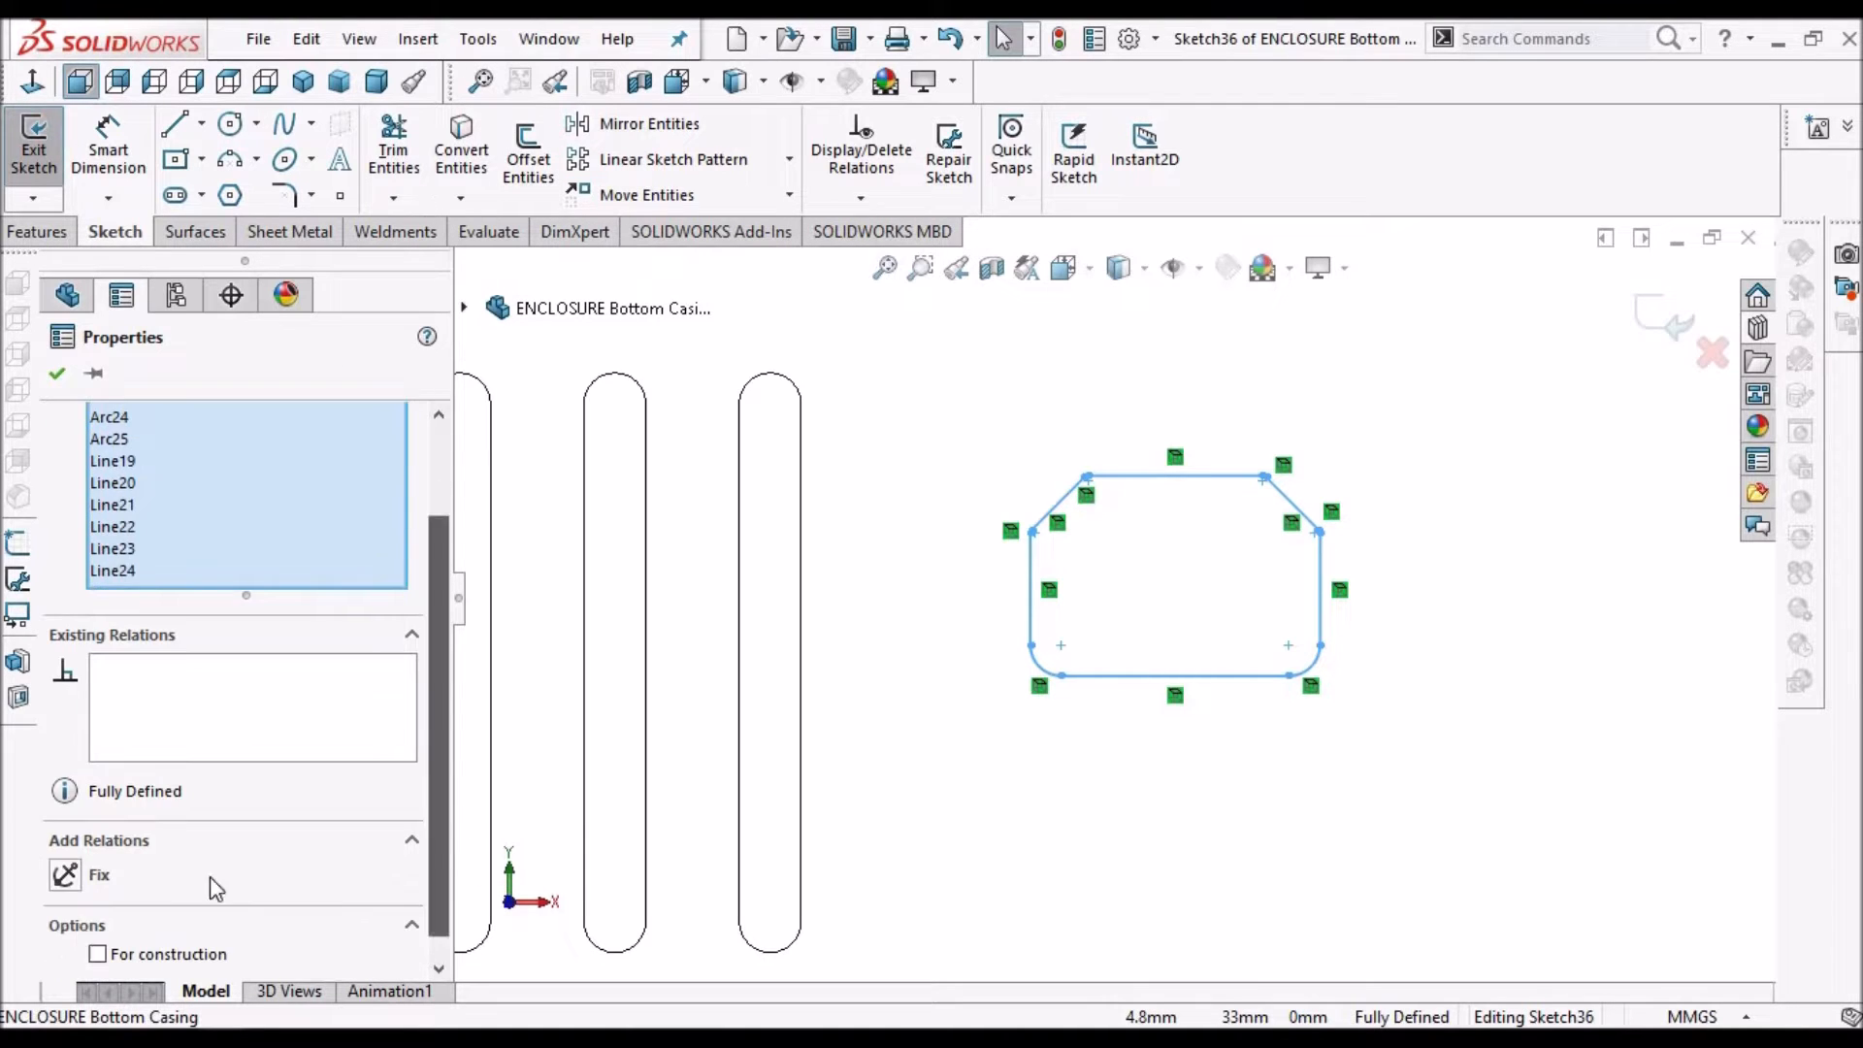
click(97, 955)
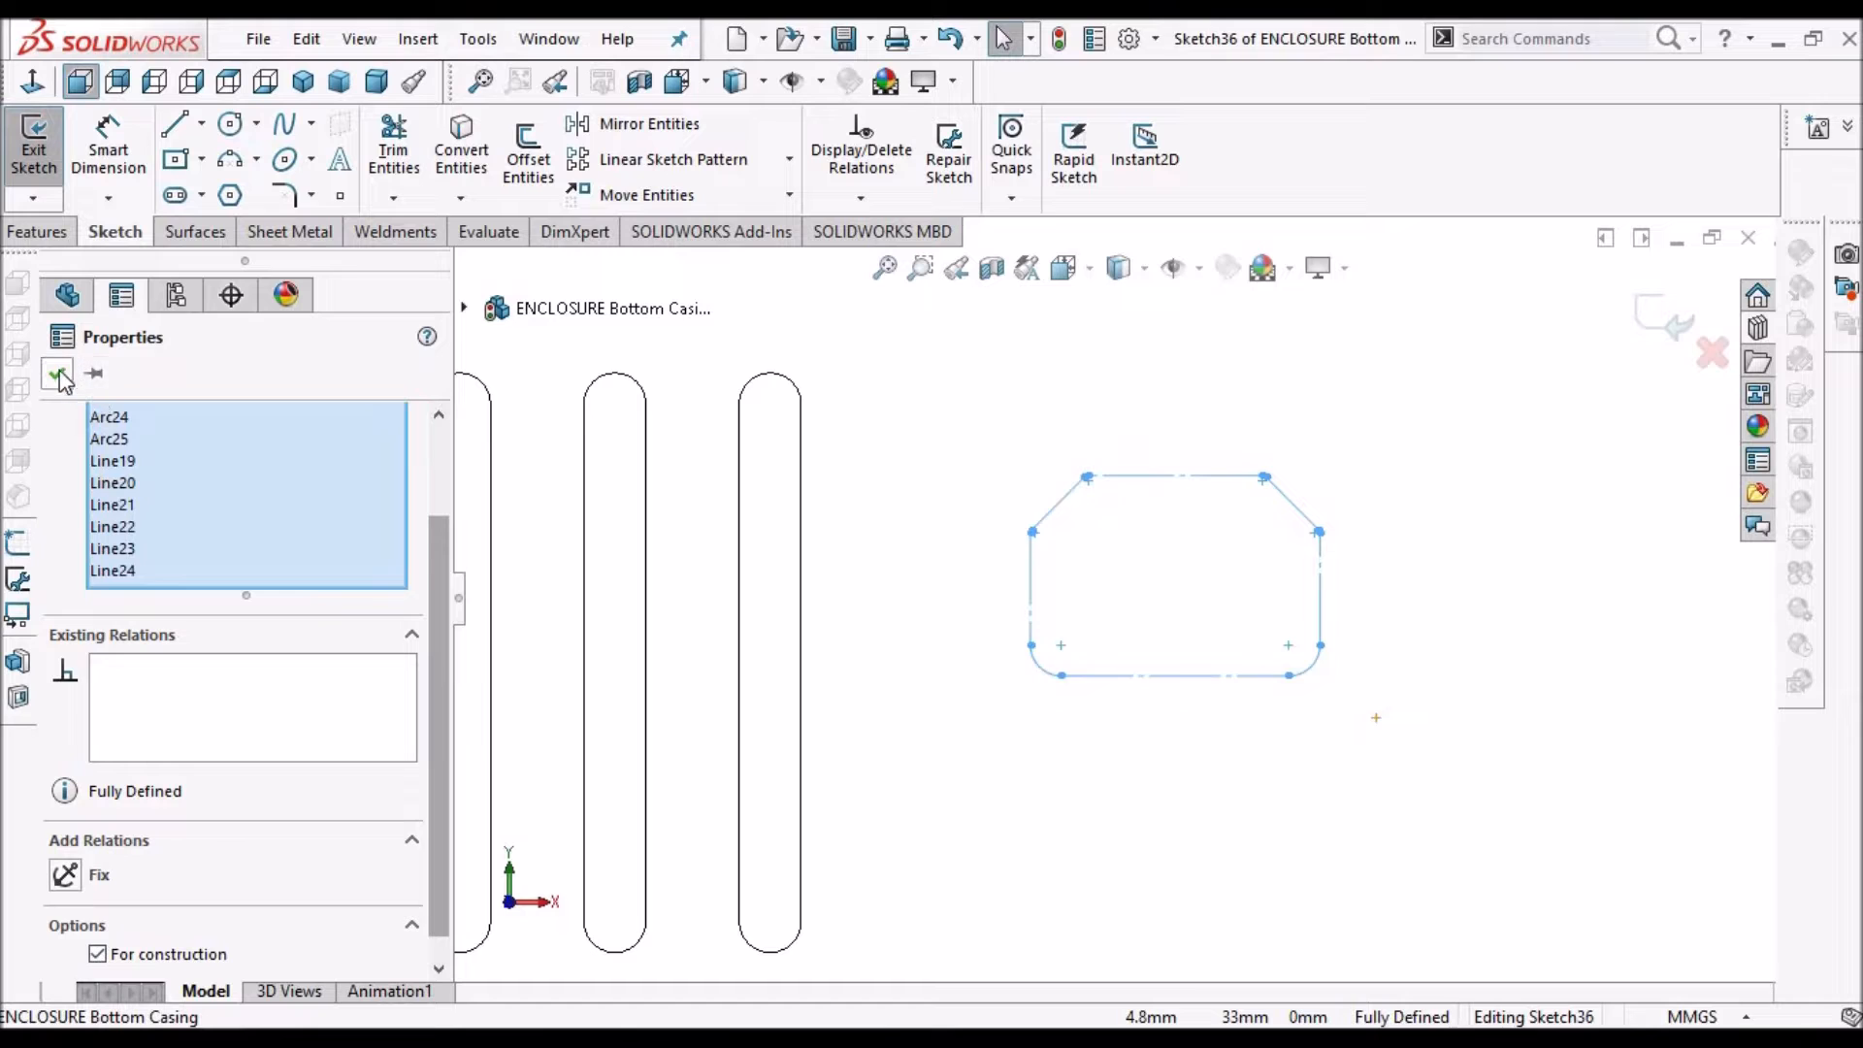
Offset the connector's construction outline outward by 0.5 mm as a dimensioned chain and finish the sketch
click(1096, 450)
drag(1335, 722, 1359, 746)
click(526, 142)
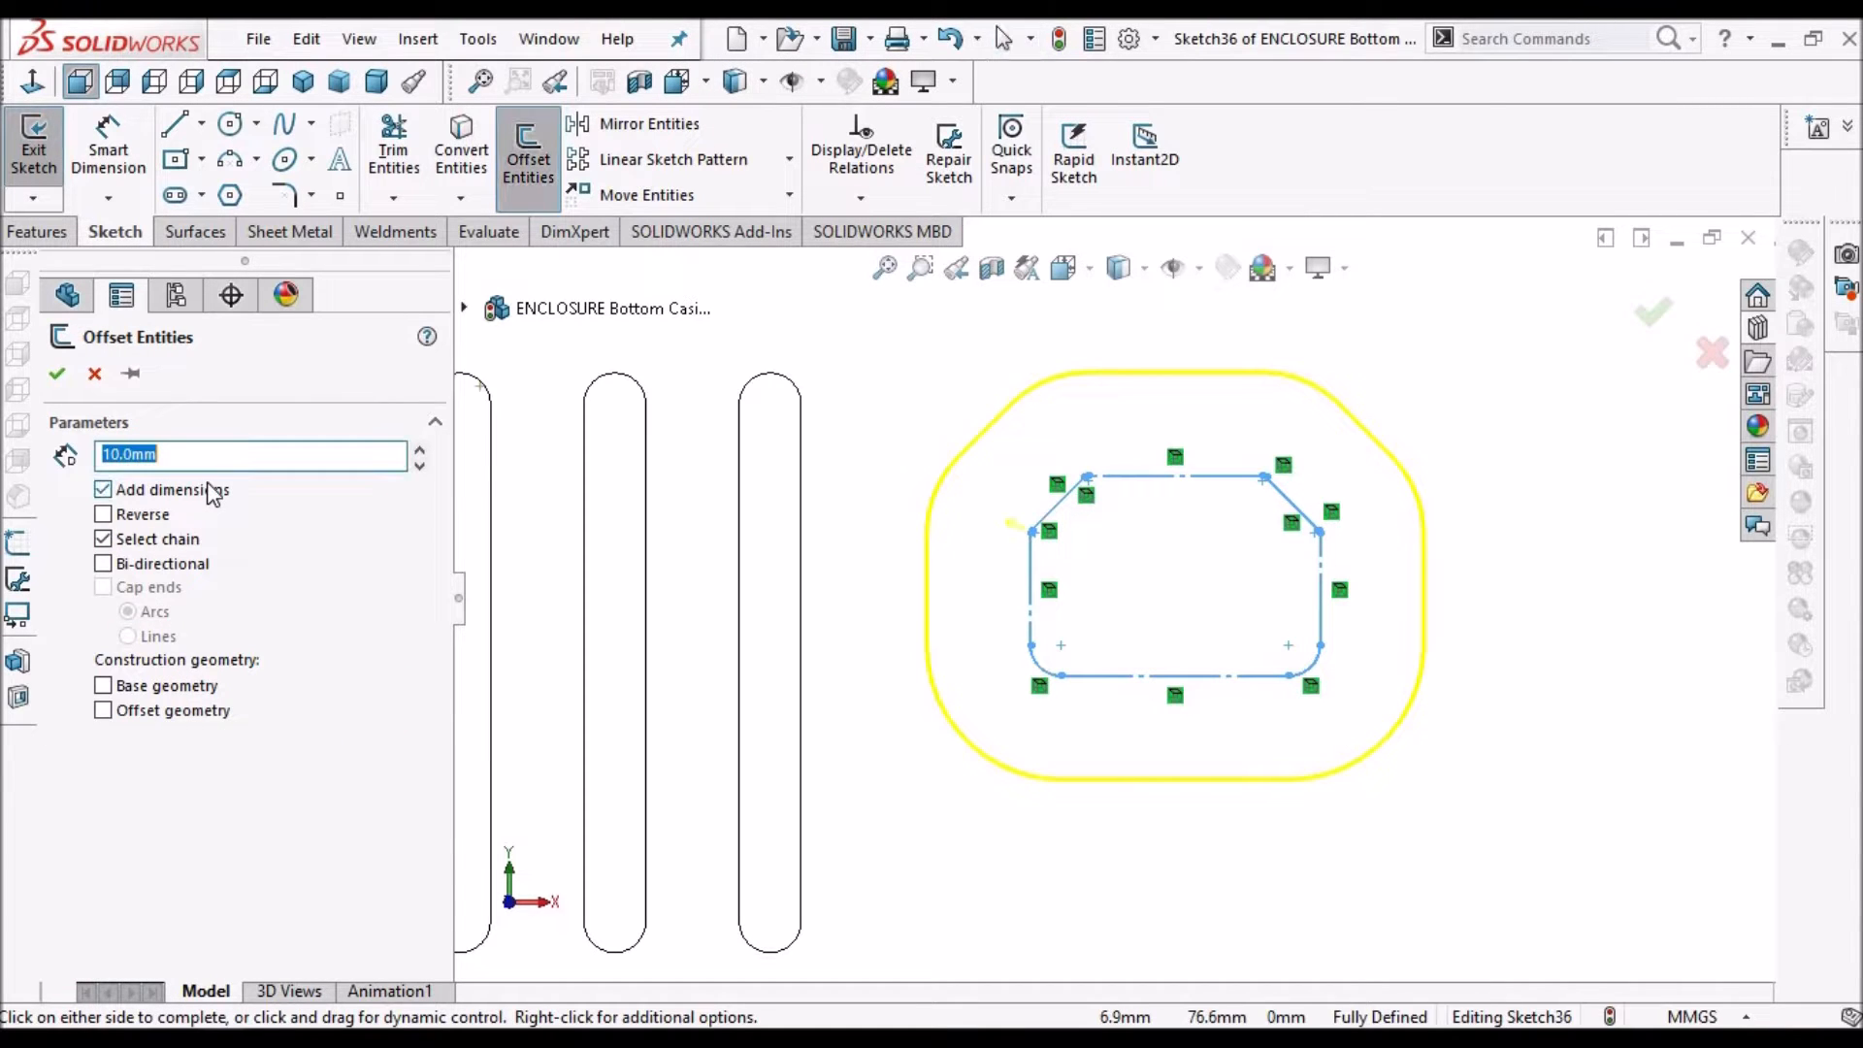
key(Return)
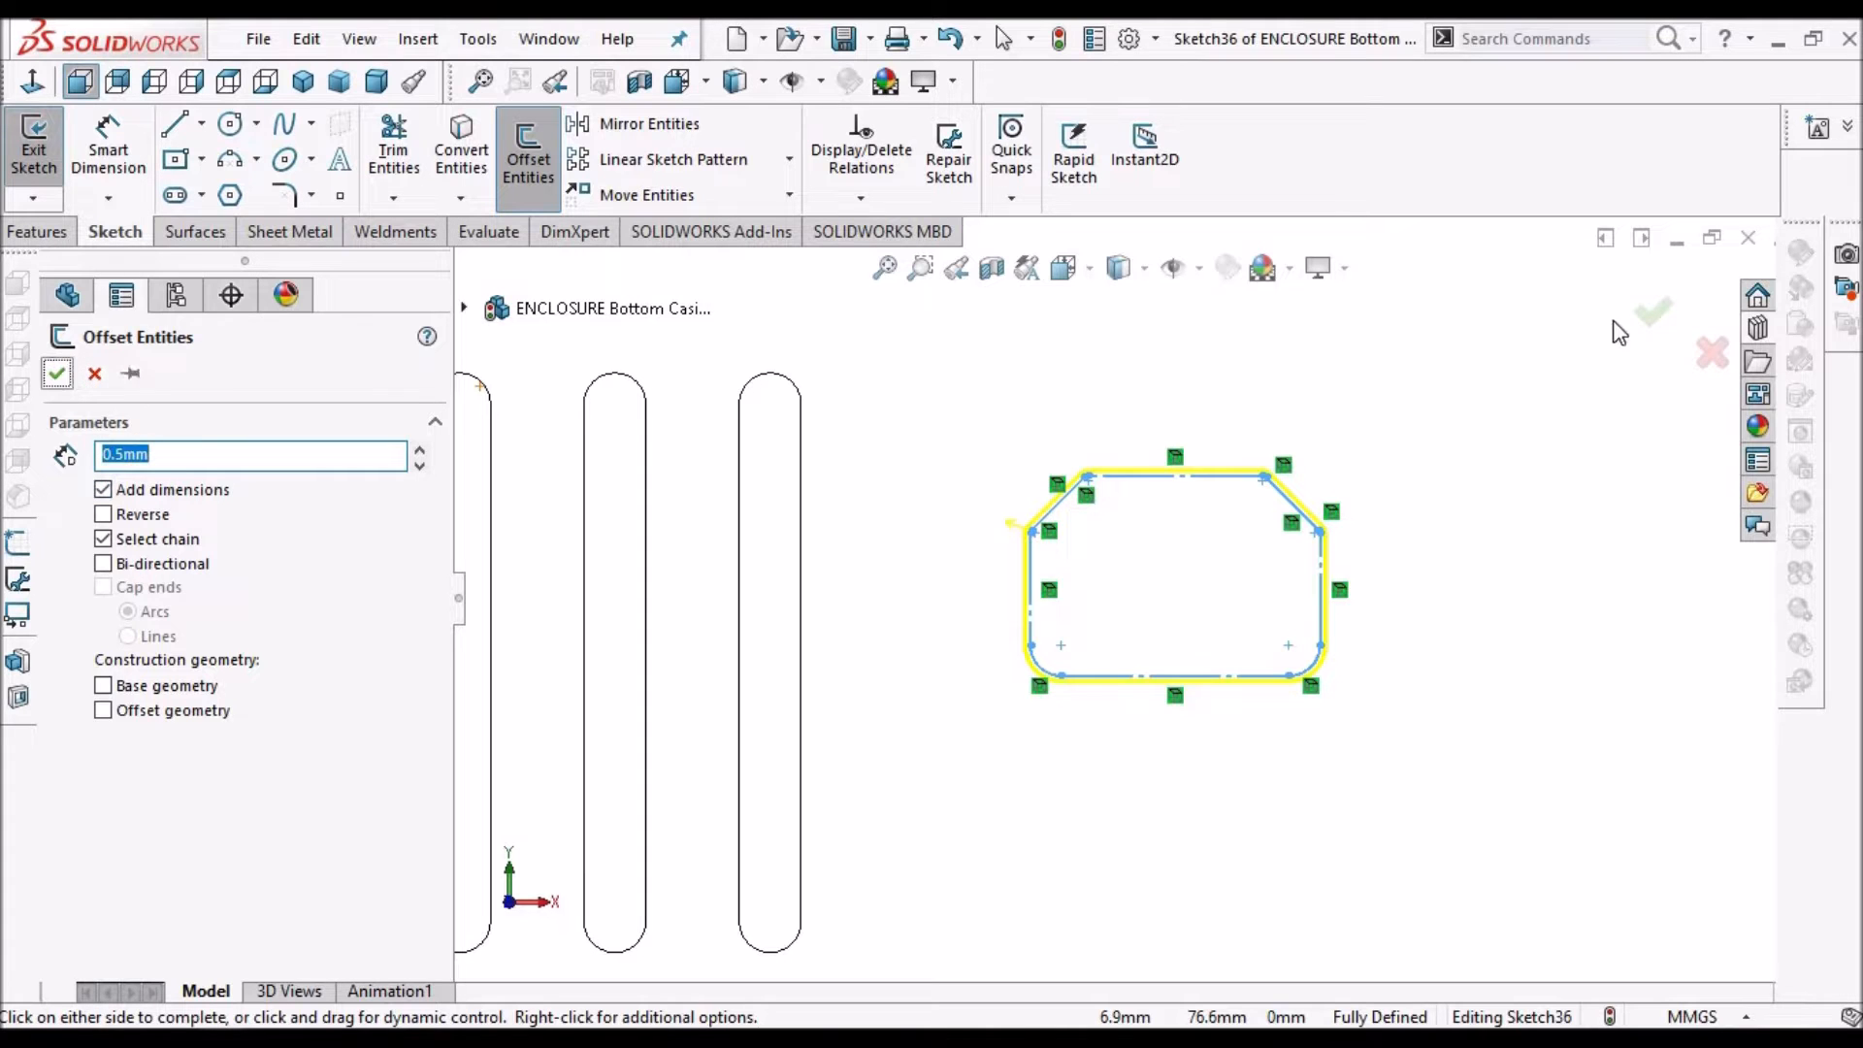
click(1651, 311)
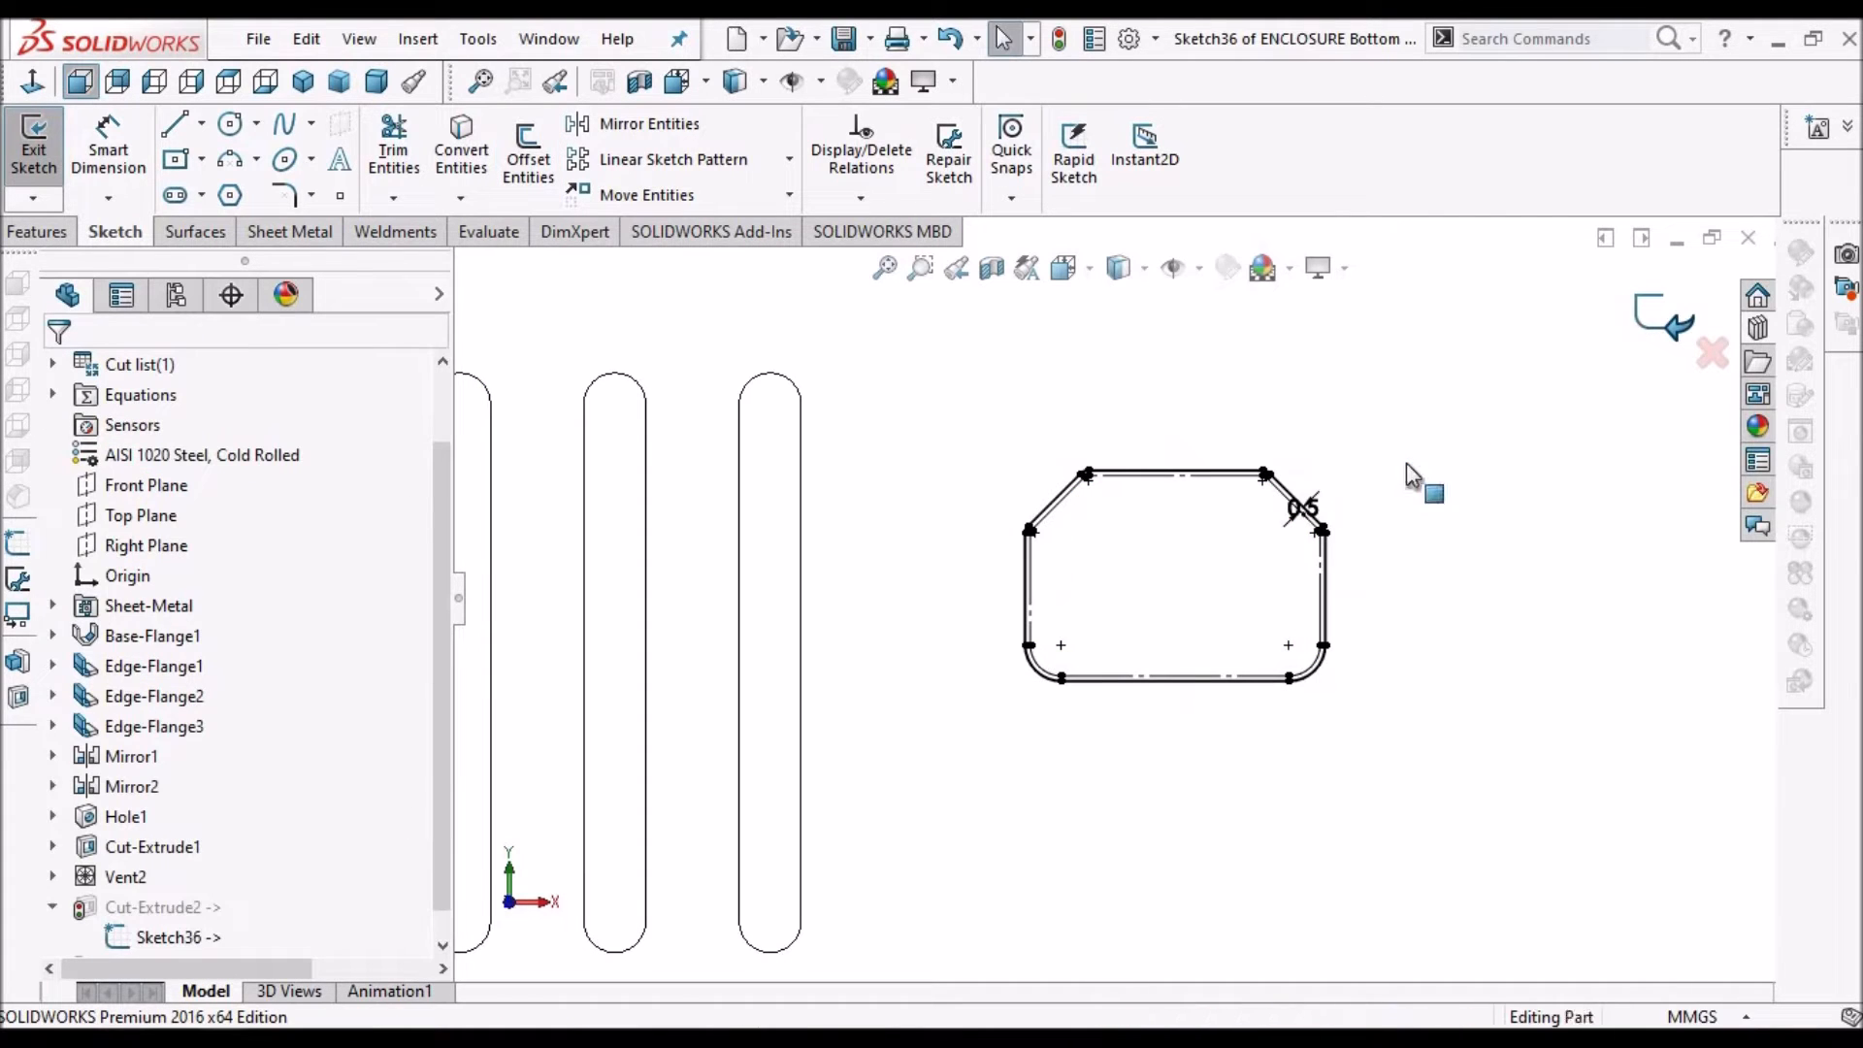
Save the casing part, return to the REF ASMBLY document and rebuild the assembly
scroll(1406, 463, up, 2)
click(844, 37)
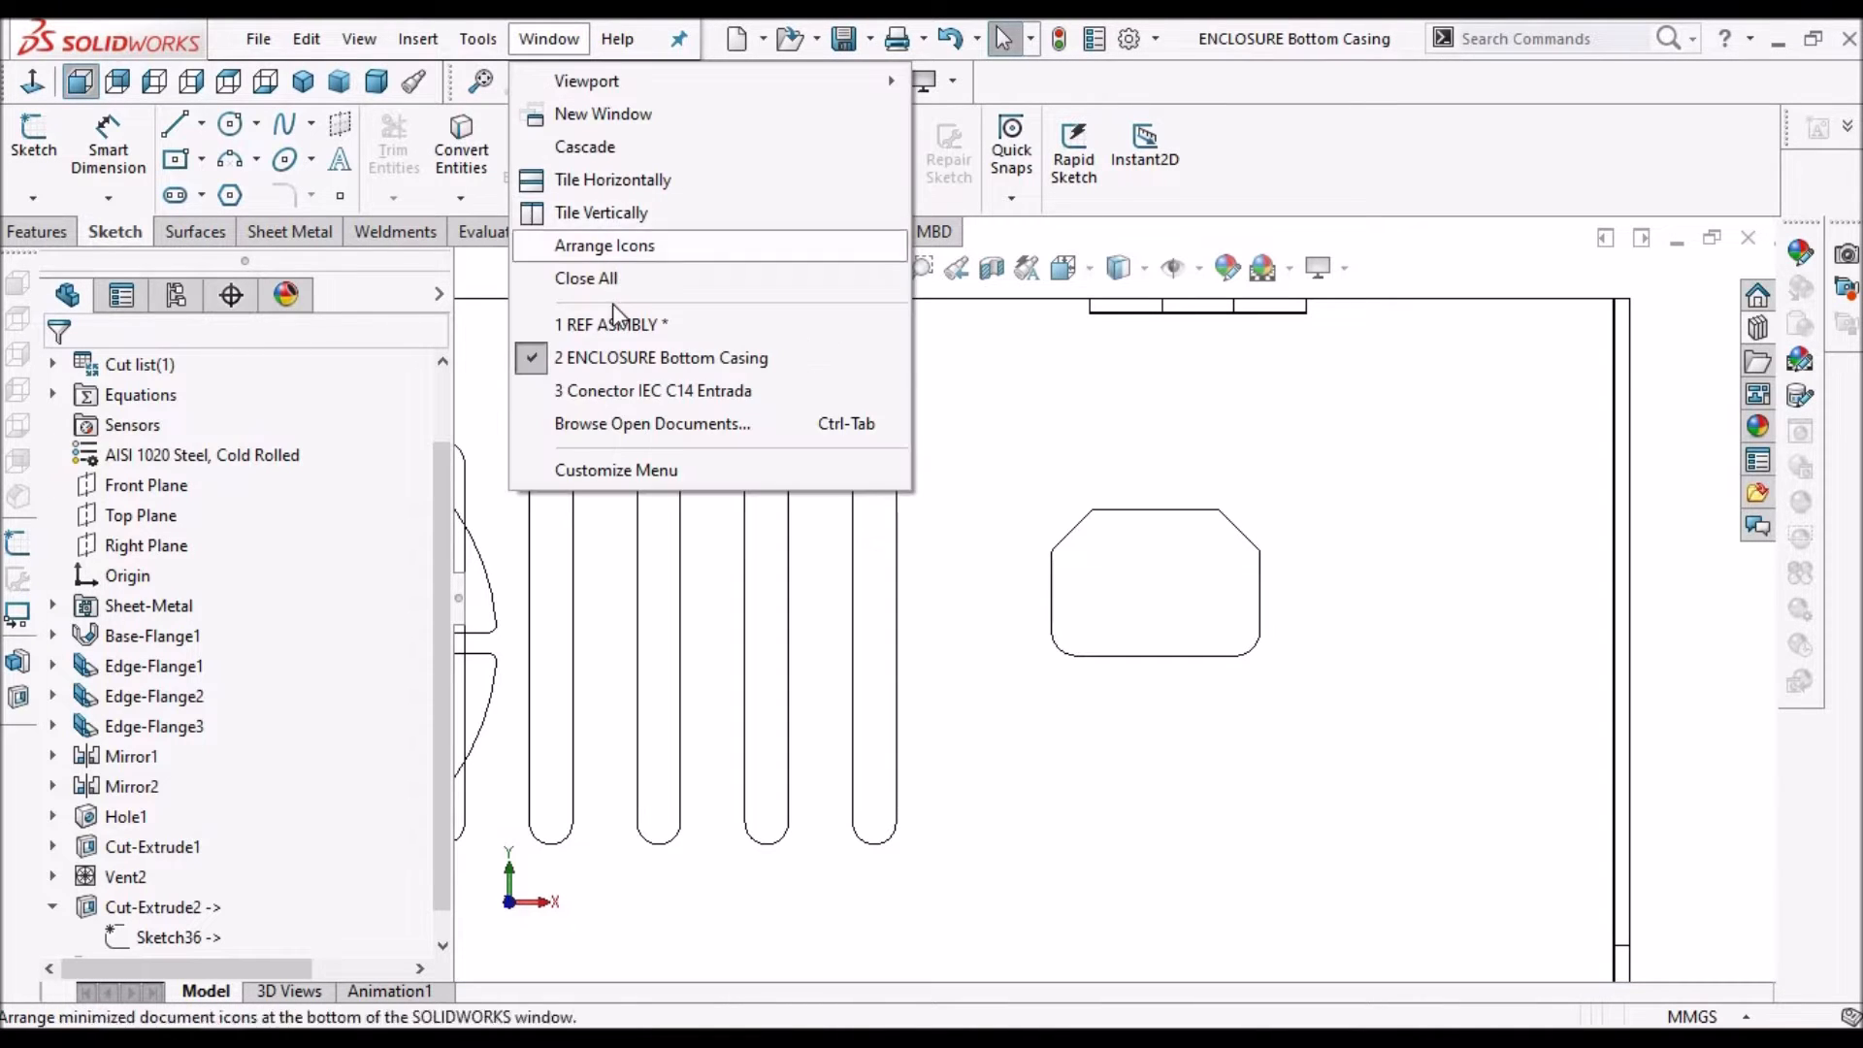
click(615, 327)
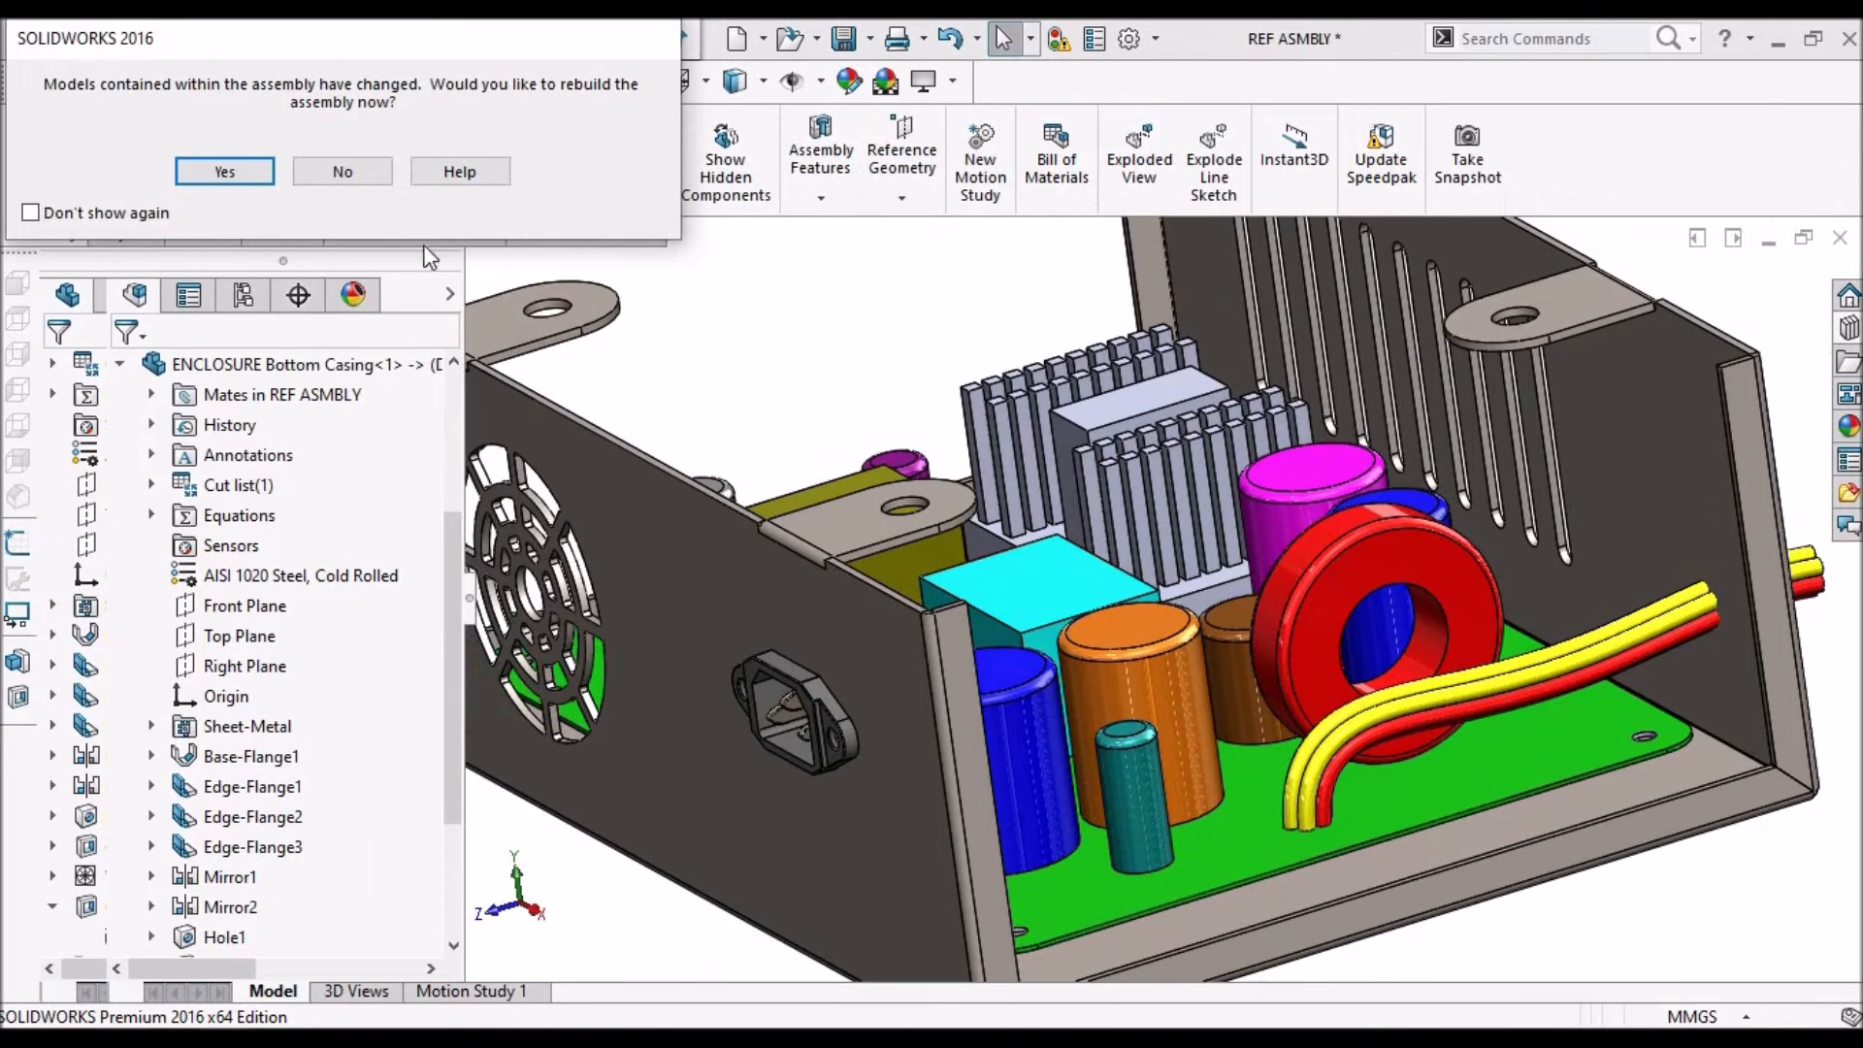
key(Return)
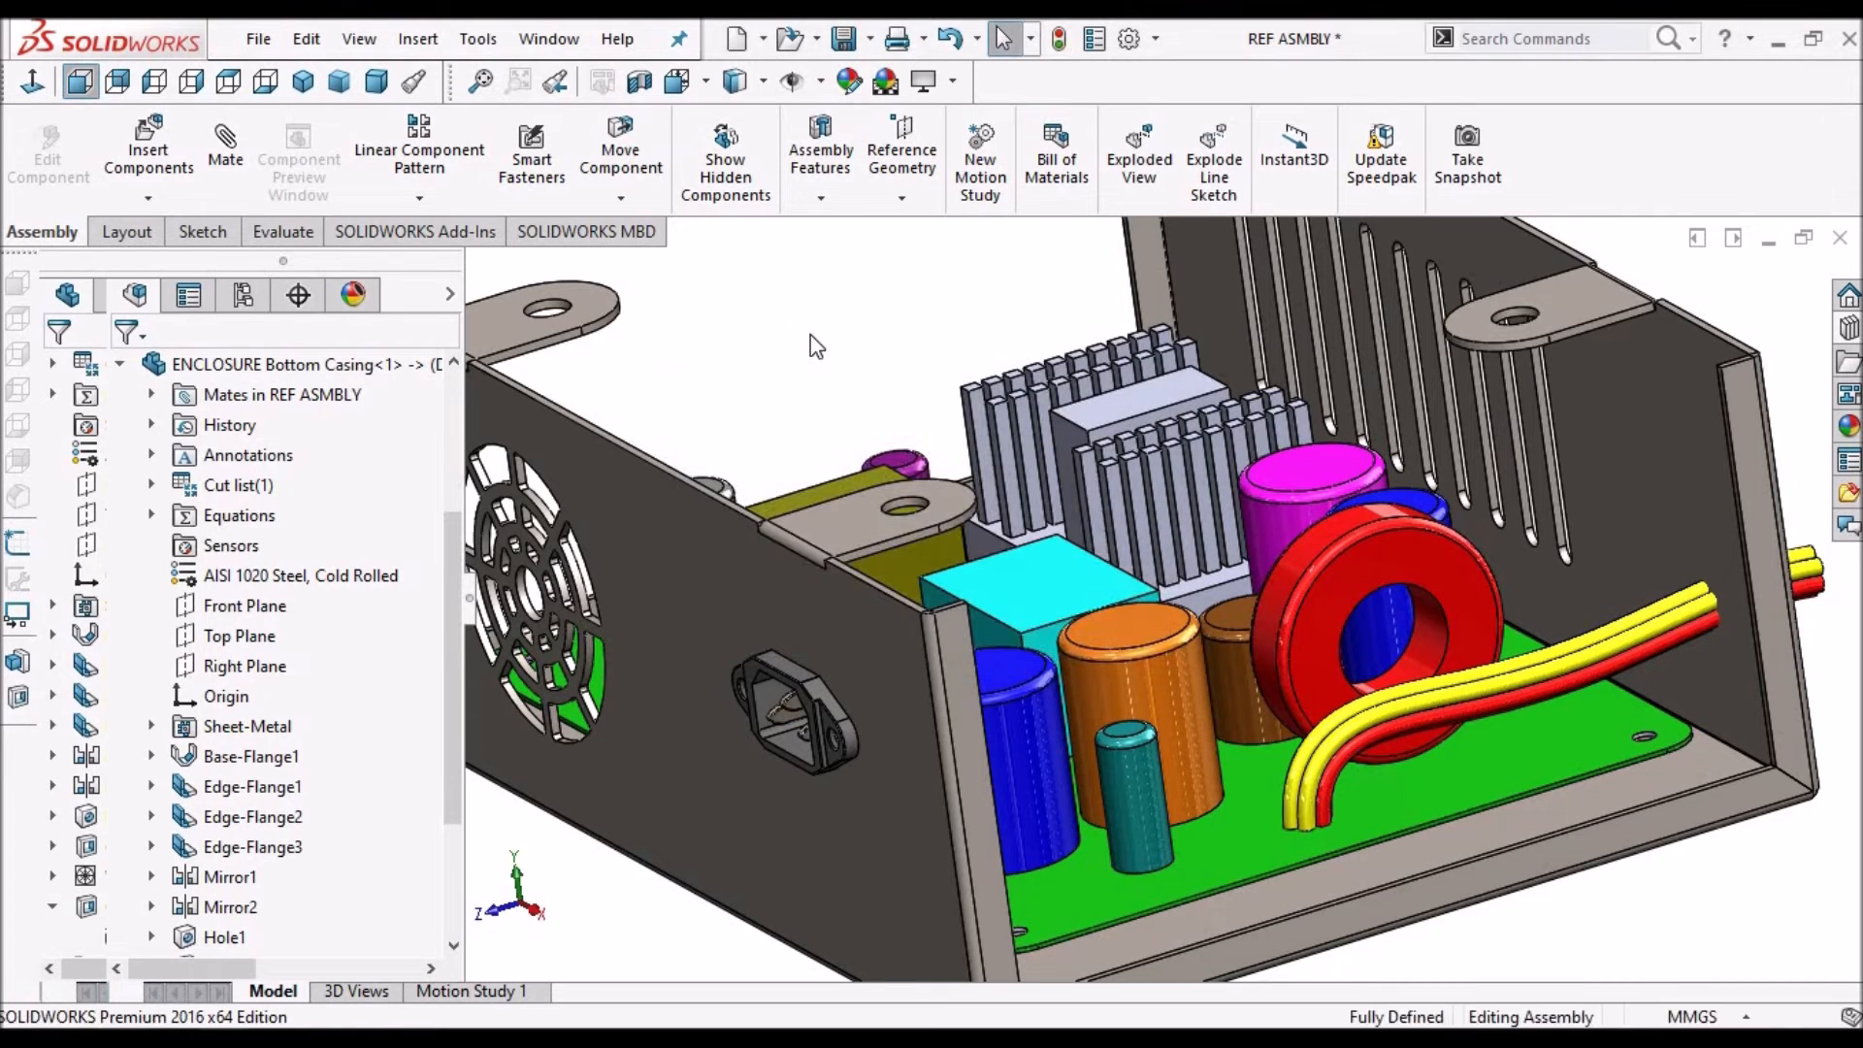
Examine the clearance between the connector housing and the casing opening from inside the enclosure
scroll(811, 400, up, 4)
middle_drag(833, 495, 864, 557)
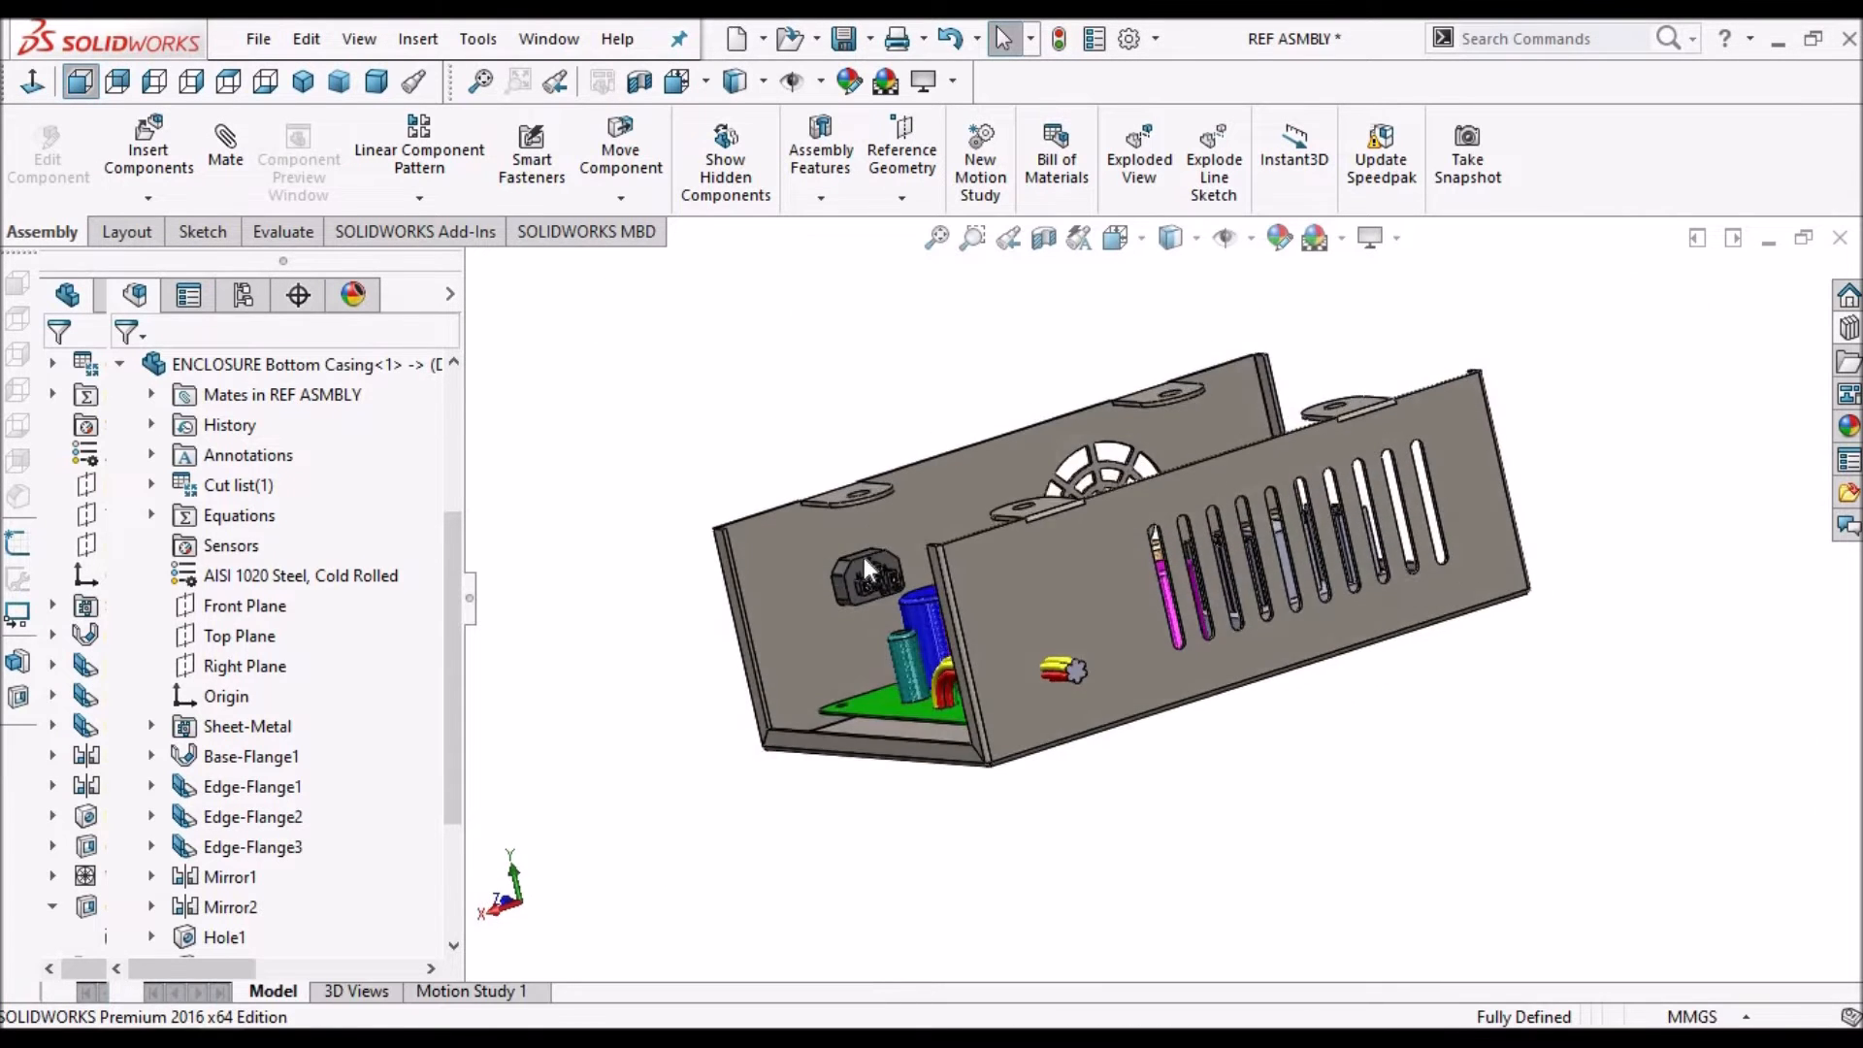
scroll(951, 615, down, 10)
scroll(1069, 344, down, 3)
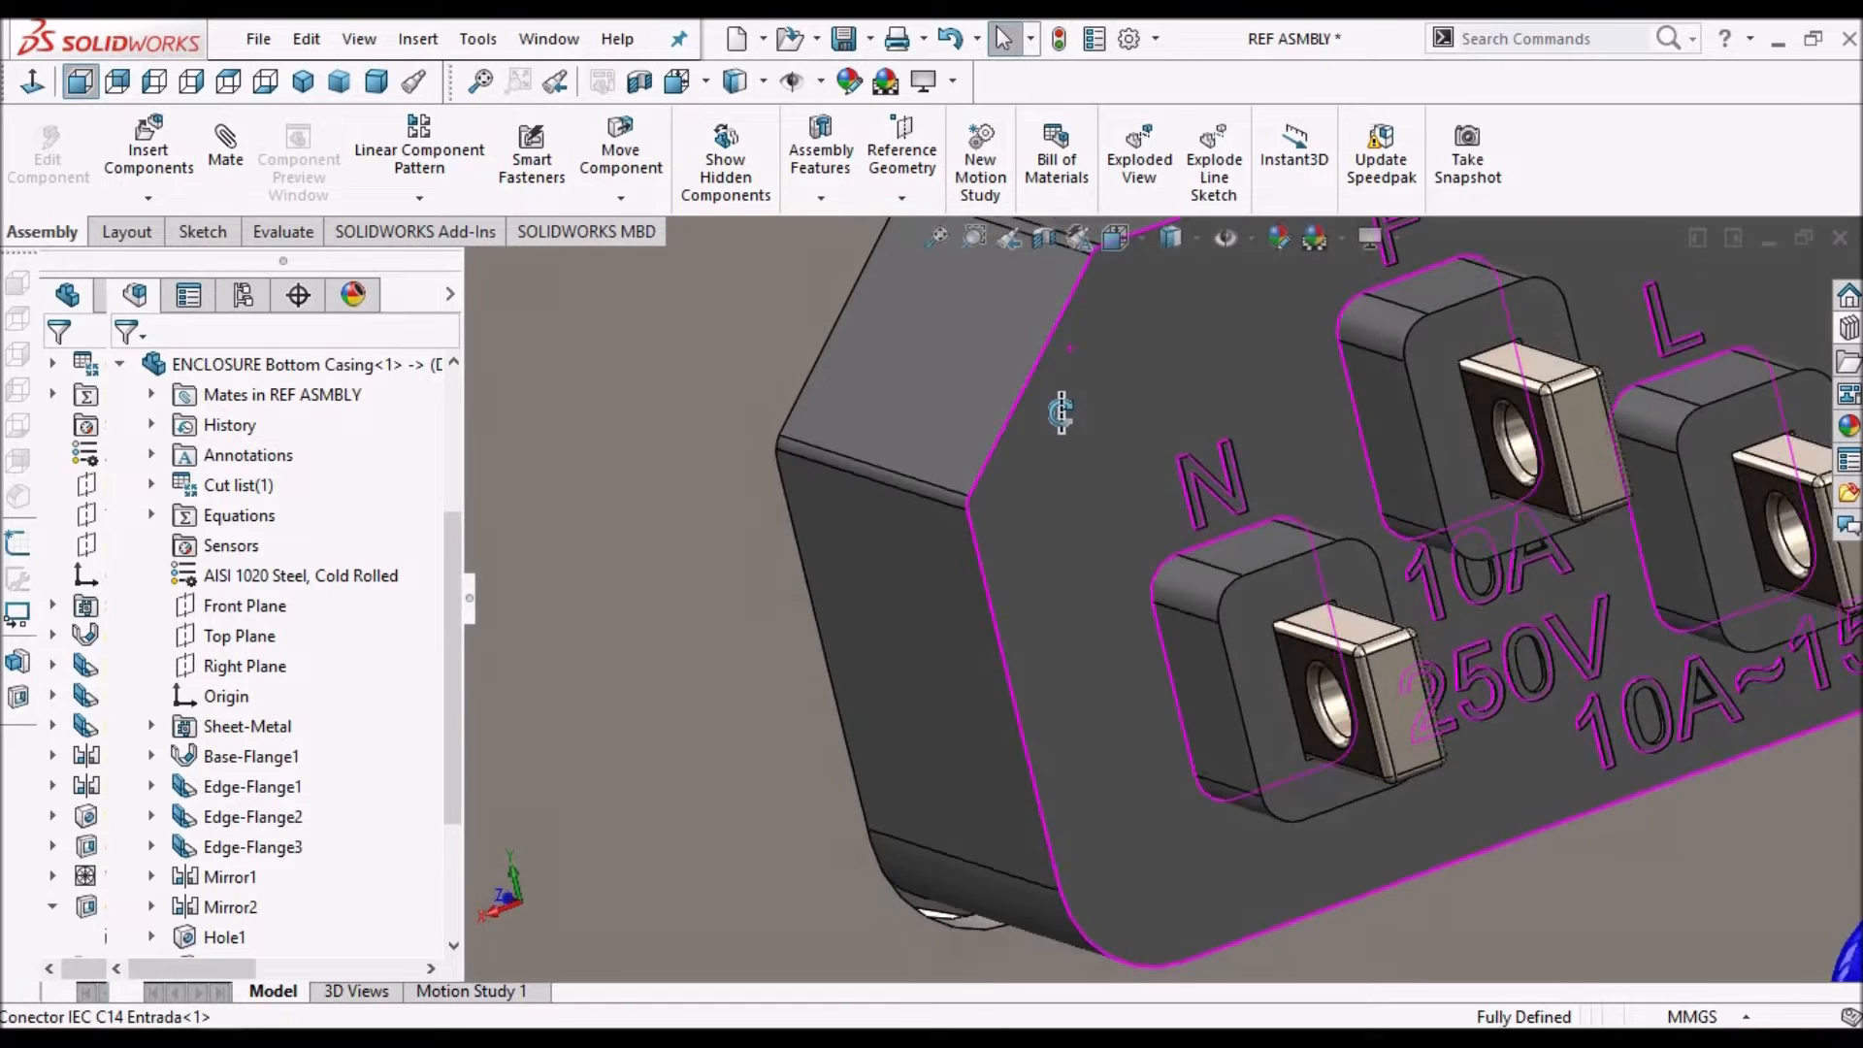
scroll(1047, 427, up, 4)
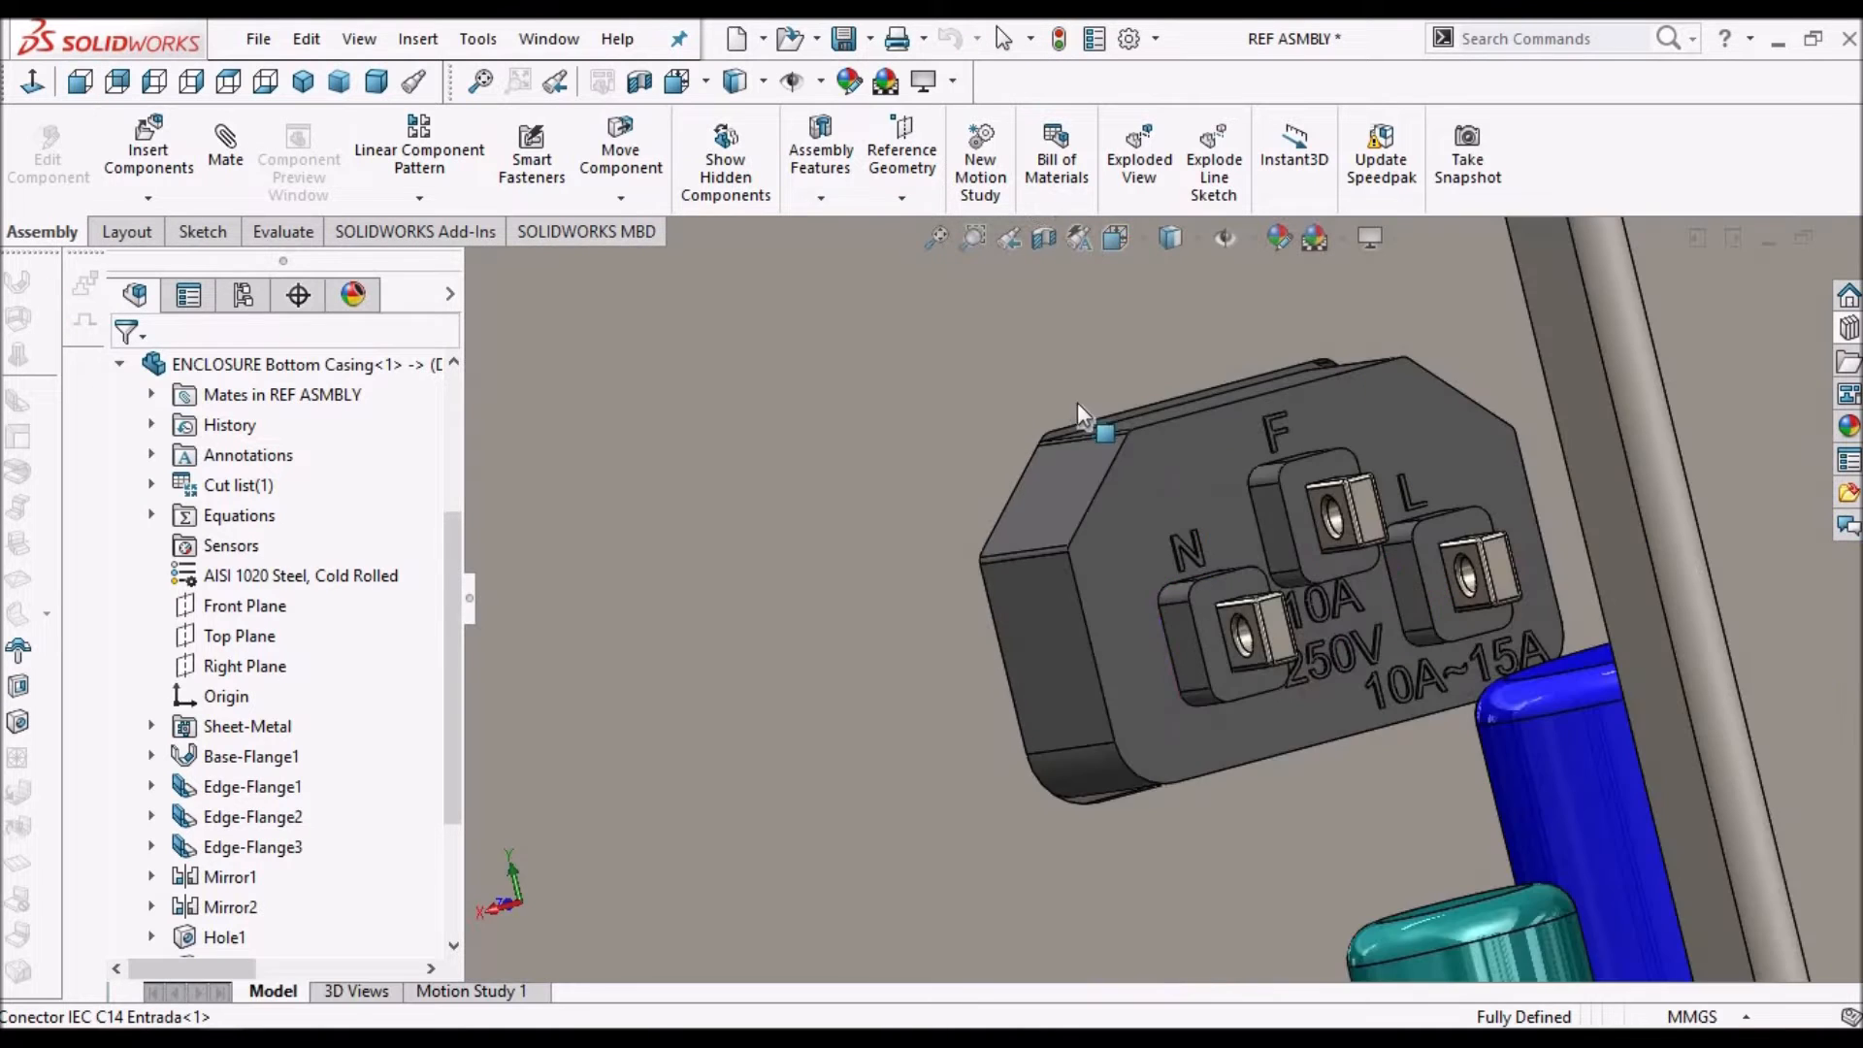
scroll(1182, 417, down, 10)
scroll(1159, 454, up, 8)
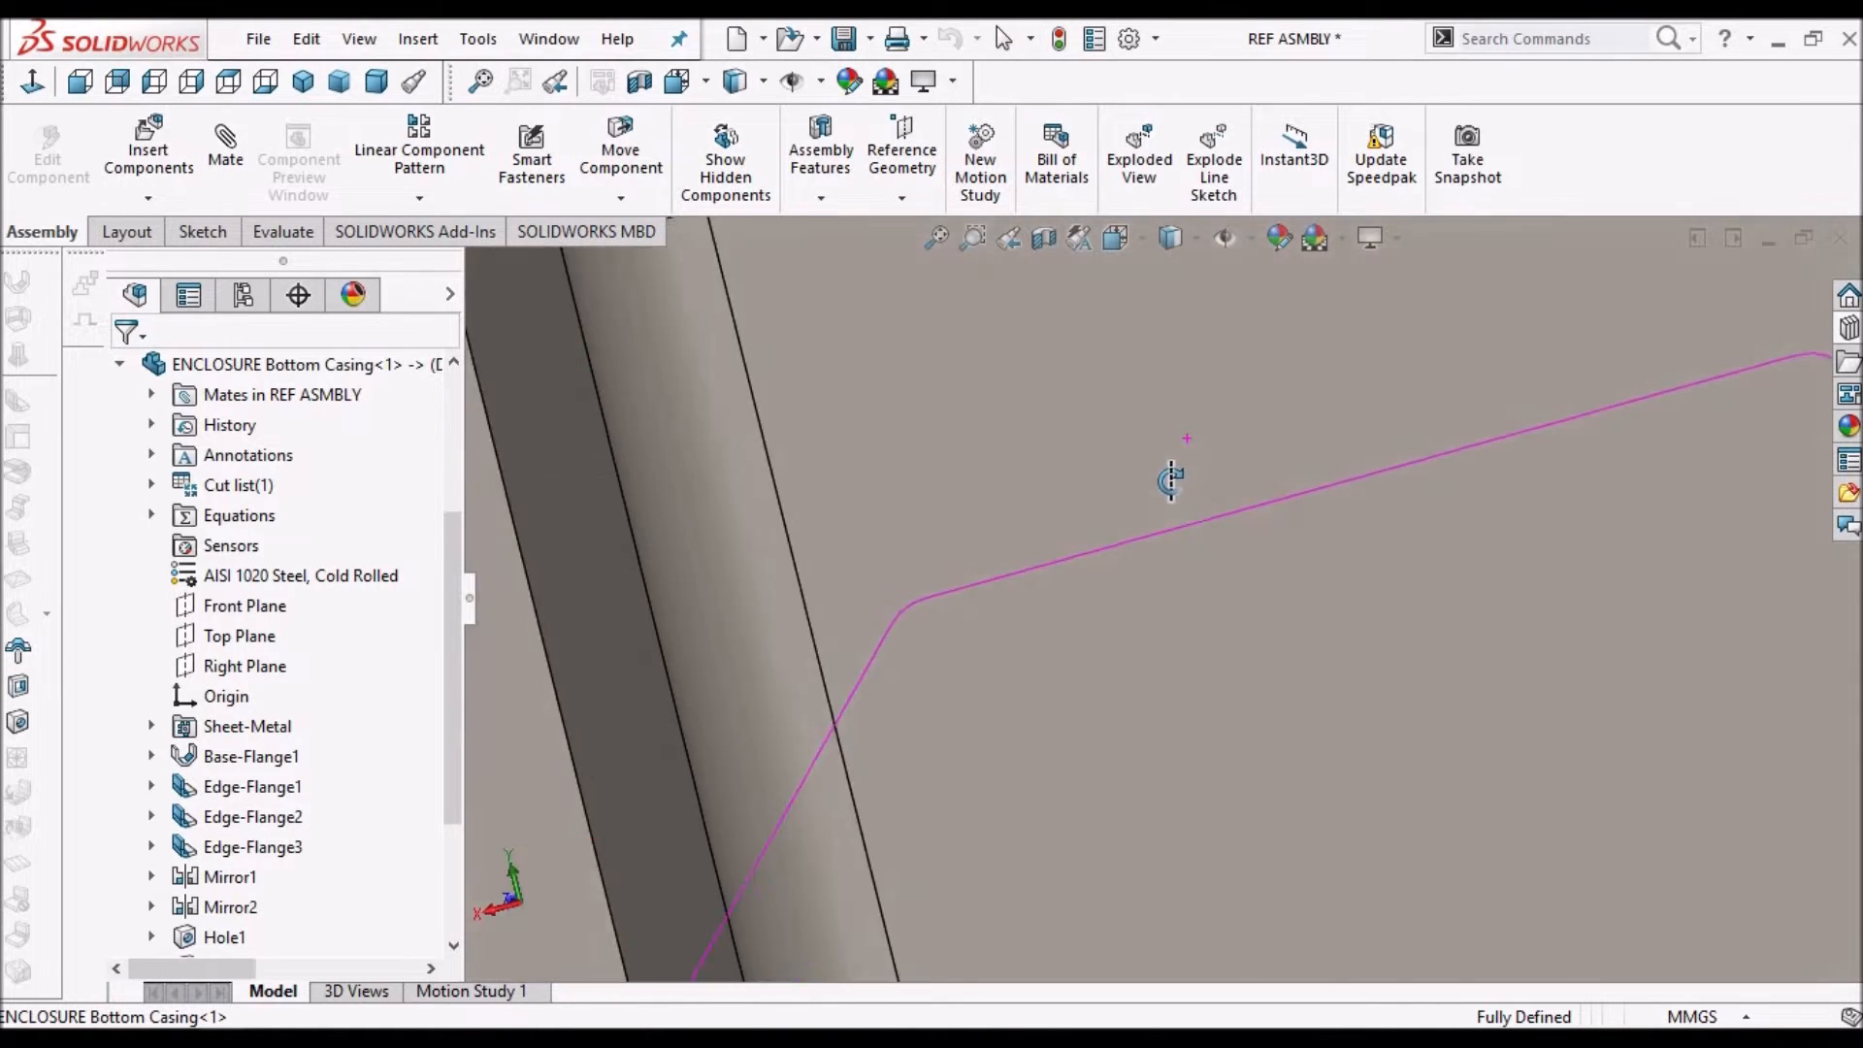
scroll(949, 650, down, 4)
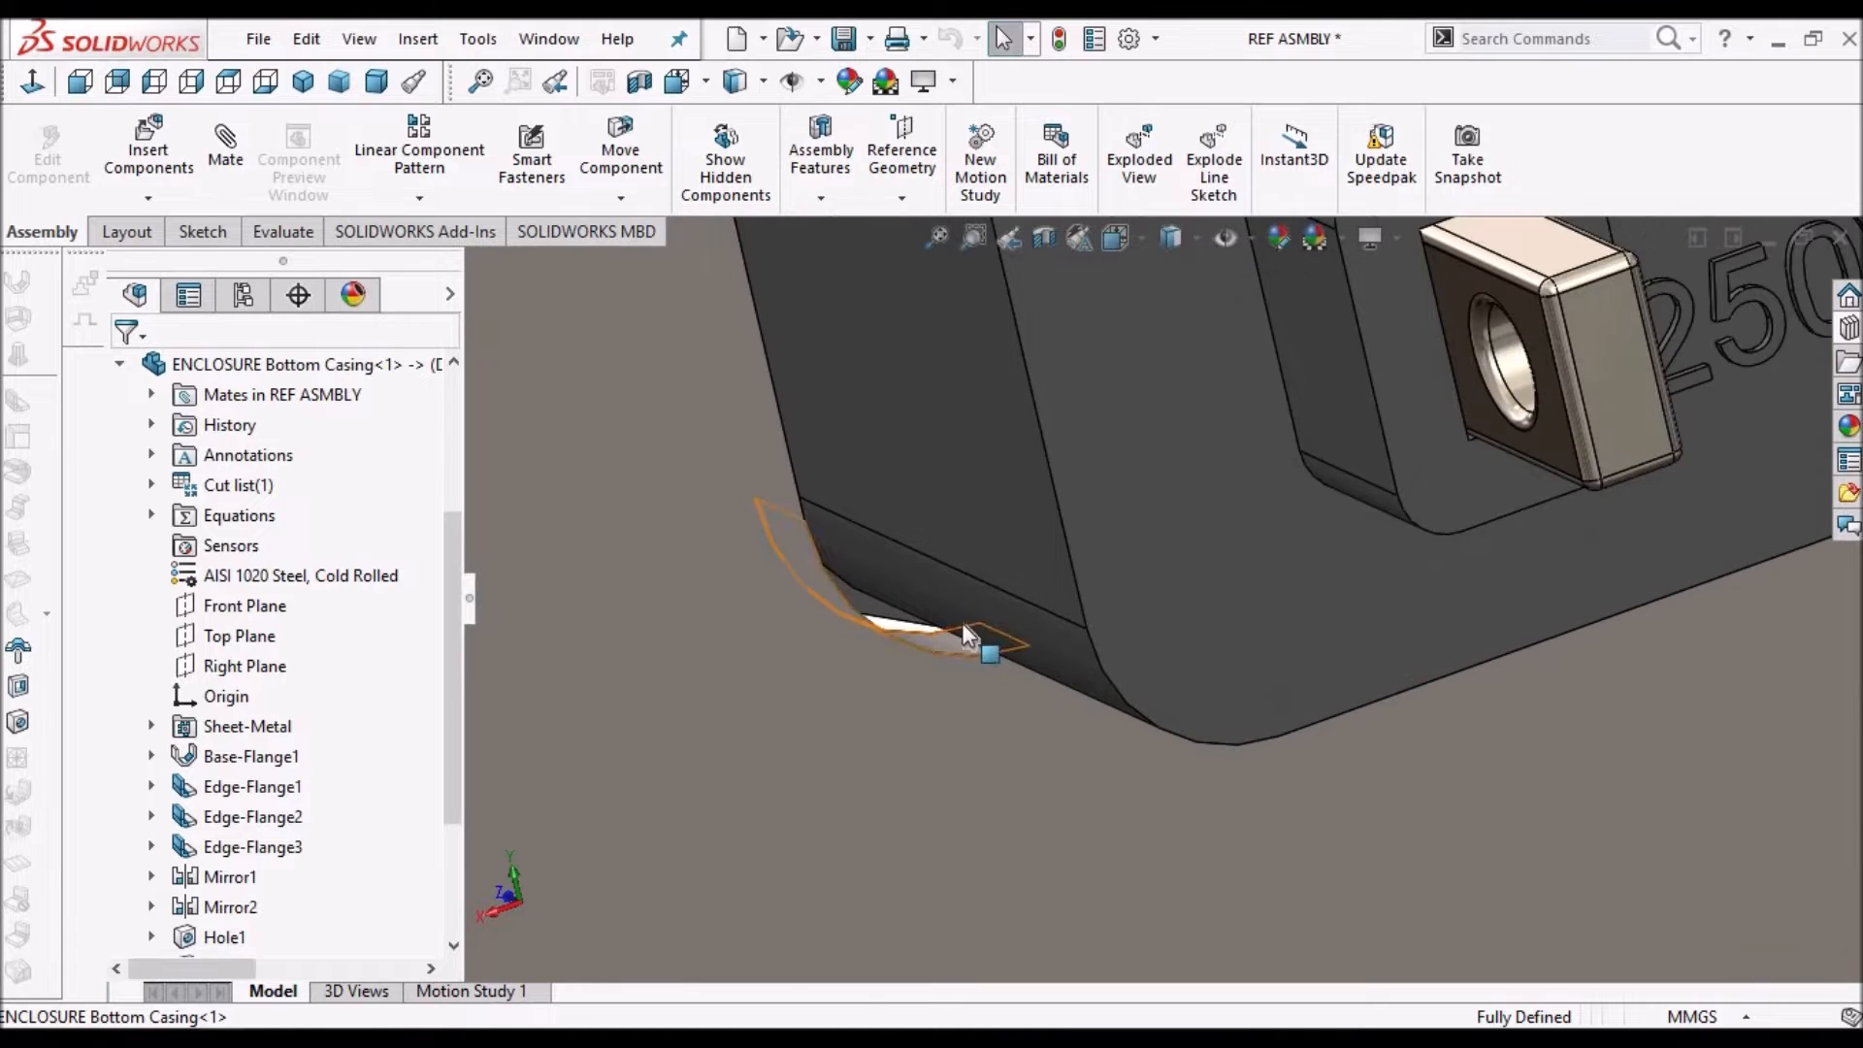
scroll(970, 637, up, 8)
scroll(1240, 419, down, 5)
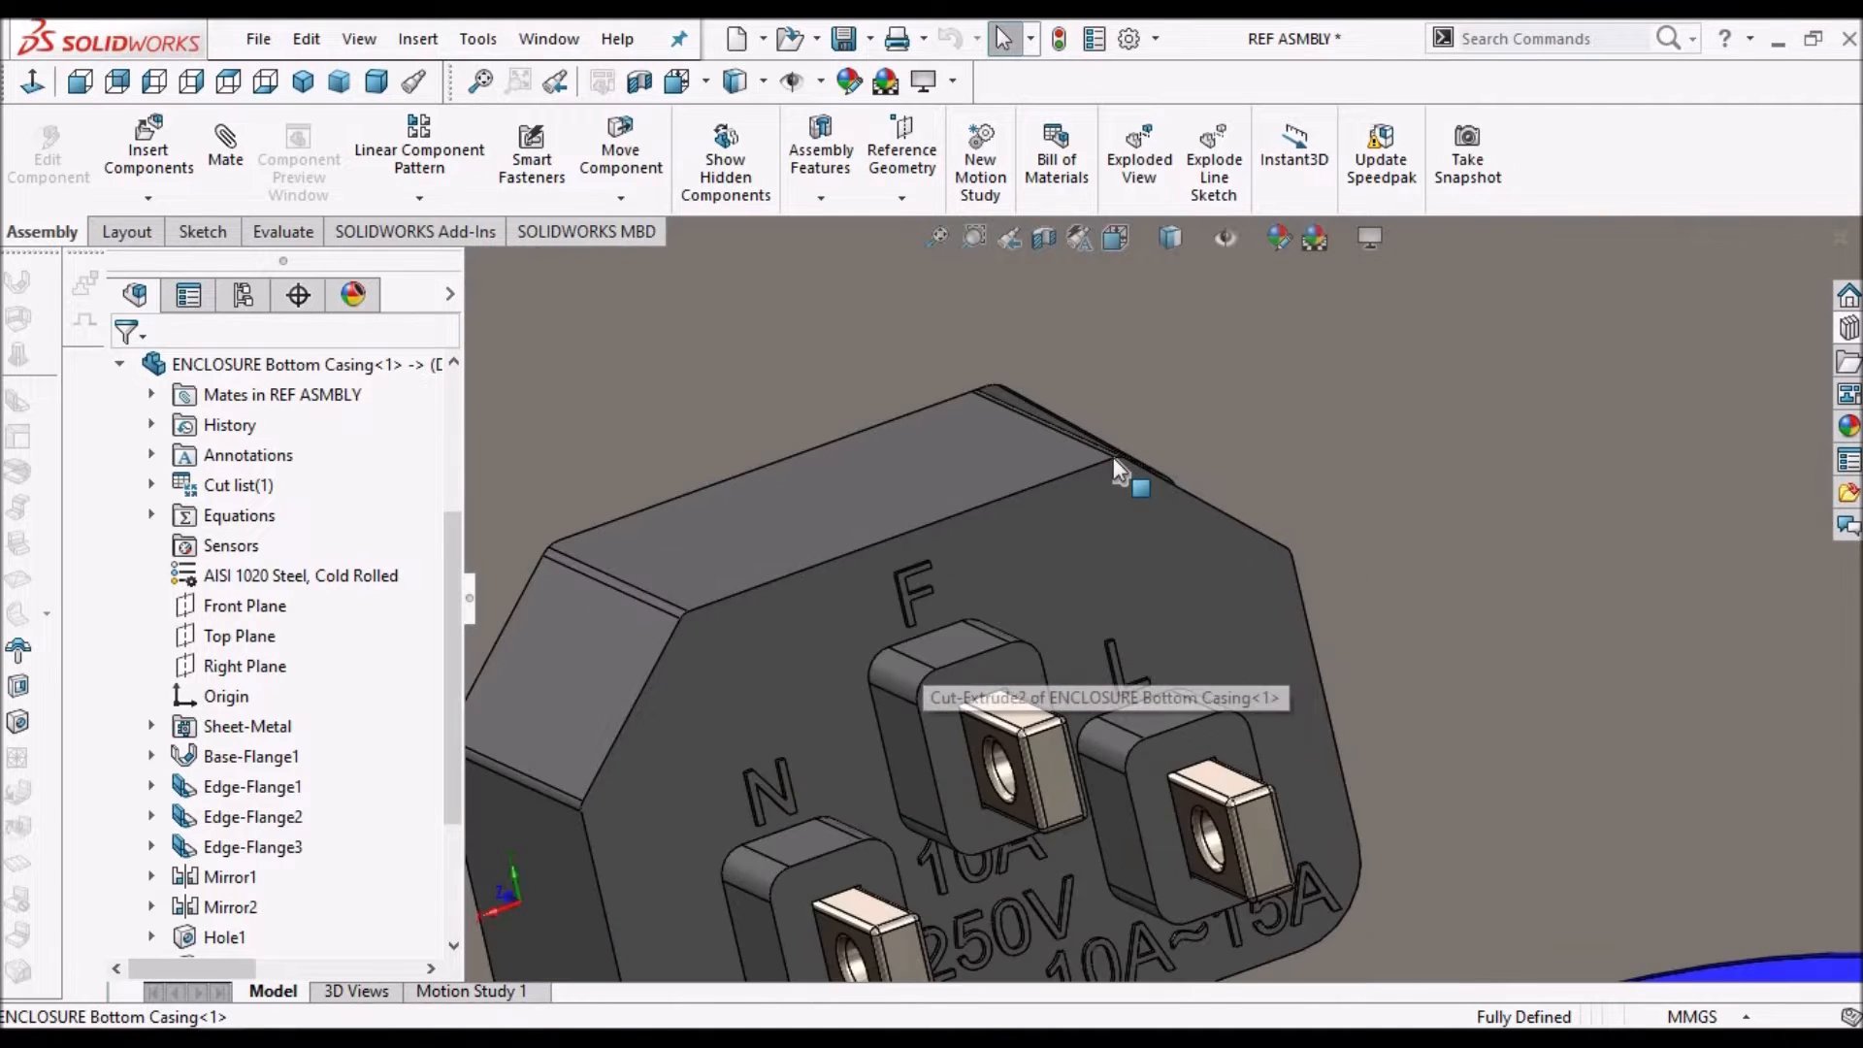
scroll(1113, 457, down, 2)
scroll(1057, 532, up, 7)
middle_drag(1046, 590, 949, 640)
scroll(877, 625, down, 1)
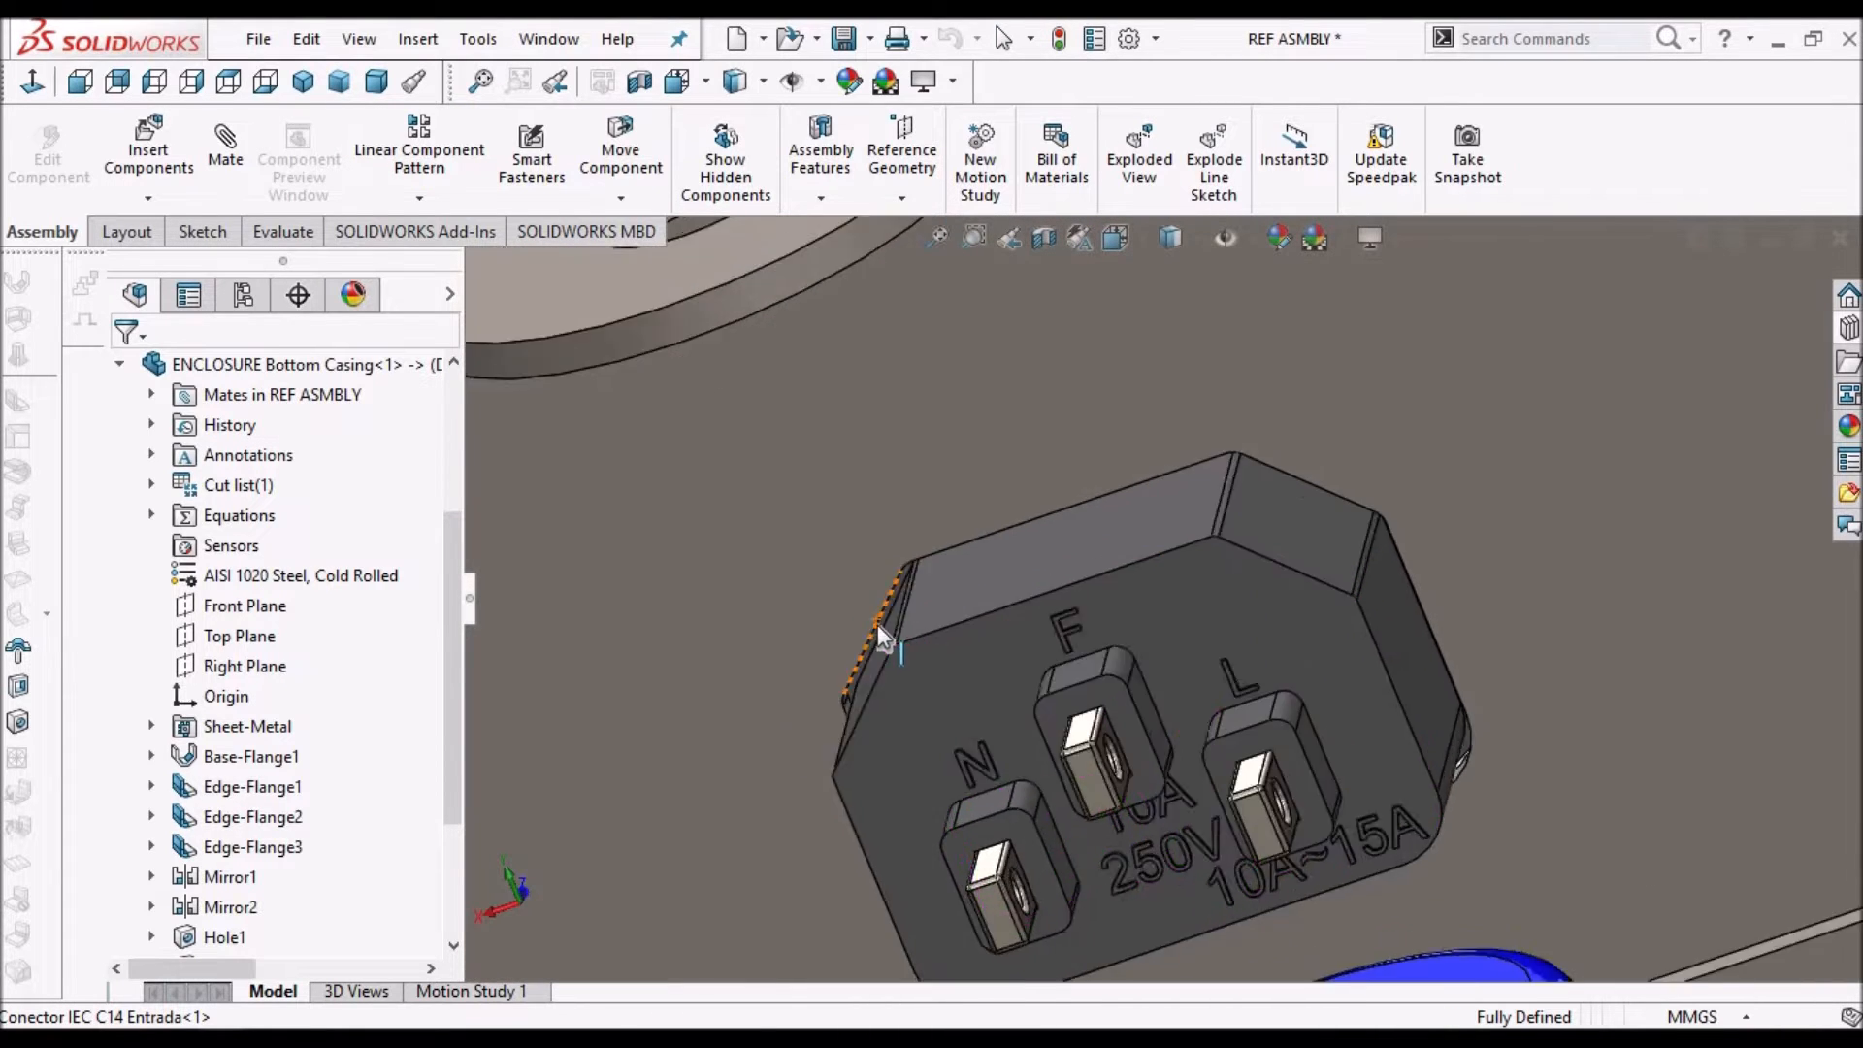
scroll(1061, 544, down, 3)
scroll(1135, 690, up, 4)
scroll(859, 491, up, 3)
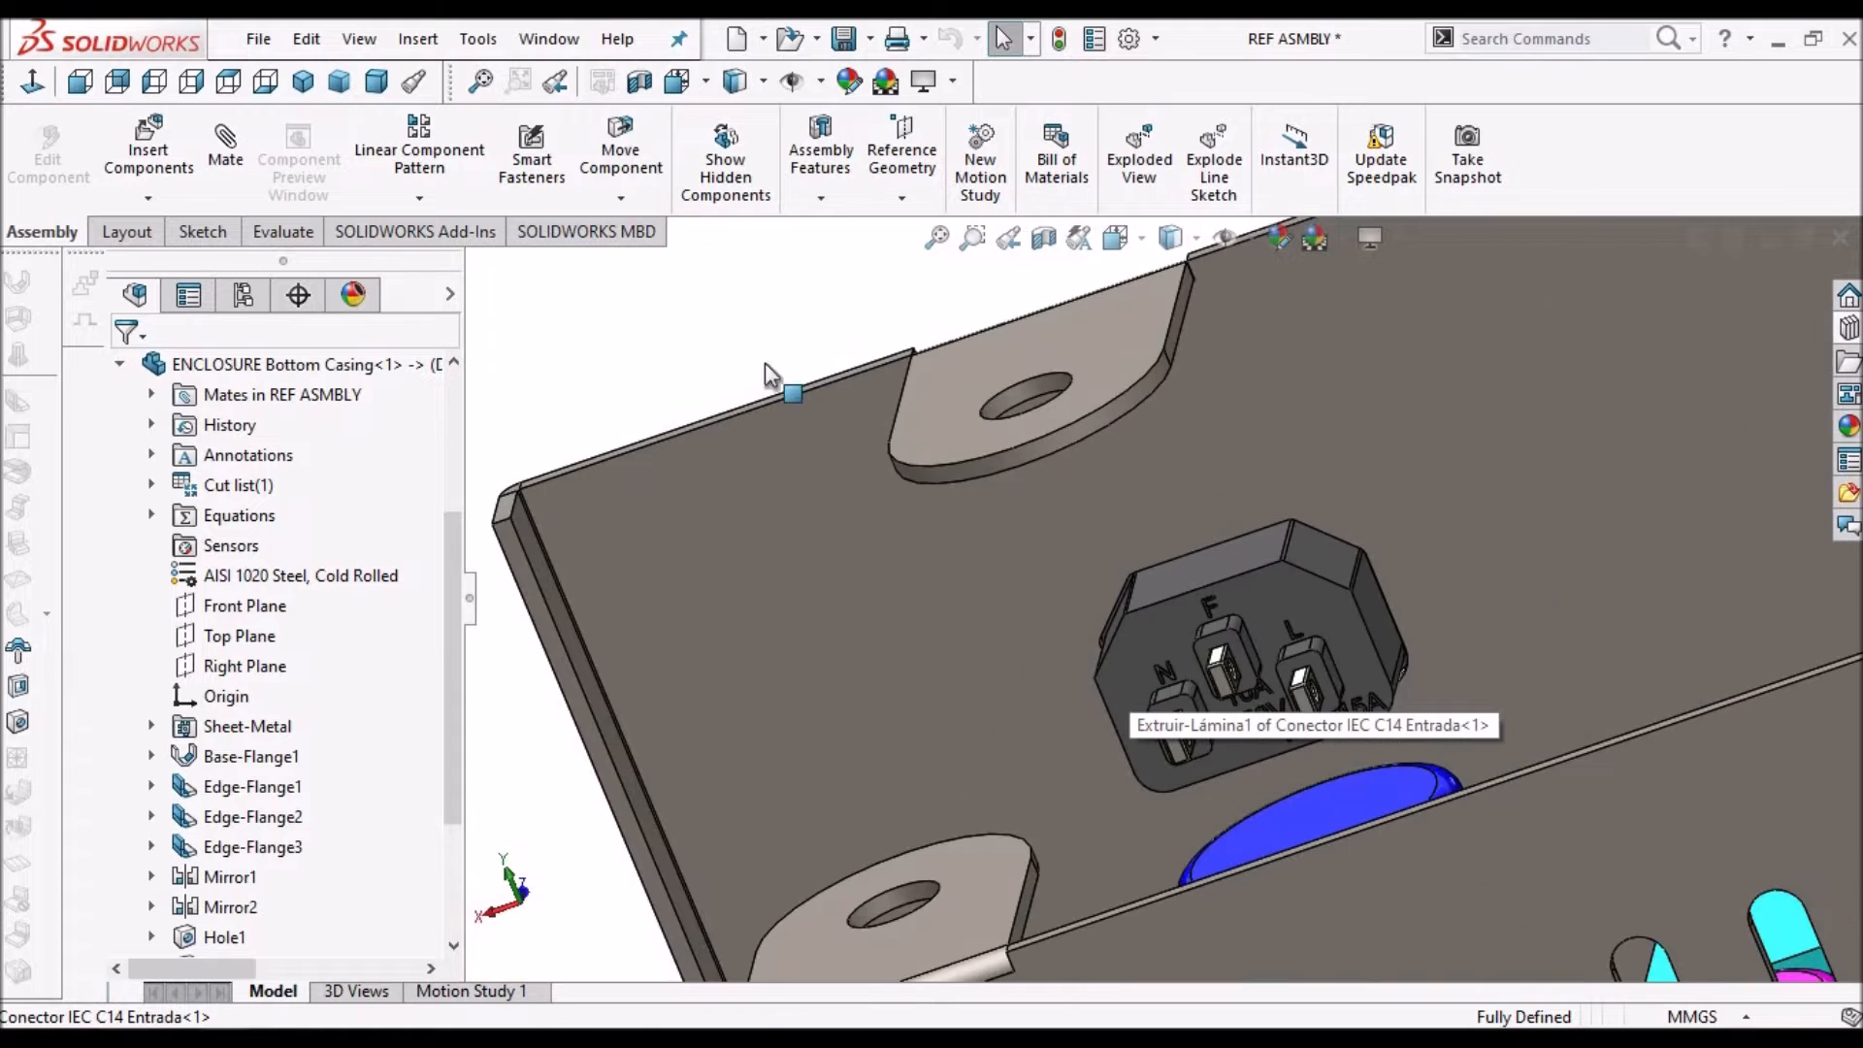
Inspect the fitted connector and the output wires in a dimetric view, and open the bottom casing part from its slotted wall
click(376, 82)
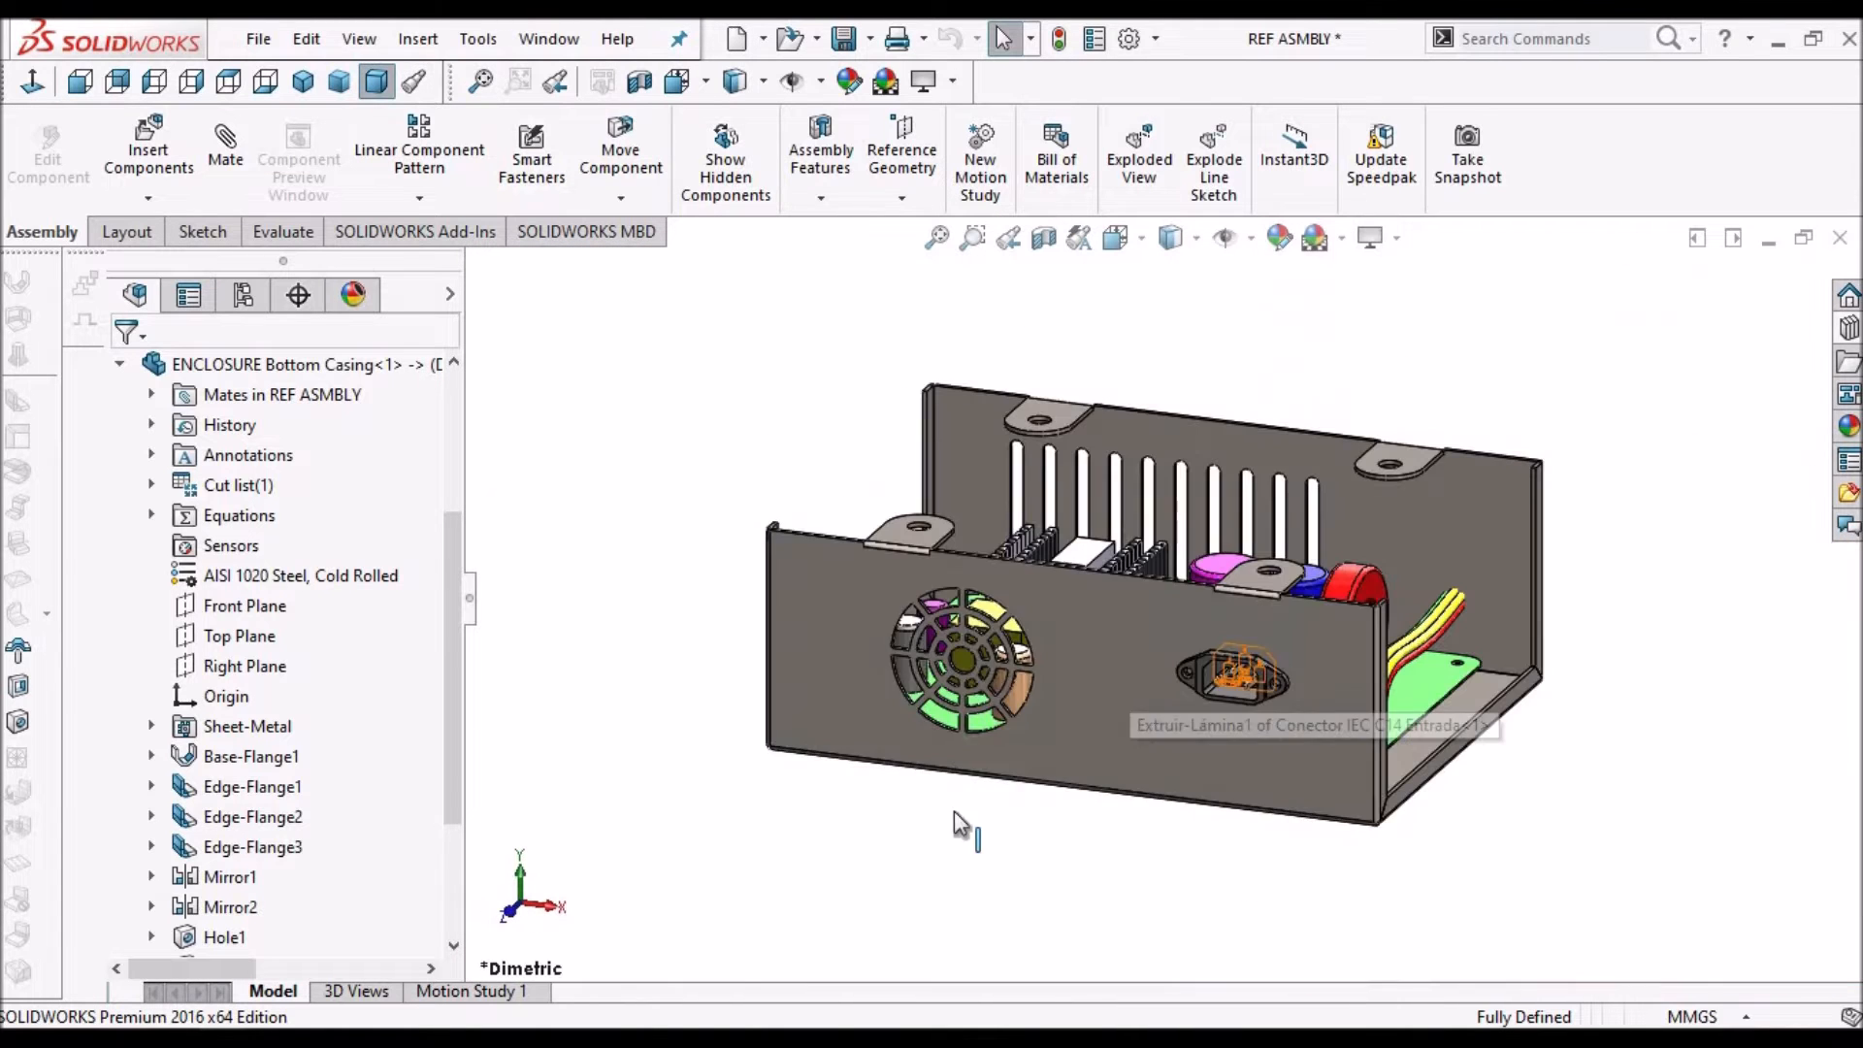
scroll(1273, 692, down, 2)
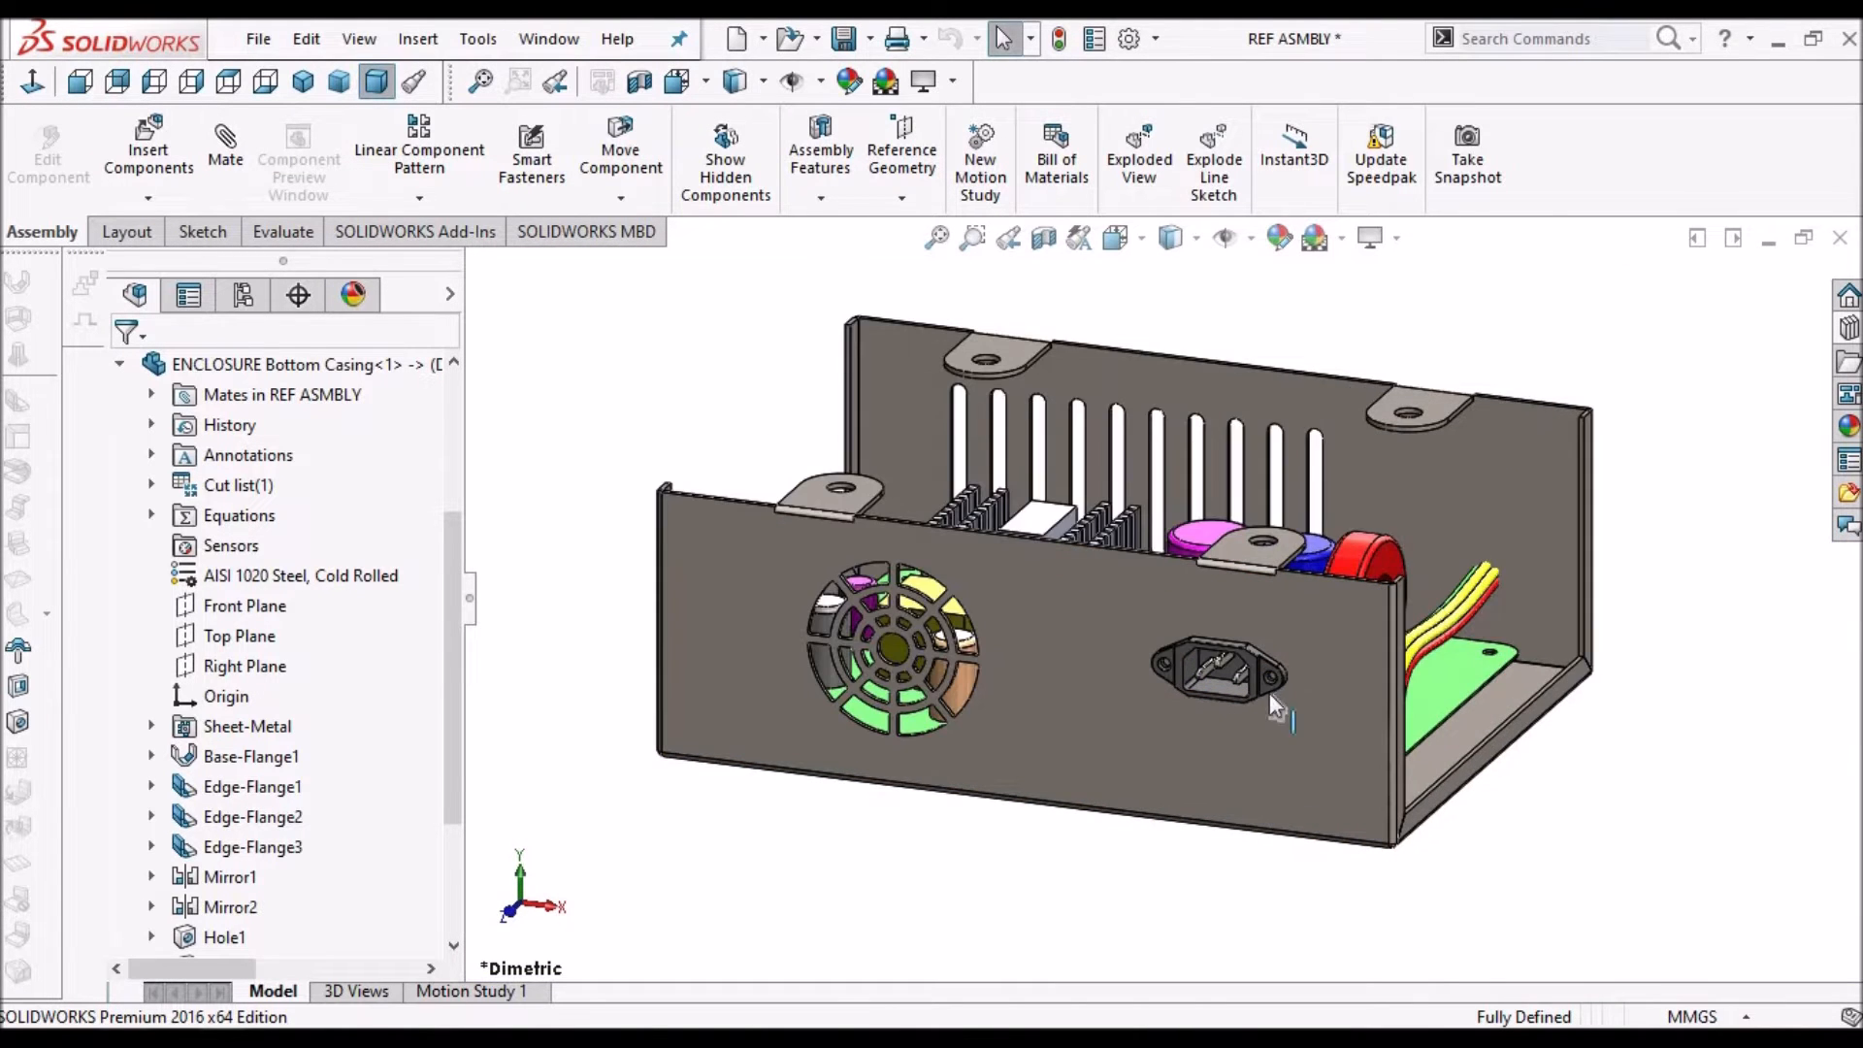
scroll(1492, 601, down, 5)
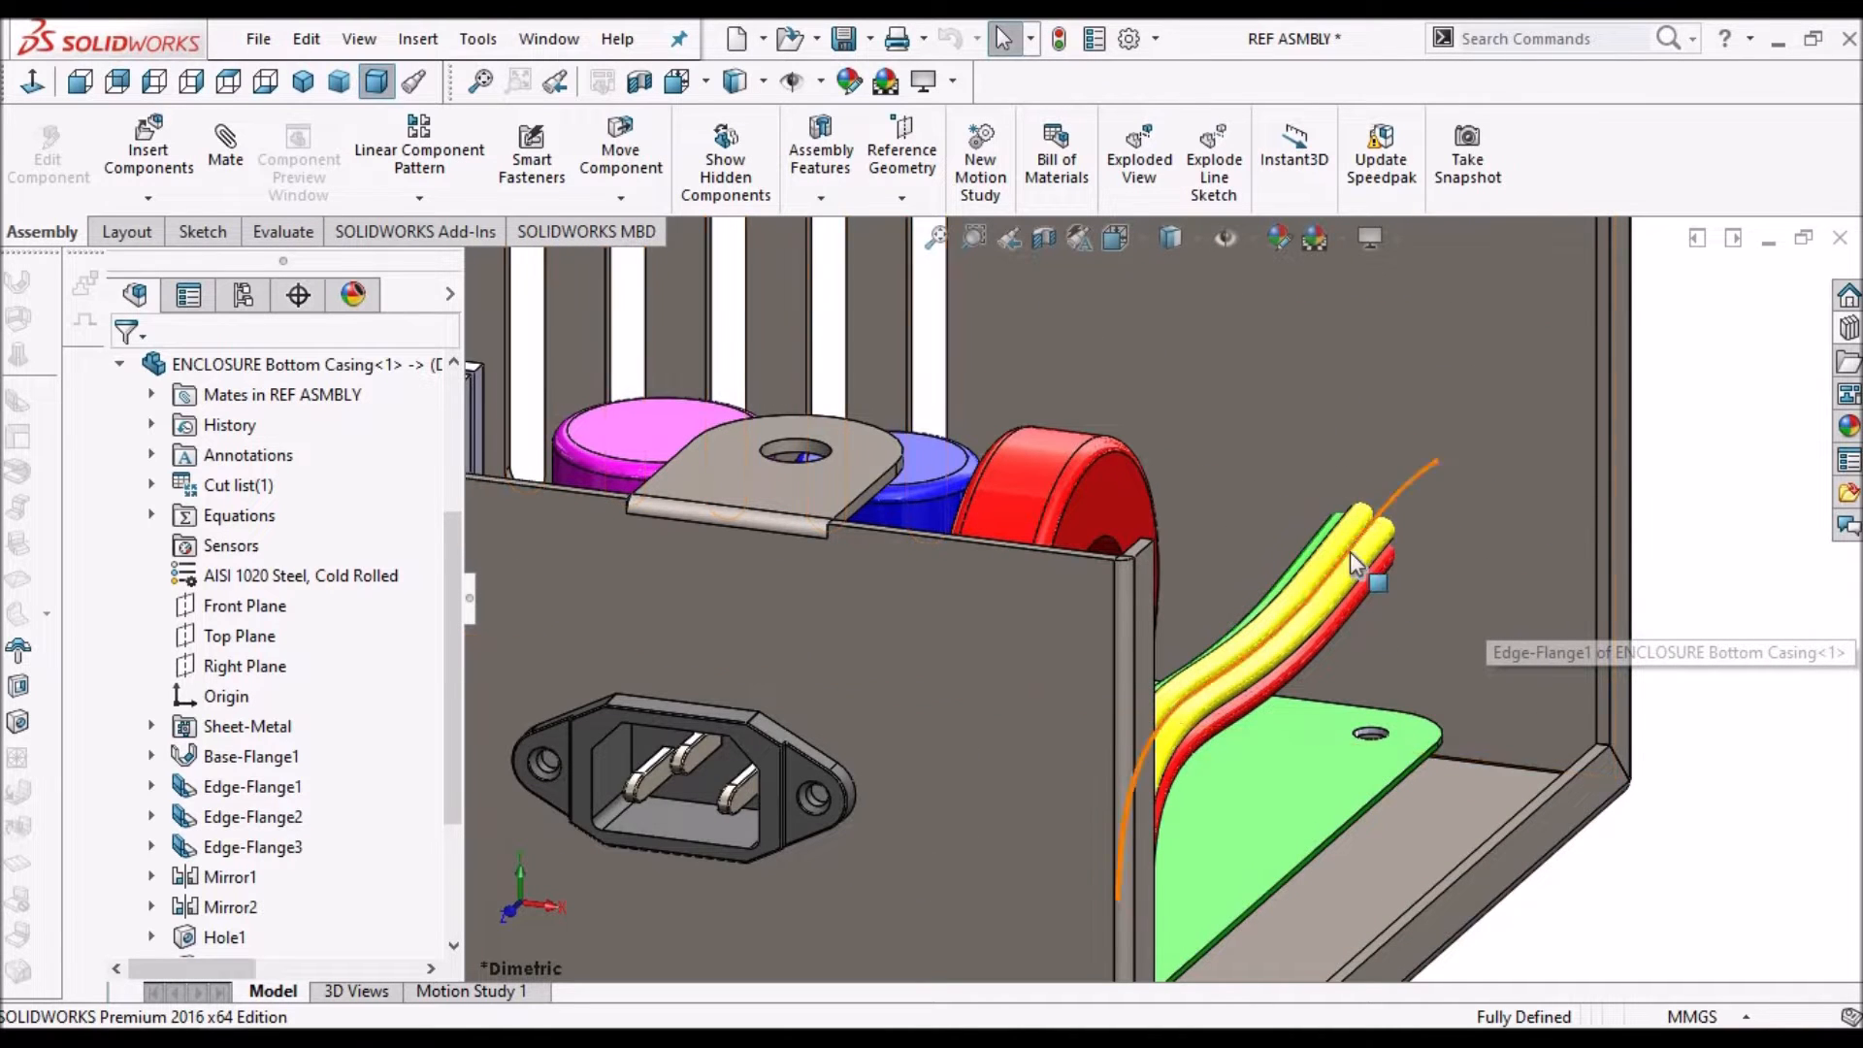
scroll(1290, 573, up, 4)
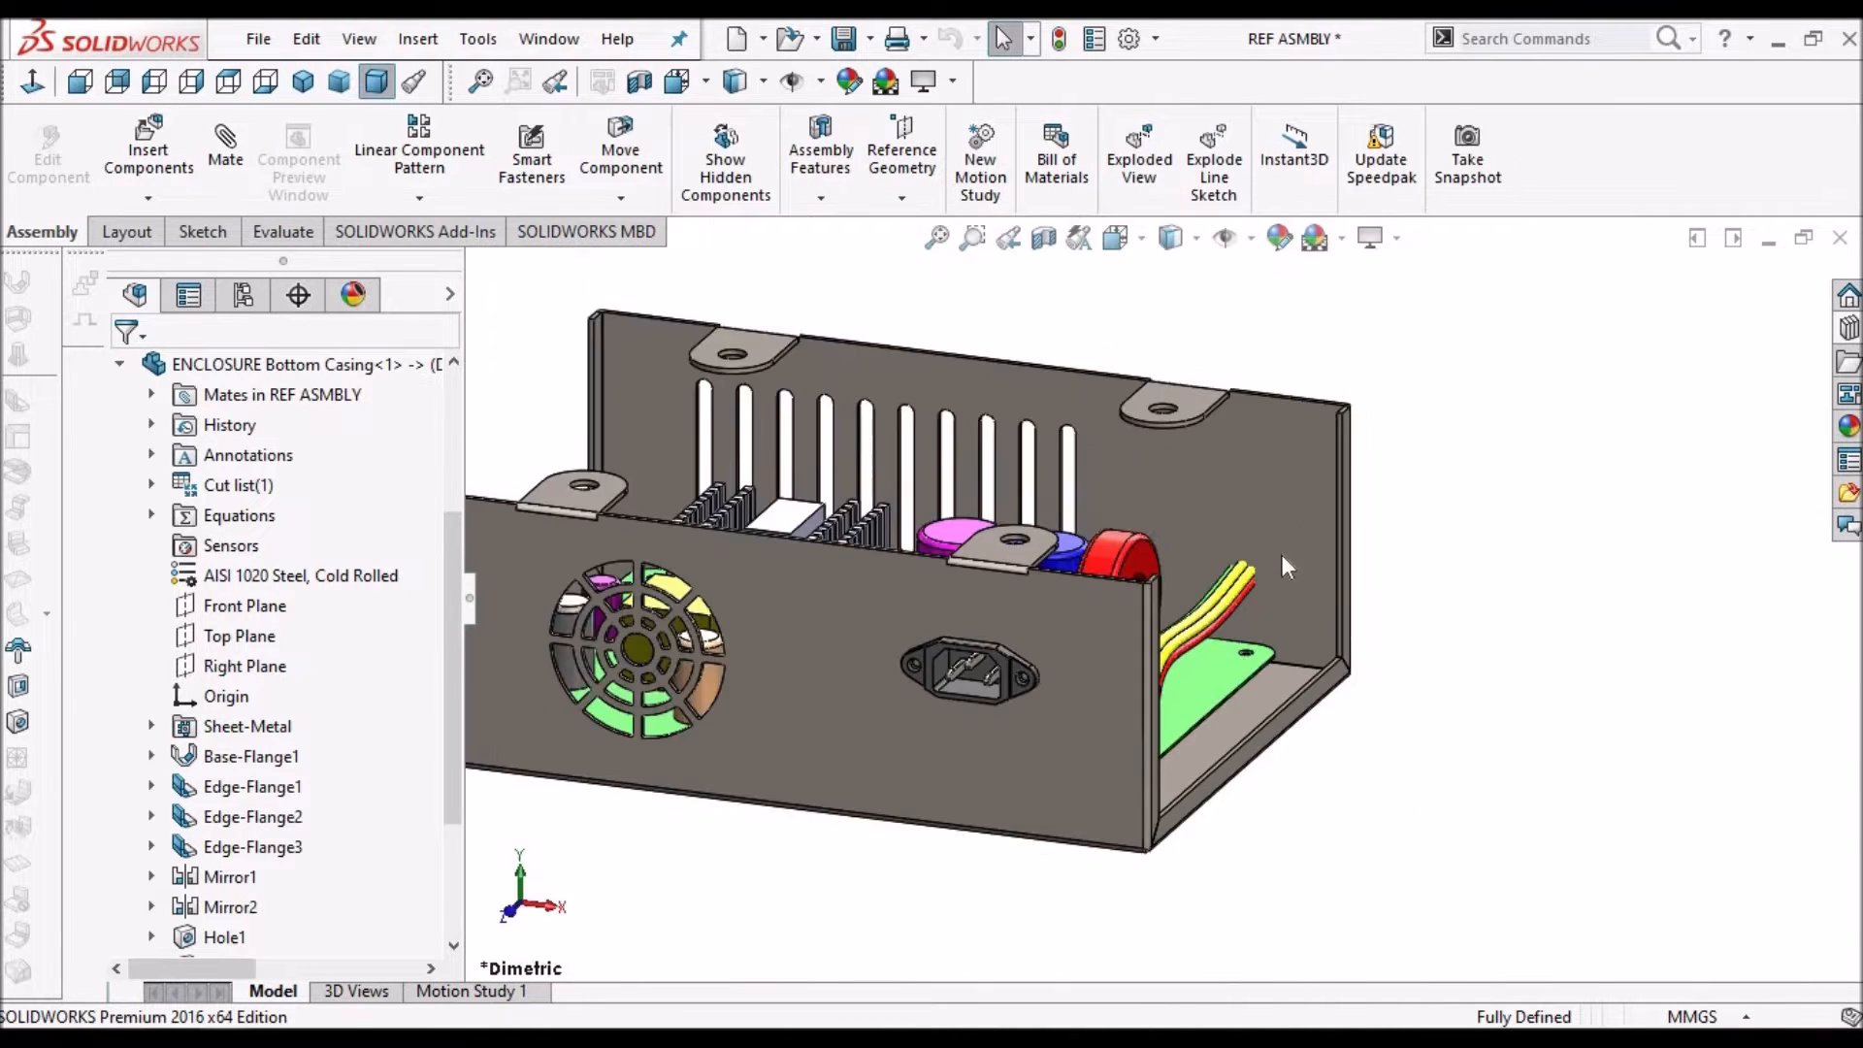
click(1273, 517)
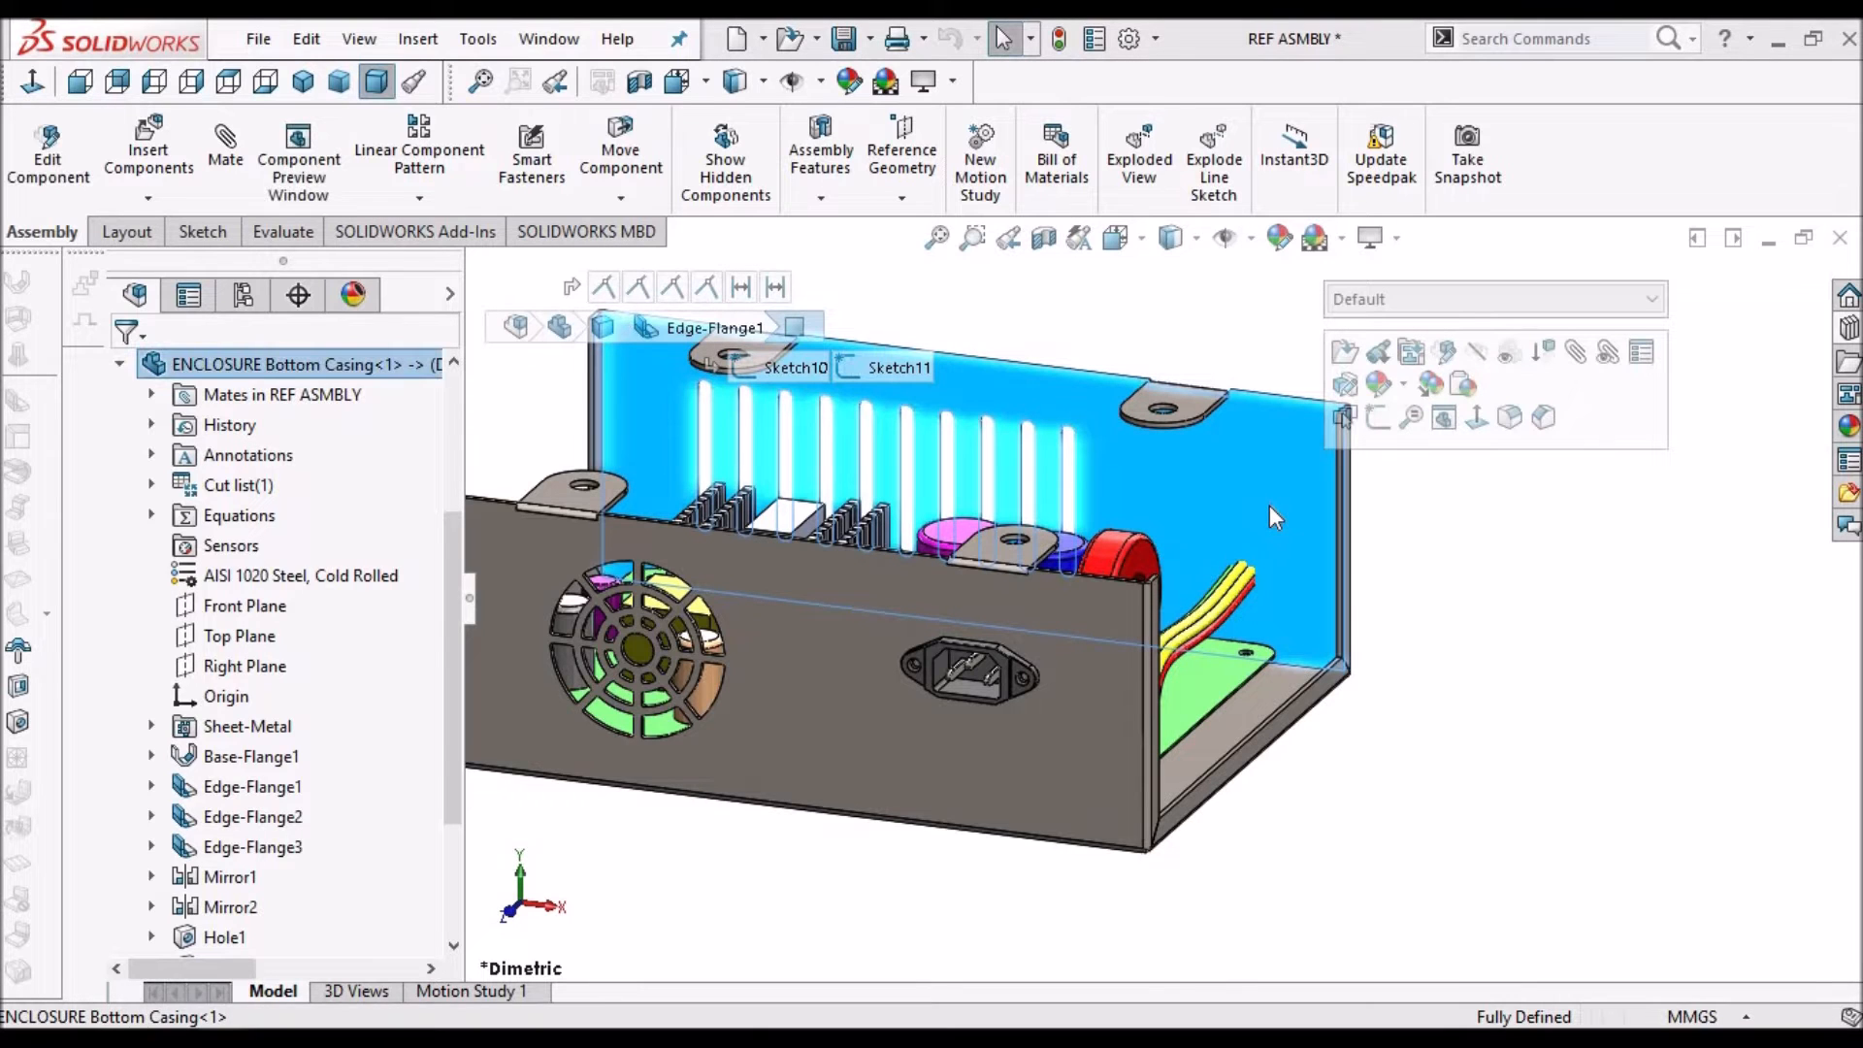
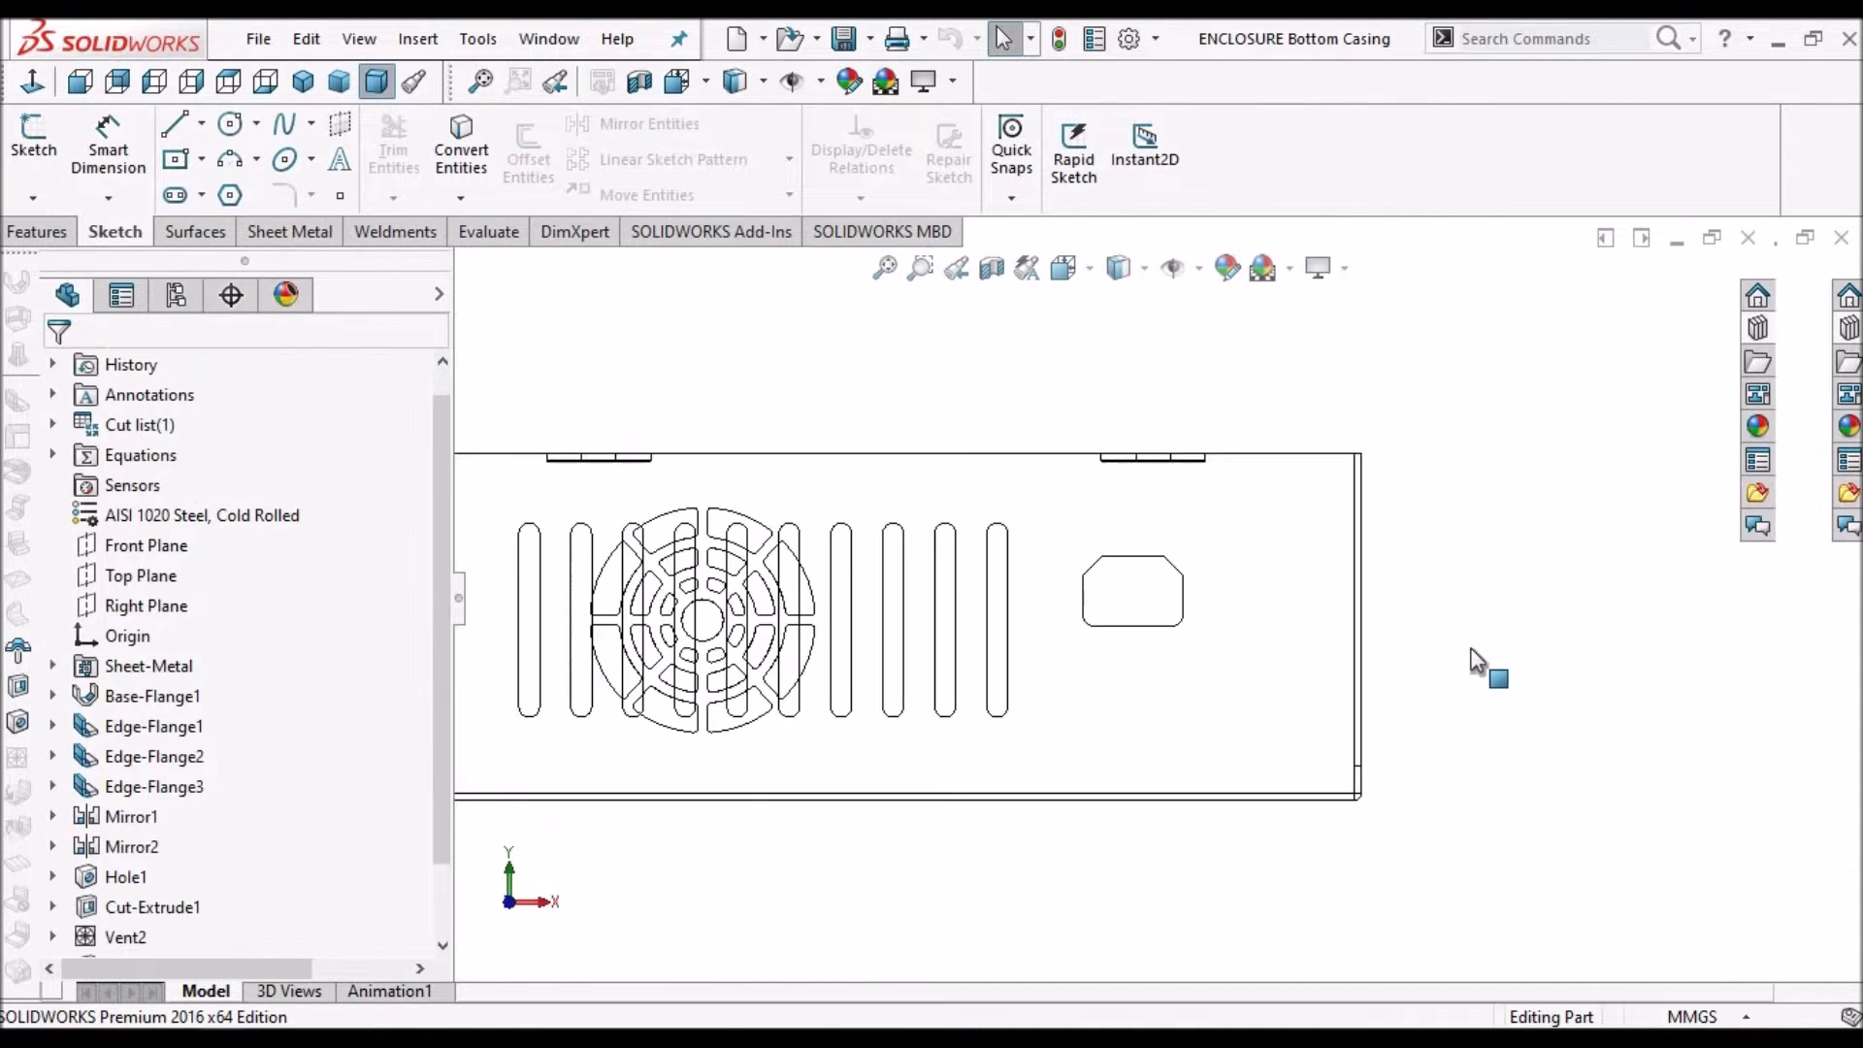
Display the casing shaded with edges and start a sketch on the outer face of the slotted wall, viewed normal to it
middle_drag(1452, 648, 1159, 289)
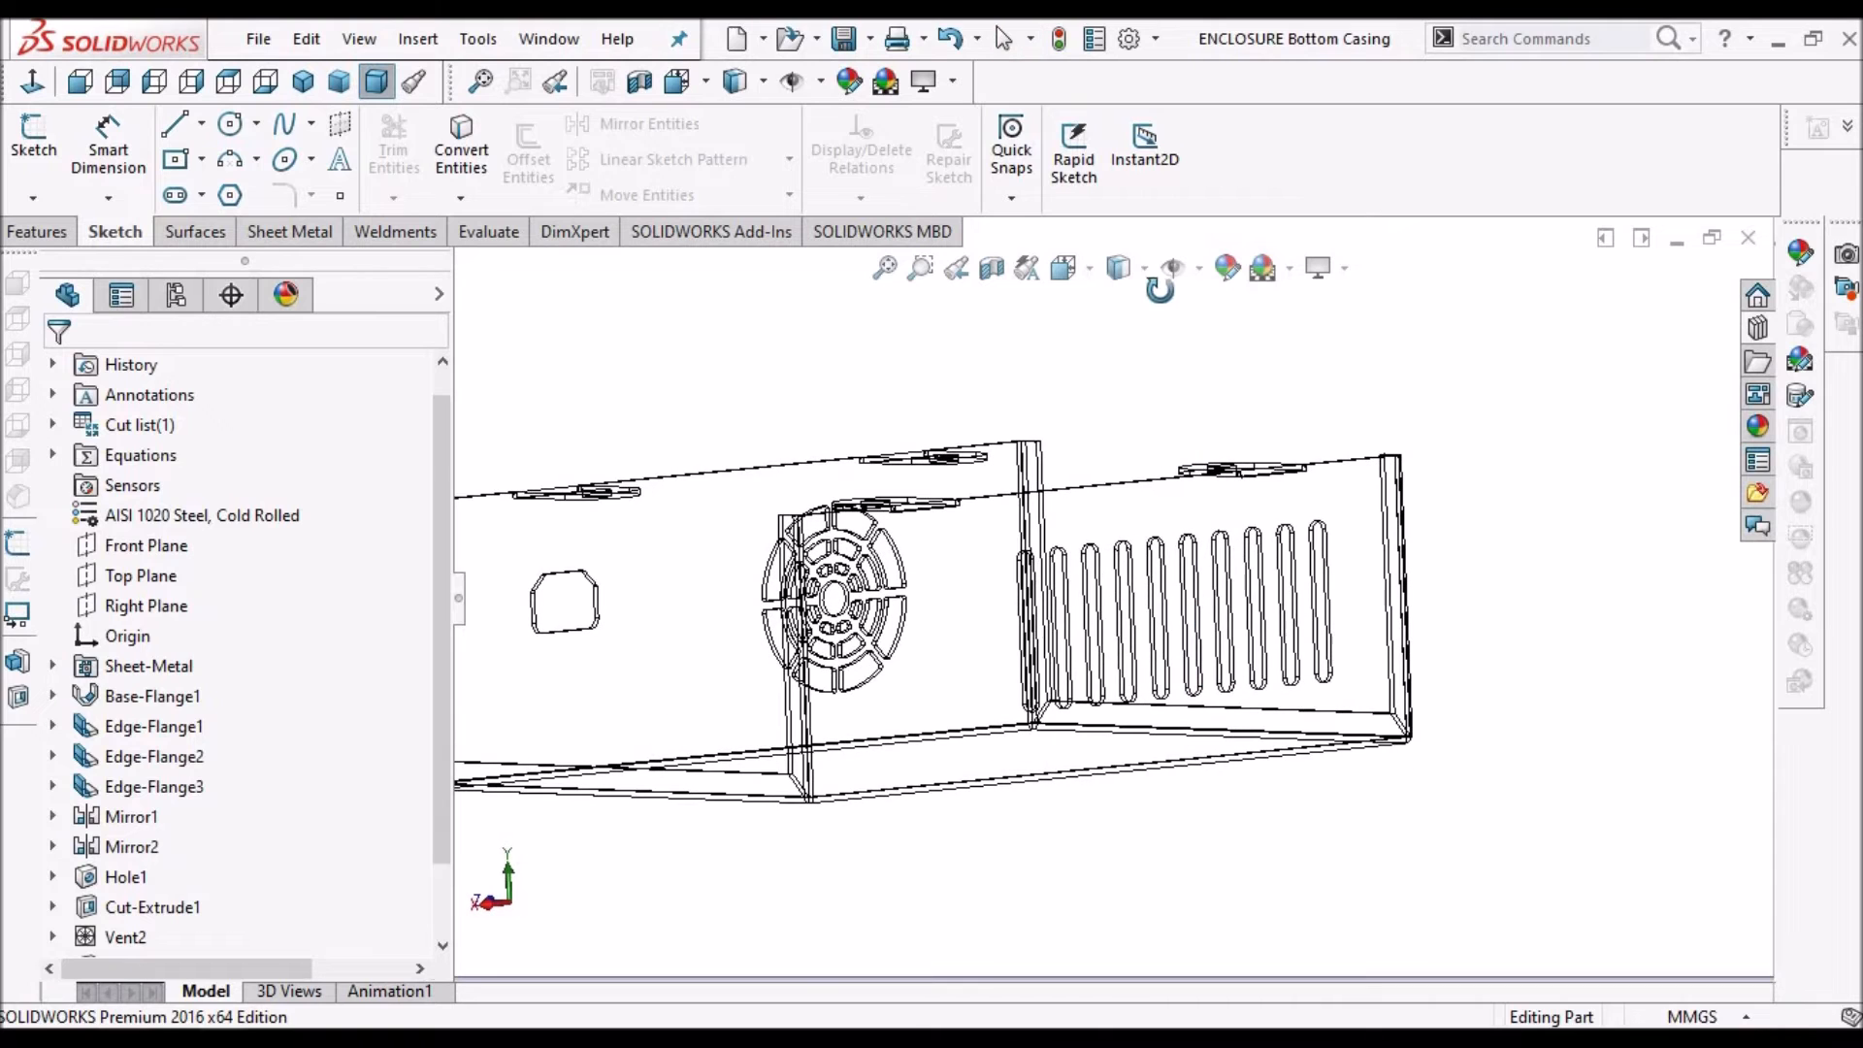
click(1121, 268)
scroll(1103, 621, up, 2)
middle_drag(1039, 671, 1023, 747)
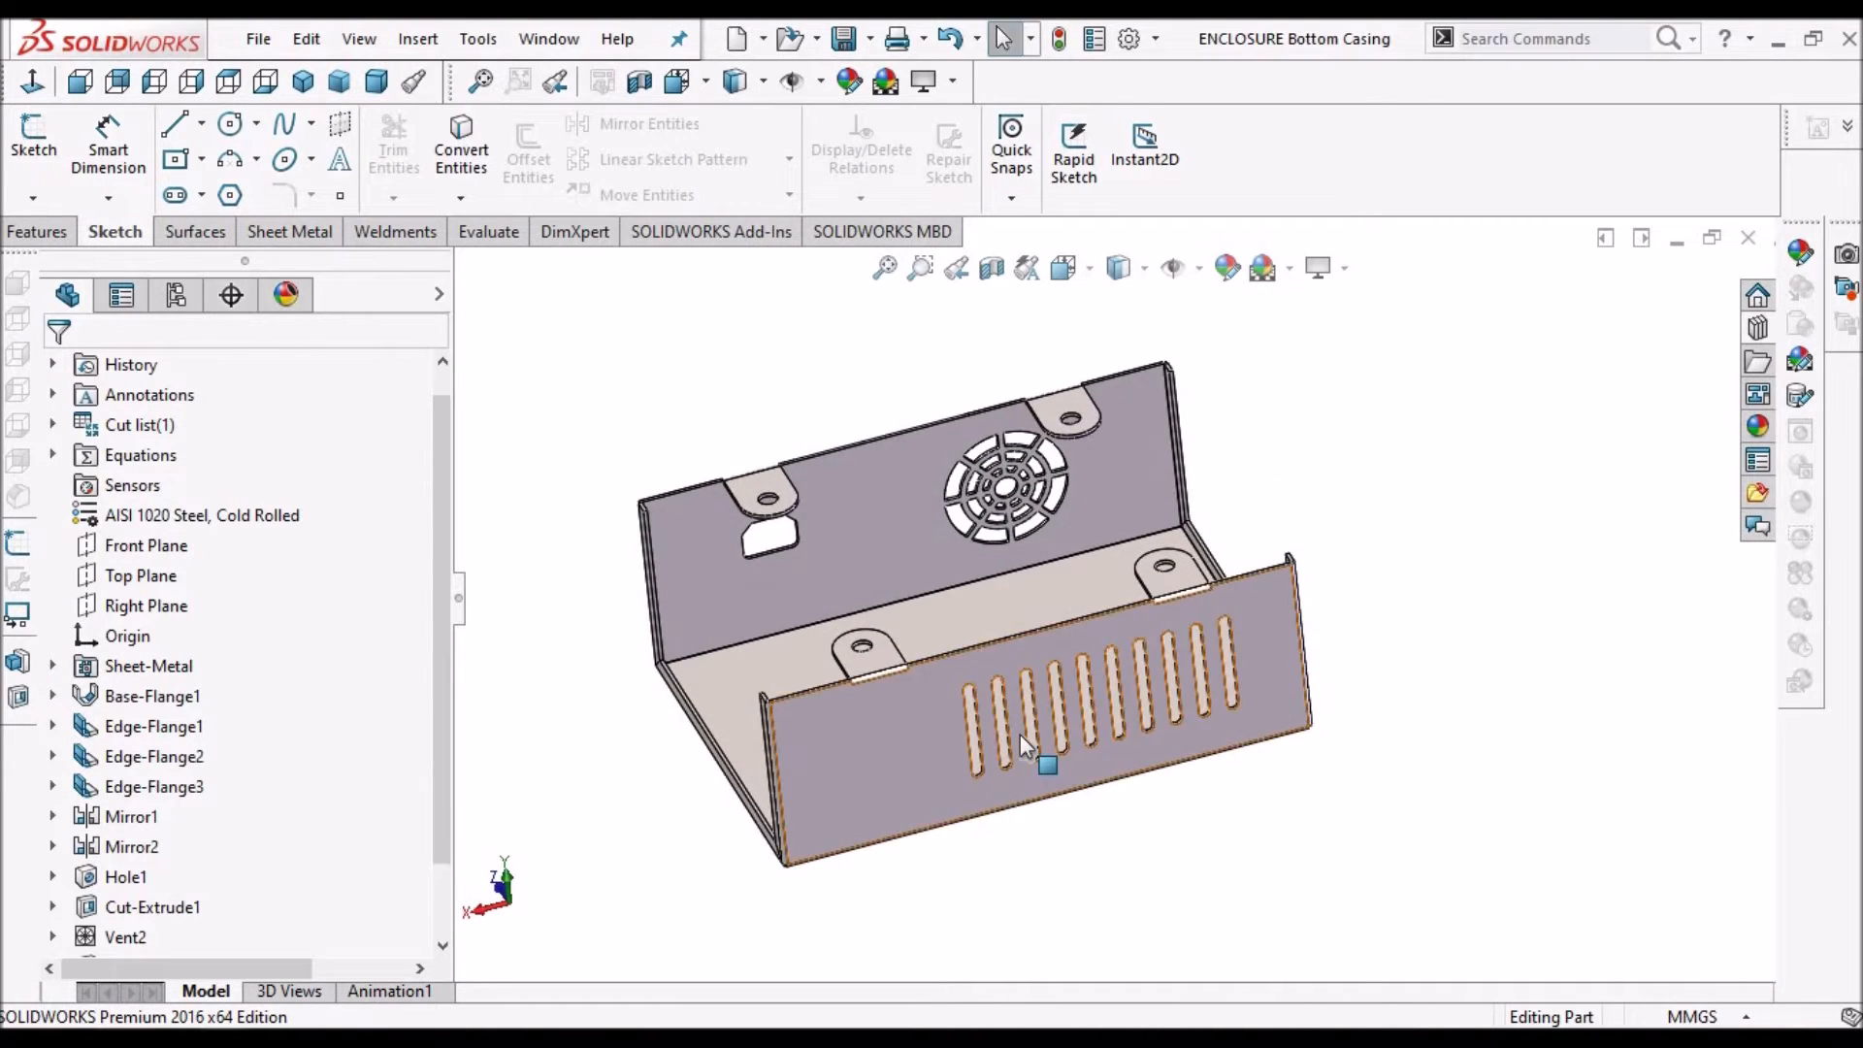
click(896, 727)
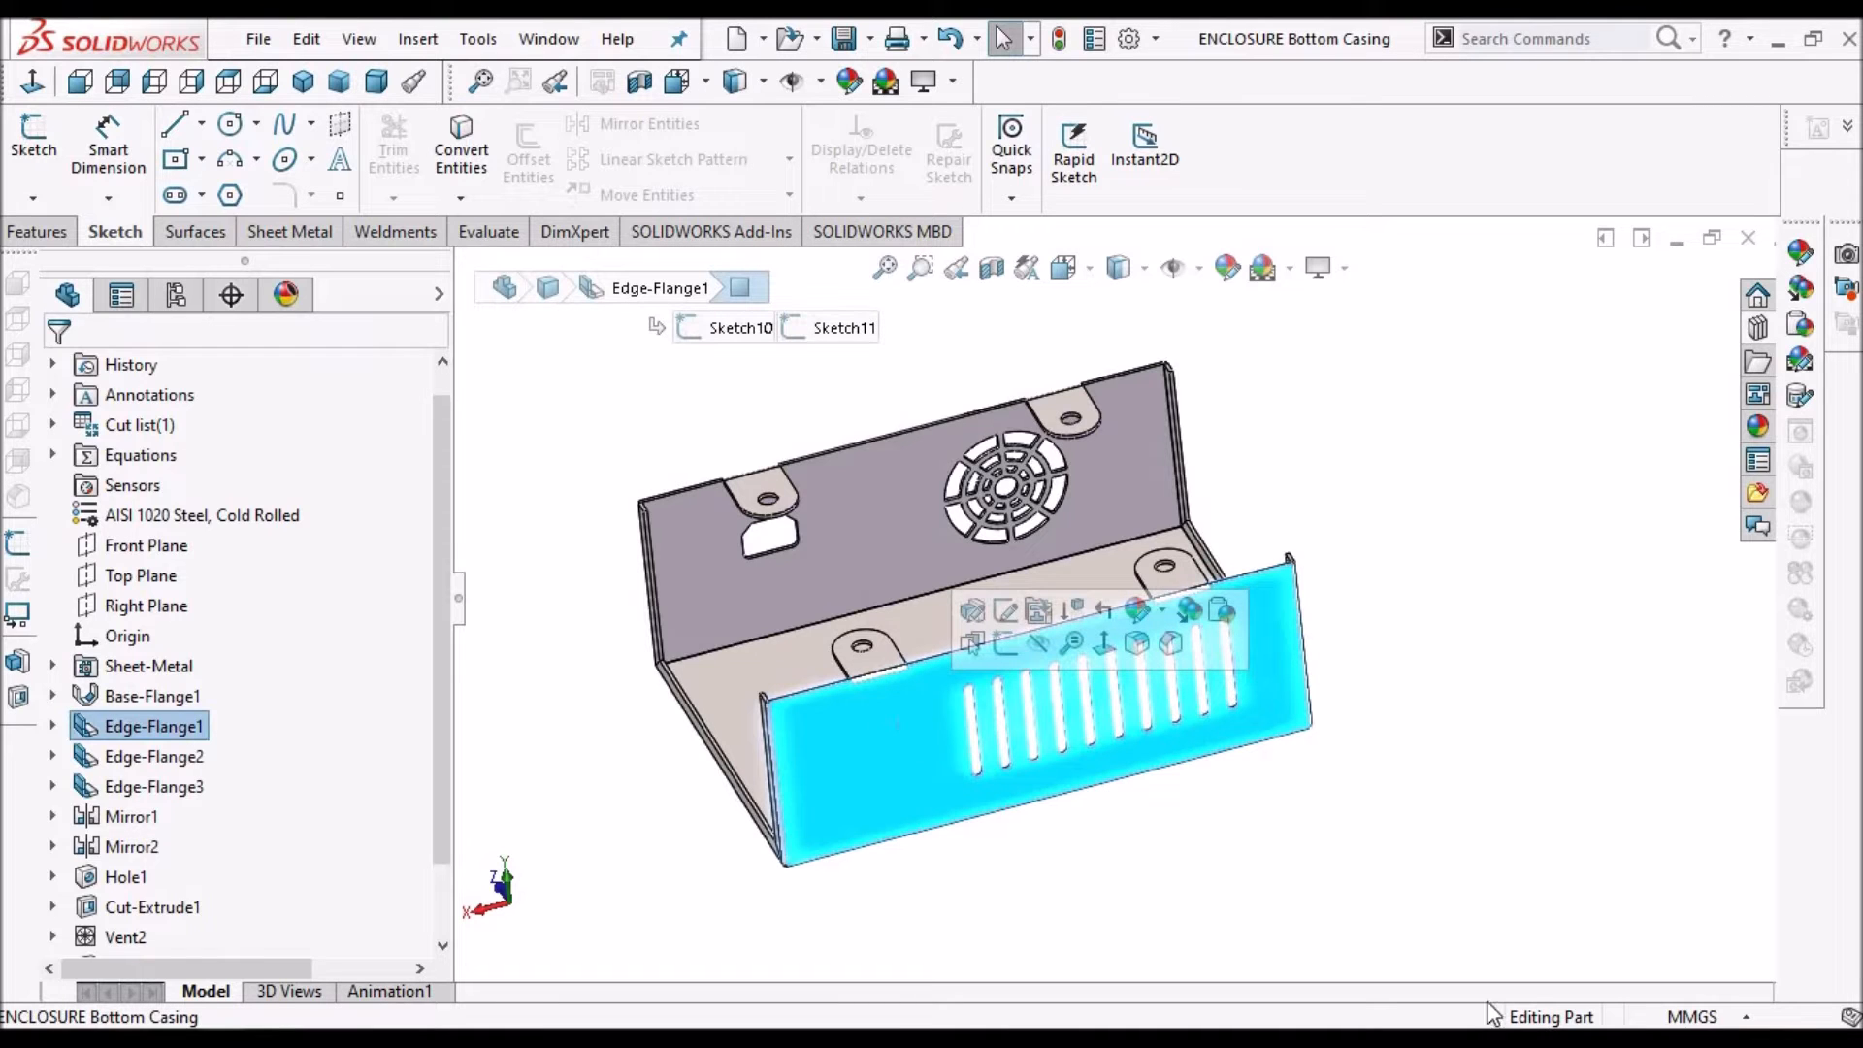
click(46, 152)
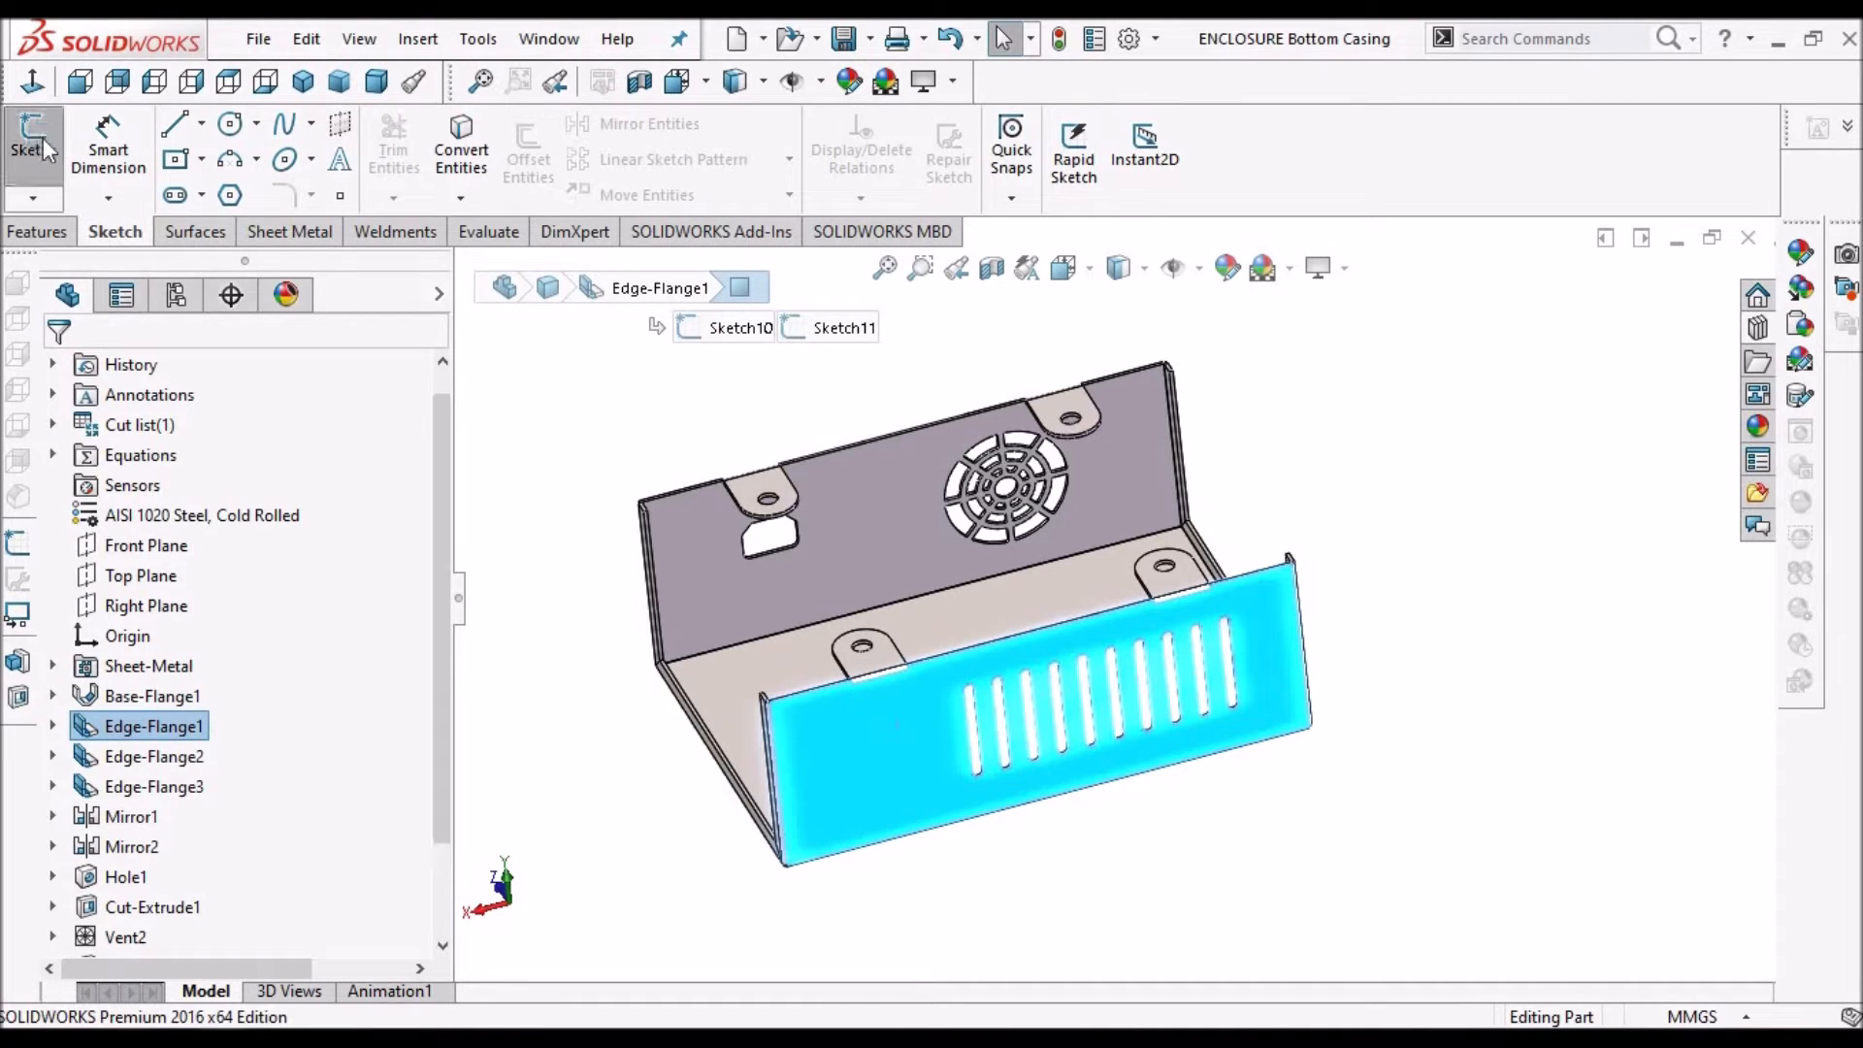
click(37, 84)
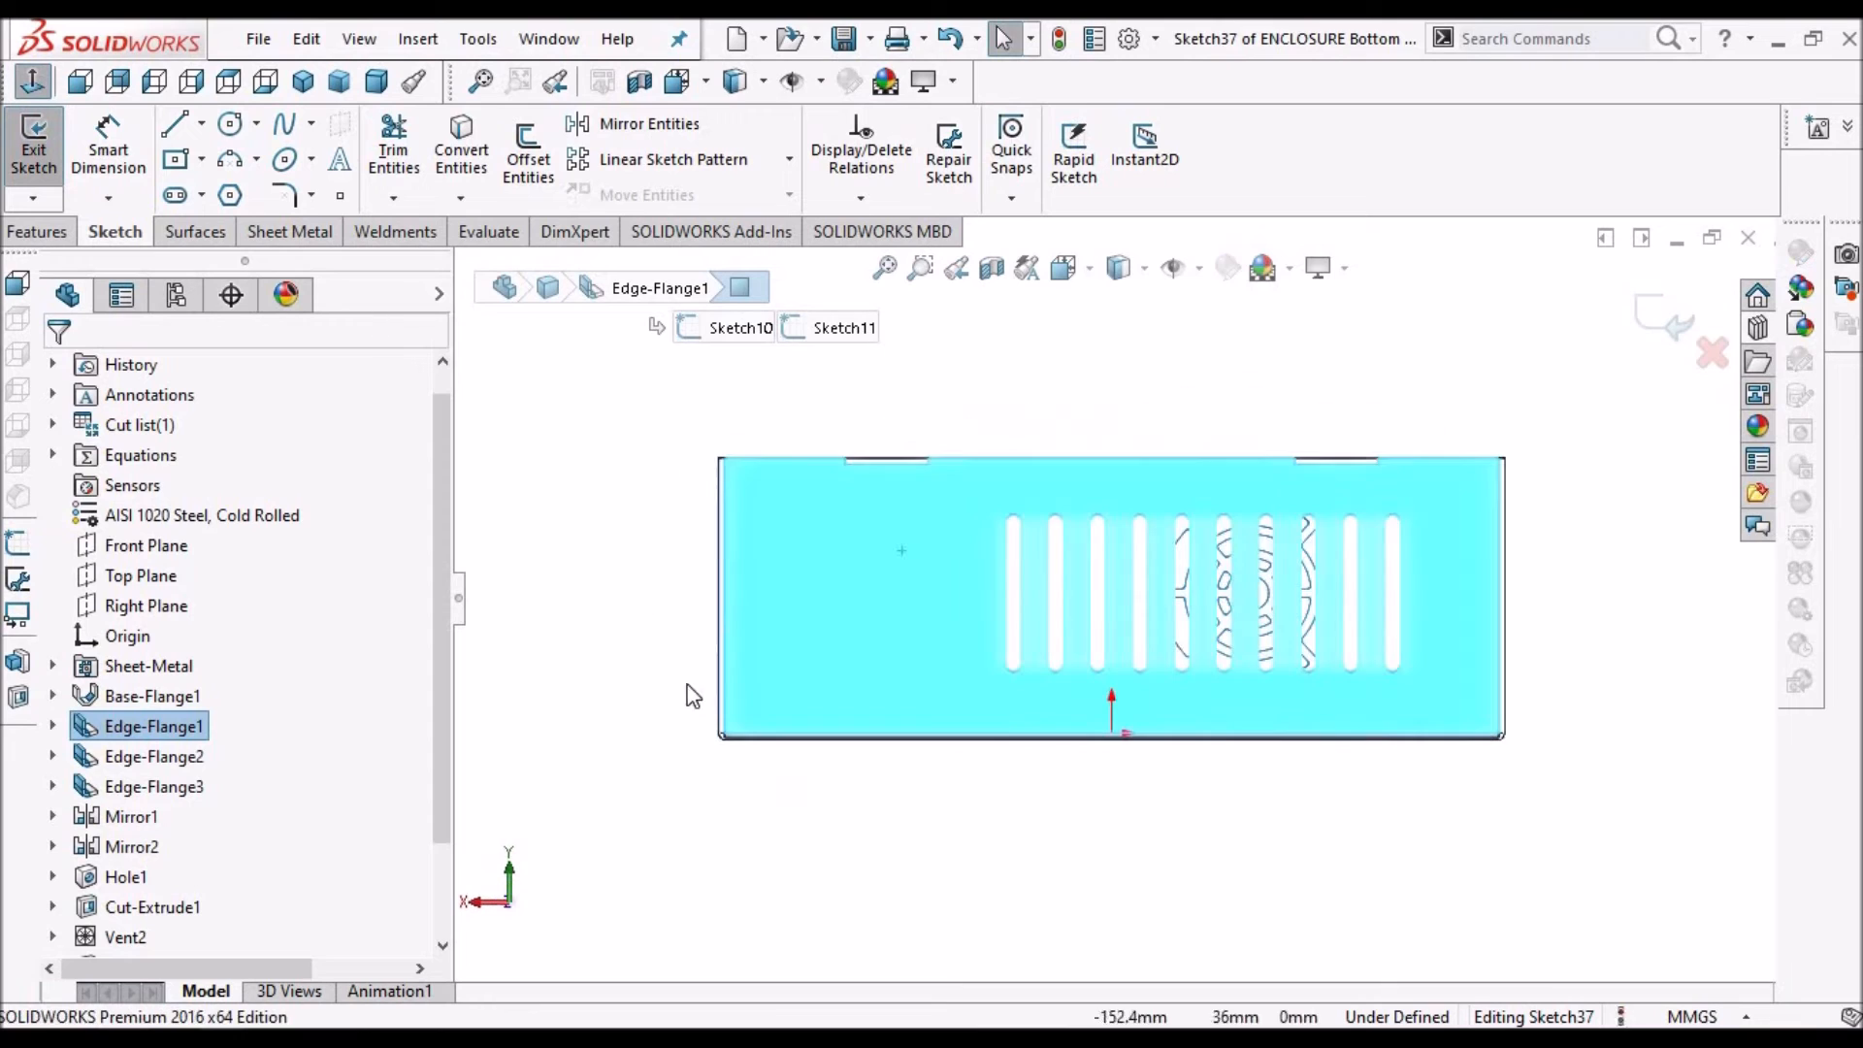
click(627, 574)
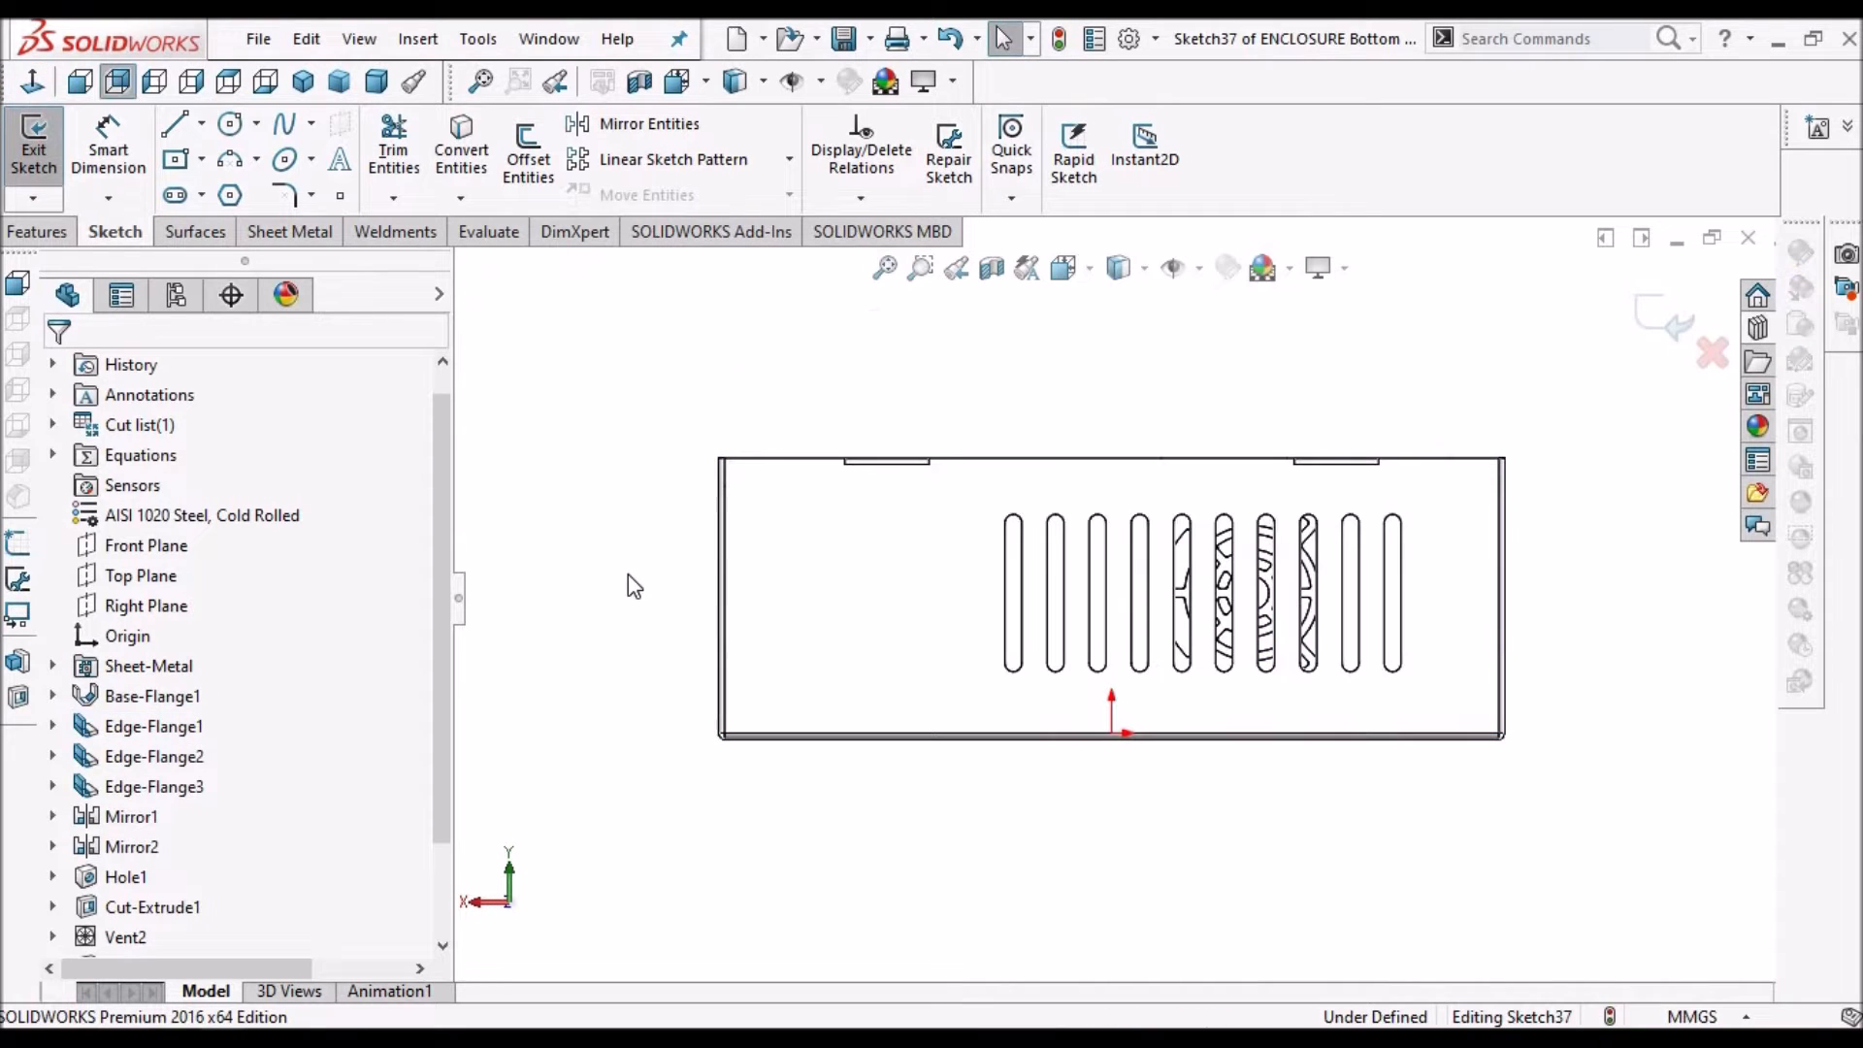
Sketch a corner rectangle about 50.2 by 25.9 mm across the wall's plain end and make its inner vertical side construction geometry
click(202, 166)
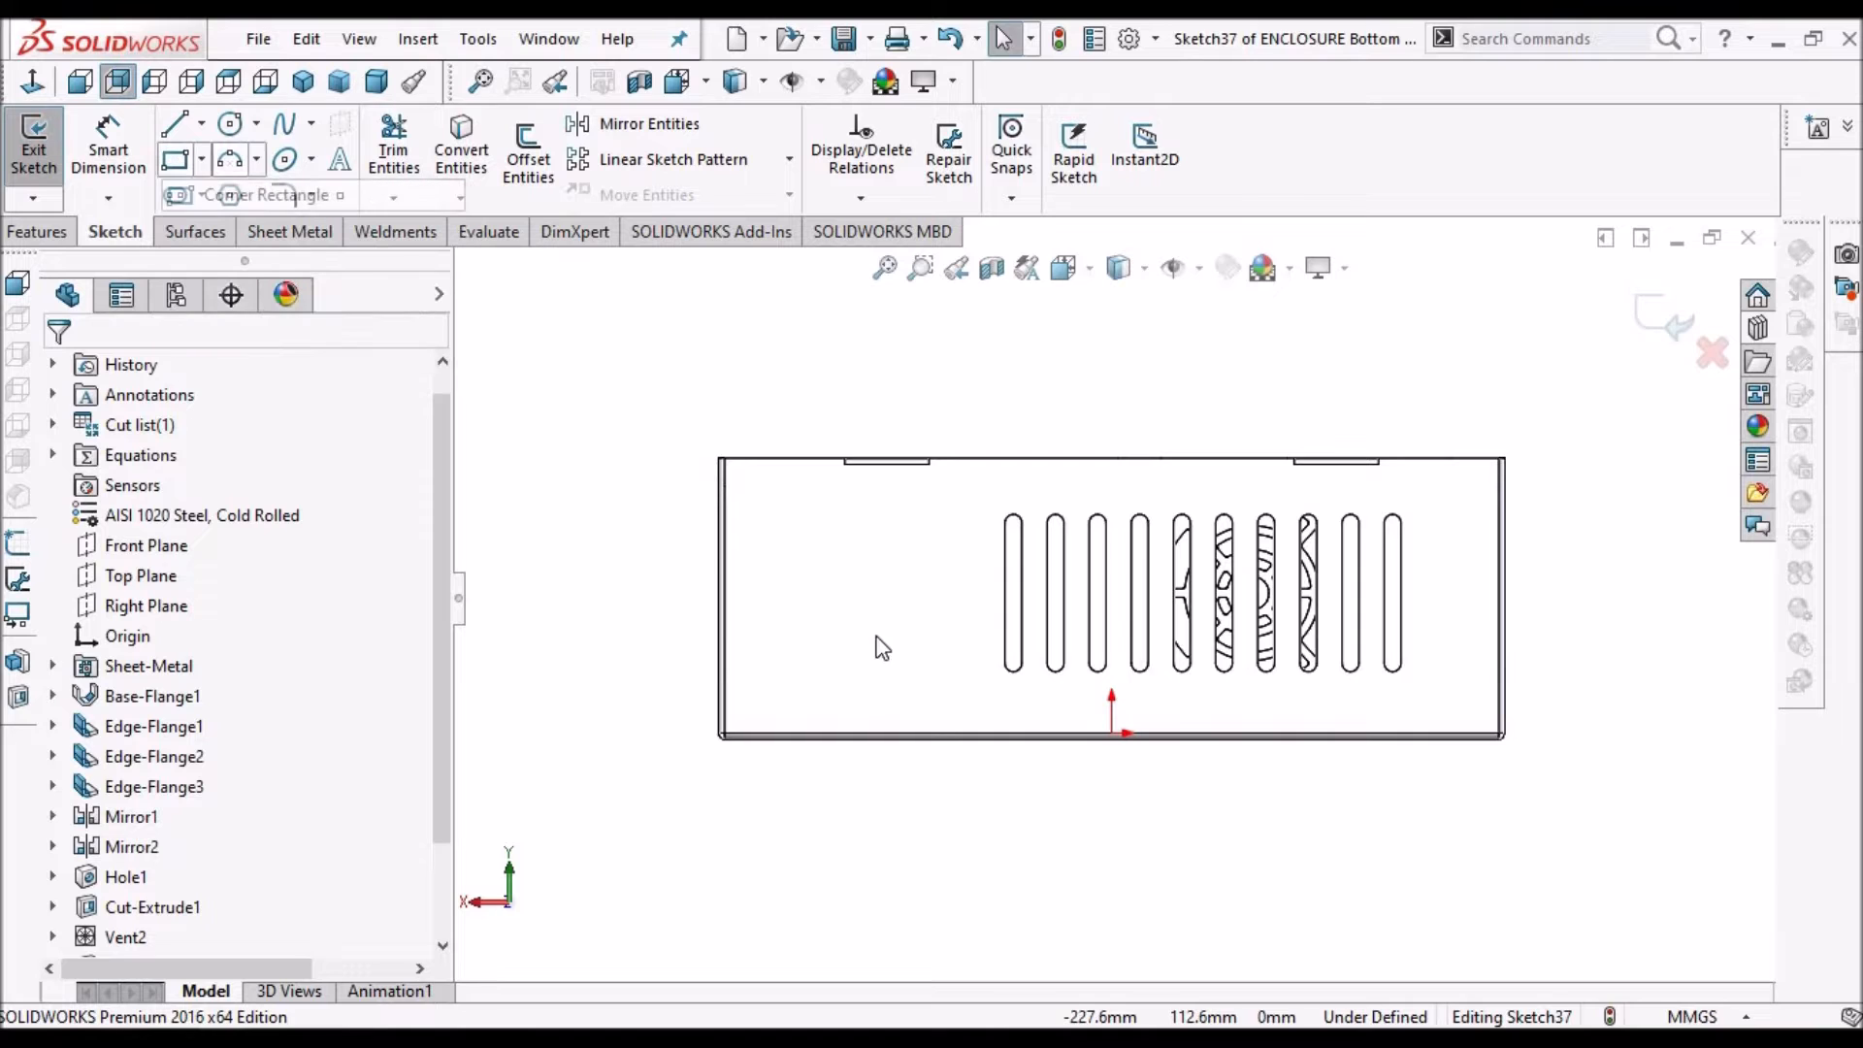
click(688, 538)
click(829, 610)
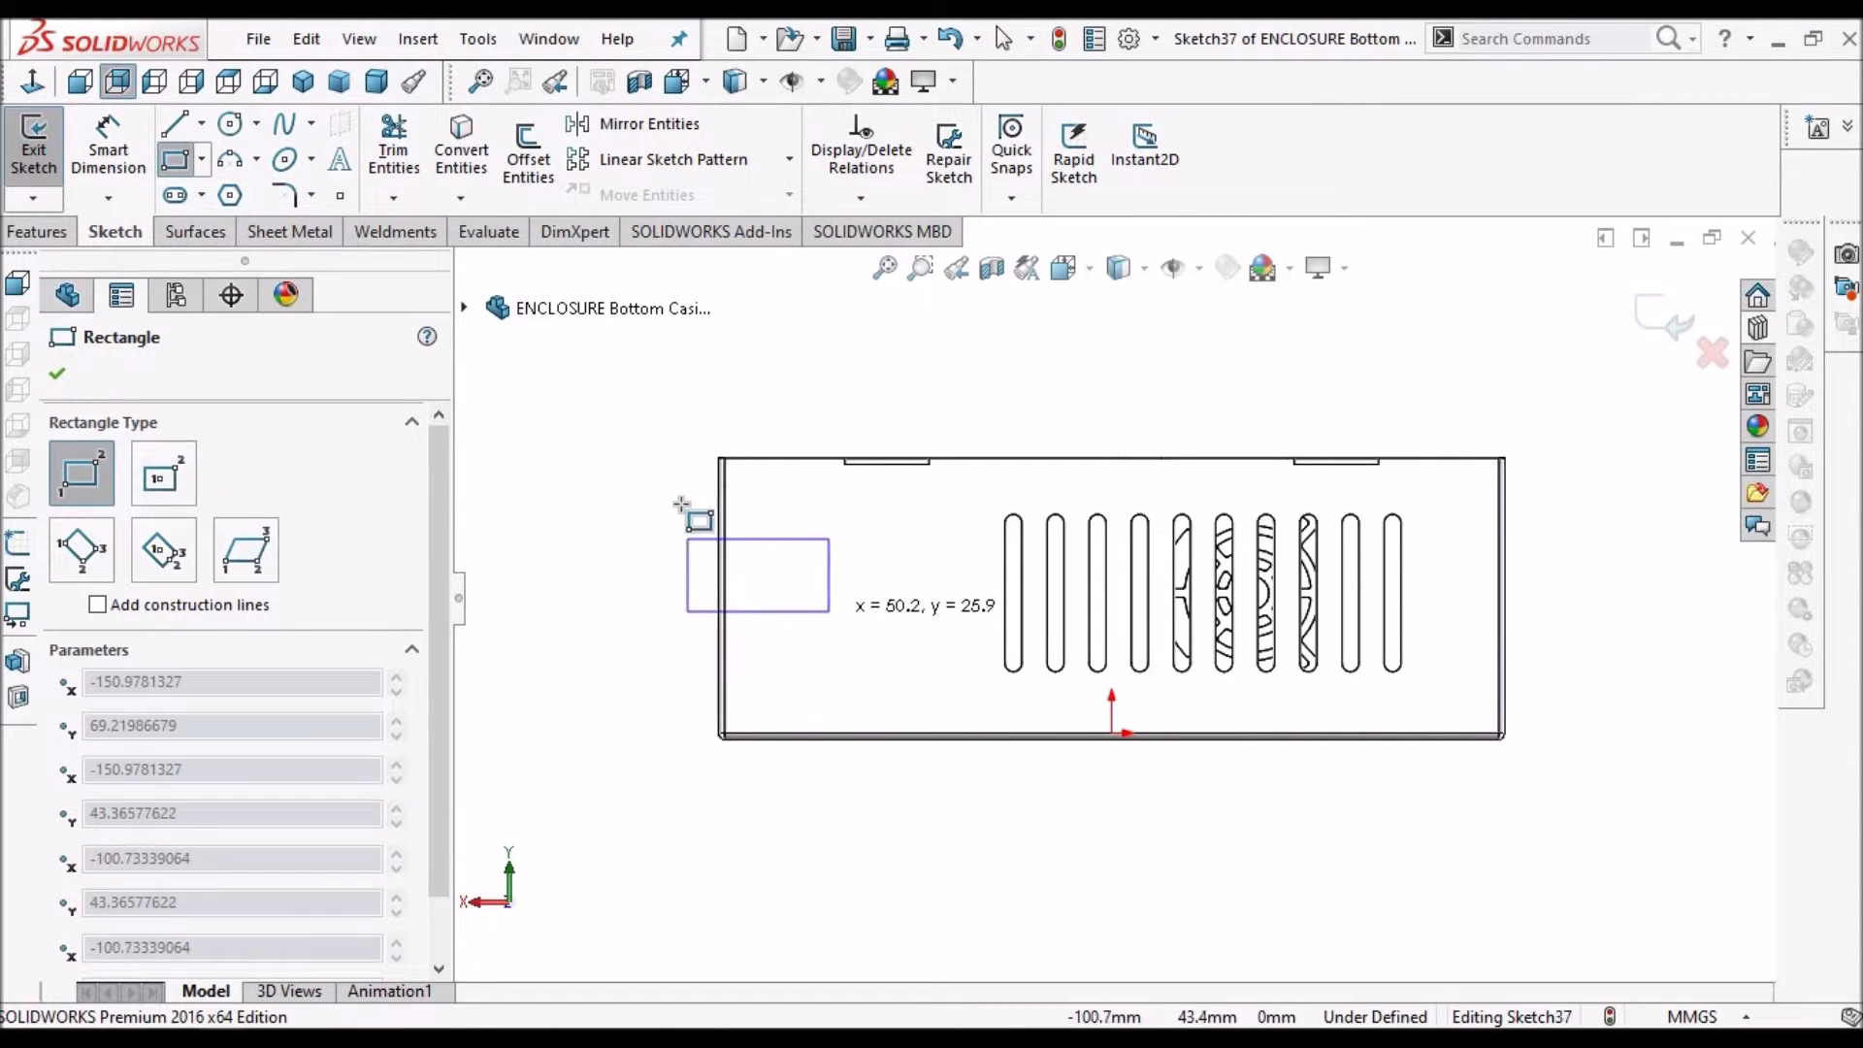
right_click(639, 452)
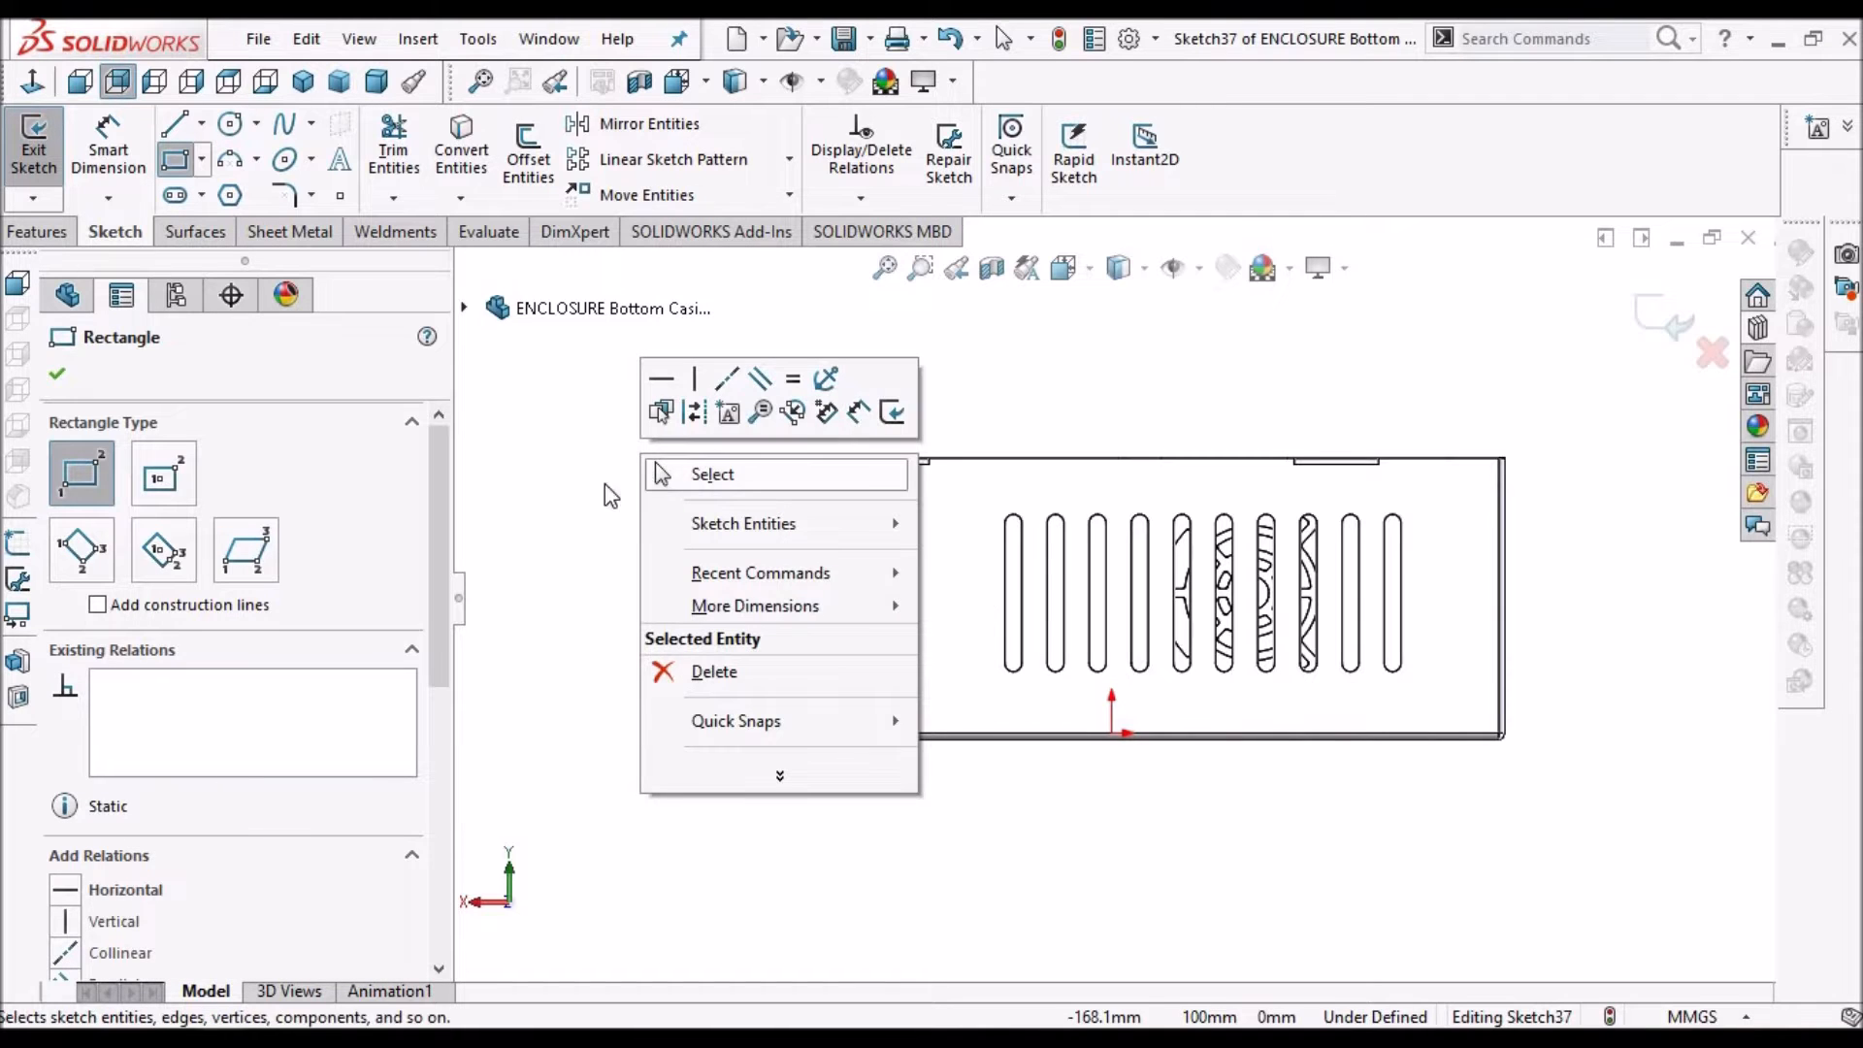
click(652, 472)
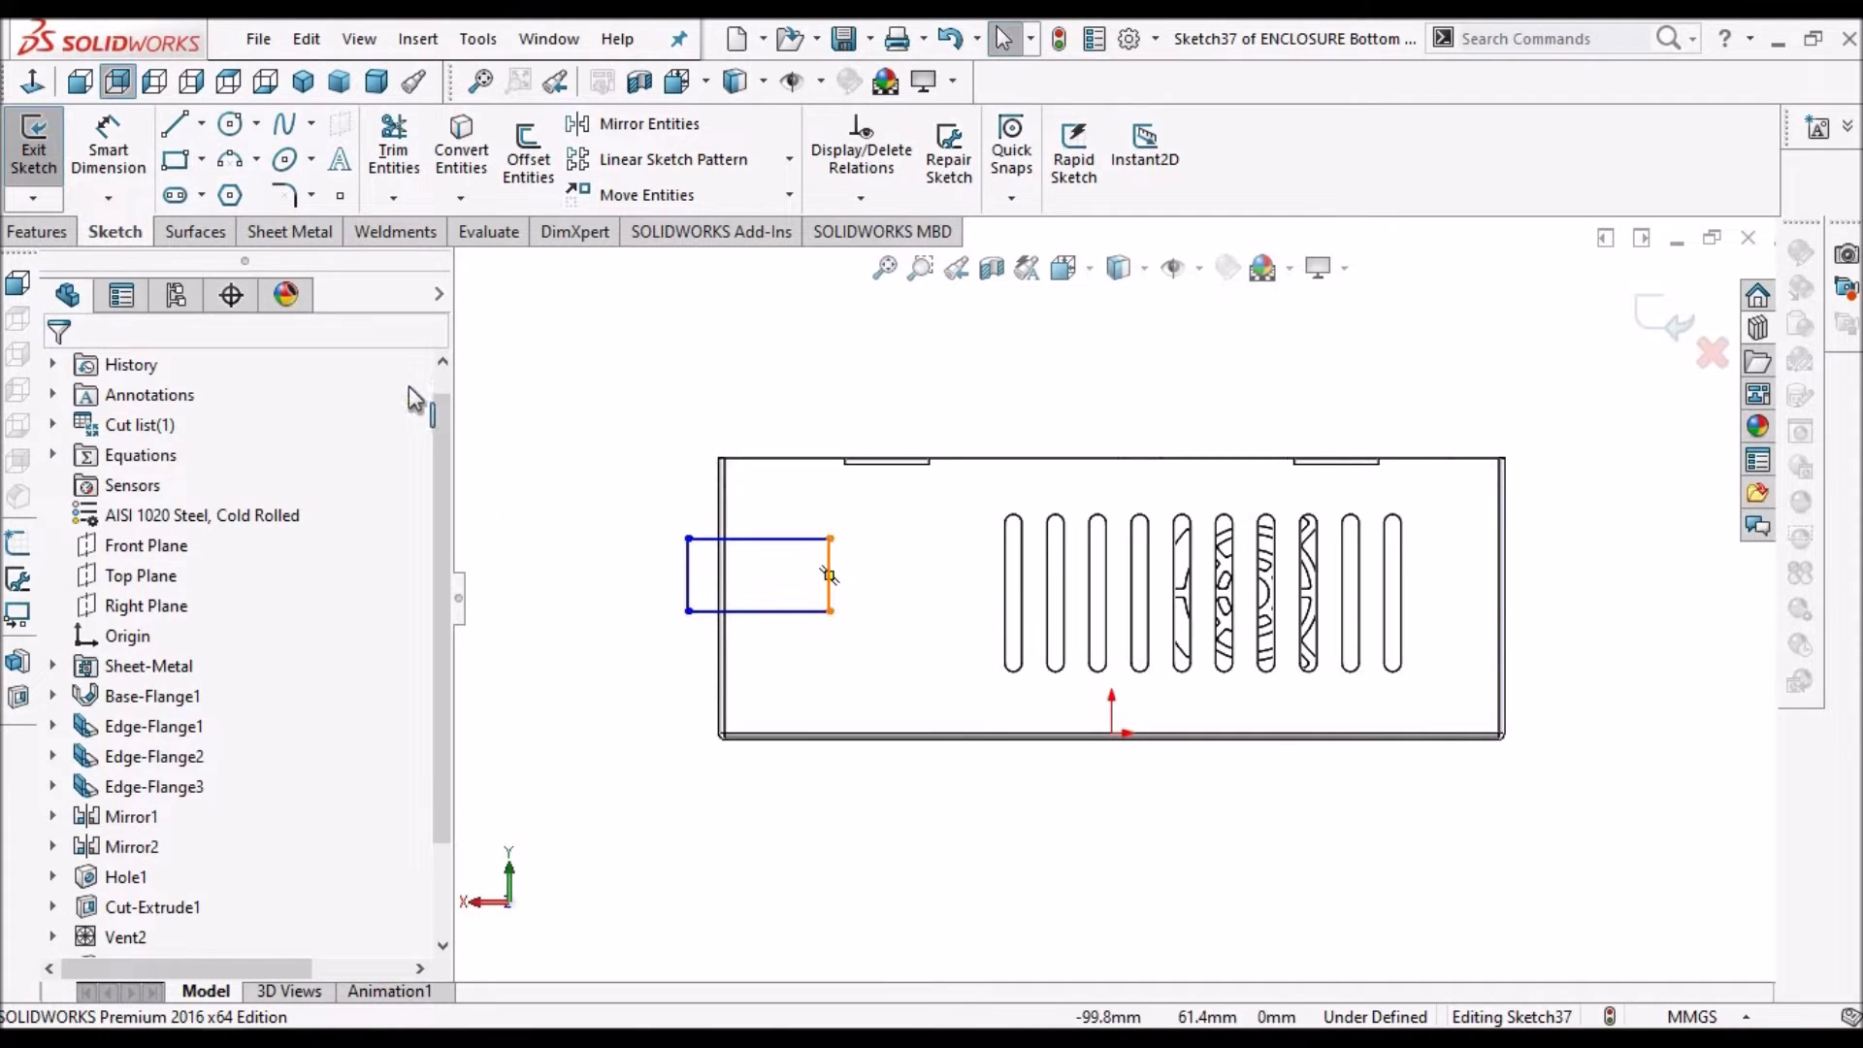
click(829, 575)
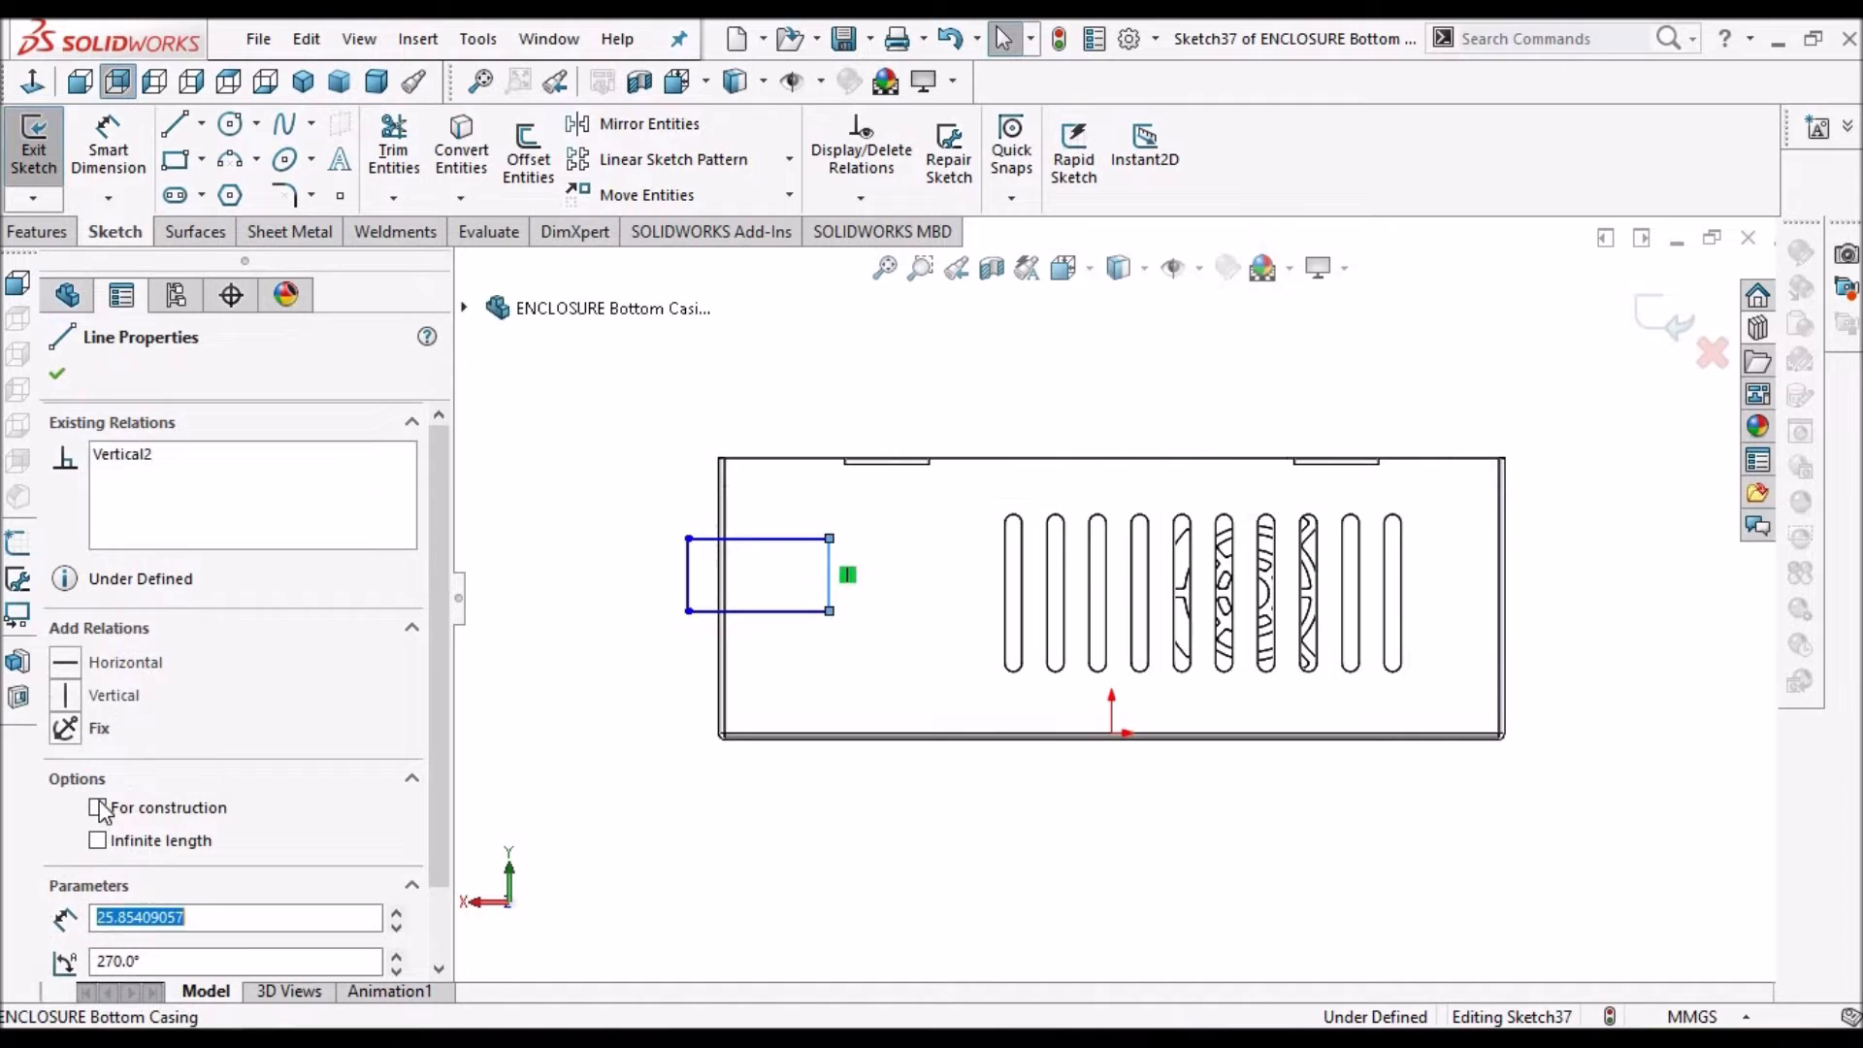
click(56, 373)
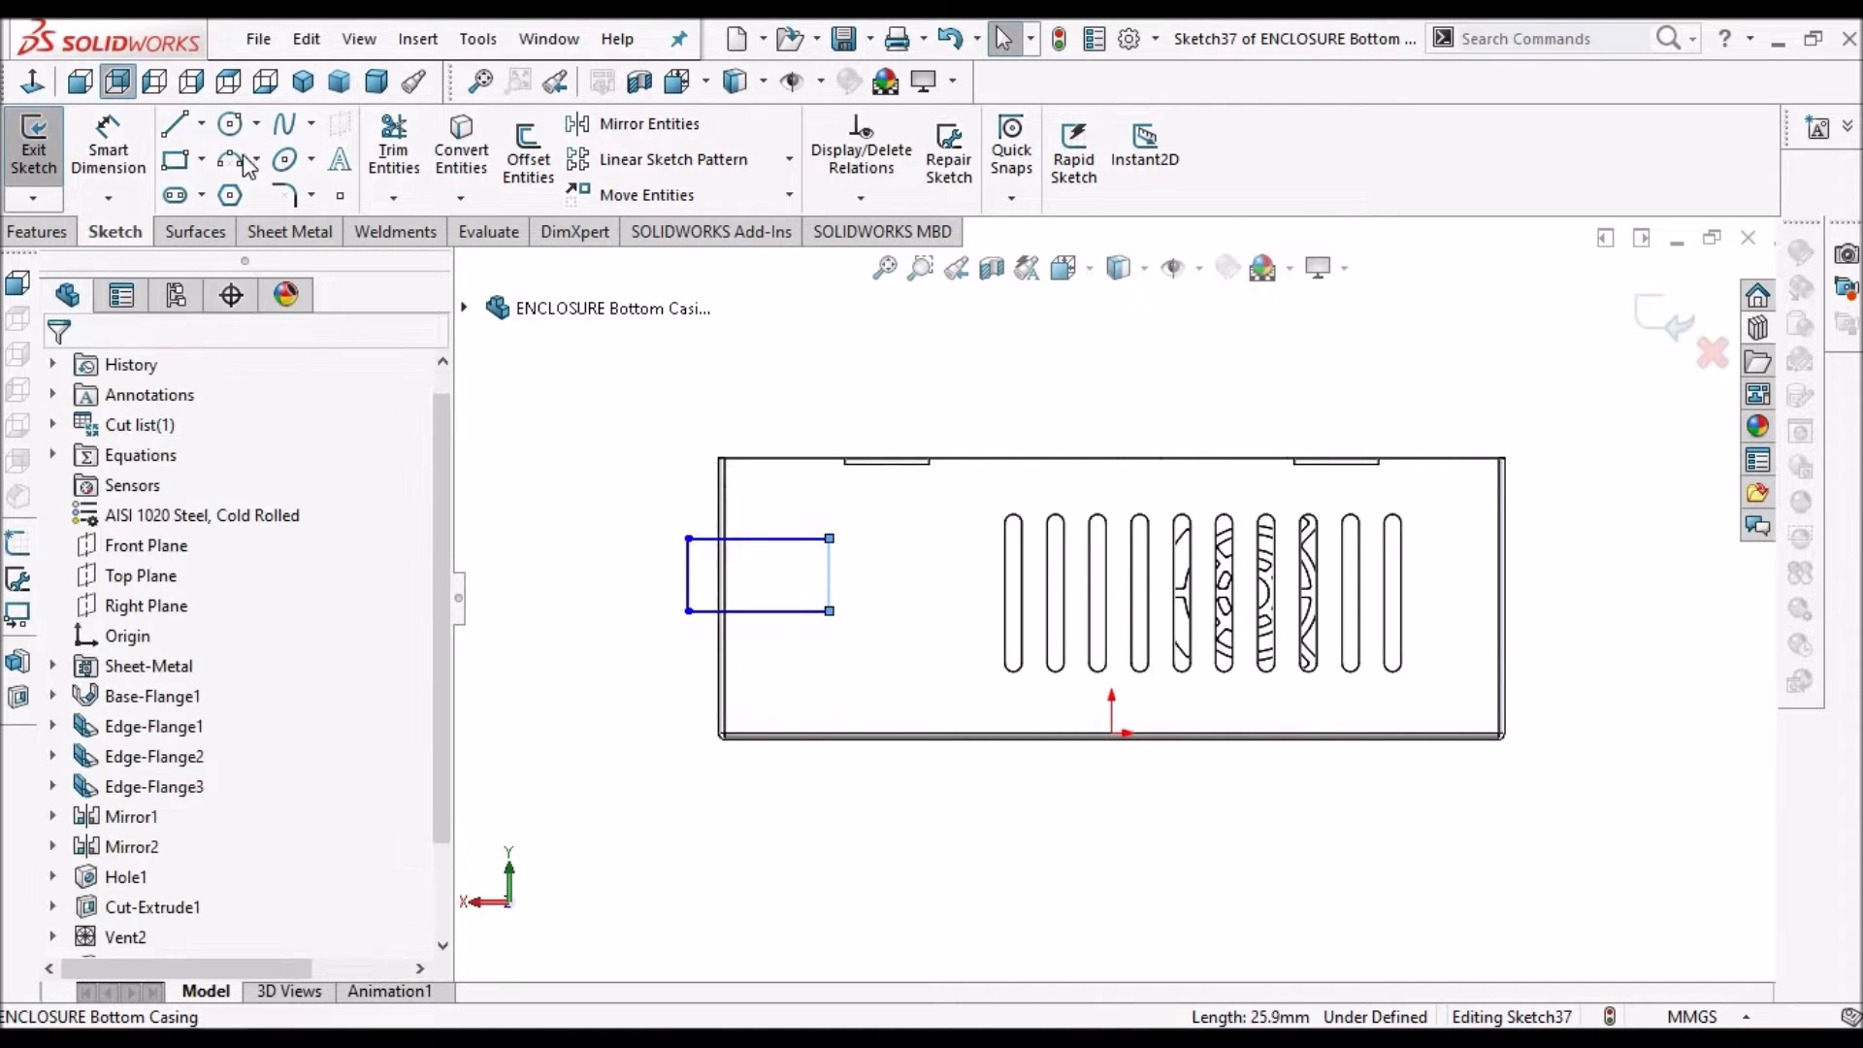
Close the rectangle's inner end with an outward three-point arc of about 13.1 mm radius, joining its ends to both corners
click(830, 539)
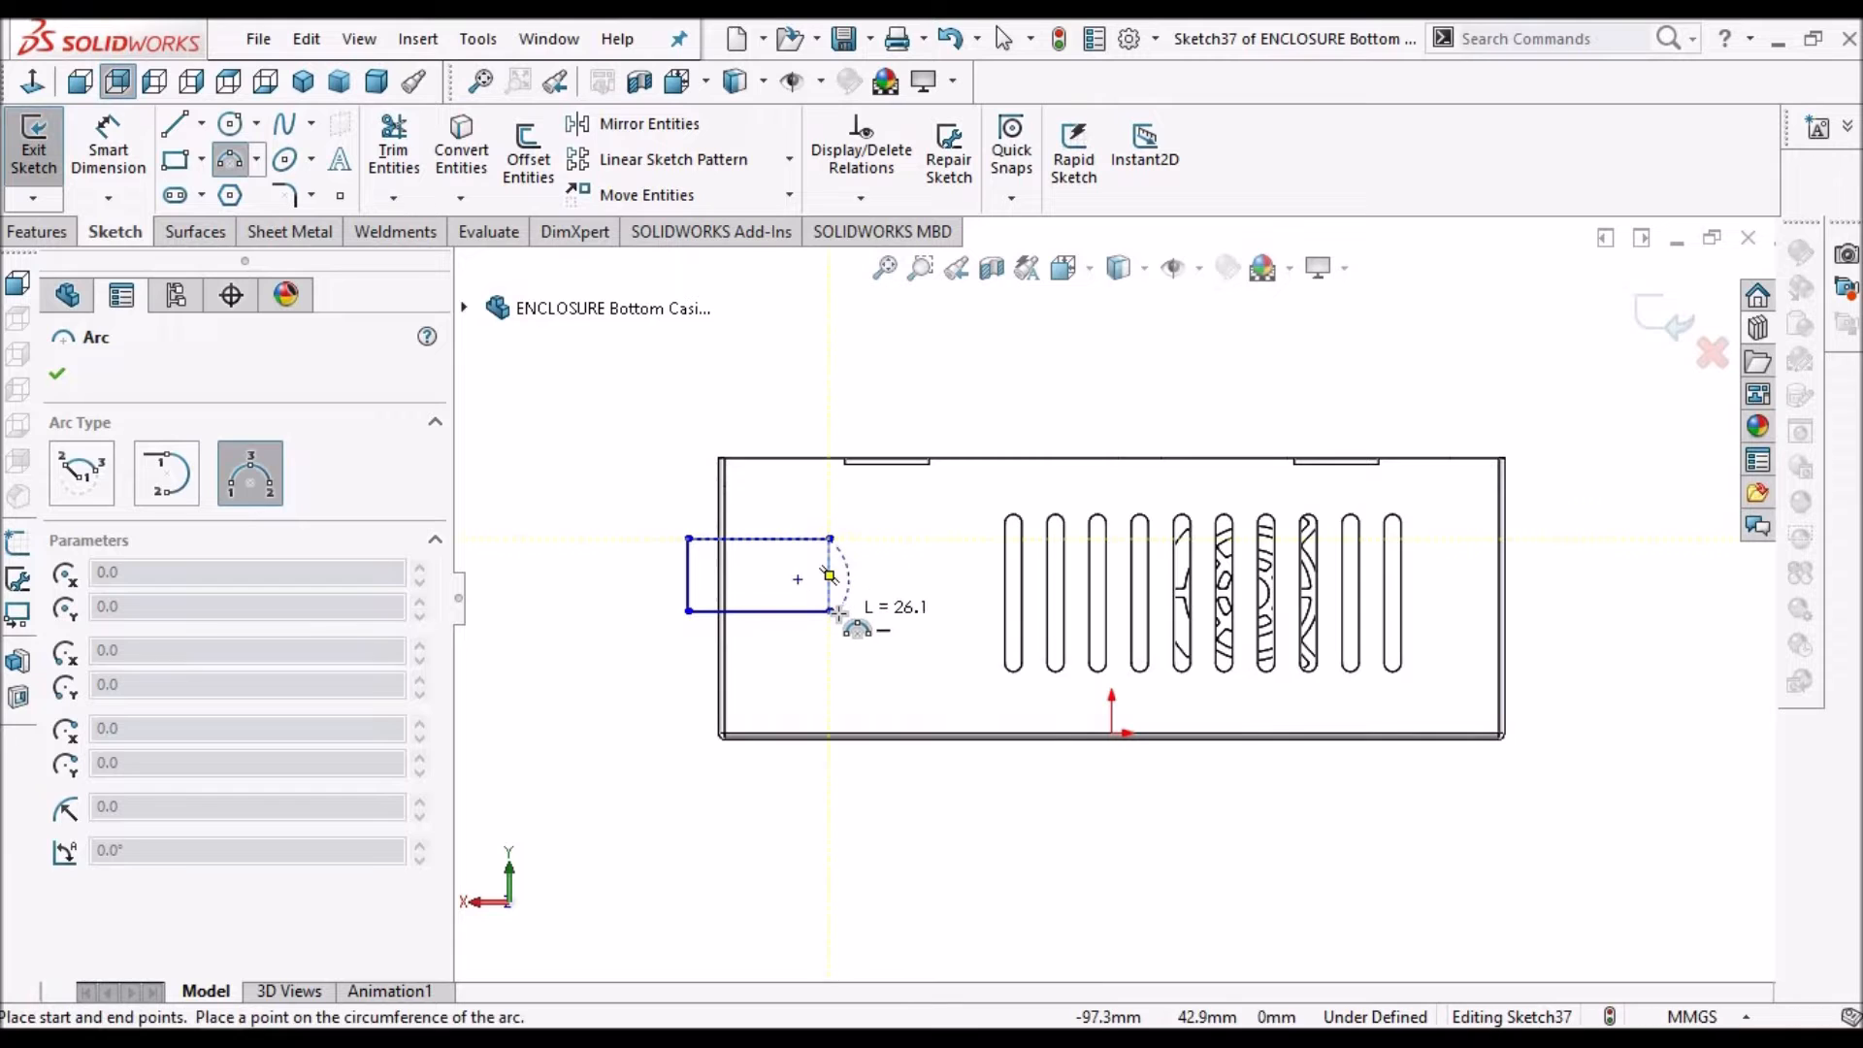
click(831, 611)
click(873, 582)
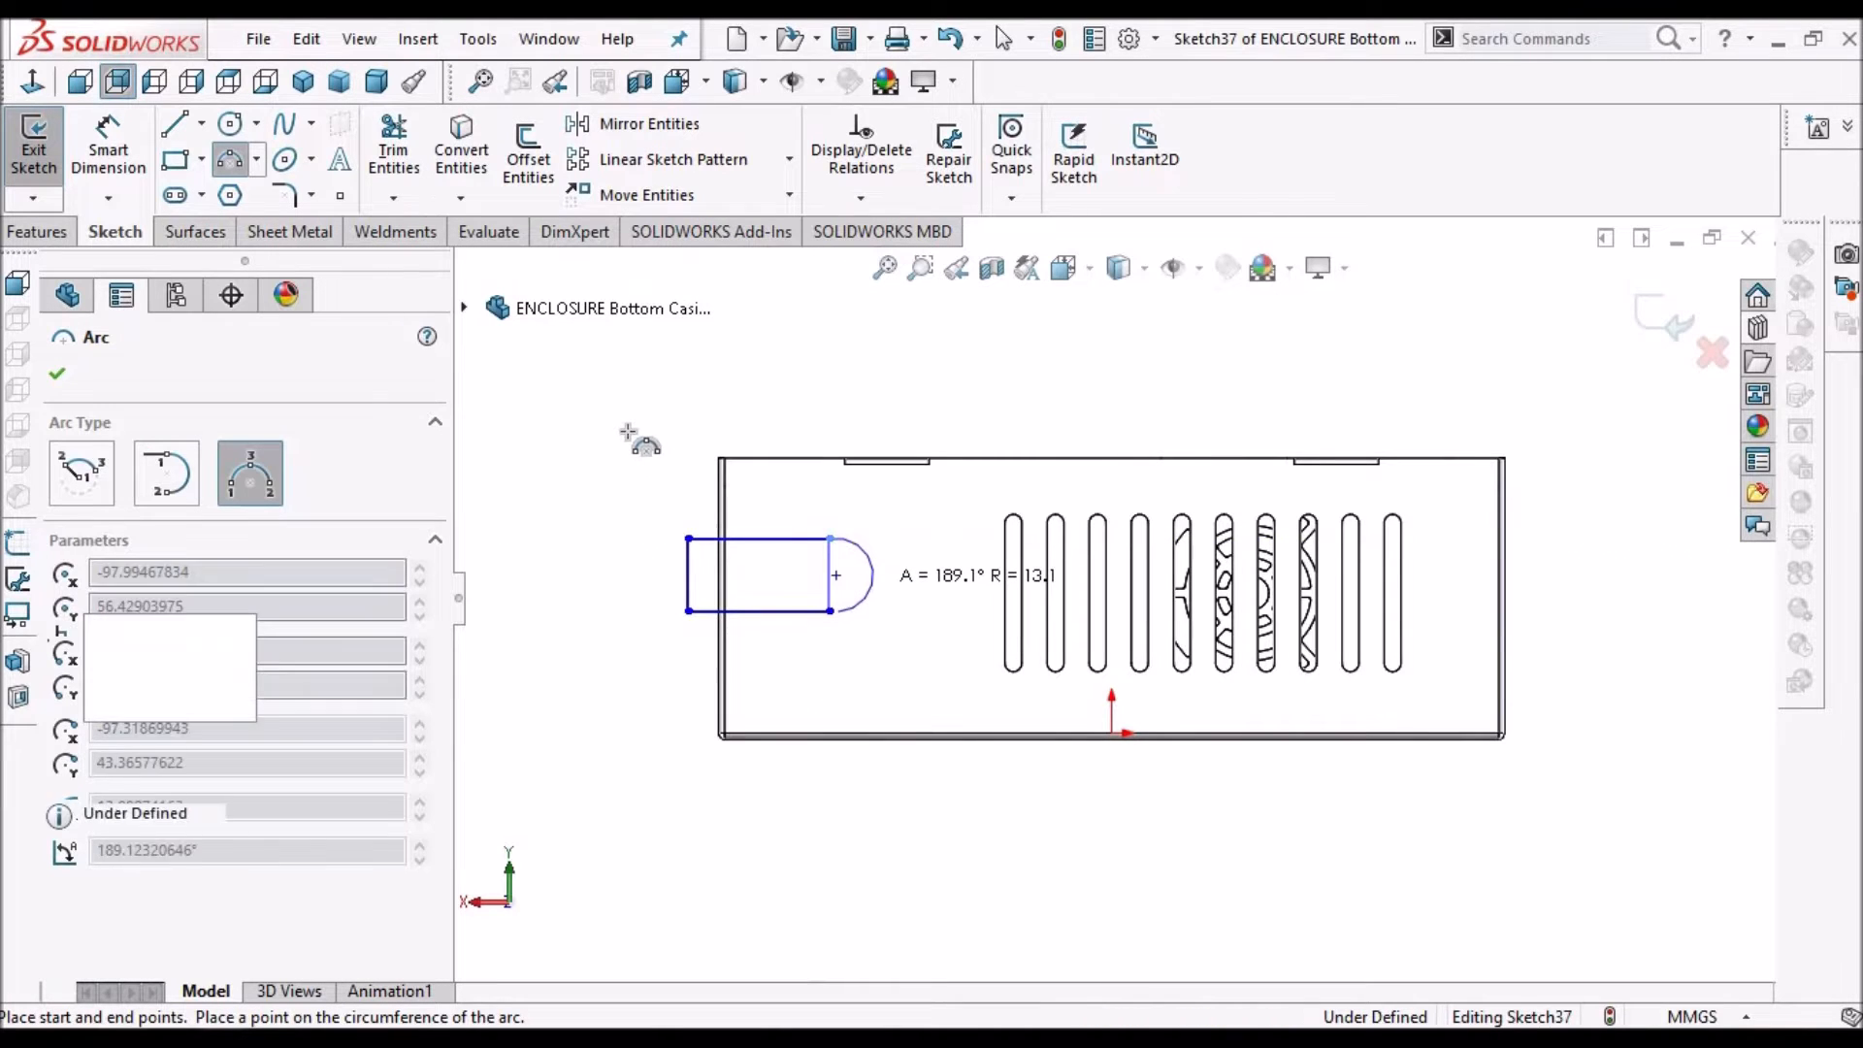
right_click(644, 443)
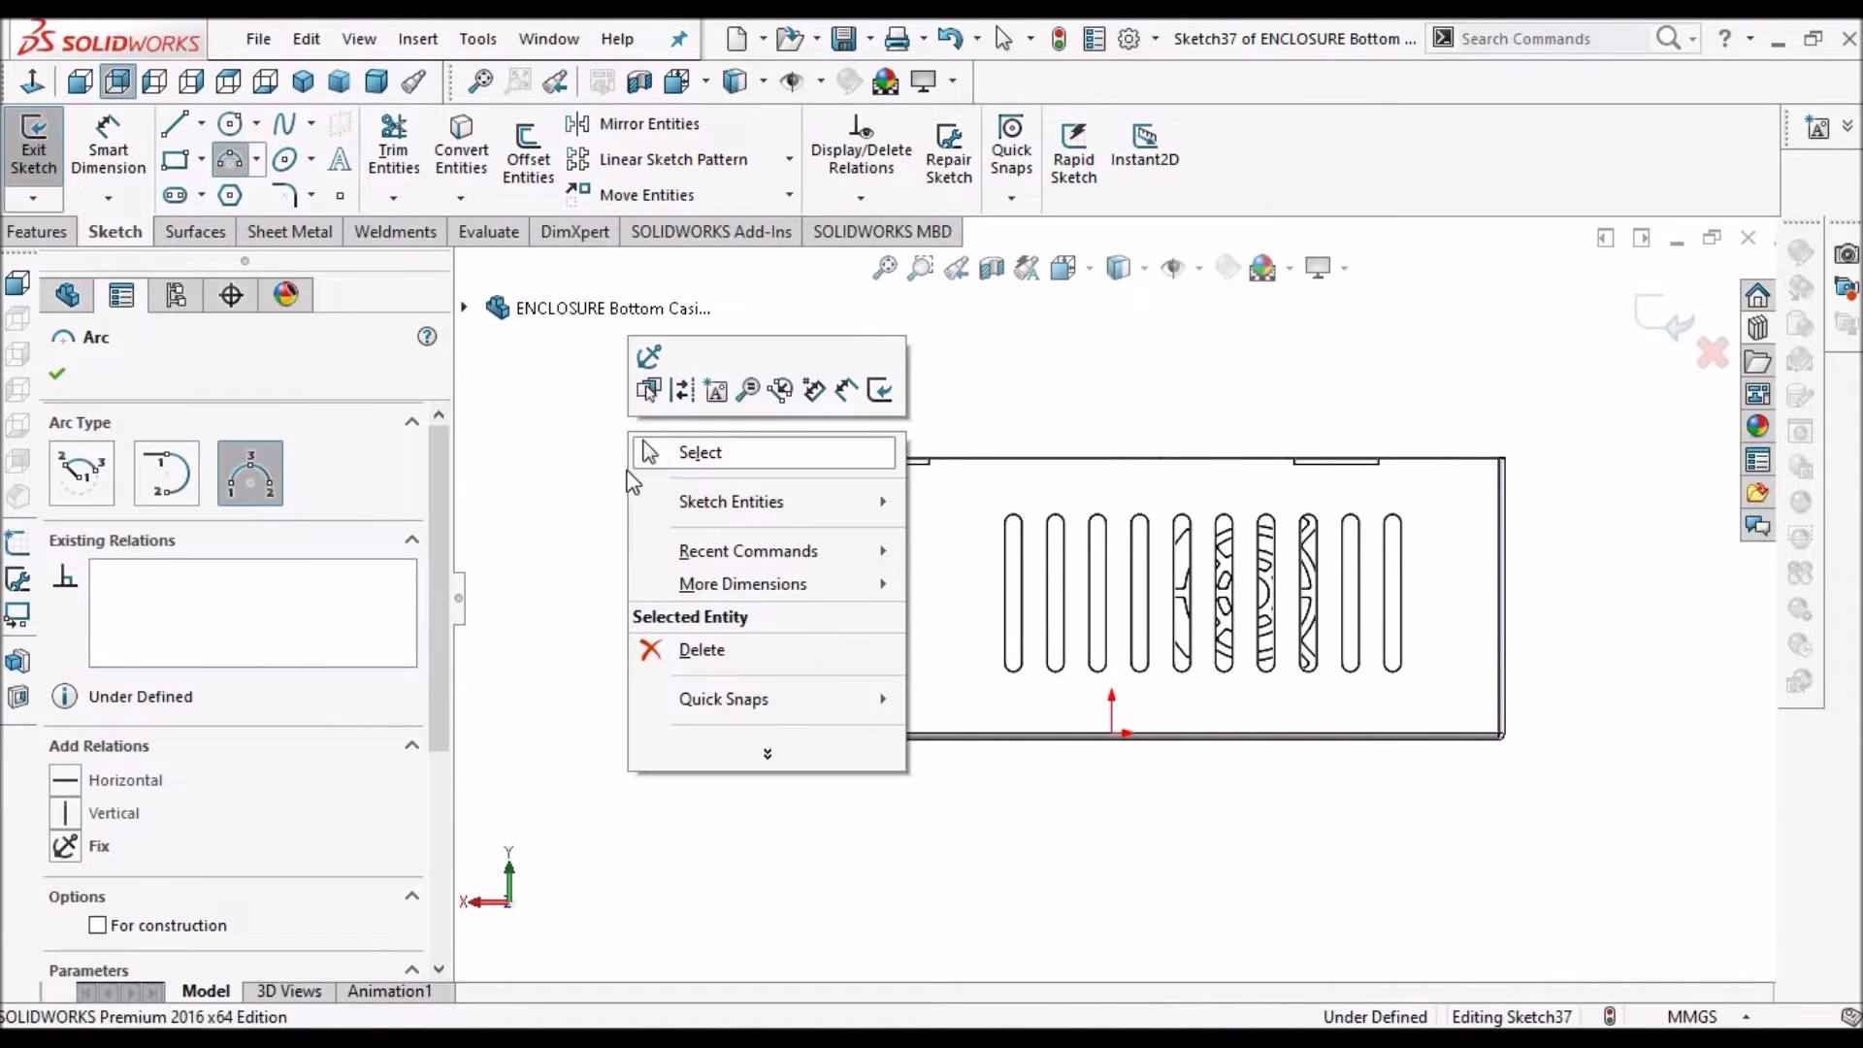
click(652, 454)
scroll(859, 583, down, 5)
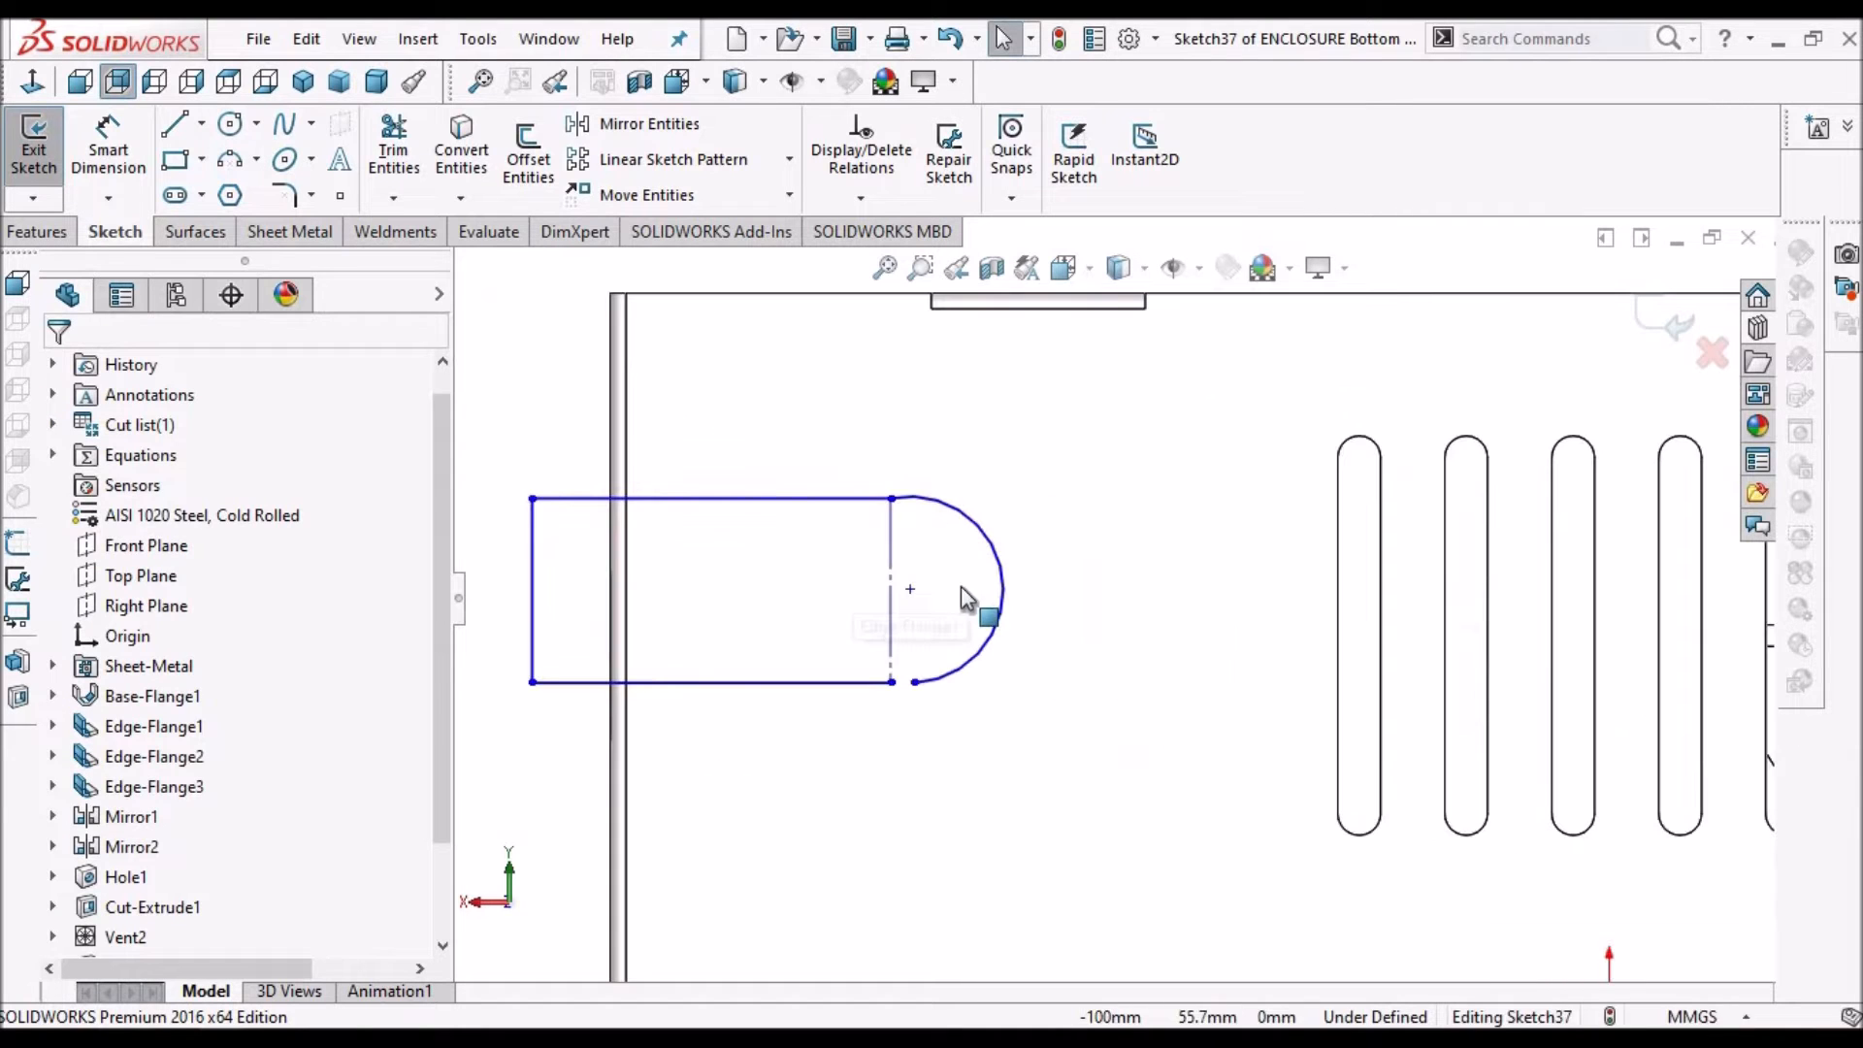
click(912, 682)
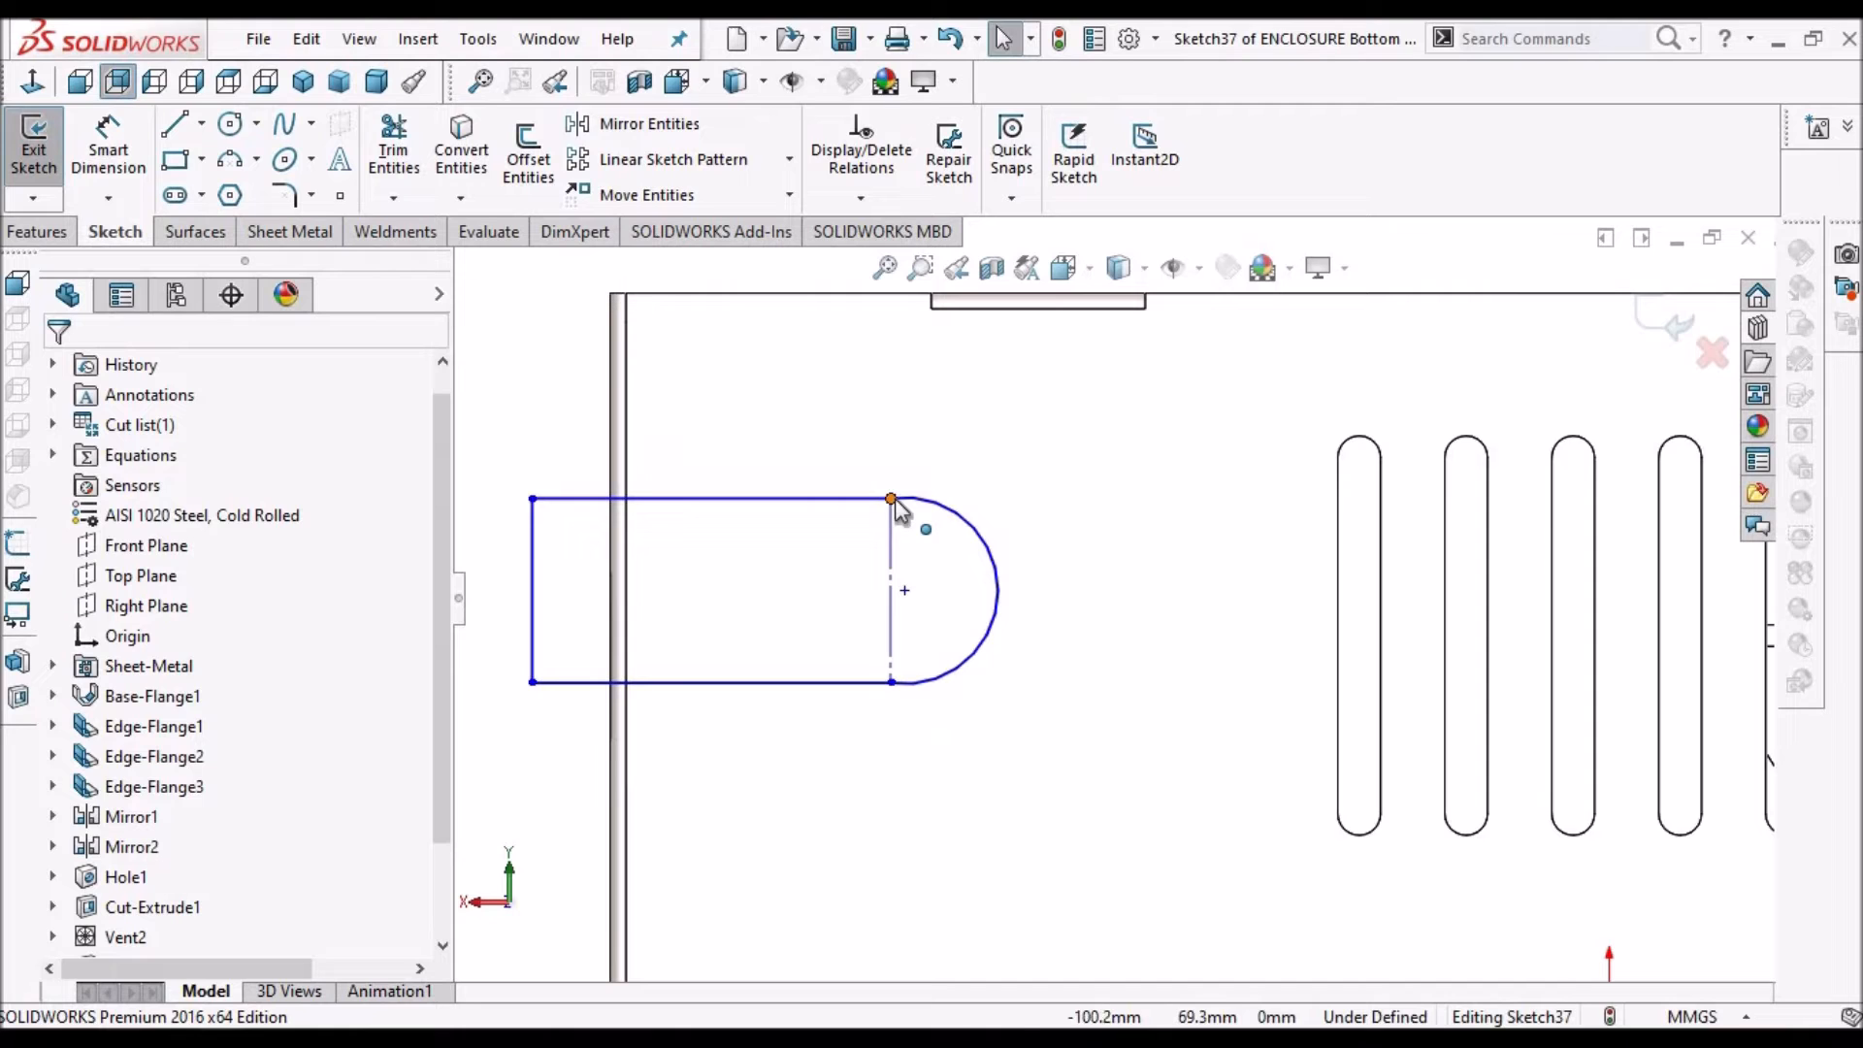
Make the end arc tangent to the rectangle's upper horizontal line
click(893, 501)
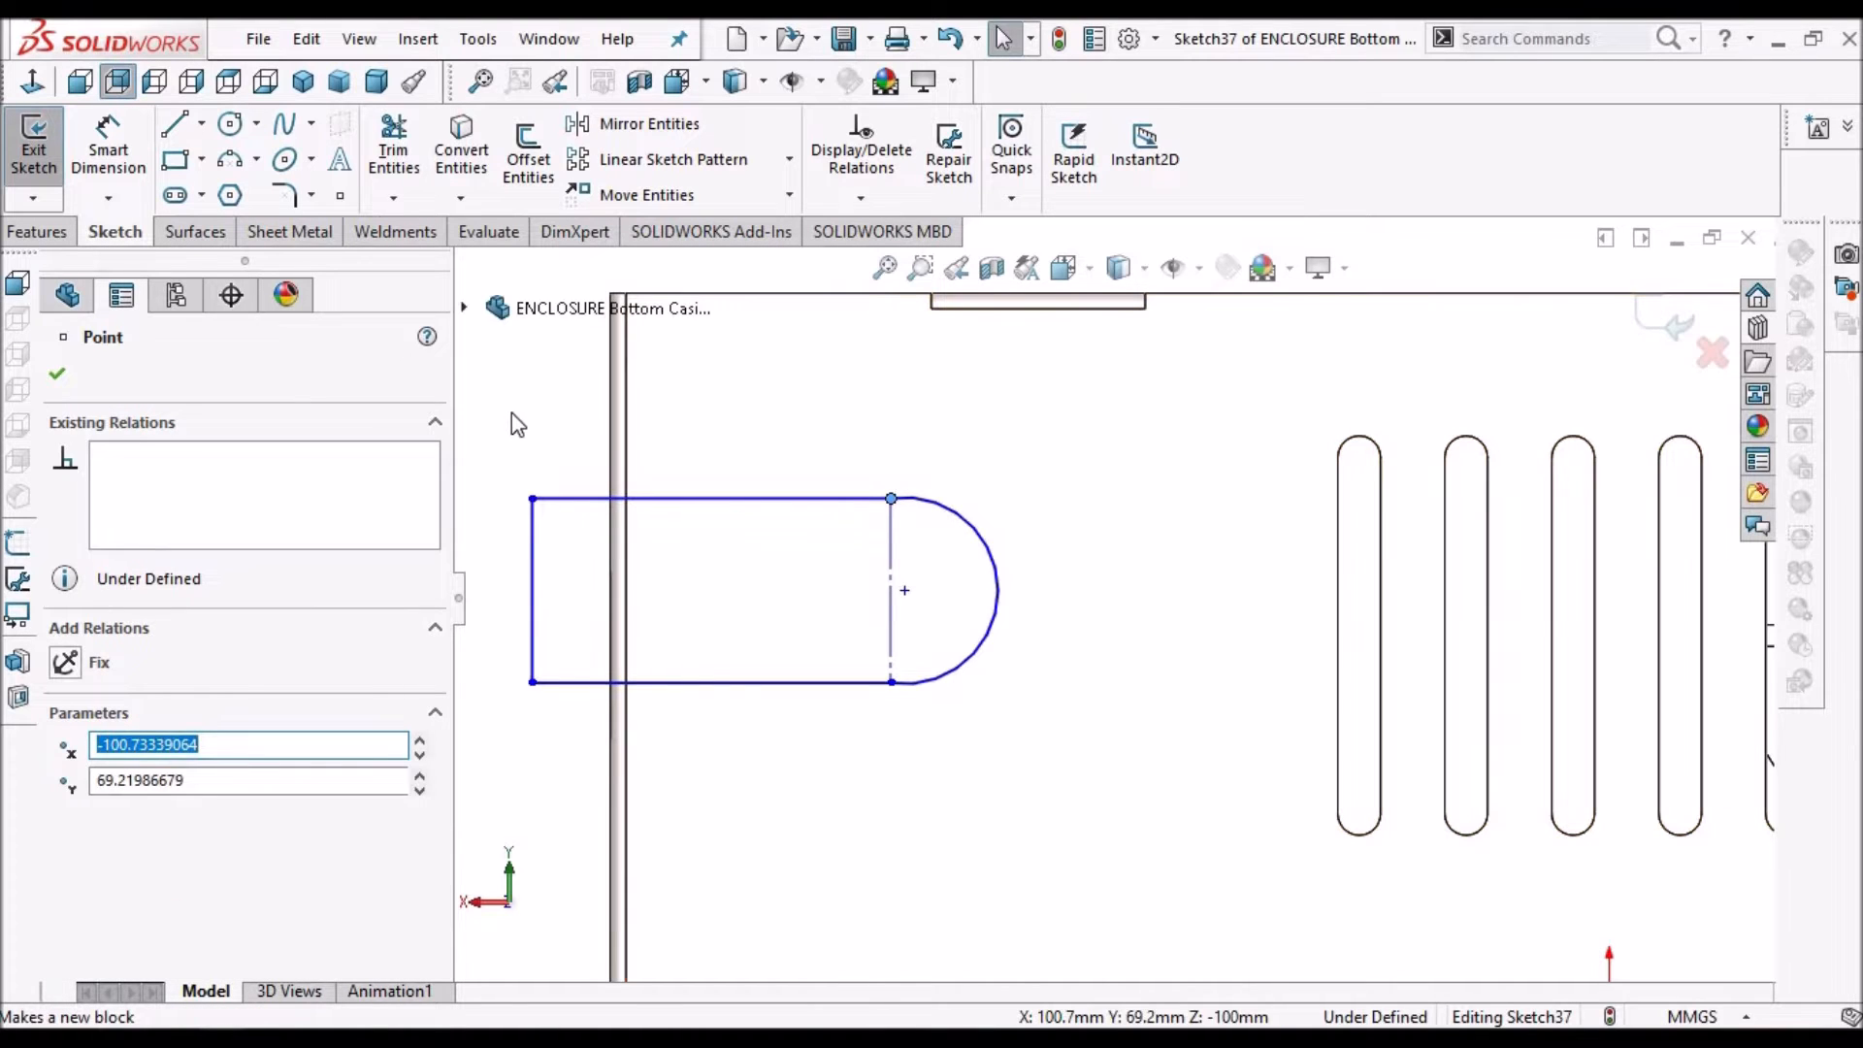
key(Escape)
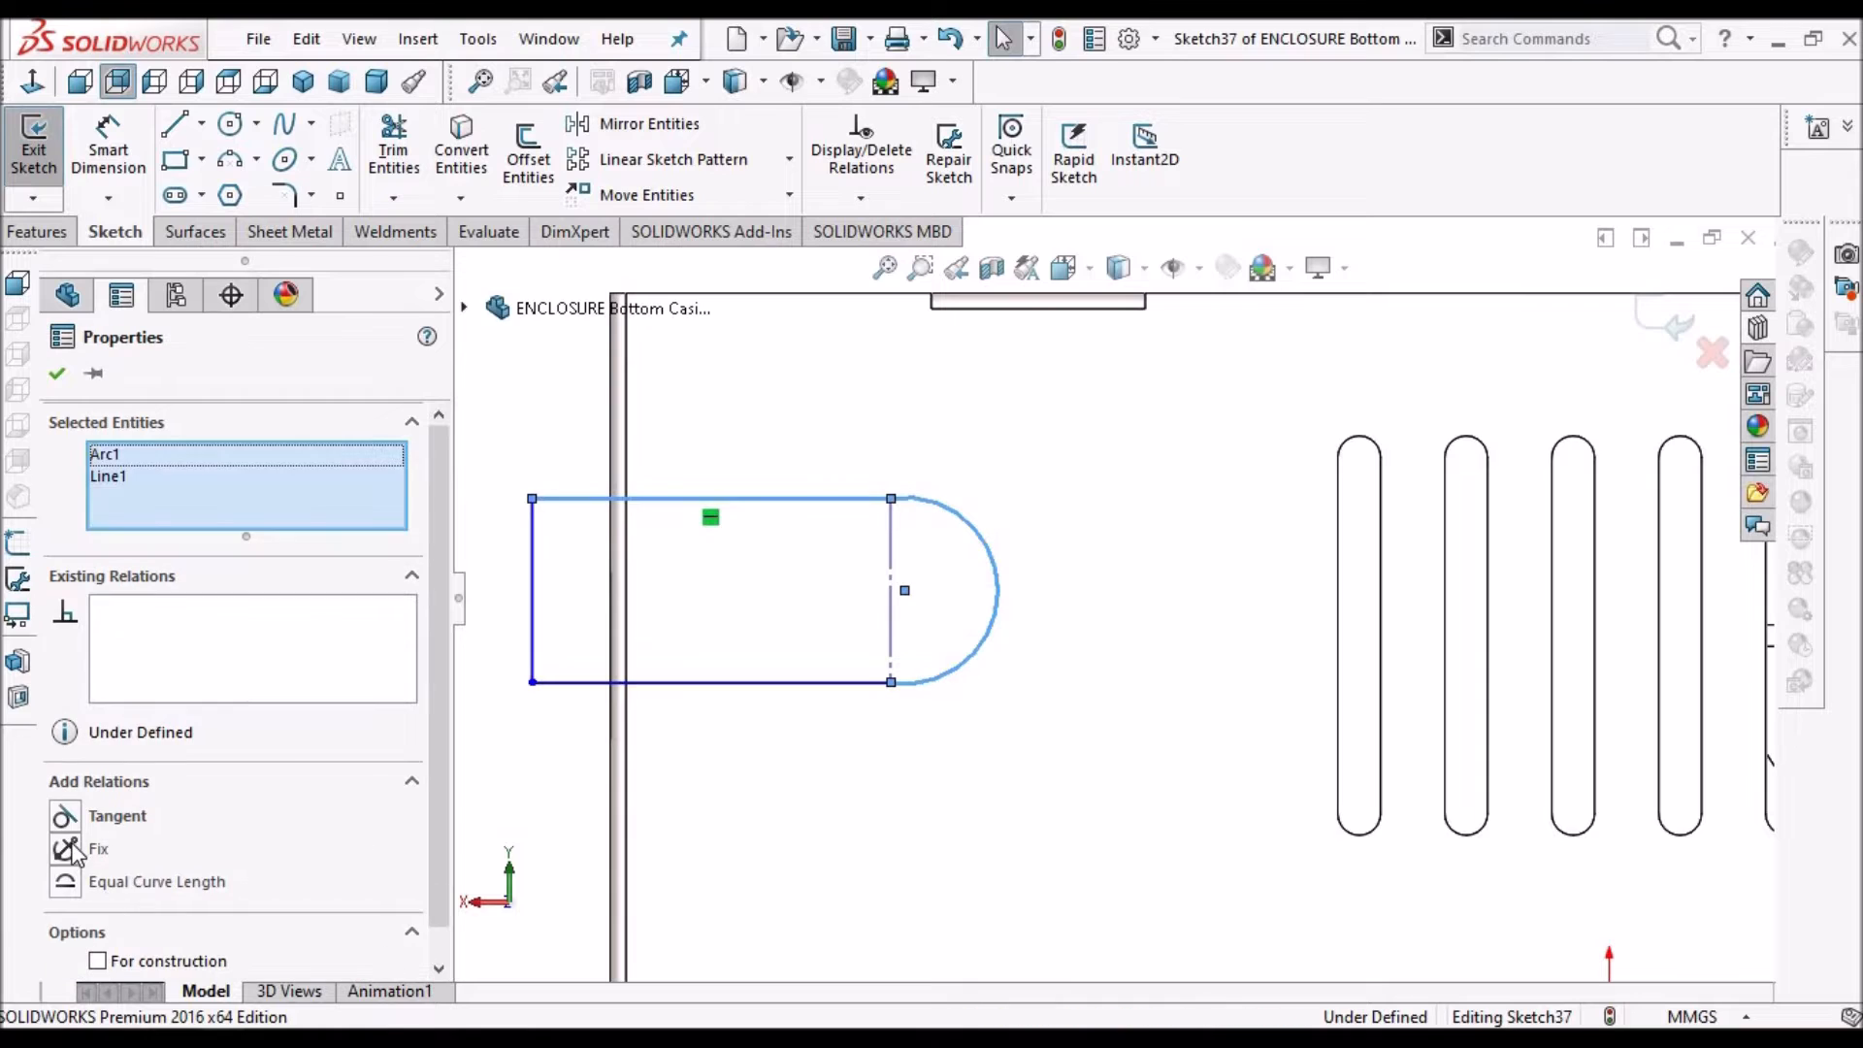
click(56, 373)
scroll(1224, 623, up, 2)
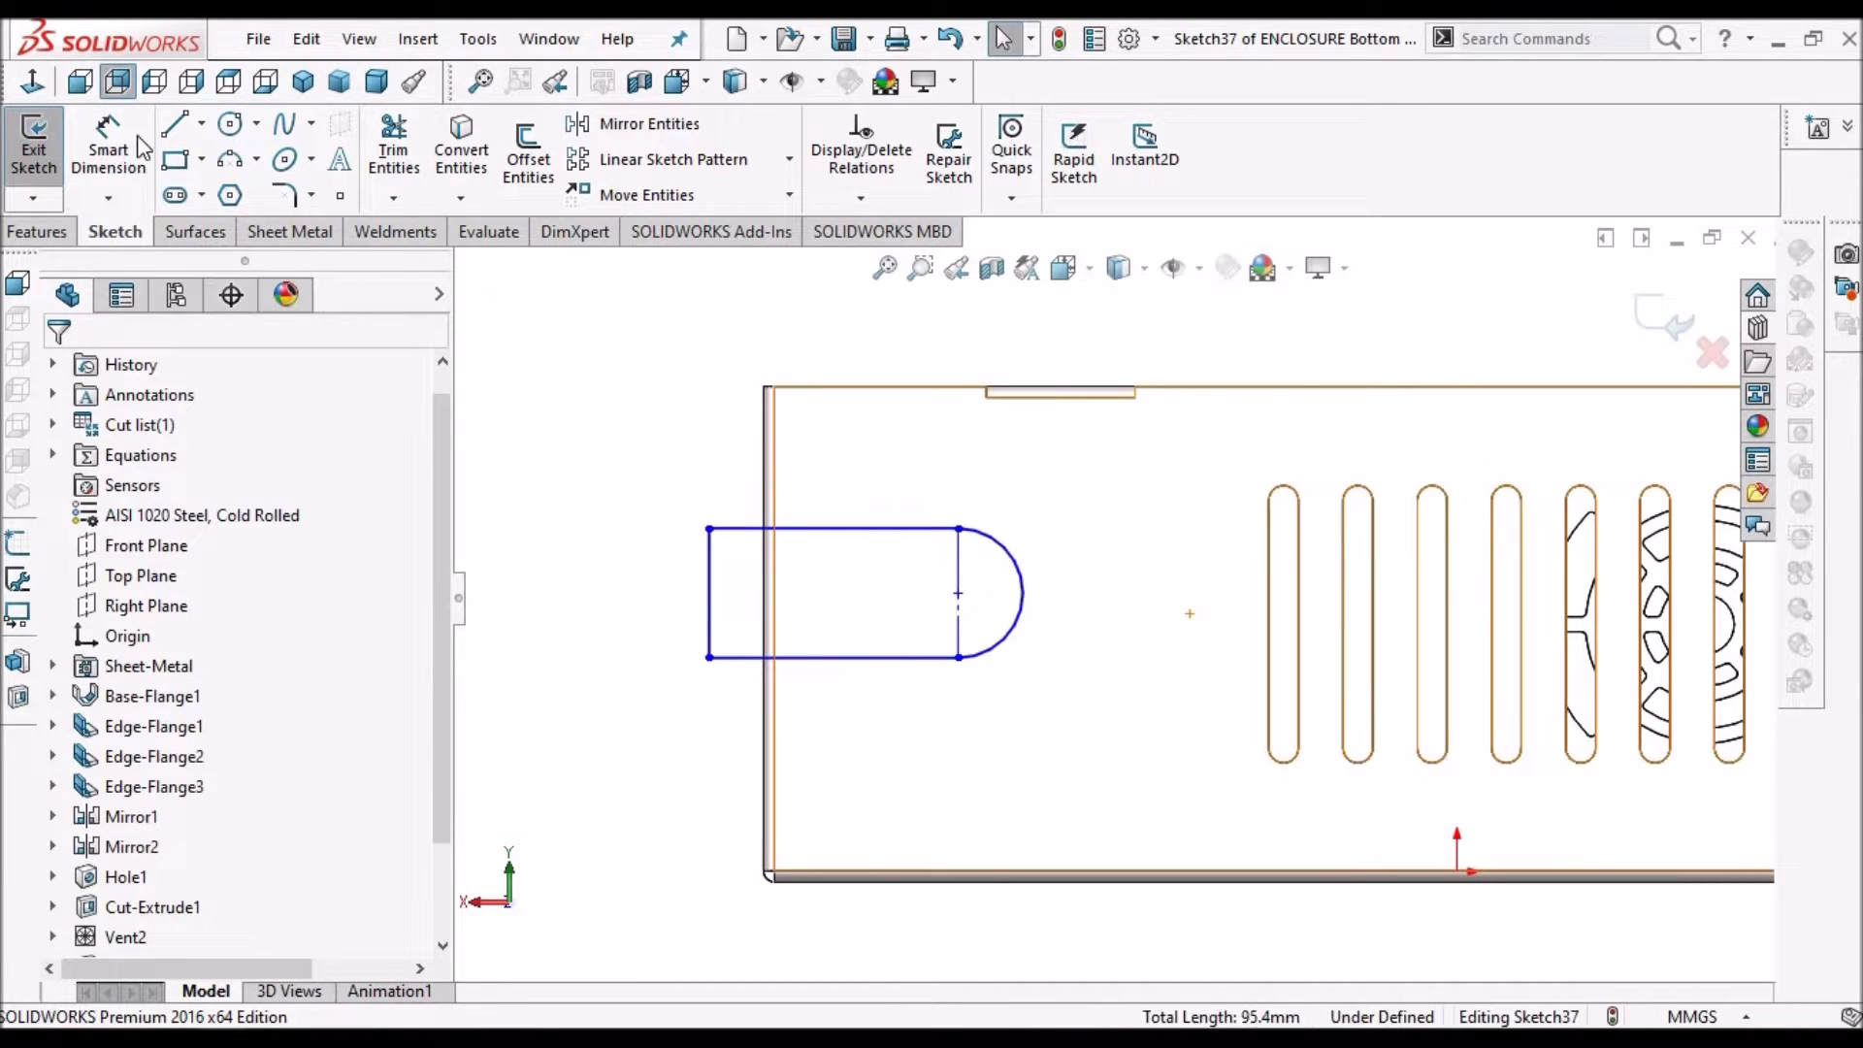
Dimension the rectangle's outer vertical side 10 mm beyond the wall's vertical edge
click(105, 144)
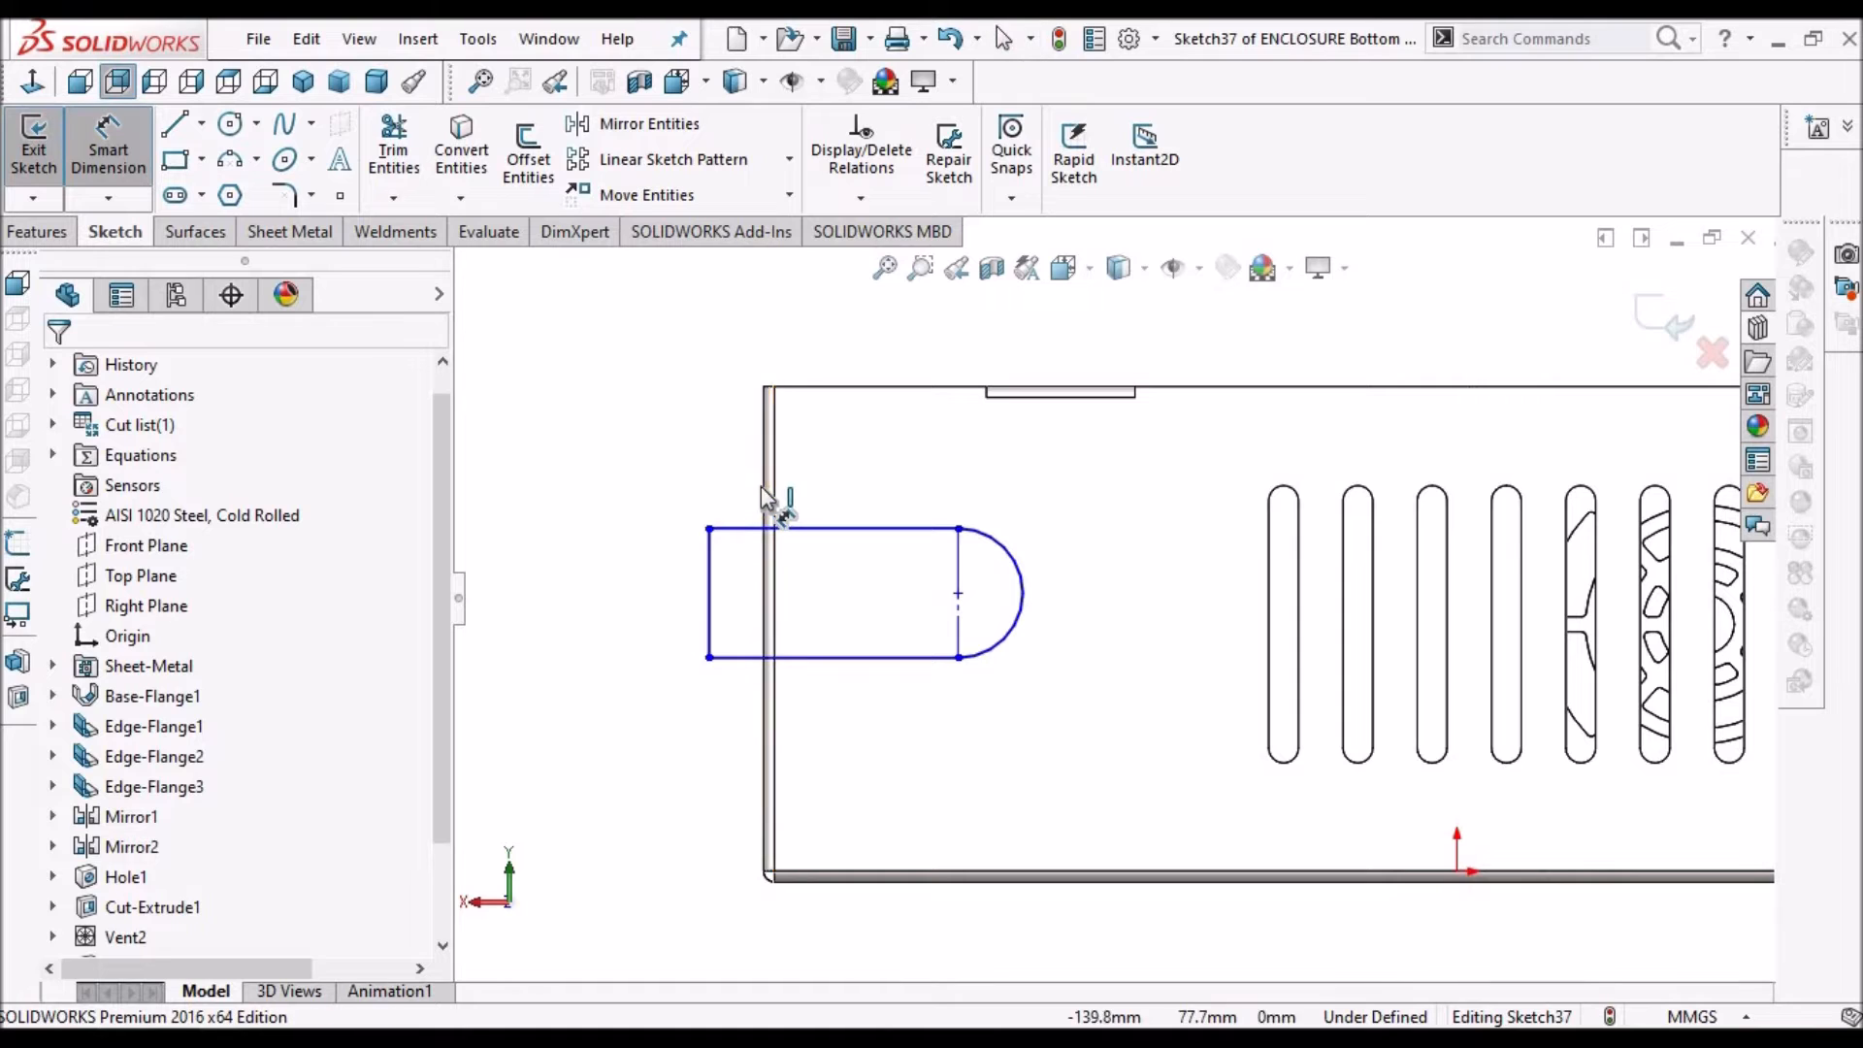
click(764, 629)
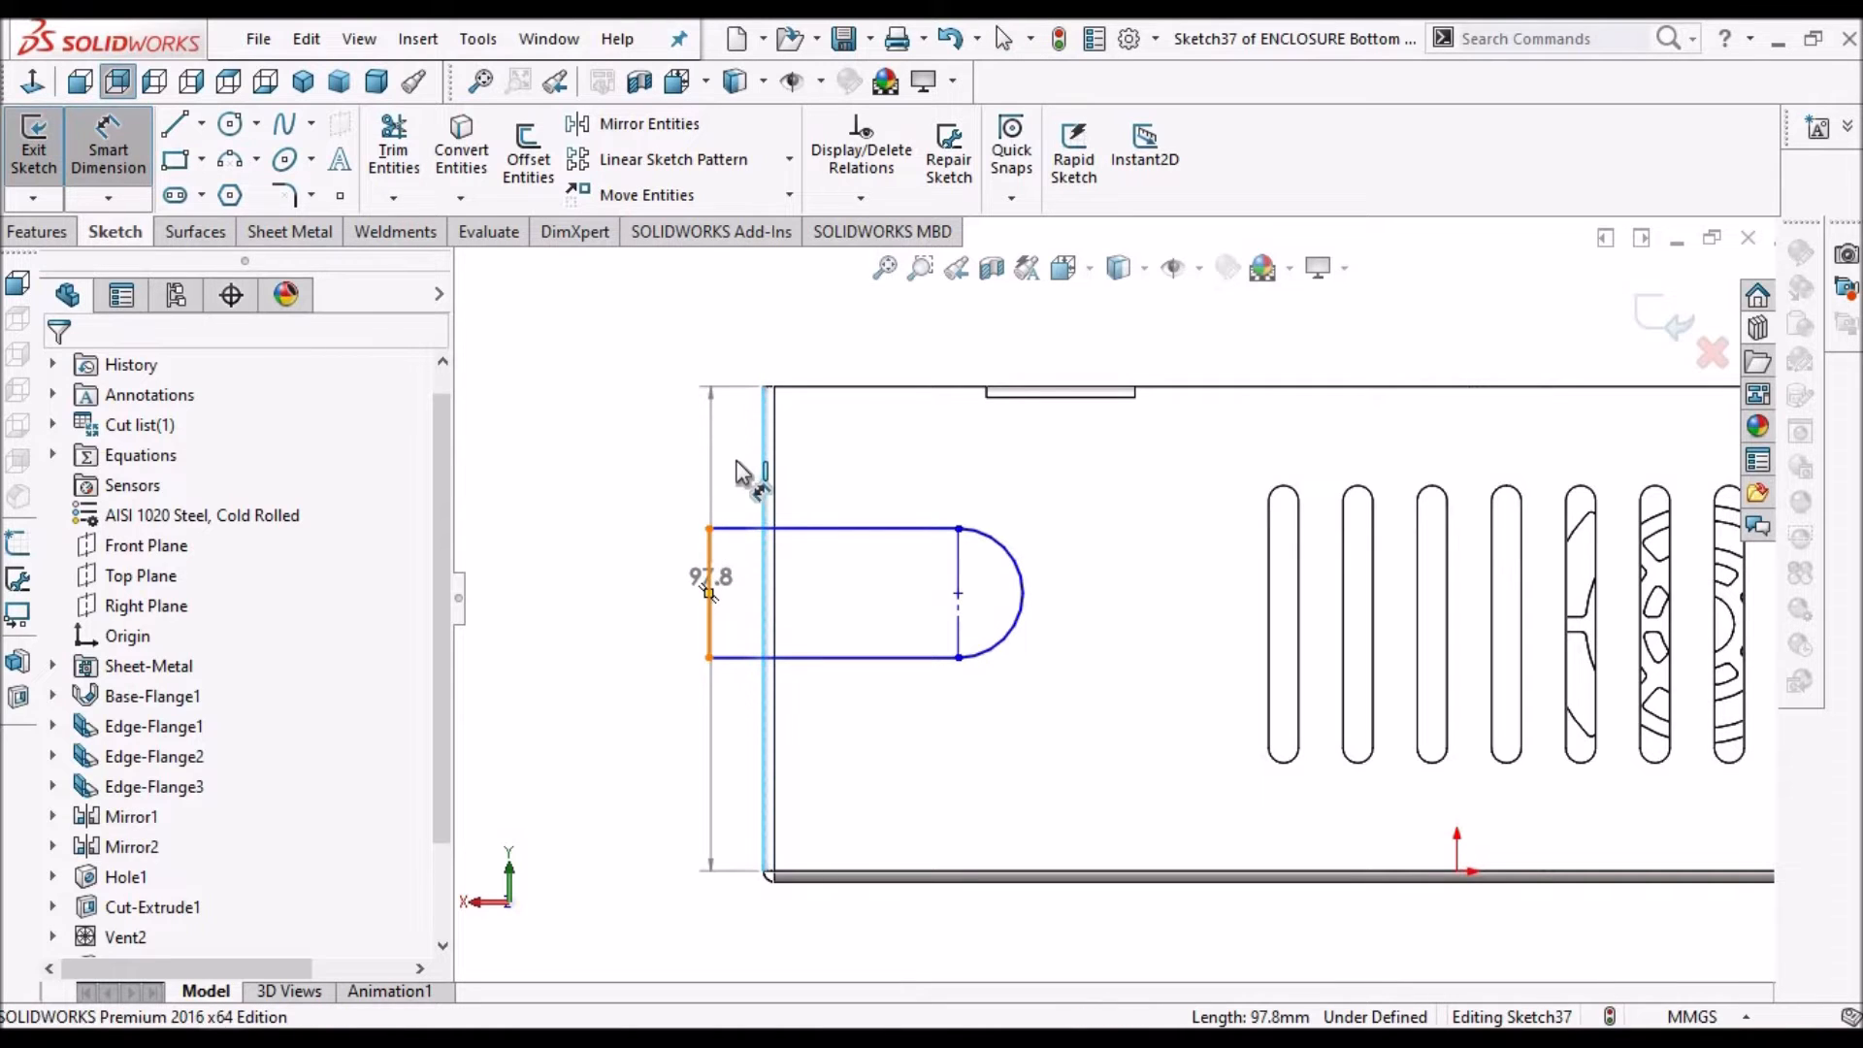
click(699, 455)
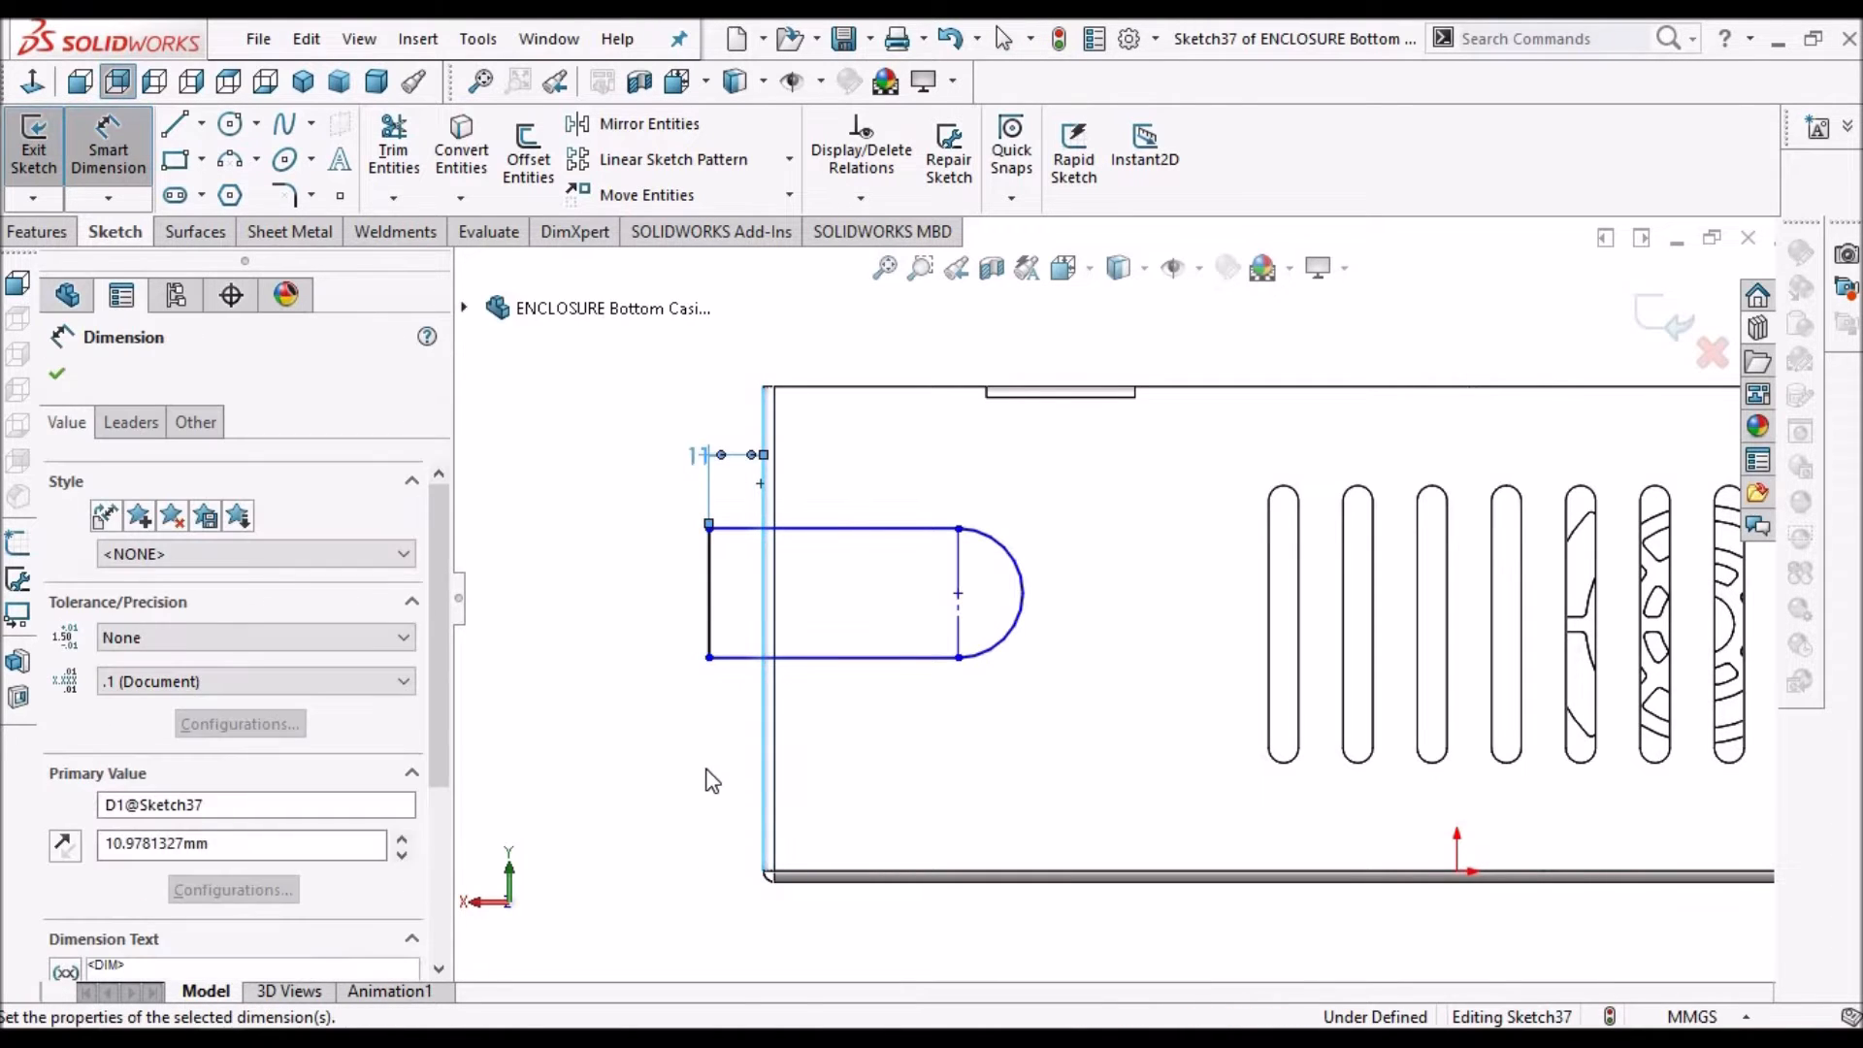
text(10)
key(Return)
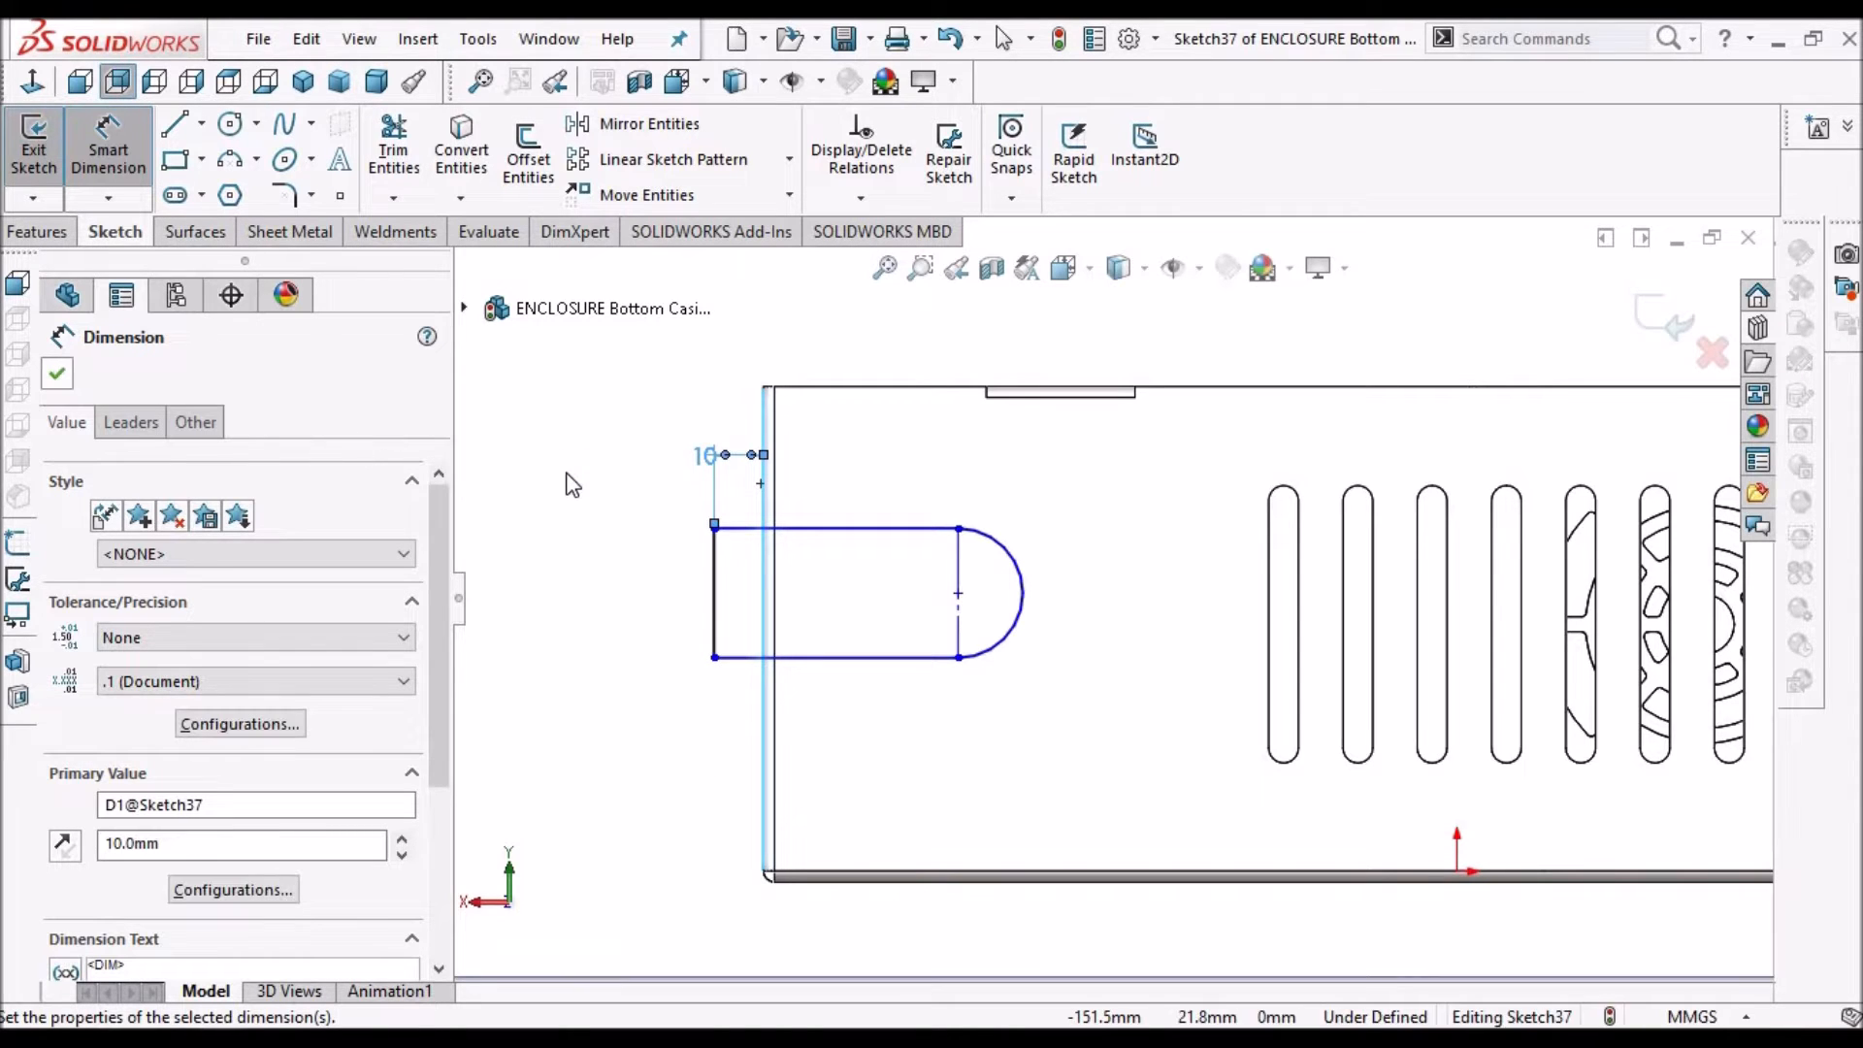
click(1063, 616)
click(123, 149)
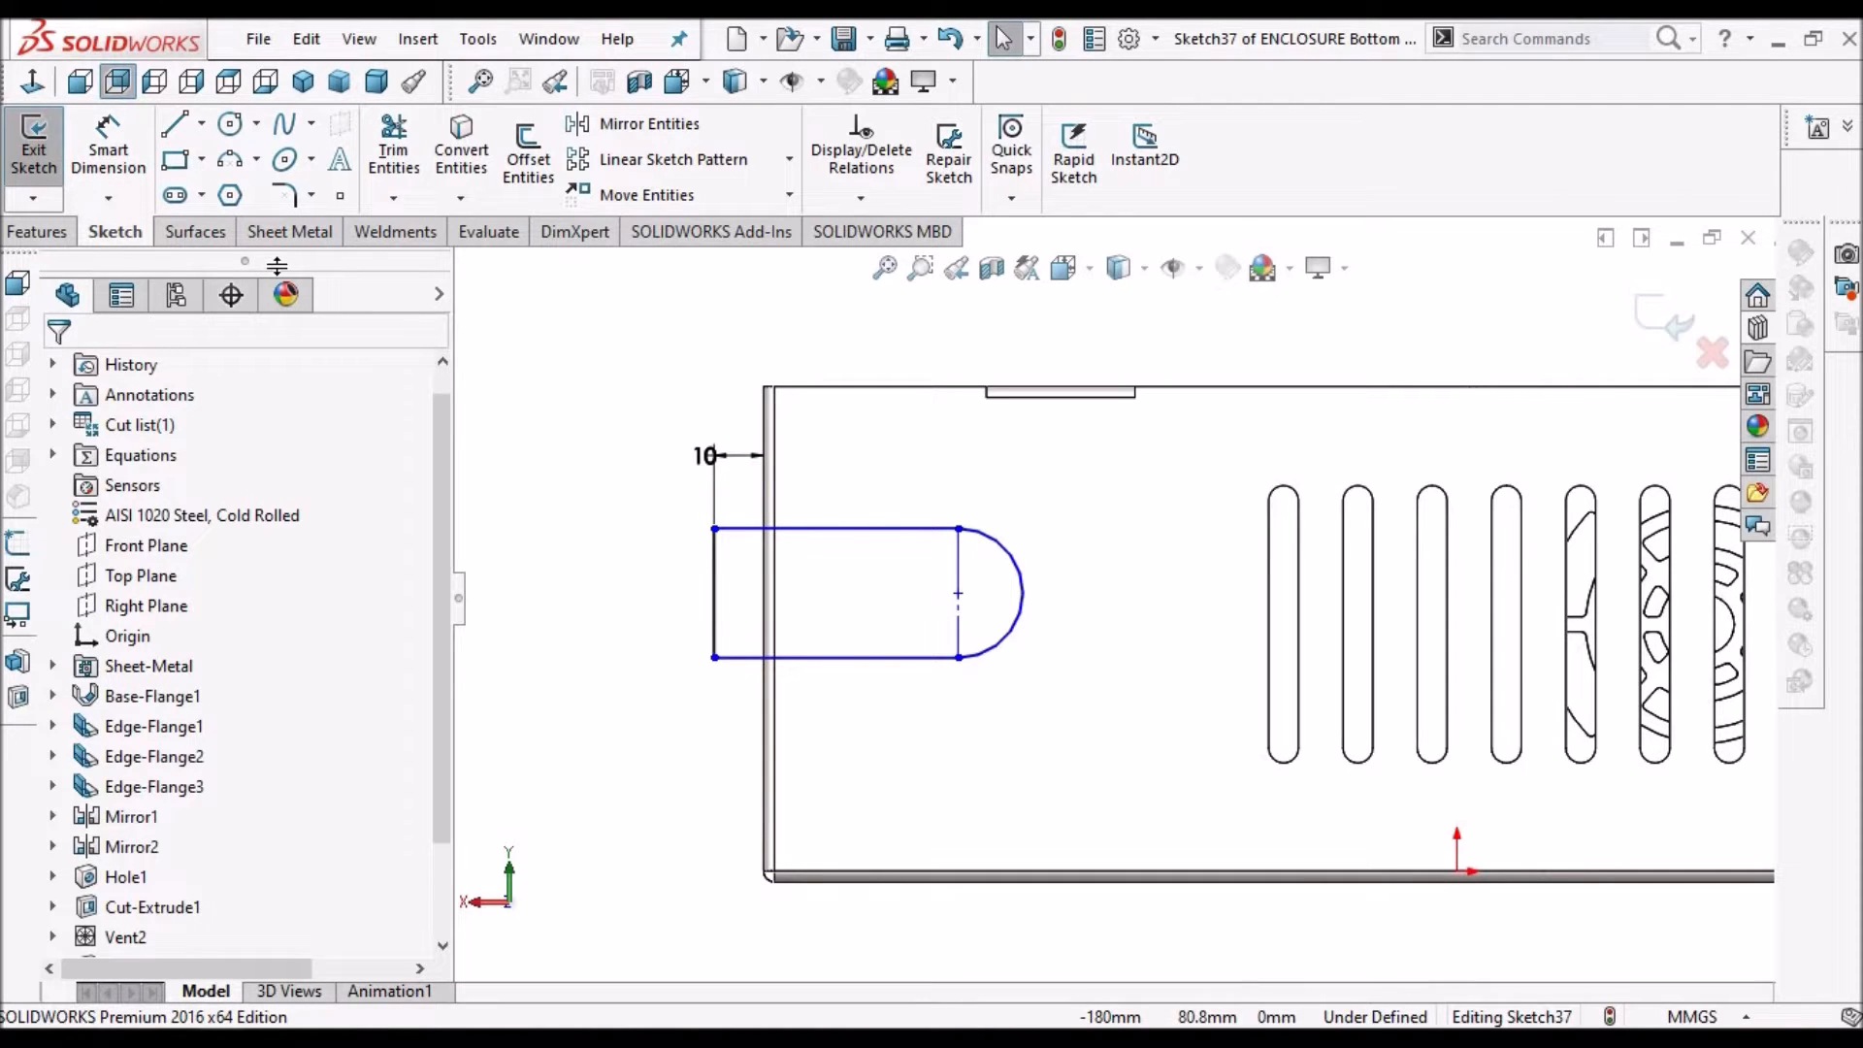
Fully define the profile with a 22 mm height, 30 mm from the wall's lower edge, and 93 mm from the origin to the construction line
click(107, 145)
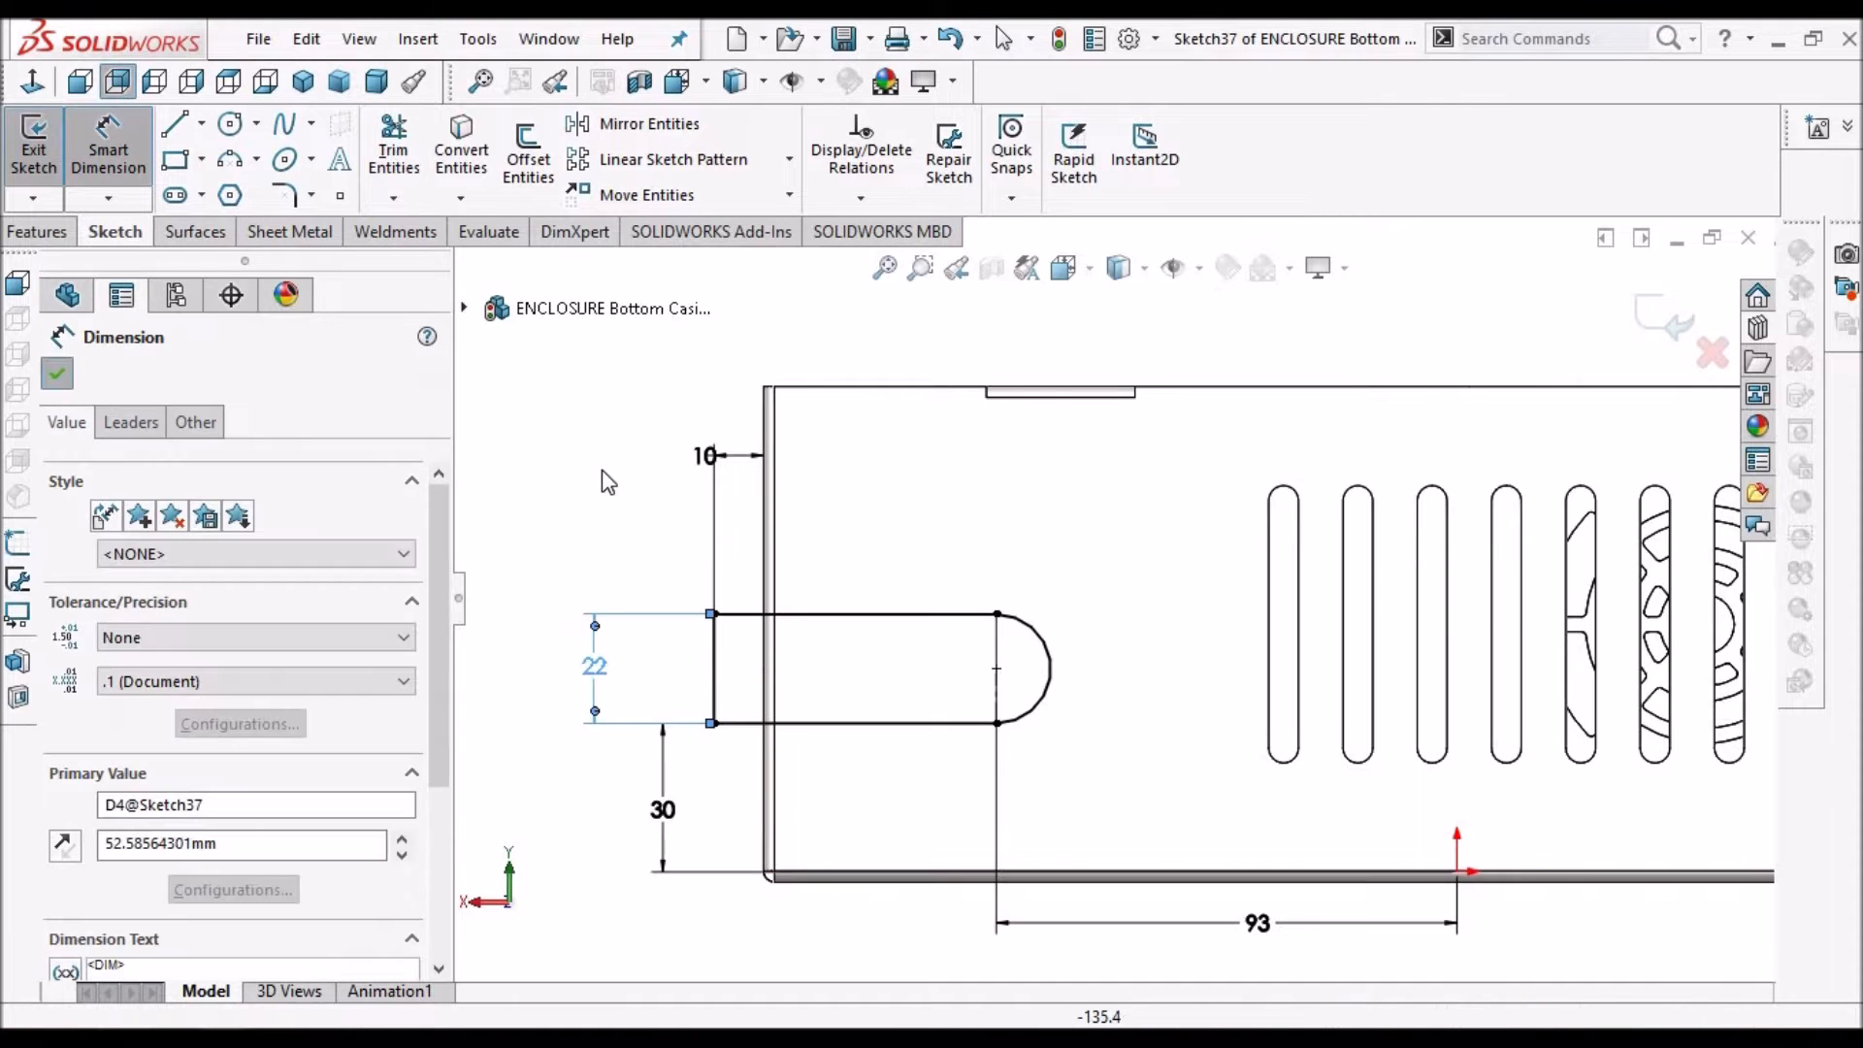
key(Escape)
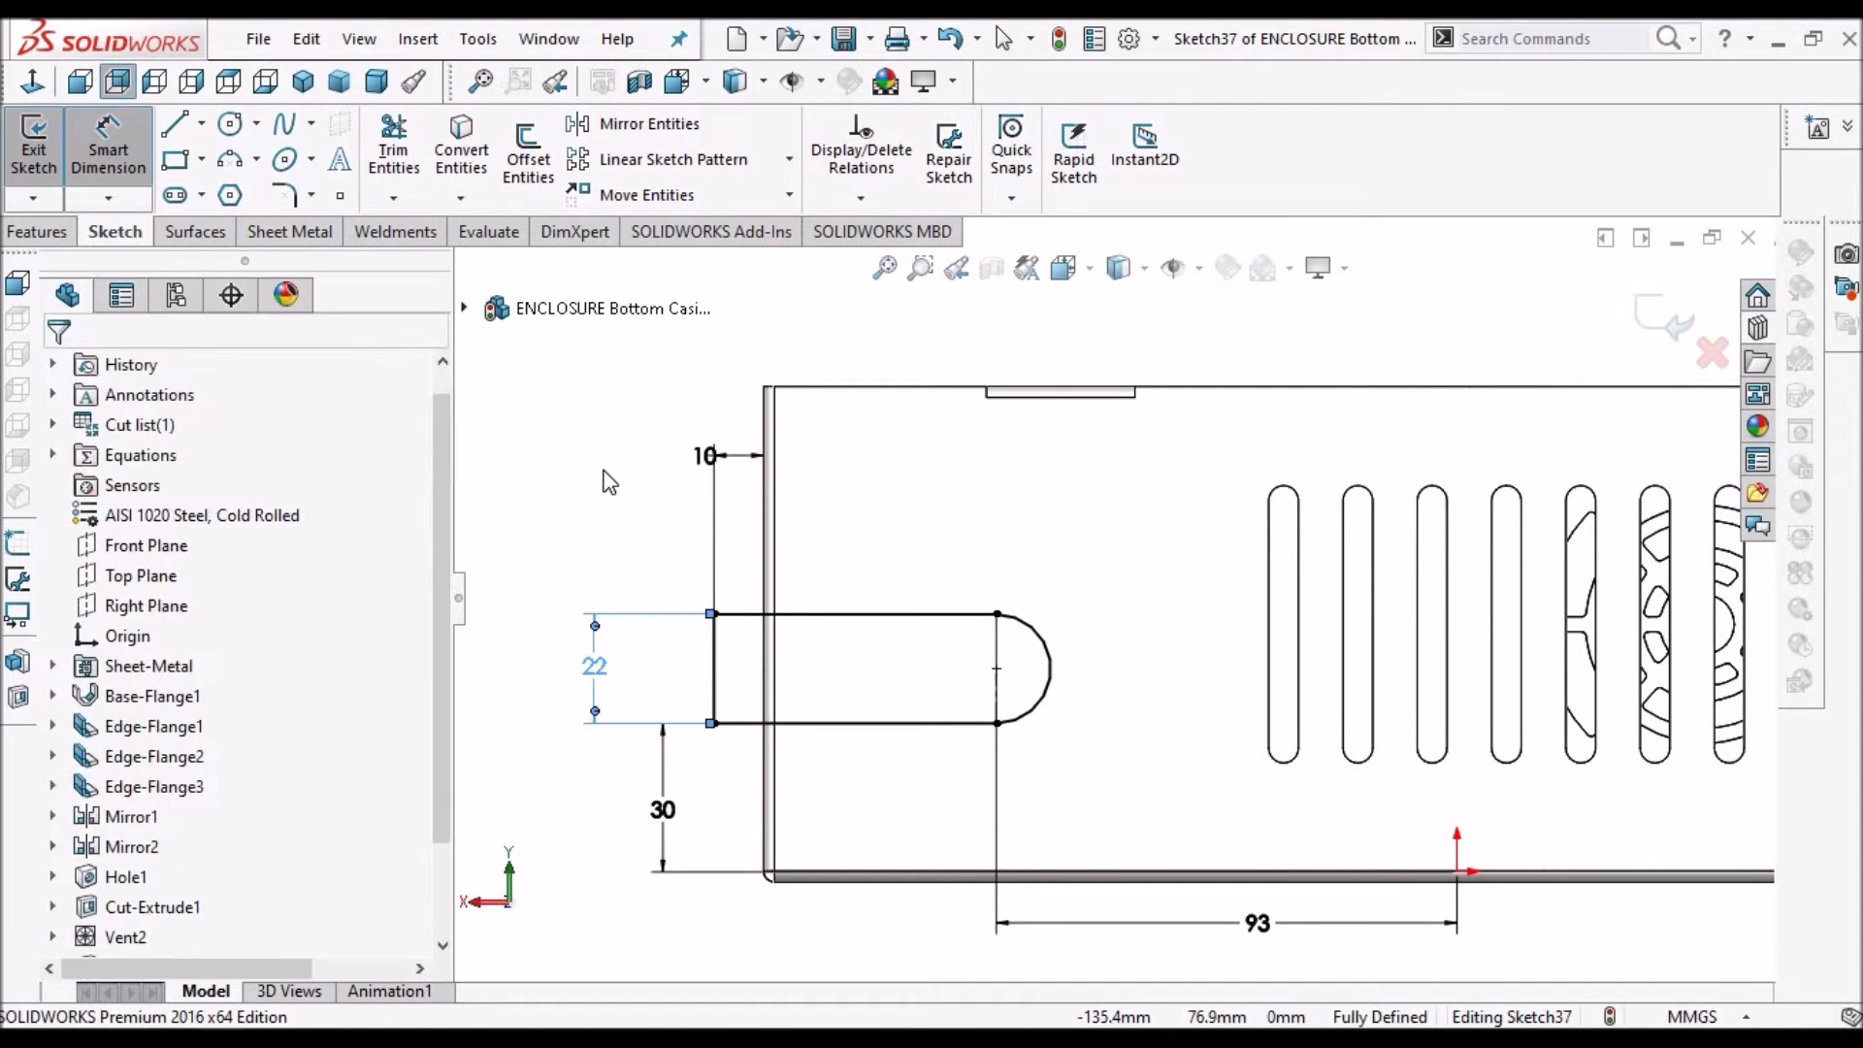
click(635, 715)
scroll(634, 715, up, 1)
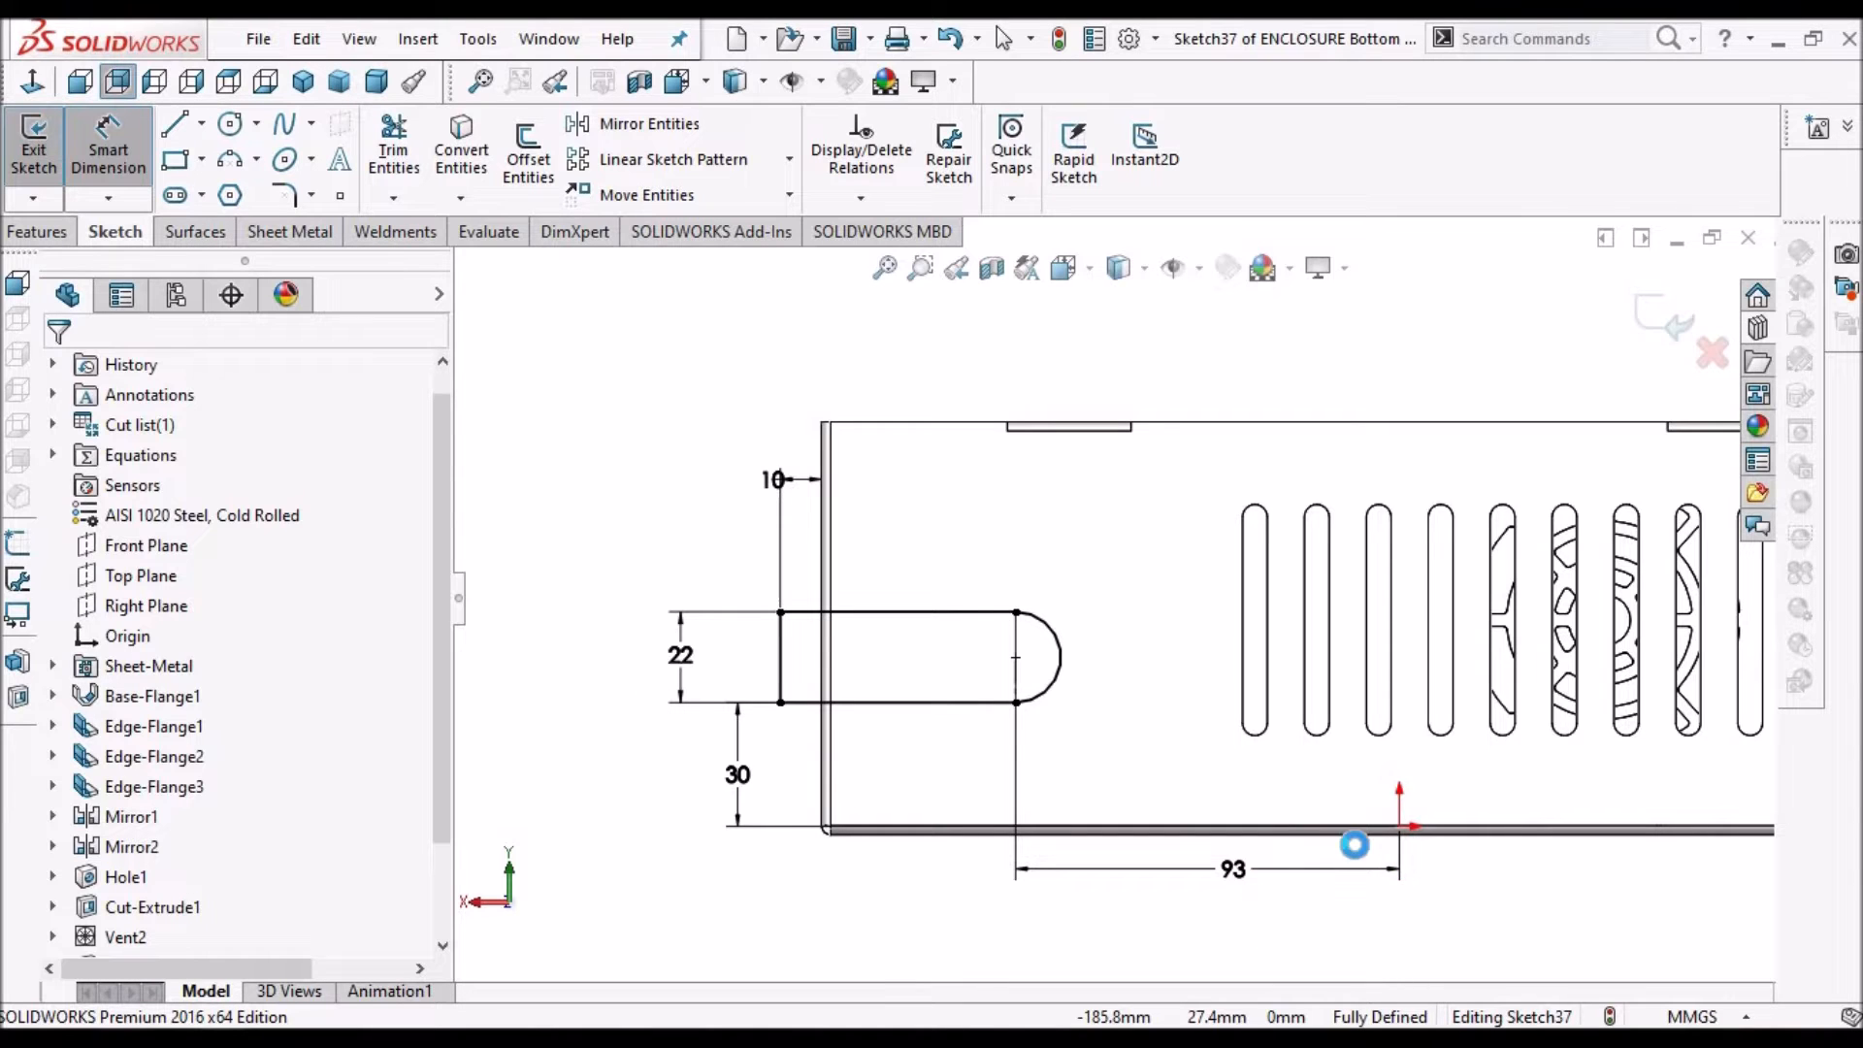
scroll(886, 661, down, 1)
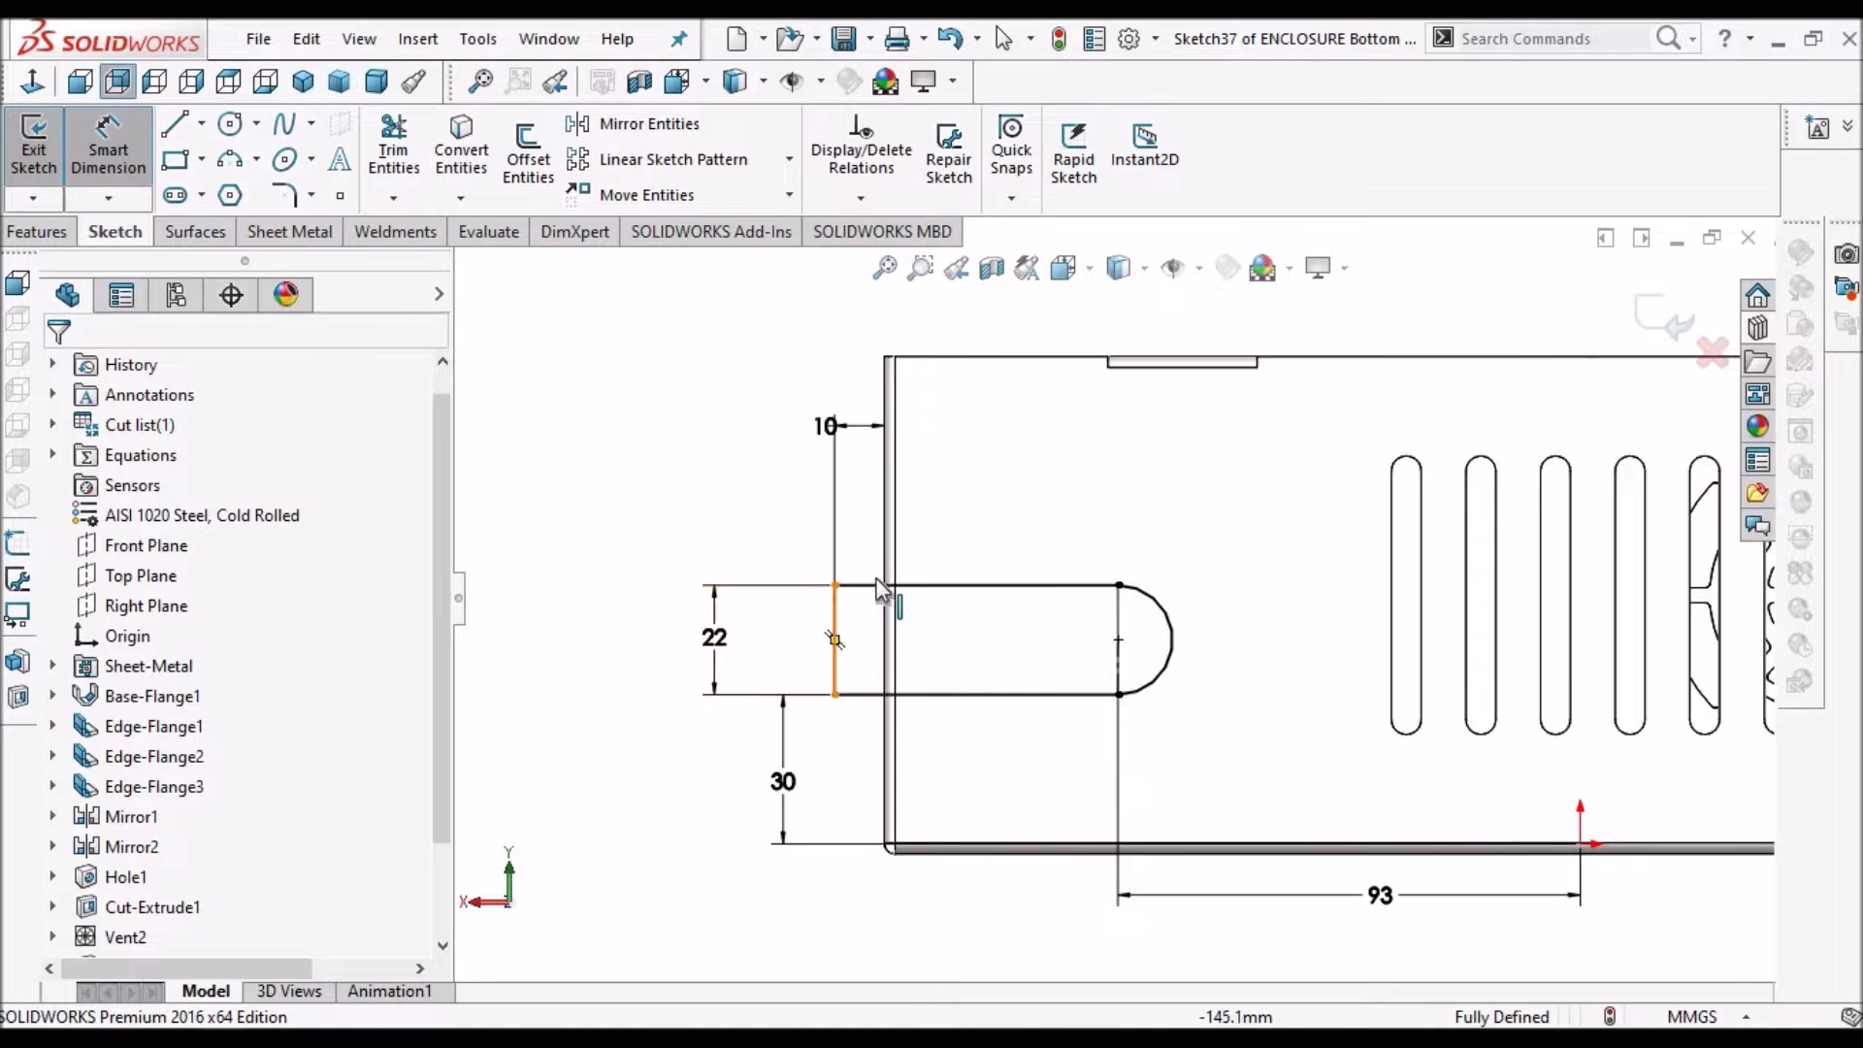
Move the 10 mm dimension closer to the round-ended profile's upper edge
key(Escape)
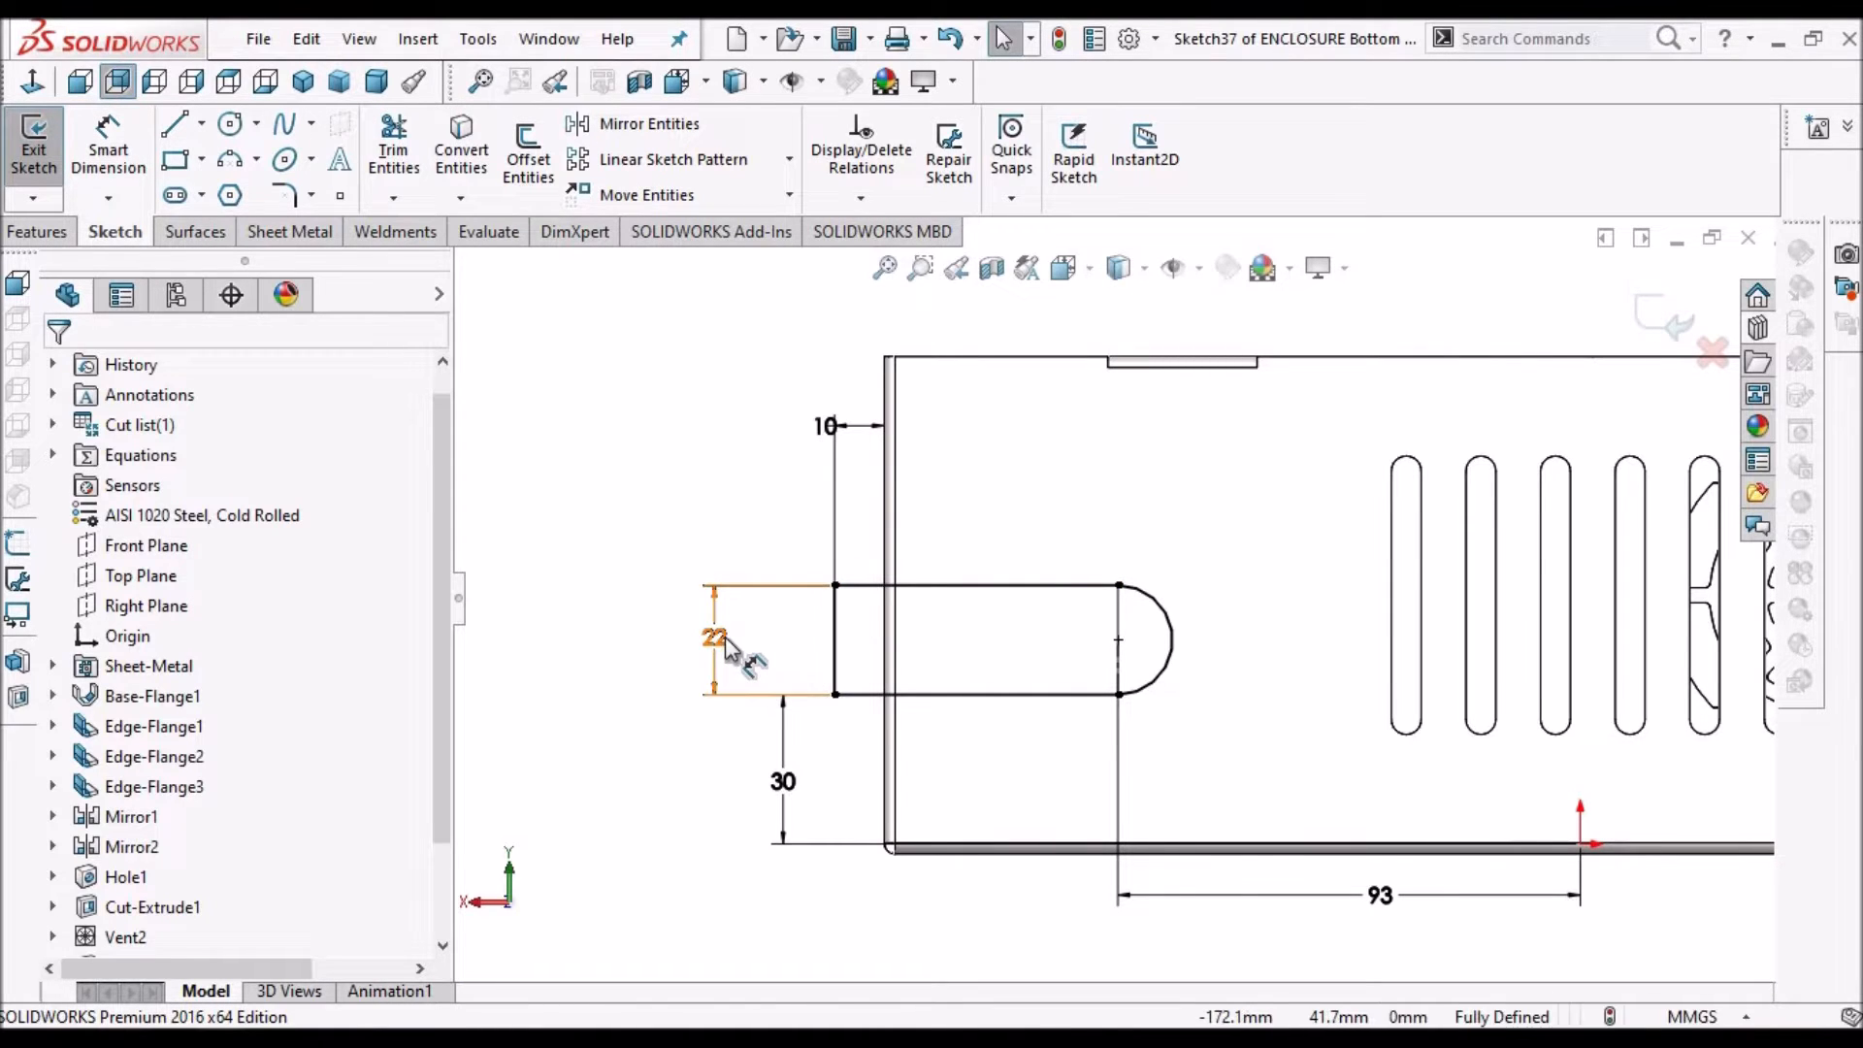
drag(836, 490, 810, 565)
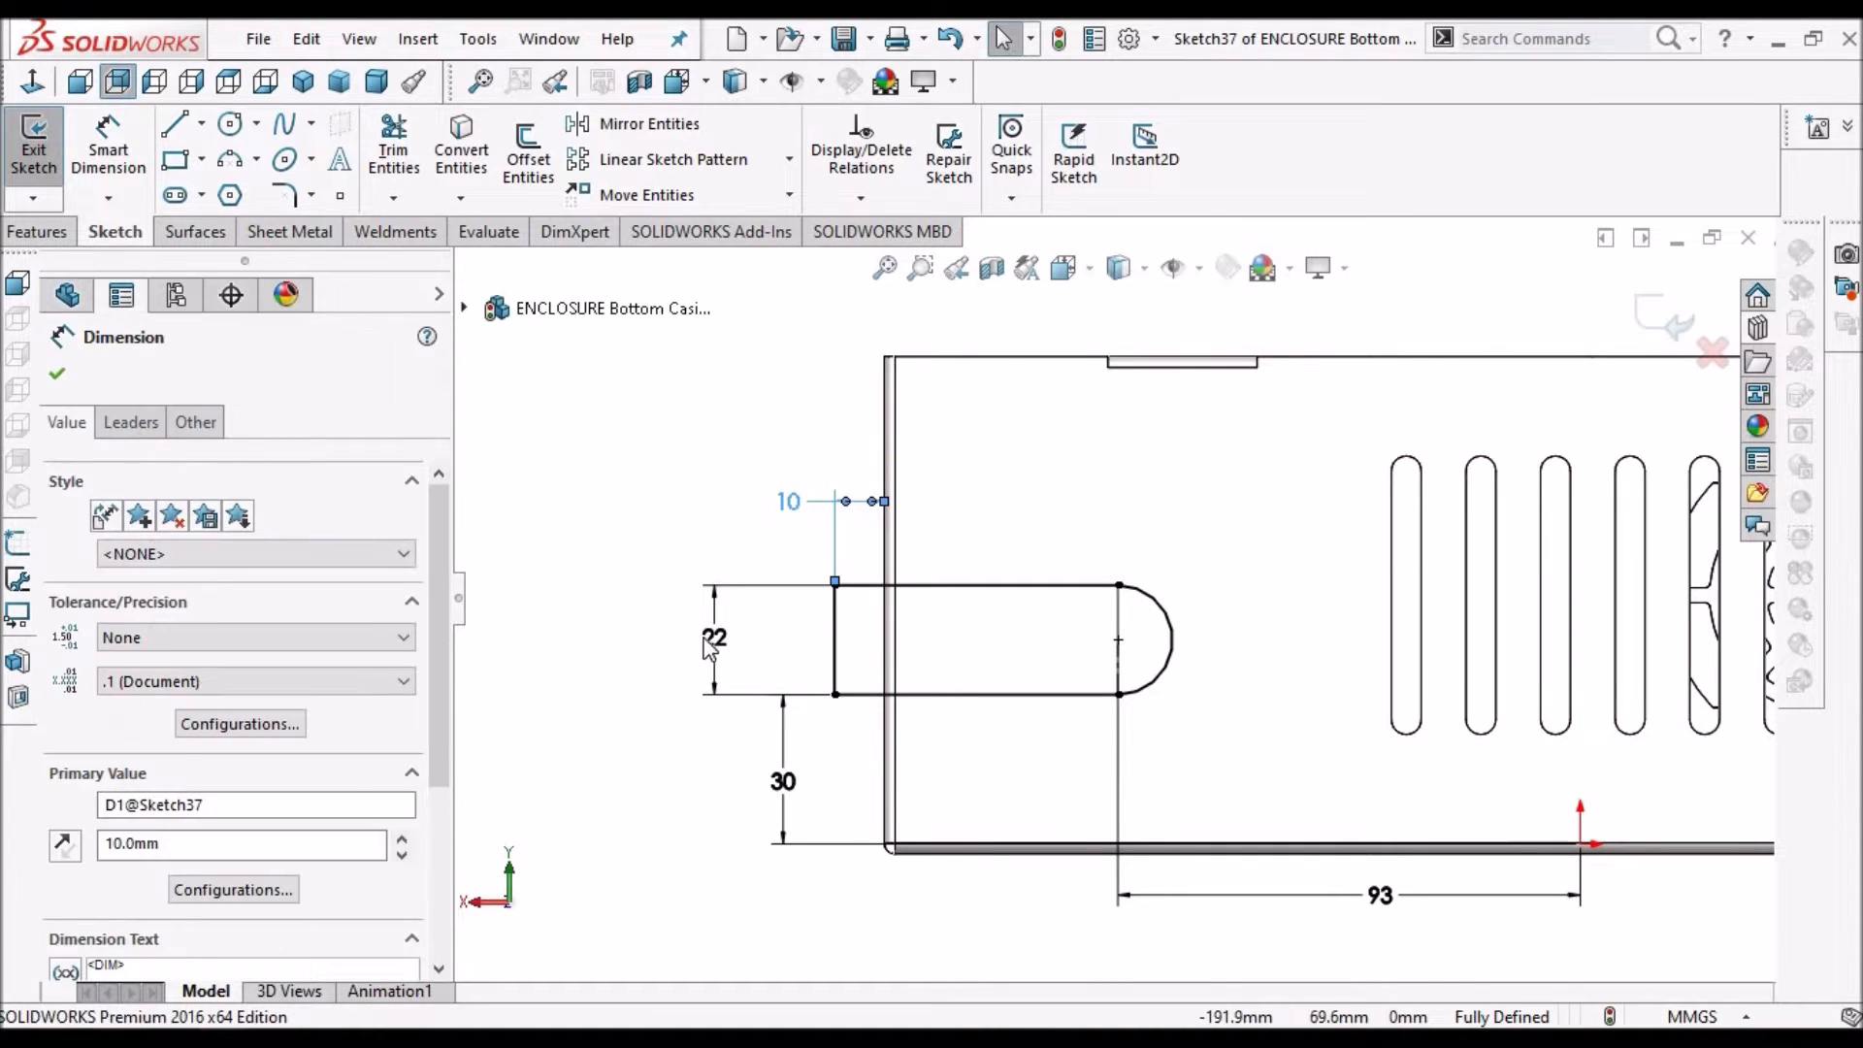
click(676, 532)
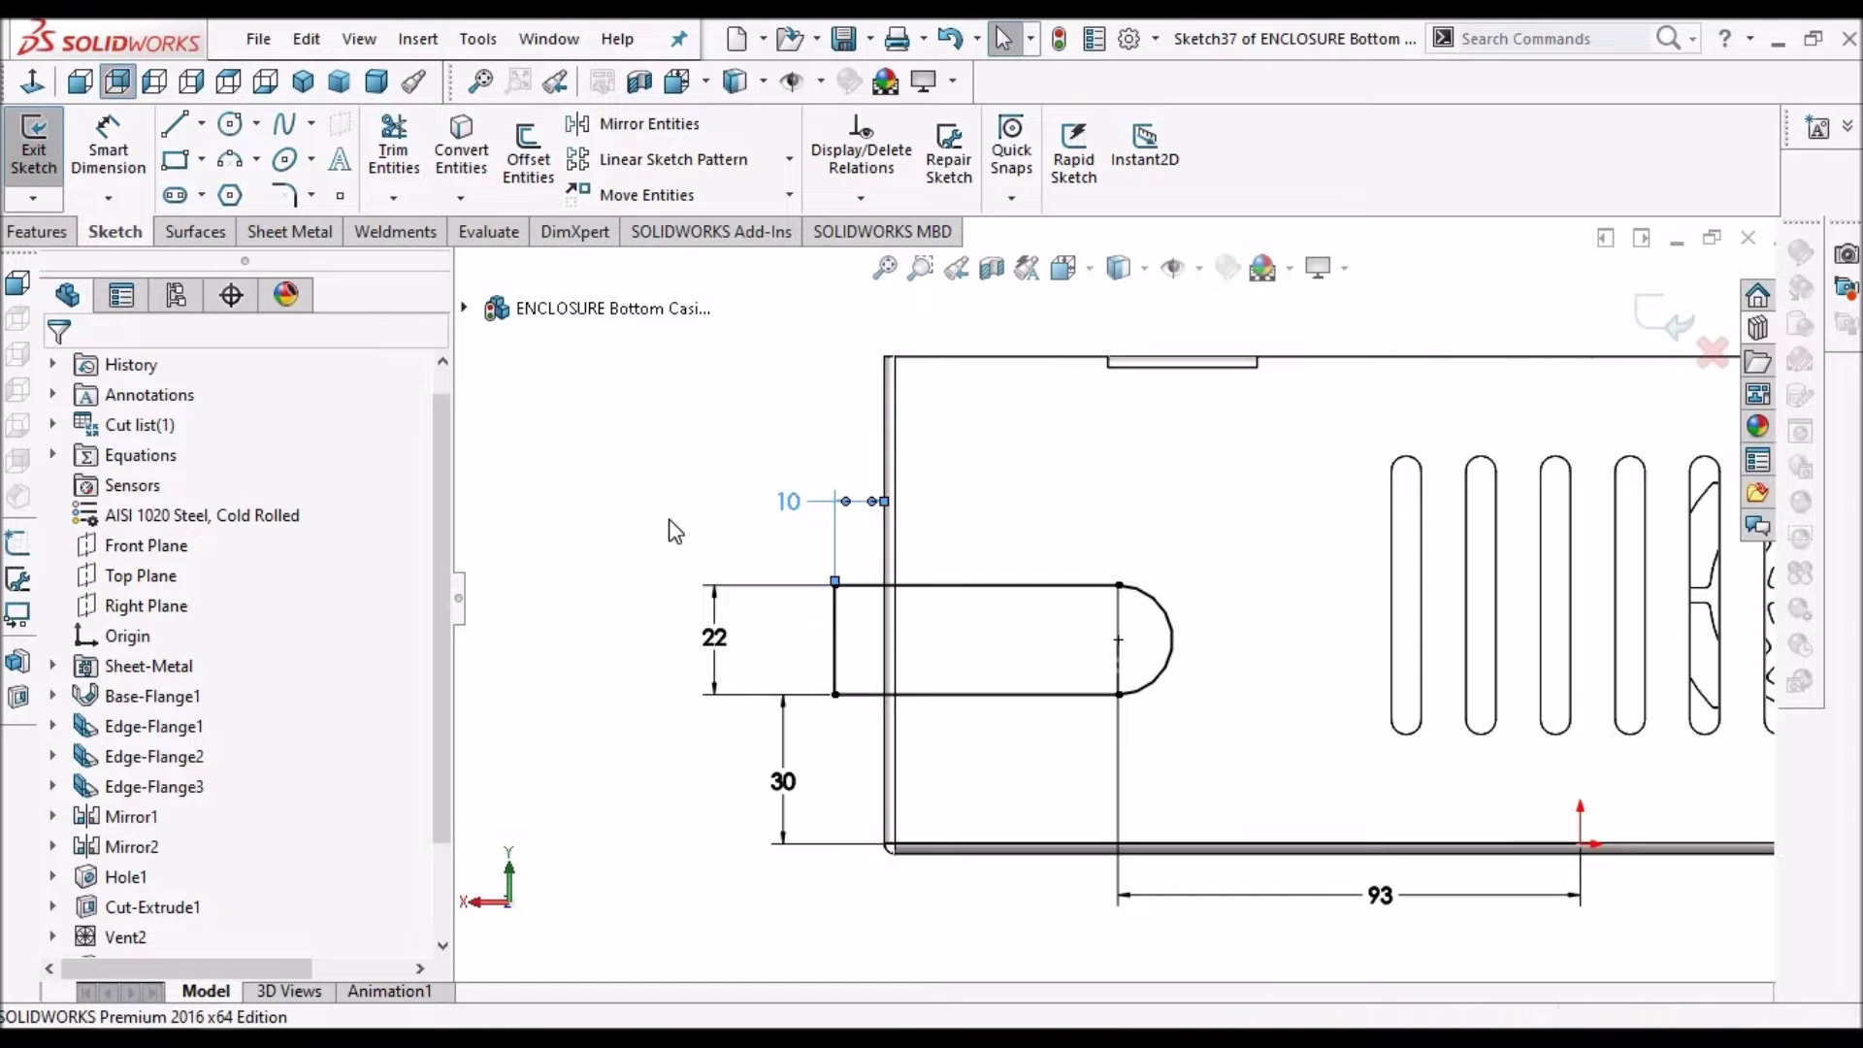
Finish the sketch and cut the round-ended profile through the slotted wall with a blind sheet-metal Extruded Cut linked to thickness
click(1673, 309)
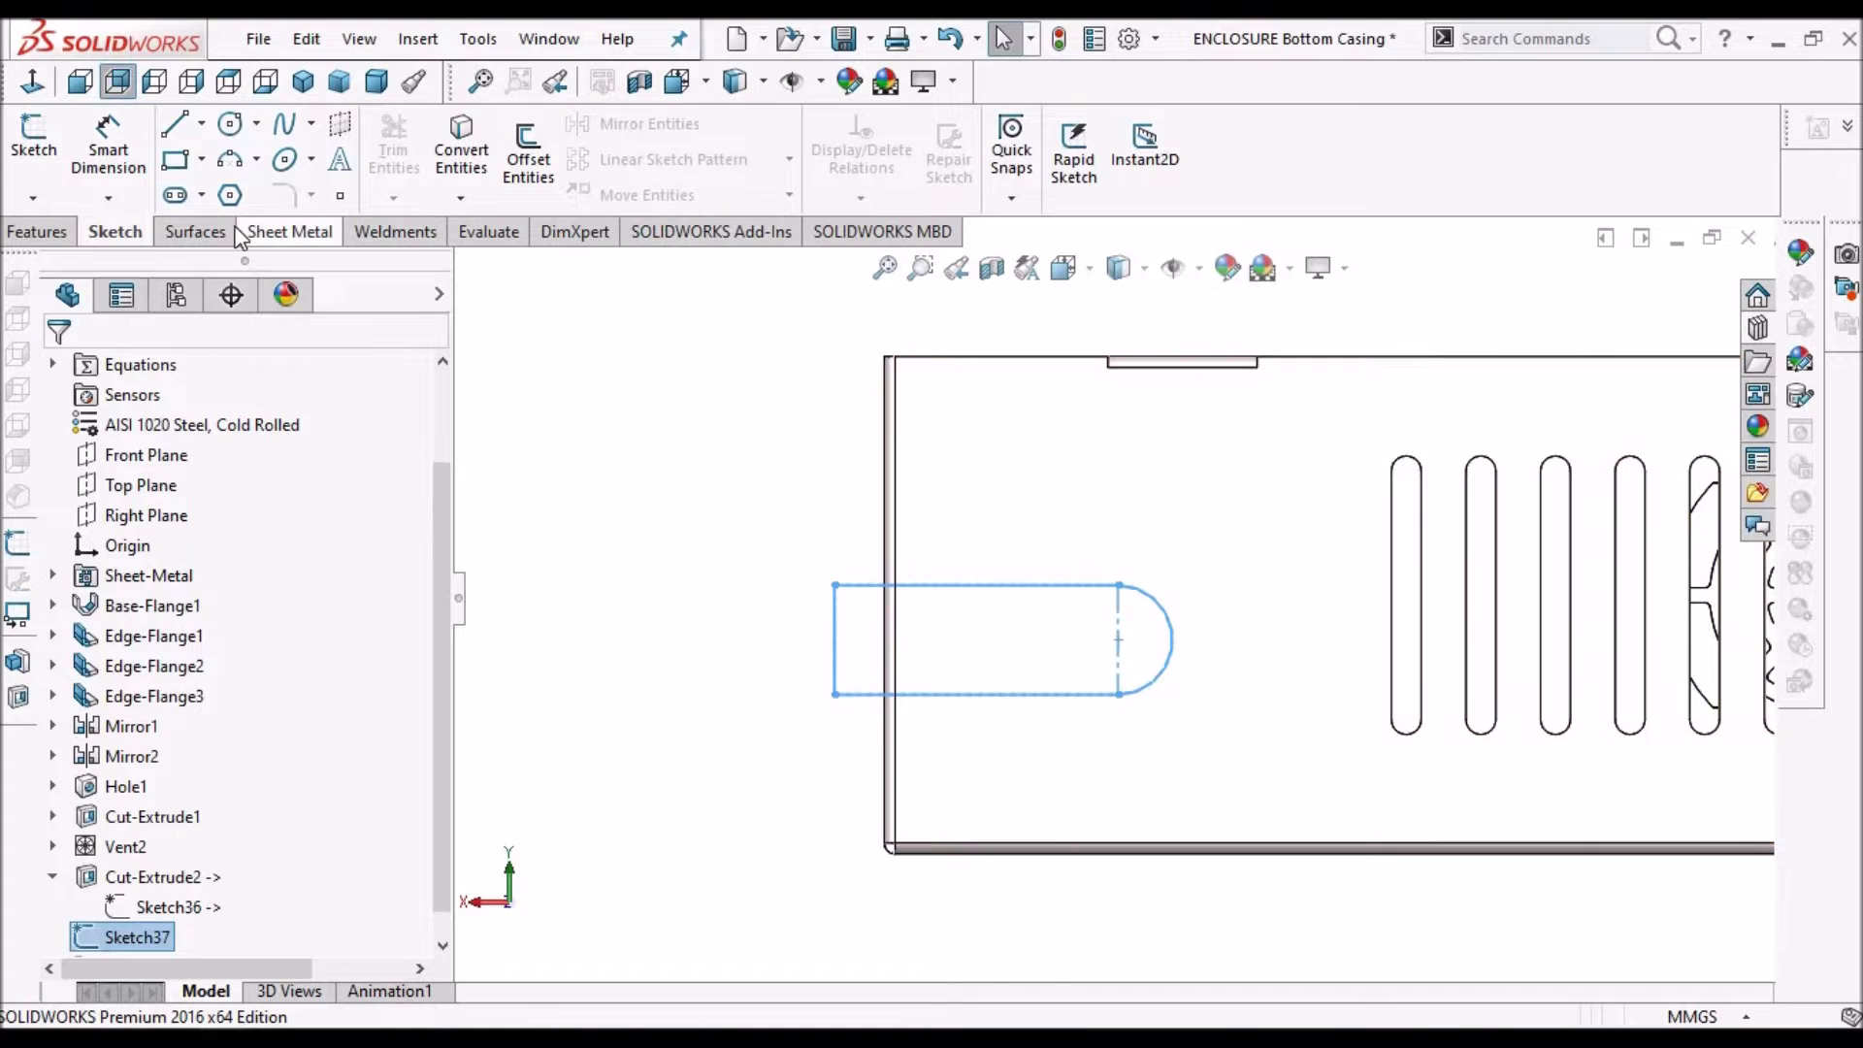
click(296, 242)
click(887, 131)
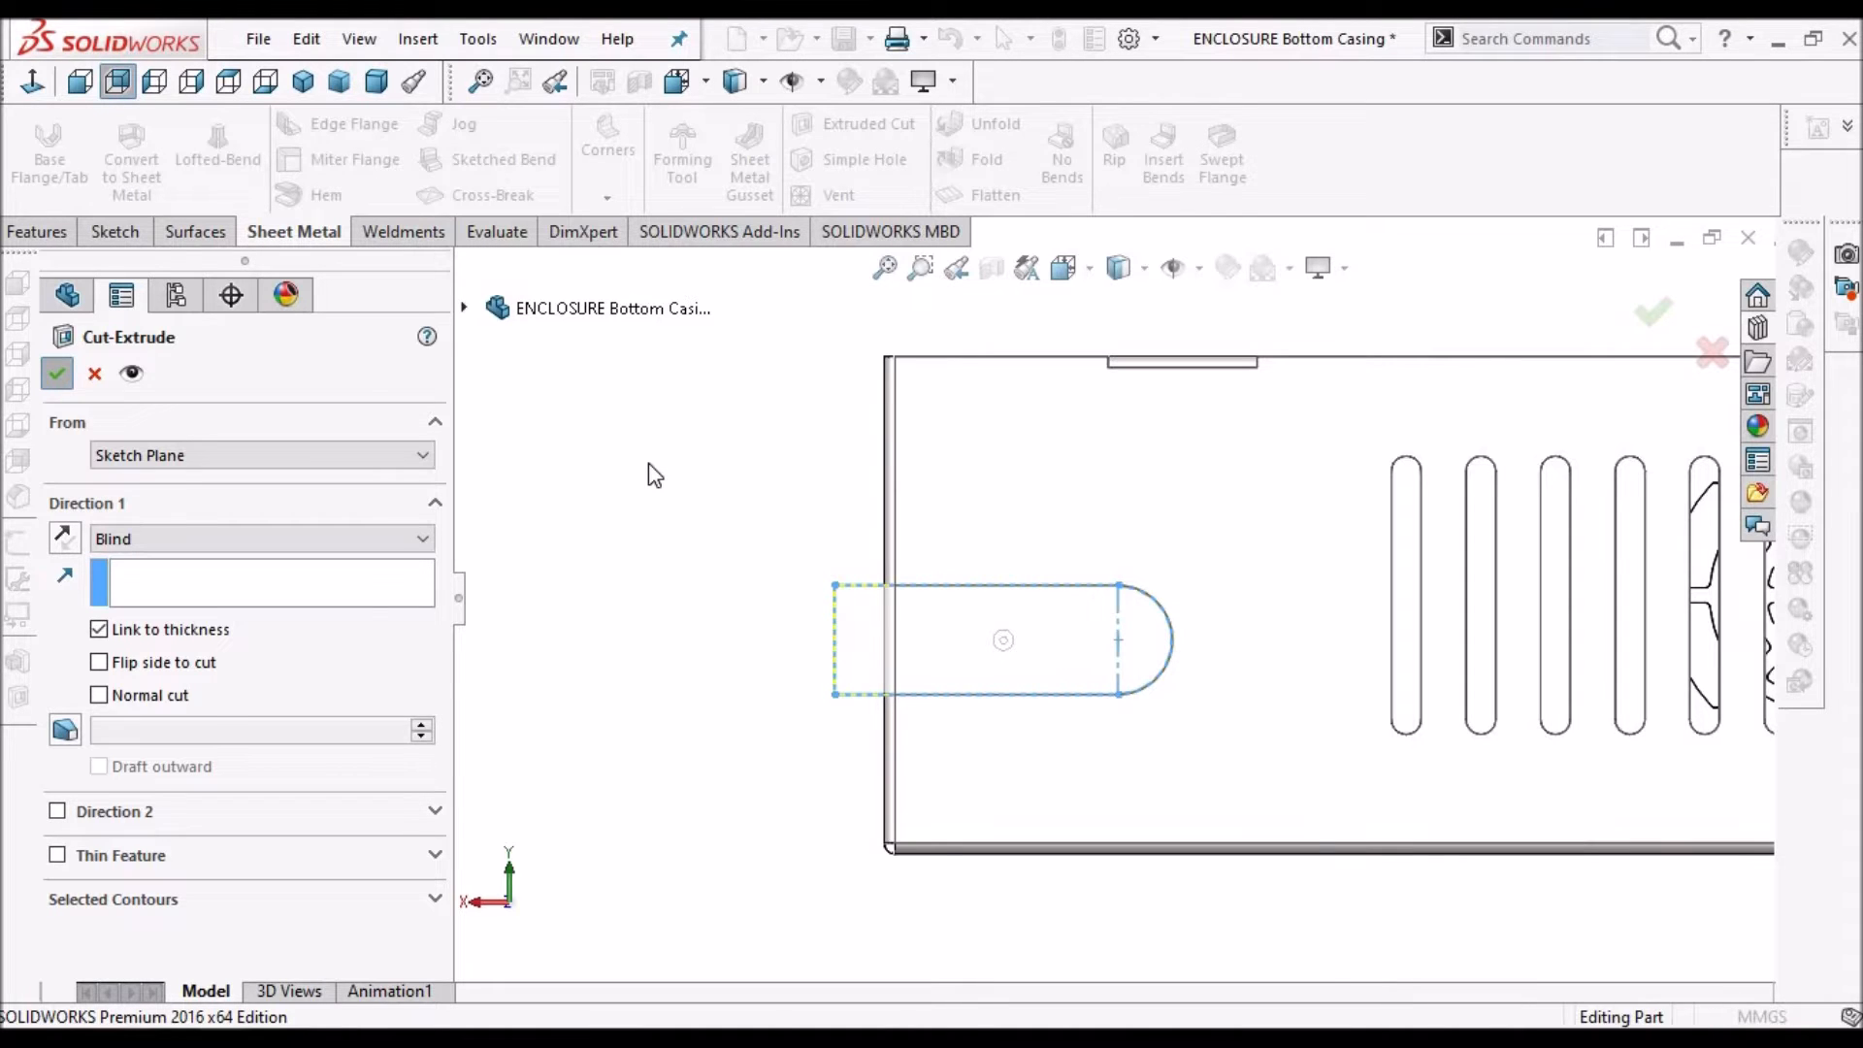
key(Return)
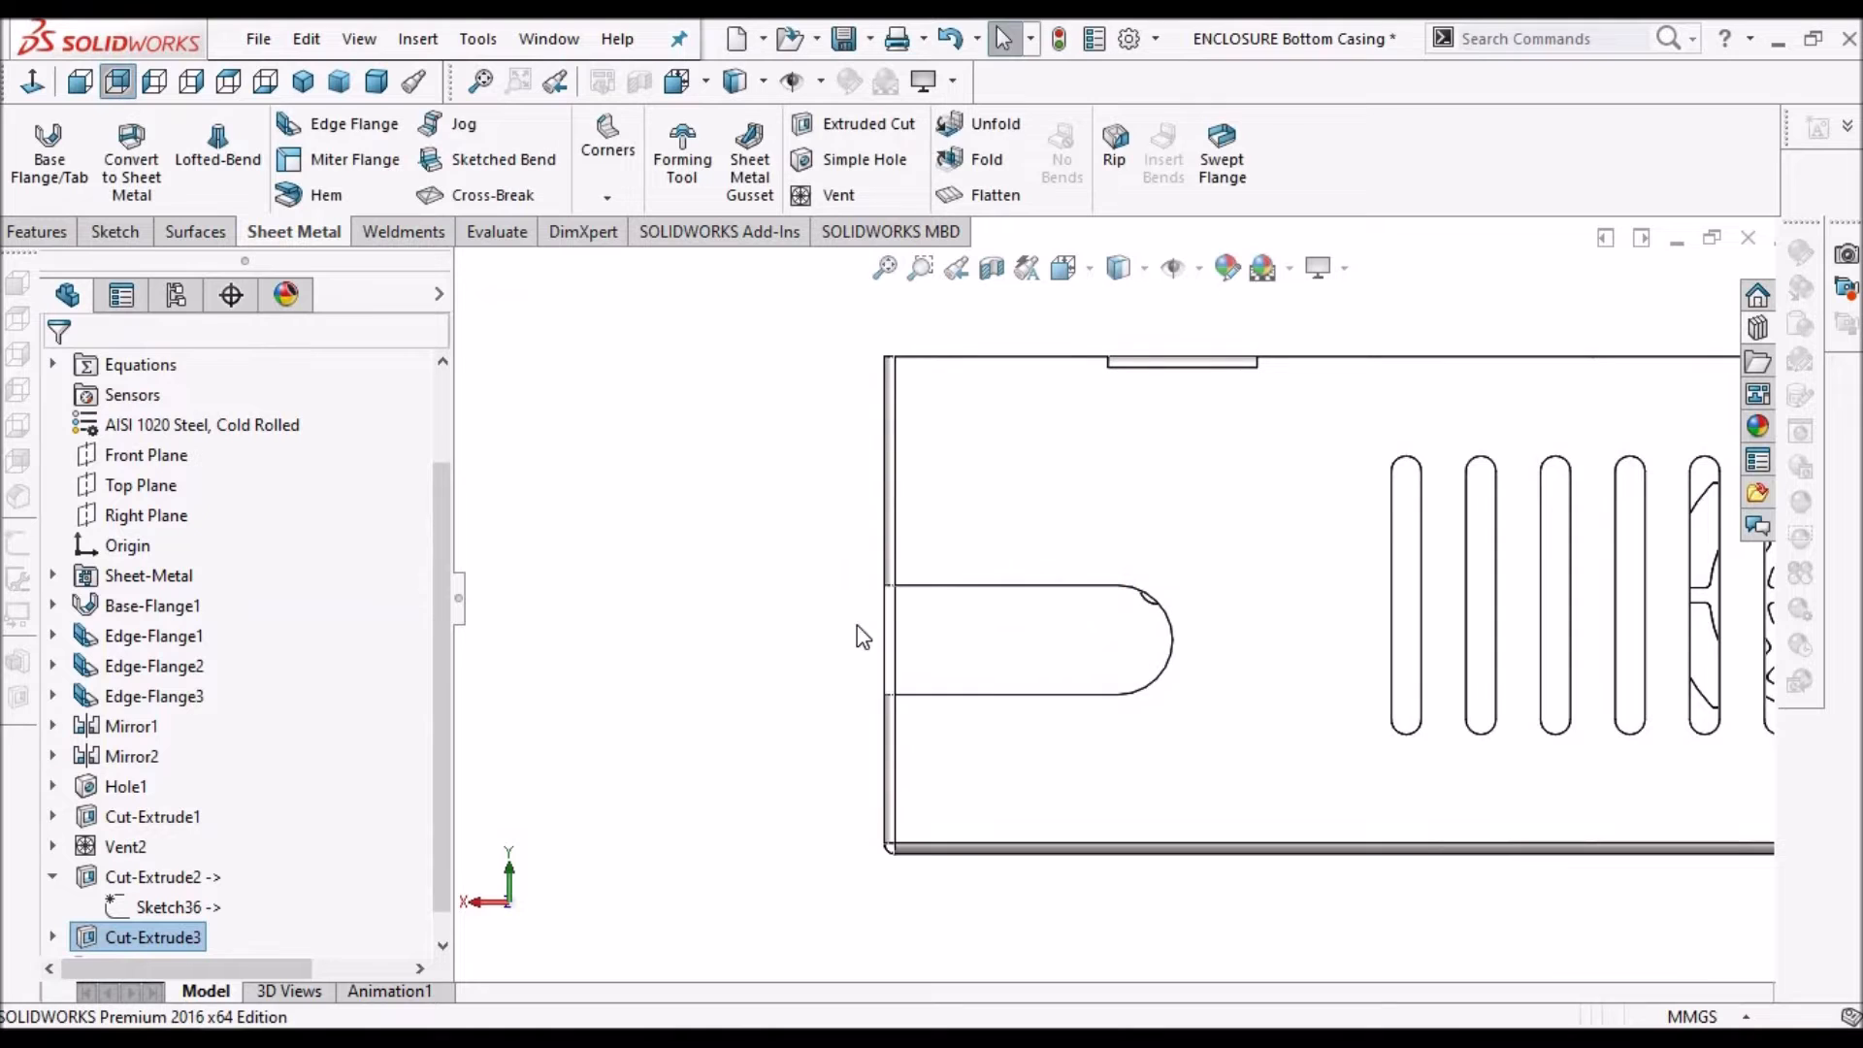
Edit the round-ended cut to unlink its depth from the sheet thickness and extend it to 20 mm through the adjoining end flange
middle_drag(999, 650, 1031, 672)
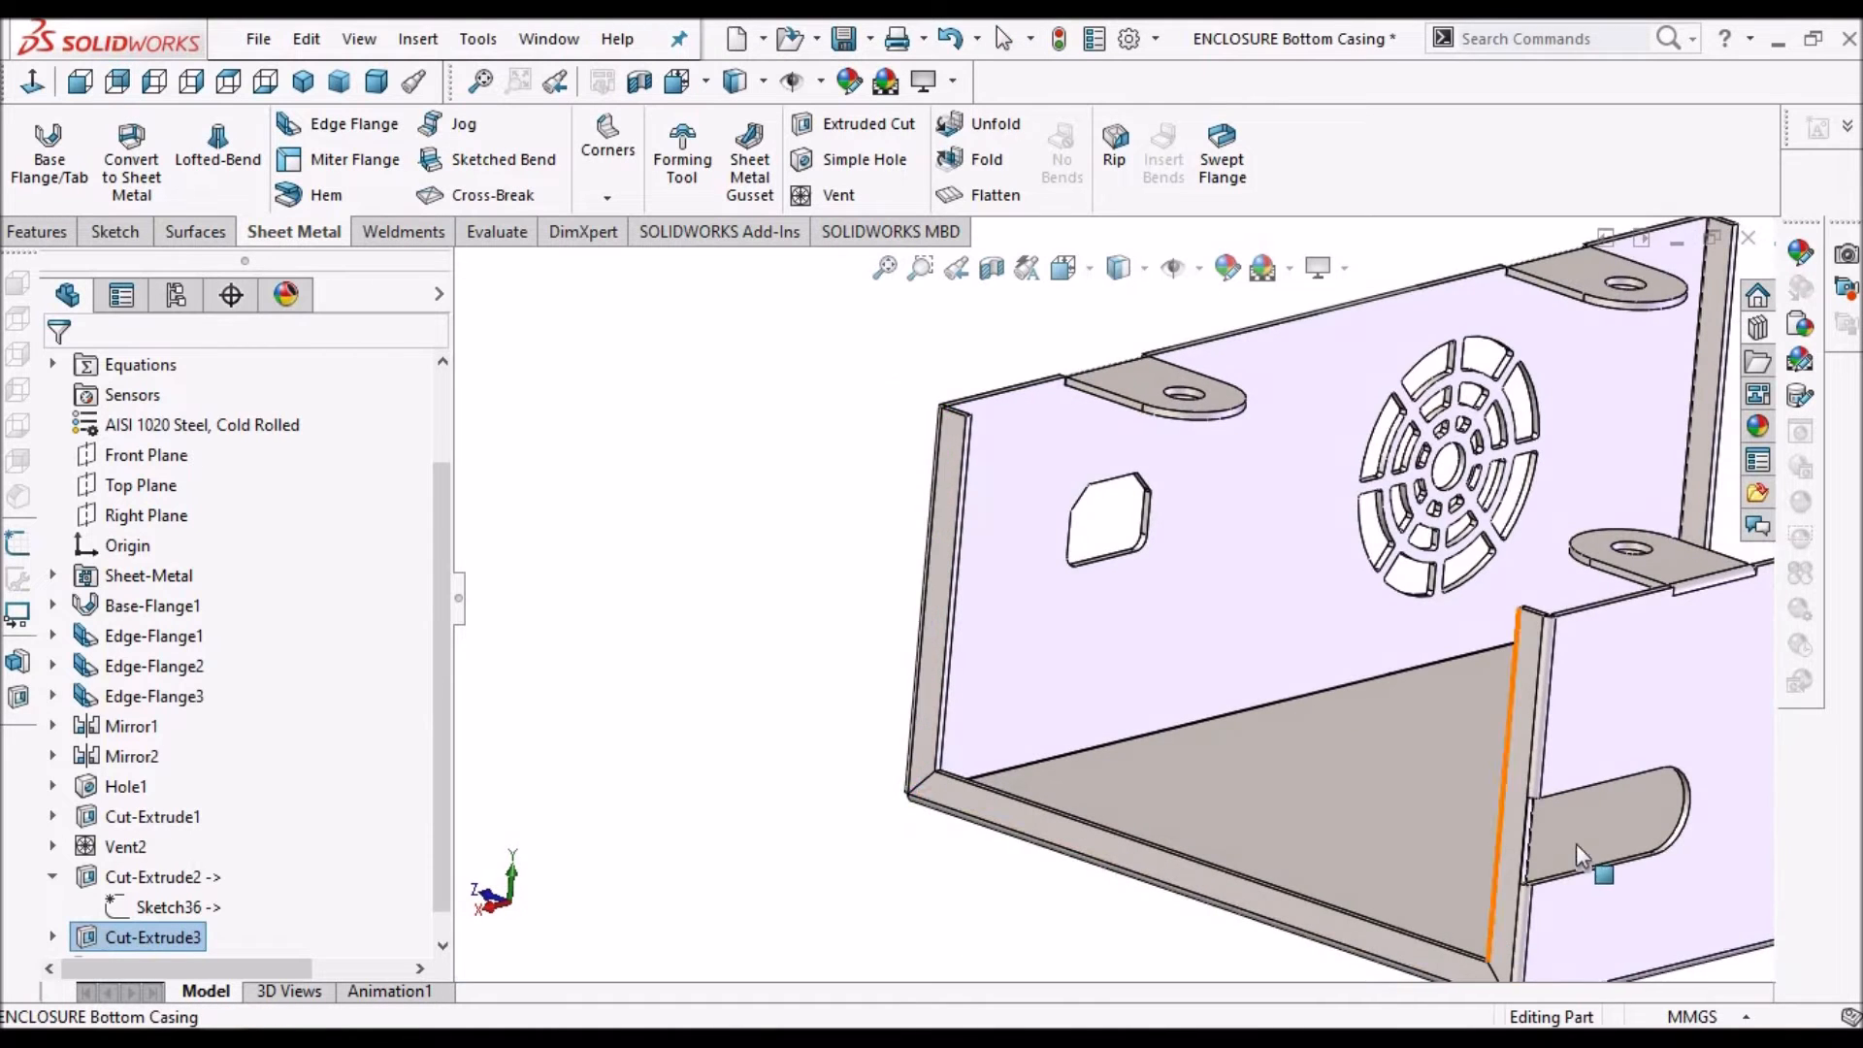
scroll(1501, 784, down, 3)
scroll(1500, 795, down, 1)
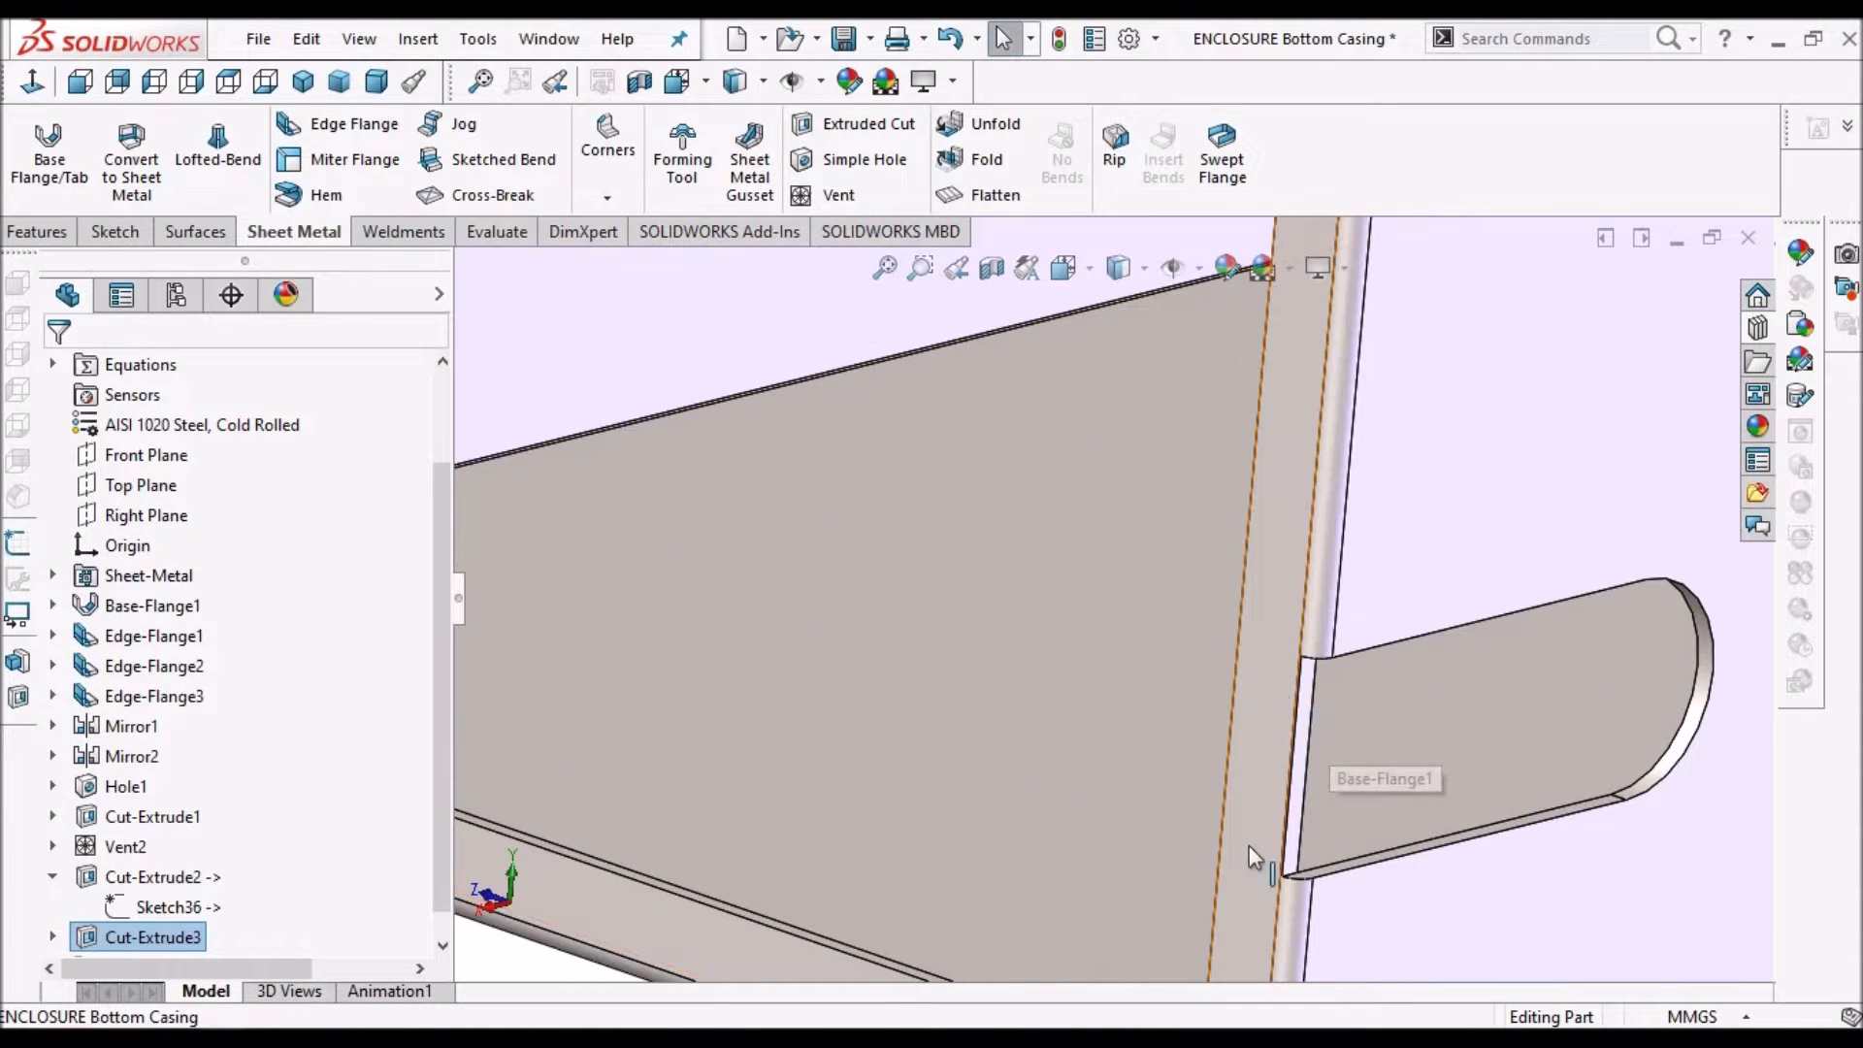
click(1281, 689)
right_click(143, 939)
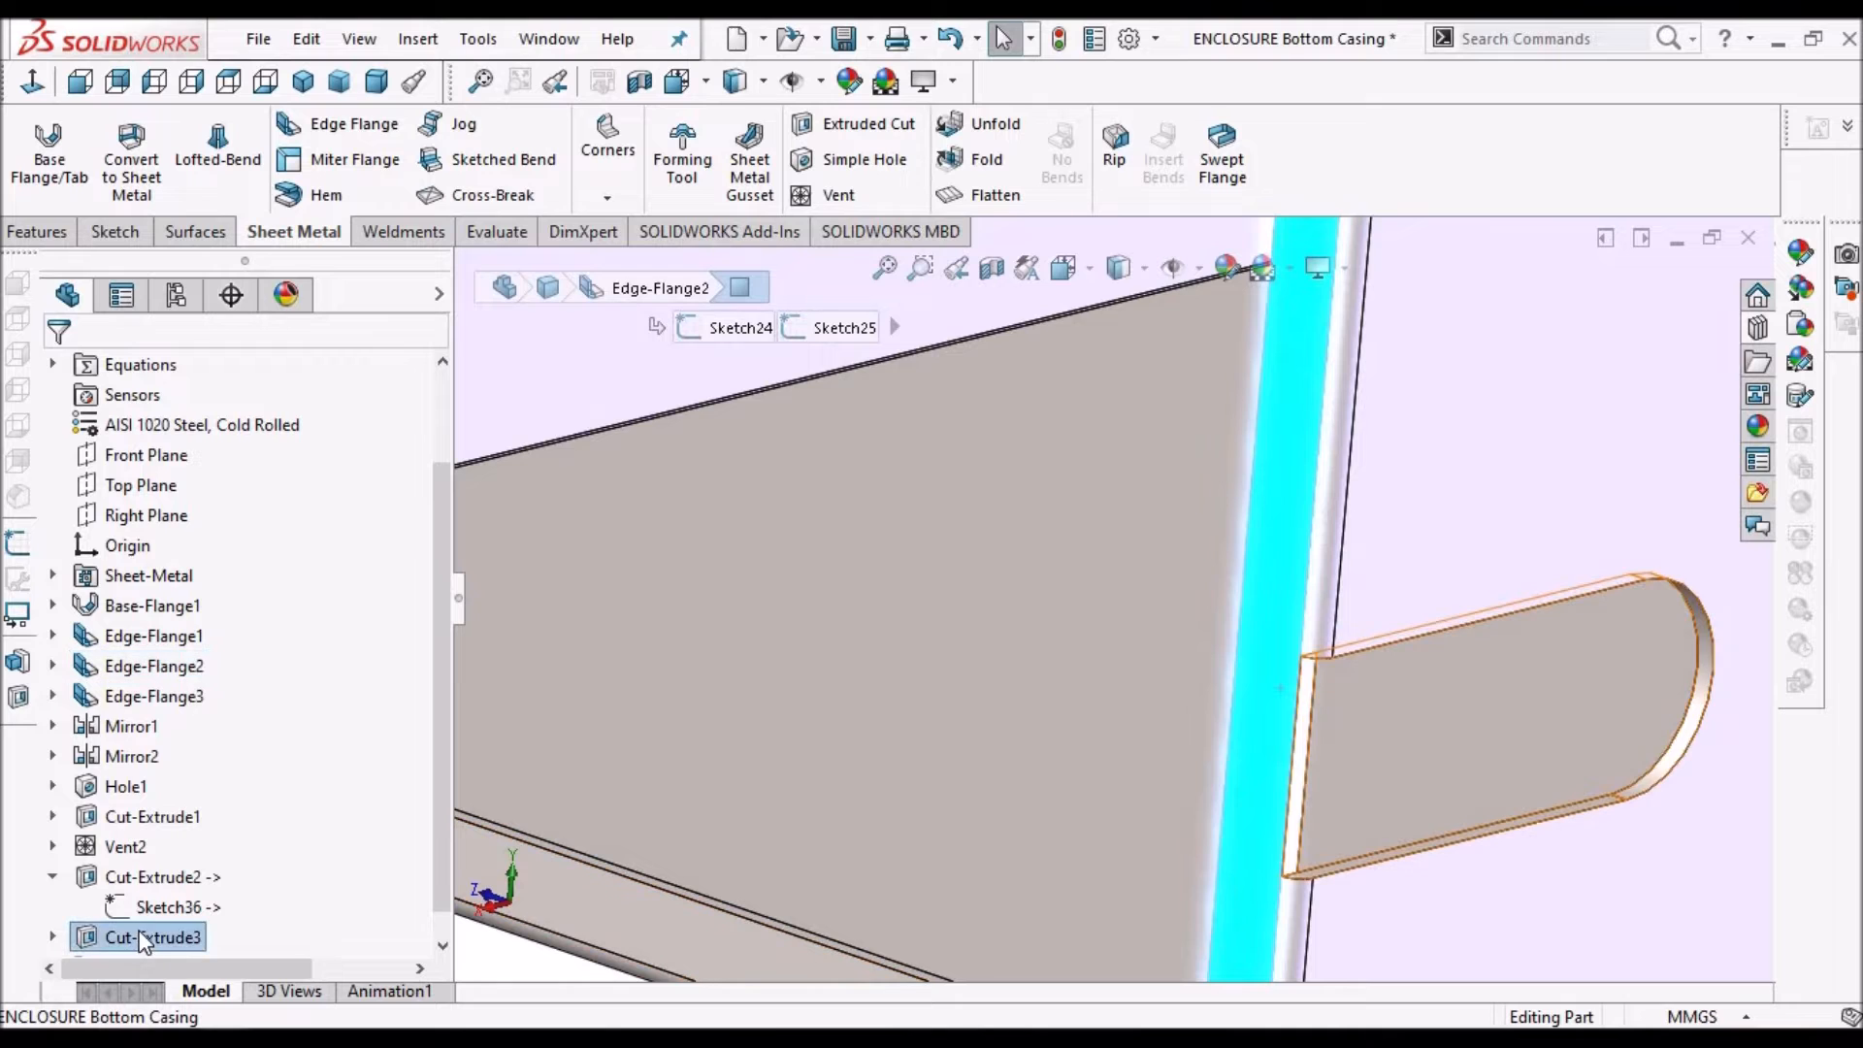
click(160, 424)
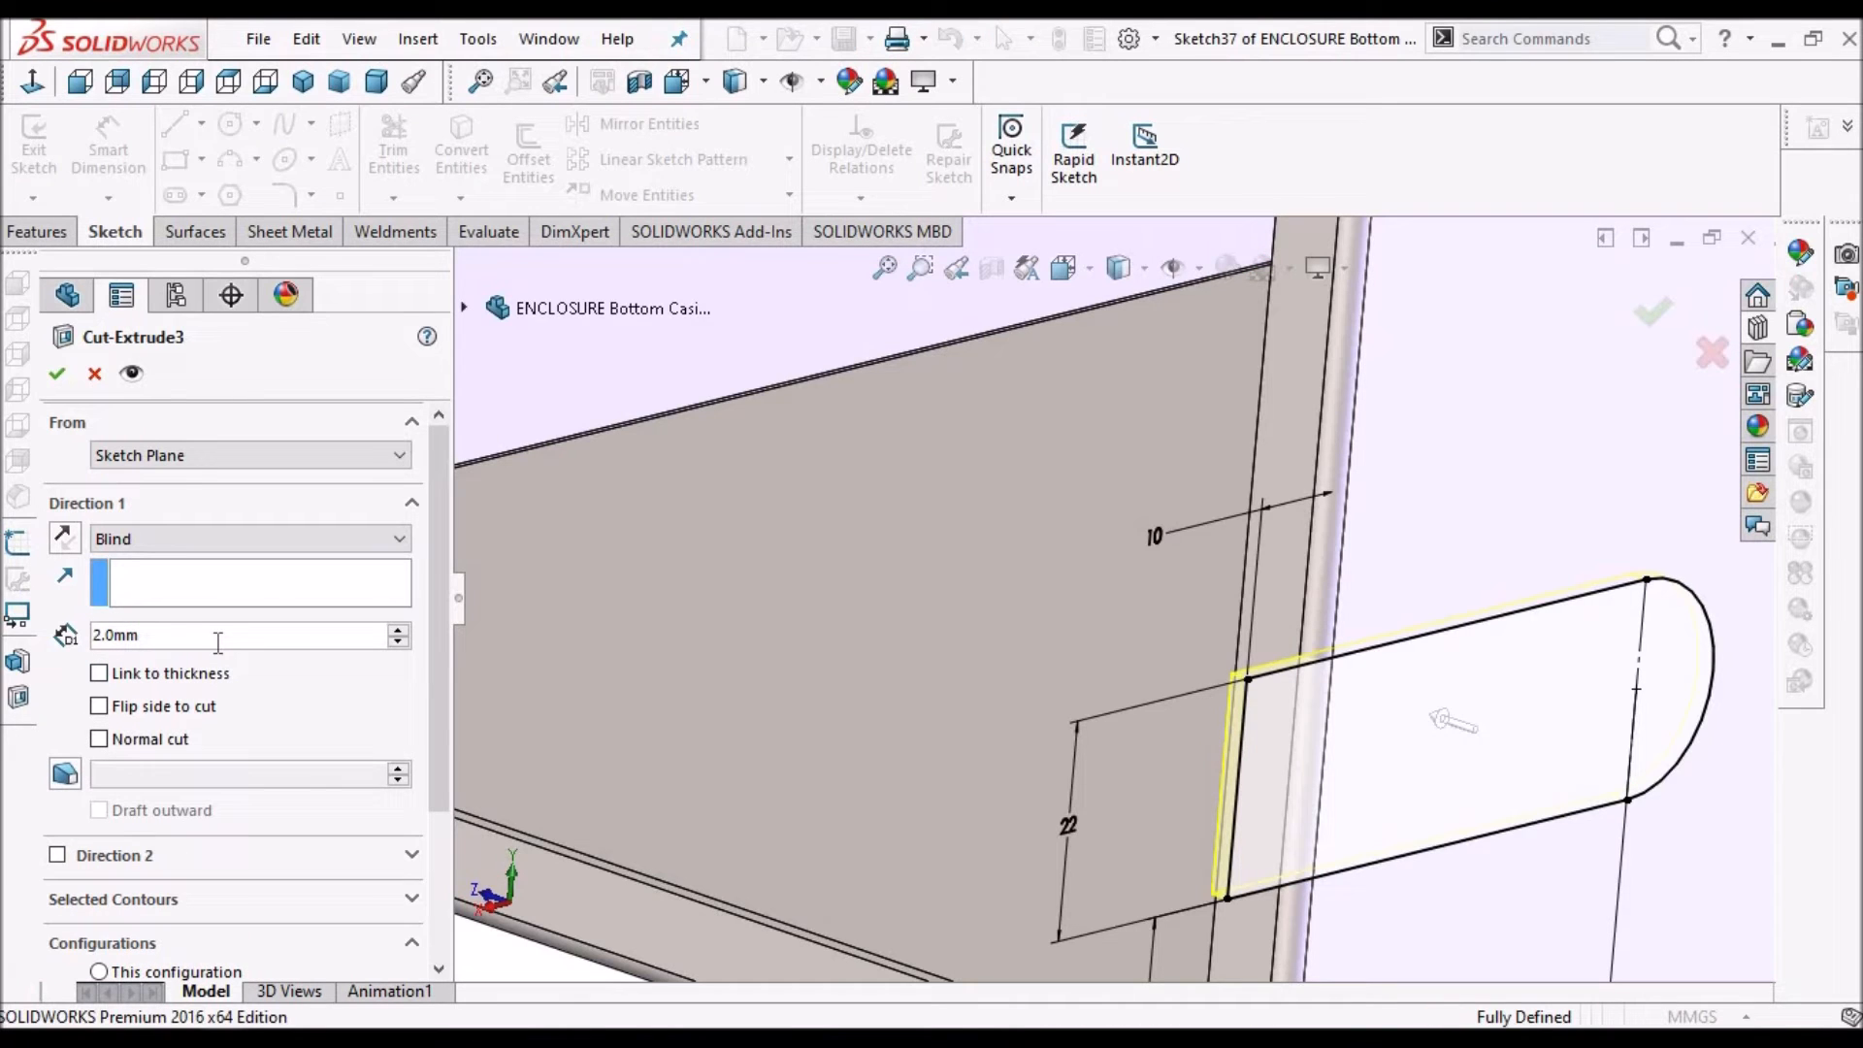
click(218, 644)
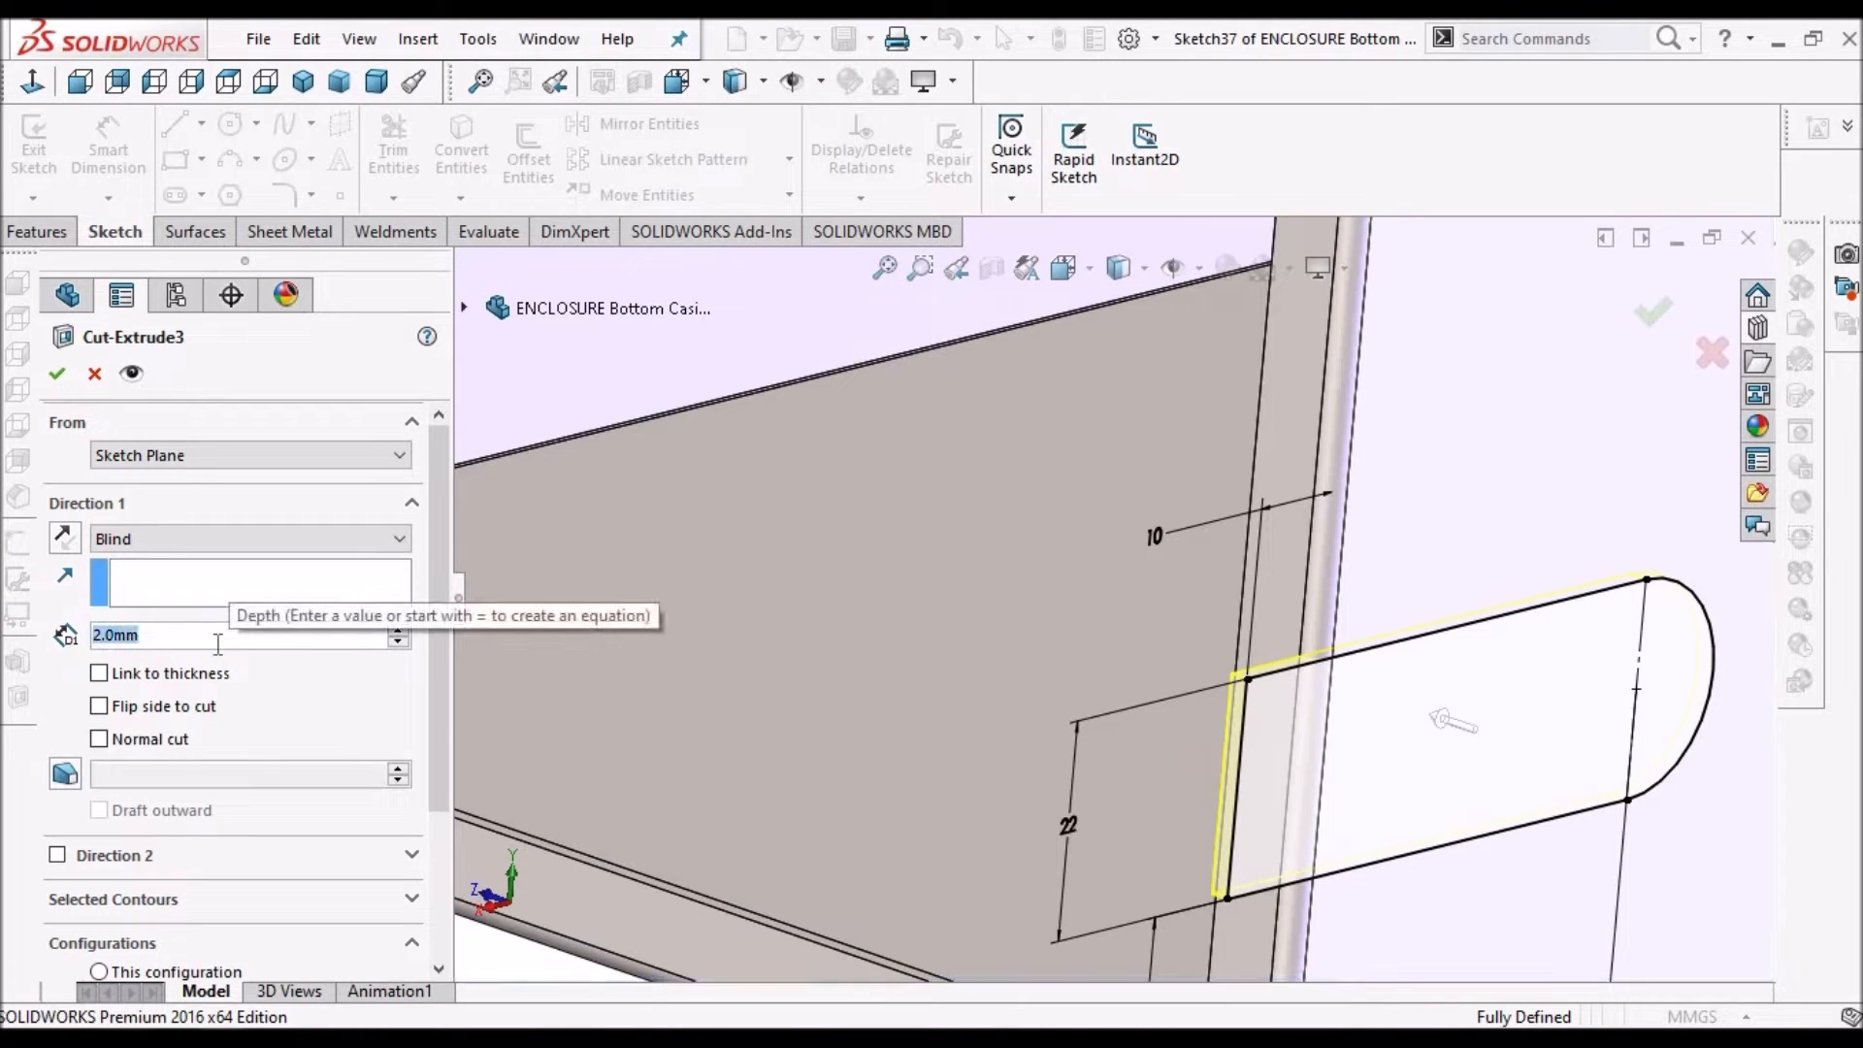
text(20)
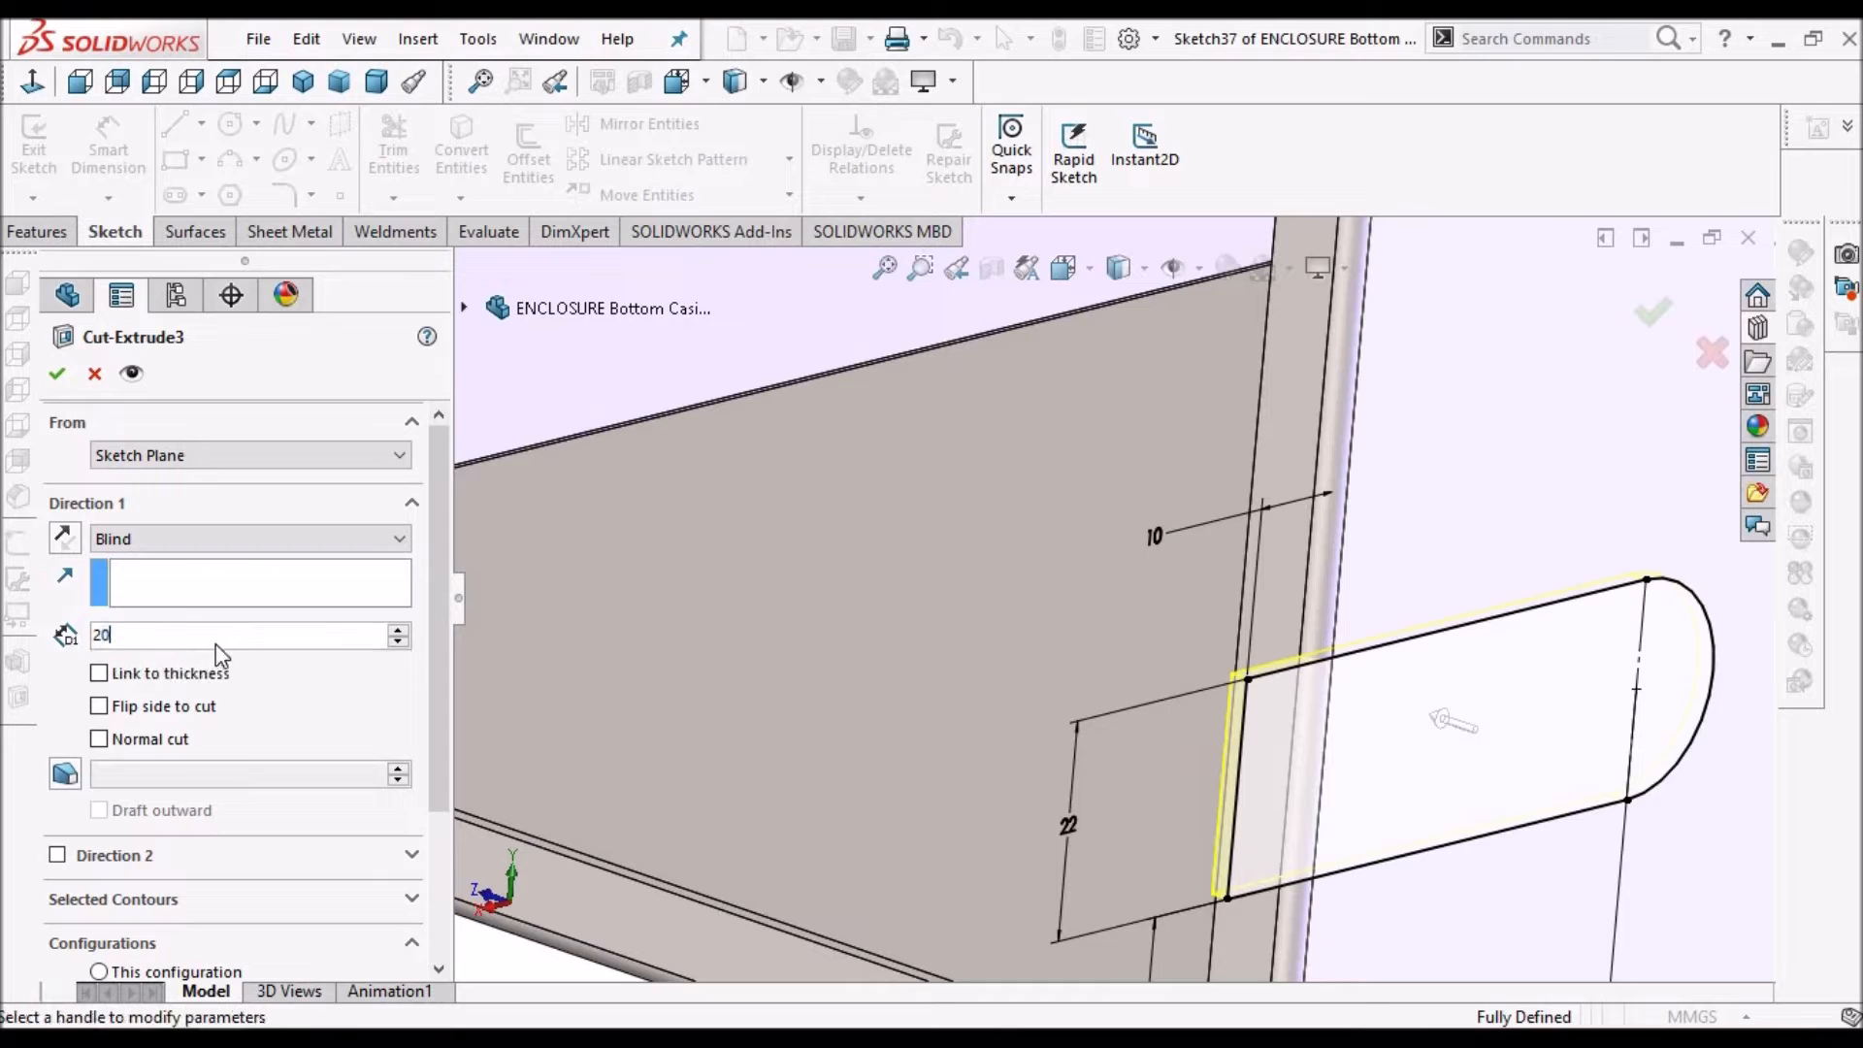
key(Return)
click(60, 374)
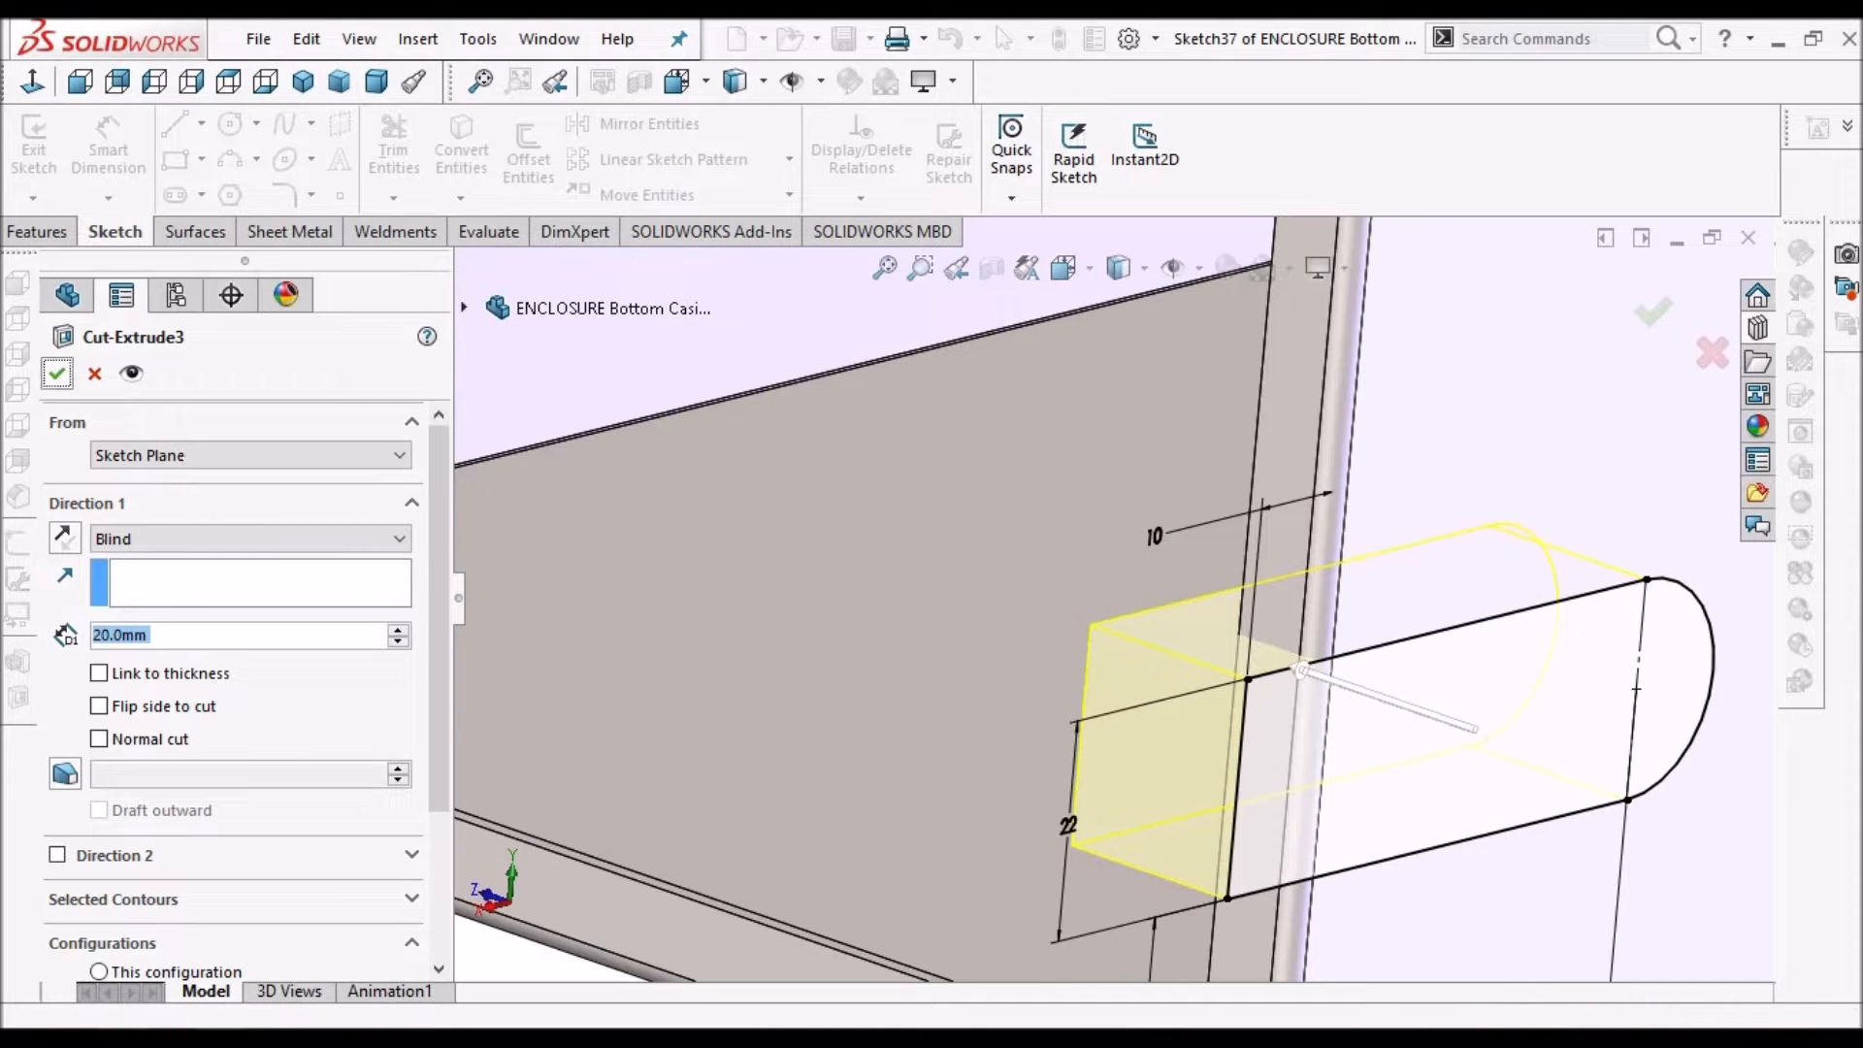
Save the bottom casing part, switch to the REF ASMBLY assembly and rebuild it with the changed part
scroll(1370, 661, up, 5)
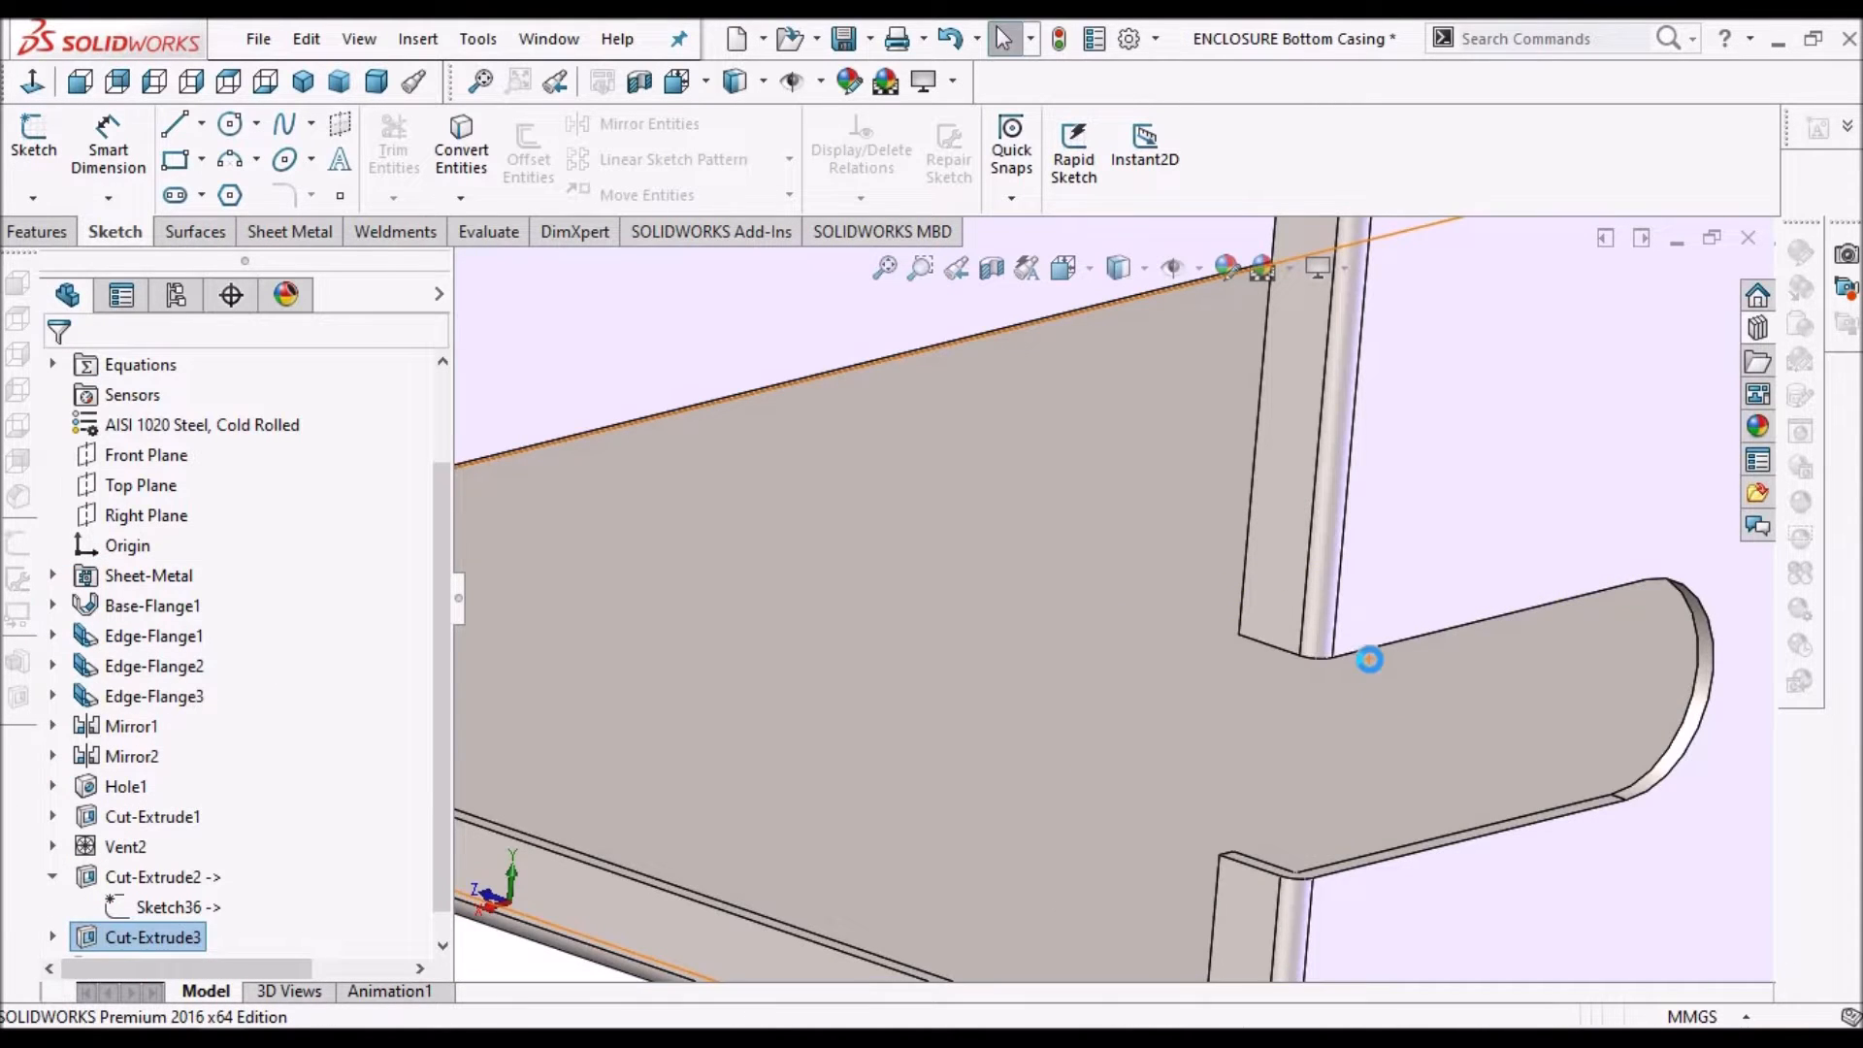
click(844, 39)
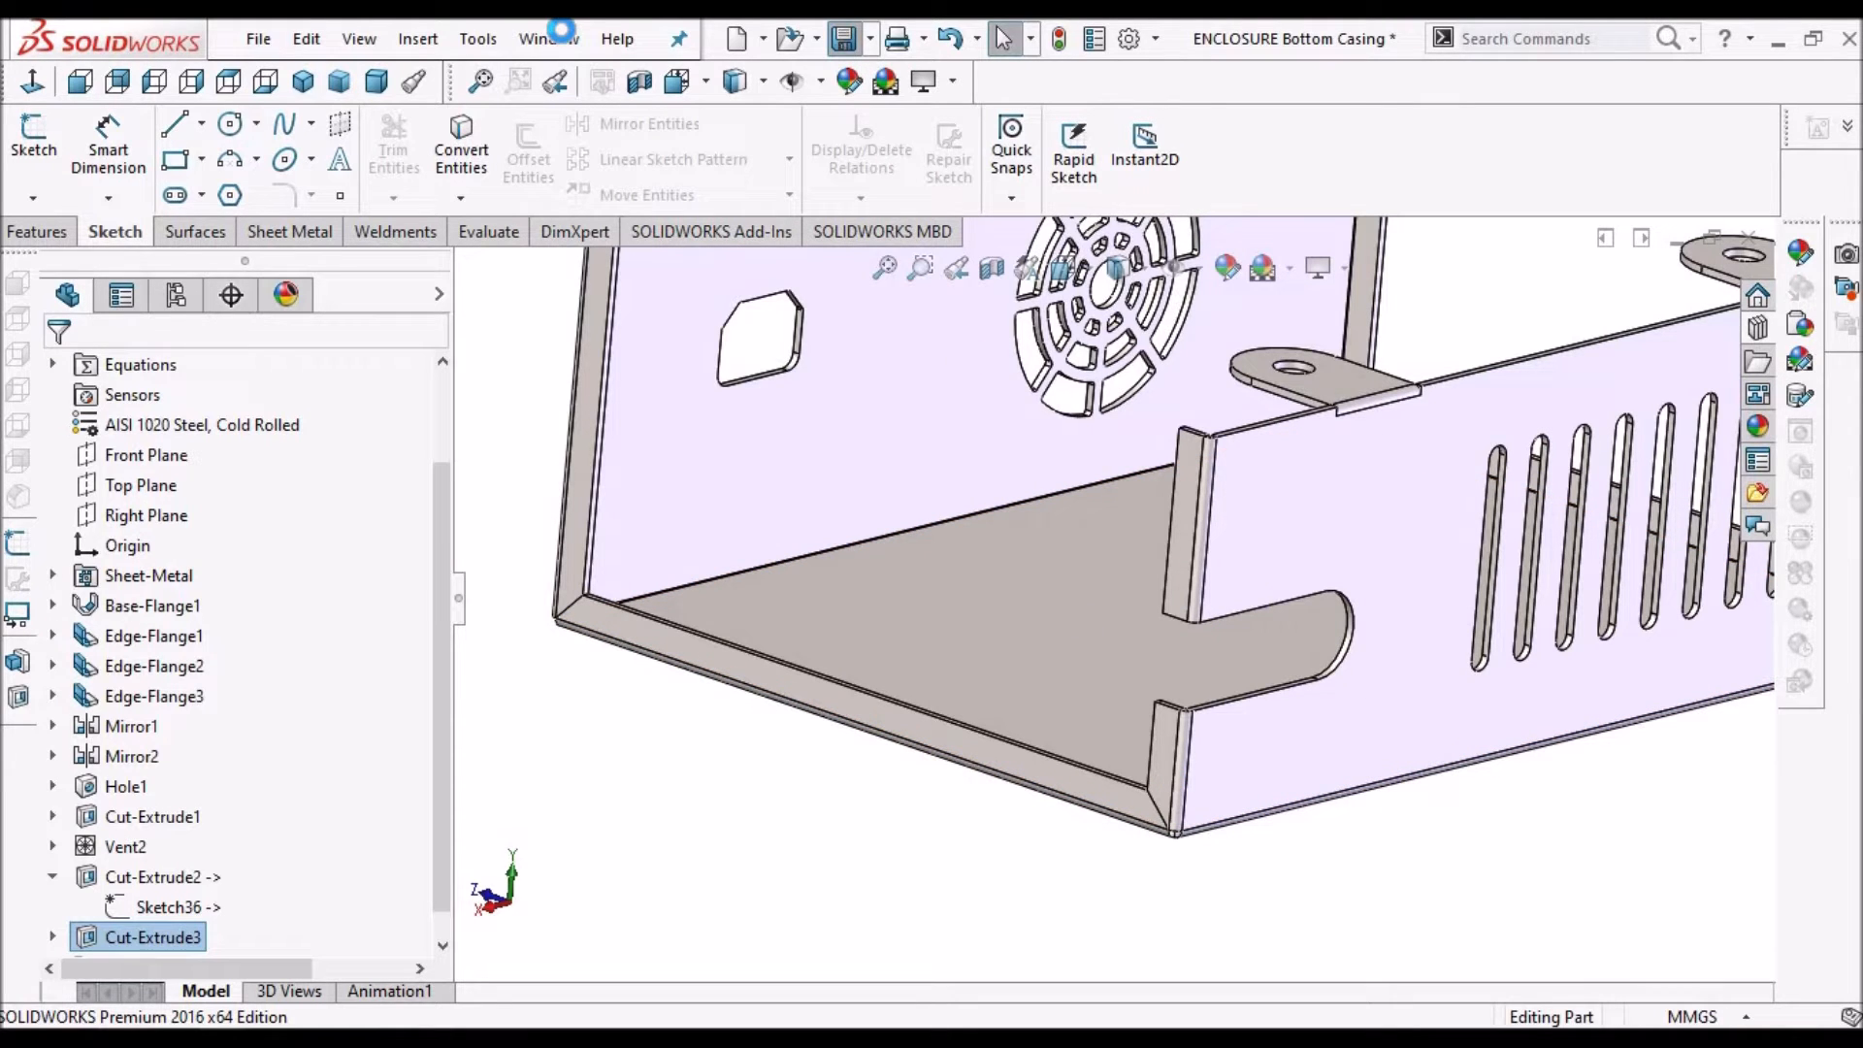
click(563, 39)
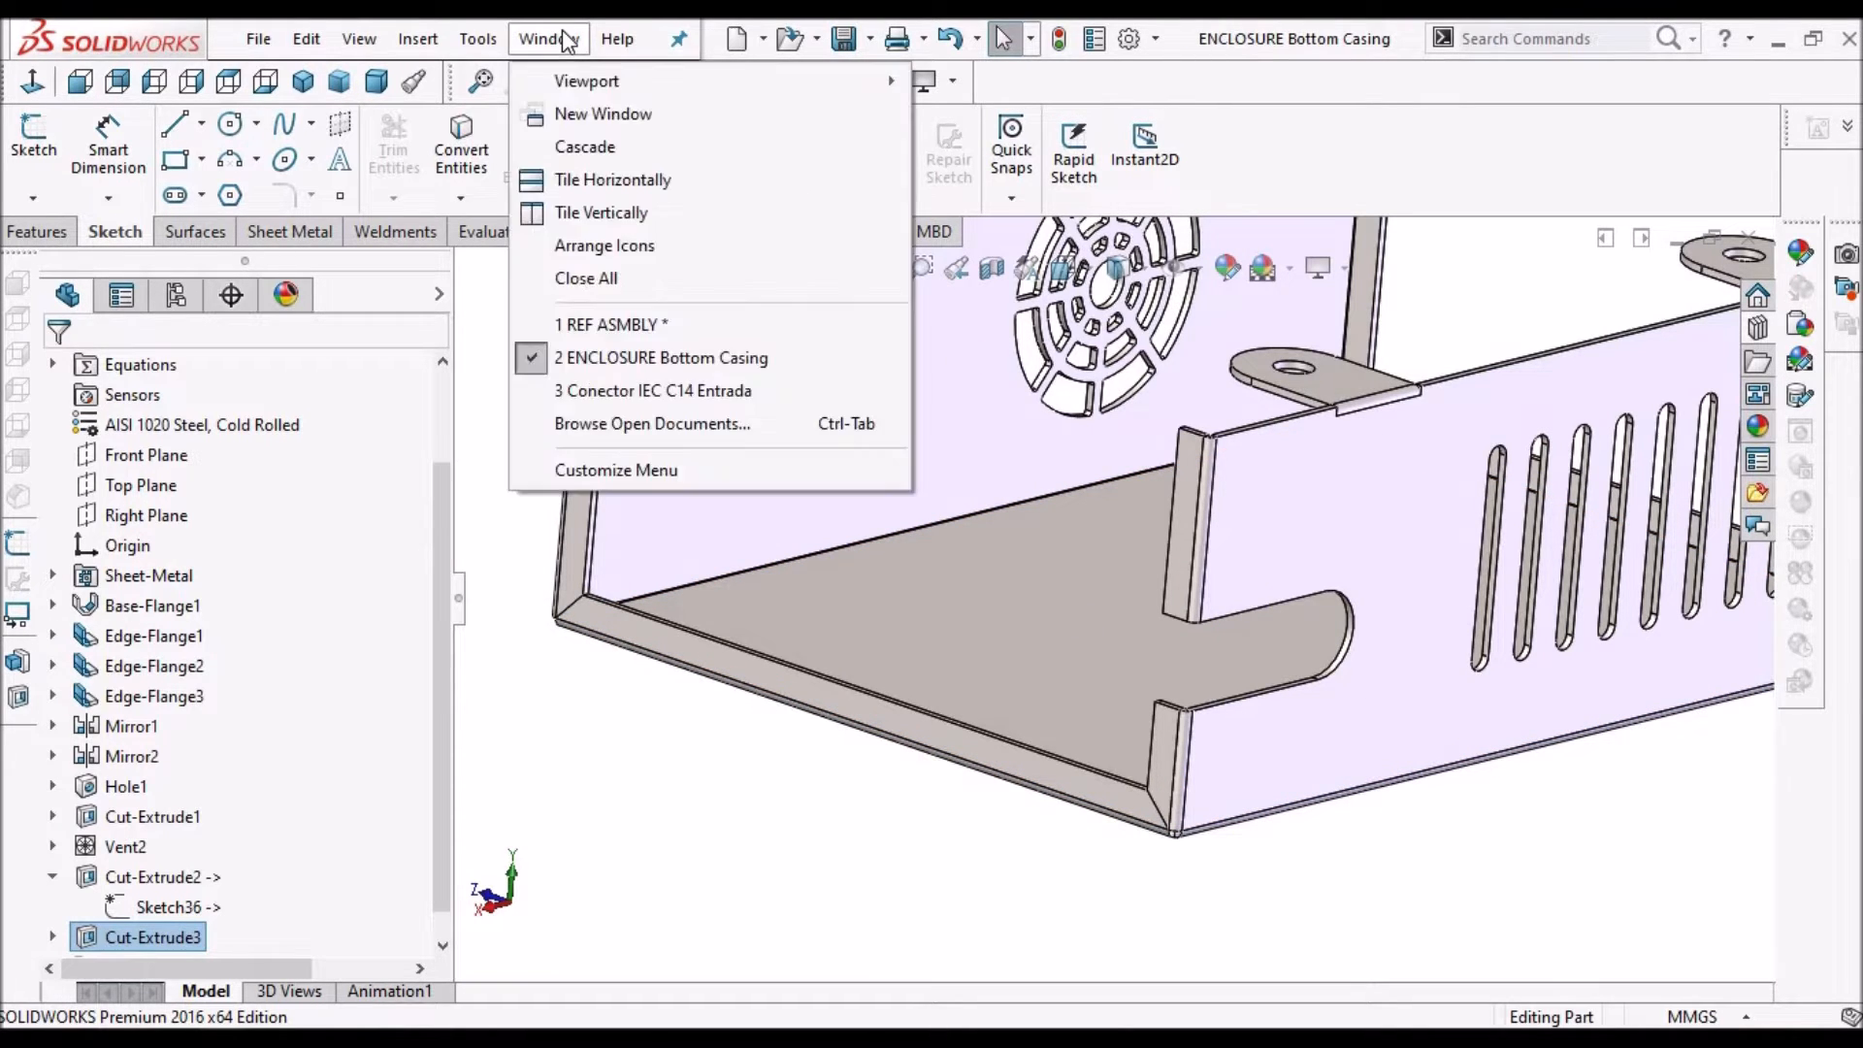
click(606, 324)
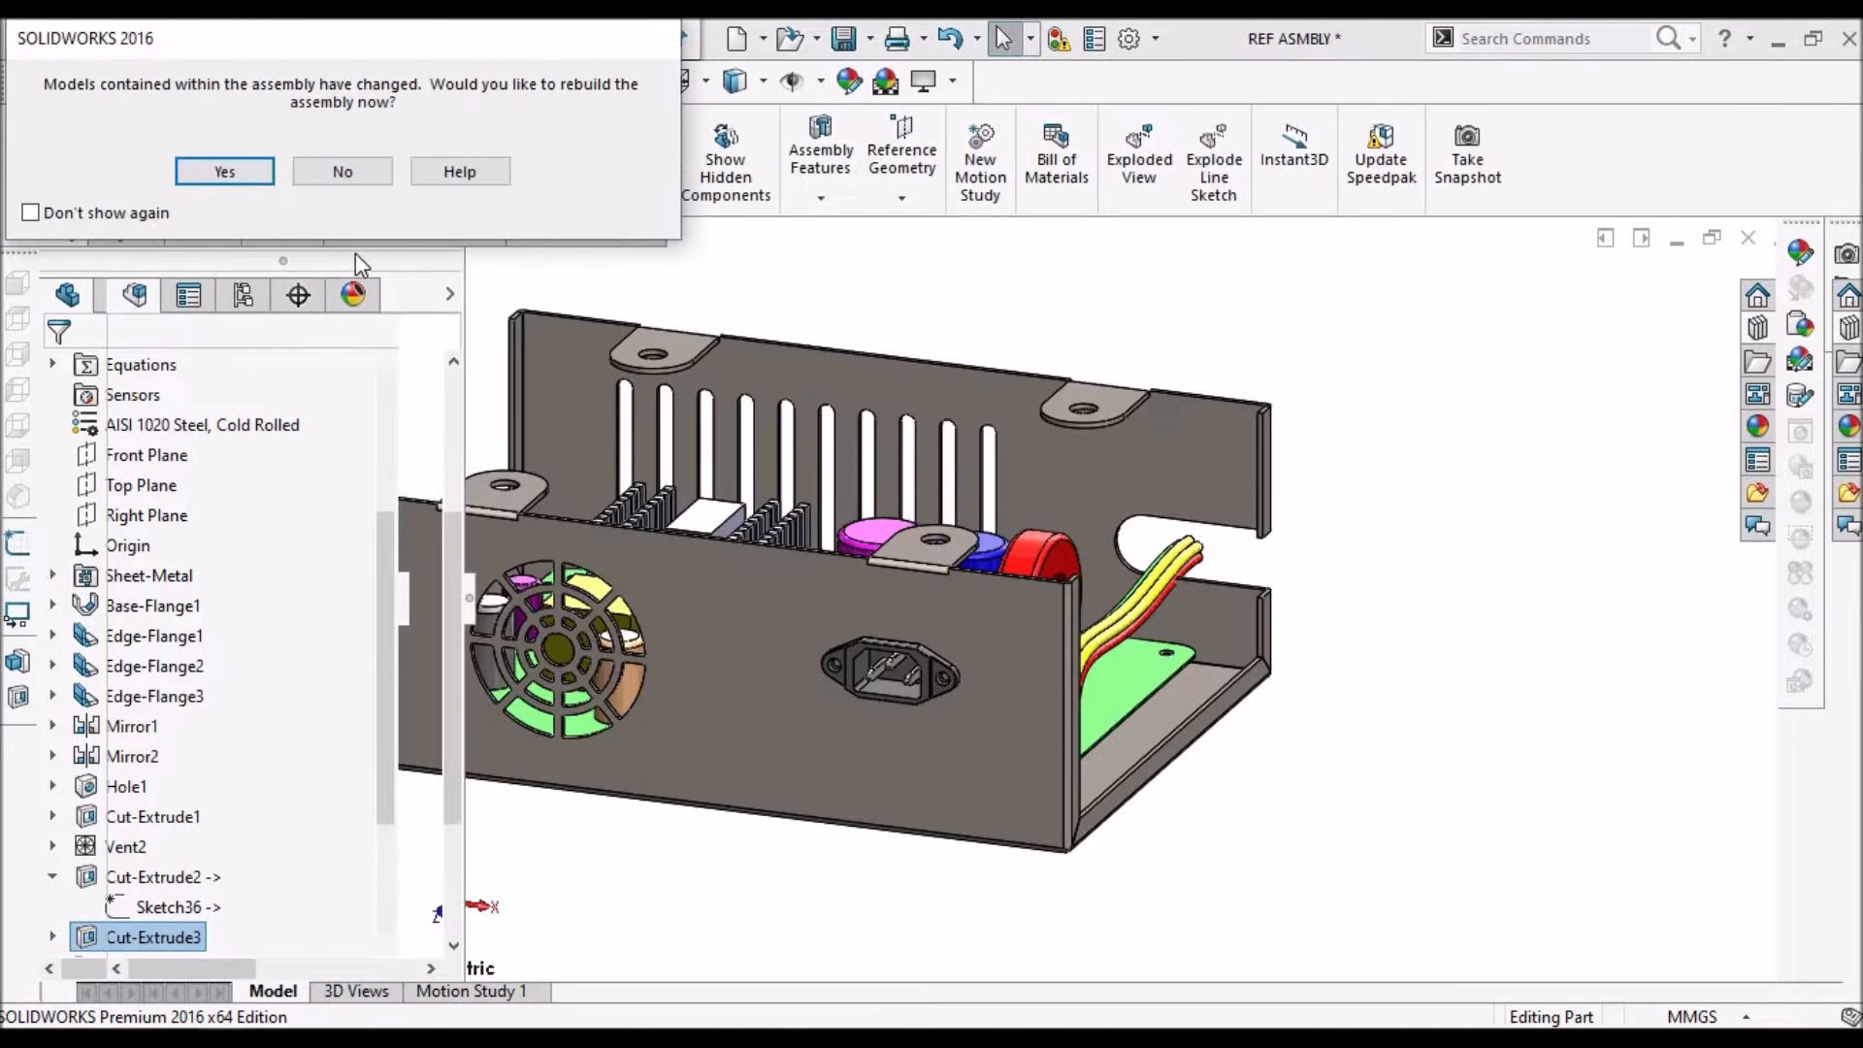
click(228, 173)
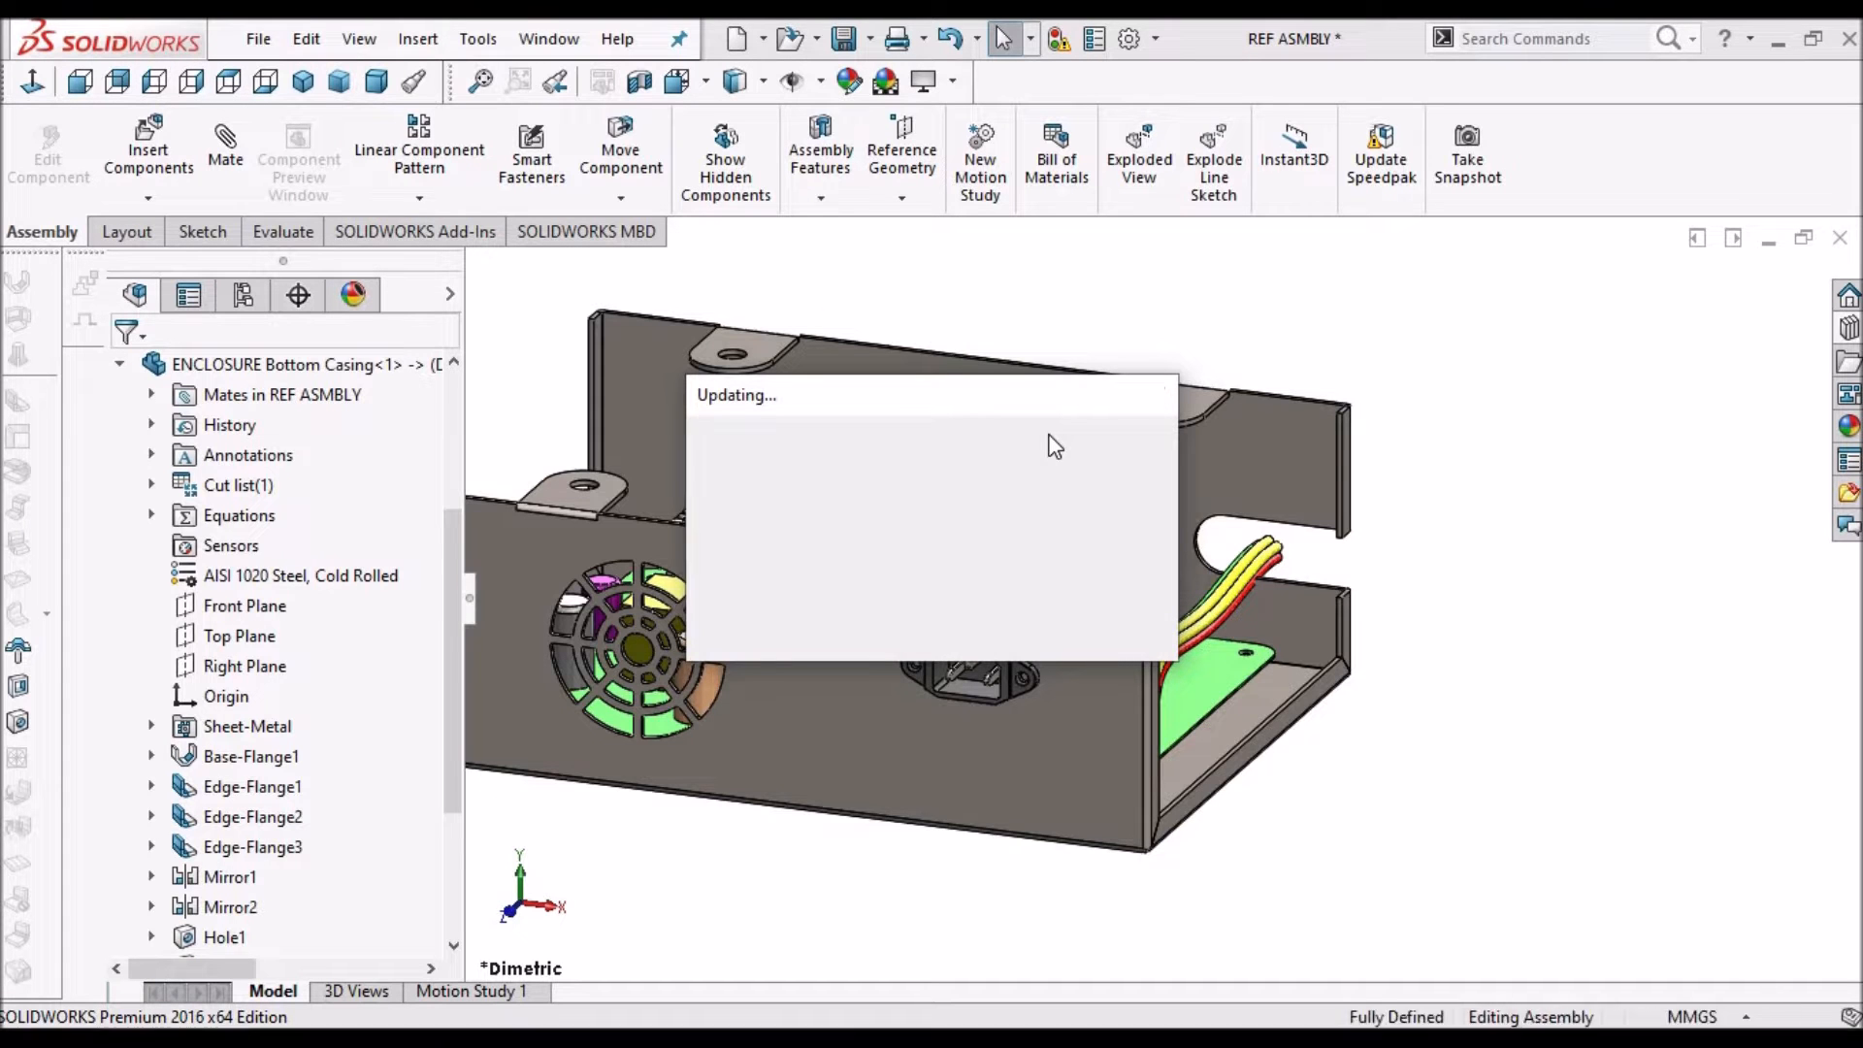
Open the round-ended cut's sketch of the bottom casing for editing within the assembly and view it square to its plane
scroll(1272, 491, up, 1)
middle_drag(1272, 491, 1057, 557)
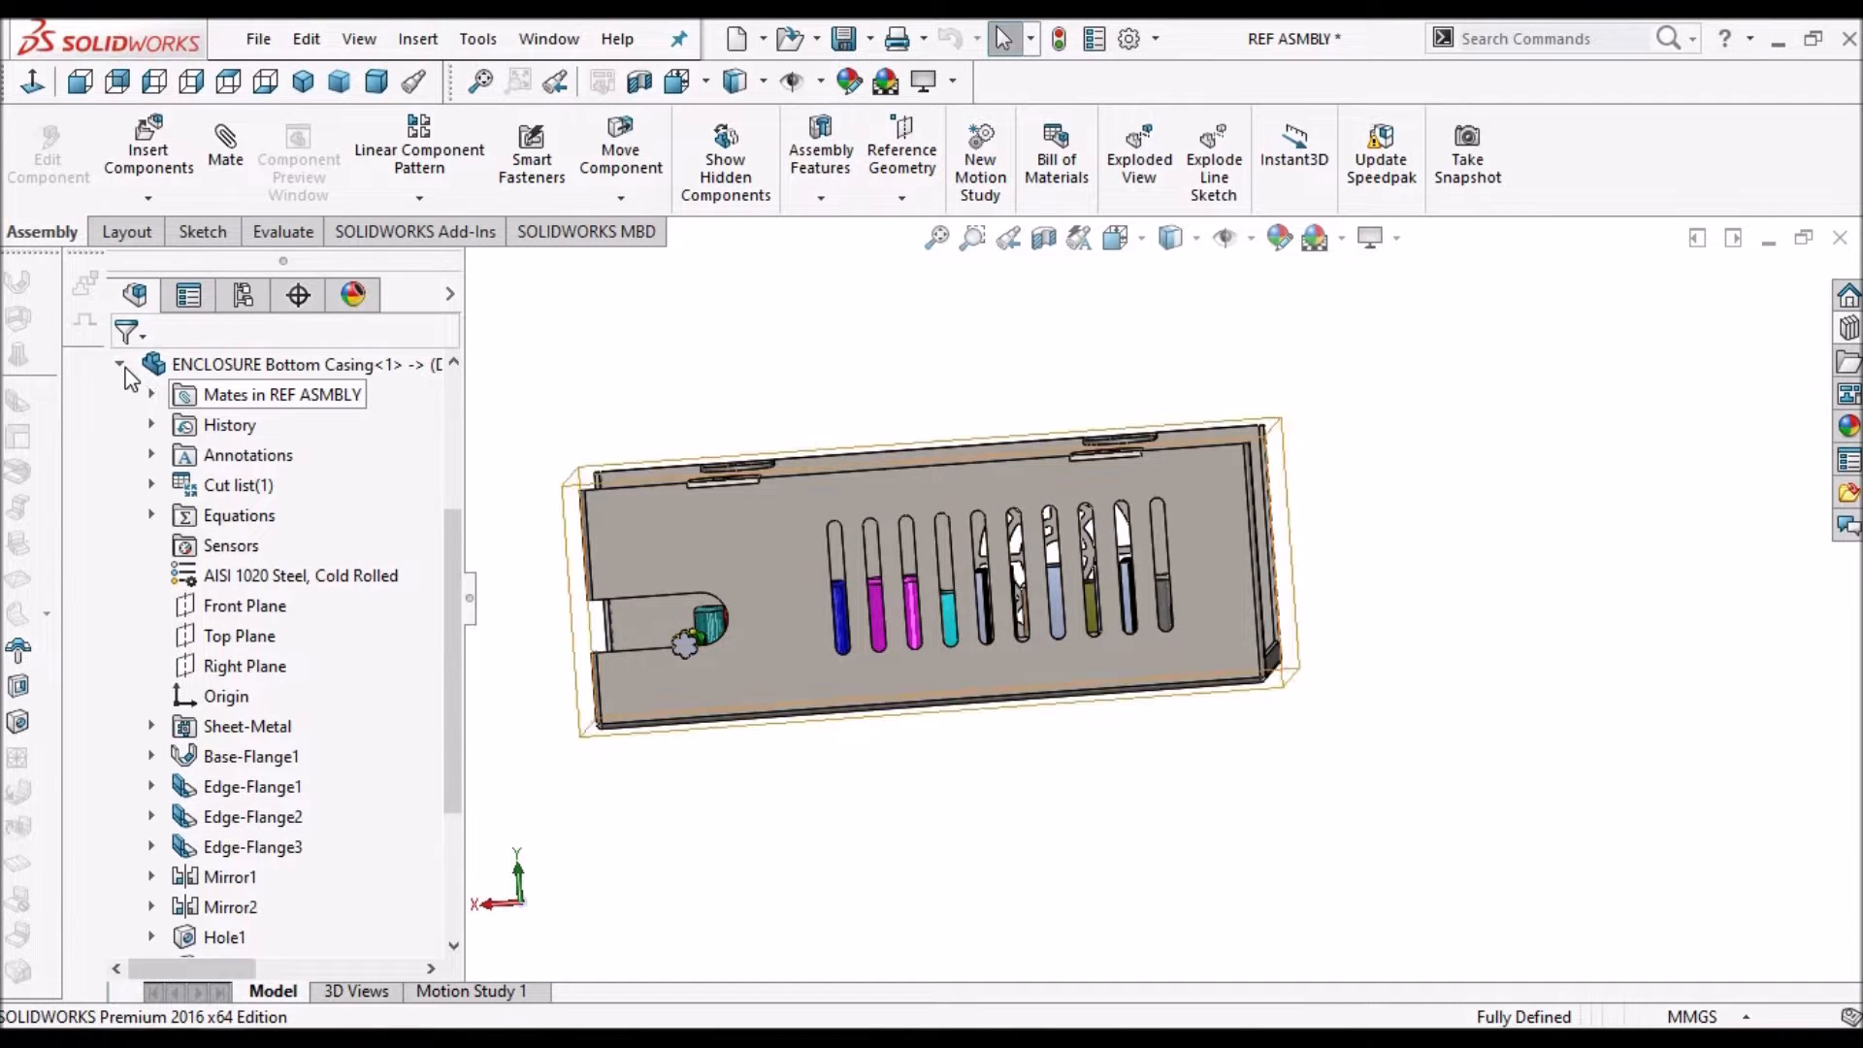
key(shift+c)
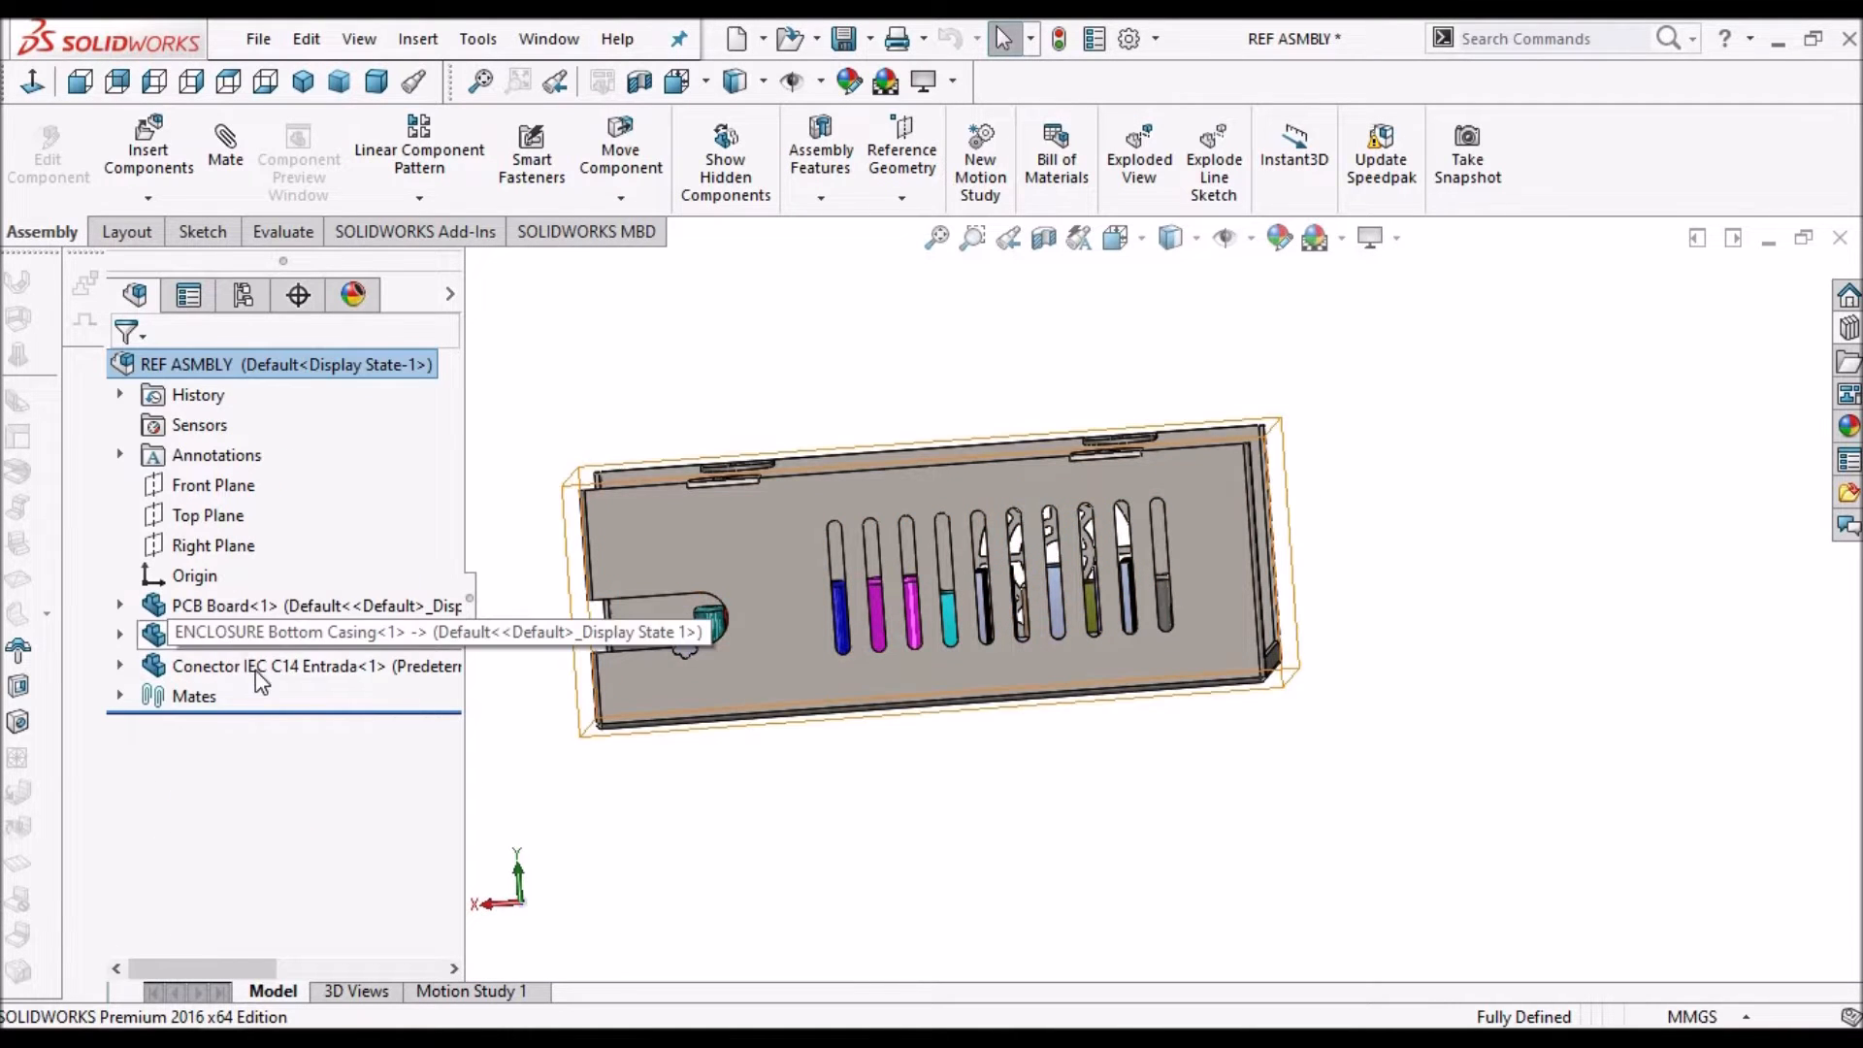
click(231, 667)
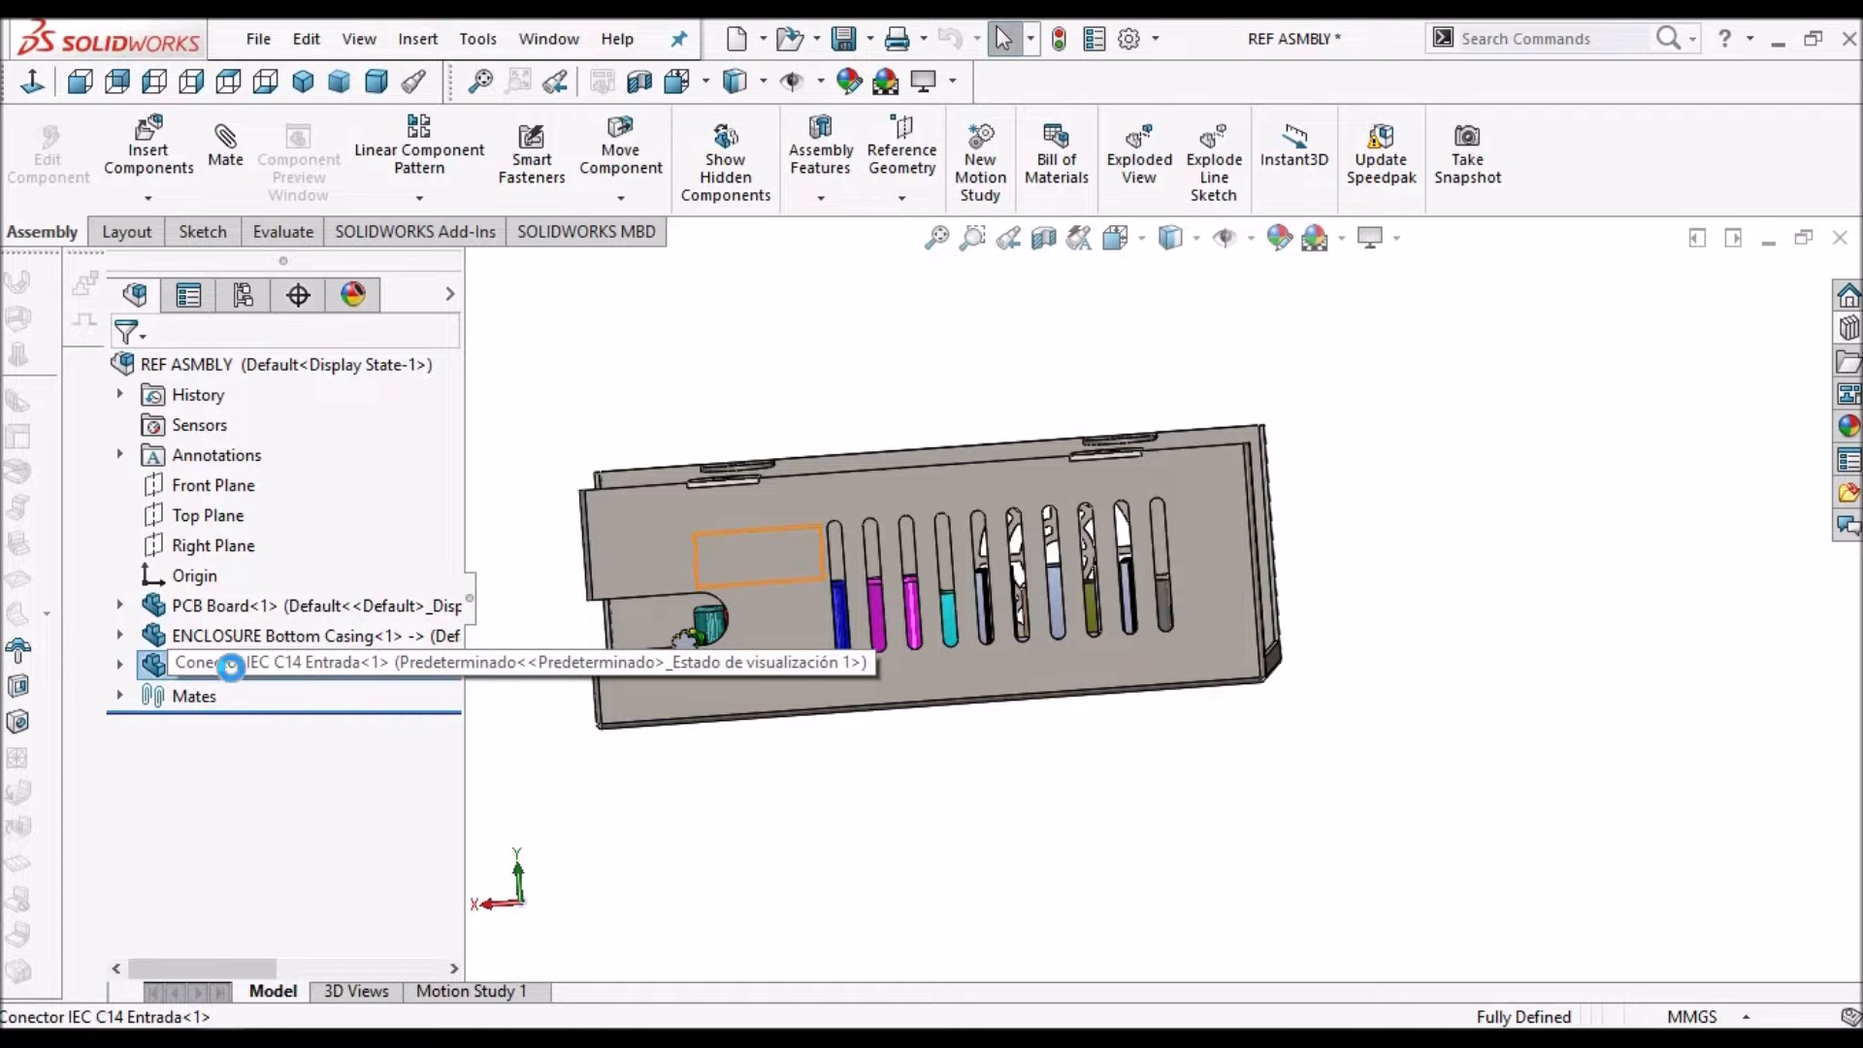
click(194, 636)
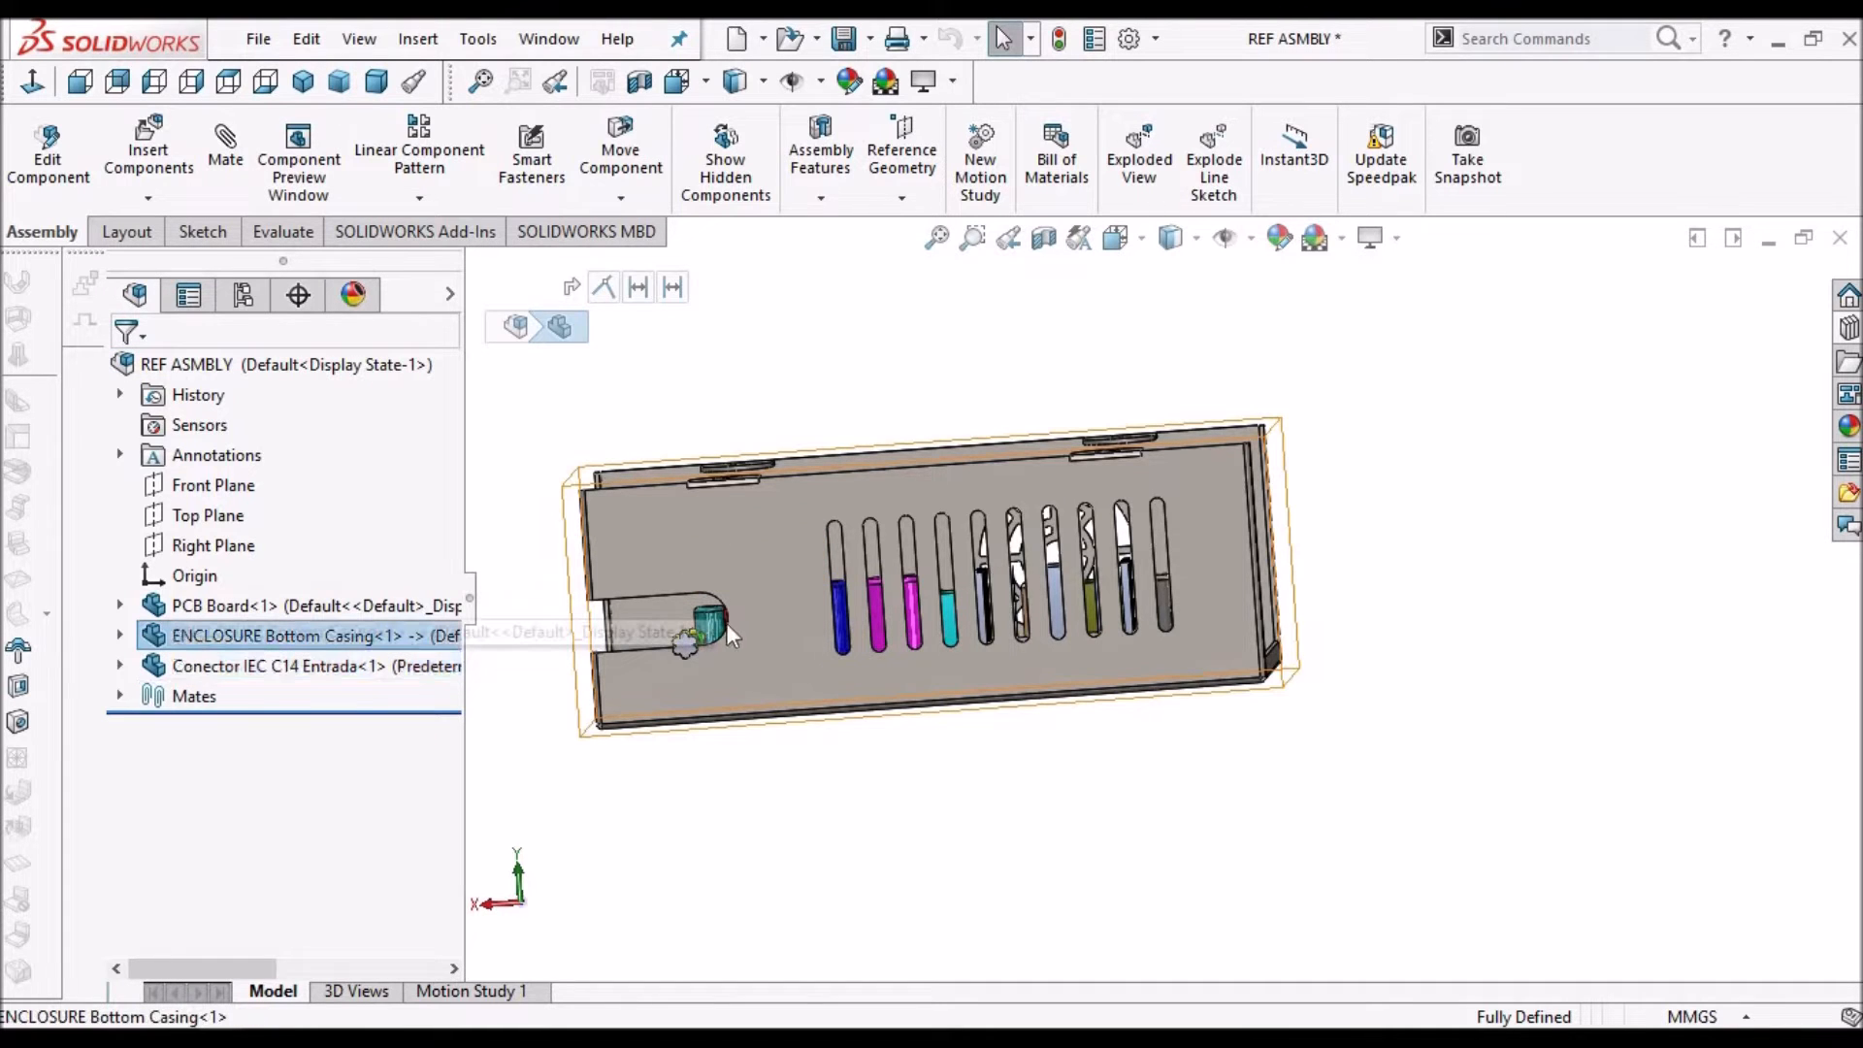
mouse_move(818, 613)
middle_down()
mouse_move(887, 660)
mouse_move(773, 708)
mouse_move(788, 783)
middle_up()
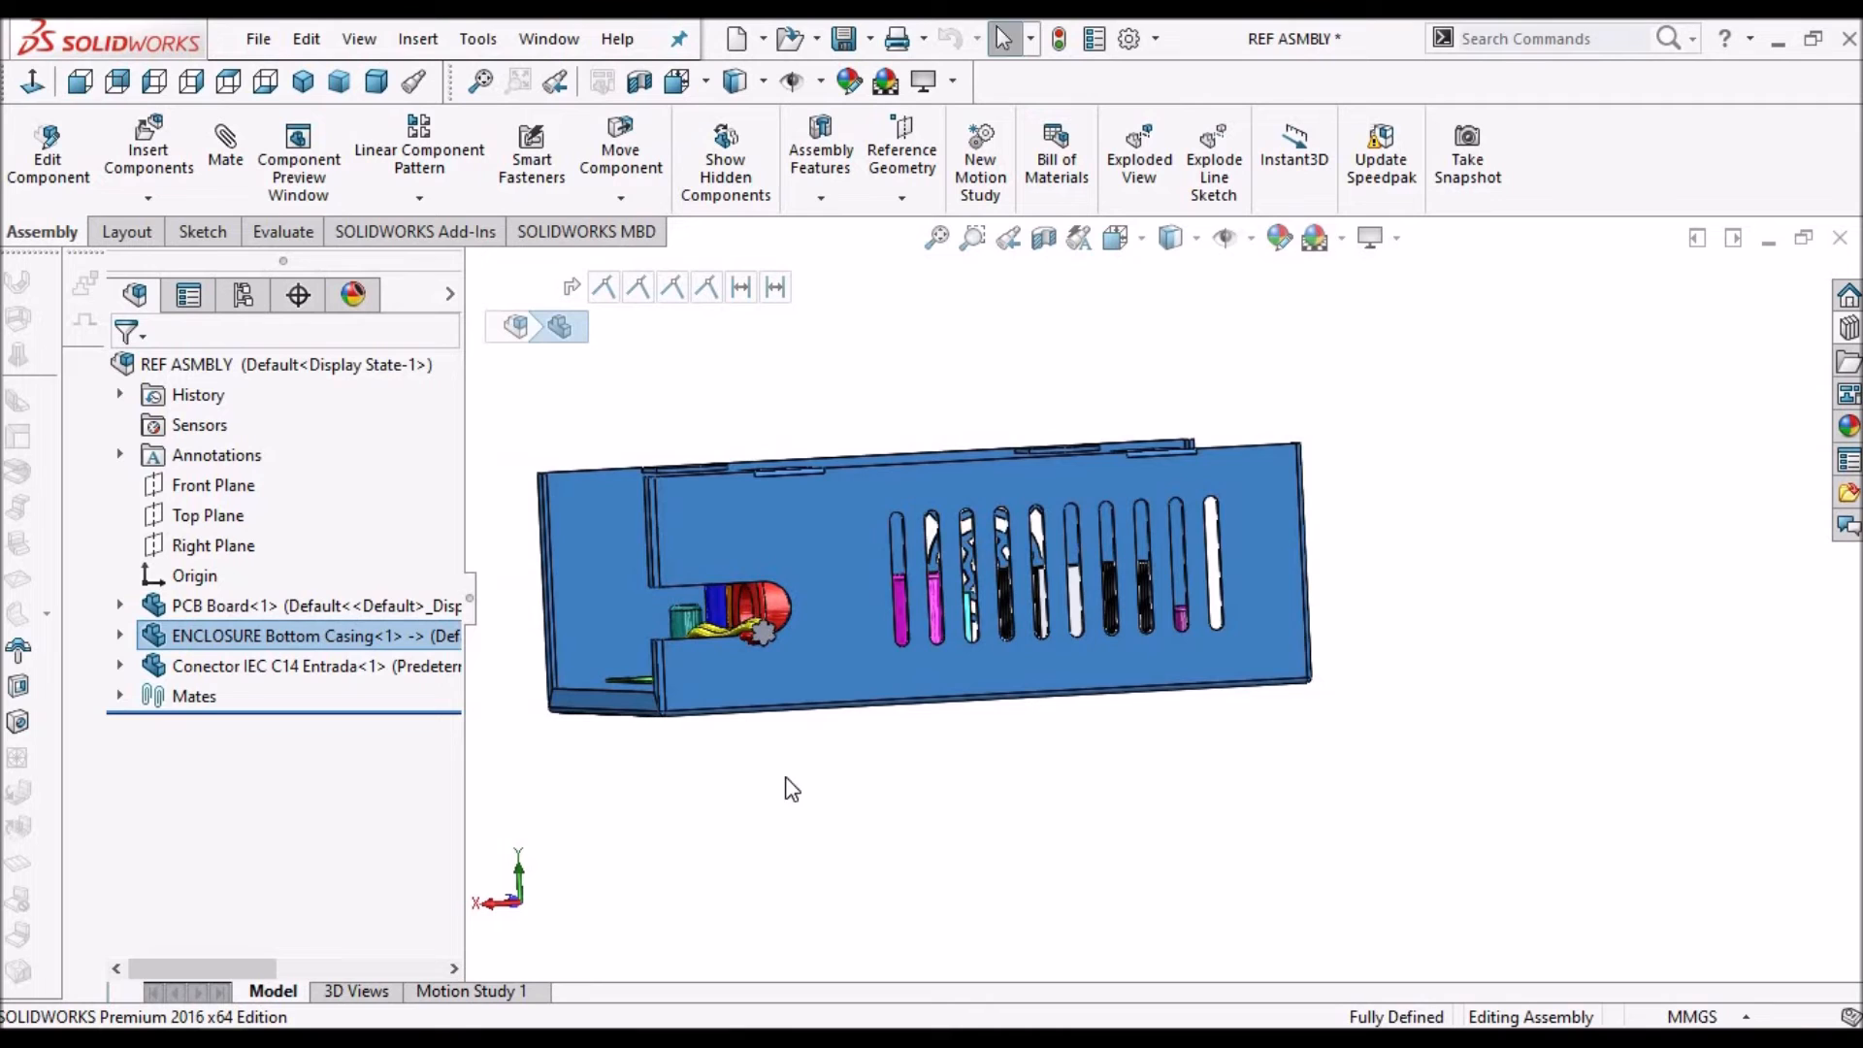
click(119, 638)
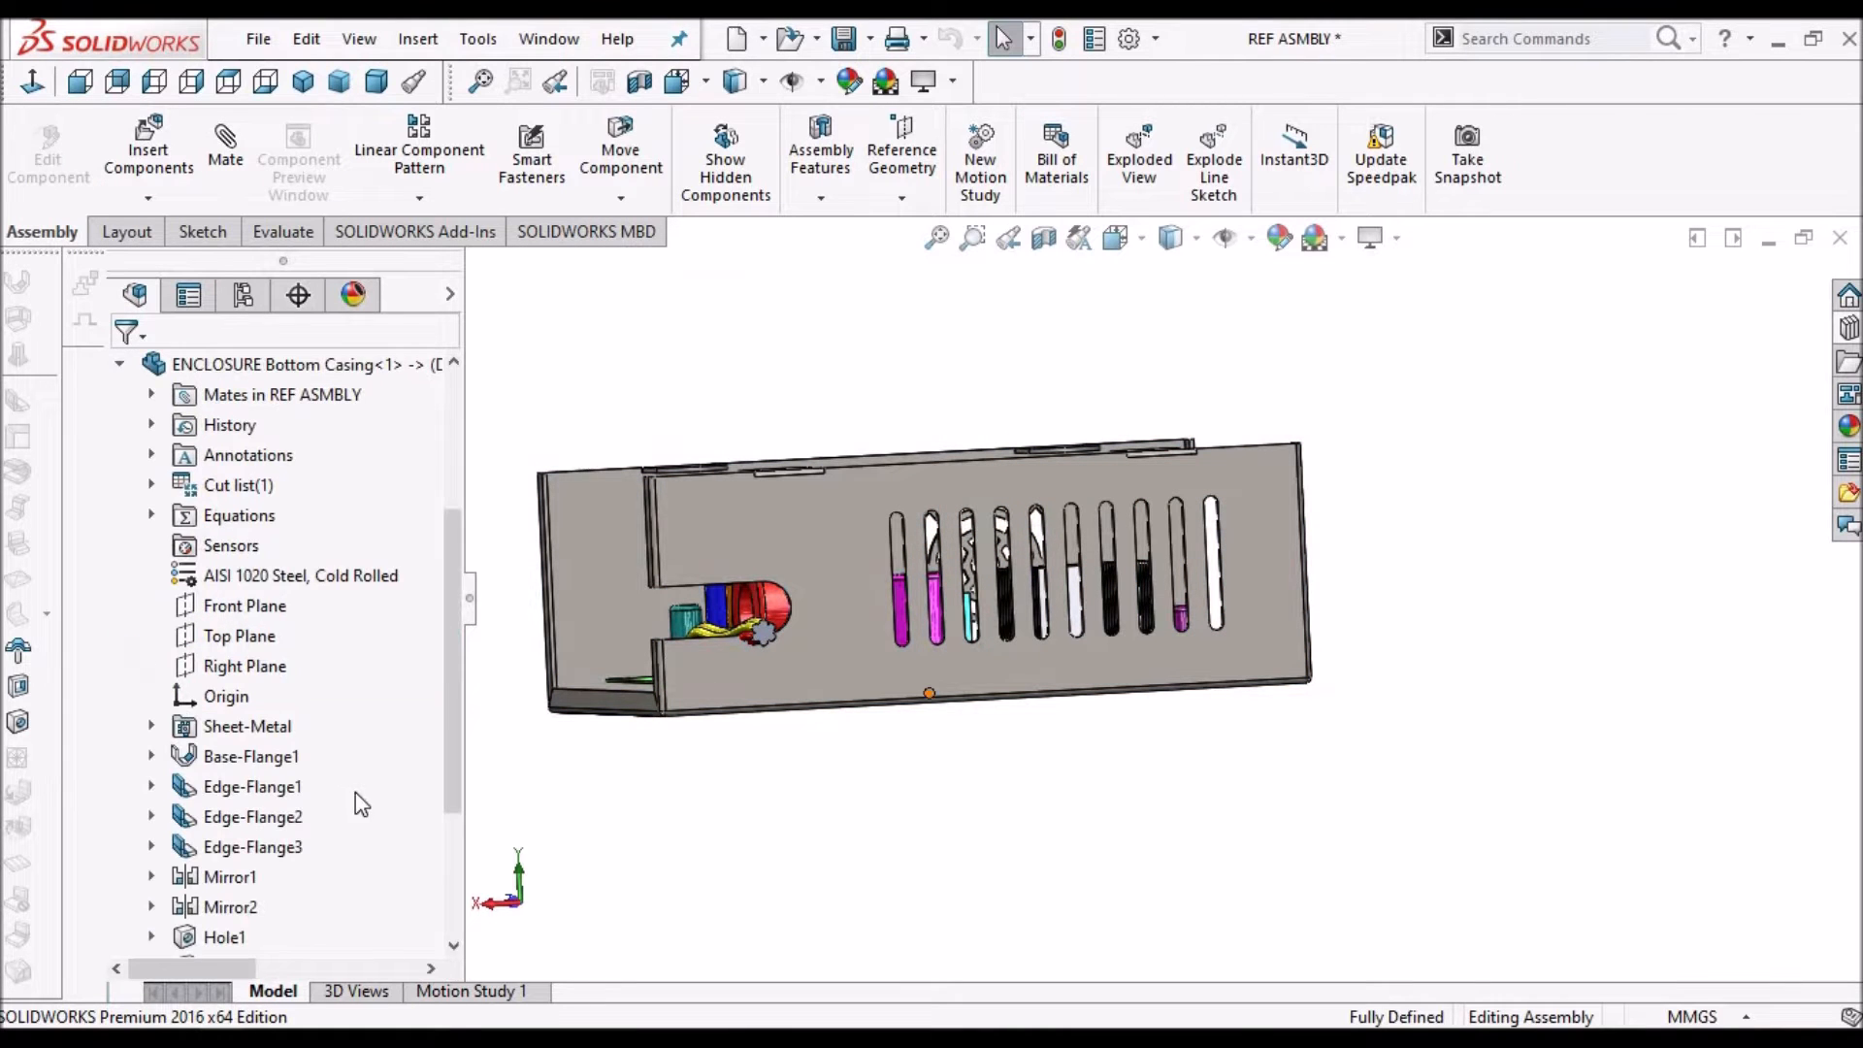
drag(459, 813, 450, 946)
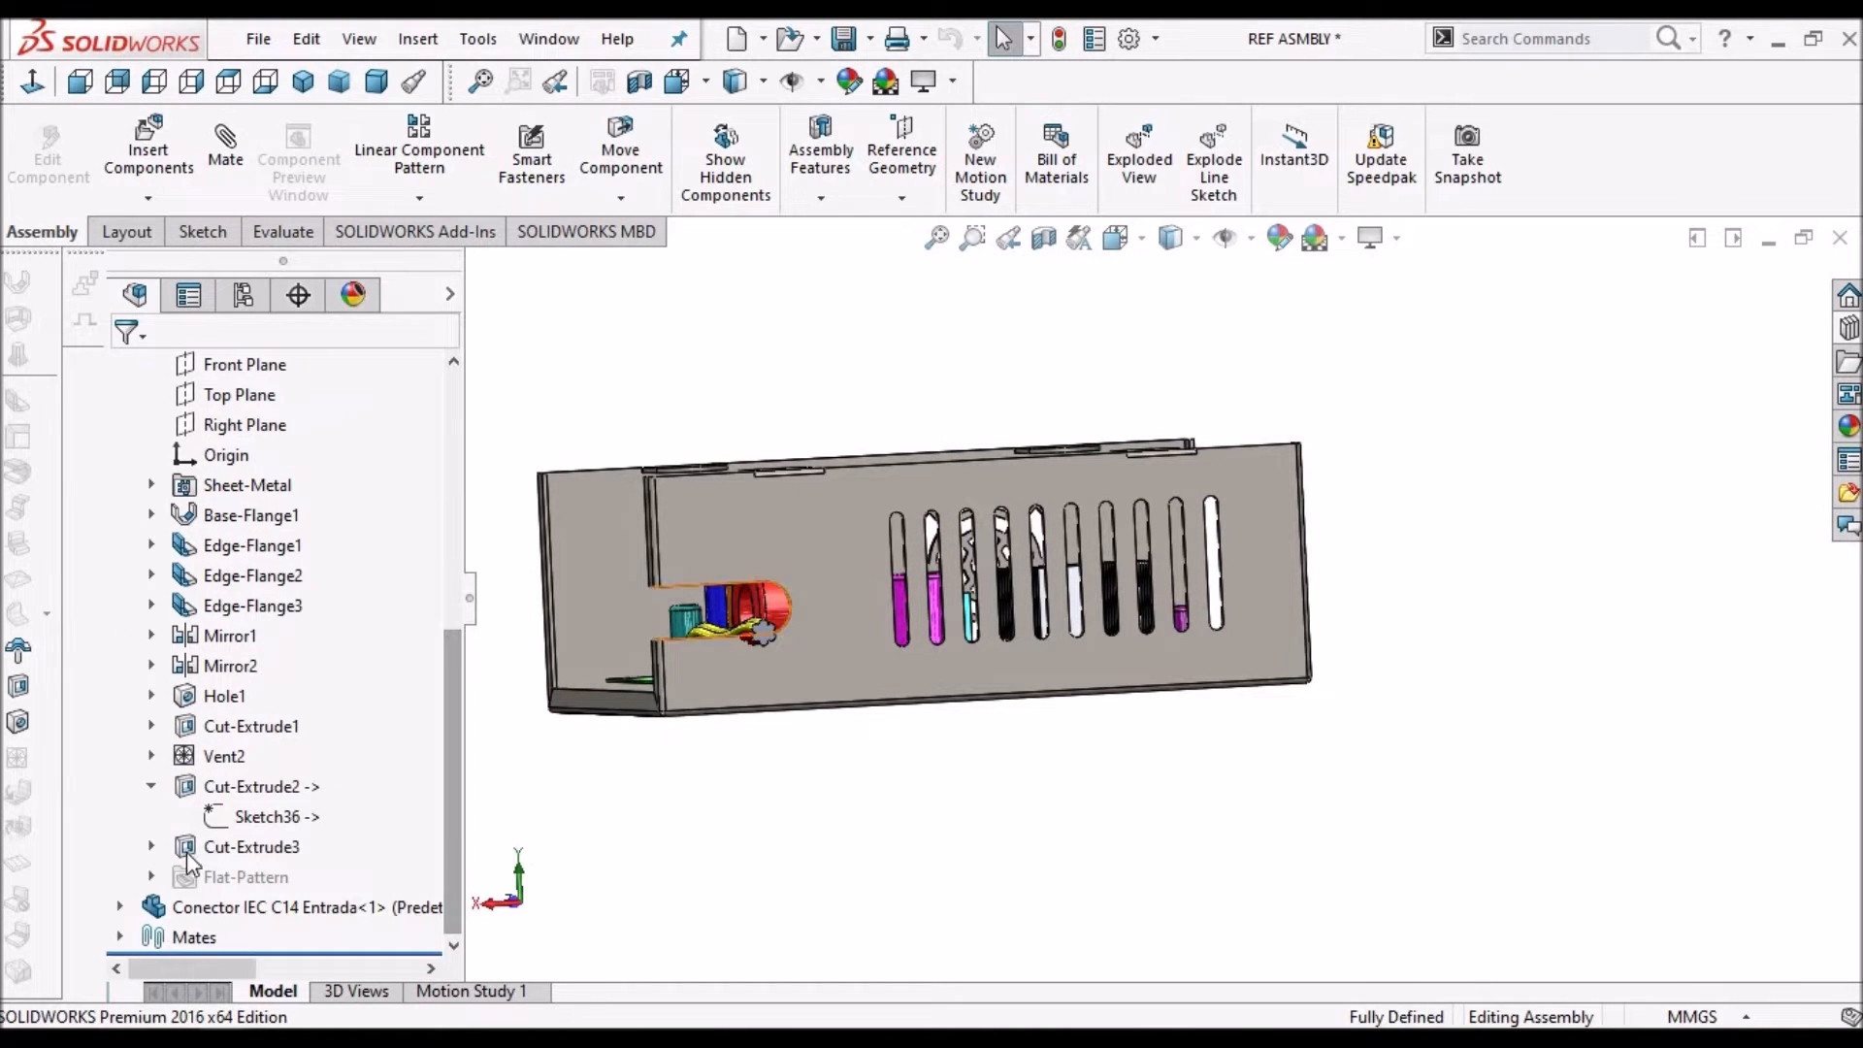
click(152, 846)
click(248, 879)
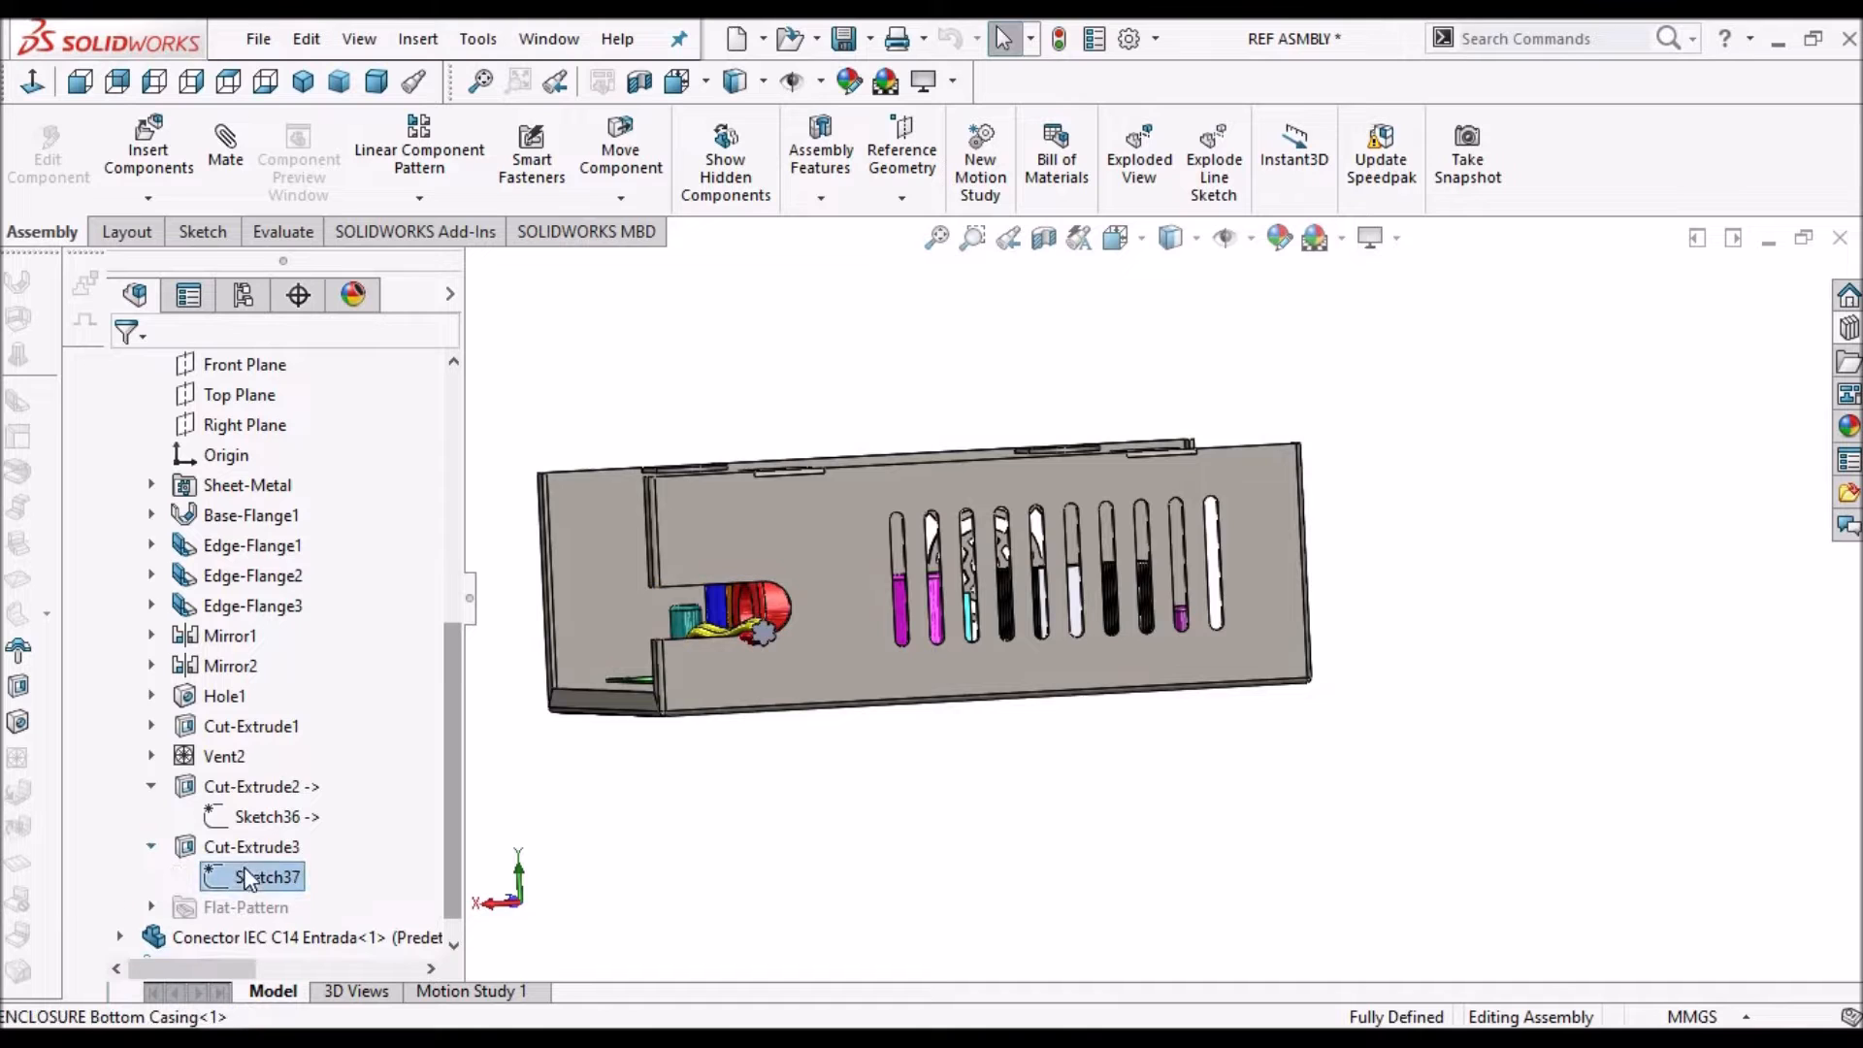
click(264, 793)
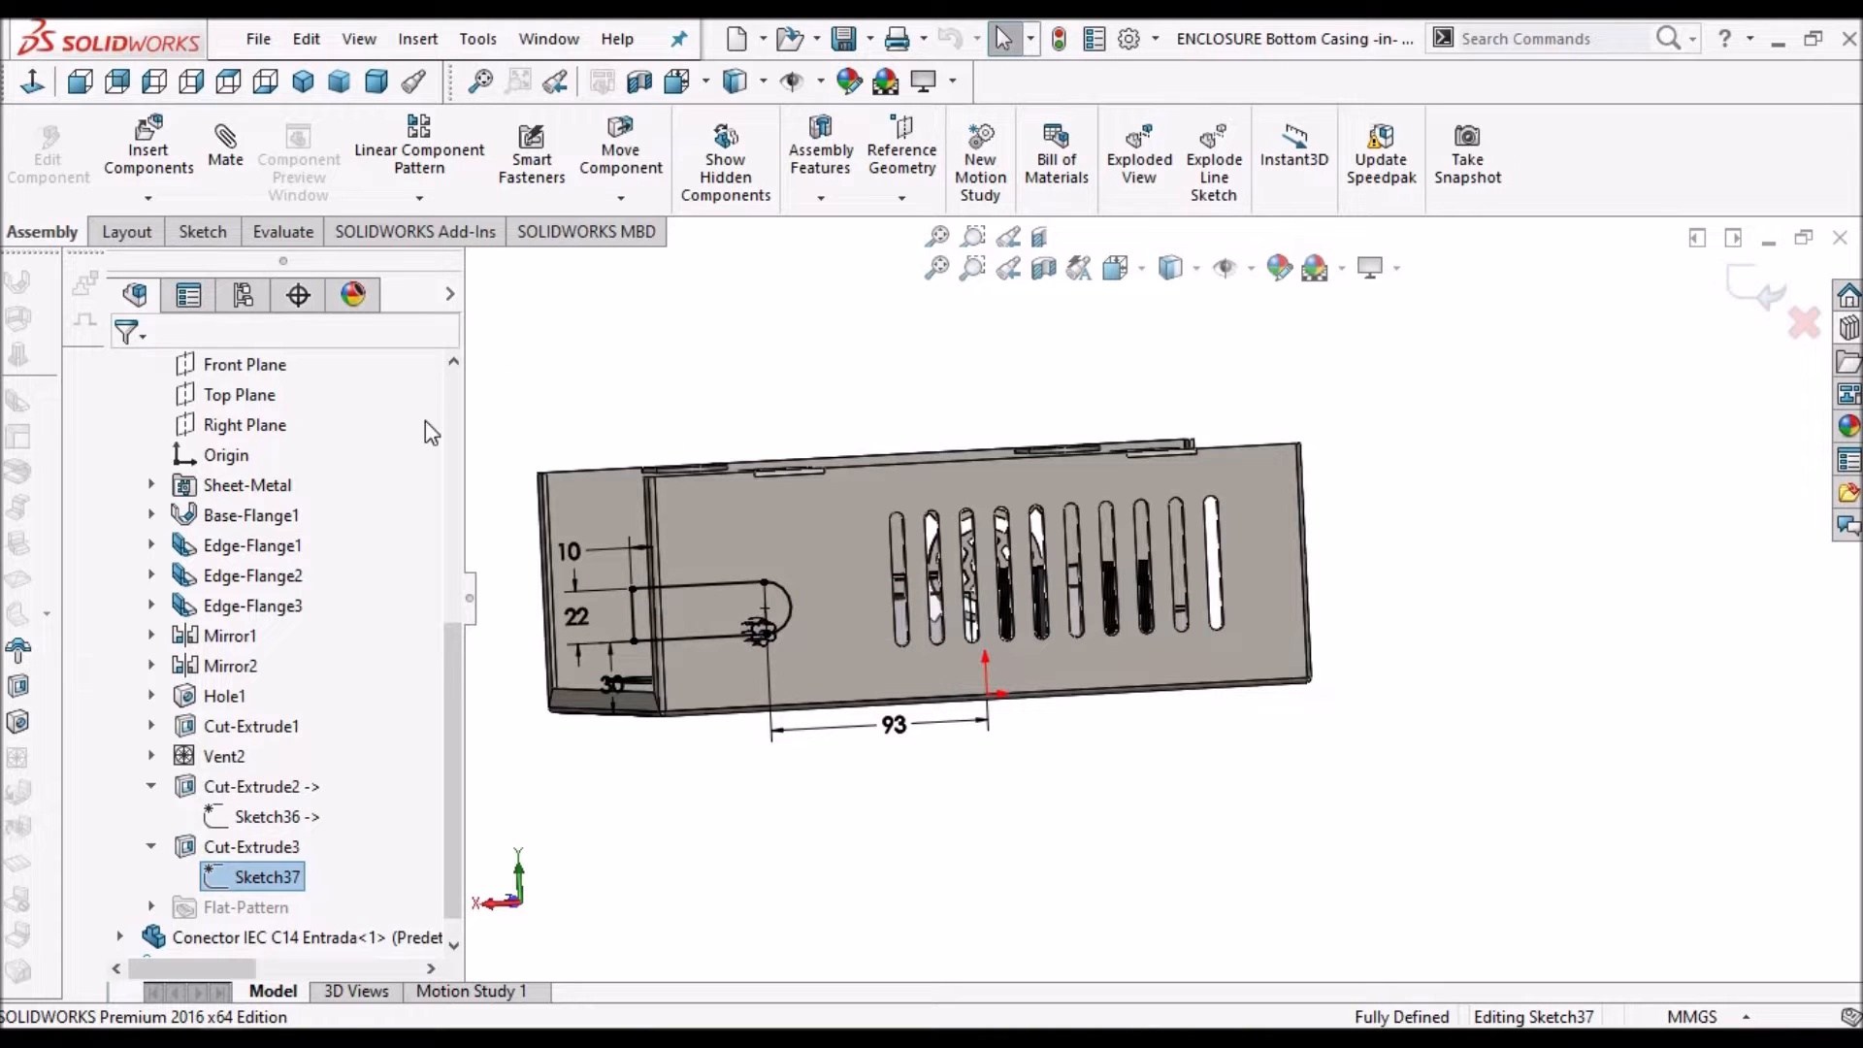
click(36, 83)
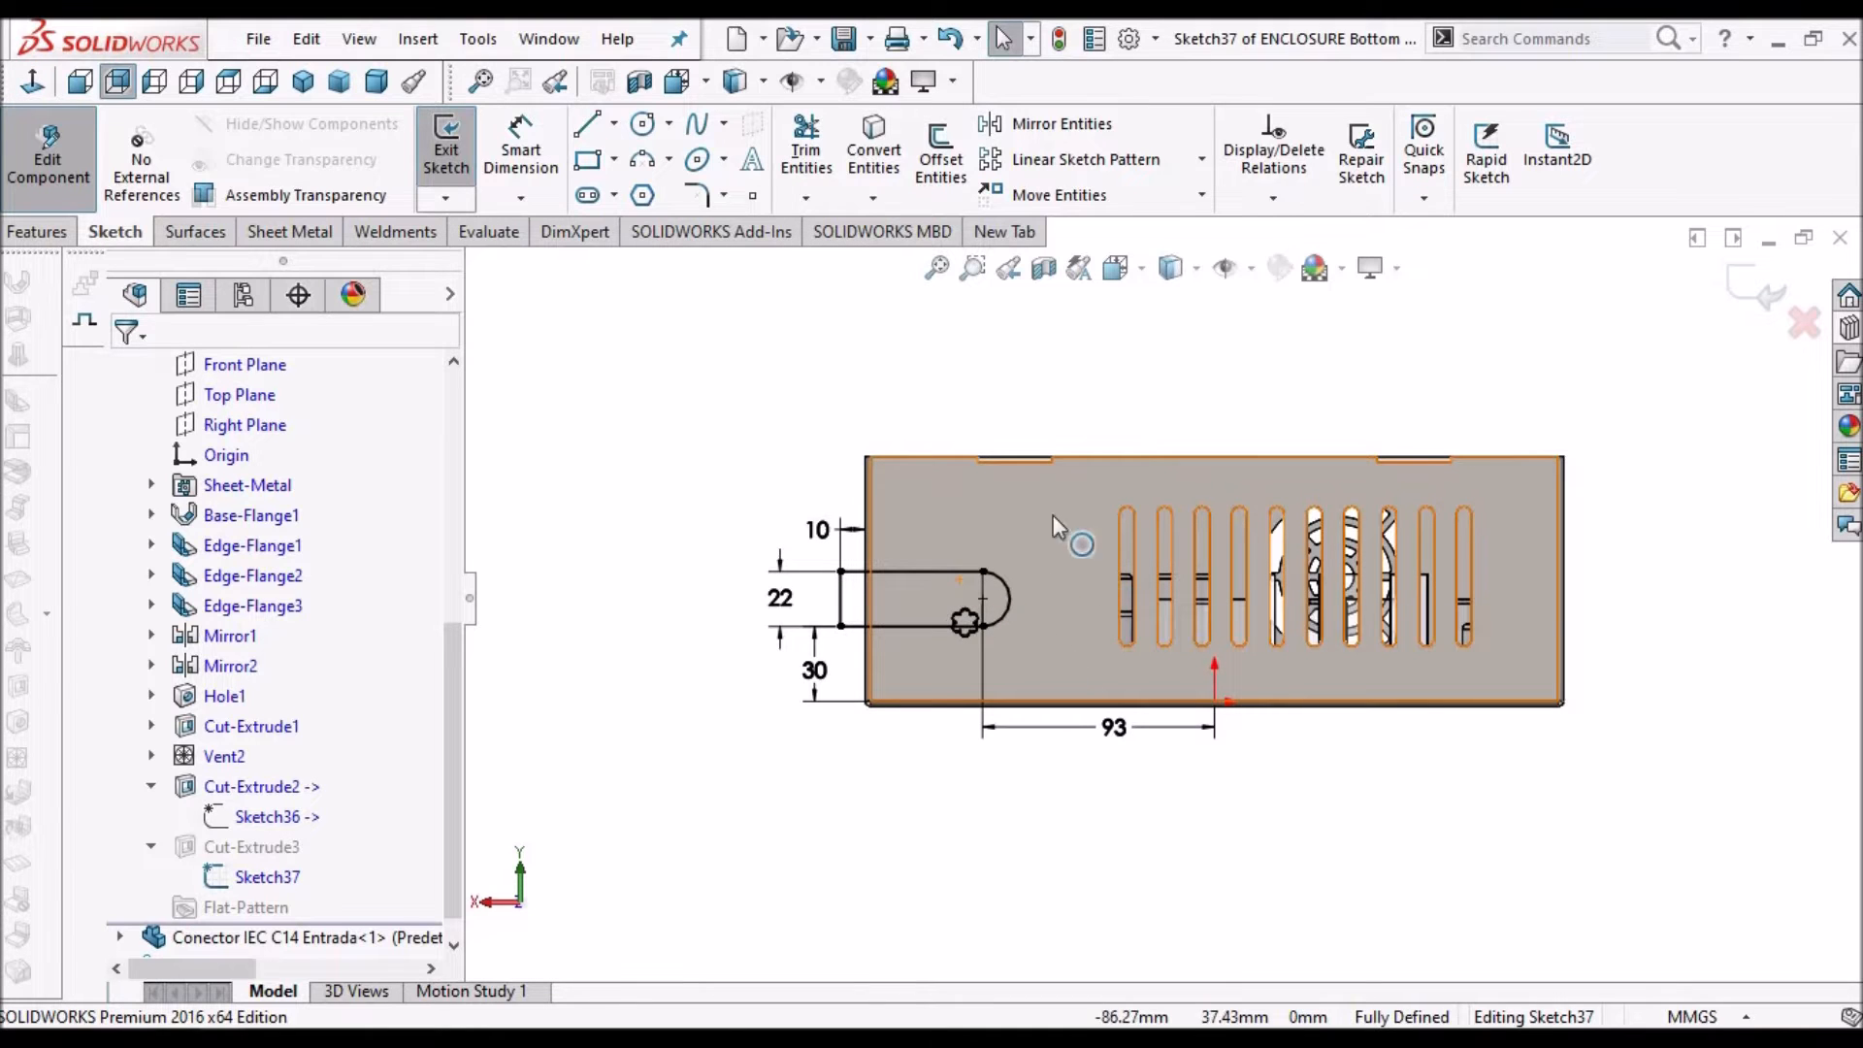
Use wireframe display to examine the cutout profile's position against the PCB's cable bundle and nearby components, ending in shaded display with edges
scroll(1009, 604, down, 2)
click(1192, 270)
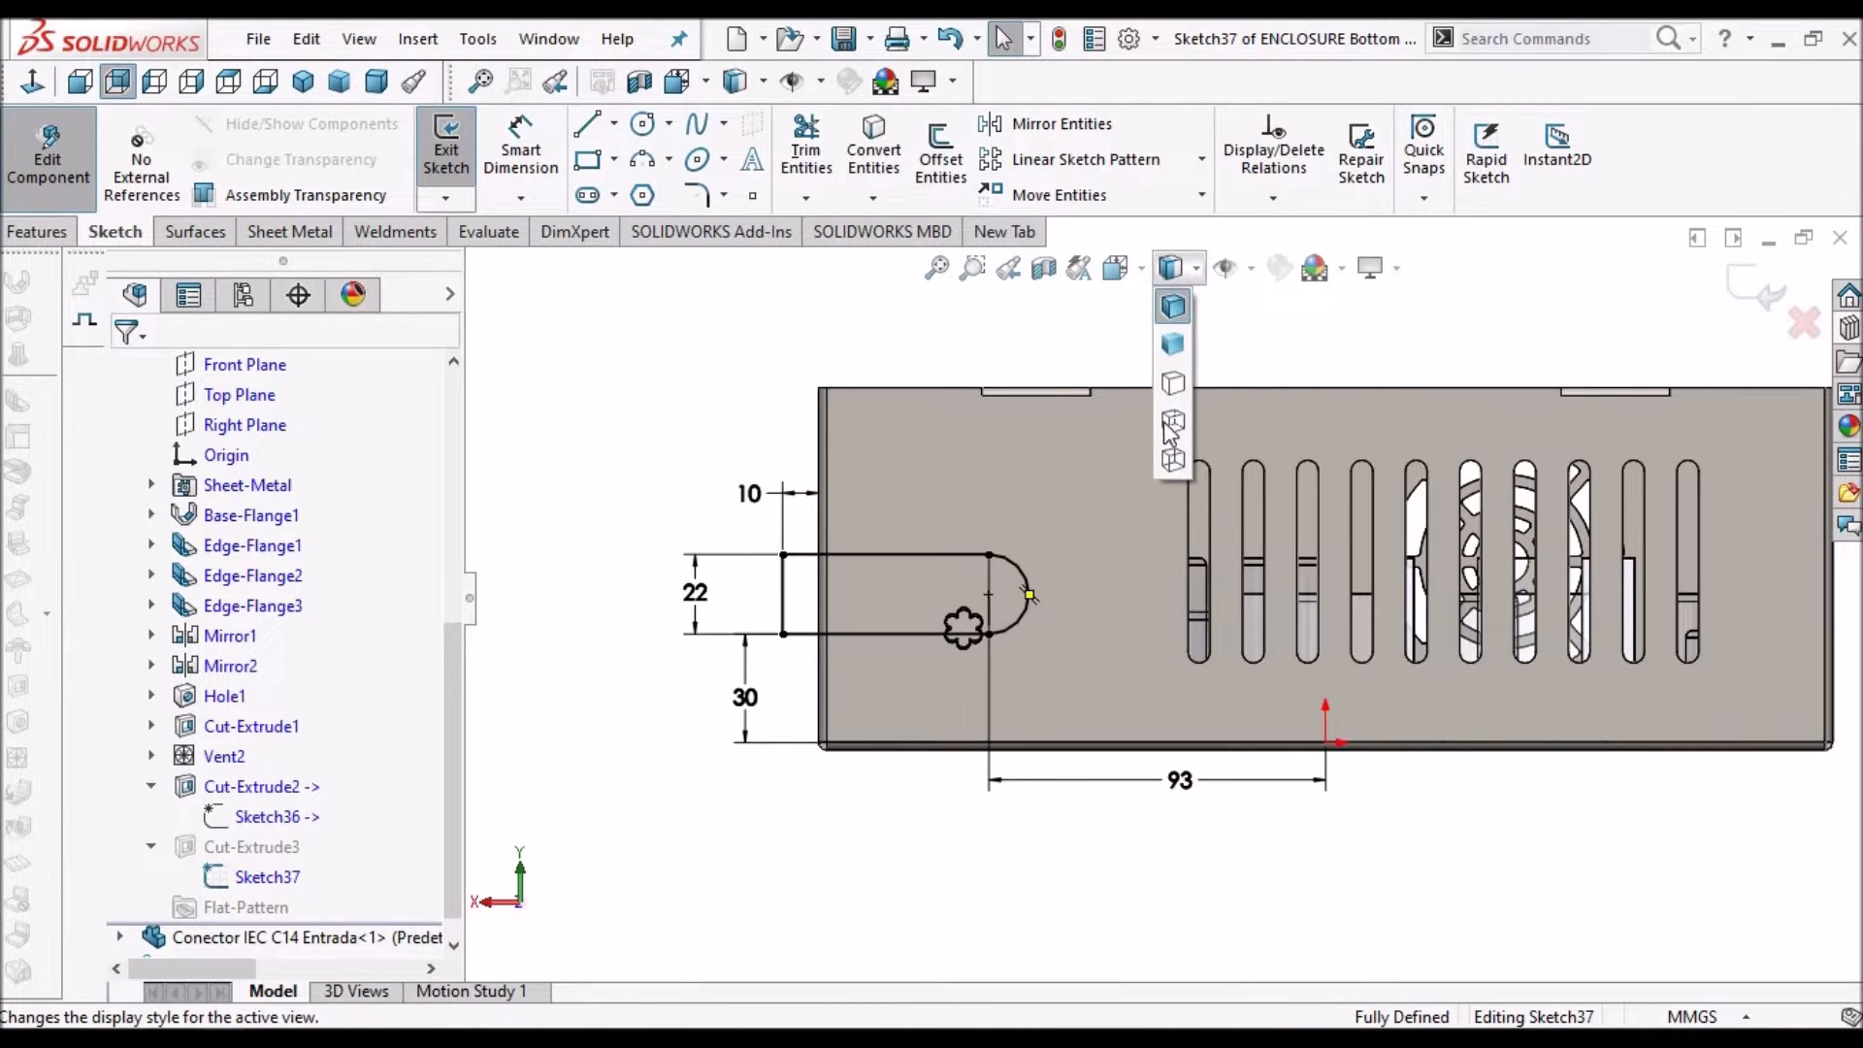
click(1171, 460)
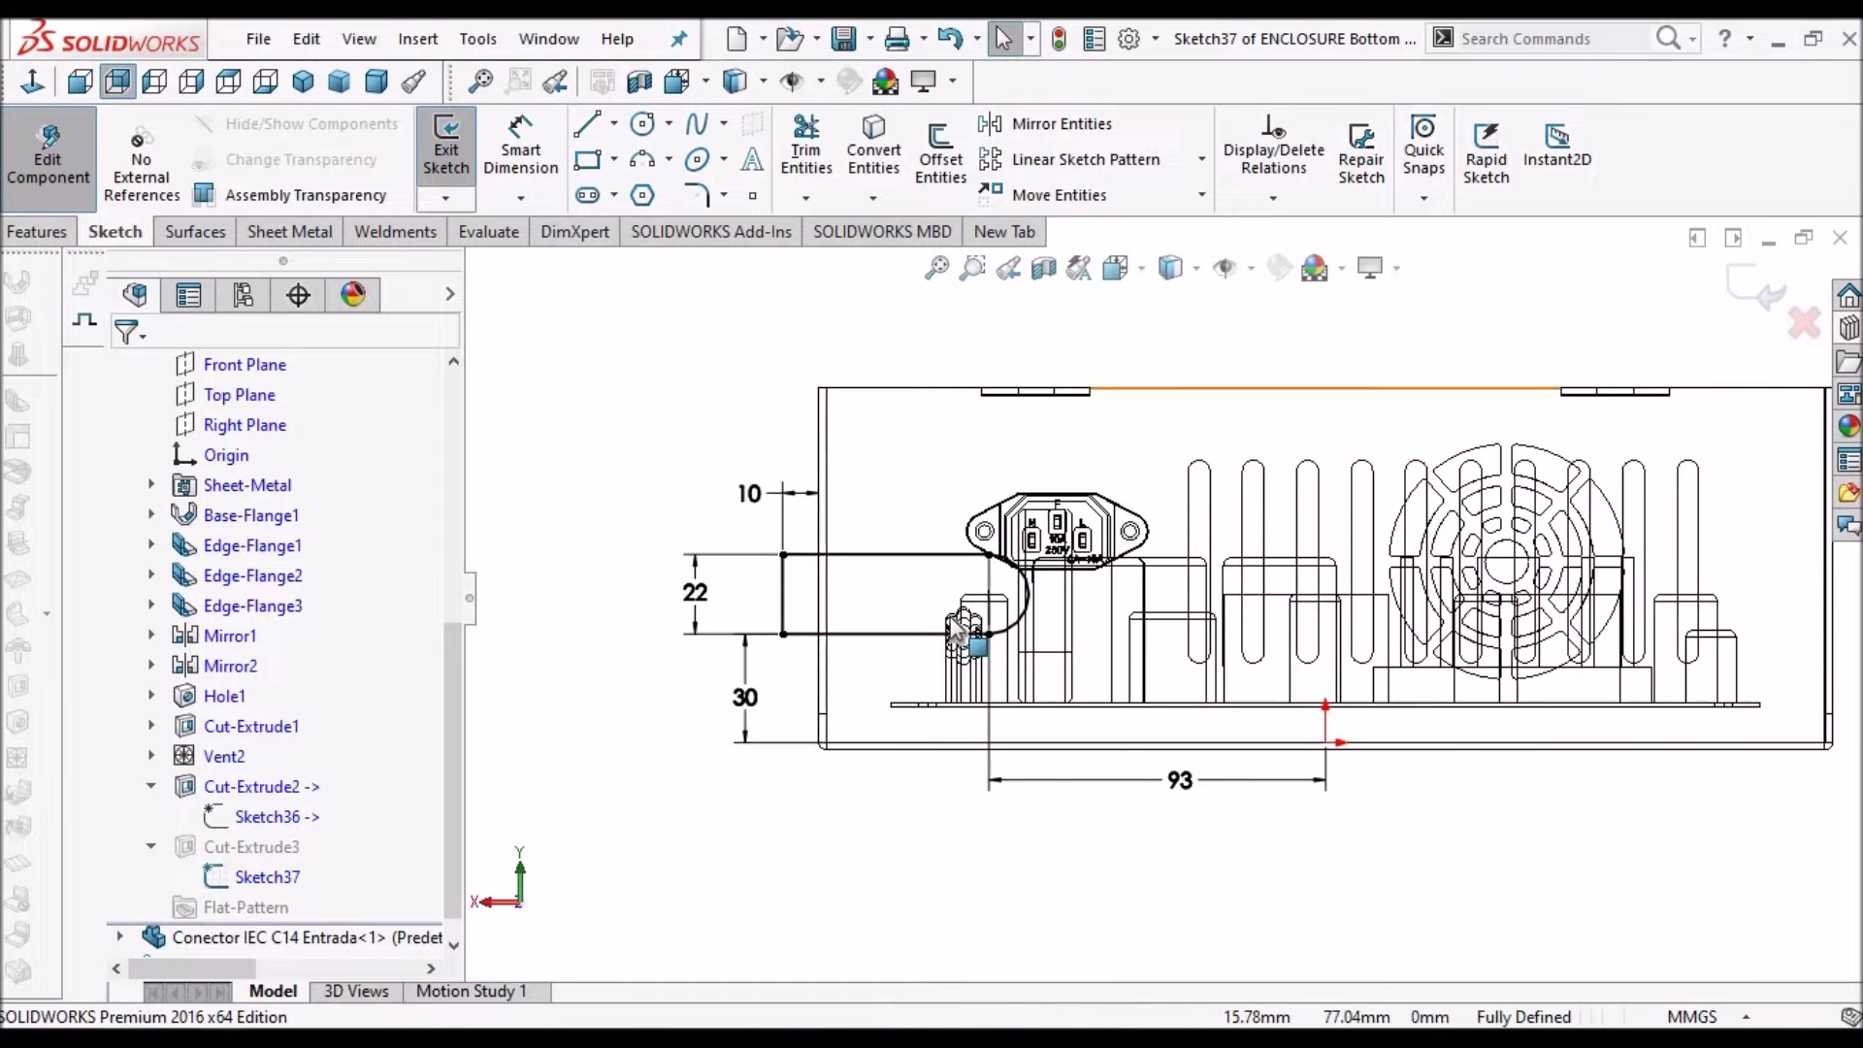
scroll(903, 640, down, 2)
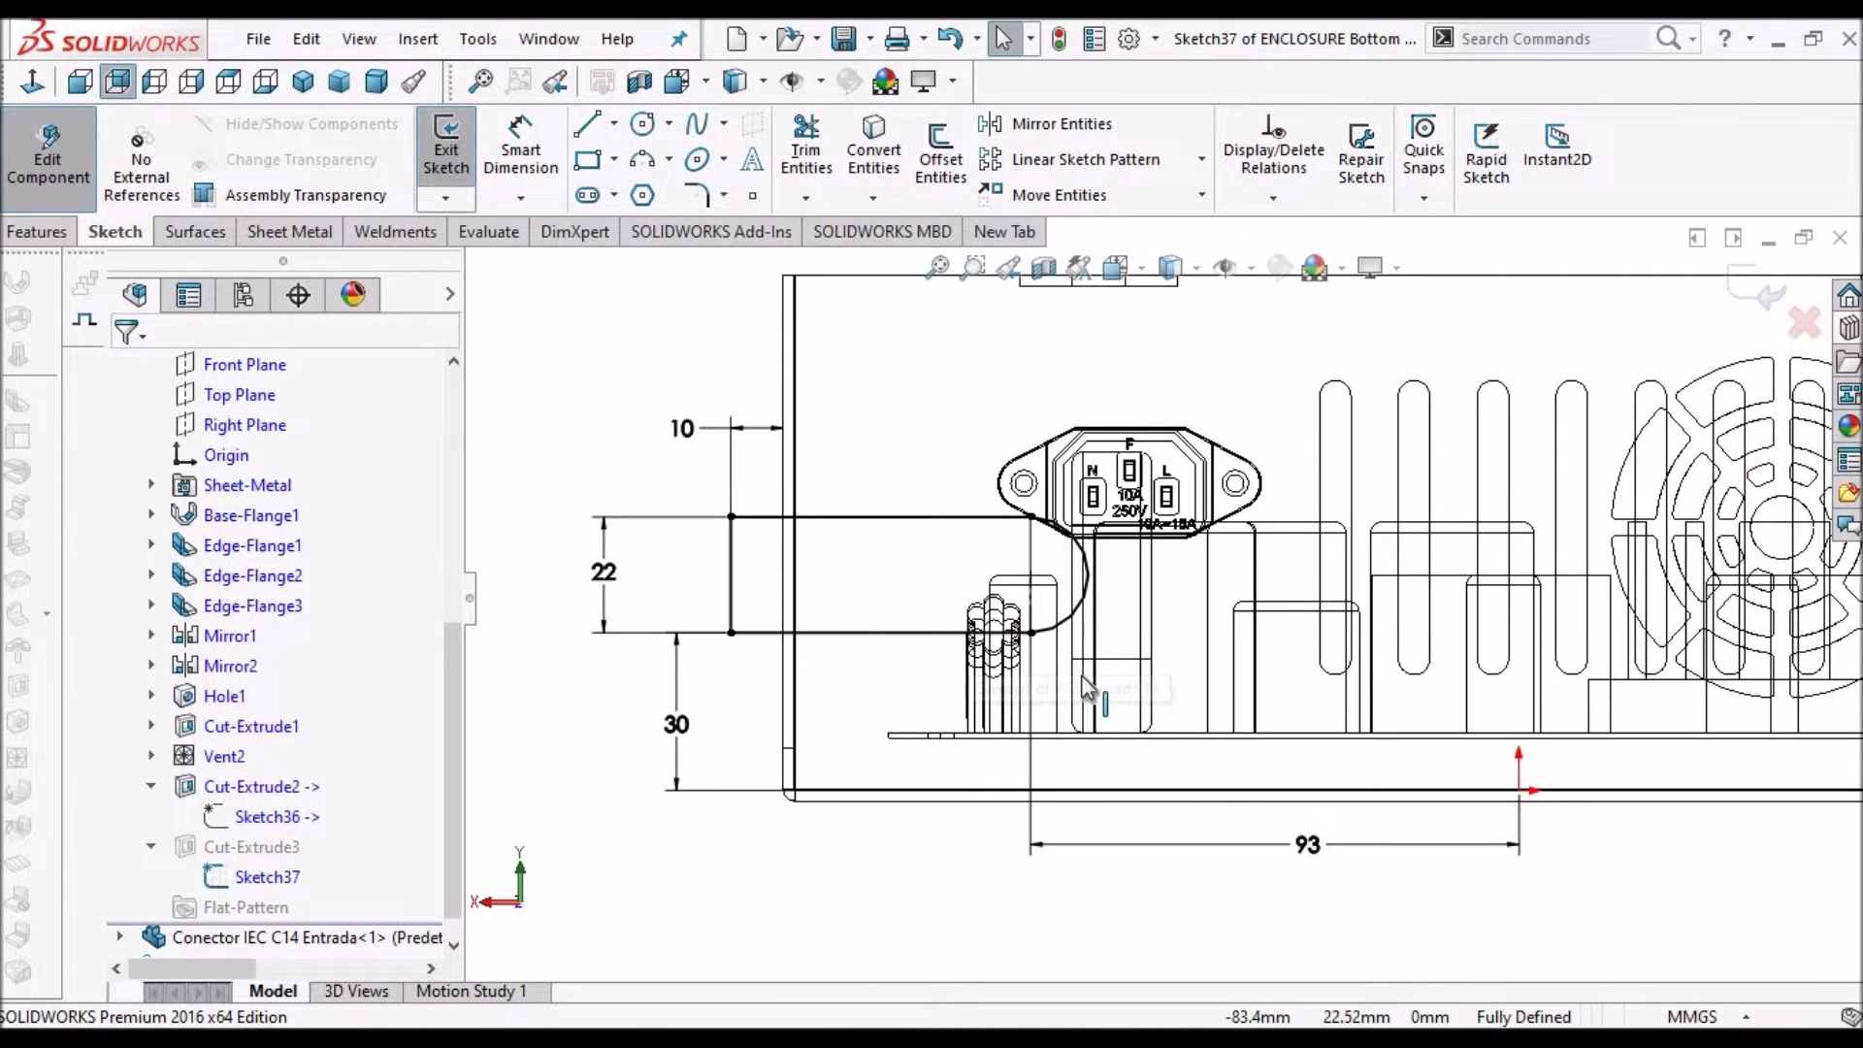
scroll(1081, 673, down, 2)
scroll(1081, 677, up, 1)
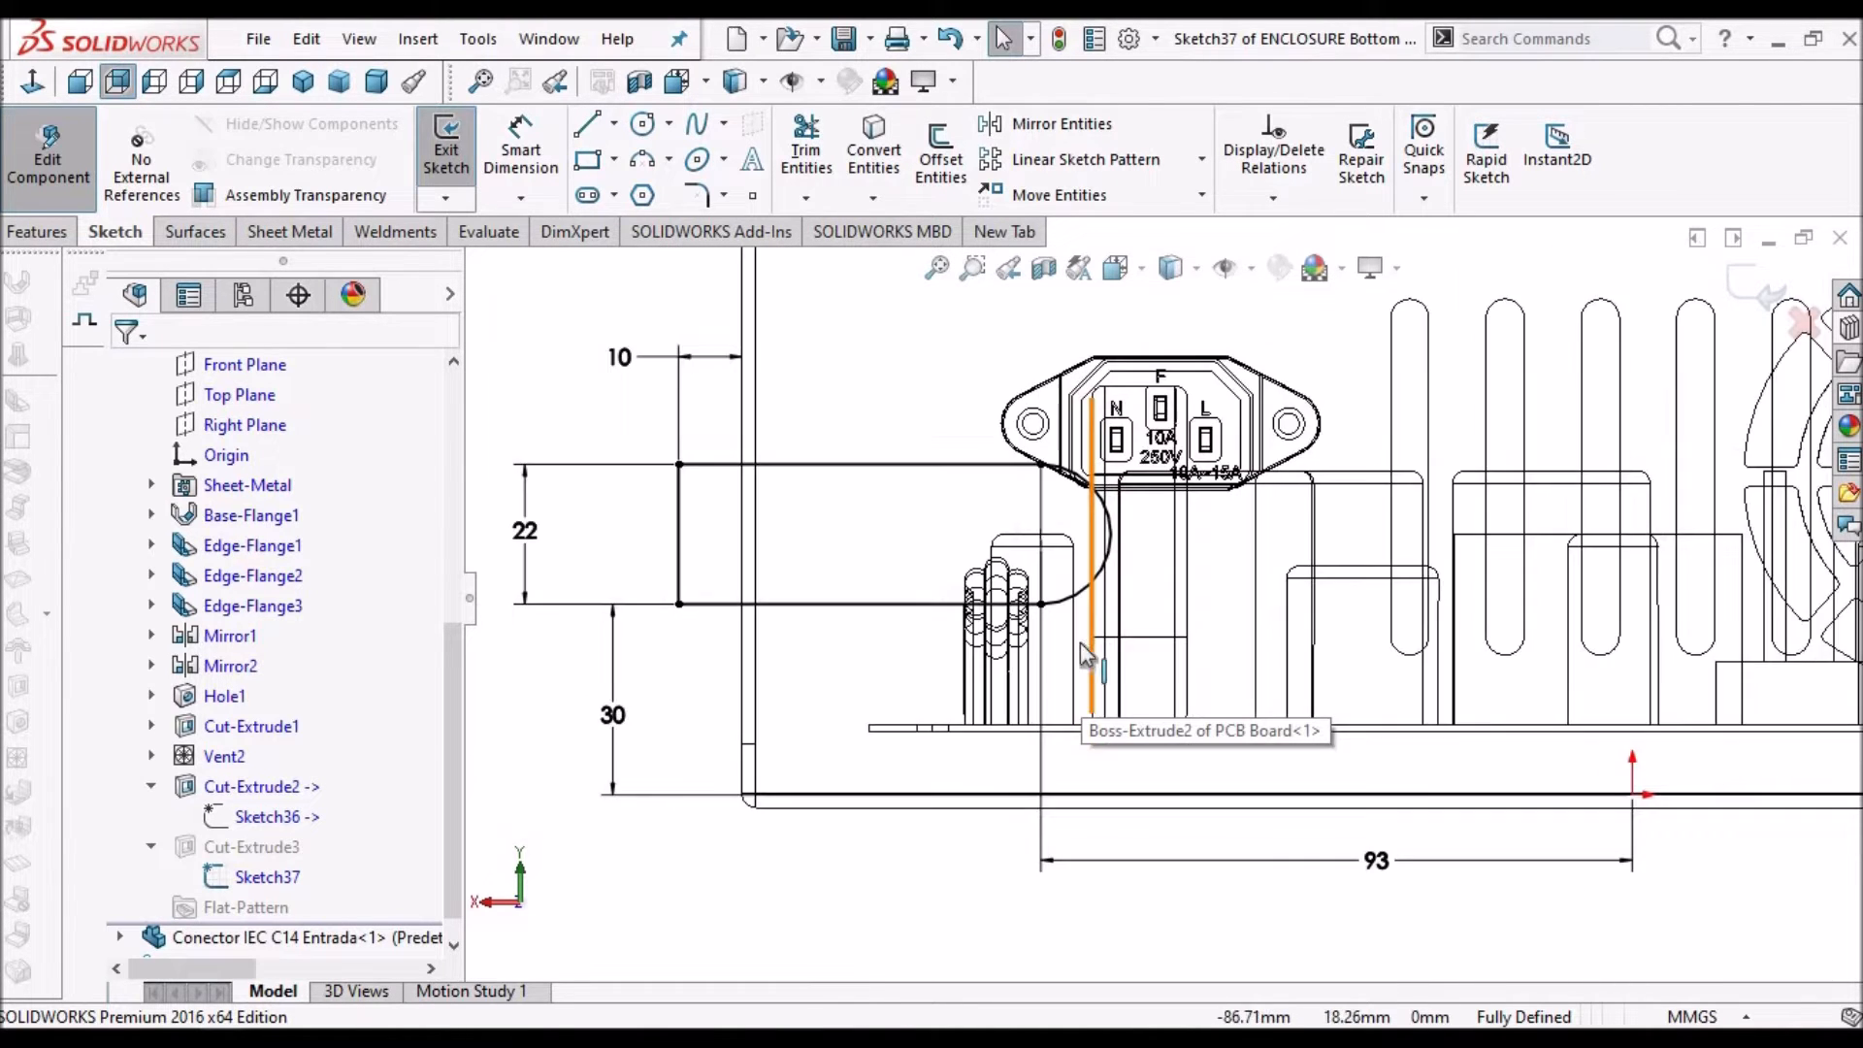
mouse_move(1080, 642)
middle_down()
mouse_move(1092, 698)
mouse_move(1121, 606)
middle_up()
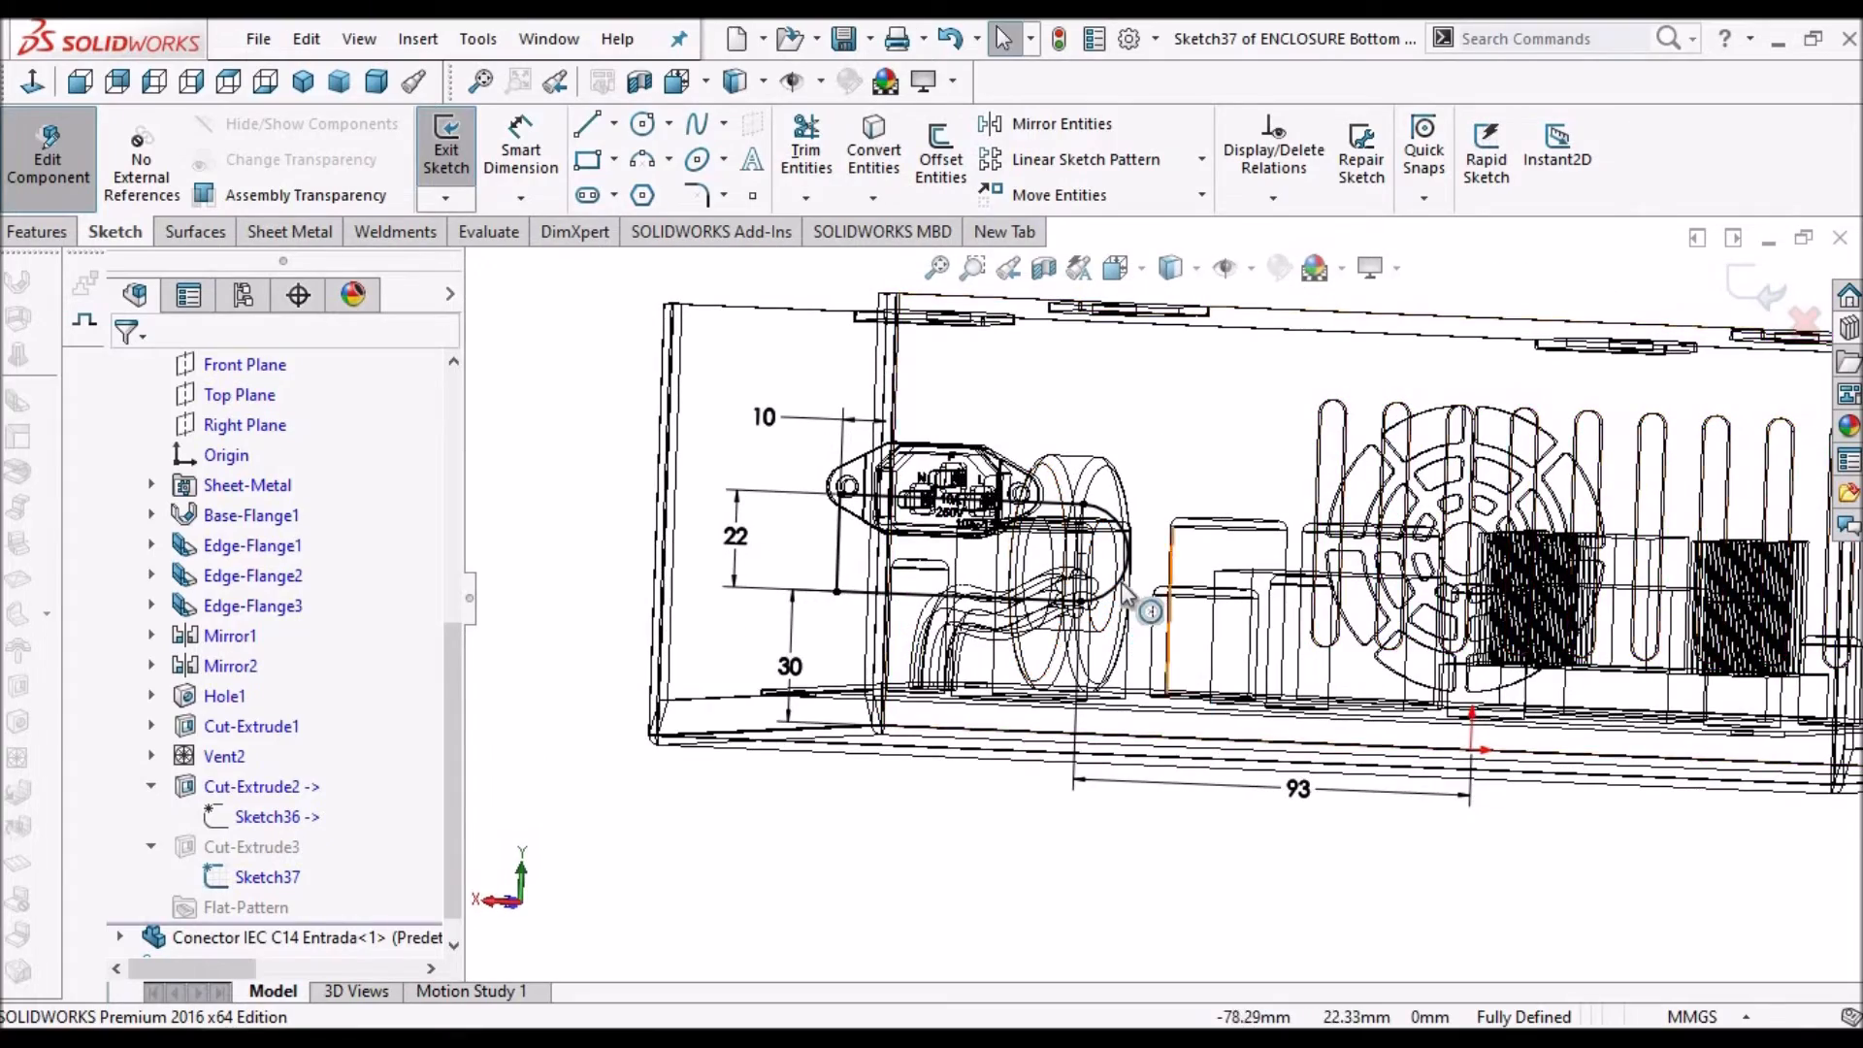
scroll(1122, 582, down, 2)
middle_drag(1118, 580, 1113, 671)
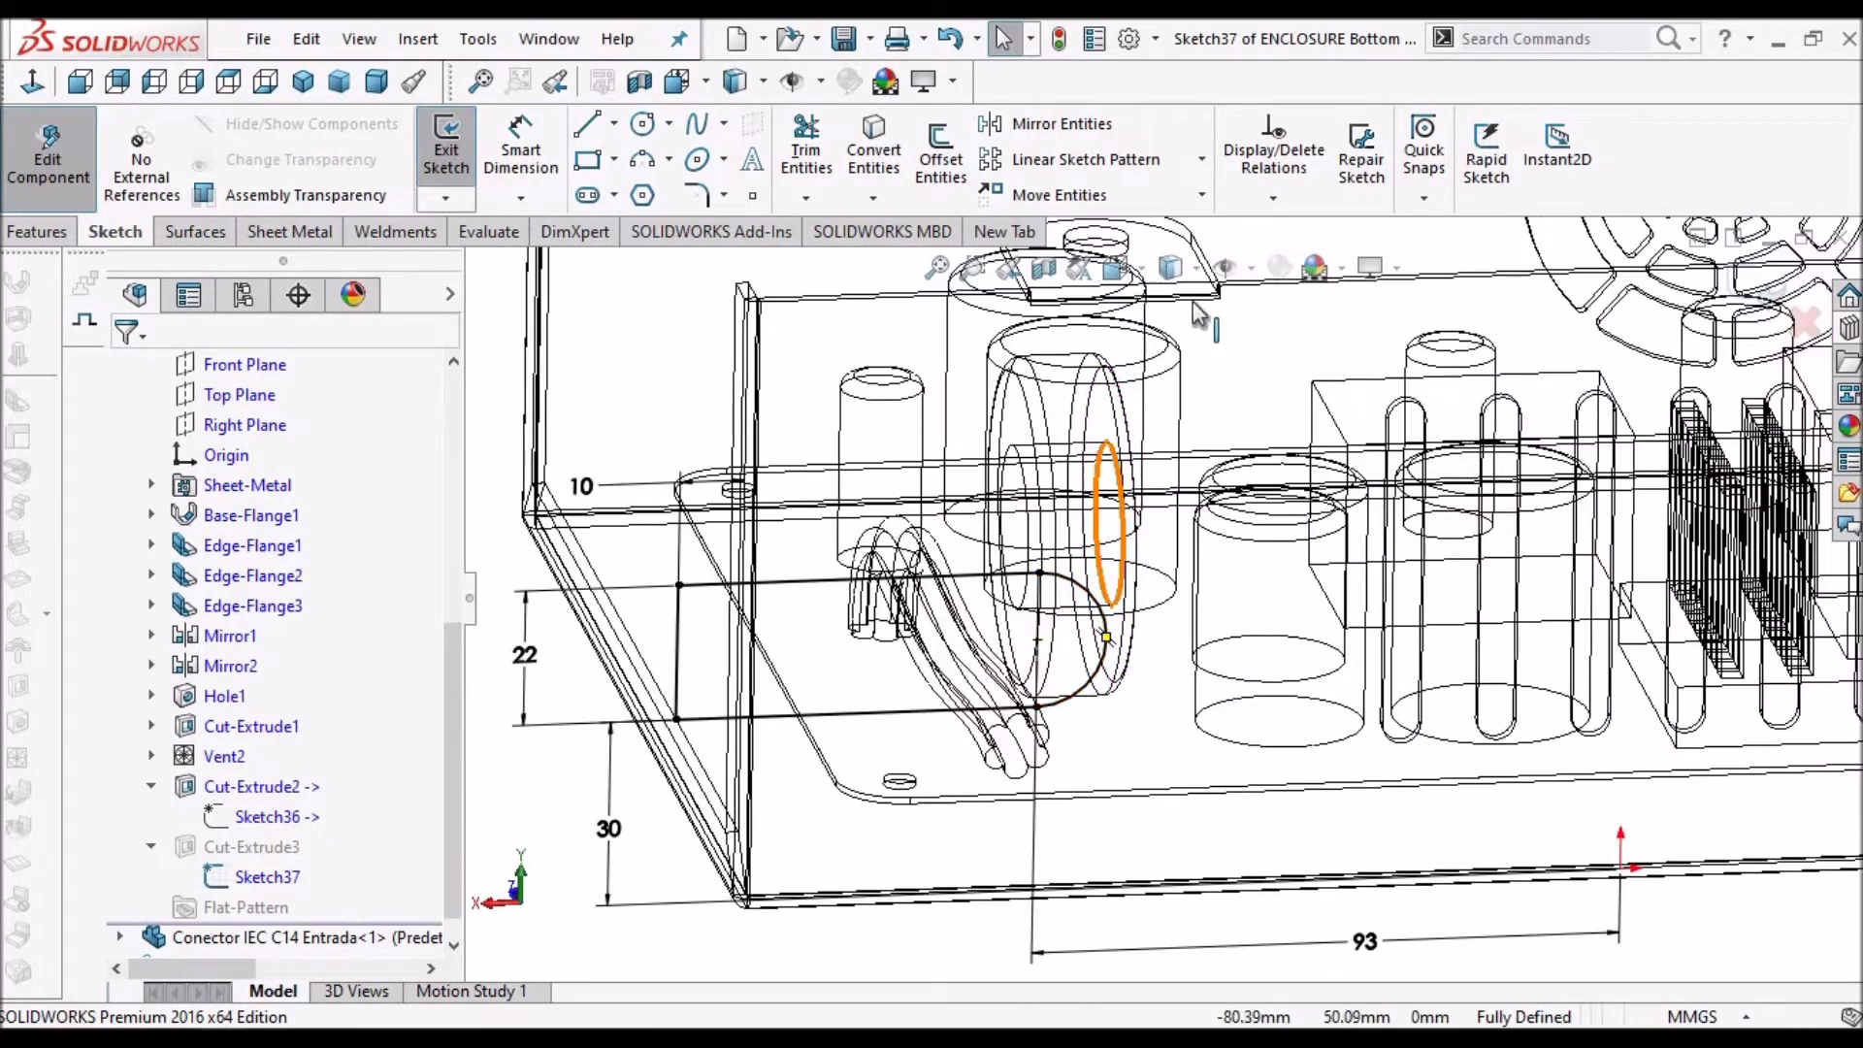
scroll(1194, 302, up, 1)
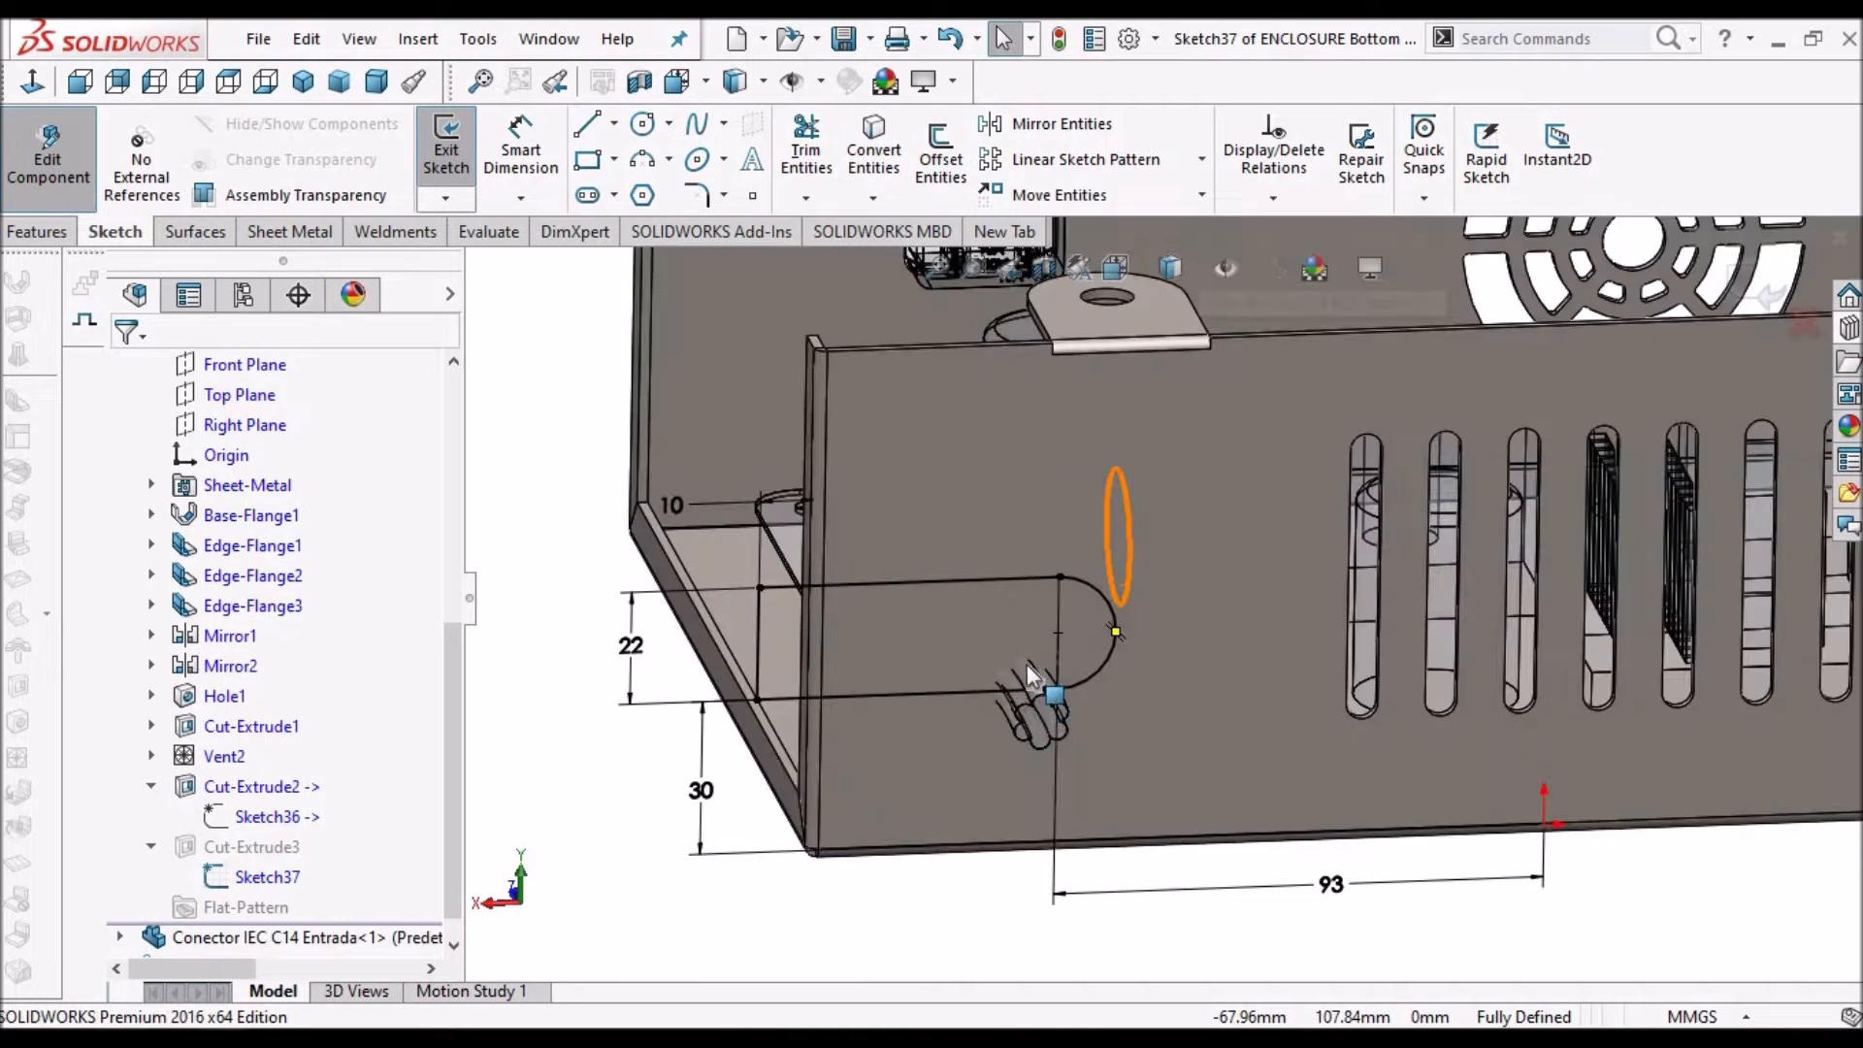
Set the round-ended cutout profile's height above the casing's bottom edge to 25 mm and exit the sketch
mouse_move(1052, 645)
middle_down()
mouse_move(1087, 658)
mouse_move(967, 579)
mouse_move(970, 621)
mouse_move(1052, 631)
mouse_move(1007, 572)
mouse_move(1051, 656)
mouse_move(1046, 730)
middle_up()
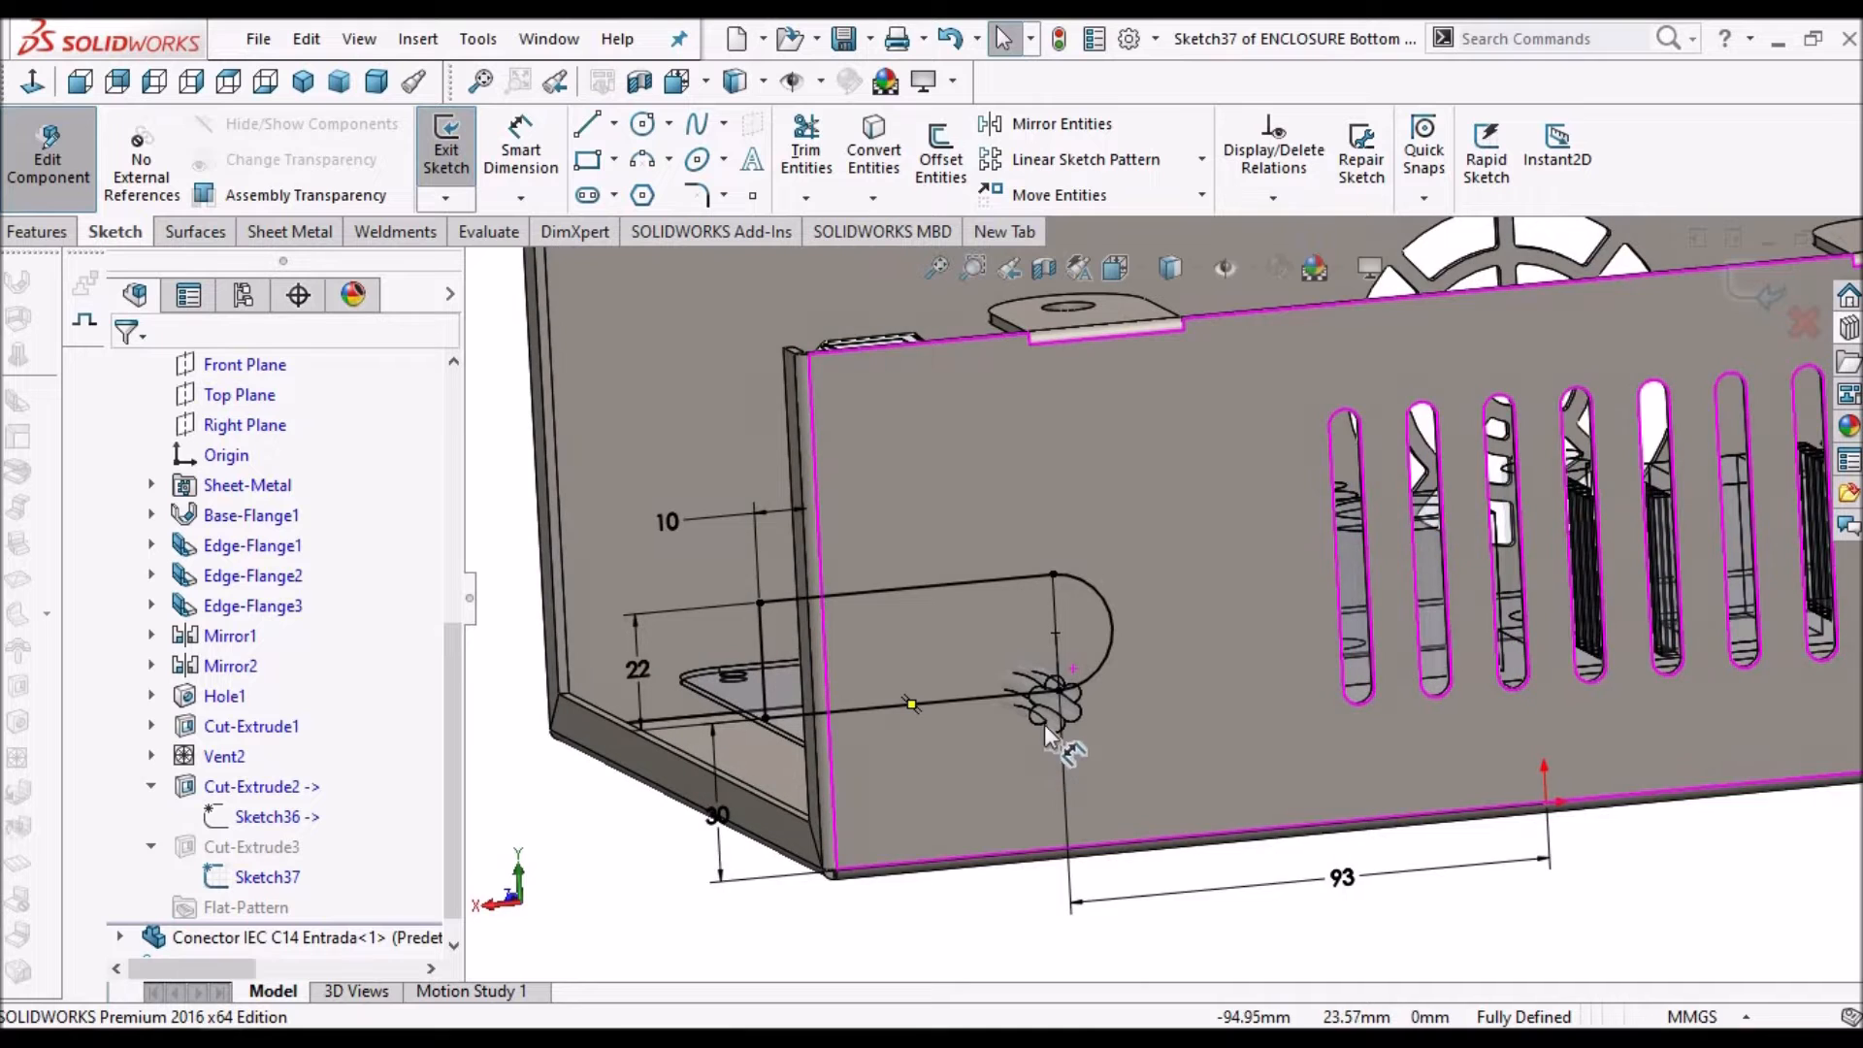
scroll(1044, 723, down, 4)
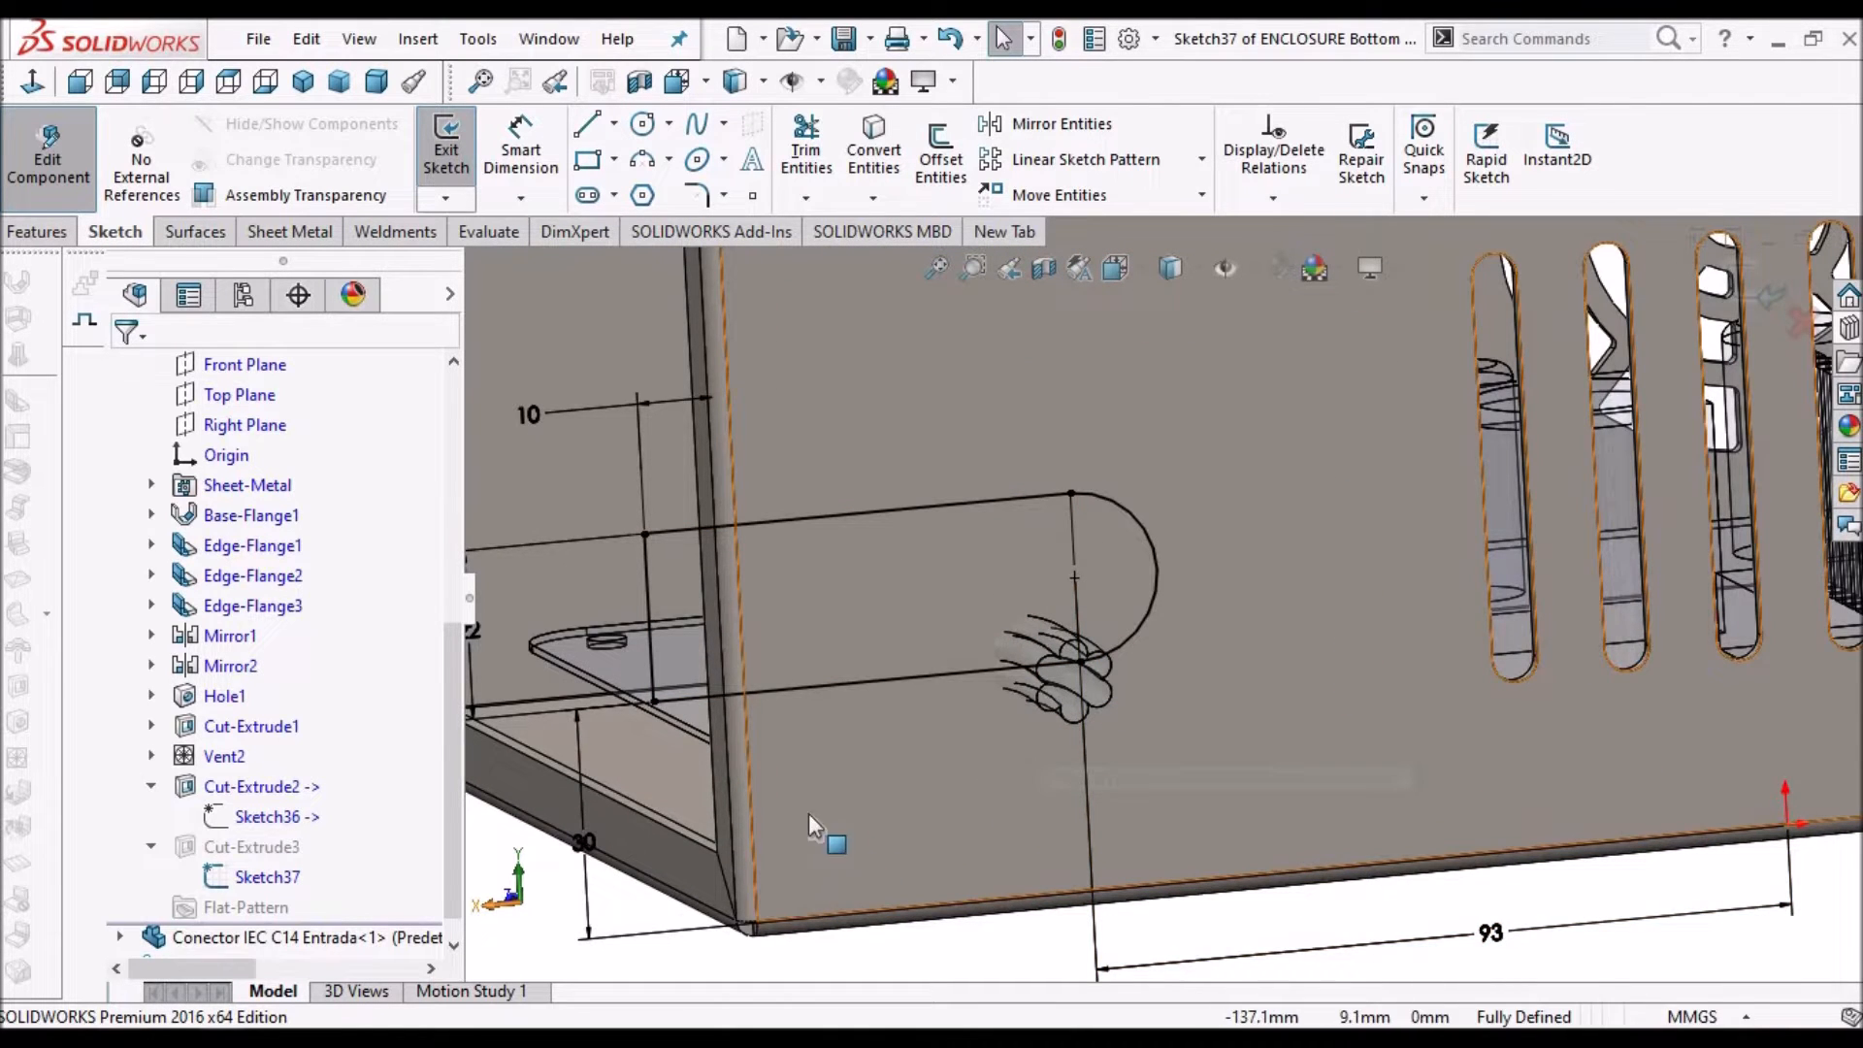
scroll(824, 811, up, 1)
click(683, 813)
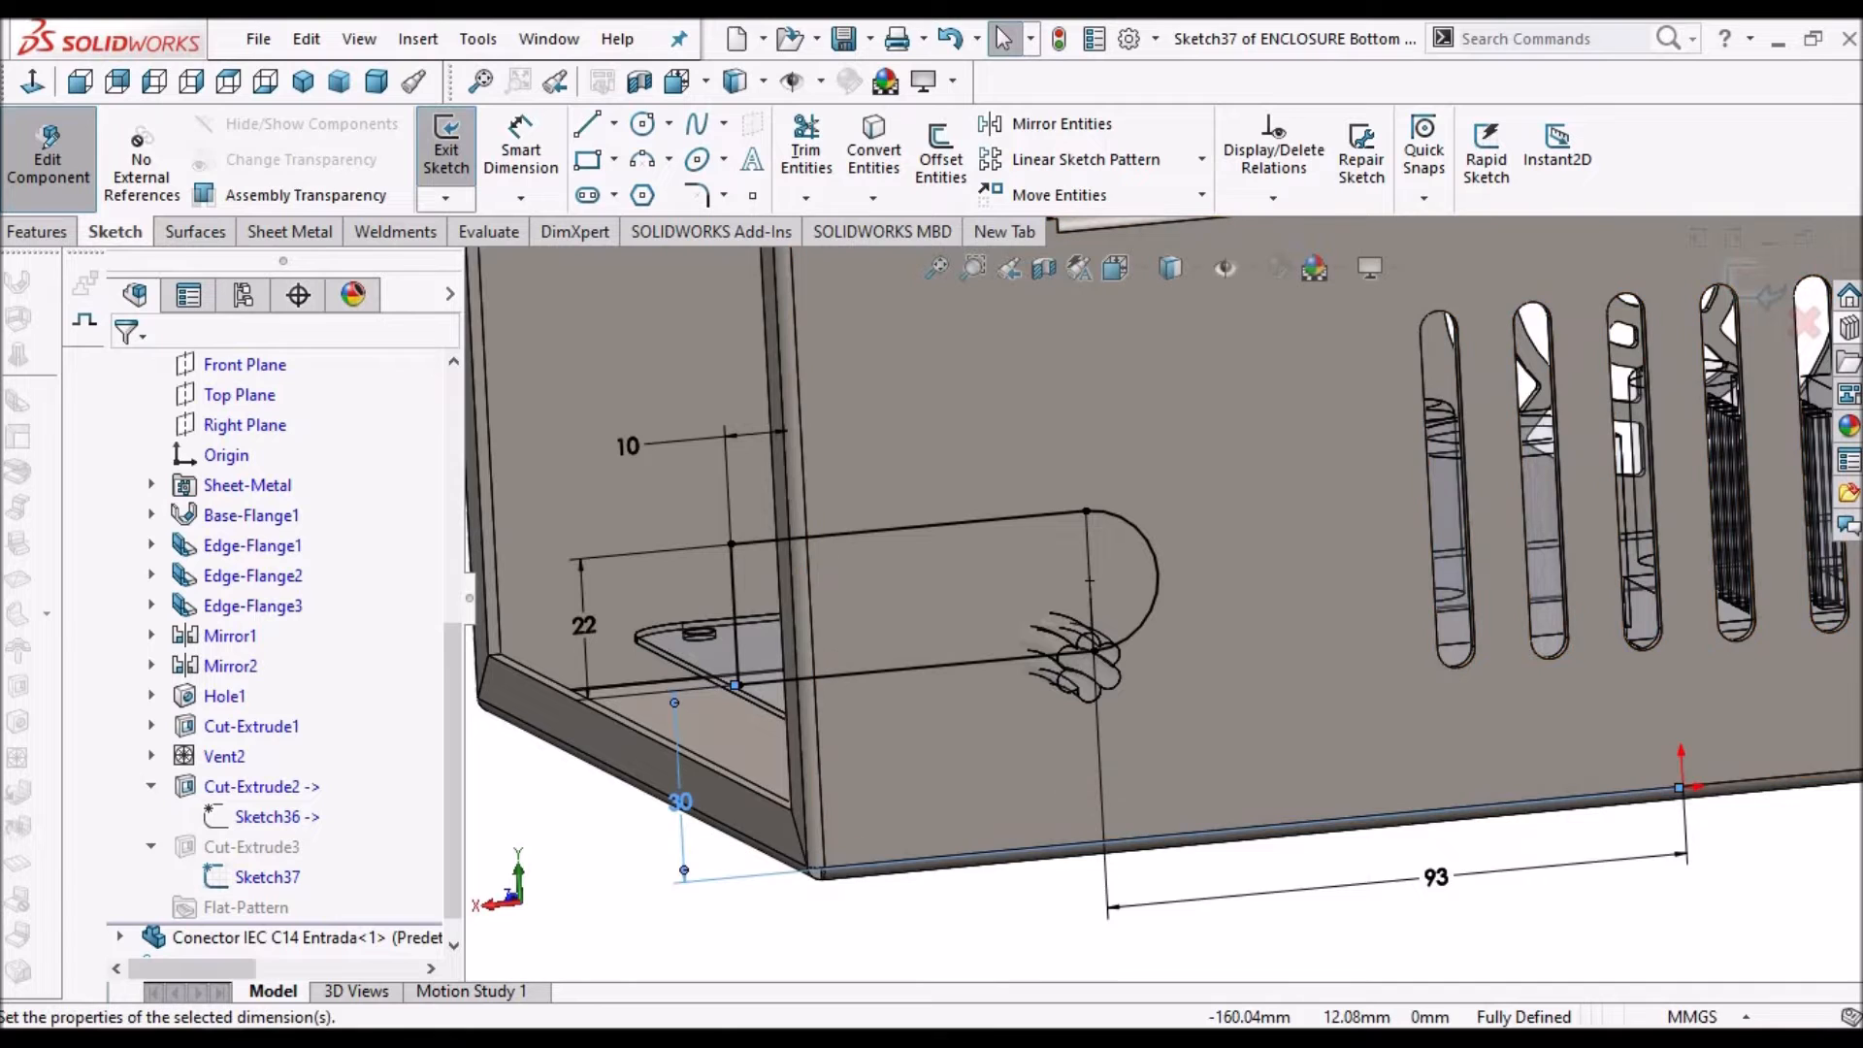
double_click(682, 806)
text(25)
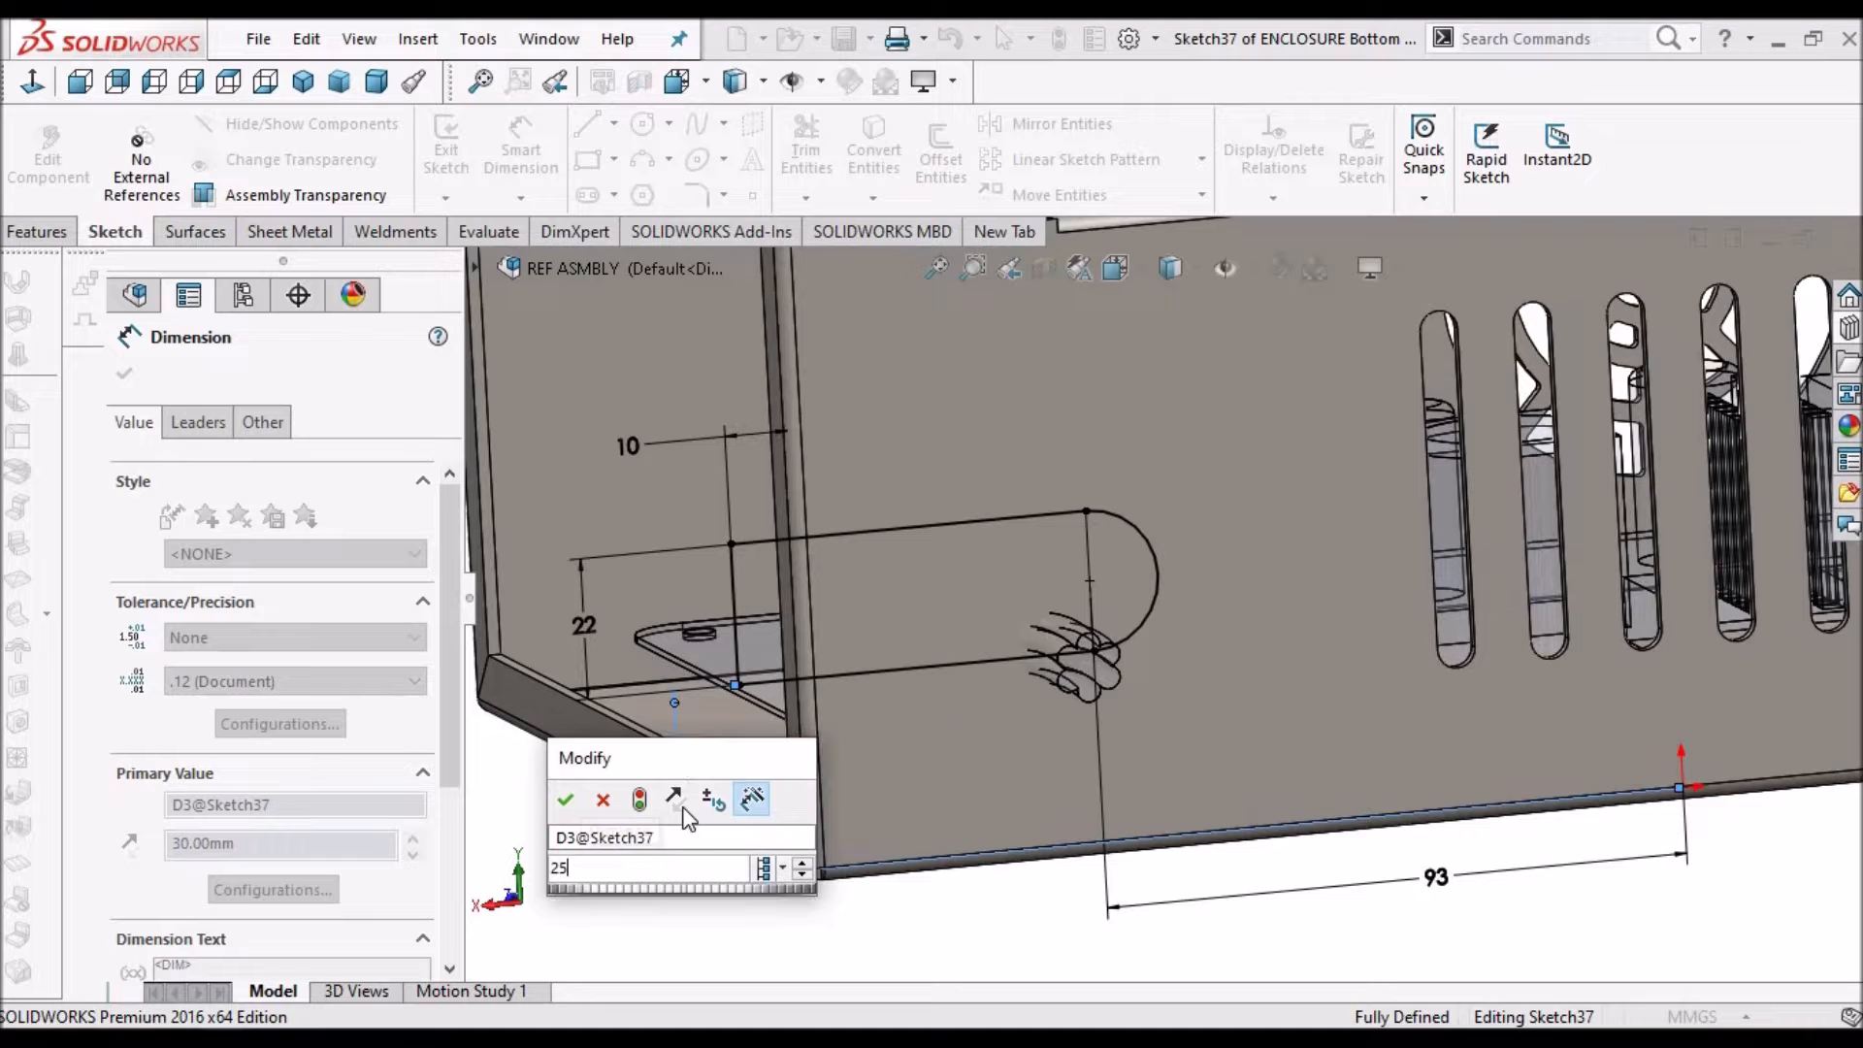
key(Escape)
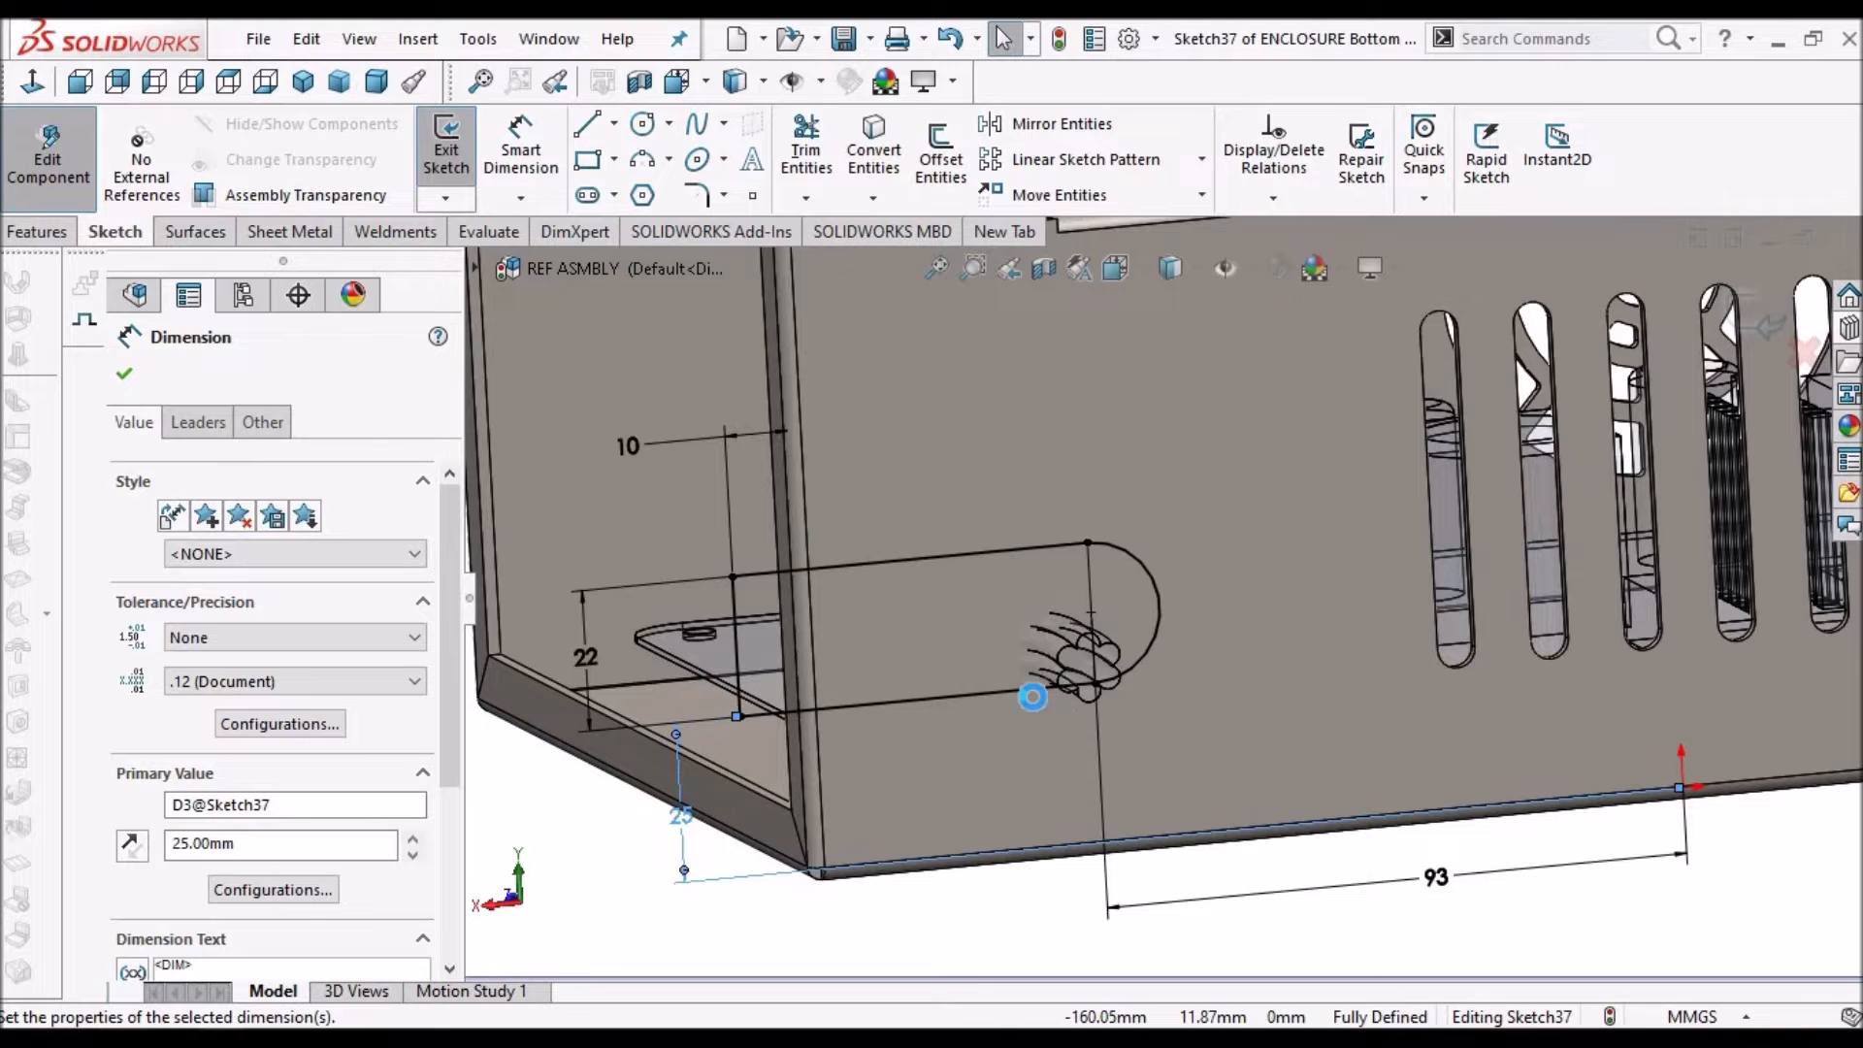
mouse_move(1046, 679)
middle_down()
mouse_move(1018, 636)
mouse_move(984, 645)
mouse_move(1015, 674)
middle_up()
click(1740, 314)
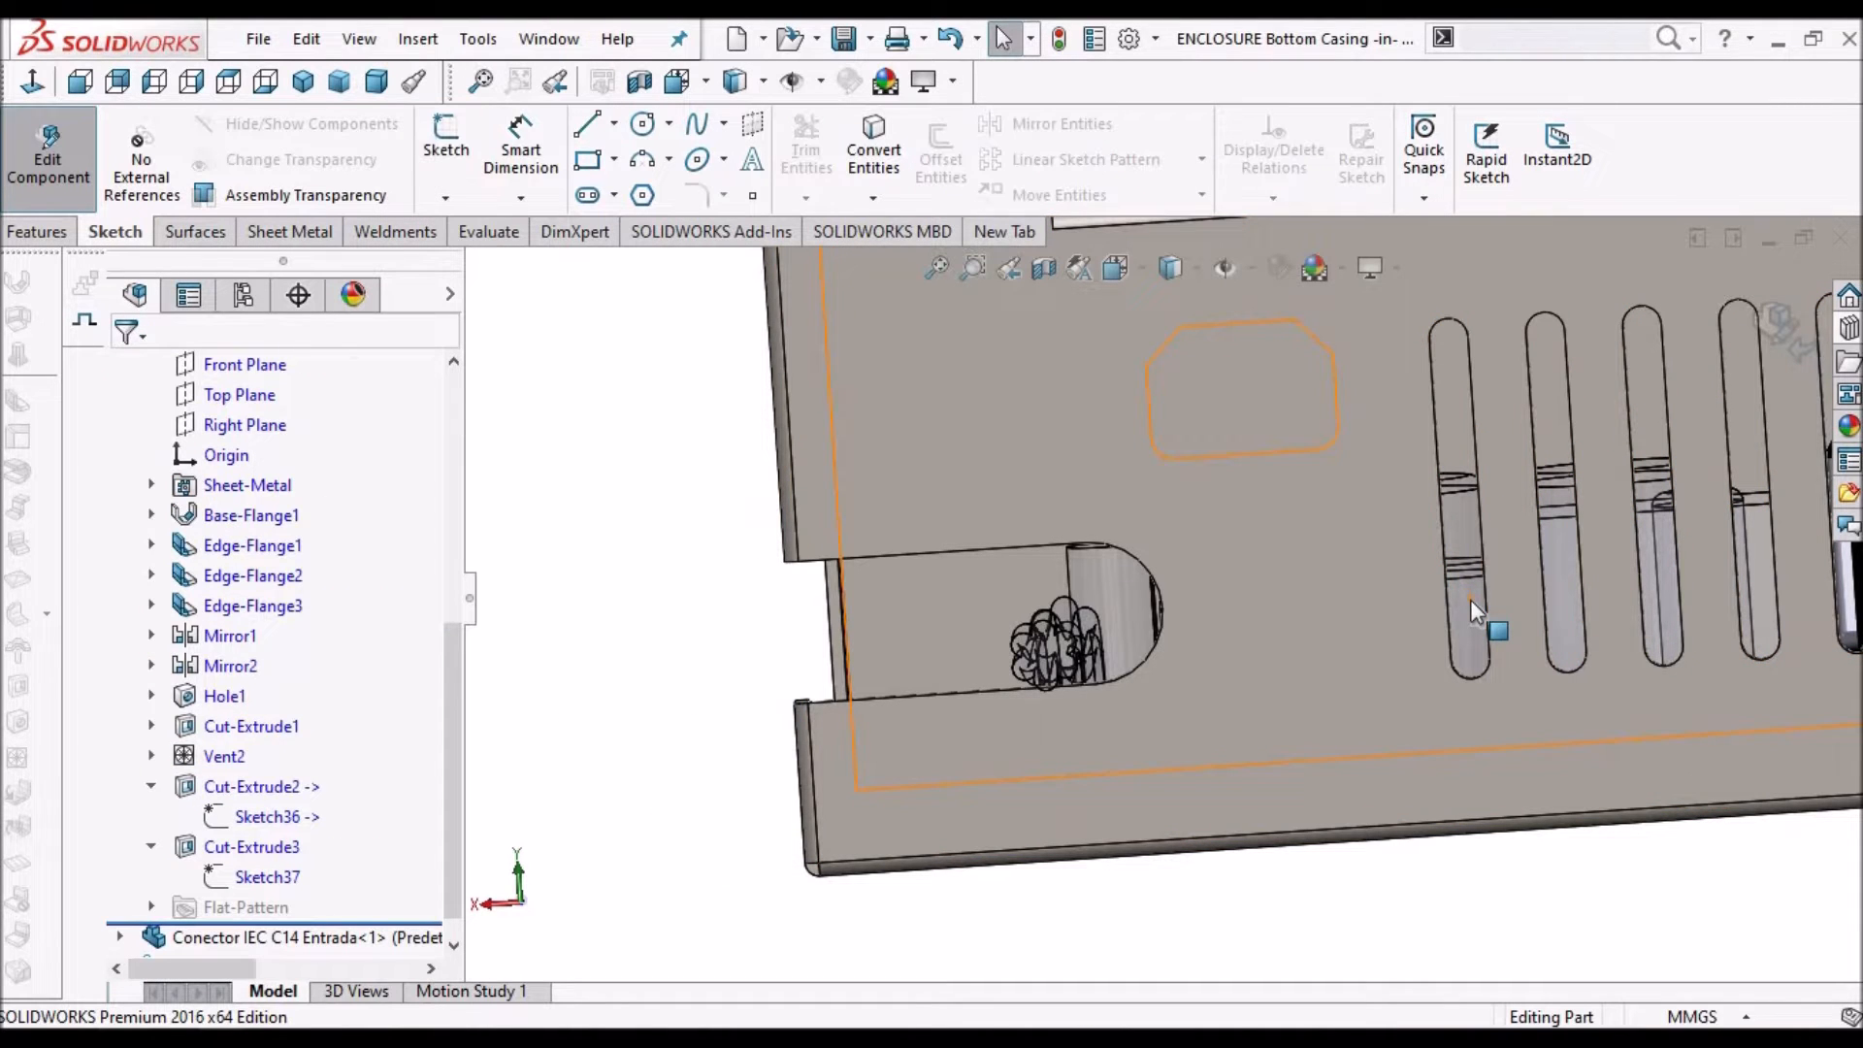
Finish editing the bottom casing within the assembly and check how the PCB's cable bundle passes through the wall cutout
scroll(1276, 579, up, 3)
middle_drag(1310, 594, 1332, 613)
scroll(1330, 612, up, 2)
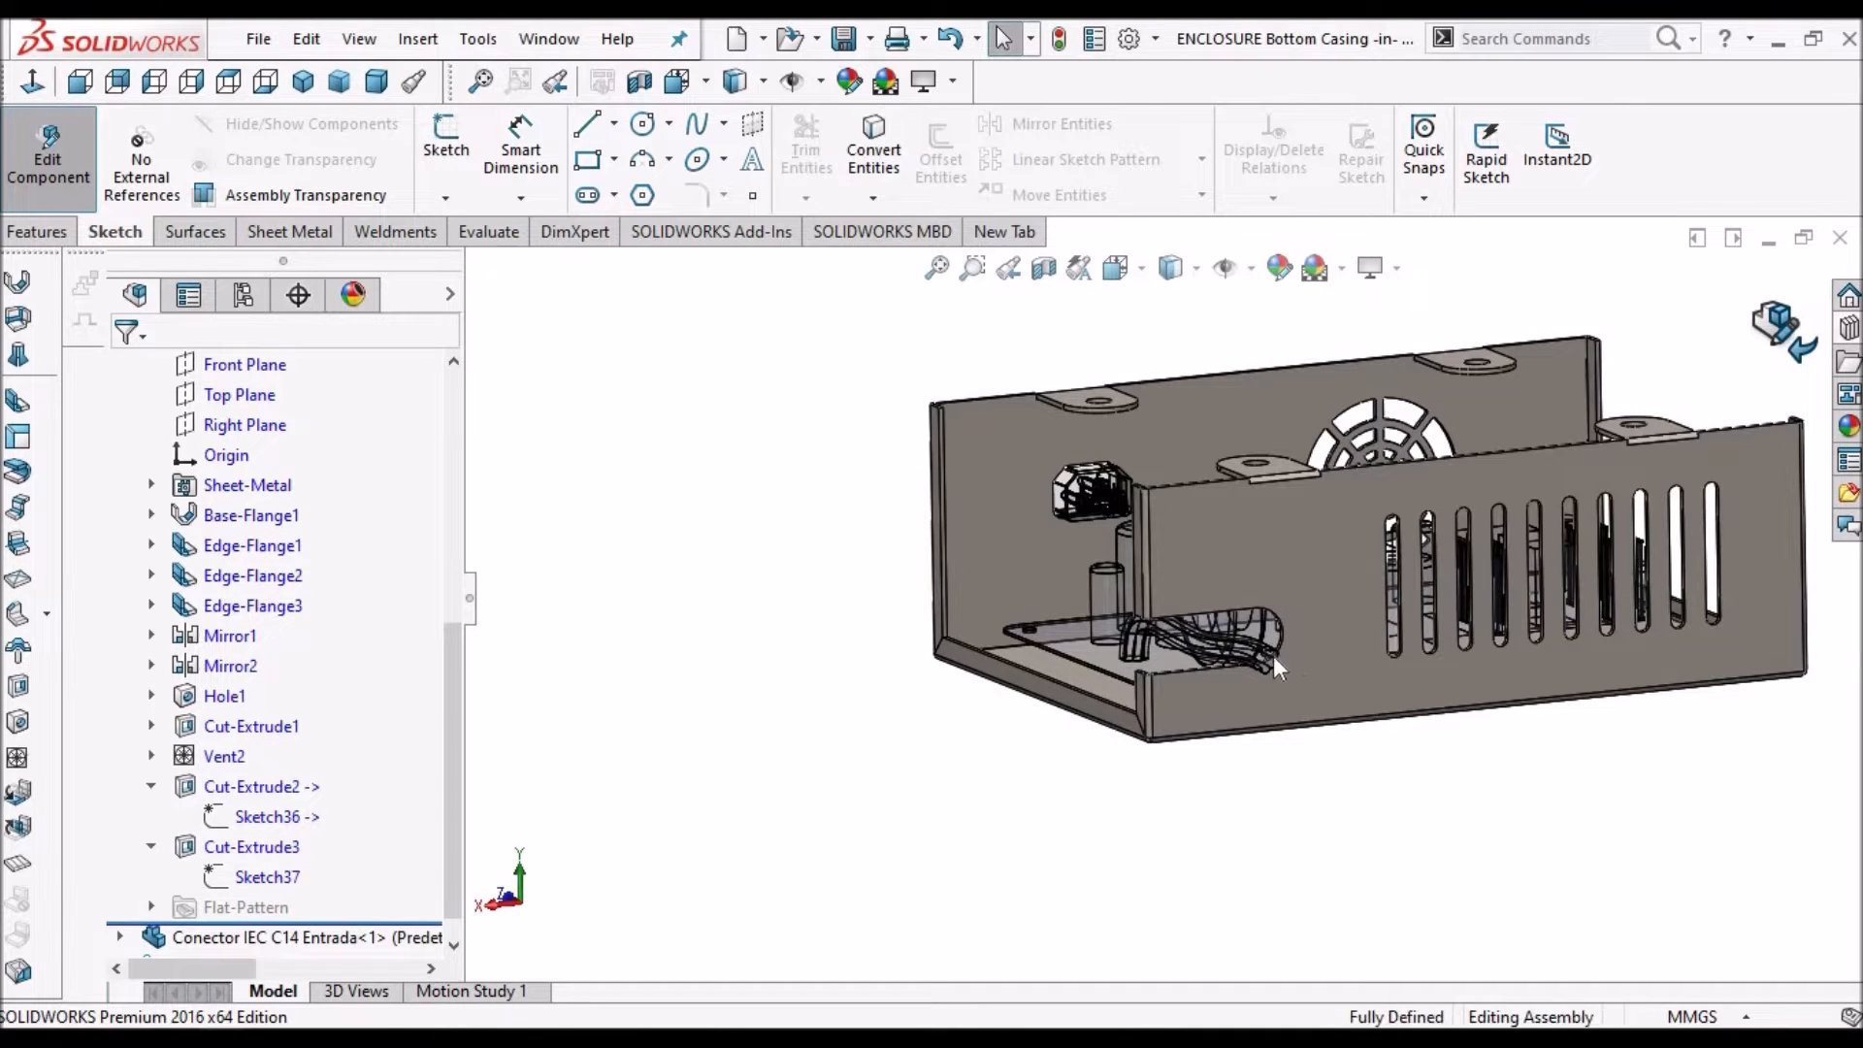
scroll(1269, 660, down, 3)
scroll(1240, 654, down, 4)
middle_drag(1237, 635, 1296, 685)
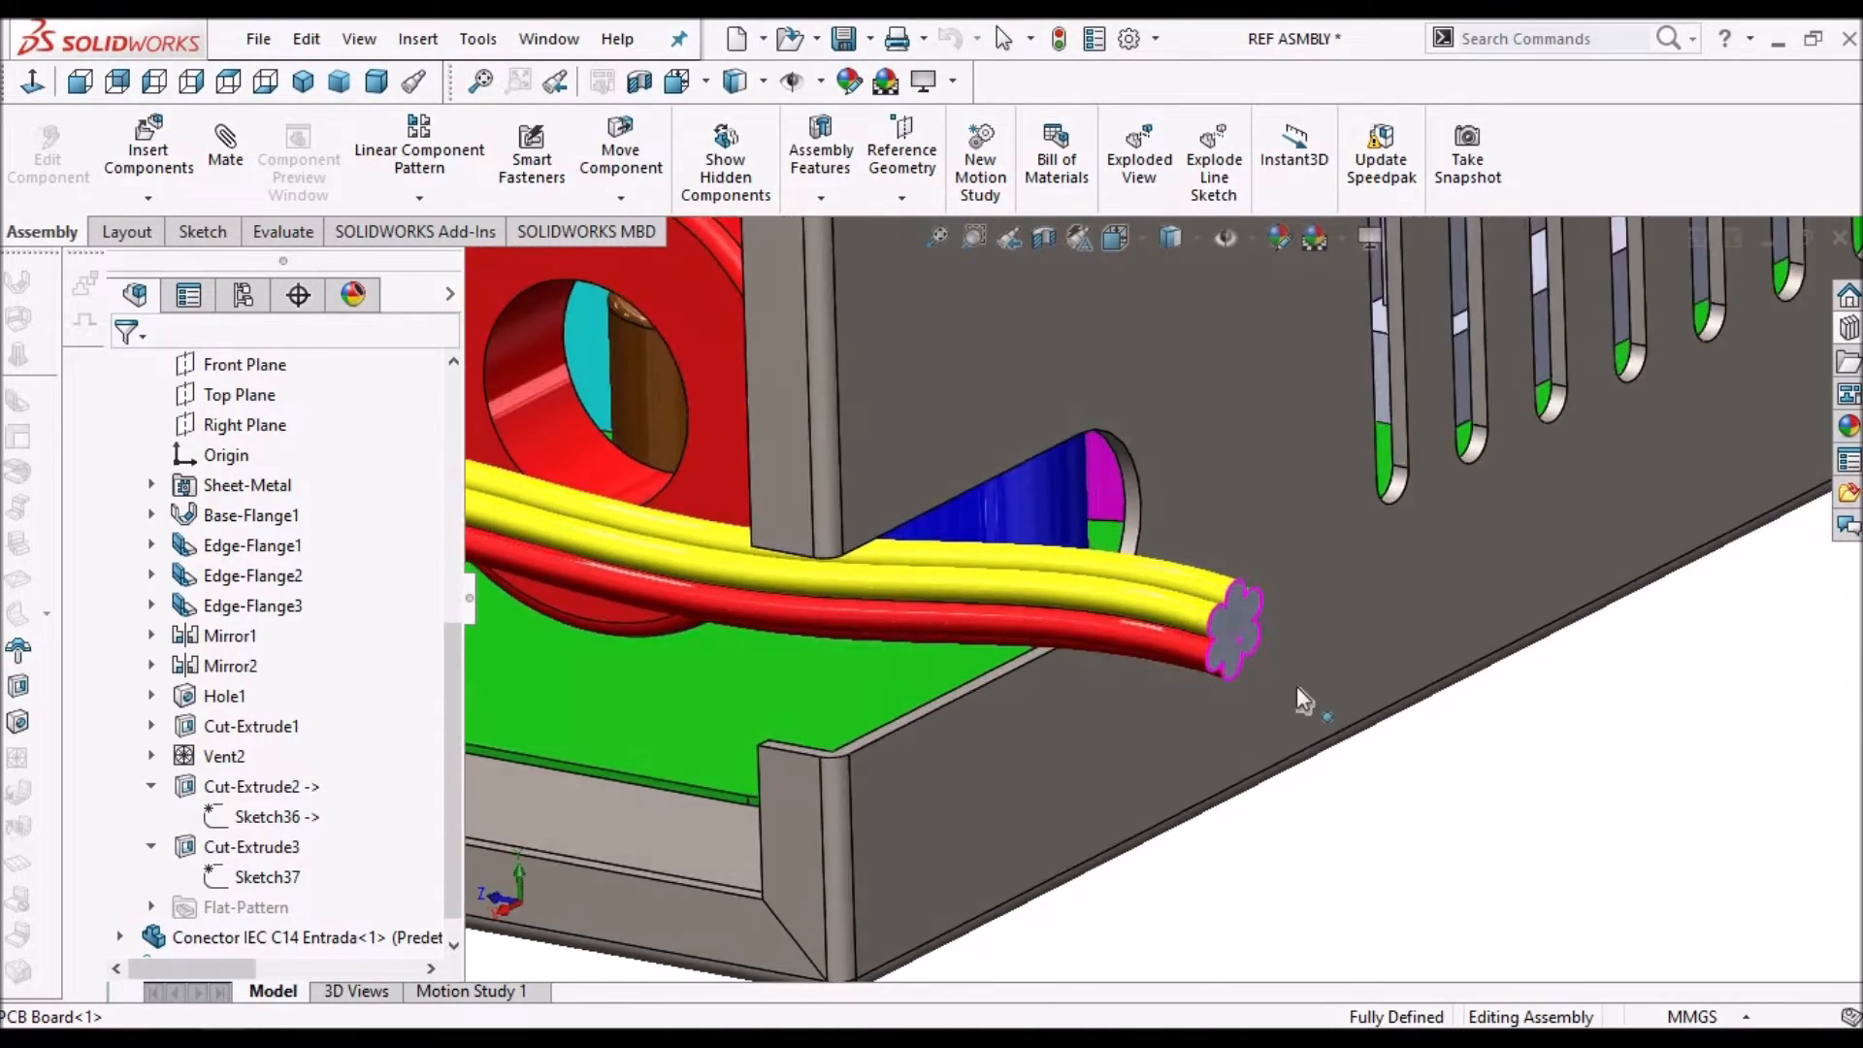
scroll(1296, 685, up, 4)
key(f)
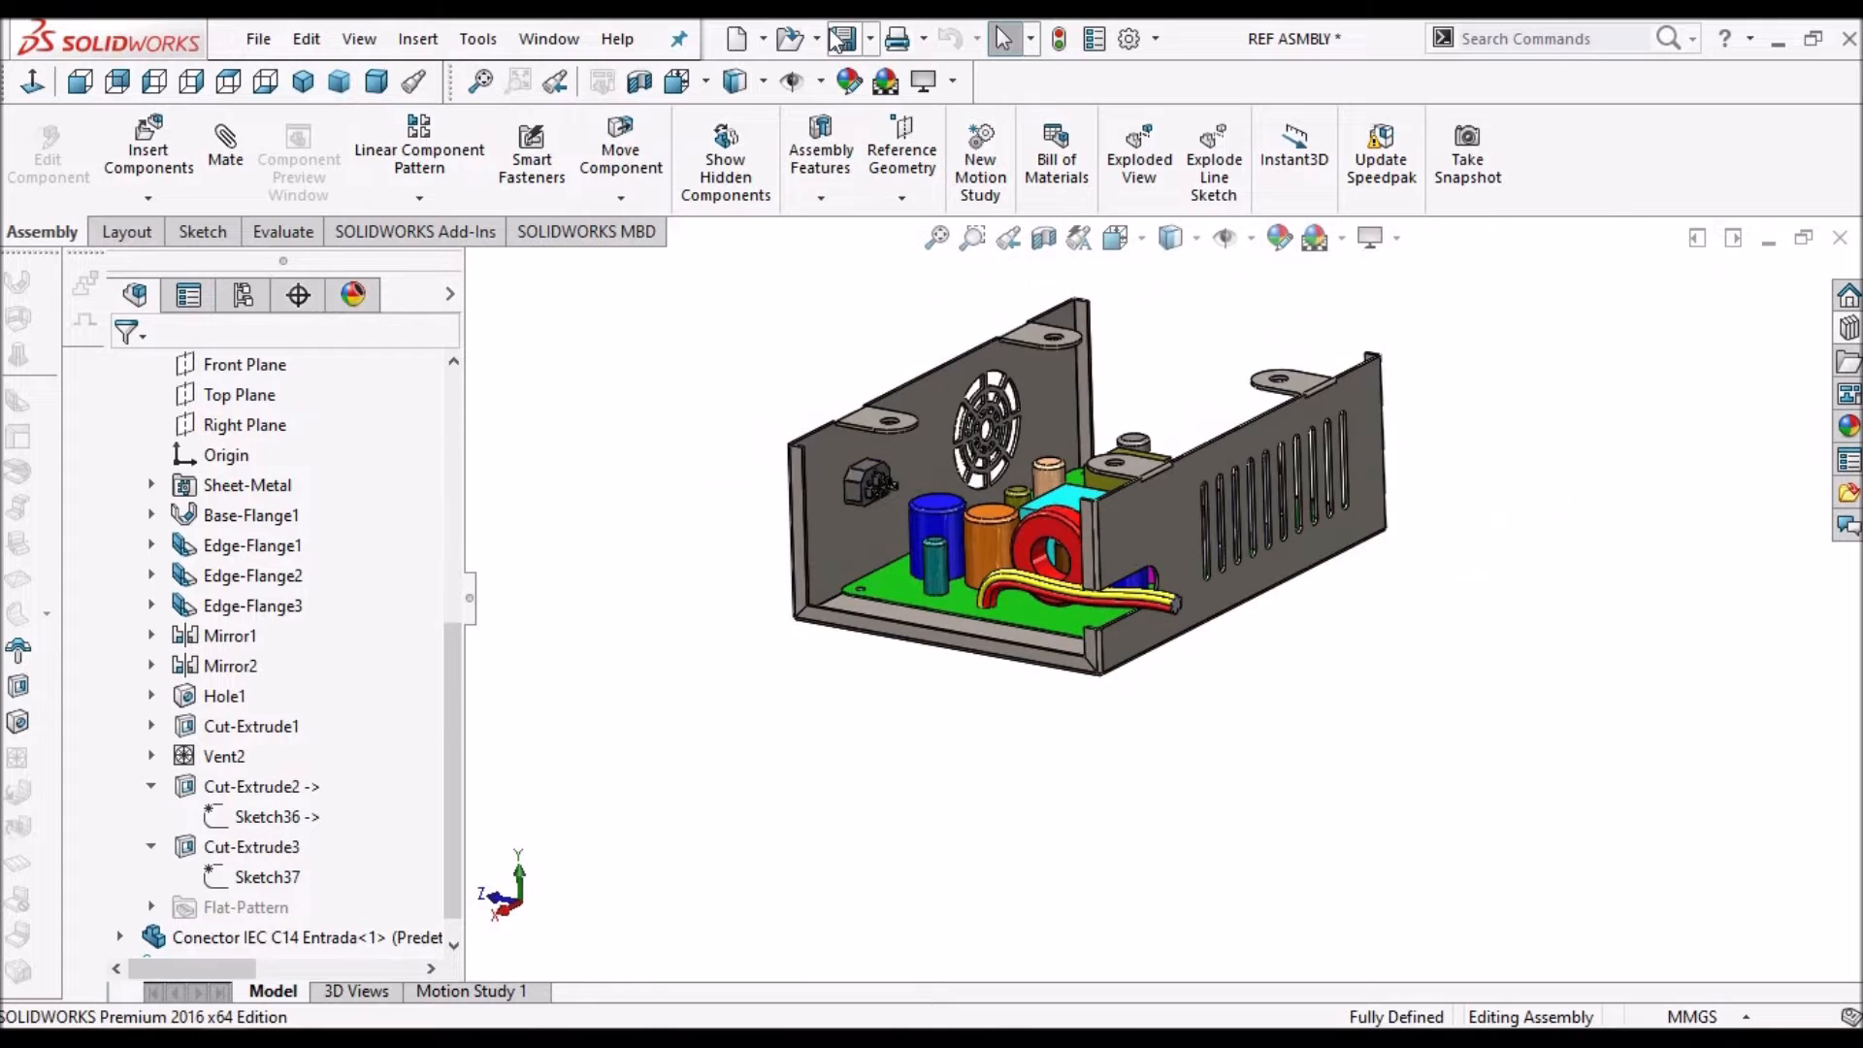
Save the REF ASMBLY assembly and collapse its feature tree
key(ctrl+s)
click(537, 436)
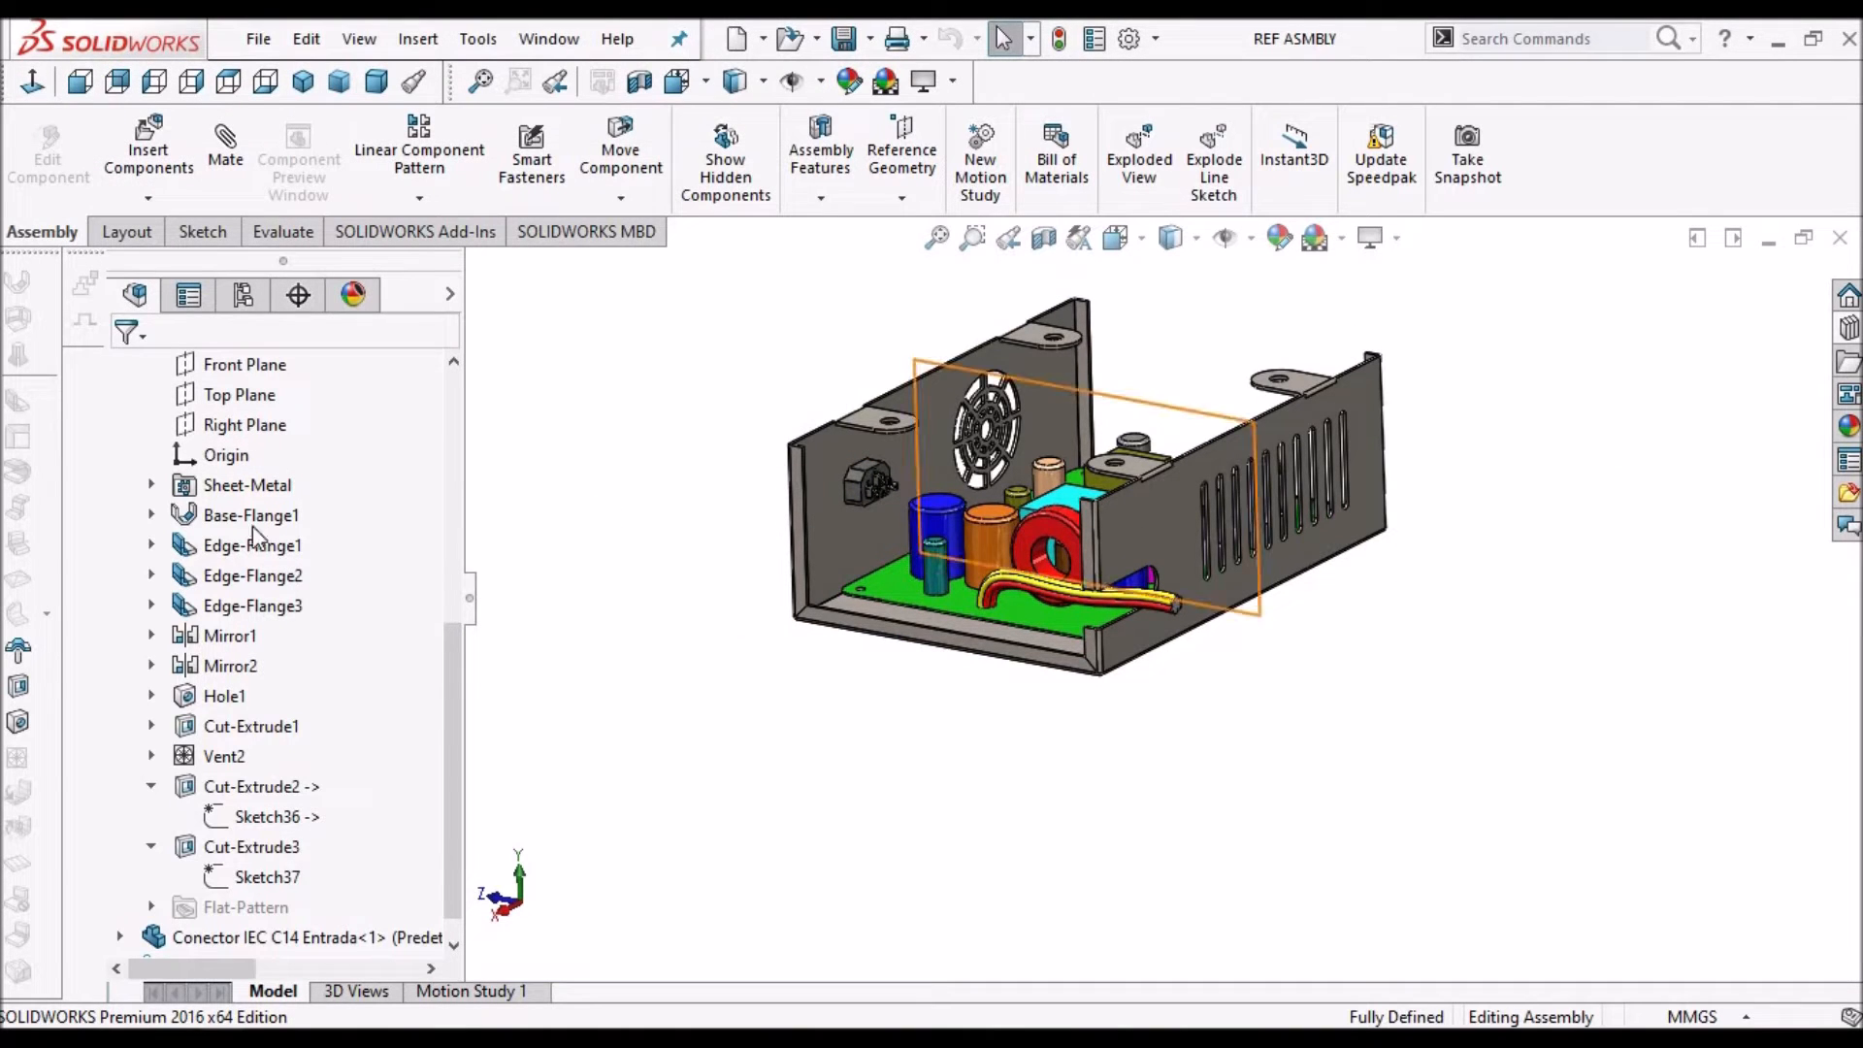
scroll(252, 527, up, 4)
scroll(252, 526, up, 3)
key(shift+c)
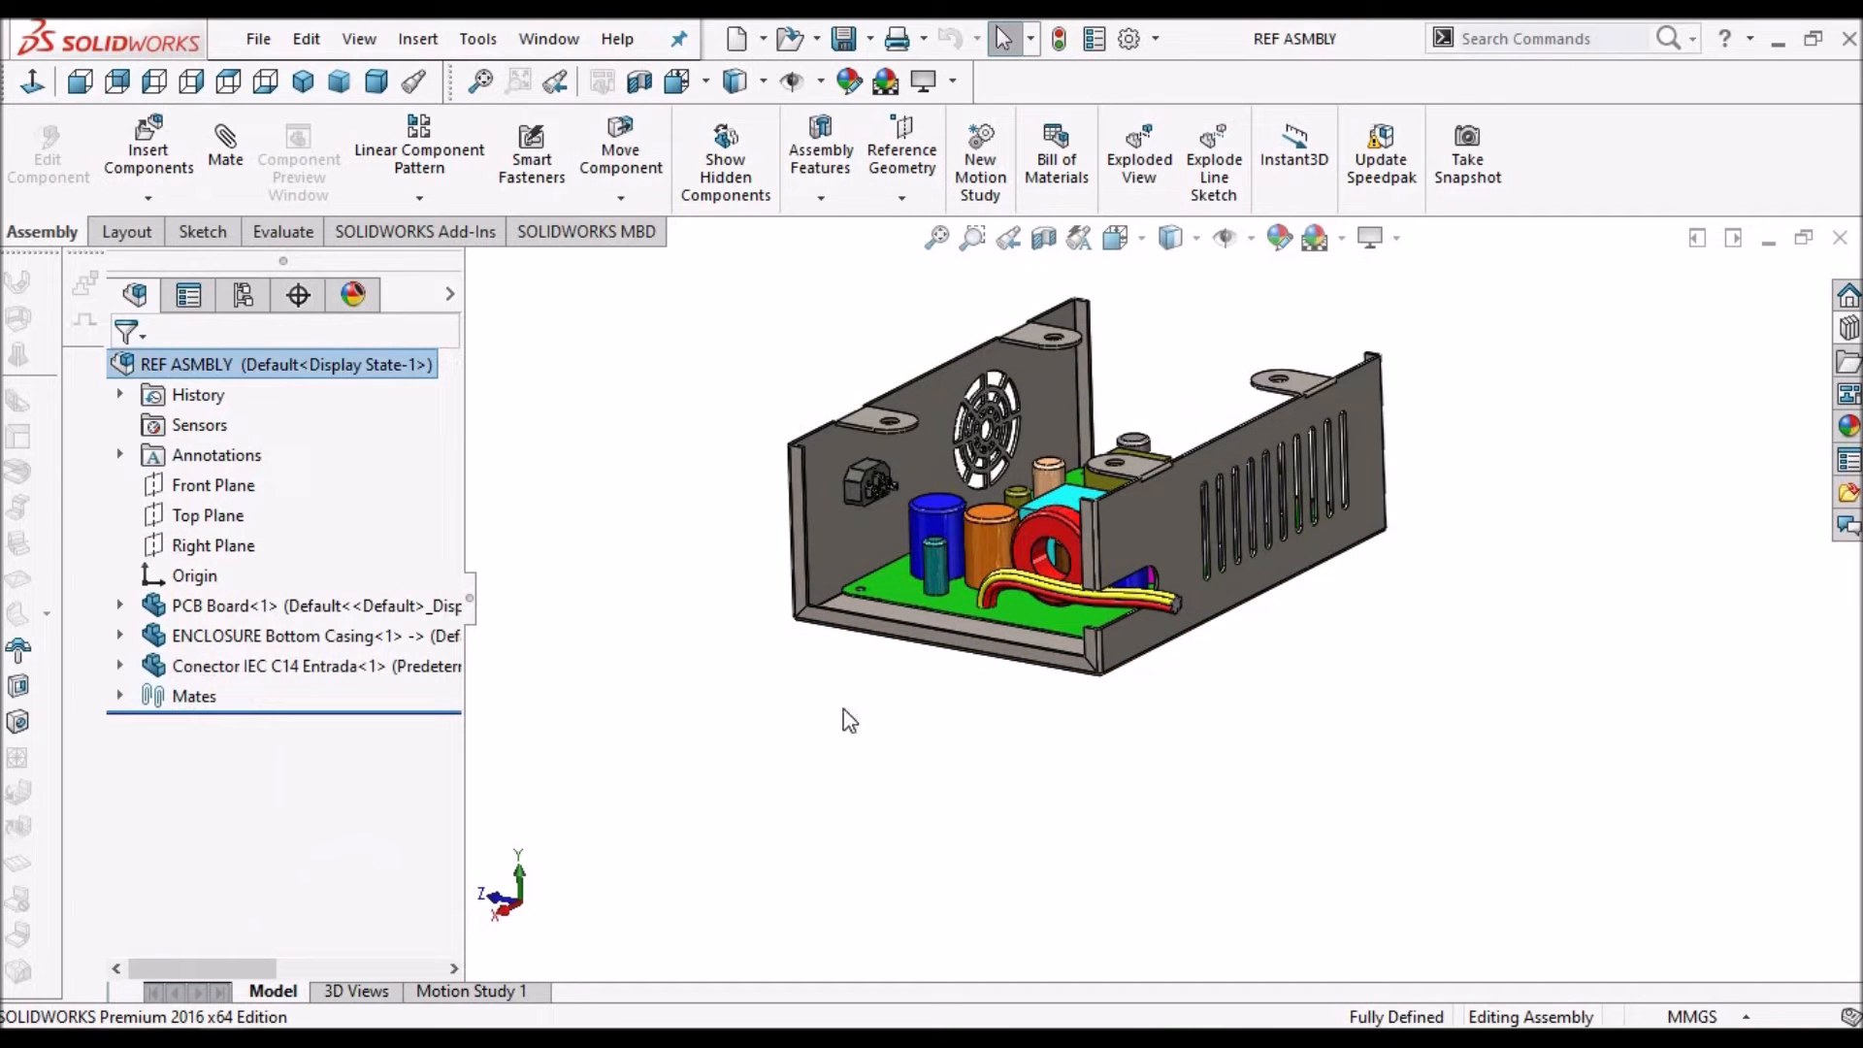
click(374, 83)
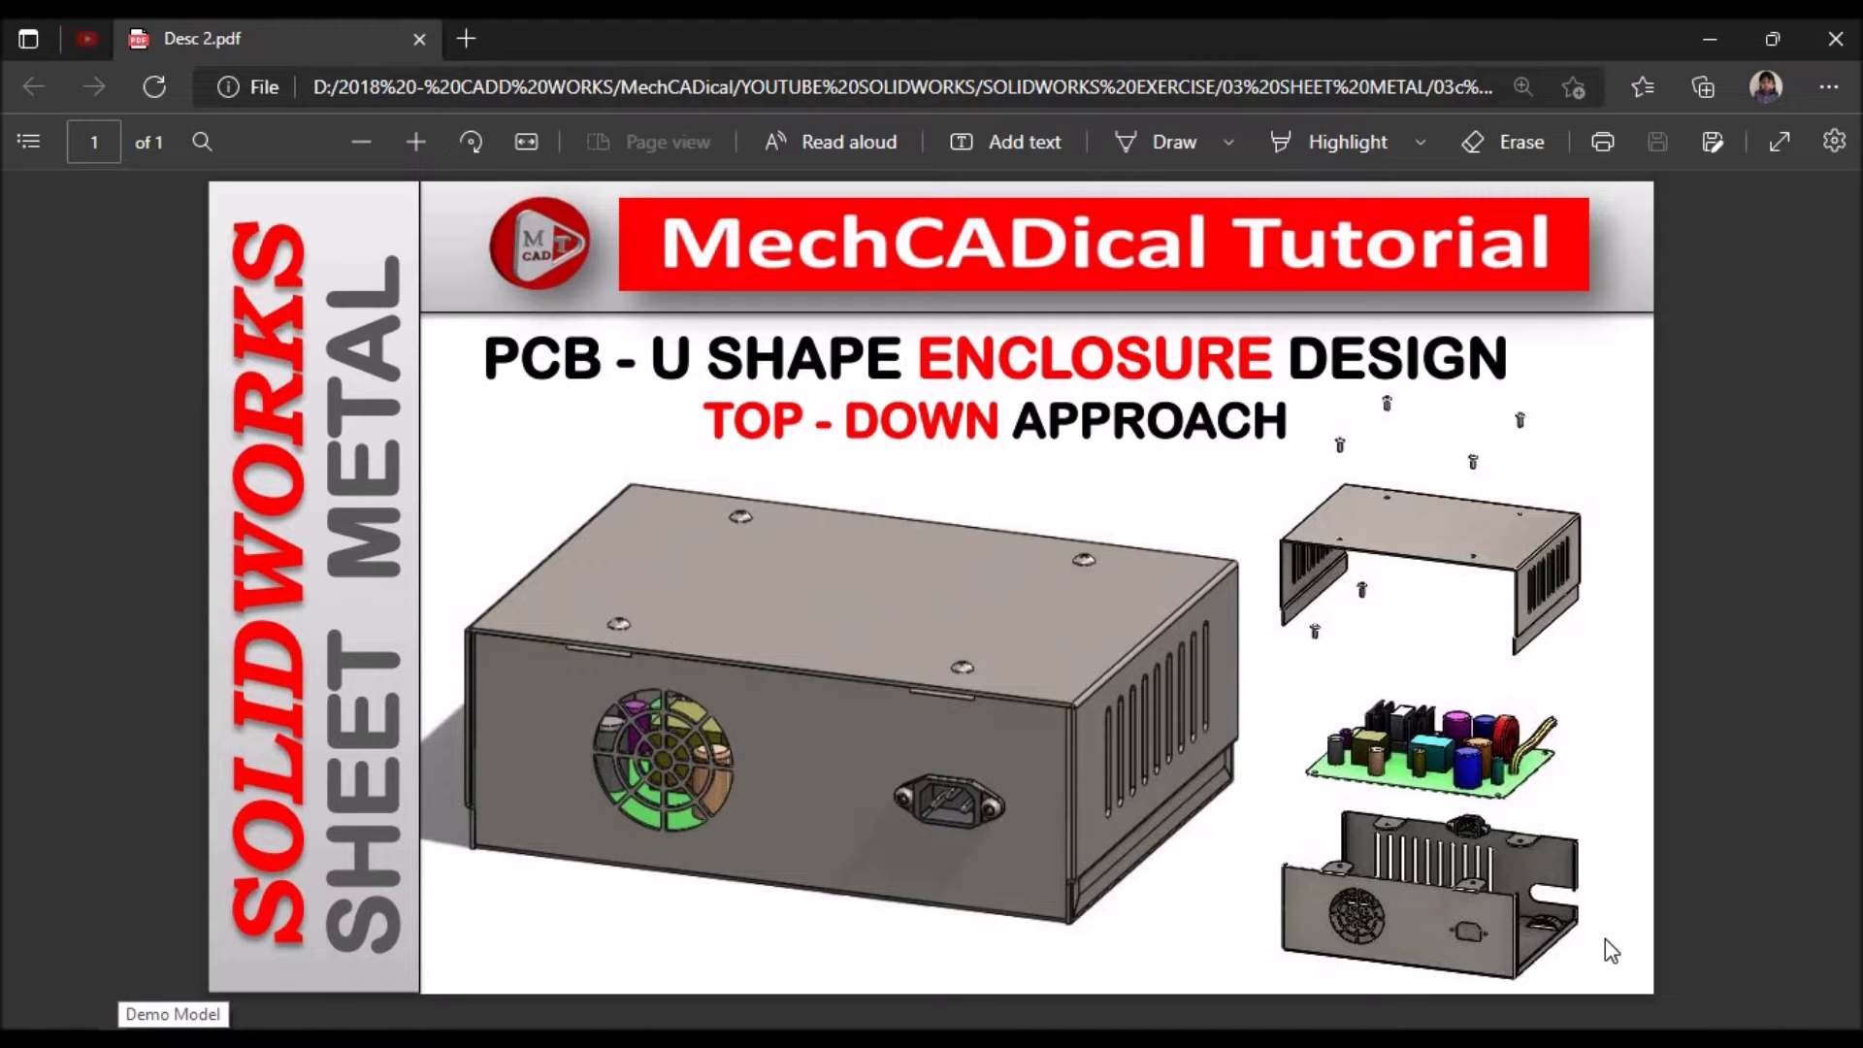
Switch to the Desc 2.pdf reference and examine the bottom casing in the exploded picture, including the bridge-shaped lance on its base
ctrl+scroll(1594, 939, up, 5)
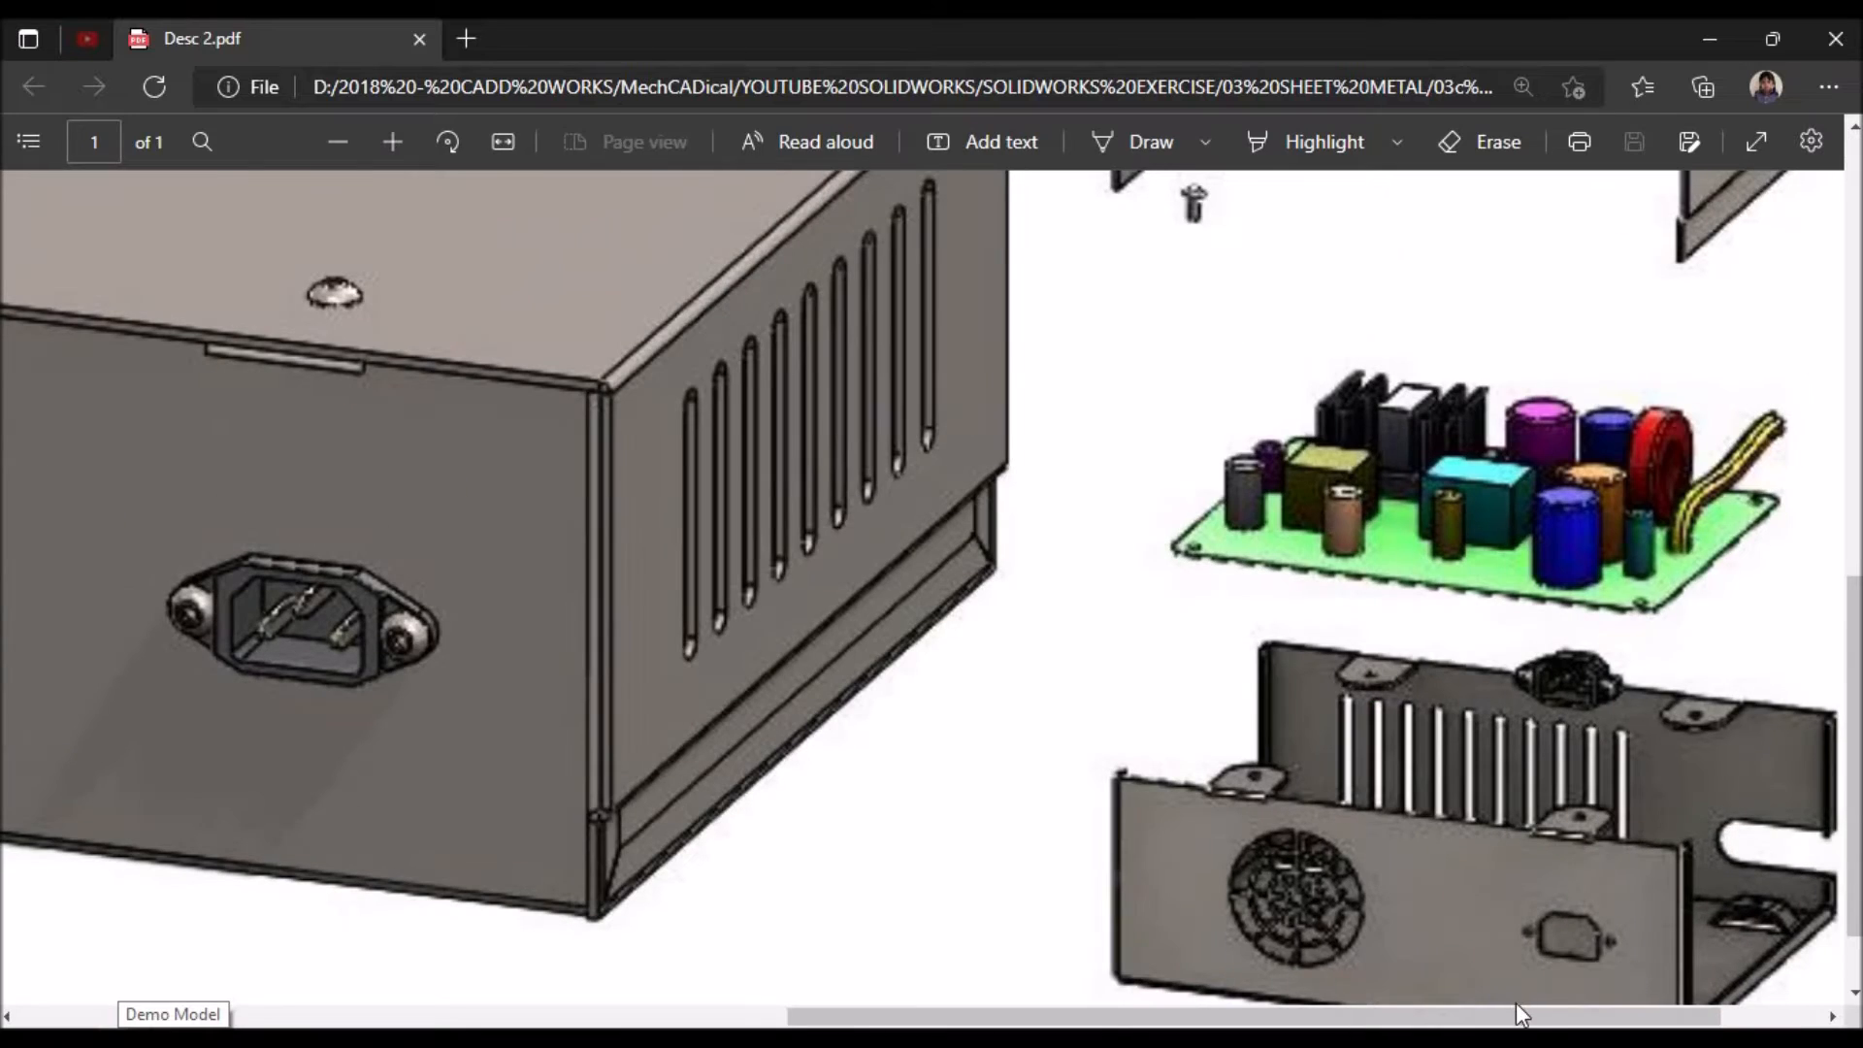
drag(1549, 1019, 1651, 1019)
scroll(1688, 873, down, 1)
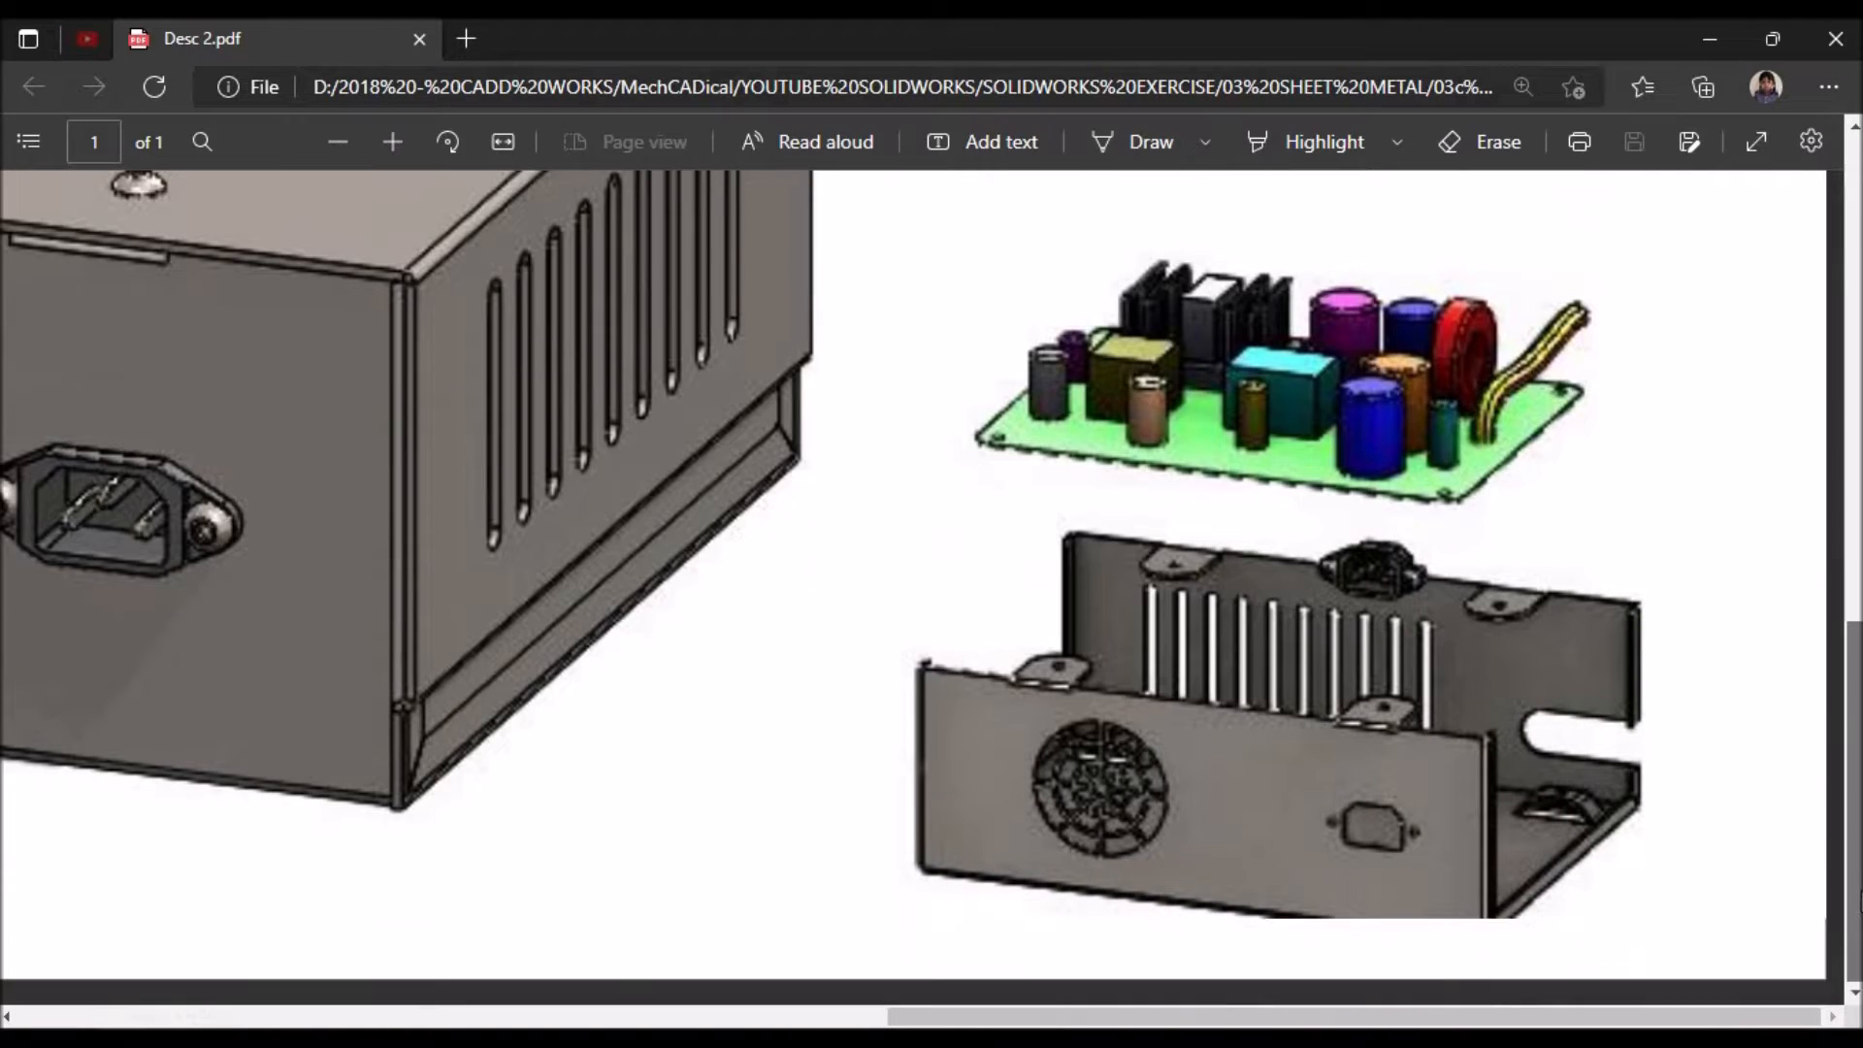
scroll(1689, 873, down, 1)
ctrl+scroll(1653, 859, up, 3)
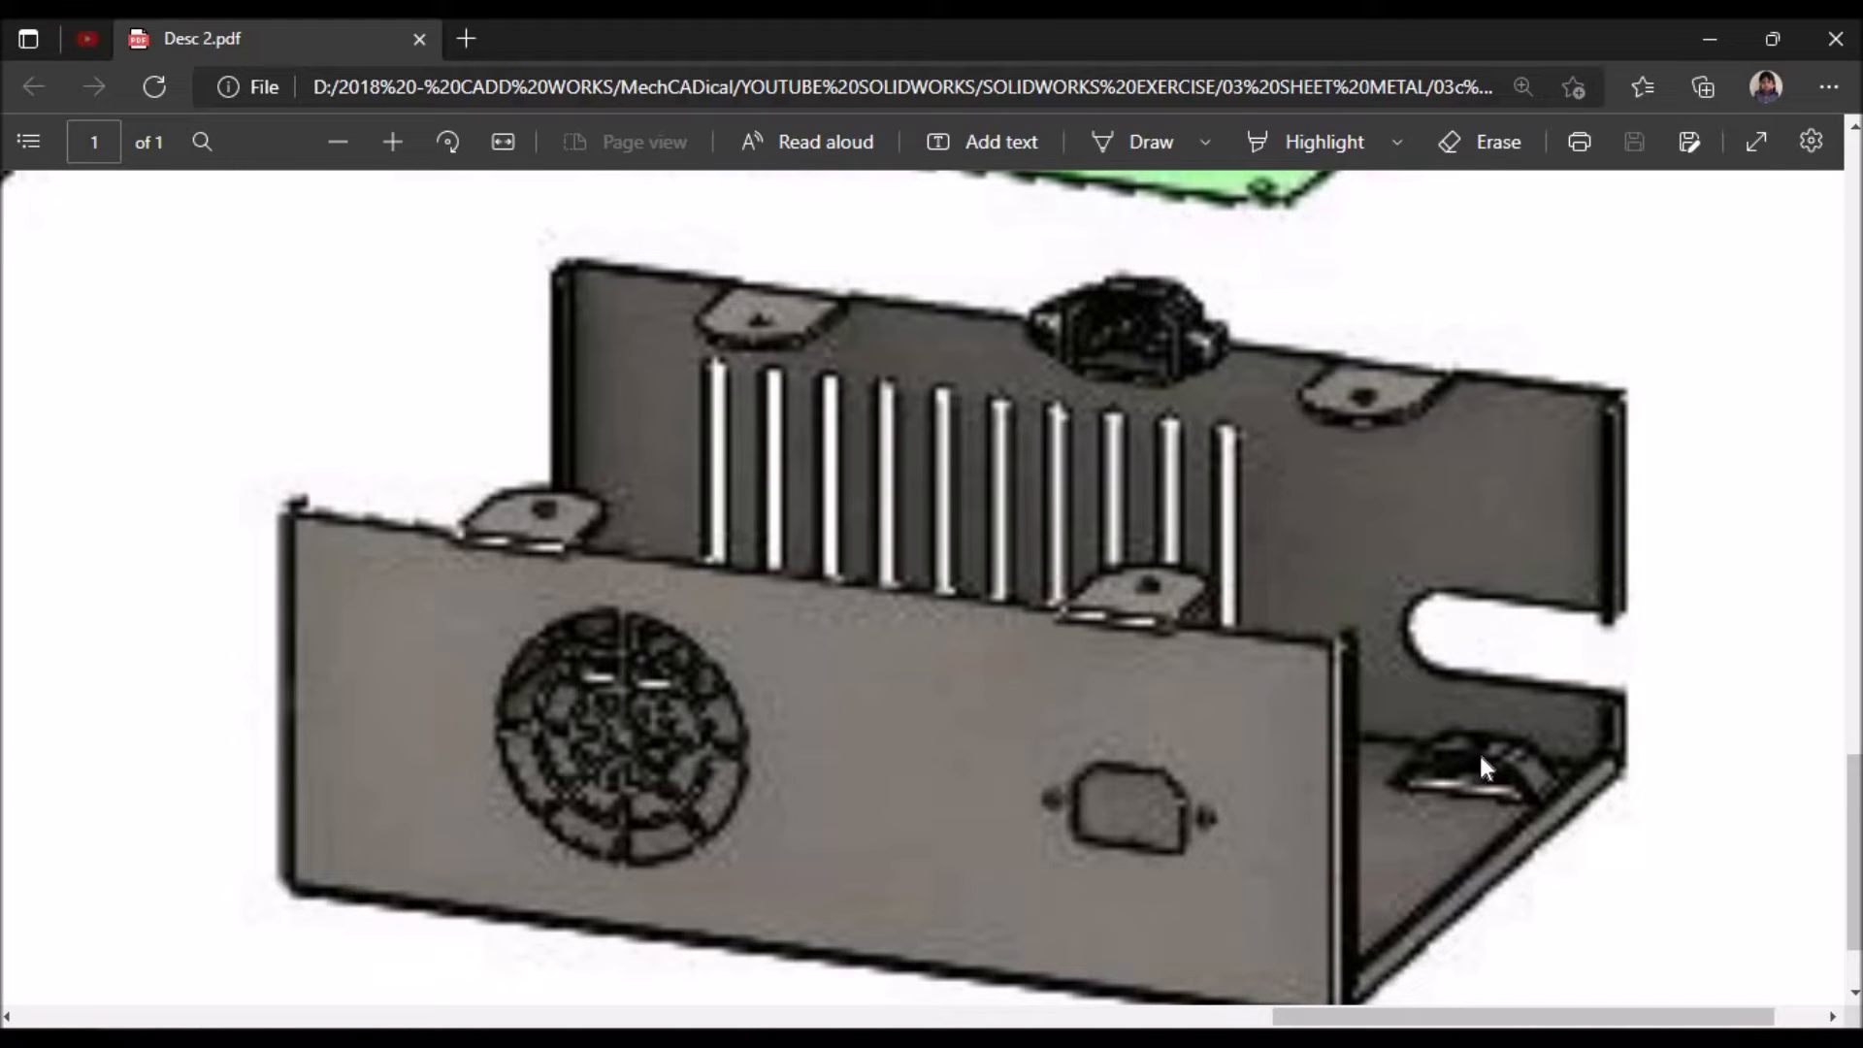
ctrl+scroll(1463, 761, down, 3)
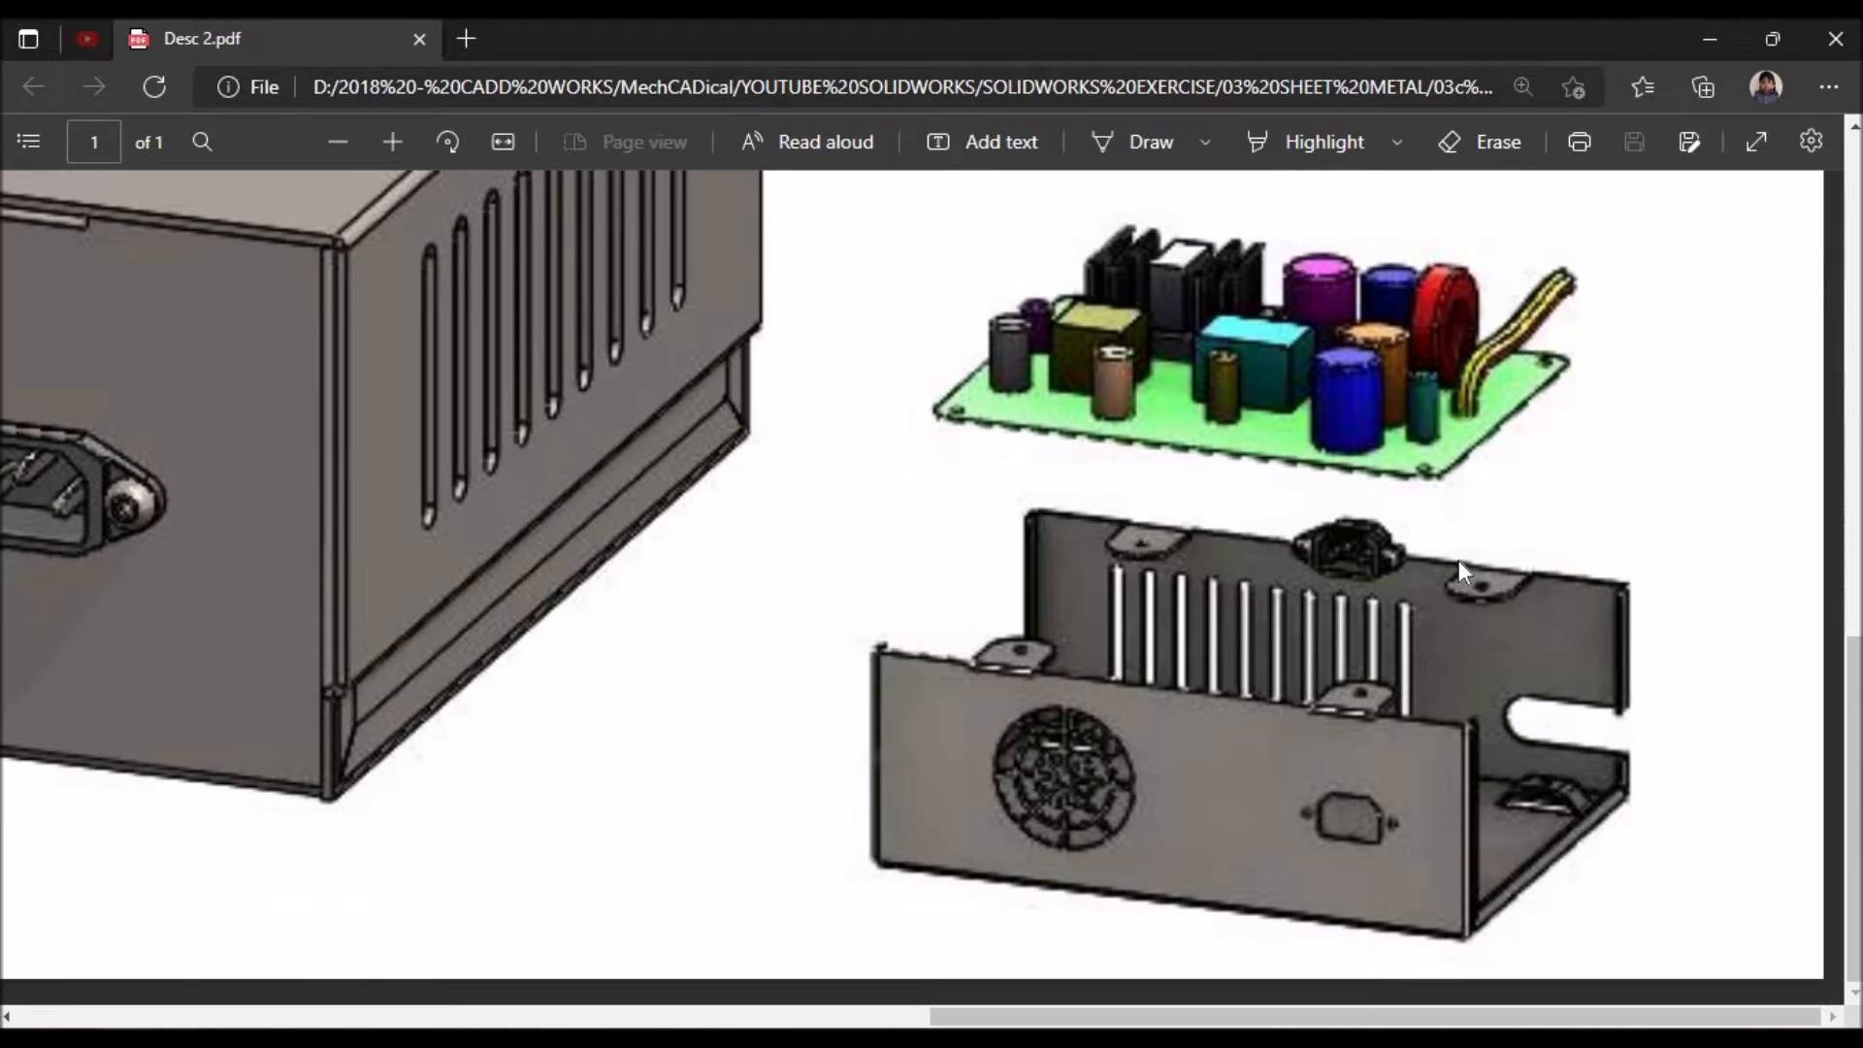
ctrl+scroll(1456, 608, down, 2)
ctrl+scroll(1447, 615, down, 3)
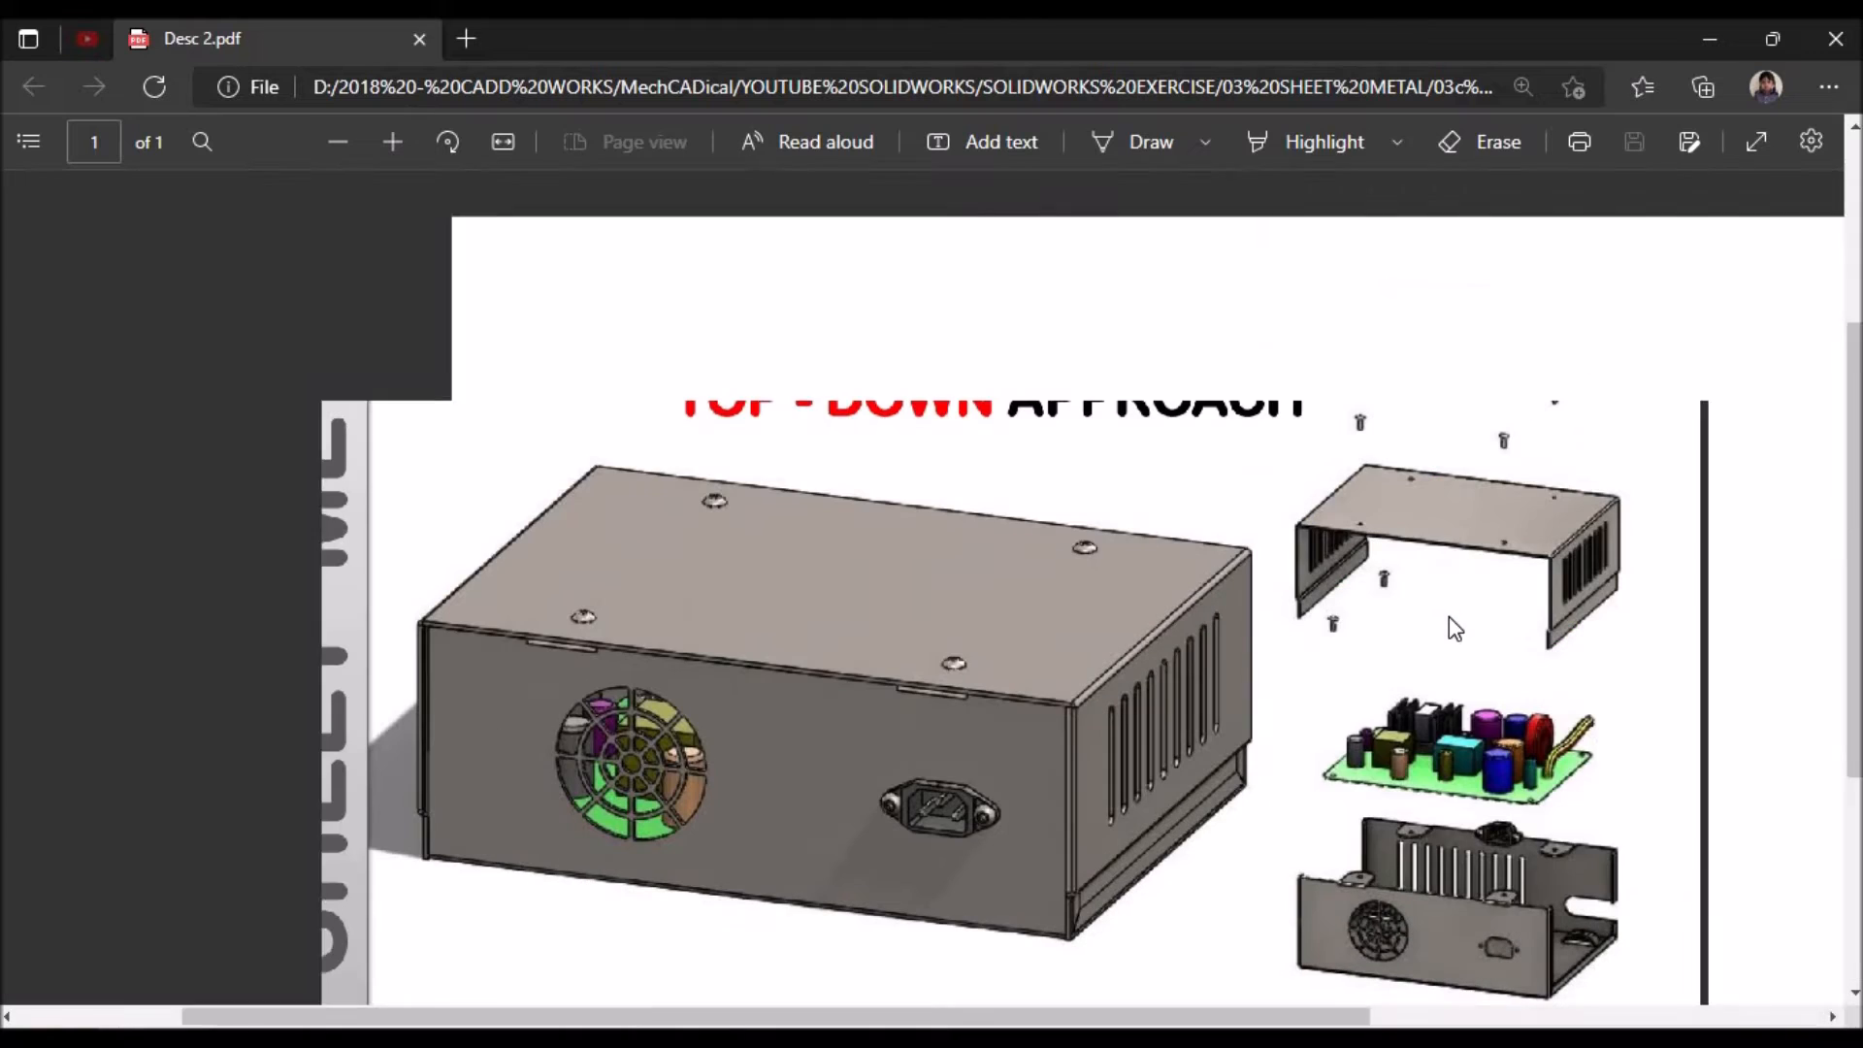
click(1729, 35)
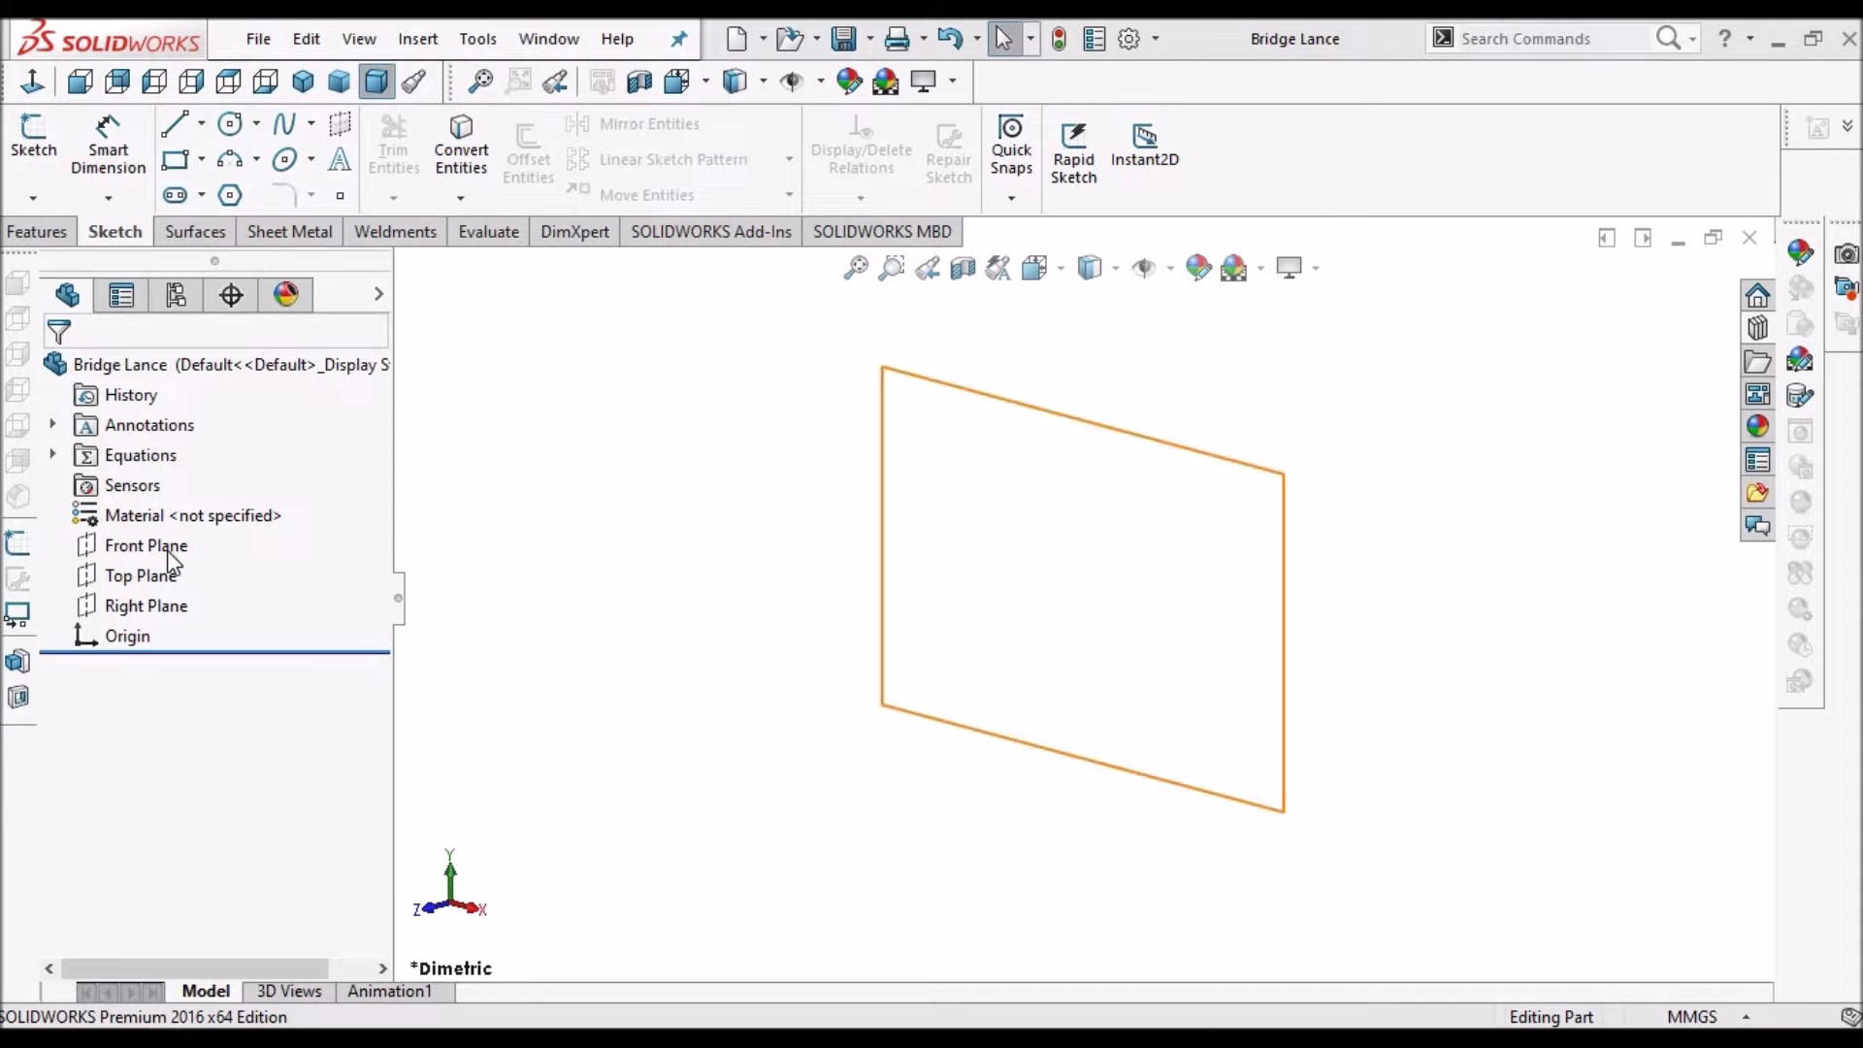
In the Bridge Lance part, sketch a center rectangle about 88 by 92 mm on the Top Plane, centred on the origin
click(146, 575)
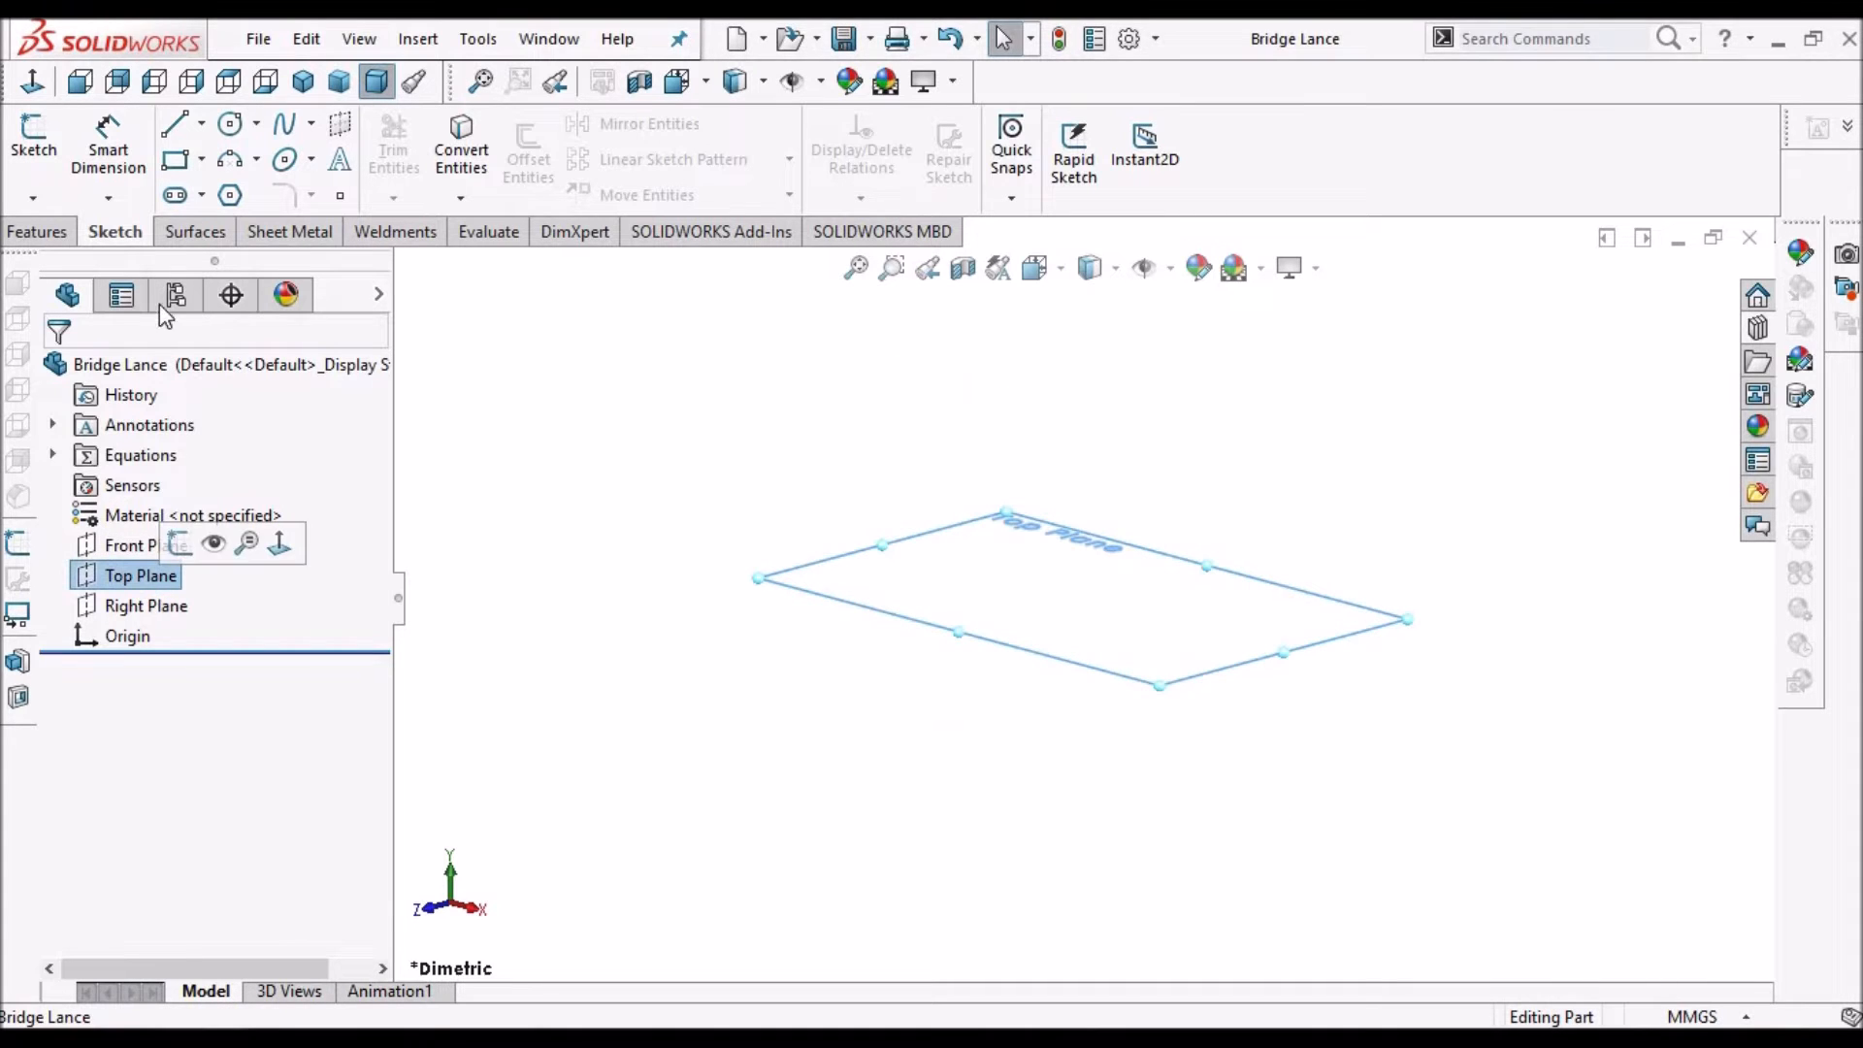
click(46, 148)
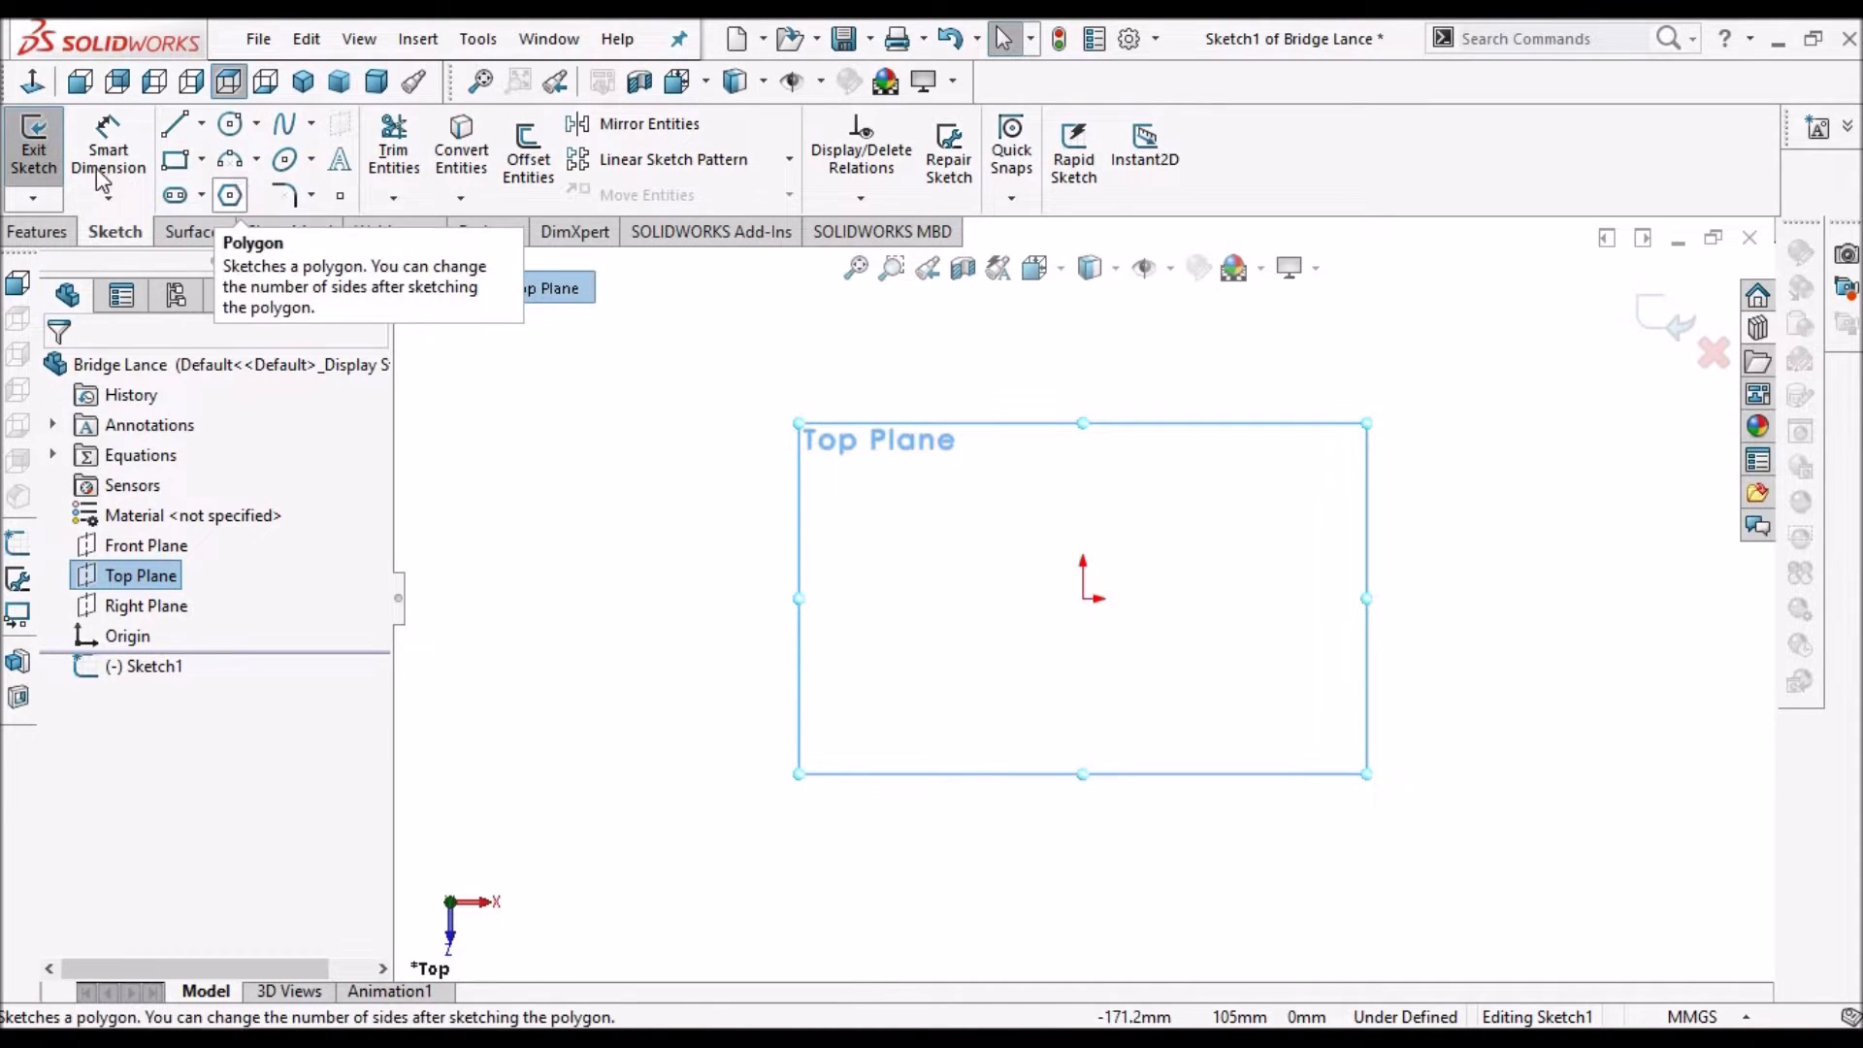
click(201, 159)
click(276, 233)
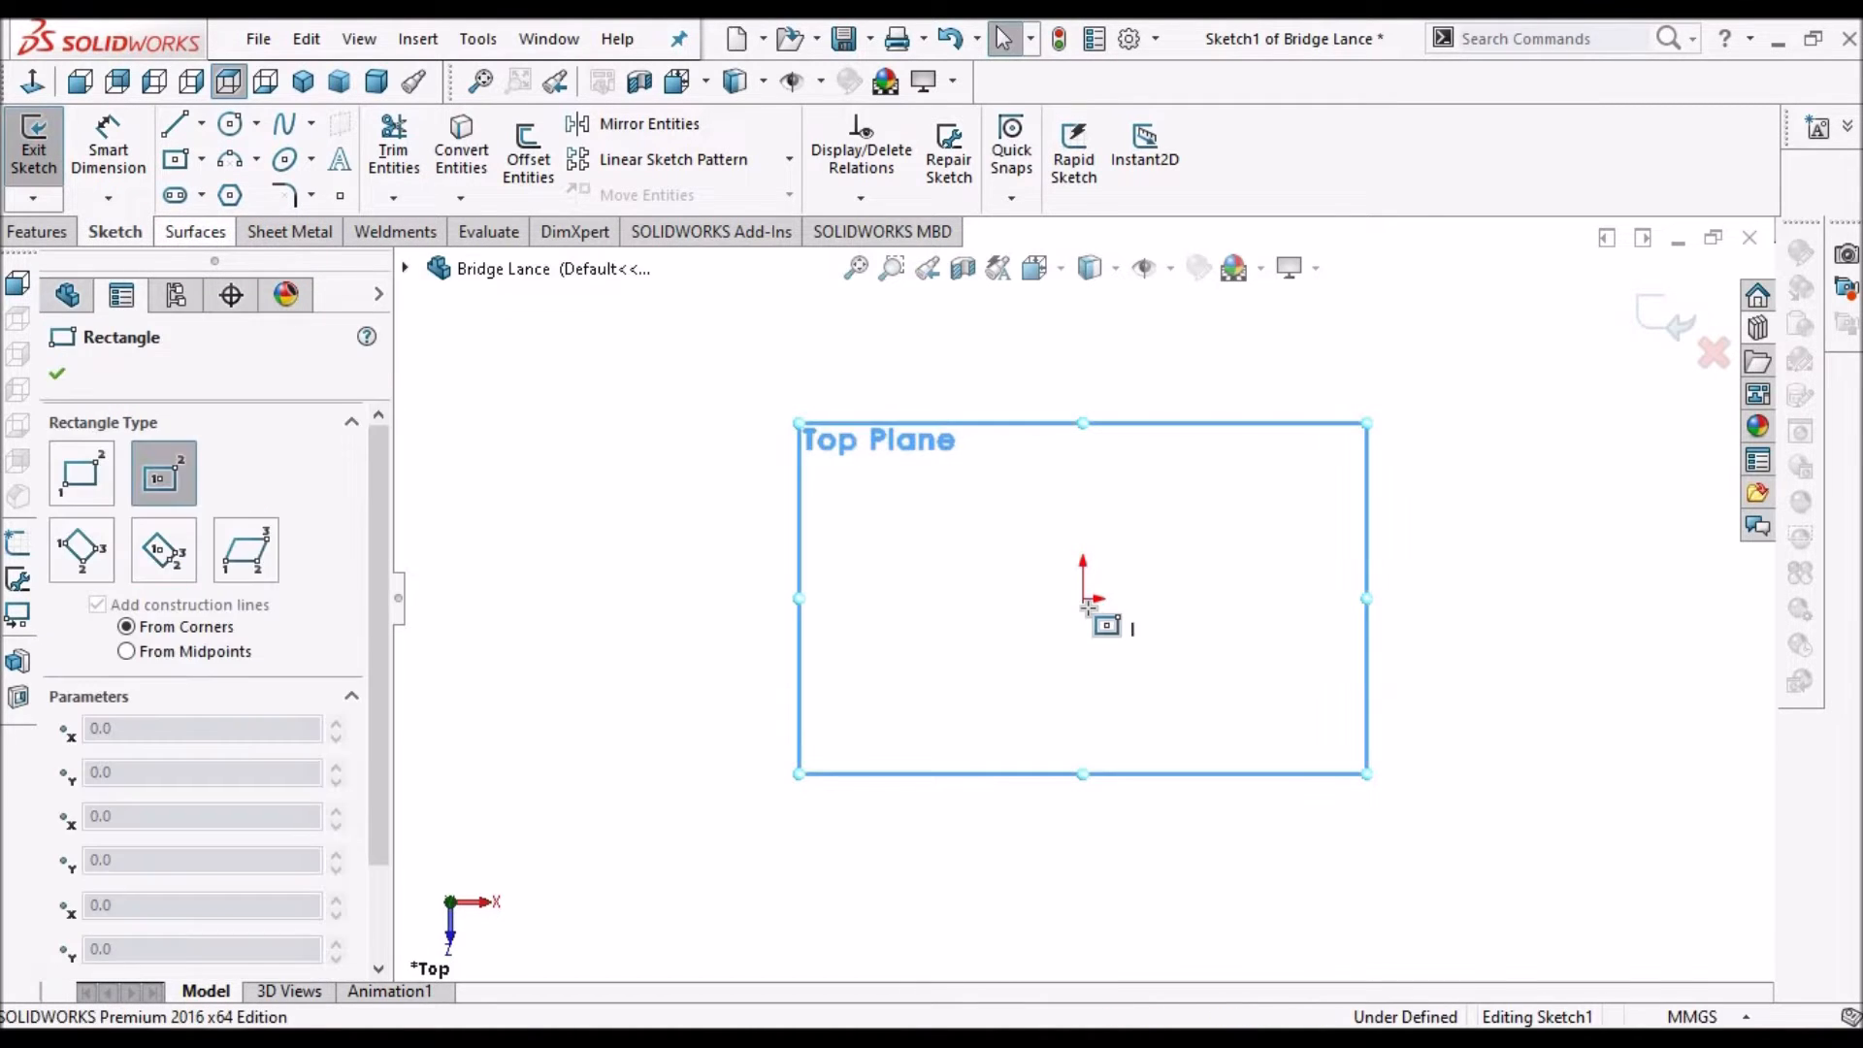
click(1083, 599)
click(942, 452)
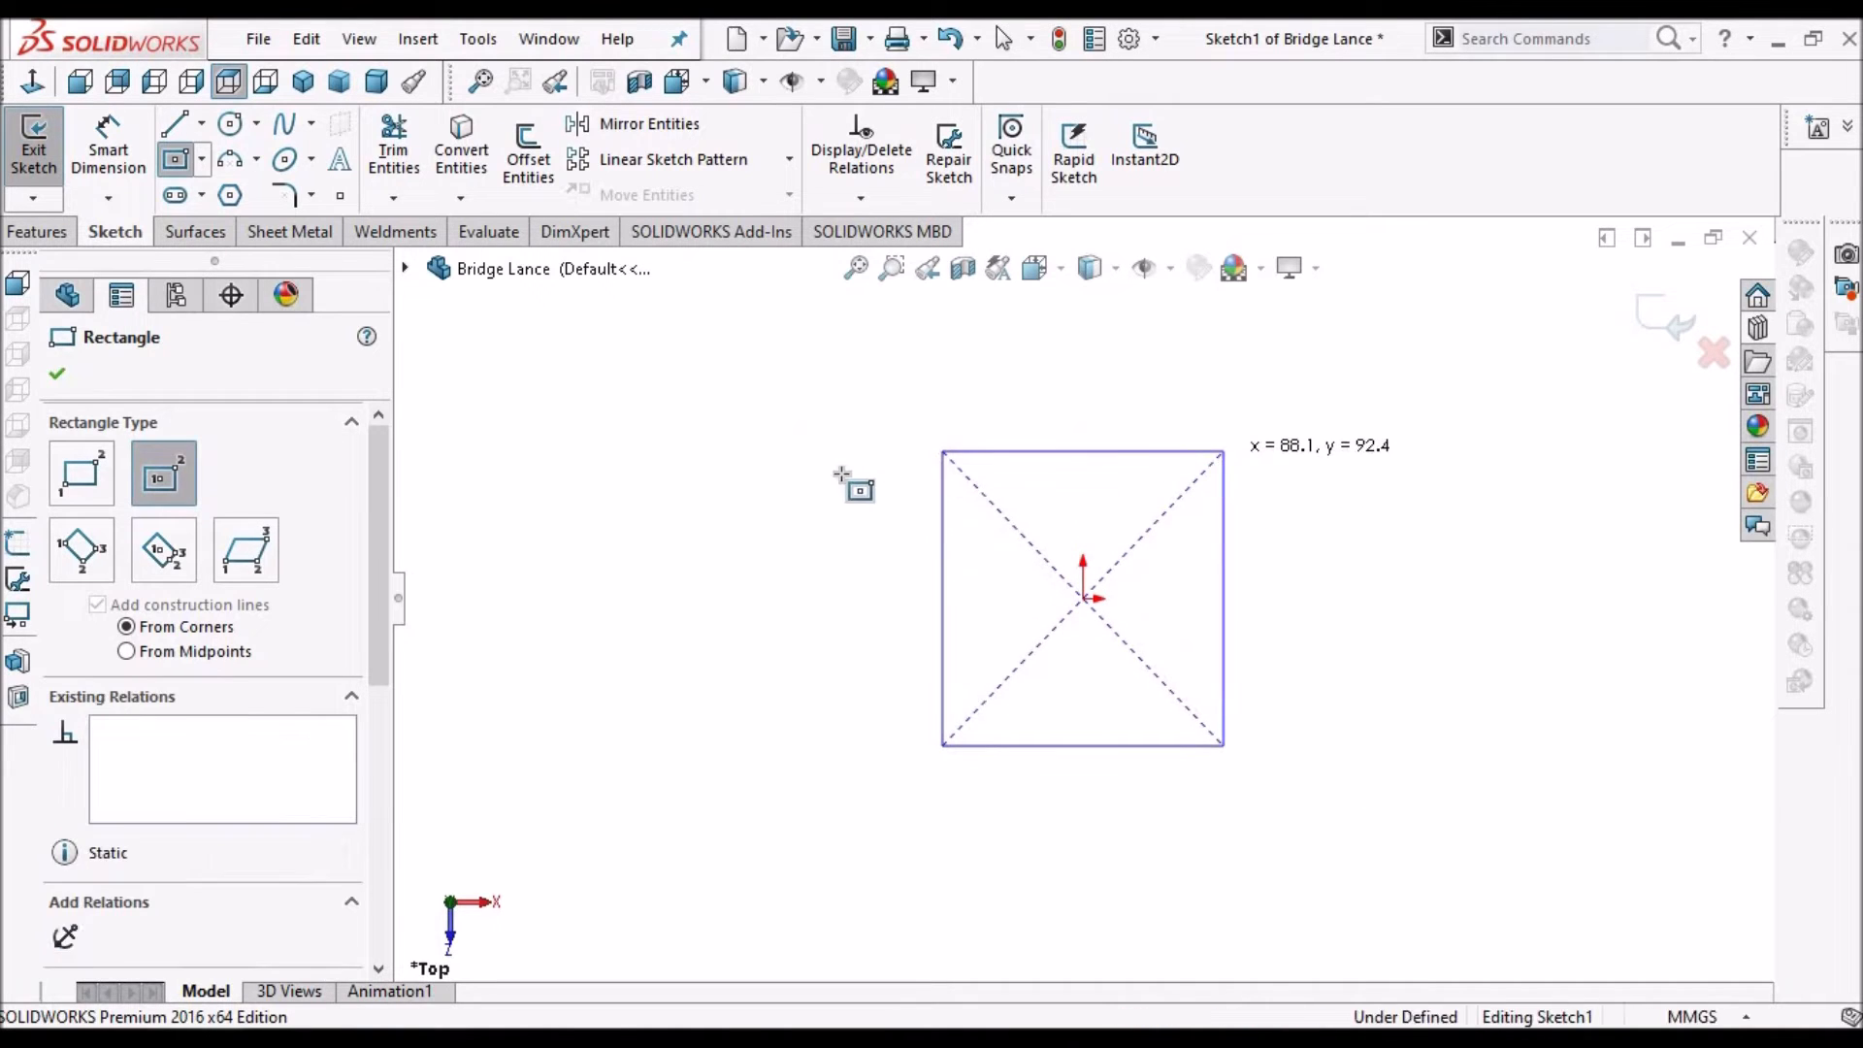
right_click(844, 474)
click(912, 495)
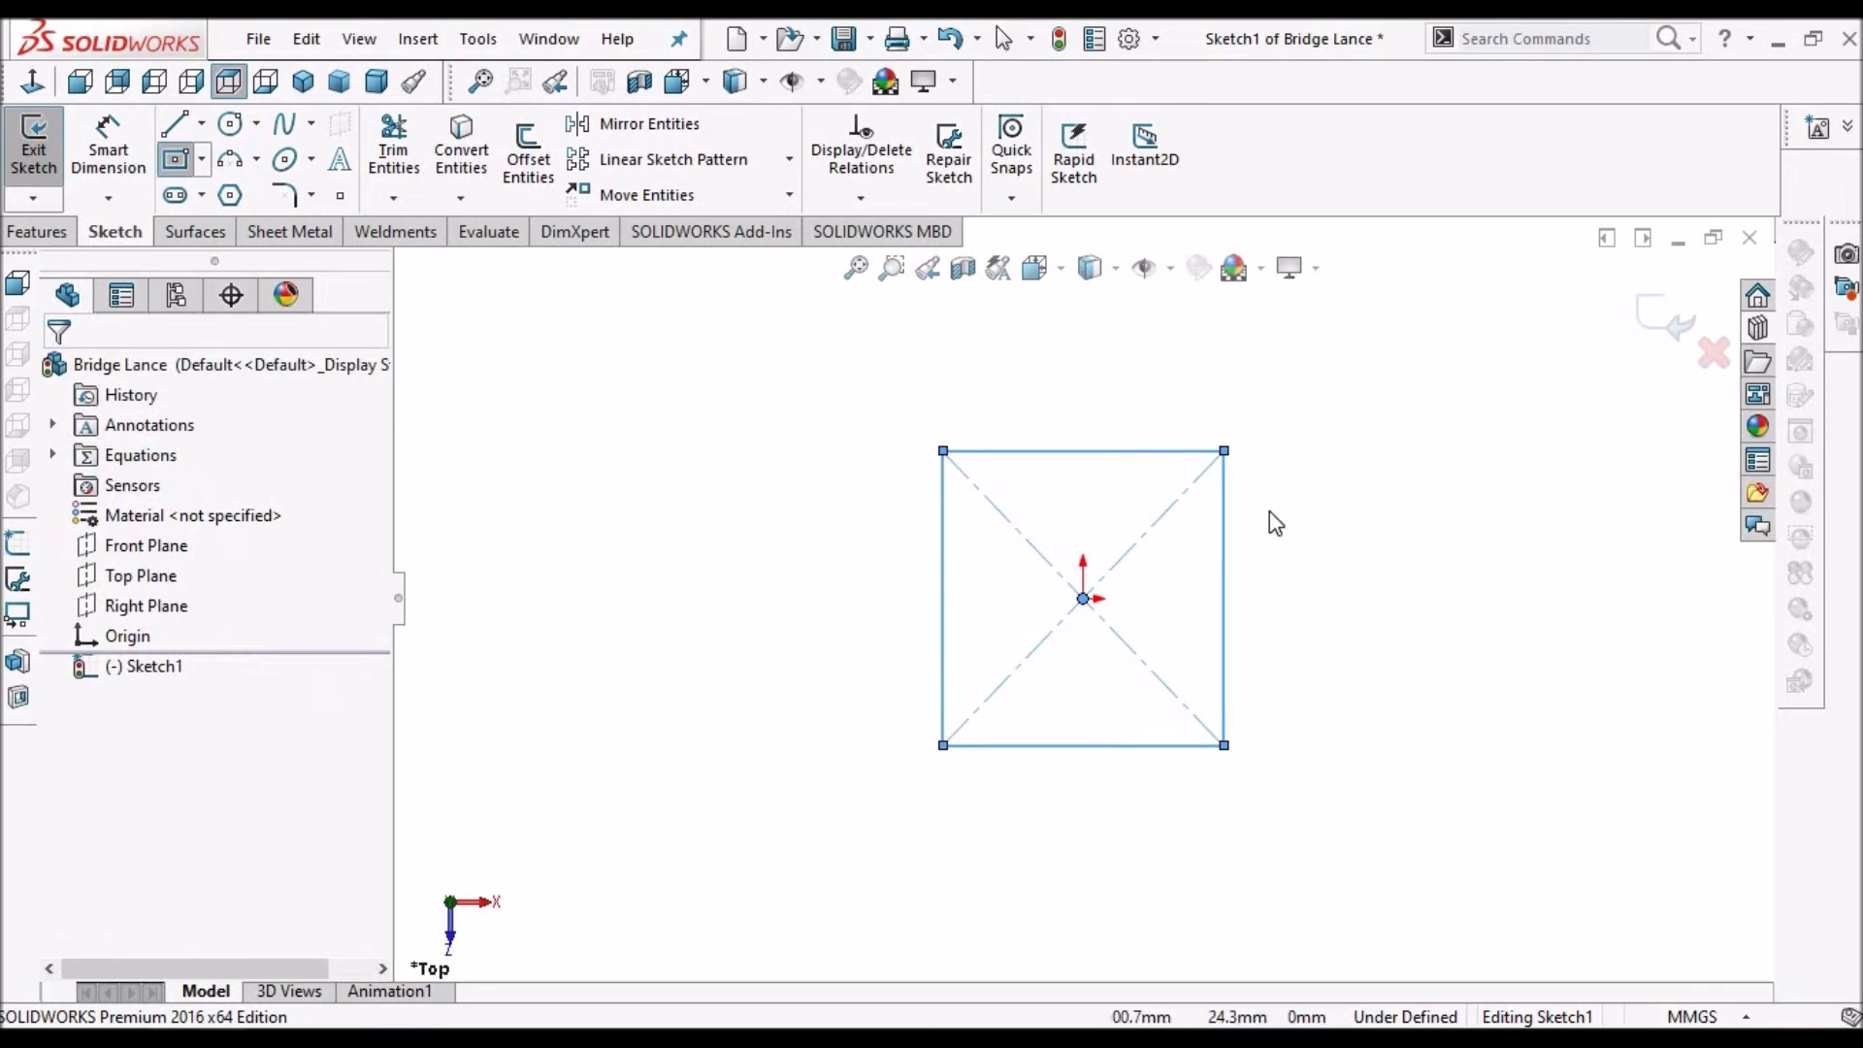
Add an equal relation between two adjacent sides of the rectangle
click(1150, 743)
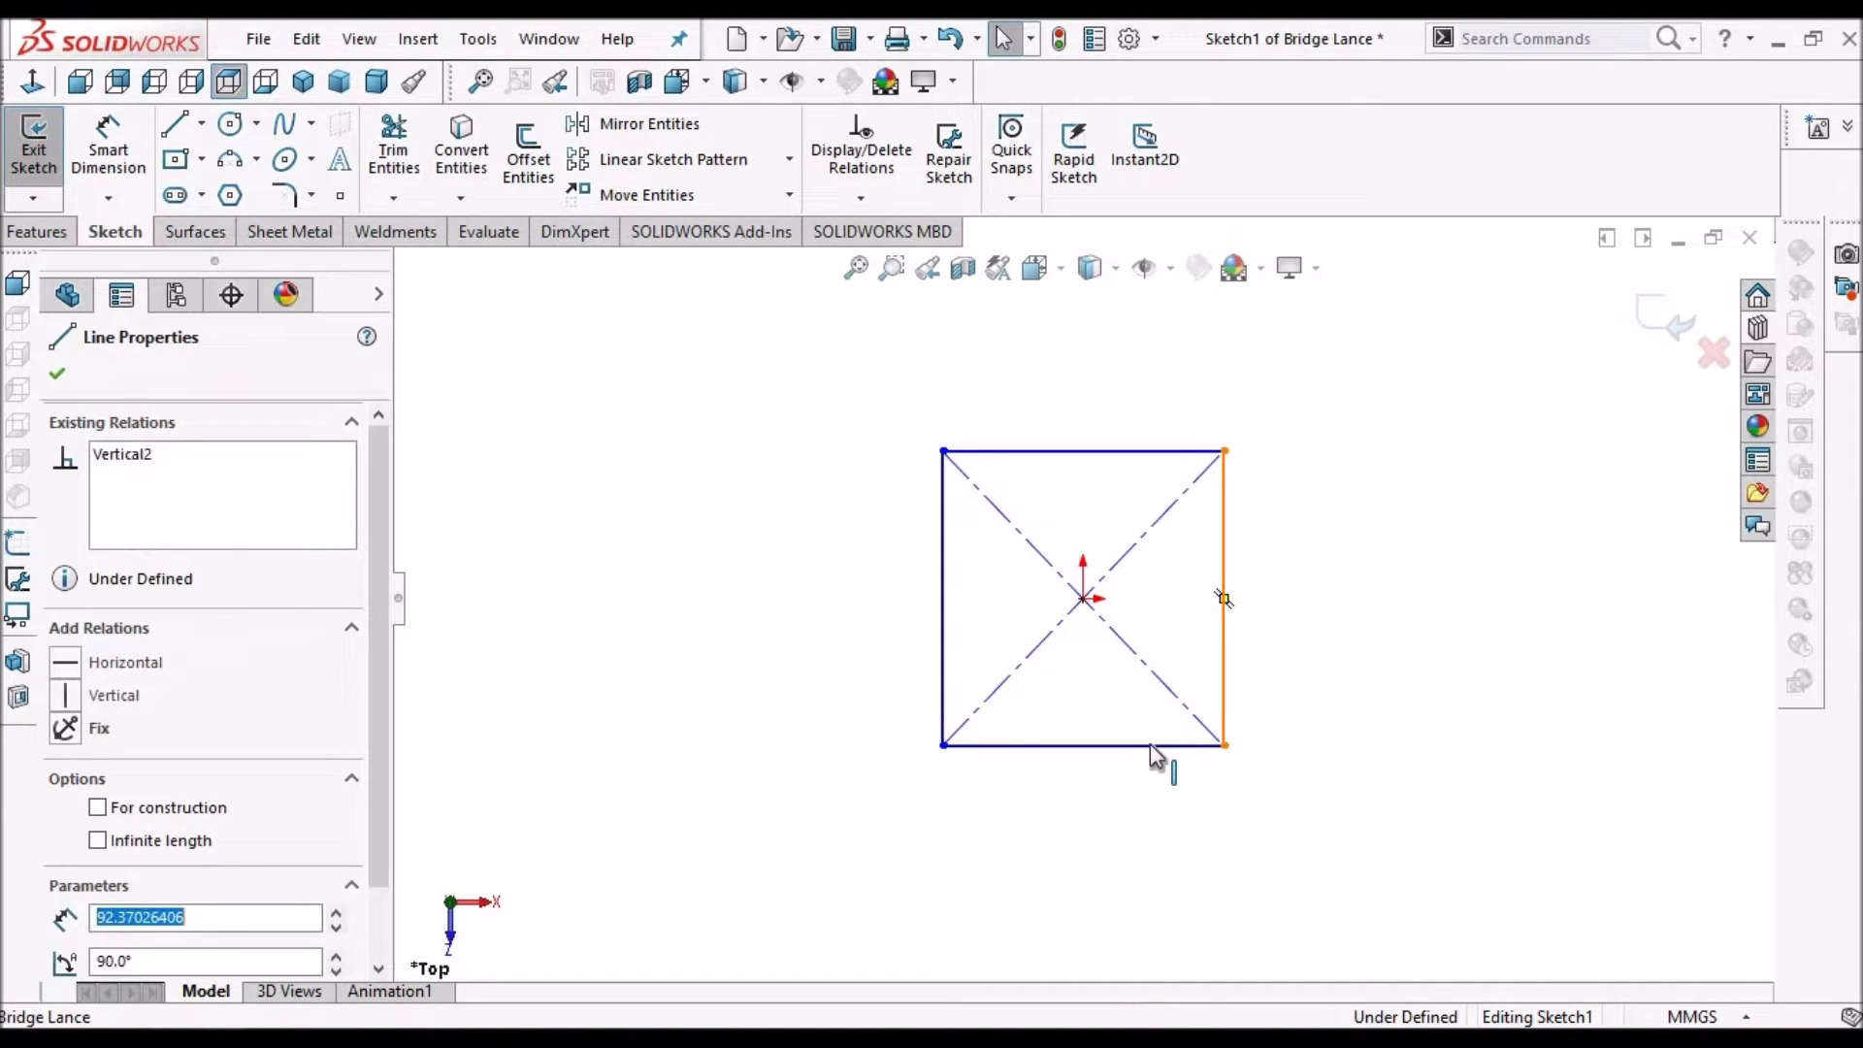
ctrl+click(1223, 598)
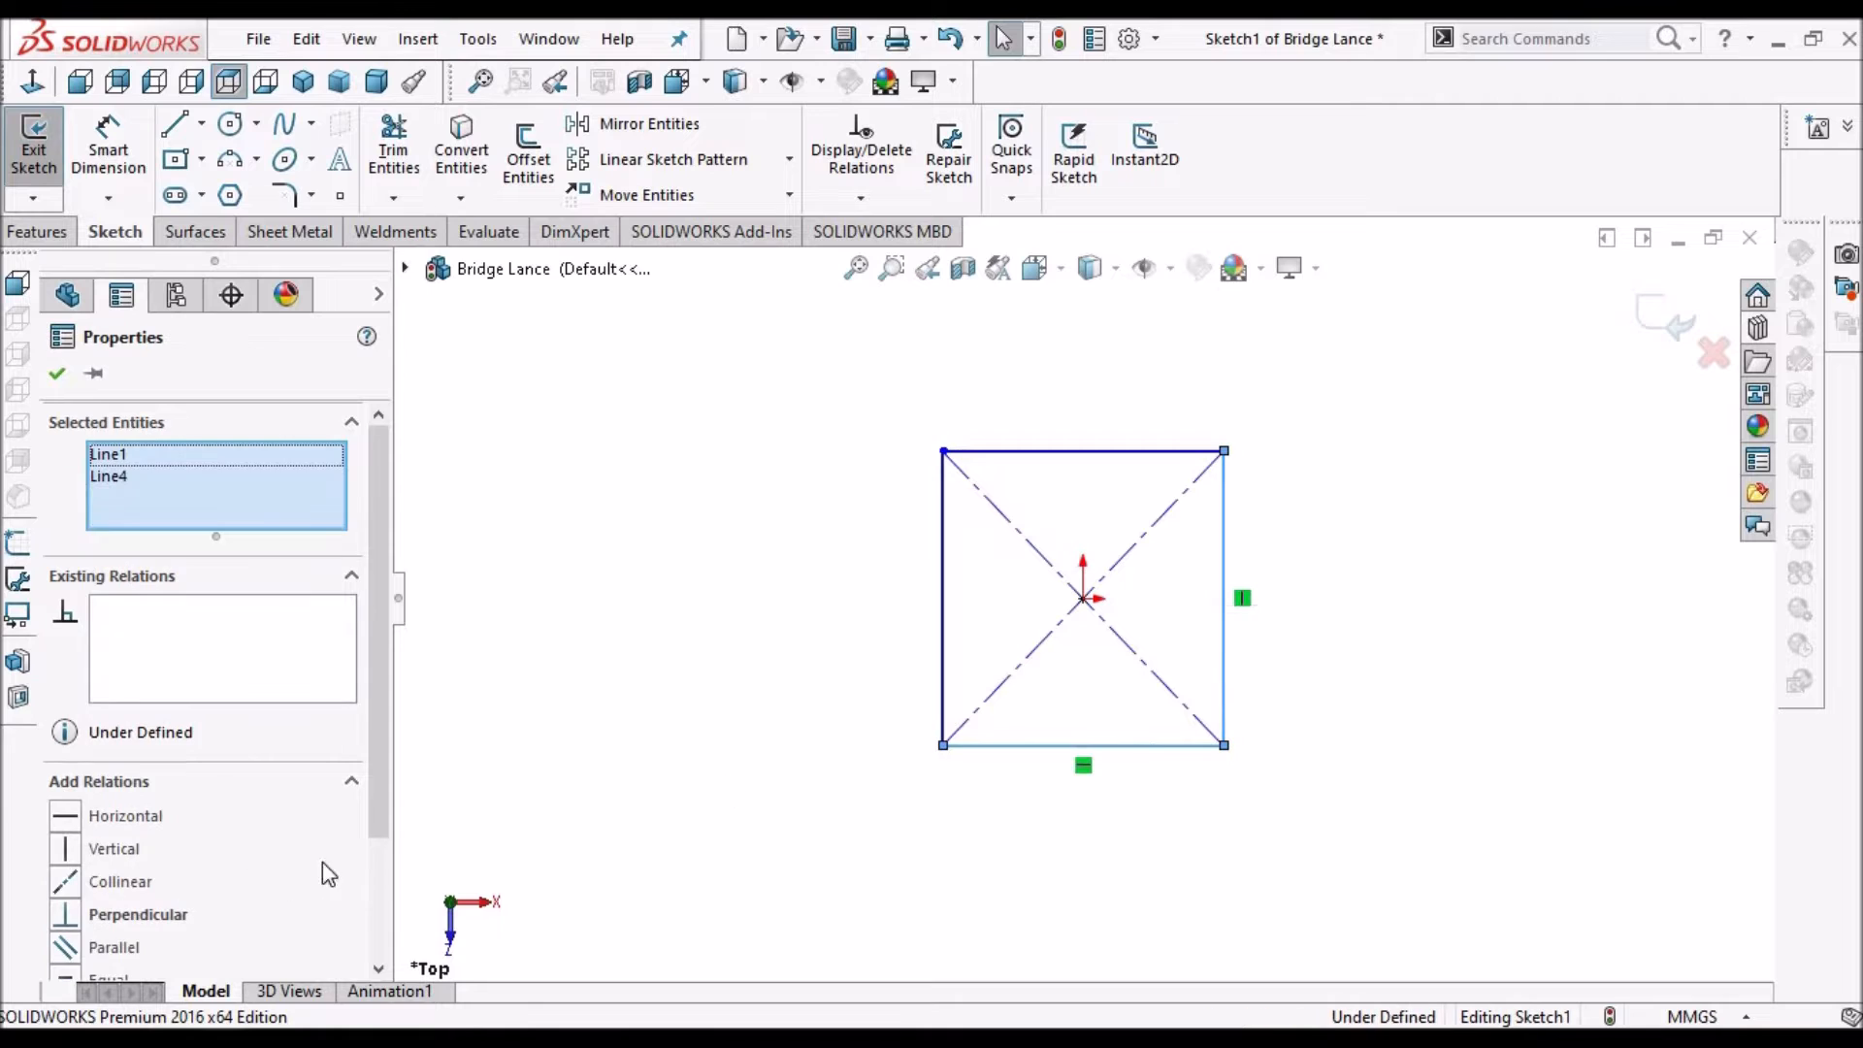
scroll(377, 912, down, 3)
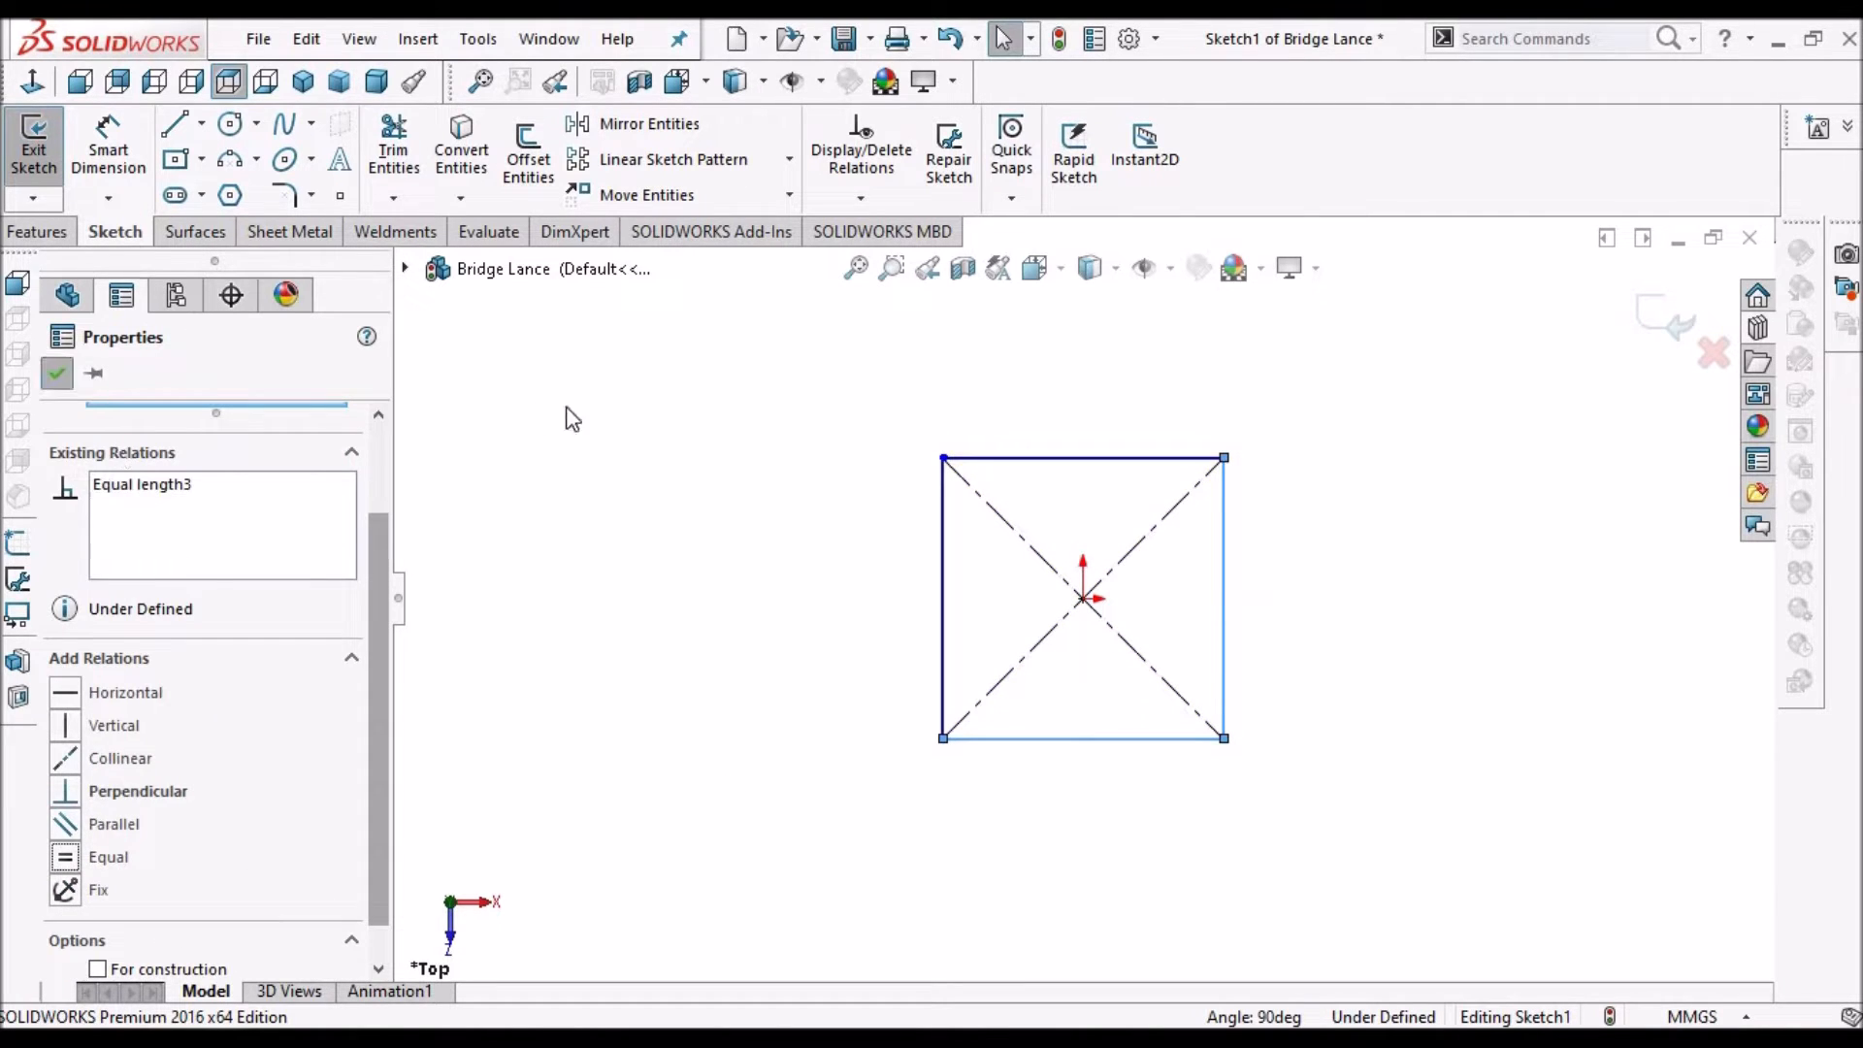
Dimension one side of the square at 50 mm and exit the sketch
click(108, 151)
click(1125, 739)
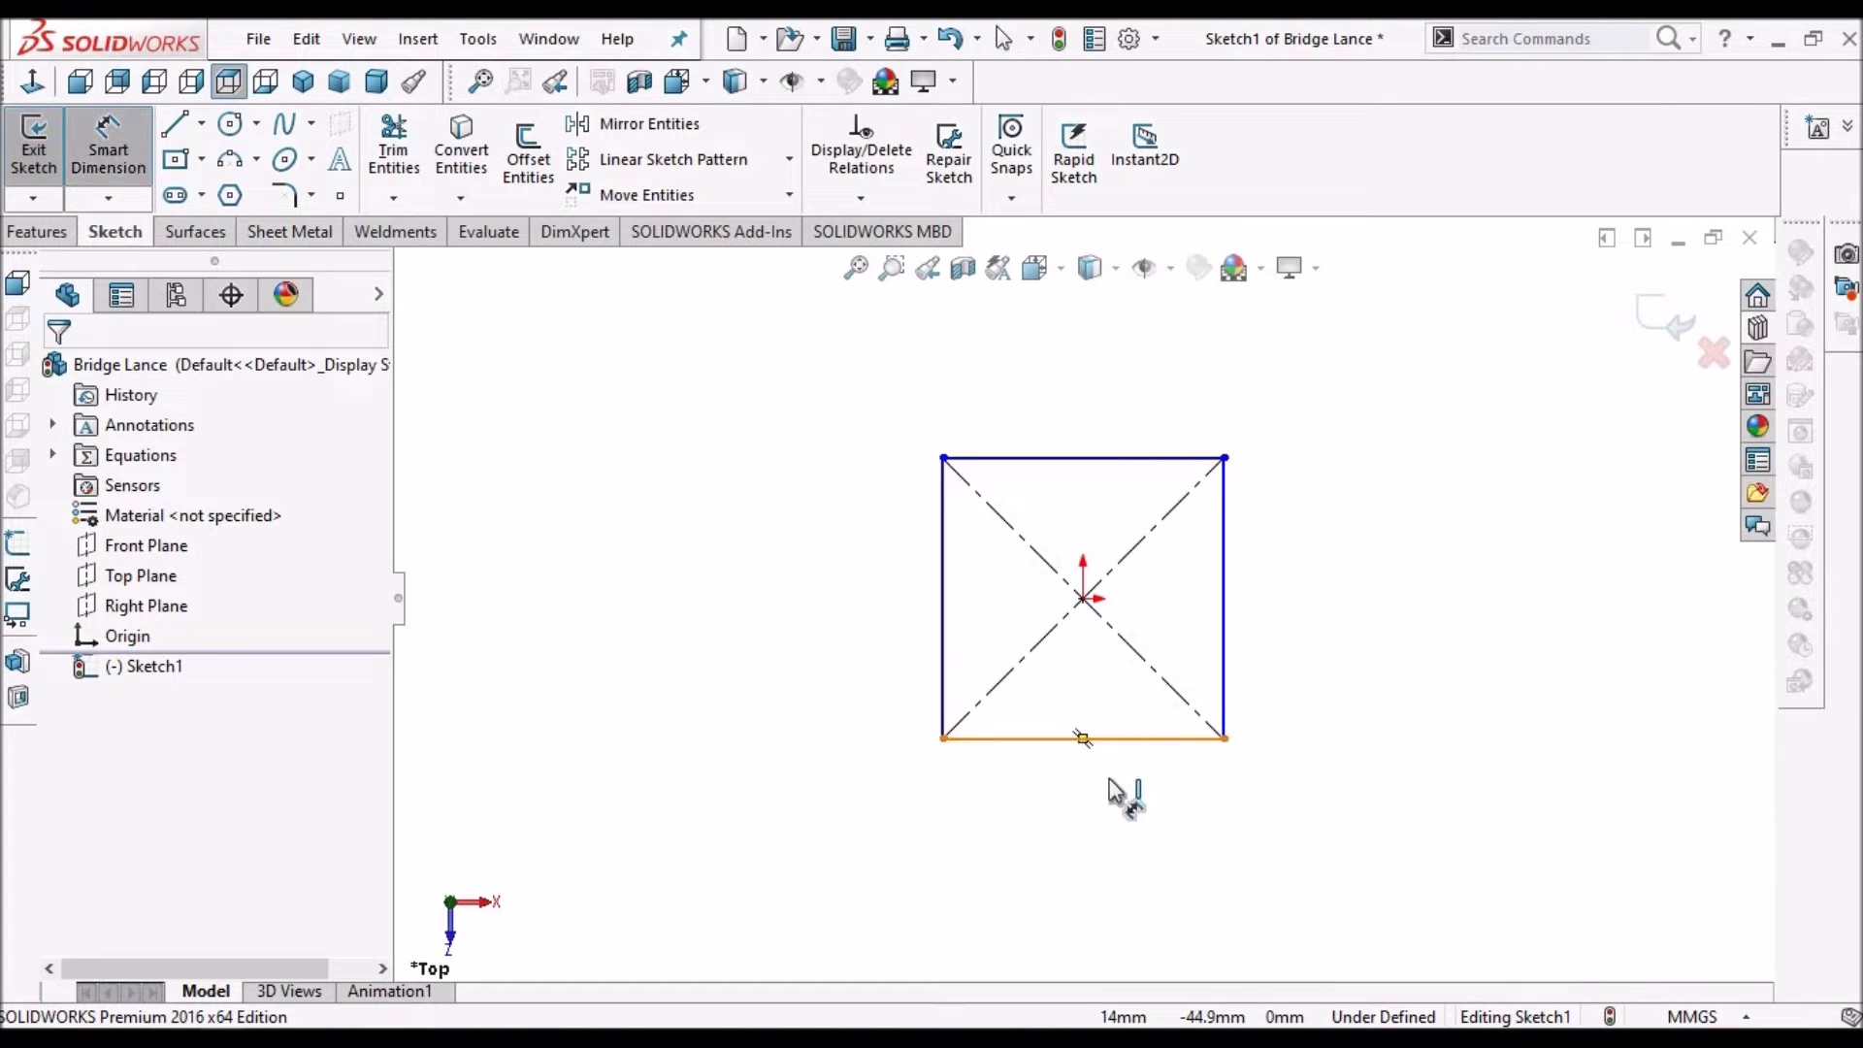
click(1097, 832)
text(50)
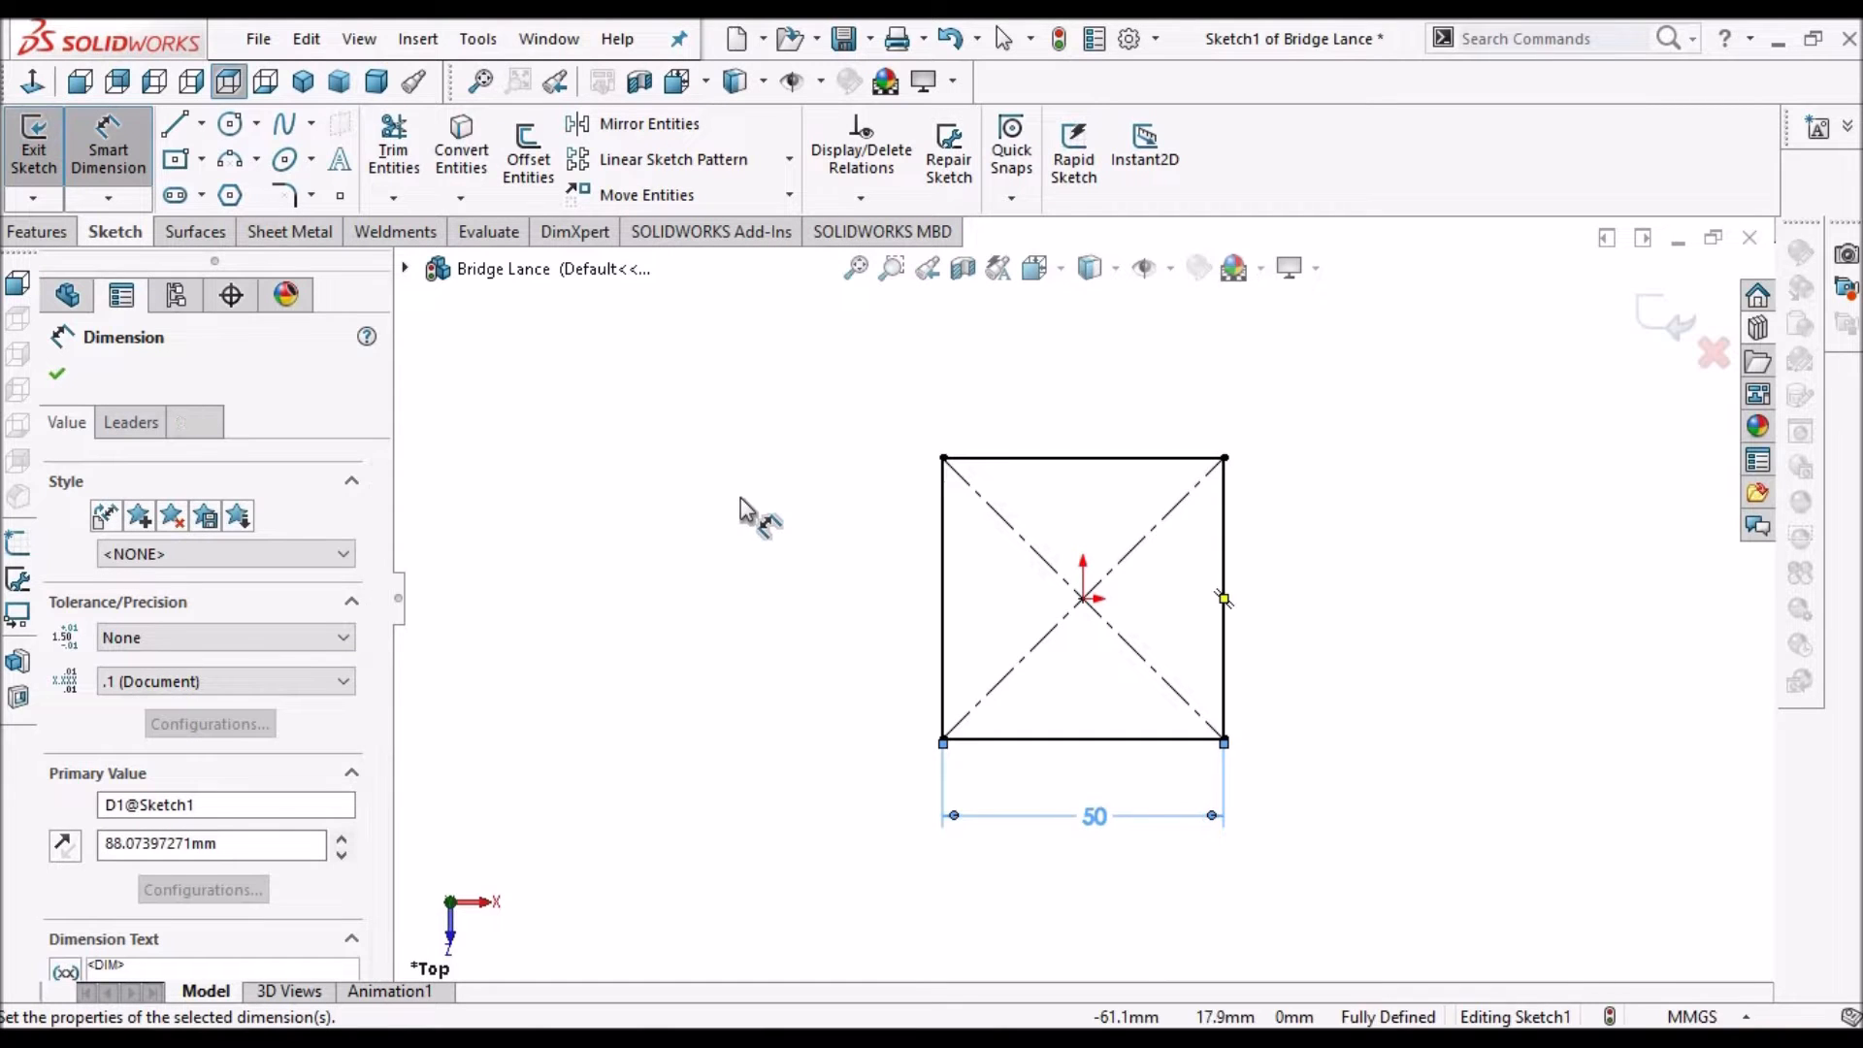
key(Escape)
click(1664, 320)
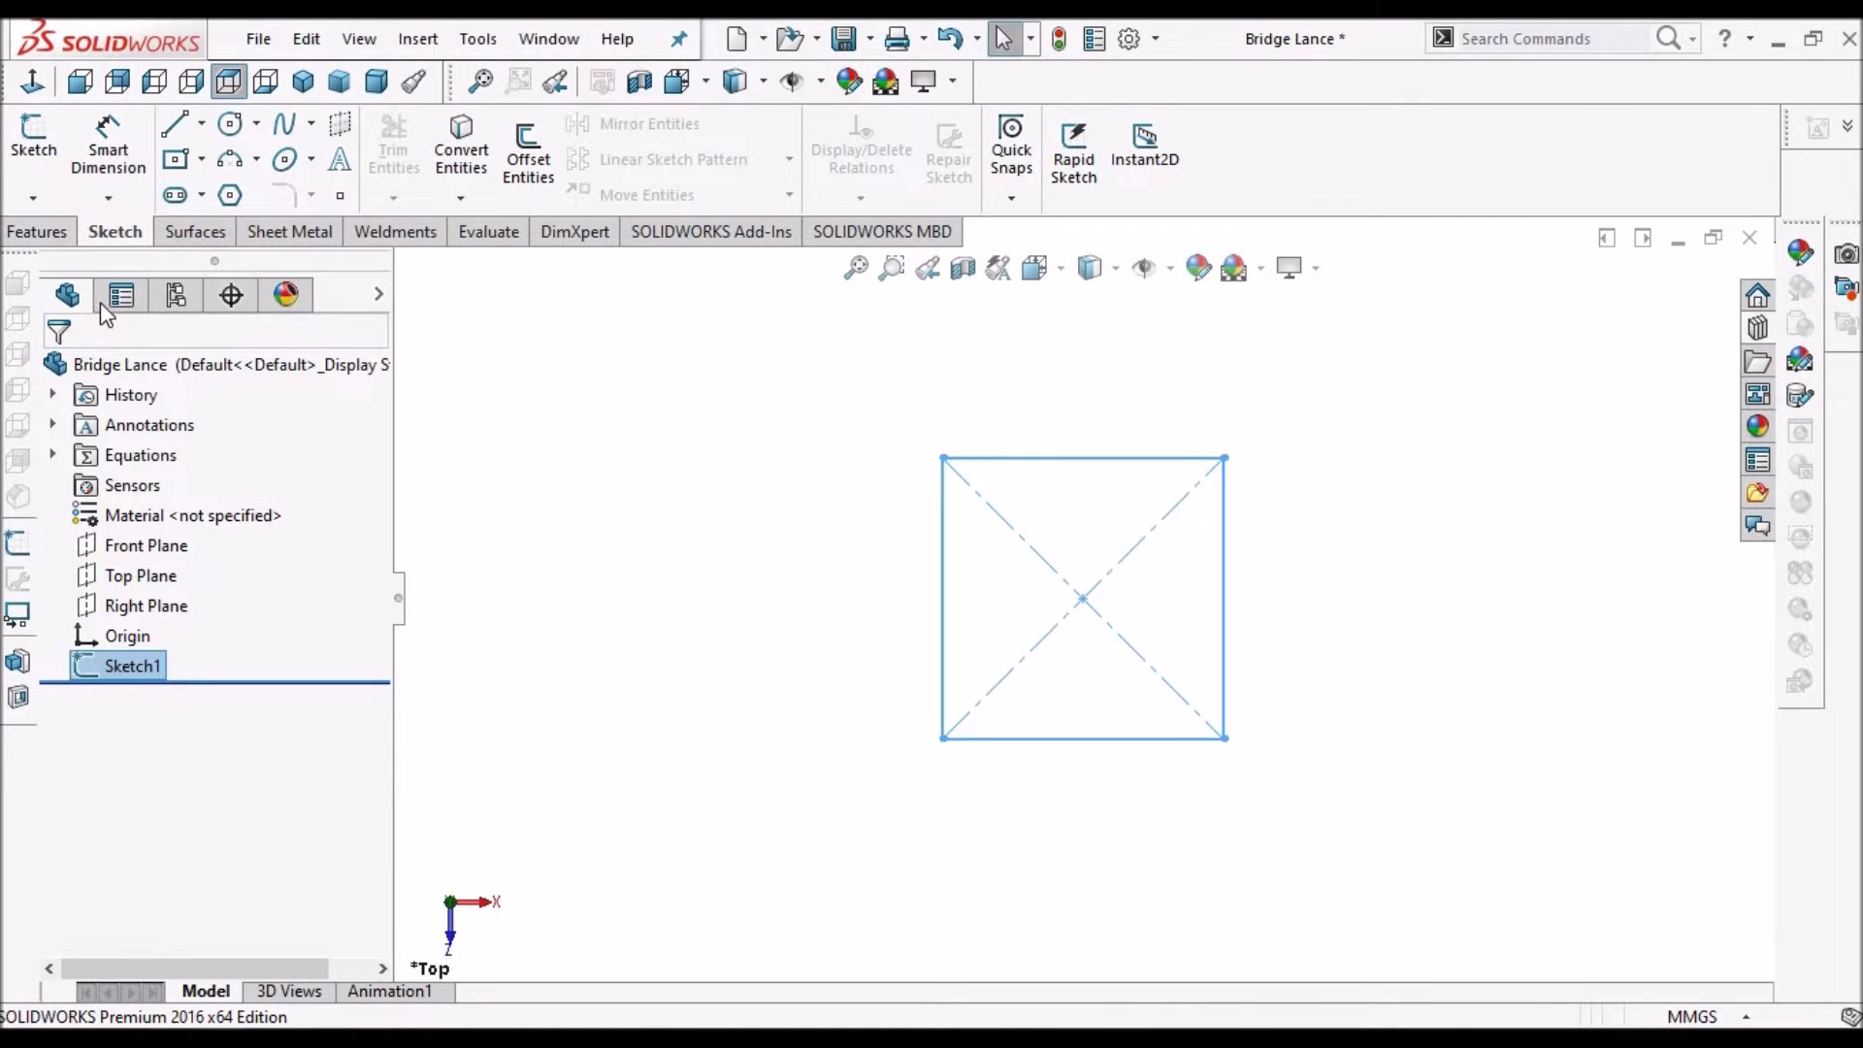
Extrude the square sketch as a blind boss 5 mm deep in the reversed direction, below the Top Plane
click(36, 230)
click(45, 153)
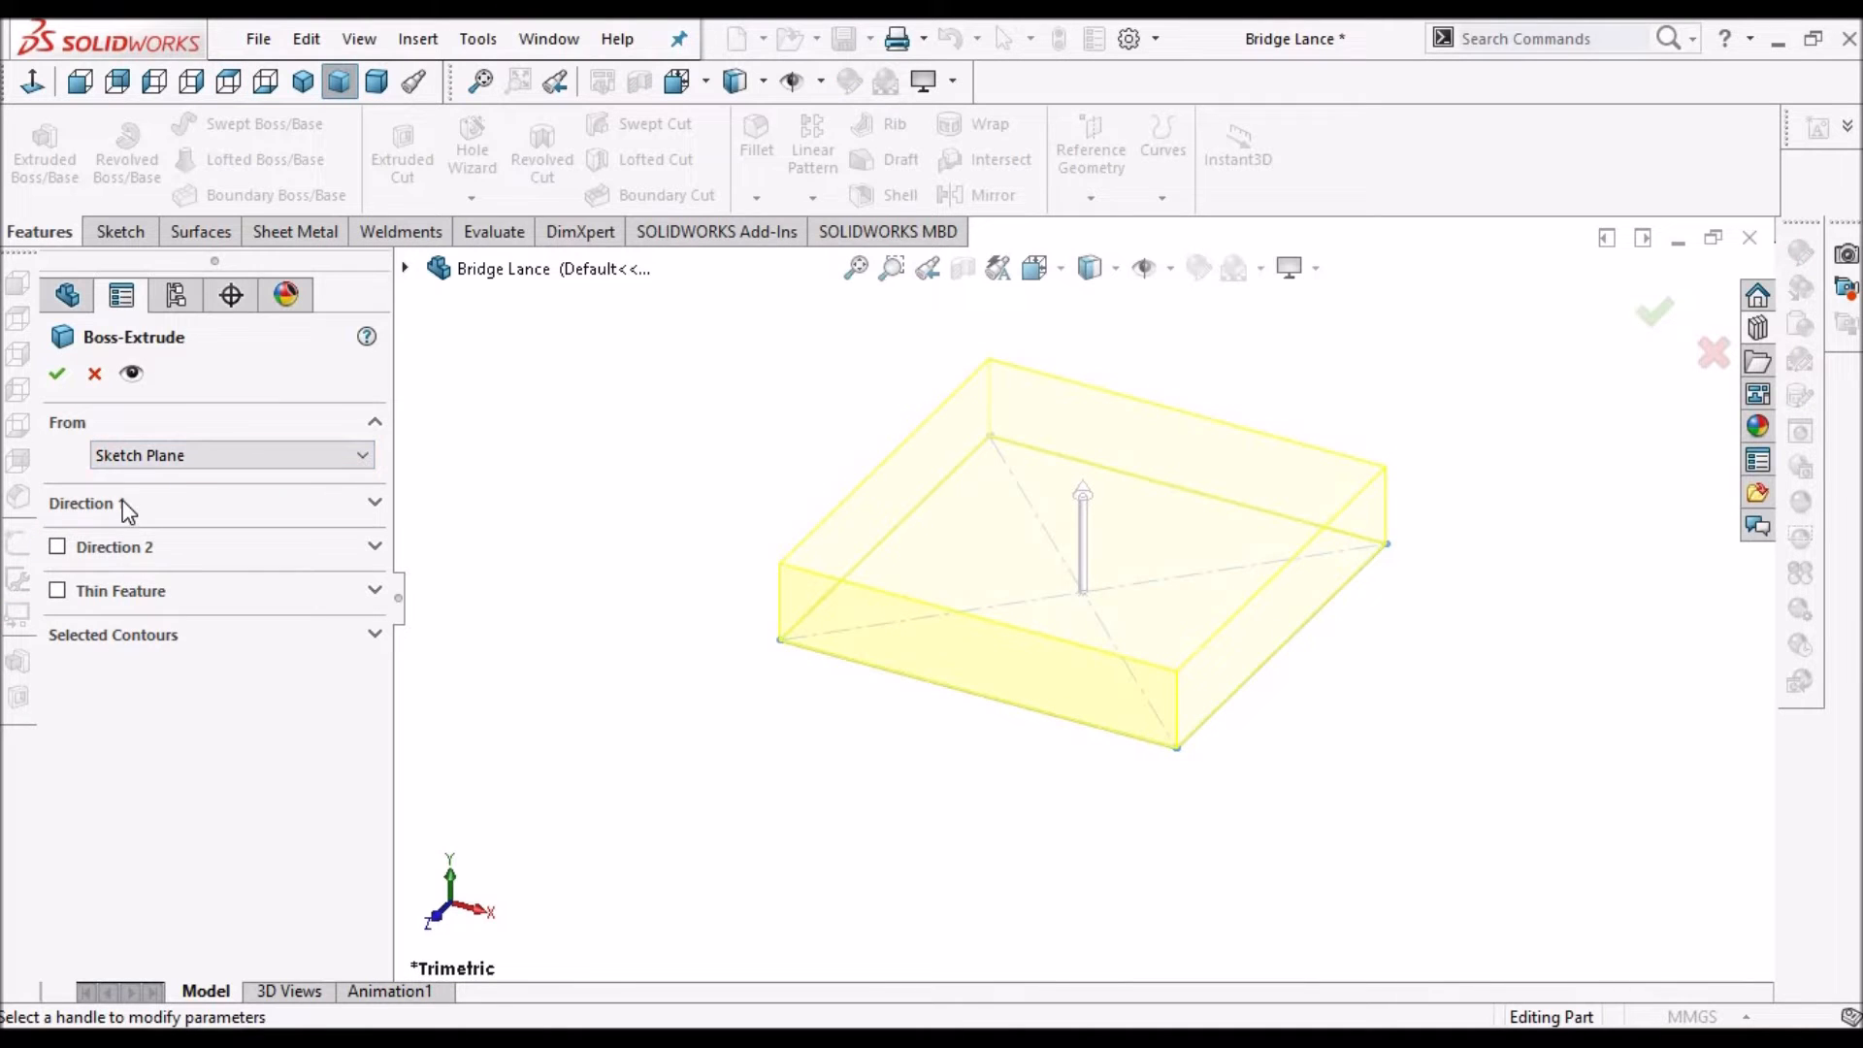
click(123, 502)
click(65, 538)
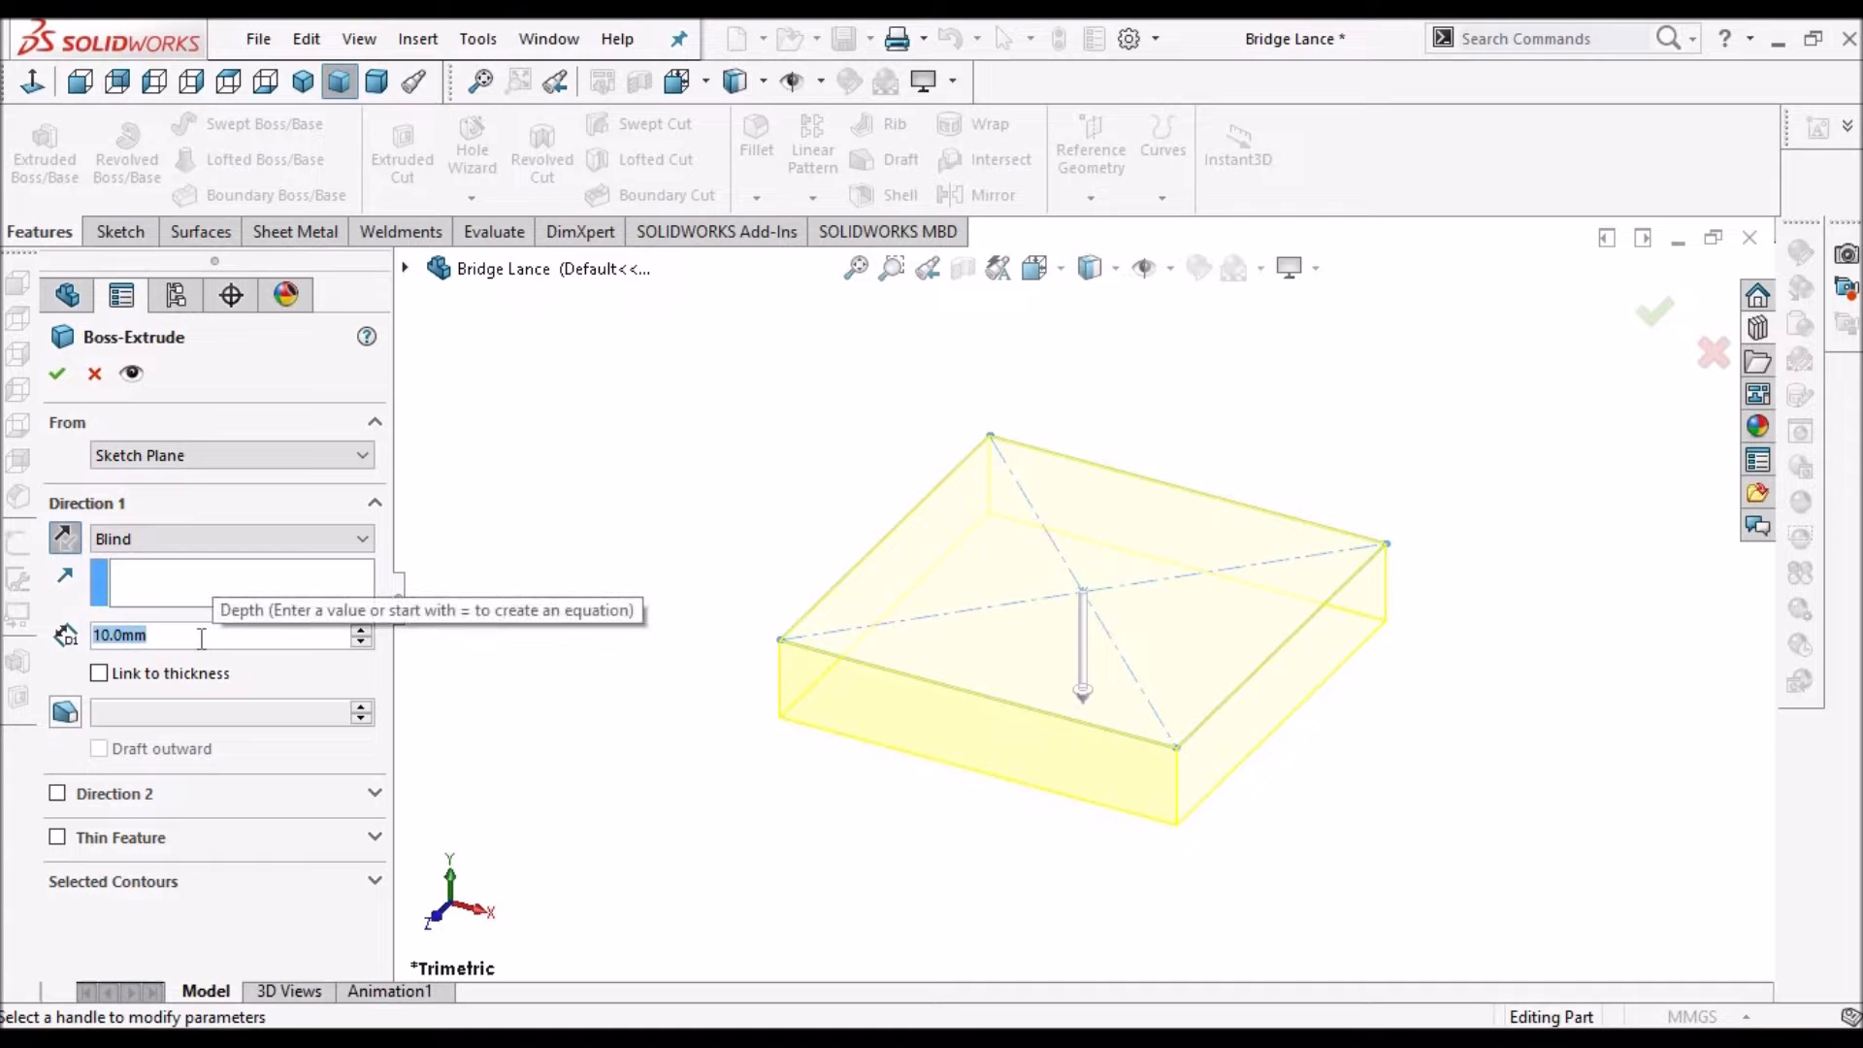
text(5)
key(Return)
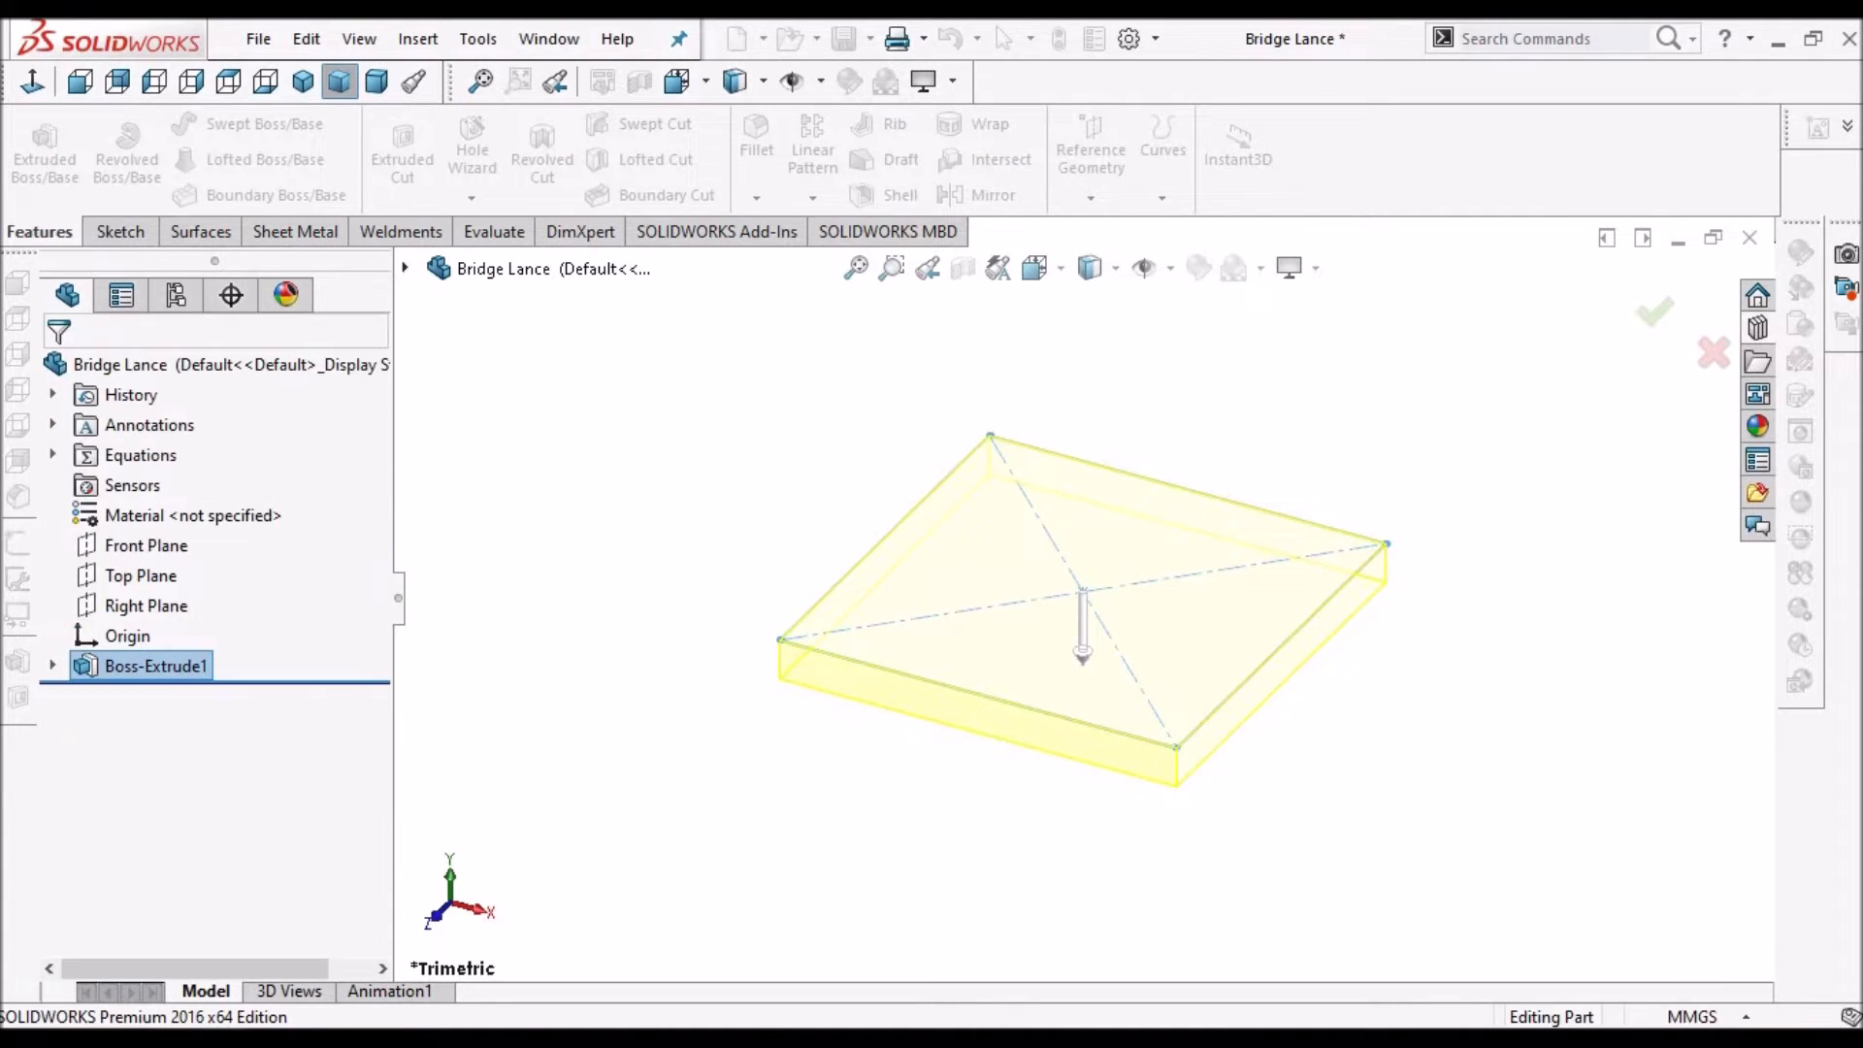
Start a sketch on the Front Plane, view it face-on and switch the model to an unshaded line display
click(123, 548)
click(120, 232)
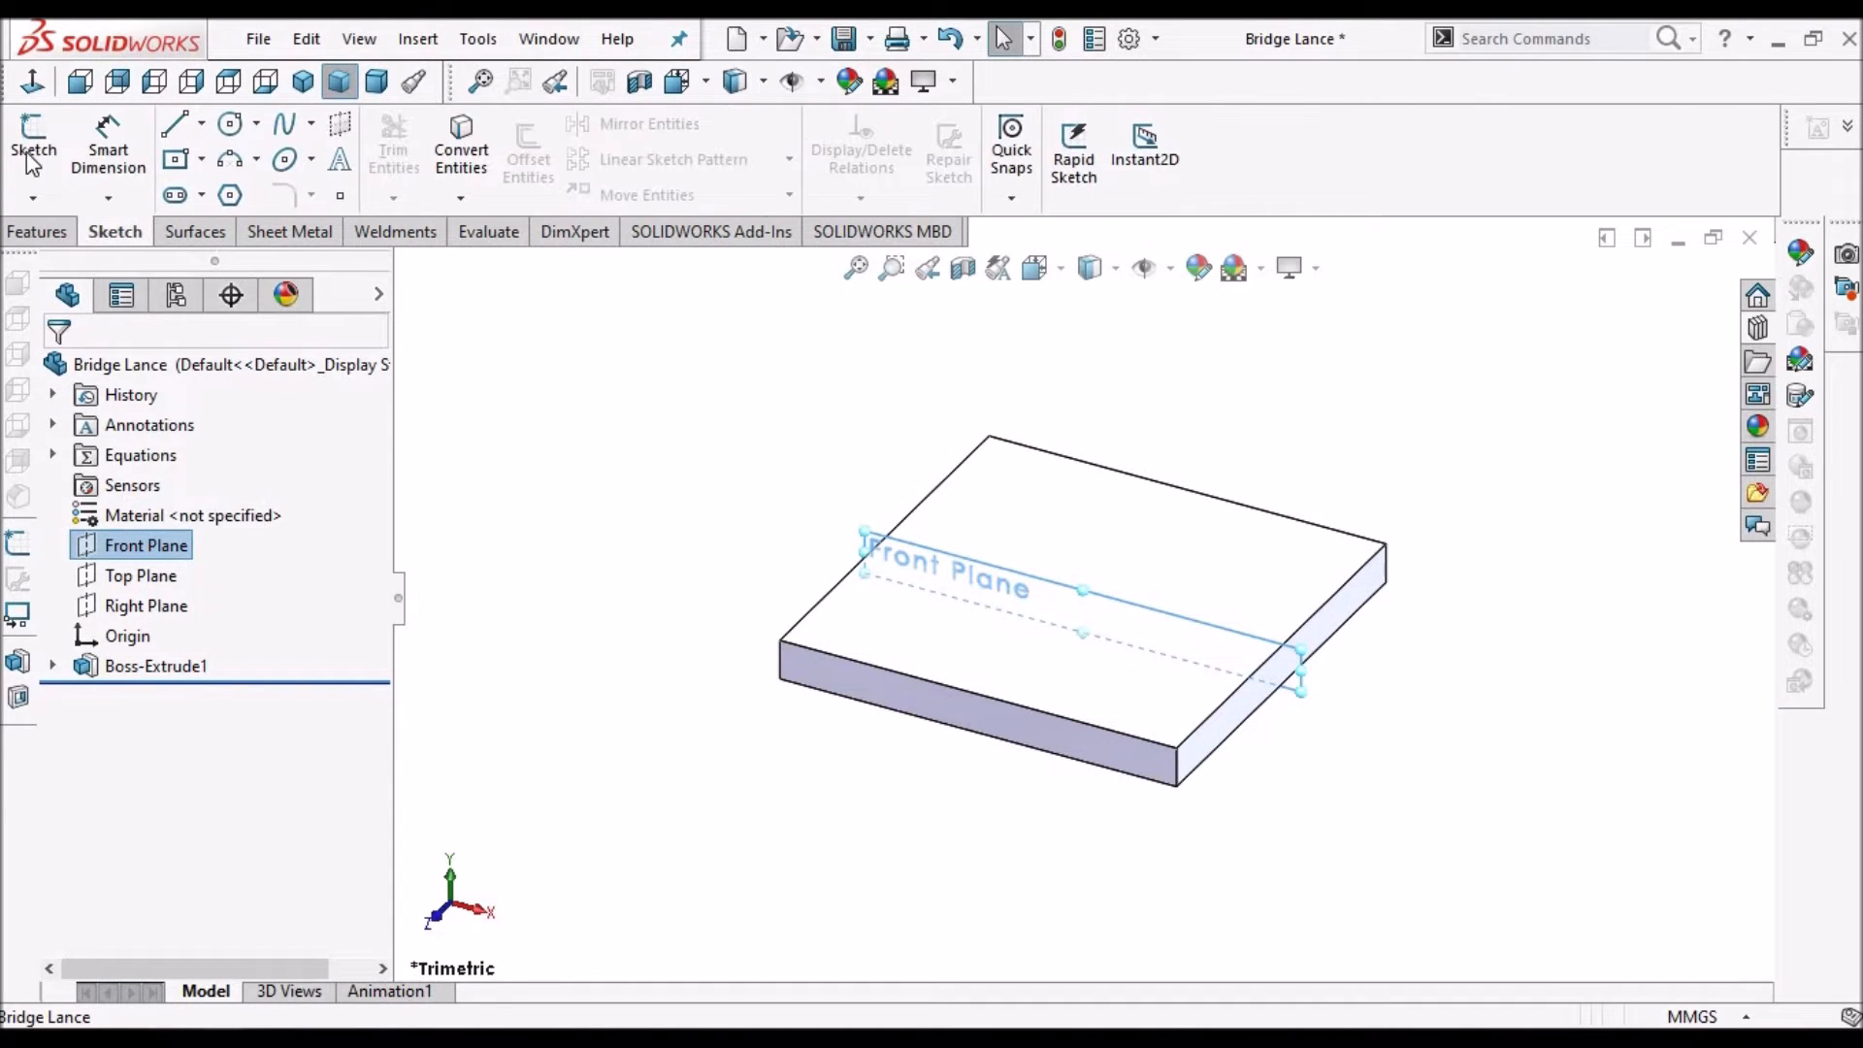
click(32, 154)
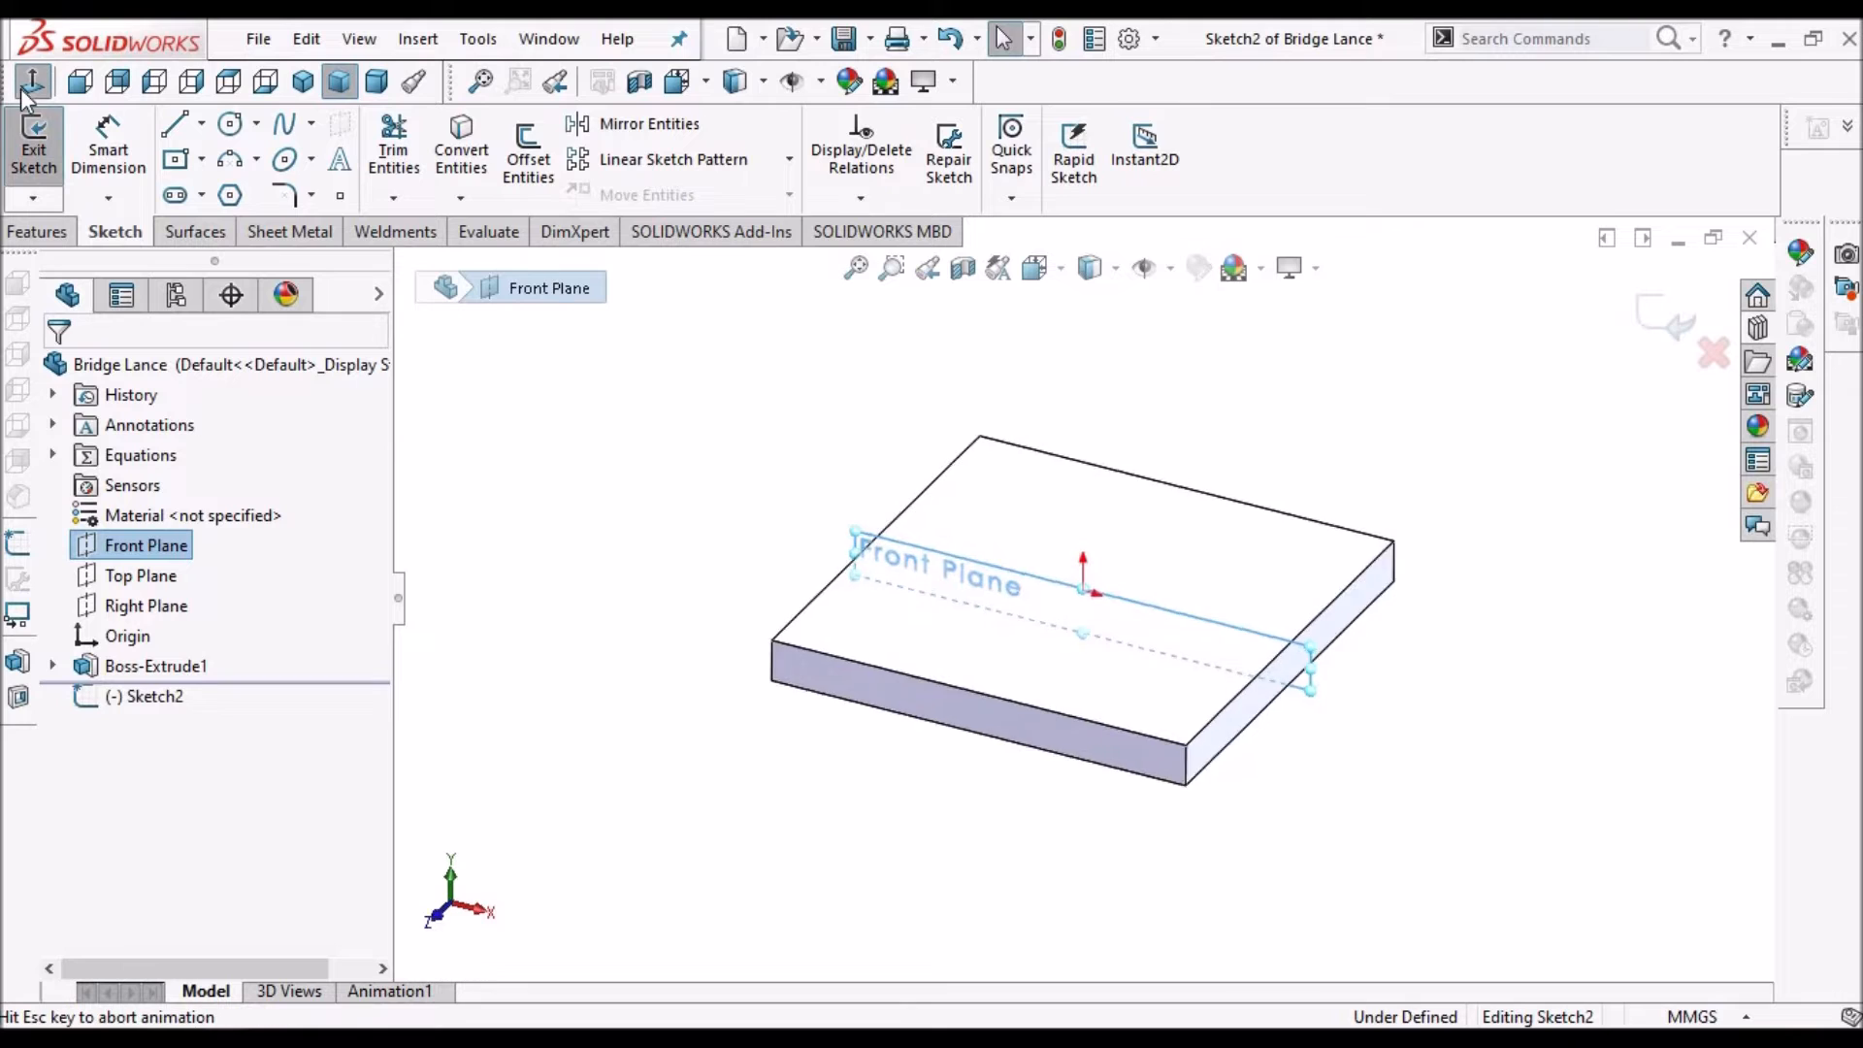
click(1093, 268)
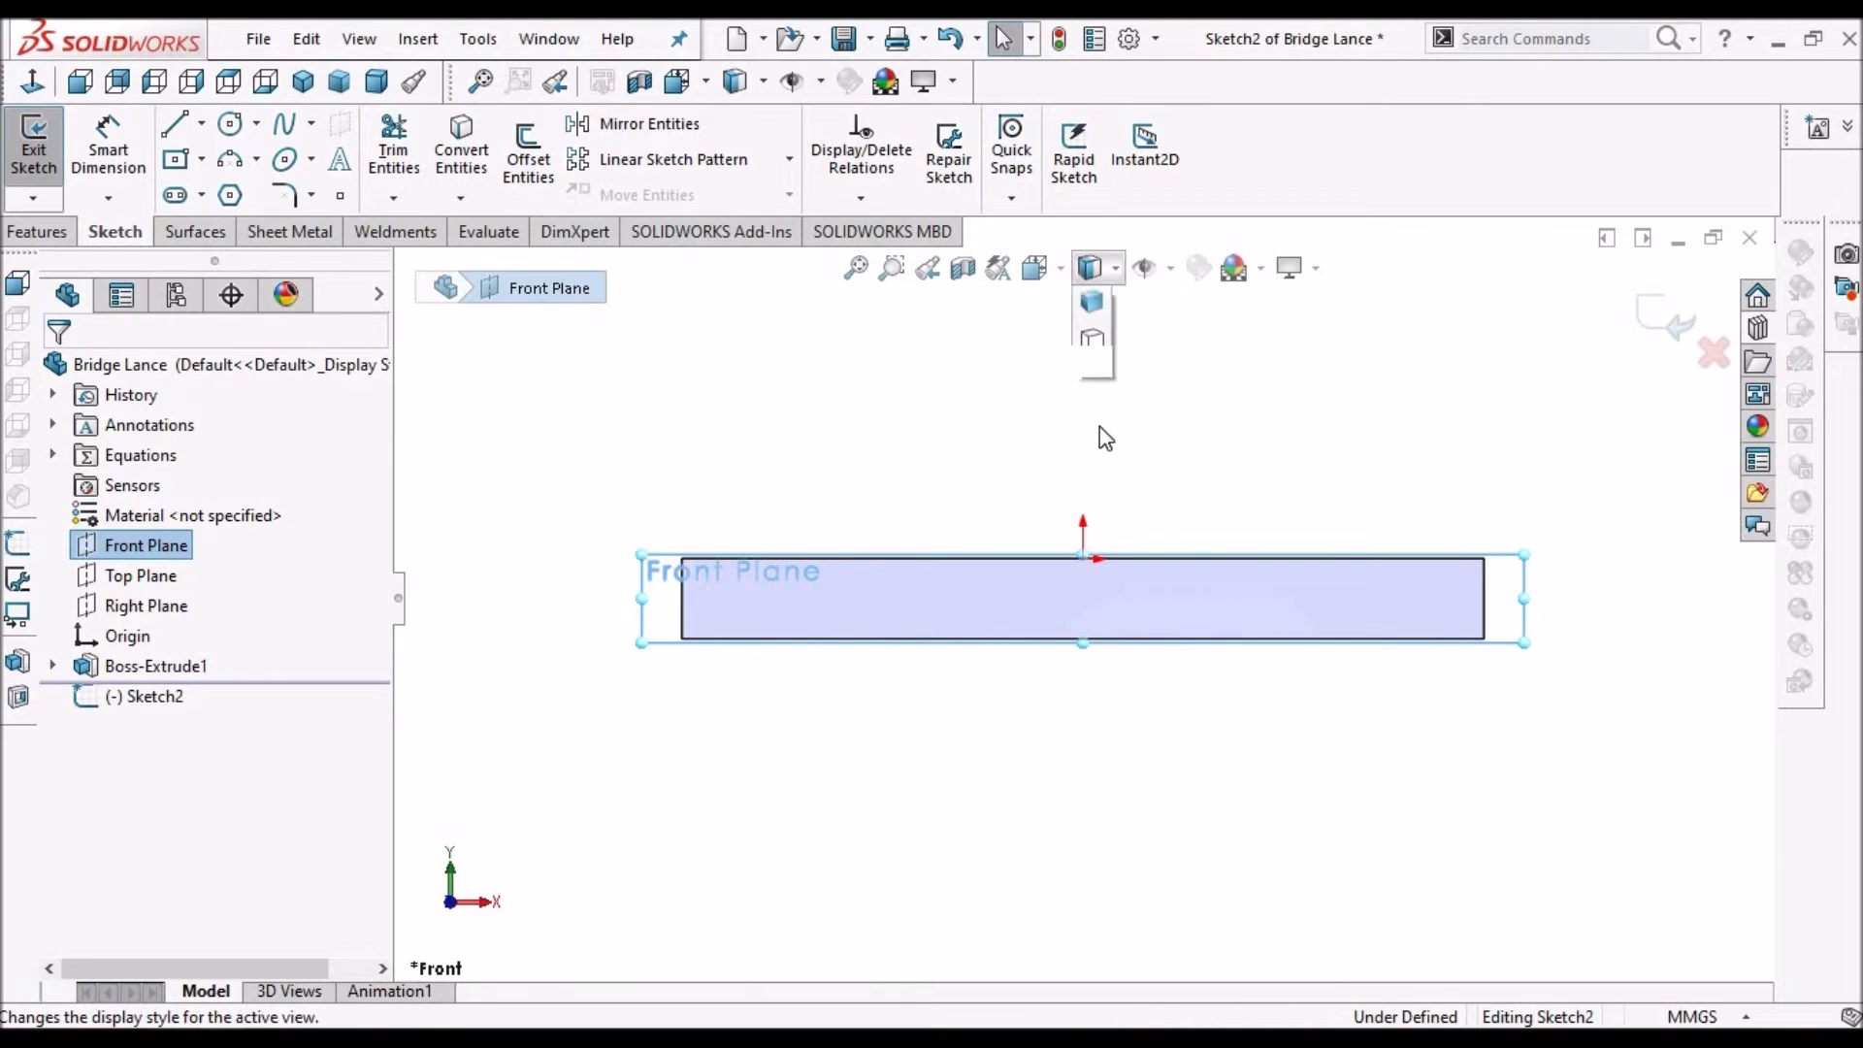
click(1092, 462)
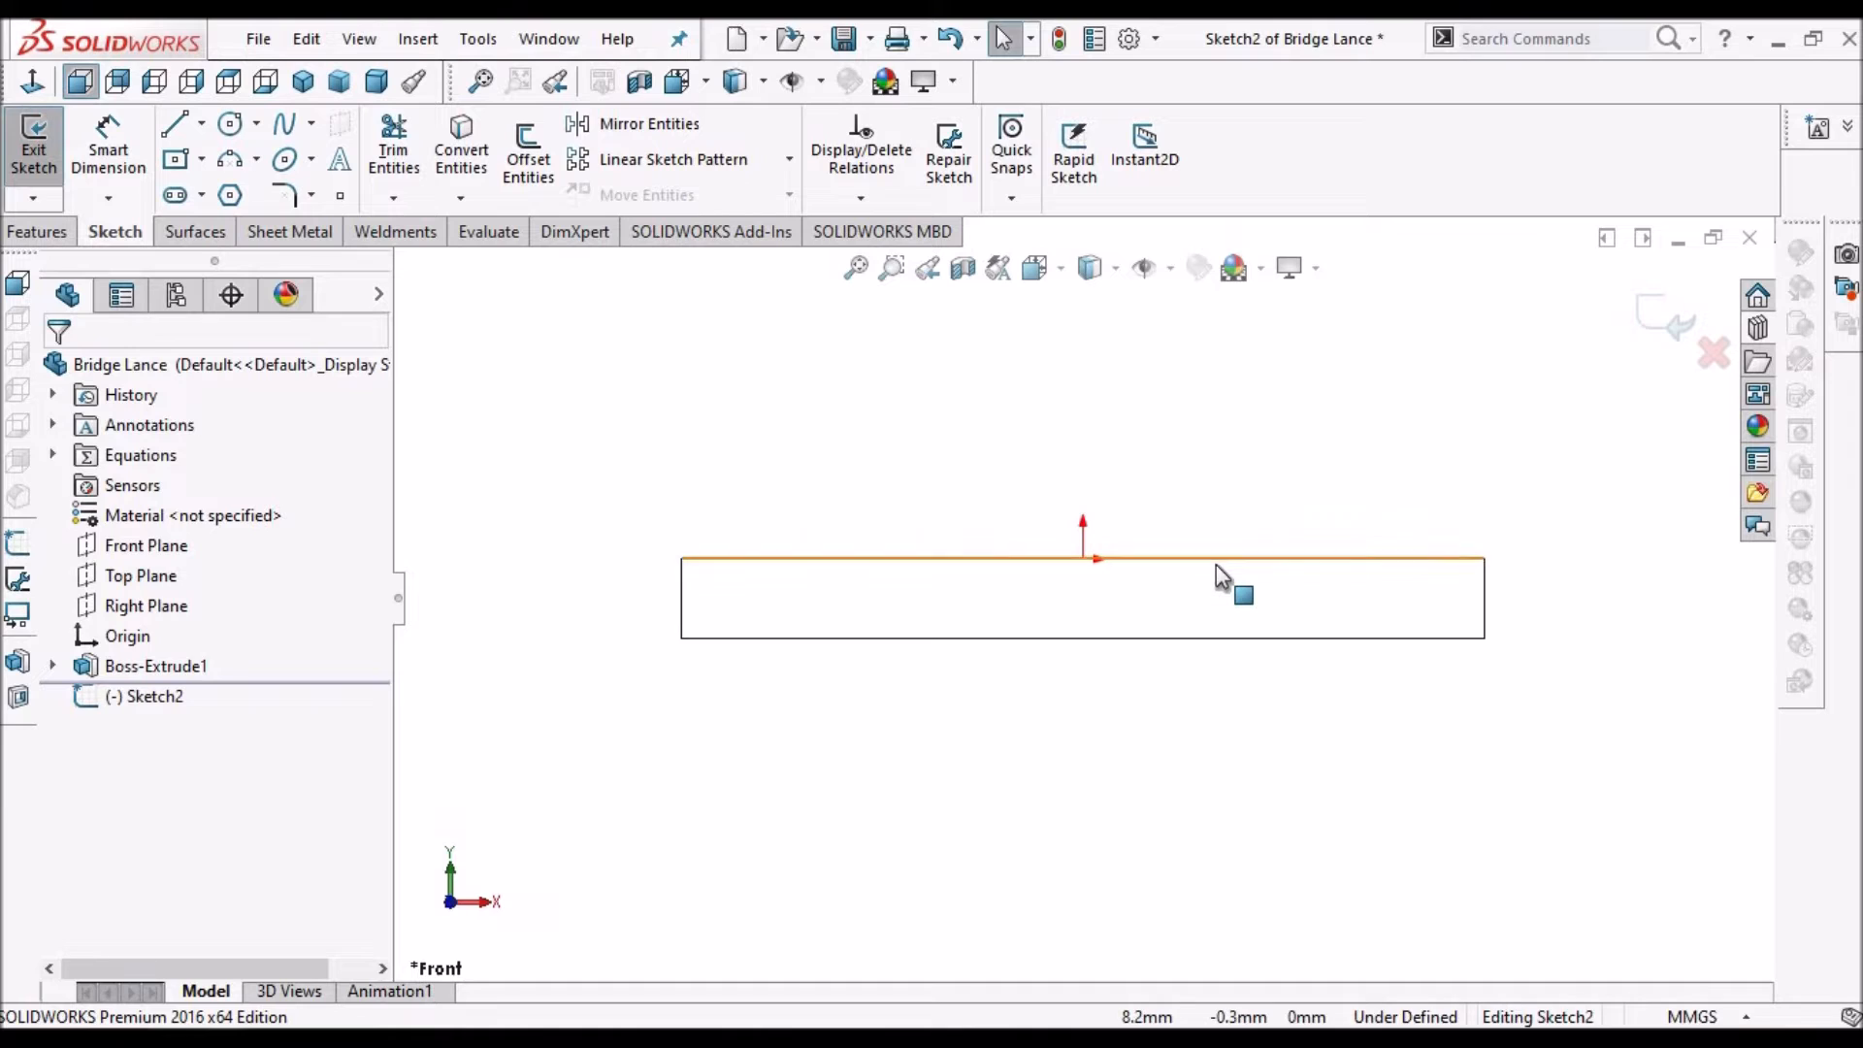
Convert the block's top edge into the sketch and draw a three-line trapezoid outline above it, with a top line about 15.9 mm long
click(1278, 560)
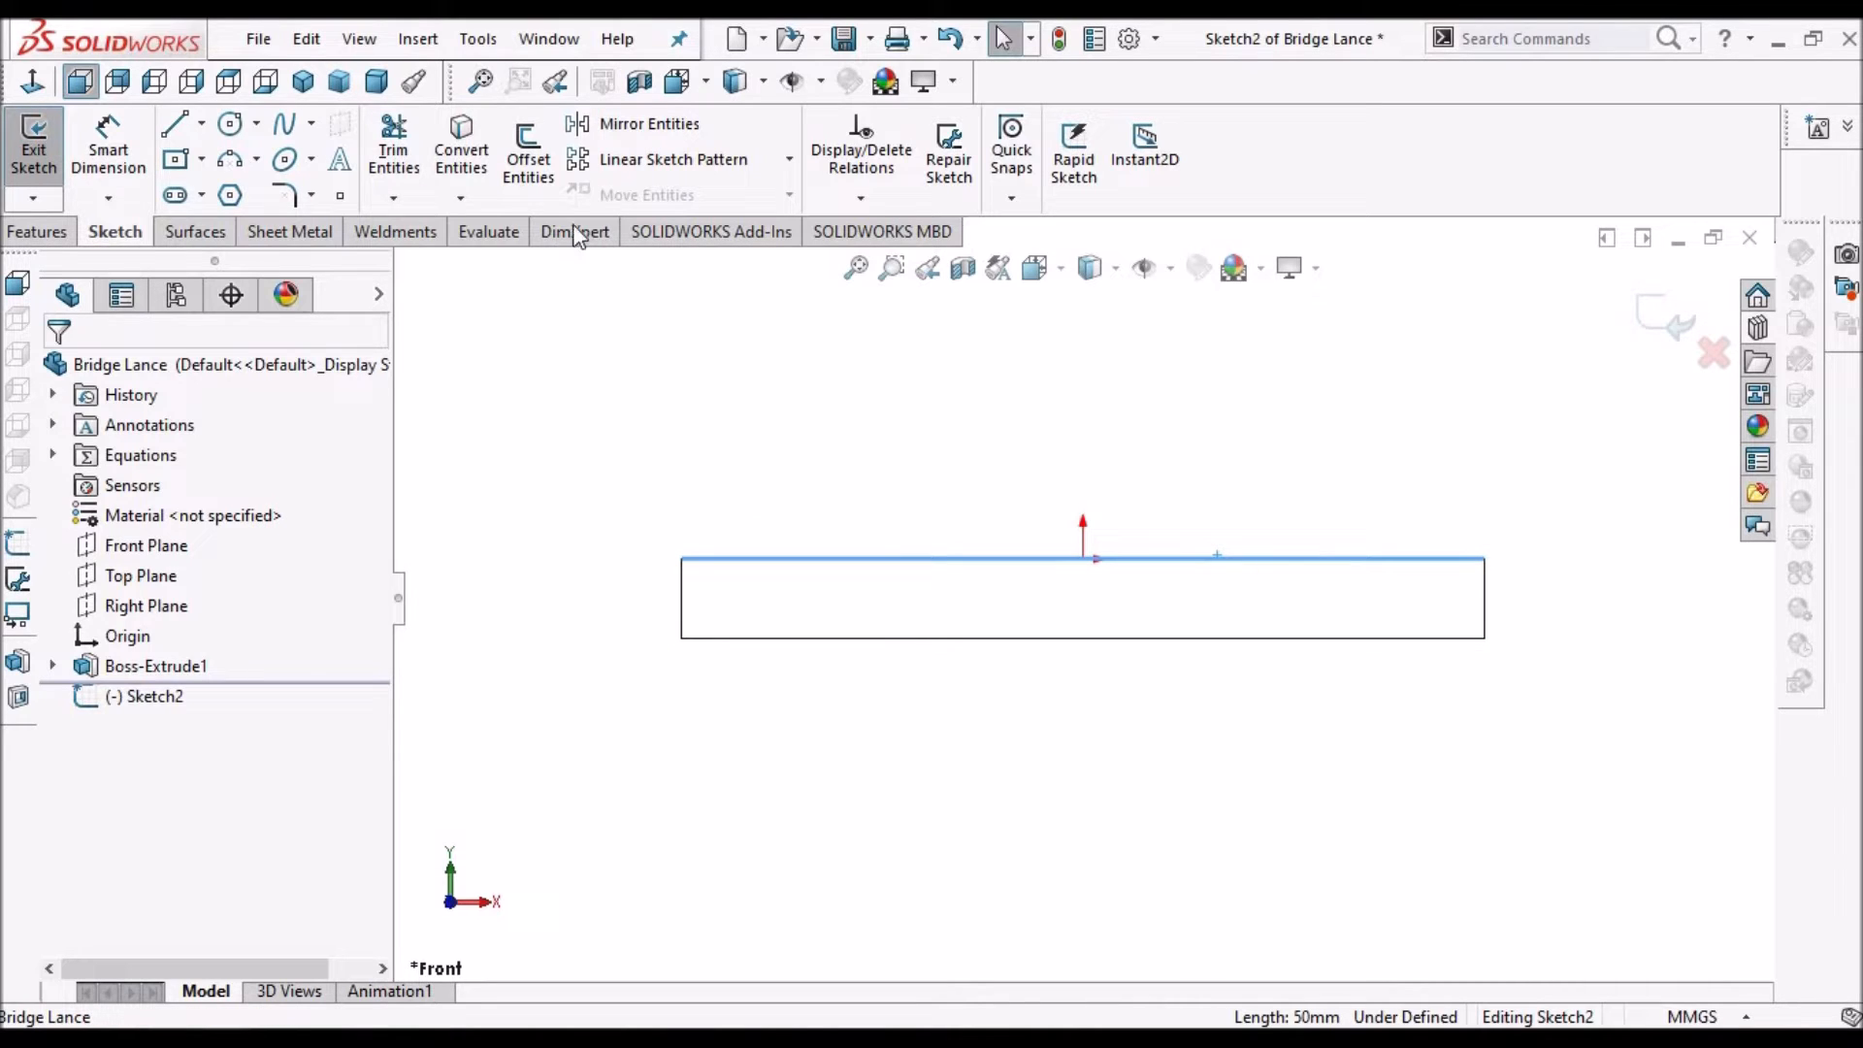
click(476, 160)
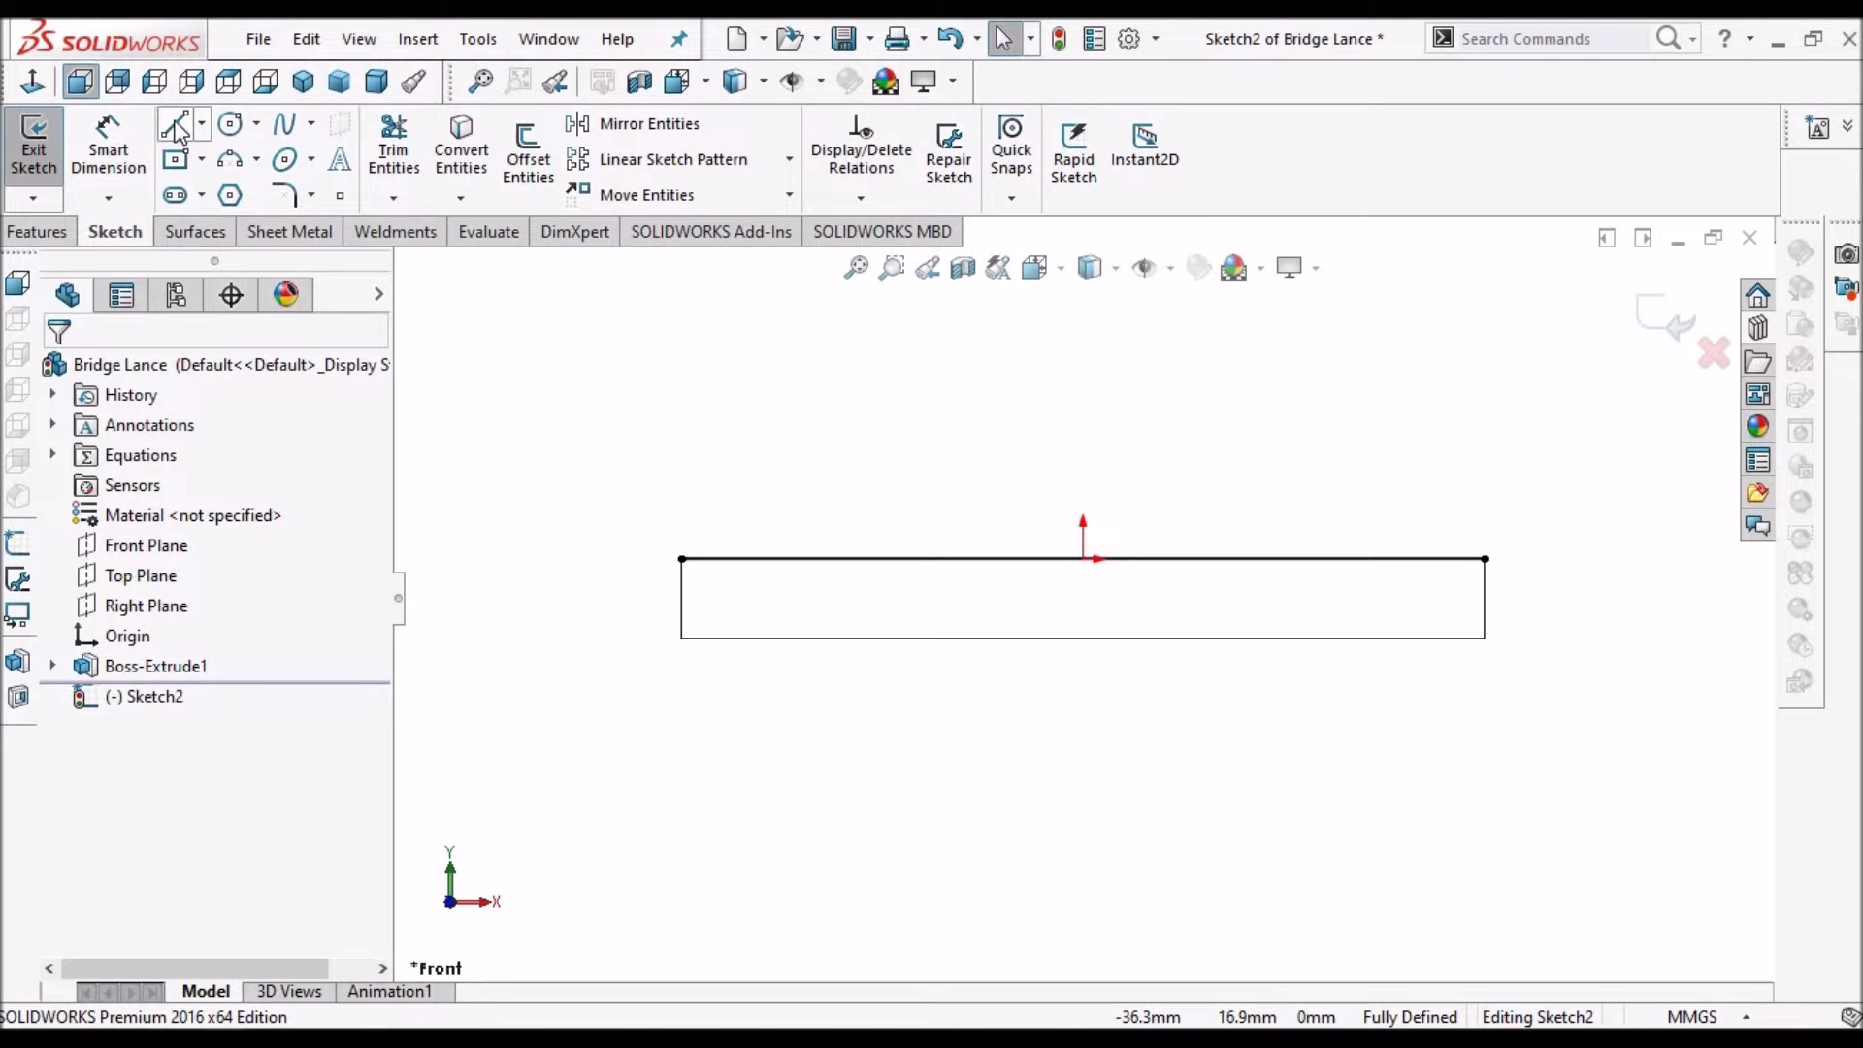
key(l)
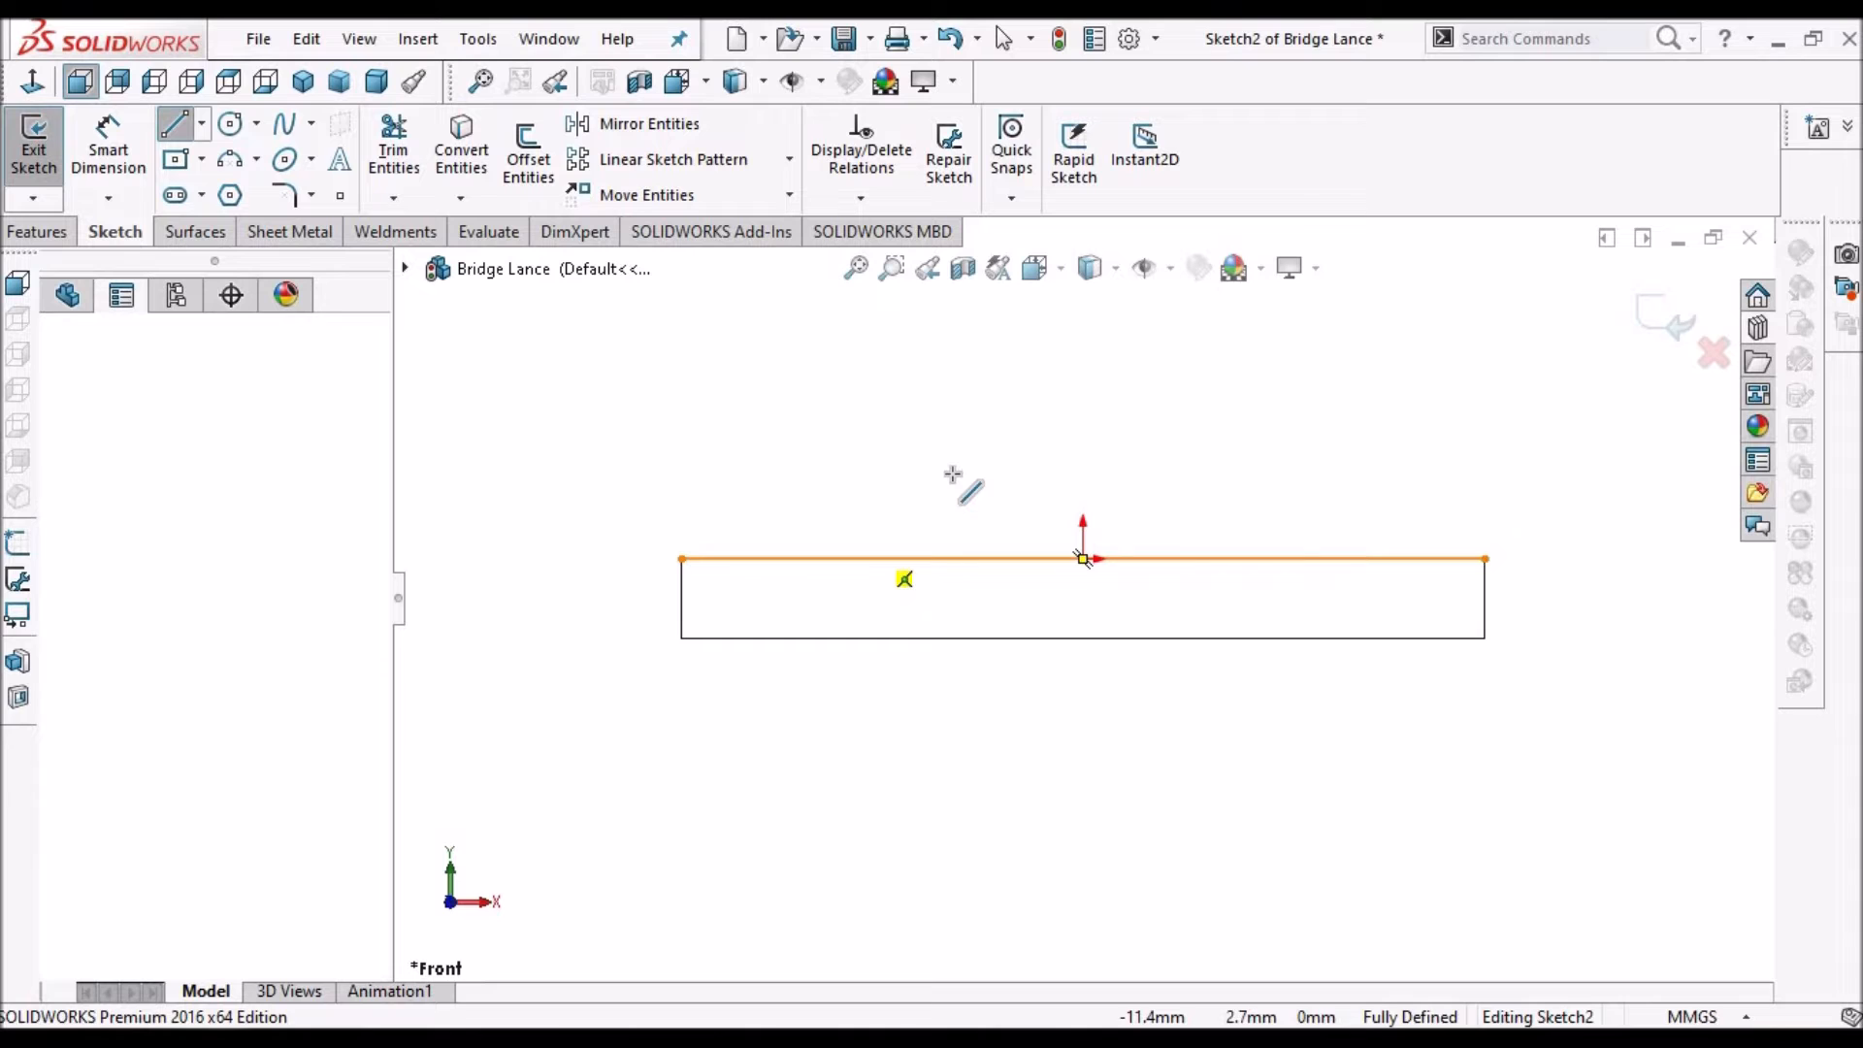
click(860, 559)
click(953, 473)
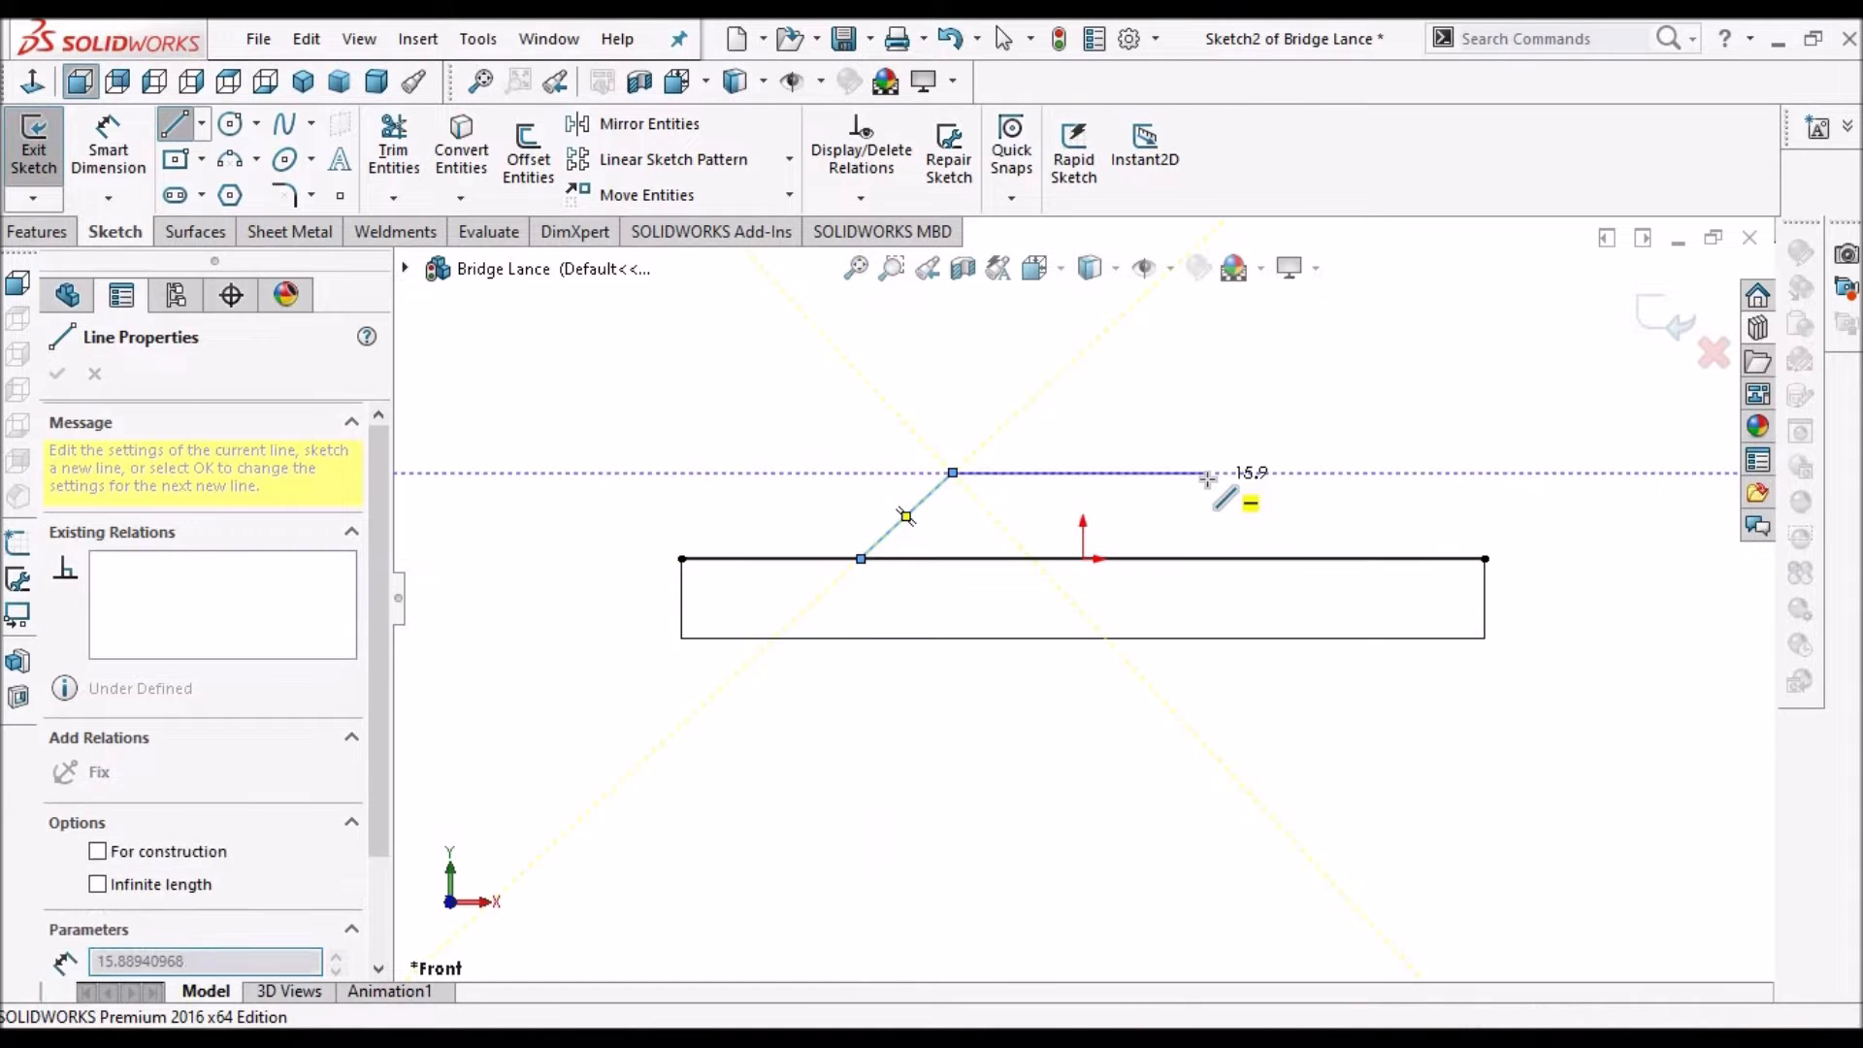
click(1207, 472)
double_click(1295, 559)
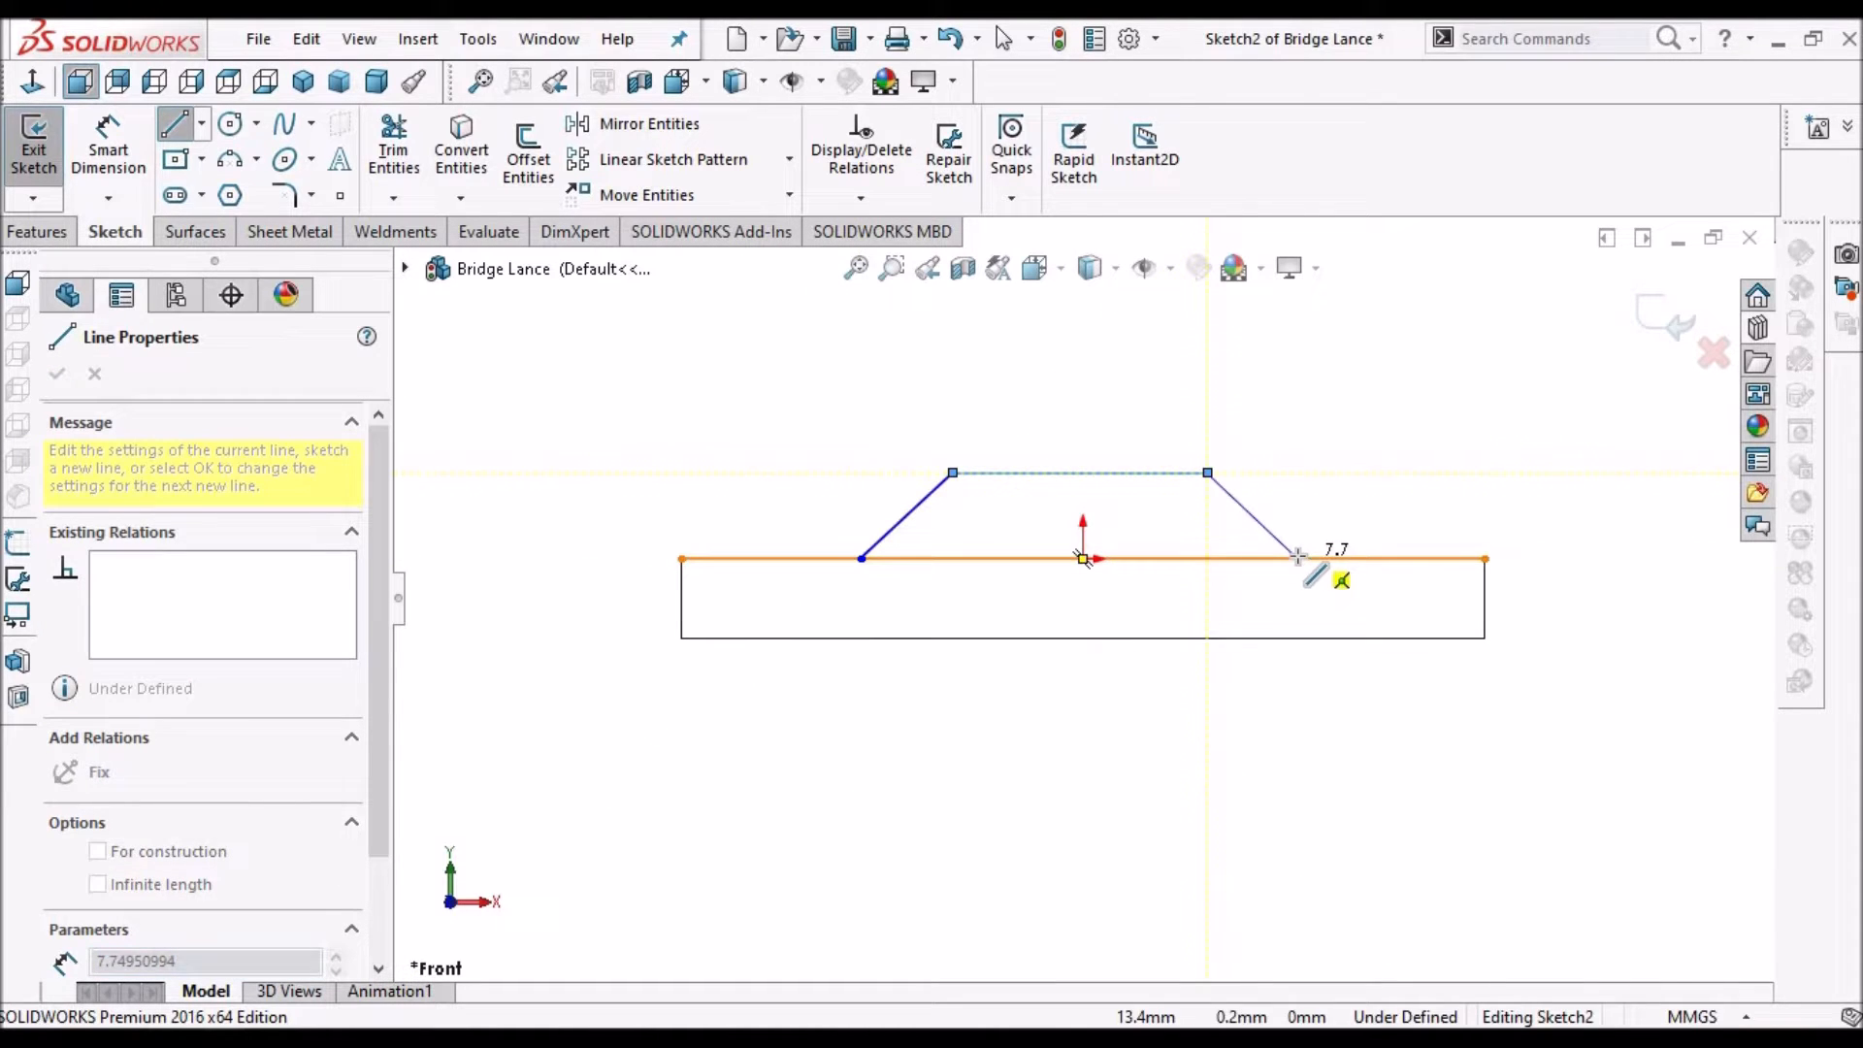
right_click(797, 378)
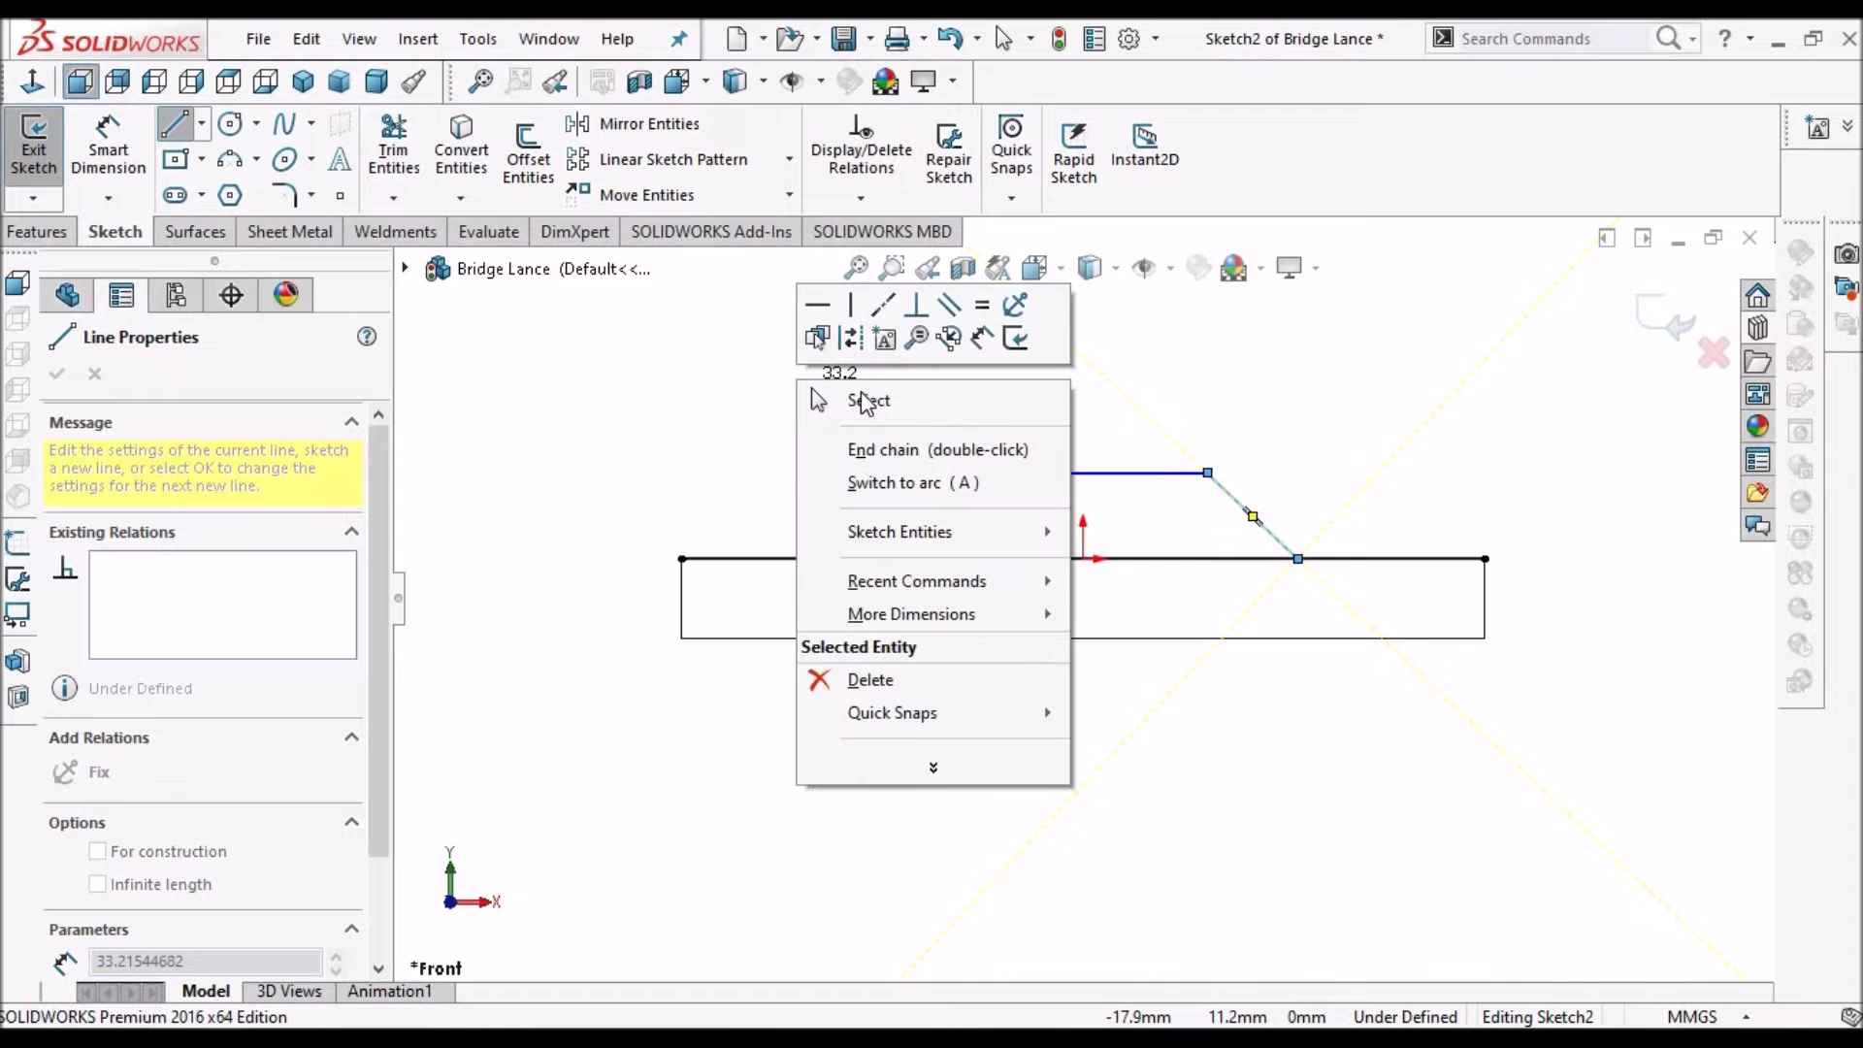
click(861, 399)
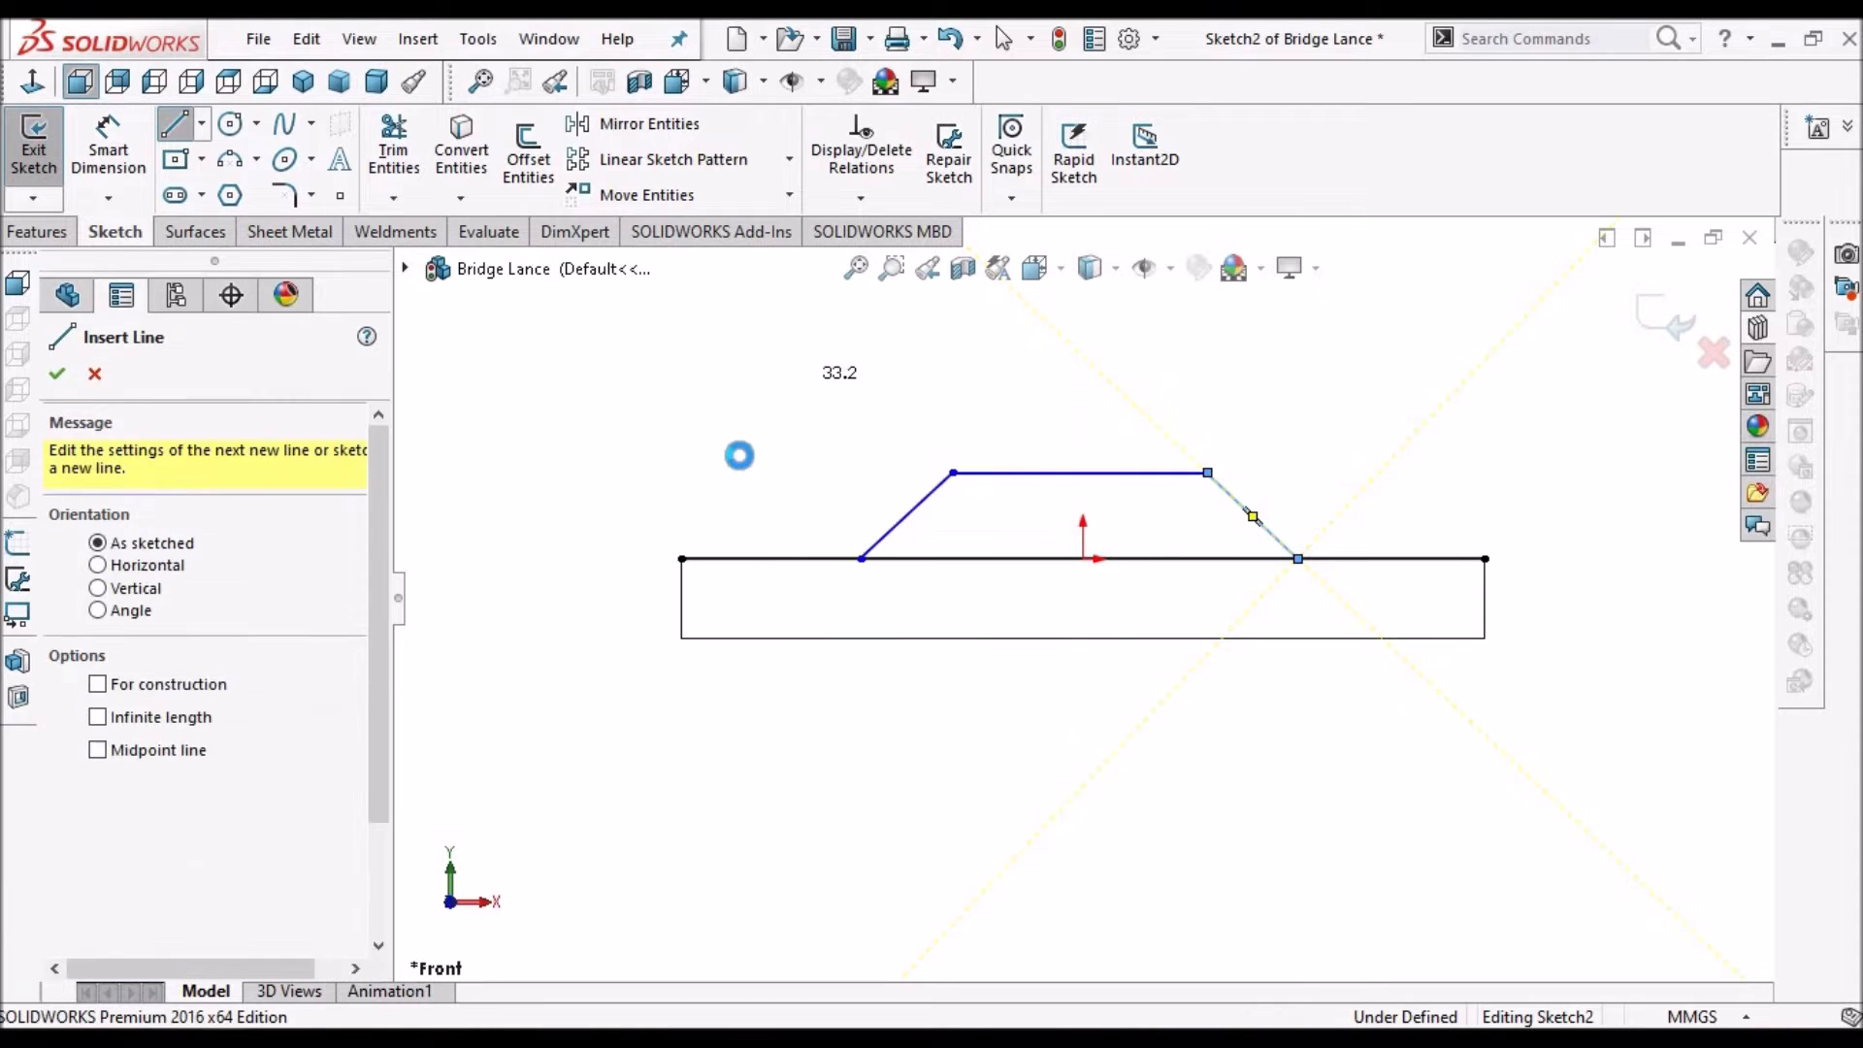
Trim the converted edge to corners with both sloped lines so the trapezoid profile is closed
click(393, 148)
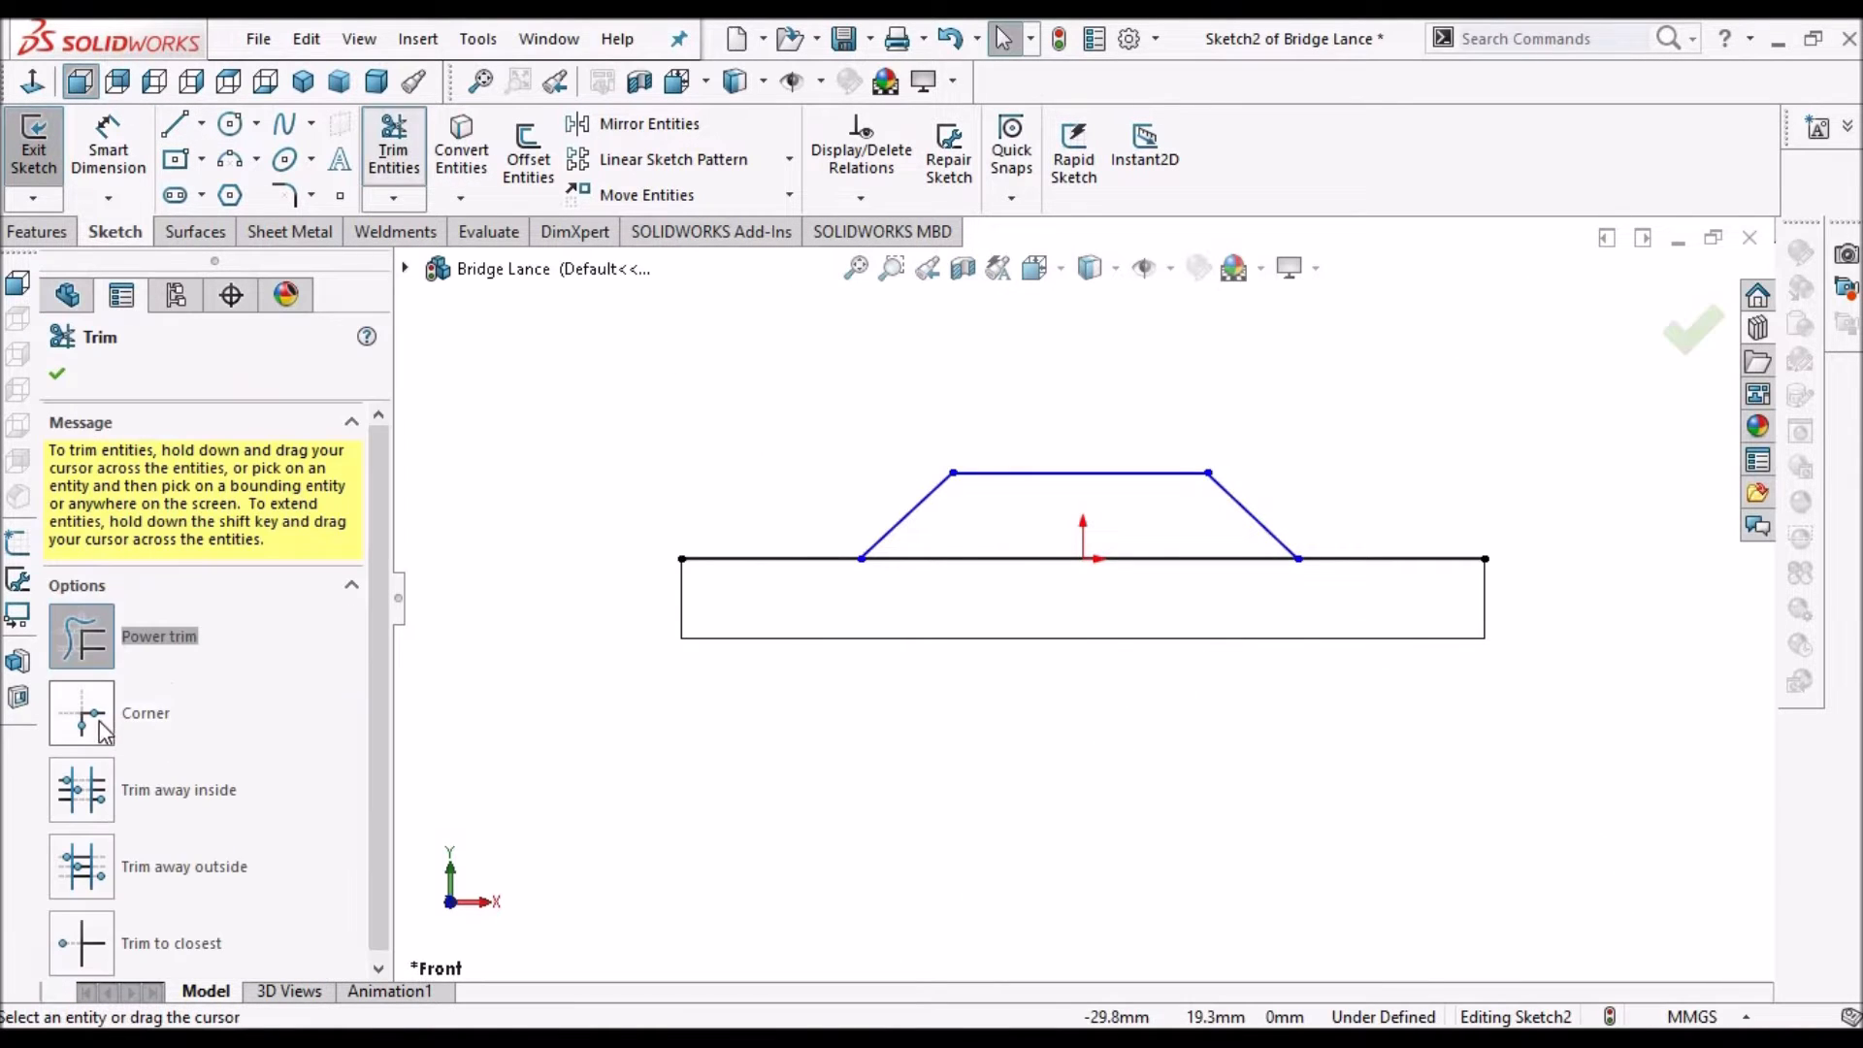
click(167, 716)
click(928, 512)
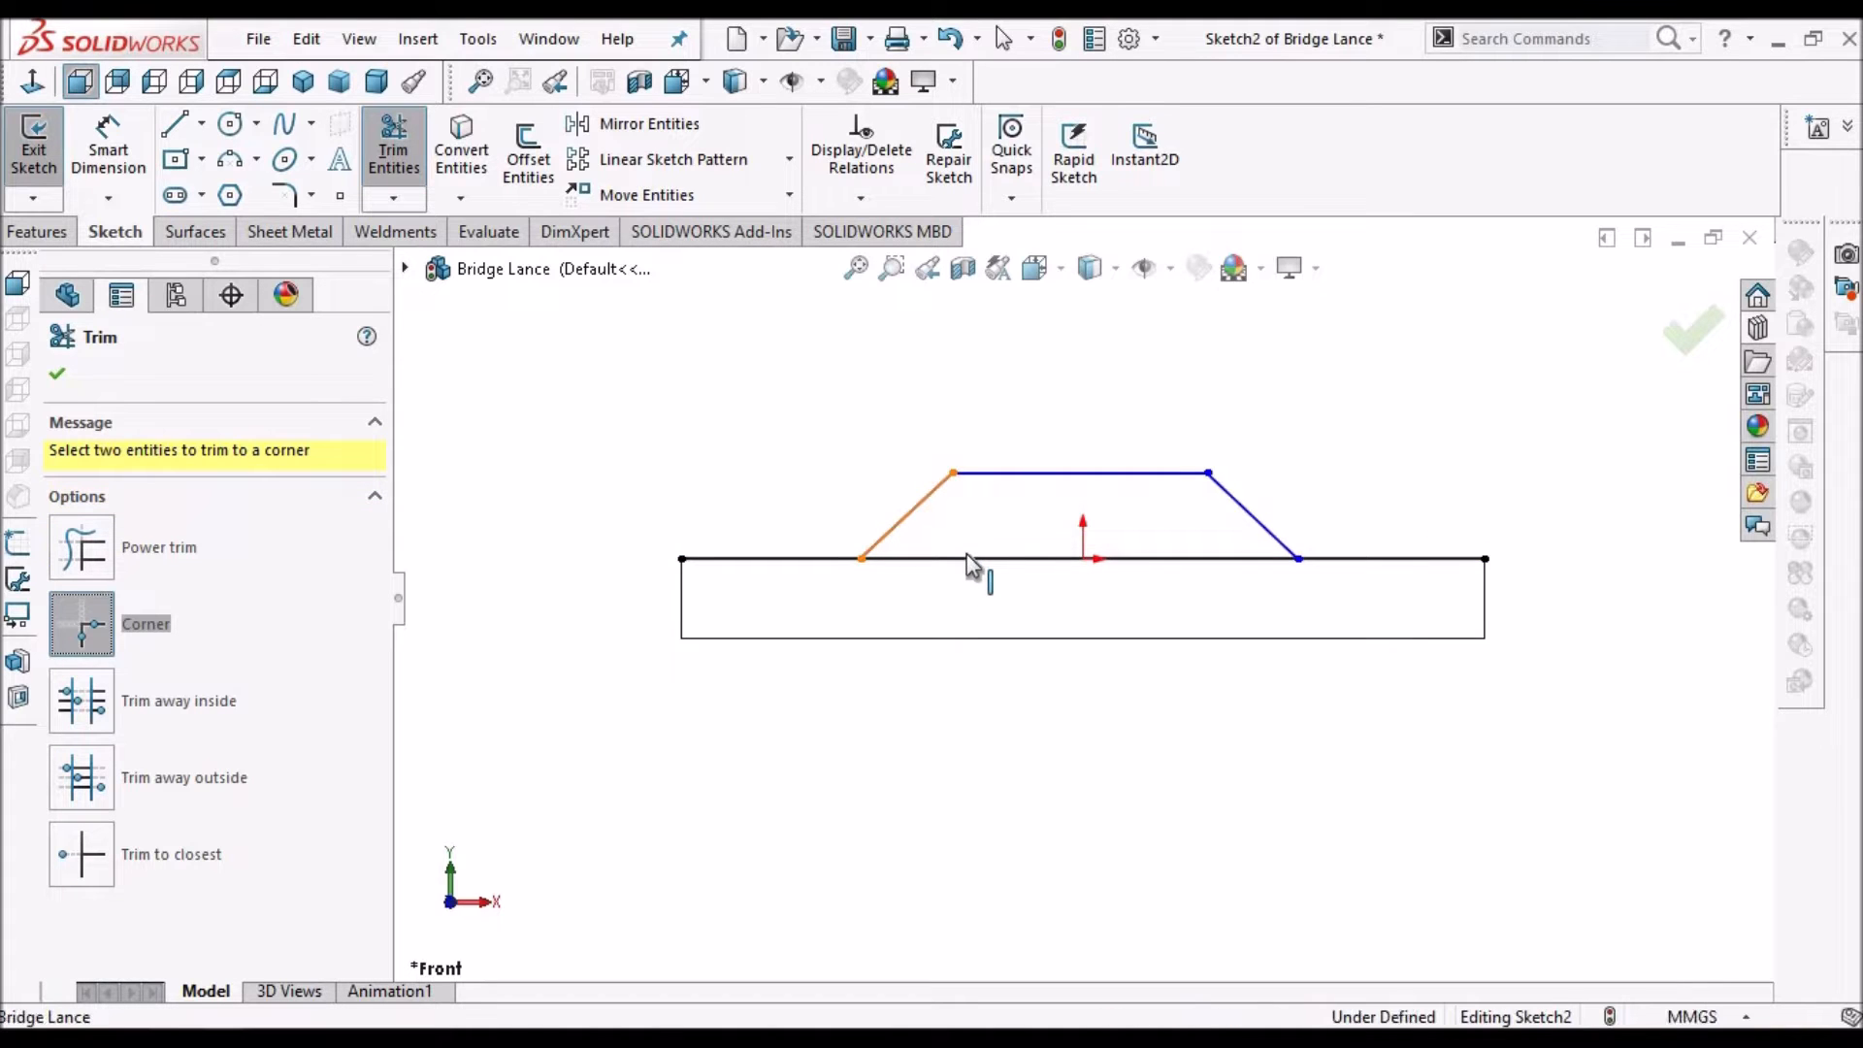
click(967, 557)
click(1257, 556)
click(1246, 508)
click(70, 376)
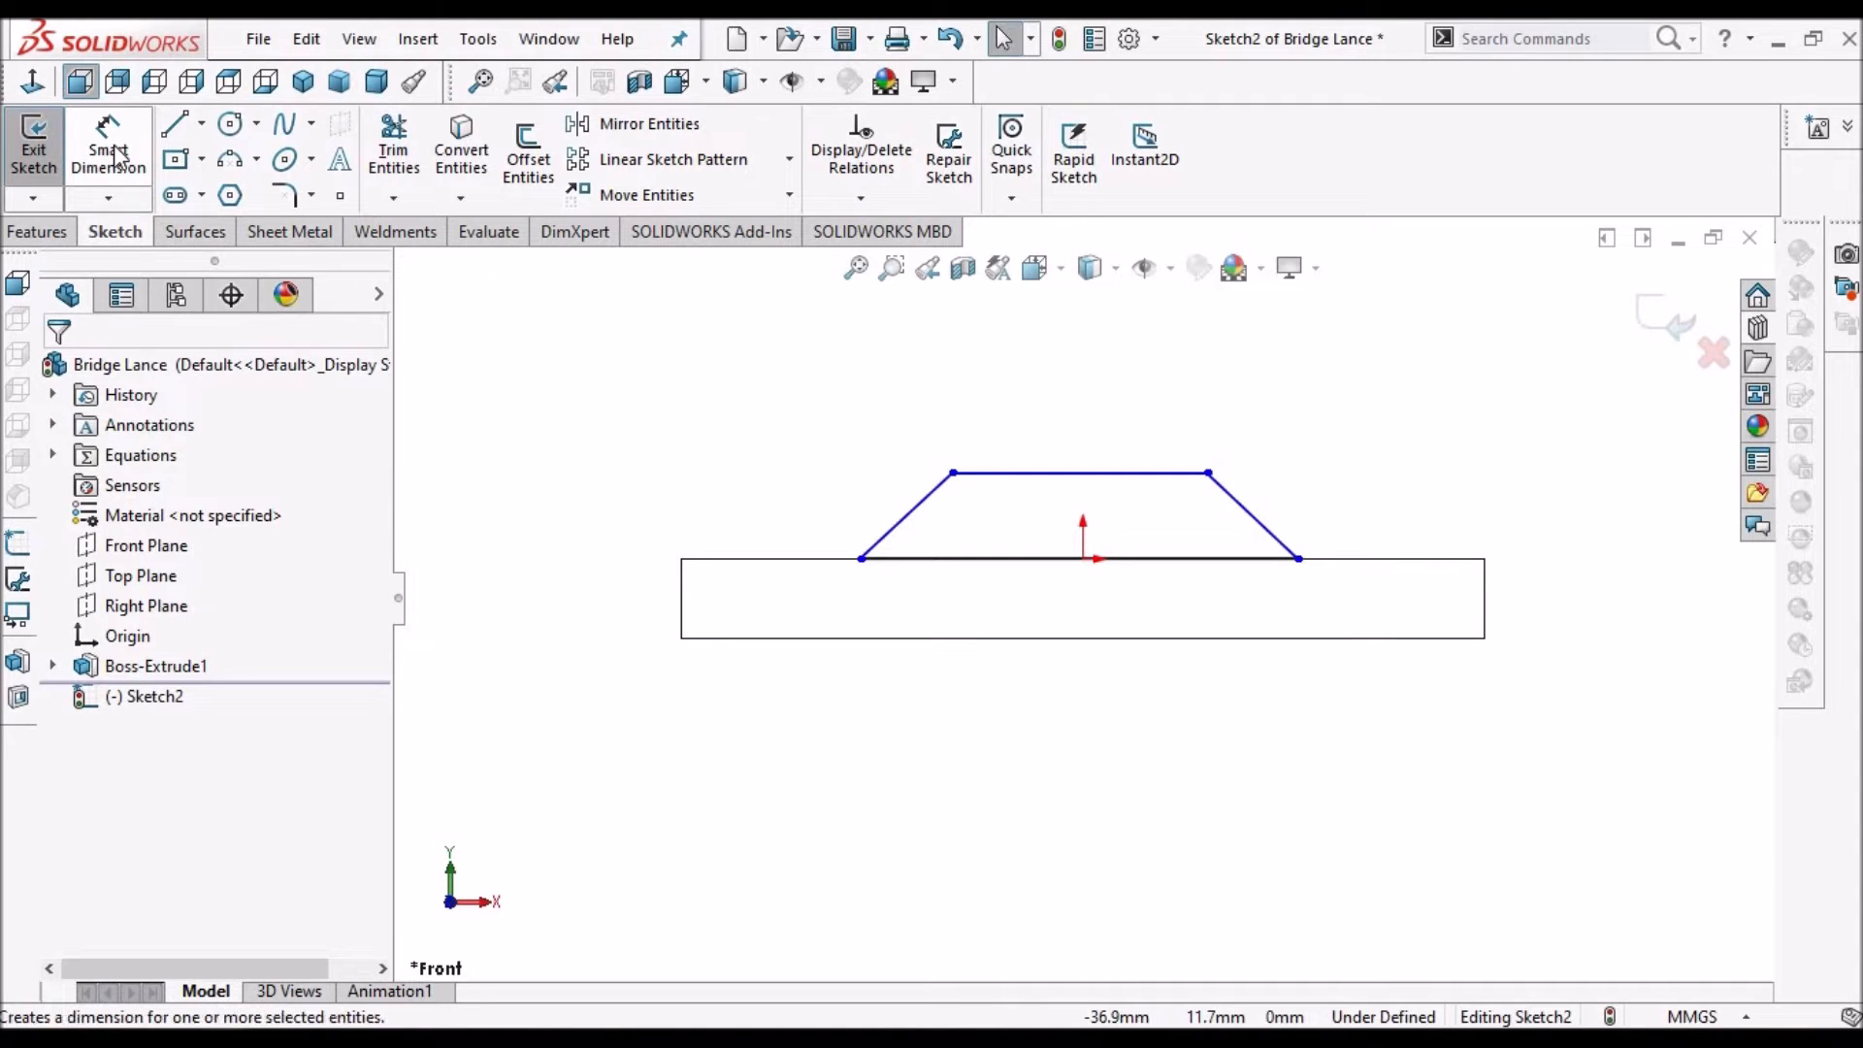
Select the midpoint of the trapezoid's top line together with the origin for a sketch relation
click(1114, 474)
right_click(1116, 473)
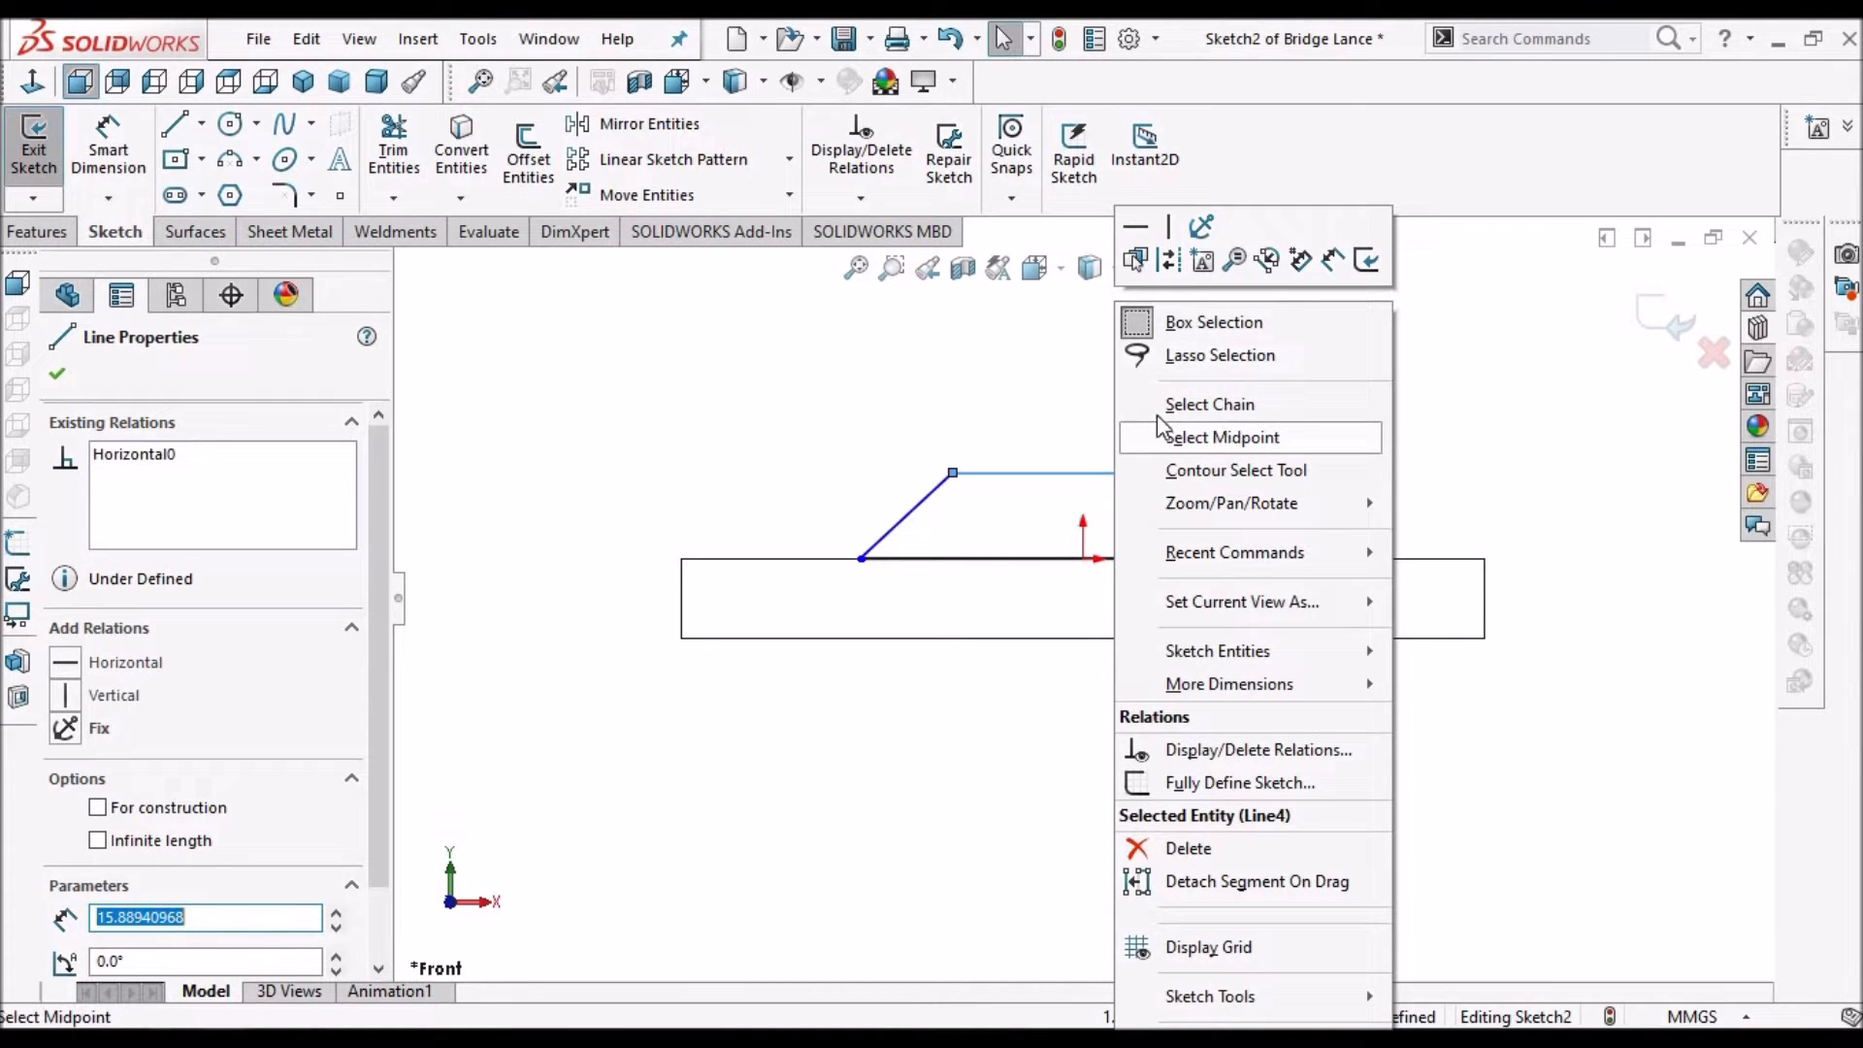
click(1160, 435)
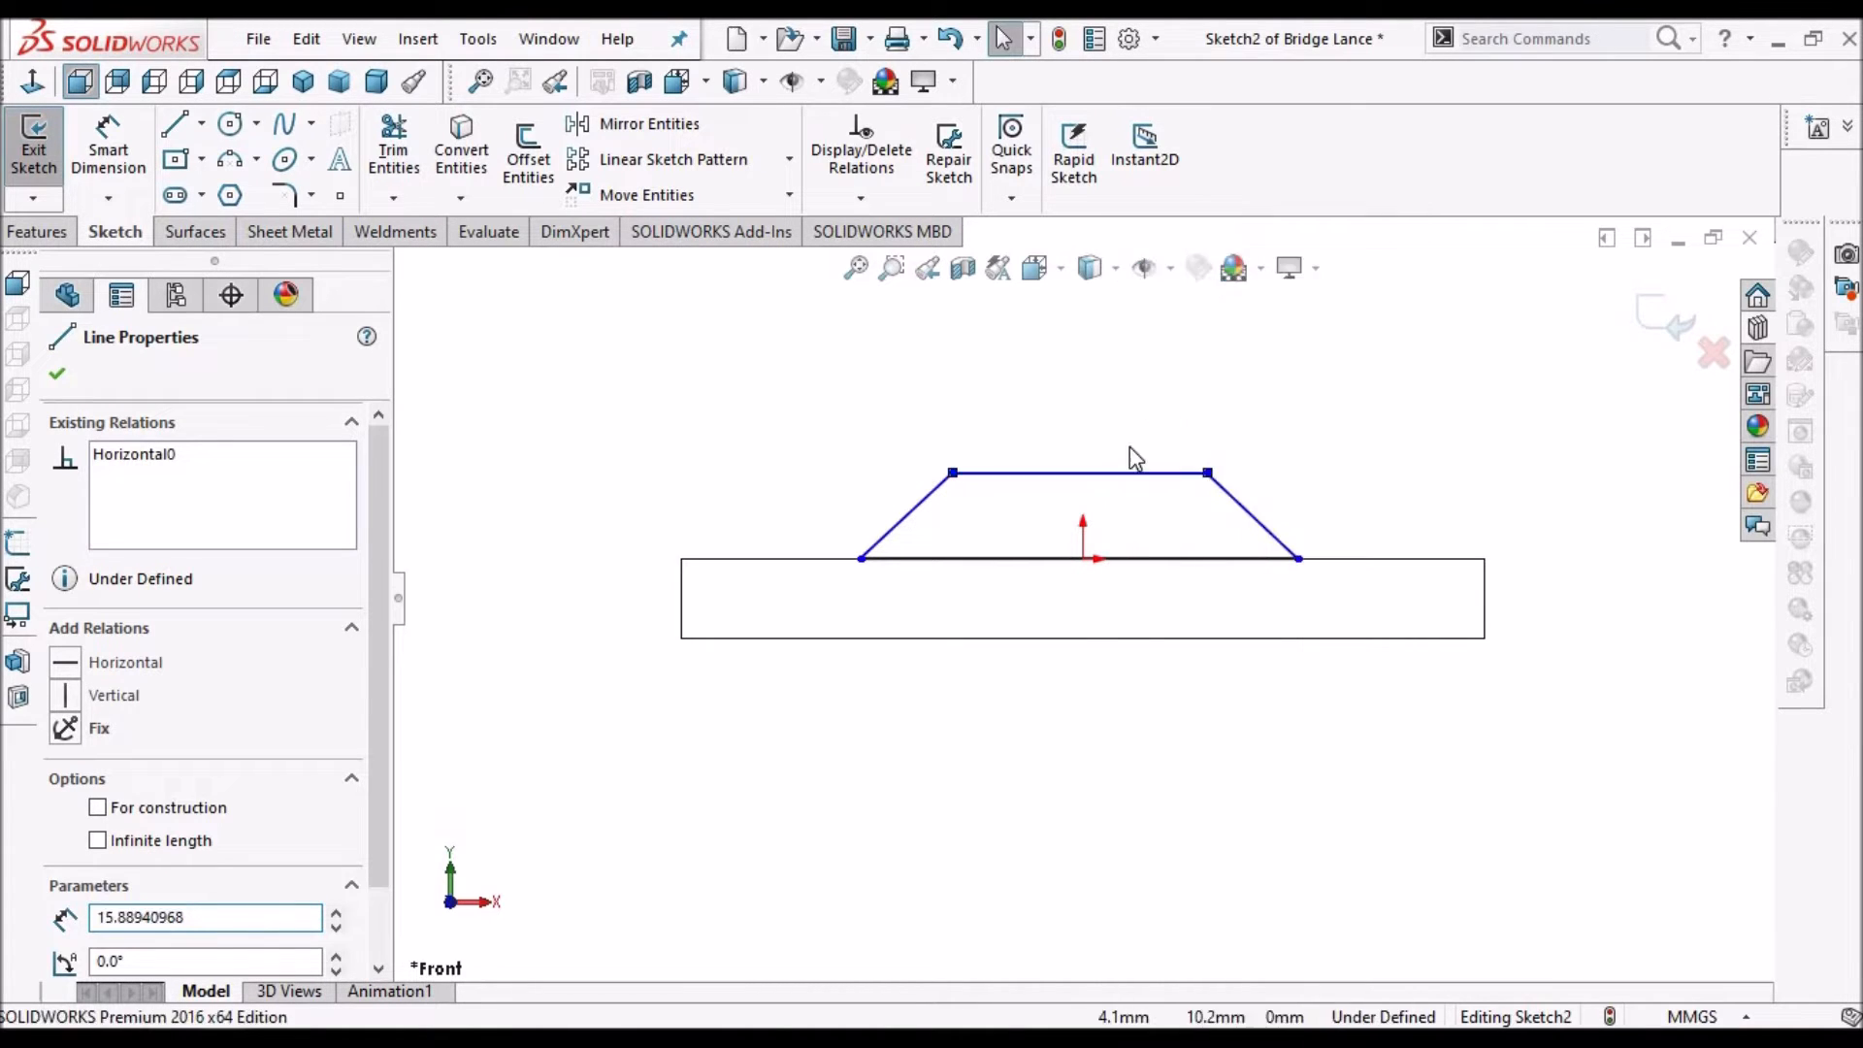
ctrl+click(1083, 560)
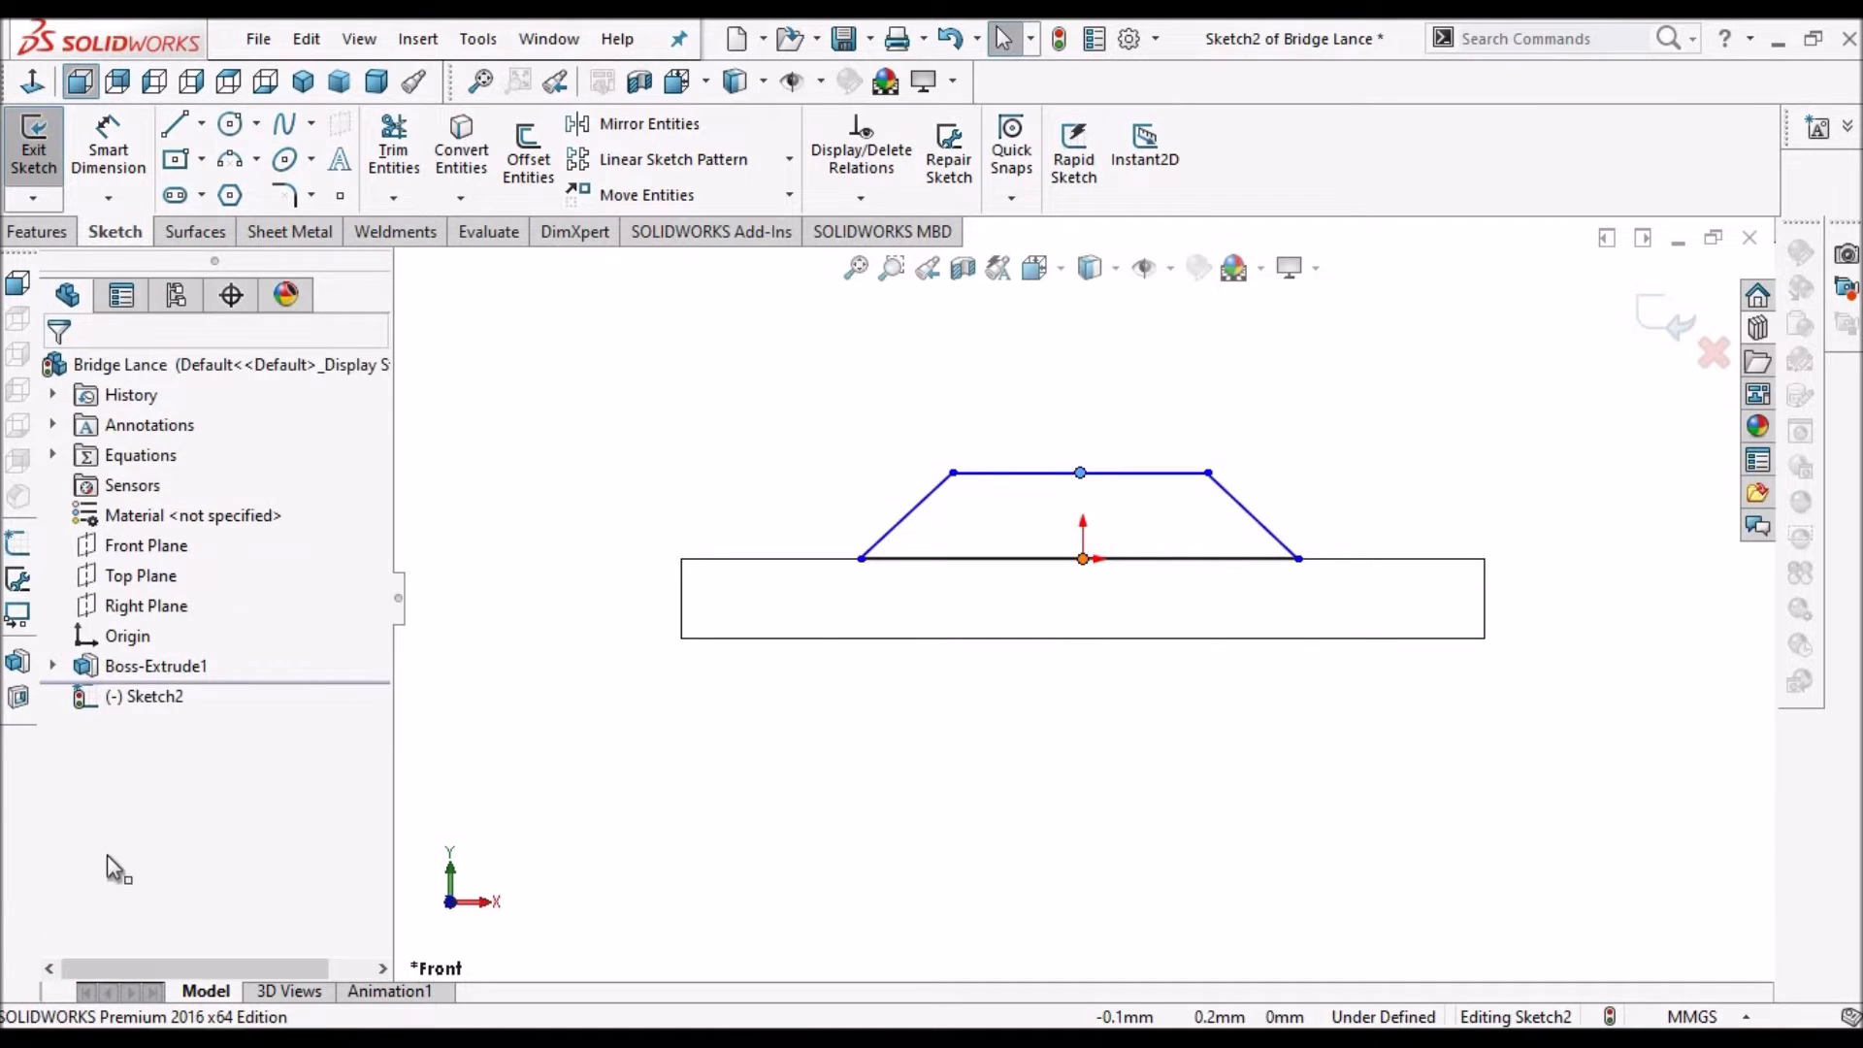
Align the midpoint of the trapezoid's top line vertically with the origin and make its two slanted sides equal in length
click(102, 849)
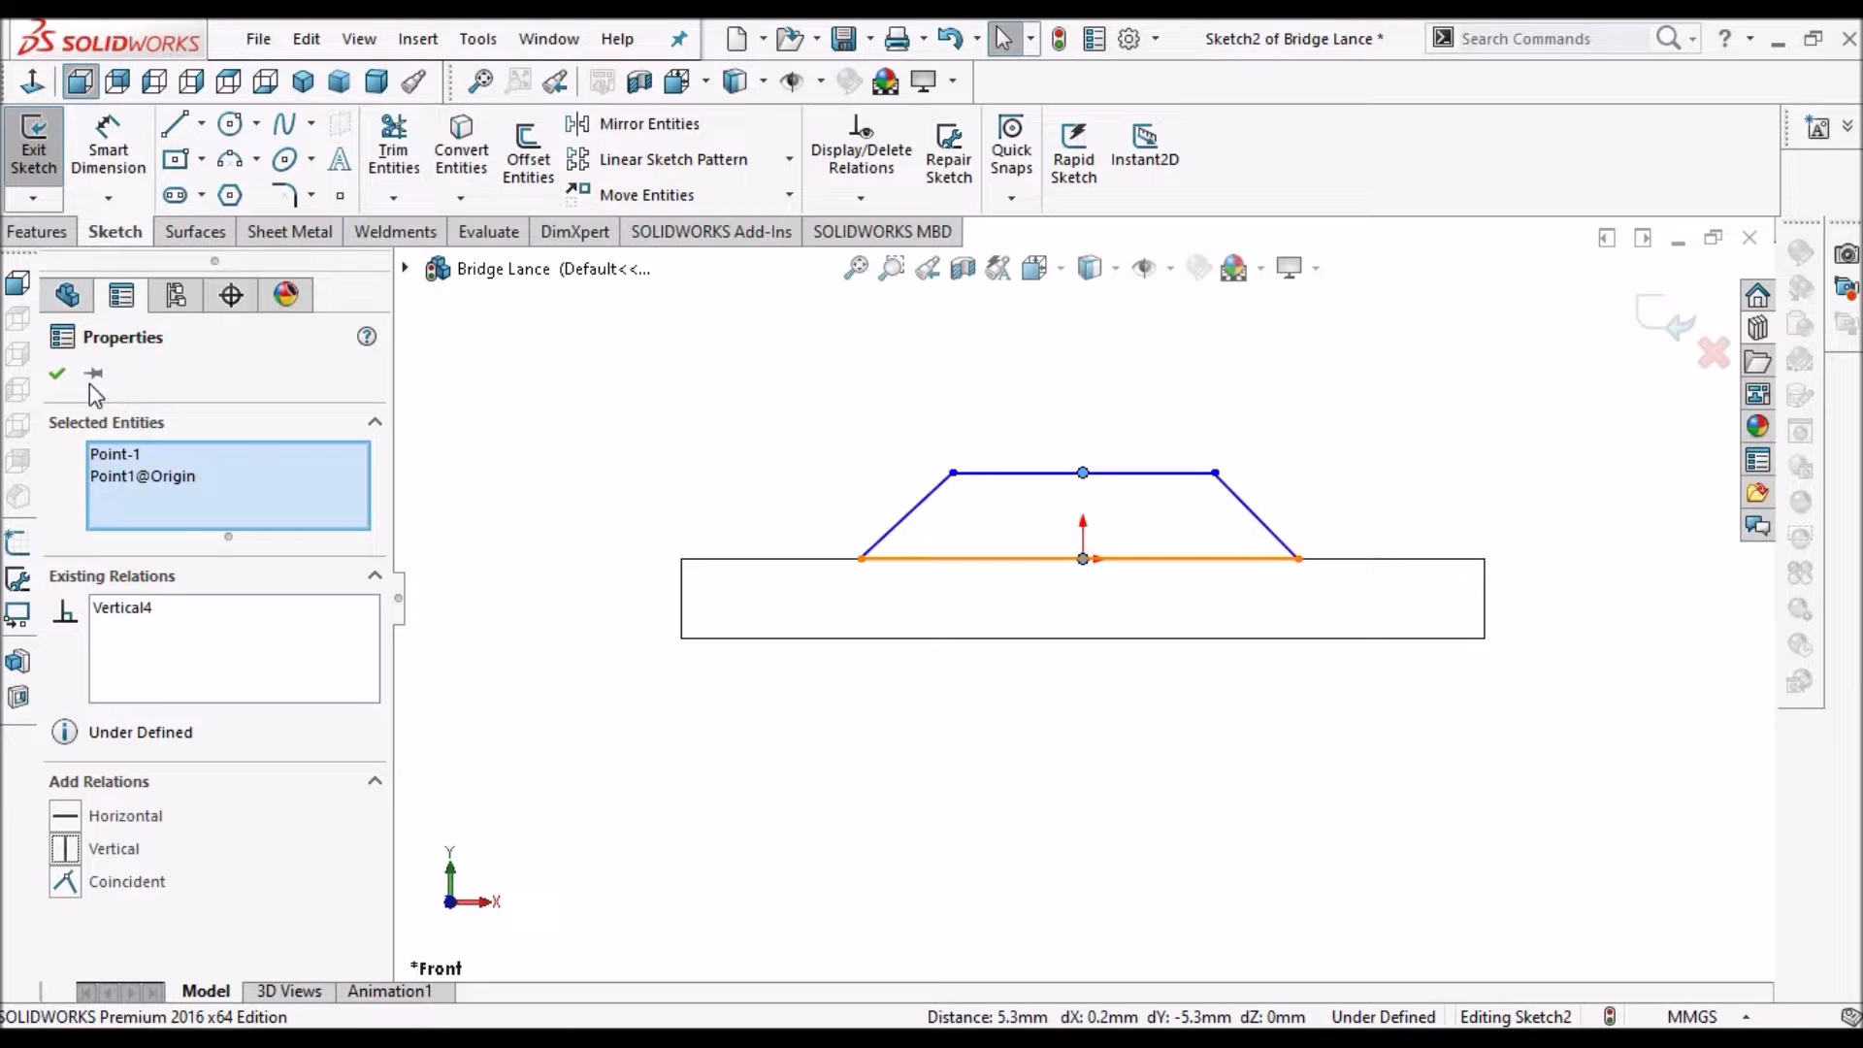
click(743, 372)
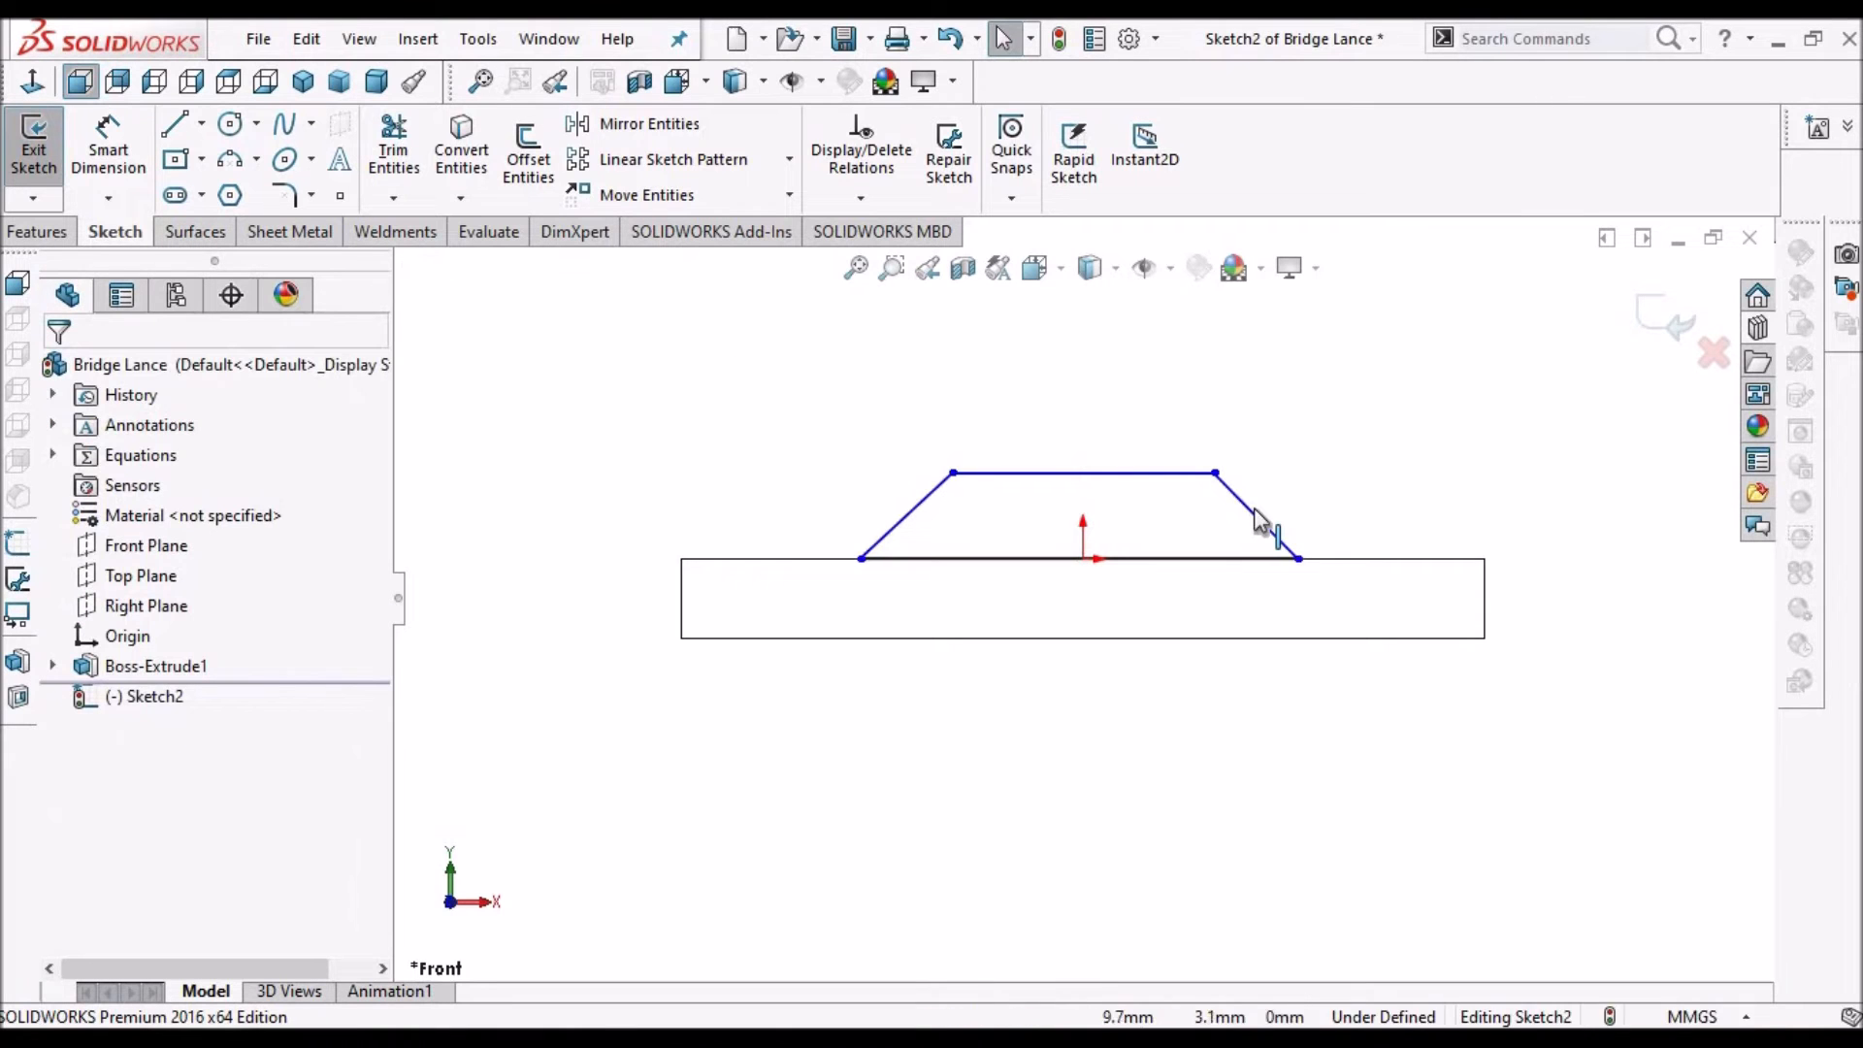
click(928, 498)
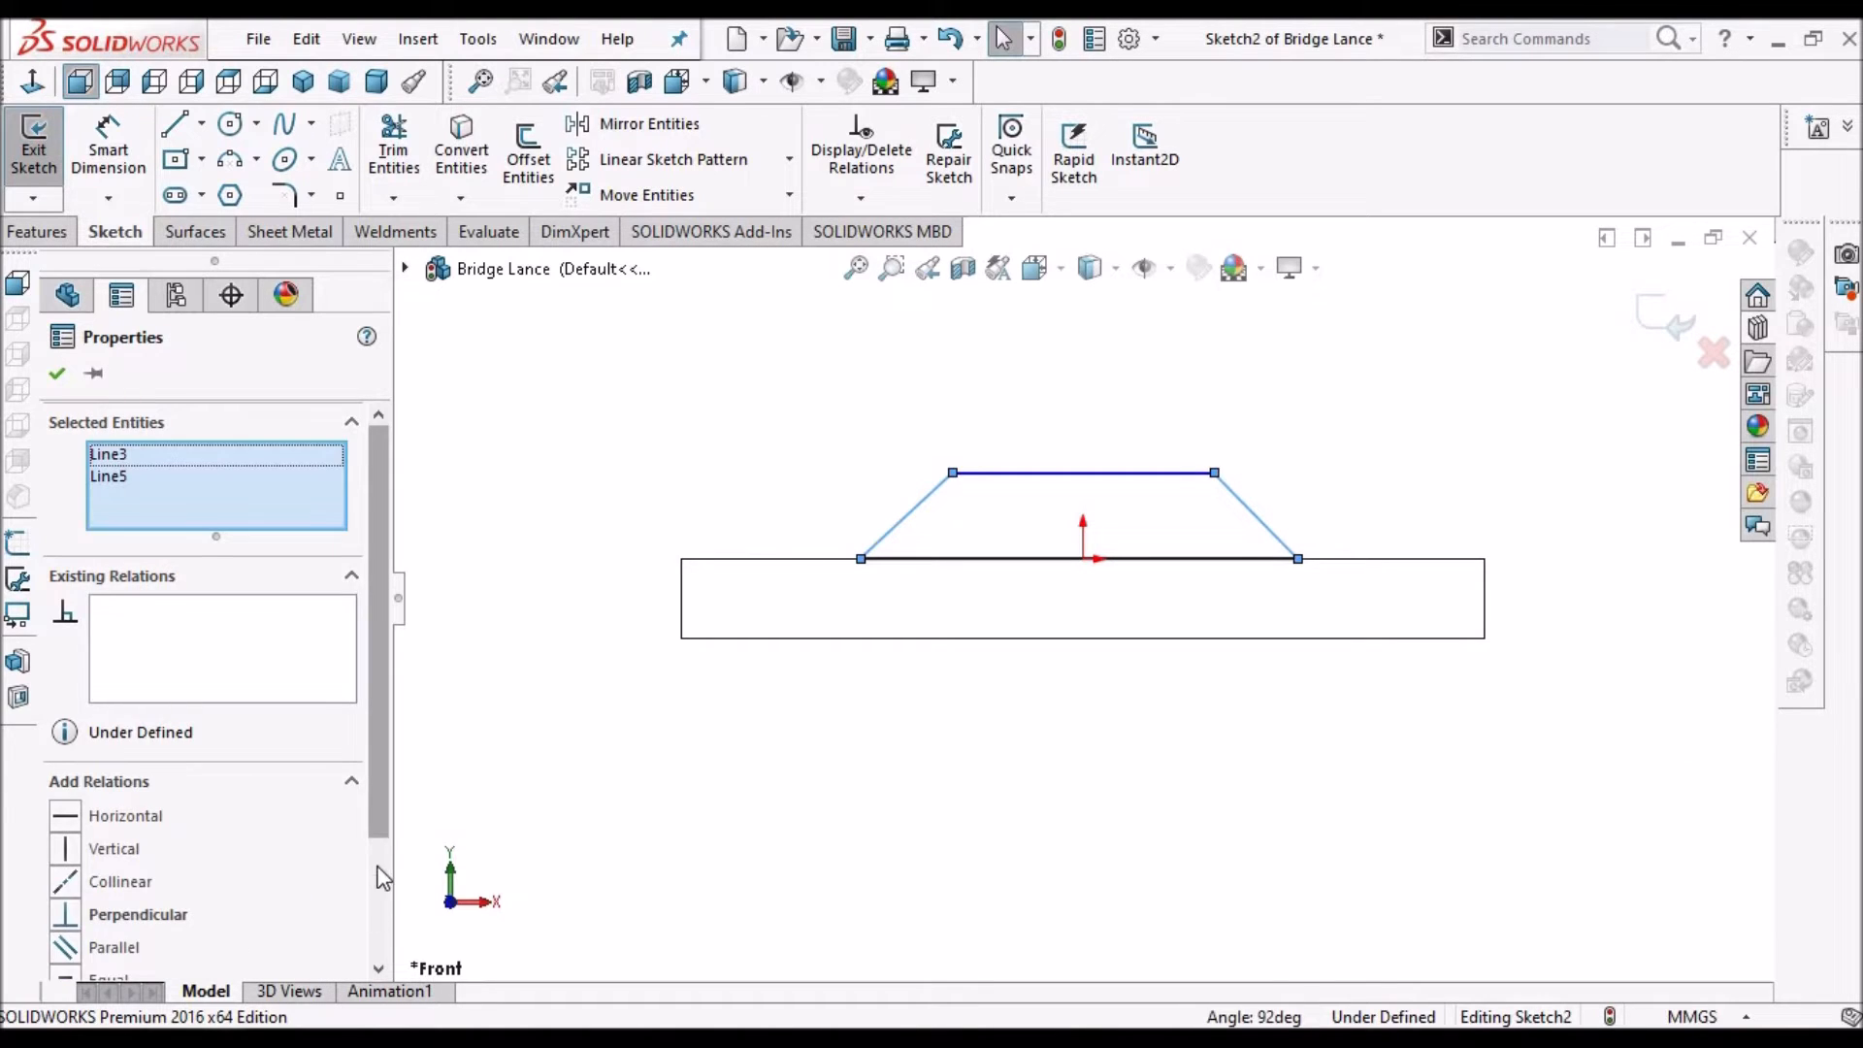
scroll(78, 859, down, 3)
click(73, 854)
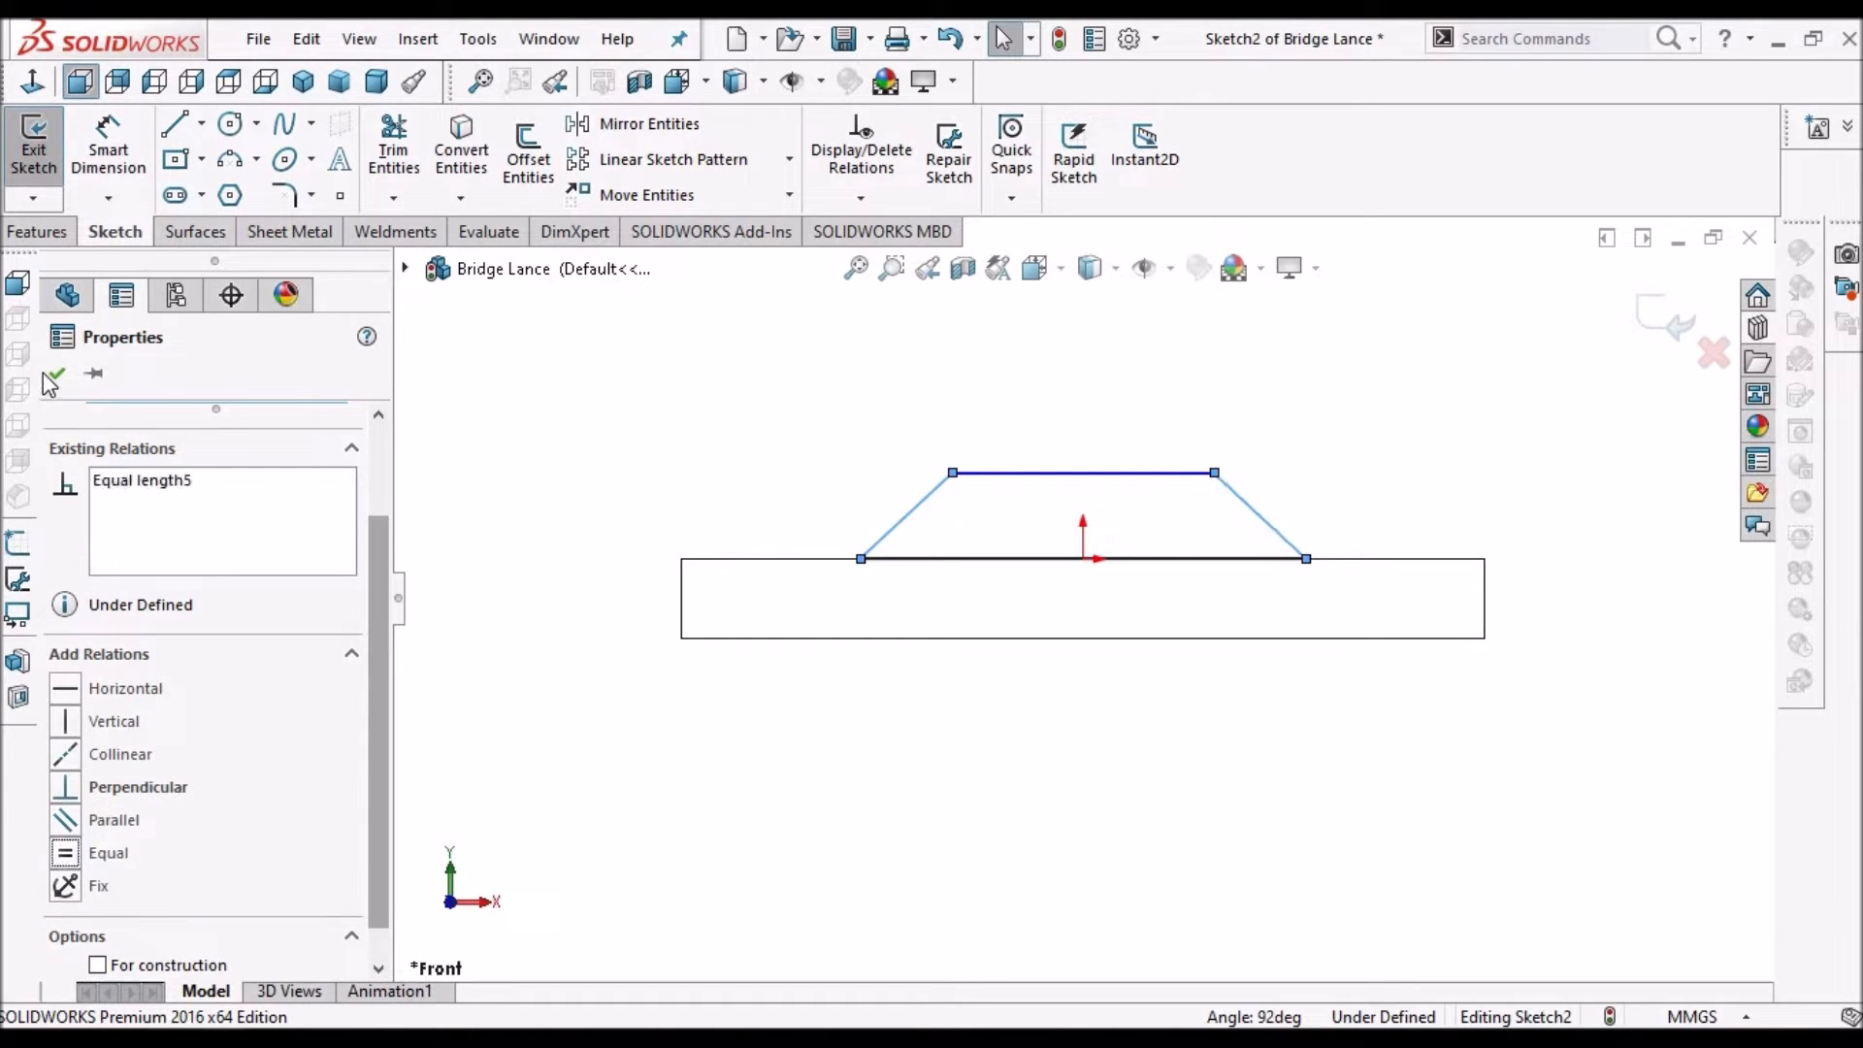
click(606, 397)
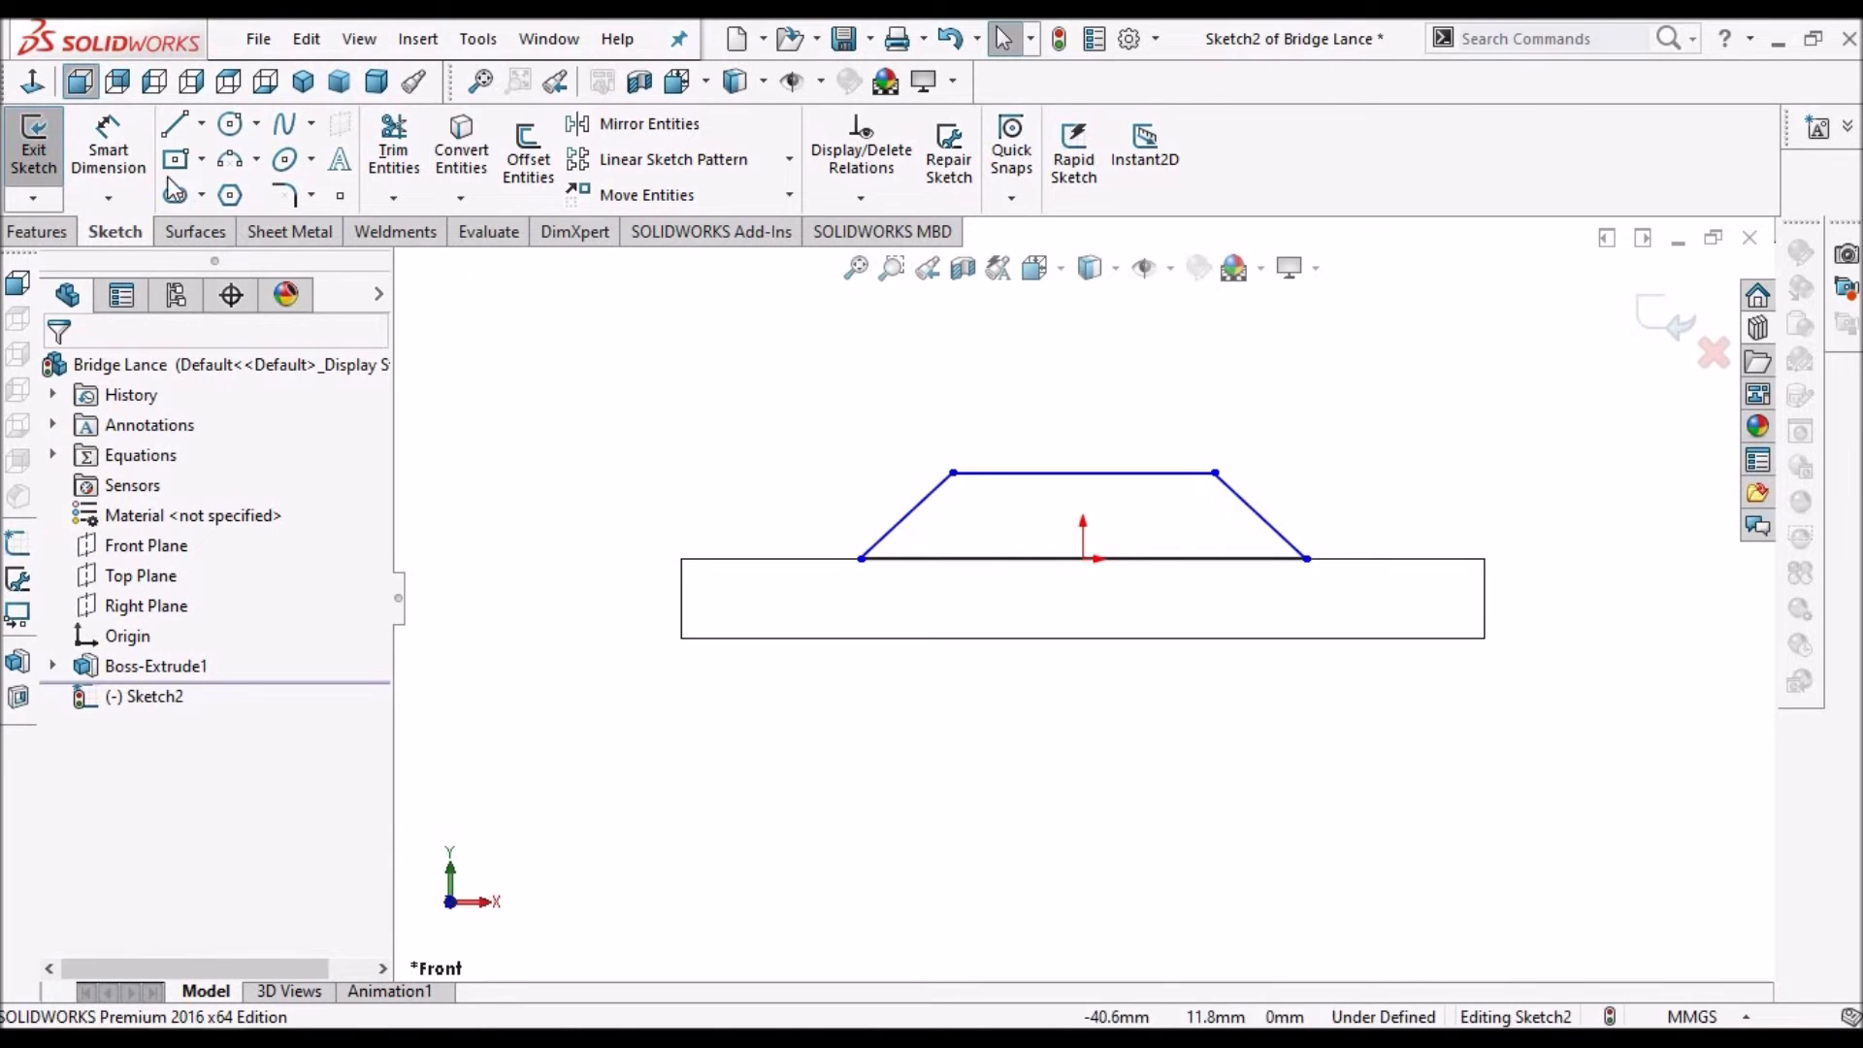
Dimension the trapezoid's top line to 20 mm
click(109, 141)
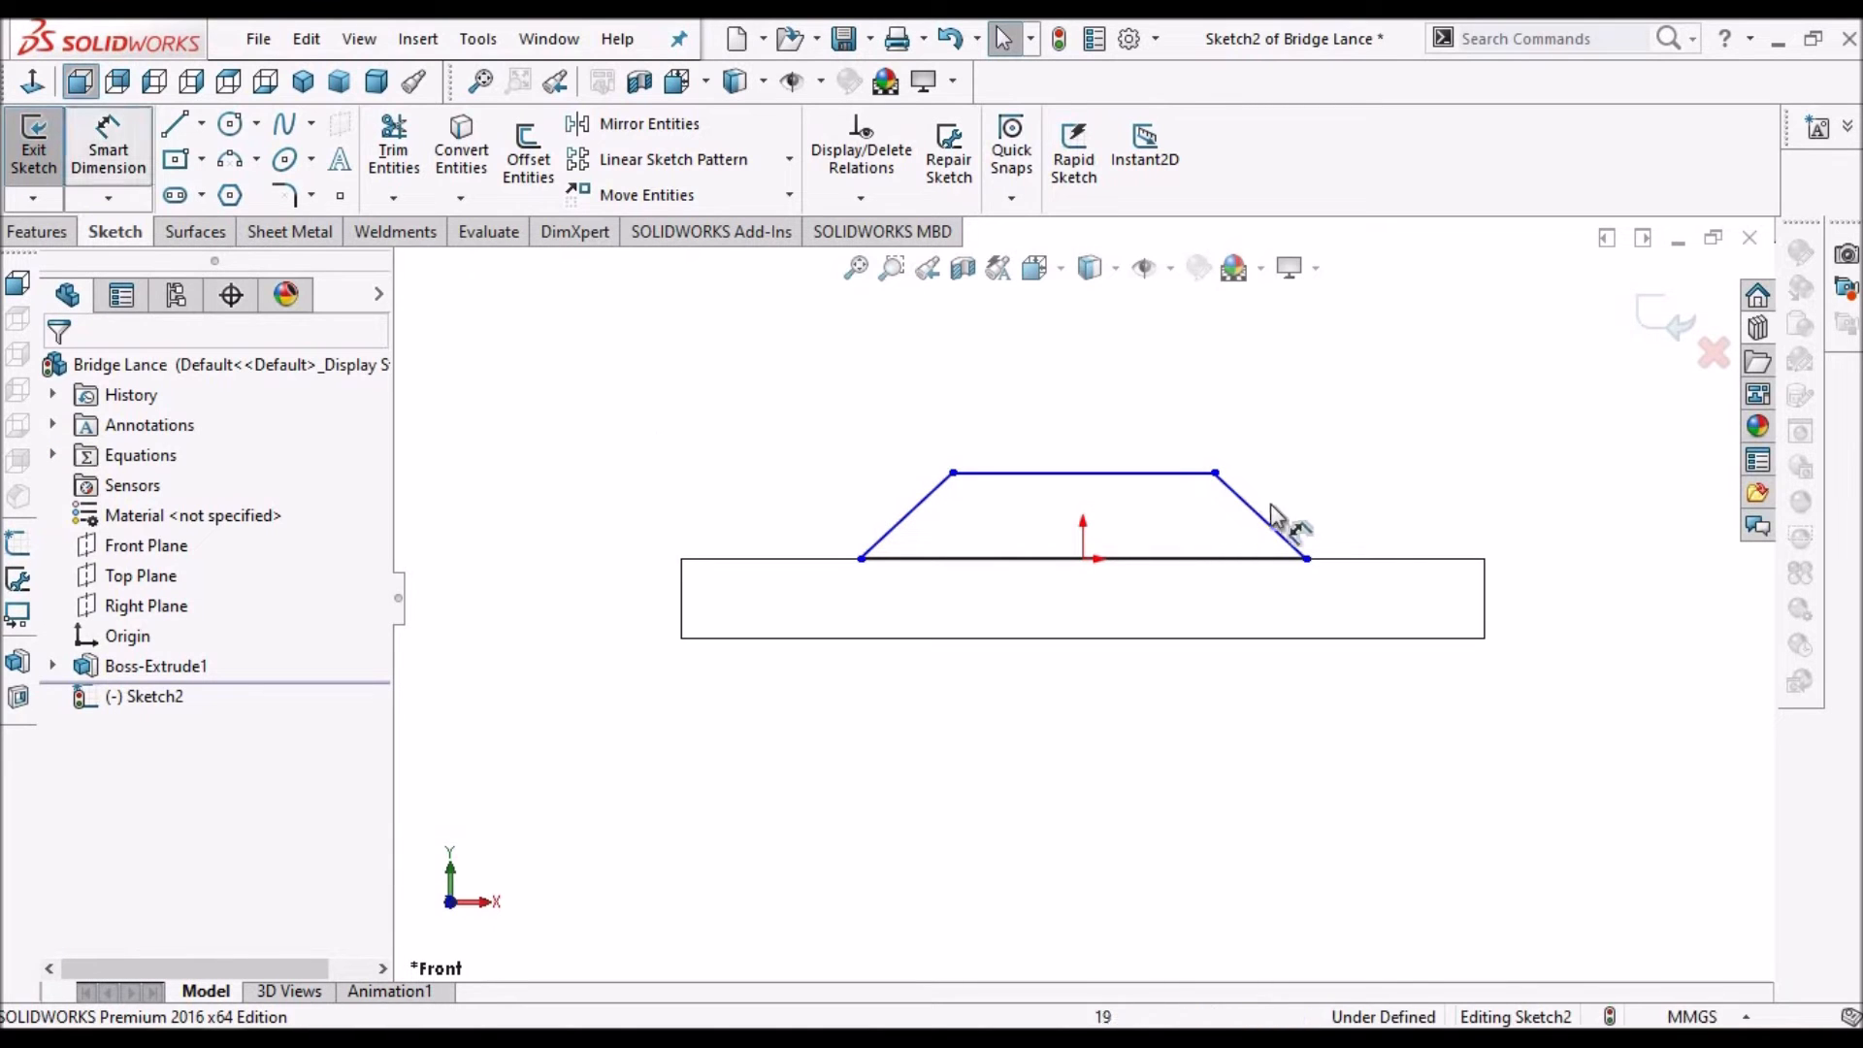
click(1165, 424)
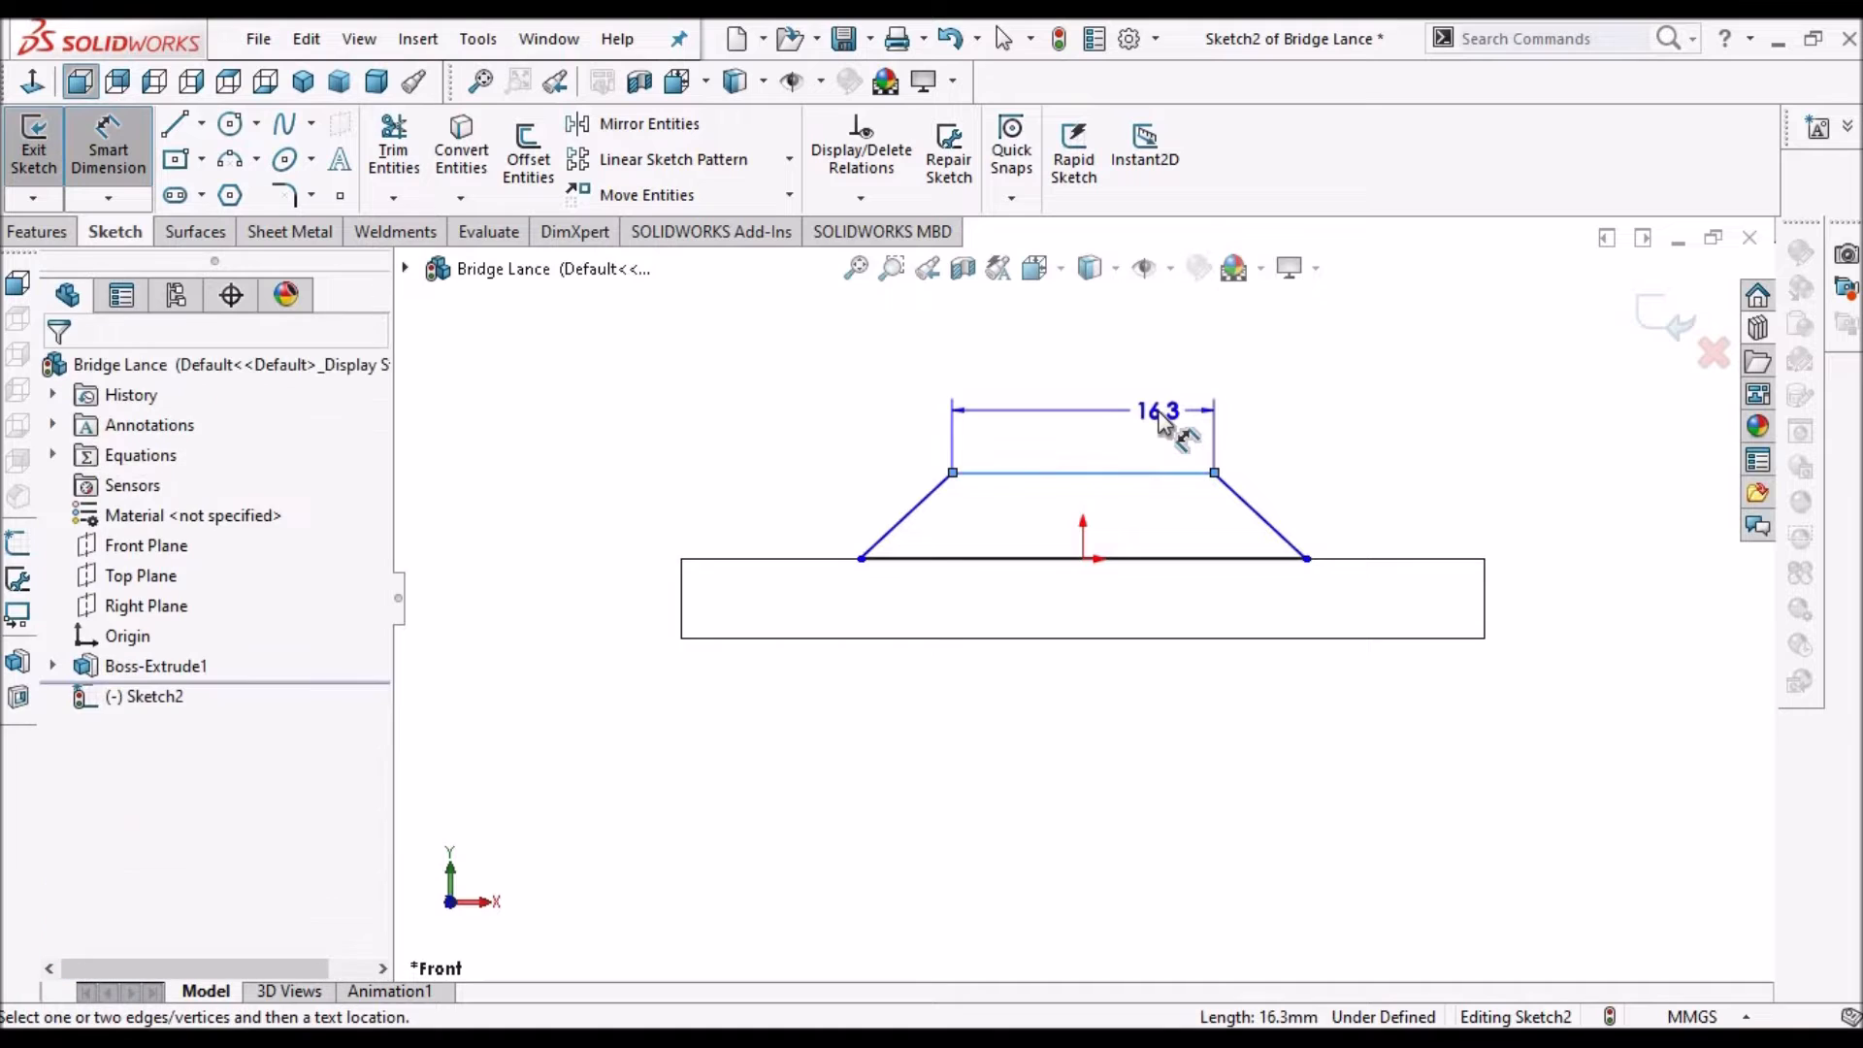
click(1164, 424)
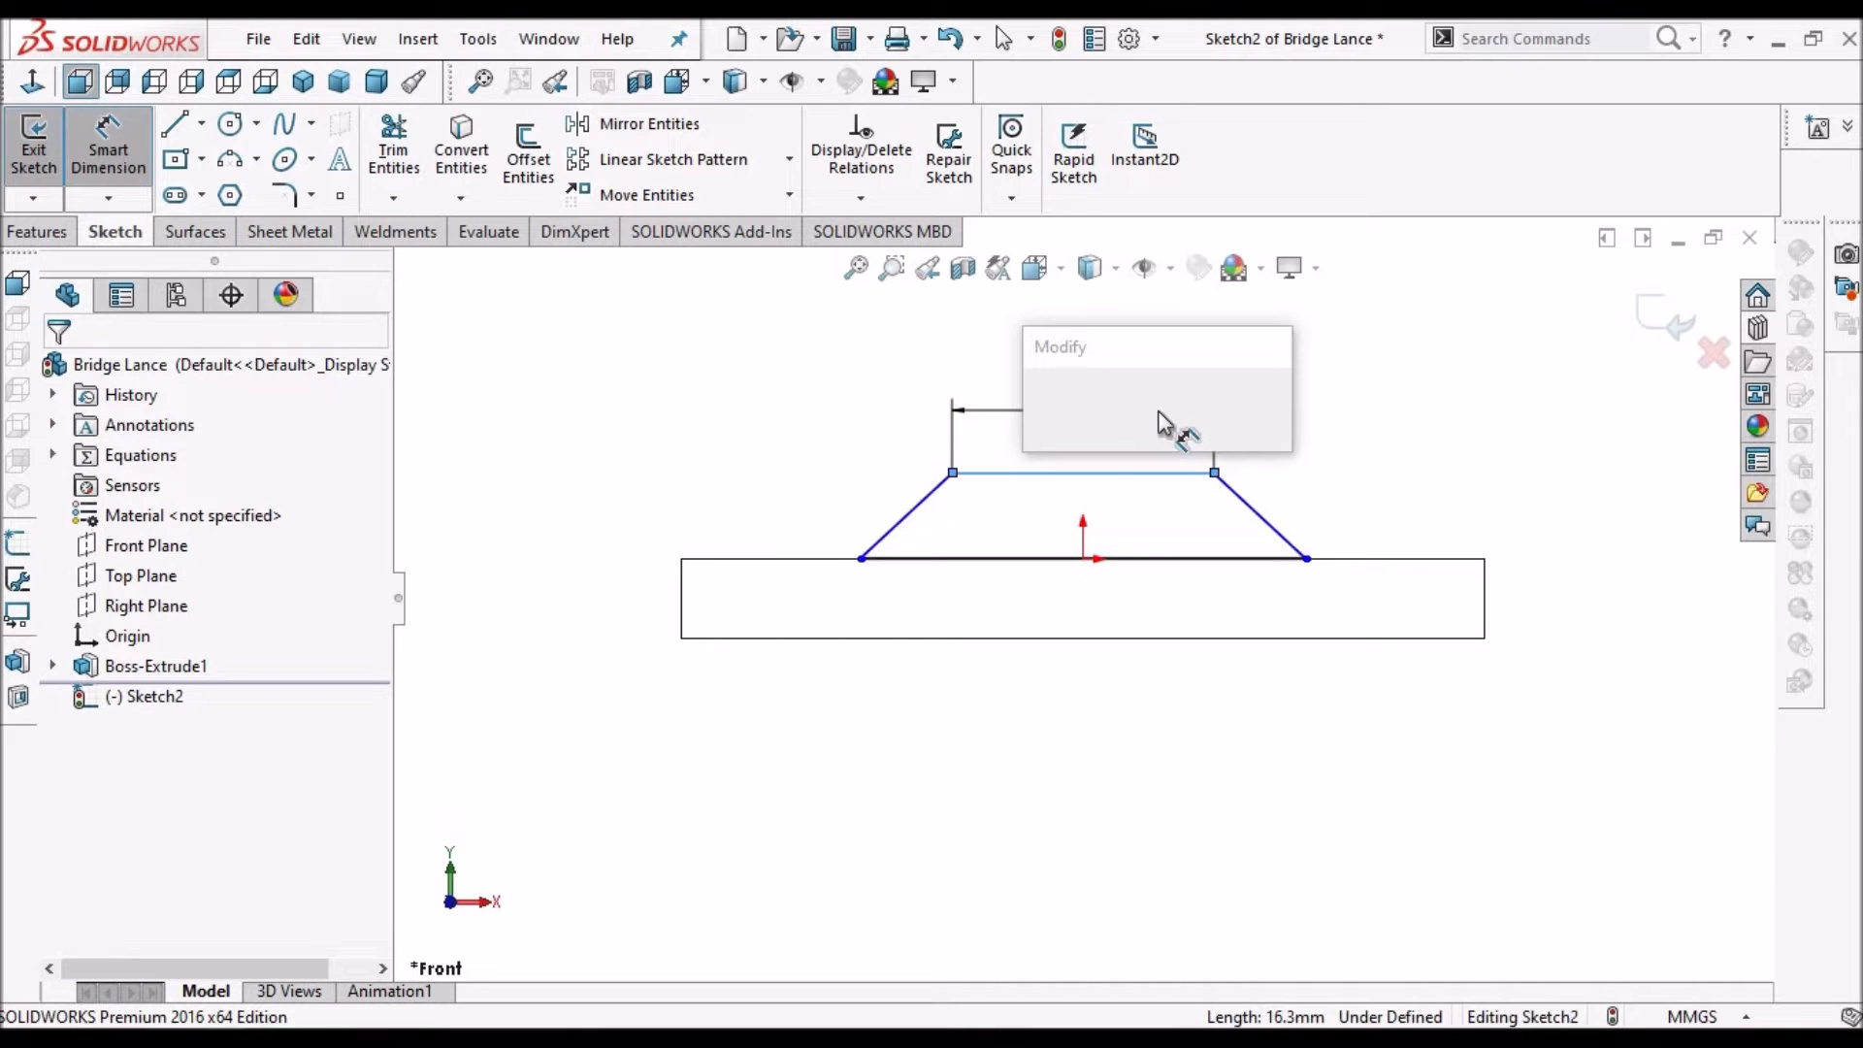
text(20)
key(Return)
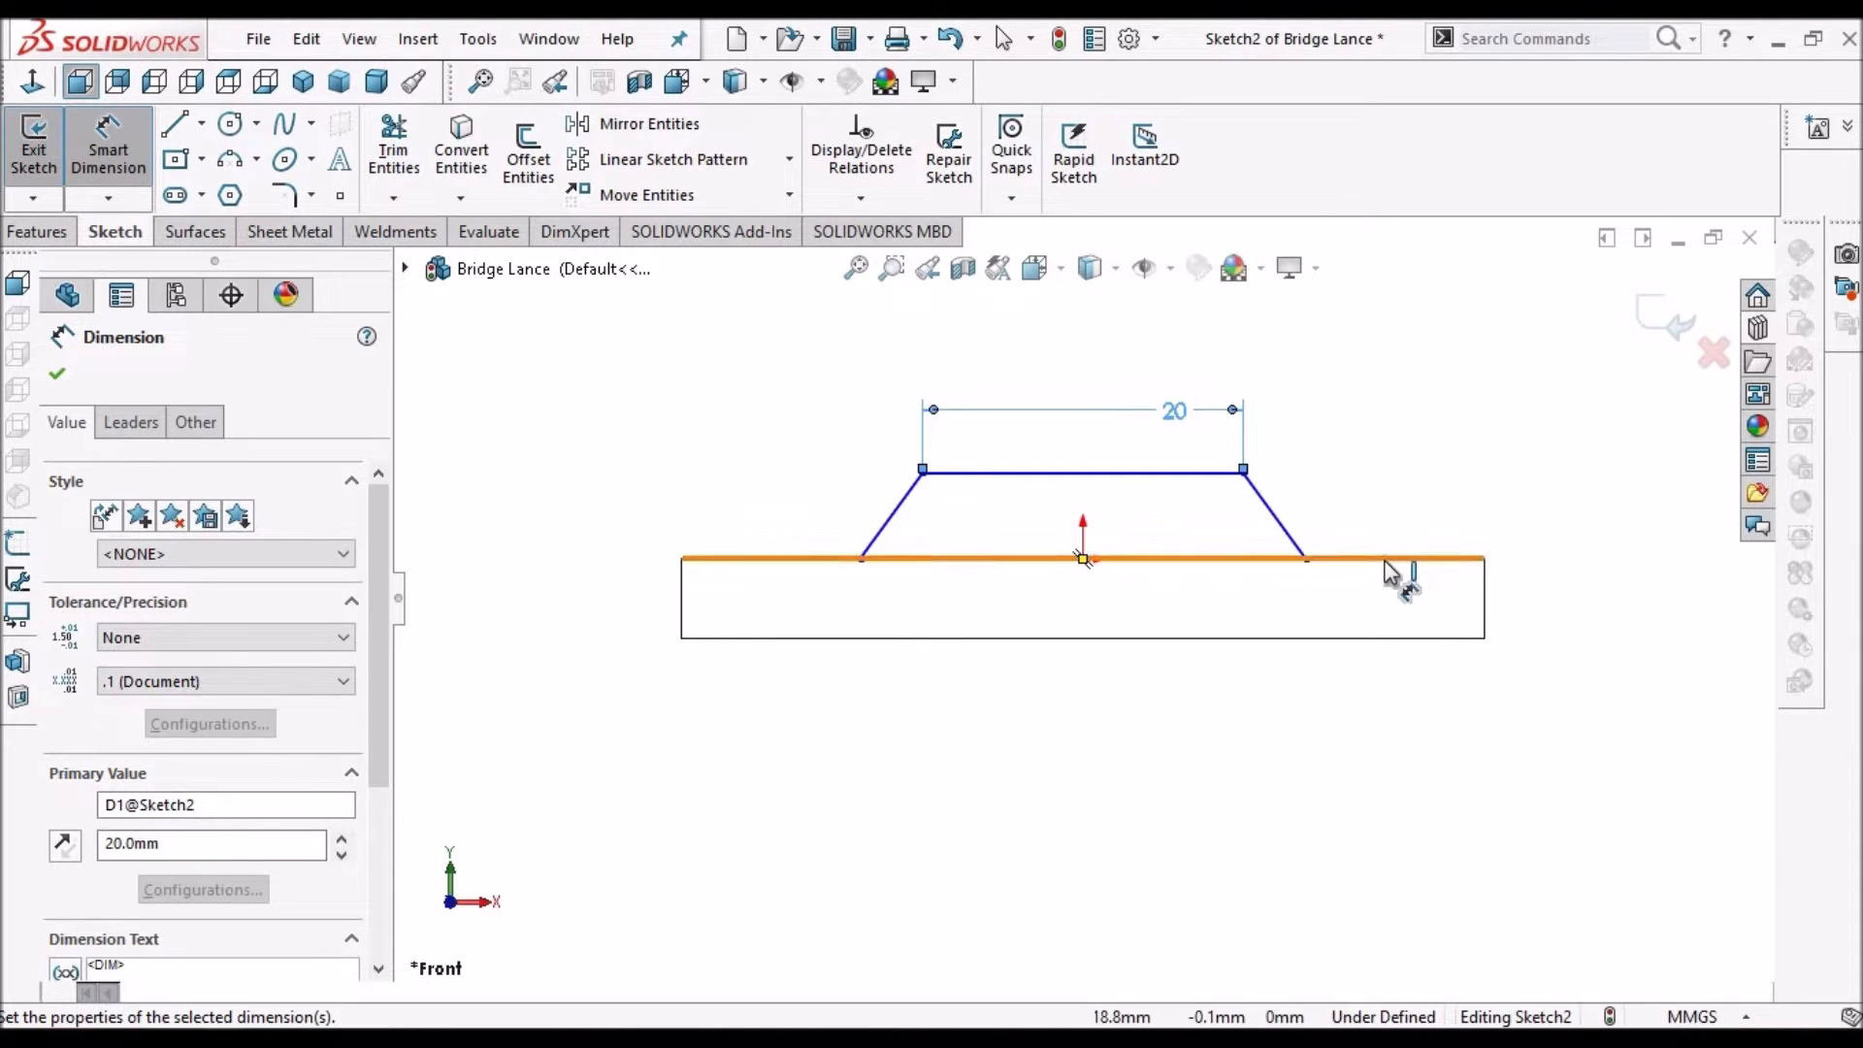
Dimension the trapezoid's height from the plate's top edge to its upper line as 10 mm
click(1385, 560)
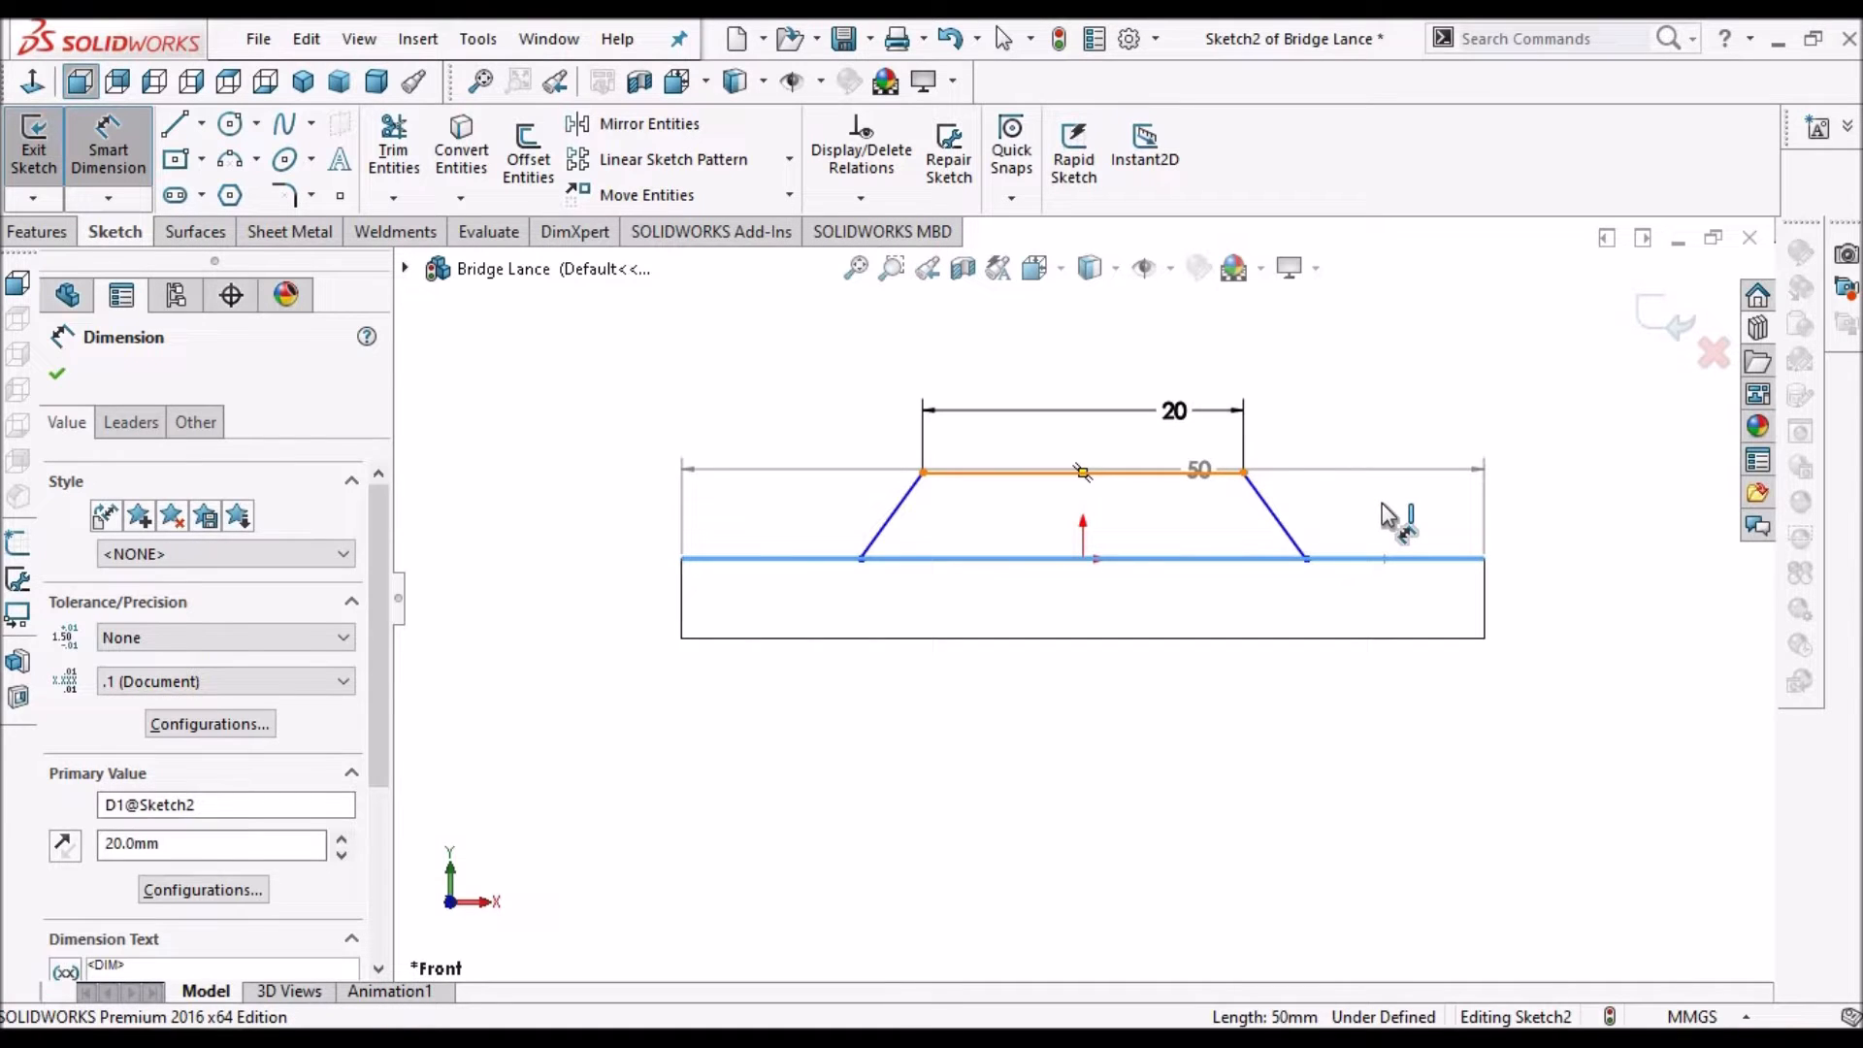
click(1381, 502)
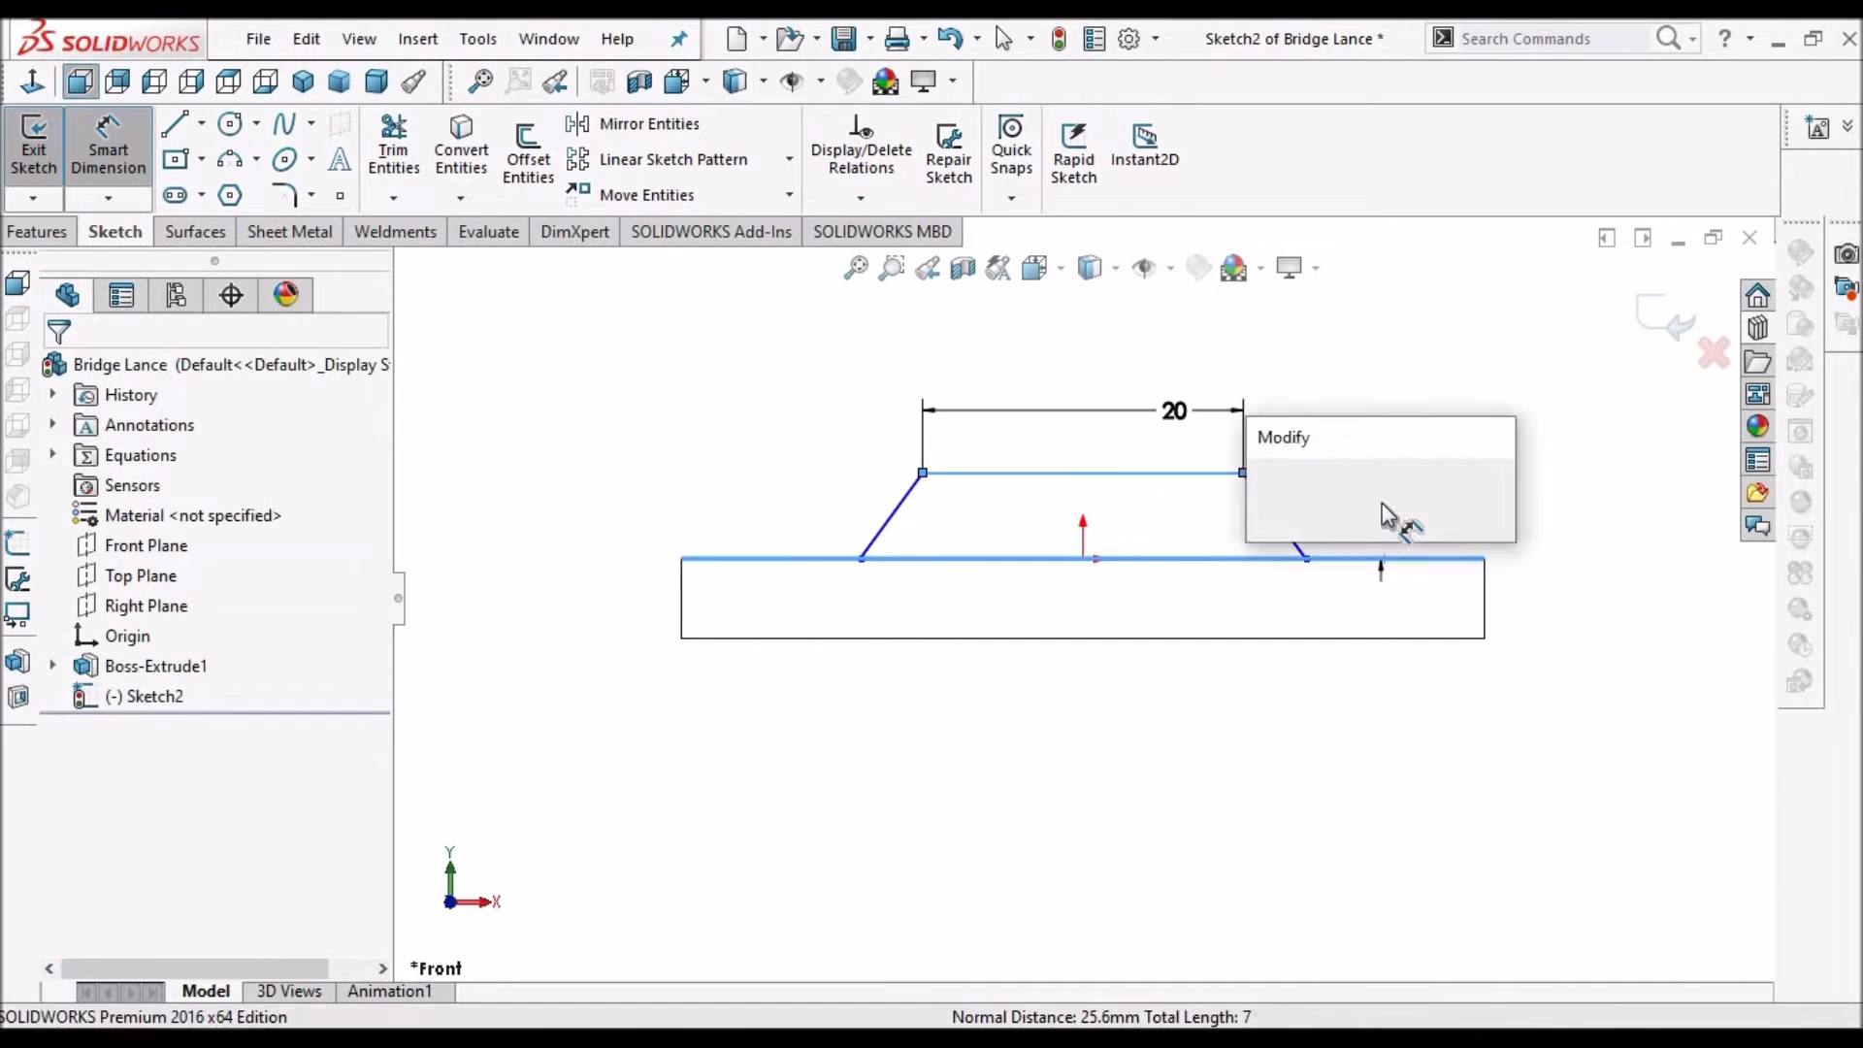
text(10)
key(Return)
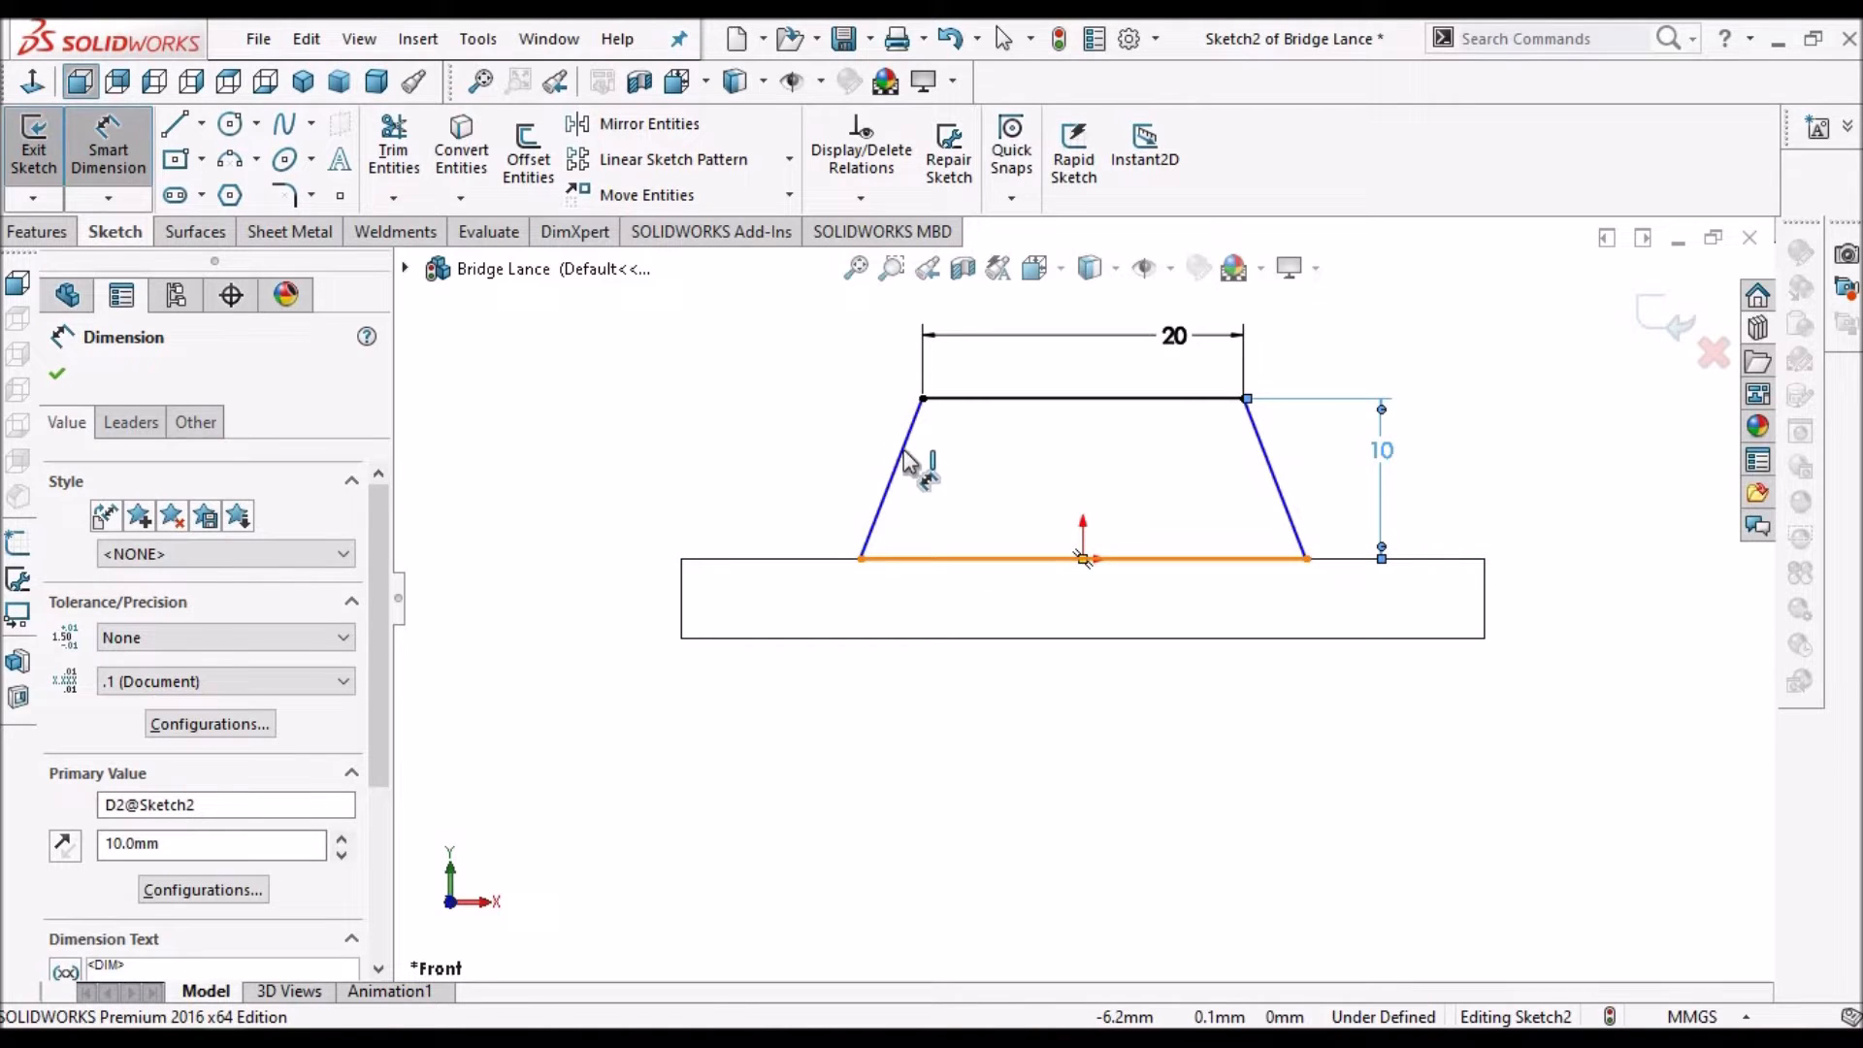
Dimension the angle between the trapezoid's left slanted side and its base line as 50 degrees
click(905, 463)
click(1009, 558)
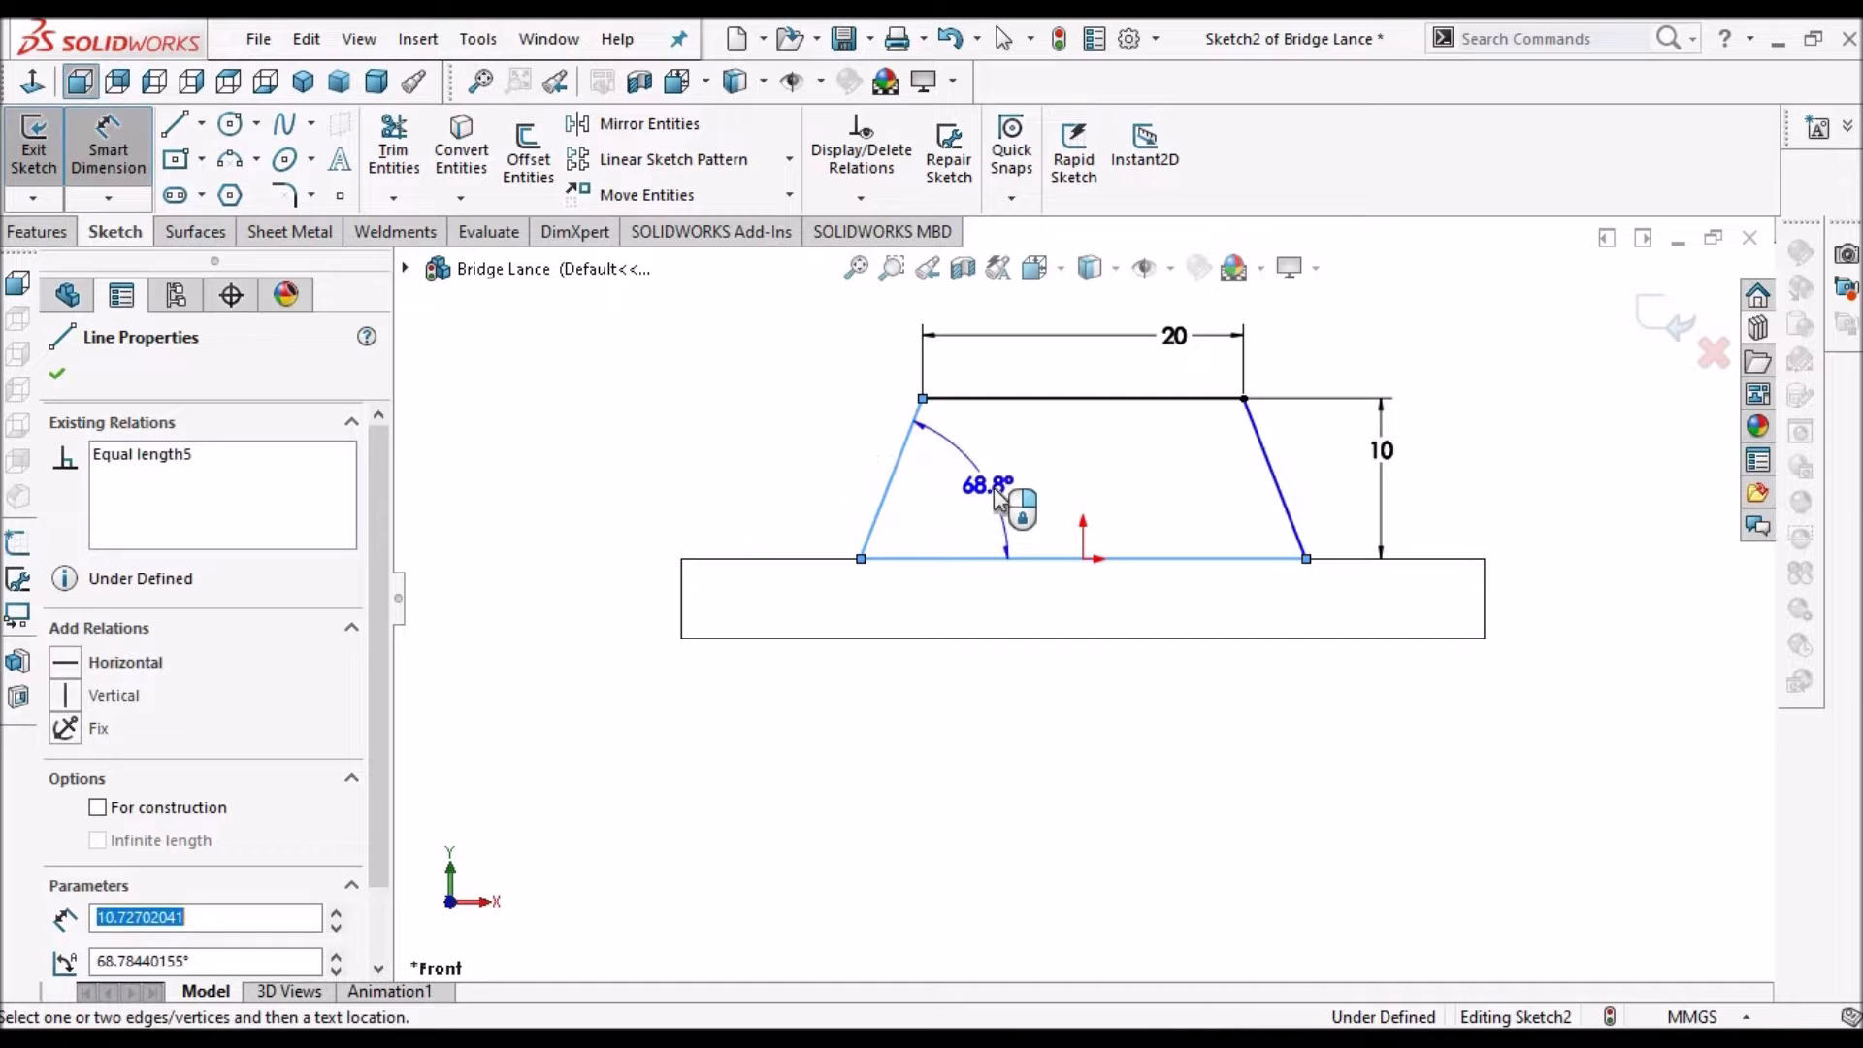
click(999, 500)
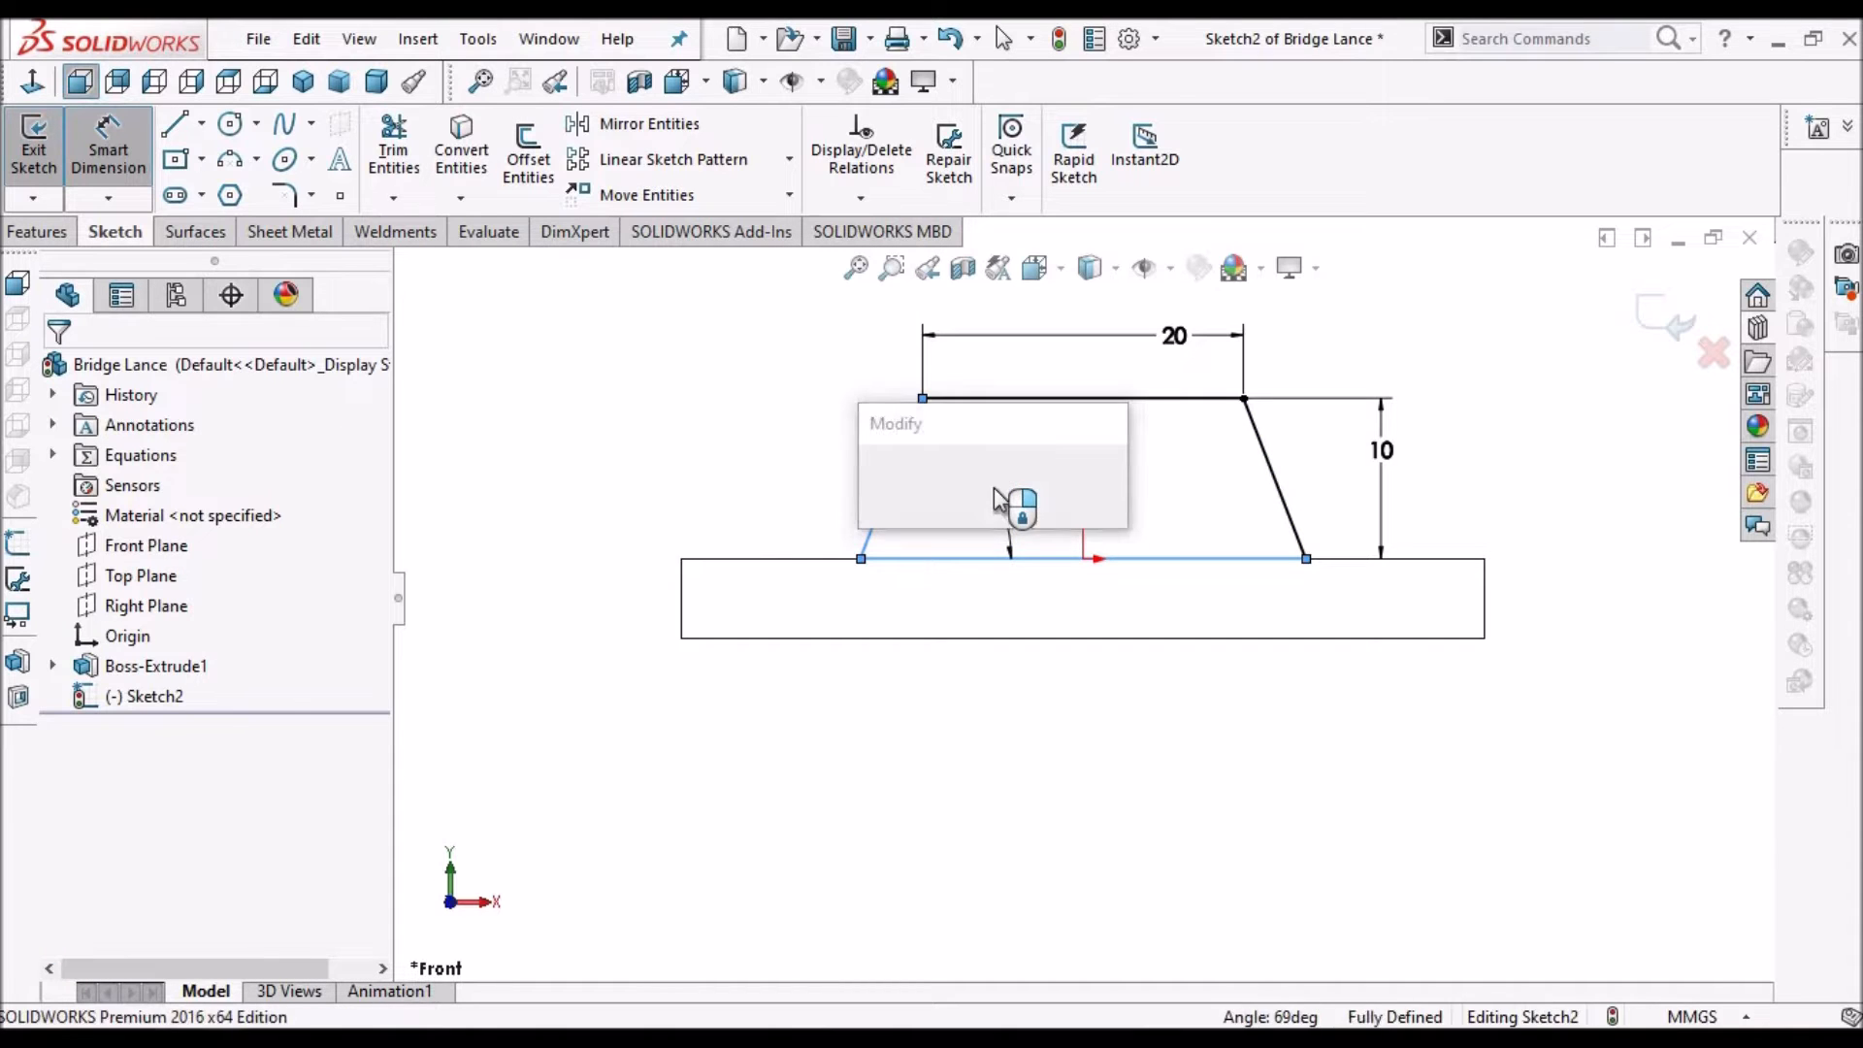
key(Return)
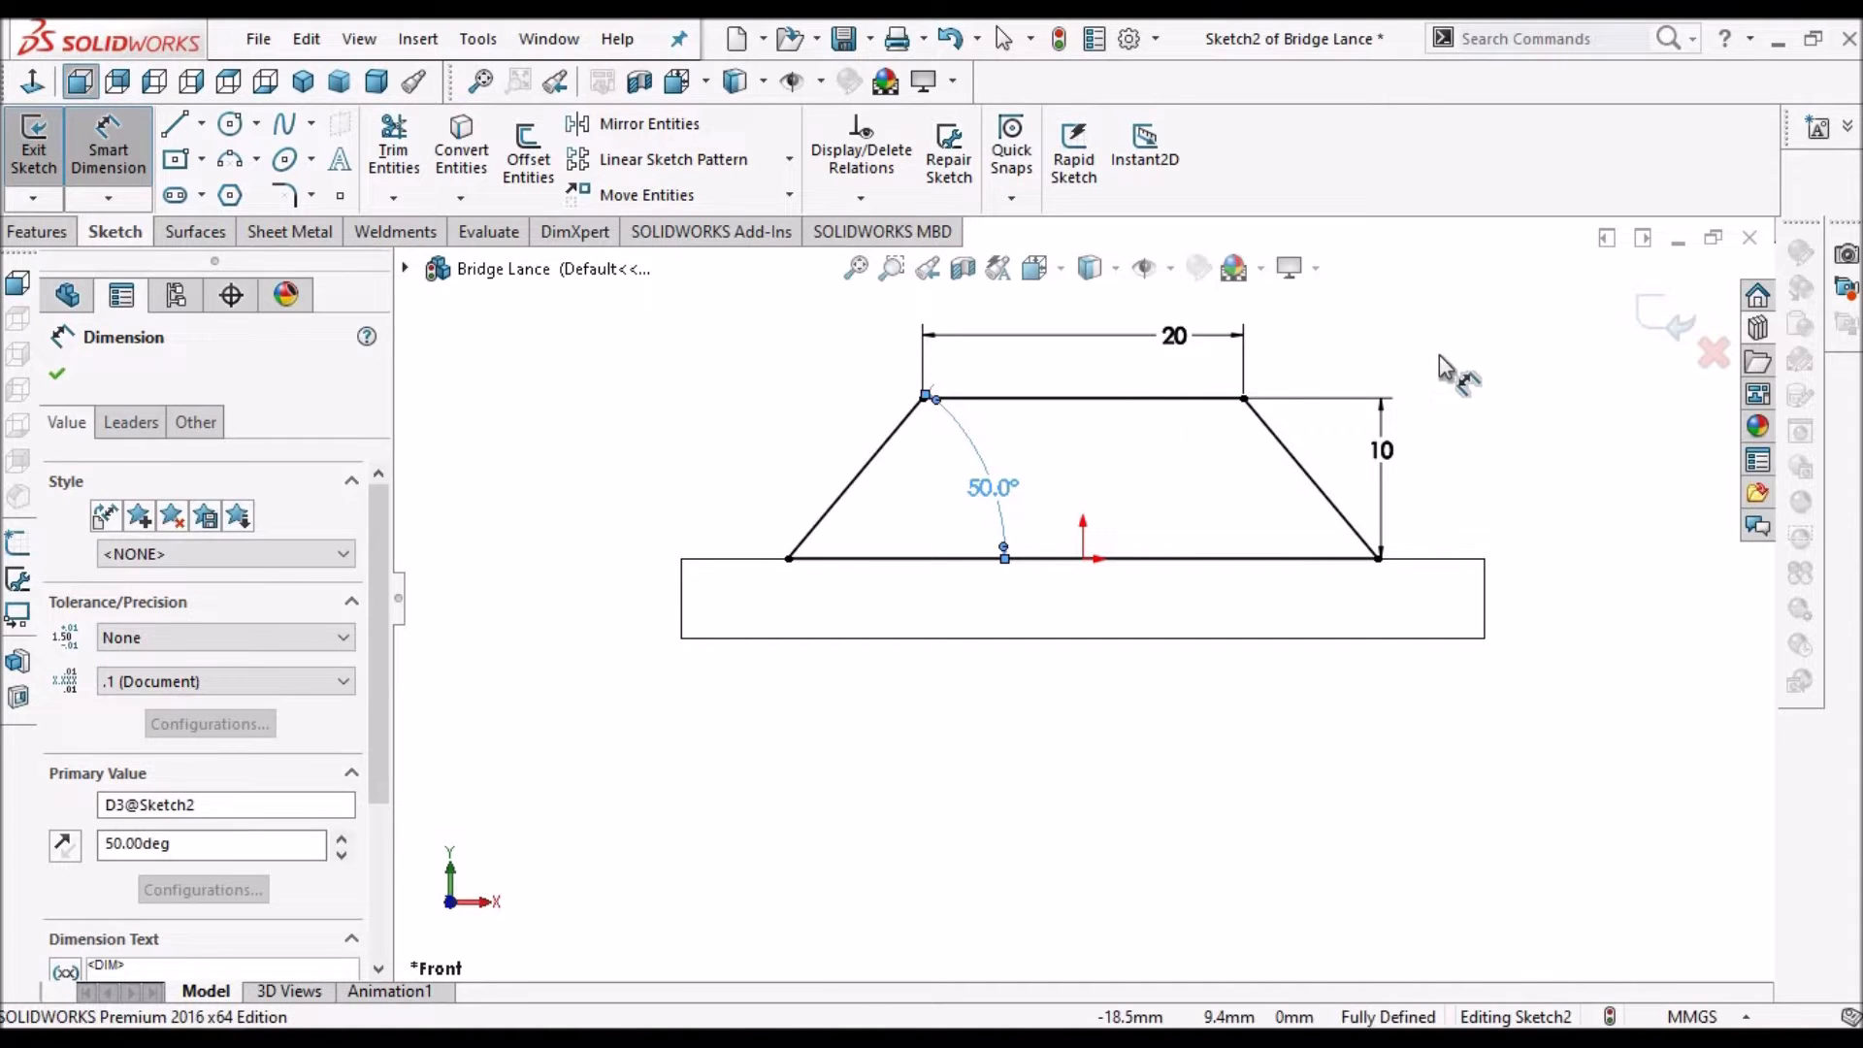
click(1531, 348)
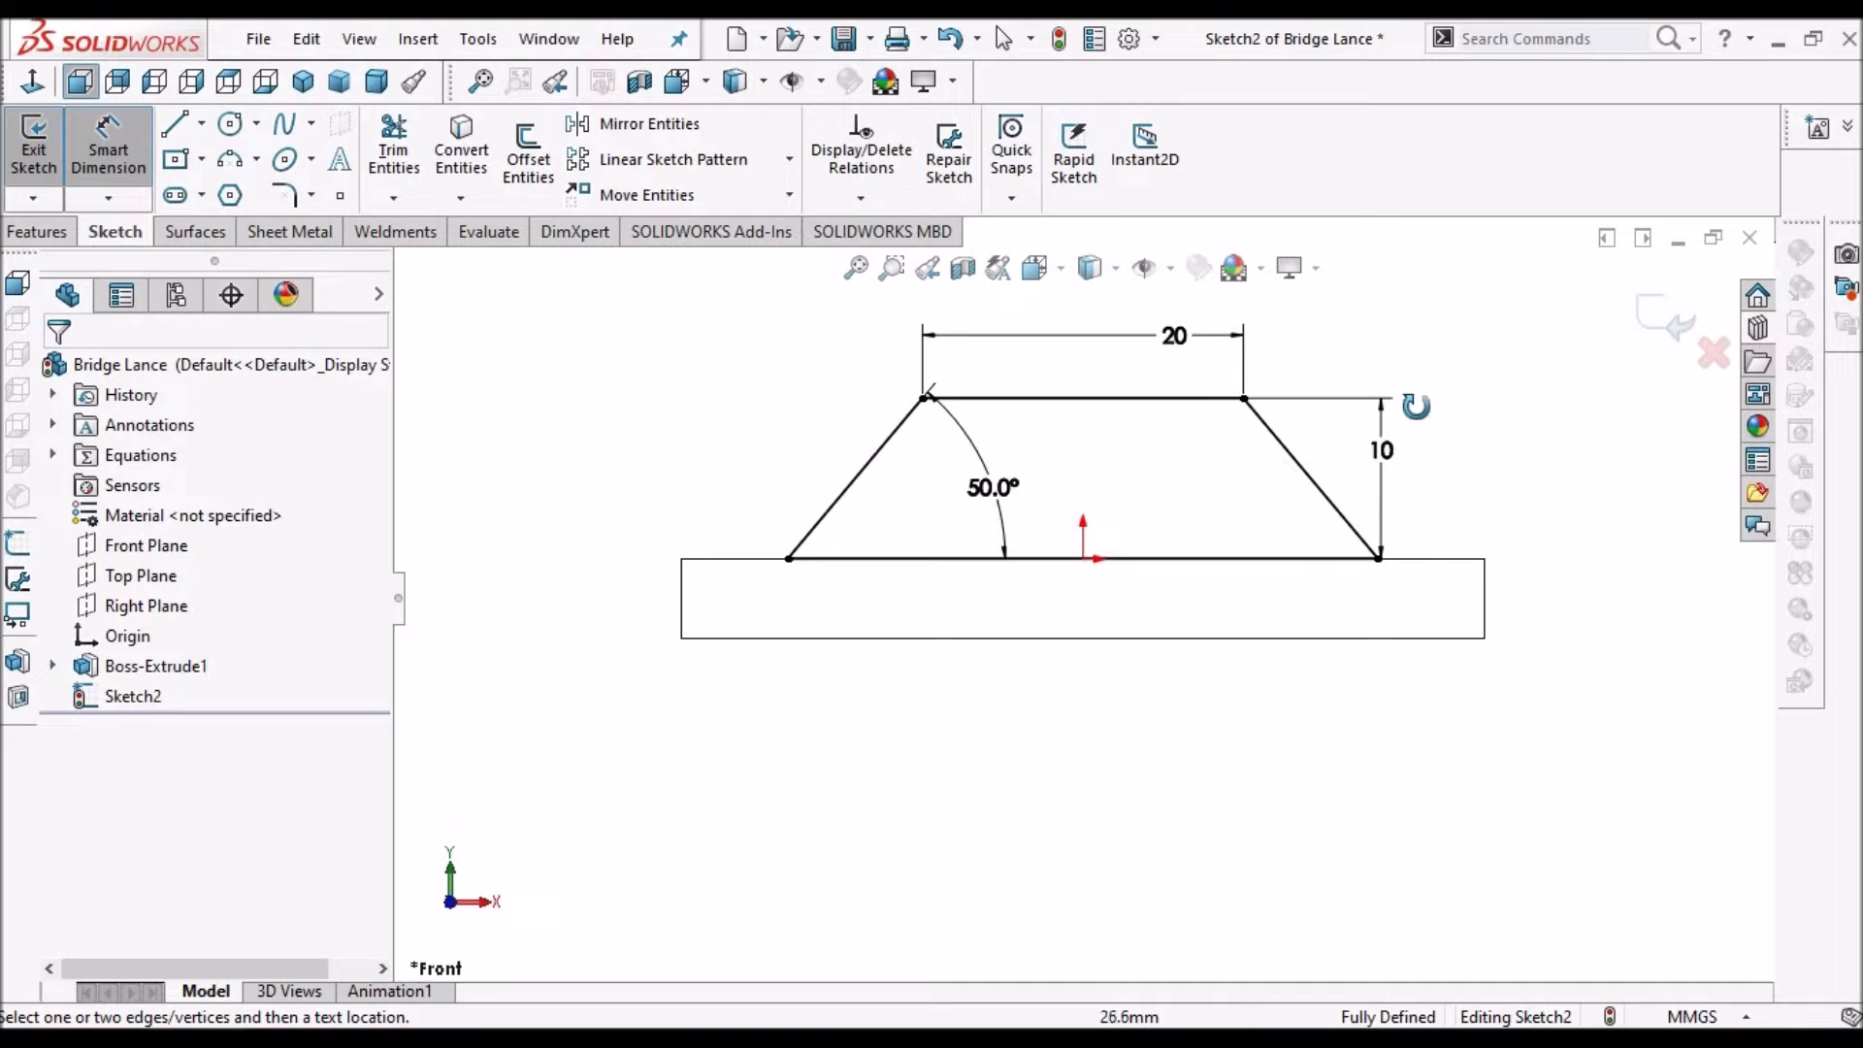
middle_drag(1415, 406, 1413, 408)
scroll(1414, 408, up, 1)
key(Escape)
Extrude the trapezoid sketch as a merged boss, Mid Plane, with a depth of 15 mm
mouse_move(1399, 478)
middle_down()
mouse_move(1446, 550)
mouse_move(1463, 483)
mouse_move(1430, 461)
mouse_move(1386, 491)
middle_up()
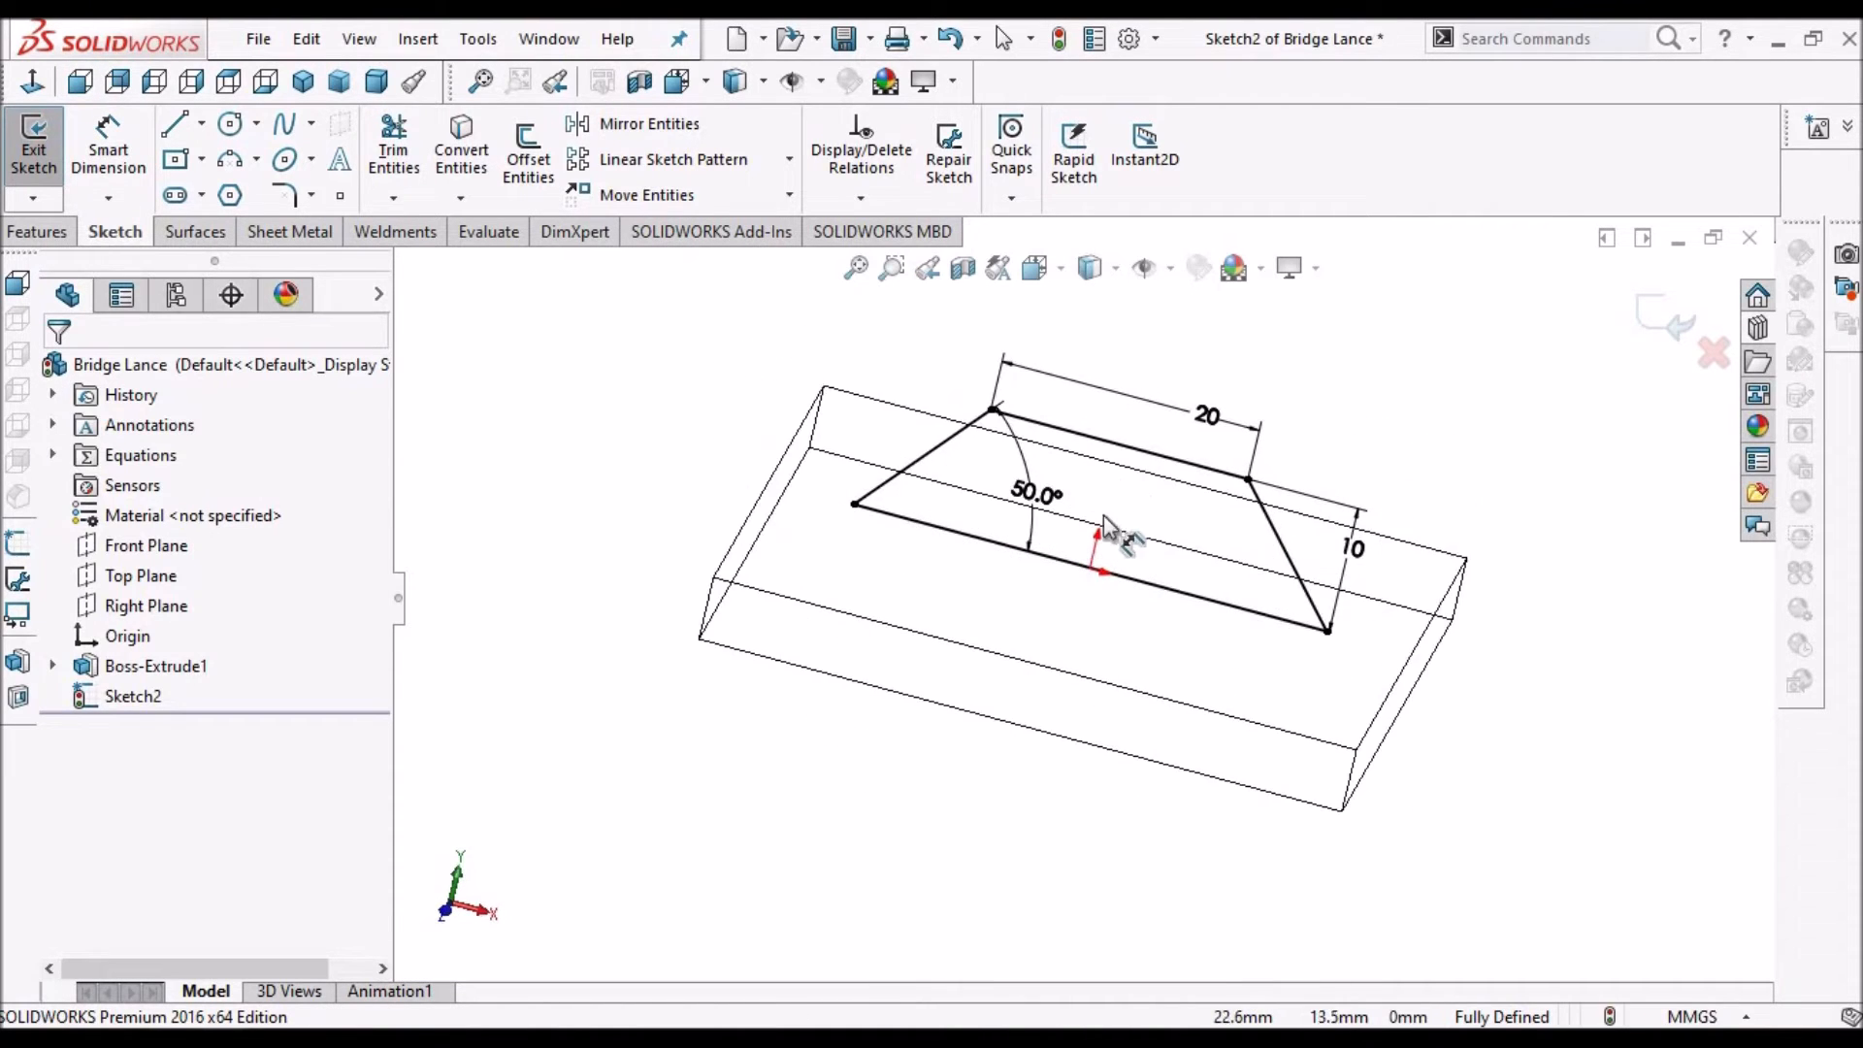
click(60, 232)
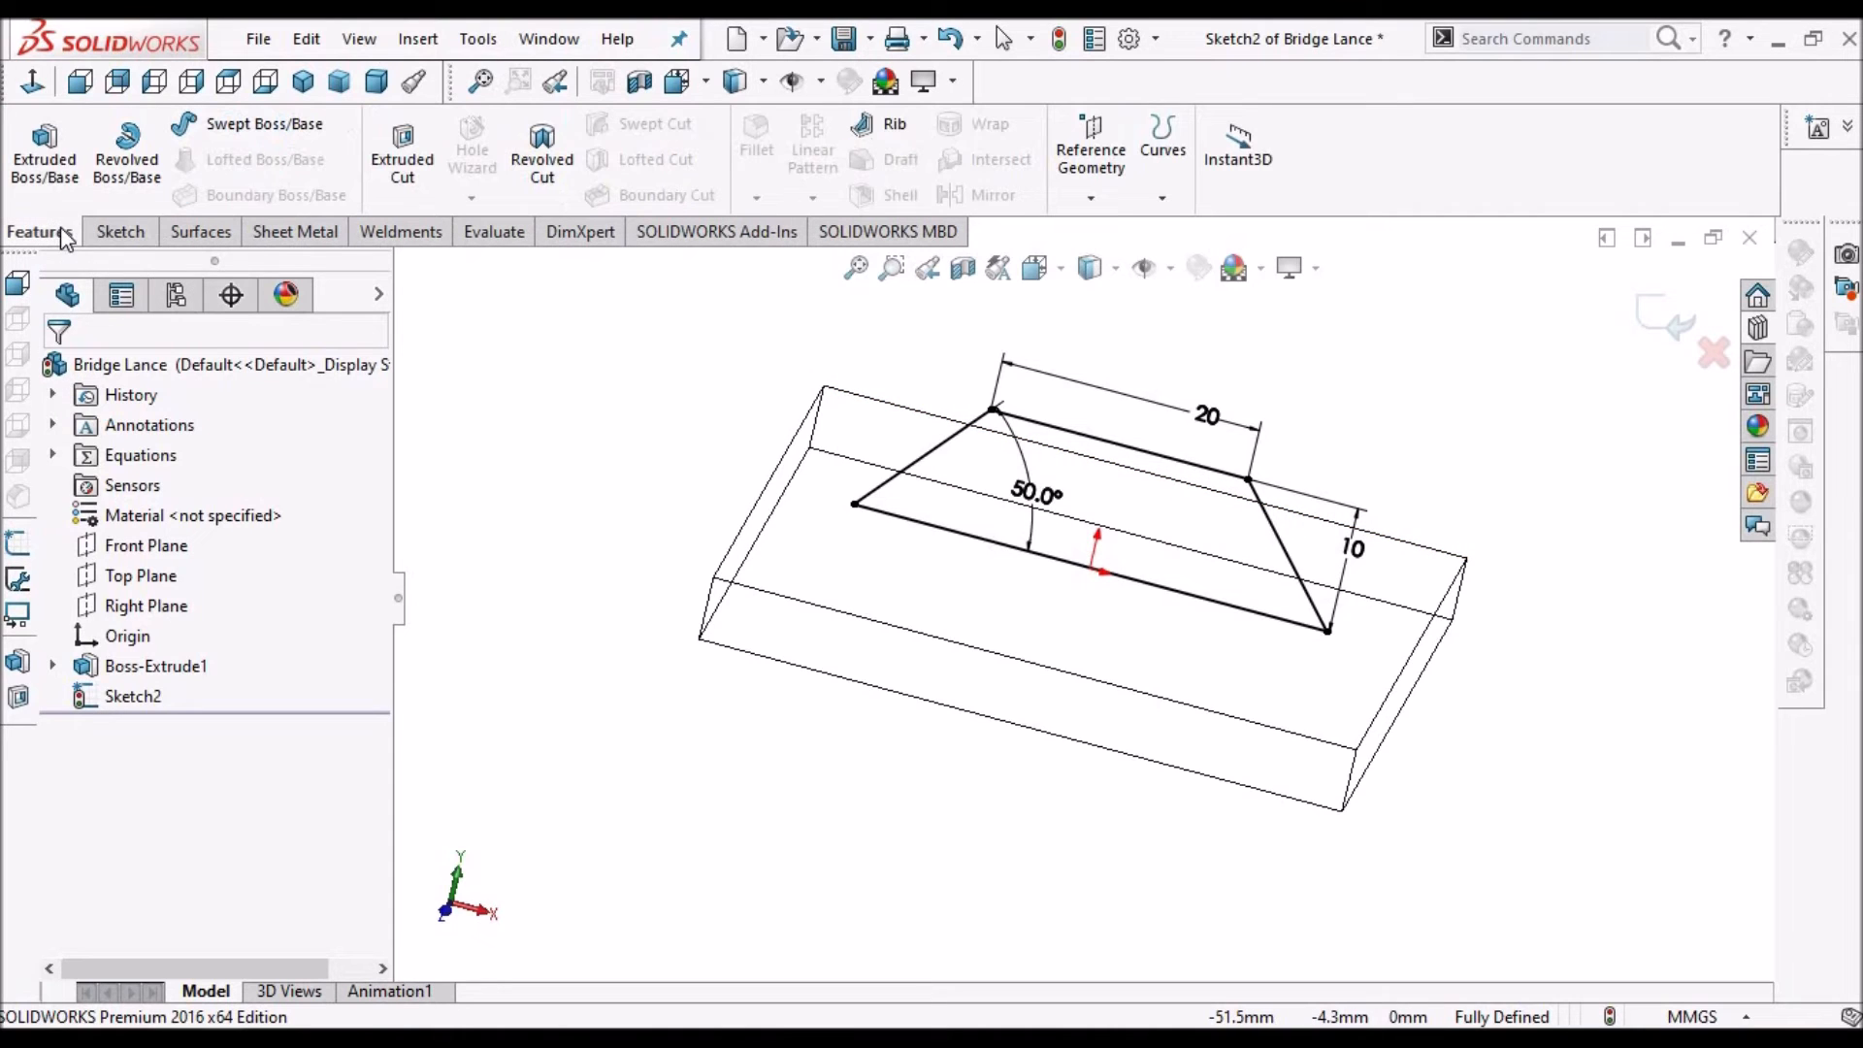
click(49, 156)
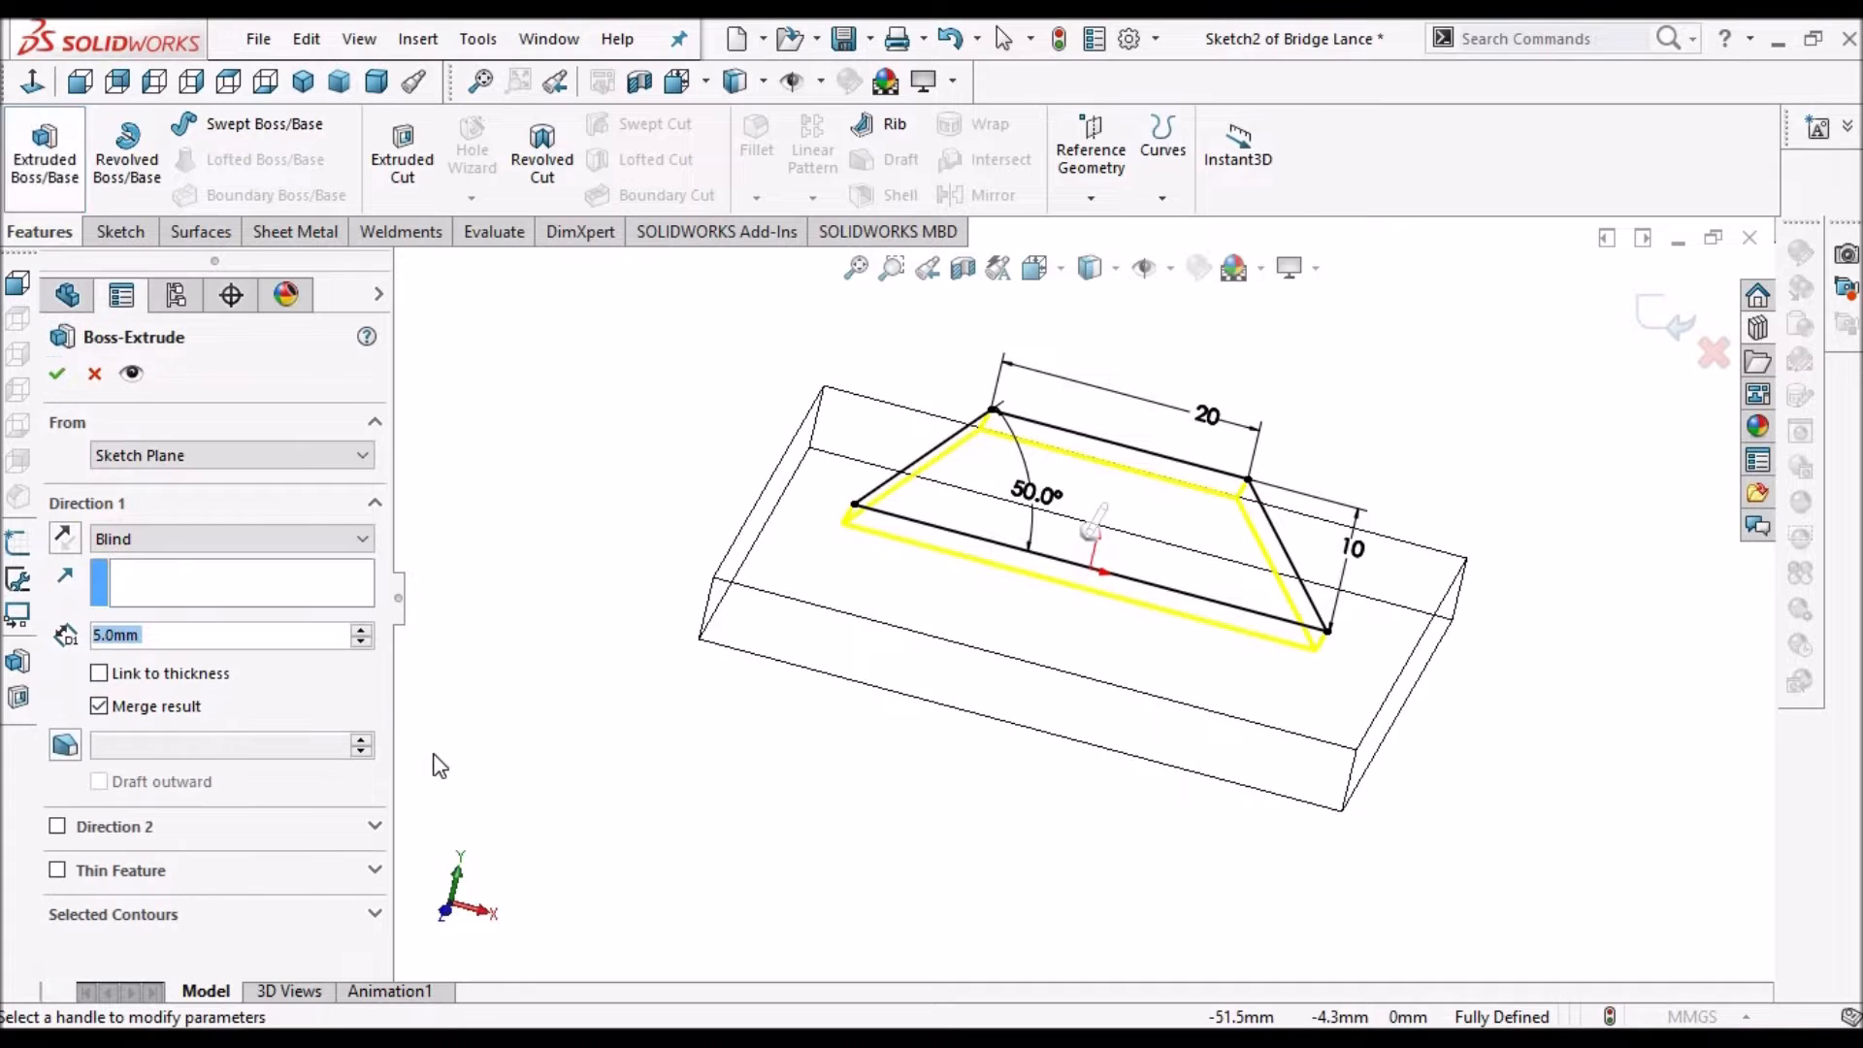
click(362, 539)
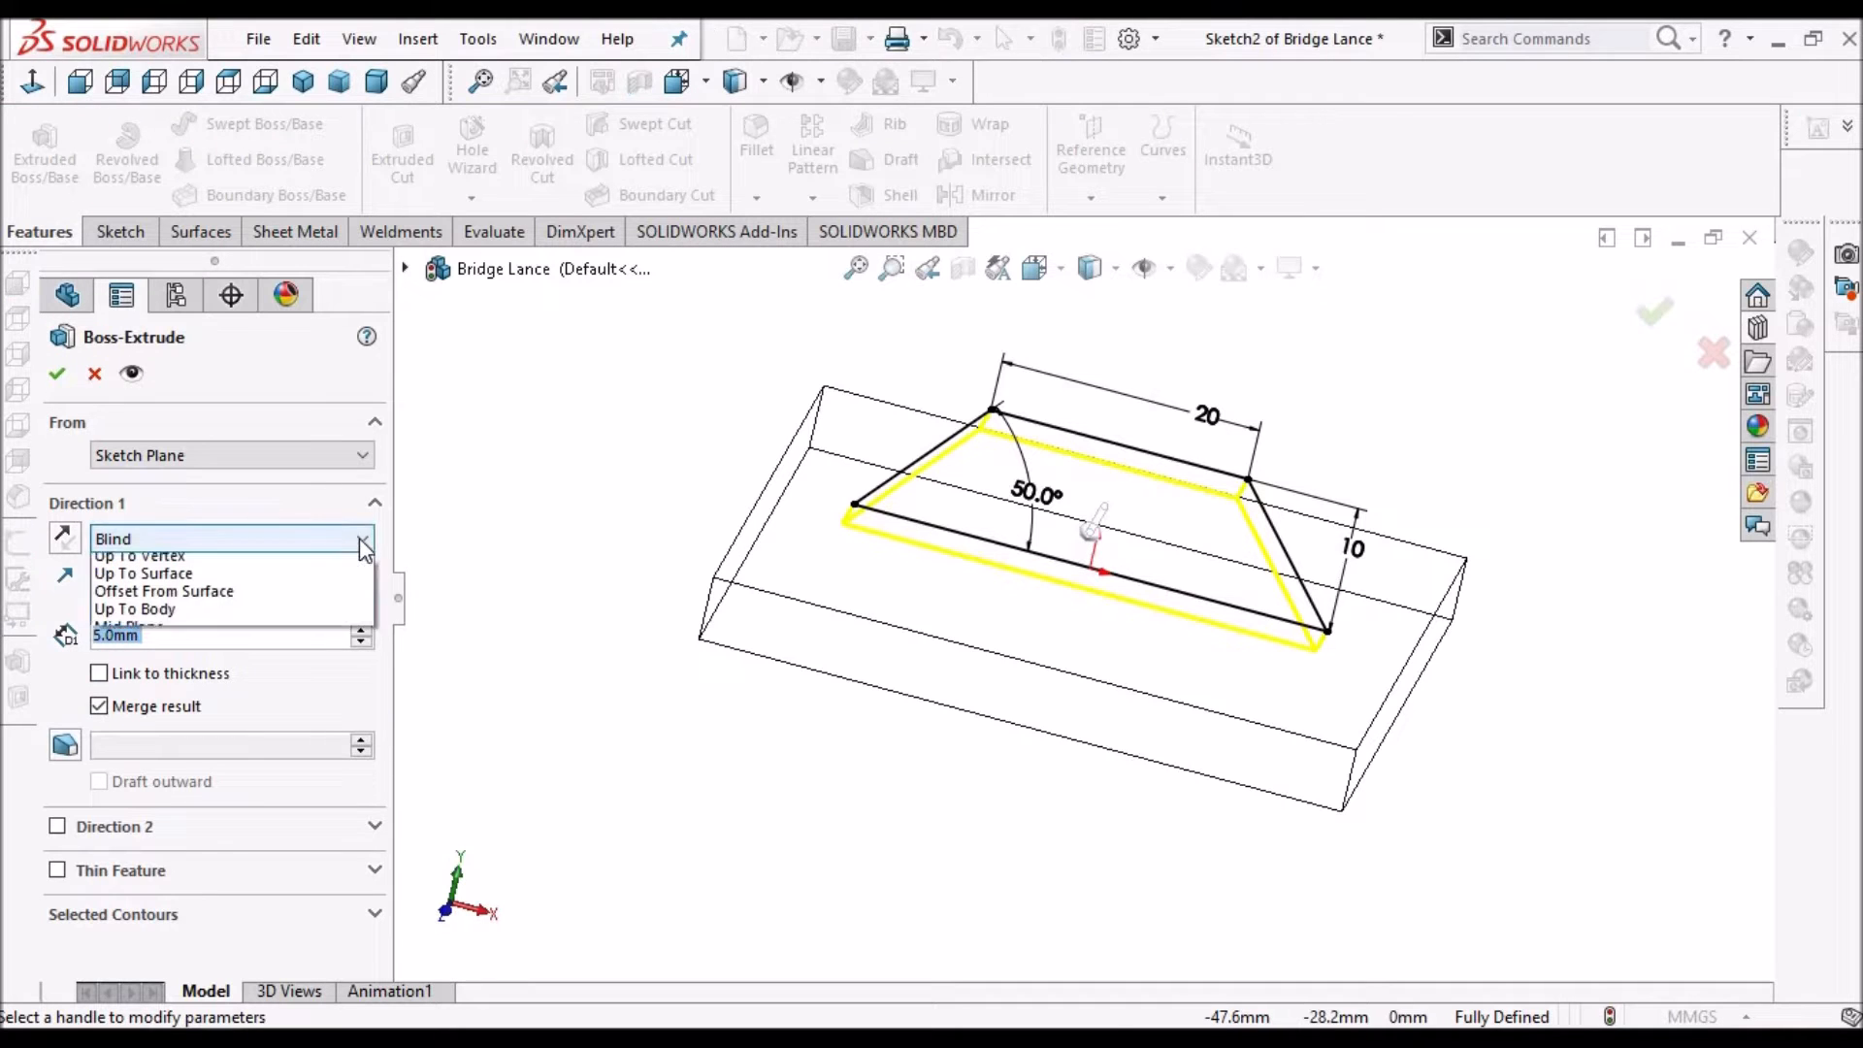
click(235, 672)
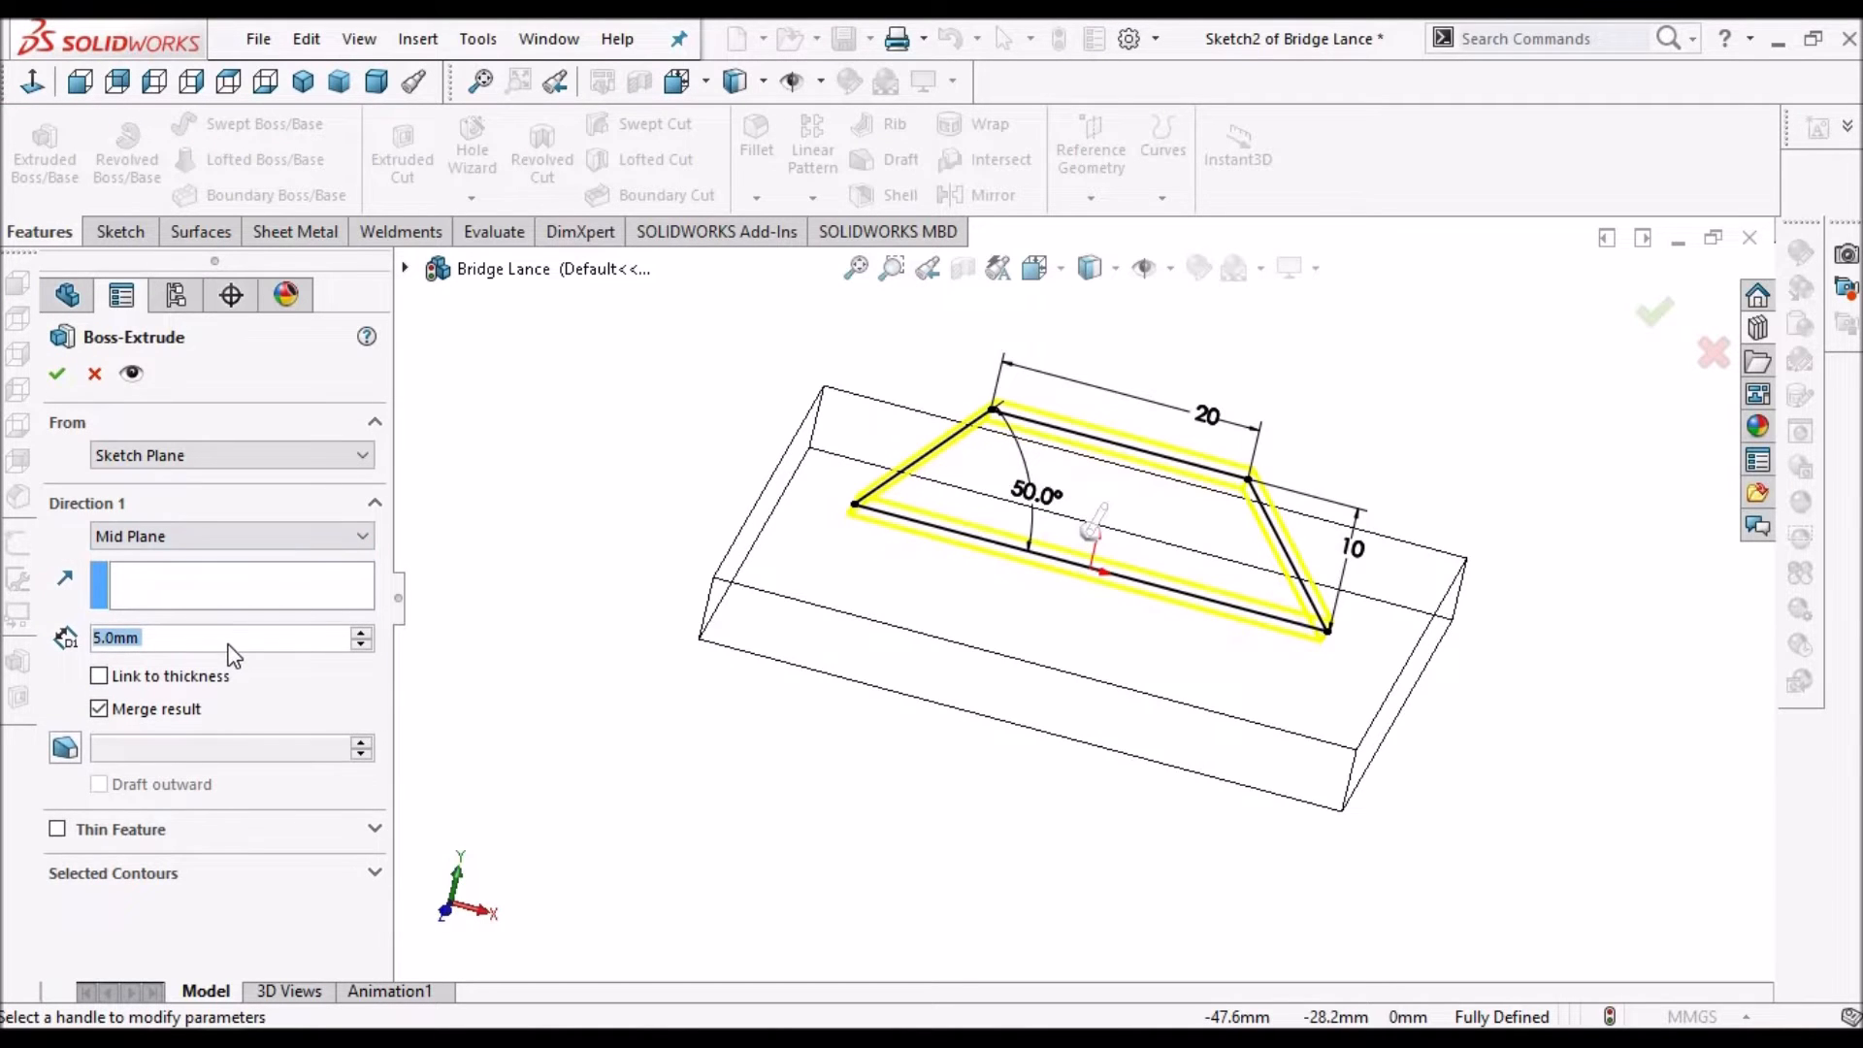
text(15)
key(Return)
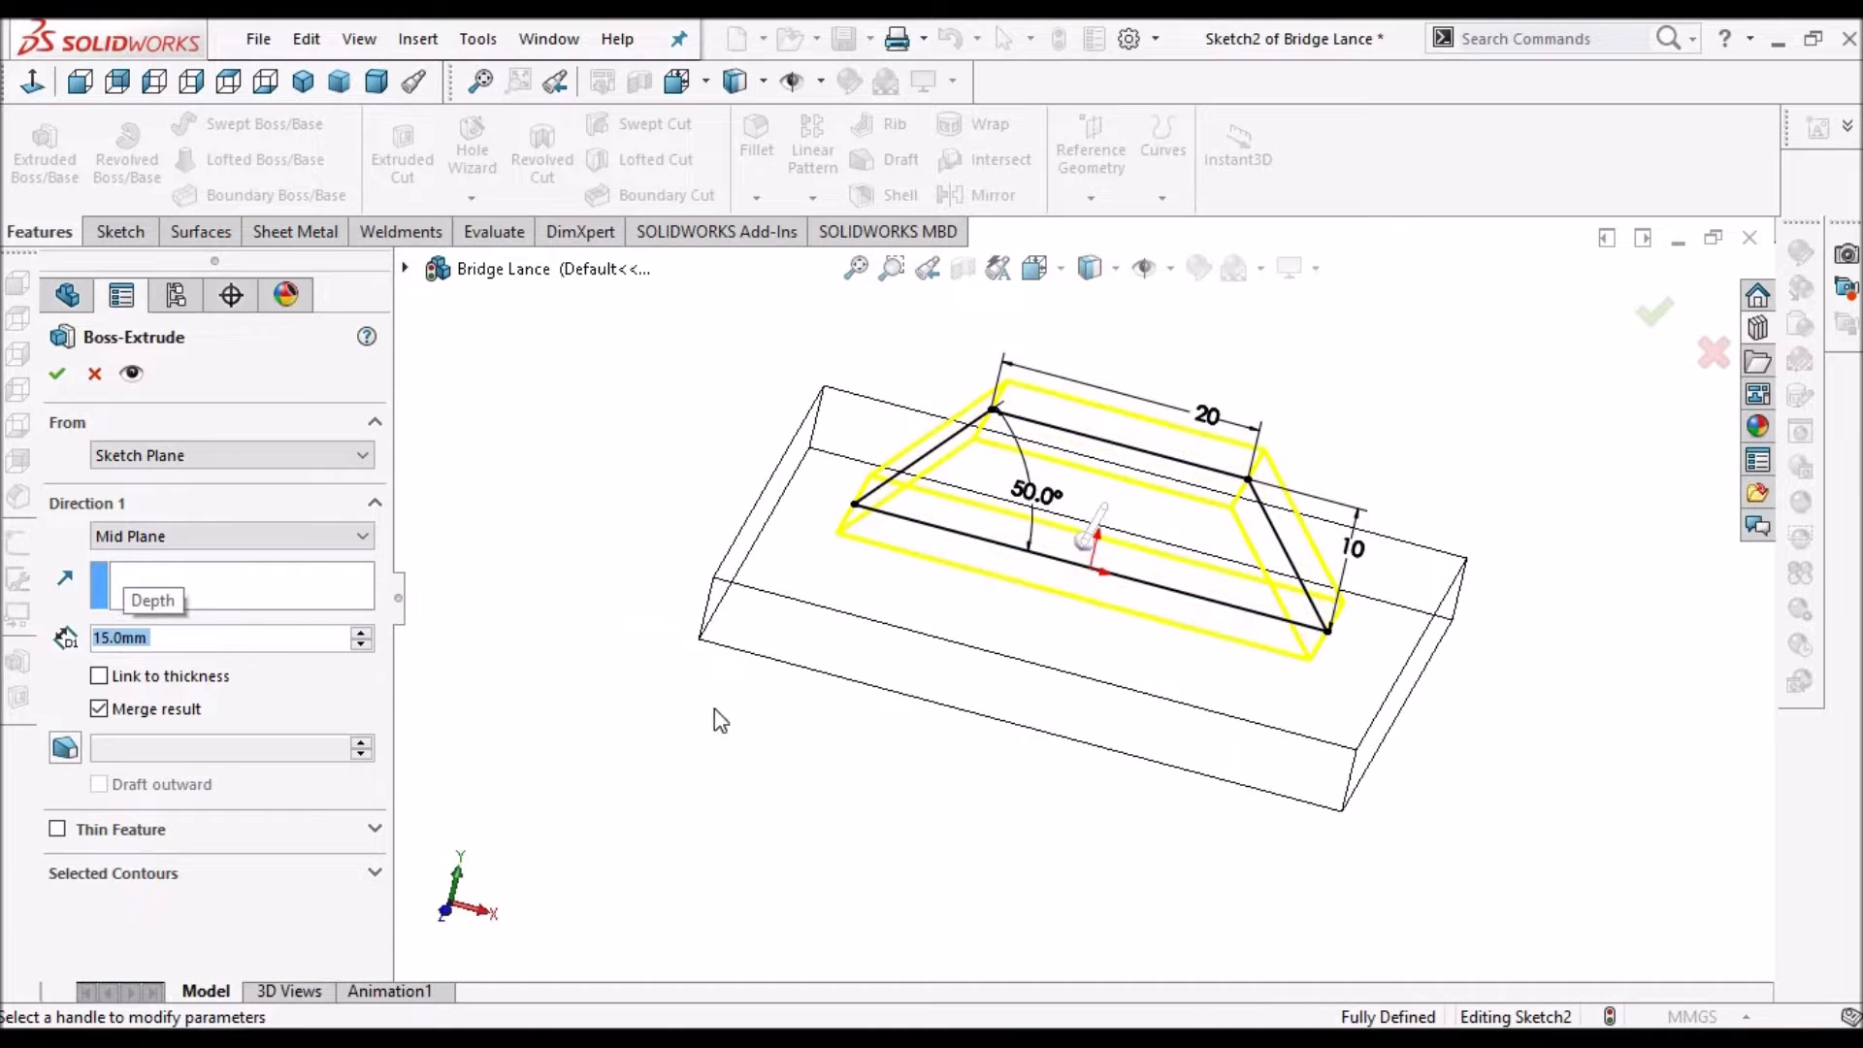
click(68, 374)
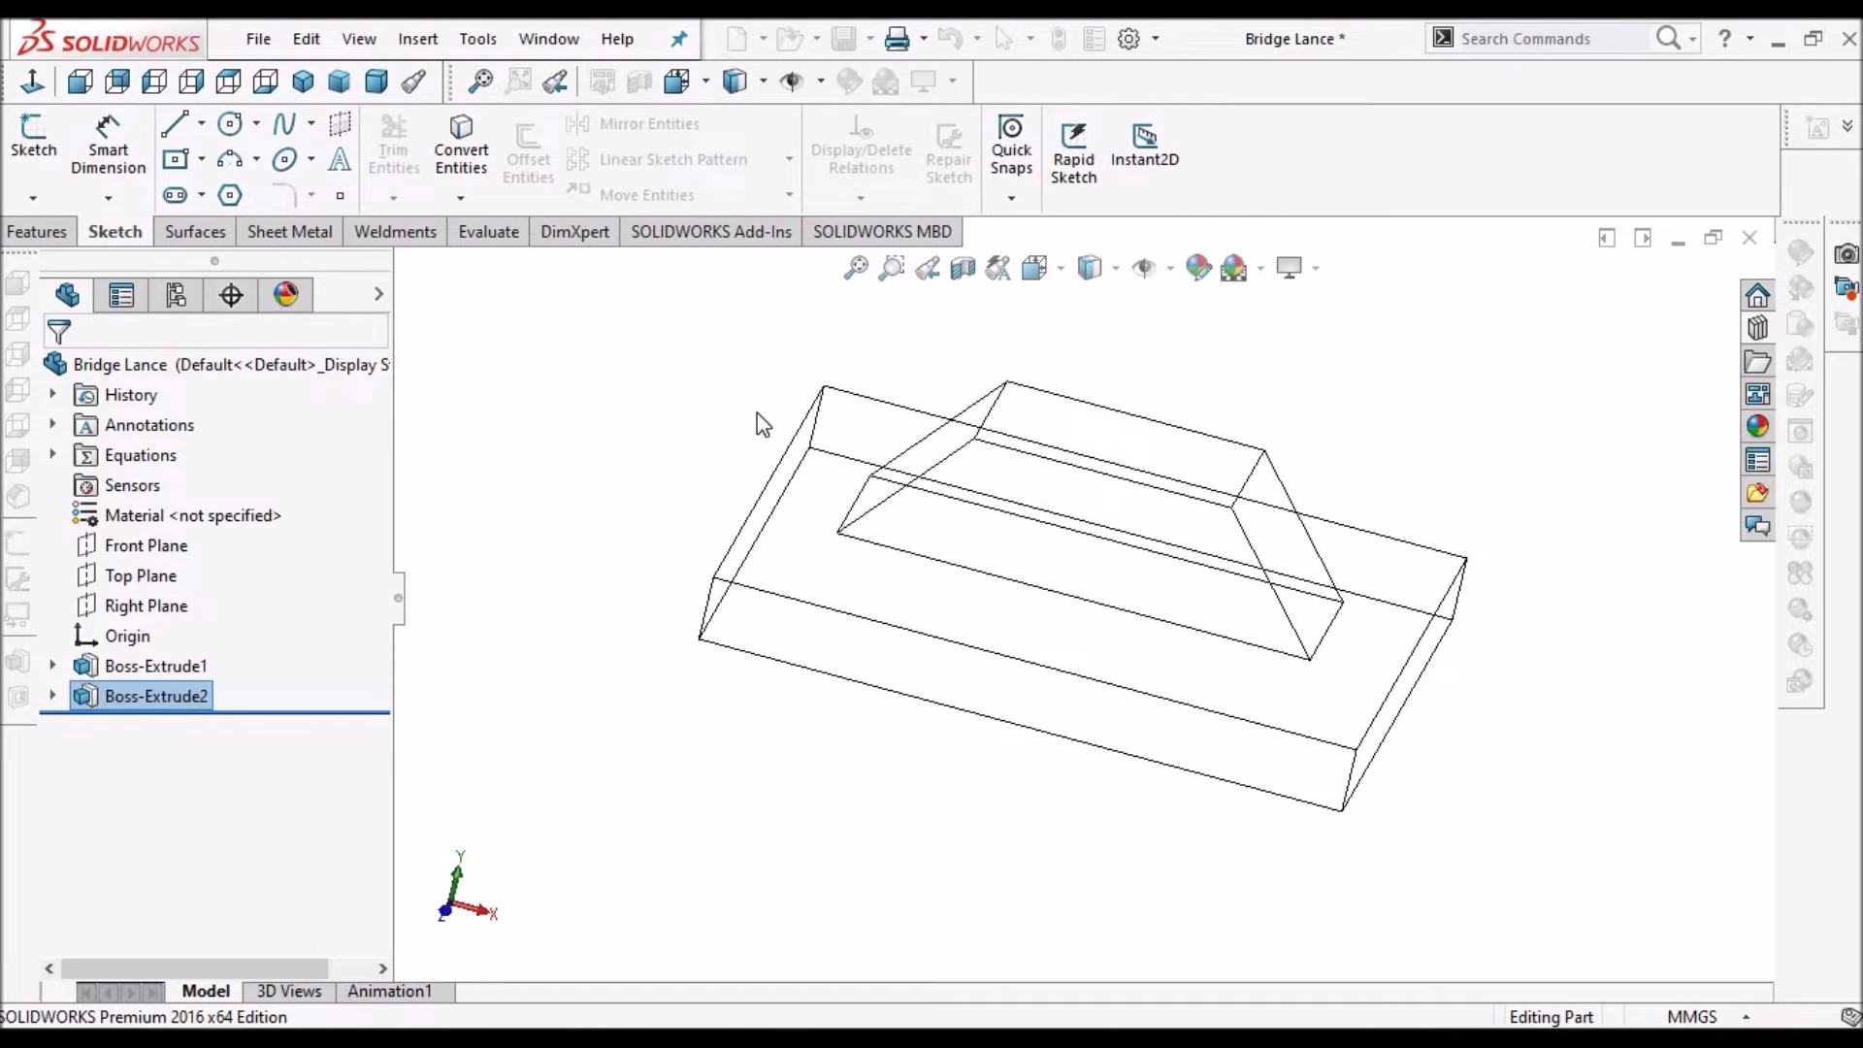
Switch the part's display style from wireframe to Shaded With Edges and view it from above at an angle
click(1110, 274)
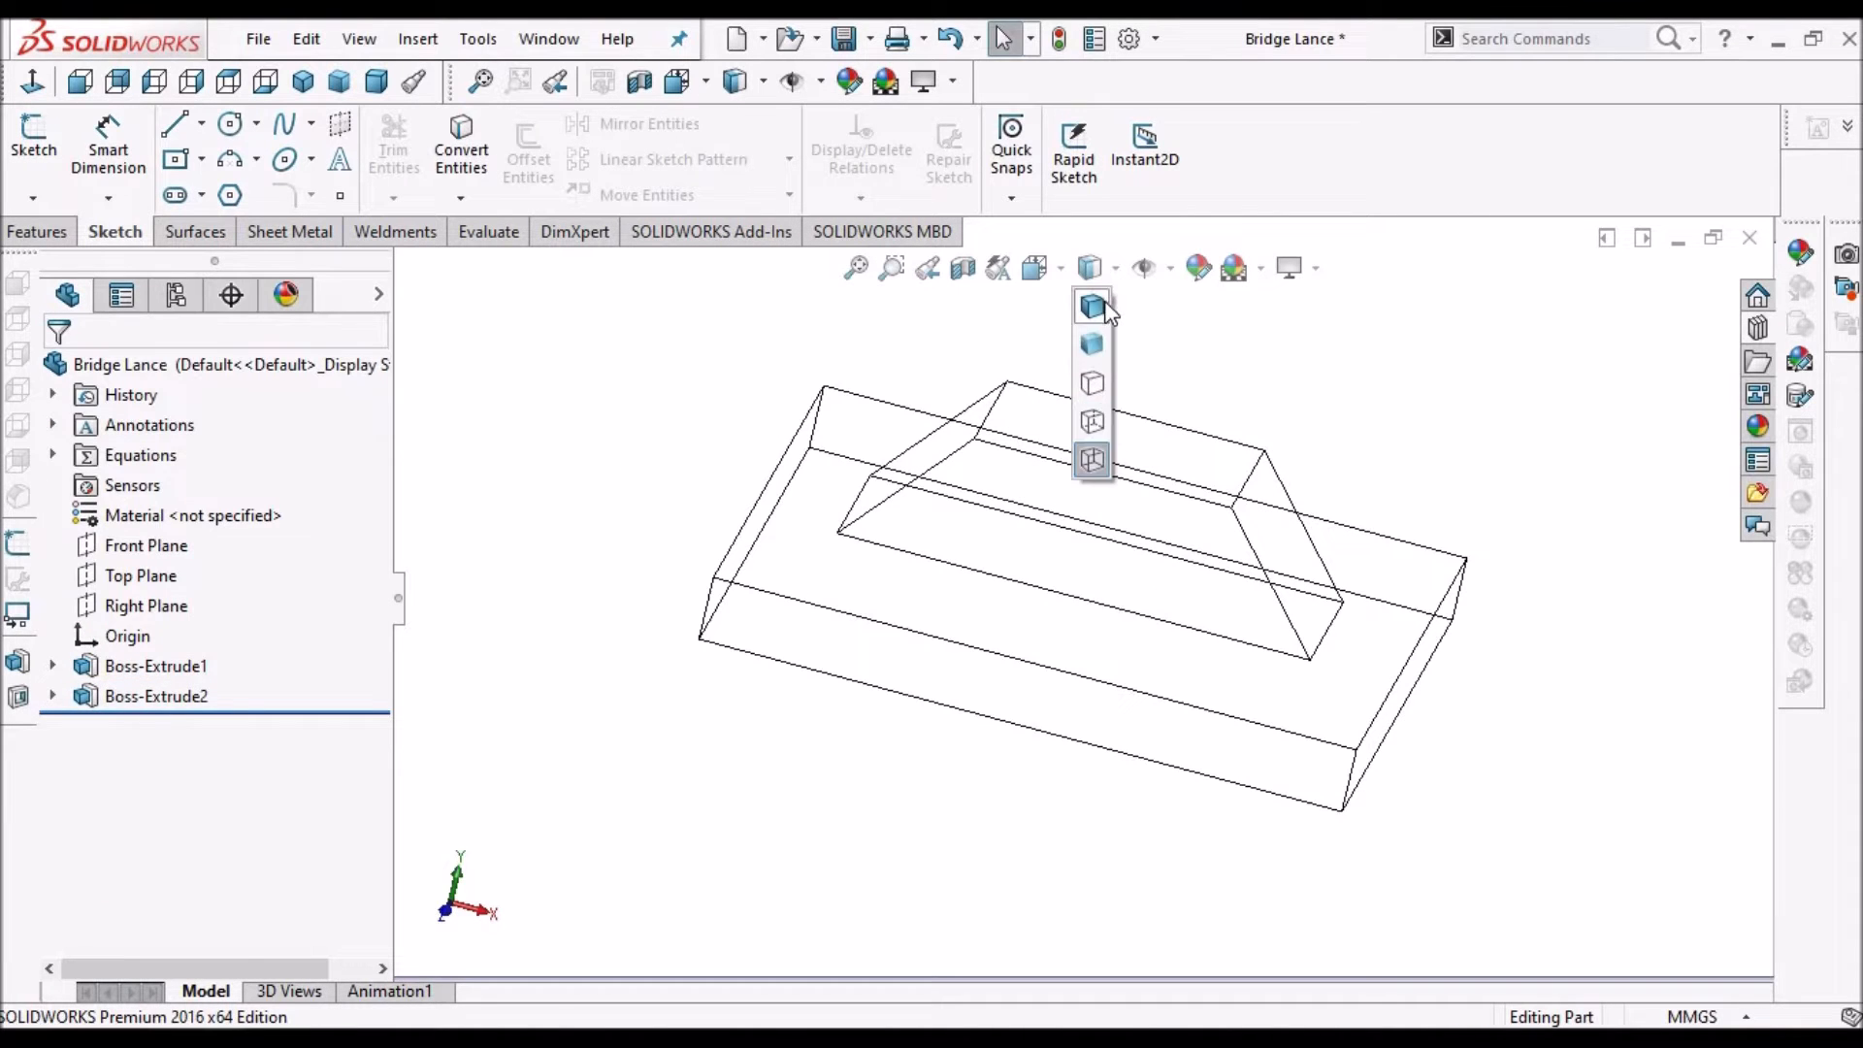
click(1106, 305)
middle_drag(1249, 469, 1349, 854)
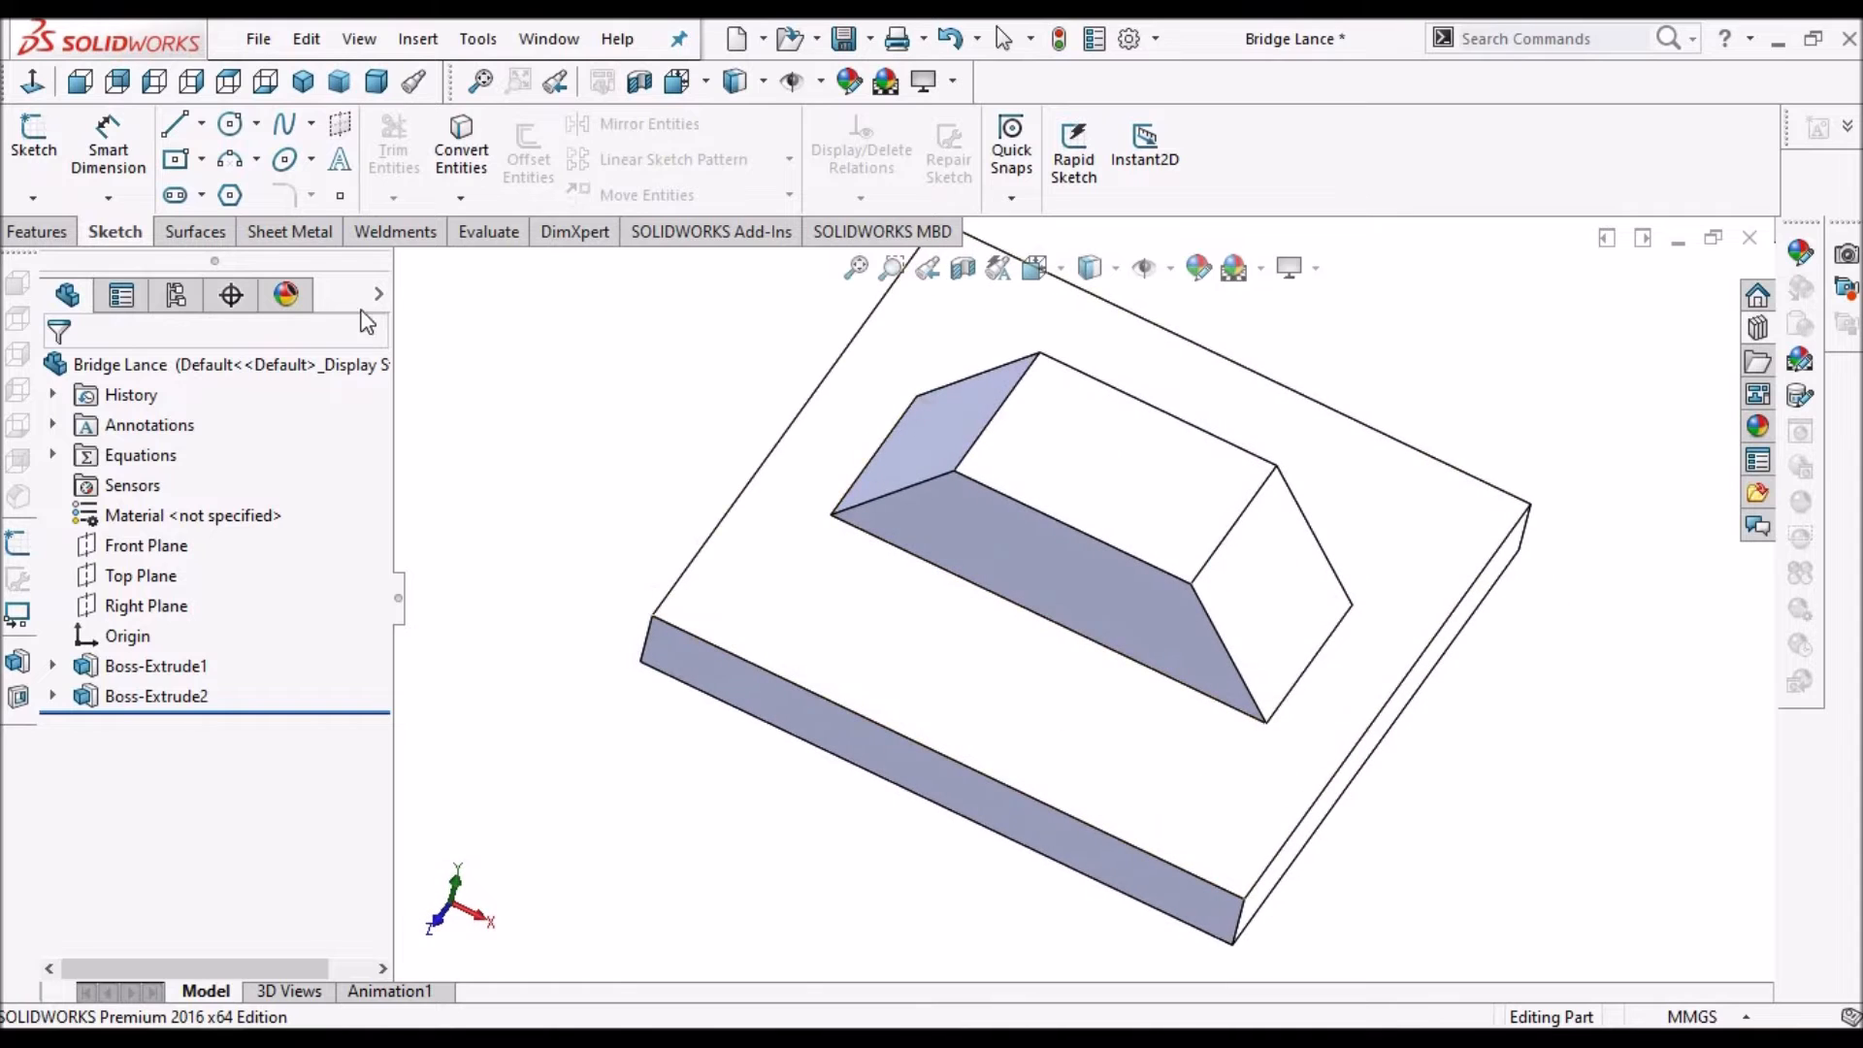
Fillet the two upper edges between the boss's top face and its sloped end faces with a 3 mm radius
click(37, 233)
click(761, 156)
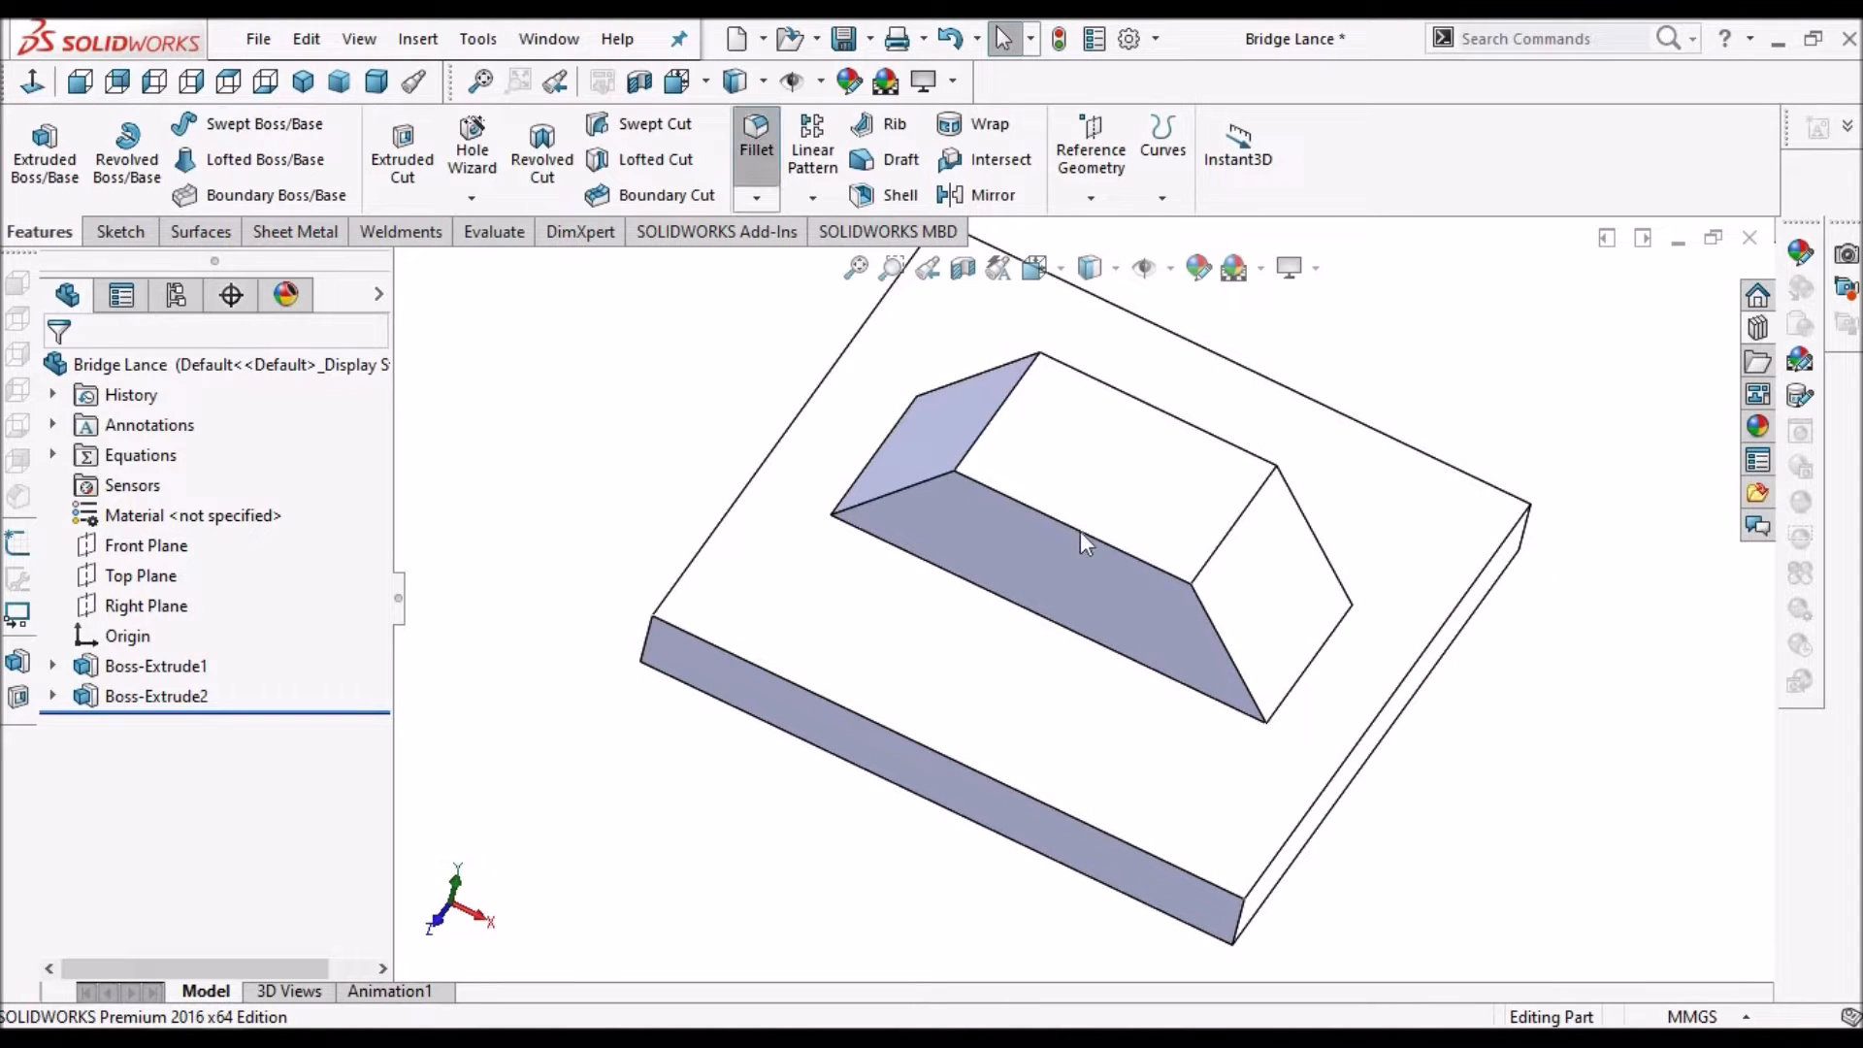
click(1239, 518)
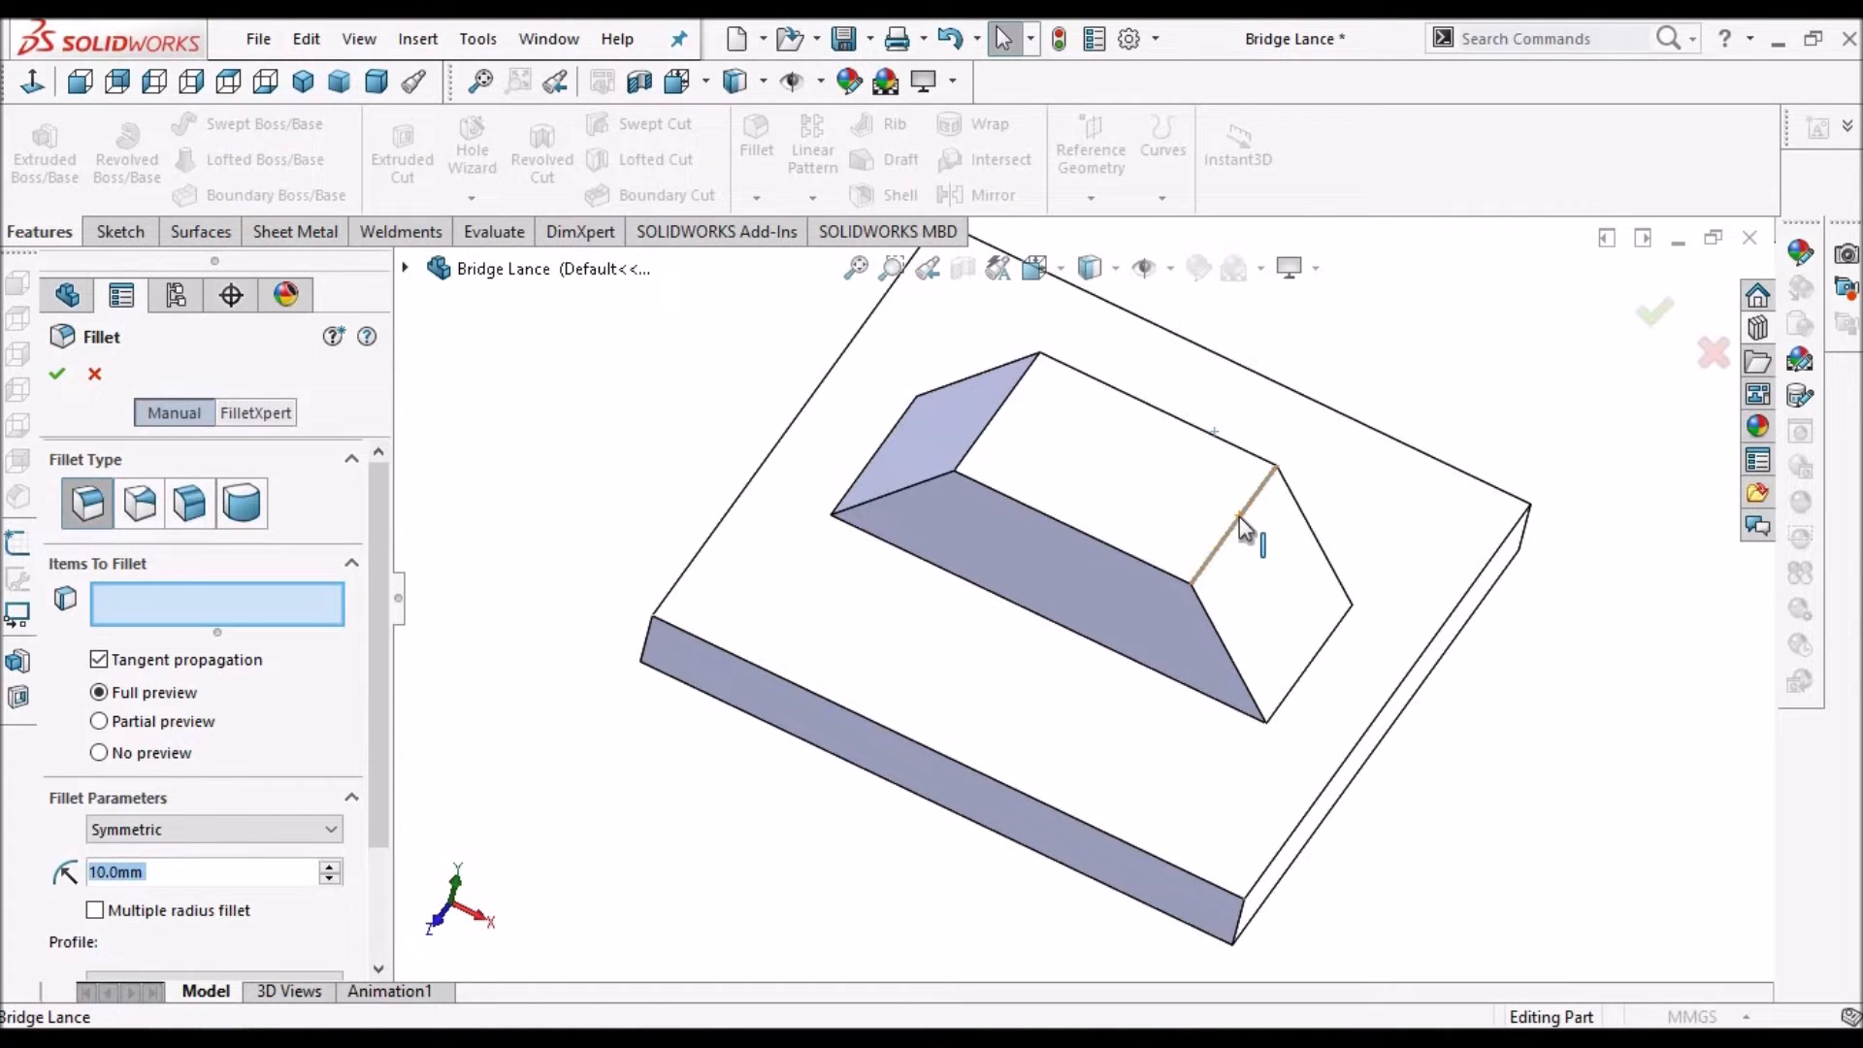
click(1011, 423)
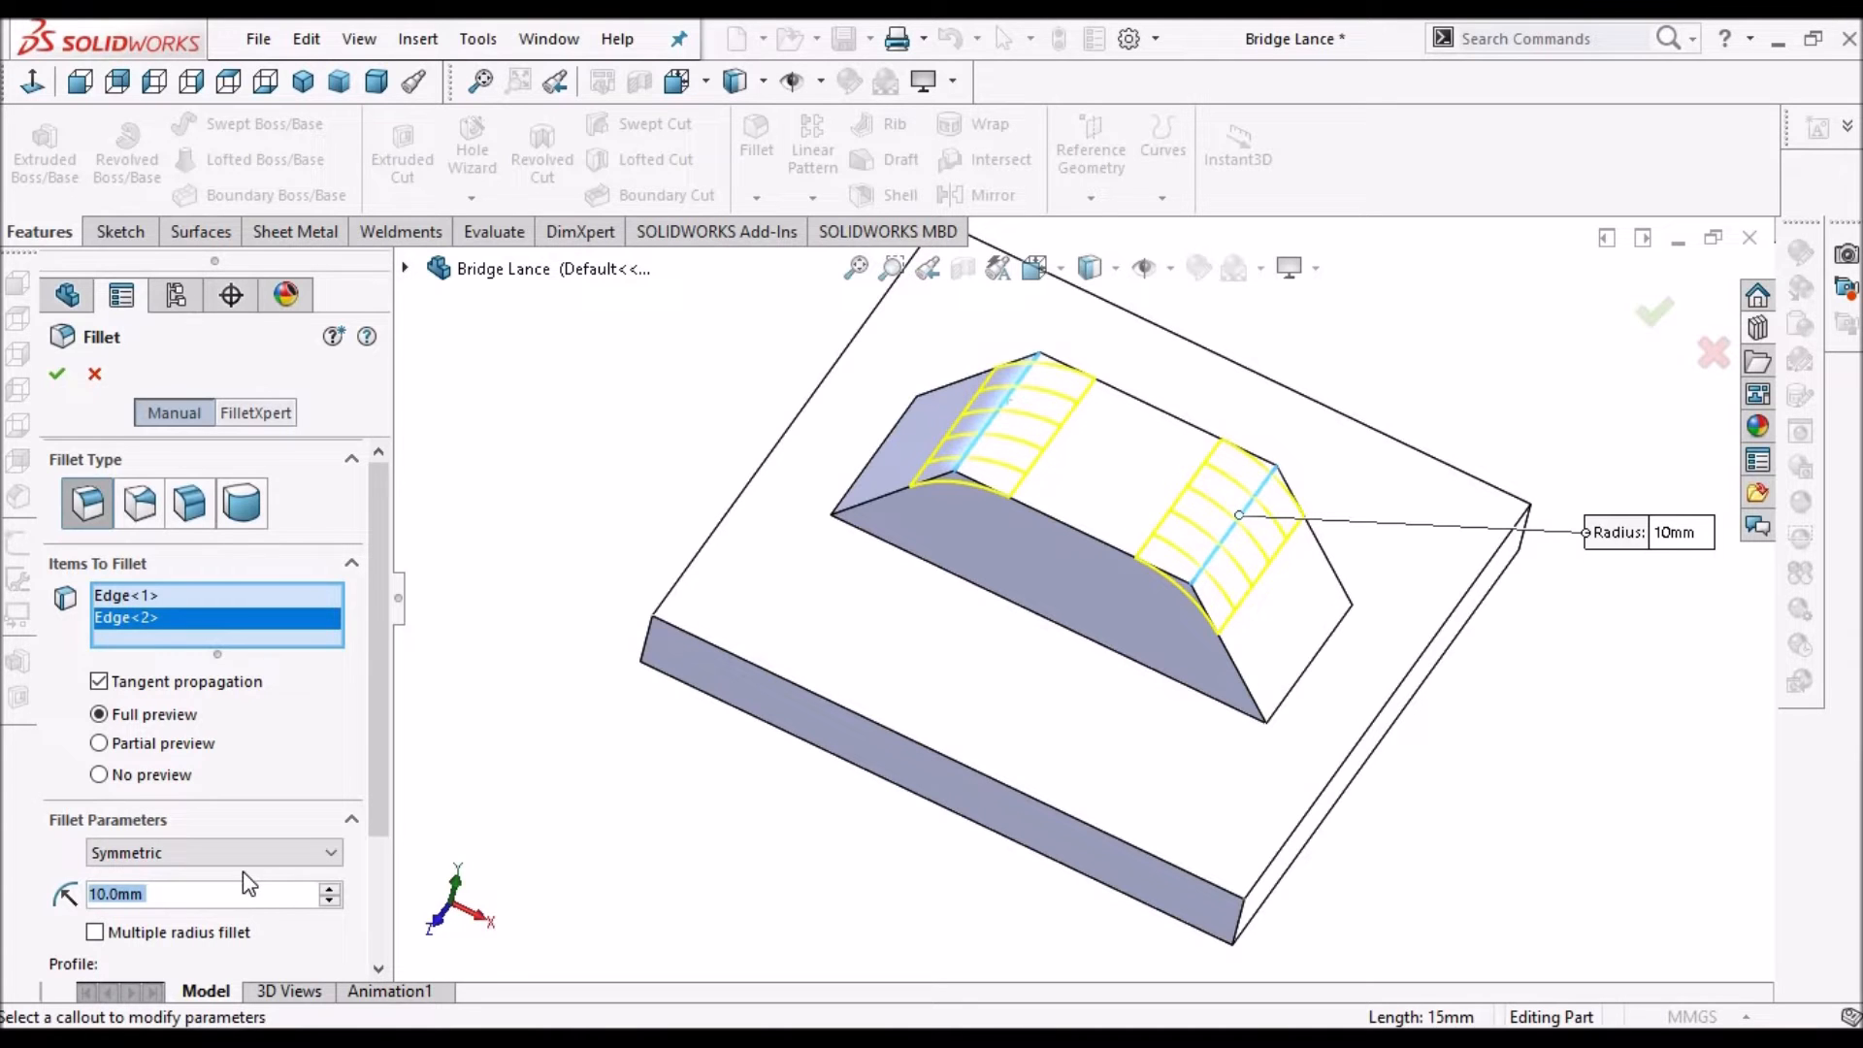
text(3)
key(Return)
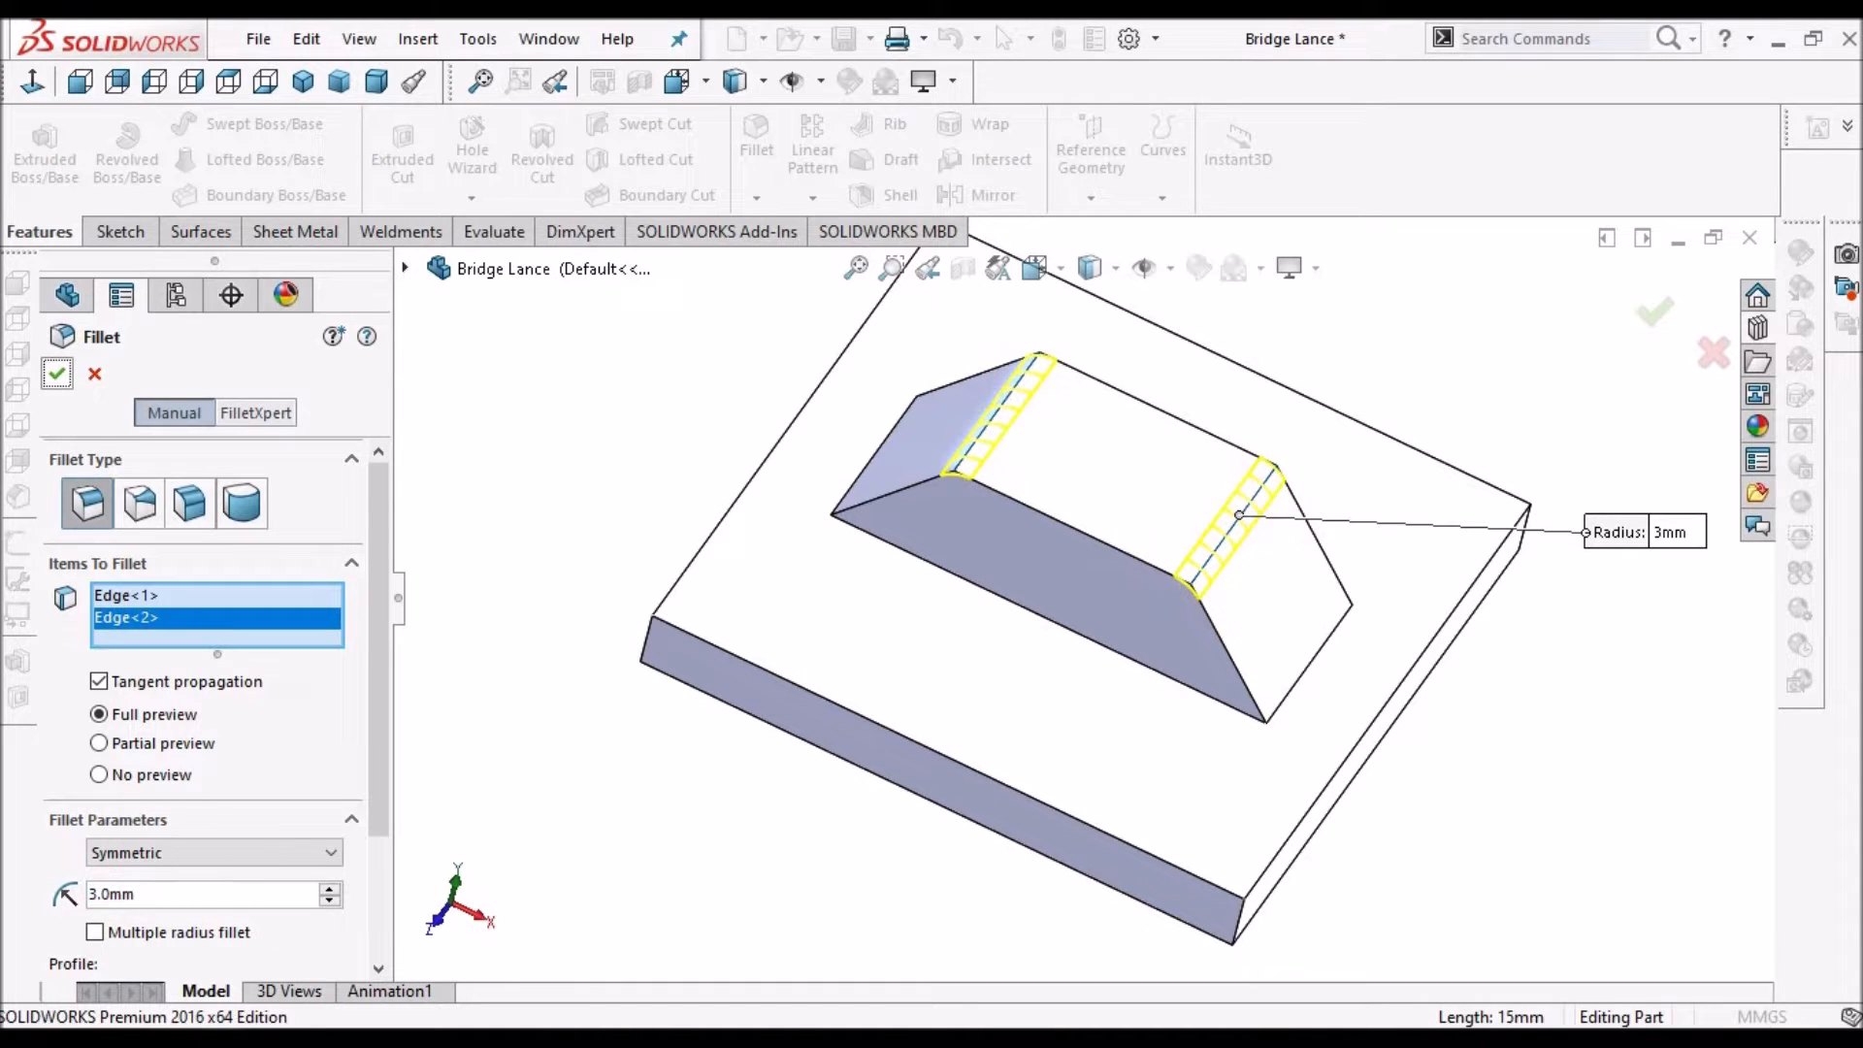
key(Return)
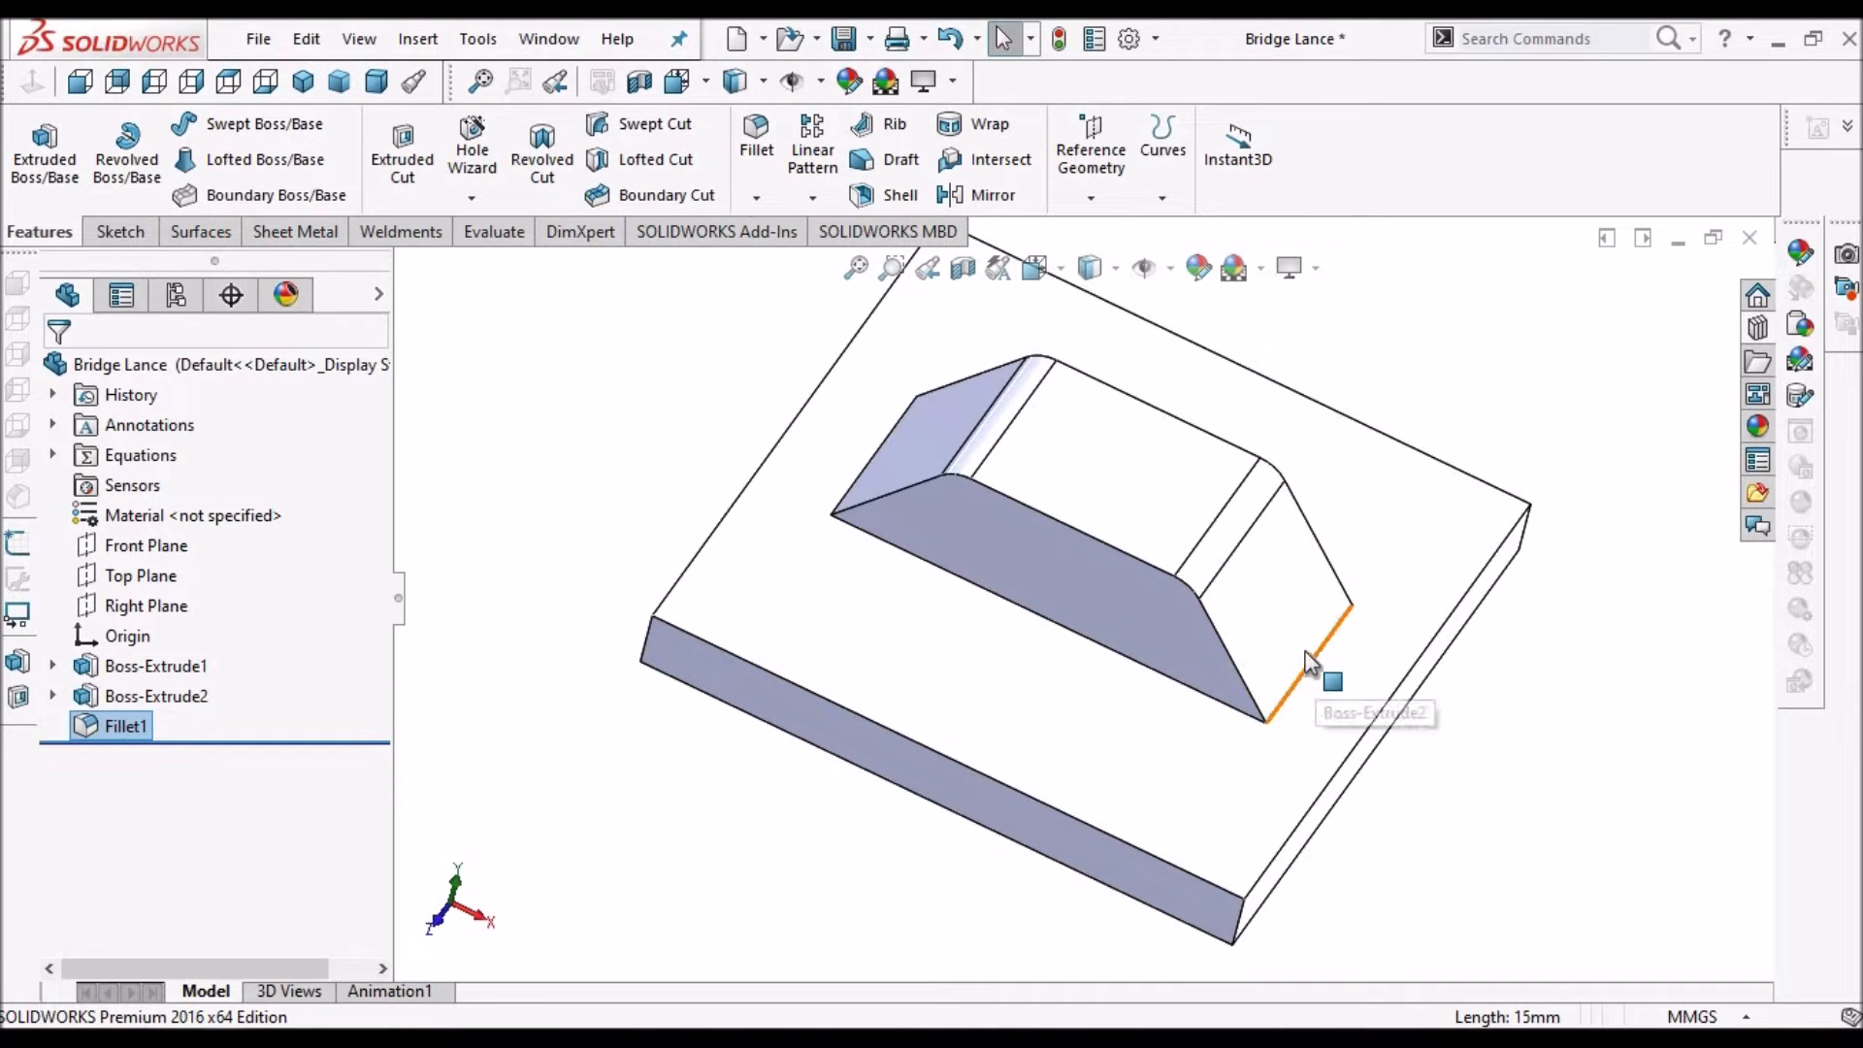
Fillet the two lower edges where the boss's sloped end faces meet the plate with a 4 mm radius
click(756, 141)
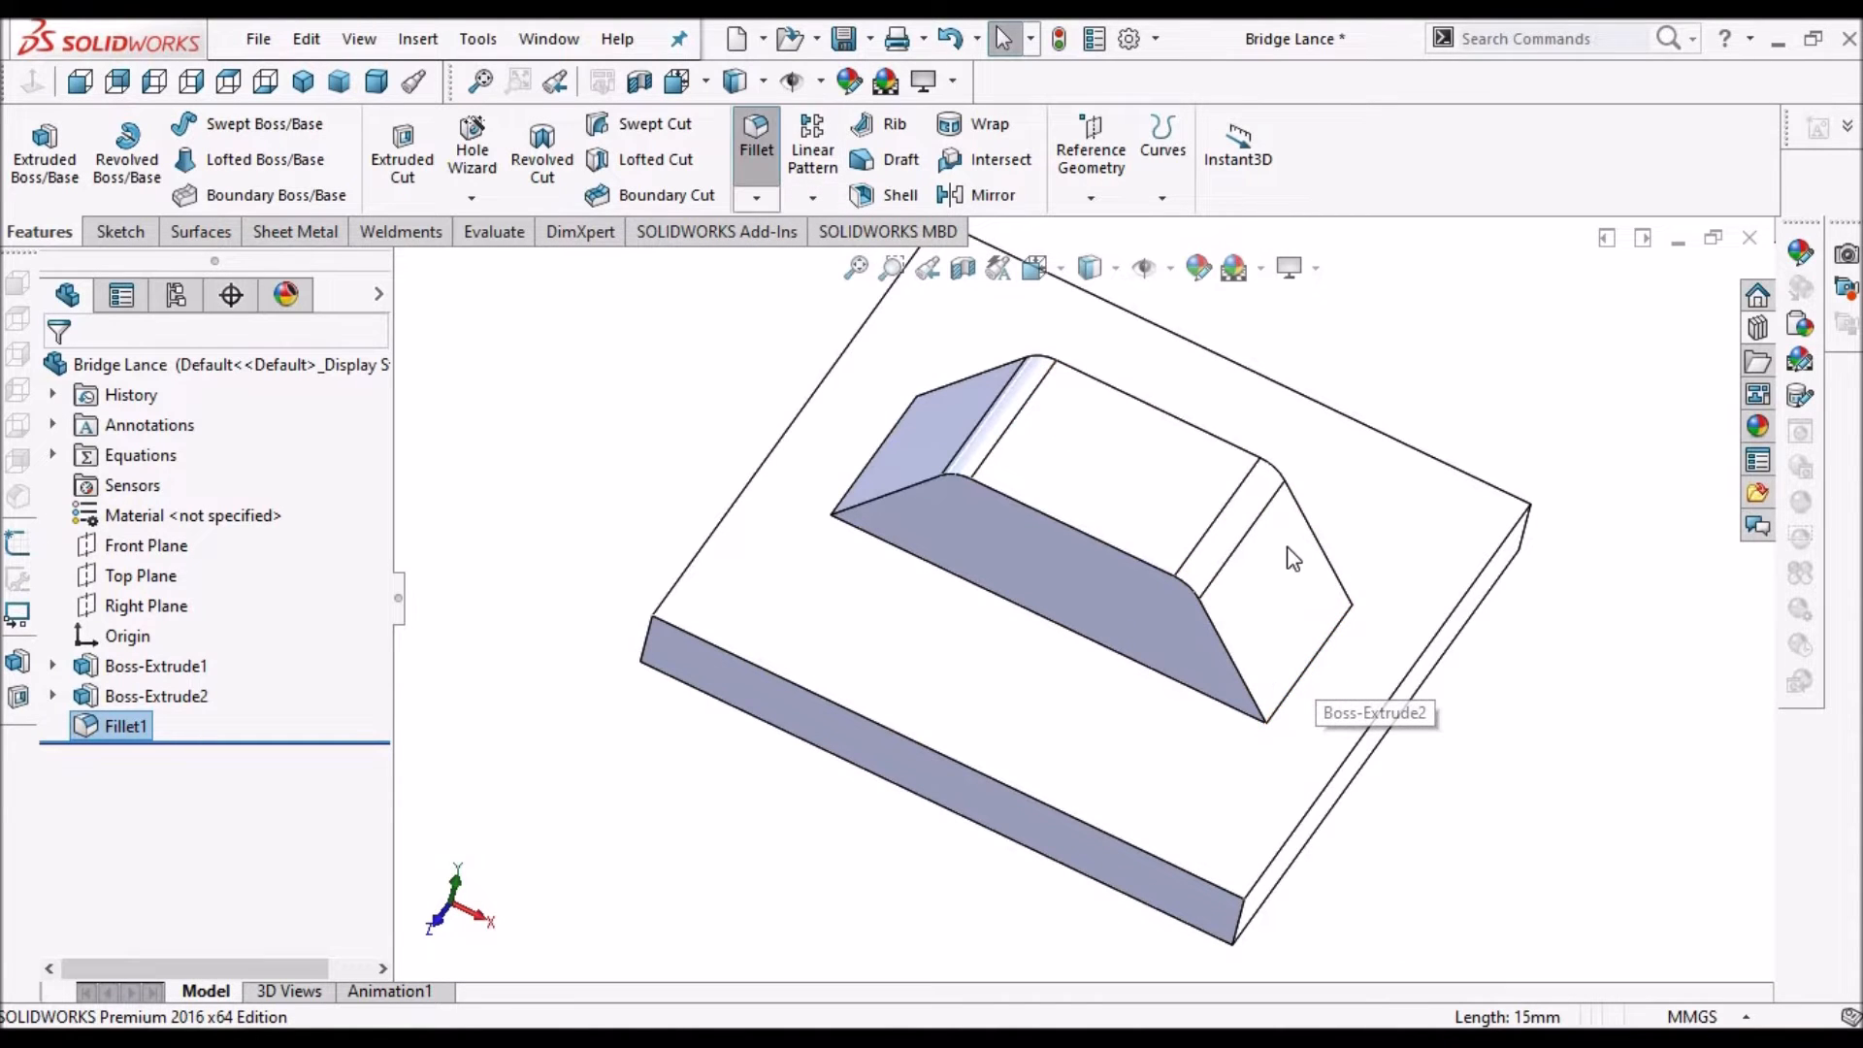
click(1329, 644)
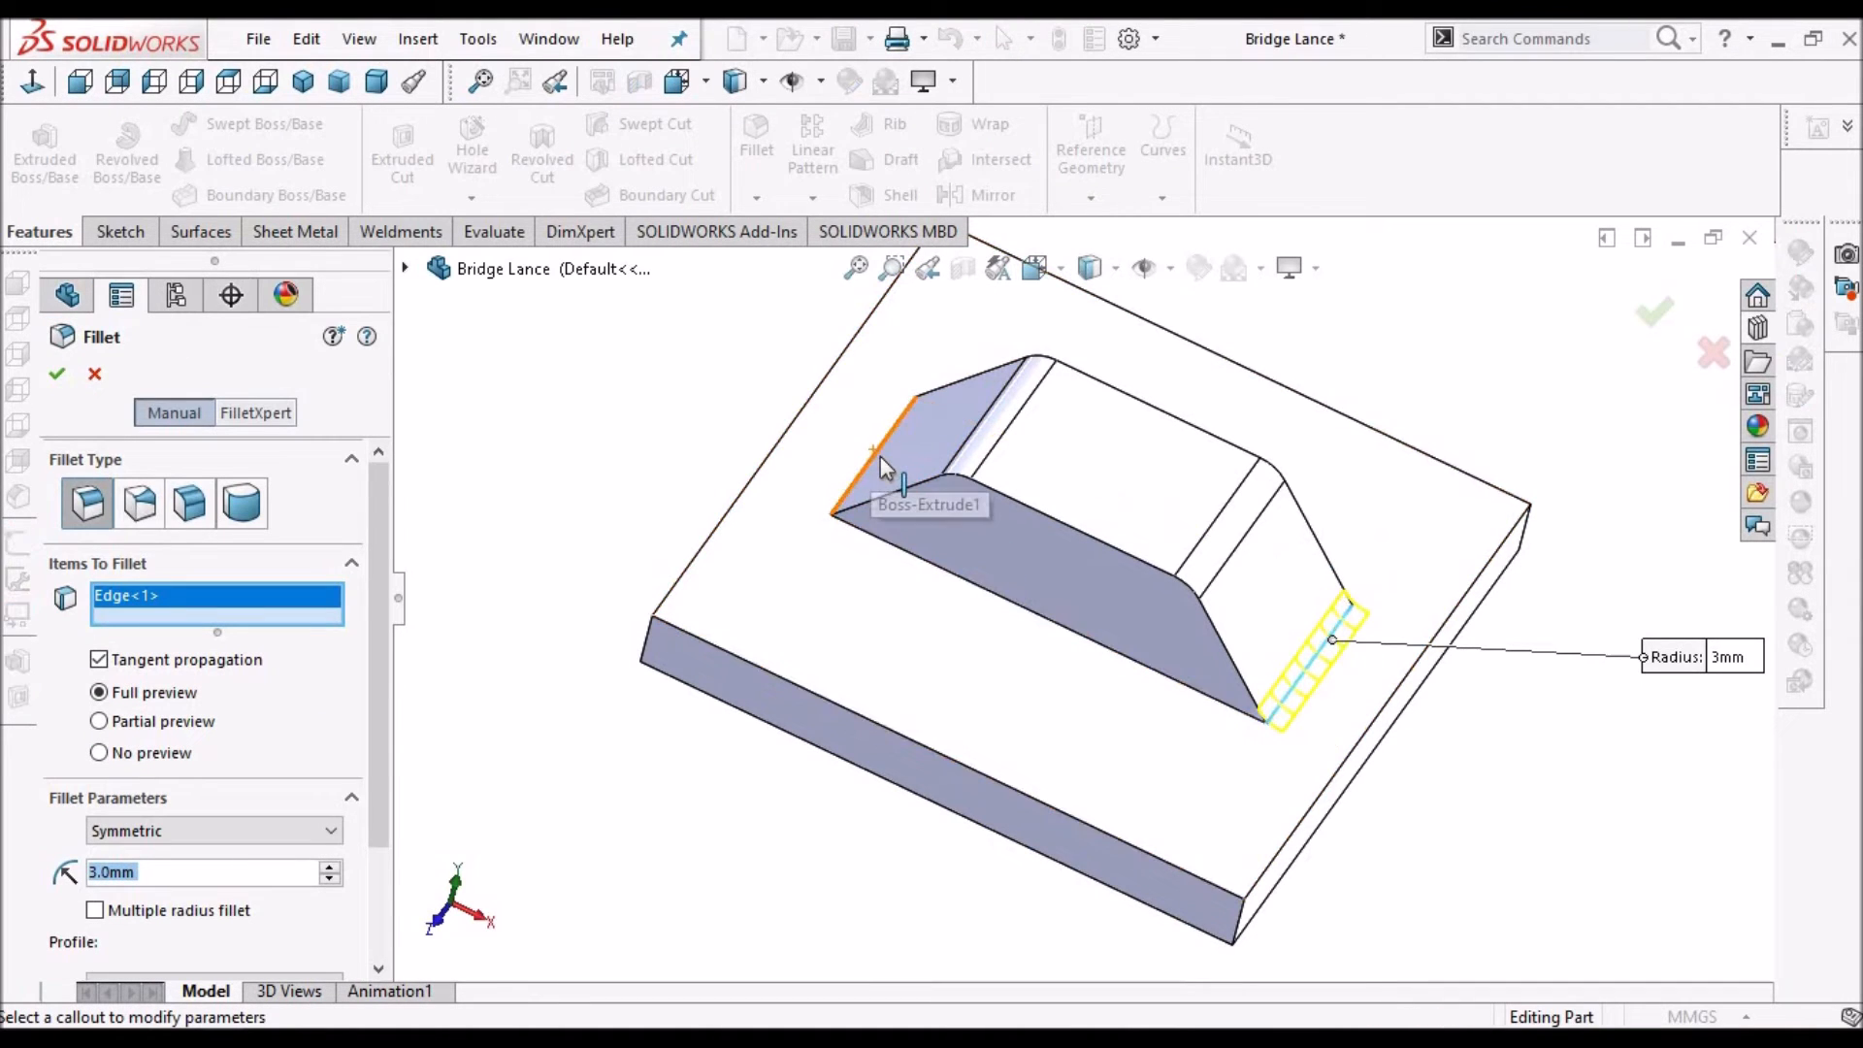
click(858, 479)
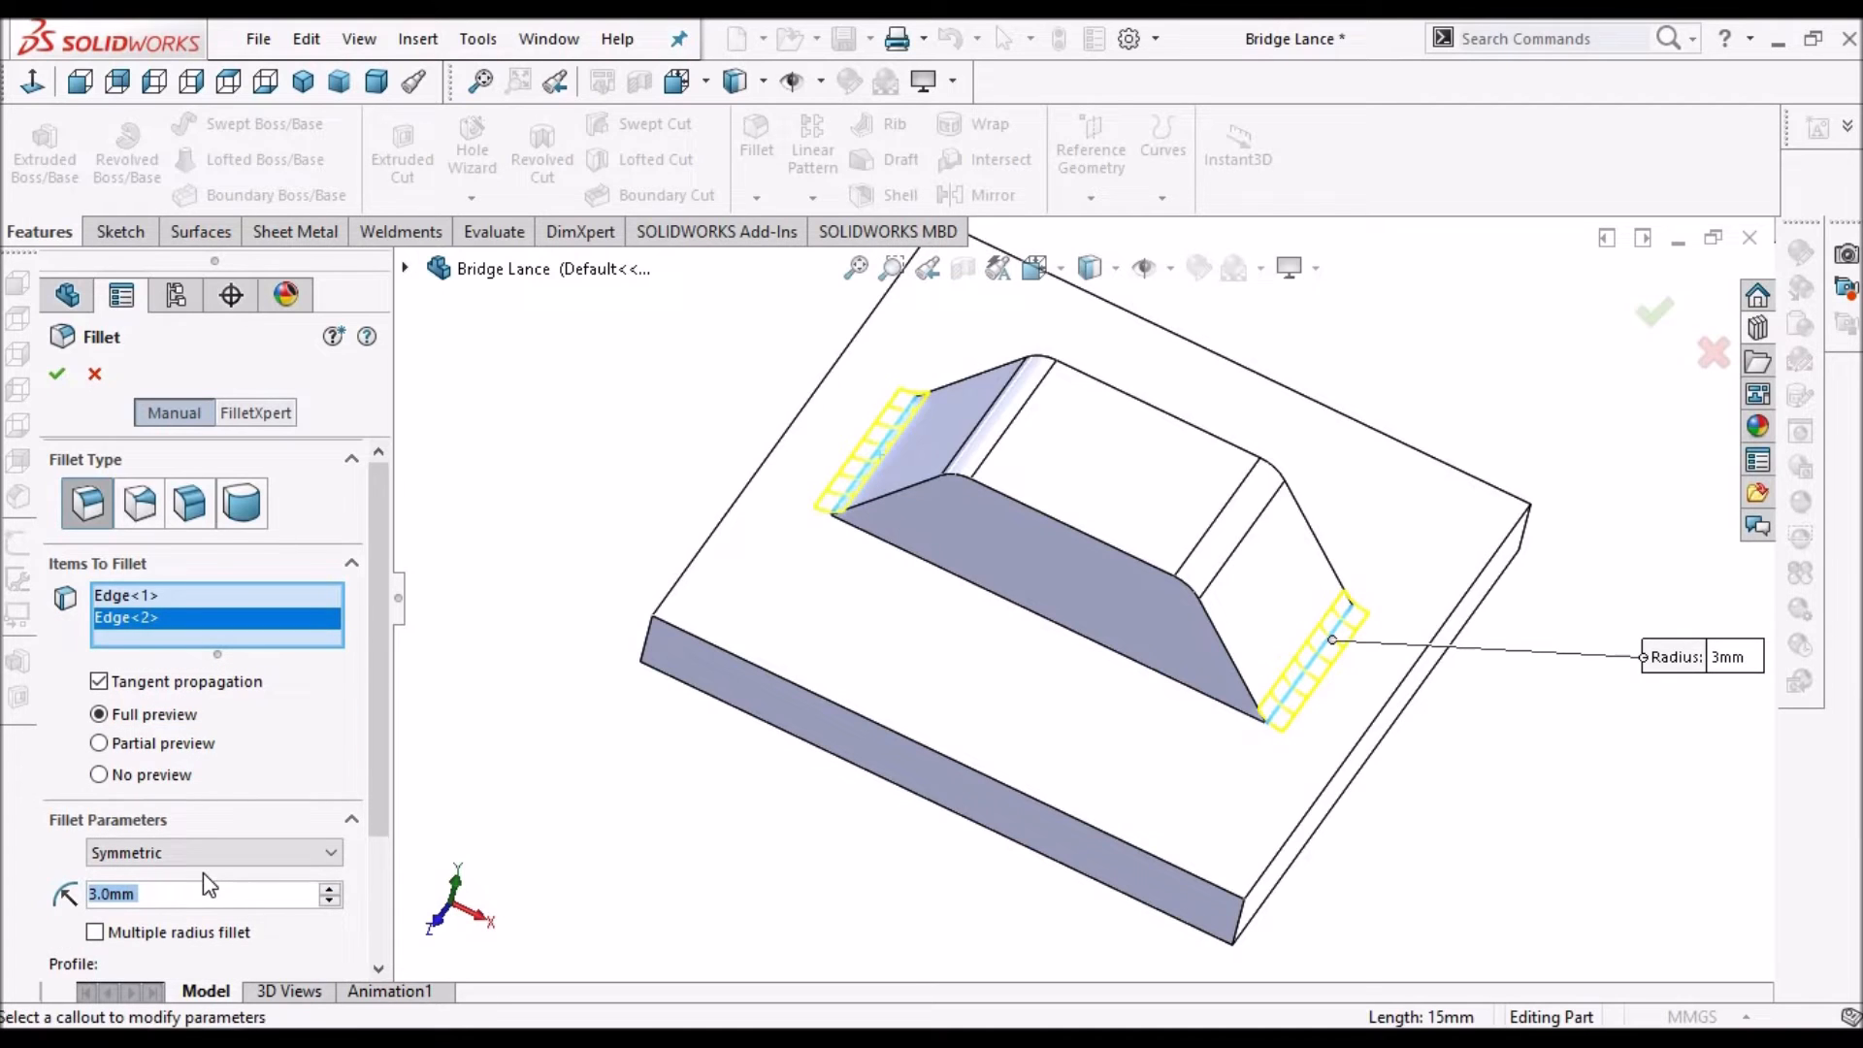
text(4)
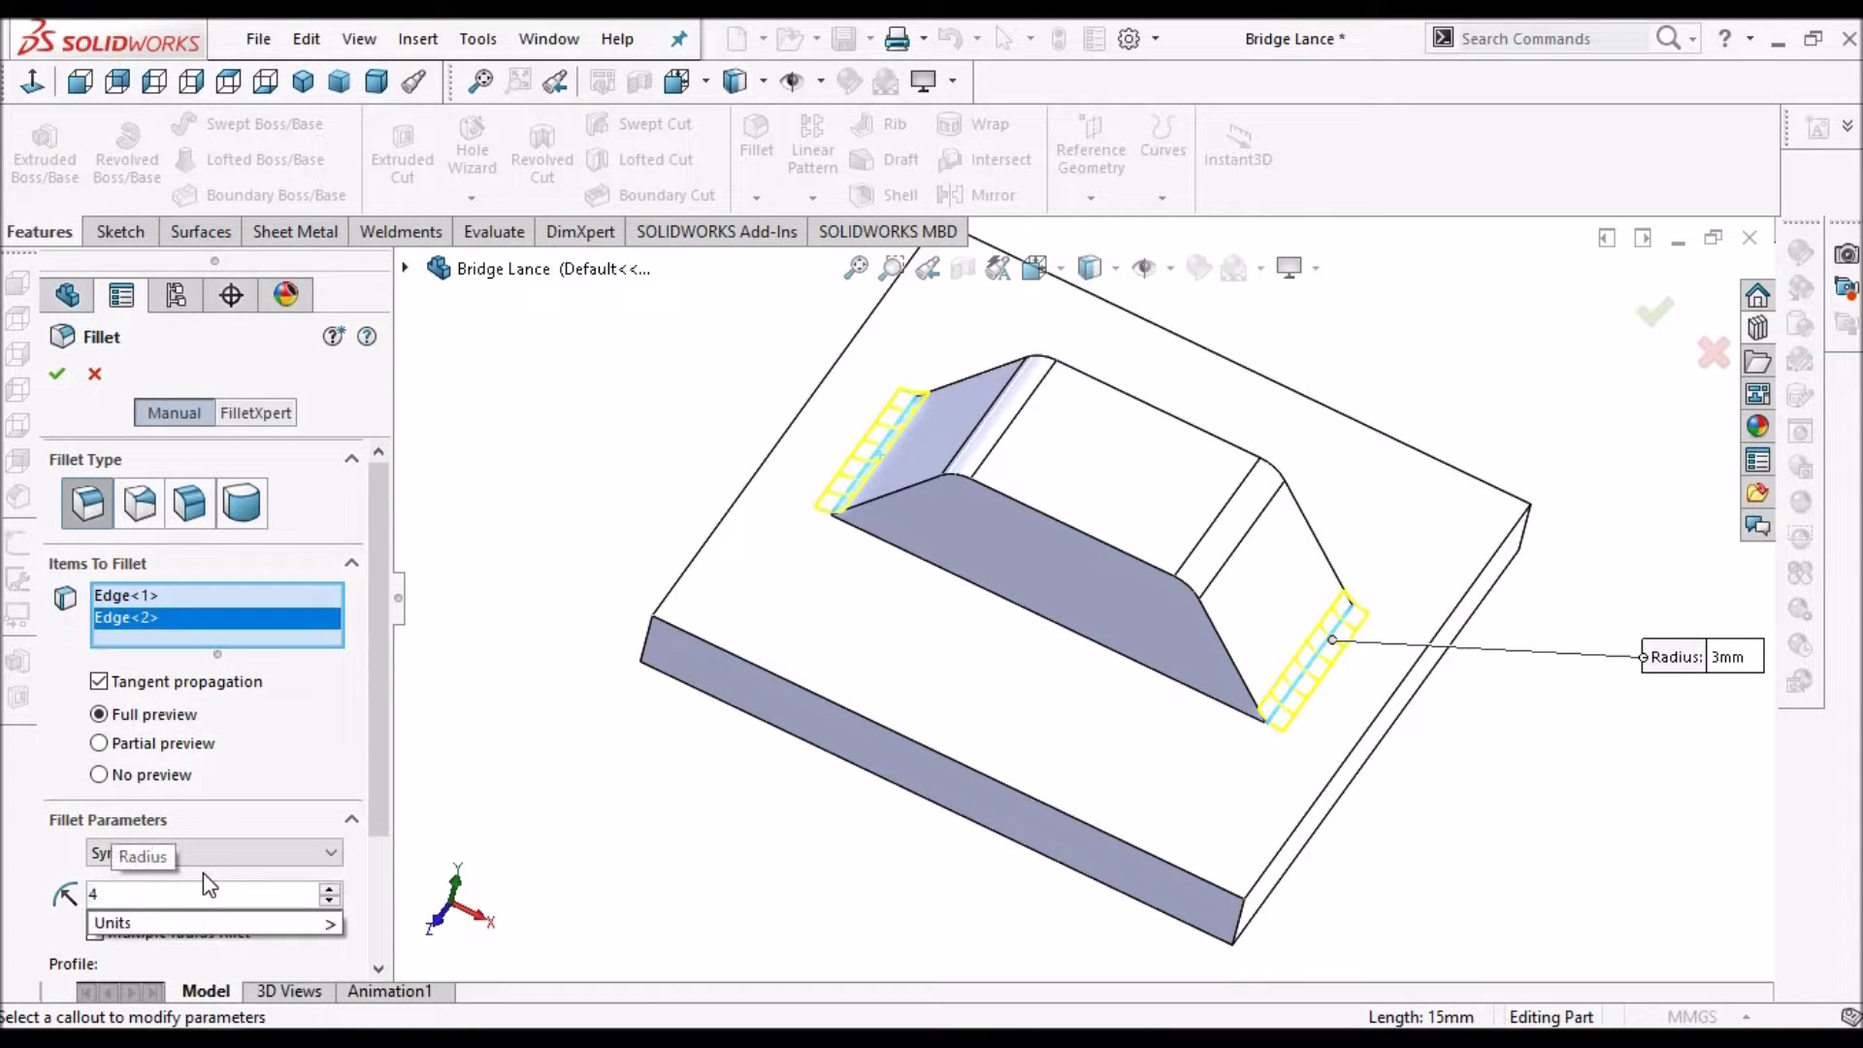
key(Return)
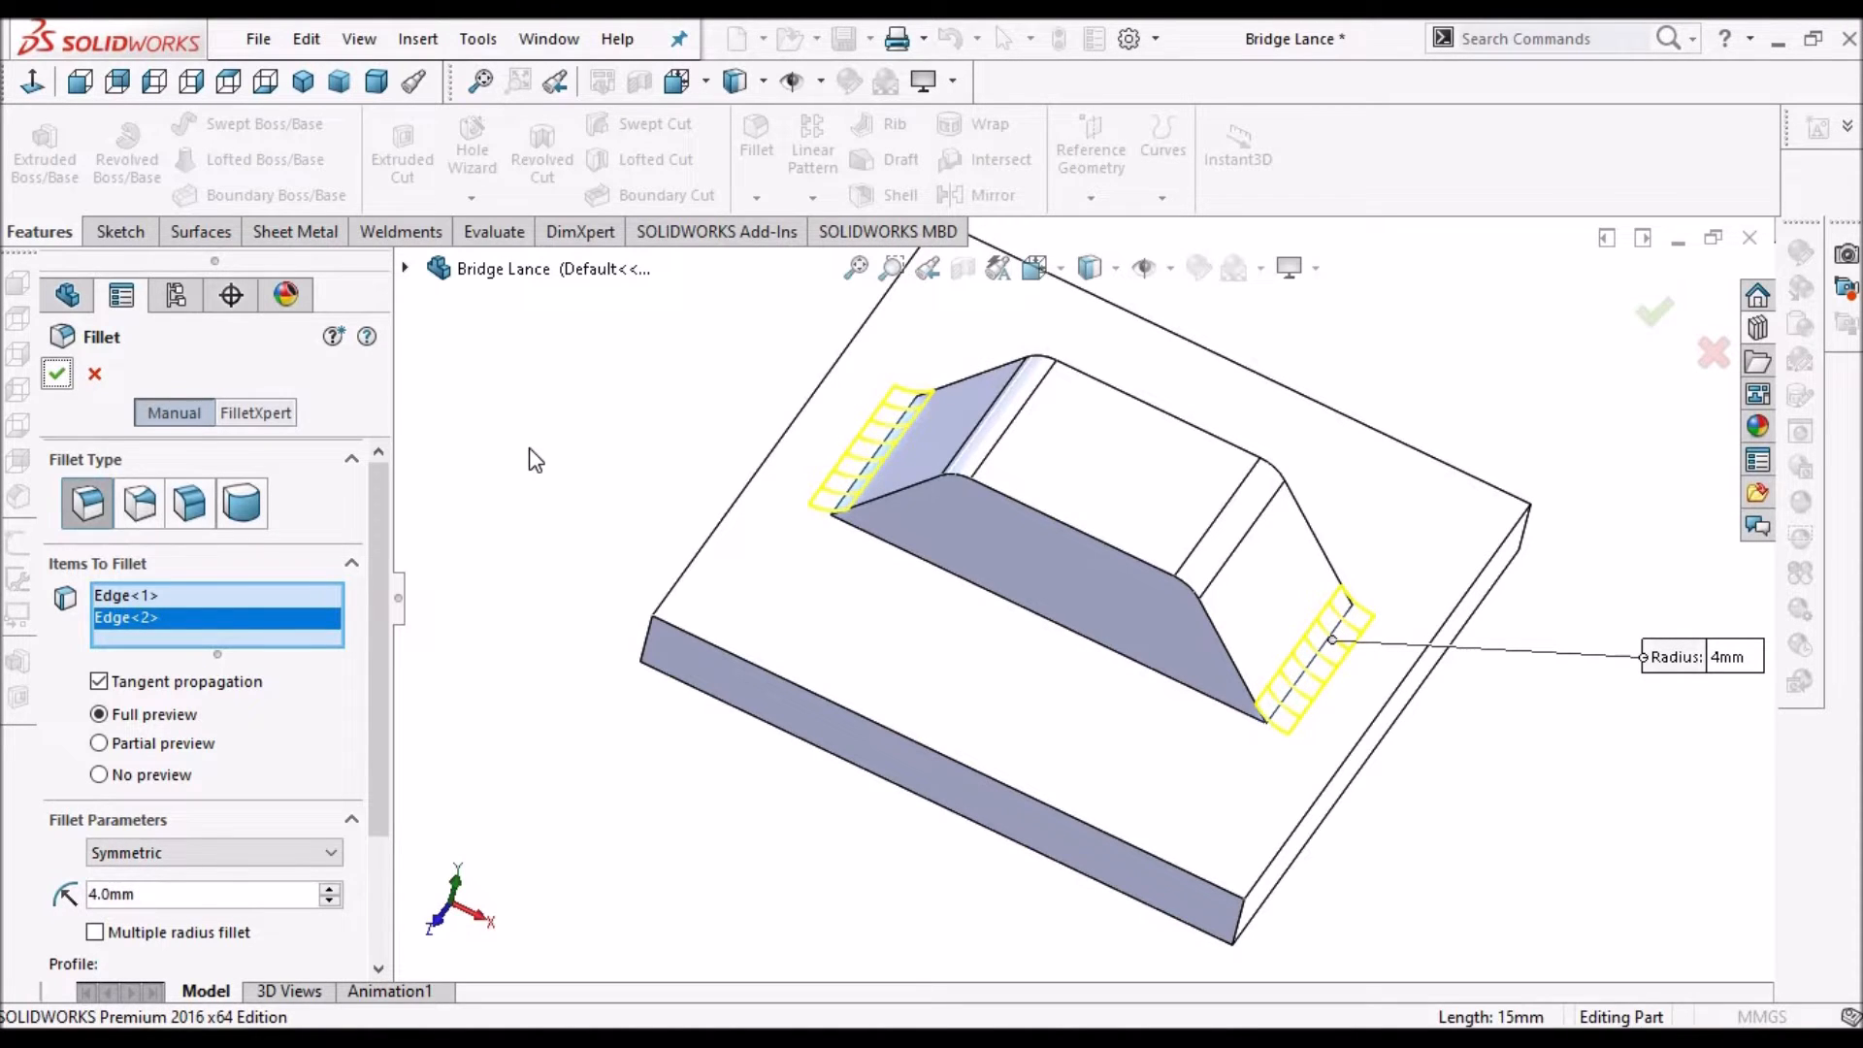
key(Return)
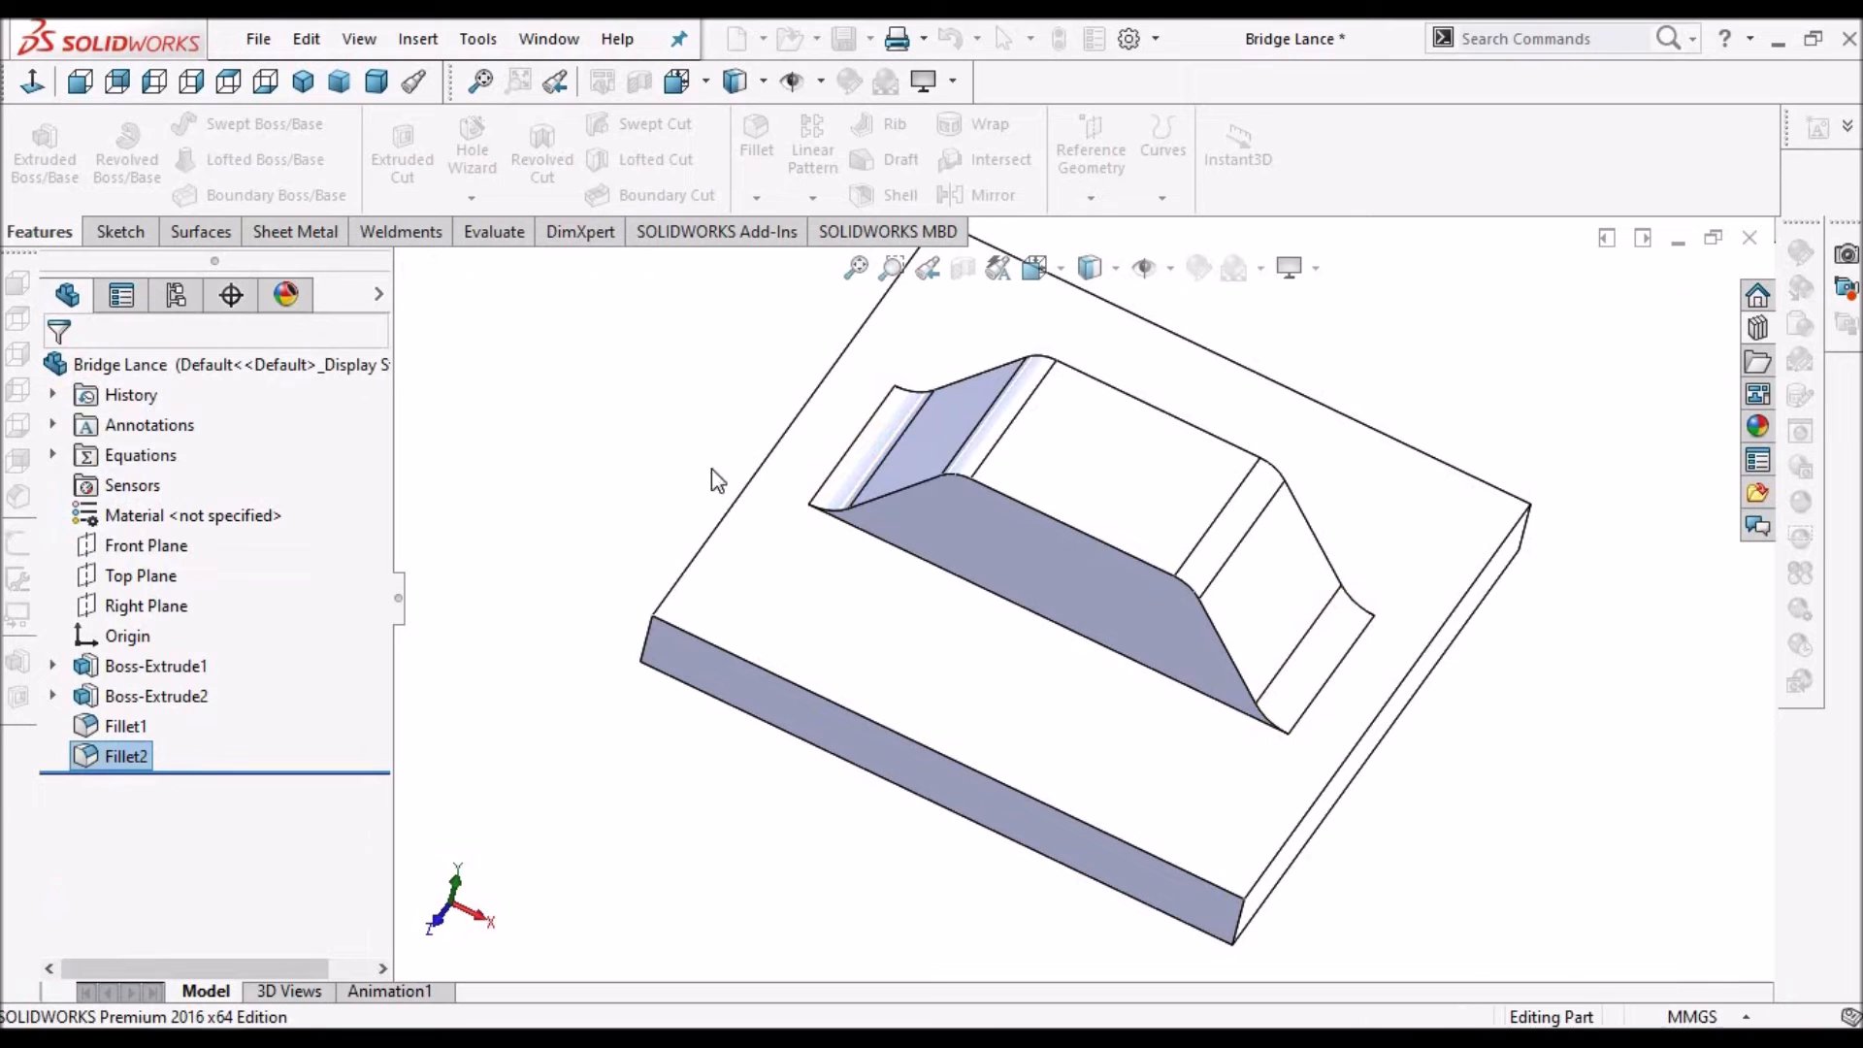
Inspect the upper and lower fillets at both sloped ends of the boss from several angles
scroll(1106, 598, up, 3)
mouse_move(1106, 598)
middle_down()
mouse_move(1137, 488)
mouse_move(1156, 574)
mouse_move(1087, 601)
middle_up()
scroll(1092, 584, down, 5)
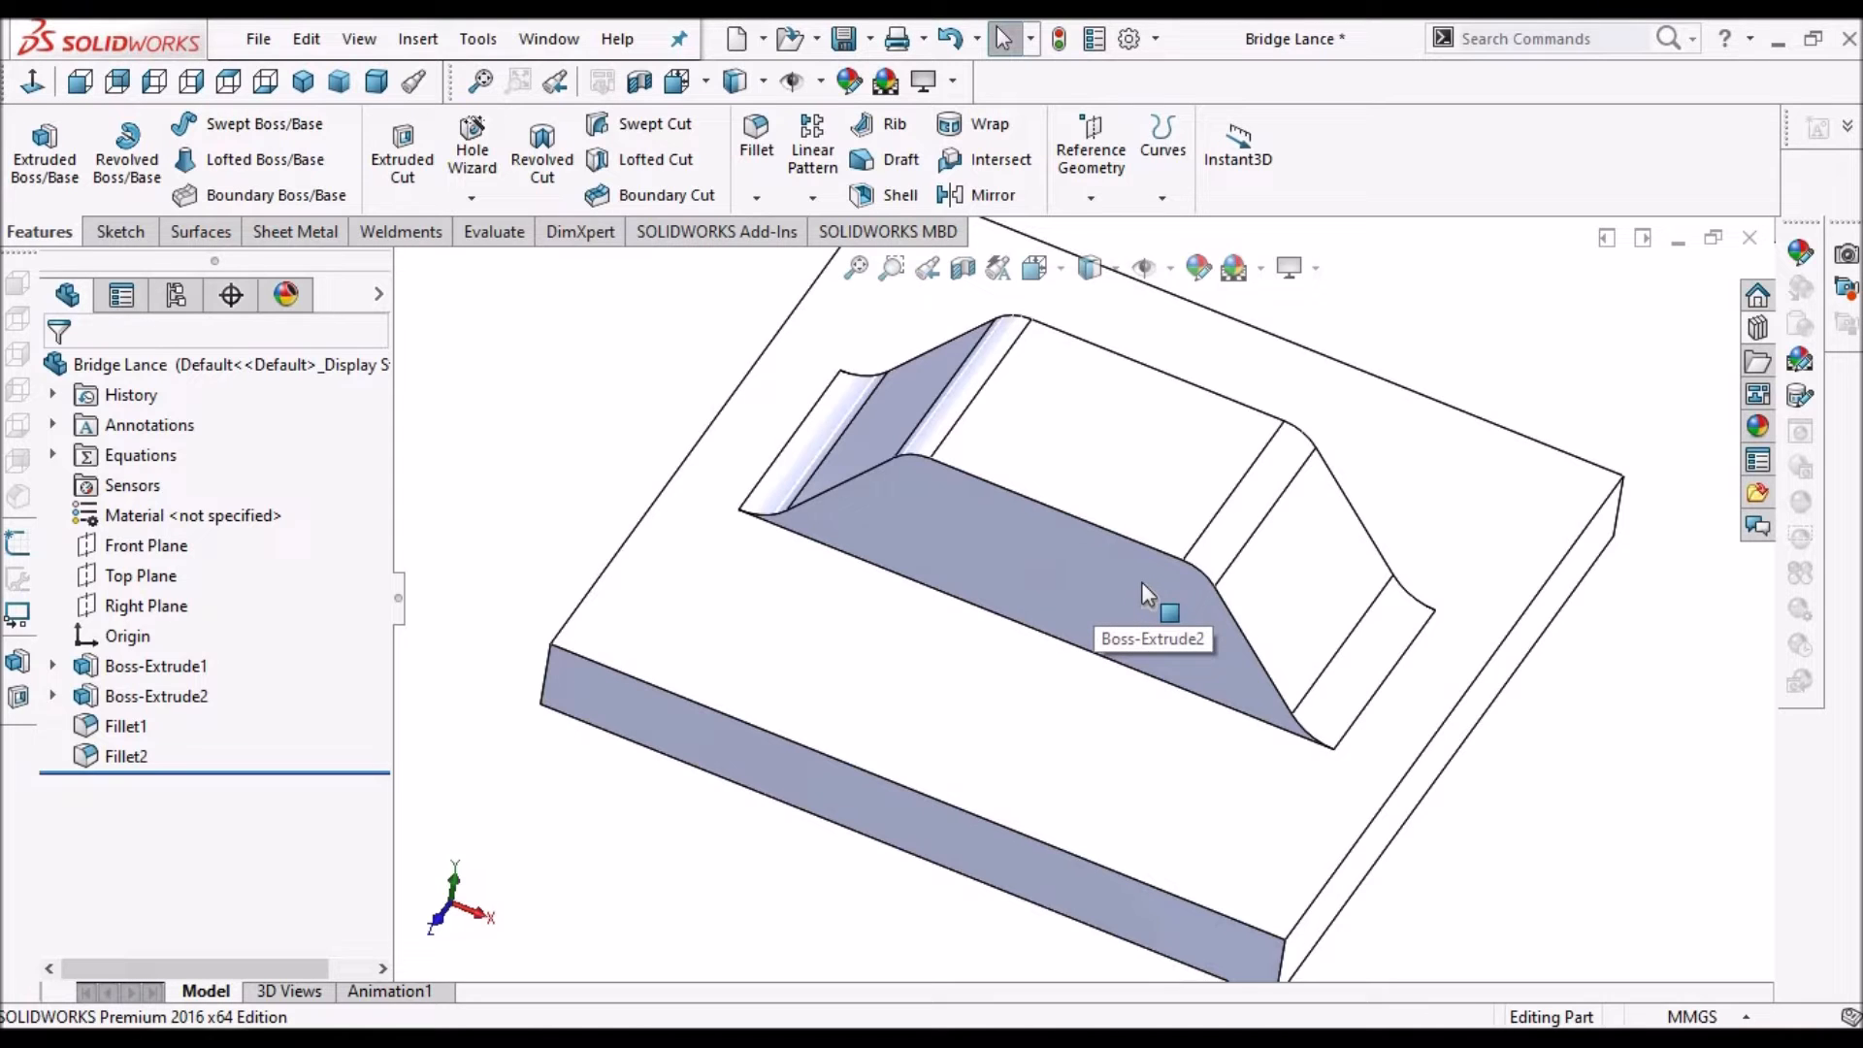
click(1238, 521)
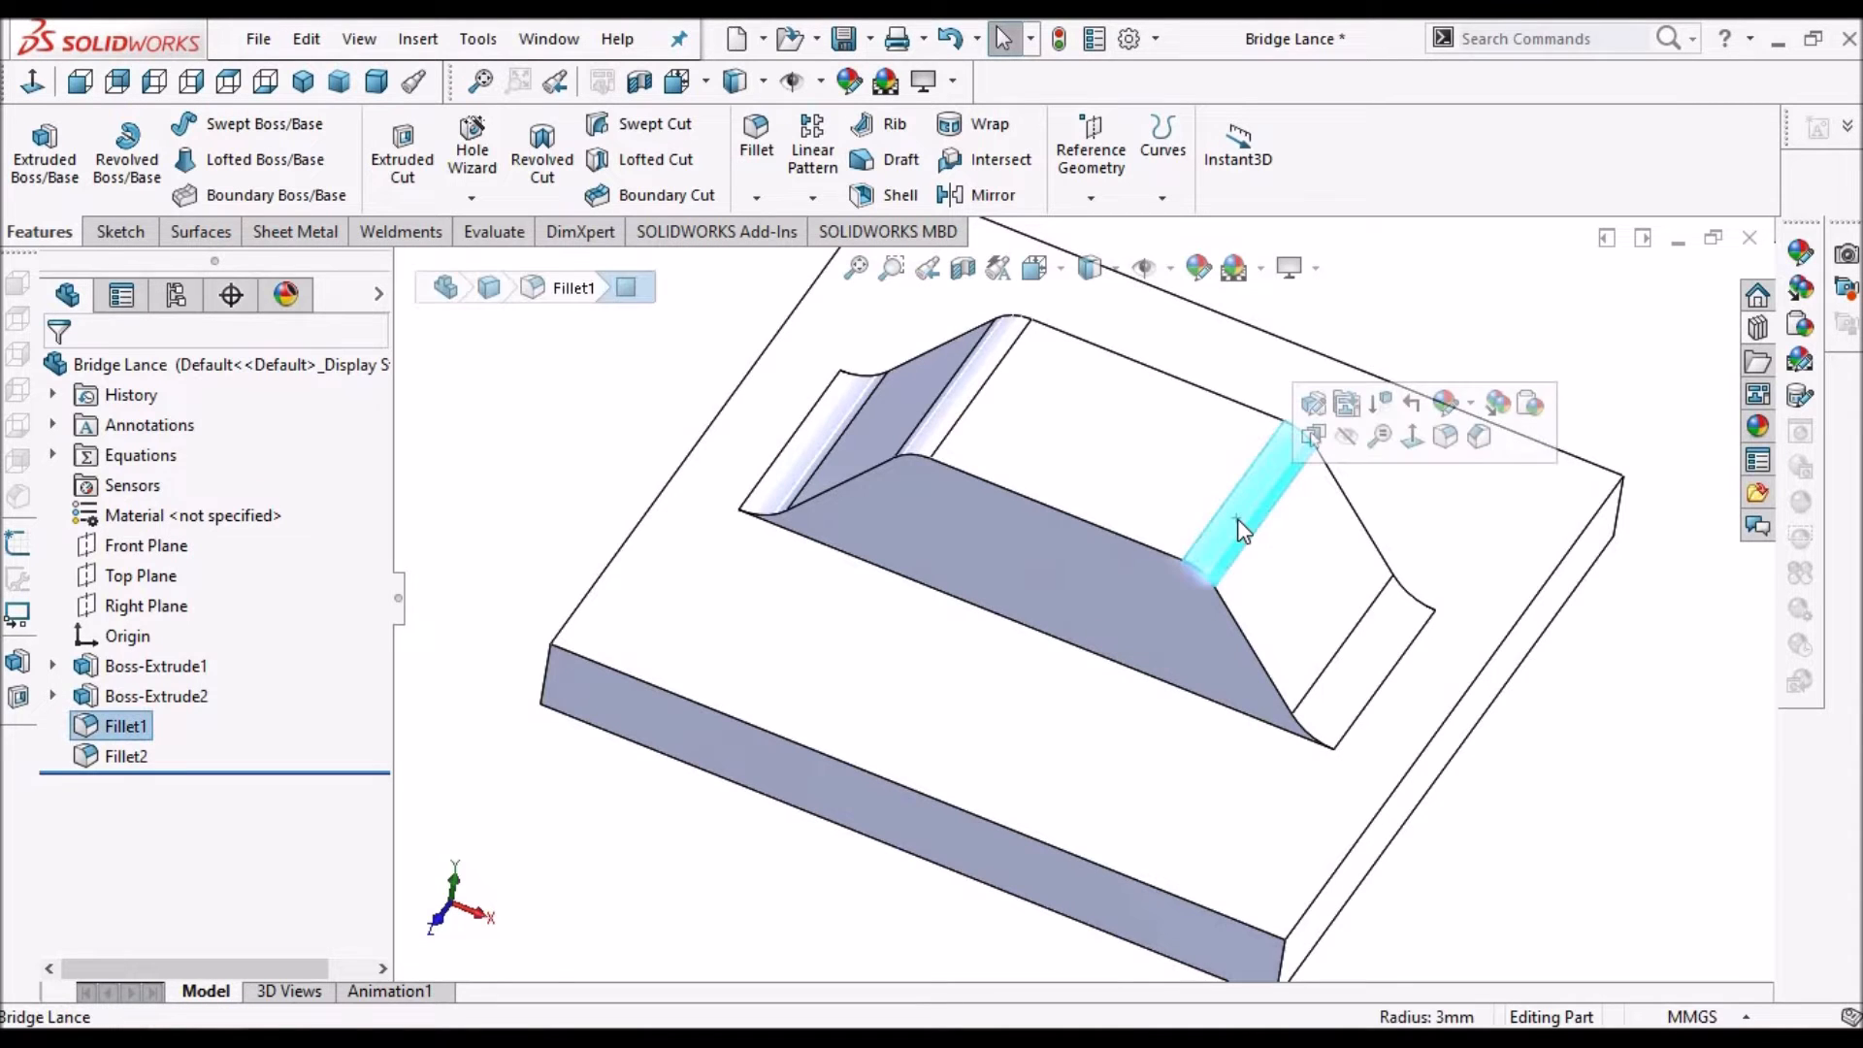
middle_drag(1232, 533, 1144, 543)
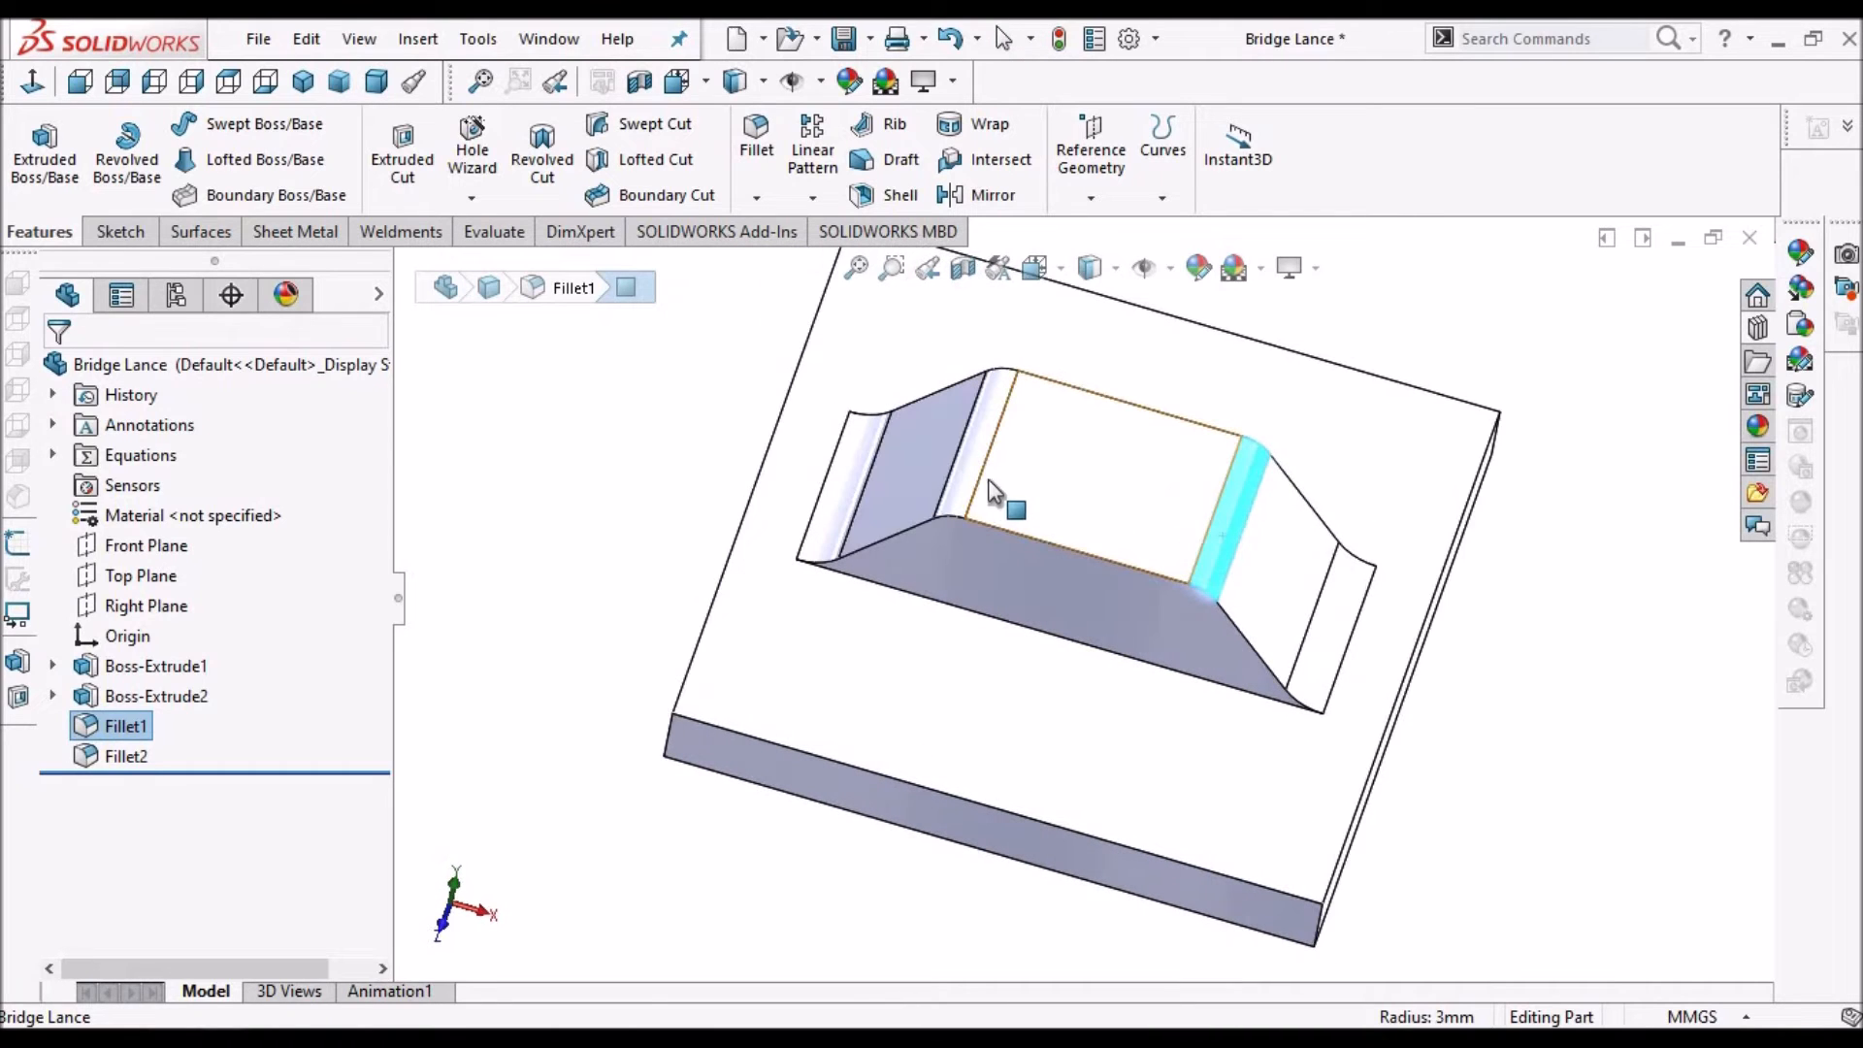
scroll(989, 482, down, 2)
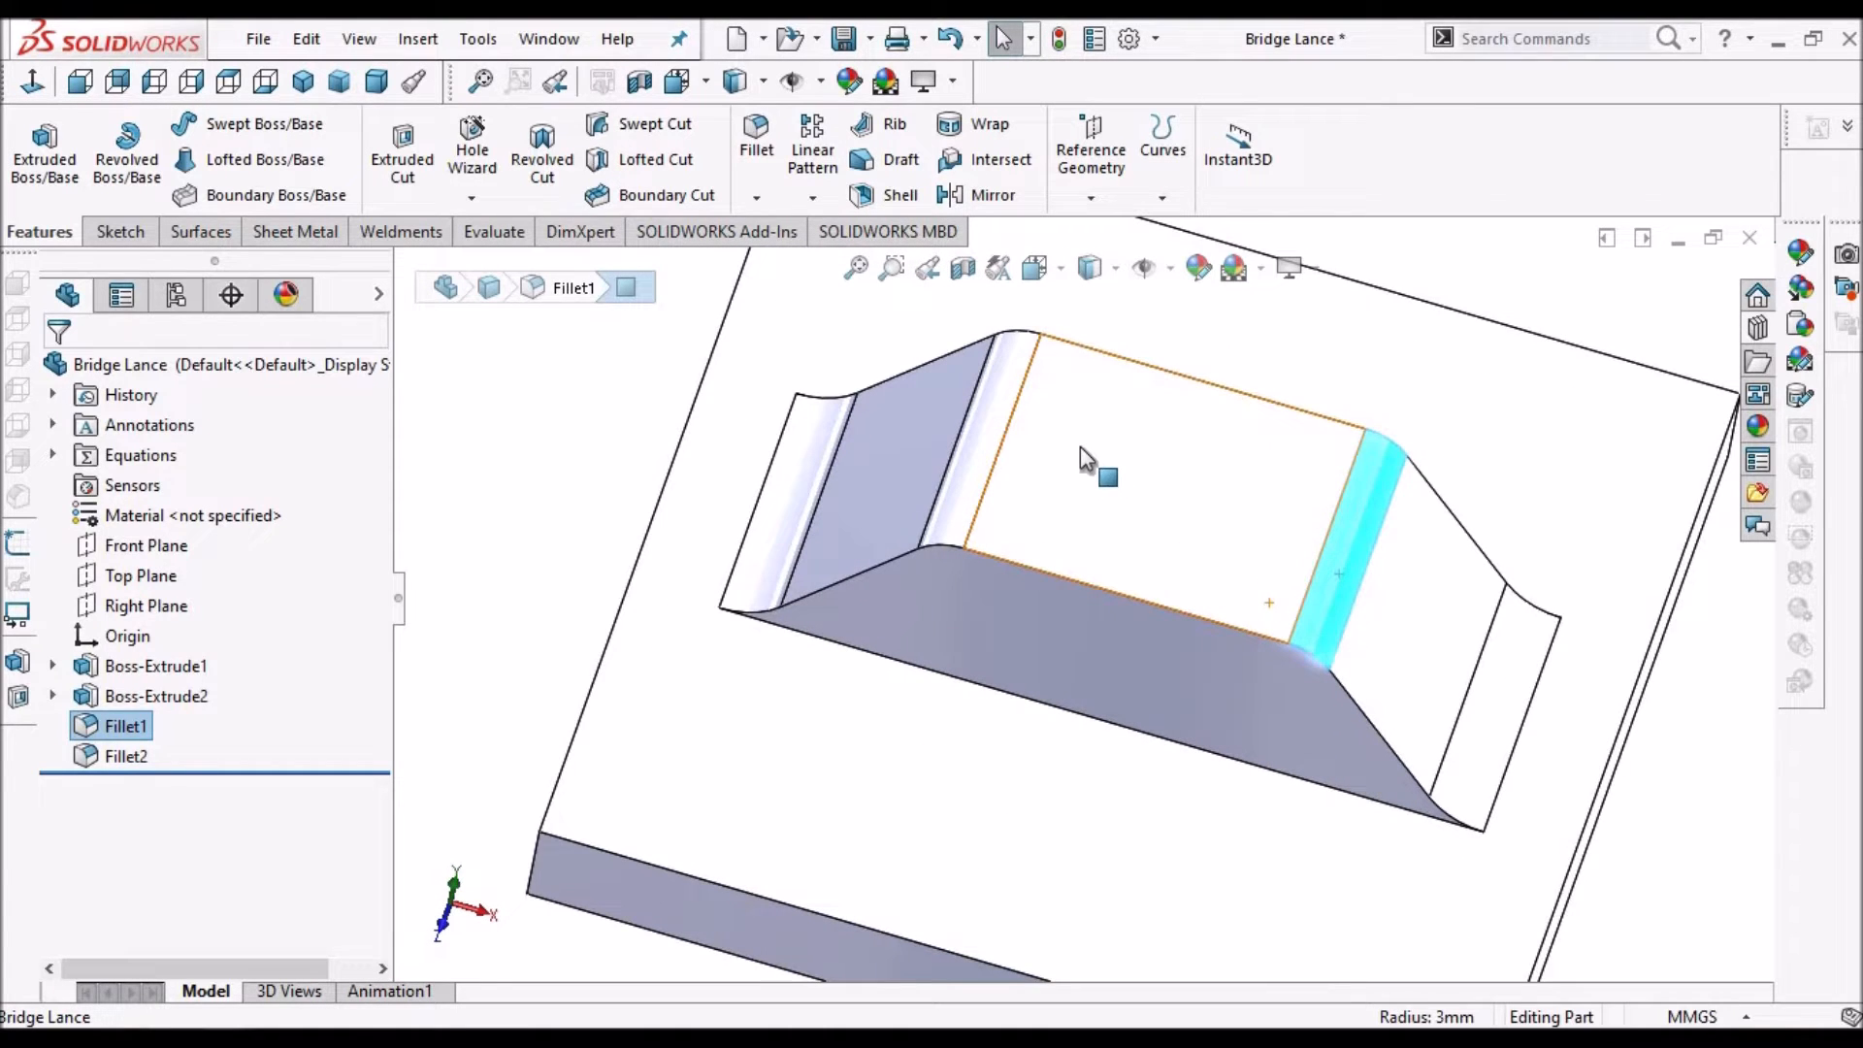
scroll(1048, 580, up, 1)
key(Escape)
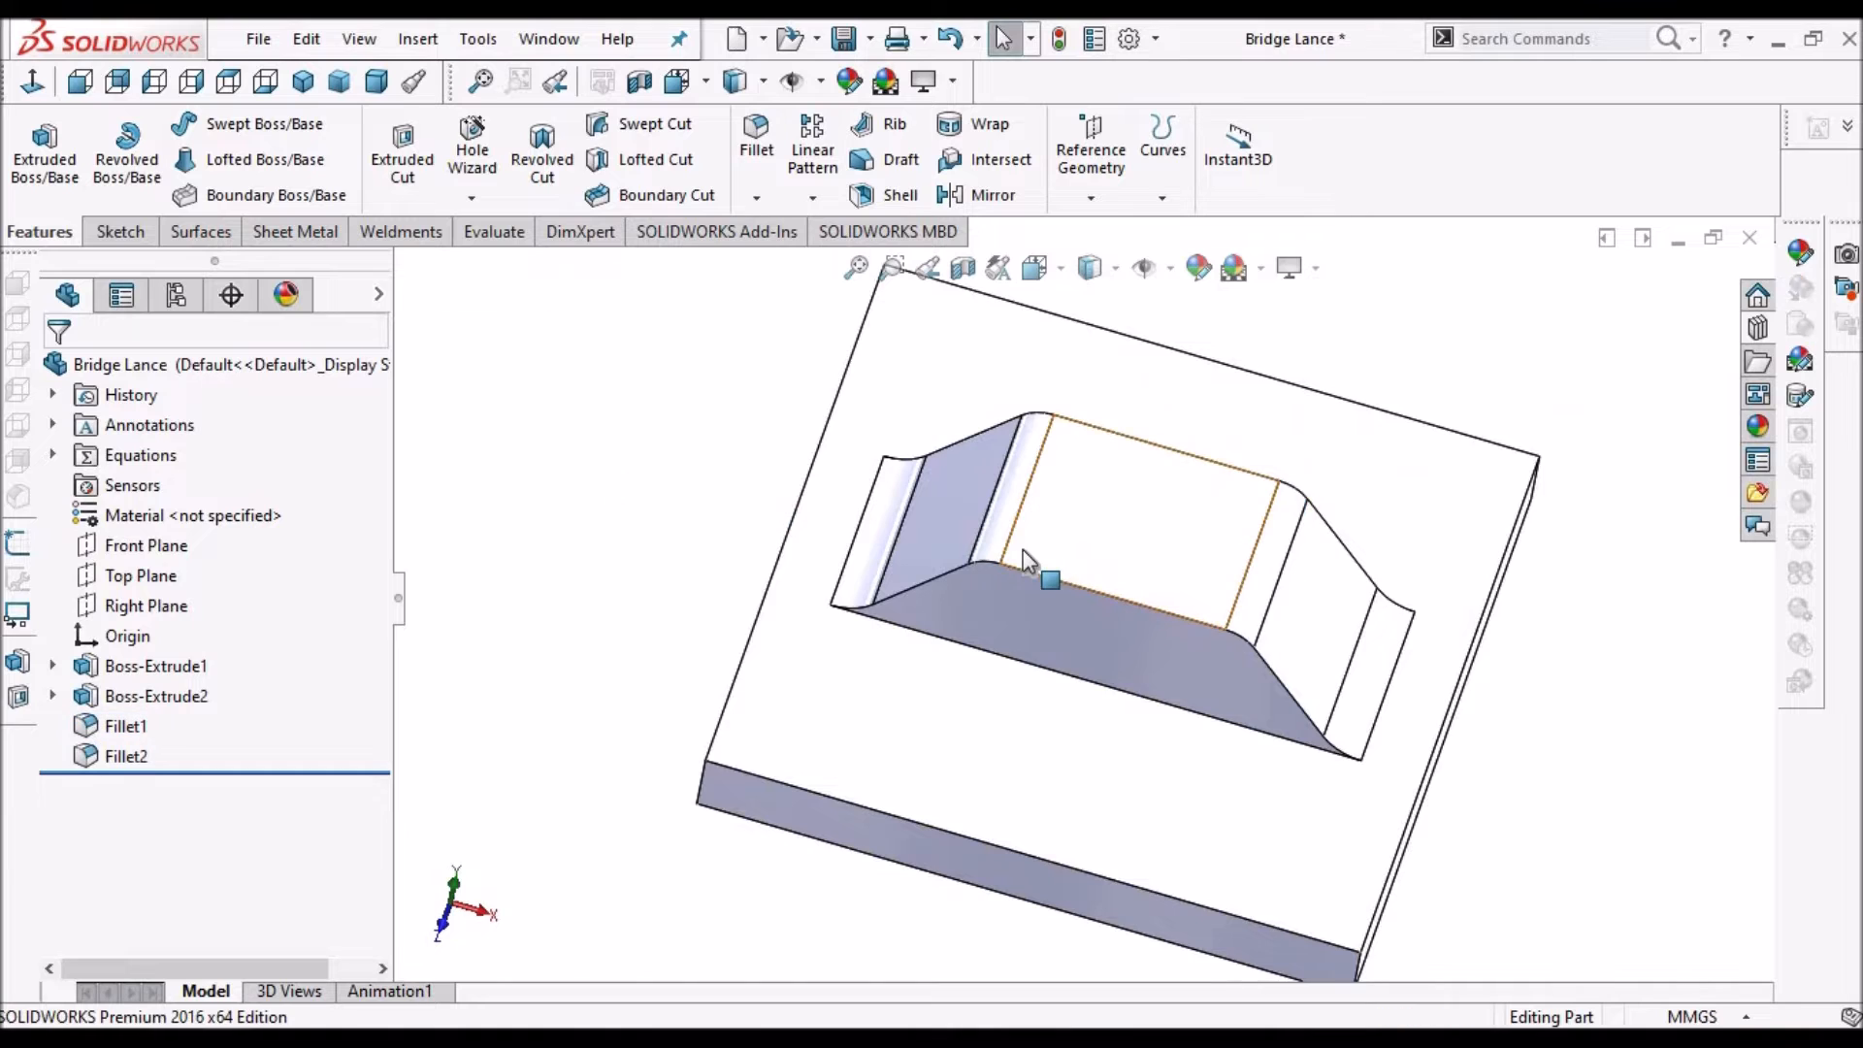
scroll(1022, 549, down, 3)
click(986, 557)
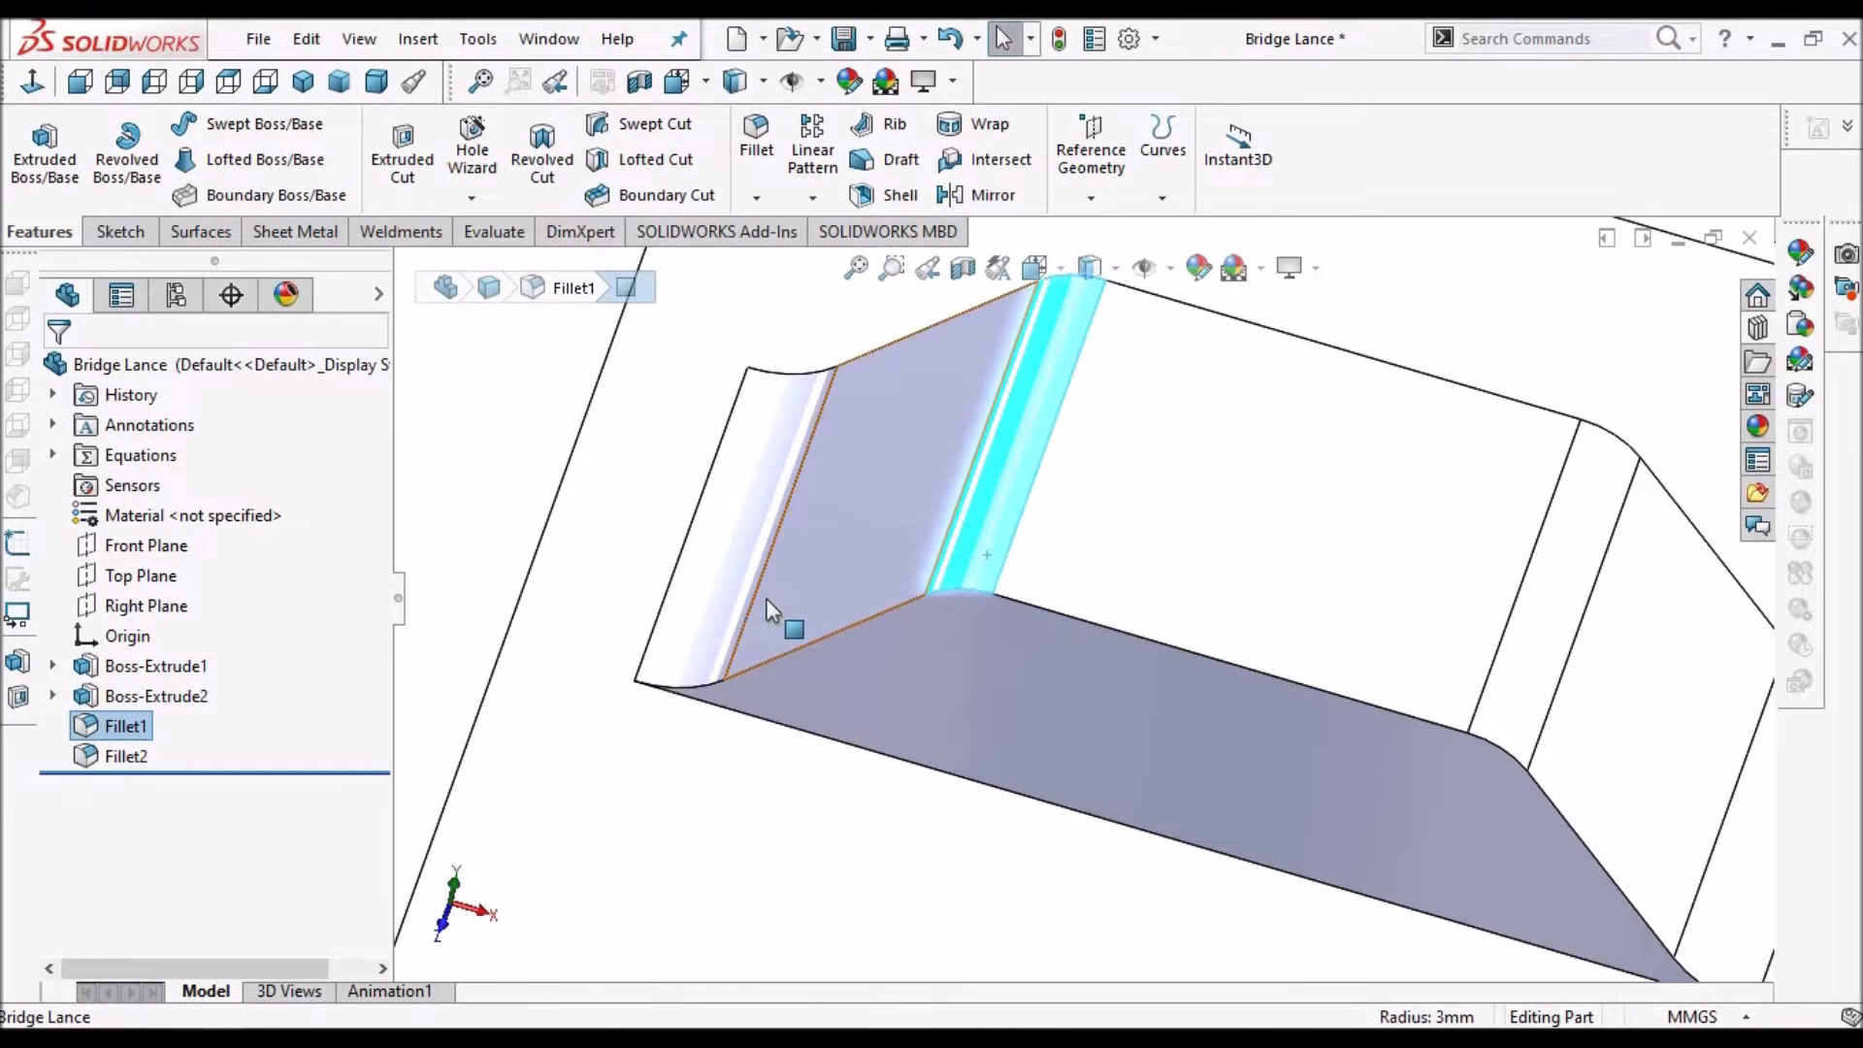
click(716, 599)
middle_drag(712, 590, 491, 573)
click(492, 574)
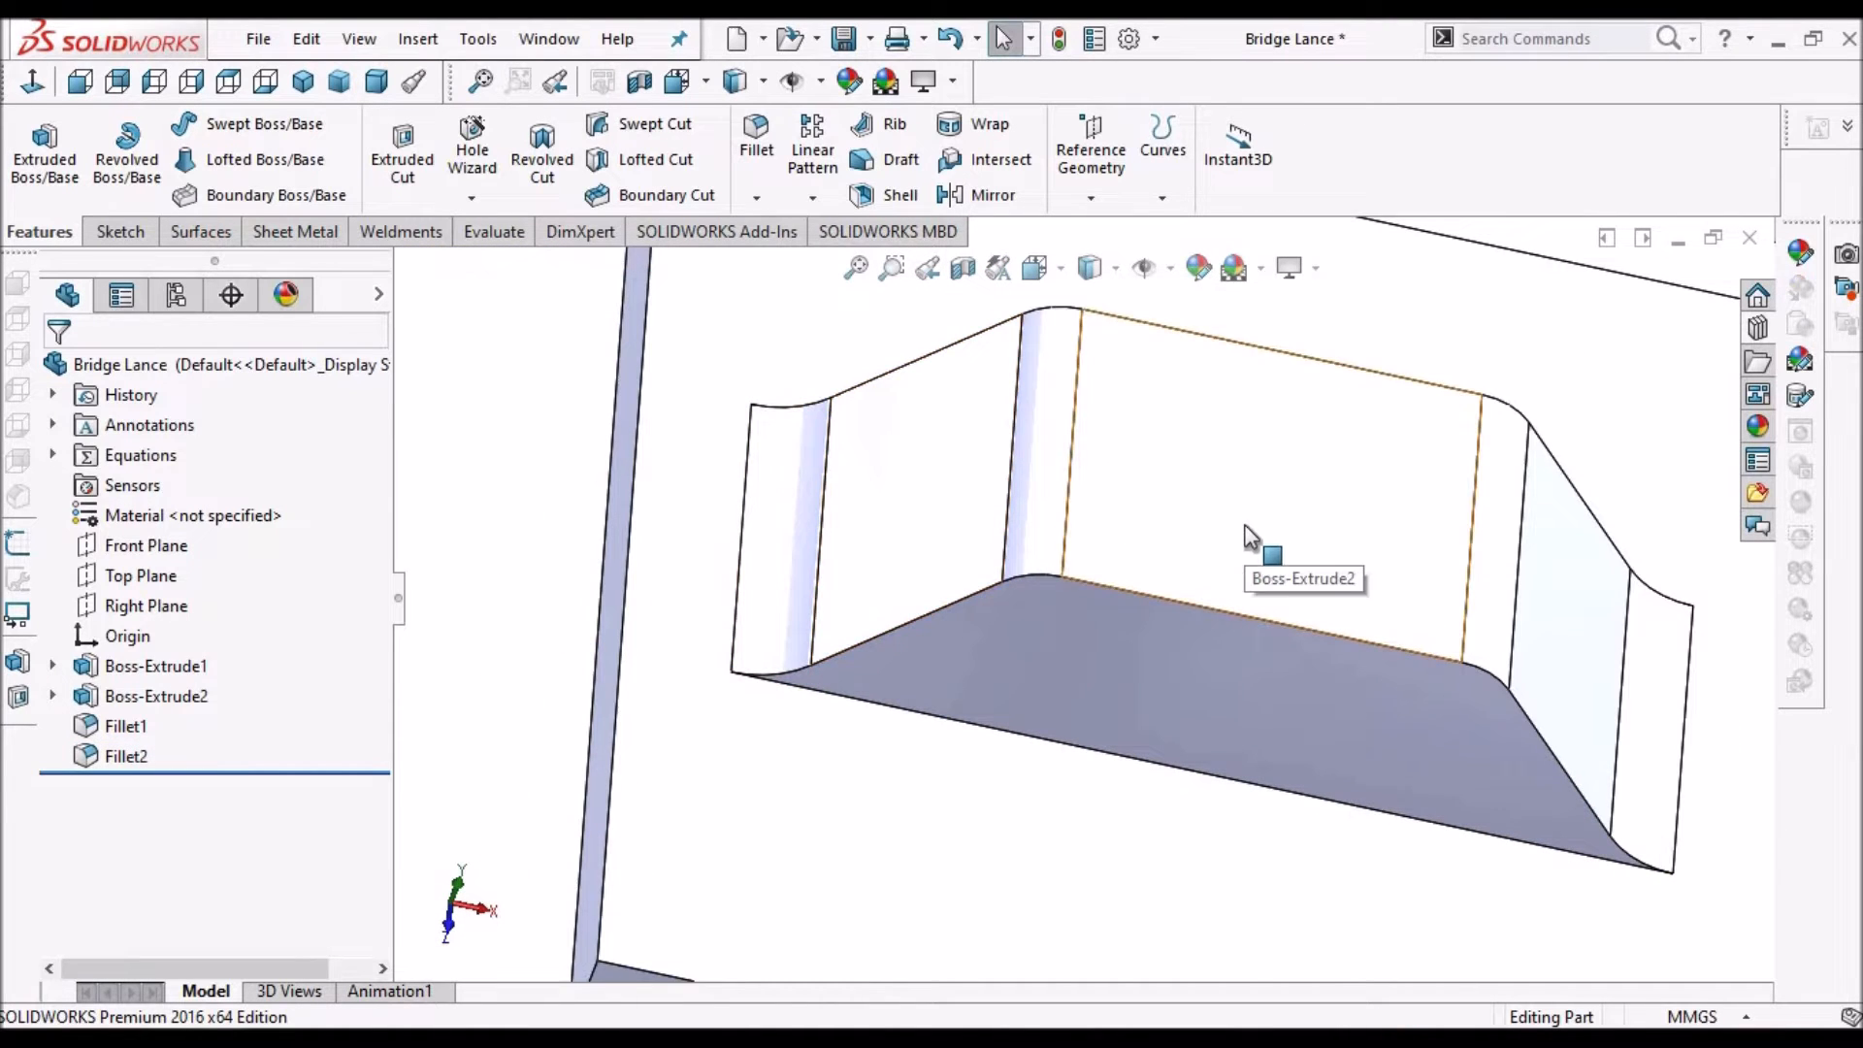
scroll(1243, 523, up, 3)
middle_drag(1259, 603, 877, 543)
middle_drag(553, 458, 565, 532)
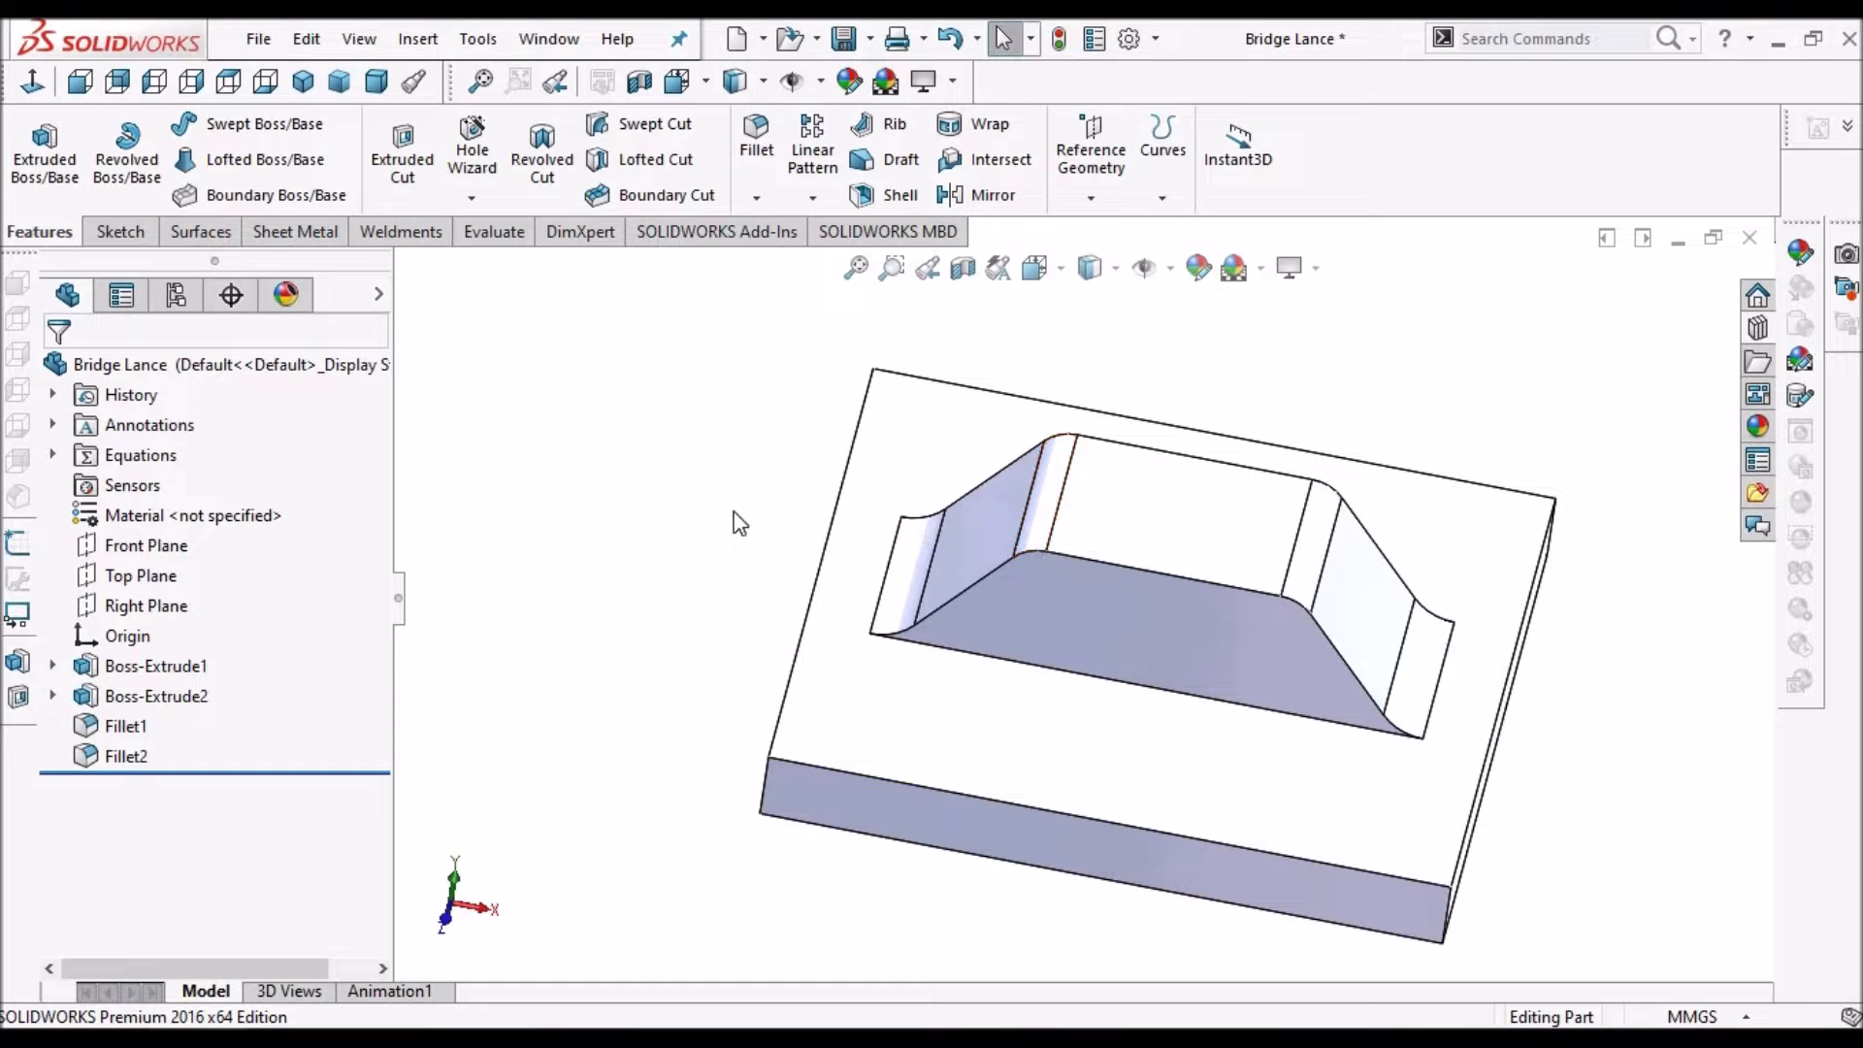
Start a sketch on the plate's long front side face and convert the face's outline into sketch entities
click(1034, 840)
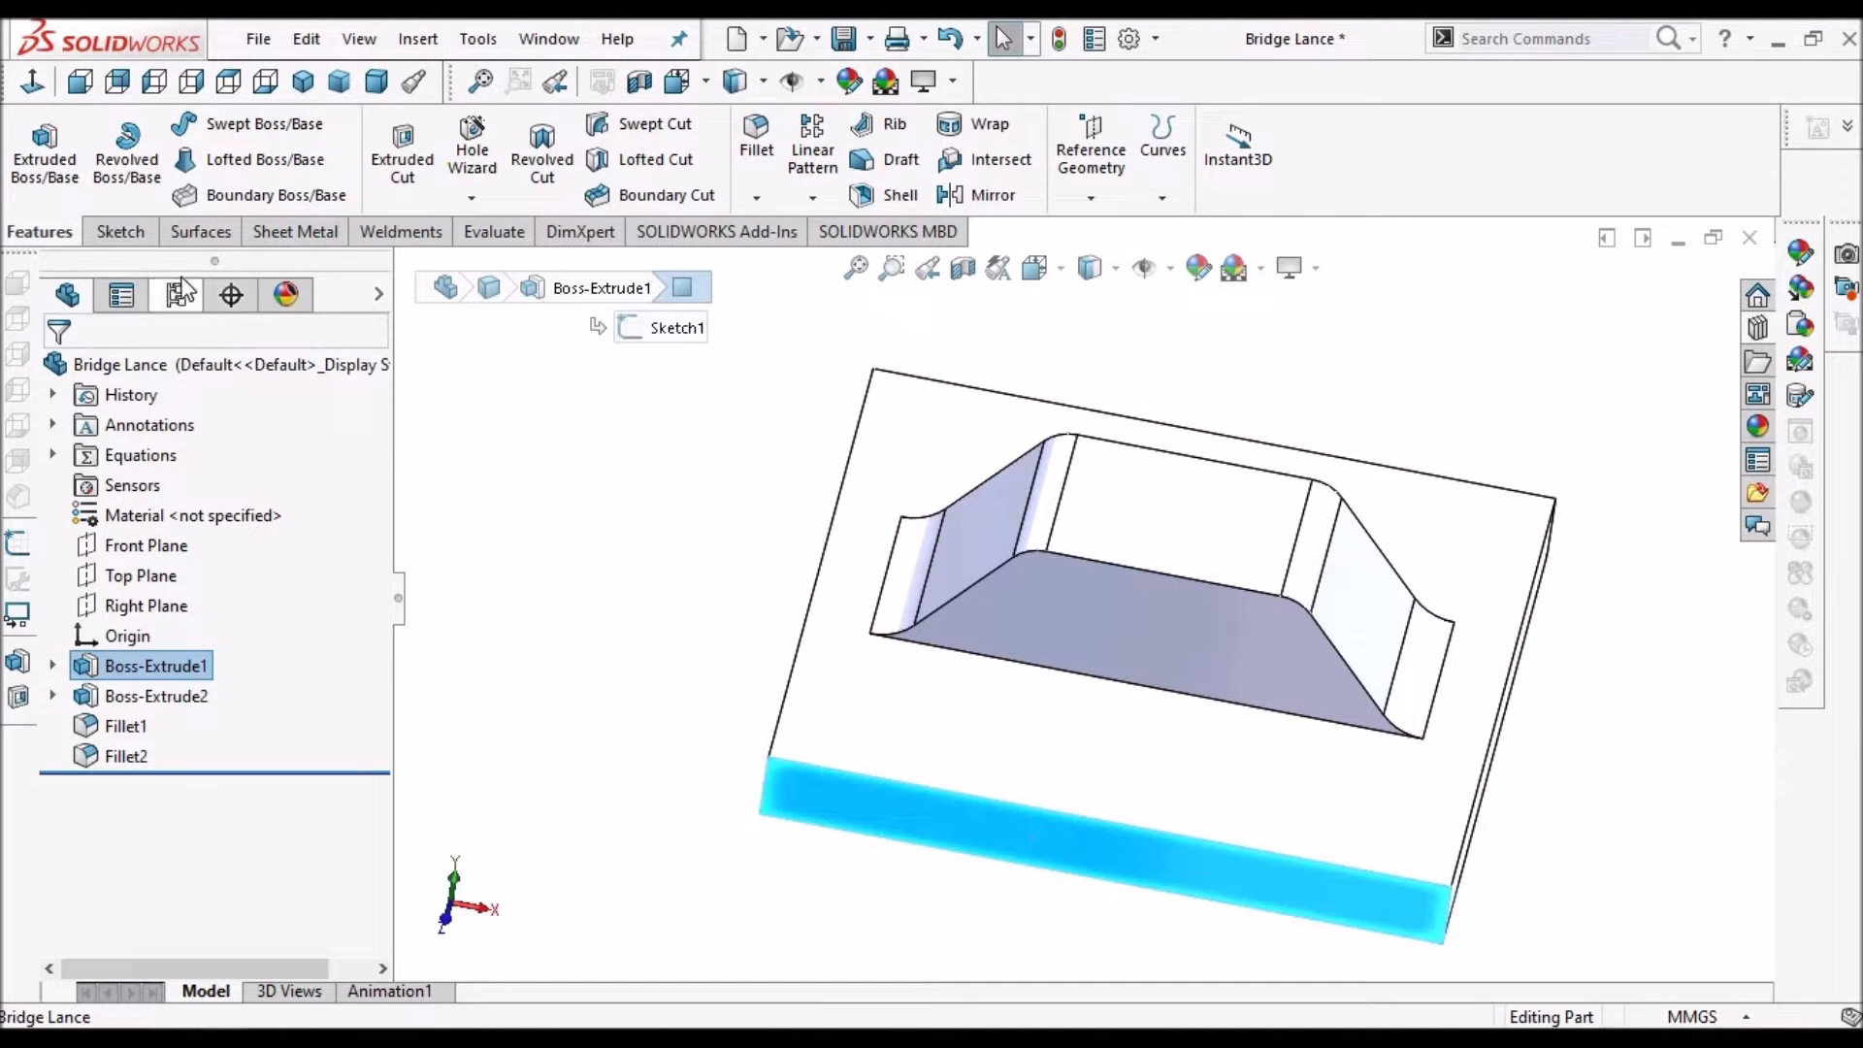
click(121, 232)
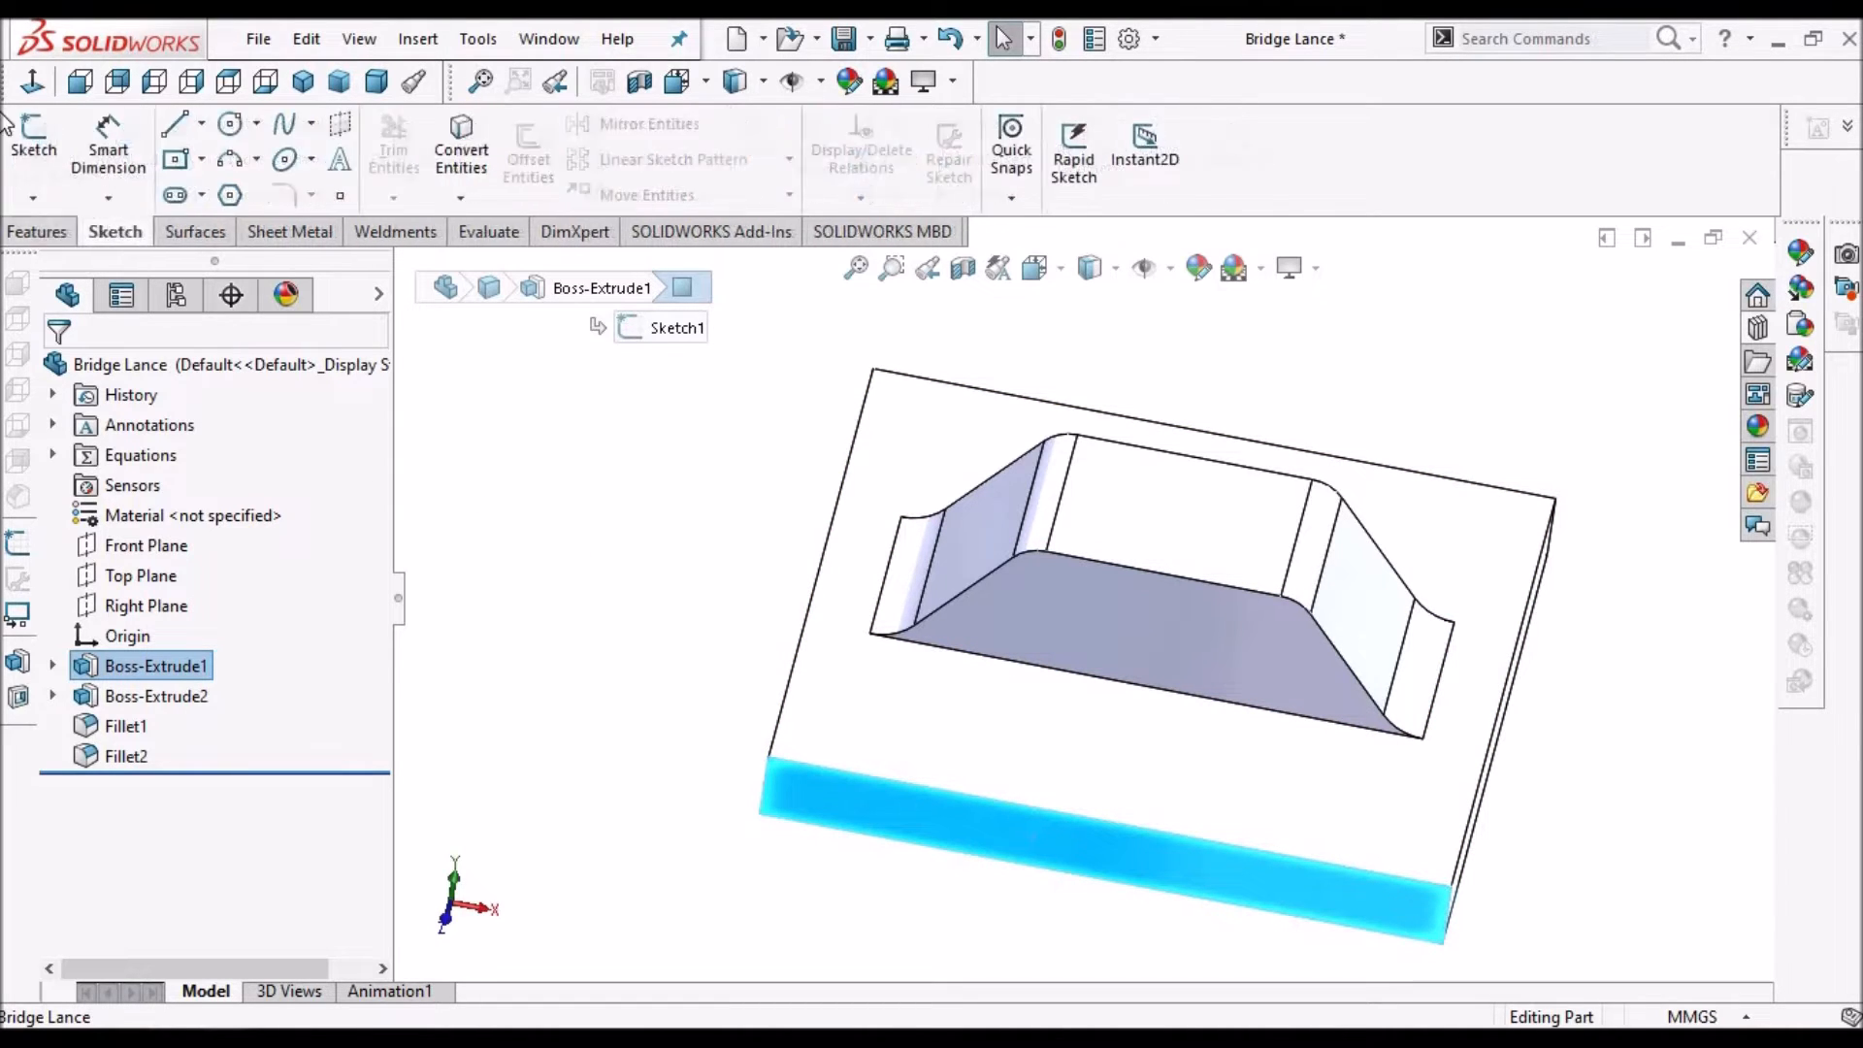
click(32, 136)
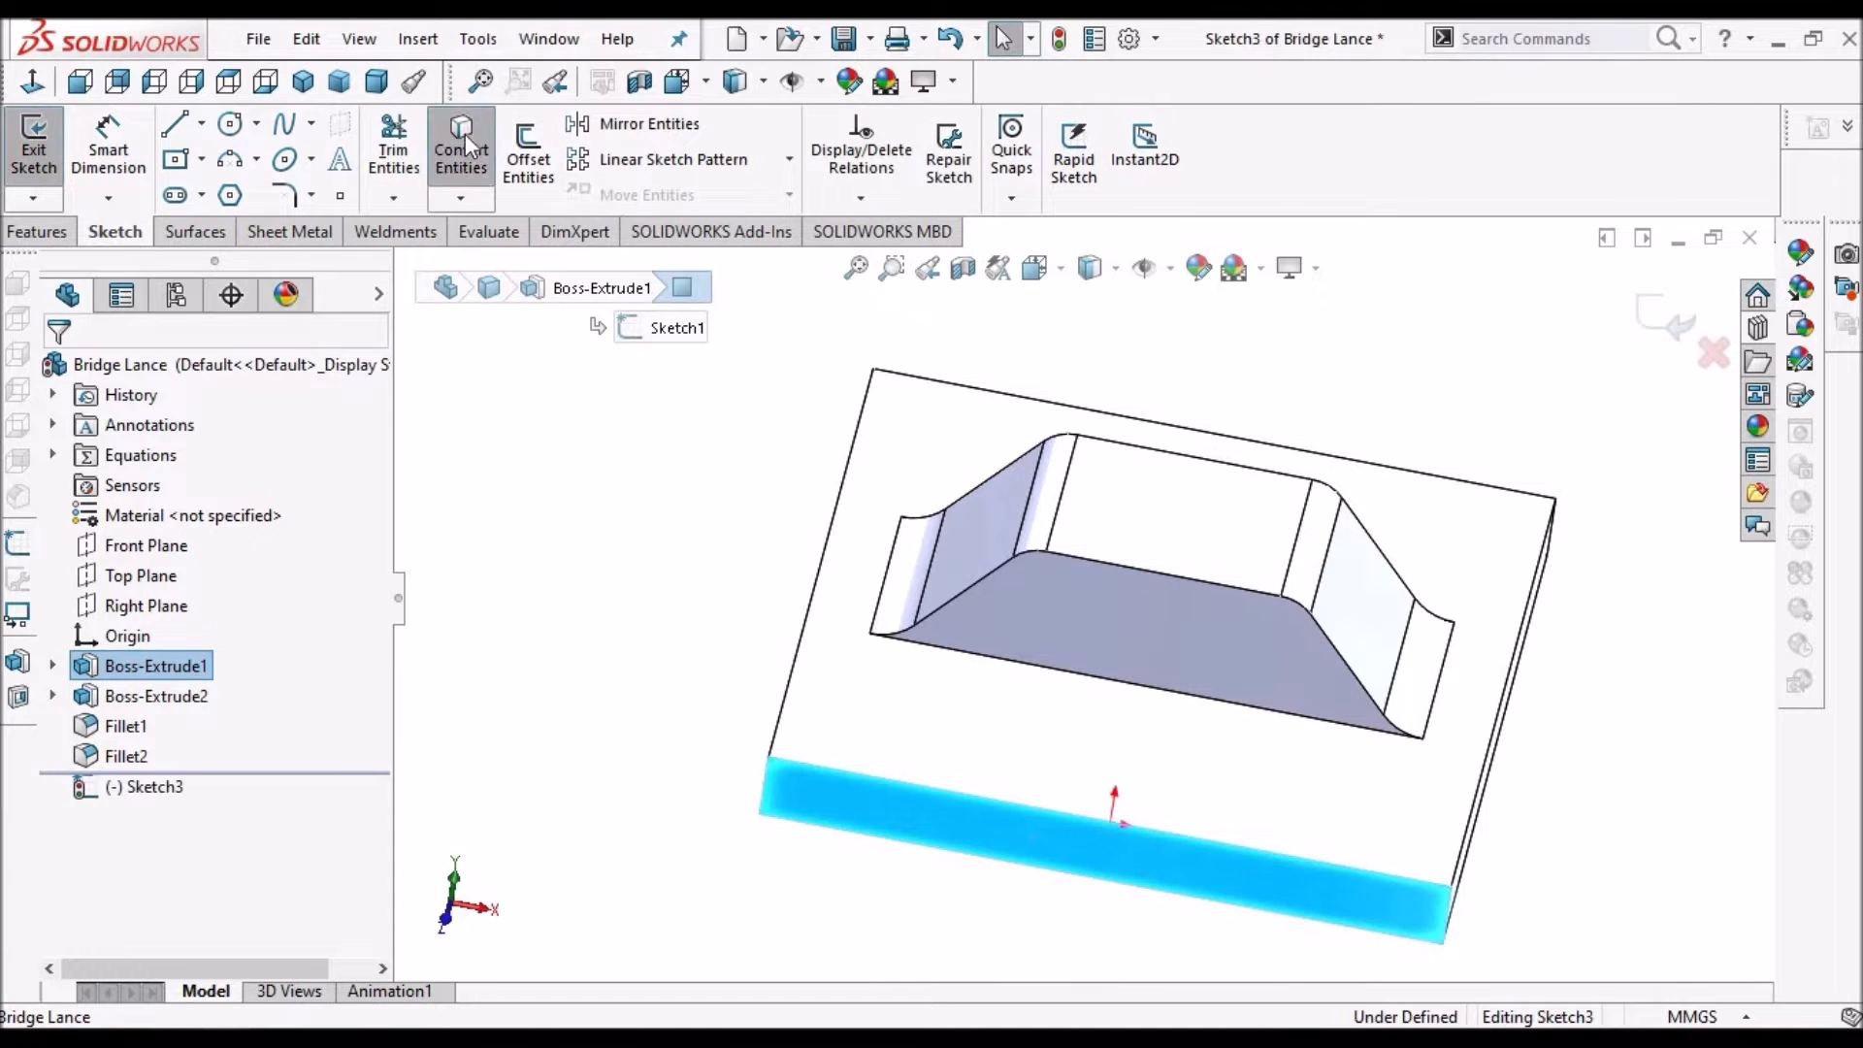
Remove the whole plate with an Extruded Cut of the converted outline, set to Through All
click(38, 232)
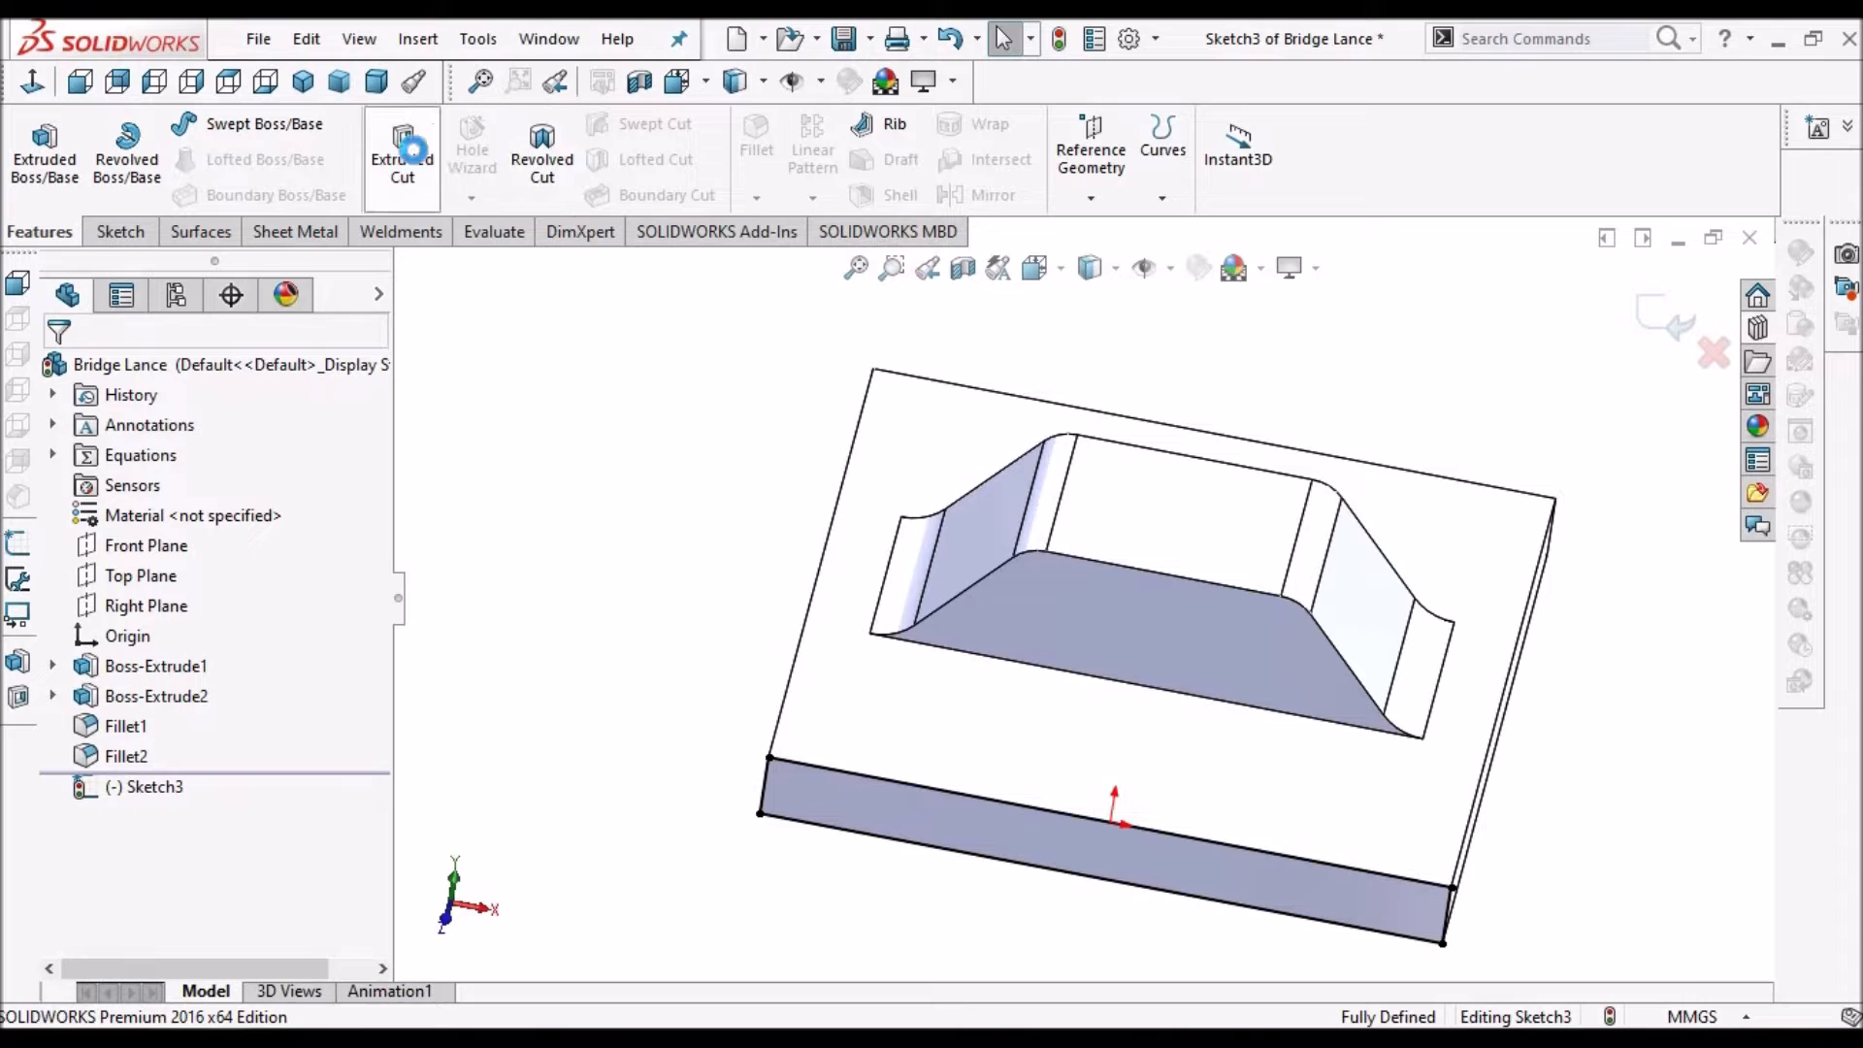
click(412, 148)
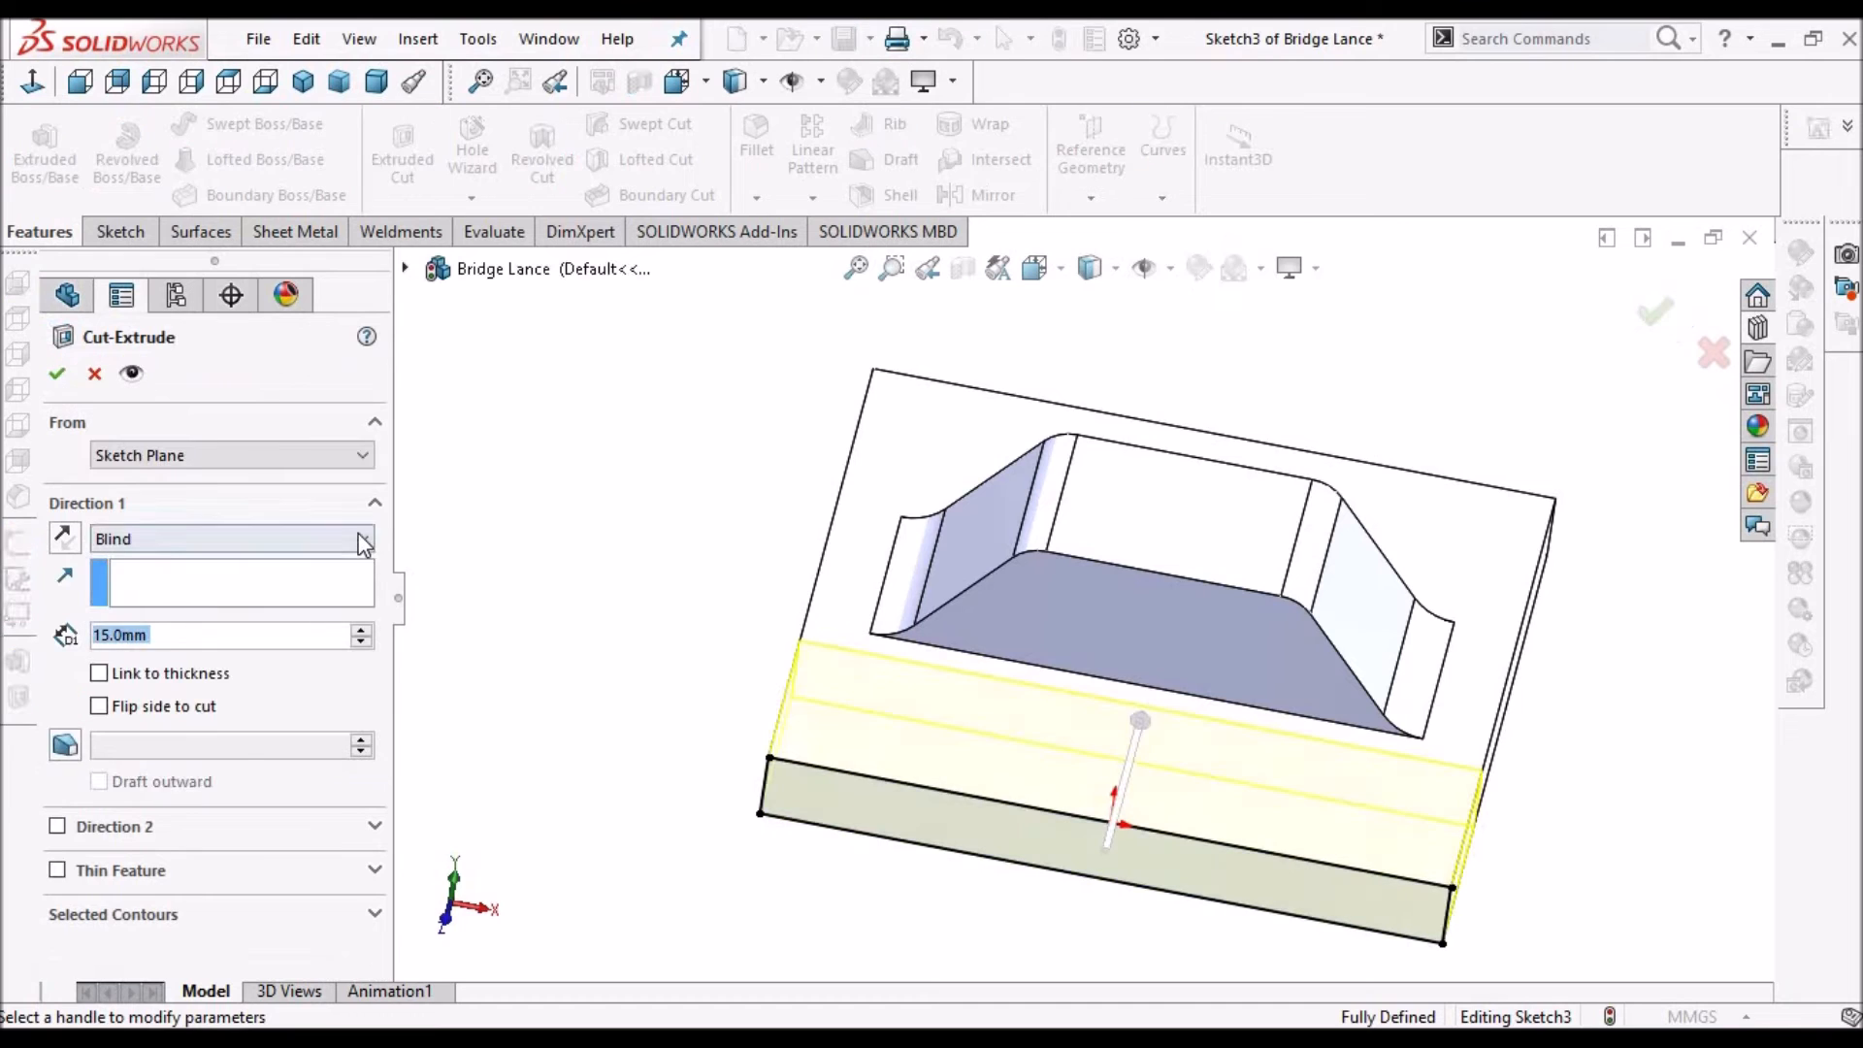
click(361, 539)
click(308, 582)
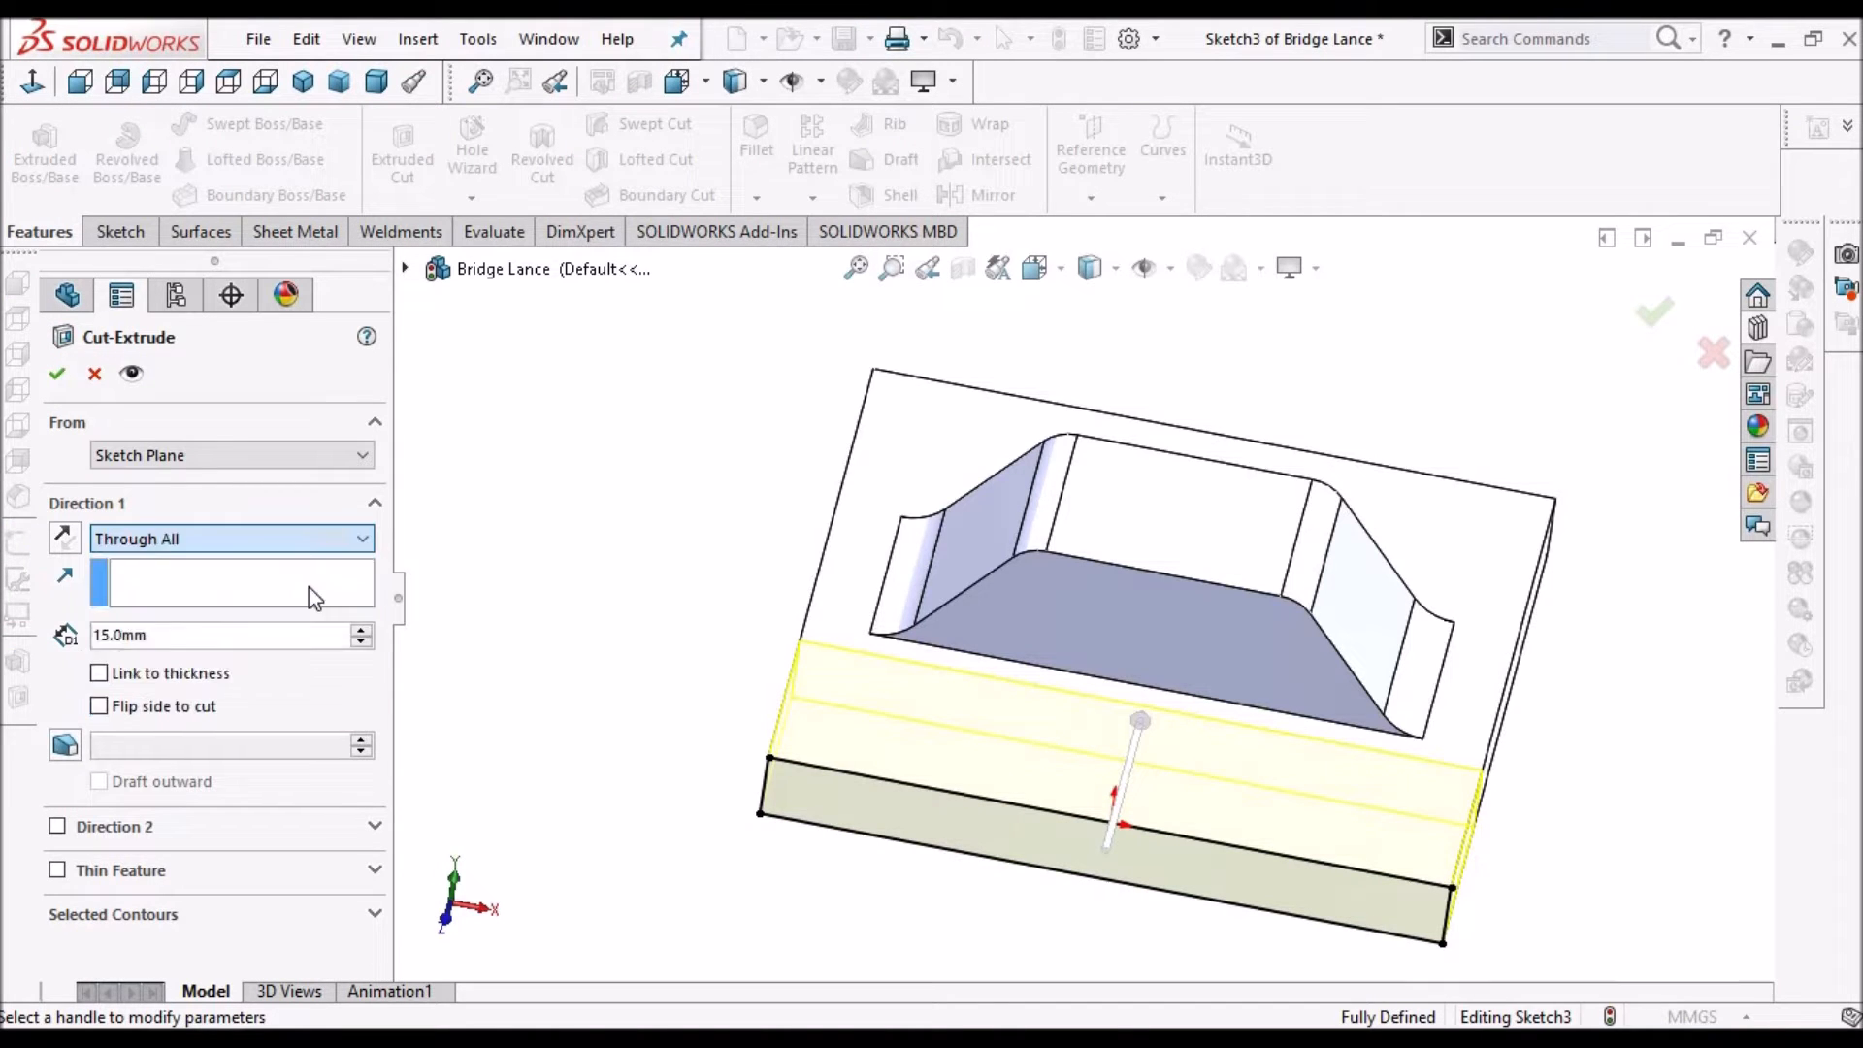
click(60, 374)
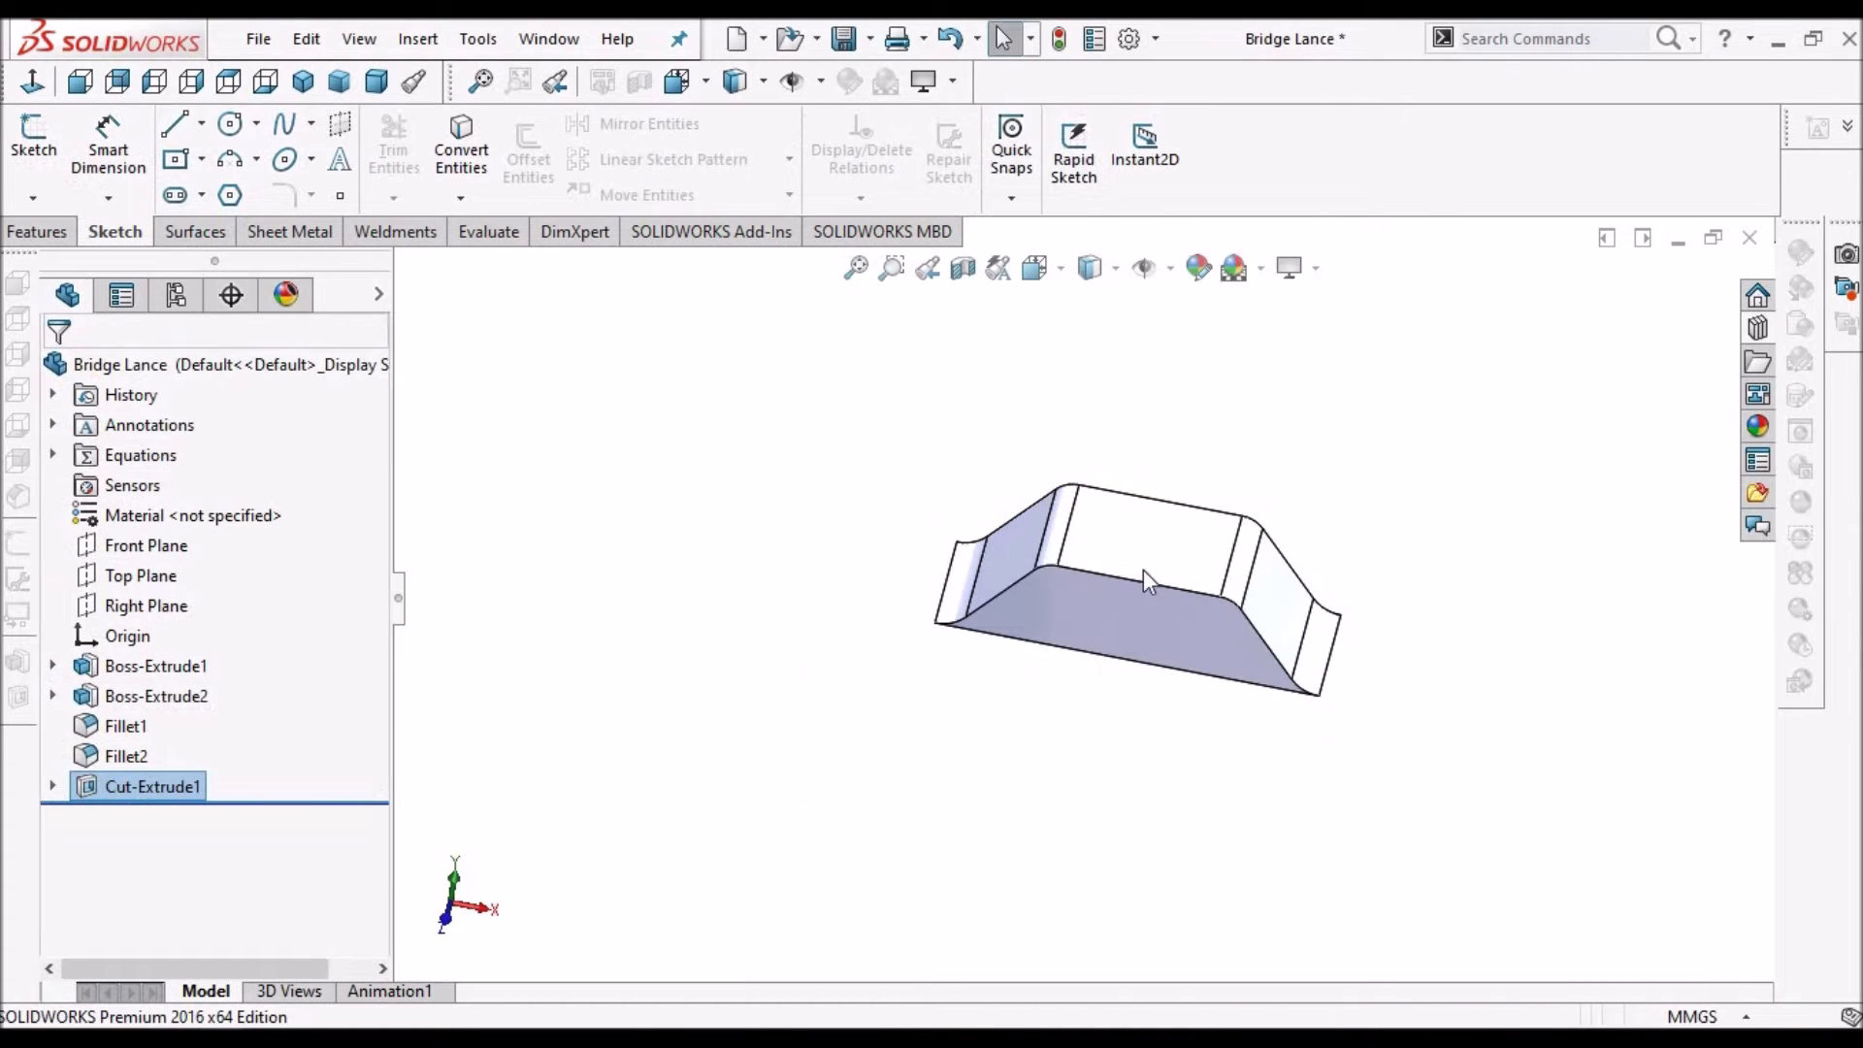
Start a sheet metal Forming Tool and set the flat underside of the boss as the stopping face
middle_drag(1193, 395, 1184, 615)
click(293, 238)
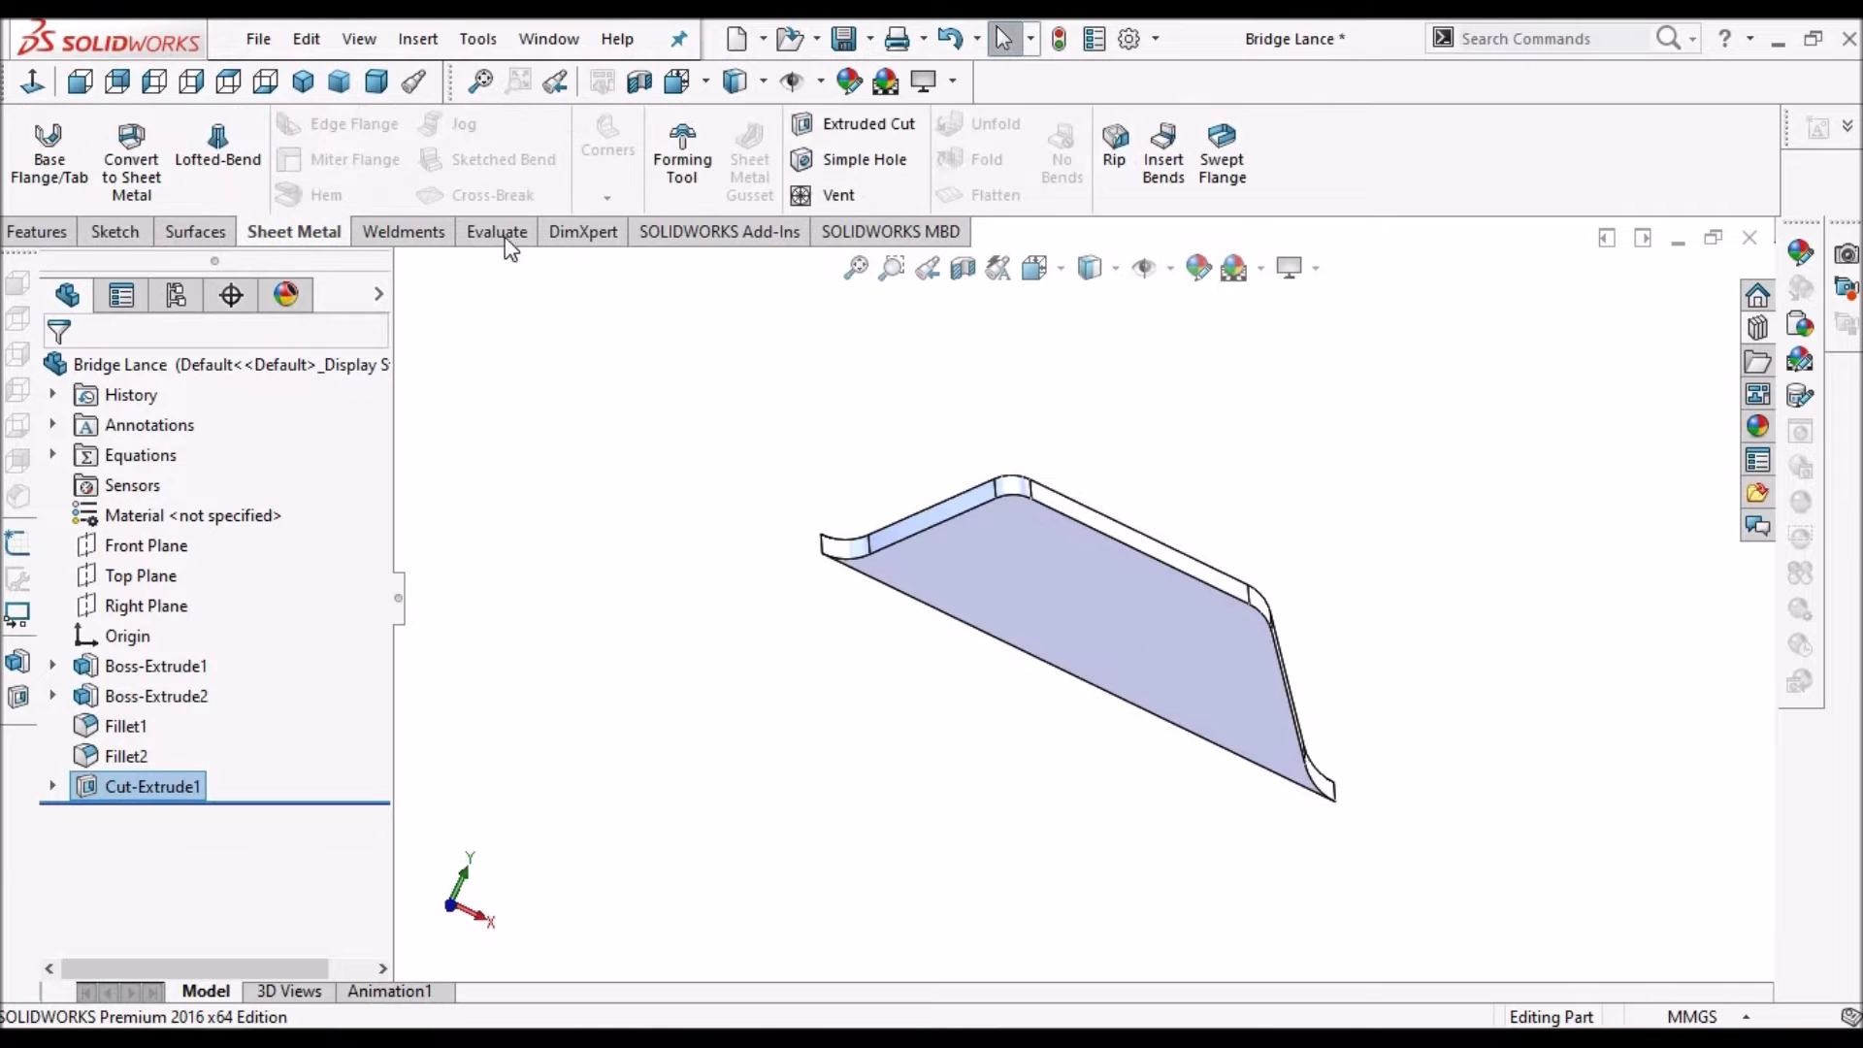
click(684, 153)
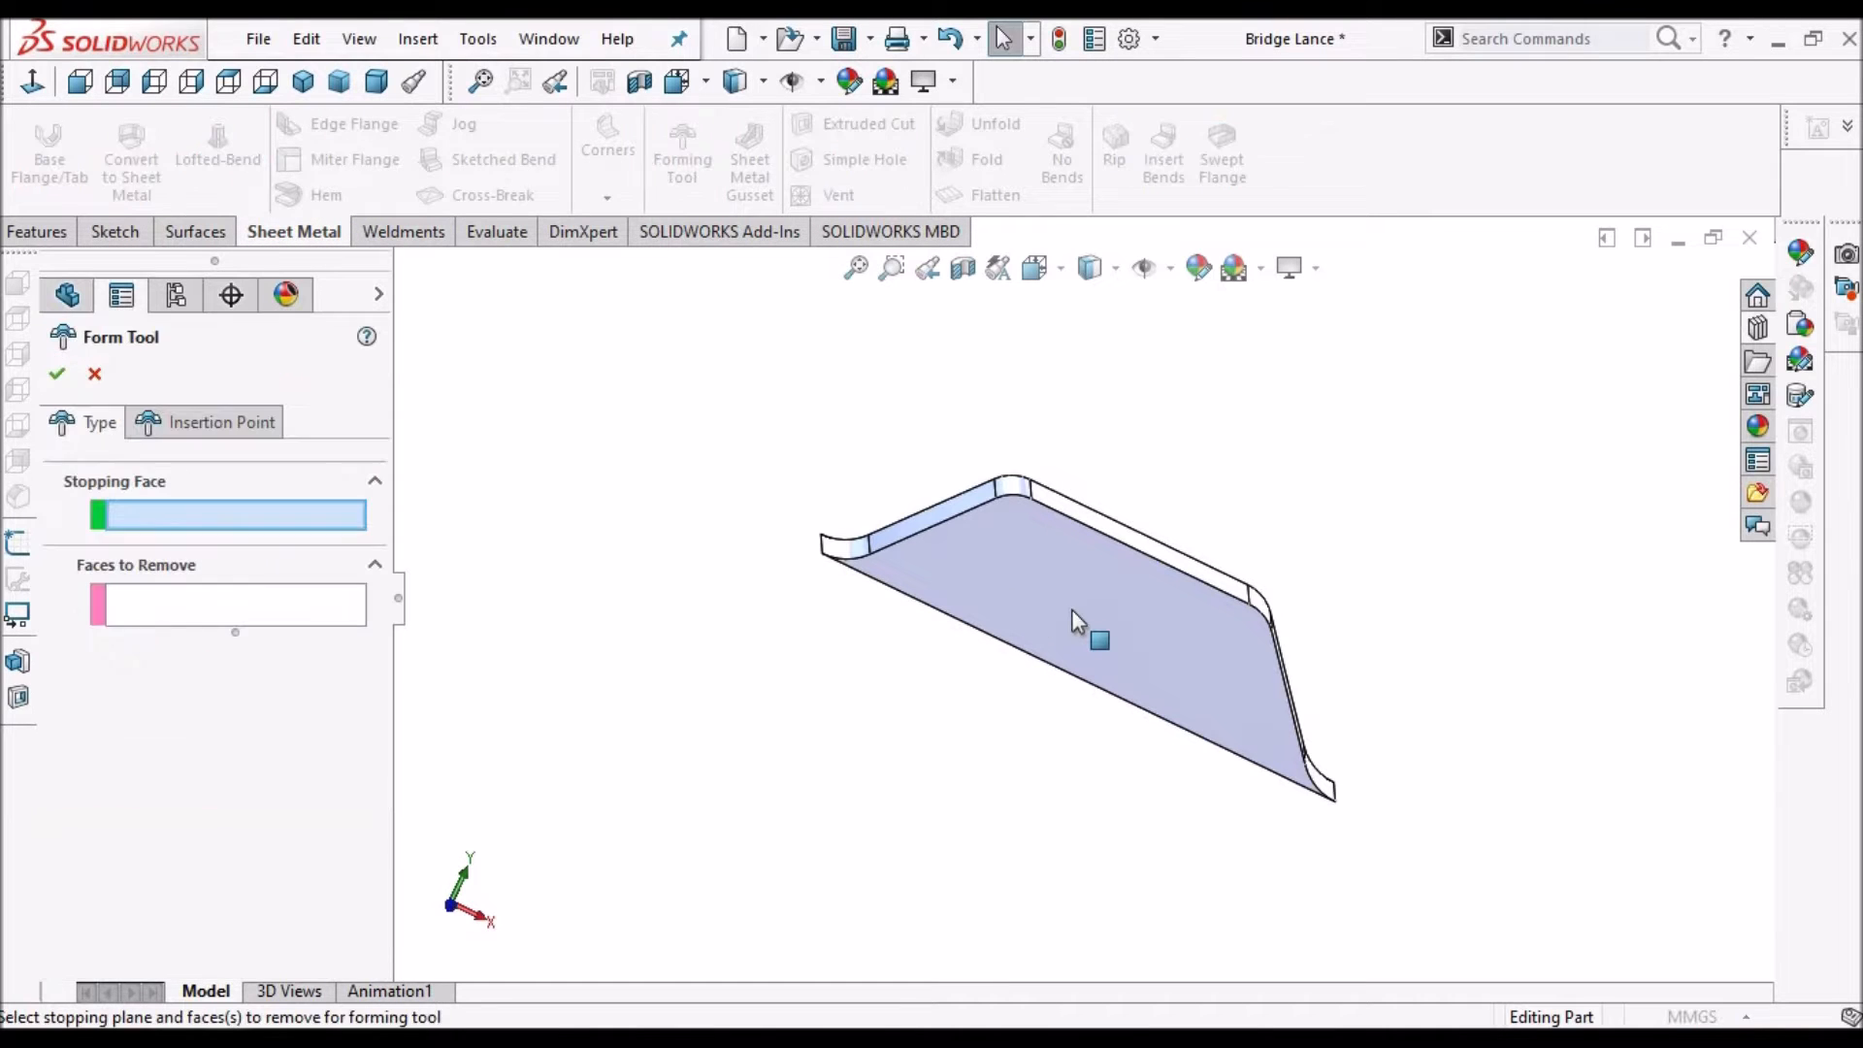
mouse_move(1070, 607)
middle_down()
mouse_move(1140, 485)
mouse_move(1051, 598)
middle_up()
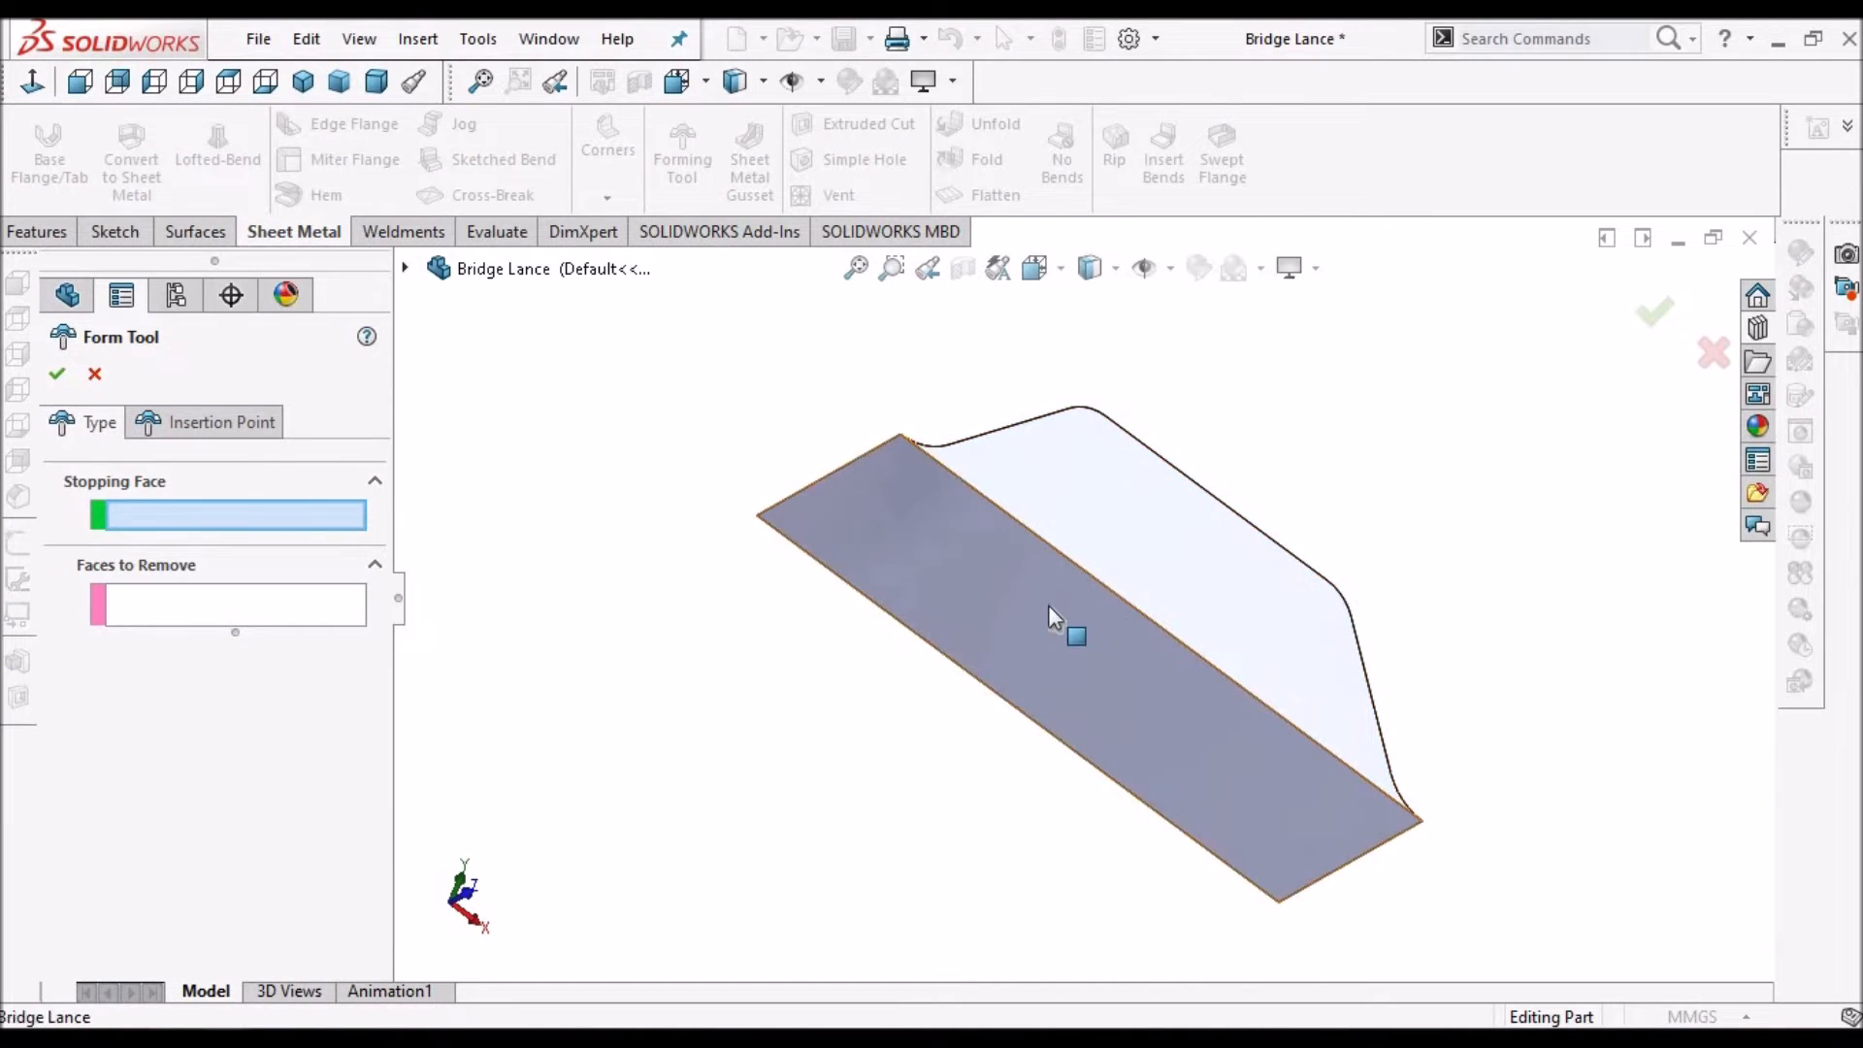
click(1047, 603)
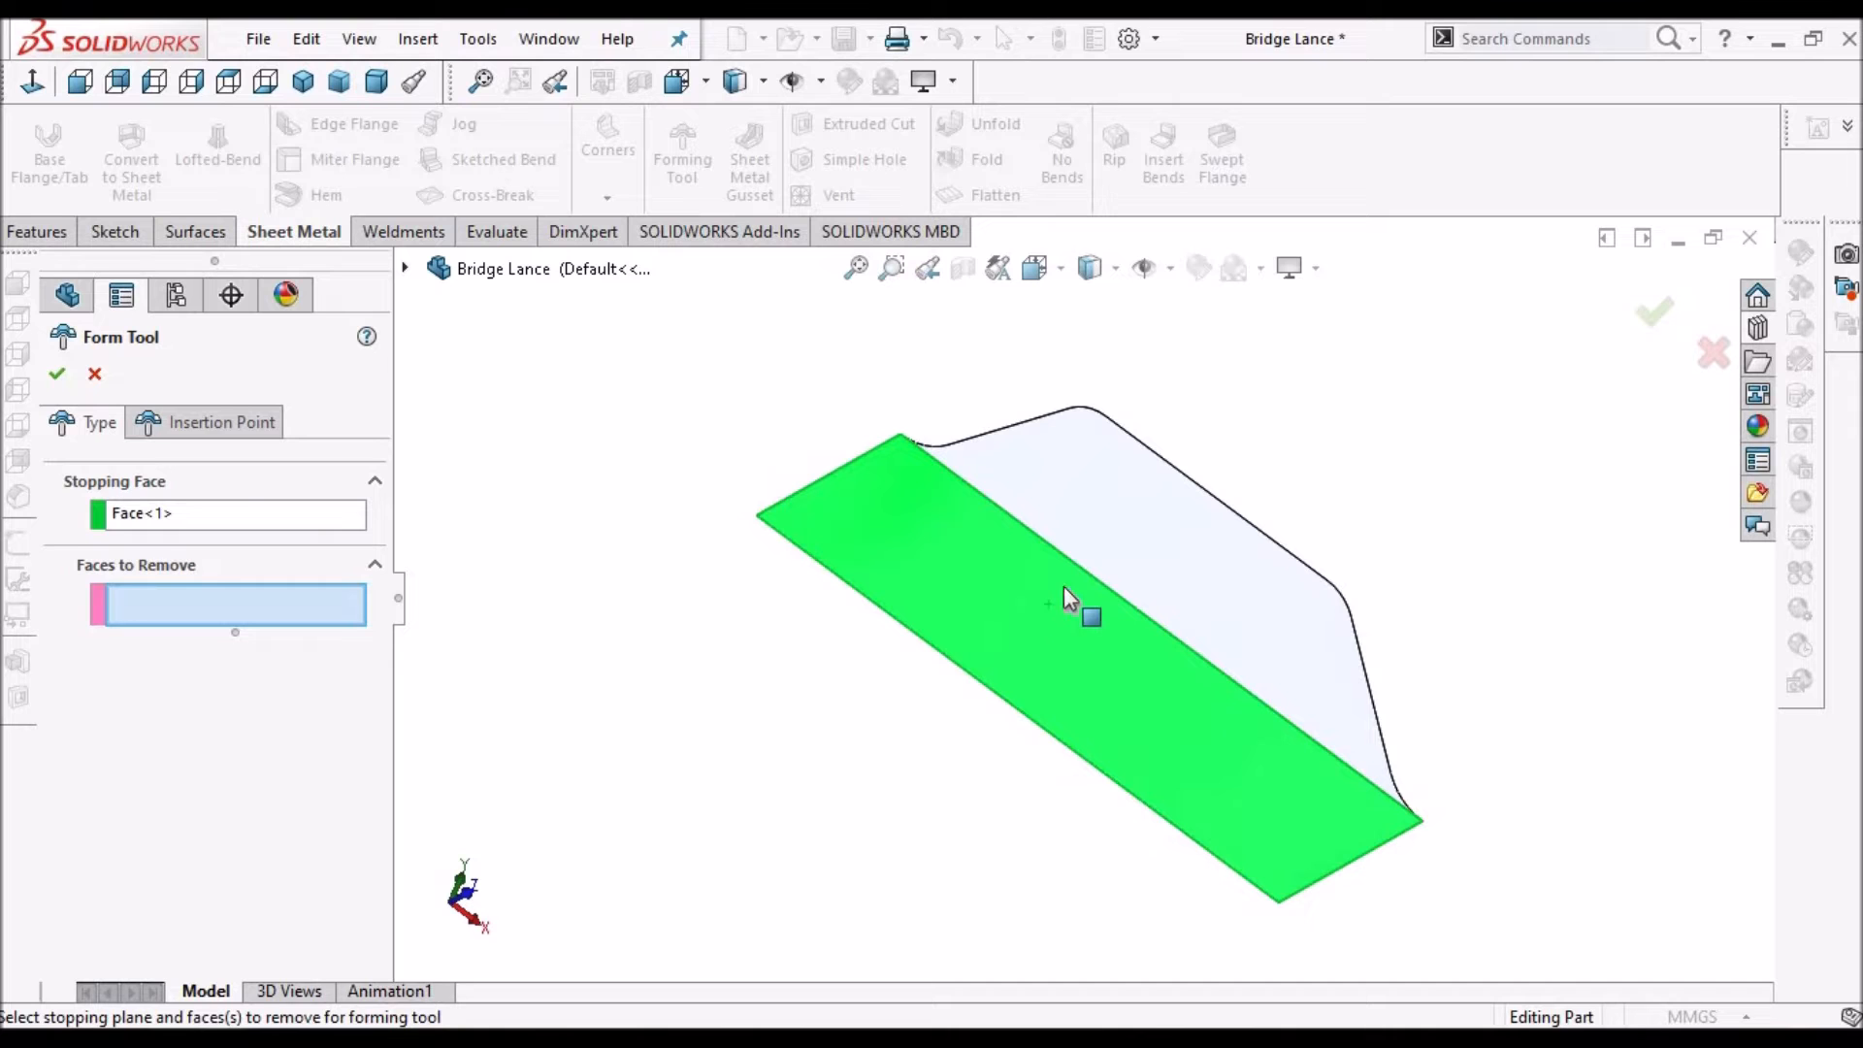
Set the two trapezoidal side faces as the faces to remove and create the forming tool
middle_drag(1104, 543, 905, 790)
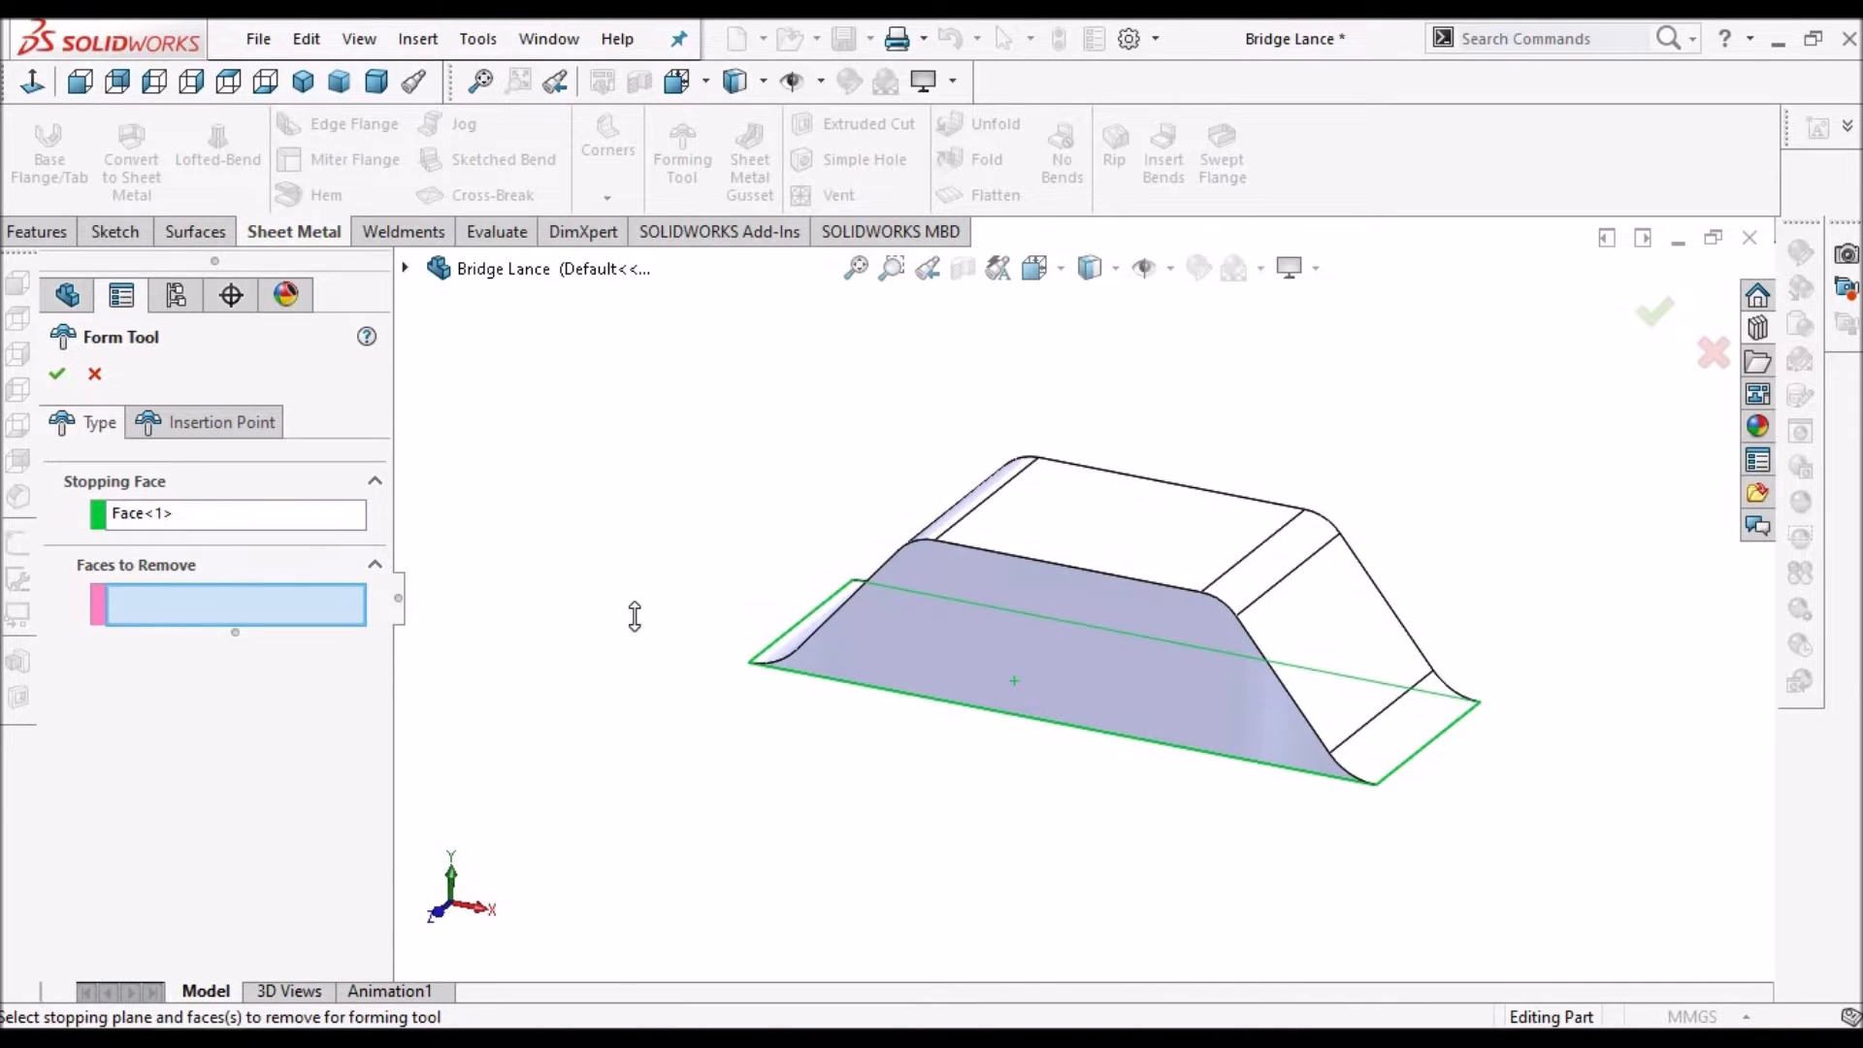
click(1043, 655)
middle_drag(1382, 503, 1222, 602)
click(1173, 606)
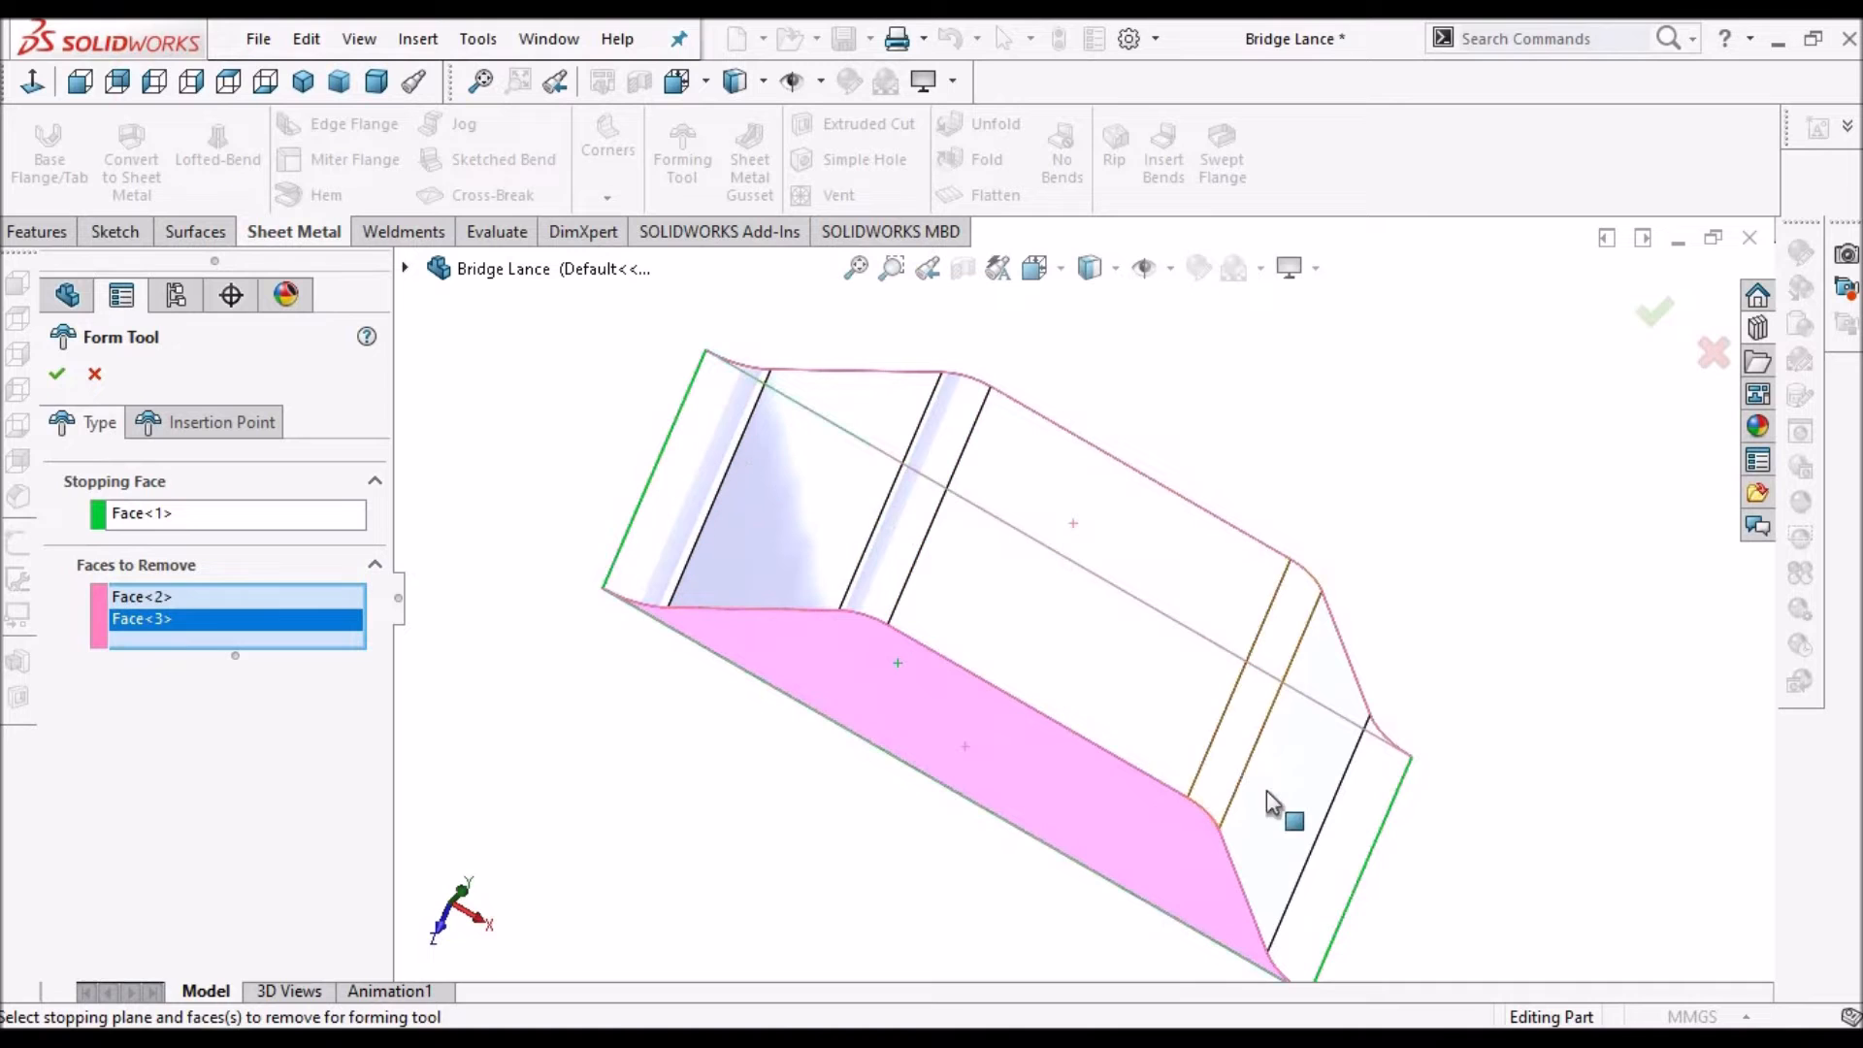
middle_drag(1031, 719, 1077, 500)
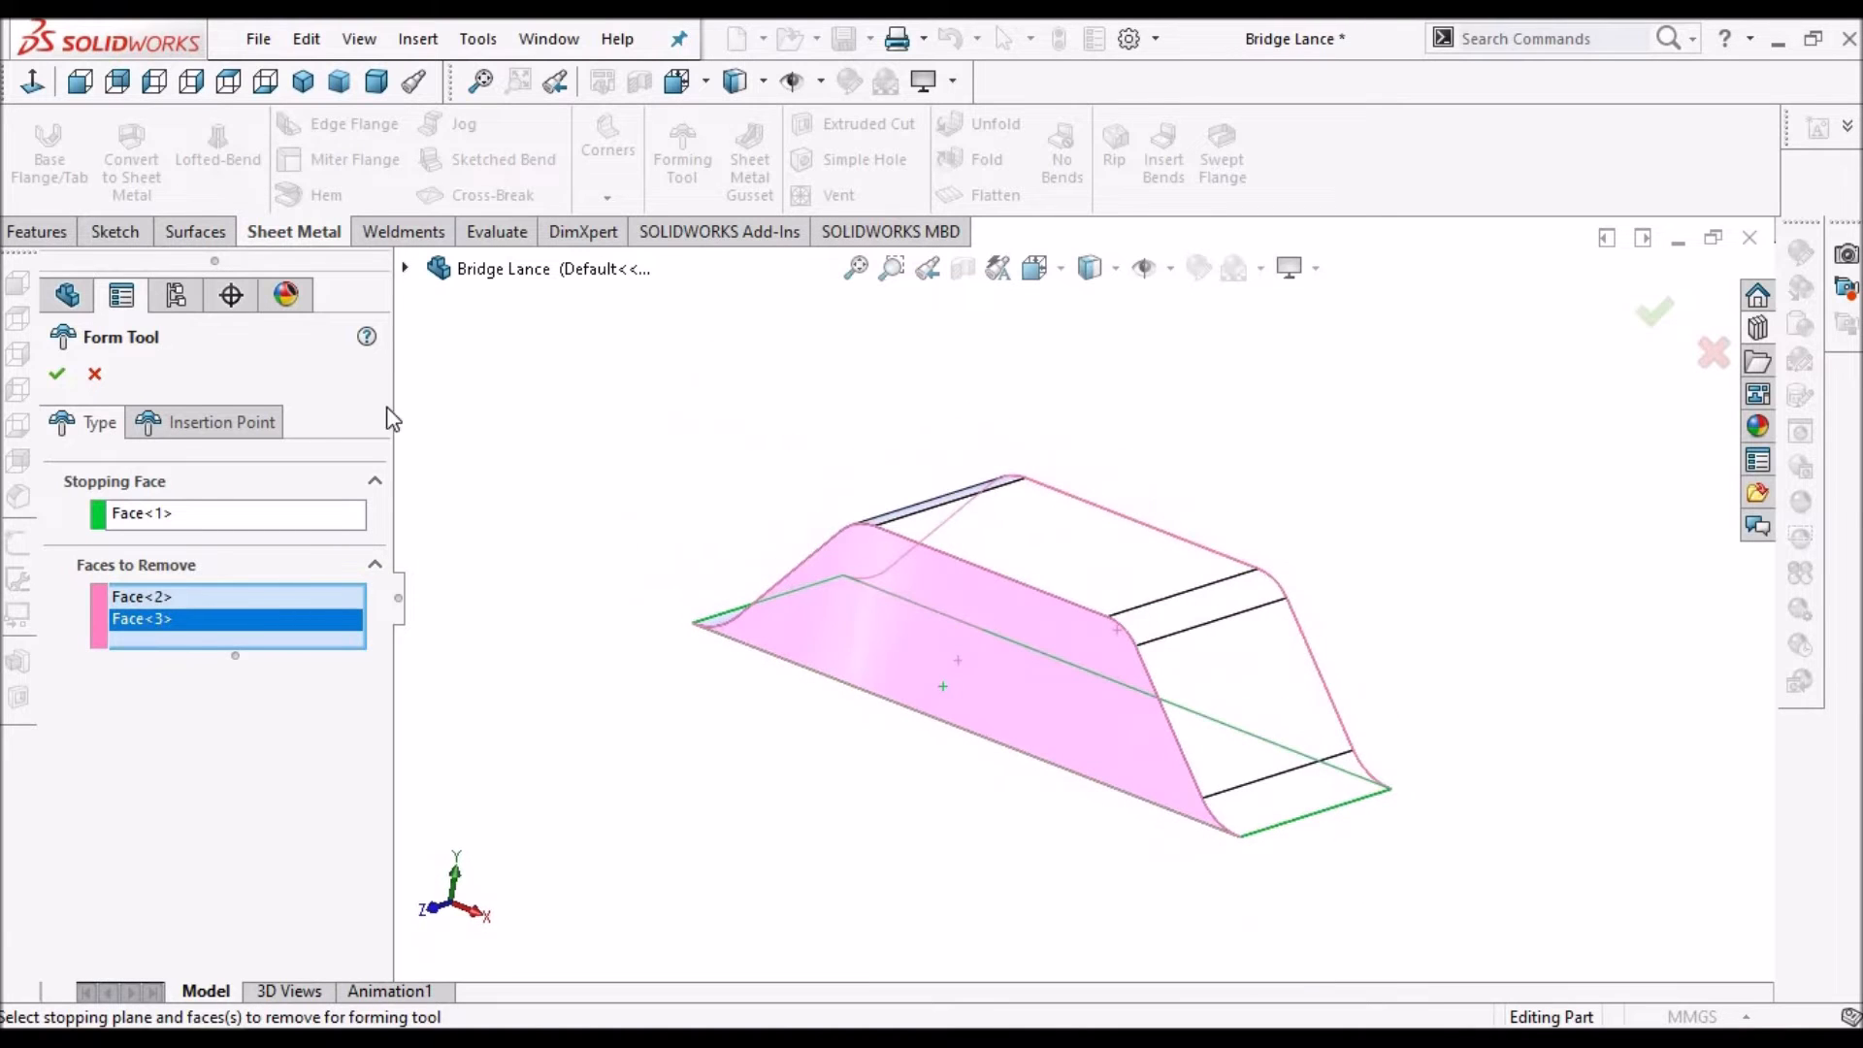
click(58, 376)
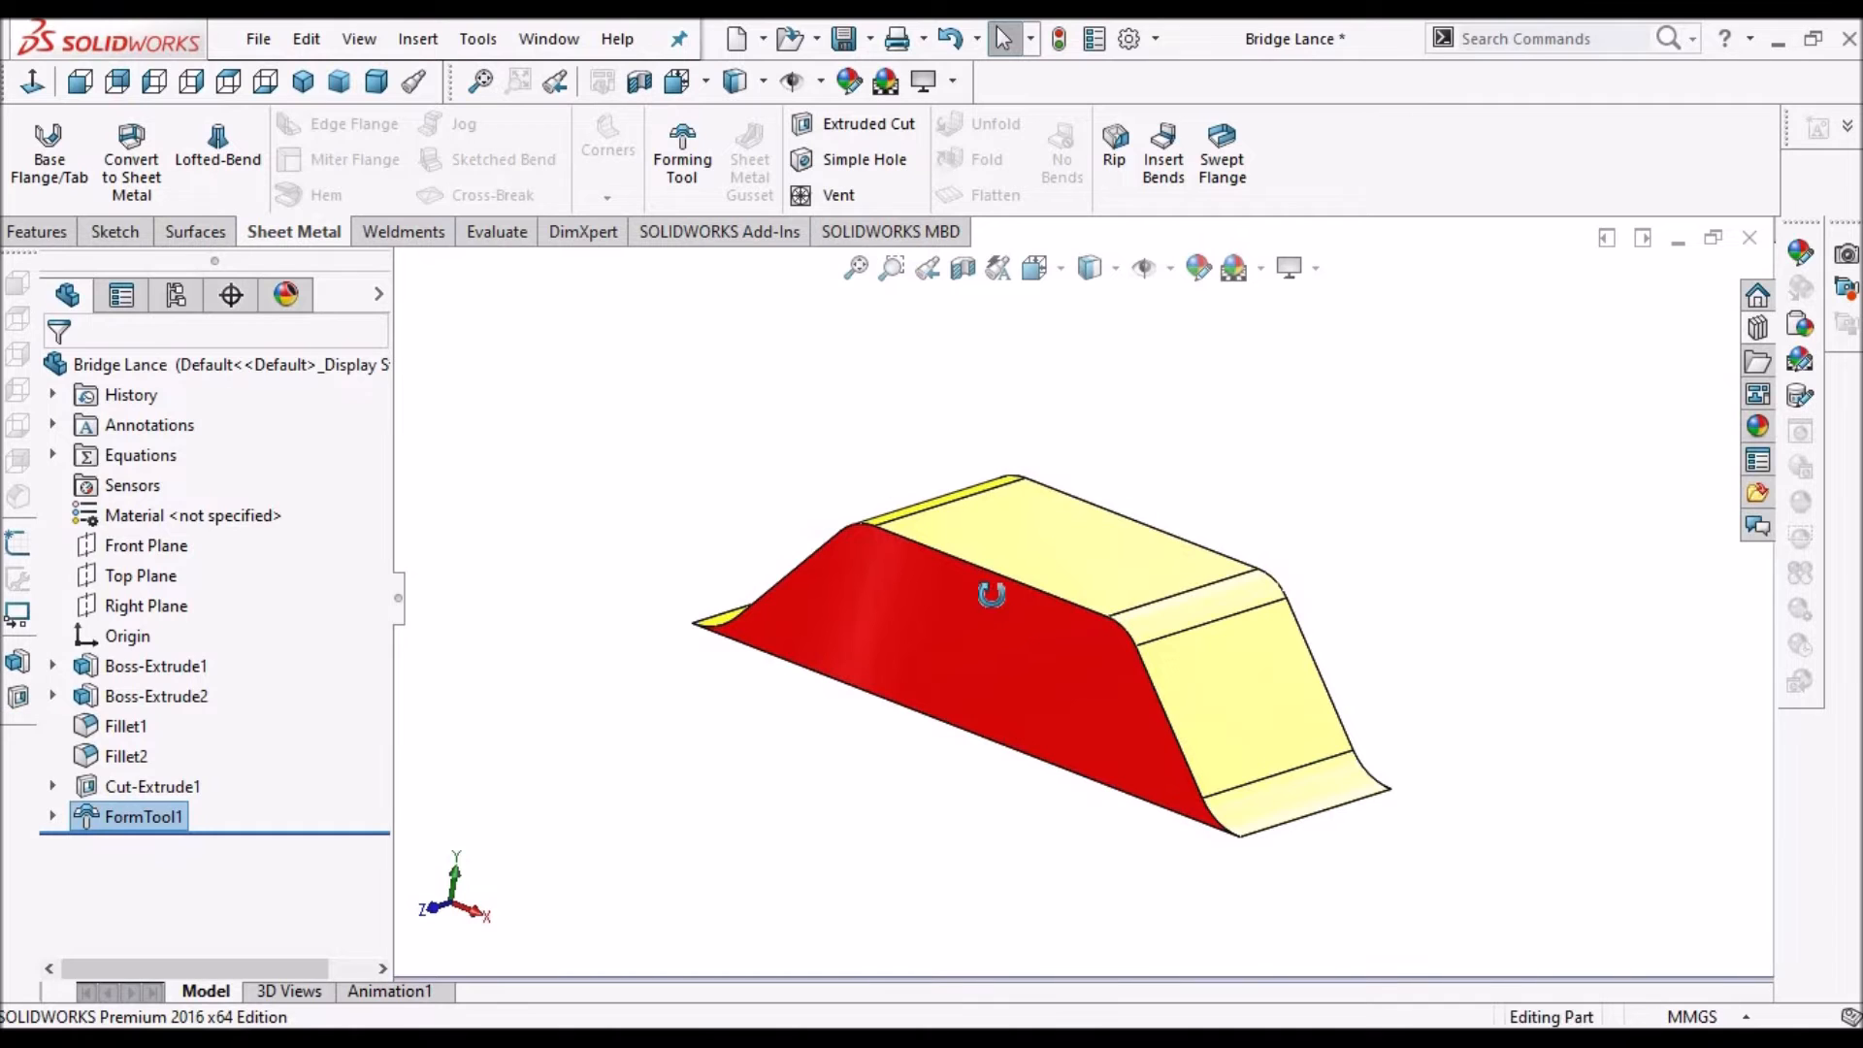
middle_drag(991, 594, 991, 594)
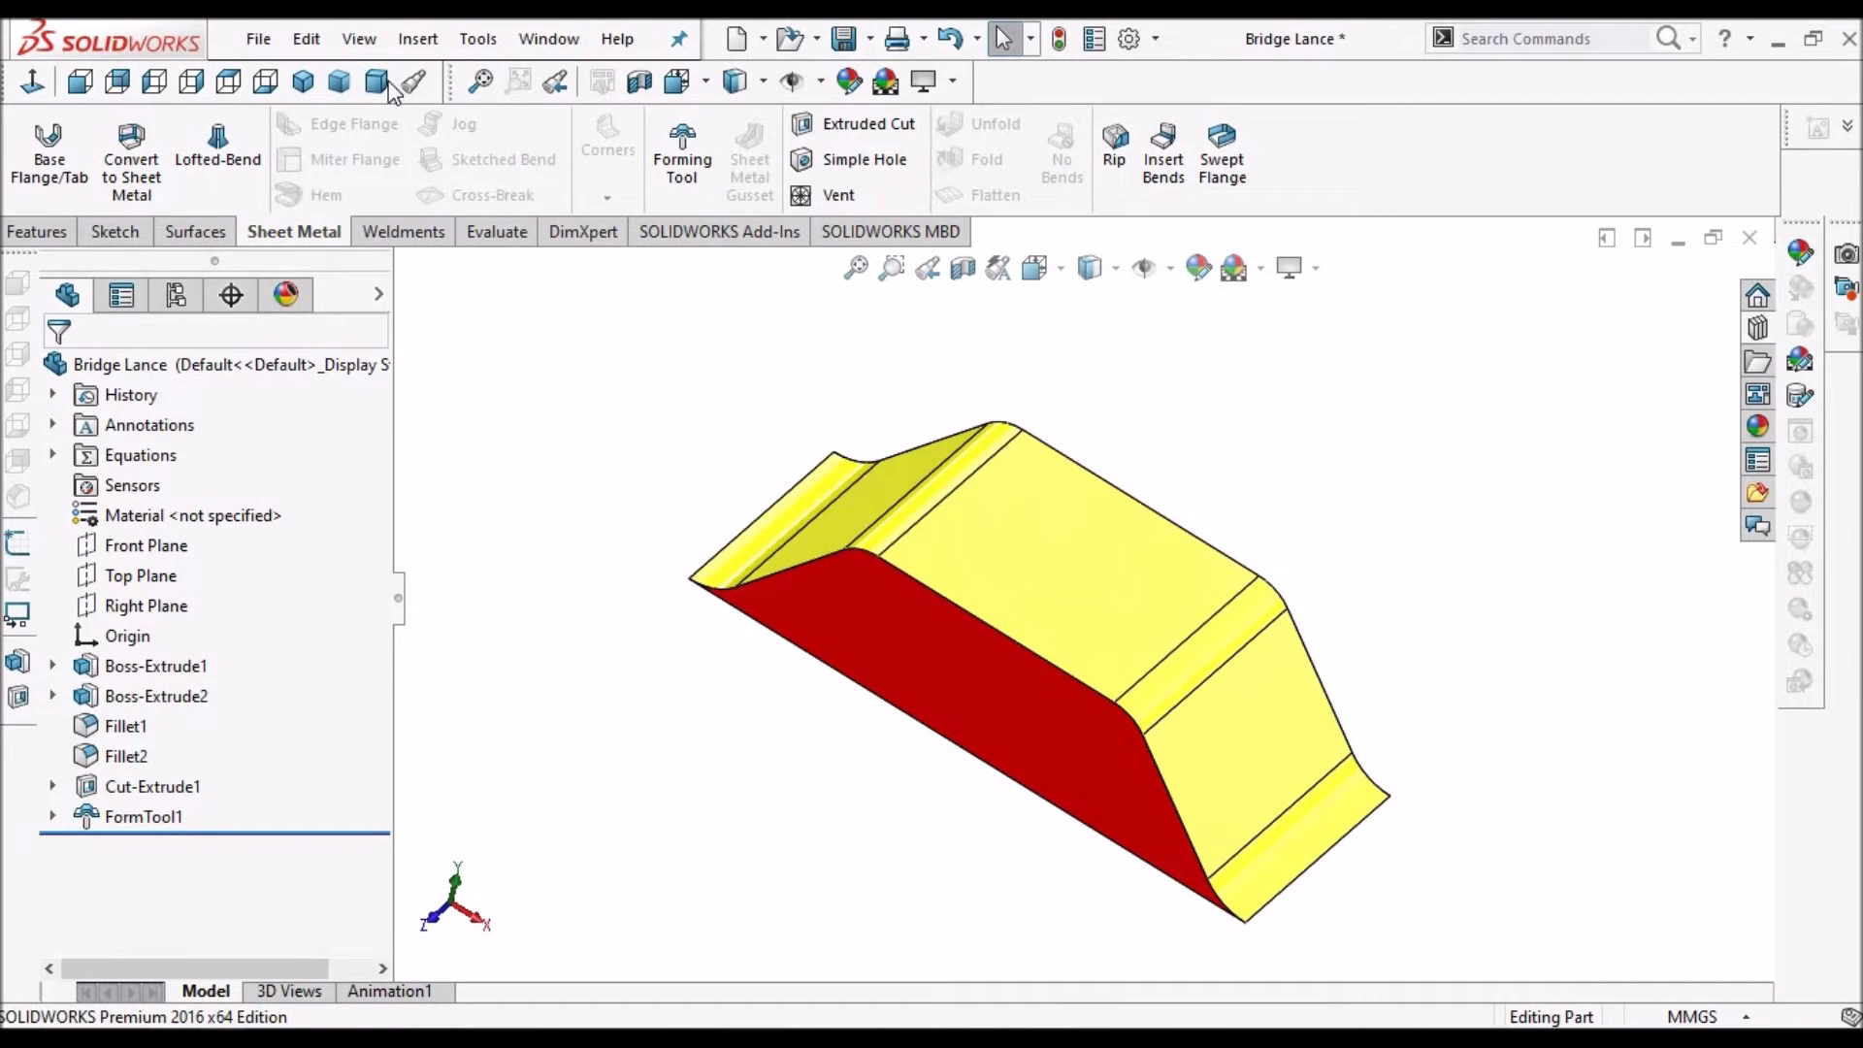
Check the forming tools folder and its options in the Design Library and switch to the REF ASMBLY document
click(1757, 330)
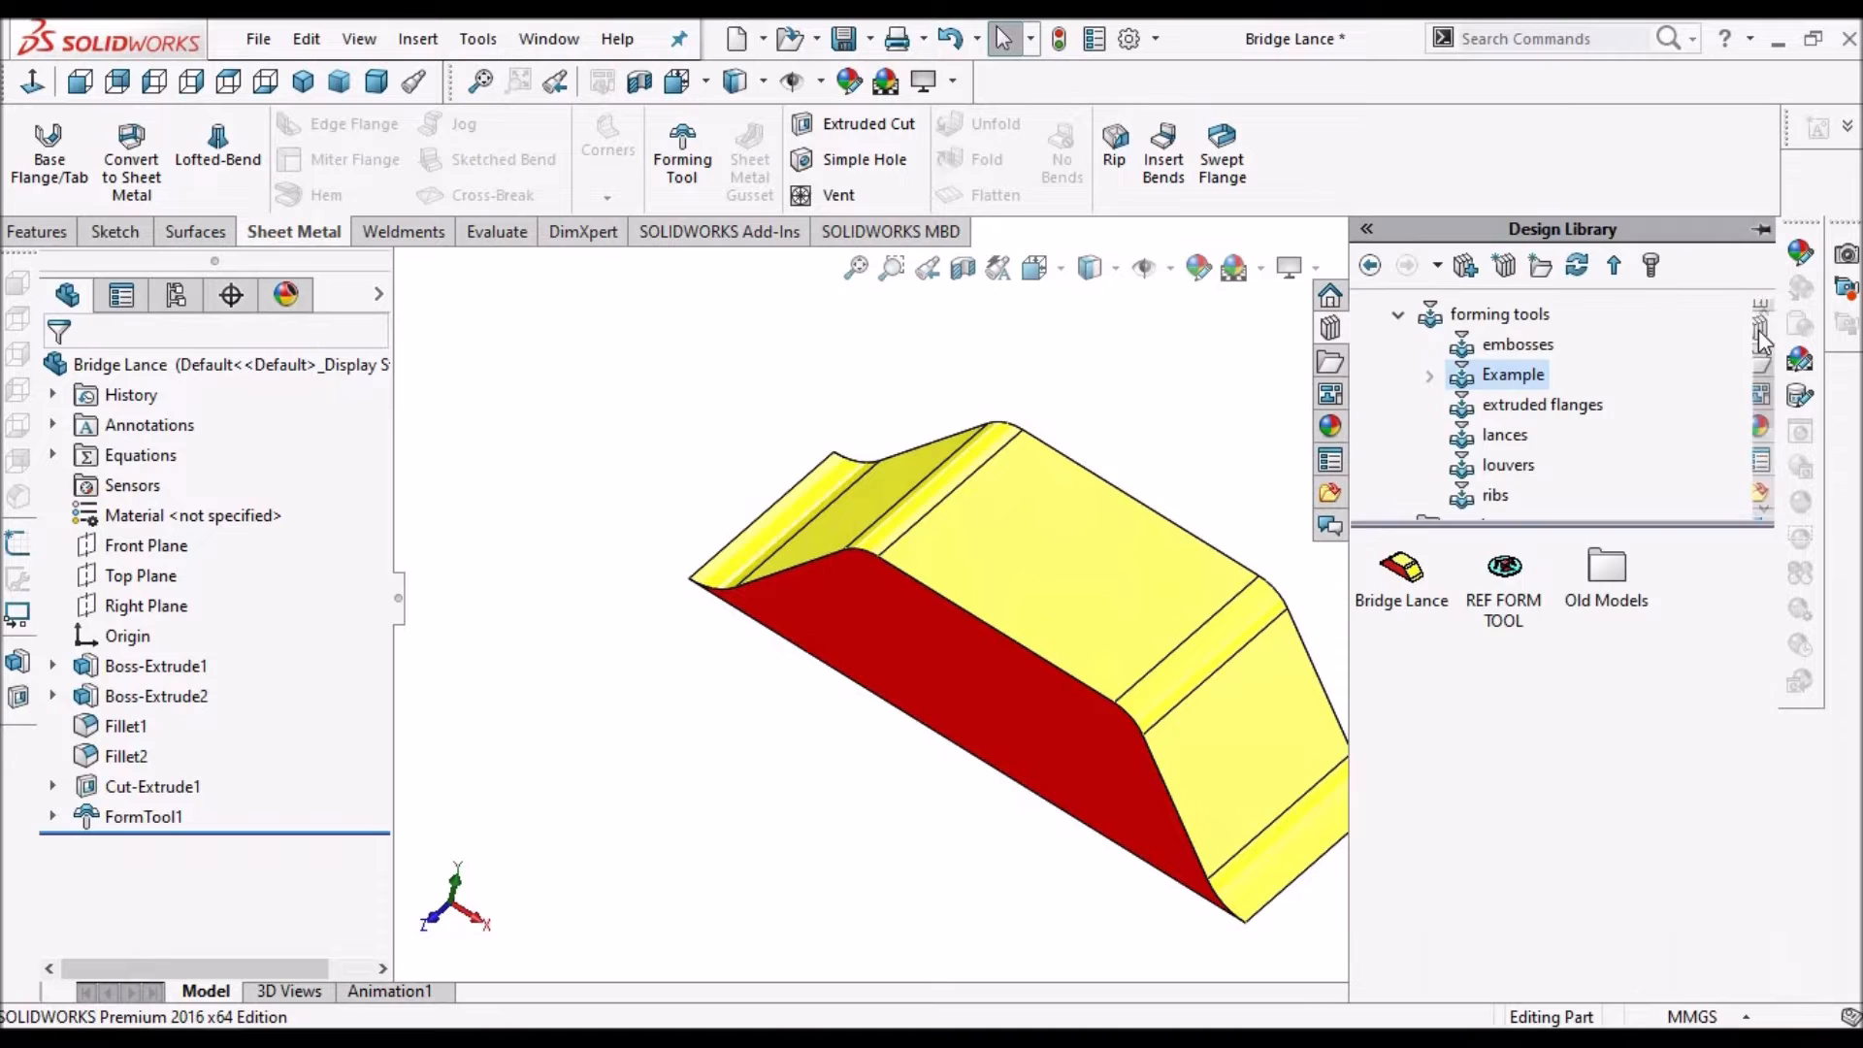
click(1499, 319)
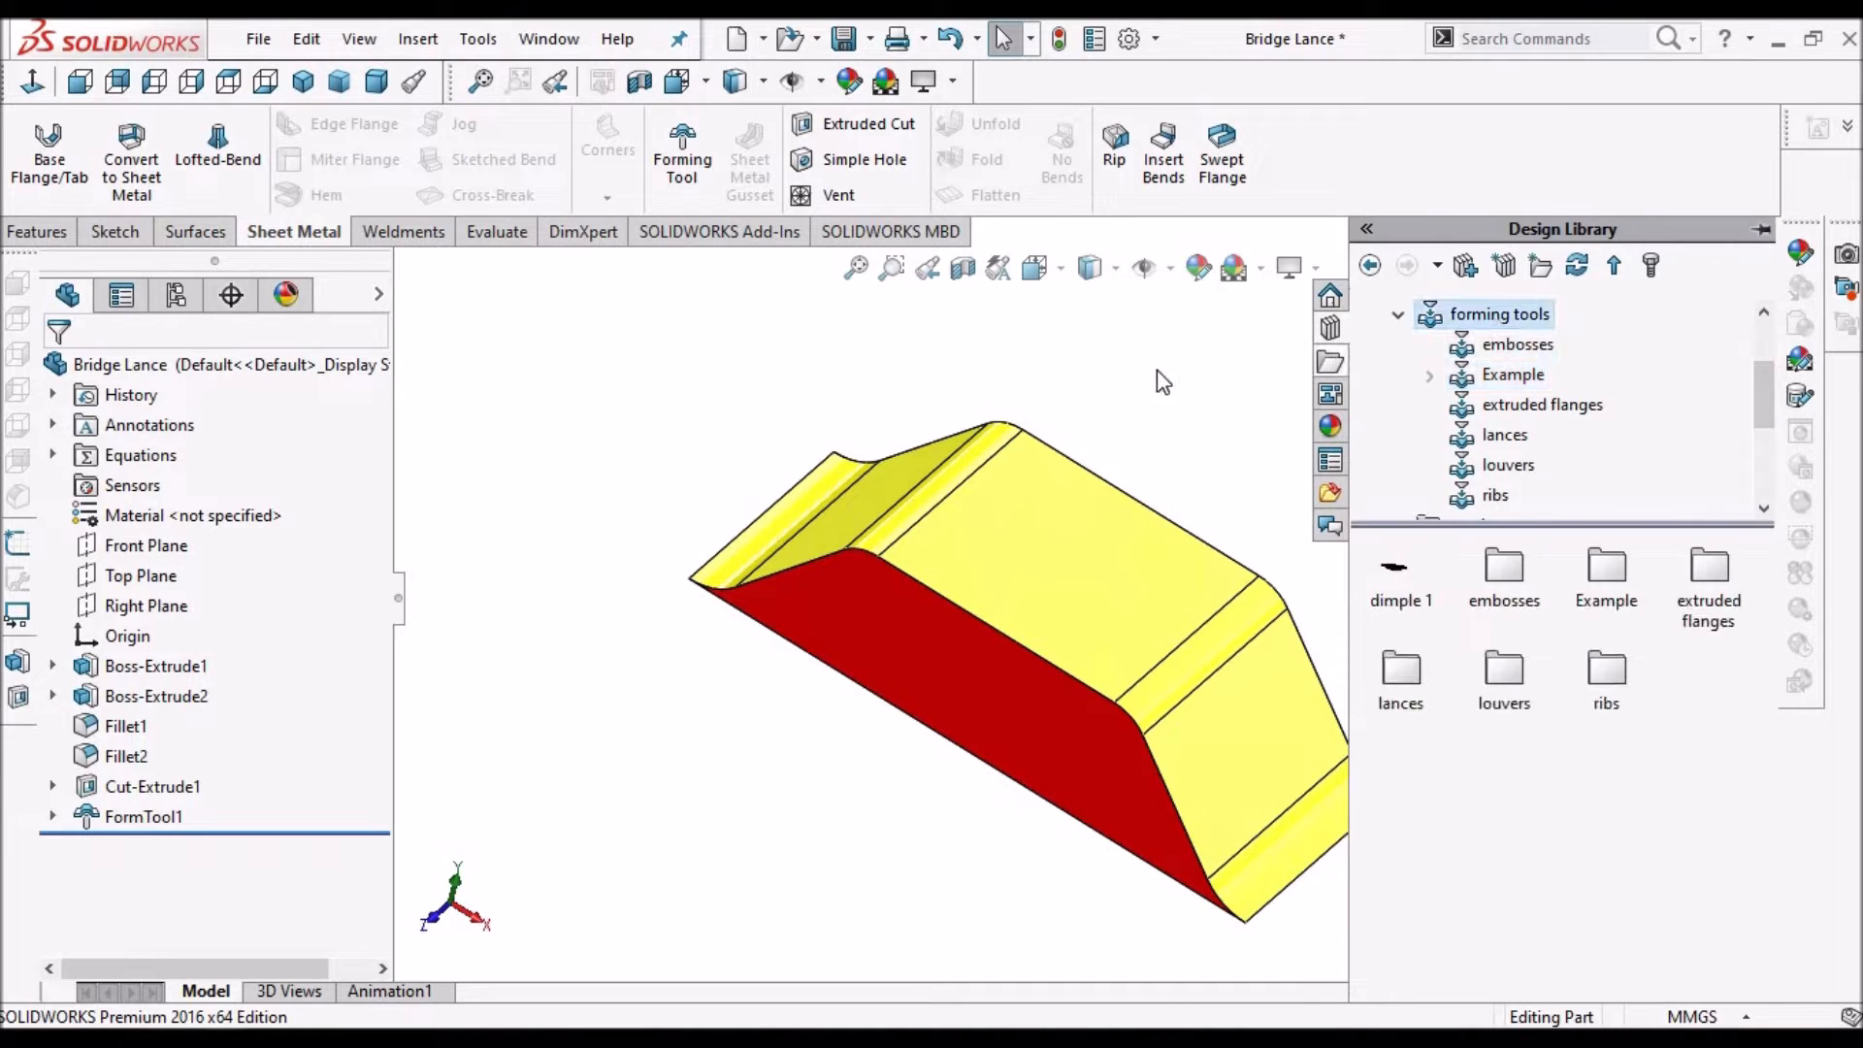
right_click(1485, 319)
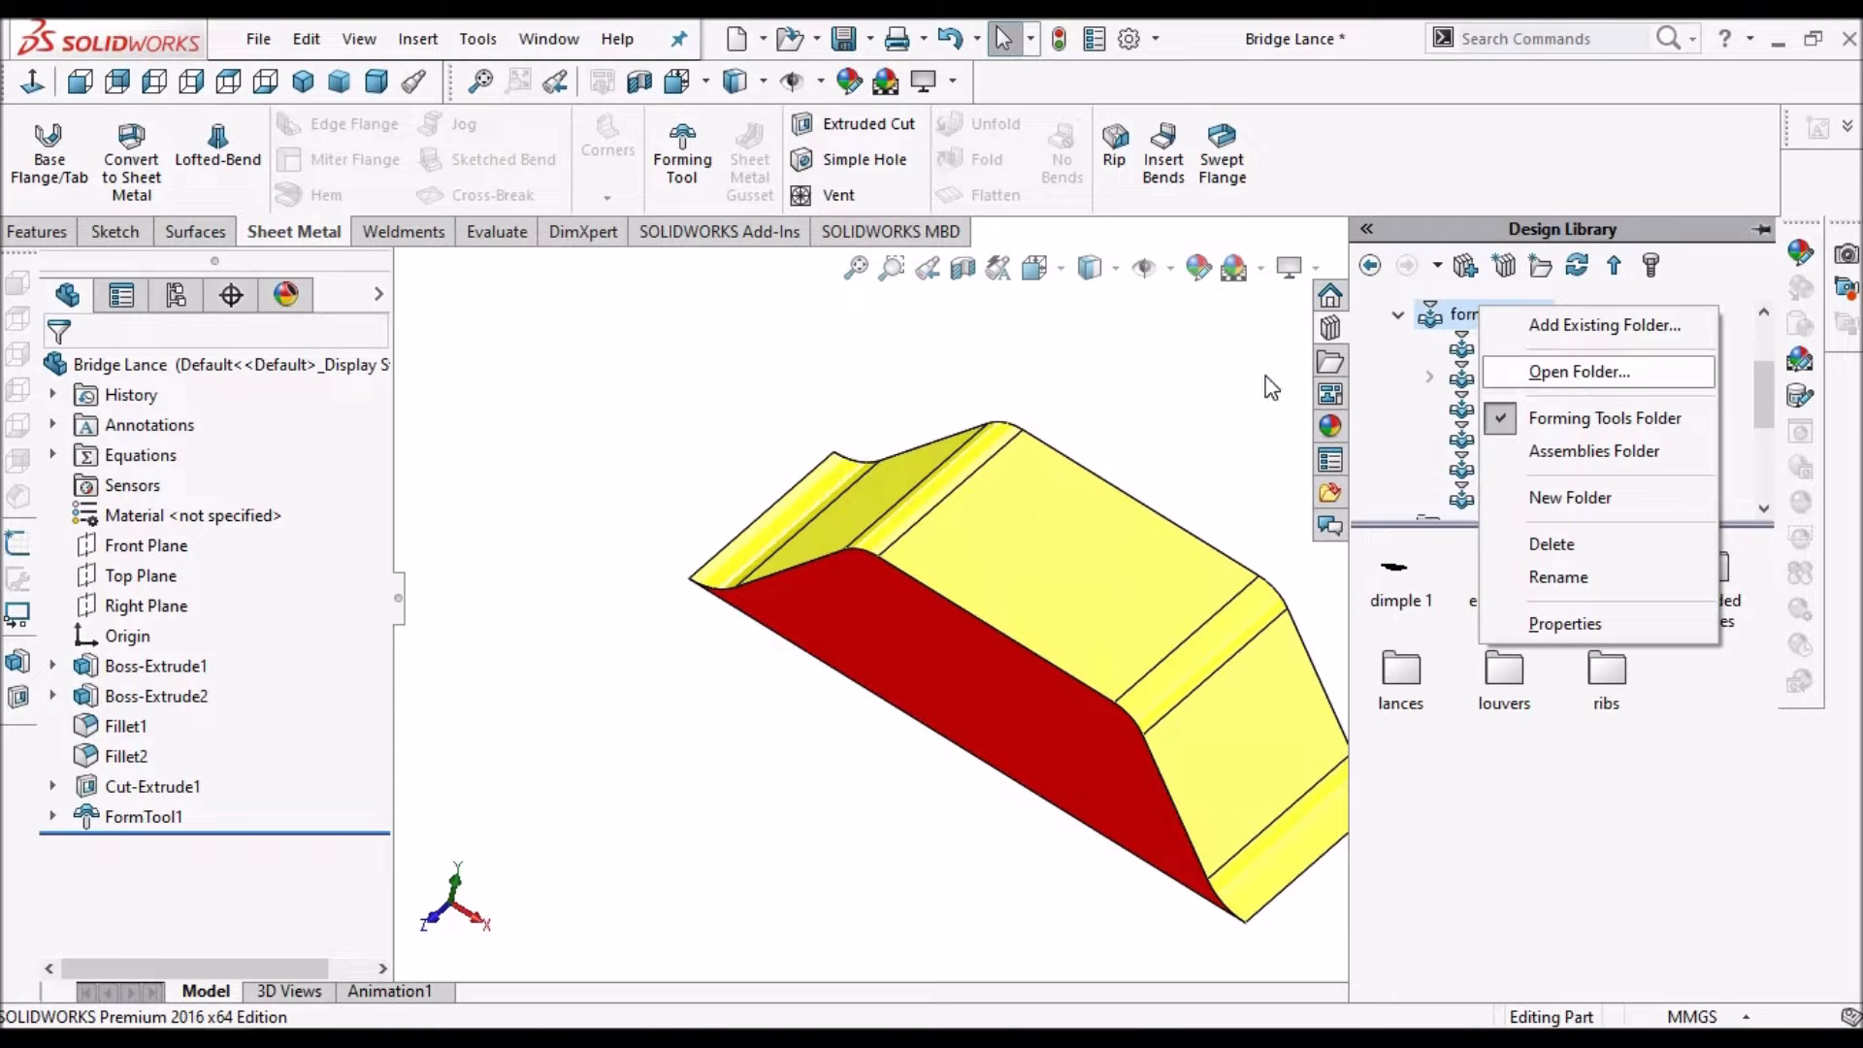
click(1157, 371)
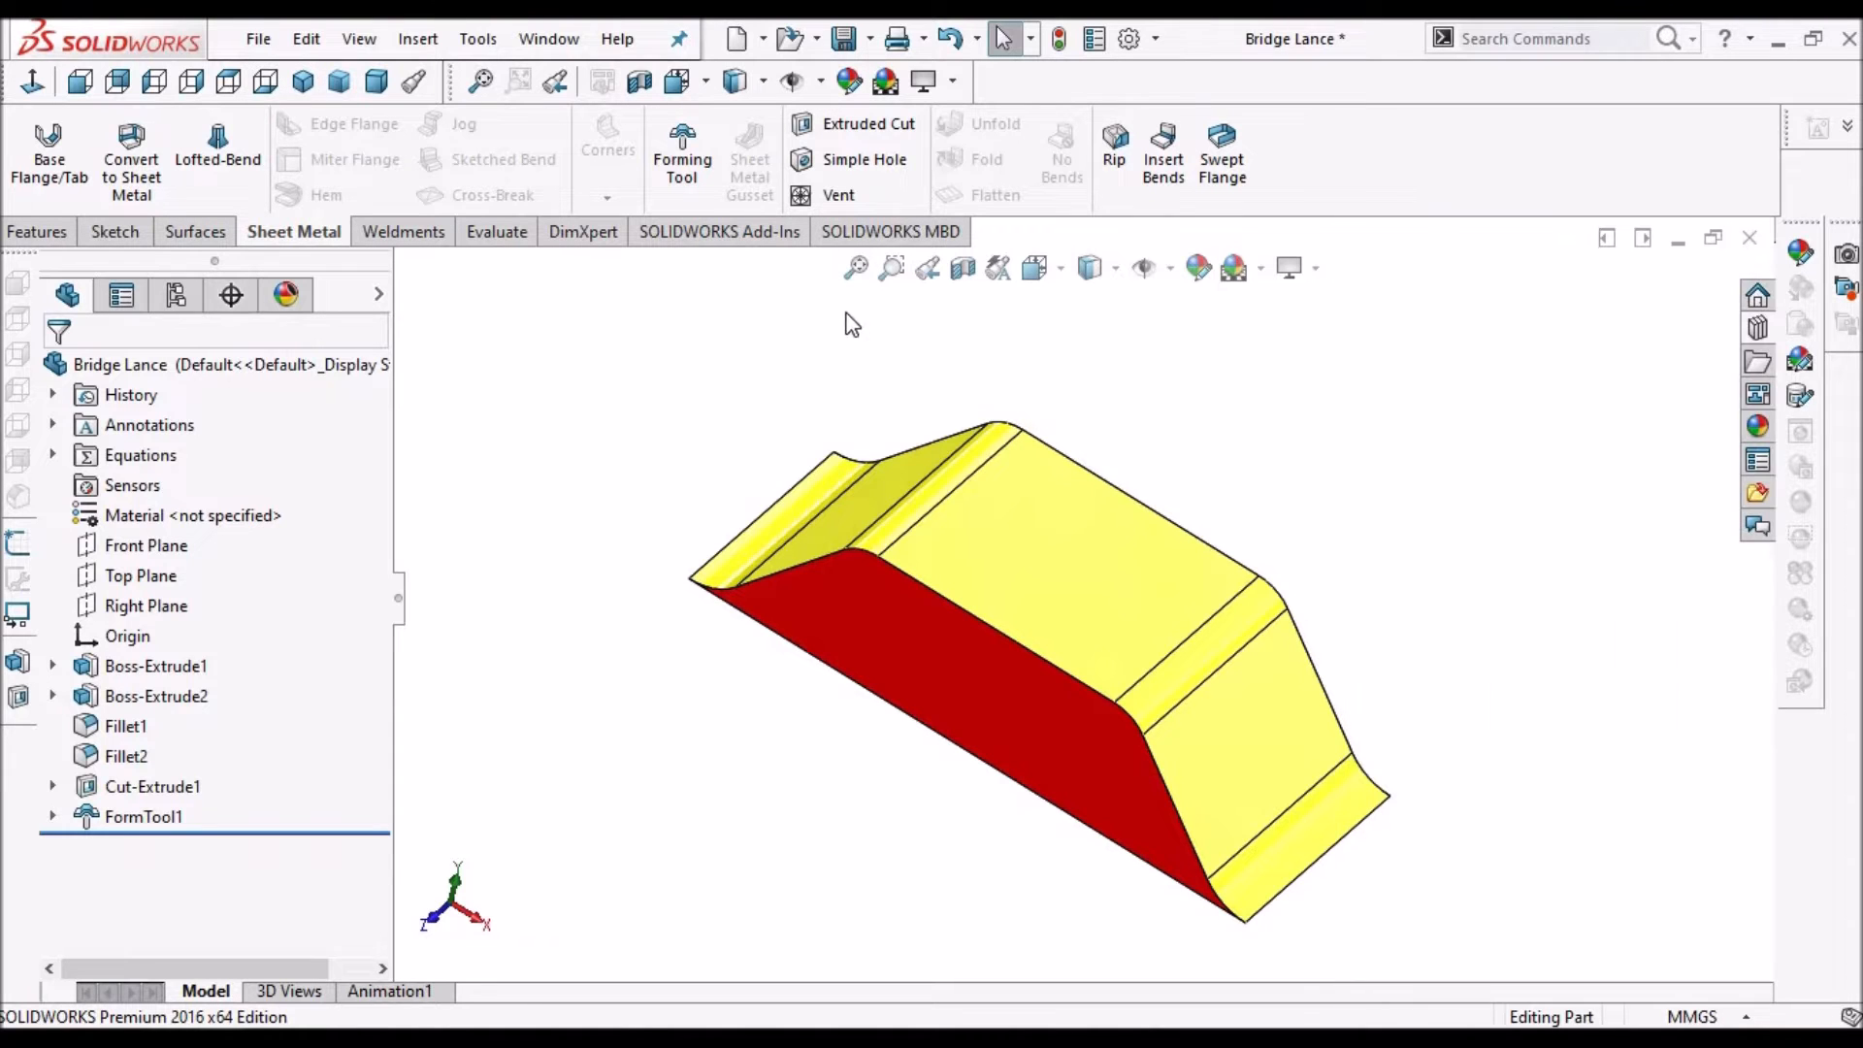
key(ctrl+Tab)
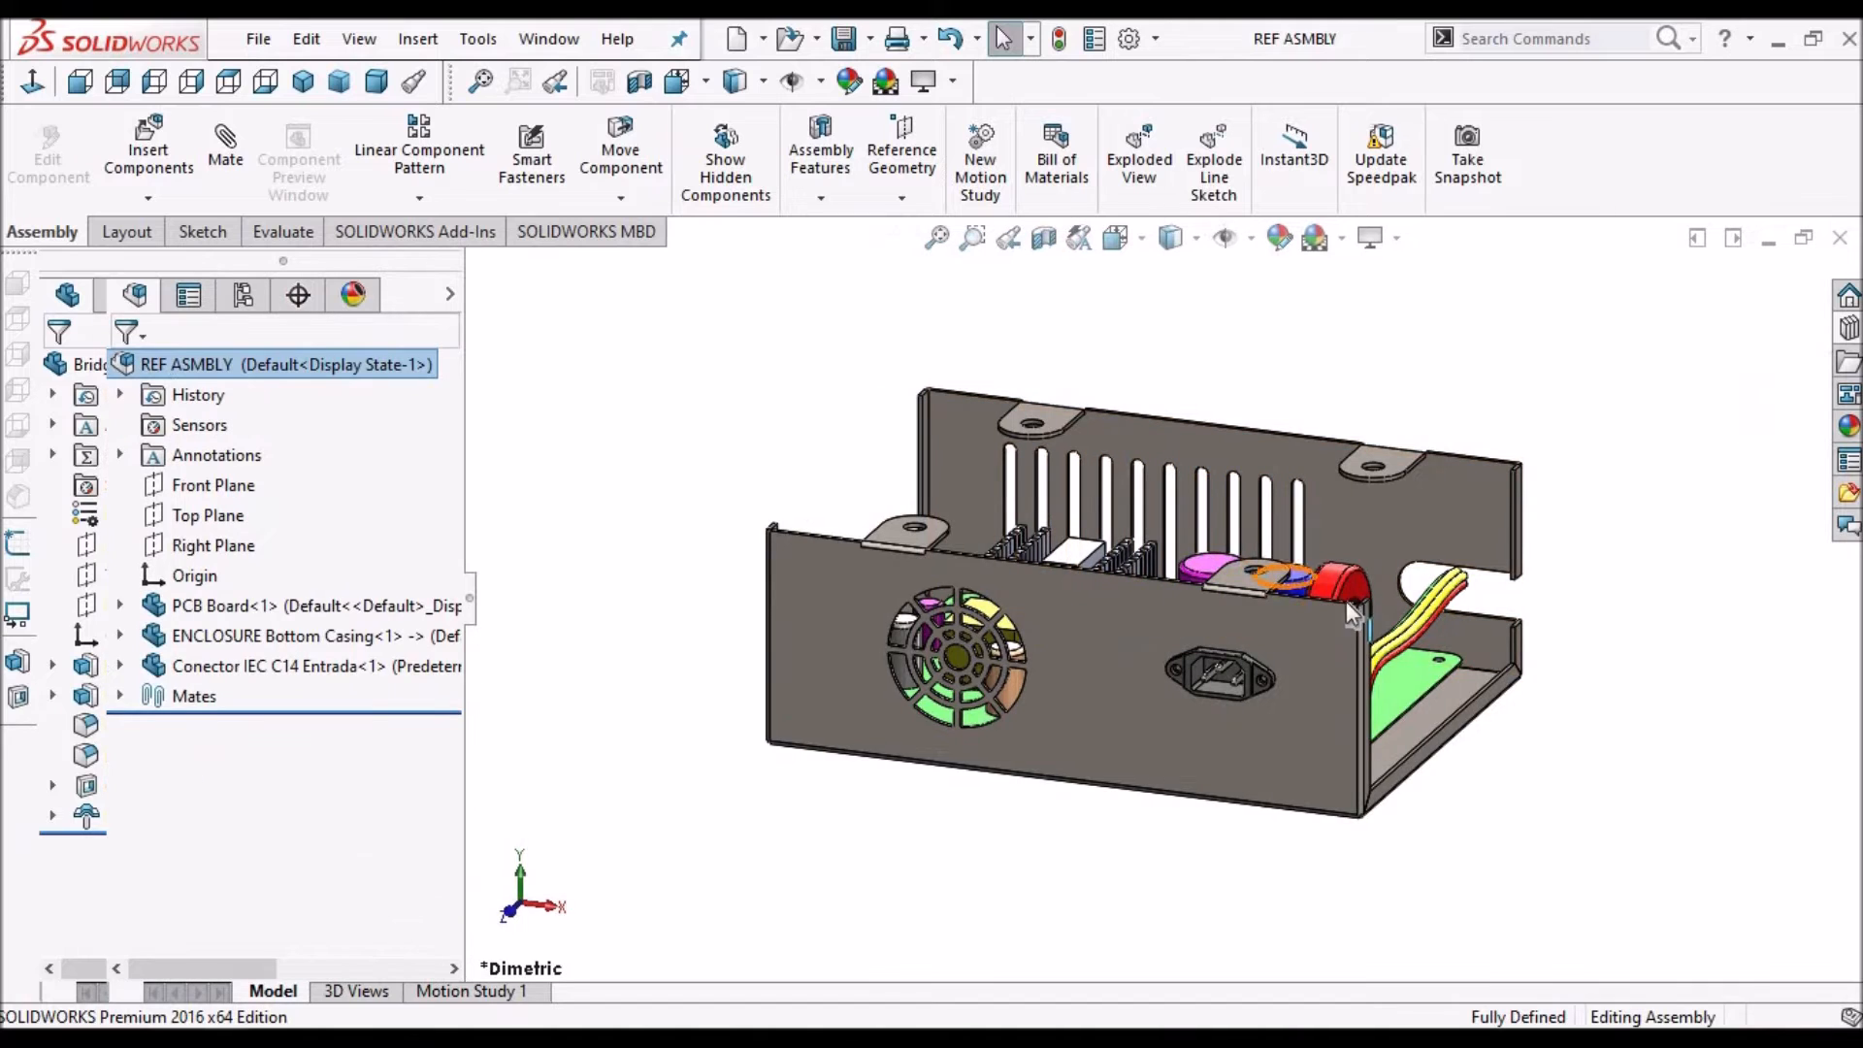
Open the ENCLOSURE Bottom Casing component as its own part and show it in a dimetric view
click(1244, 754)
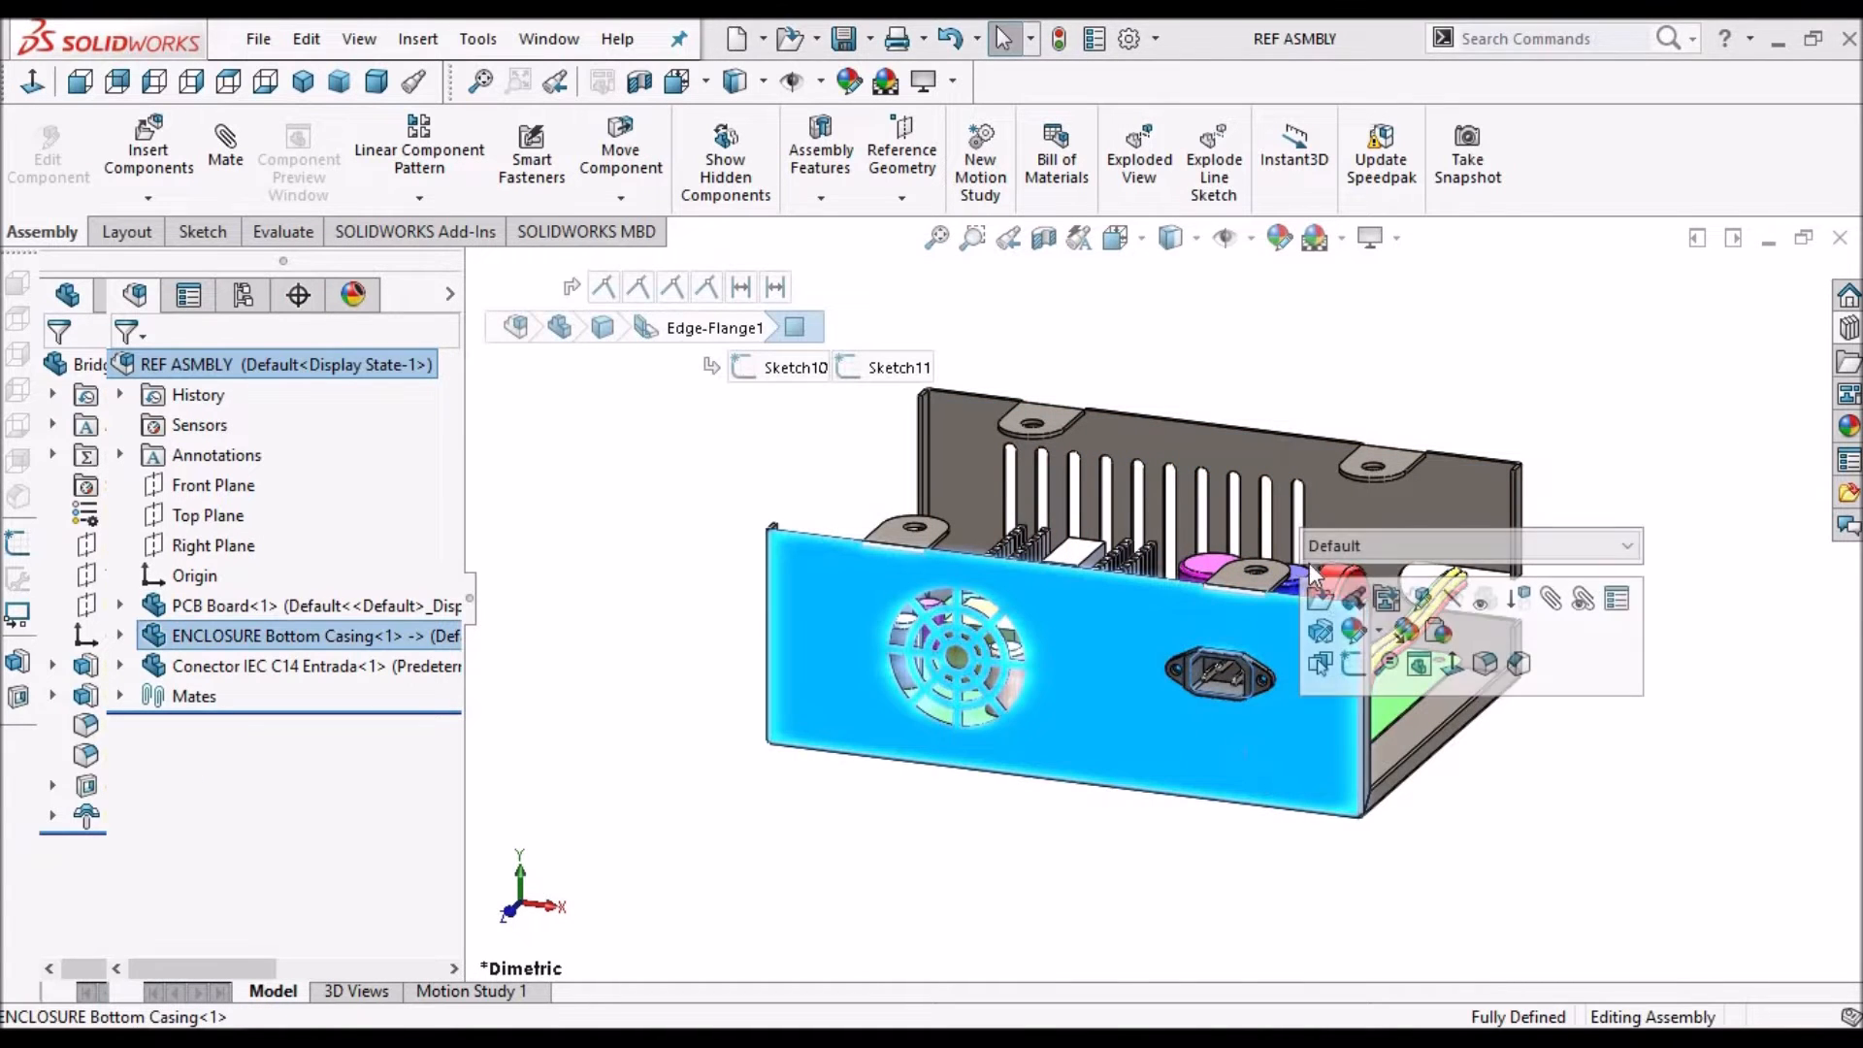
click(1323, 599)
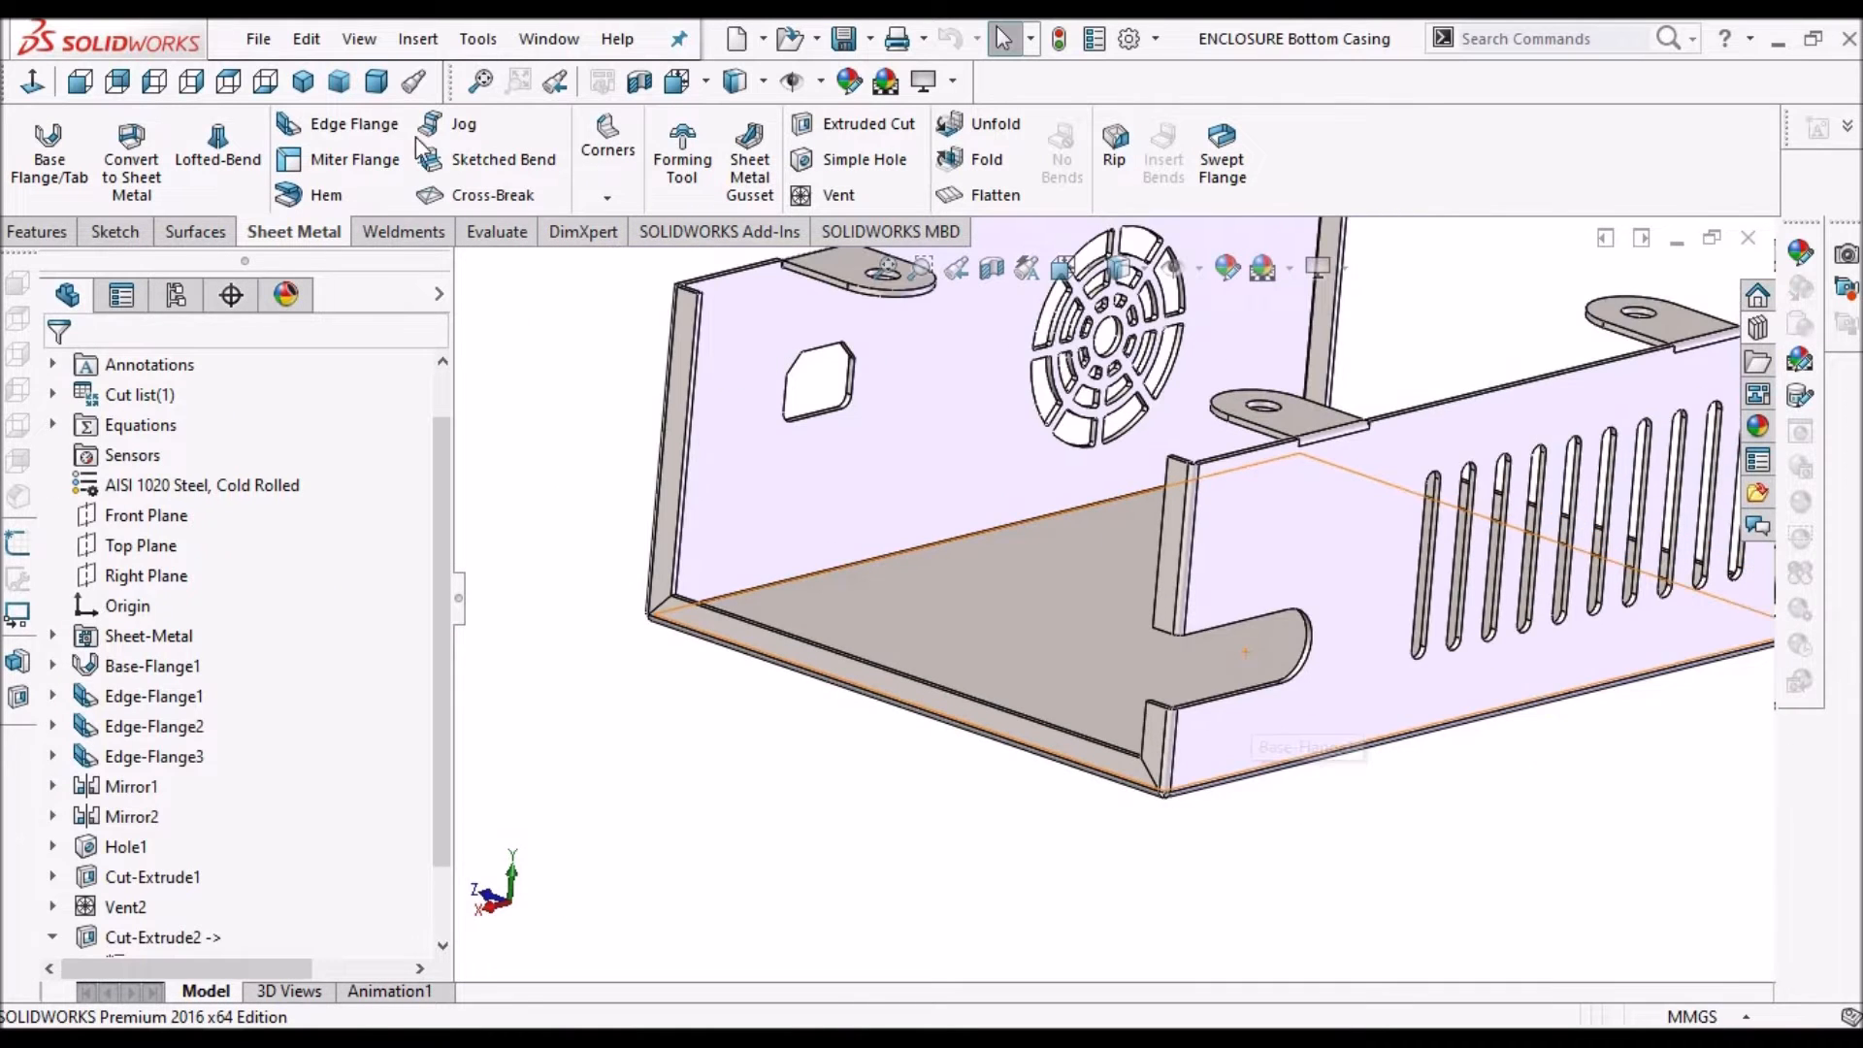
click(377, 81)
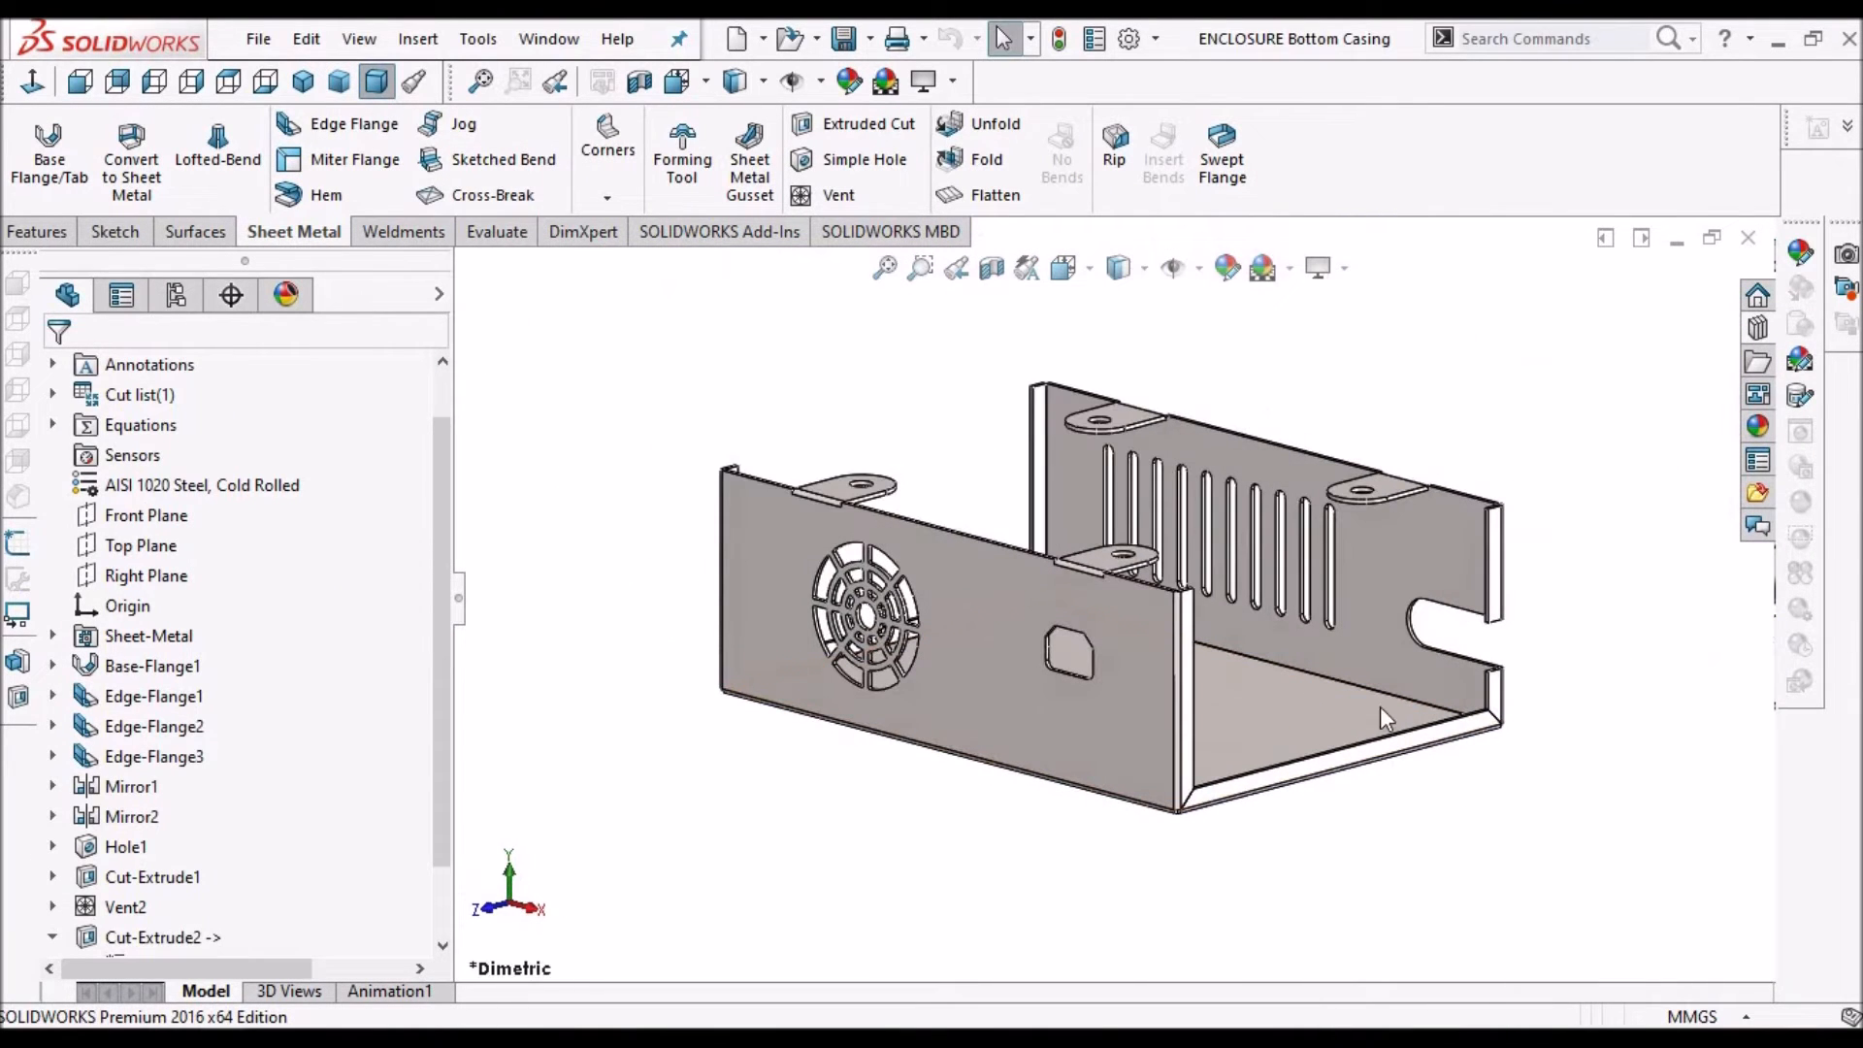
middle_drag(1330, 653, 1318, 792)
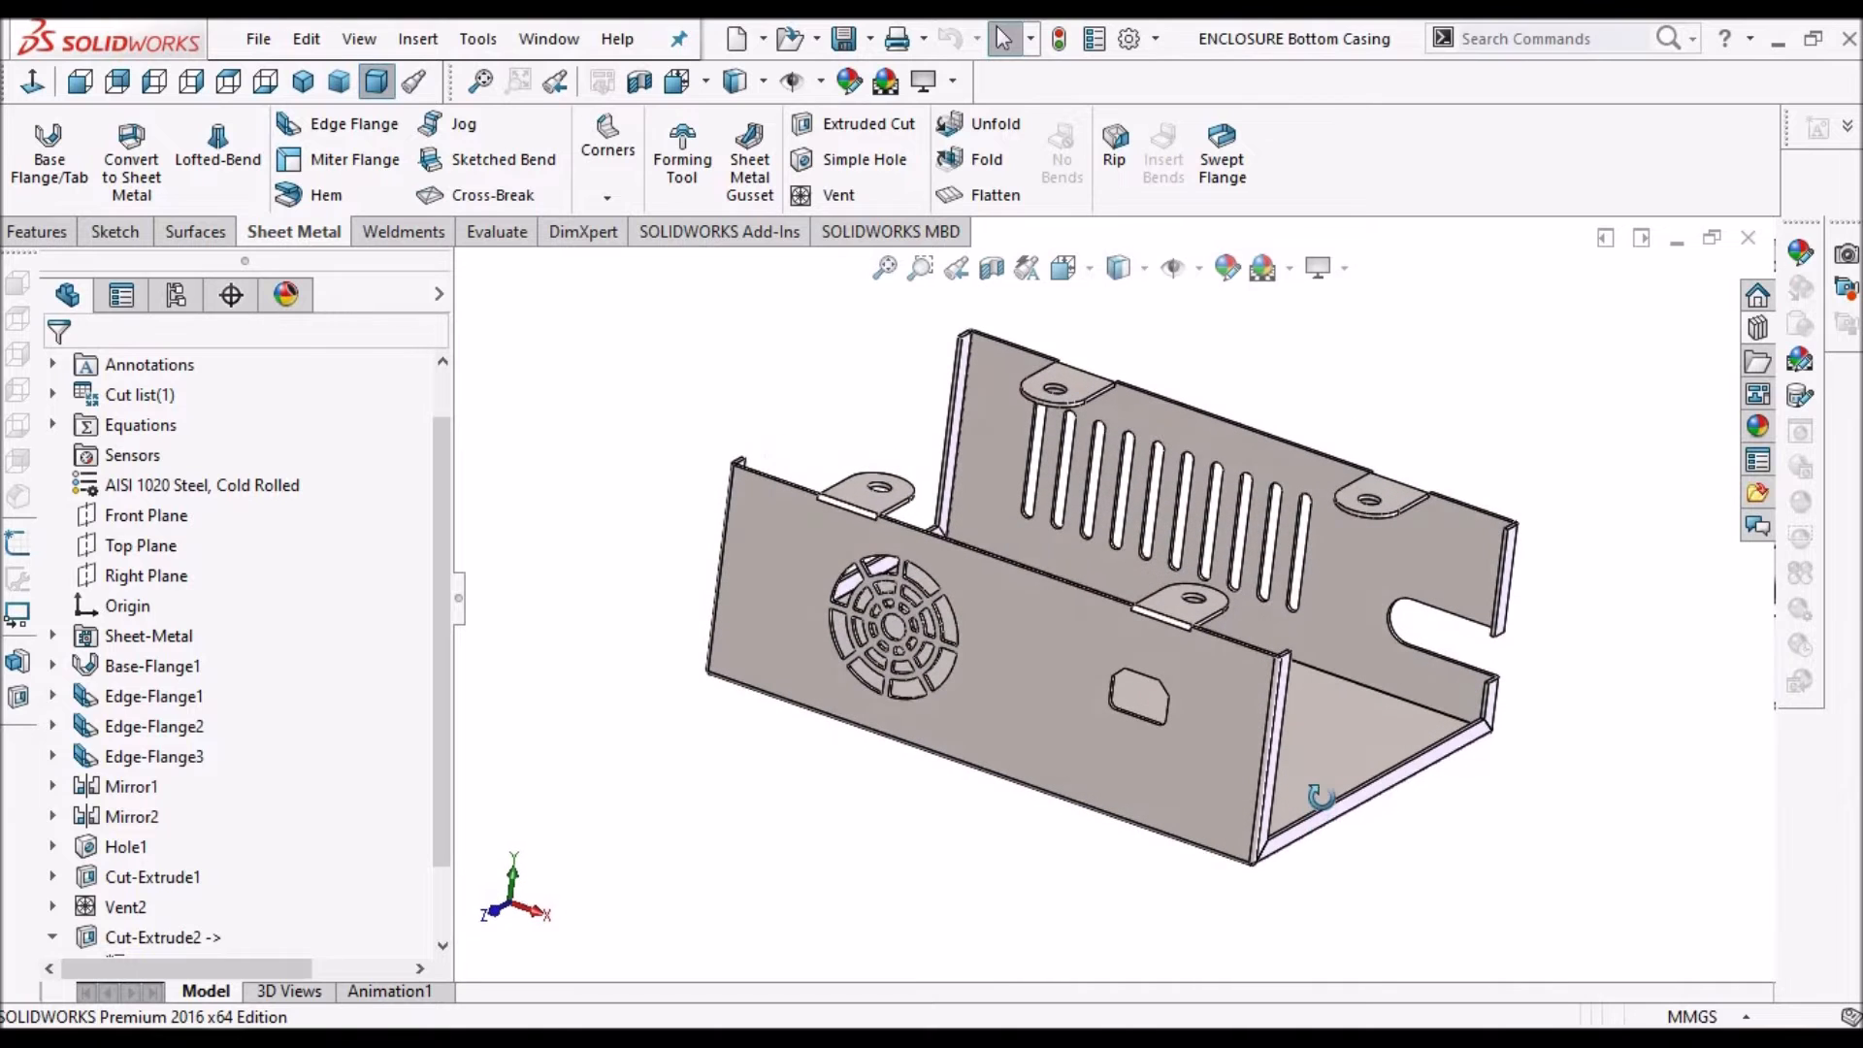
Place the Bridge Lance forming tool from the Design Library's Example folder on the casing's inner floor near the open end
click(1757, 328)
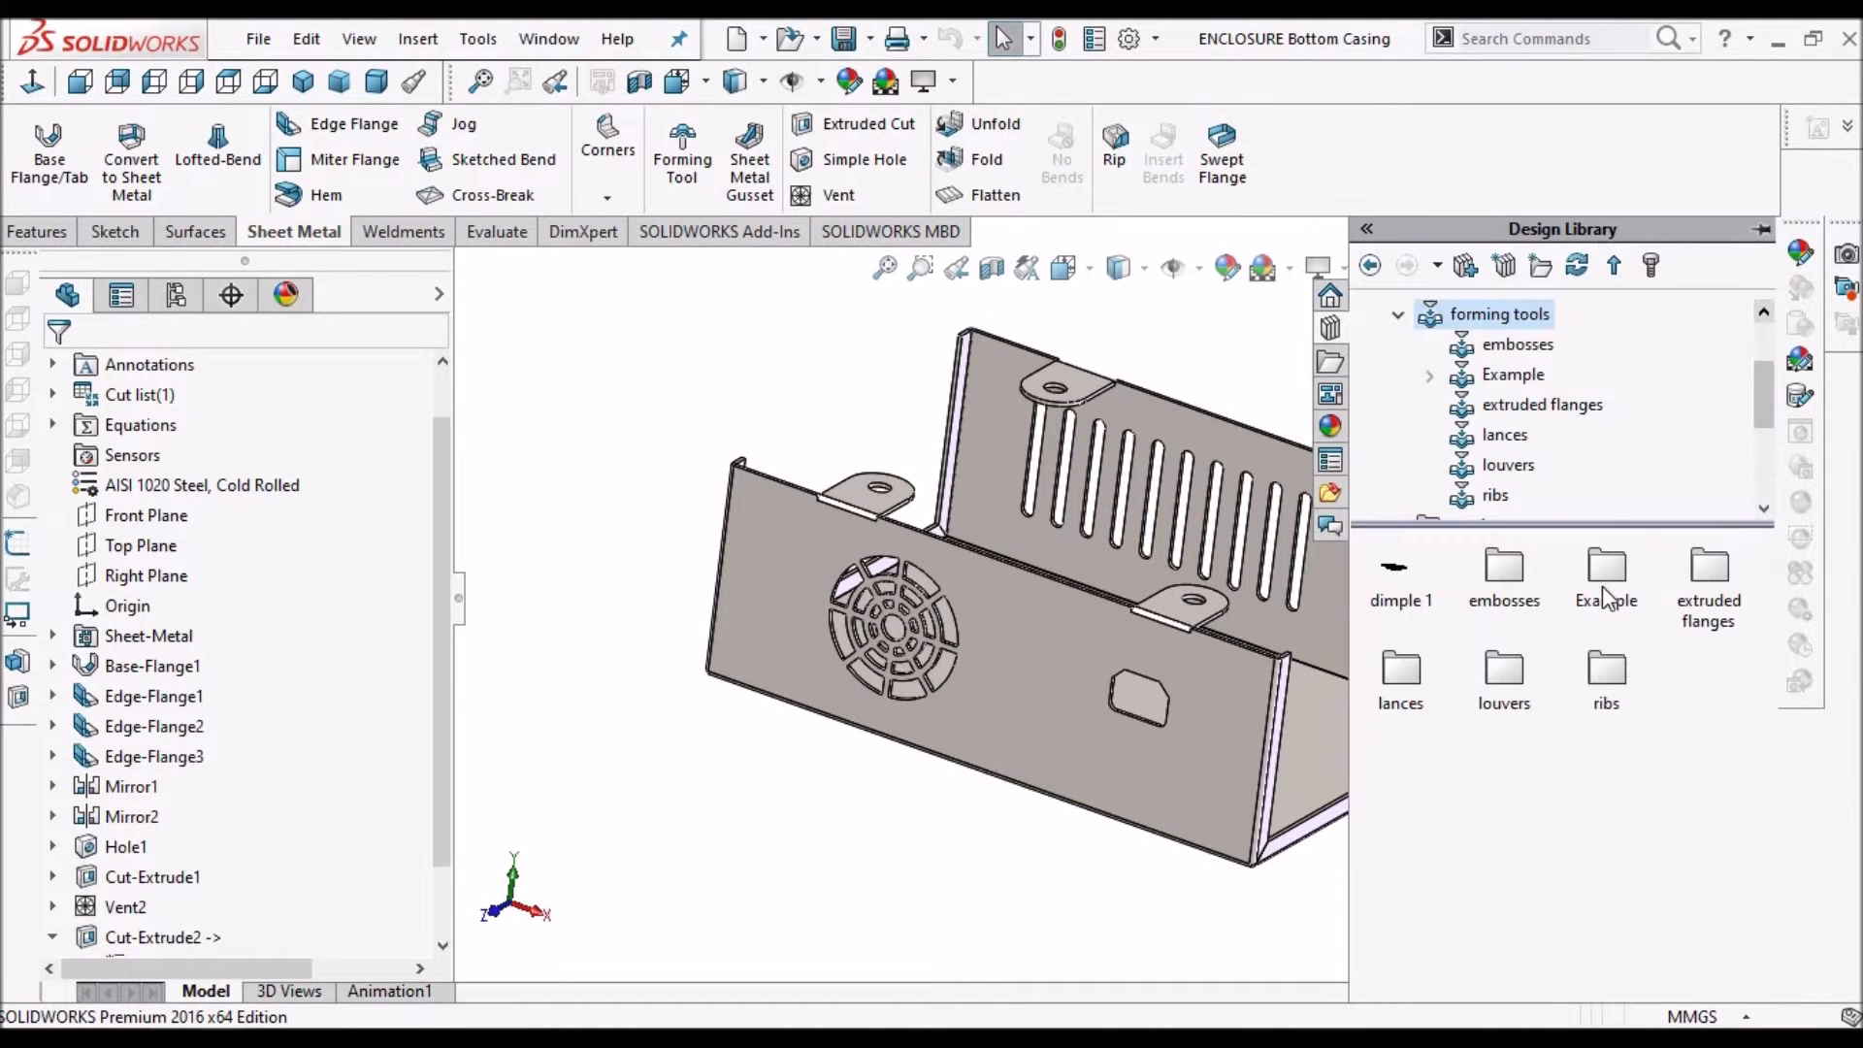
click(1513, 375)
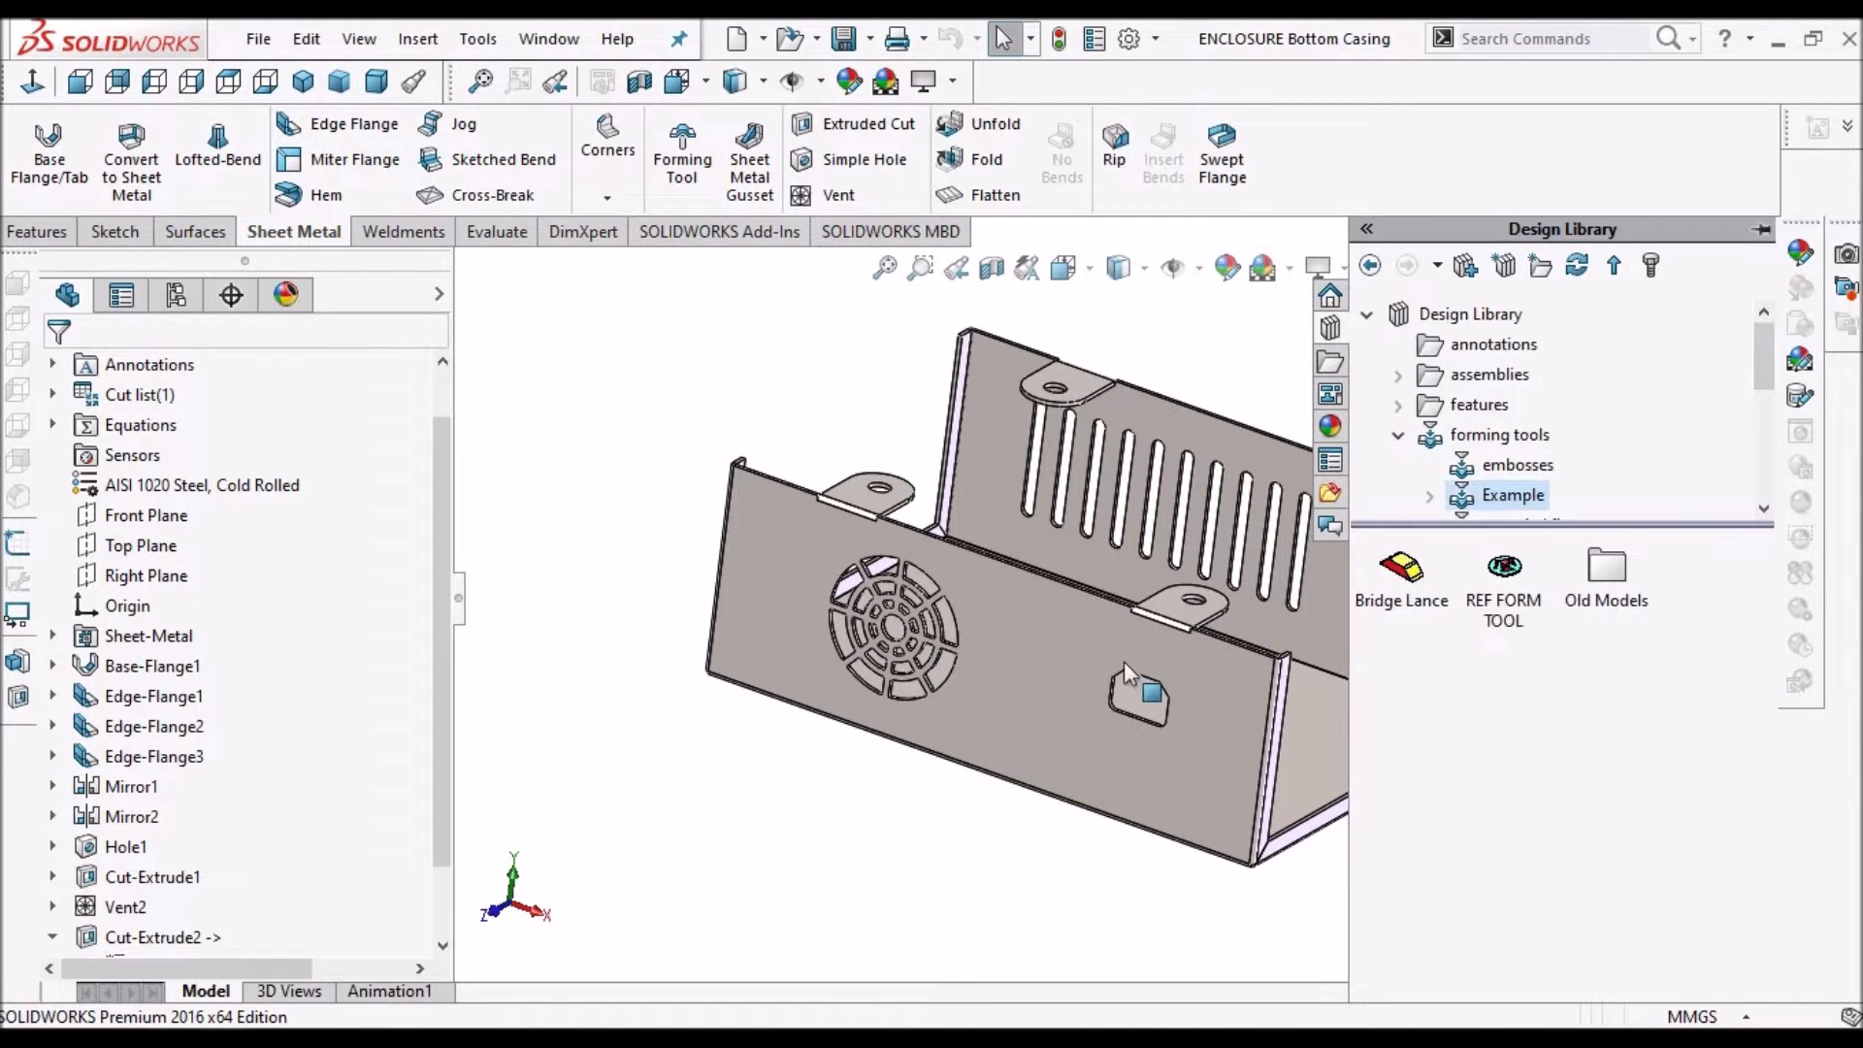
scroll(1123, 661, up, 3)
scroll(1241, 663, down, 5)
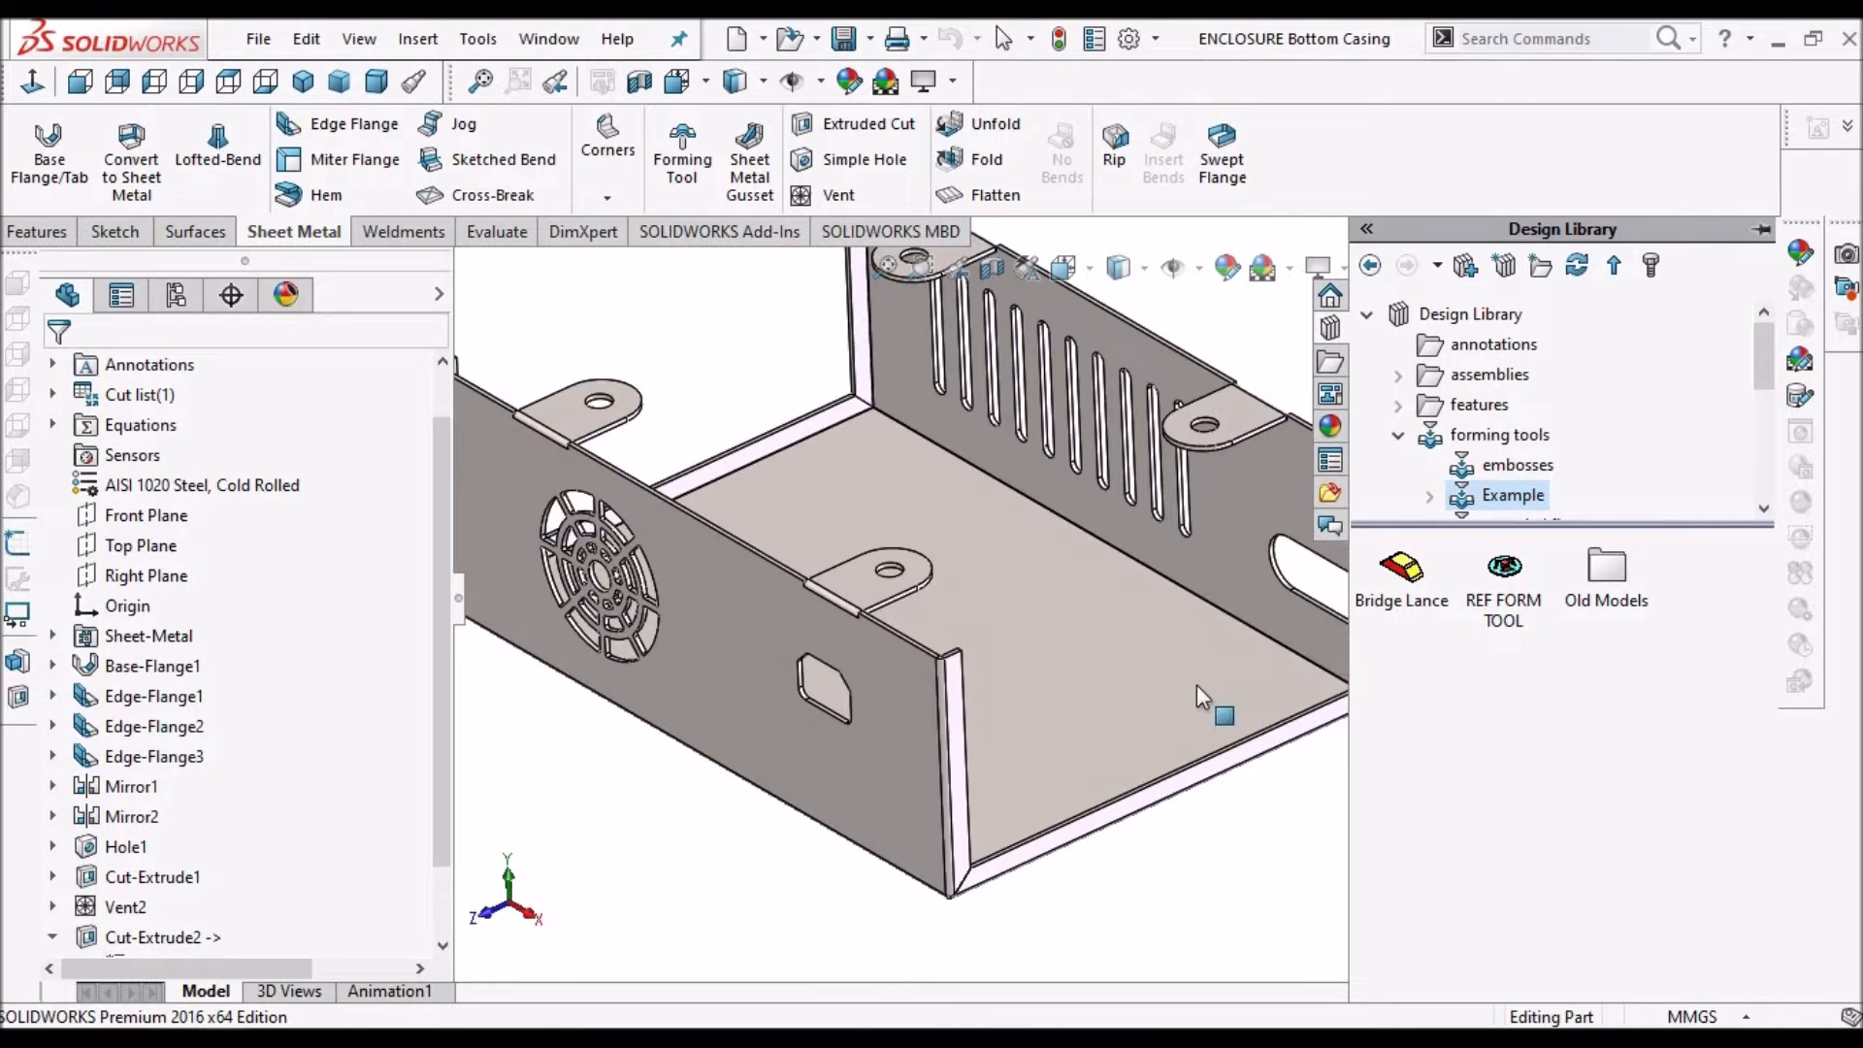
scroll(1290, 689, up, 3)
scroll(1196, 635, down, 1)
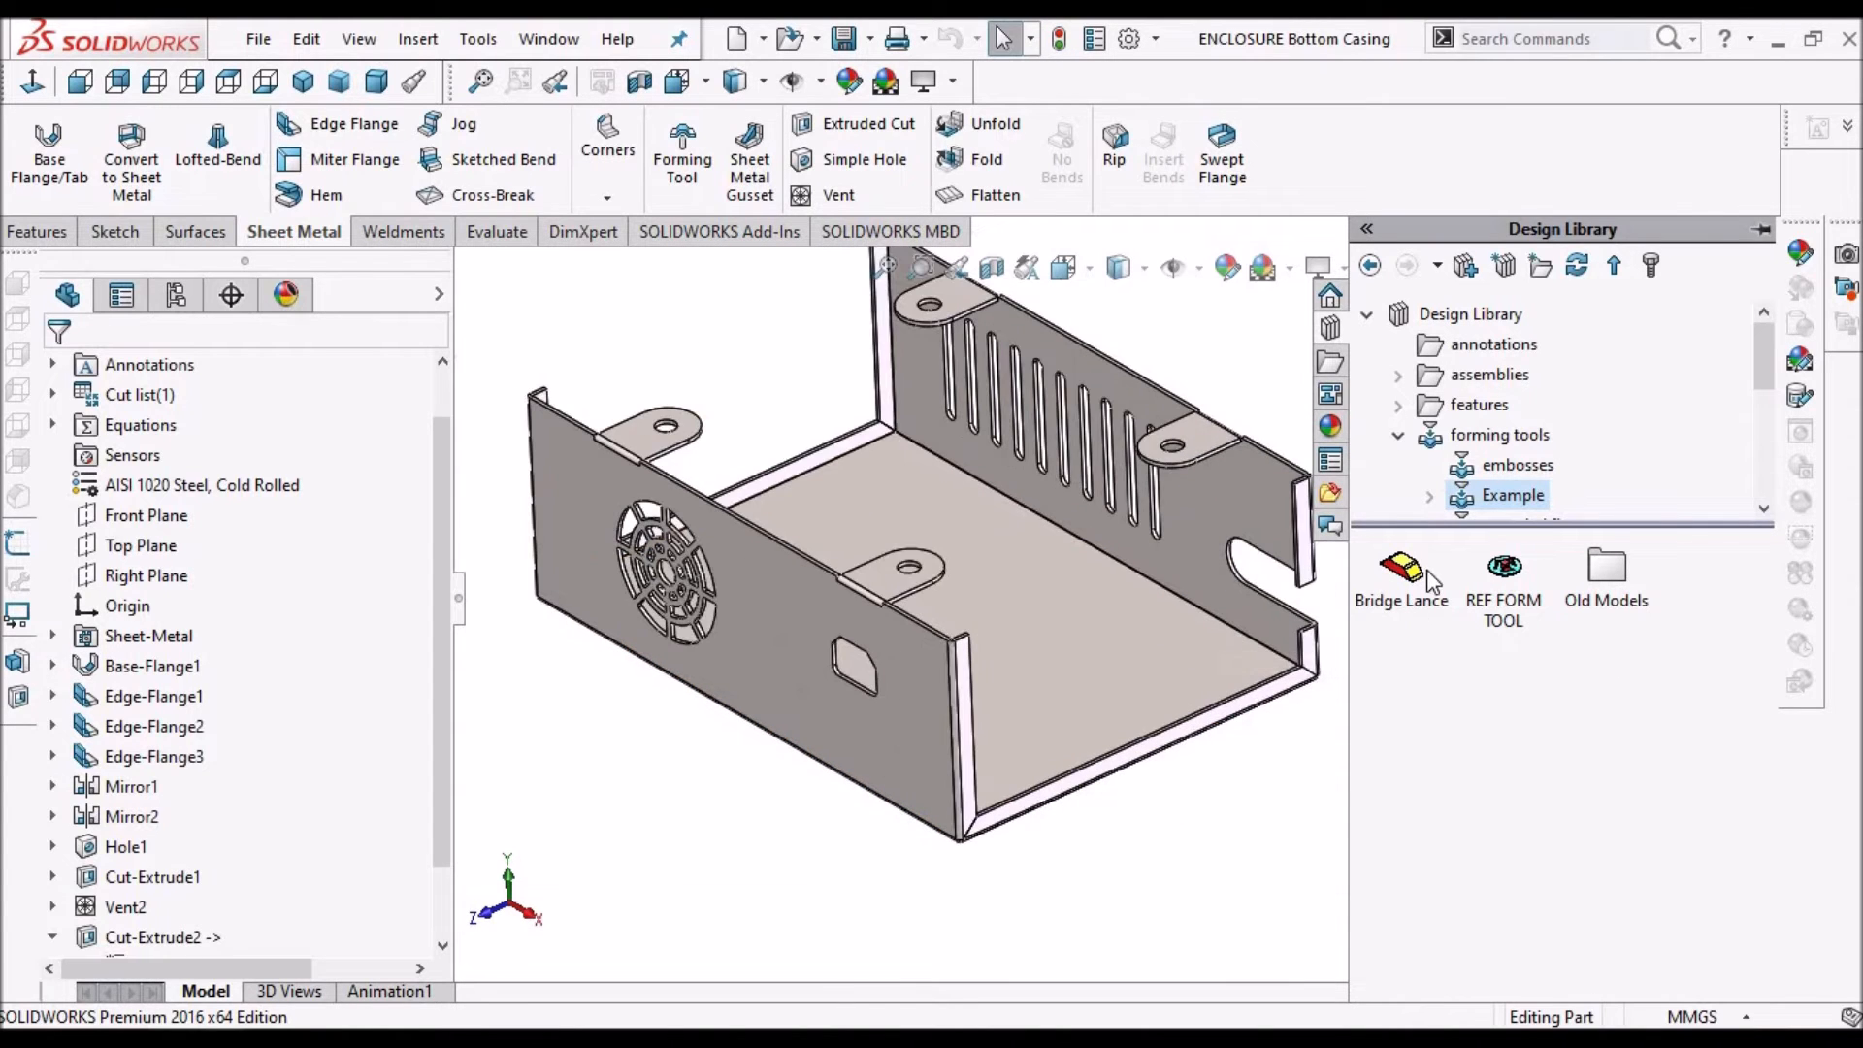
drag(1405, 602, 1650, 653)
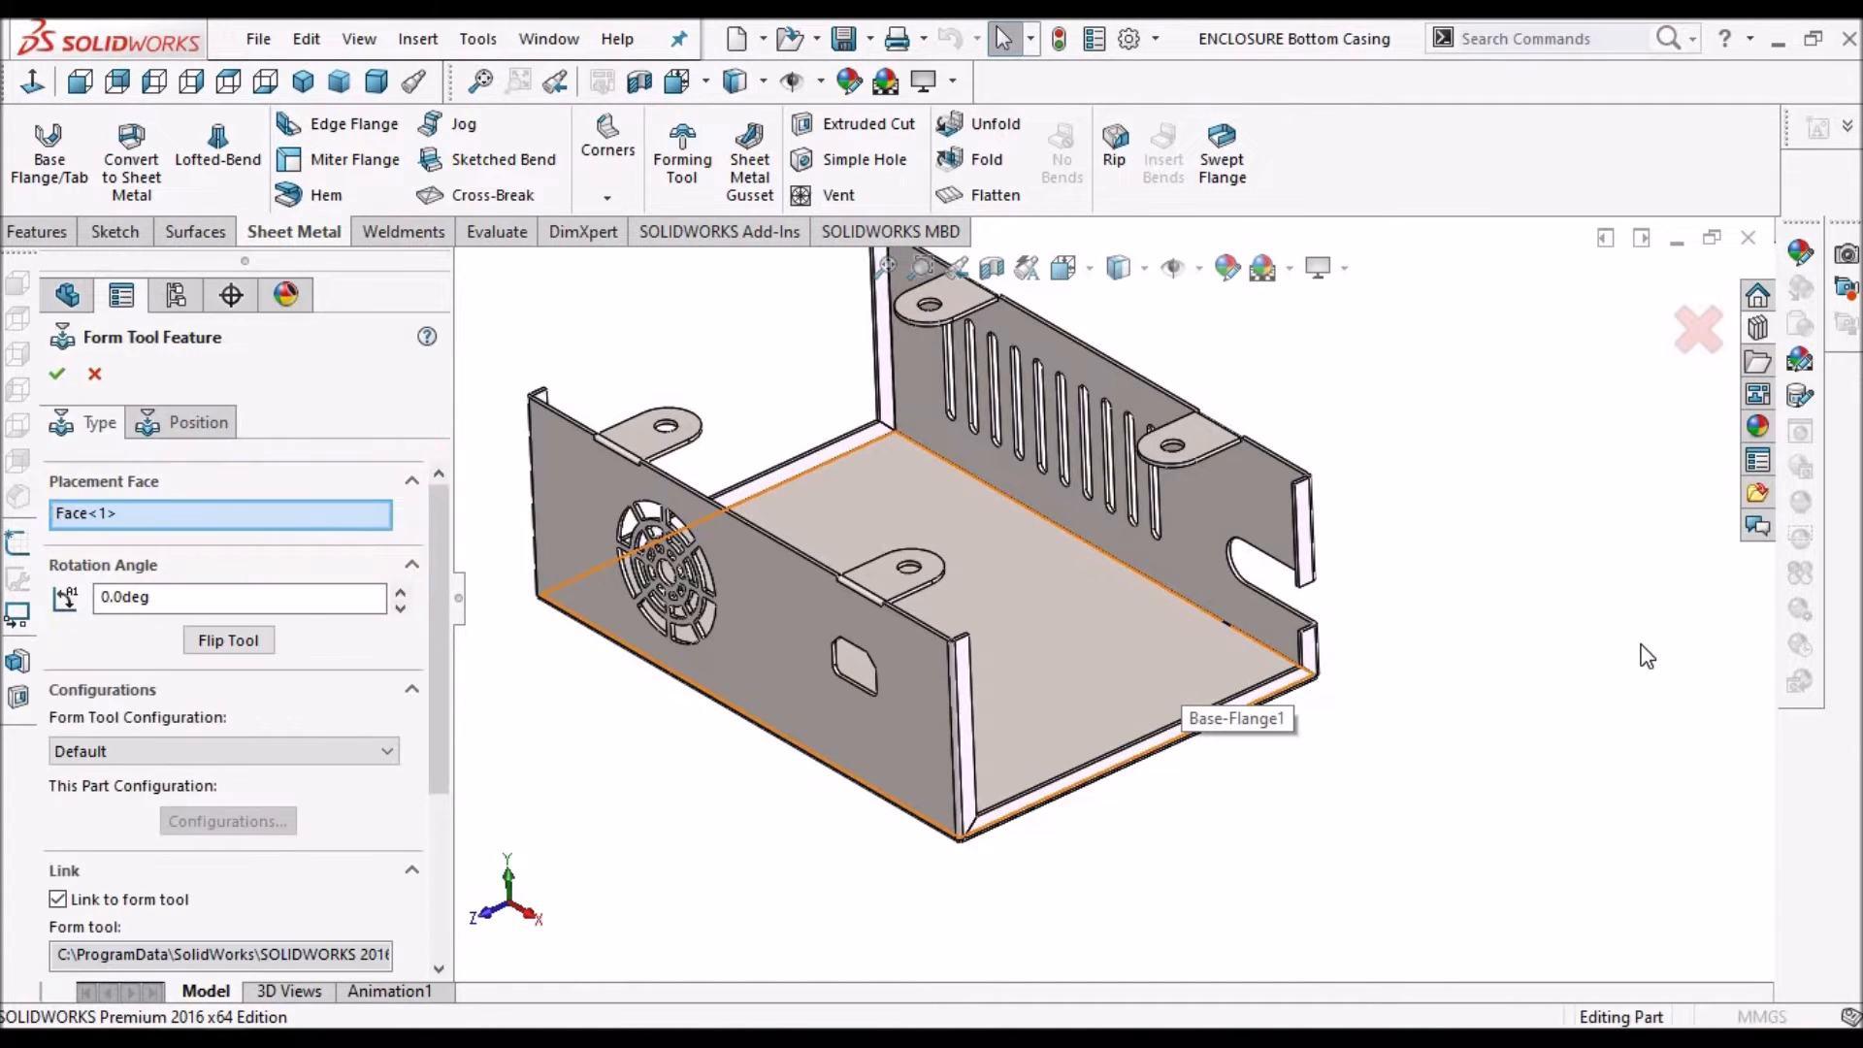
Flip the Bridge Lance tool to form into the casing, keep the 0 degree rotation, and create the feature
click(229, 640)
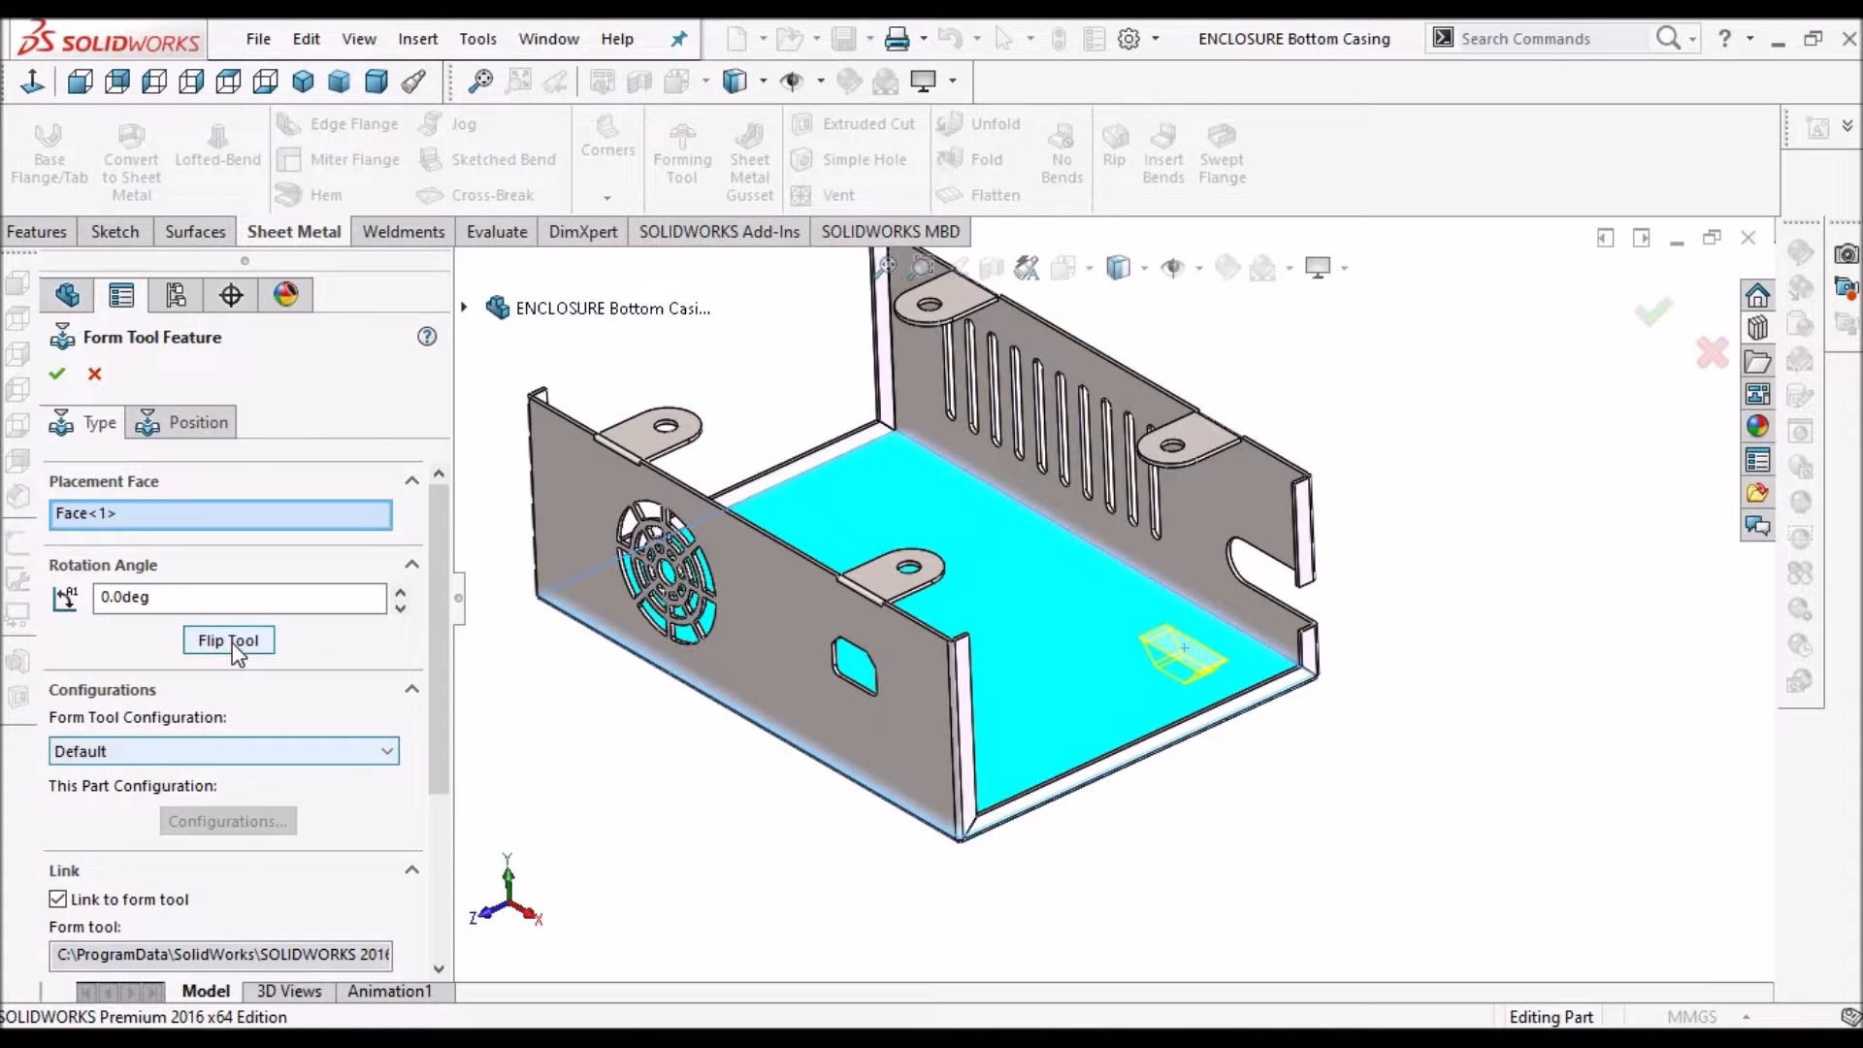
scroll(1196, 648, down, 5)
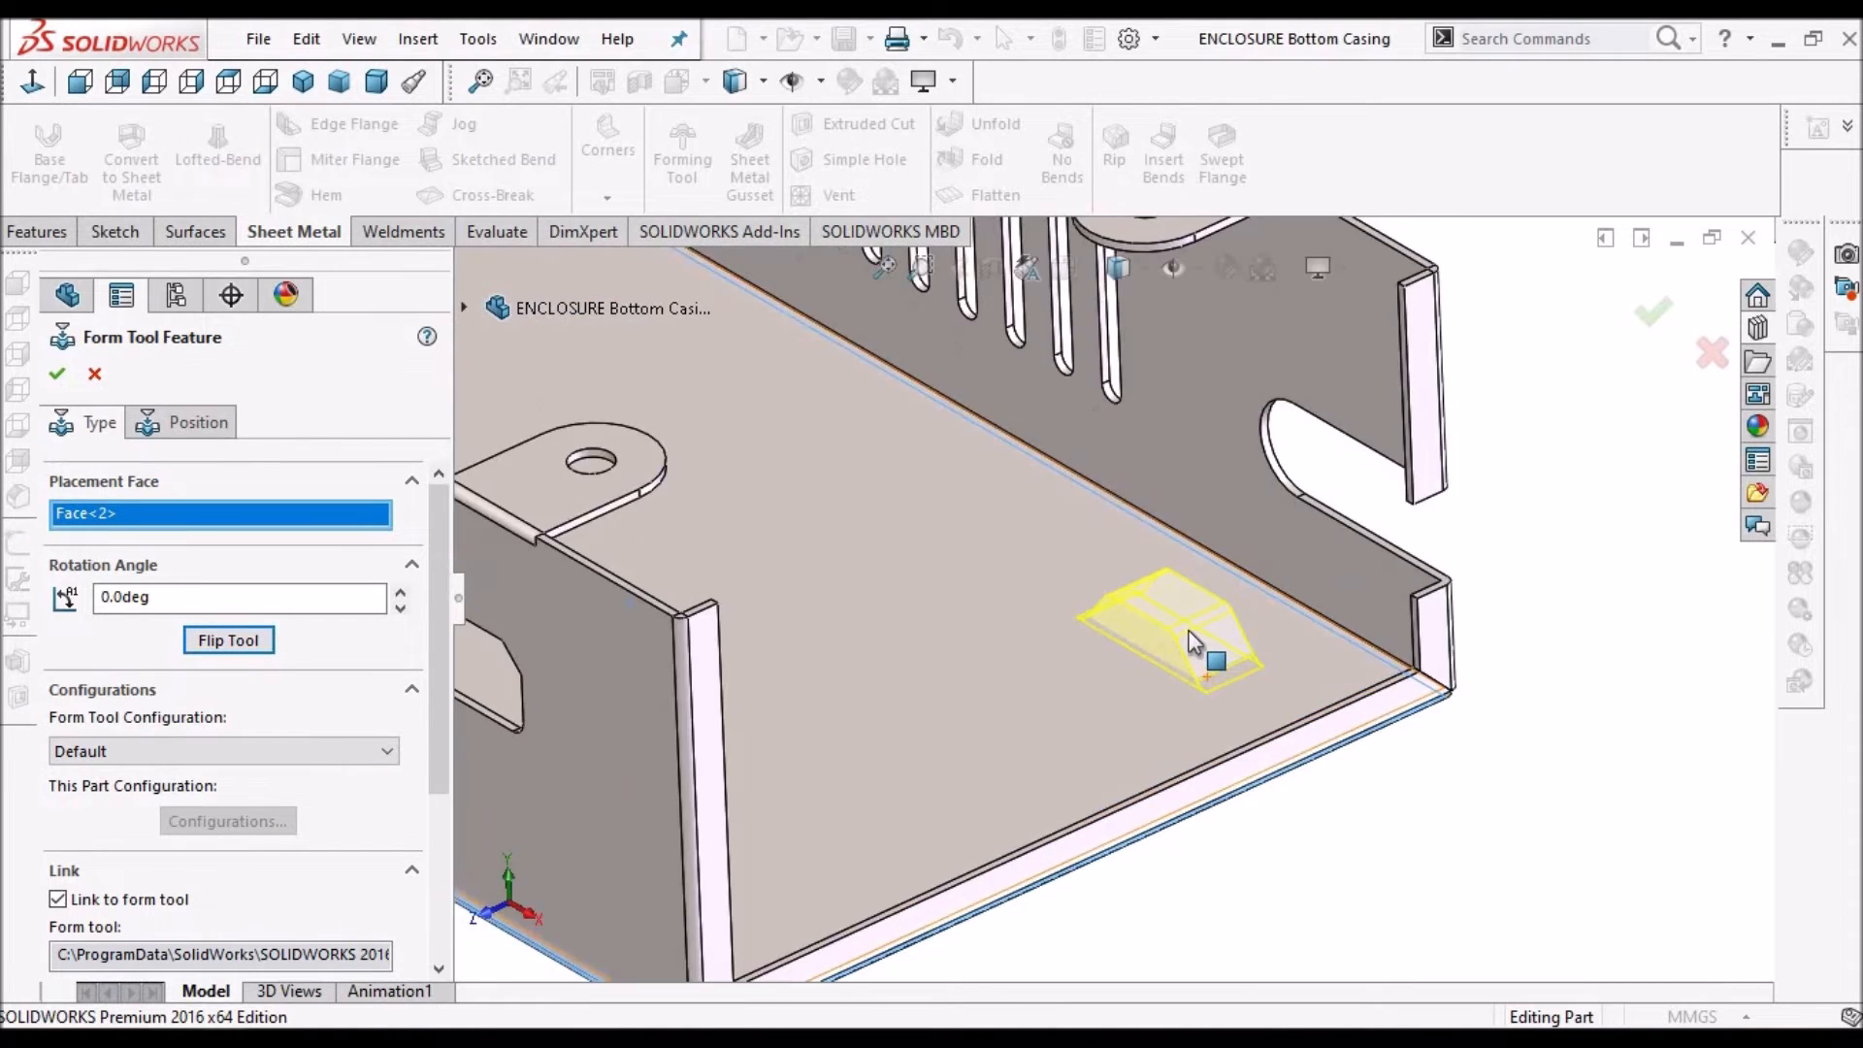
click(57, 373)
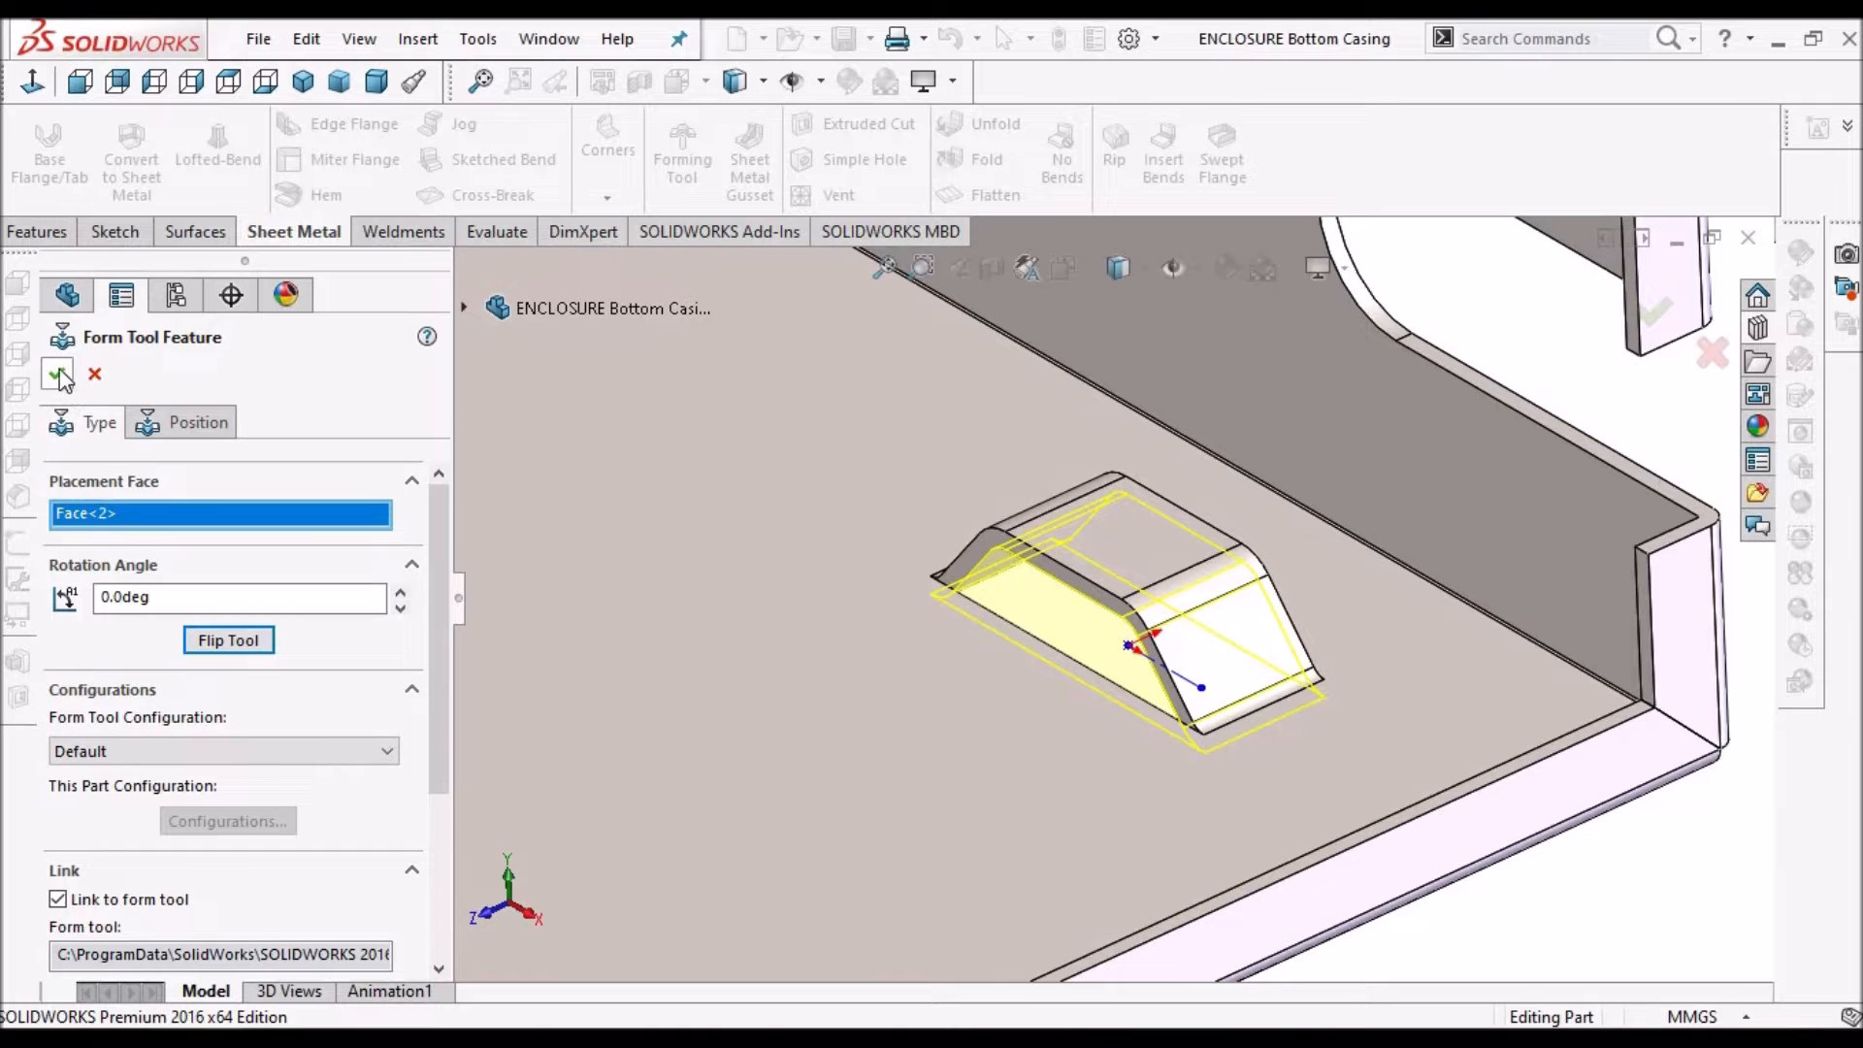
scroll(1353, 655, up, 2)
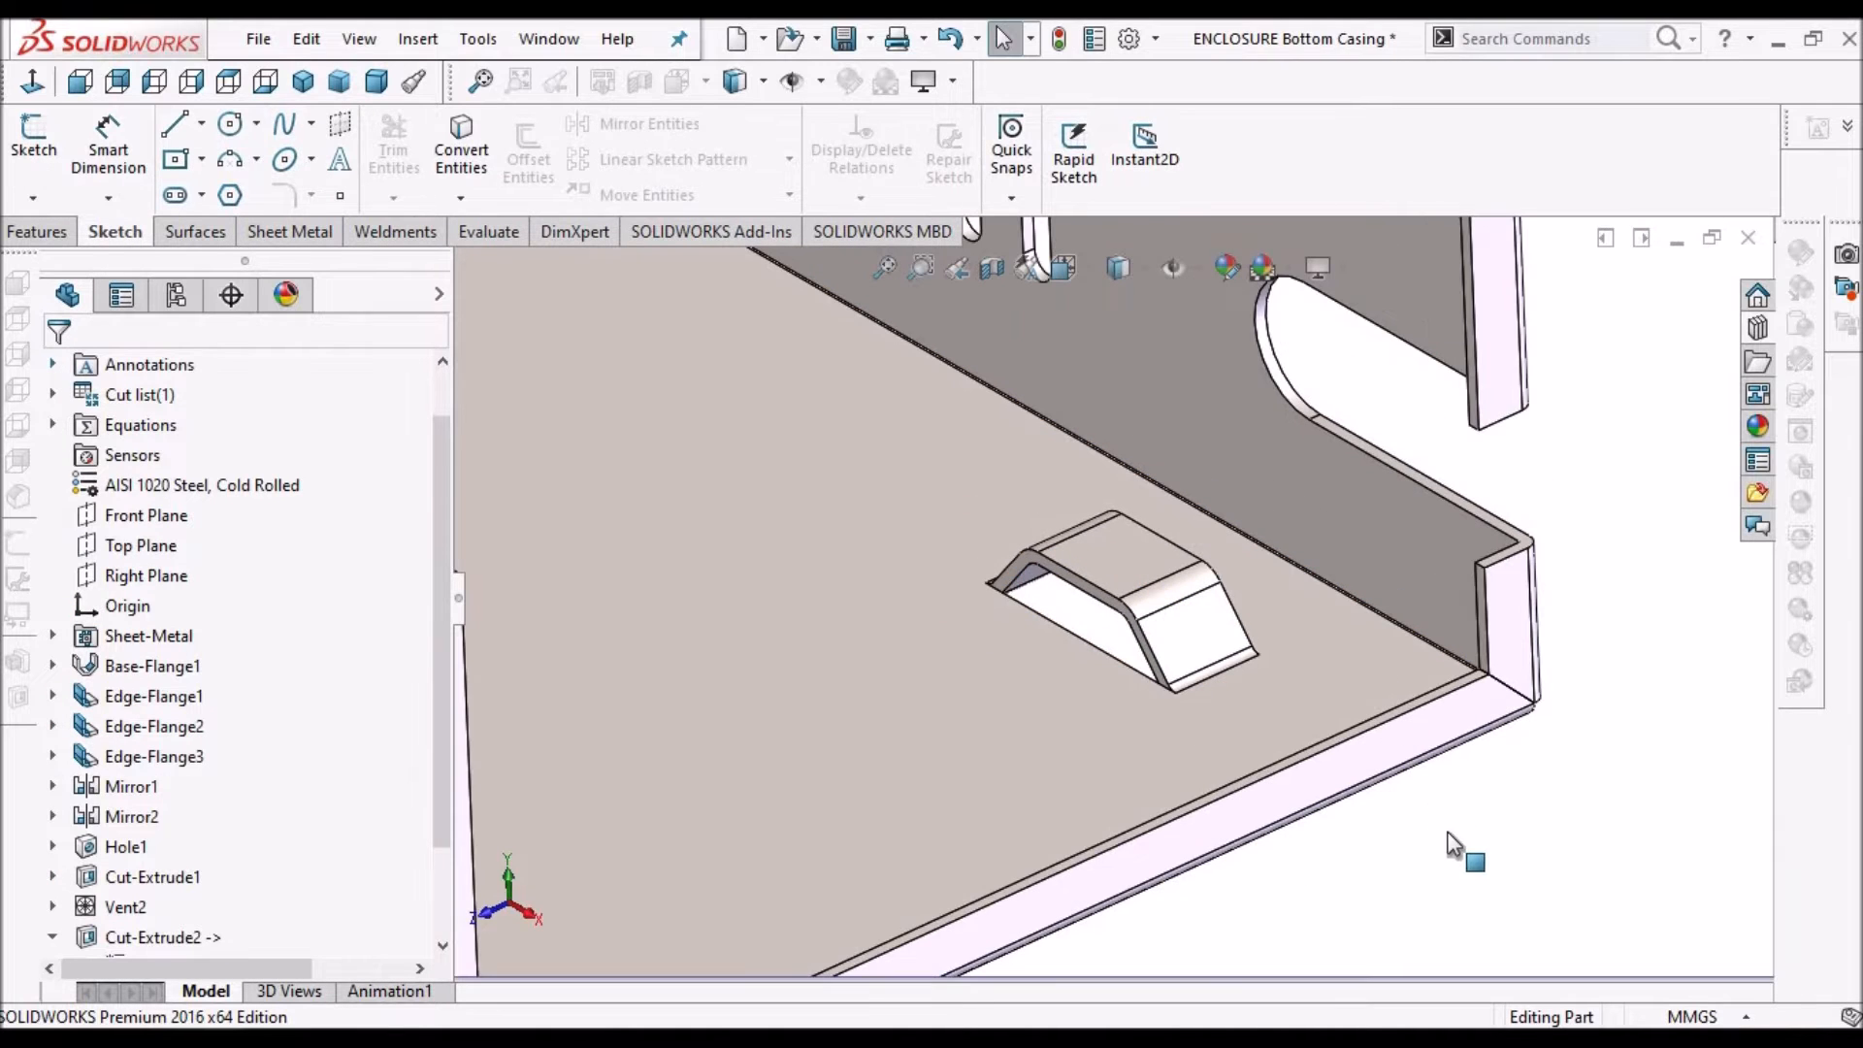
Save the bottom casing part, return to the REF ASMBLY document and rebuild the assembly
click(846, 39)
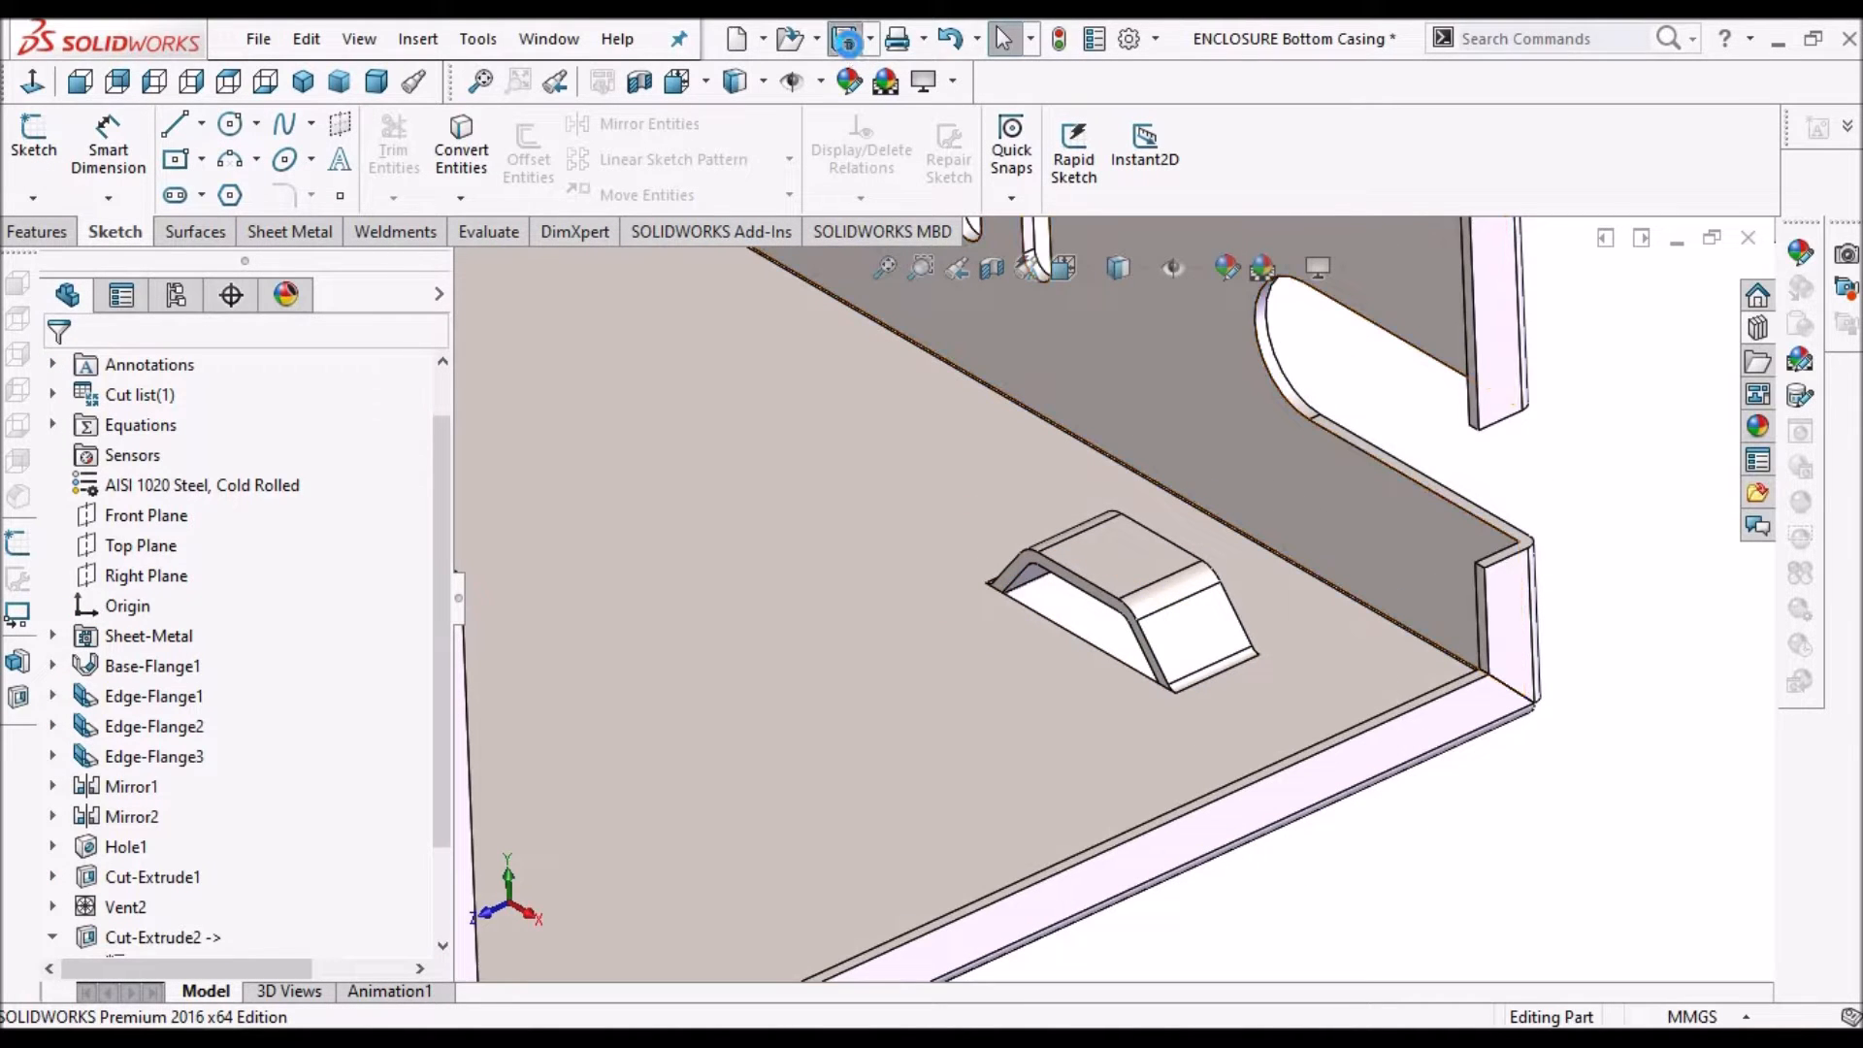
click(910, 417)
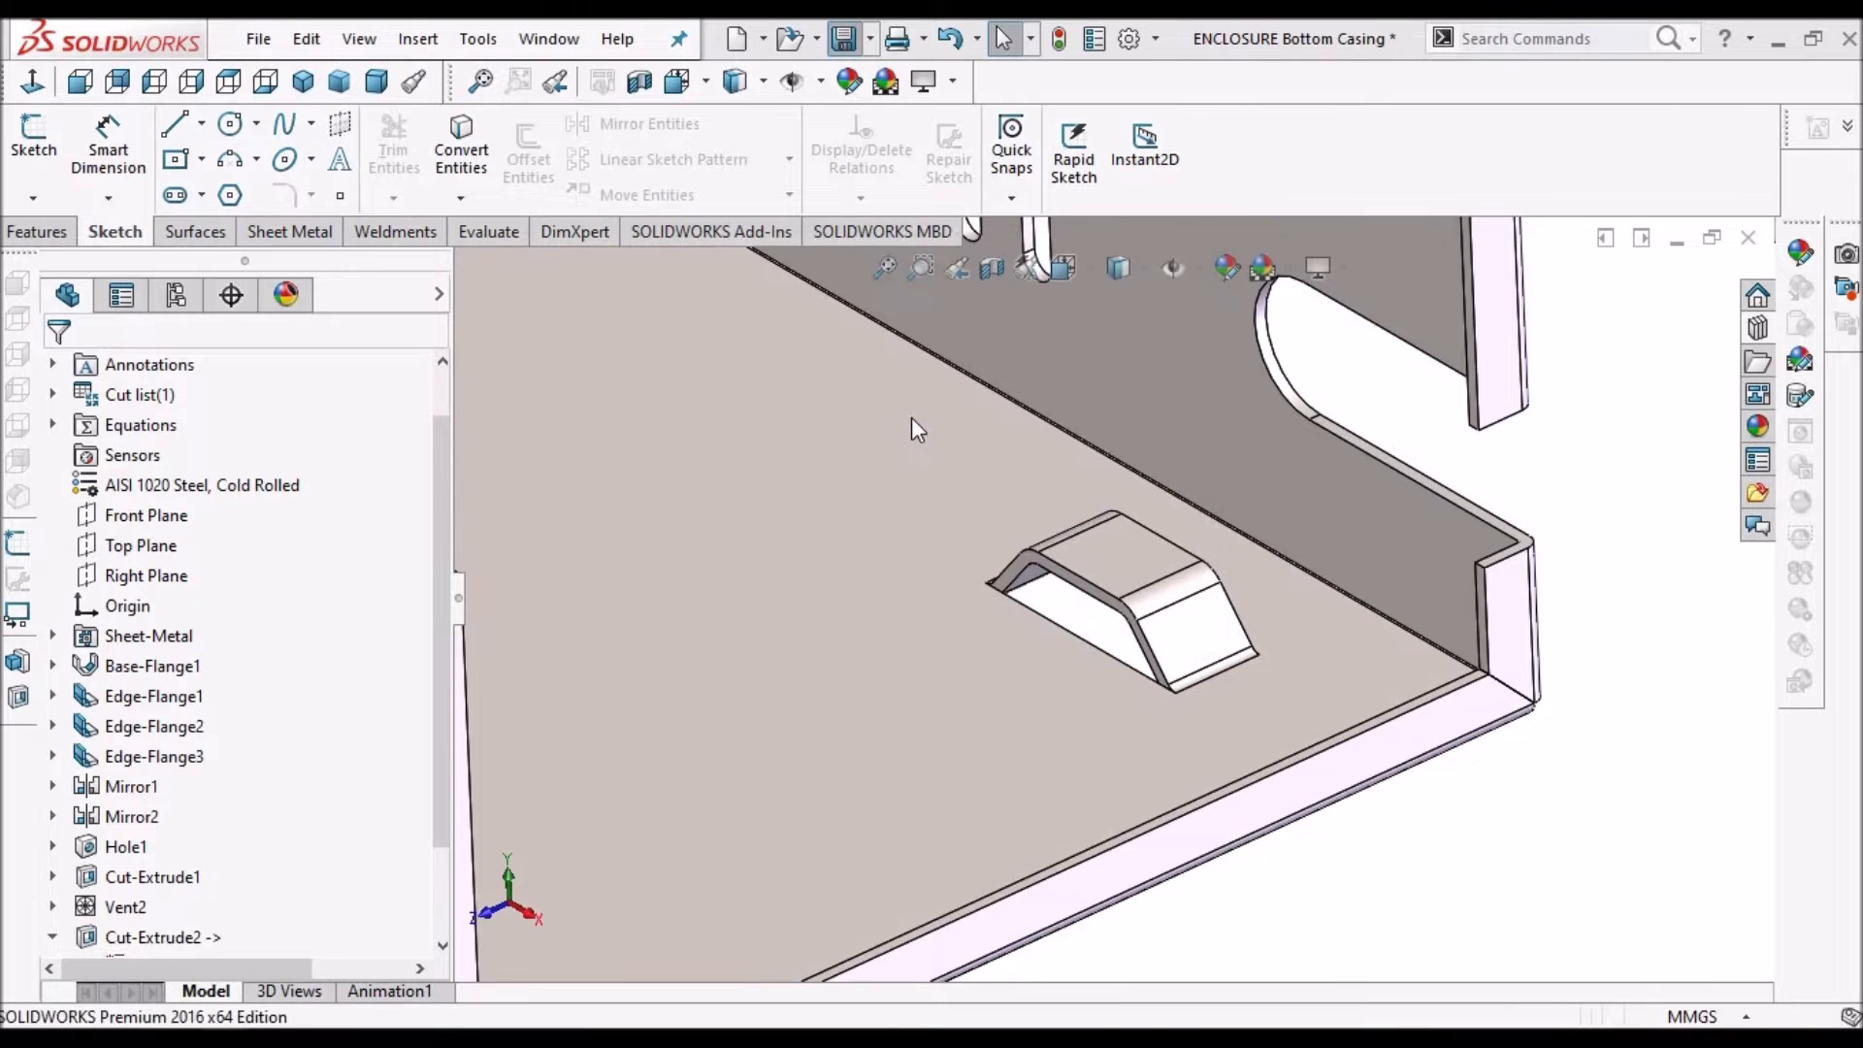
scroll(978, 553, up, 1)
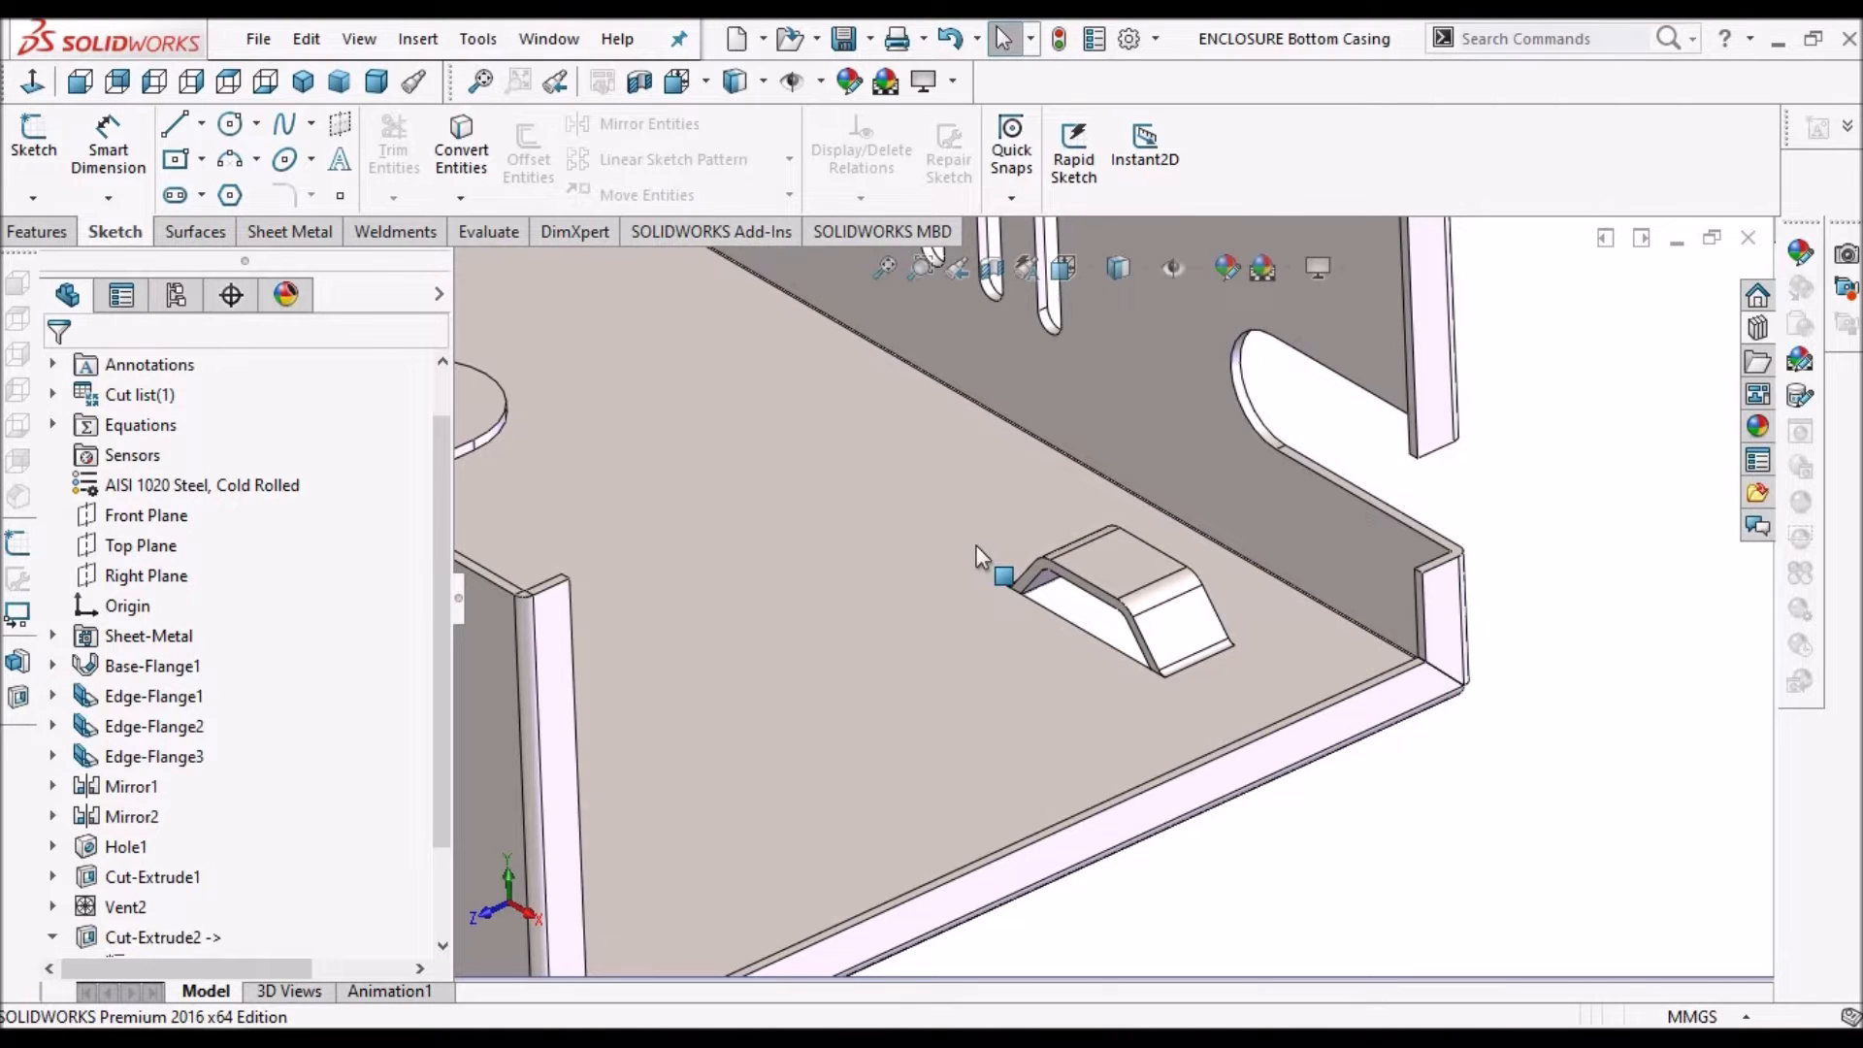
scroll(1115, 601, up, 4)
click(539, 40)
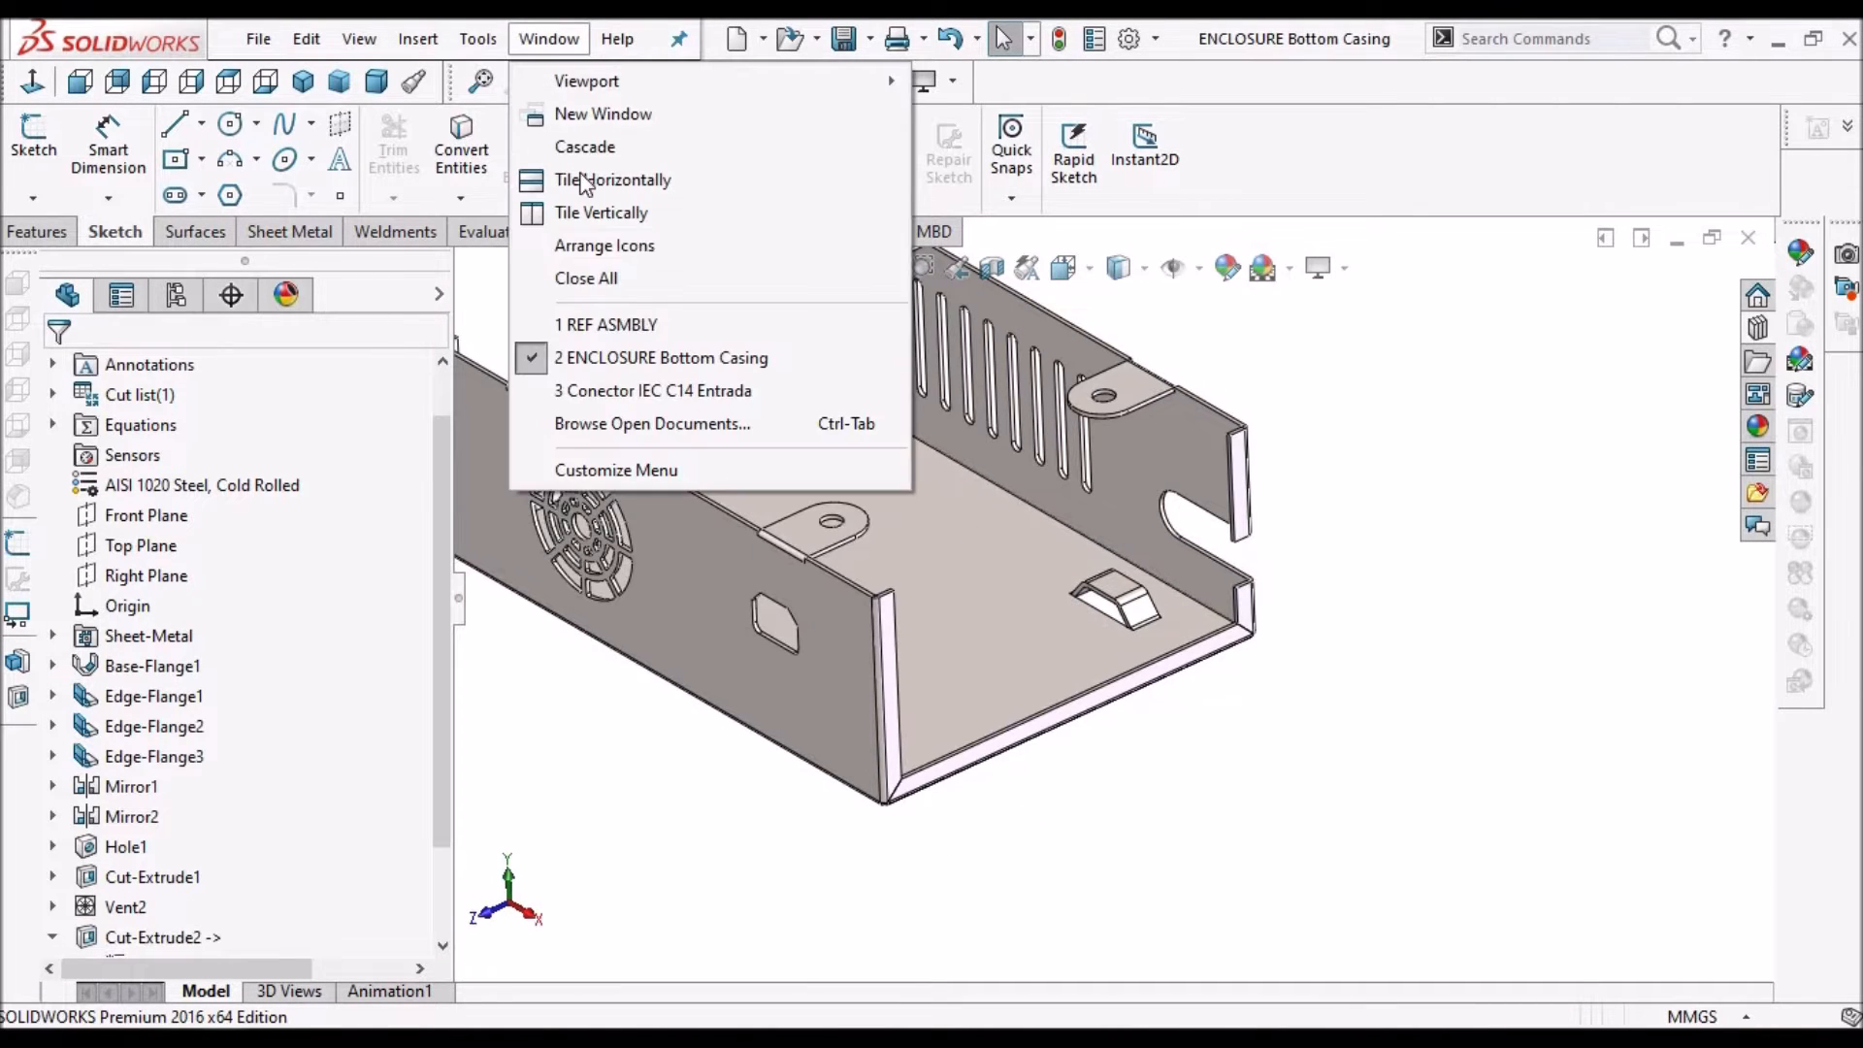
click(632, 318)
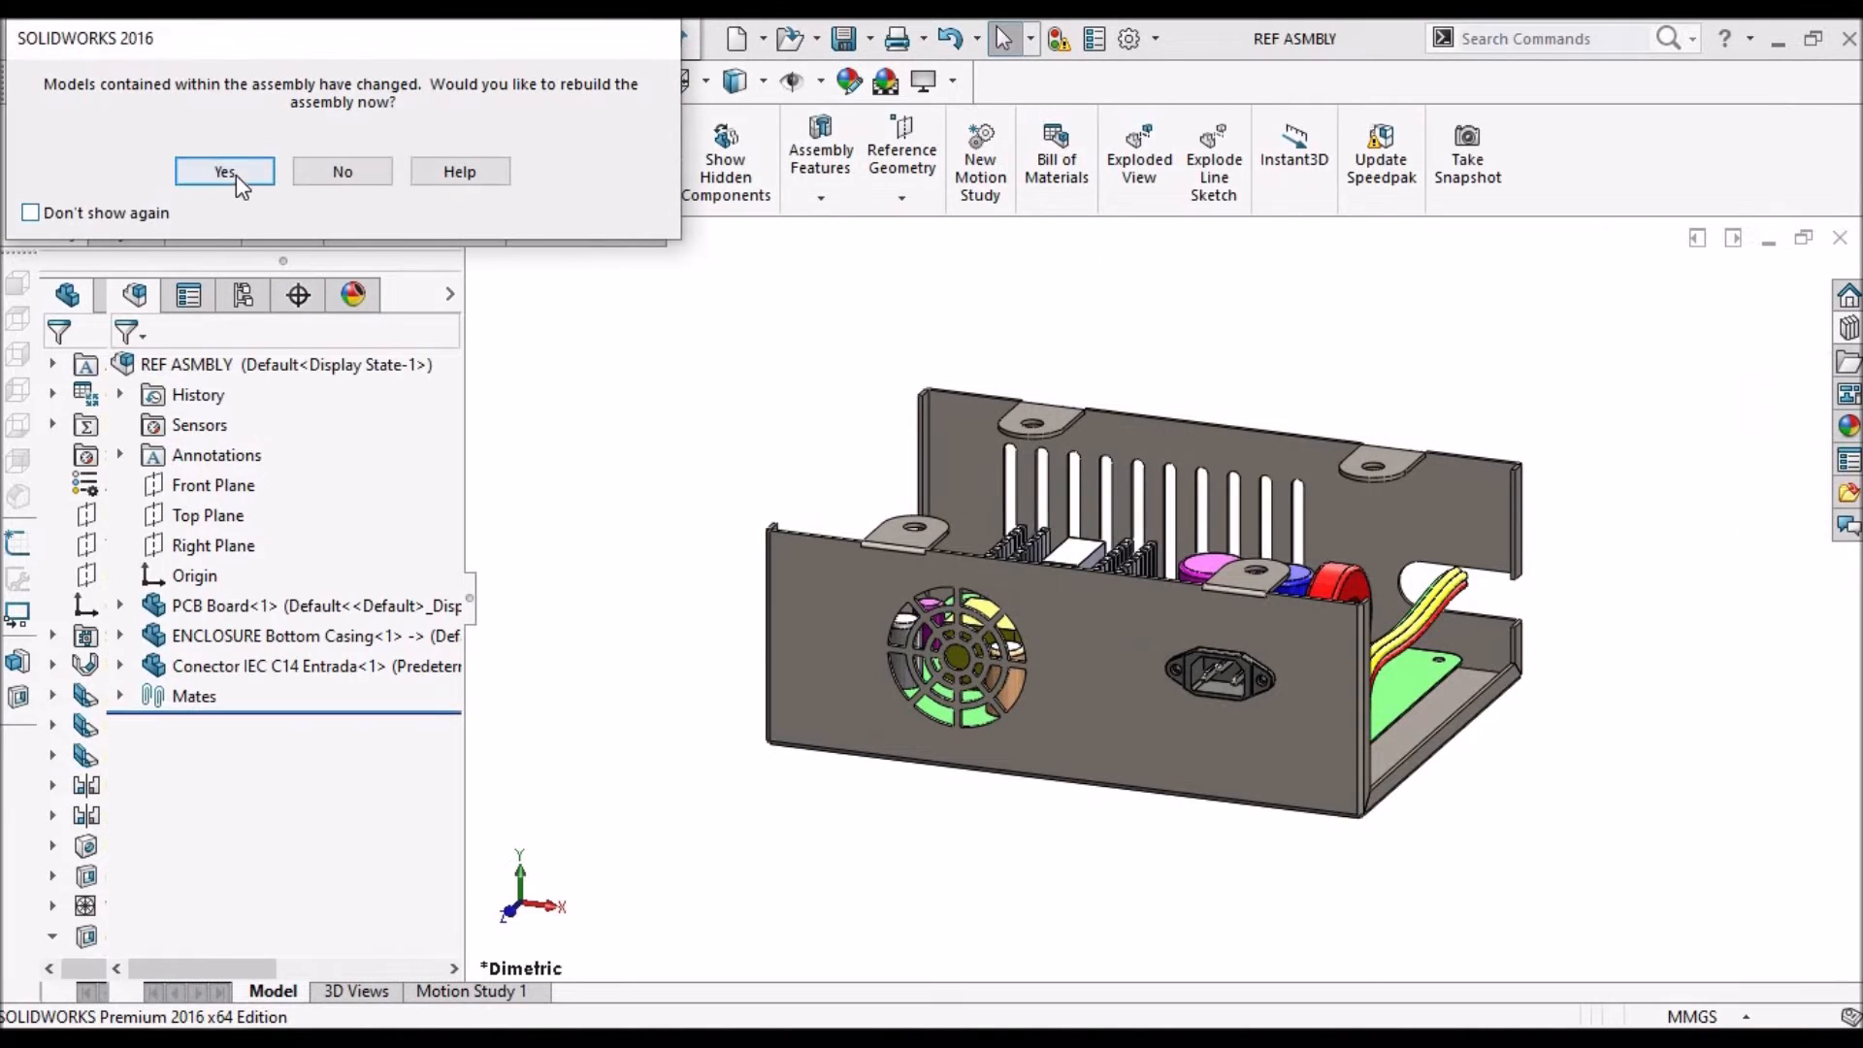
click(236, 174)
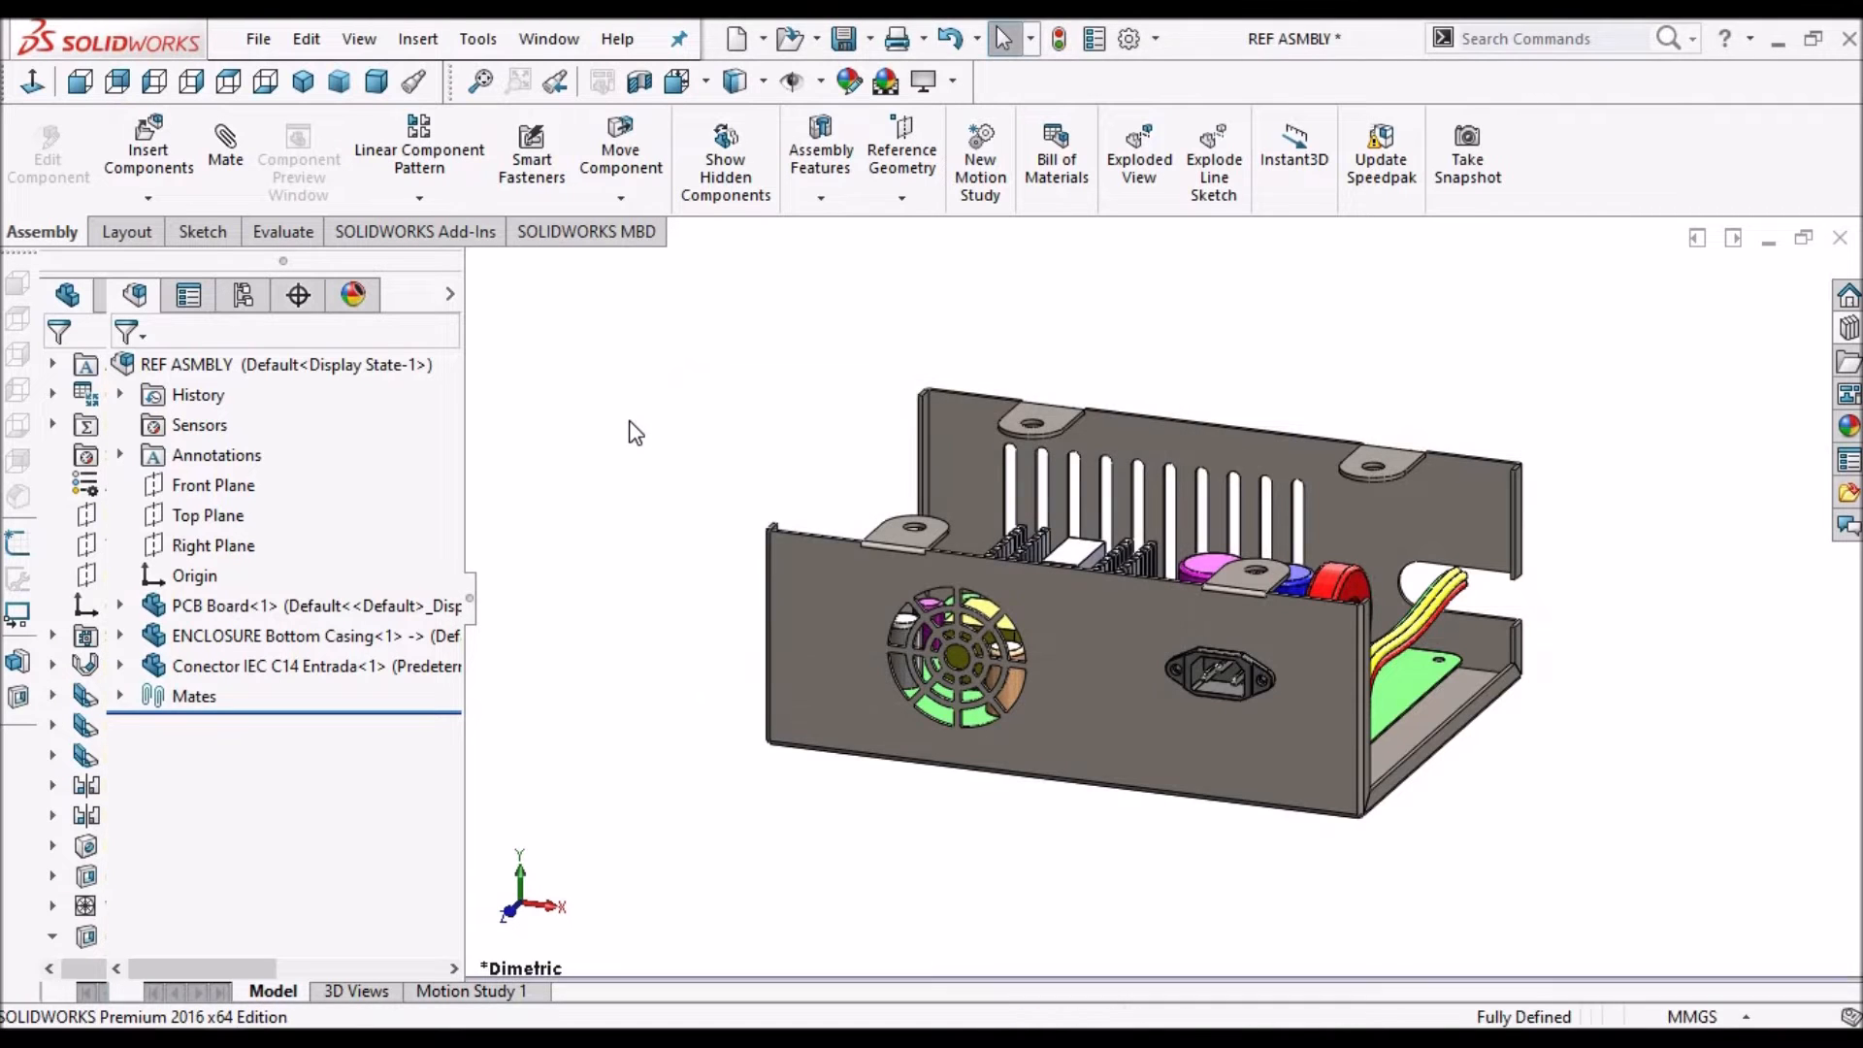
Edit the ENCLOSURE Bottom Casing in the context of the assembly and open its Bridge Lance feature for editing
click(301, 635)
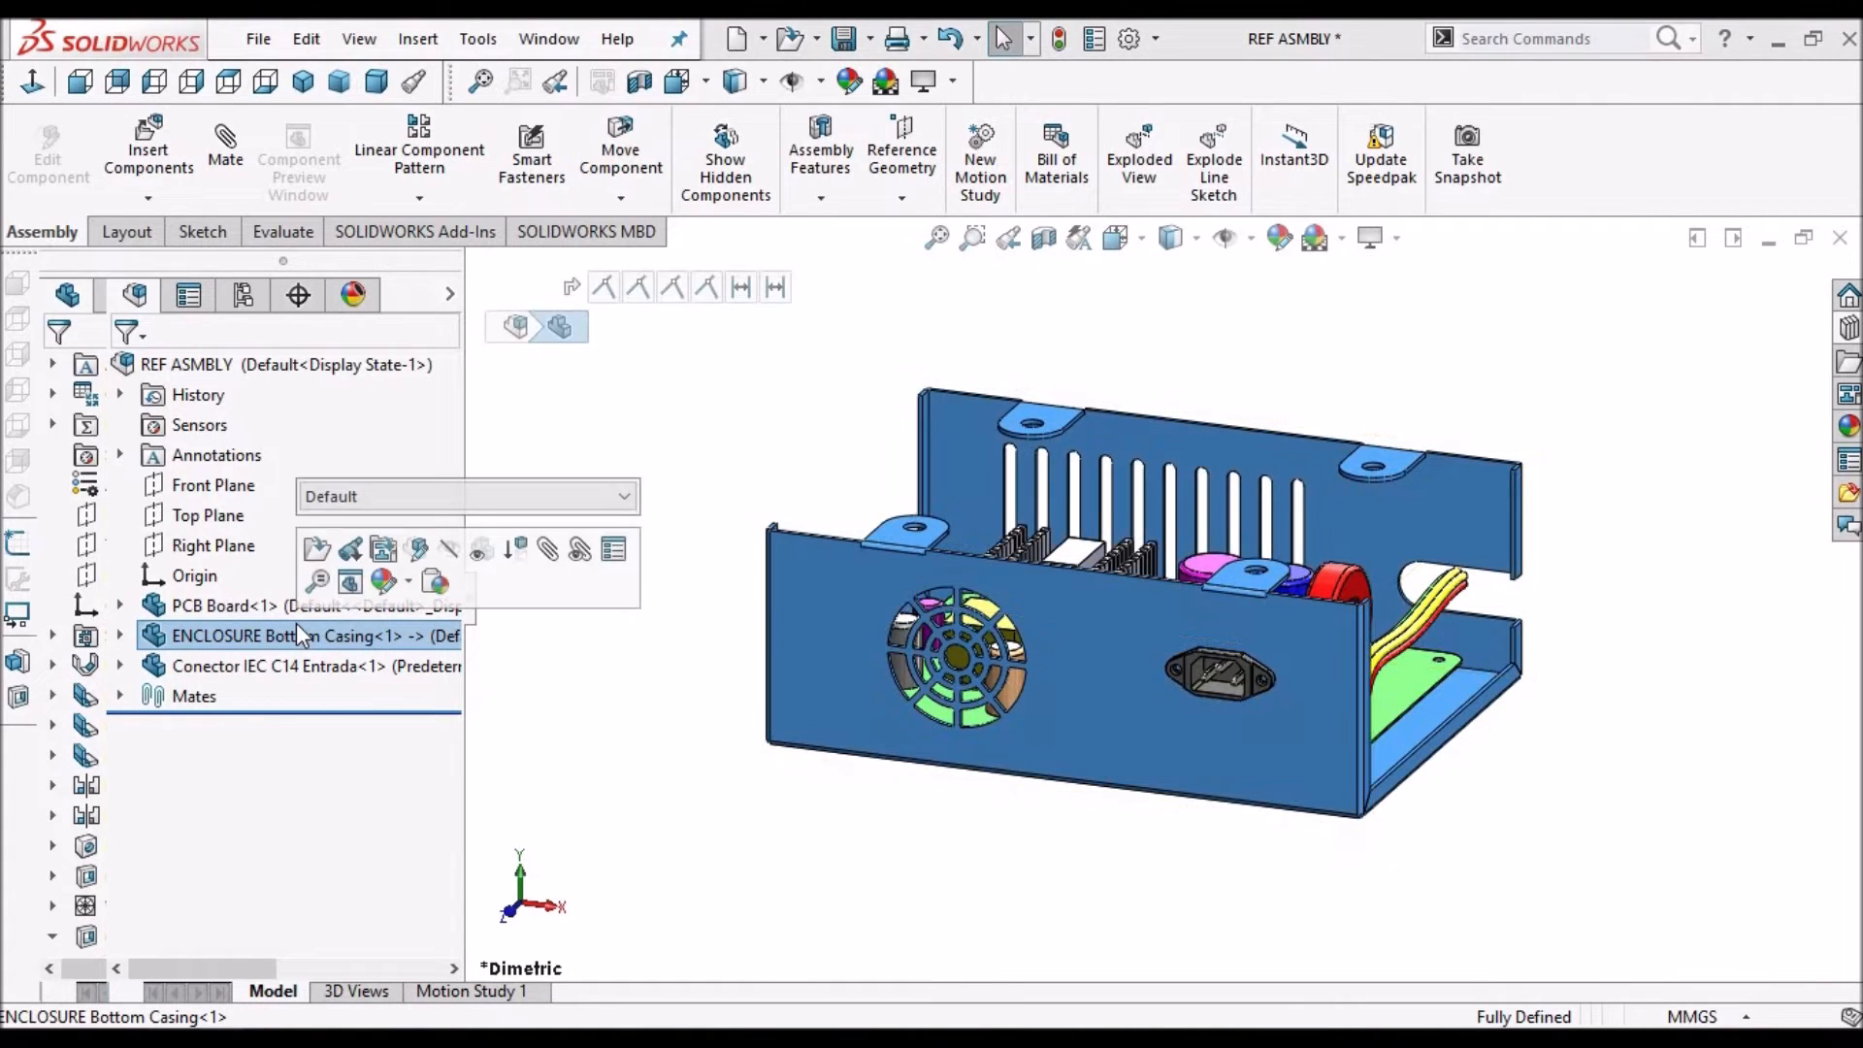
click(58, 157)
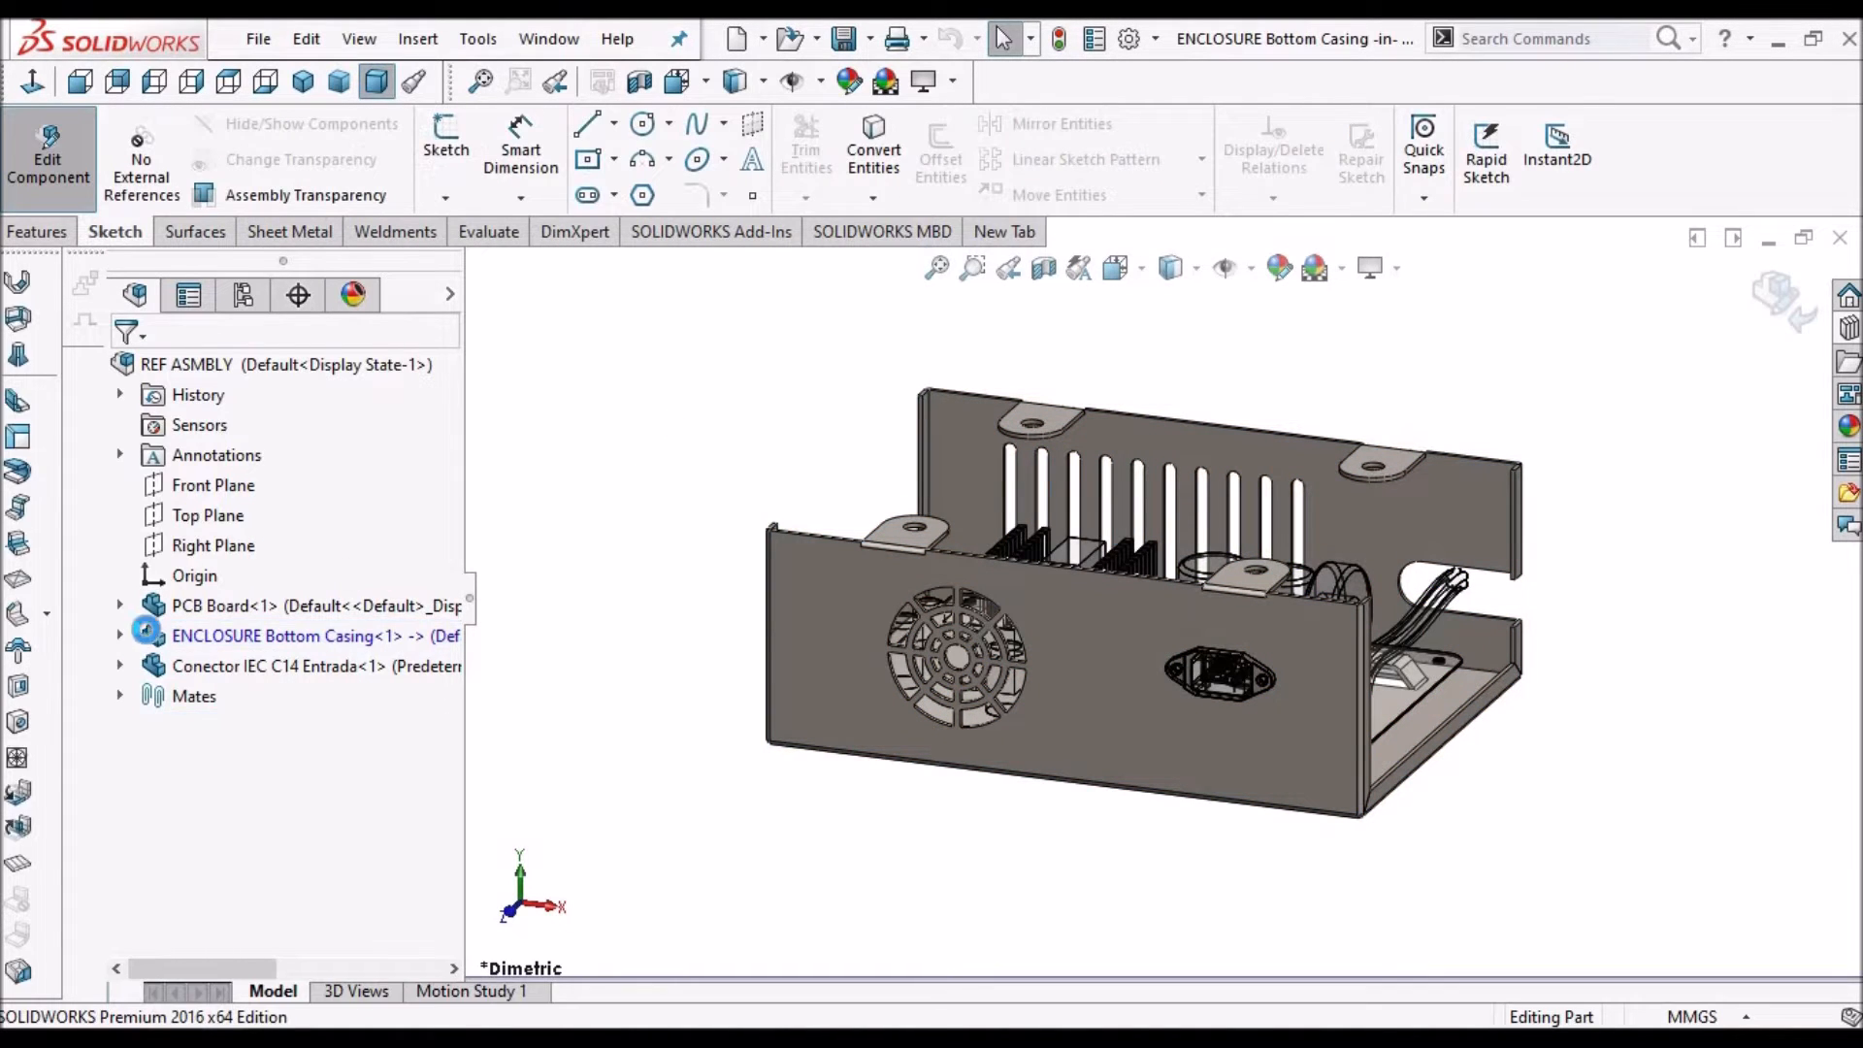
click(120, 636)
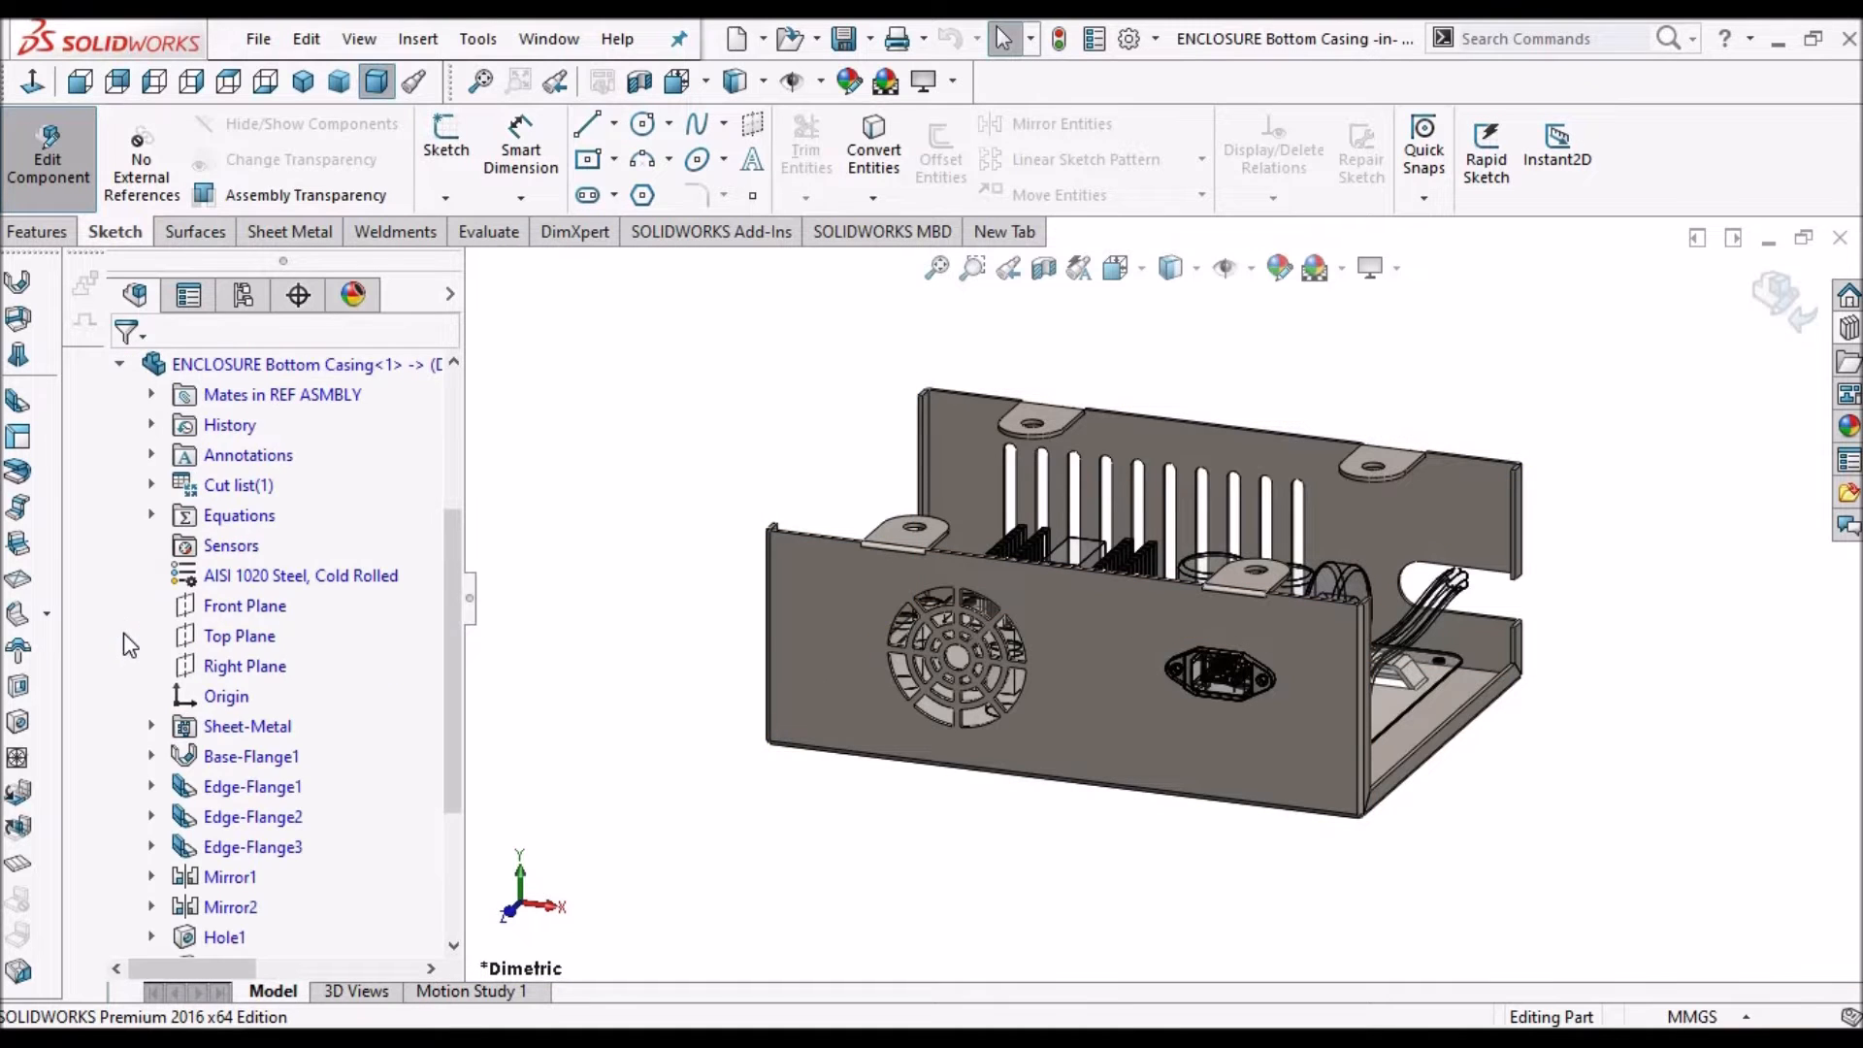
scroll(369, 776, down, 3)
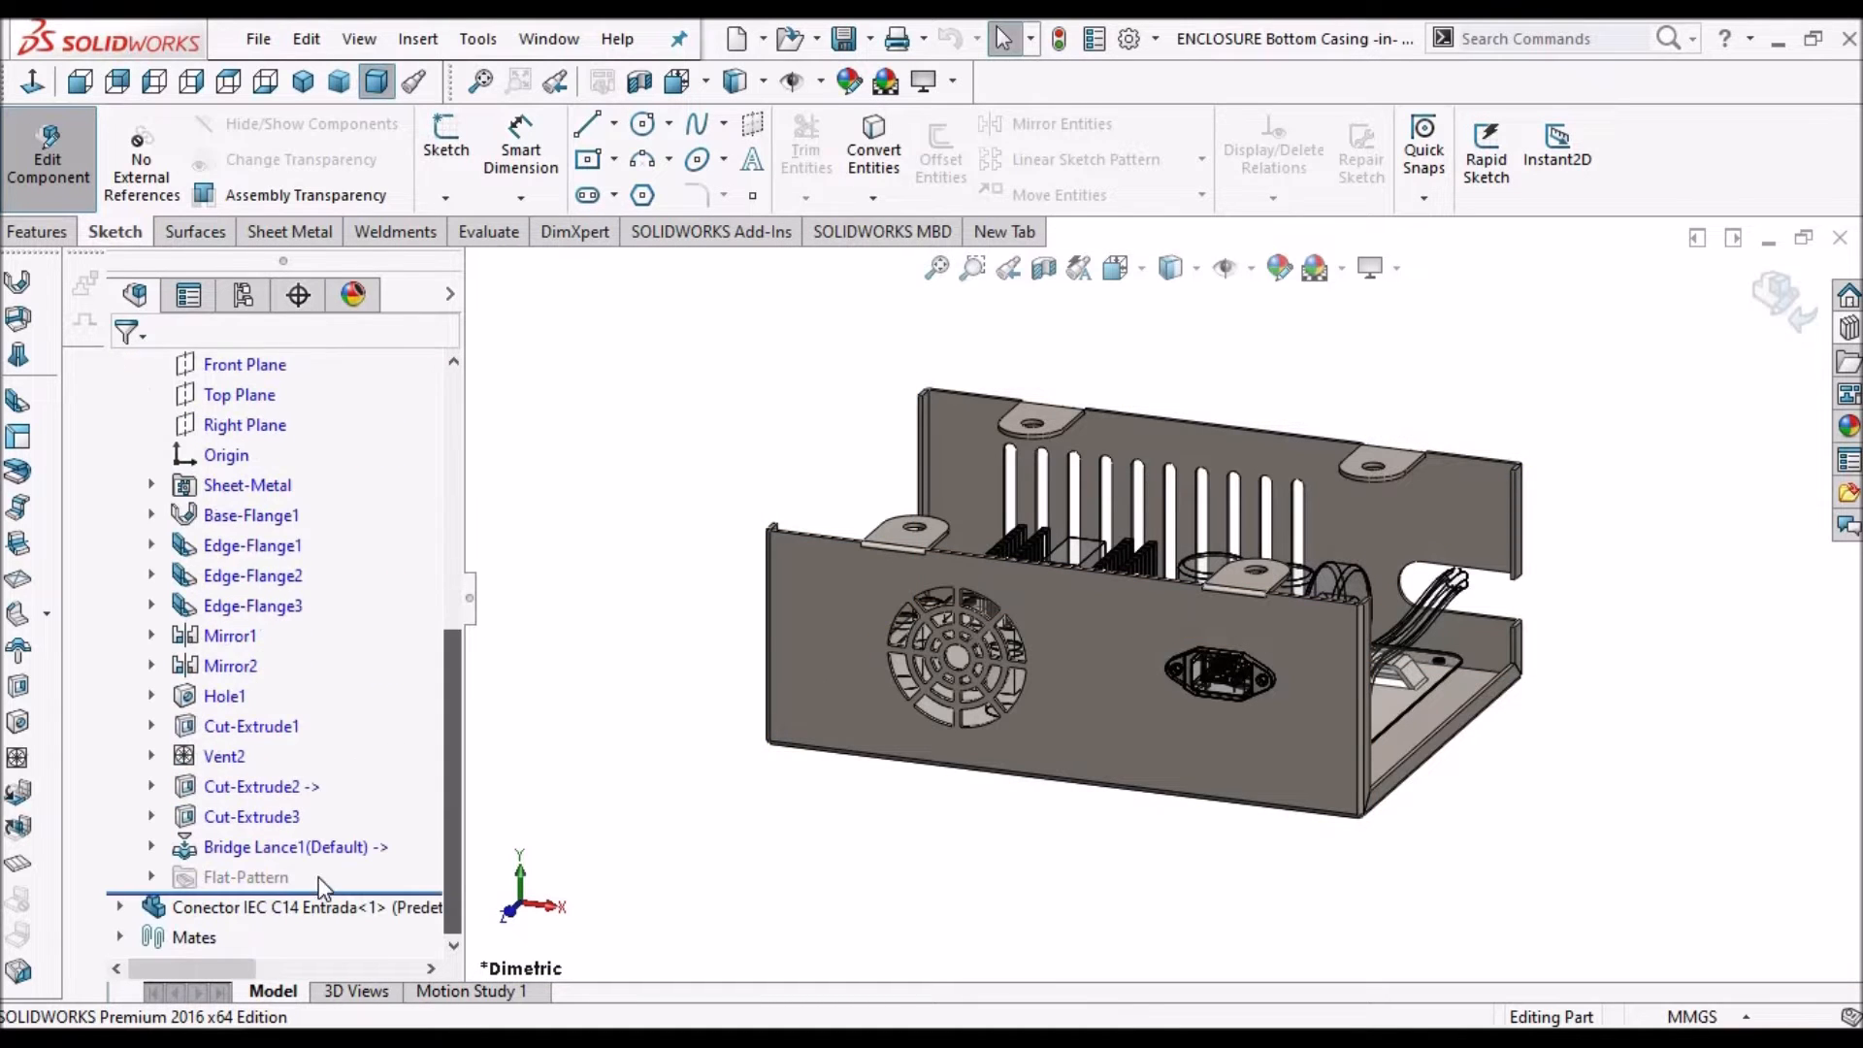
click(246, 850)
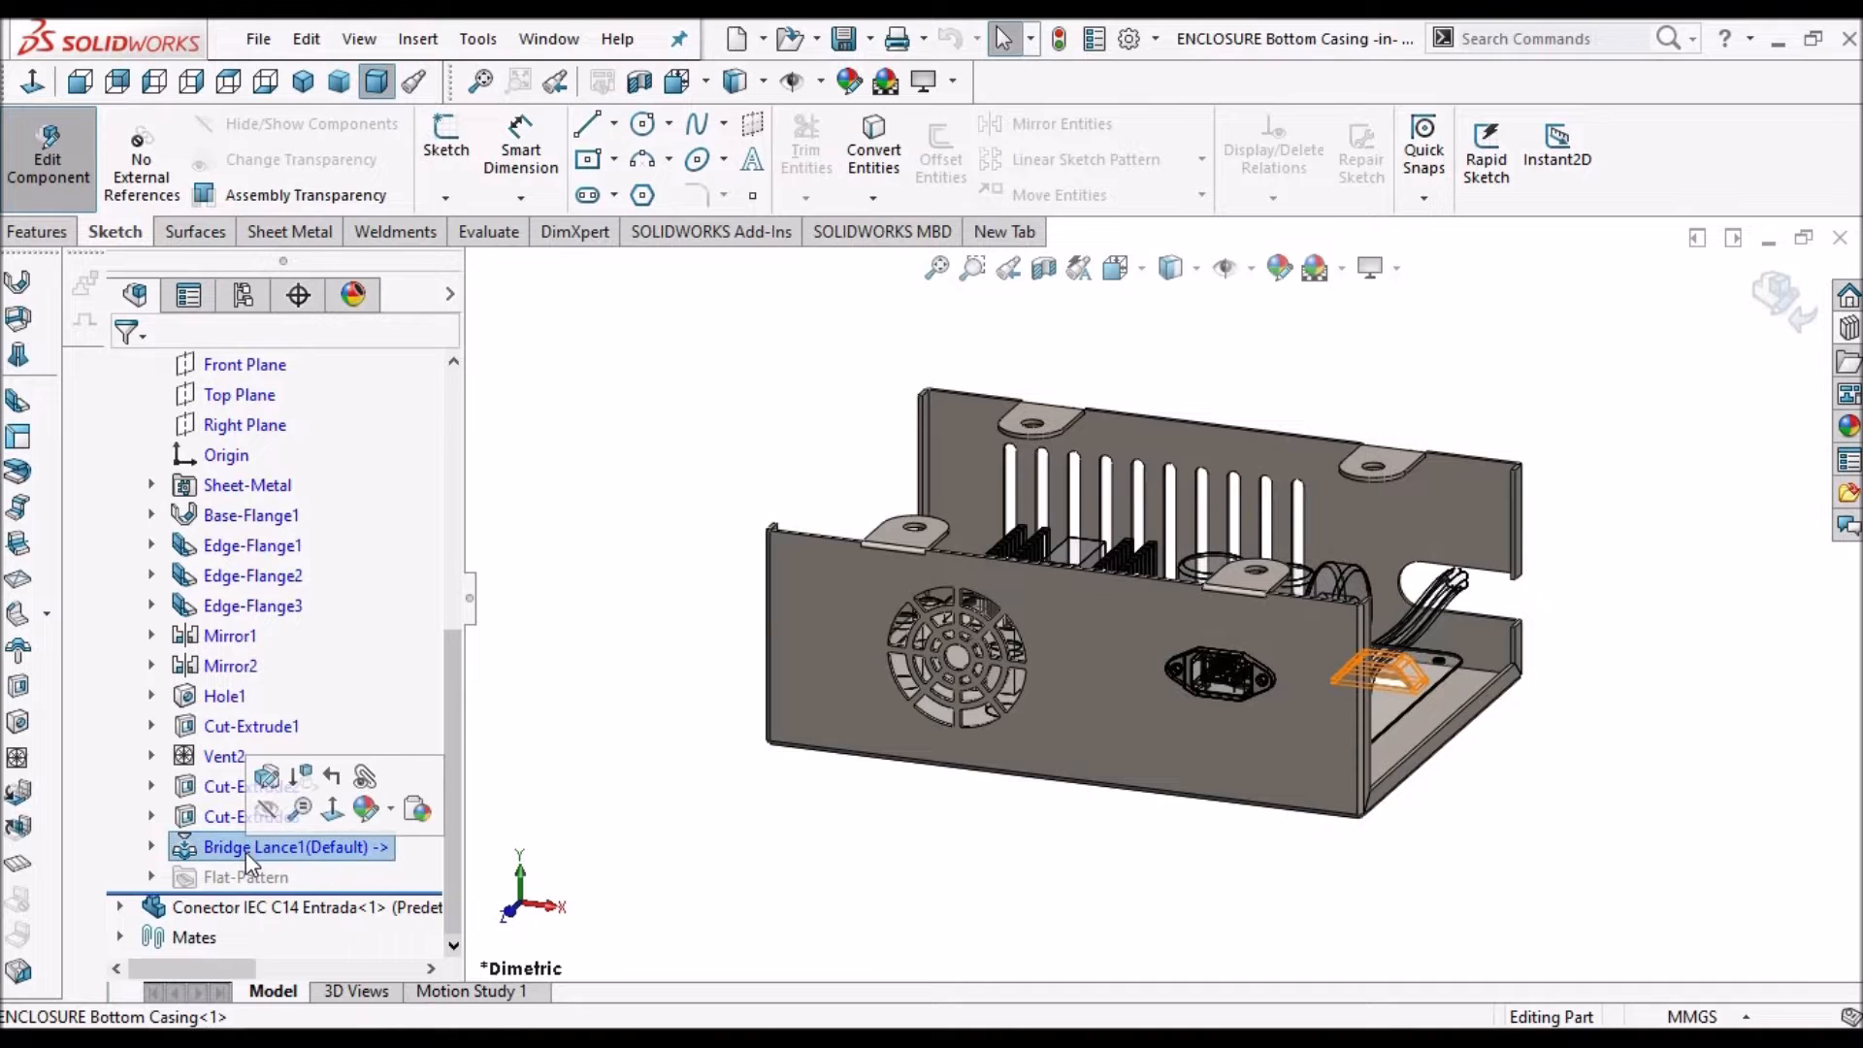
click(301, 791)
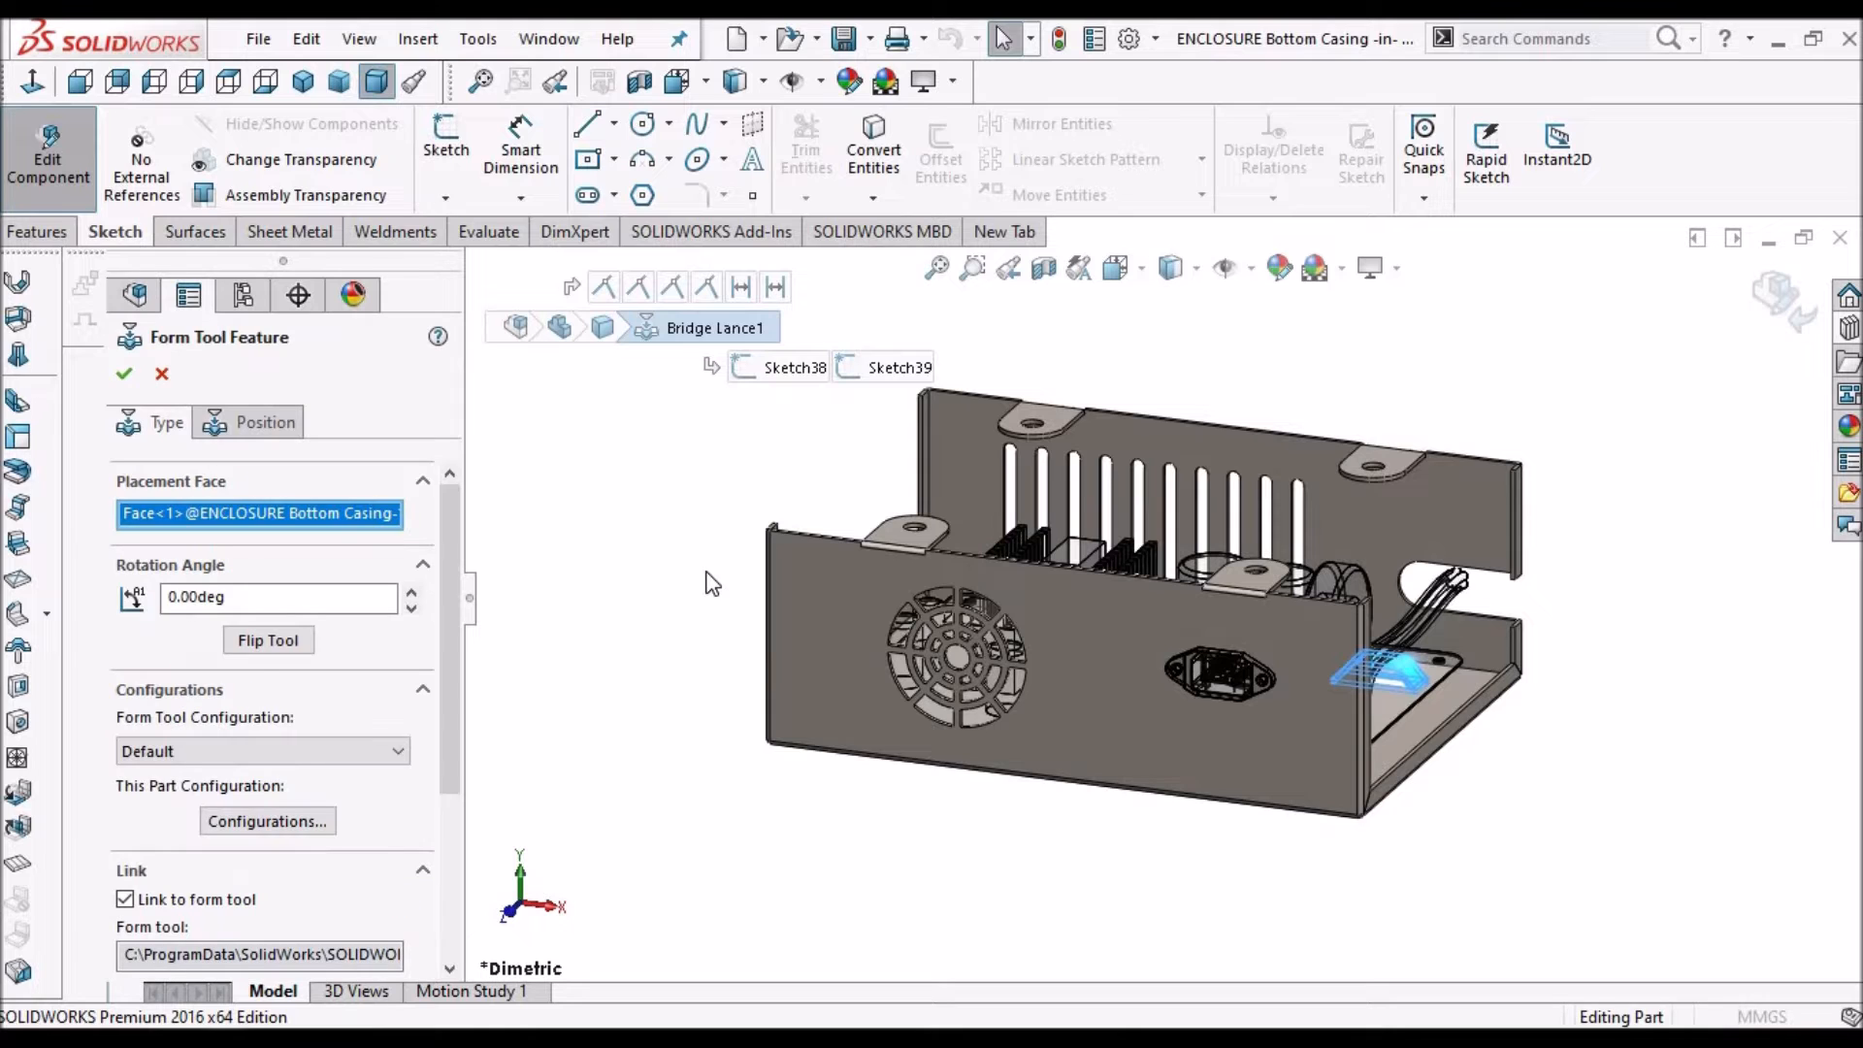
In the forming tool's position sketch, viewed face-on, move its locating point onto the centre of the PCB corner hole nearest the wires
click(242, 423)
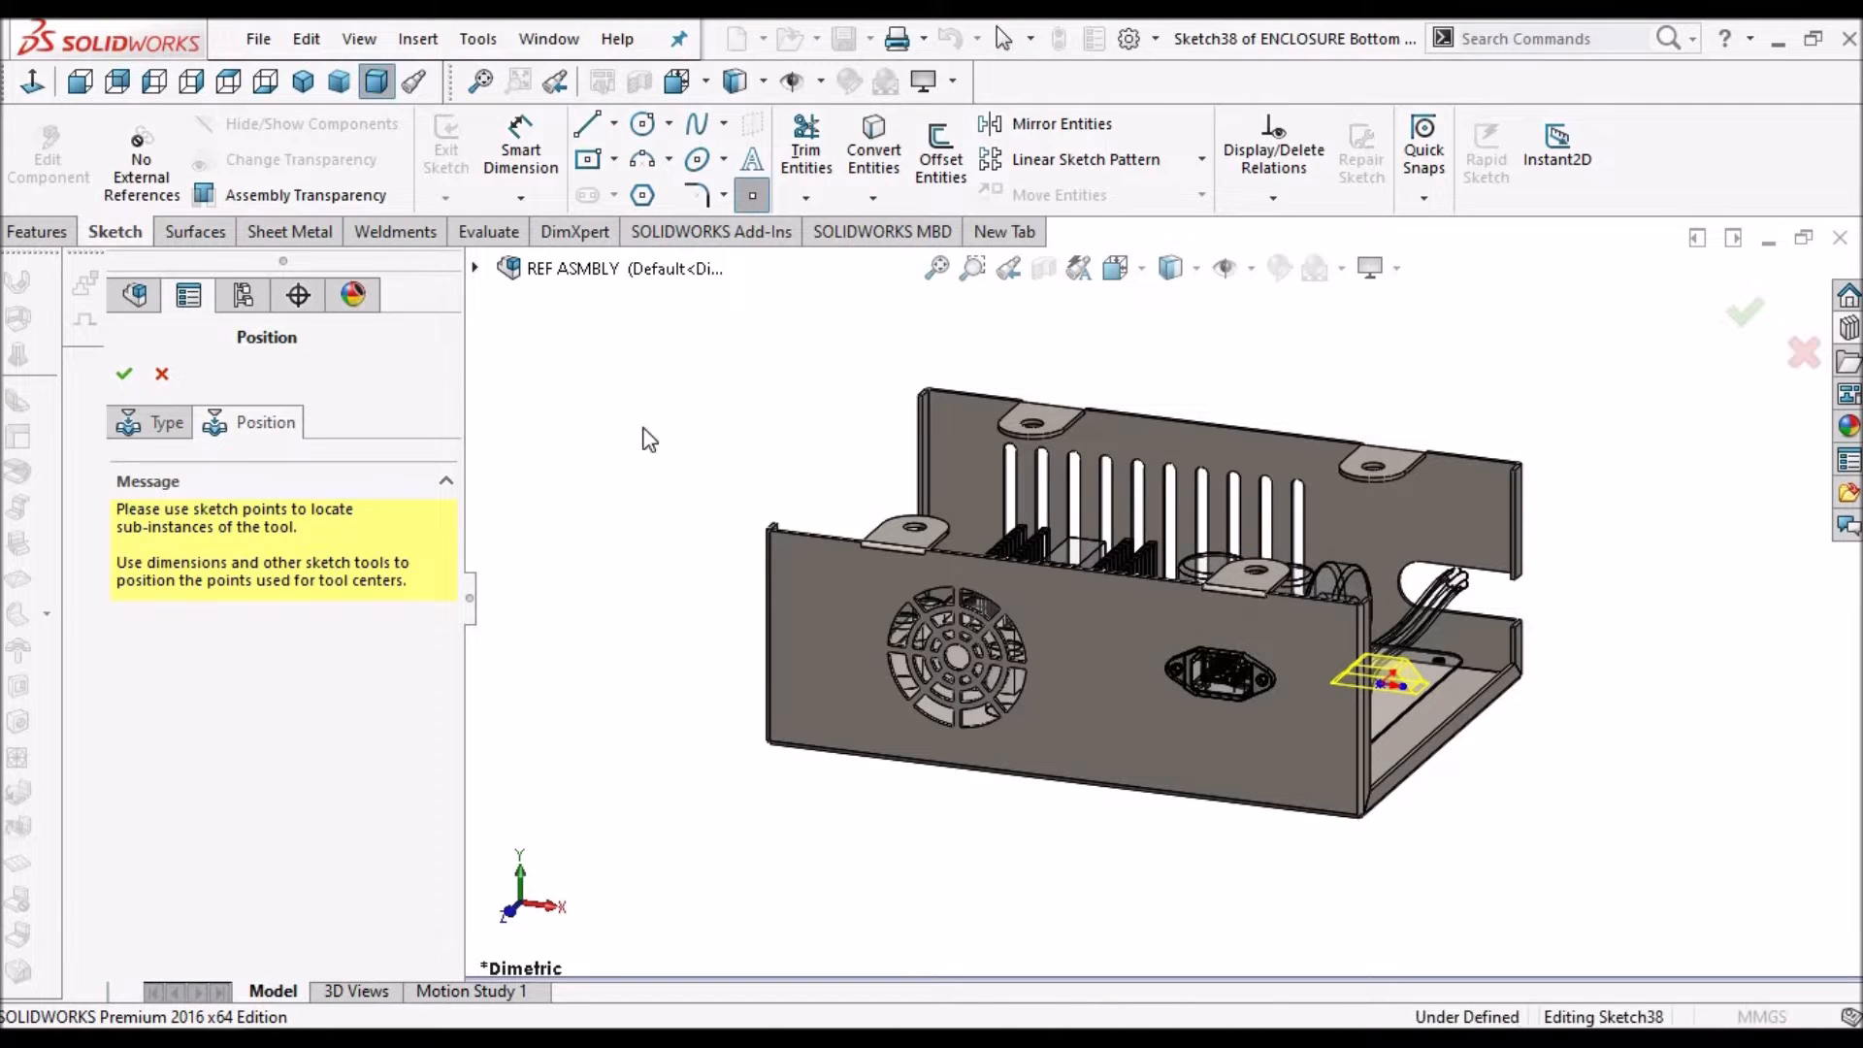
right_click(644, 430)
click(670, 447)
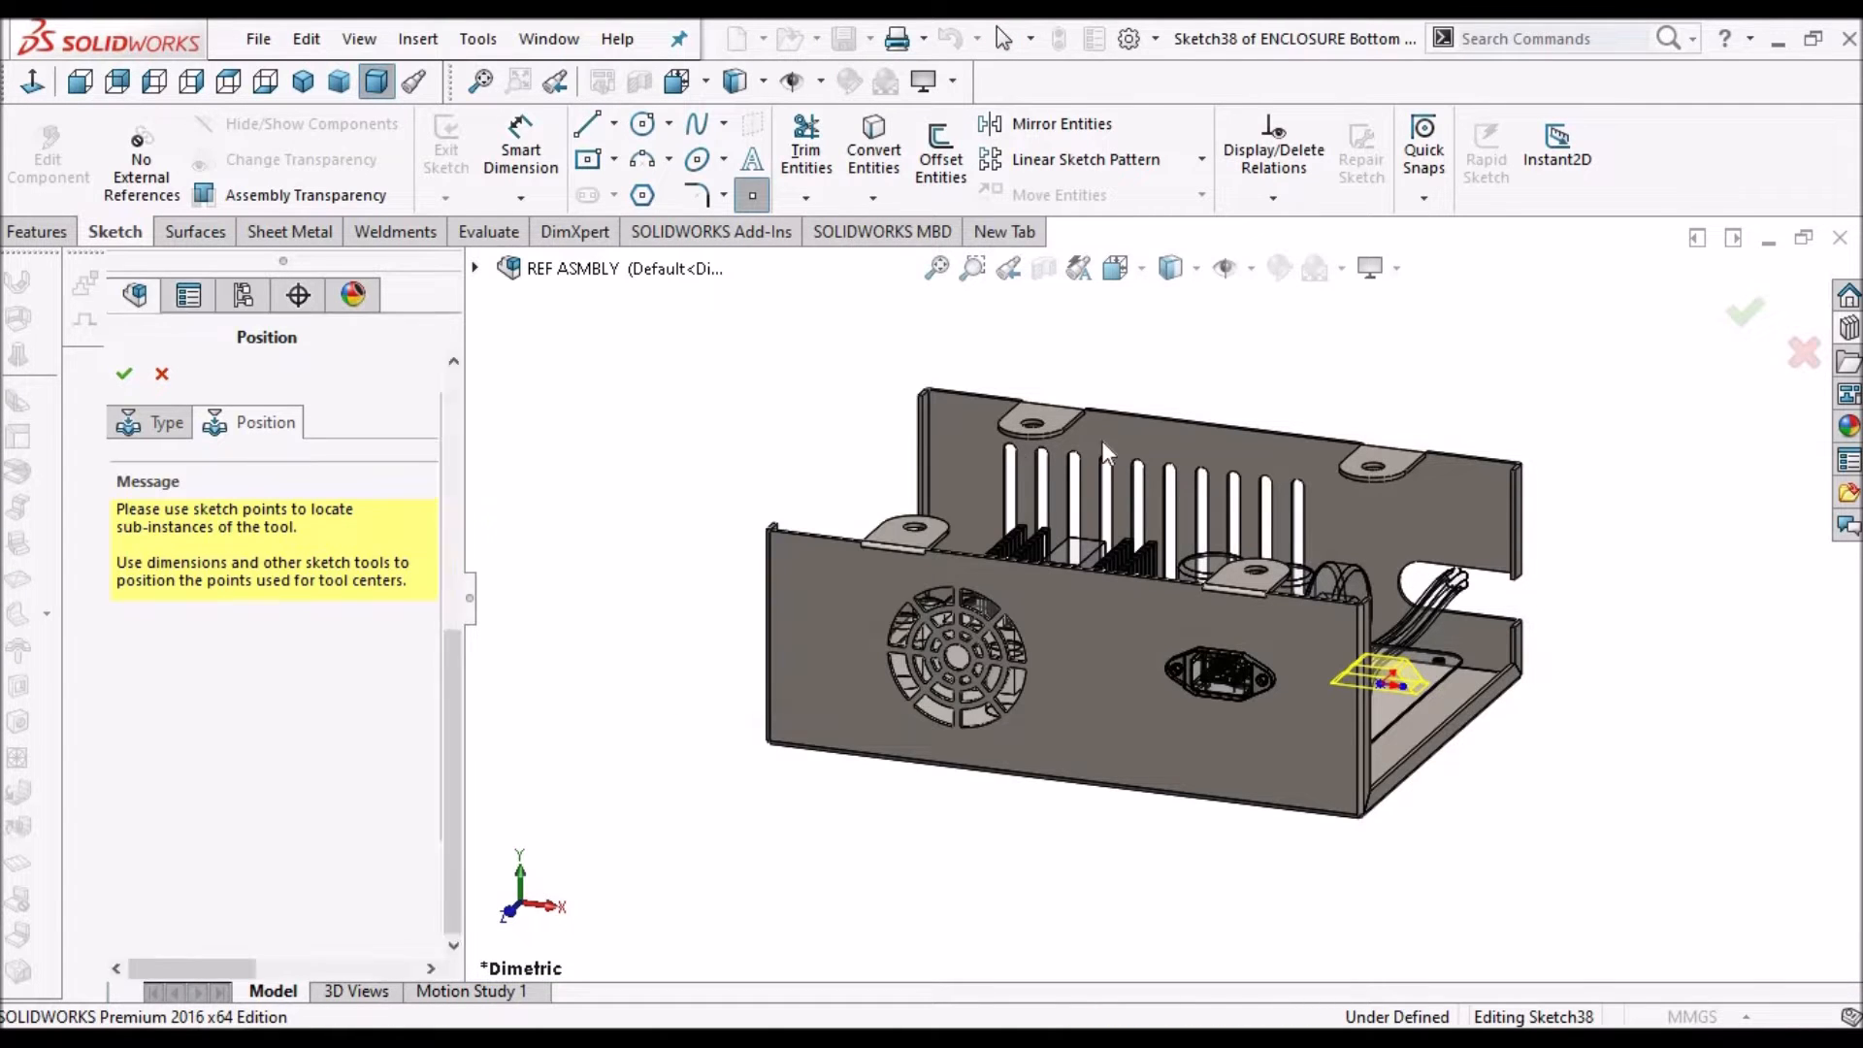
click(33, 83)
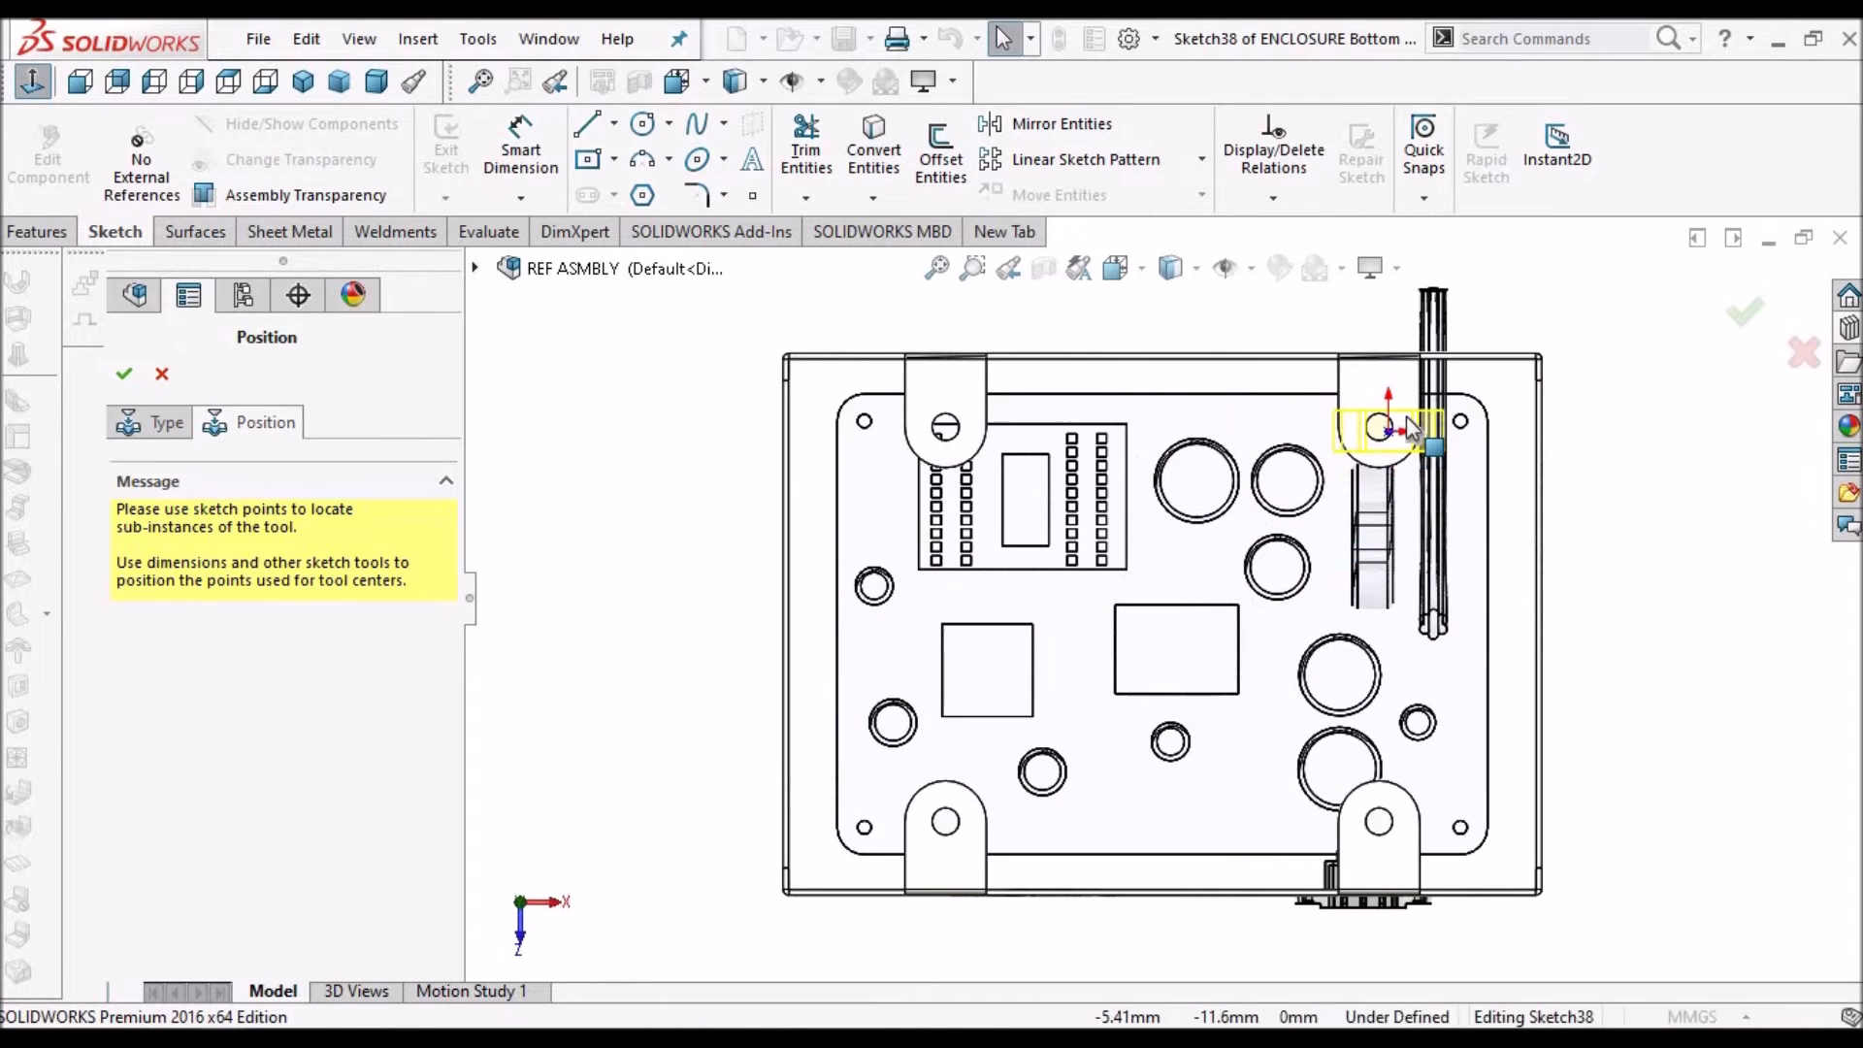
scroll(1453, 427, down, 5)
scroll(1450, 420, down, 1)
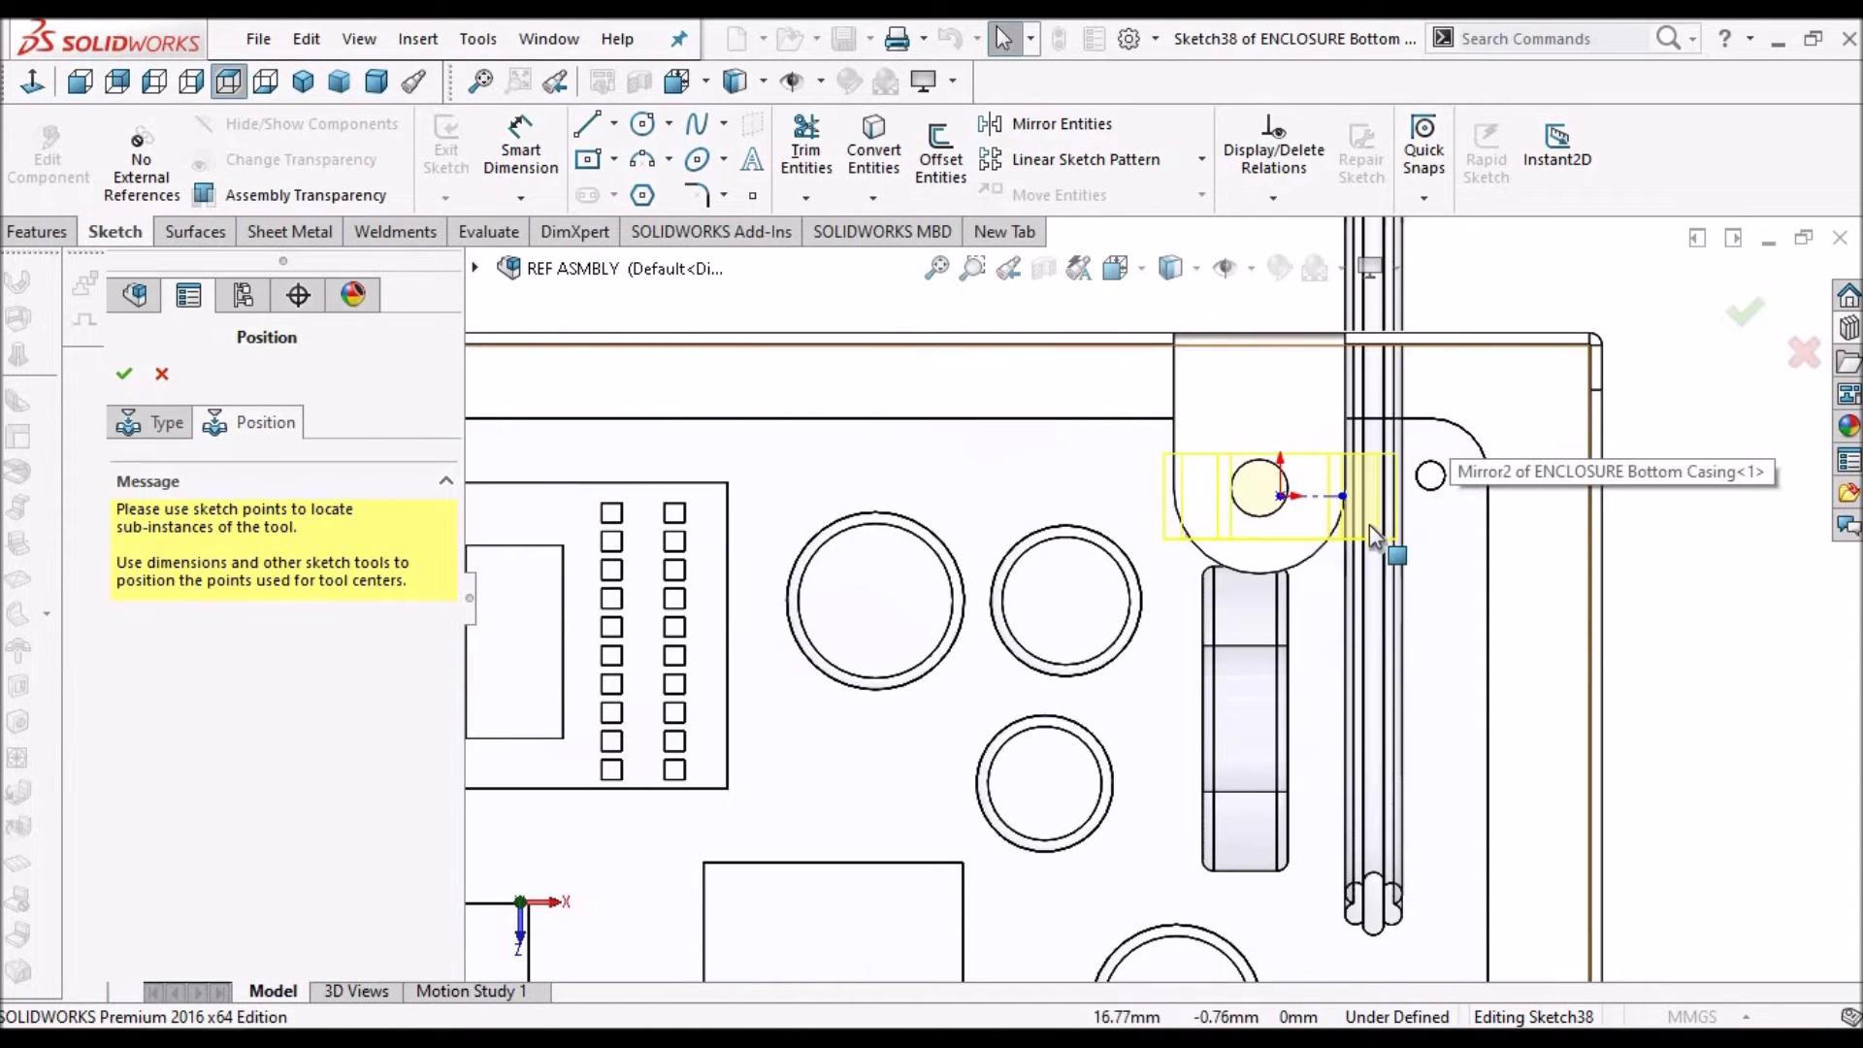
scroll(1370, 535, up, 2)
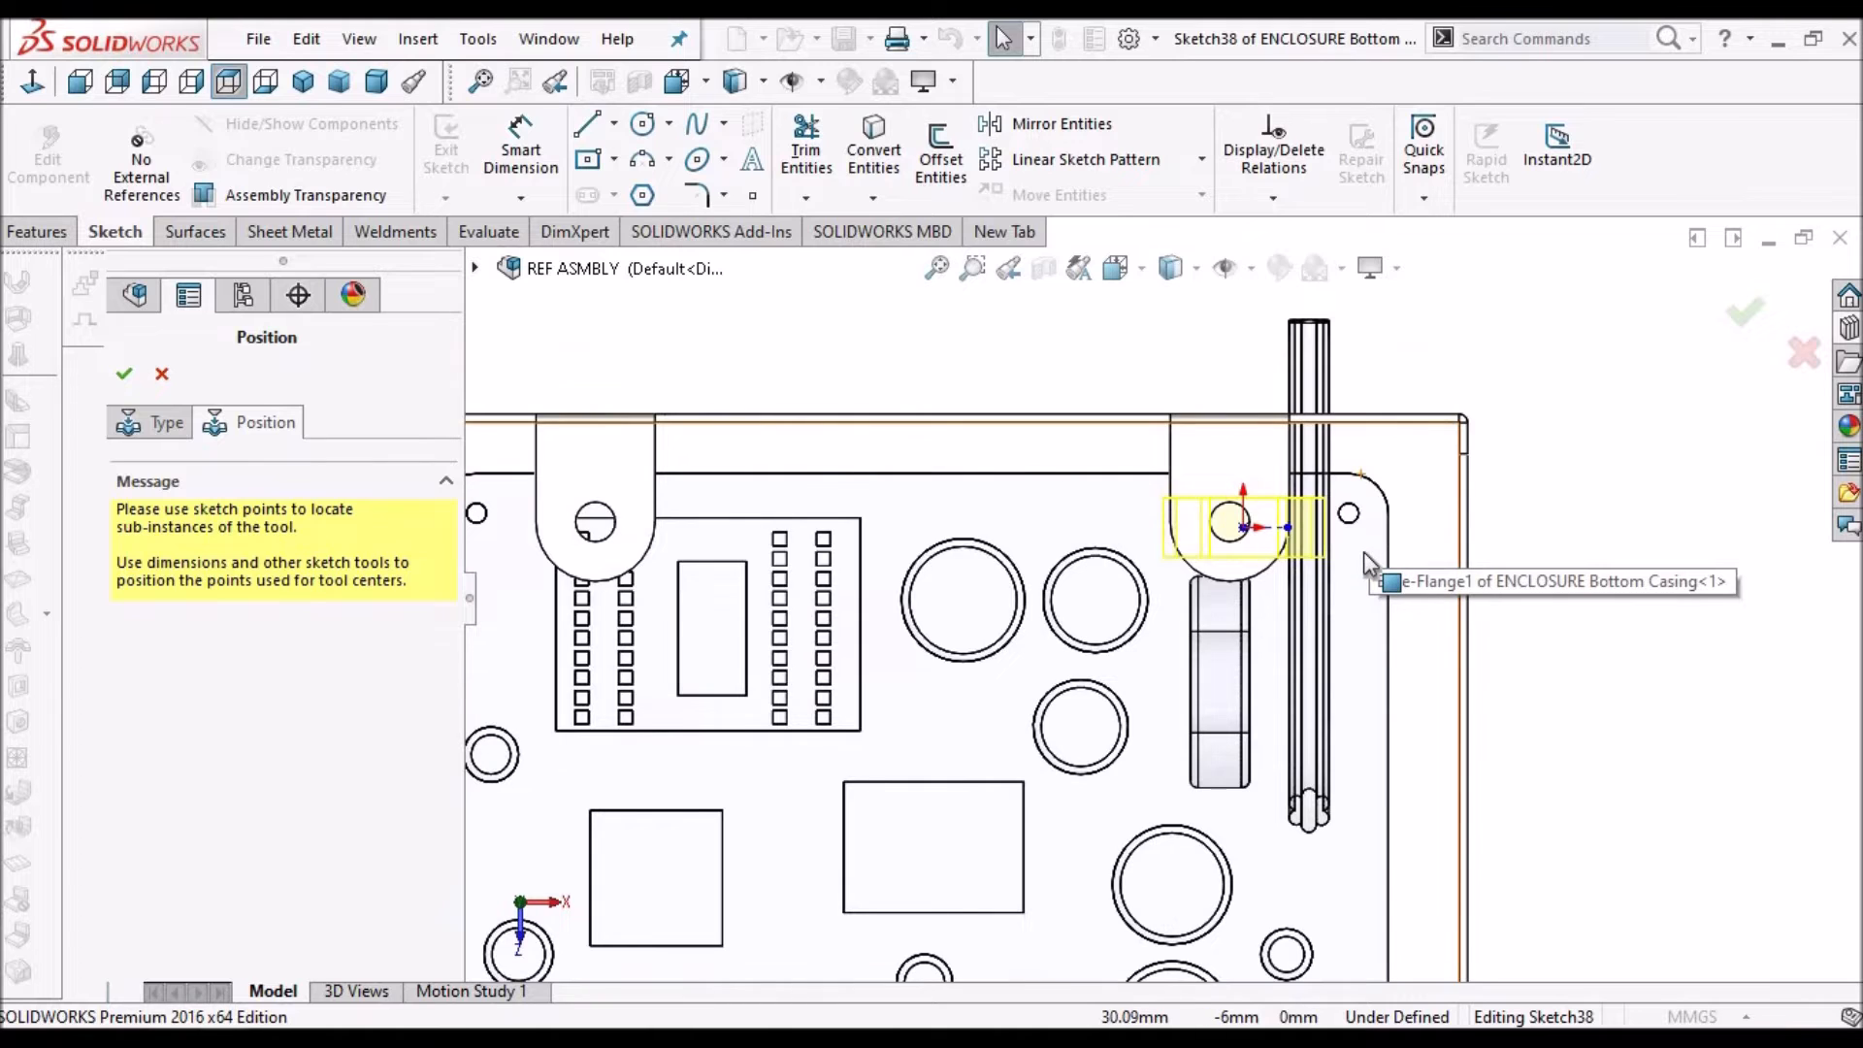
scroll(1364, 551, down, 3)
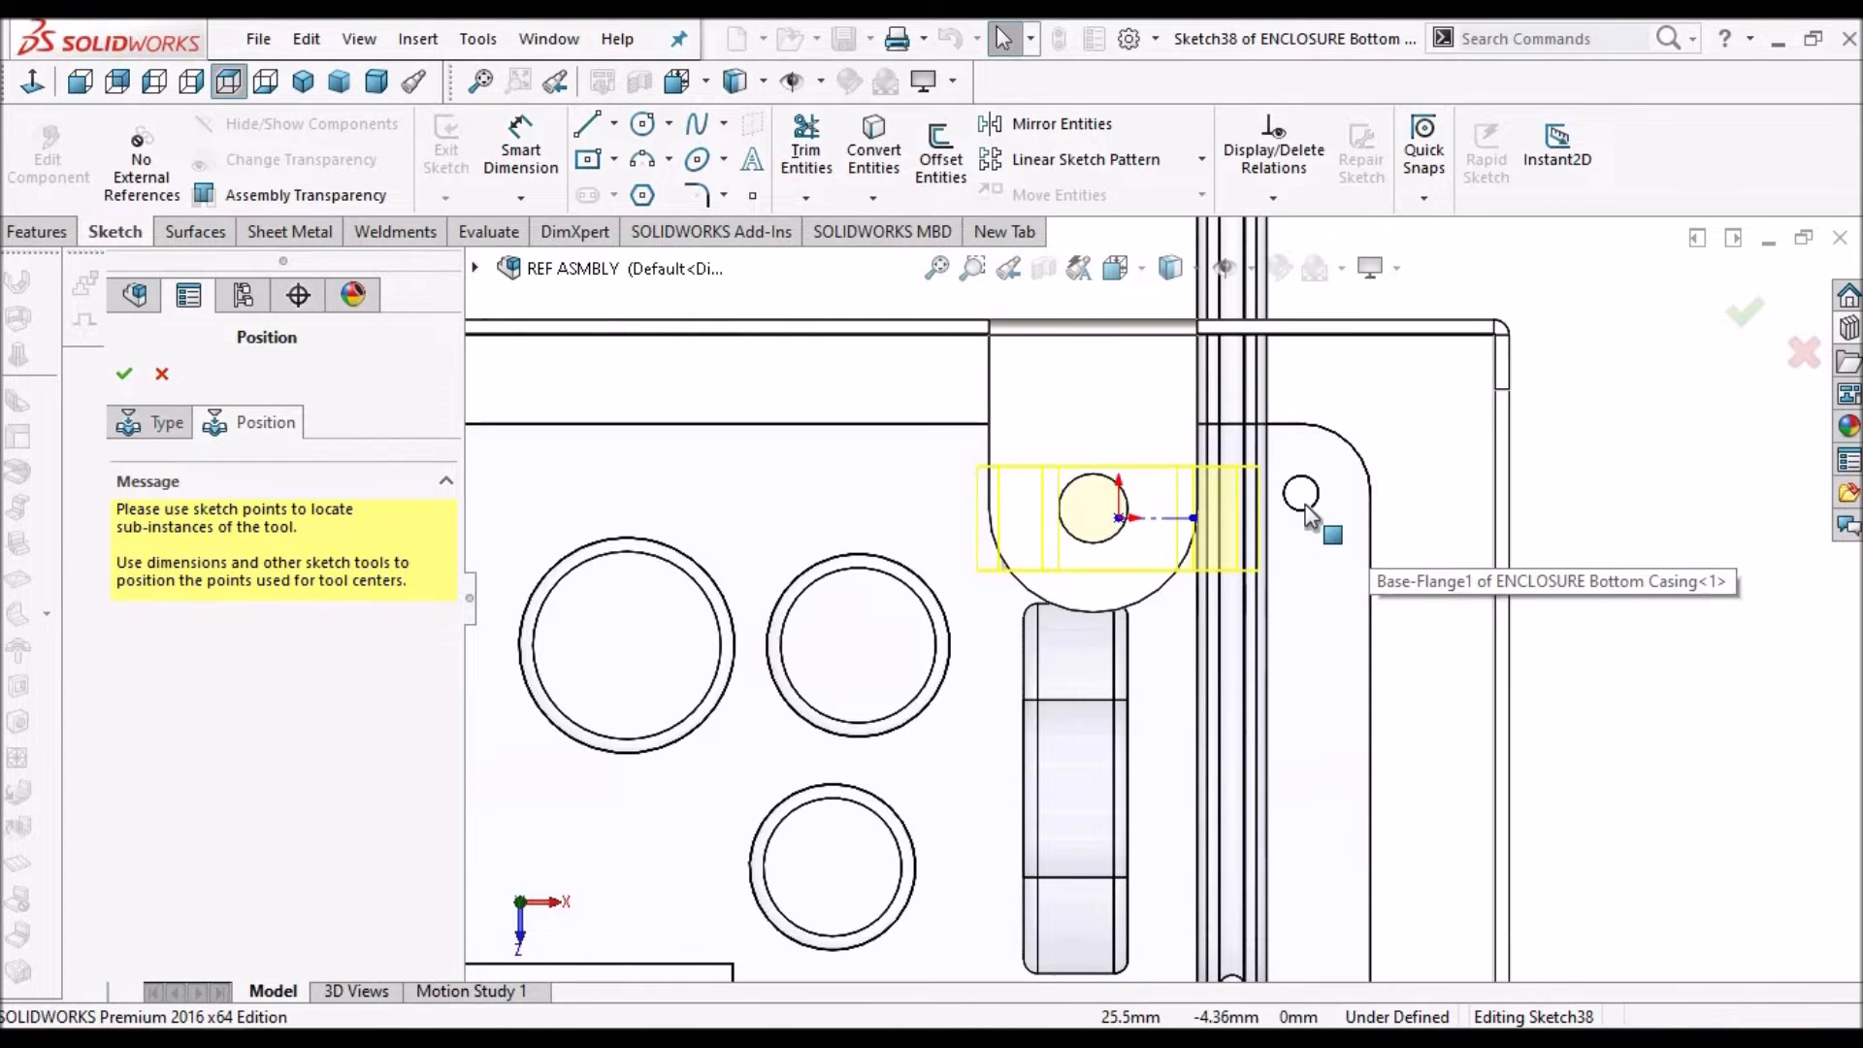
scroll(1312, 493, down, 2)
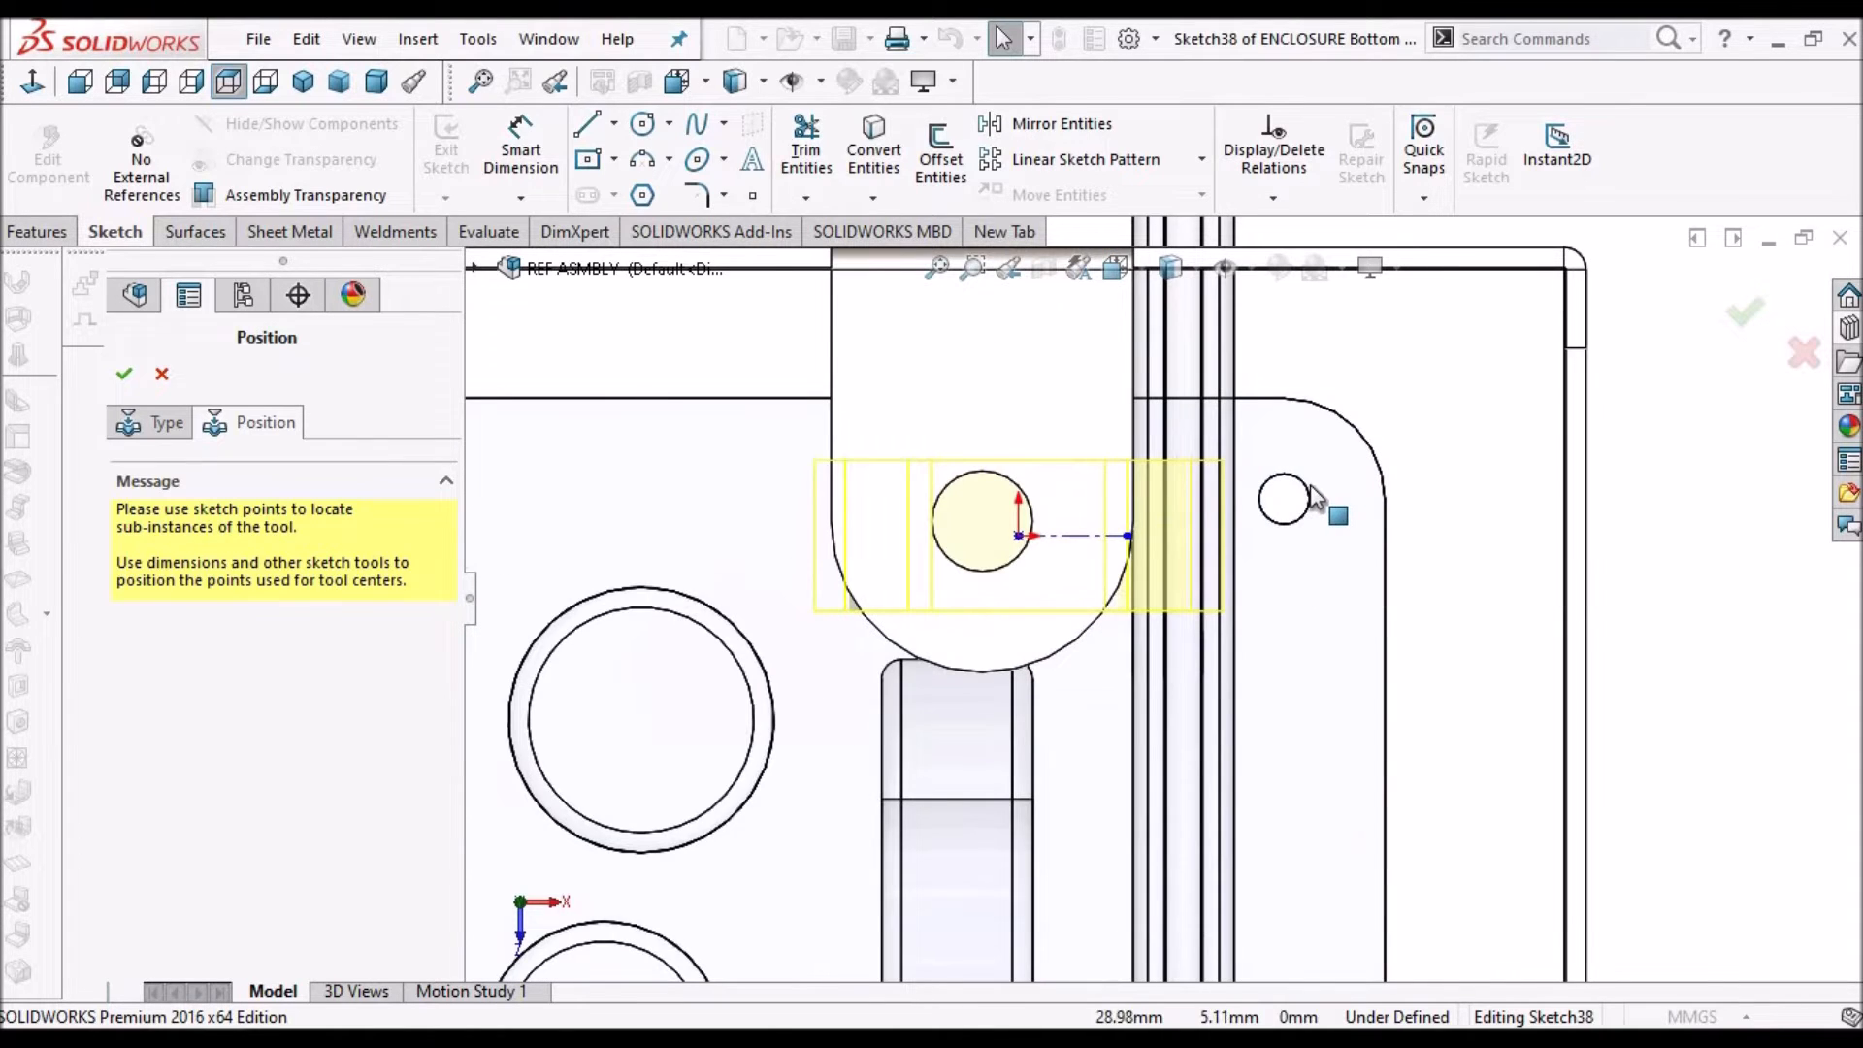
click(1016, 534)
drag(1300, 478, 1282, 502)
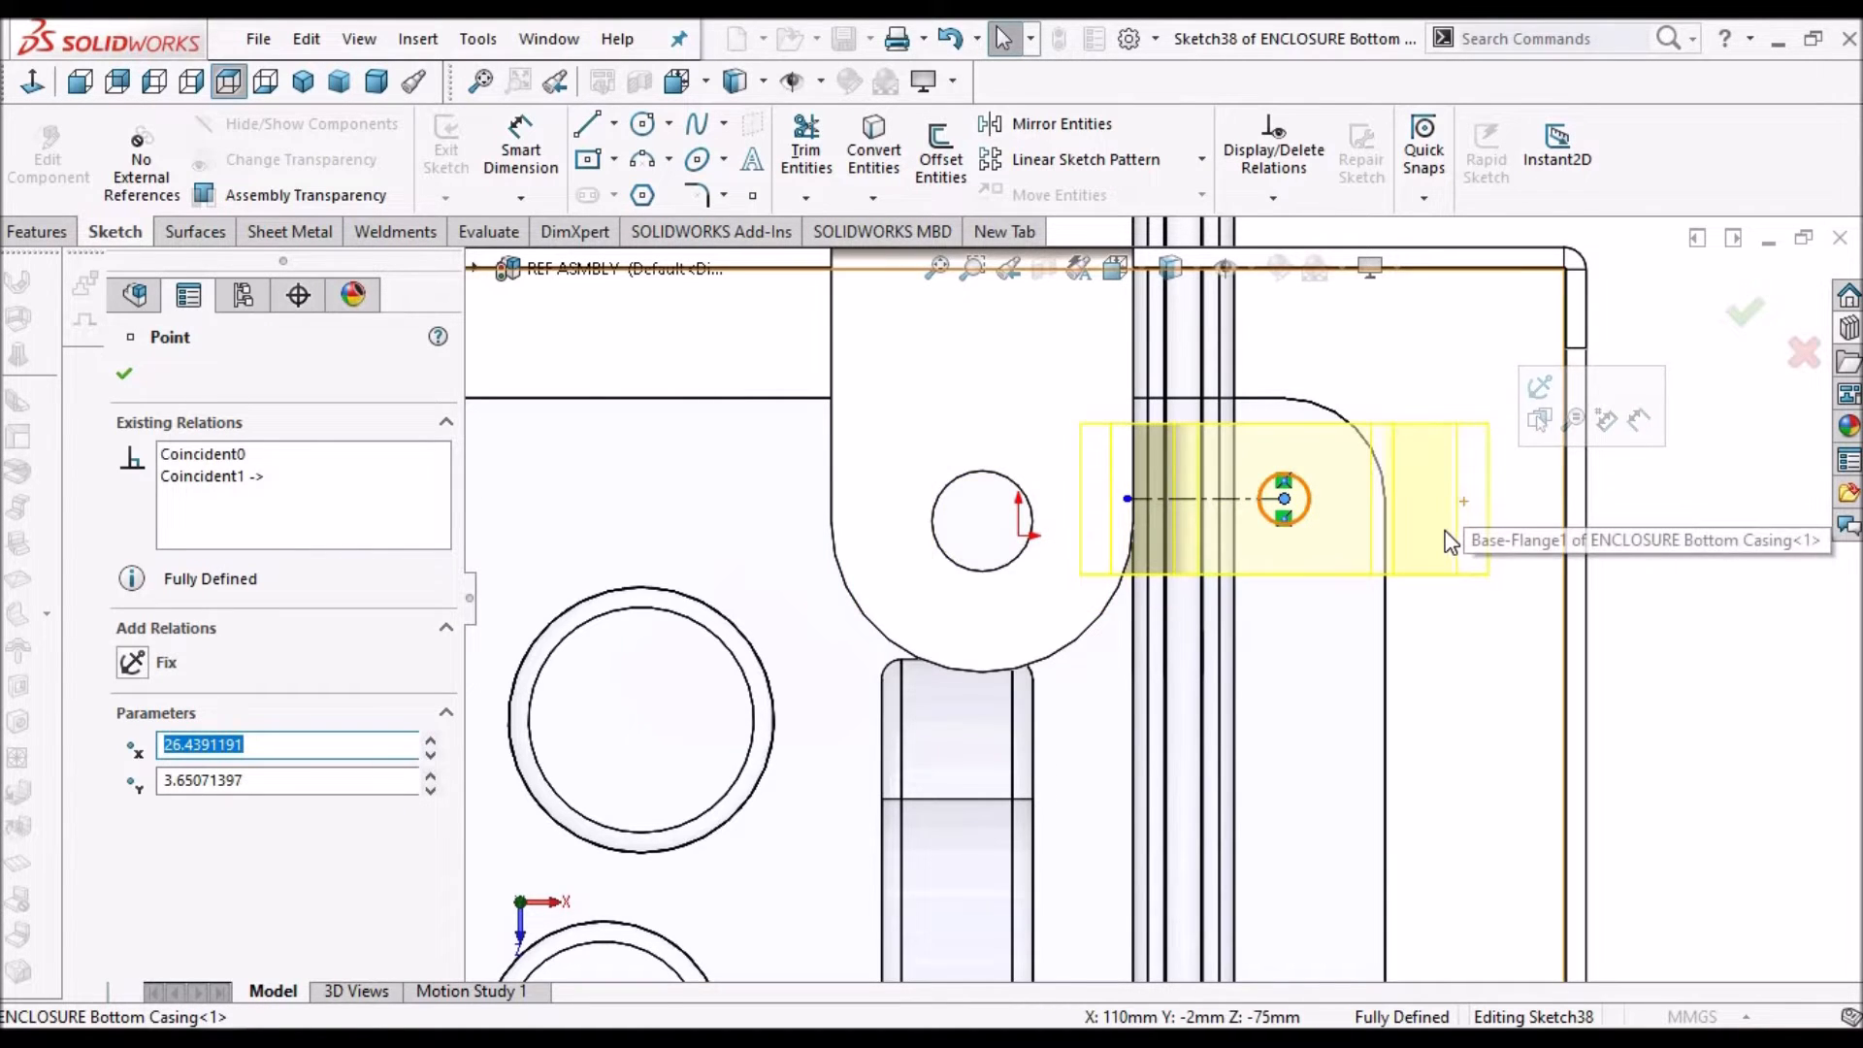
scroll(1272, 573, up, 2)
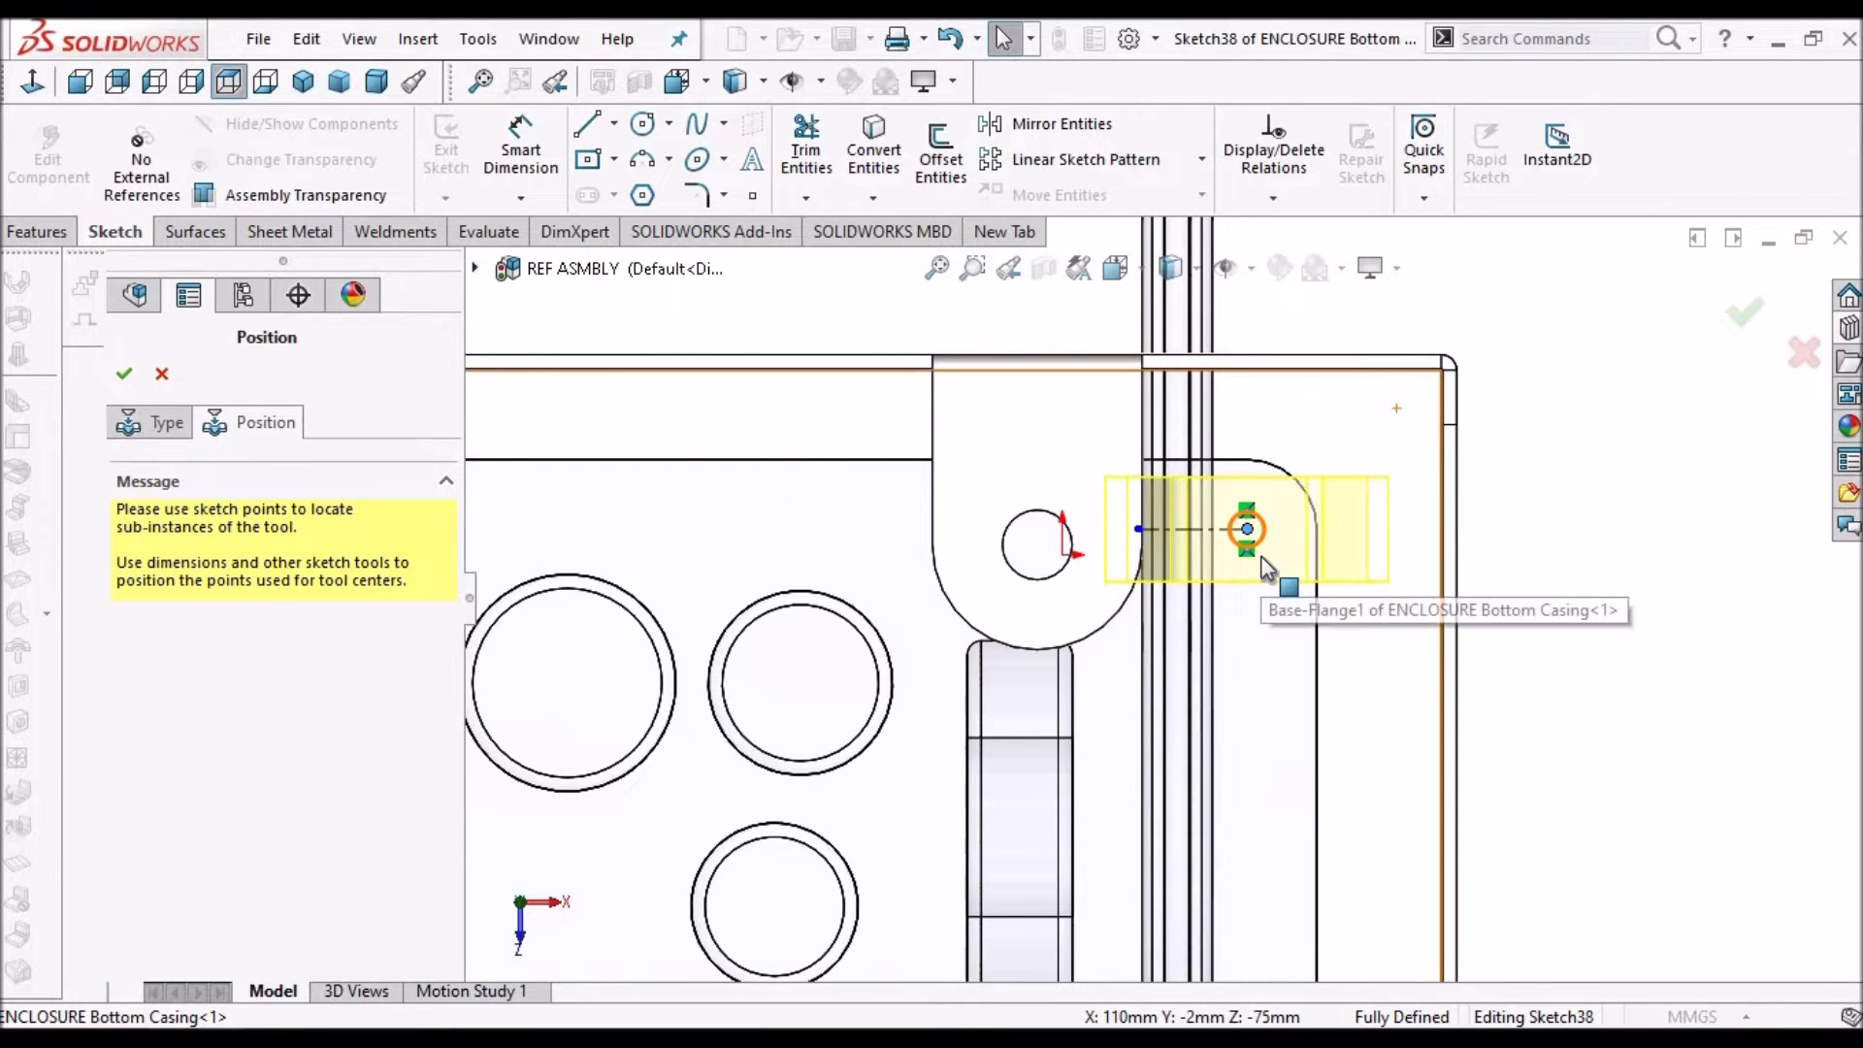
scroll(1265, 559, up, 4)
scroll(1292, 610, up, 3)
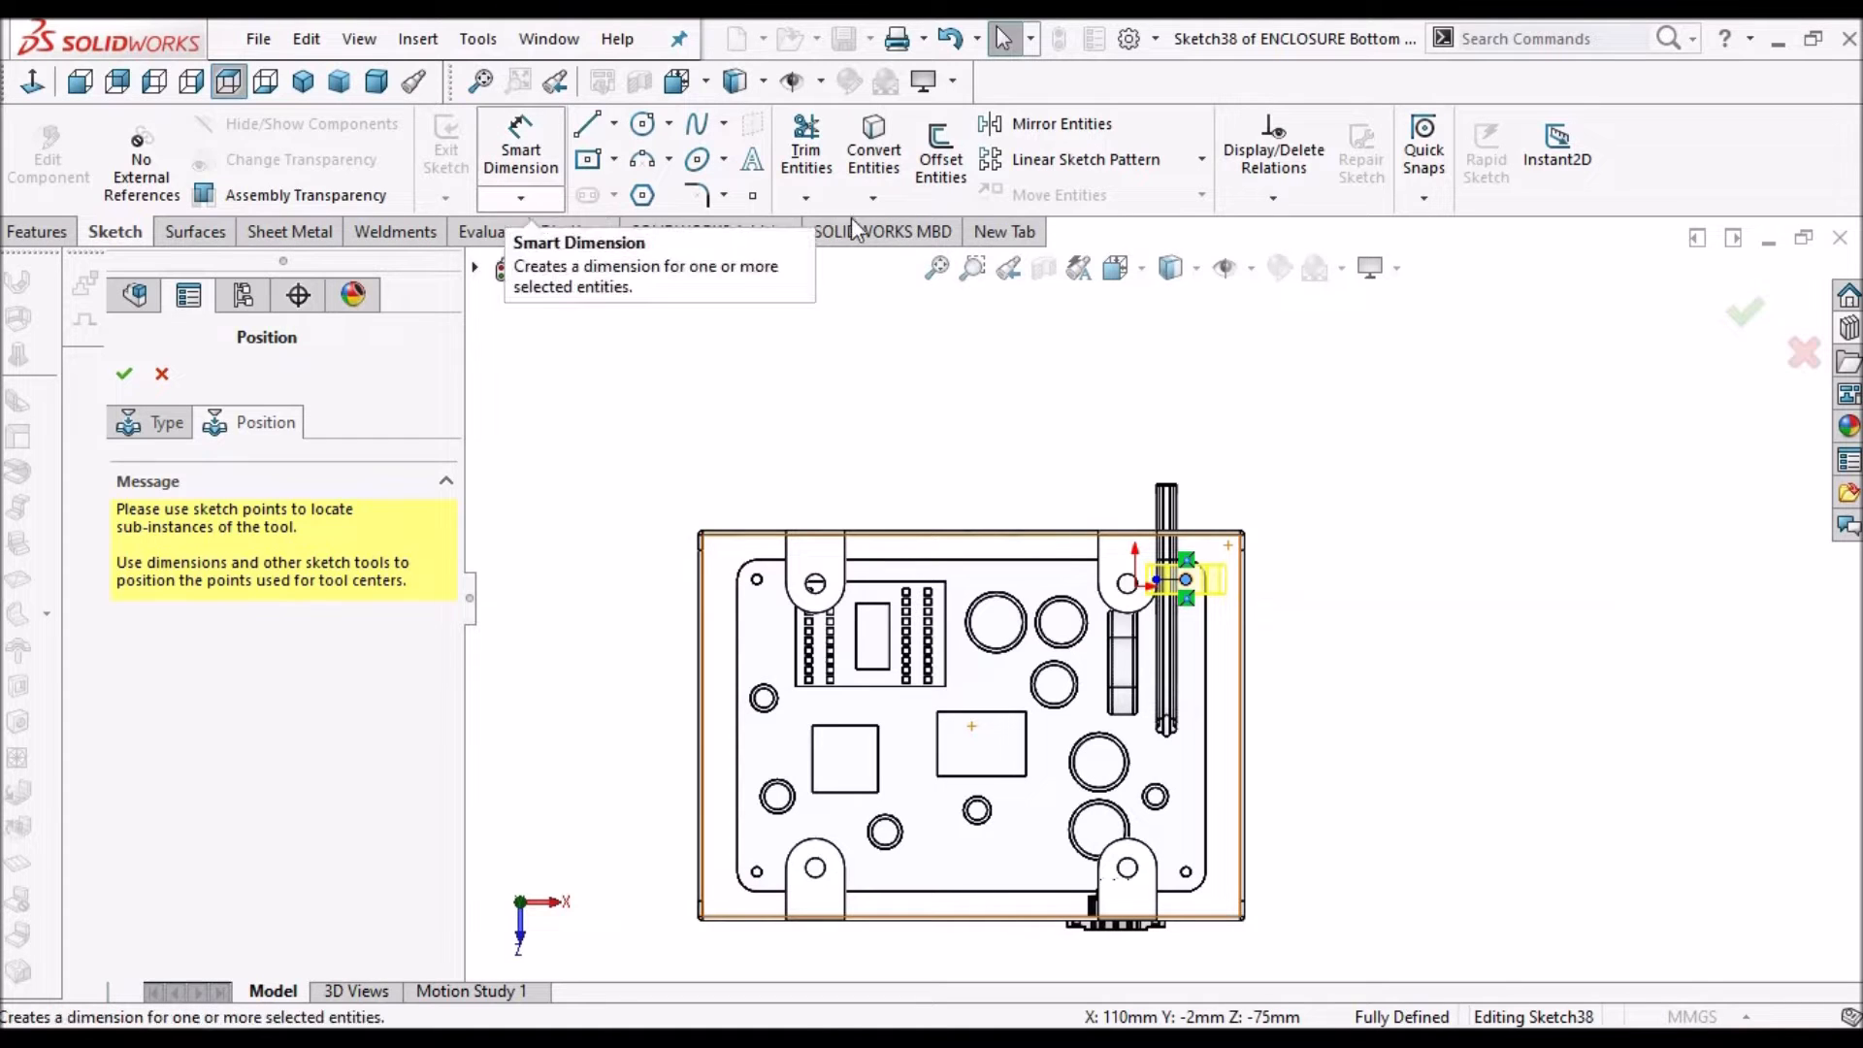
Add a second tool locating point at the centre of the PCB corner hole at the upper left of the top view
click(748, 200)
scroll(771, 589, down, 1)
scroll(771, 588, down, 8)
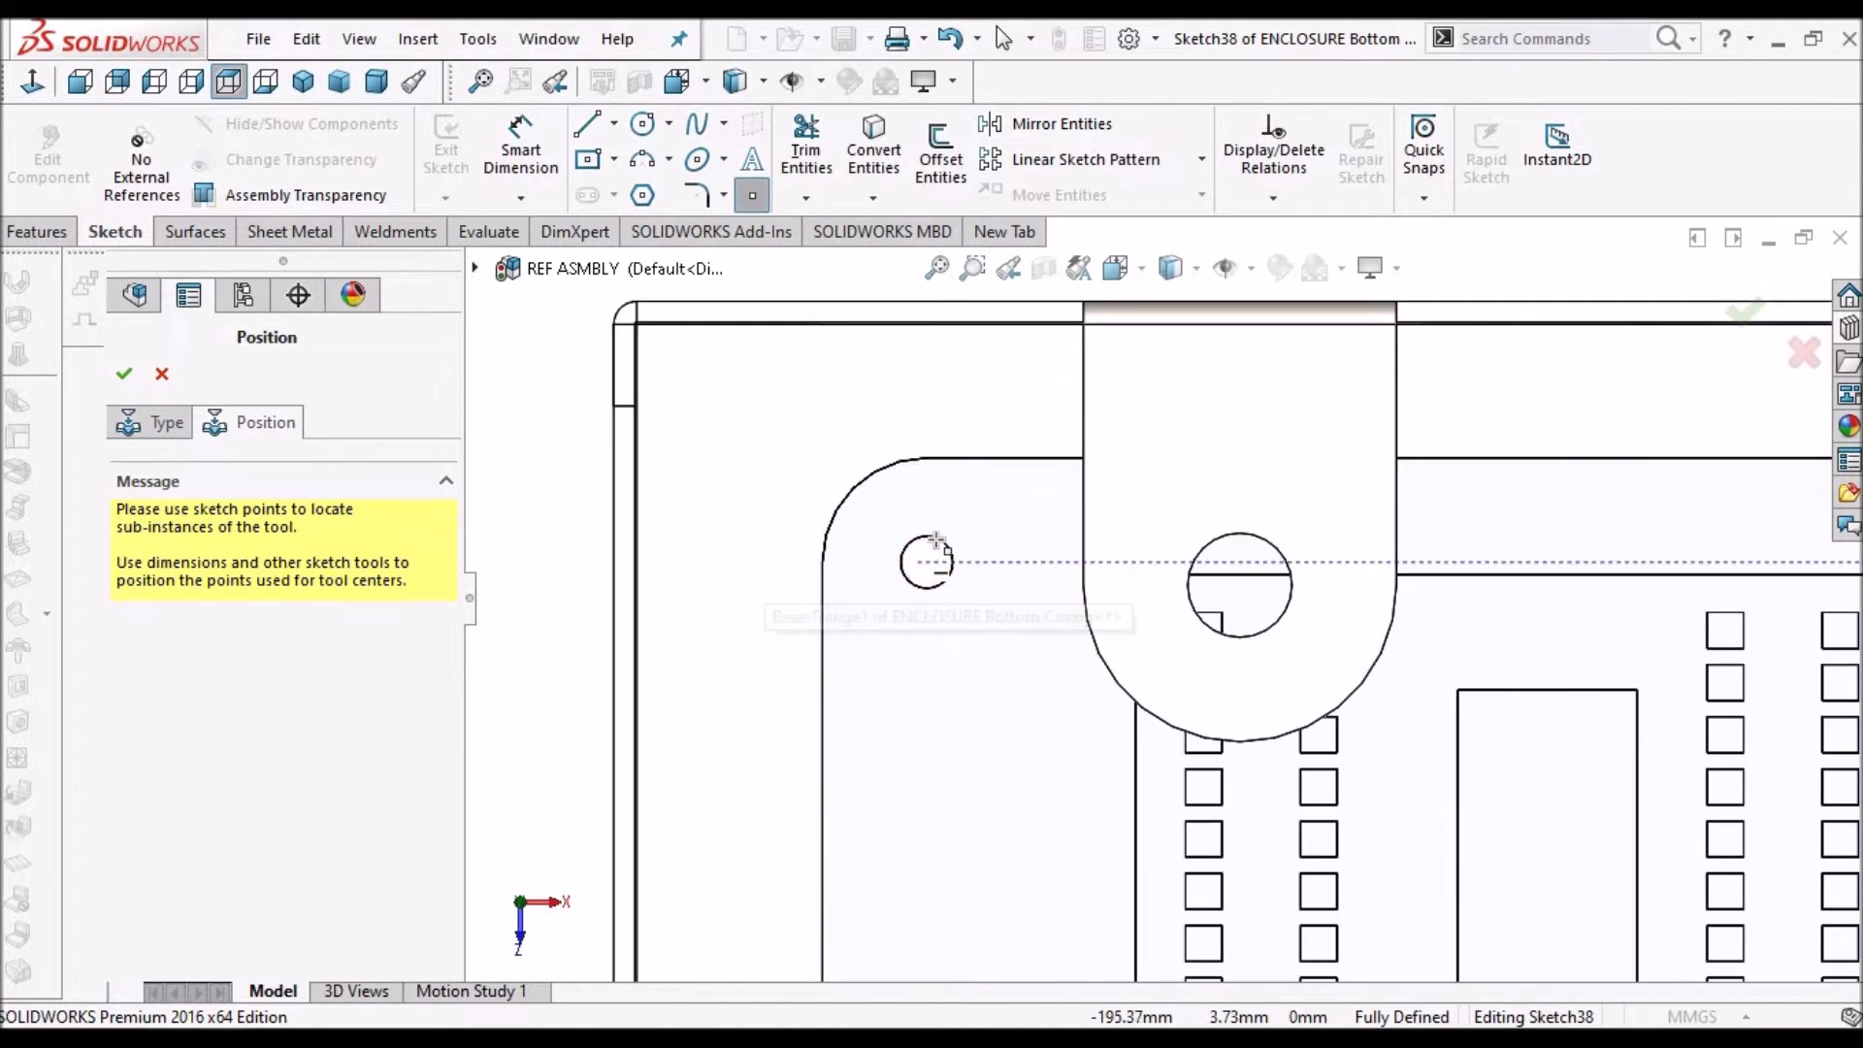
scroll(936, 548, down, 1)
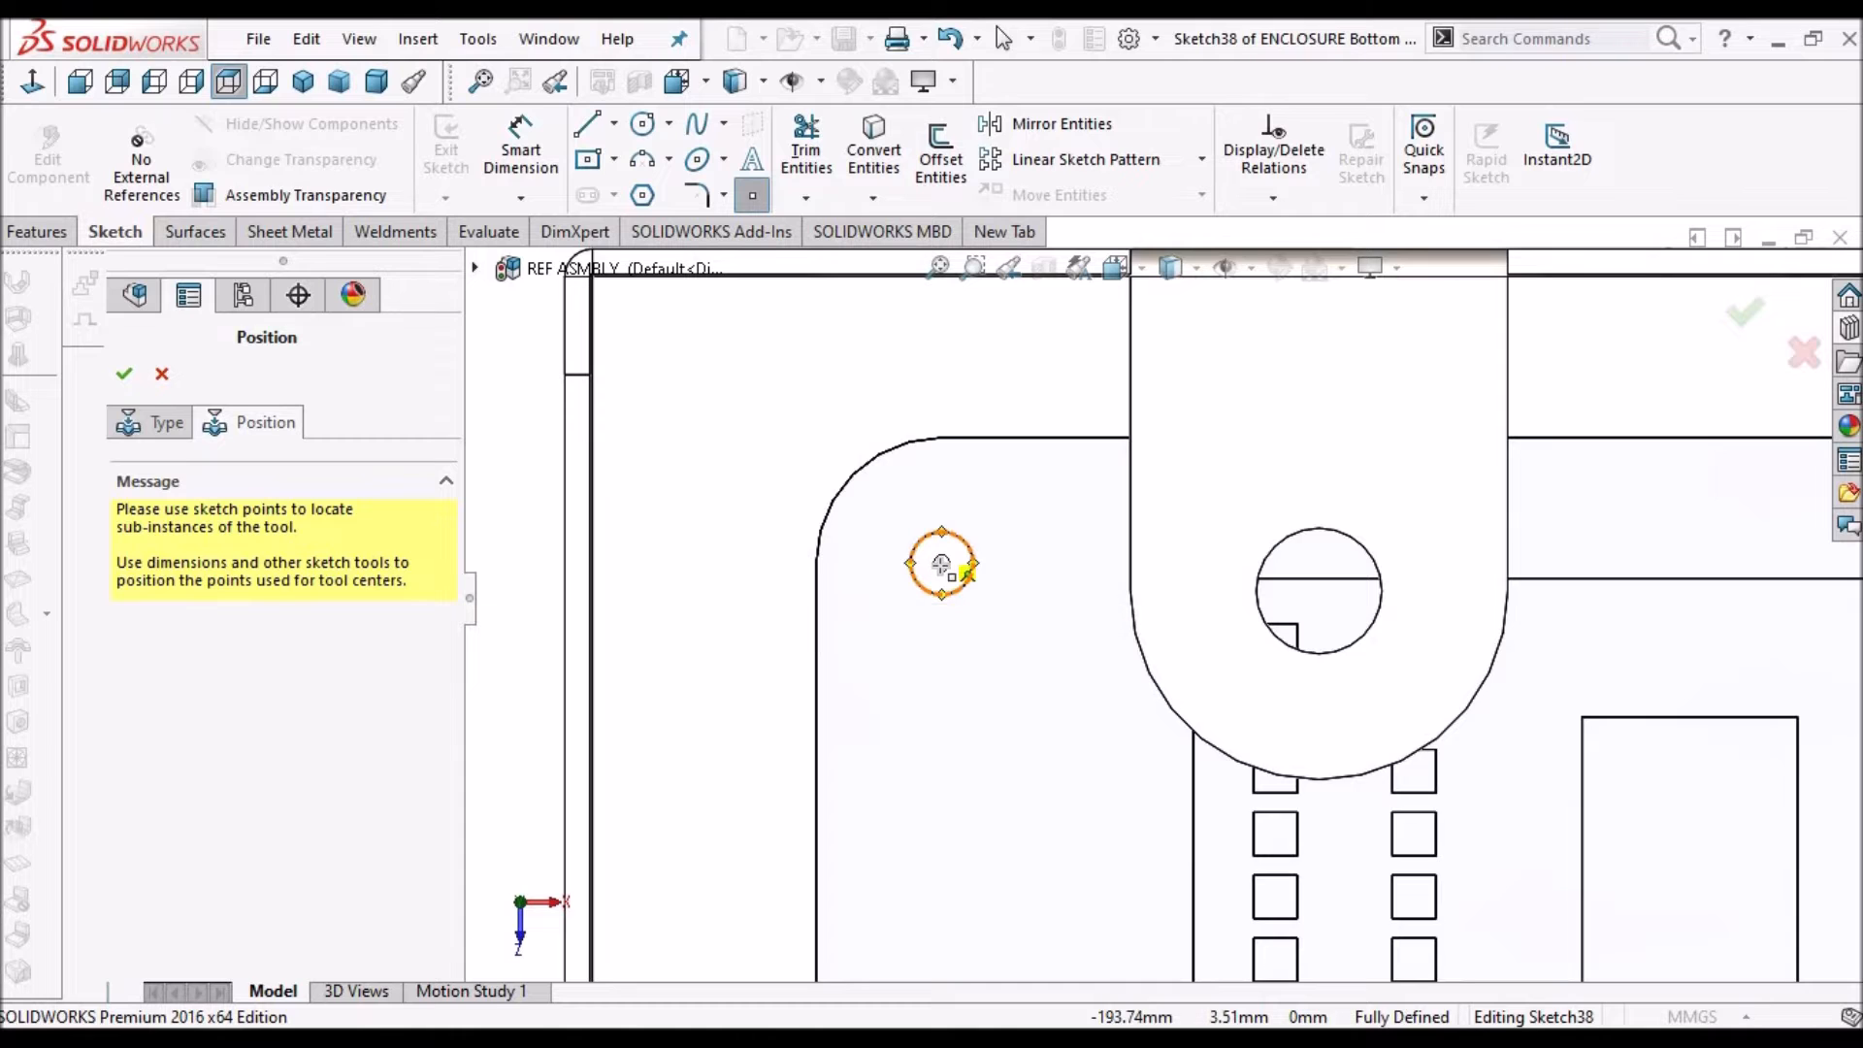
scroll(1011, 672, up, 4)
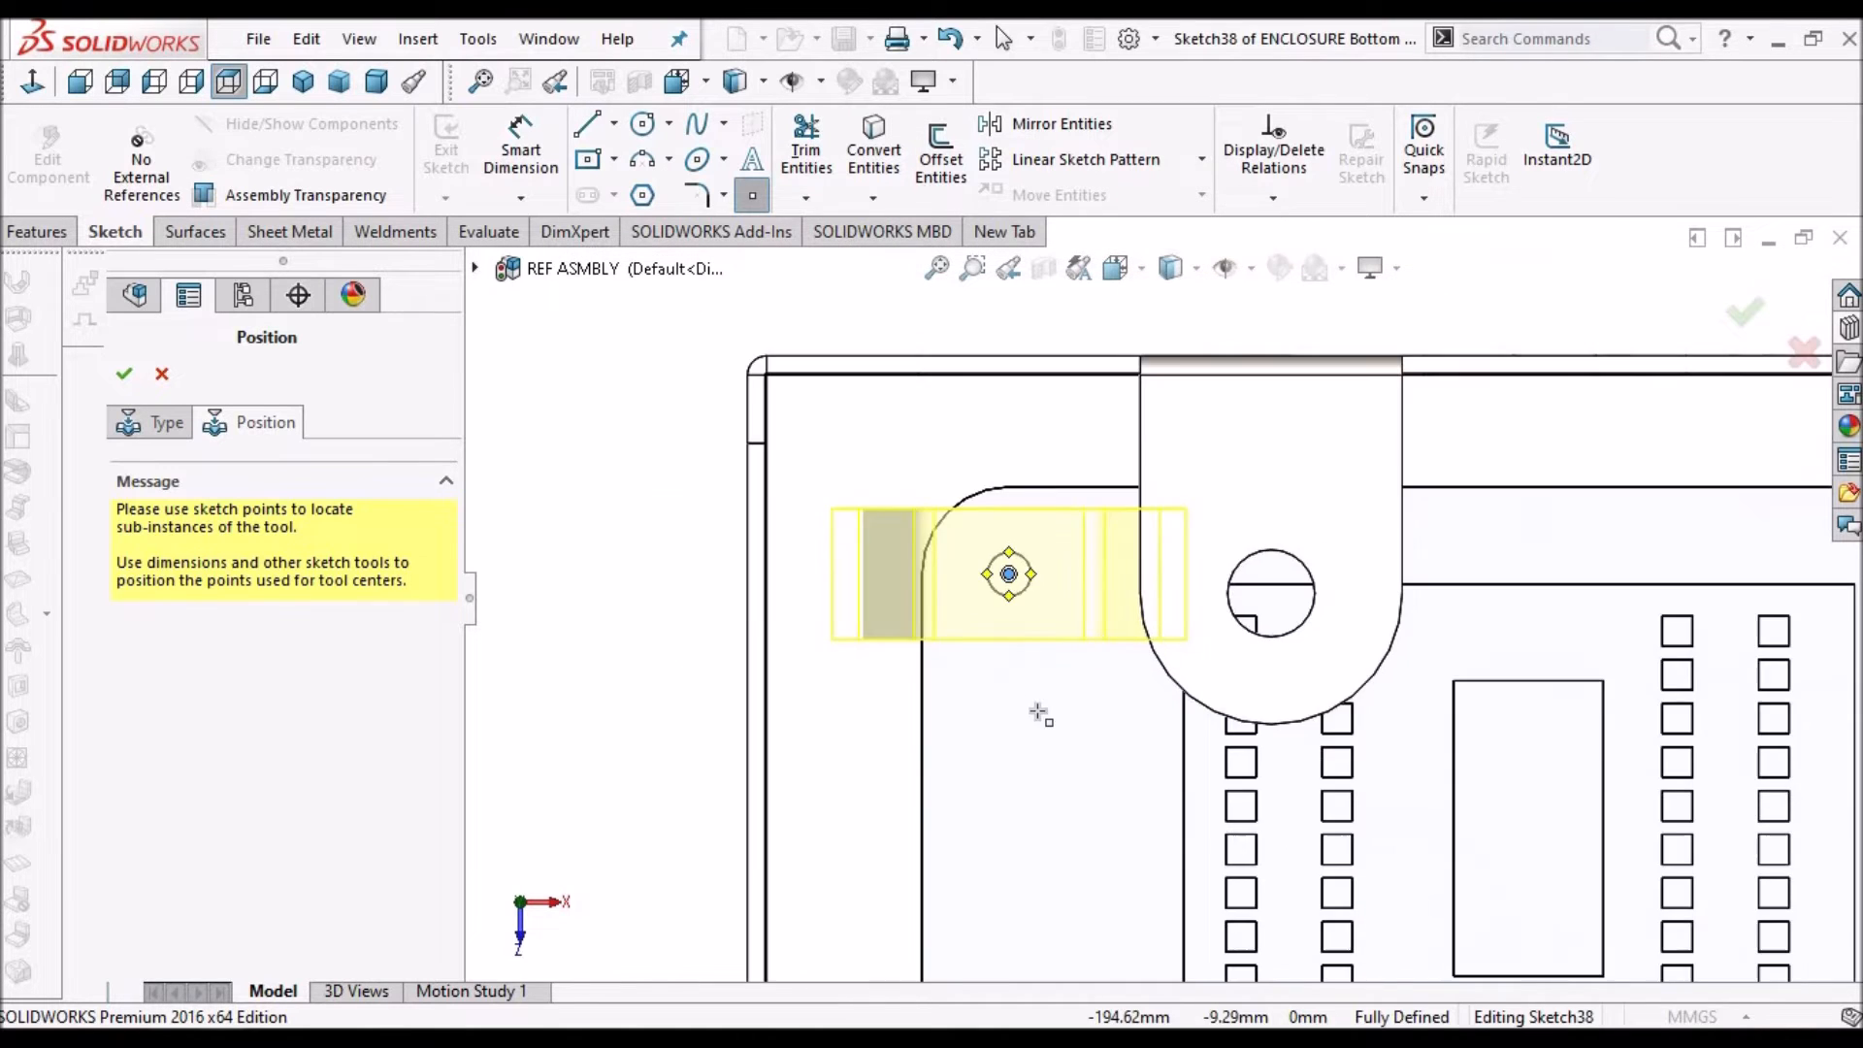
Add another tool locating point at the centre of the PCB's lower-left corner hole in the top view
scroll(1154, 786, up, 3)
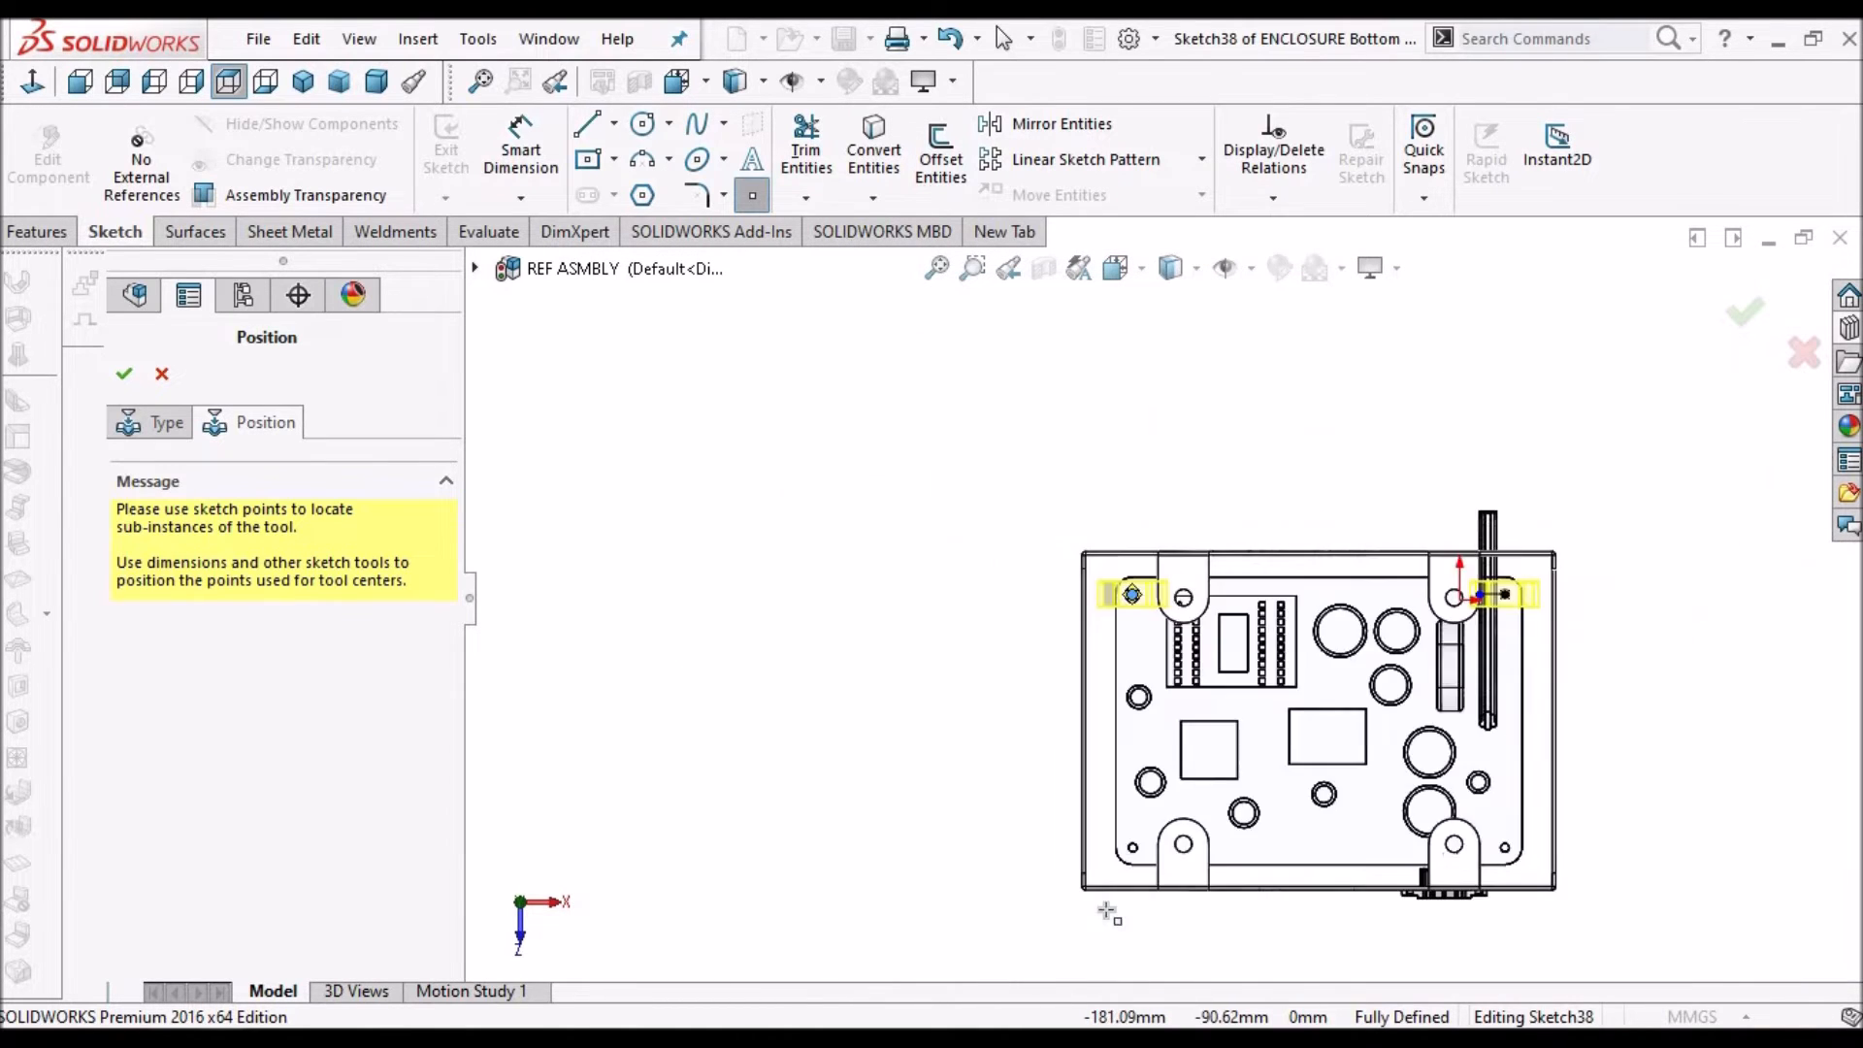
scroll(1150, 822, down, 2)
scroll(1150, 821, down, 5)
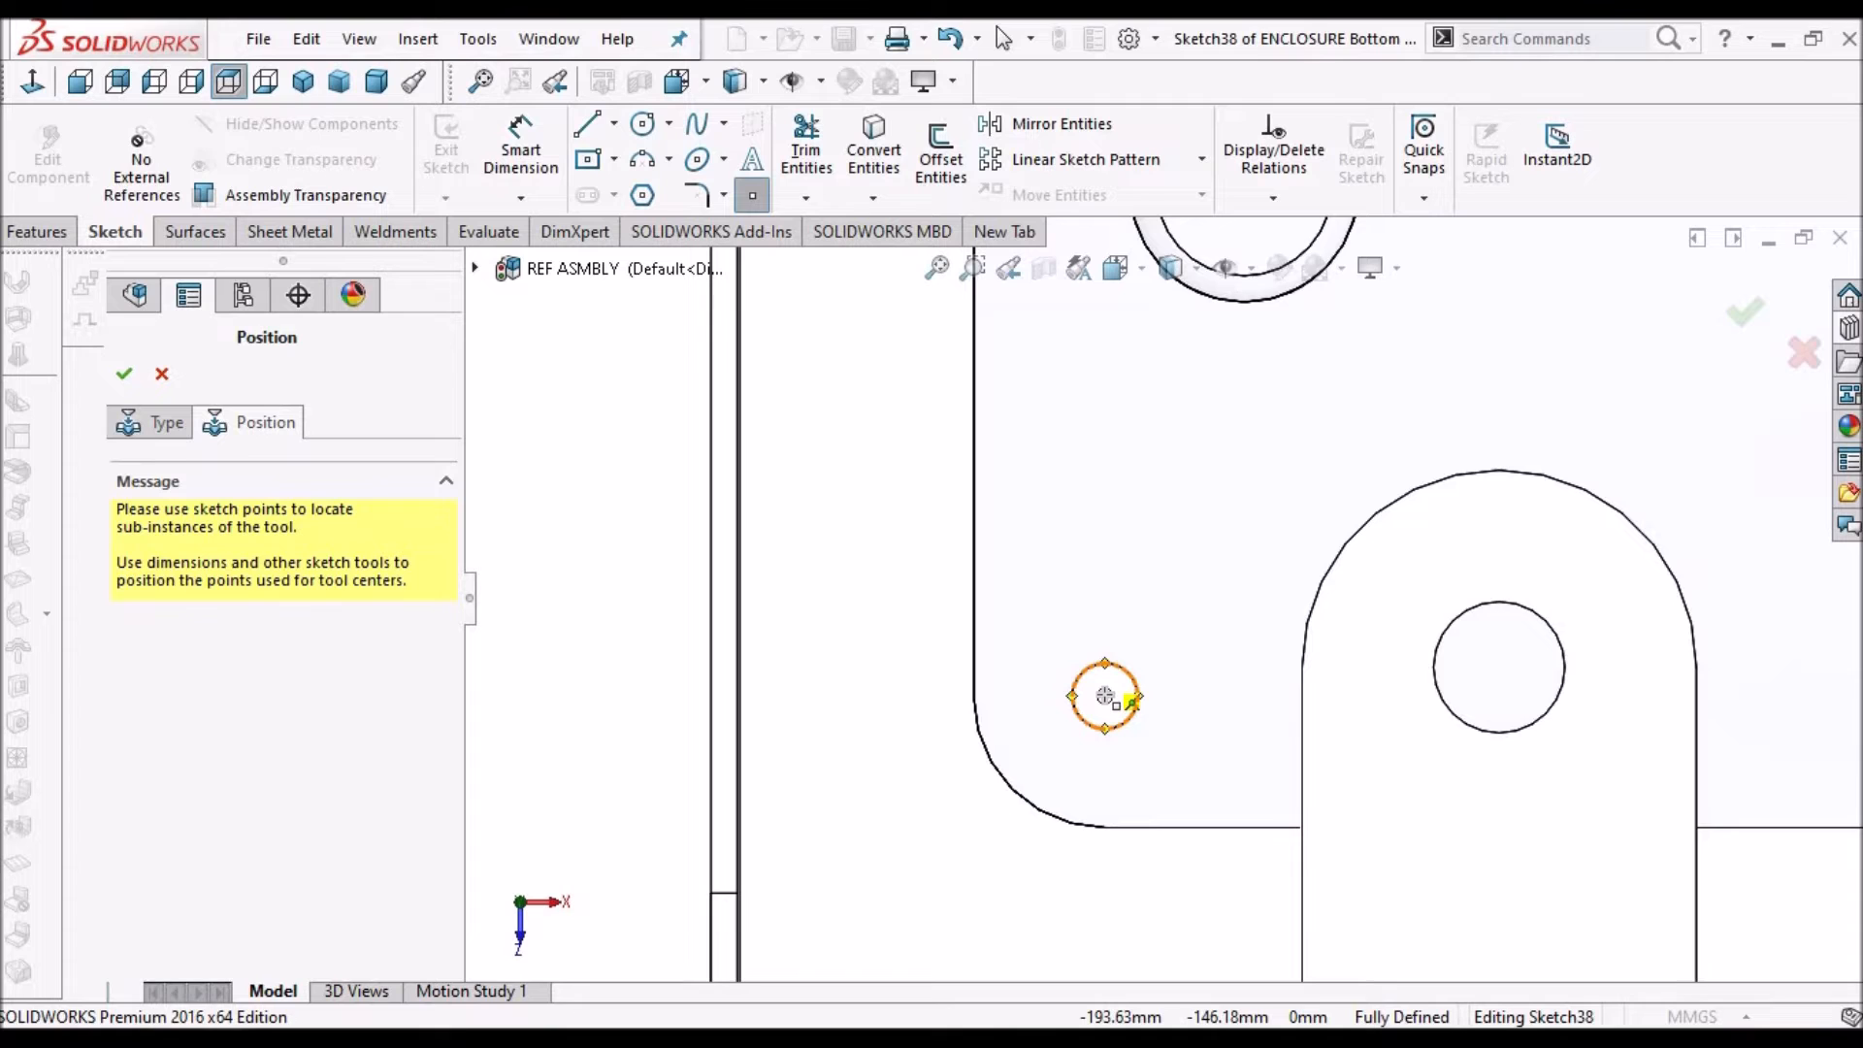
scroll(1339, 694, up, 5)
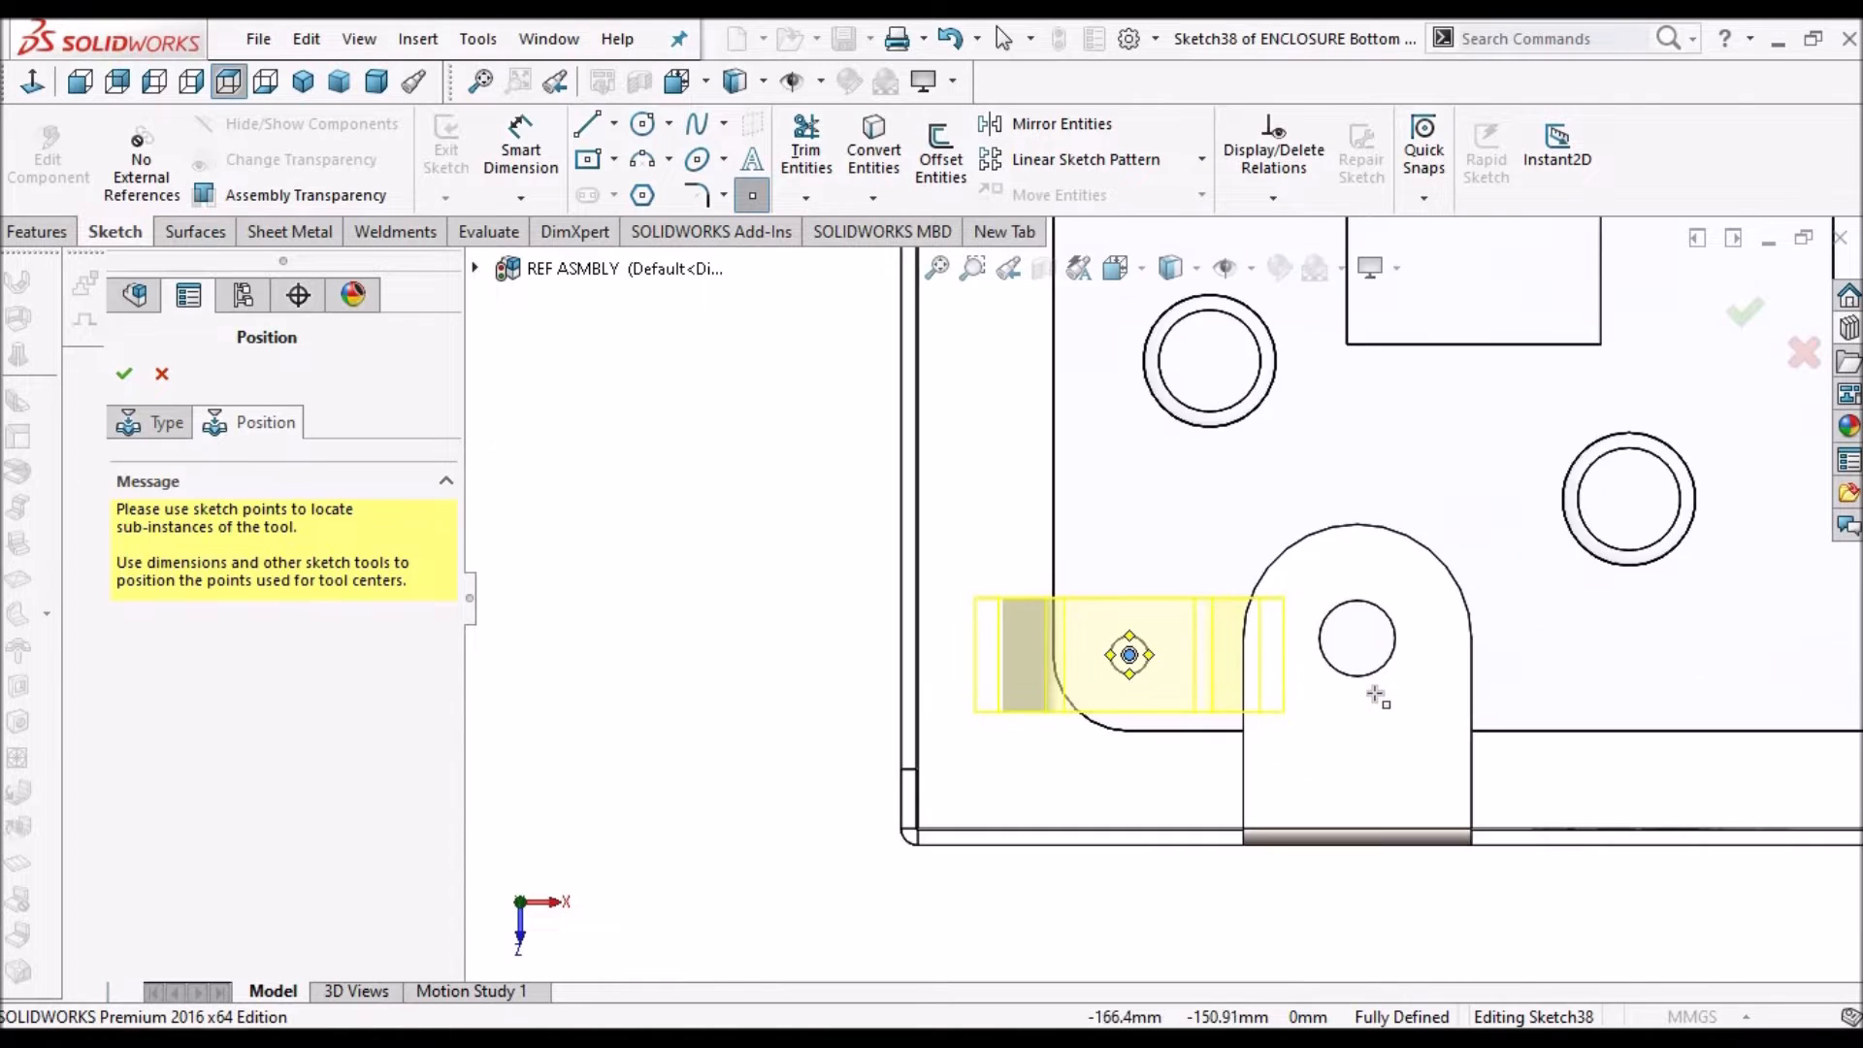
Add the last tool locating point at the centre of the PCB's lower-right corner hole and accept the Bridge Lance positions
scroll(1706, 657, up, 2)
scroll(1723, 647, down, 4)
scroll(1445, 599, down, 5)
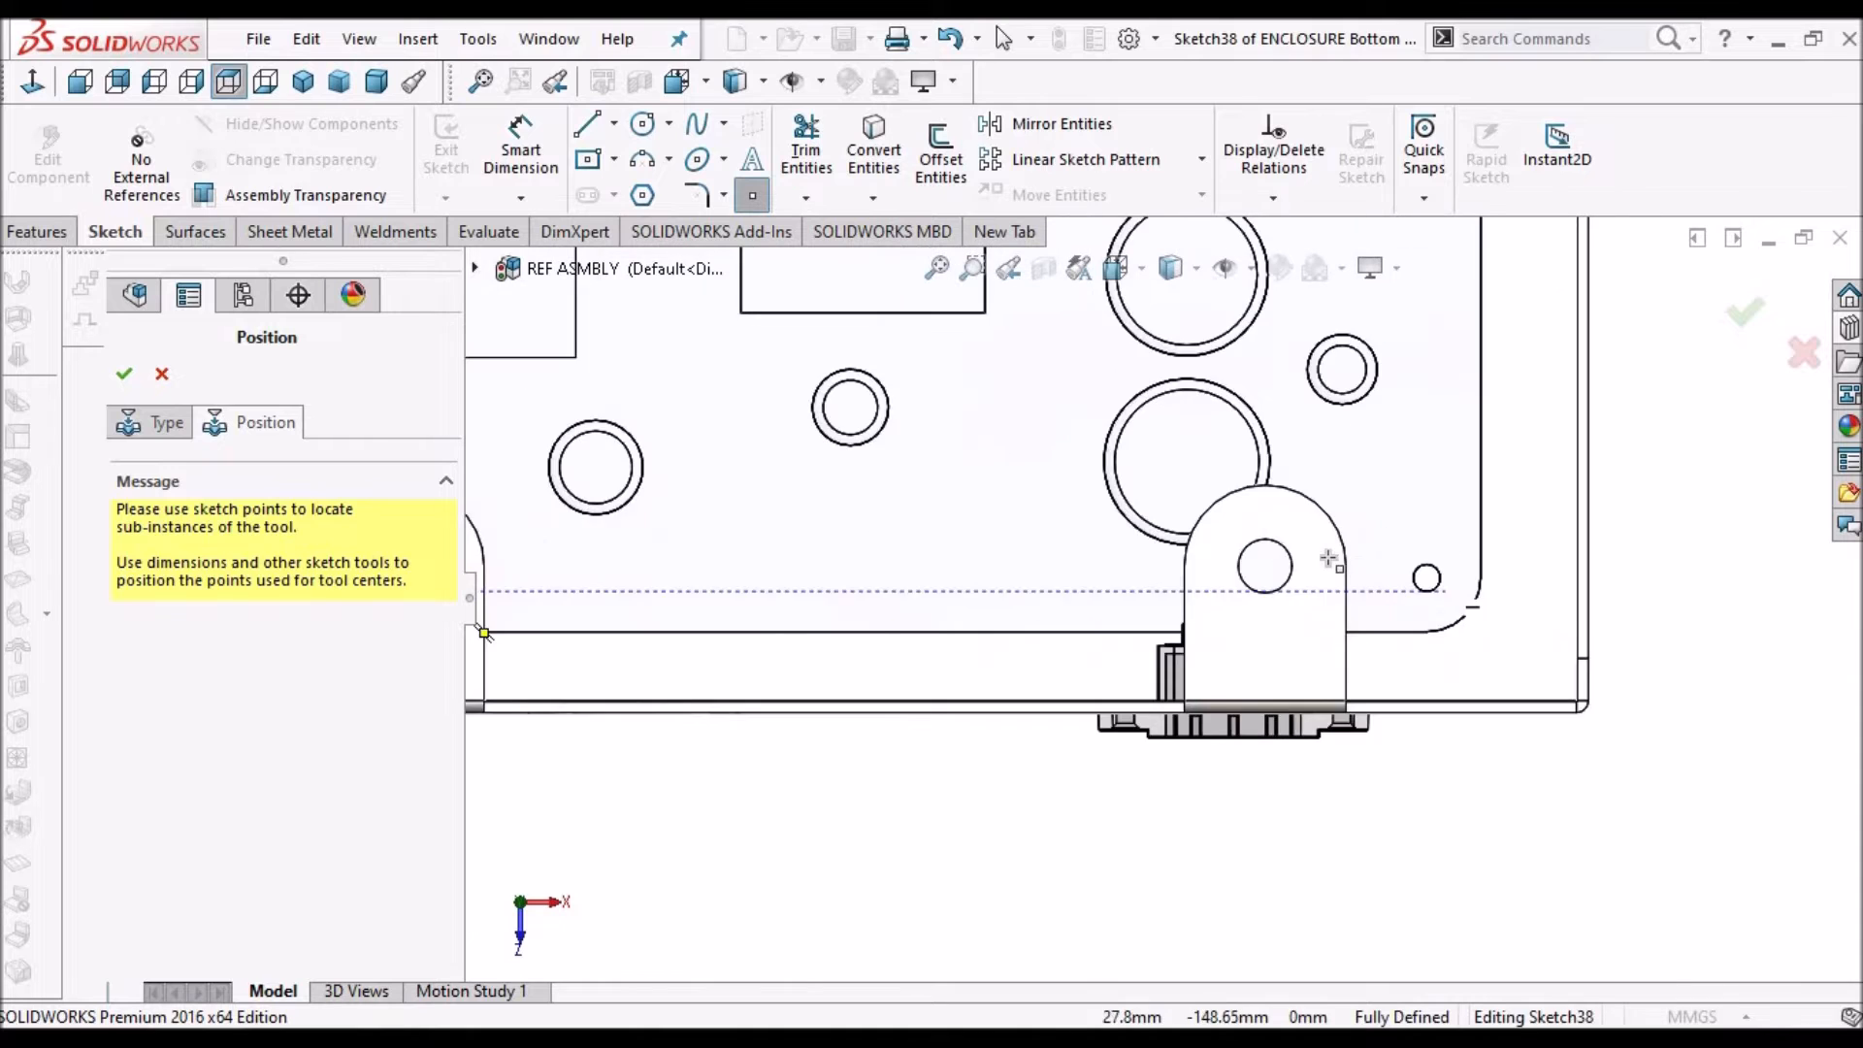
scroll(1424, 582, down, 3)
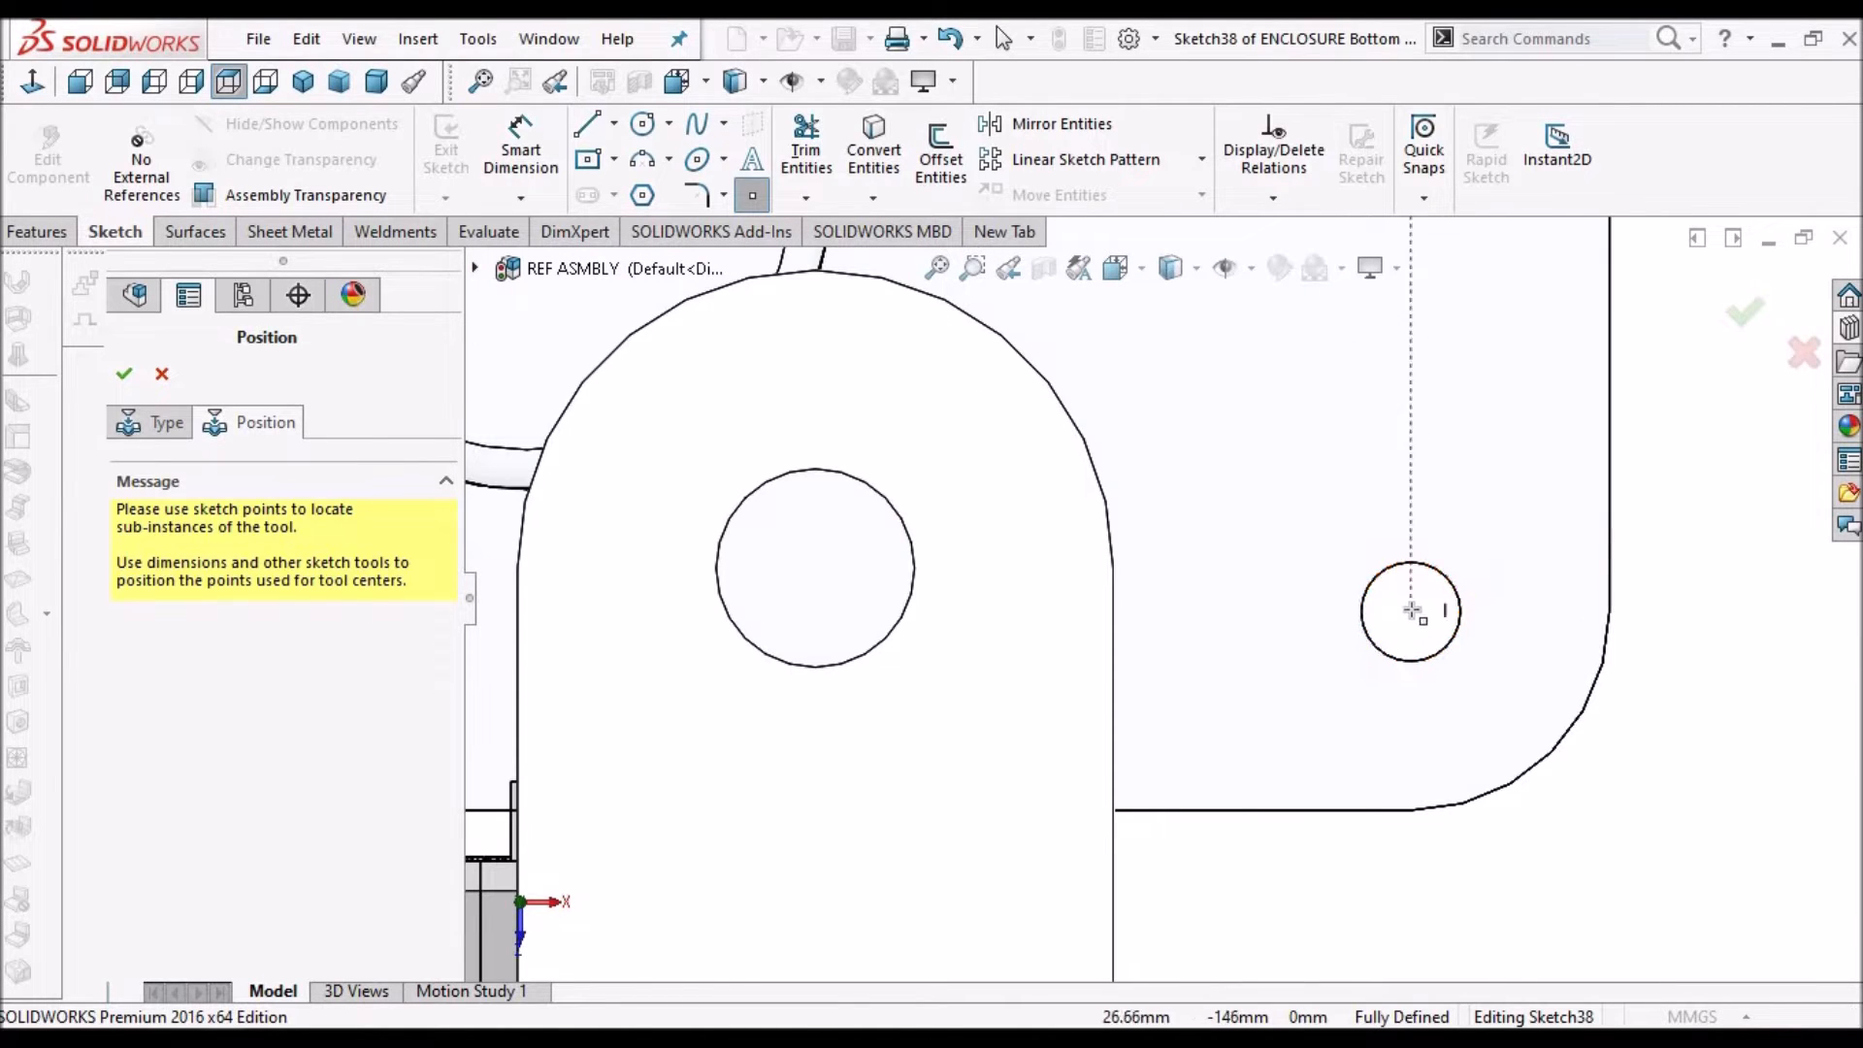
click(1337, 660)
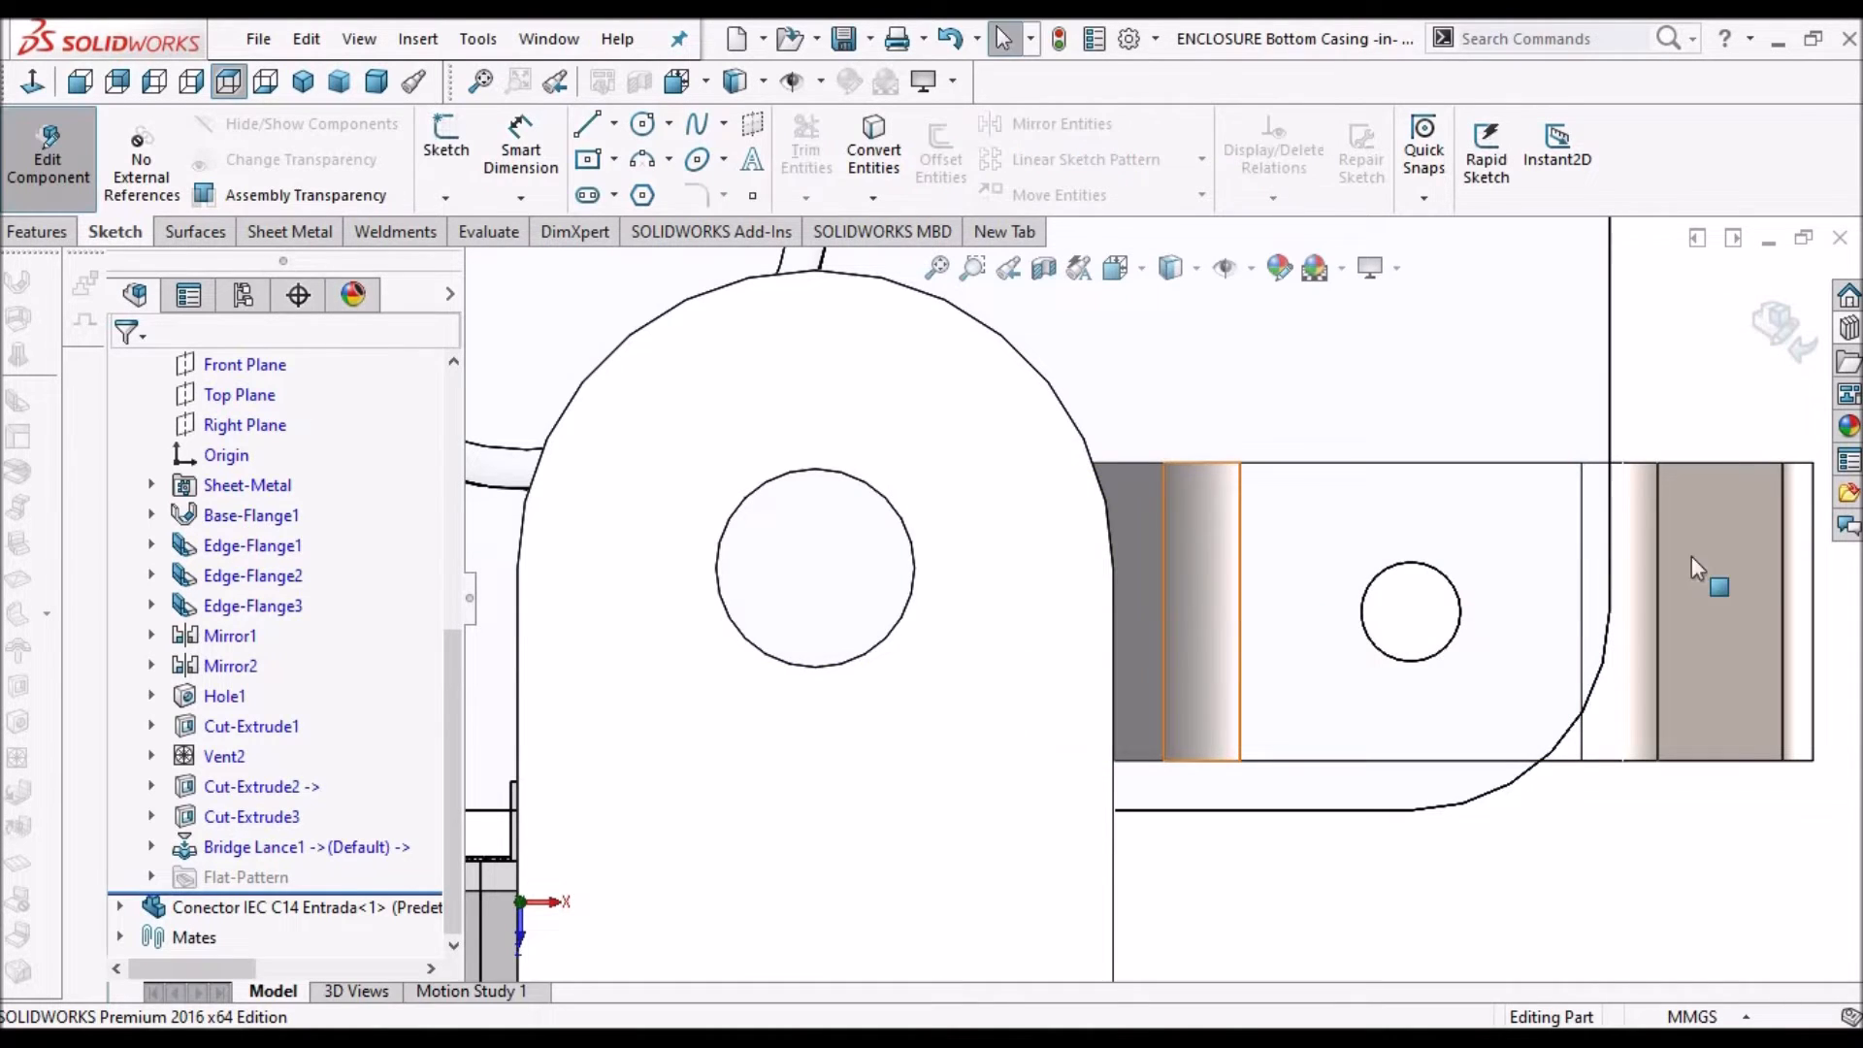
Finish editing the casing in the assembly context and open the ENCLOSURE Bottom Casing part in its own window
click(1780, 339)
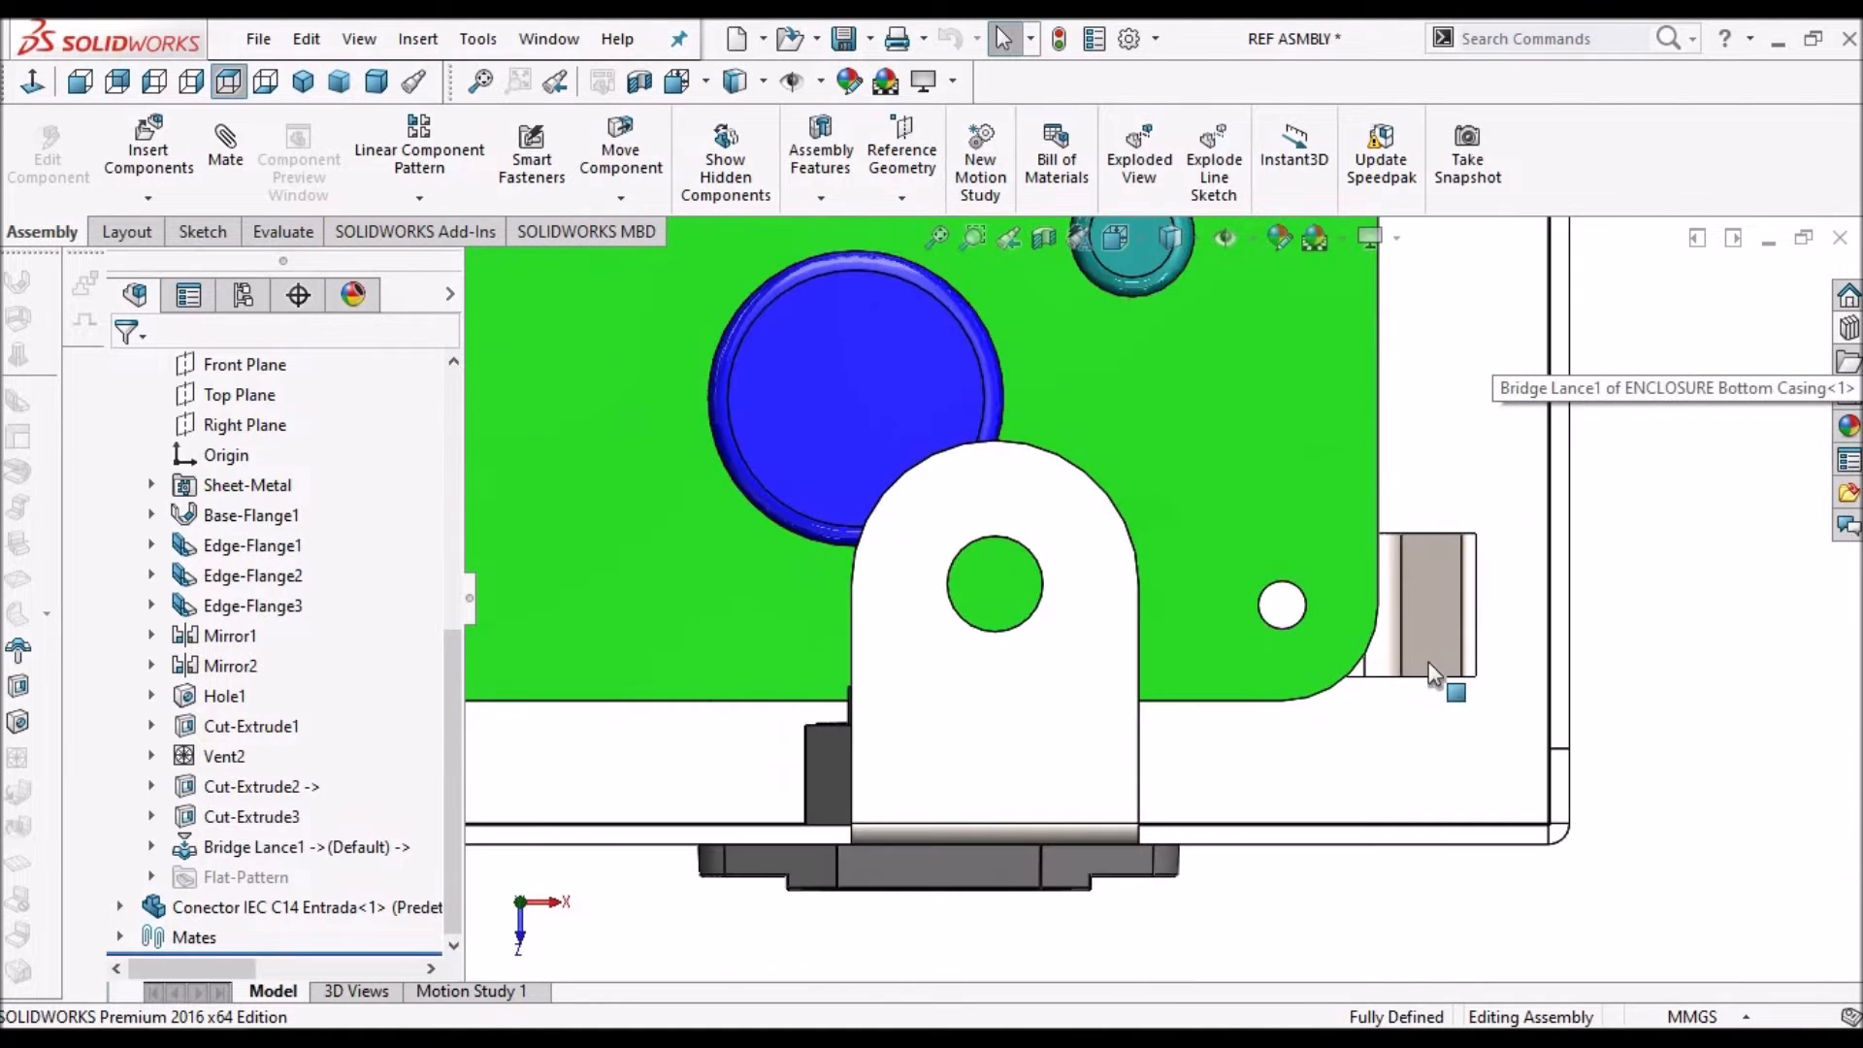
middle_drag(1356, 511, 1013, 838)
scroll(1219, 551, down, 5)
scroll(1277, 527, up, 5)
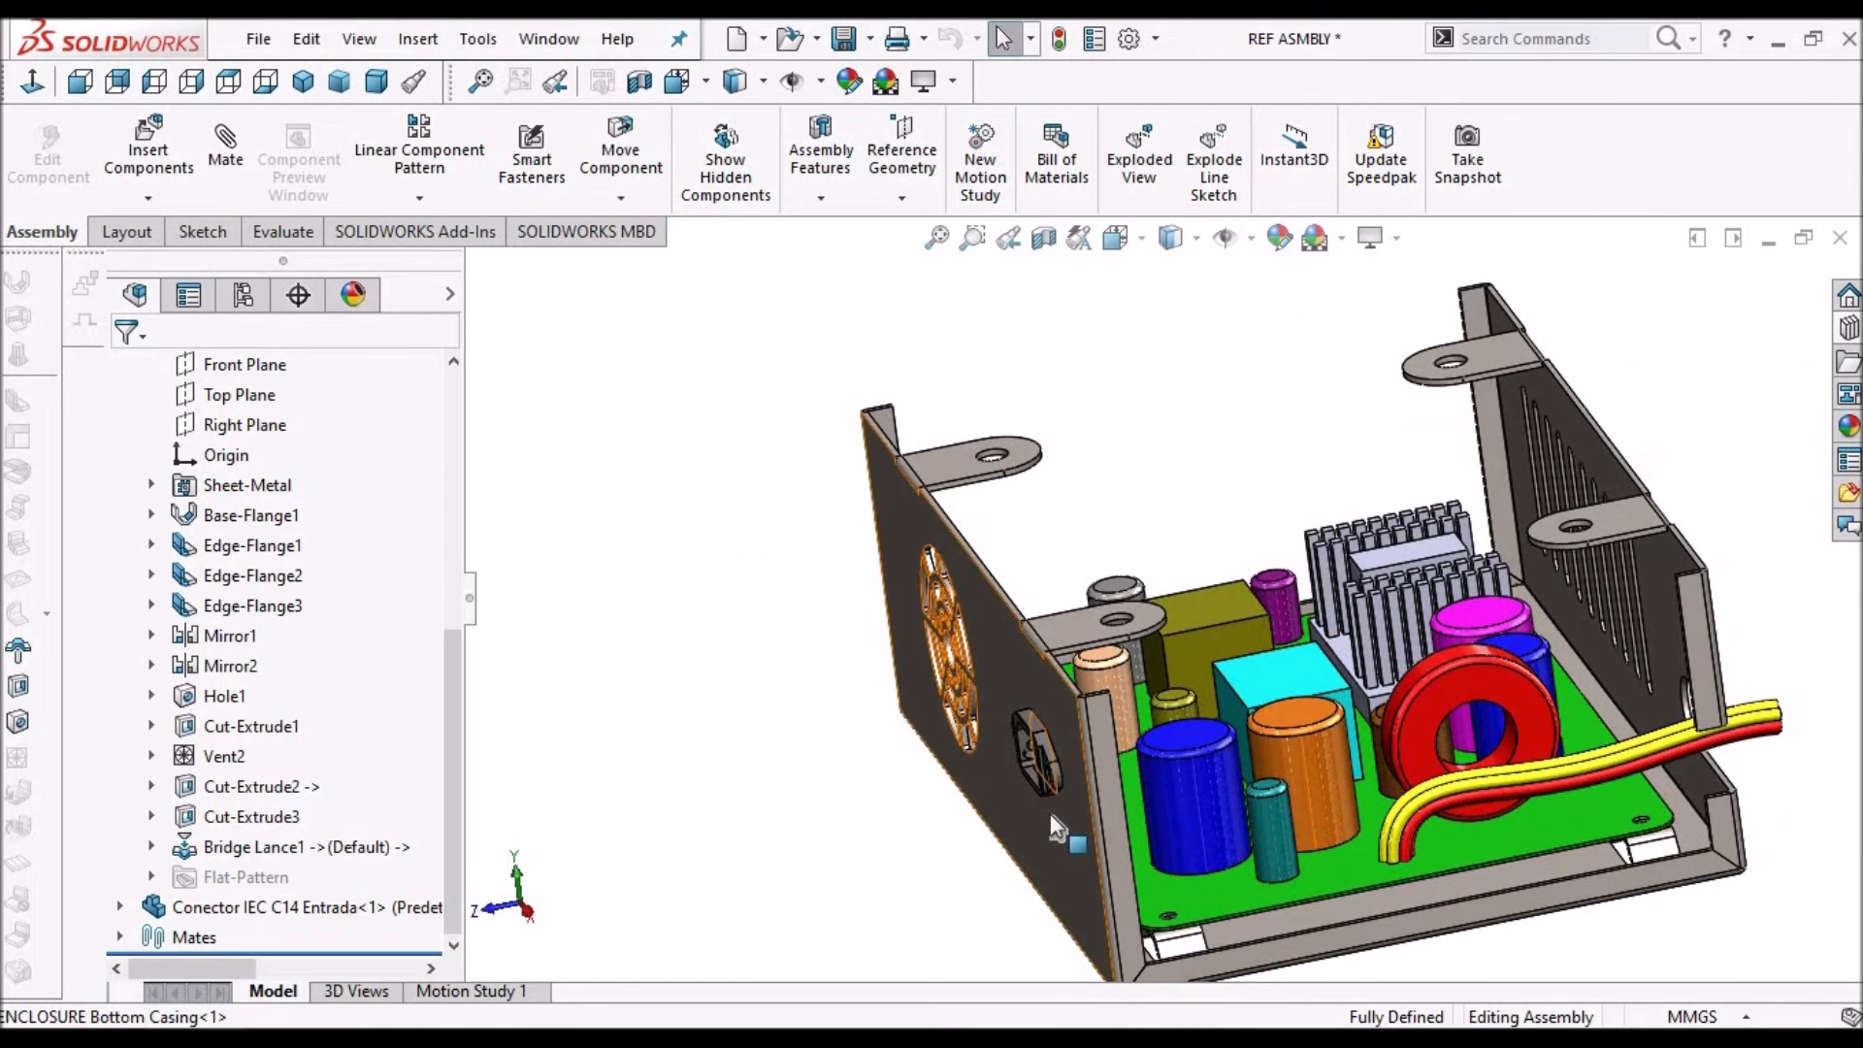
click(1049, 813)
right_click(1053, 194)
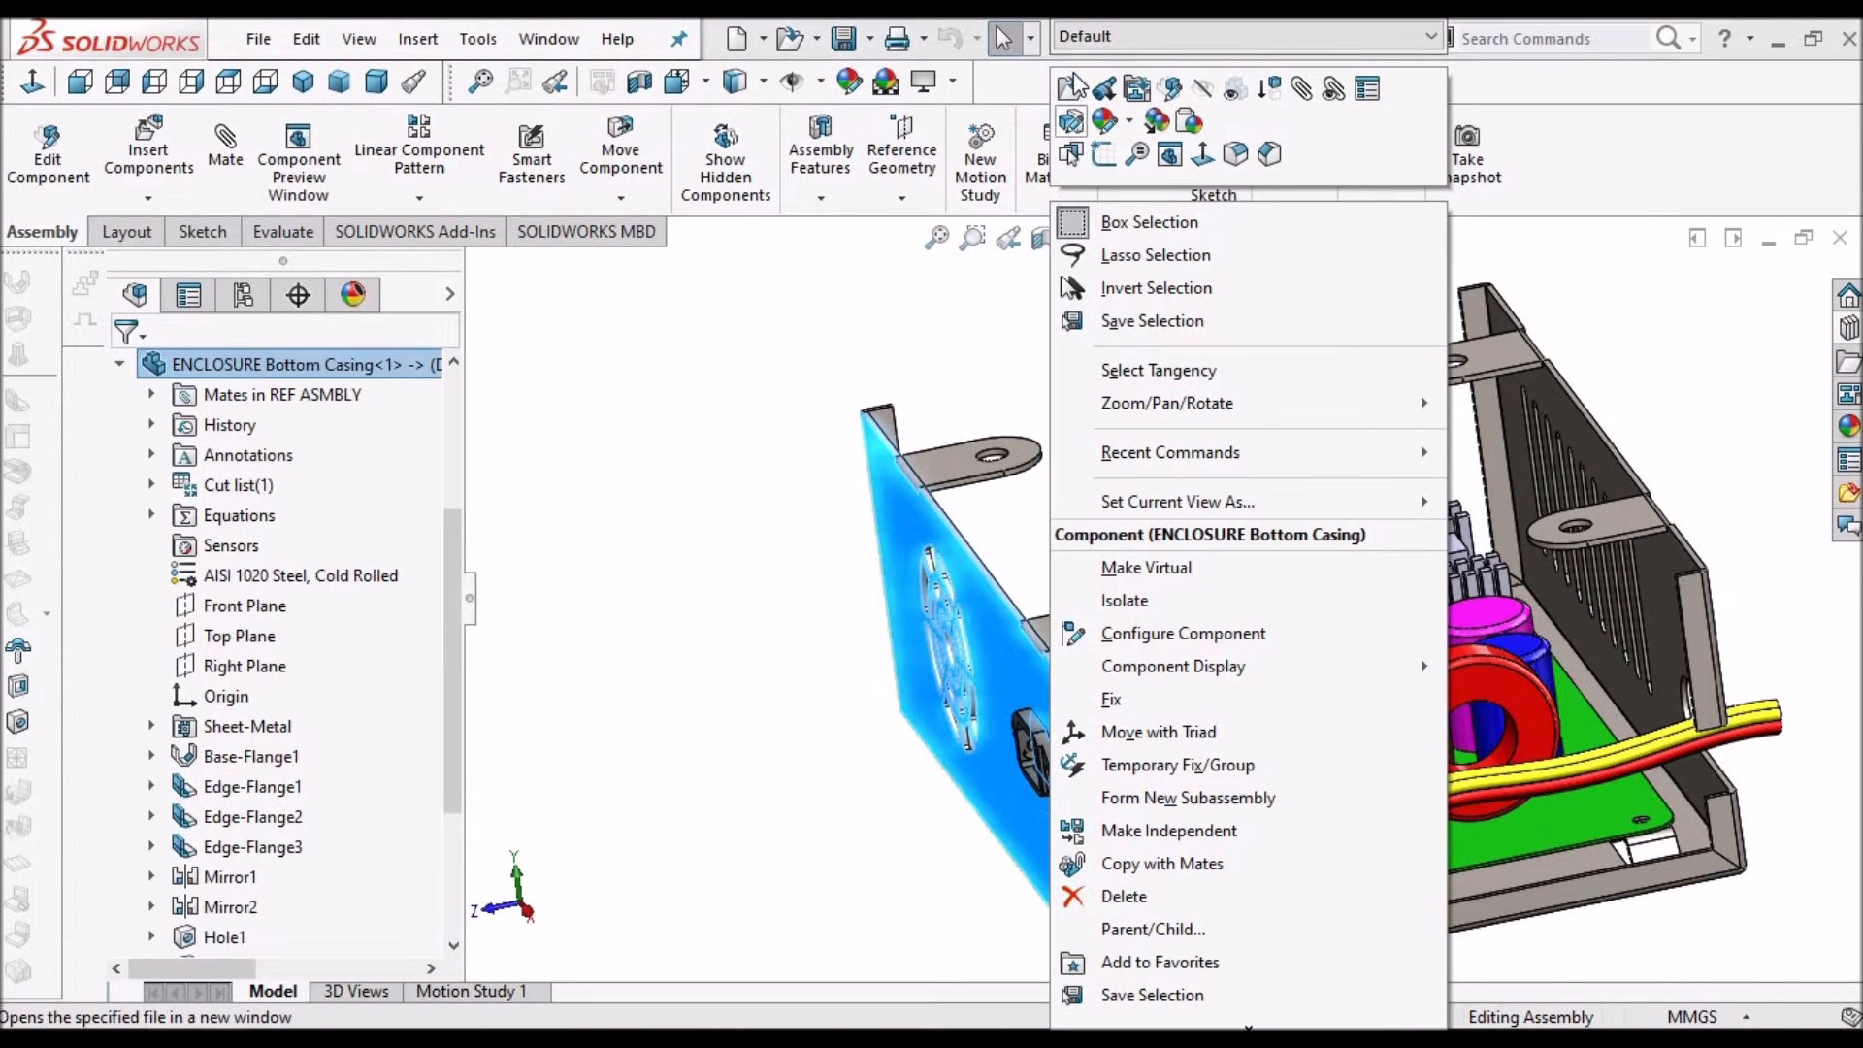
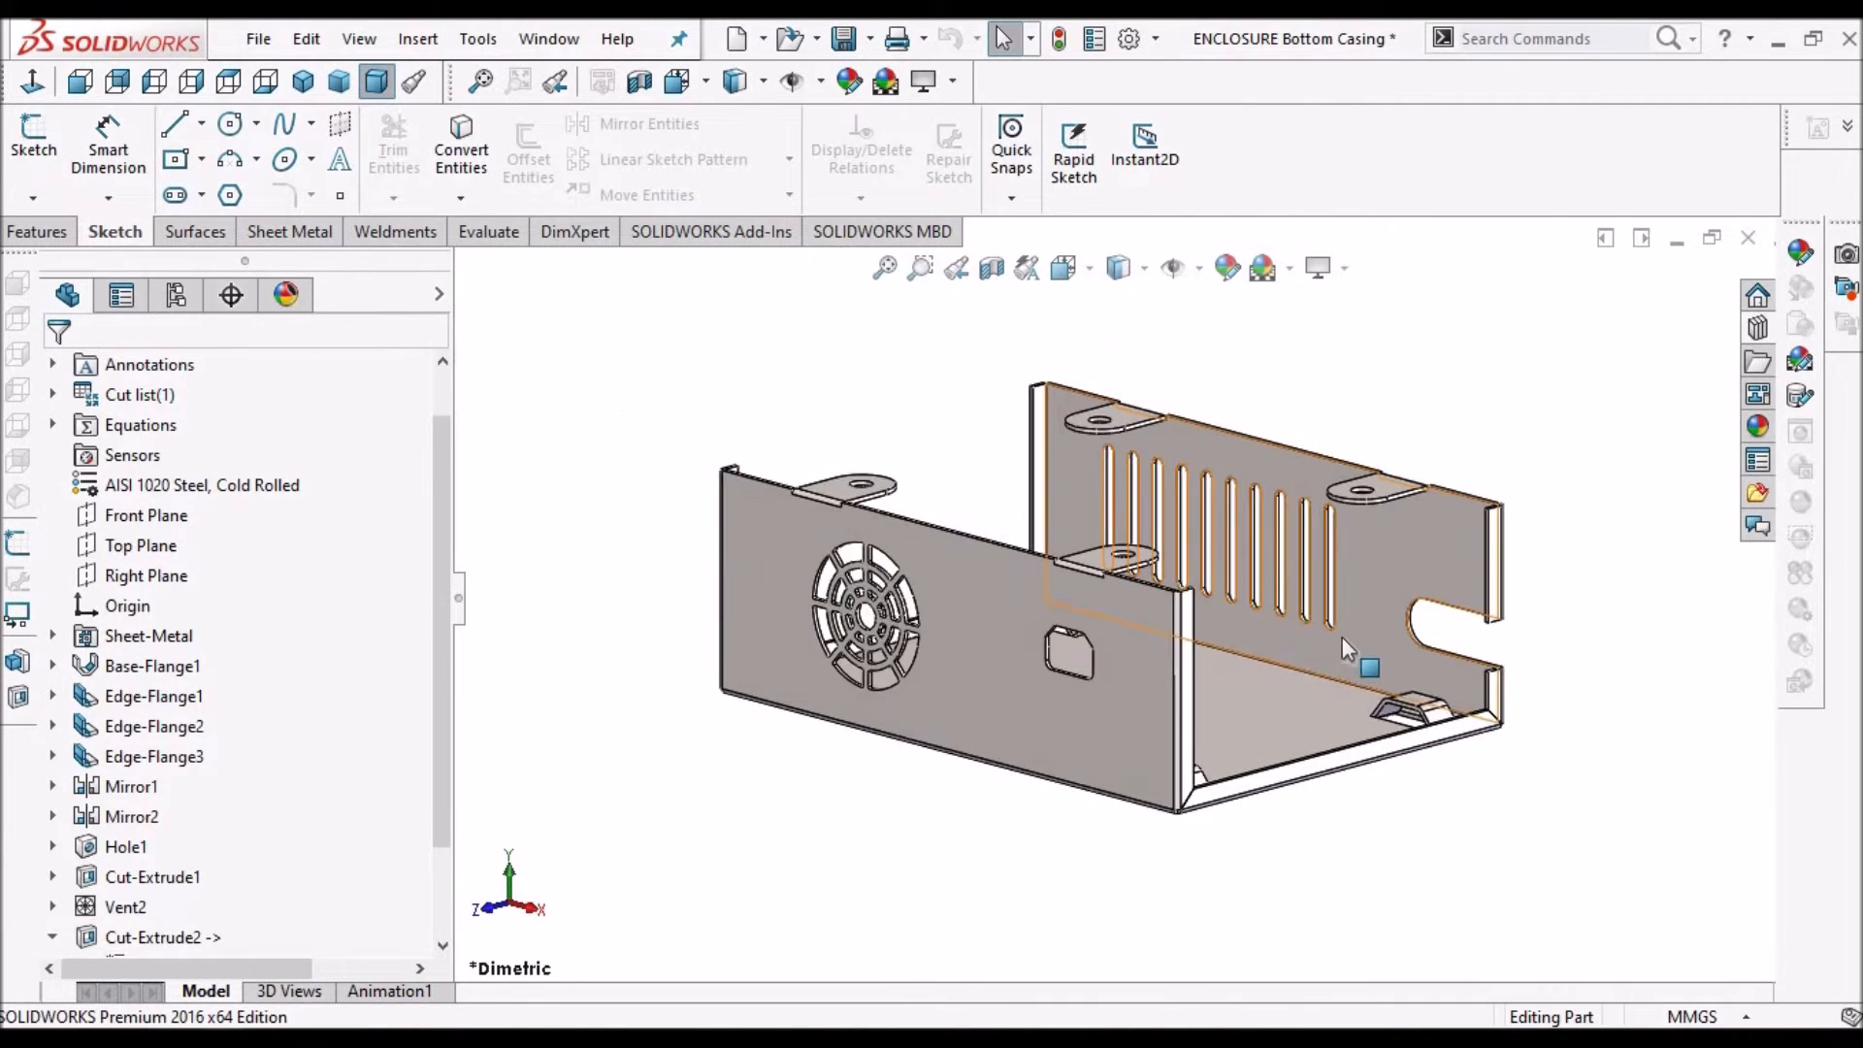
Add a simple hole, 10 mm in diameter and blind to 15 mm, on the top face of the lance nearest the wire slot
scroll(1288, 621, down, 1)
middle_drag(1292, 763, 1388, 630)
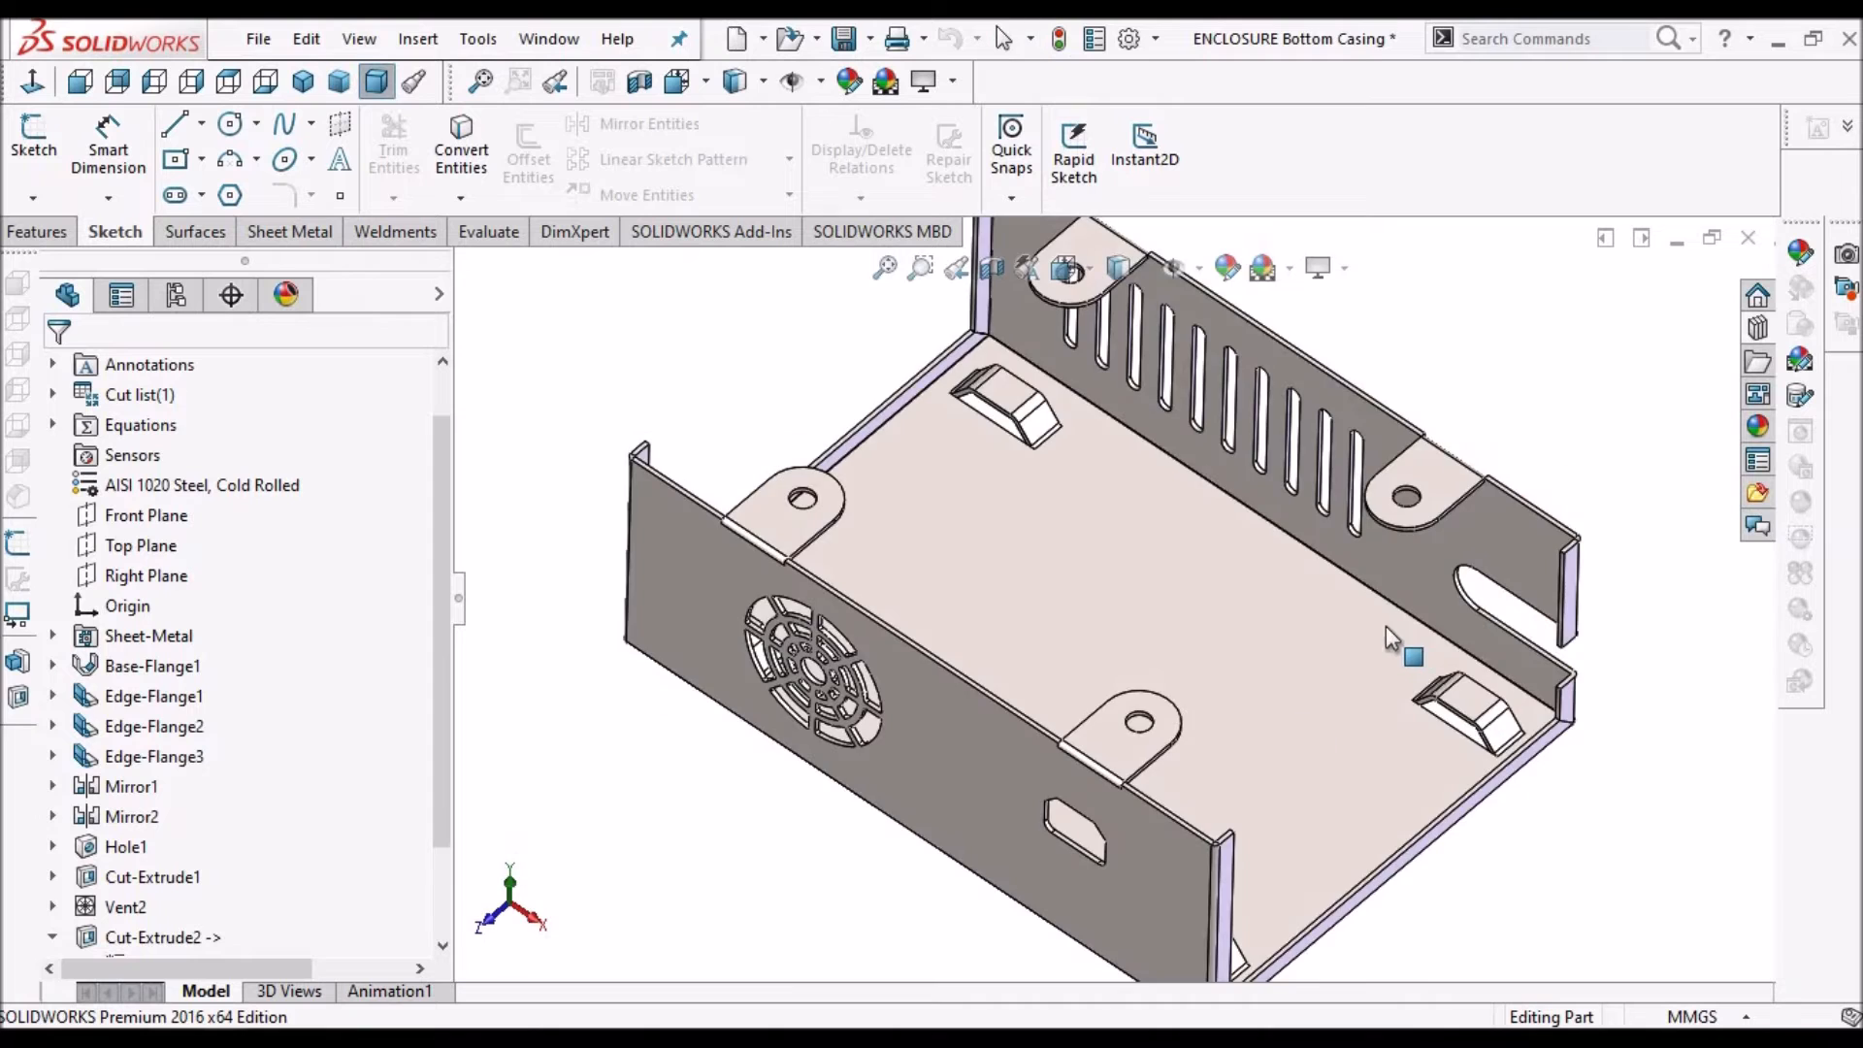
scroll(1360, 678, down, 6)
middle_click(1356, 678)
mouse_move(1371, 727)
middle_down()
mouse_move(1429, 766)
mouse_move(1372, 802)
mouse_move(1353, 718)
middle_up()
scroll(1352, 718, up, 5)
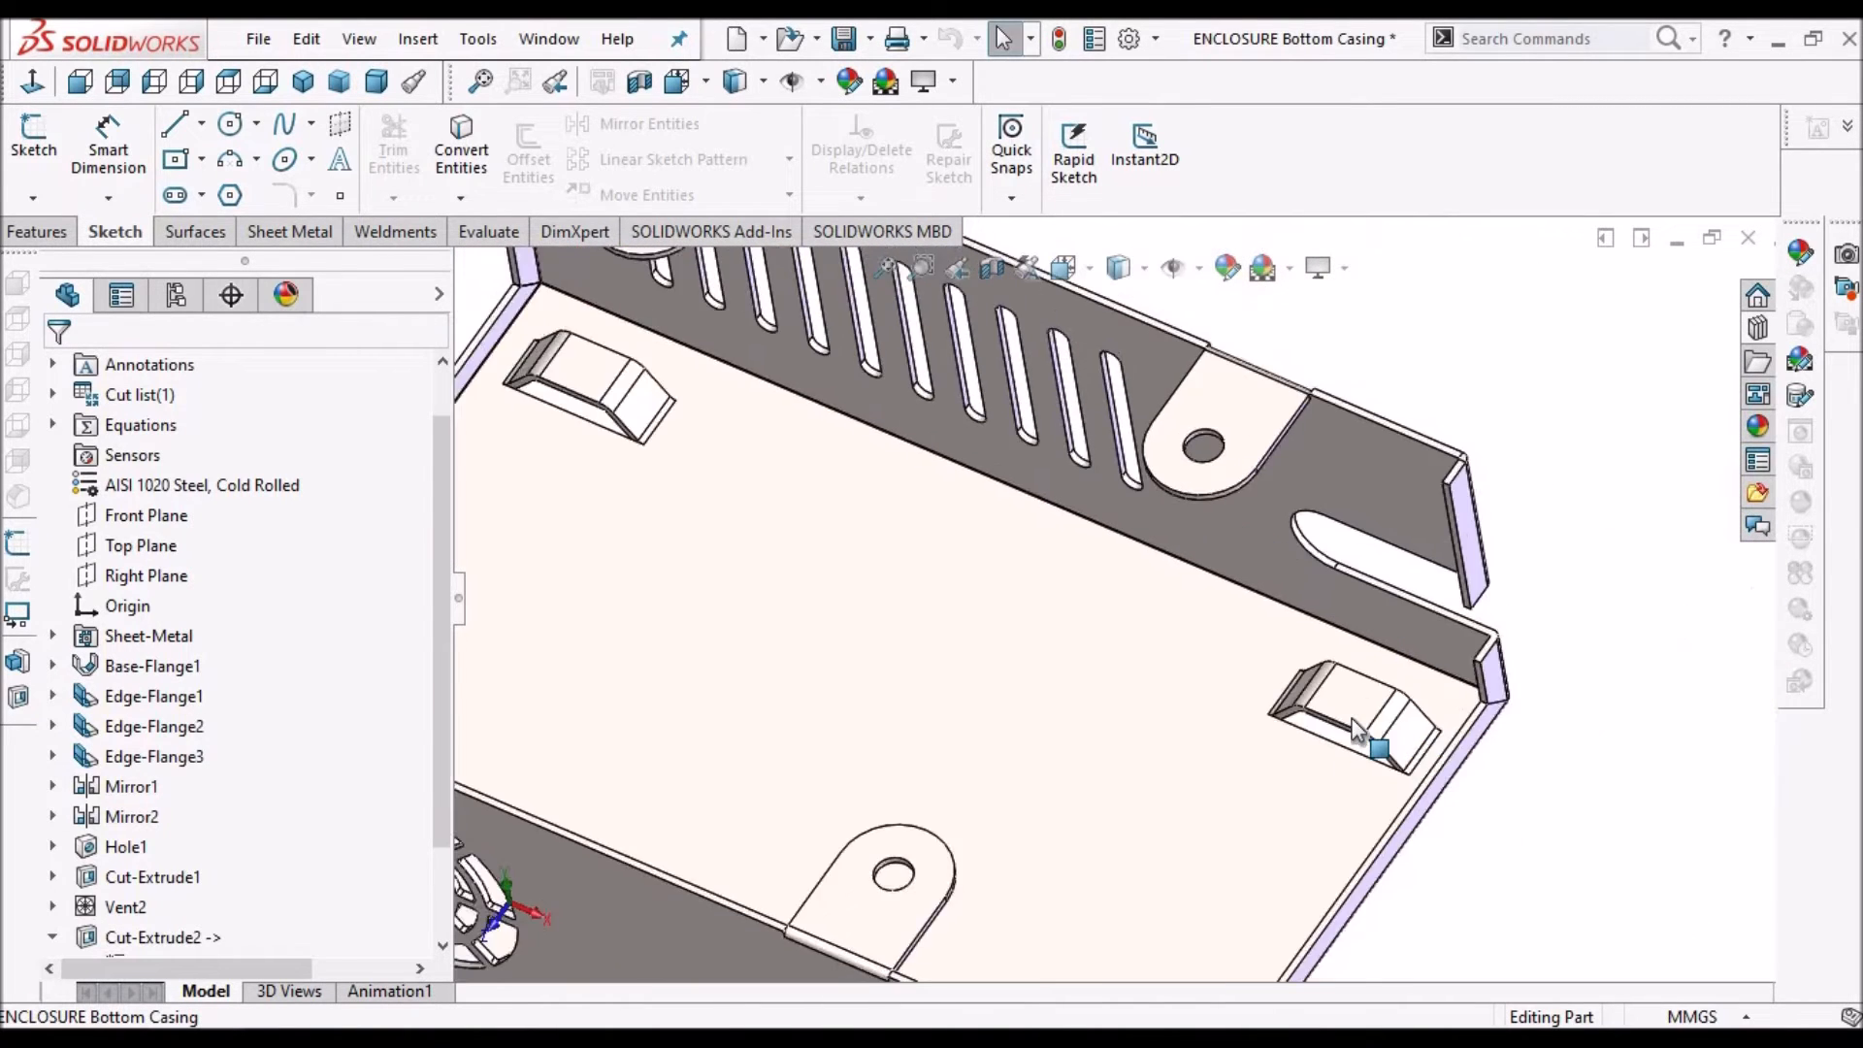
scroll(1237, 708, down, 4)
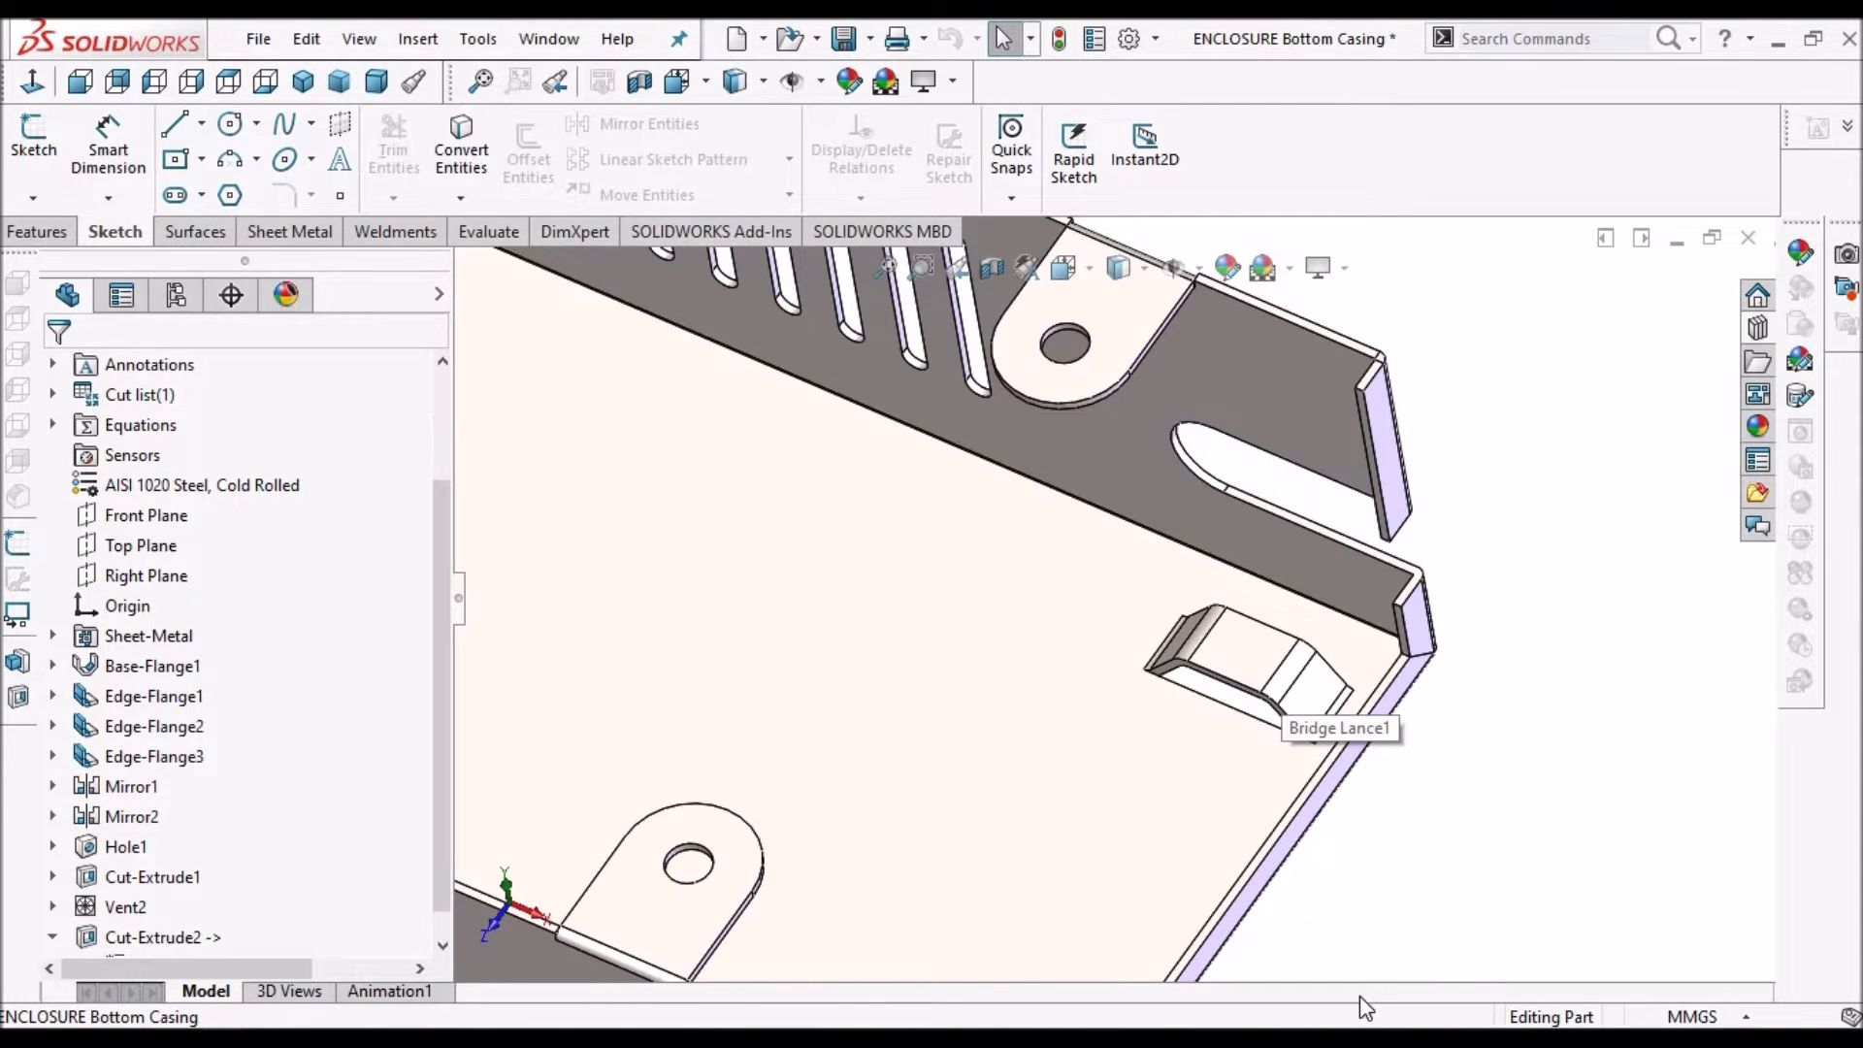
click(1244, 660)
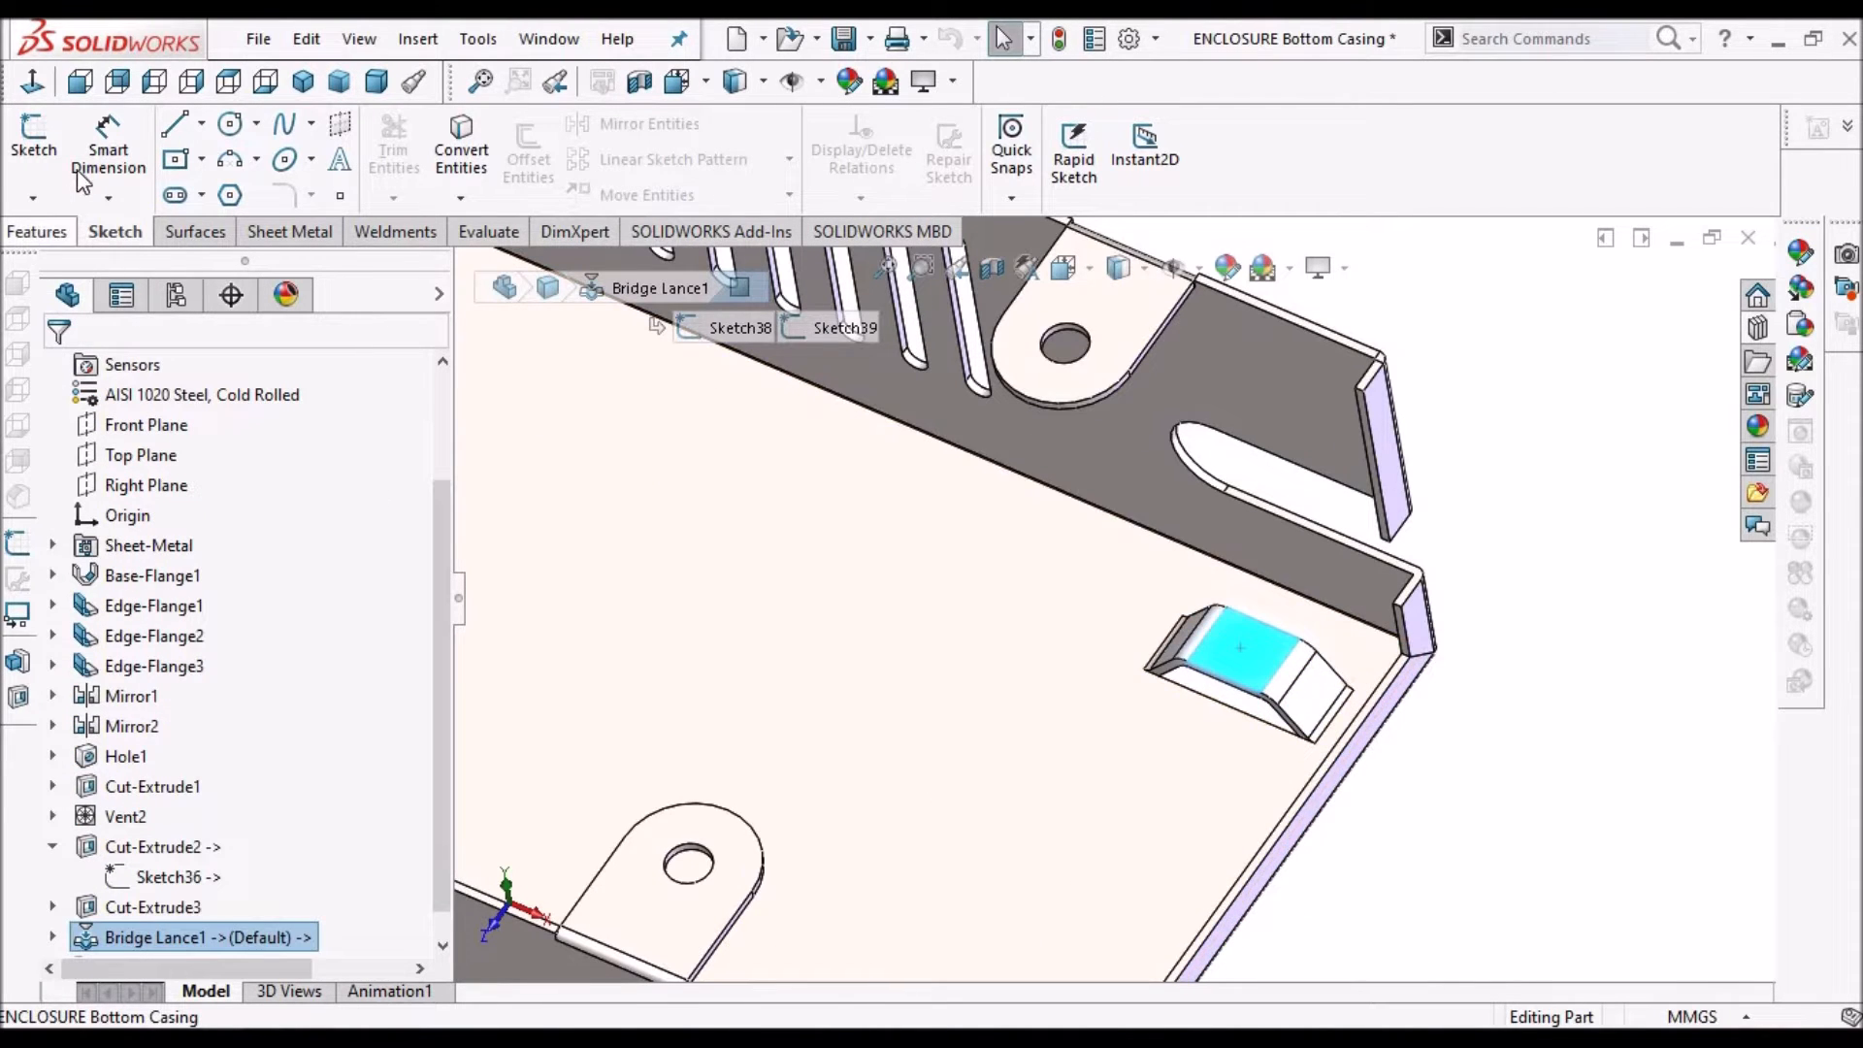
click(39, 148)
click(1252, 659)
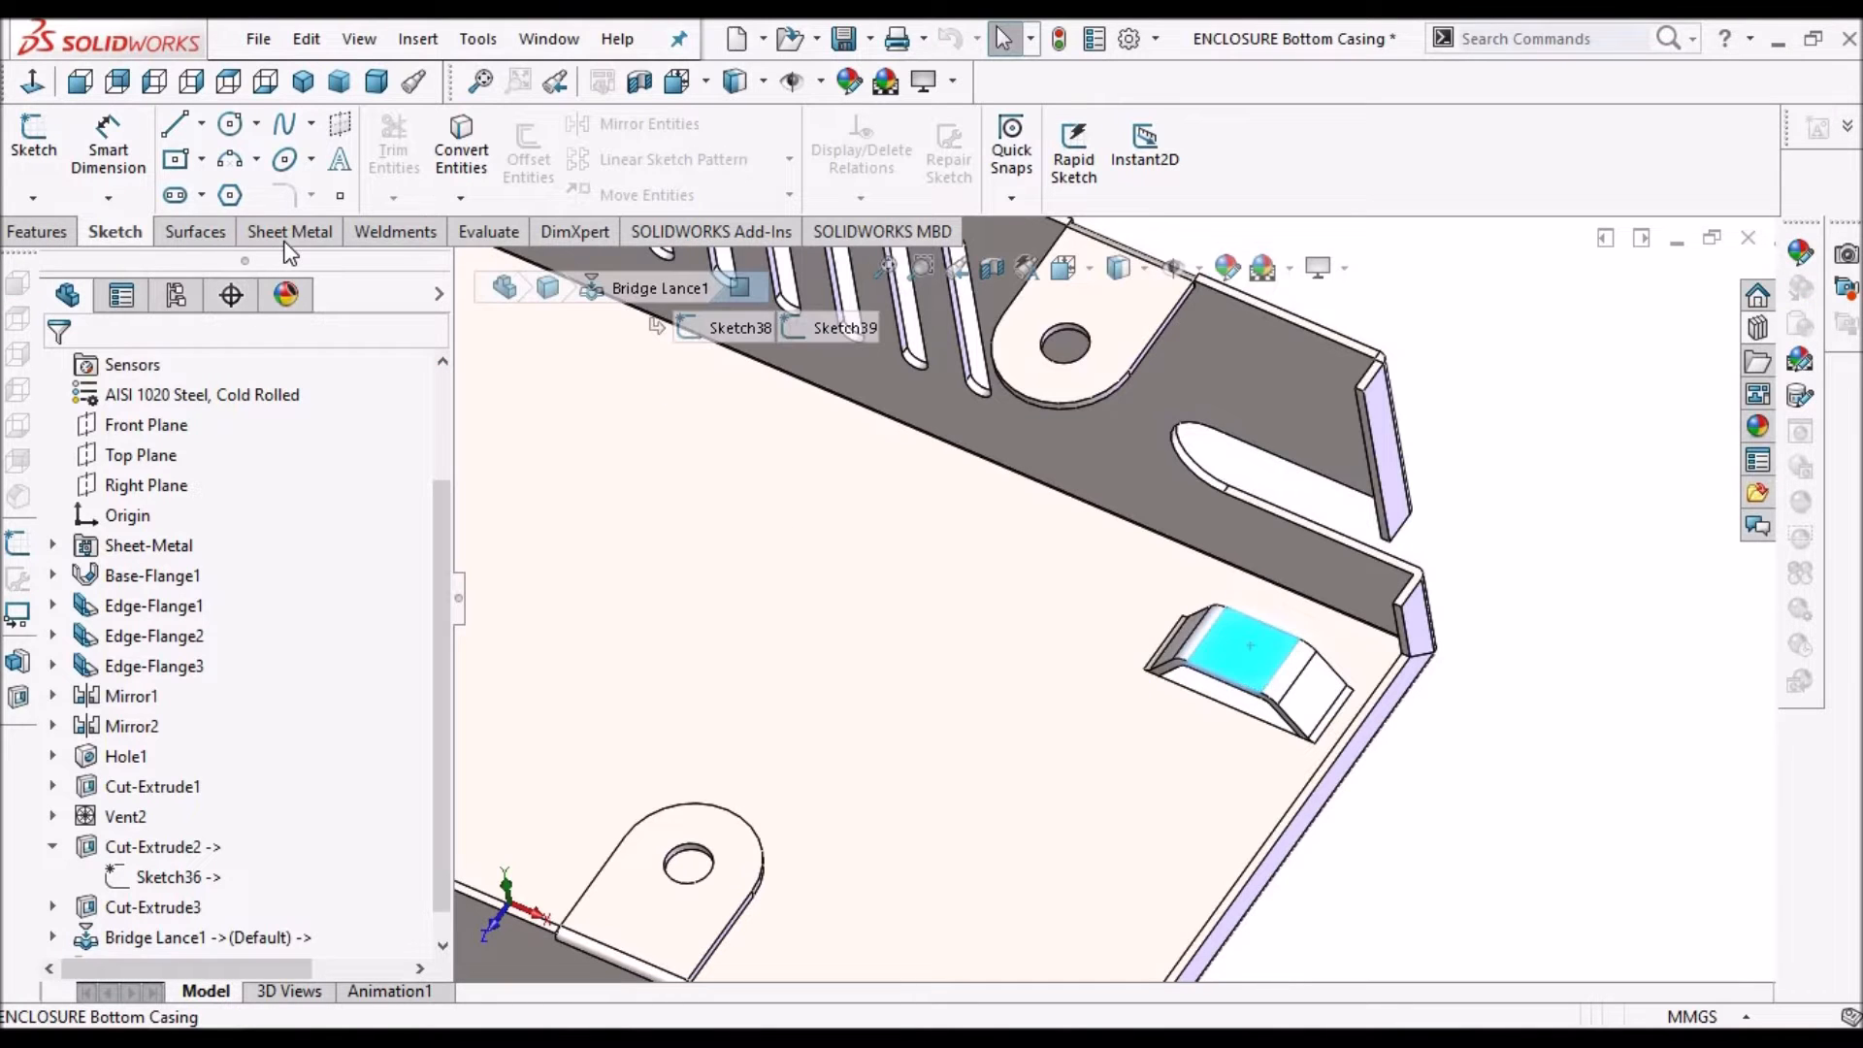
click(294, 231)
click(861, 161)
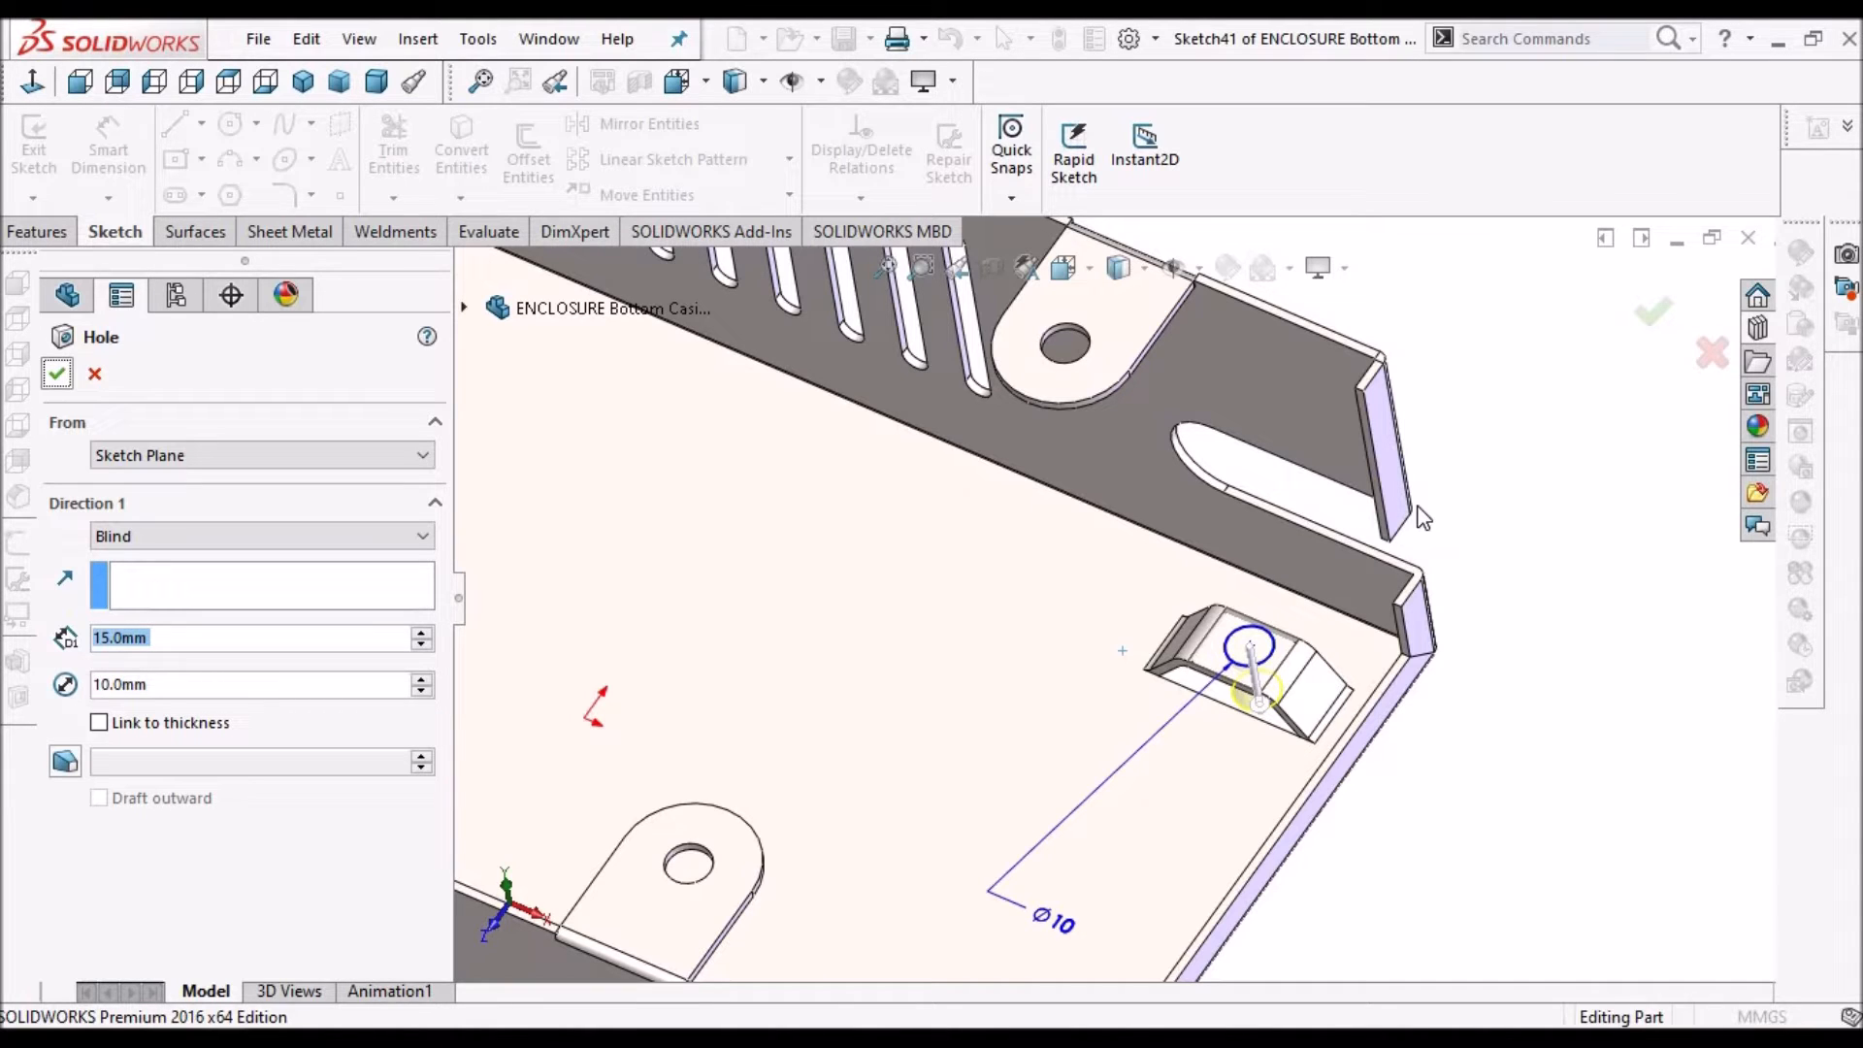
key(Return)
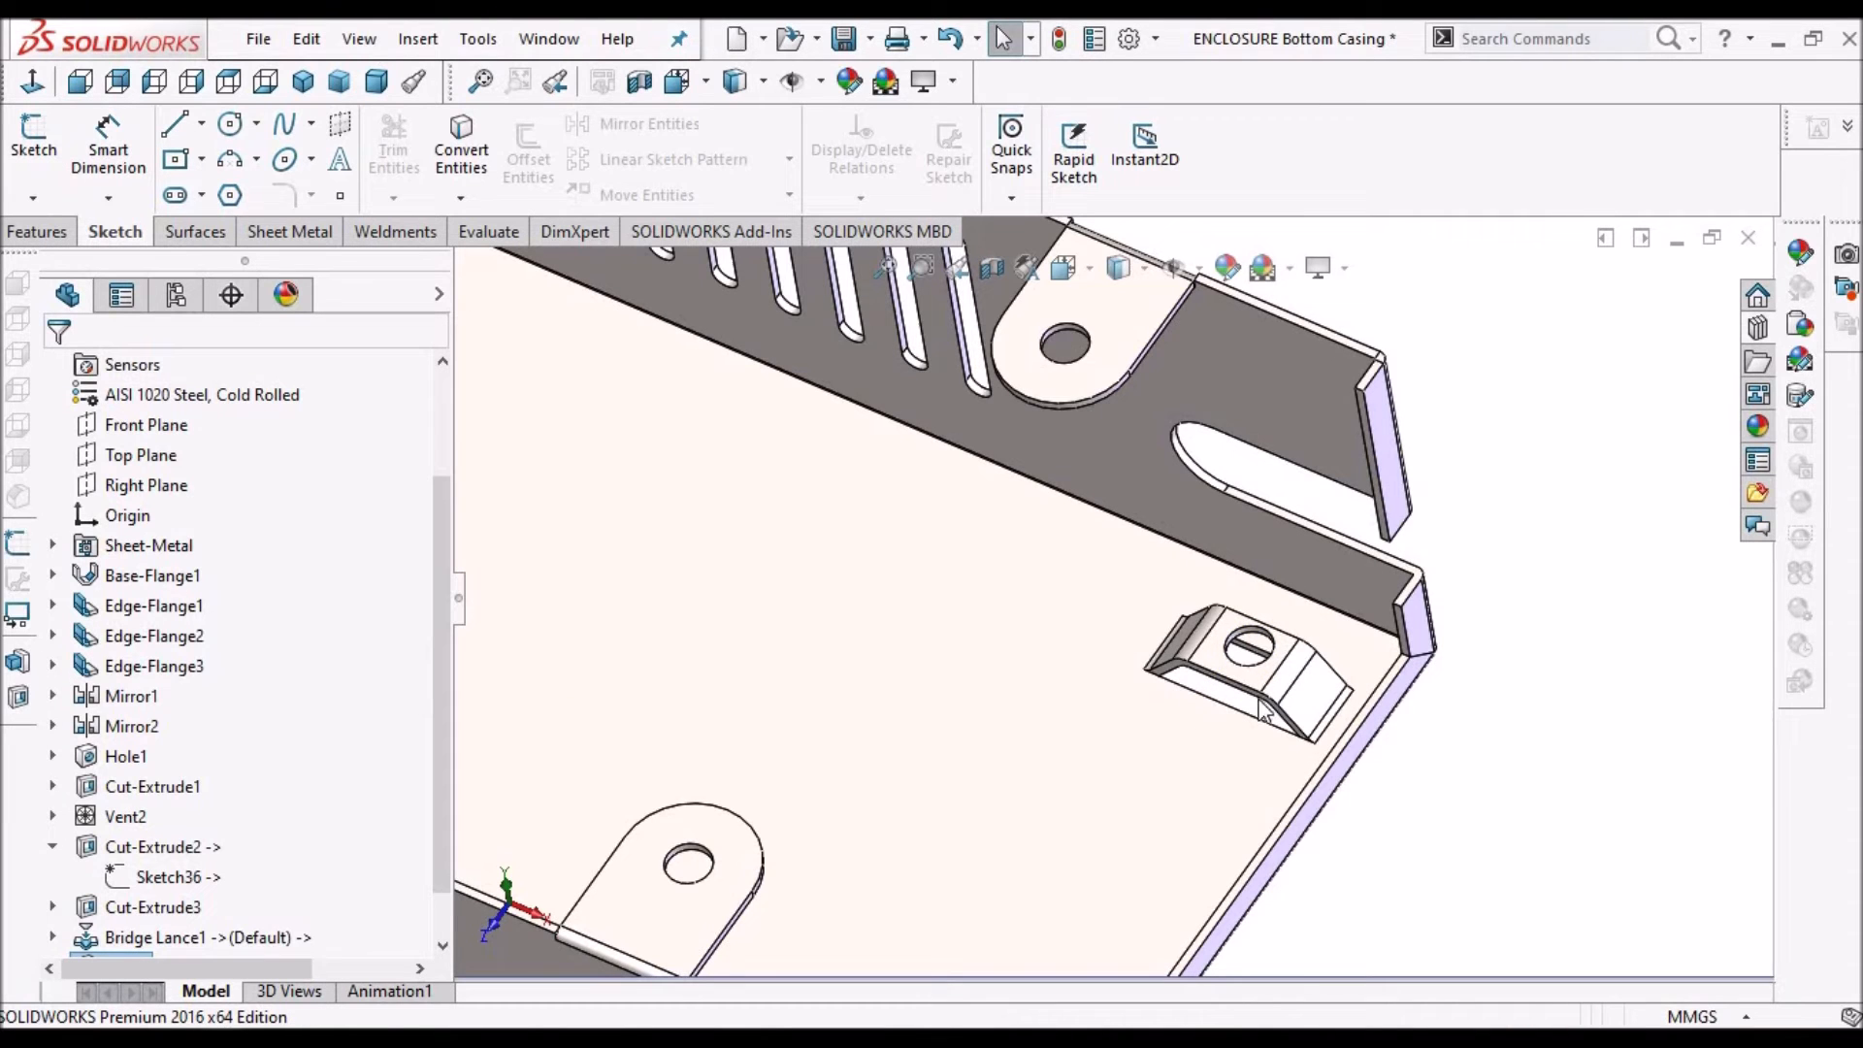
Measure the distance between the casing's floor and the top face of the lance with the hole
scroll(1298, 724, down, 1)
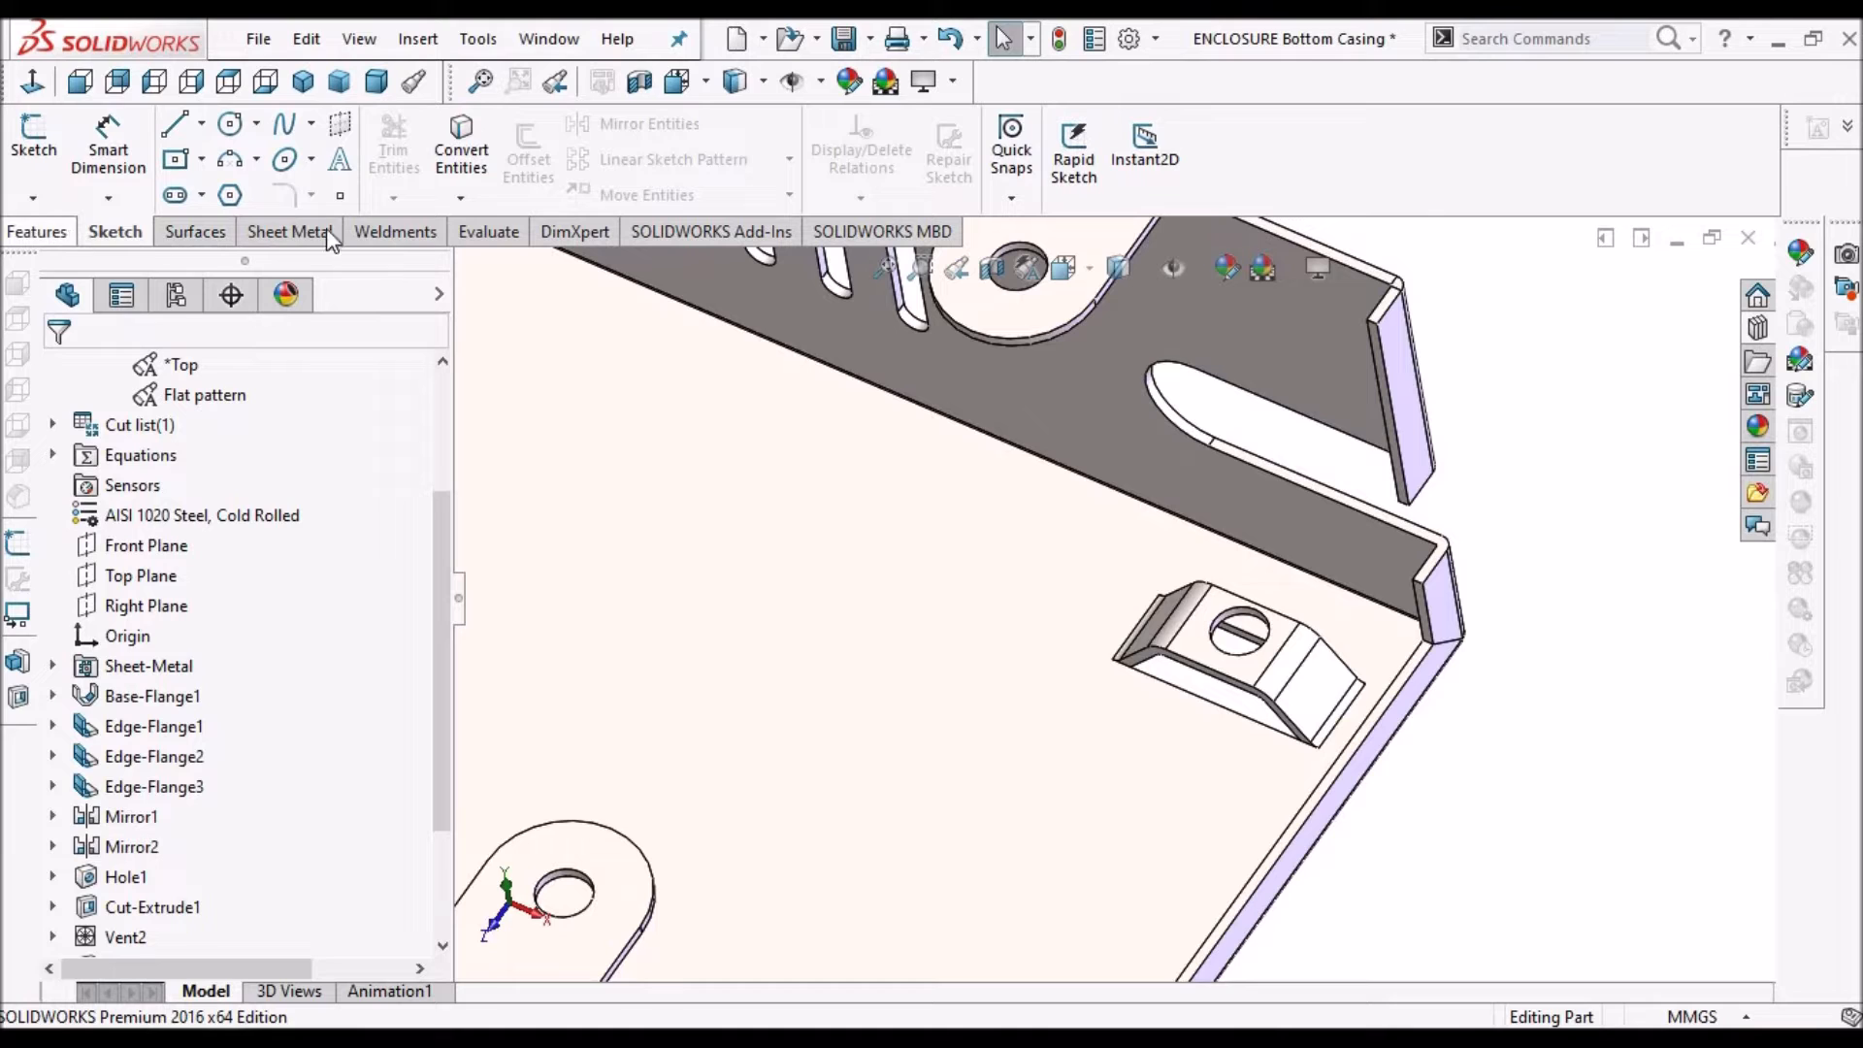
click(483, 233)
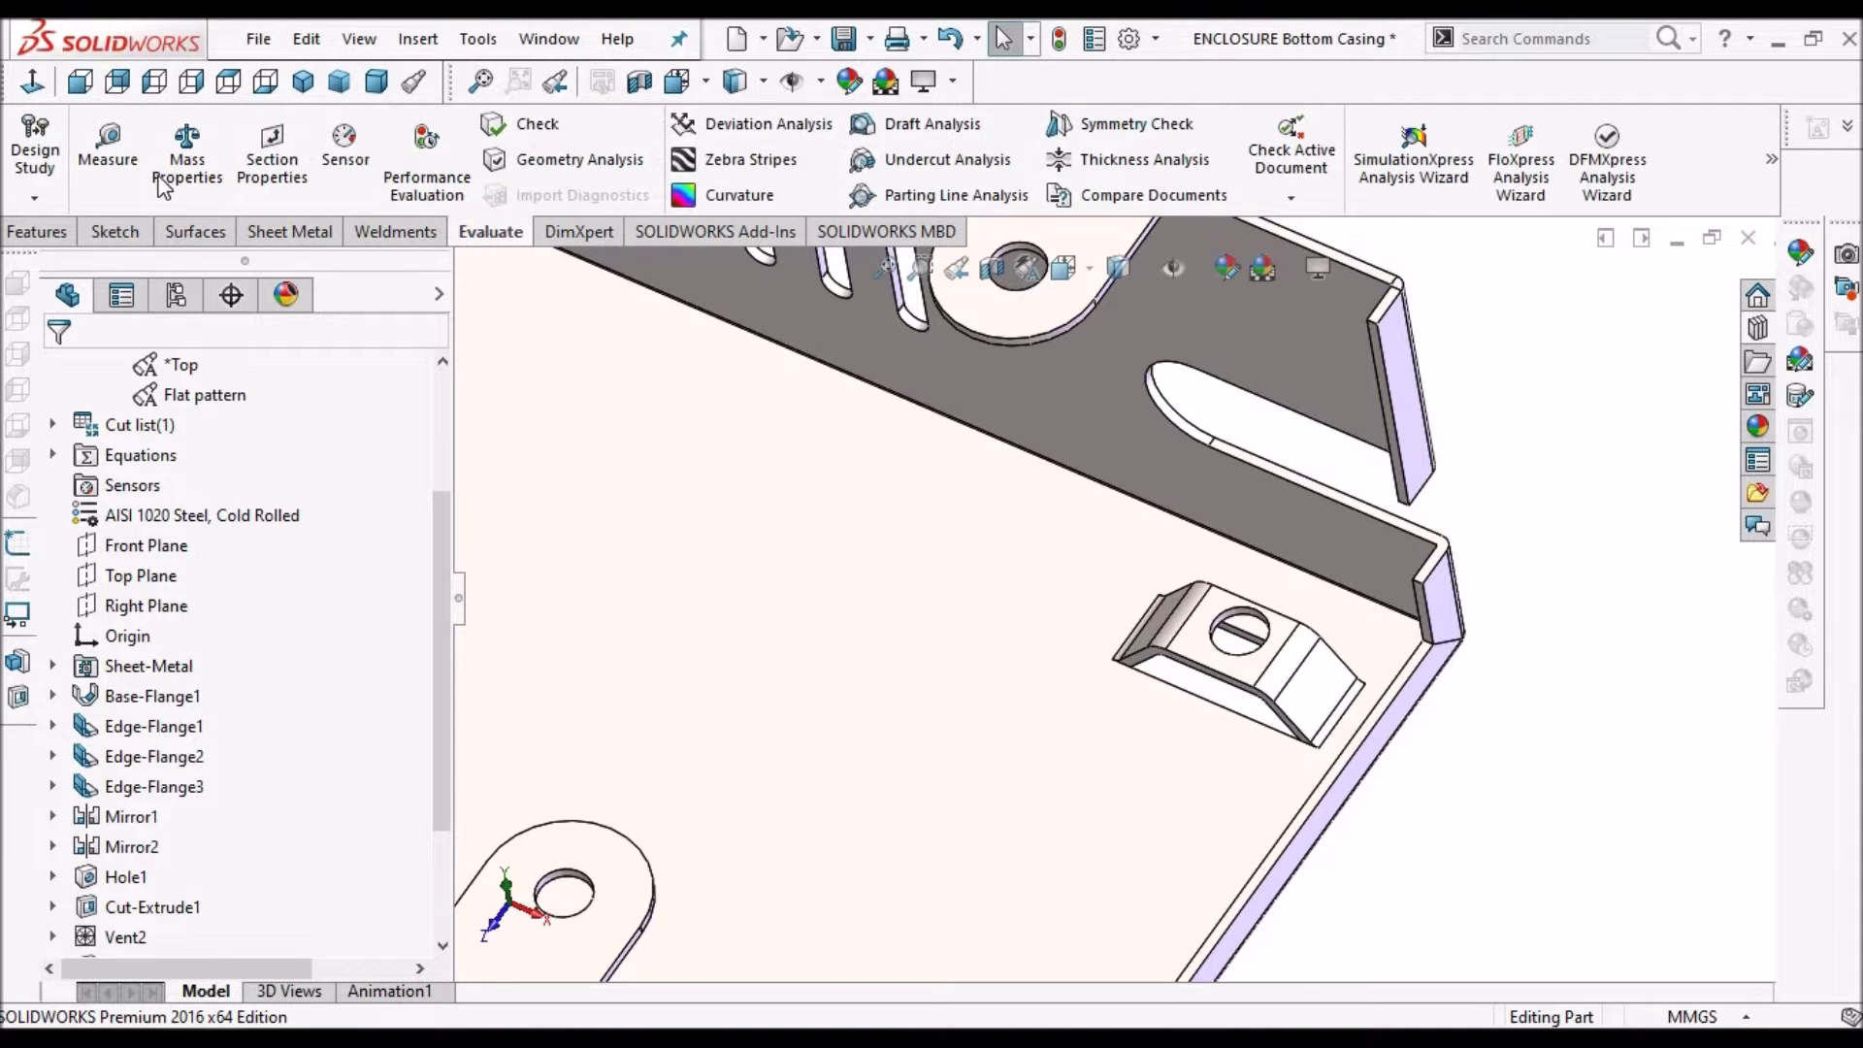
click(108, 155)
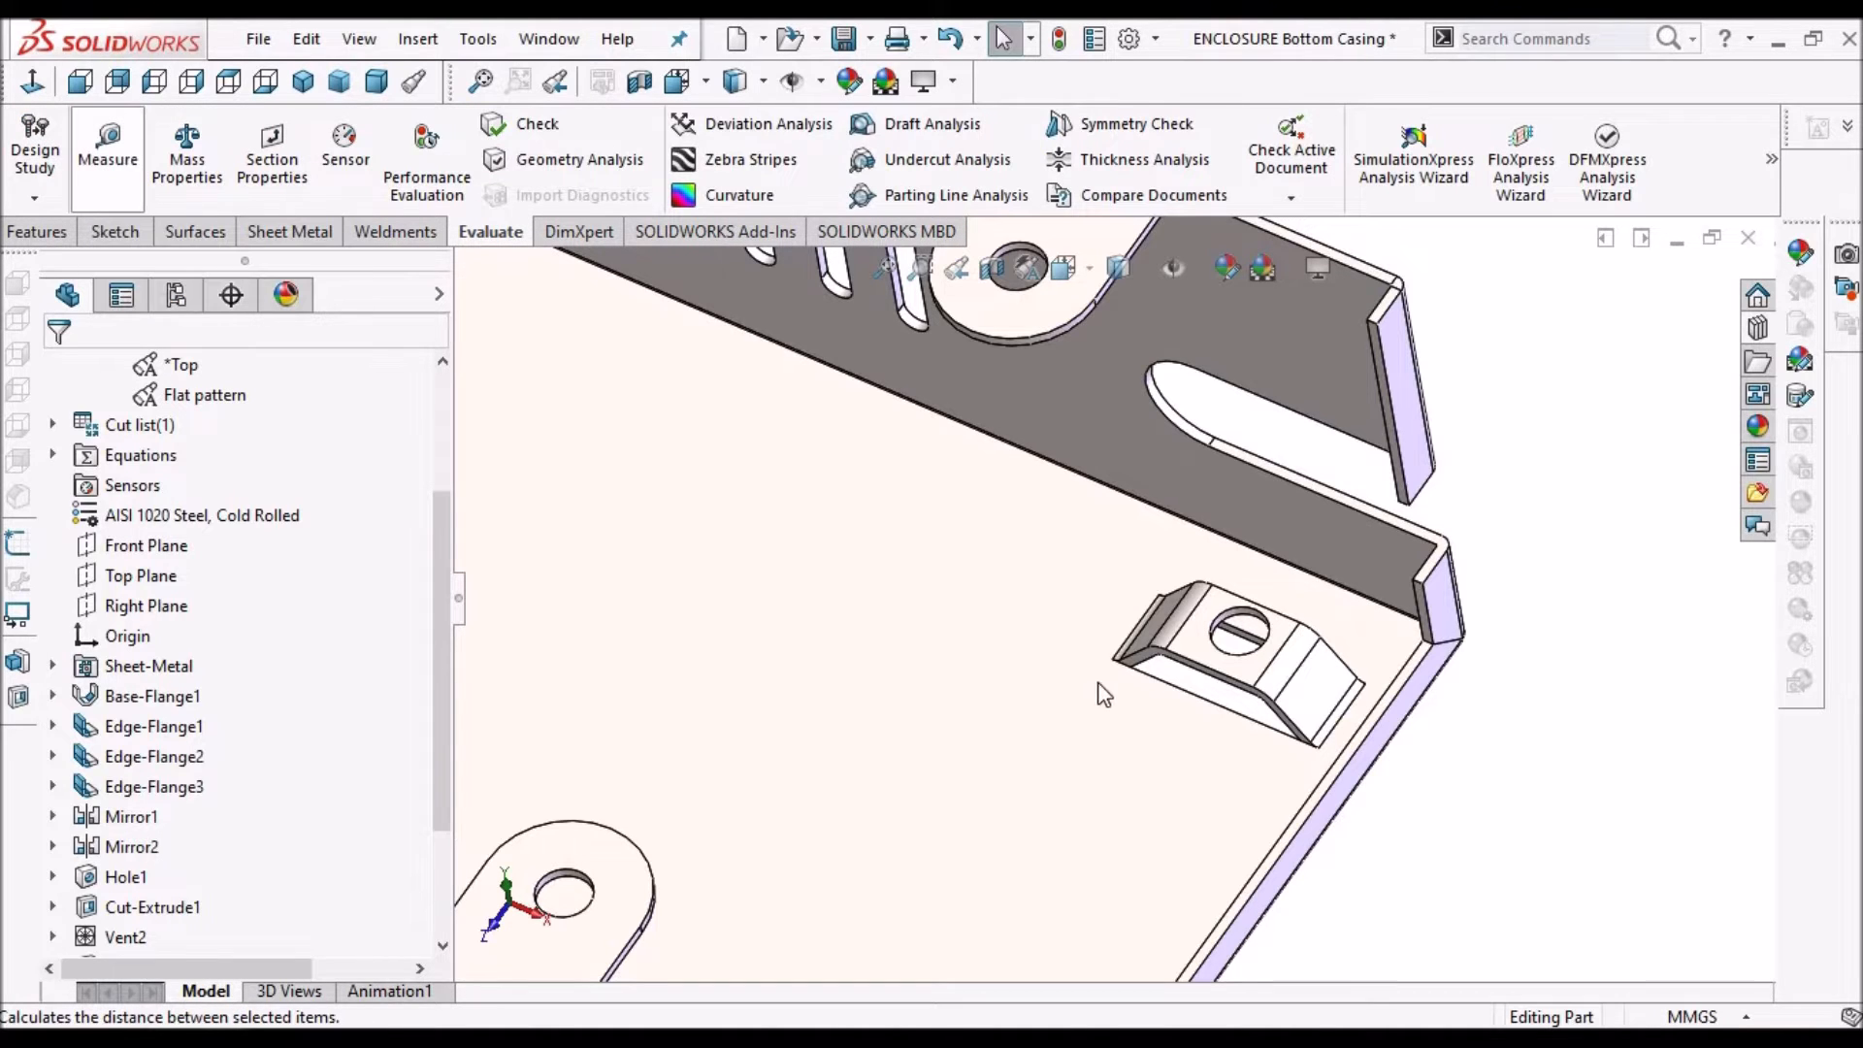
click(1115, 762)
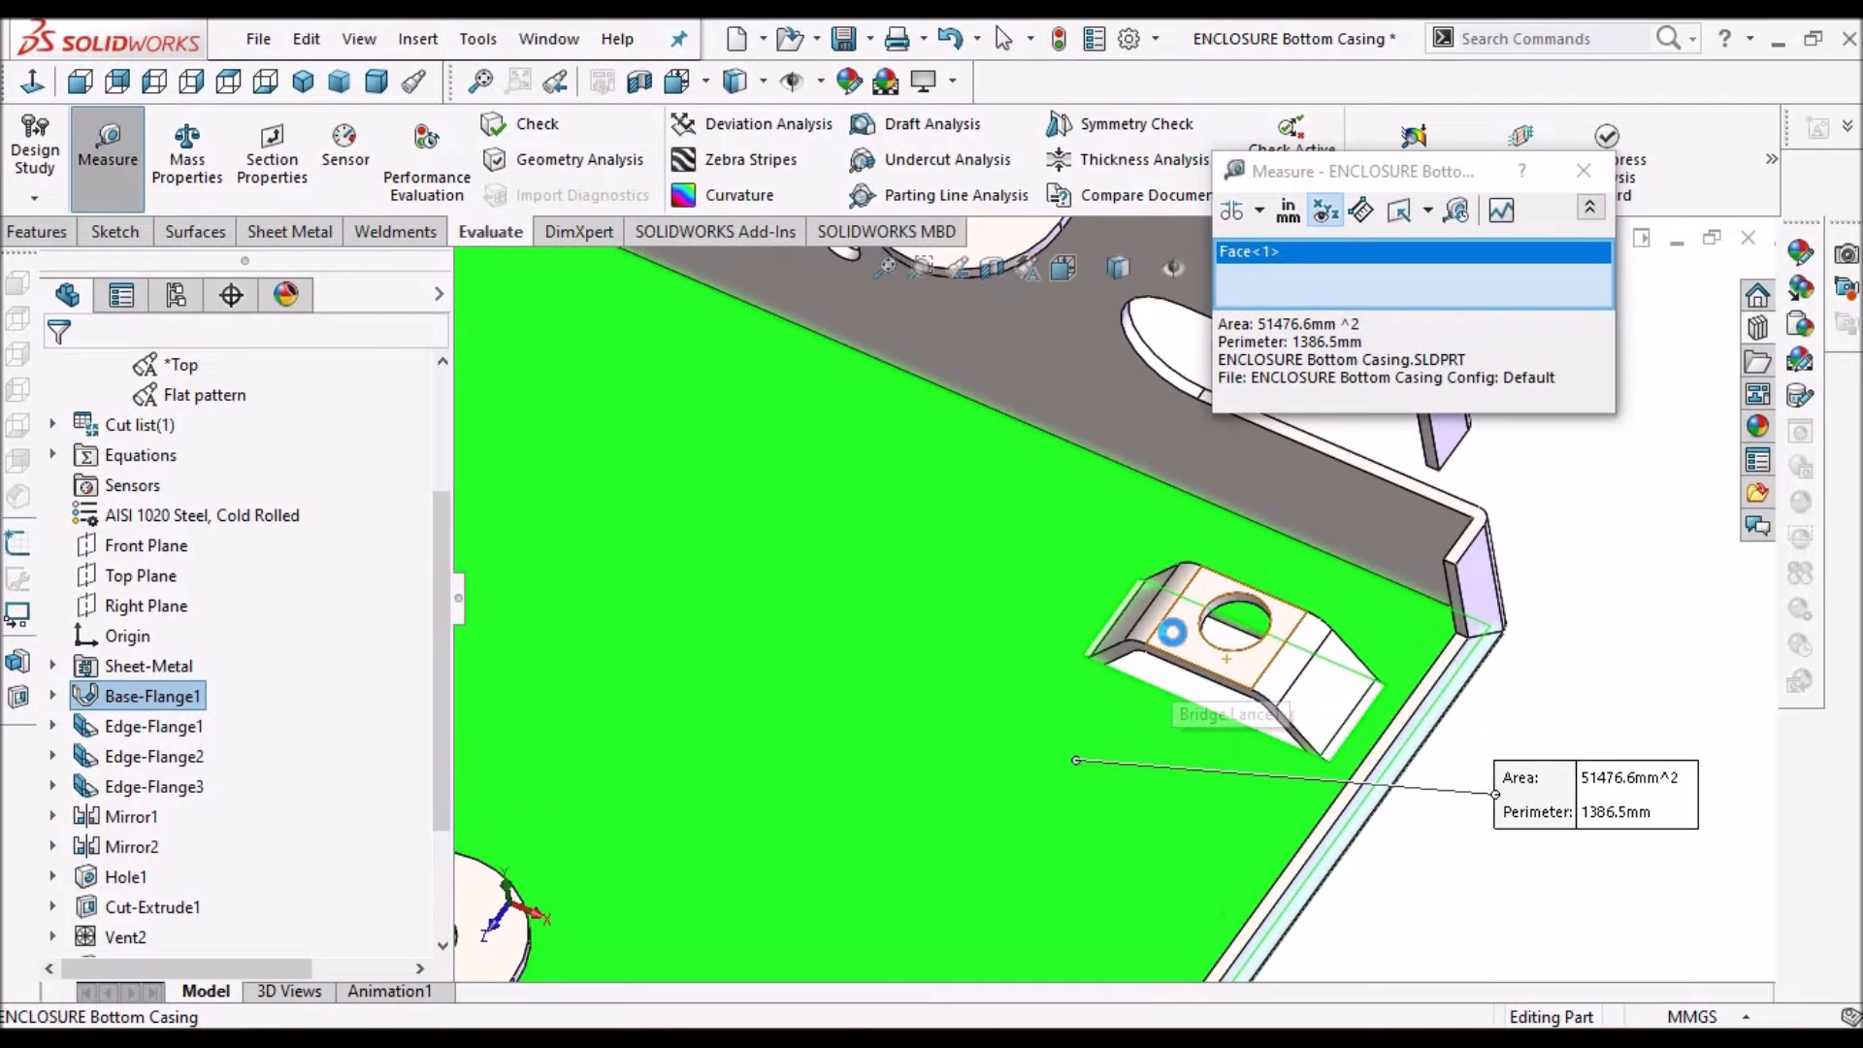
click(1176, 638)
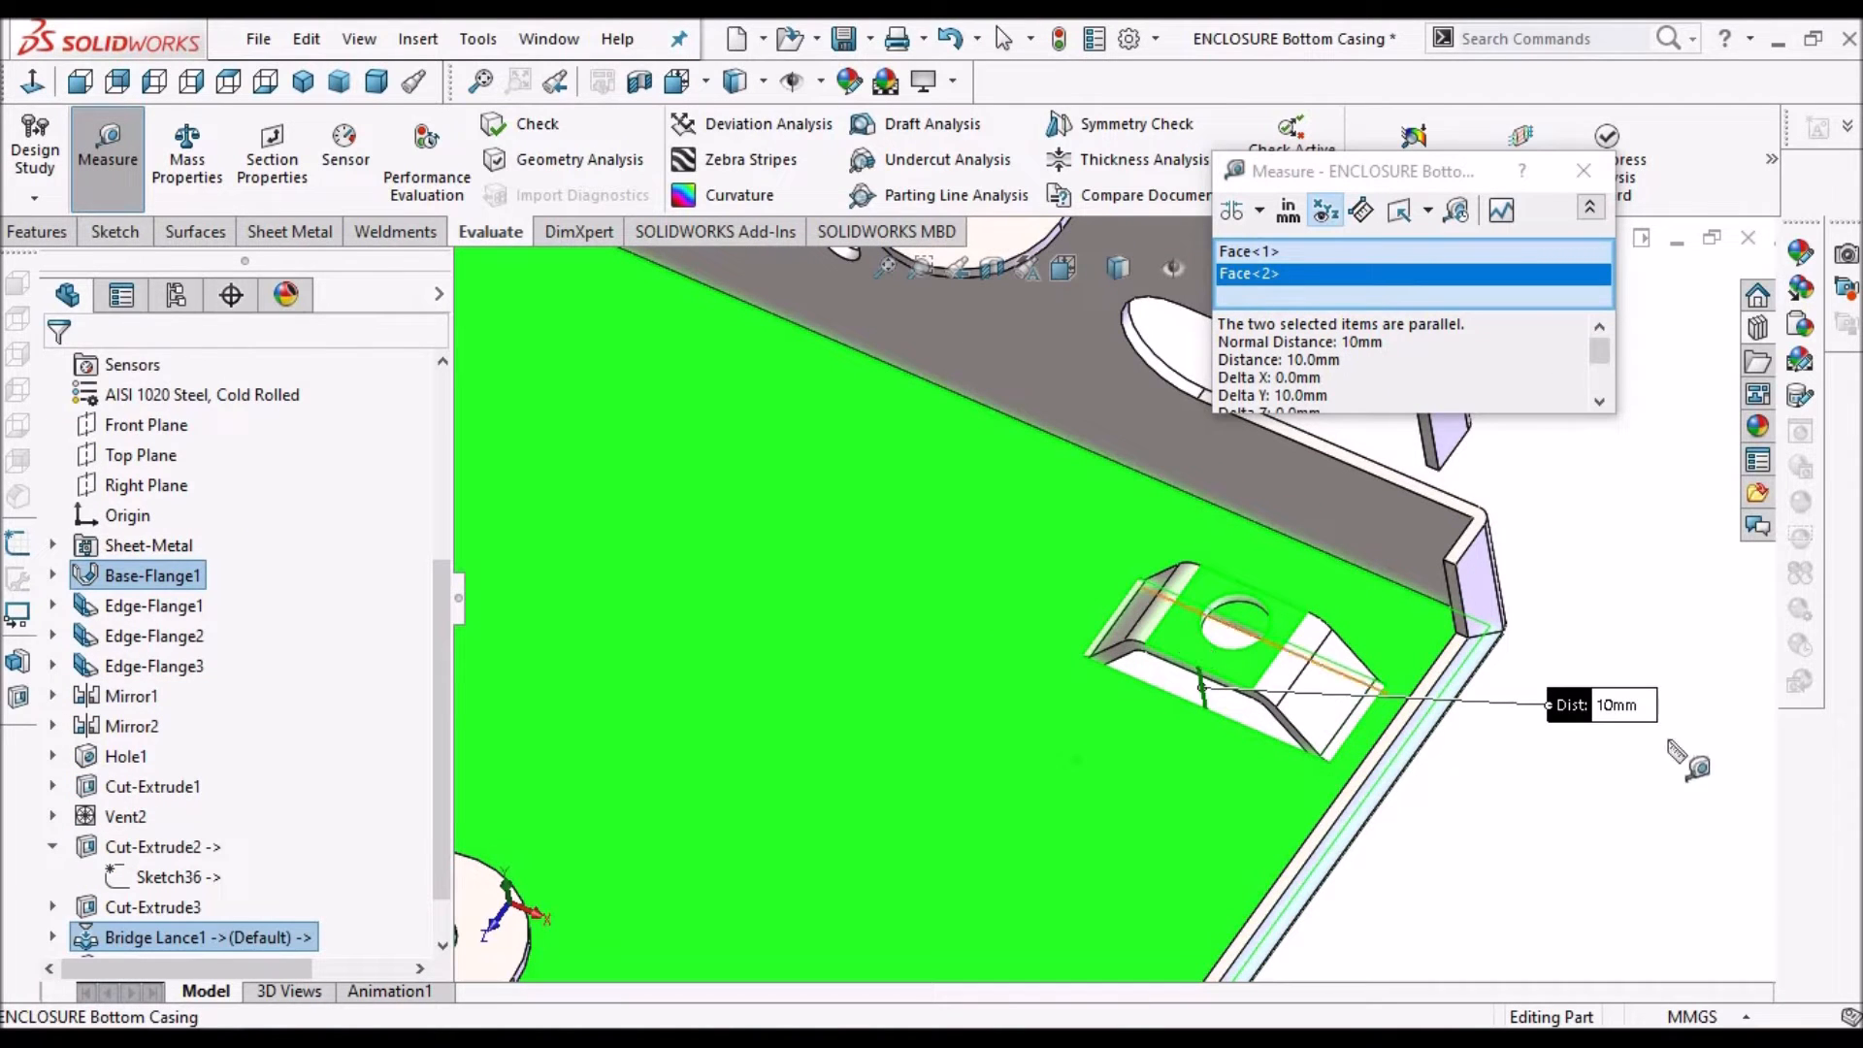
scroll(1610, 713, down, 3)
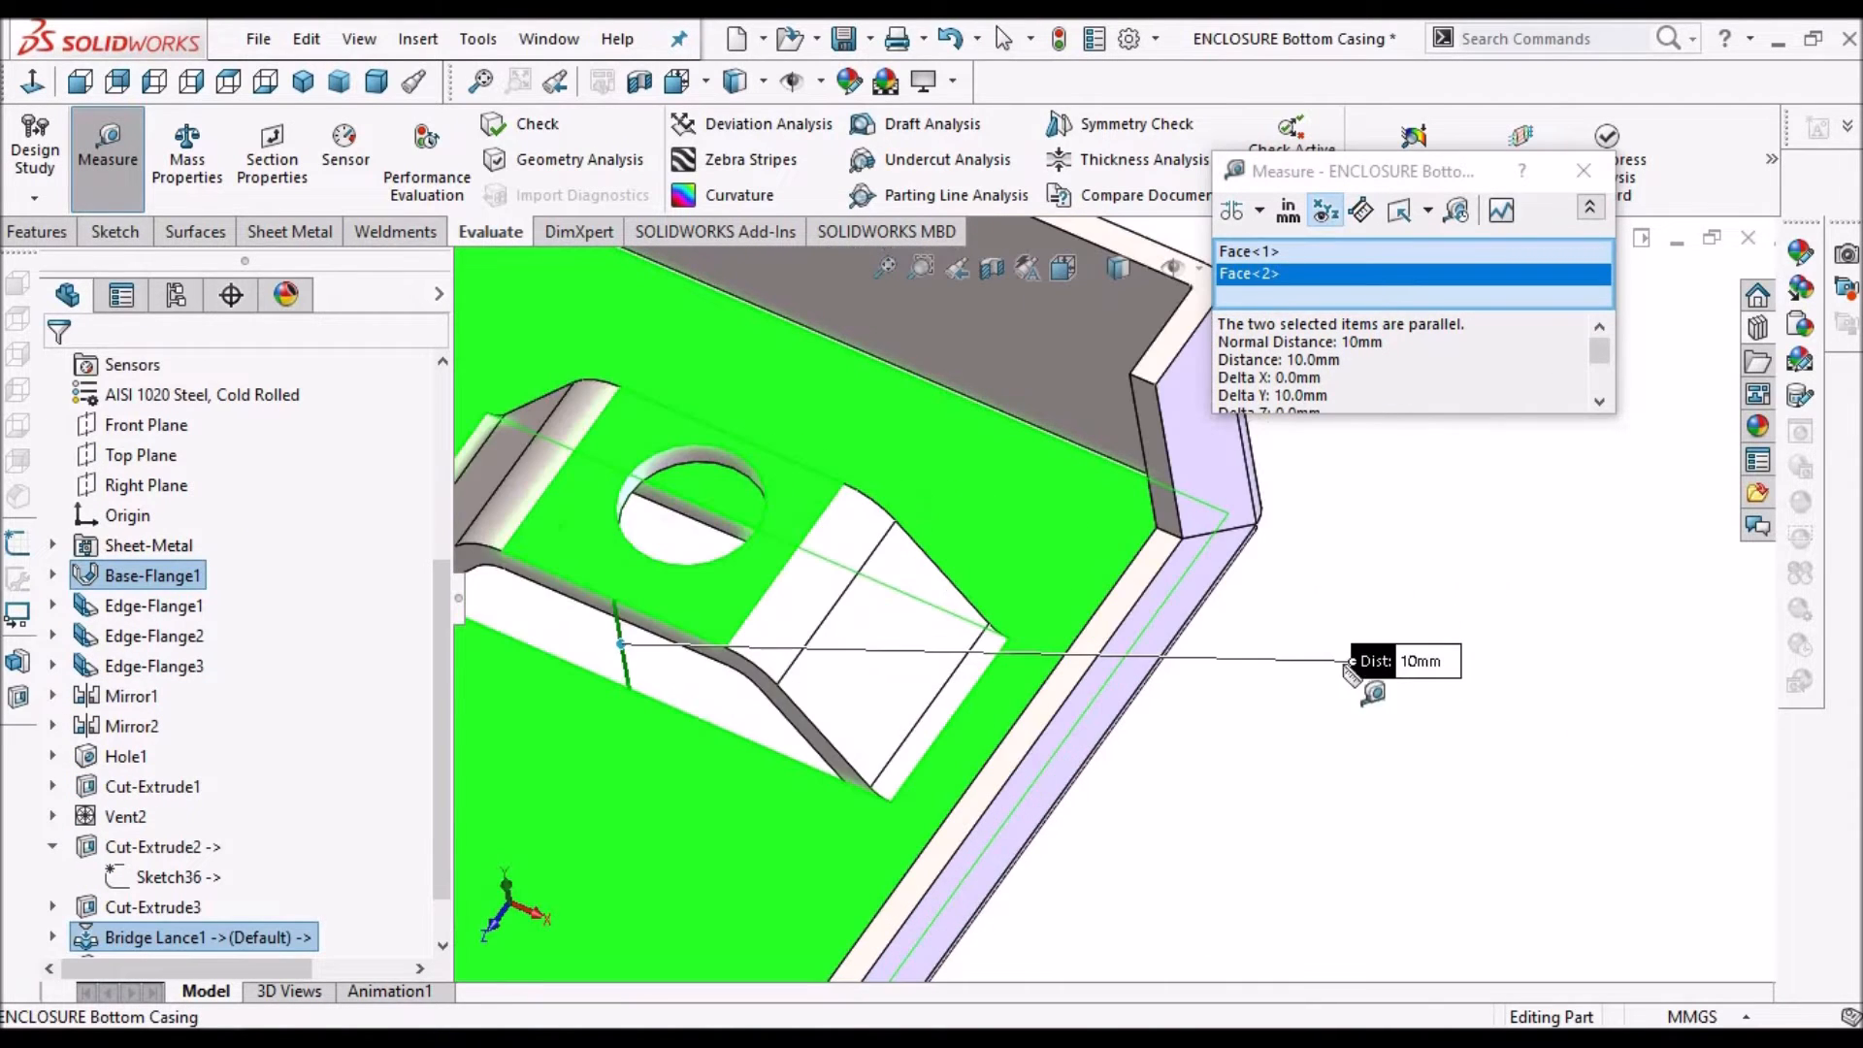
scroll(1418, 685, up, 2)
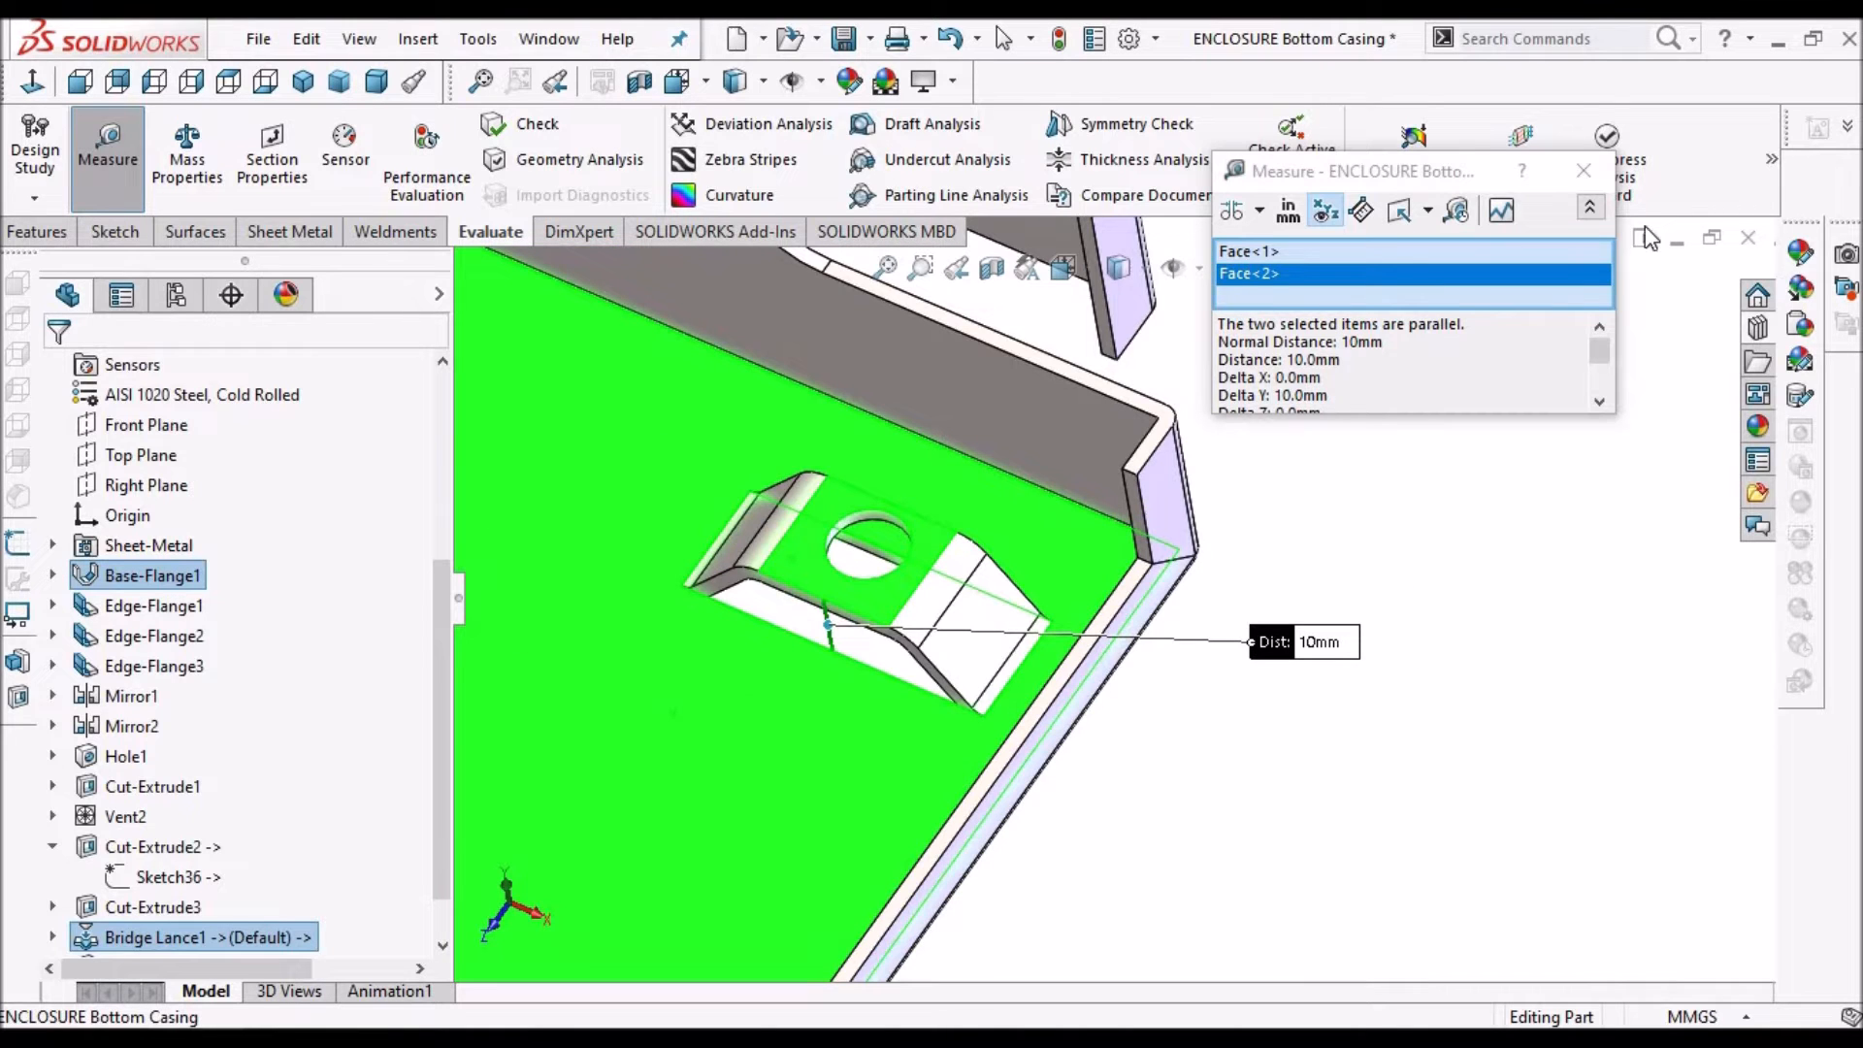
scroll(1651, 237, up, 1)
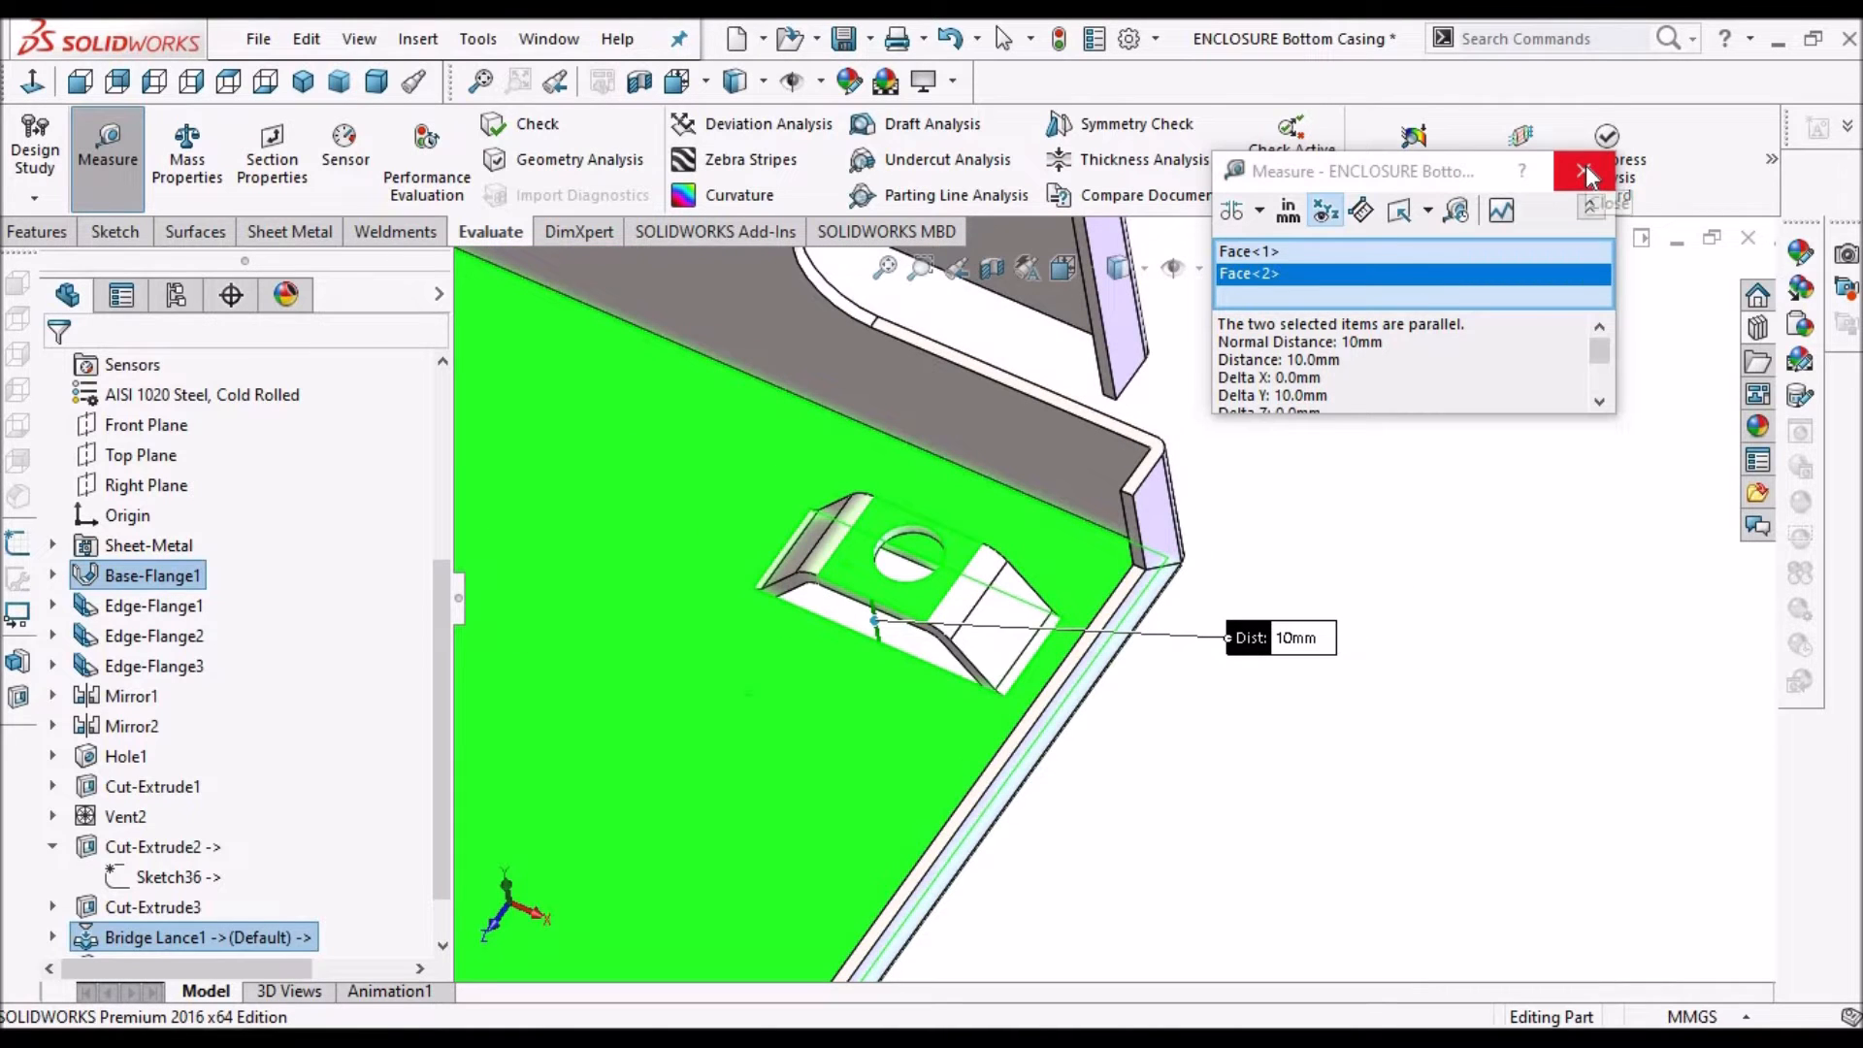
click(1588, 175)
Save the bottom casing part with its new lance hole, switch to the REF ASMBLY document and accept the assembly rebuild
scroll(984, 621, up, 2)
scroll(982, 610, up, 1)
middle_drag(982, 609, 982, 456)
scroll(1102, 659, up, 3)
middle_drag(921, 529, 806, 504)
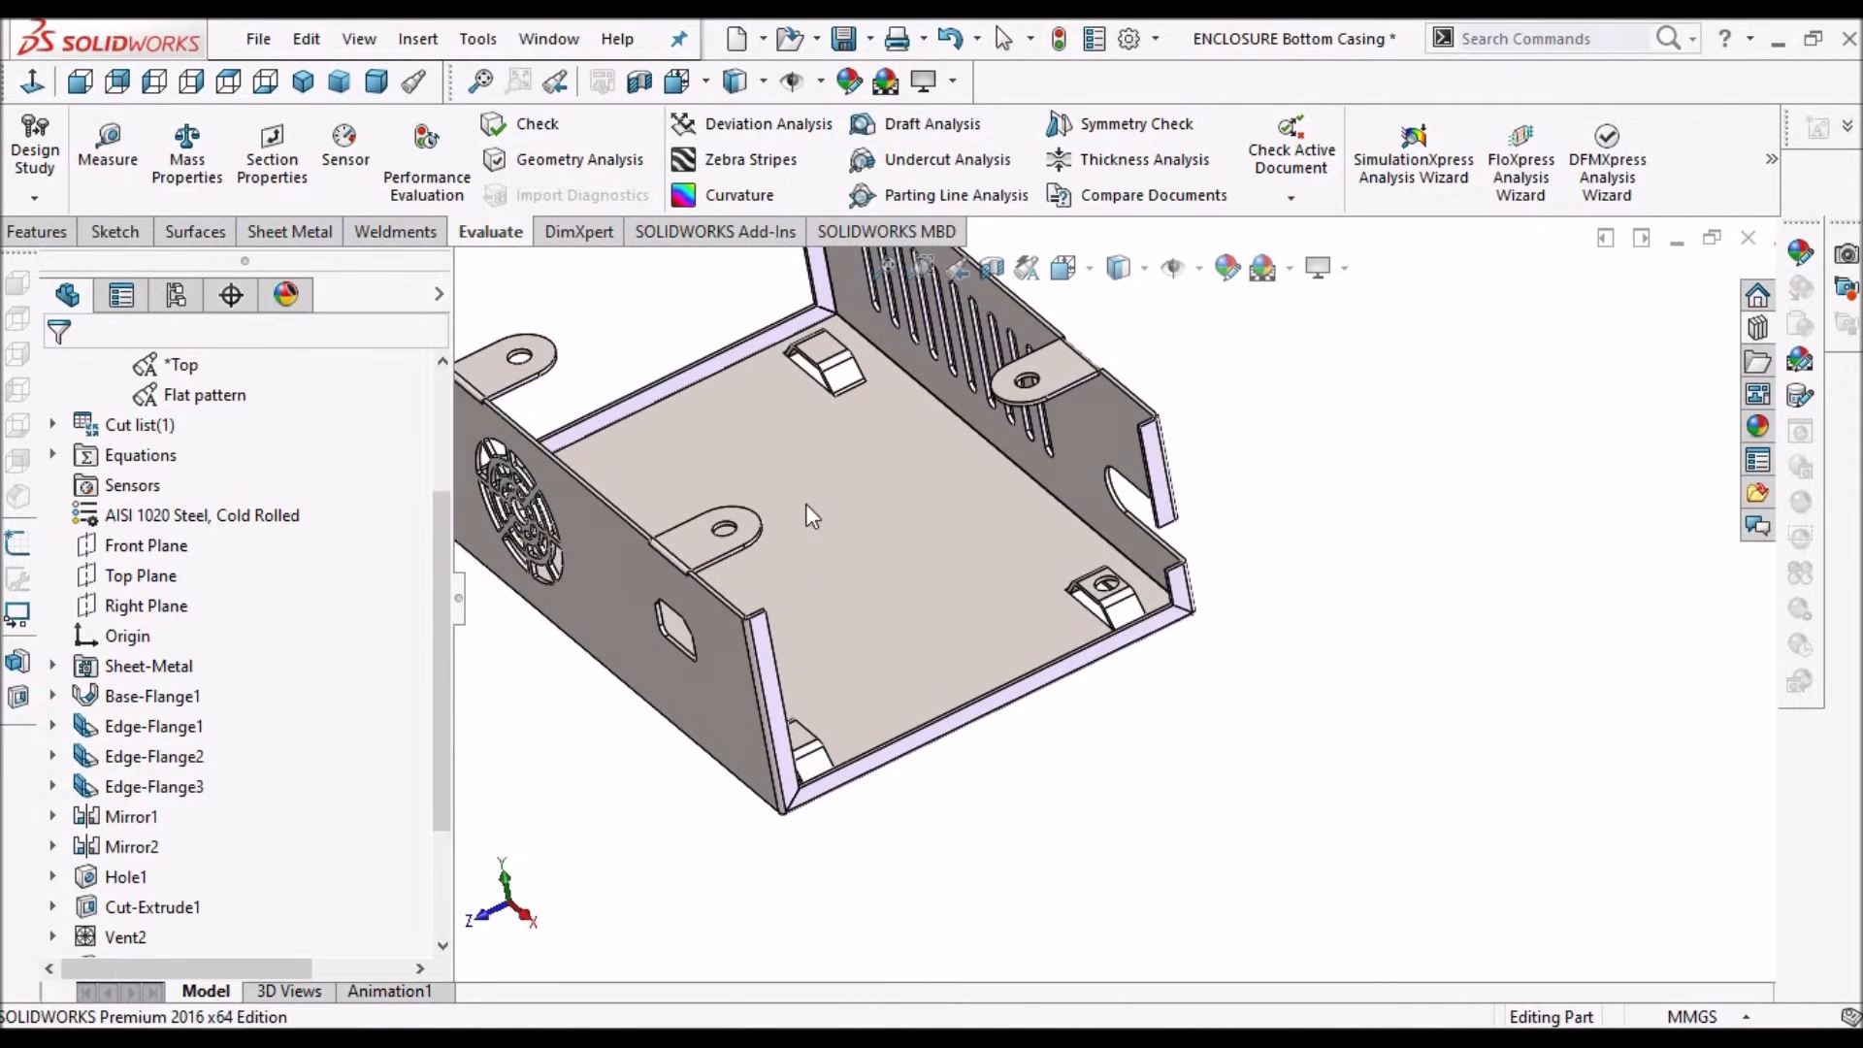
click(956, 594)
click(1133, 736)
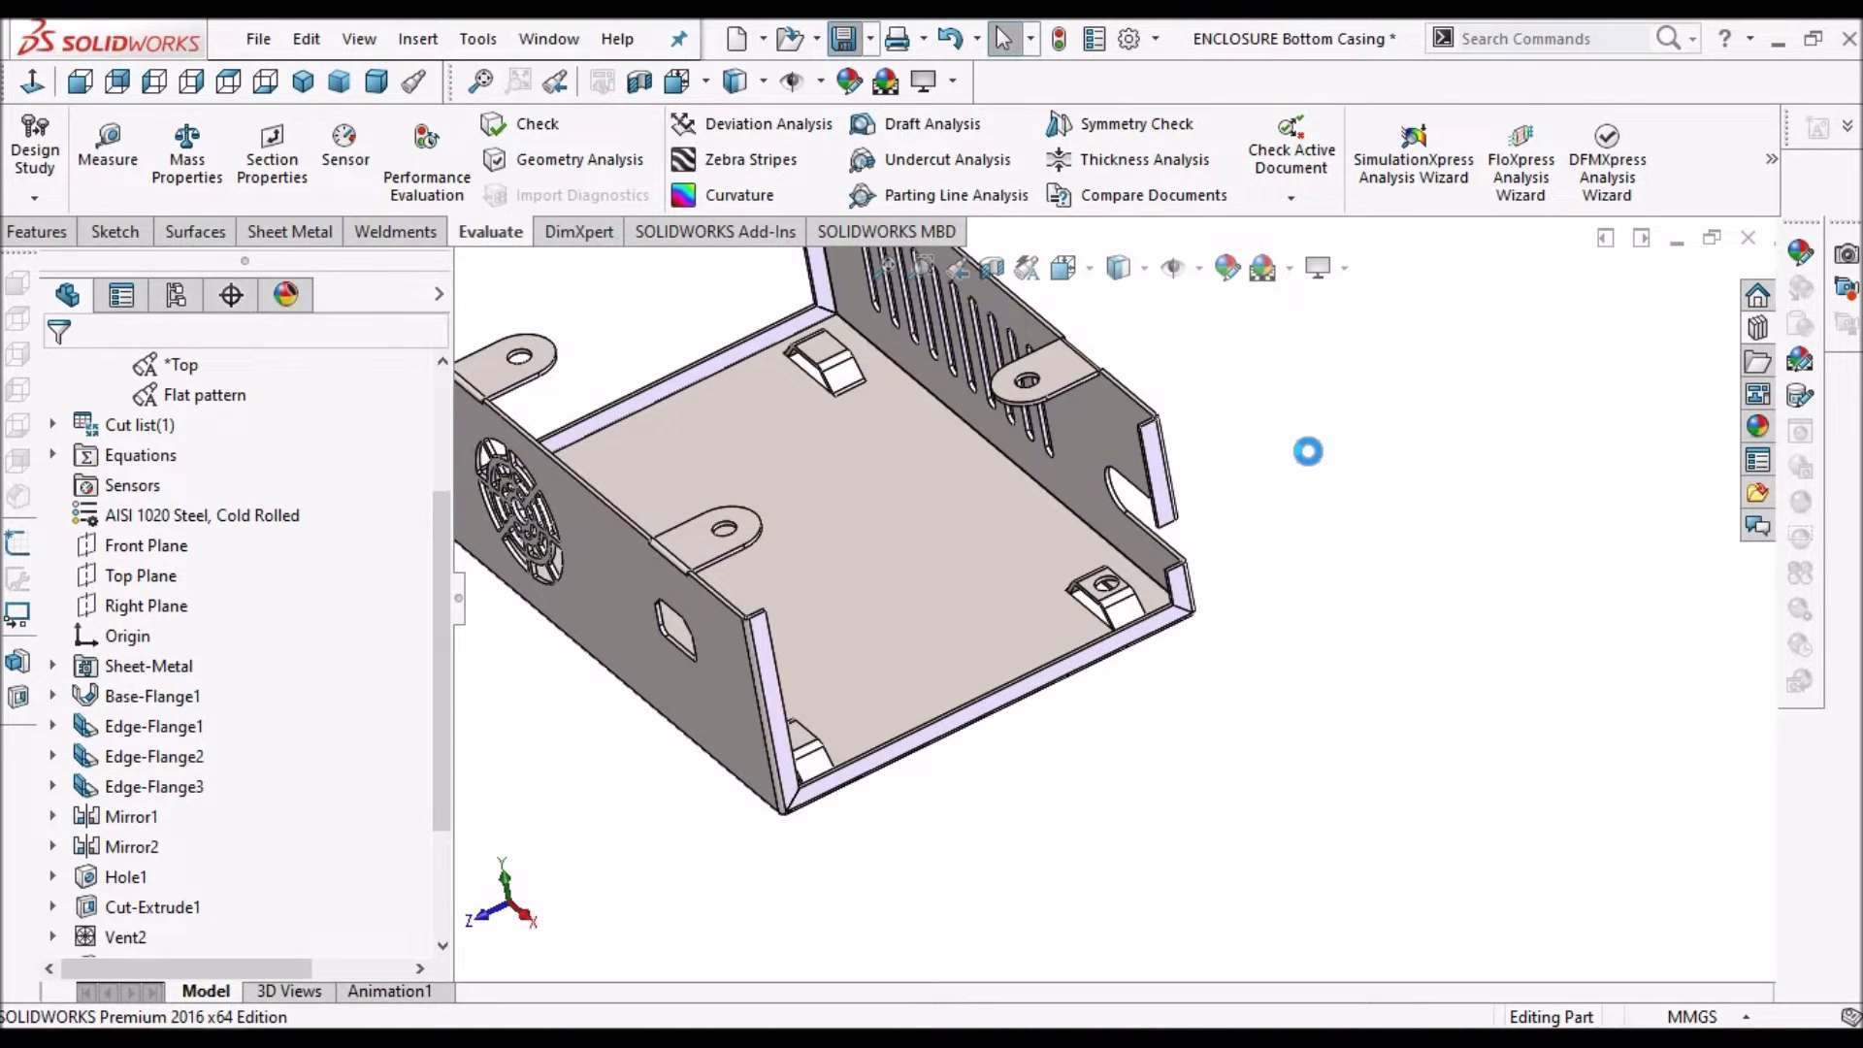
click(532, 39)
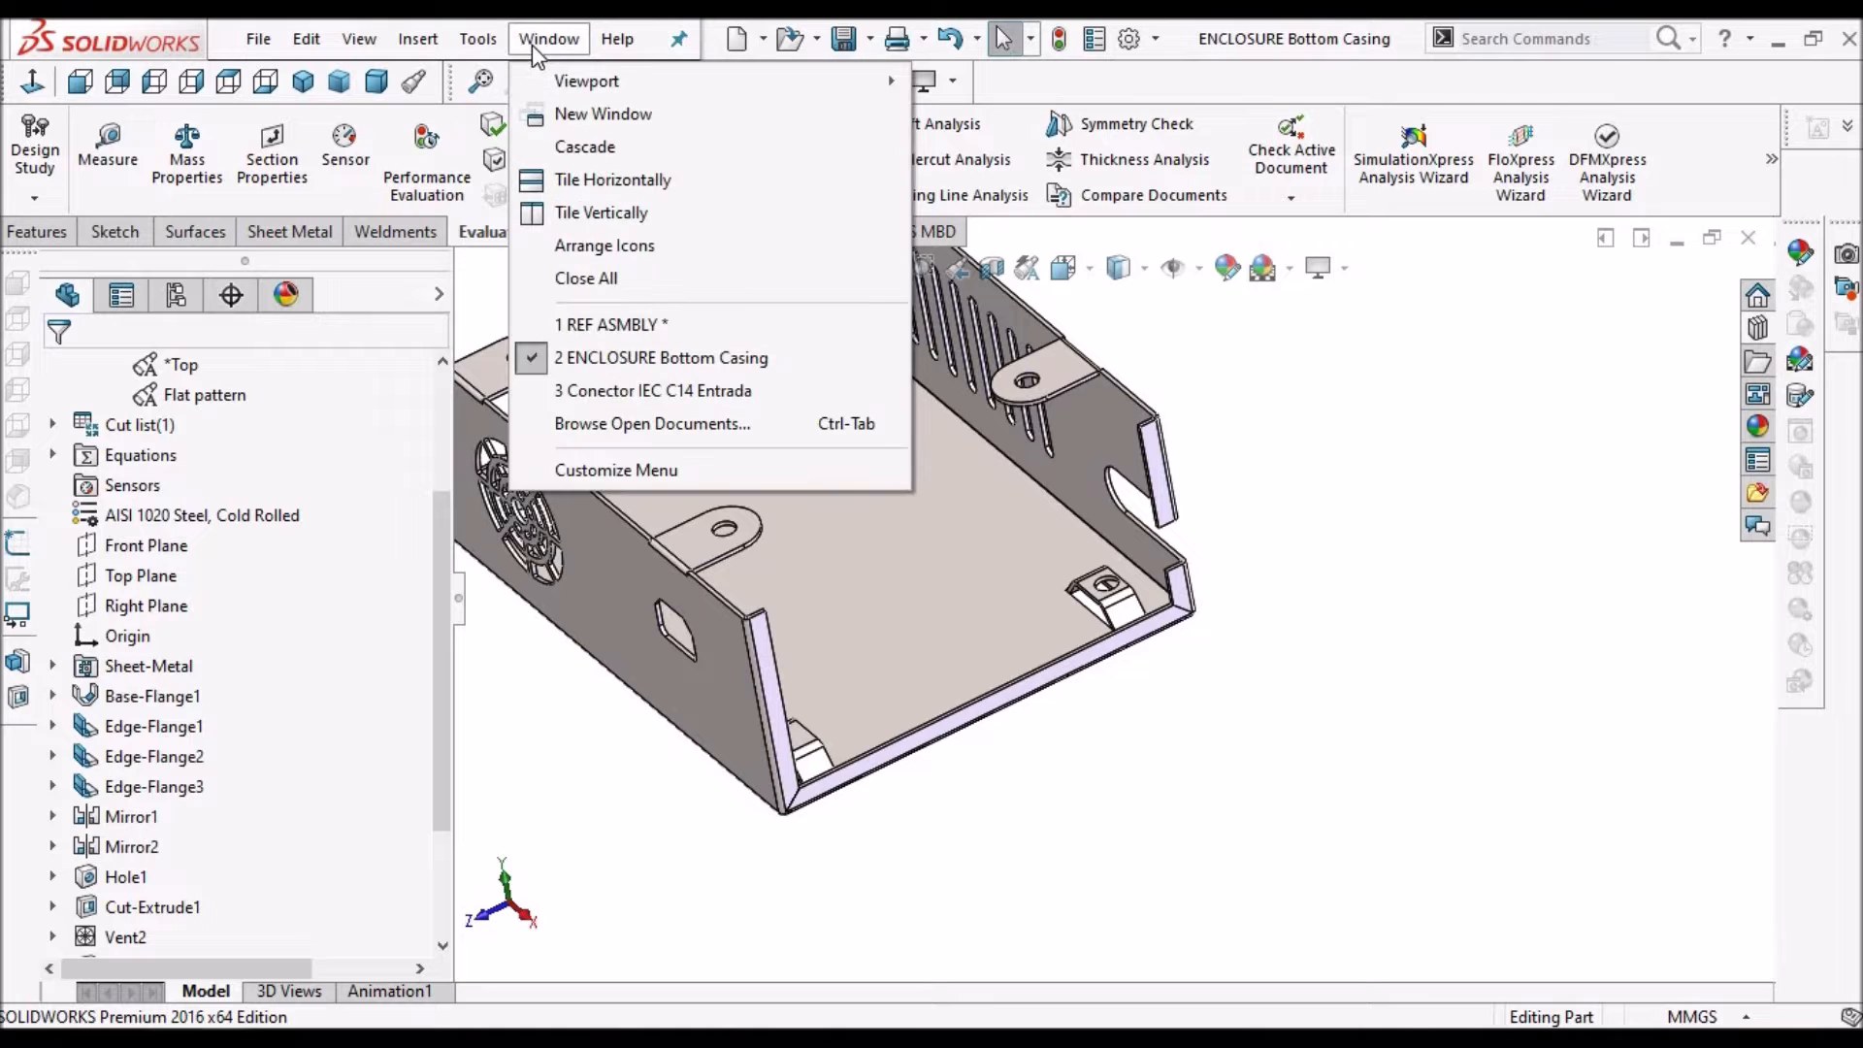
click(625, 320)
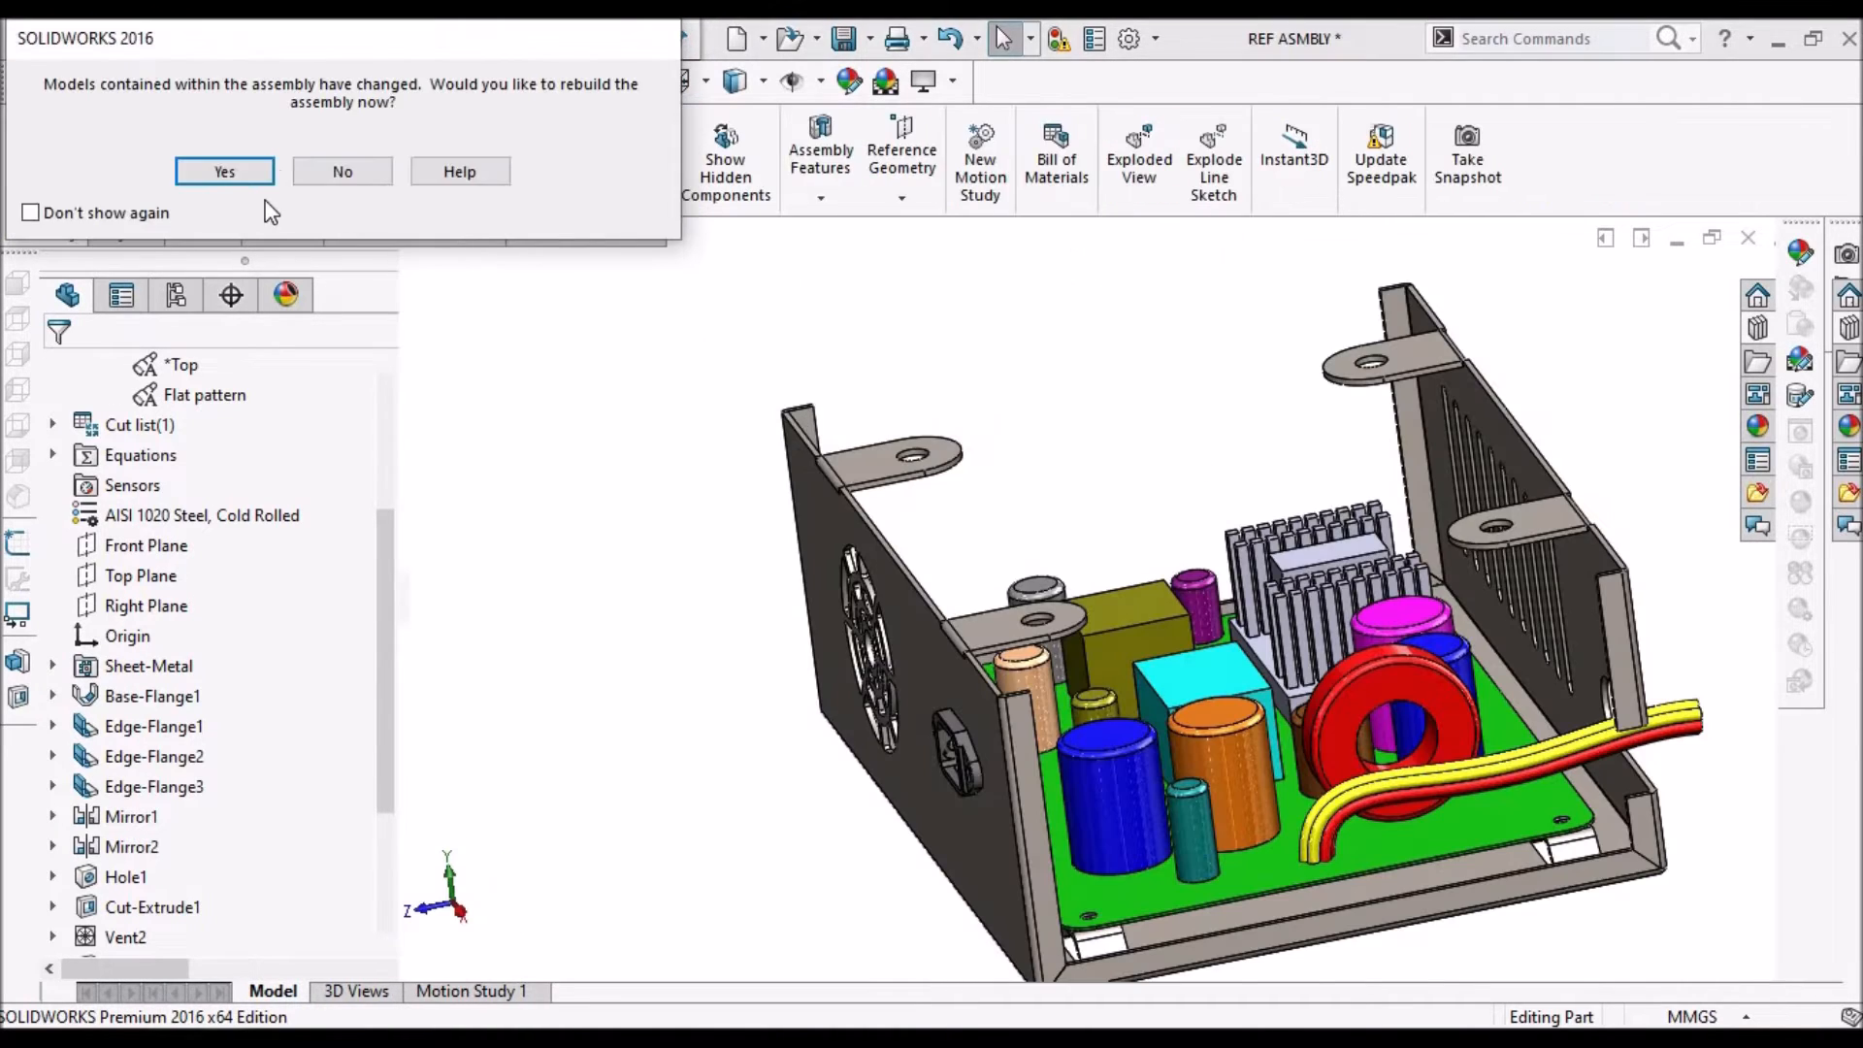
click(224, 171)
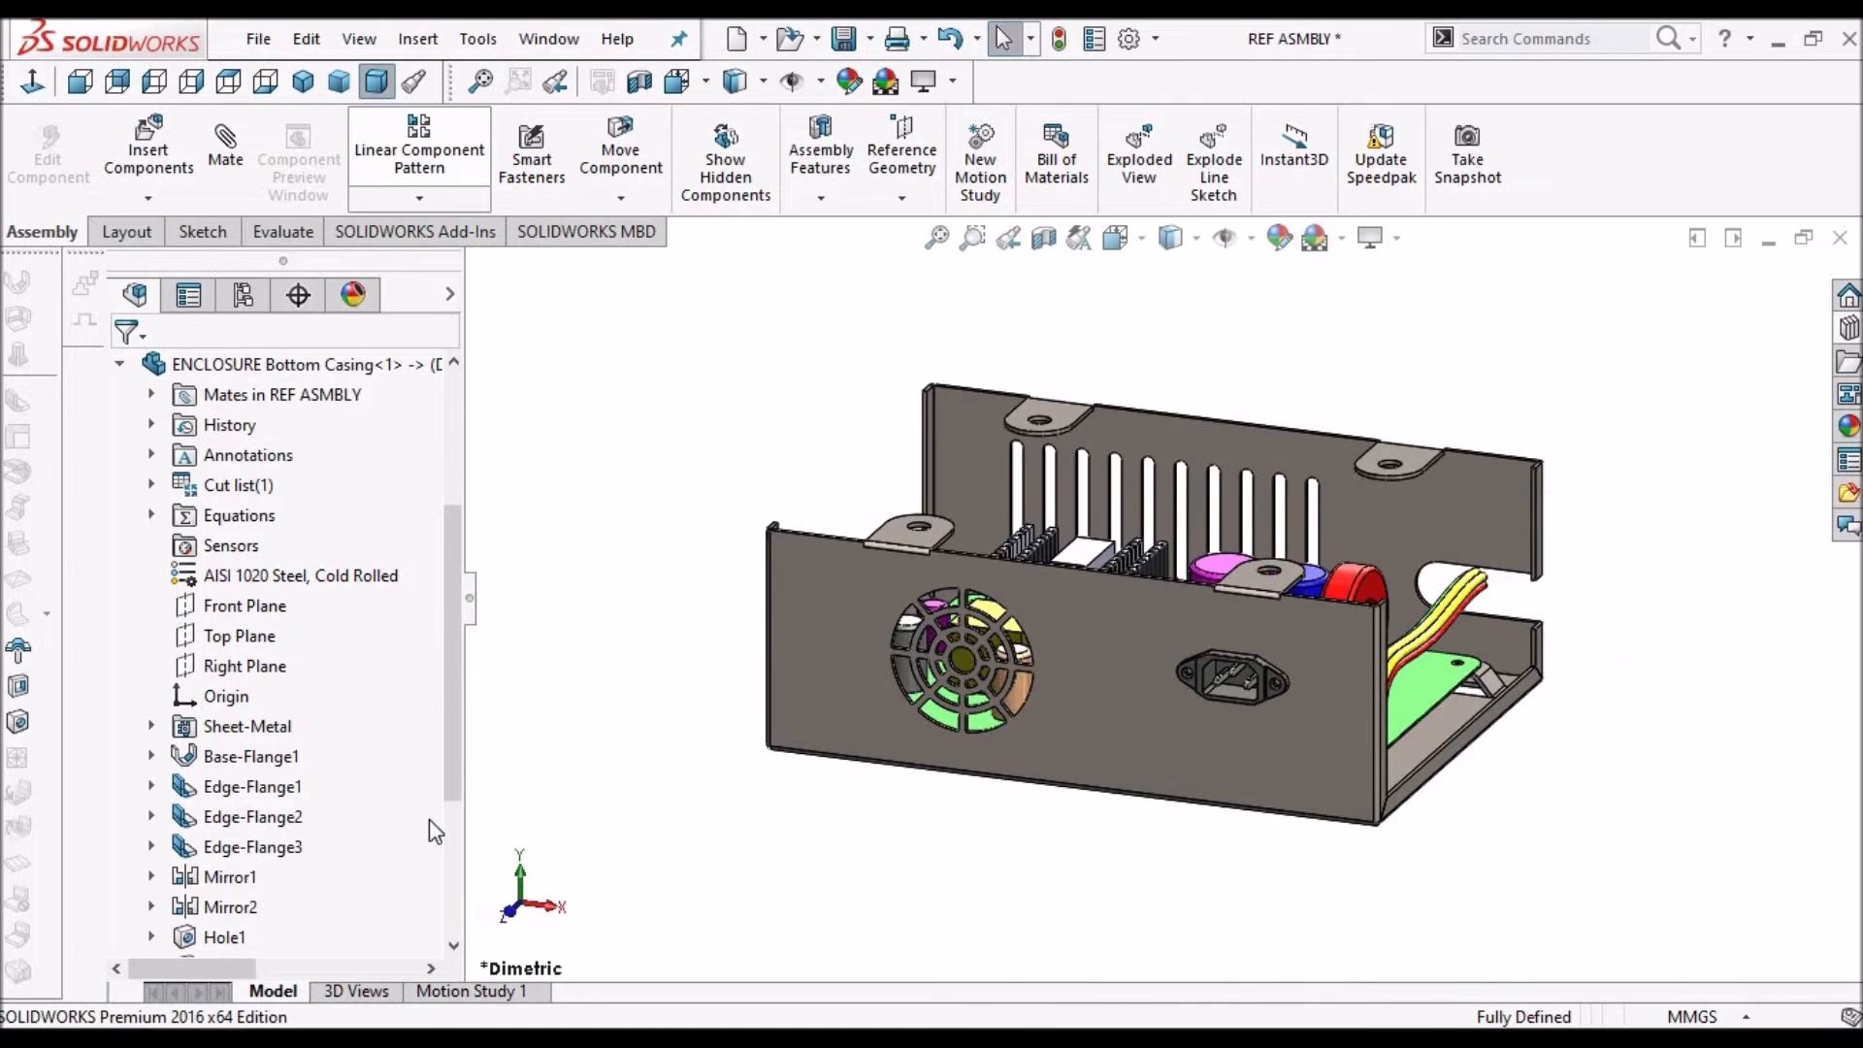
Open Sketch41 of the bottom casing's Hole2 feature for editing within the assembly and view it normal to the sketch plane
drag(453, 781, 454, 914)
click(151, 845)
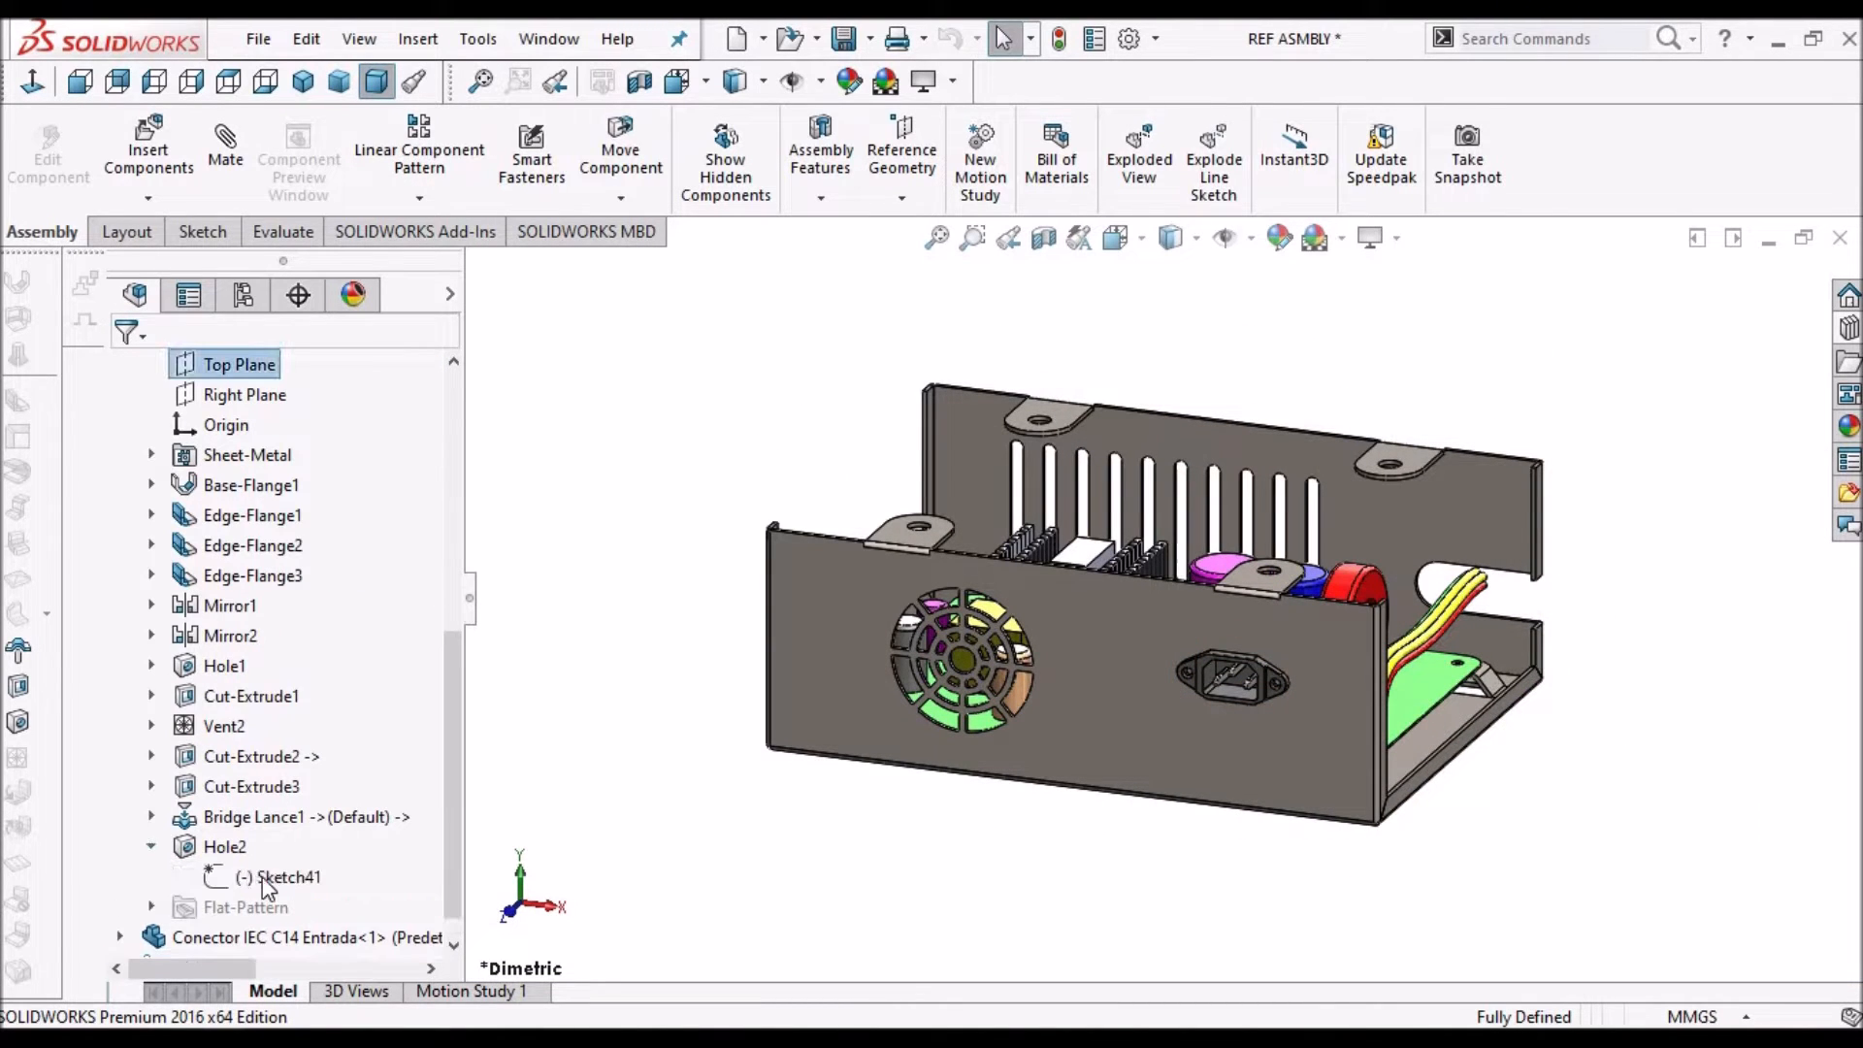
click(264, 878)
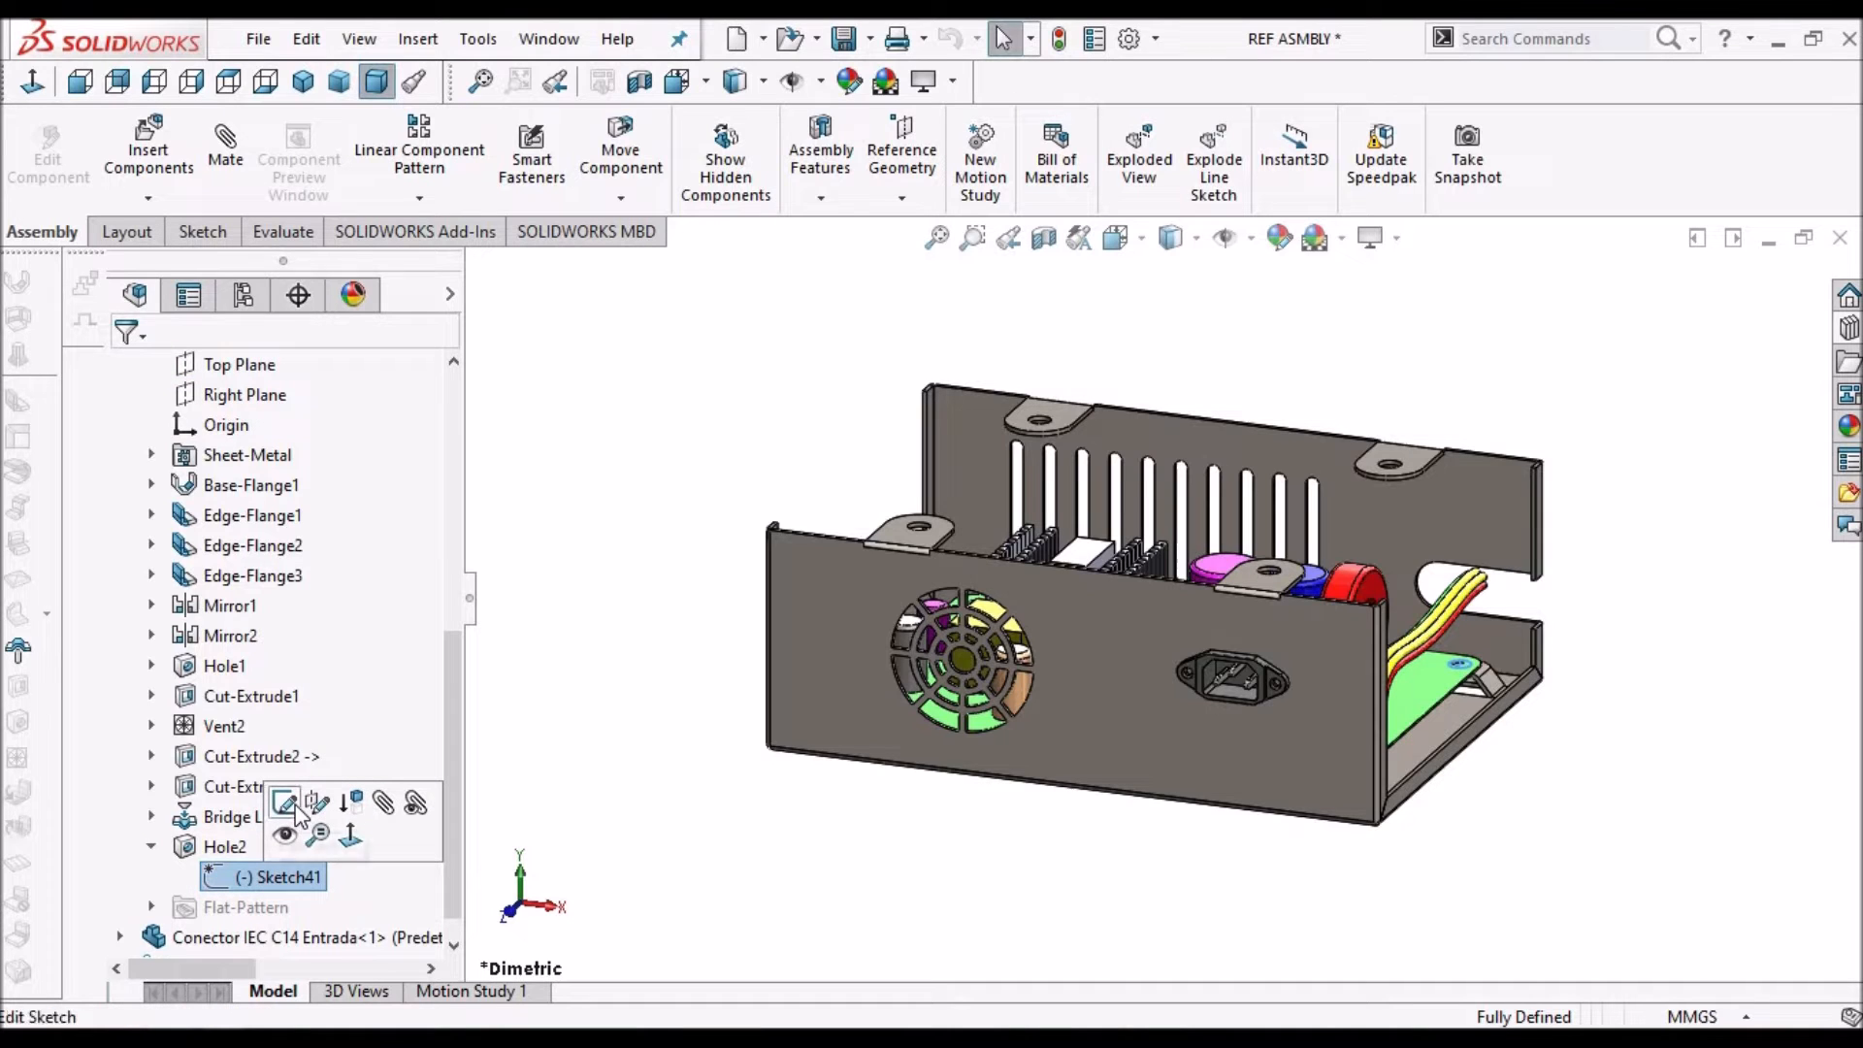
click(301, 798)
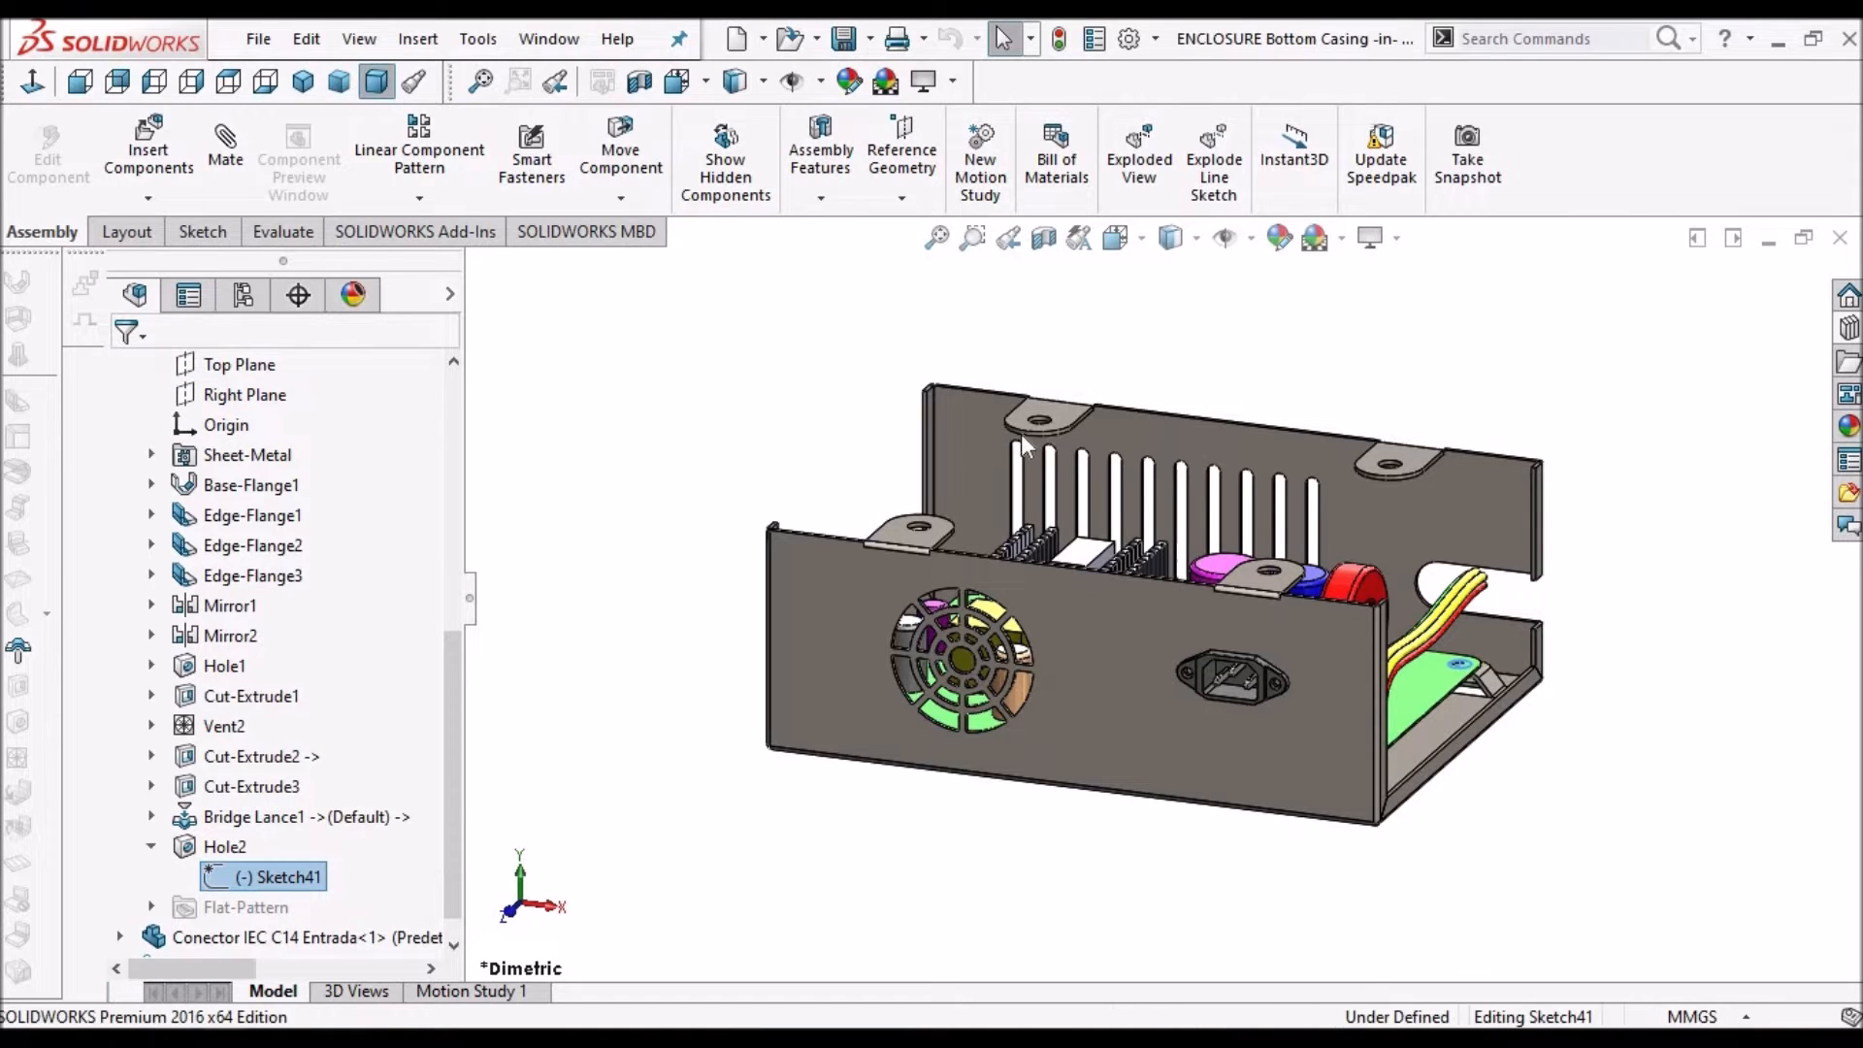
click(39, 79)
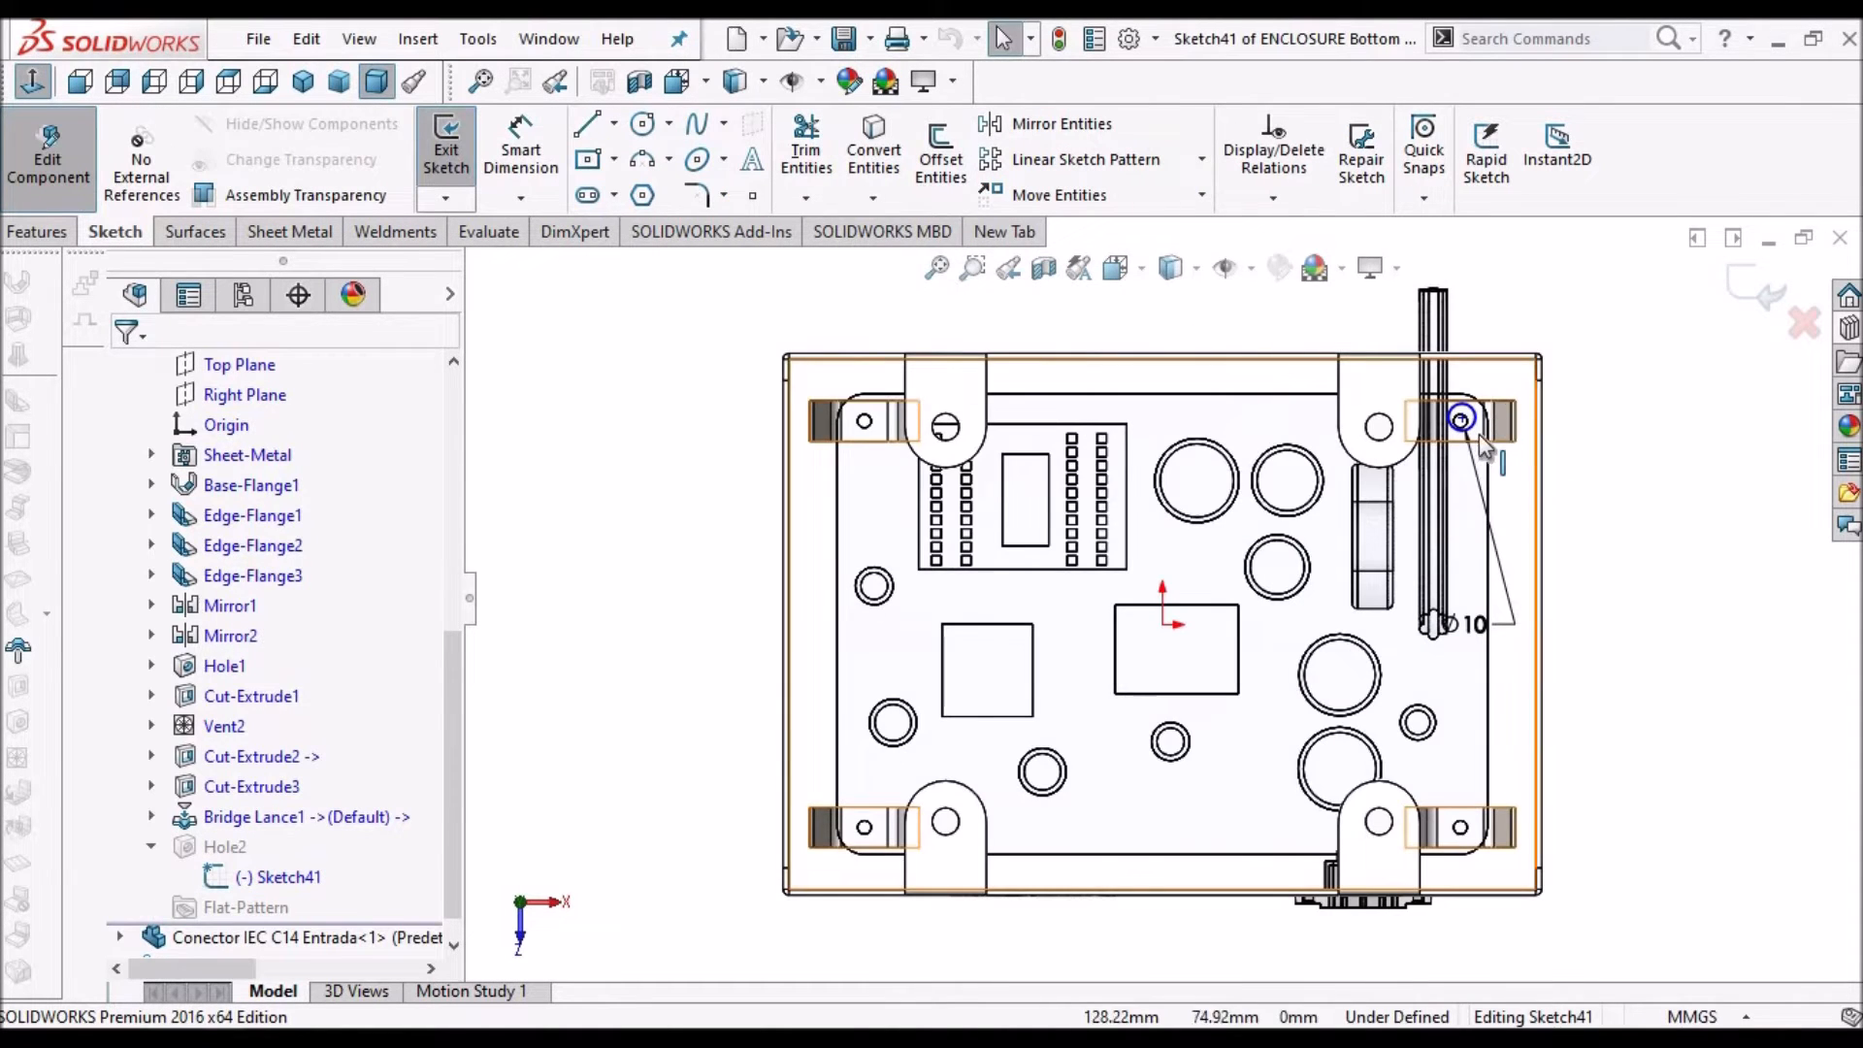
Delete the 10 mm circle from the hole sketch on the lance nearest the wires
scroll(1478, 433, down, 8)
scroll(1406, 466, down, 2)
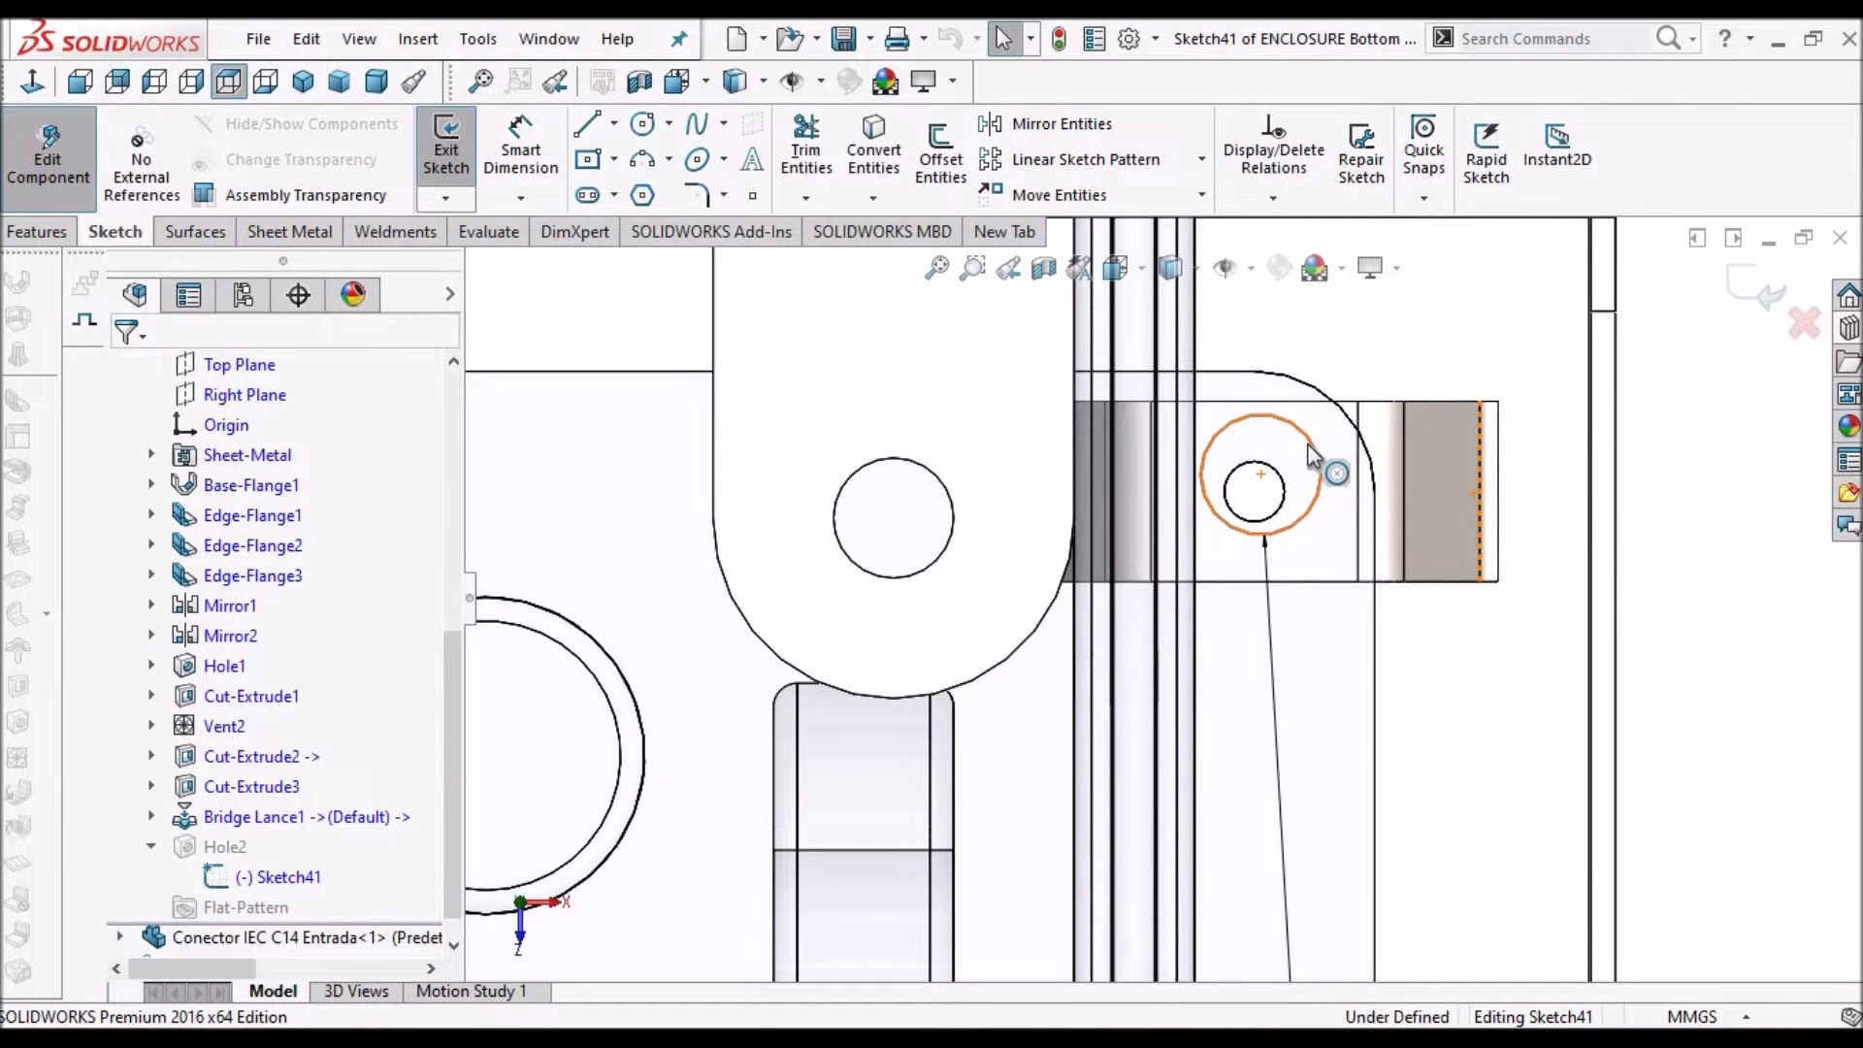
click(1311, 456)
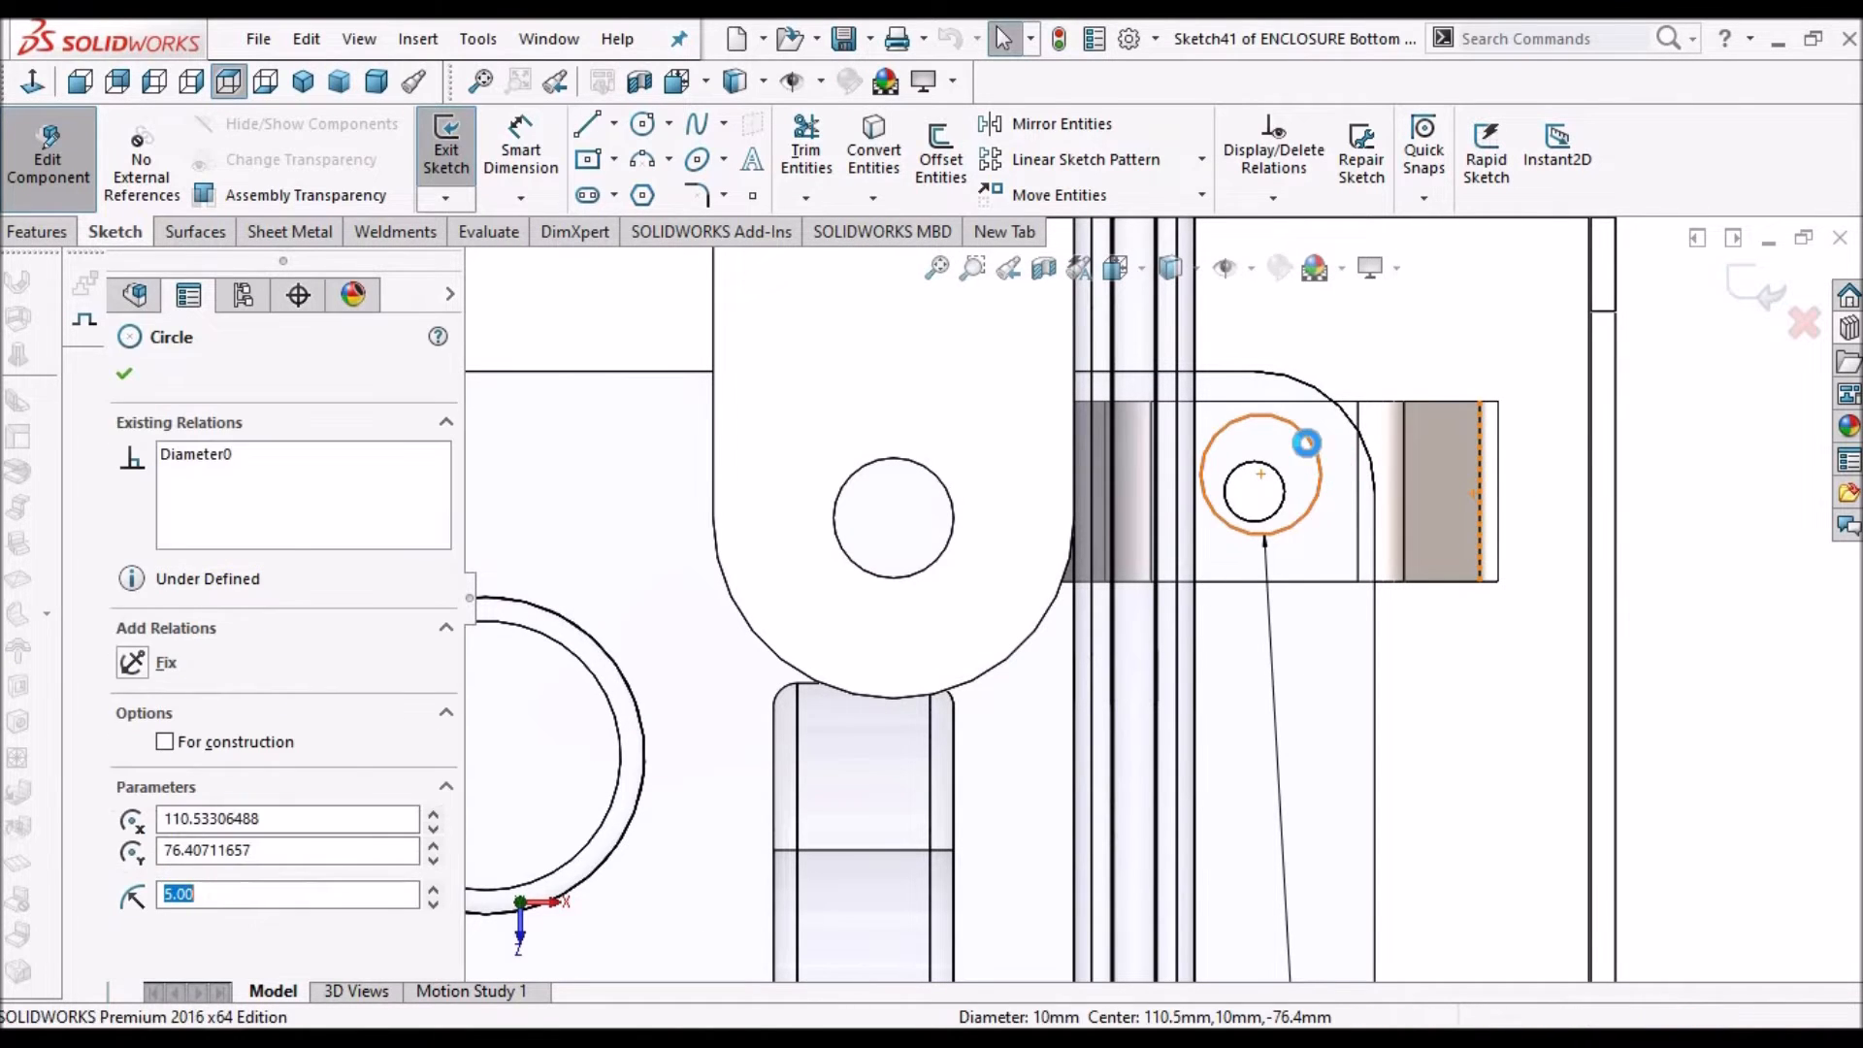
key(Delete)
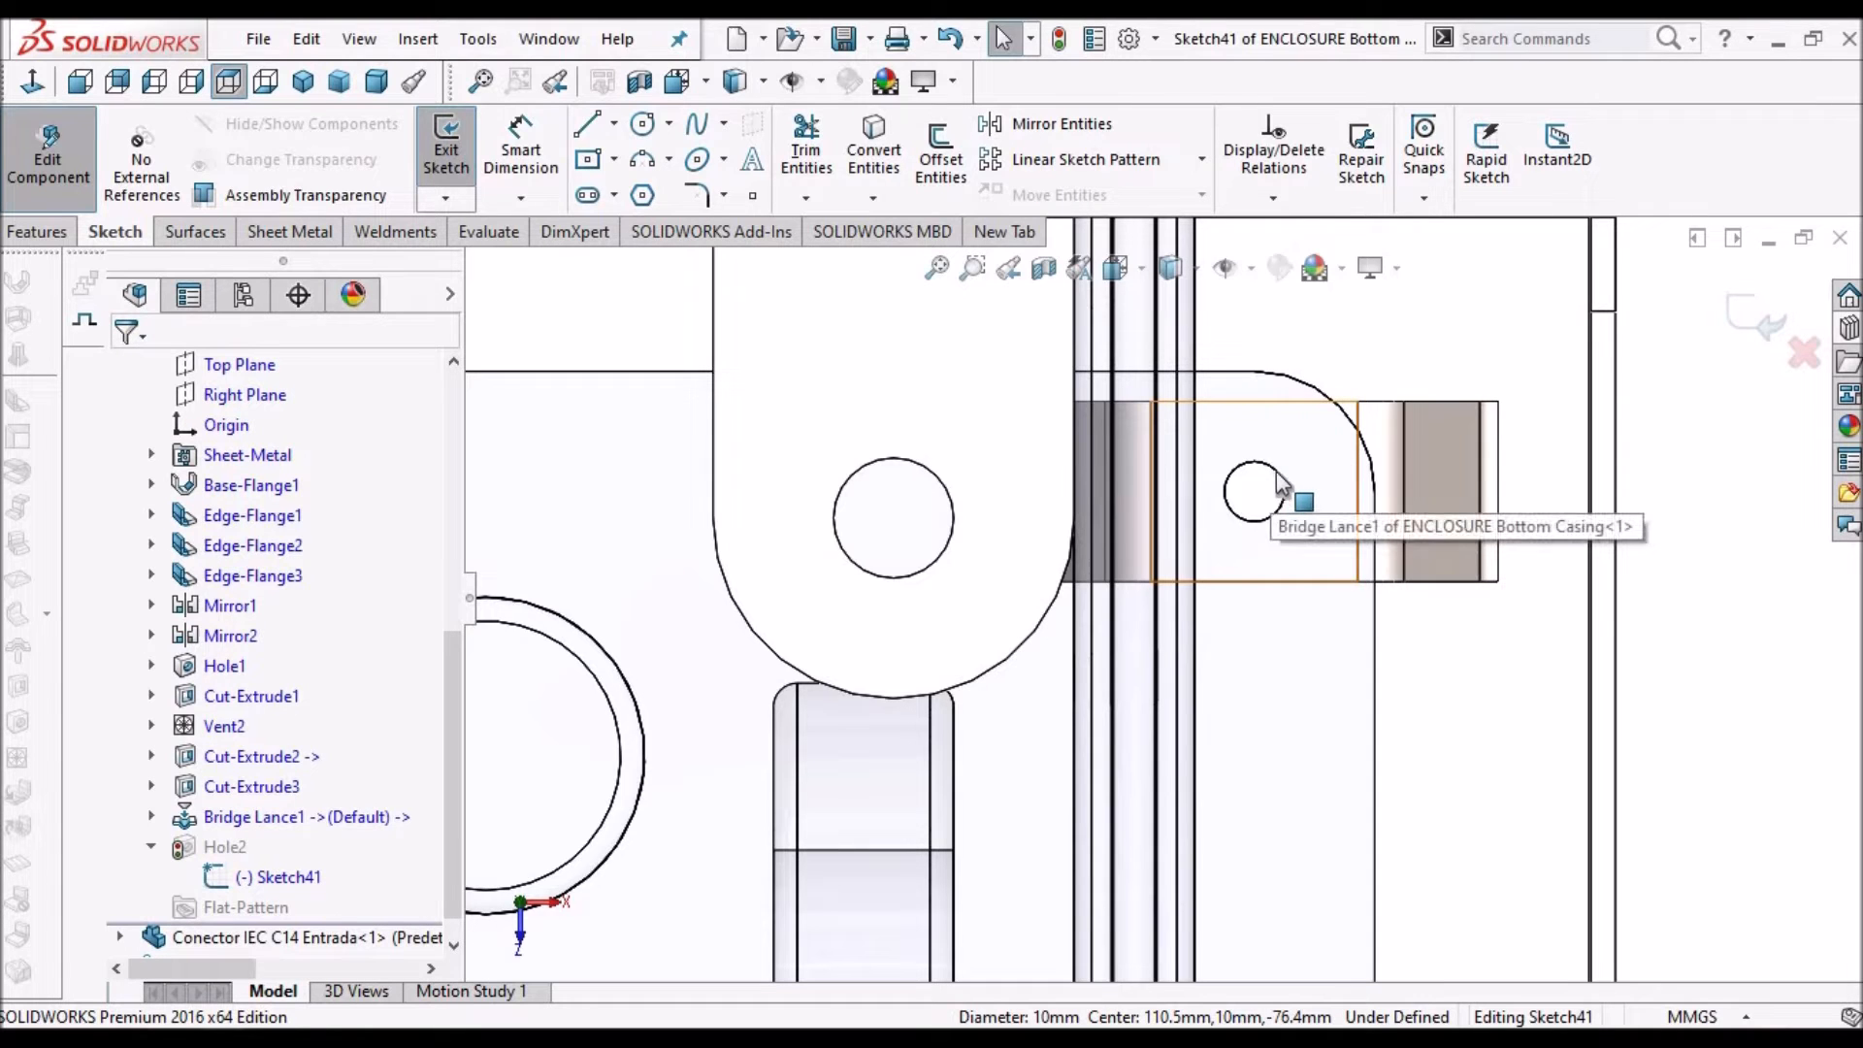
Convert the PCB's circular mounting-hole edge above the lance nearest the wires into the hole sketch, choosing the edge over the lance face
click(881, 136)
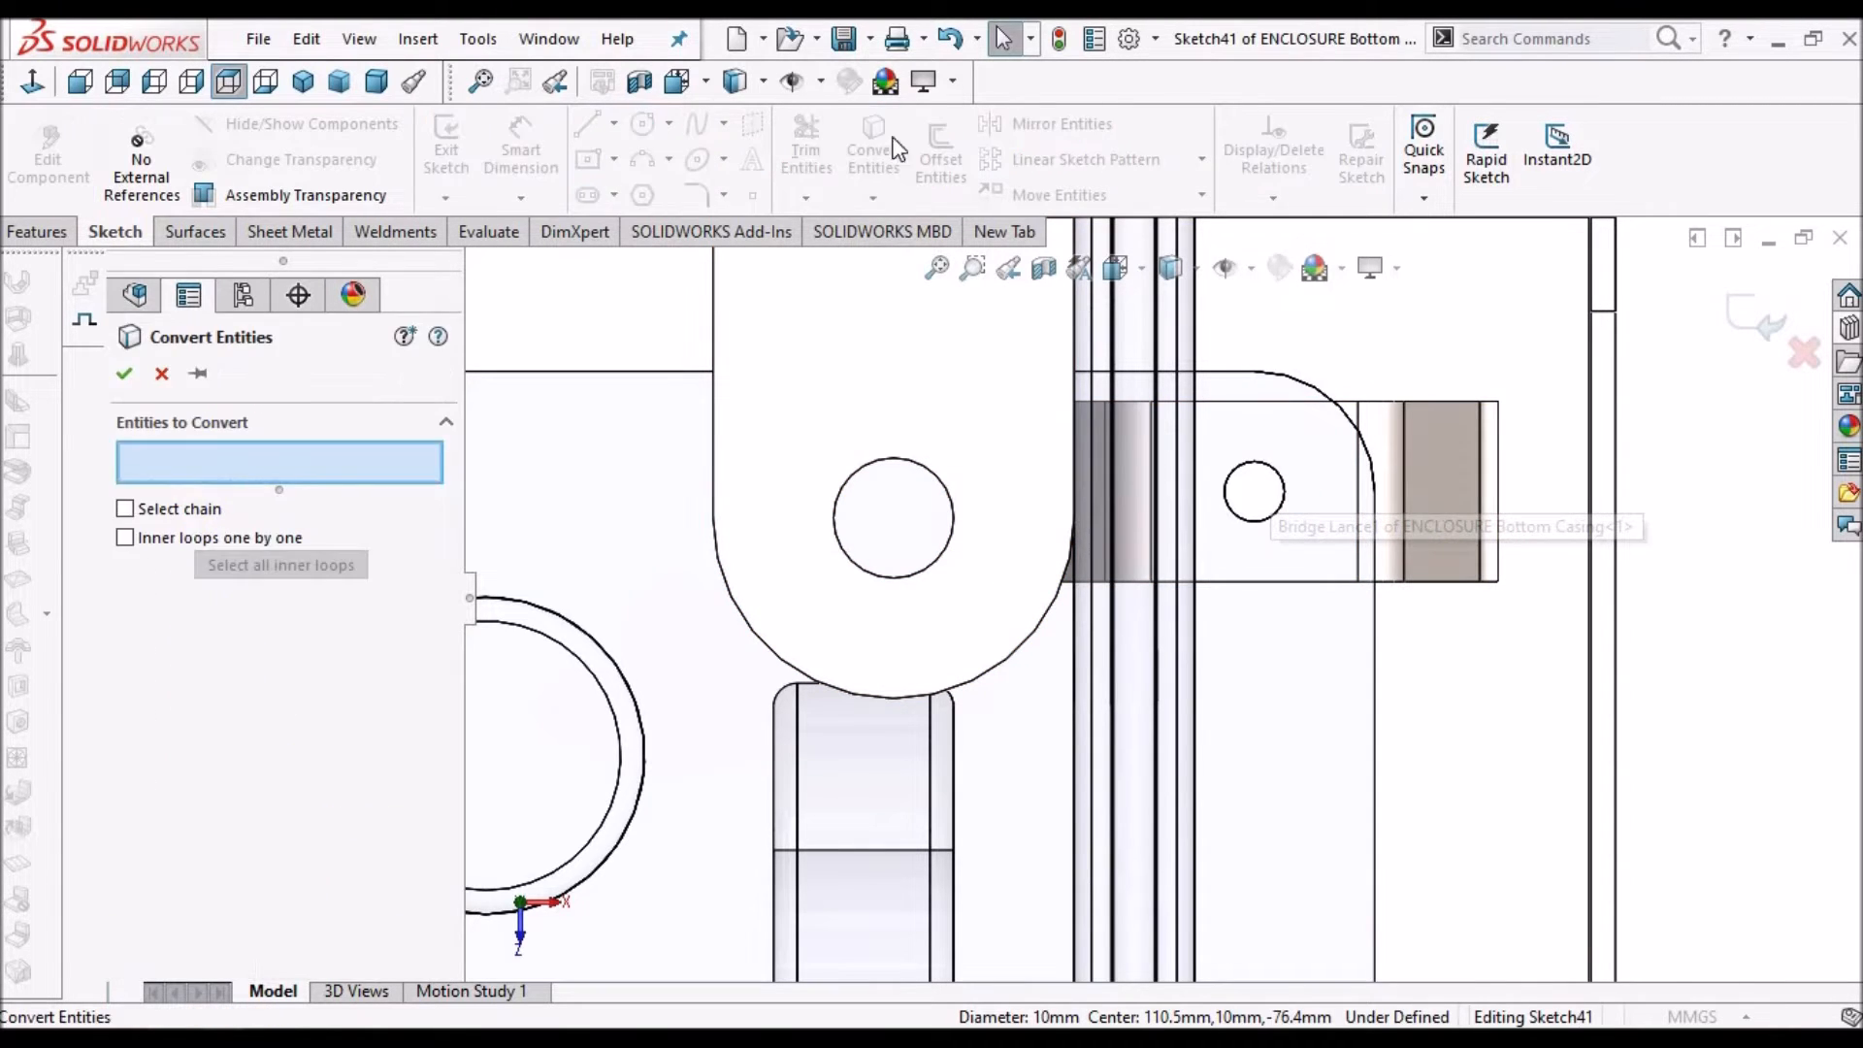
right_click(1273, 476)
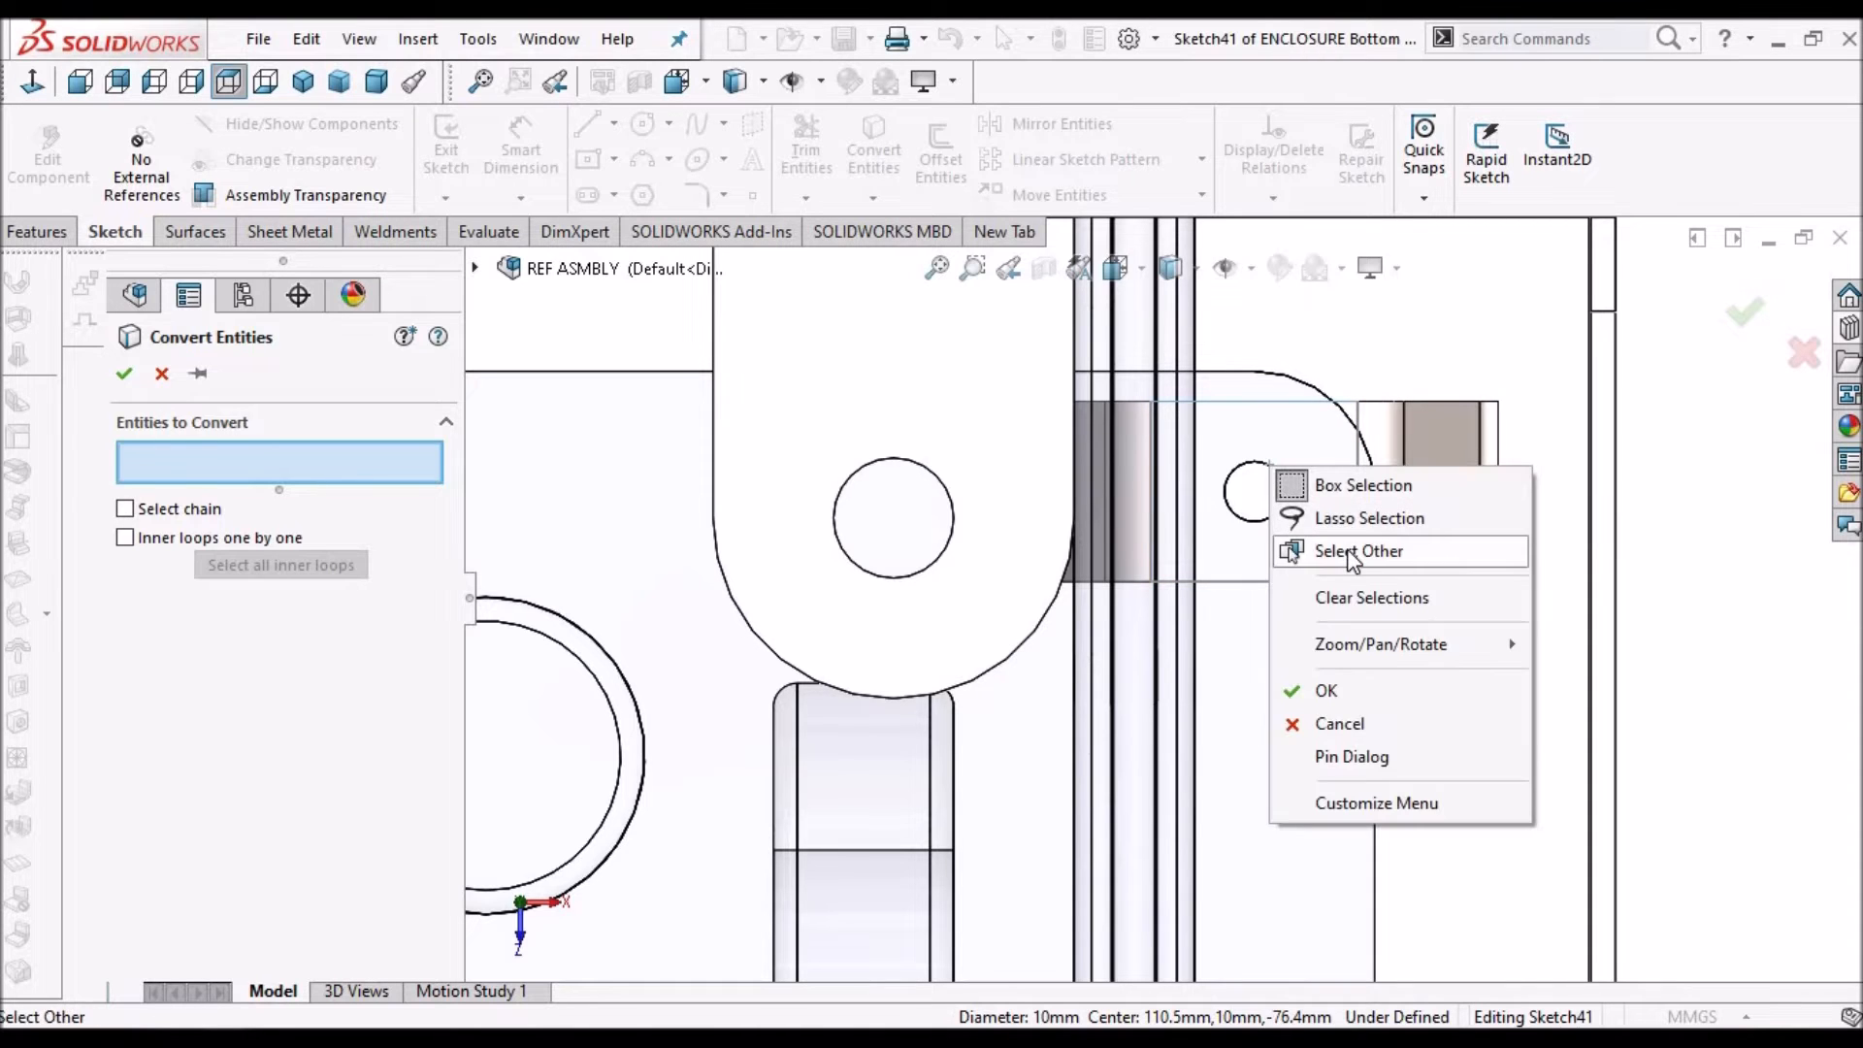
click(1352, 551)
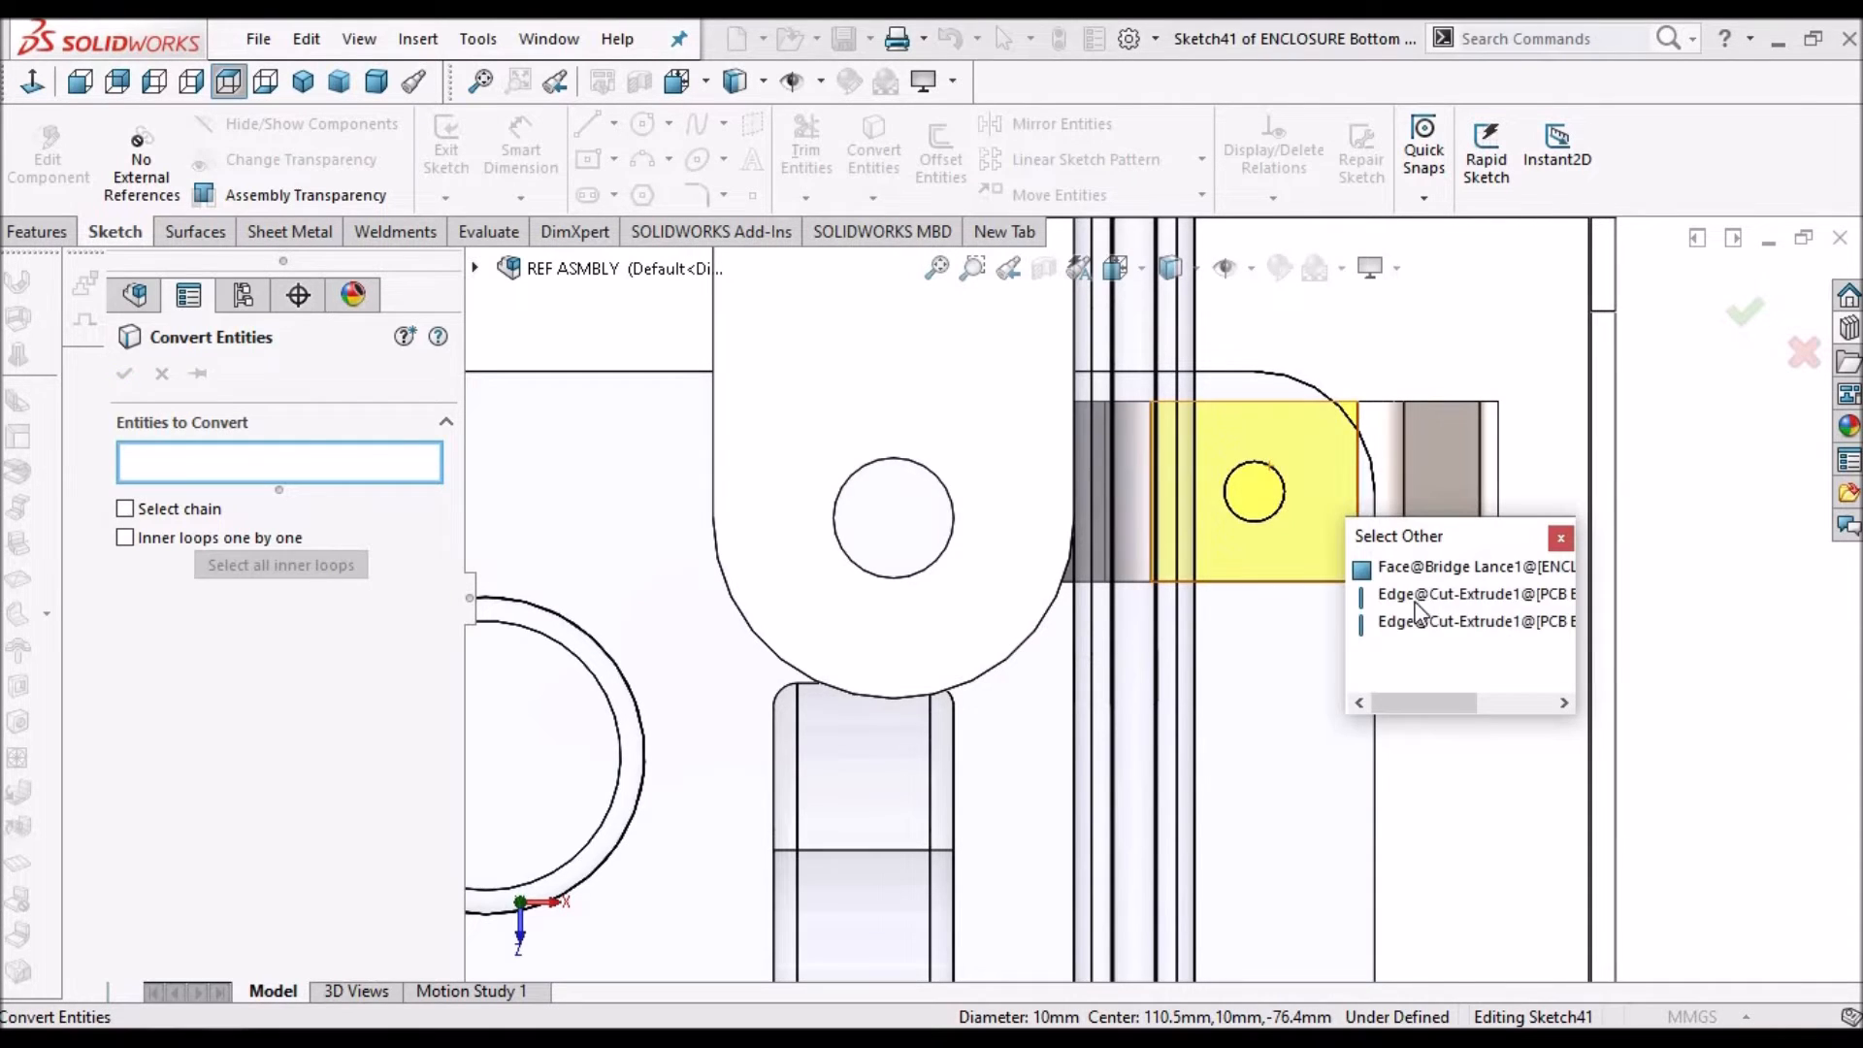
click(1416, 595)
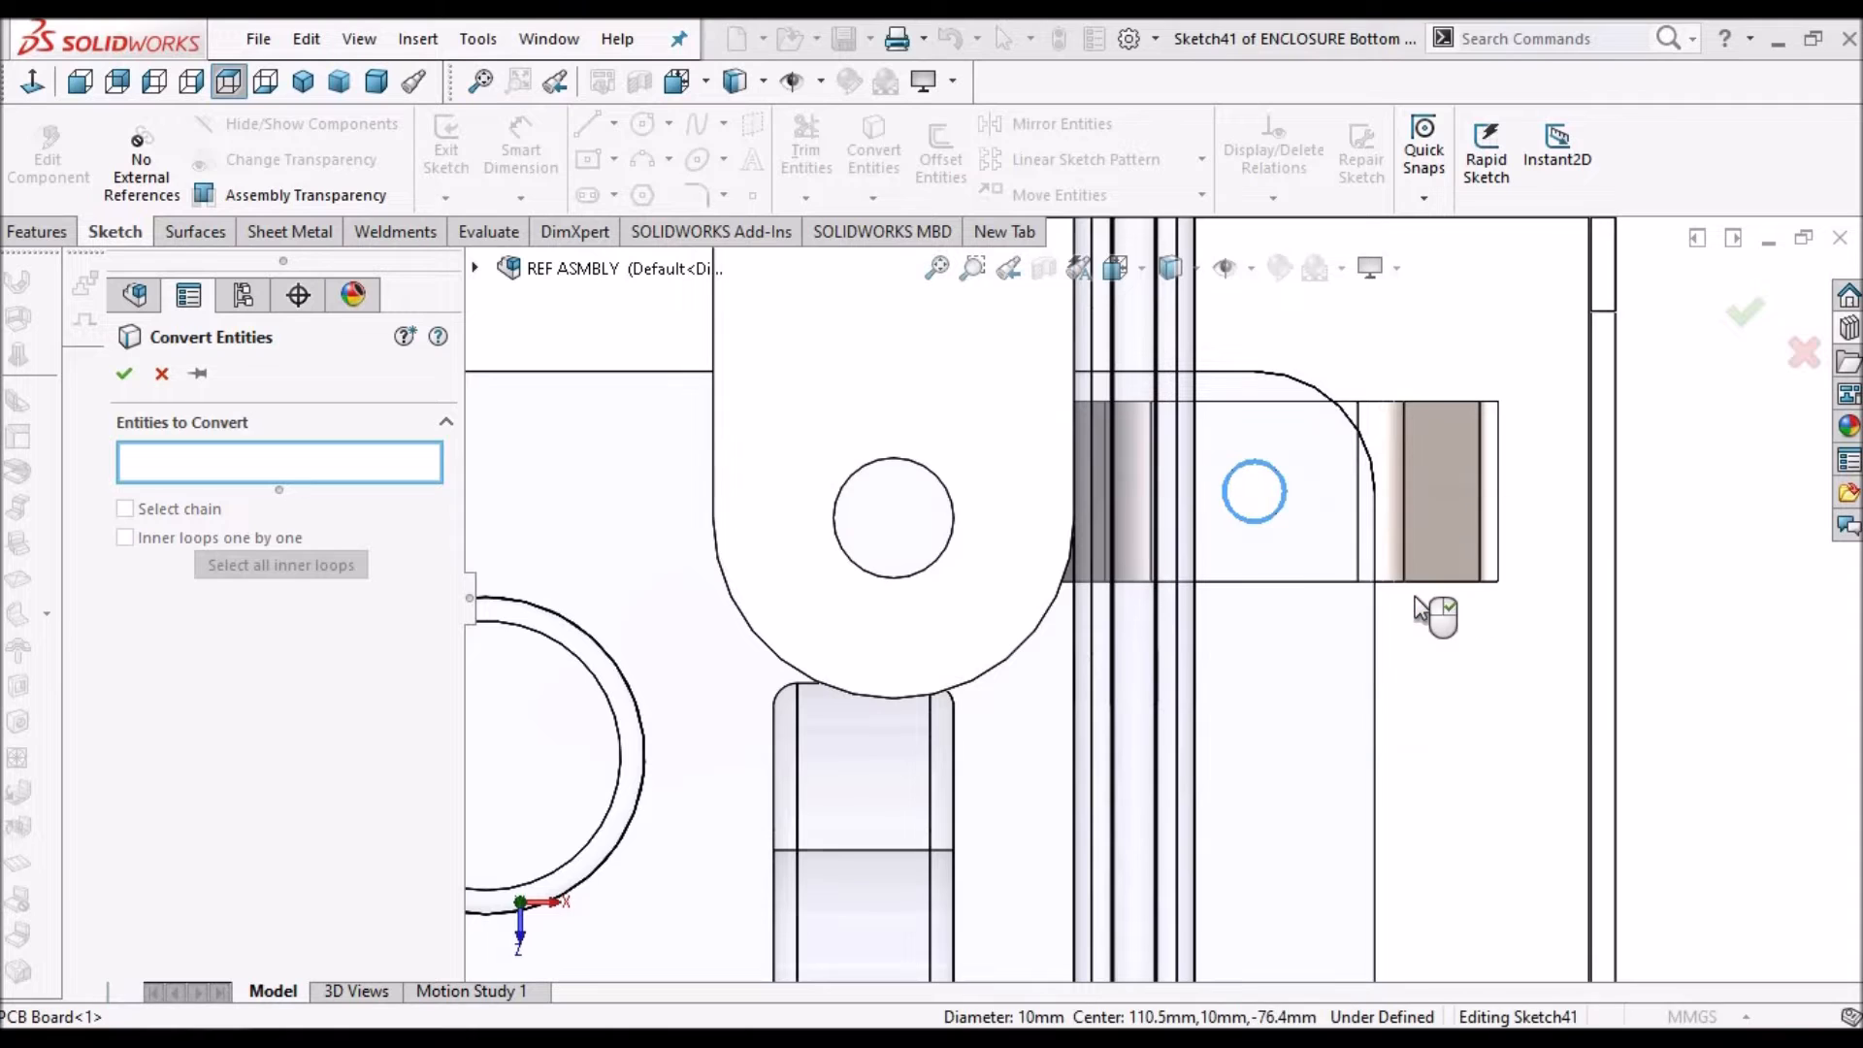
click(125, 372)
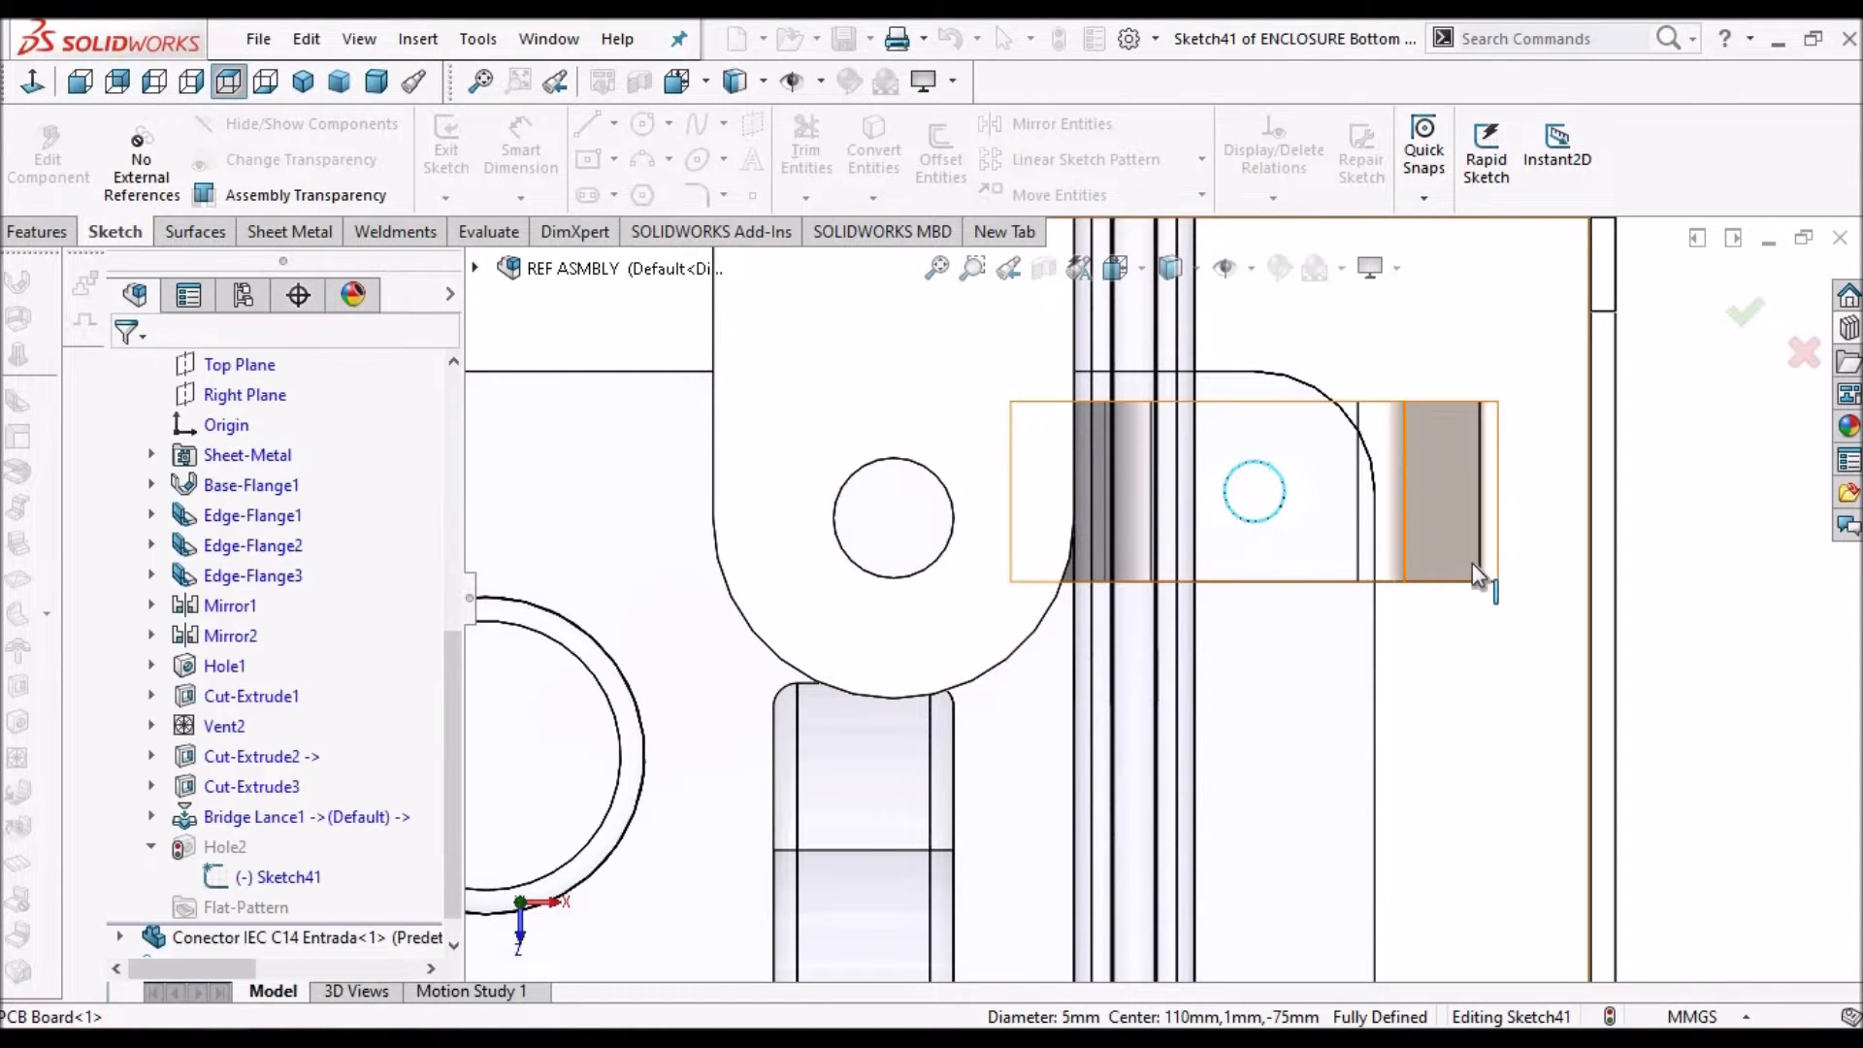
Convert the PCB mounting-hole edge at the rear-left corner, beside the component with rows of small squares, into the hole sketch
scroll(1475, 568, up, 8)
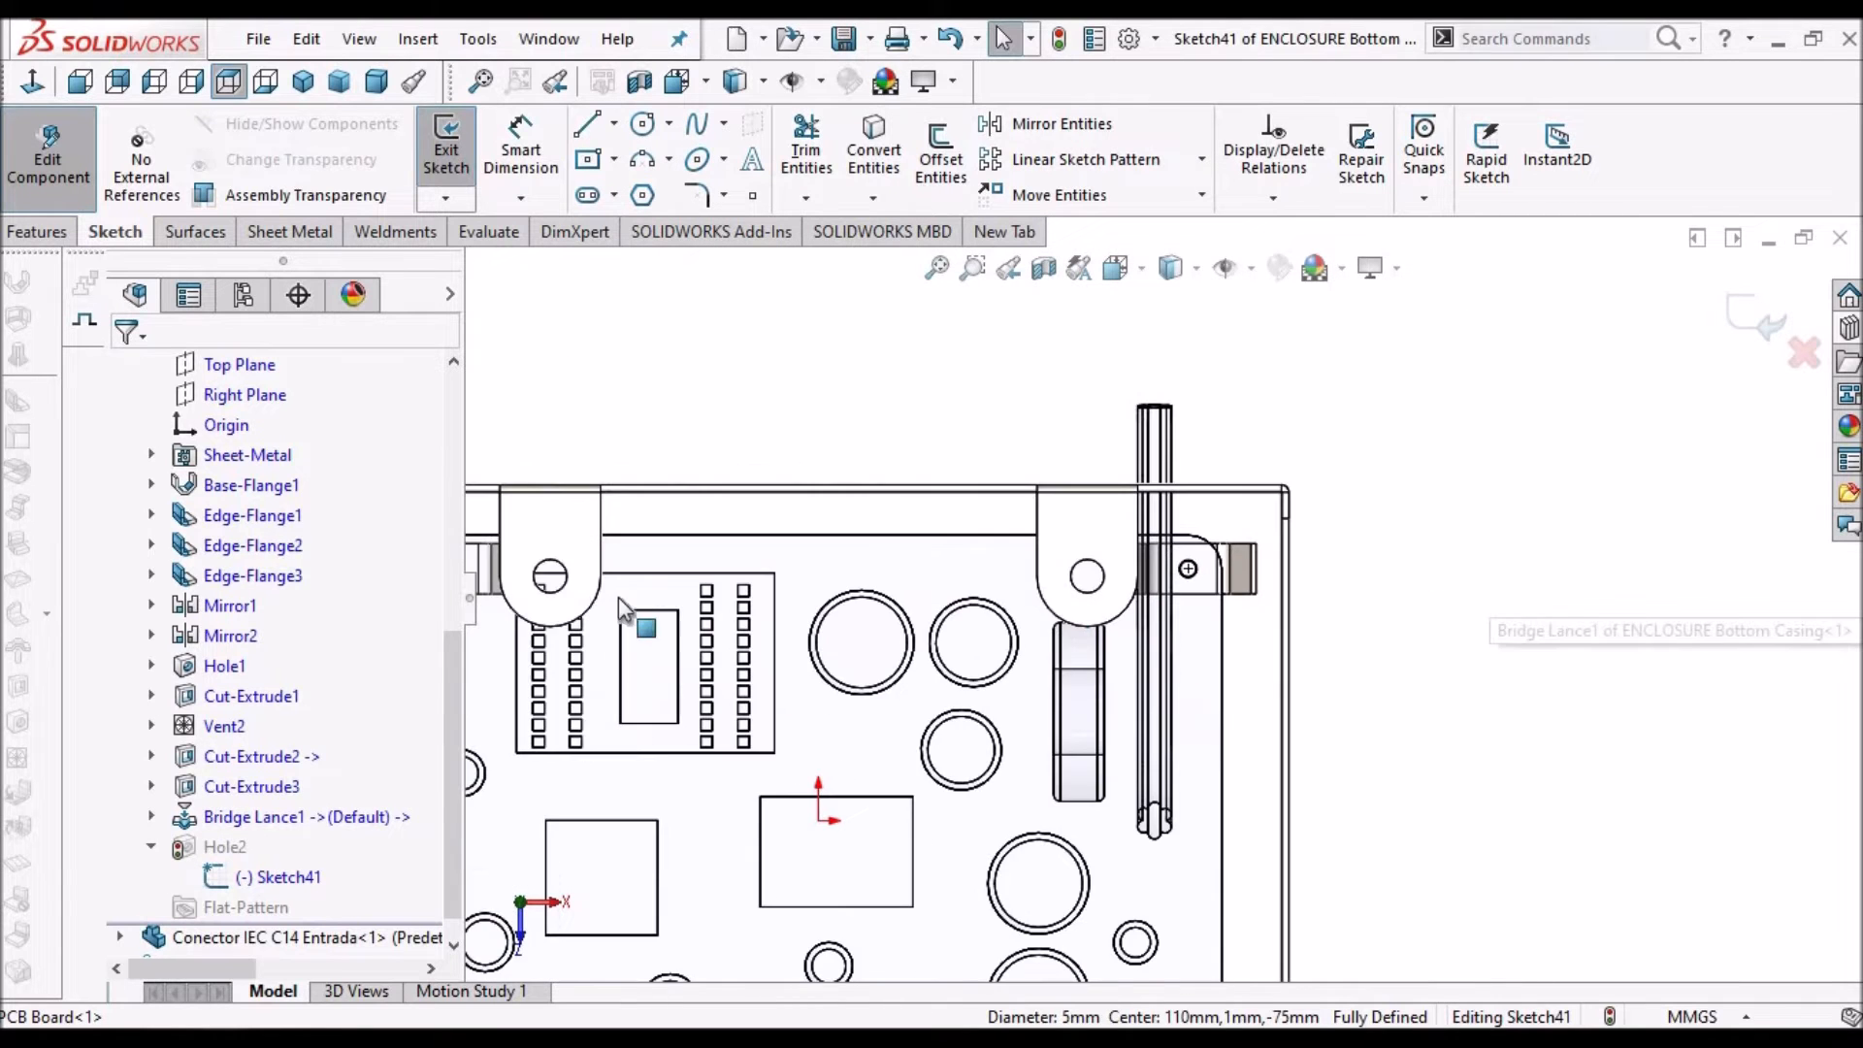
scroll(589, 604, down, 6)
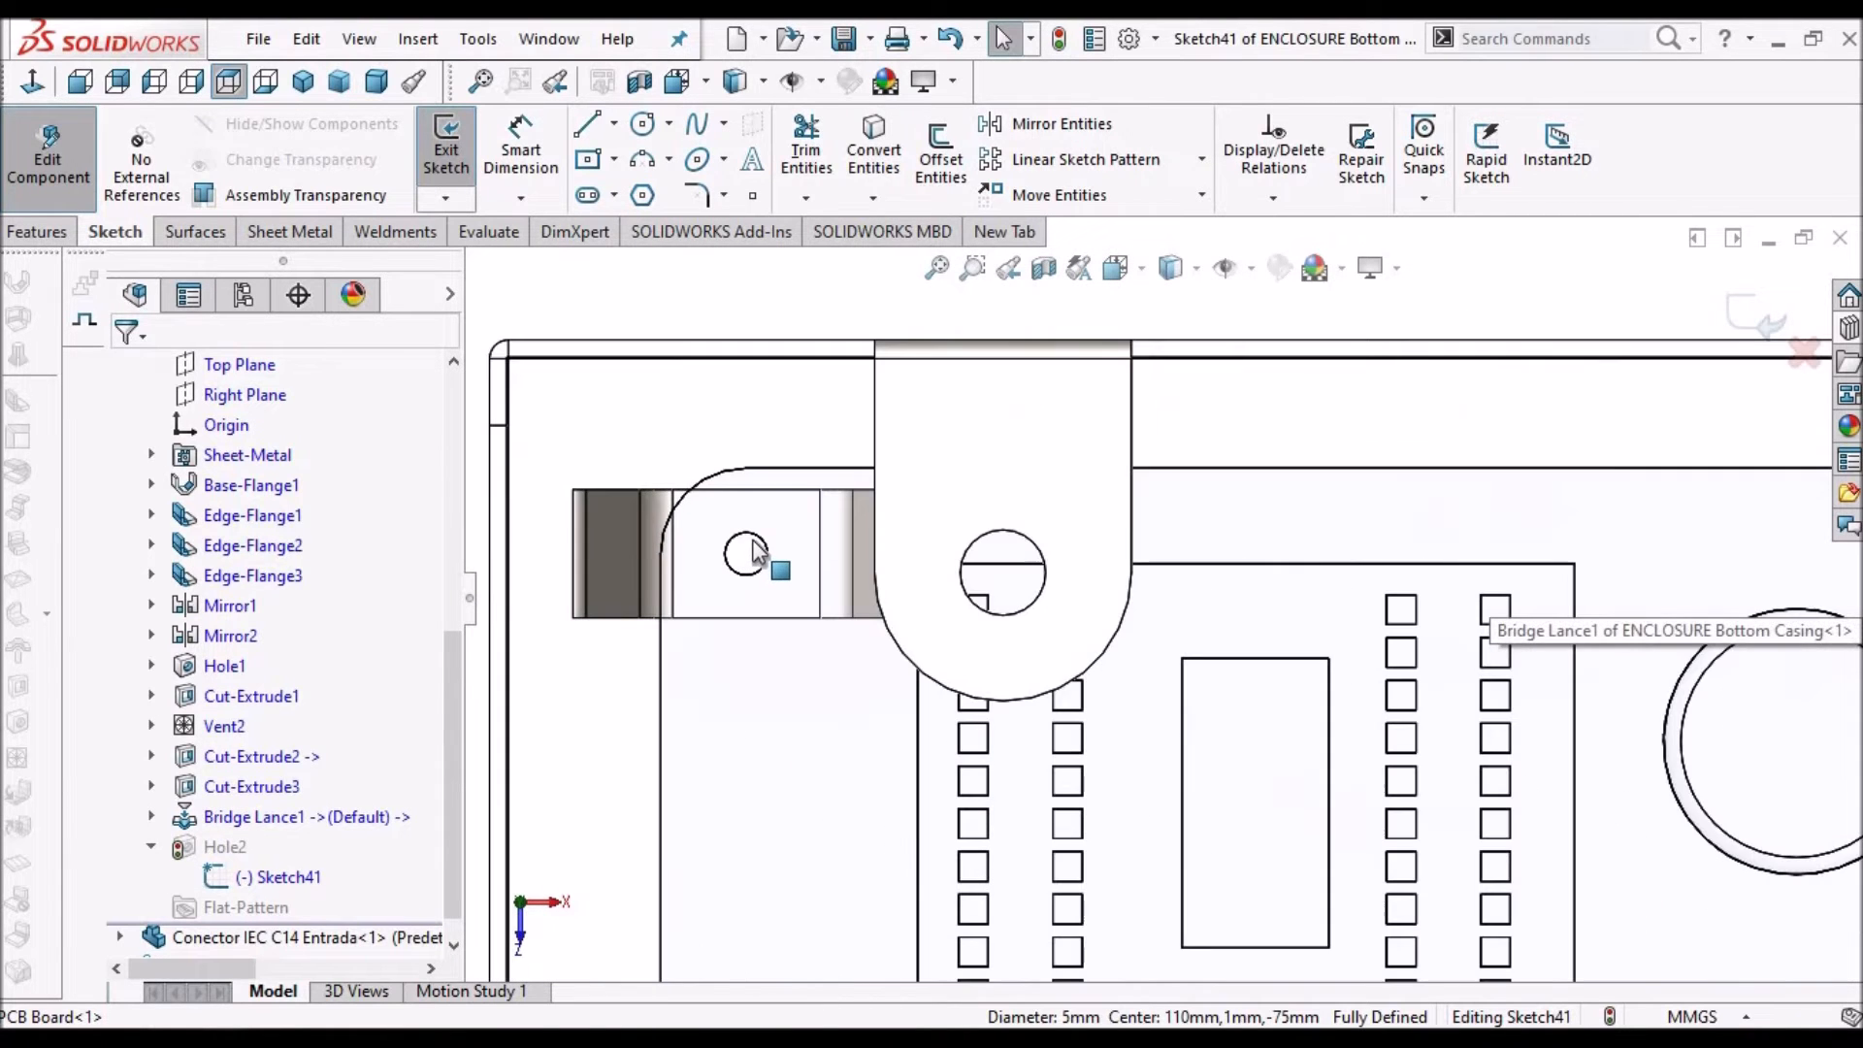
click(758, 538)
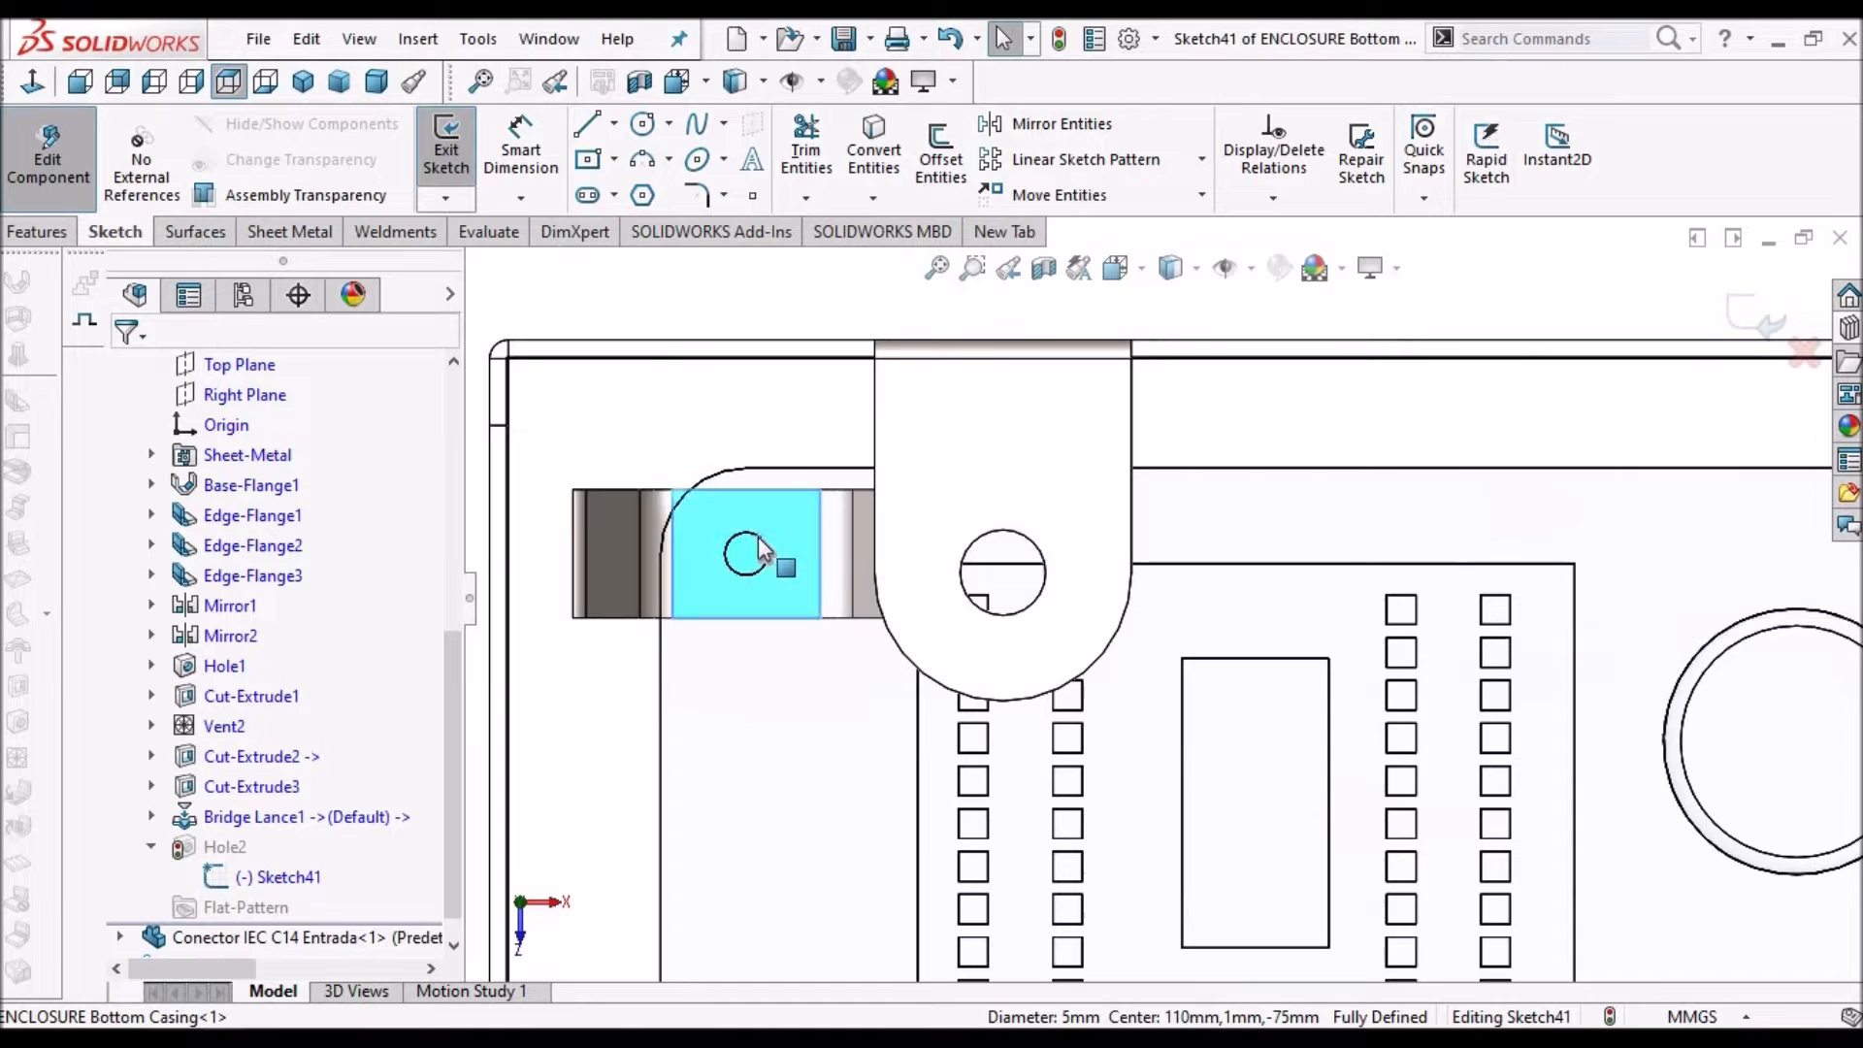
right_click(759, 538)
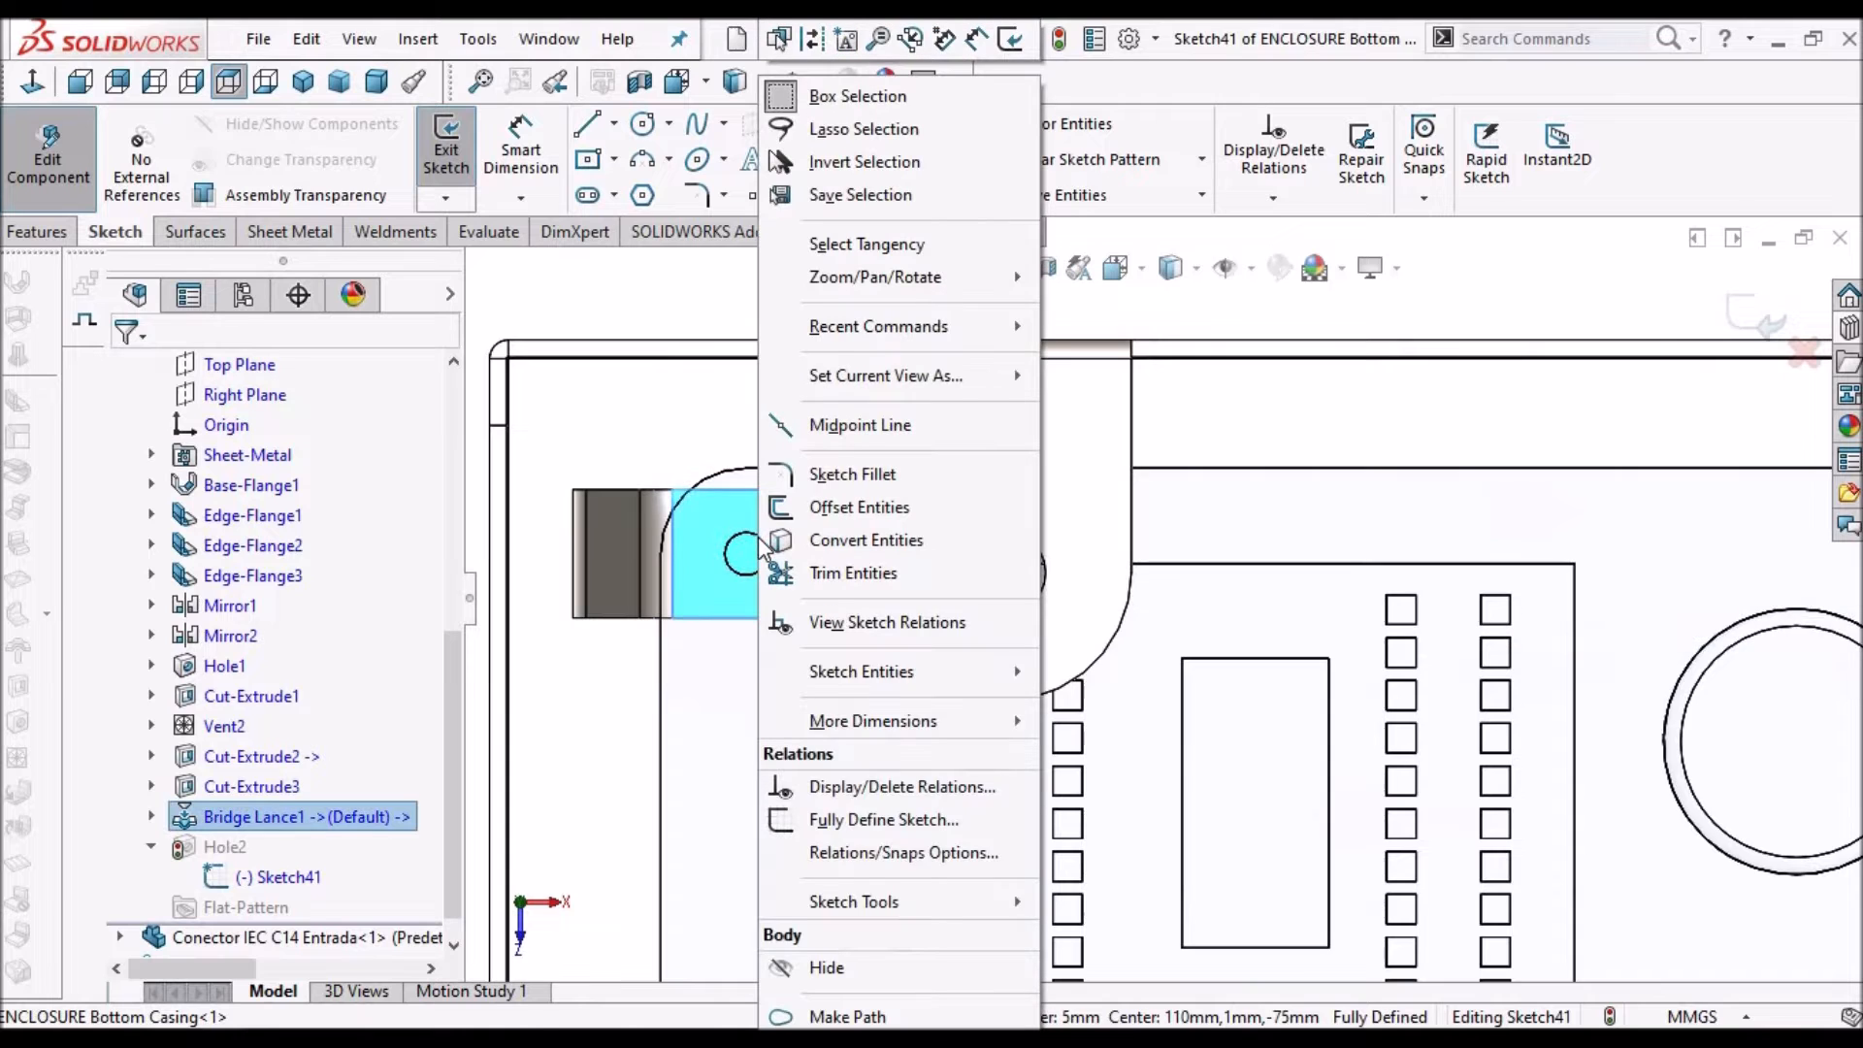
click(779, 40)
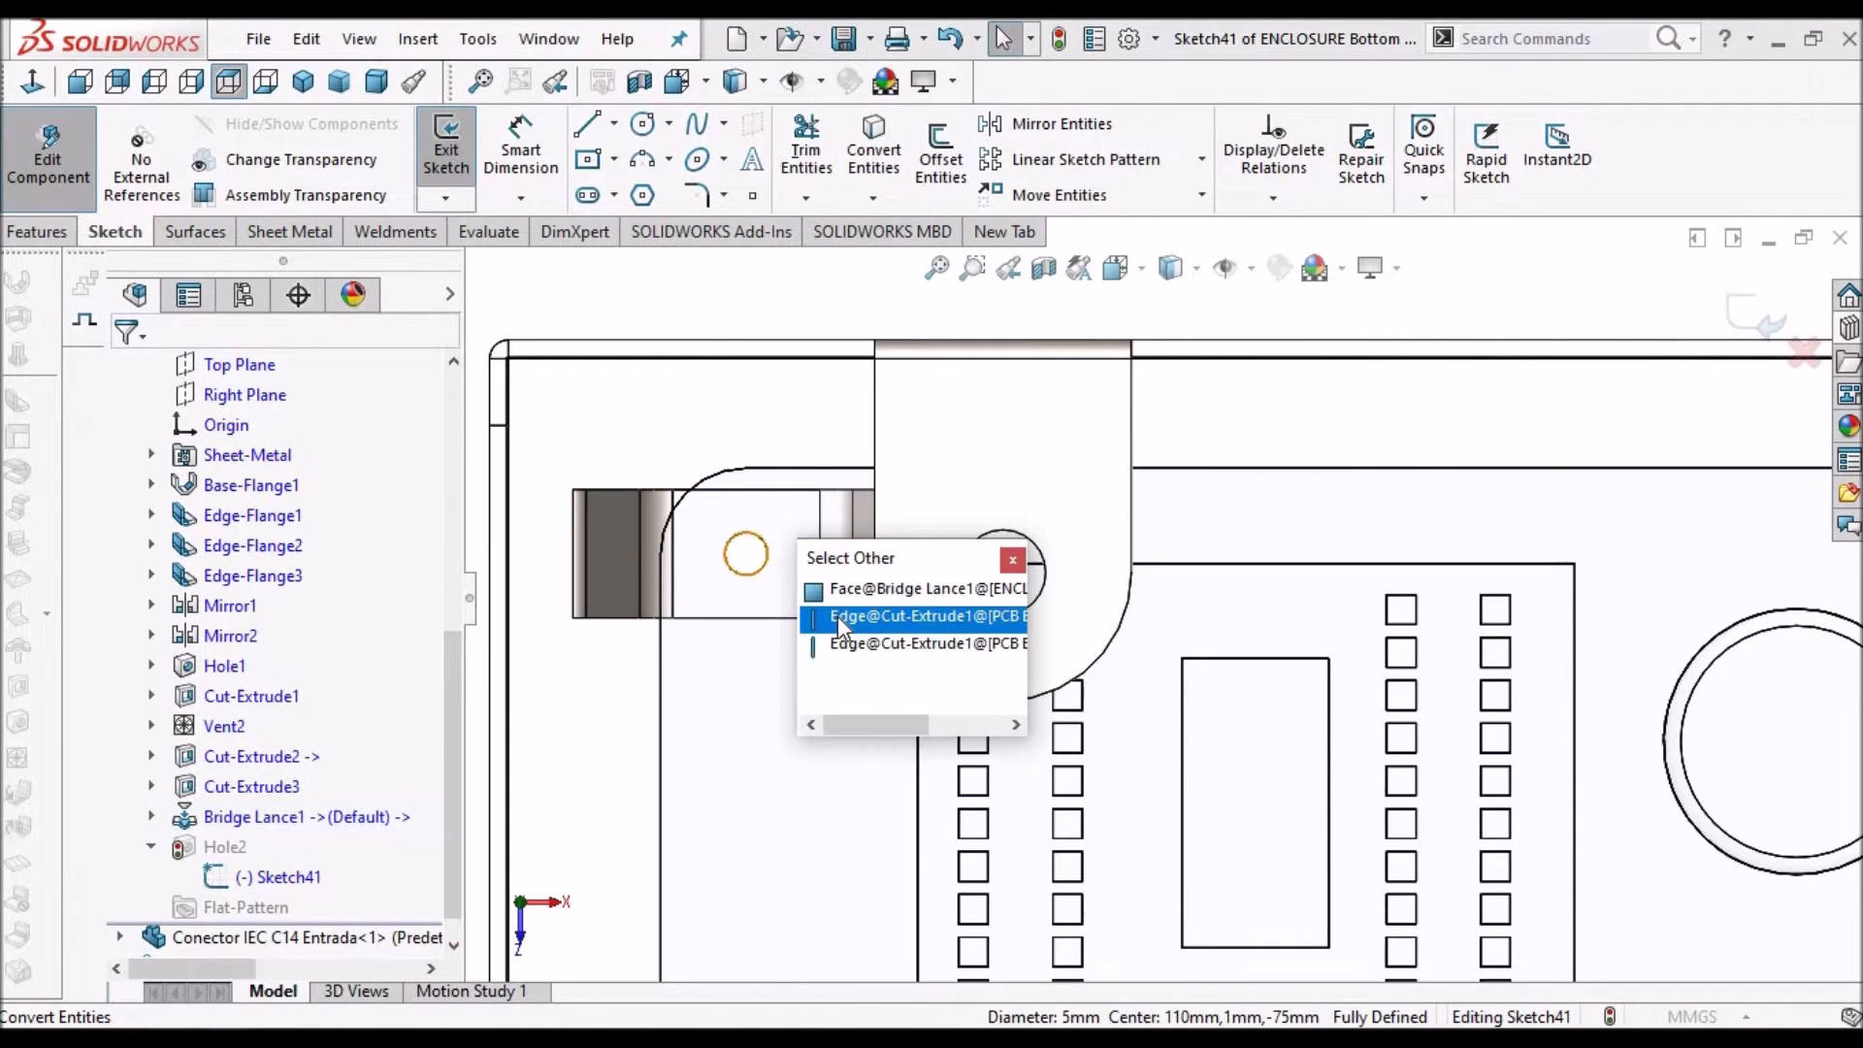
click(836, 615)
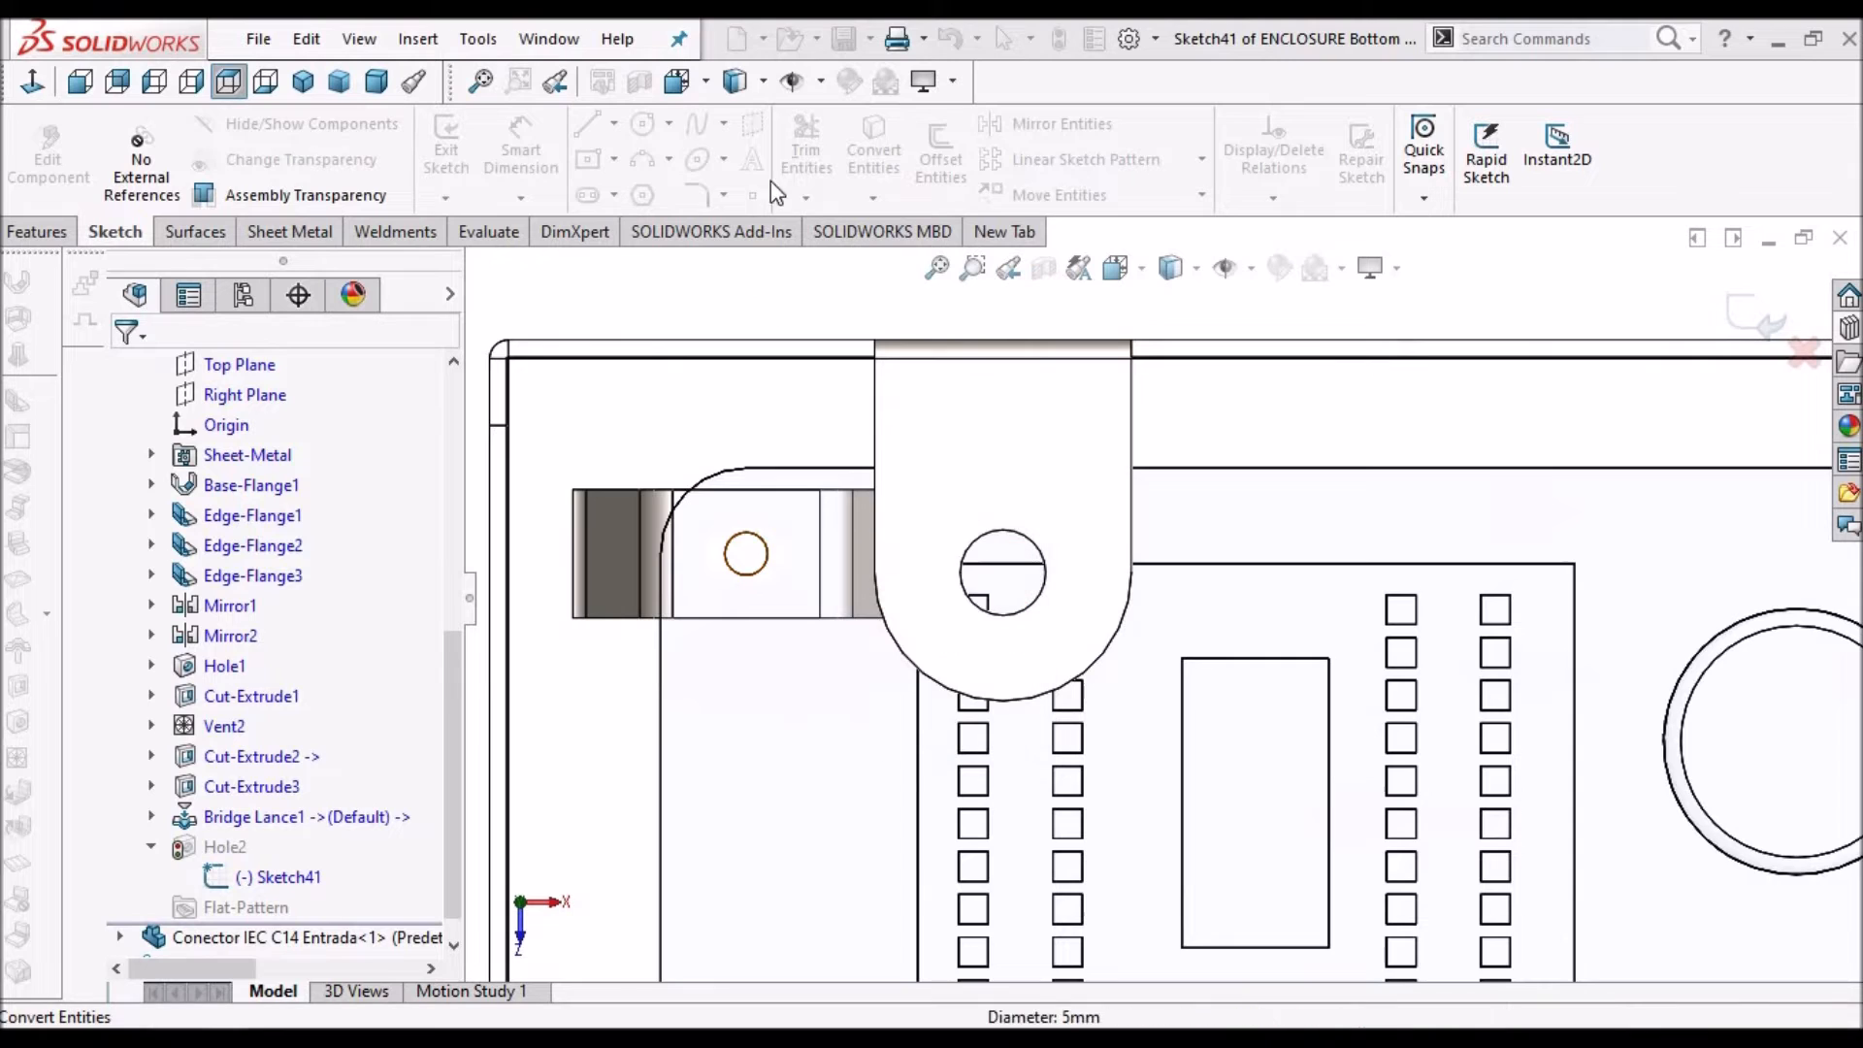
click(871, 148)
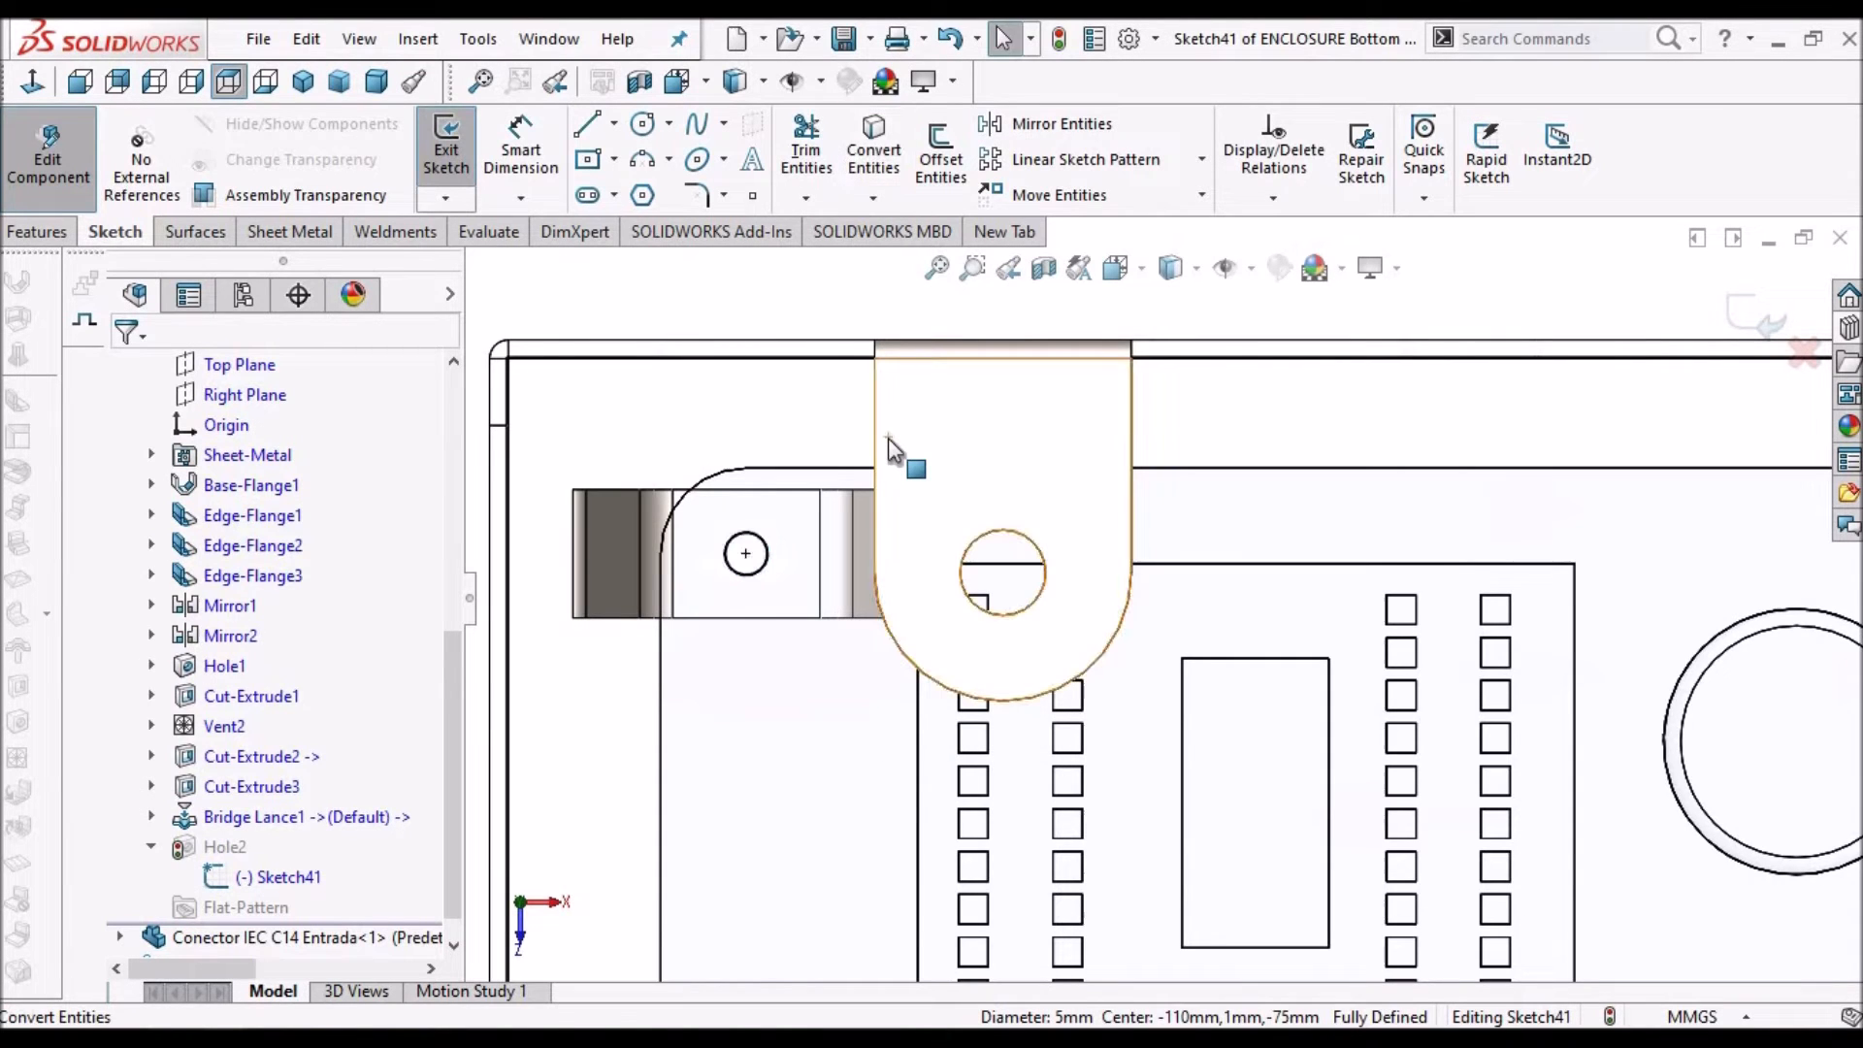
Convert the PCB mounting-hole edge above the front-left lance into the same hole sketch
scroll(854, 563, up, 6)
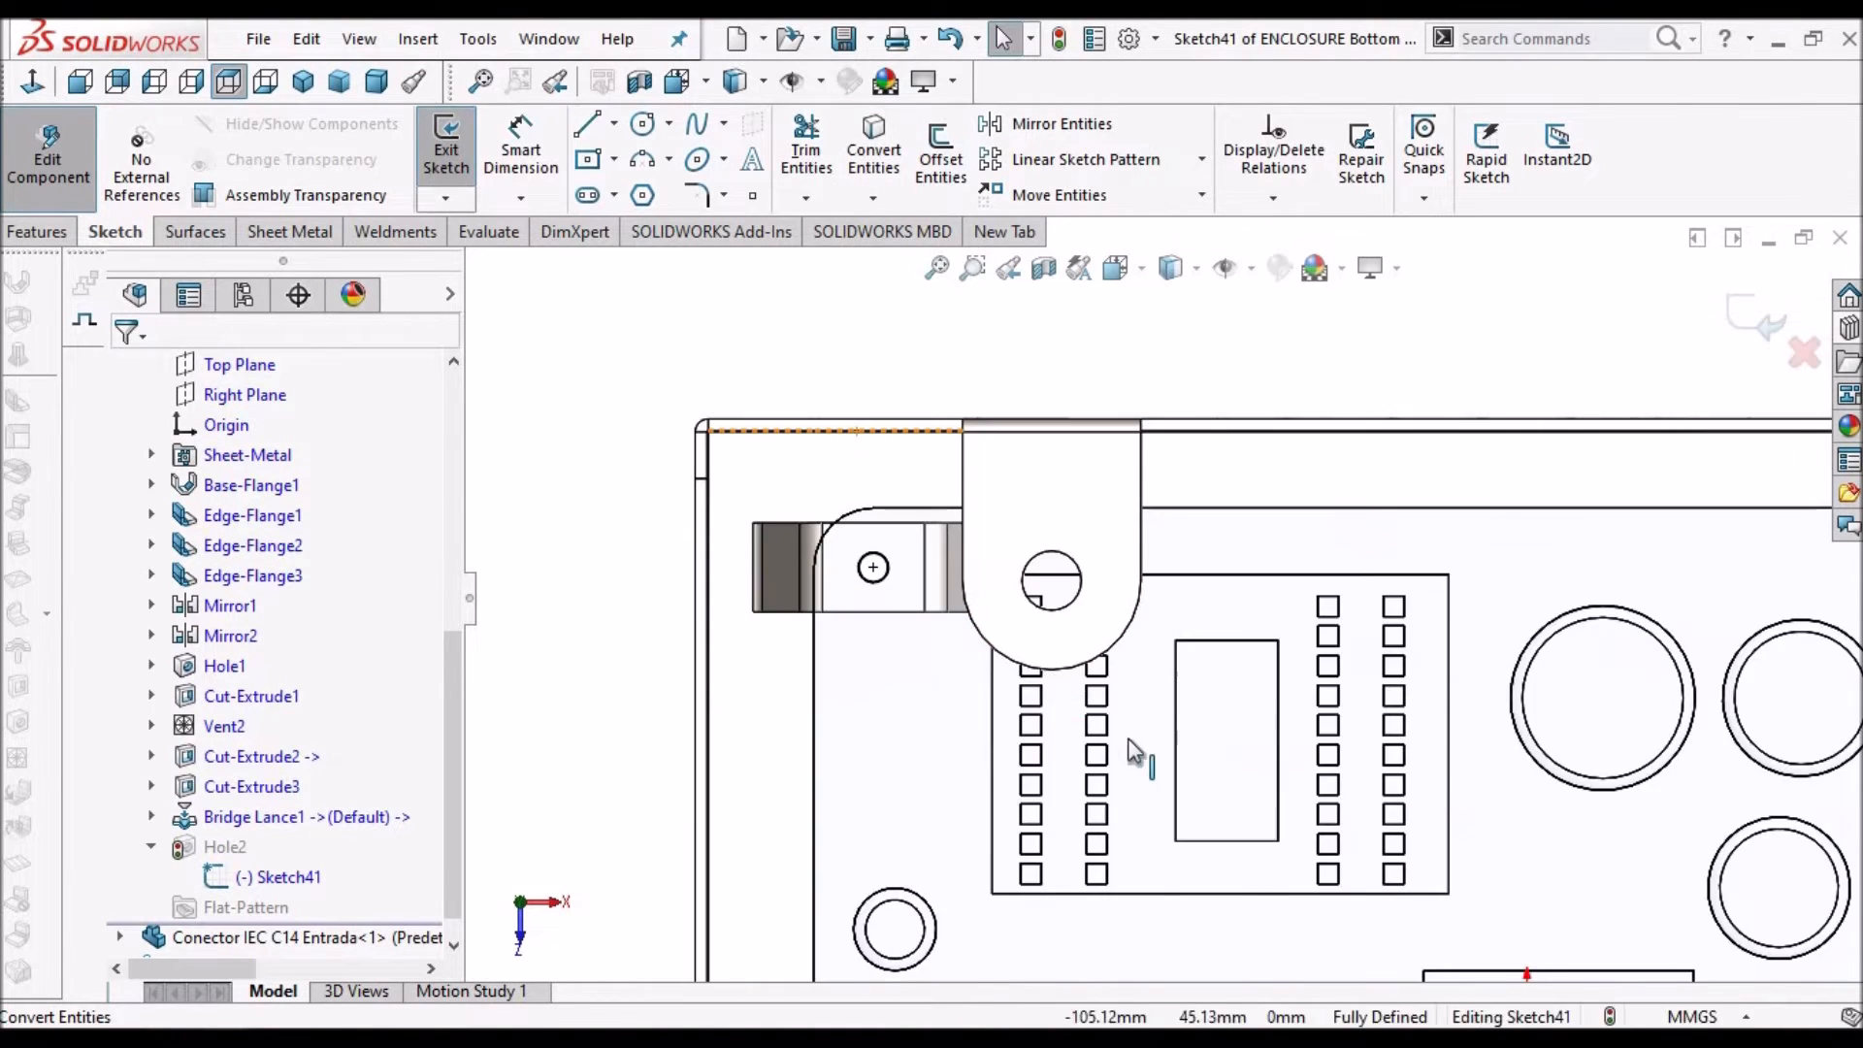
scroll(1077, 677, down, 6)
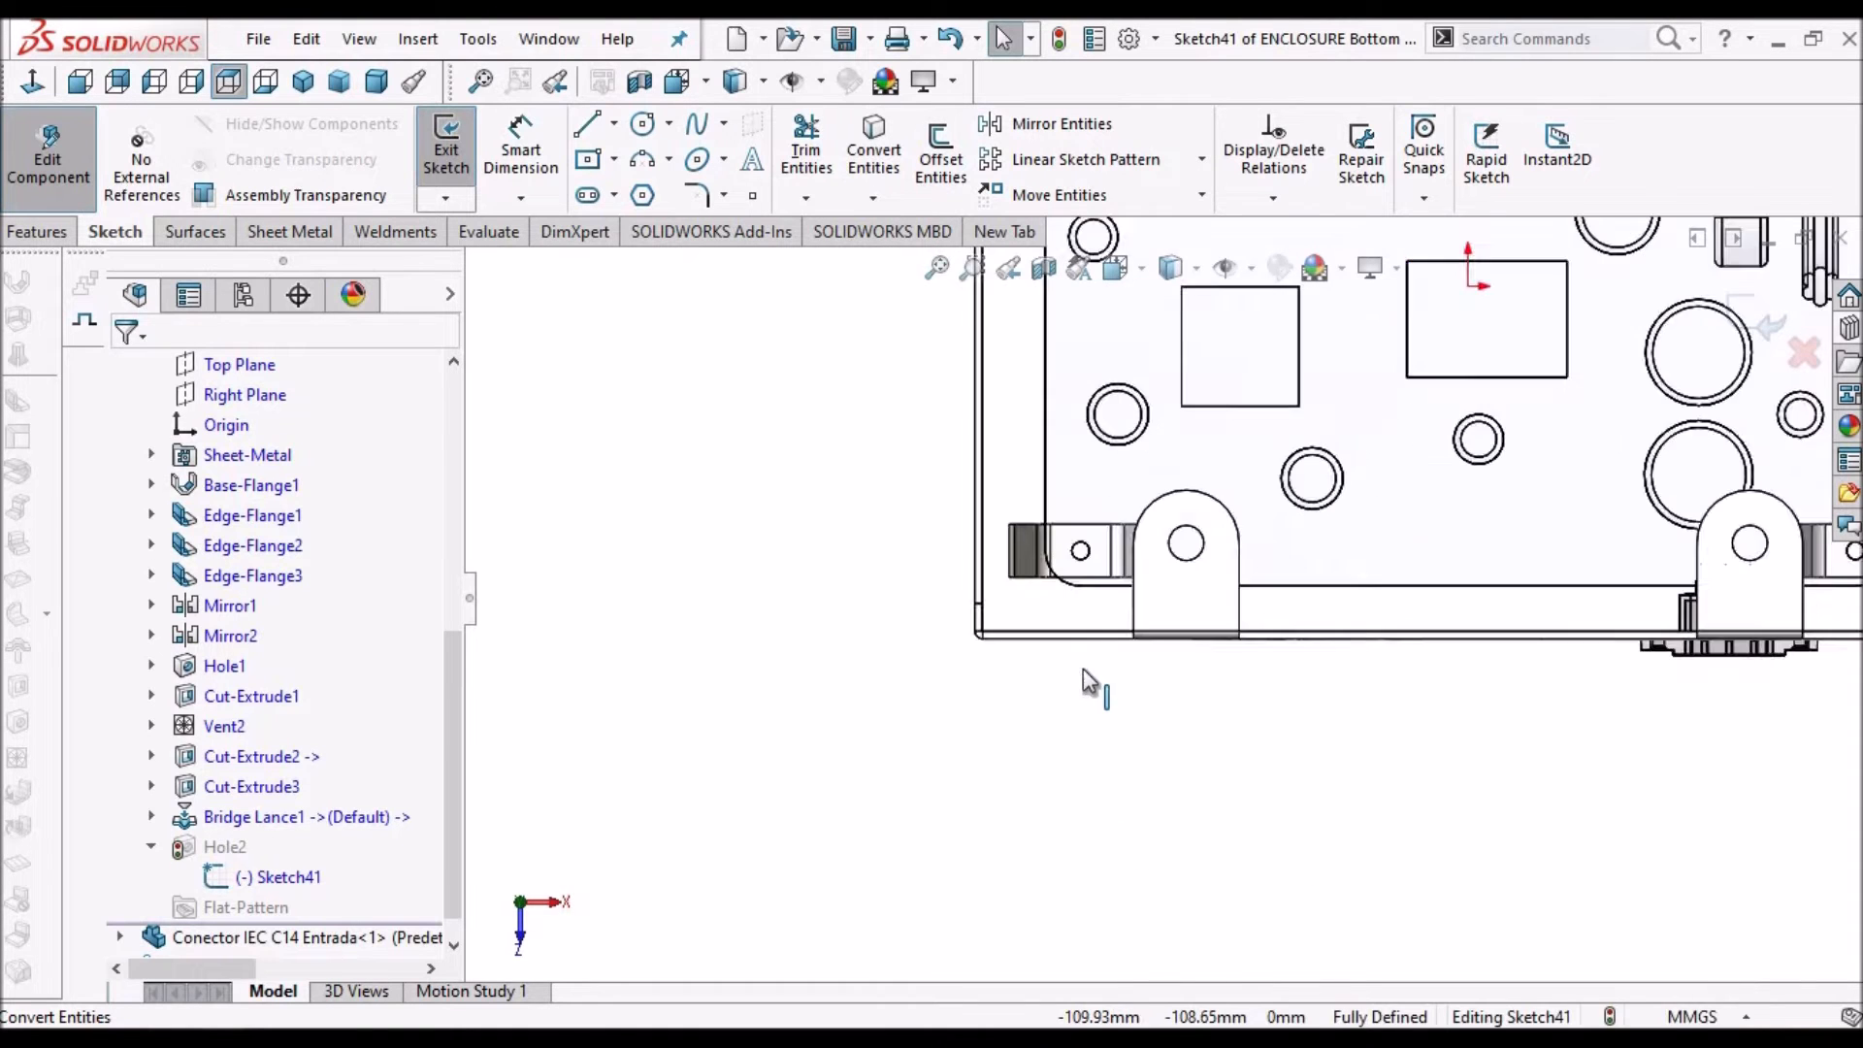
scroll(1093, 538, down, 5)
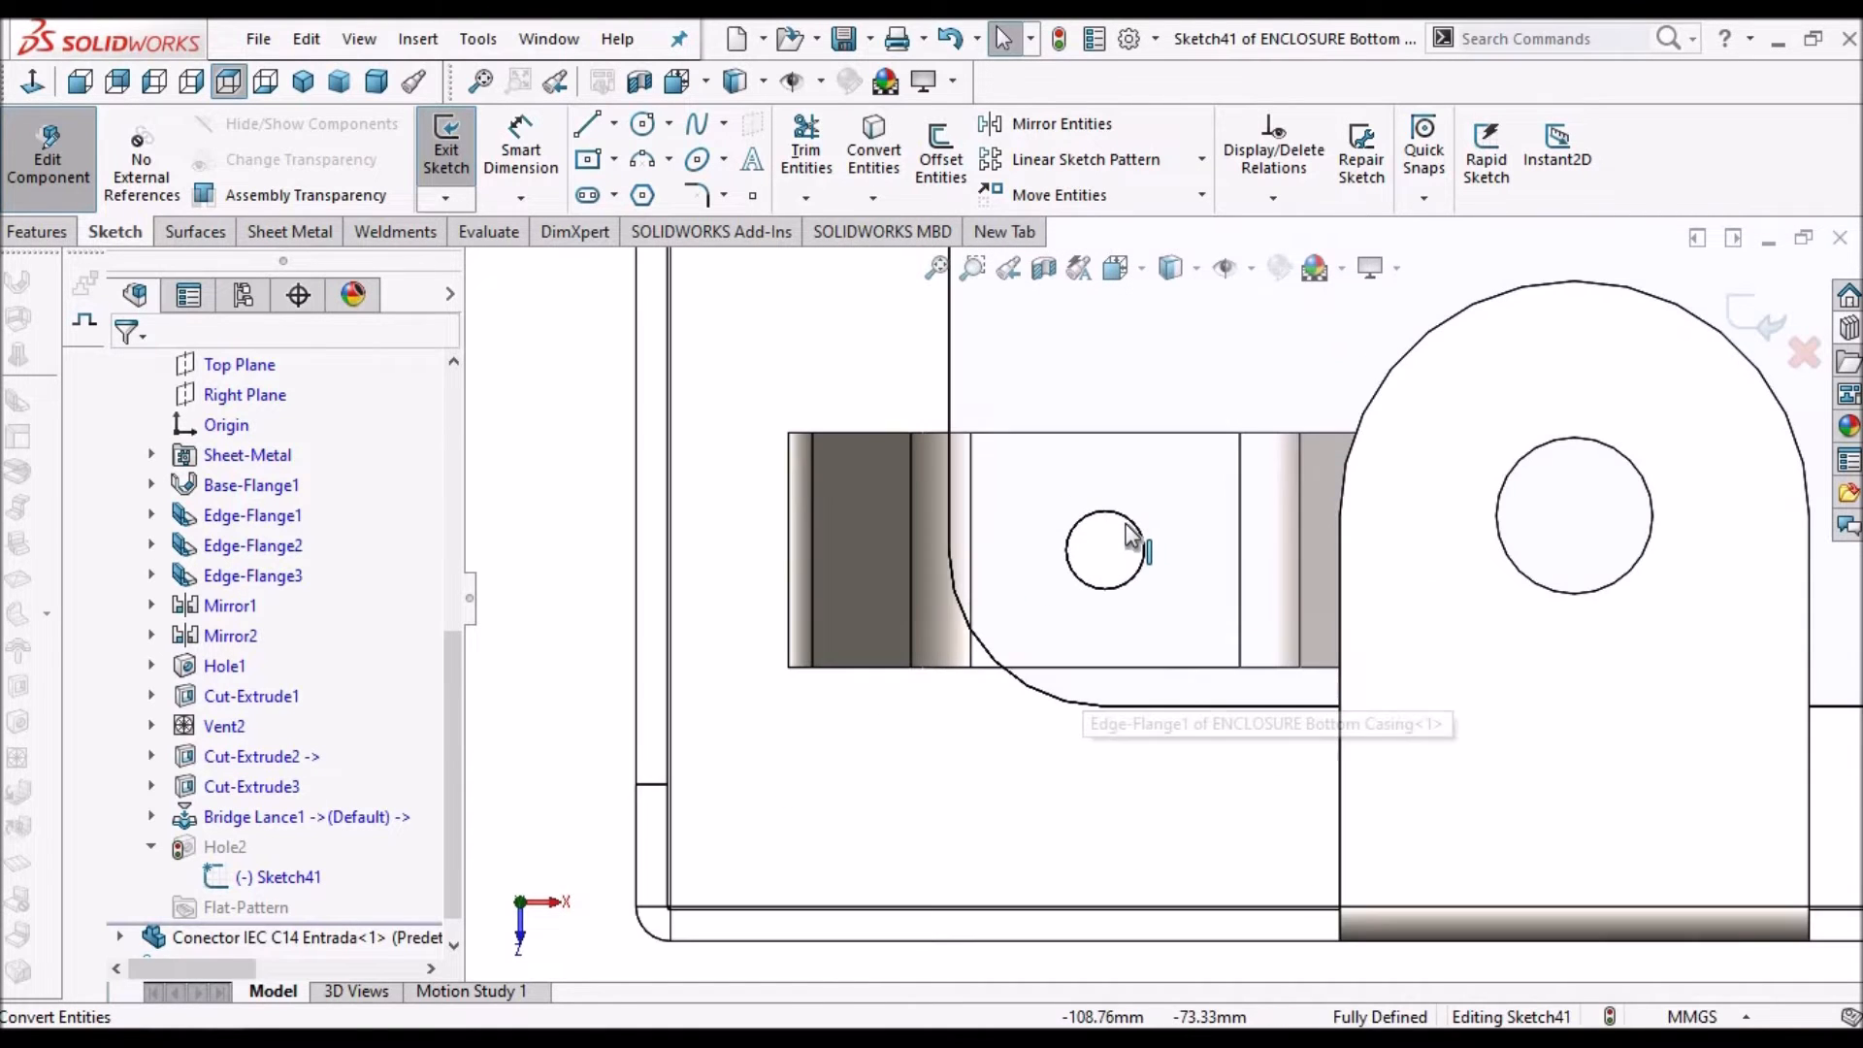
click(1128, 533)
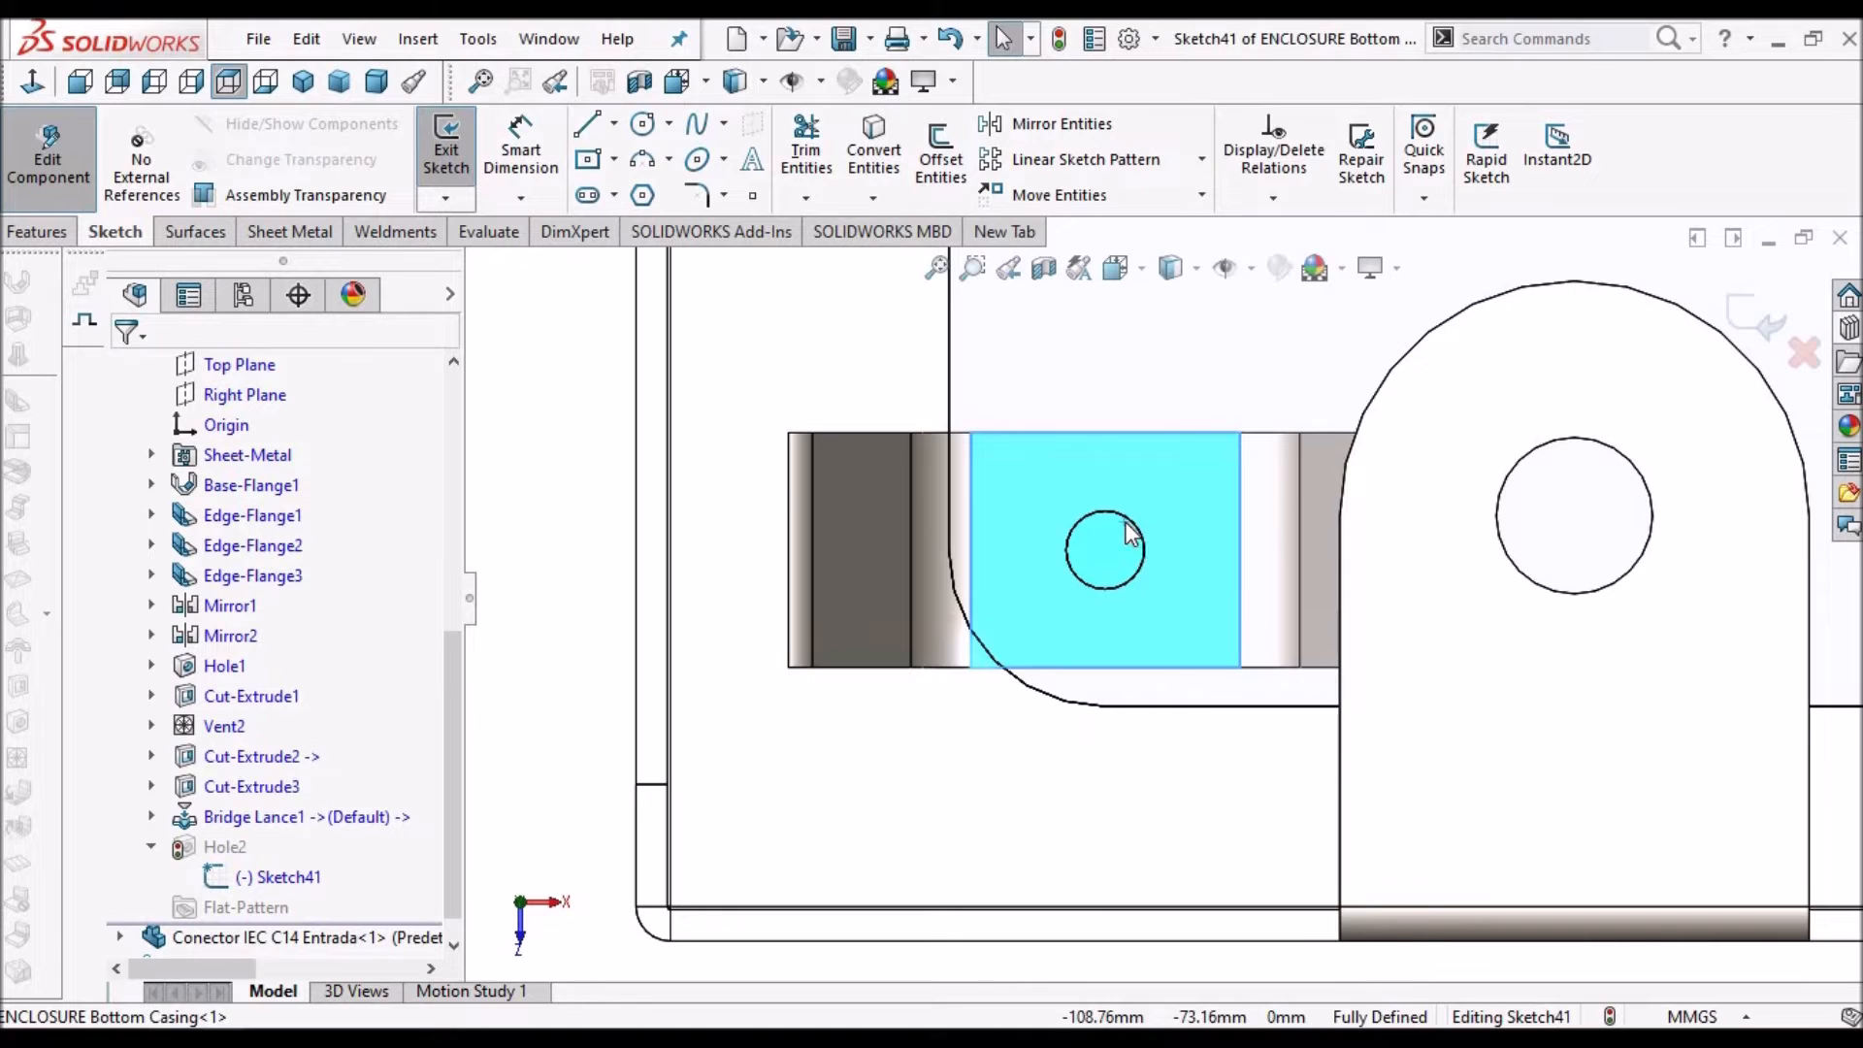
right_click(1128, 532)
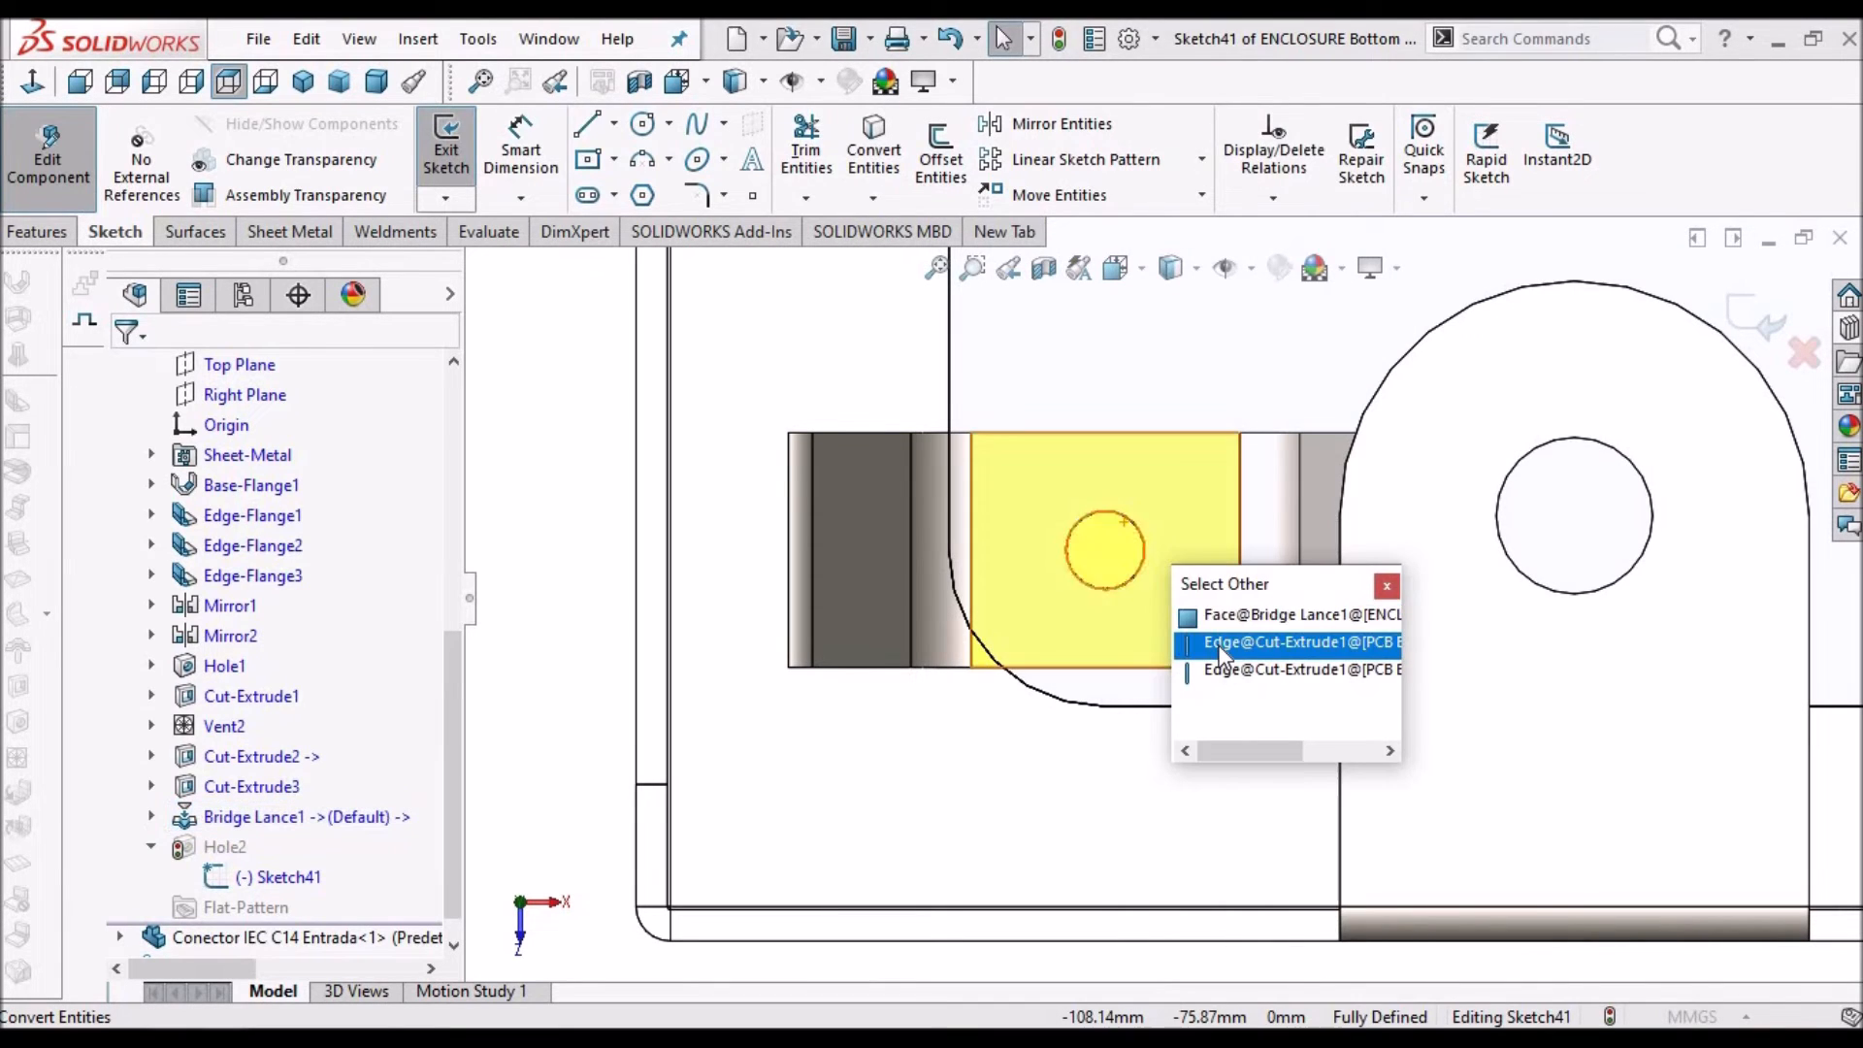
click(1221, 655)
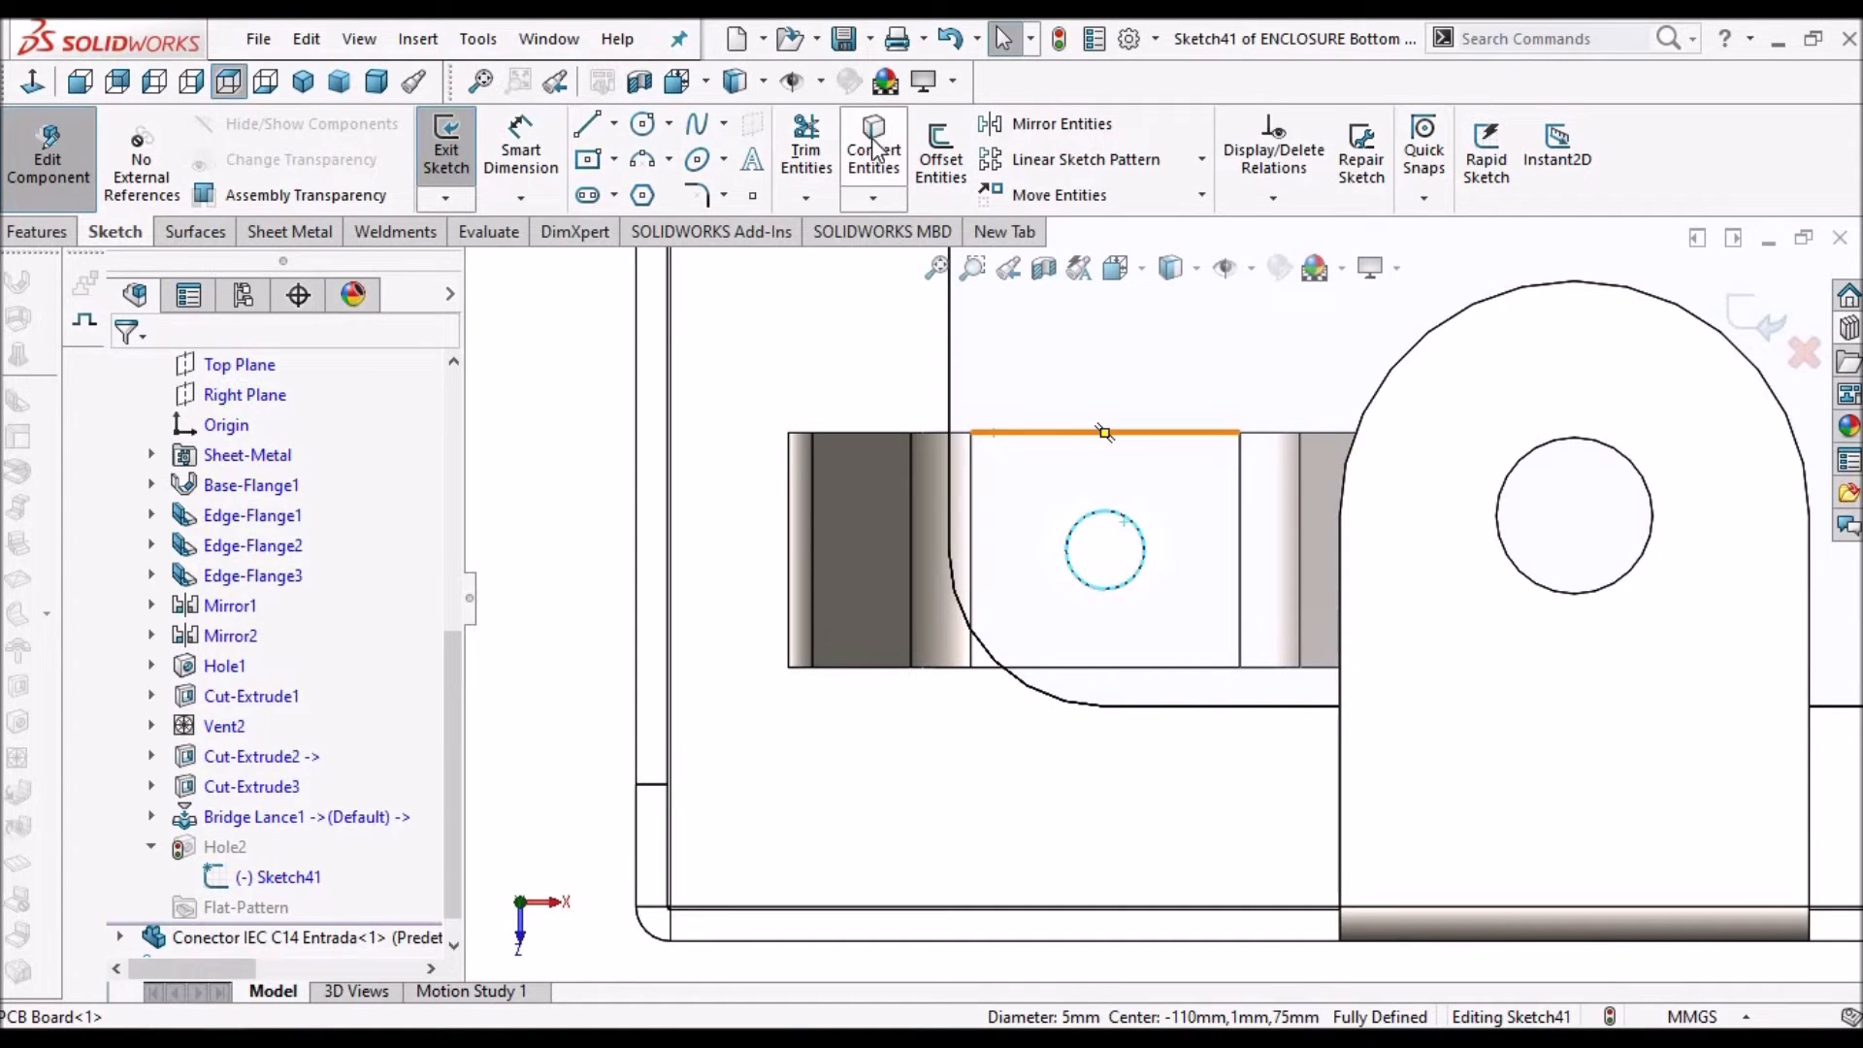
click(871, 146)
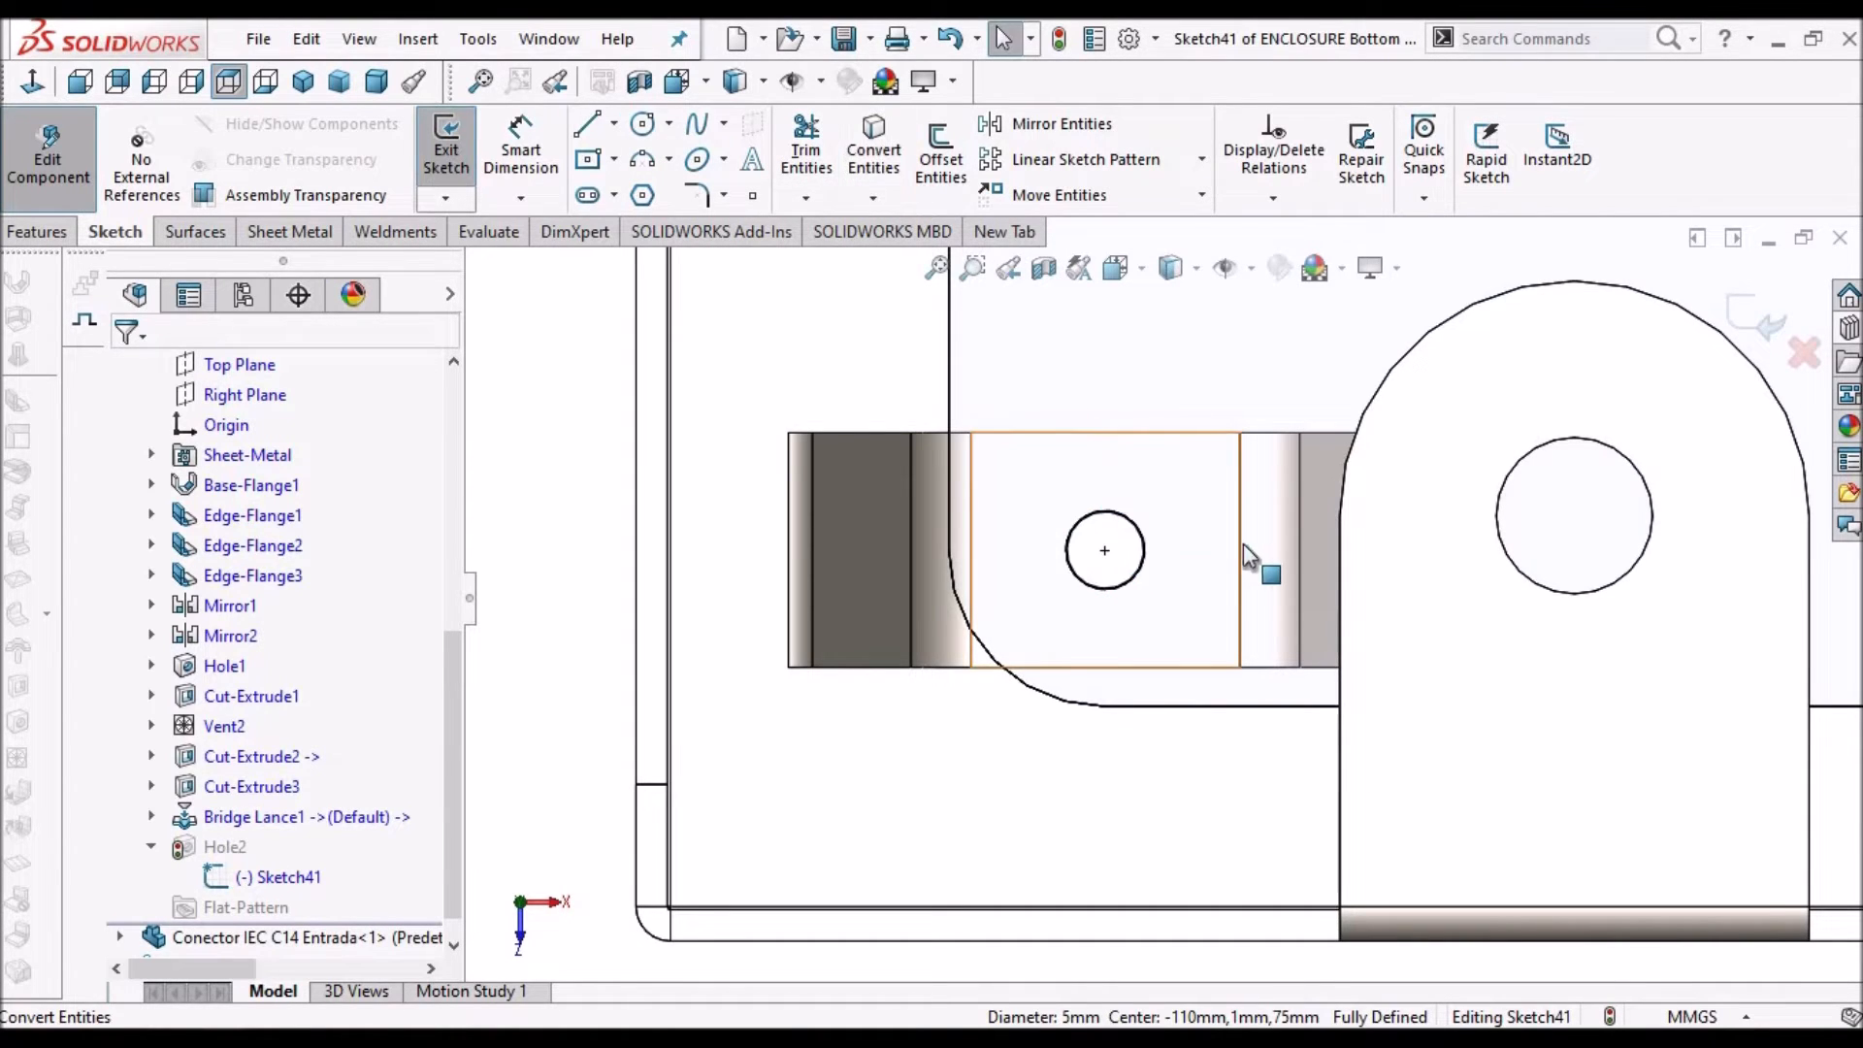
Convert the PCB mounting-hole edge at the front-right corner beside the IEC connector, and finish the hole sketch
scroll(1242, 561, up, 3)
scroll(1353, 572, up, 8)
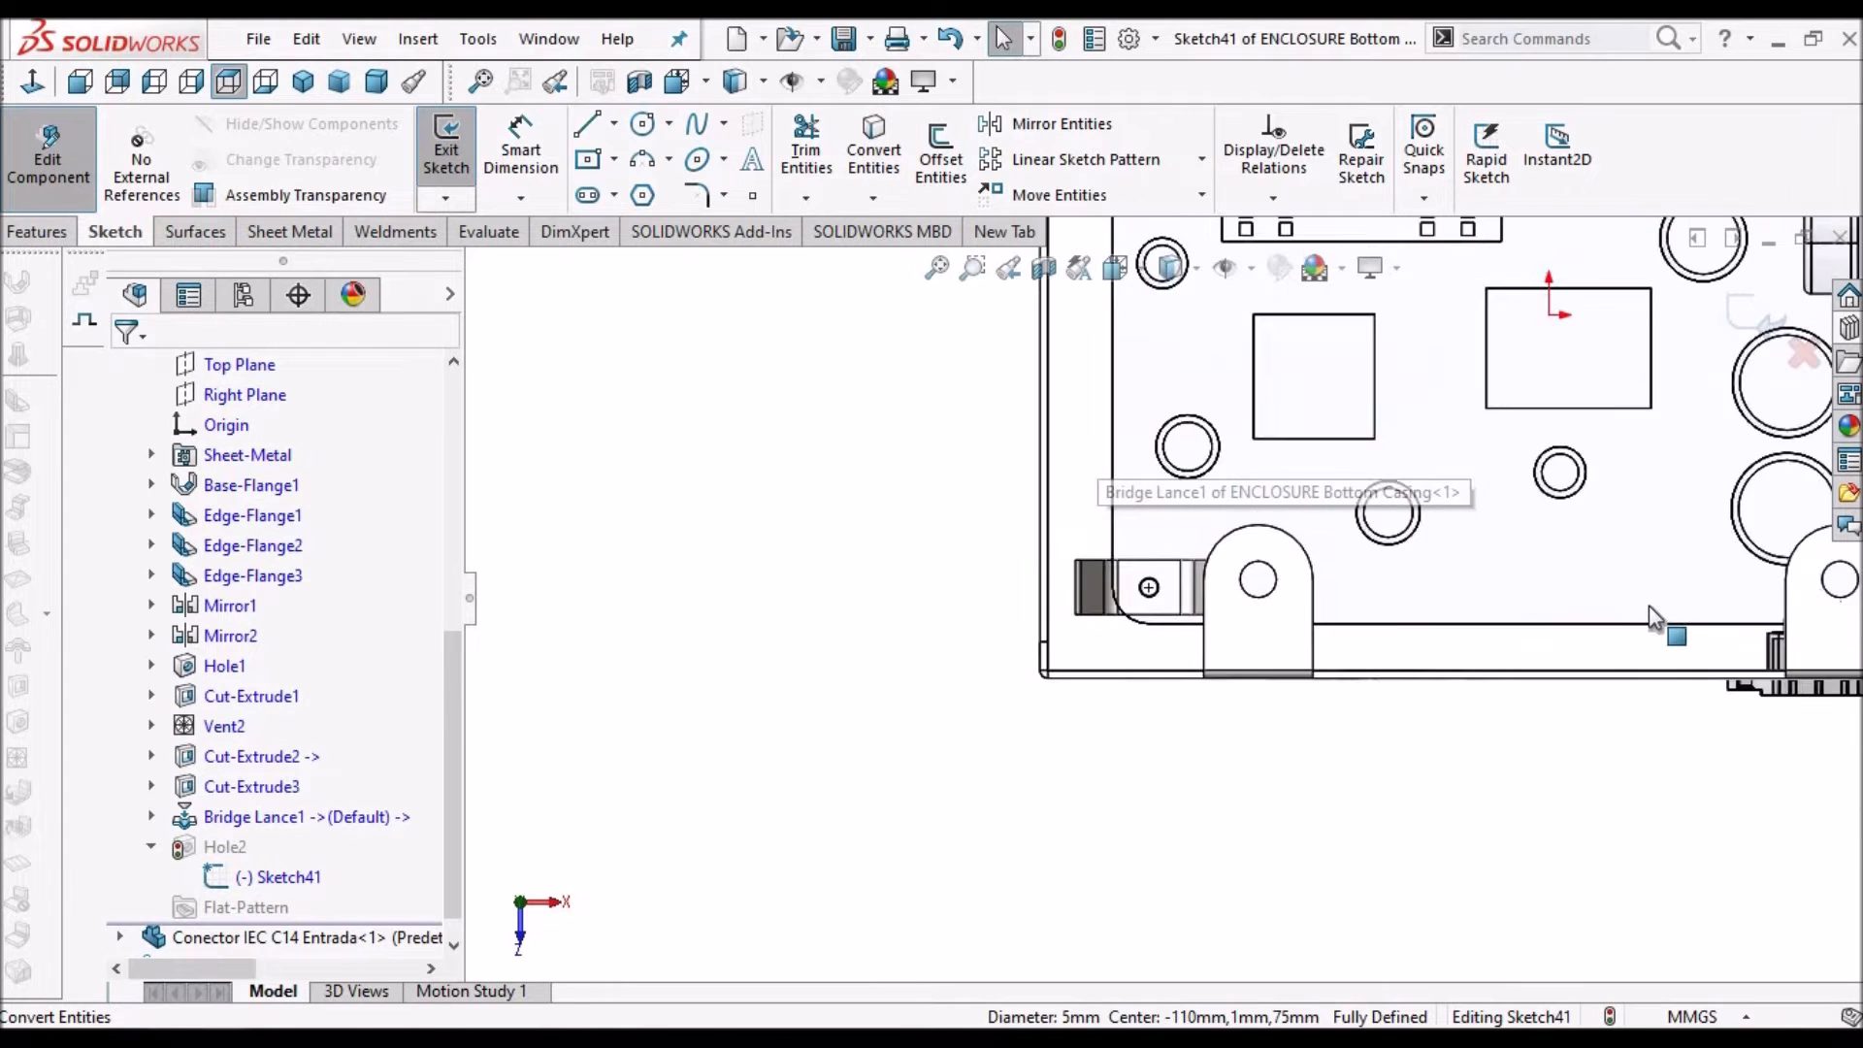
scroll(1722, 596, down, 10)
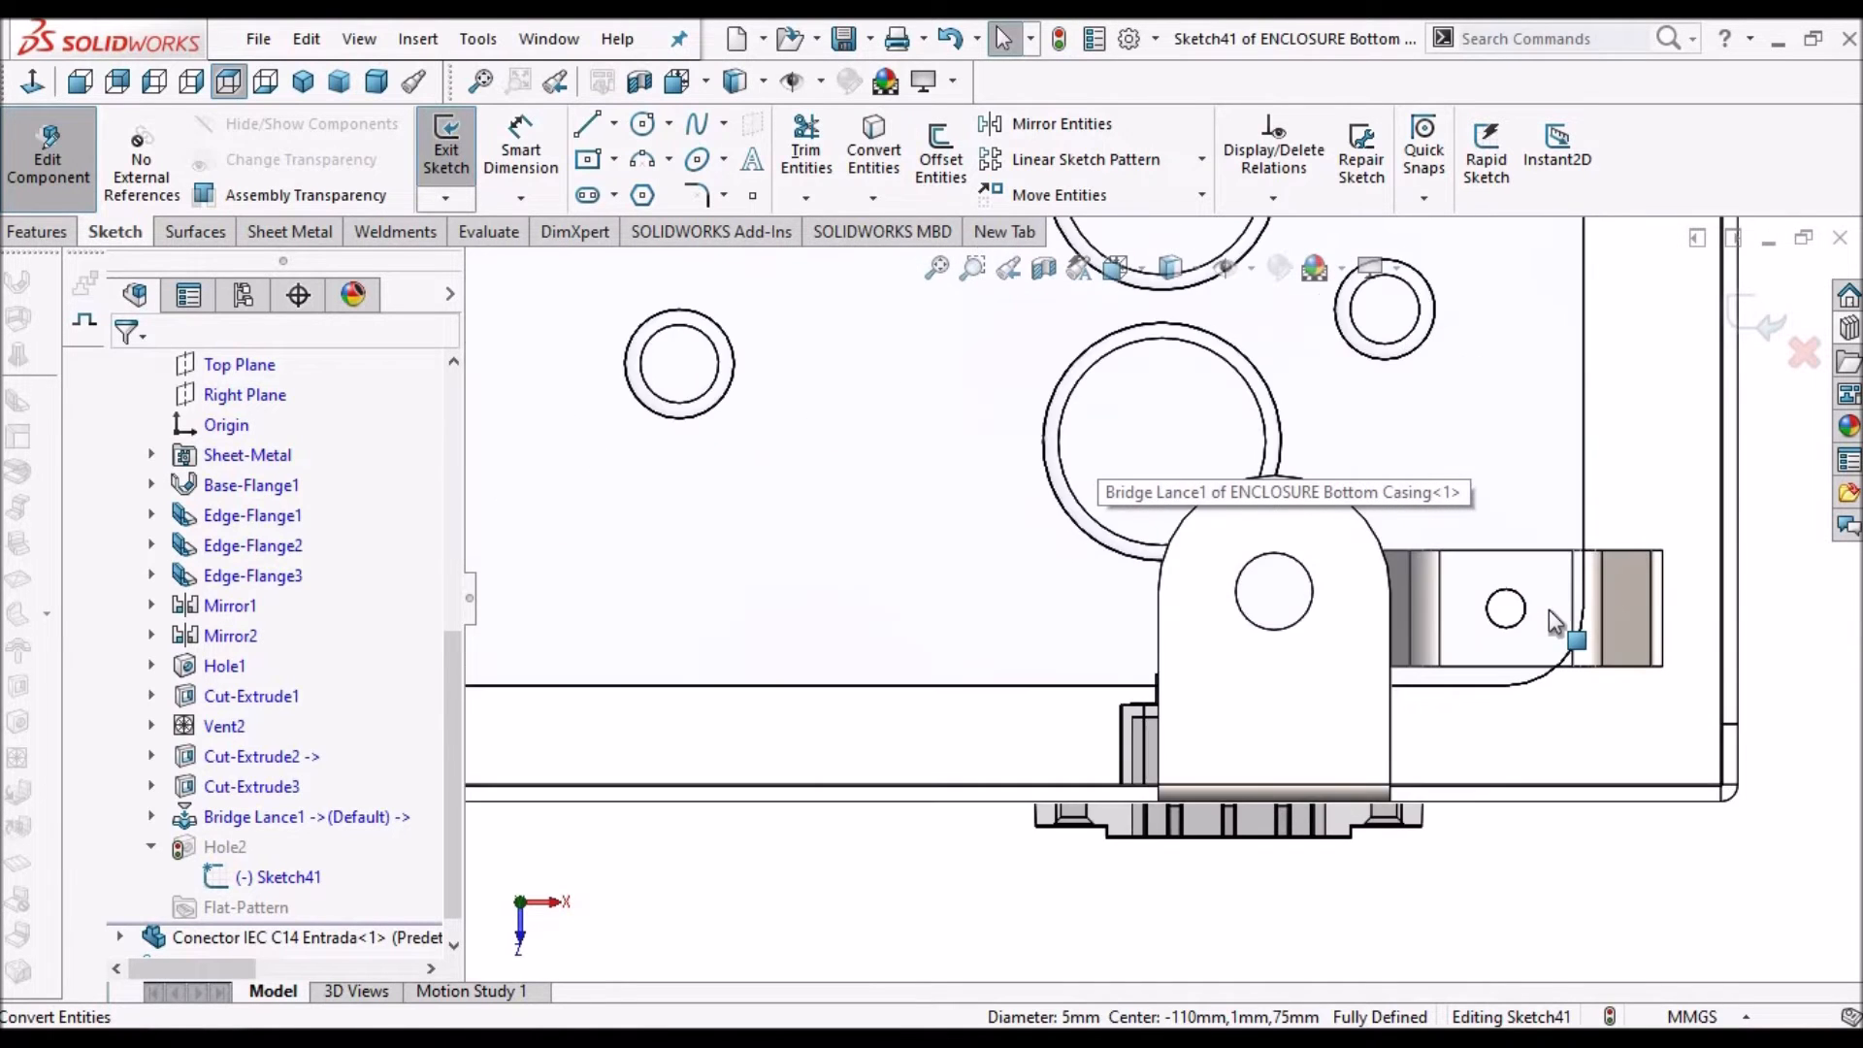
scroll(1469, 621, down, 2)
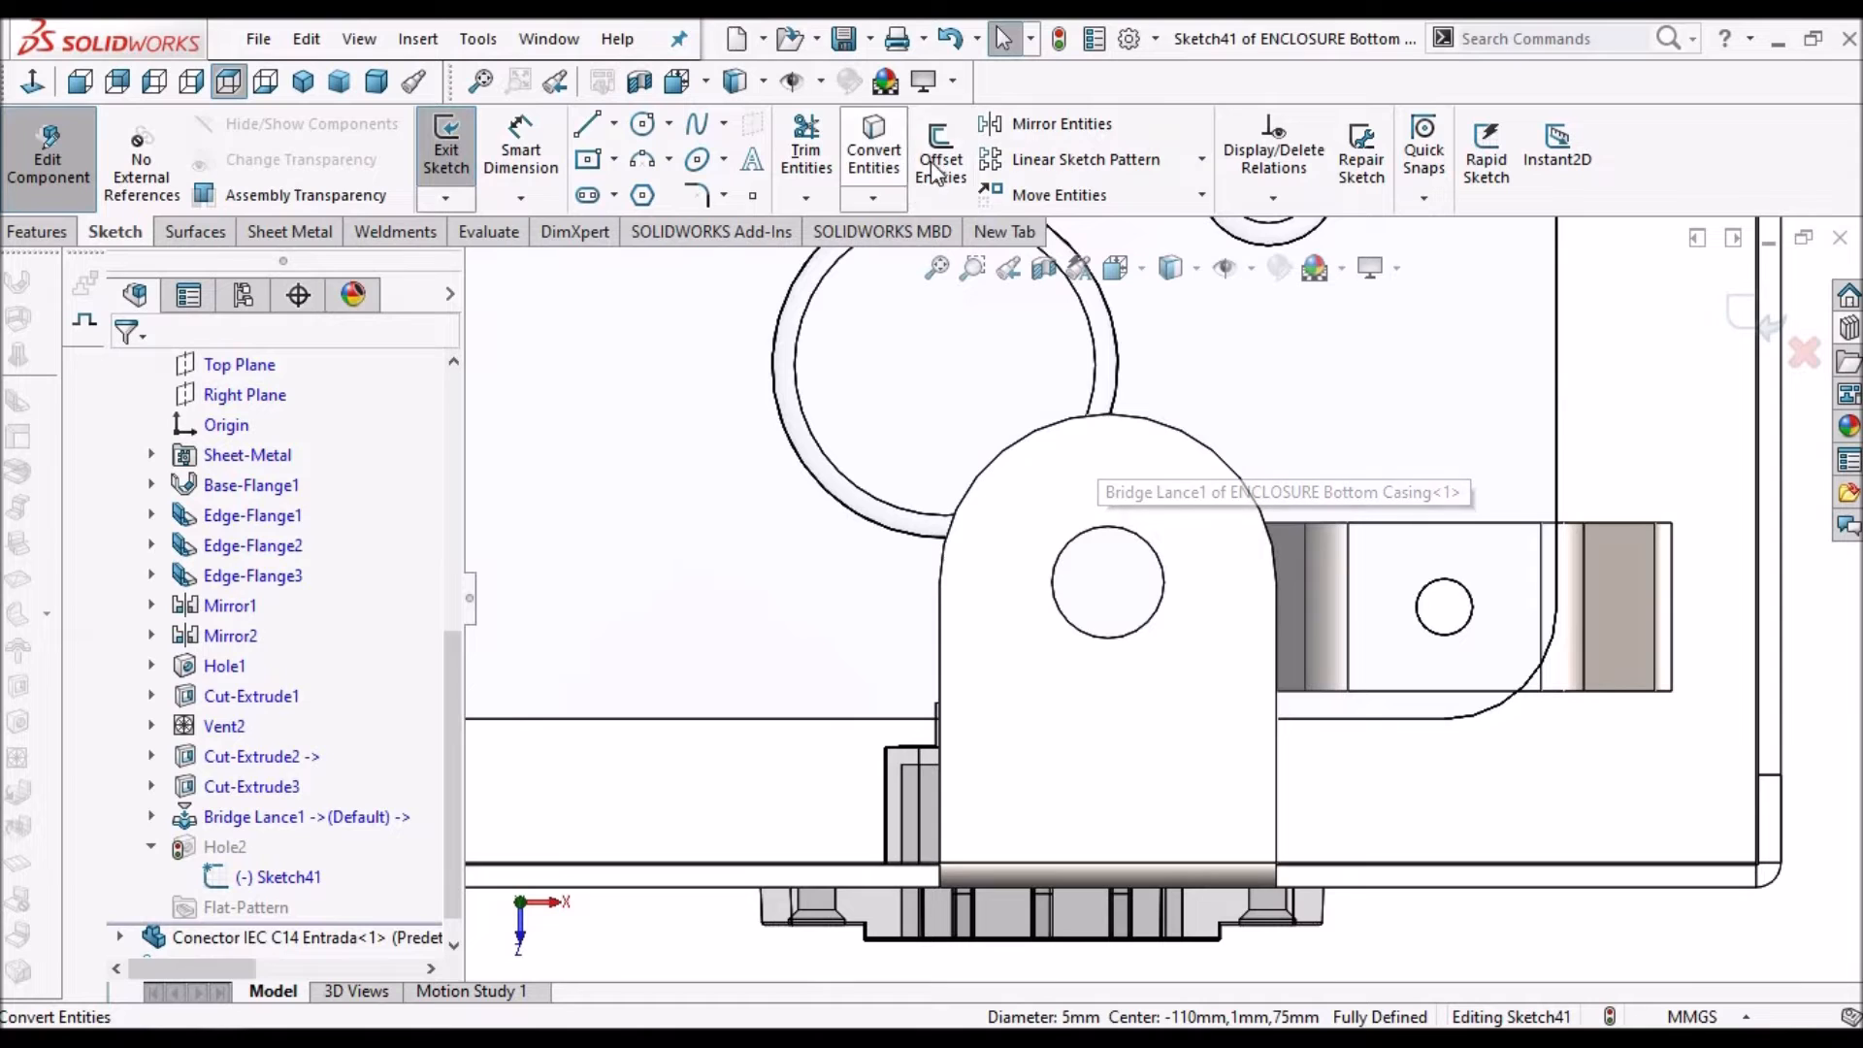
click(1453, 587)
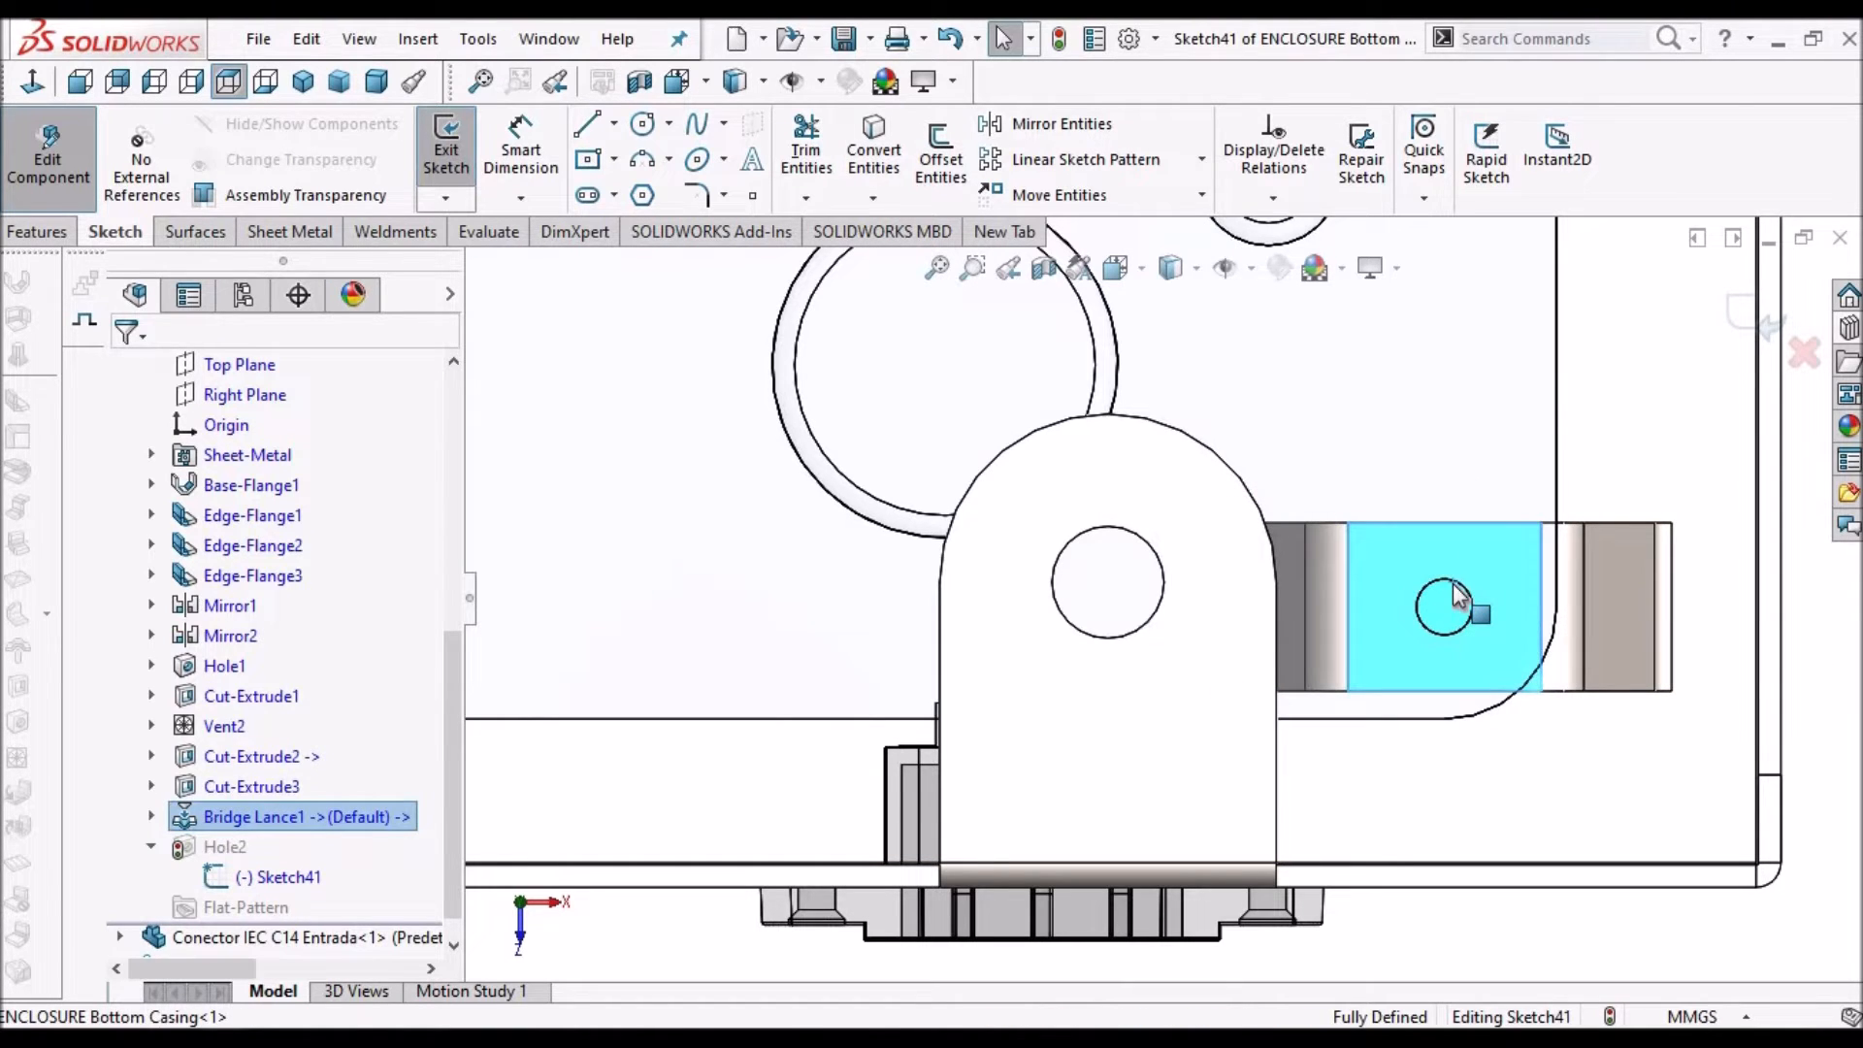
right_click(1452, 586)
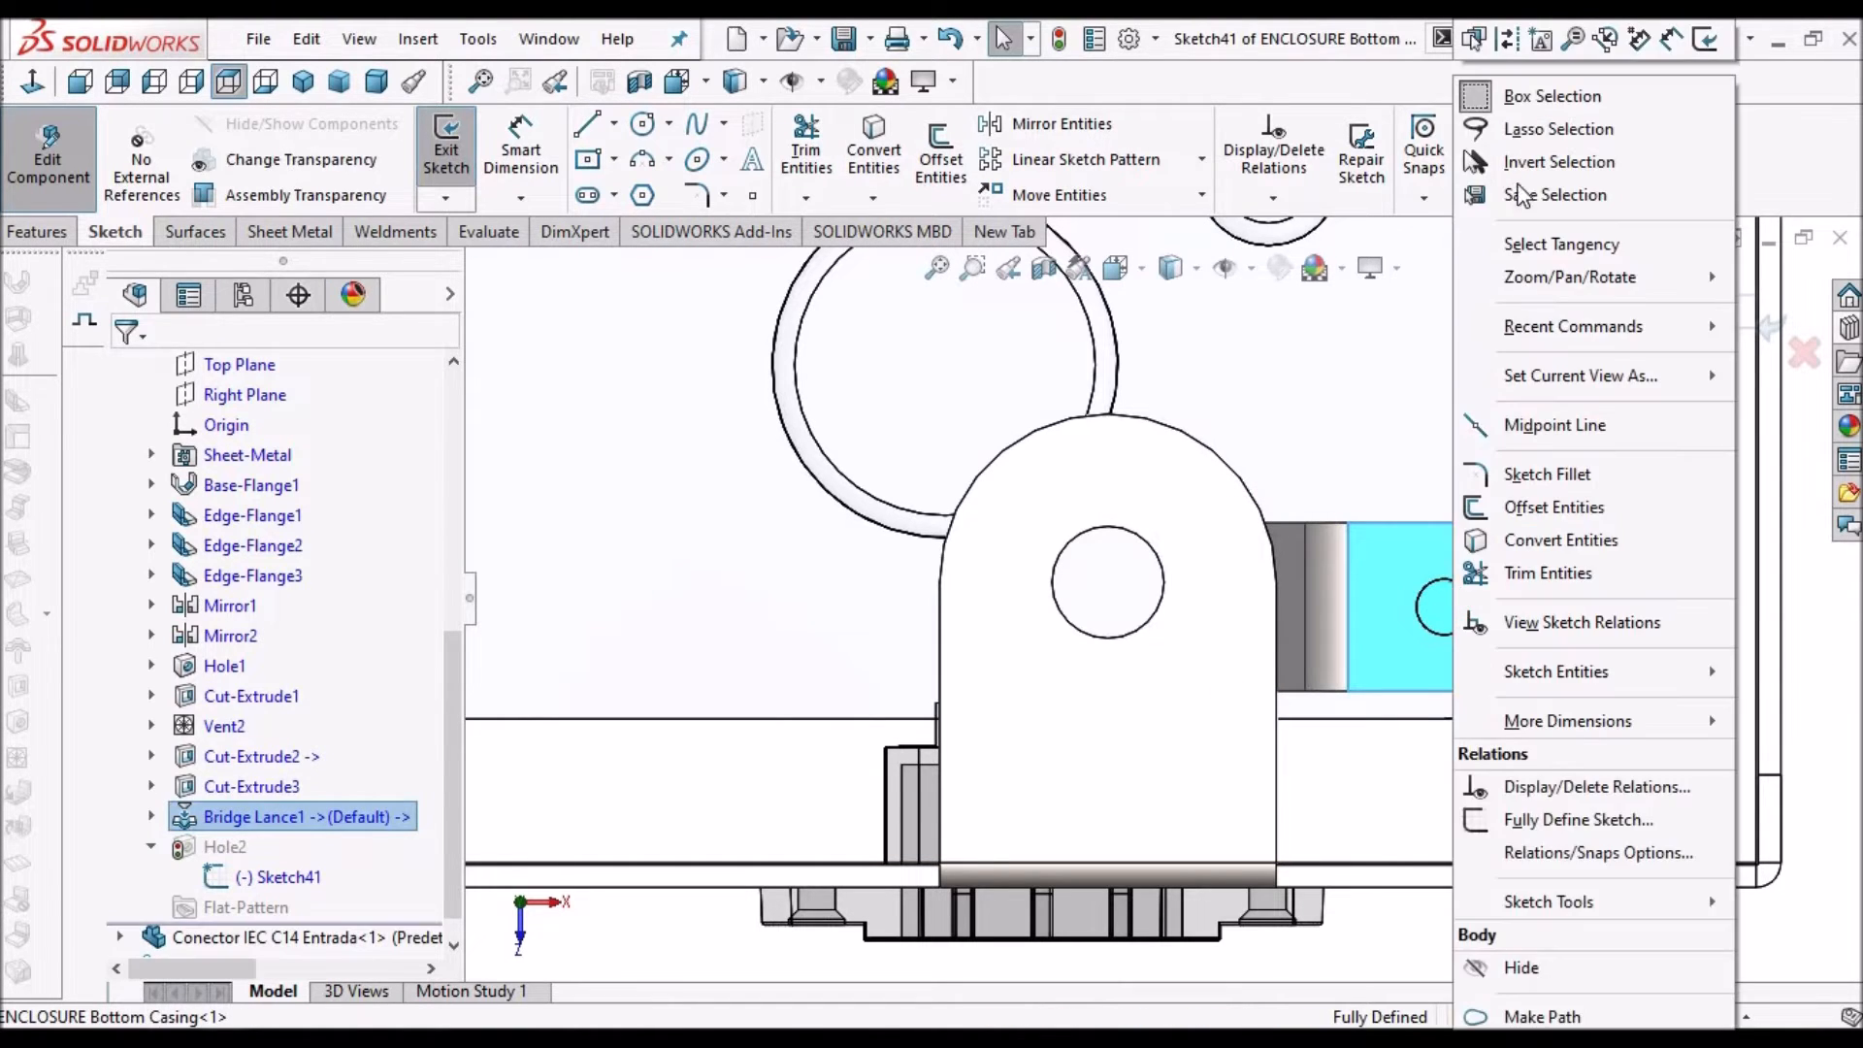
click(1474, 40)
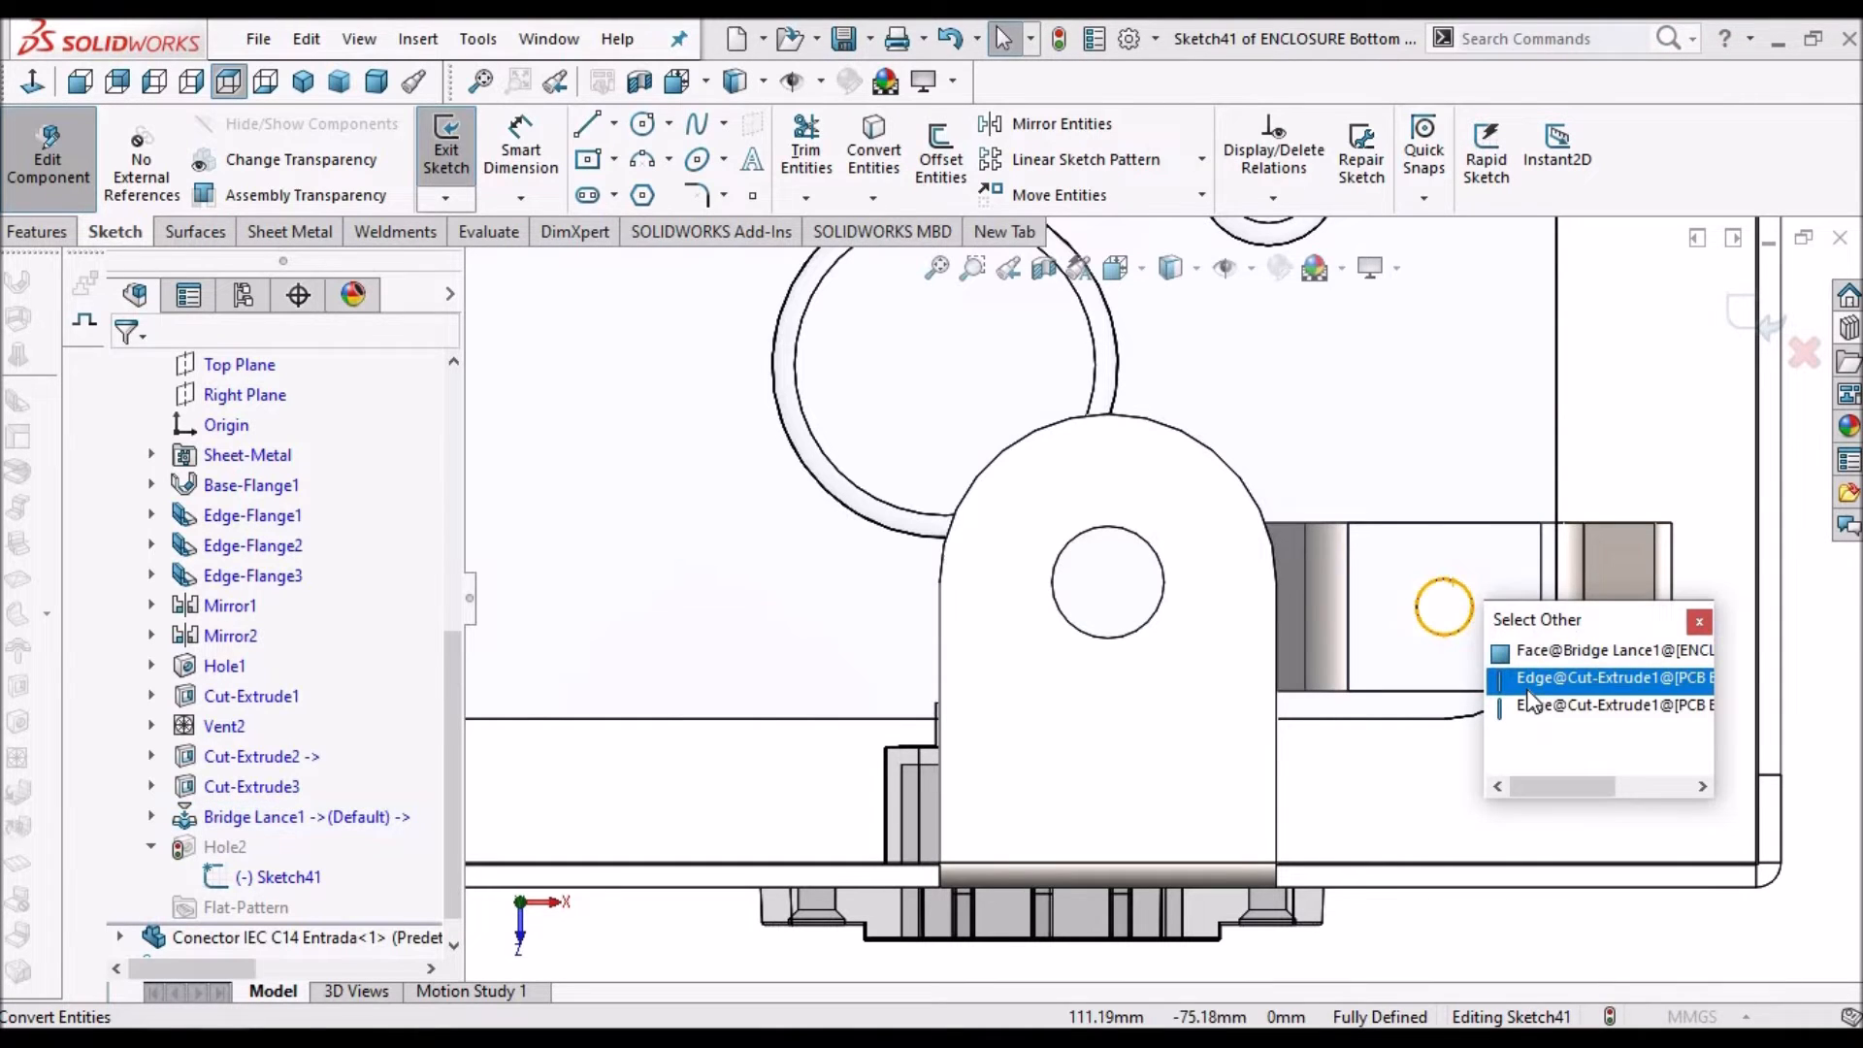
click(1529, 685)
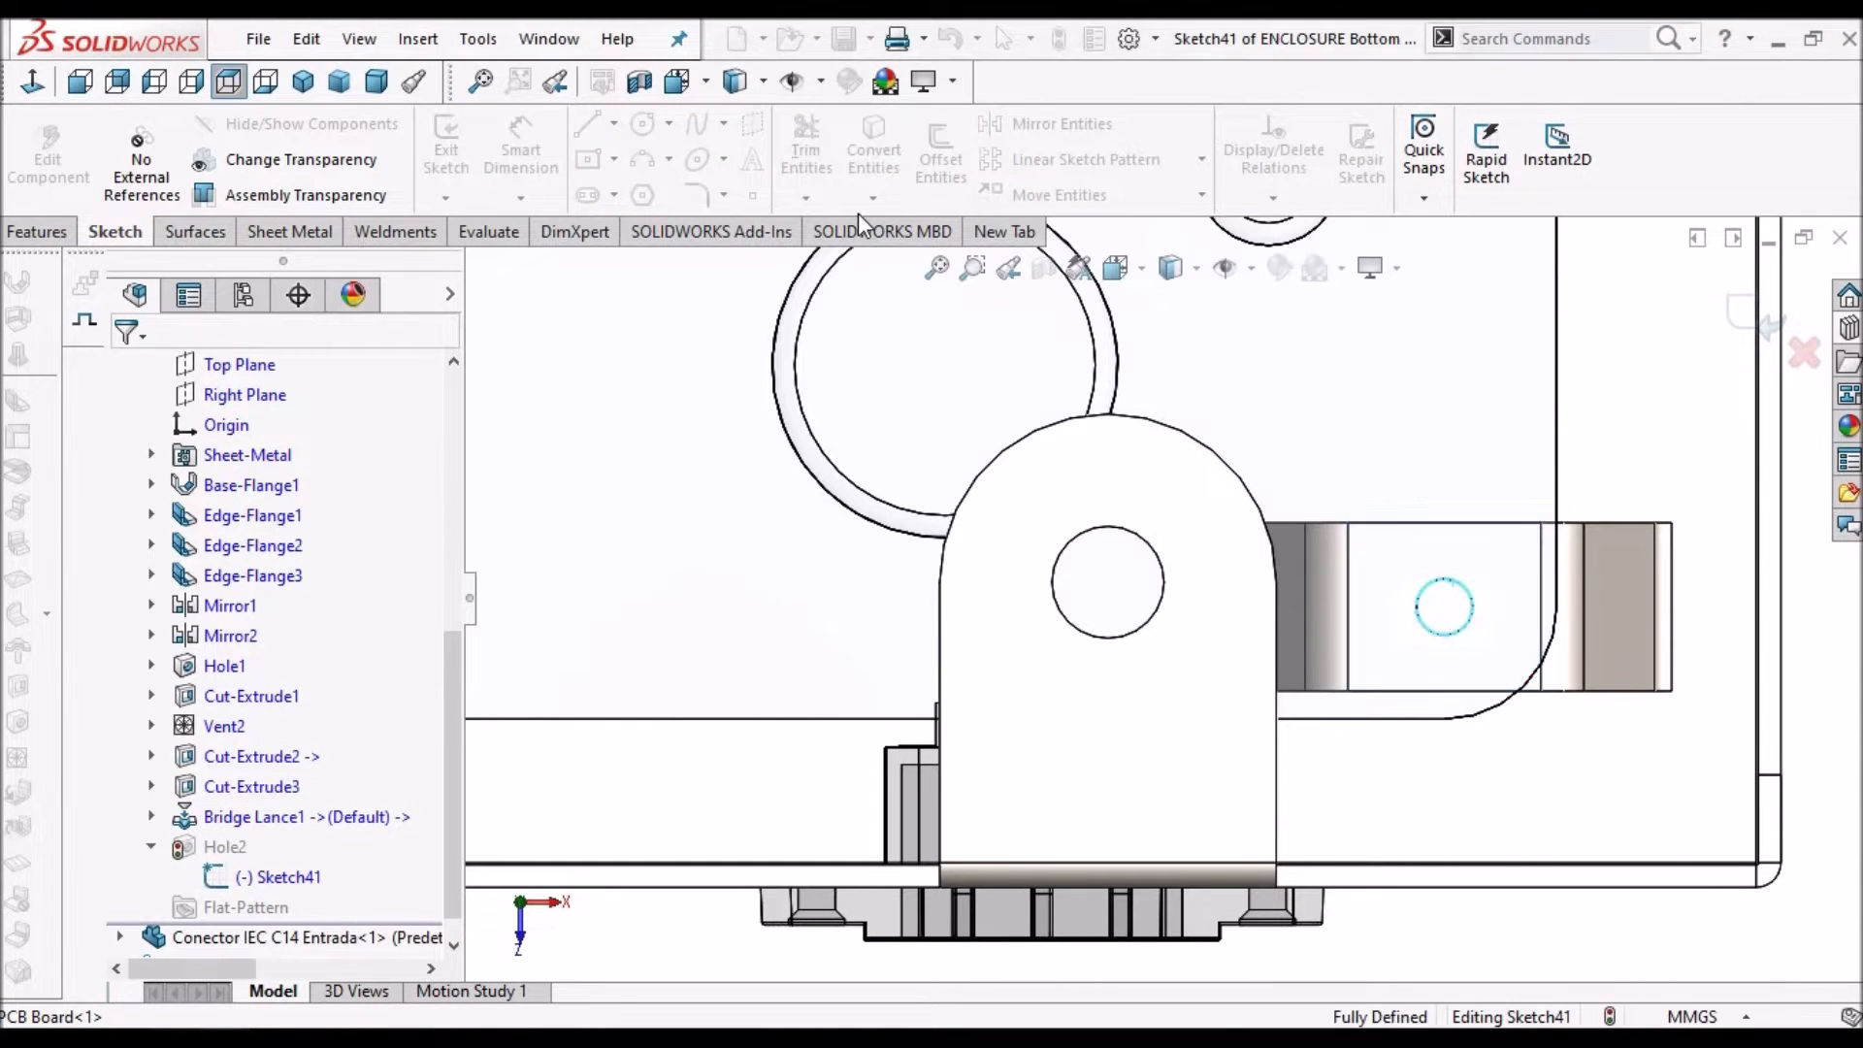
click(870, 146)
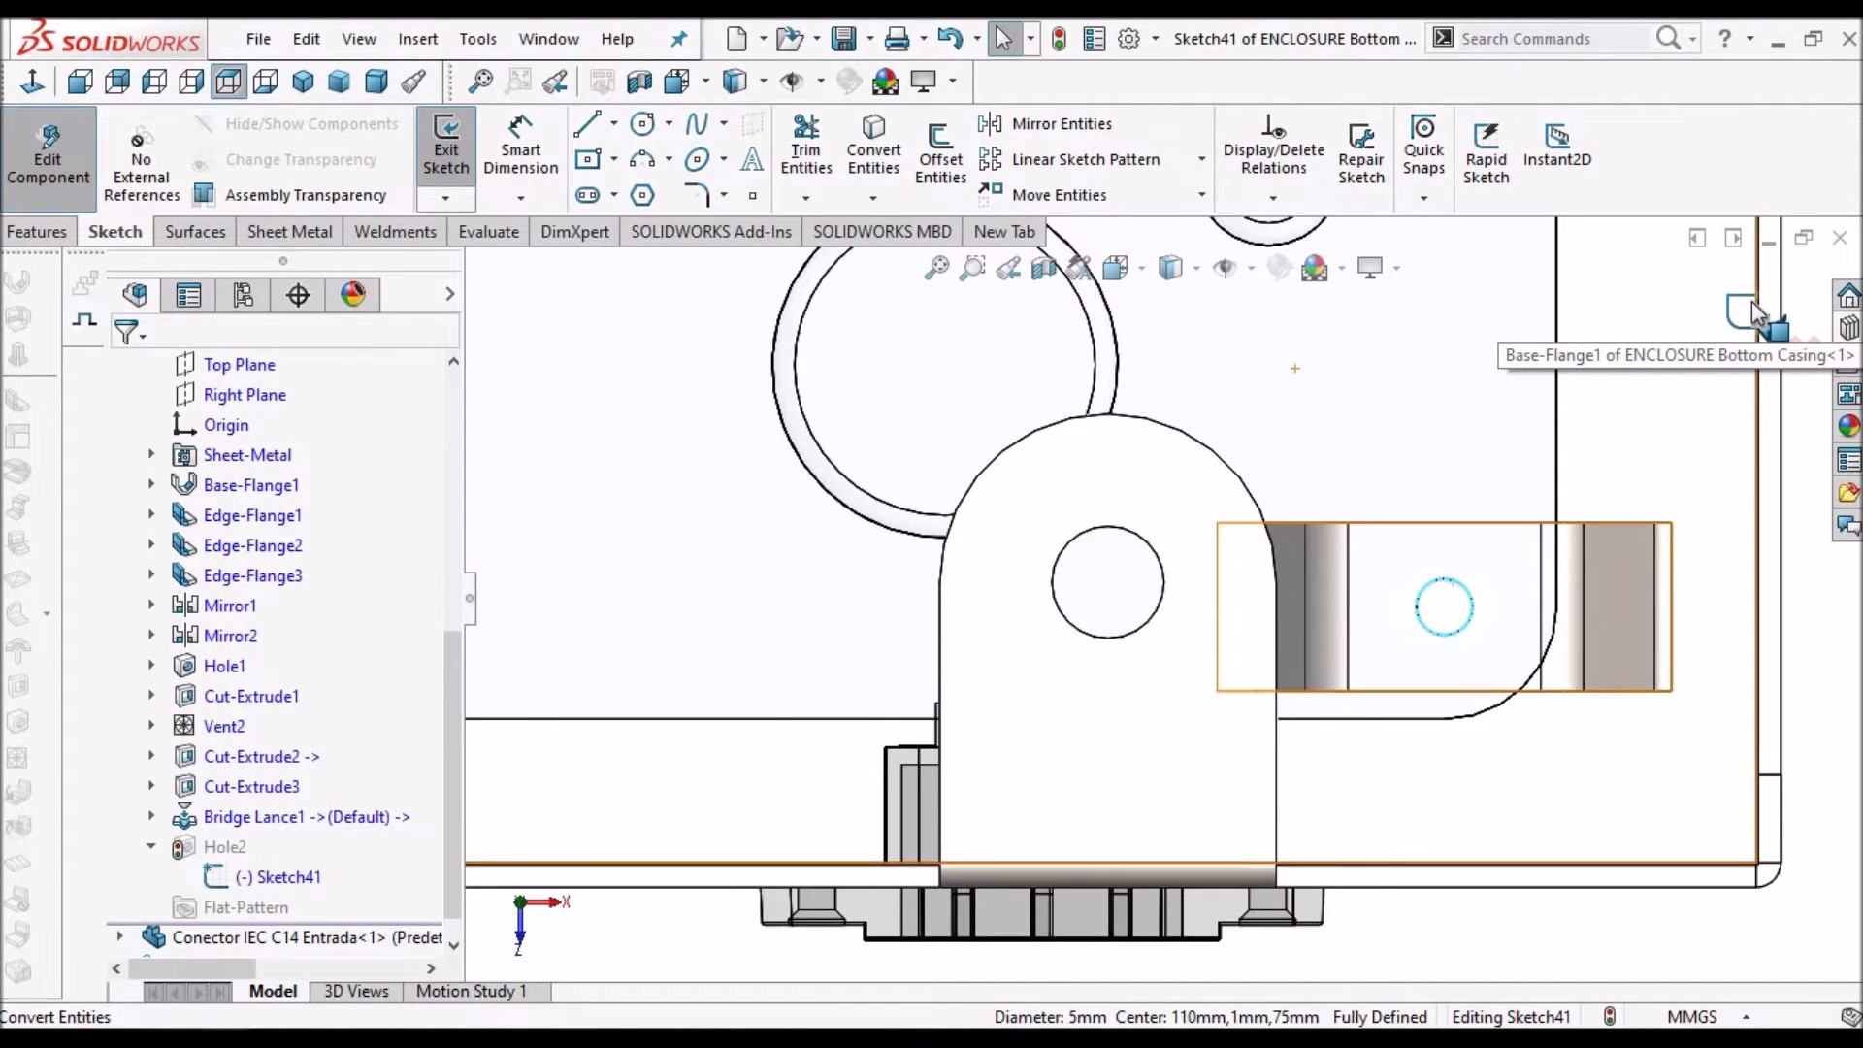
click(1750, 302)
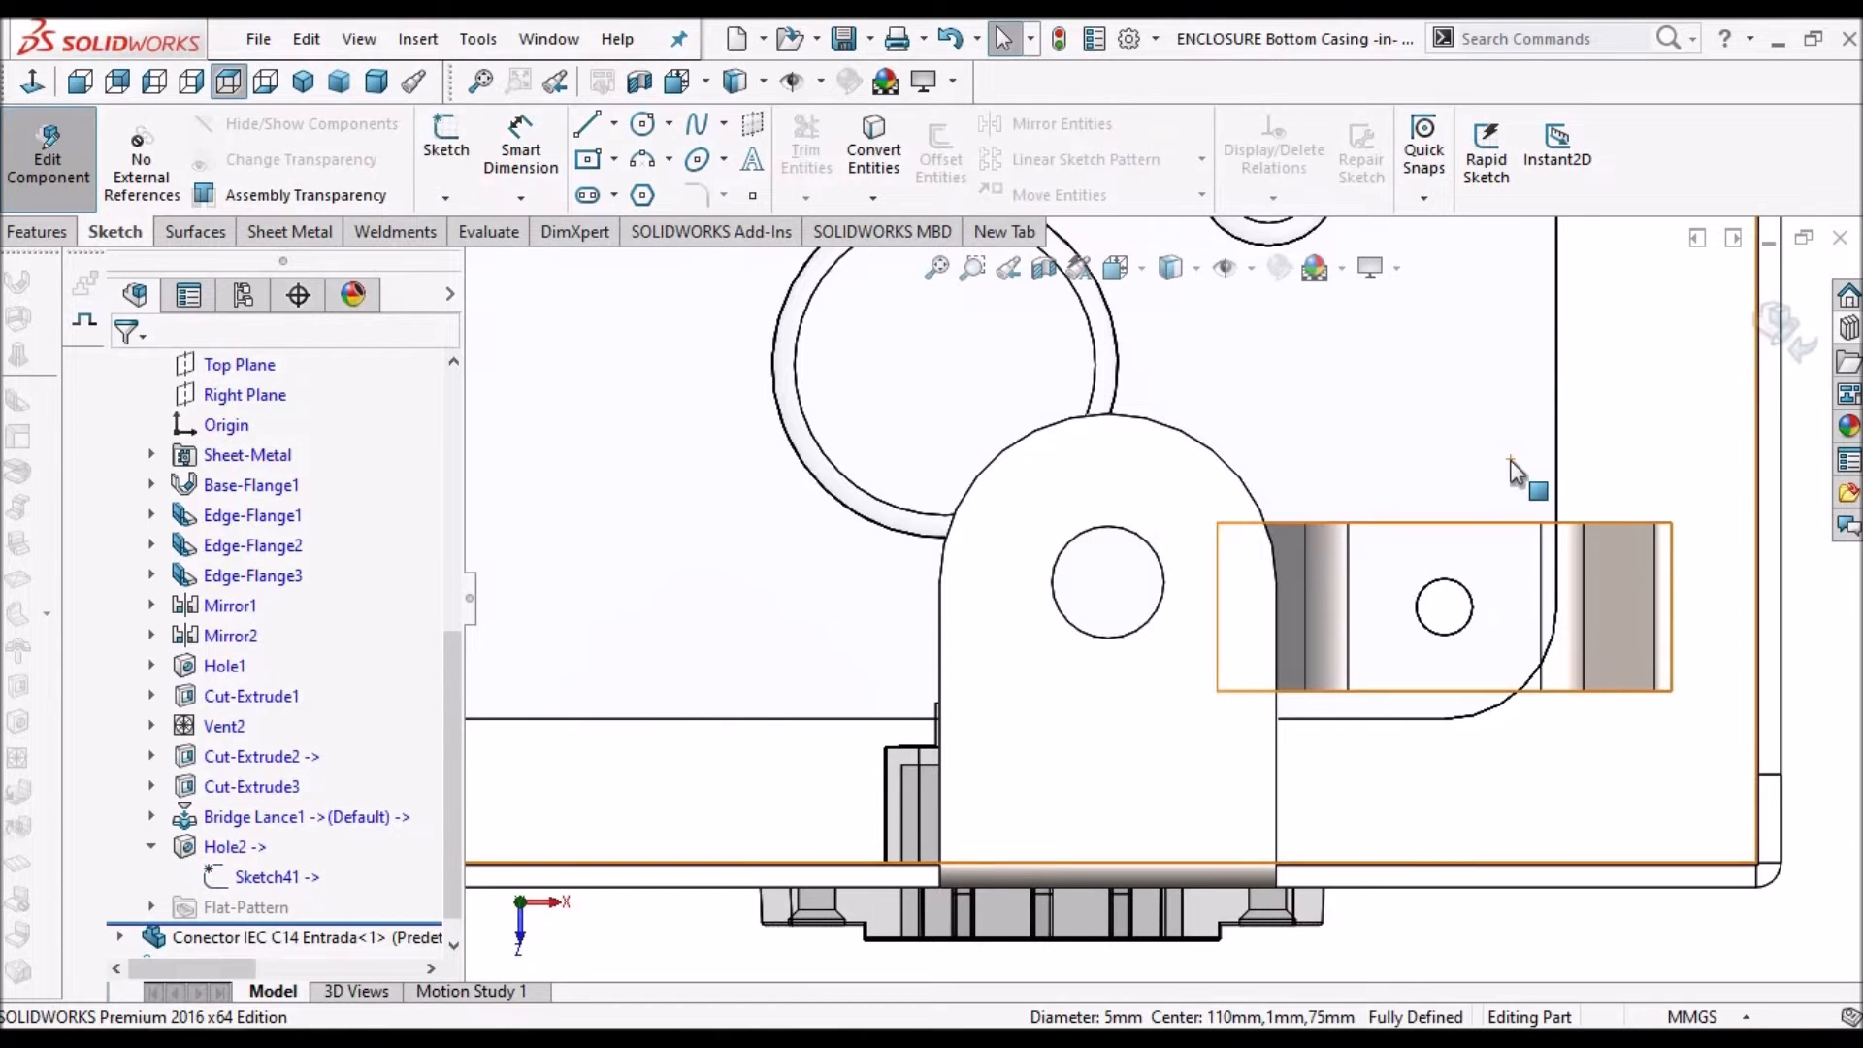
Finish editing the bottom casing within the assembly and open the casing as a separate part
click(1781, 328)
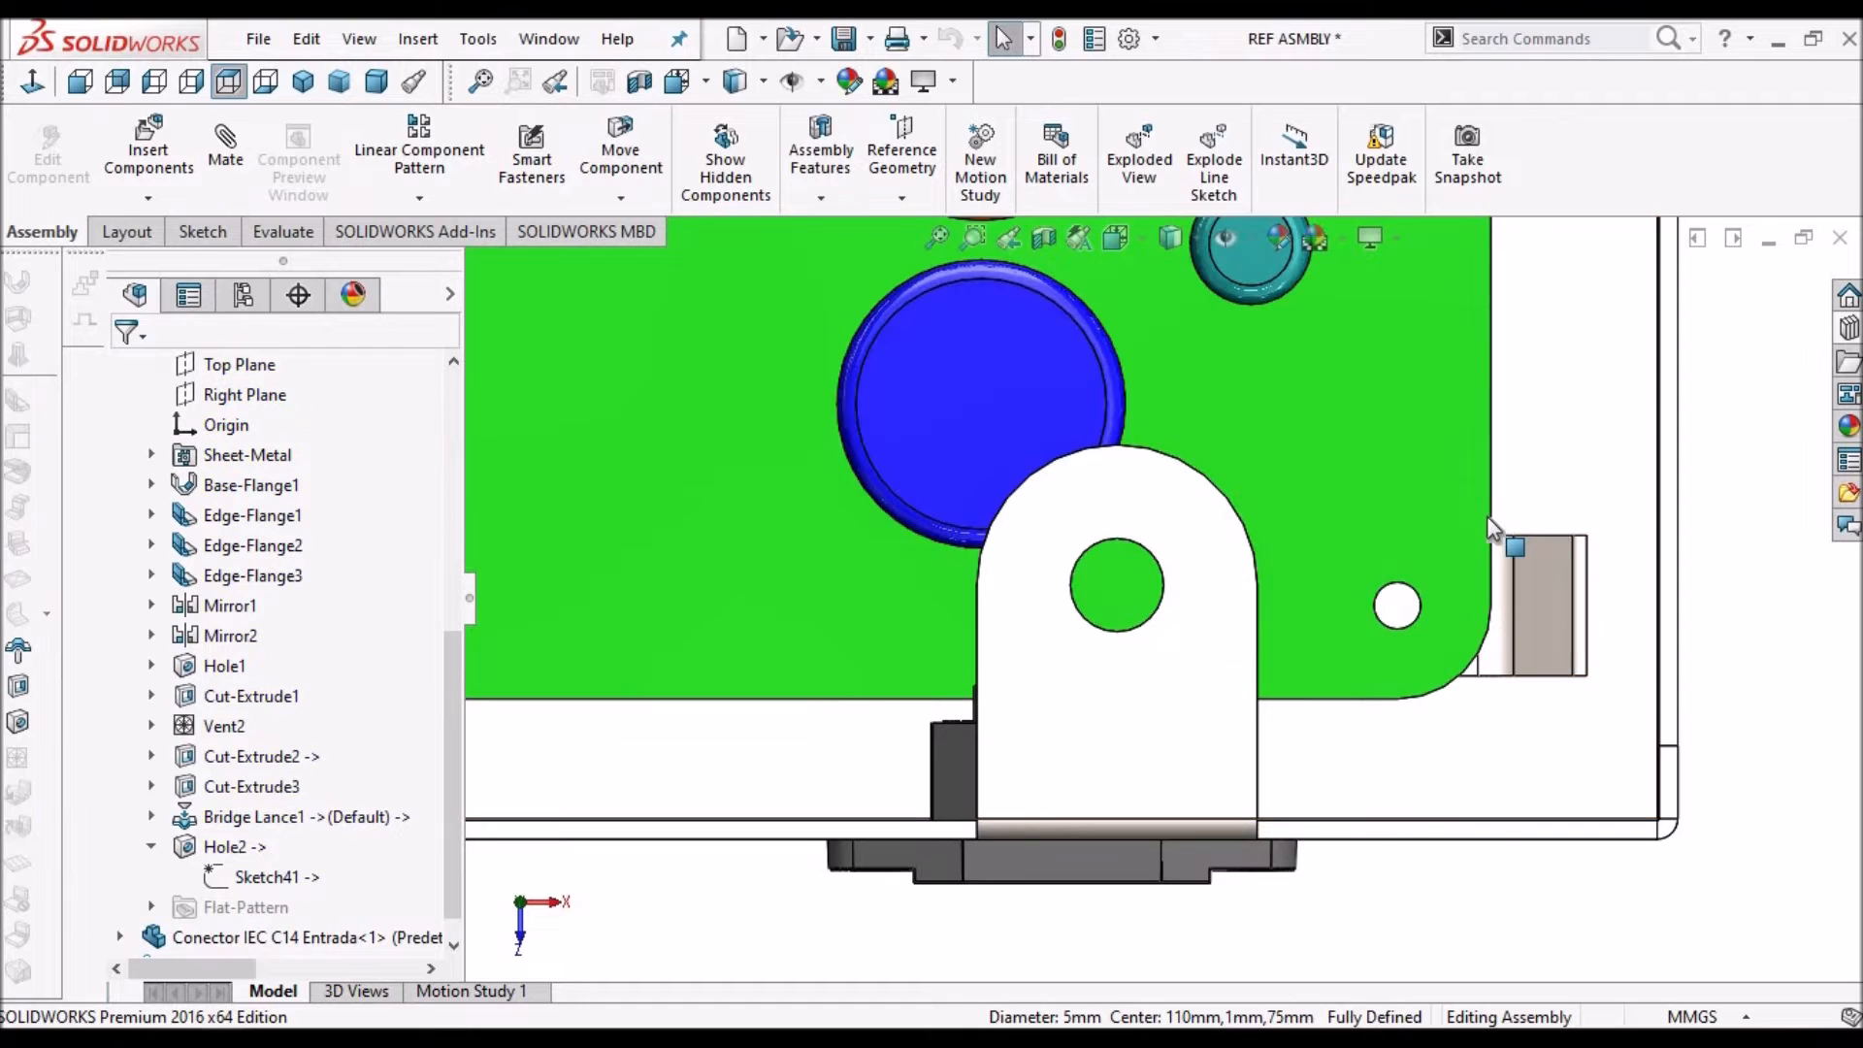
scroll(1491, 529, up, 5)
click(376, 81)
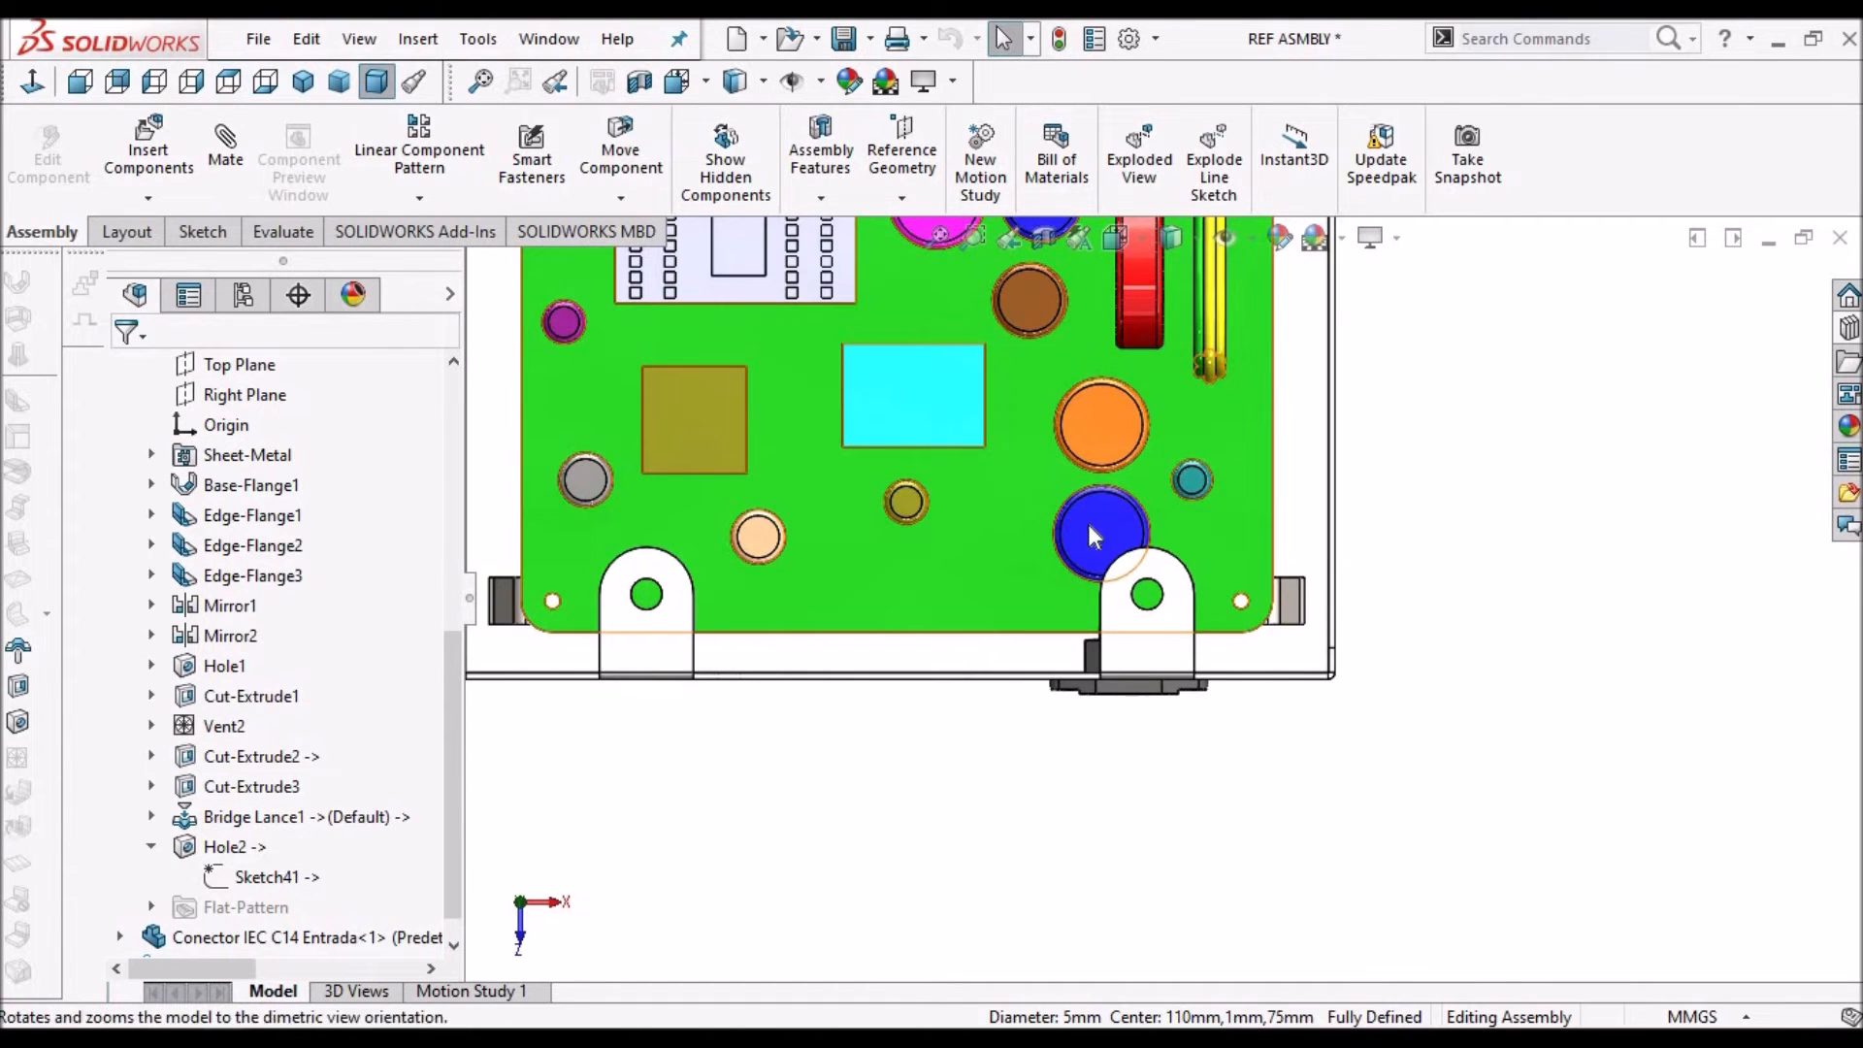
click(540, 43)
click(1223, 359)
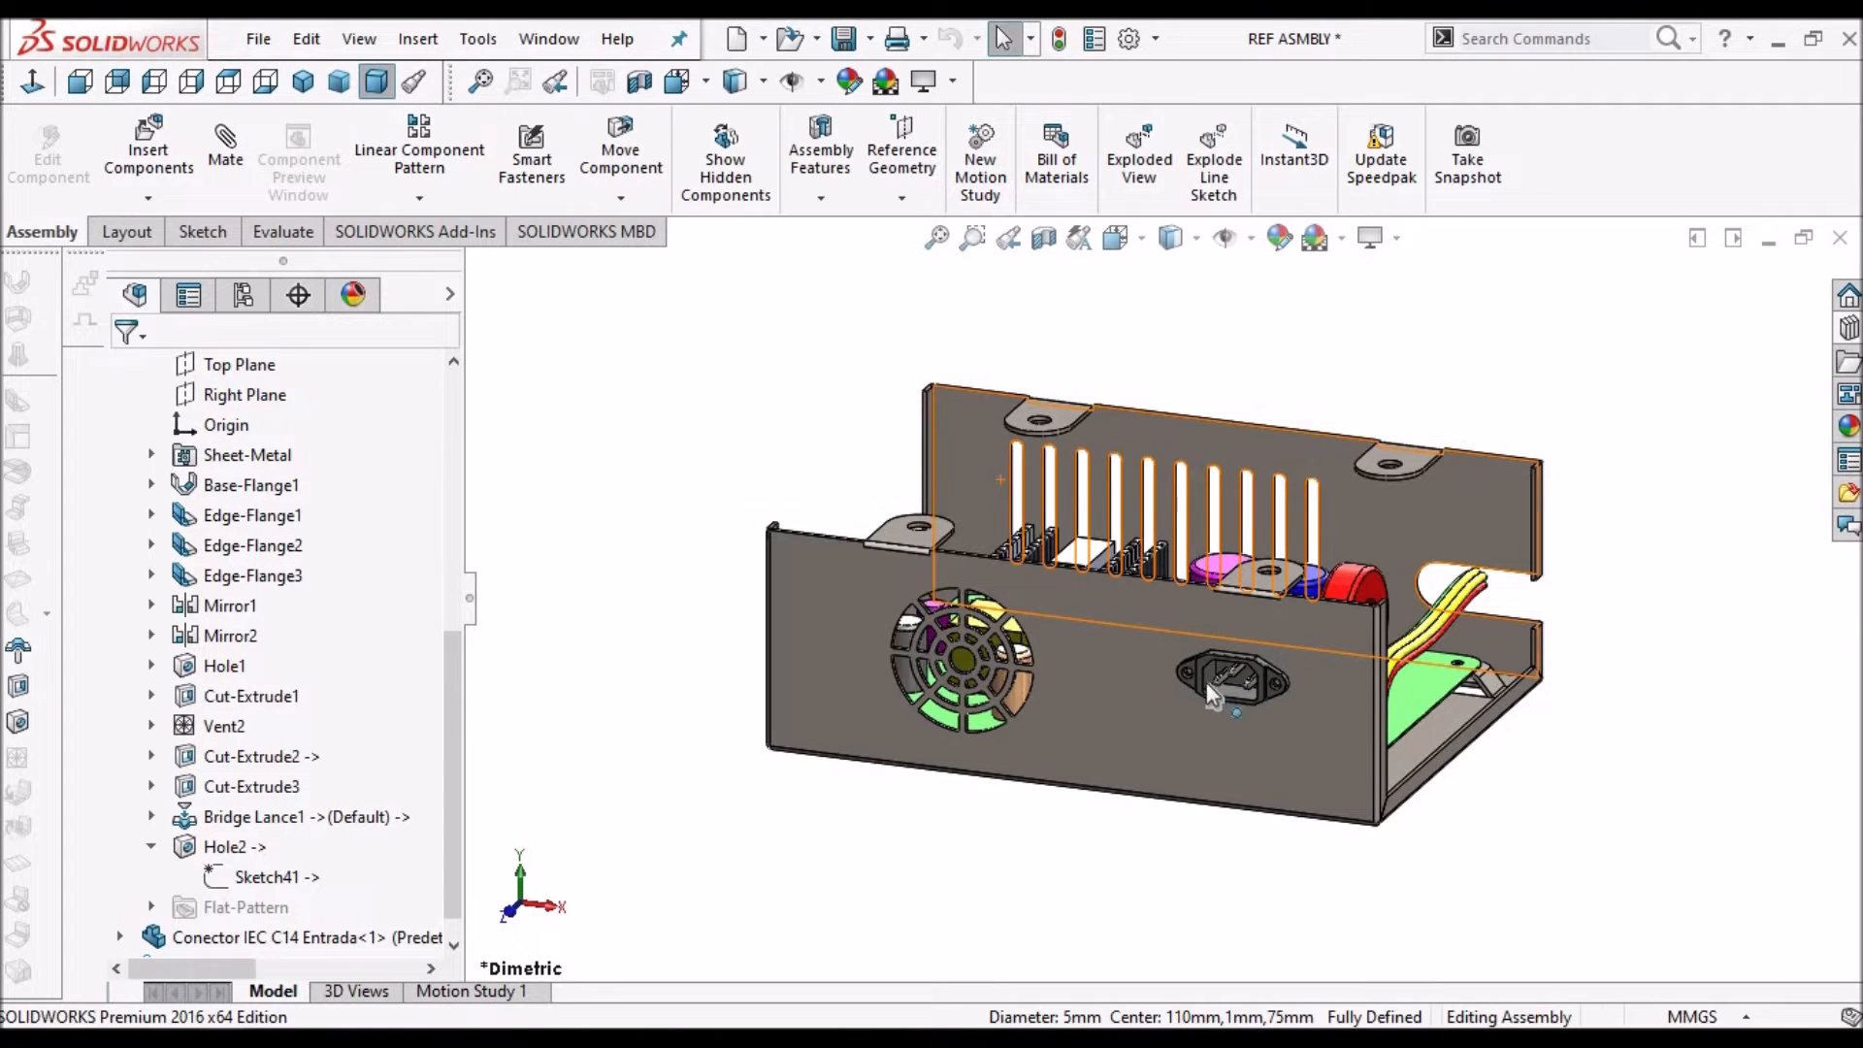
click(1137, 644)
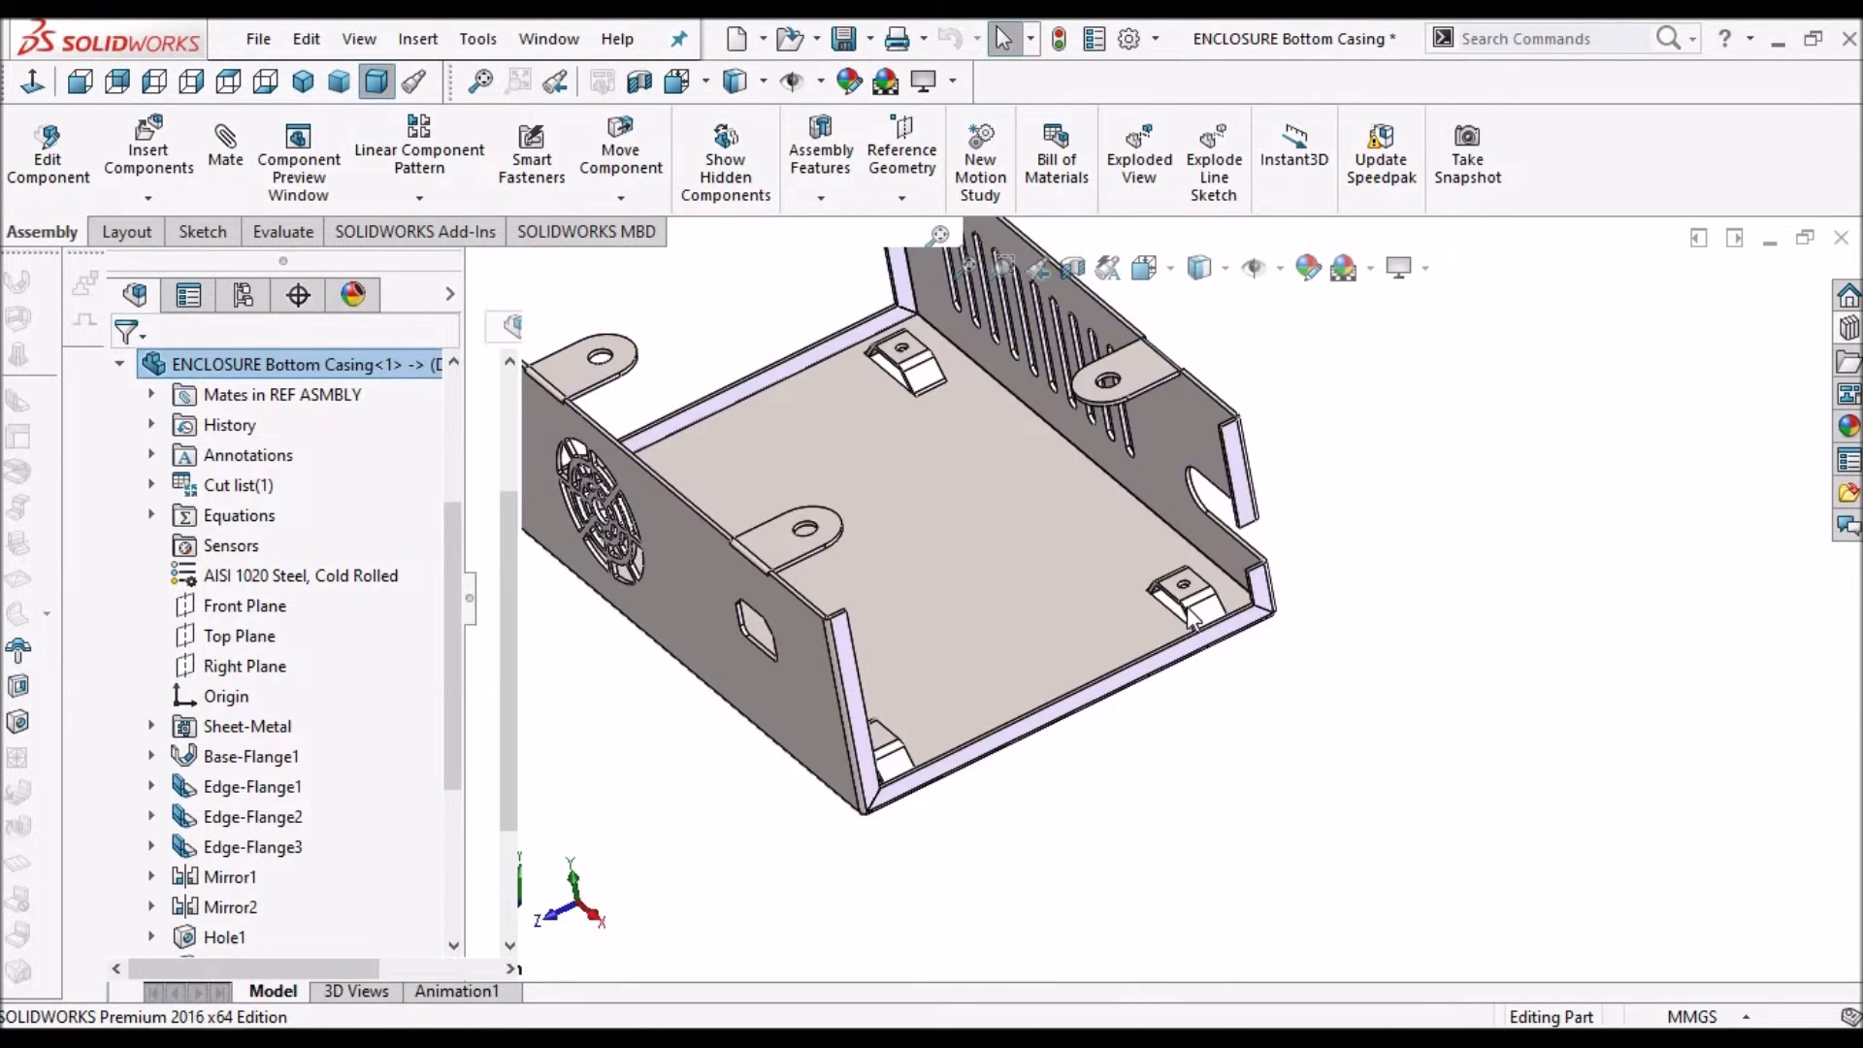
Examine the Bridge Lances in all four corners of the bottom casing and check each one for its mounting hole
scroll(1172, 611, down, 10)
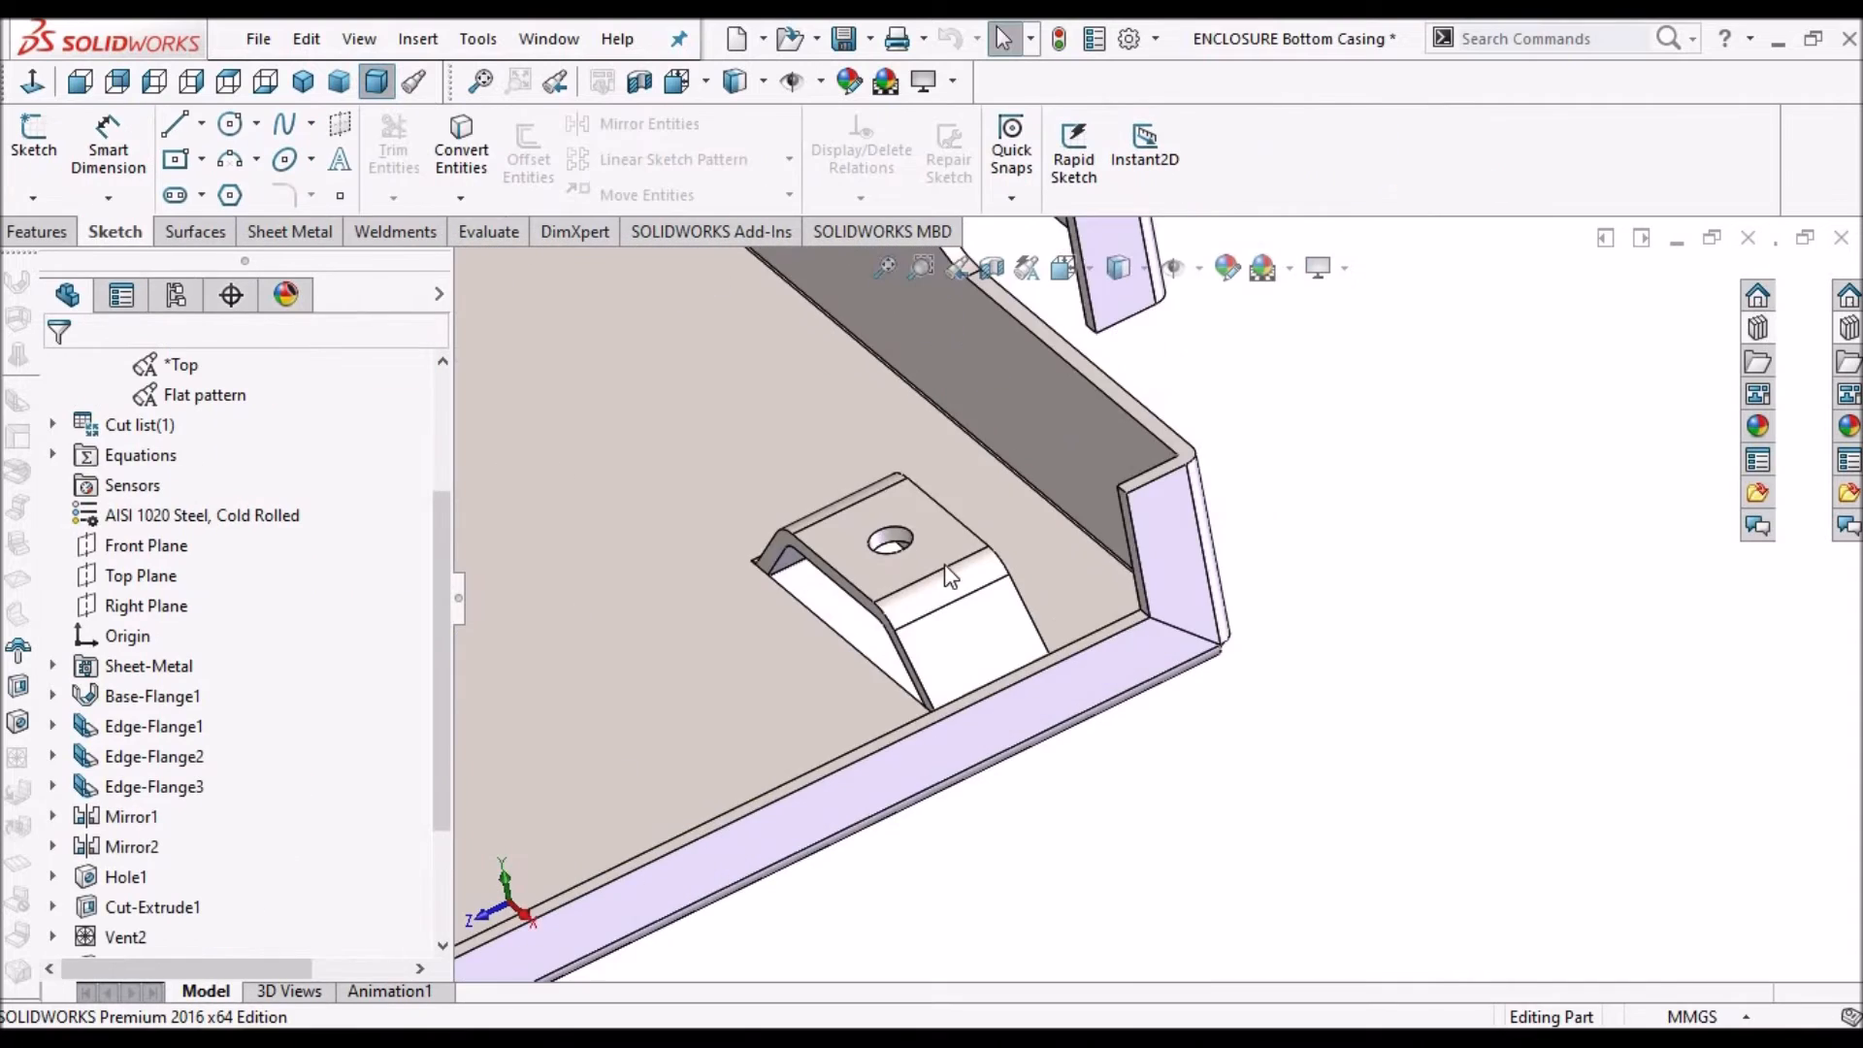
click(951, 669)
middle_drag(952, 665, 634, 590)
scroll(641, 594, down, 5)
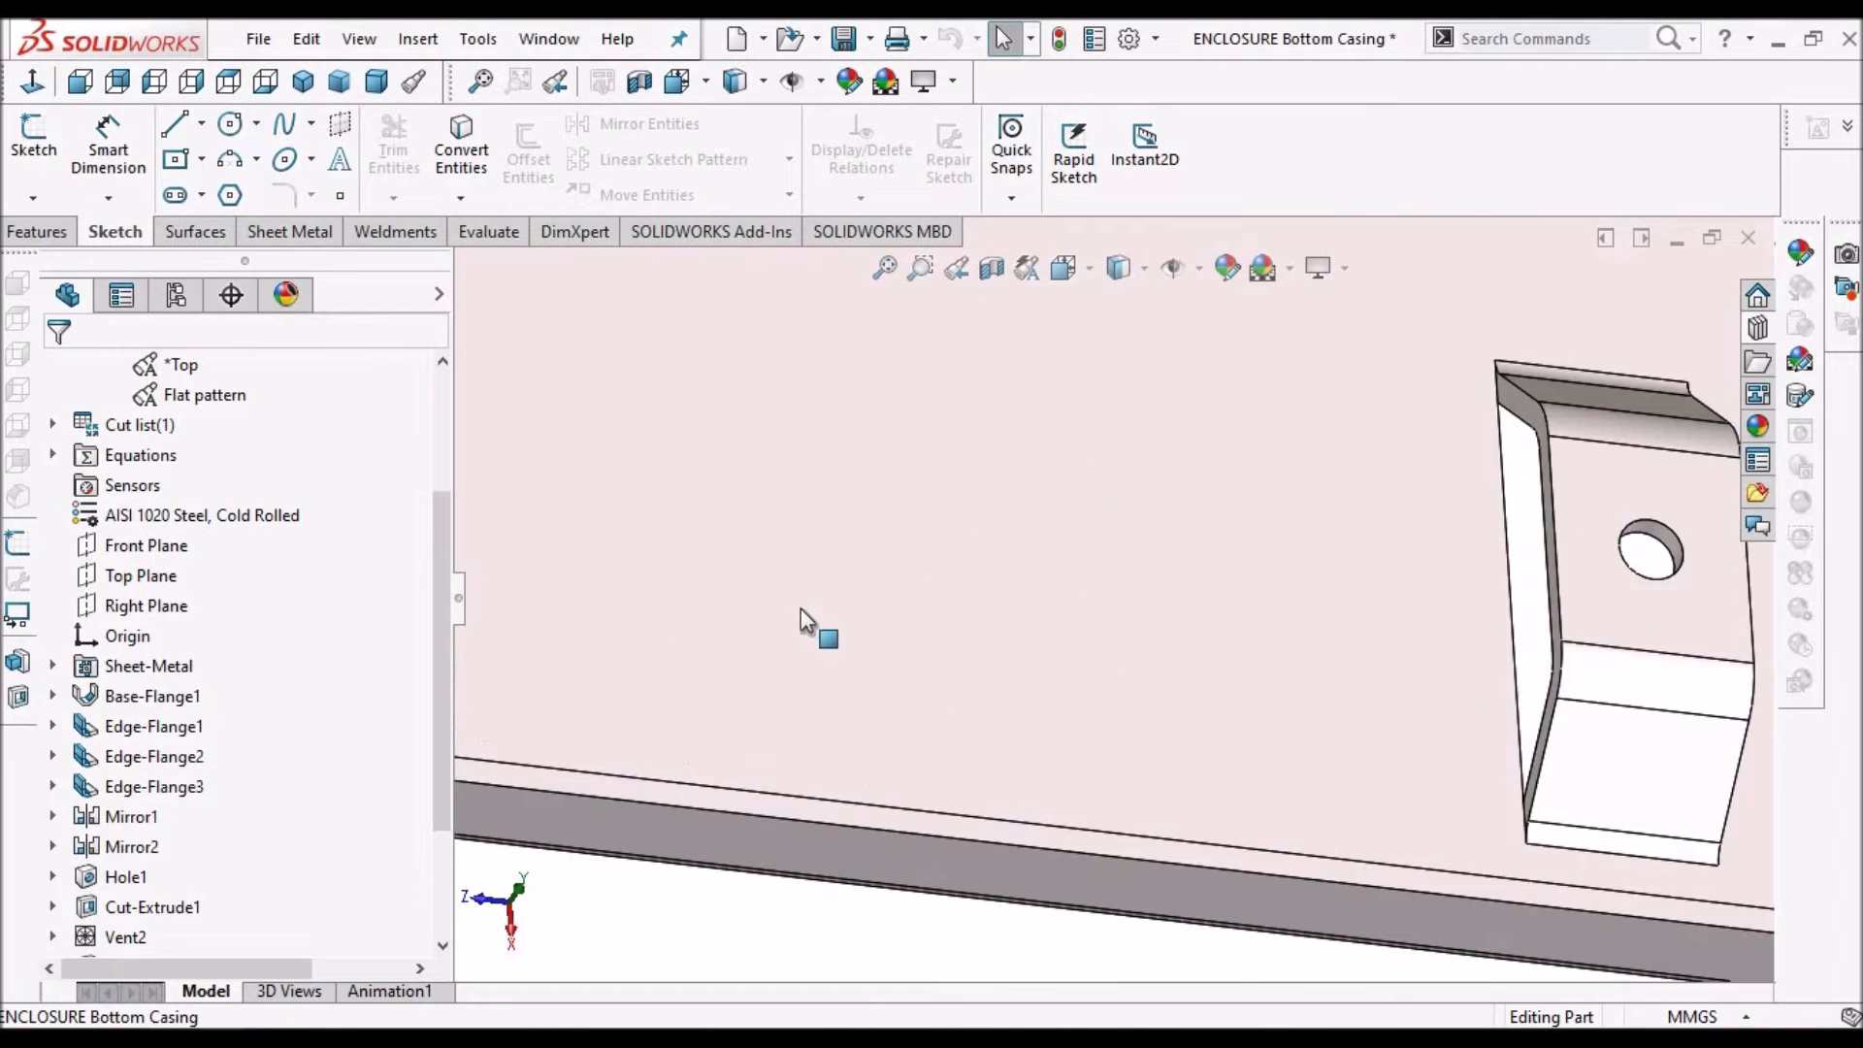
scroll(776, 603, up, 5)
scroll(719, 598, down, 2)
scroll(719, 592, up, 2)
middle_drag(735, 512, 1060, 660)
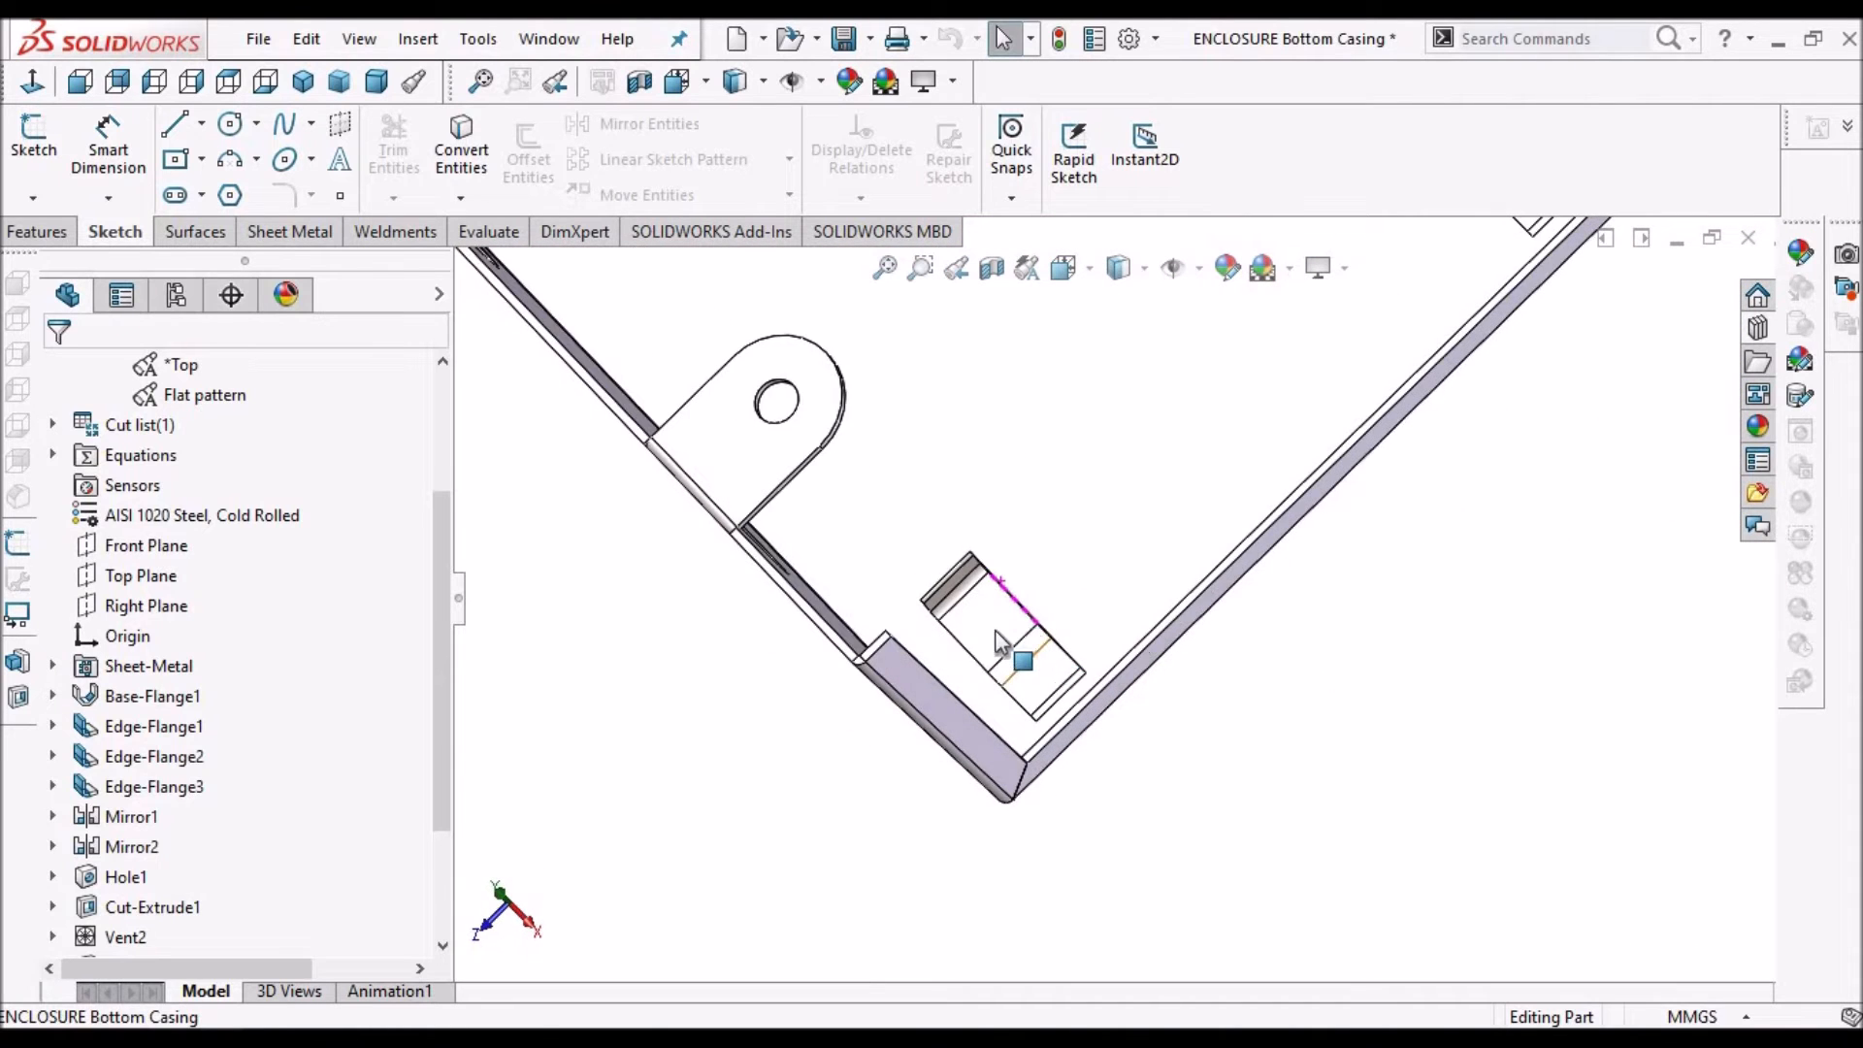
scroll(998, 636, up, 6)
scroll(911, 421, down, 5)
middle_click(893, 410)
middle_drag(893, 410, 1142, 427)
scroll(1261, 476, up, 6)
scroll(1174, 461, down, 5)
middle_click(1151, 522)
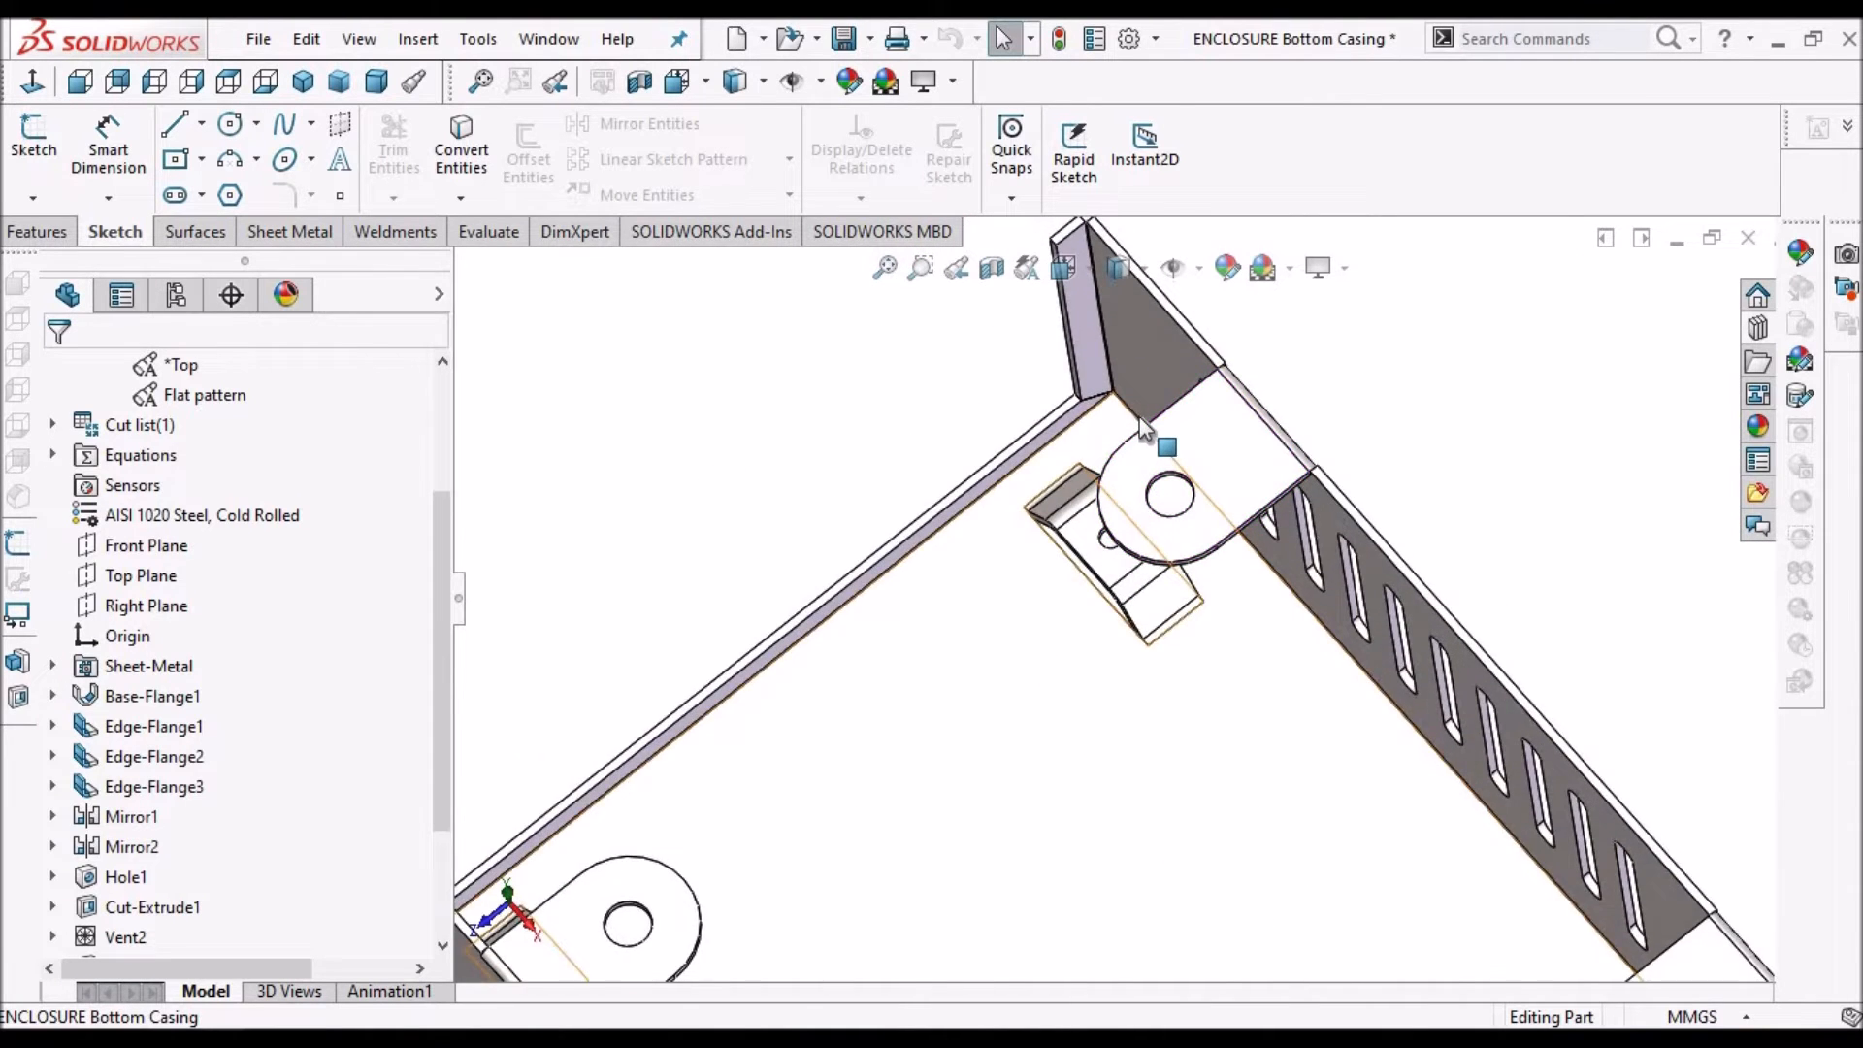
scroll(1435, 936, up, 5)
scroll(1178, 908, down, 2)
scroll(1183, 873, down, 4)
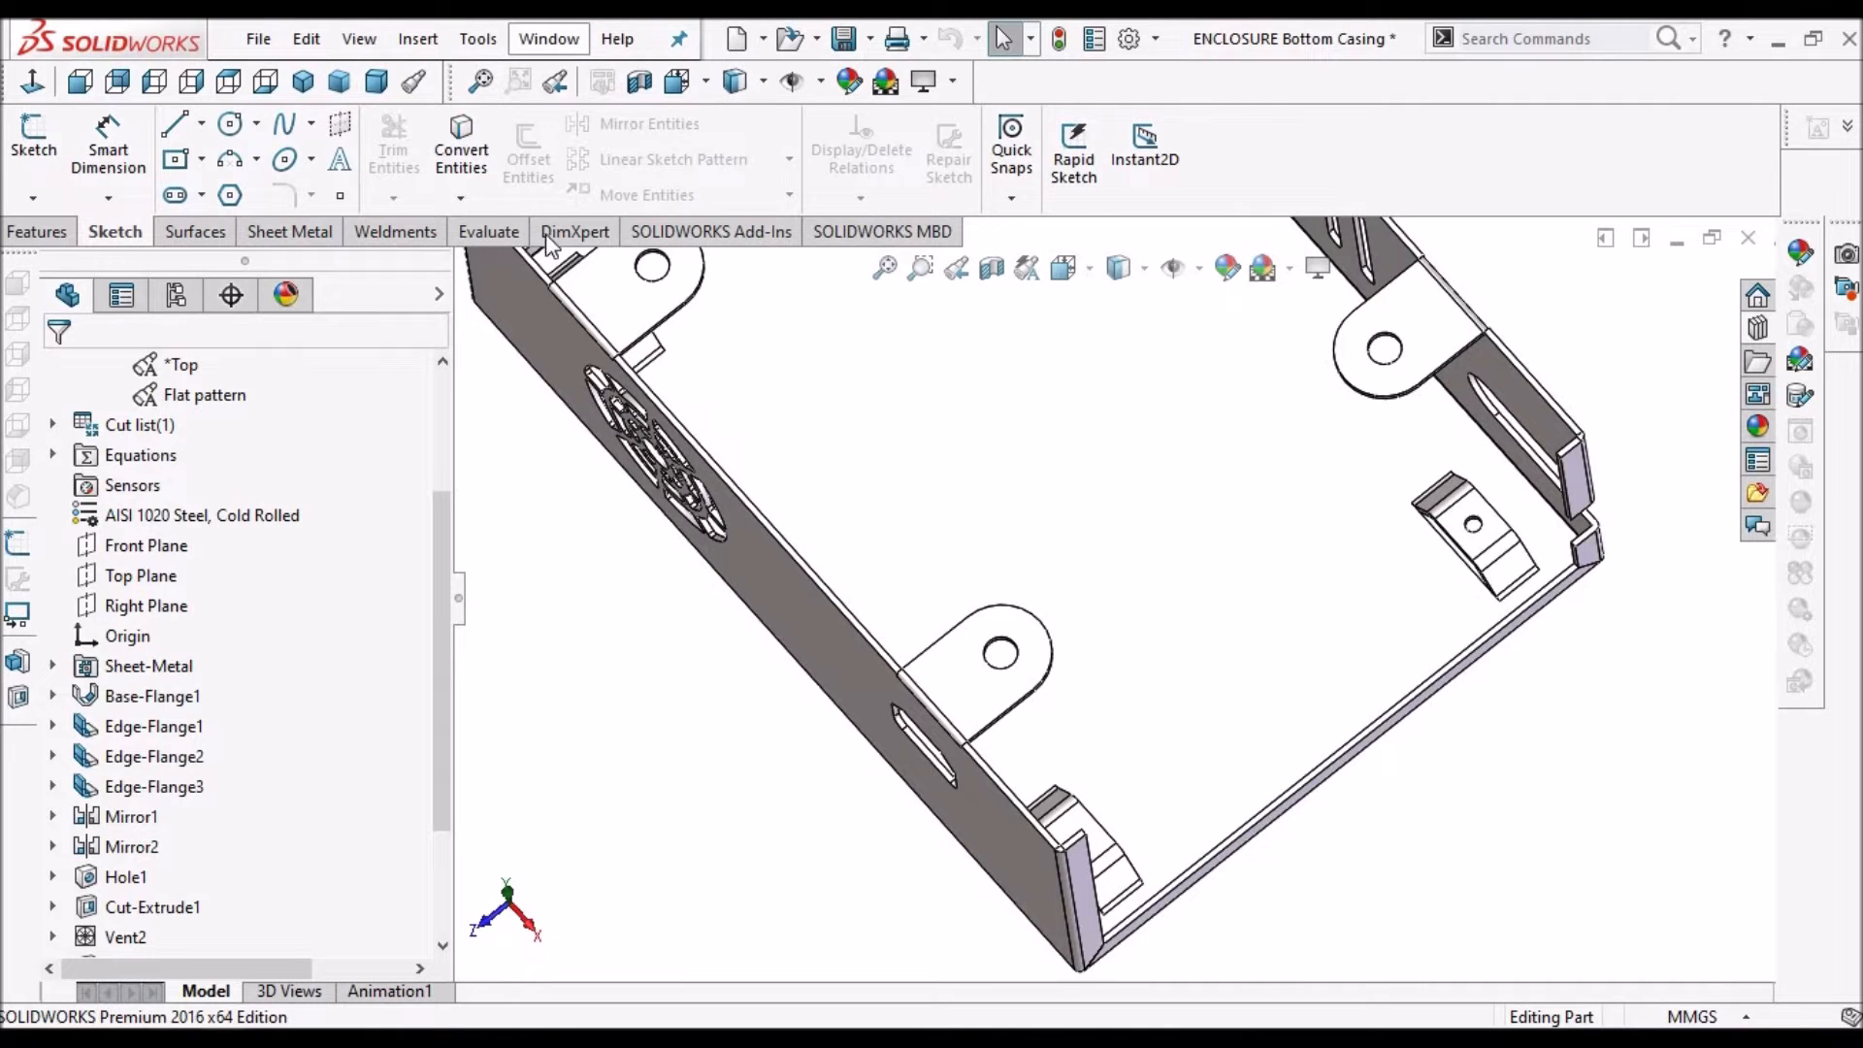
Return to the REF ASMBLY document and rebuild it with the changed models
click(548, 39)
click(621, 326)
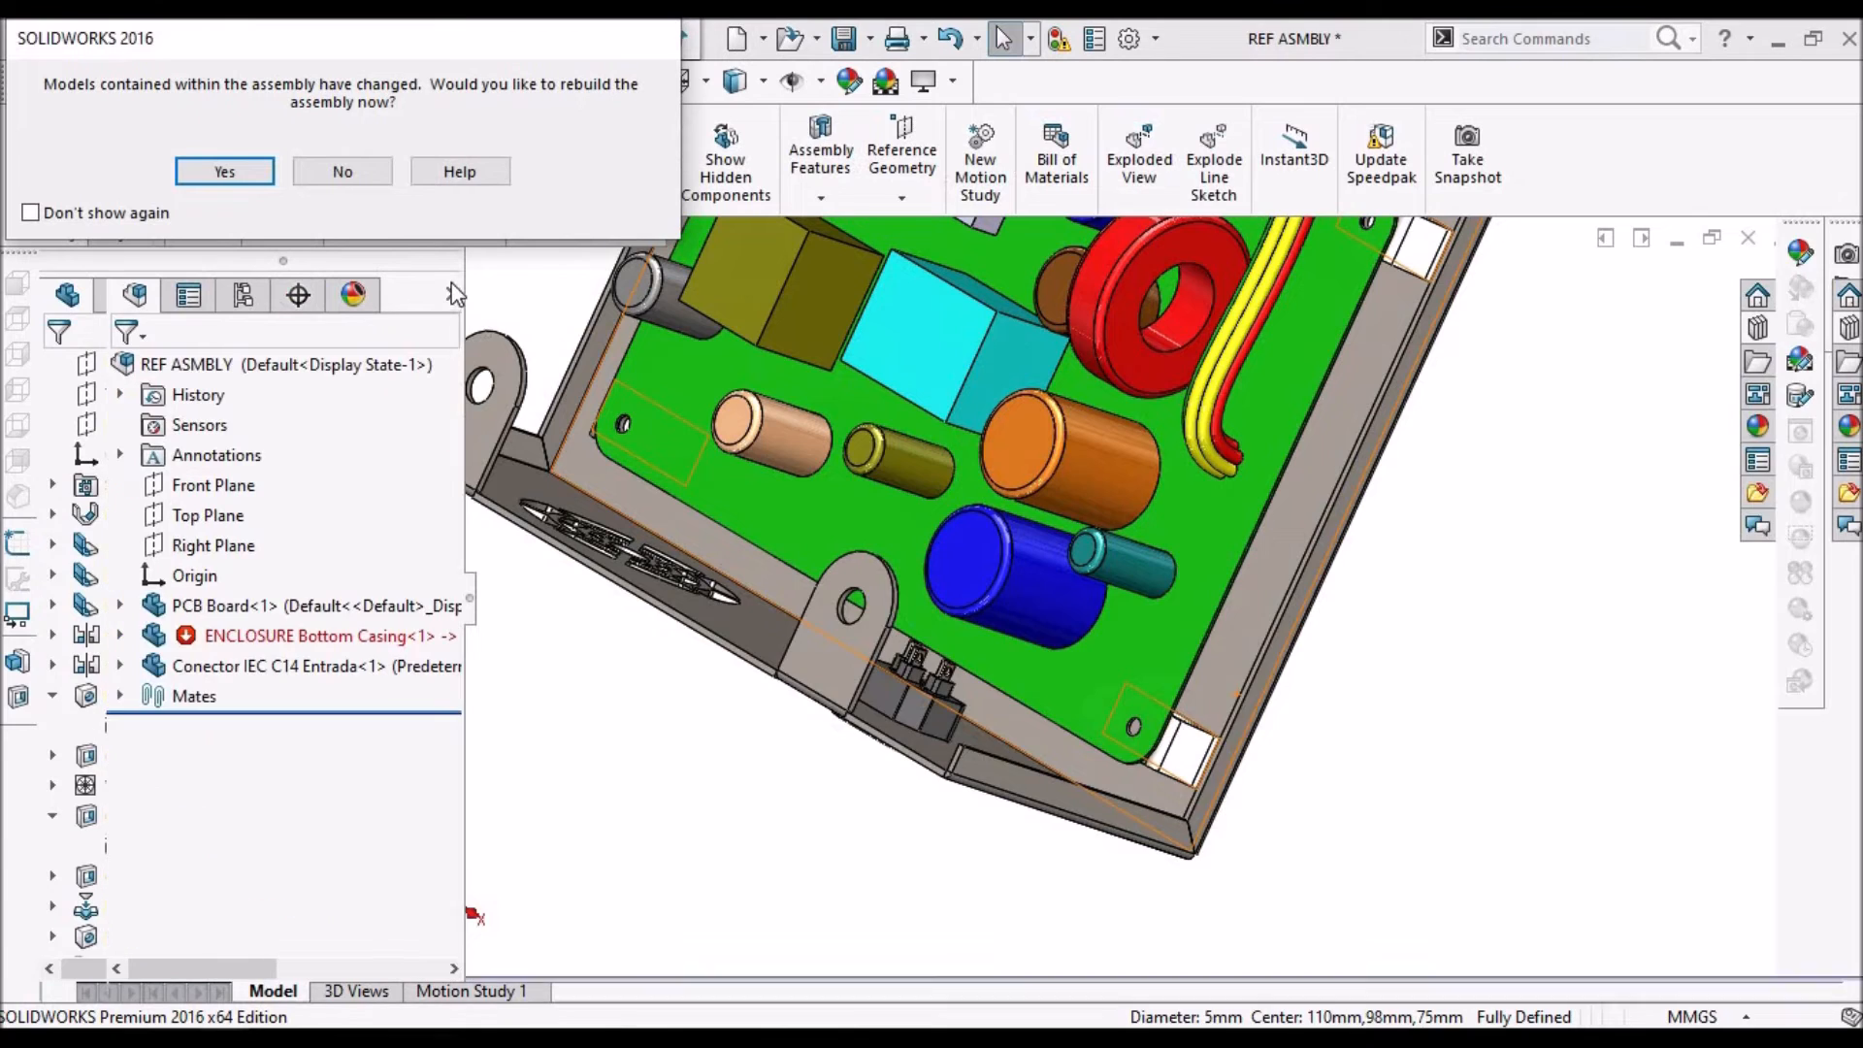
click(233, 176)
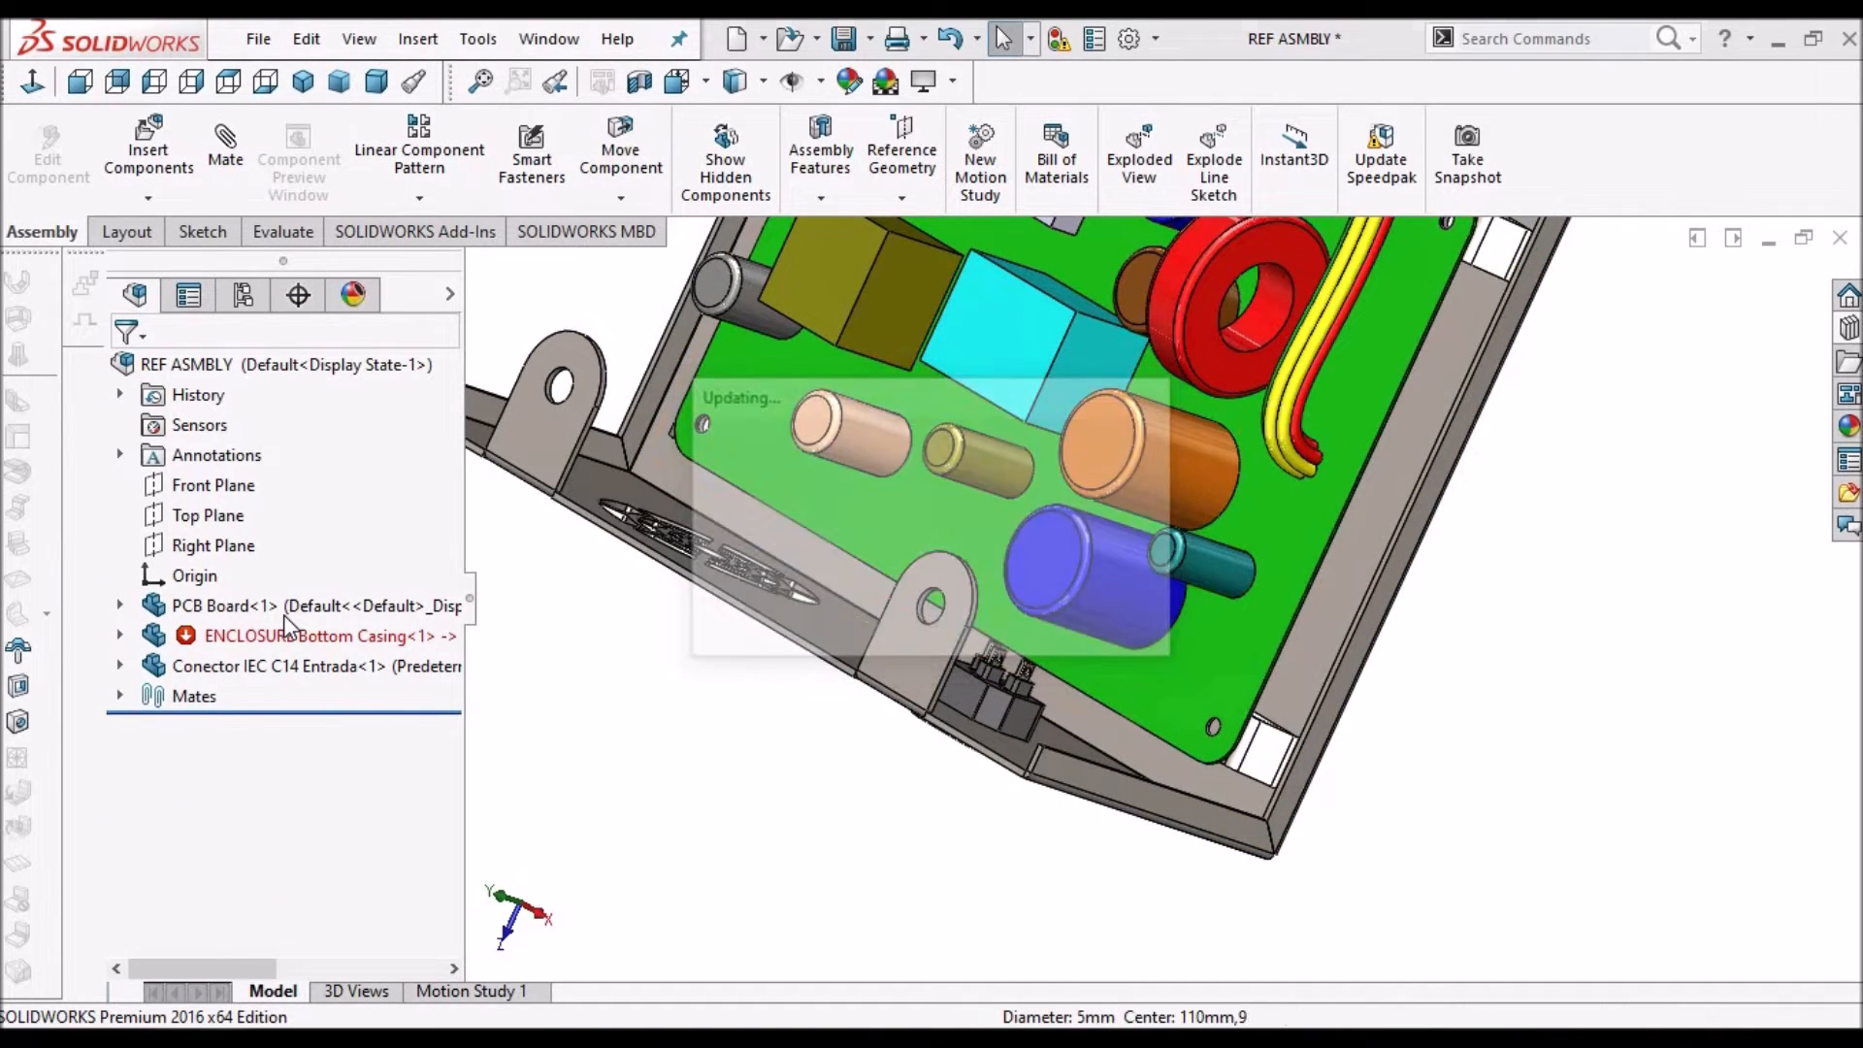
Expand the ENCLOSURE Bottom Casing features in the assembly and reopen the Hole2 sketch for editing
click(119, 636)
scroll(233, 745, down, 4)
scroll(238, 745, down, 2)
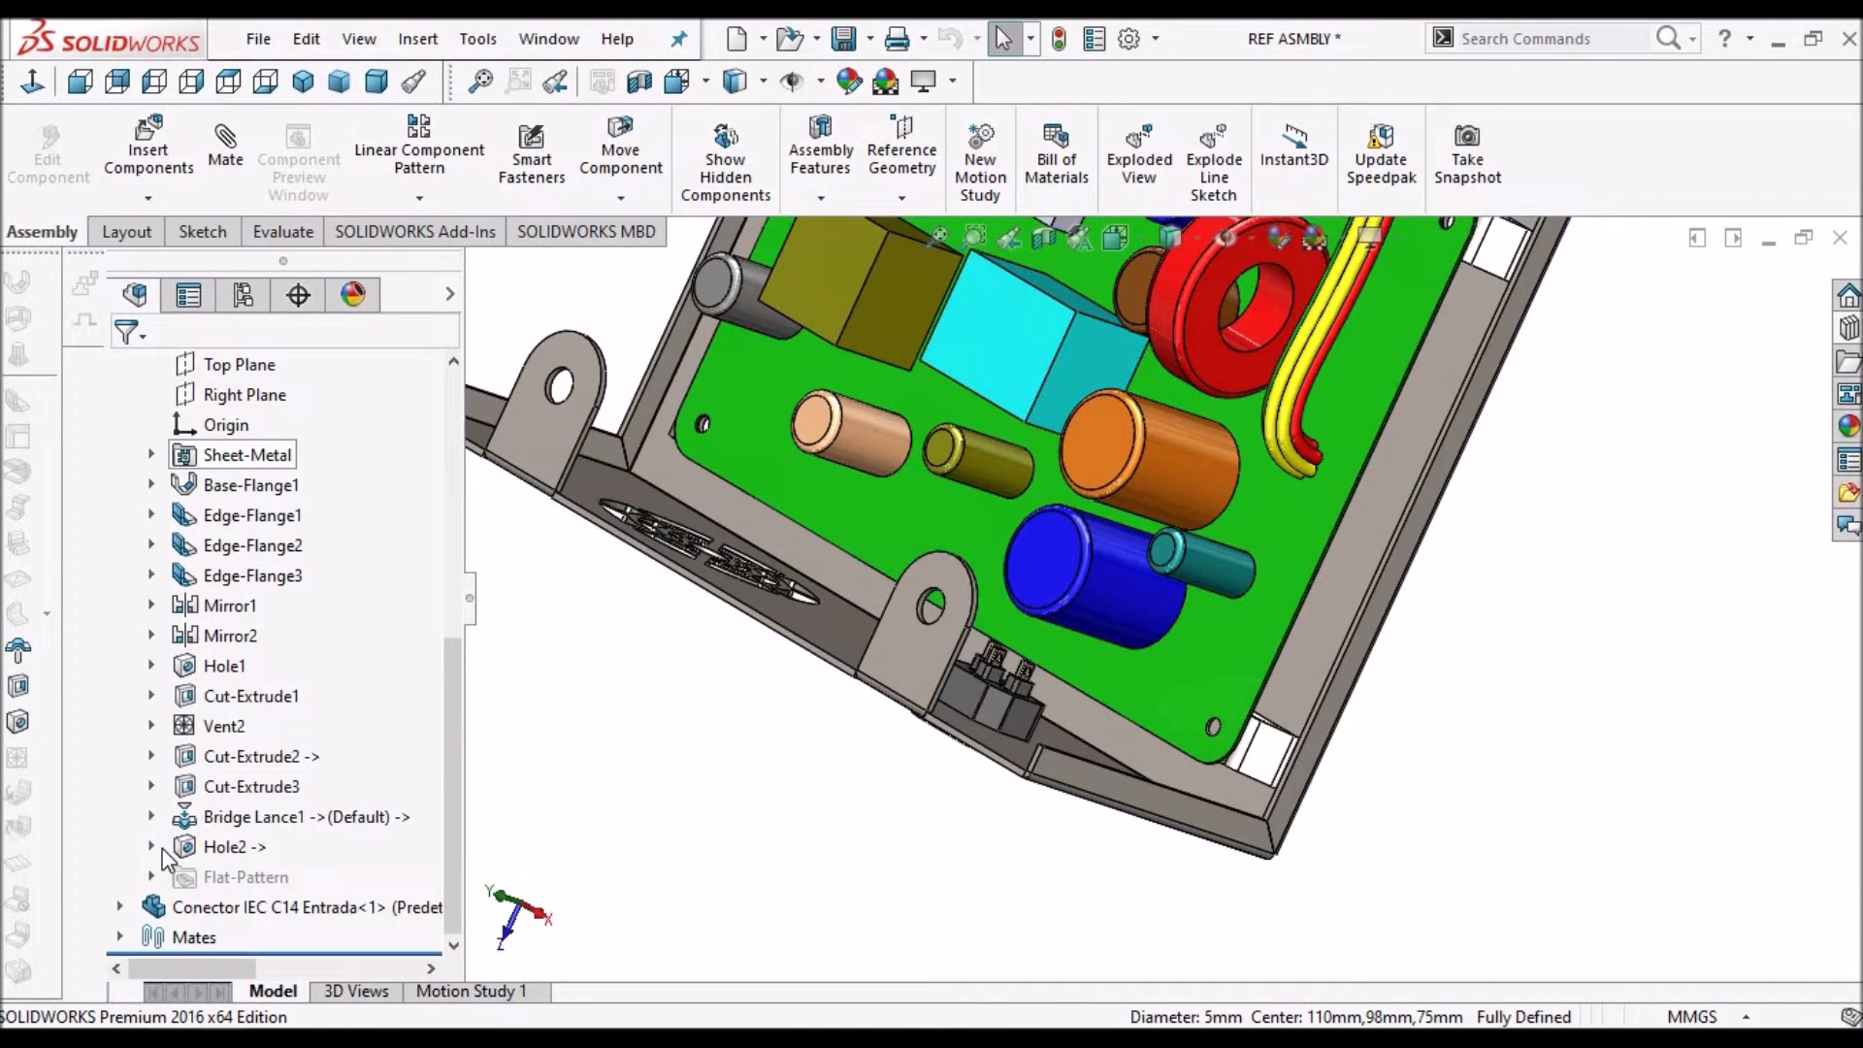
click(262, 878)
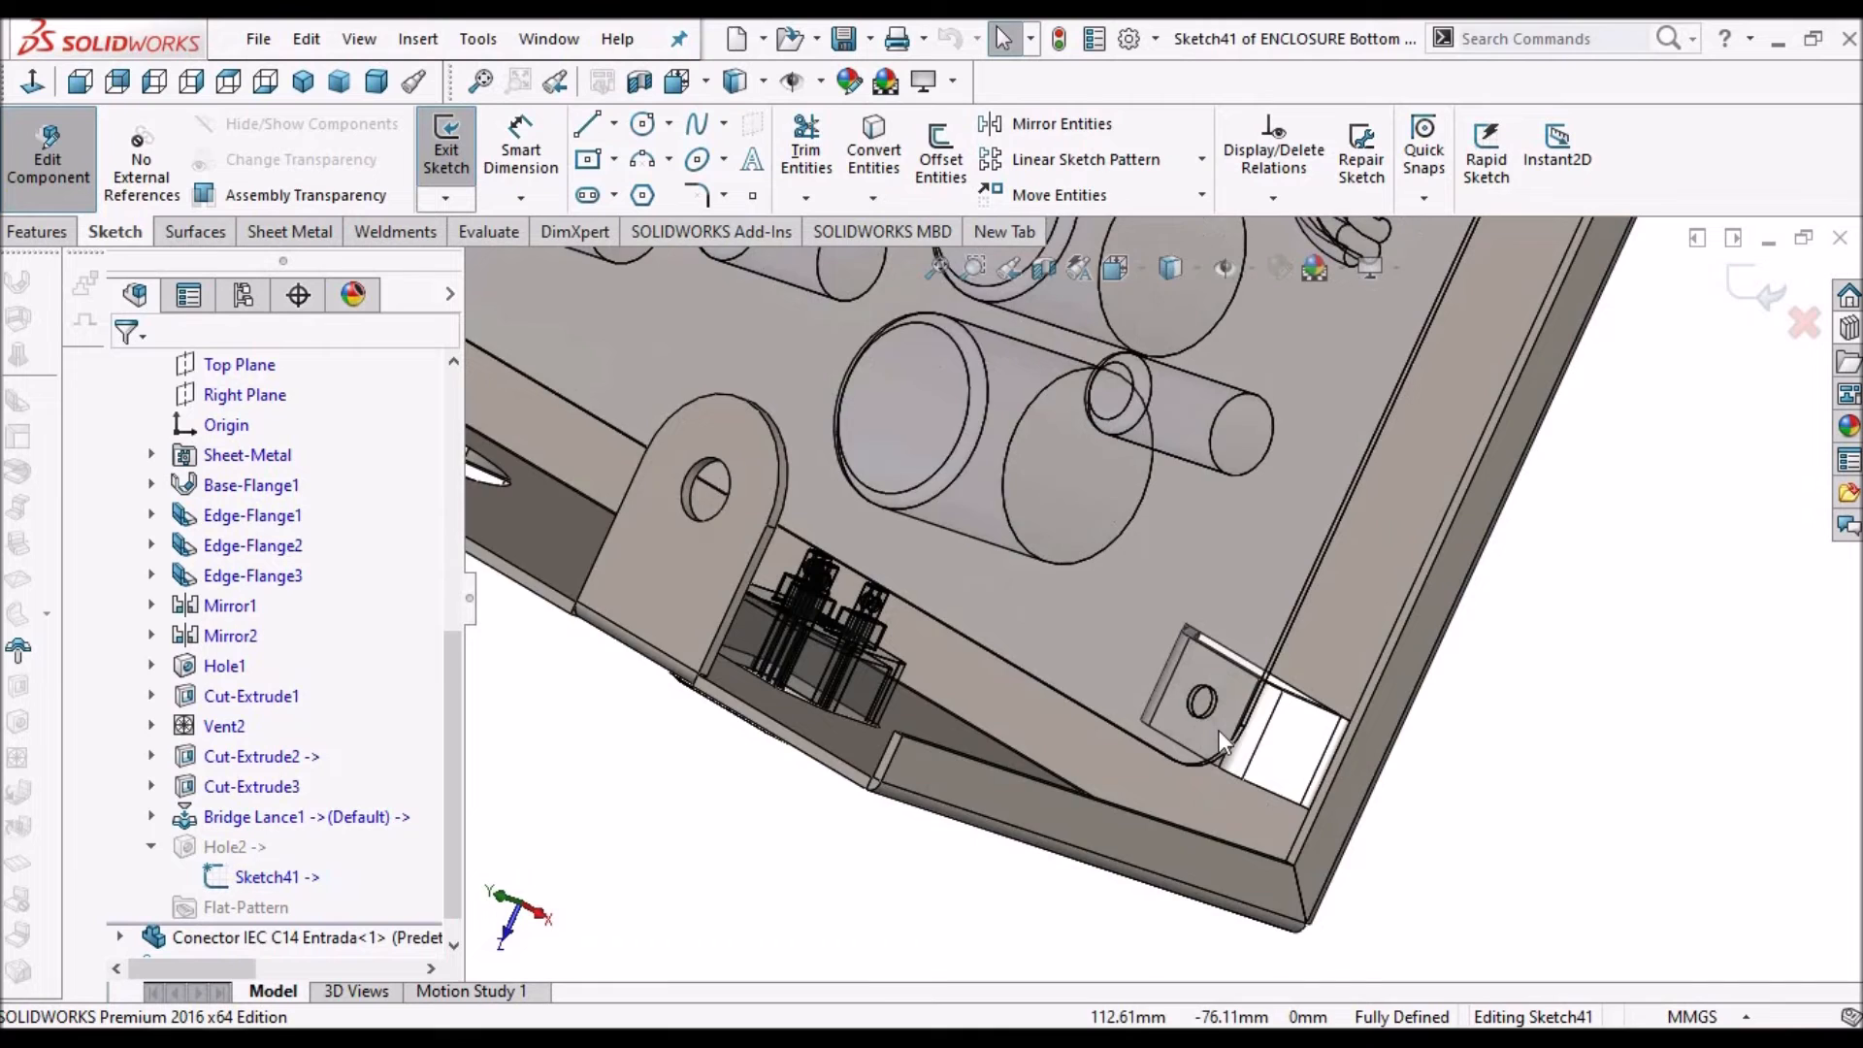
Convert the PCB hole edge above the front-right lance into the Hole2 sketch, choosing the Cut-Extrude1 edge, and finish editing the casing
click(878, 145)
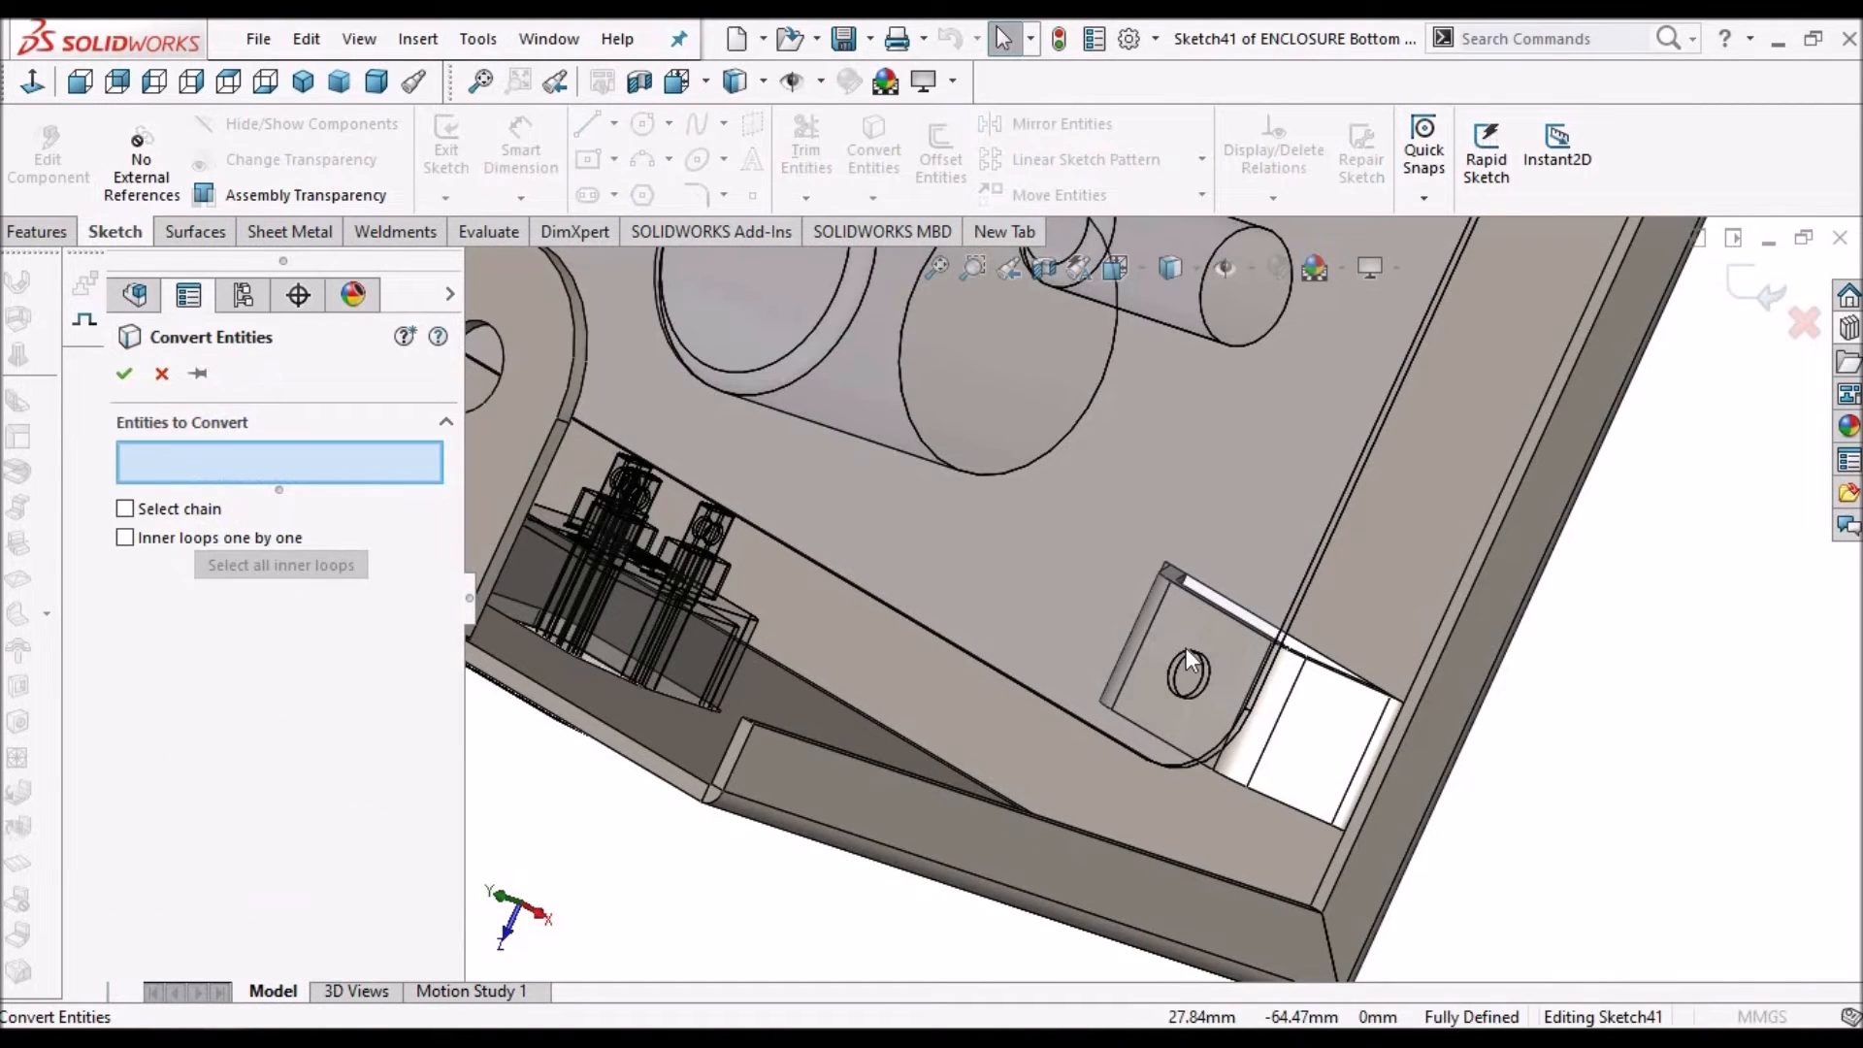
scroll(1185, 652, down, 4)
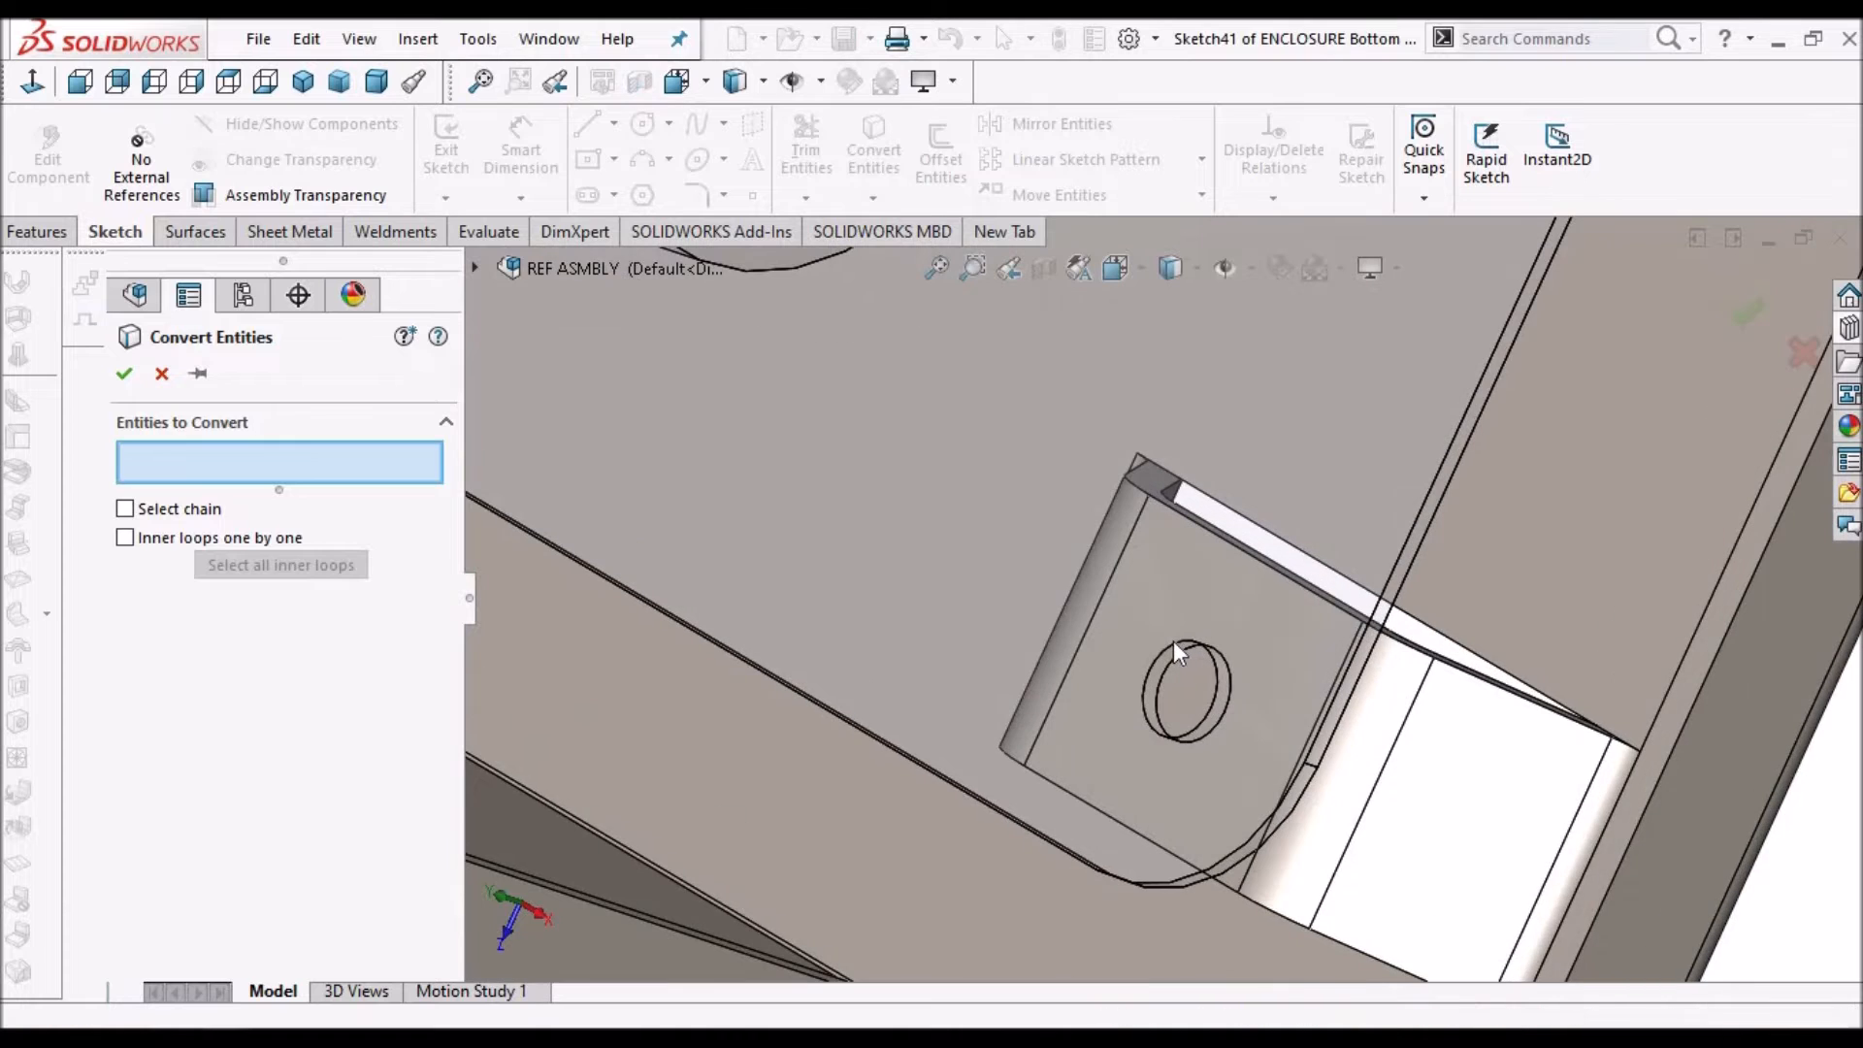
right_click(1173, 640)
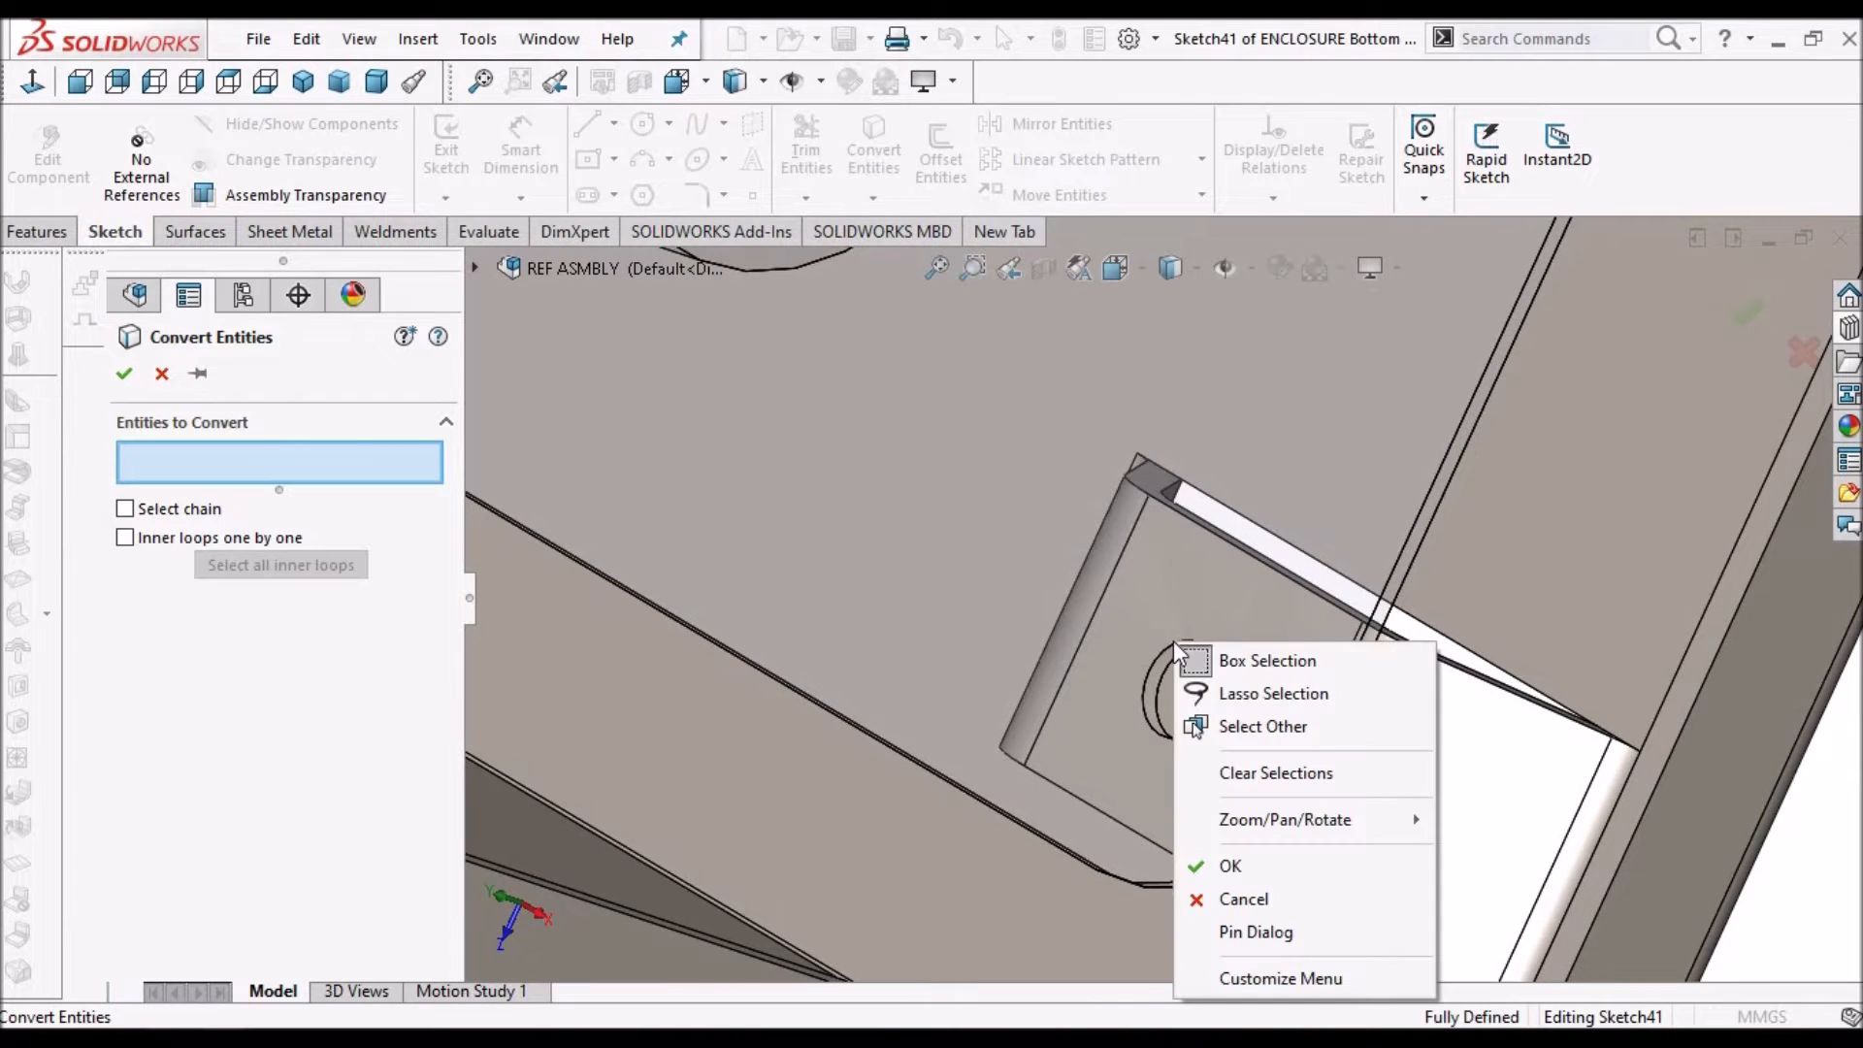
click(1247, 727)
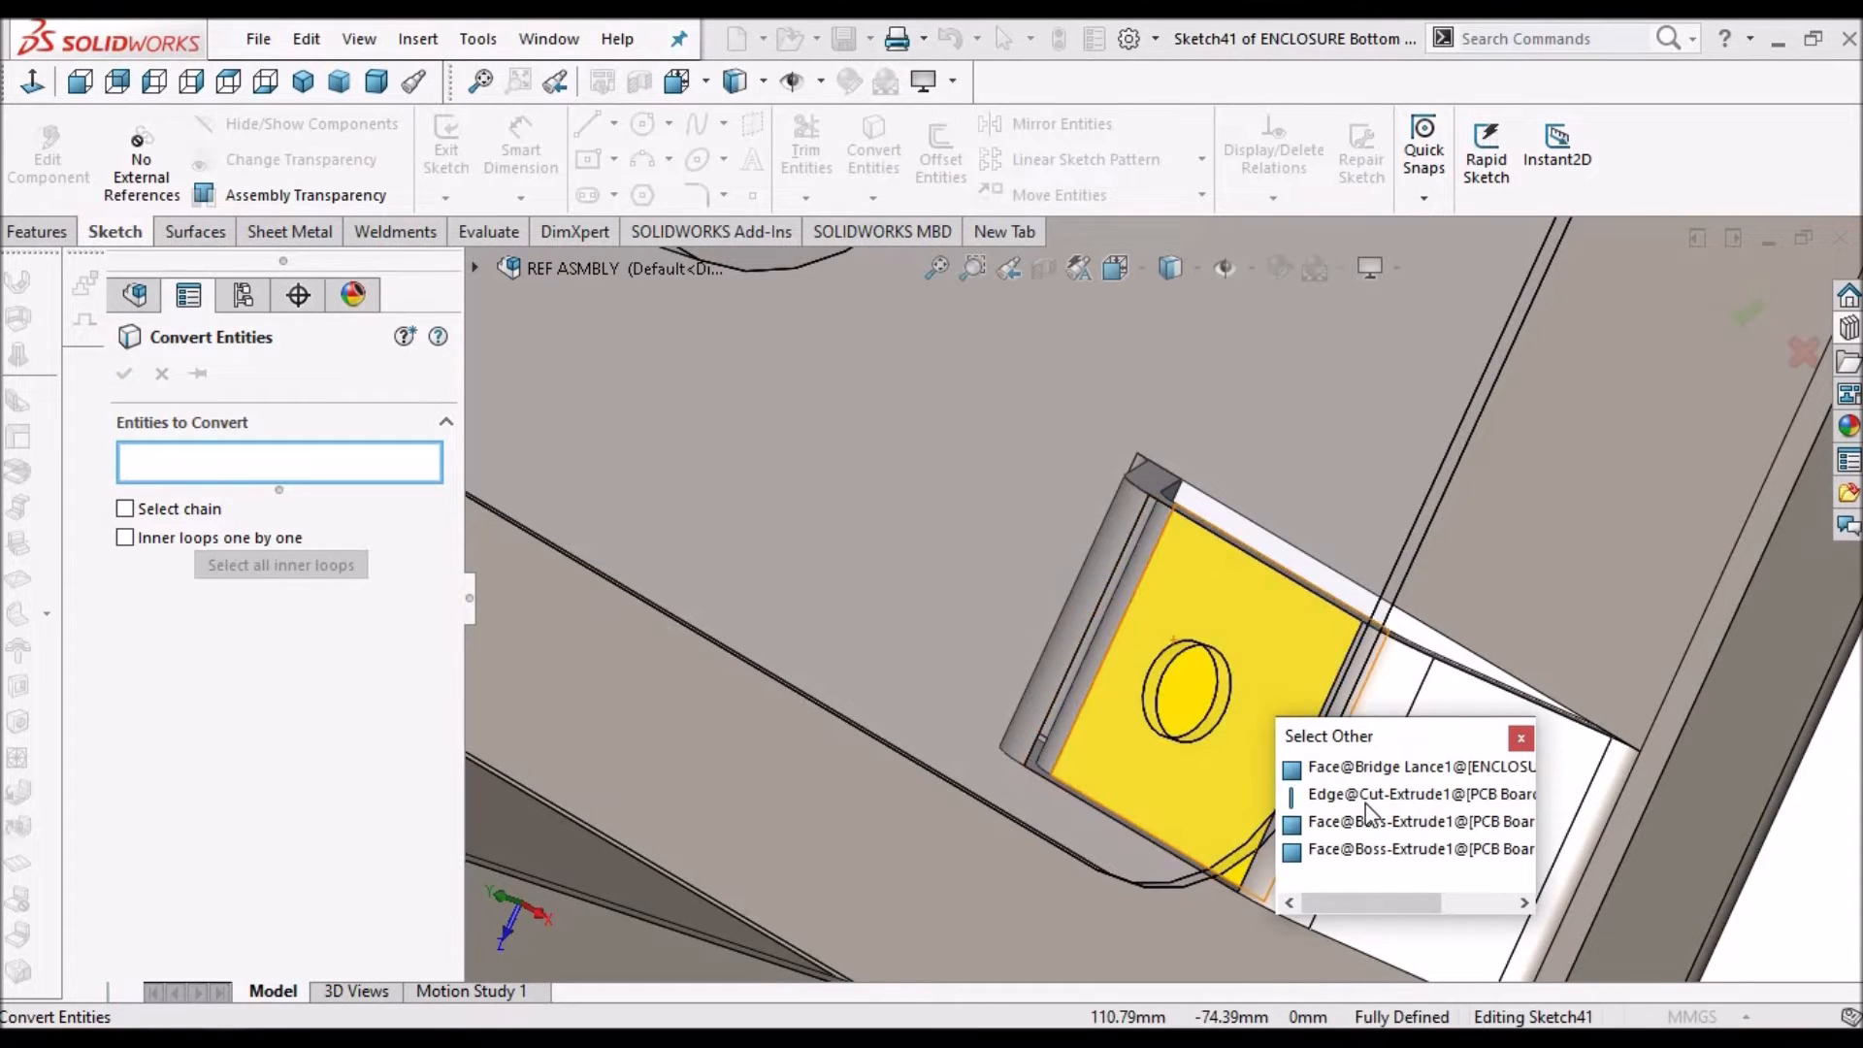
click(1296, 791)
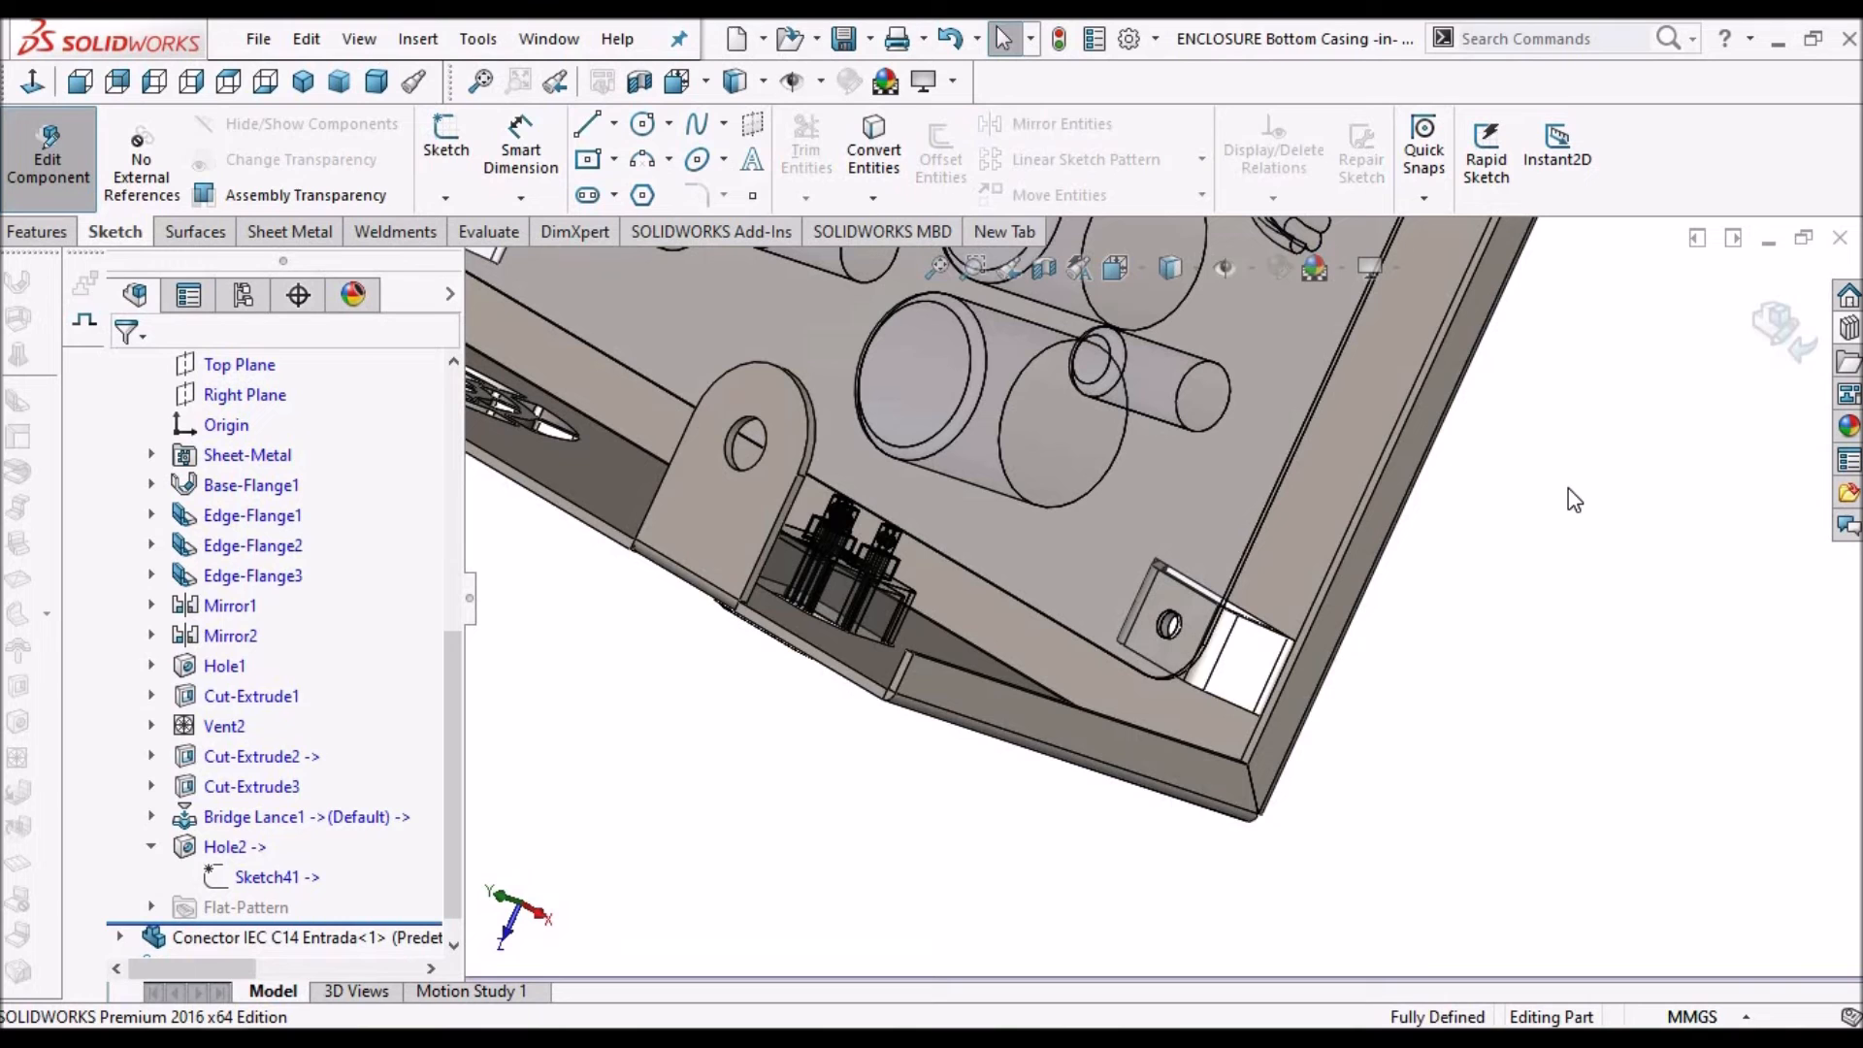
click(1791, 317)
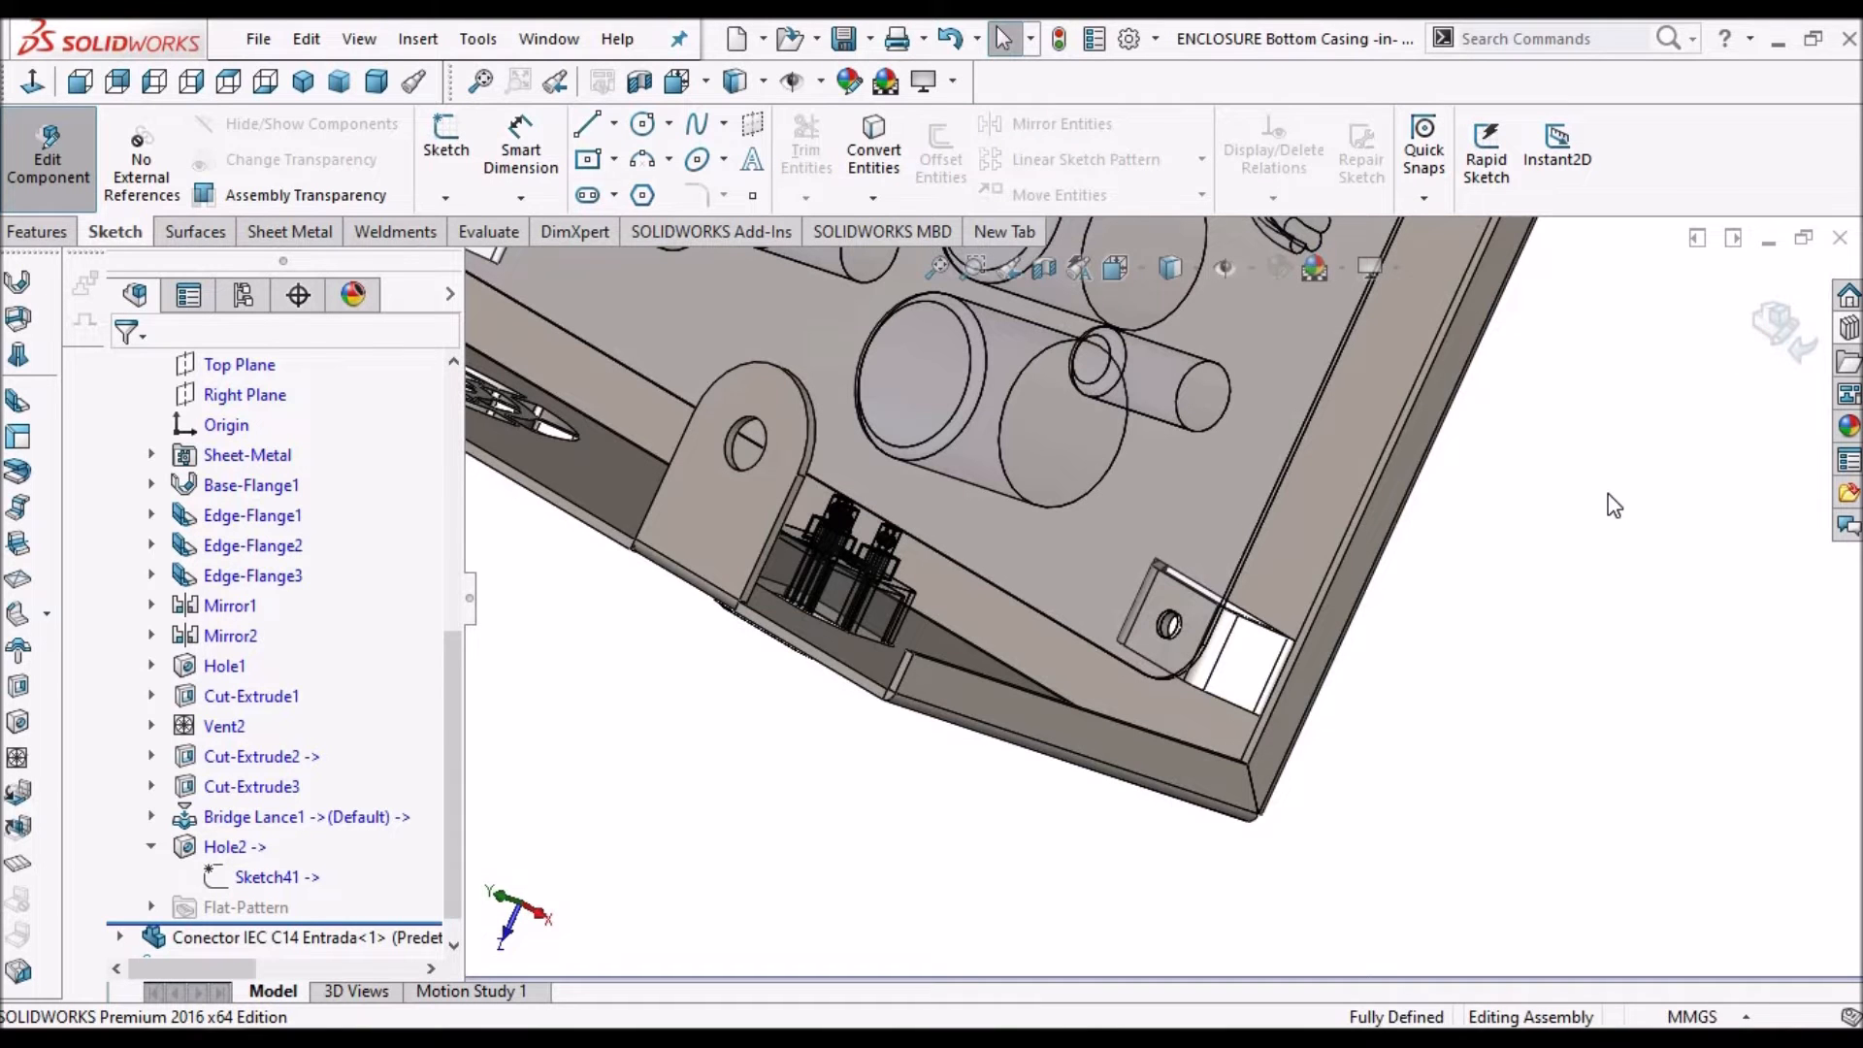
Examine the front-right lance under the PCB, the IEC connector side and the whole assembly in dimetric view
scroll(1232, 640, down, 4)
middle_drag(1232, 641, 1227, 698)
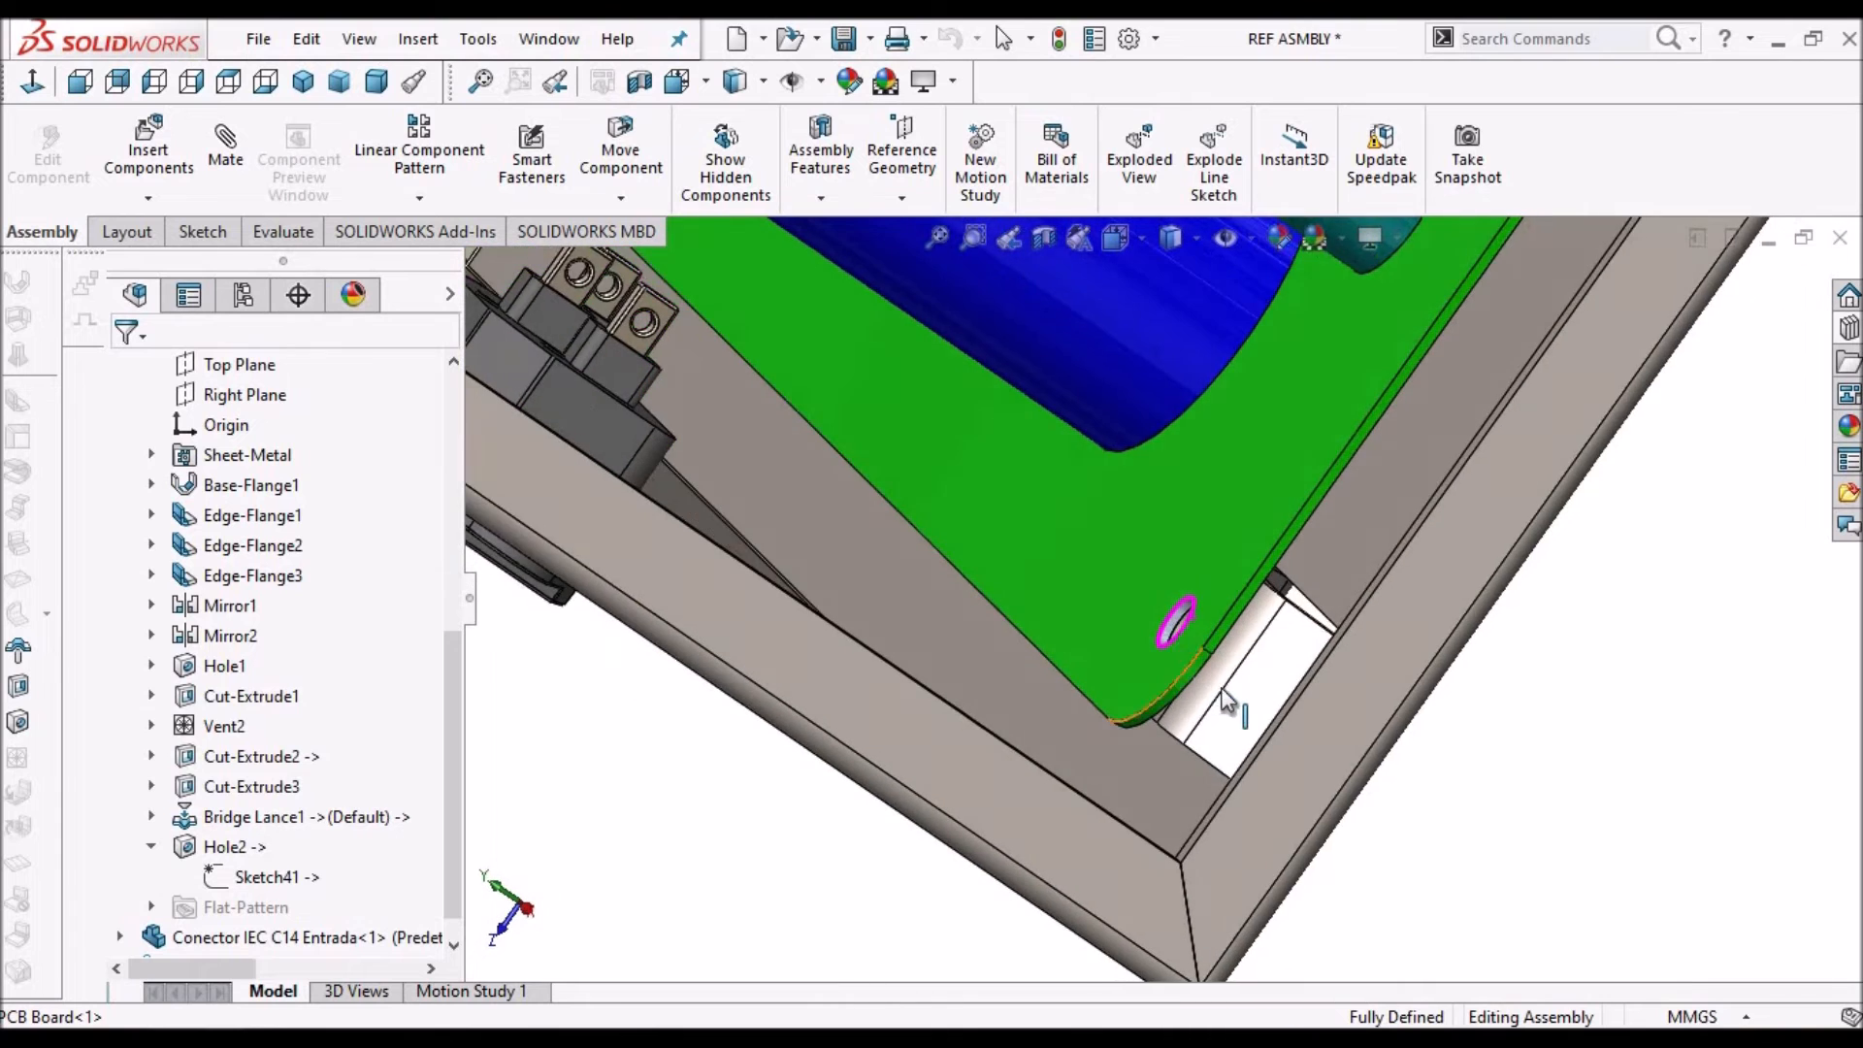
key(f)
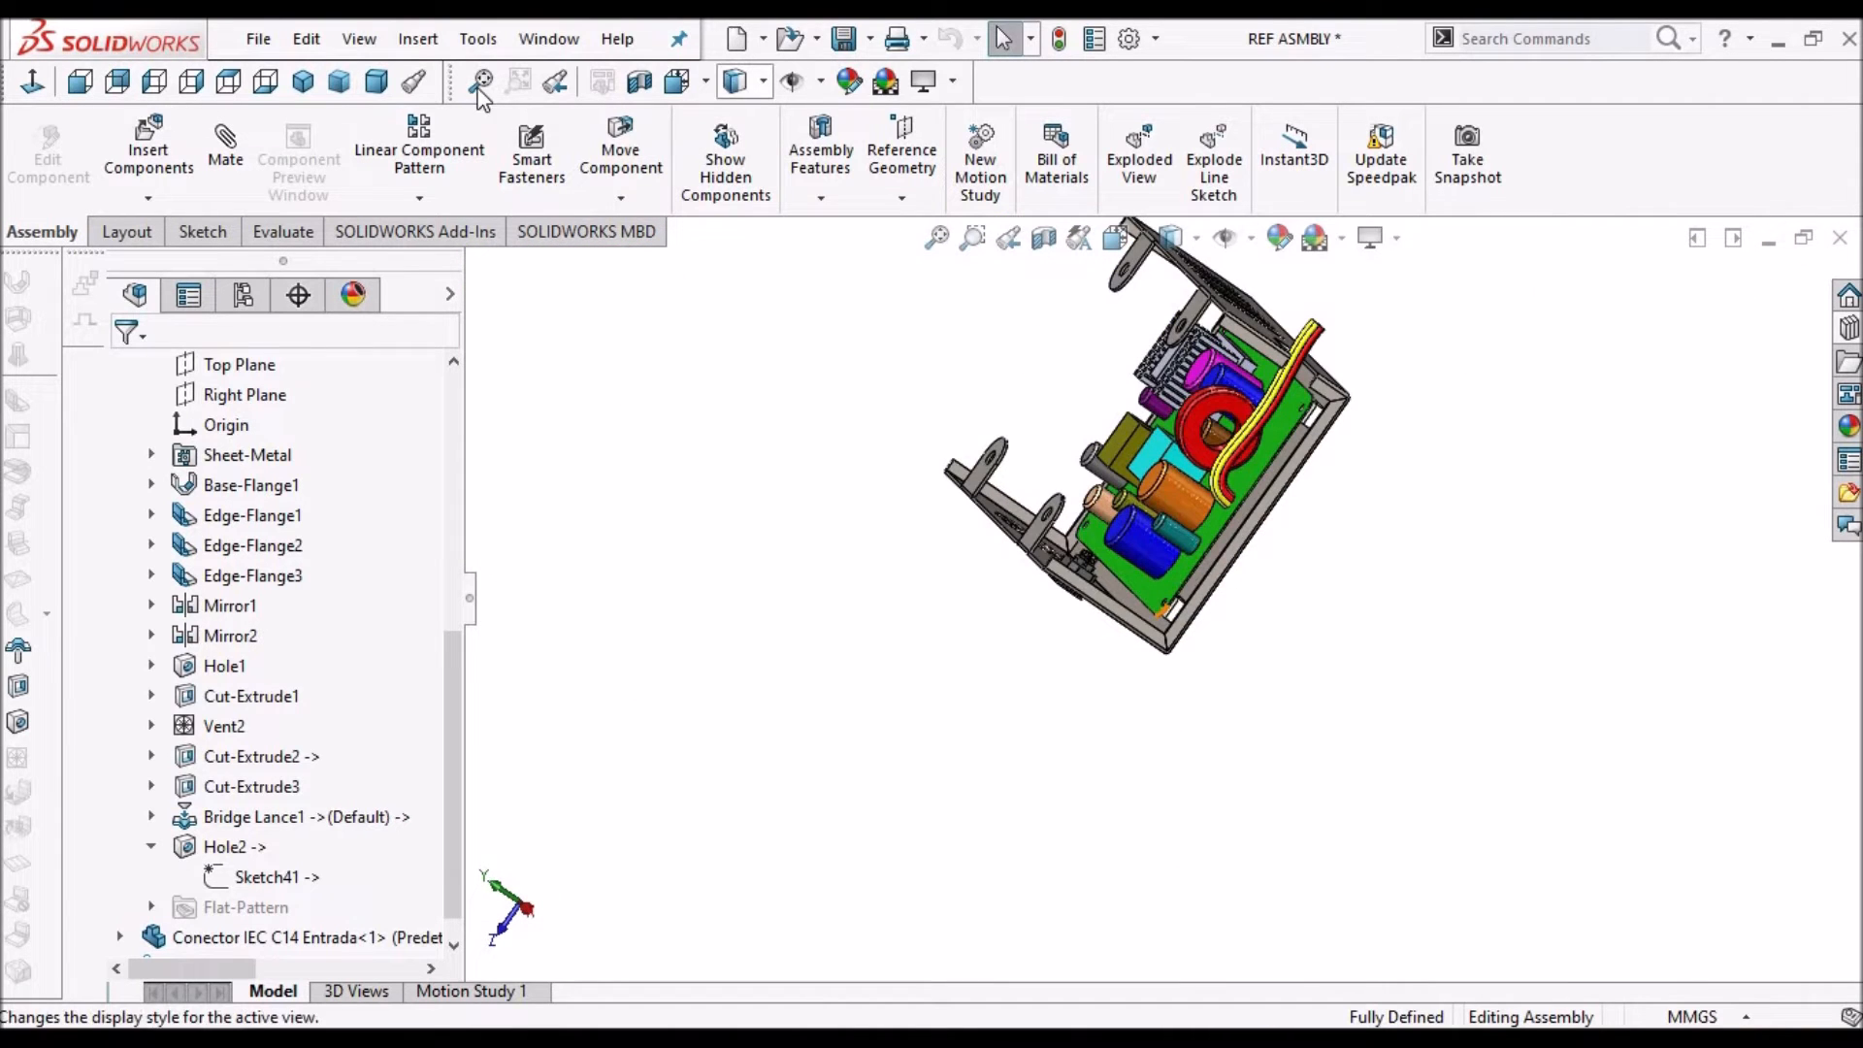
click(376, 81)
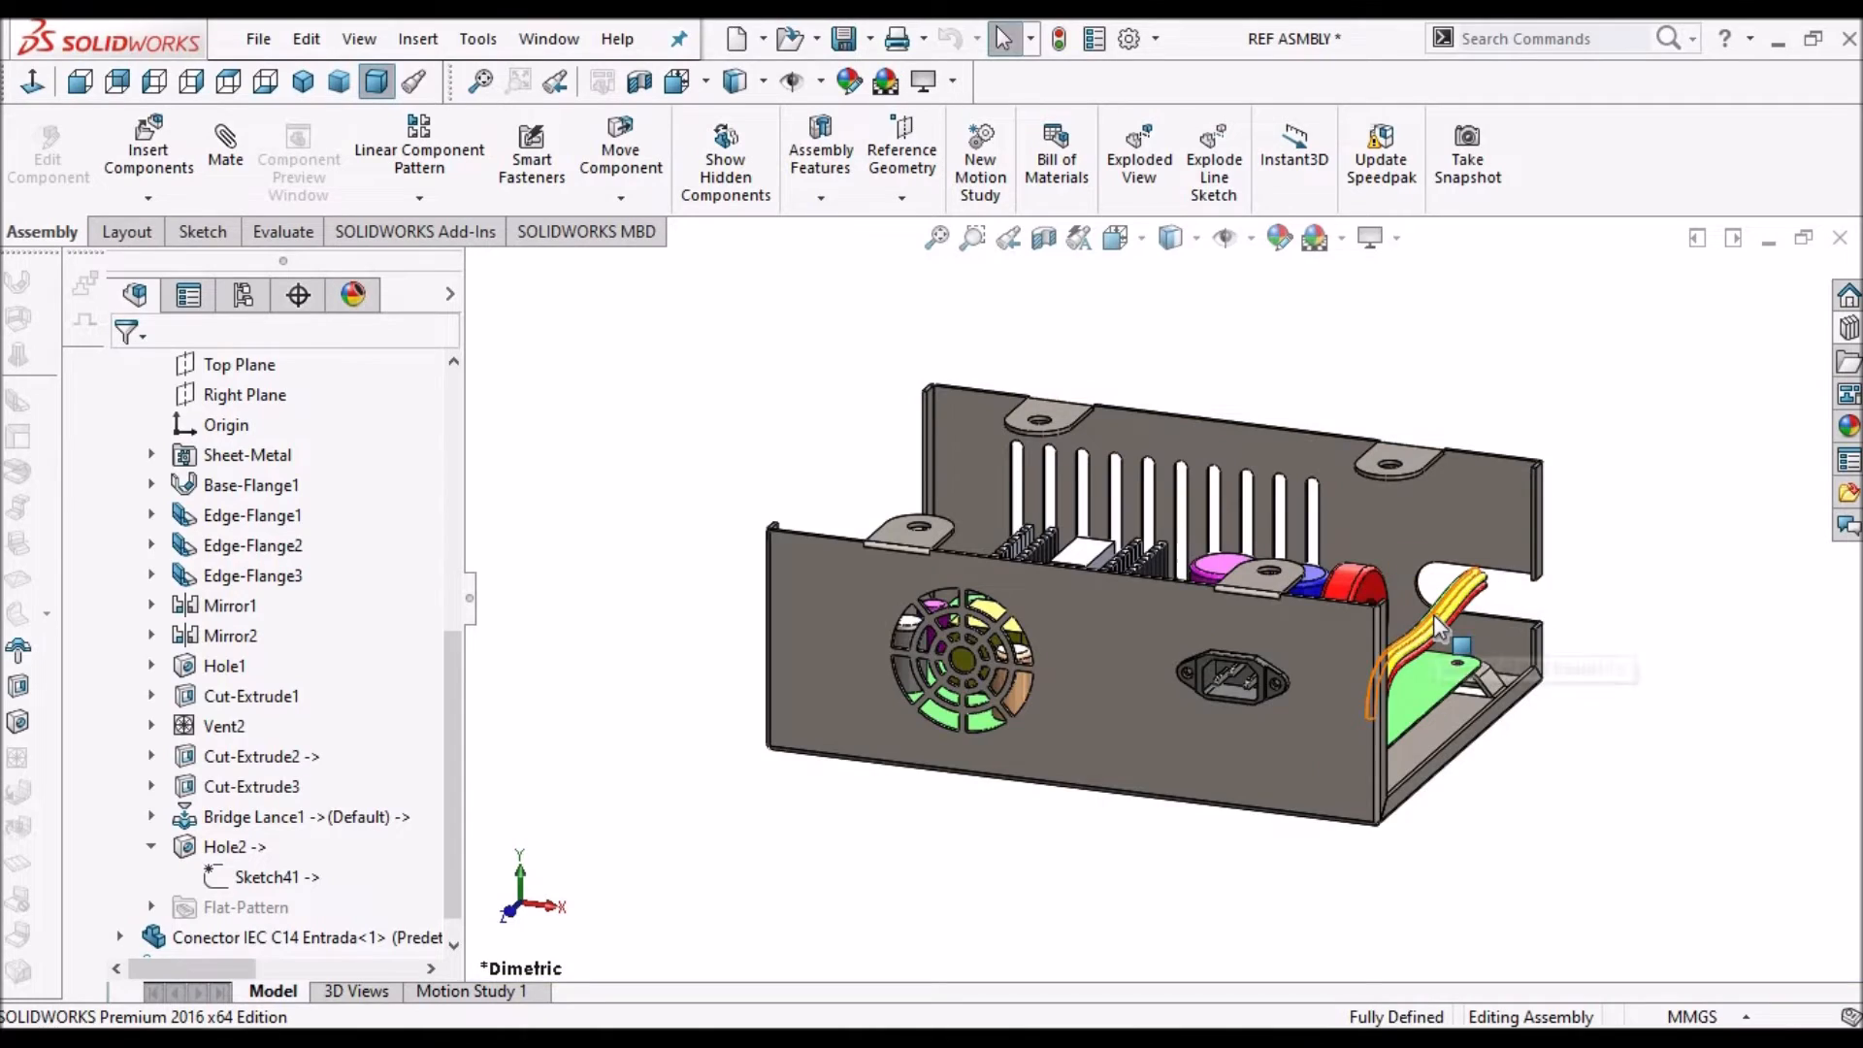
scroll(1245, 648, down, 4)
middle_drag(1241, 648, 1290, 747)
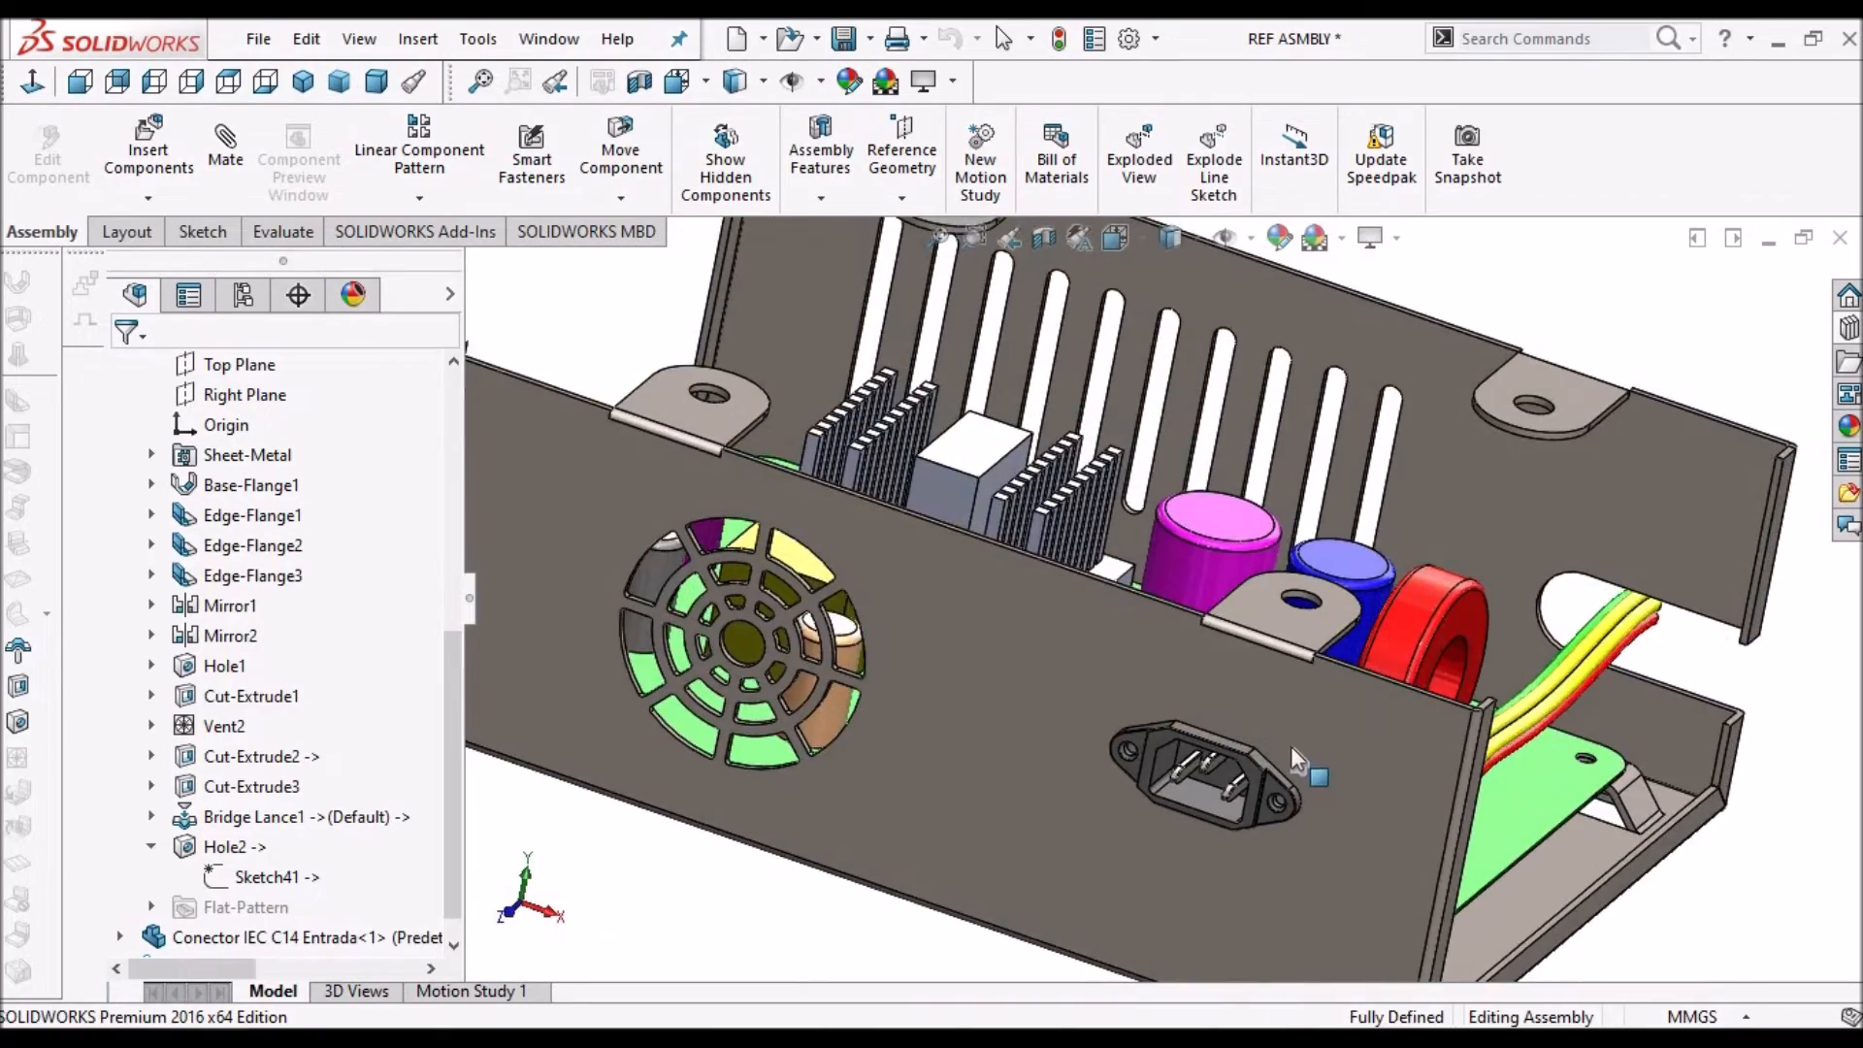
key(f)
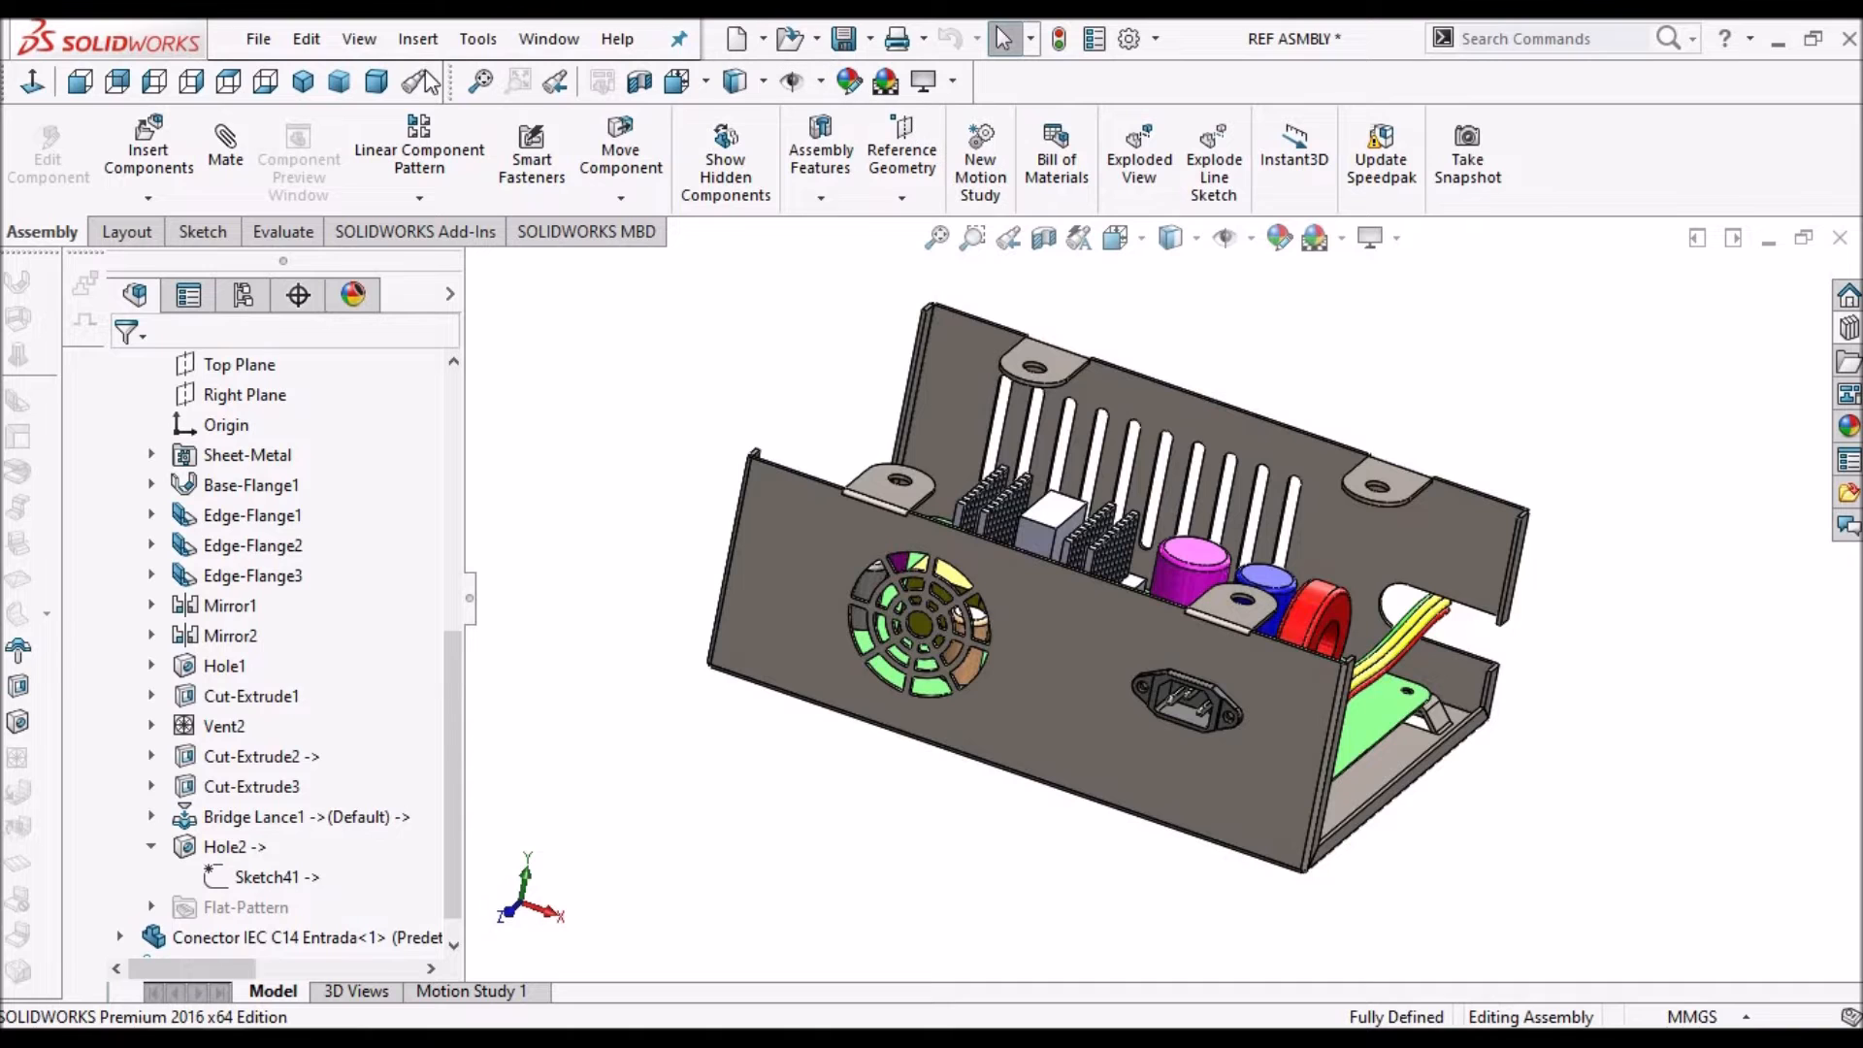
click(380, 82)
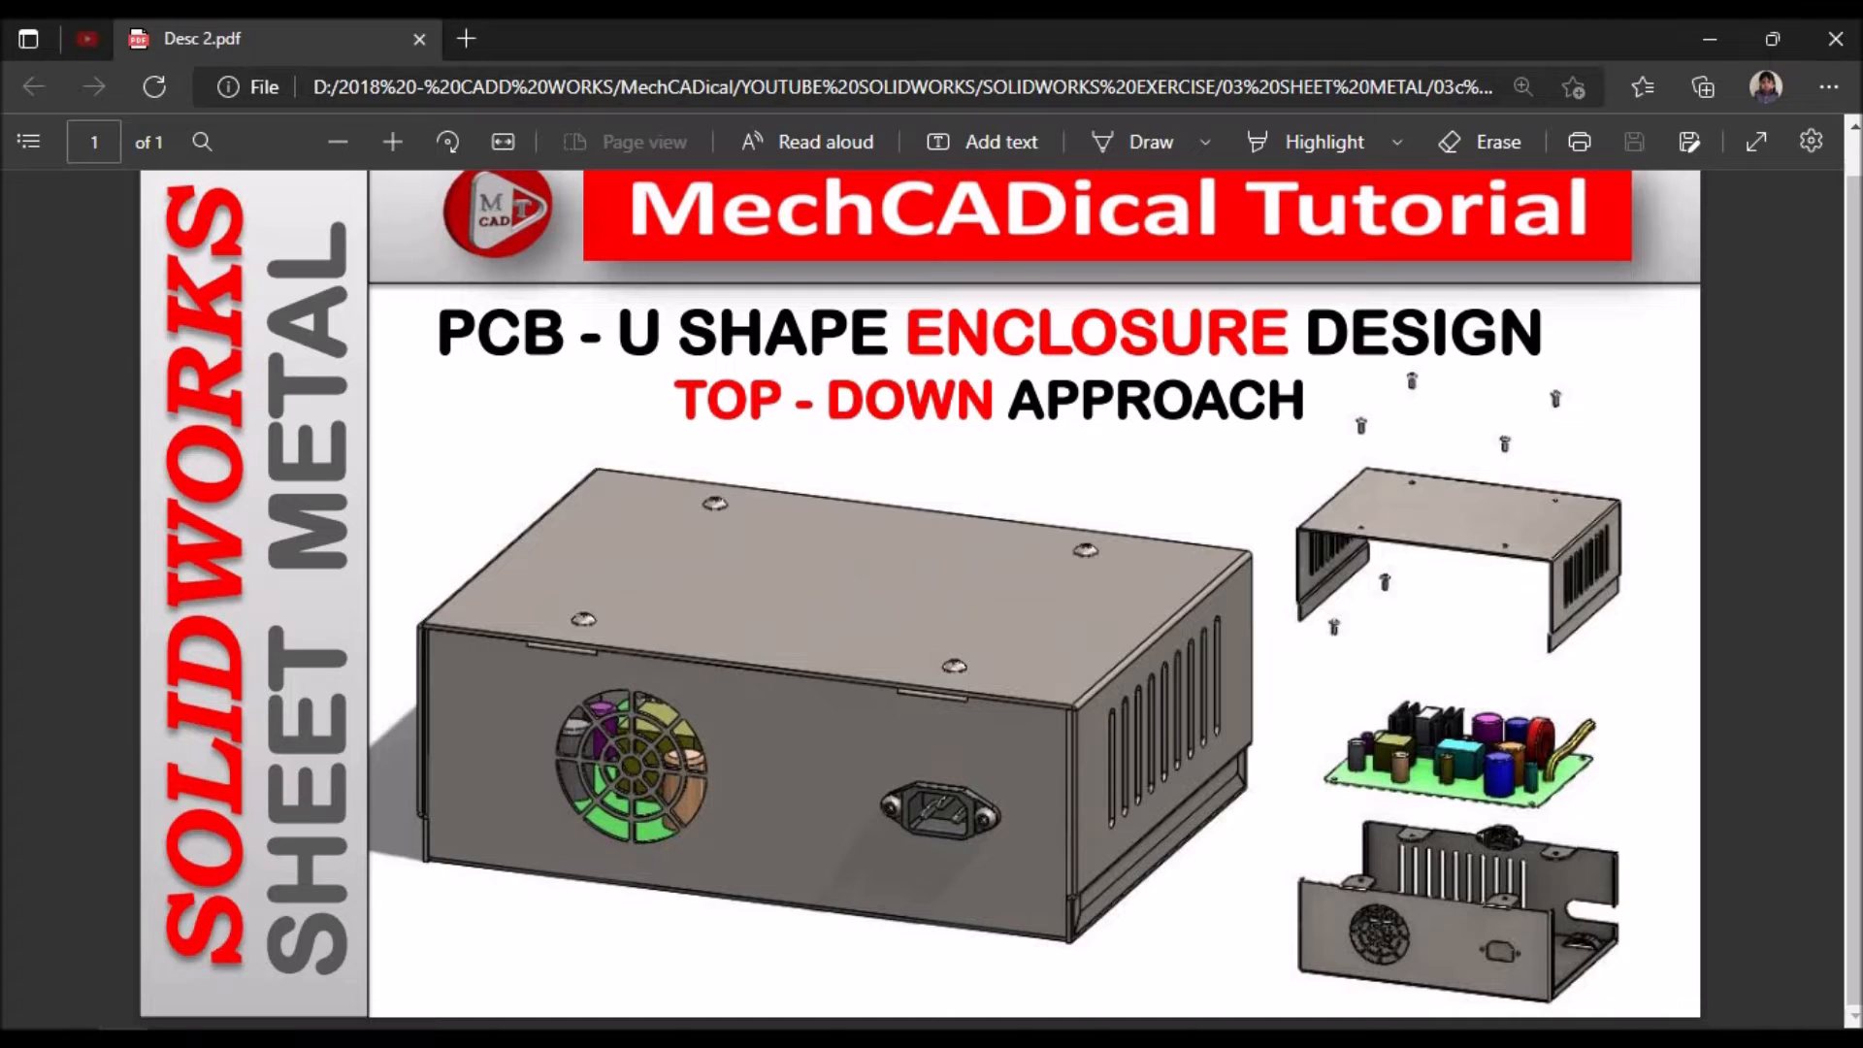
Open the ENCLOSURE Top Cover part from the Demo Model folder
key(alt+Tab)
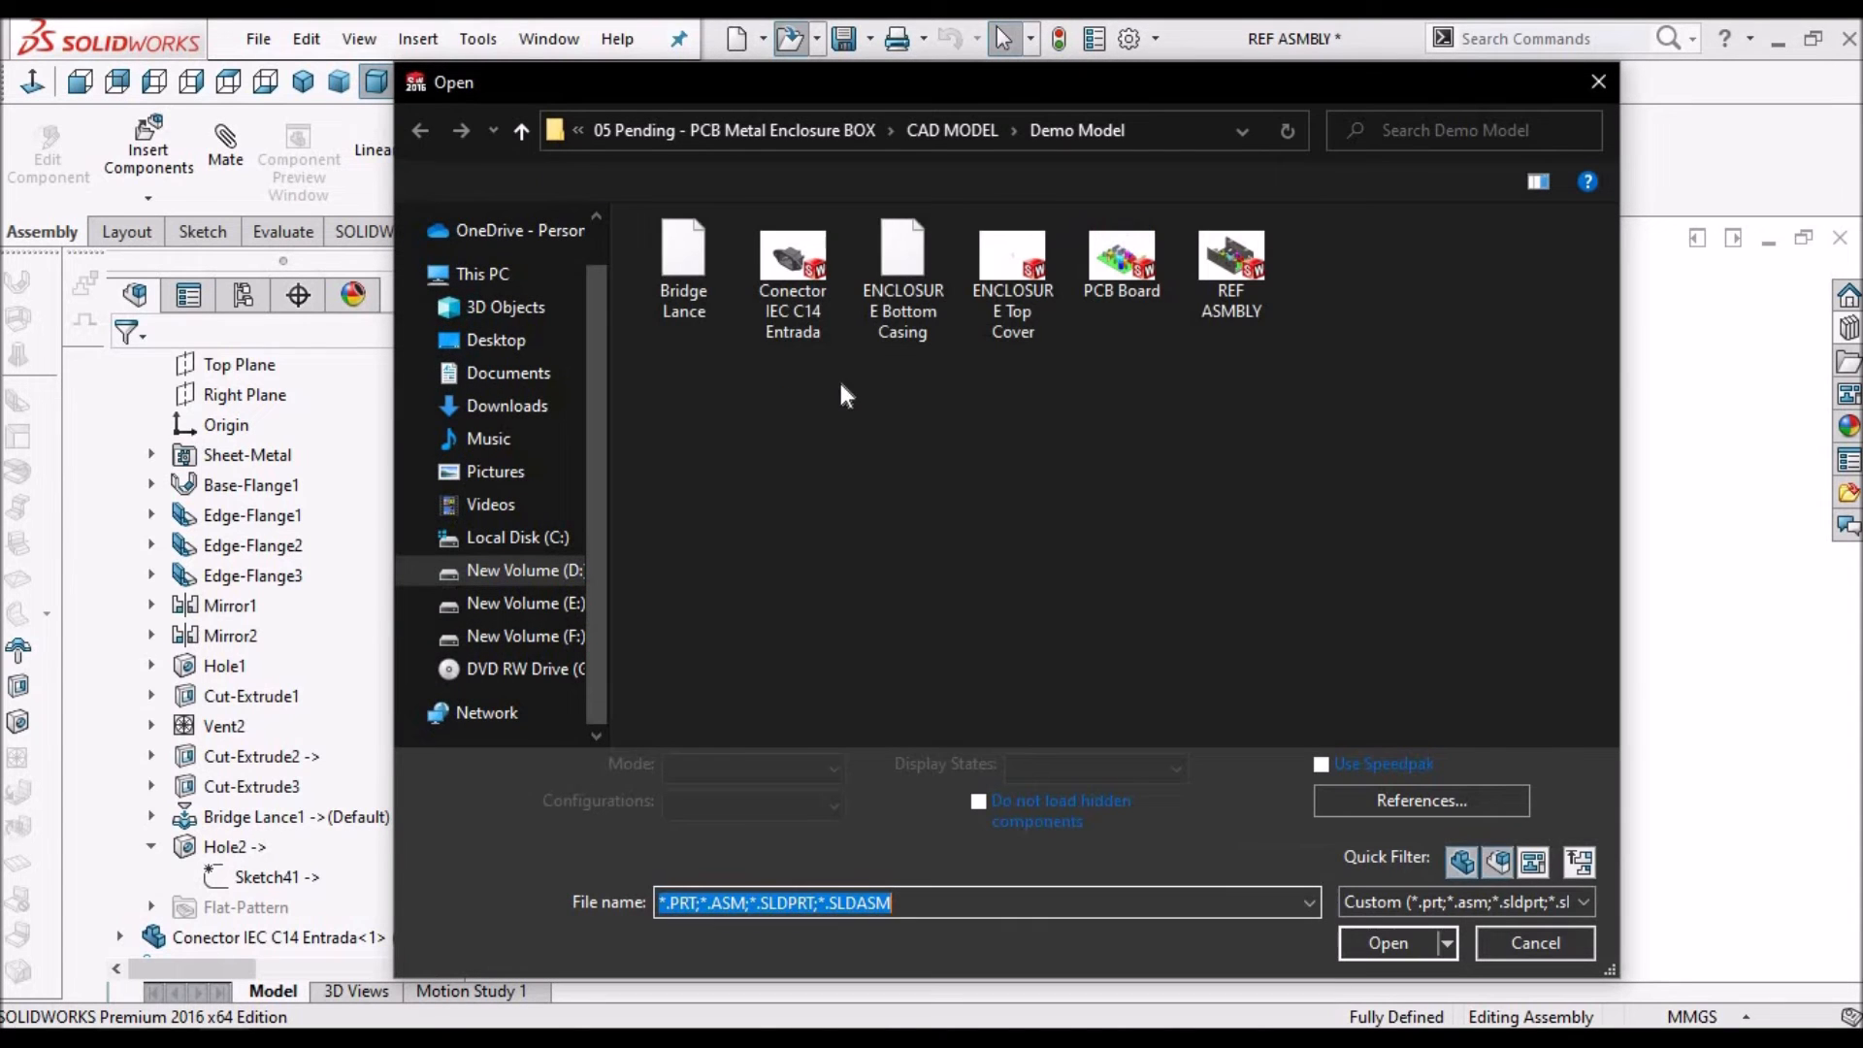
click(1005, 283)
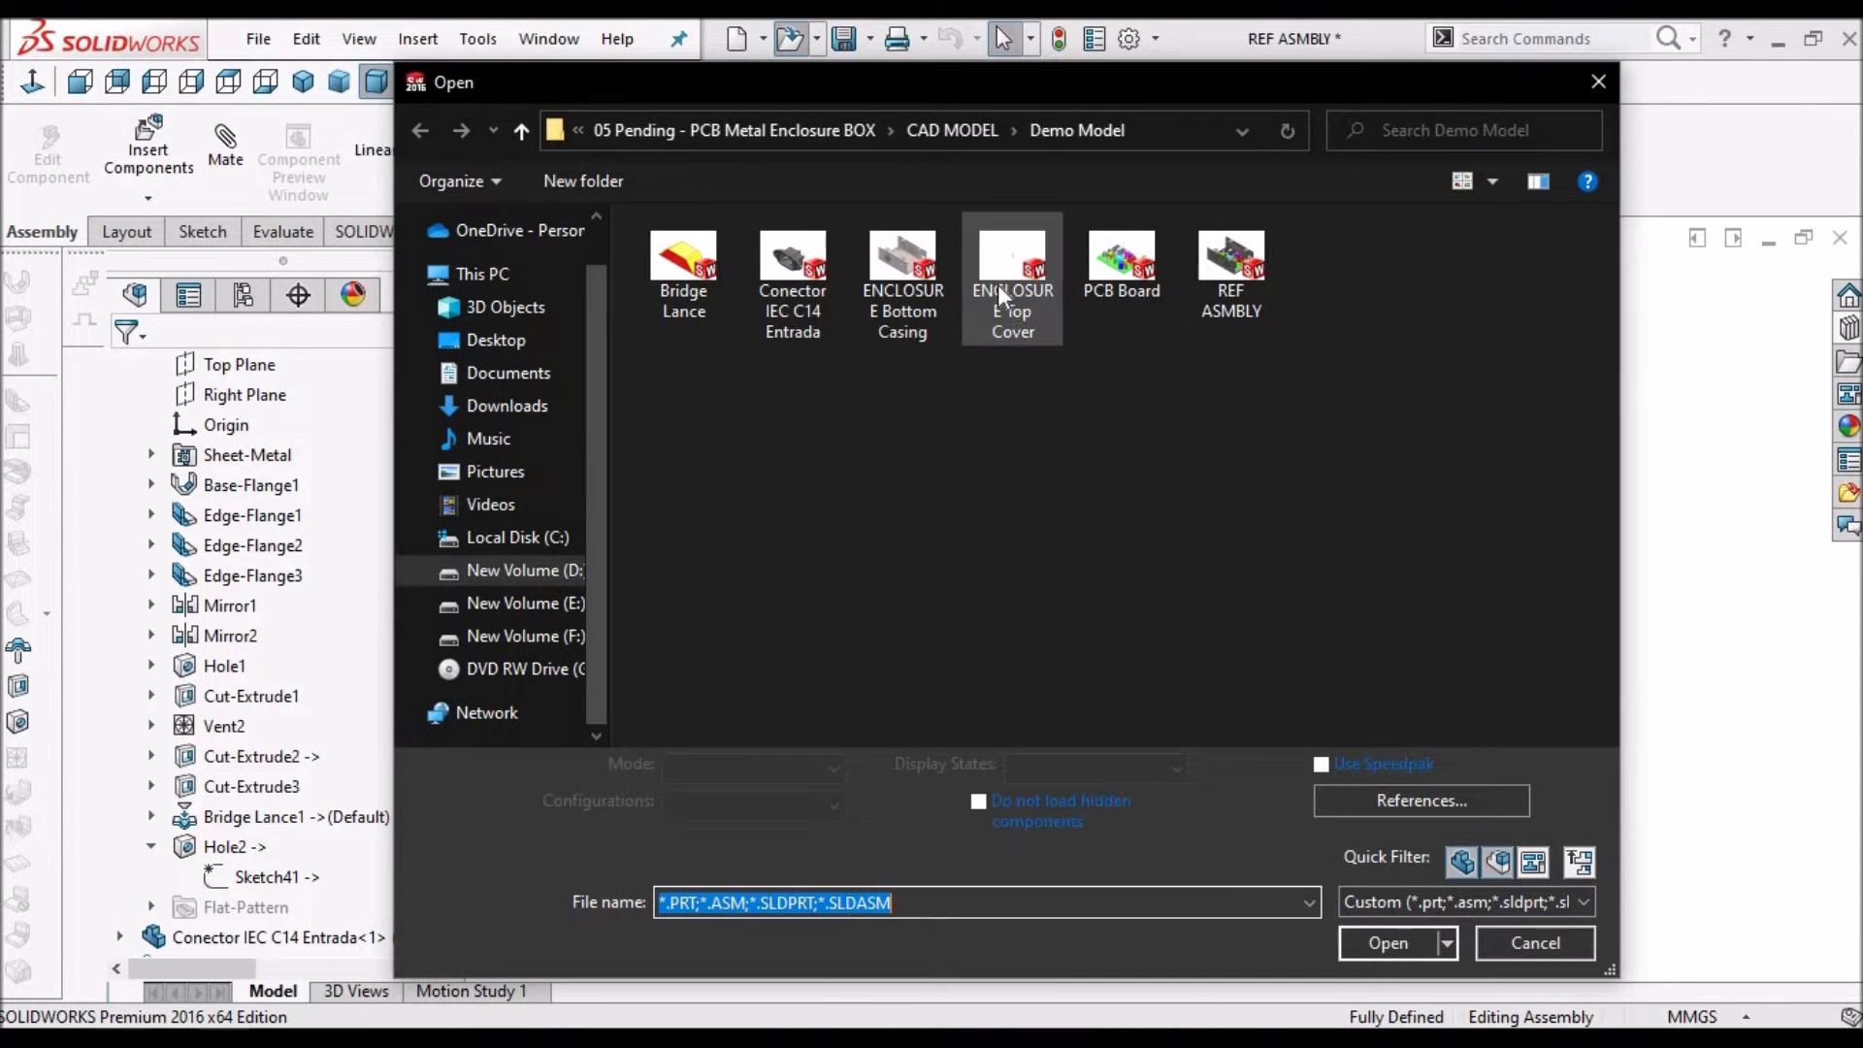
click(1377, 929)
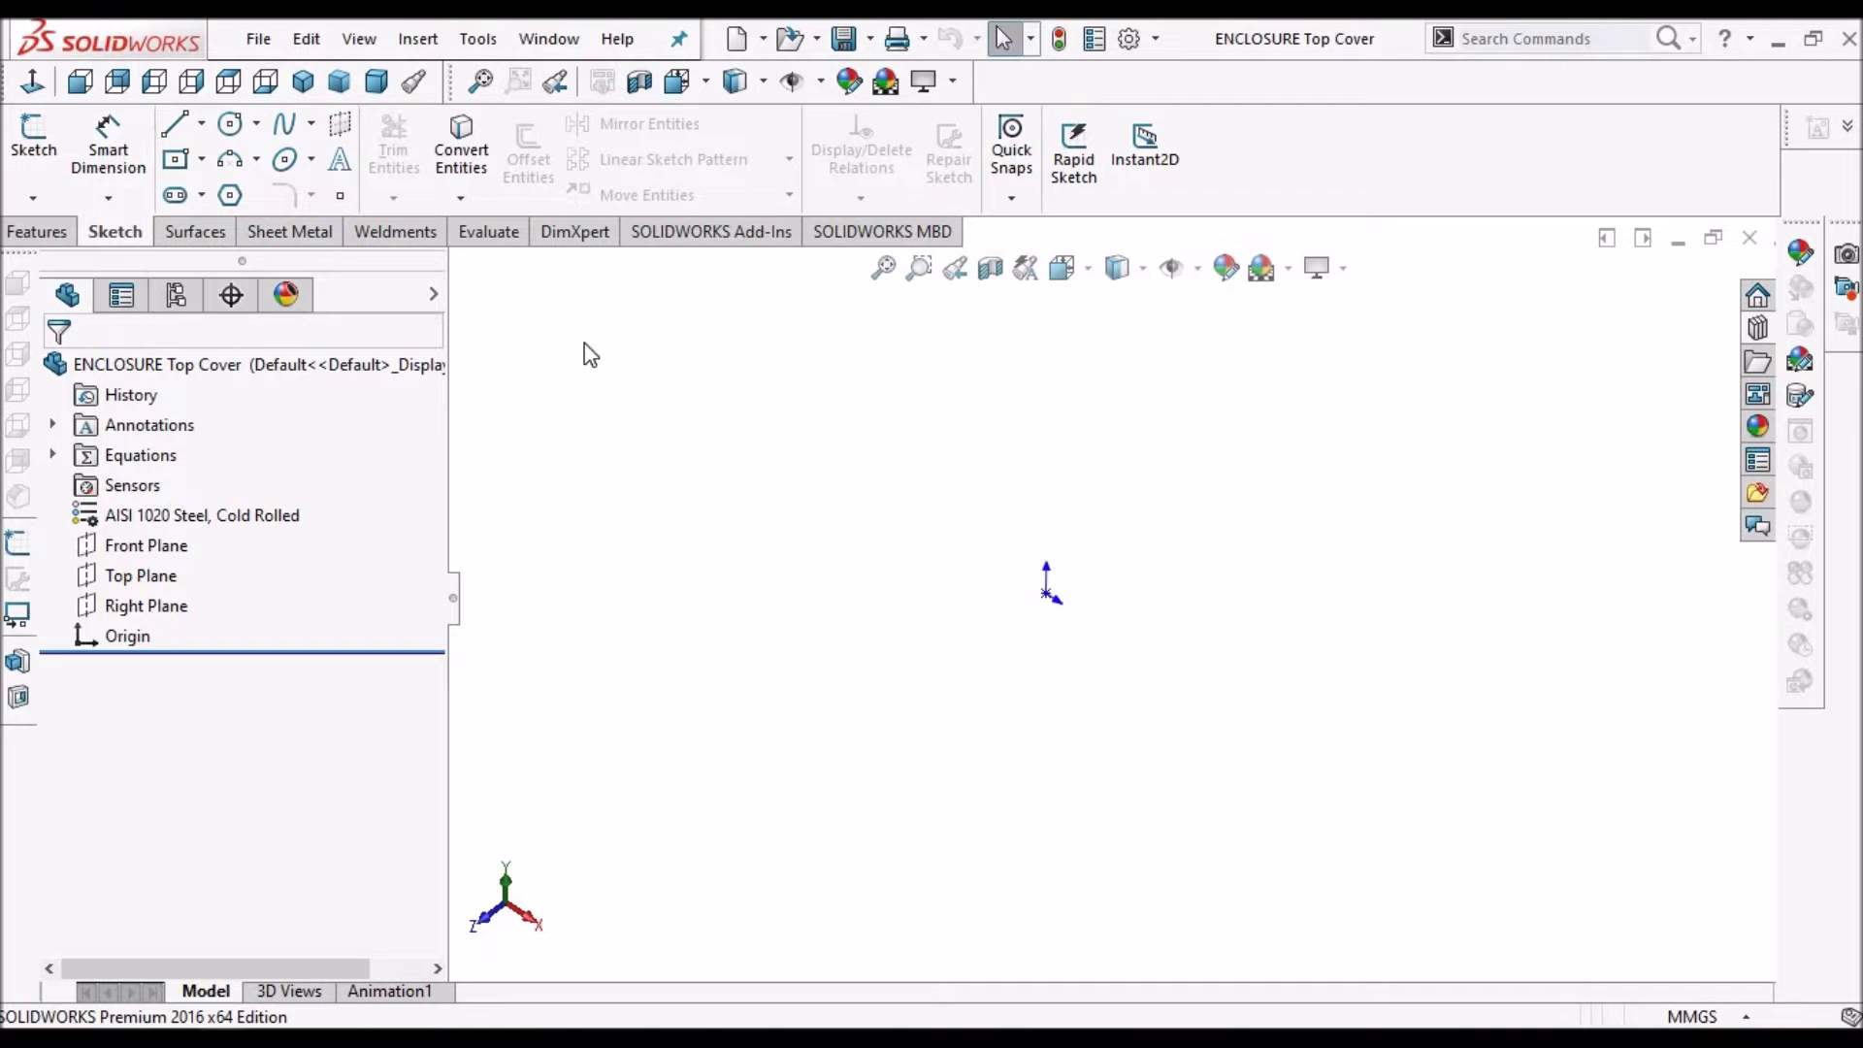
Start a sketch on the Top Plane of the top cover and draw a center rectangle centred on the origin
click(167, 578)
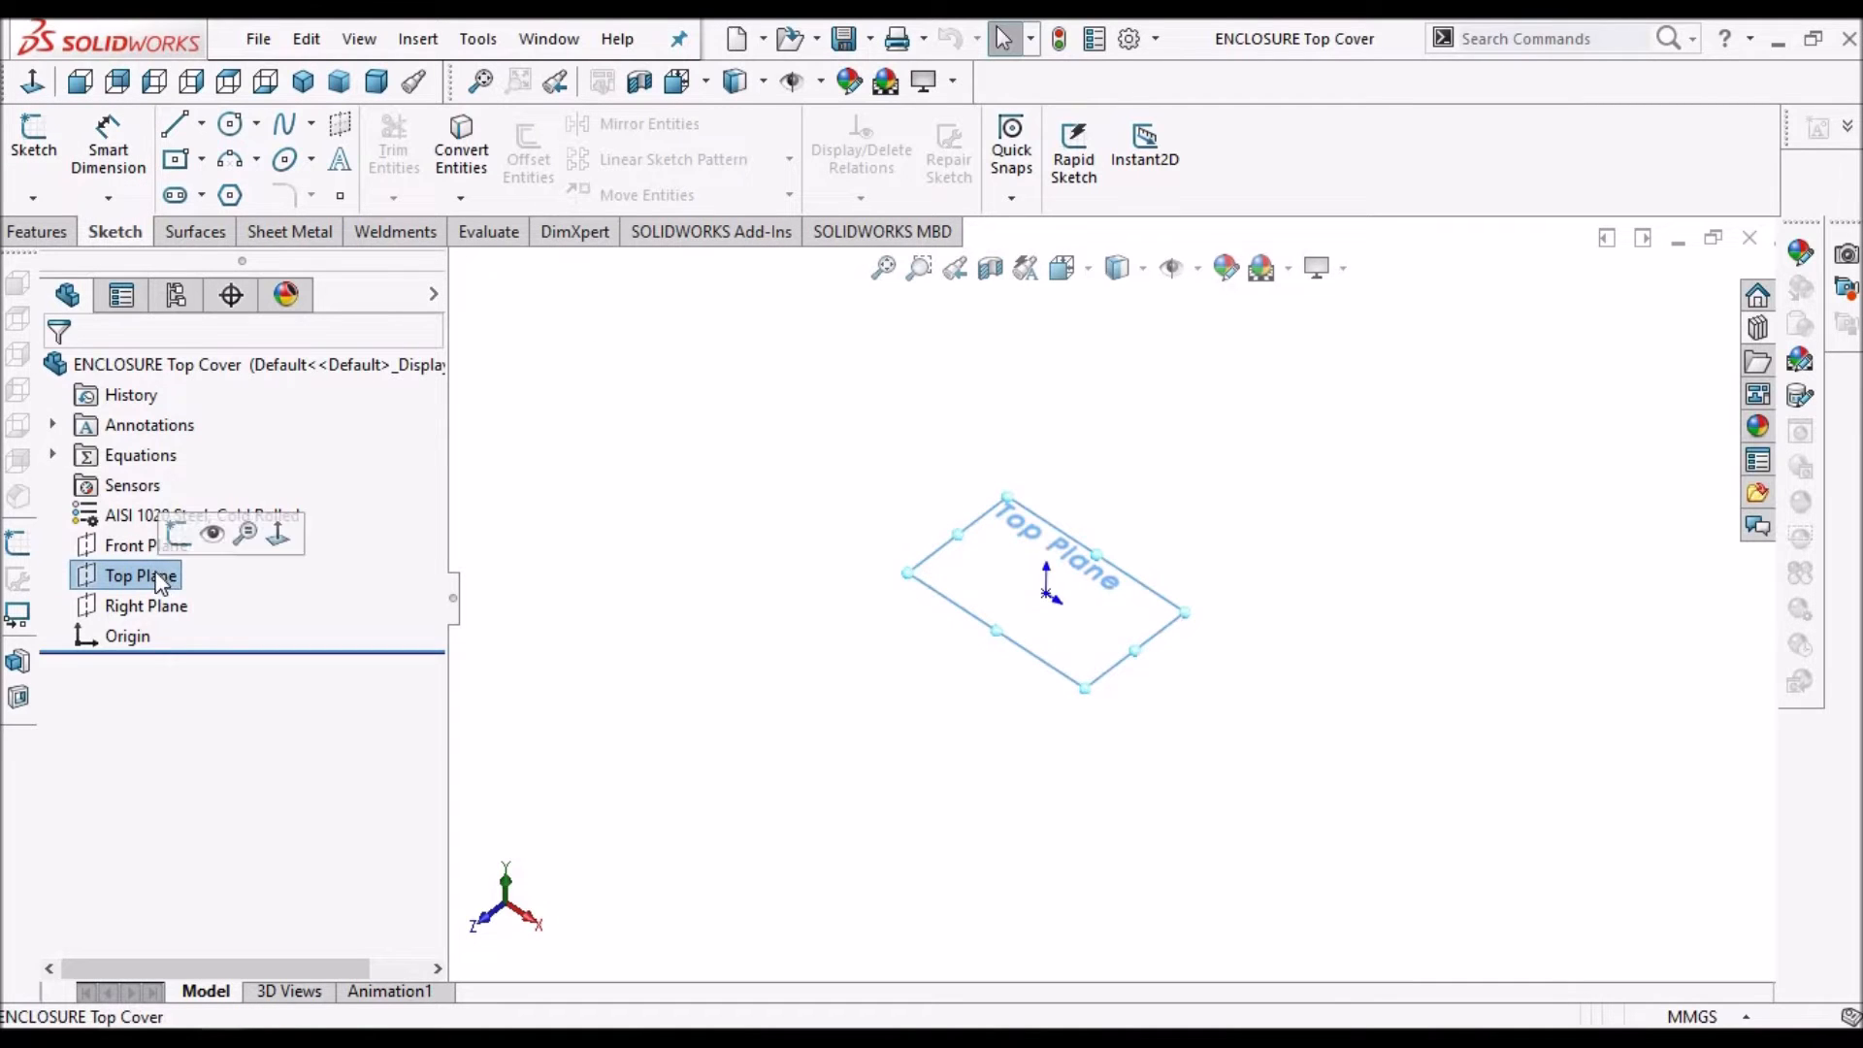
click(32, 141)
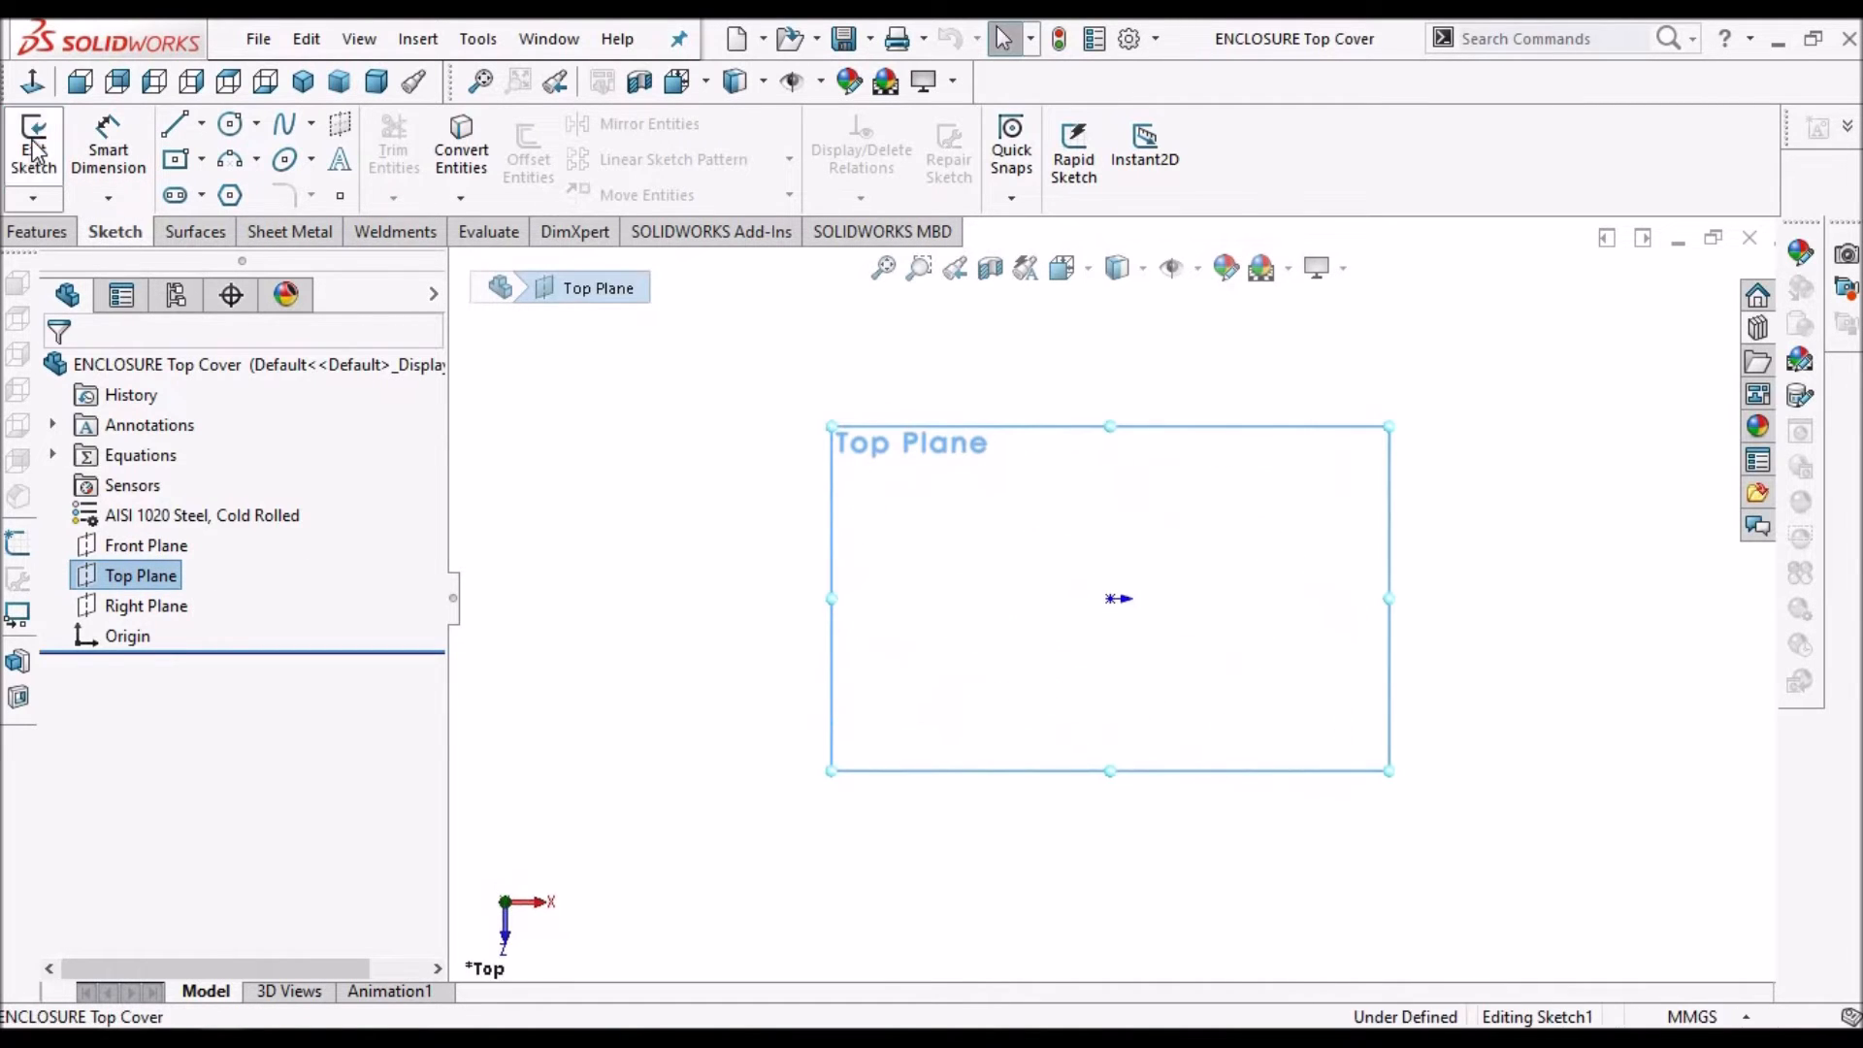
click(175, 161)
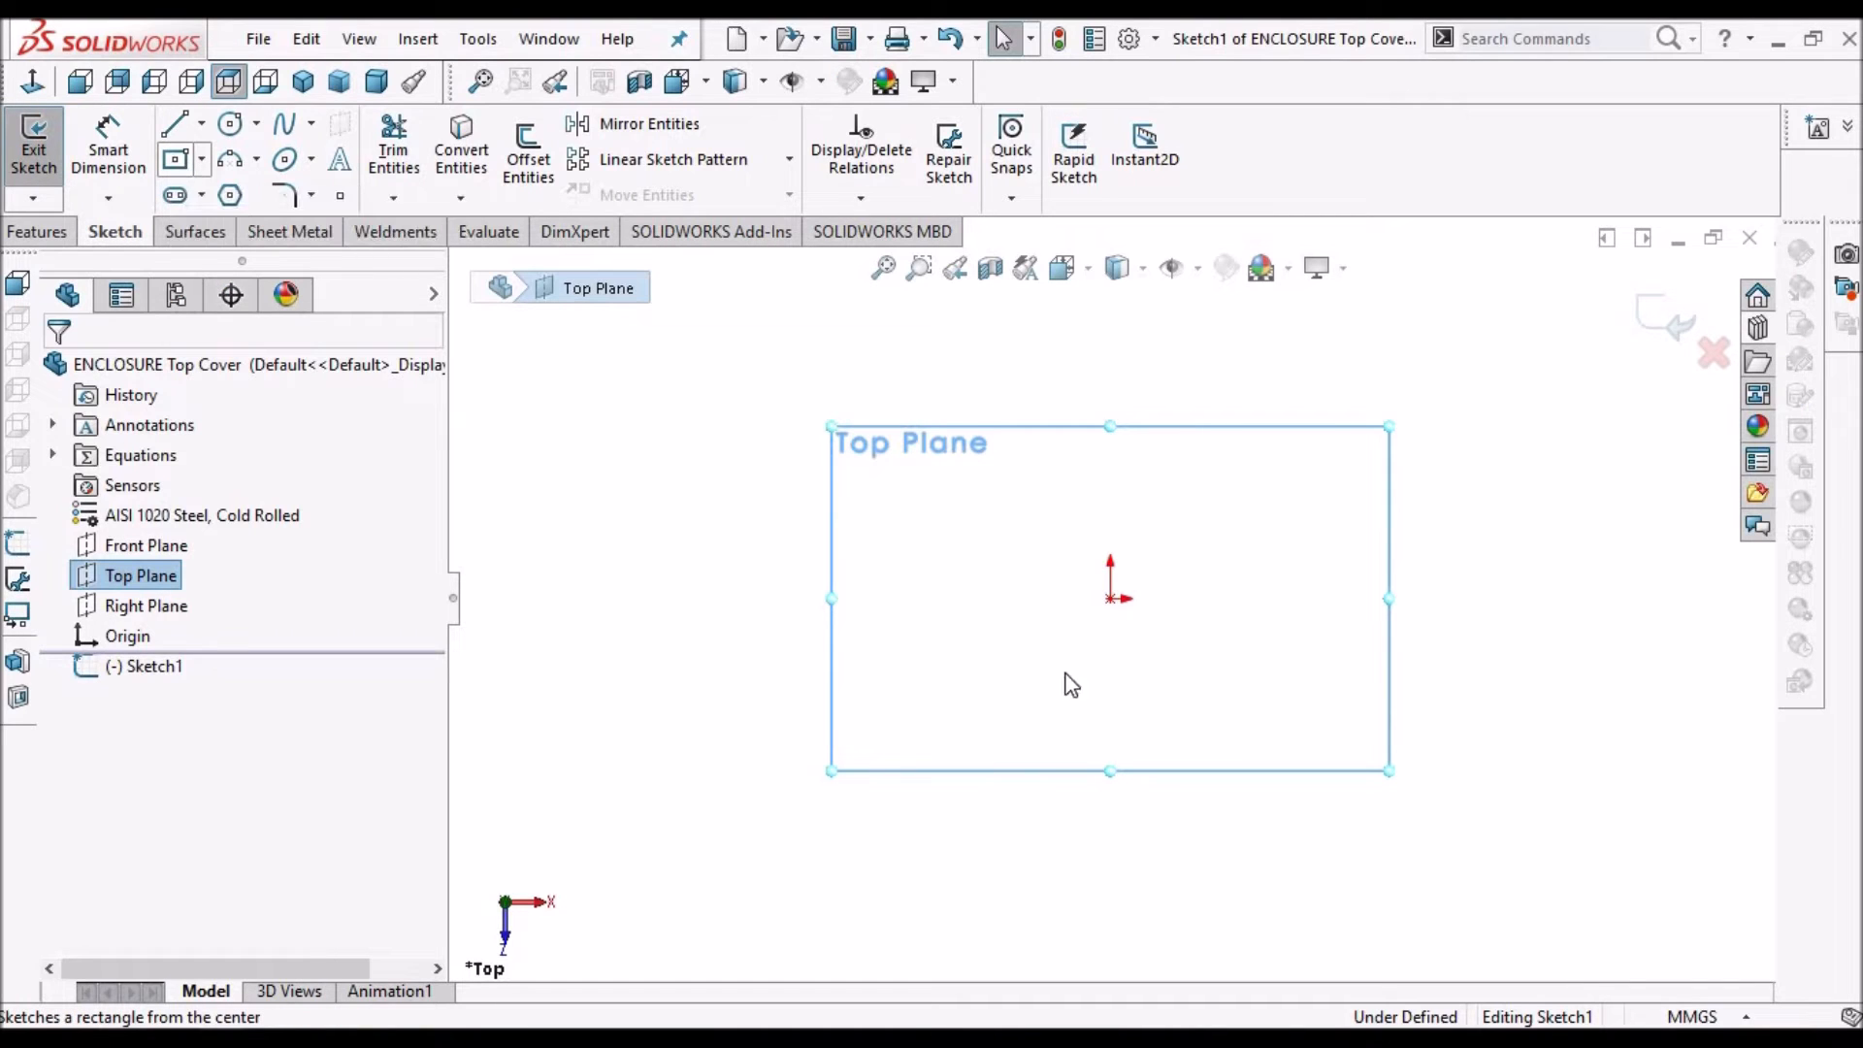
click(1109, 599)
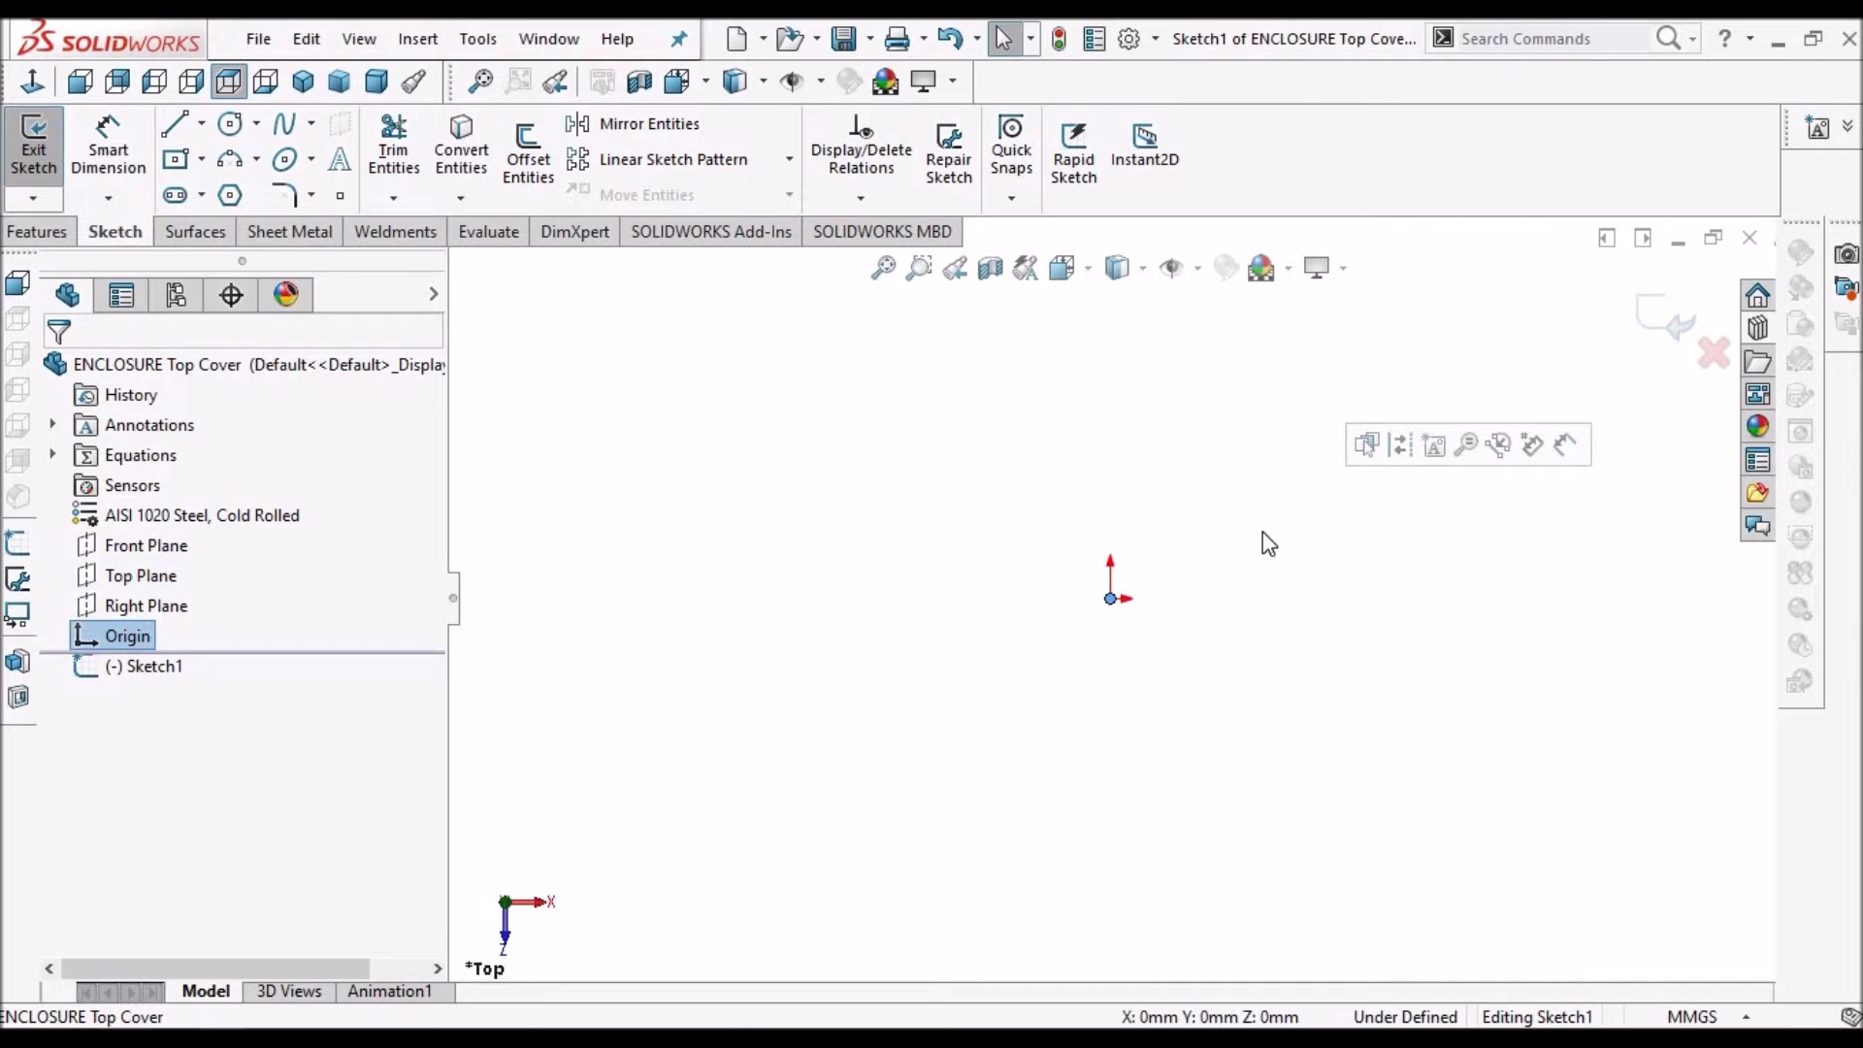
click(174, 161)
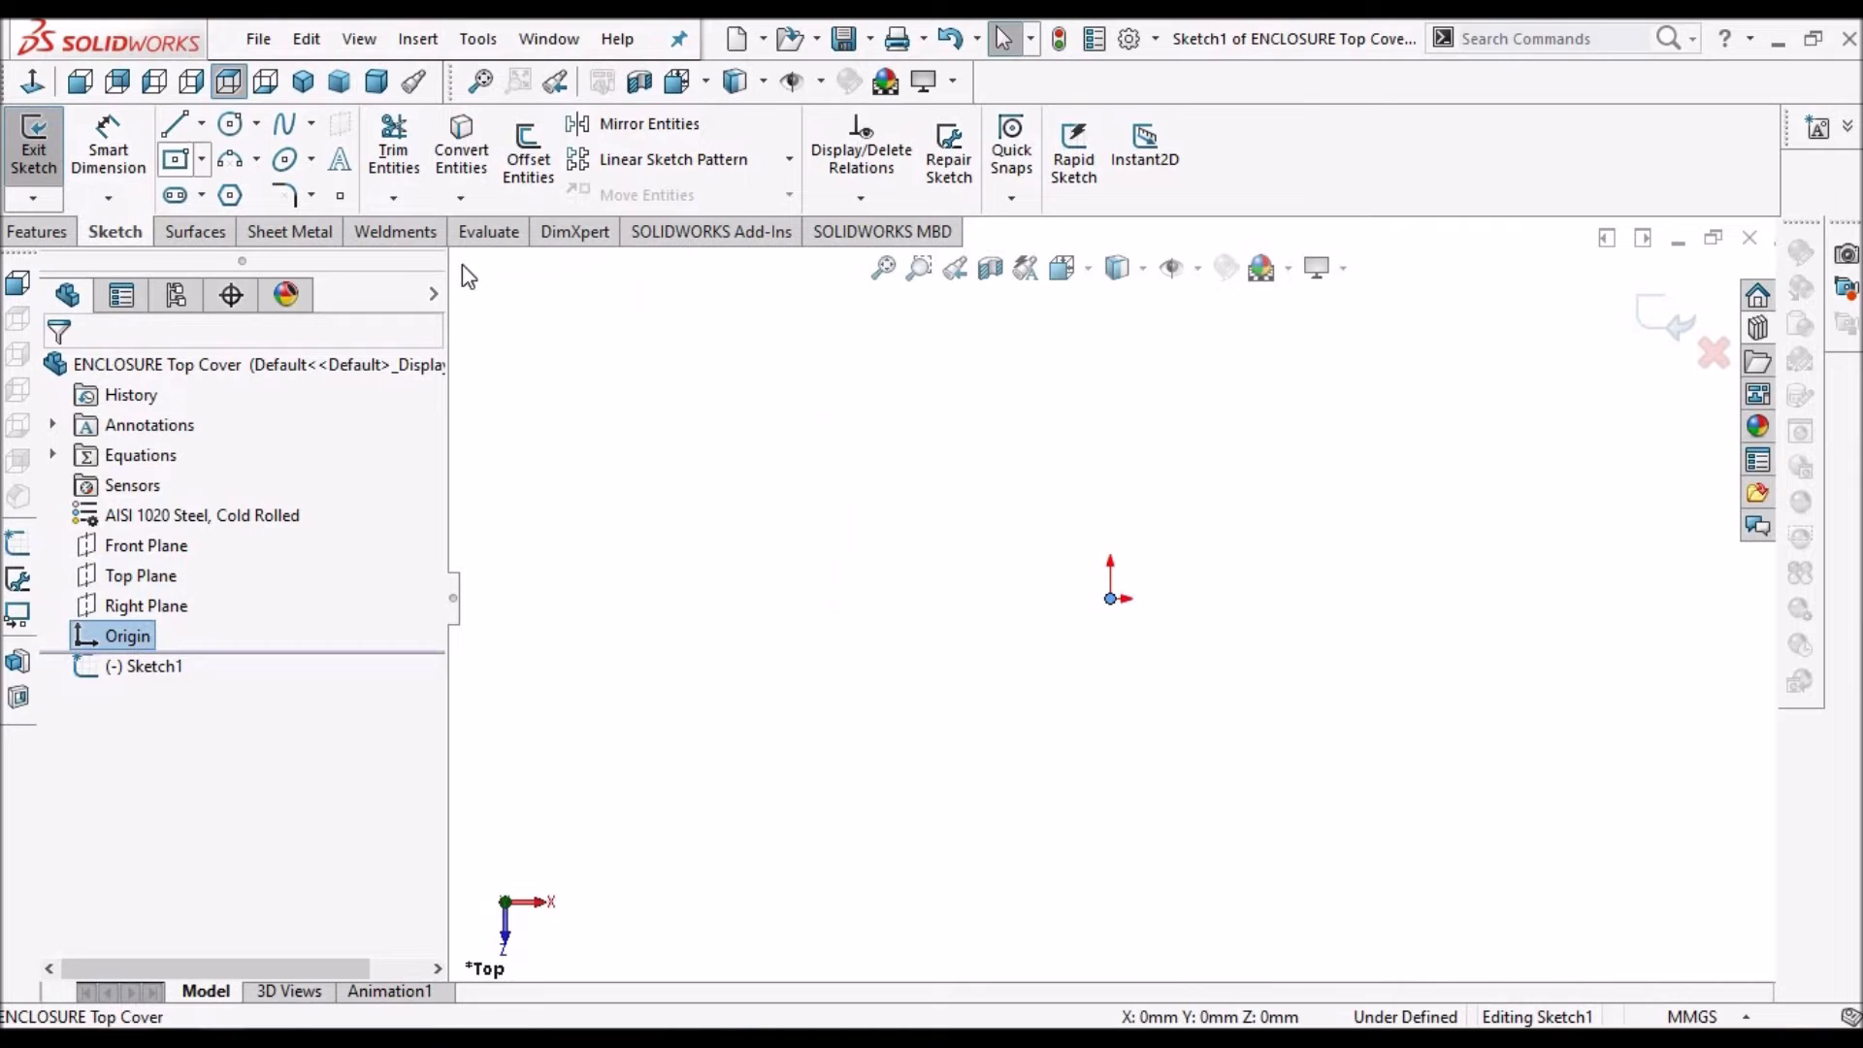
click(1109, 599)
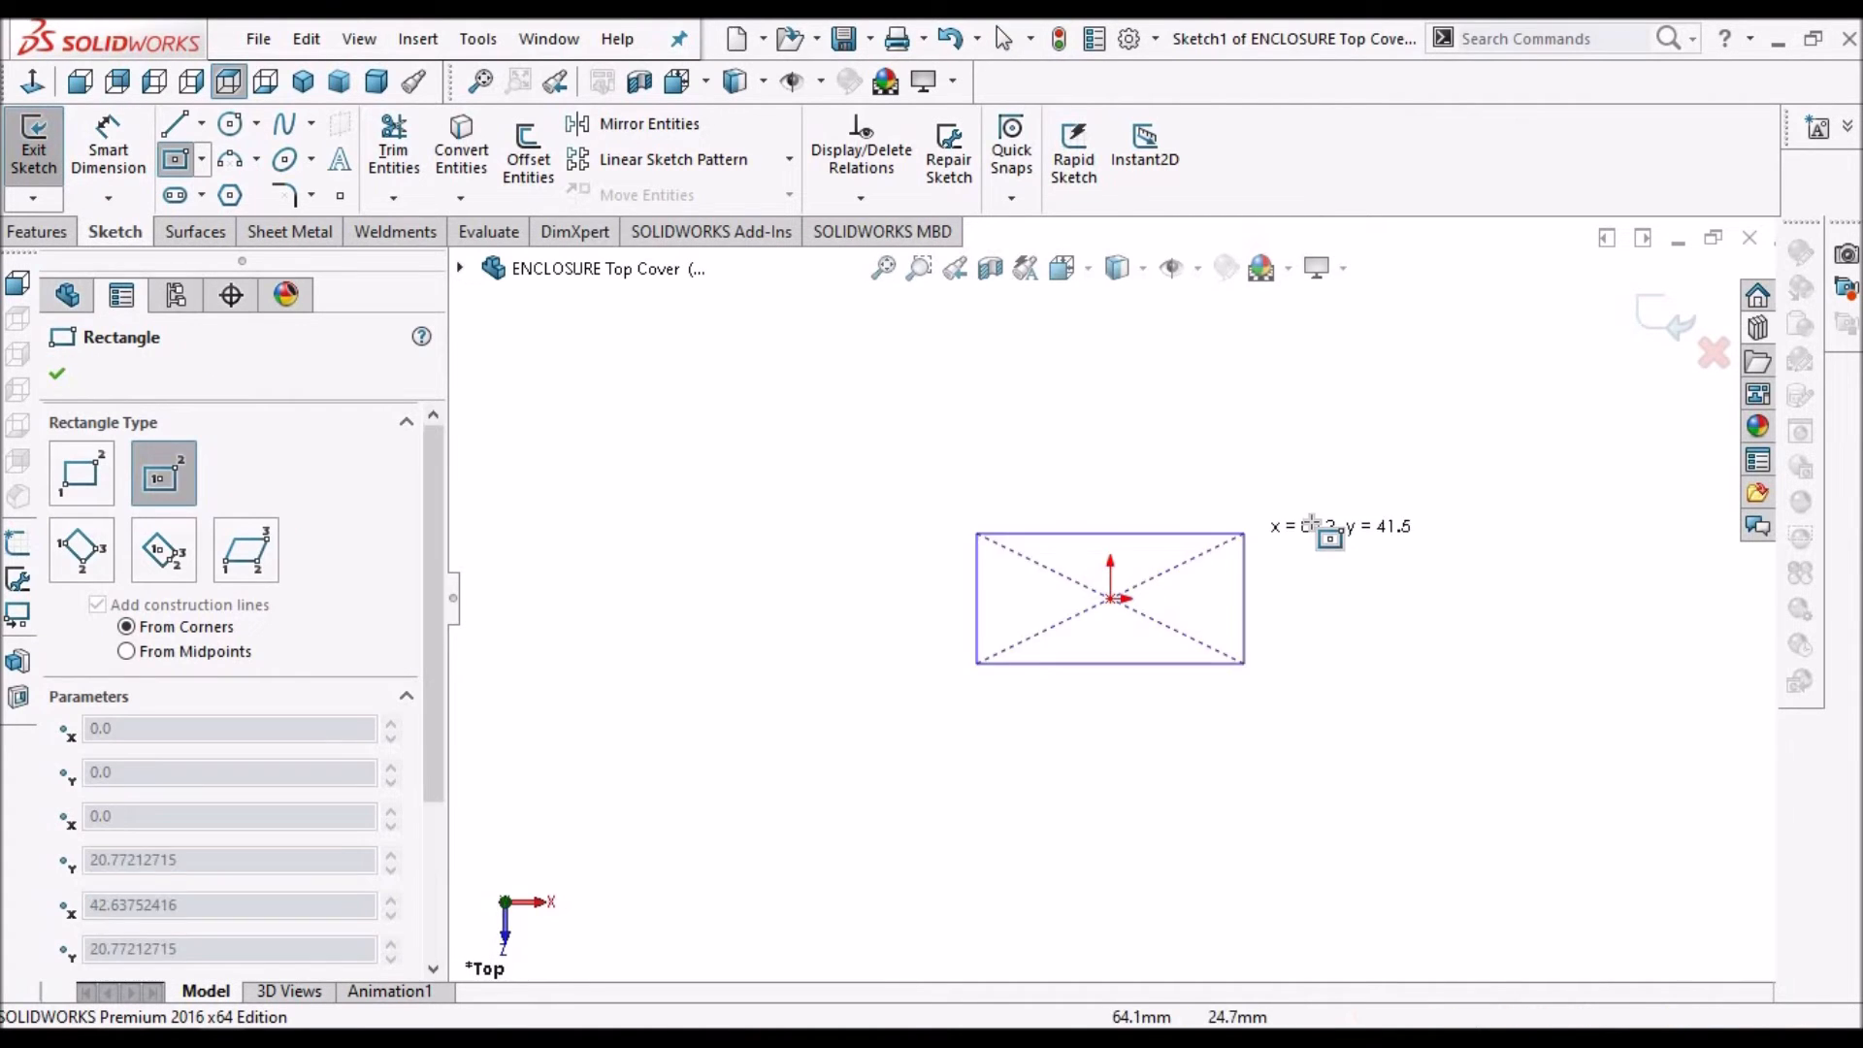
click(1320, 443)
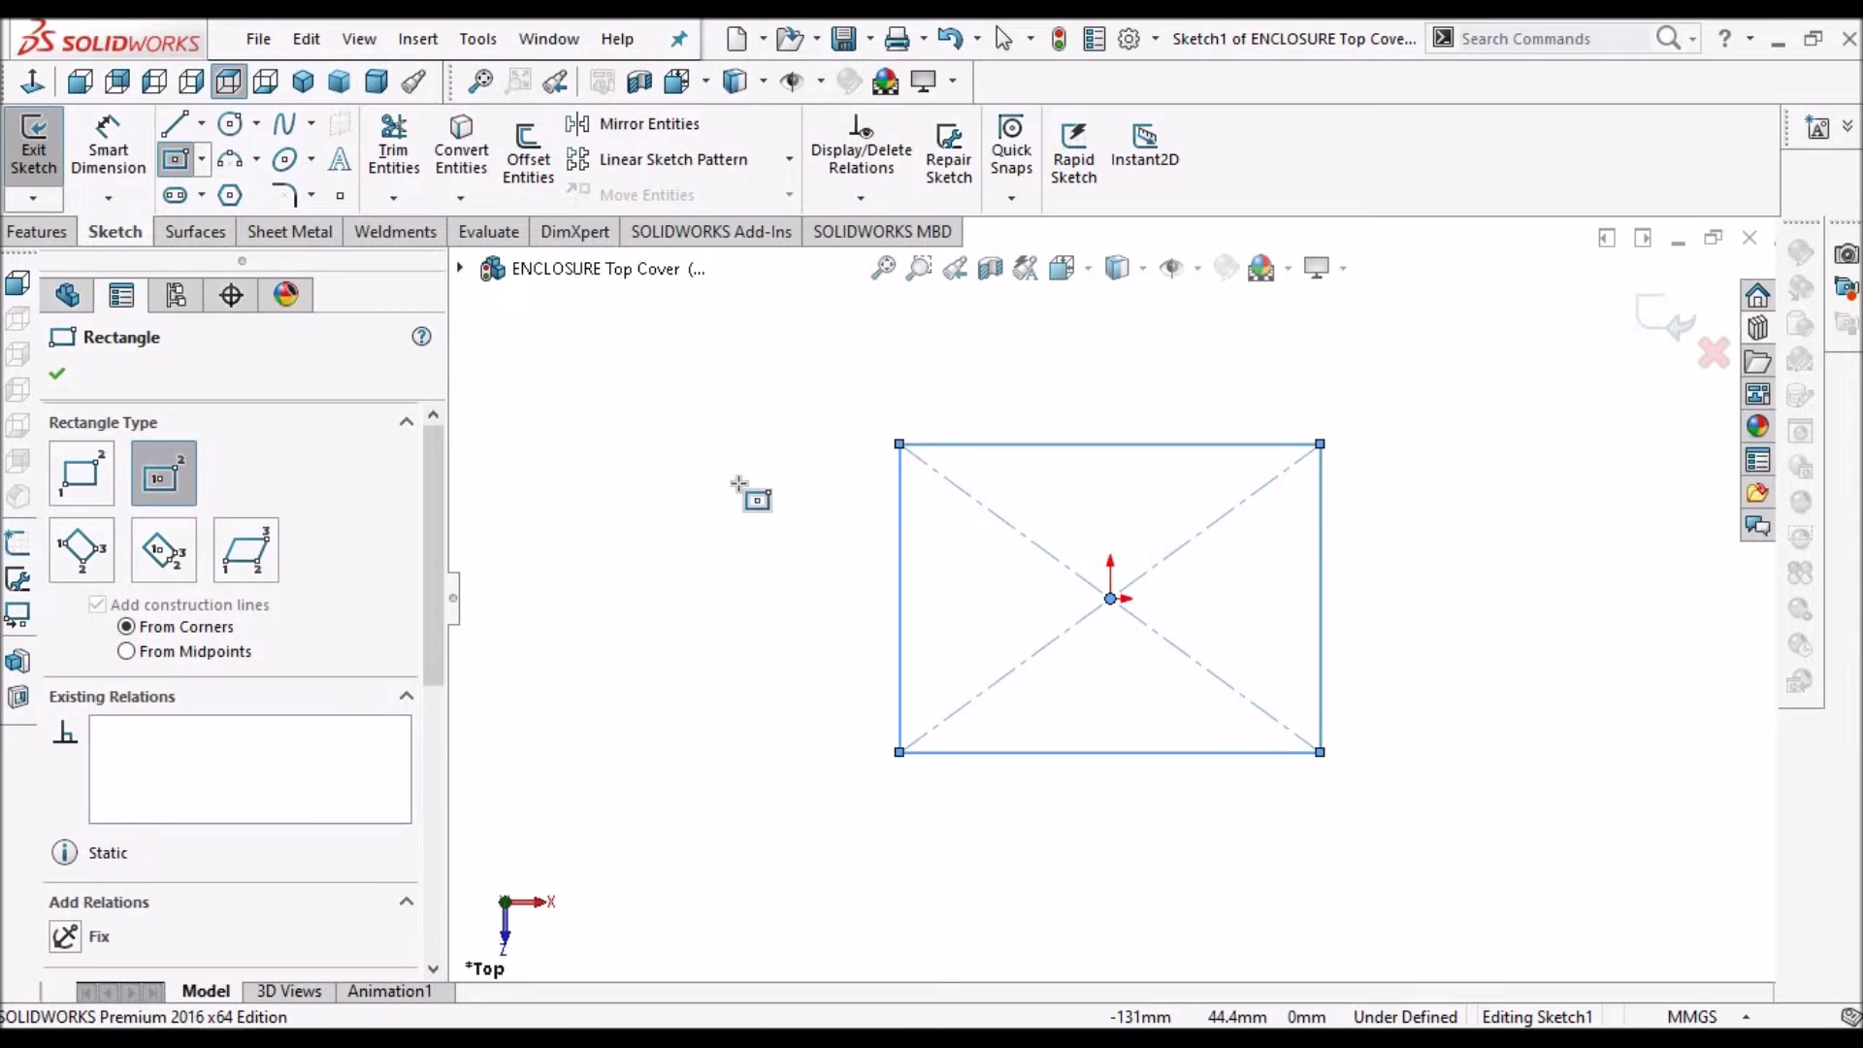
Create a 2 mm thick base flange from the rectangle with a K-Factor of 0.45 and Tear relief
right_click(738, 483)
click(723, 479)
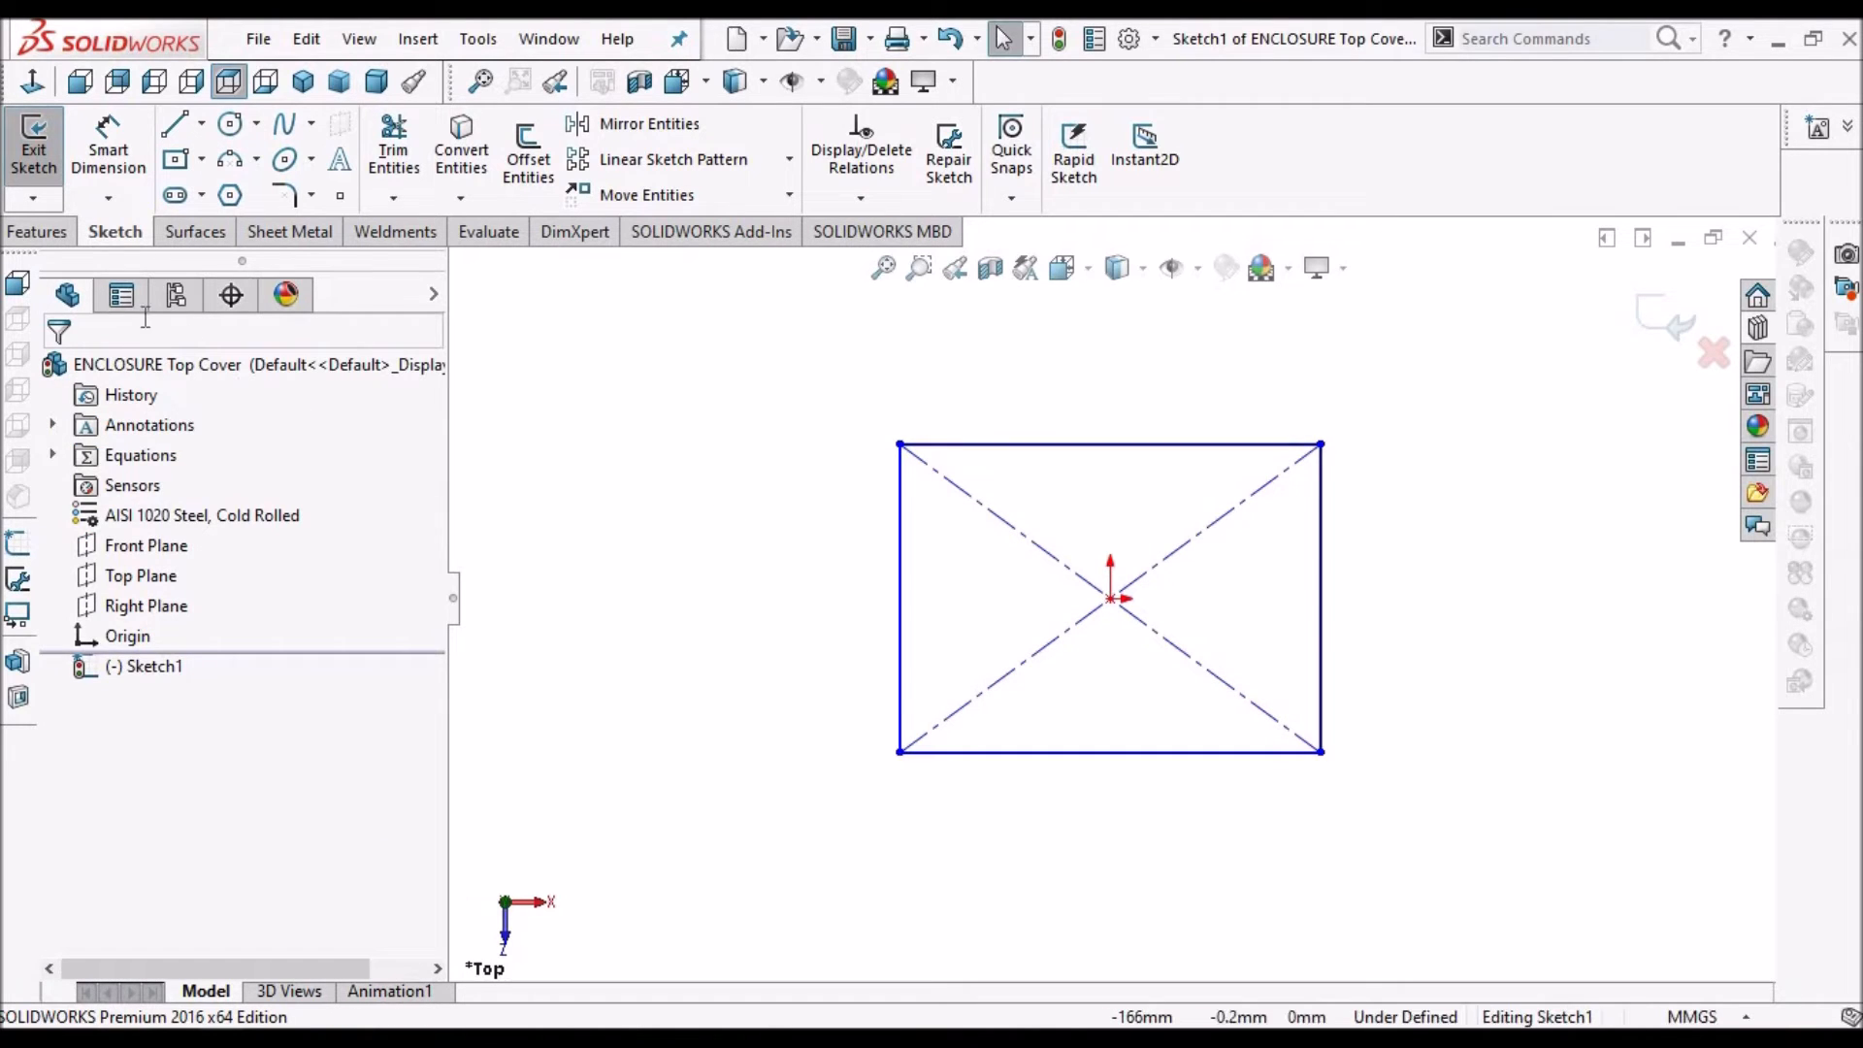
click(39, 232)
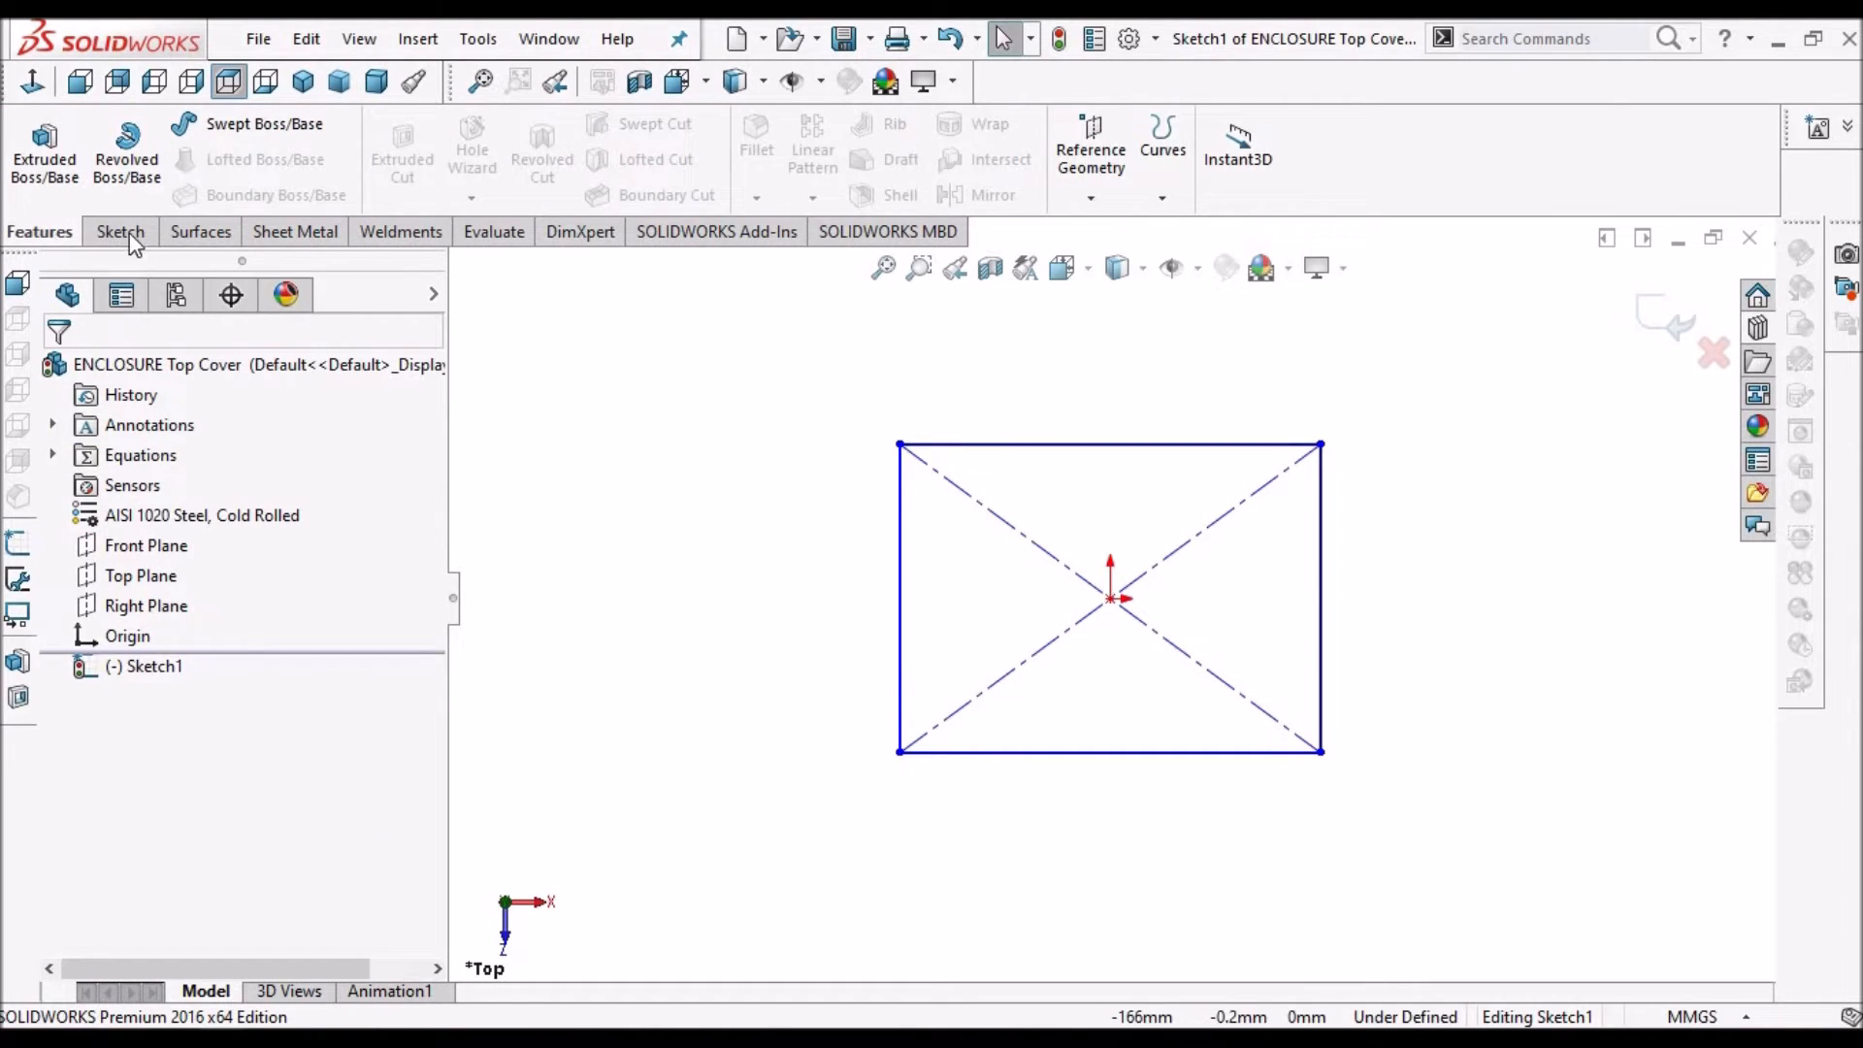
click(244, 232)
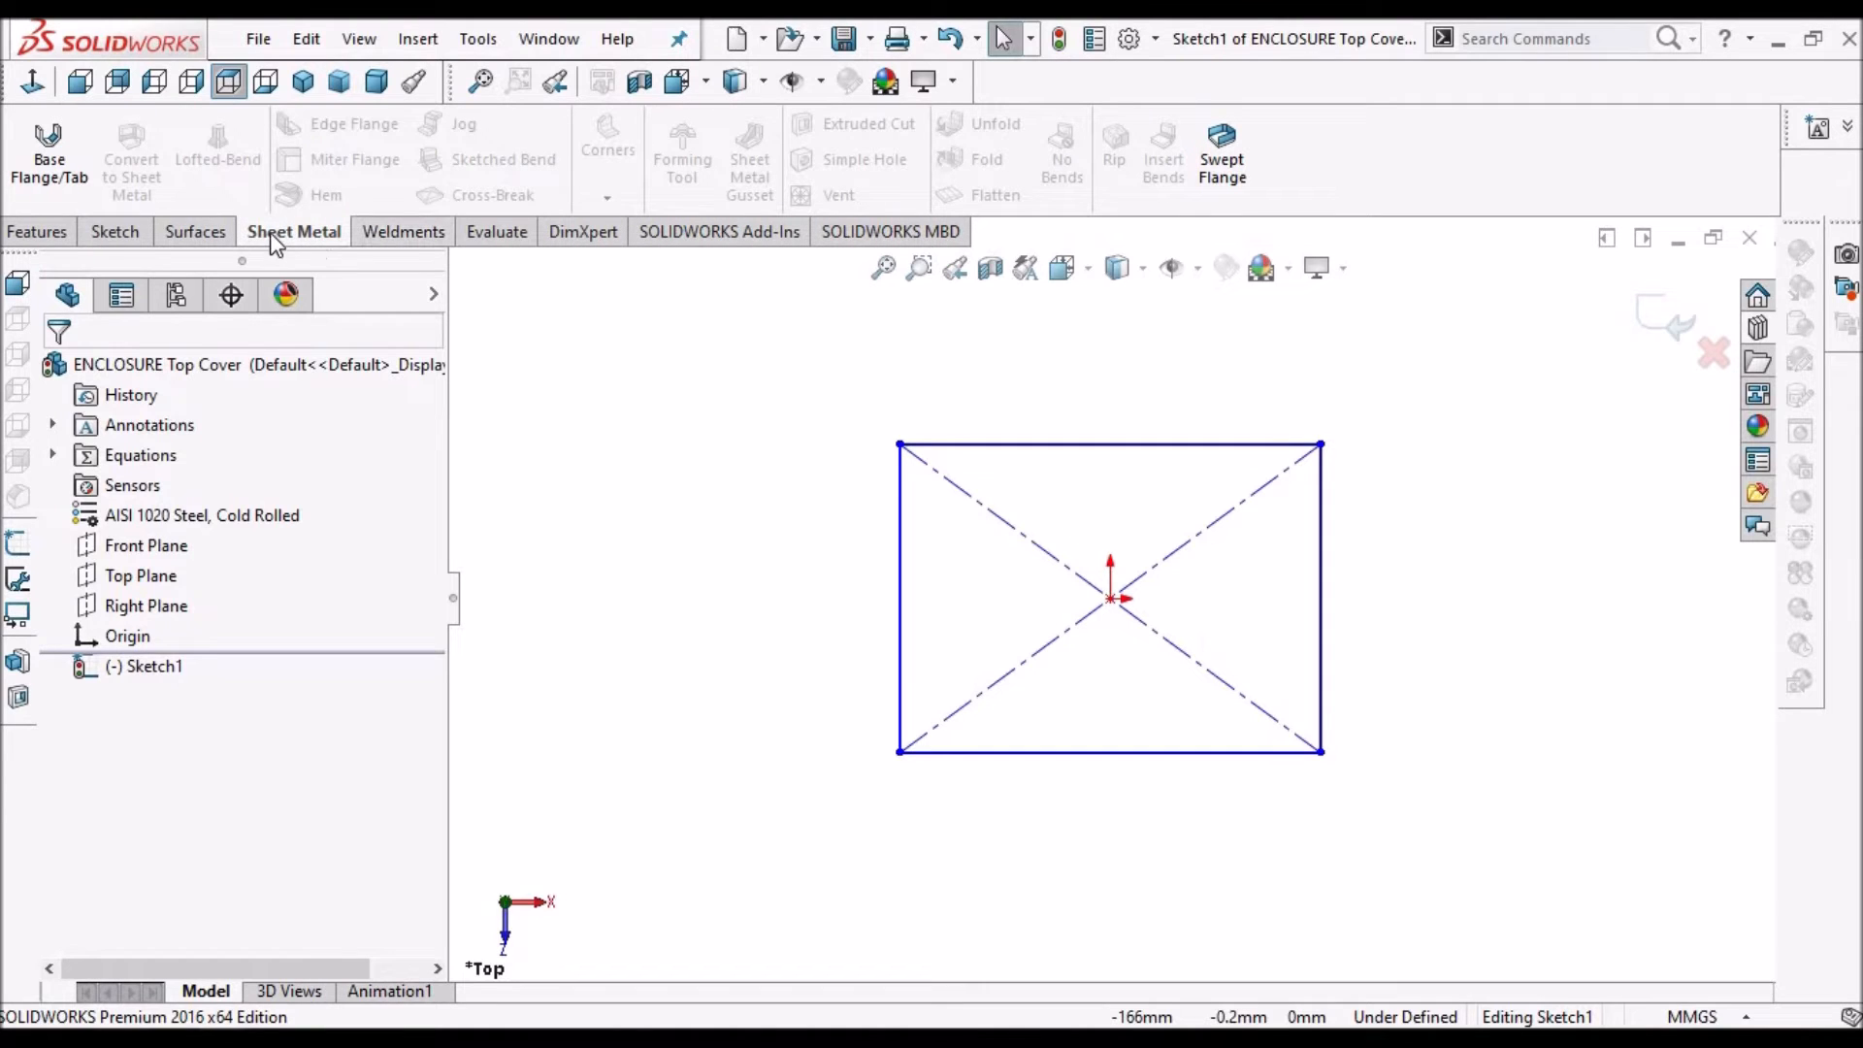
click(66, 174)
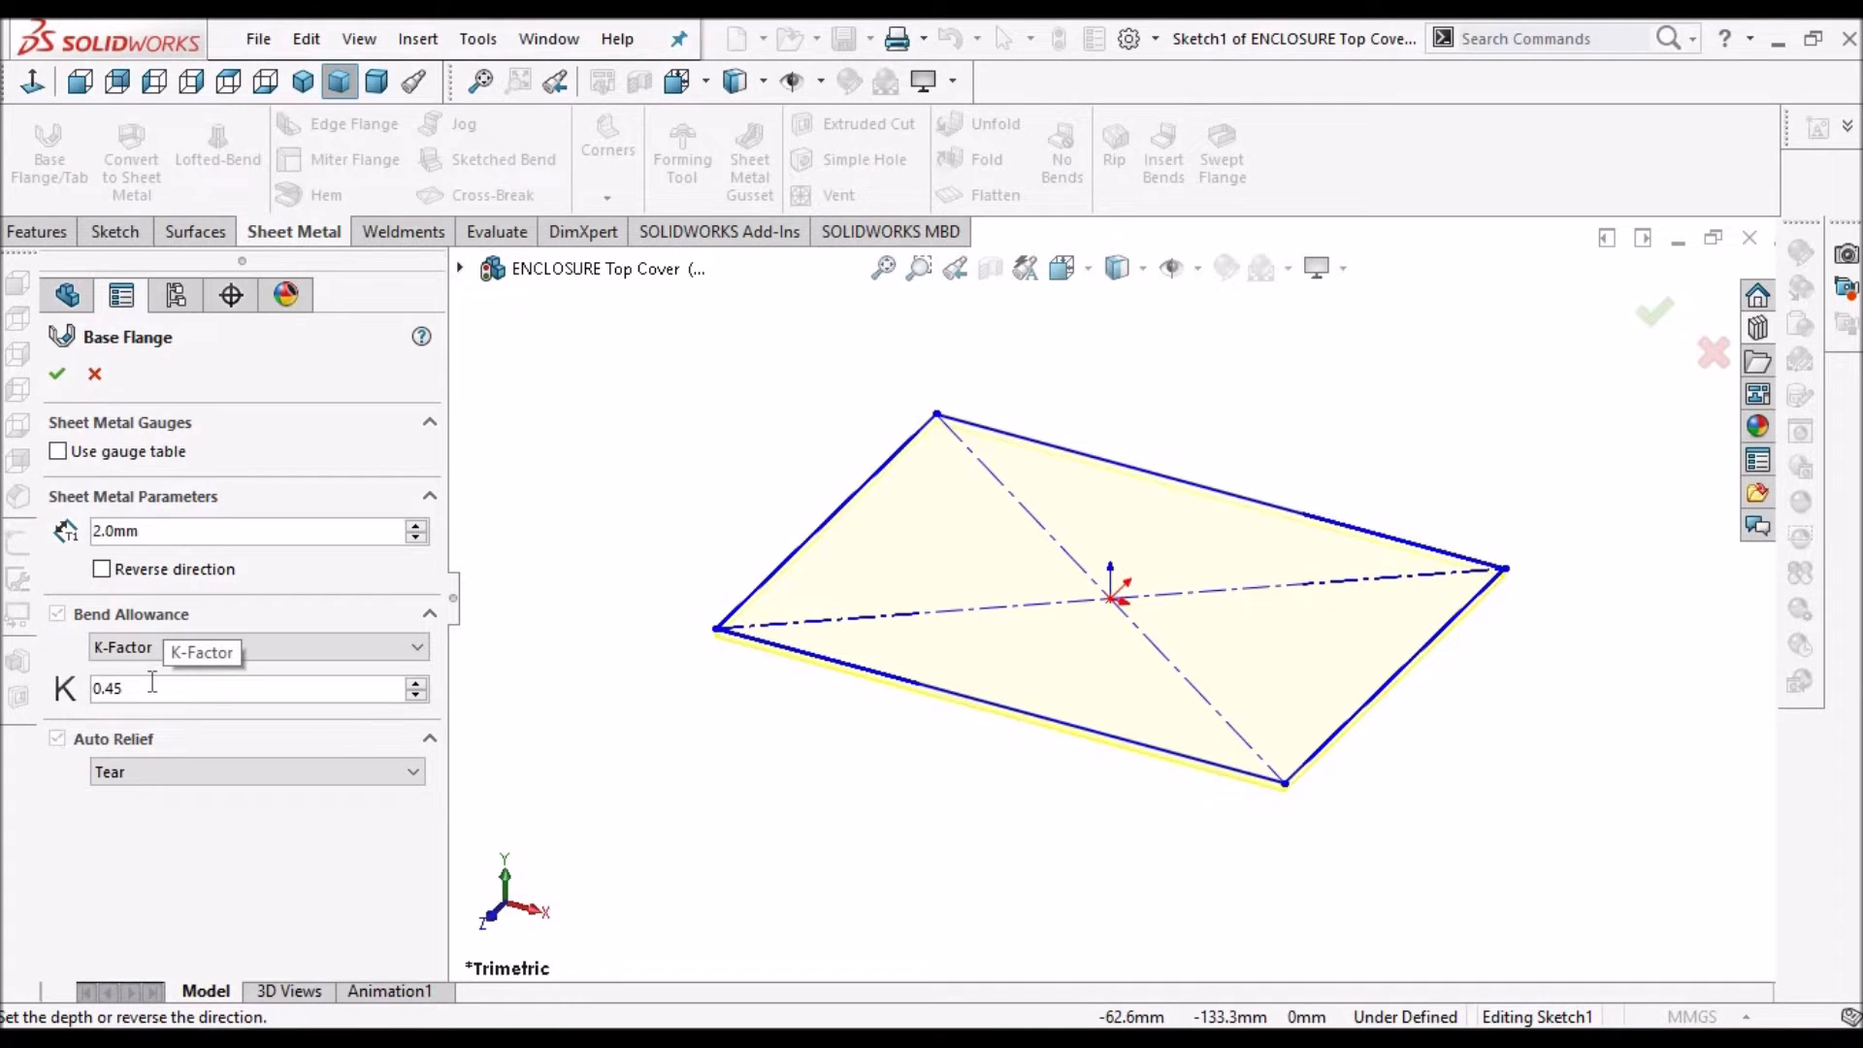
click(57, 375)
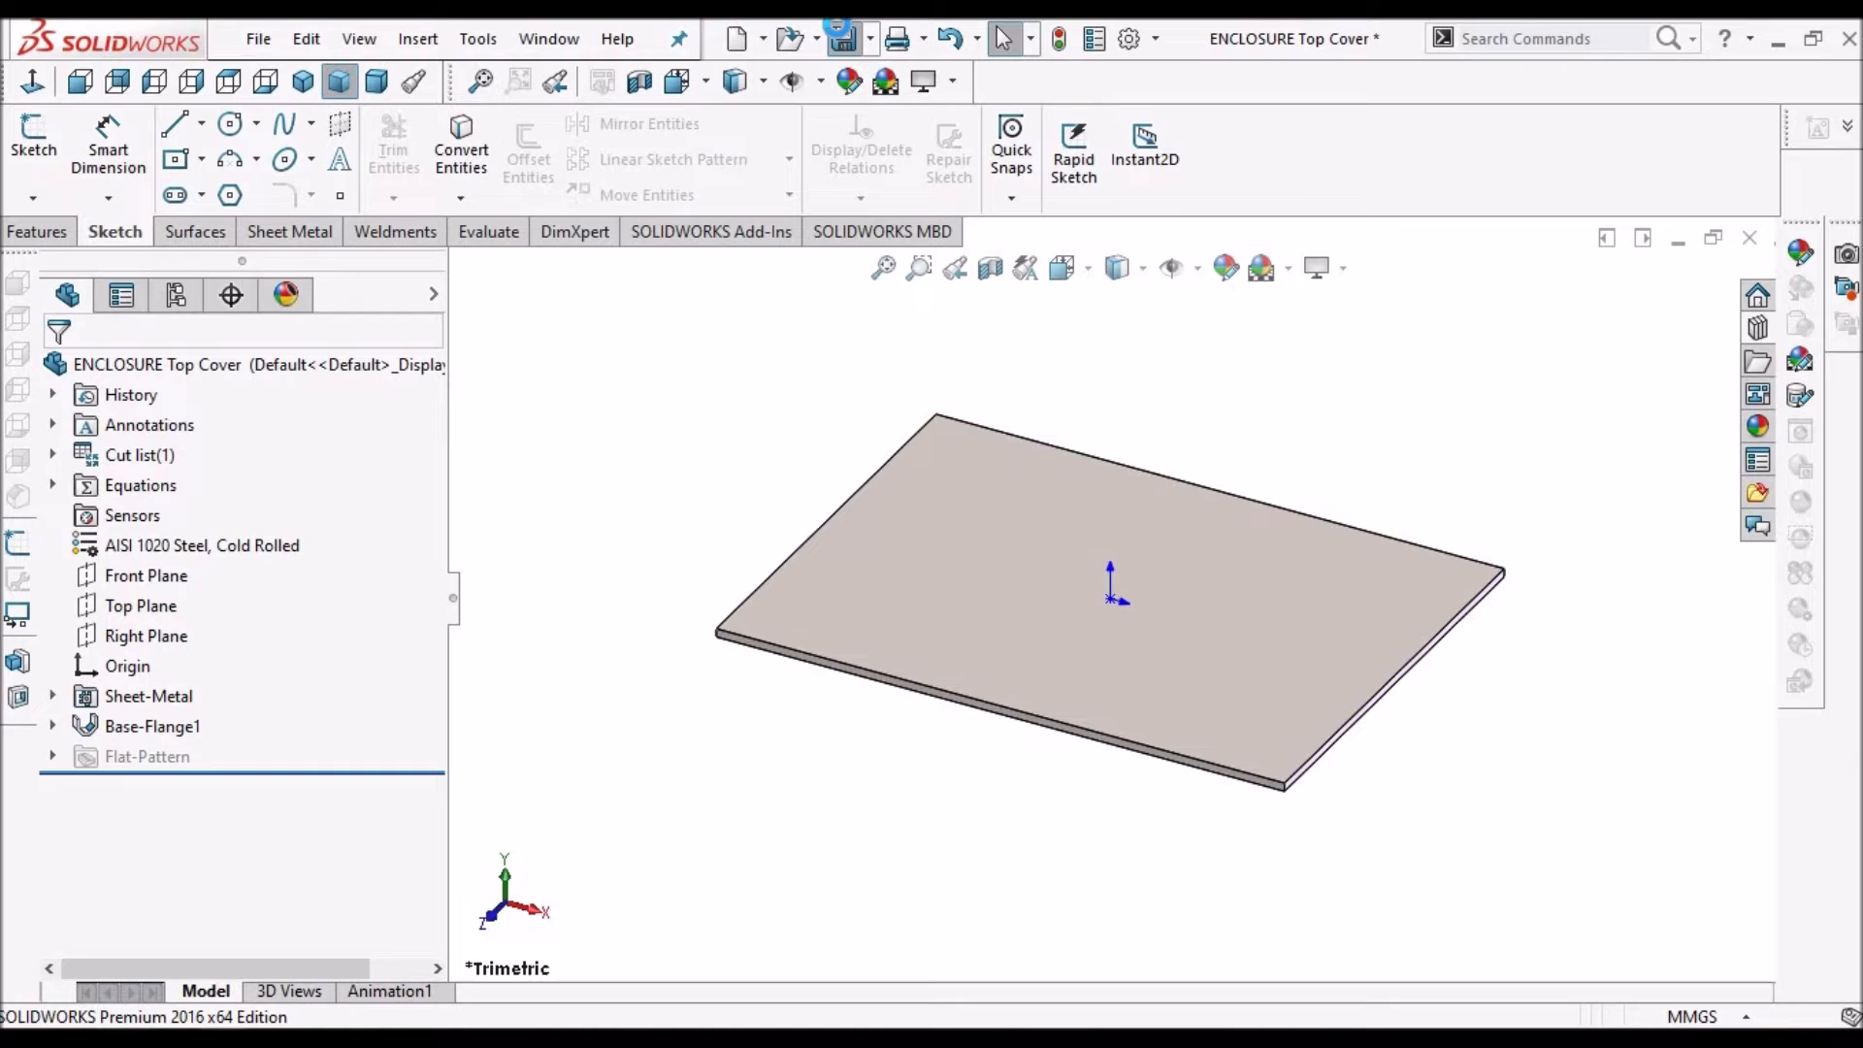
Switch to the REF ASMBLY document and insert the ENCLOSURE Top Cover part beside the casing
click(549, 39)
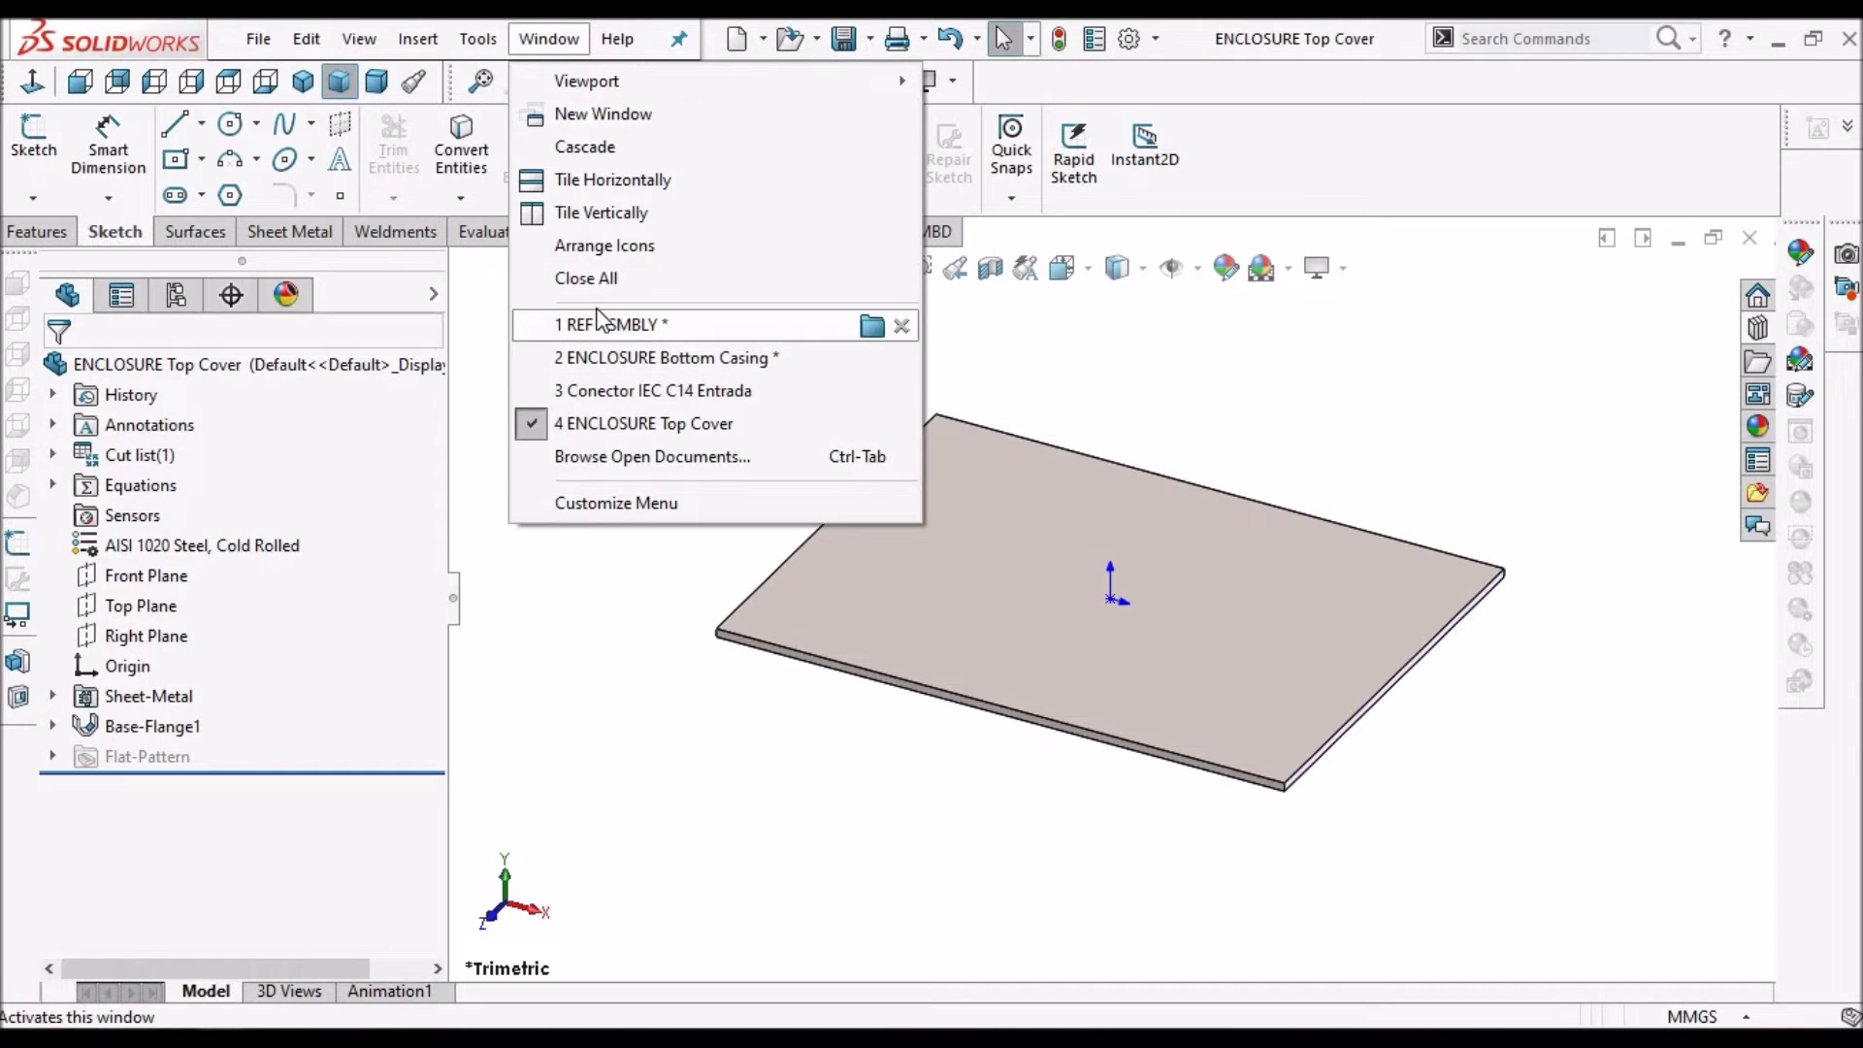
click(602, 324)
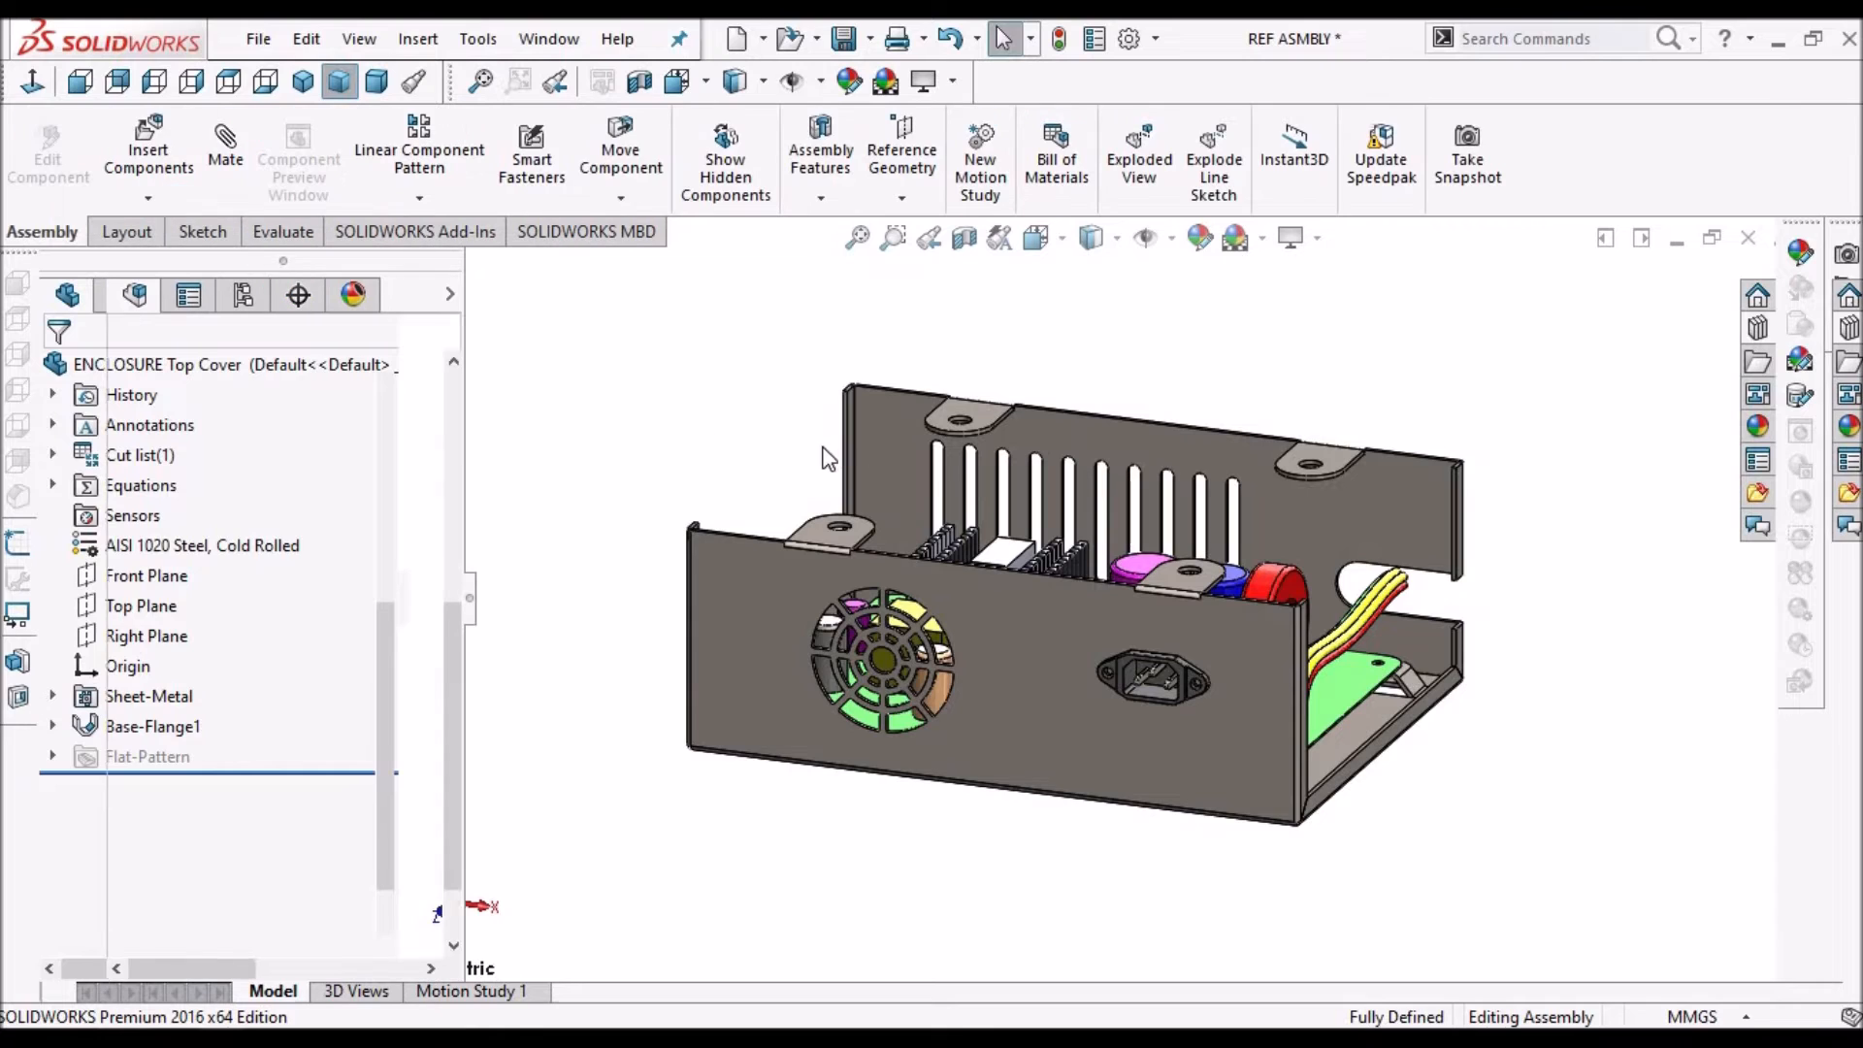
click(151, 141)
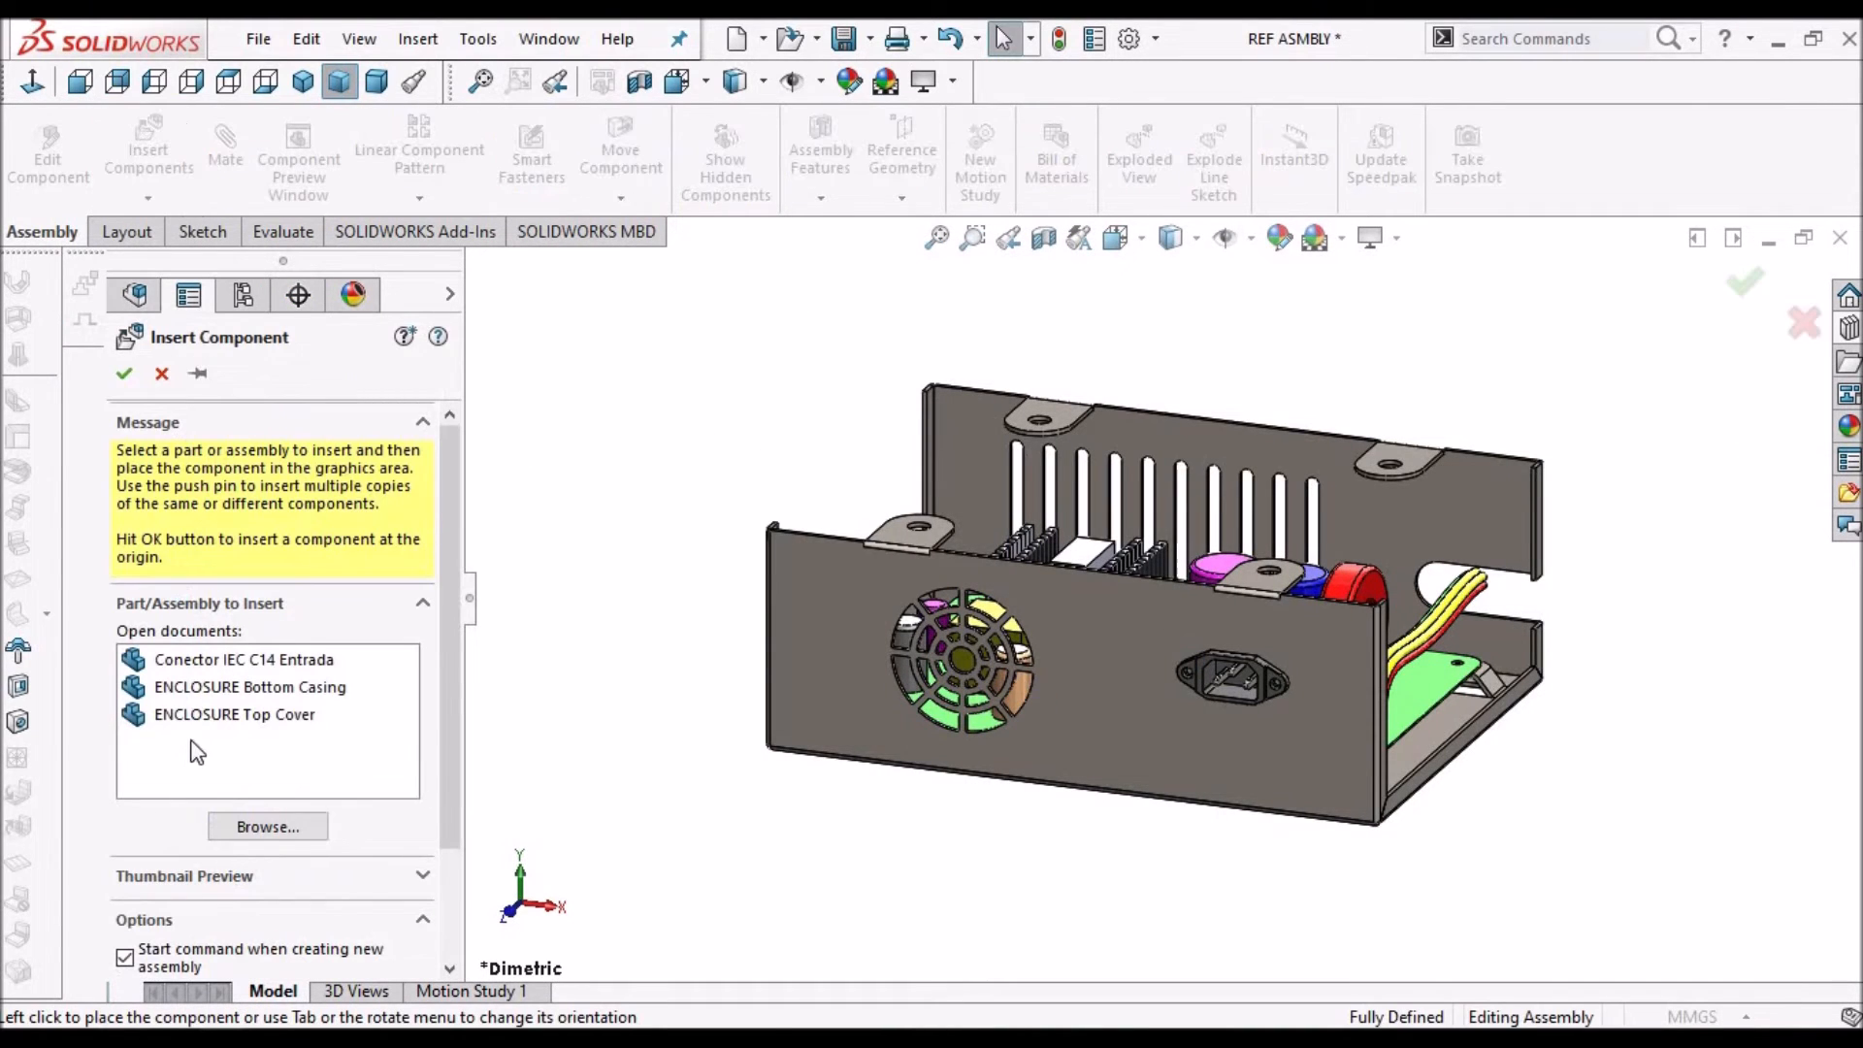
click(208, 715)
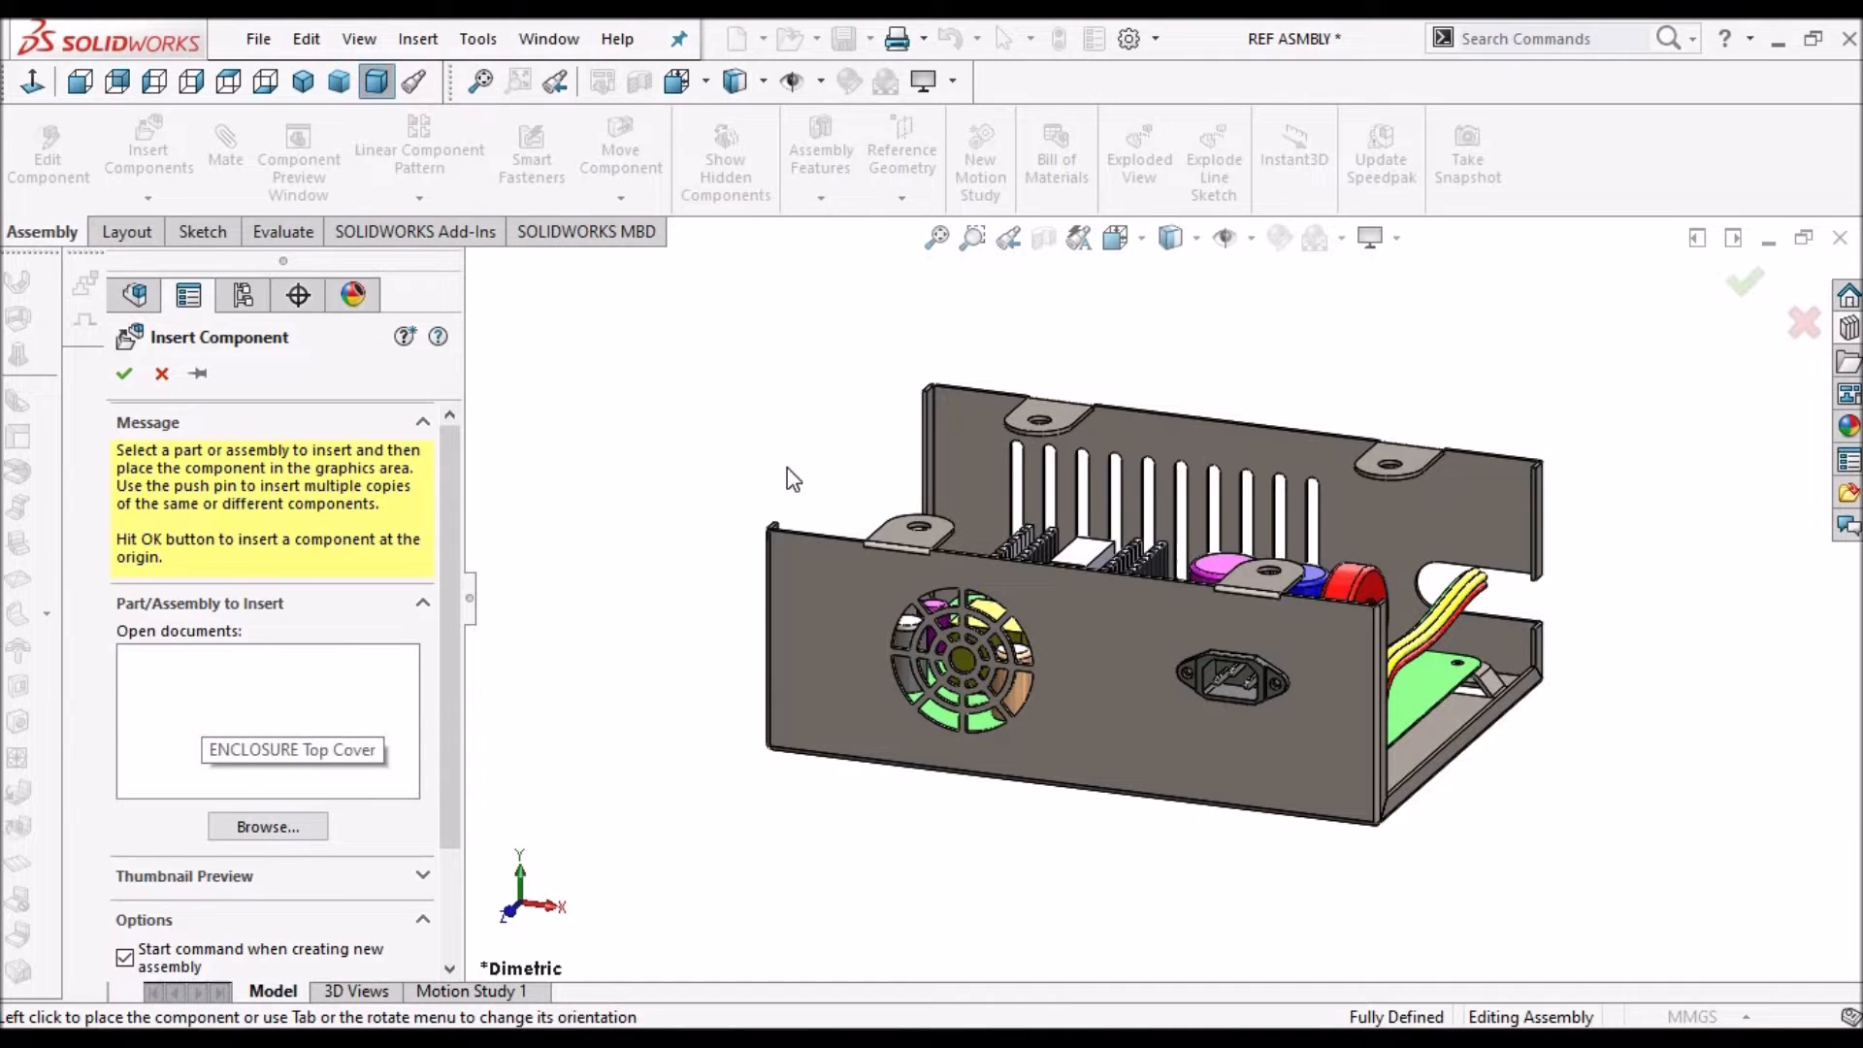
click(621, 679)
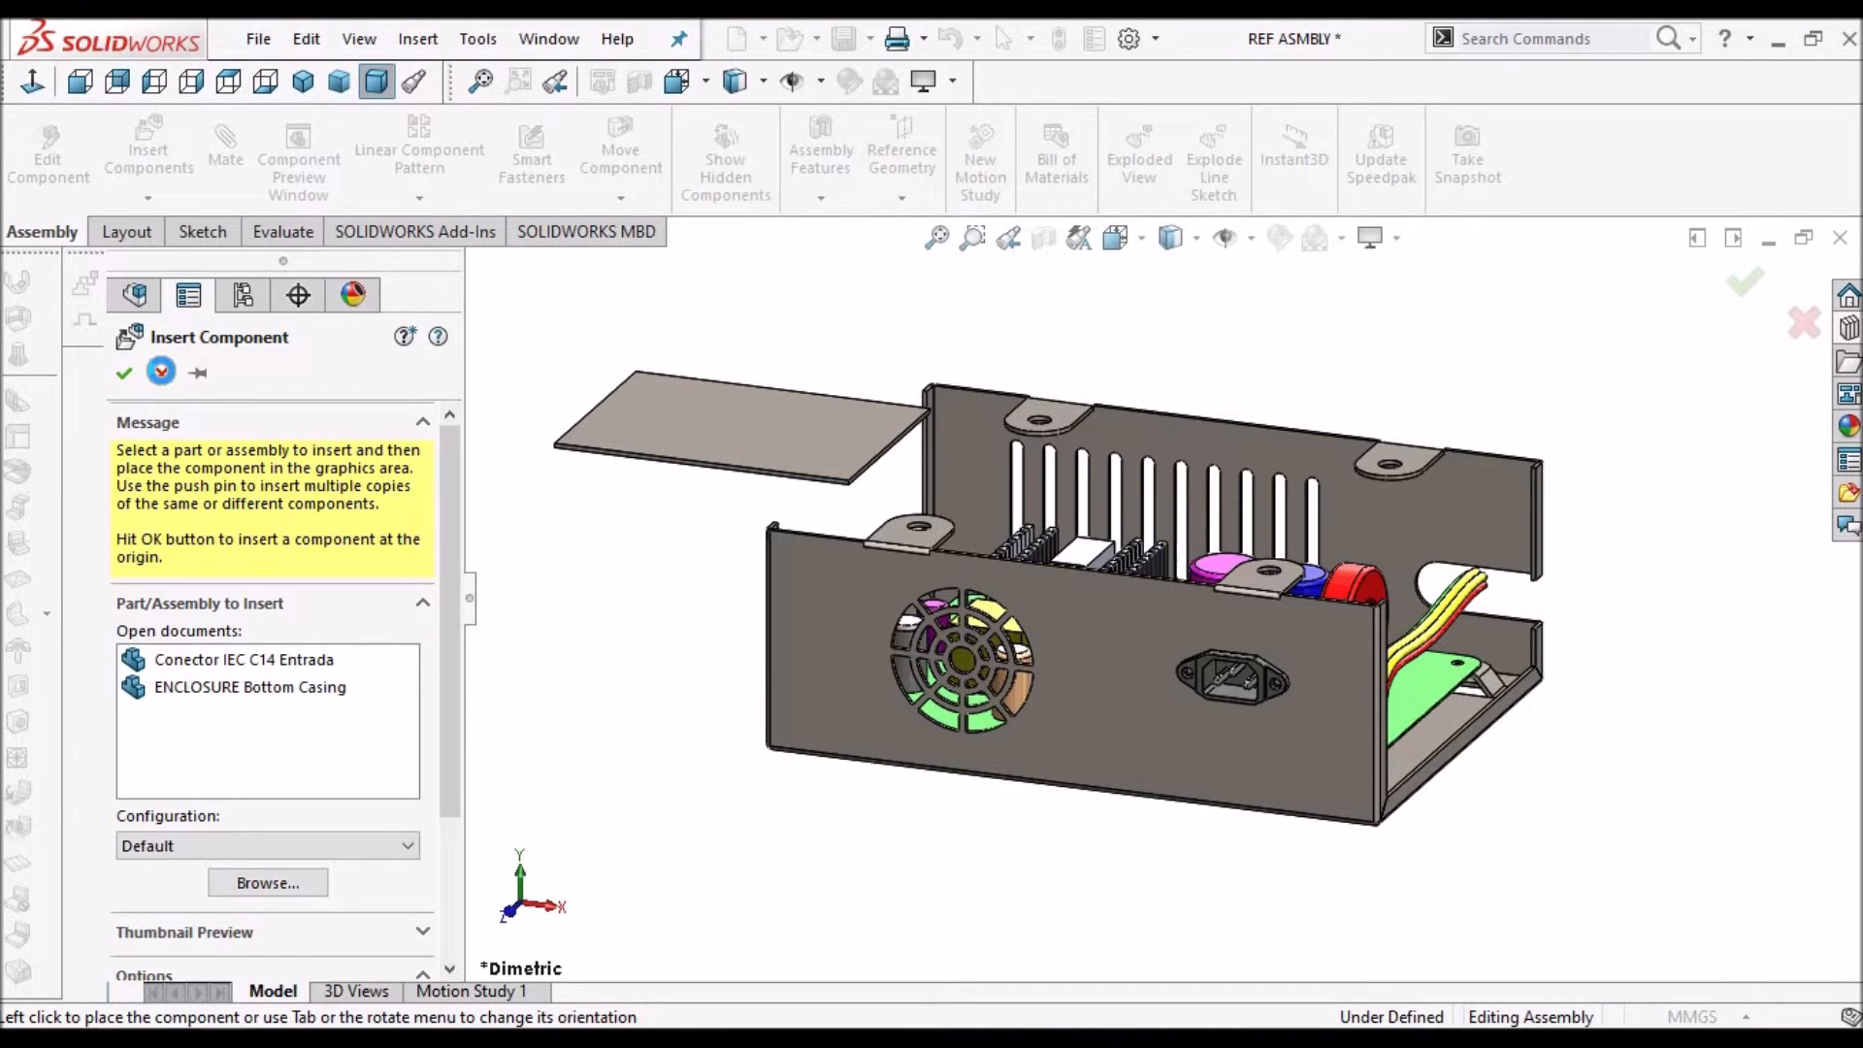
click(163, 376)
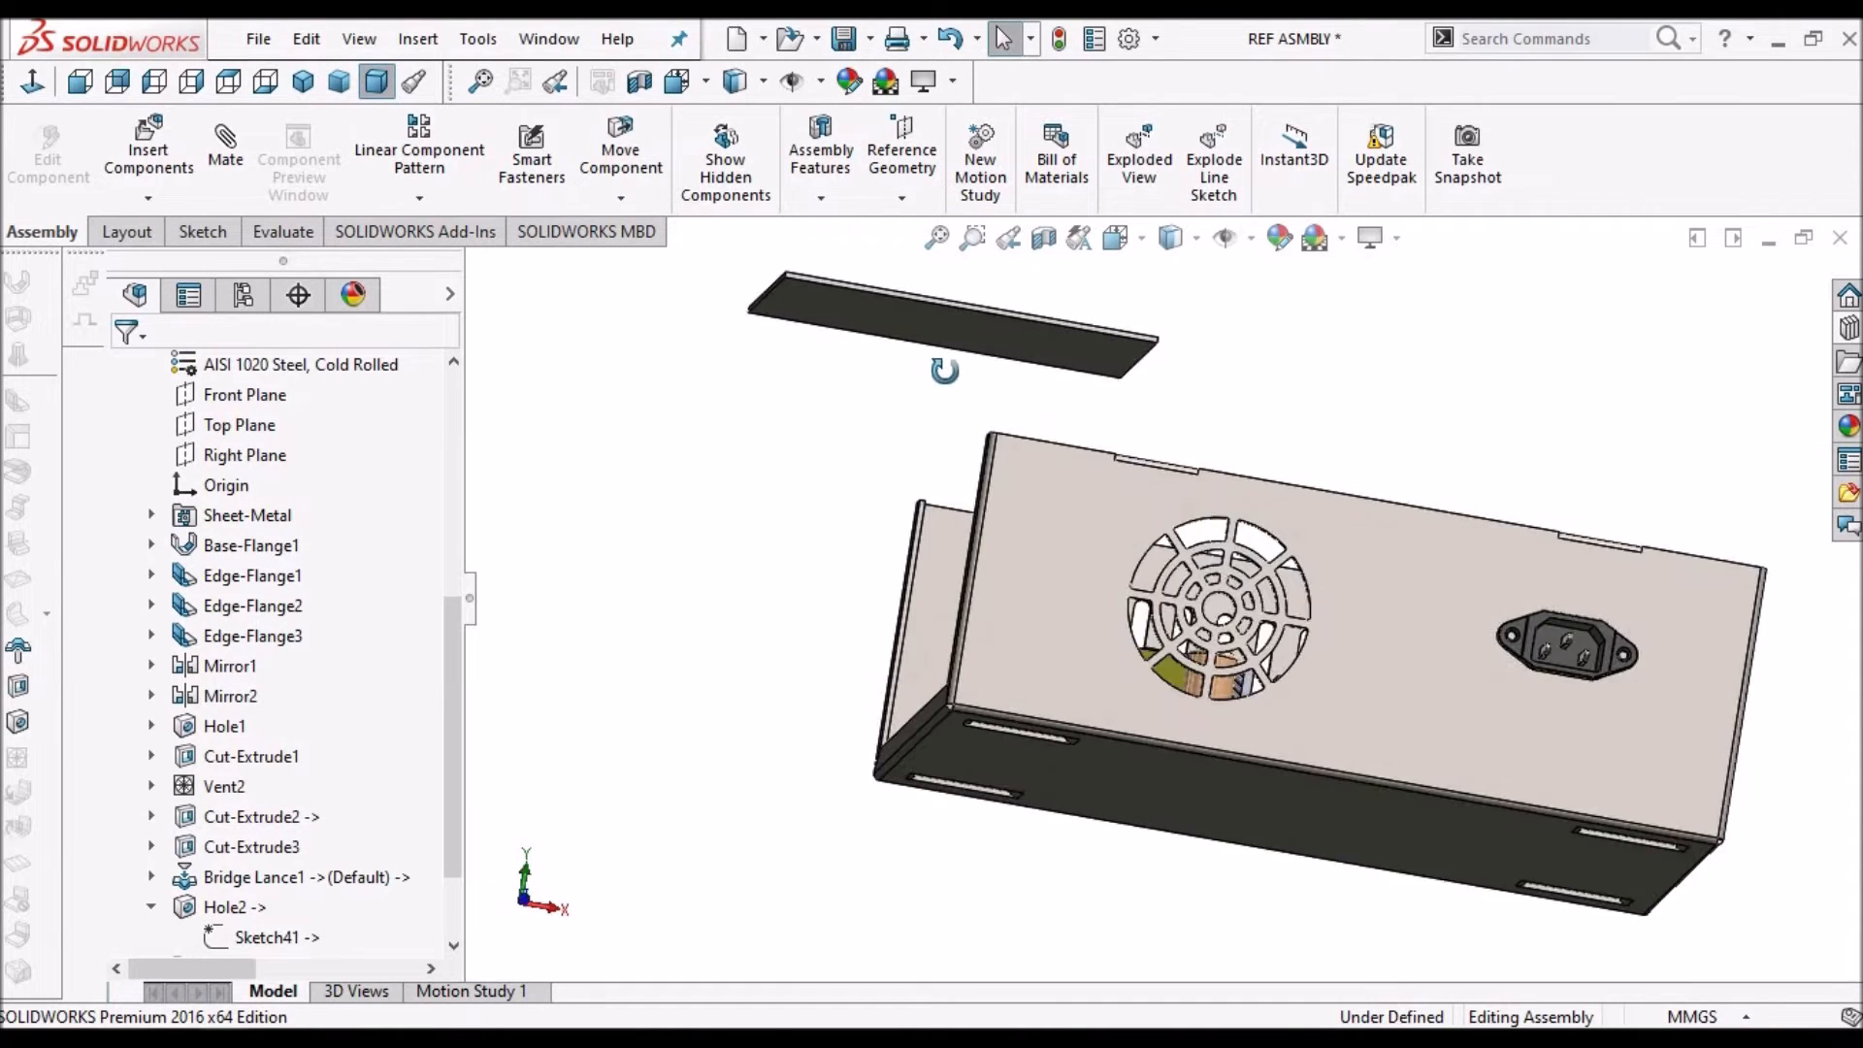
Mate the underside of the top cover coincident with the upper face of the casing's tab above the fan vent
click(1021, 301)
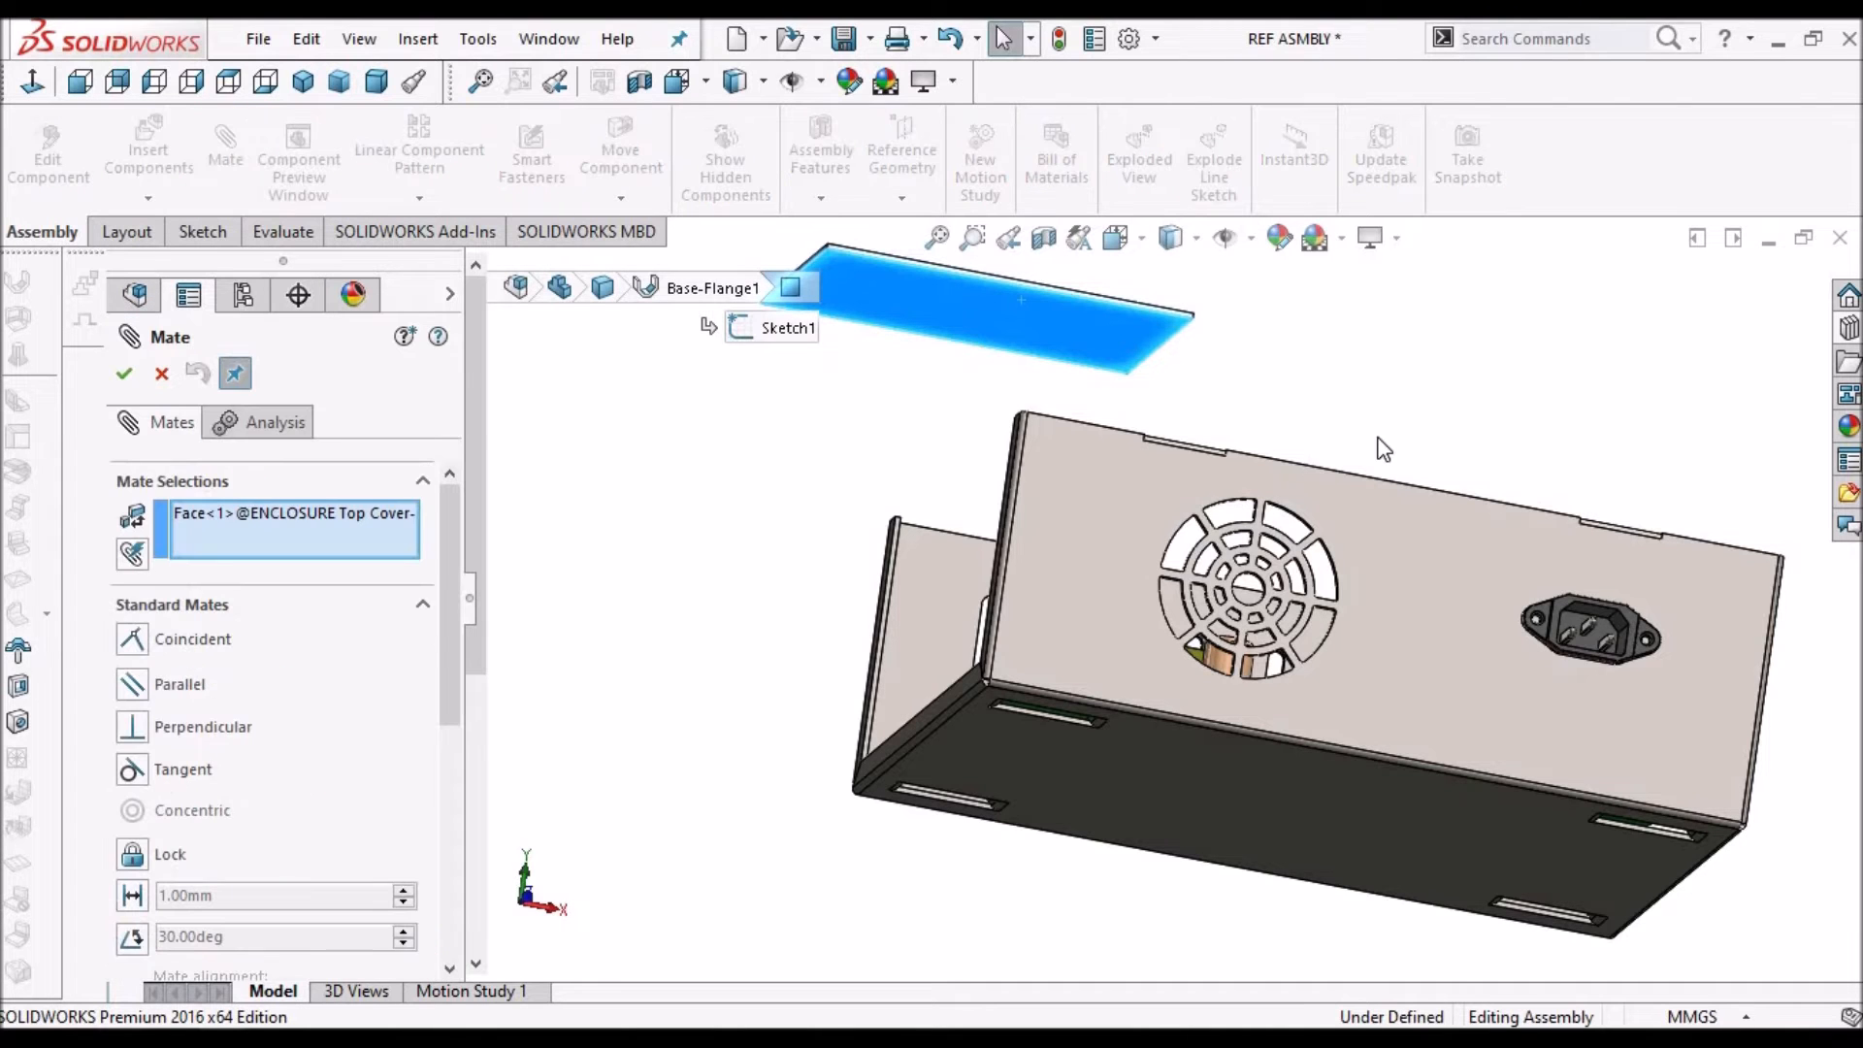
middle_drag(1359, 493, 1246, 626)
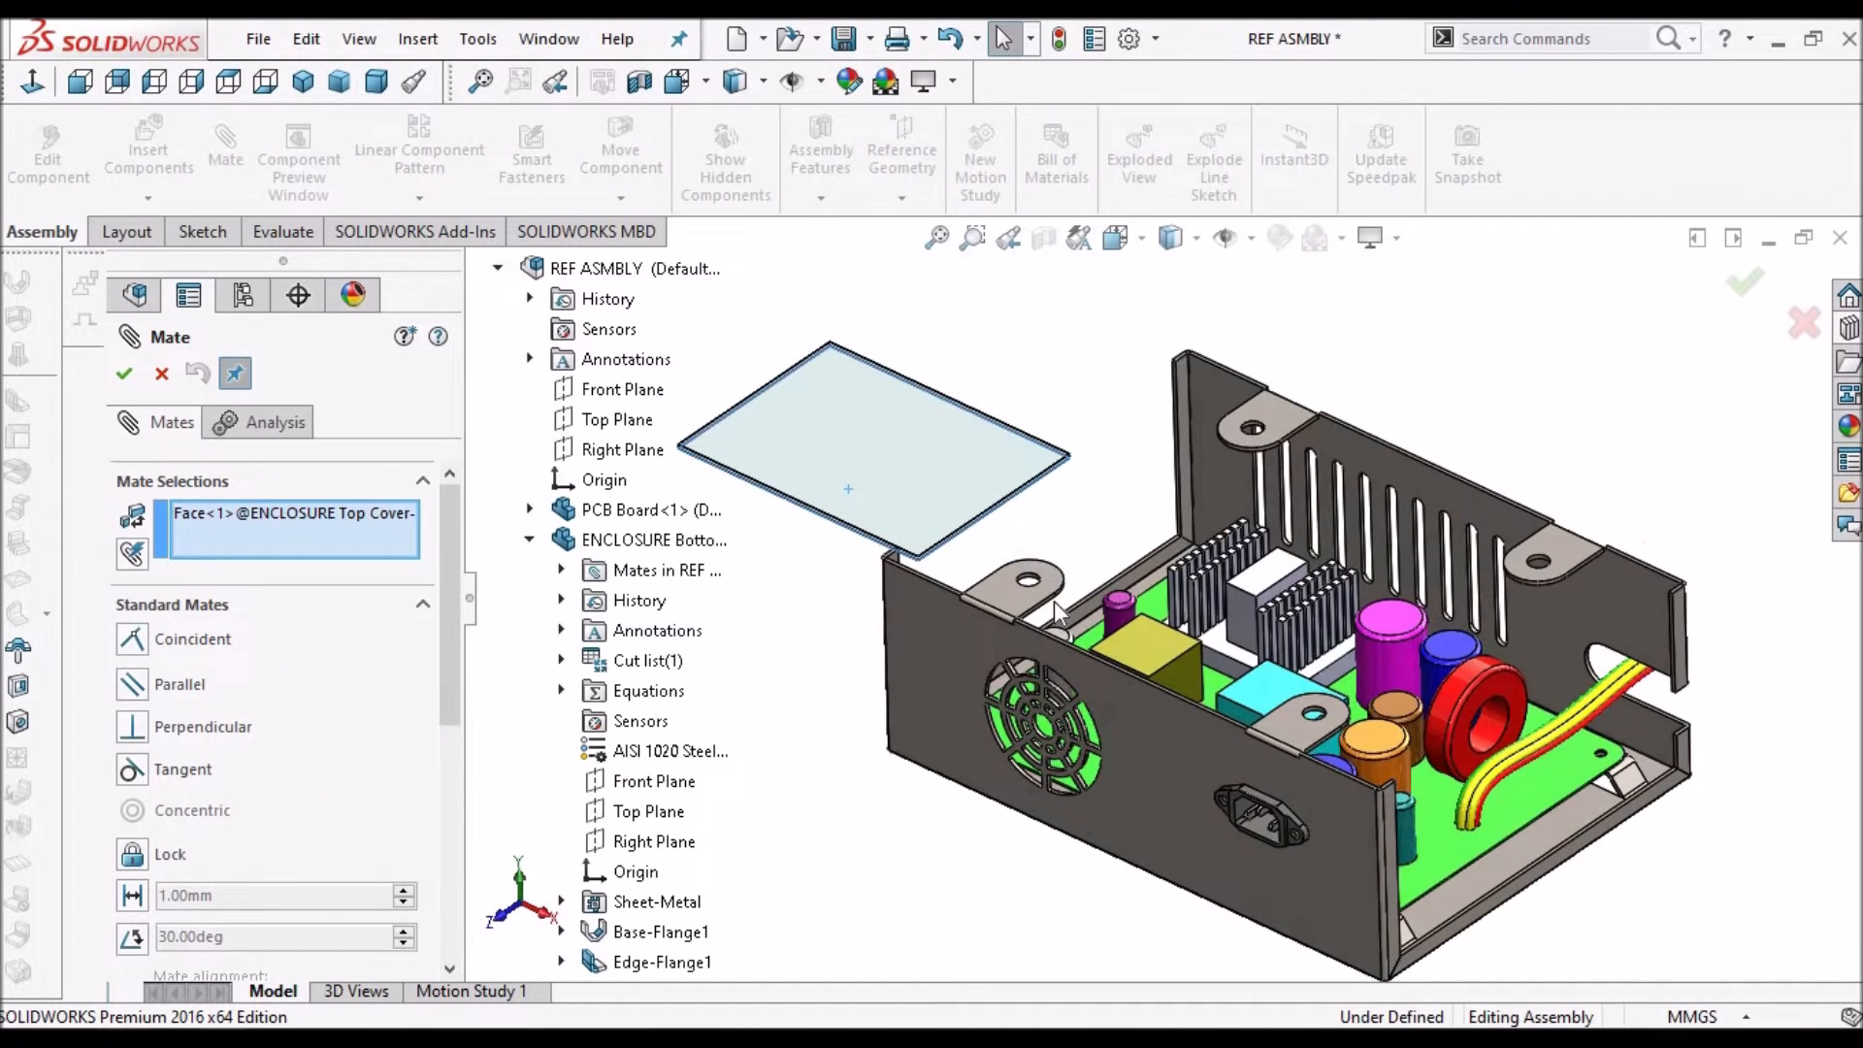
scroll(987, 591, down, 5)
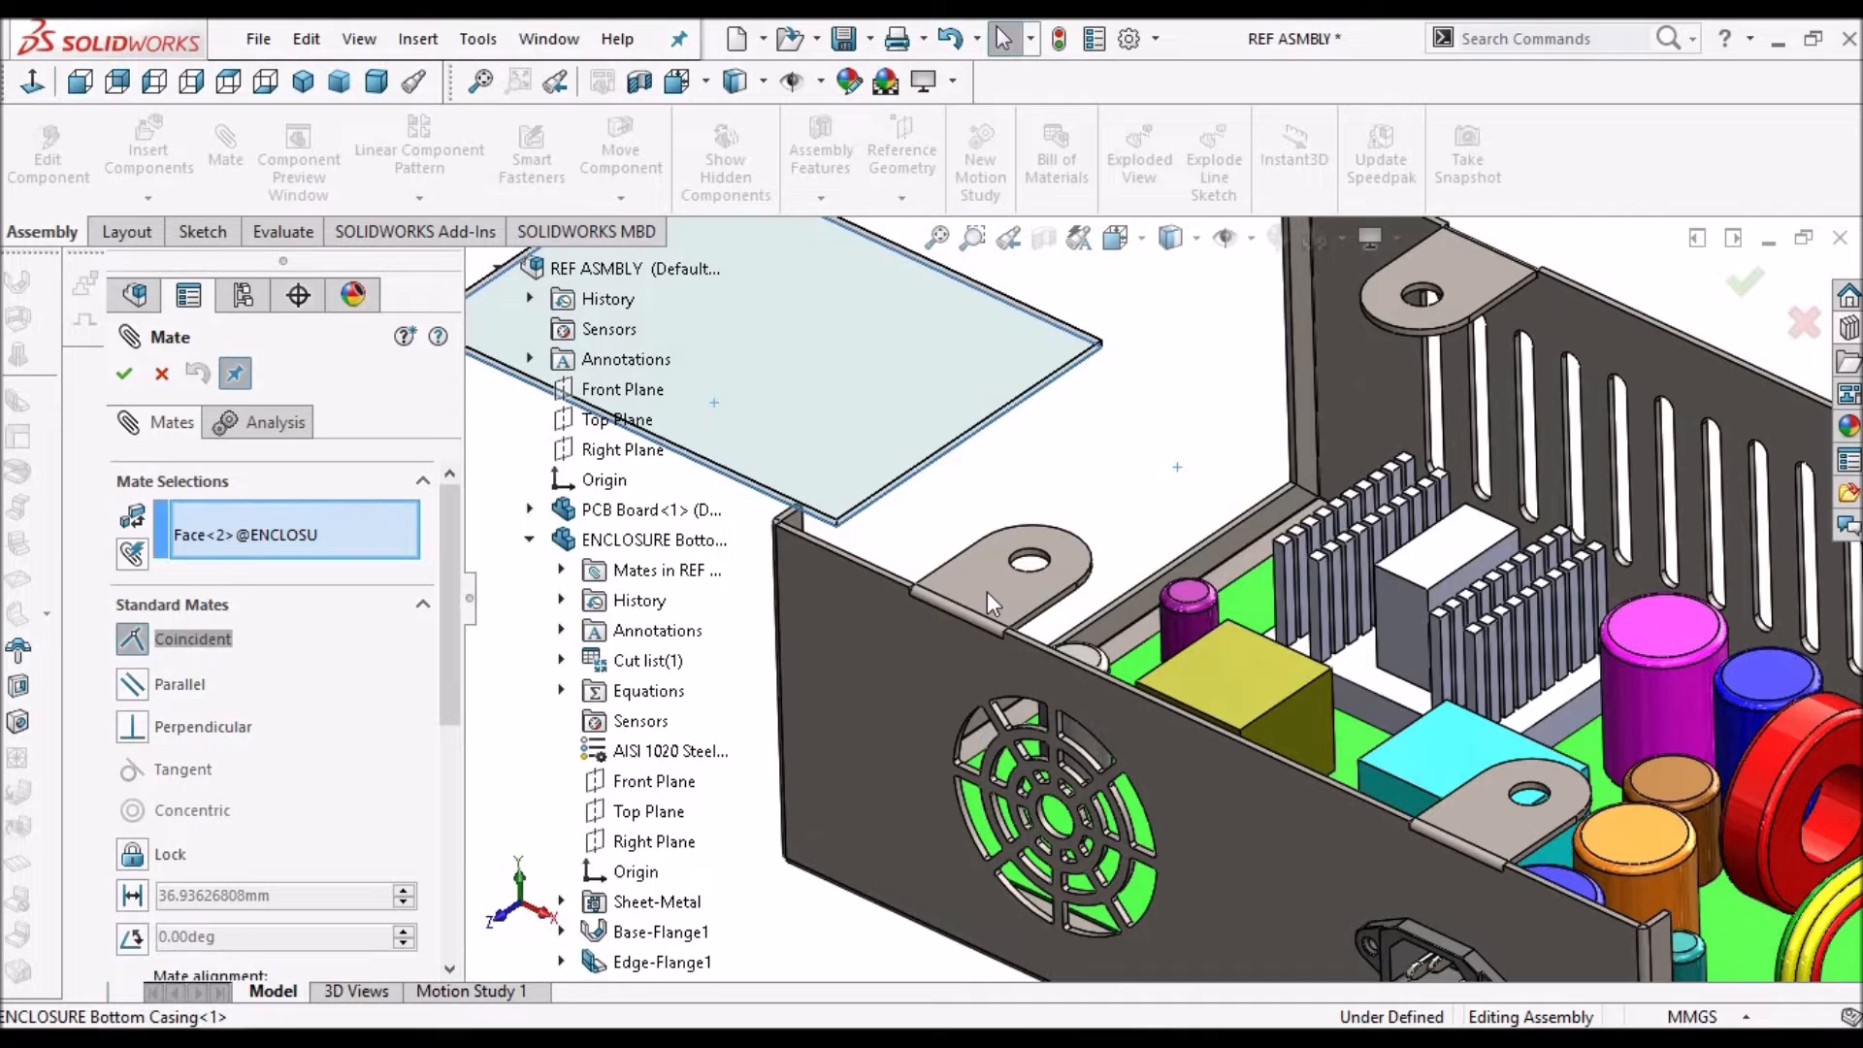
click(987, 590)
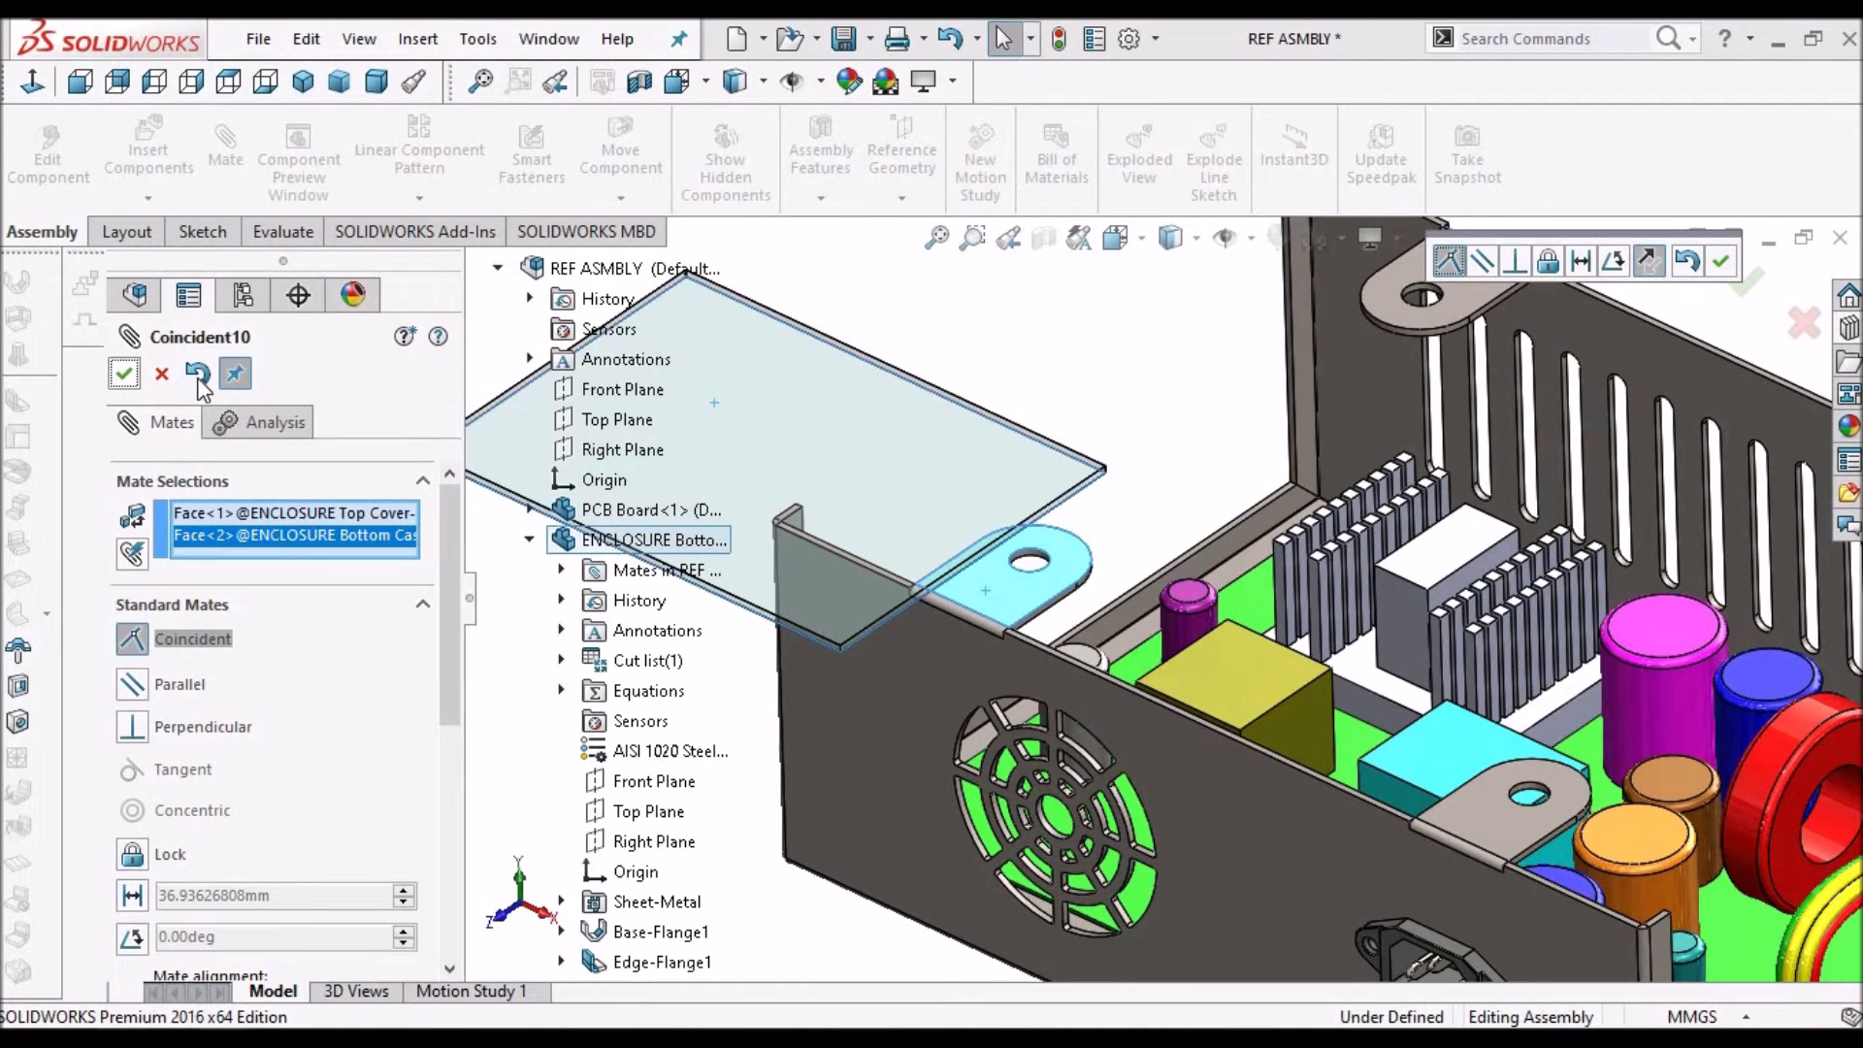
click(162, 376)
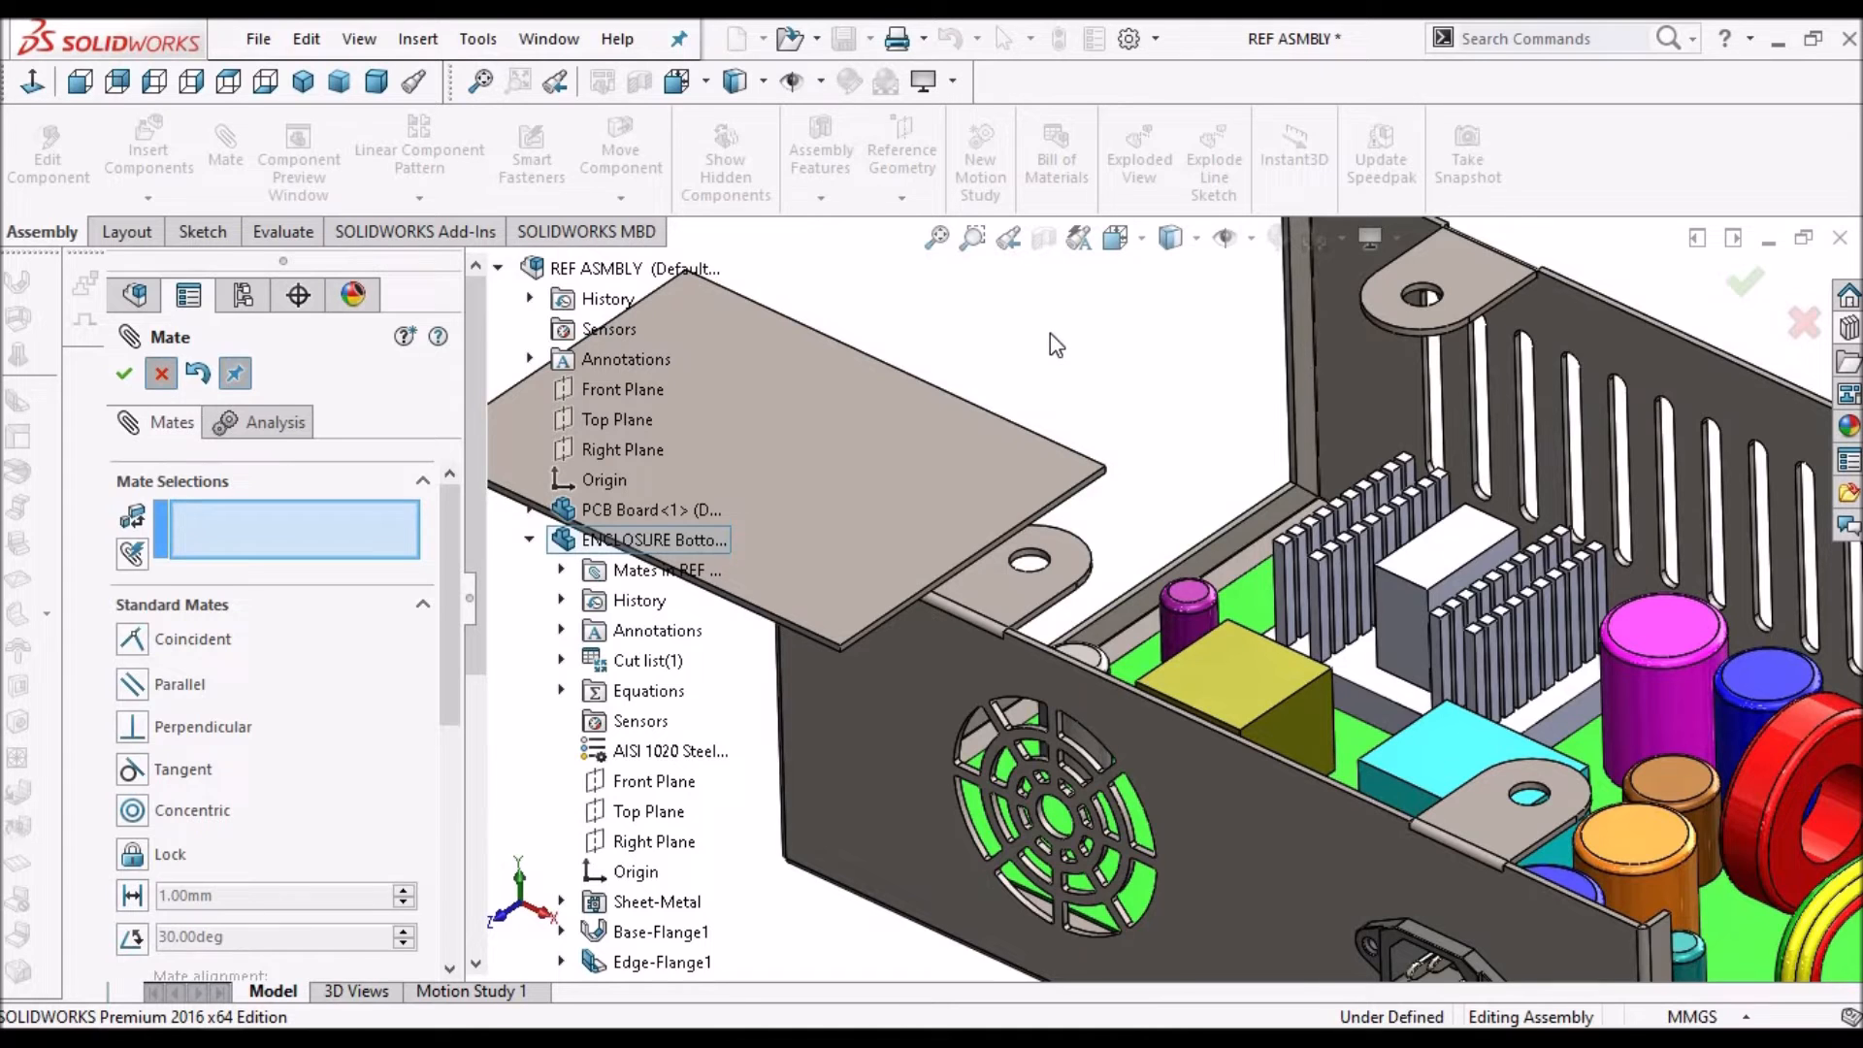
scroll(1049, 332, up, 3)
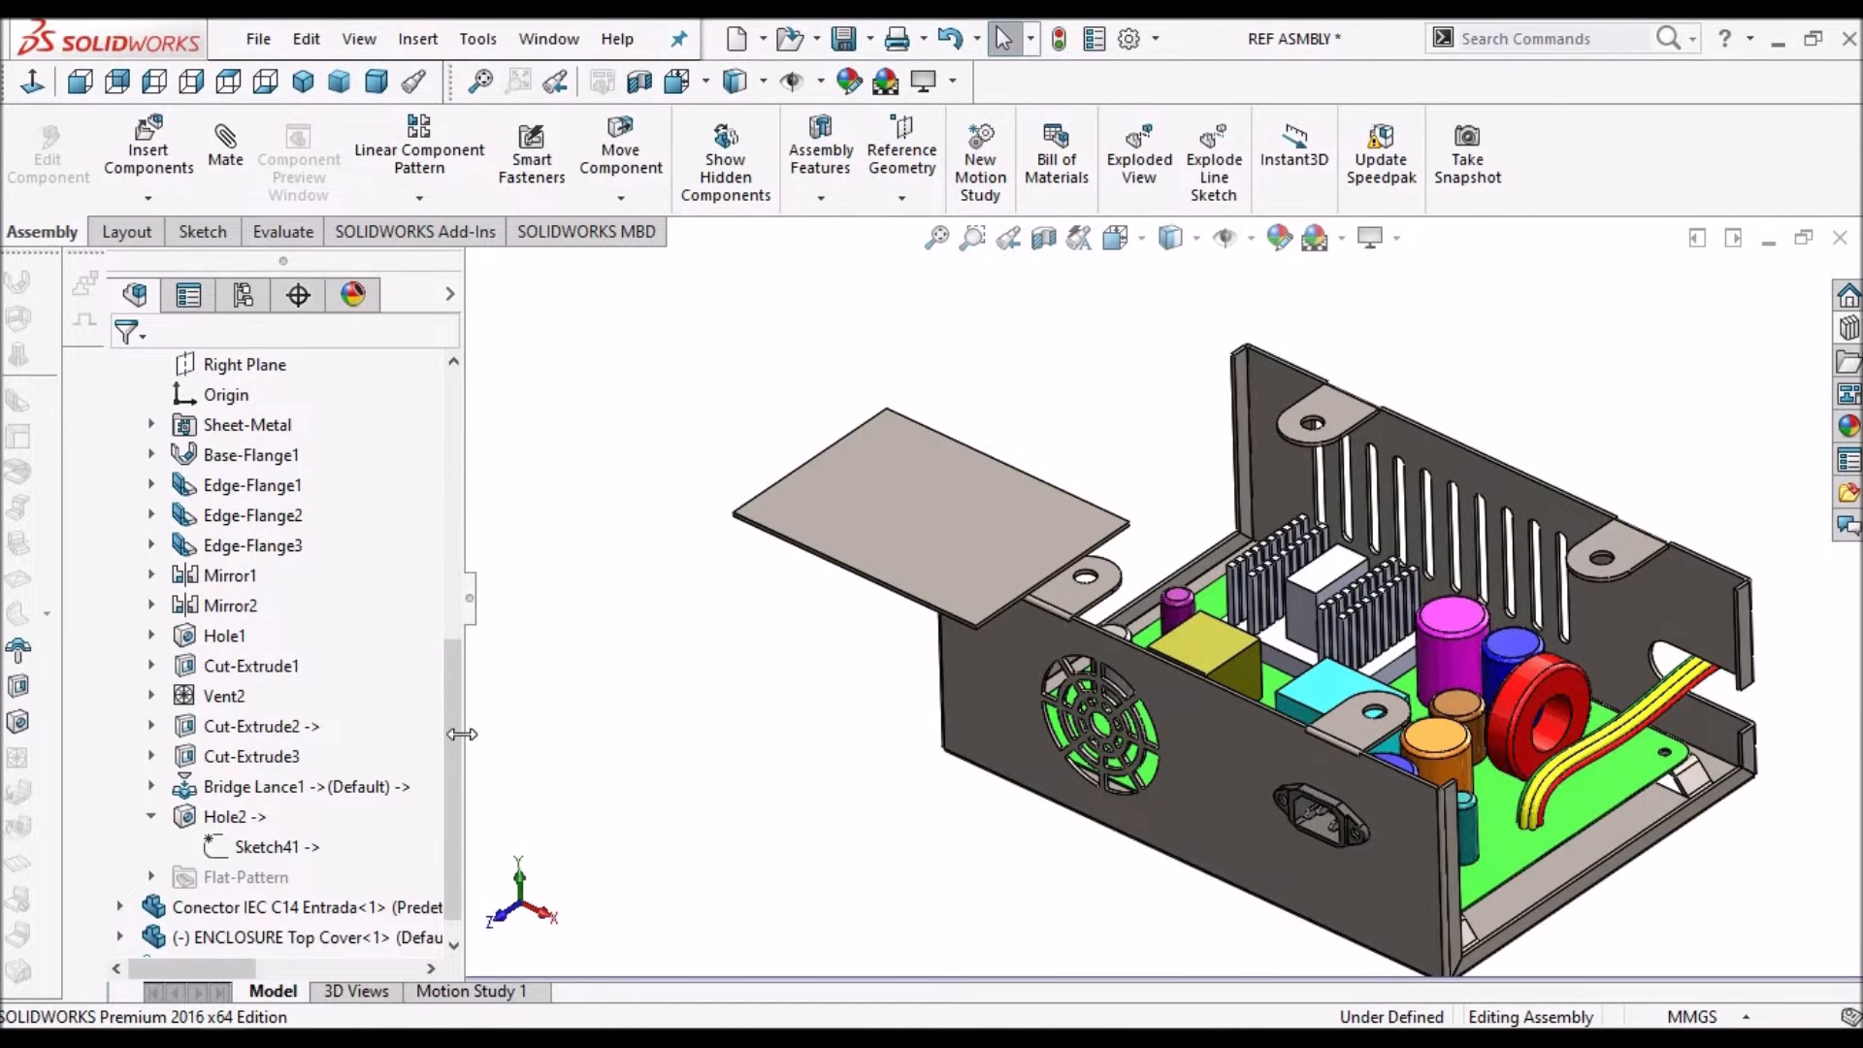
Mate the top cover's Front Plane coincident with the assembly's Front Plane
scroll(213, 567, up, 6)
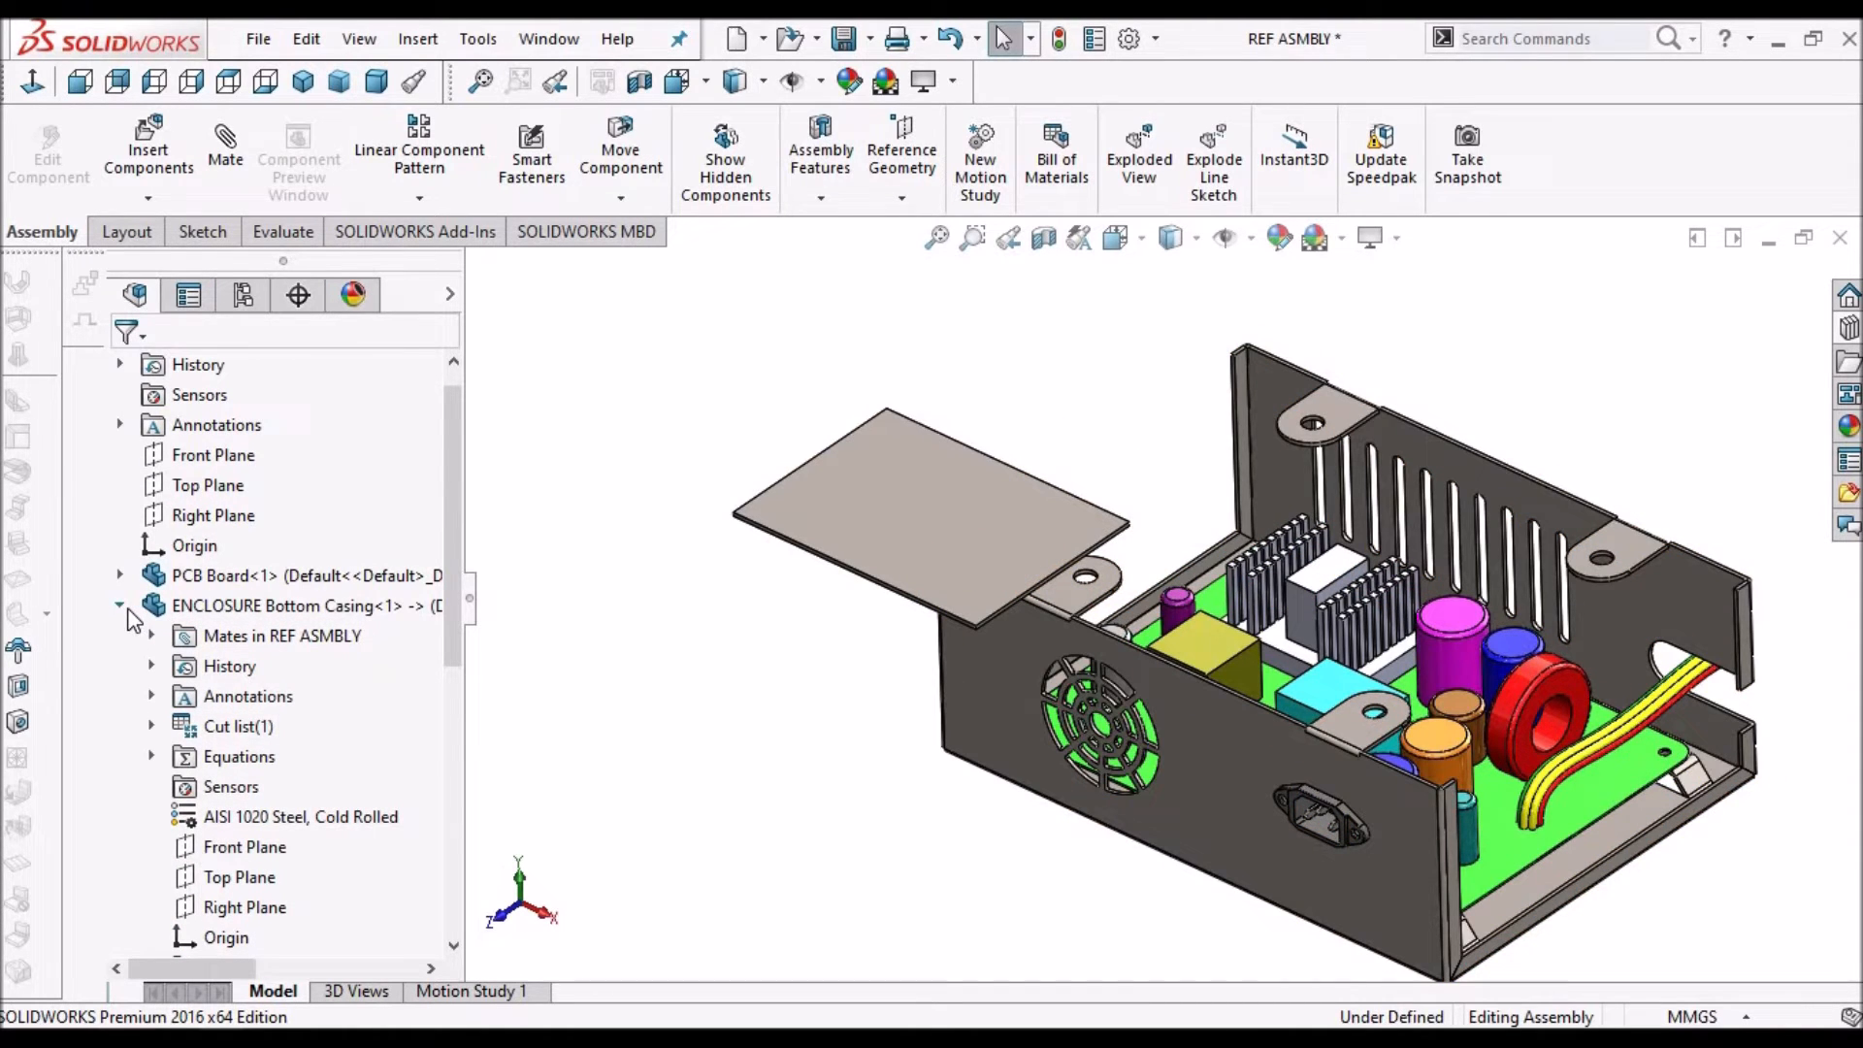
click(123, 607)
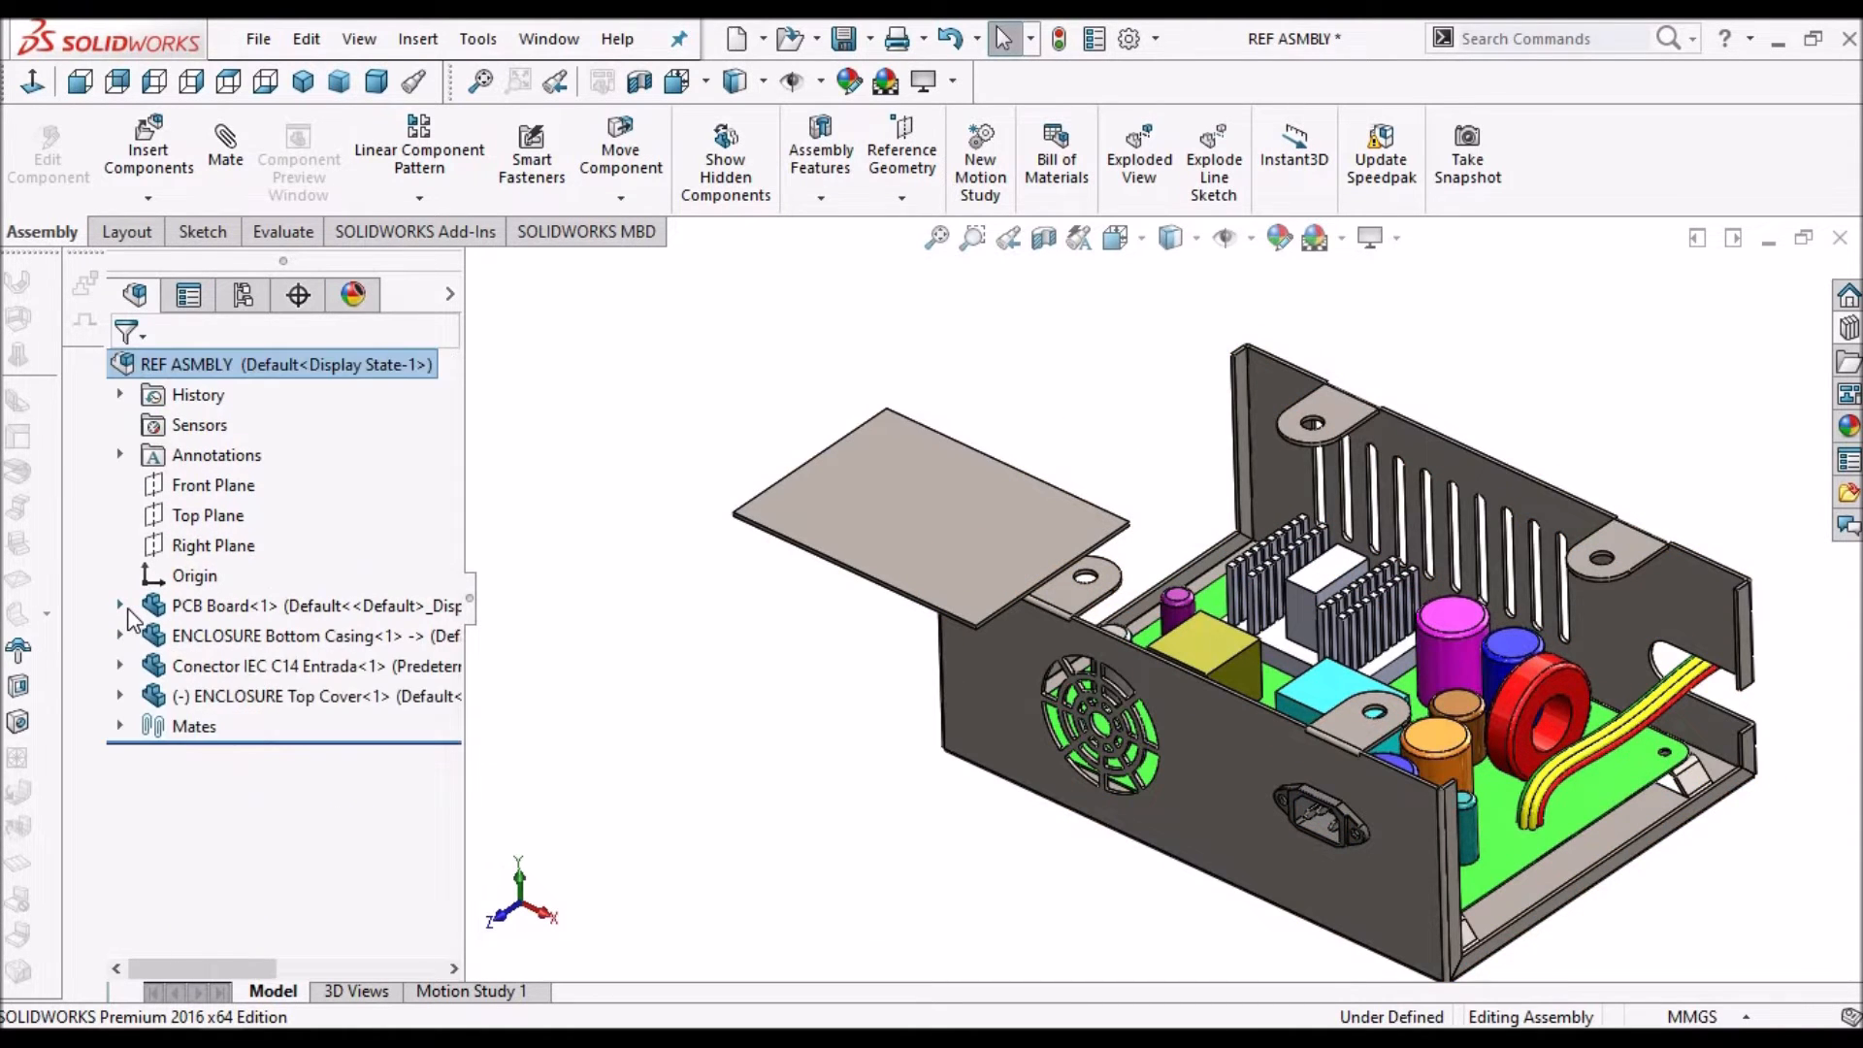
click(119, 695)
scroll(279, 573, up, 2)
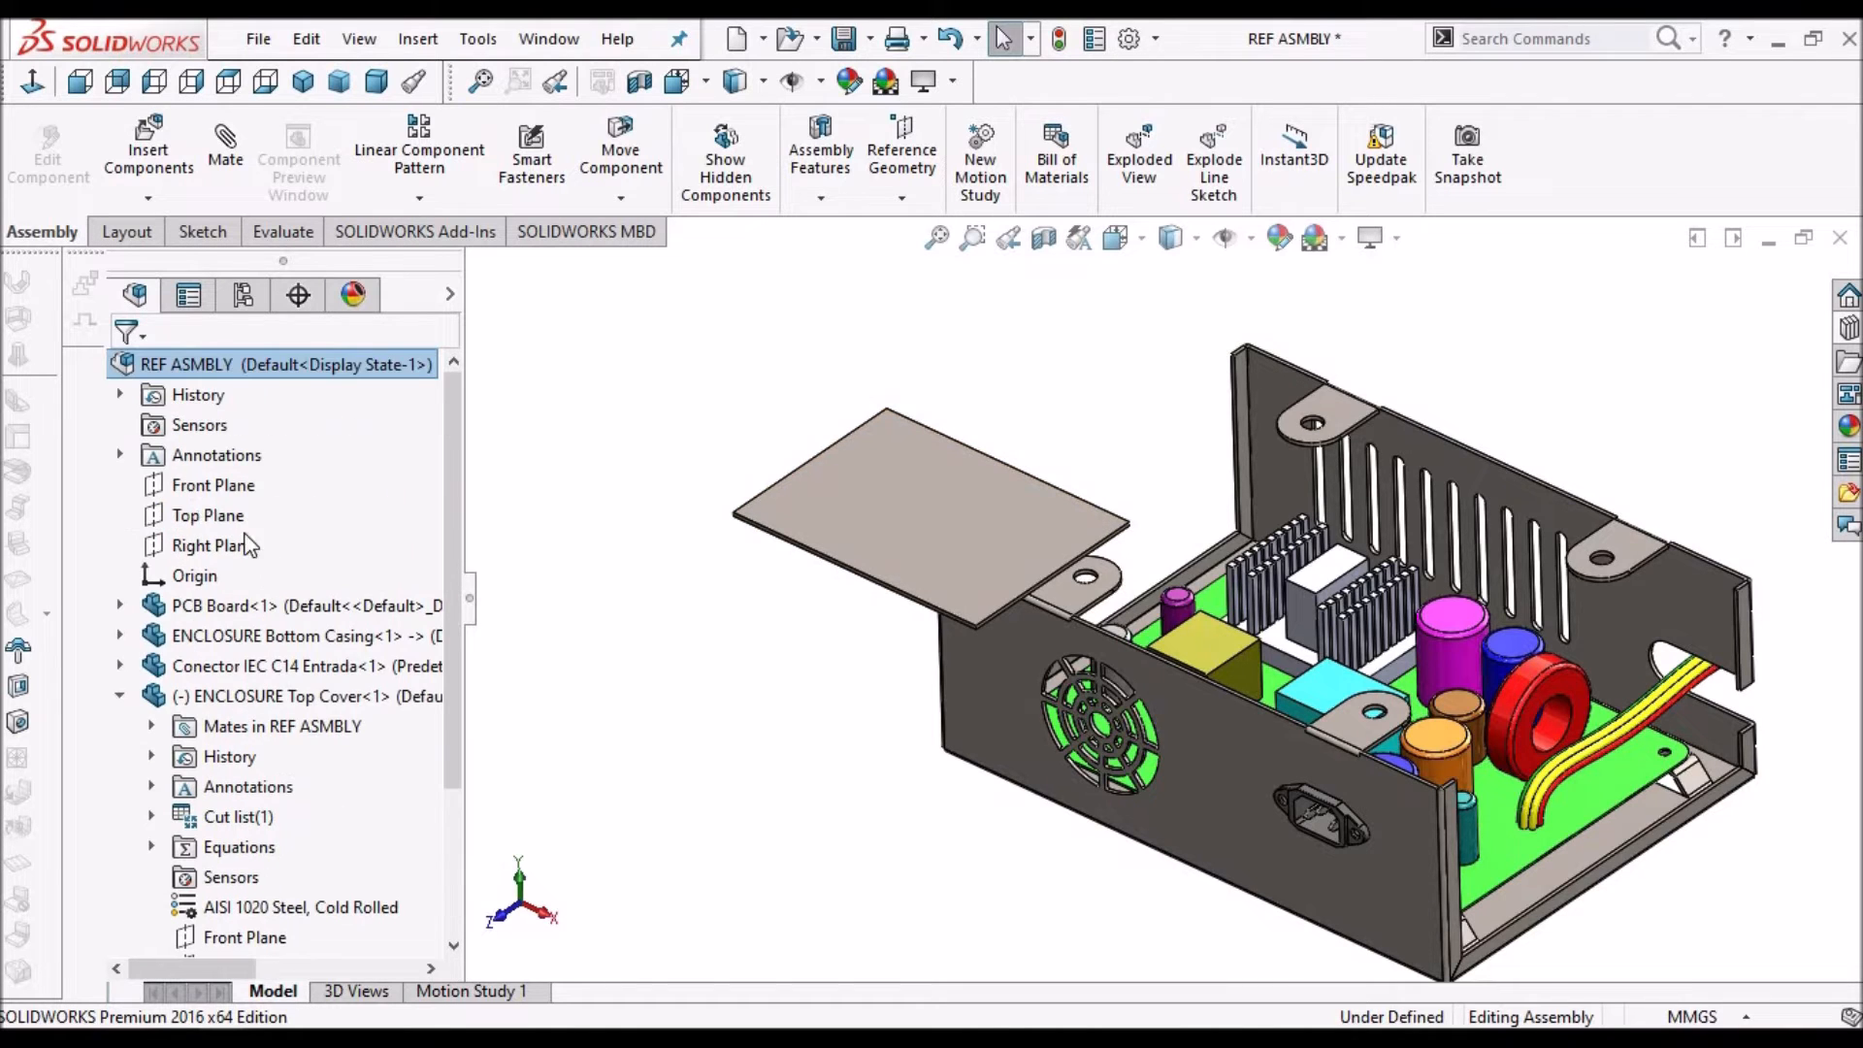
click(196, 487)
drag(451, 737, 463, 921)
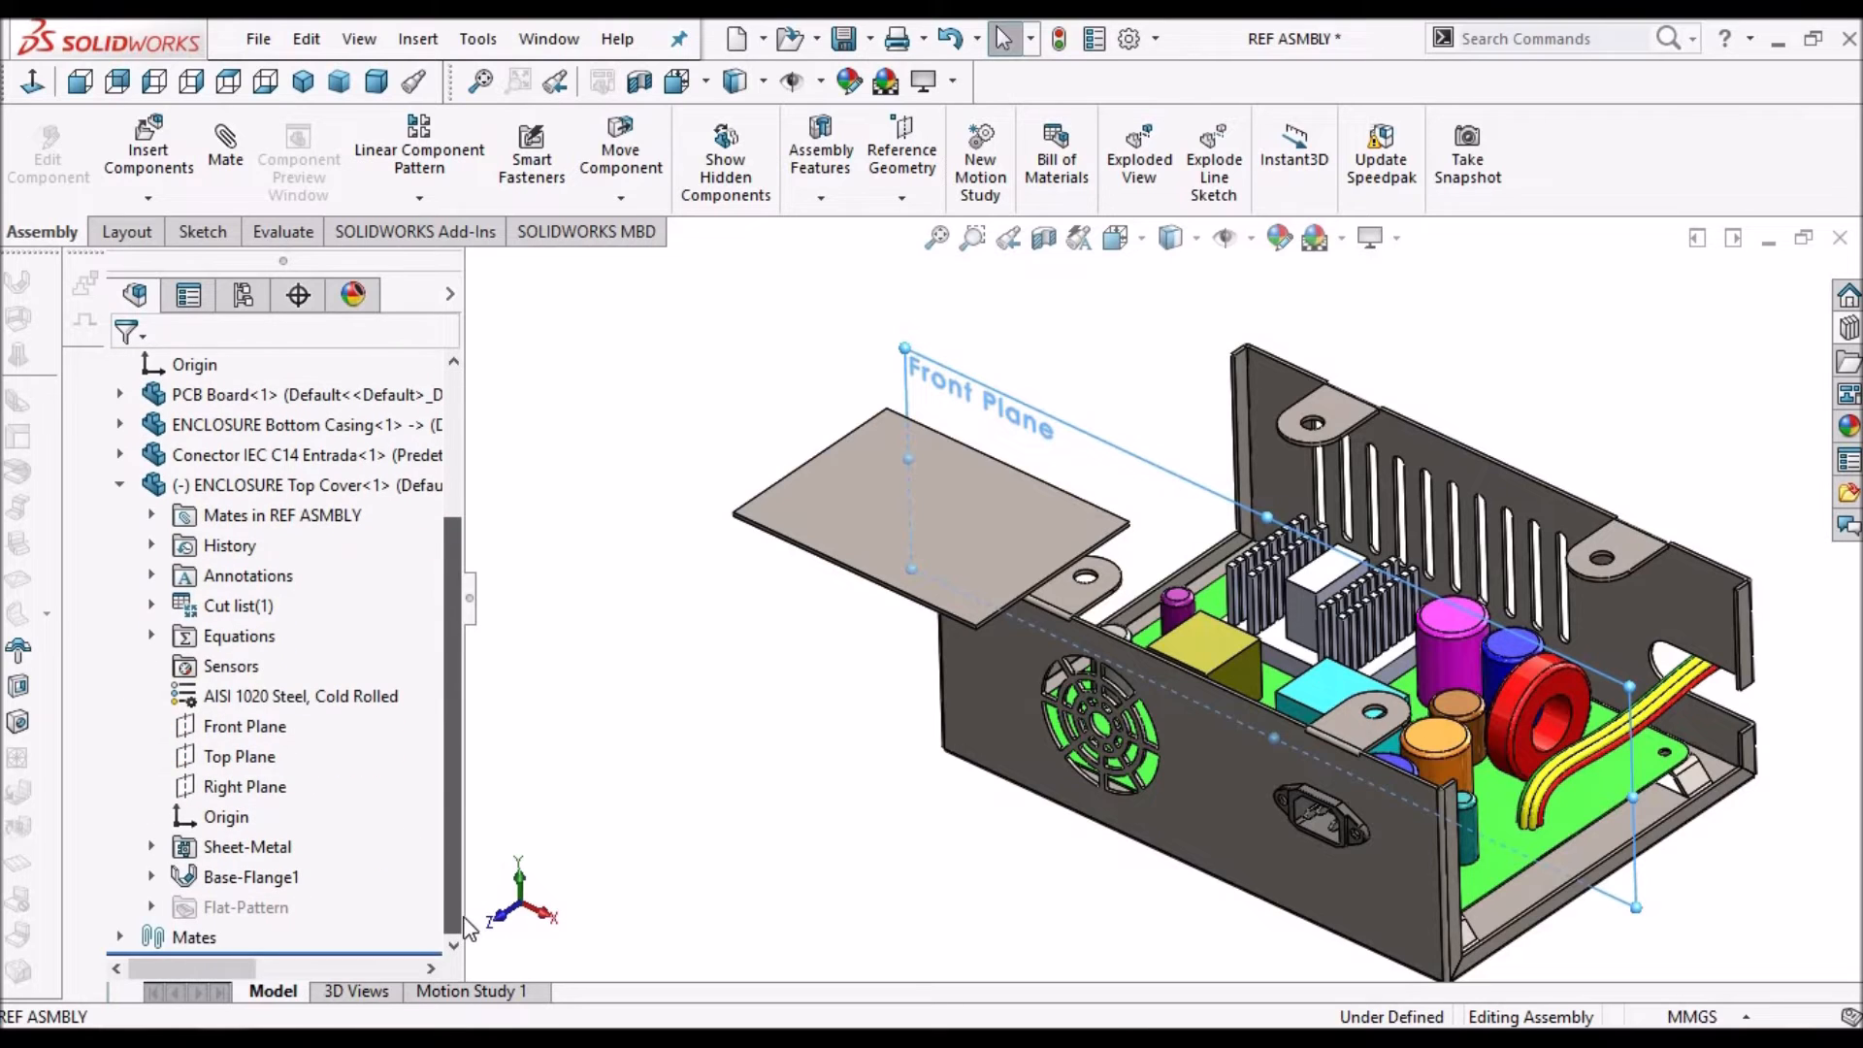
click(244, 727)
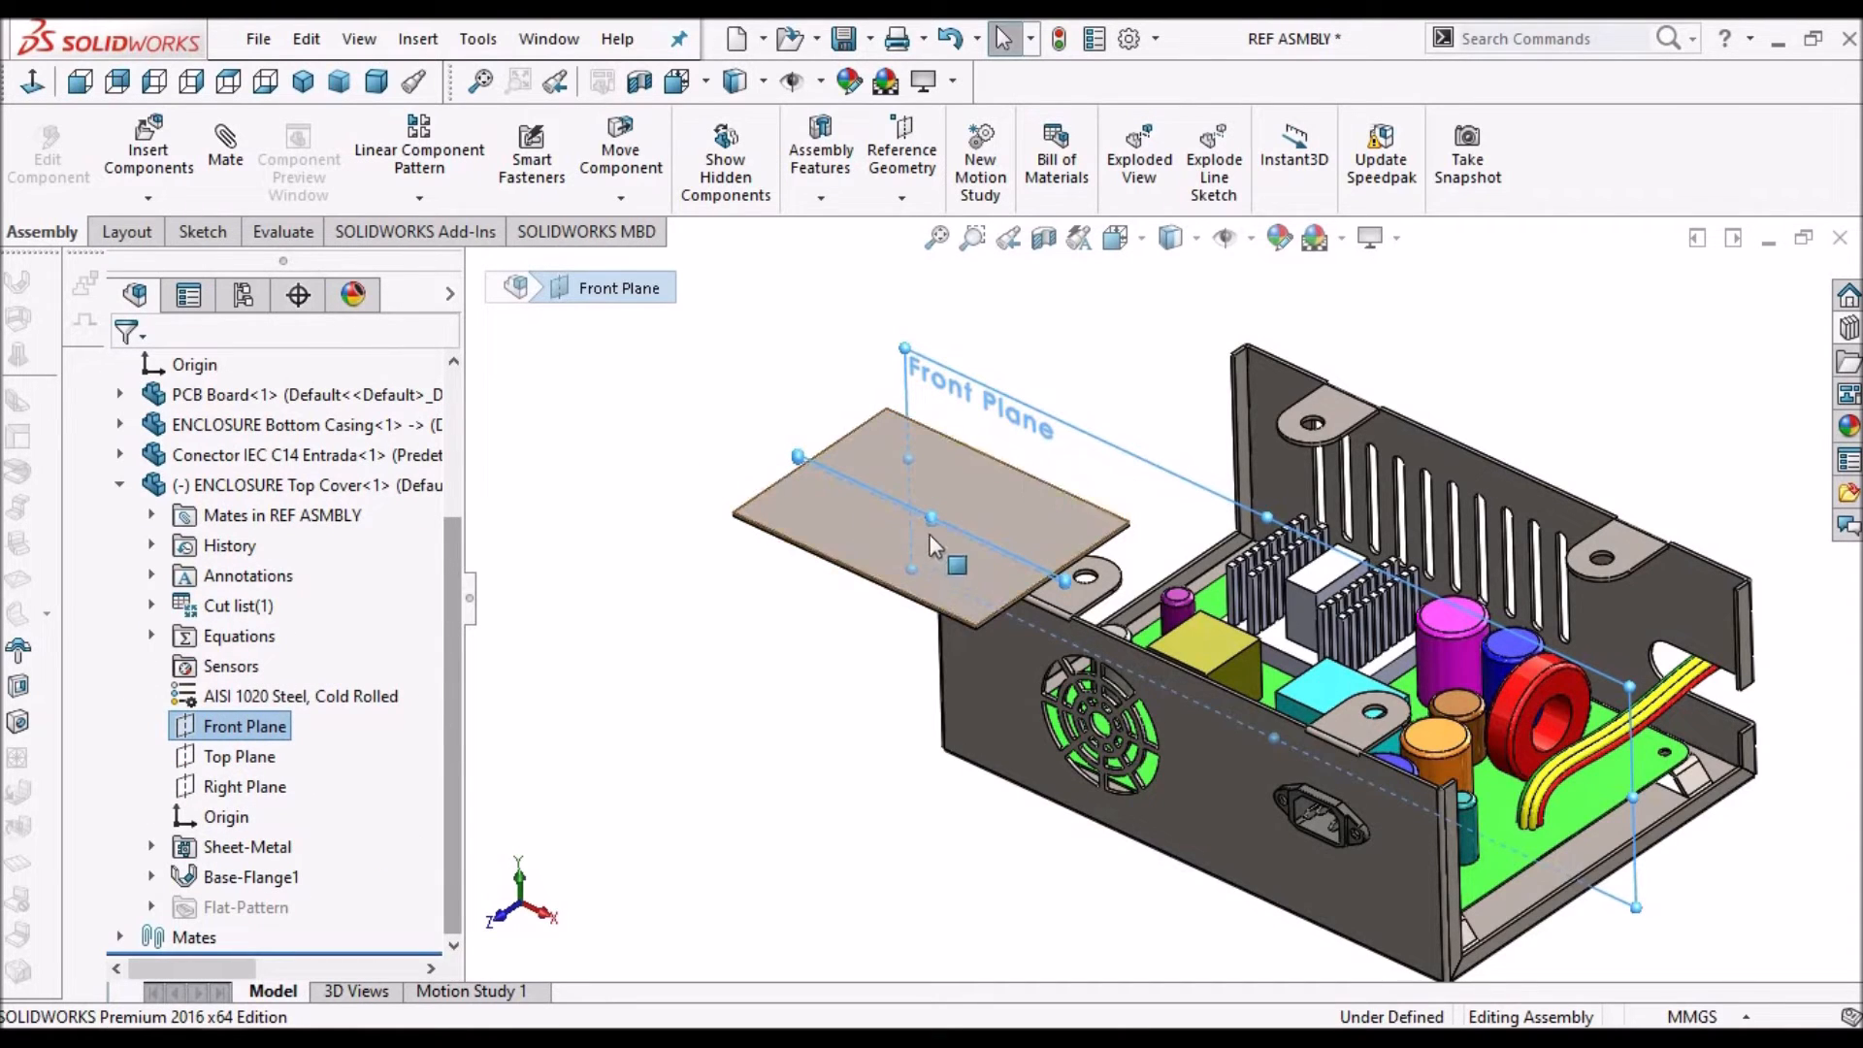
click(225, 145)
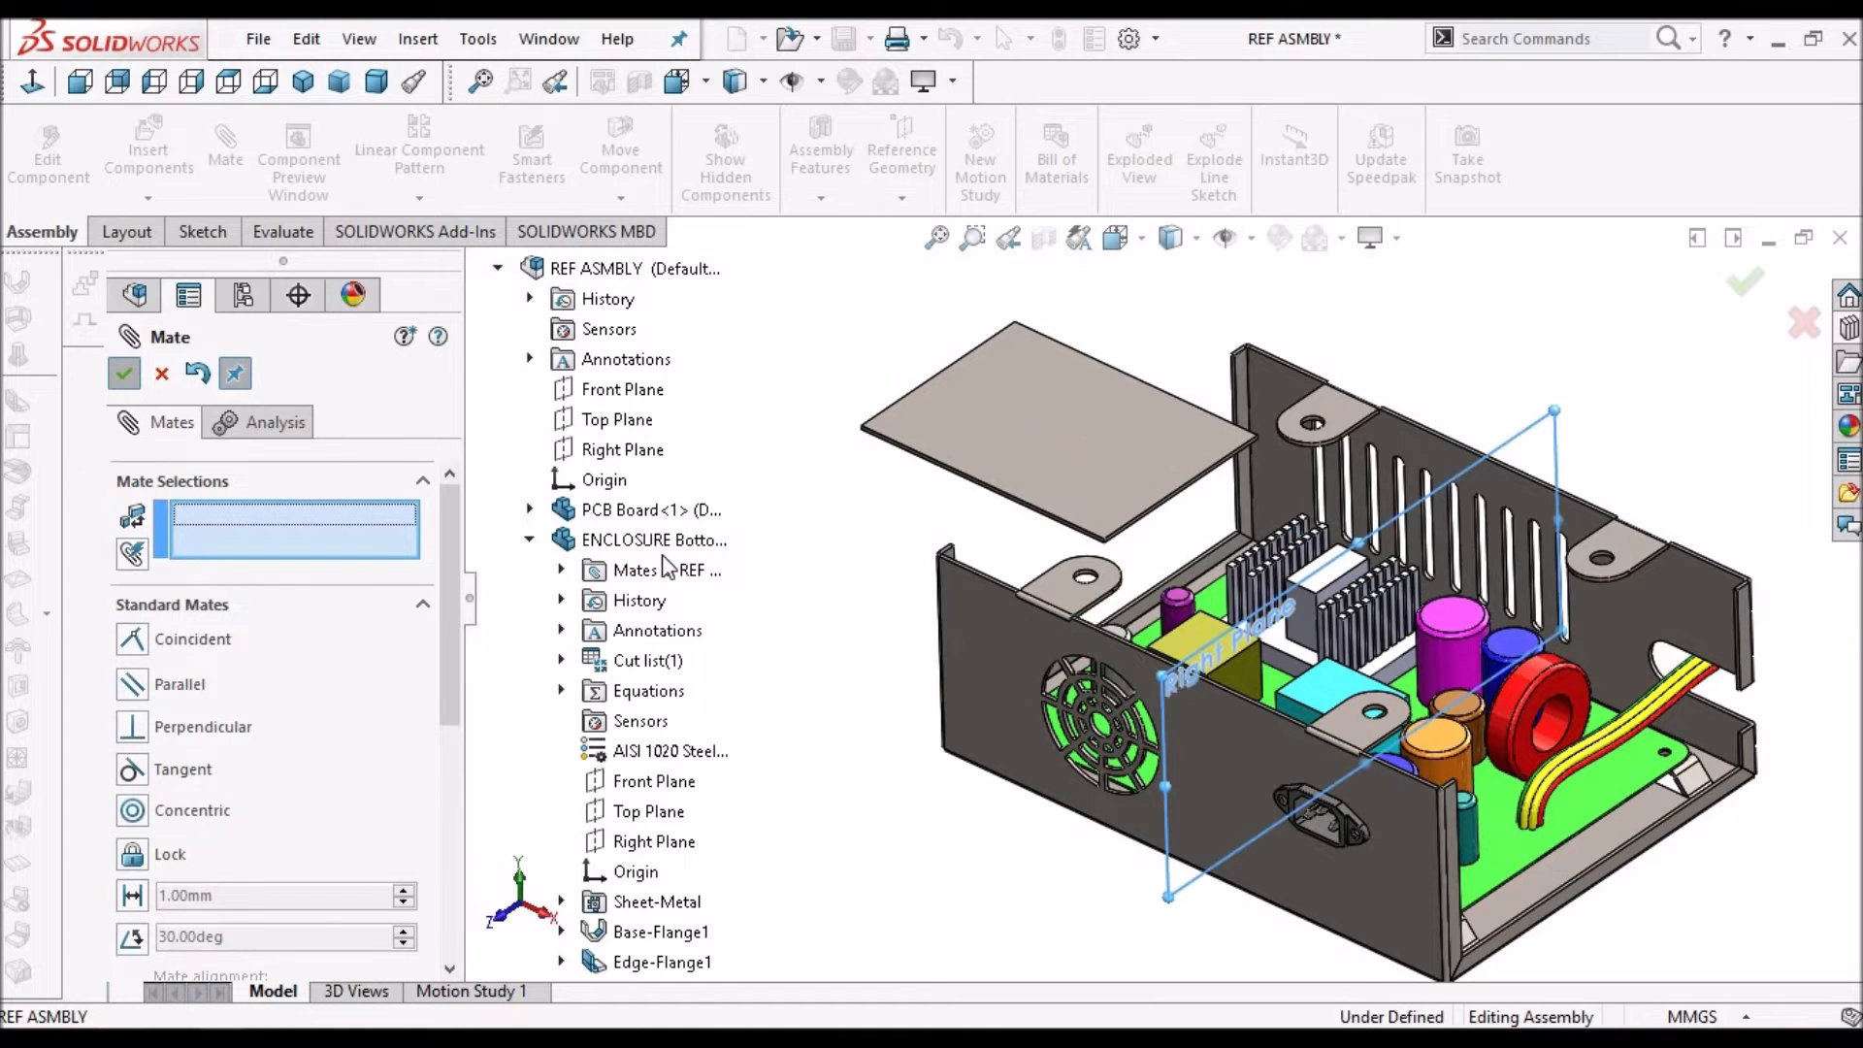
Mate the top cover's Right Plane coincident with the bottom casing's Right Plane
click(612, 451)
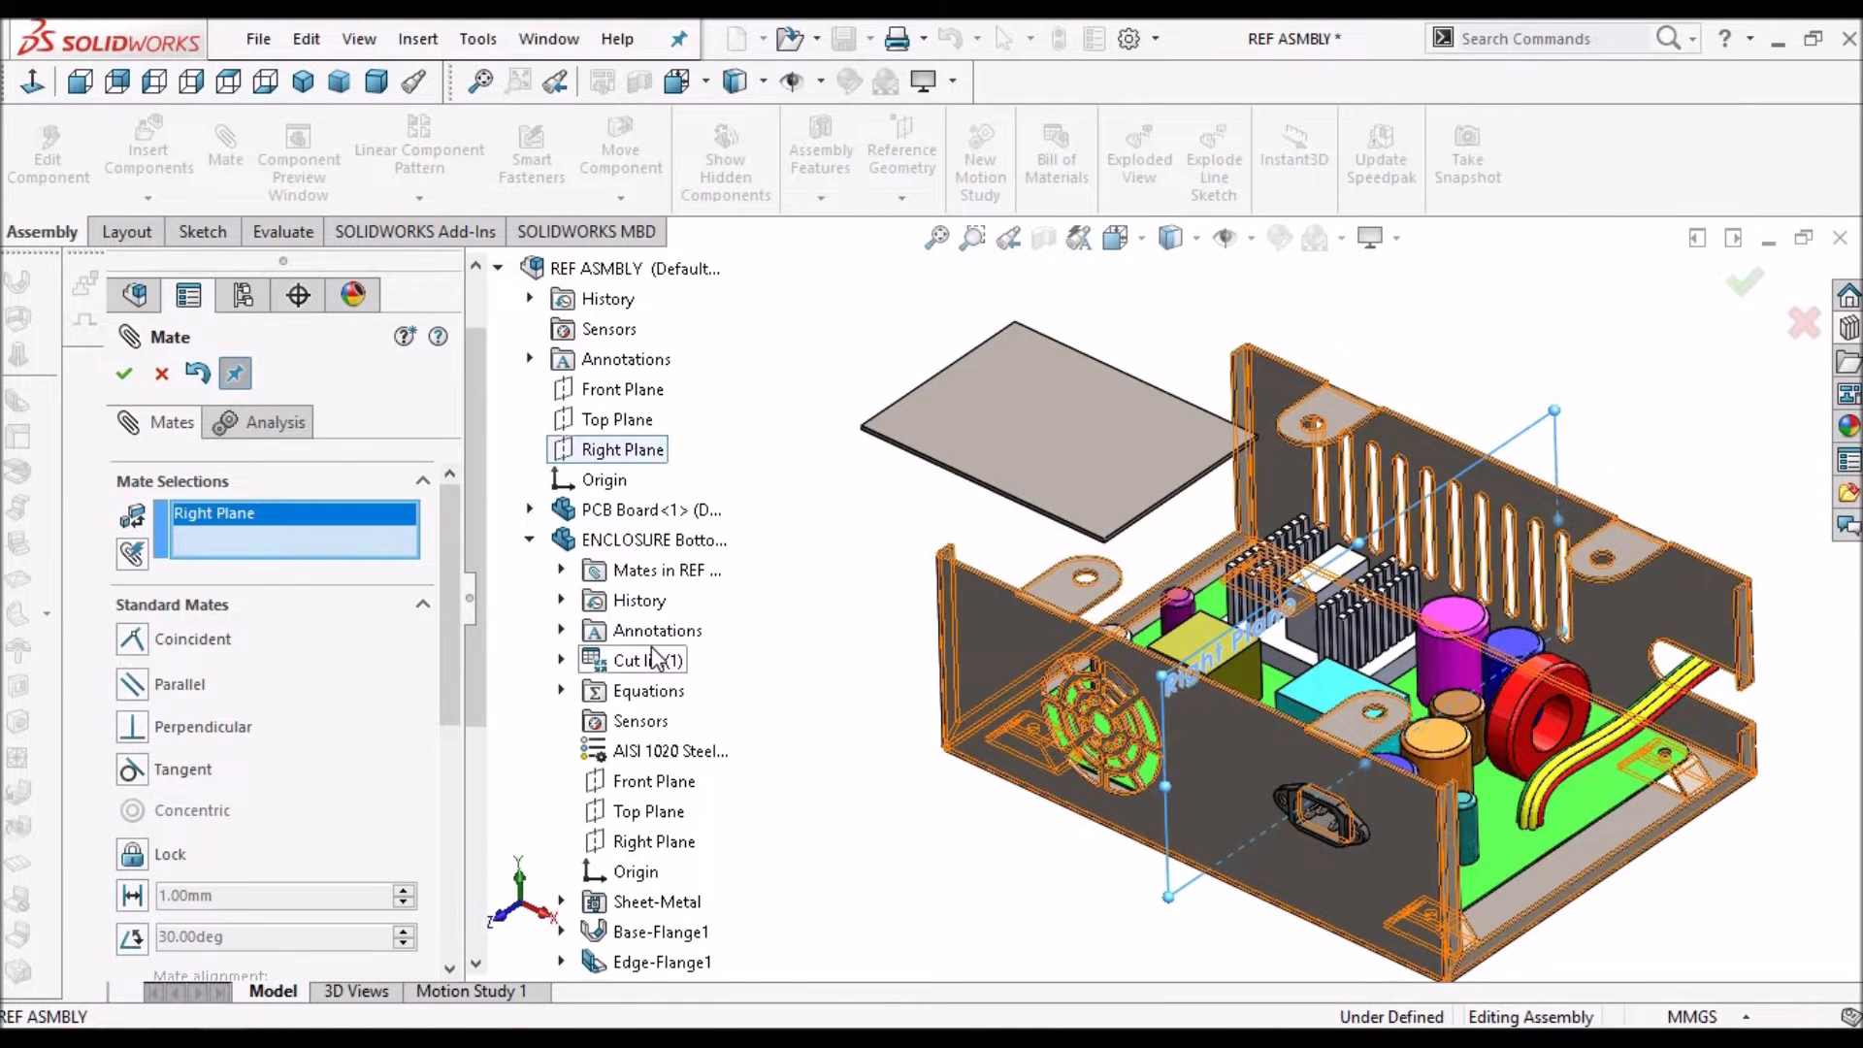
scroll(656, 669, down, 3)
scroll(652, 716, down, 3)
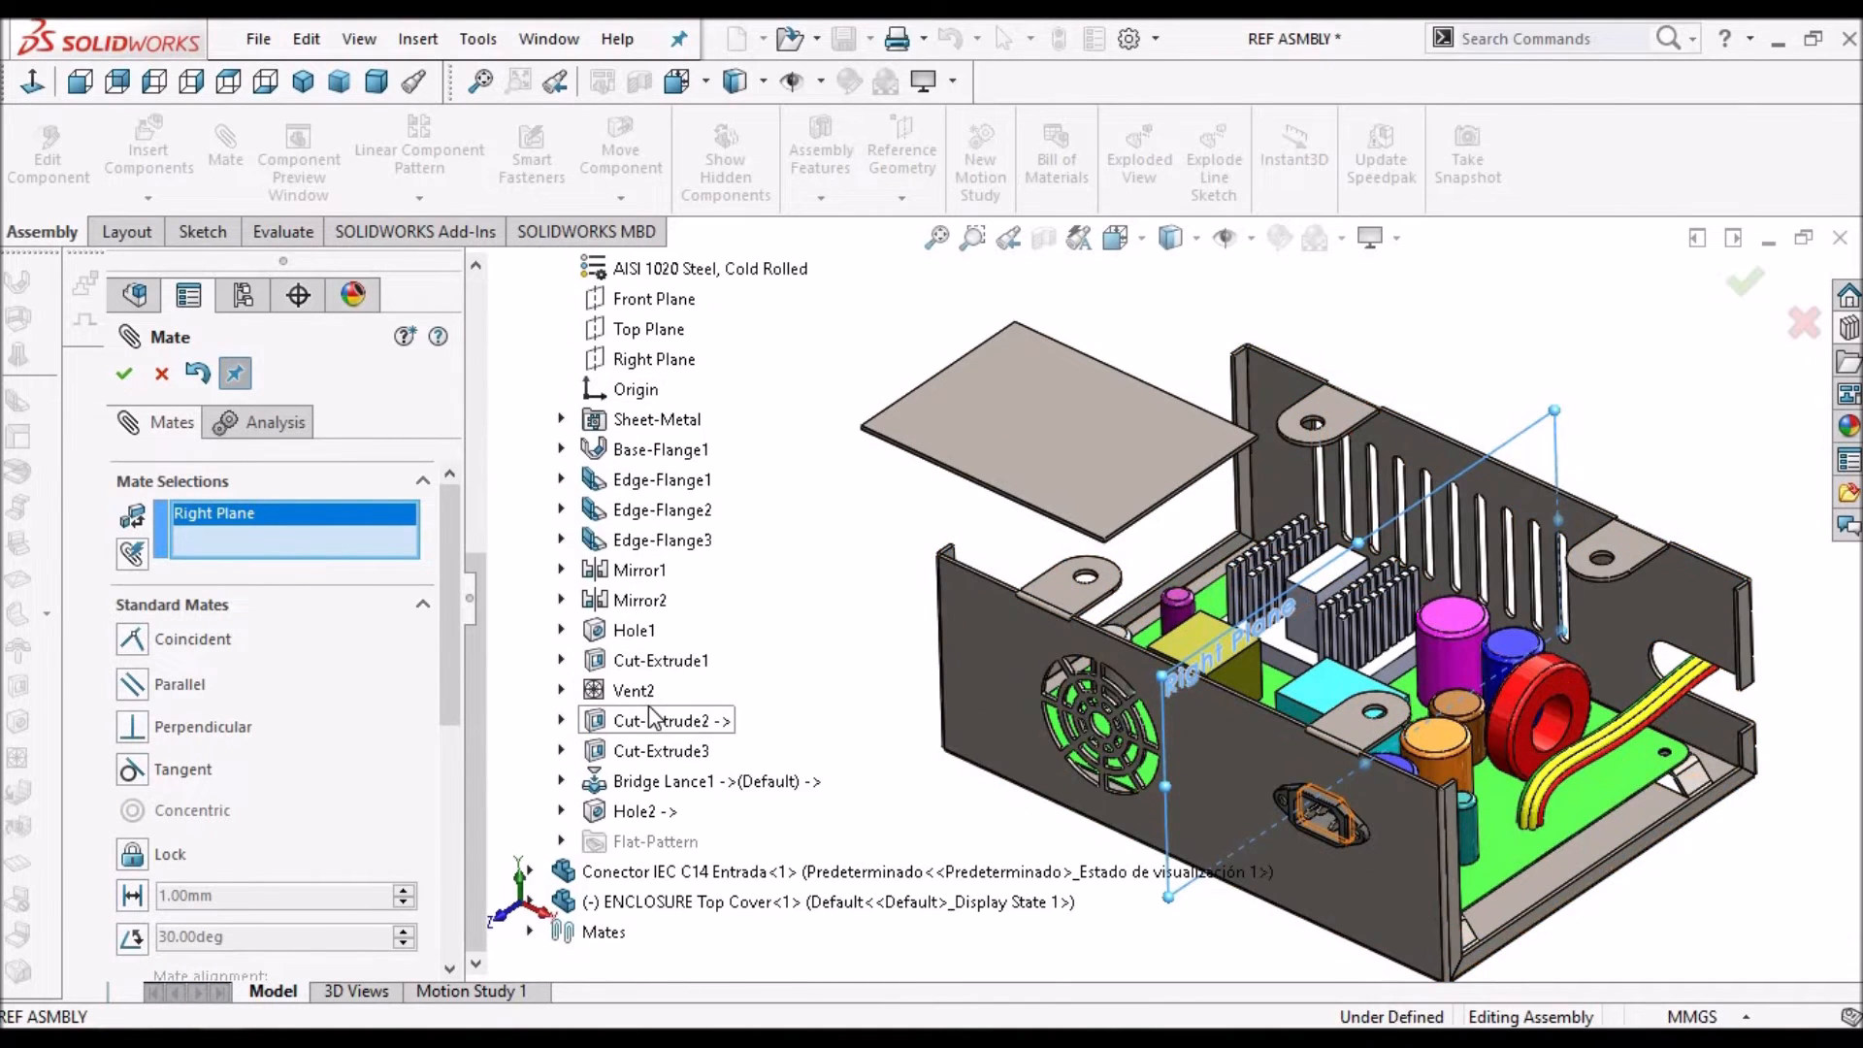
click(654, 360)
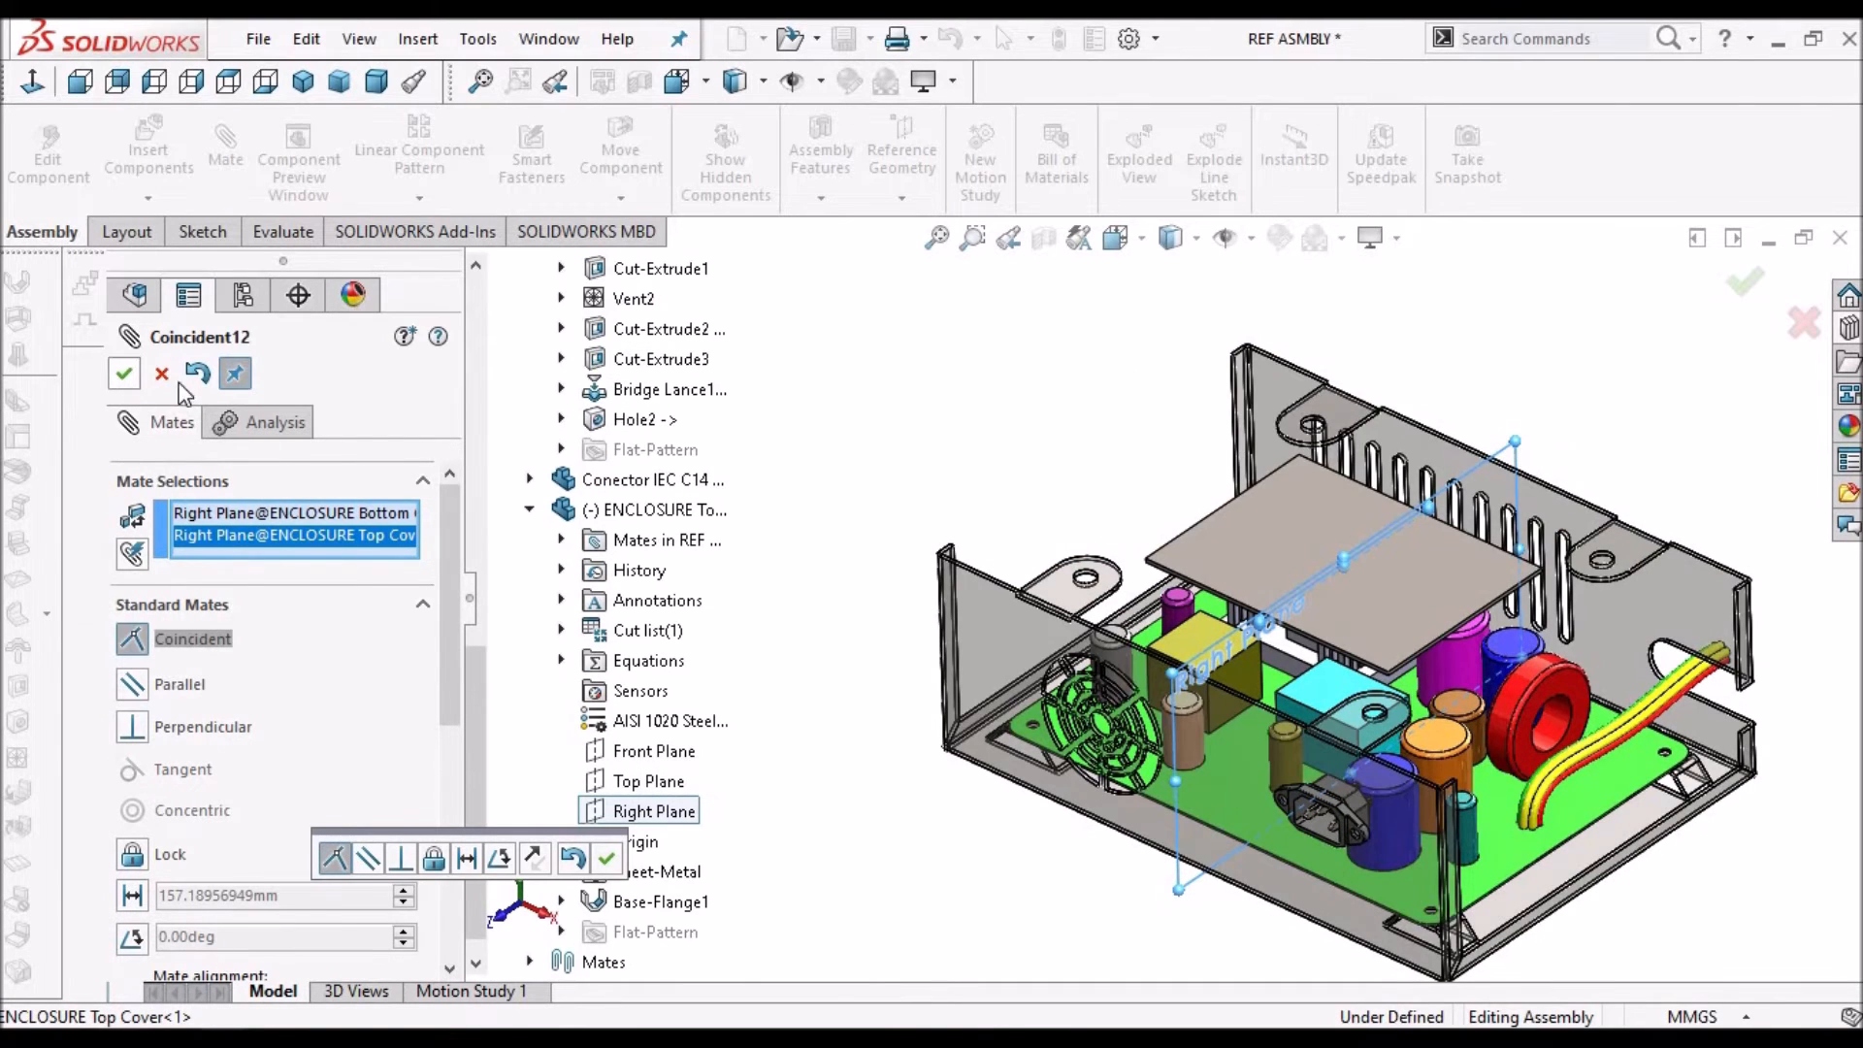
click(126, 375)
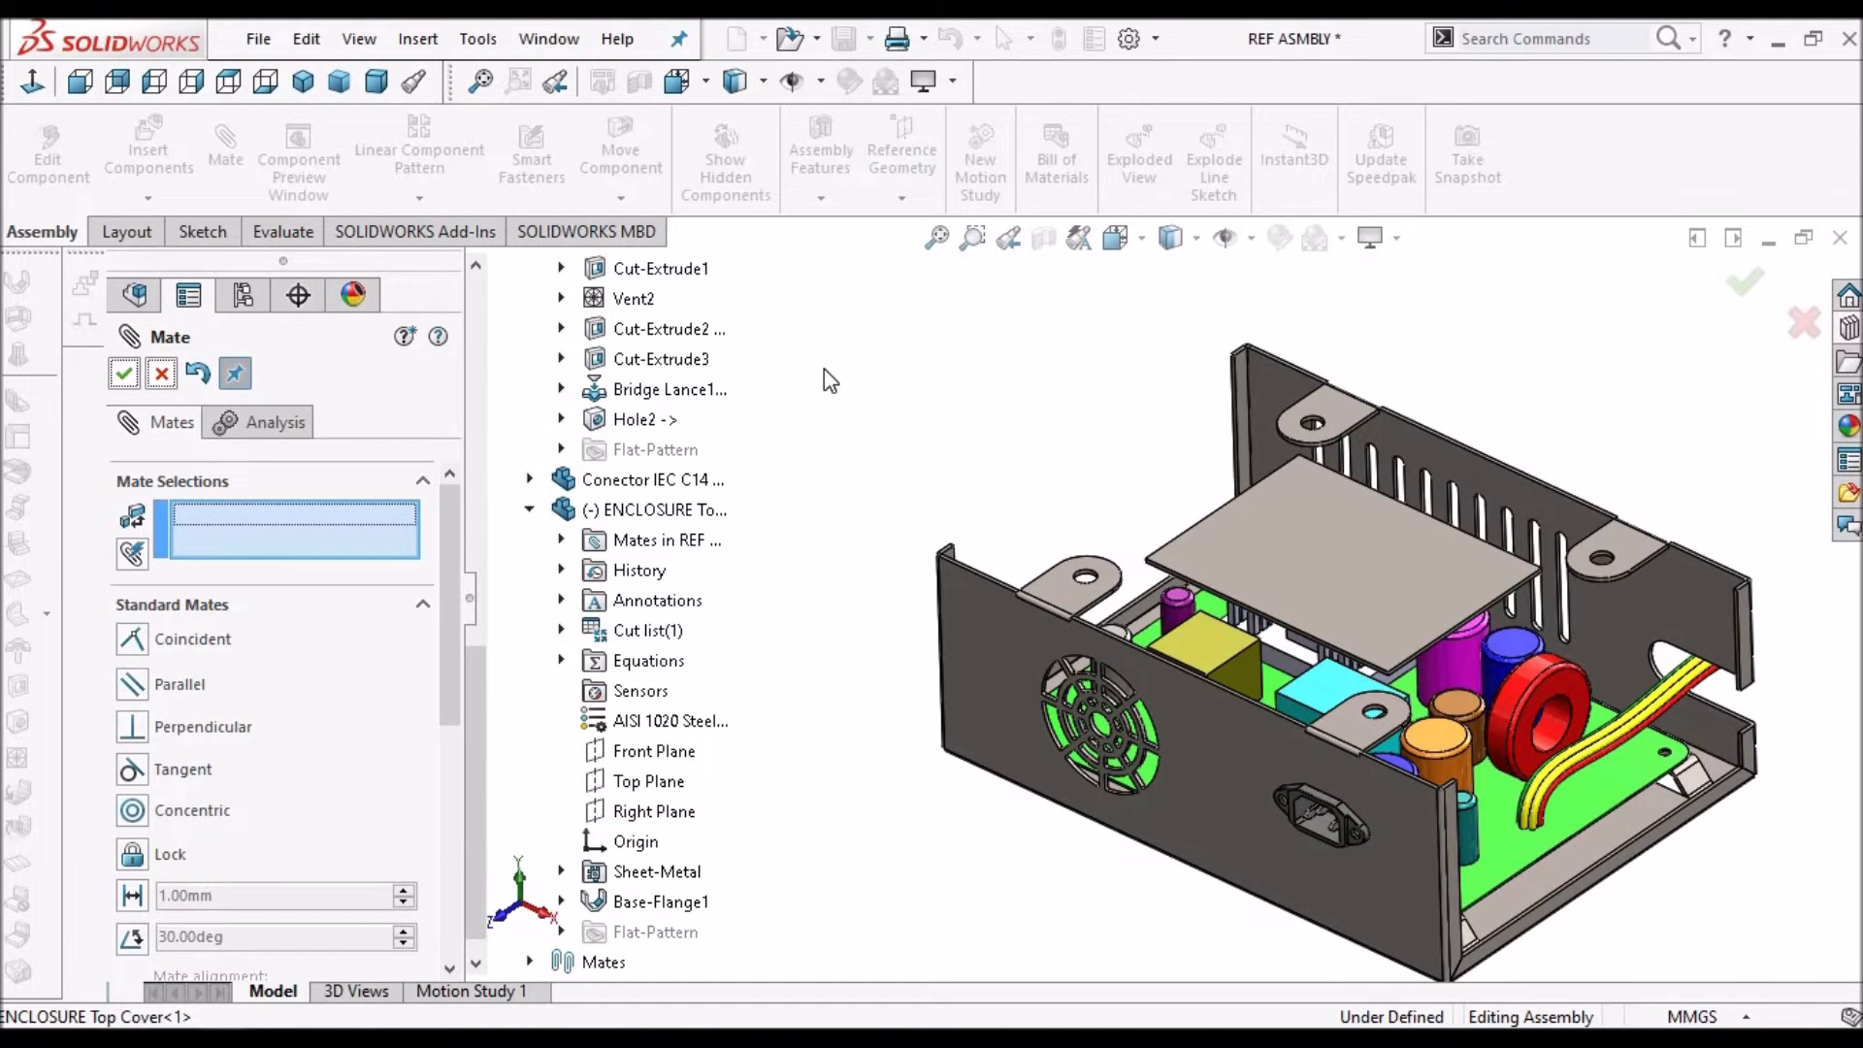
key(Escape)
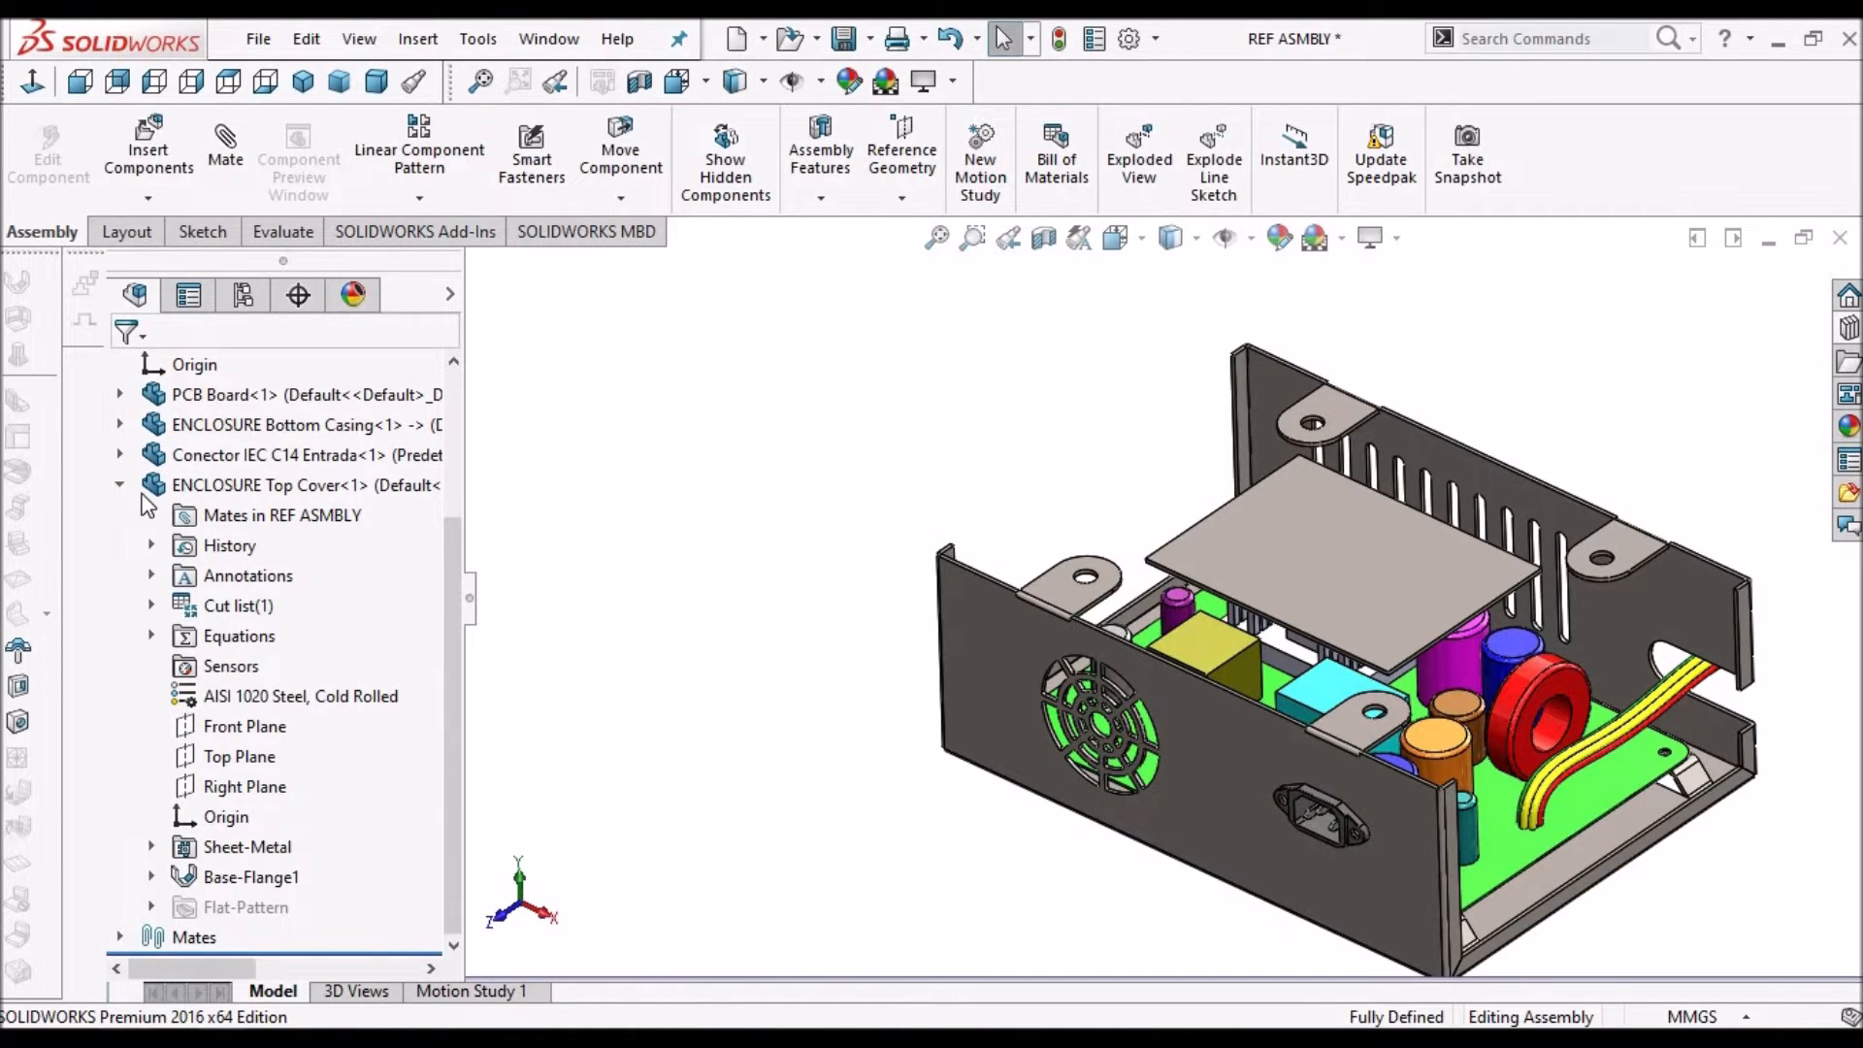
Edit the top cover within the assembly and open the base flange's Sketch1 for editing
click(120, 484)
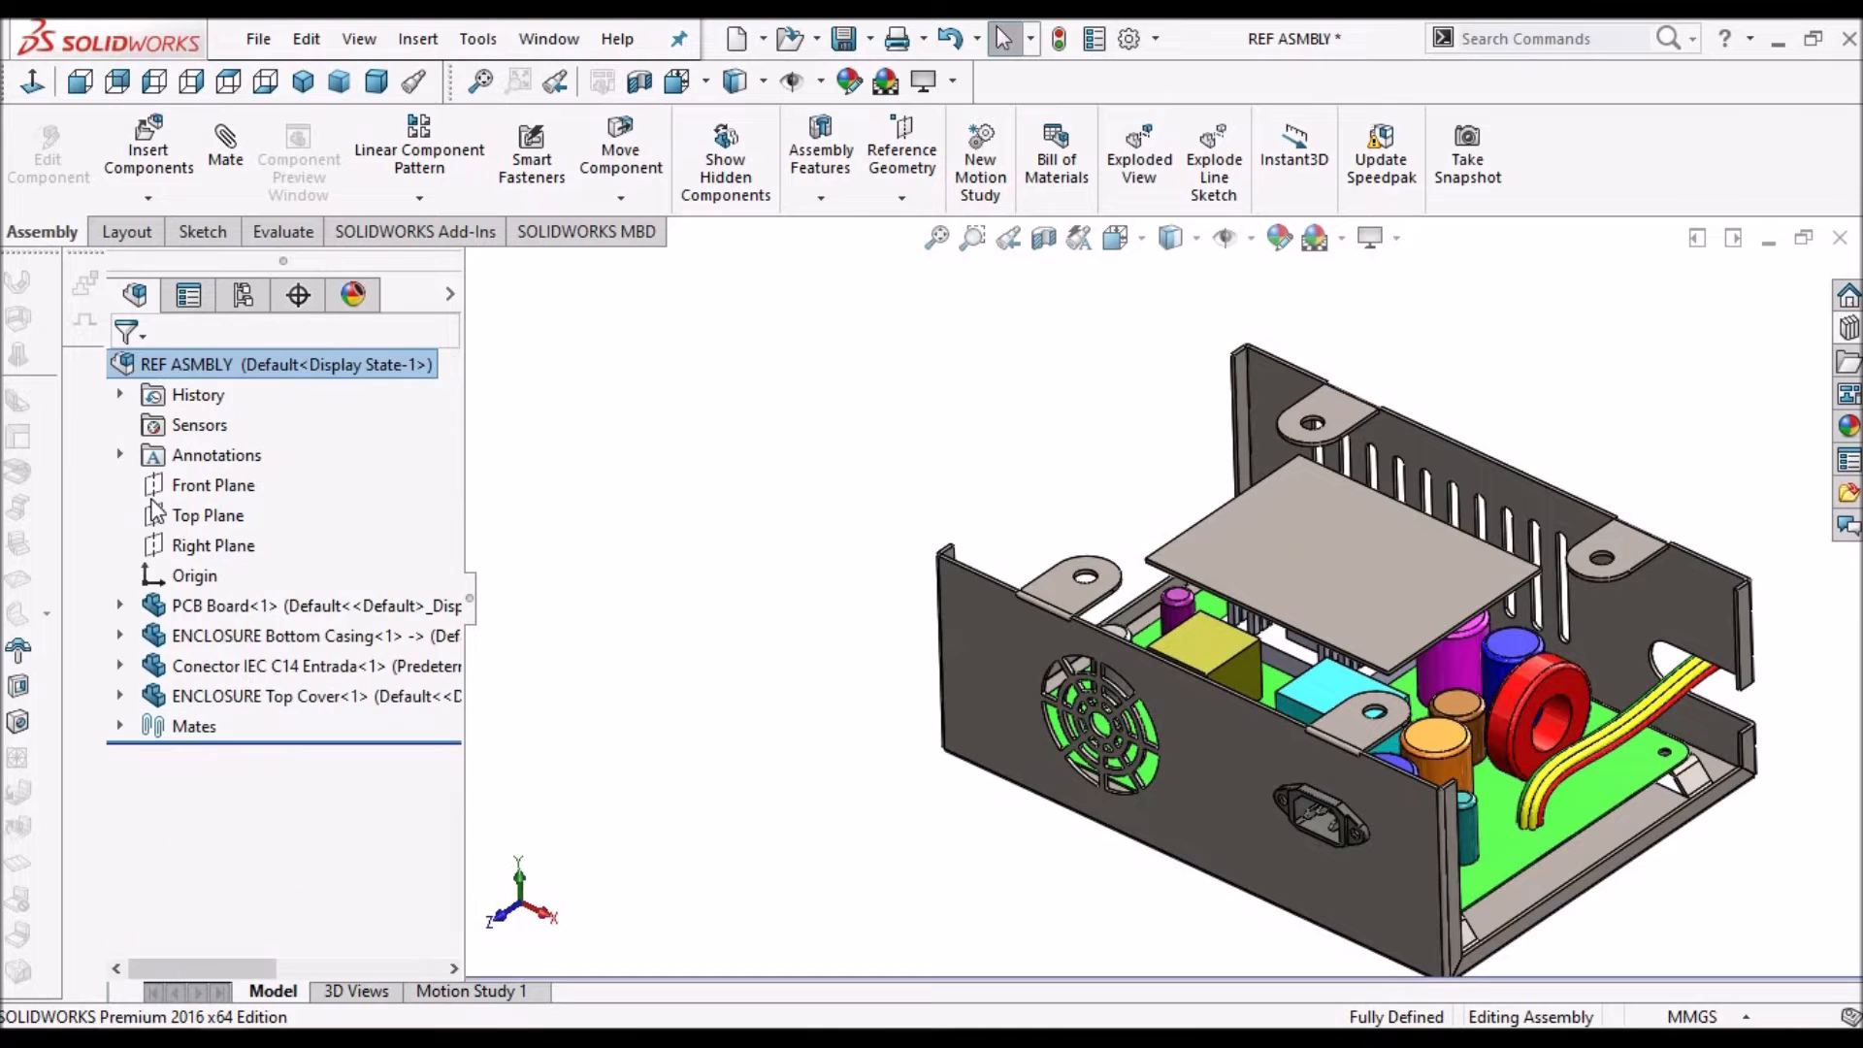
click(249, 699)
click(49, 171)
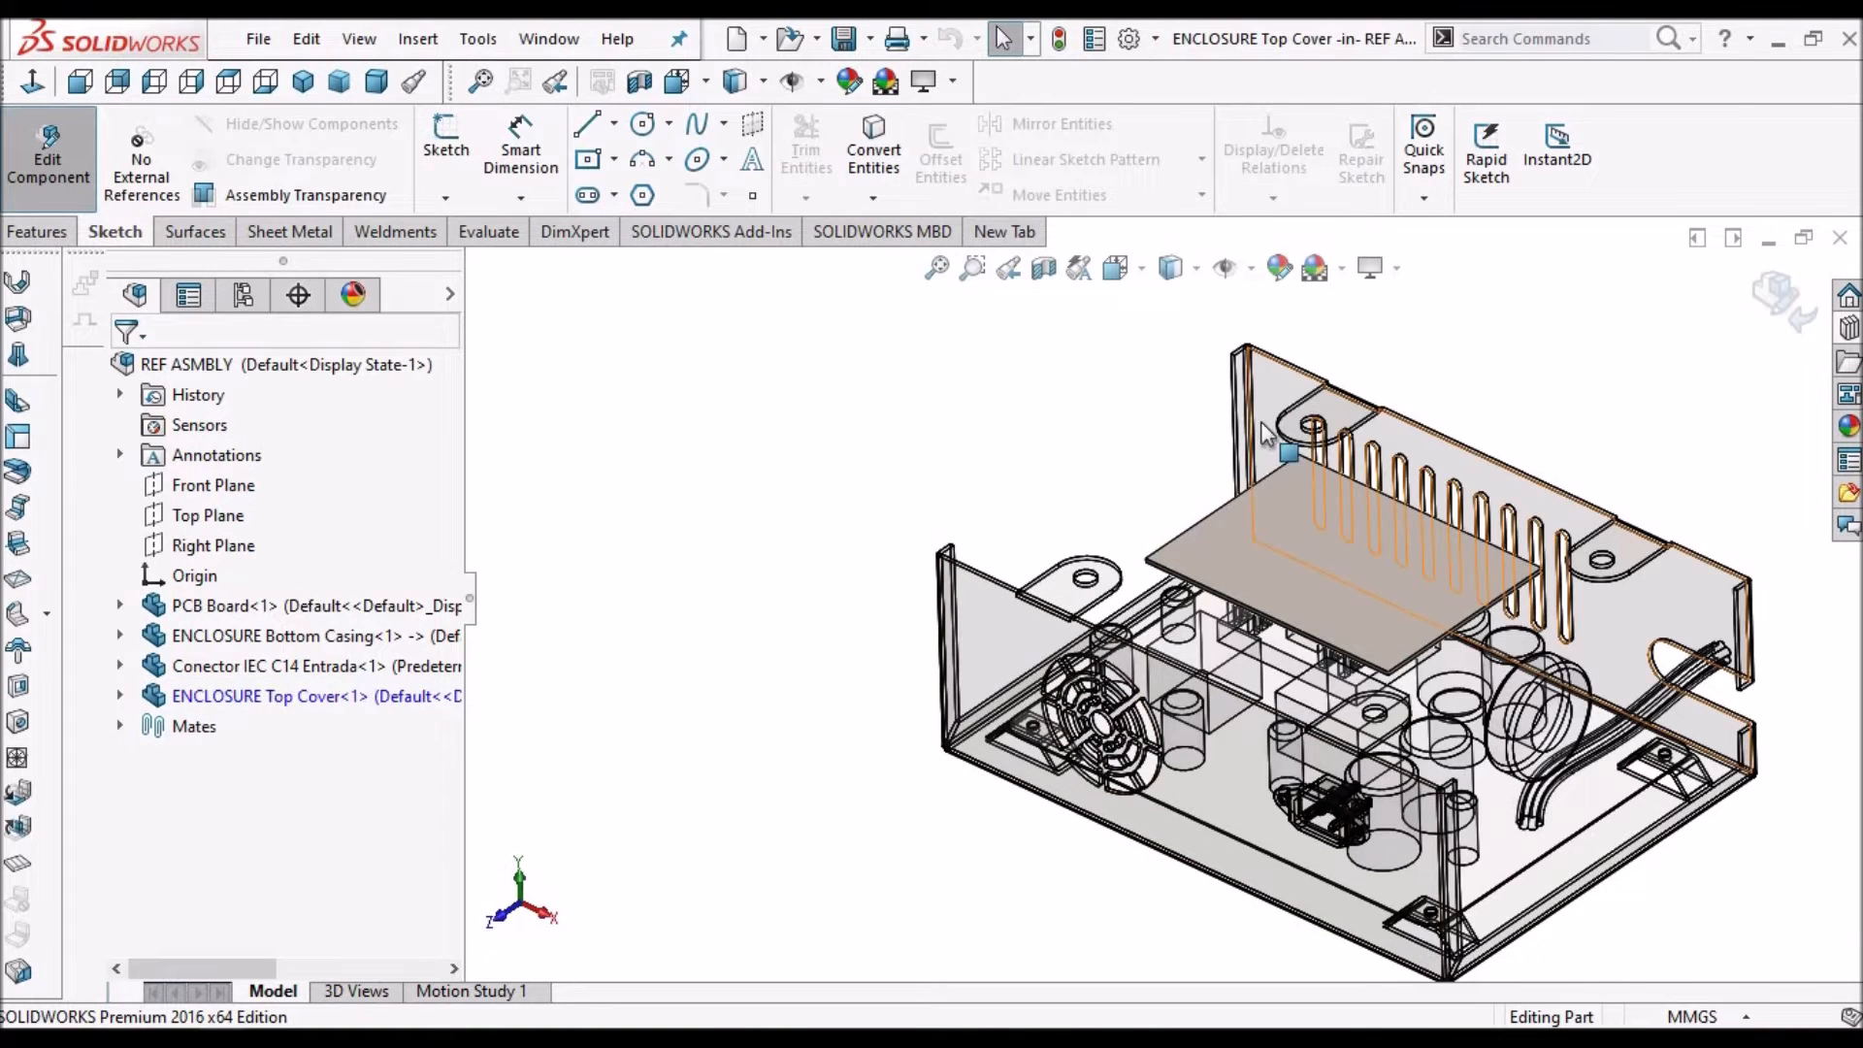
click(120, 696)
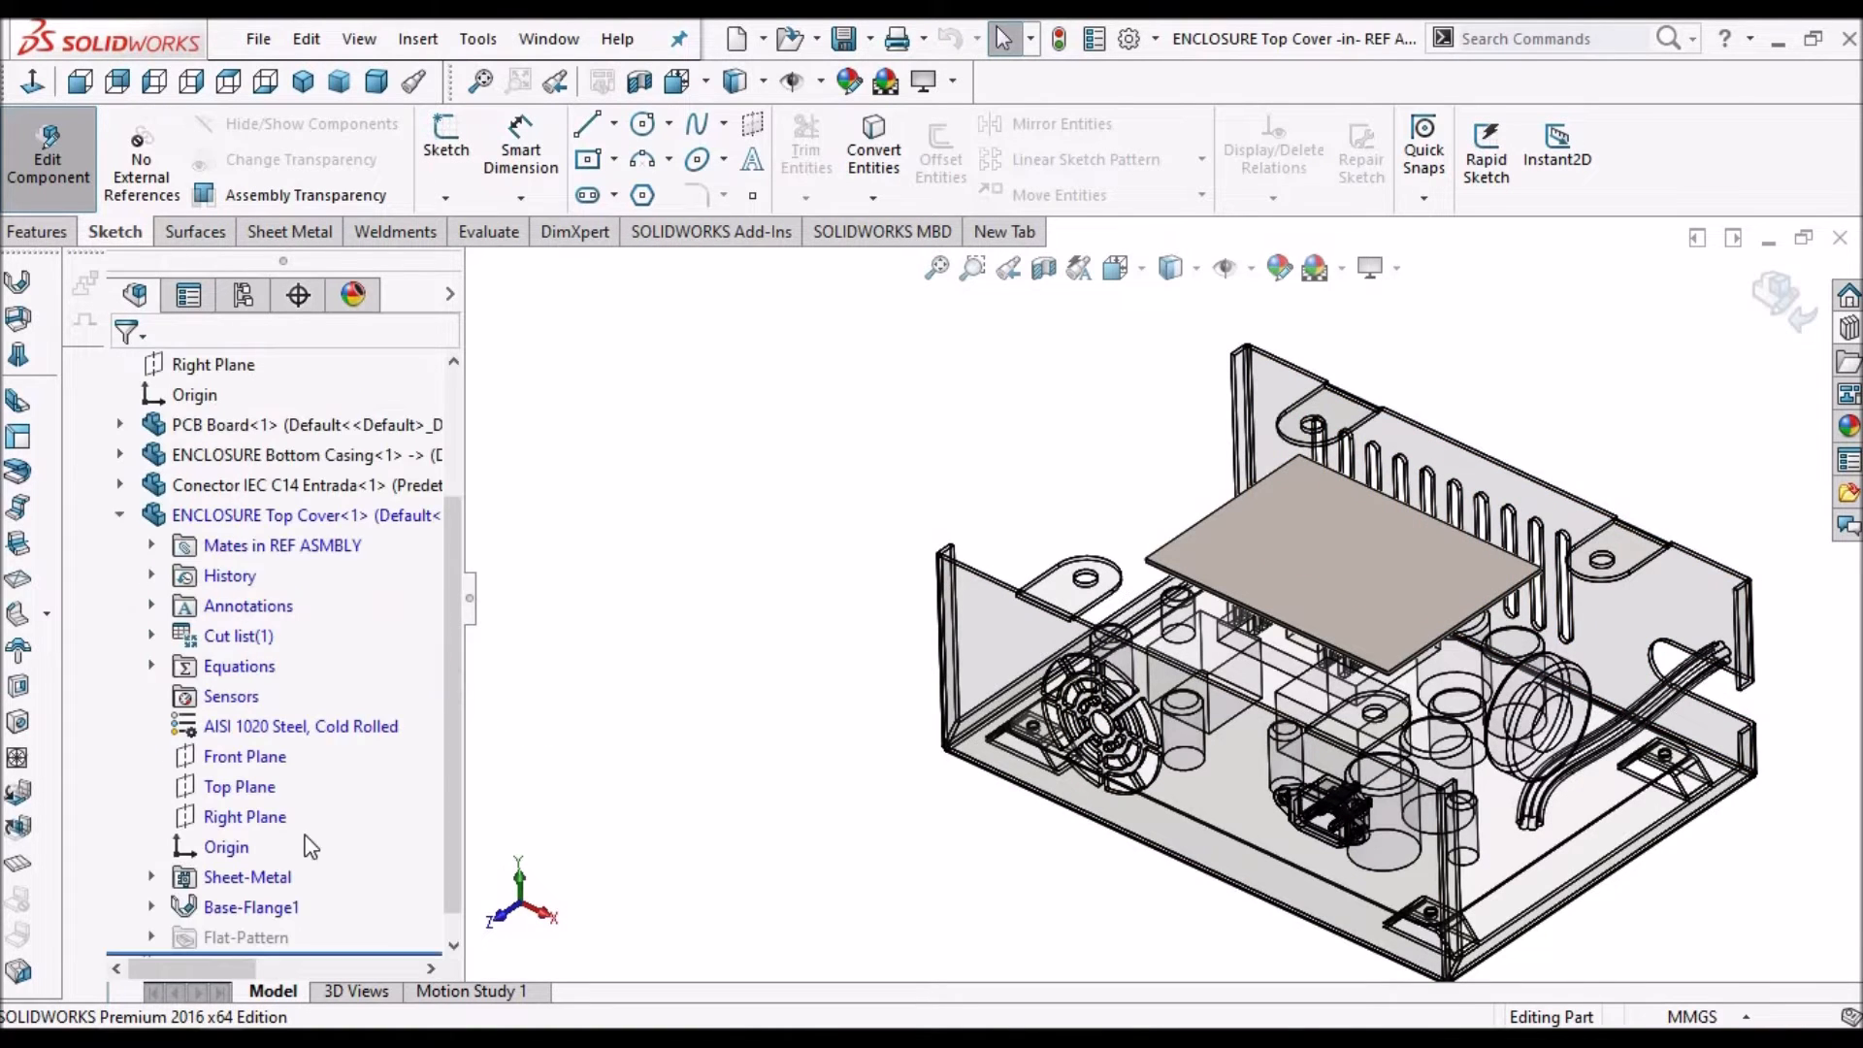
click(153, 908)
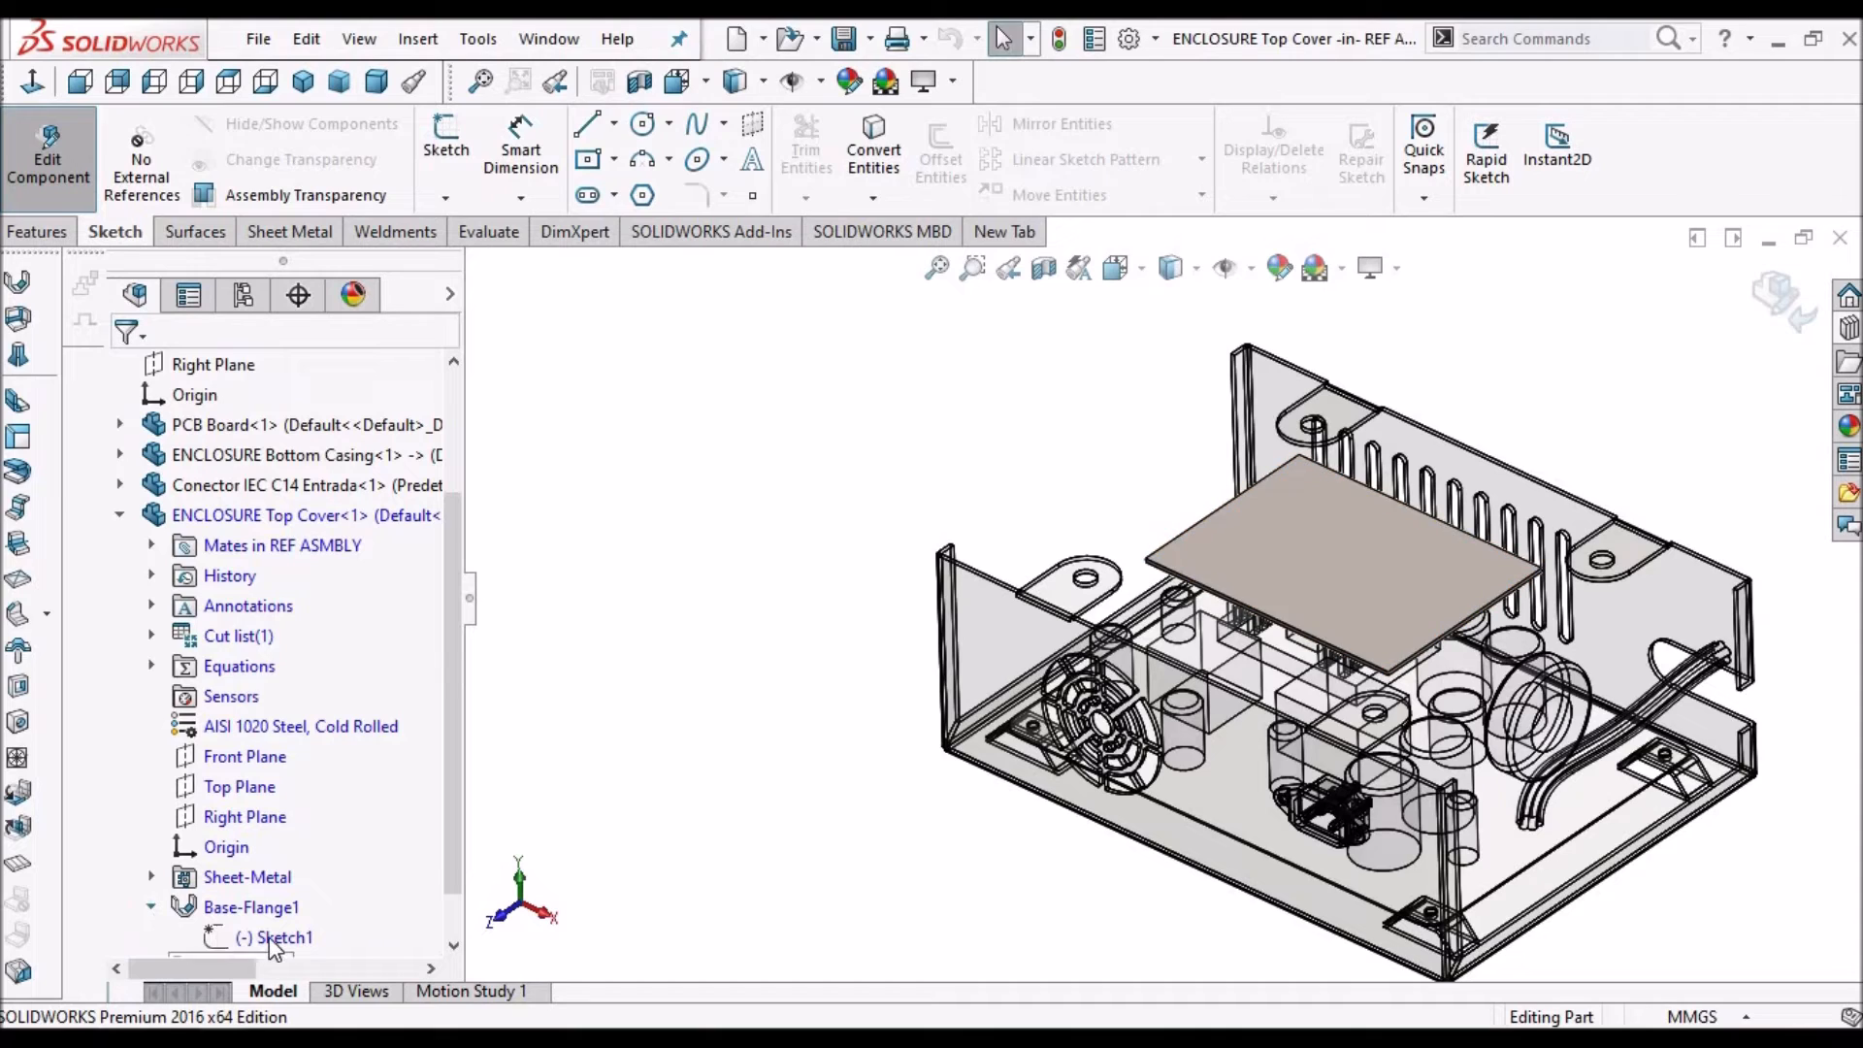
click(279, 933)
click(296, 873)
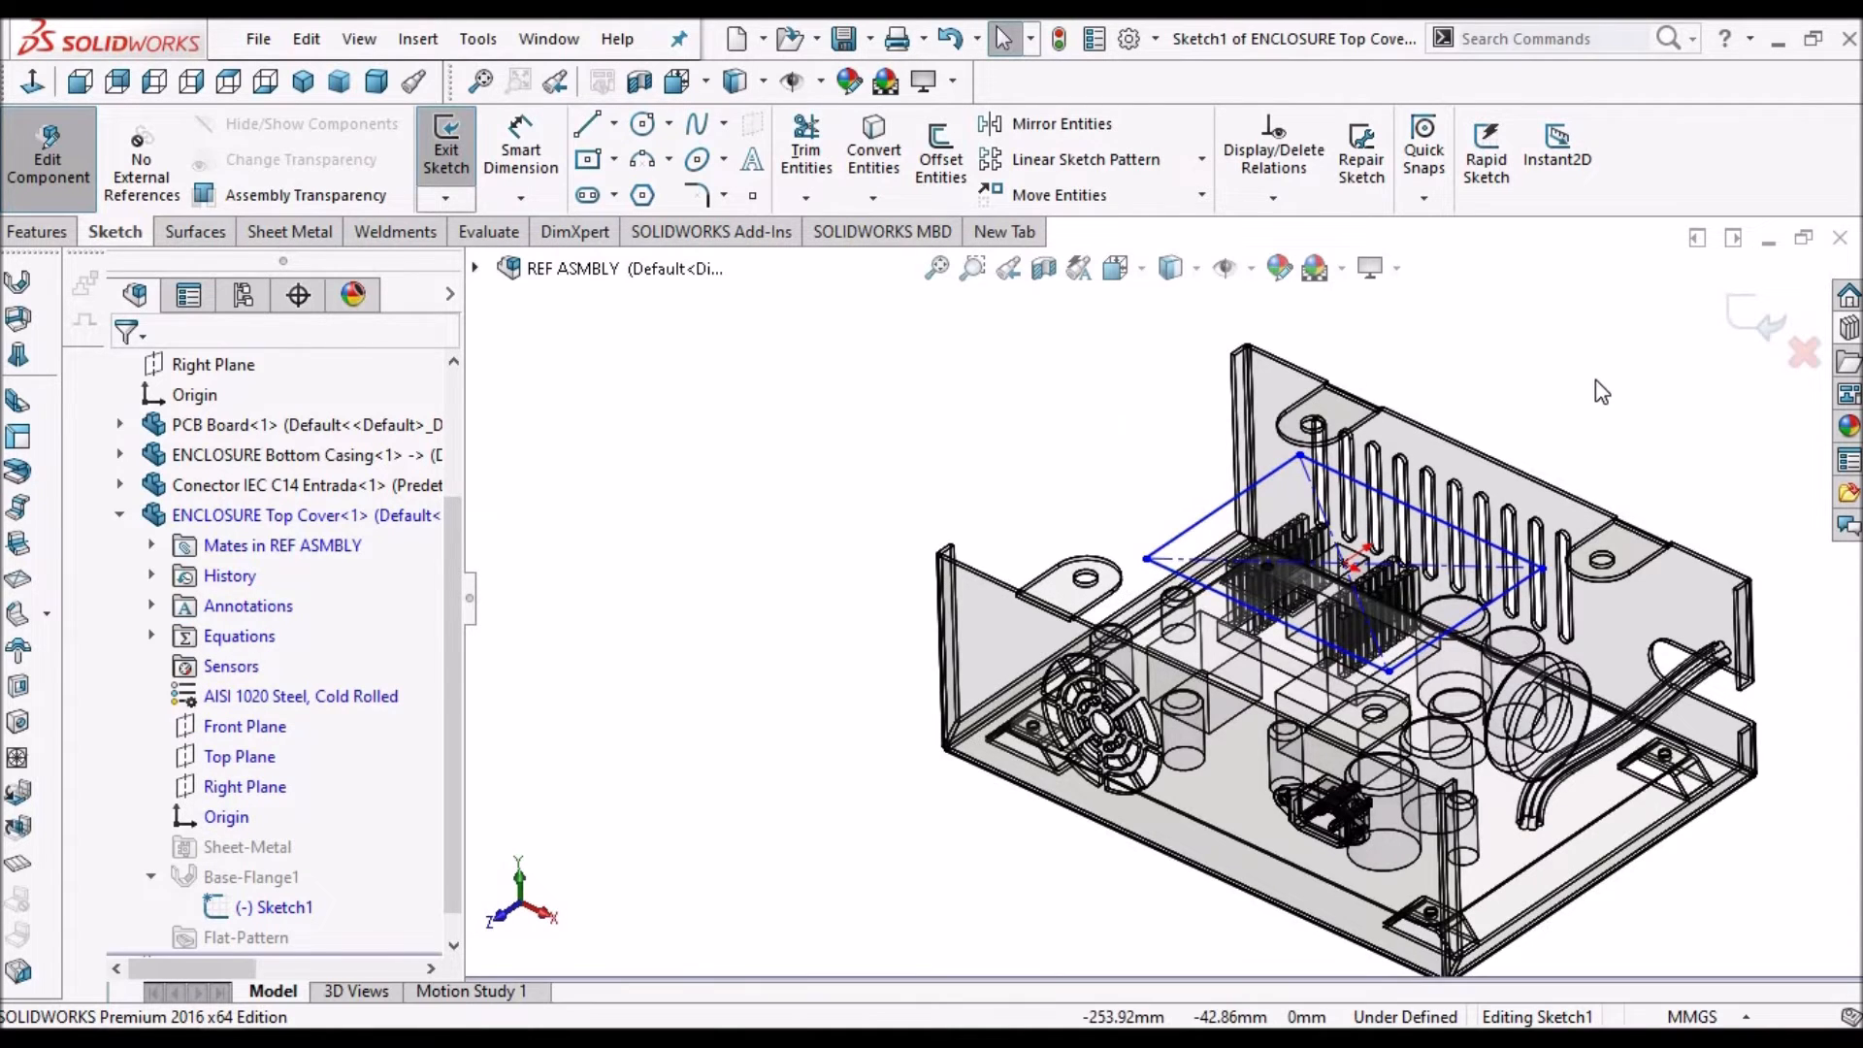
Make the base flange sketch's long line near the slotted wall collinear with that wall's top edge on the bottom casing
scroll(1499, 504, down, 5)
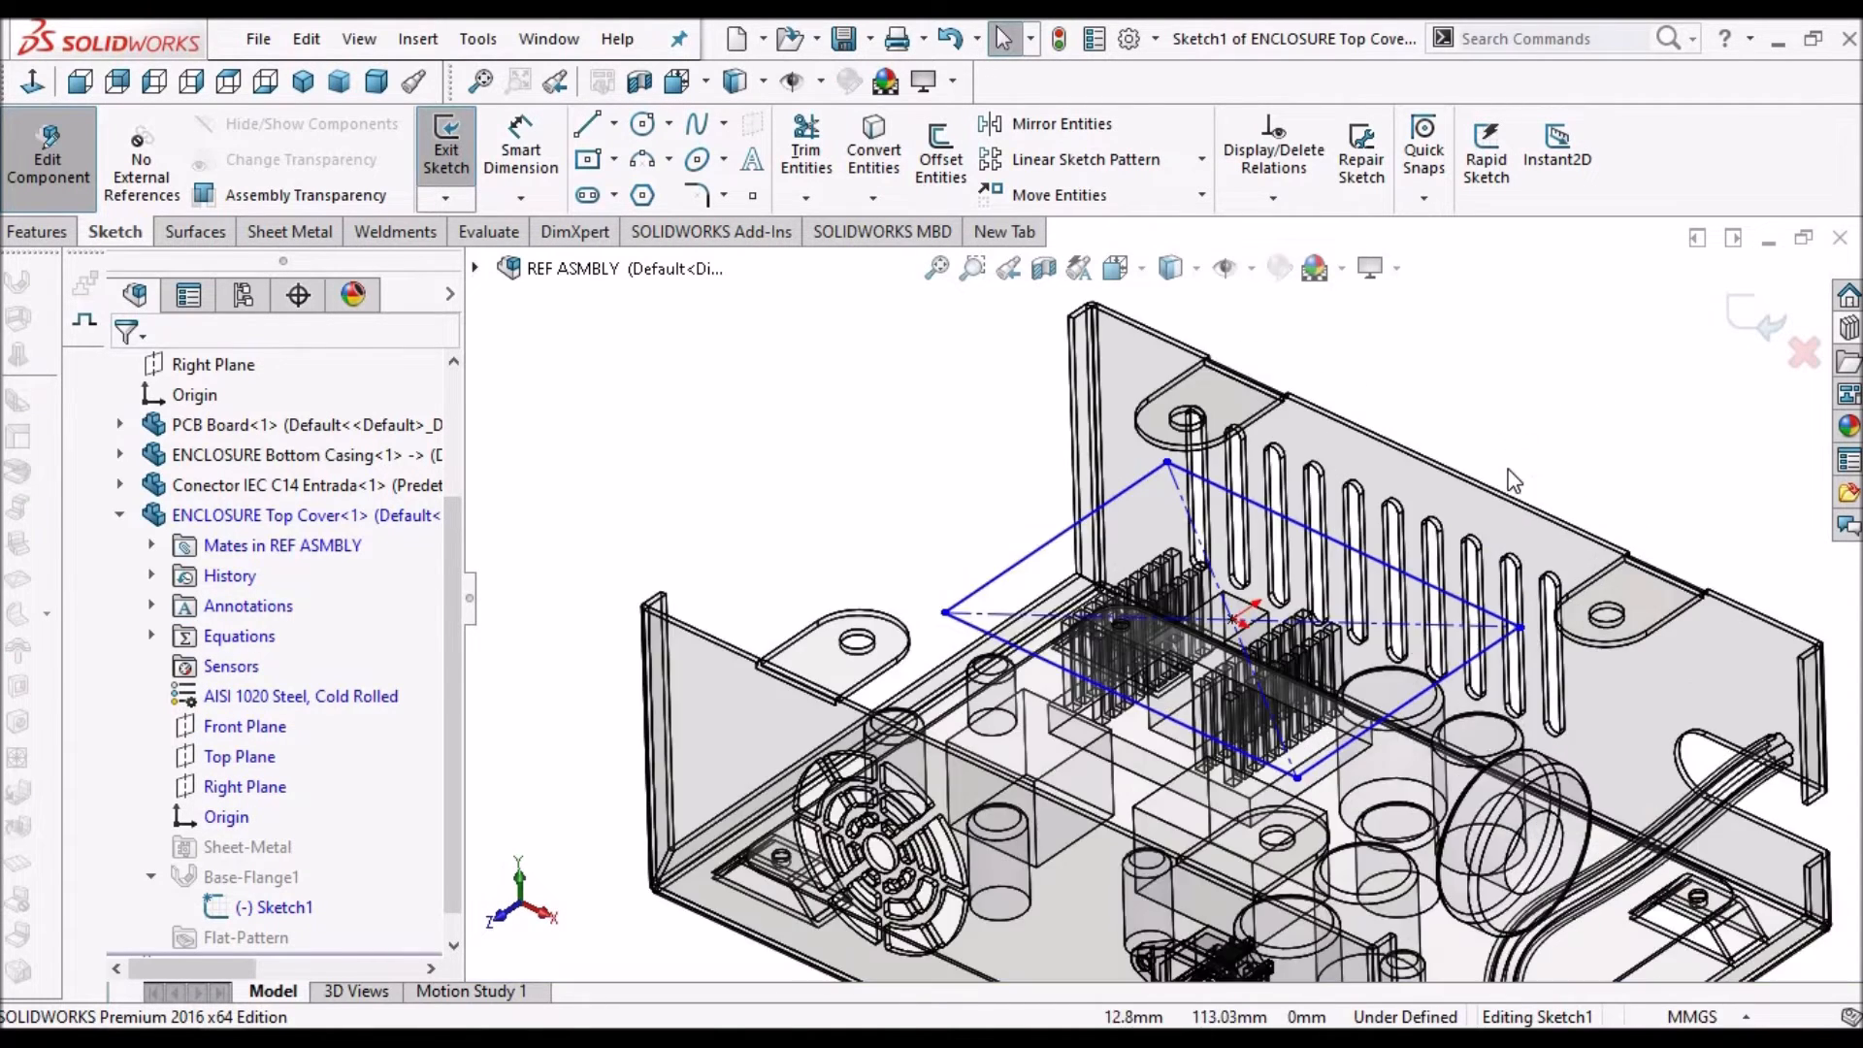
click(1482, 561)
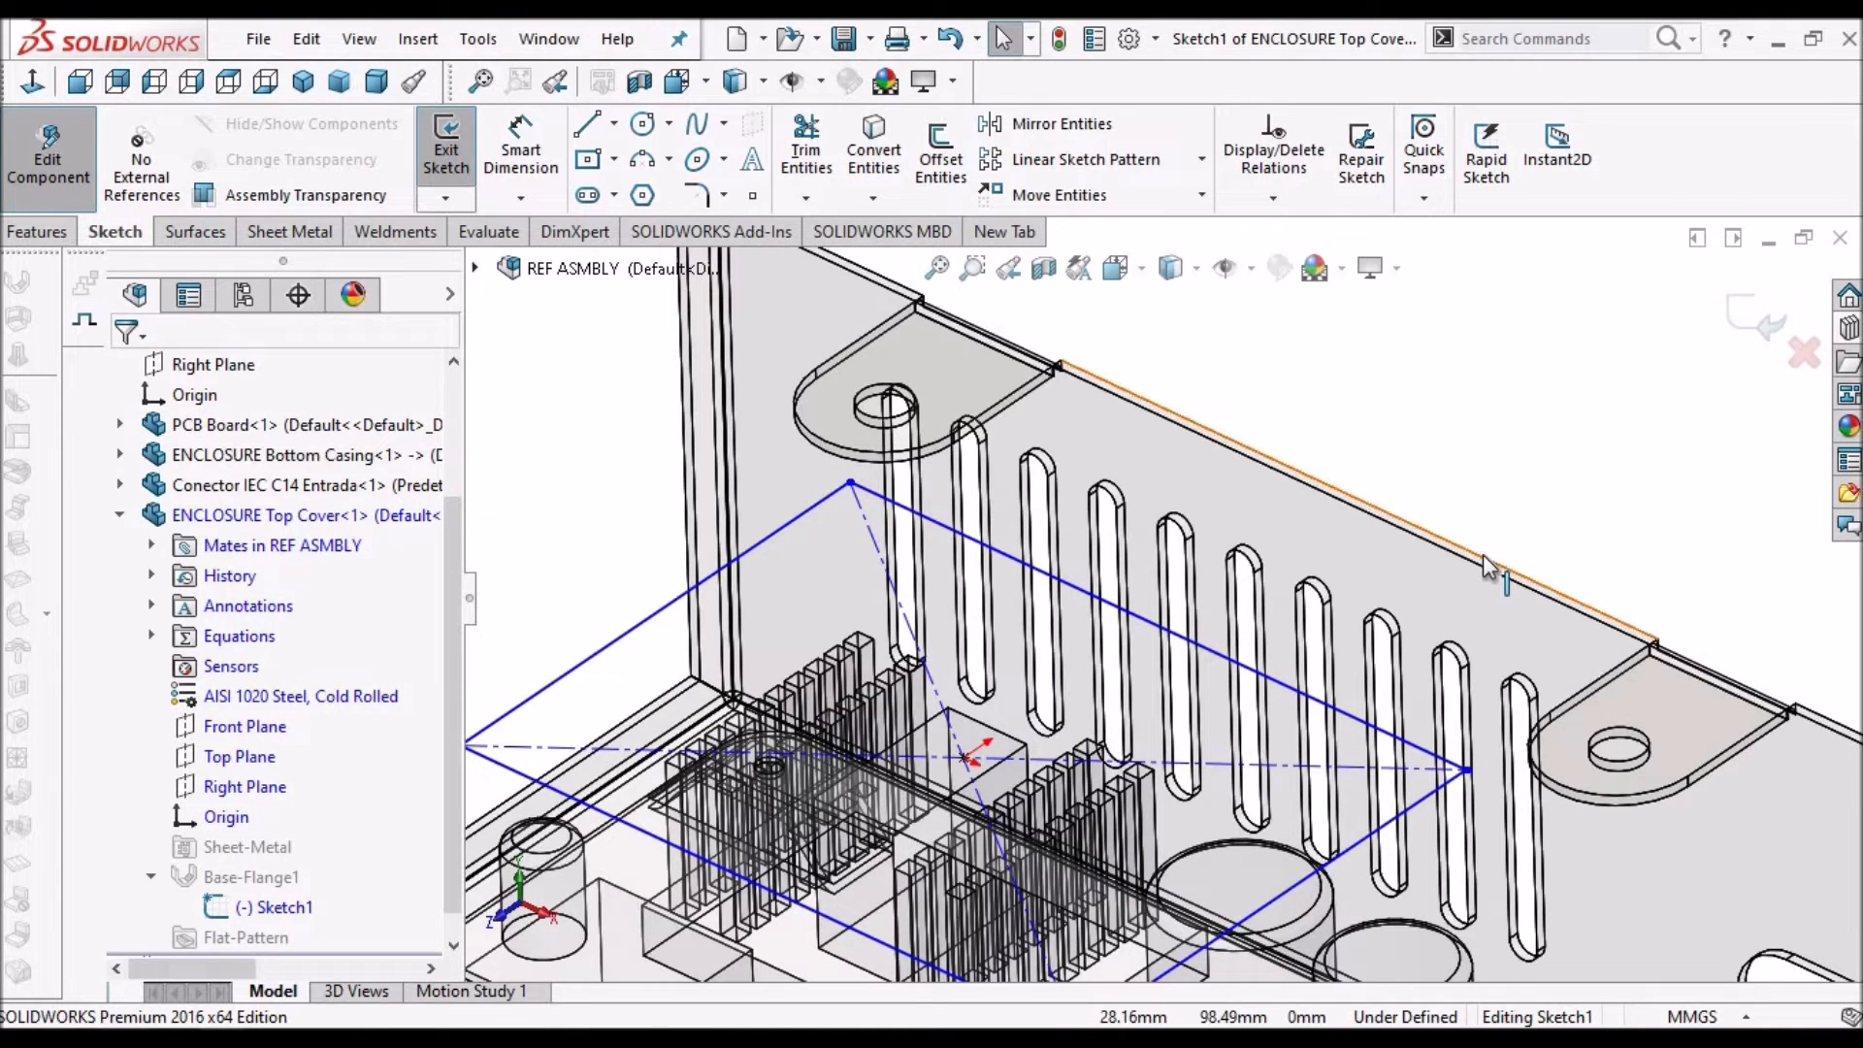
click(1270, 662)
click(132, 815)
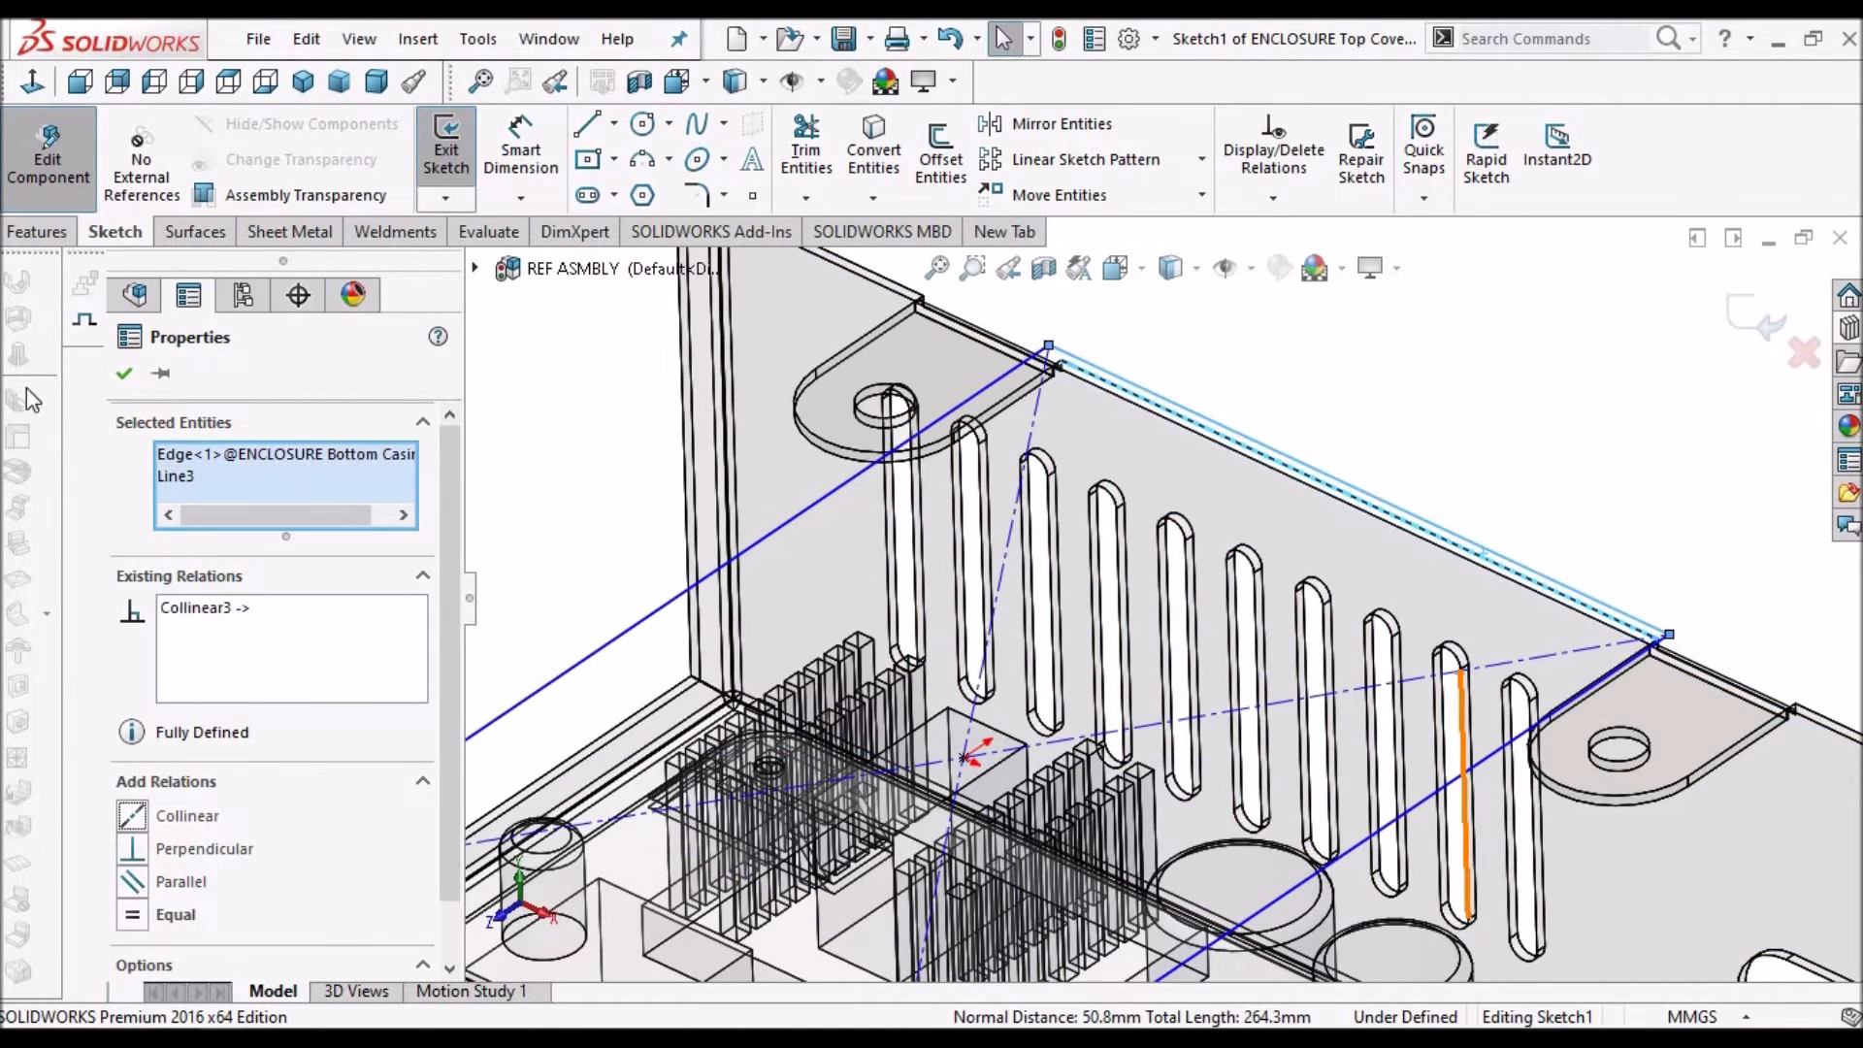
click(126, 375)
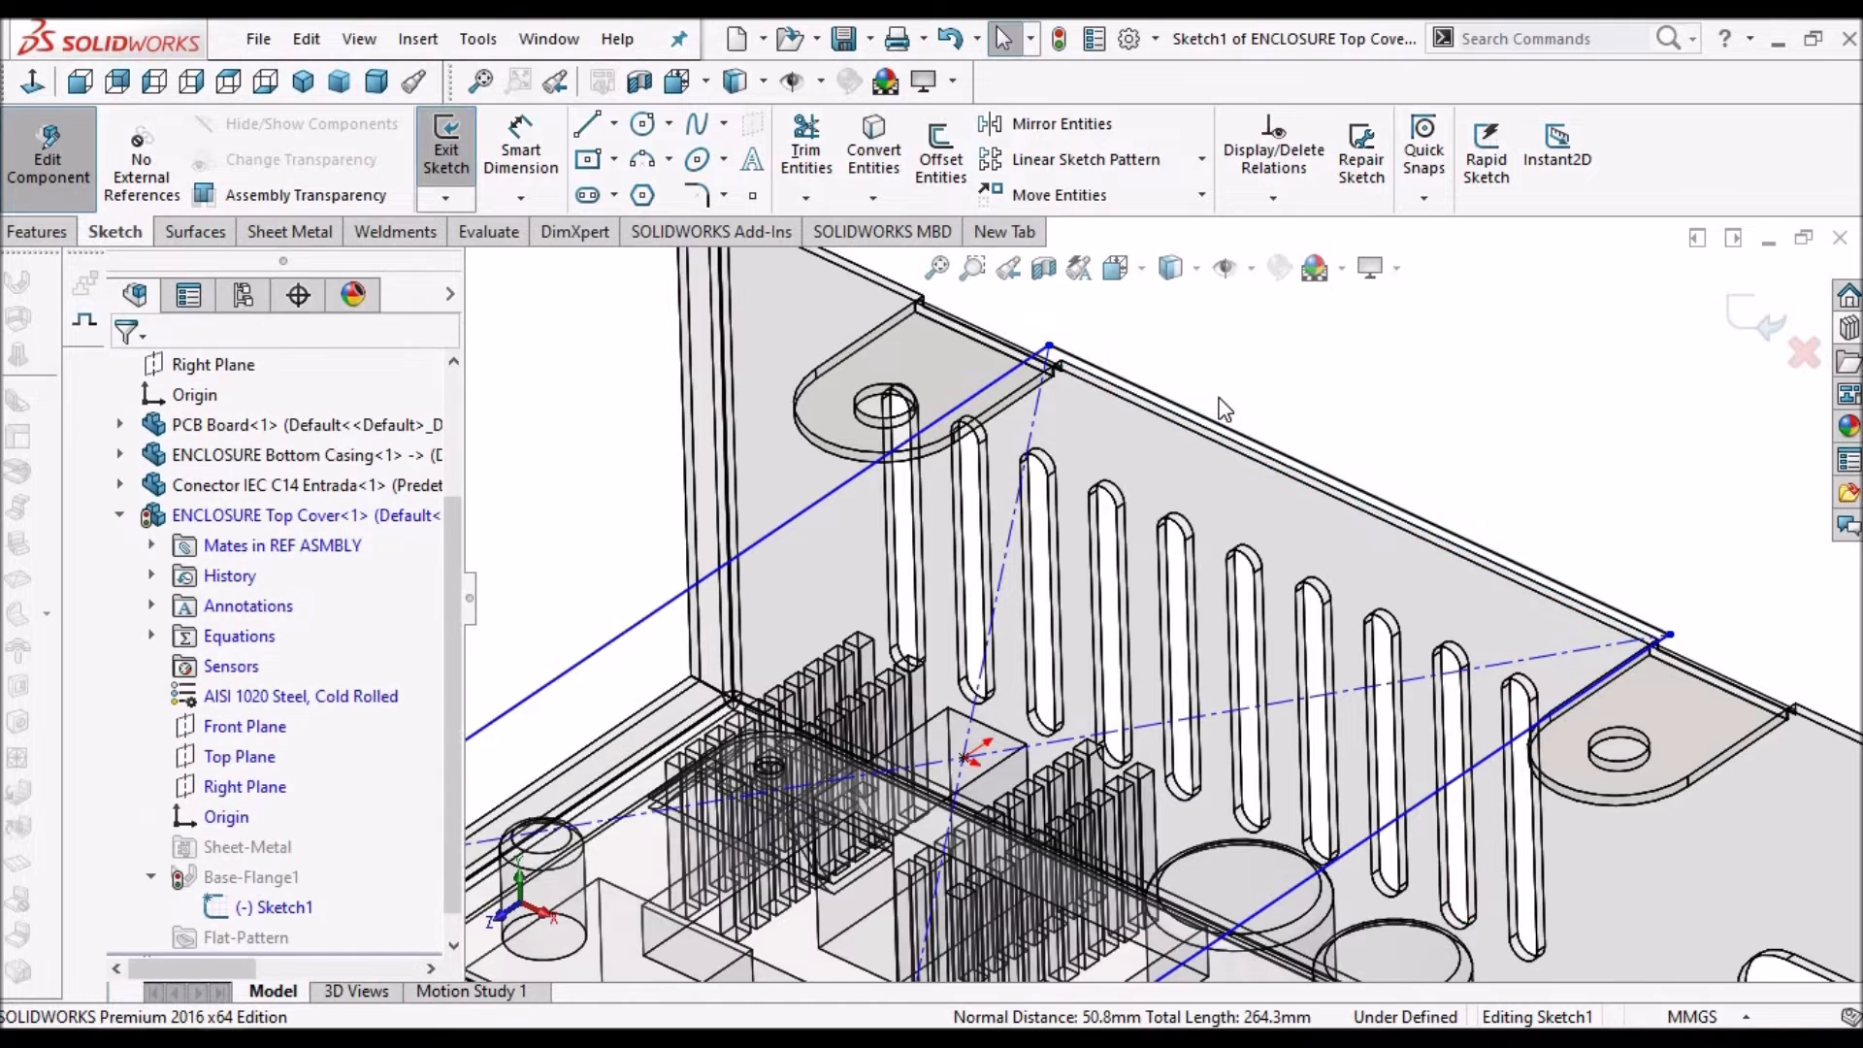
Make the sketch's short side line collinear with the short top edge of the casing's corner flange beside the fan wall
scroll(1232, 436, up, 3)
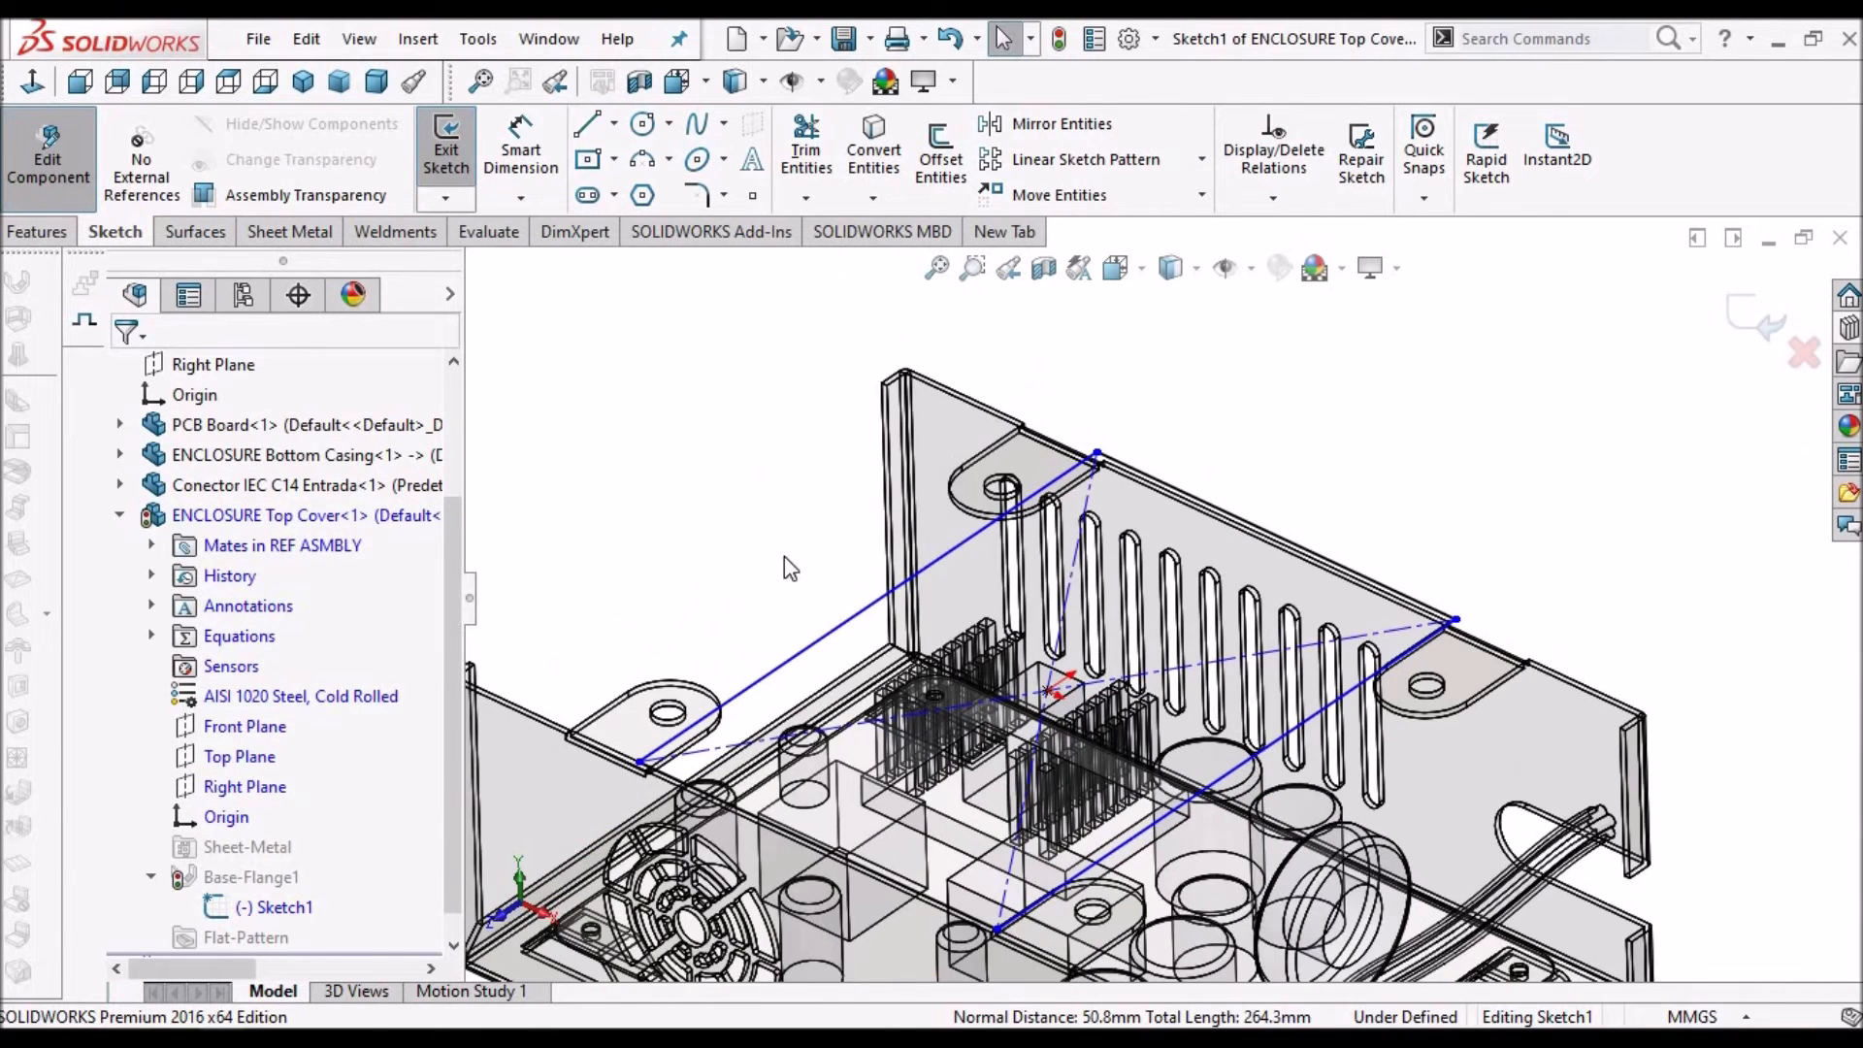
scroll(784, 557, up, 2)
scroll(640, 684, down, 2)
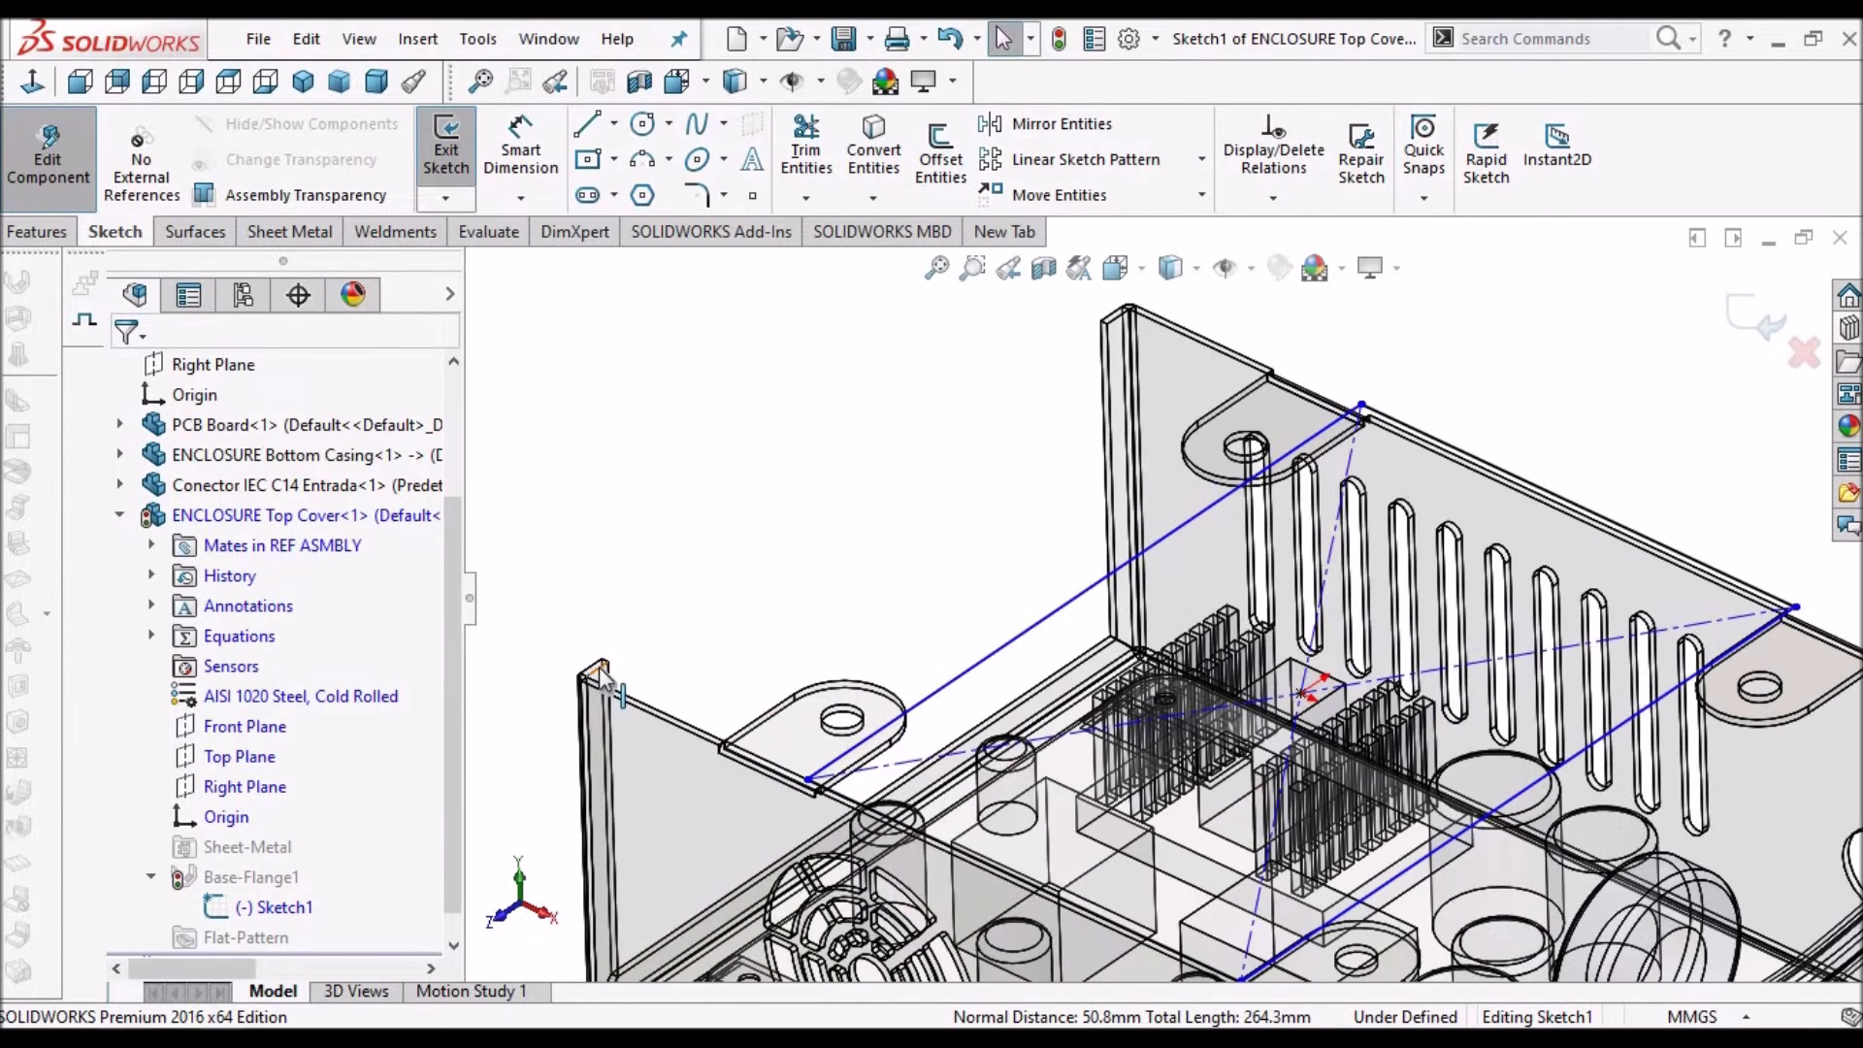
scroll(598, 666, down, 4)
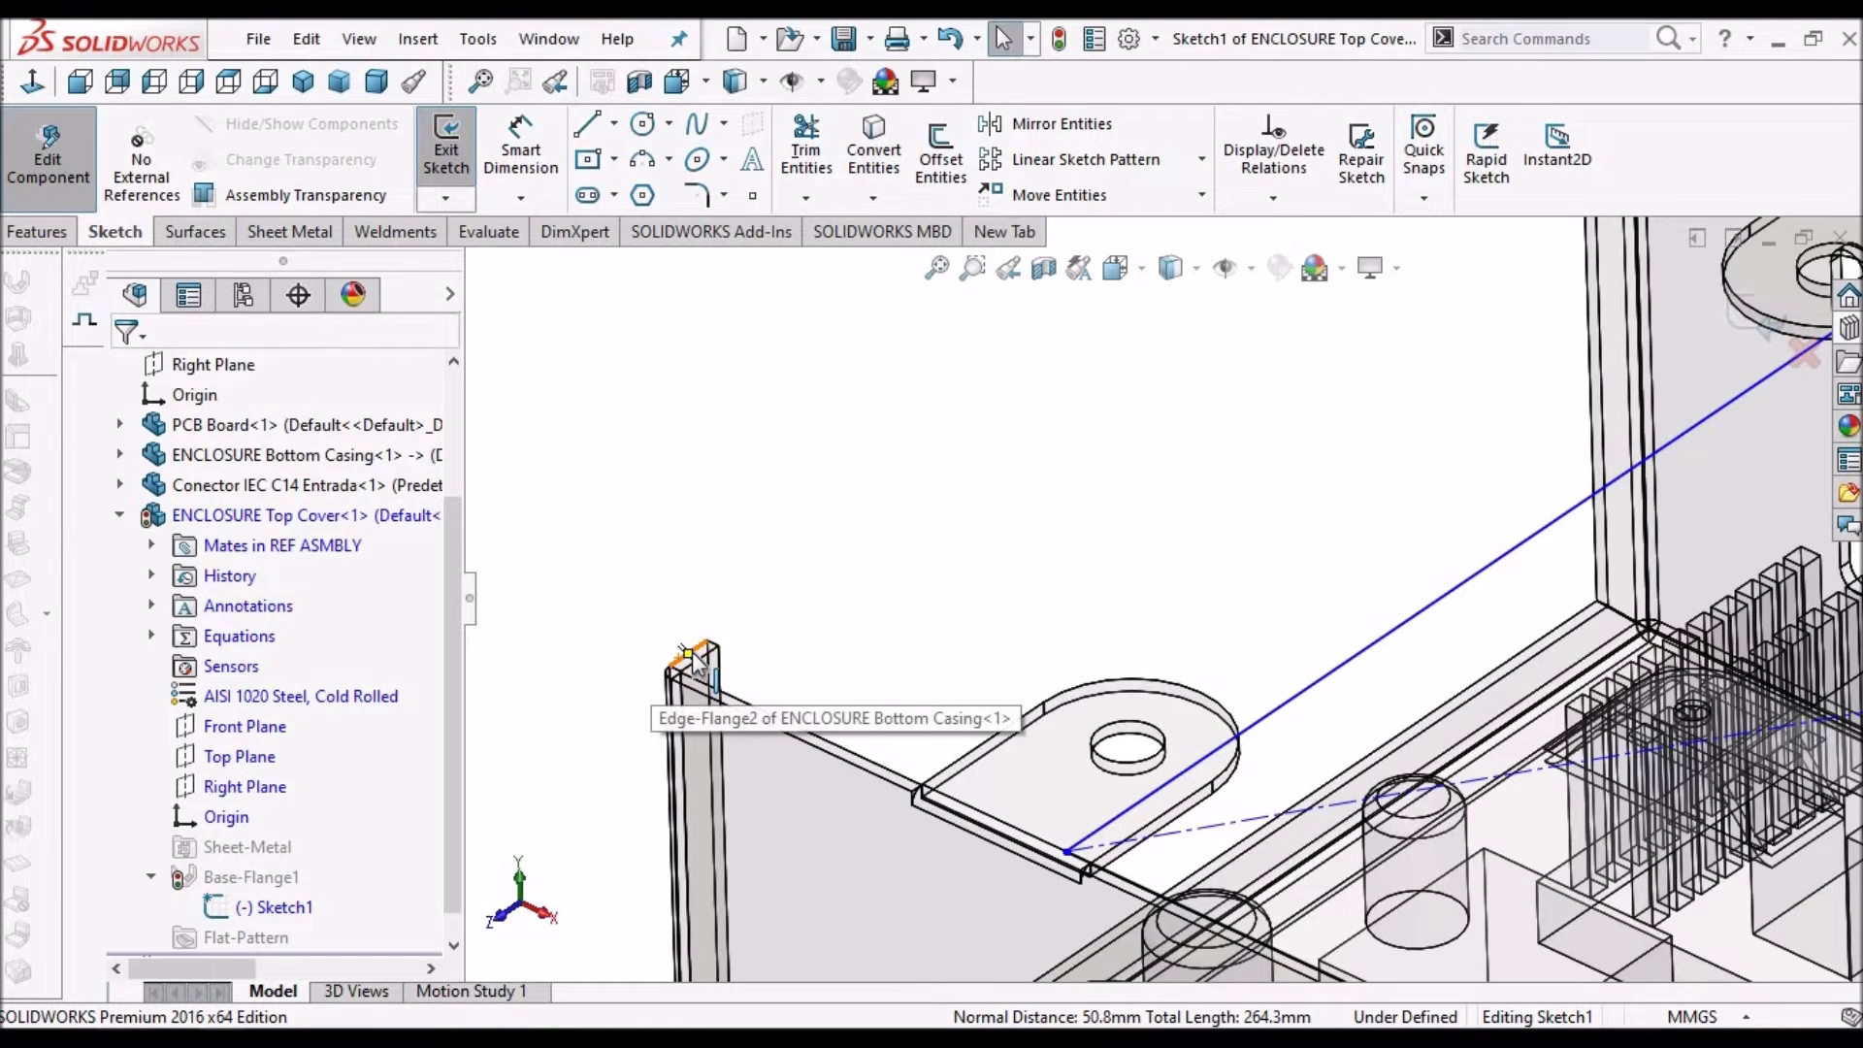
click(695, 657)
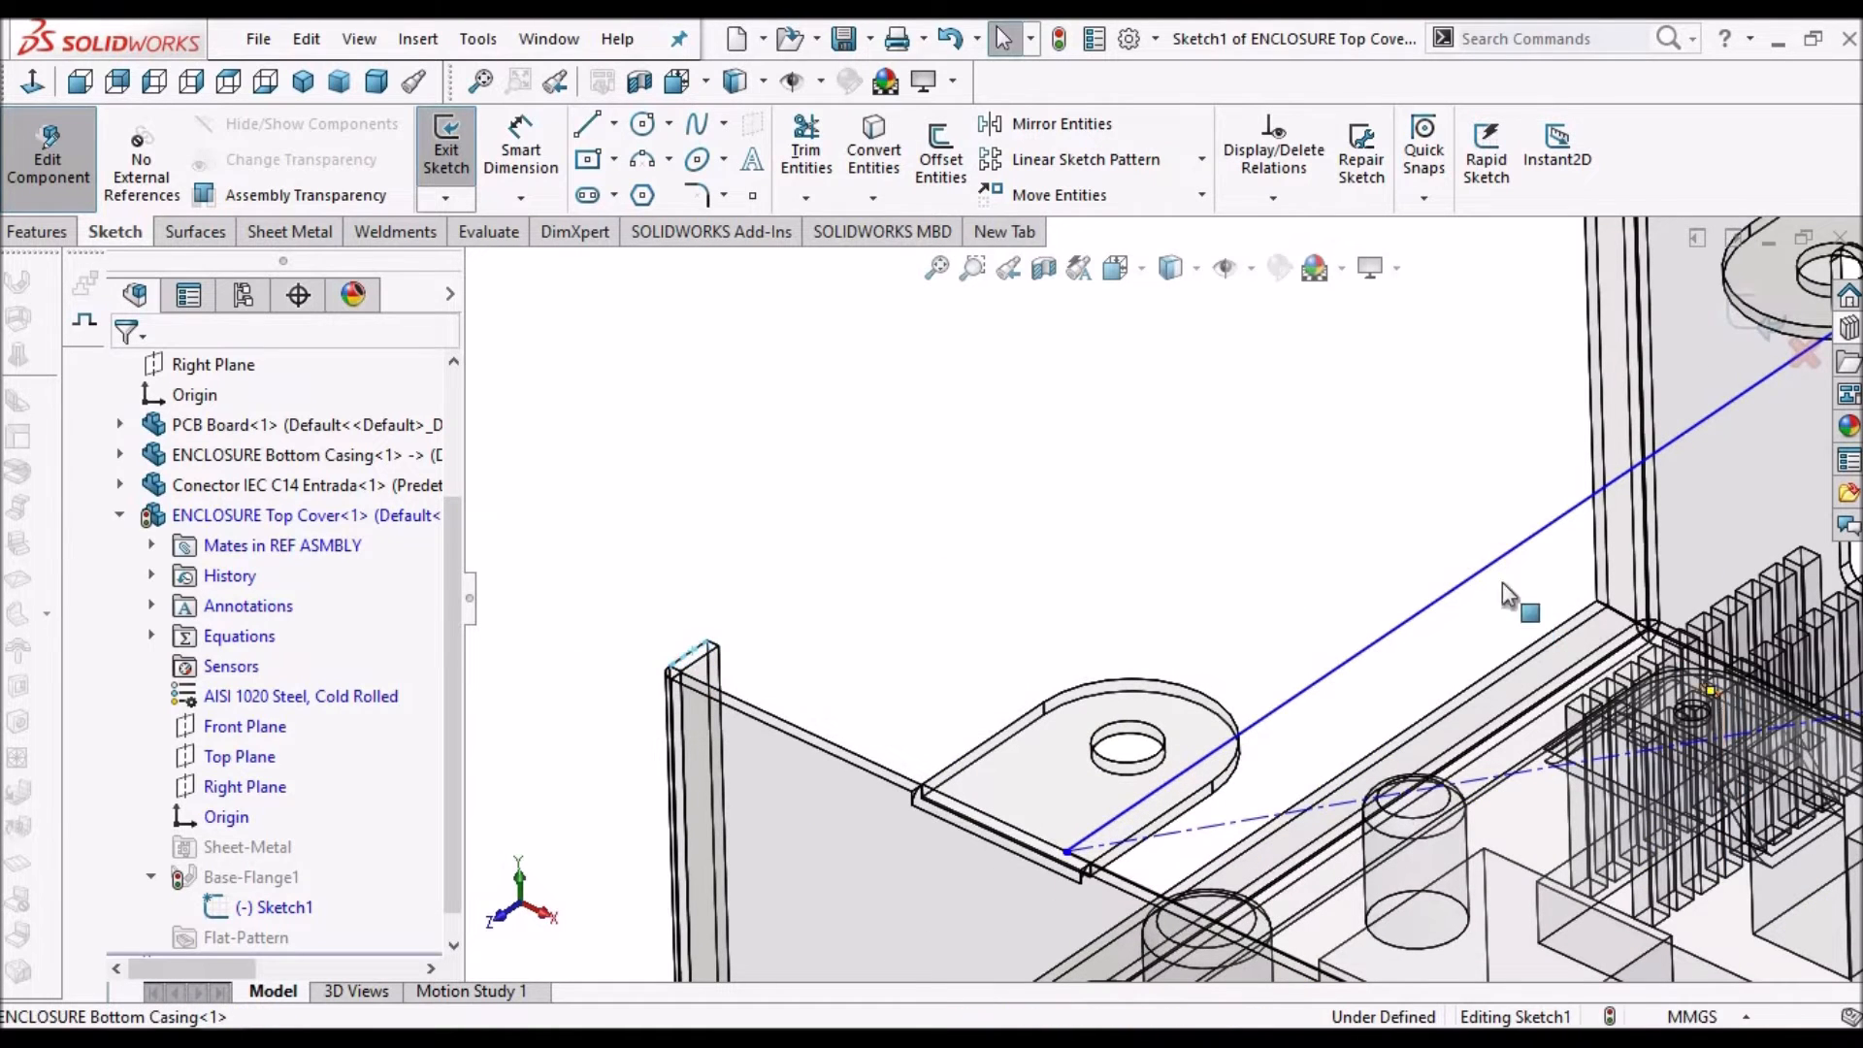
ctrl+click(1549, 523)
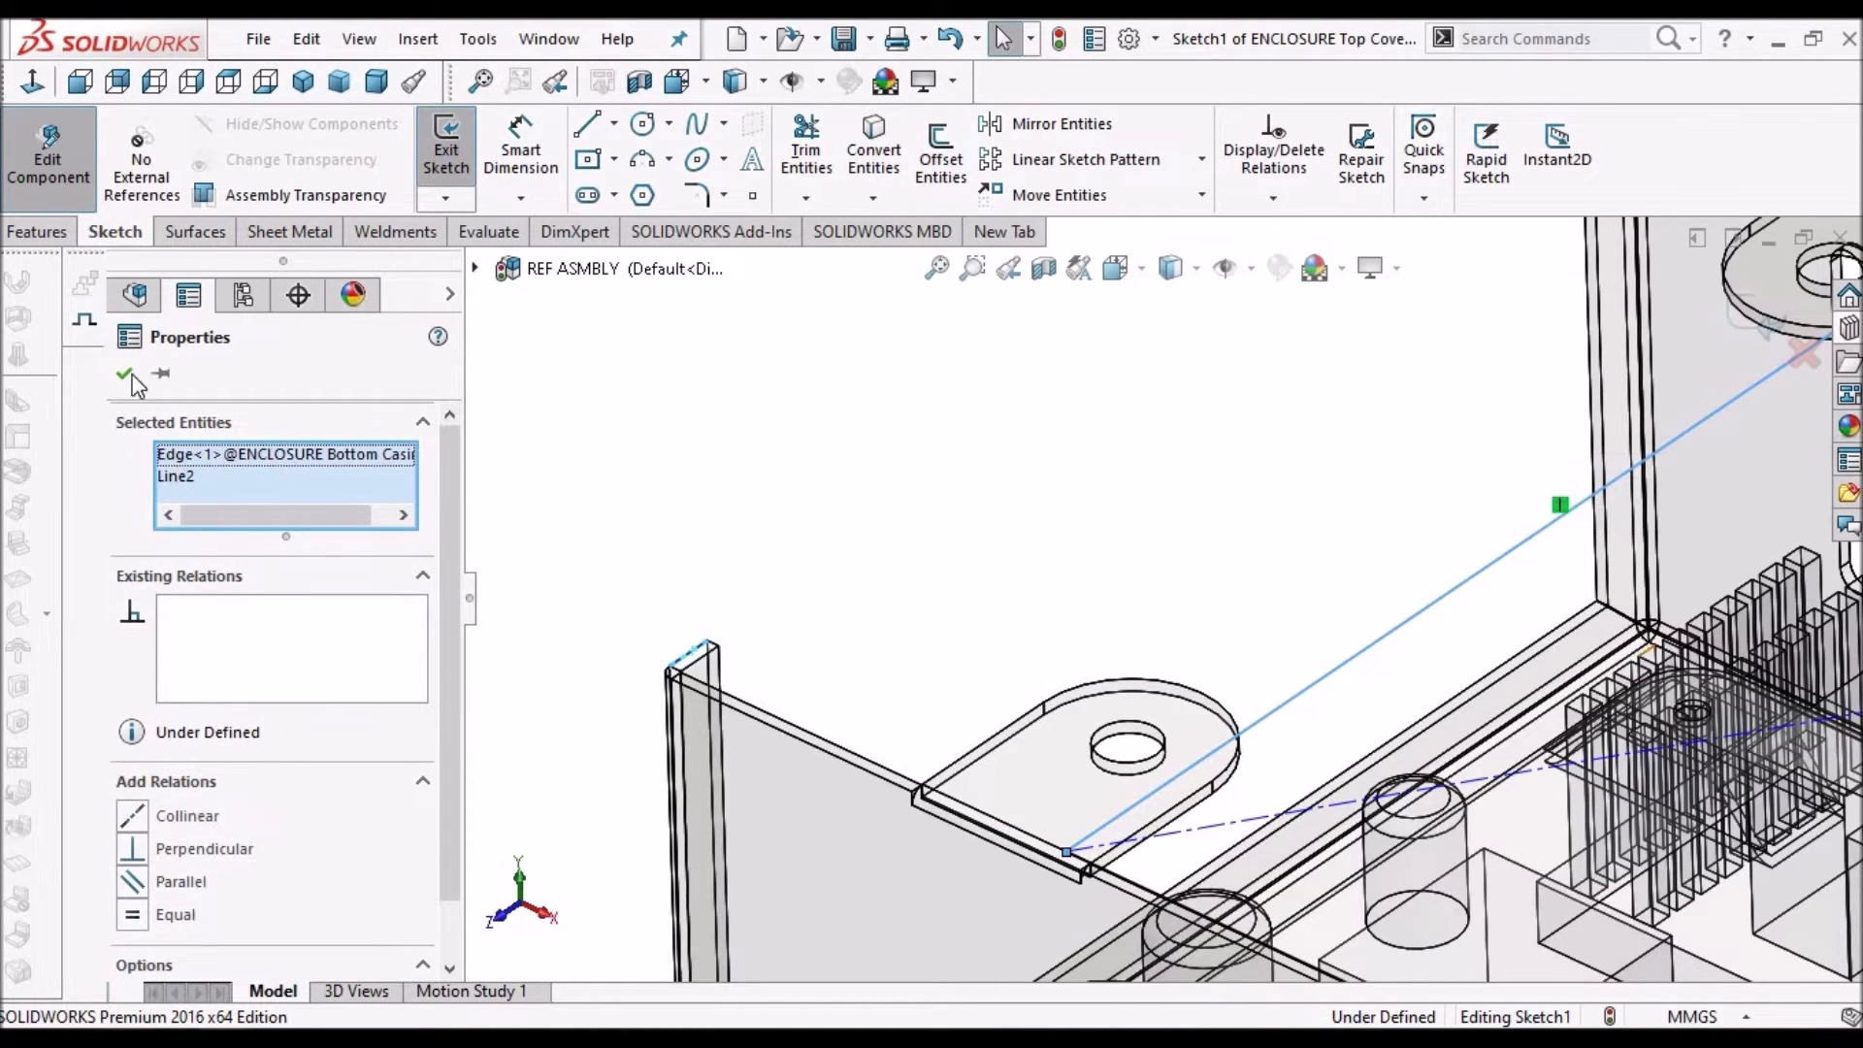
click(134, 816)
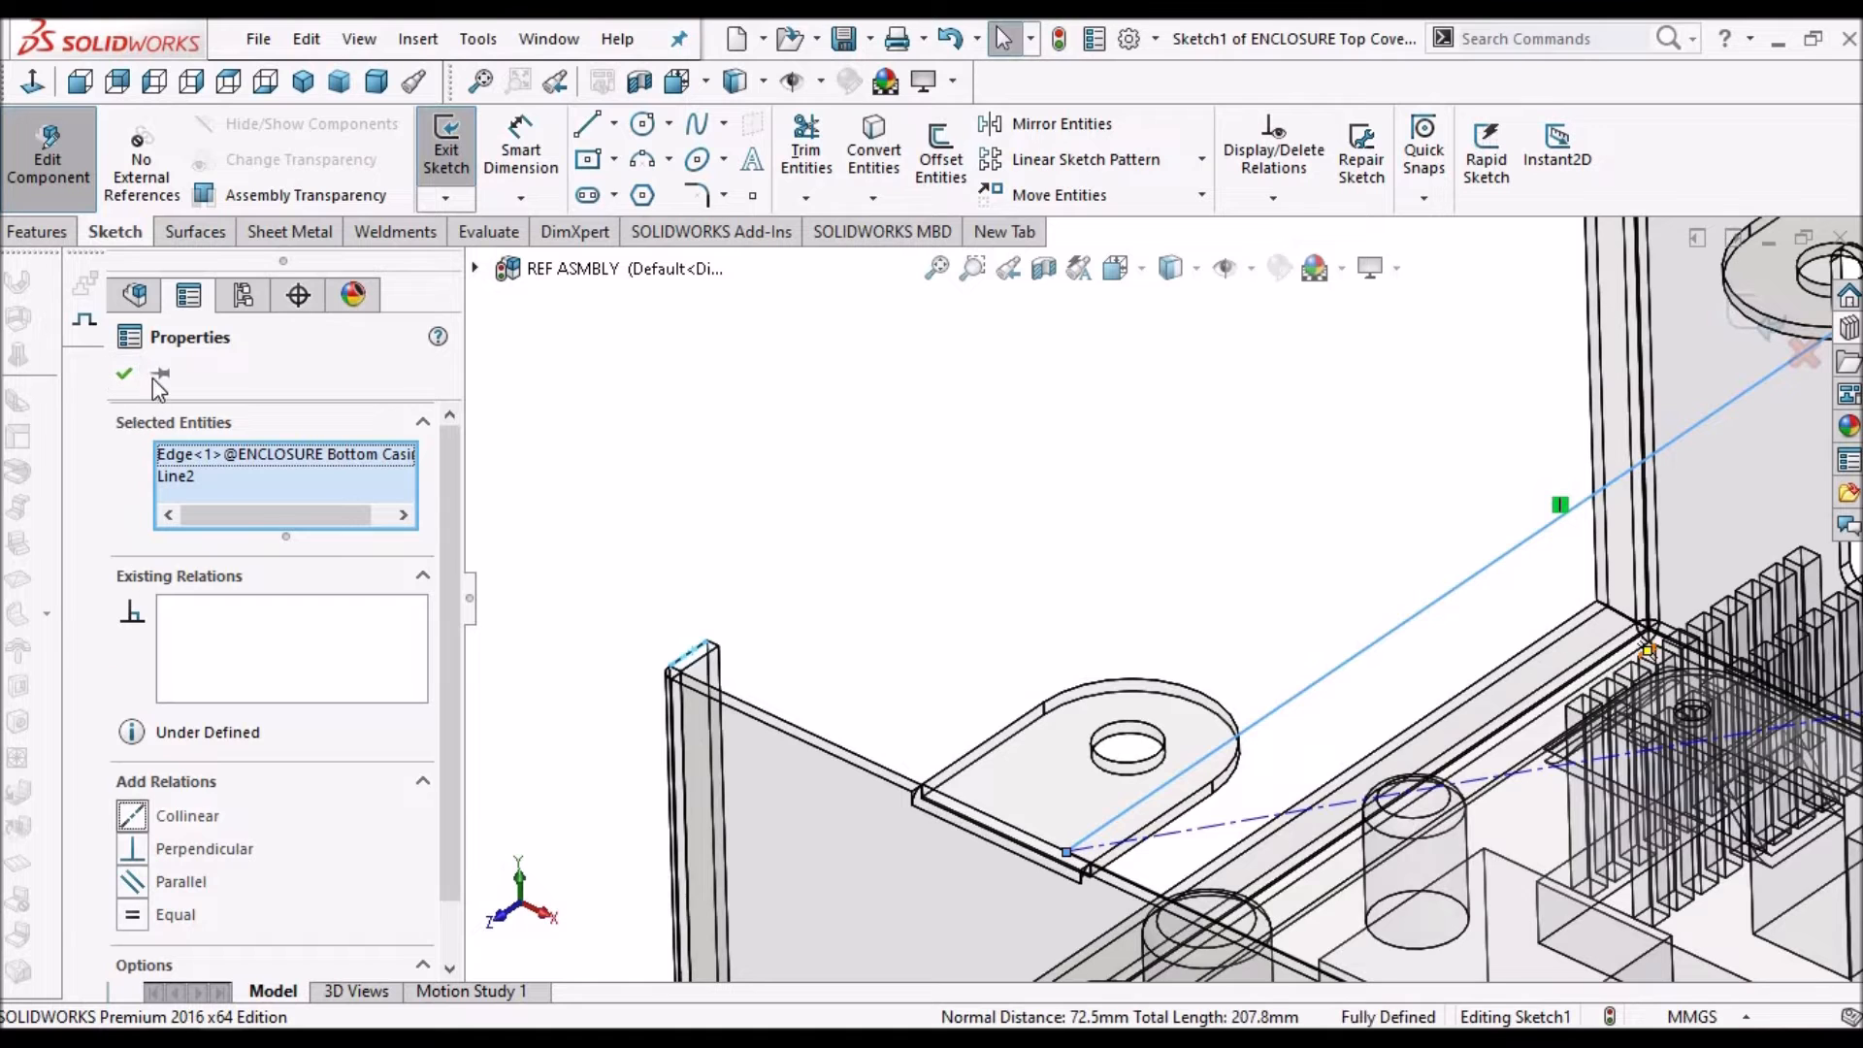
click(125, 374)
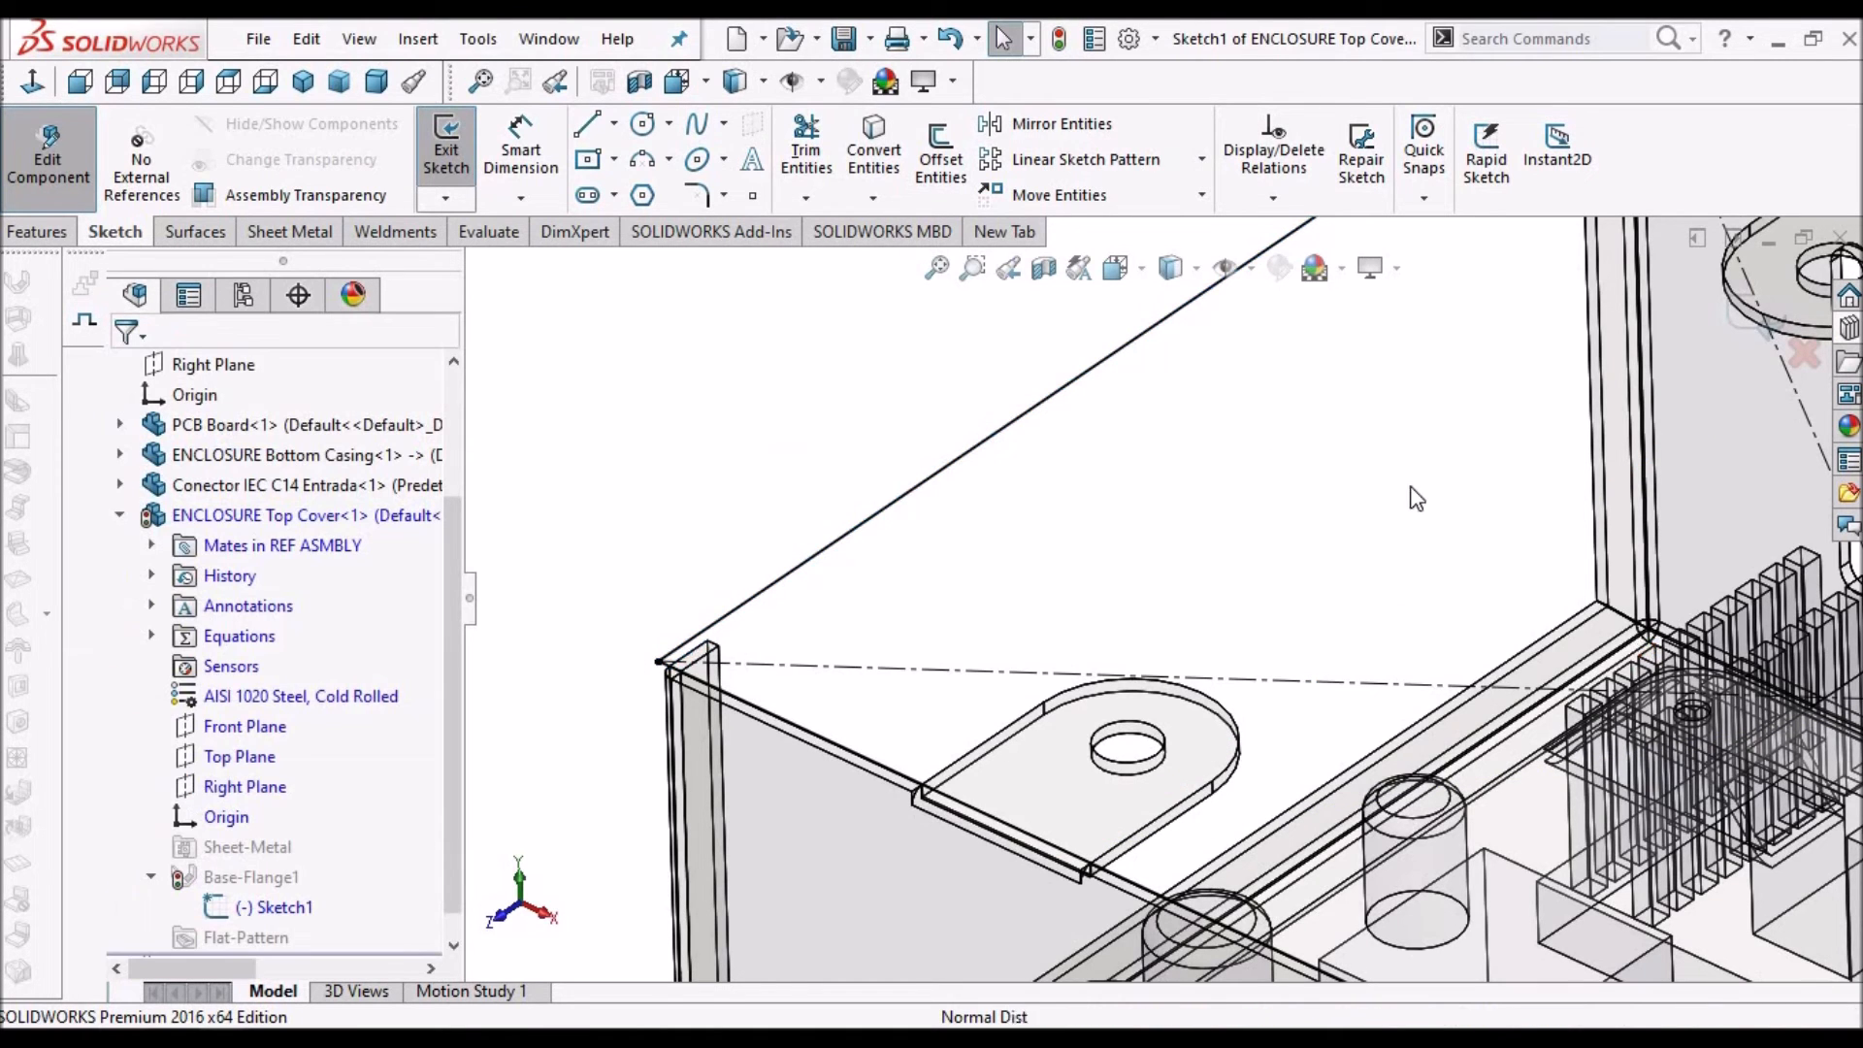
Leave the base flange sketch and the in-assembly edit, and open the top cover part in its own window
scroll(1462, 457, up, 3)
click(1749, 309)
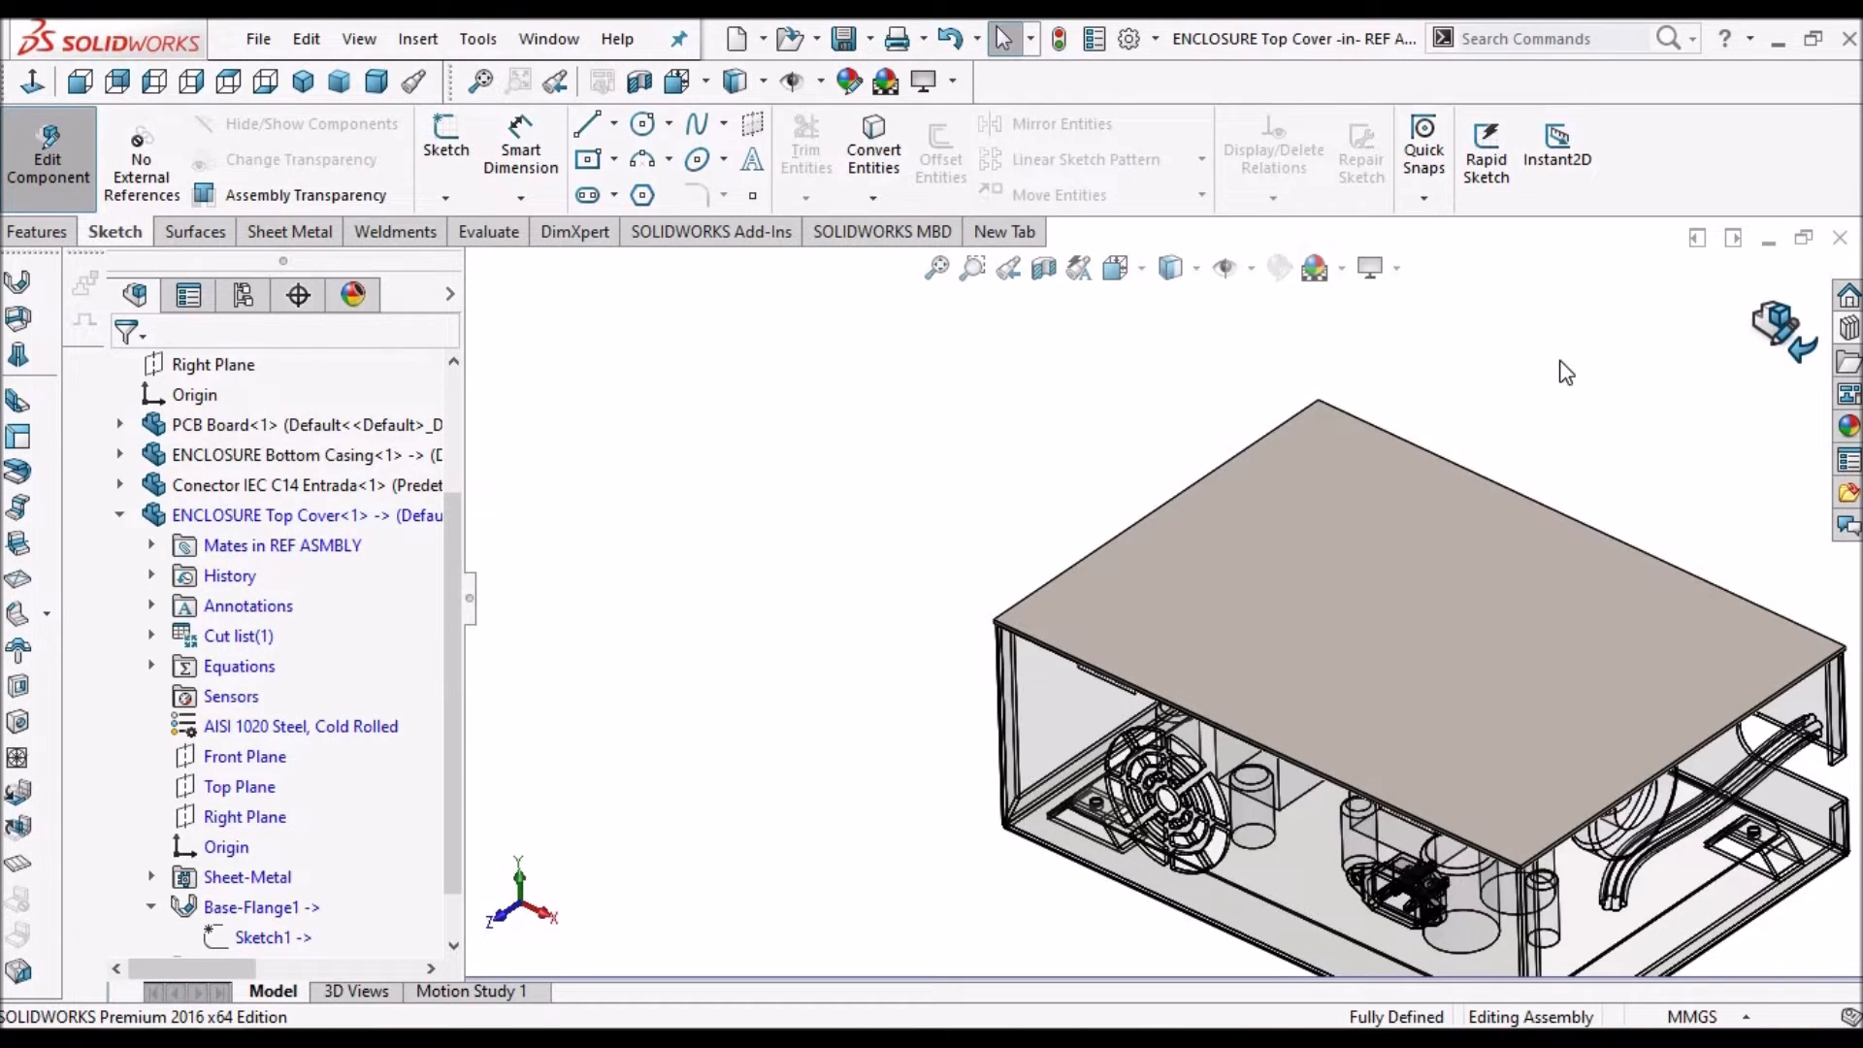
scroll(1309, 656, down, 5)
middle_drag(1404, 703, 1360, 707)
click(1357, 711)
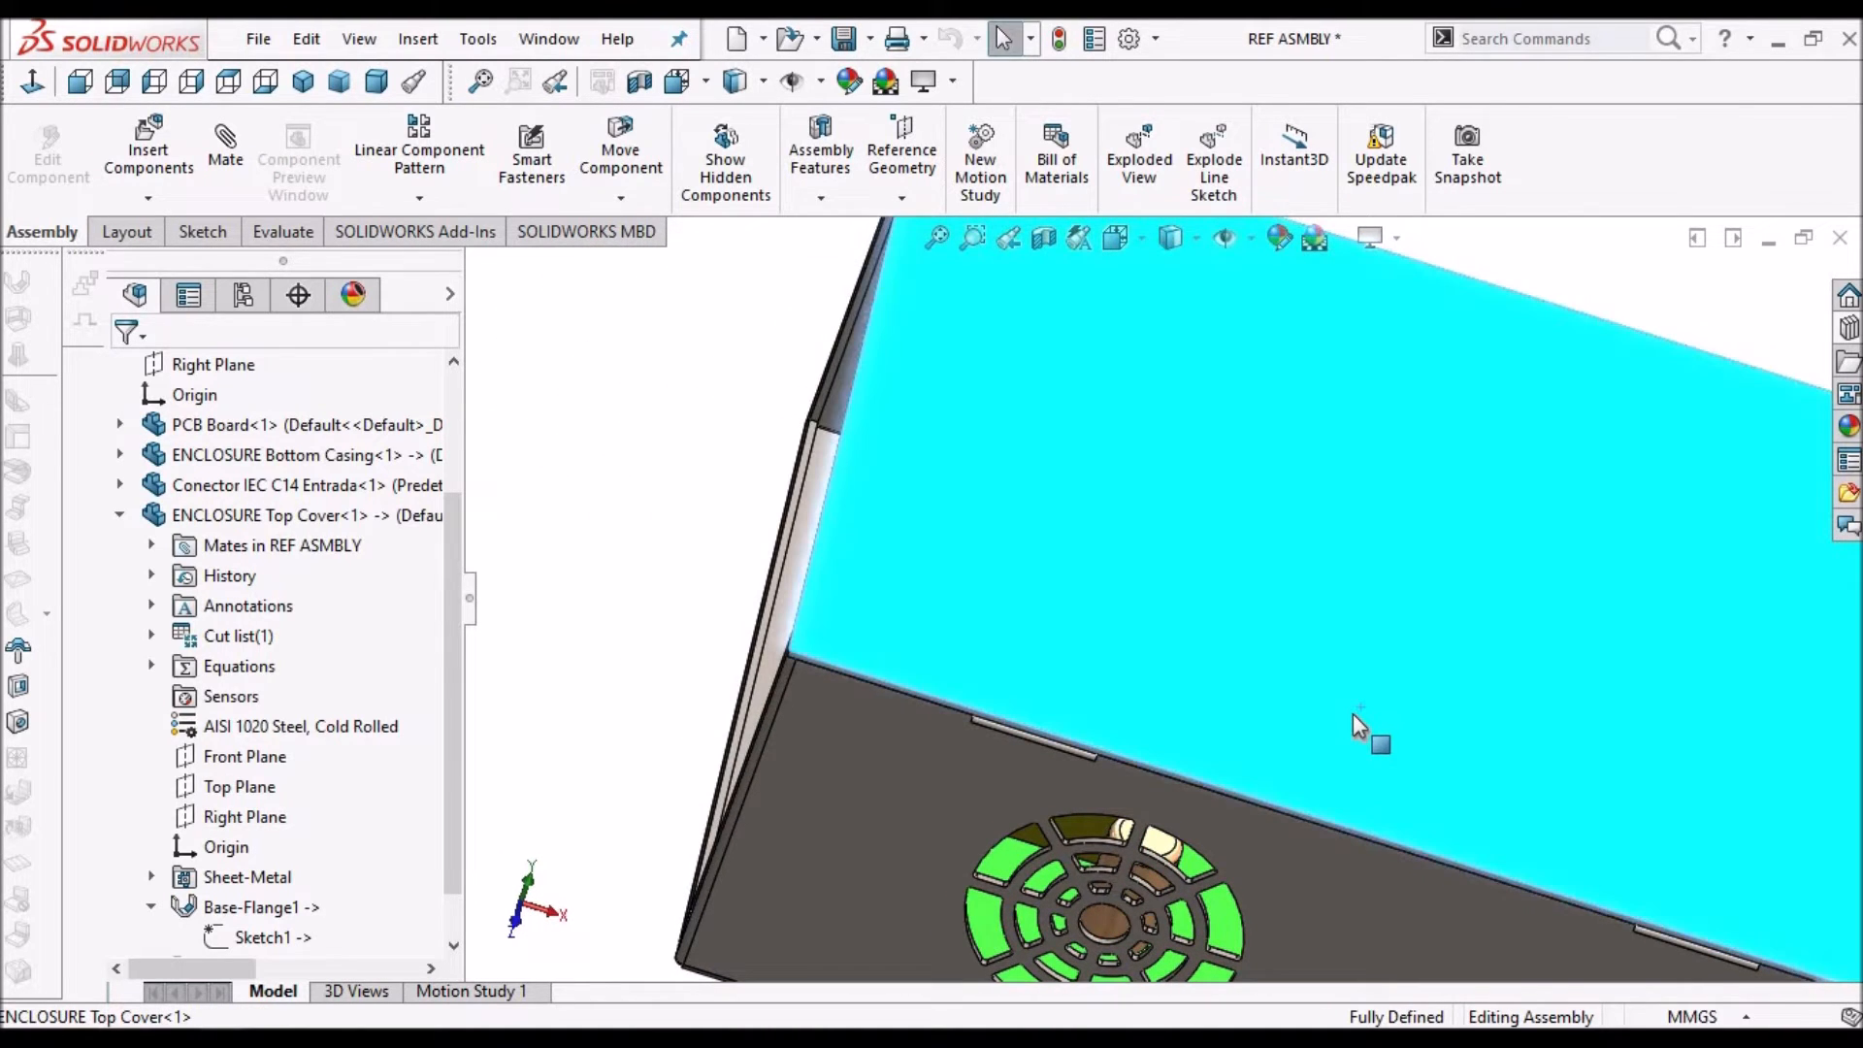
right_click(1352, 713)
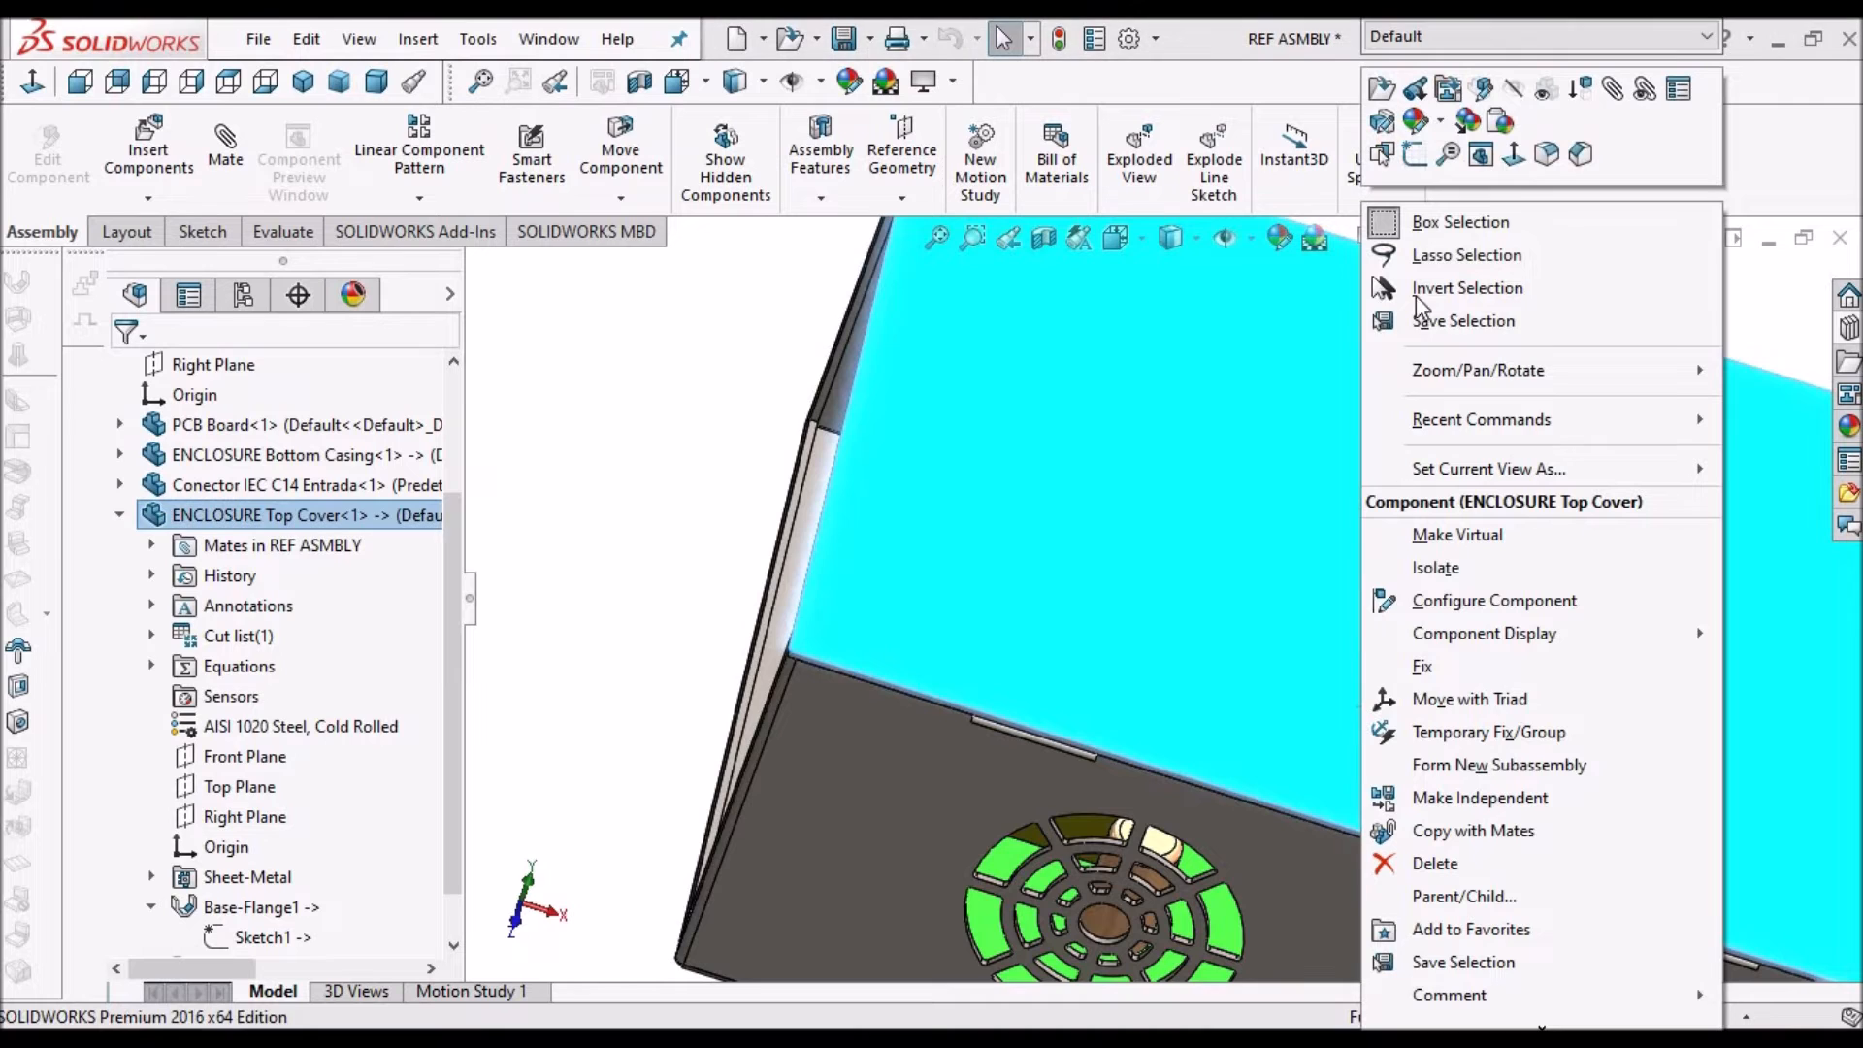
click(1385, 90)
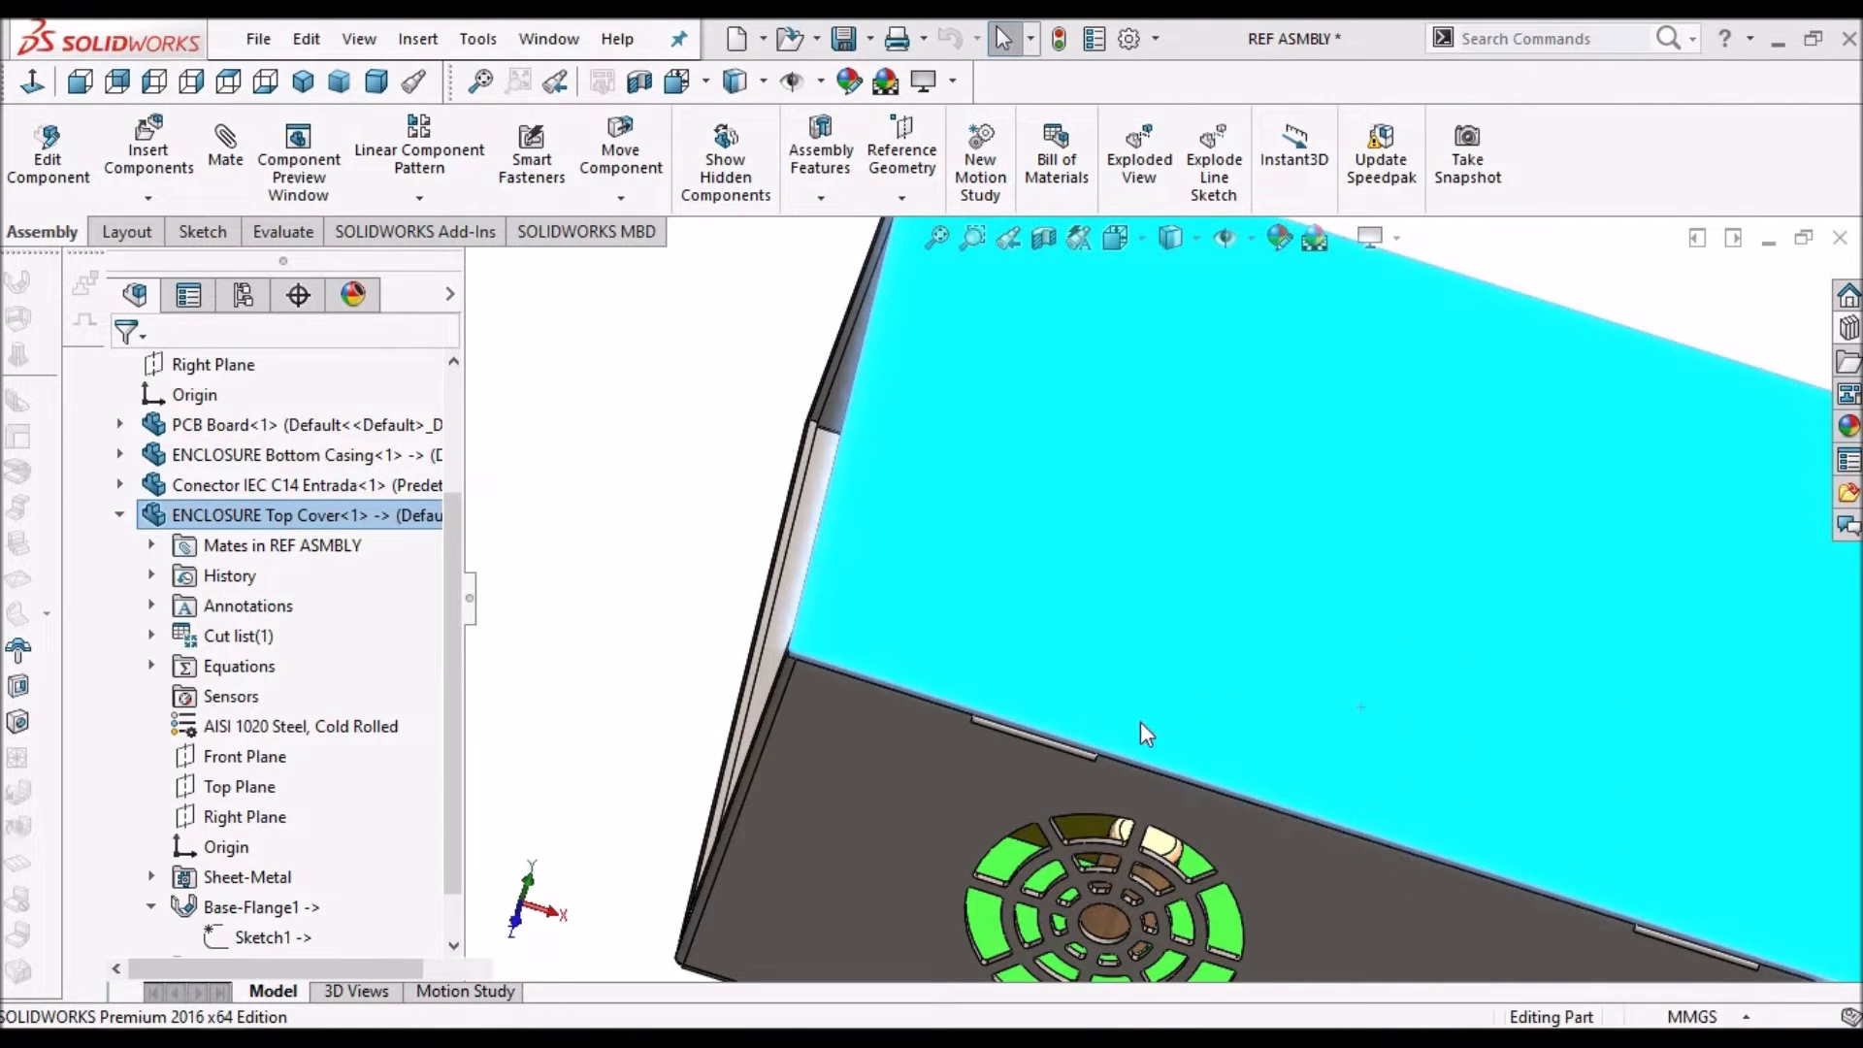
Check the enclosure's reference PDF and place a downward 90° edge flange about 79.2 mm long on one short edge of the cover
click(152, 1038)
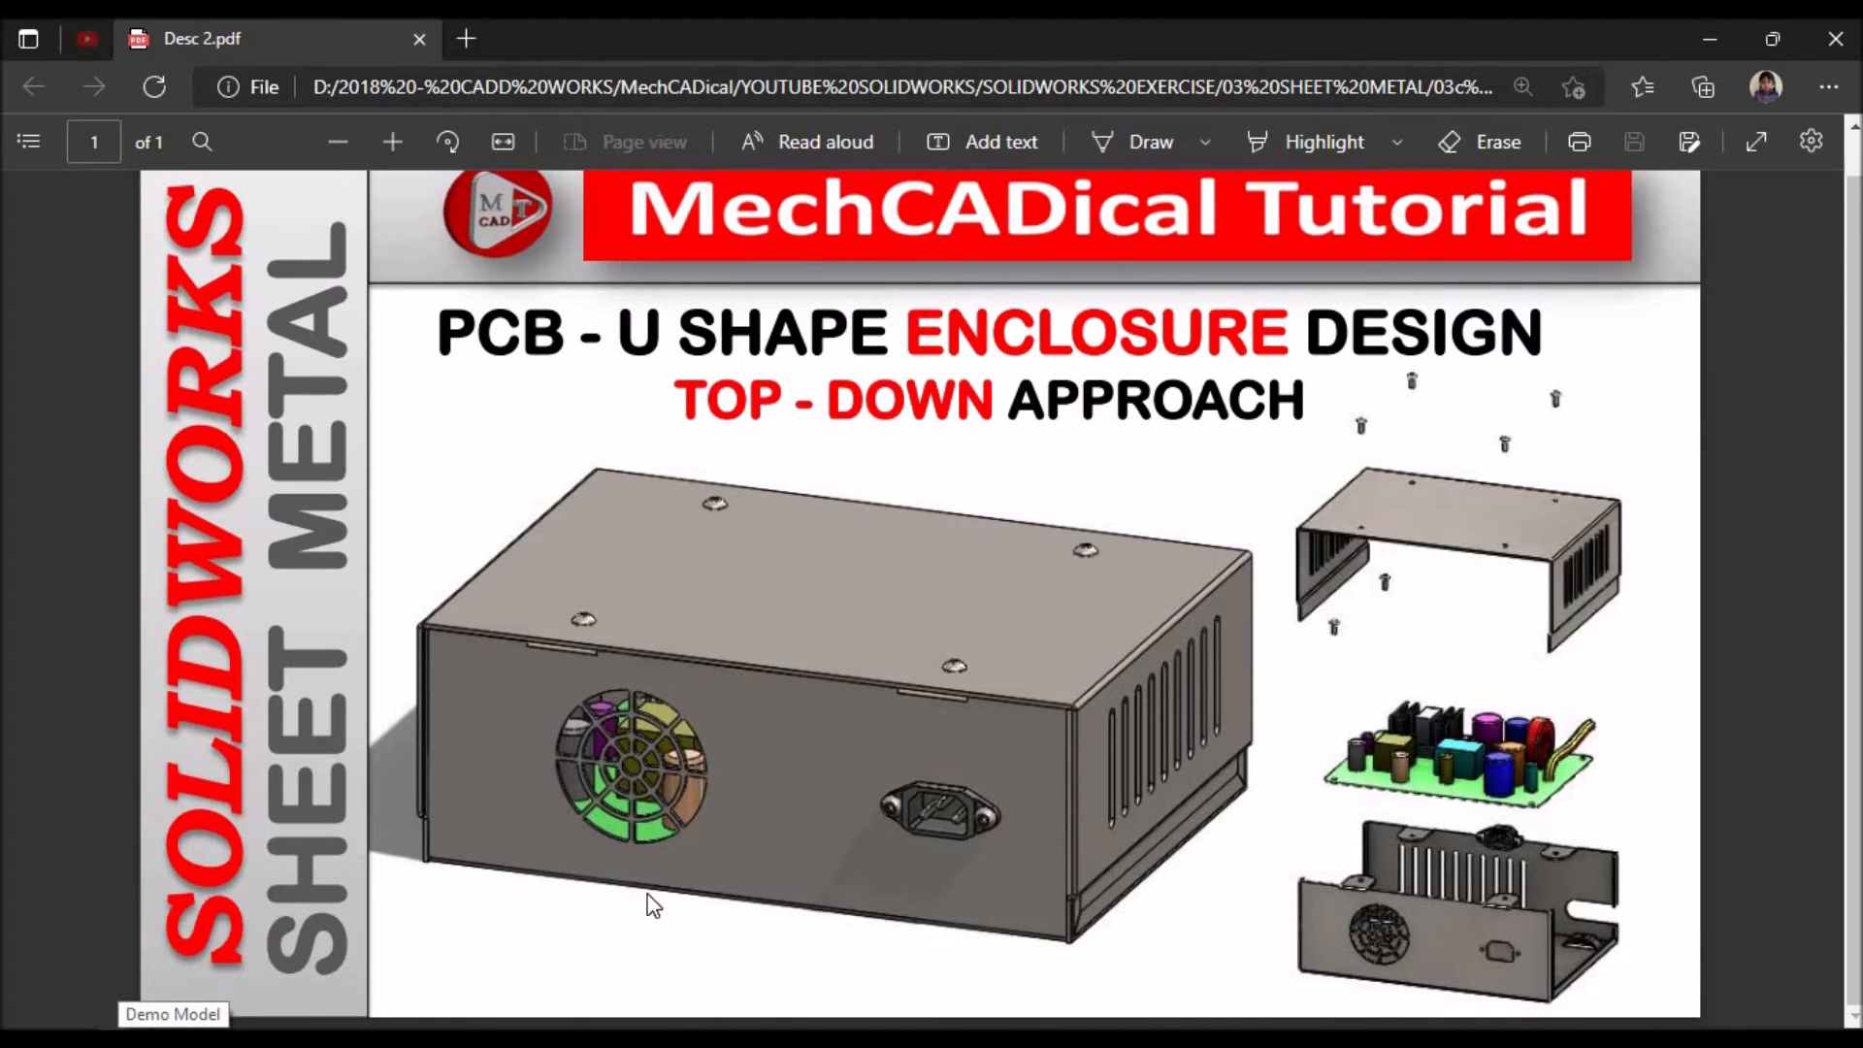
click(170, 1016)
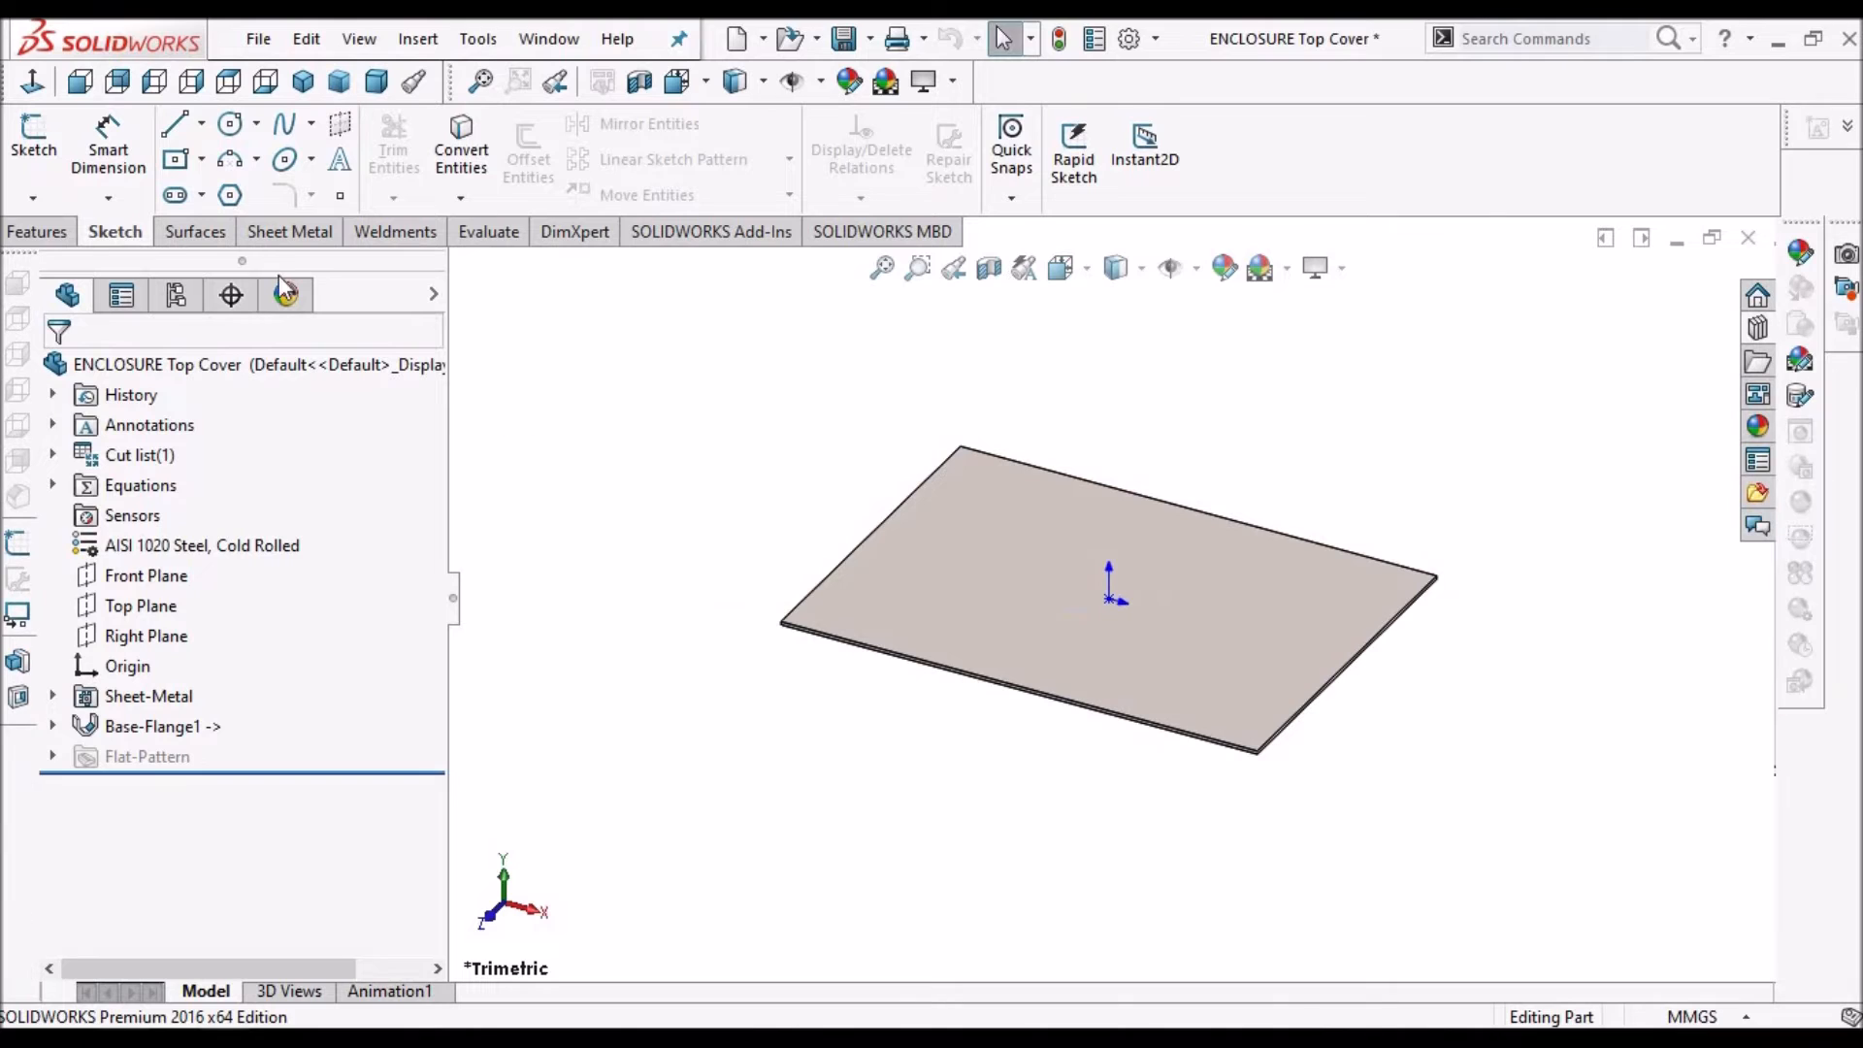
click(271, 242)
click(313, 128)
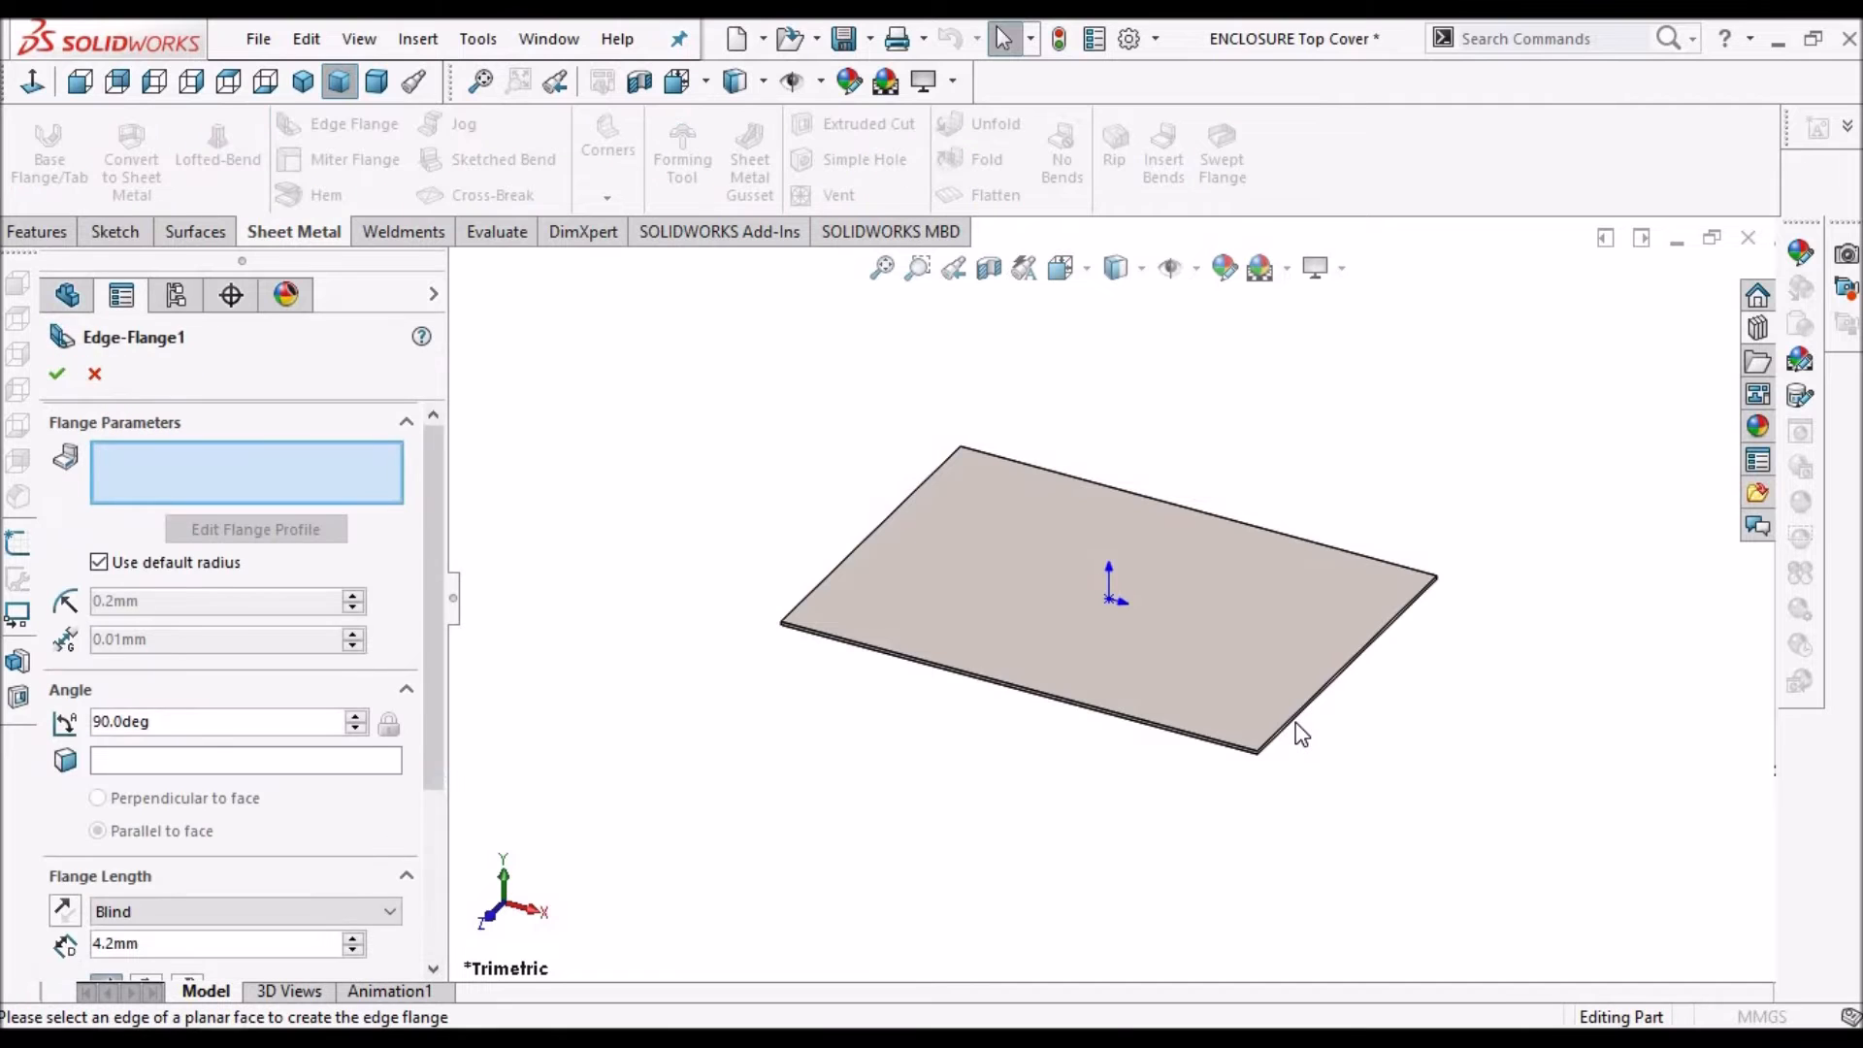
scroll(1300, 734, down, 4)
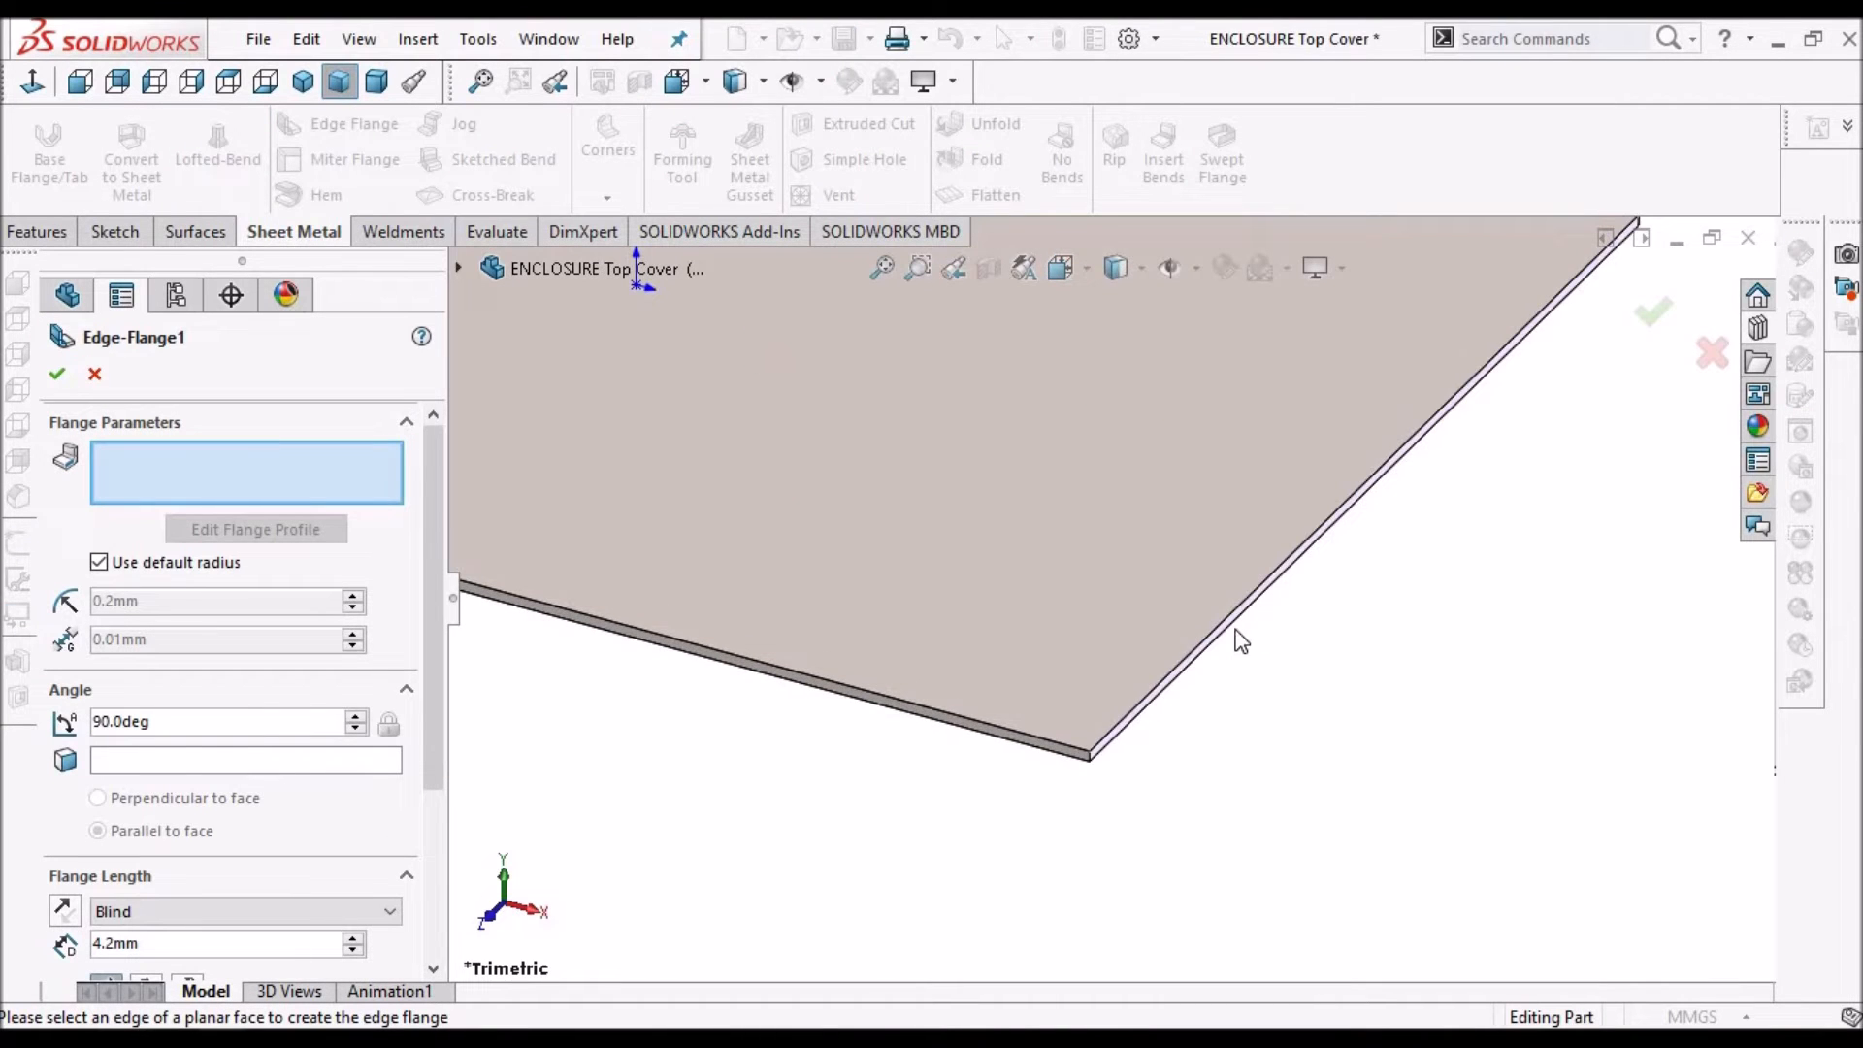
click(1233, 622)
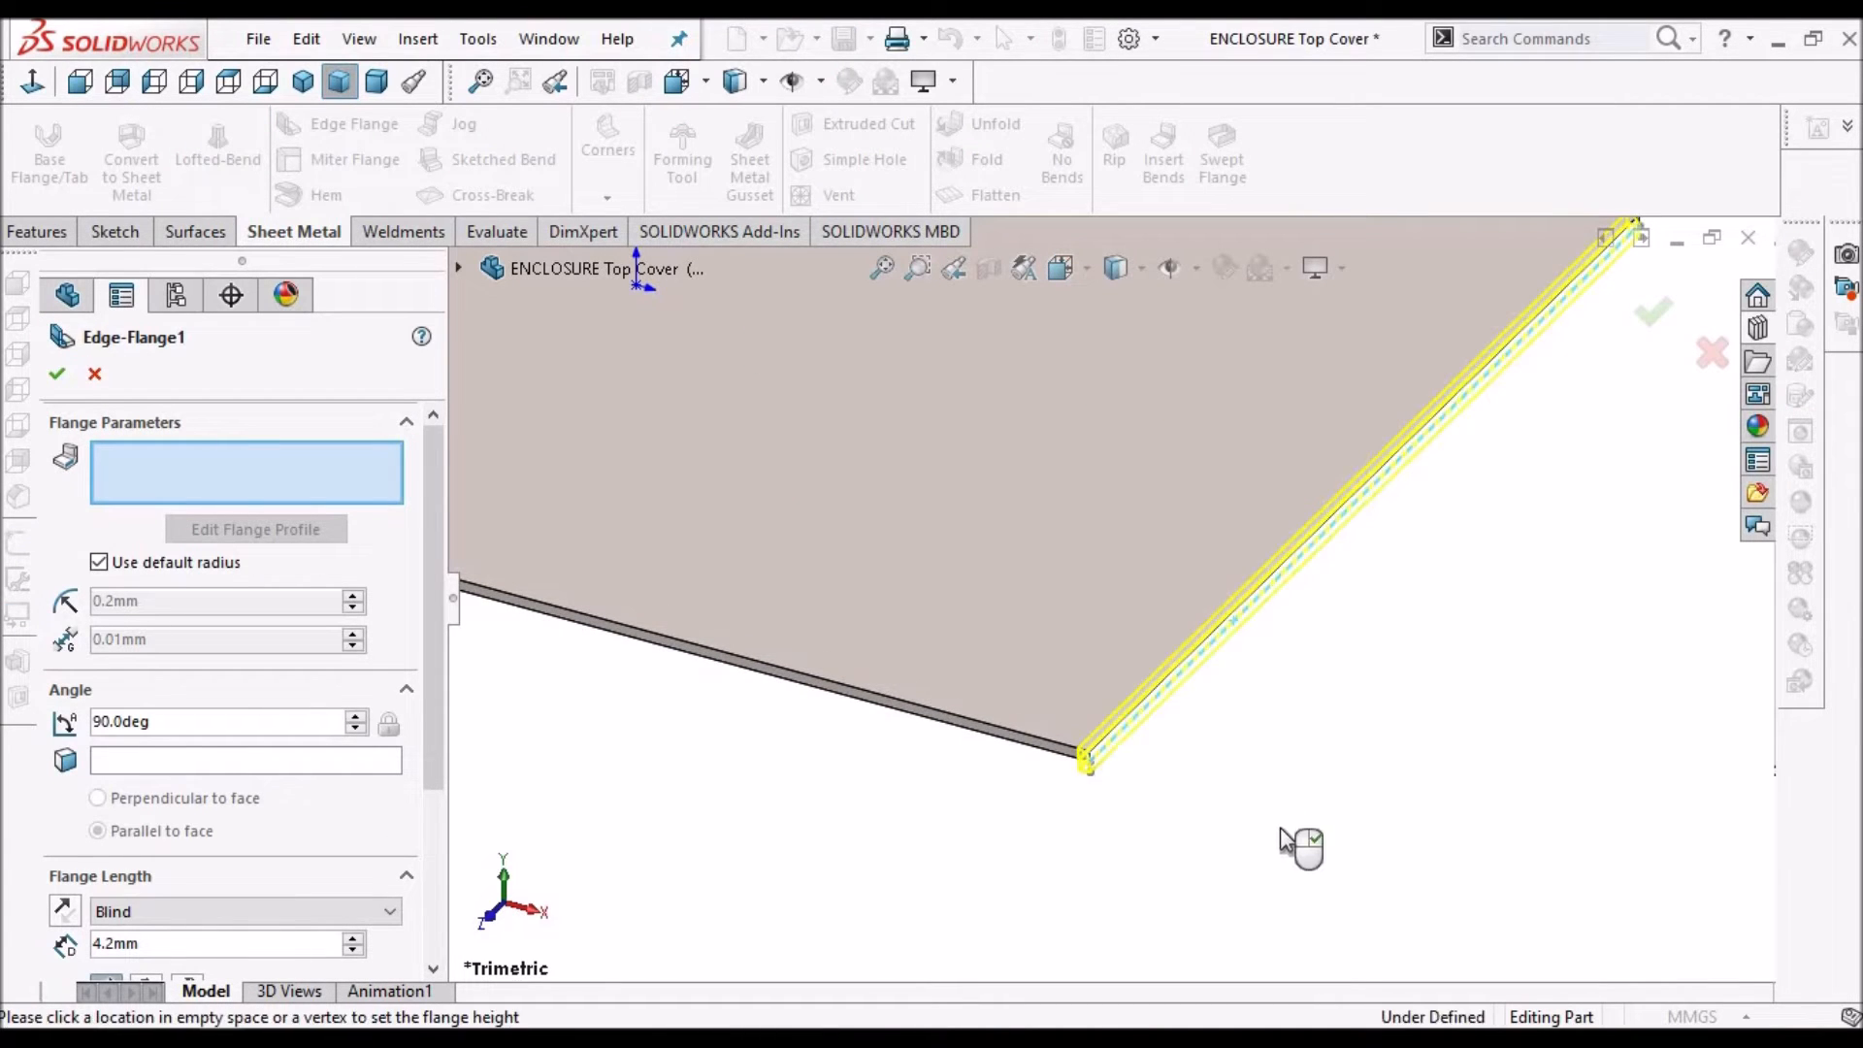
scroll(1324, 854, up, 2)
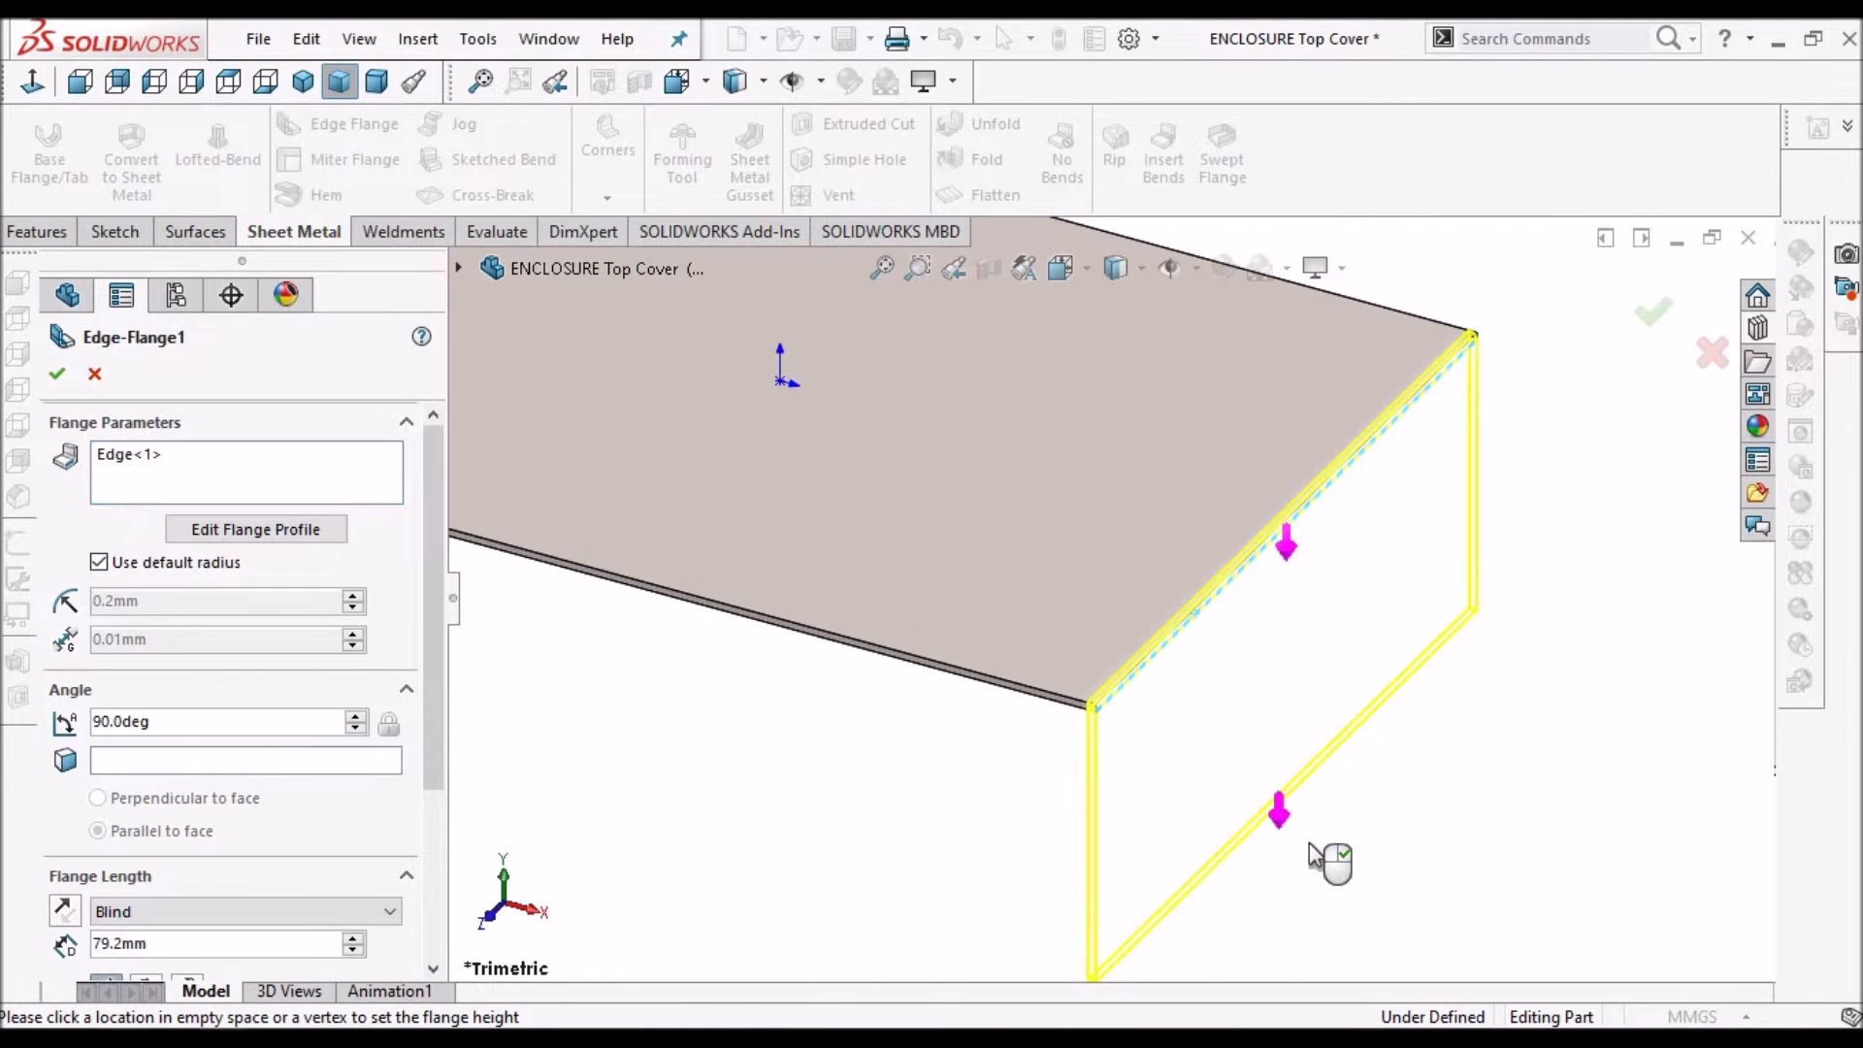
click(1448, 759)
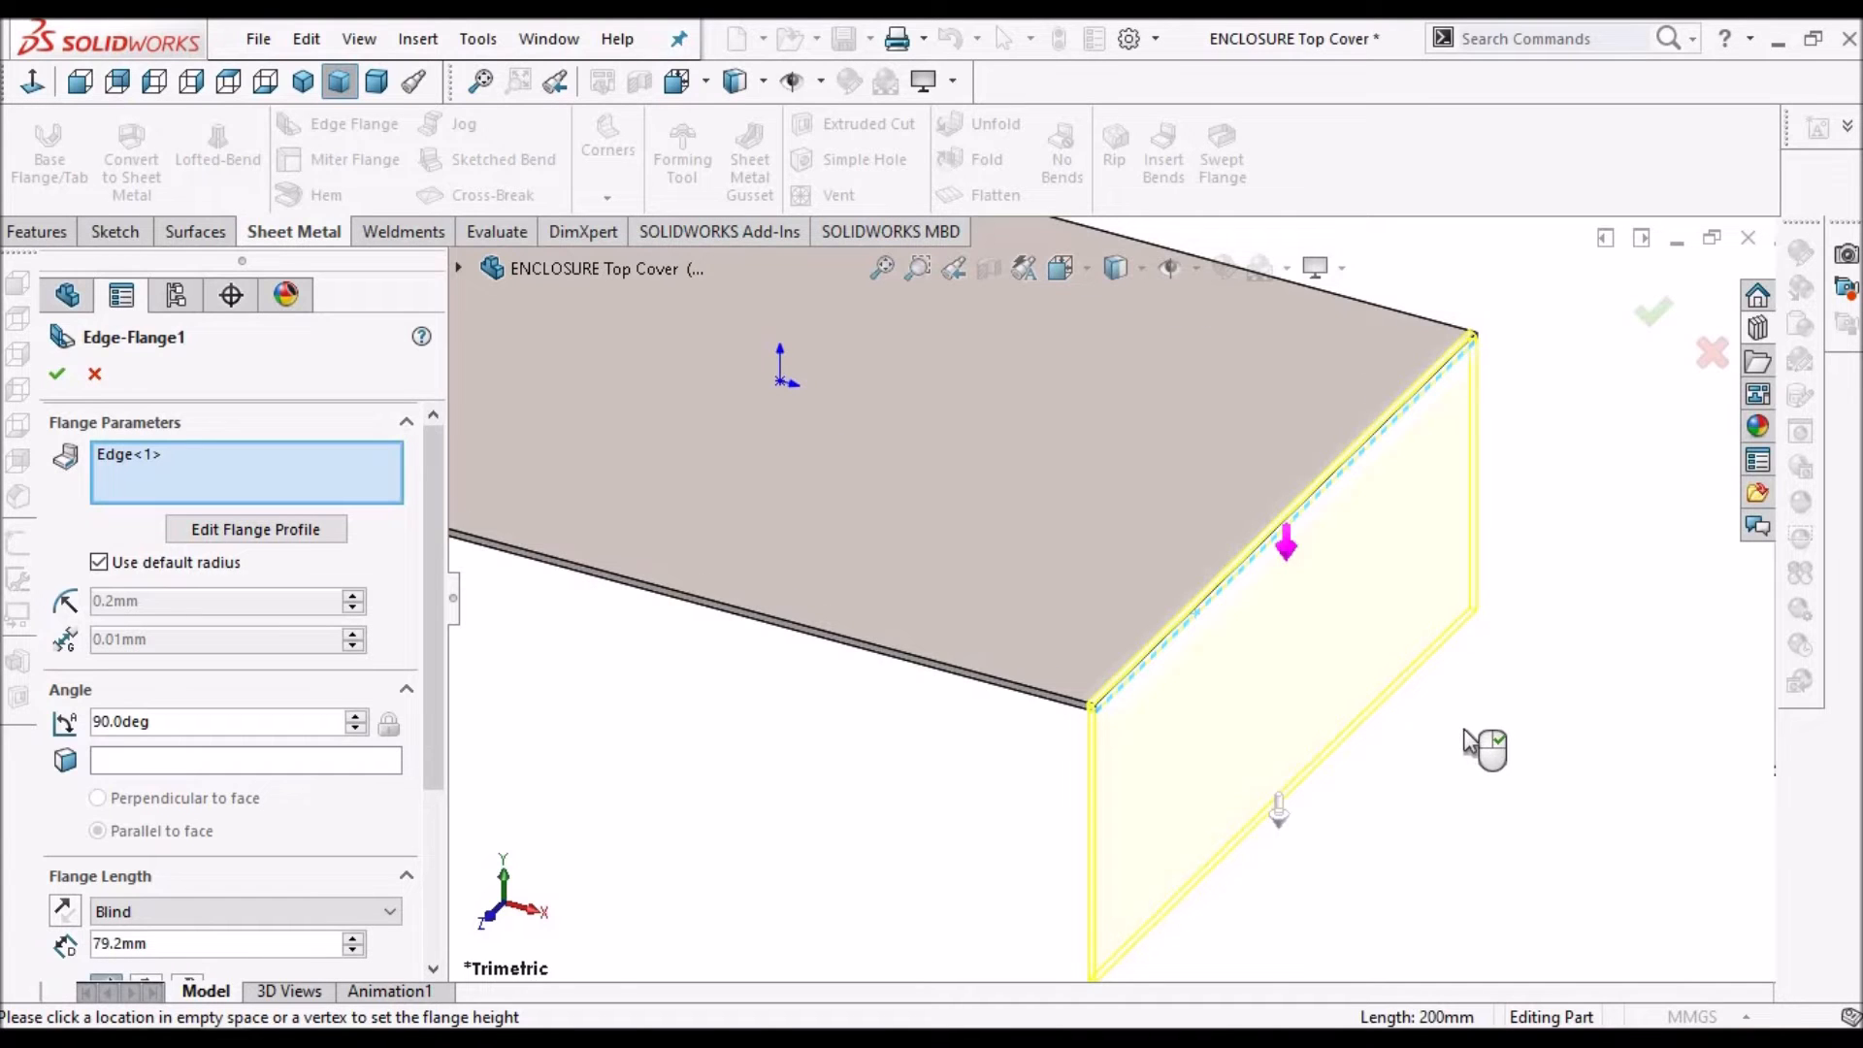
Add the cover's opposite short edge to the same edge flange and complete the feature
scroll(1133, 627, up, 3)
middle_drag(805, 467, 897, 539)
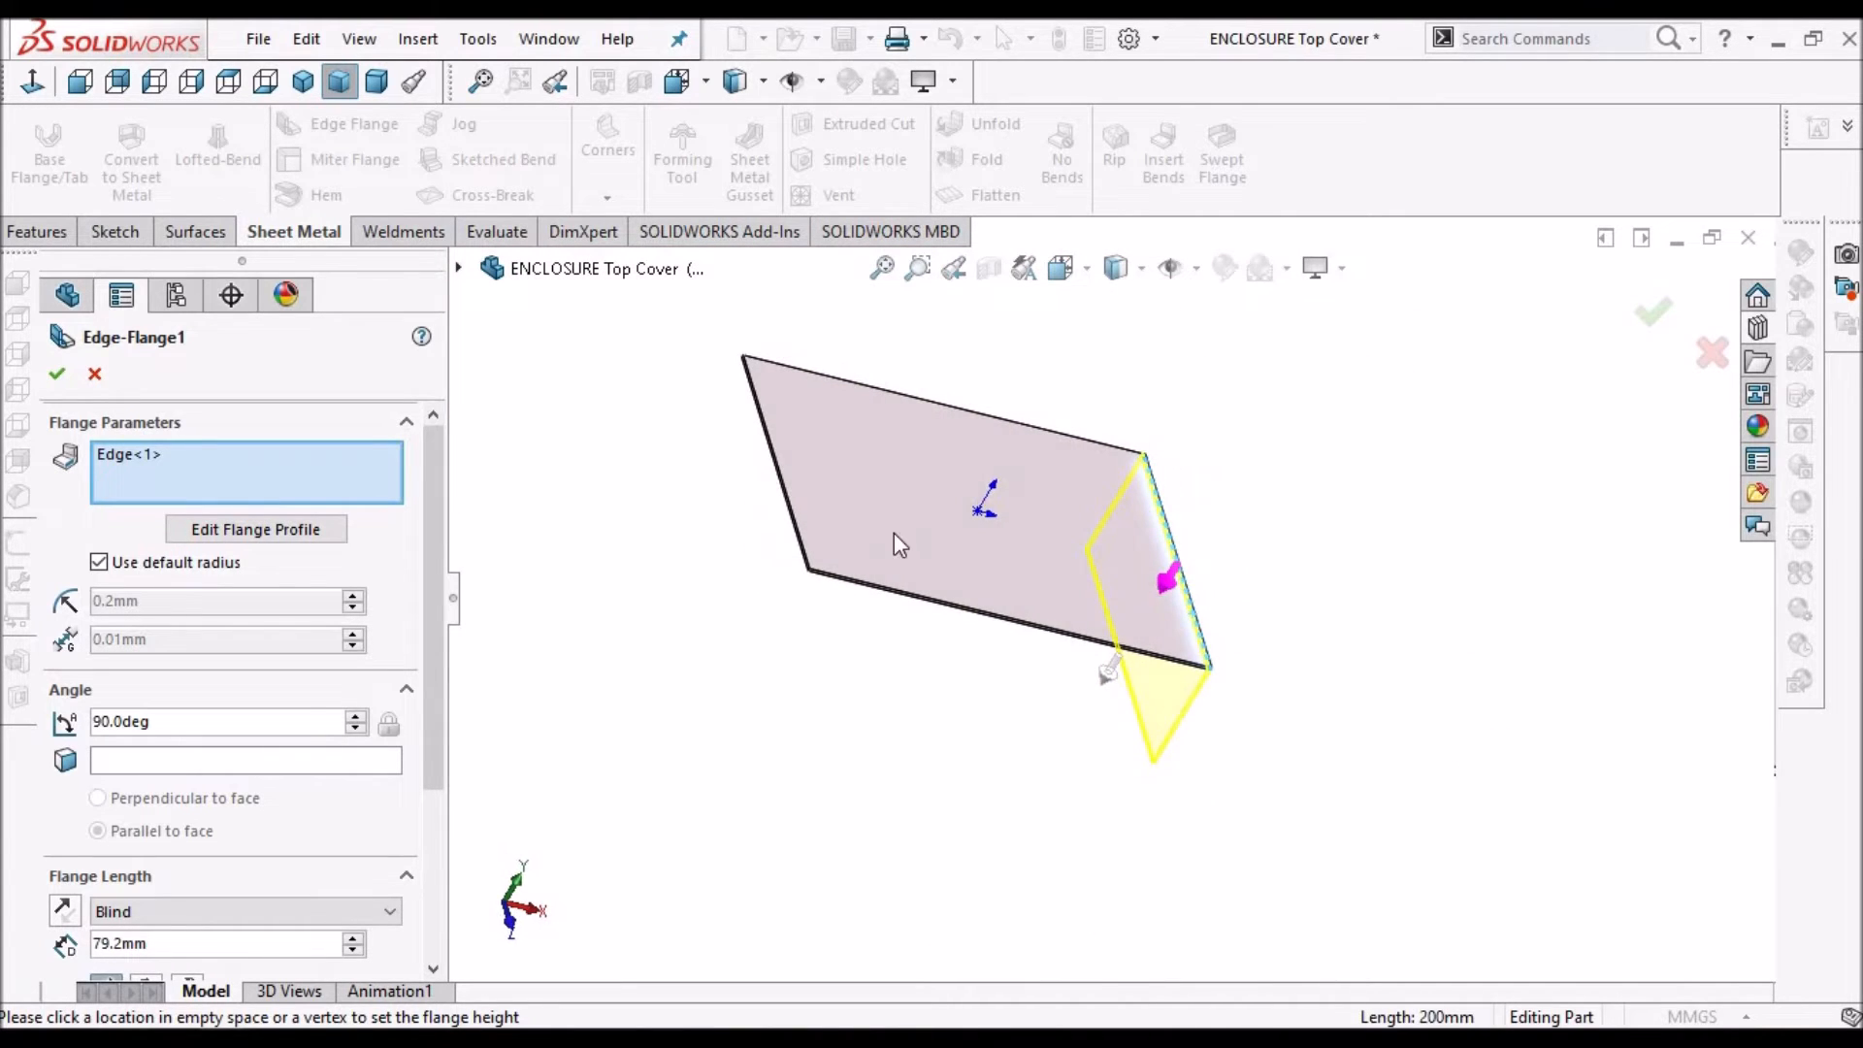
scroll(912, 516, down, 5)
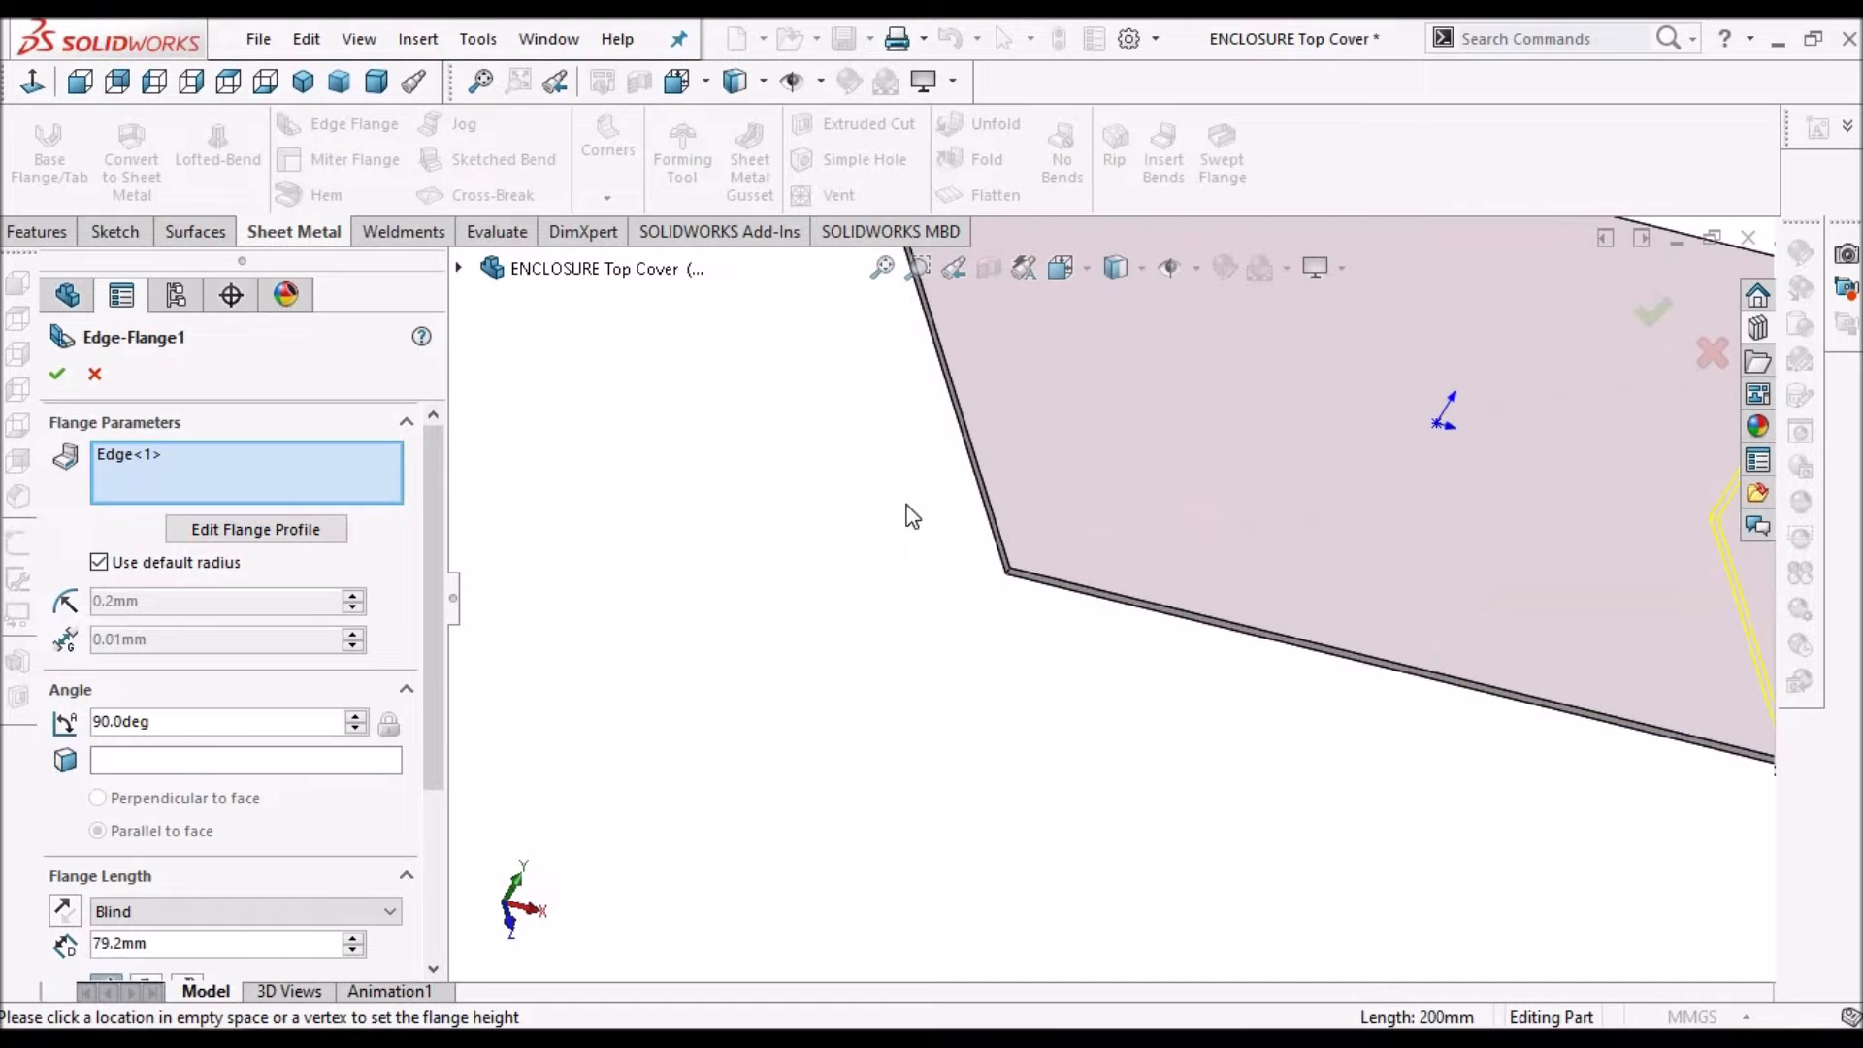
click(975, 488)
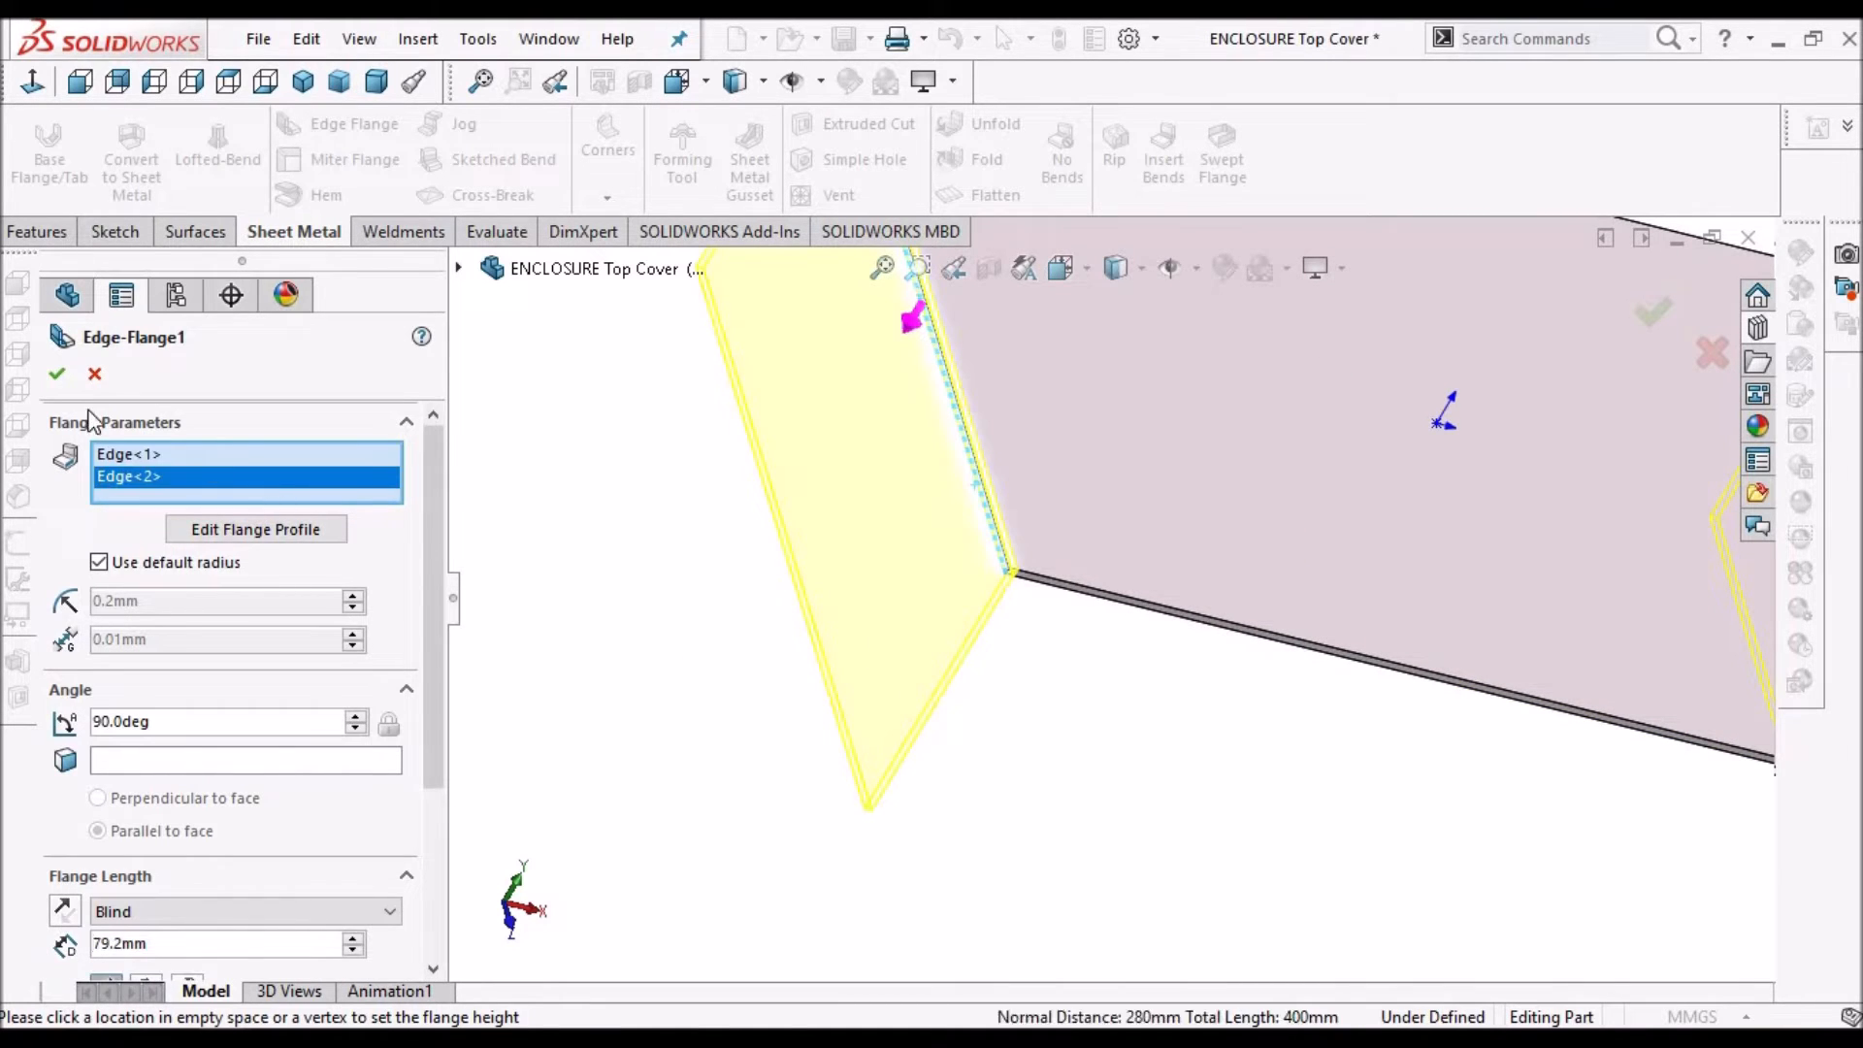
click(56, 375)
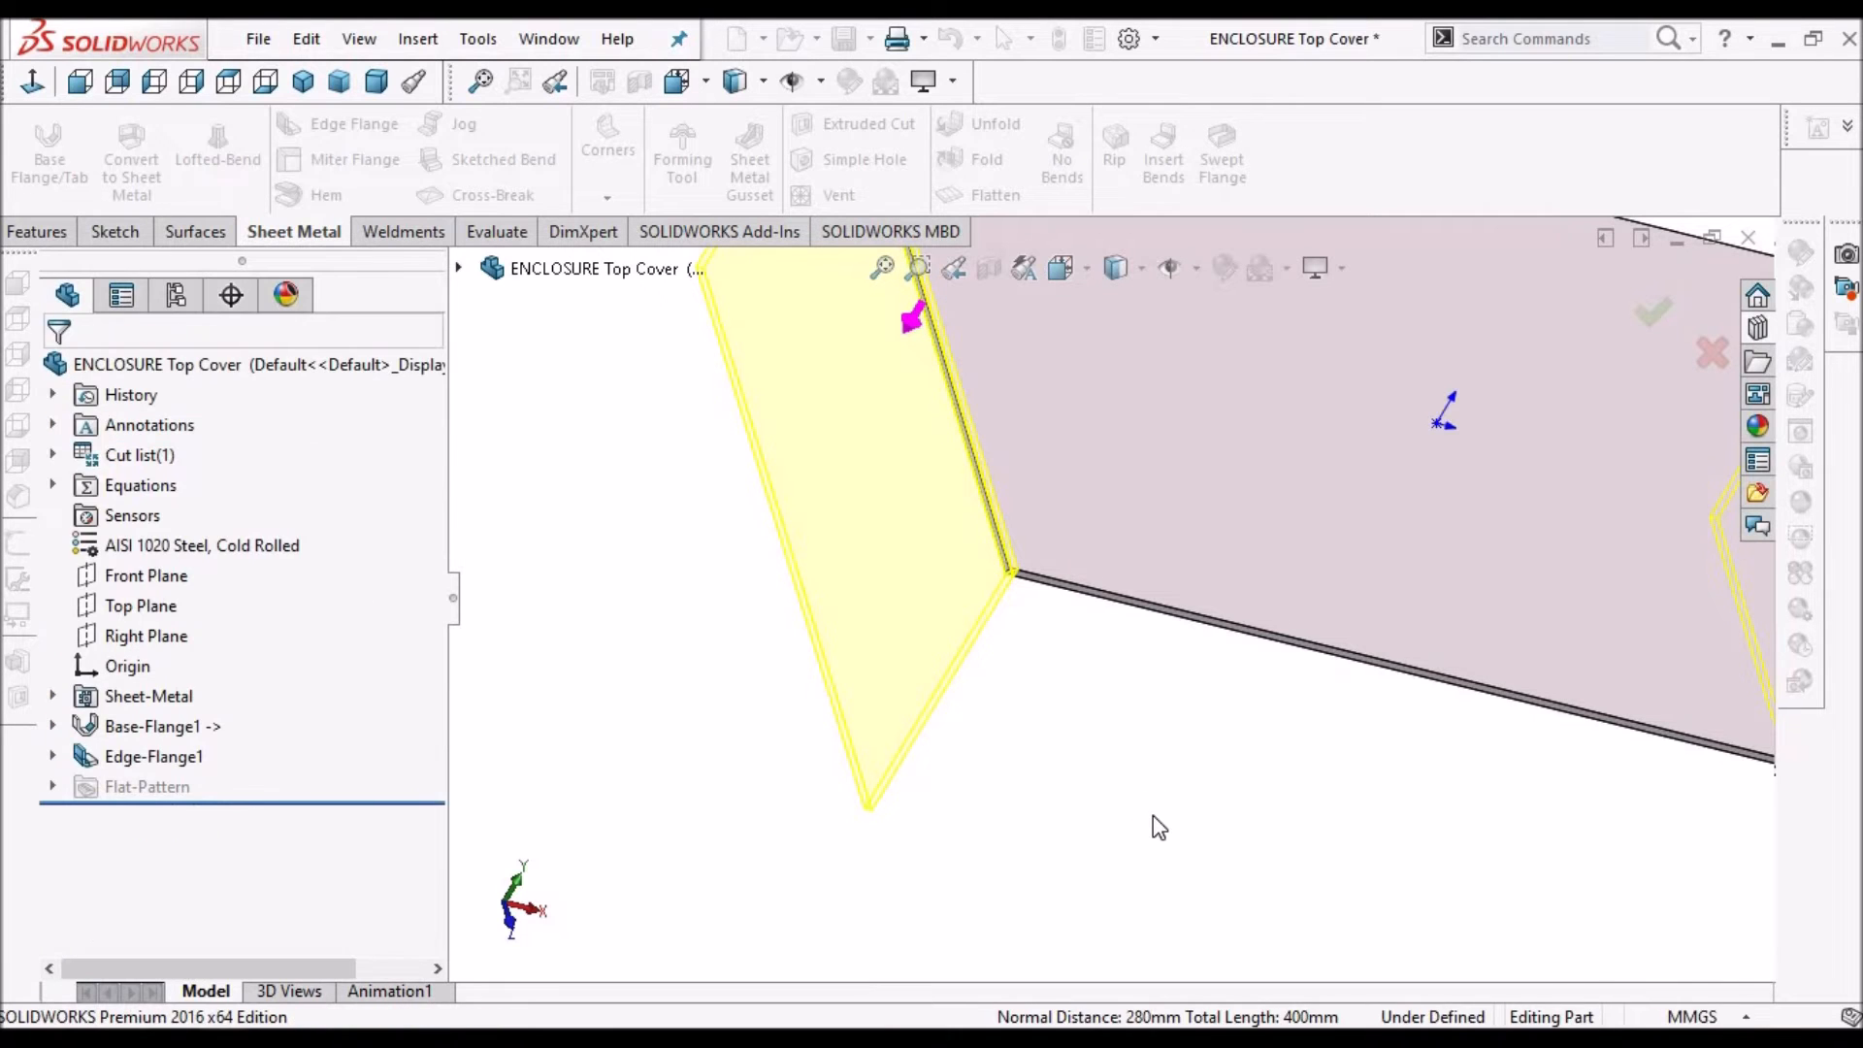
Expand Edge-Flange1 to list its flange profile sketches
scroll(1093, 774, up, 5)
middle_drag(1515, 750, 1089, 741)
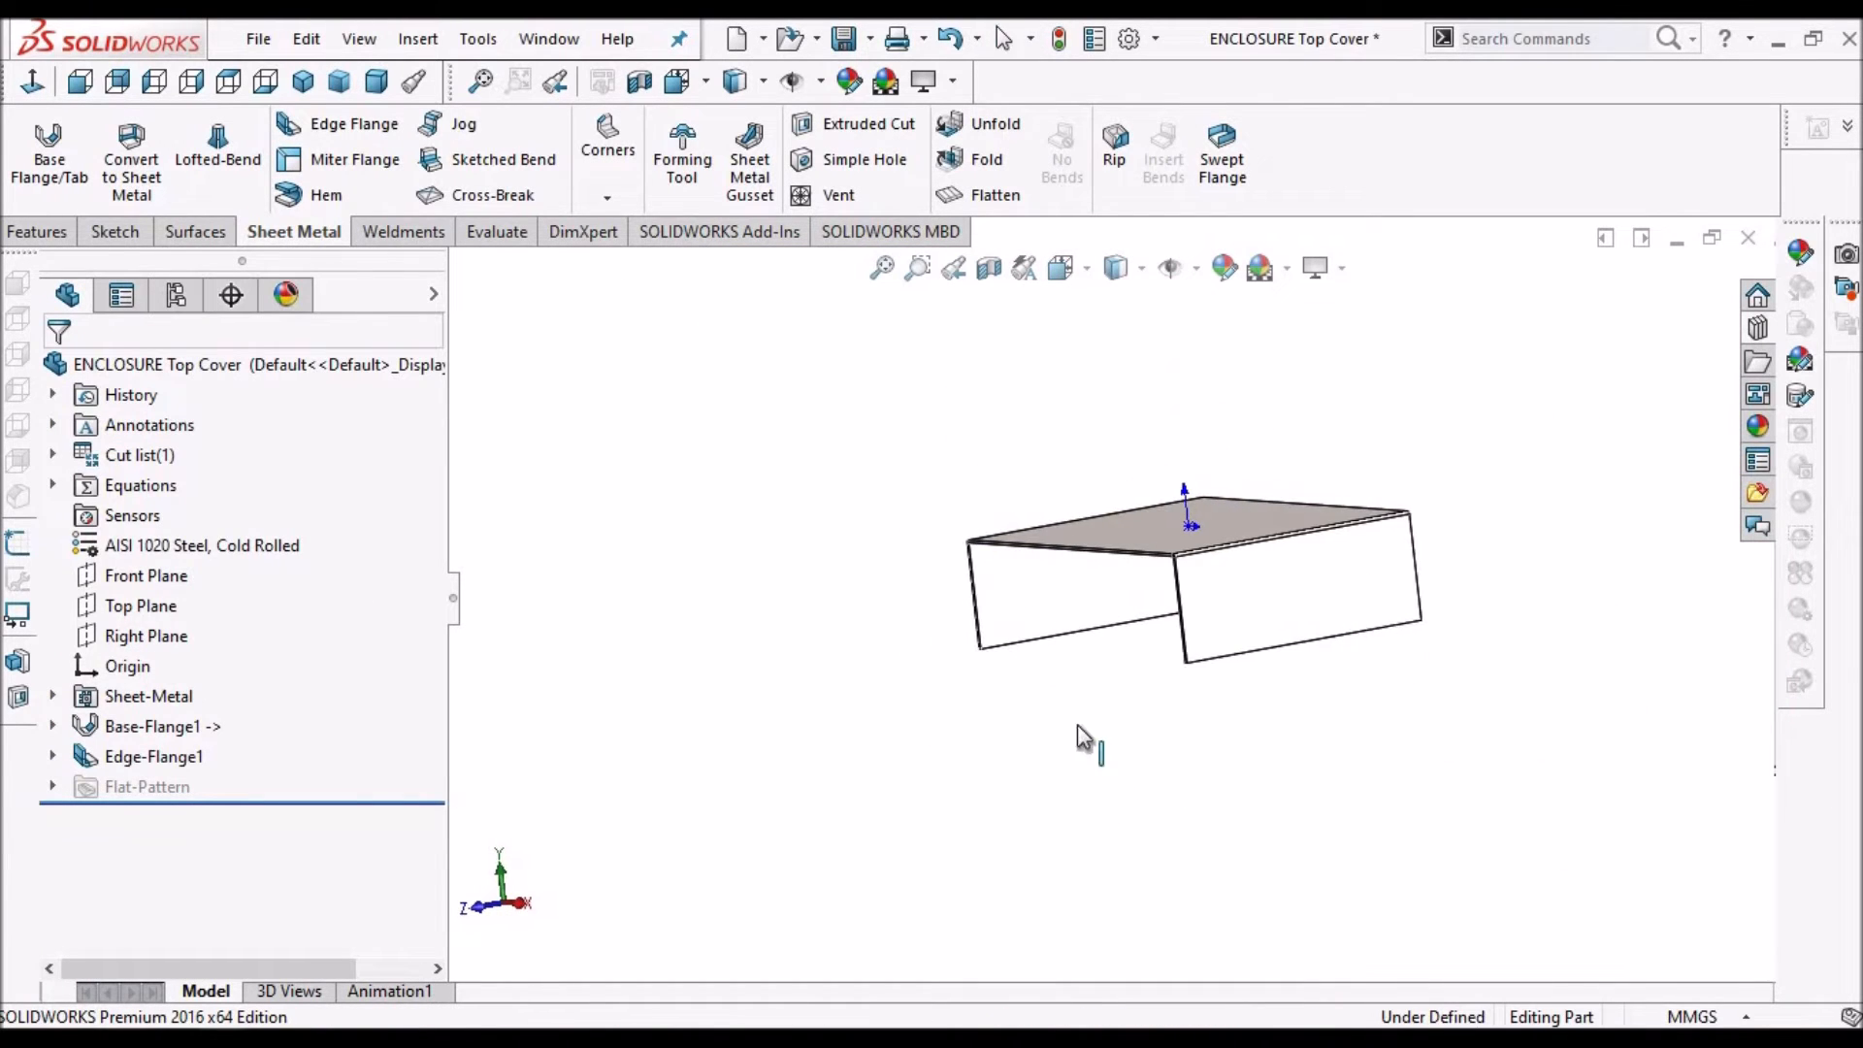
click(52, 756)
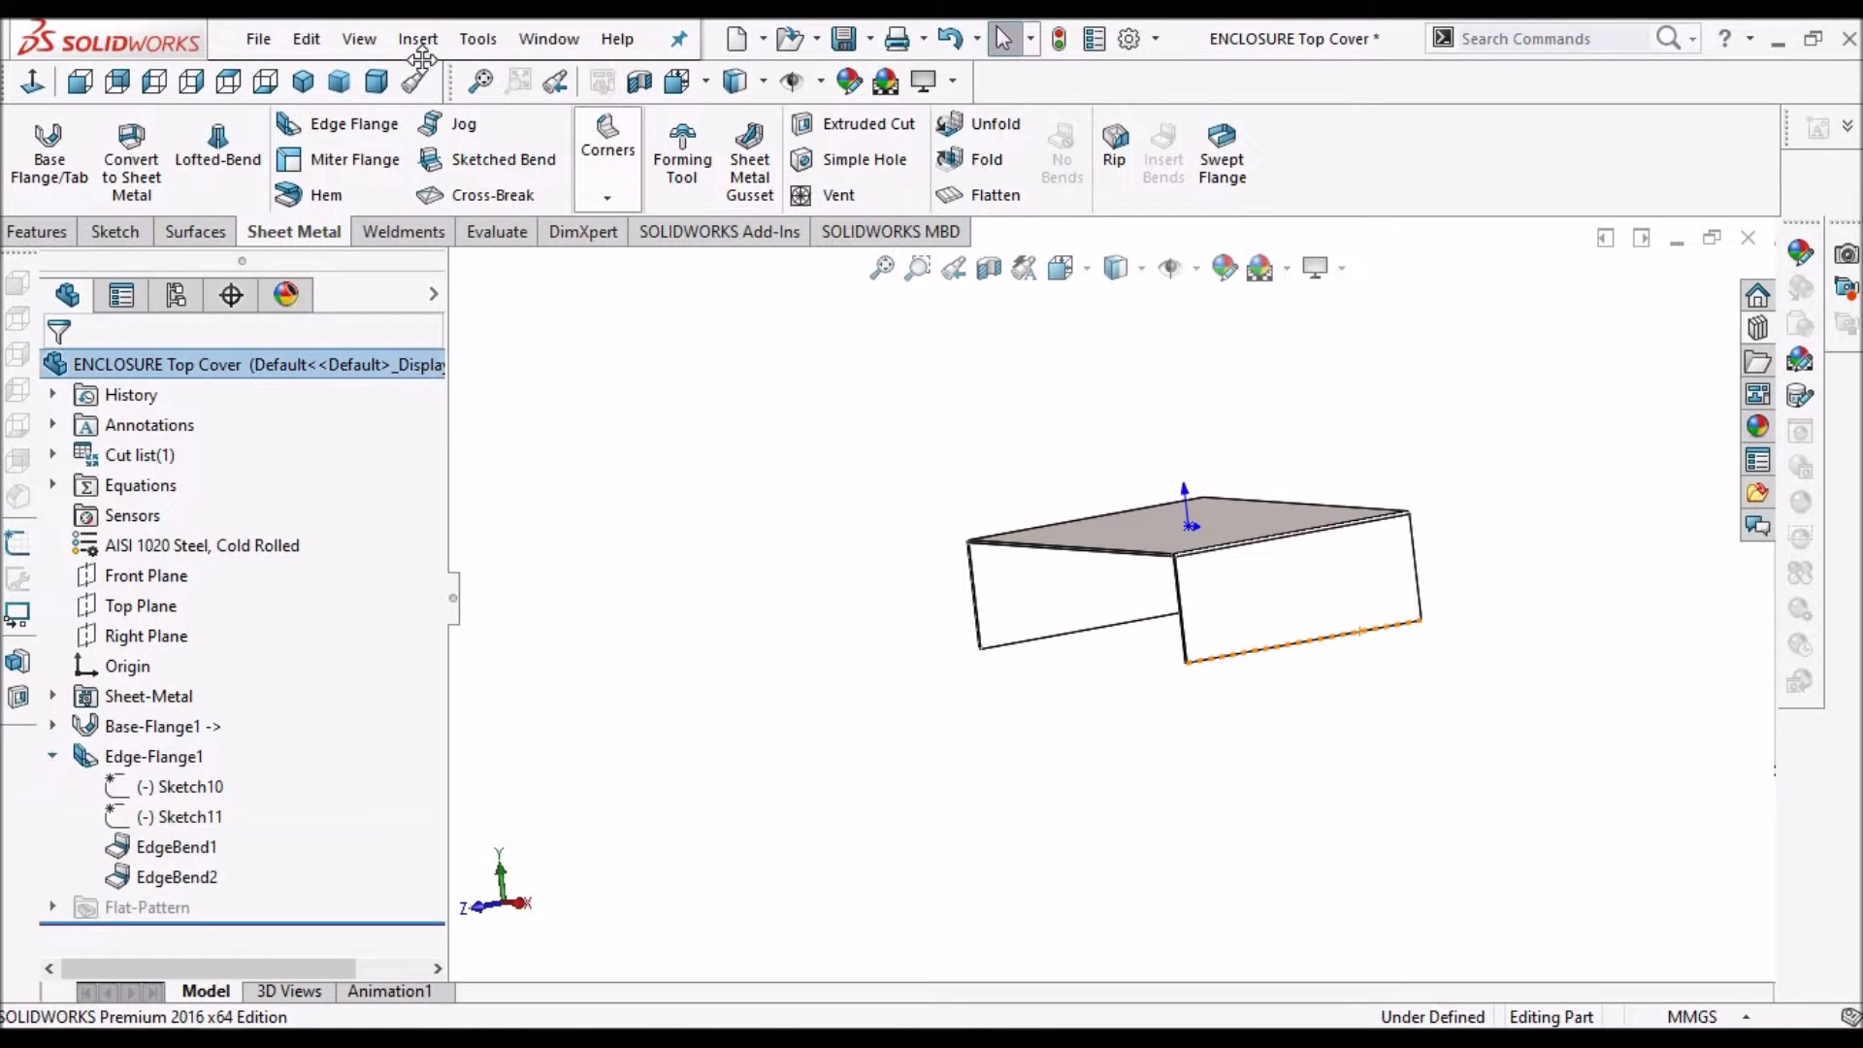
click(358, 41)
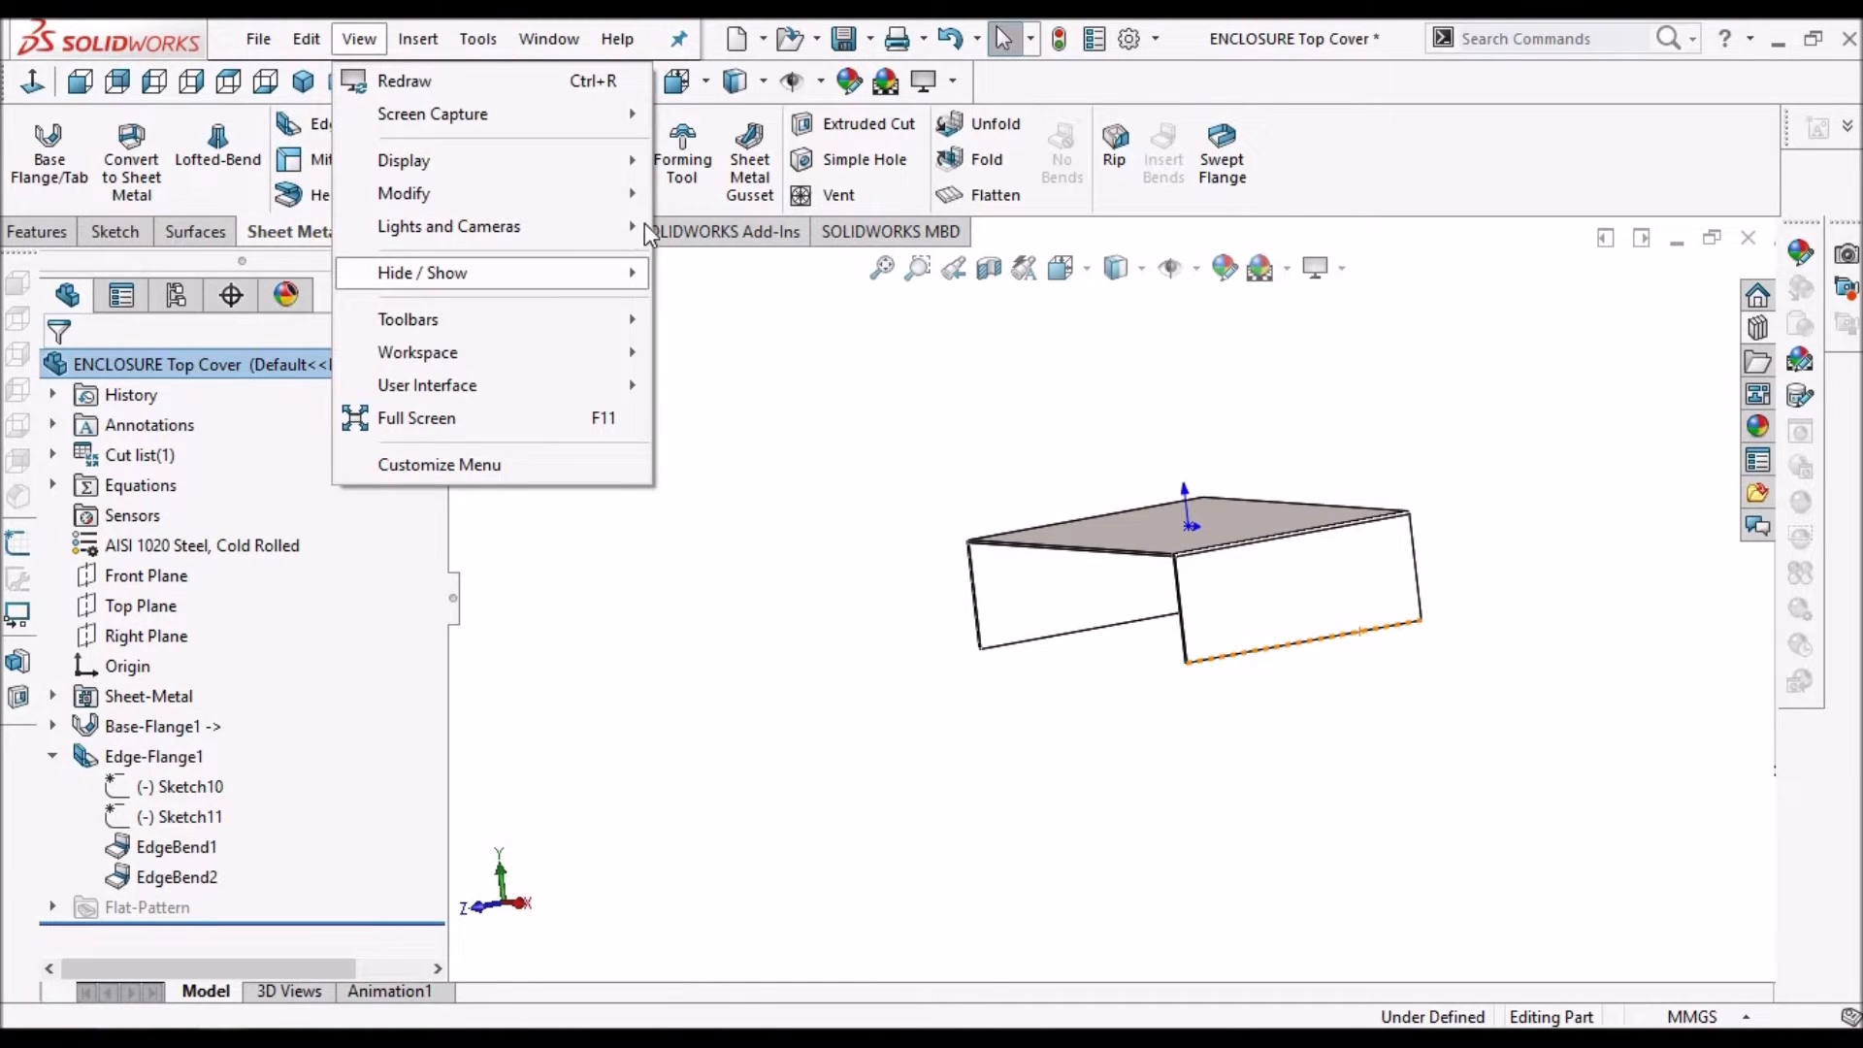
mouse_move(640, 269)
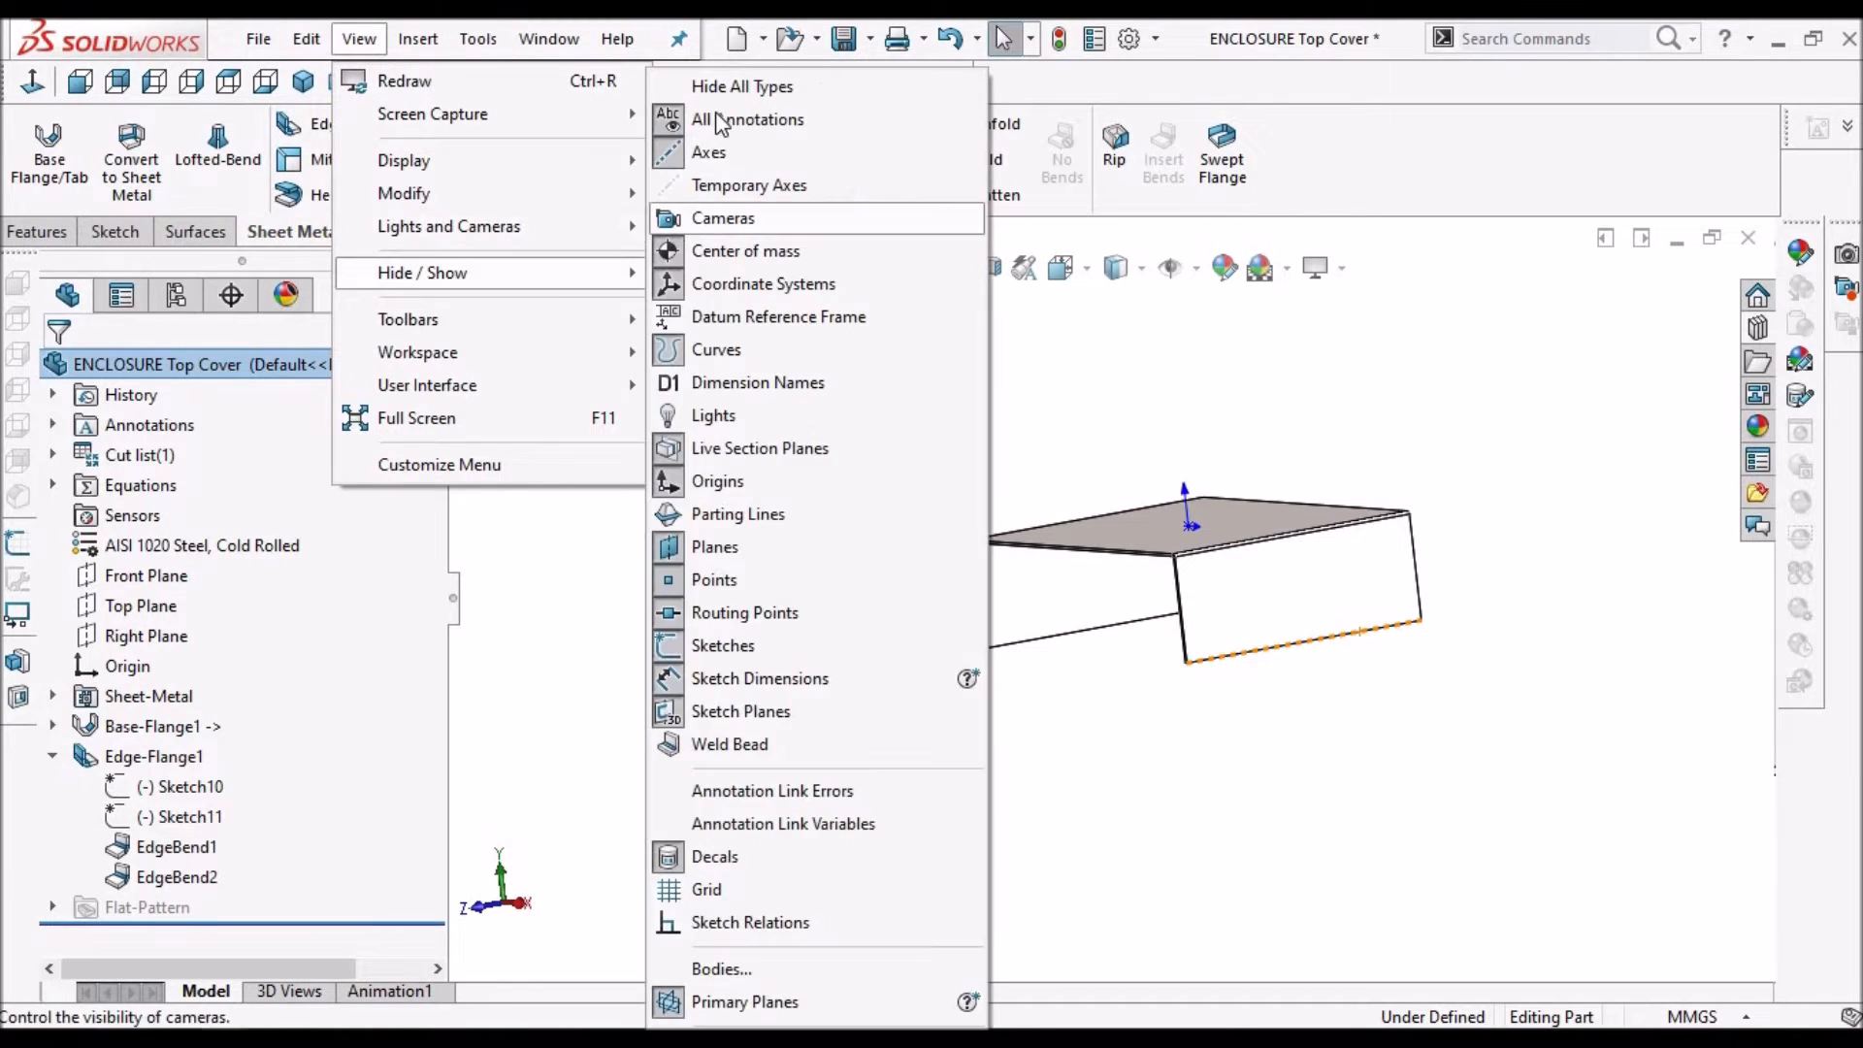
click(1041, 385)
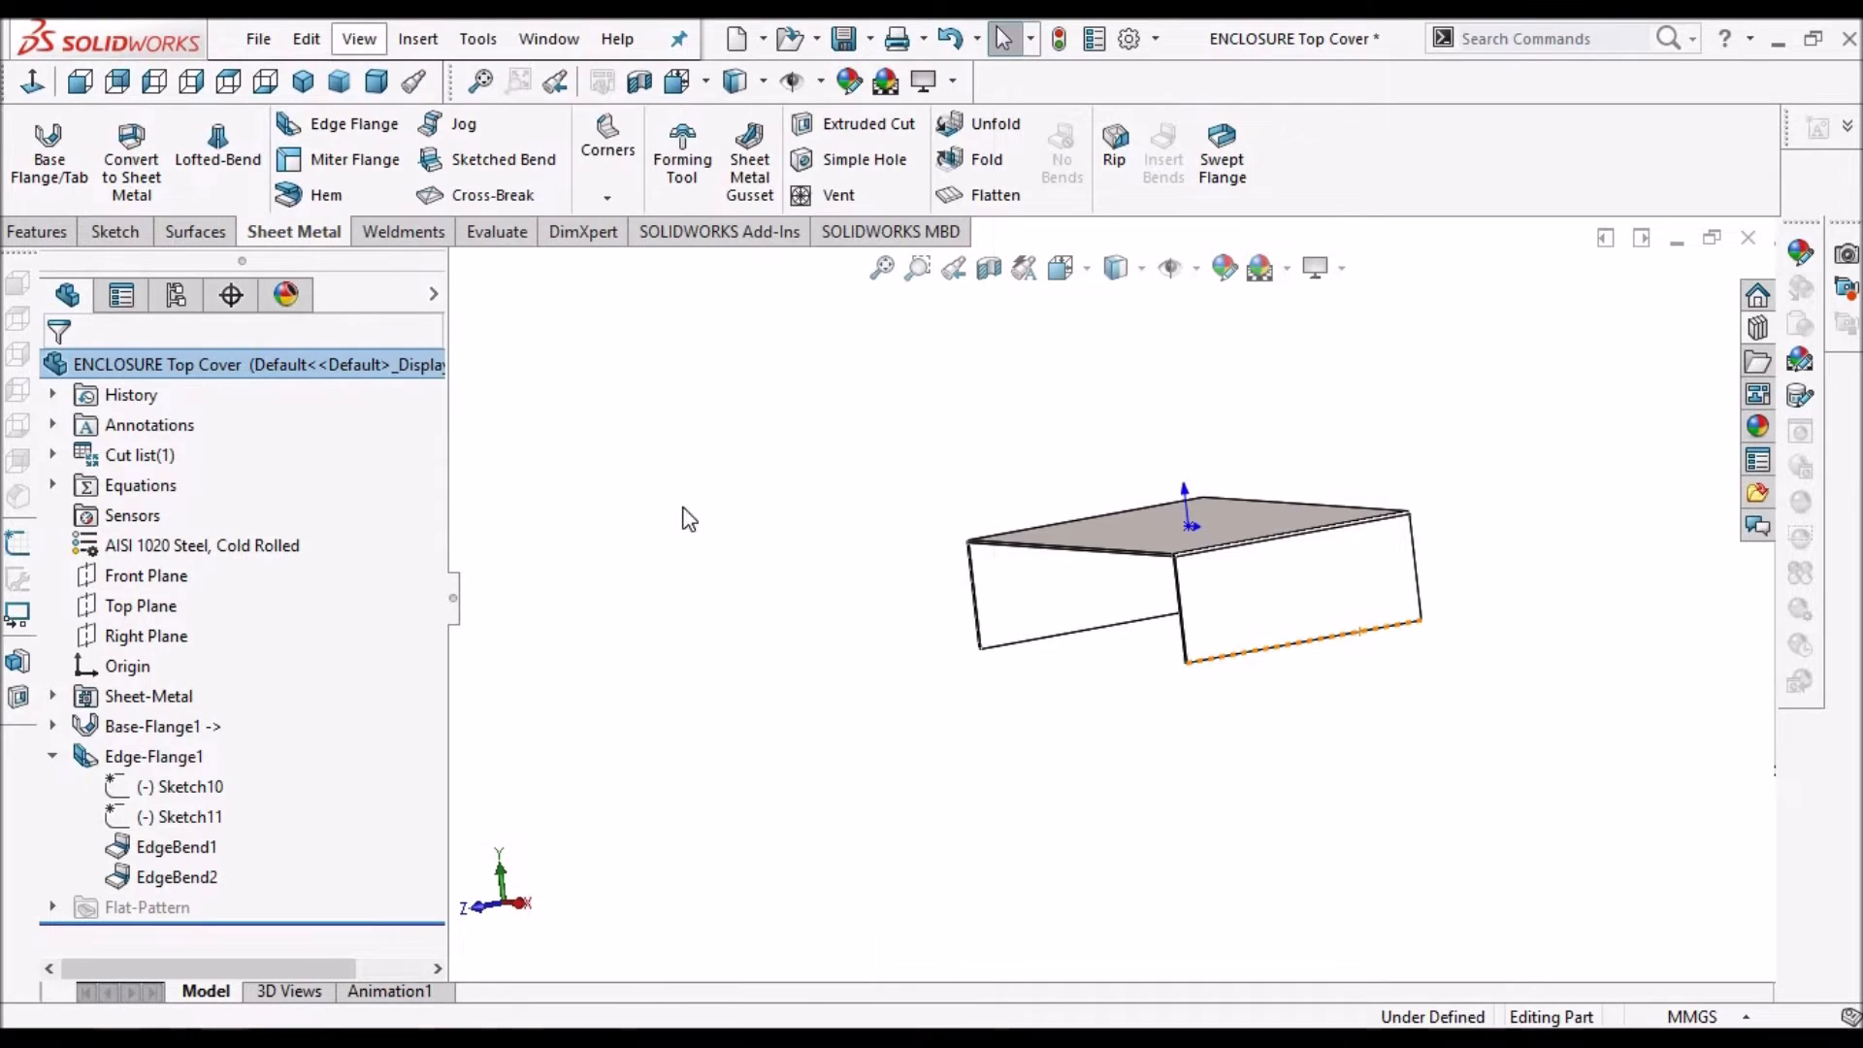
Show the edge flange's Sketch10 and open Sketch11, the opposite flange's profile, for editing
click(202, 788)
click(218, 748)
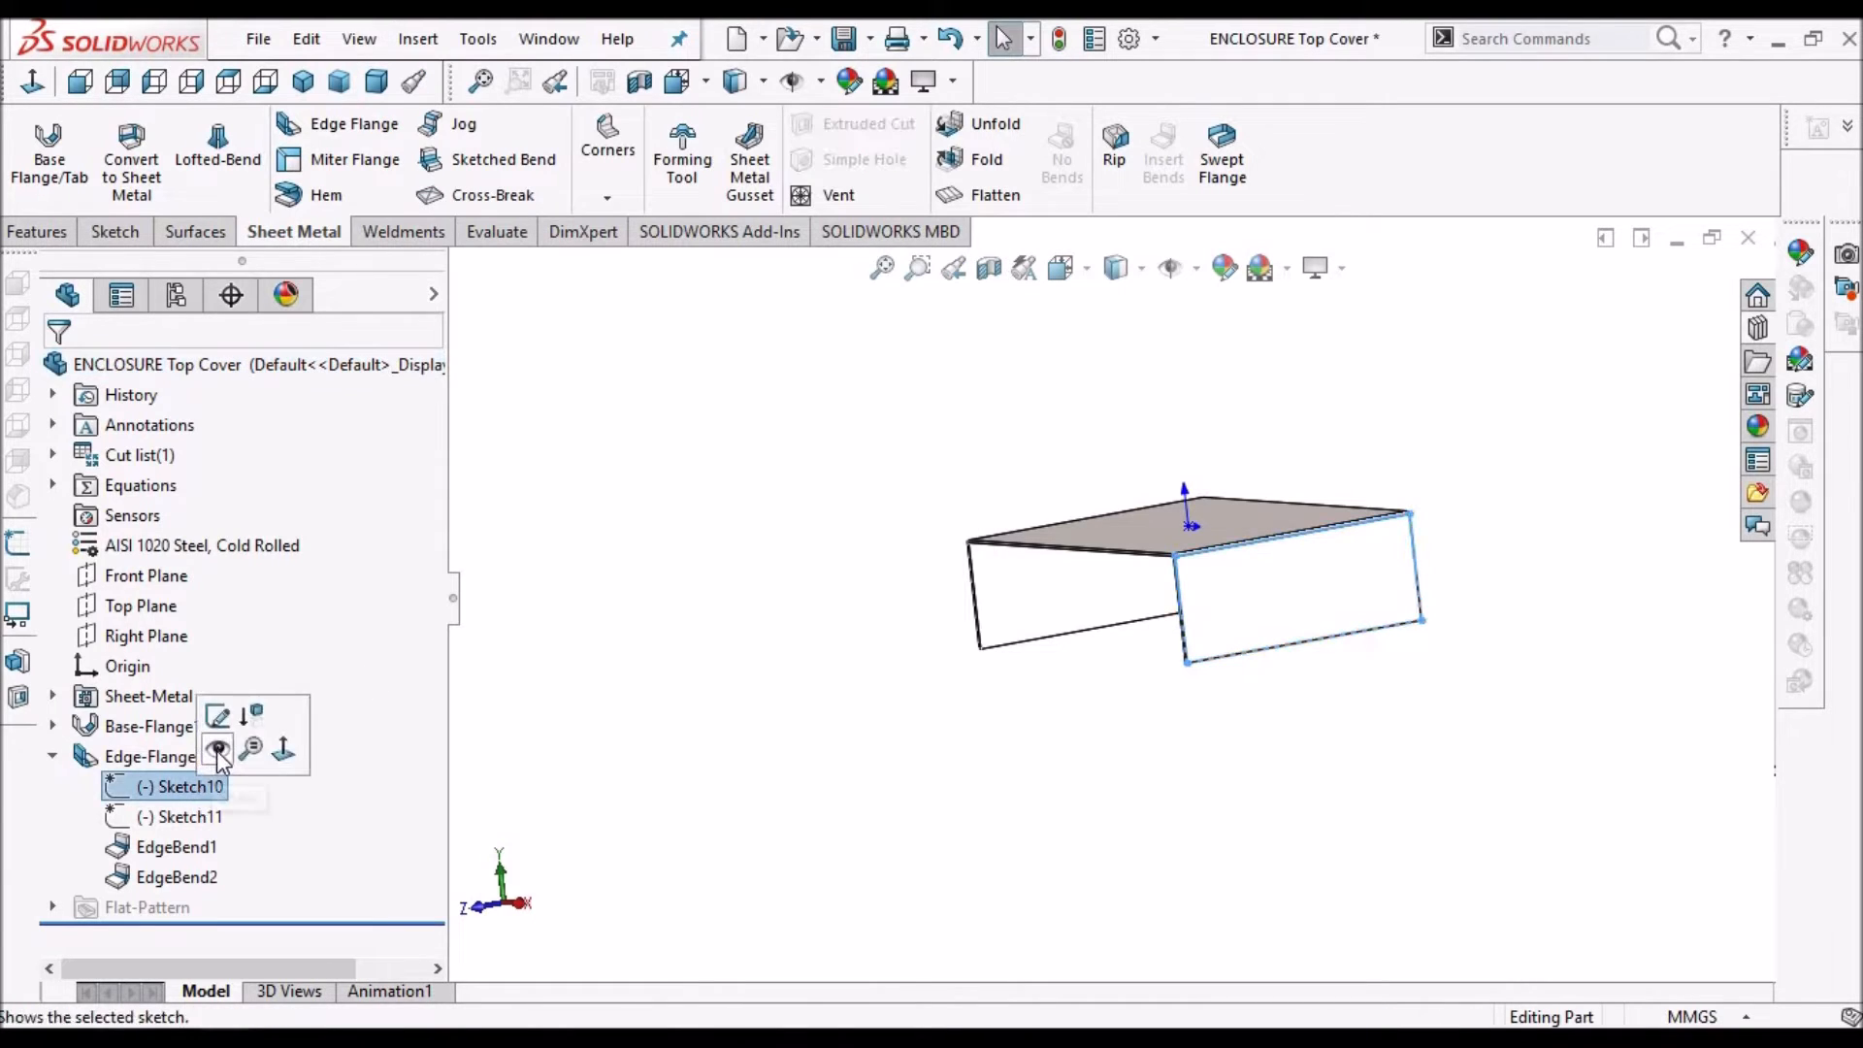
click(184, 817)
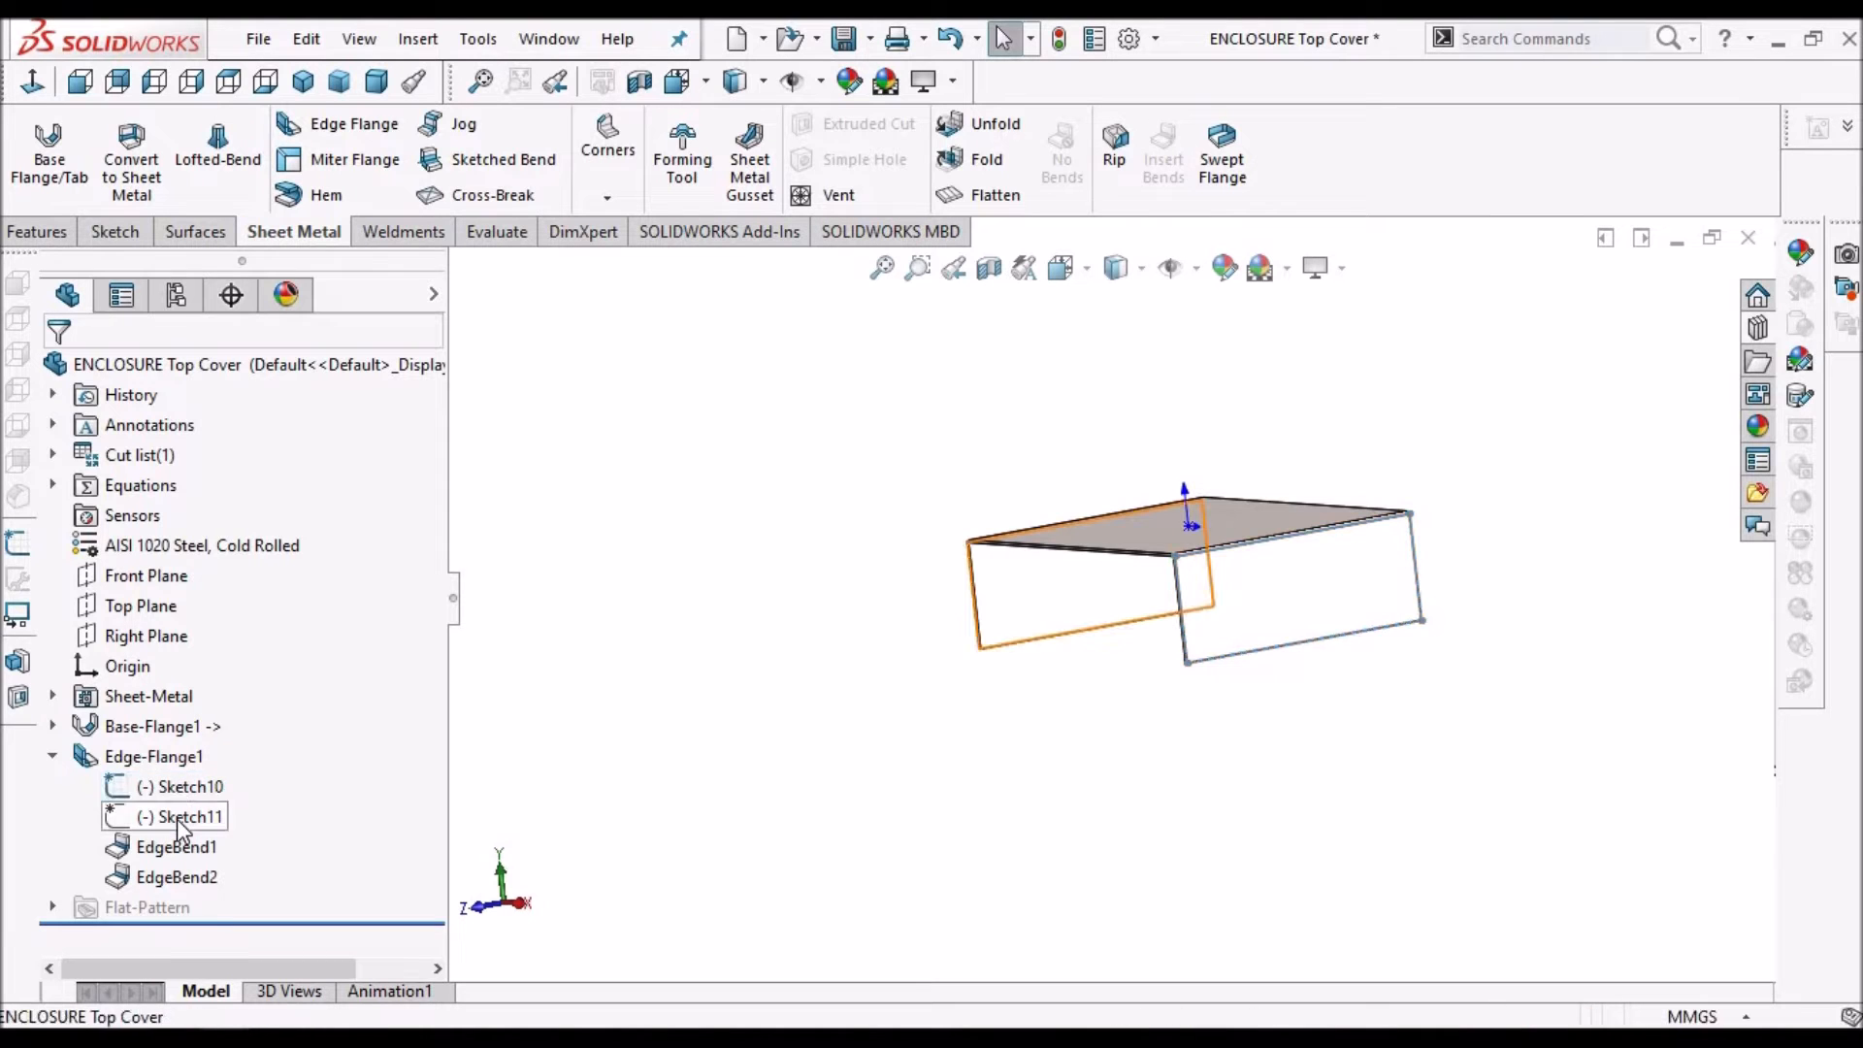
click(199, 749)
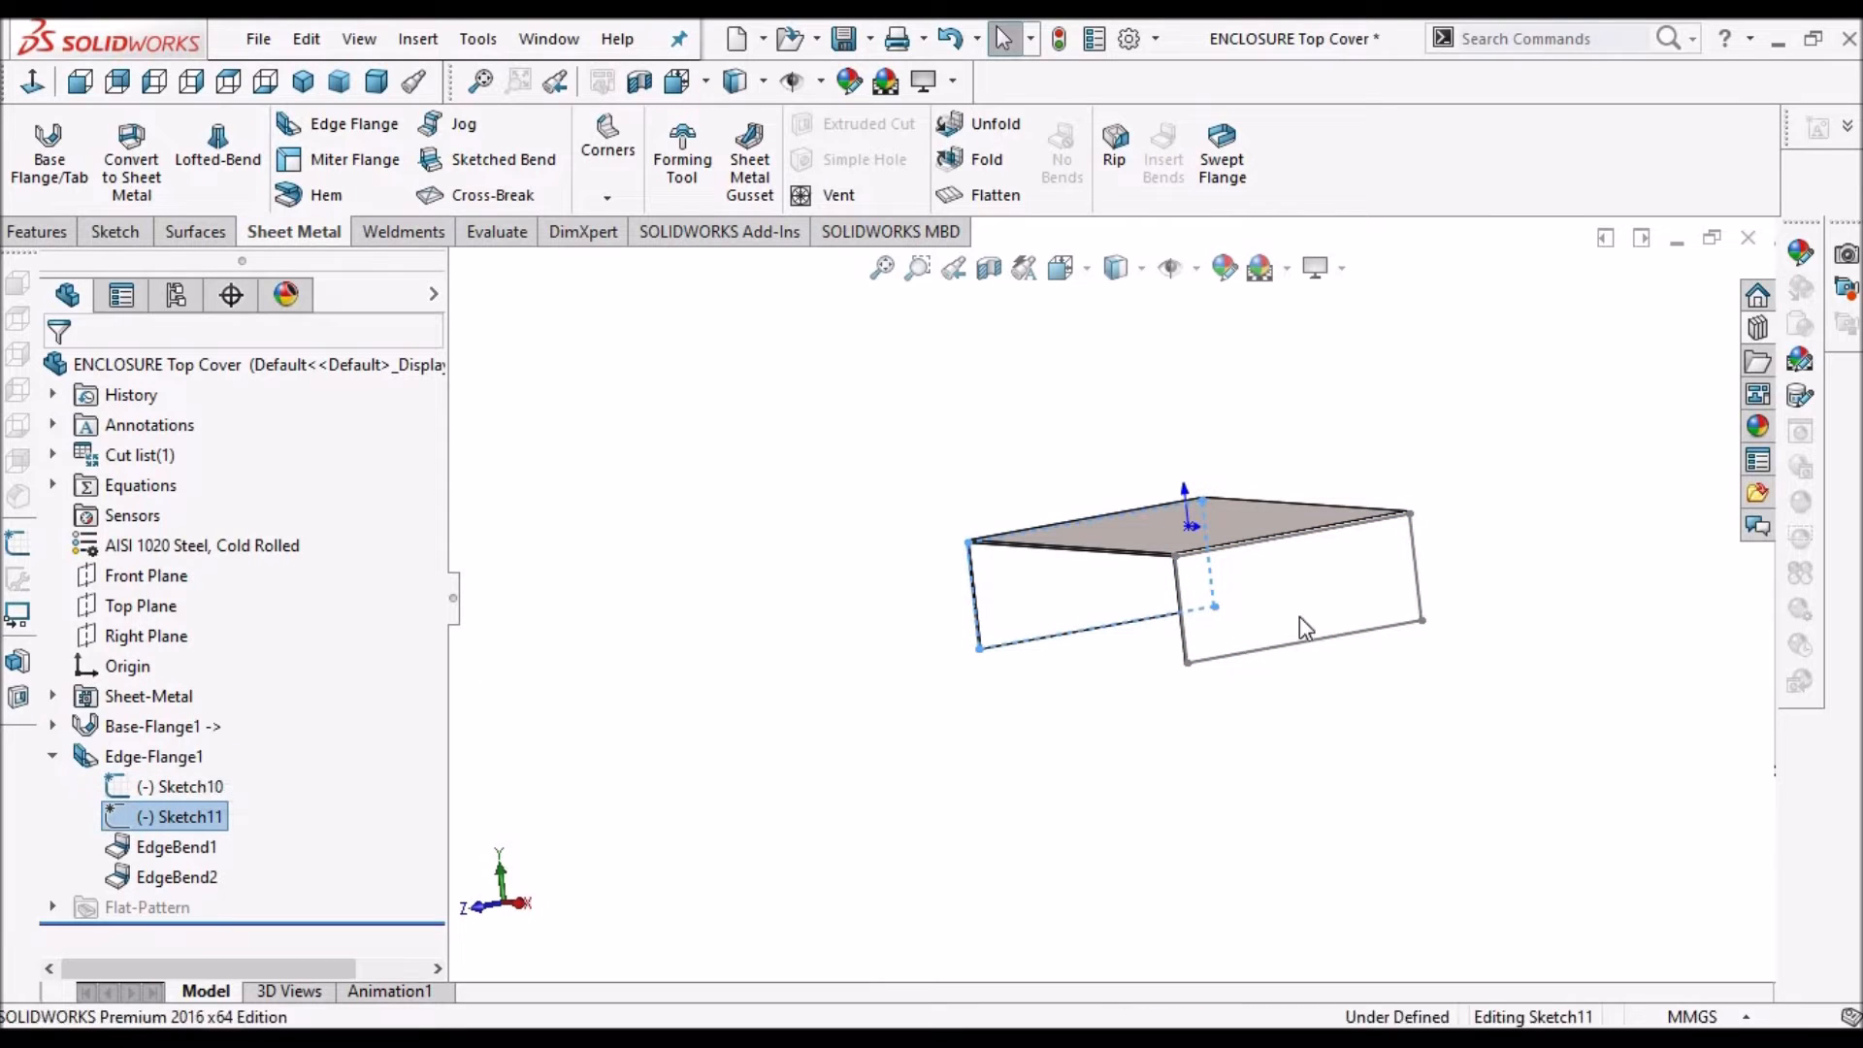
mouse_move(1314, 695)
middle_down()
mouse_move(1513, 726)
mouse_move(1552, 770)
middle_up()
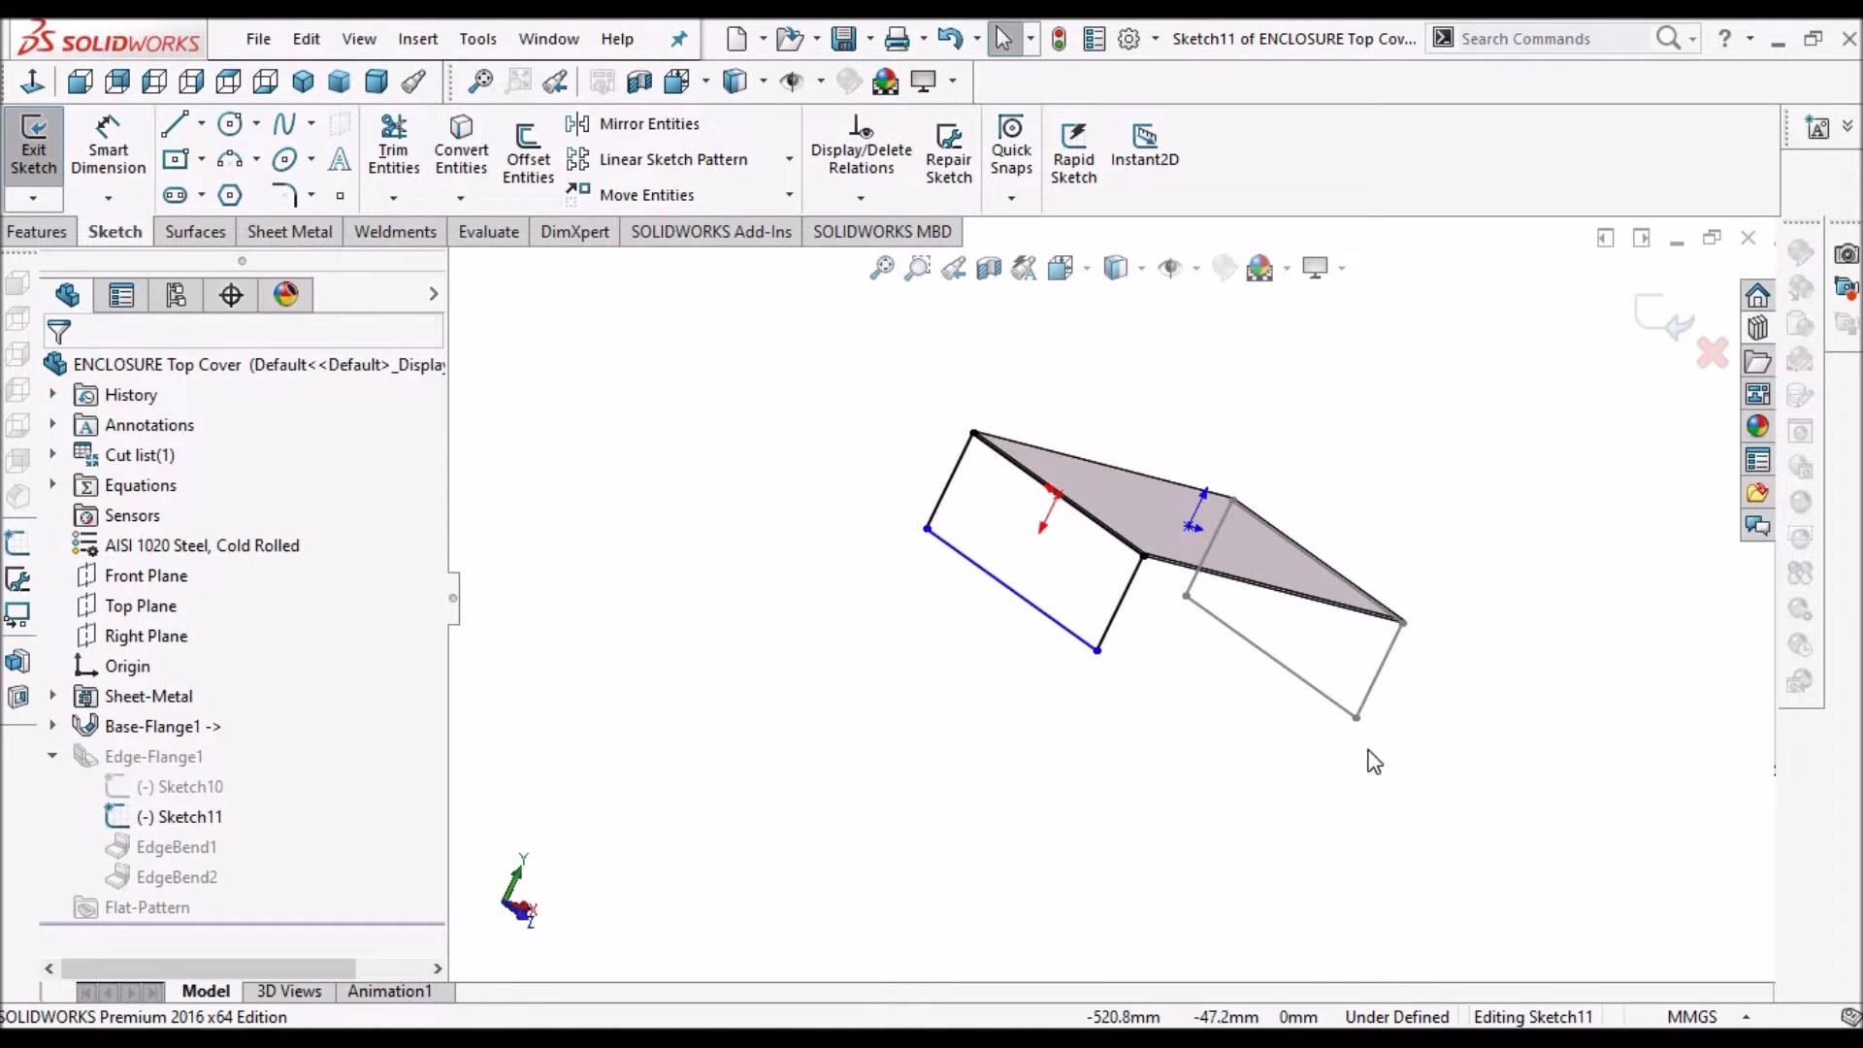
Make the lower line of Sketch11 collinear with the lower line of Sketch10 and exit the sketch
click(1071, 638)
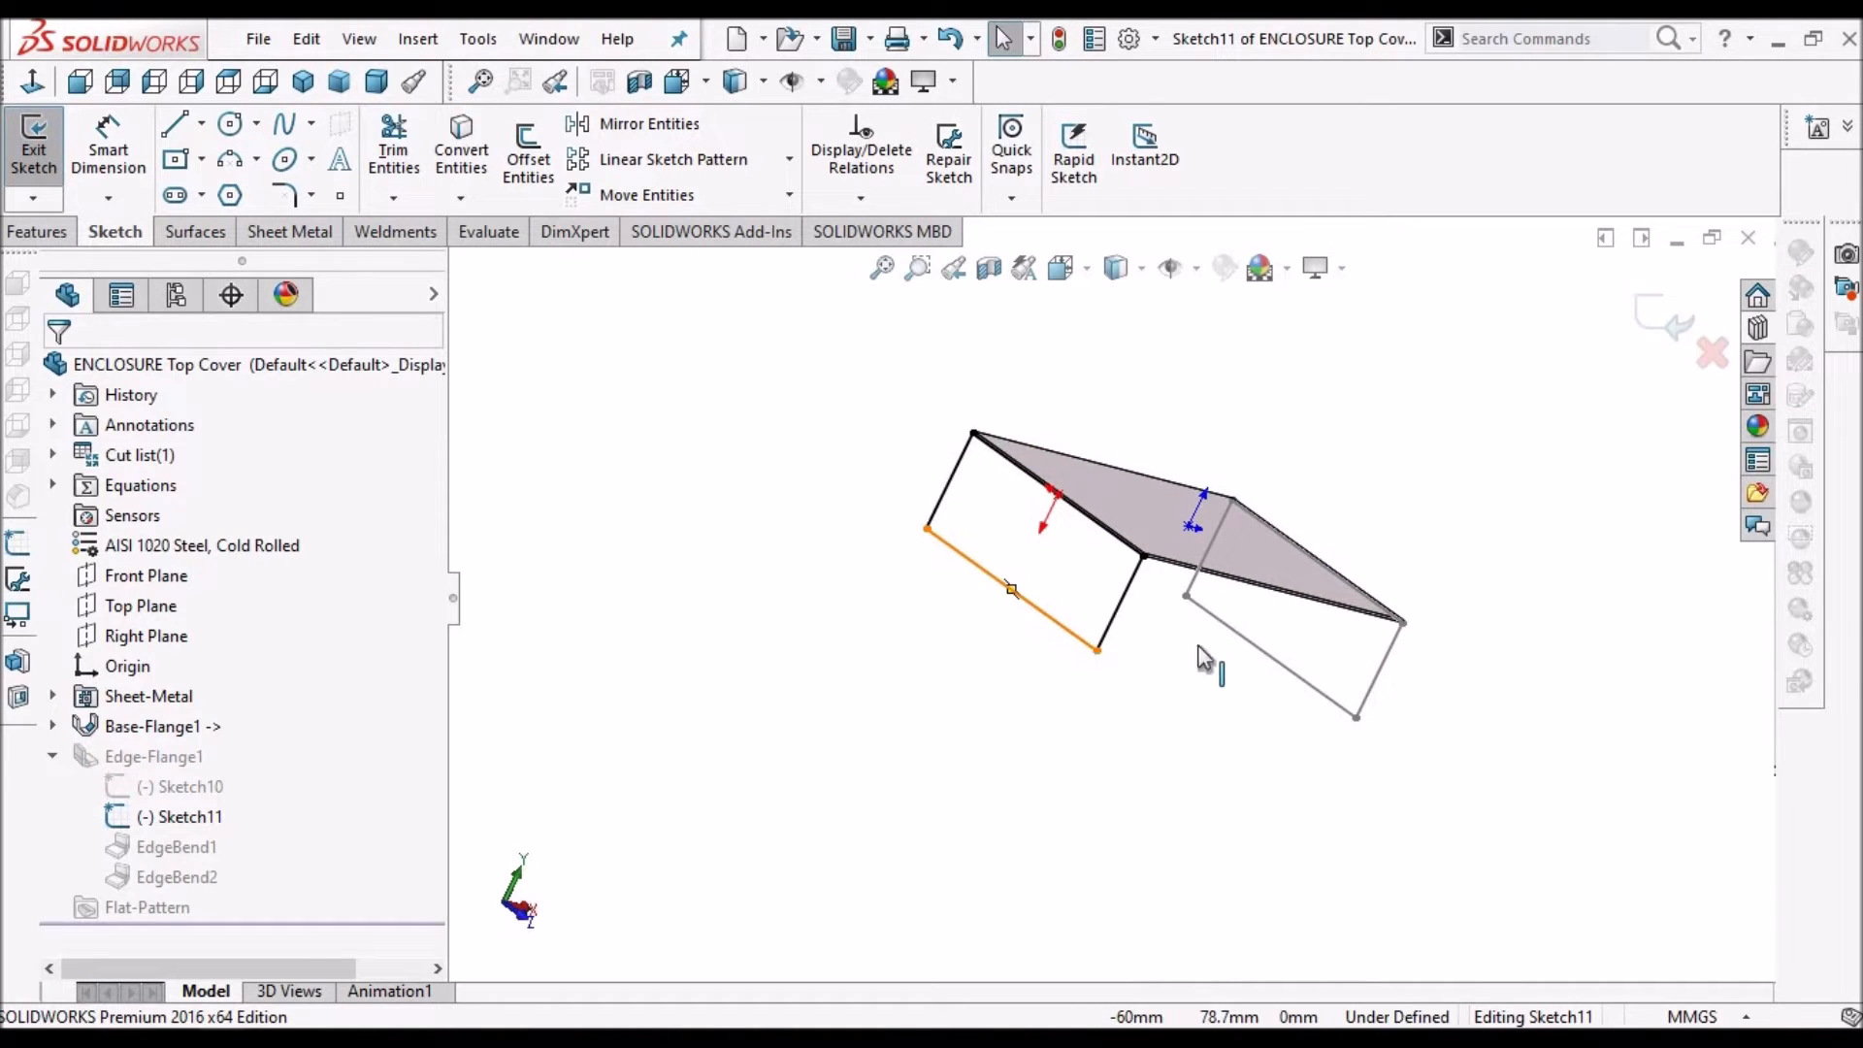
ctrl+click(1249, 644)
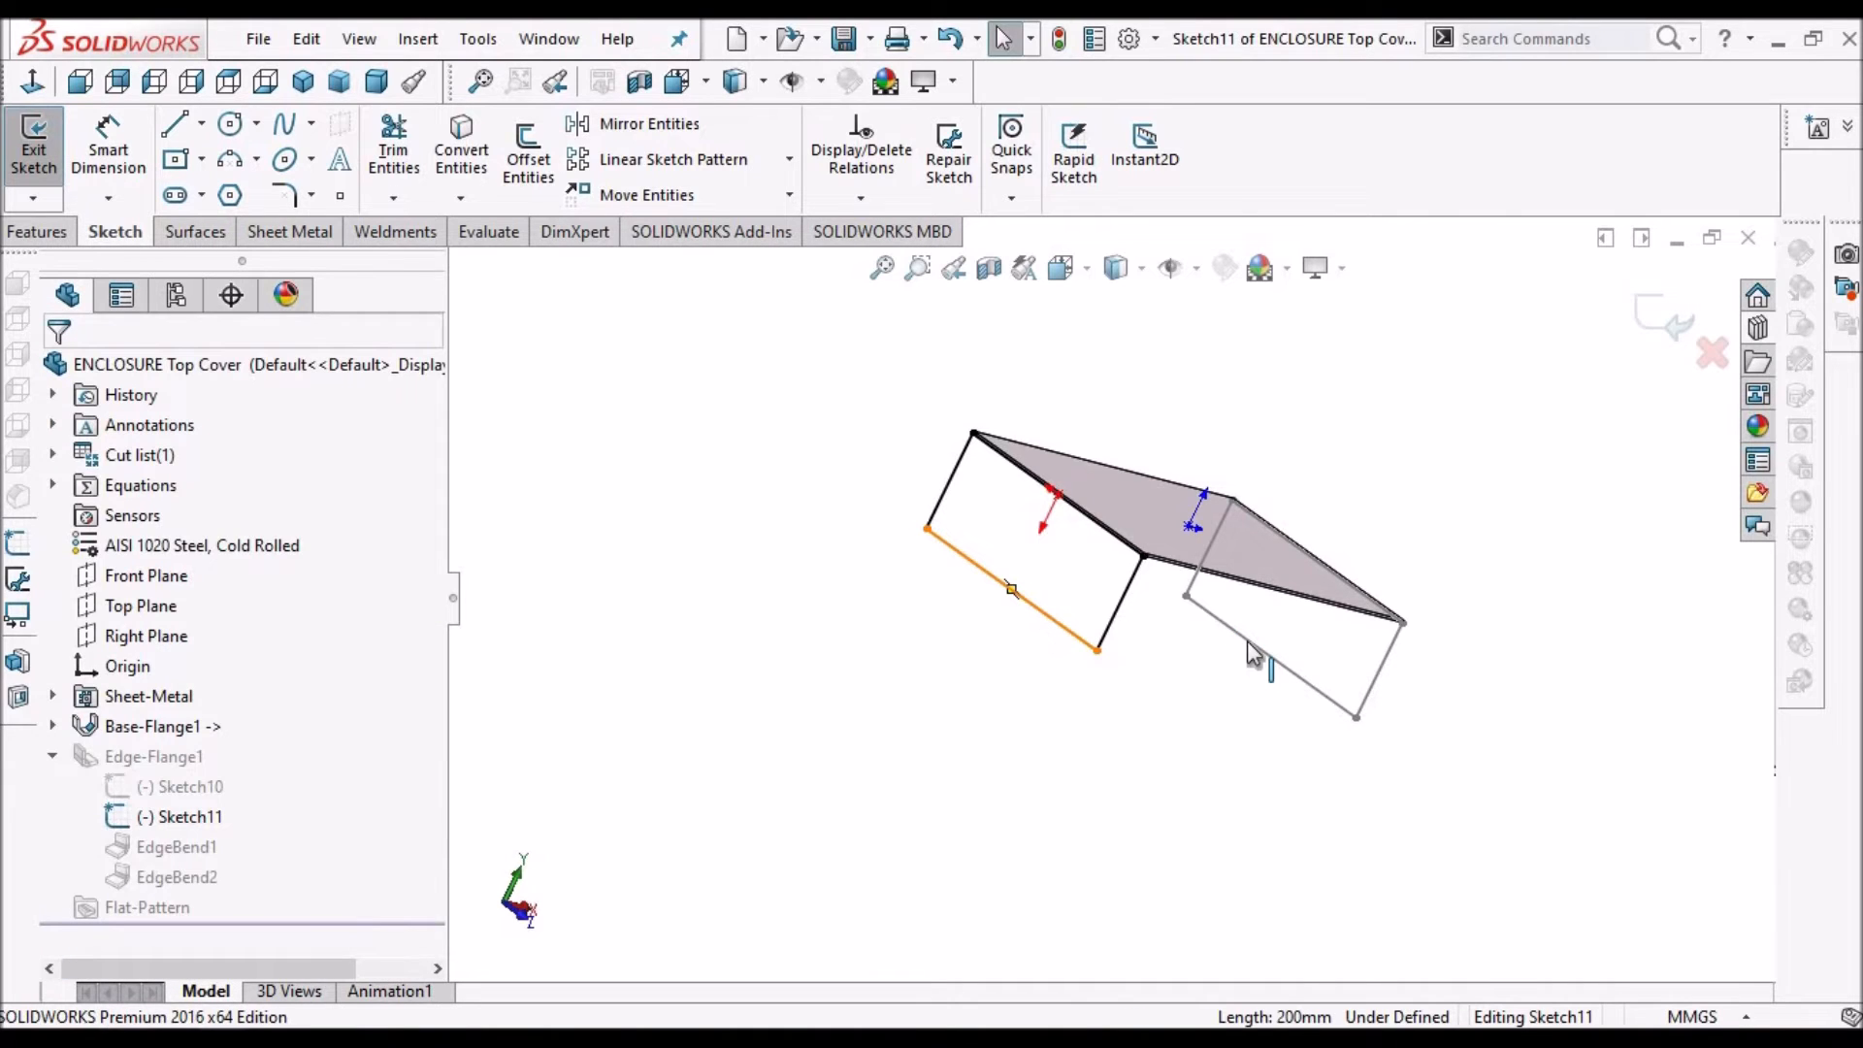
ctrl+click(1251, 648)
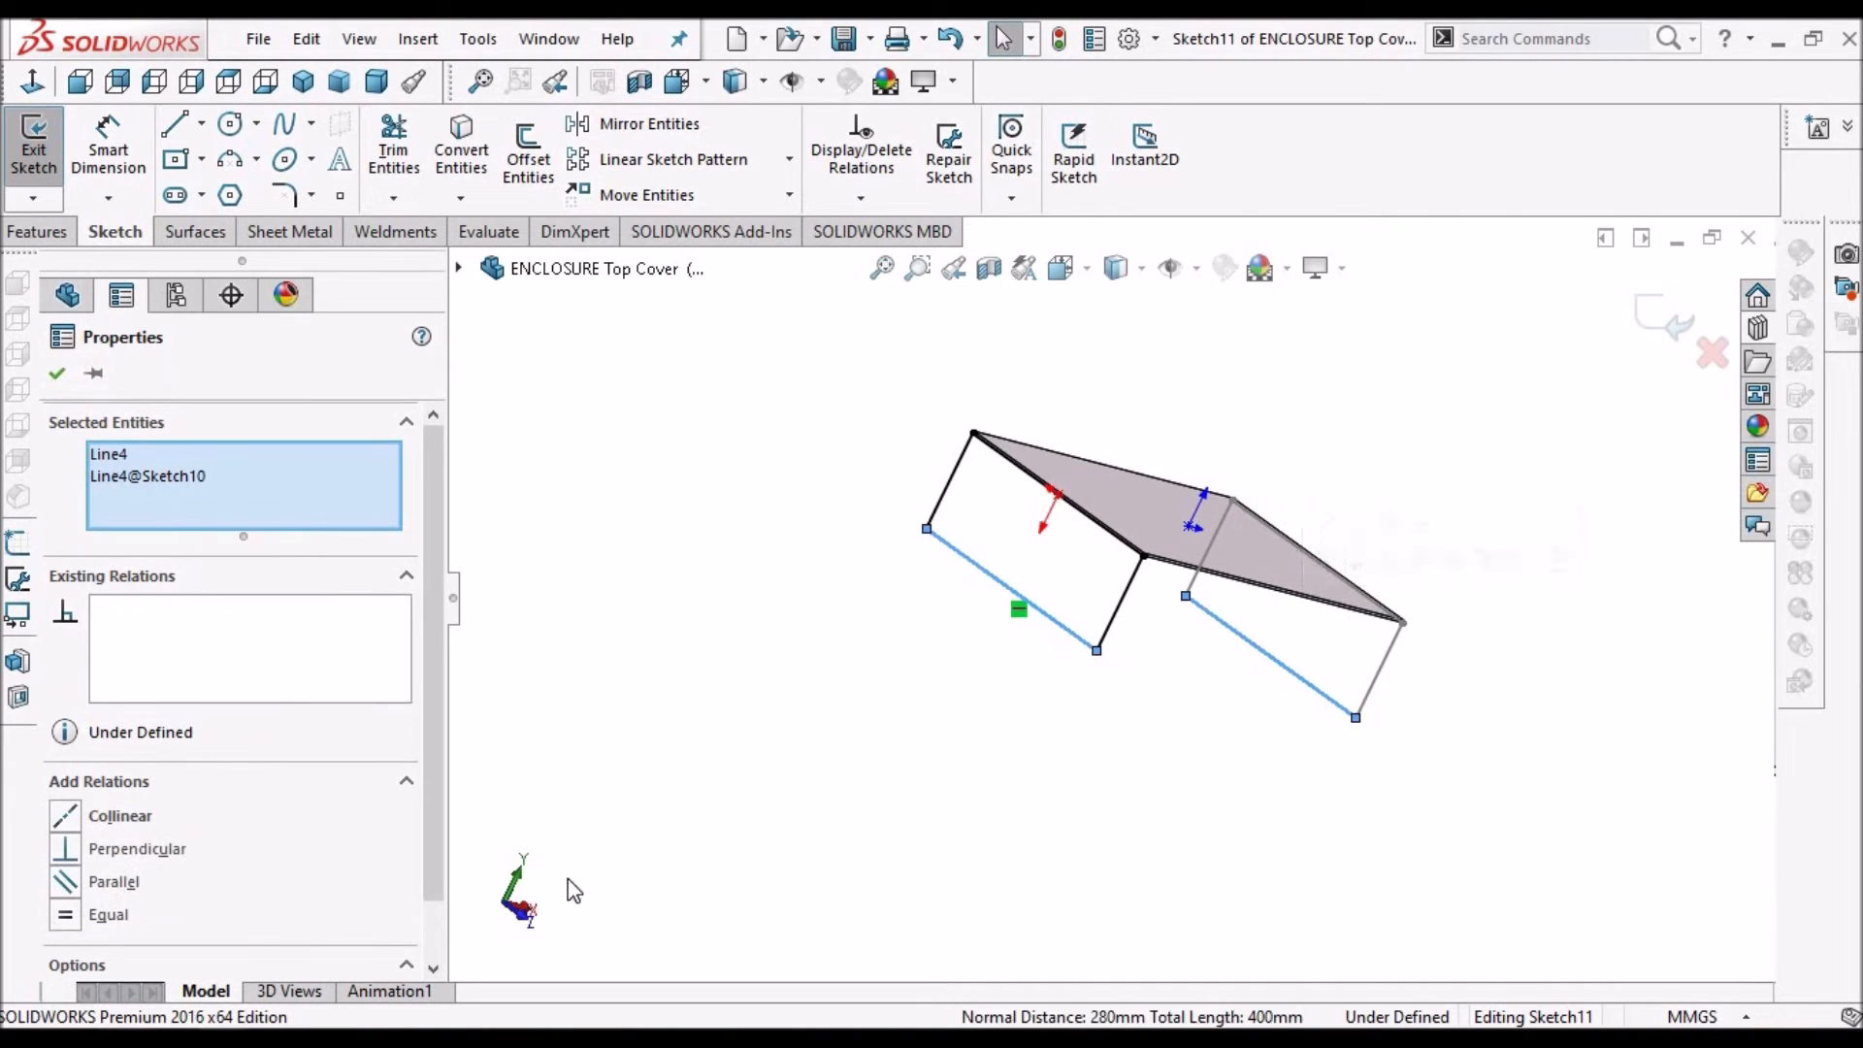
click(64, 816)
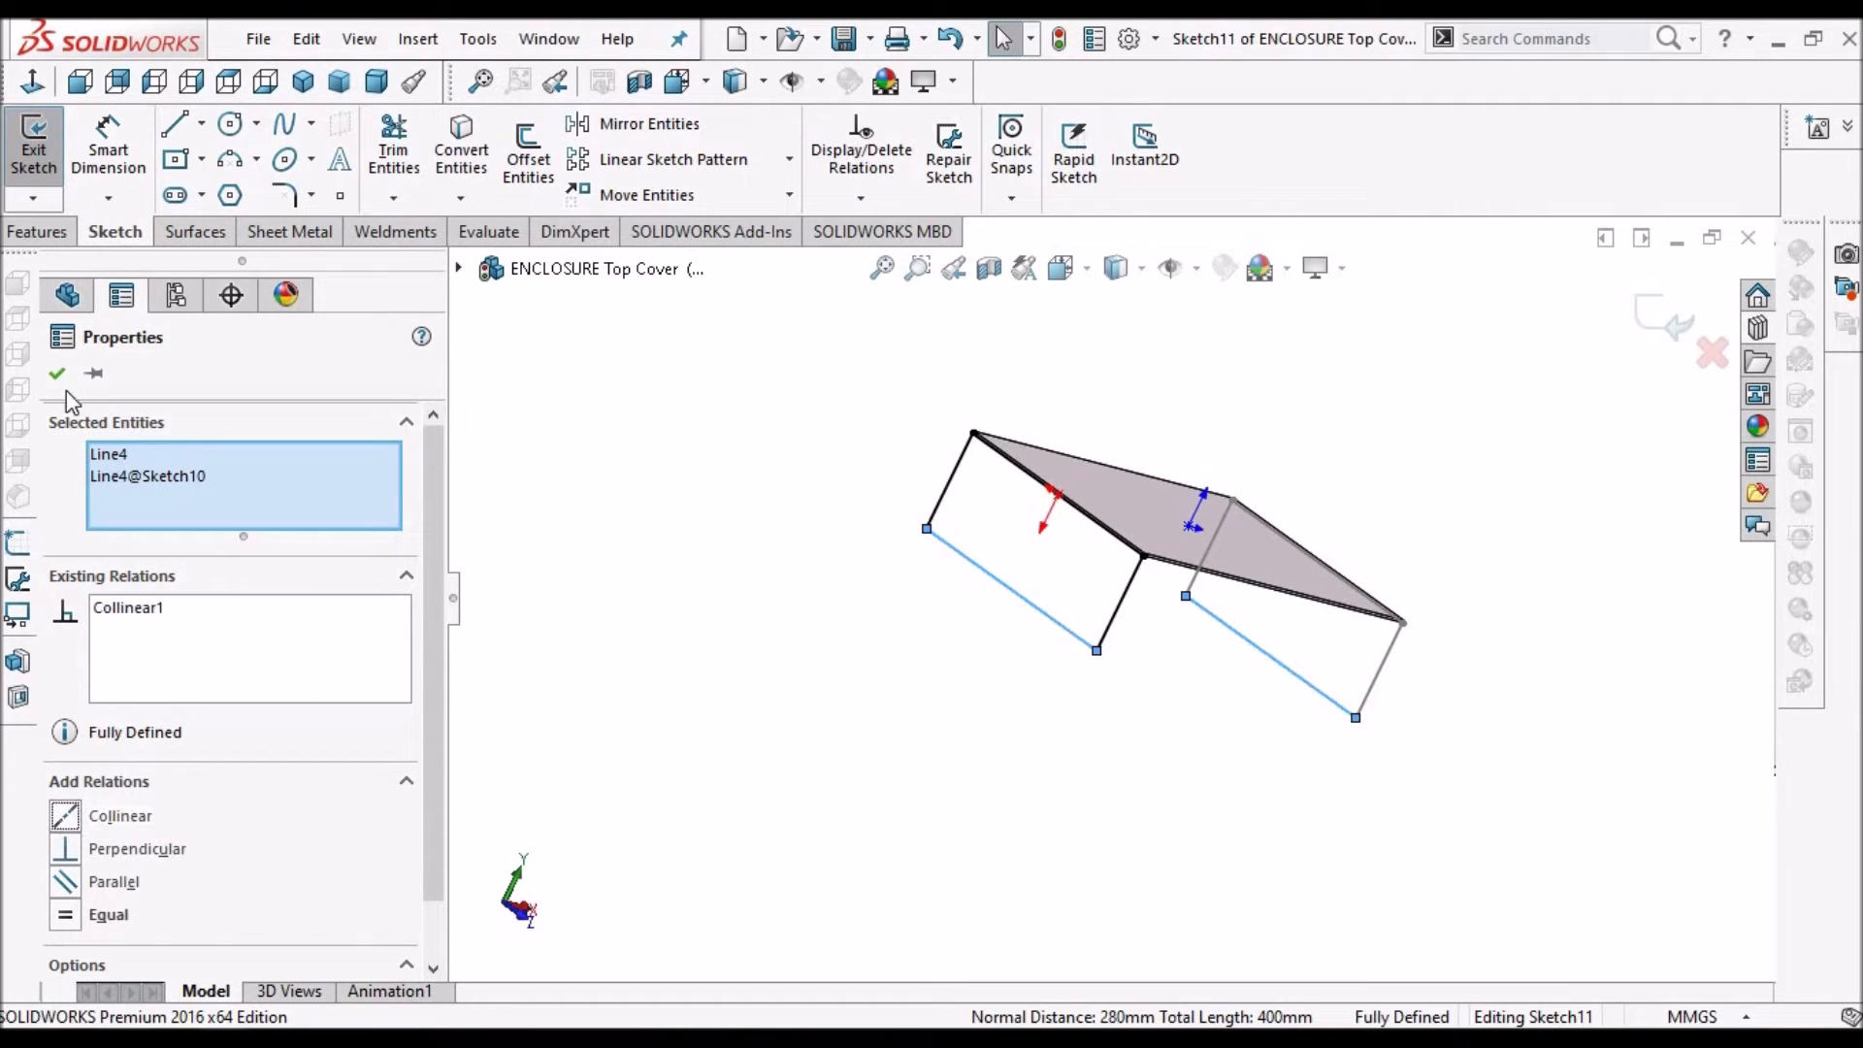
click(724, 532)
mouse_move(1500, 632)
middle_down()
mouse_move(1377, 562)
mouse_move(1284, 644)
mouse_move(1210, 632)
middle_up()
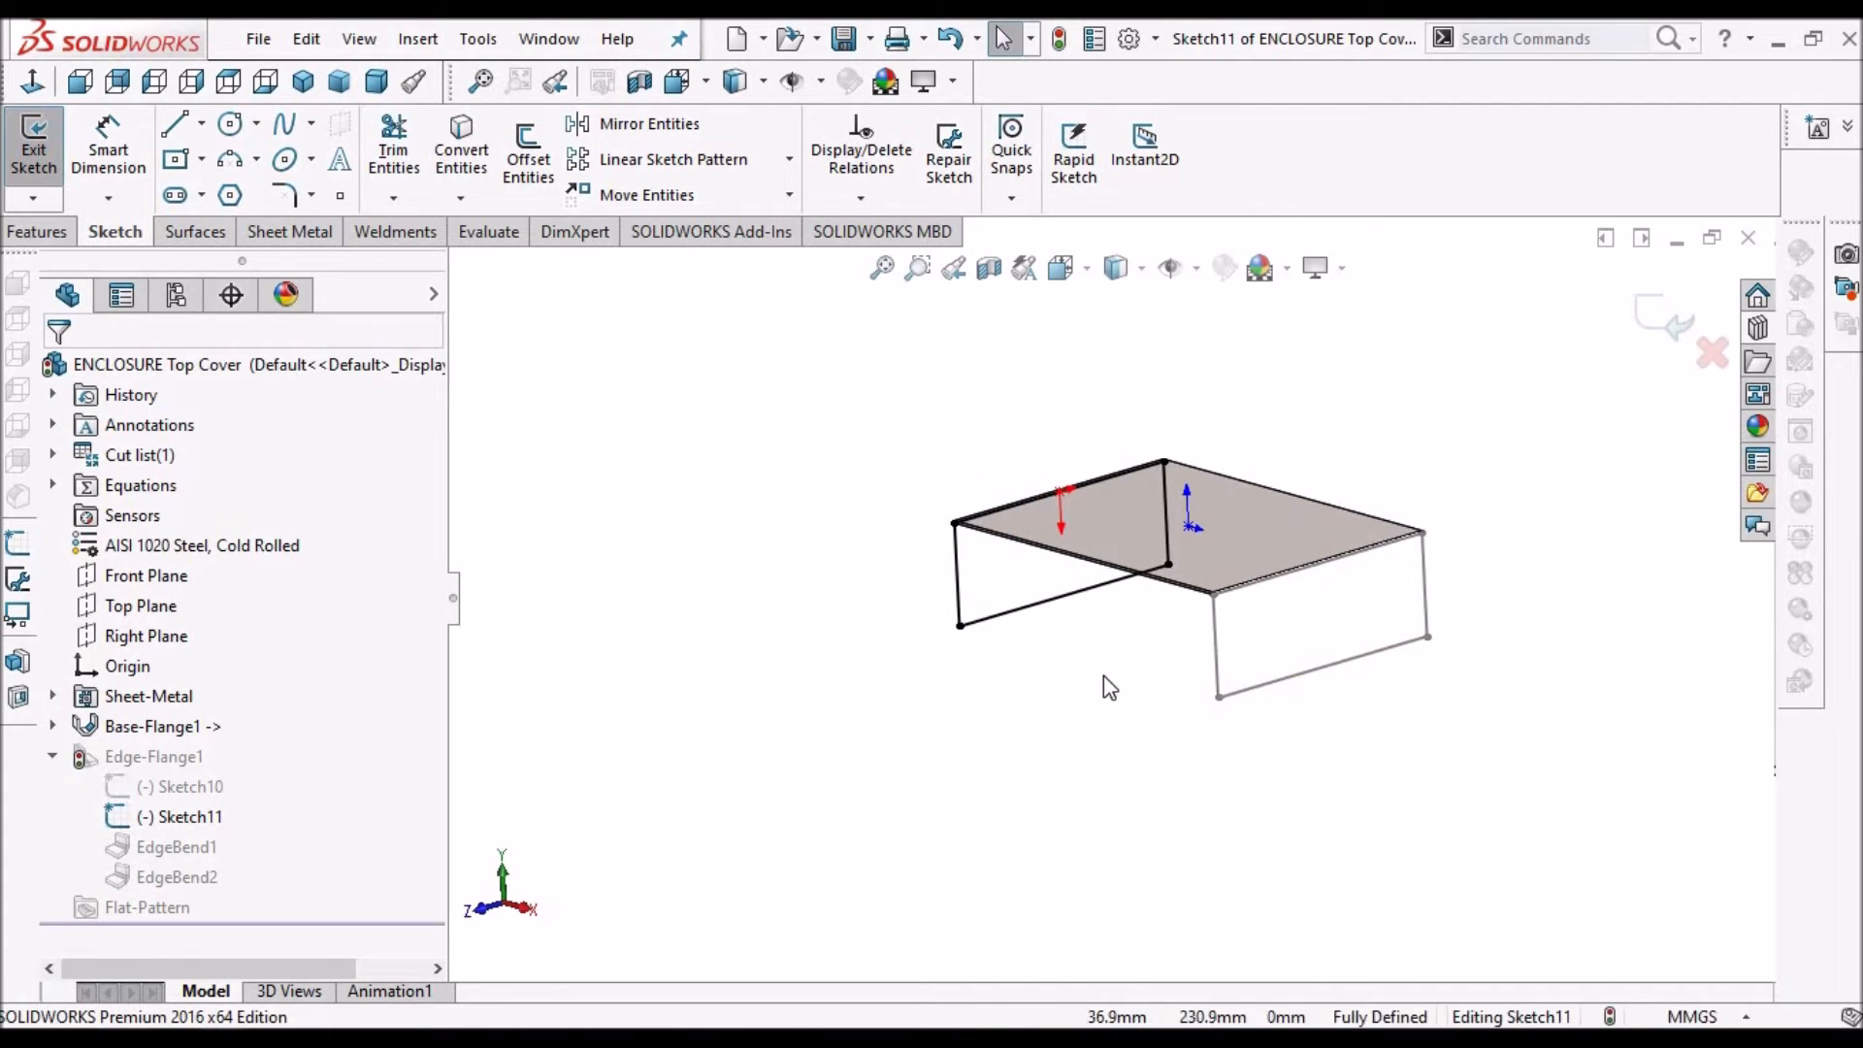
click(1649, 316)
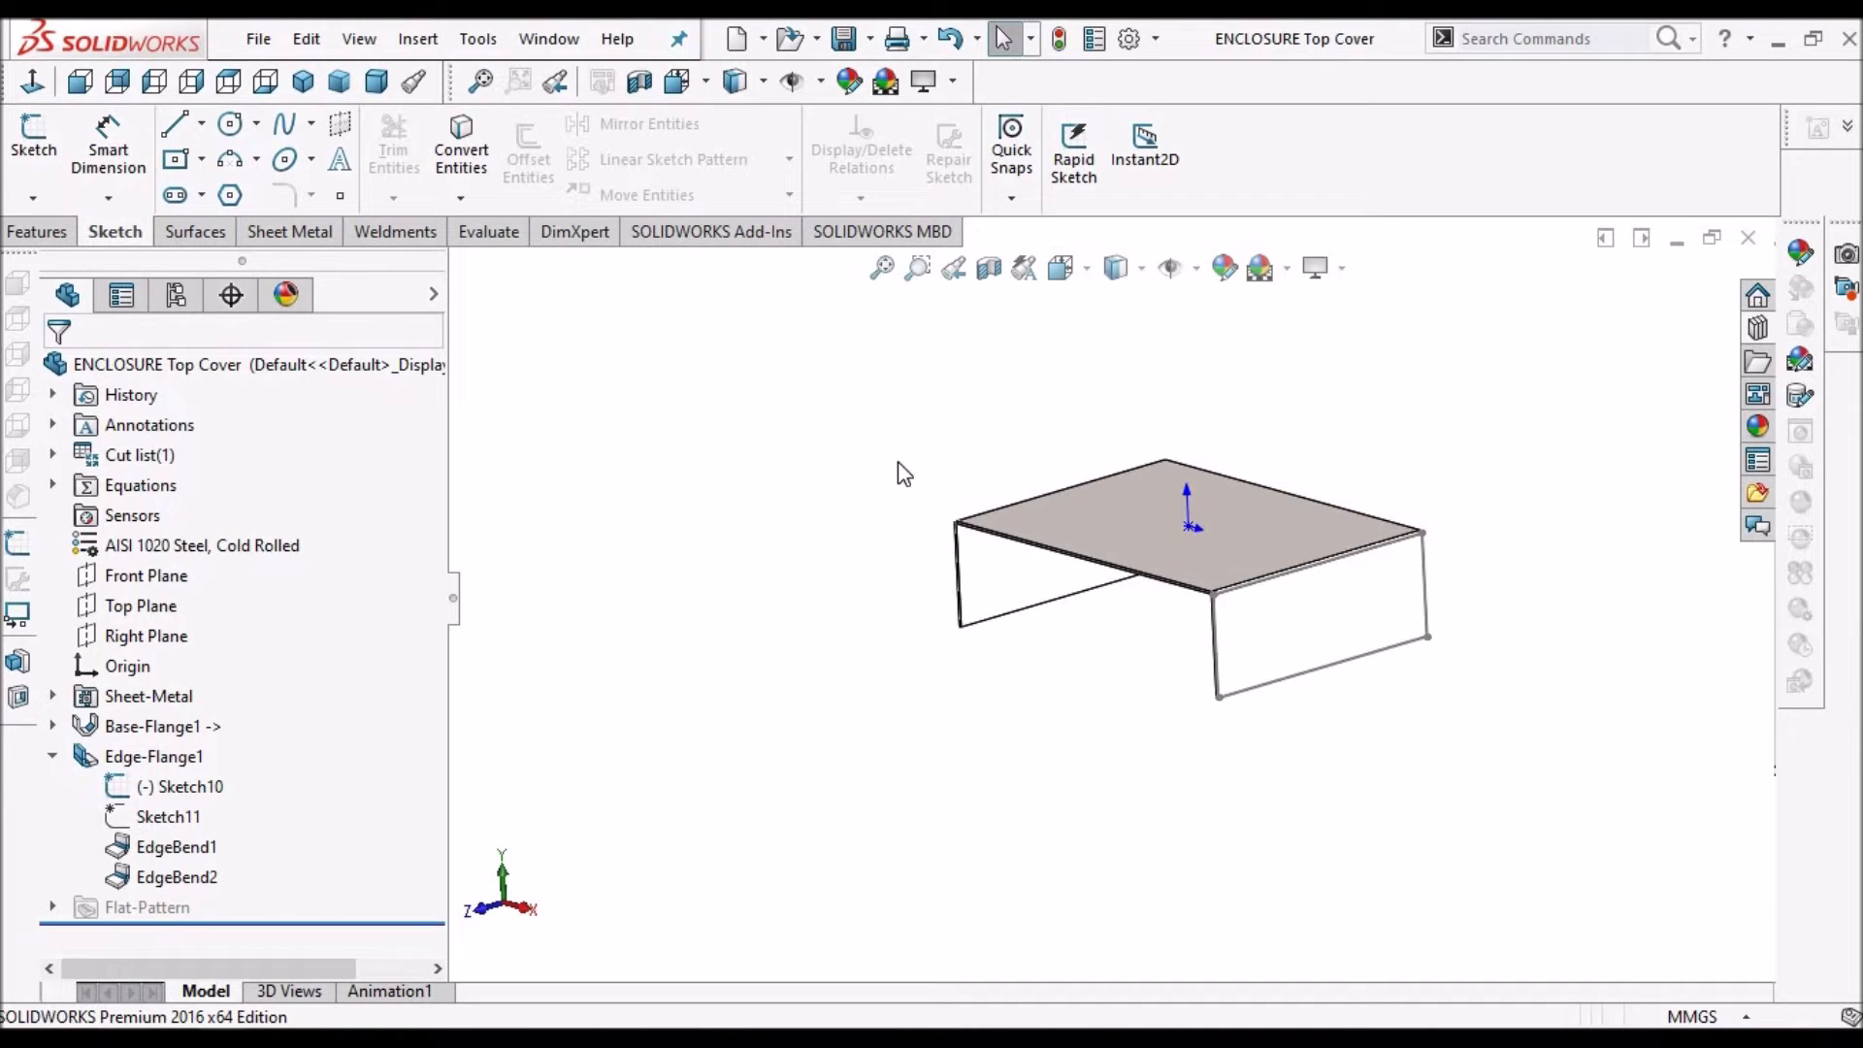
Switch to the REF ASMBLY document, rebuild it, and check the cover's side flange against the bottom casing
click(565, 40)
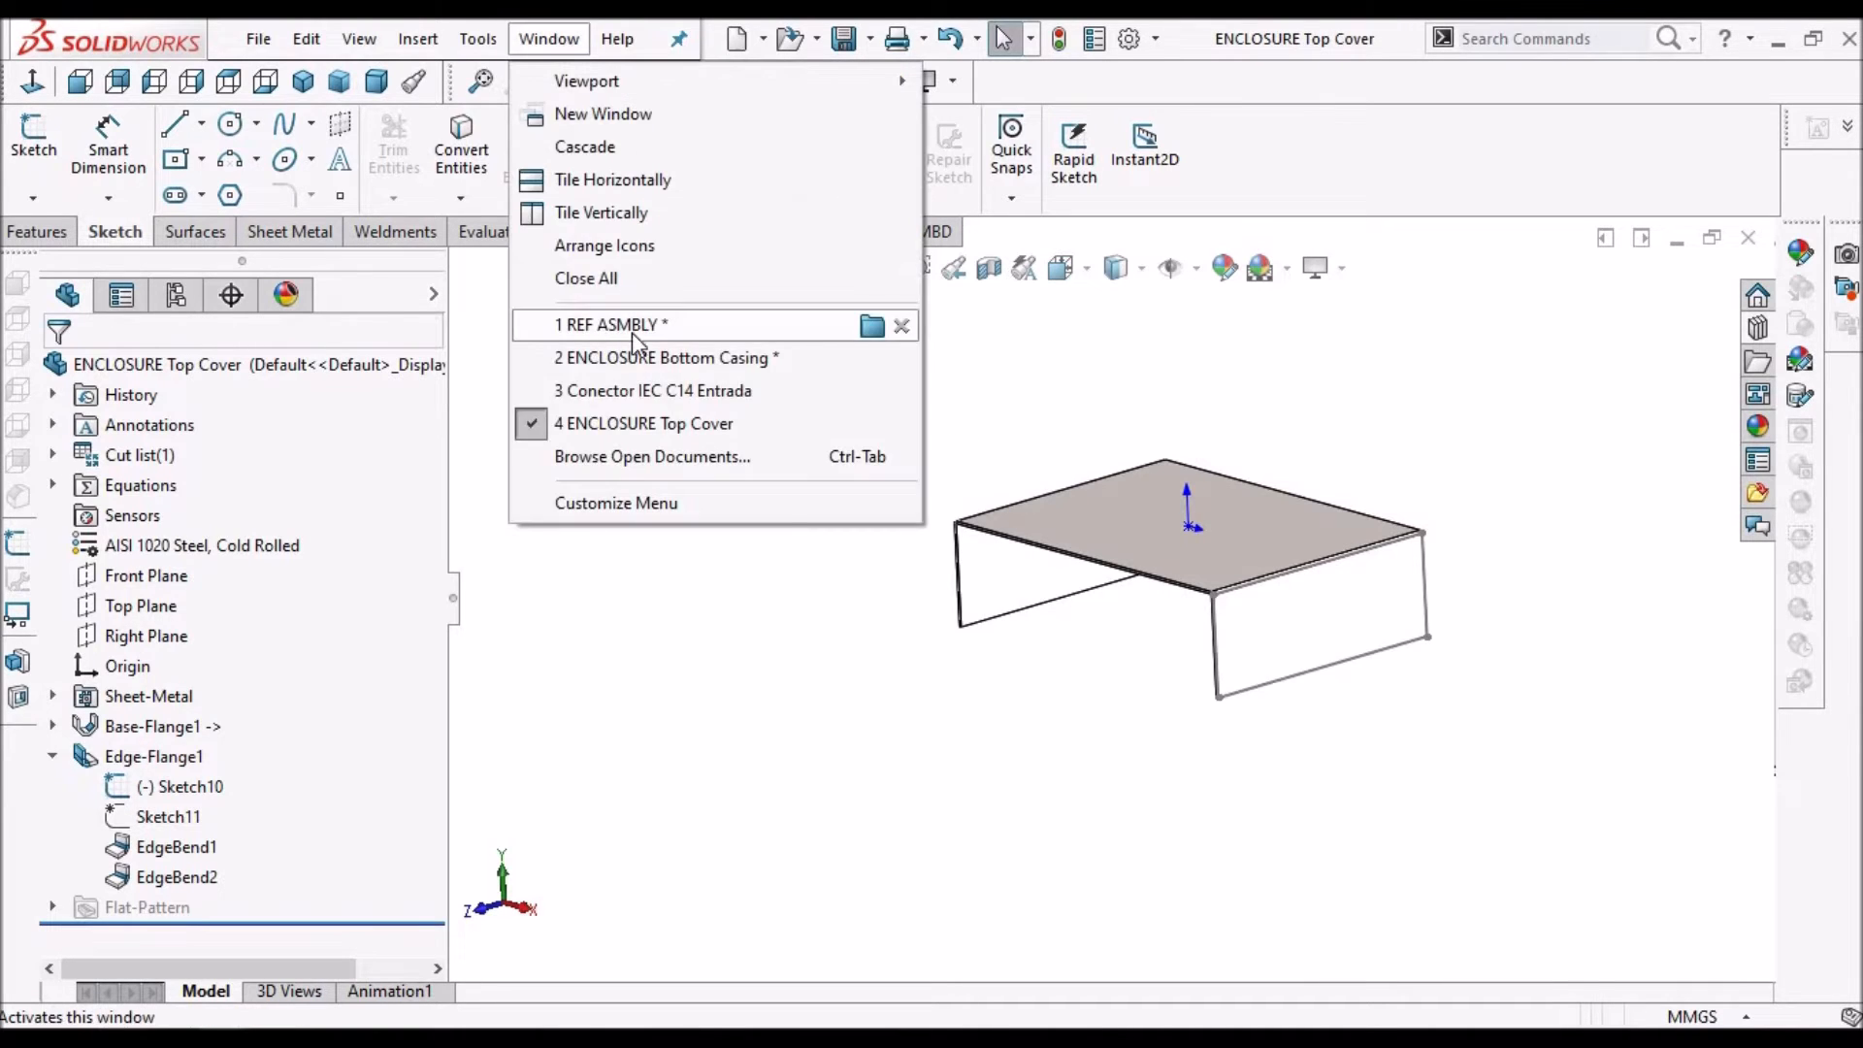
click(604, 331)
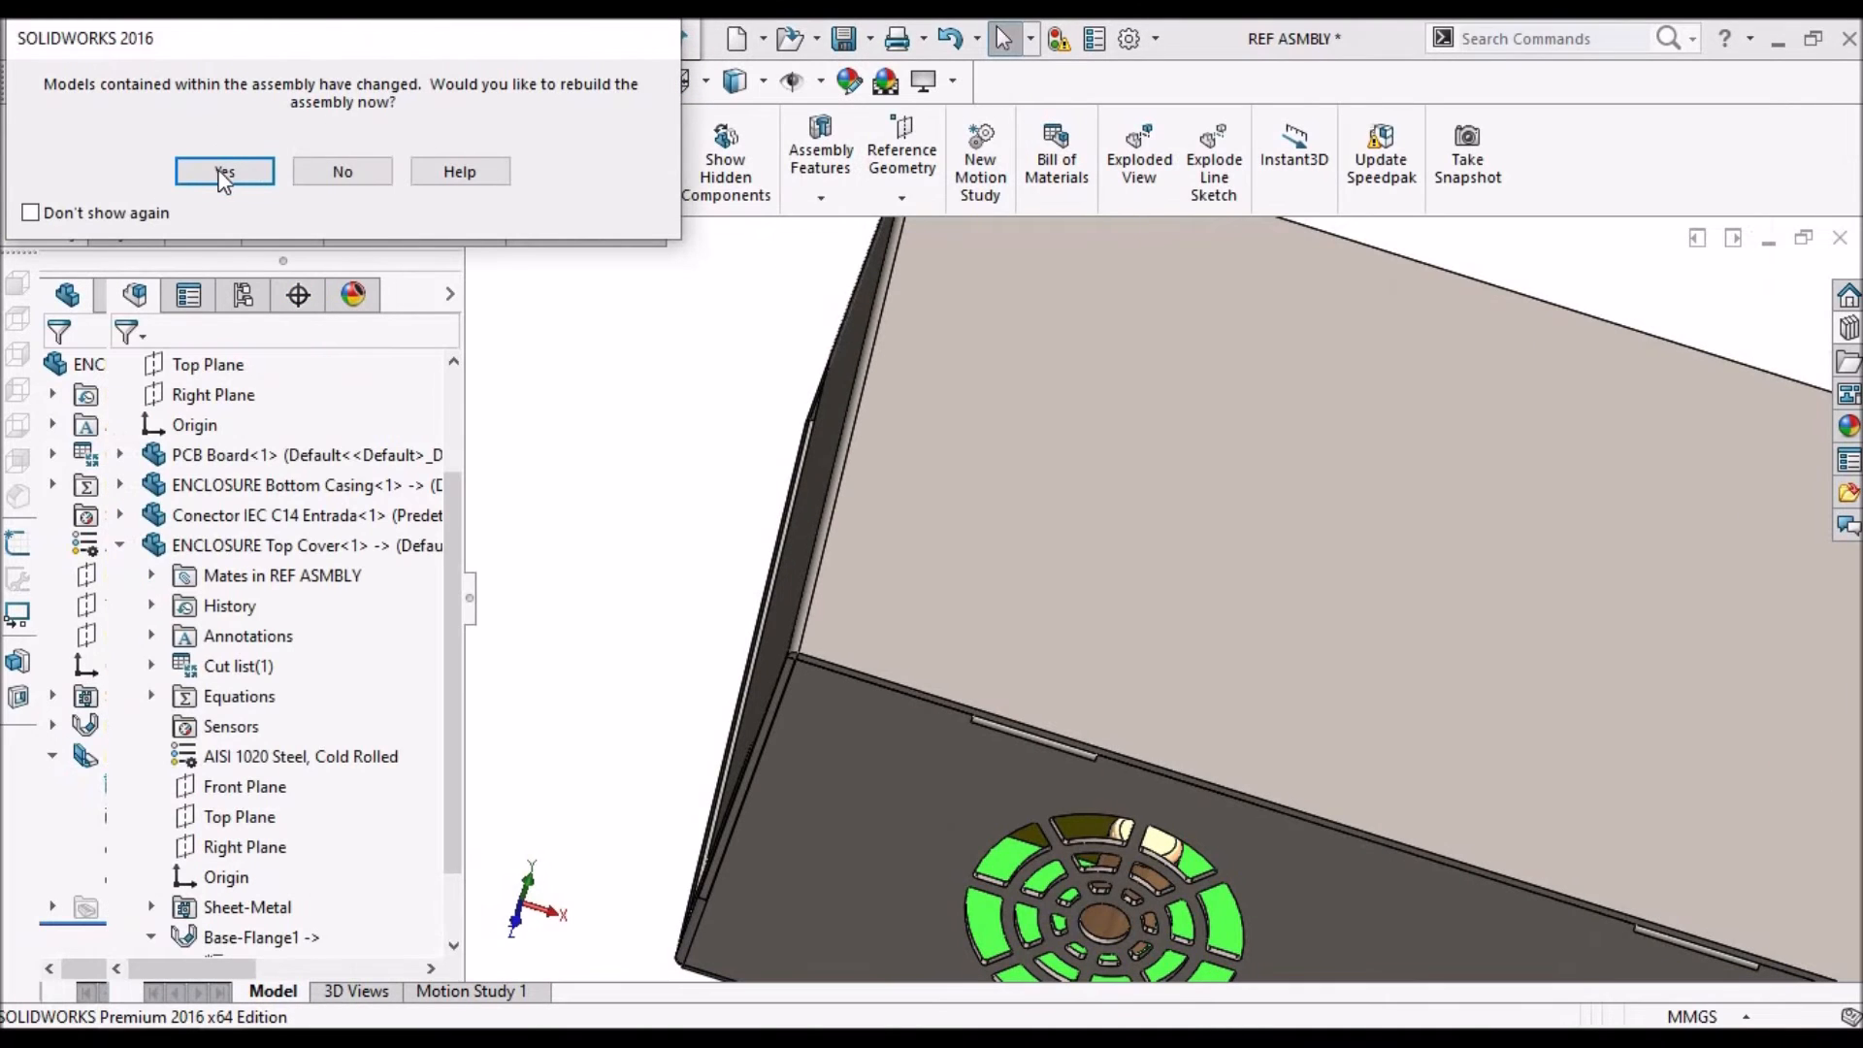
click(222, 171)
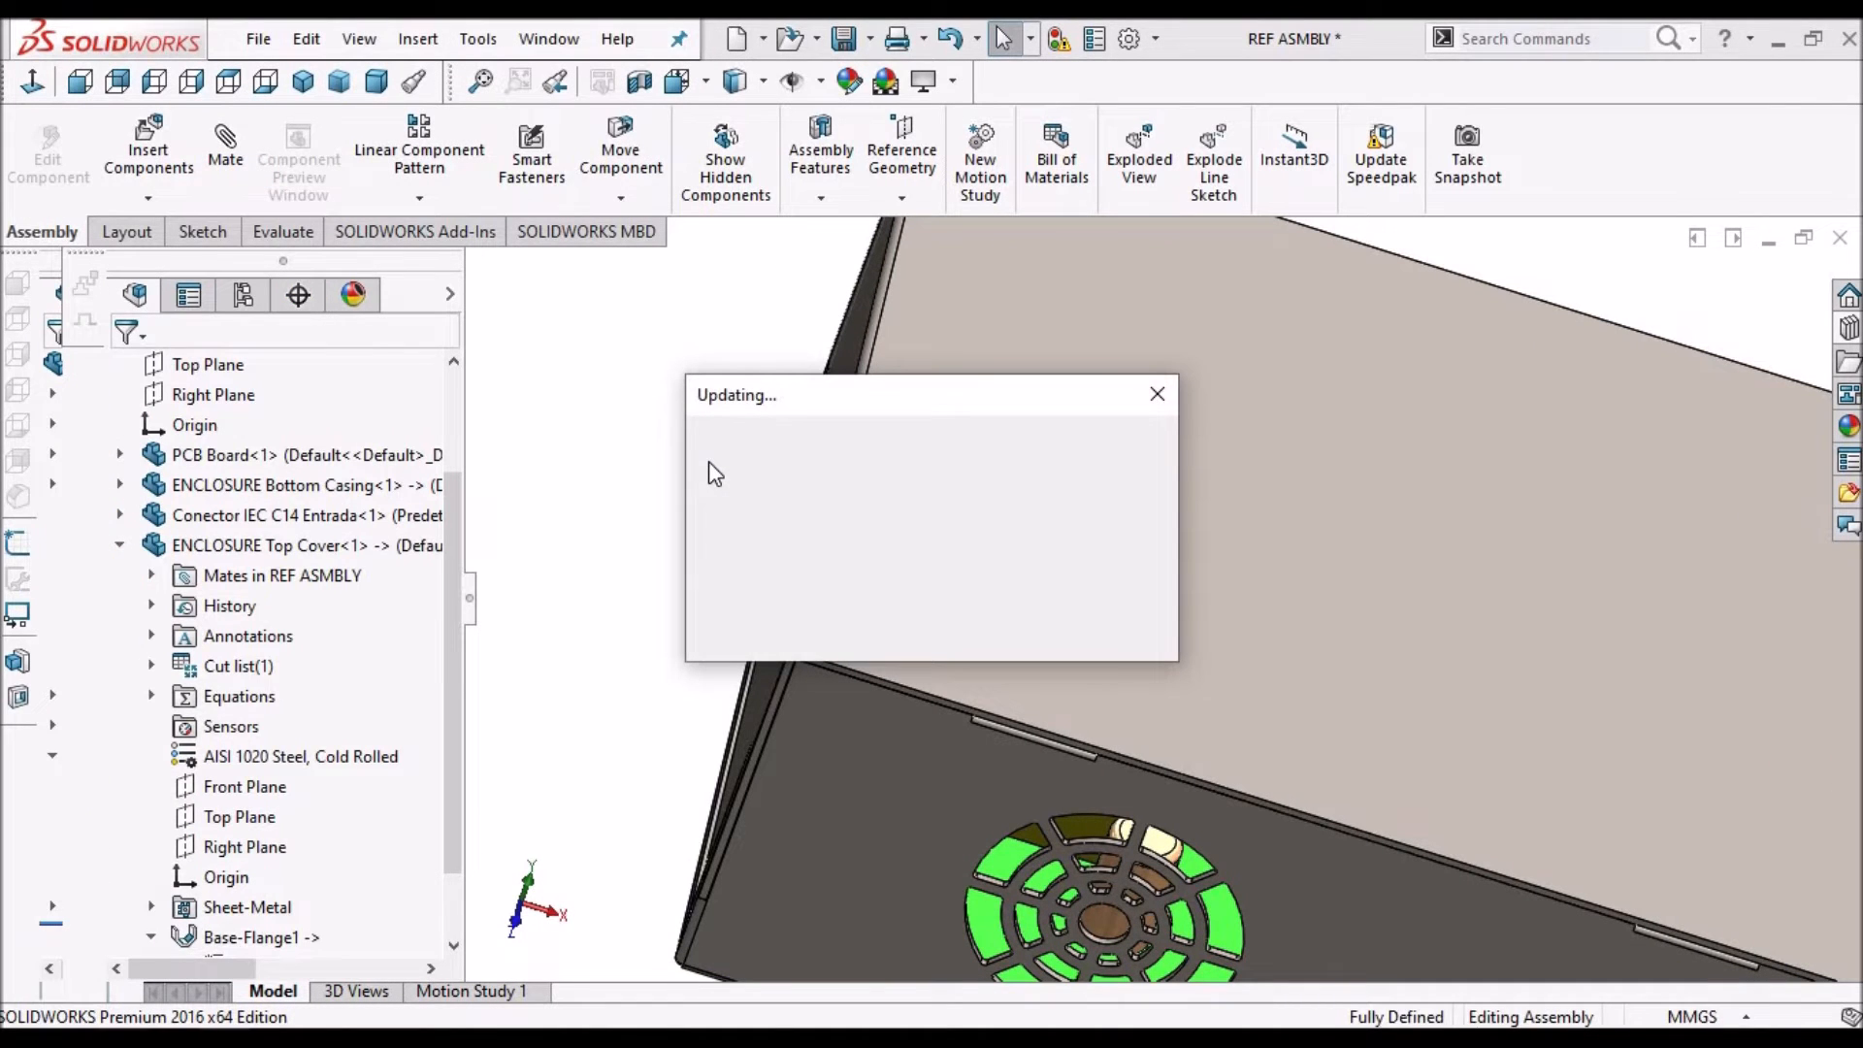
scroll(1163, 545, up, 5)
middle_drag(1163, 545, 1180, 509)
scroll(1300, 677, down, 5)
middle_drag(1300, 713, 1223, 747)
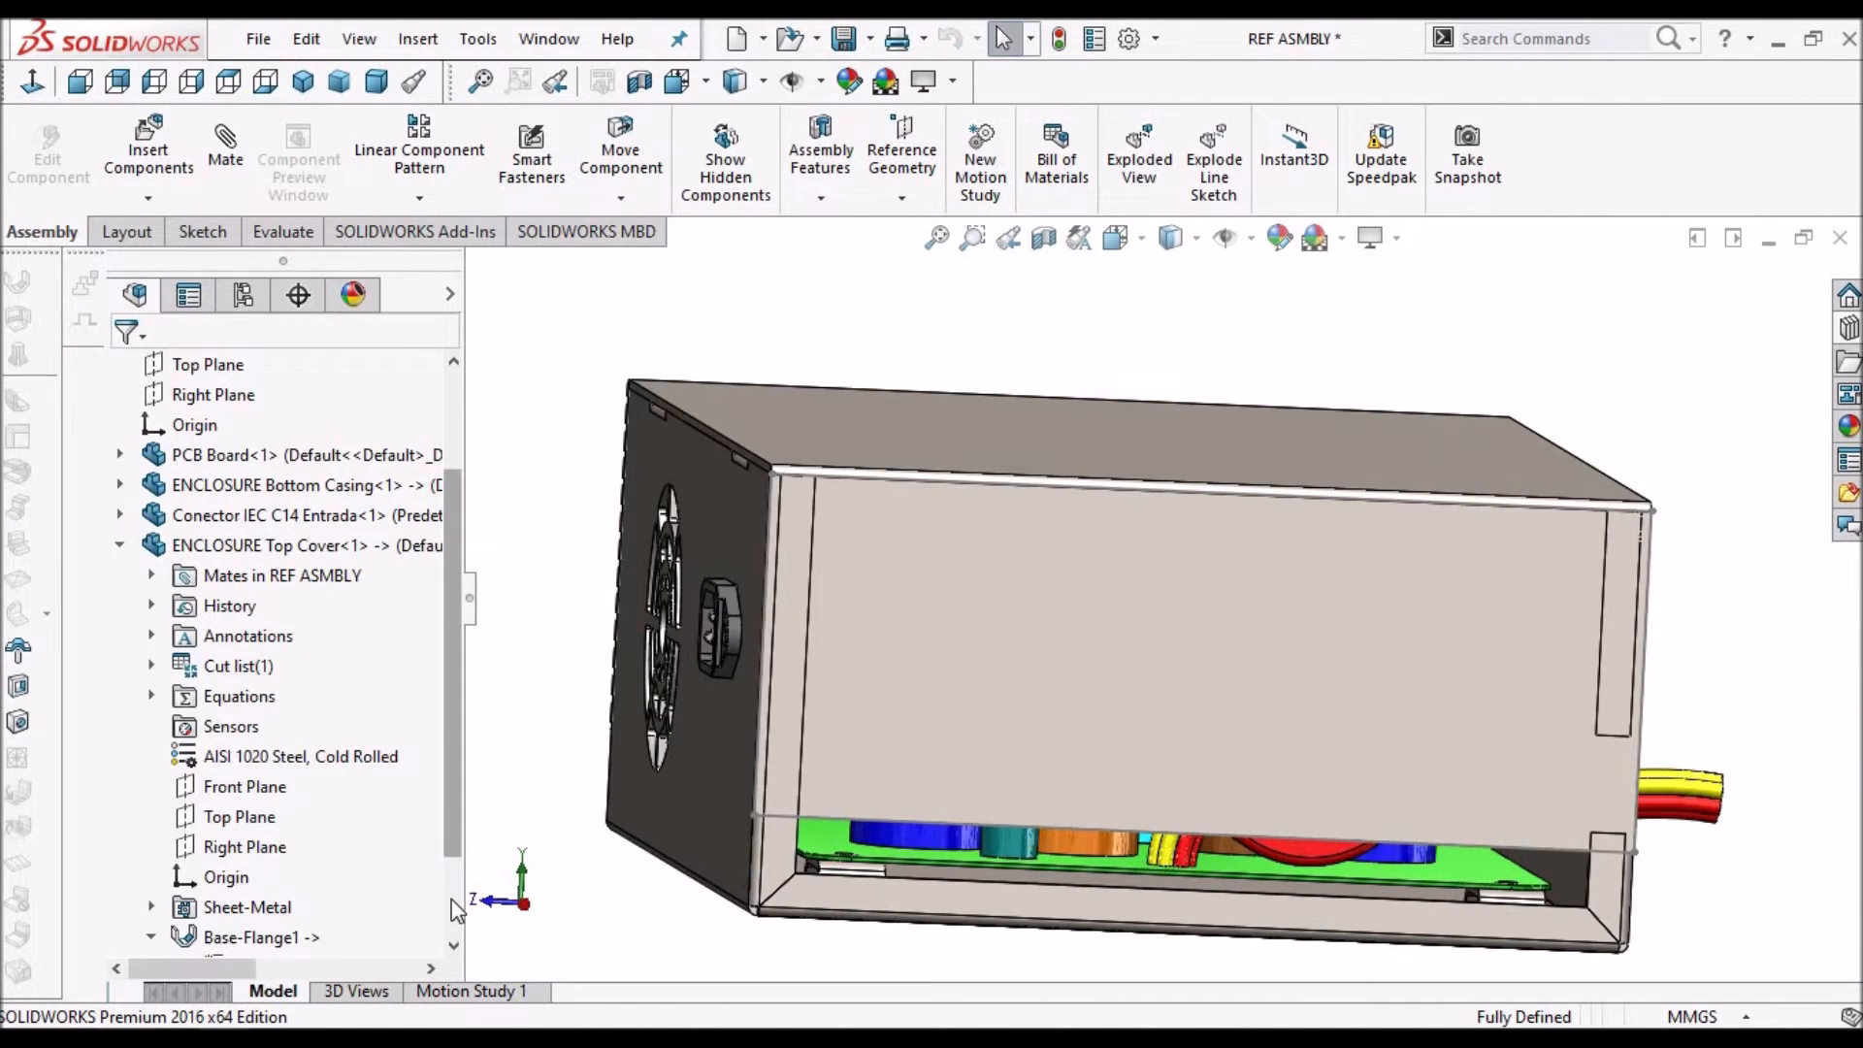
Edit the top cover in the assembly and open Edge-Flange1's Sketch10 for editing
scroll(451, 853, down, 4)
click(150, 877)
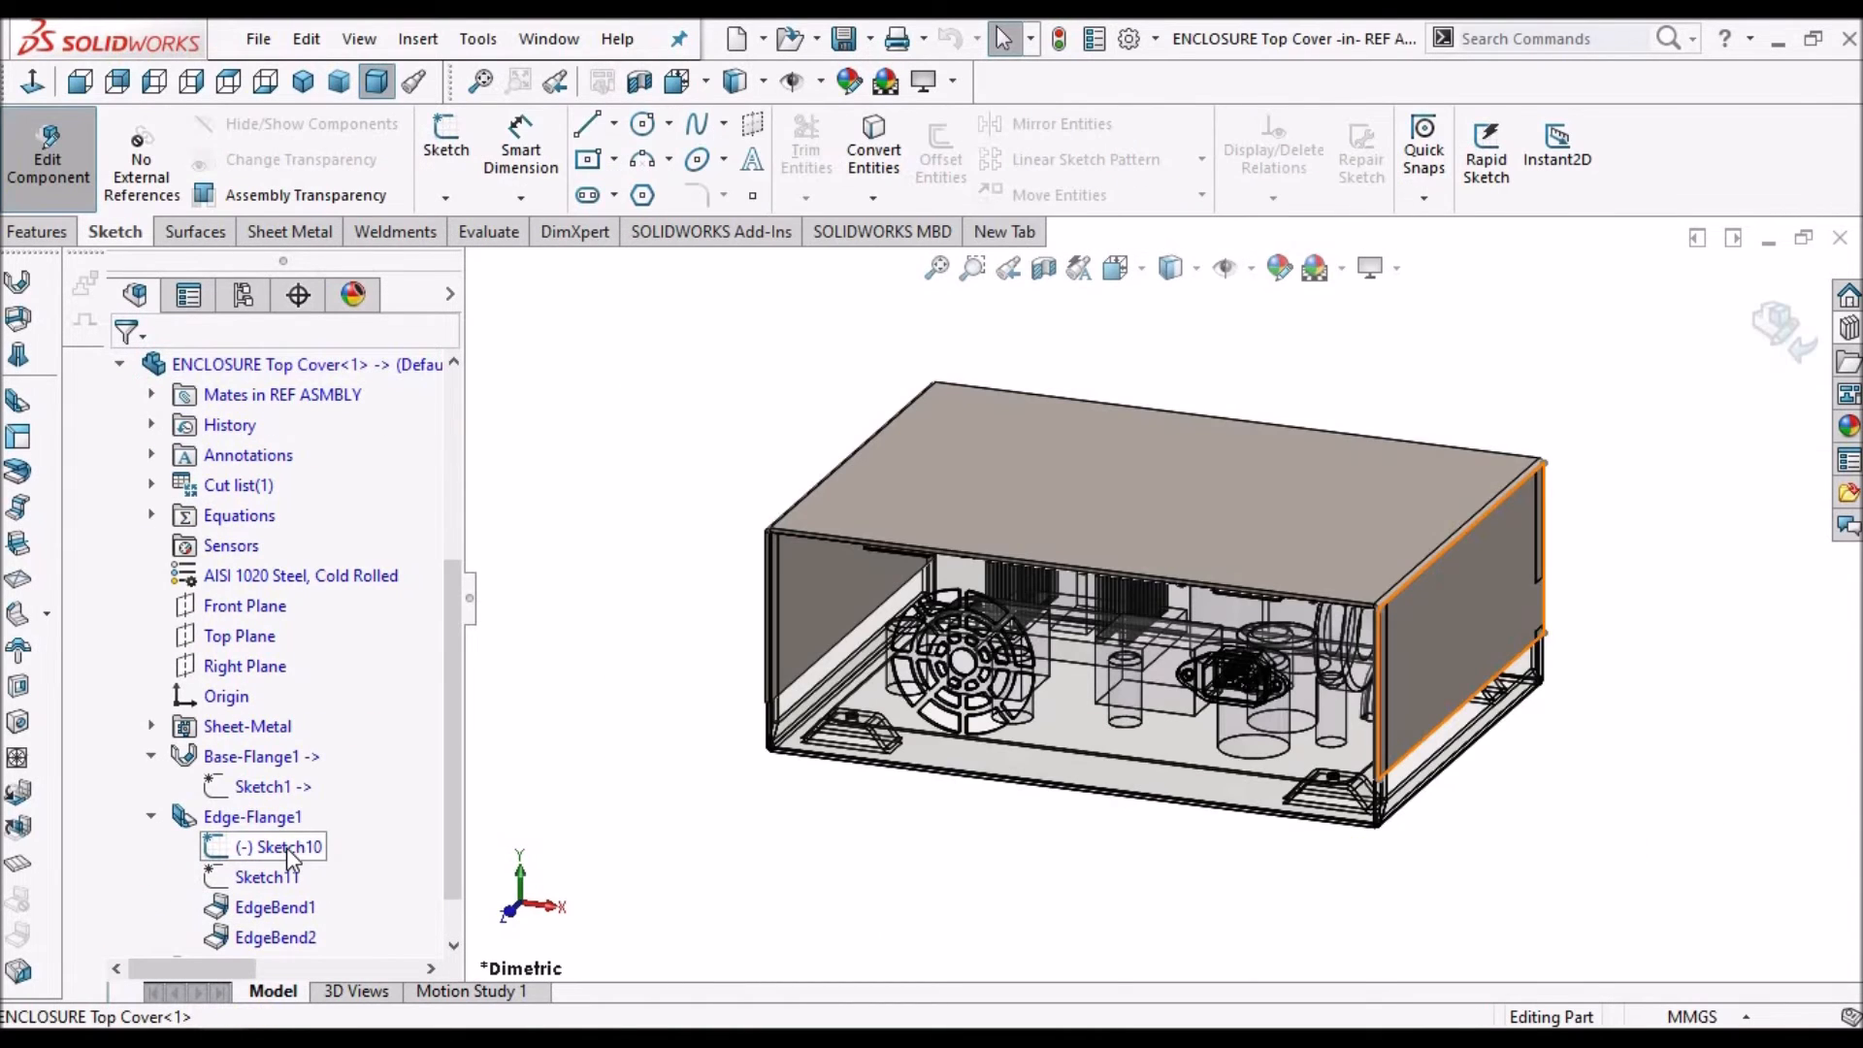
click(287, 847)
click(308, 771)
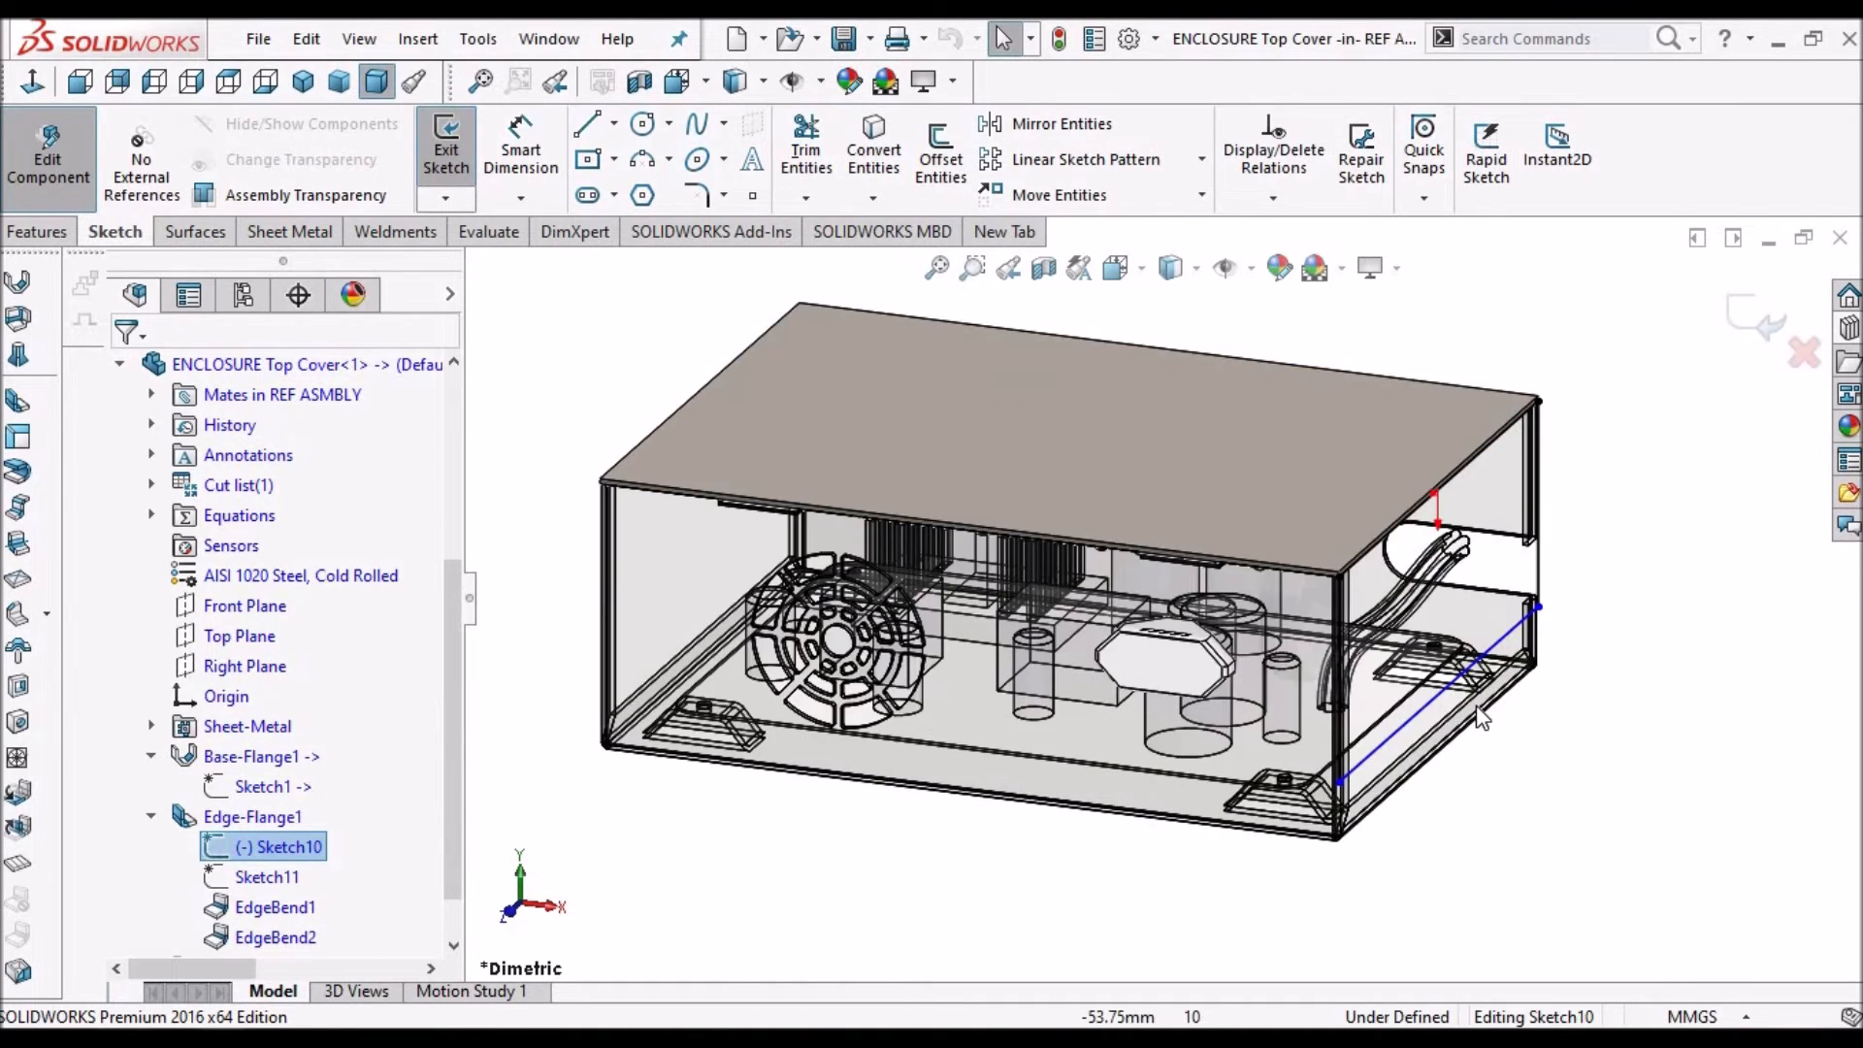
Make the flange profile's lower line collinear with the bottom casing's lower side edge, and exit the sketch and part editing
scroll(1449, 723, down, 4)
scroll(1452, 729, down, 2)
scroll(1346, 709, down, 2)
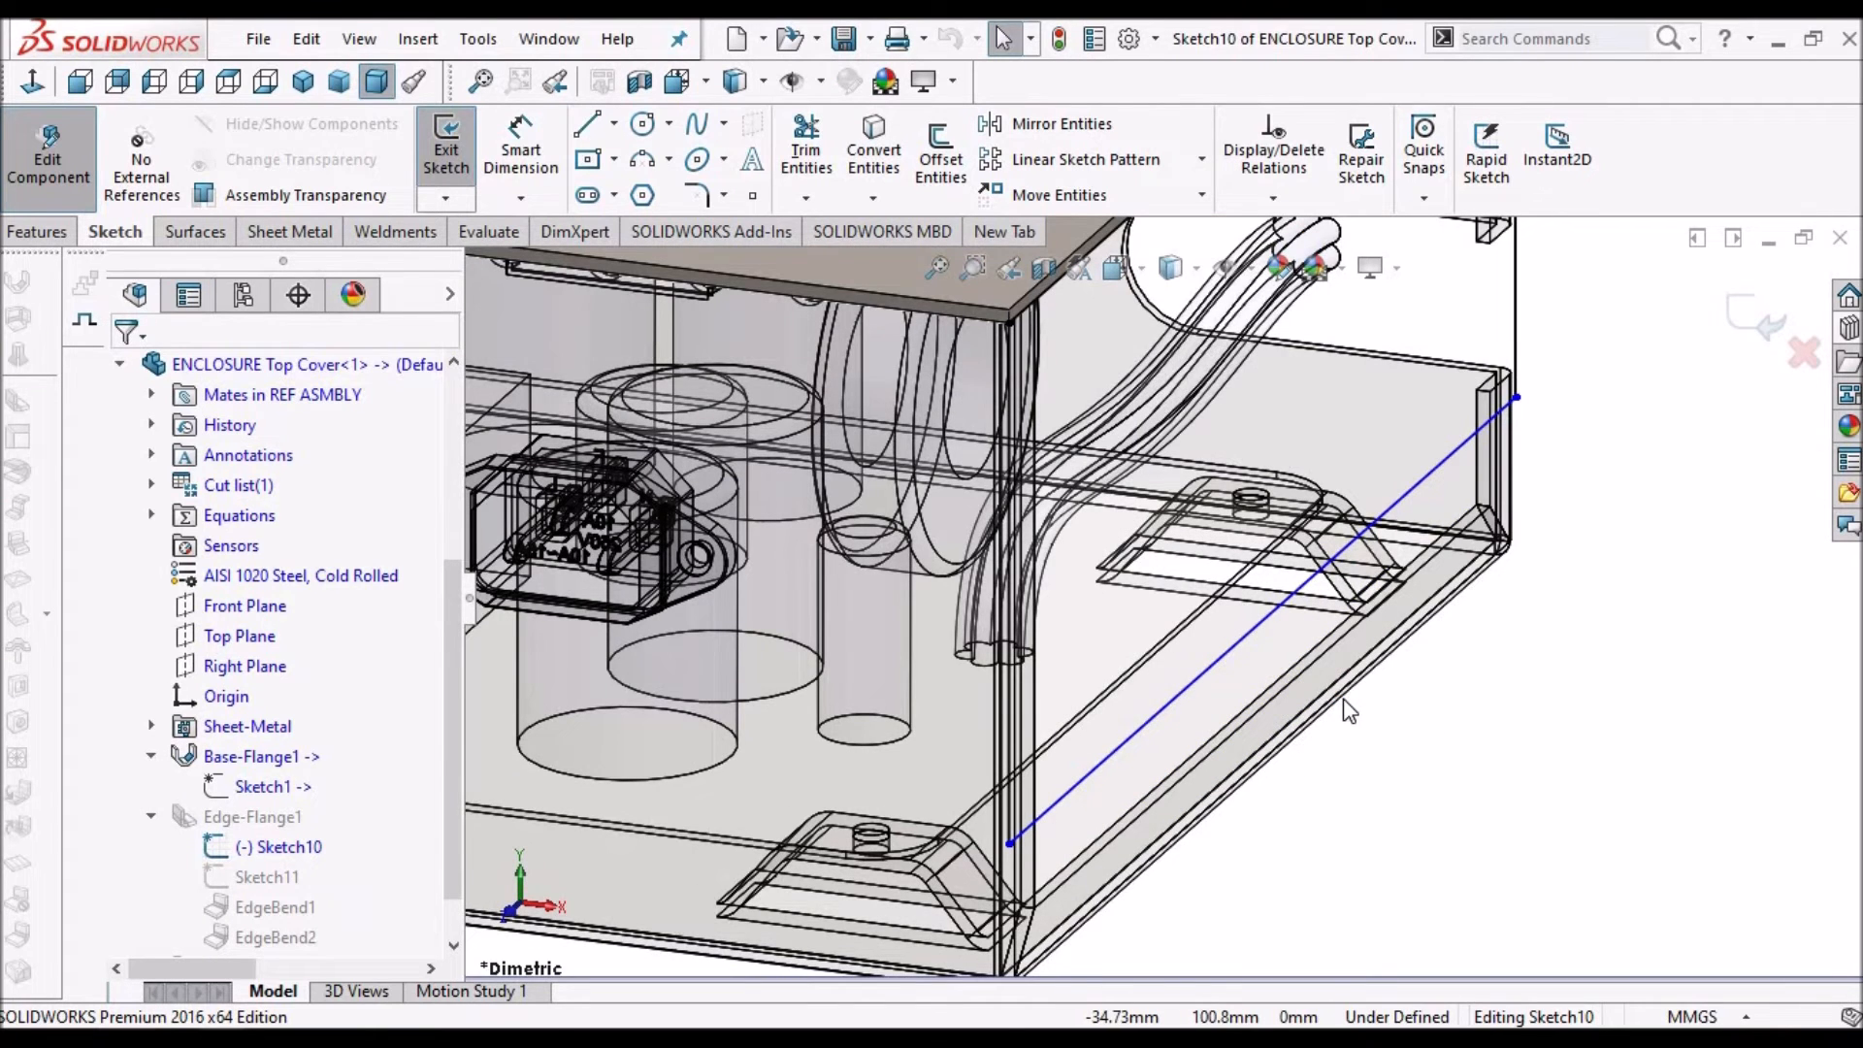
scroll(1342, 699, down, 2)
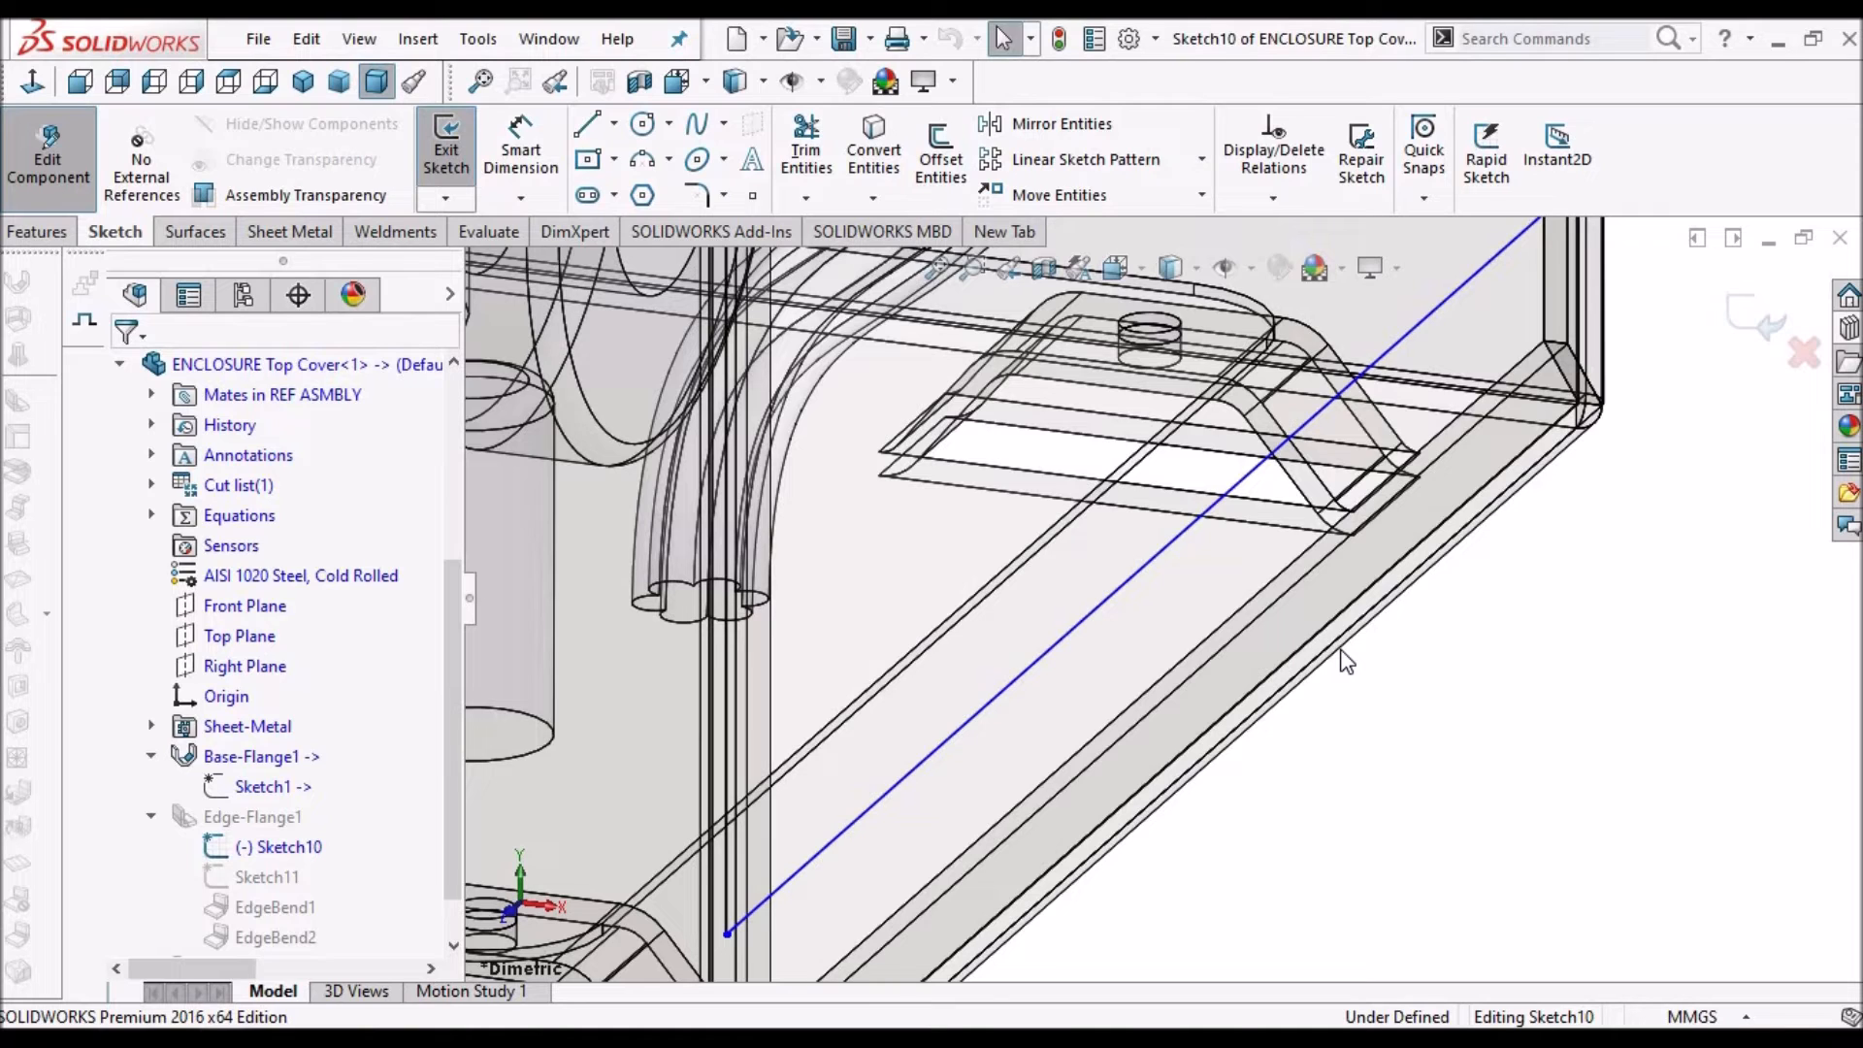
scroll(1343, 660, up, 1)
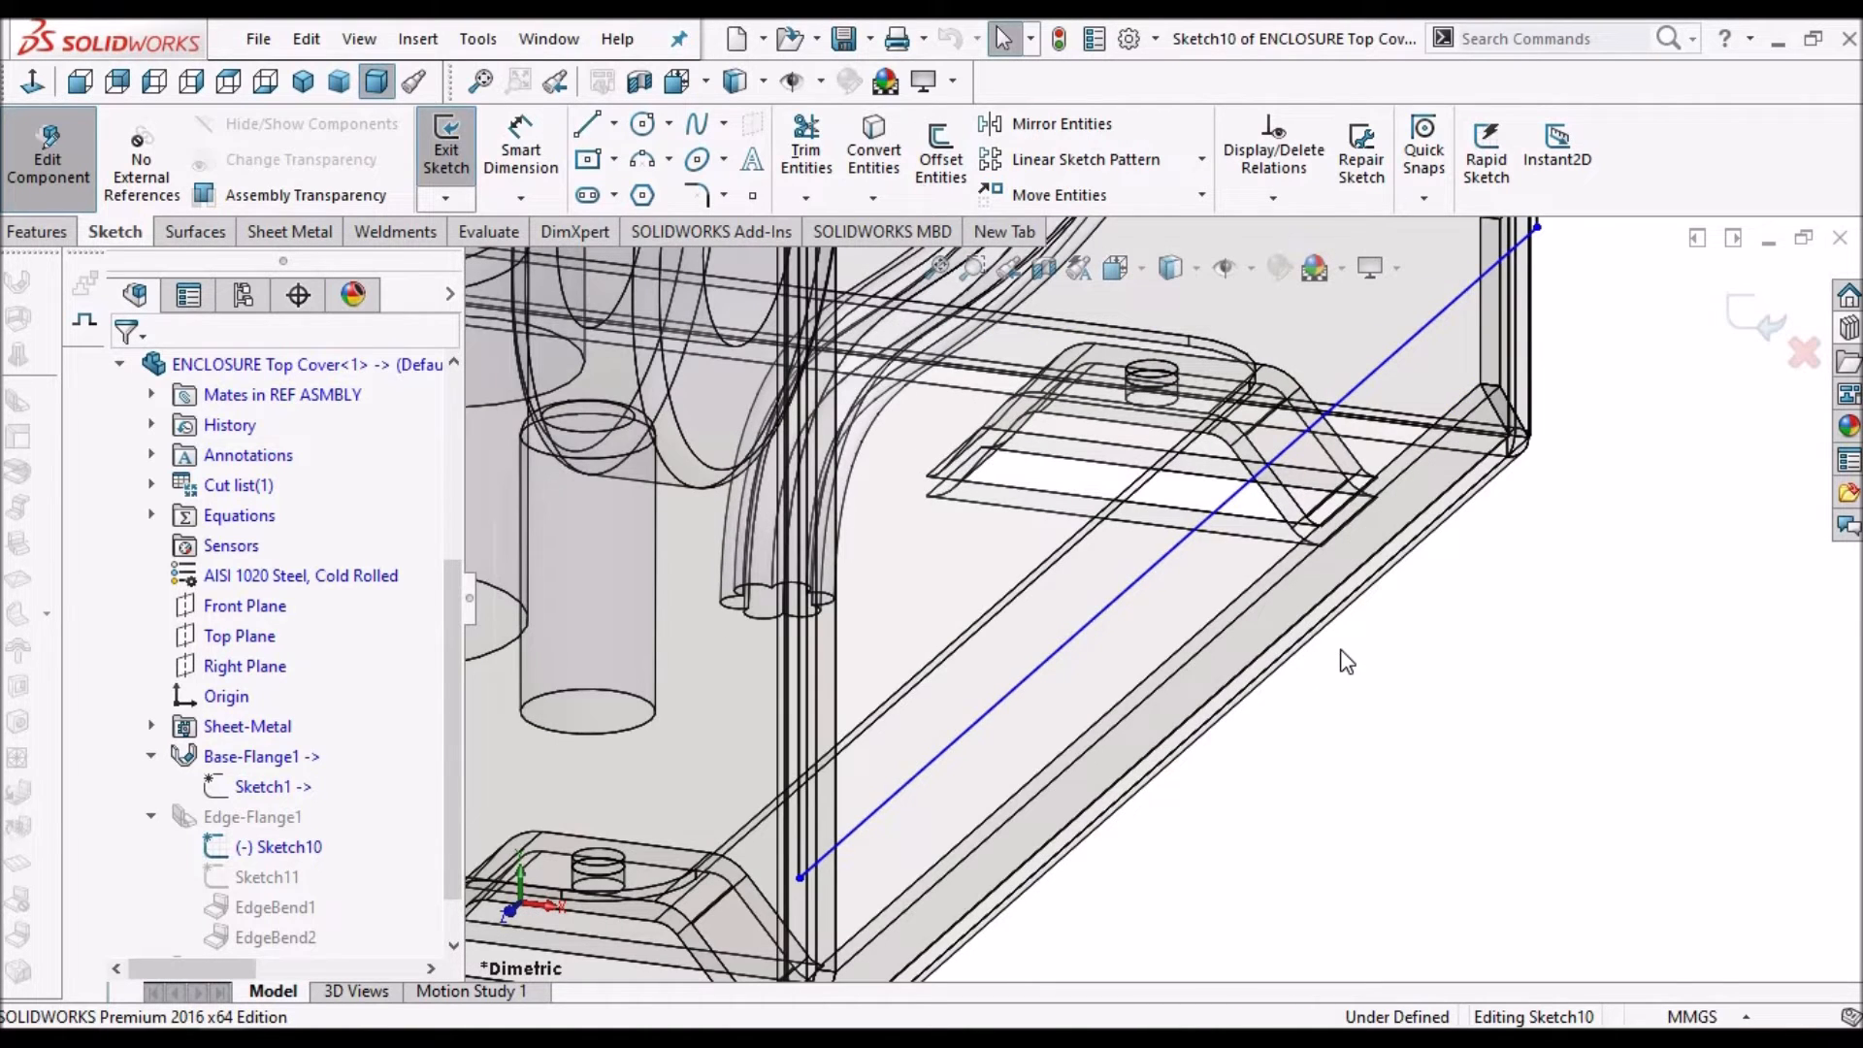
scroll(1346, 660, up, 3)
middle_drag(1347, 587, 1309, 553)
scroll(929, 586, up, 1)
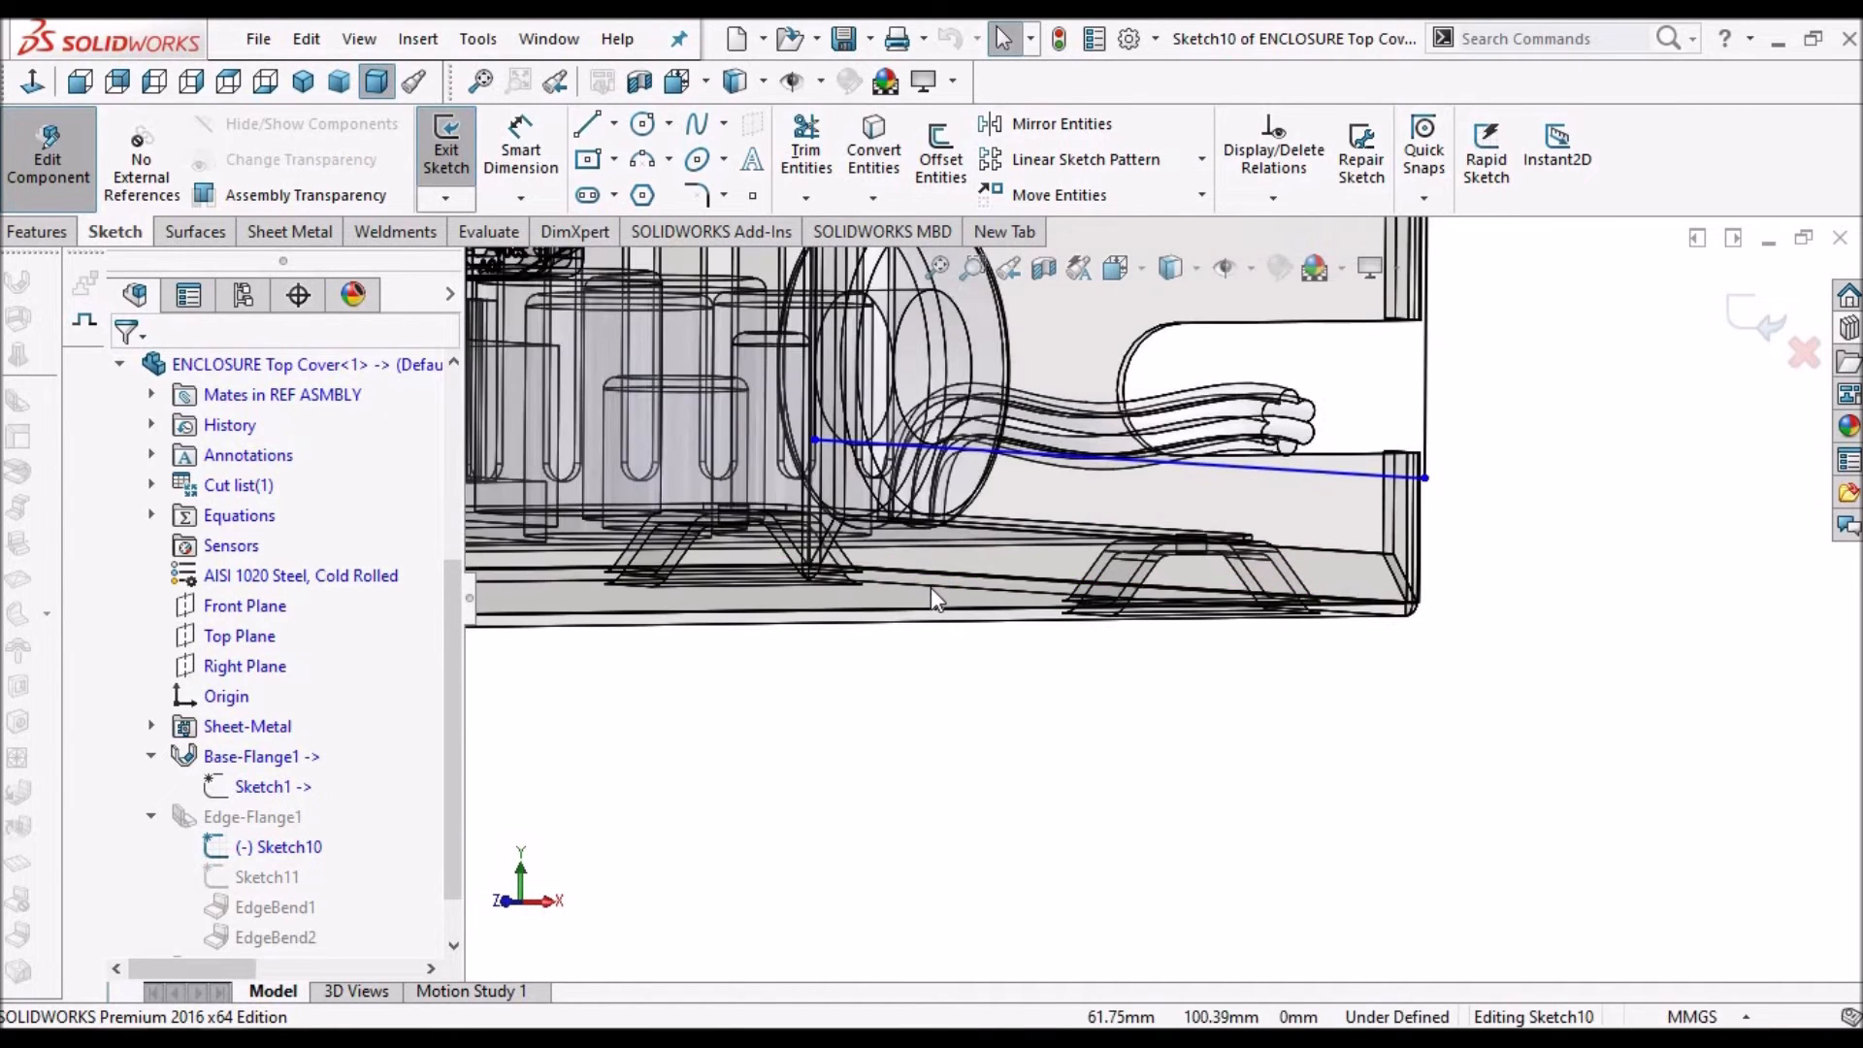
click(931, 586)
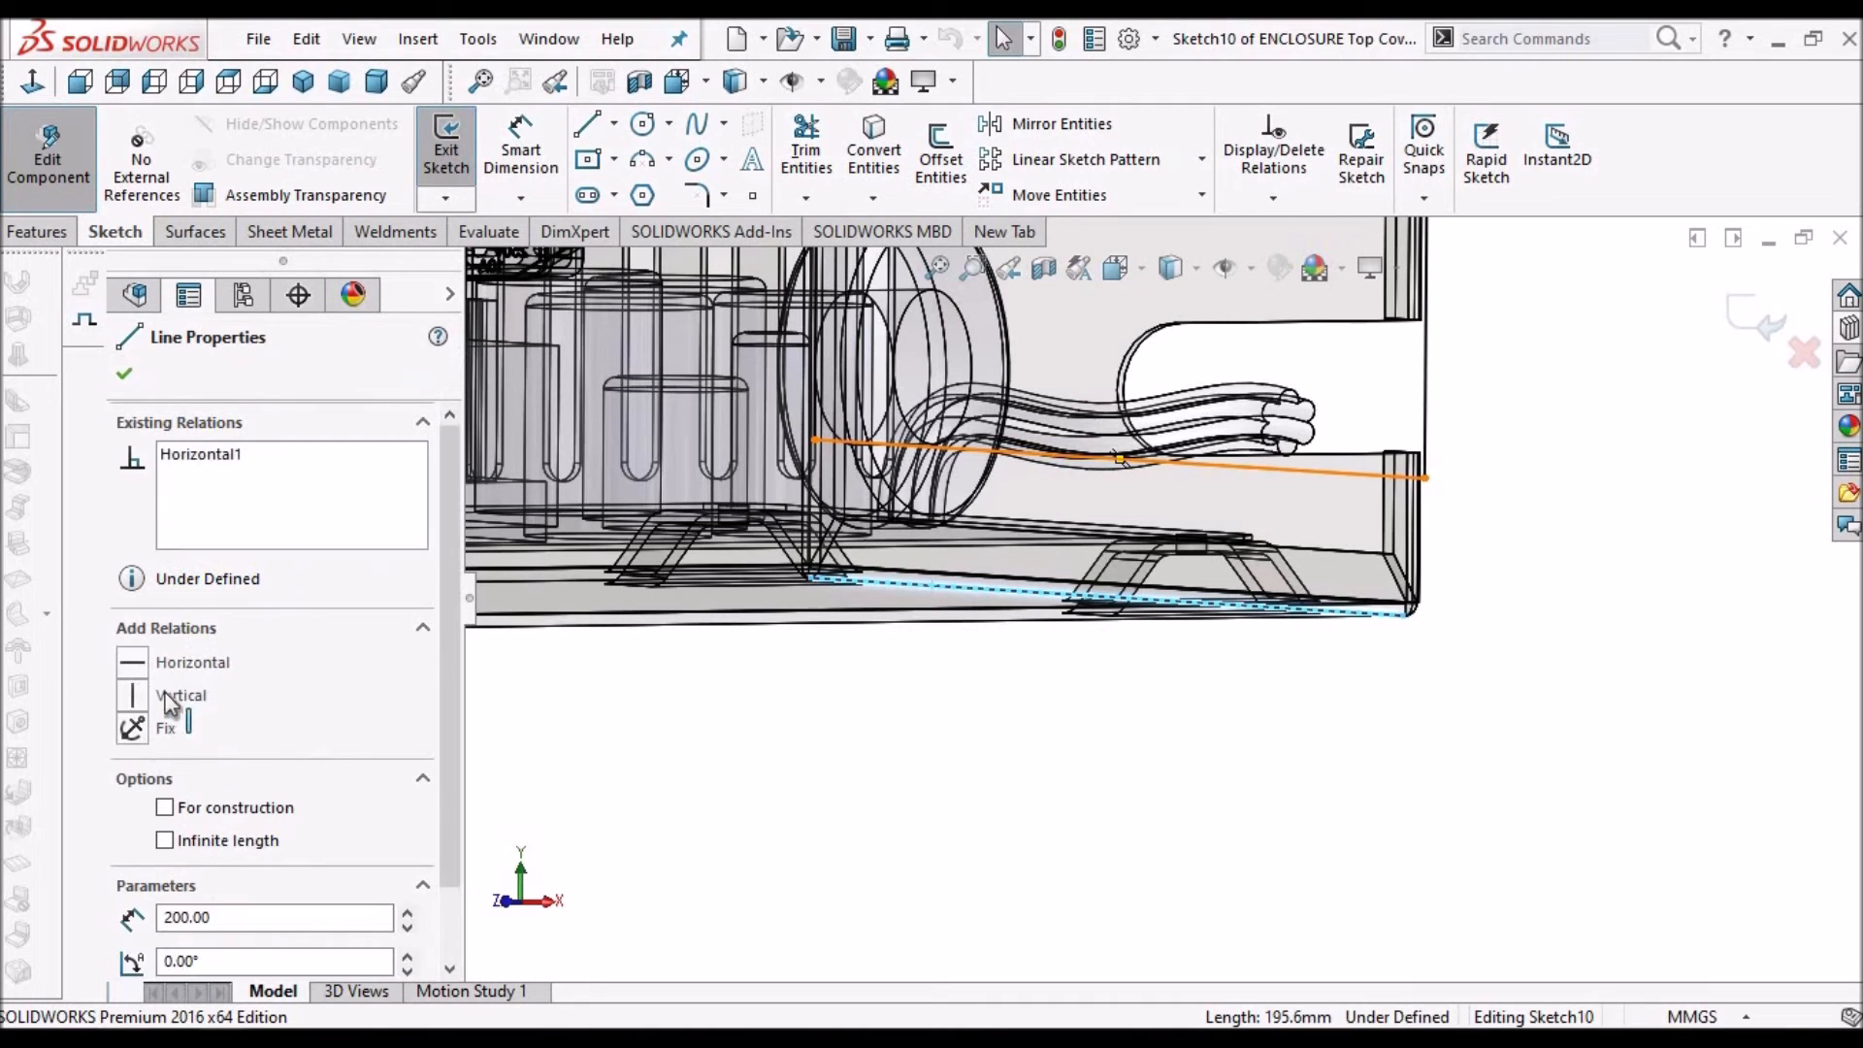
click(138, 818)
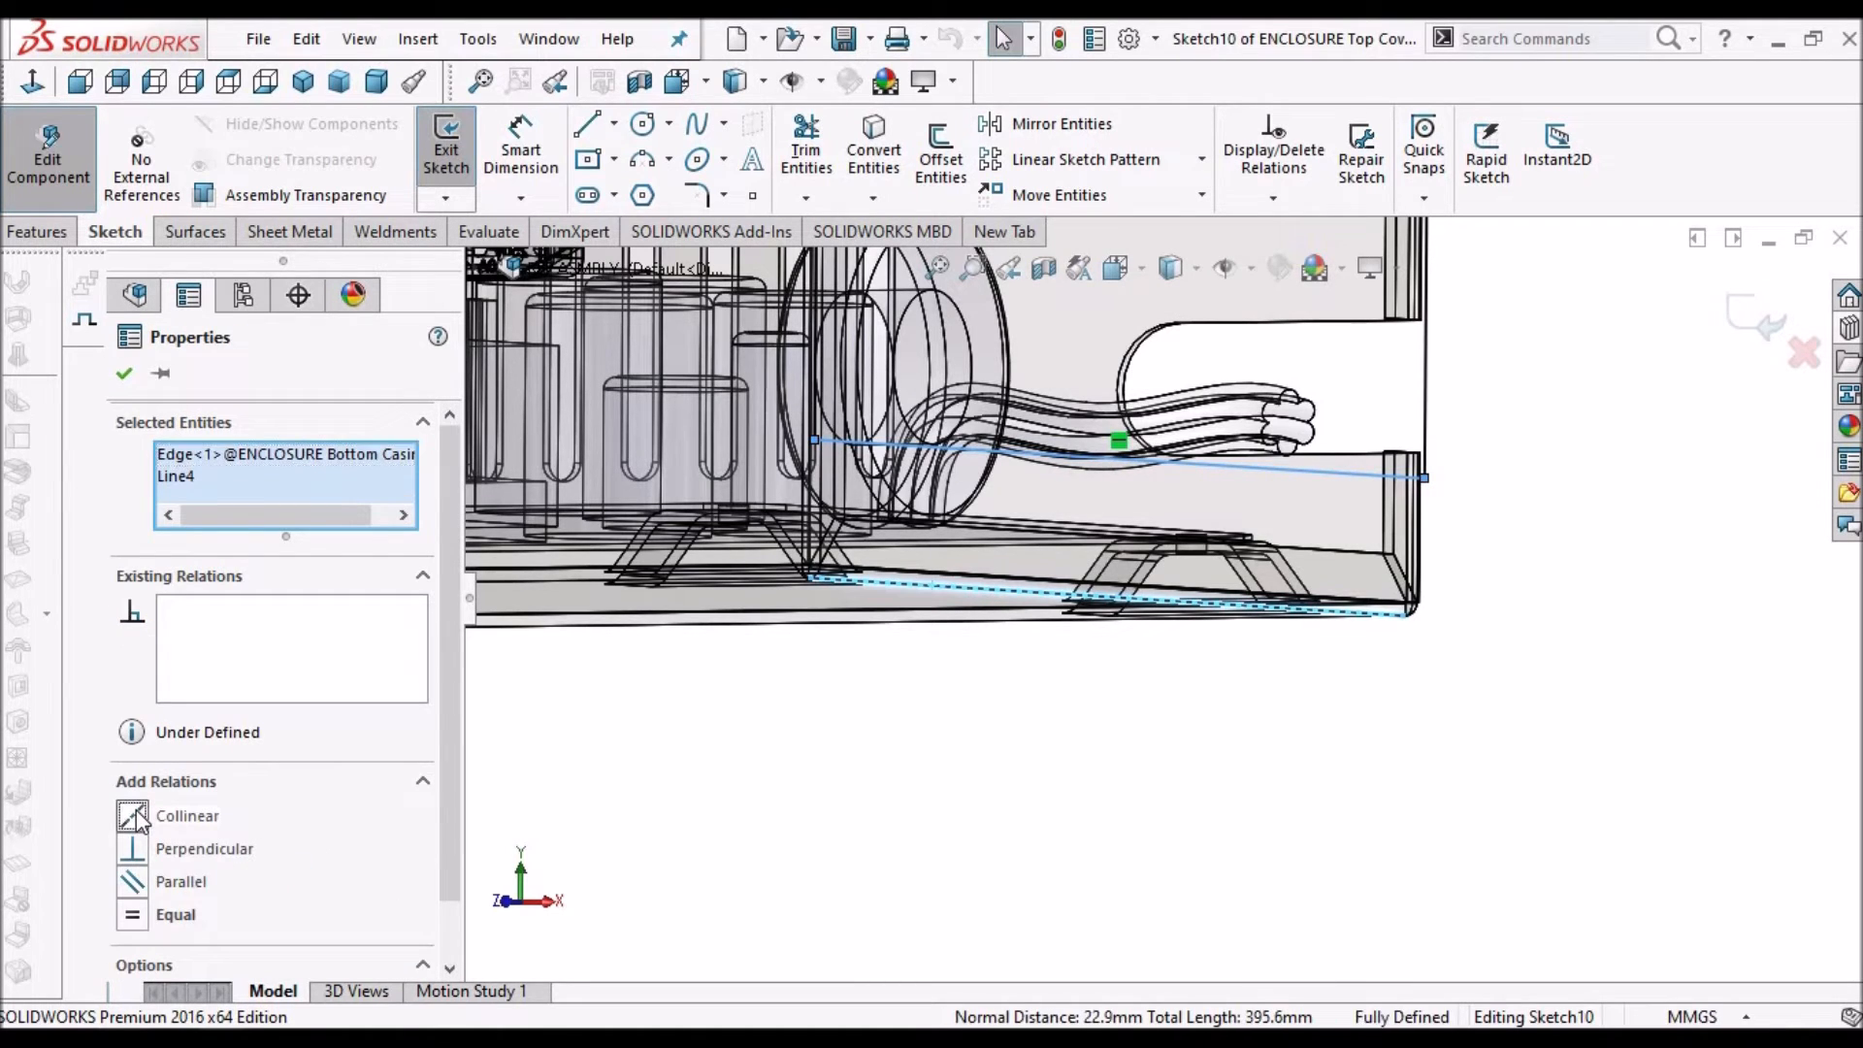
click(1730, 328)
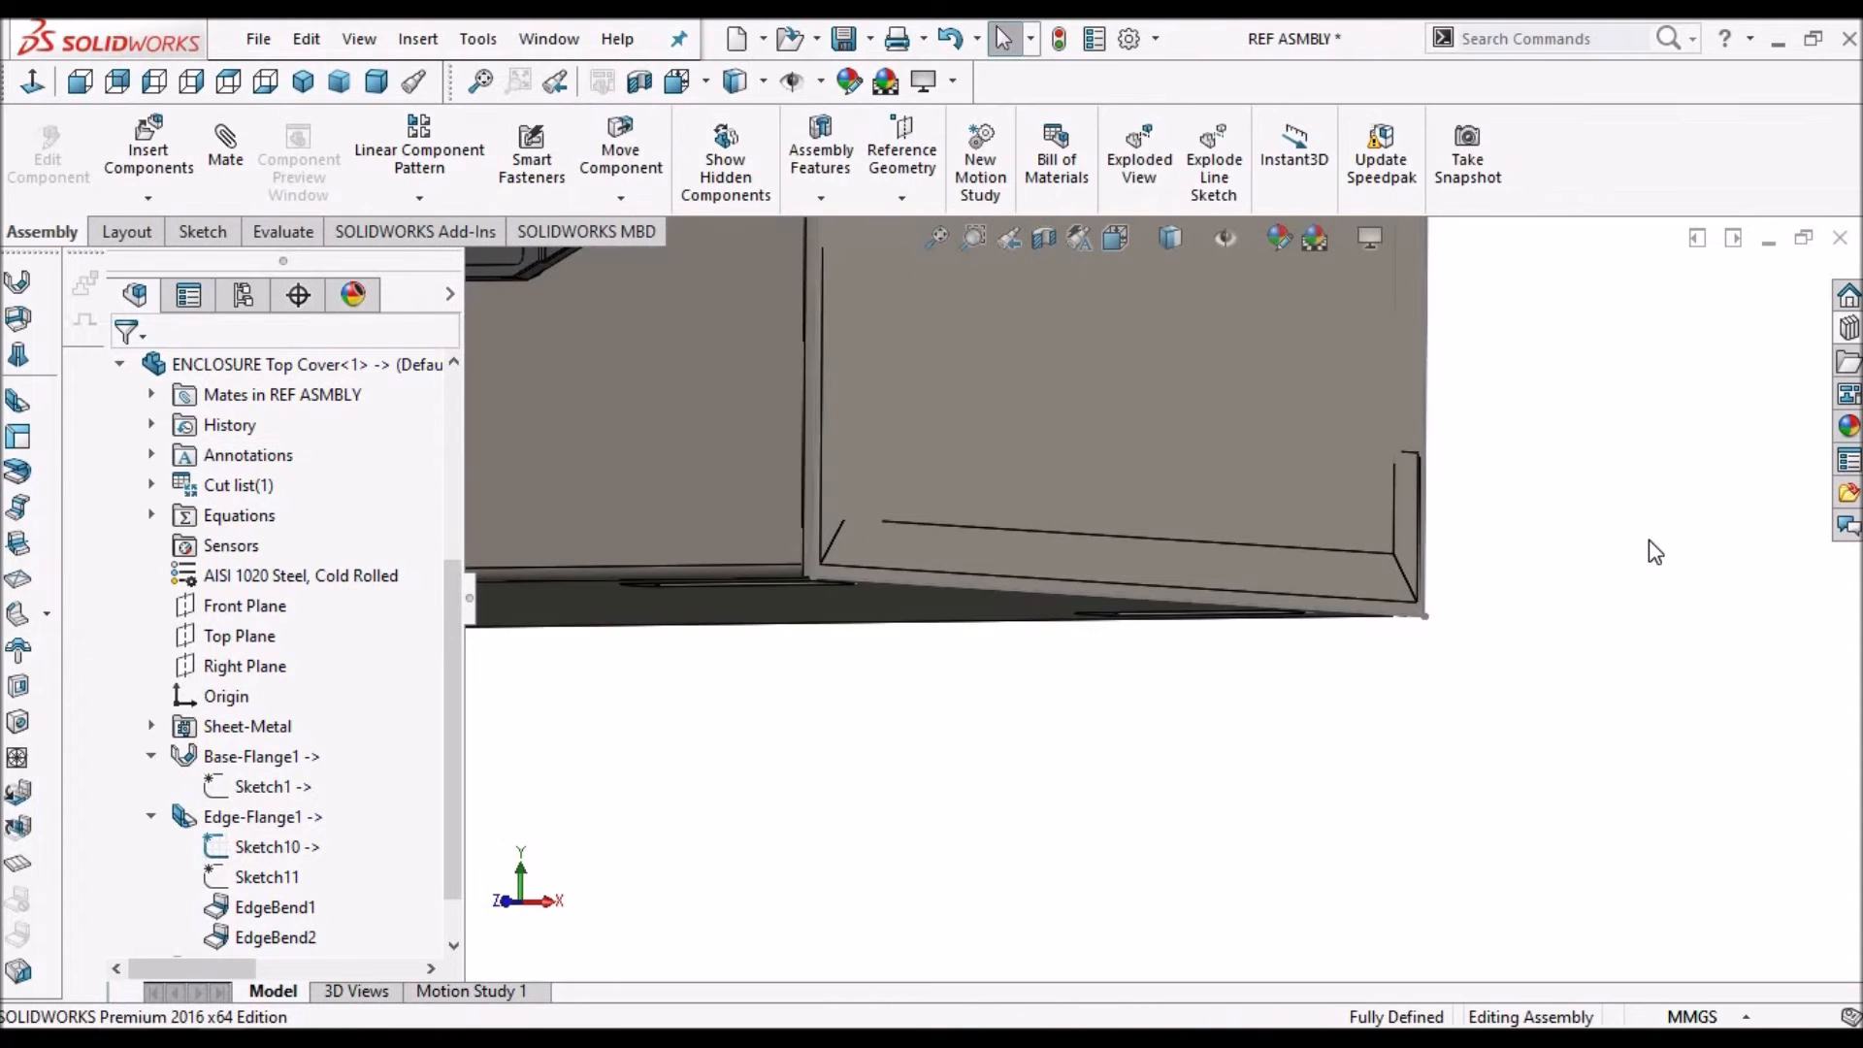
Hide the edge flange's Sketch10 in the assembly
scroll(1191, 481, up, 4)
mouse_move(1191, 485)
middle_down()
mouse_move(1225, 457)
mouse_move(1180, 516)
middle_up()
scroll(1197, 535, down, 3)
scroll(1199, 563, down, 2)
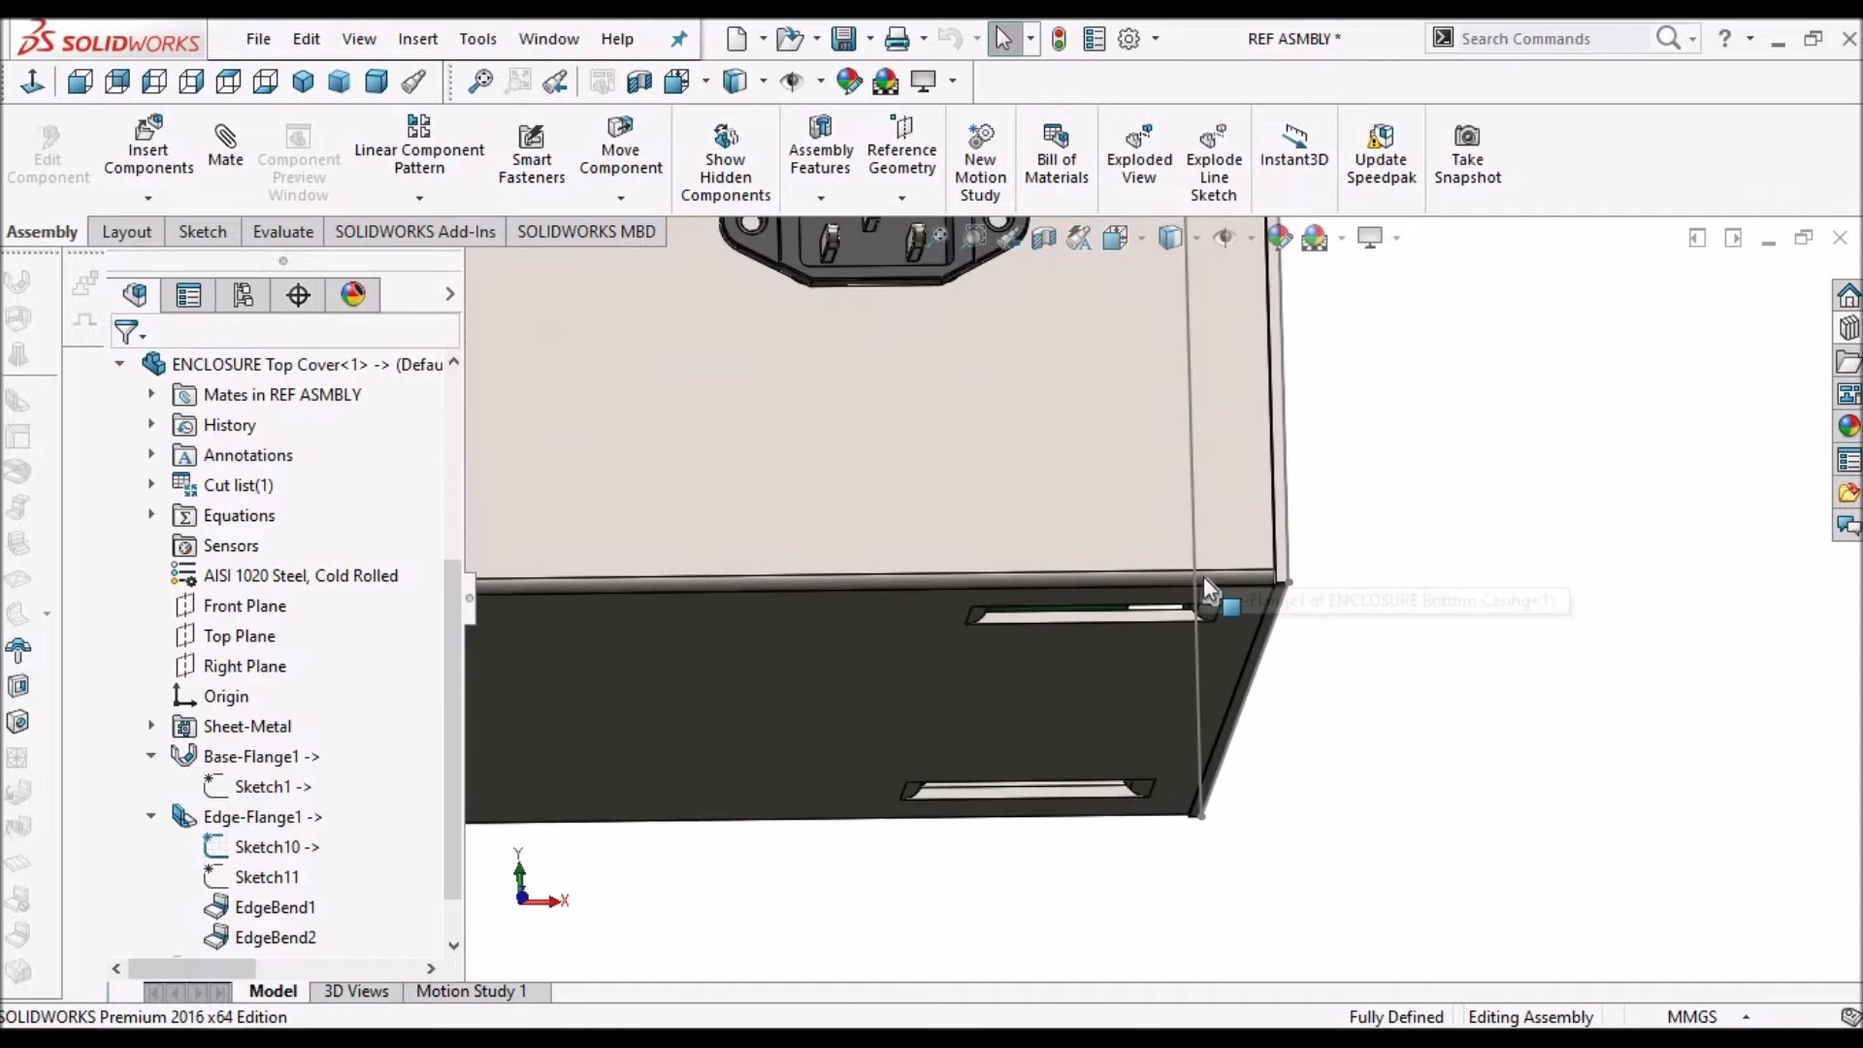
middle_drag(1206, 584, 1215, 589)
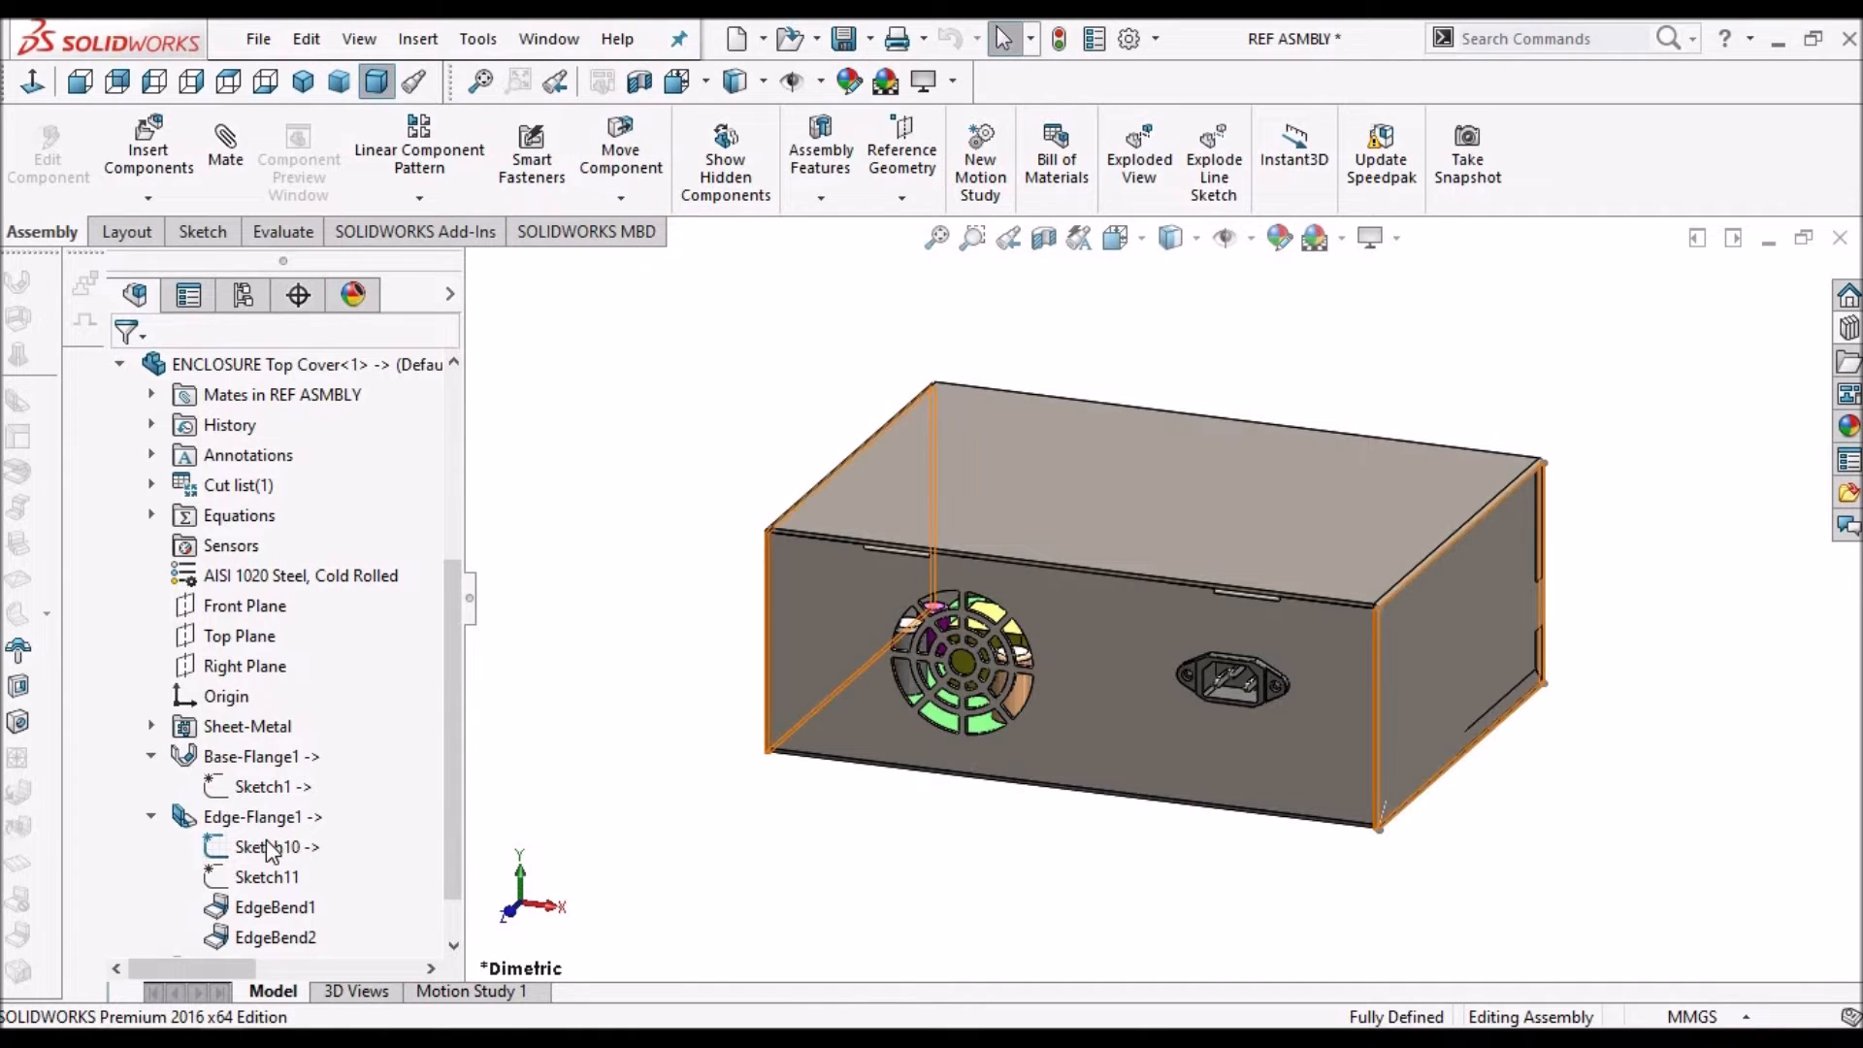
click(266, 844)
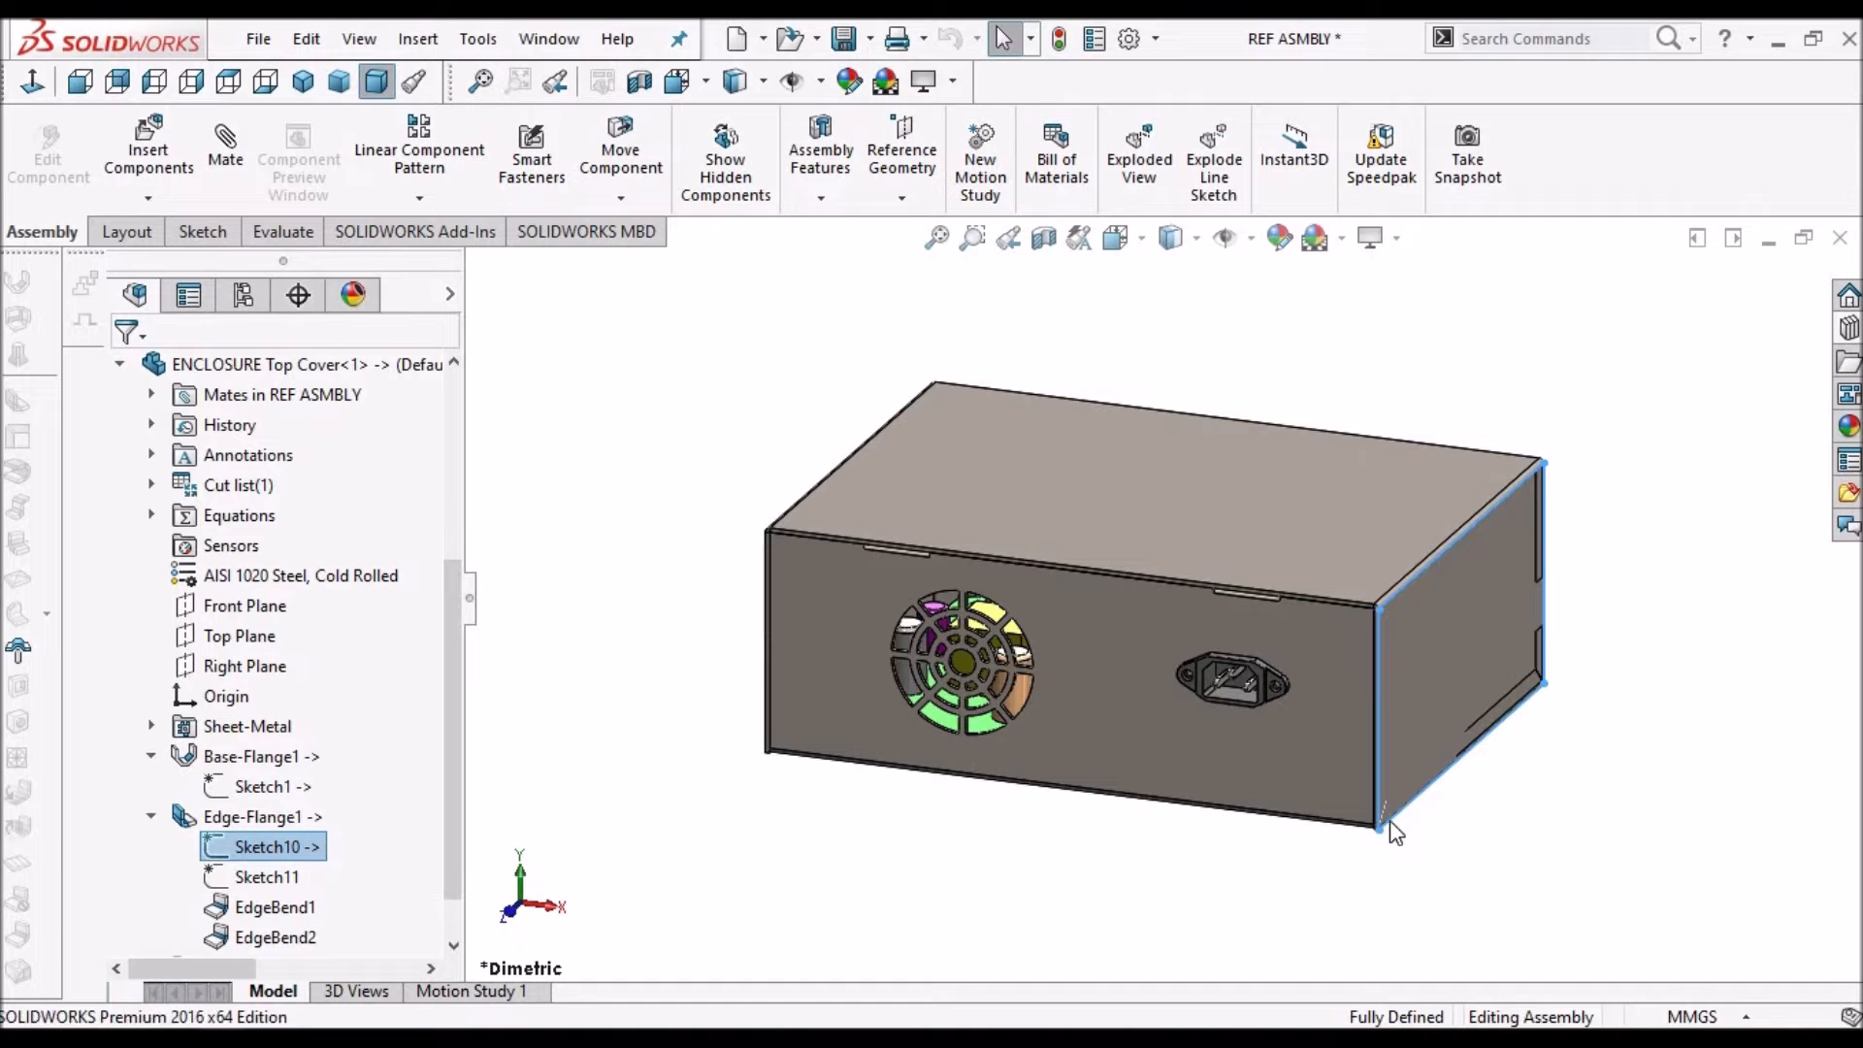
key(Escape)
Examine how the cover's side flange meets the bottom casing at its corners and lower edge
scroll(1390, 813, down, 3)
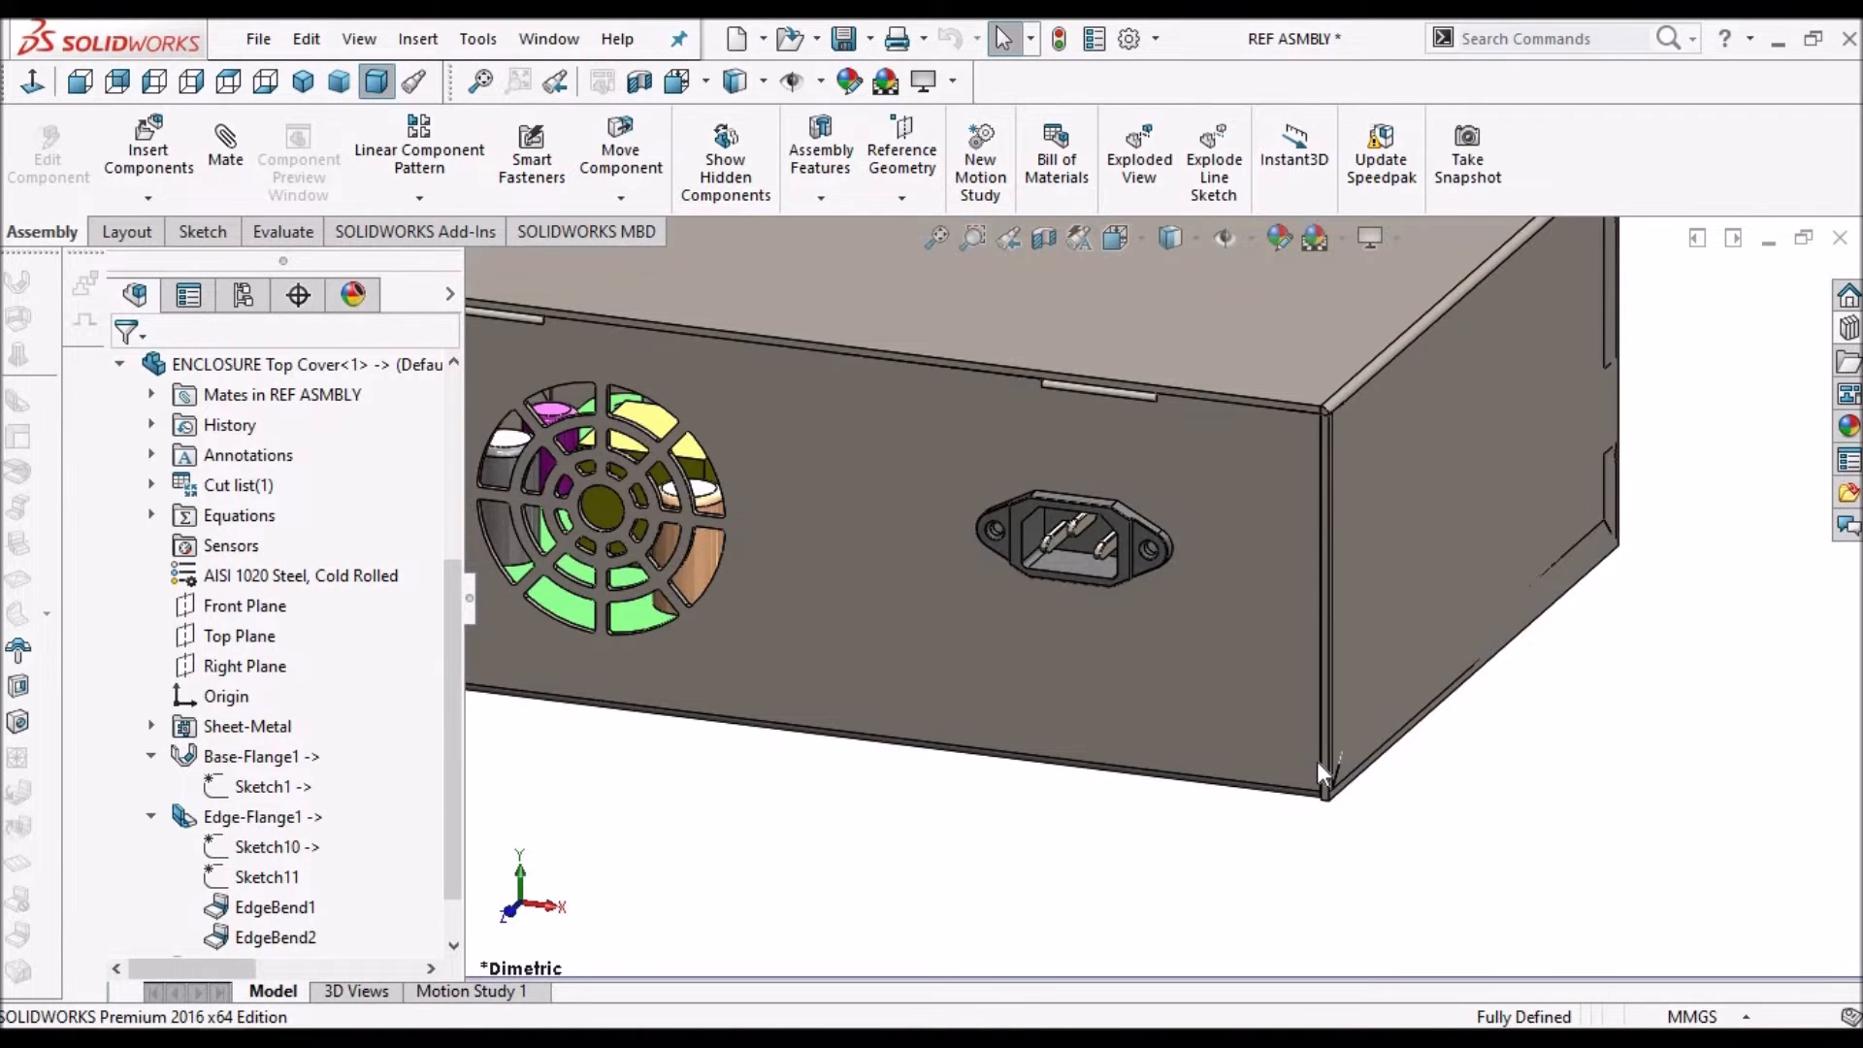
scroll(1329, 771, down, 4)
middle_drag(1290, 777, 1203, 619)
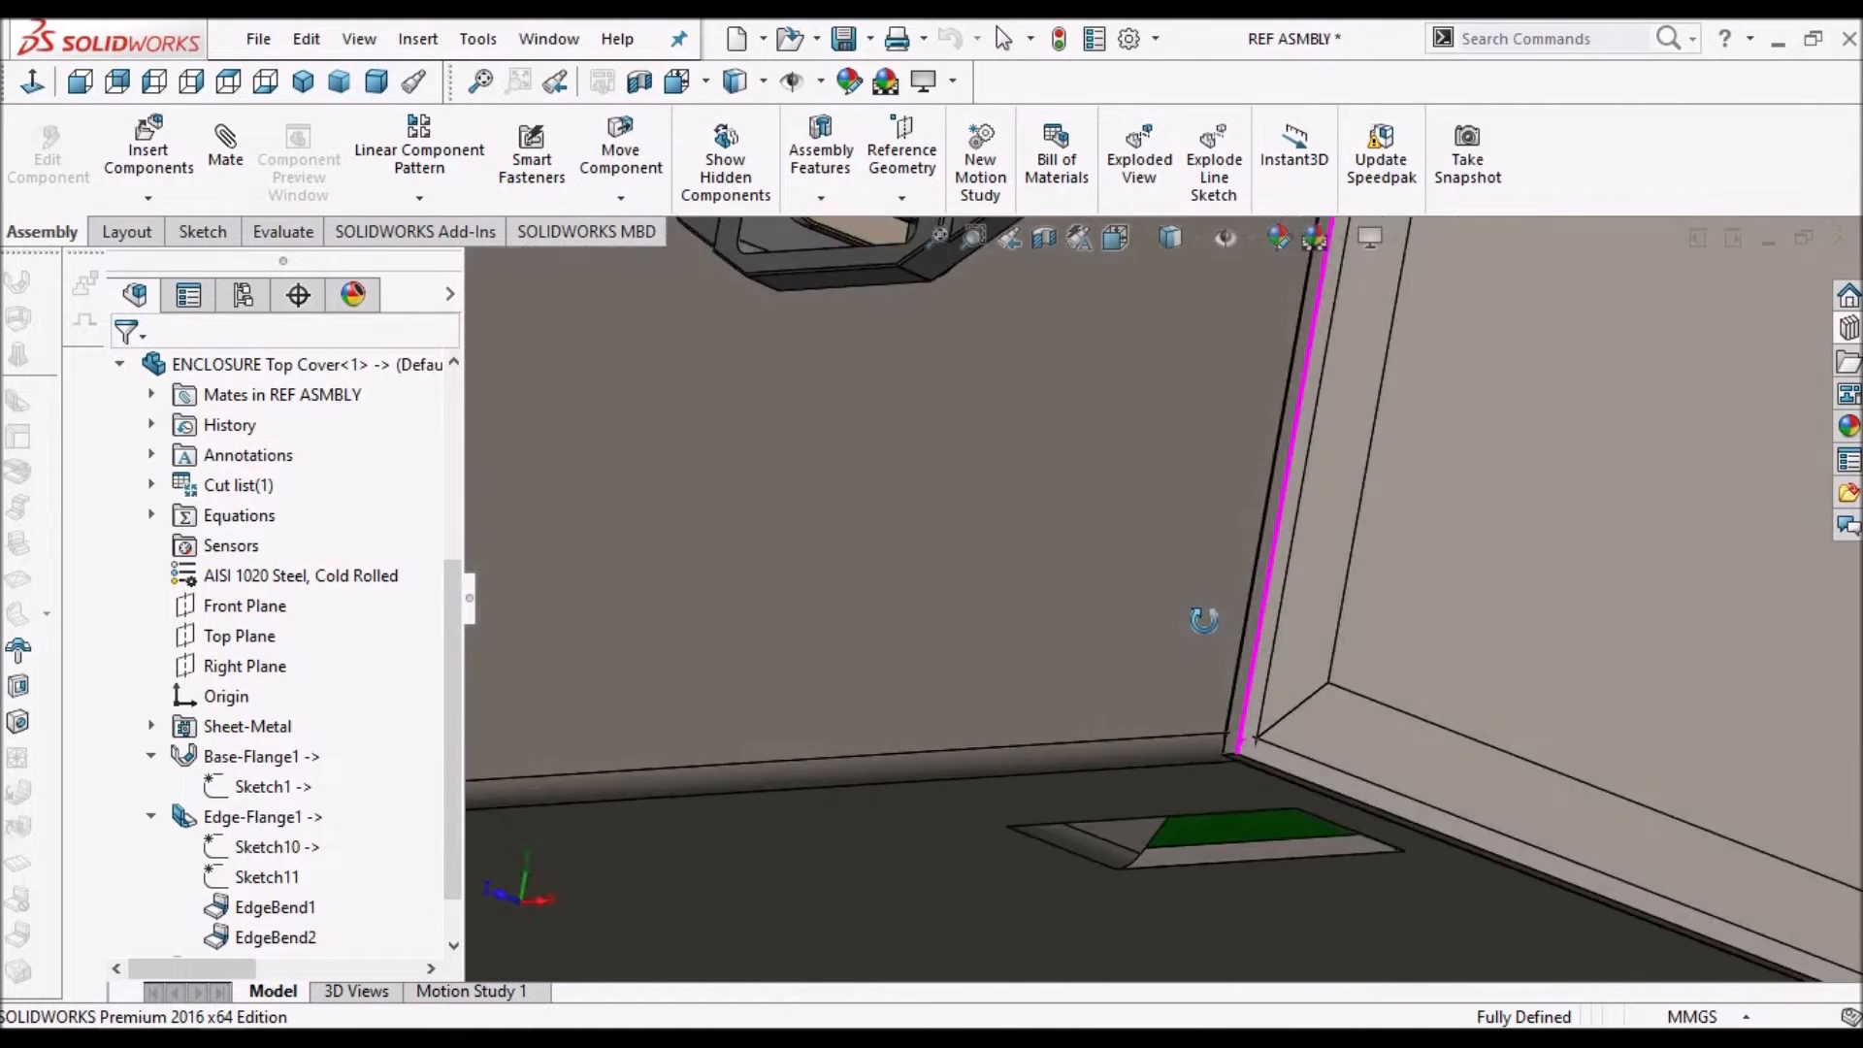
scroll(1203, 626, up, 8)
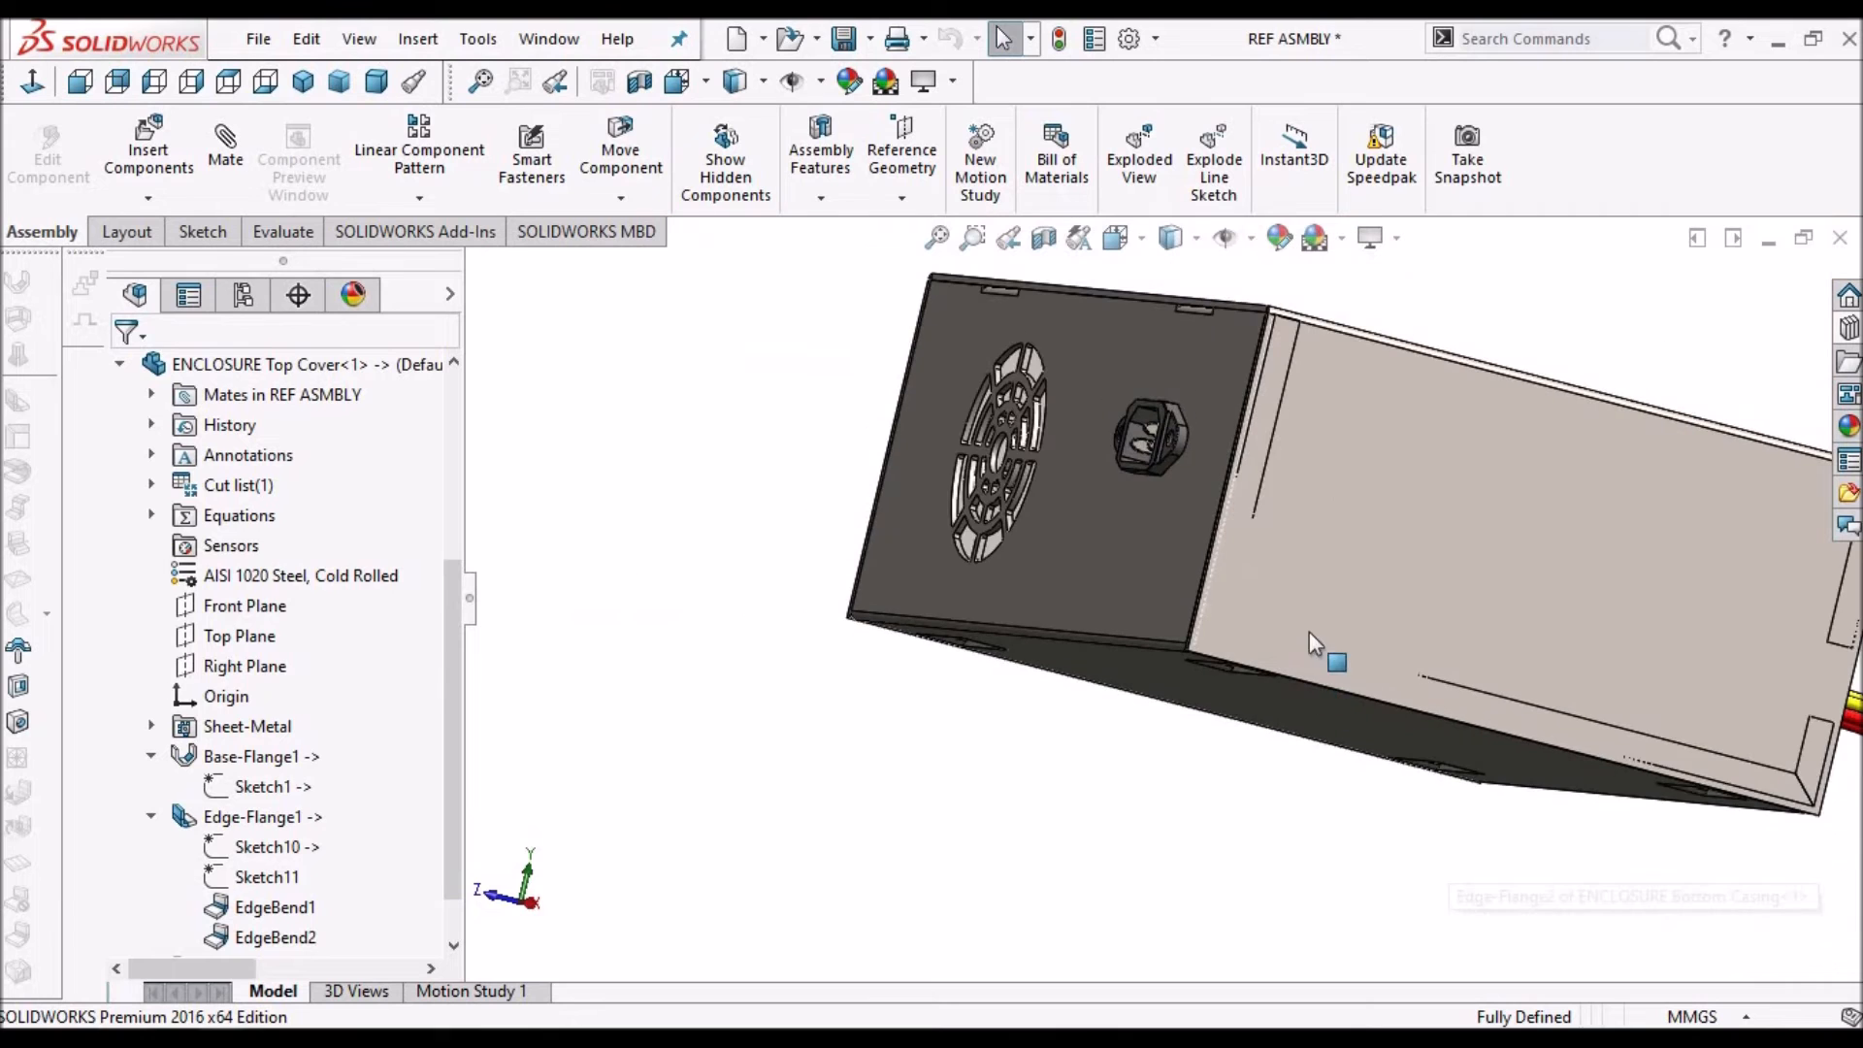
middle_drag(1337, 635, 1300, 706)
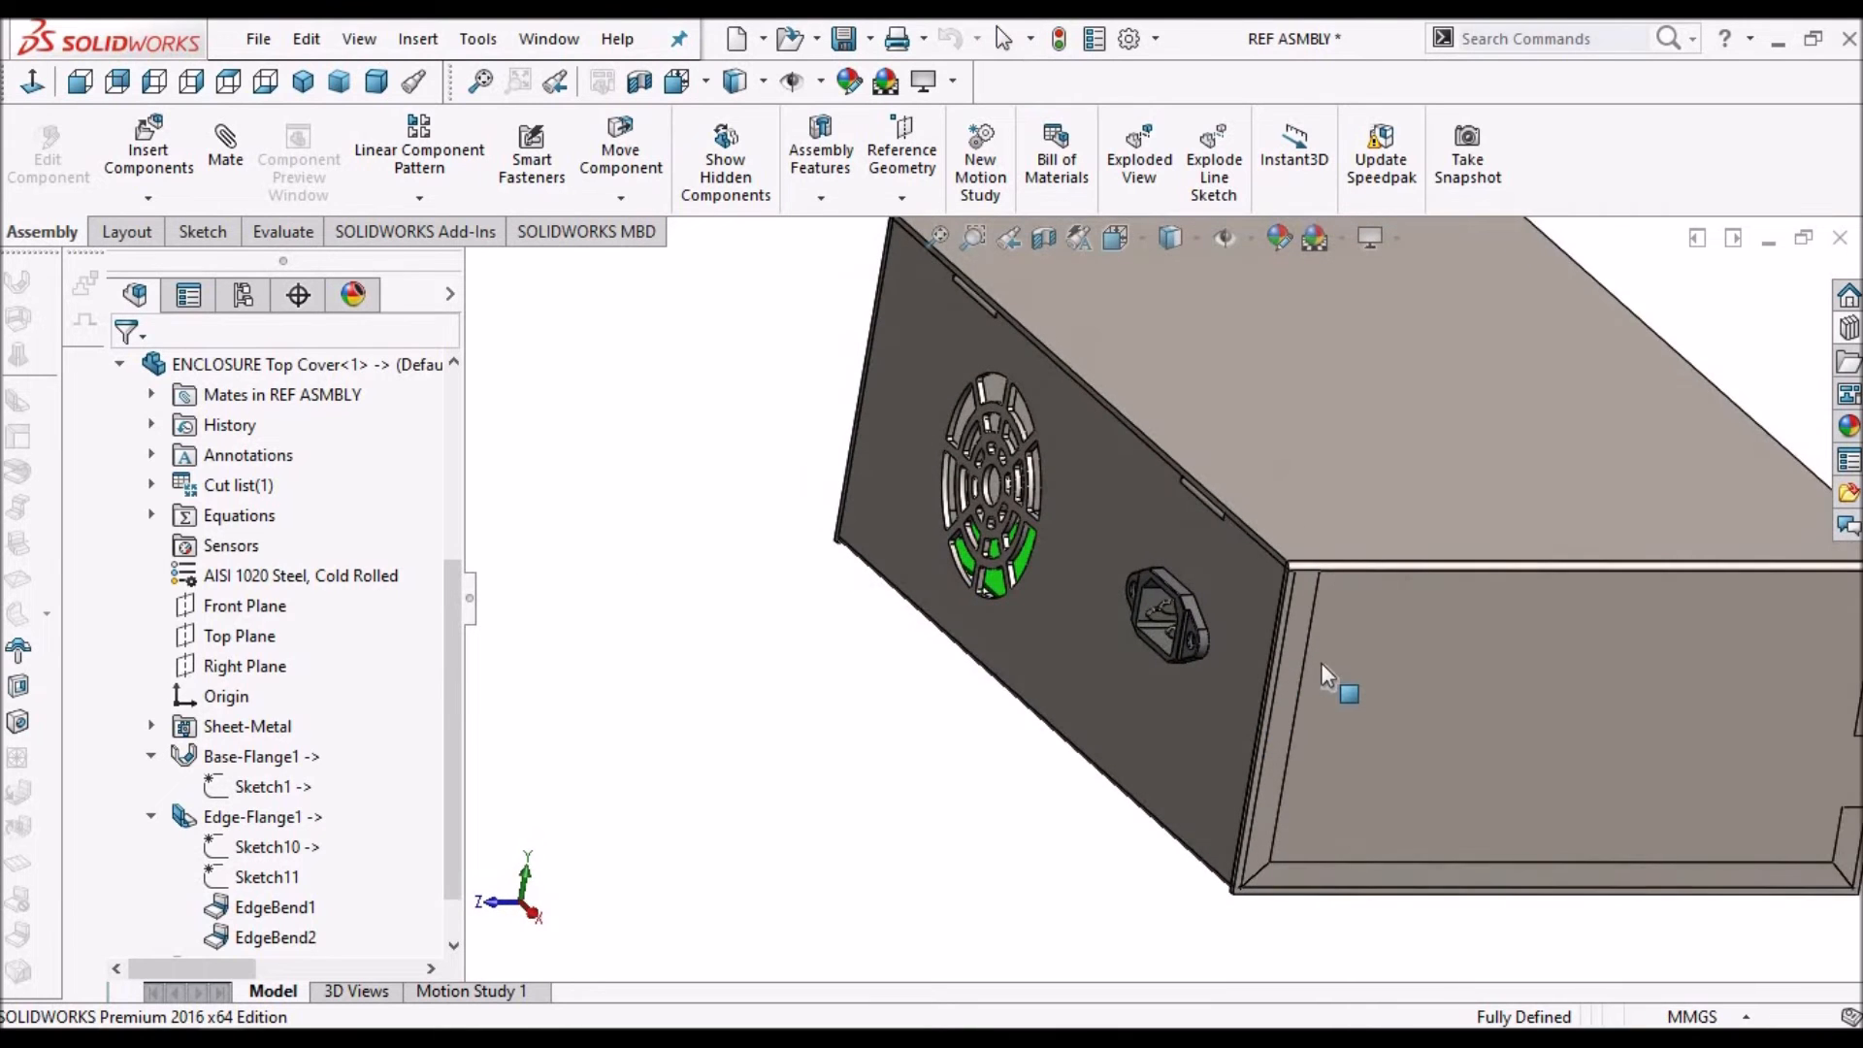
scroll(1319, 674, down, 5)
middle_drag(1325, 604, 1397, 655)
scroll(1341, 646, up, 5)
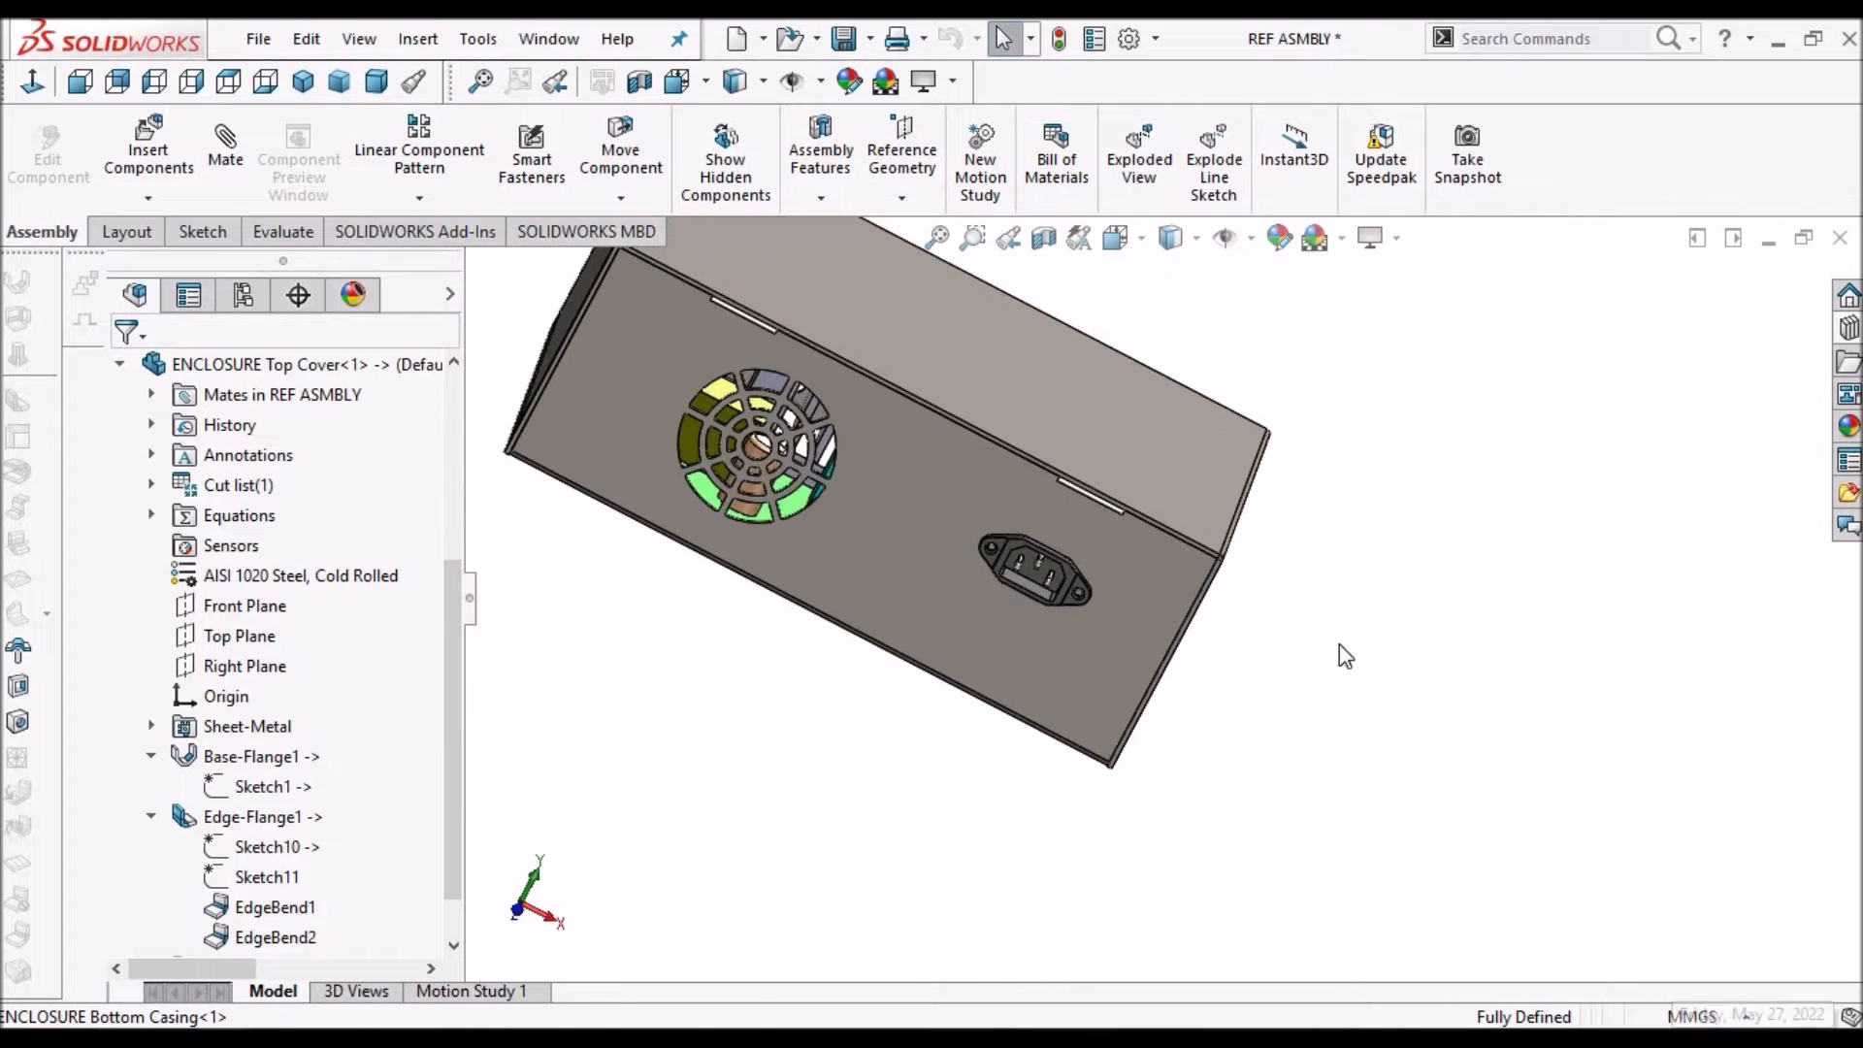
Open the top cover in its own window and reopen Edge-Flange1 for editing
click(1149, 450)
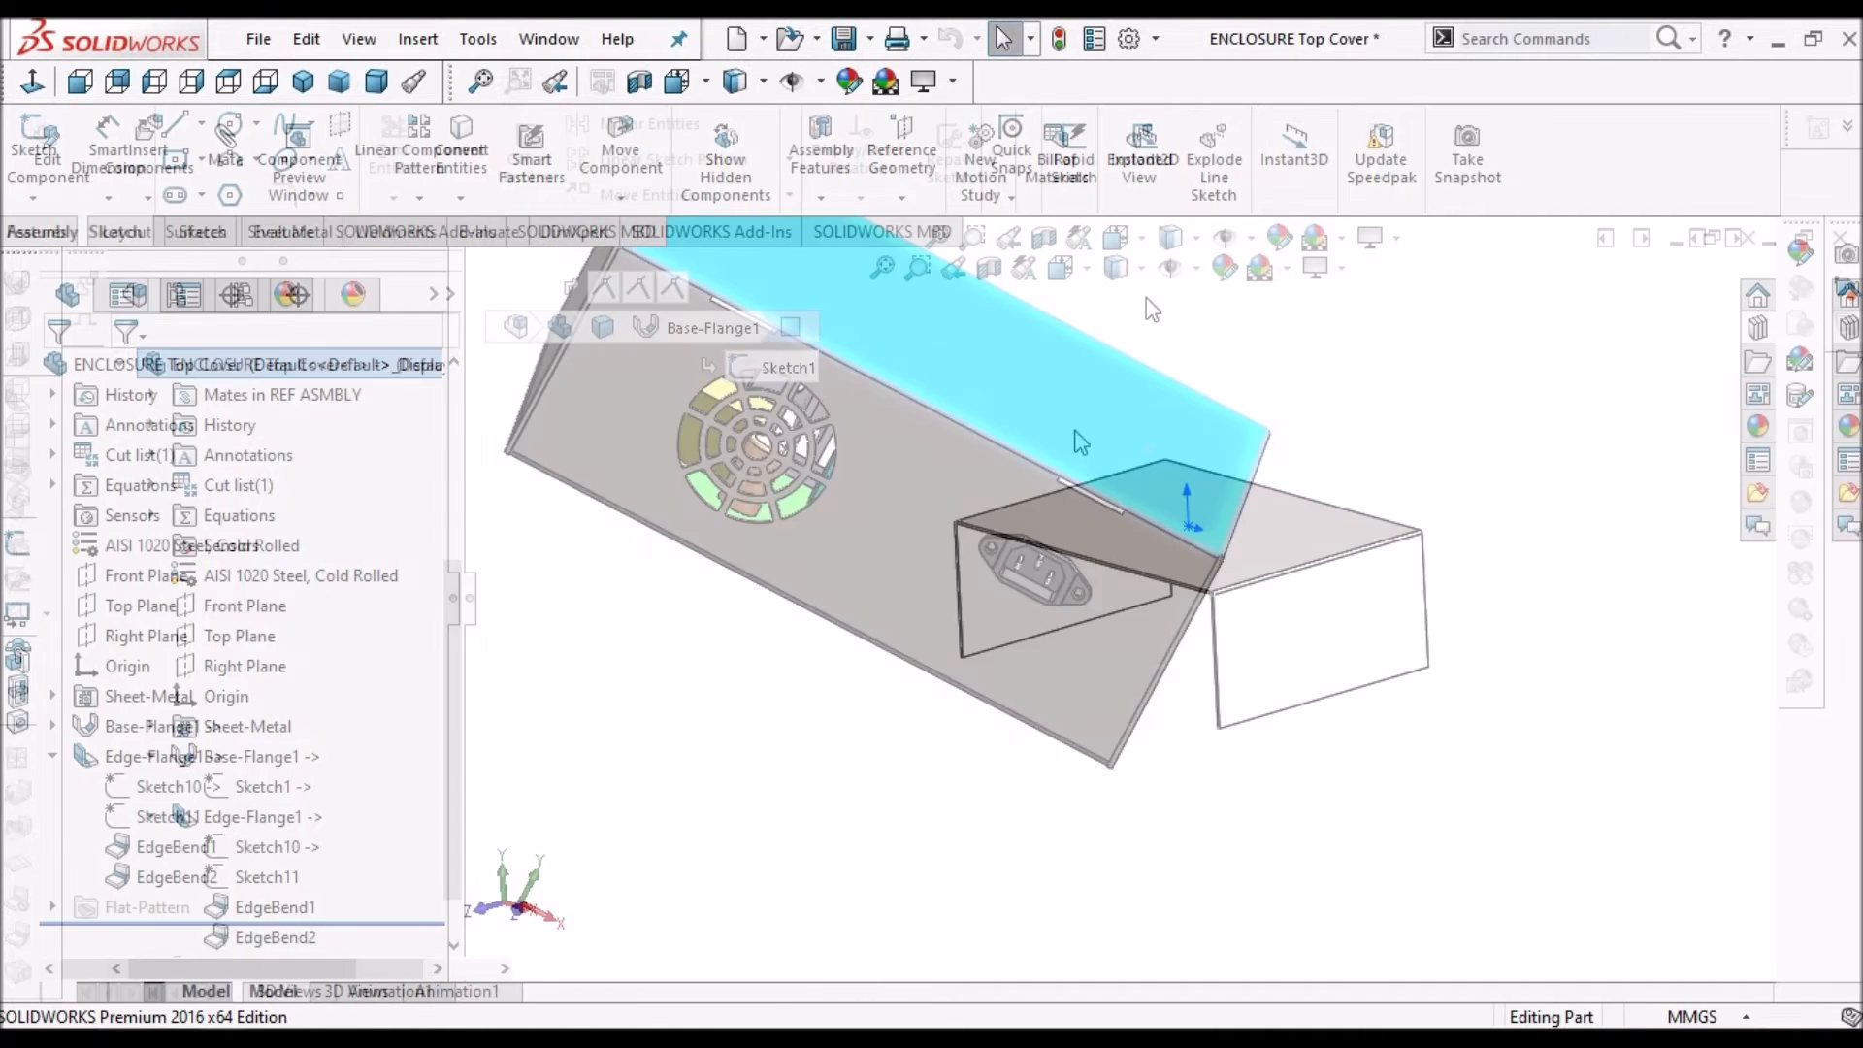
click(152, 769)
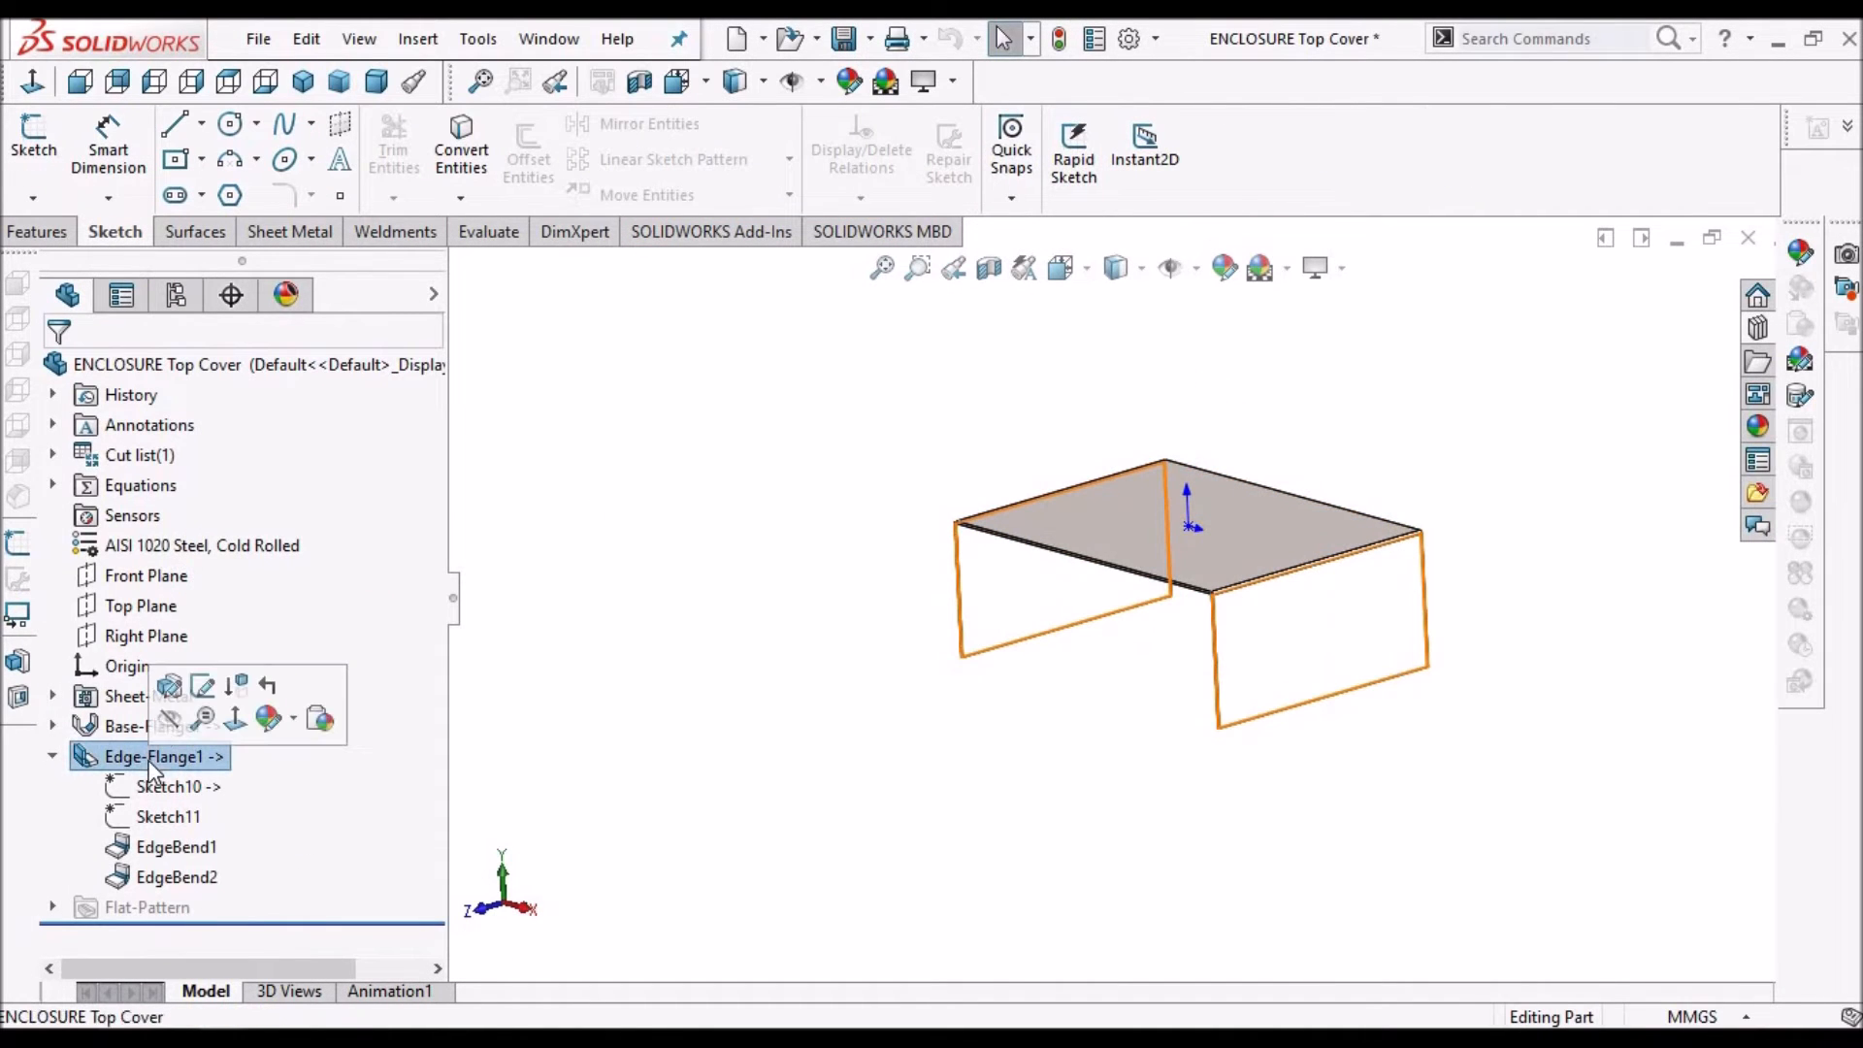
click(173, 691)
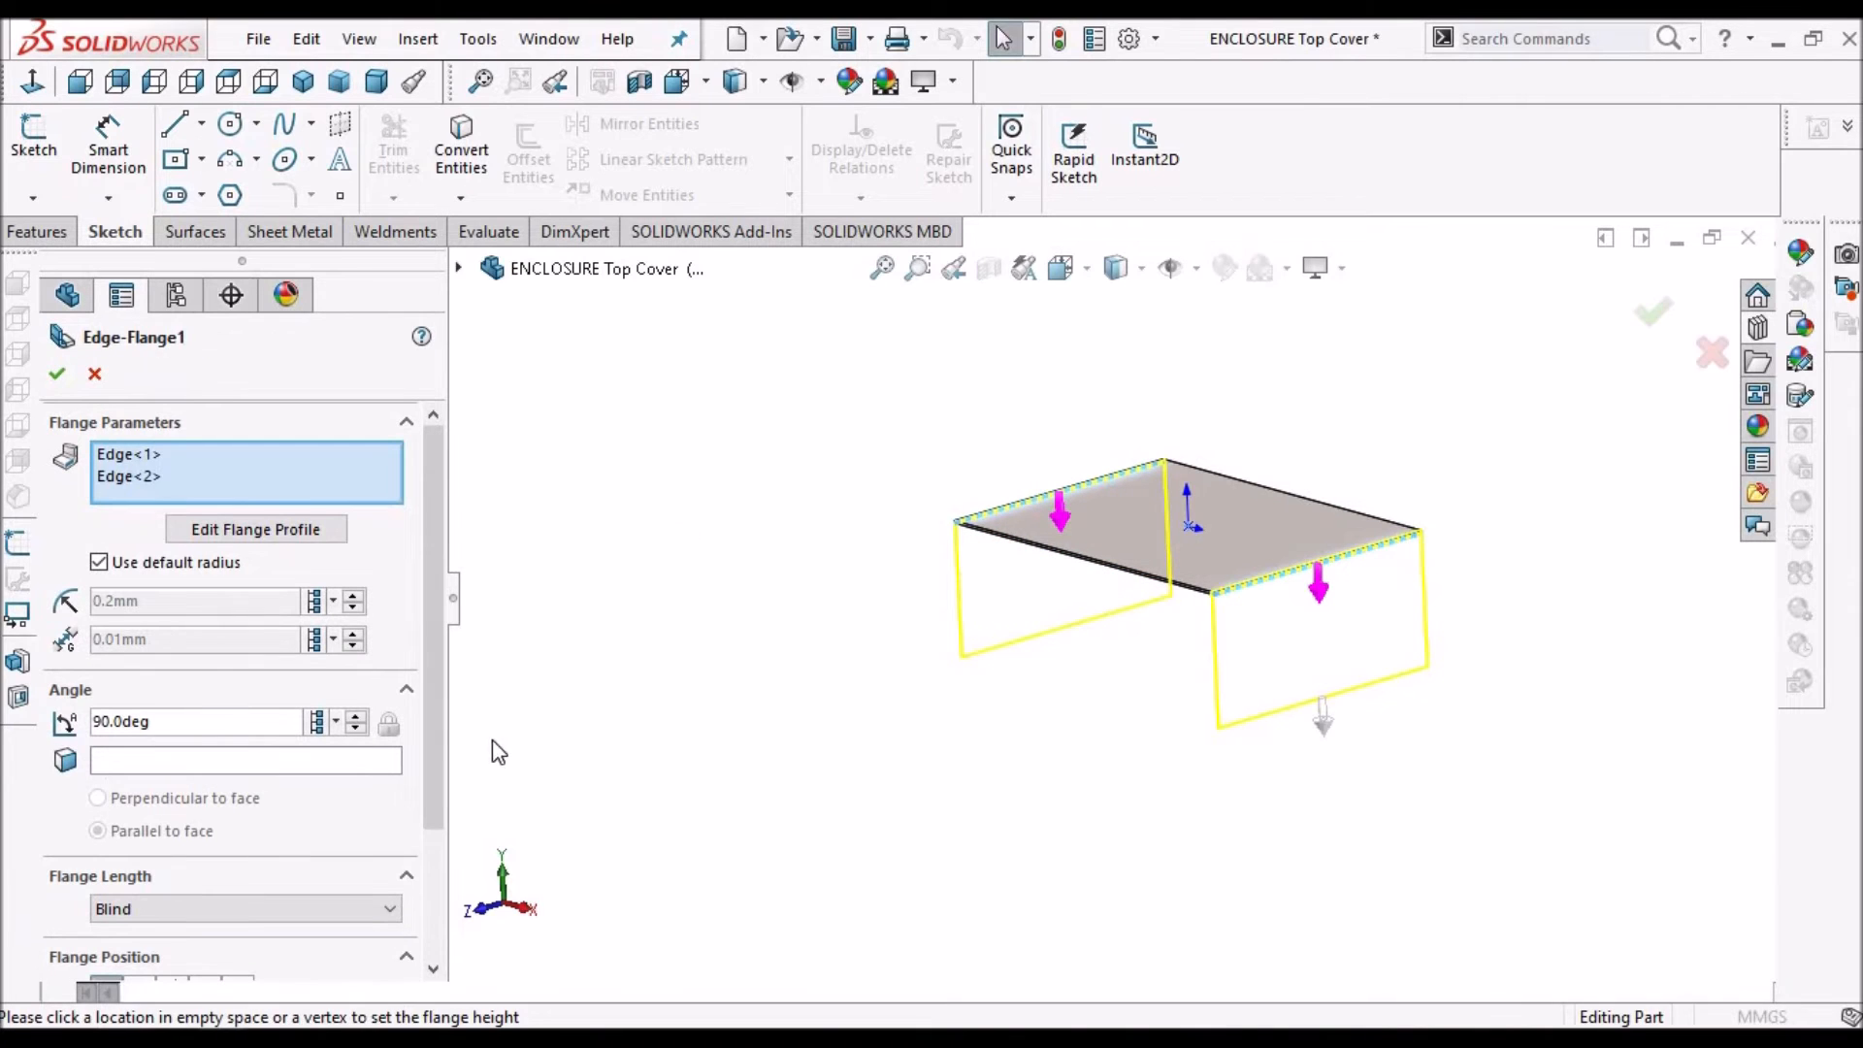
Try the Bend Outside flange position, inspect the bend corner from the front, and reselect Material Inside
drag(427, 733, 432, 898)
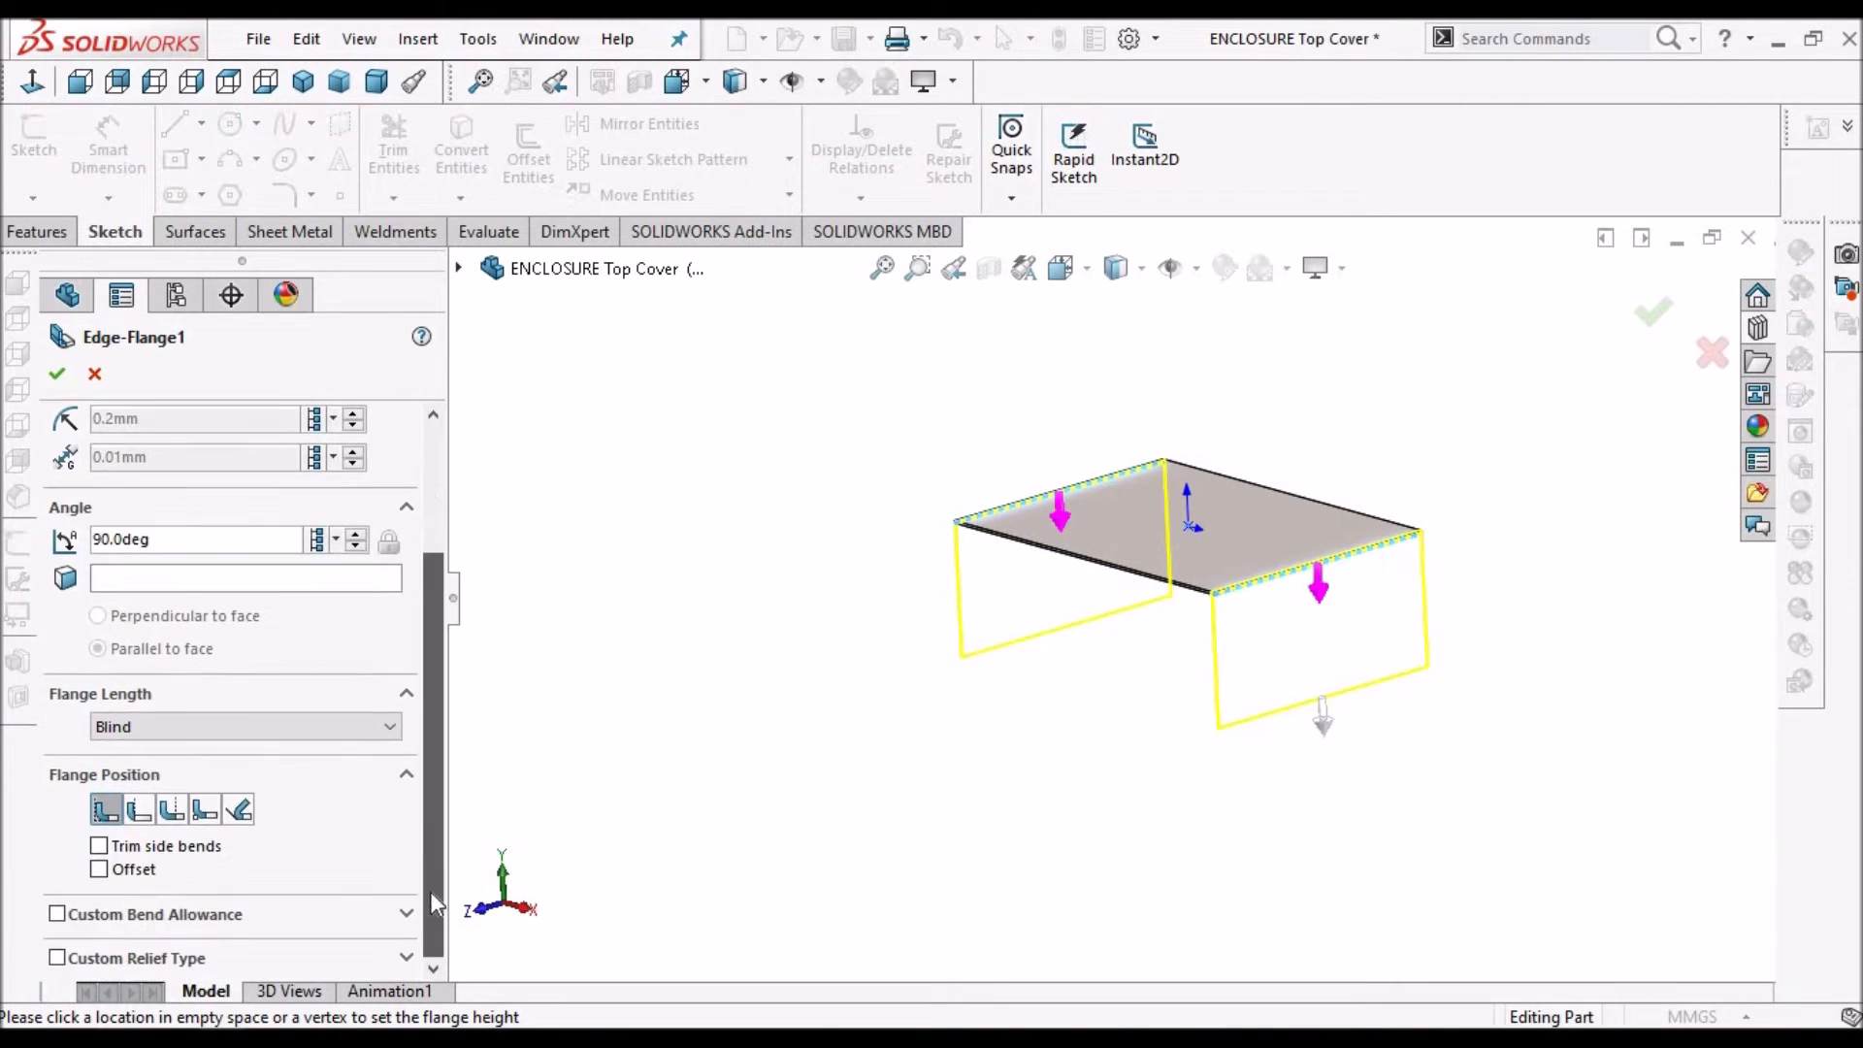
click(173, 811)
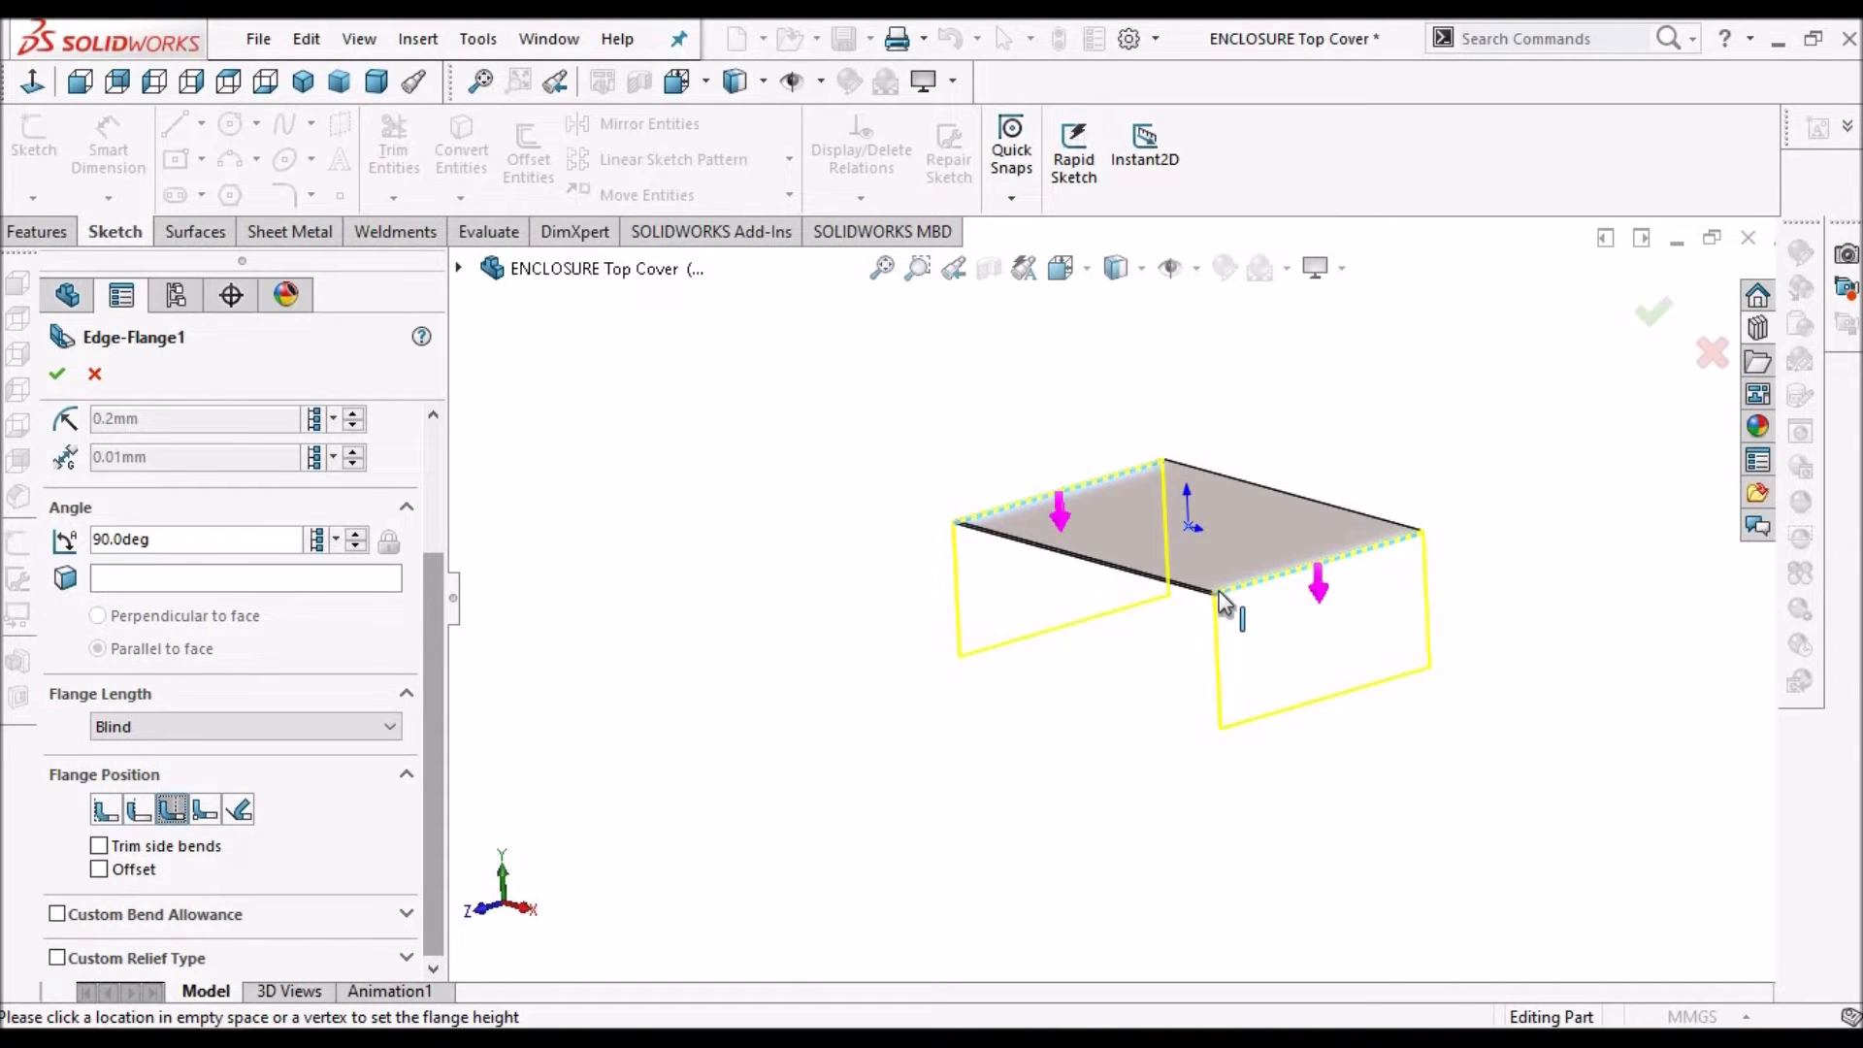
scroll(1221, 602, down, 5)
click(80, 84)
scroll(1479, 488, down, 10)
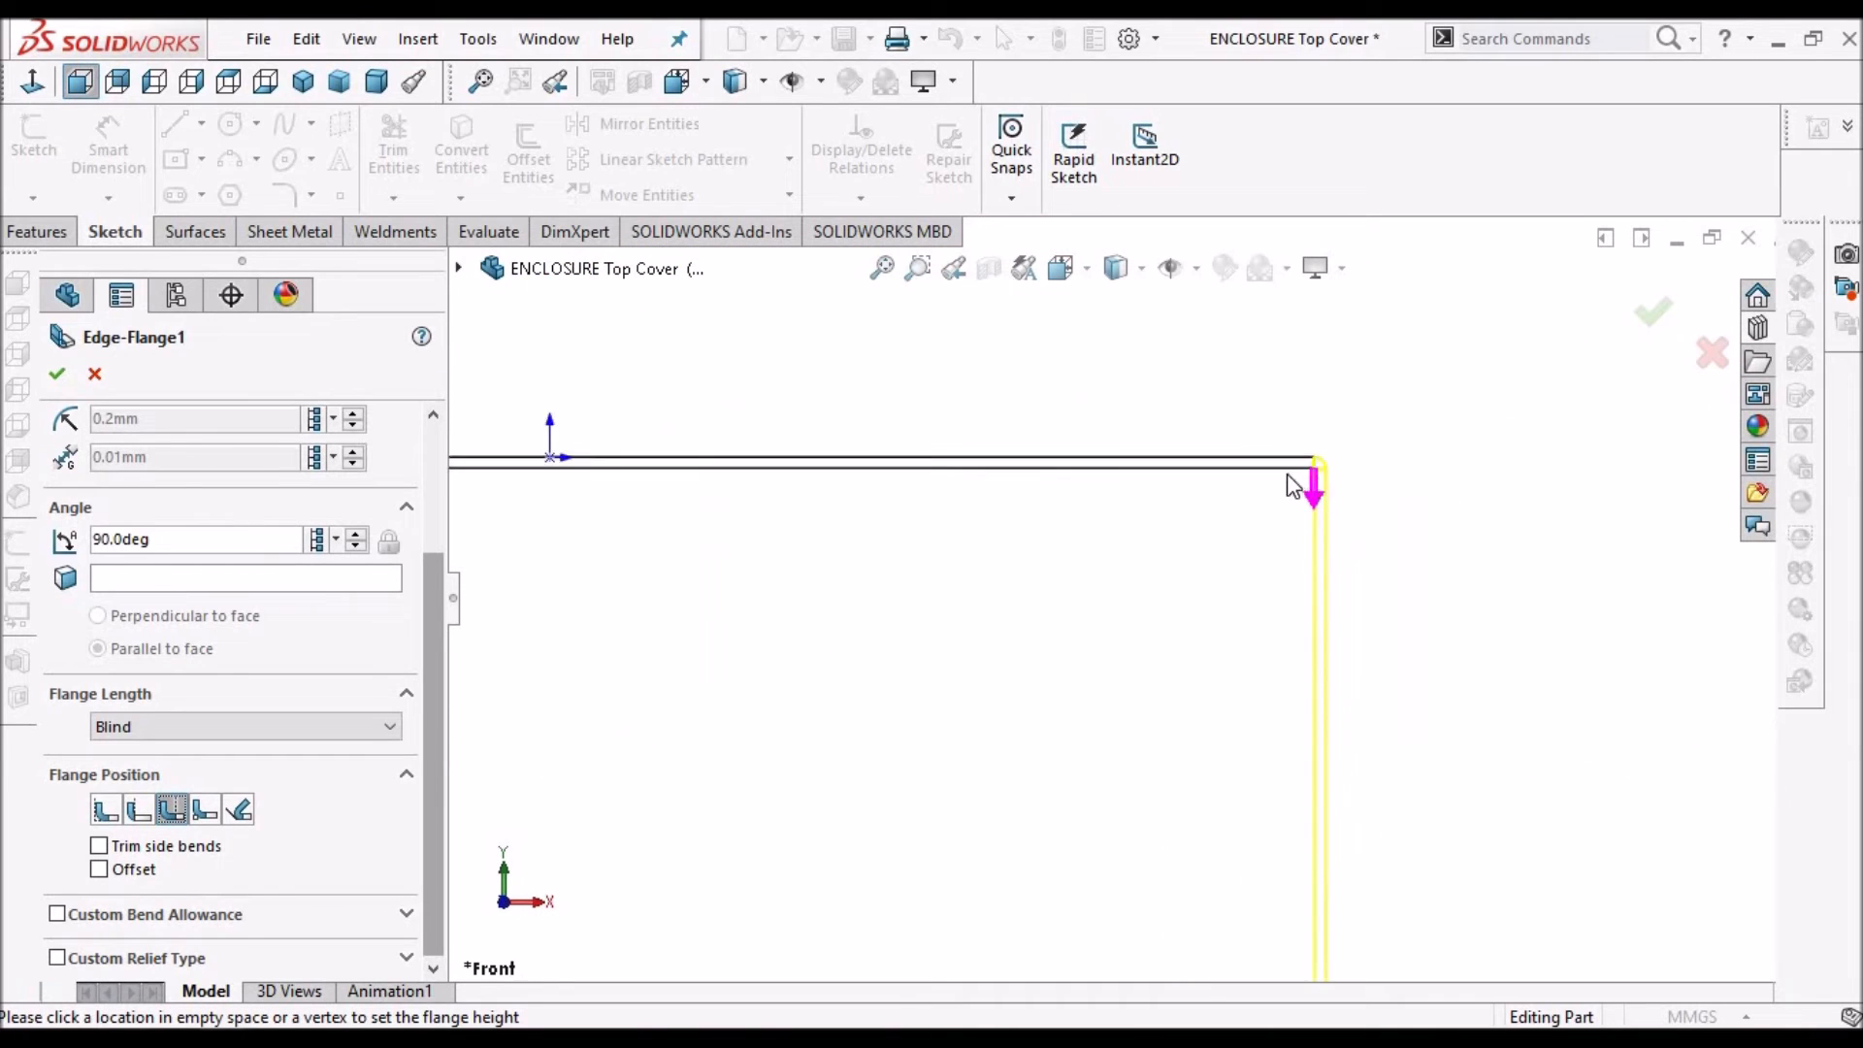
scroll(1171, 556, down, 4)
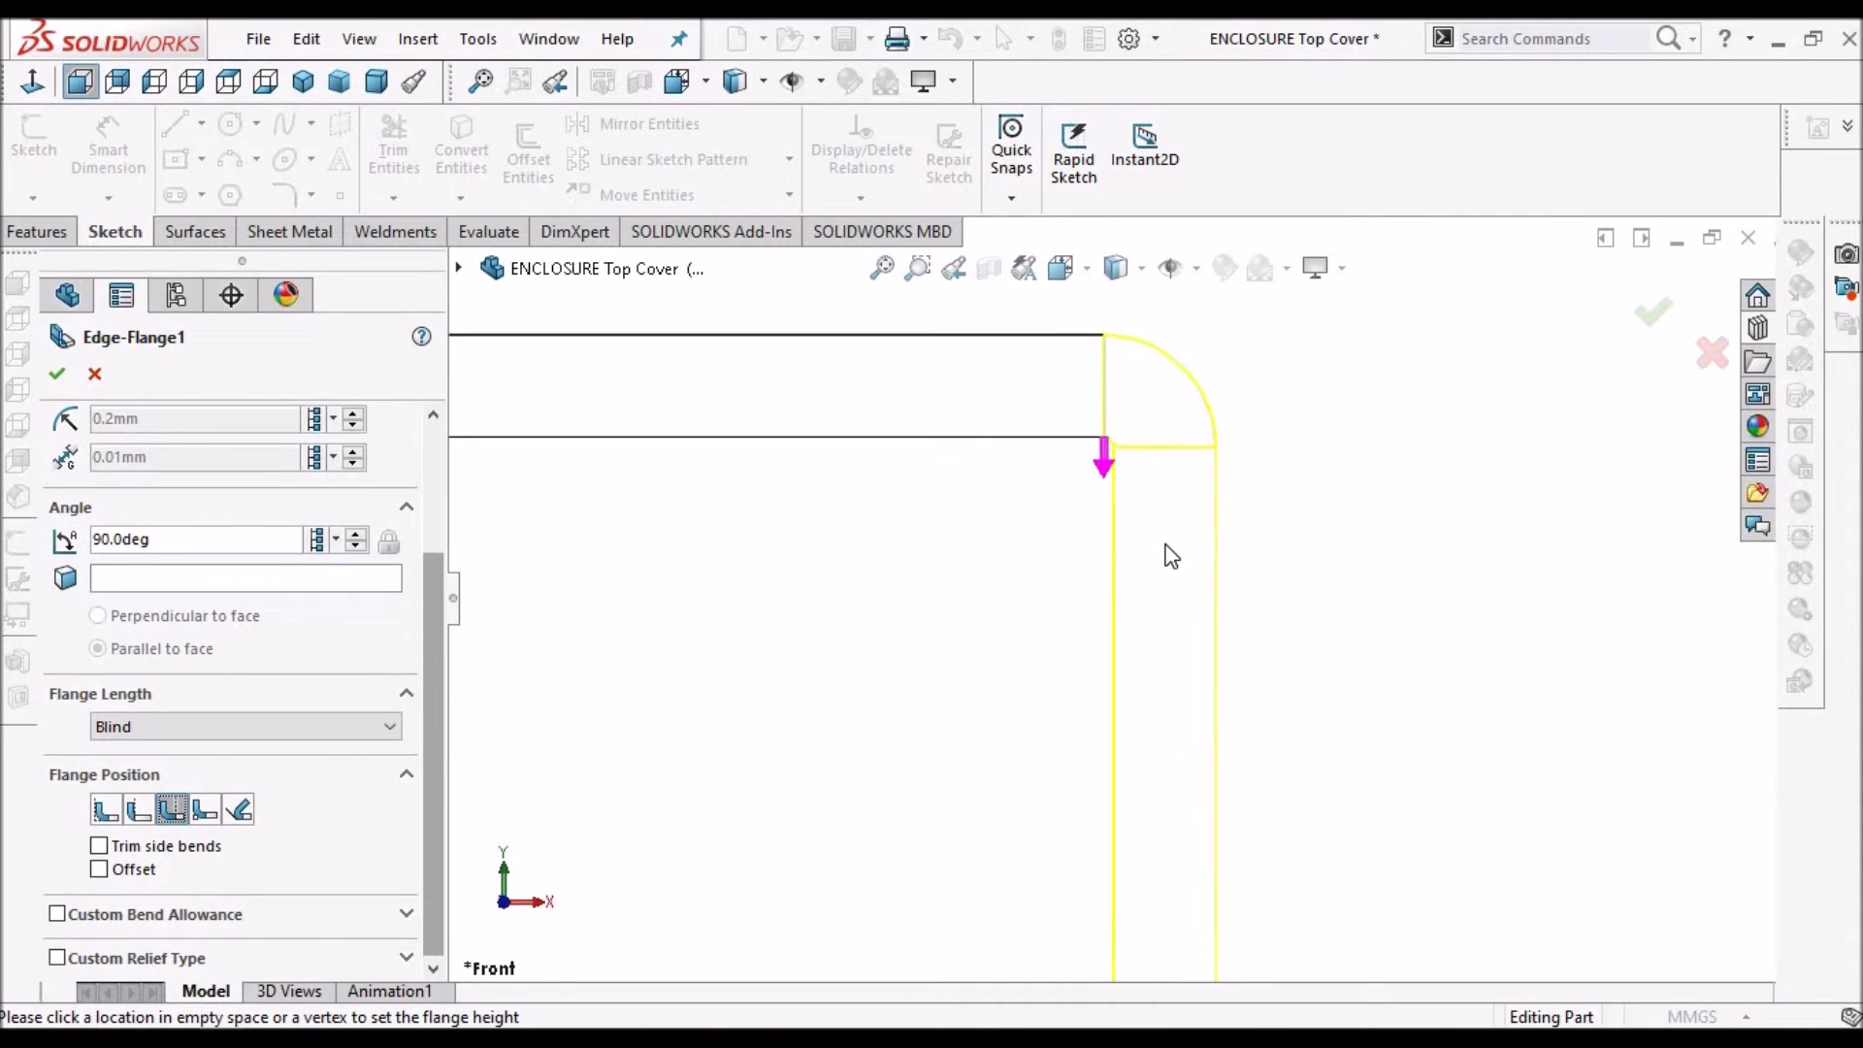
click(101, 809)
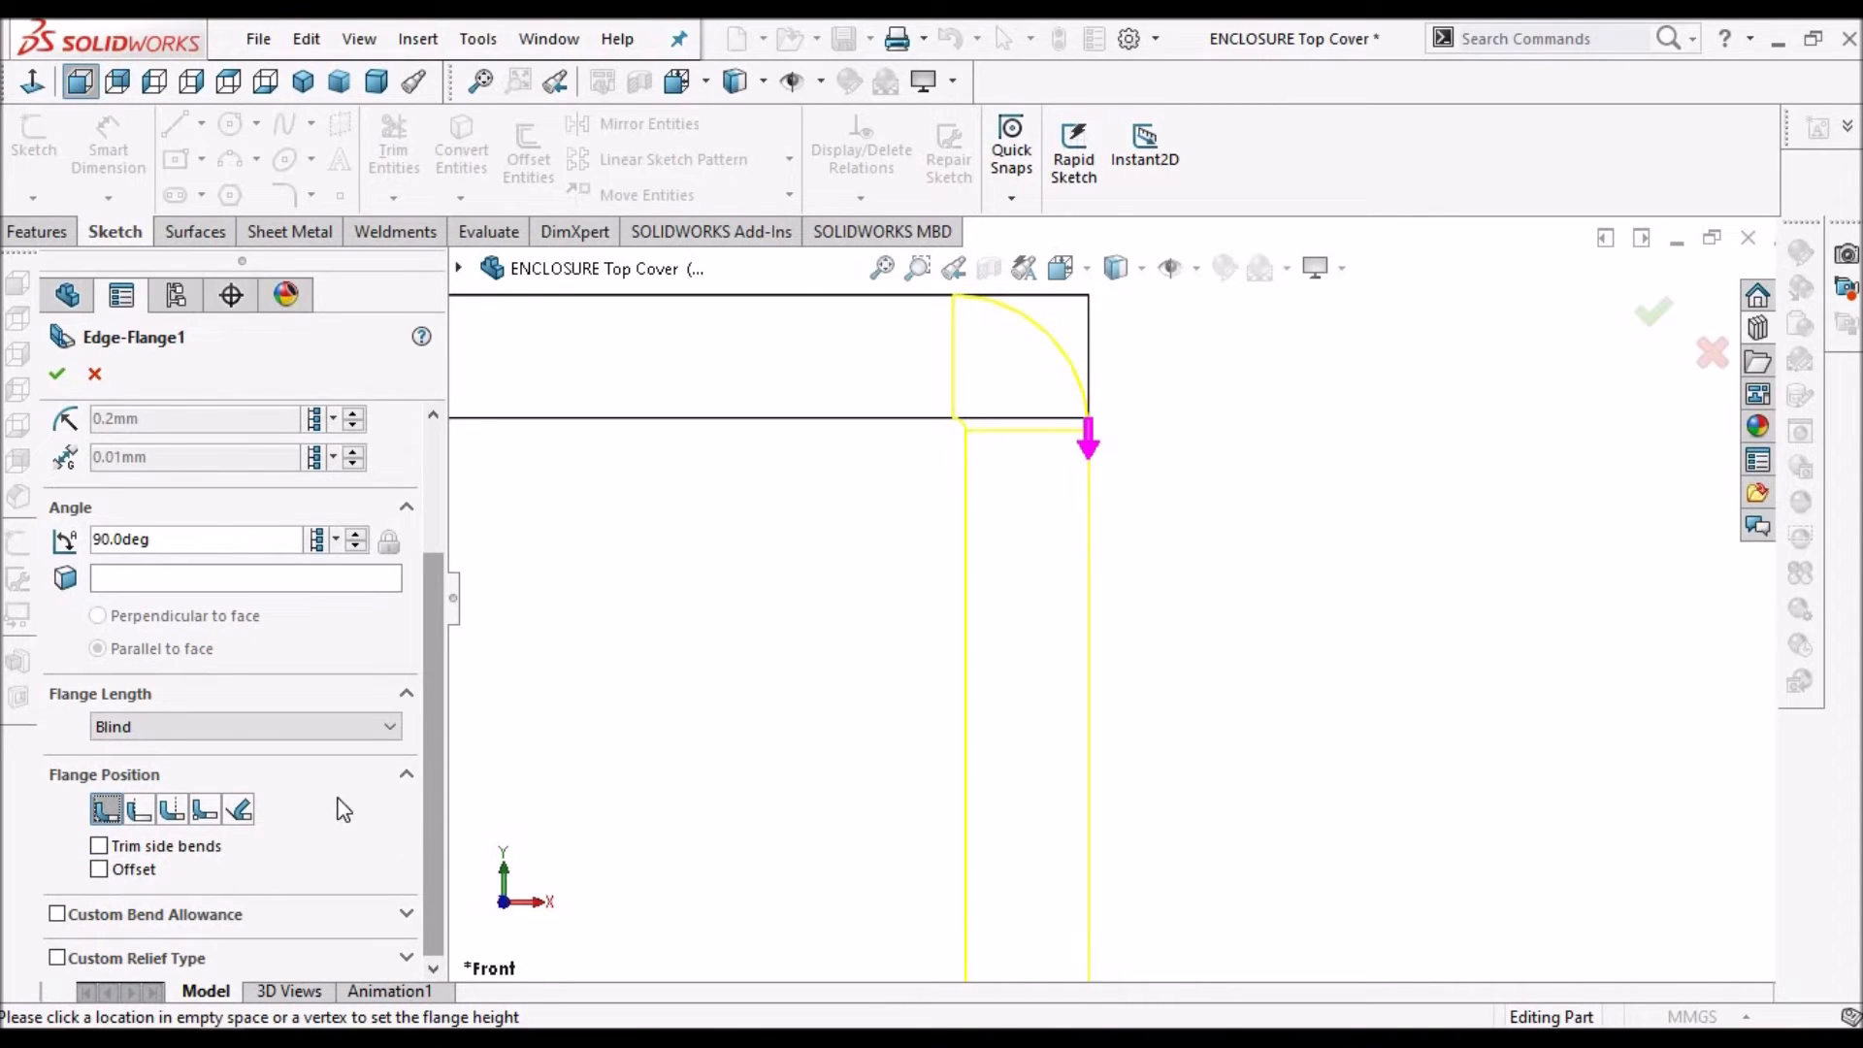
Set Edge-Flange1's flange position to Bend Outside with a blind offset of 0.1 mm and accept the feature
click(170, 810)
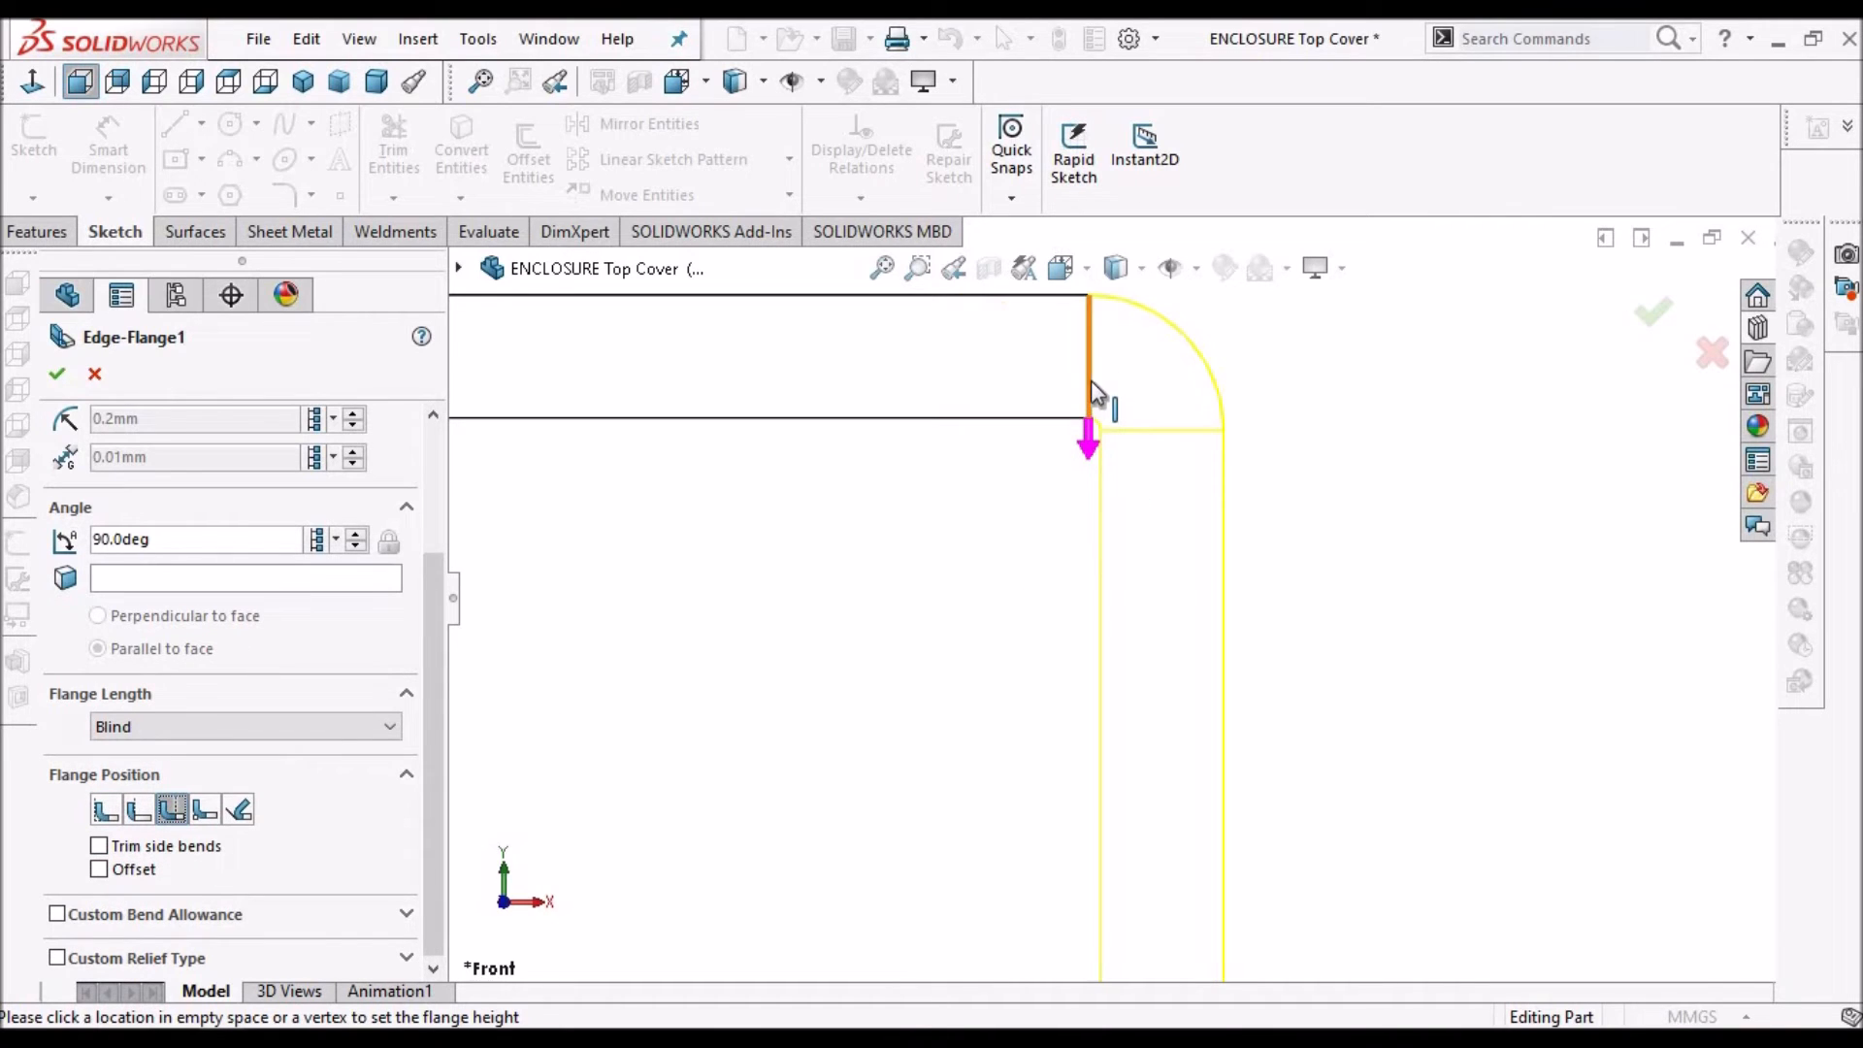
scroll(1160, 601, up, 5)
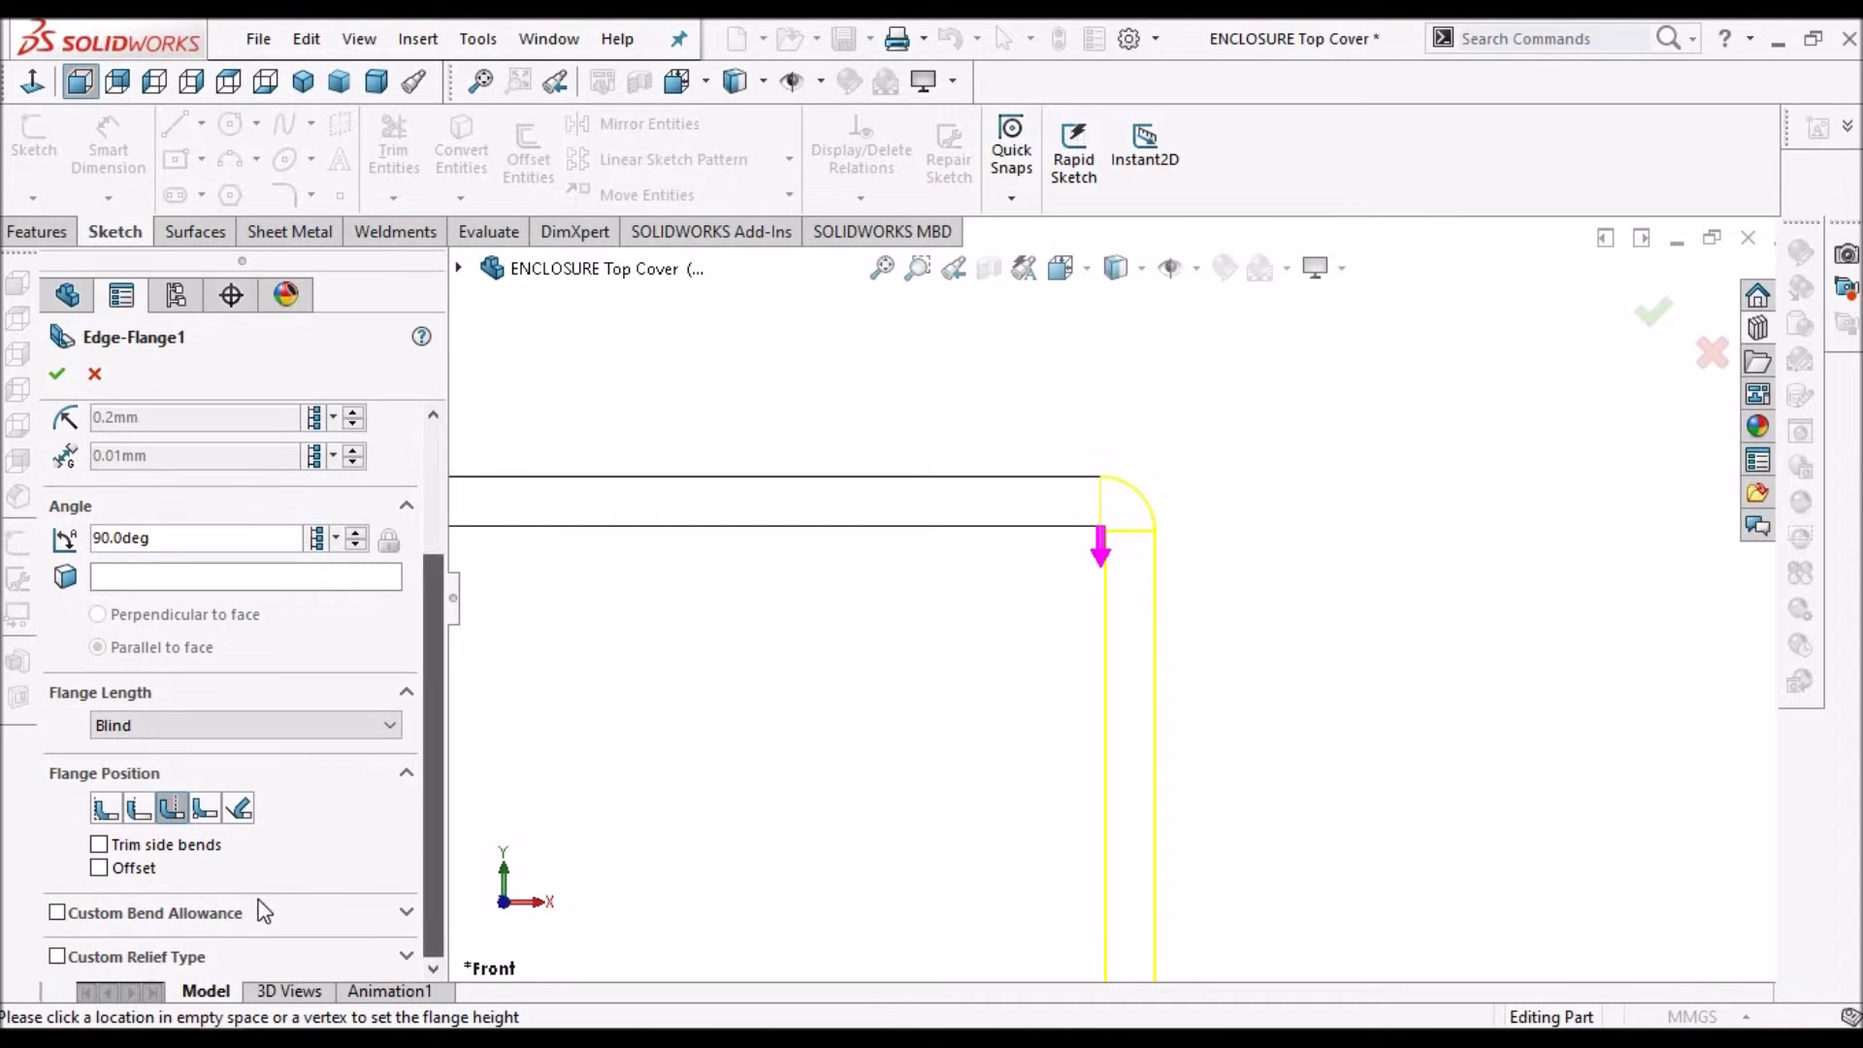
click(99, 868)
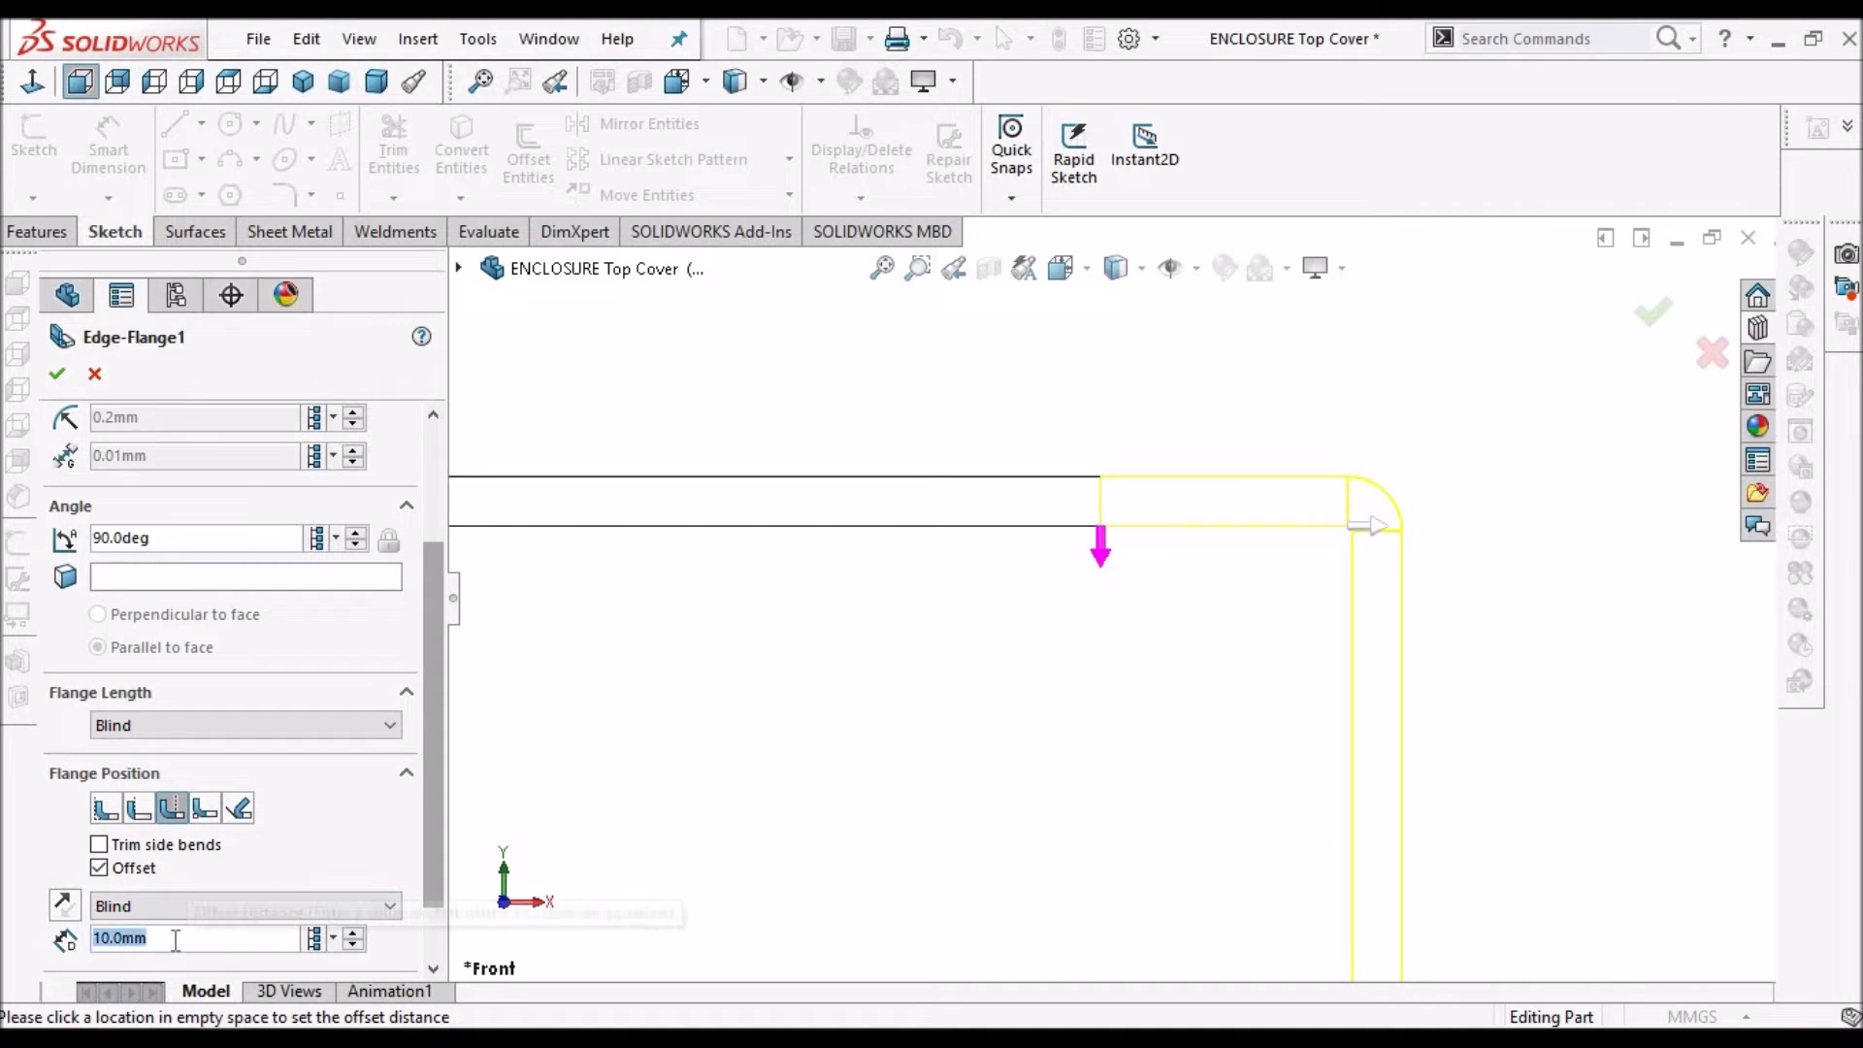
text(0.1)
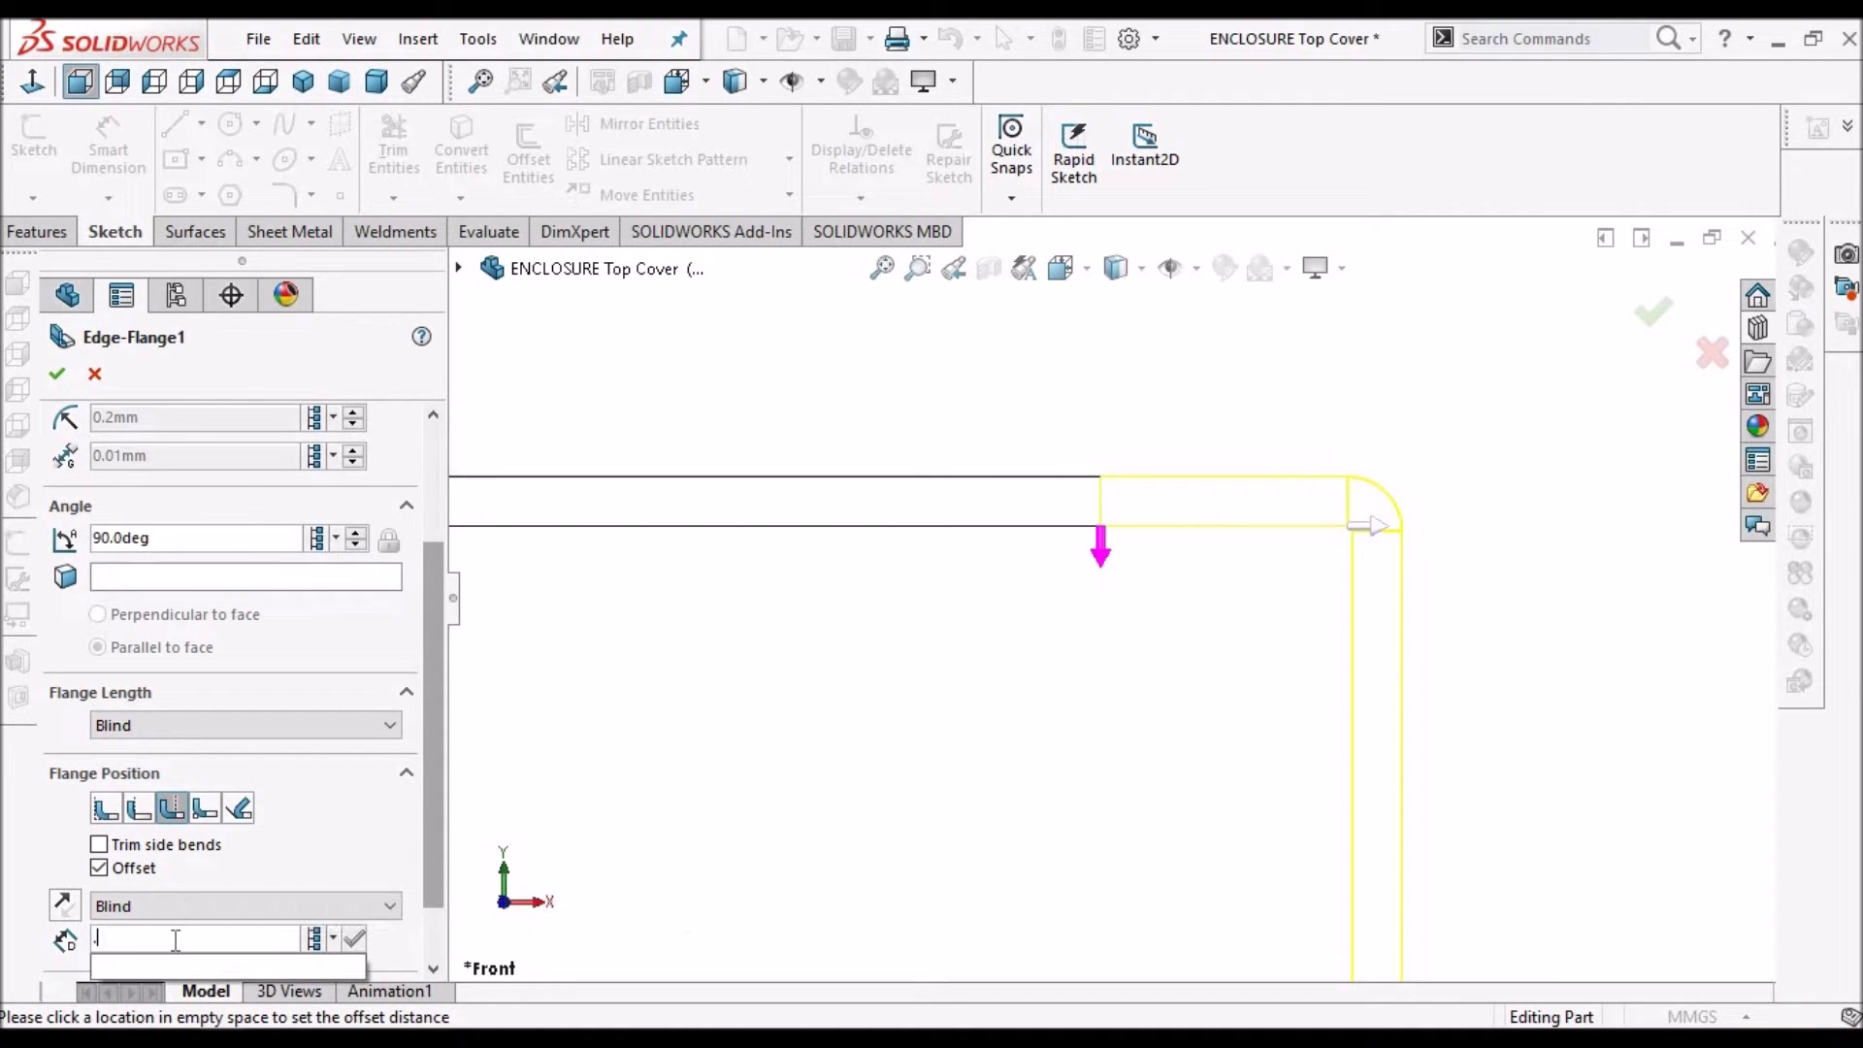
key(Return)
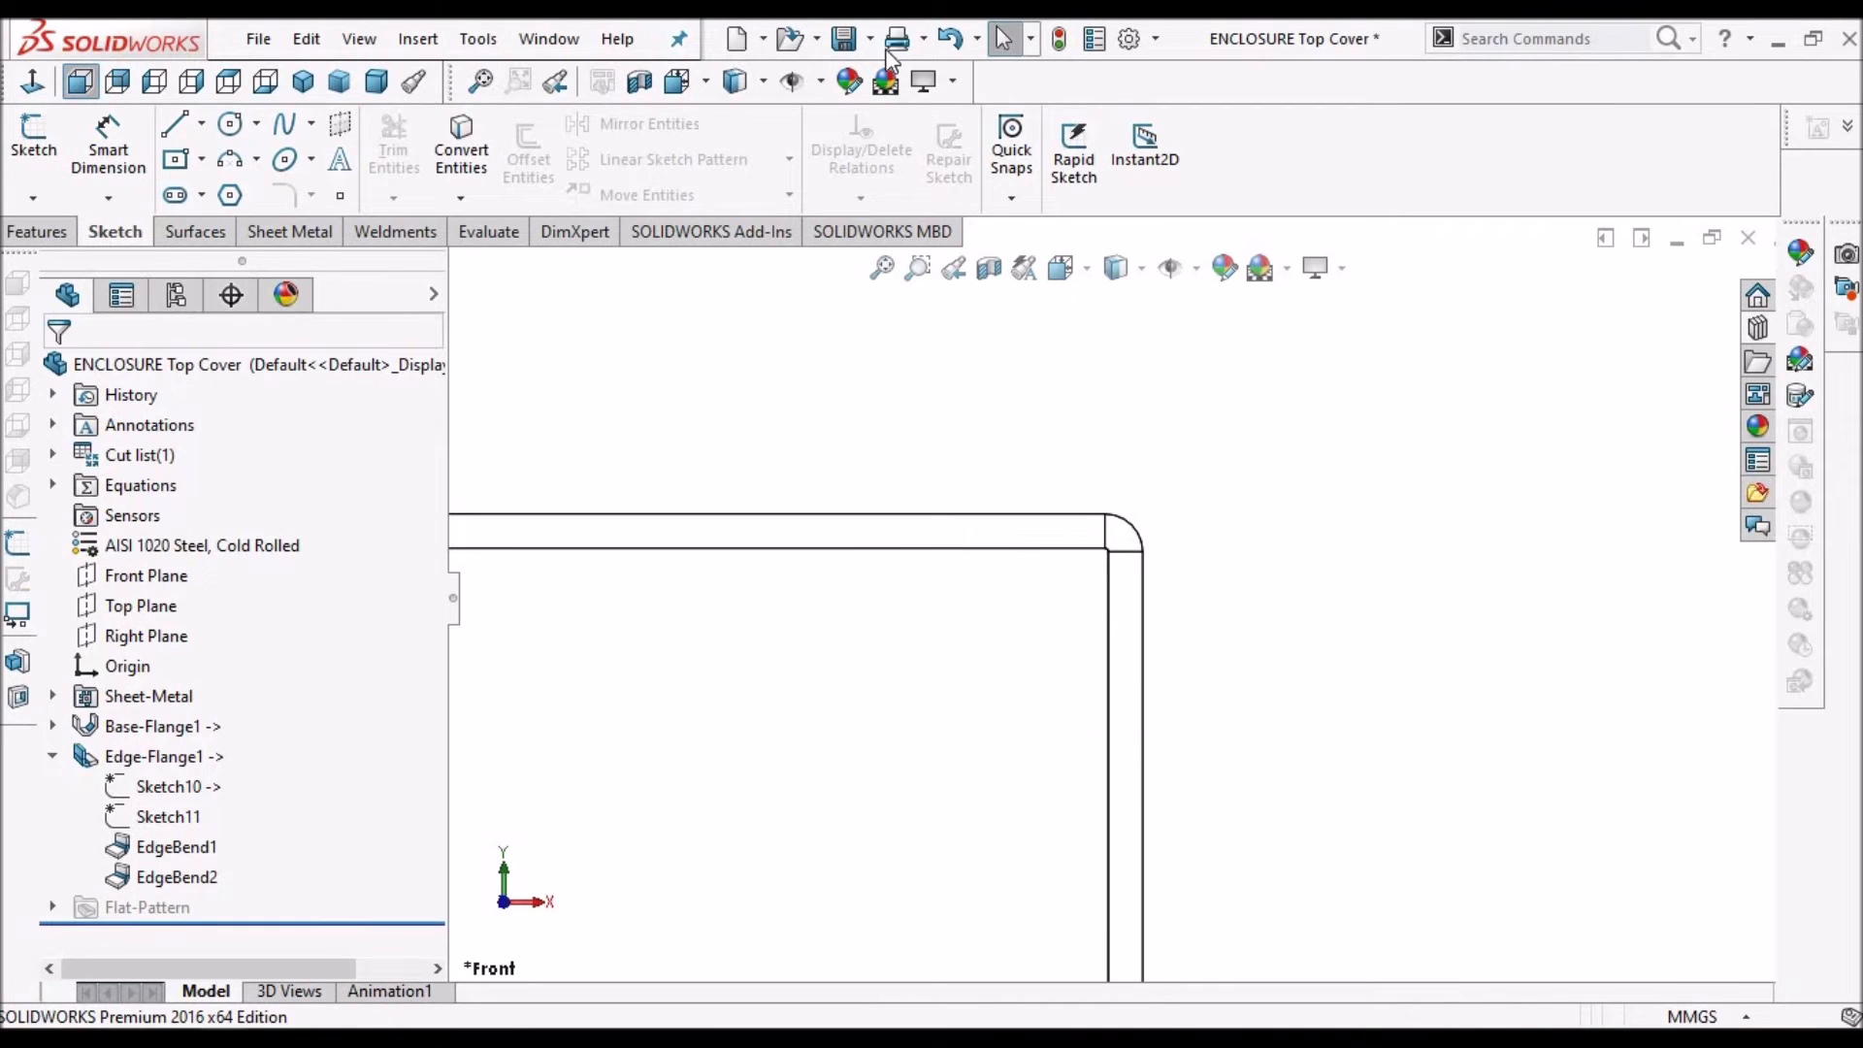
Return to the REF ASMBLY assembly and update it with the modified top cover
click(549, 39)
click(679, 325)
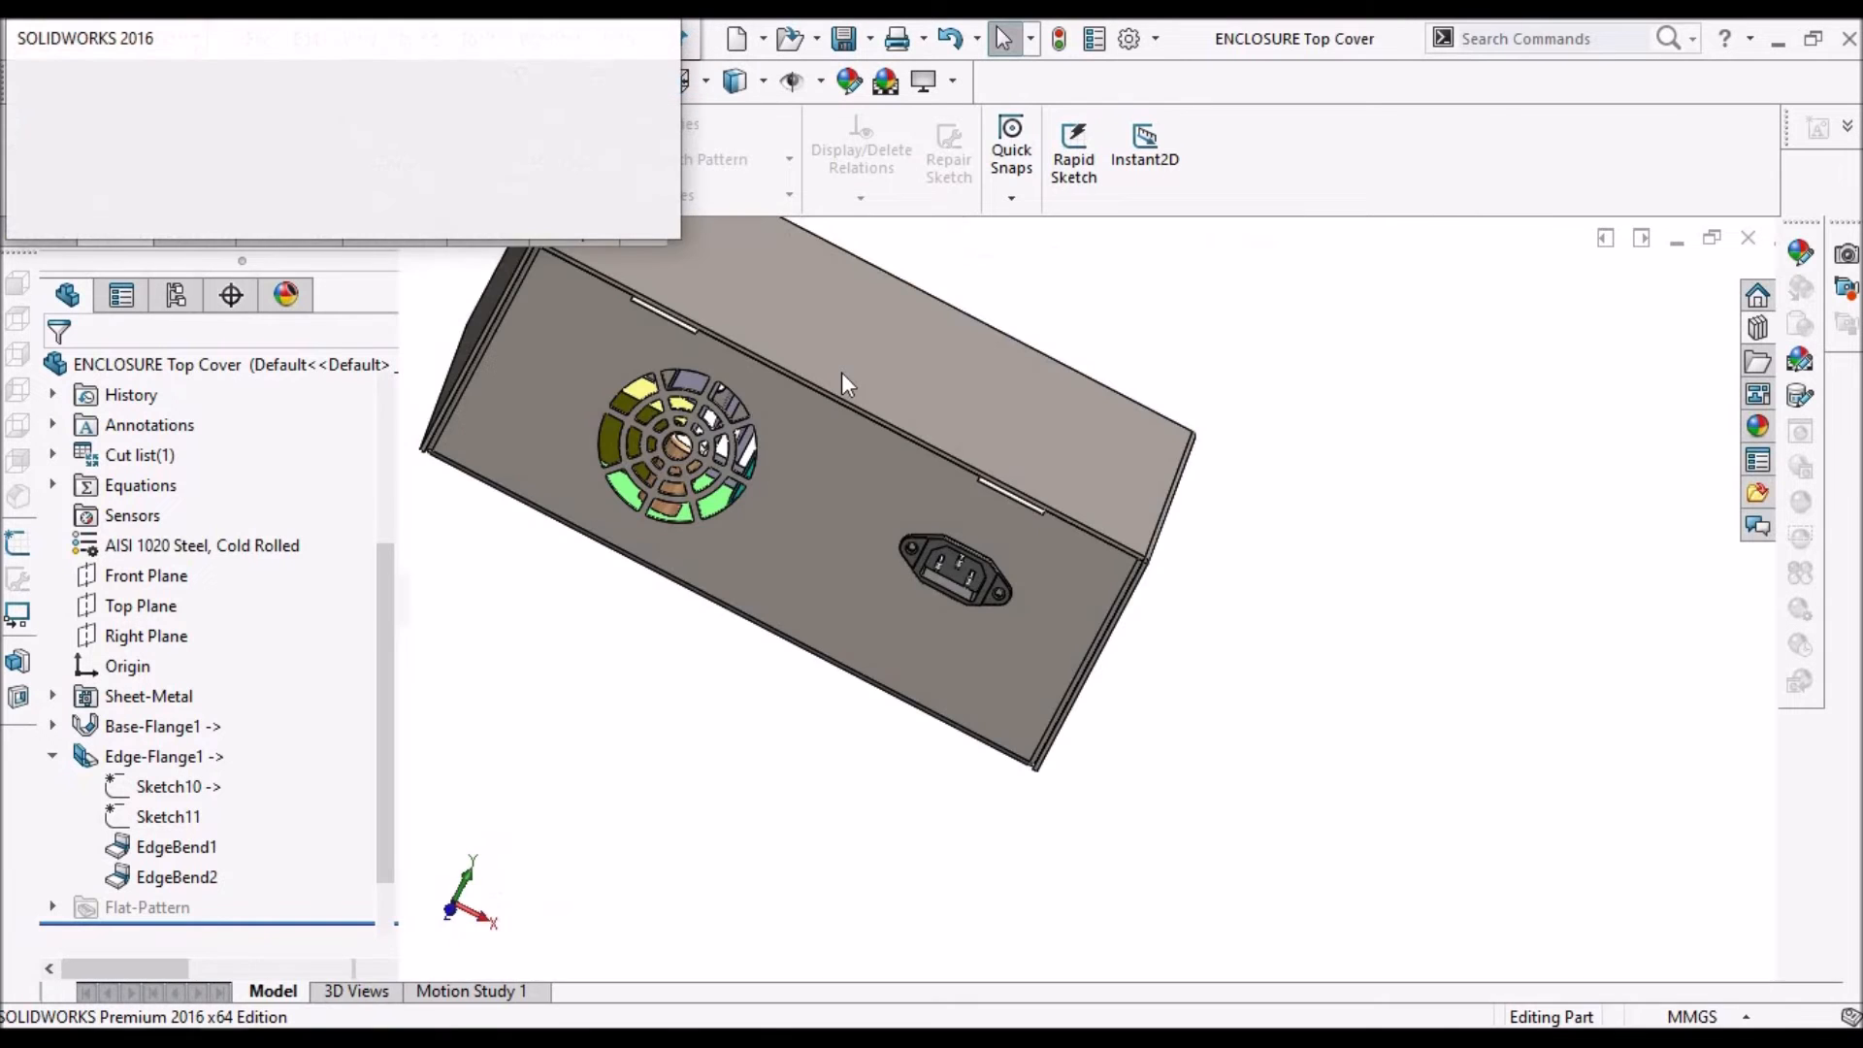
click(214, 180)
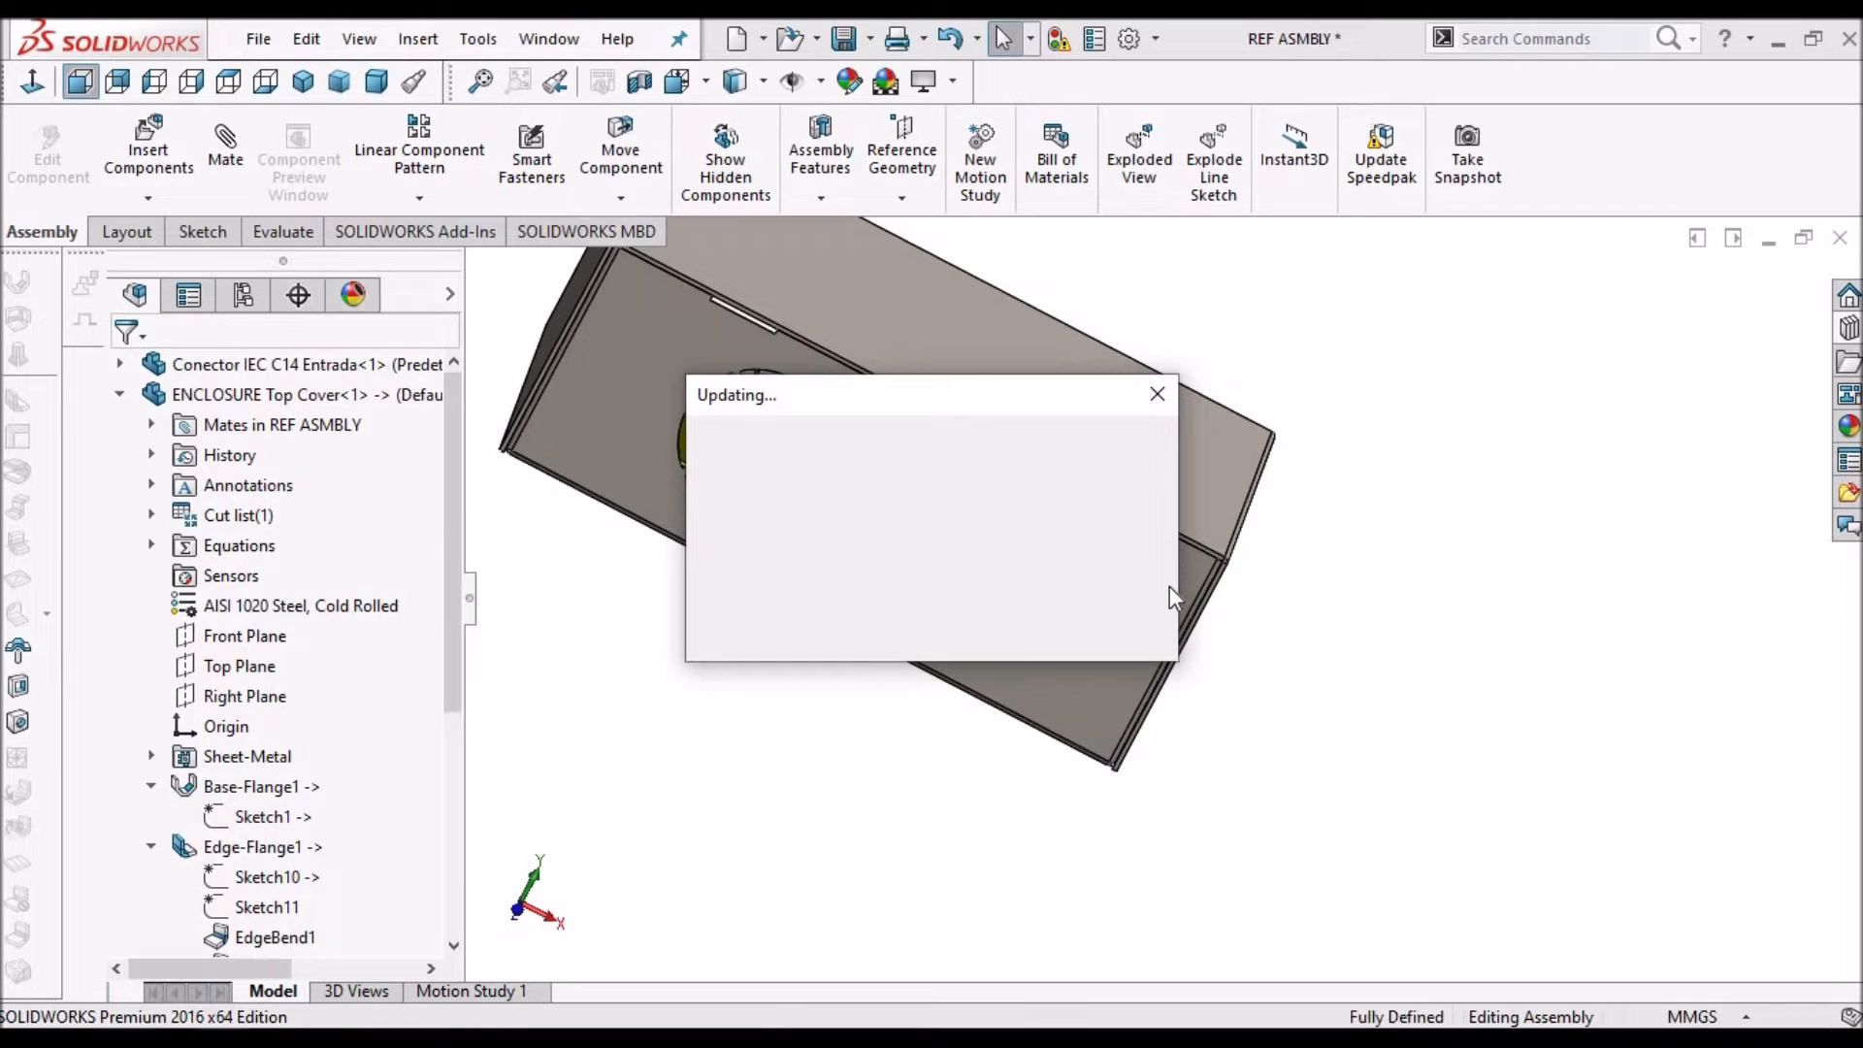
Examine the fit between the cover's side flange and the bottom casing at the upper and lower rear corners
scroll(1178, 578, down, 8)
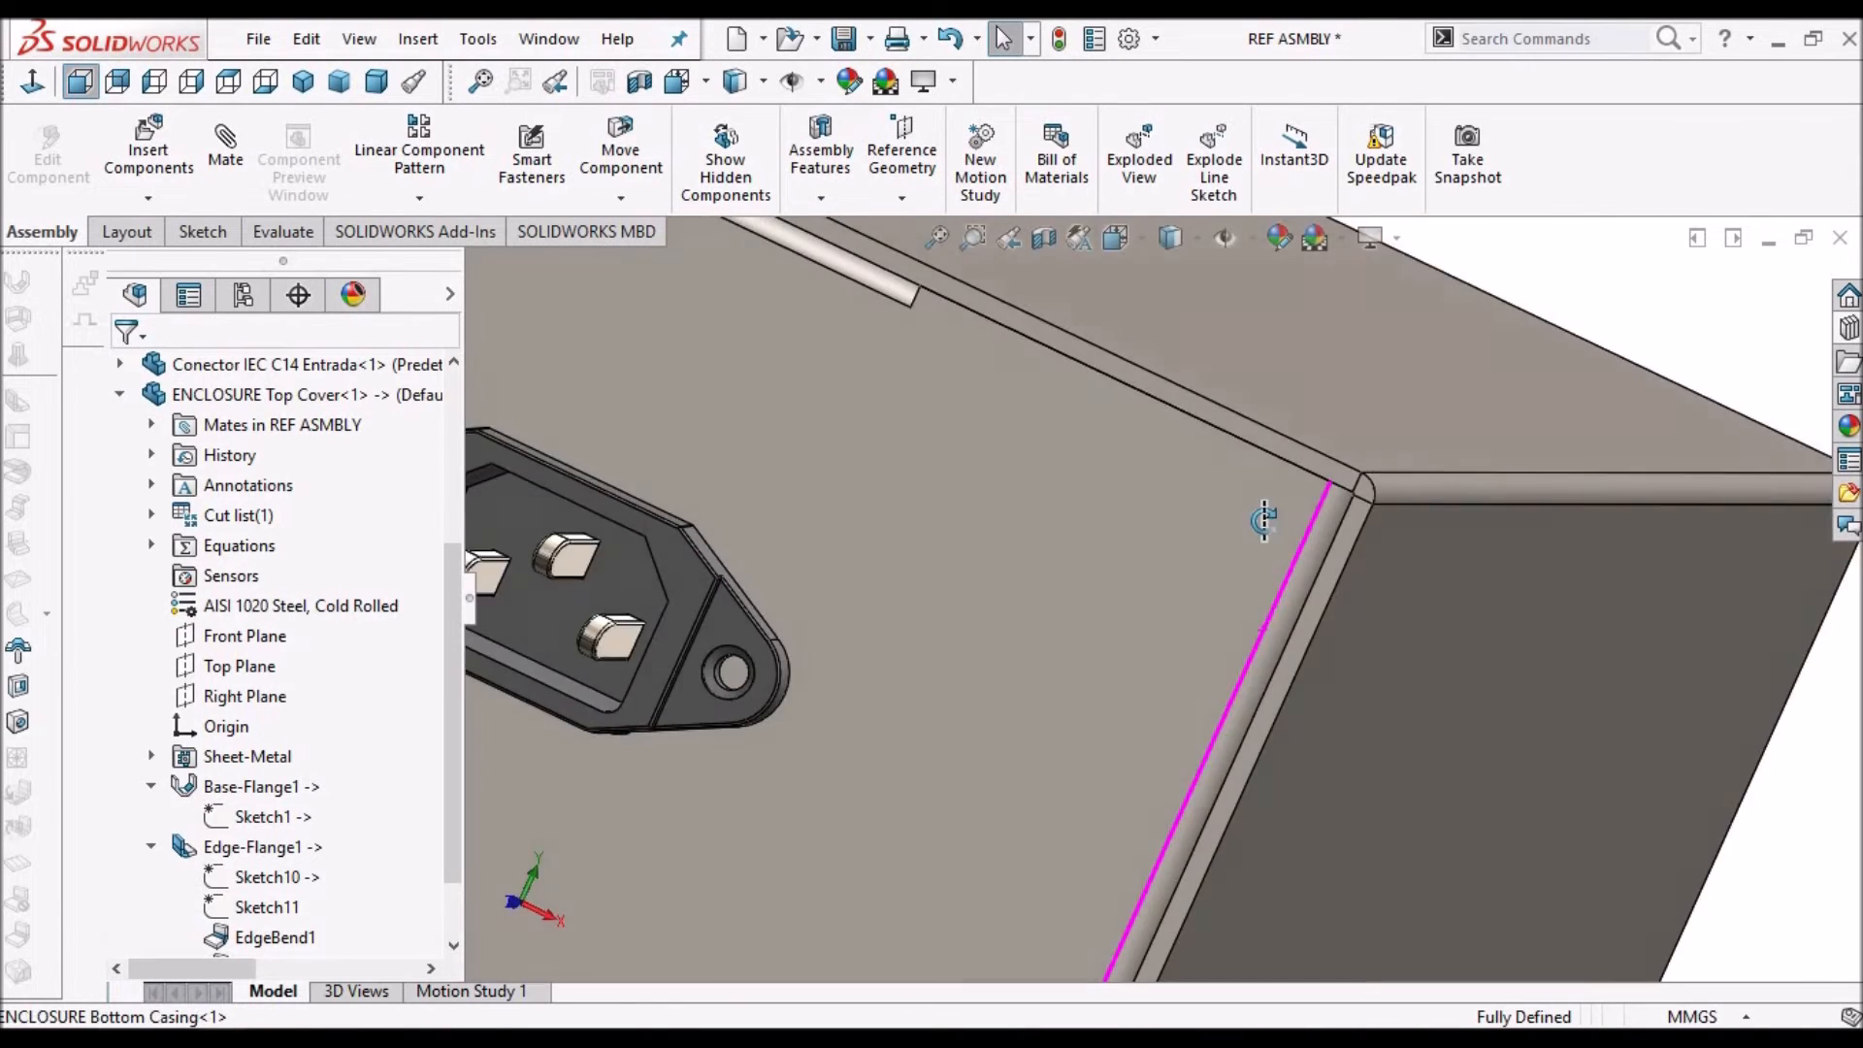
middle_drag(1263, 521, 1323, 550)
drag(1346, 527, 1296, 623)
scroll(1296, 623, up, 9)
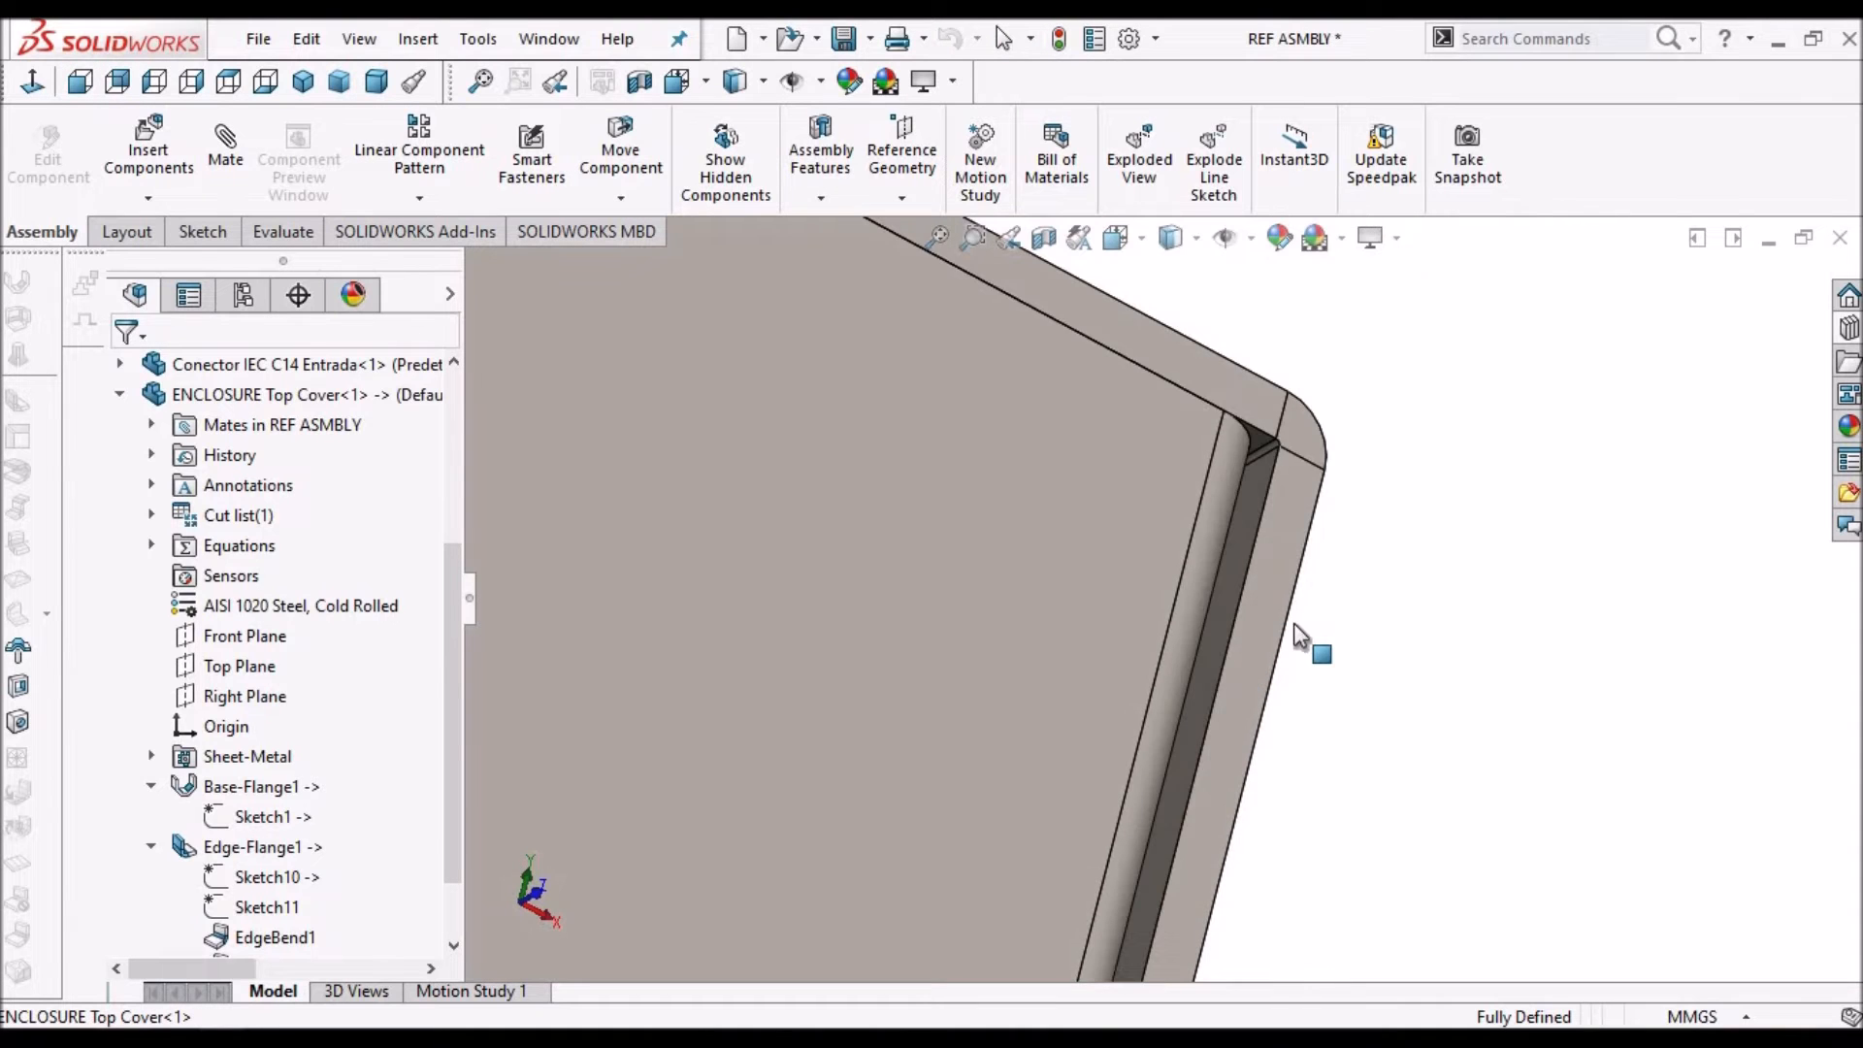
scroll(1202, 781, up, 5)
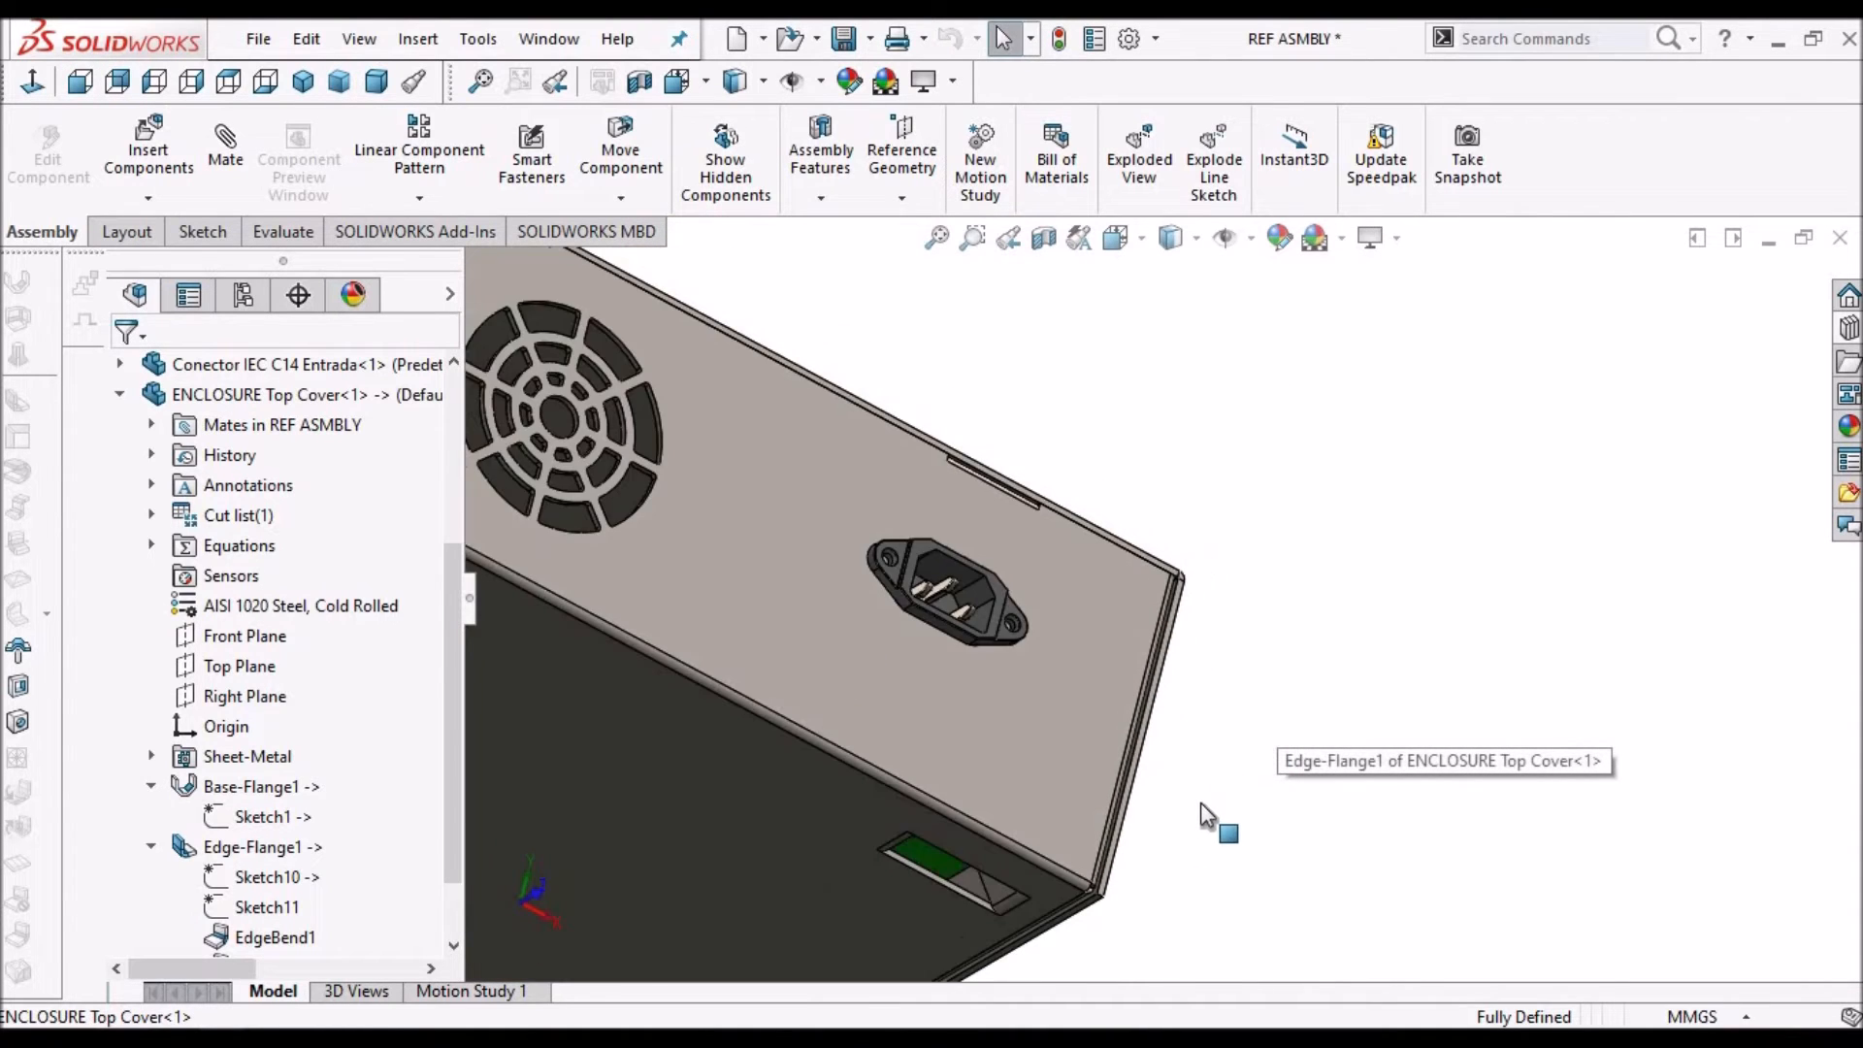
scroll(1201, 801, down, 10)
scroll(1203, 754, down, 2)
middle_drag(1207, 753, 1224, 800)
scroll(1224, 800, up, 3)
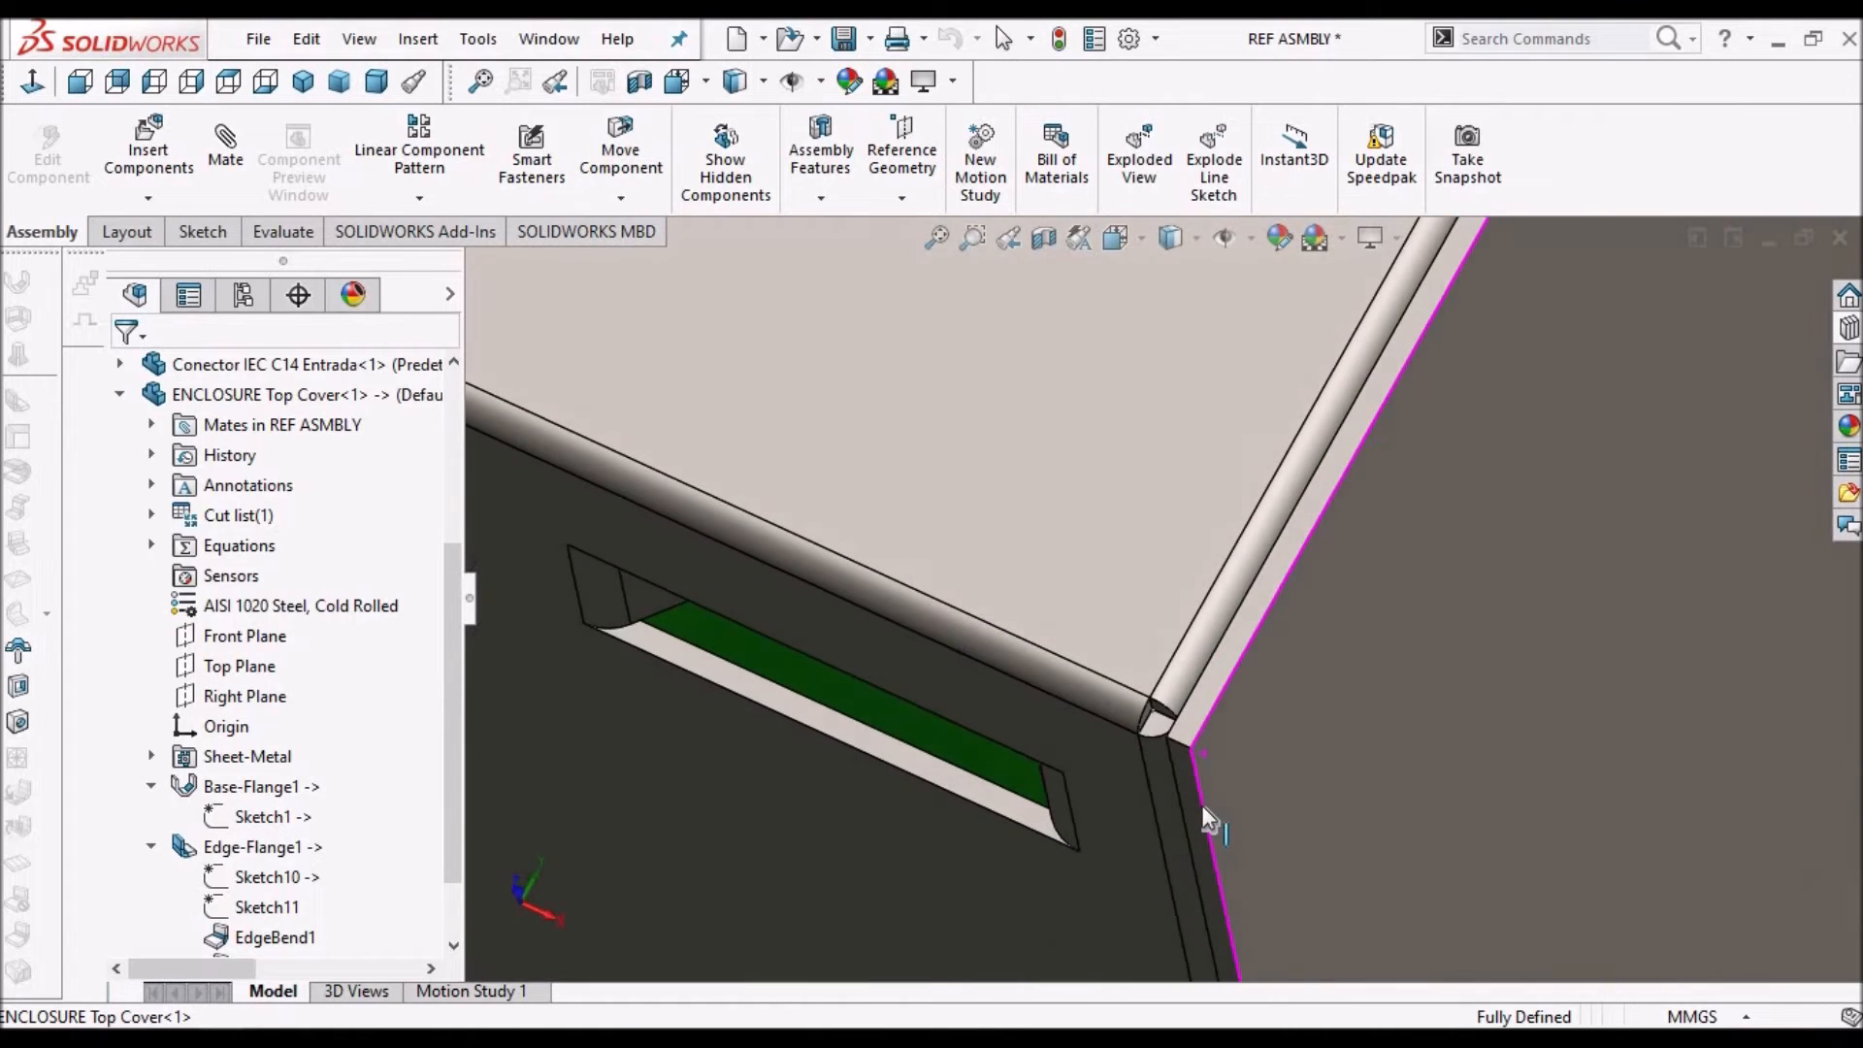
scroll(1377, 582, up, 4)
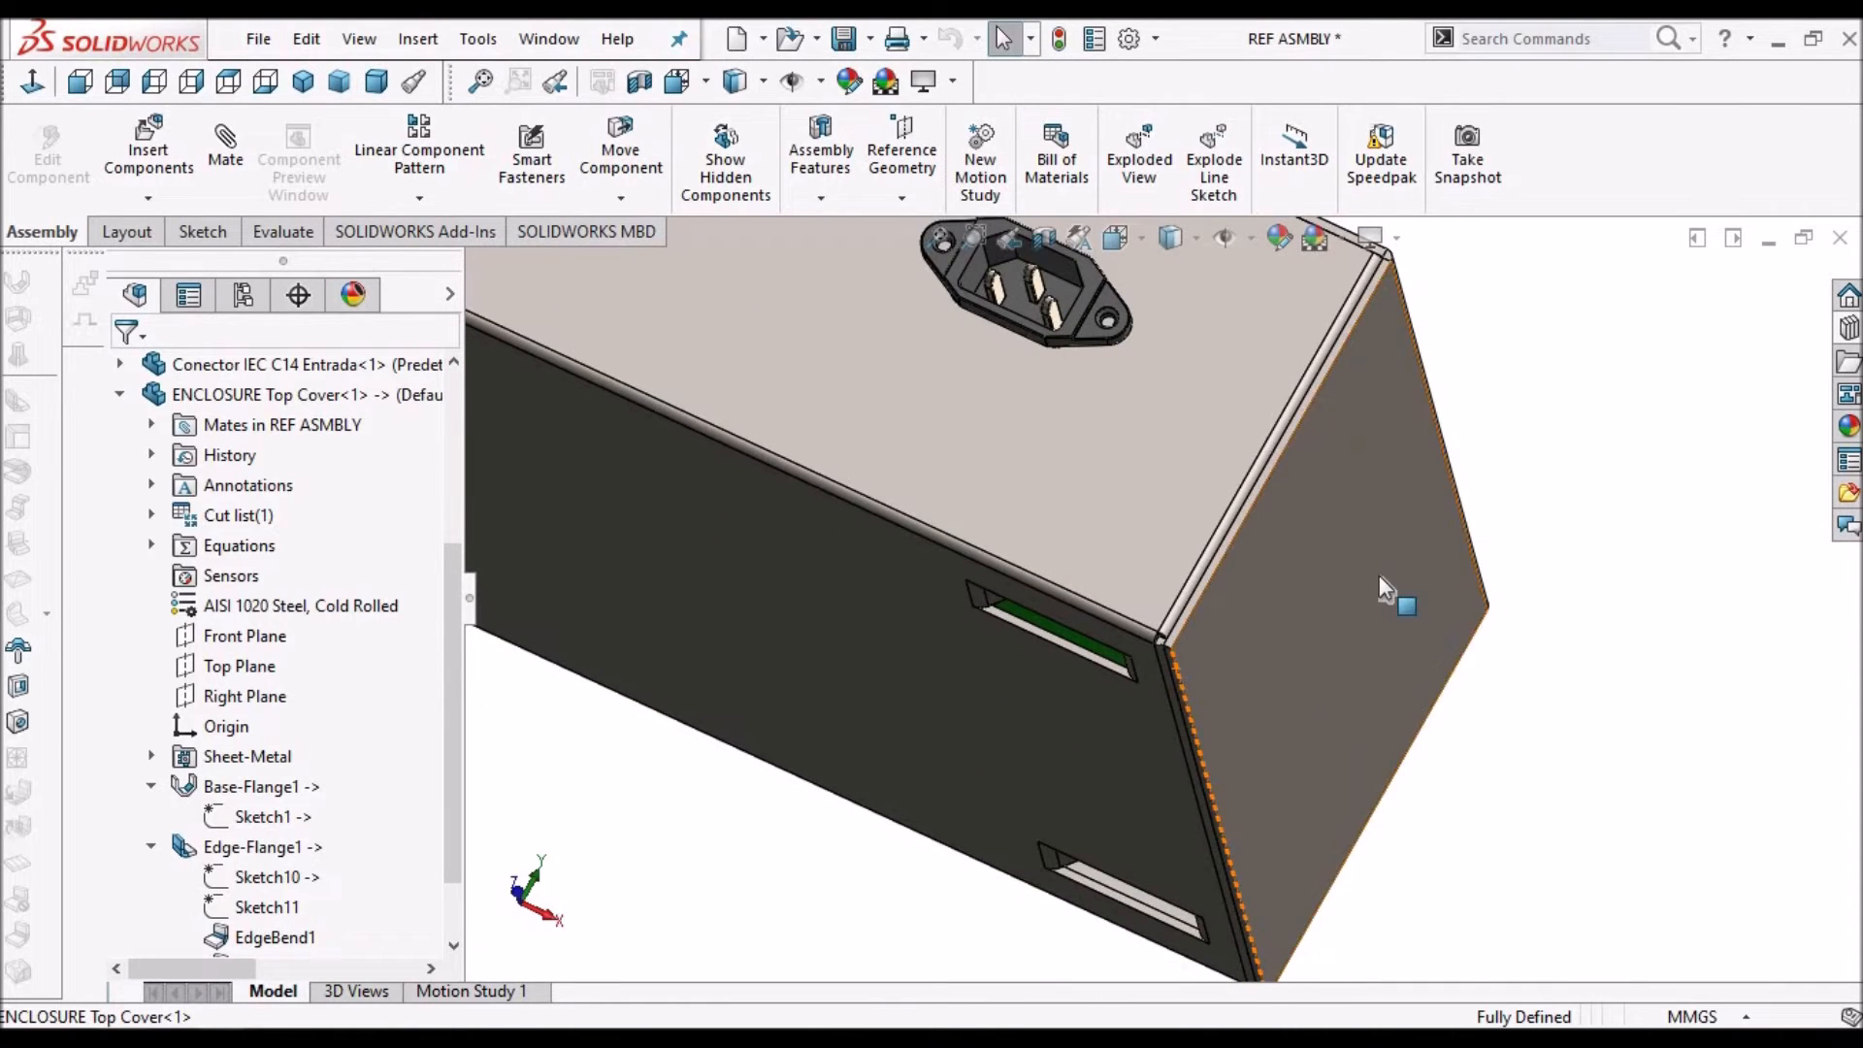
Open the top cover in its own window and start a sketch on the outer face of its right side flange
click(1377, 575)
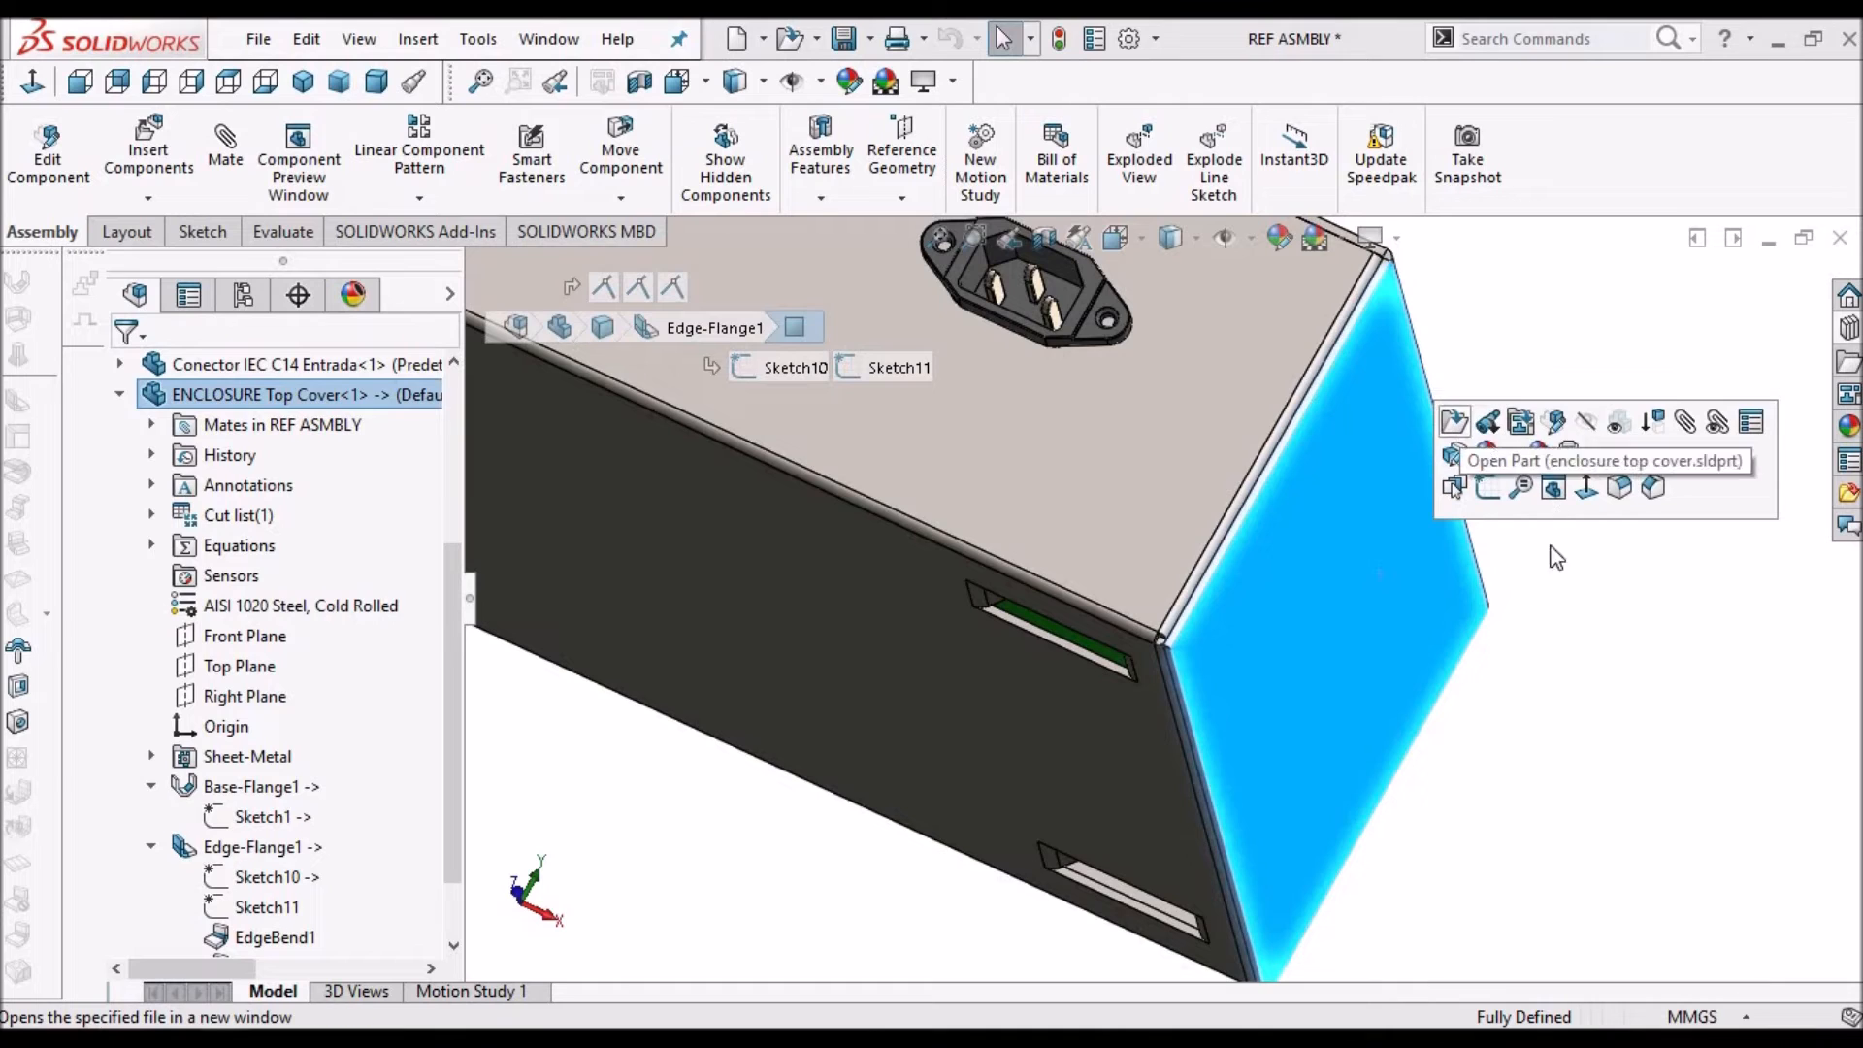
click(1458, 427)
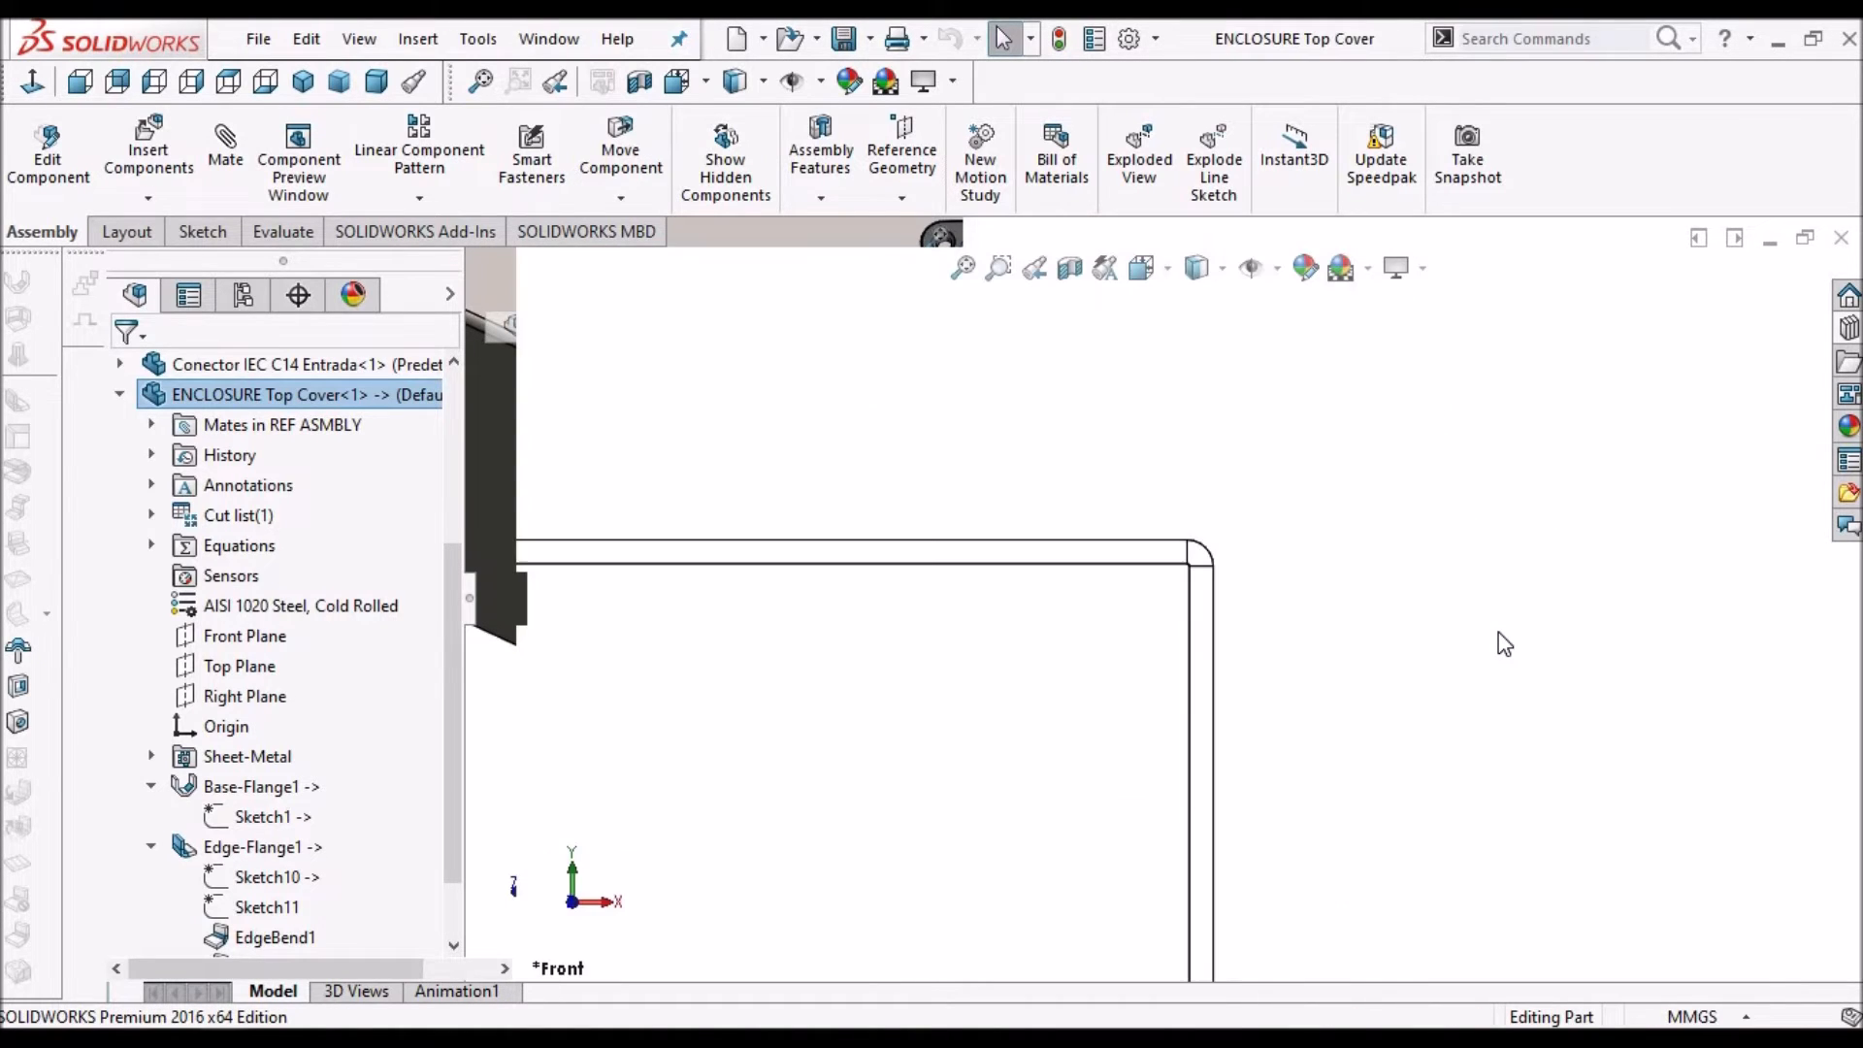
middle_drag(1463, 660, 1355, 674)
click(1348, 668)
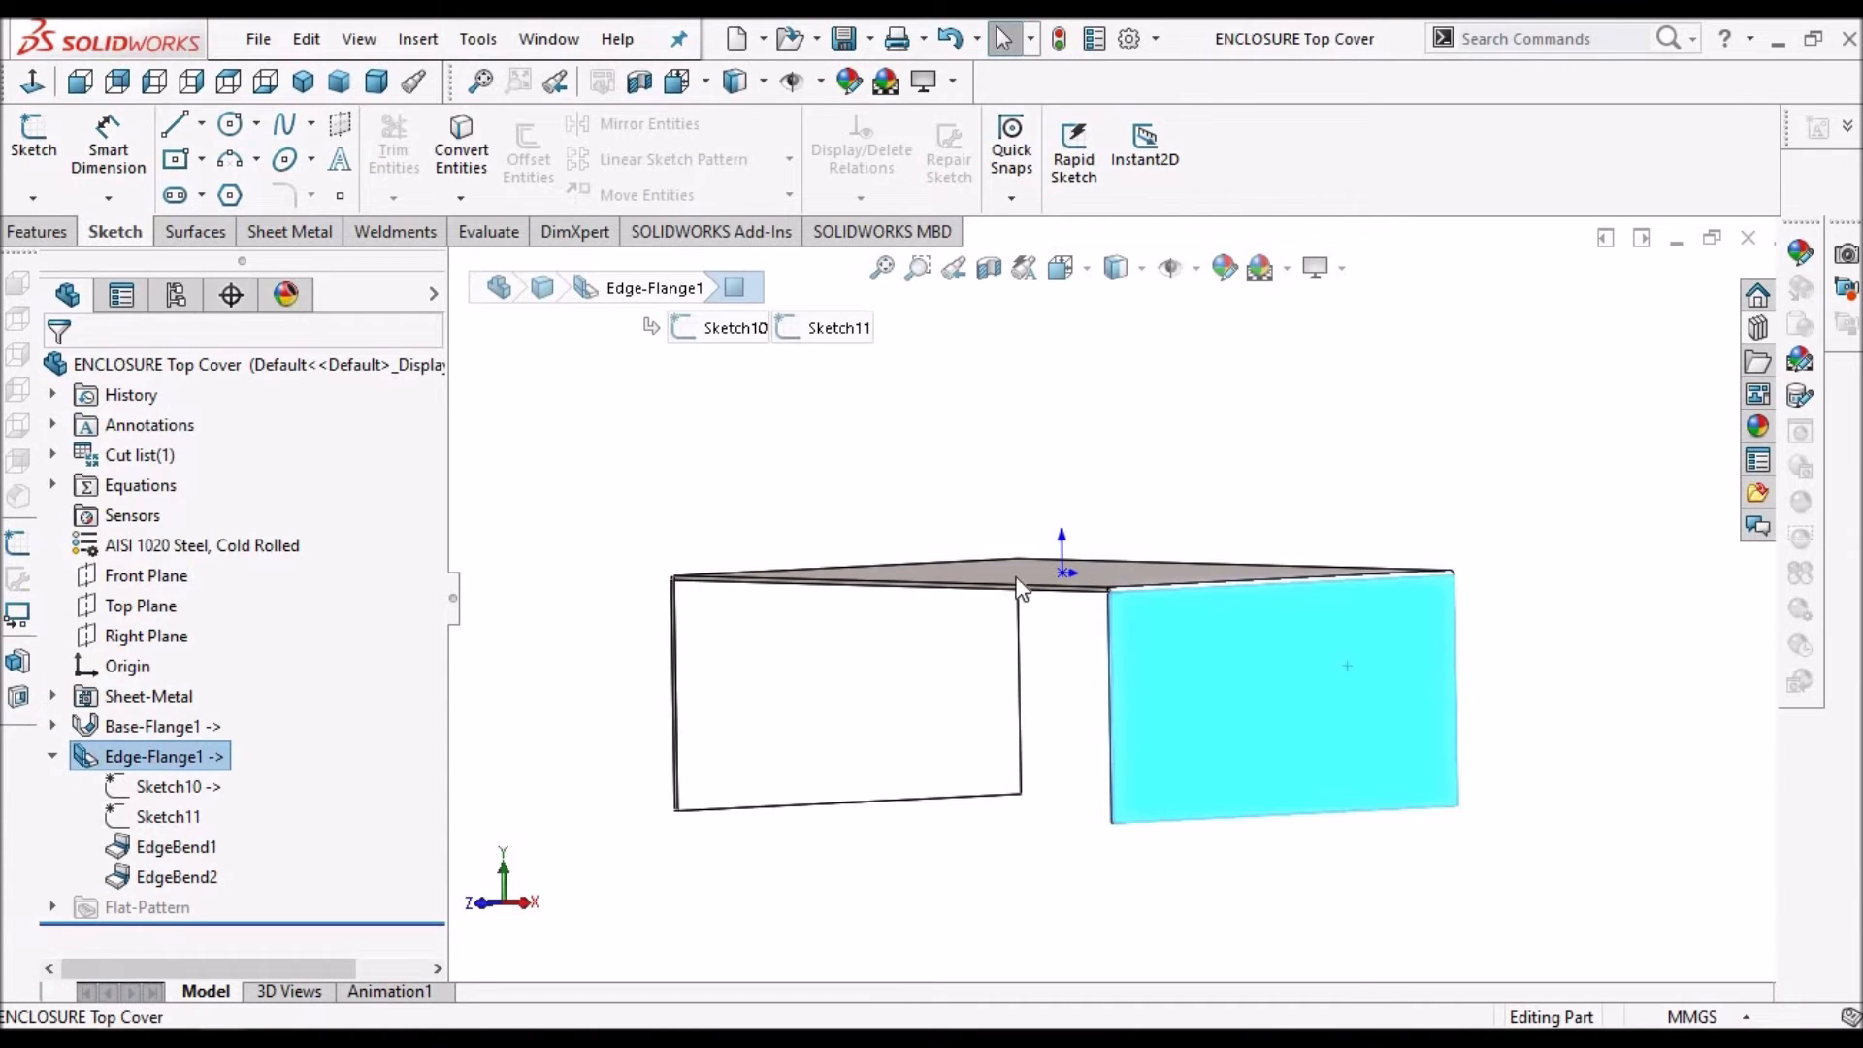
click(34, 136)
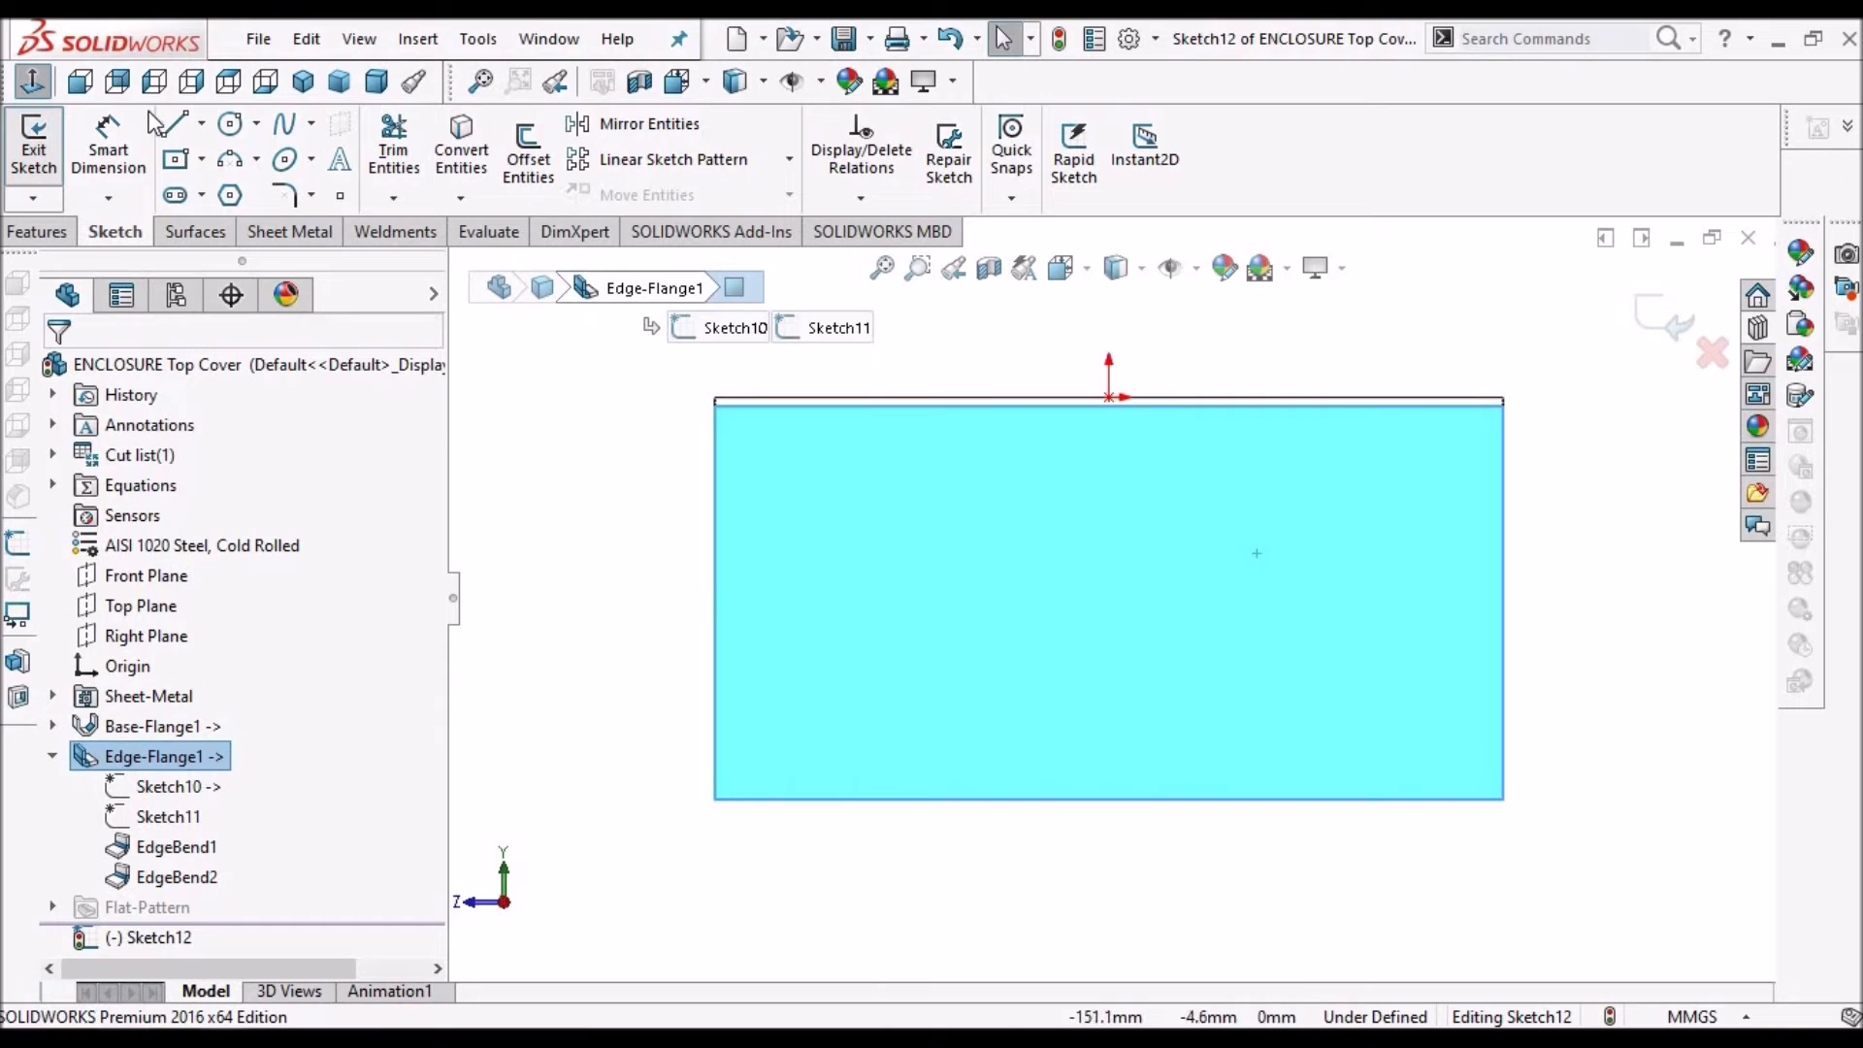
Sketch a line about 200 mm long across the lower part of the flange face, from one side edge to the other
click(176, 134)
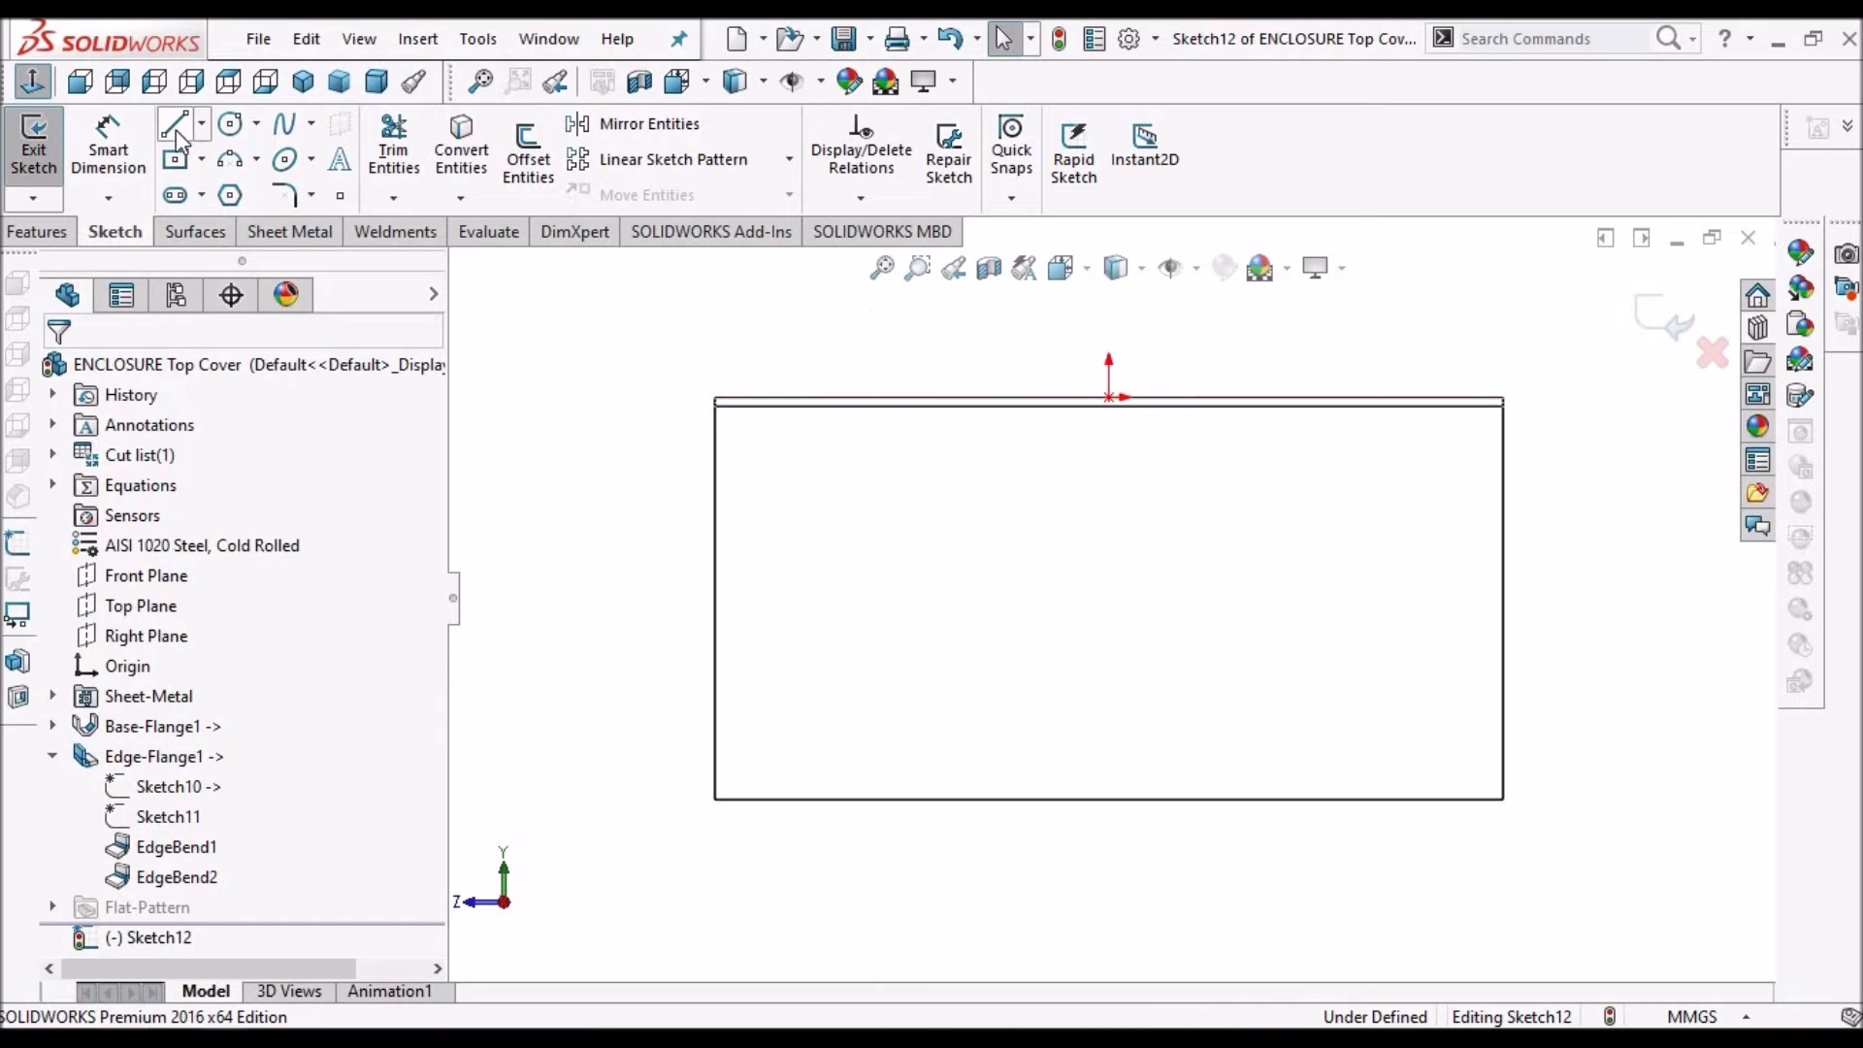
click(715, 666)
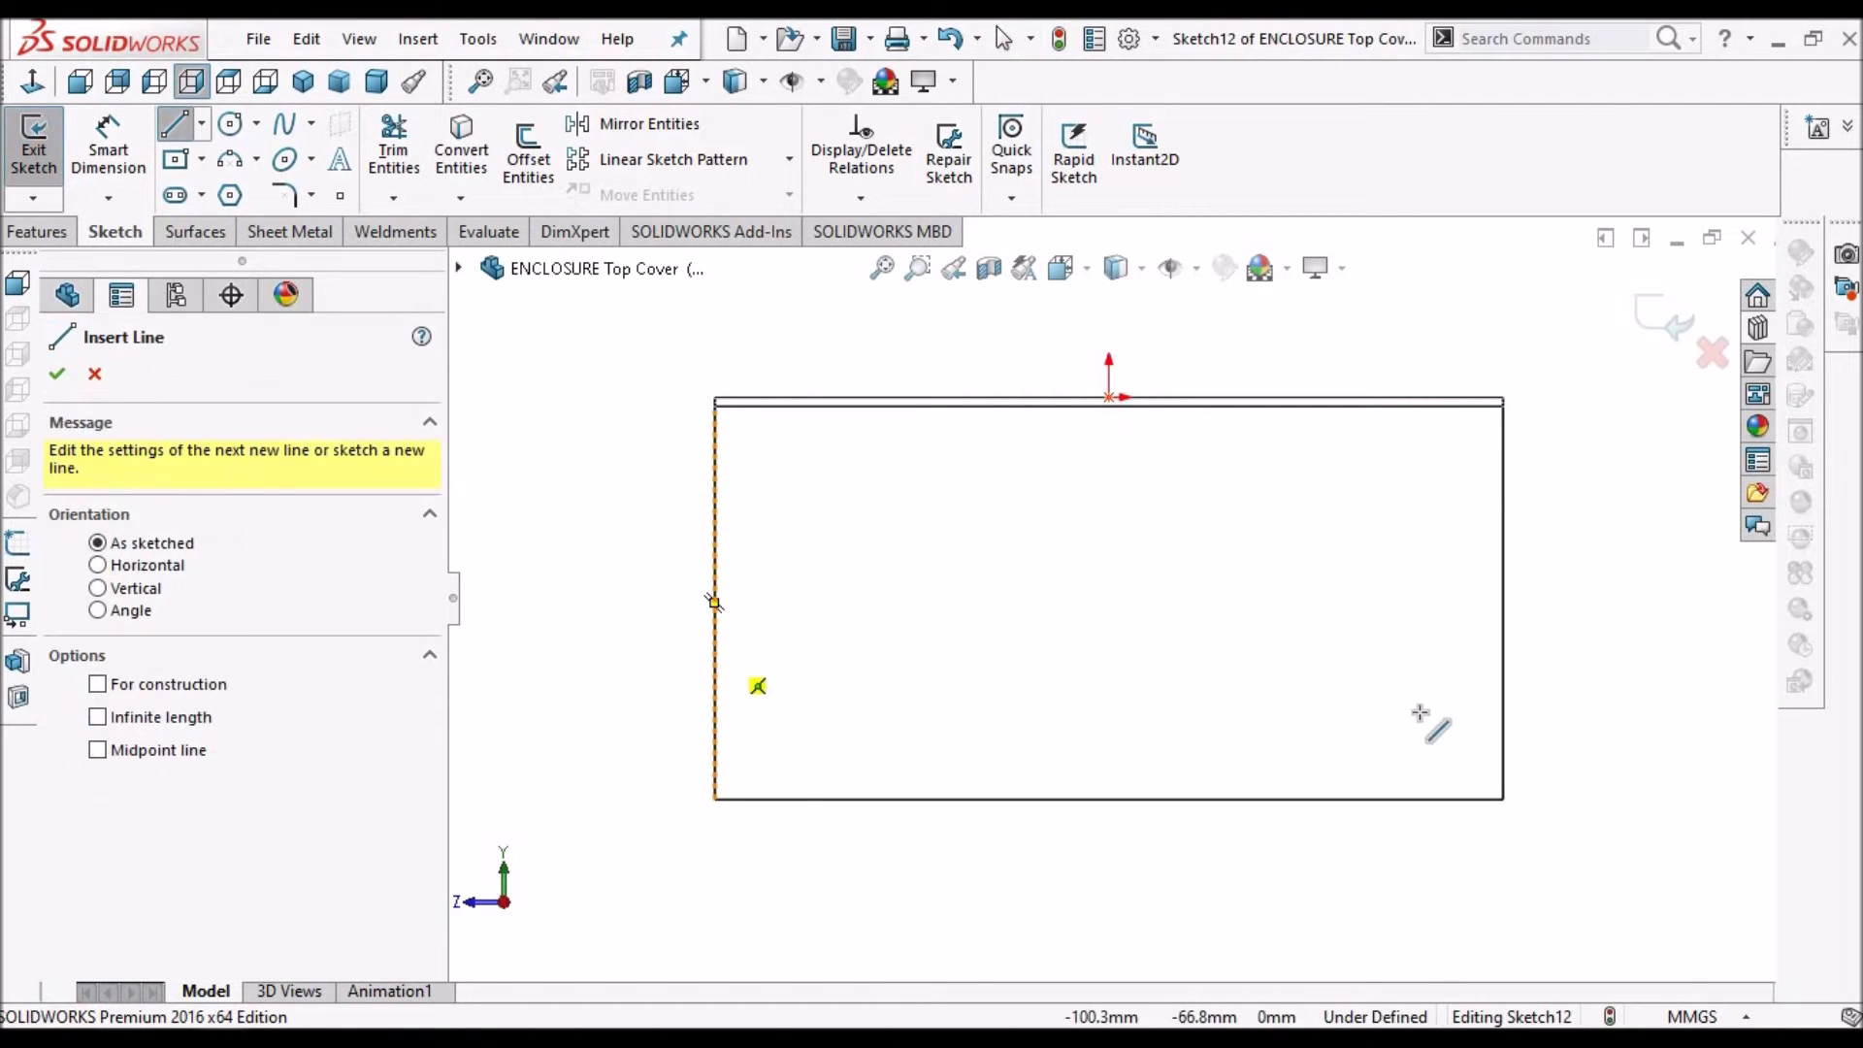
click(1506, 671)
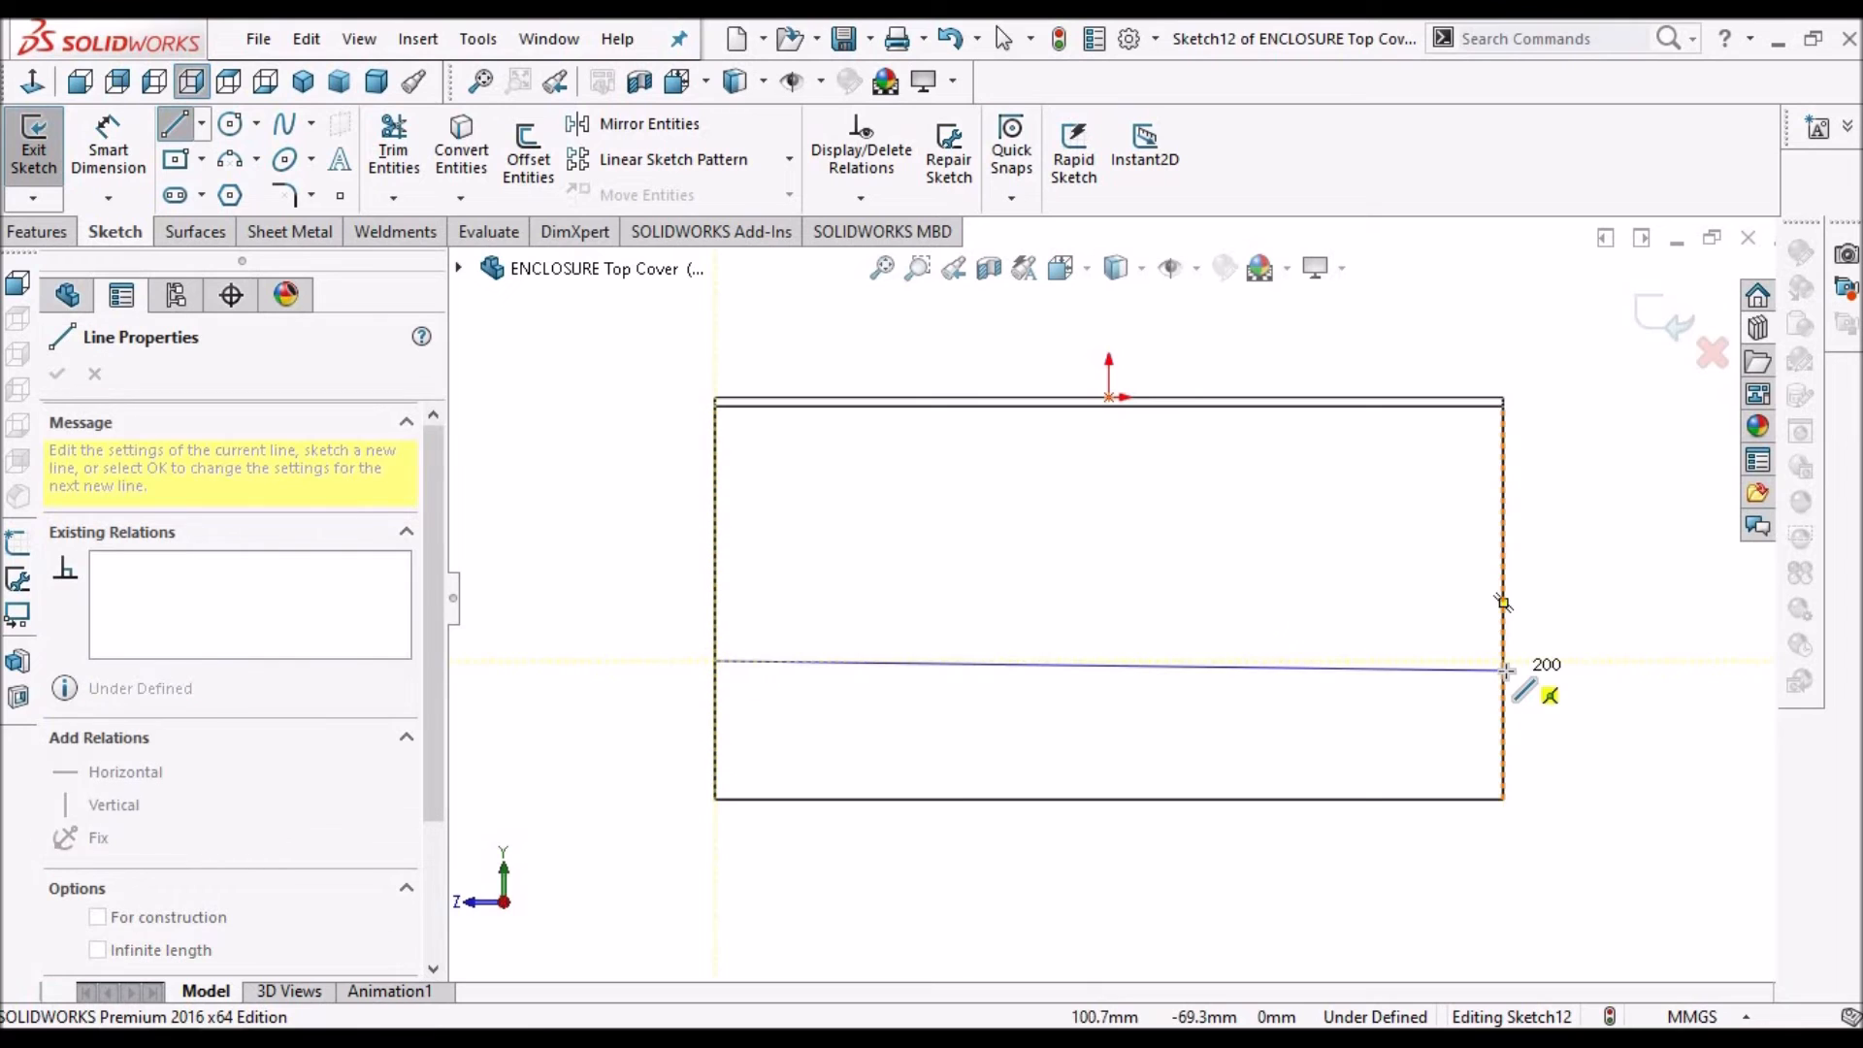
right_click(1310, 354)
click(1329, 369)
Add a horizontal relation to the line across the flange face
click(105, 143)
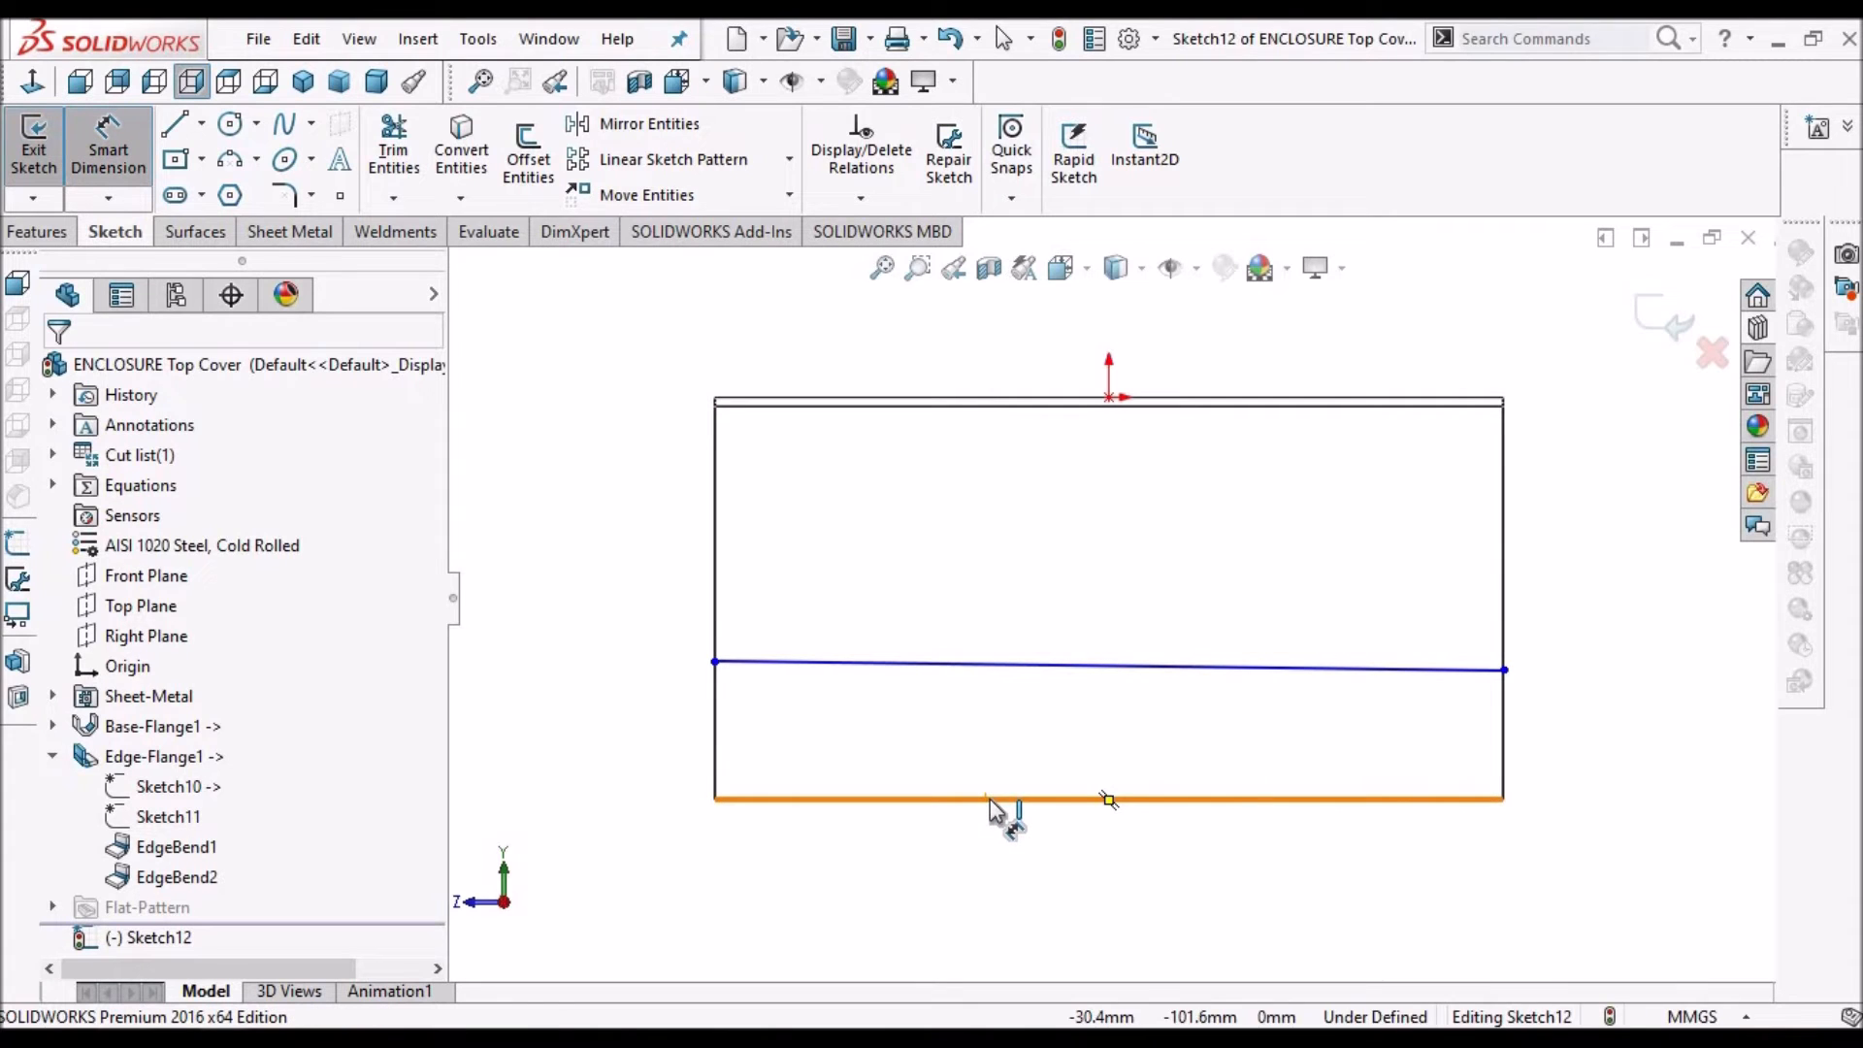
key(Escape)
click(1143, 665)
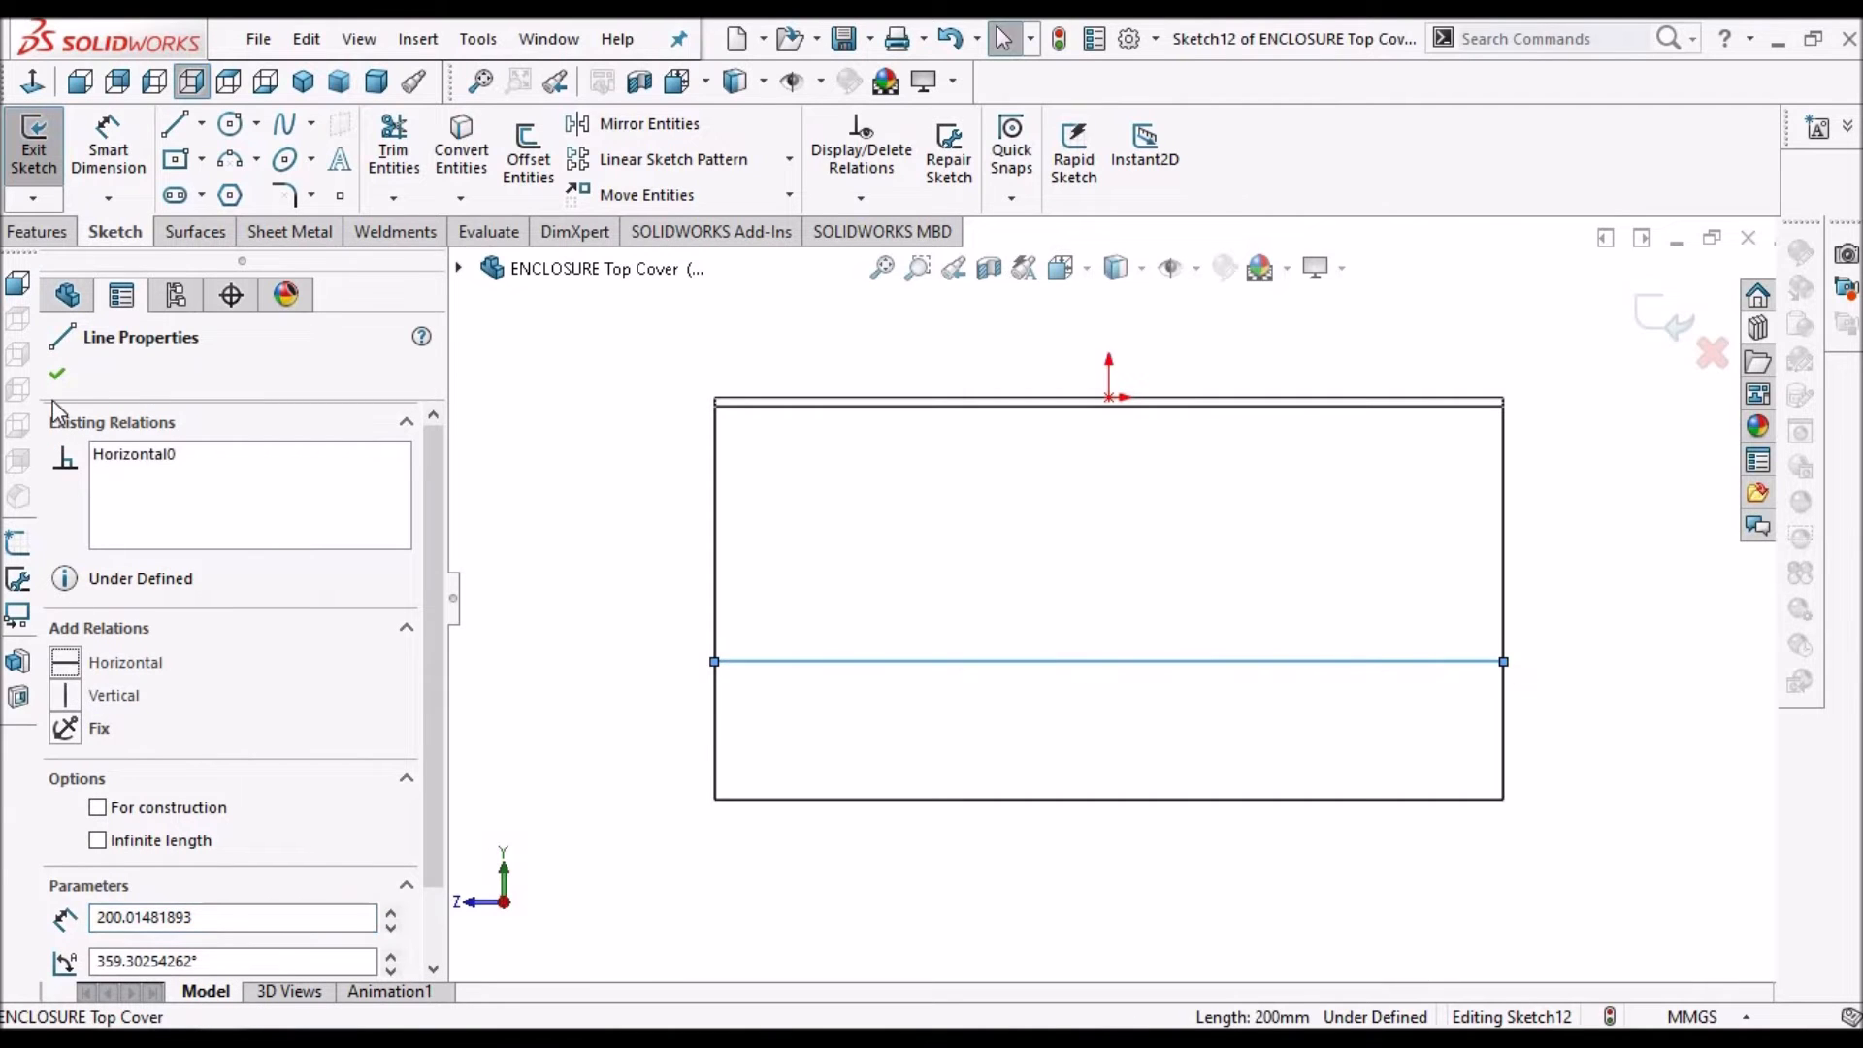
click(505, 400)
Dimension the line 20 mm from the flange's lower edge
click(108, 145)
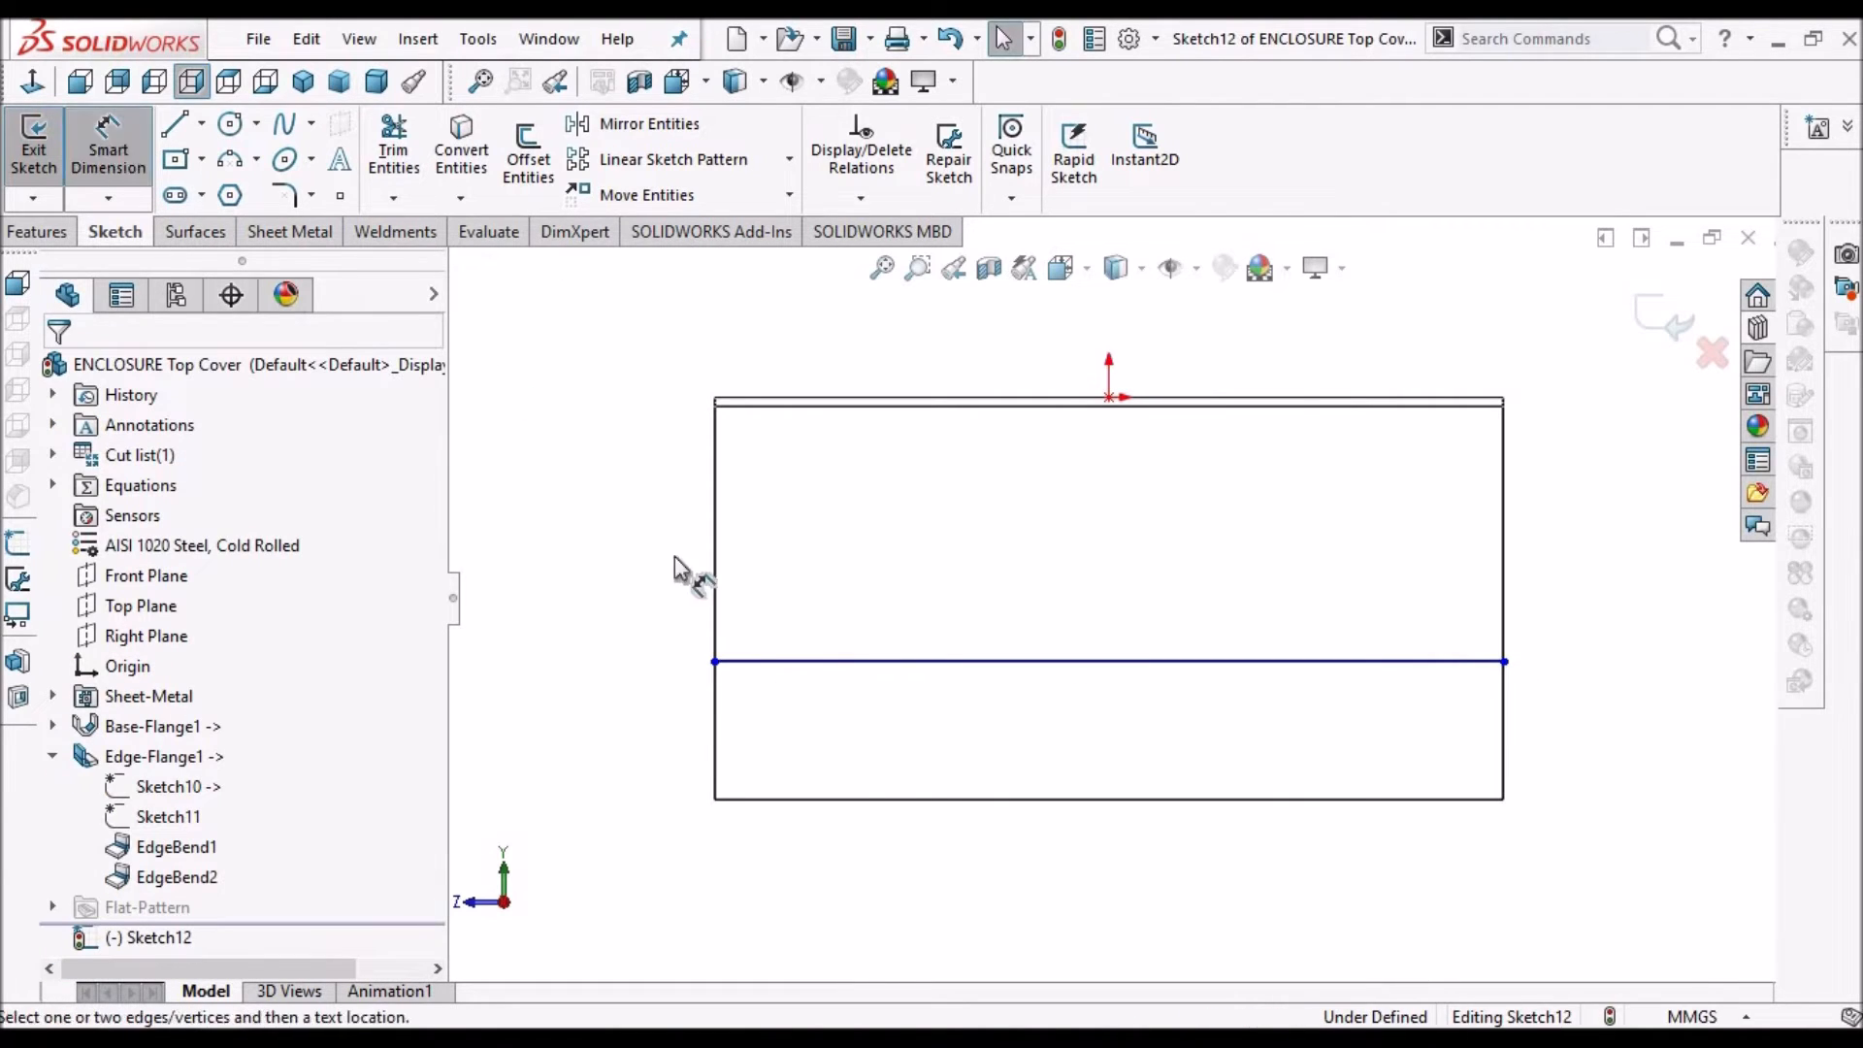
click(875, 796)
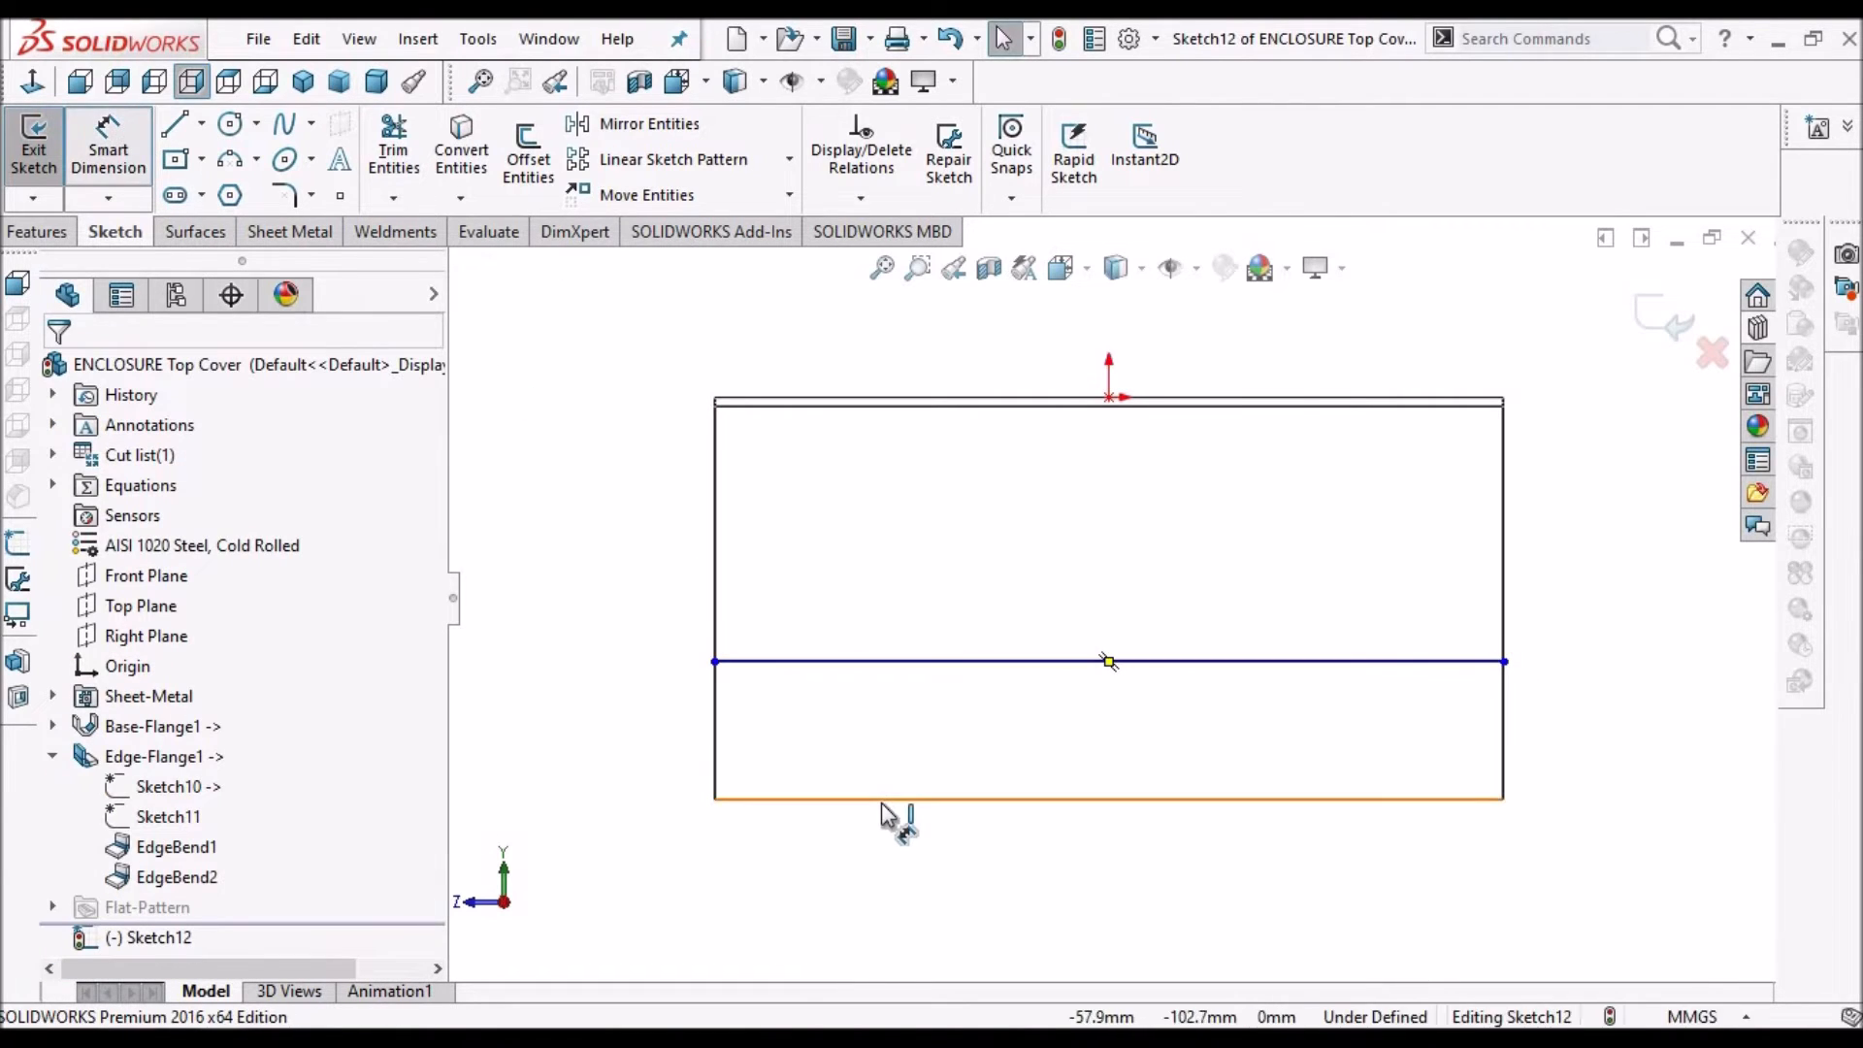
click(876, 667)
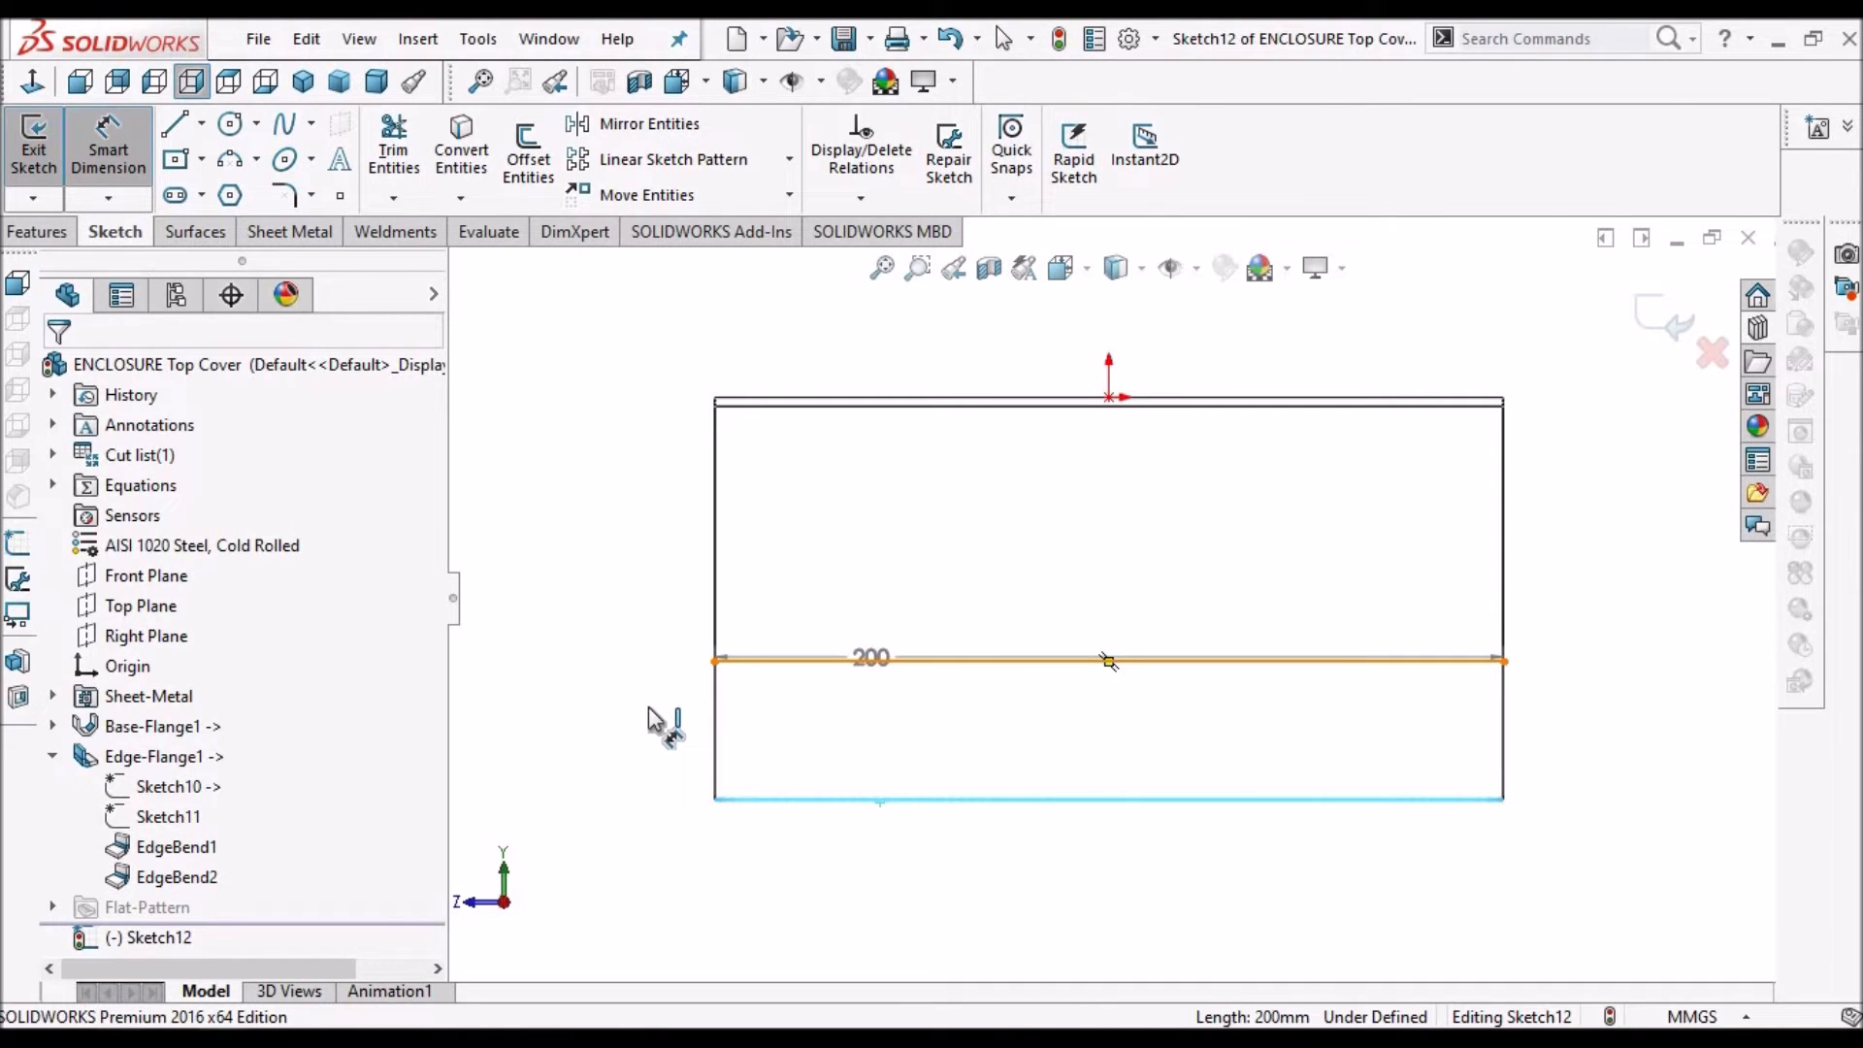
click(1109, 663)
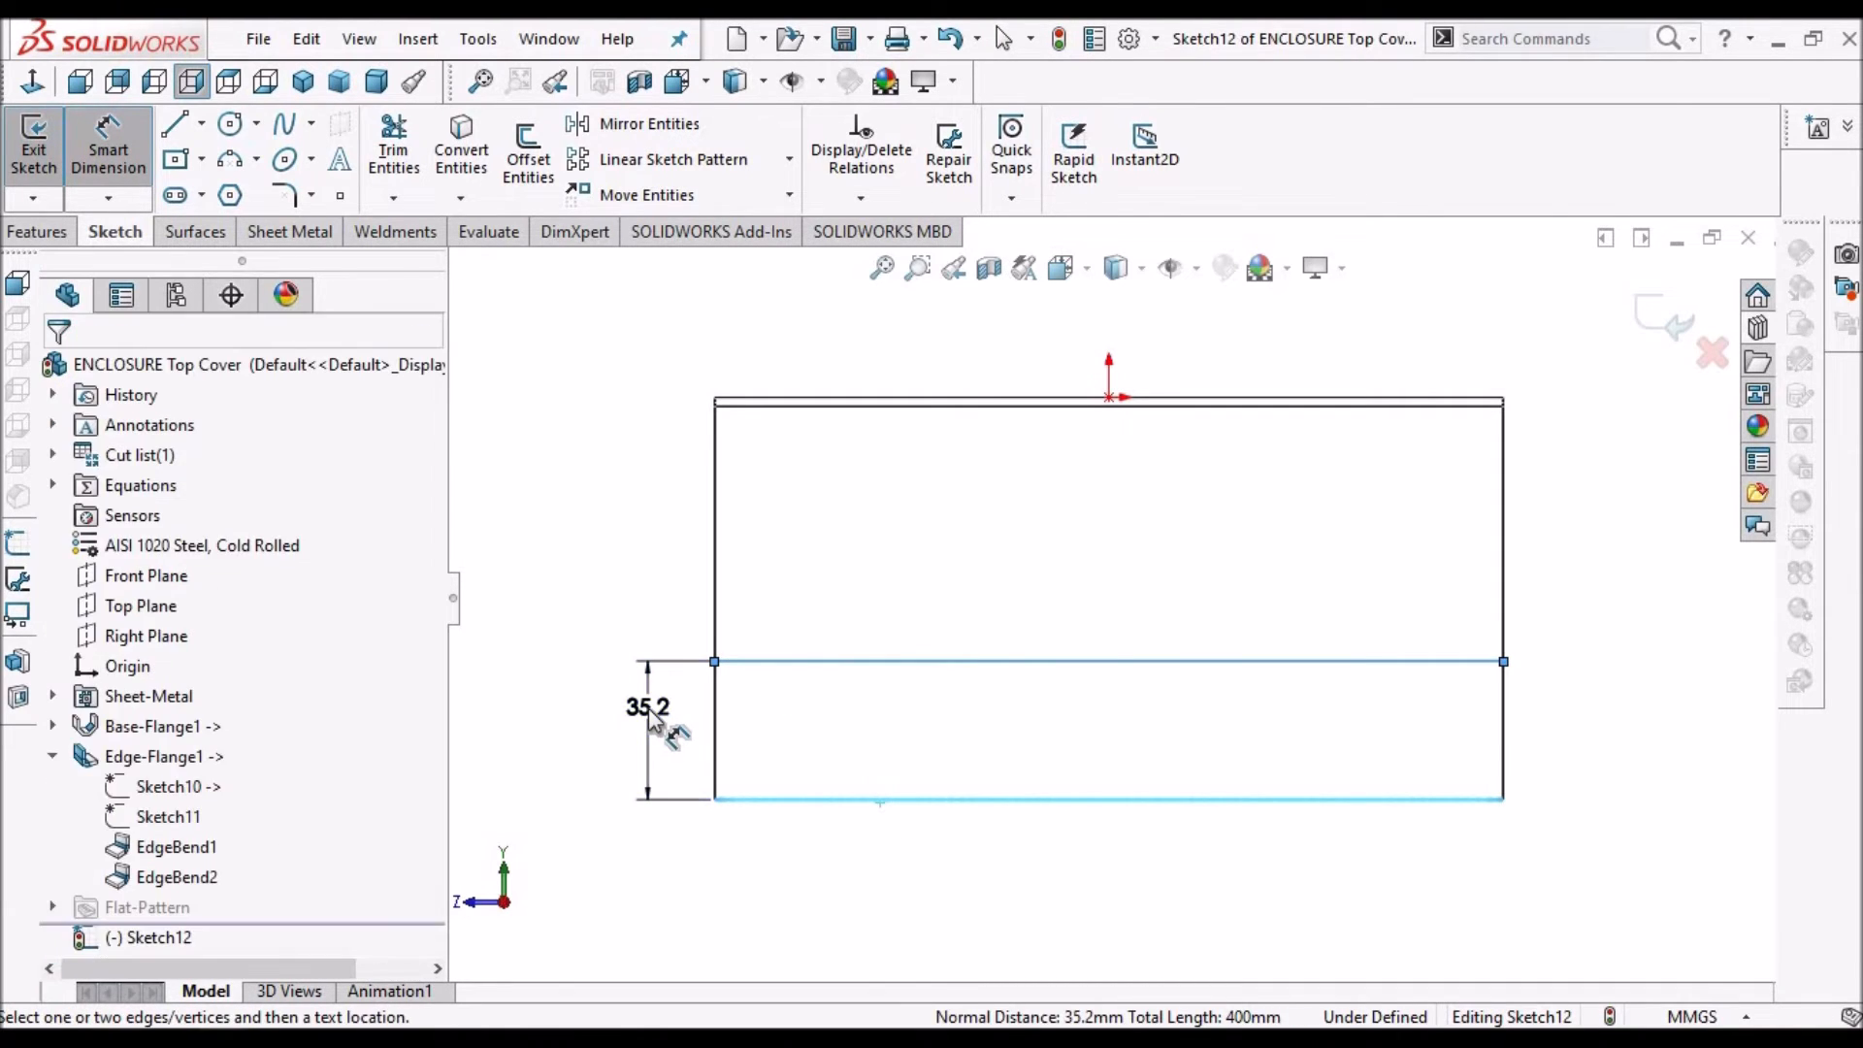
click(648, 720)
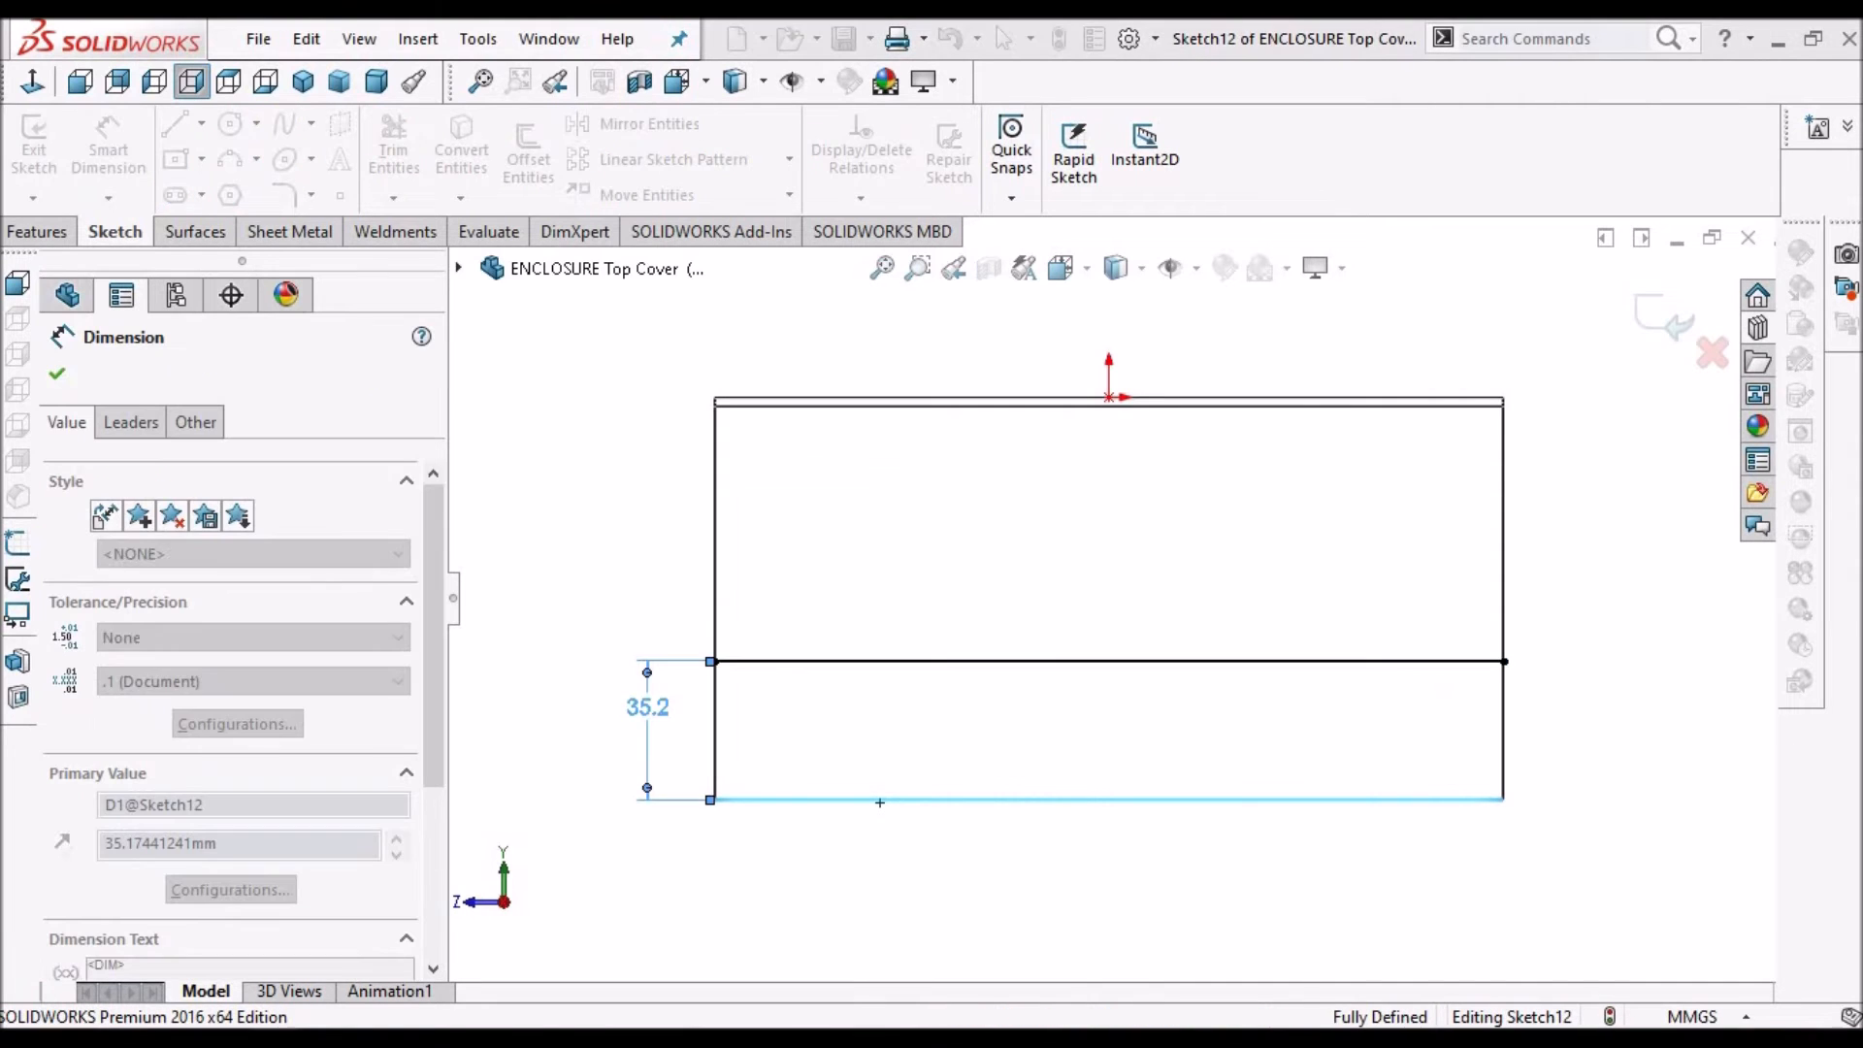
text(20)
key(Return)
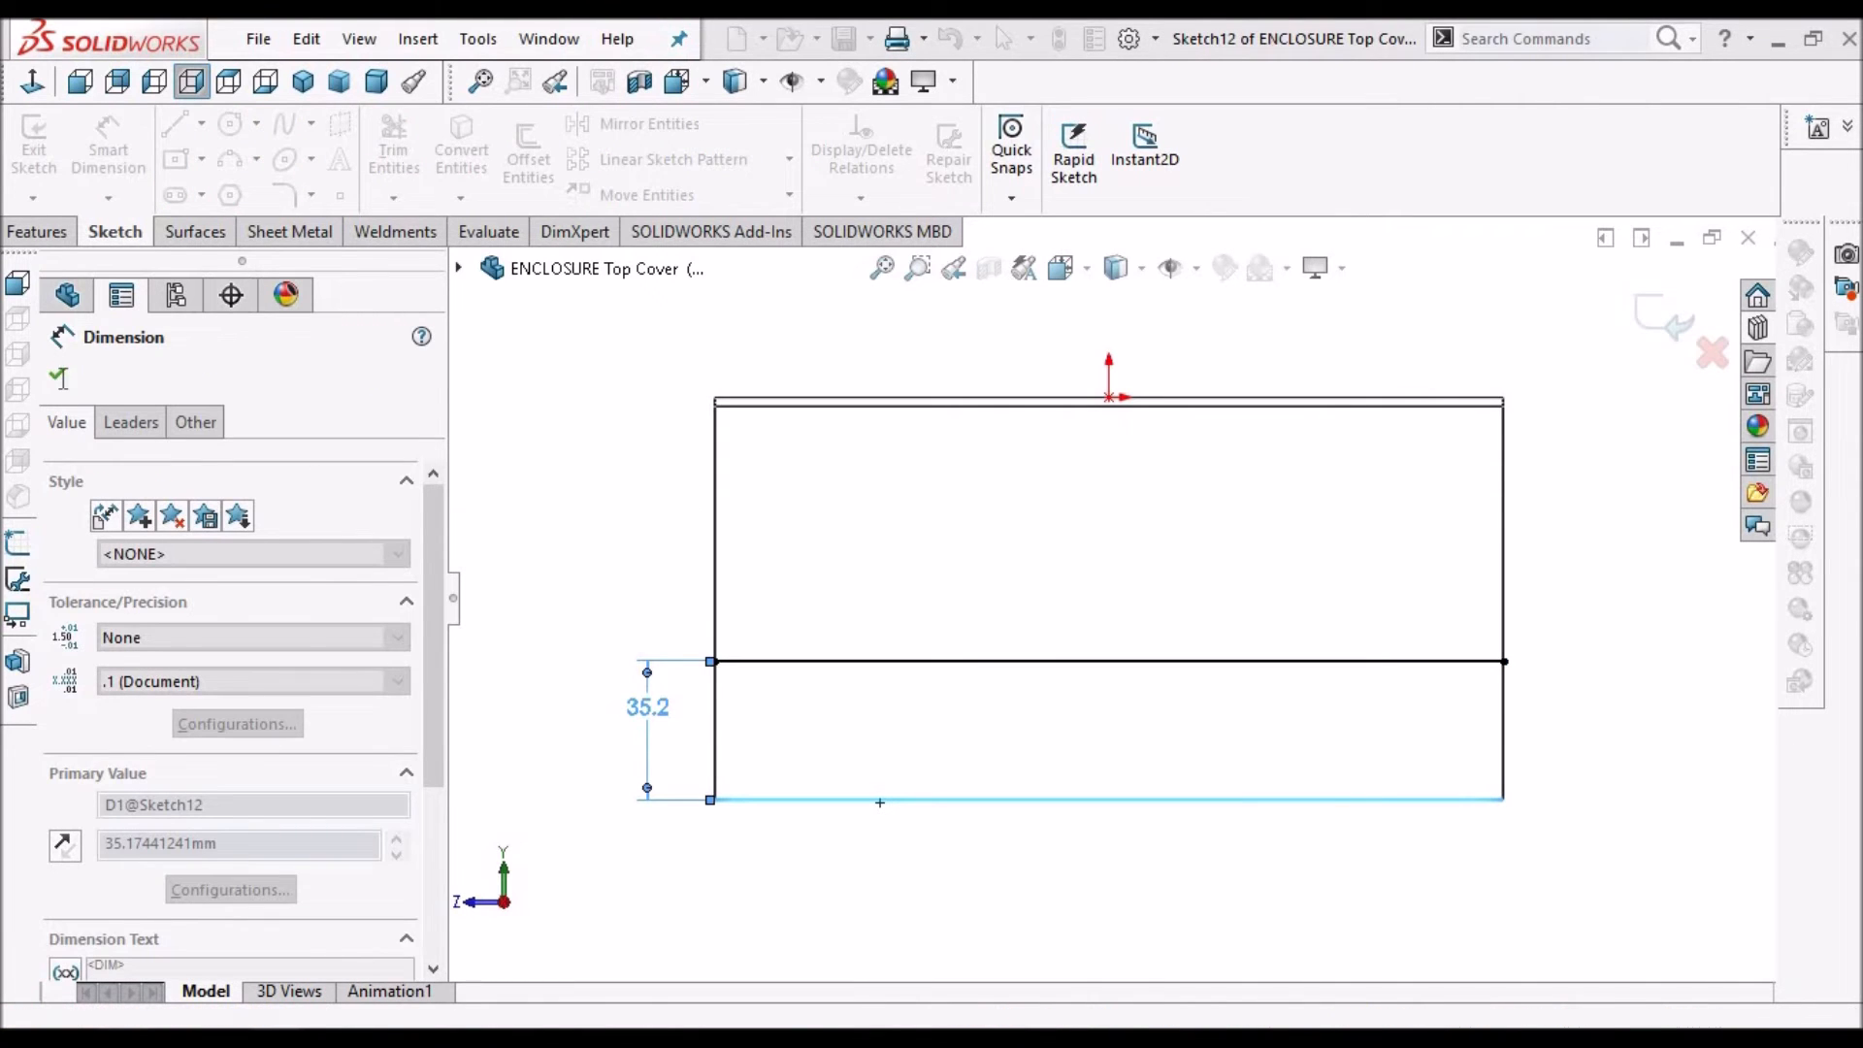
click(57, 374)
key(Escape)
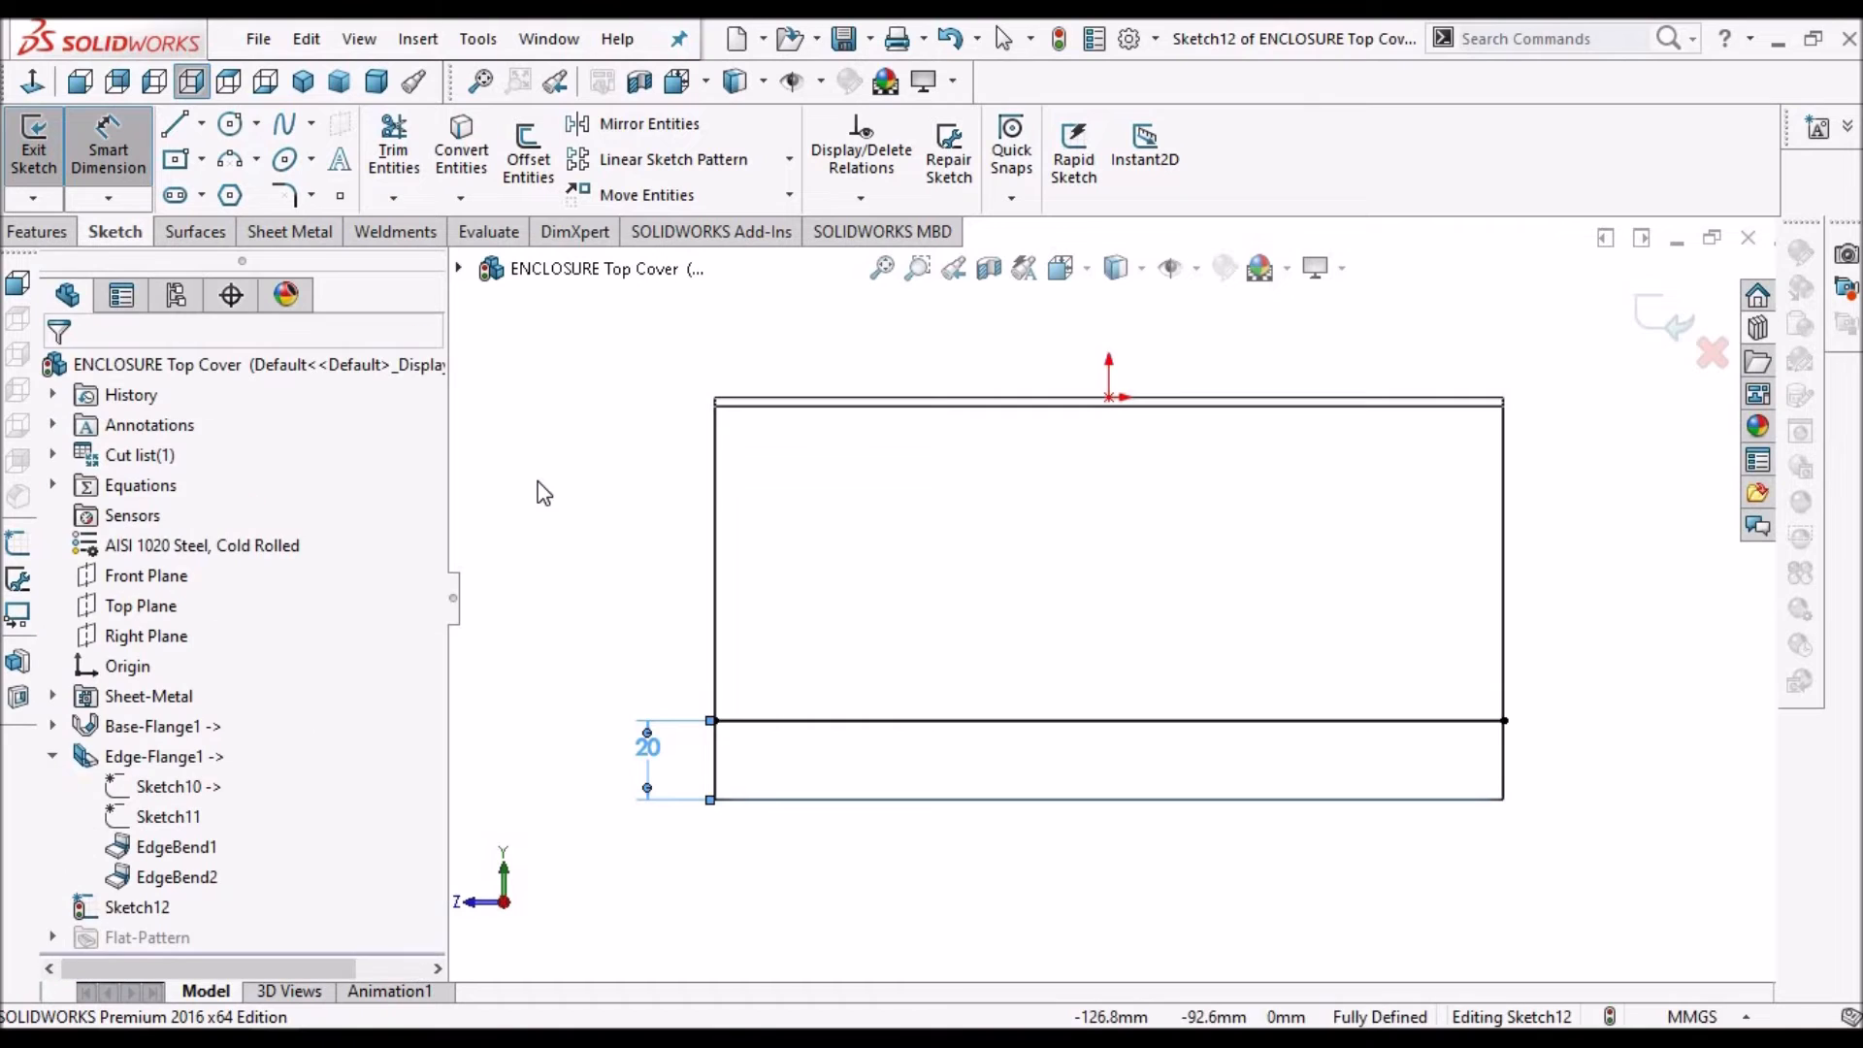
Start a sheet metal Jog from the sketched line, with the flange's outer face as the fixed face
click(291, 233)
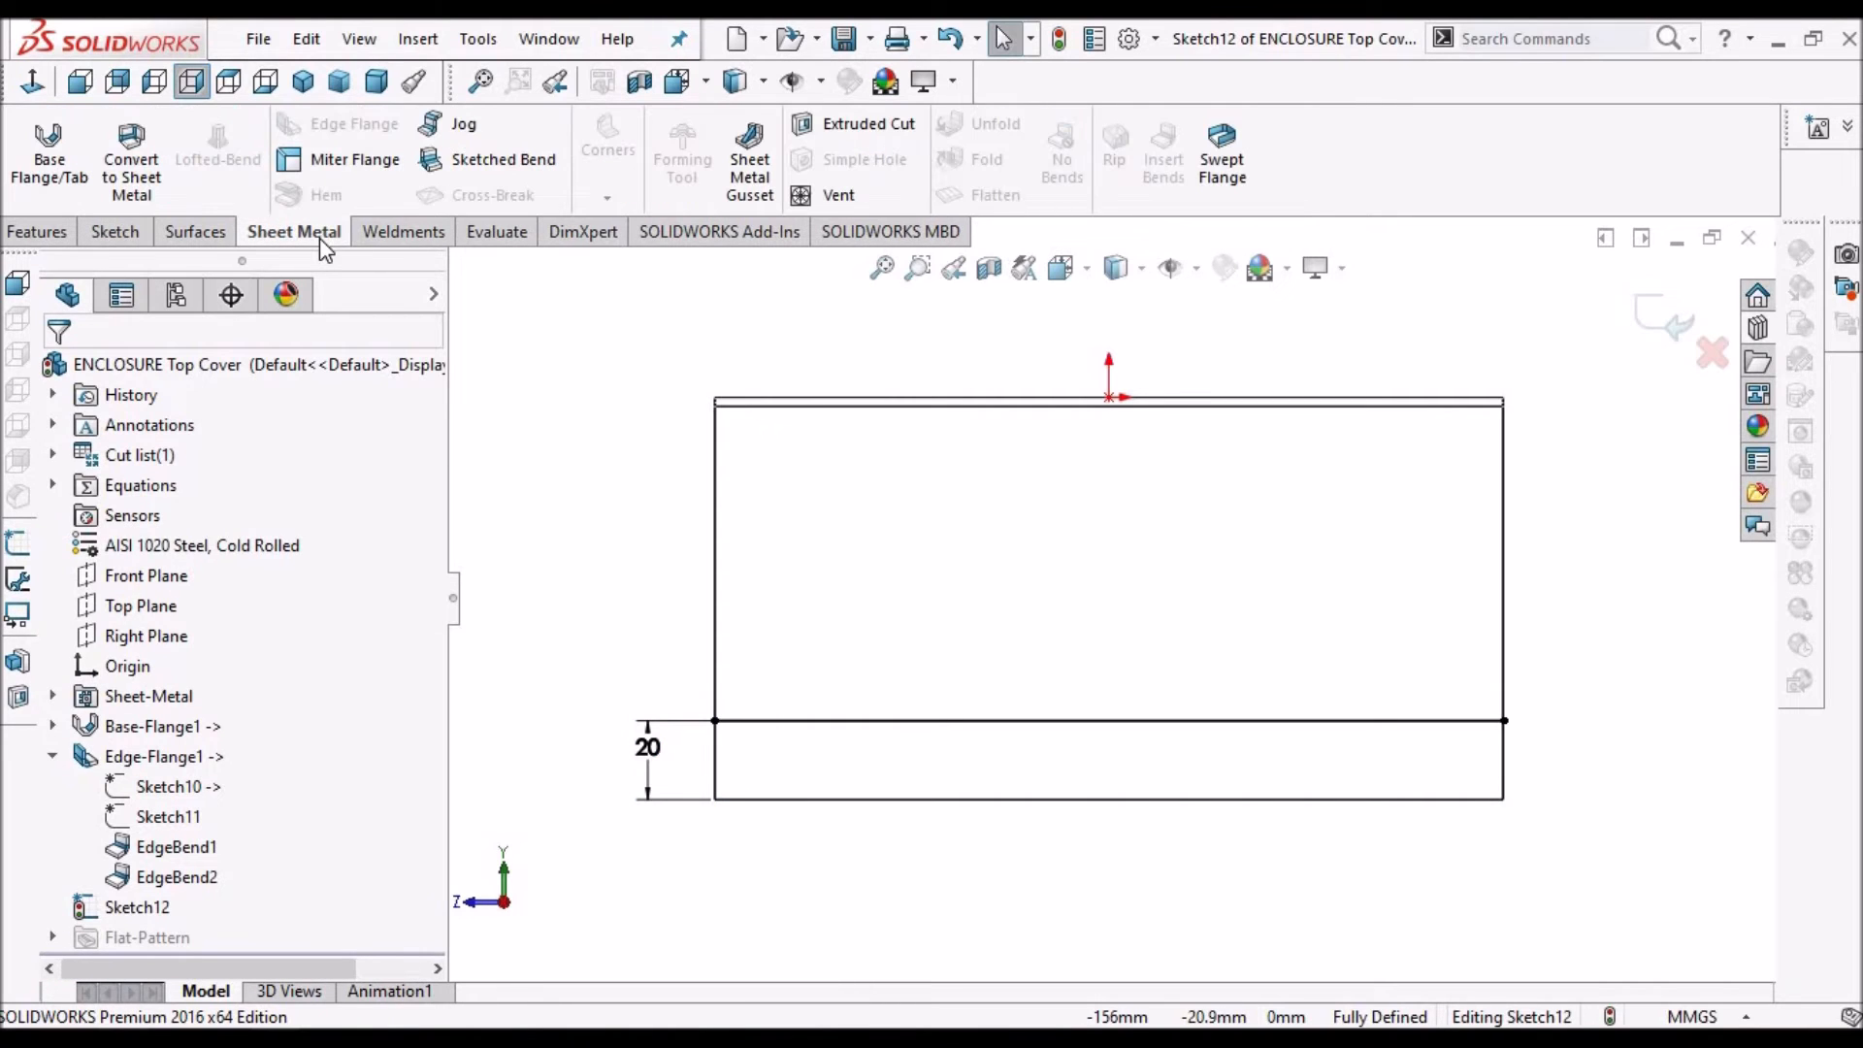
click(466, 125)
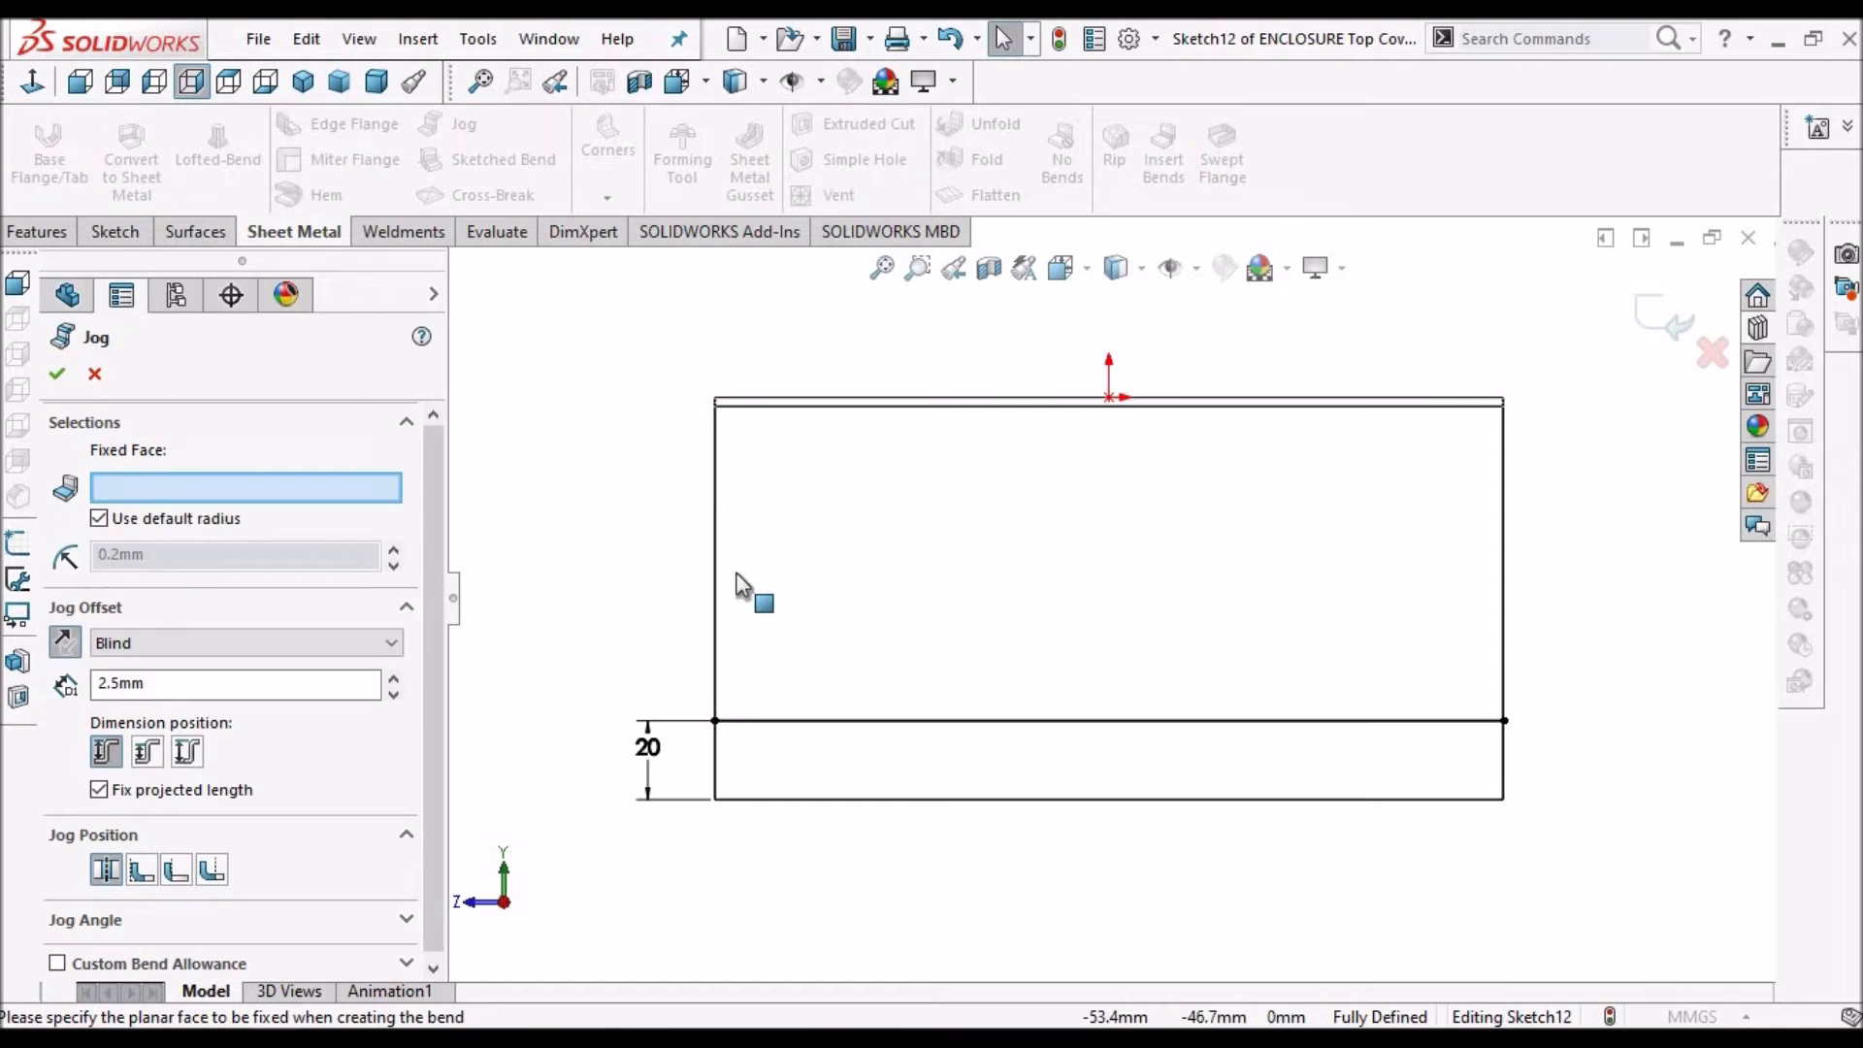
click(79, 82)
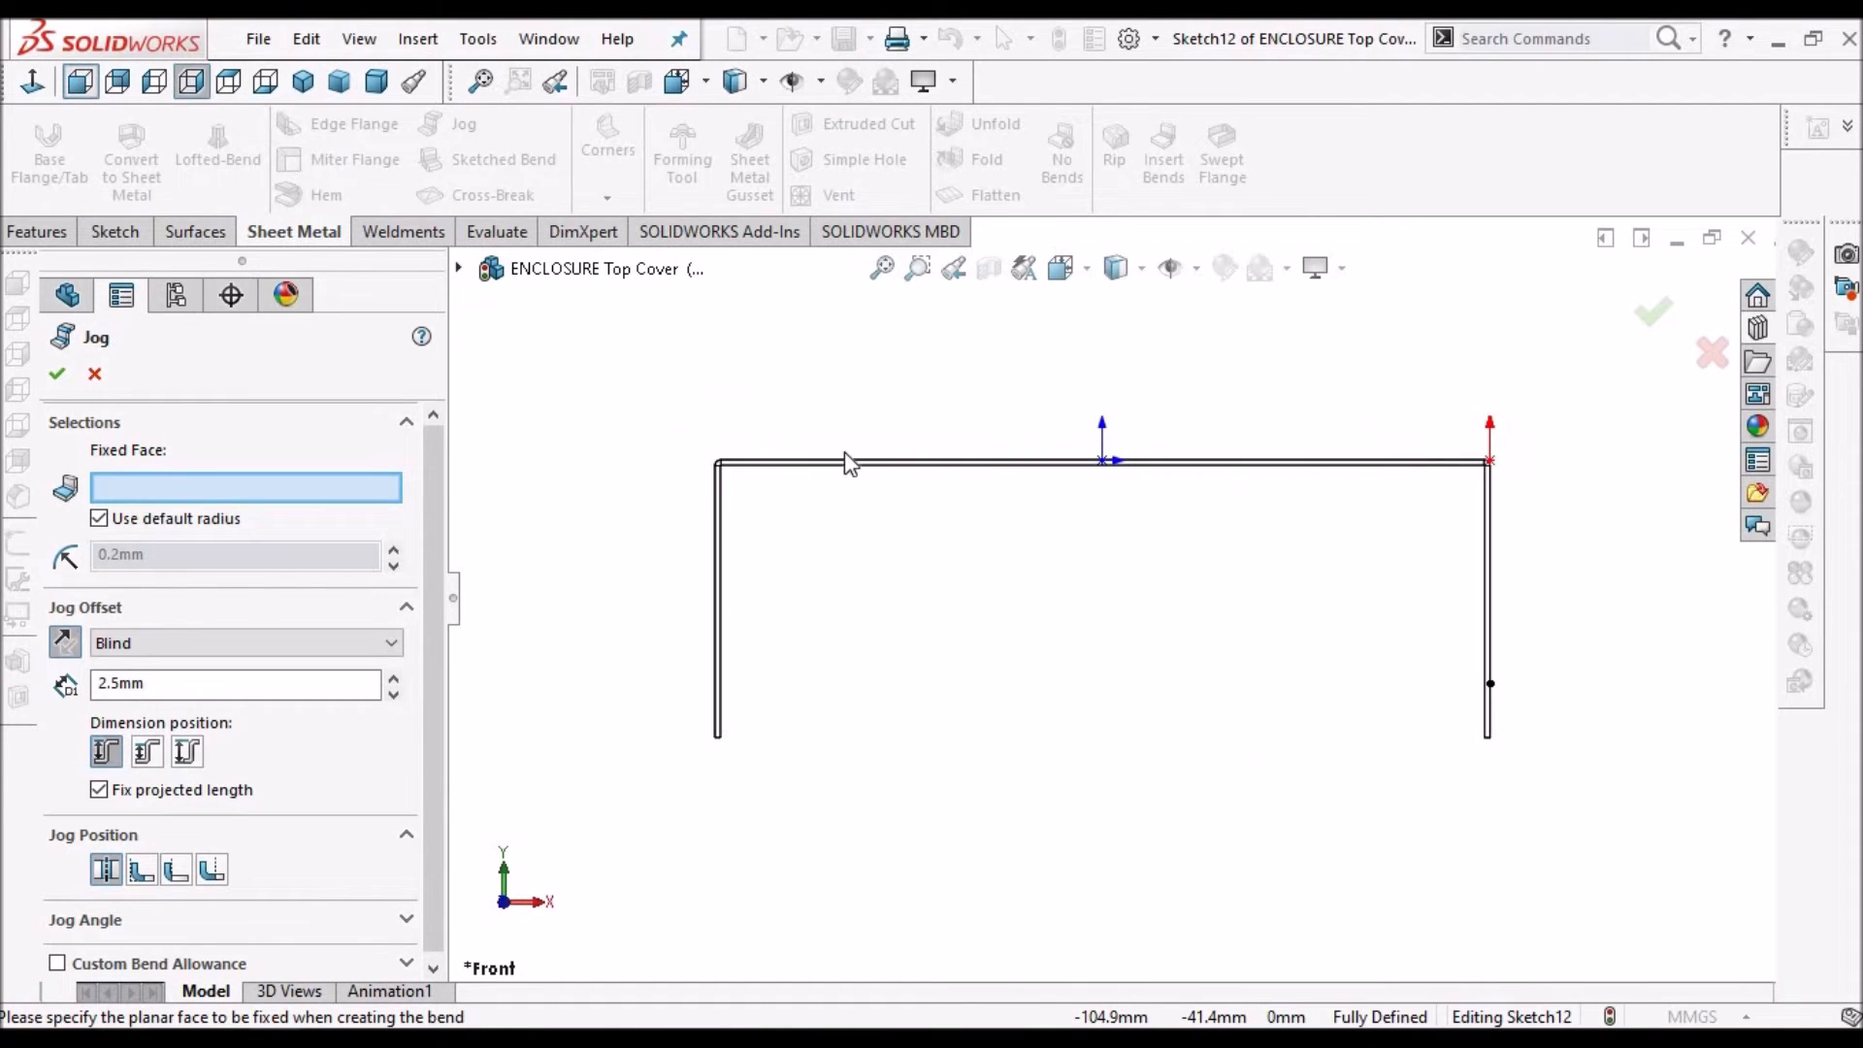
scroll(1502, 685, down, 3)
mouse_move(1443, 646)
middle_down()
mouse_move(1401, 644)
mouse_move(1418, 671)
middle_up()
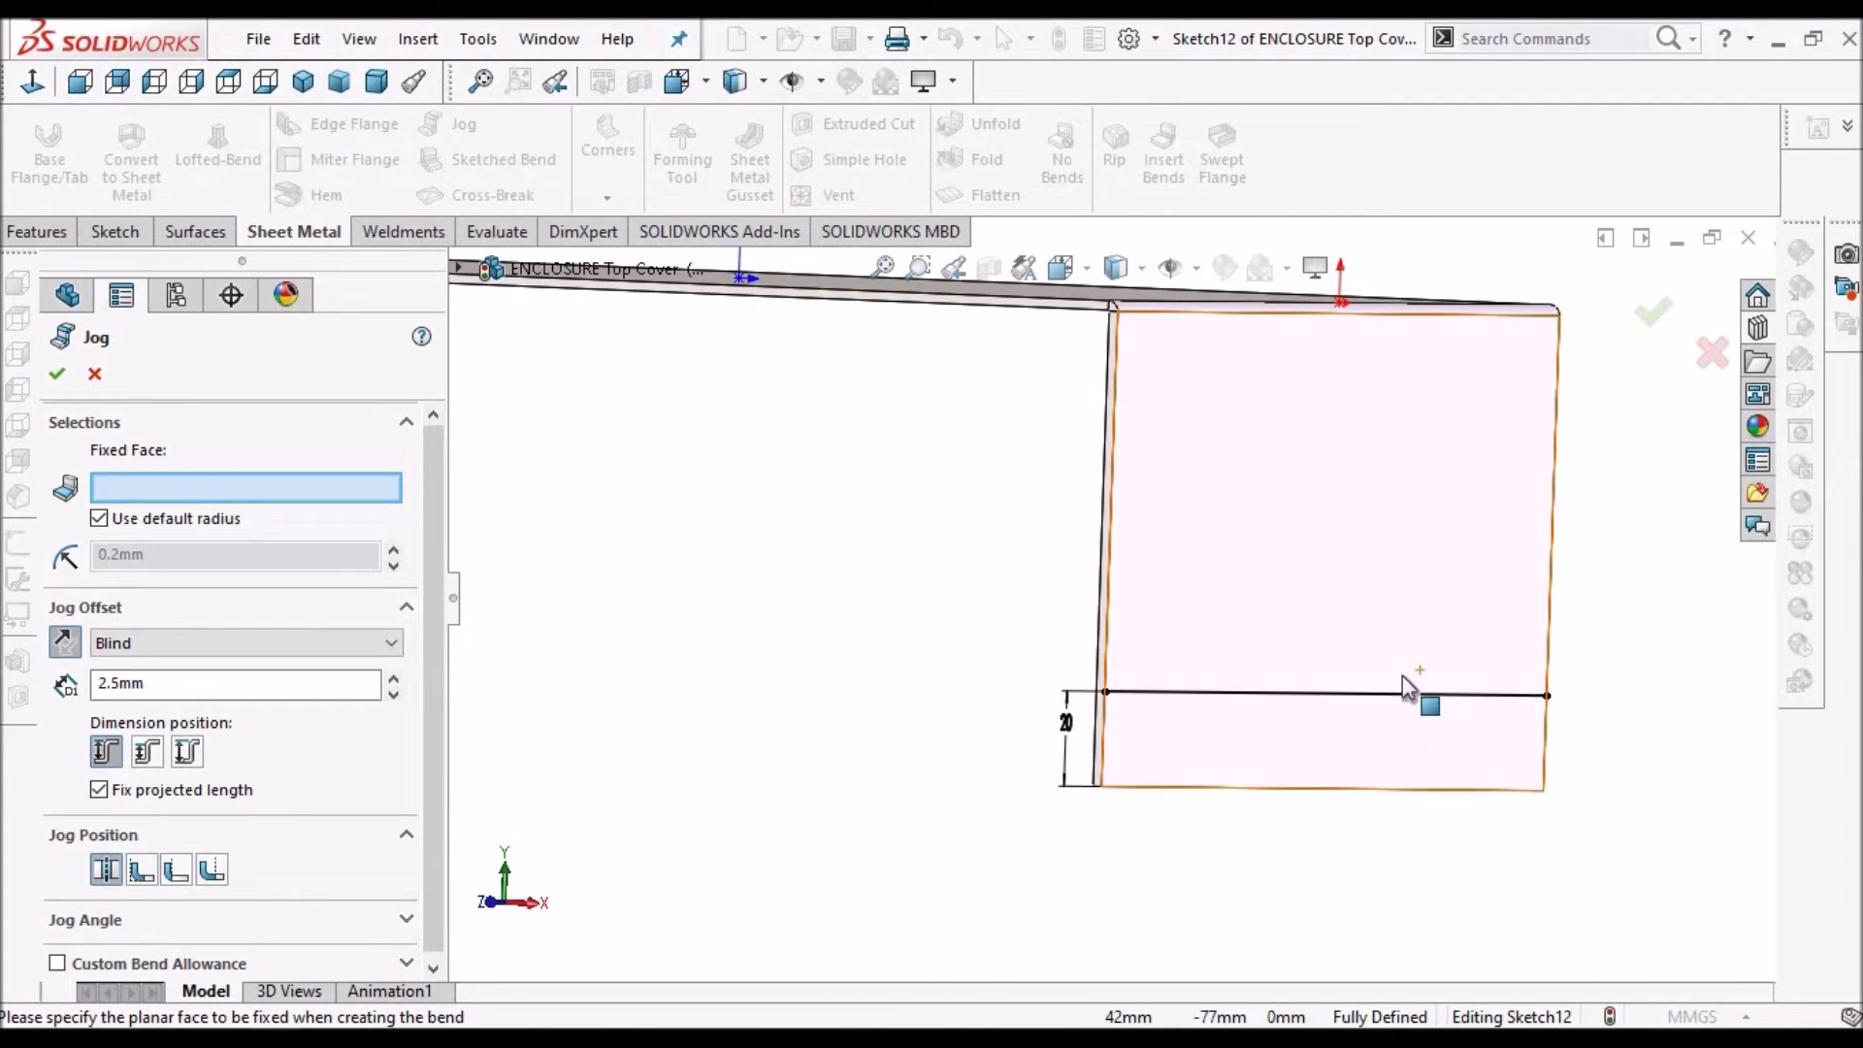
click(1337, 543)
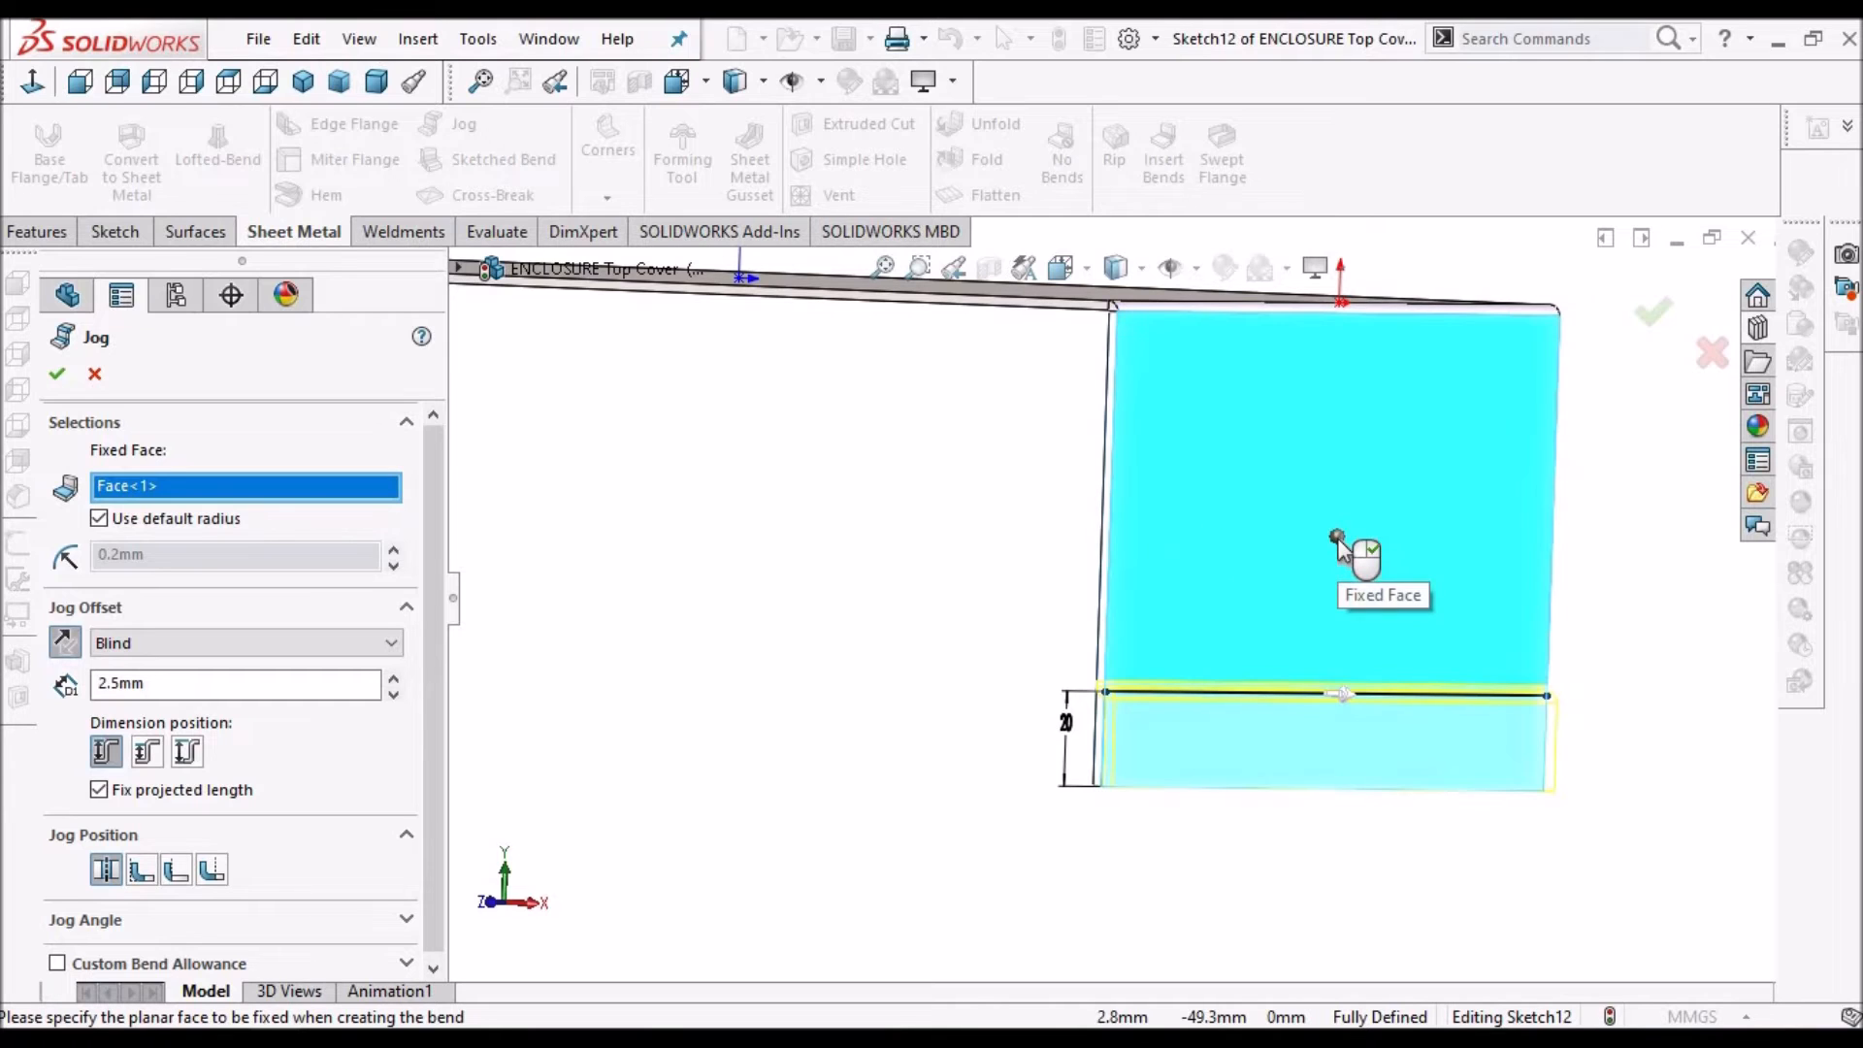
Reverse the jog offset direction so the flange's lower strip shifts toward the inside of the cover
click(79, 84)
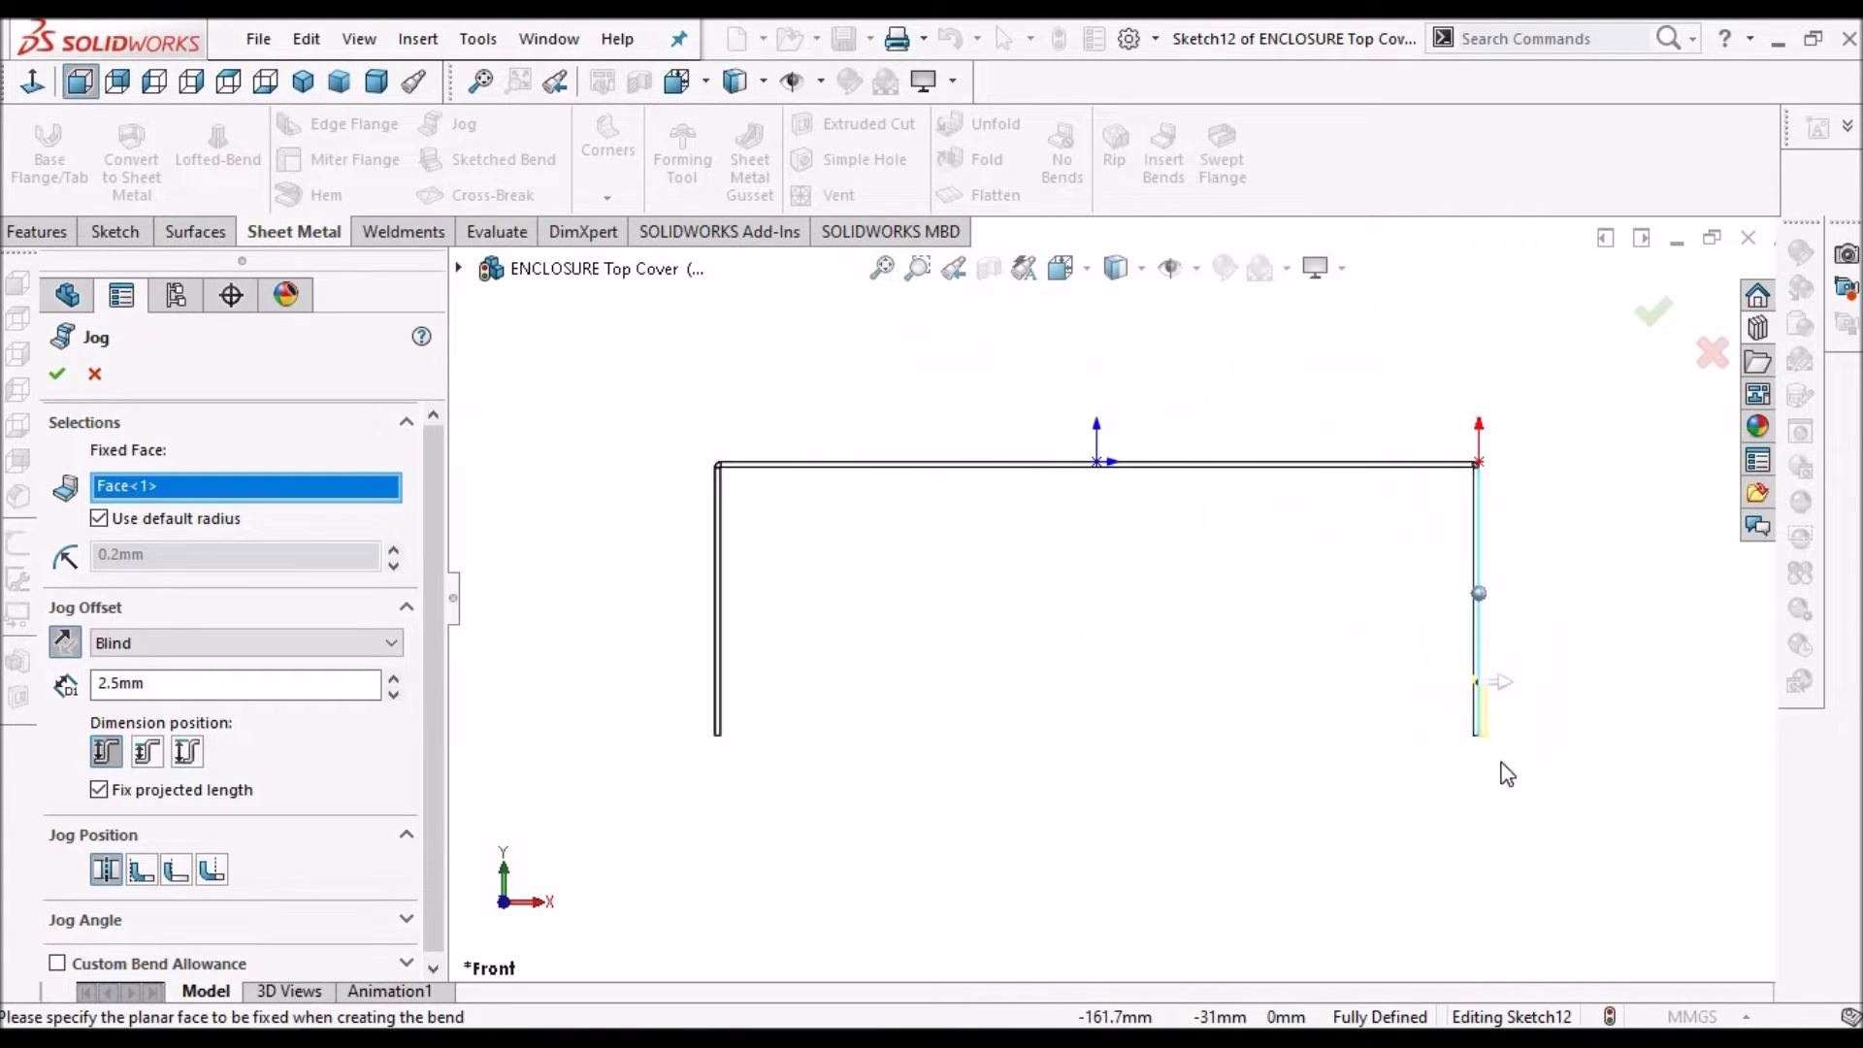
scroll(1395, 675, down, 3)
scroll(1343, 633, down, 3)
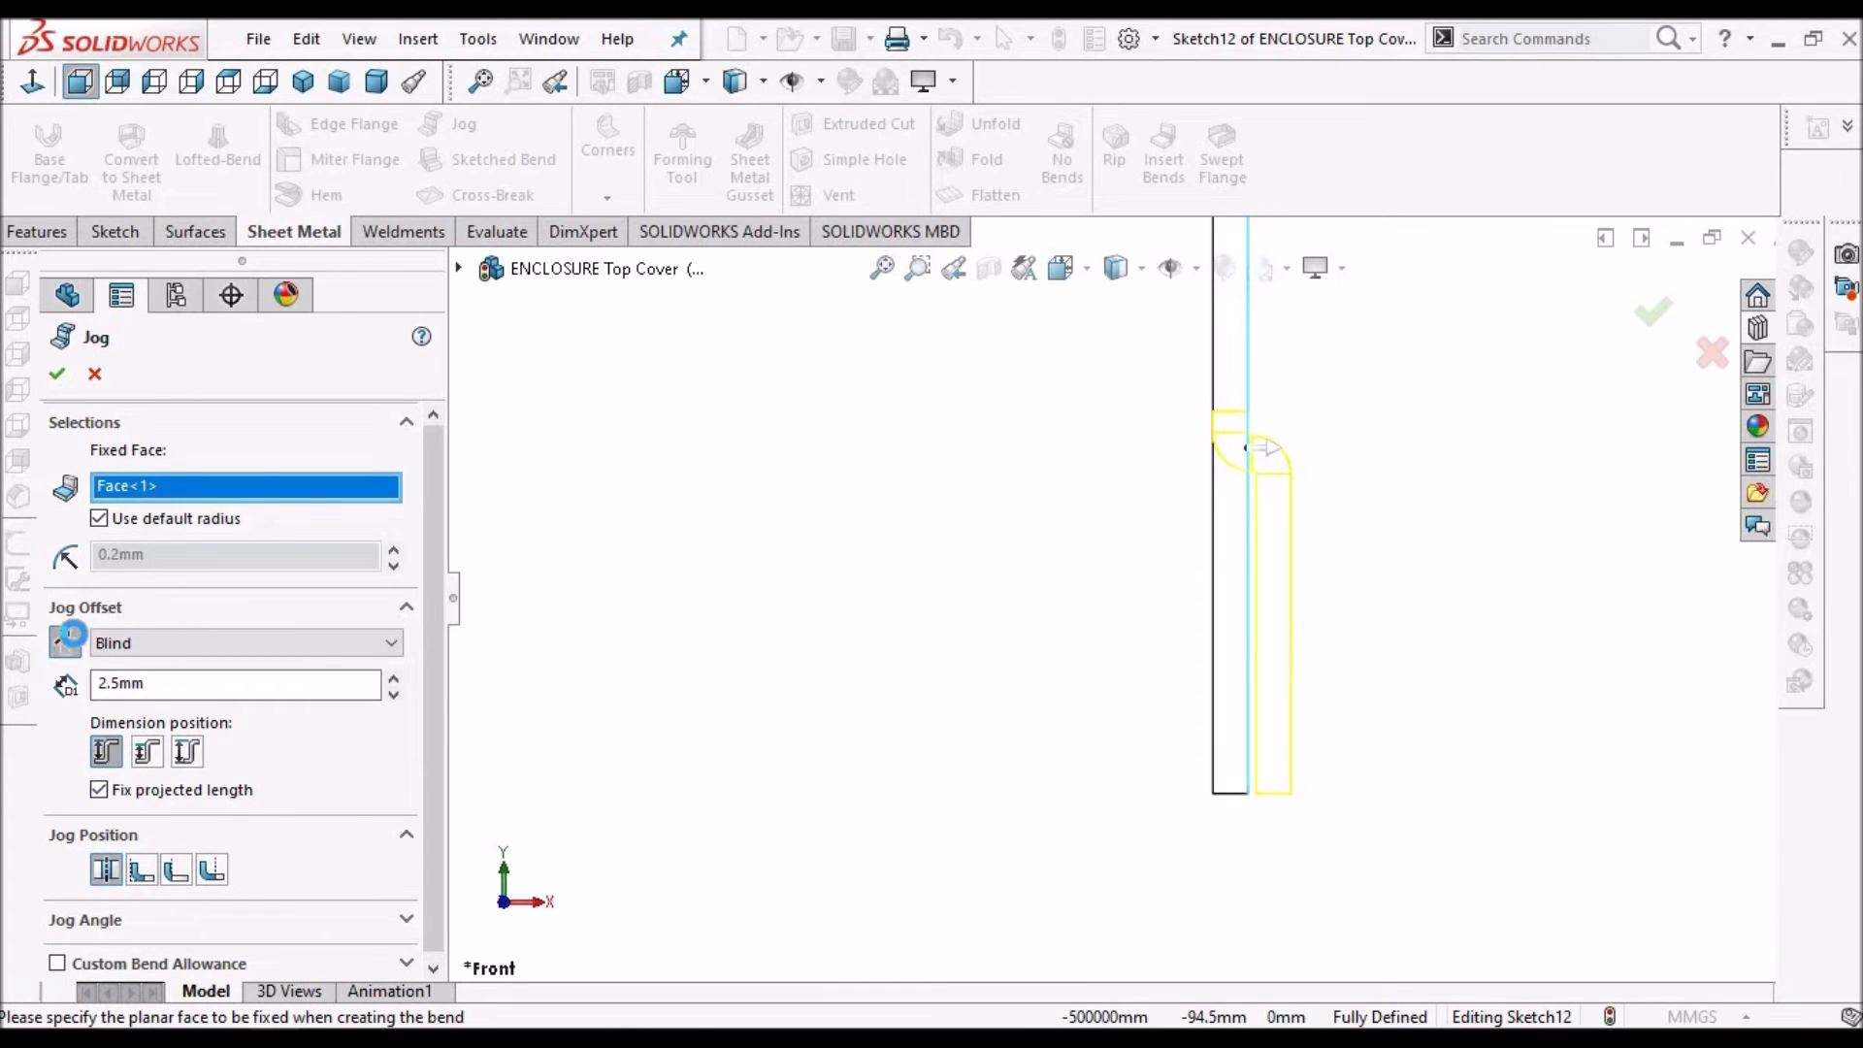
click(75, 643)
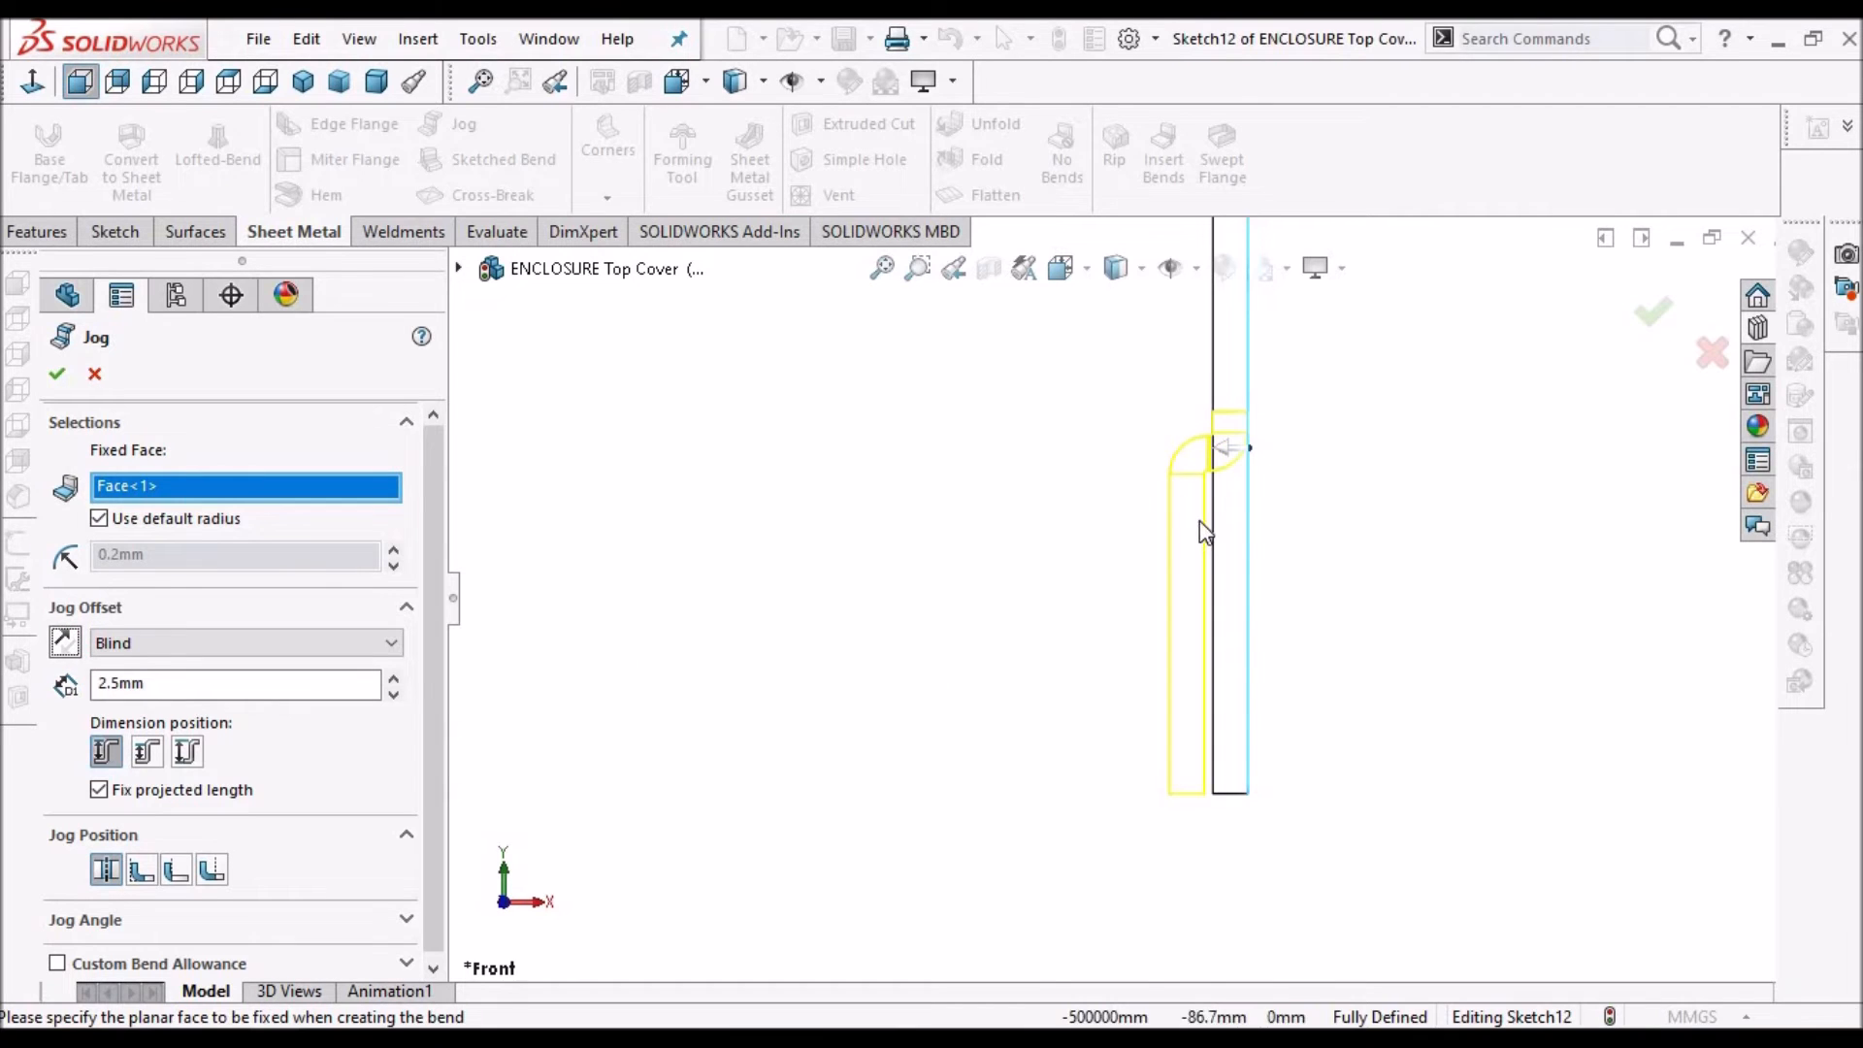
scroll(1204, 524, down, 2)
scroll(1207, 568, up, 2)
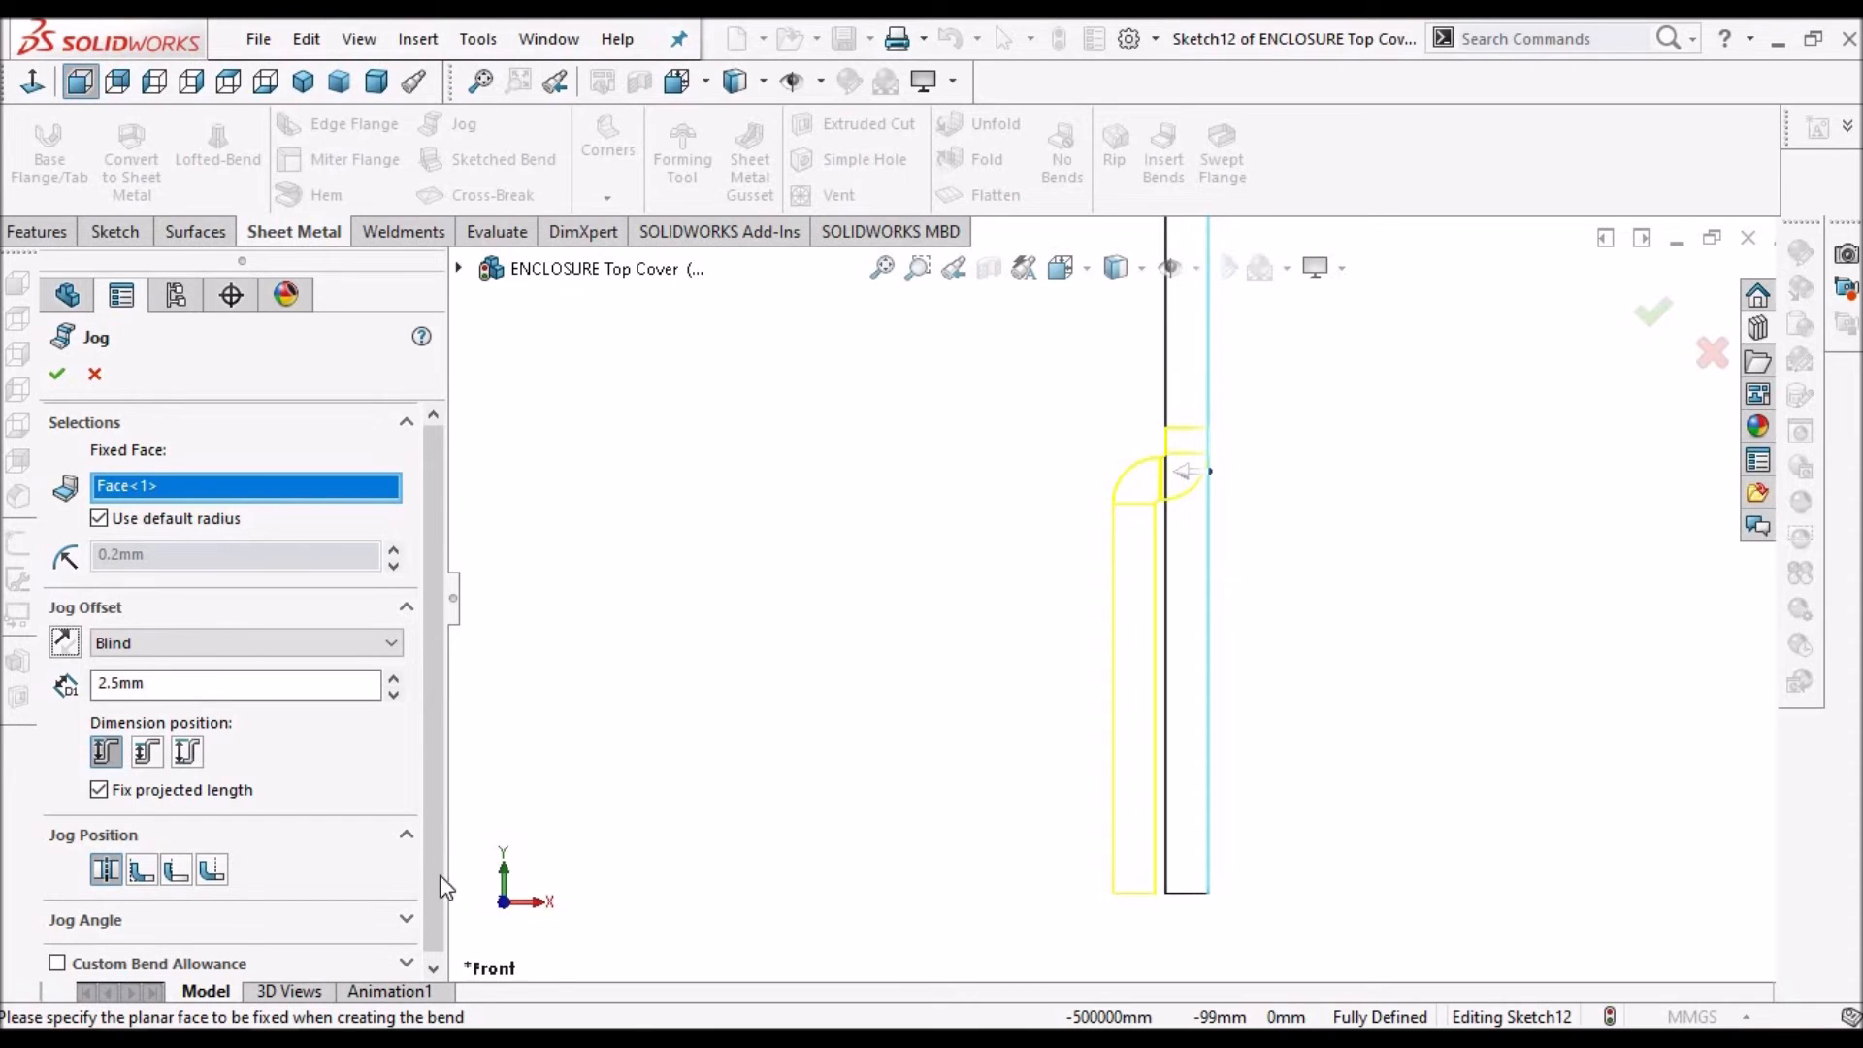
Create the jog with a 2.5 mm blind offset and the Bend Centerline position
click(437, 962)
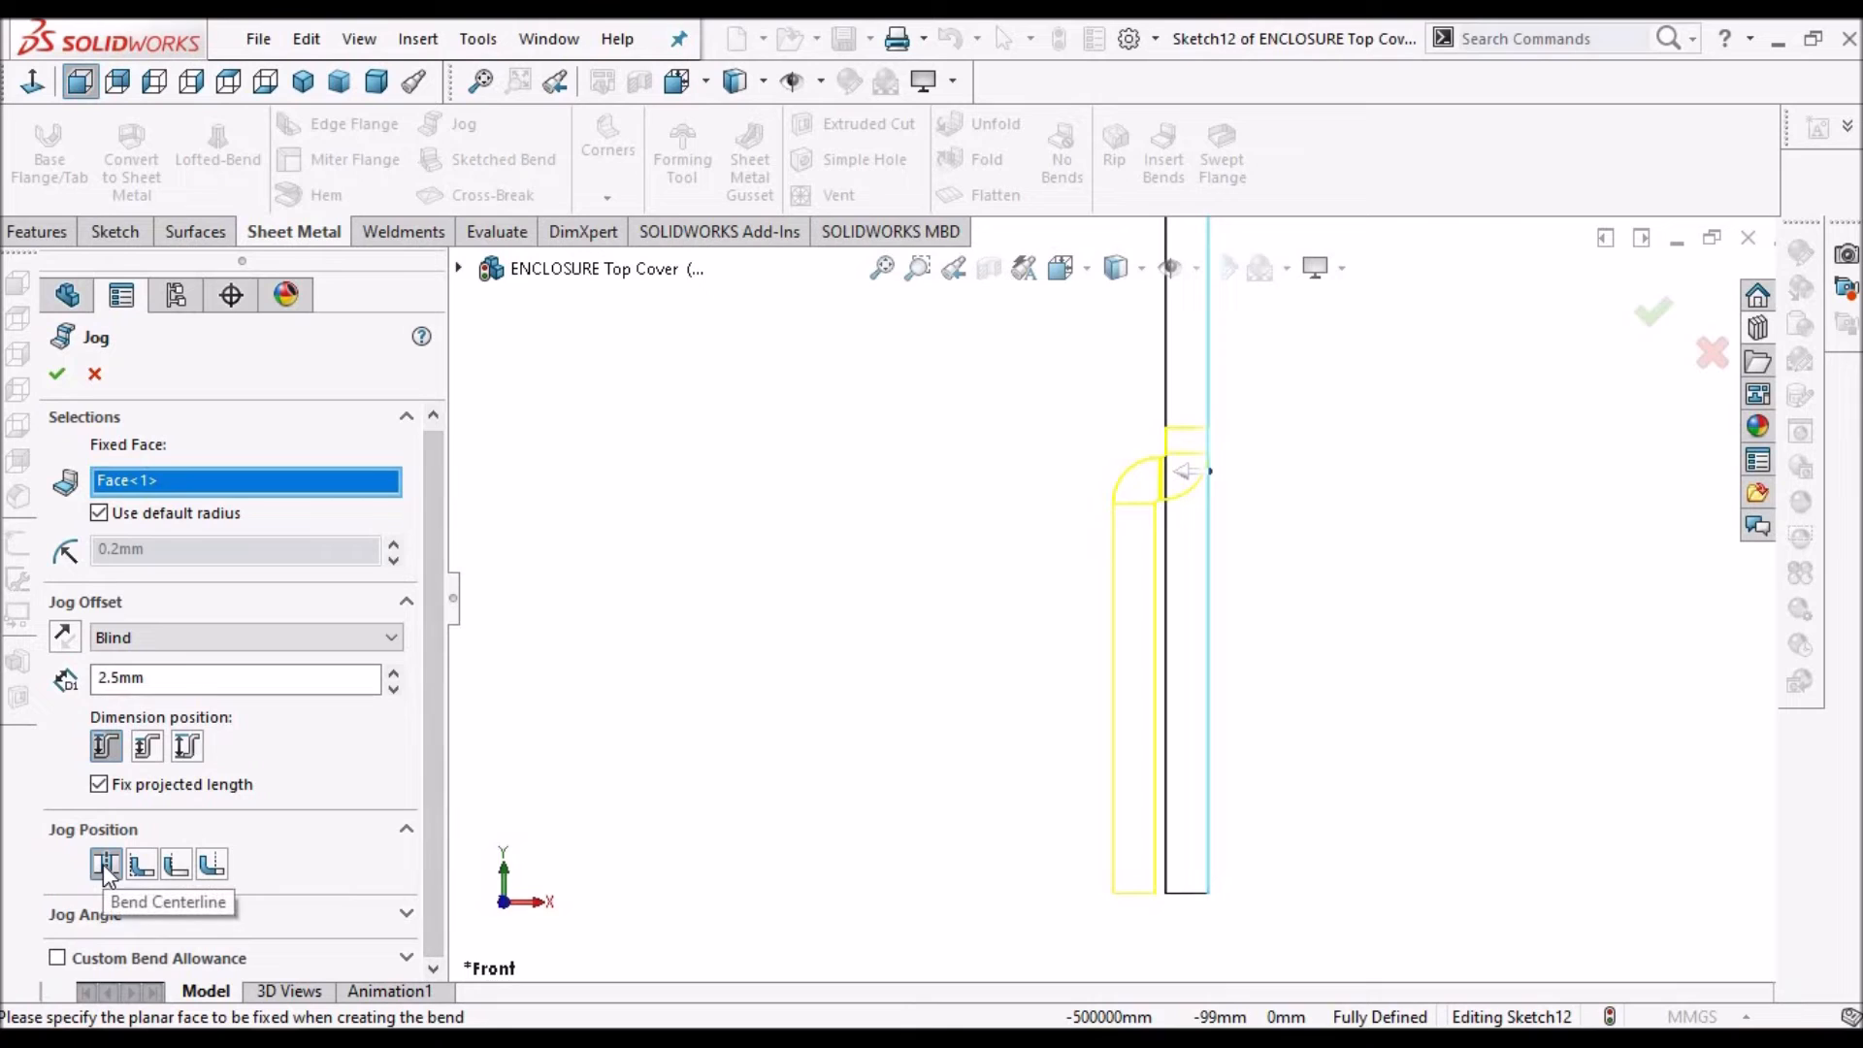
click(177, 679)
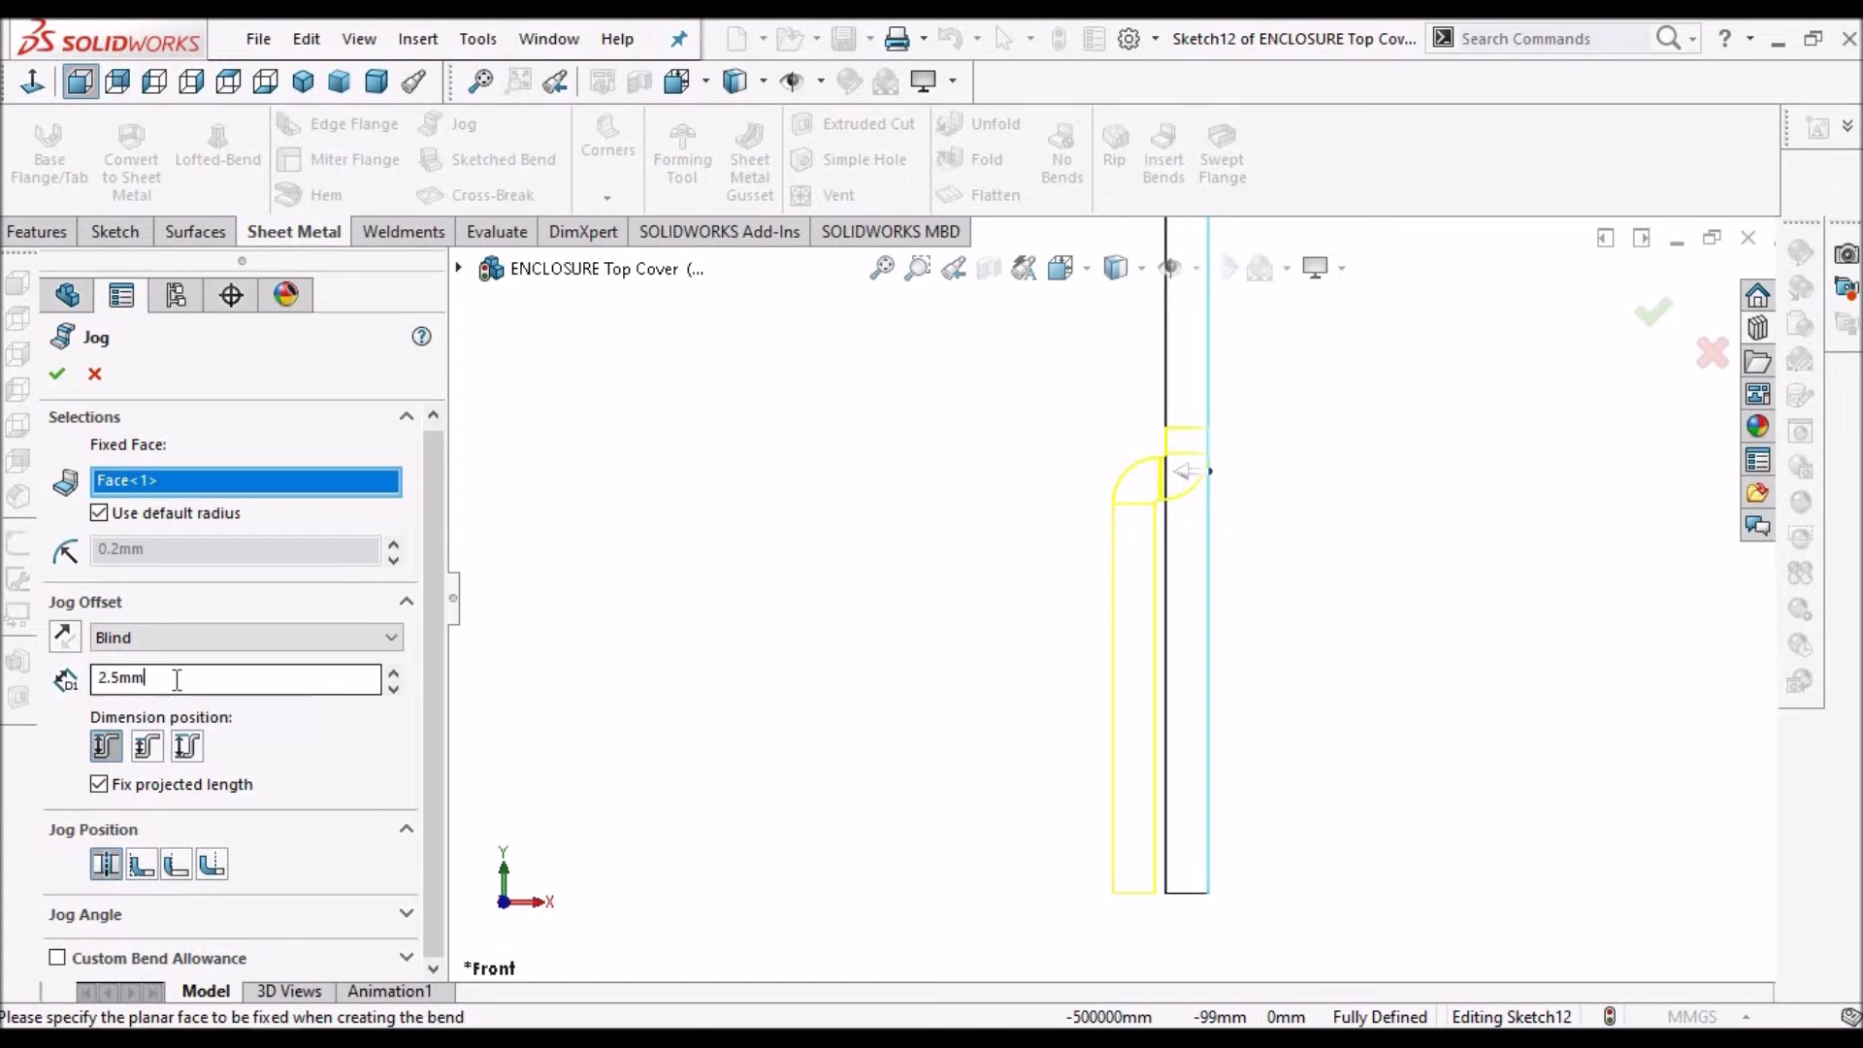
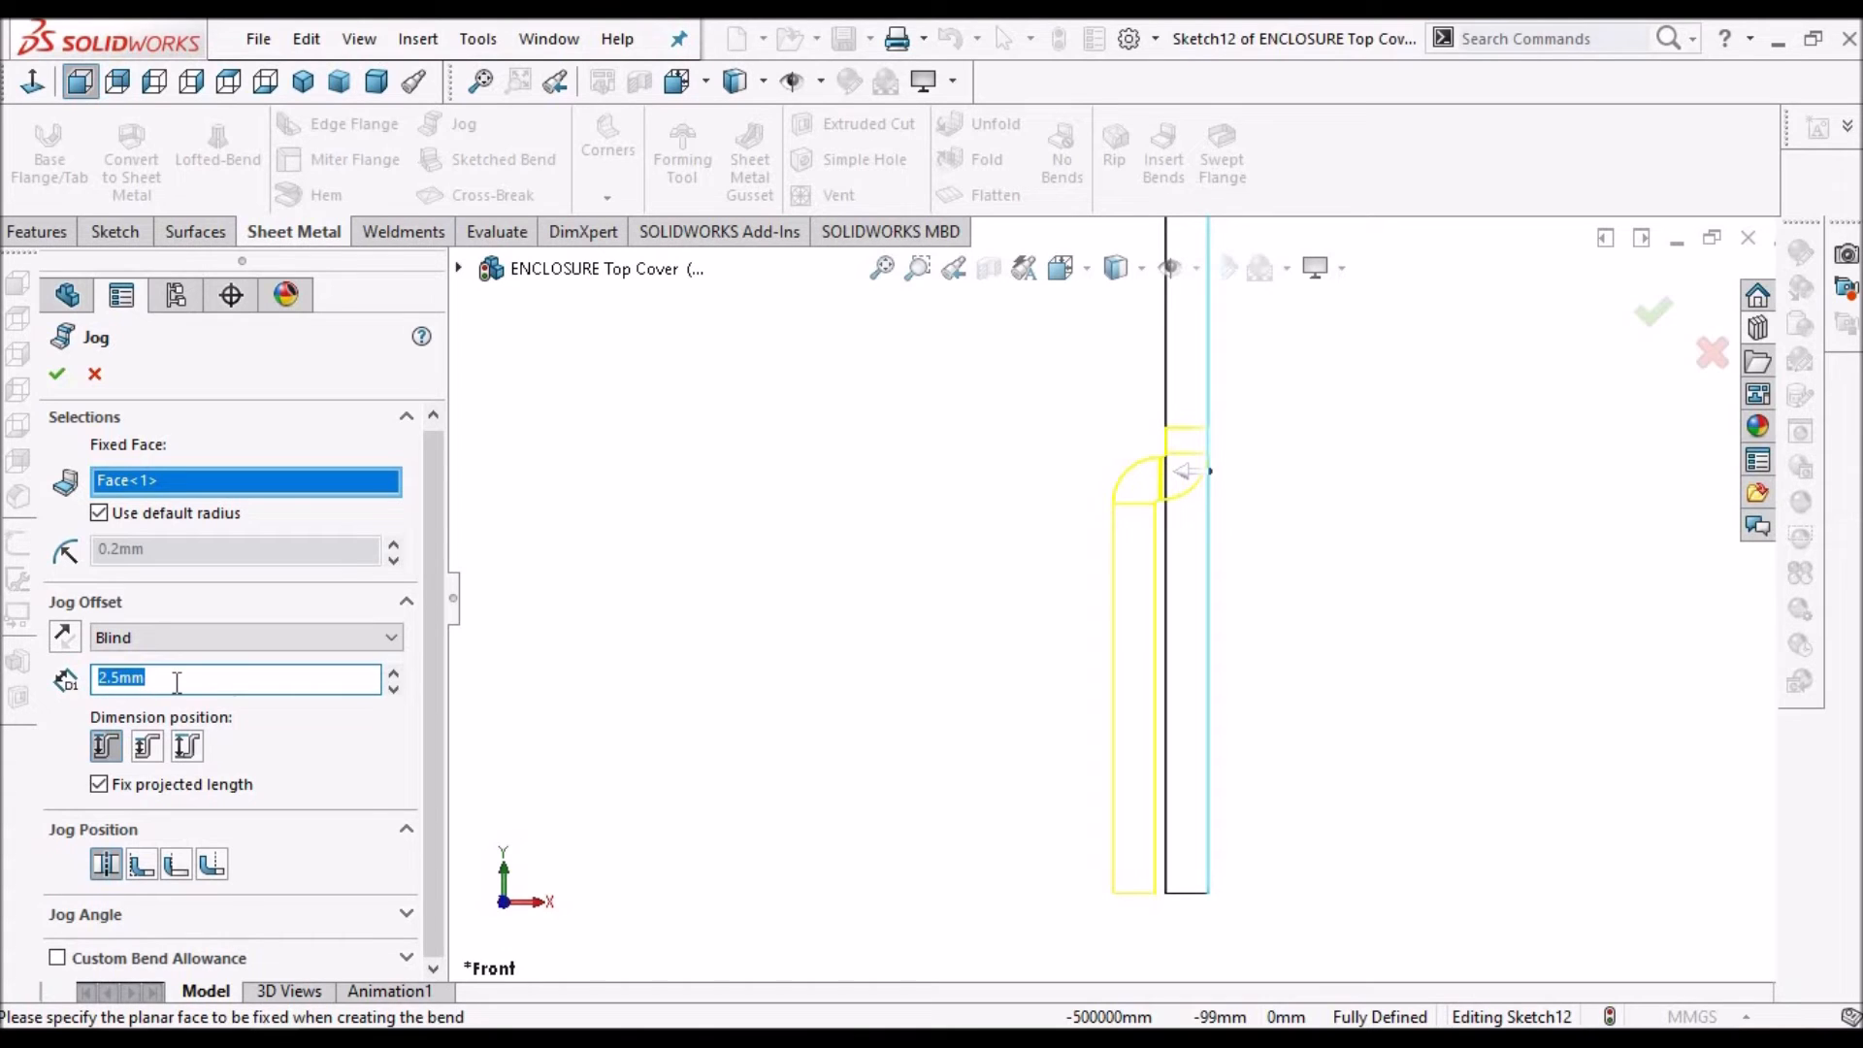
click(58, 375)
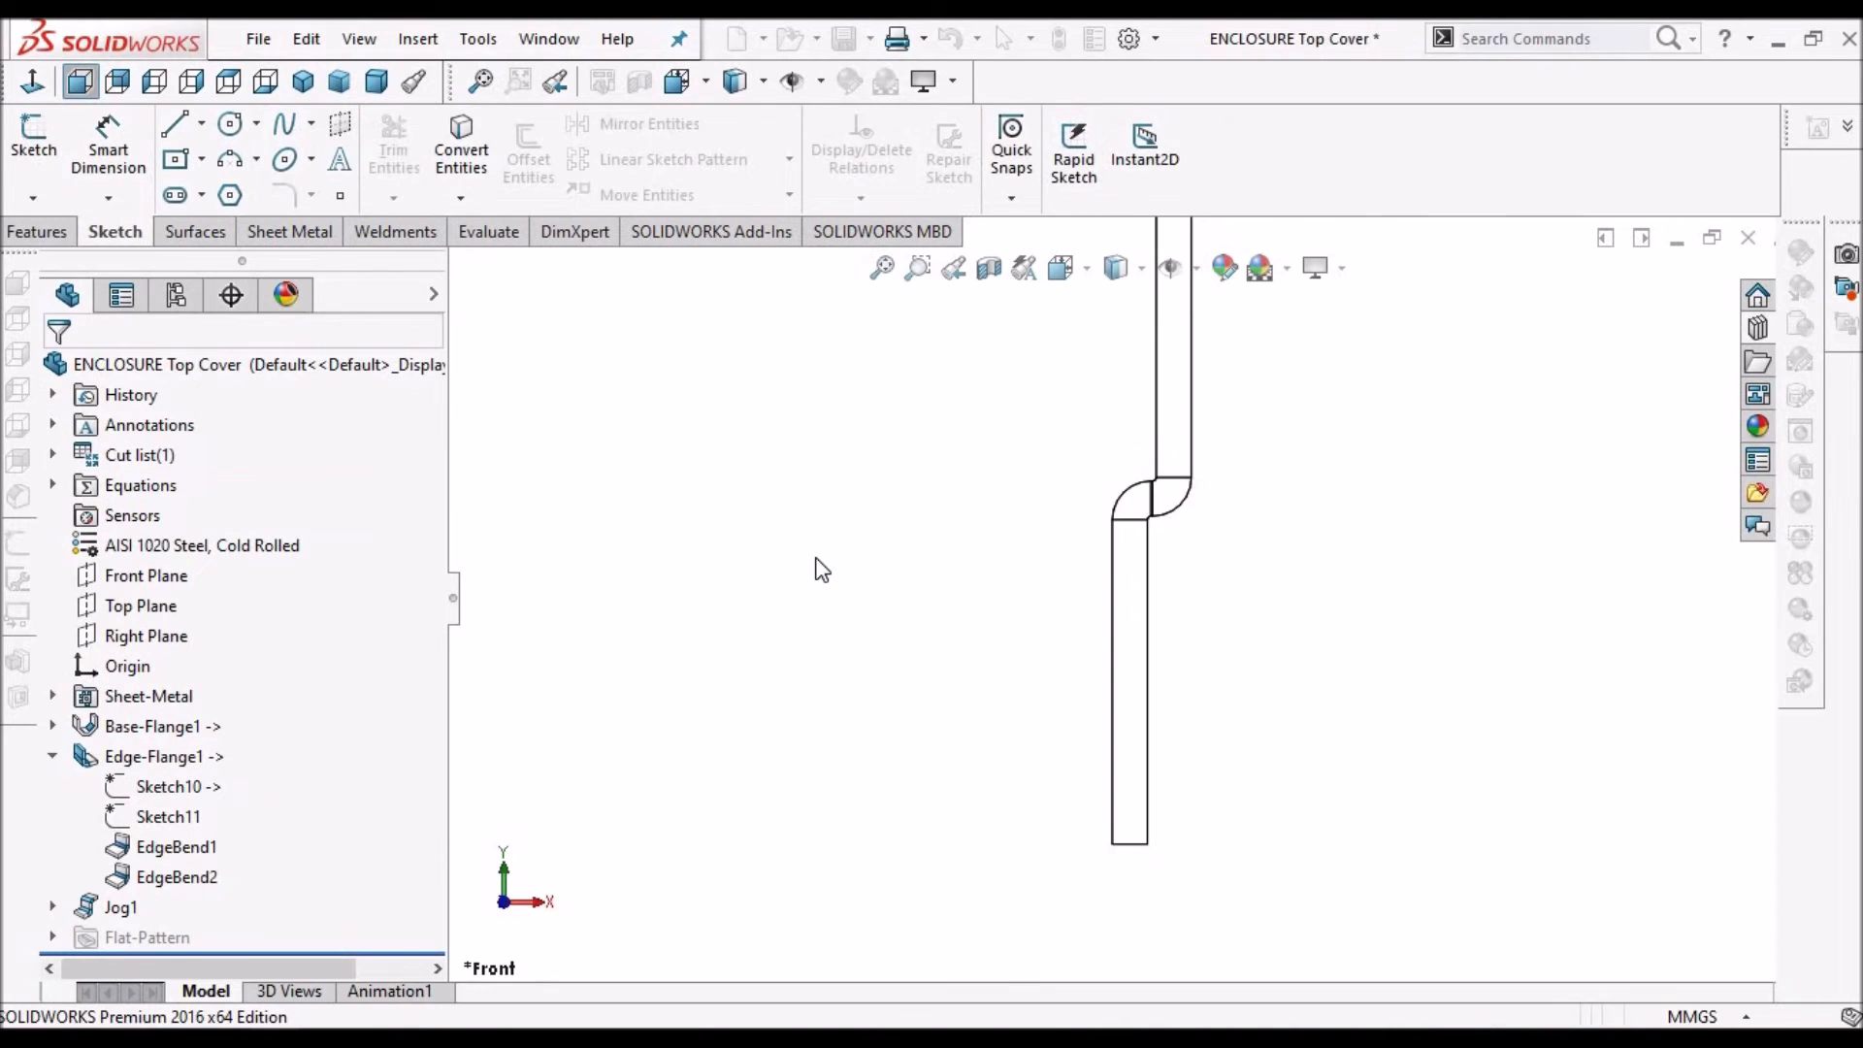
Open a new sketch on the outer face of the opposite side flange, viewed normal to the face
scroll(816, 559, up, 7)
middle_drag(869, 578, 893, 586)
click(738, 569)
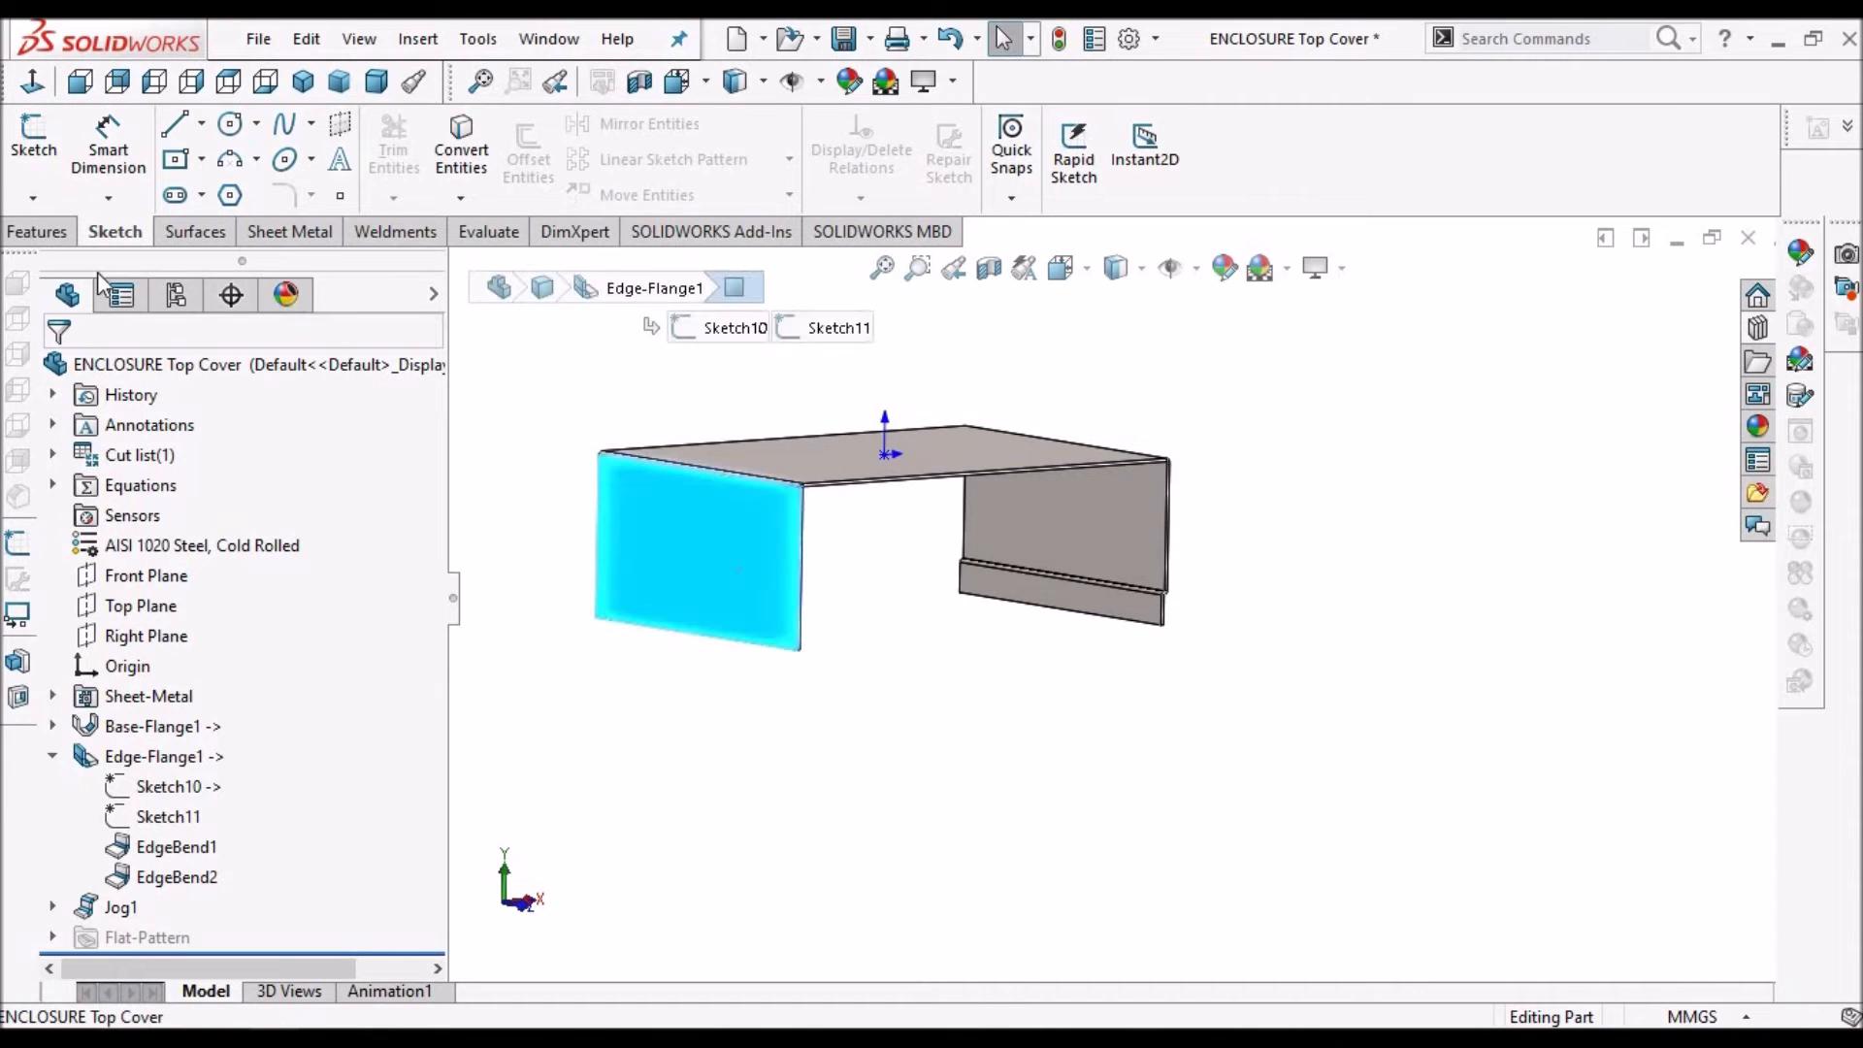
click(26, 134)
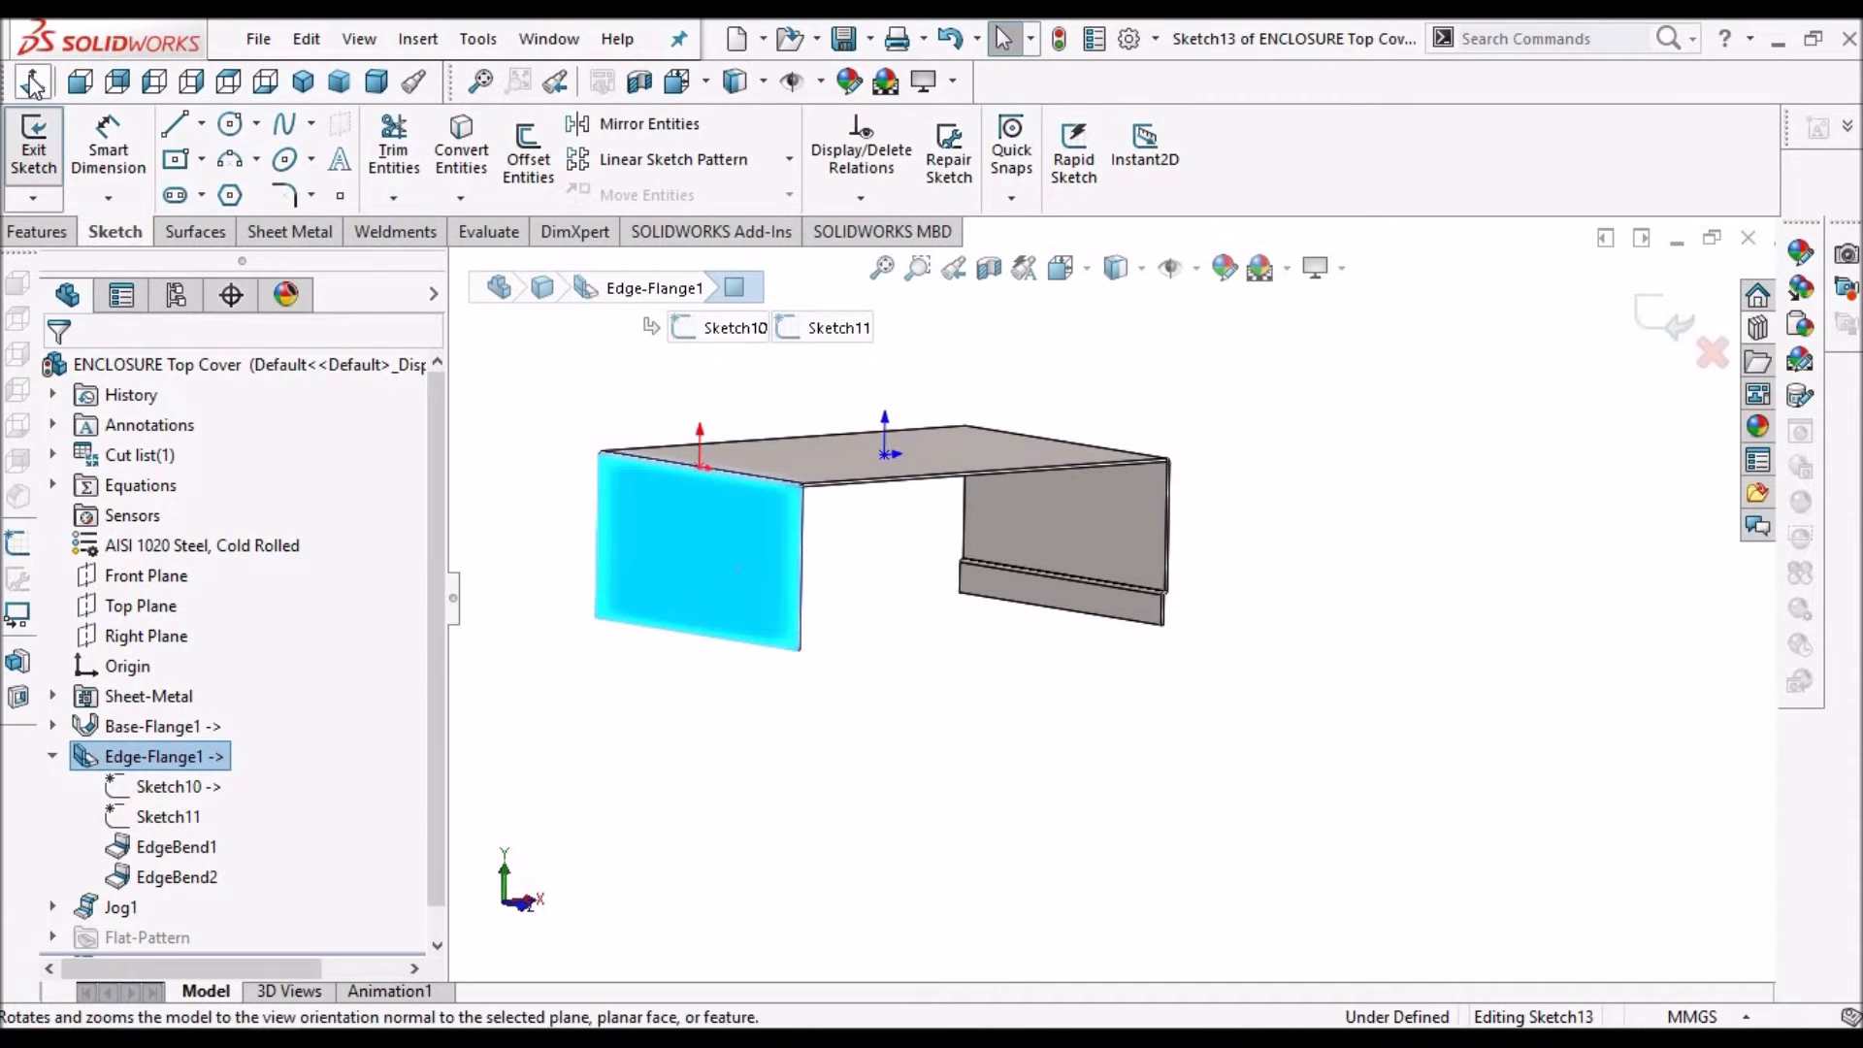
click(555, 465)
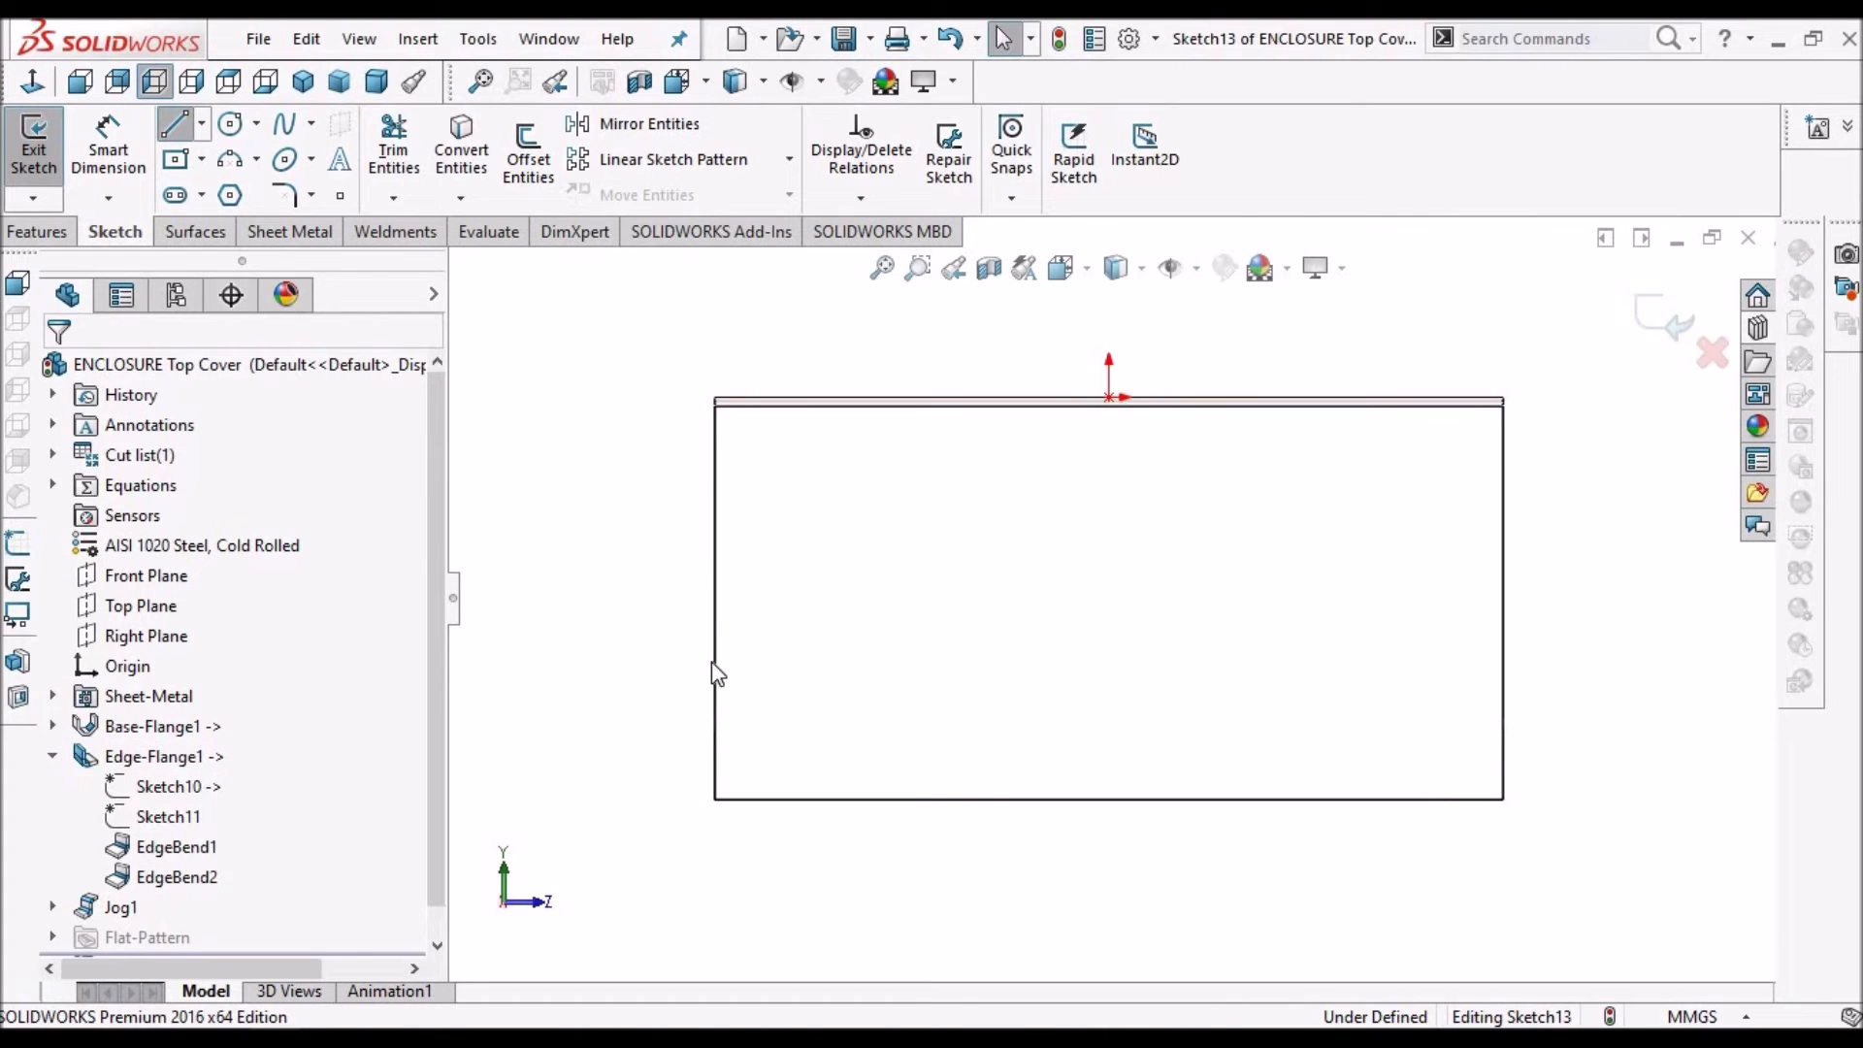
Sketch a horizontal line about 200 mm long across the lower part of this flange, from side edge to side edge
key(l)
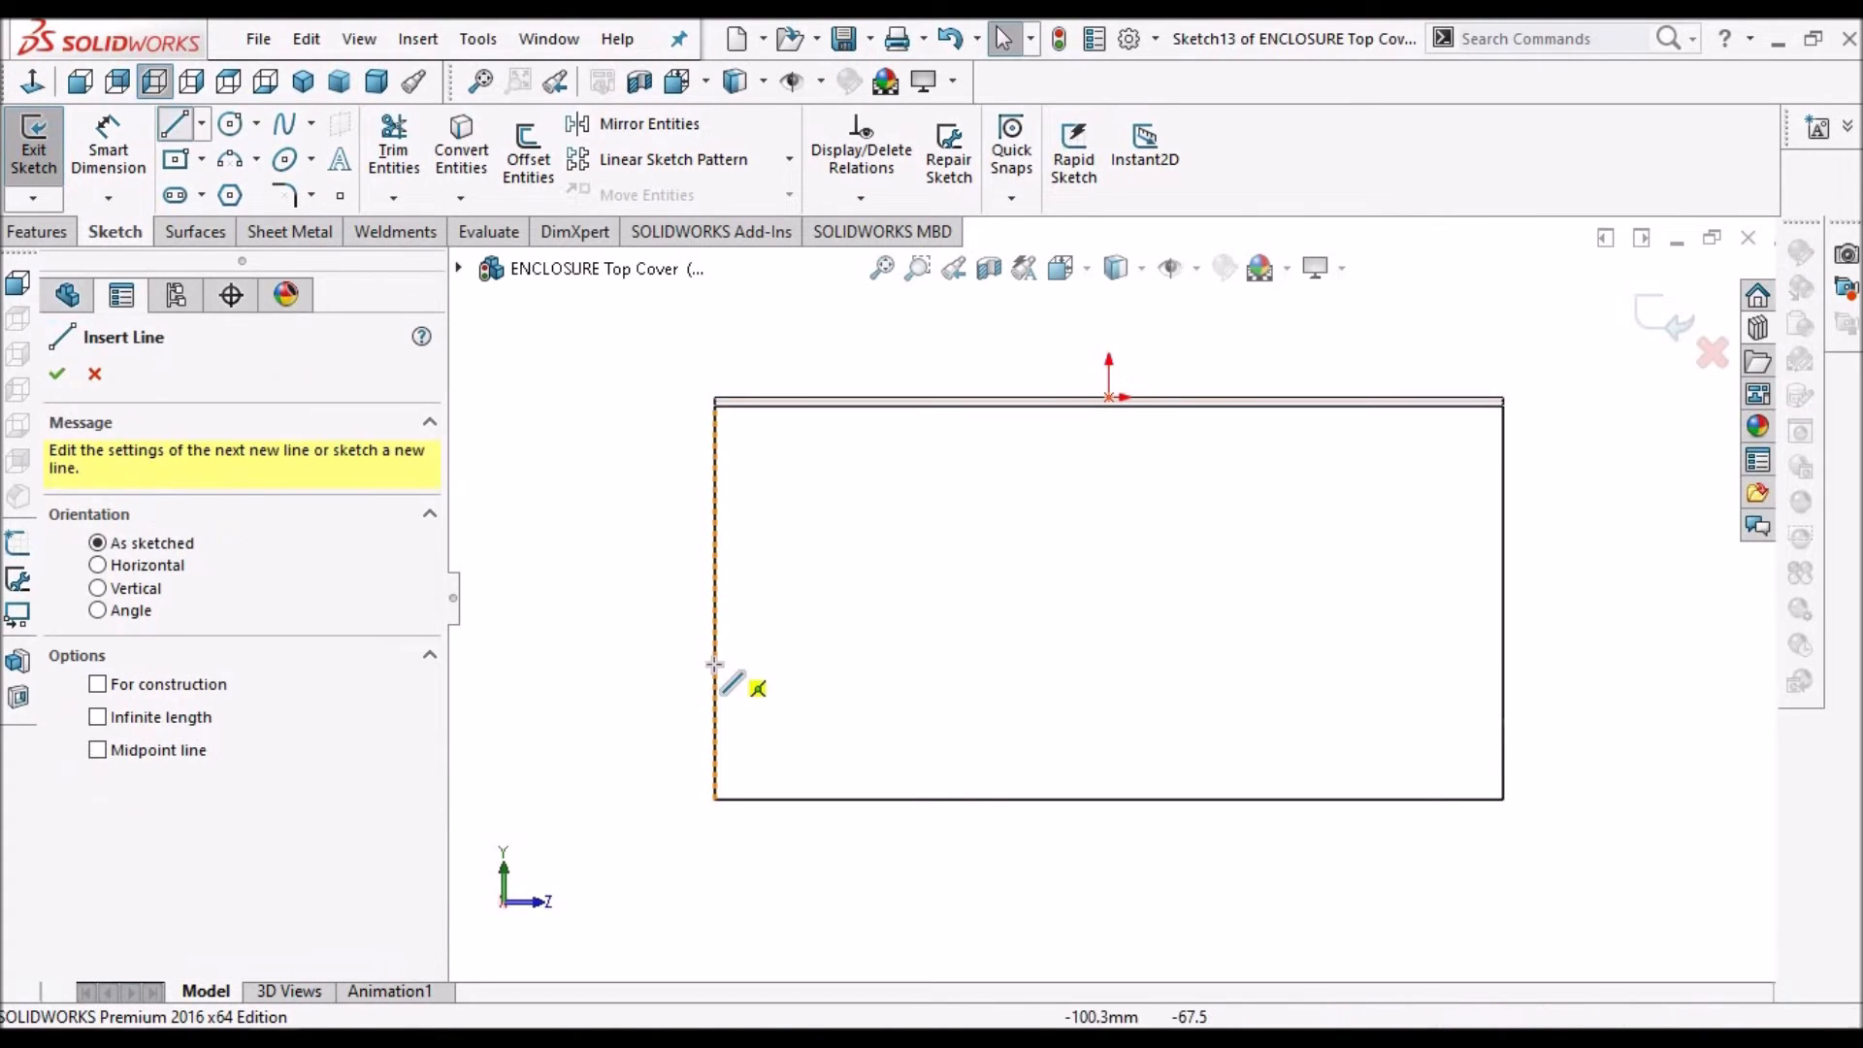
click(1501, 711)
drag(1503, 666, 1503, 663)
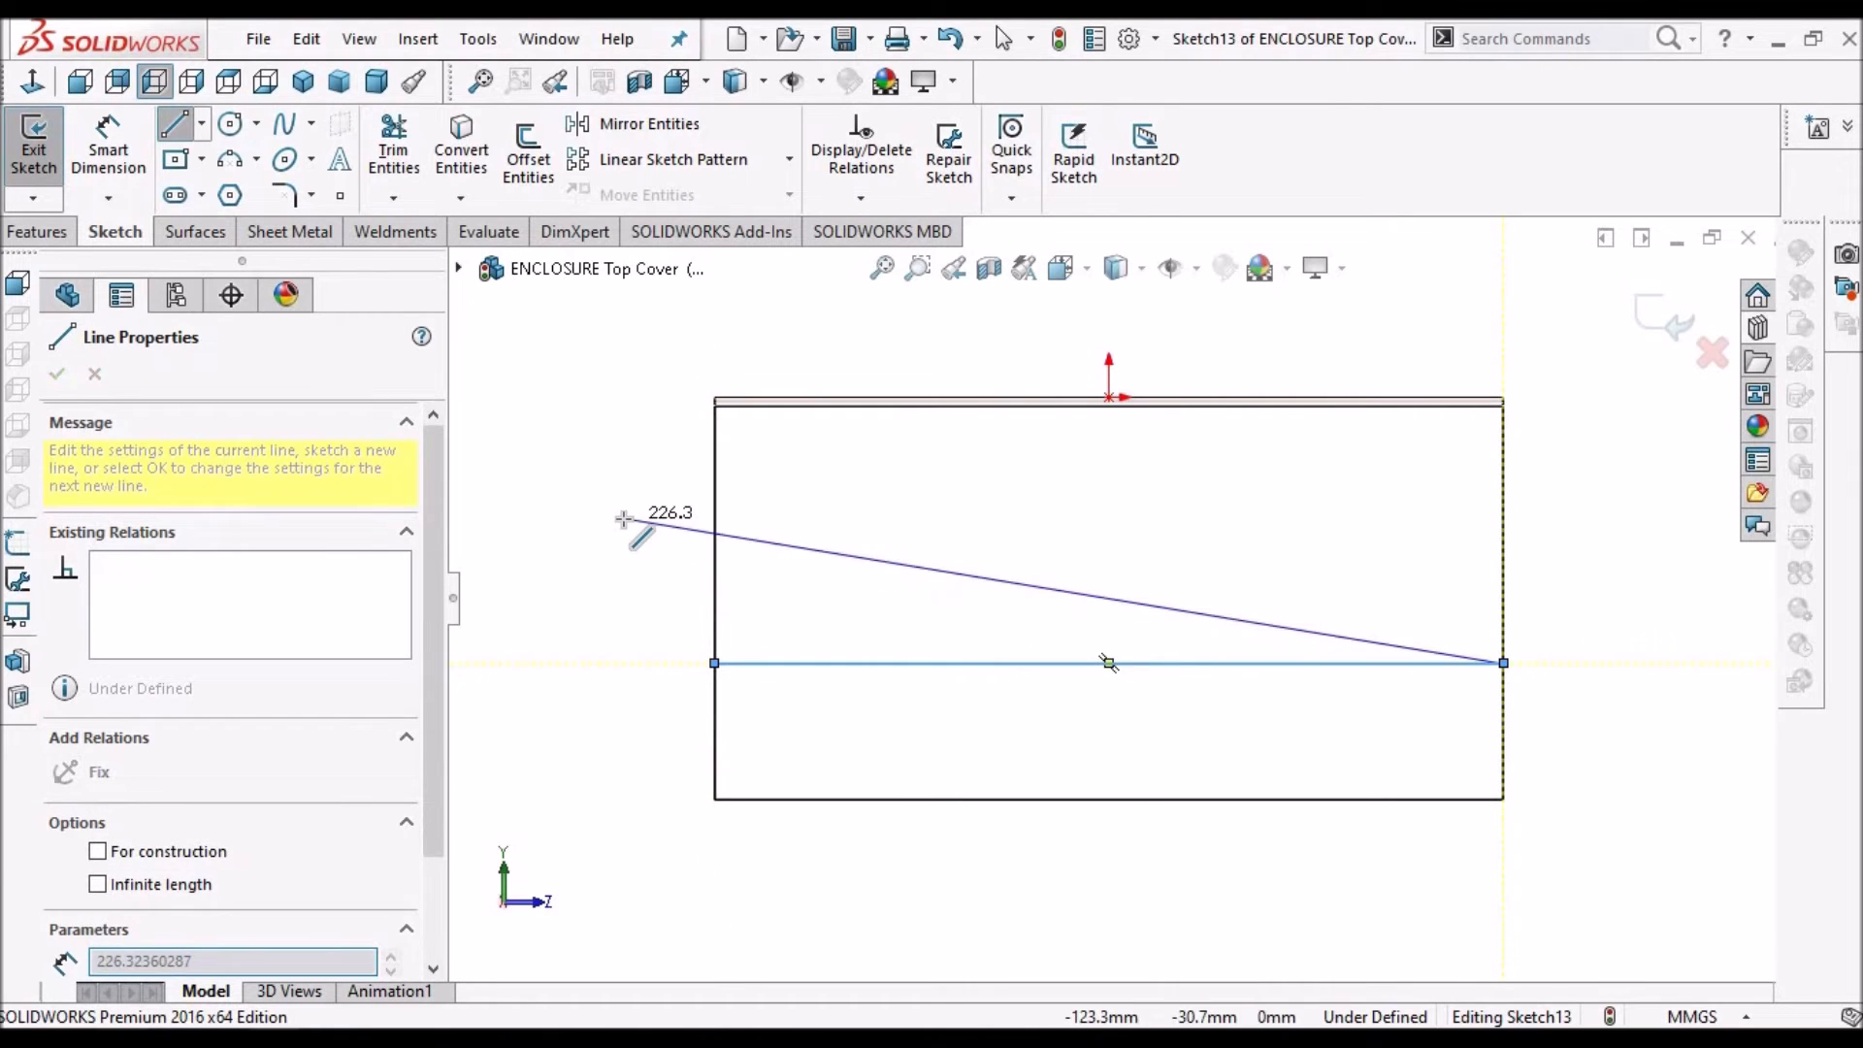
right_click(658, 545)
click(693, 586)
key(Escape)
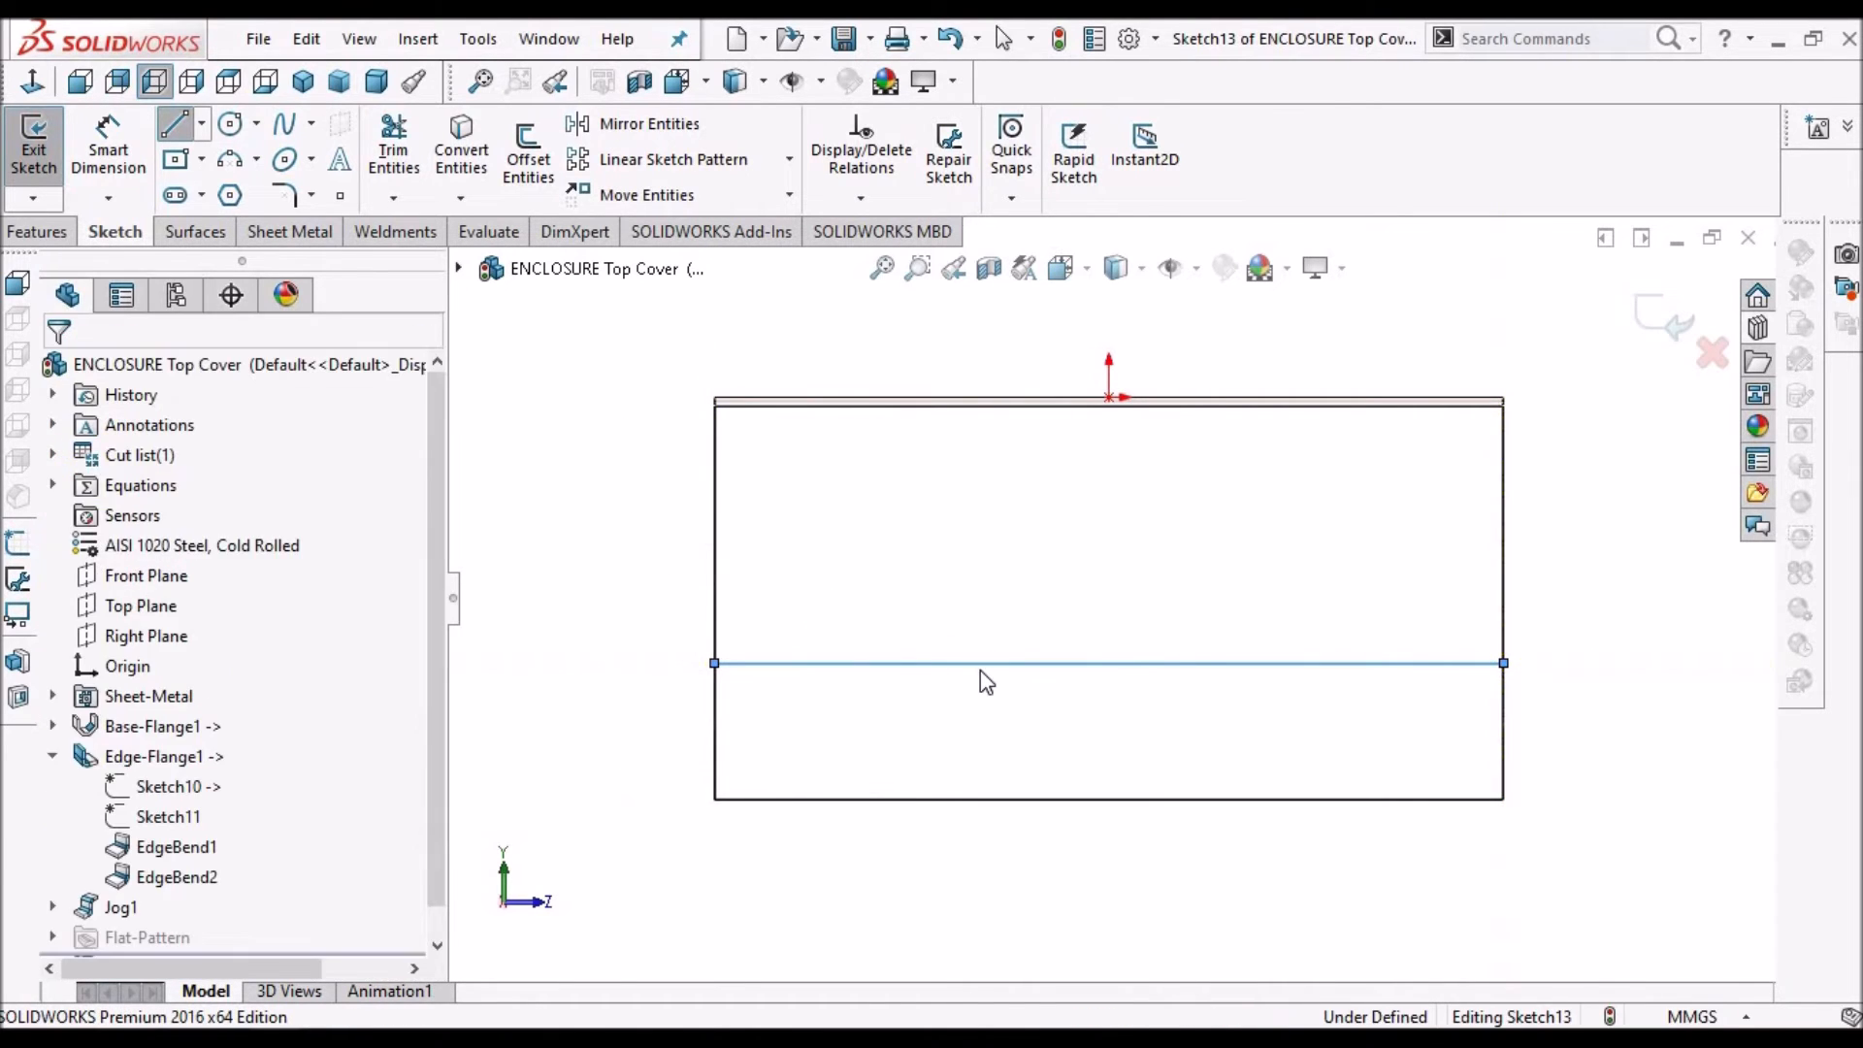
click(1109, 663)
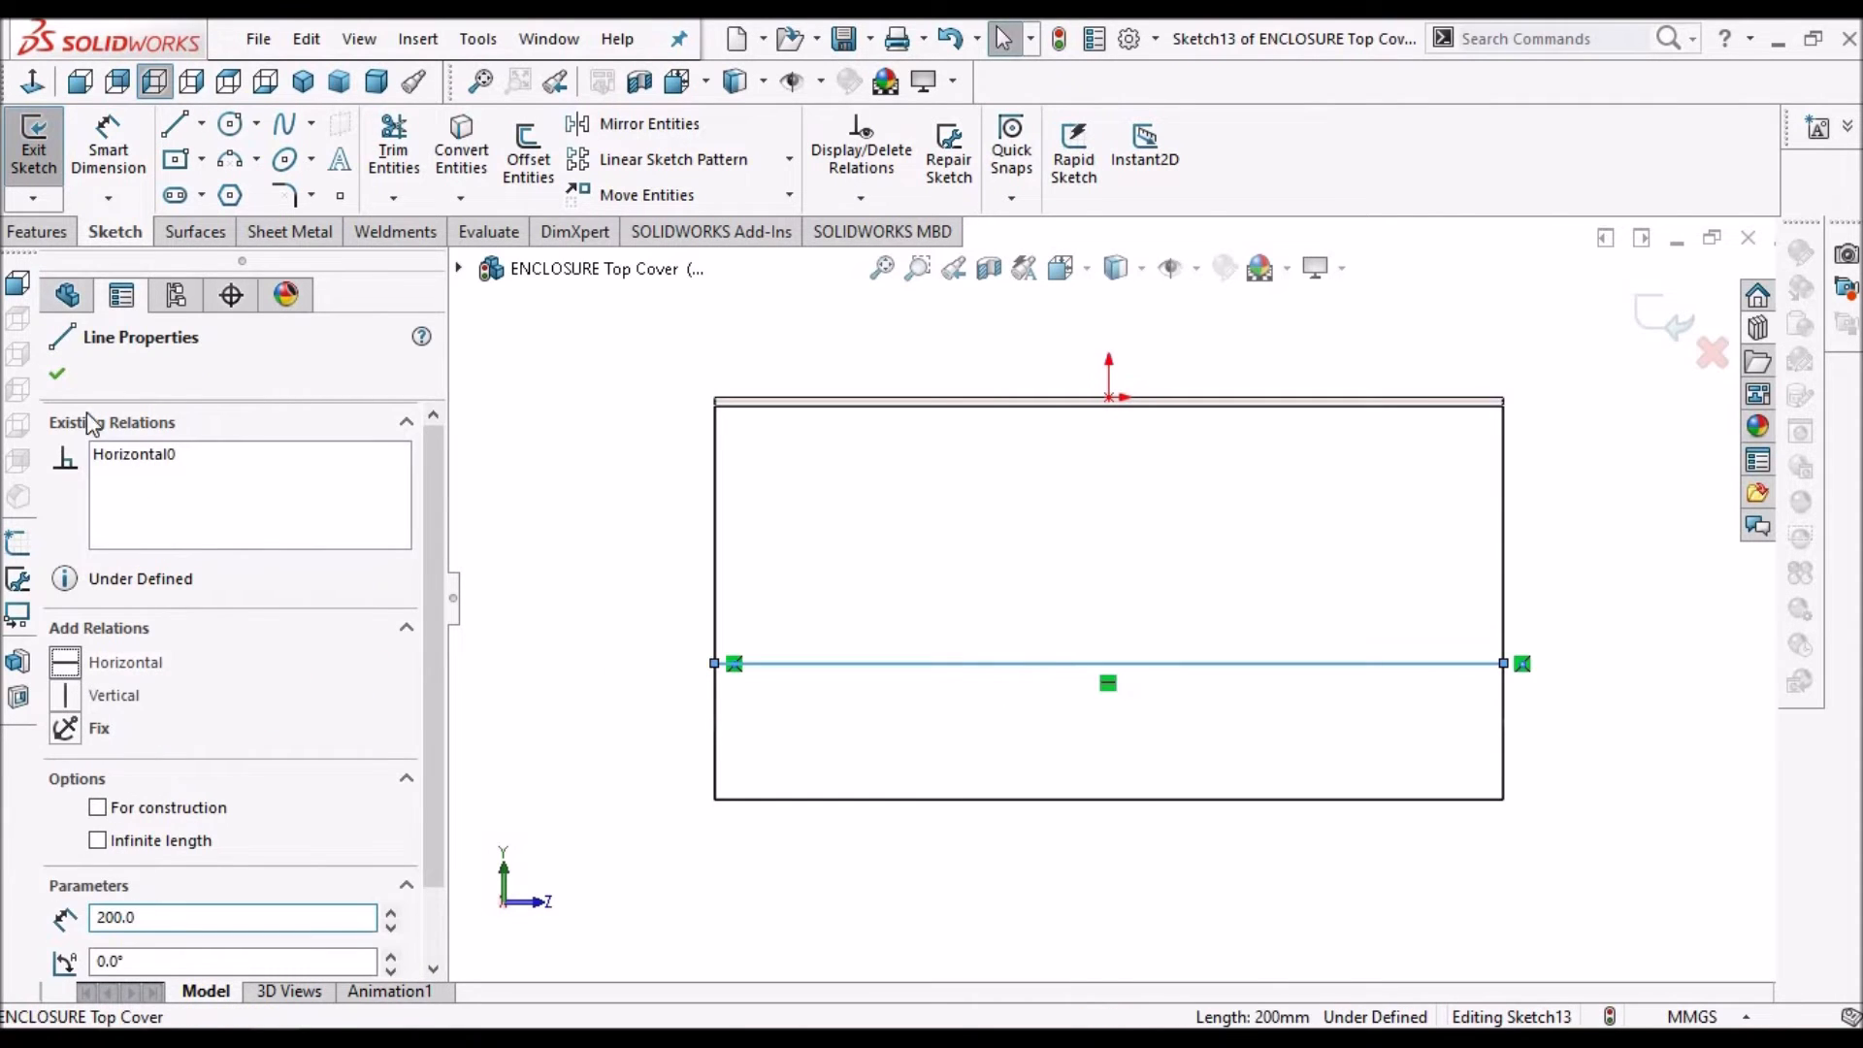
click(58, 376)
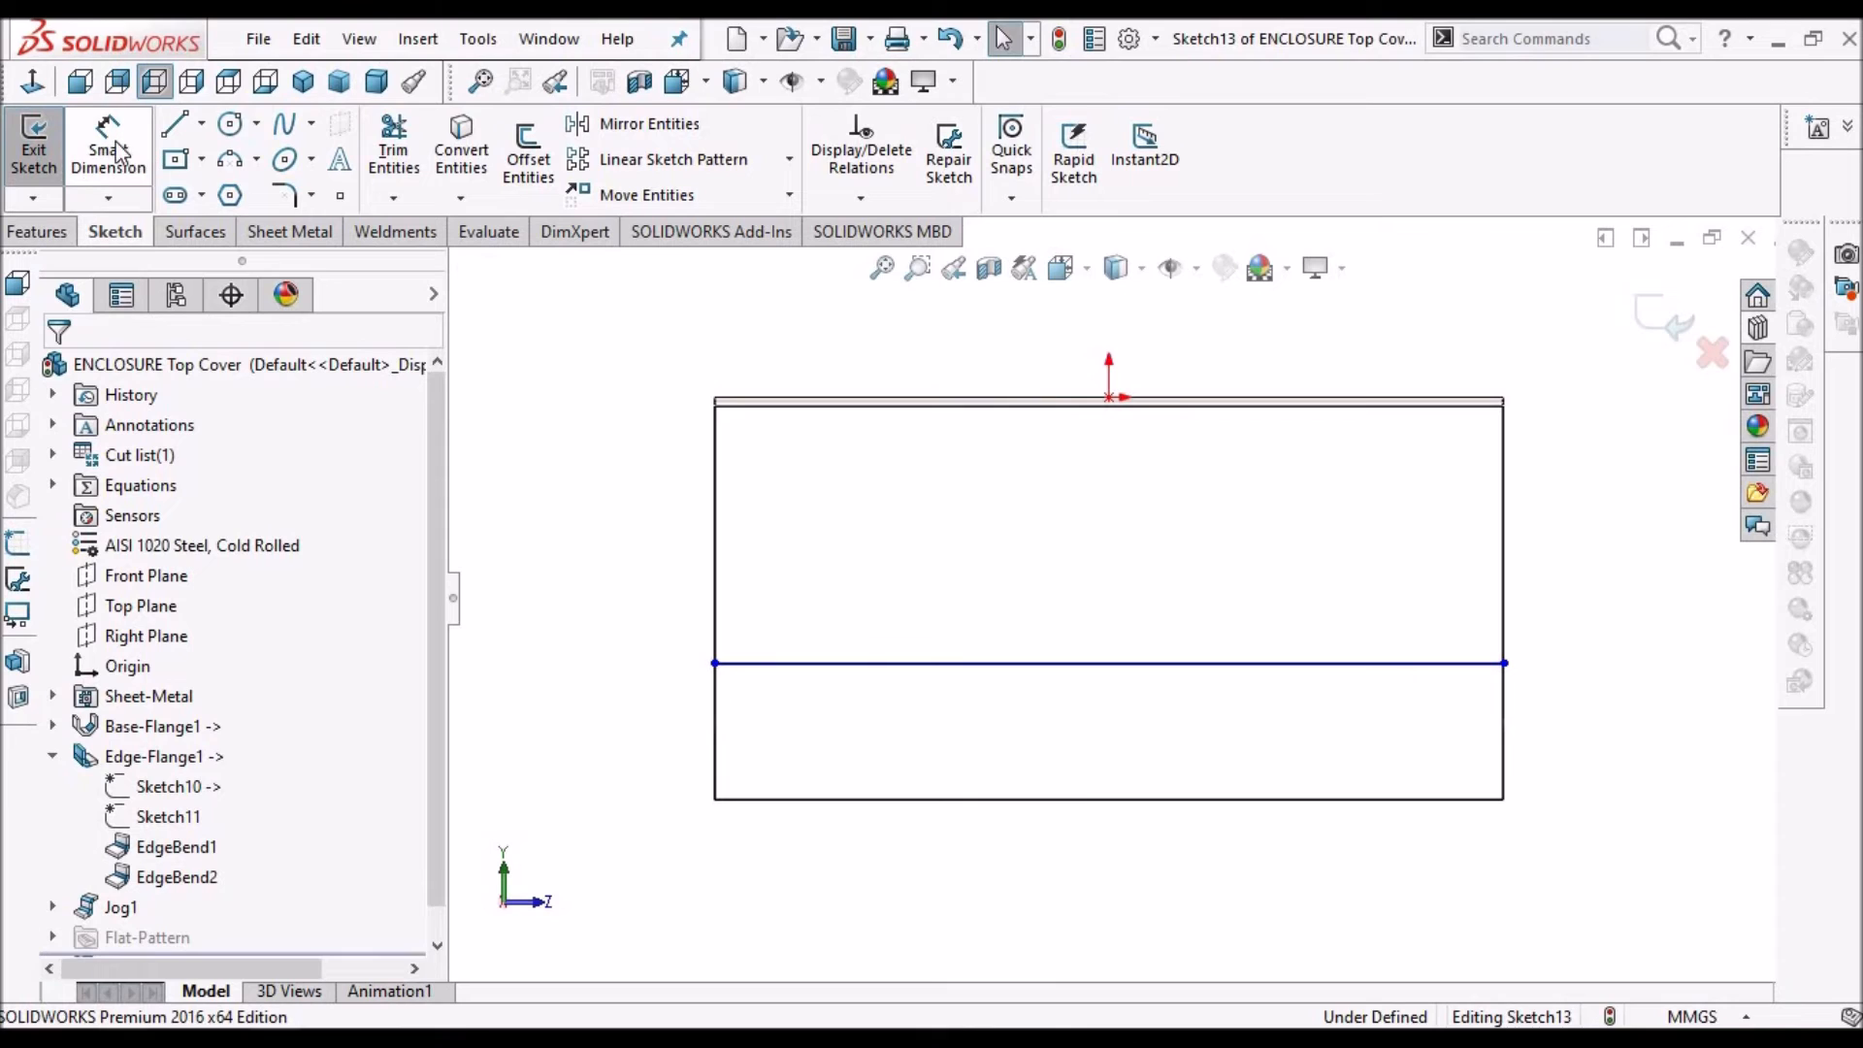
Dimension the sketched line 20 mm above the flange's lower edge
click(894, 793)
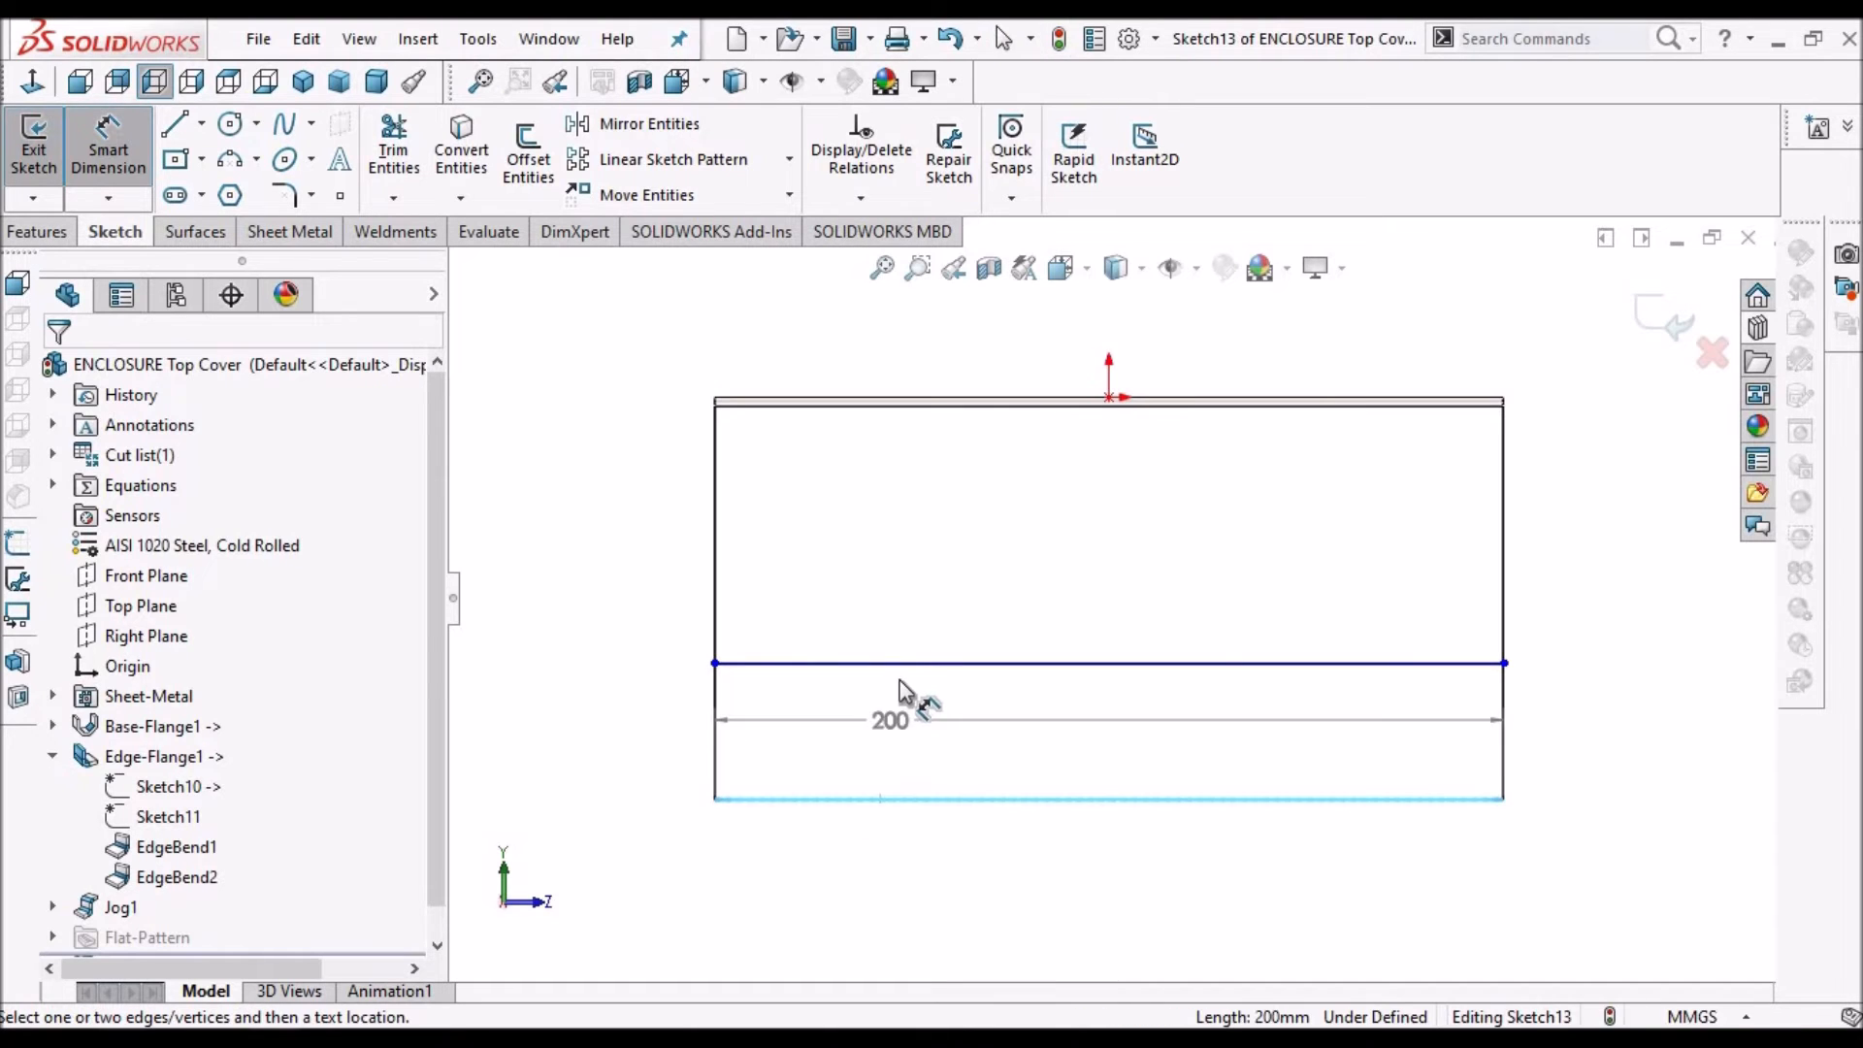
click(910, 675)
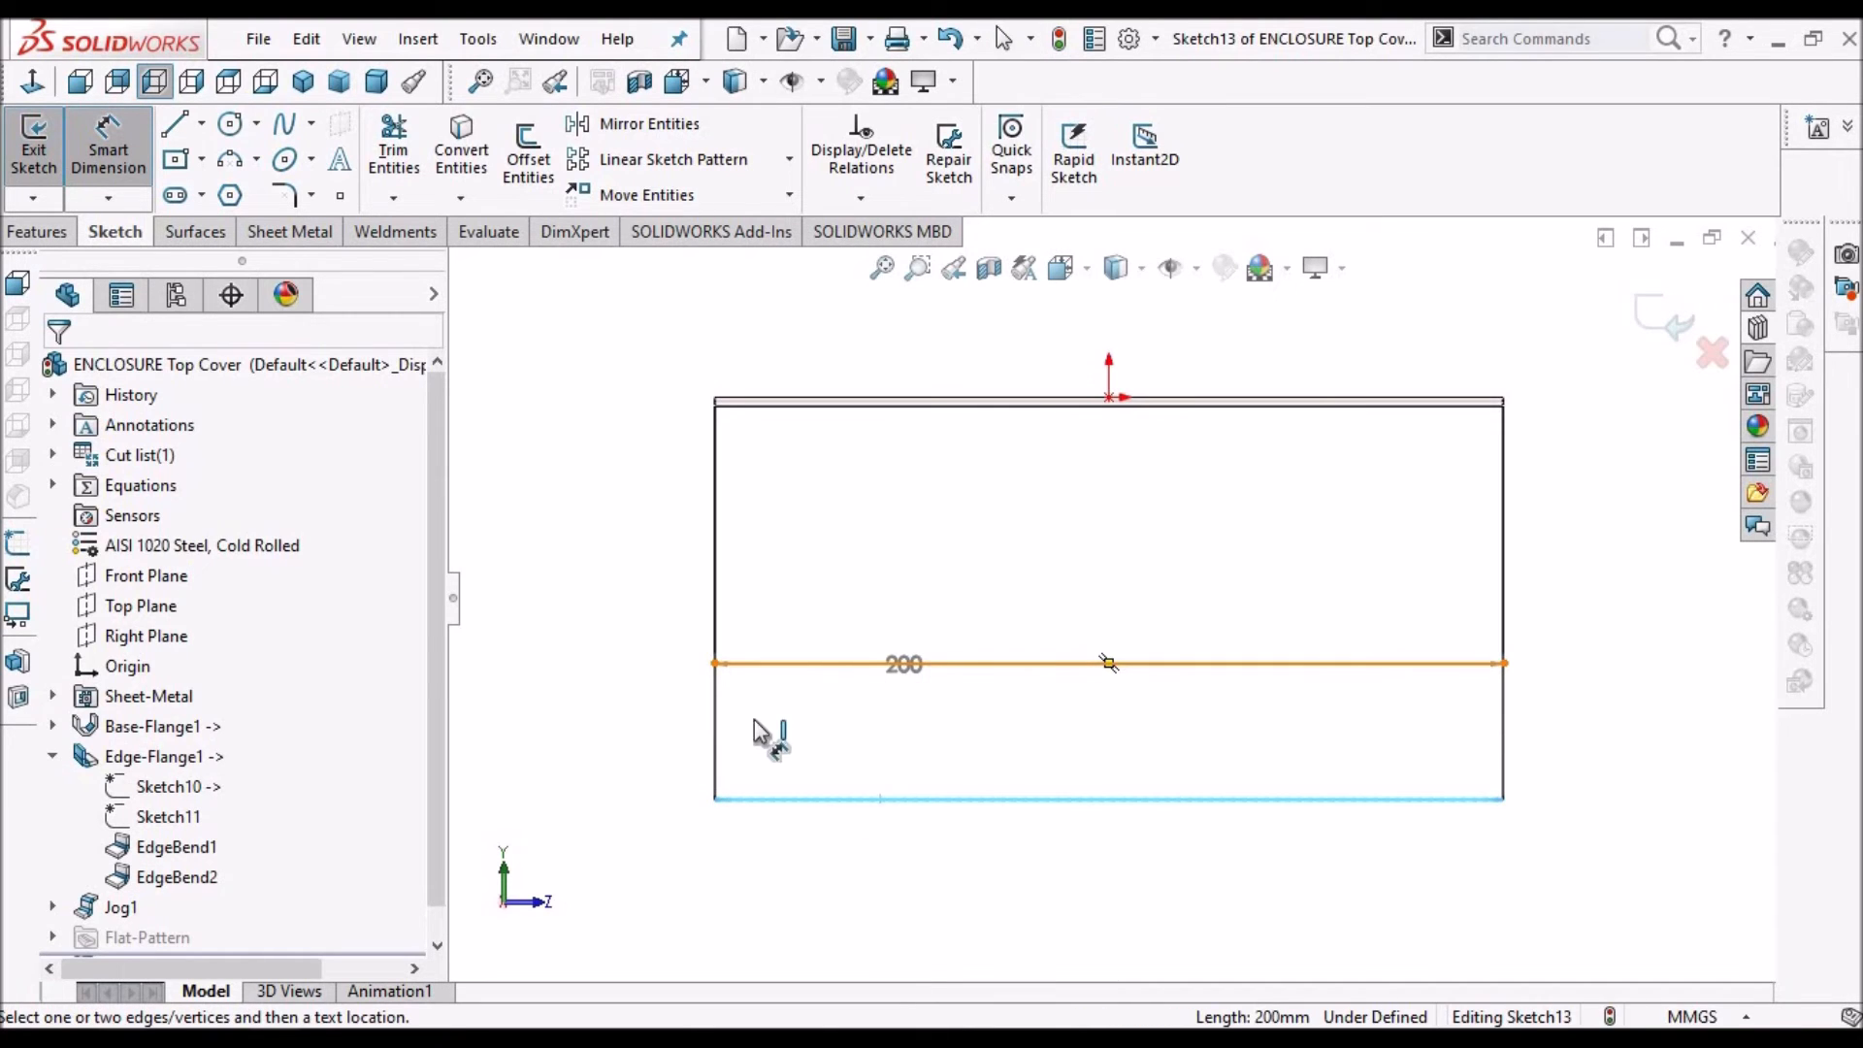
click(670, 720)
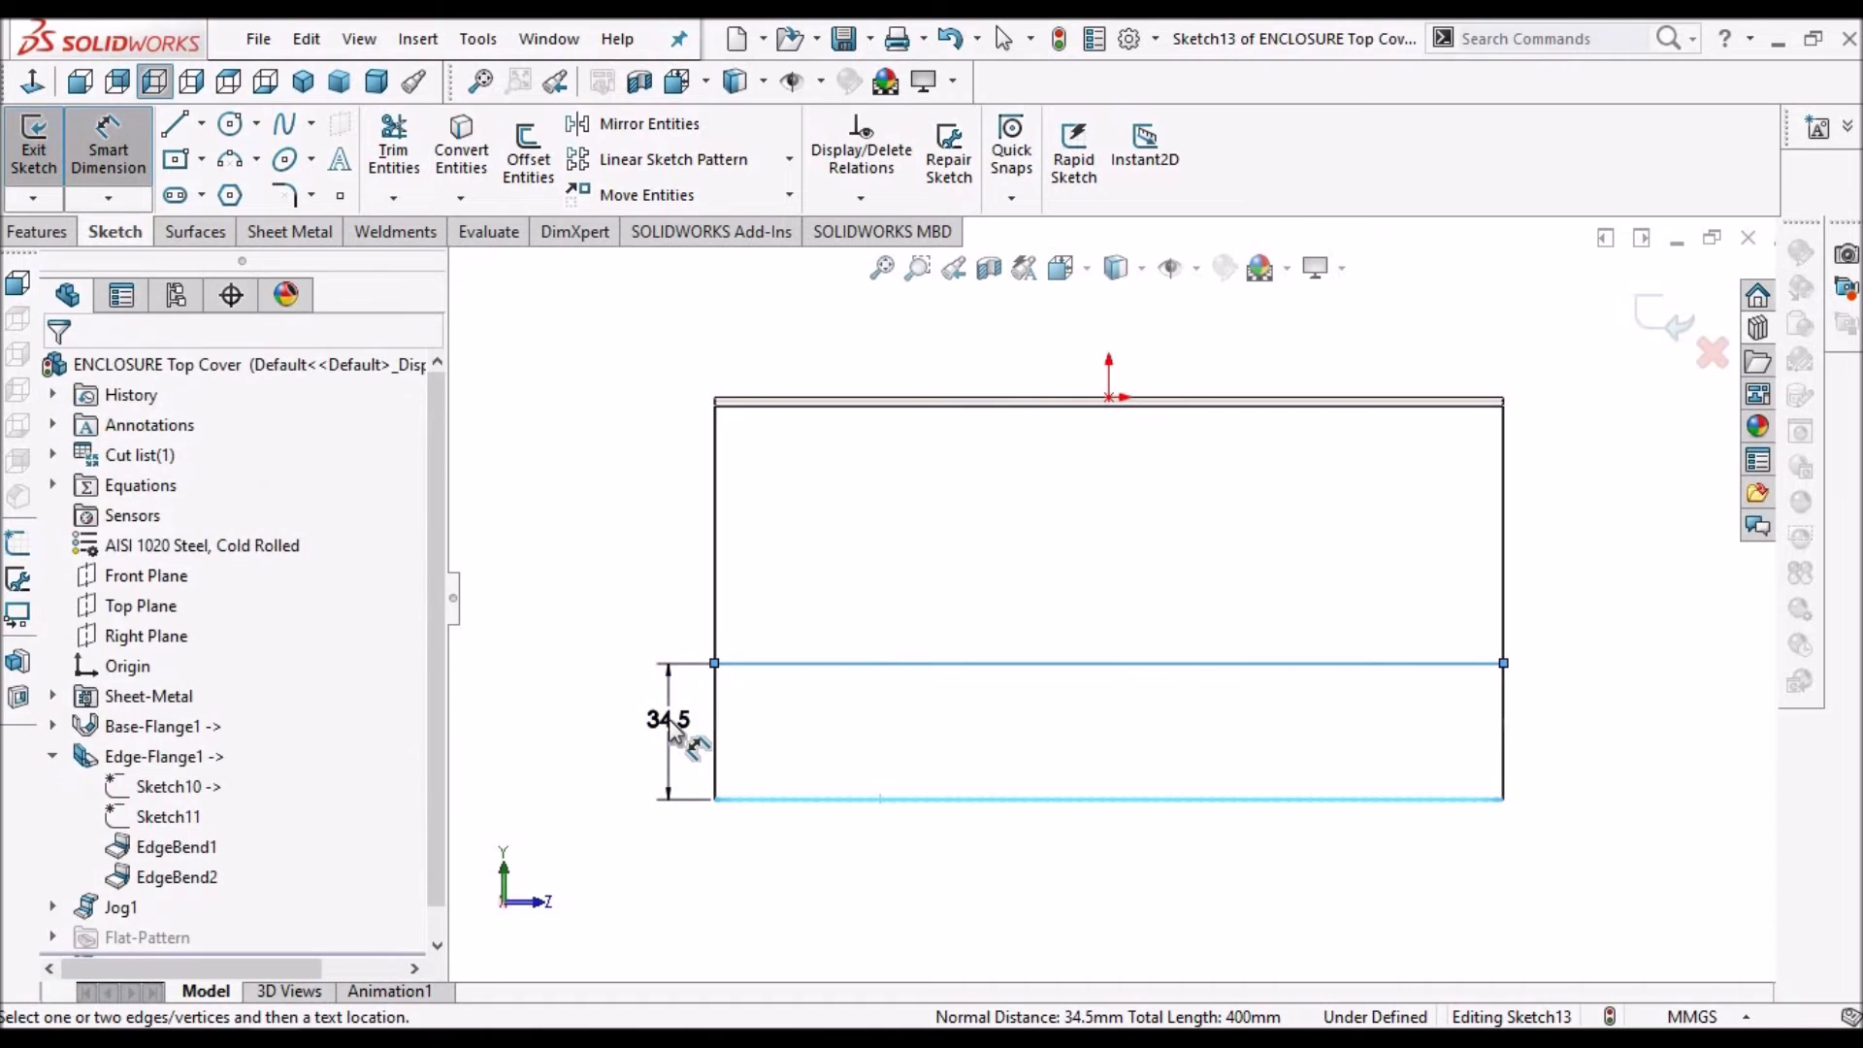
text(20)
click(567, 526)
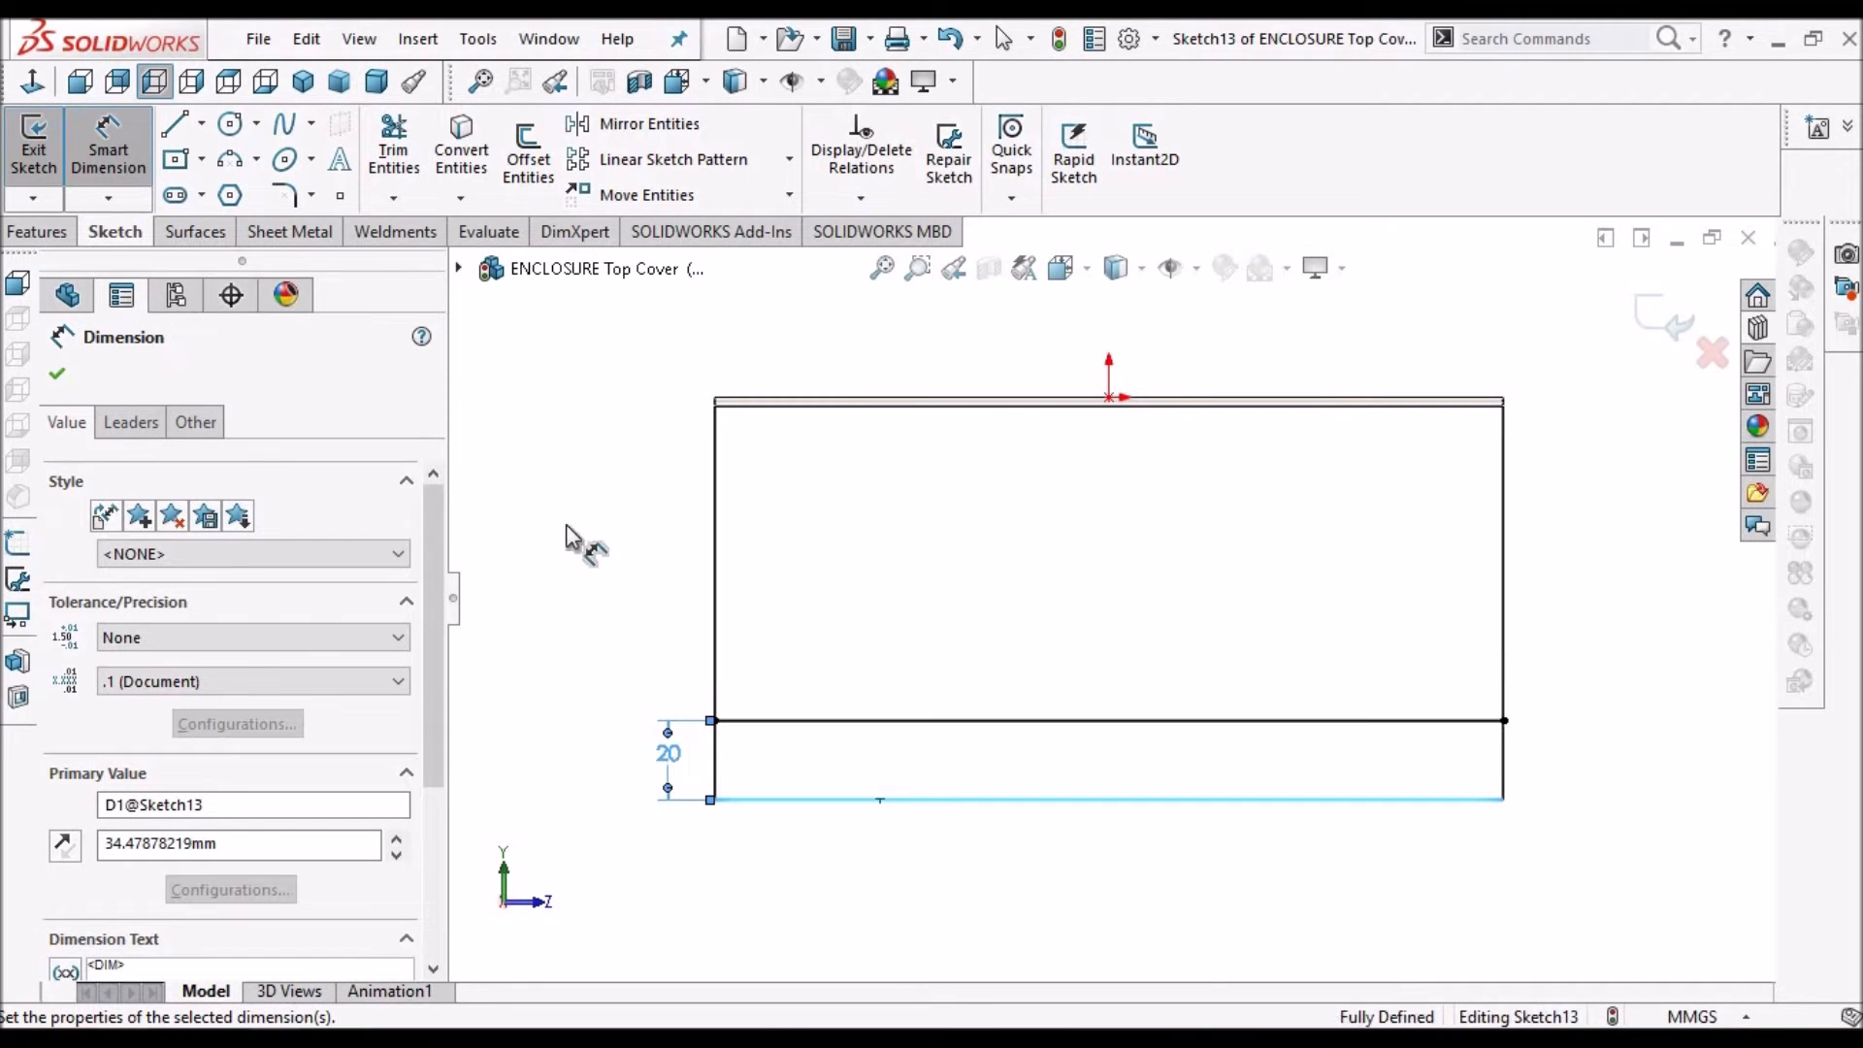
click(59, 375)
Create a jog from this line with the upper flange face fixed and a 2.5 mm blind offset reversed toward the cover's inside
click(293, 232)
click(463, 126)
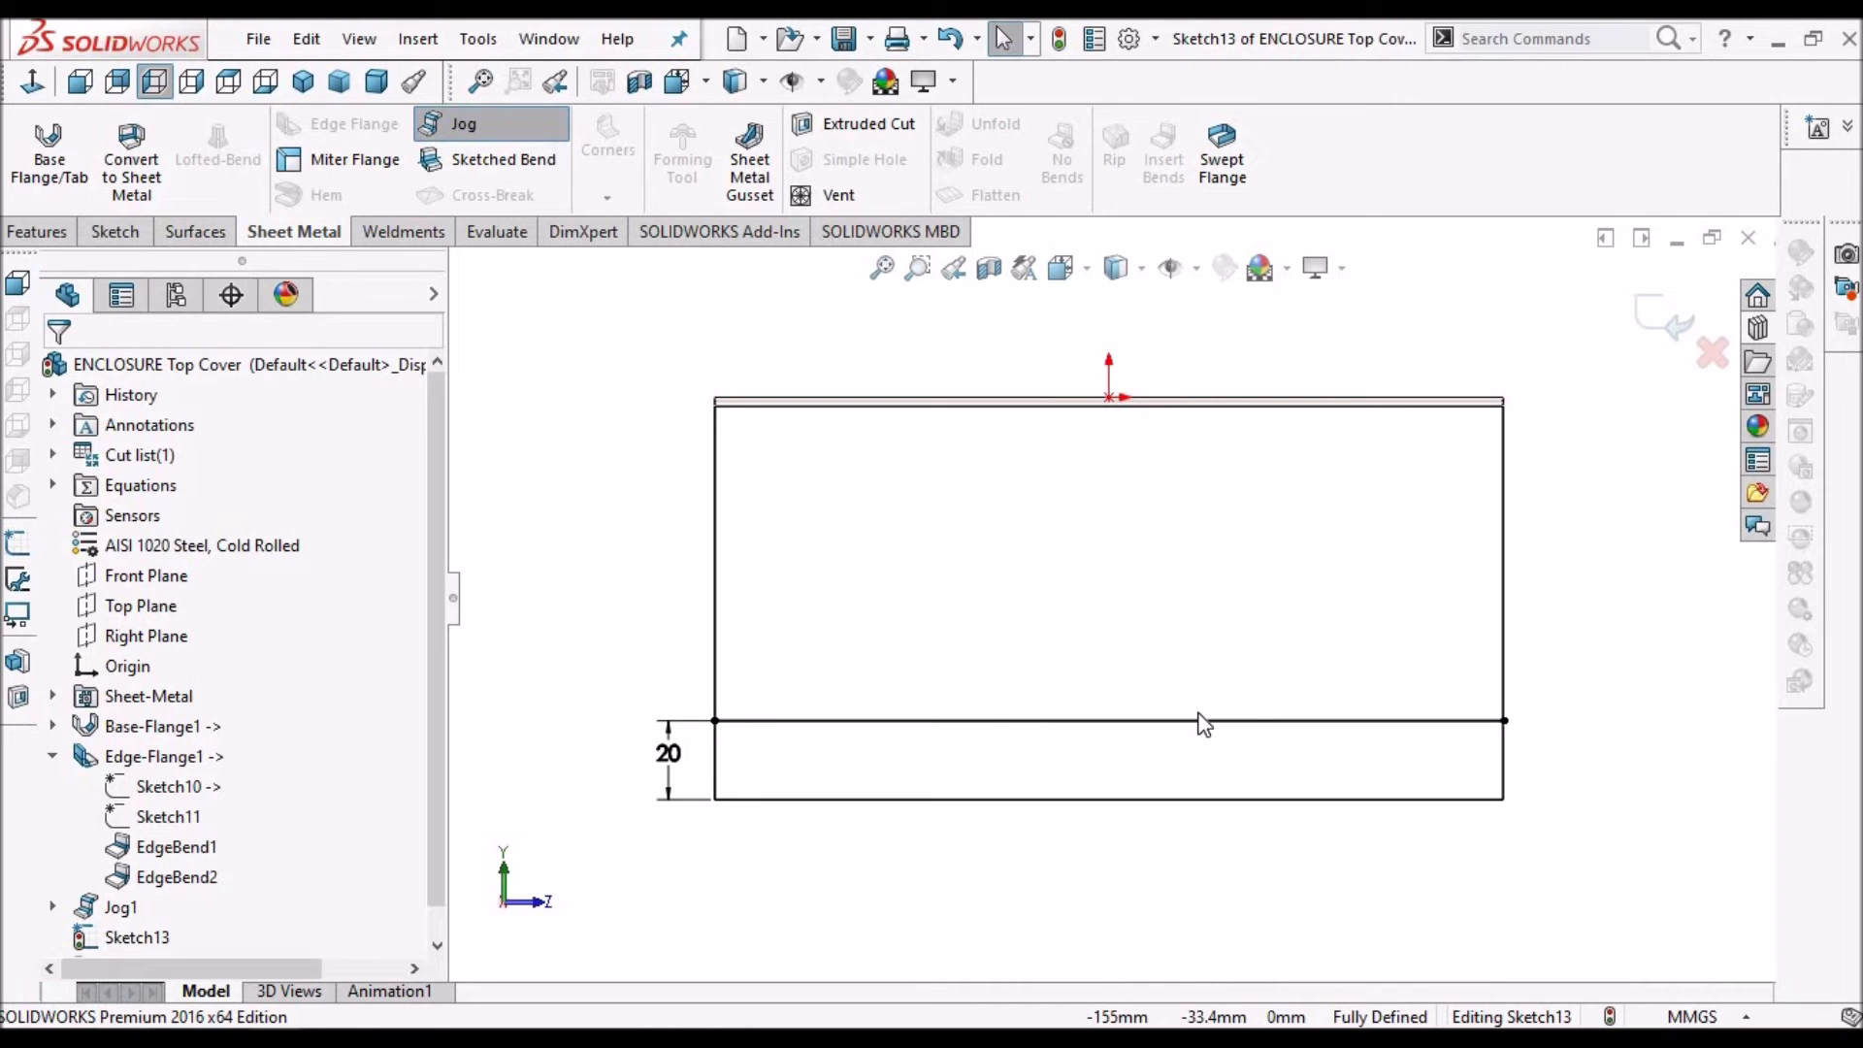
click(80, 83)
scroll(789, 698, down, 3)
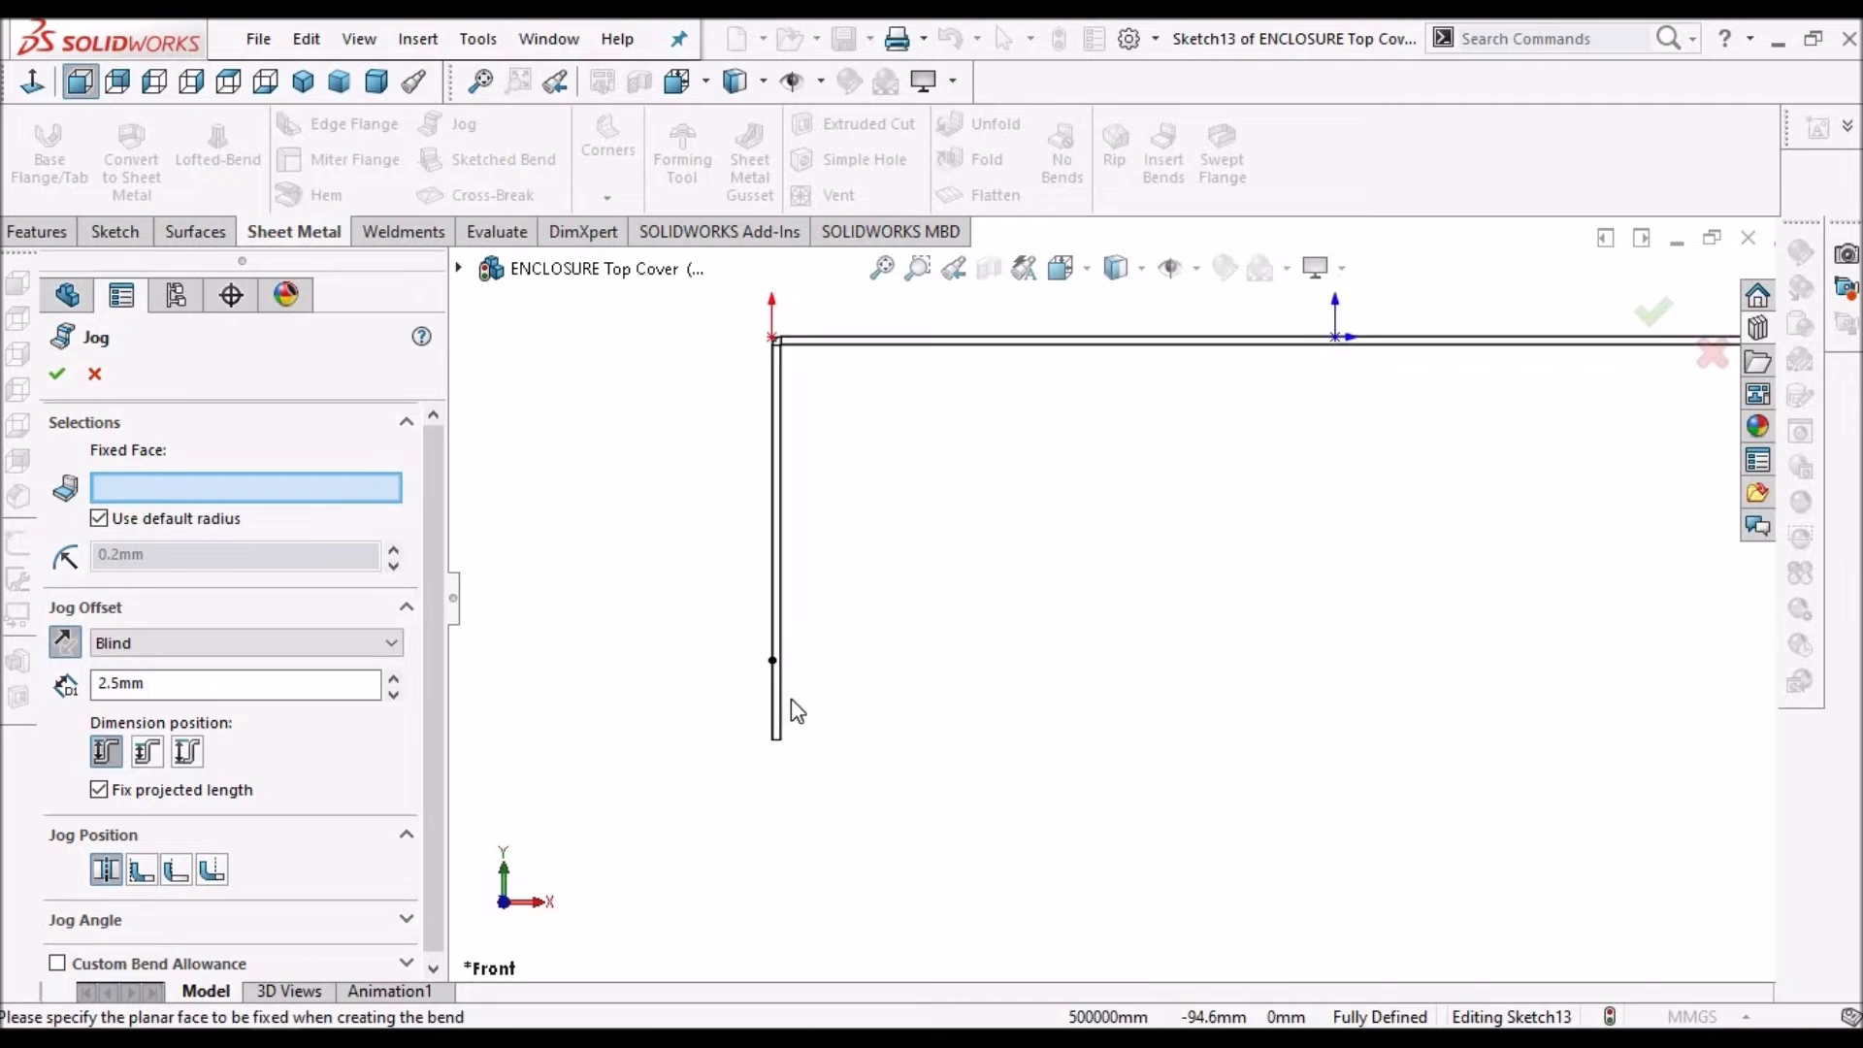
middle_drag(808, 442, 820, 448)
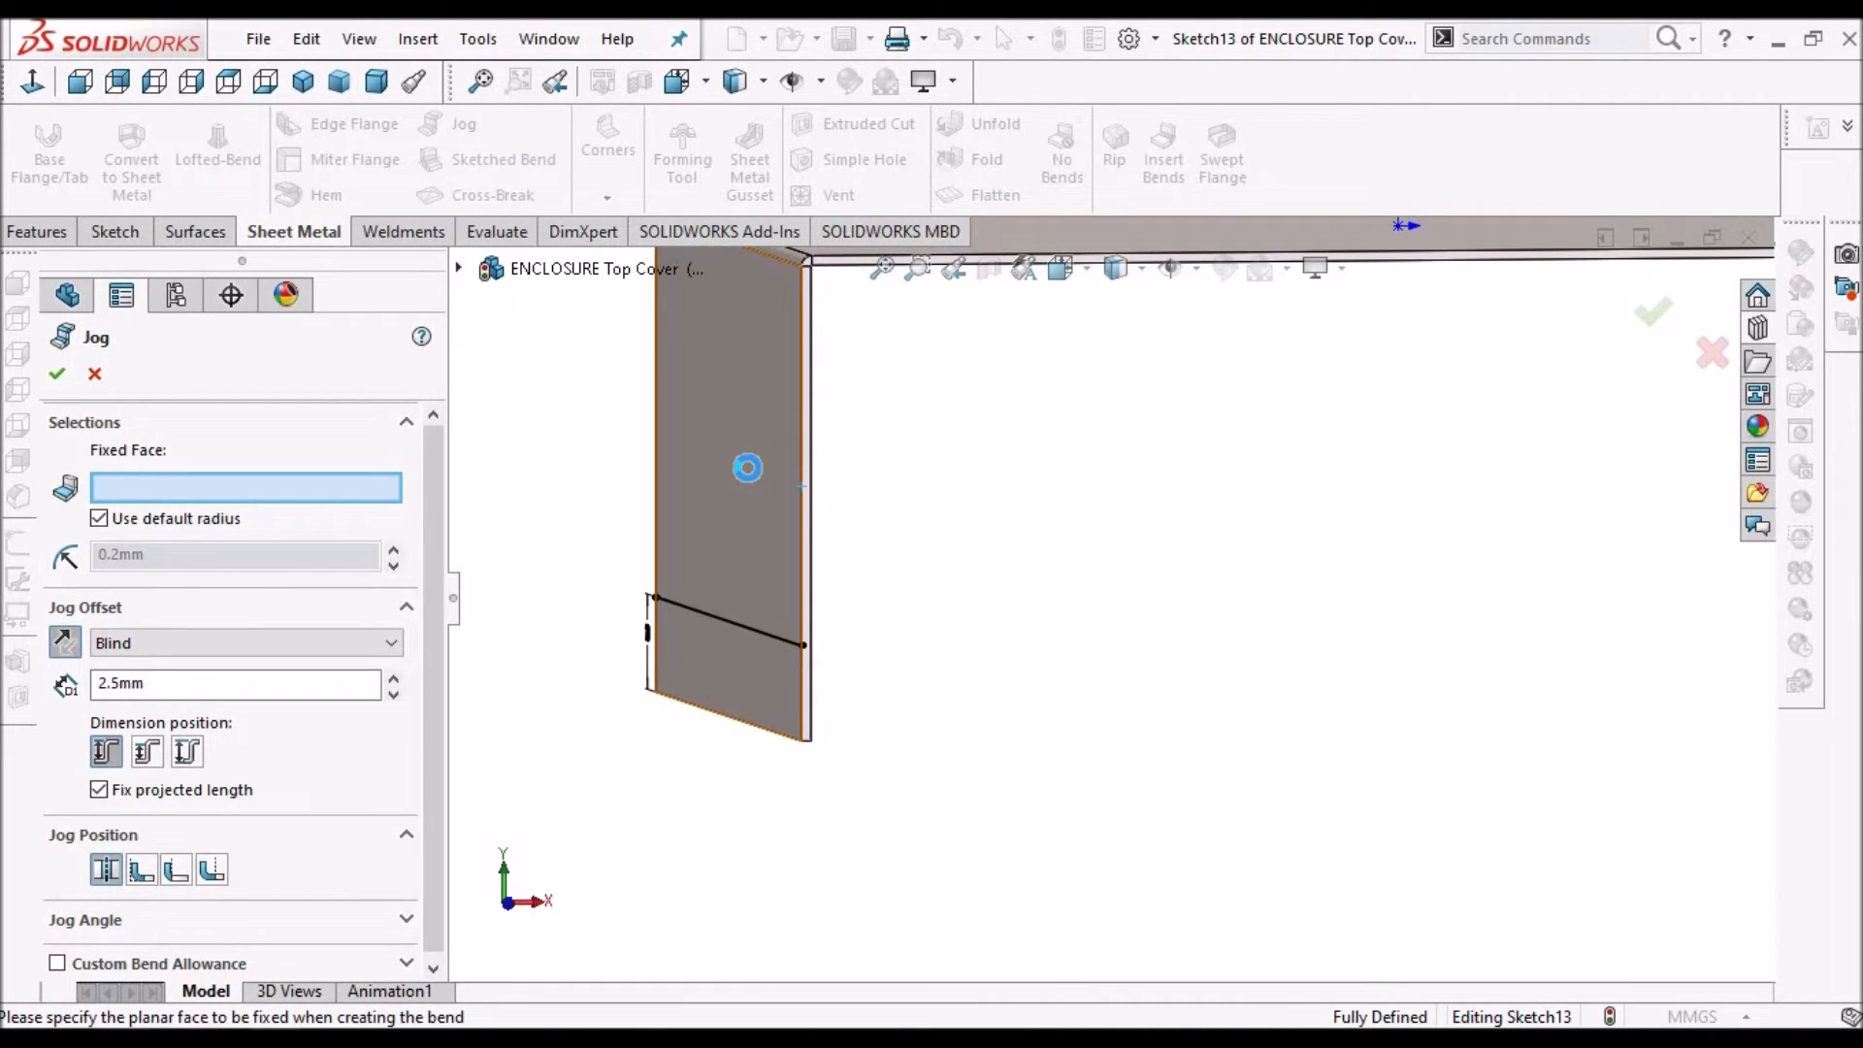
click(754, 481)
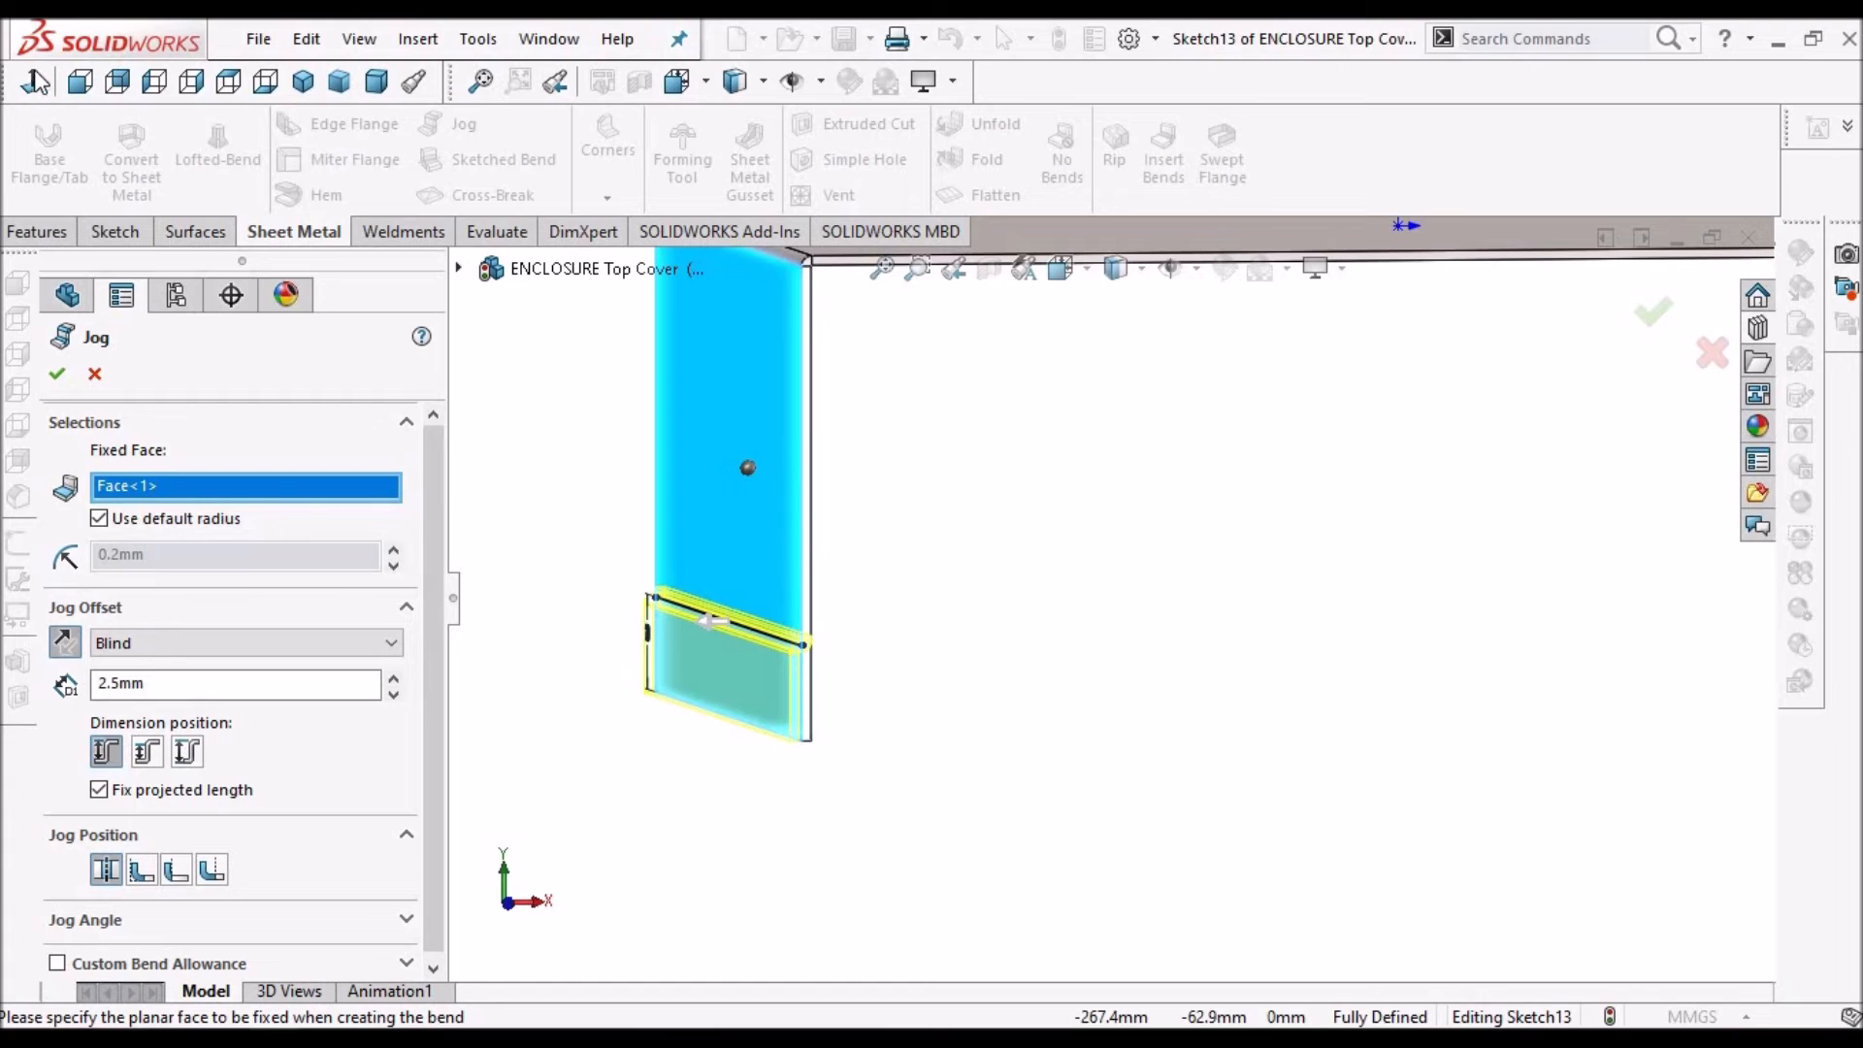
click(81, 85)
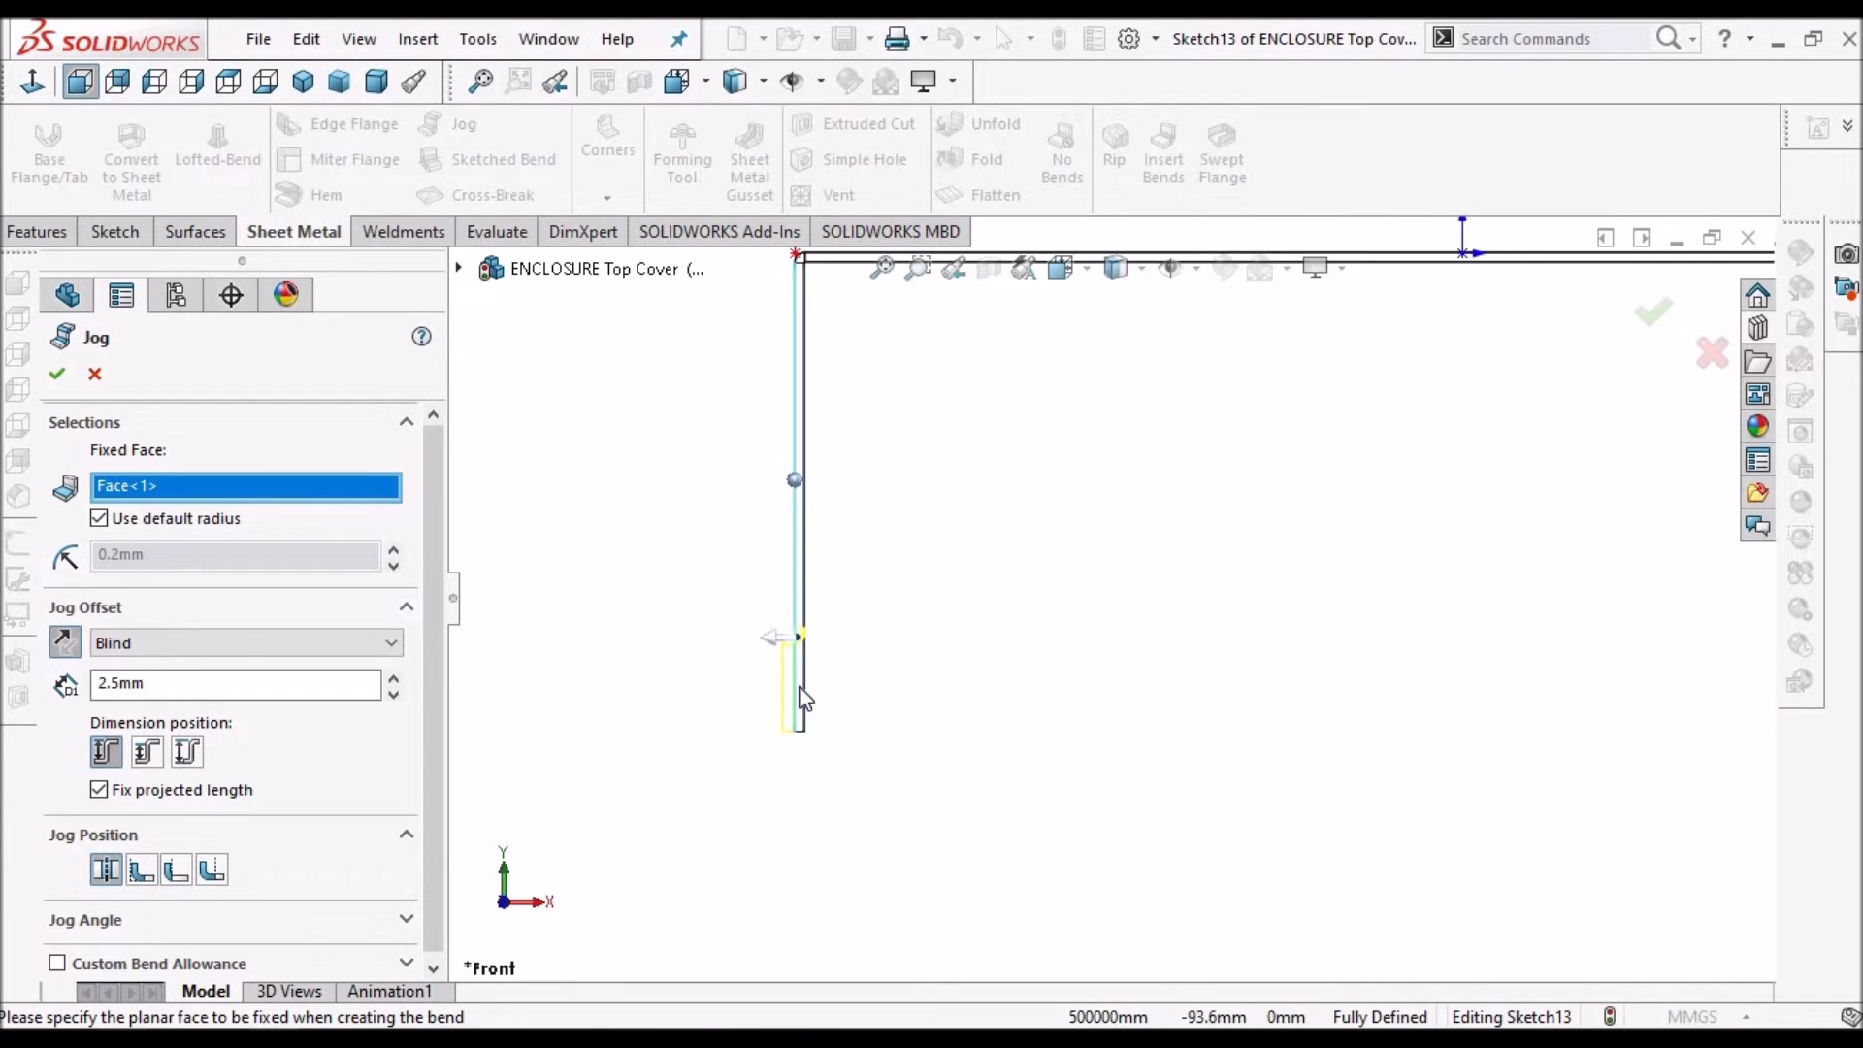
scroll(752, 672, down, 1)
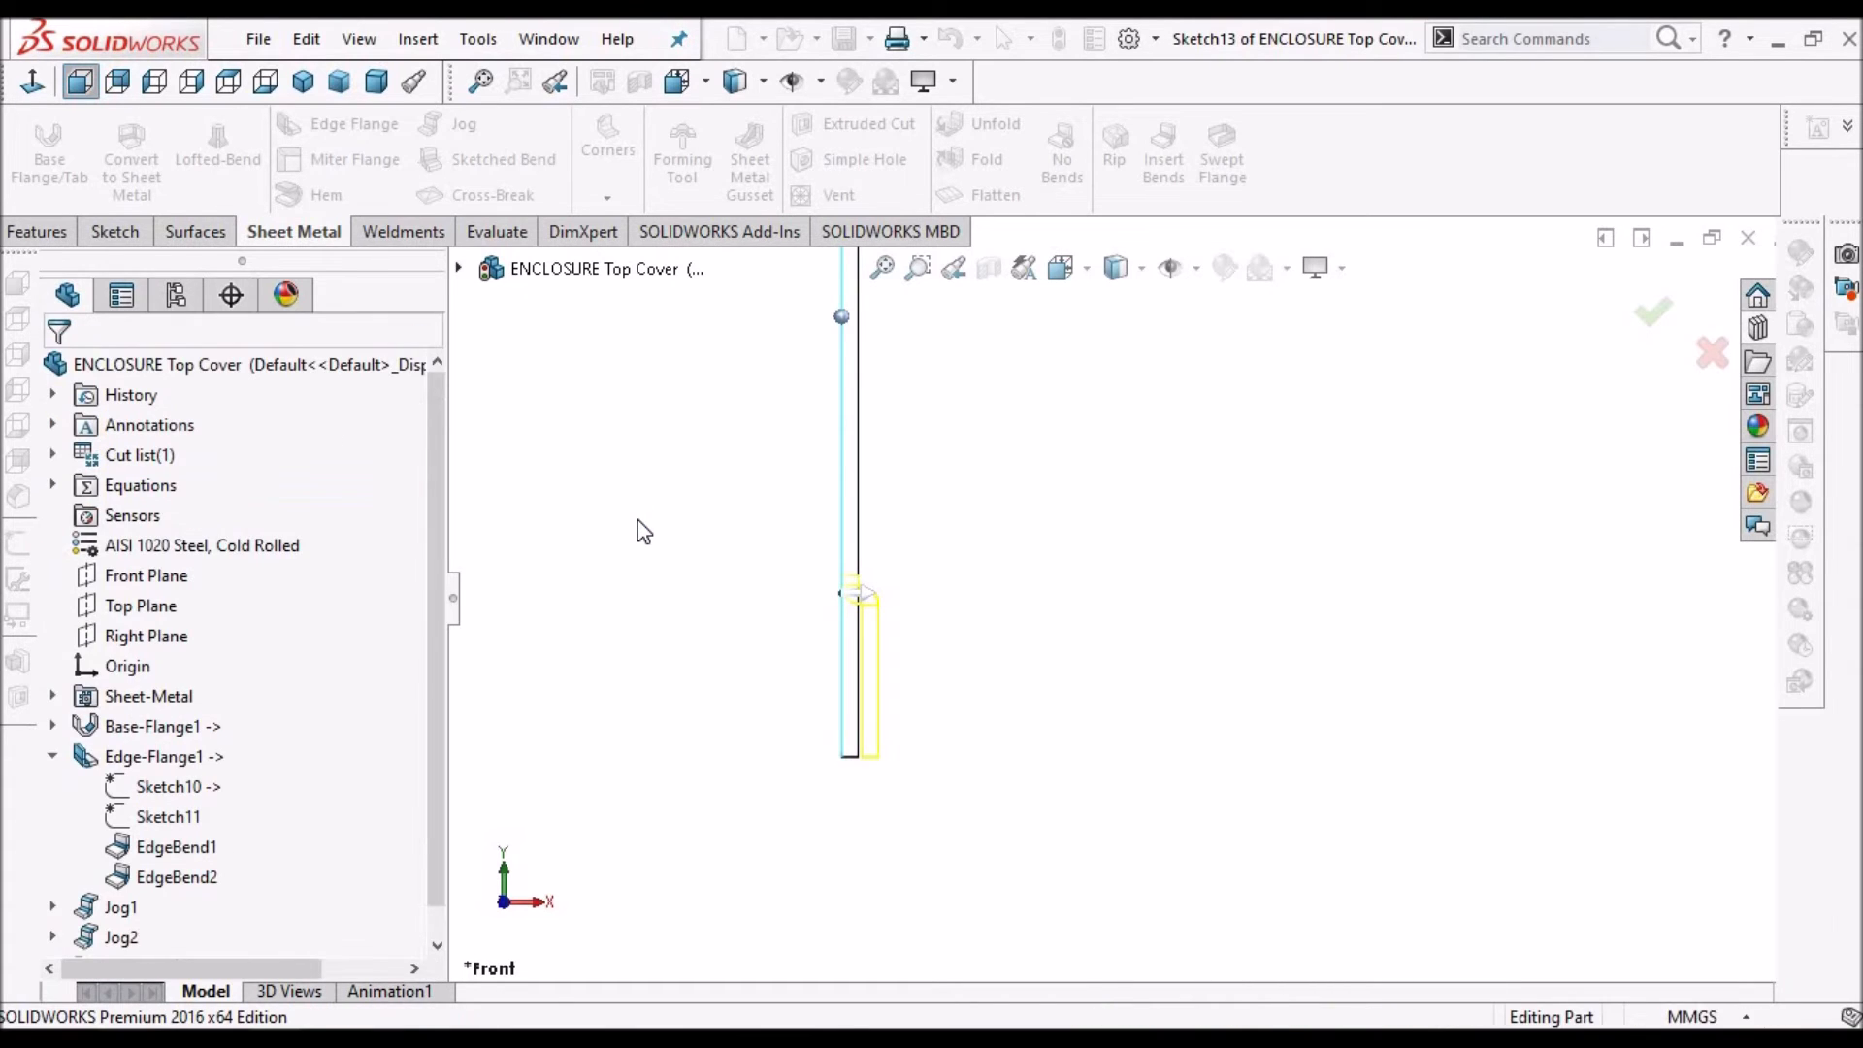
click(54, 755)
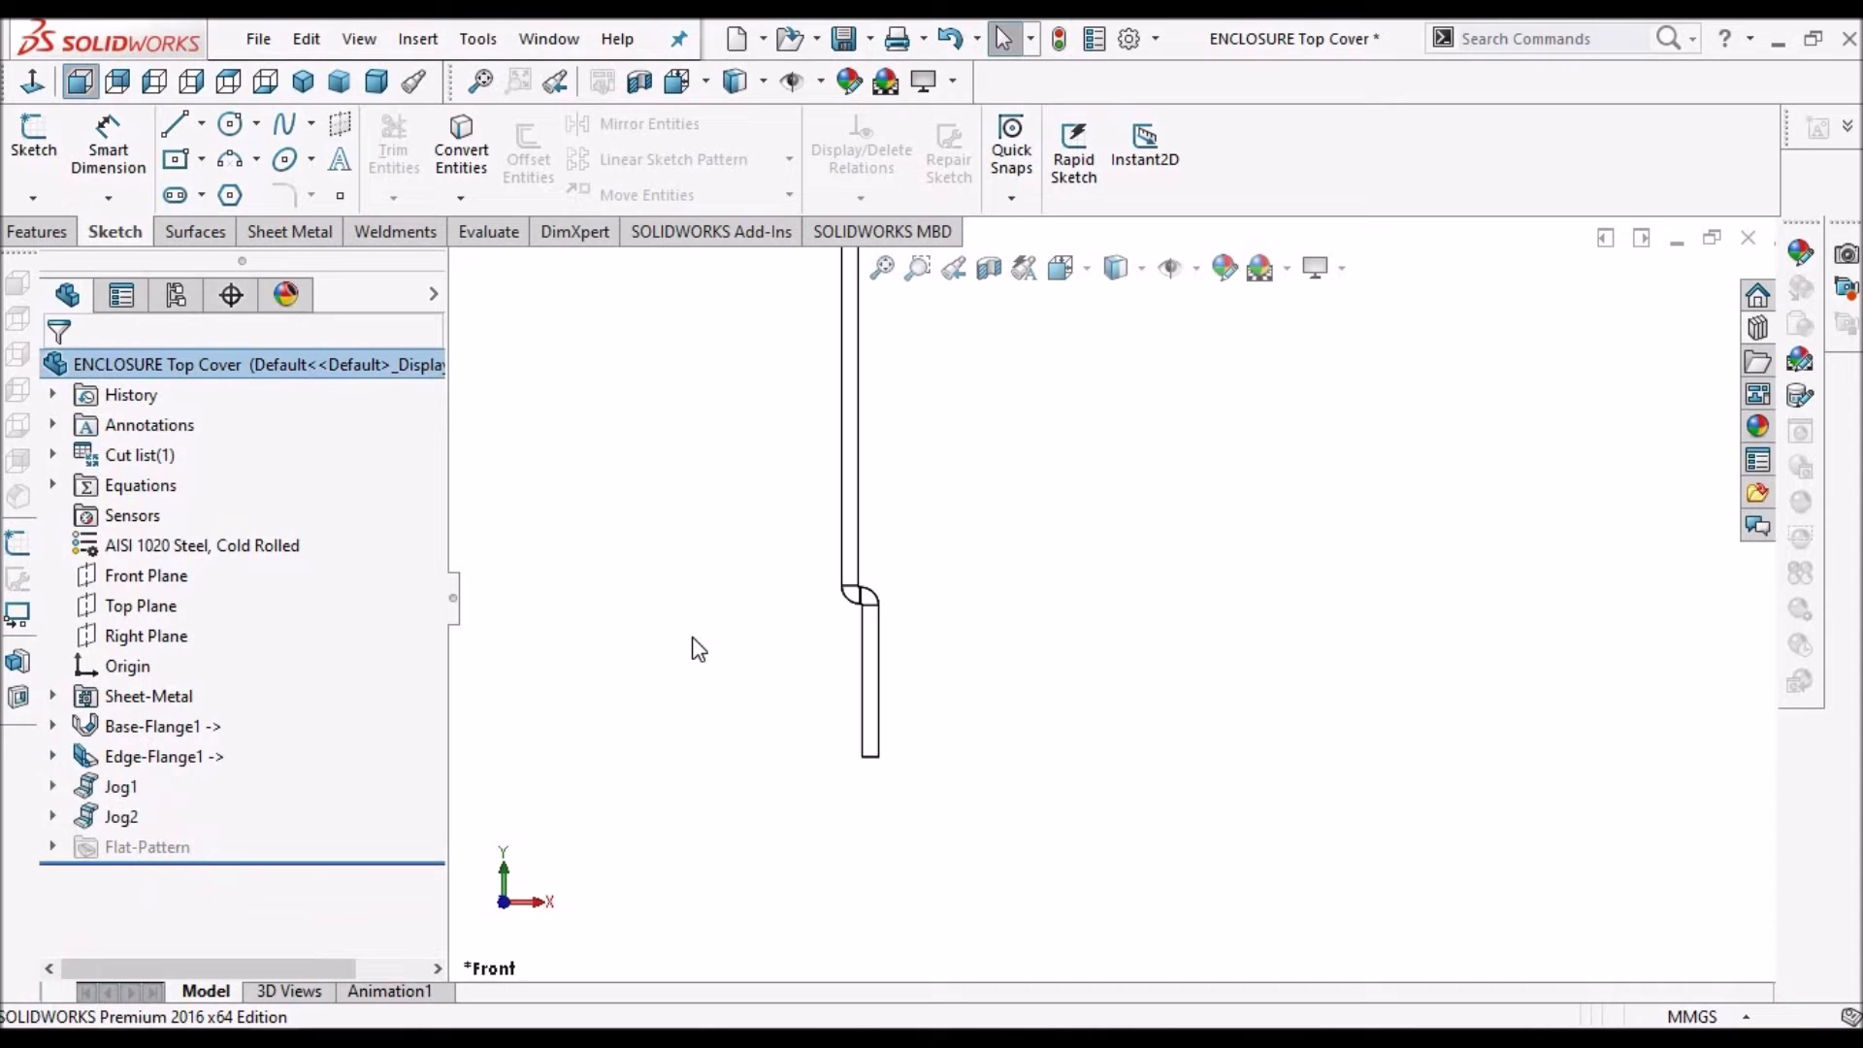
Examine the jogs on both side flanges of the top cover from several angles
key(ctrl+7)
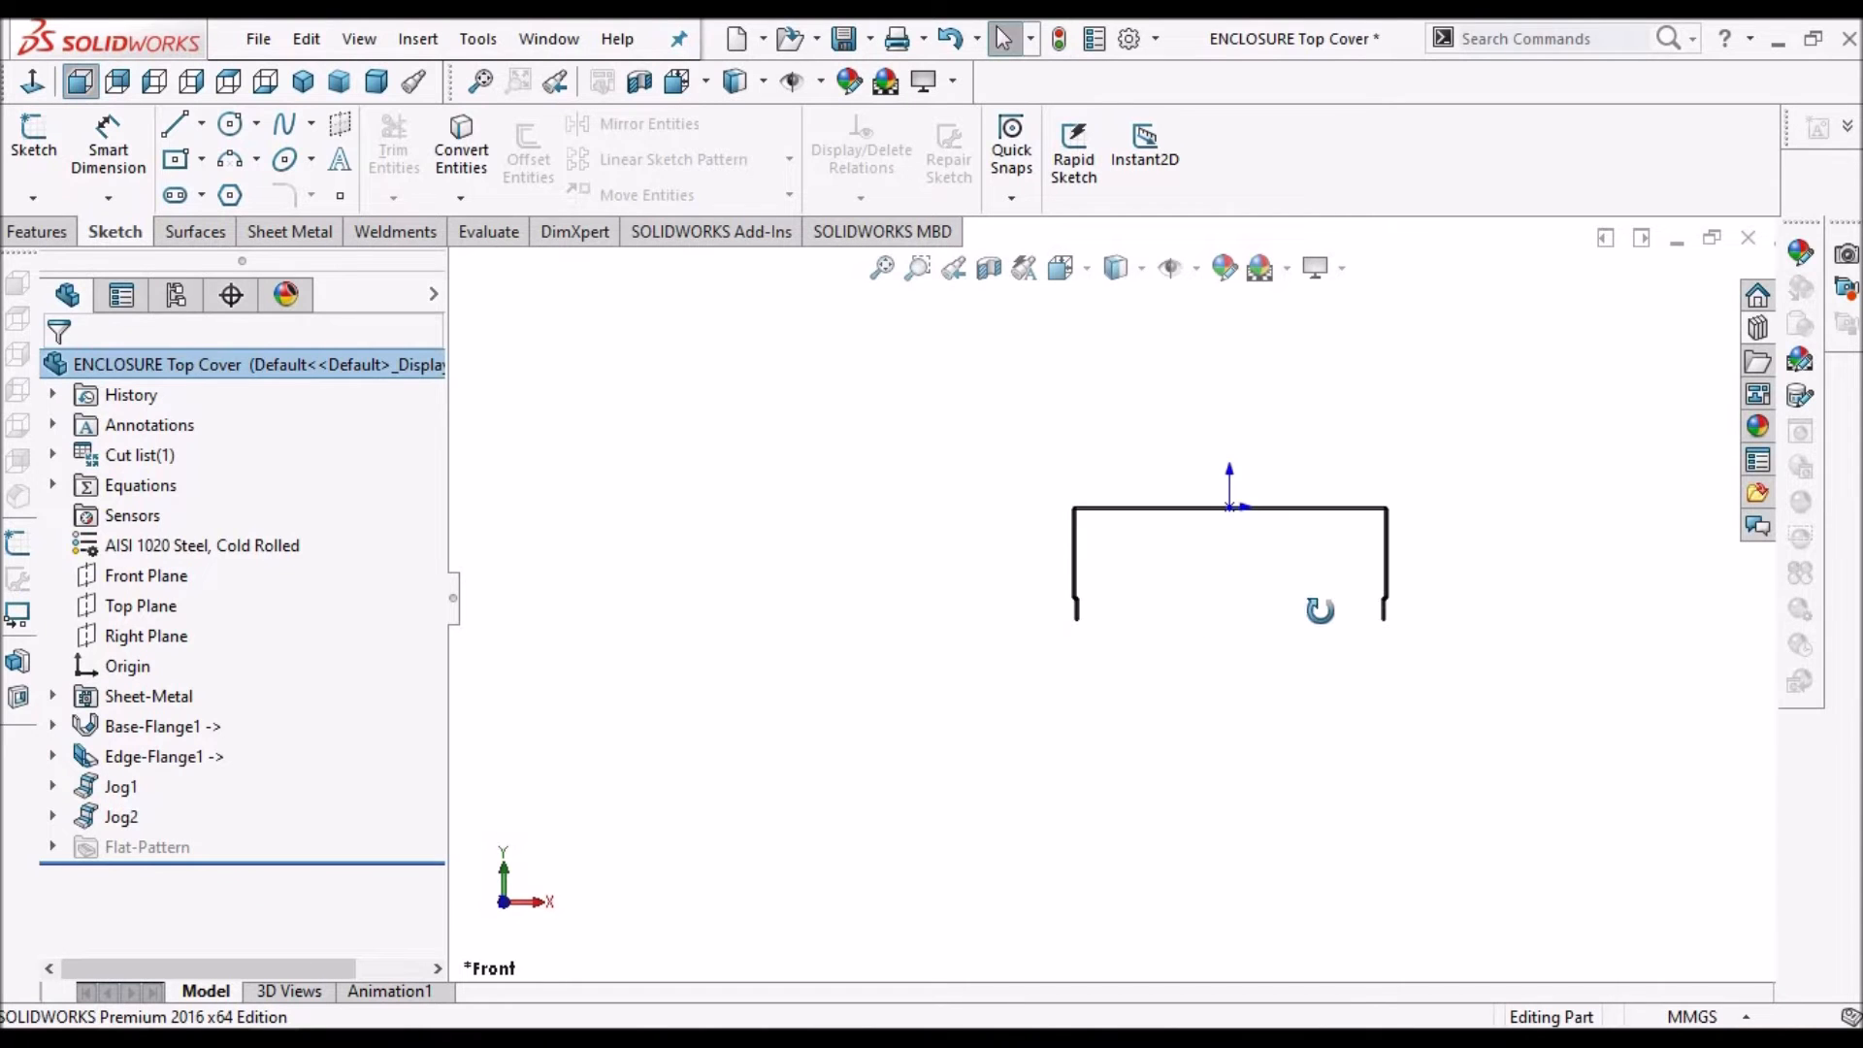
middle_drag(1276, 624, 1192, 662)
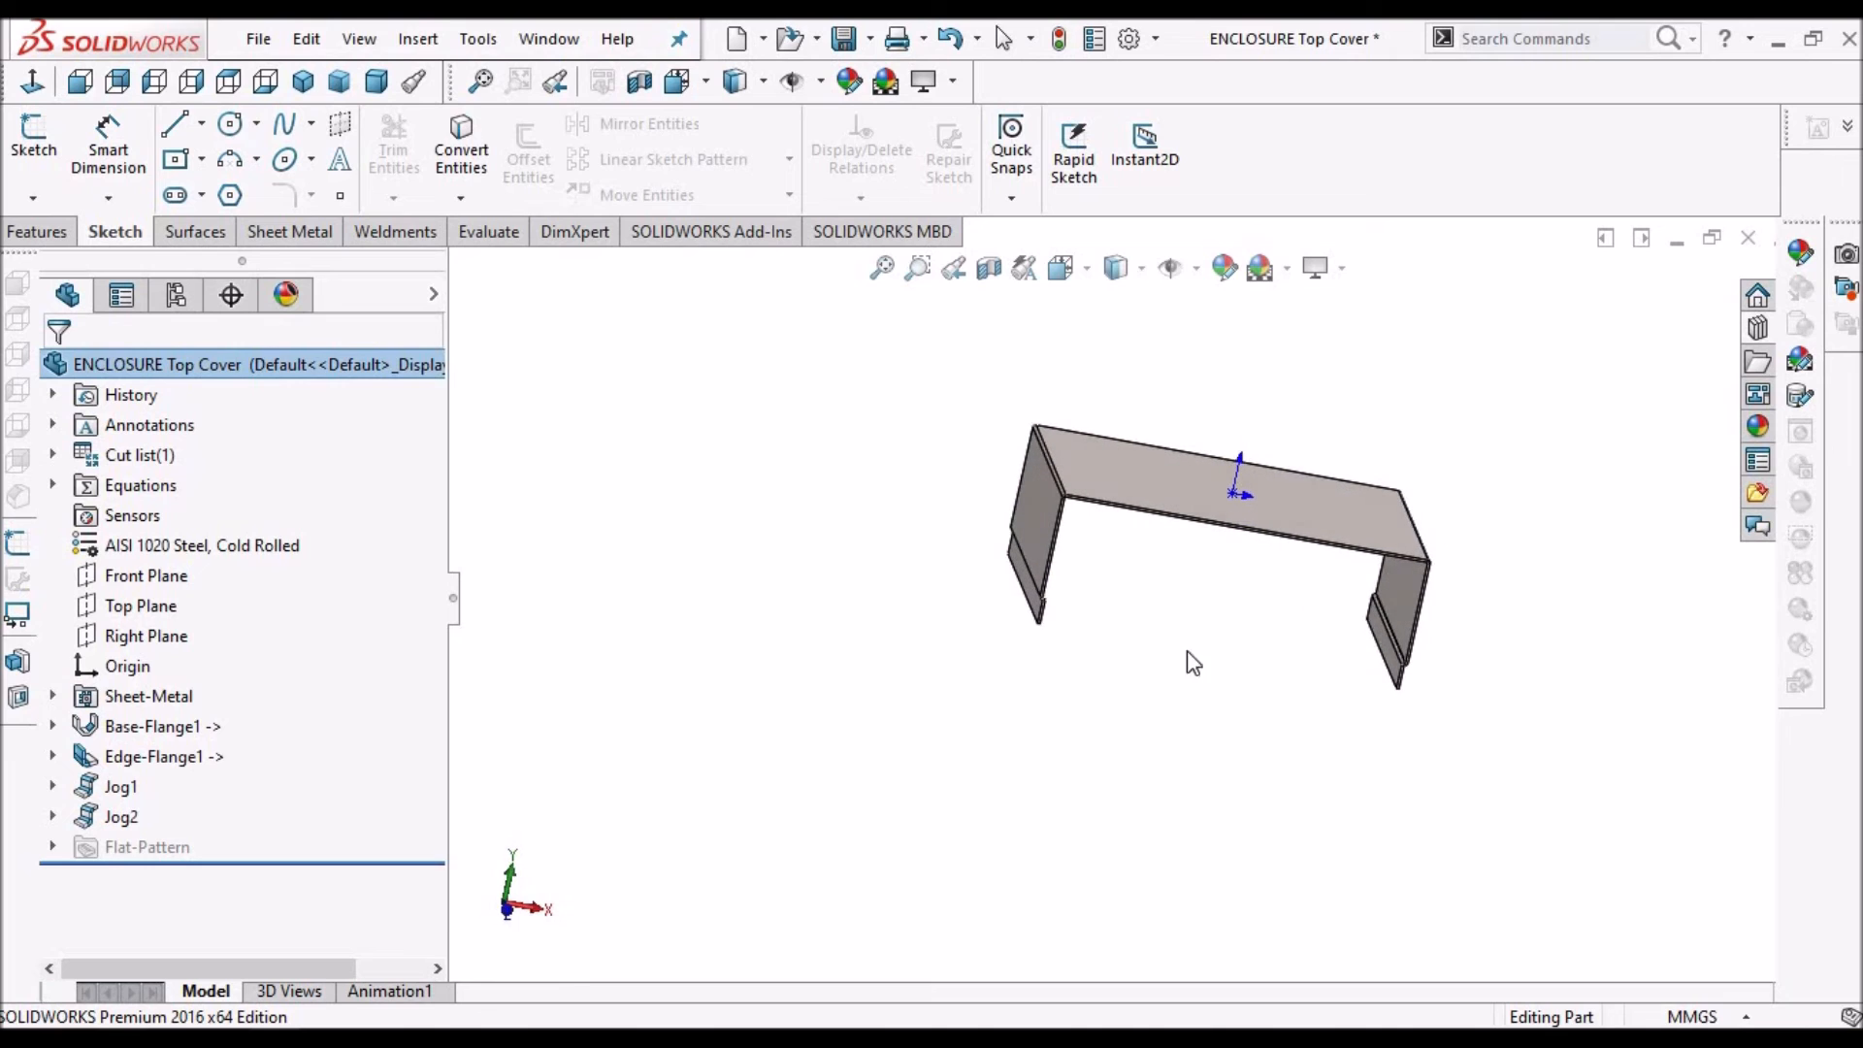
mouse_move(1096, 579)
middle_down()
mouse_move(1110, 470)
mouse_move(1095, 556)
middle_up()
middle_drag(975, 548, 1080, 550)
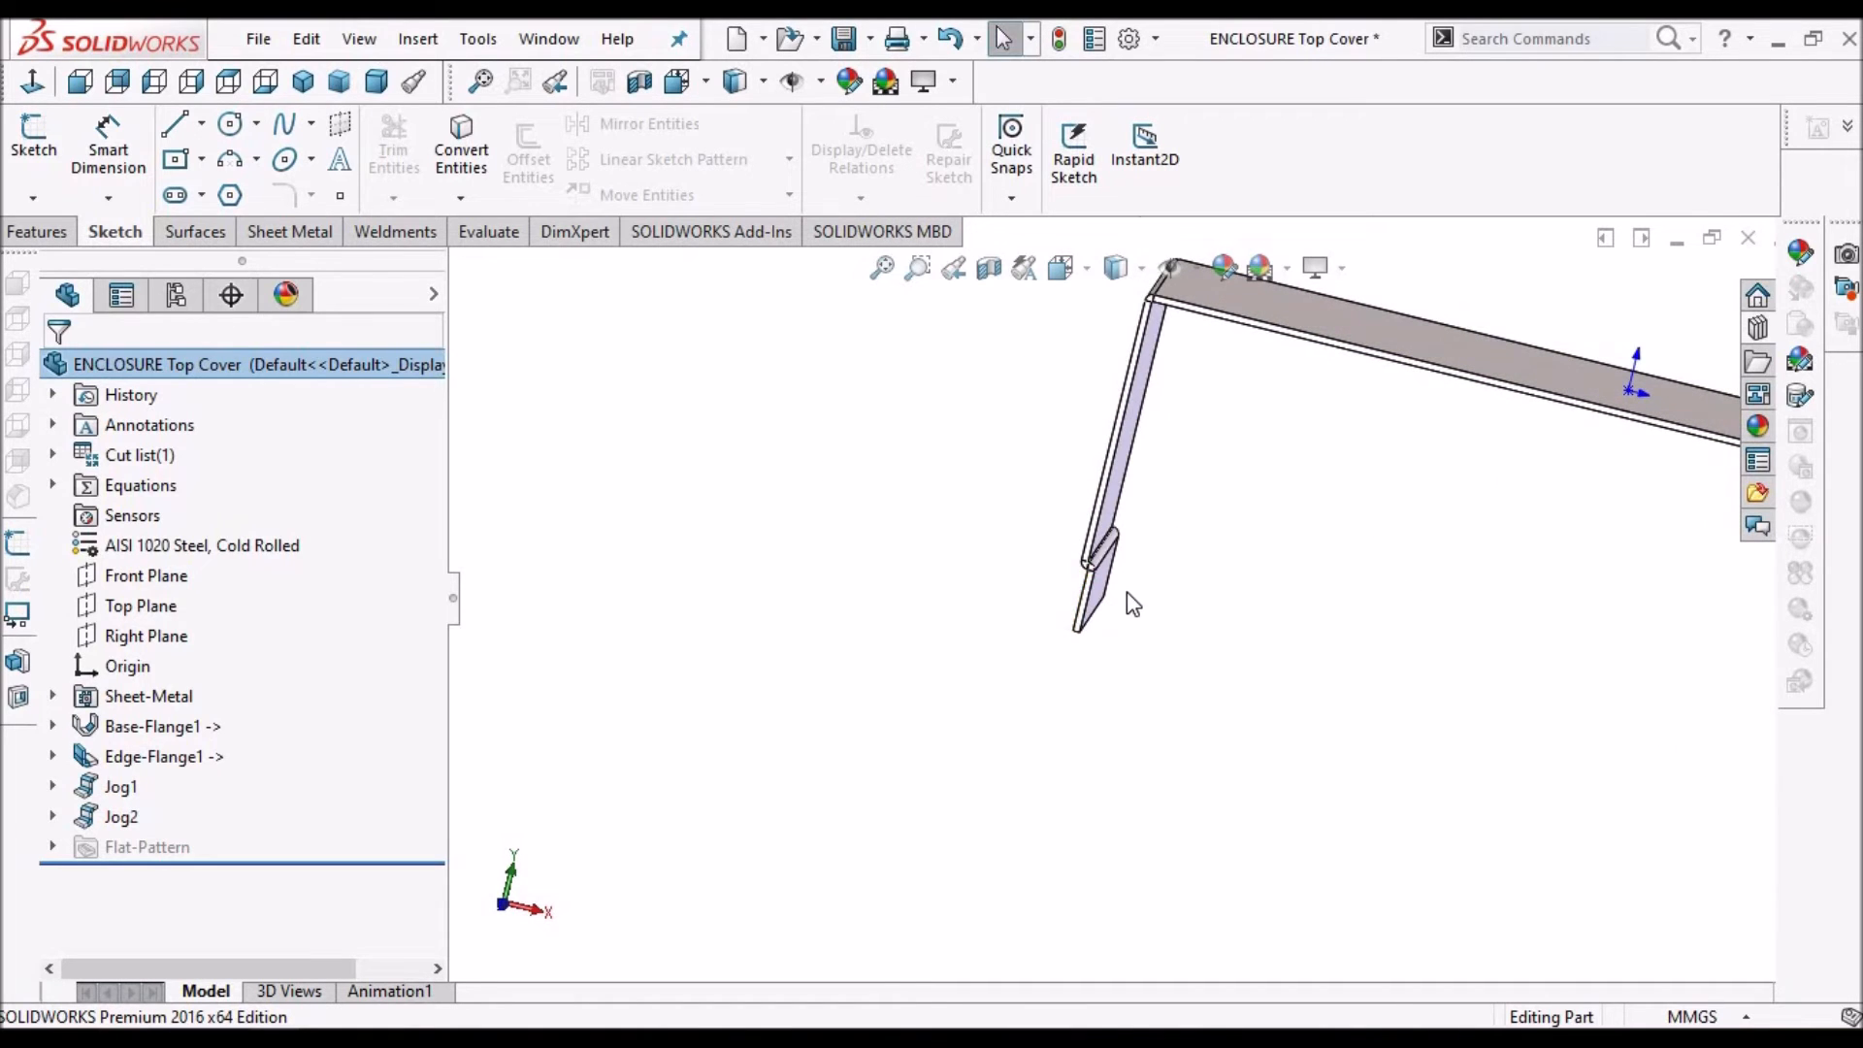
scroll(1126, 592, down, 3)
middle_drag(1074, 543, 1206, 590)
scroll(1206, 589, up, 2)
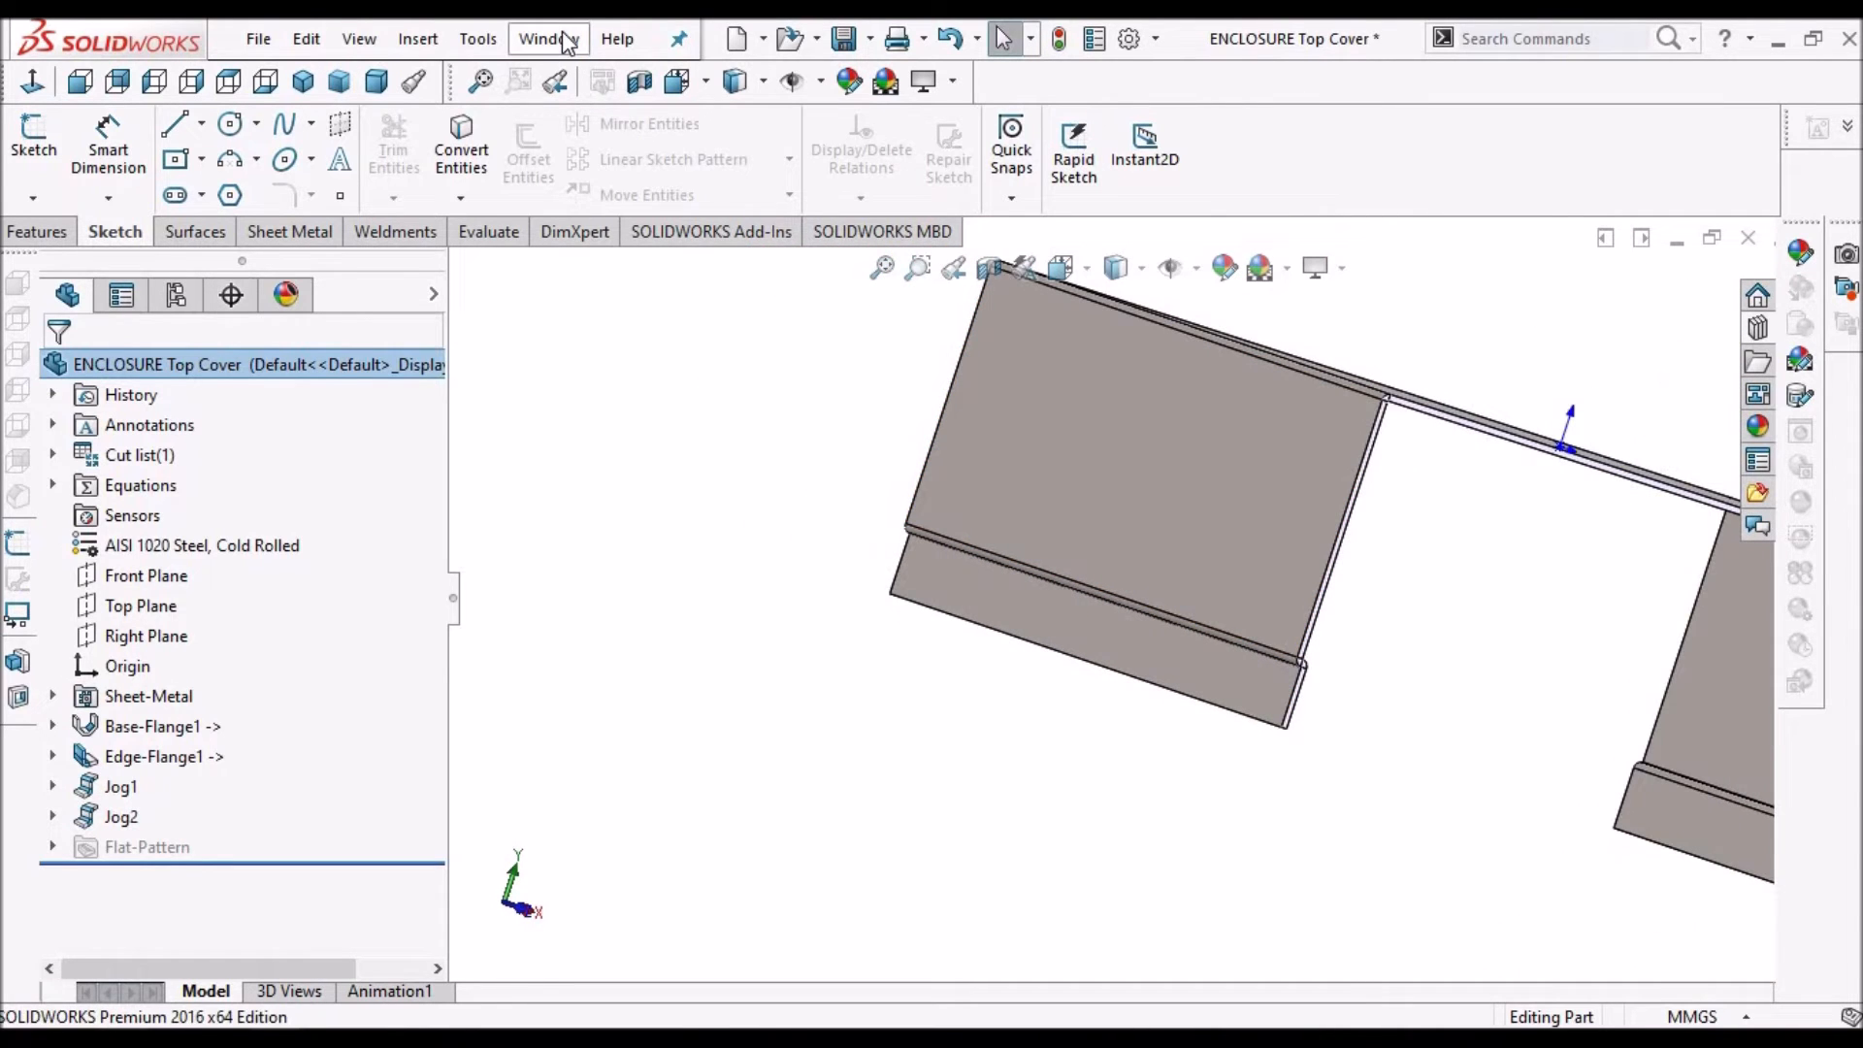
Switch to the REF ASMBLY assembly and rebuild it with the changed top cover
click(549, 39)
click(621, 324)
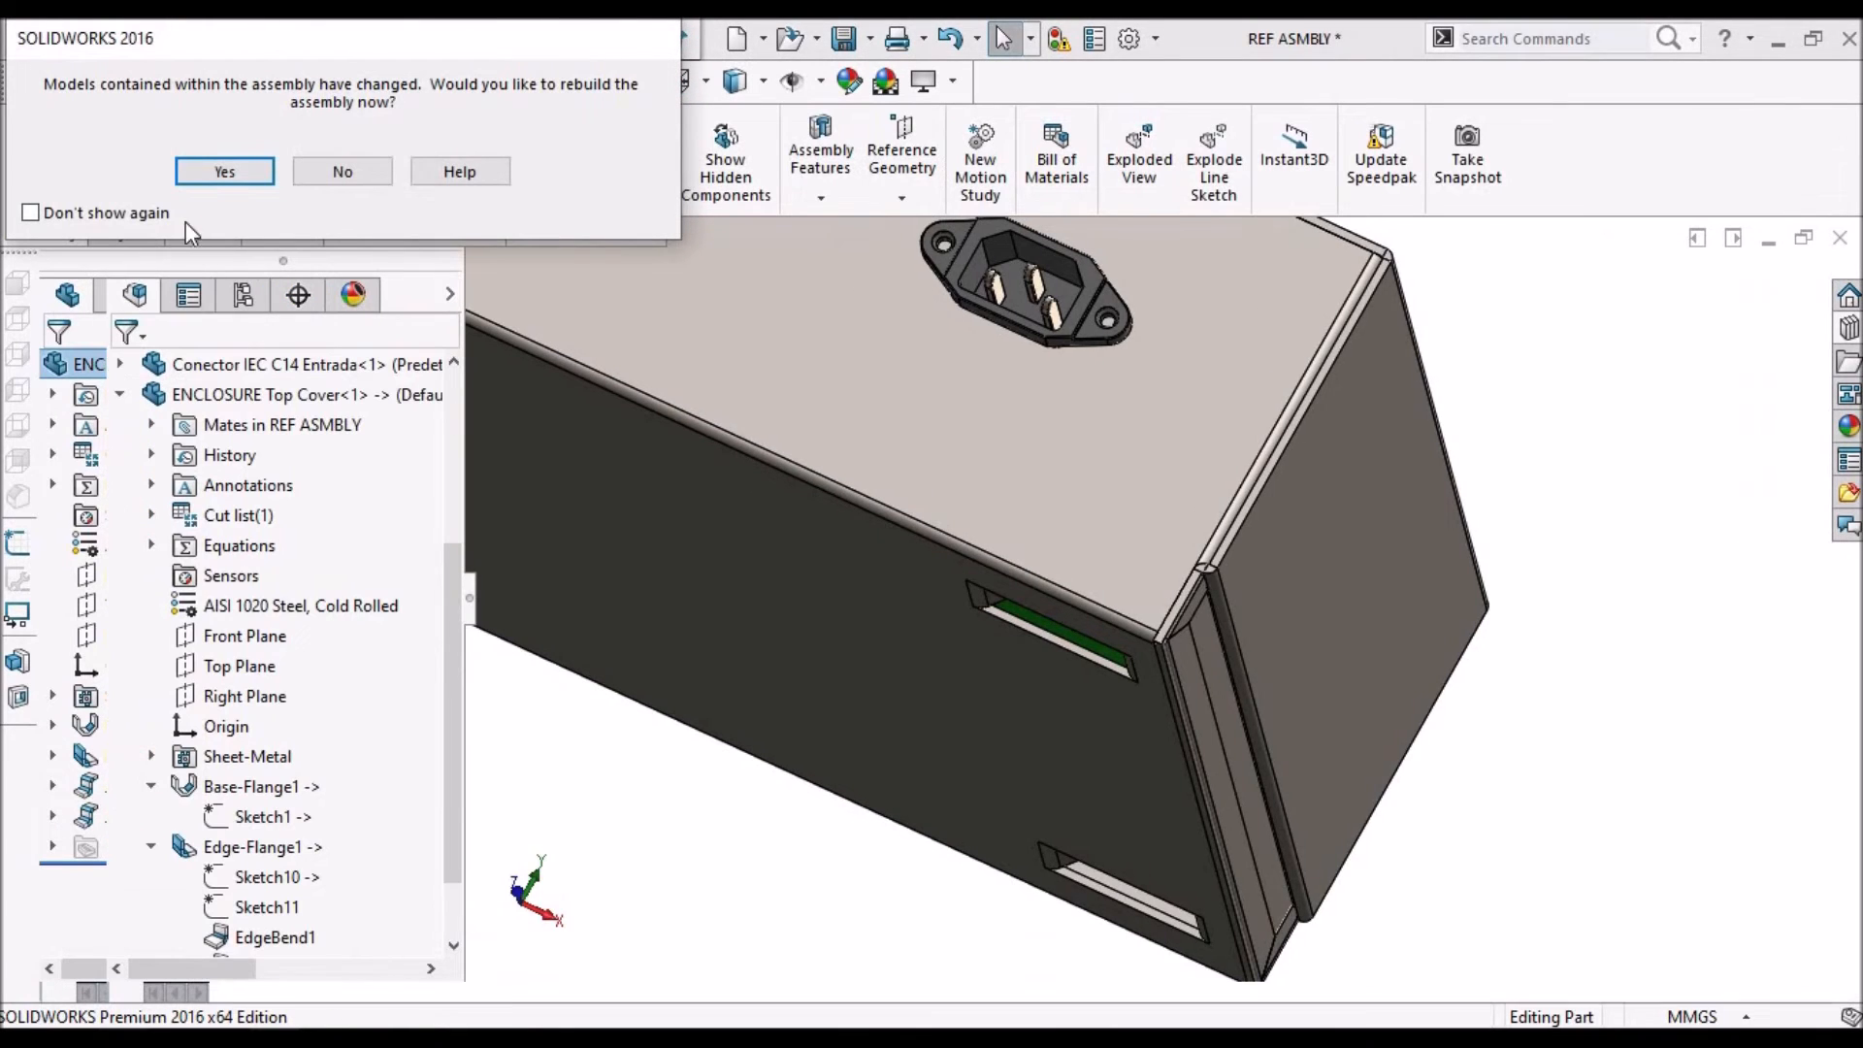
click(224, 173)
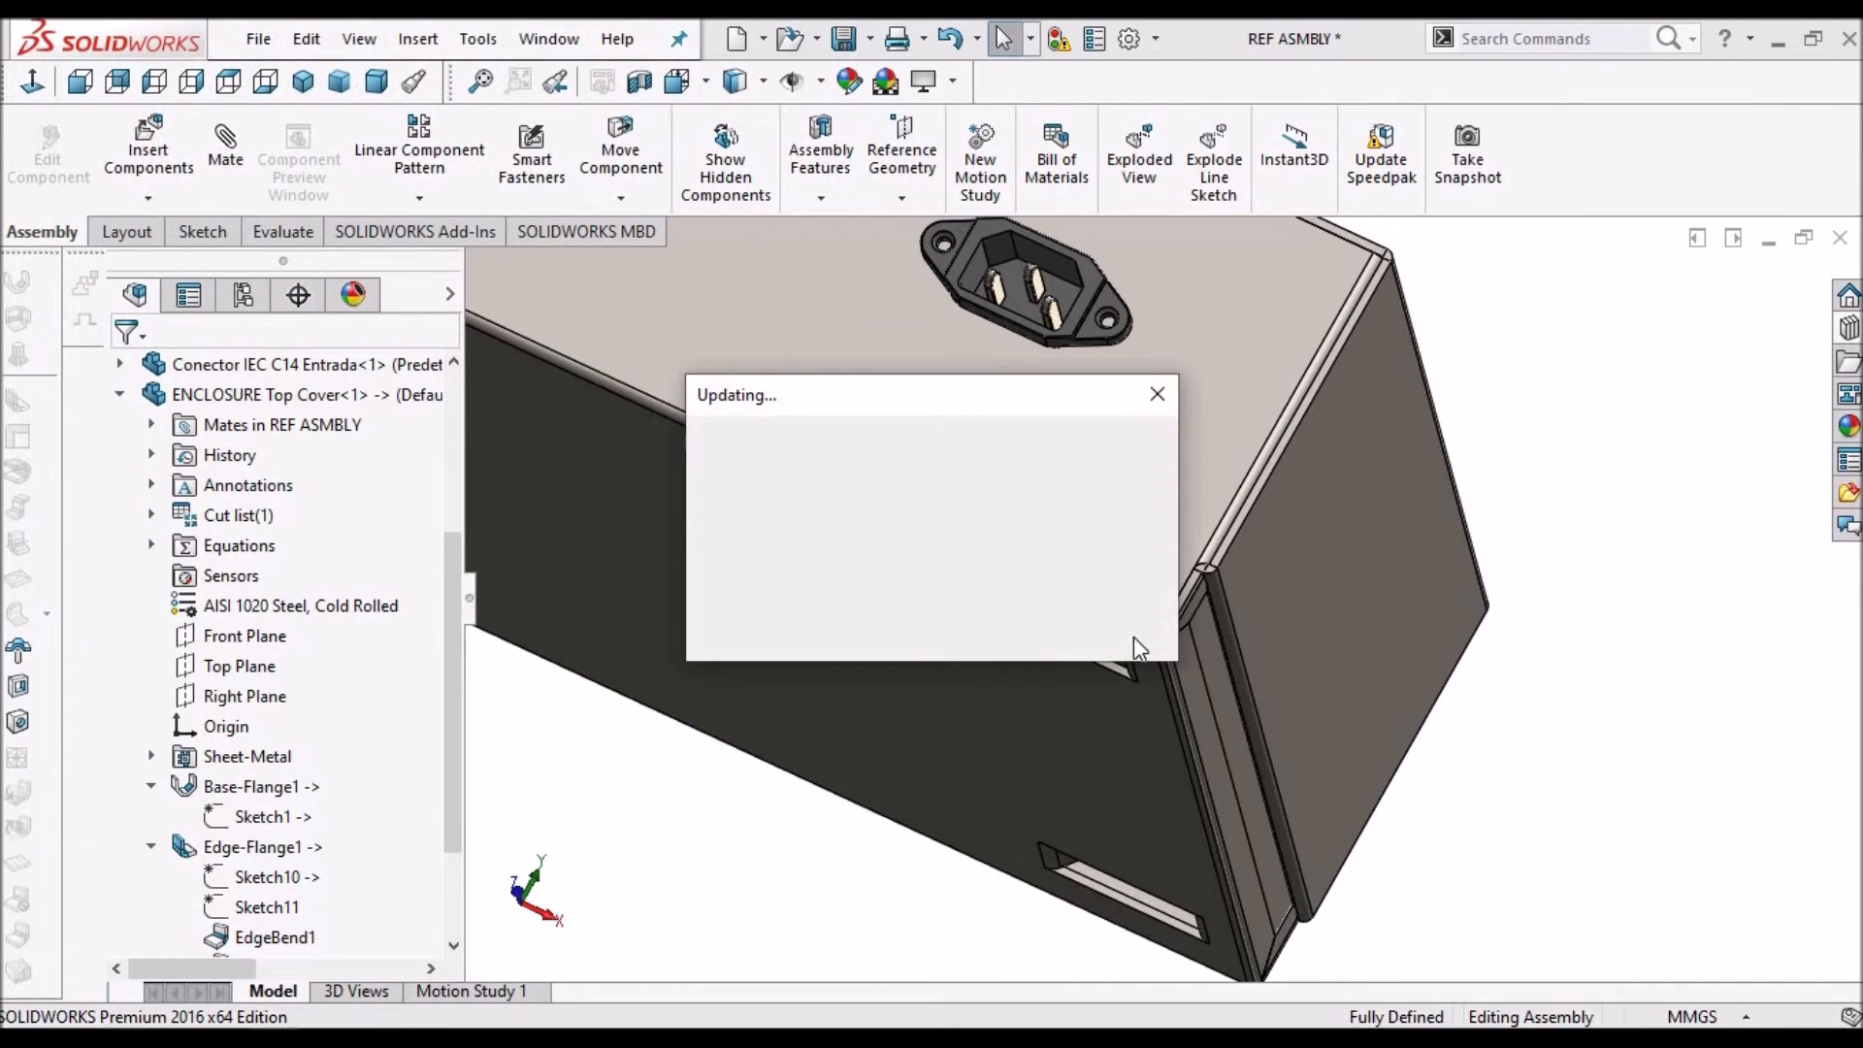
Inspect how the top cover's jogged flange fits against the bottom casing at the corner and along the side
scroll(1218, 615, down, 5)
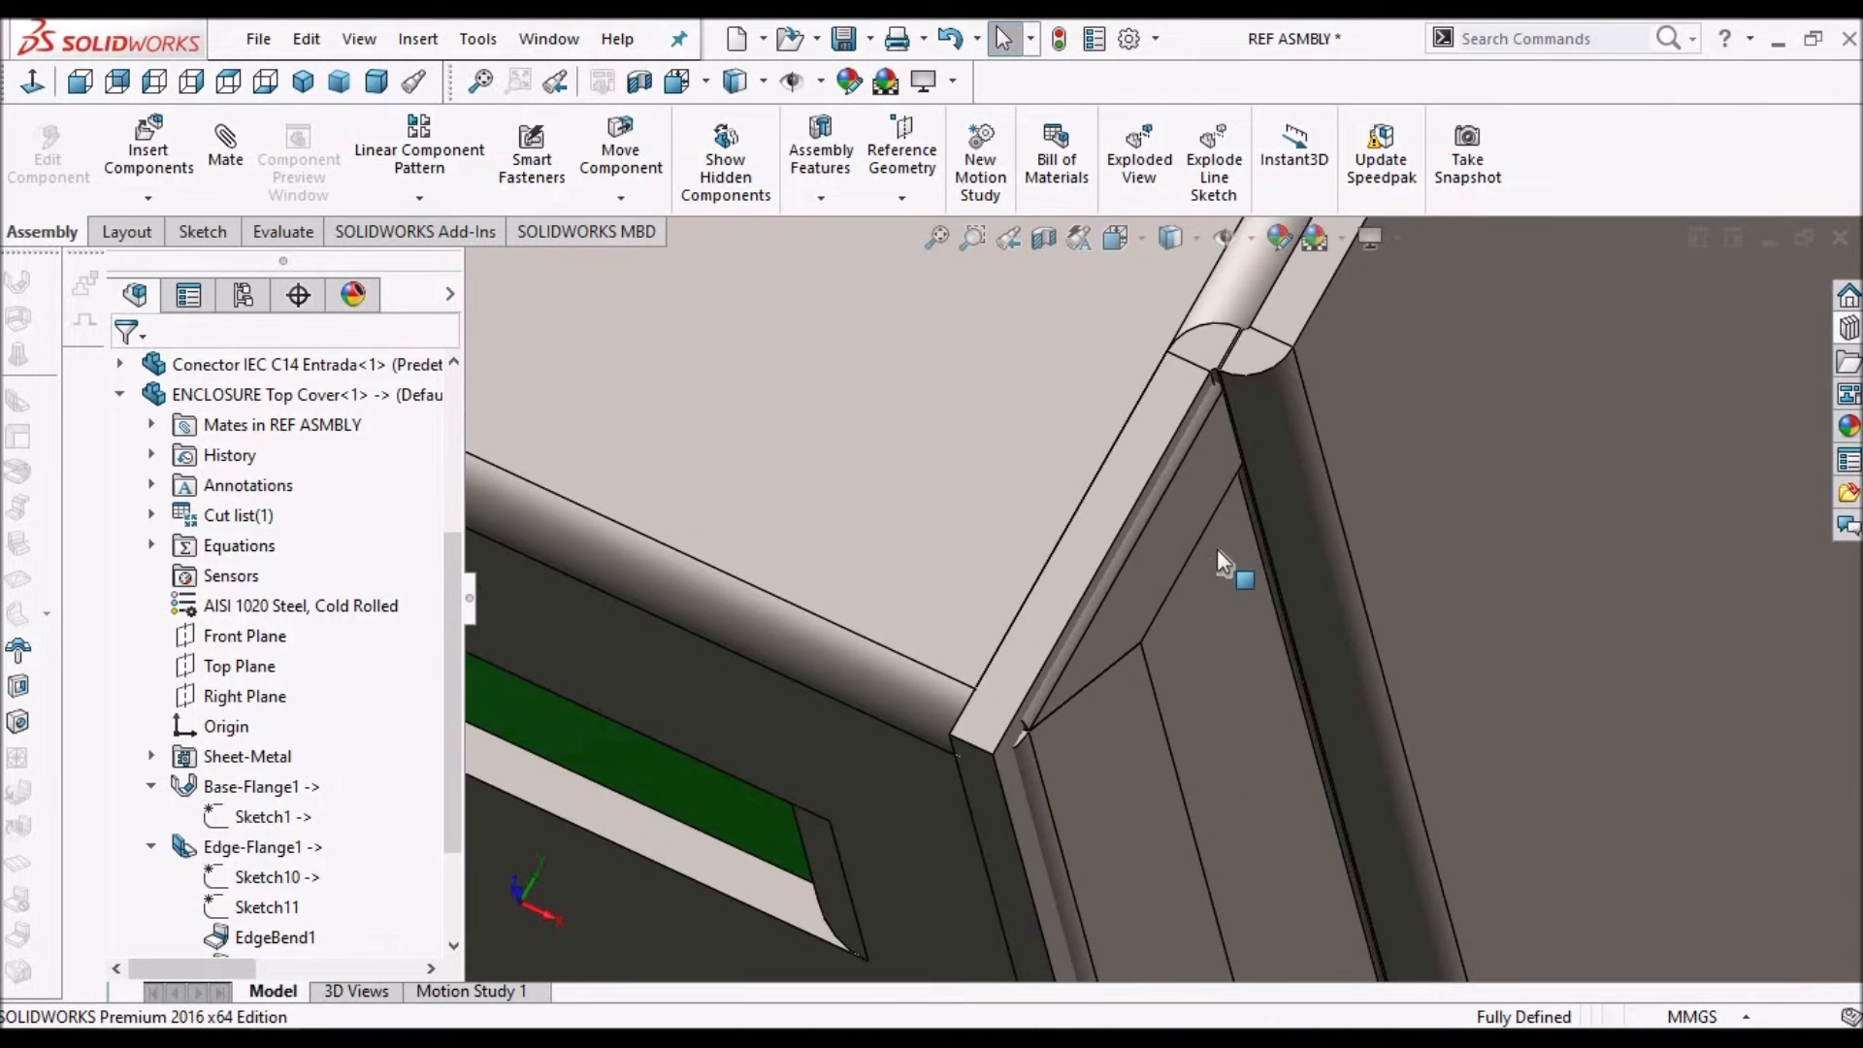
middle_drag(1218, 602, 1206, 707)
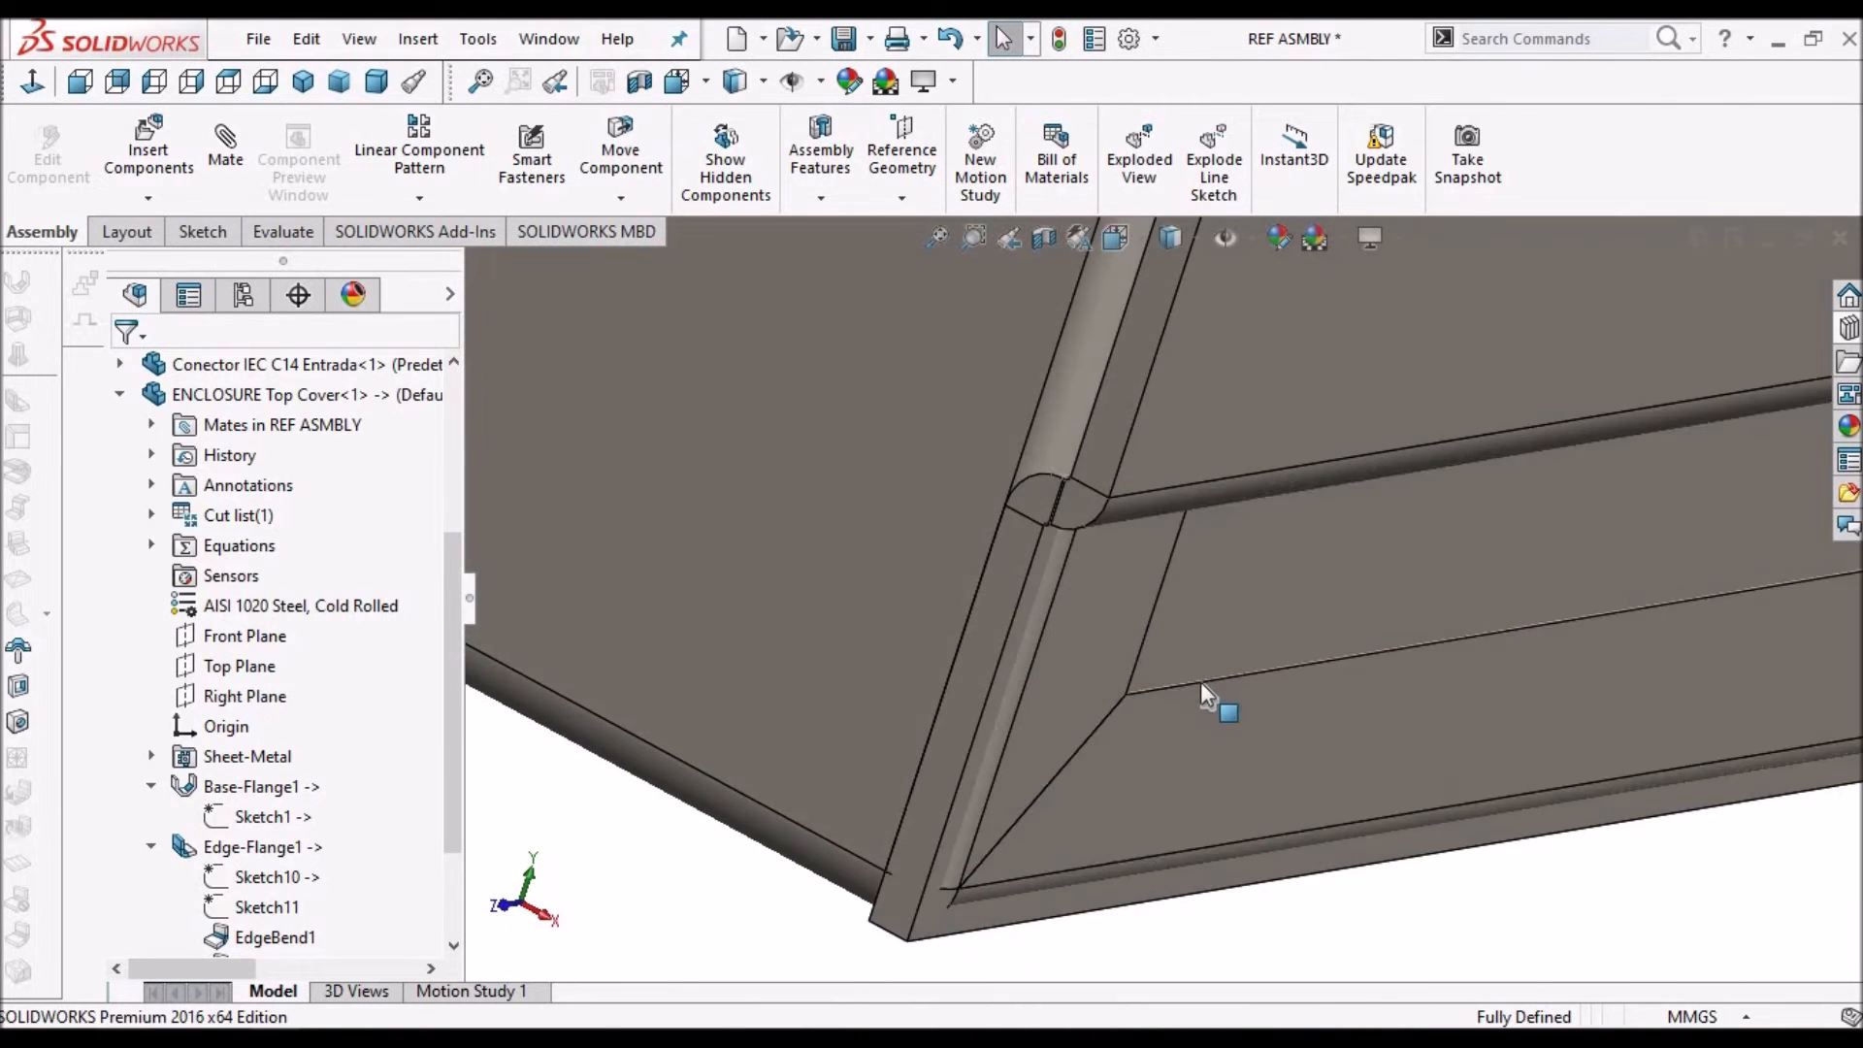
middle_drag(1192, 551, 1120, 481)
scroll(1226, 597, up, 5)
scroll(1189, 485, down, 3)
scroll(1073, 474, down, 6)
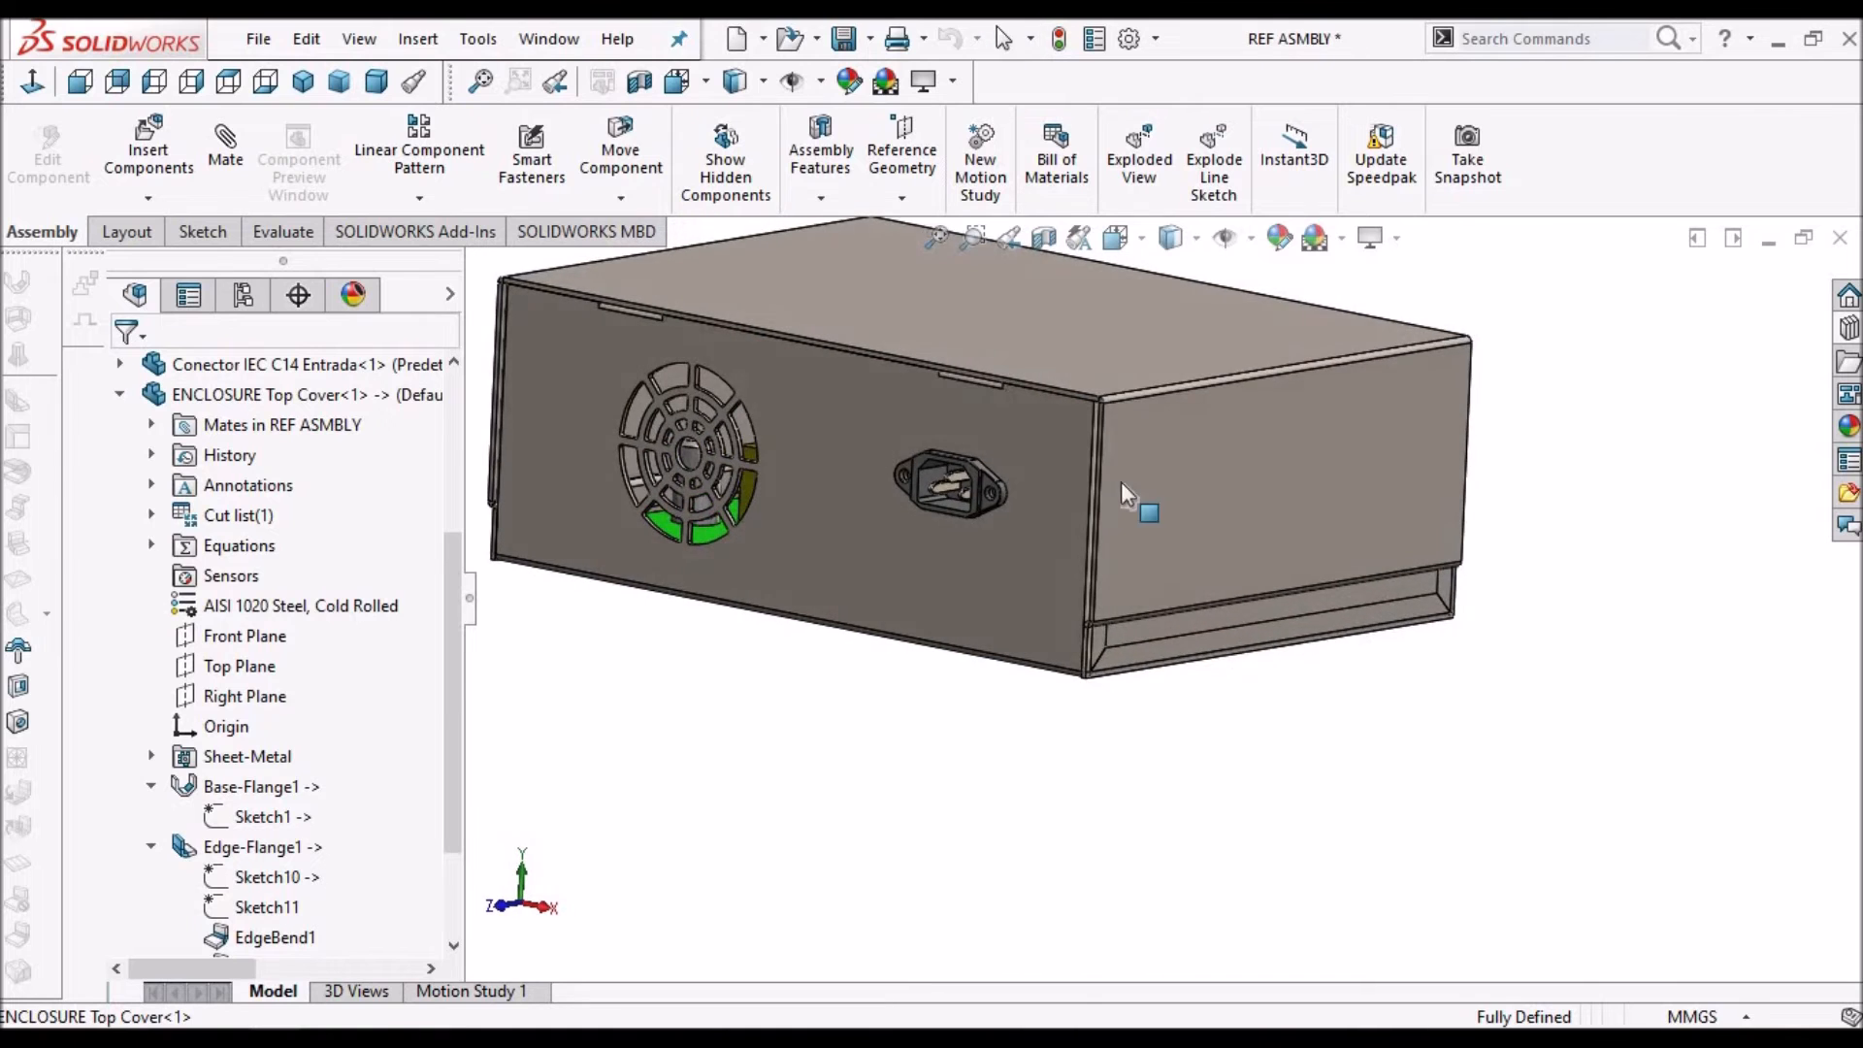
scroll(1109, 506, up, 8)
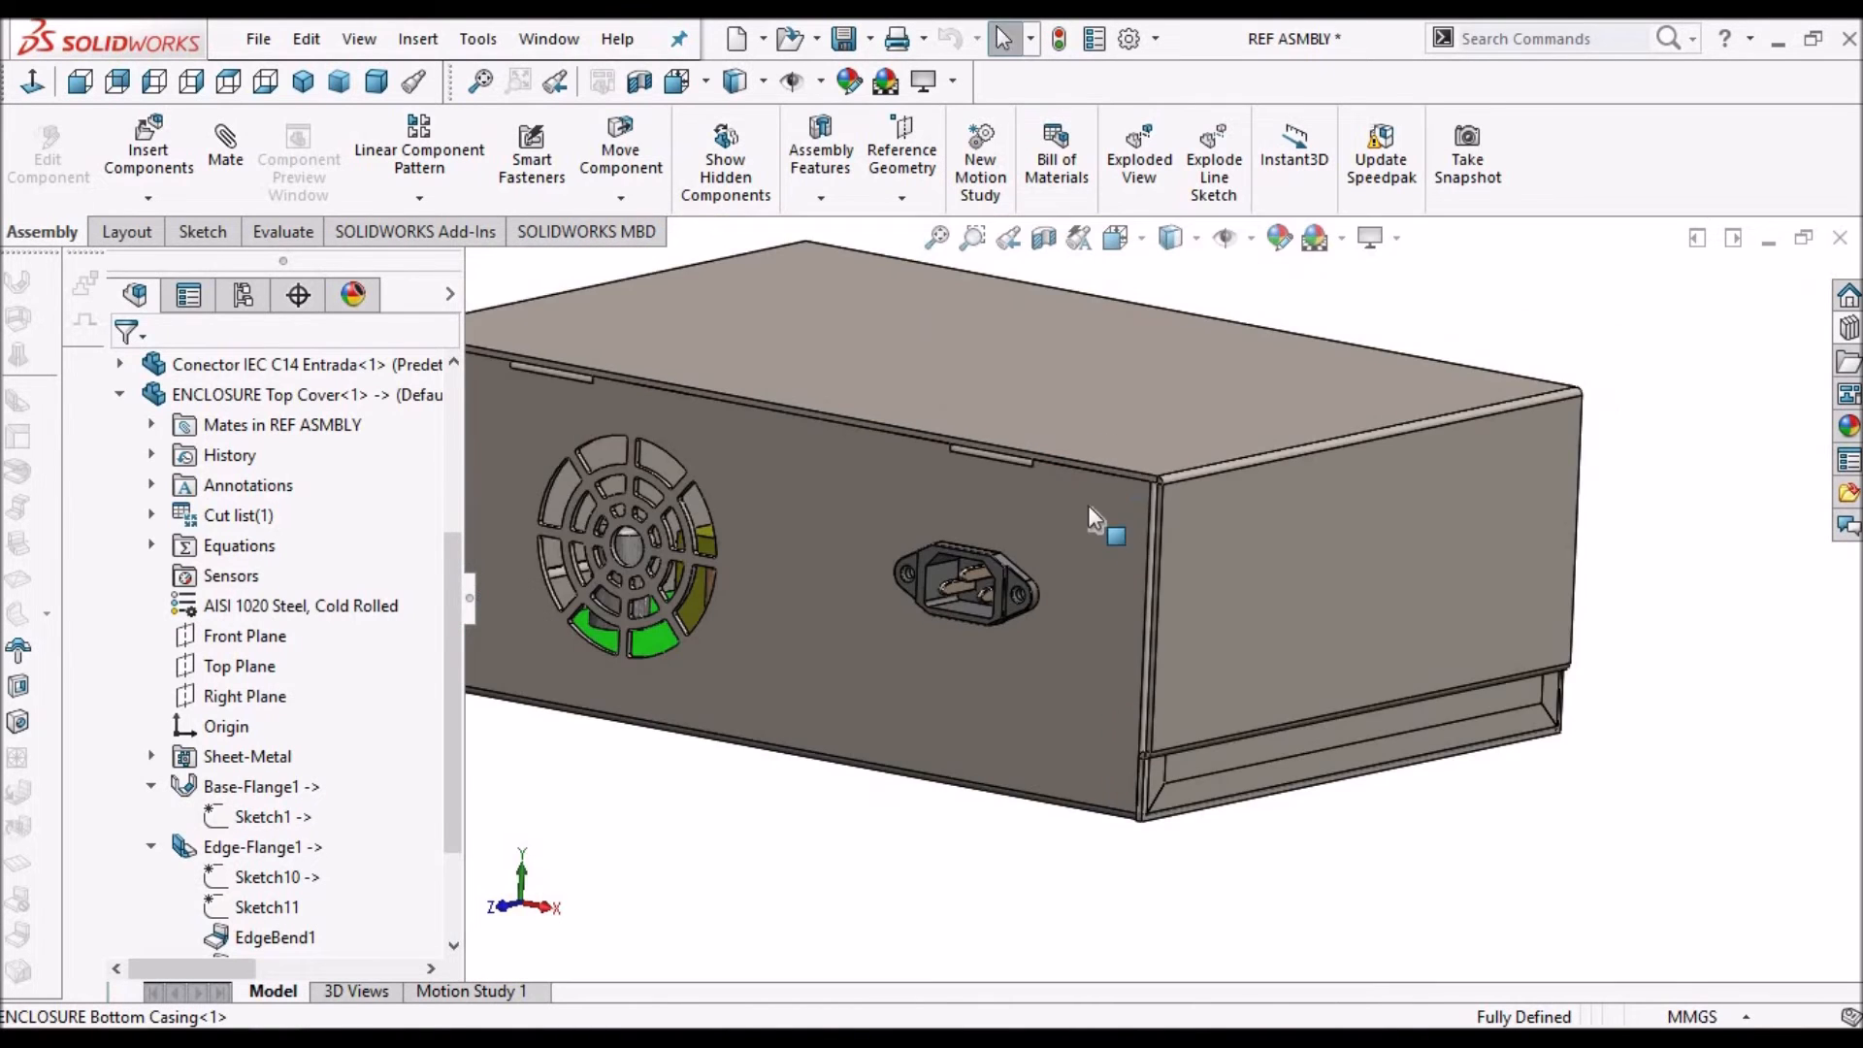
scroll(1086, 505, down, 2)
middle_drag(1102, 508, 1093, 609)
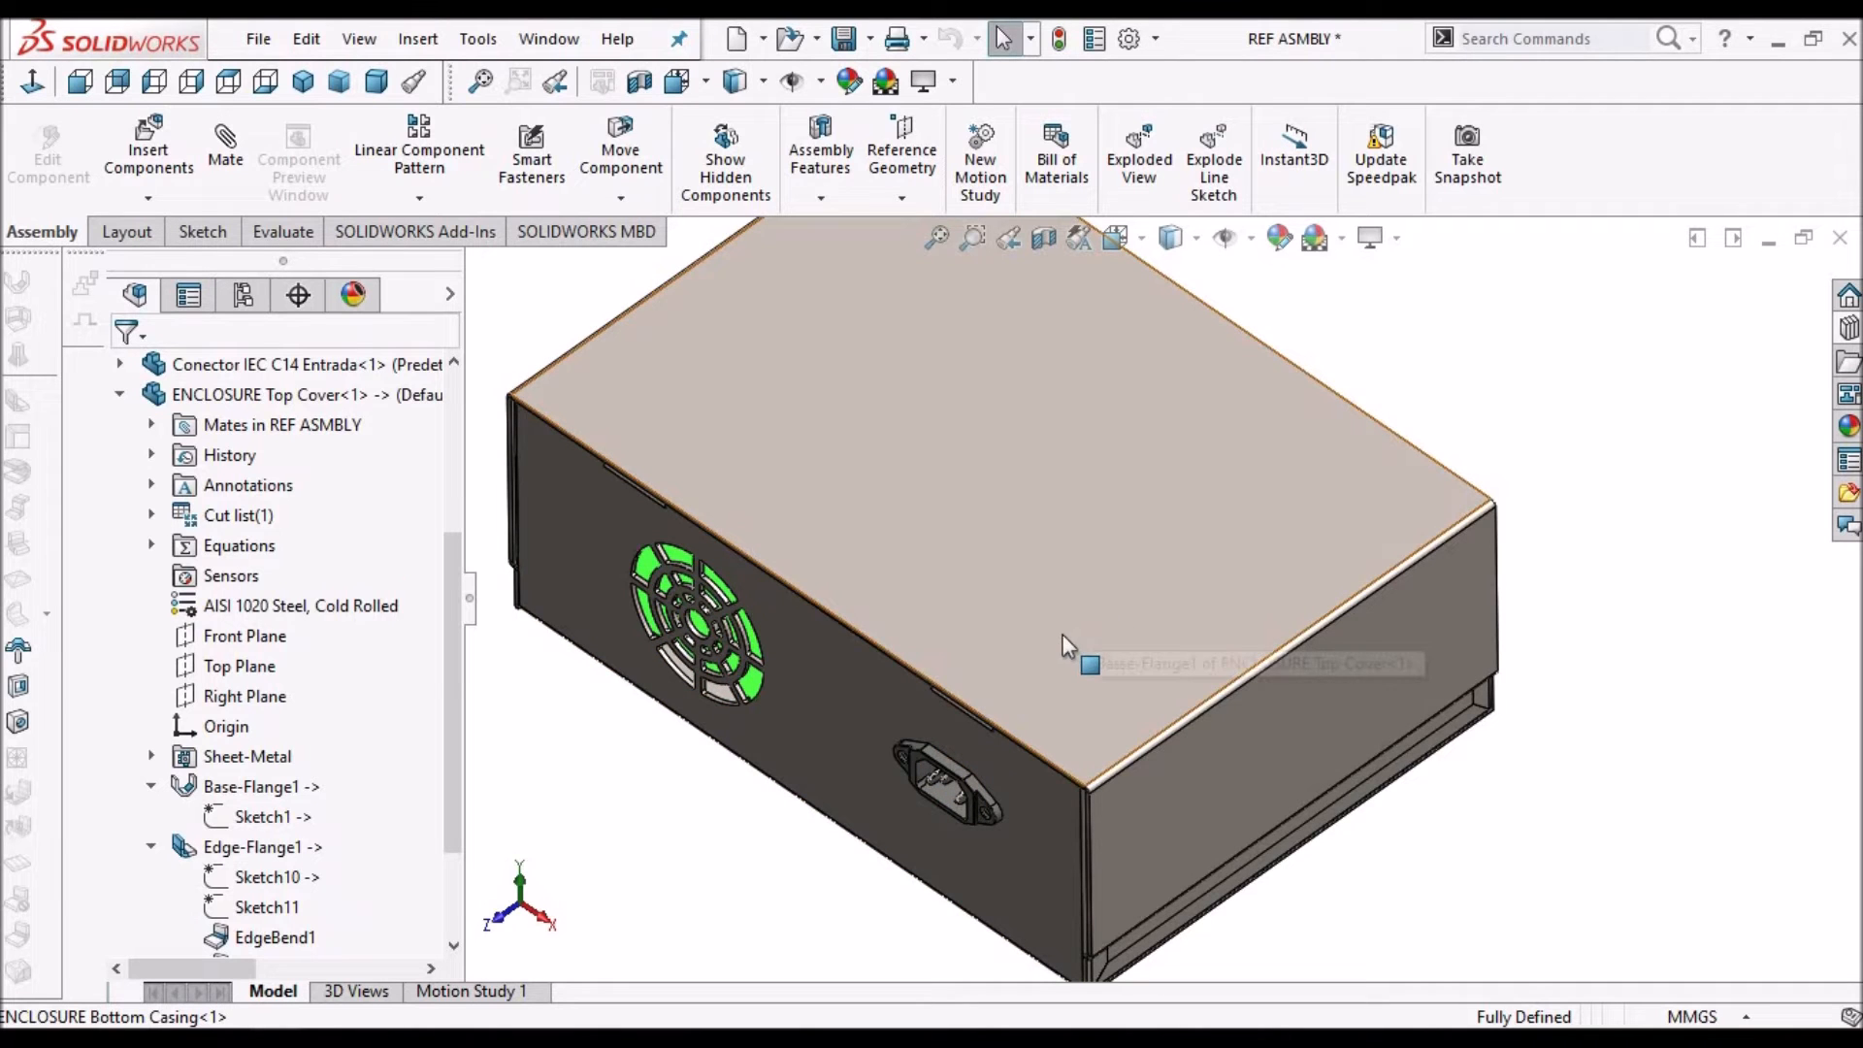
middle_drag(1235, 540, 1200, 510)
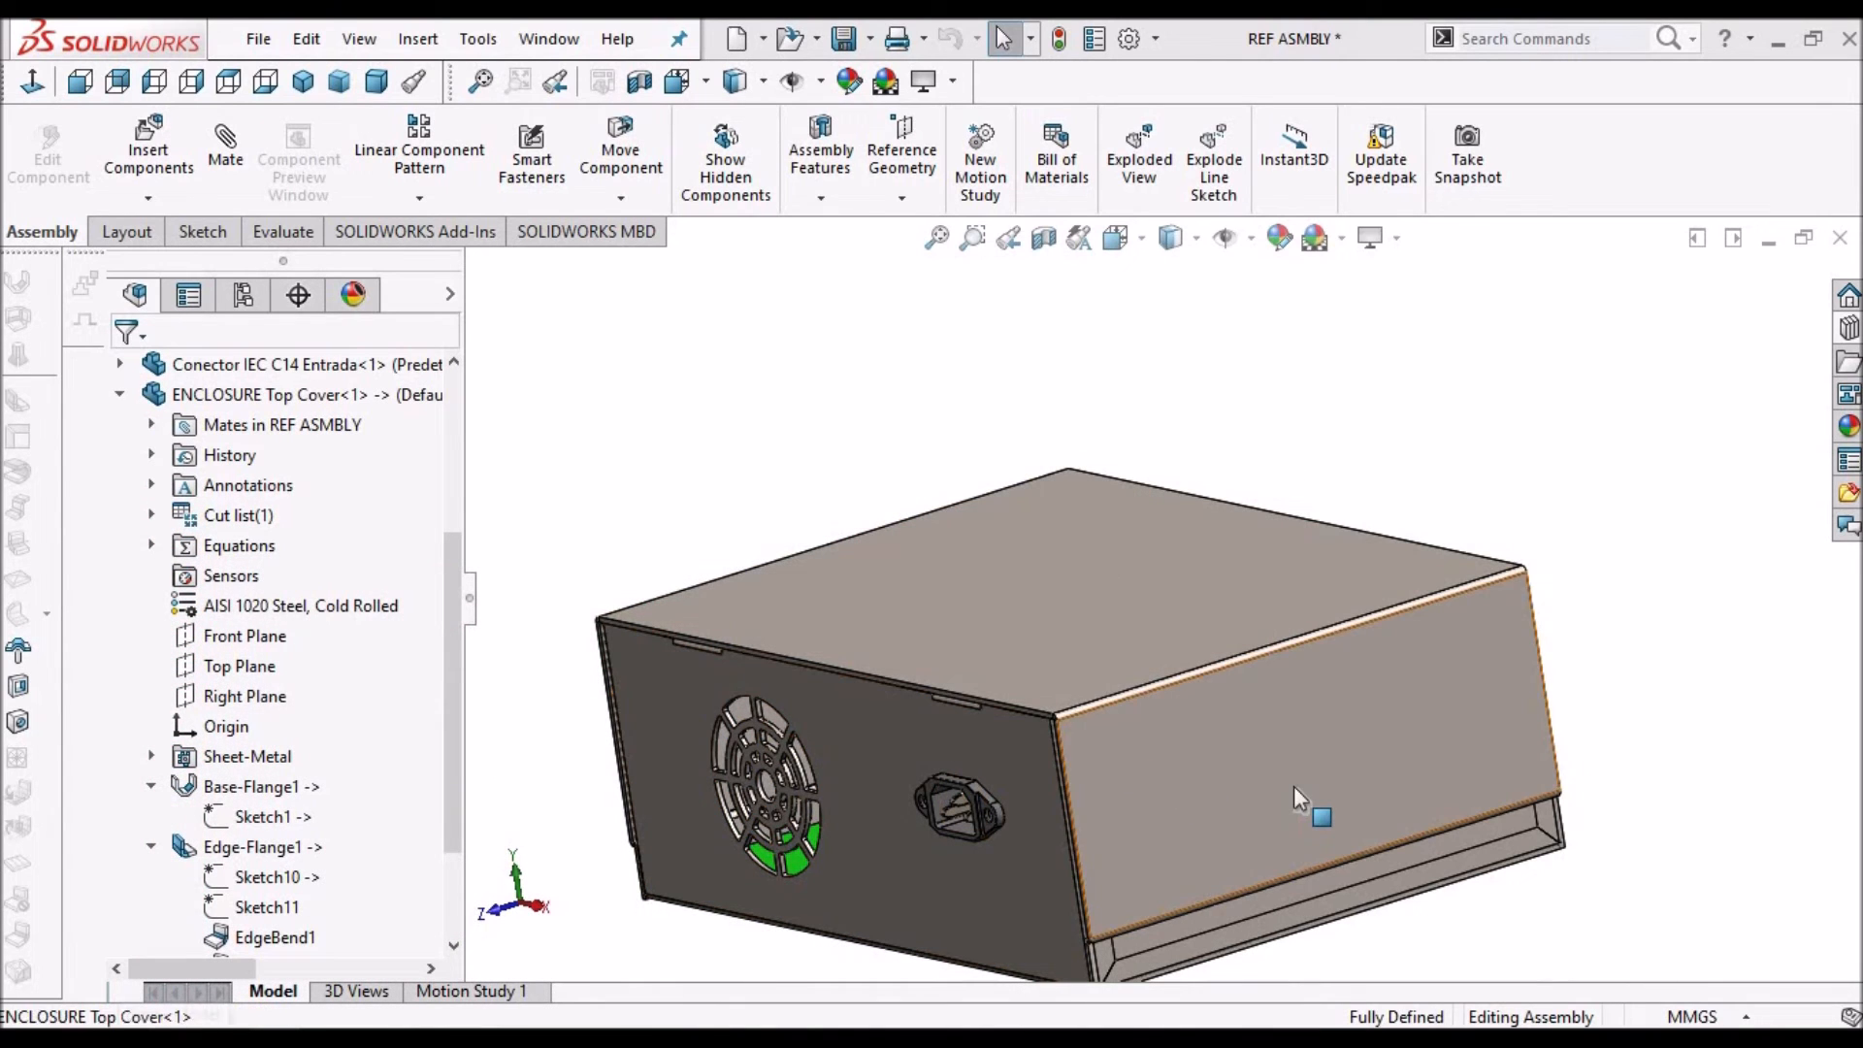
Open the ENCLOSURE Top Cover part from the assembly and show it in Dimetric view
click(1294, 786)
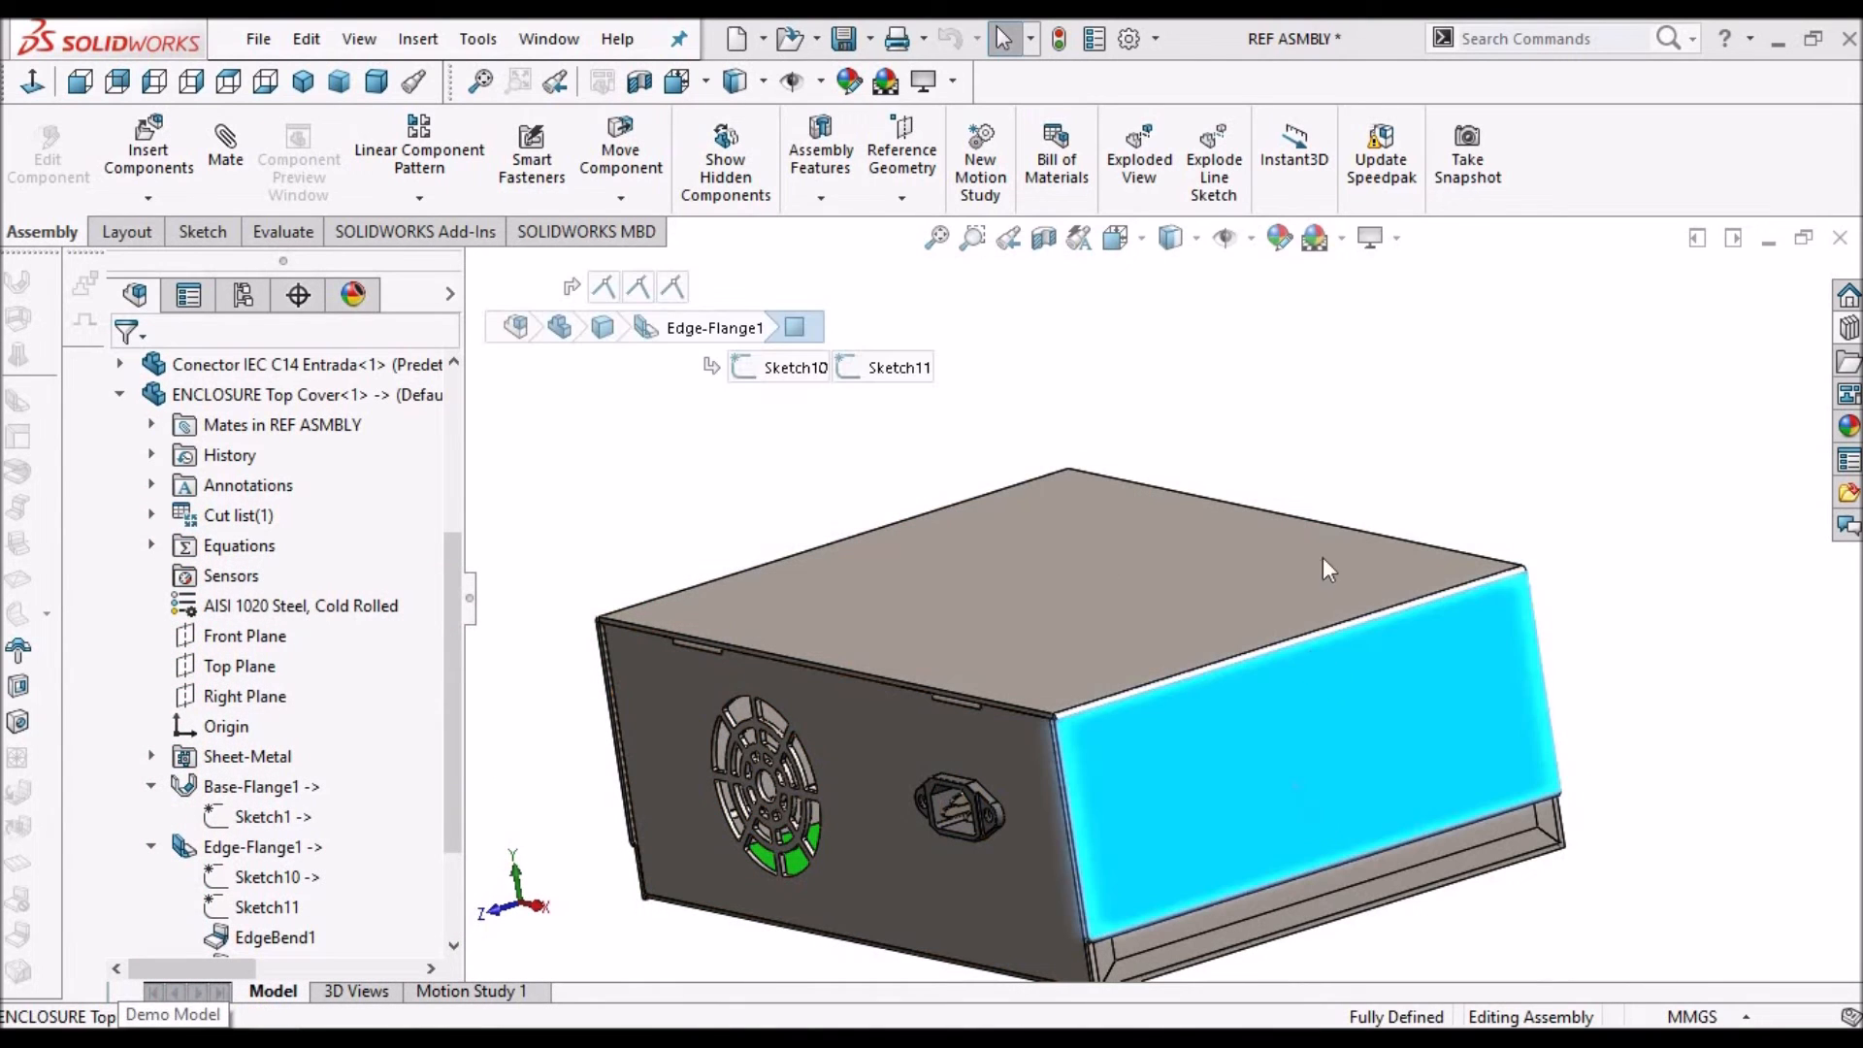
click(1365, 599)
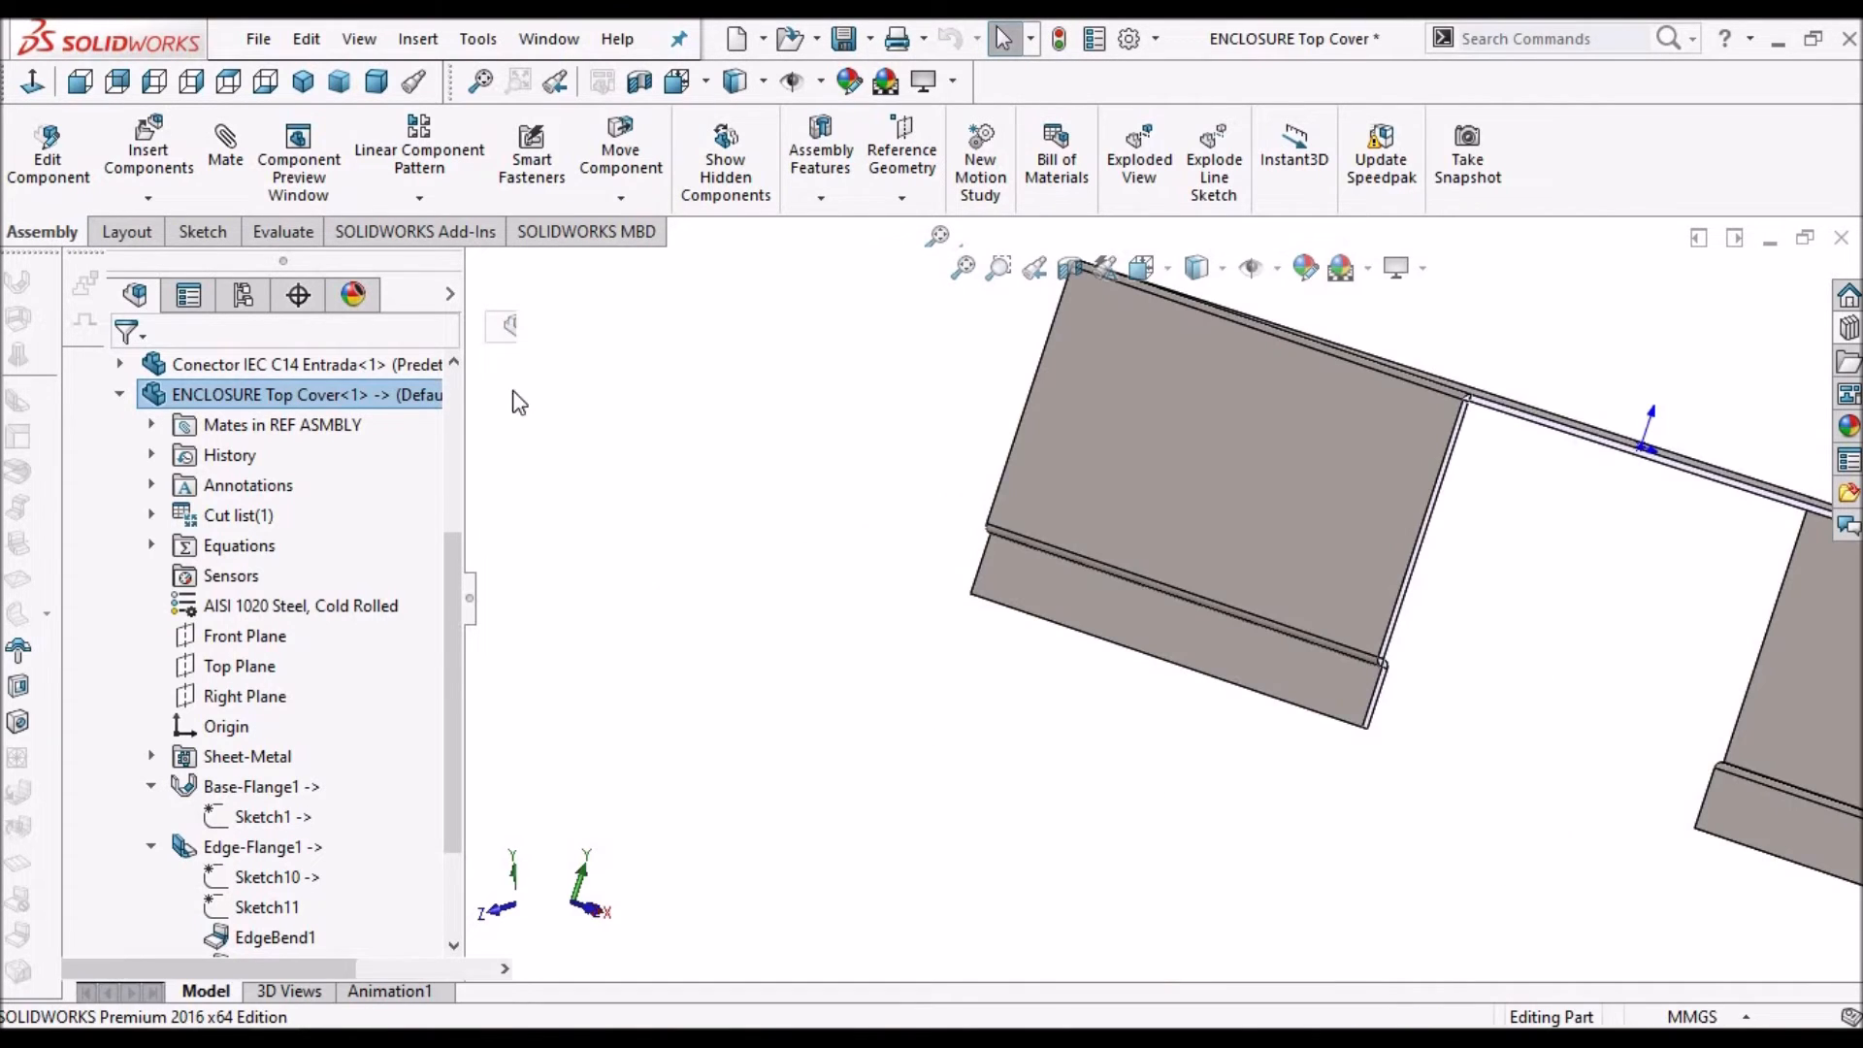
click(376, 83)
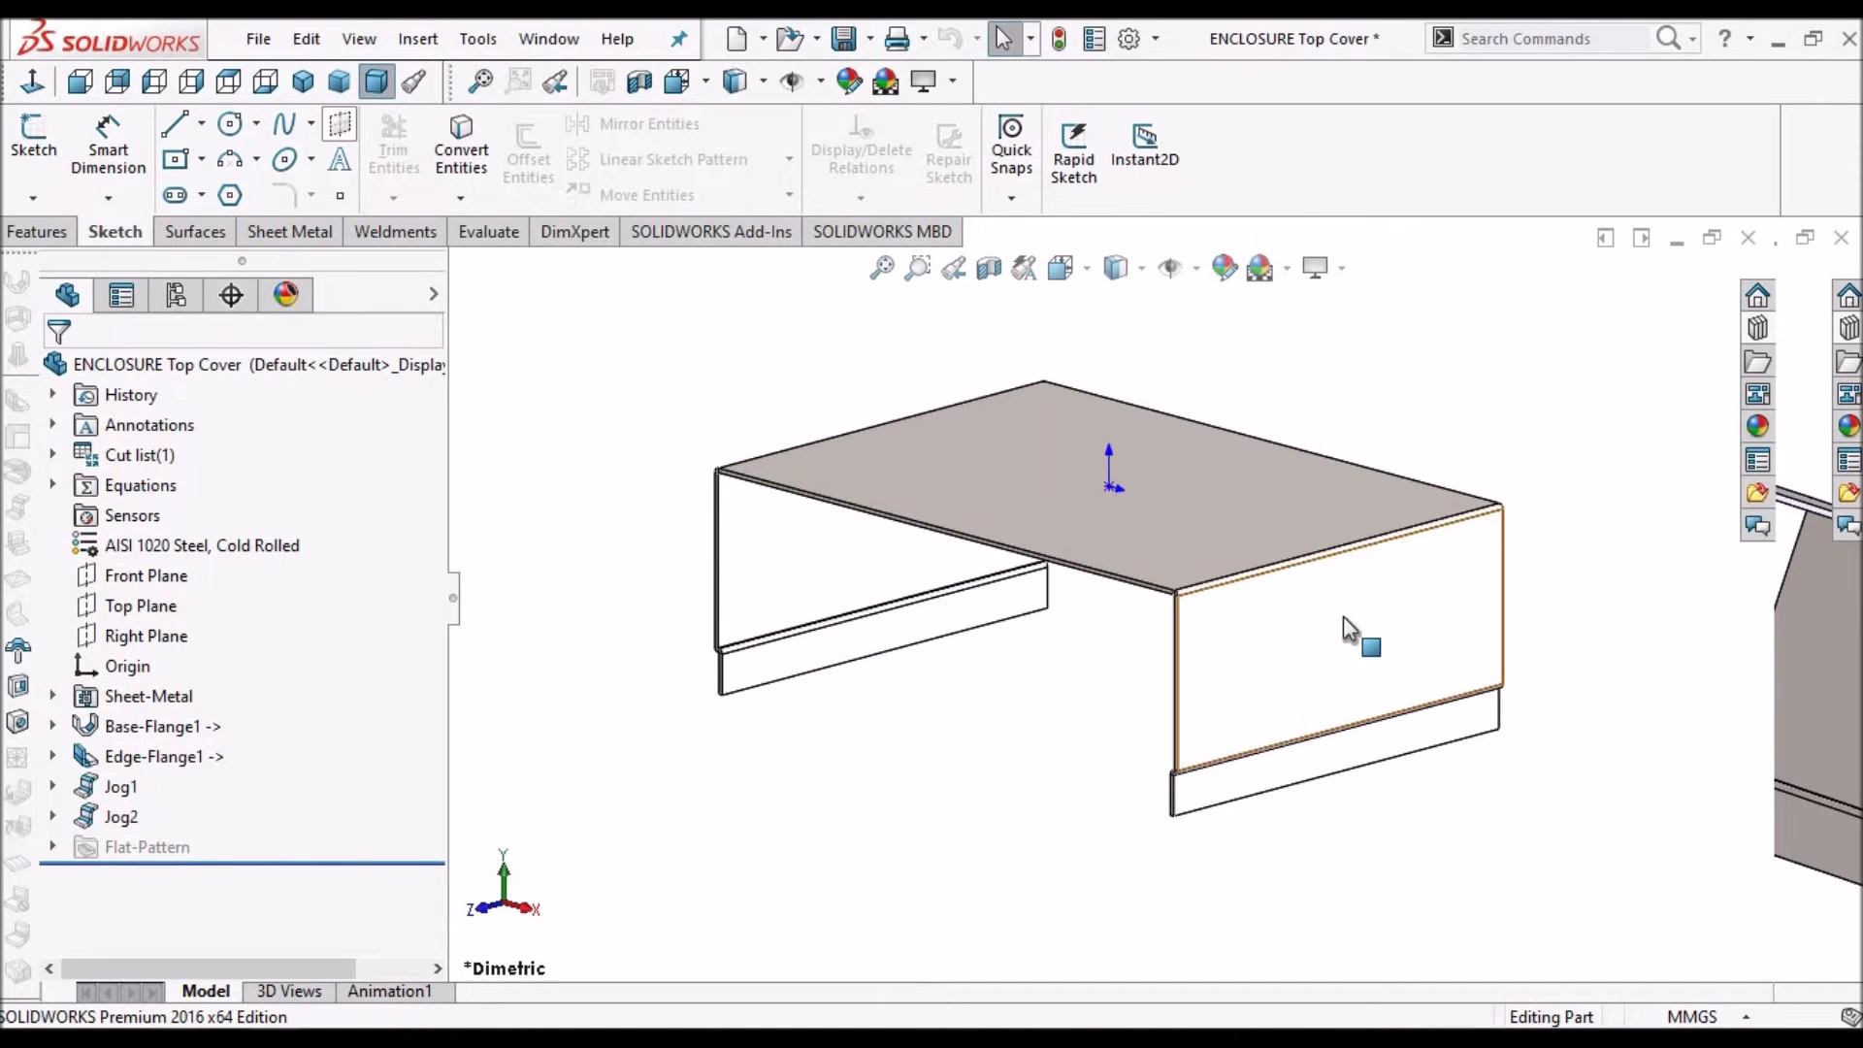
Start a sketch on the outer face of the side flange above the jog and change the model's display style
click(1342, 615)
click(42, 147)
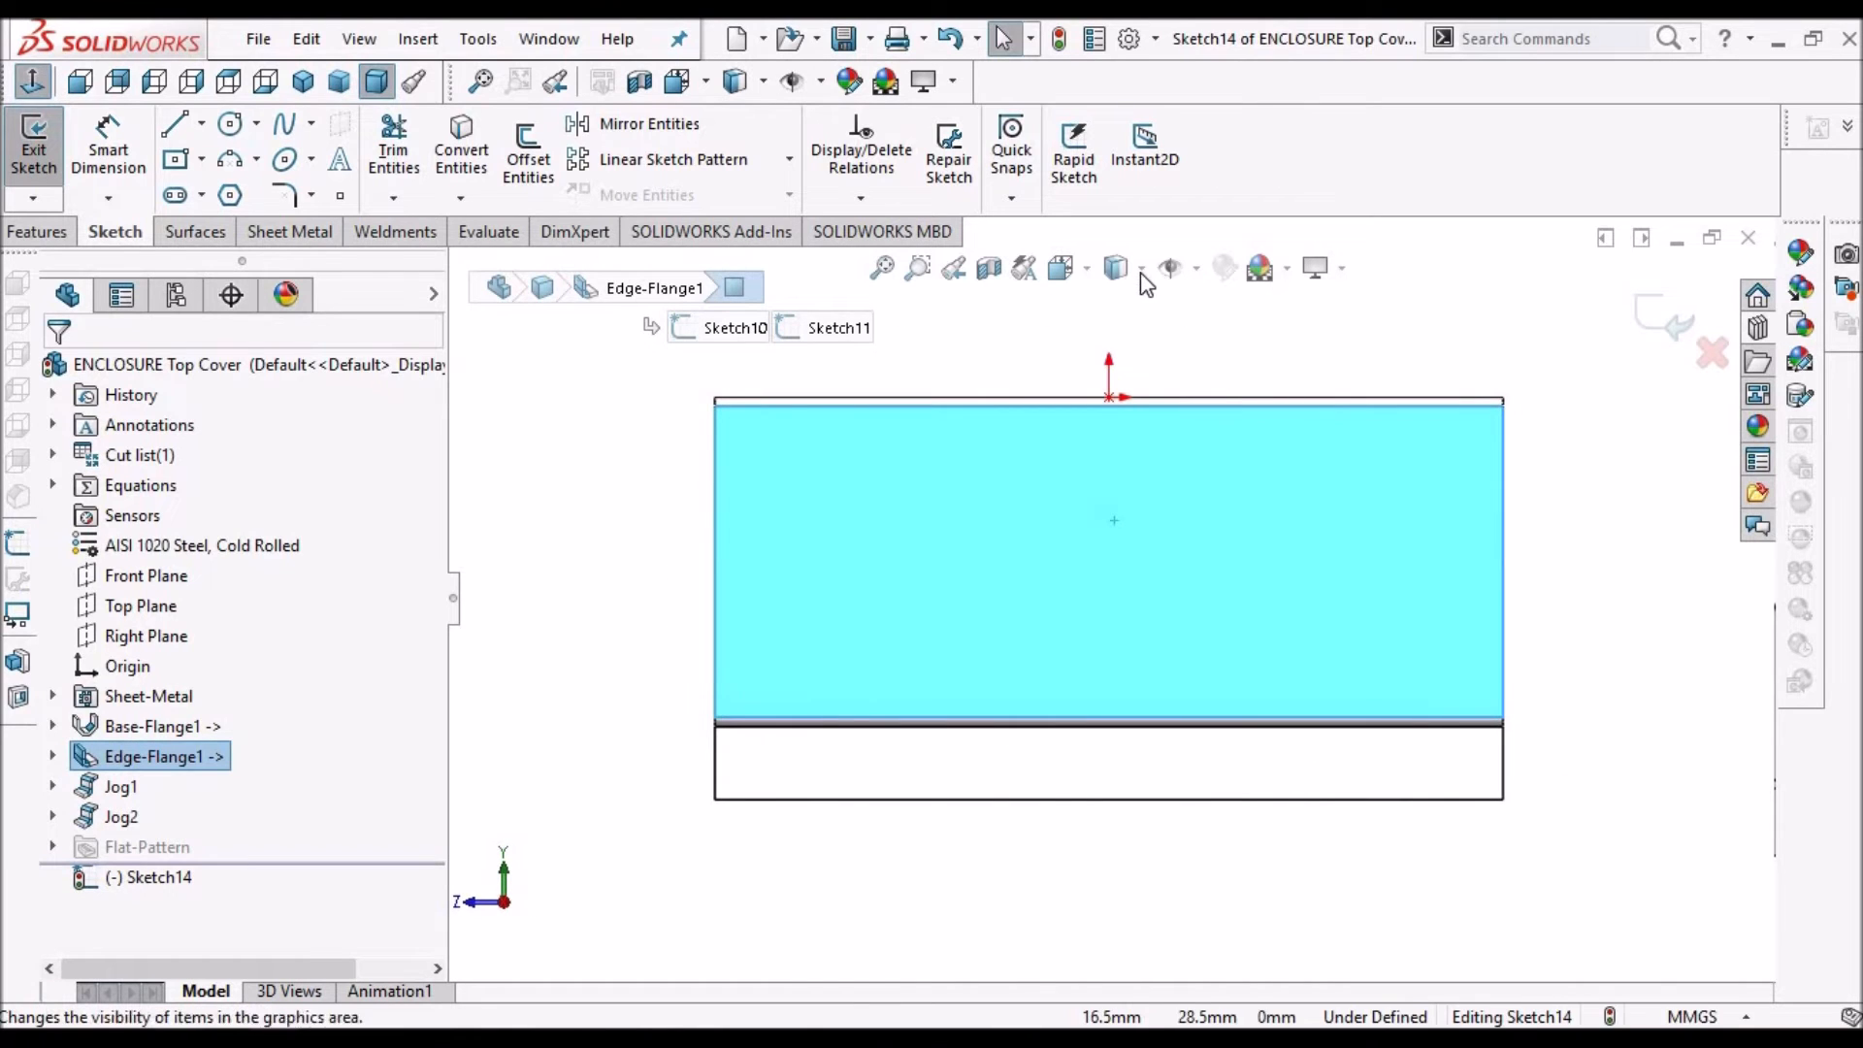
click(1115, 267)
click(1126, 457)
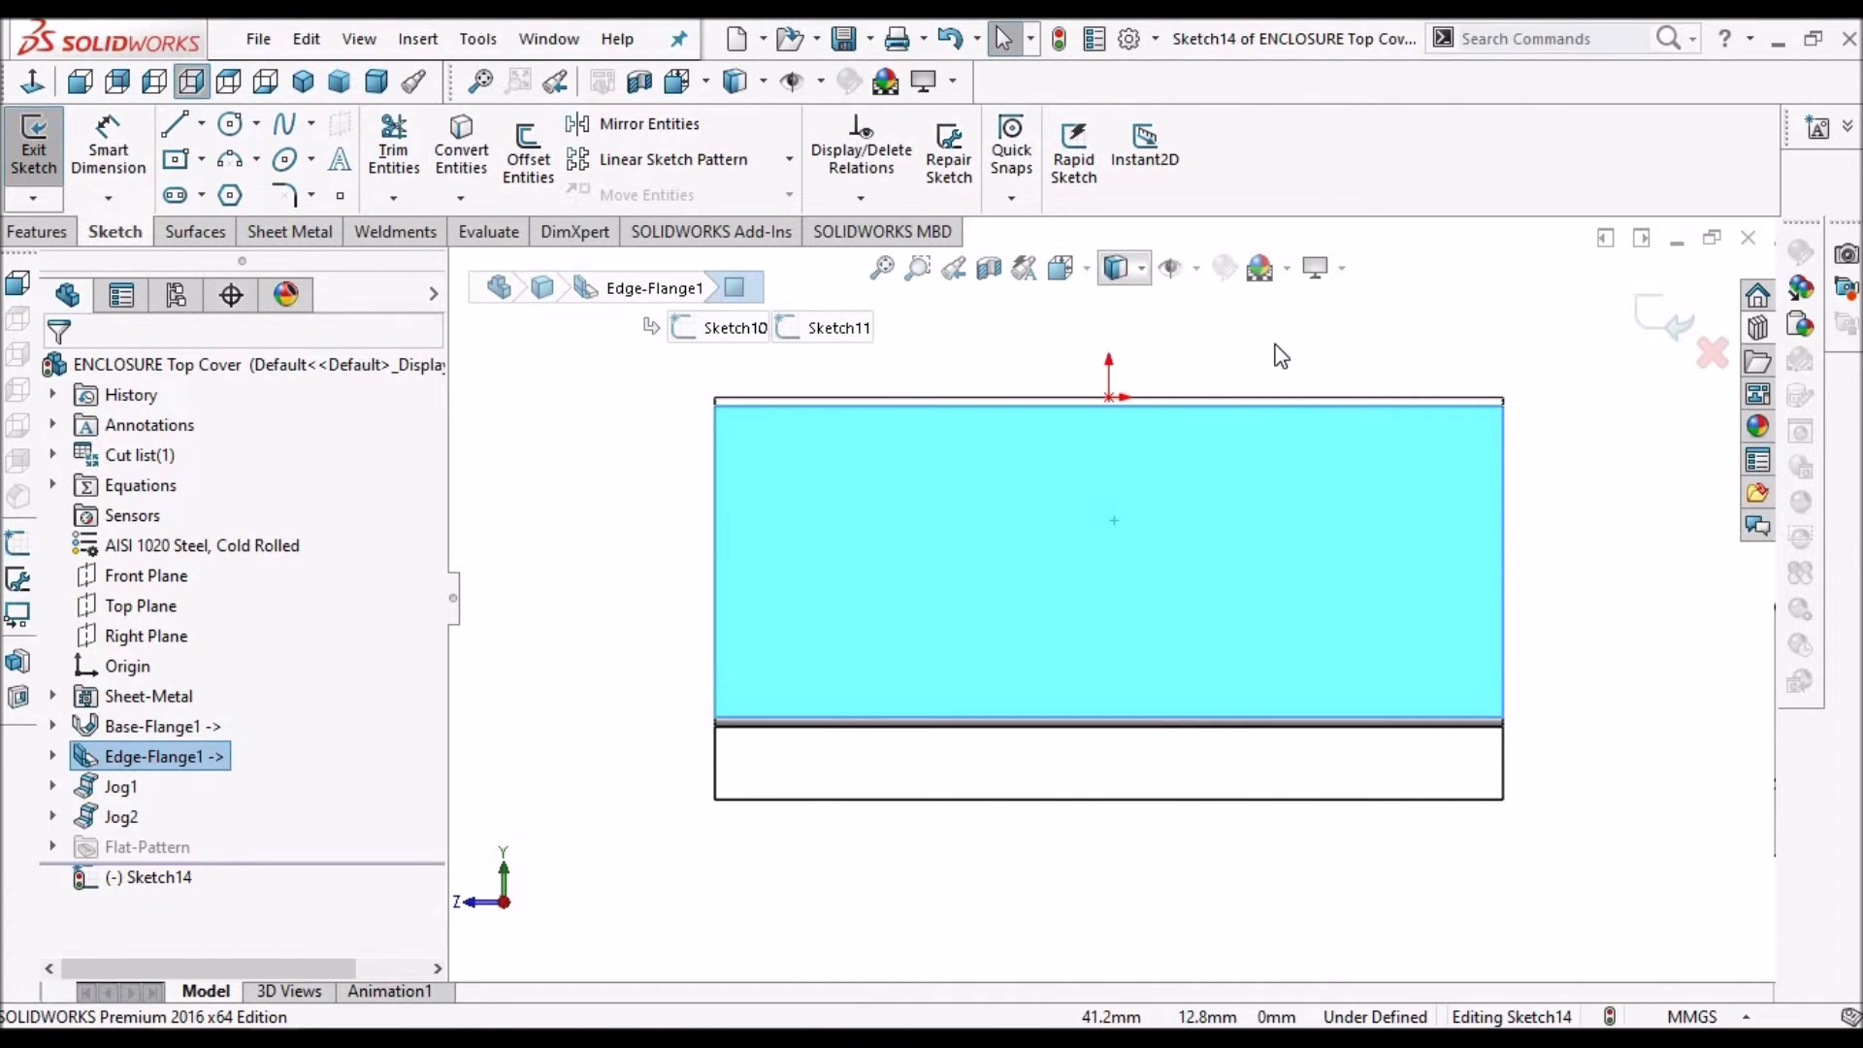
click(1188, 366)
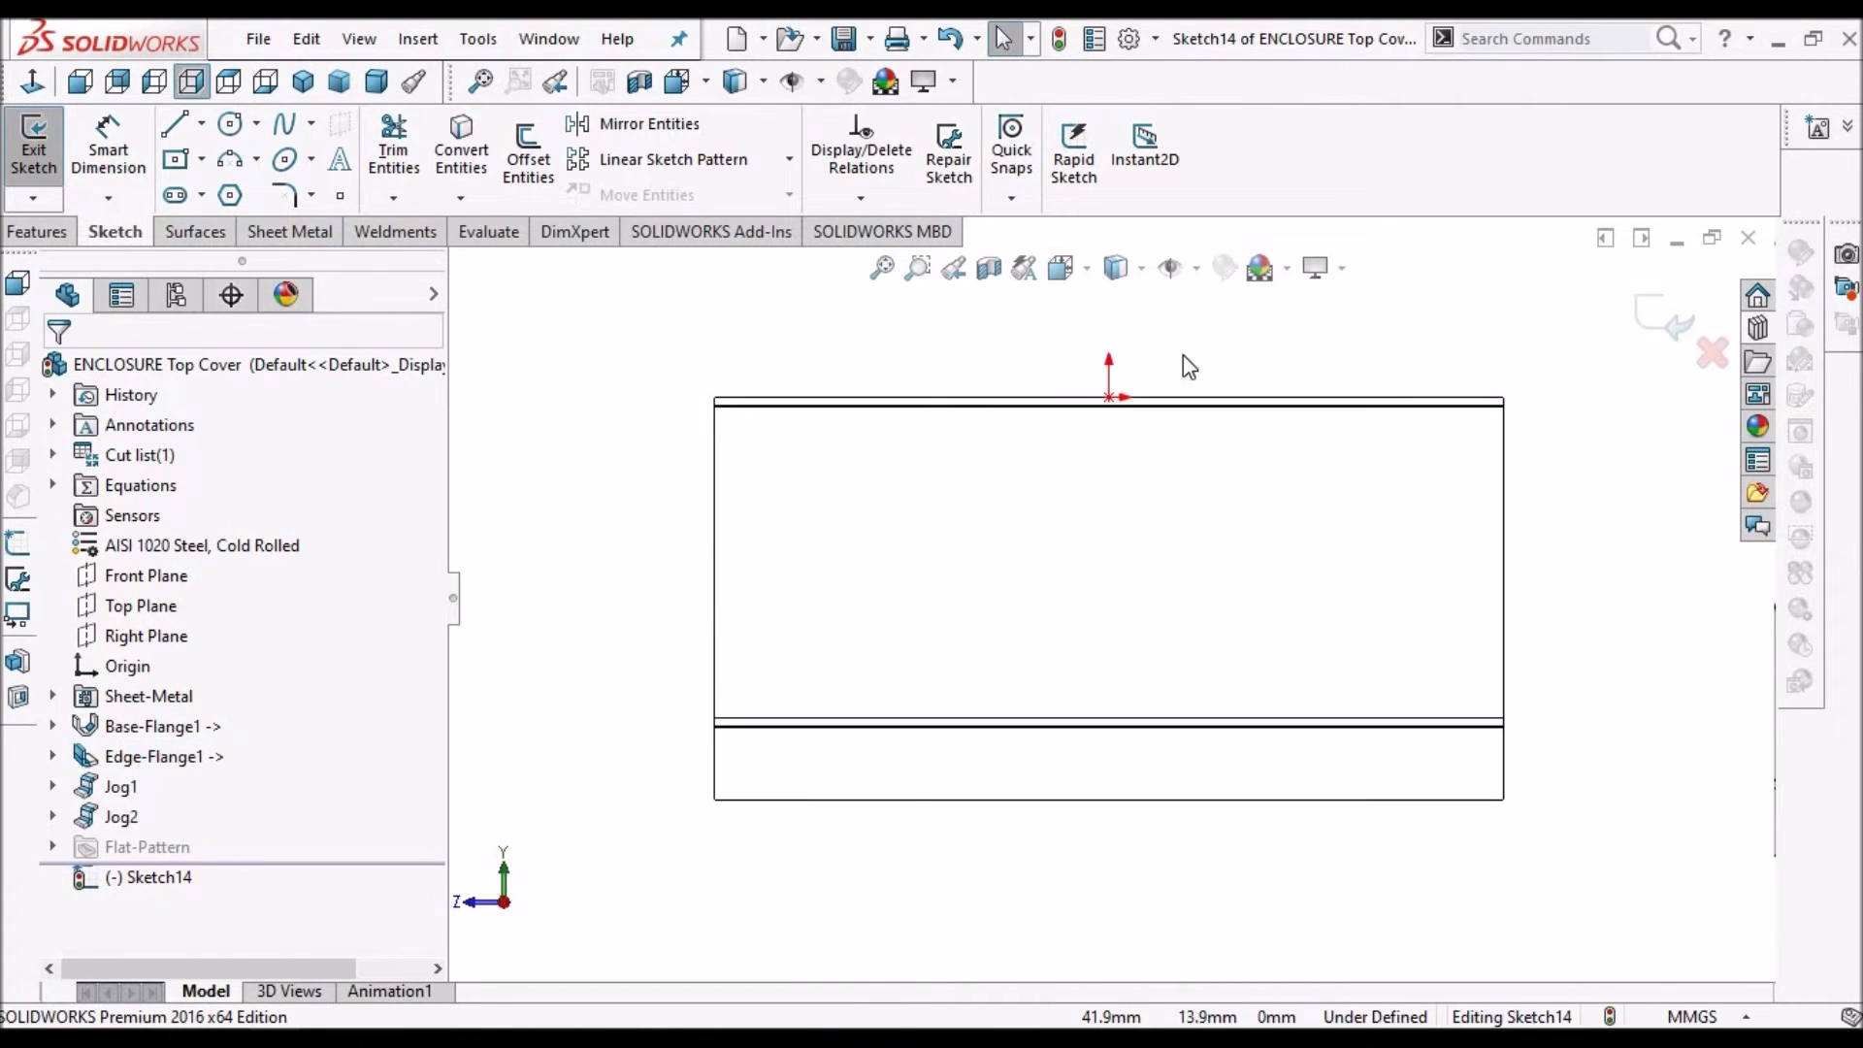
Sketch a vertical straight slot below the origin on the flange, about 40.3 mm between arc centers and 12.2 mm wide
click(196, 198)
click(228, 231)
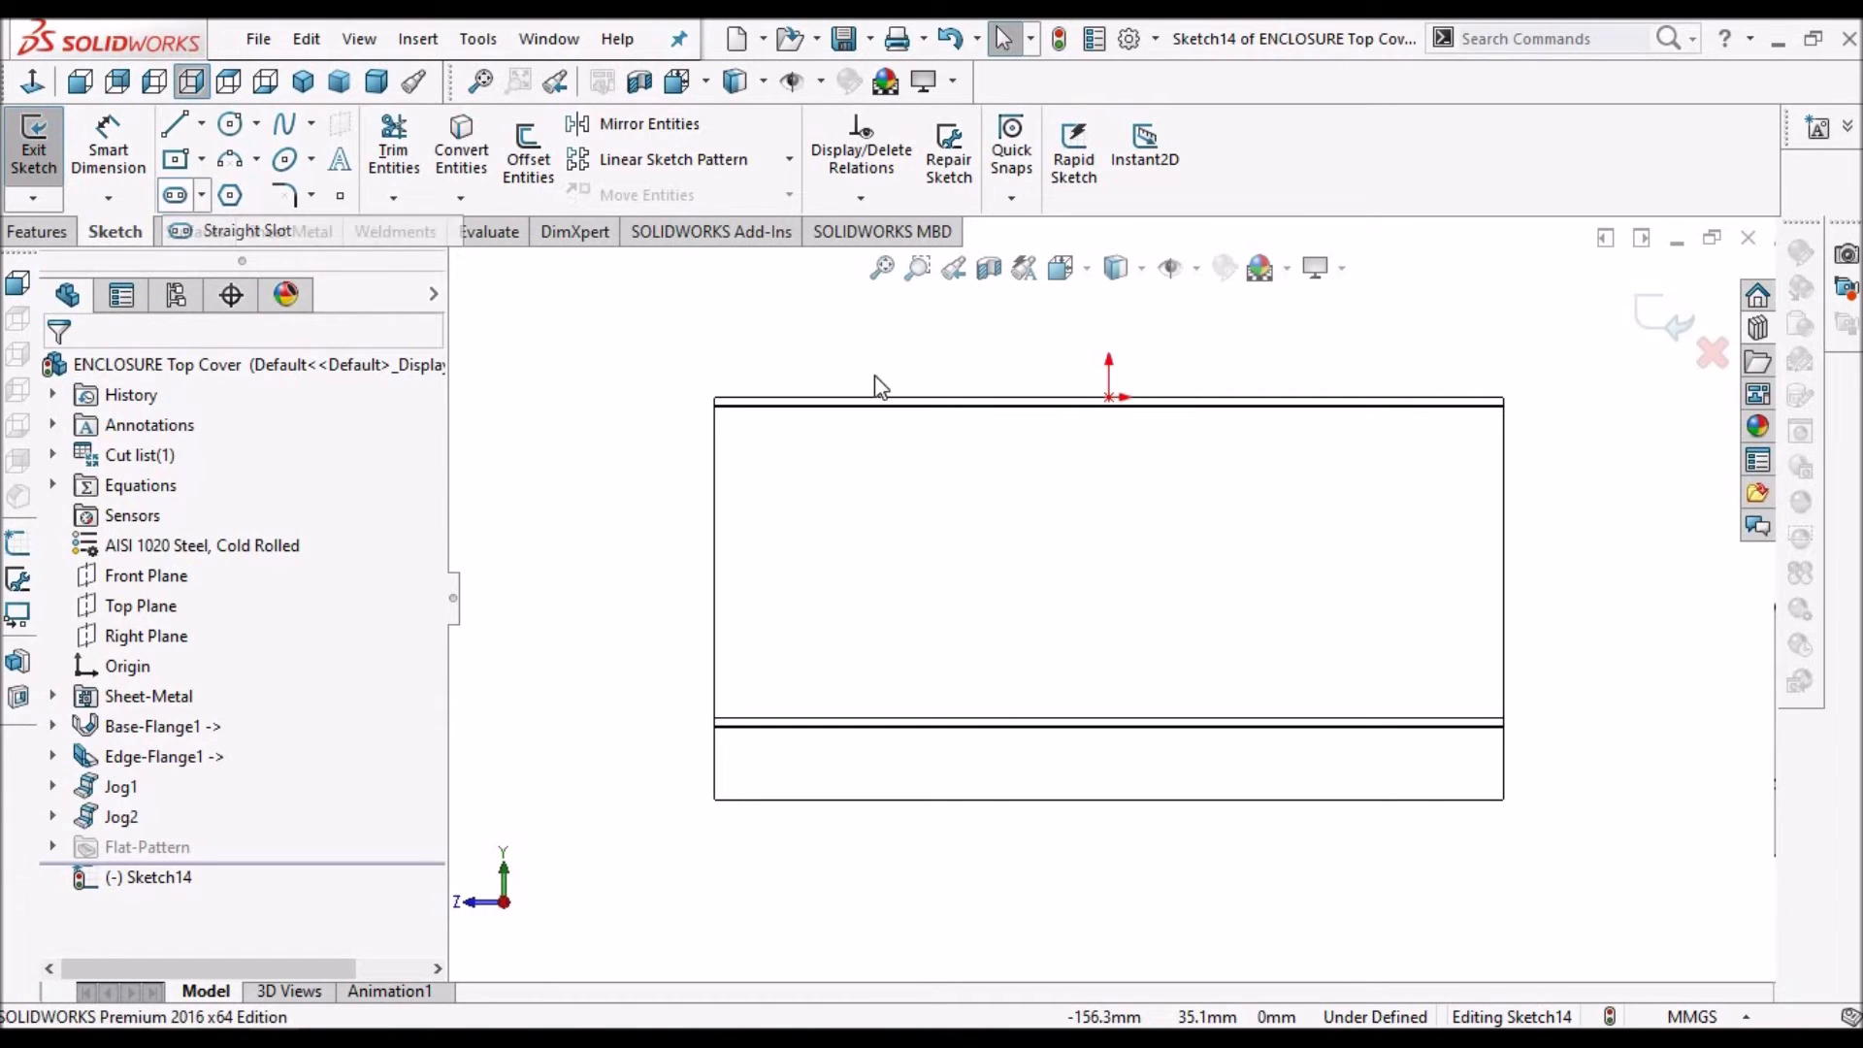
click(1109, 452)
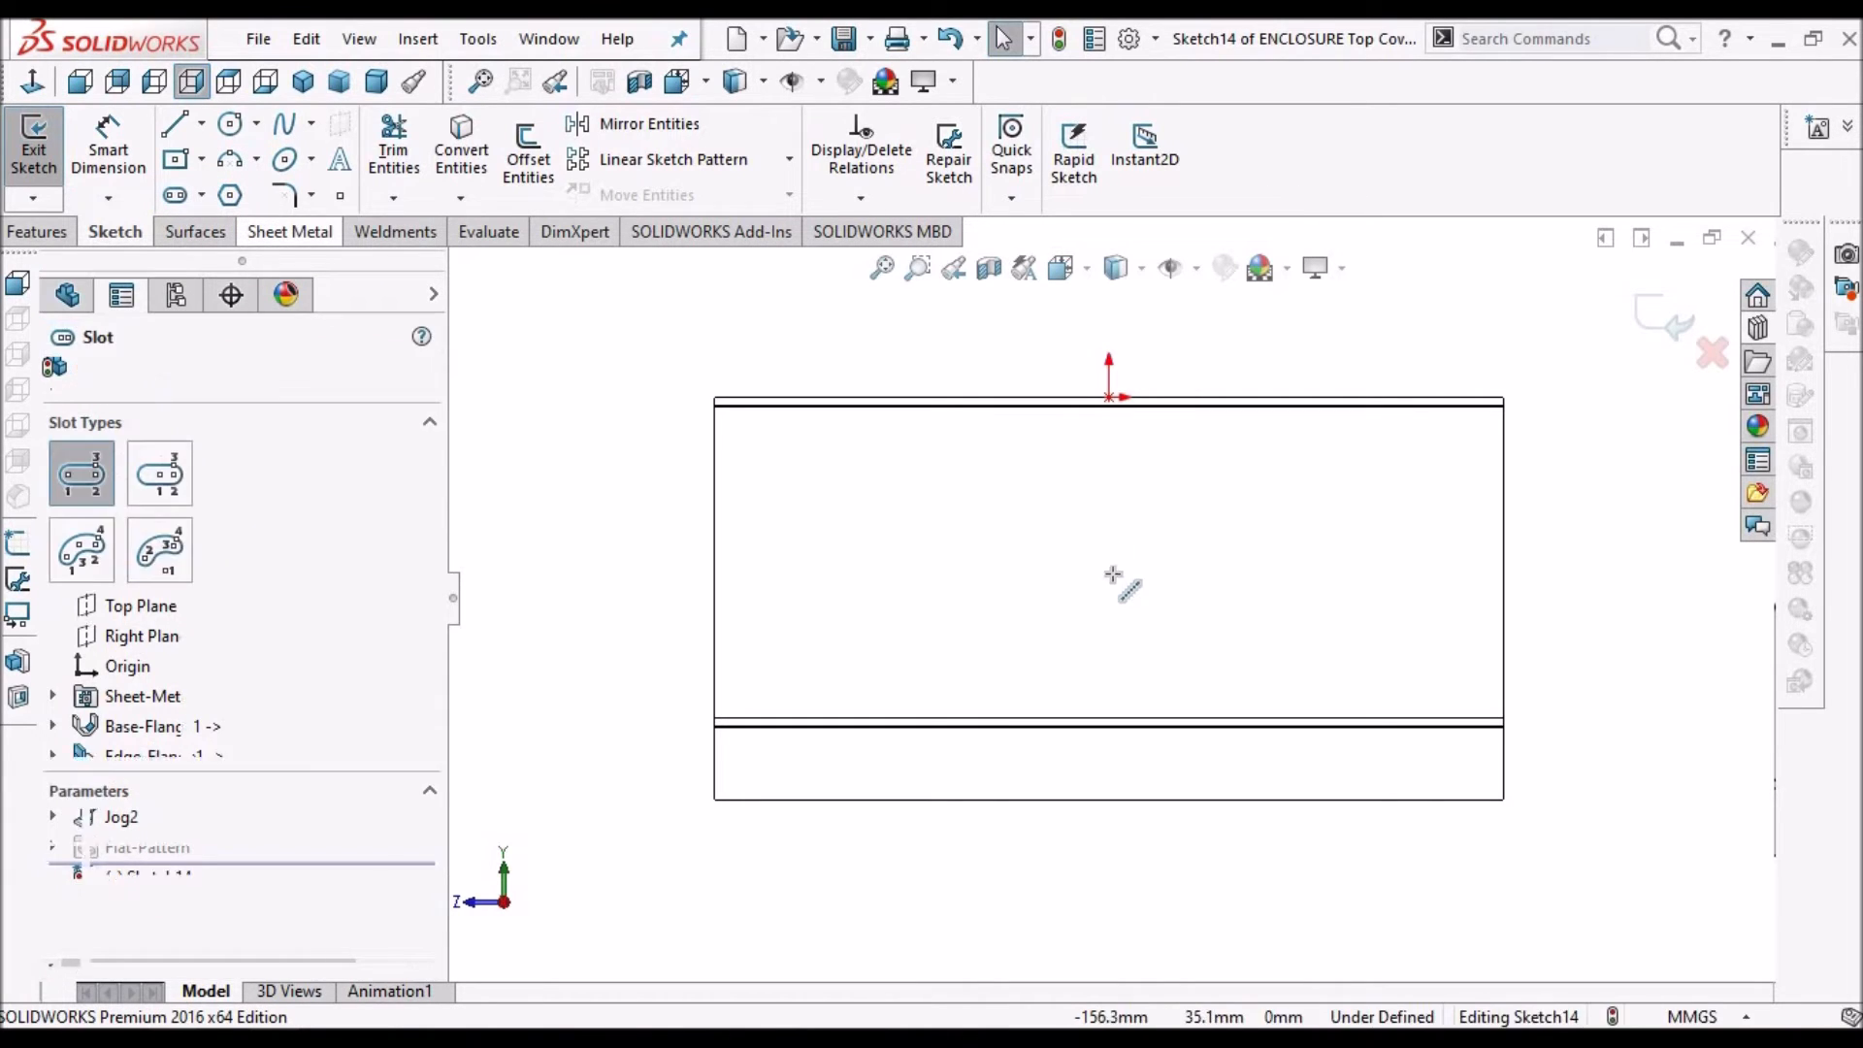
click(1108, 608)
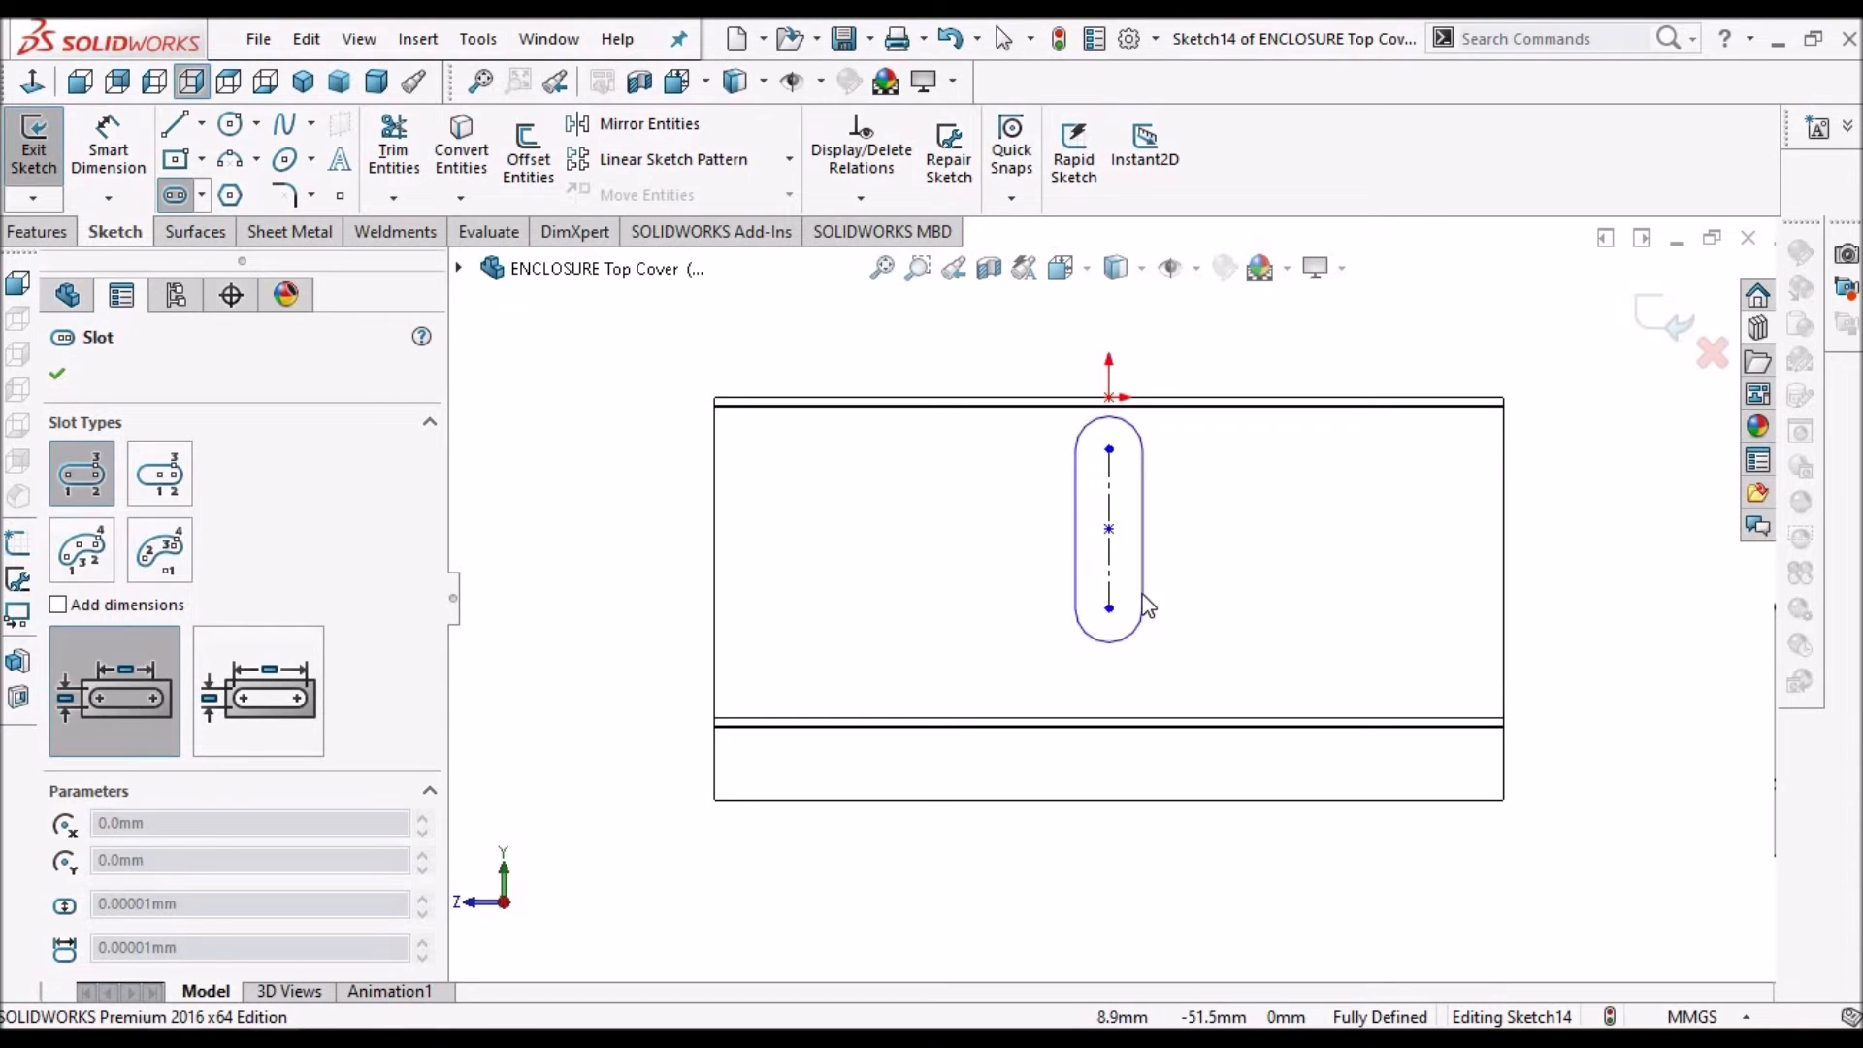
click(1133, 580)
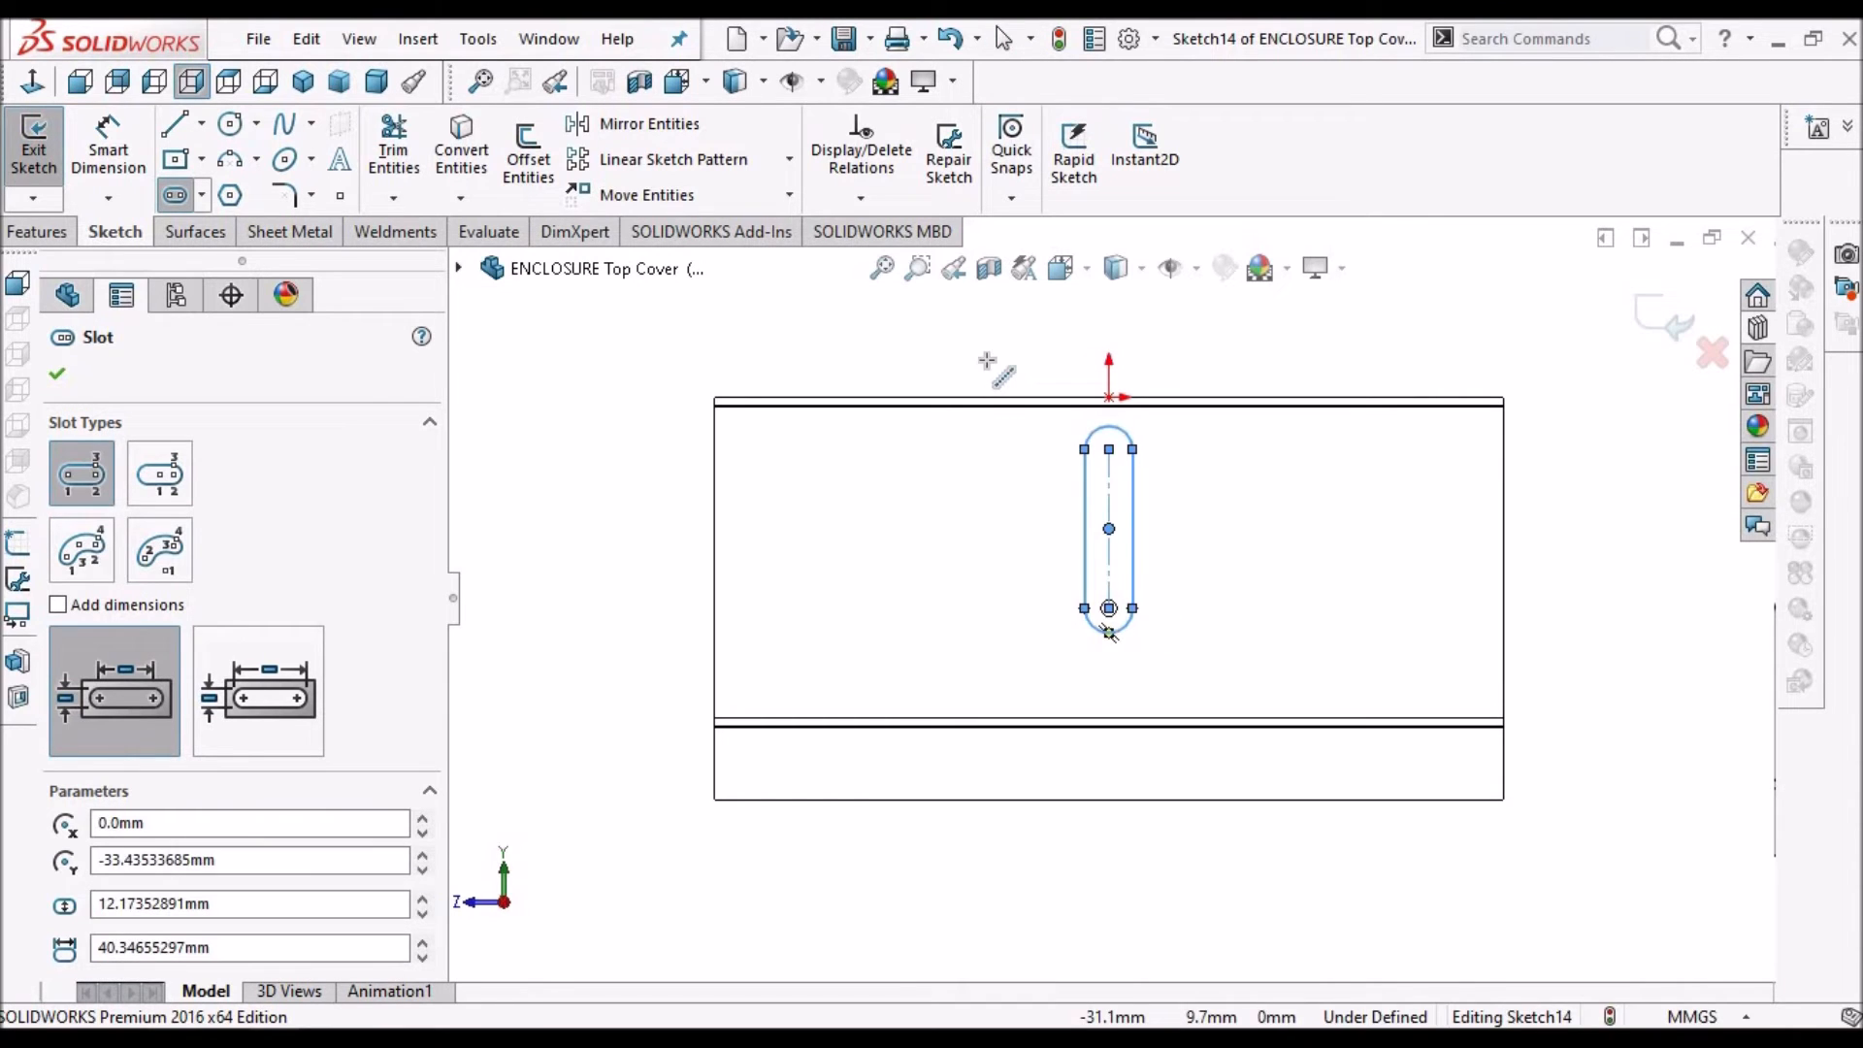
right_click(985, 361)
click(1009, 381)
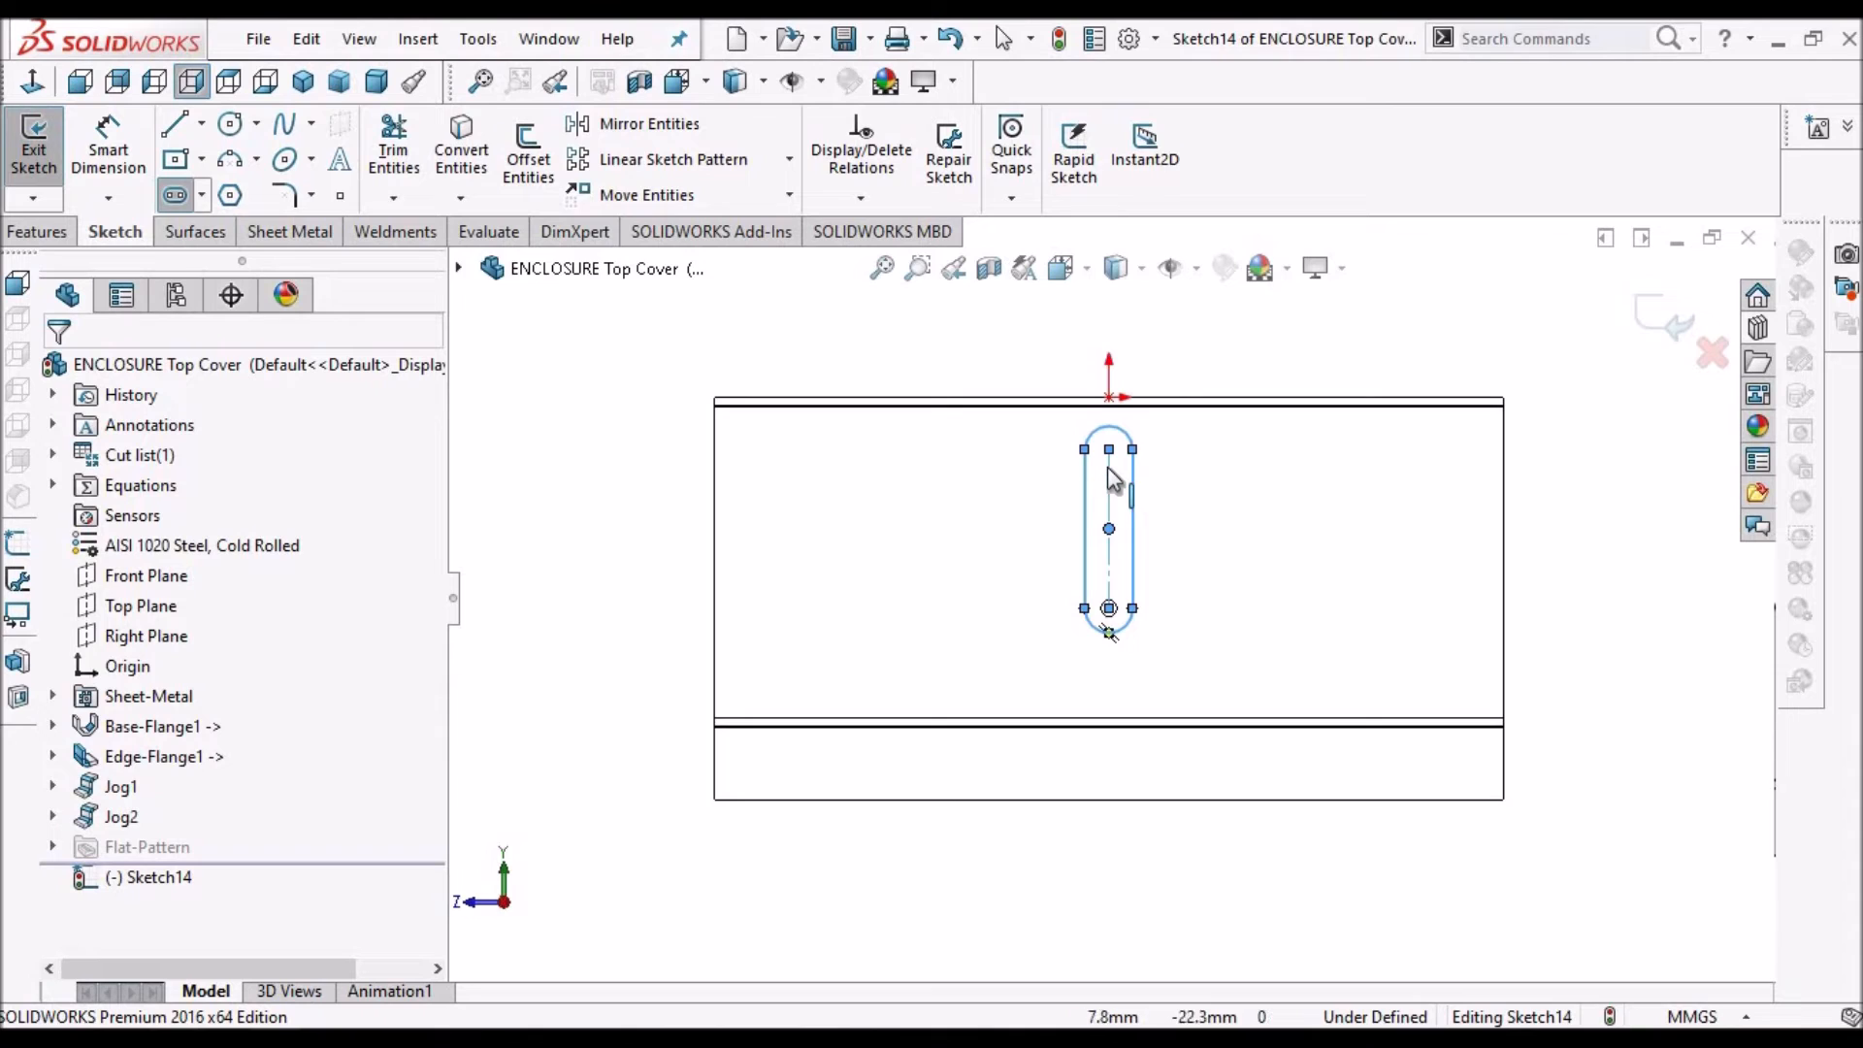
Add a Vertical relation between the origin and the slot's center point
click(1108, 529)
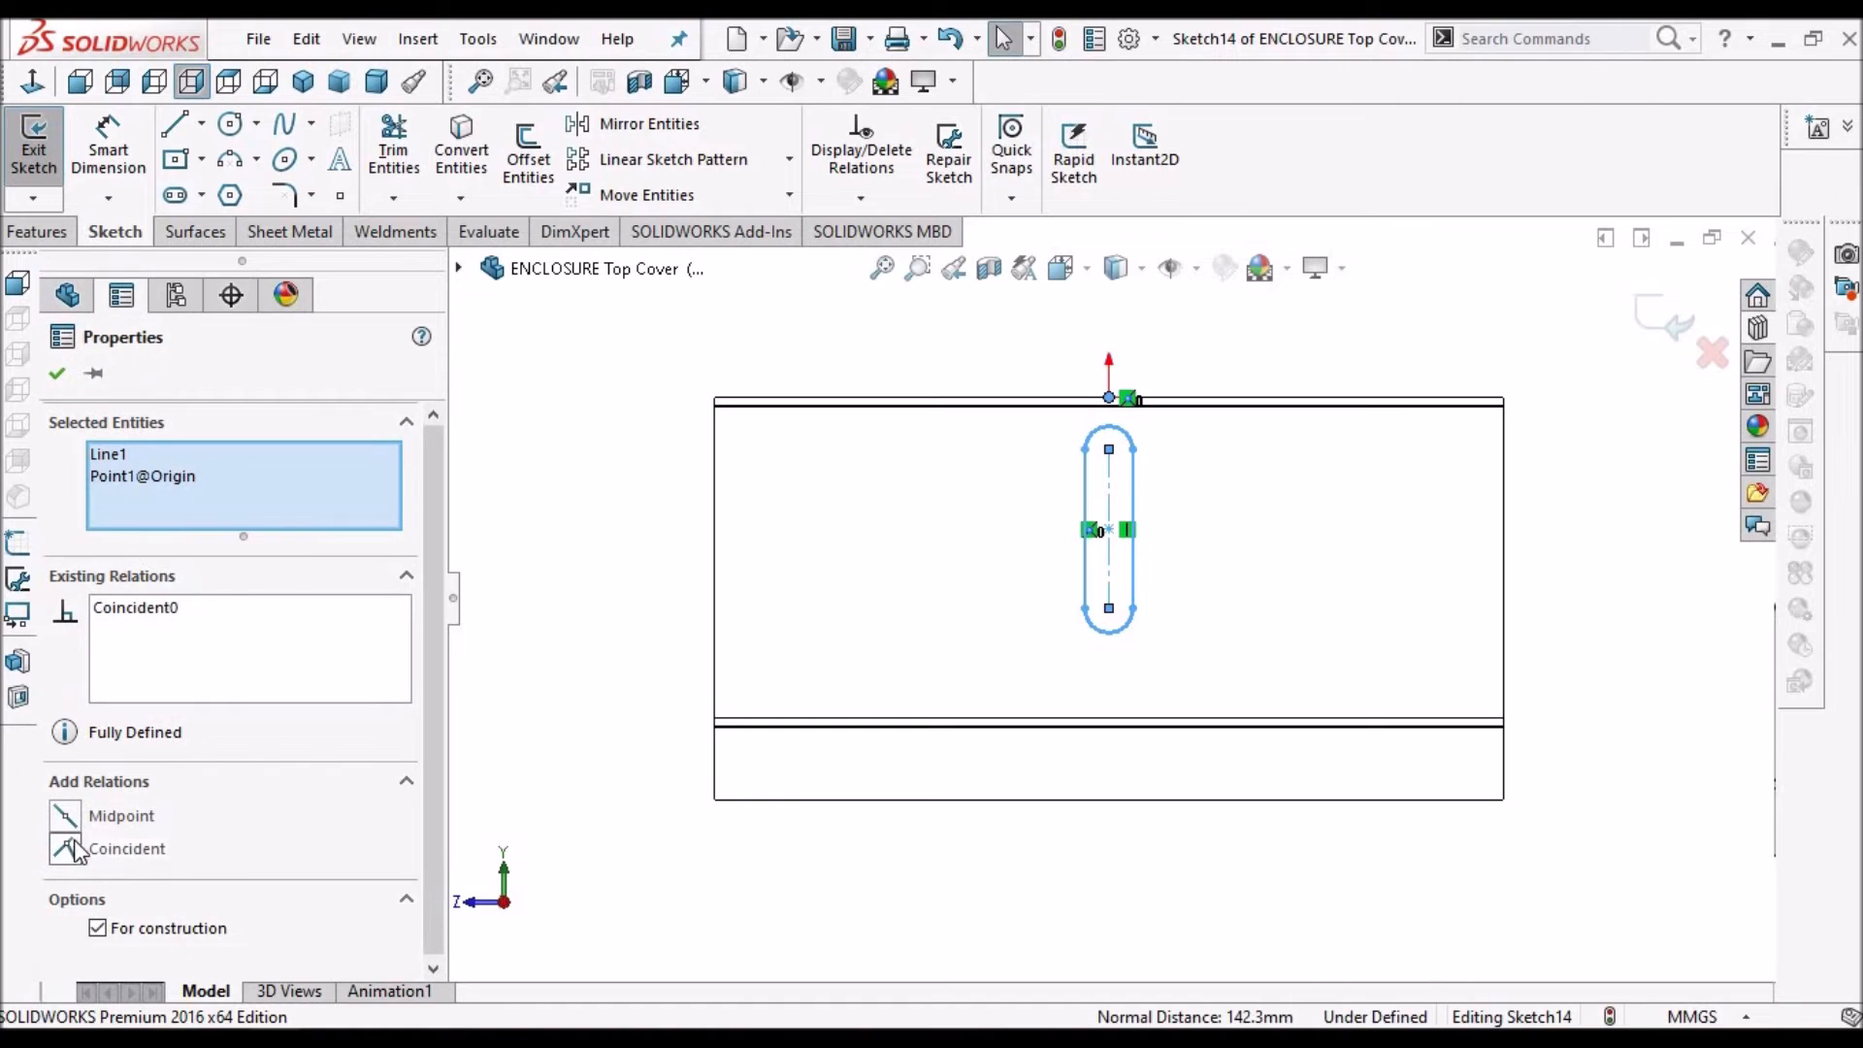
key(Escape)
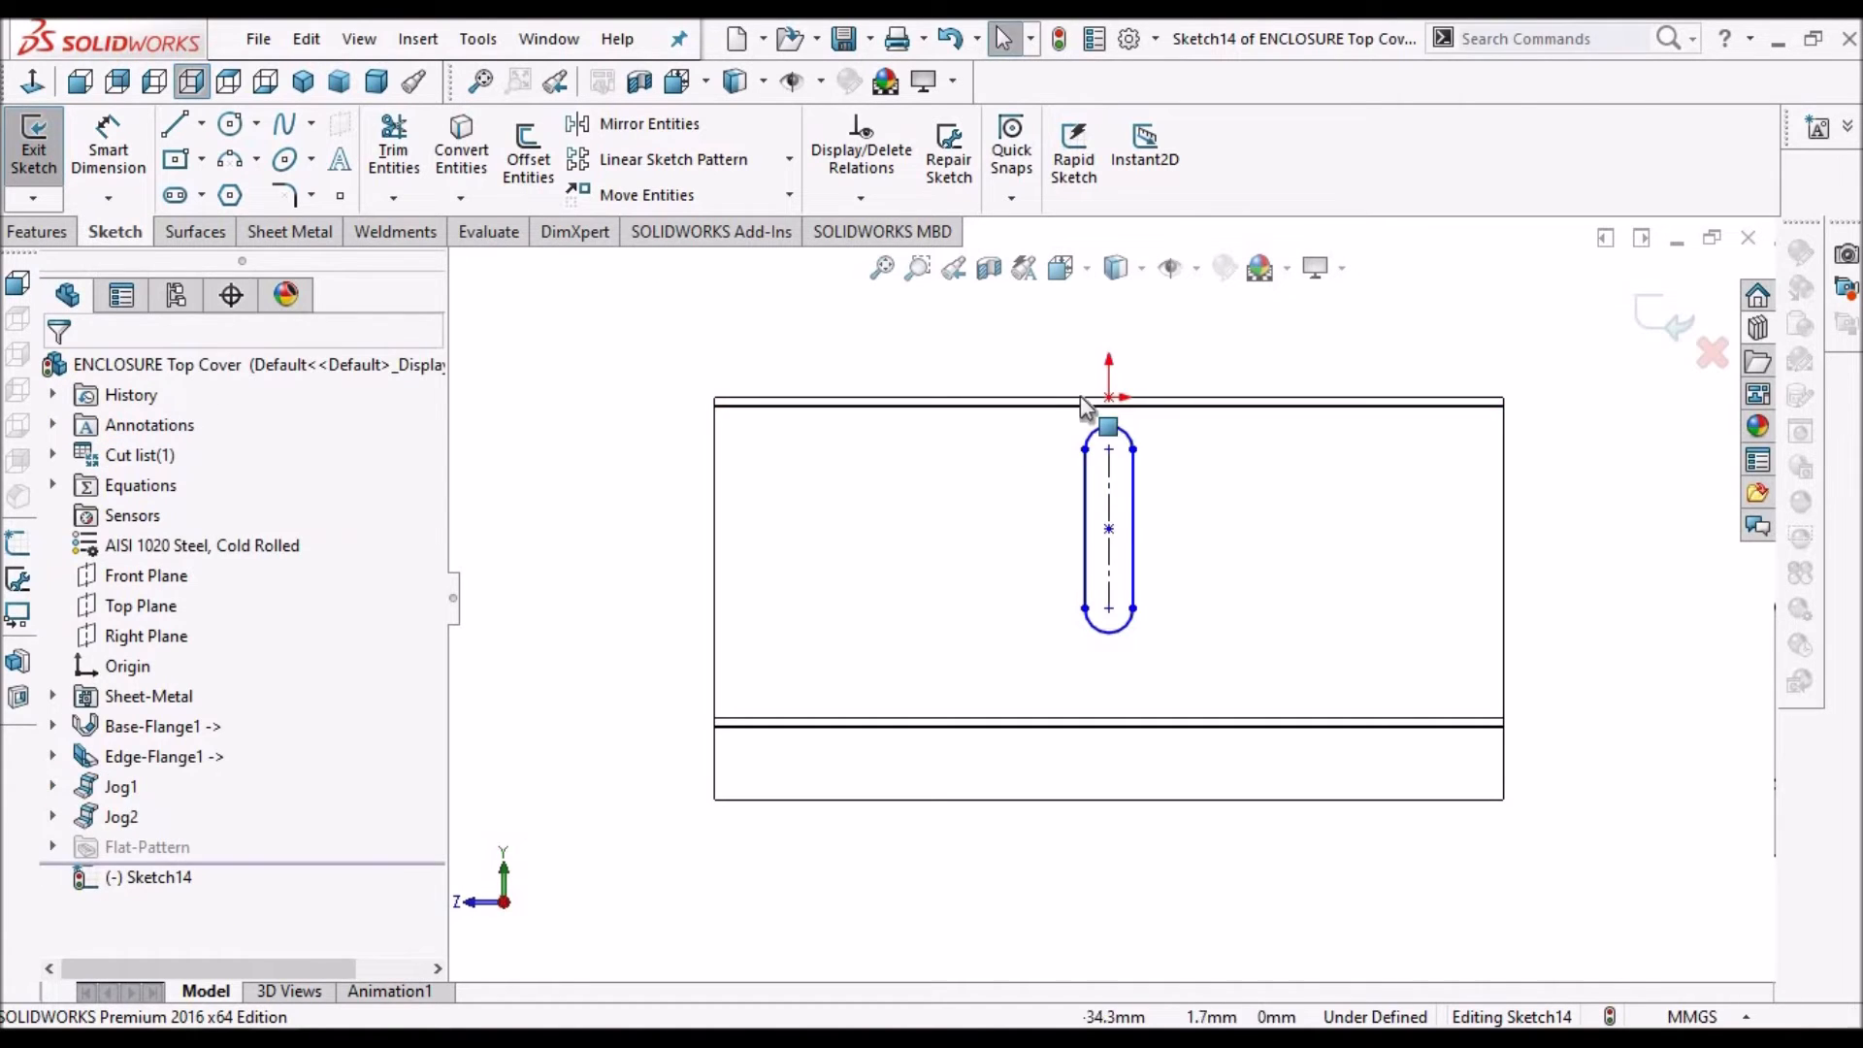
click(1109, 397)
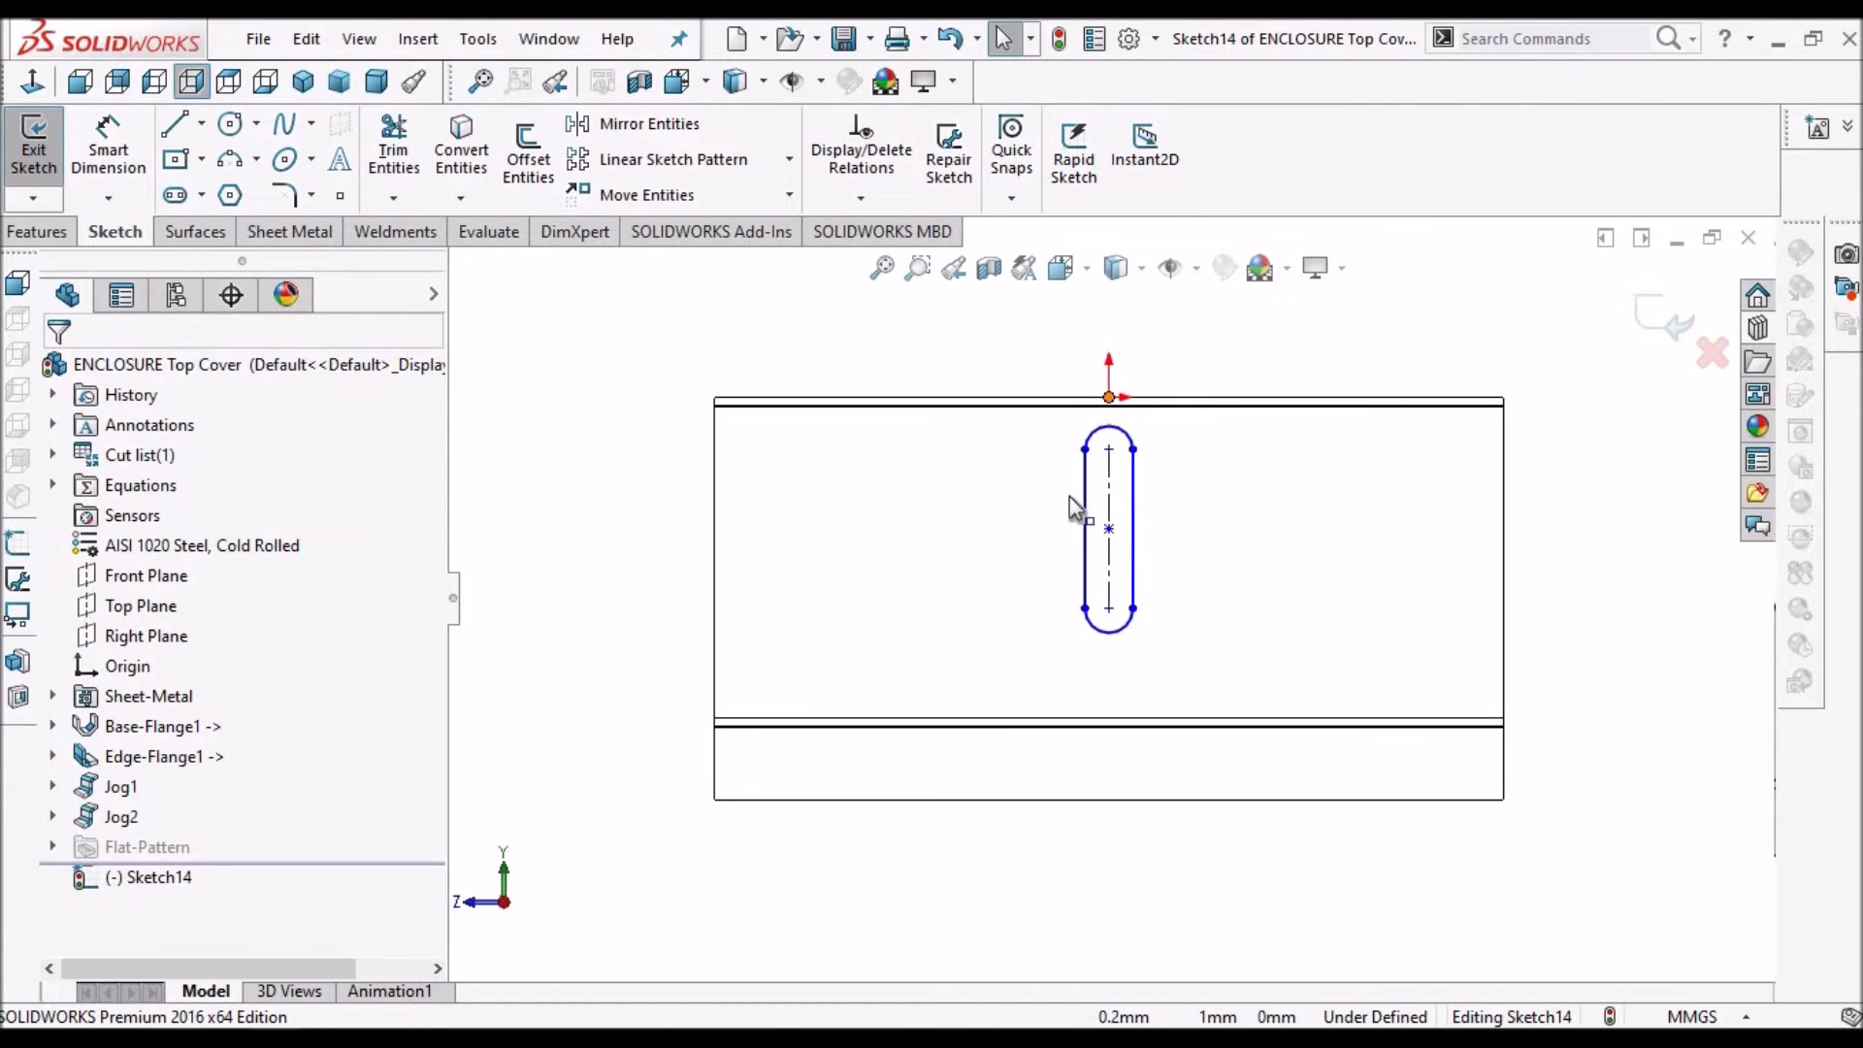
ctrl+click(1109, 533)
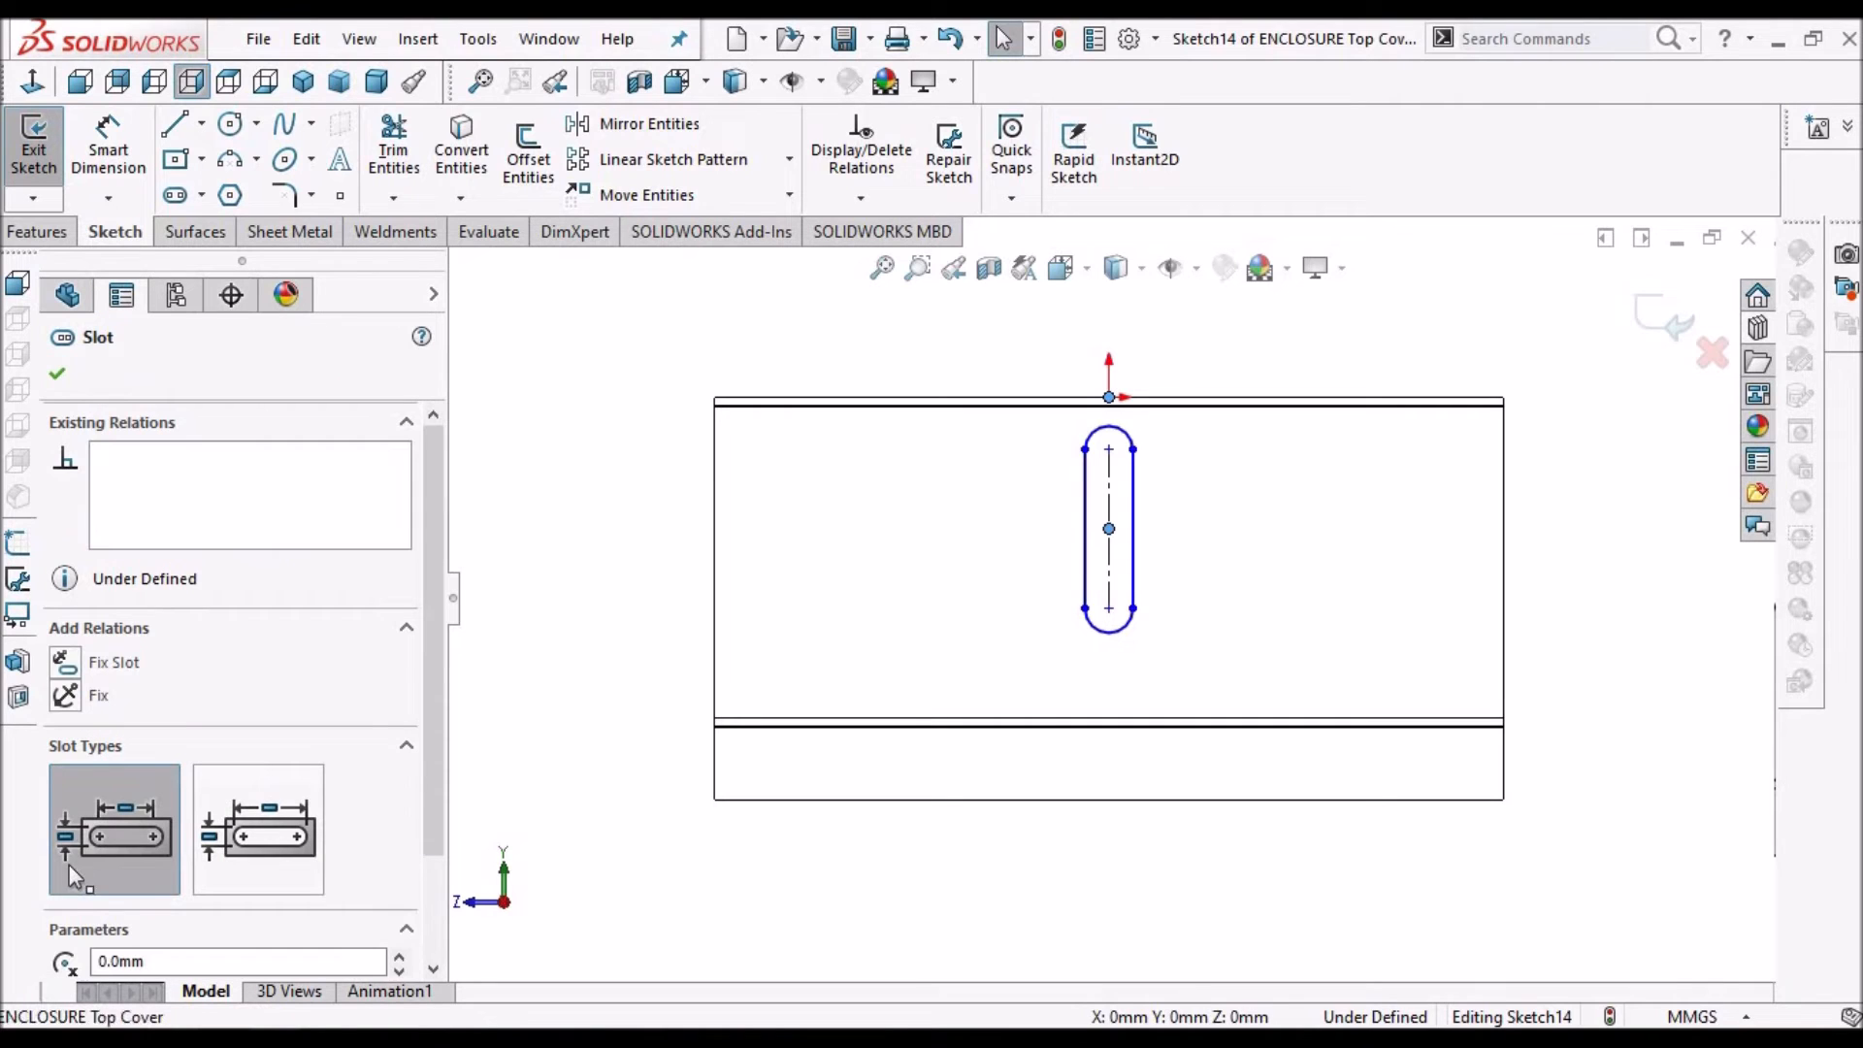
click(77, 879)
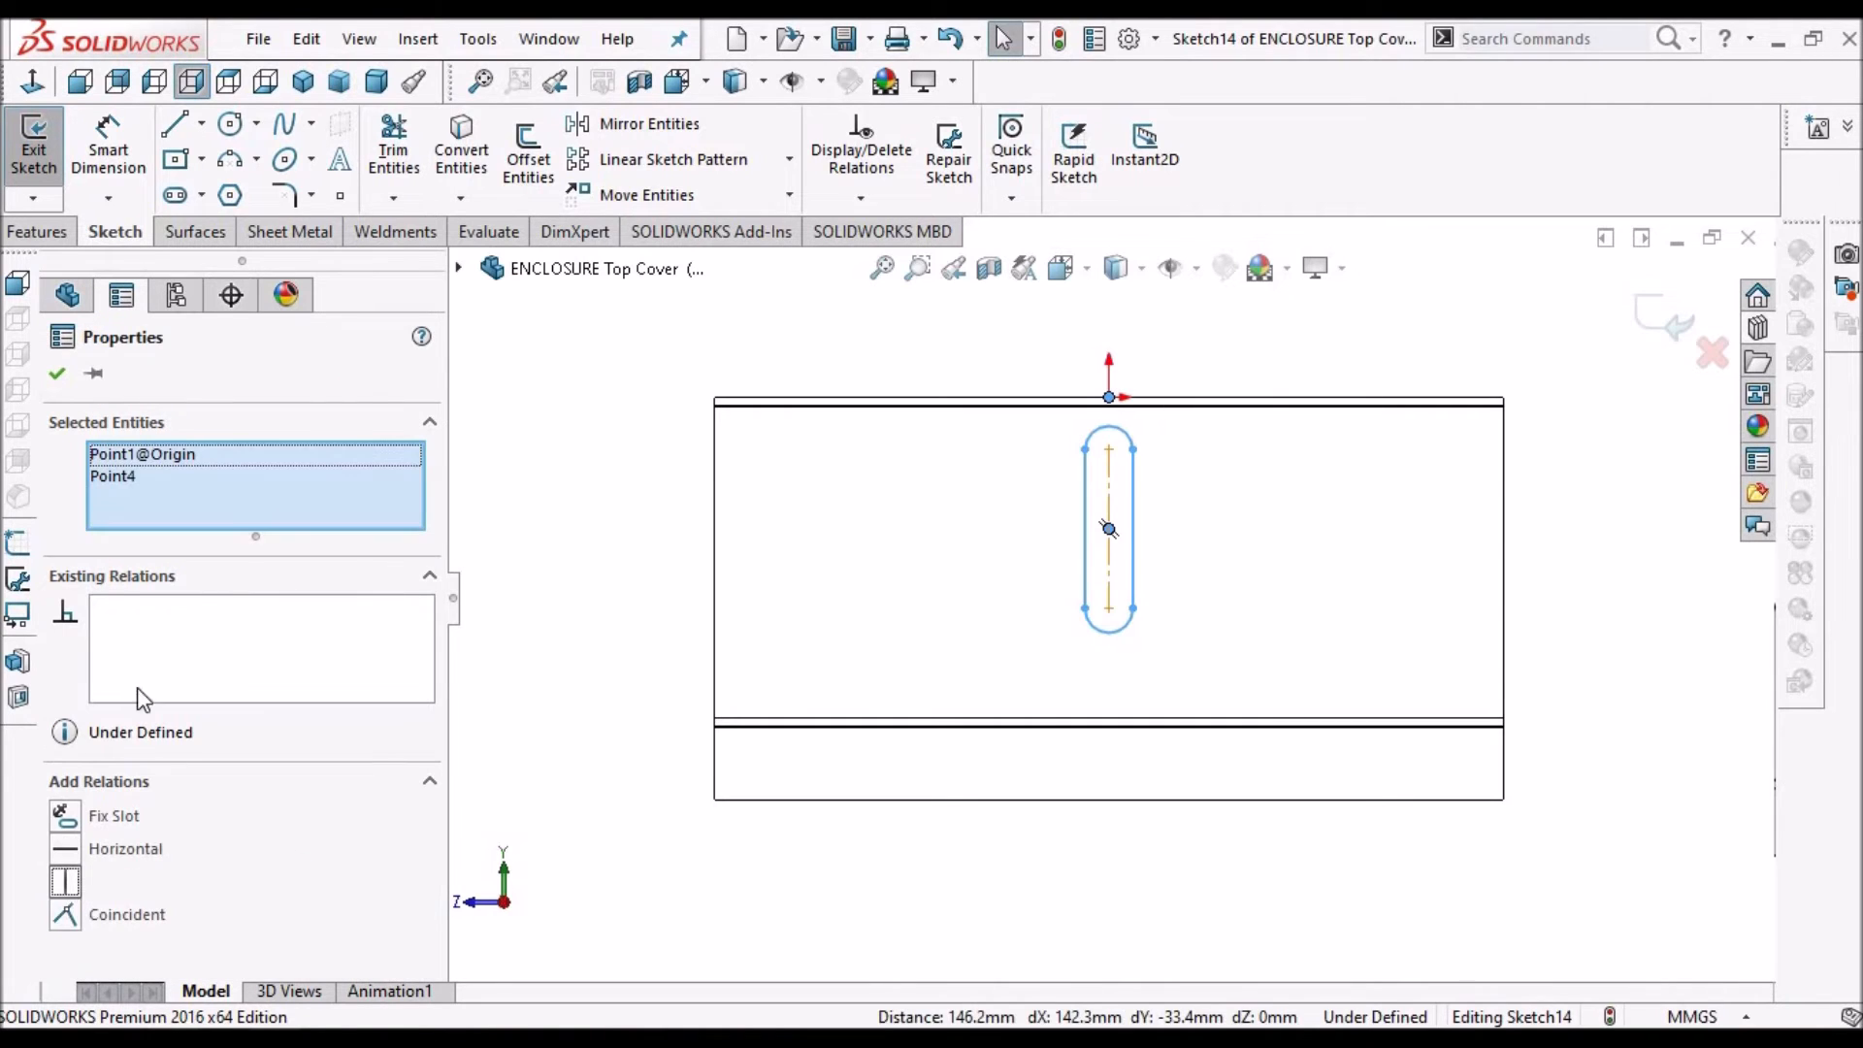
click(56, 374)
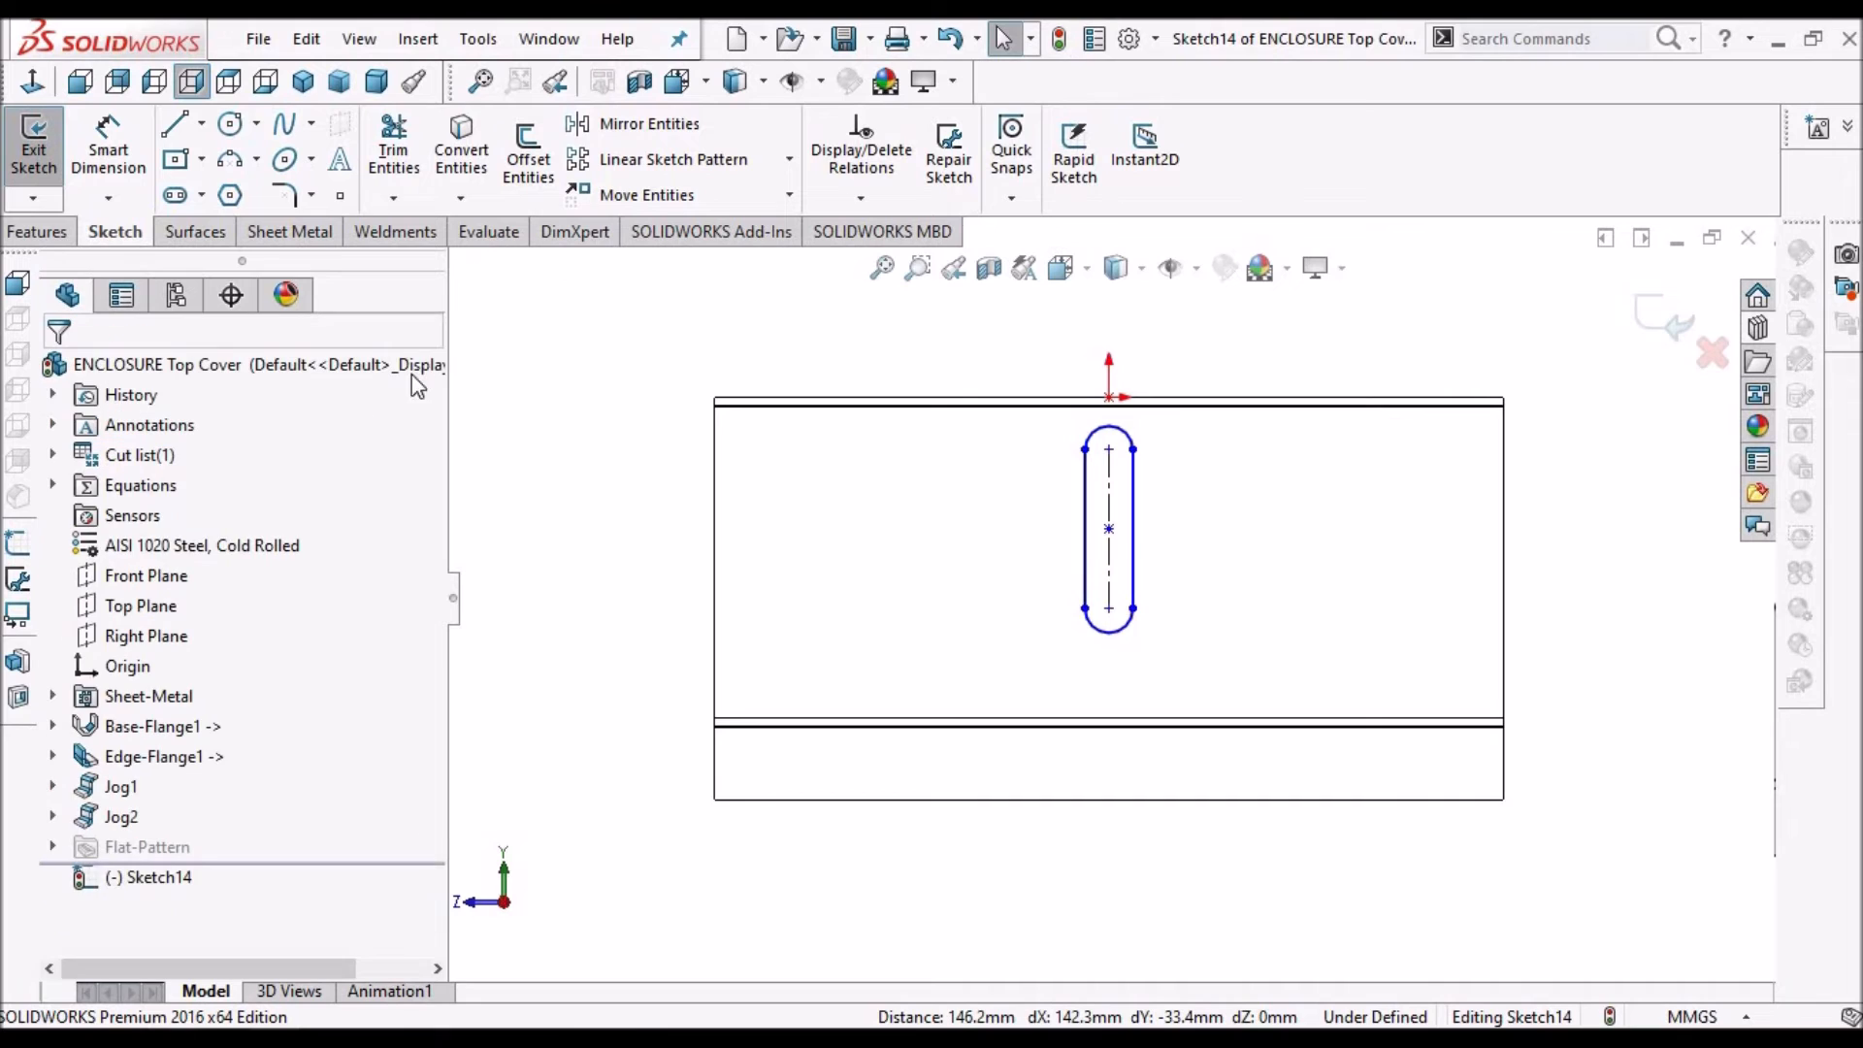
Dimension the slot 6 mm wide and 45 mm between arc centers, with its center 40 mm below the origin
click(108, 126)
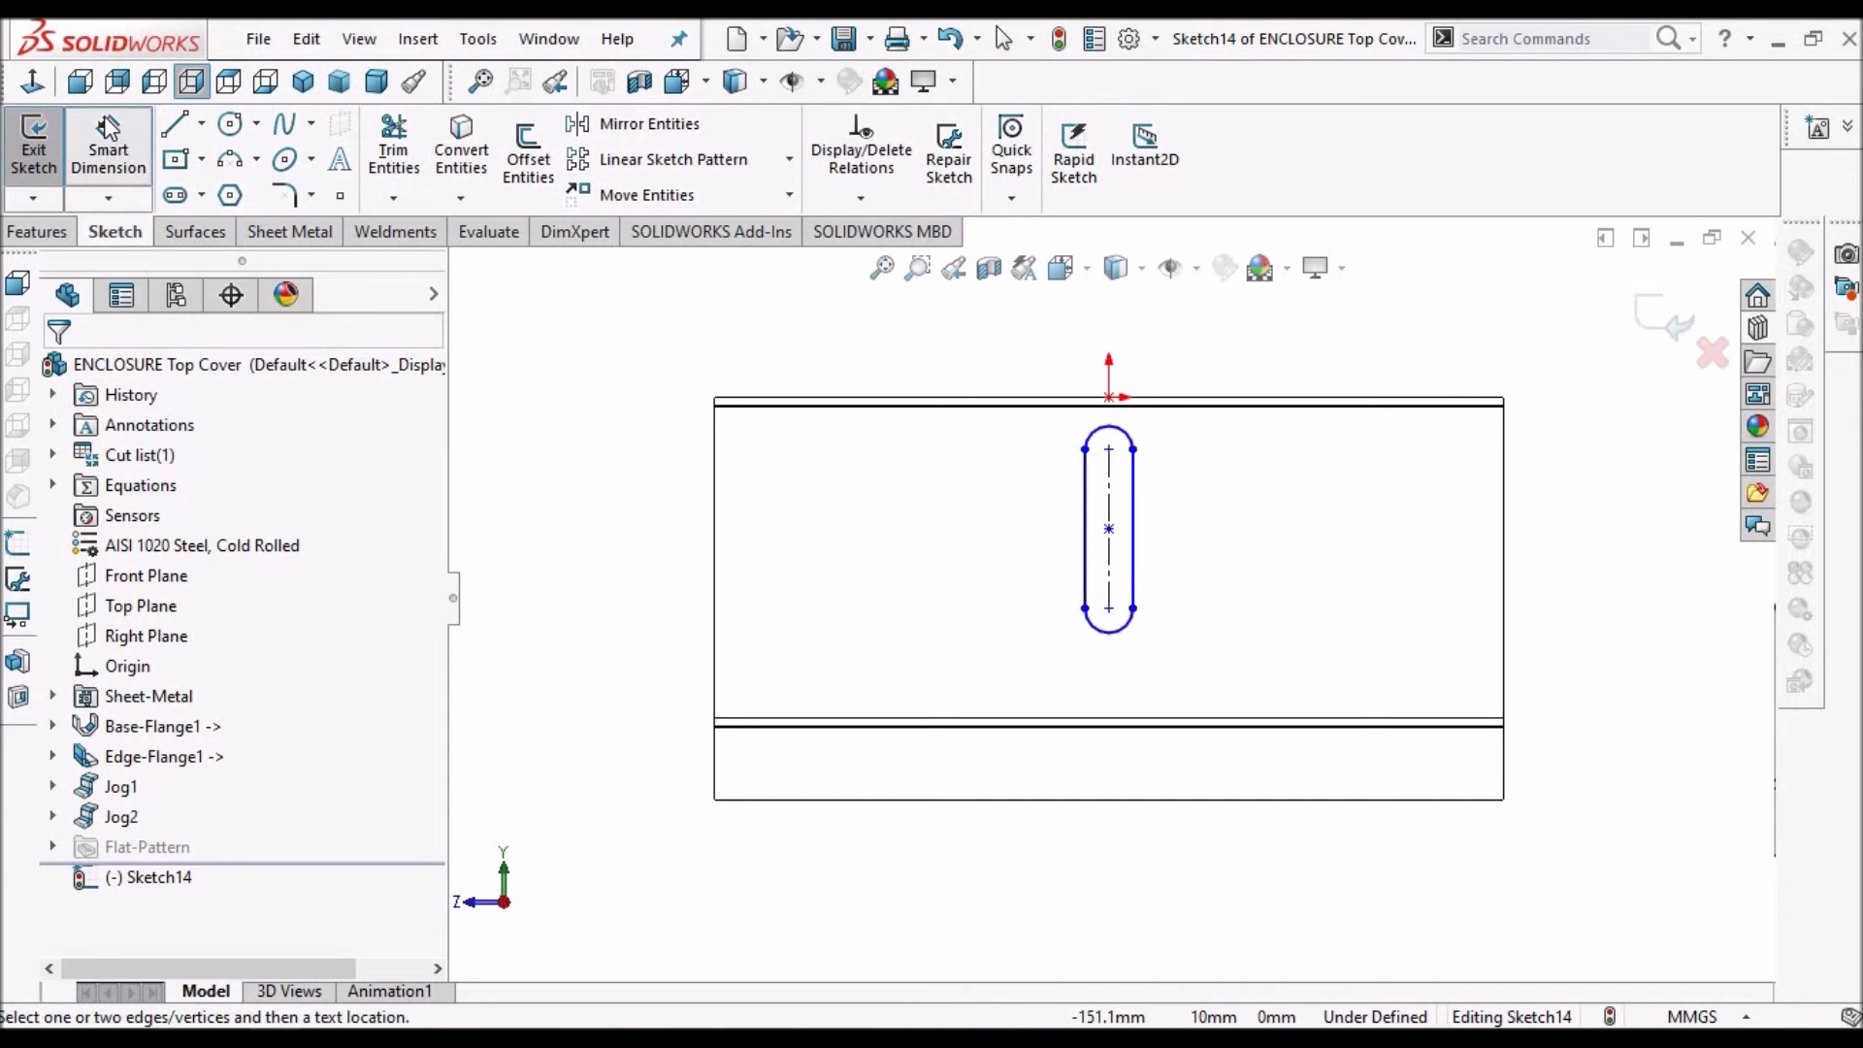
click(1109, 397)
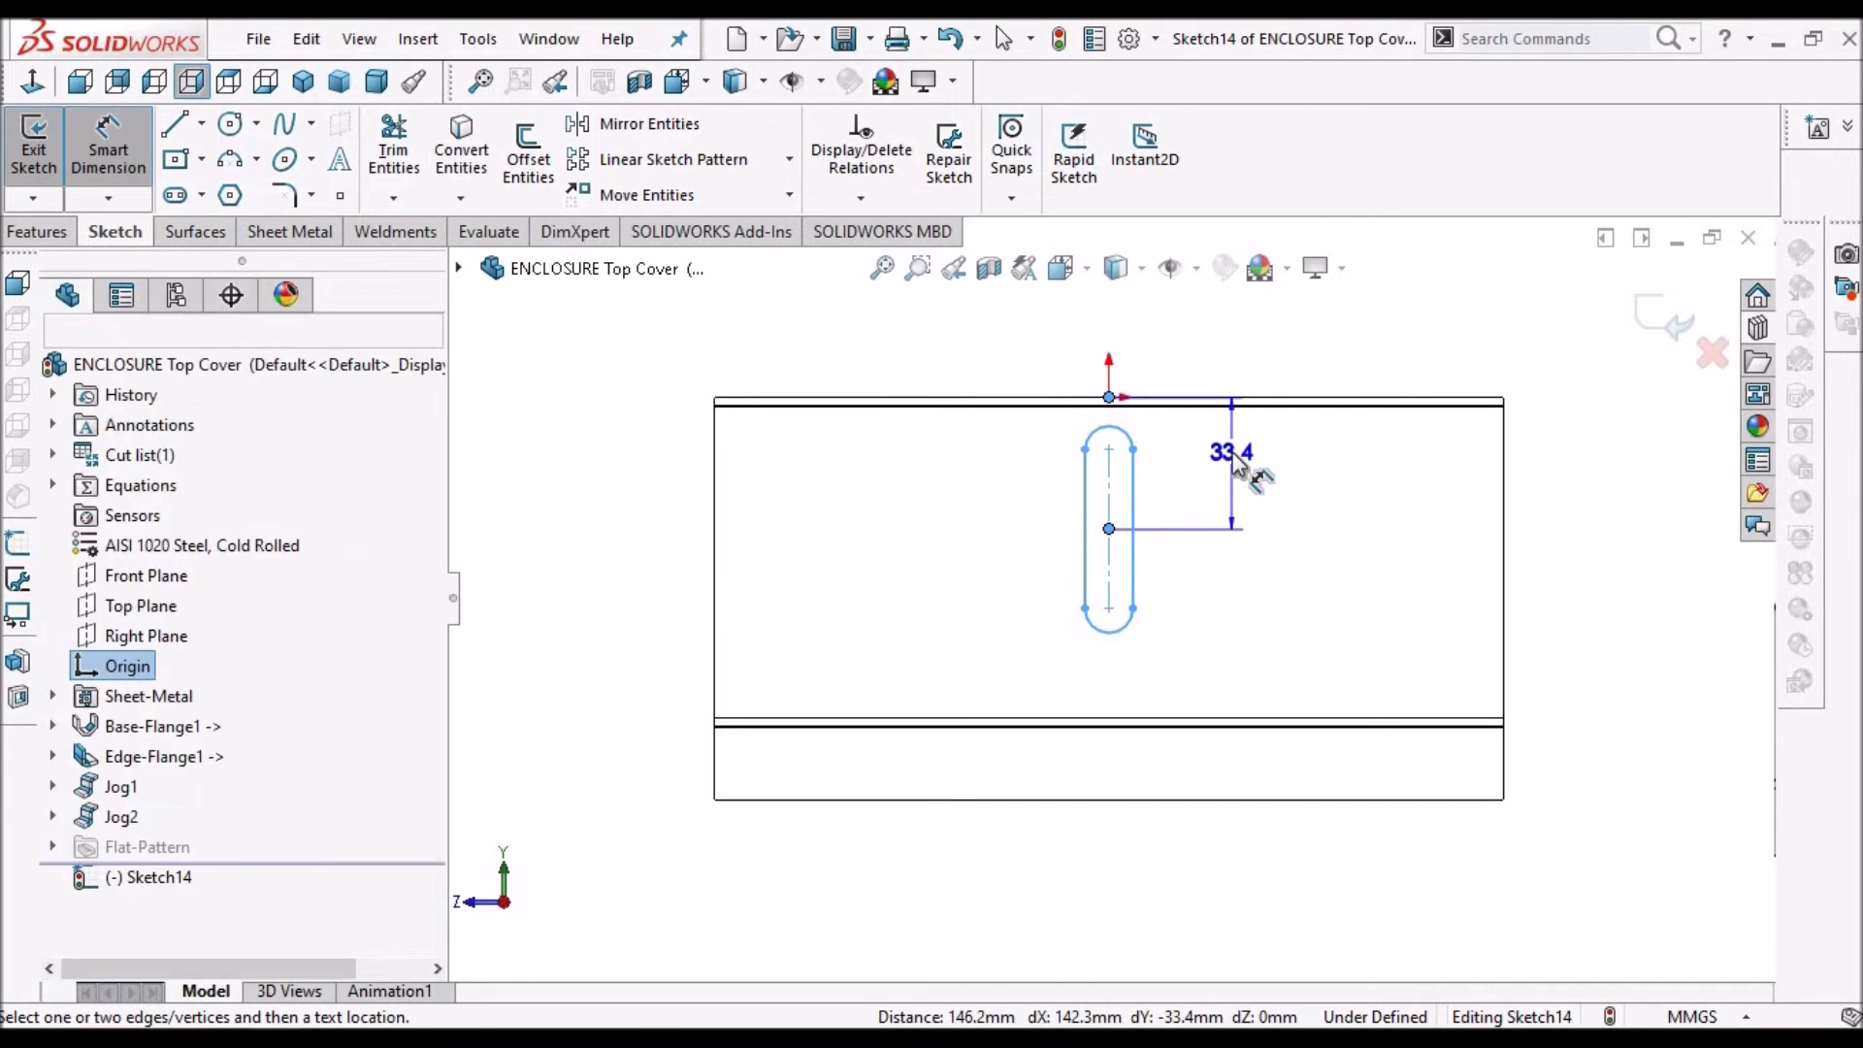
click(1235, 457)
text(45)
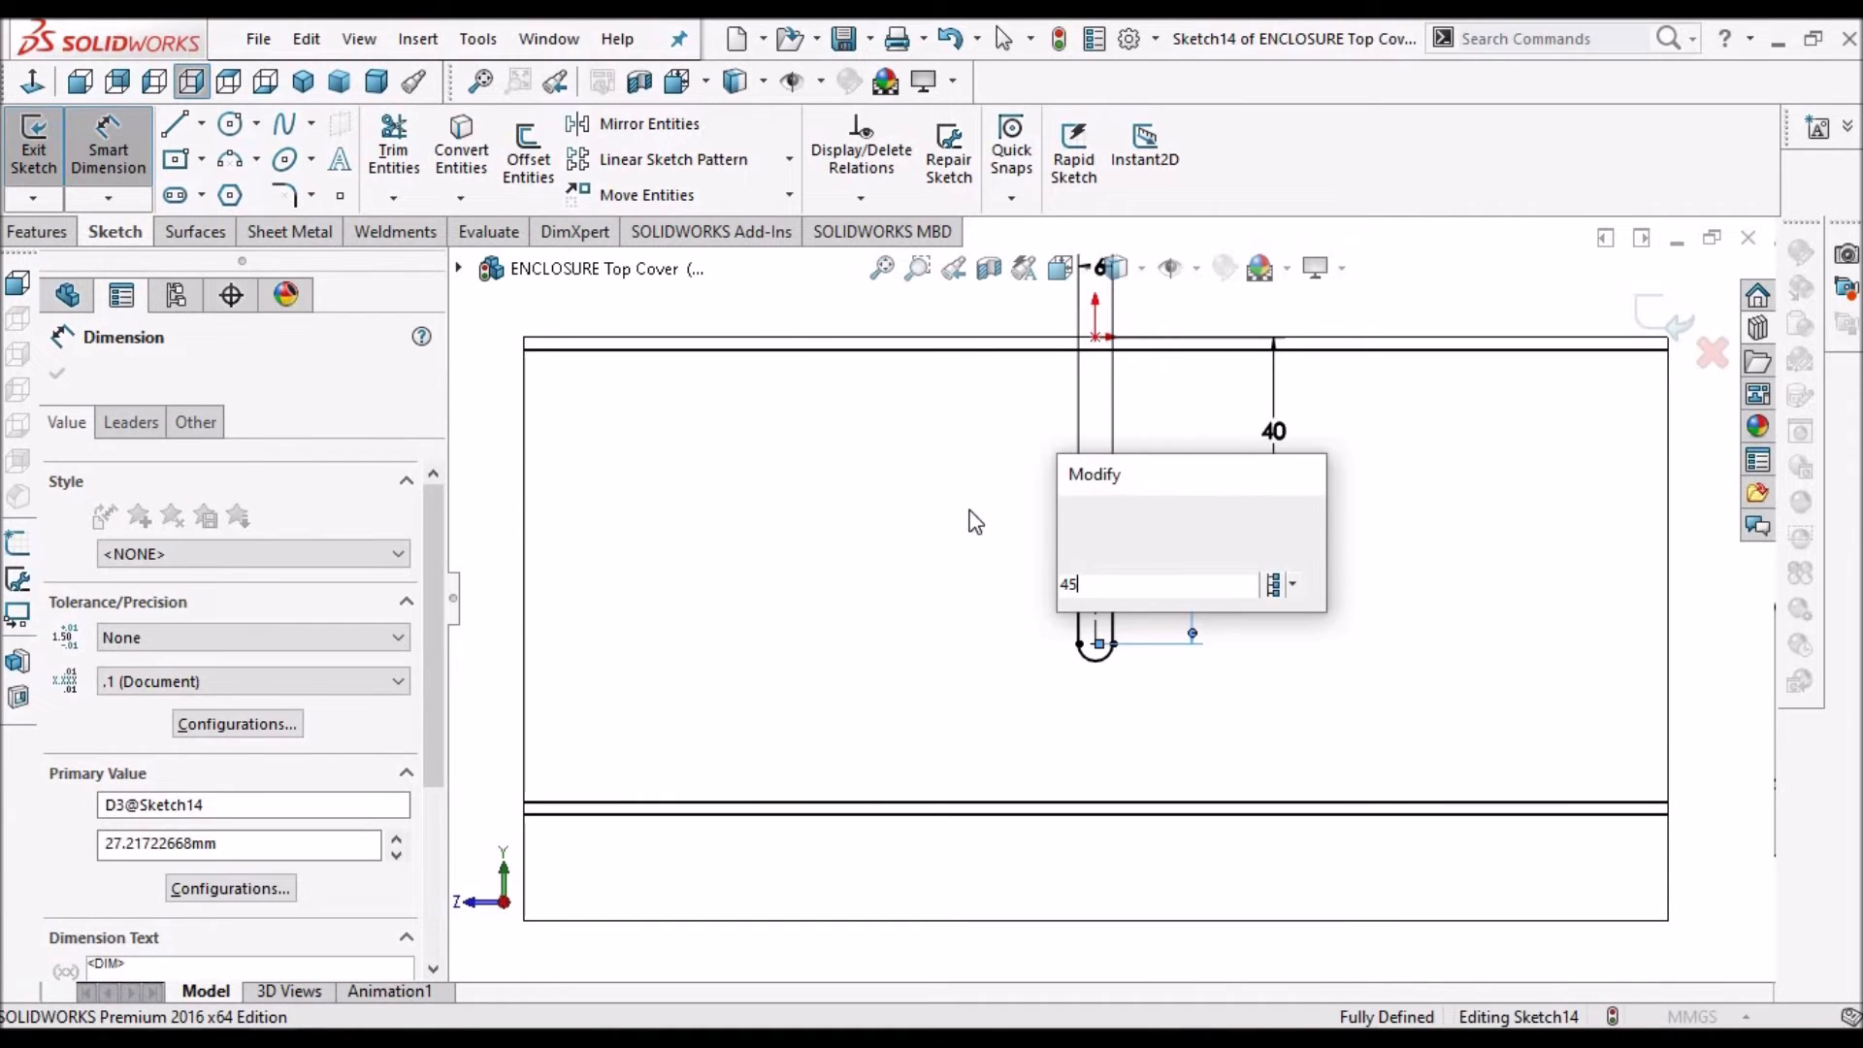
key(Return)
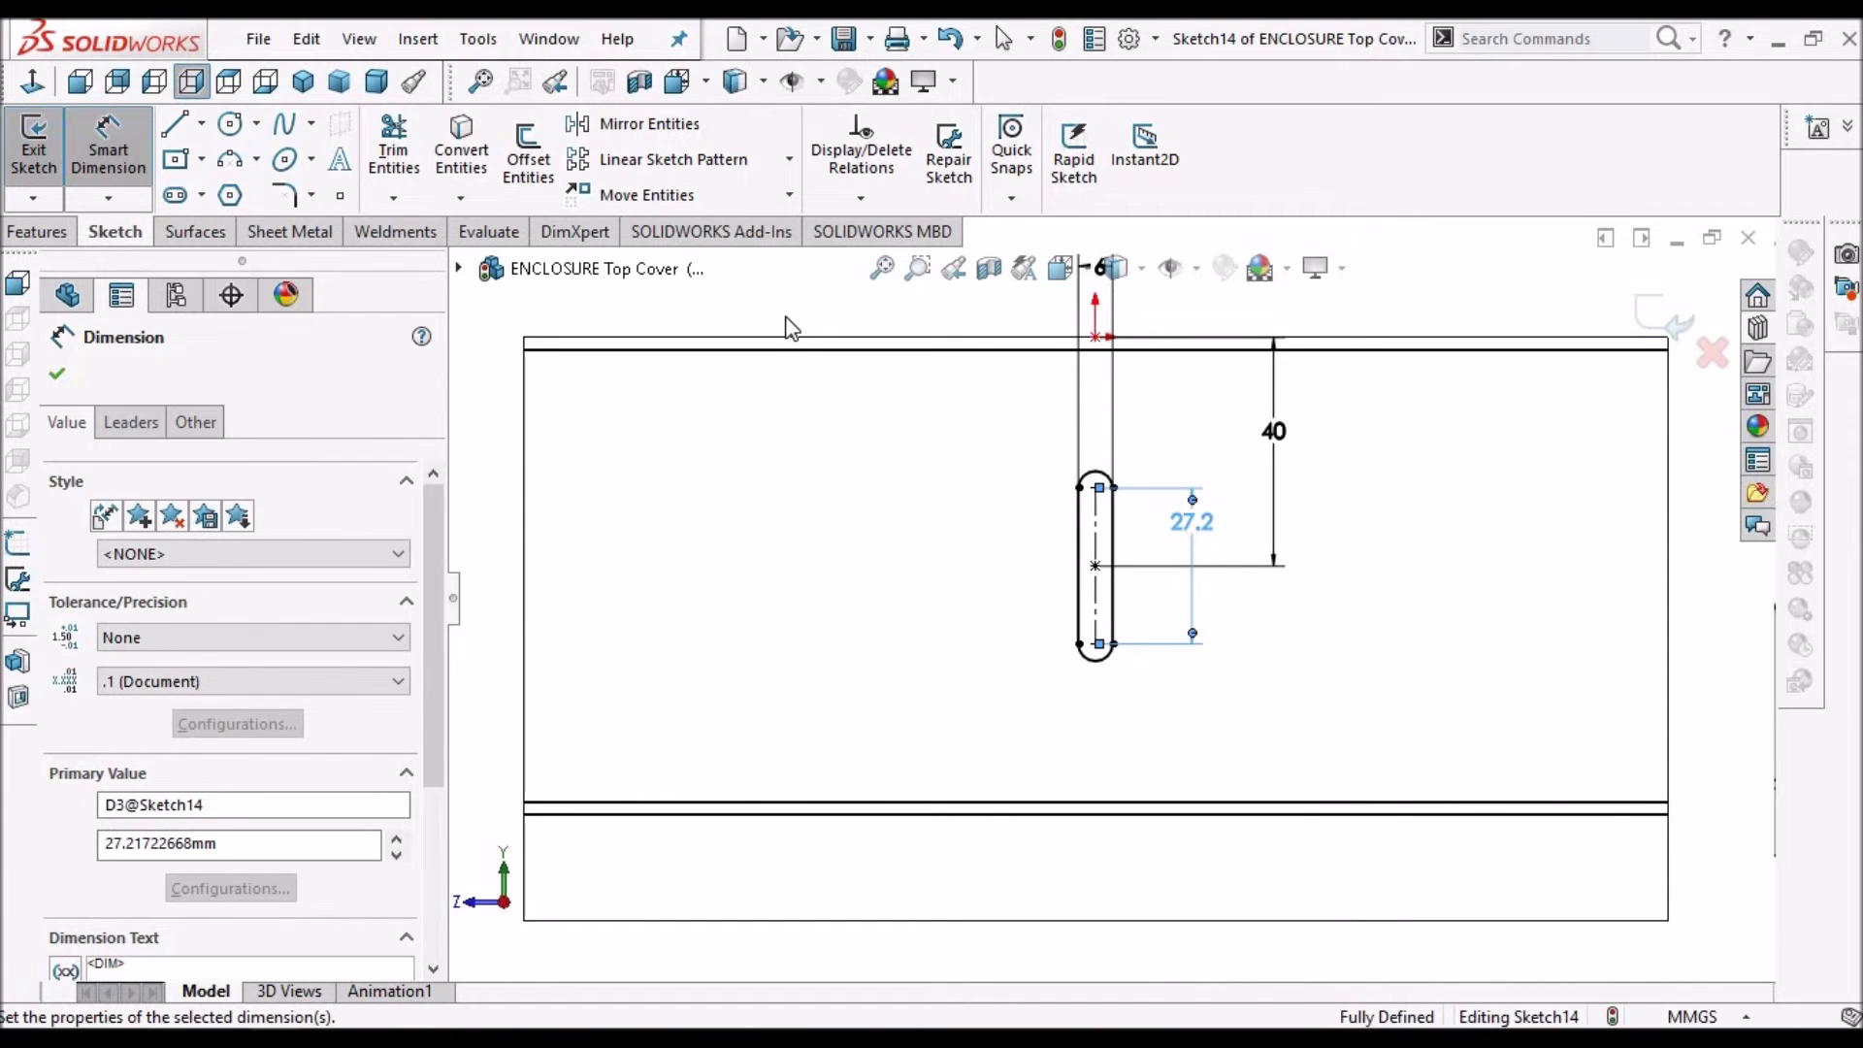
click(849, 345)
Reposition the slot's 6 mm width dimension so its text sits beside the extension lines above the flange, and end dimensioning
scroll(850, 346, up, 1)
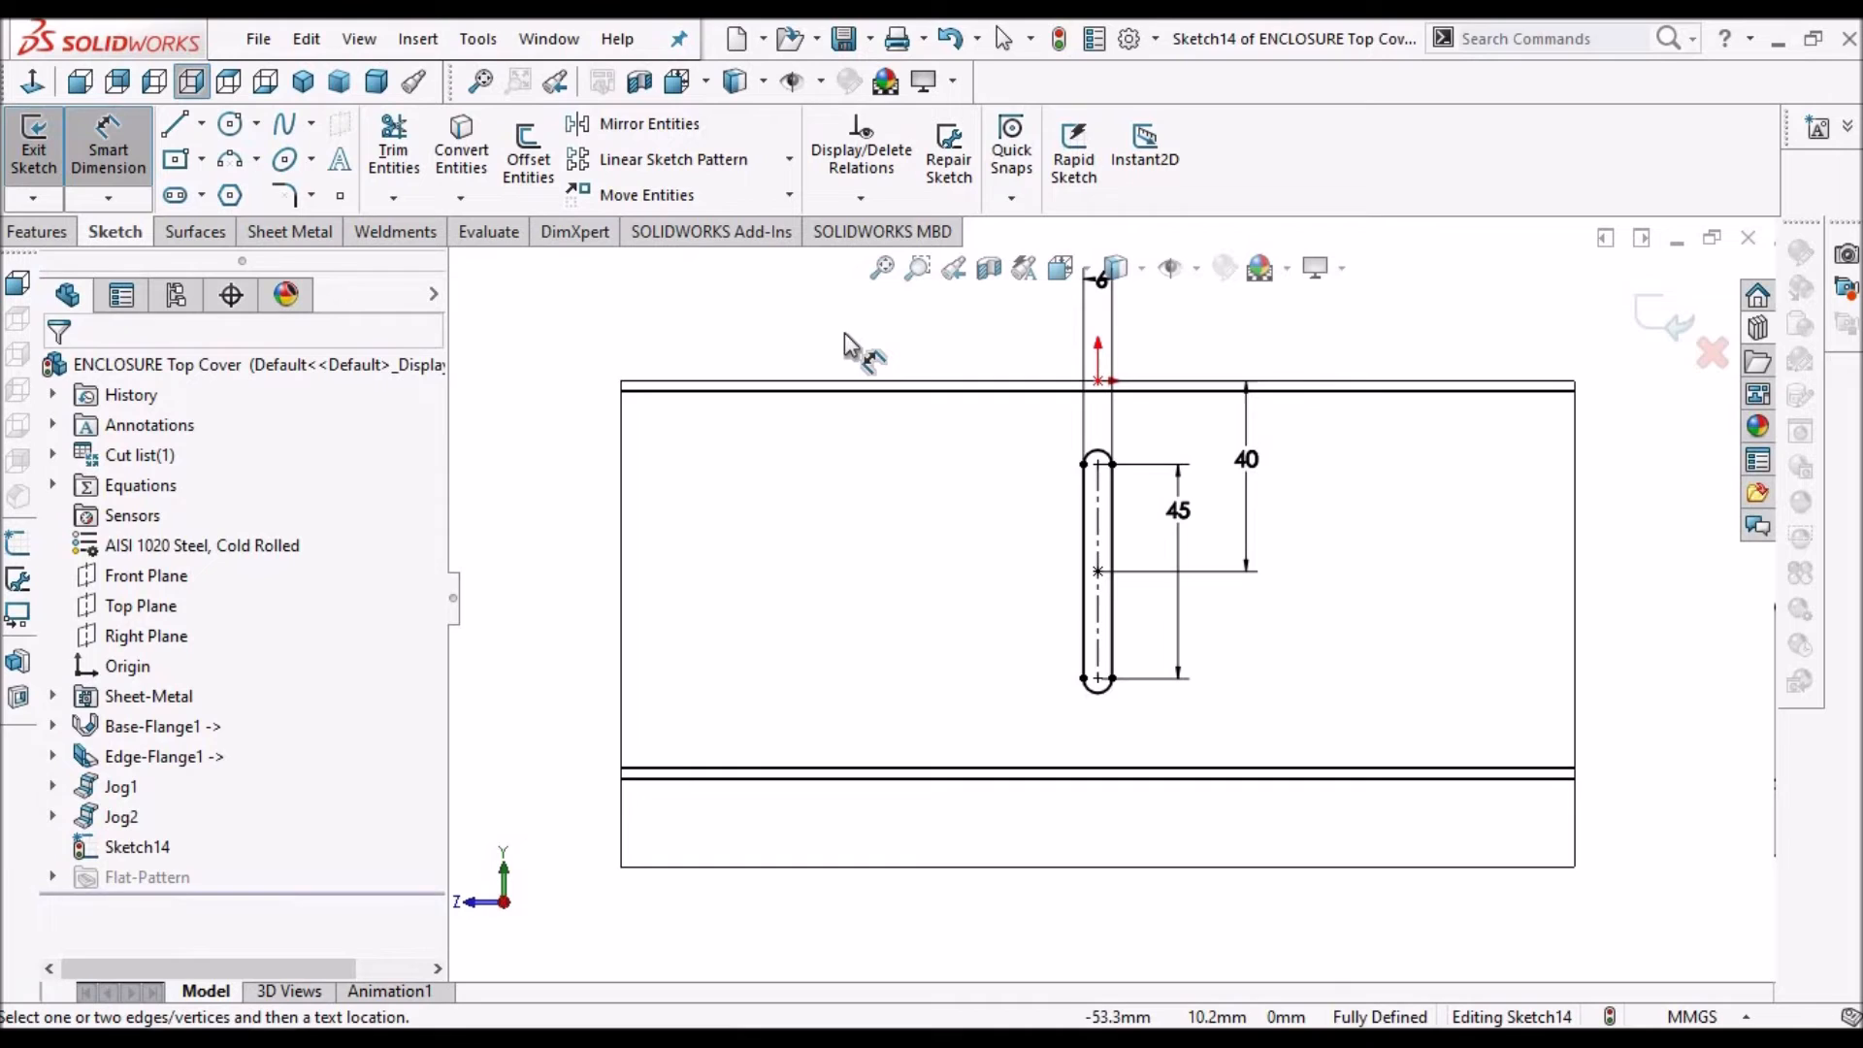
scroll(1091, 301, down, 1)
drag(1086, 289, 1158, 349)
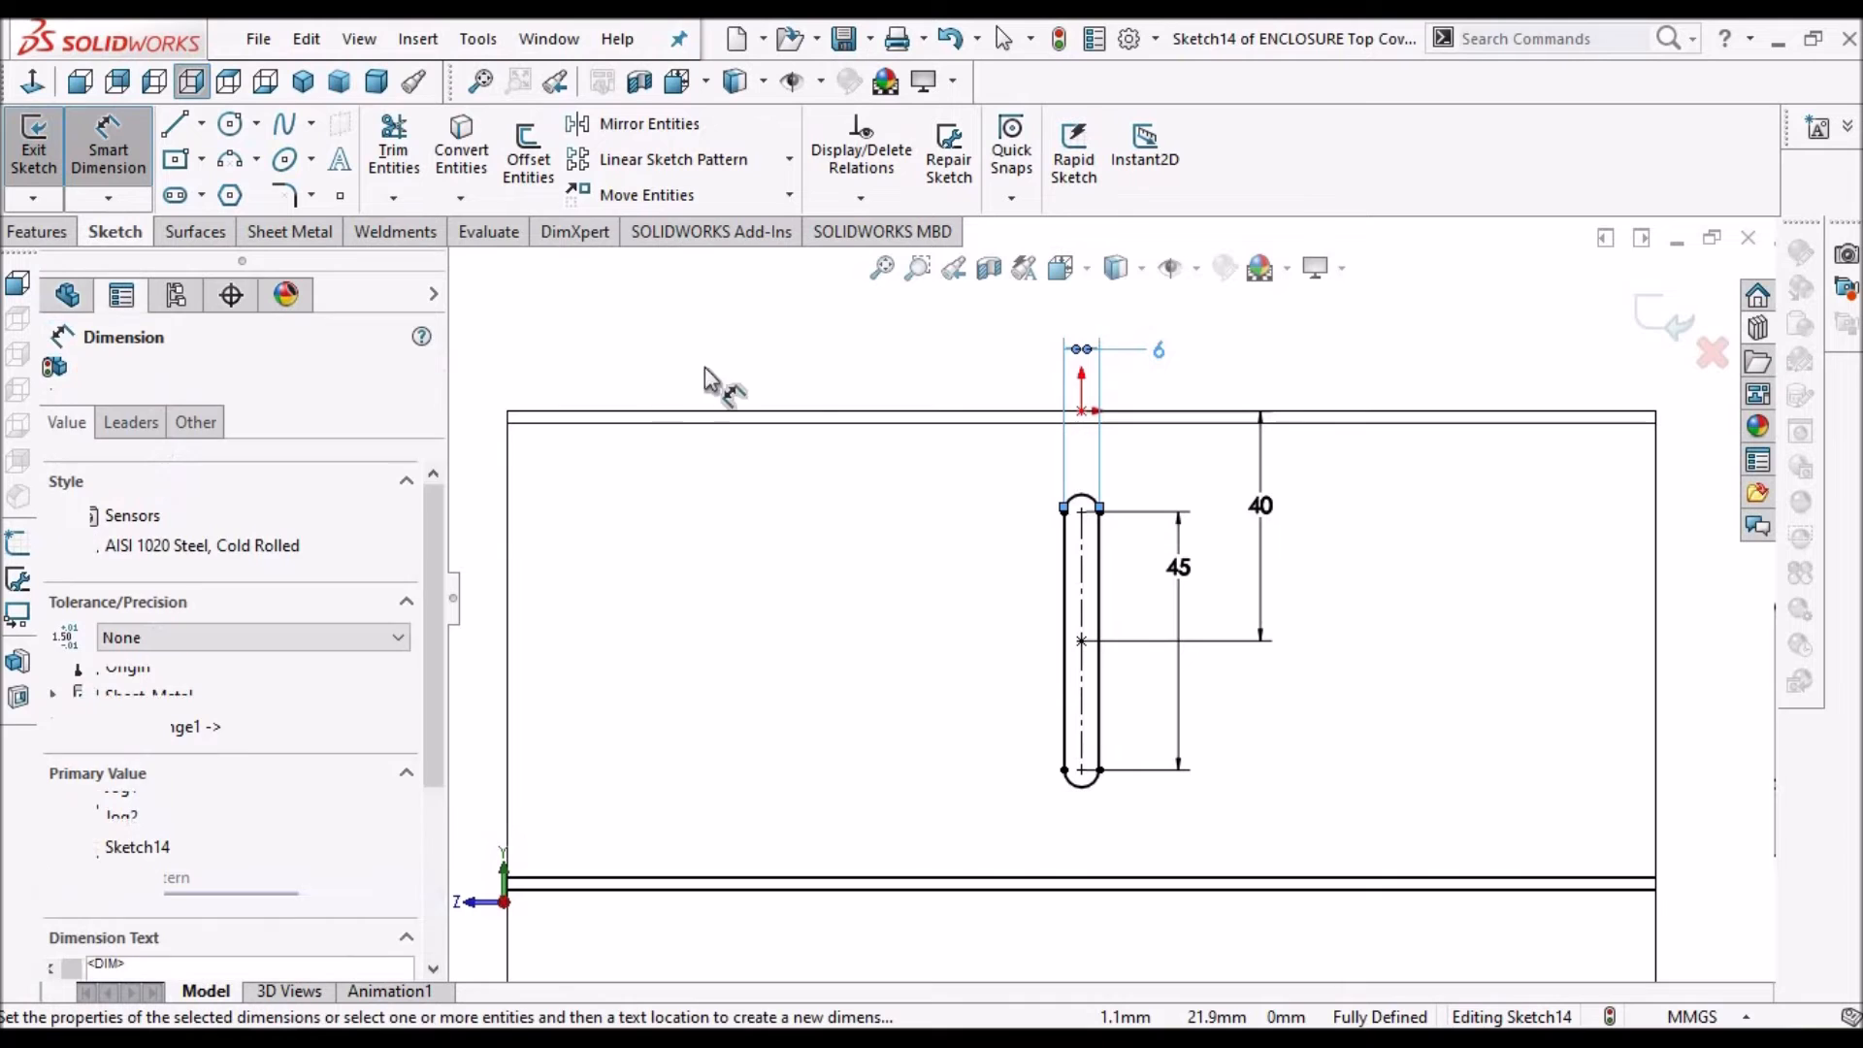
click(799, 354)
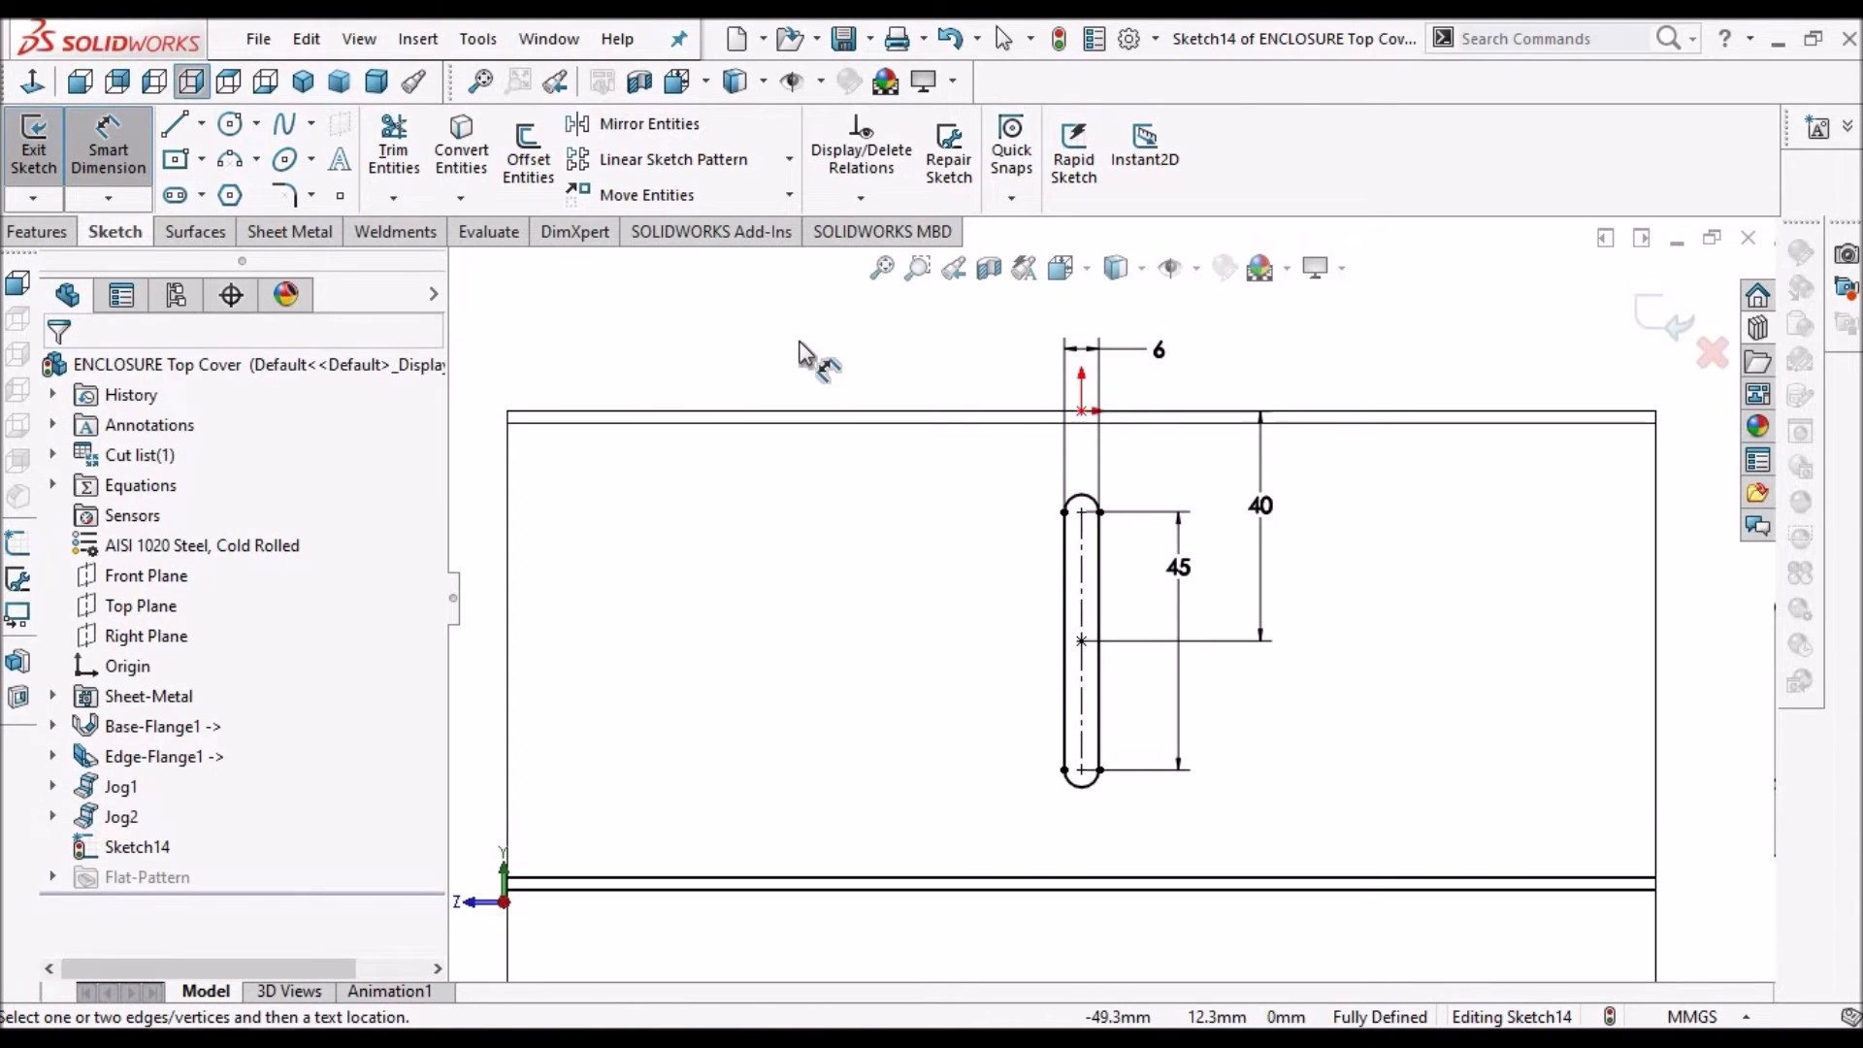
right_click(784, 358)
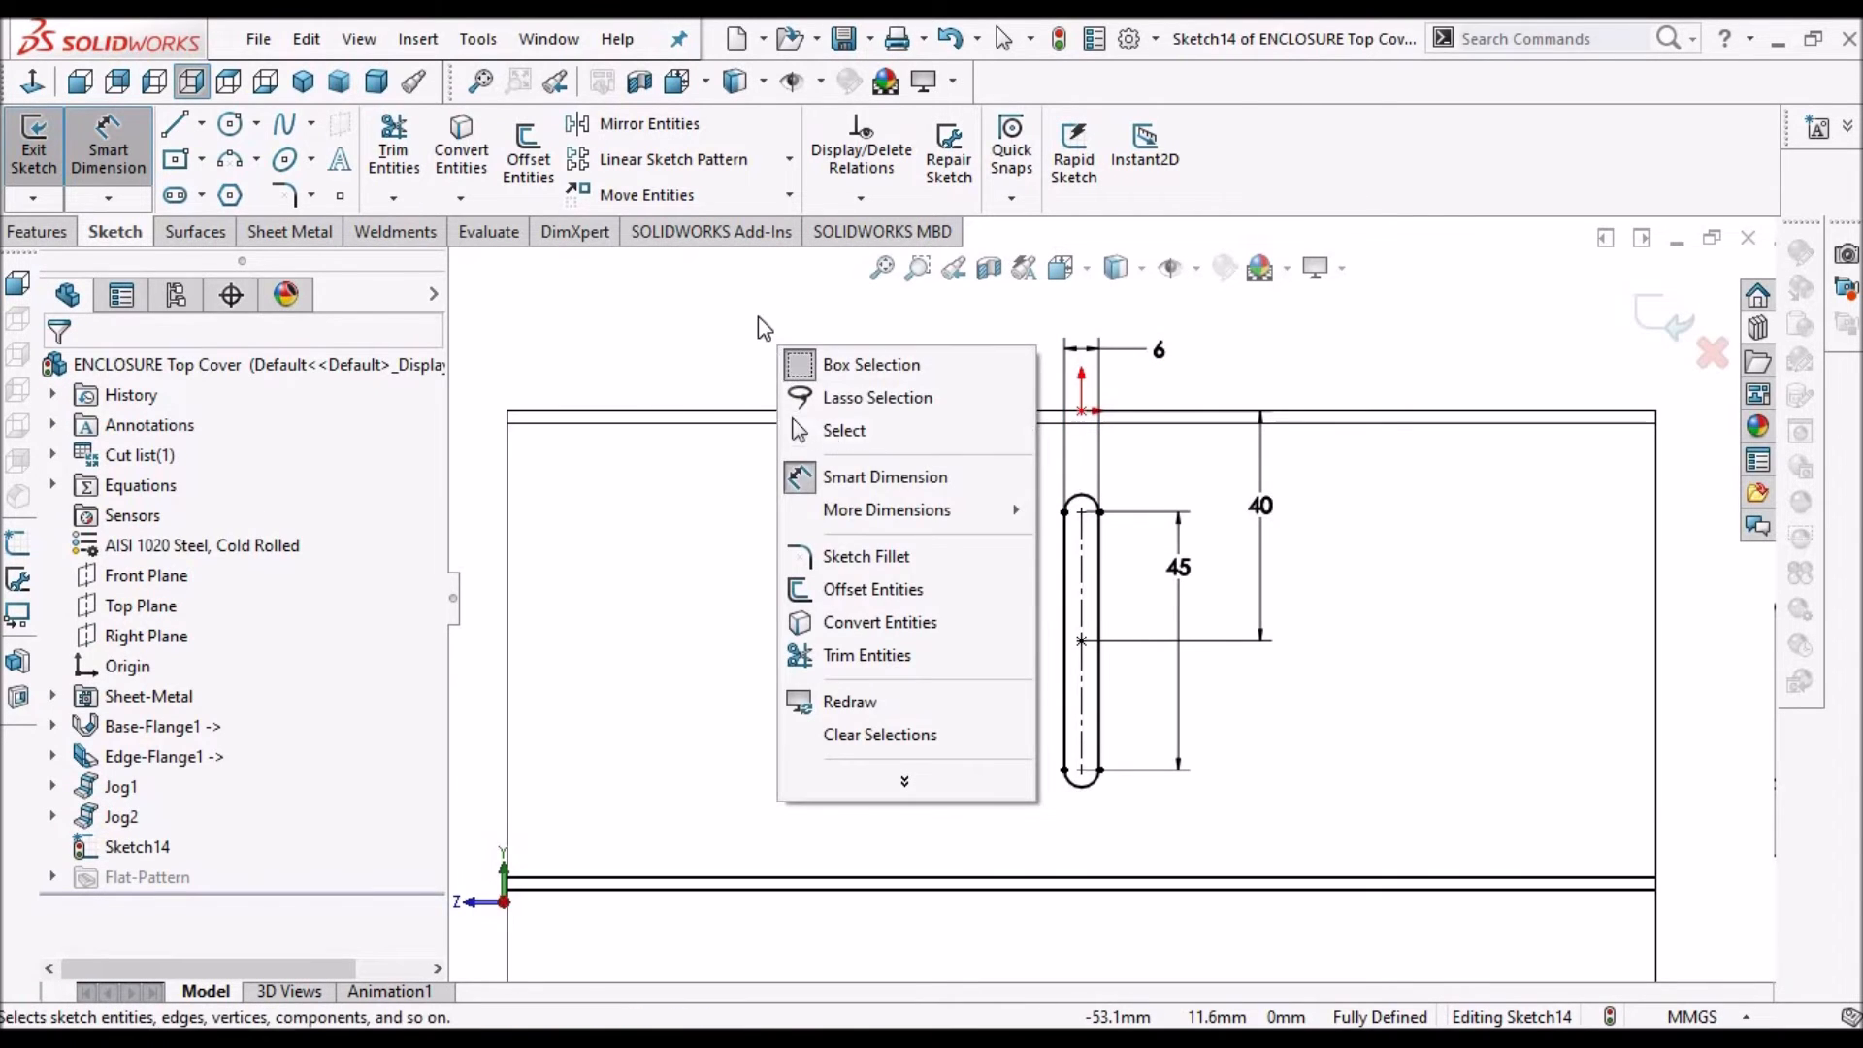
click(823, 428)
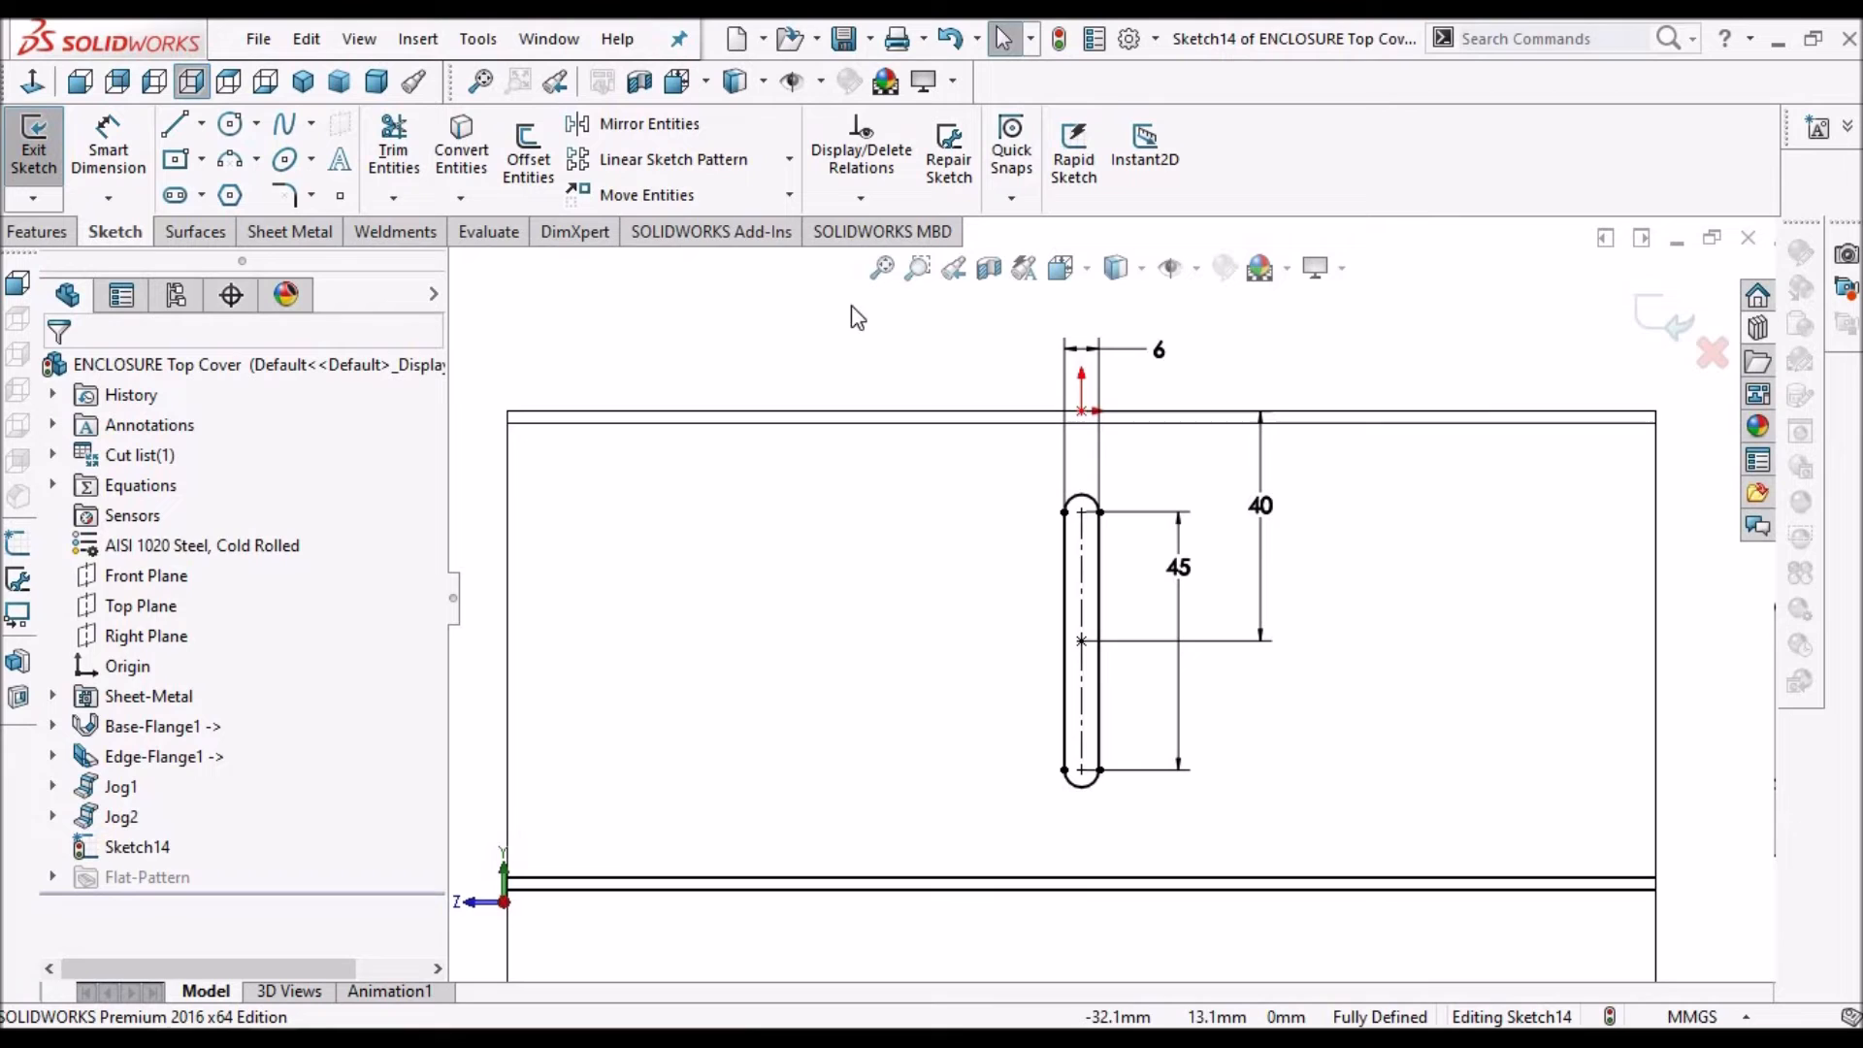
Create a linear sketch pattern of the slot along the X-axis with 5 instances spaced 15 mm apart
mouse_move(954, 382)
mouse_down()
mouse_move(1093, 460)
mouse_move(1226, 844)
mouse_up()
click(697, 163)
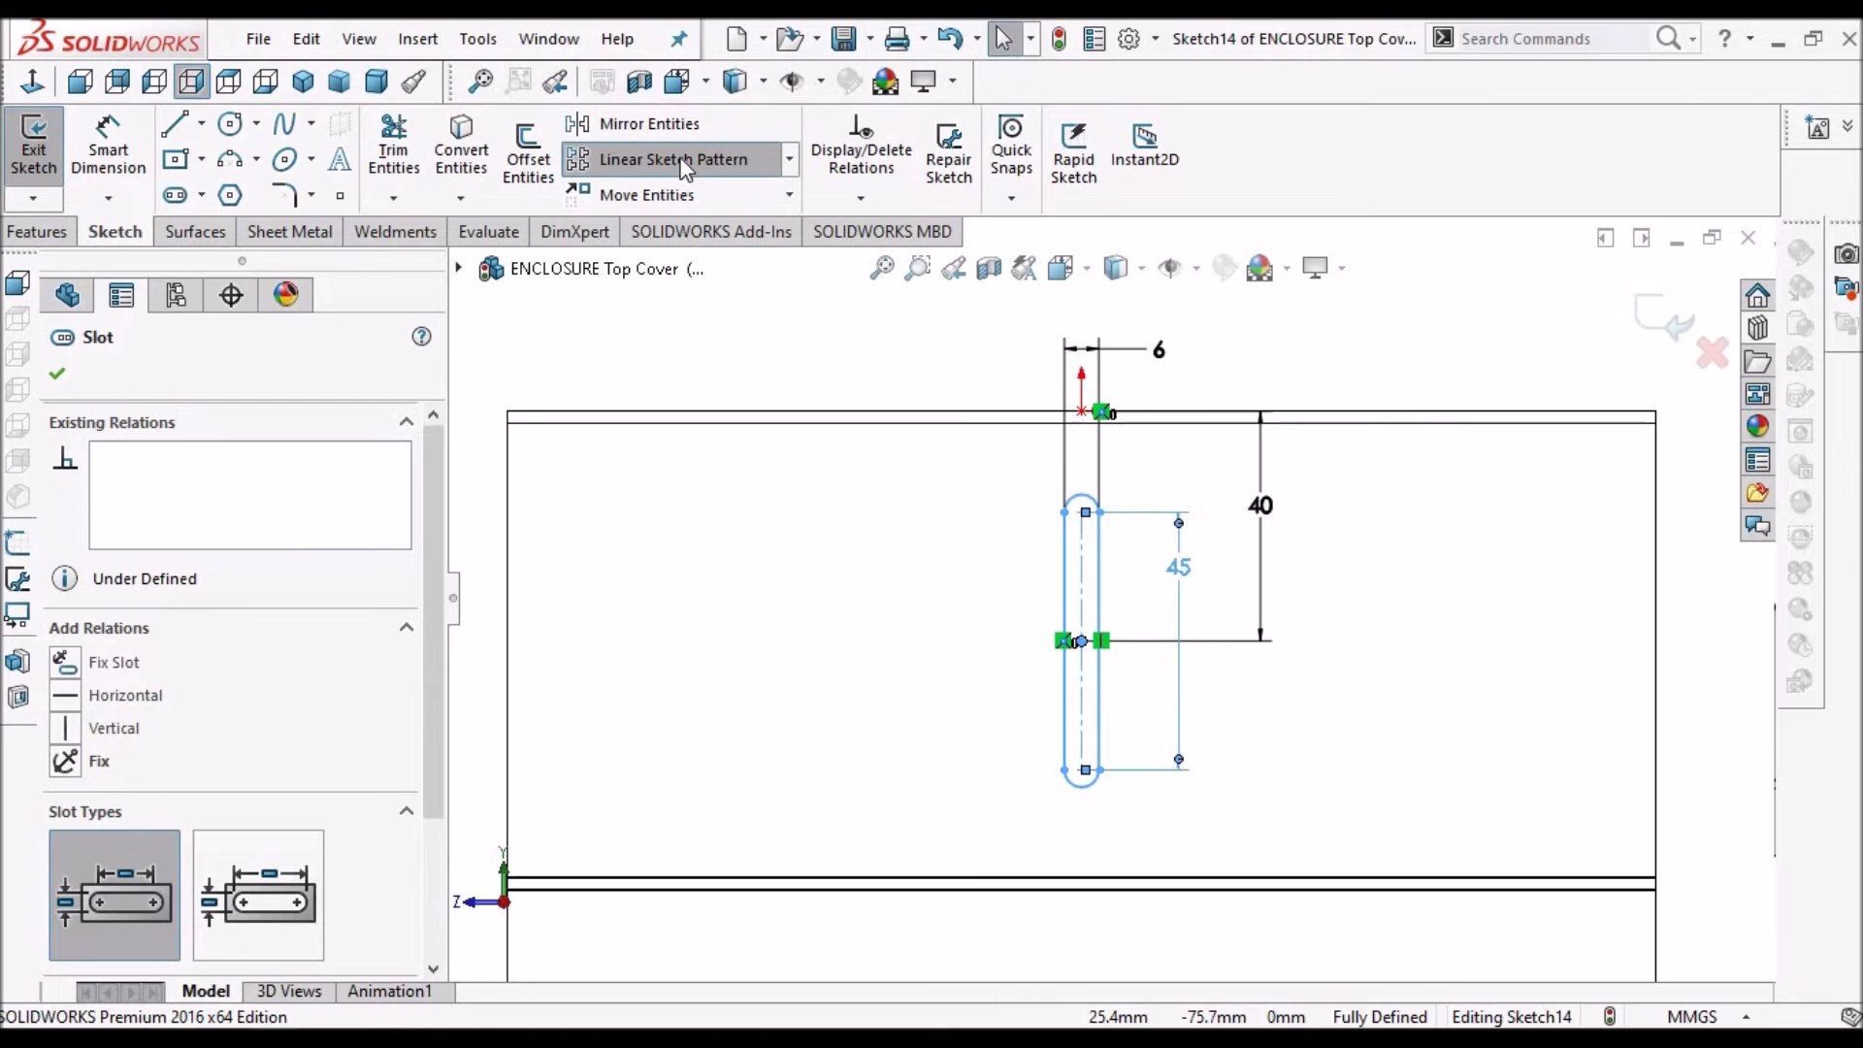
click(685, 170)
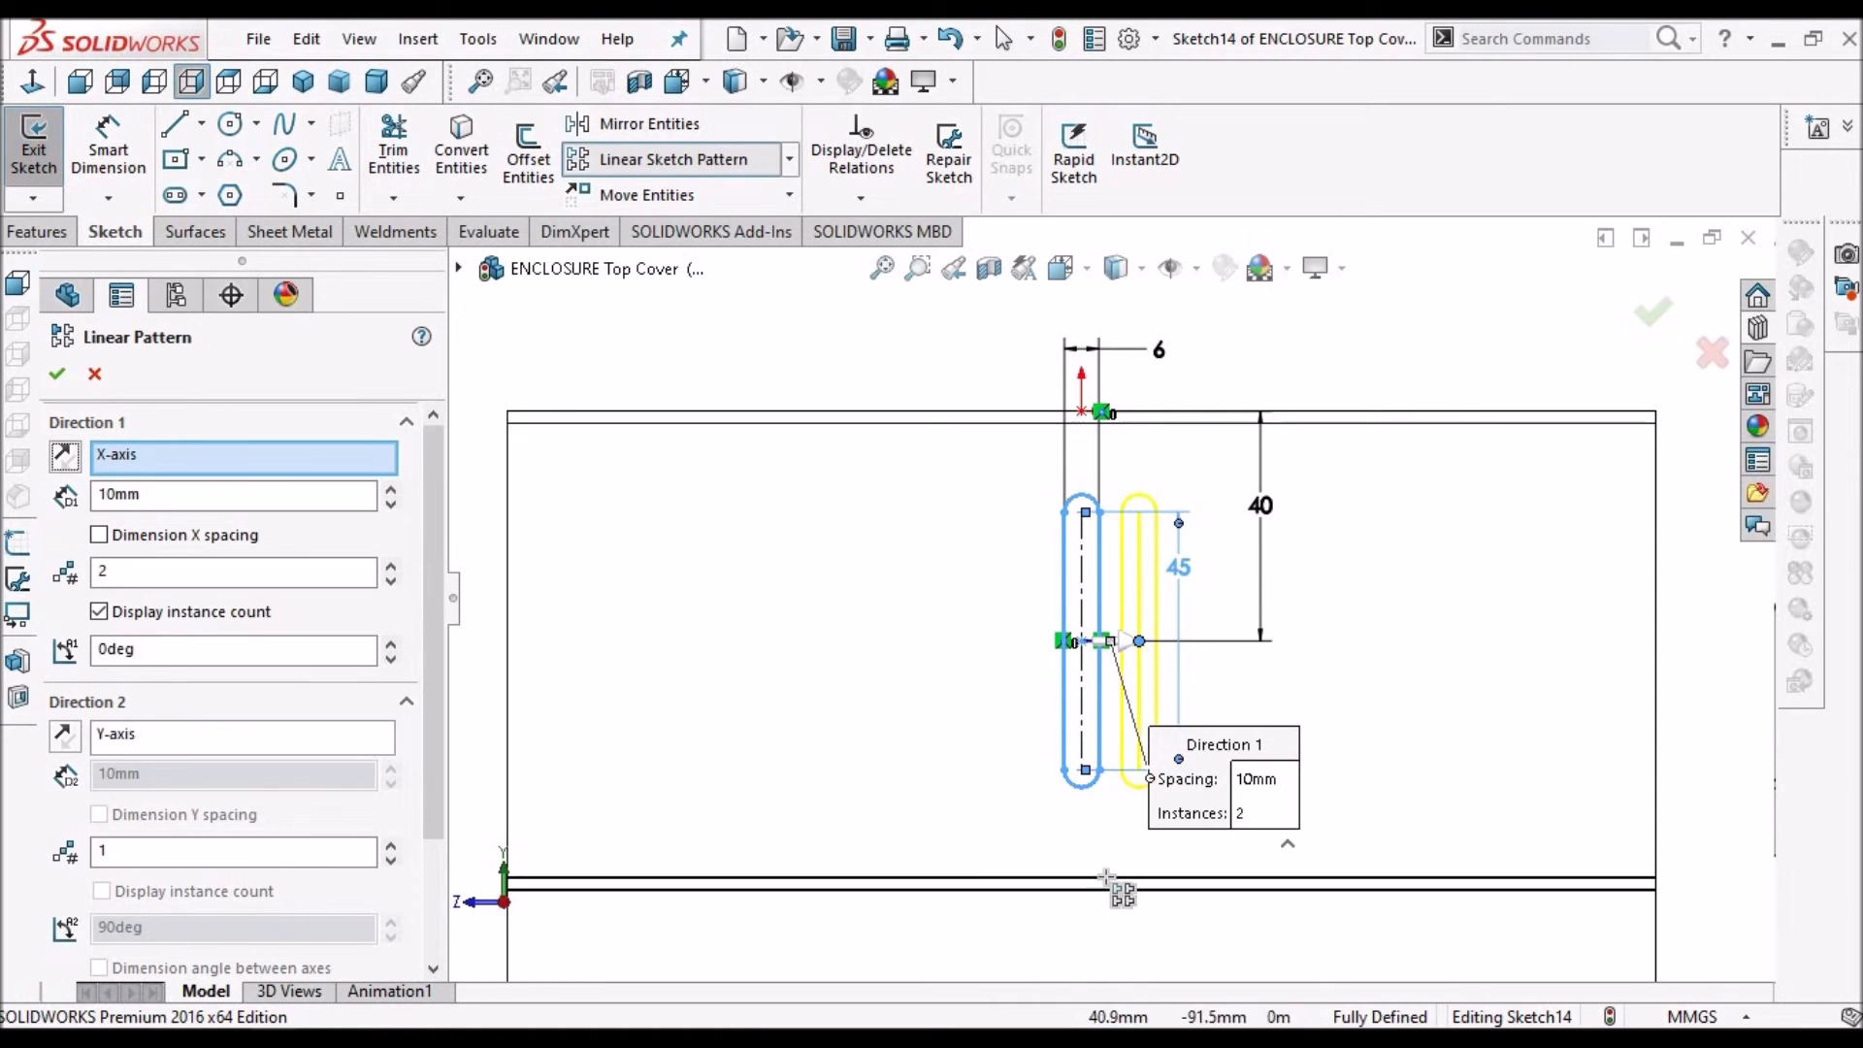
double_click(230, 495)
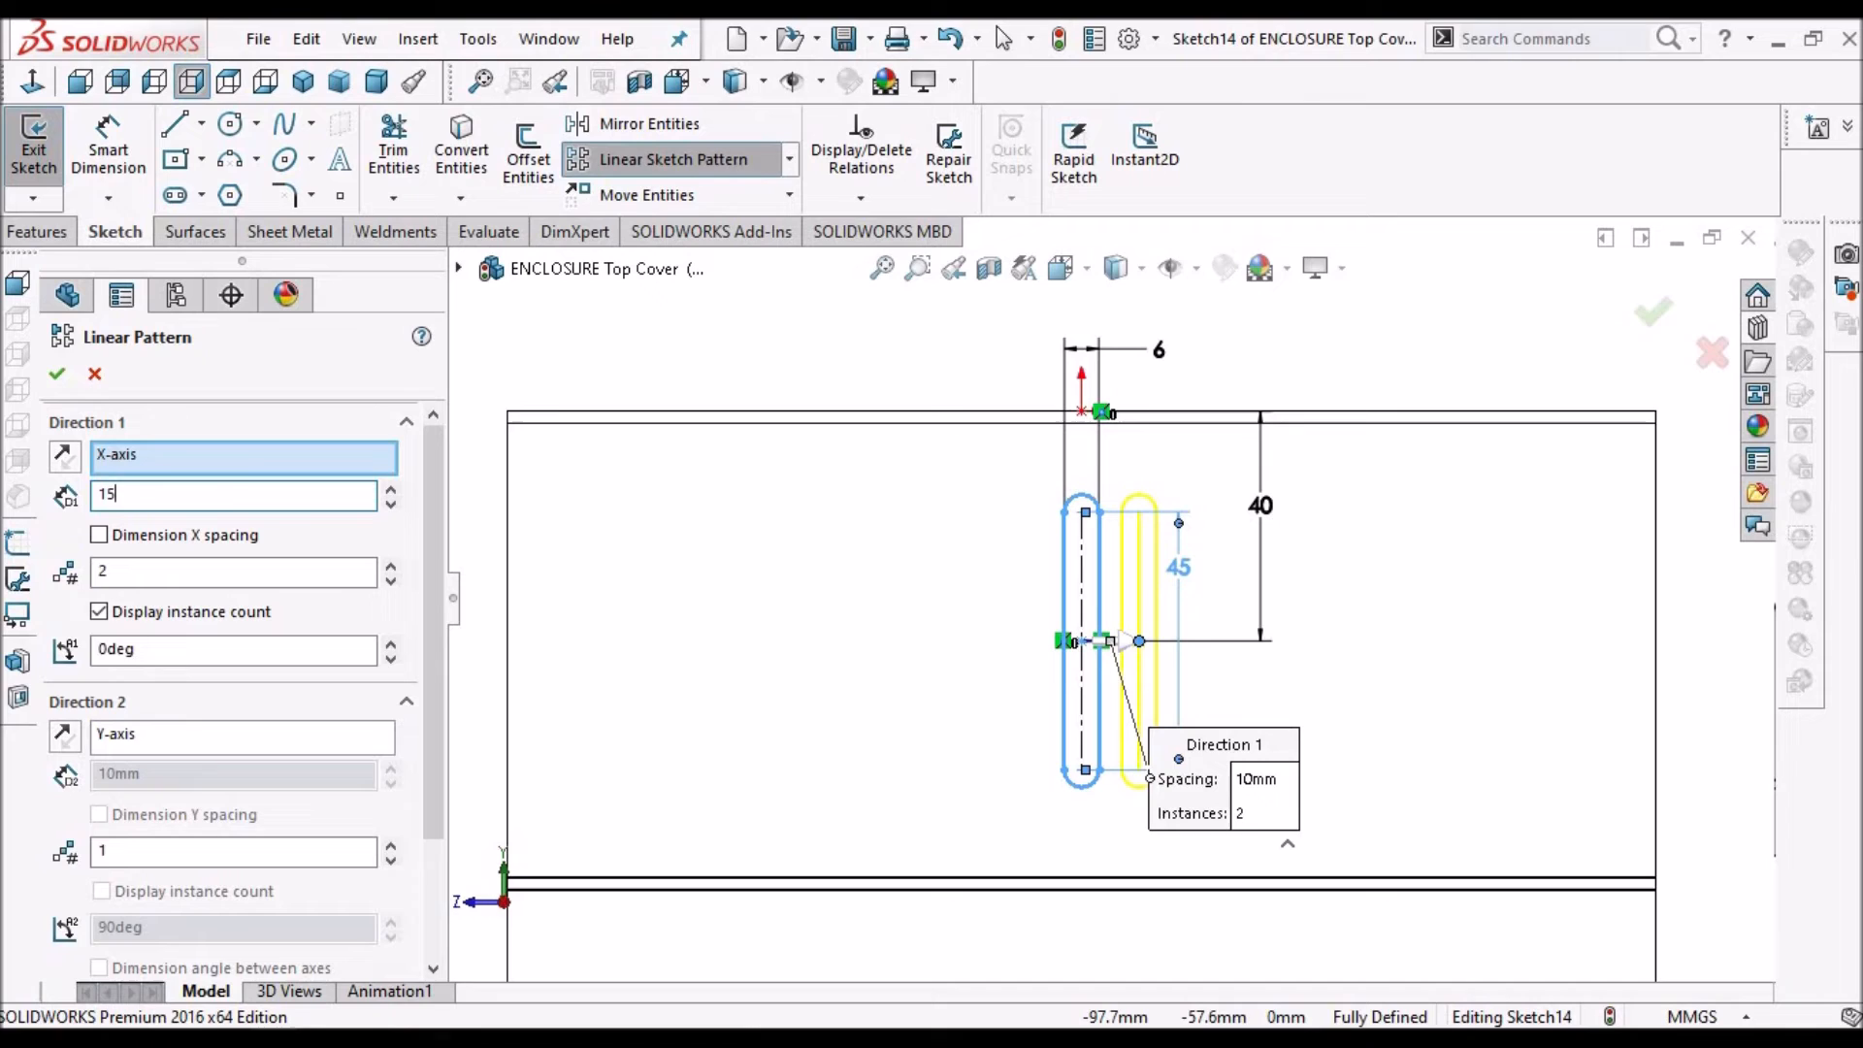
key(Return)
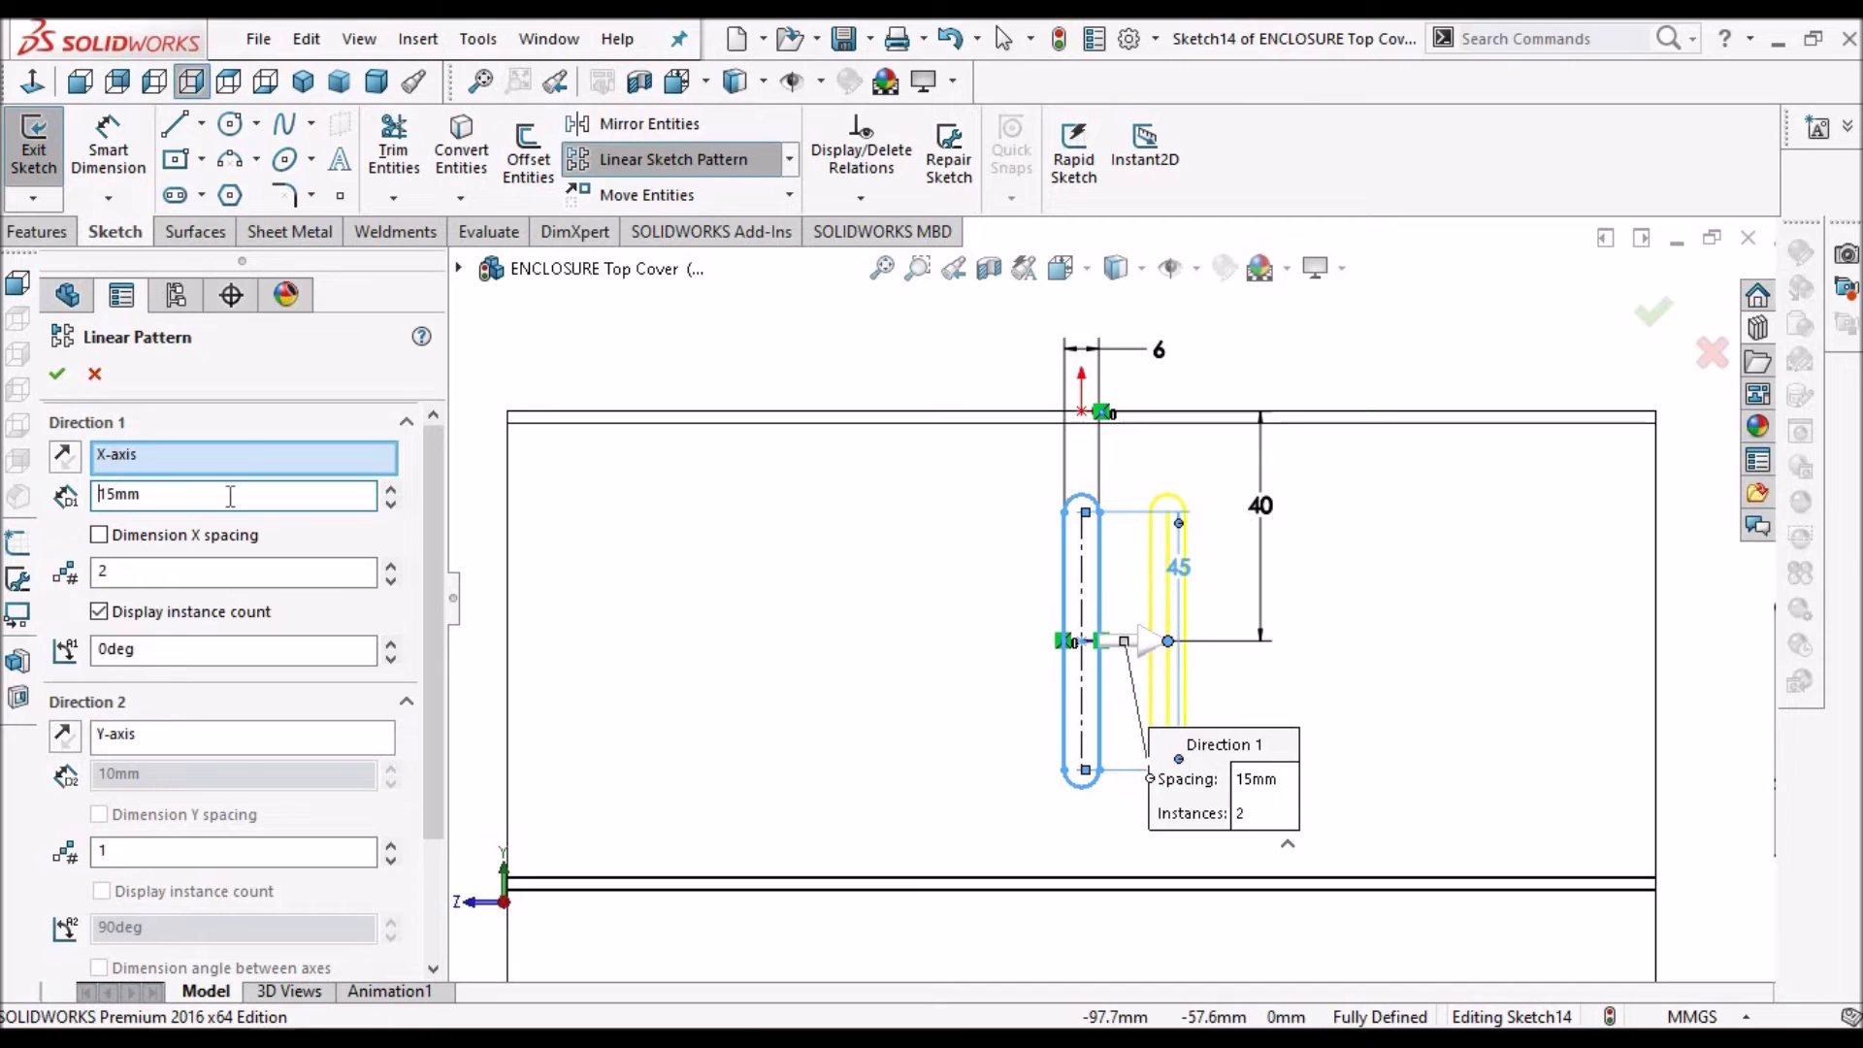
double_click(200, 564)
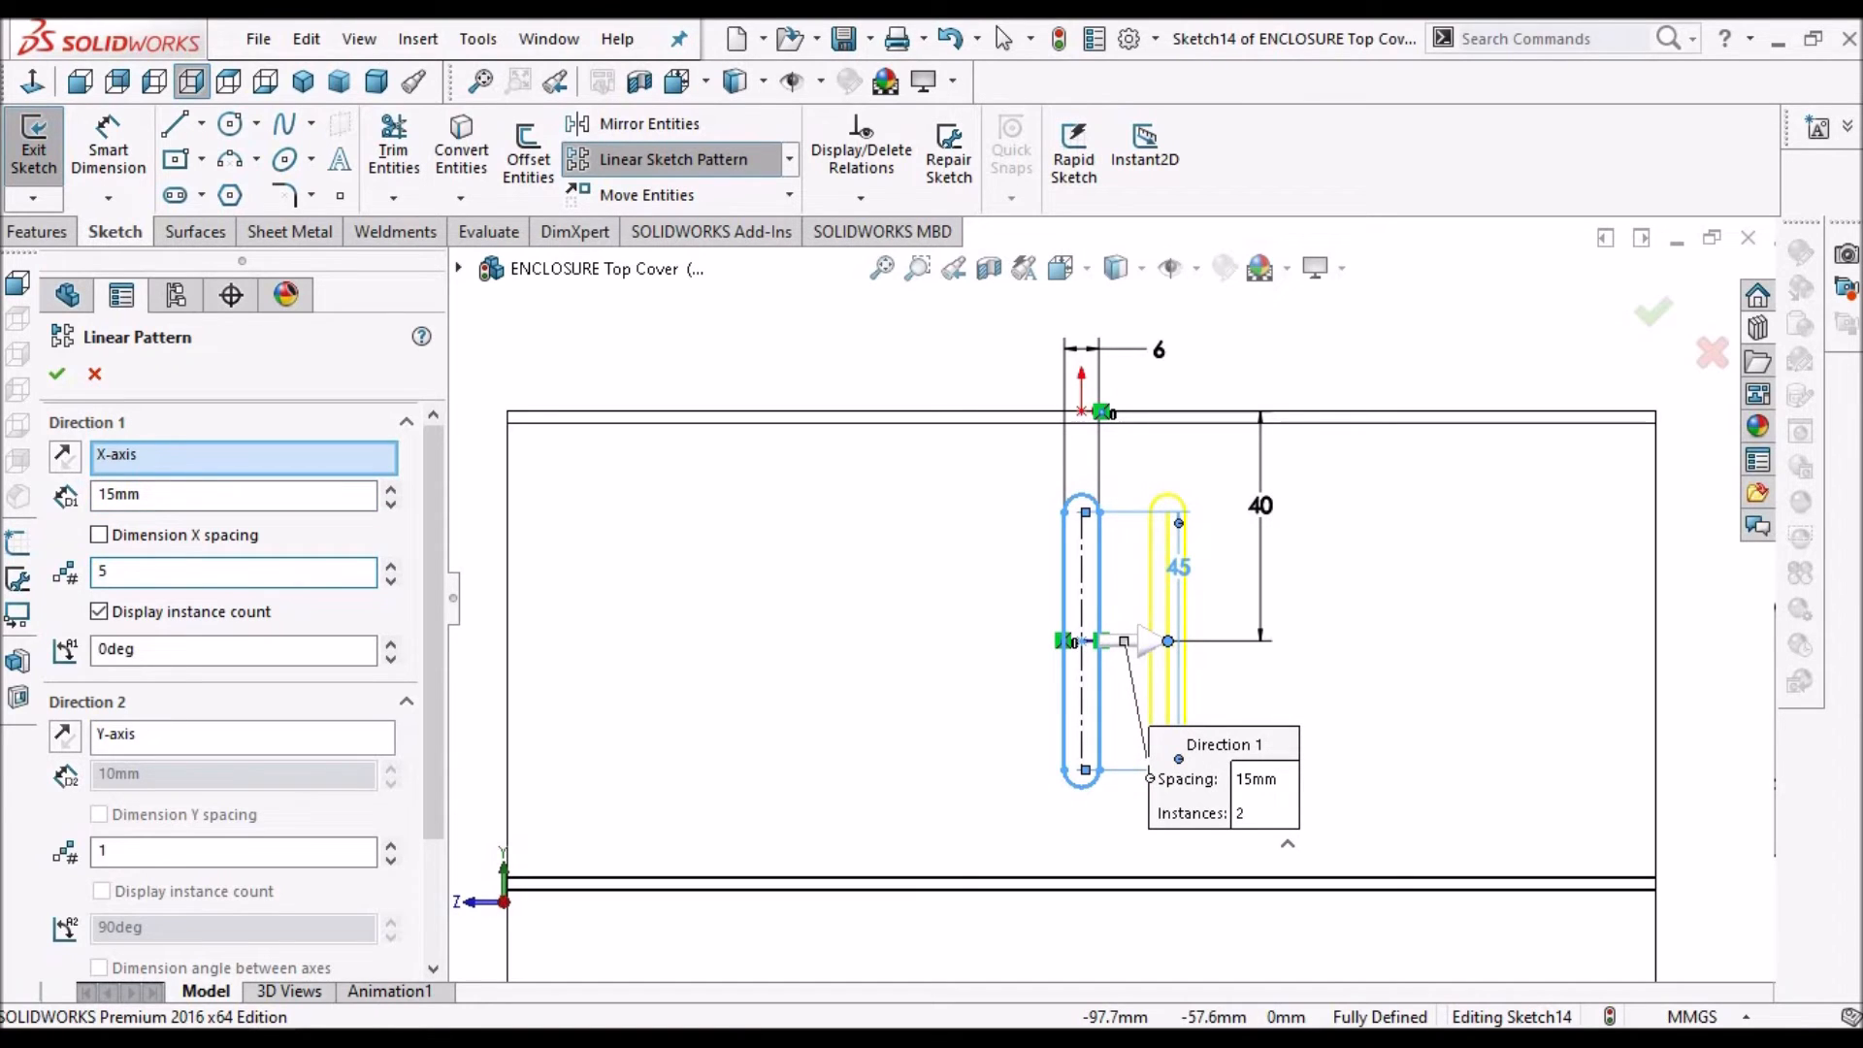
text(5)
key(Return)
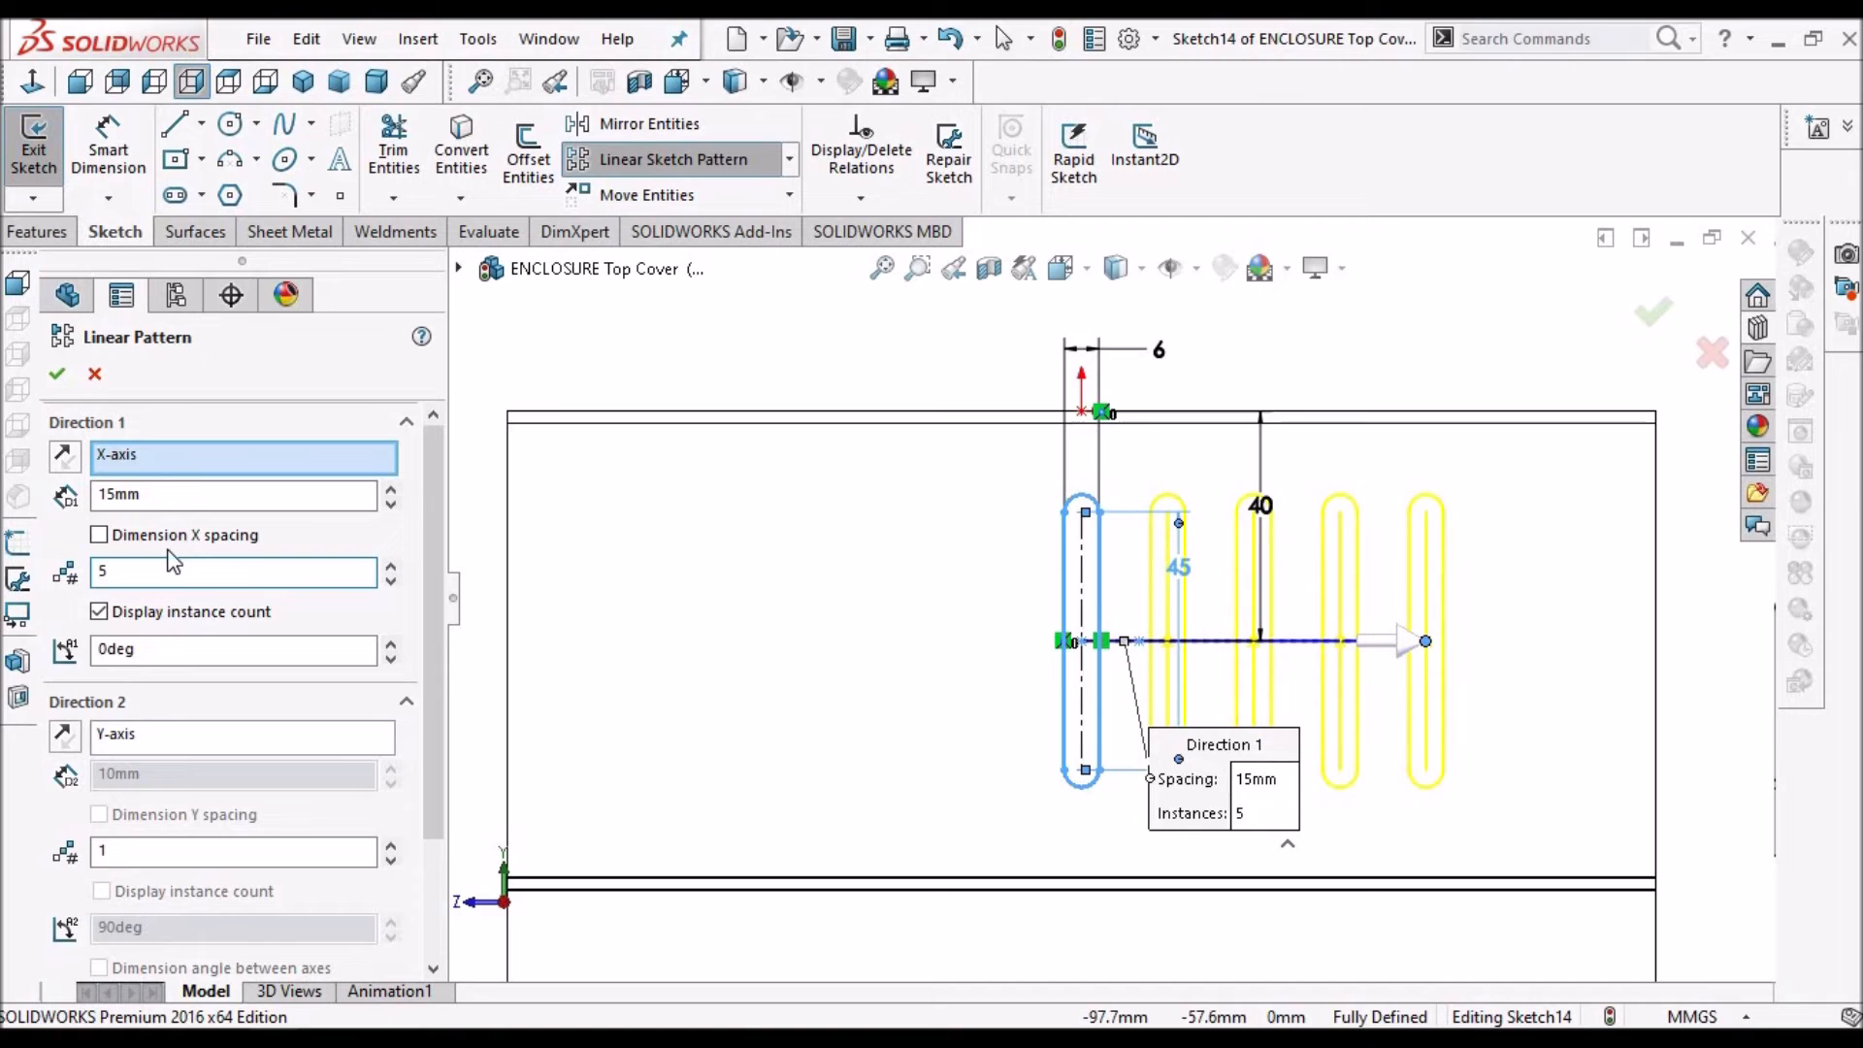
click(58, 375)
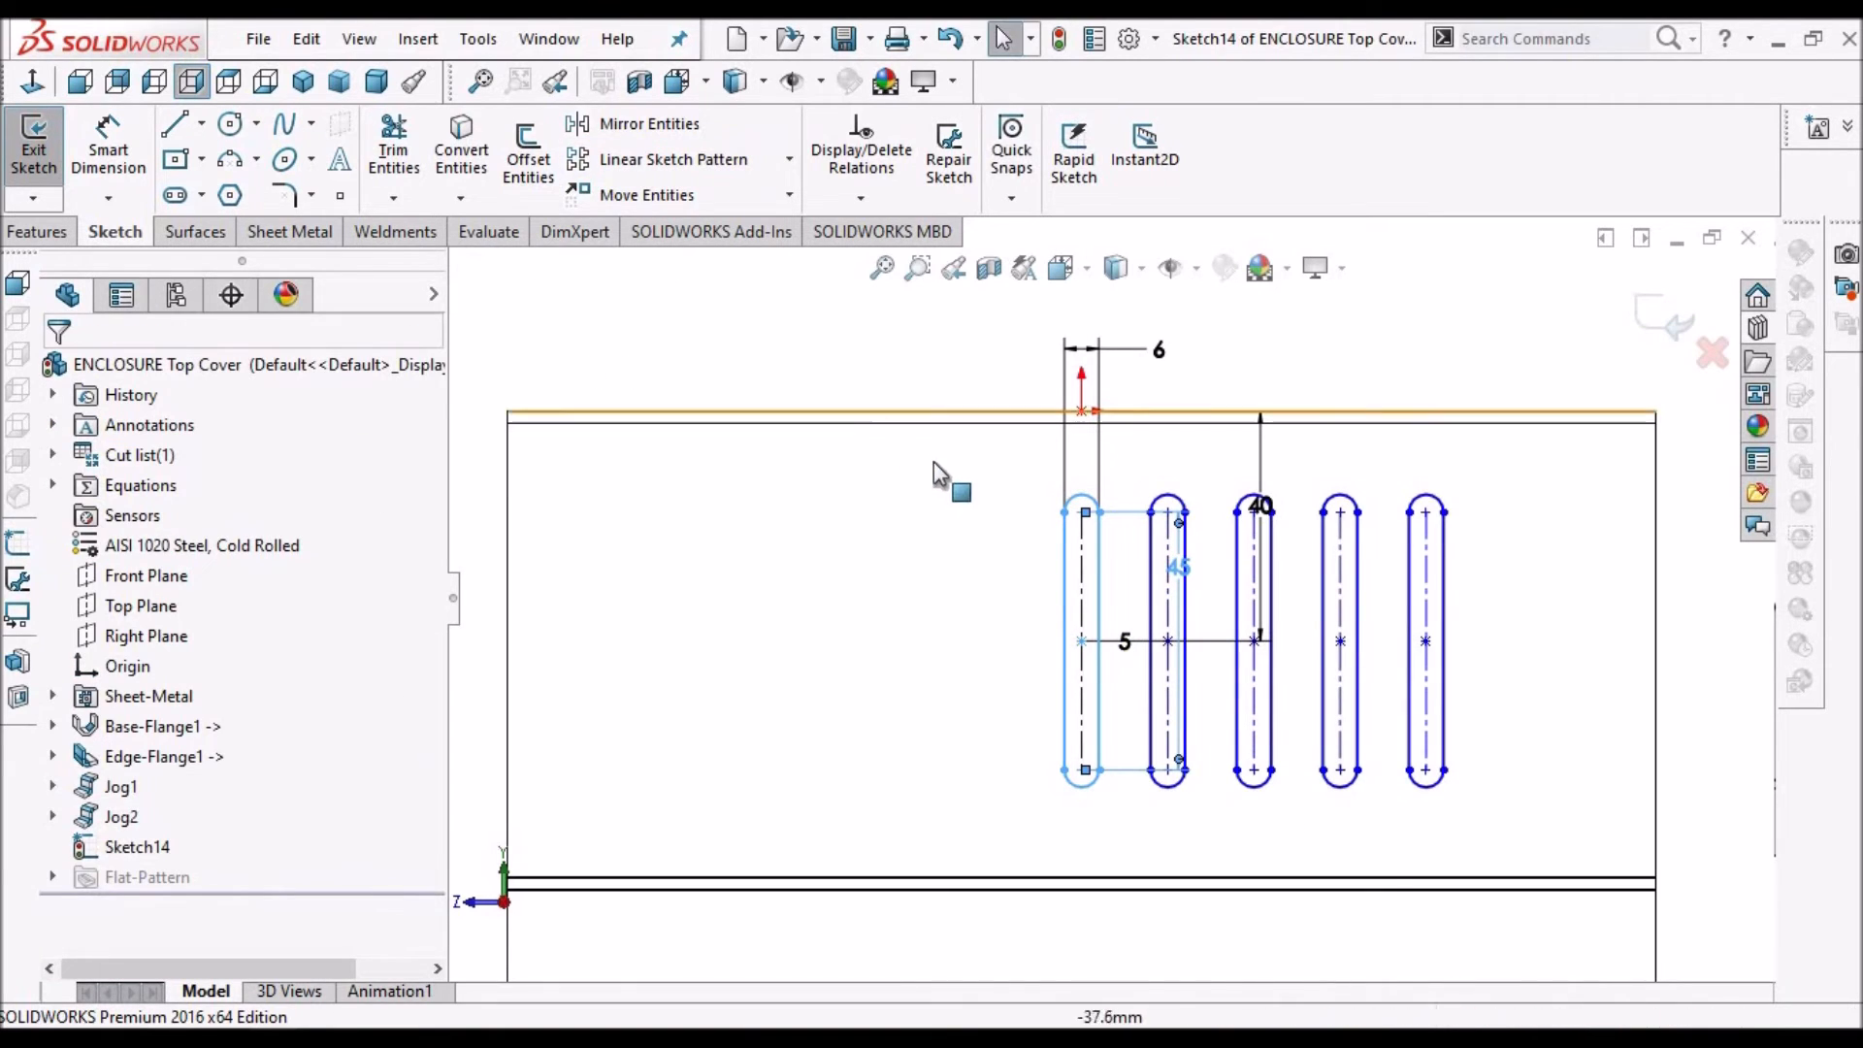
Pattern the original center slot in the reversed X direction with 5 instances at 15 mm spacing
drag(955, 454, 1140, 853)
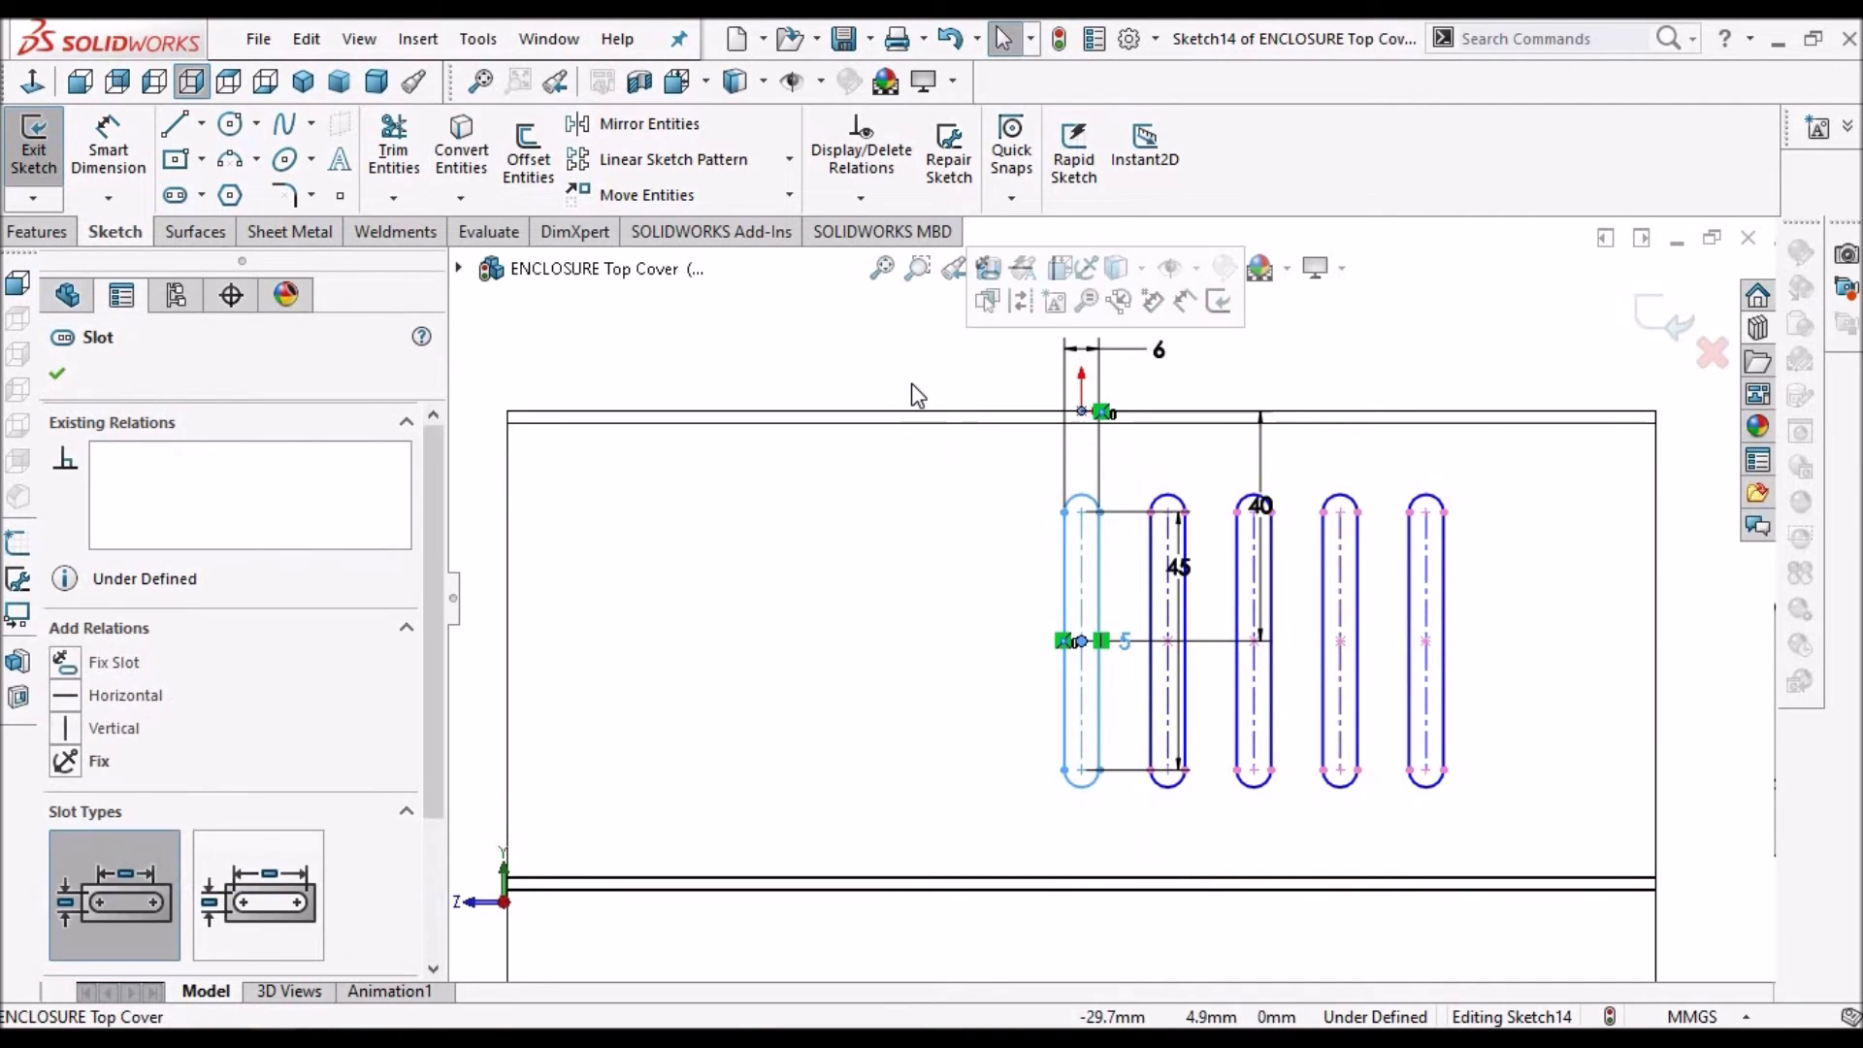
click(616, 165)
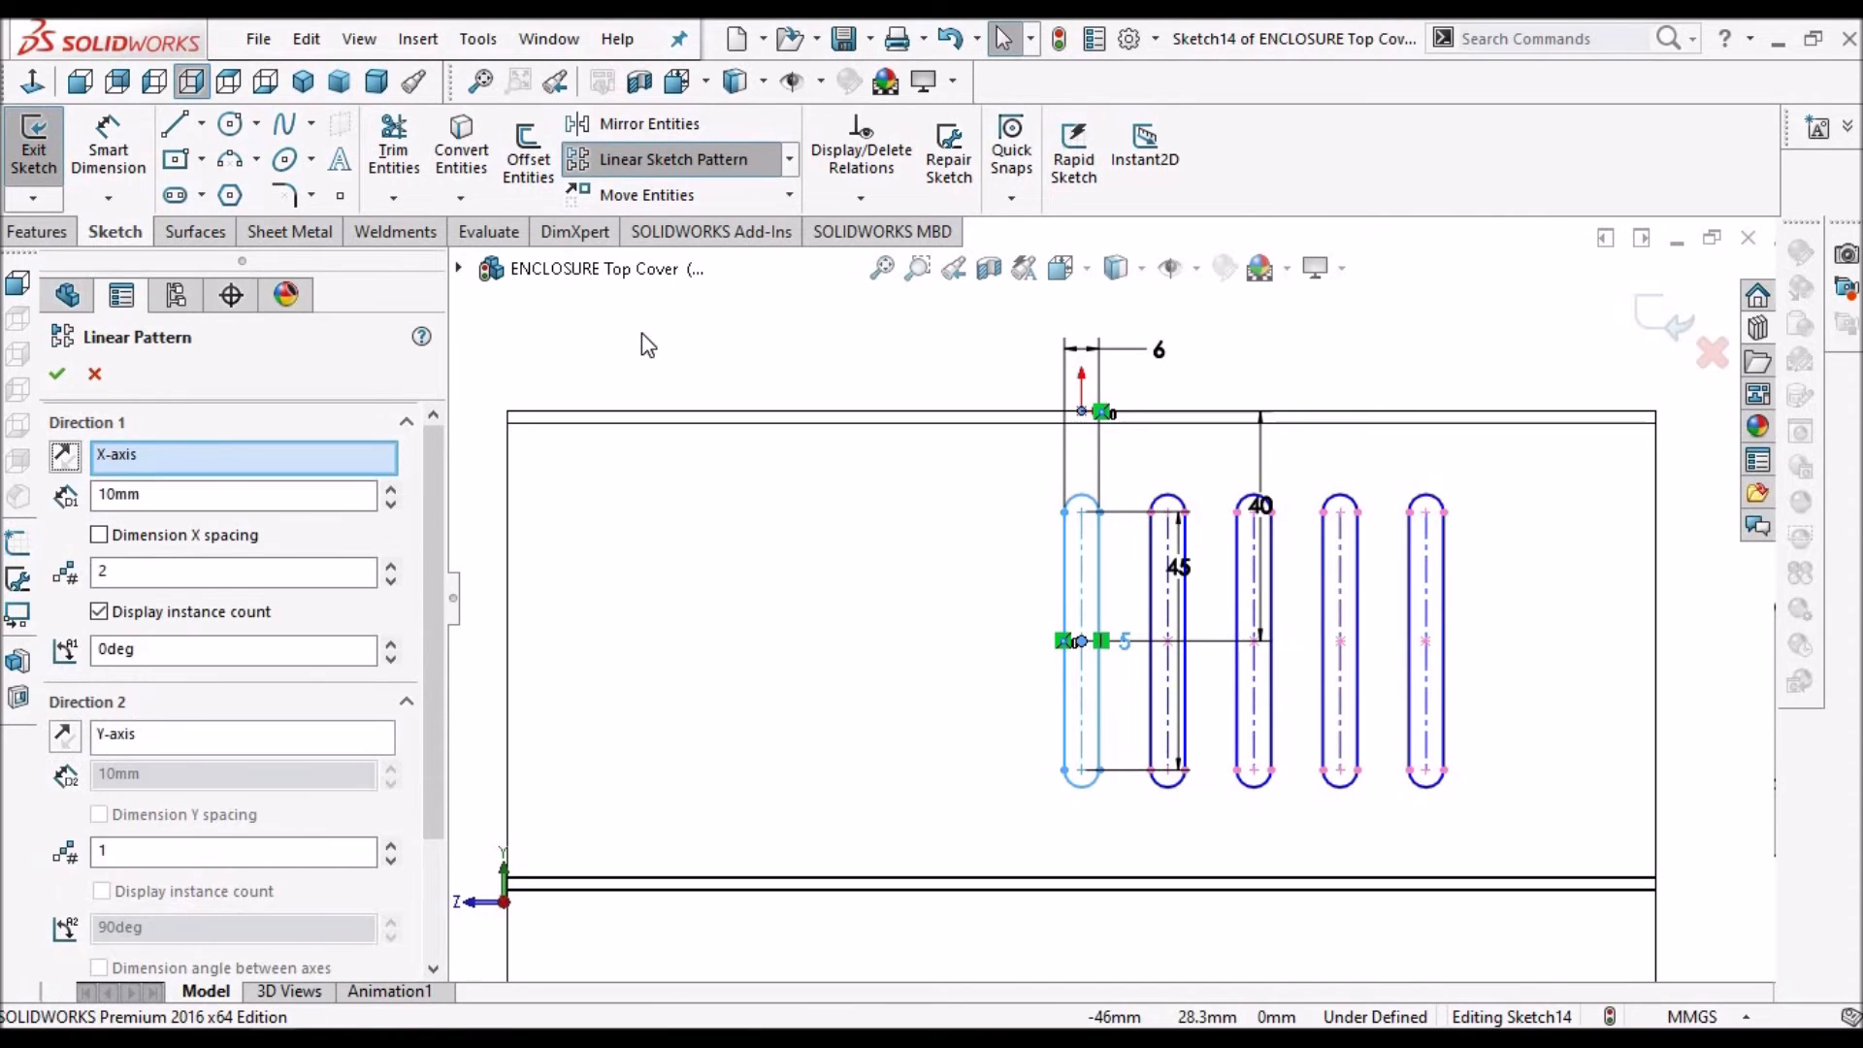
click(68, 456)
double_click(190, 570)
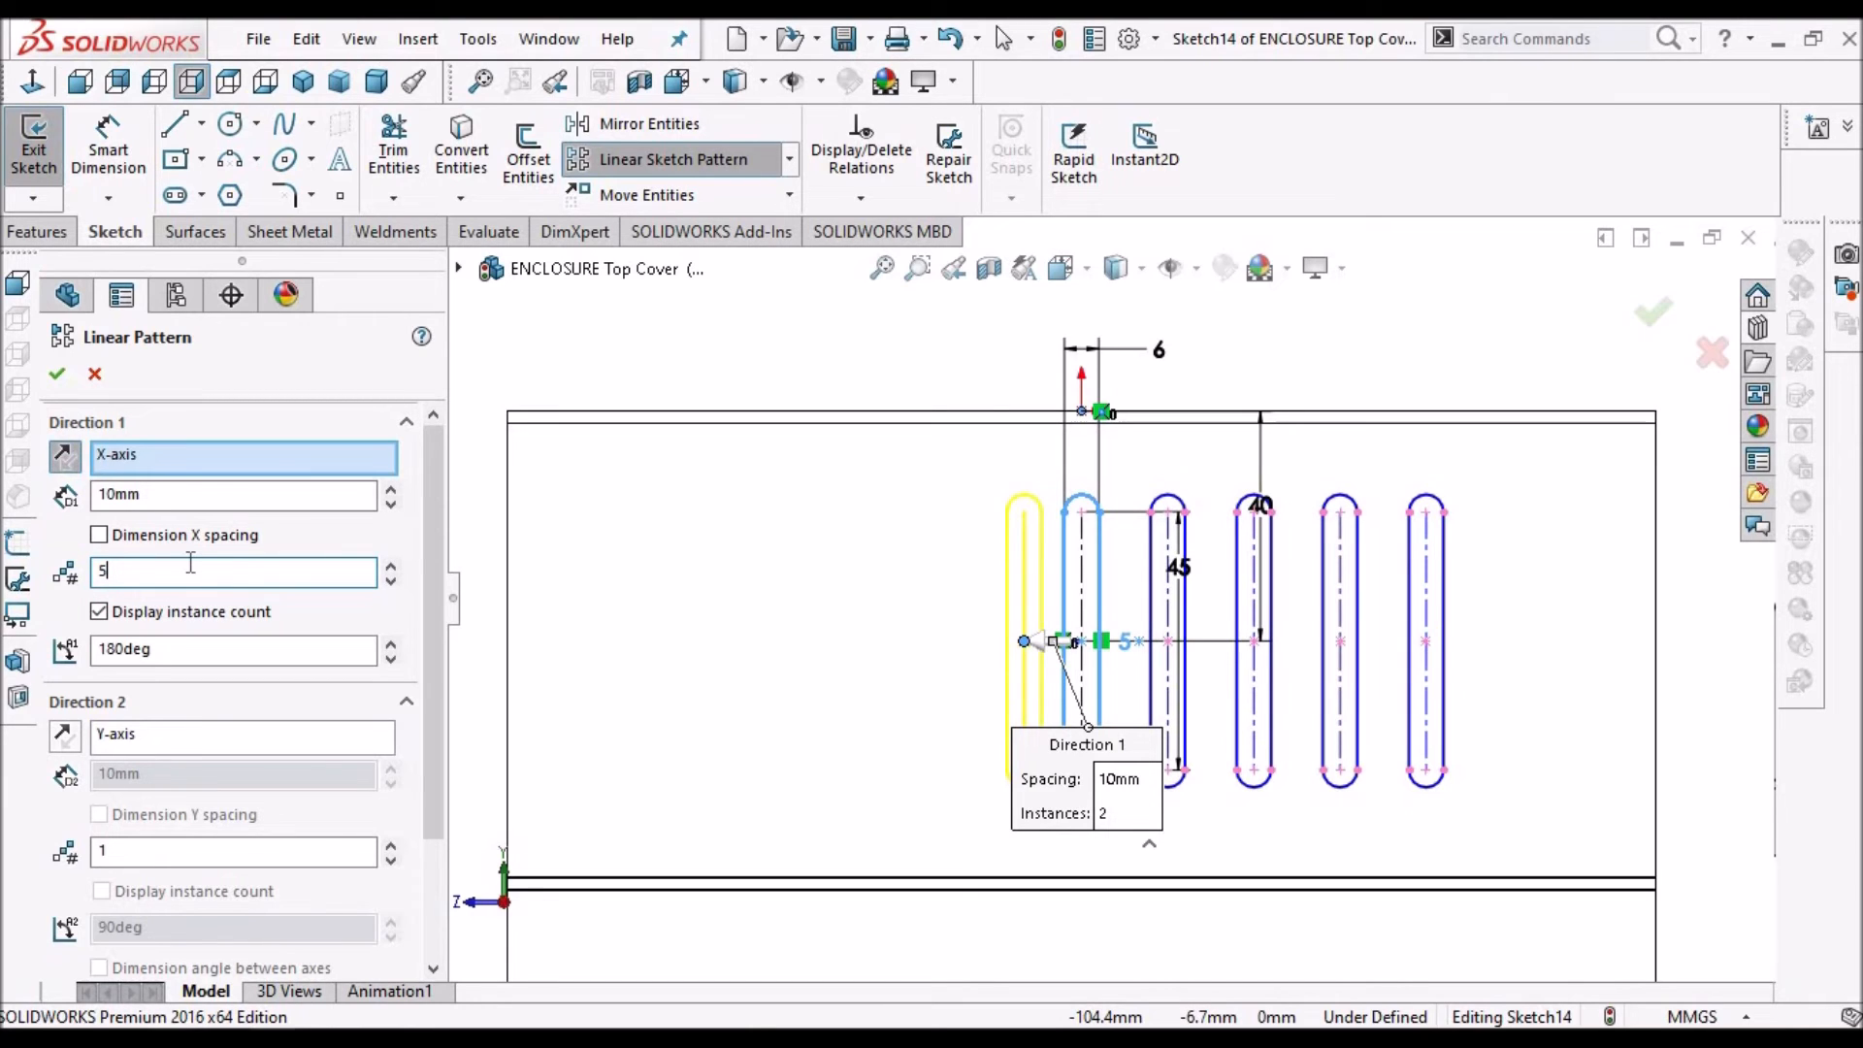
double_click(230, 498)
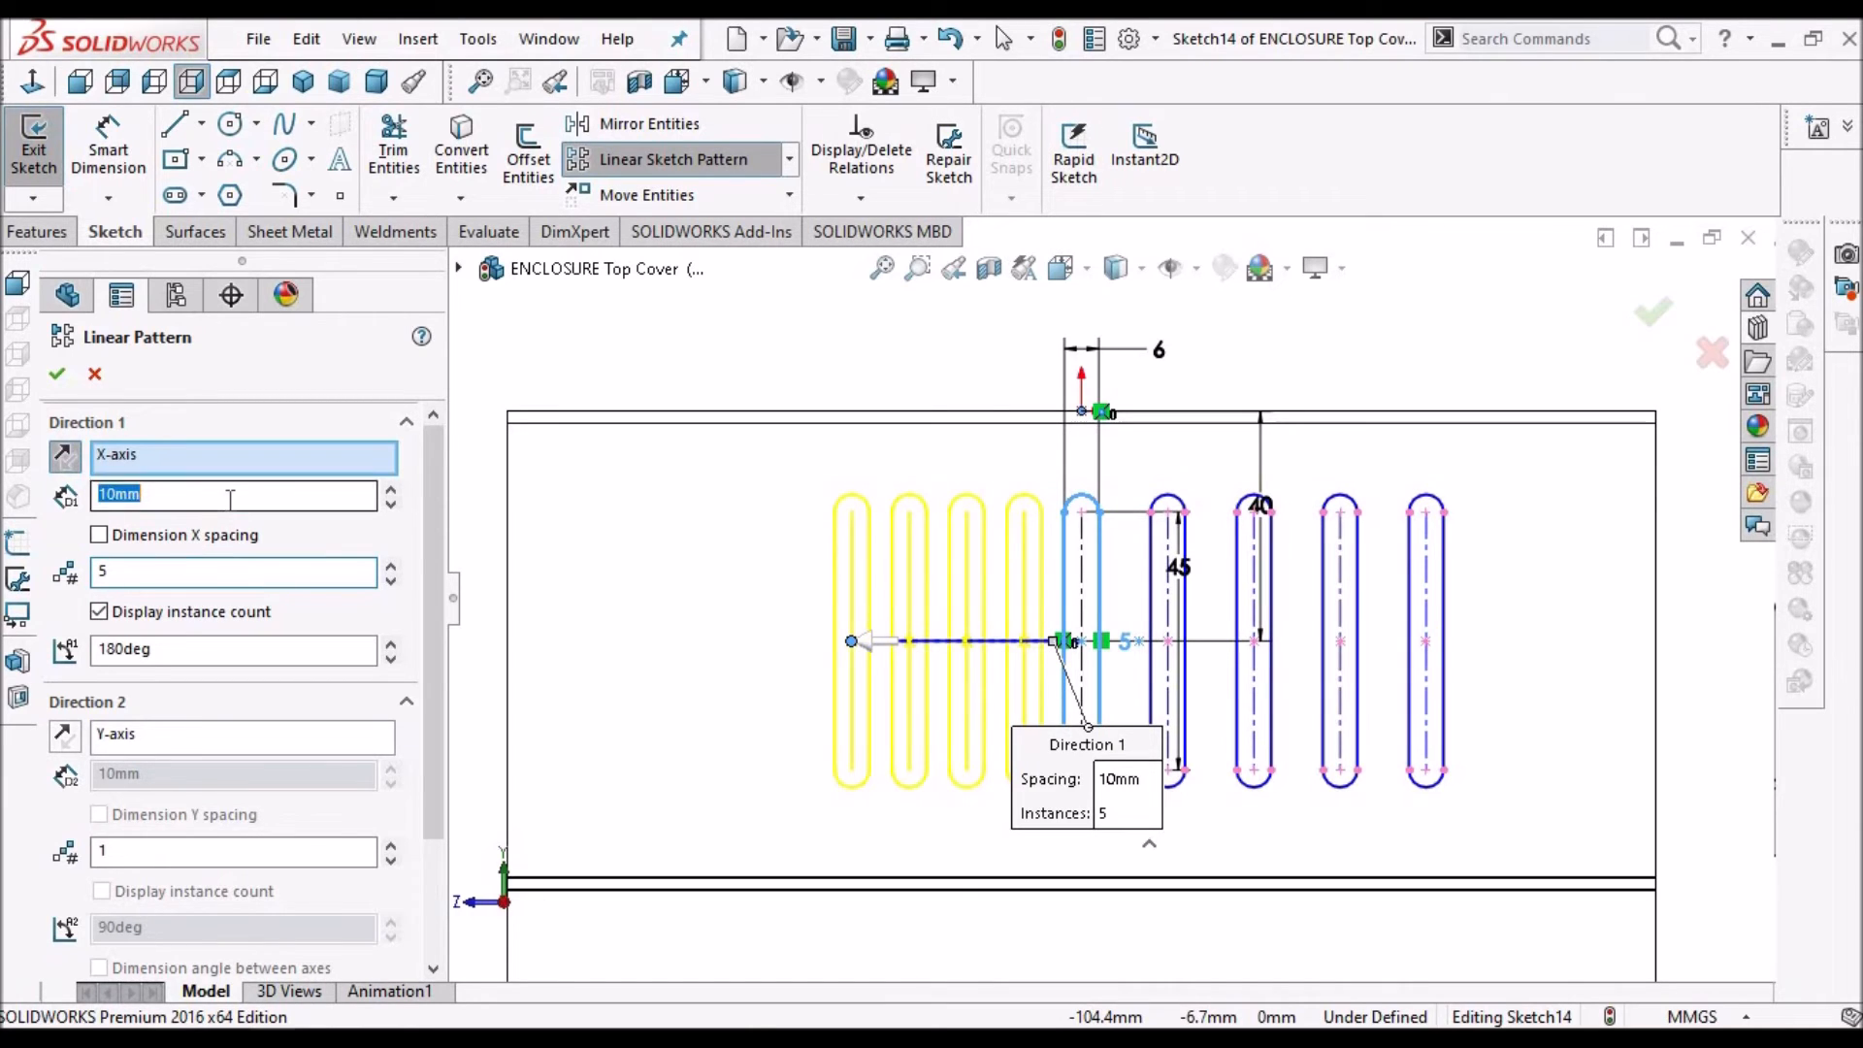
text(15)
key(Return)
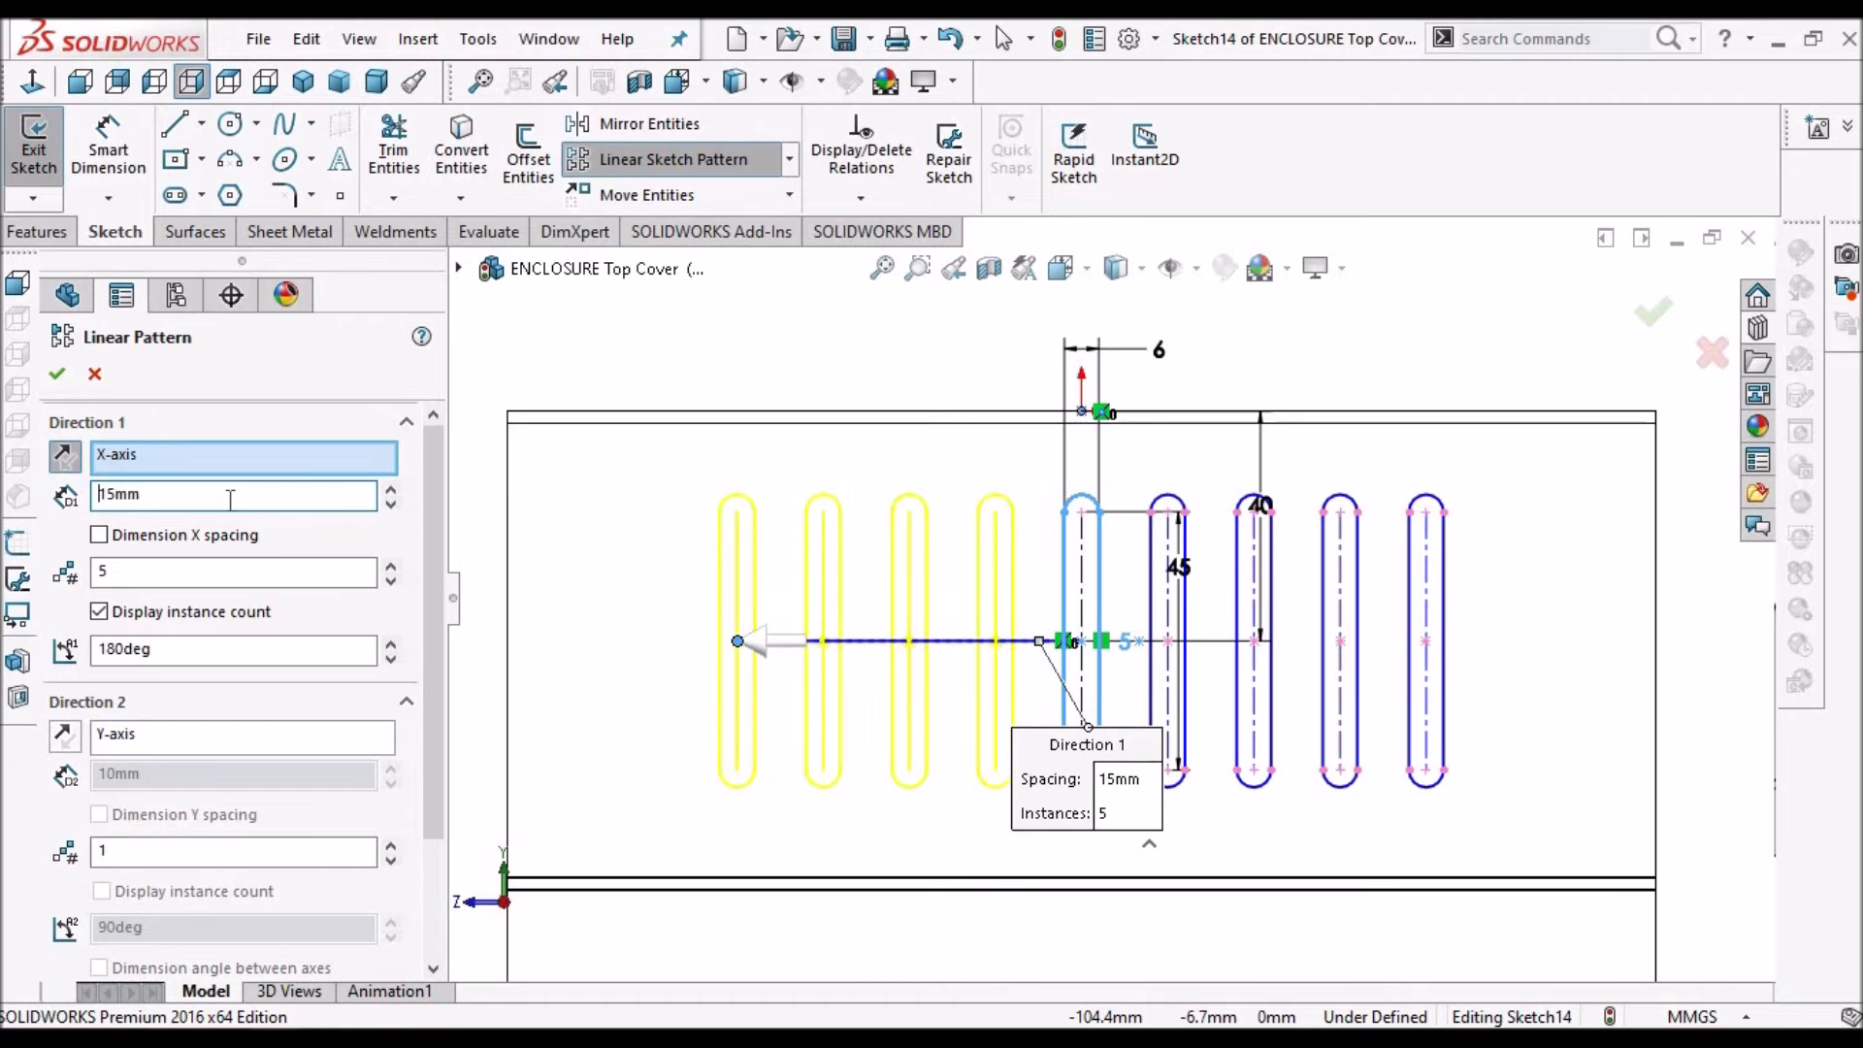
click(60, 375)
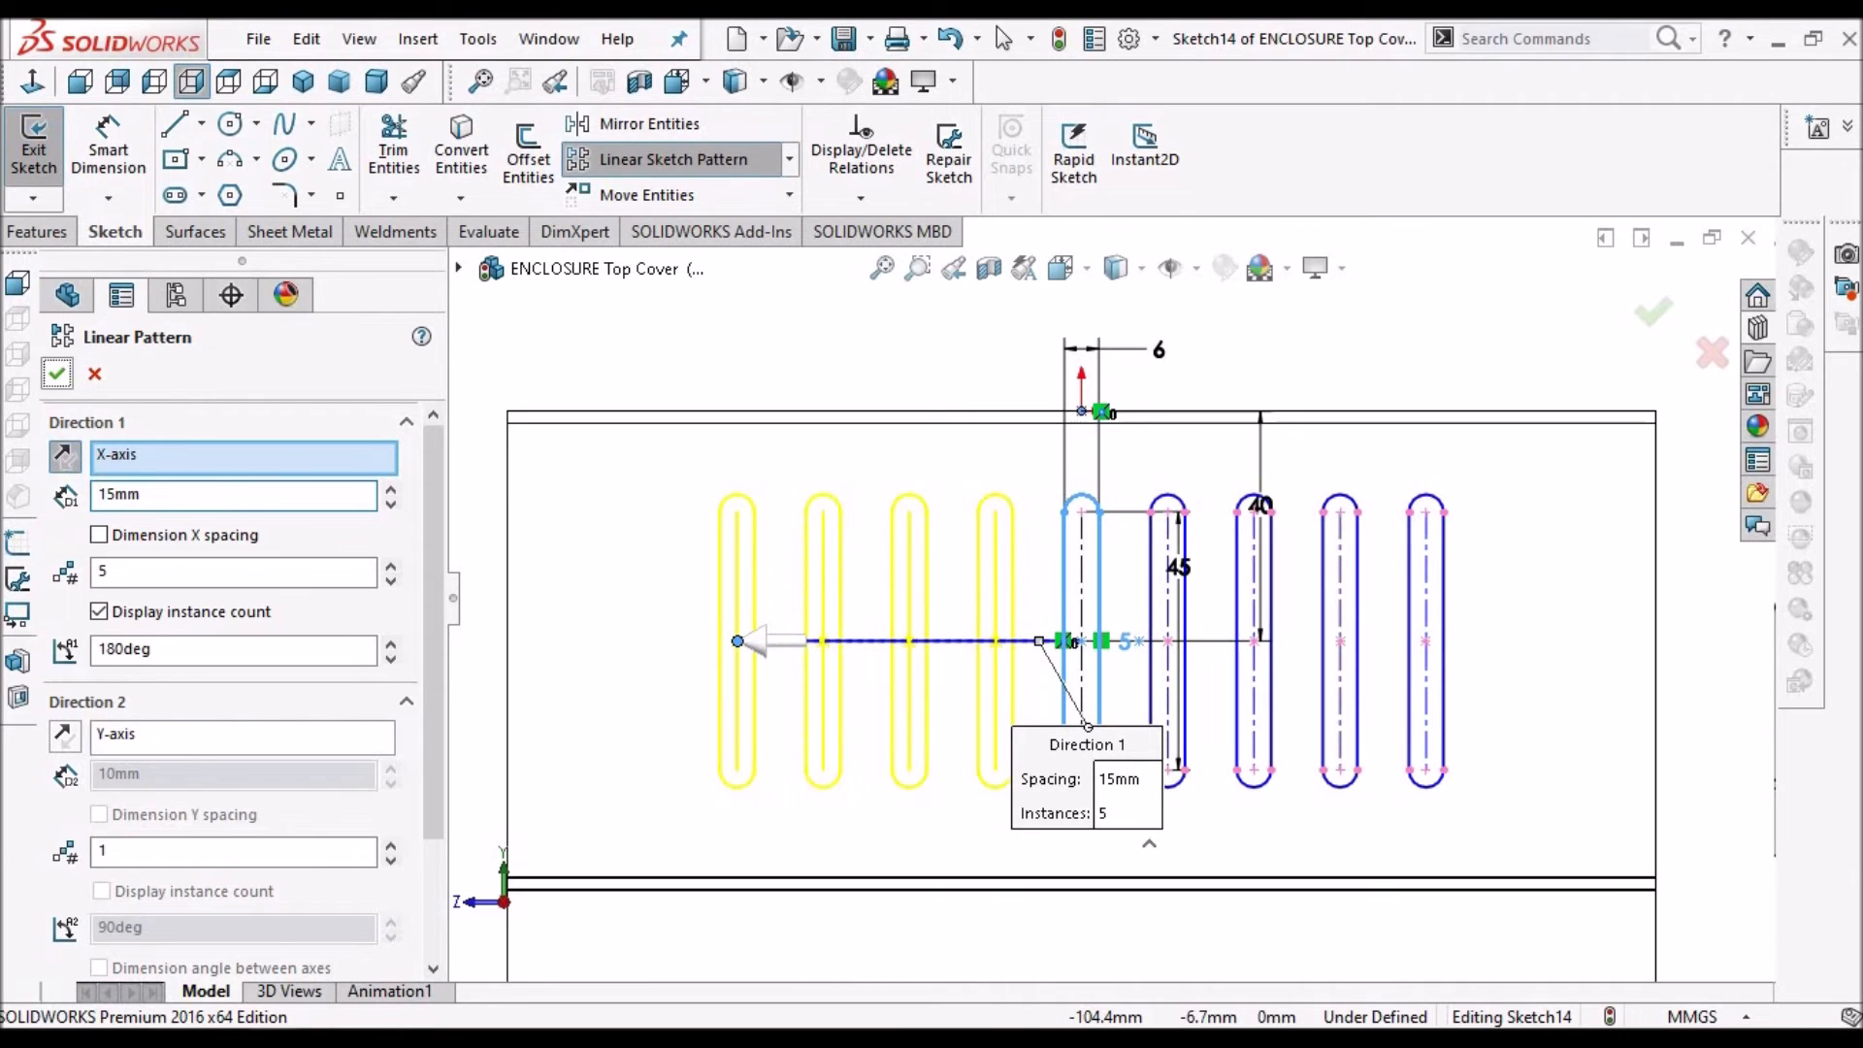
Exit the sketch of patterned slots and save the top cover part
click(1659, 320)
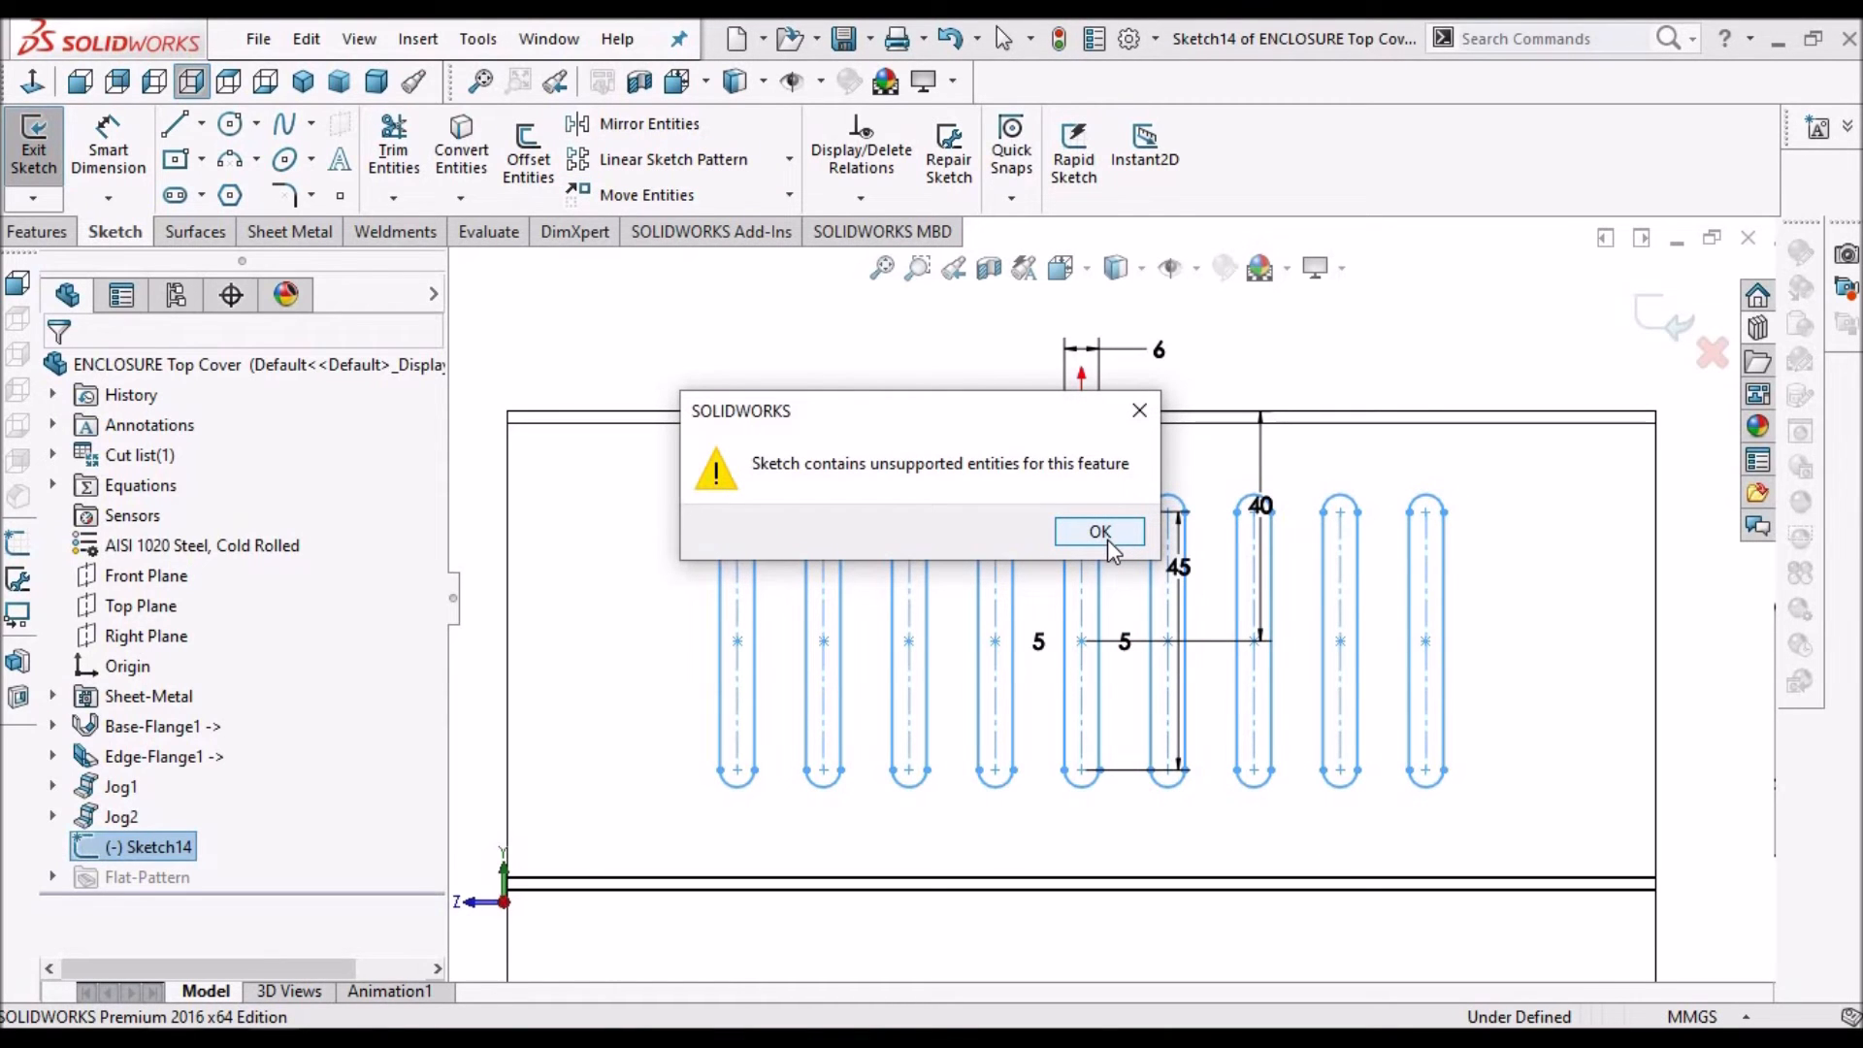
click(1100, 532)
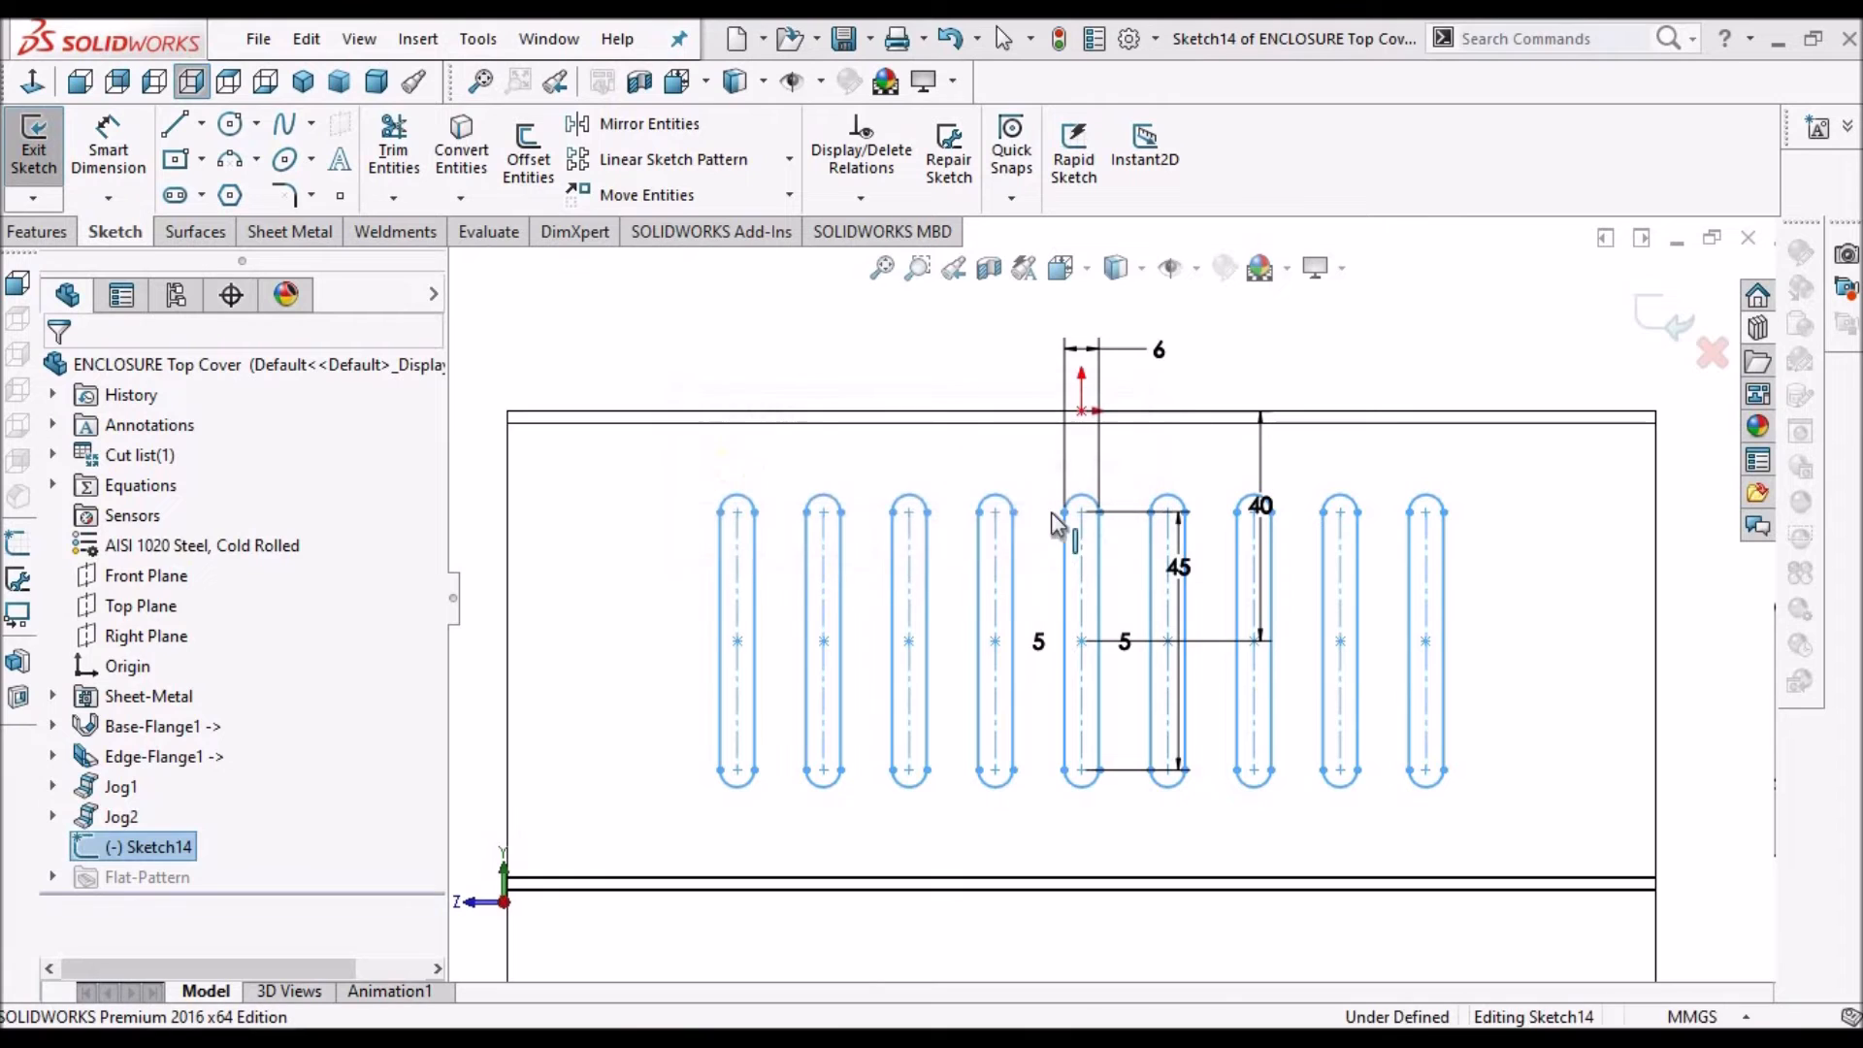
click(1653, 321)
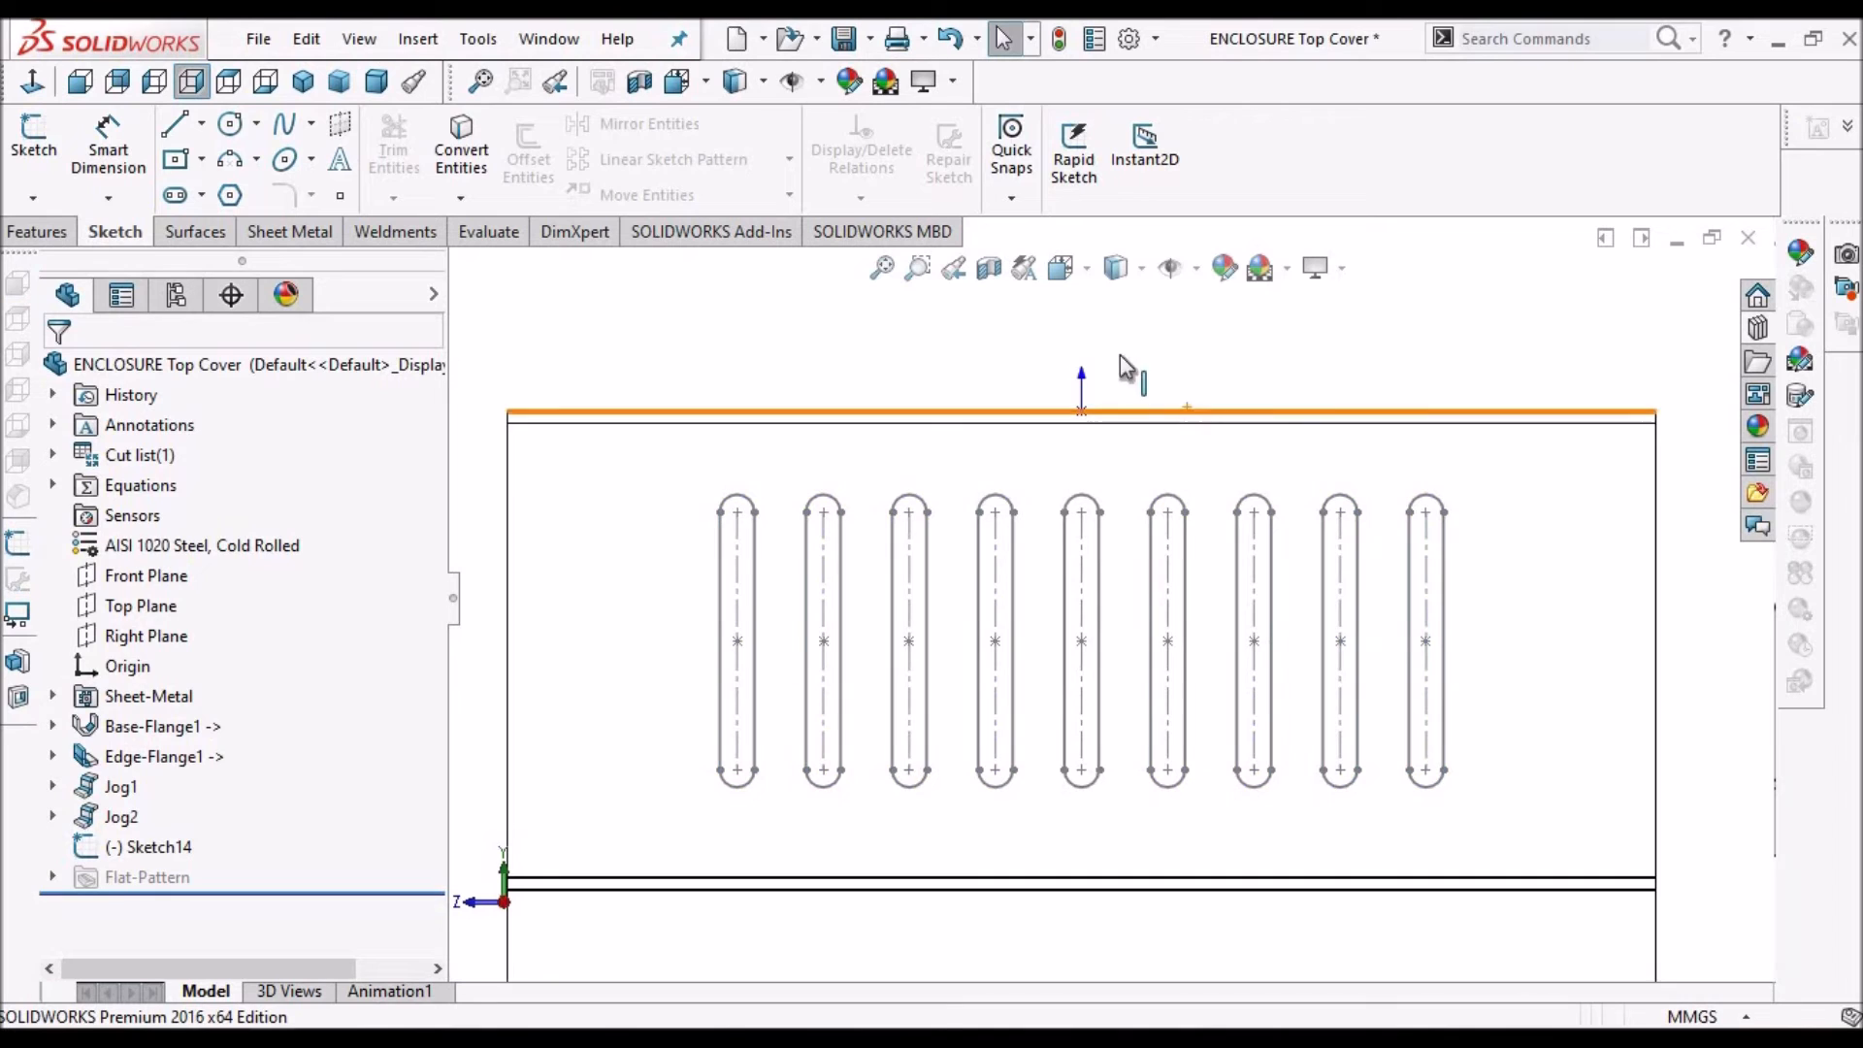
scroll(1119, 366, up, 1)
click(845, 42)
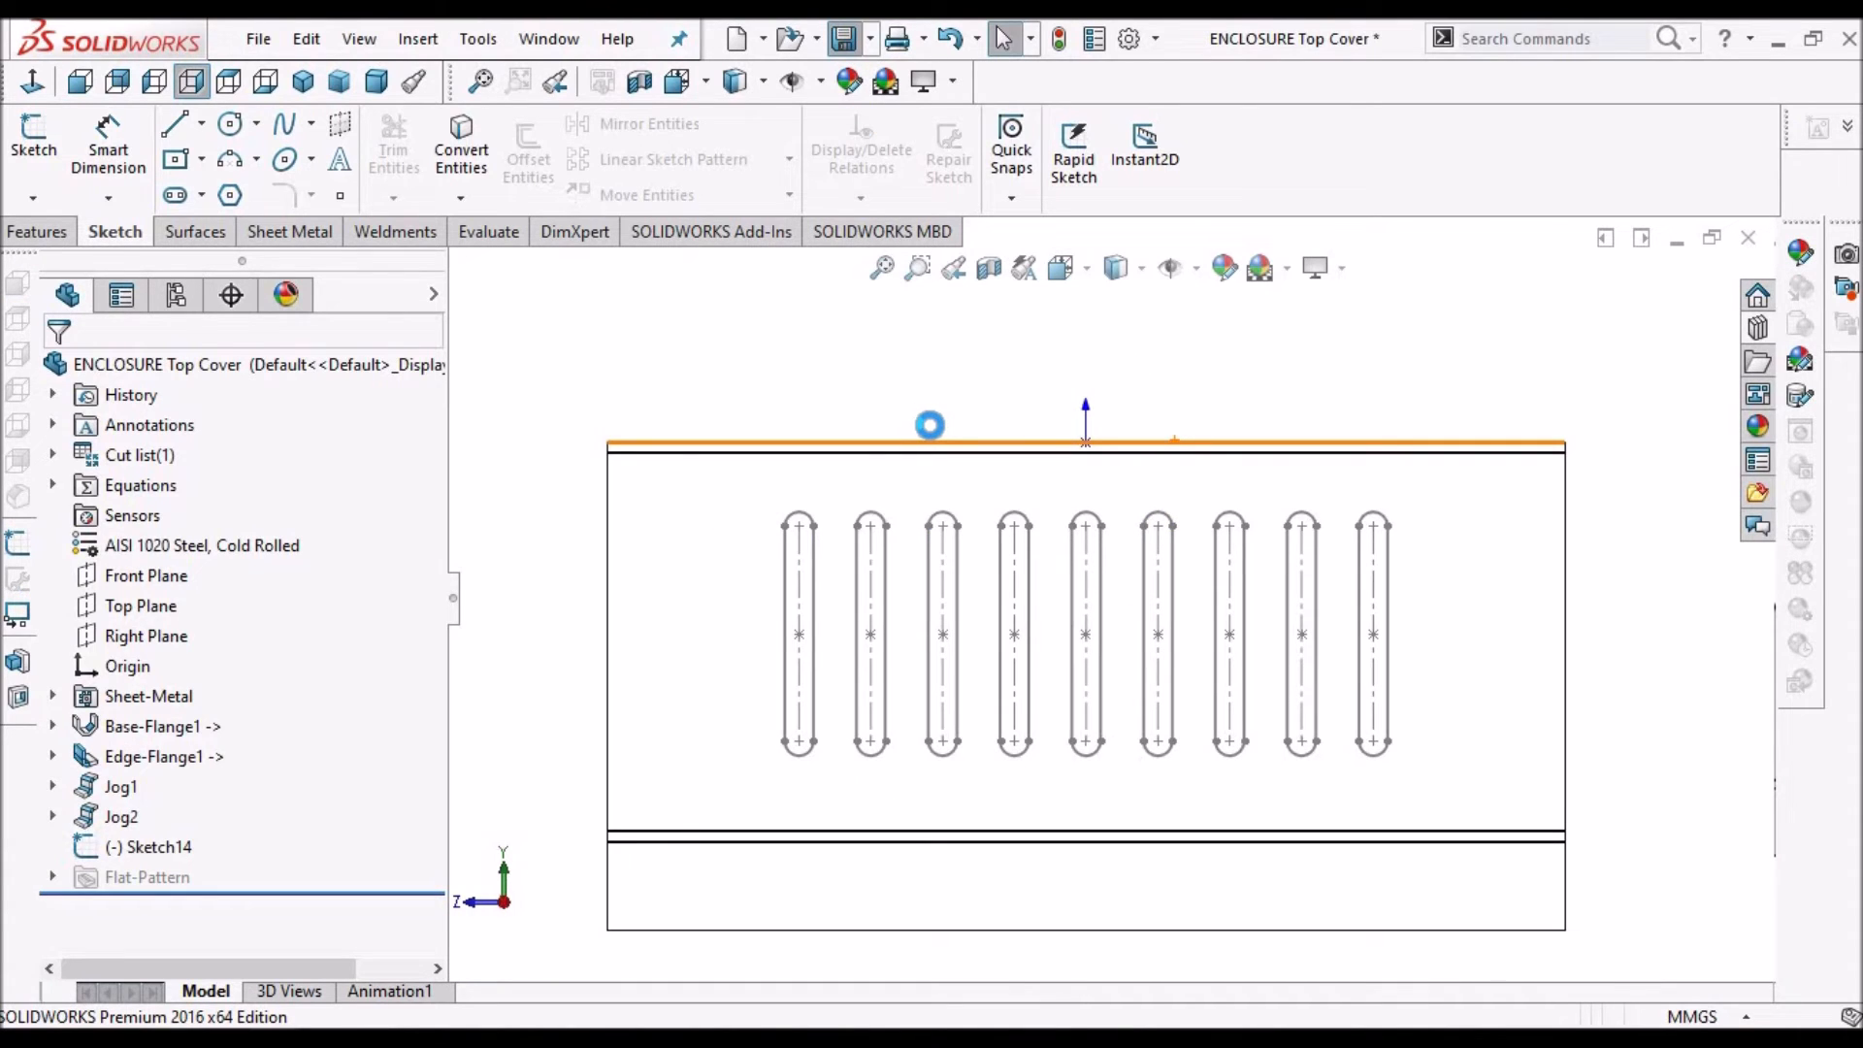
Create a sheet metal Extruded Cut from one slot contour in the slot sketch, with the end condition set to Through All
scroll(929, 425, up, 1)
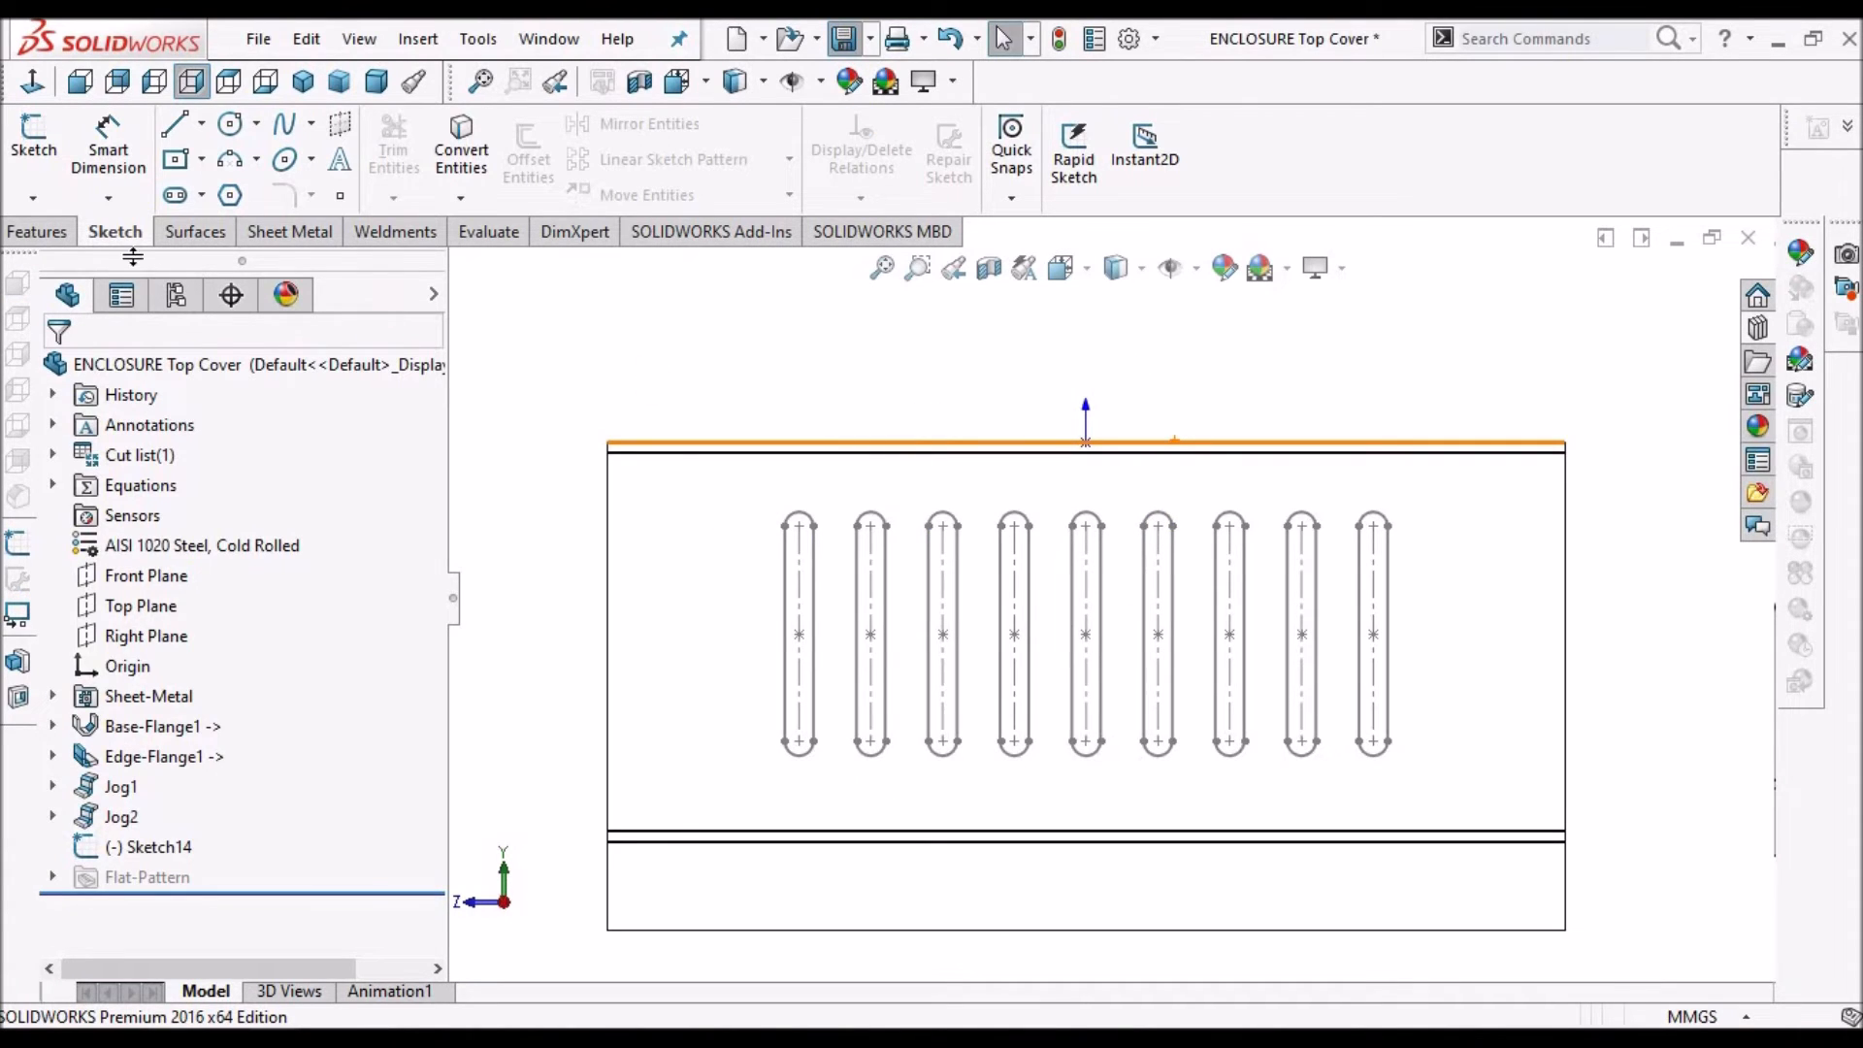
click(304, 238)
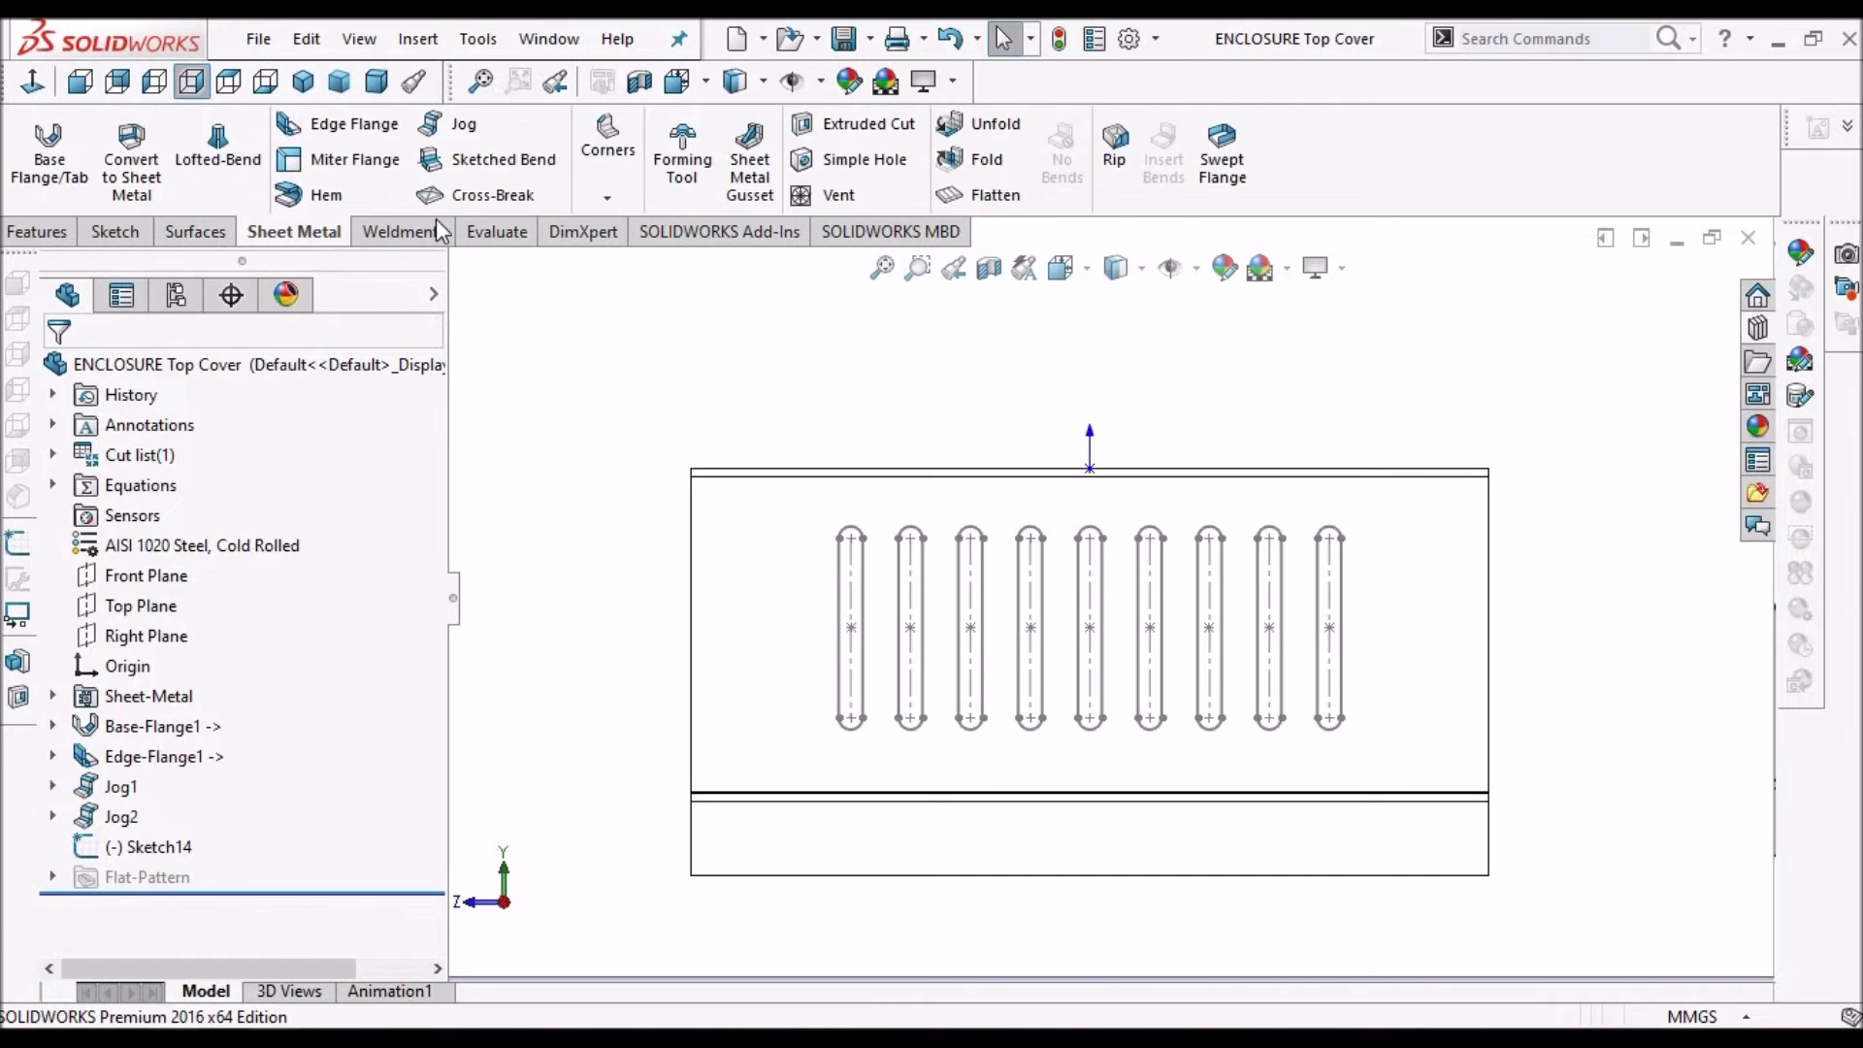
click(837, 130)
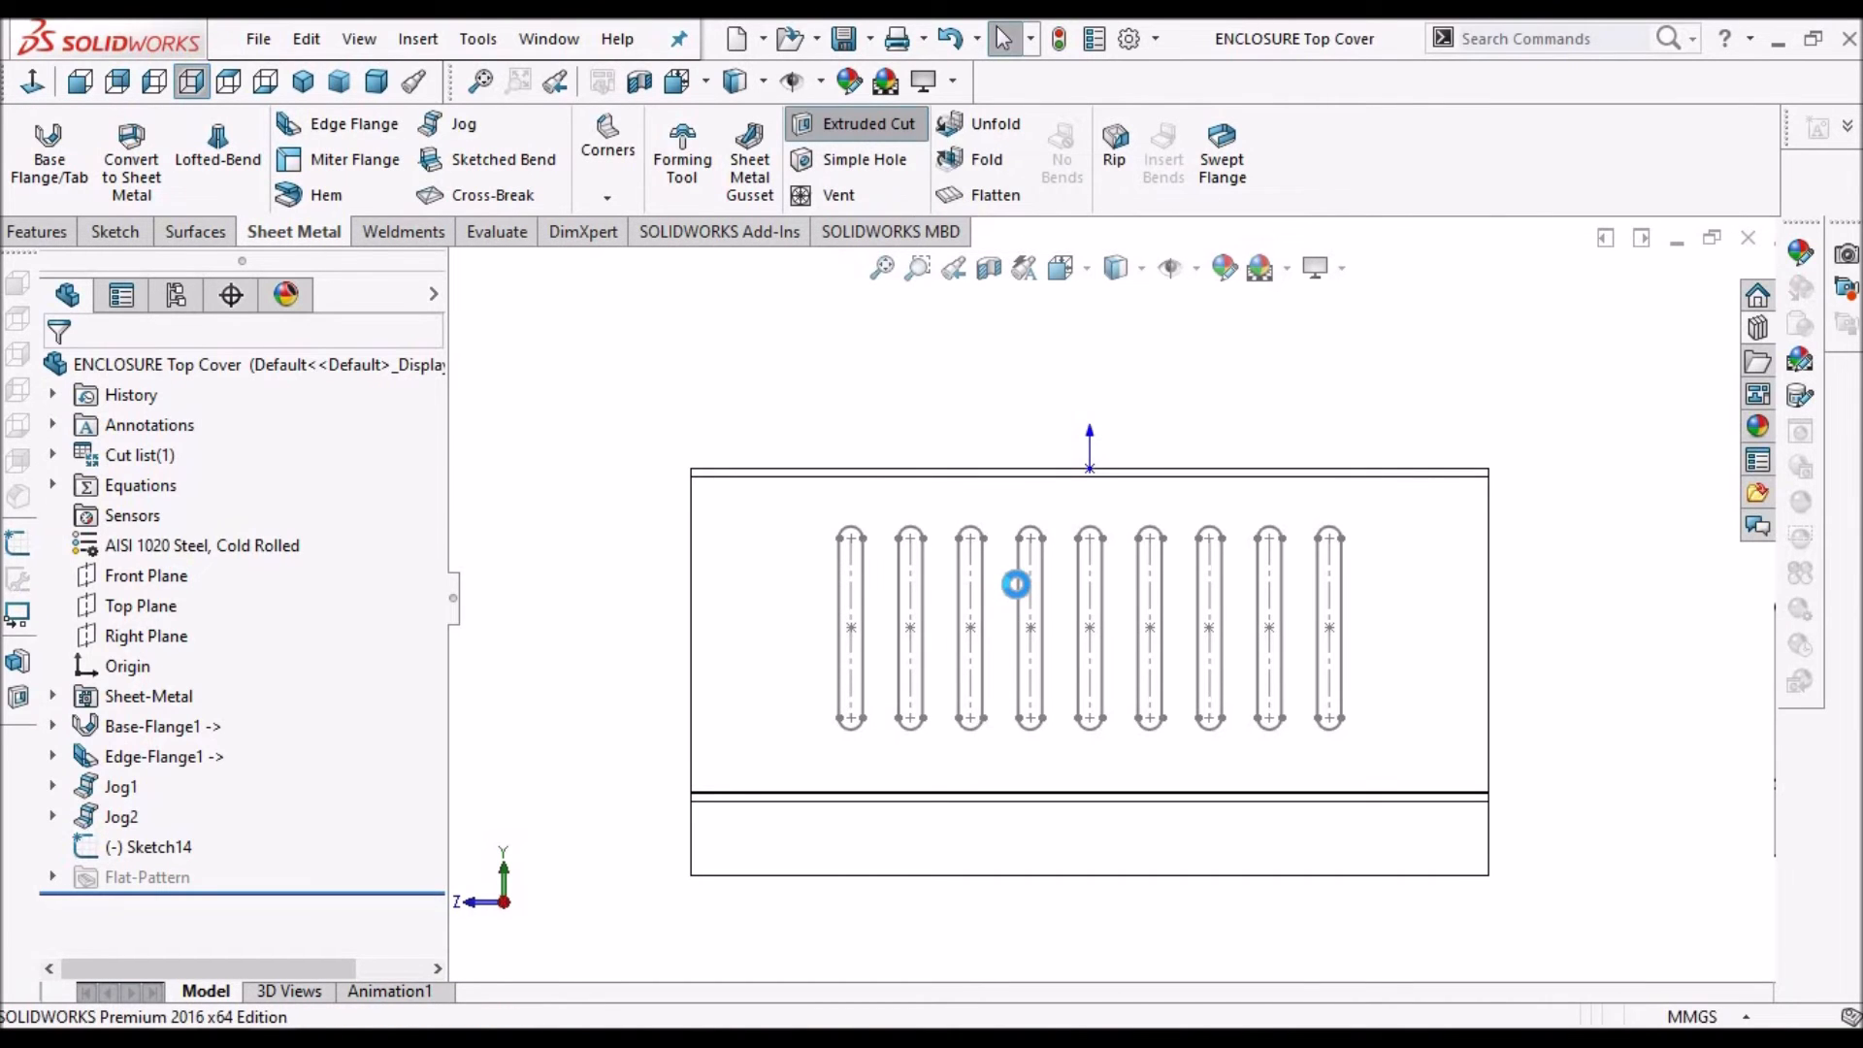
click(1016, 584)
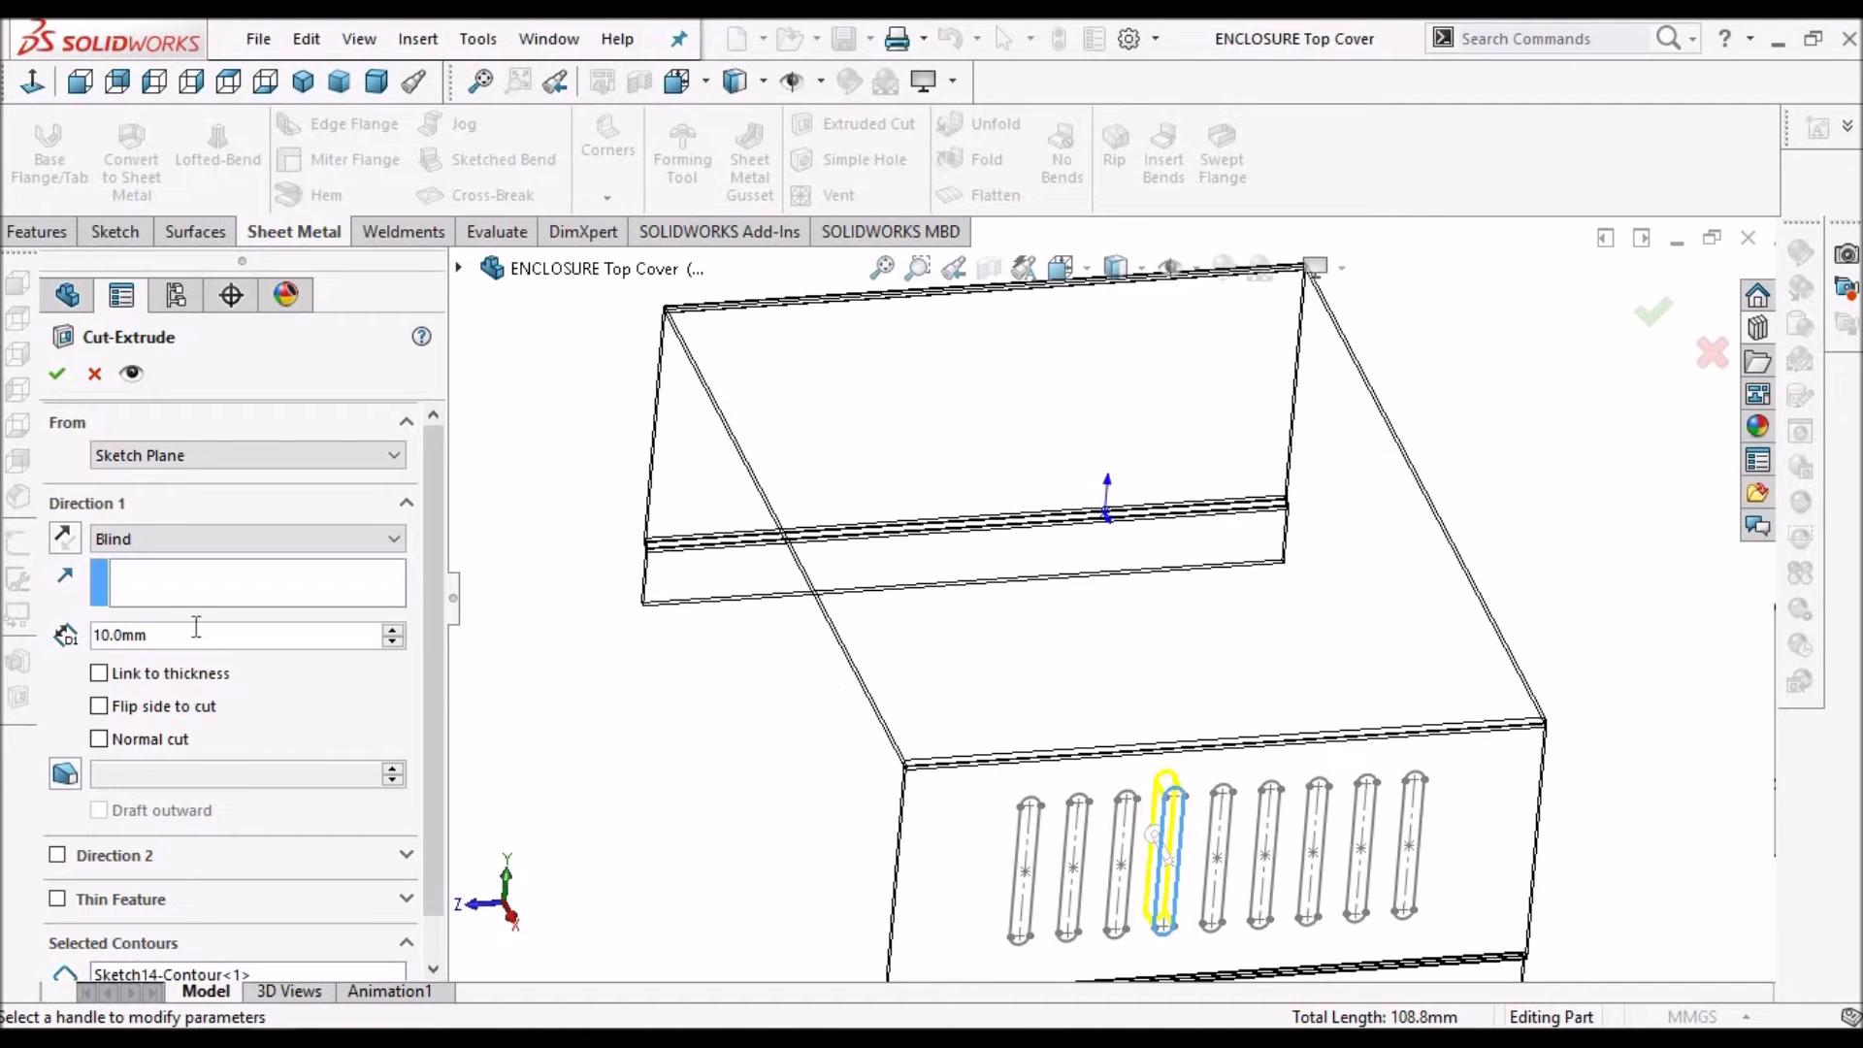
click(396, 537)
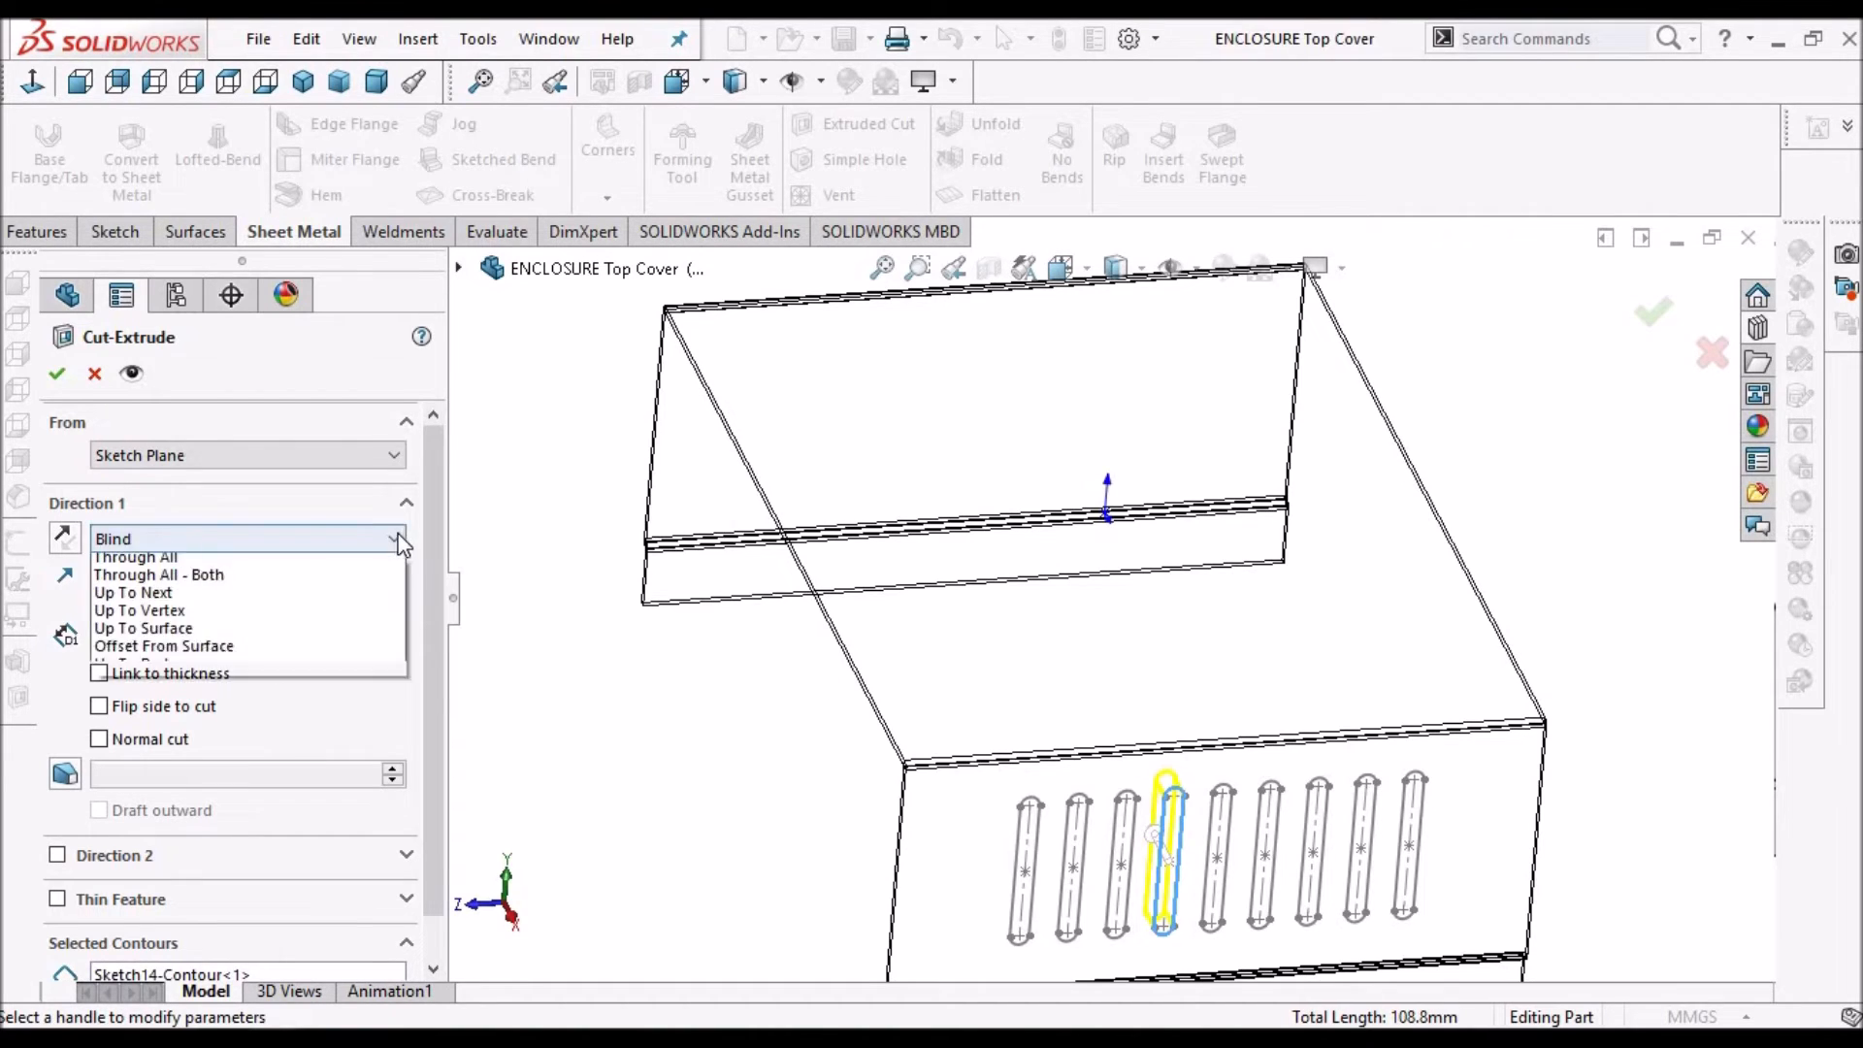
click(341, 585)
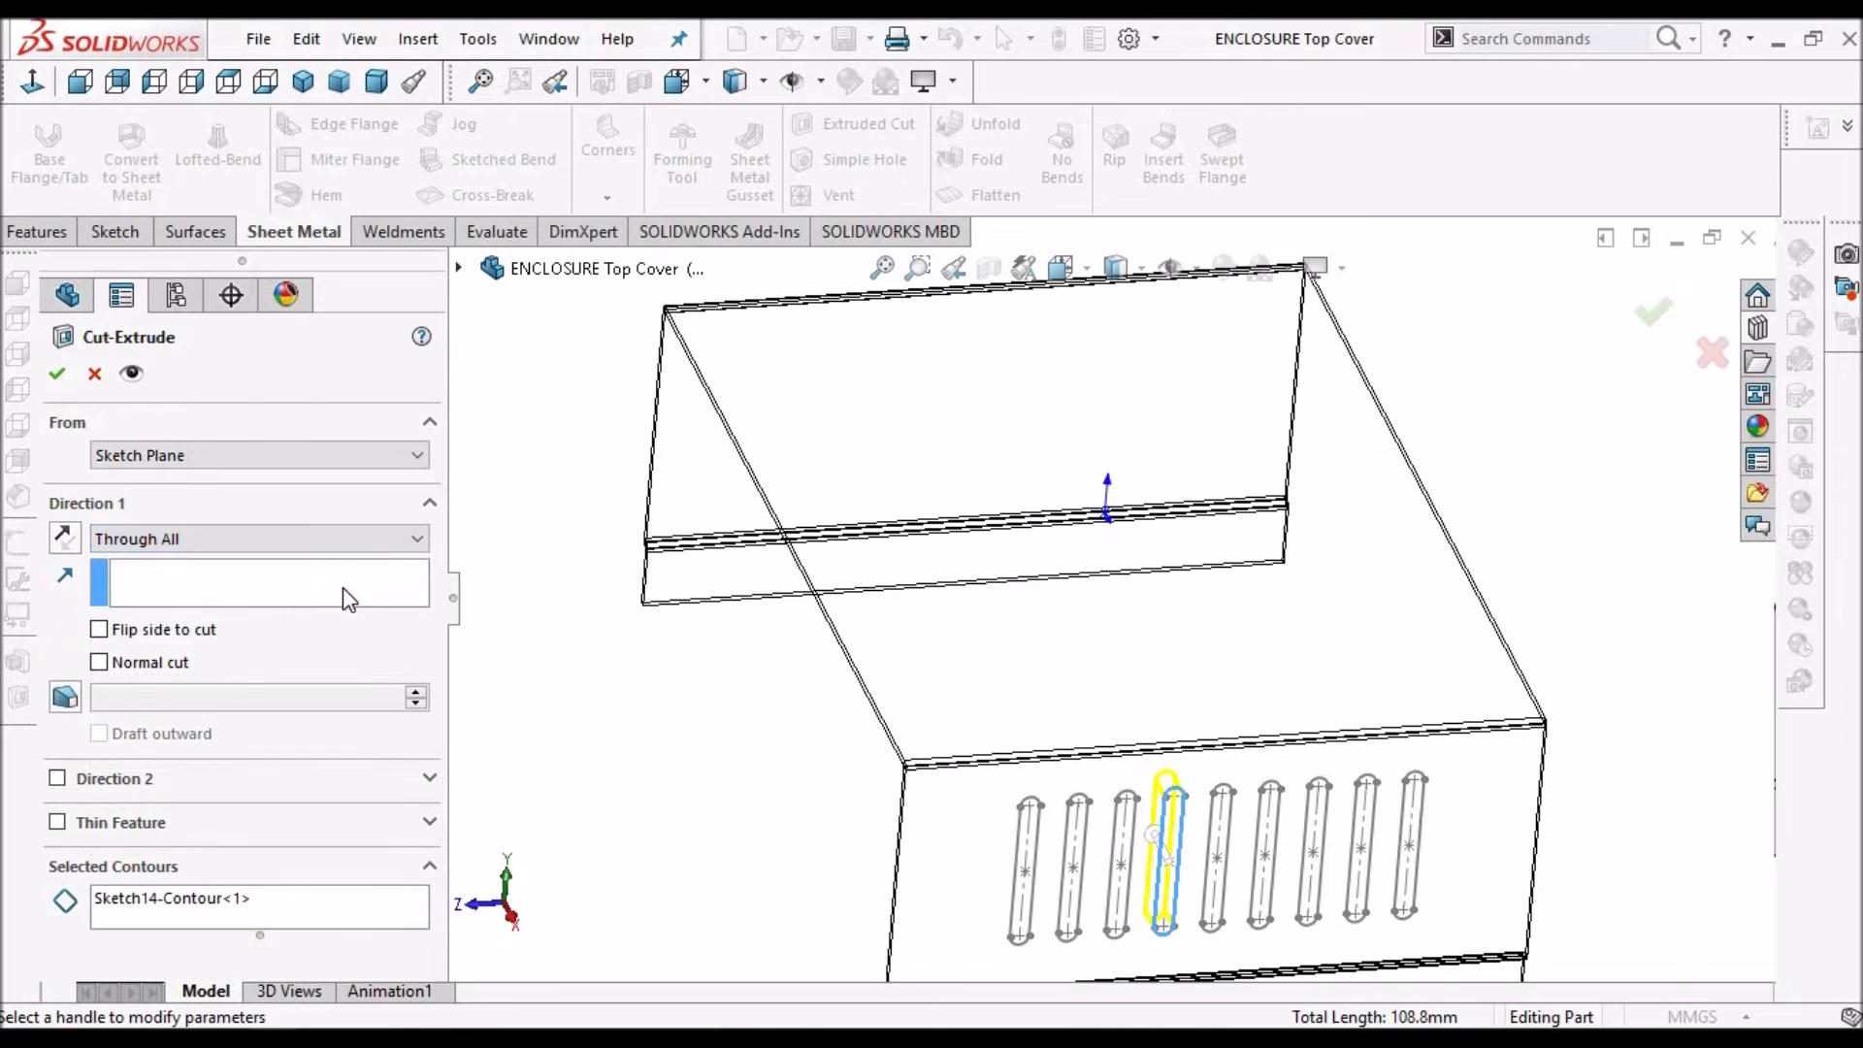
scroll(1256, 838, down, 5)
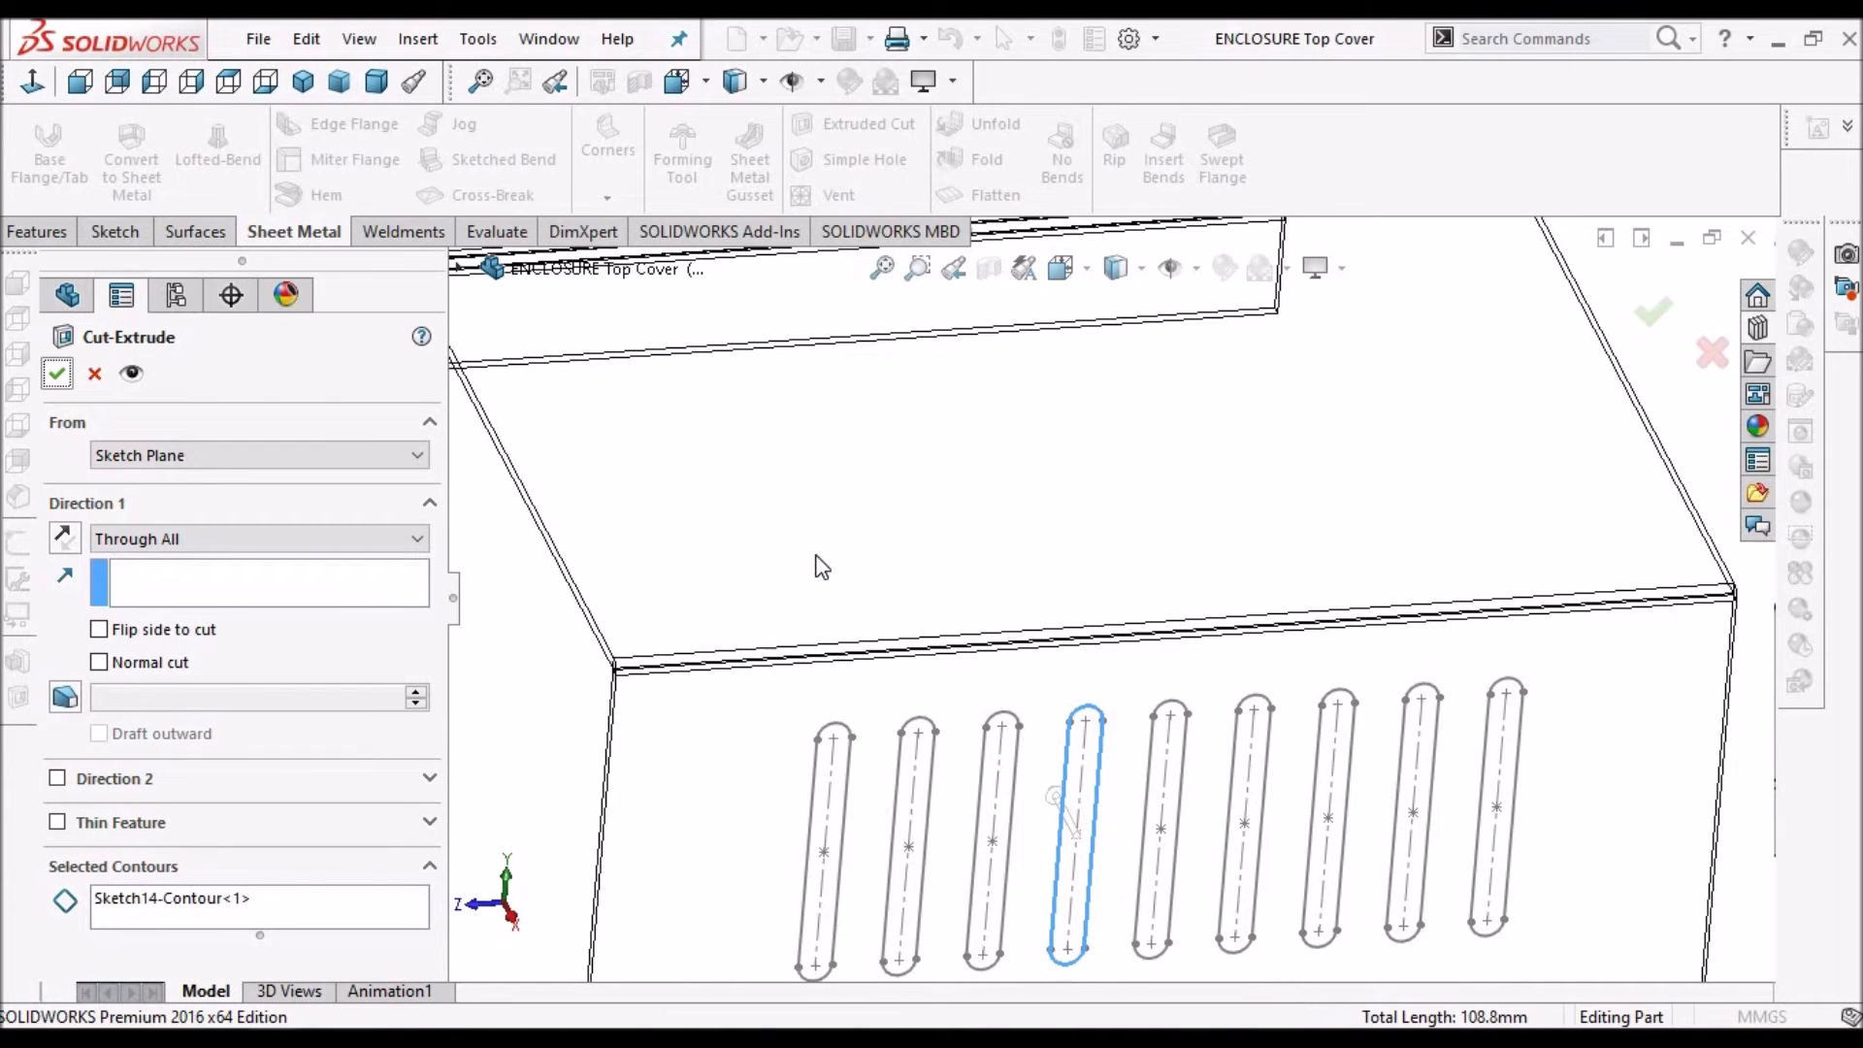
key(Return)
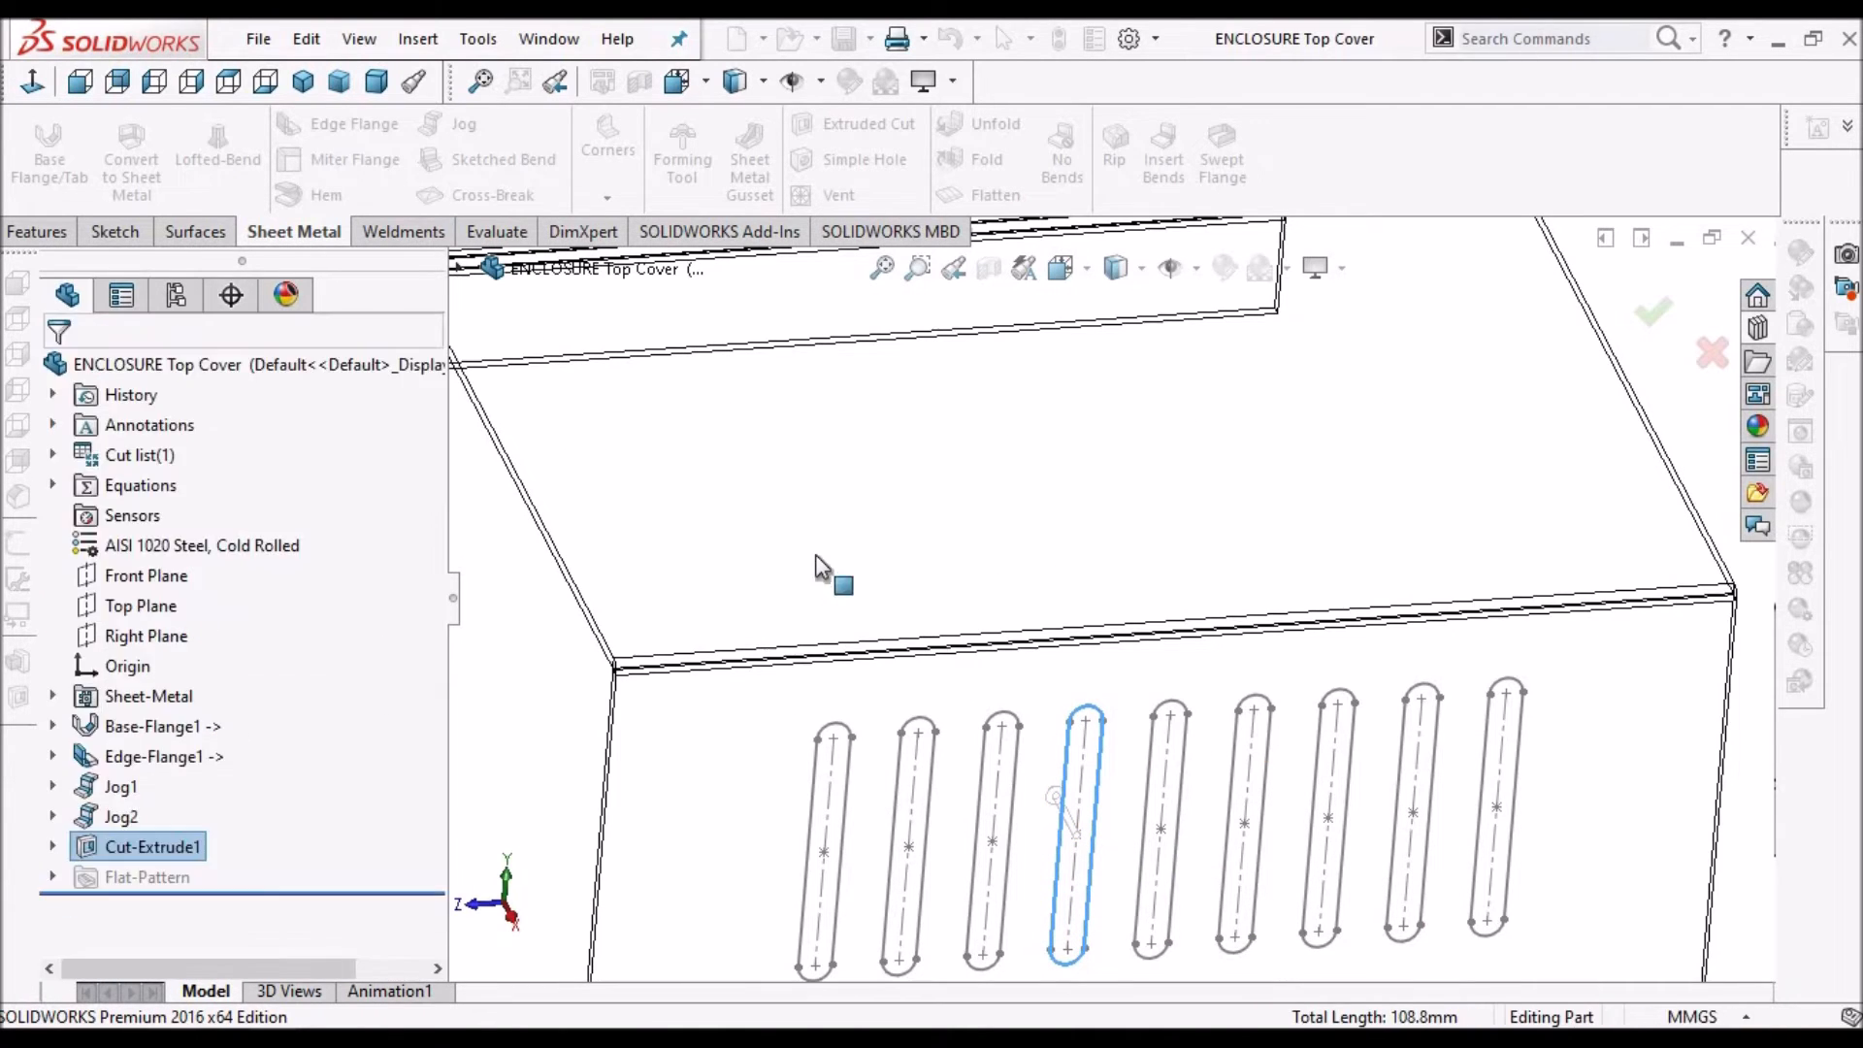
Change the top cover's display style to Shaded With Edges
scroll(815, 555, up, 3)
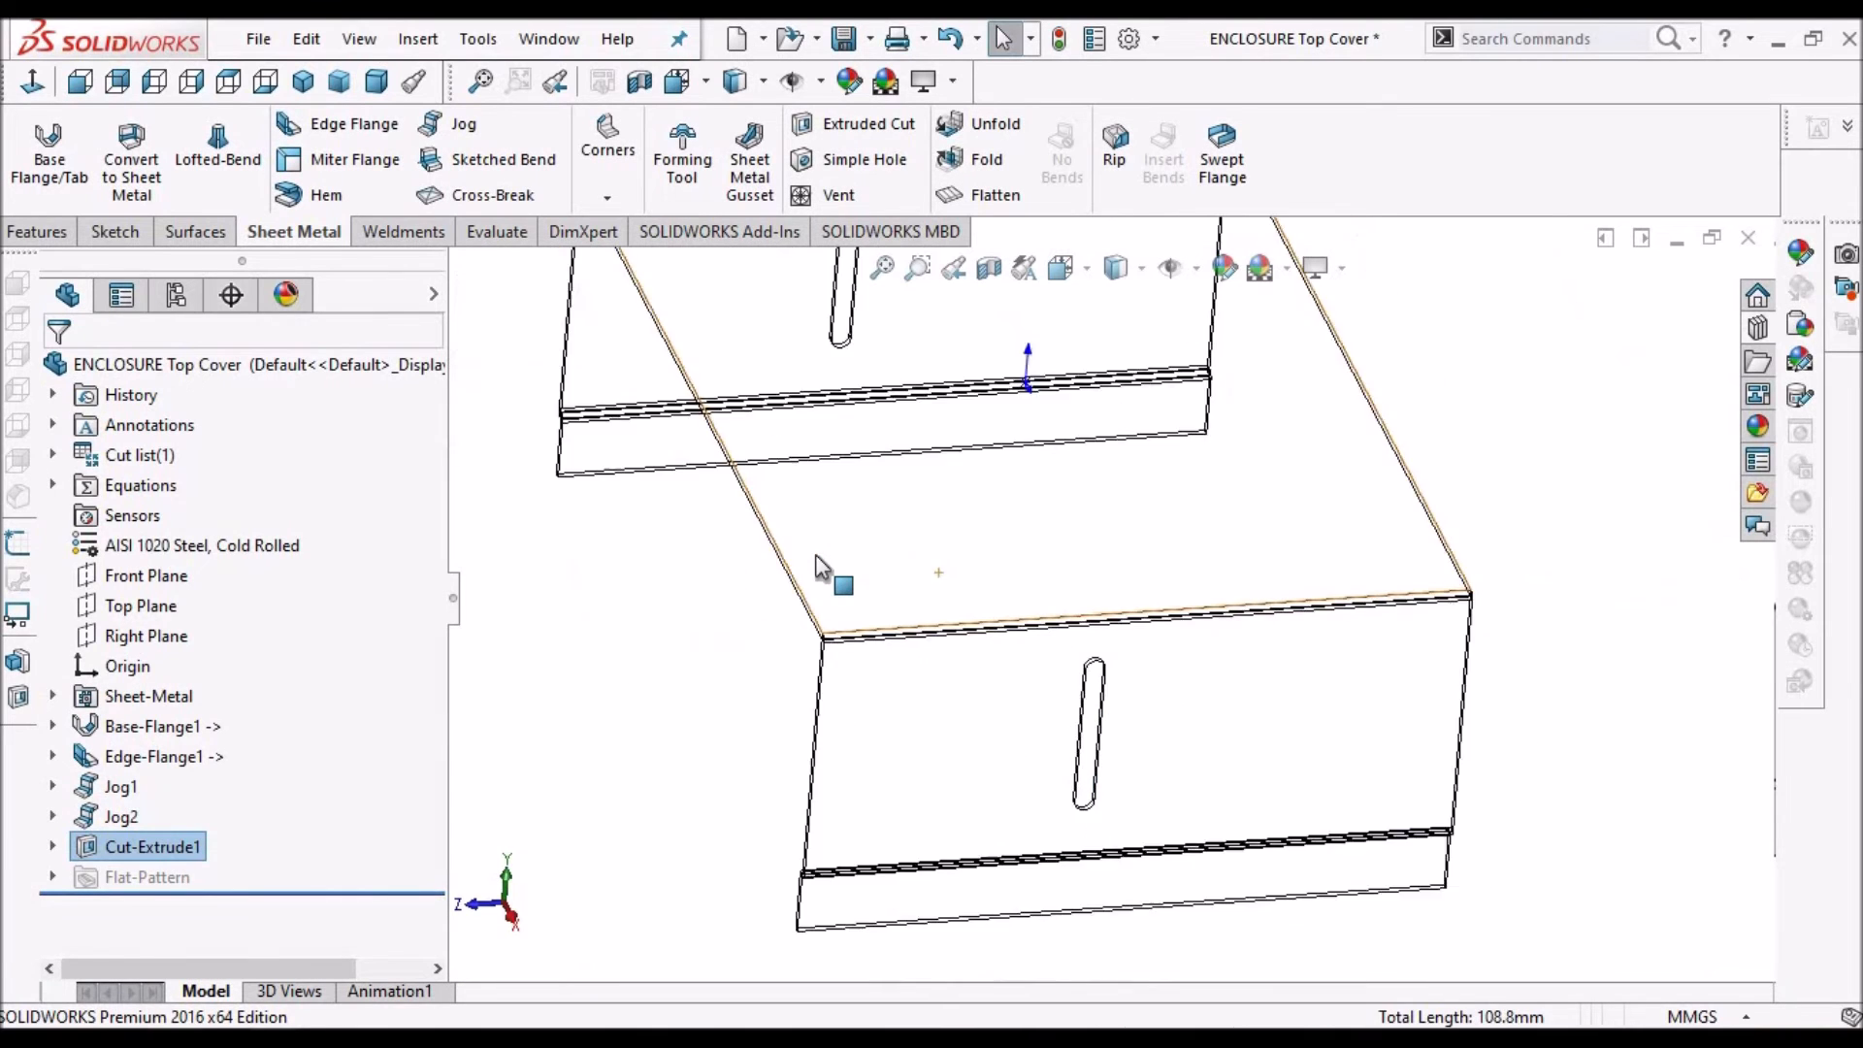
click(1123, 272)
click(1115, 330)
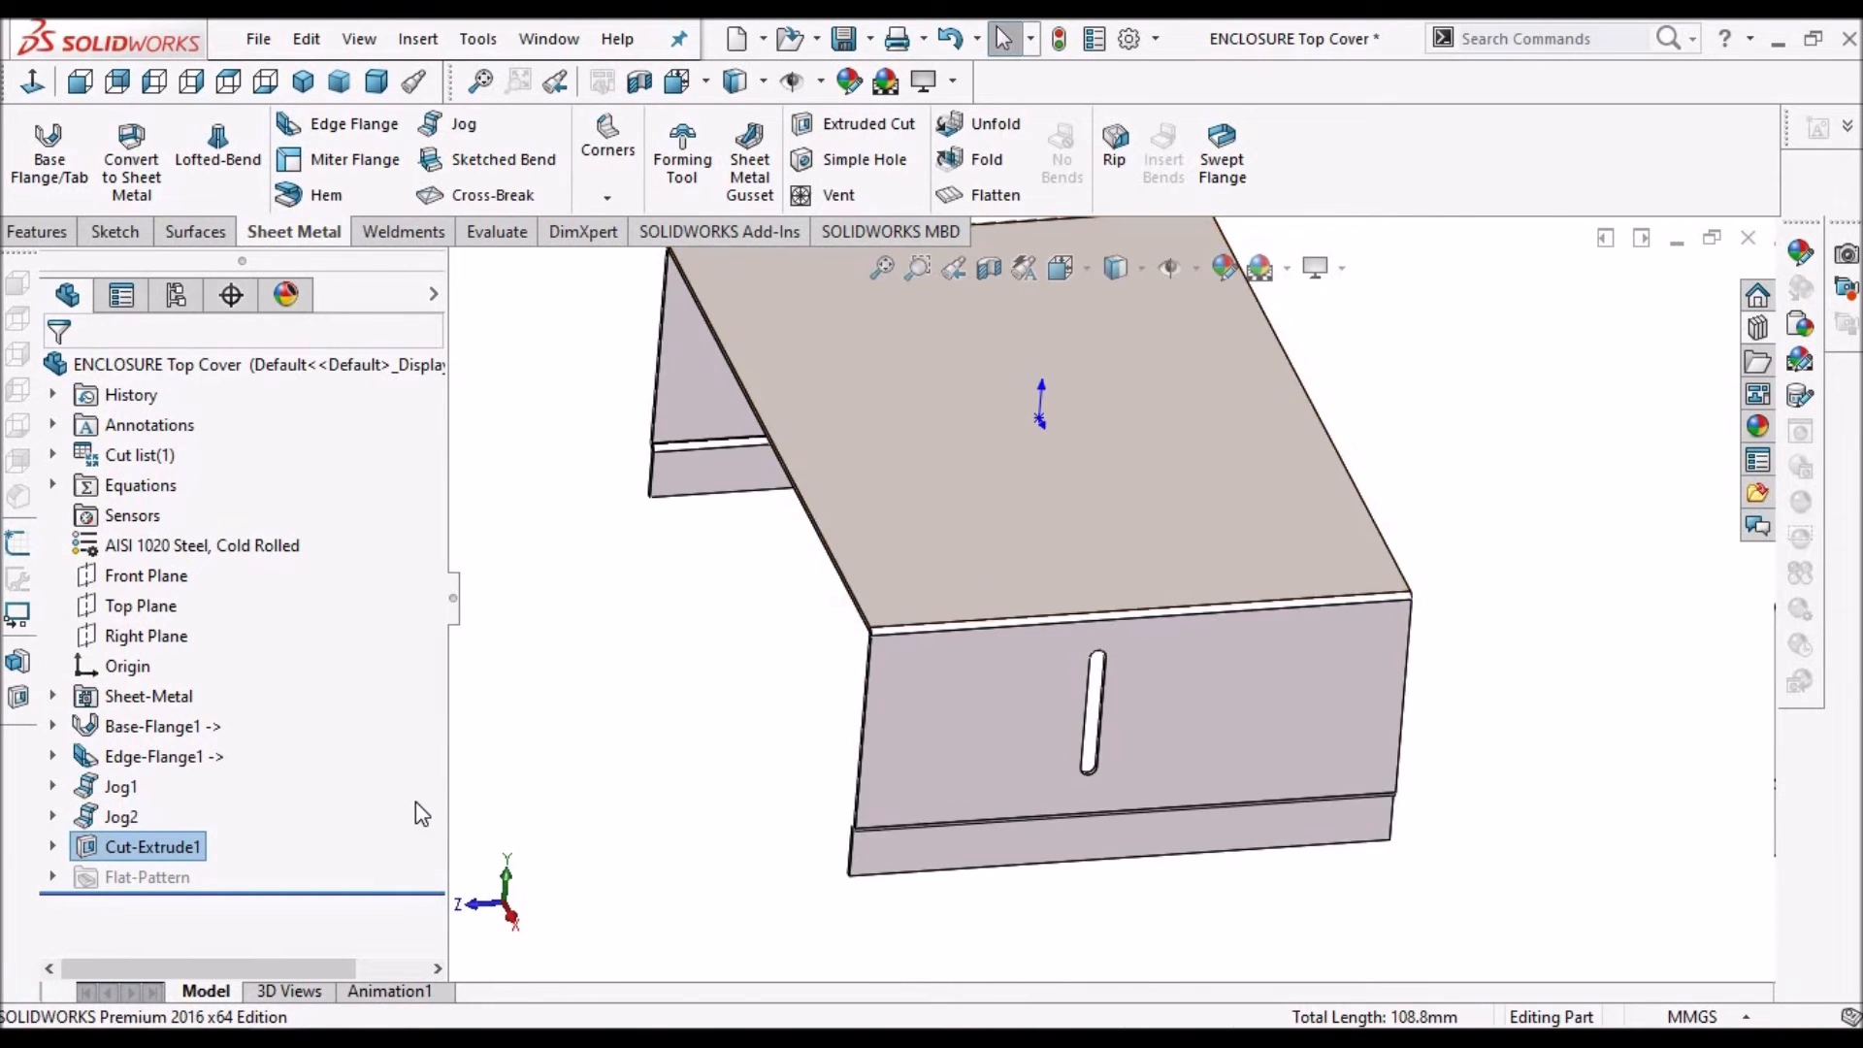
Edit the slot cut to include the remaining contours, cutting all nine slots through the side flanges
click(52, 846)
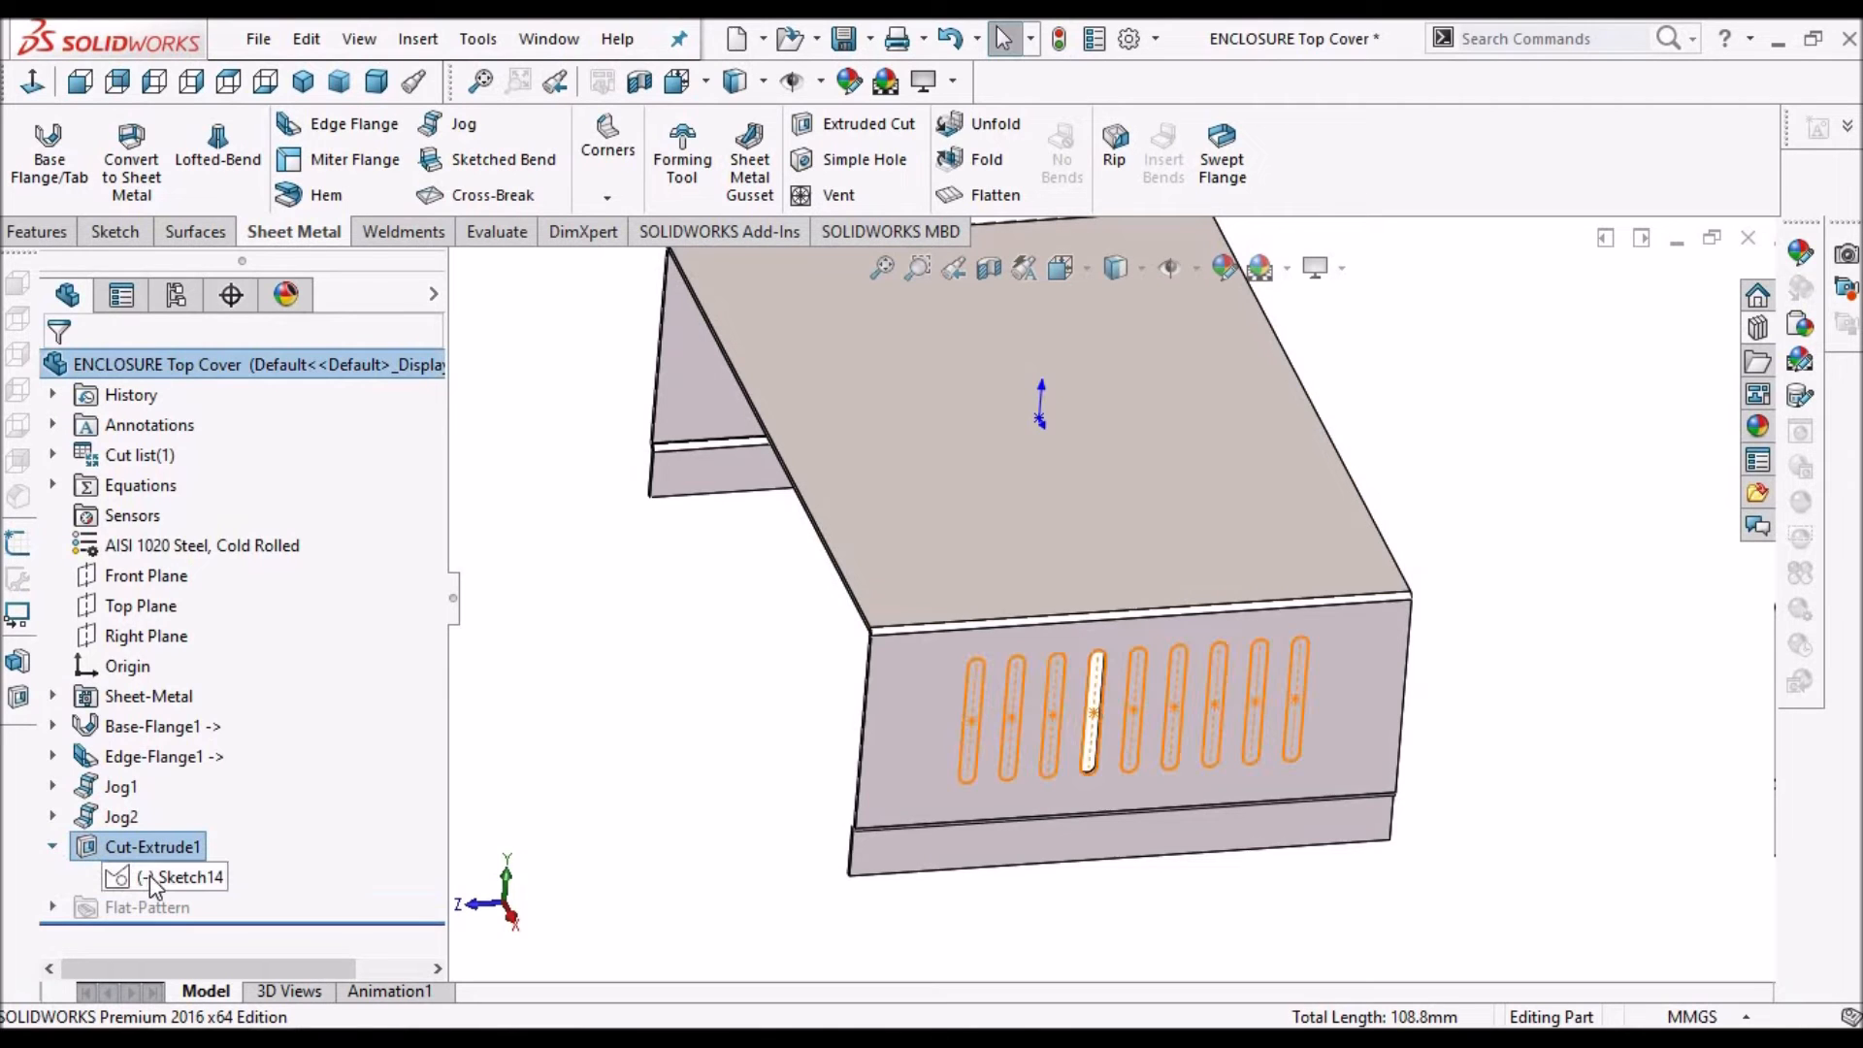
right_click(150, 875)
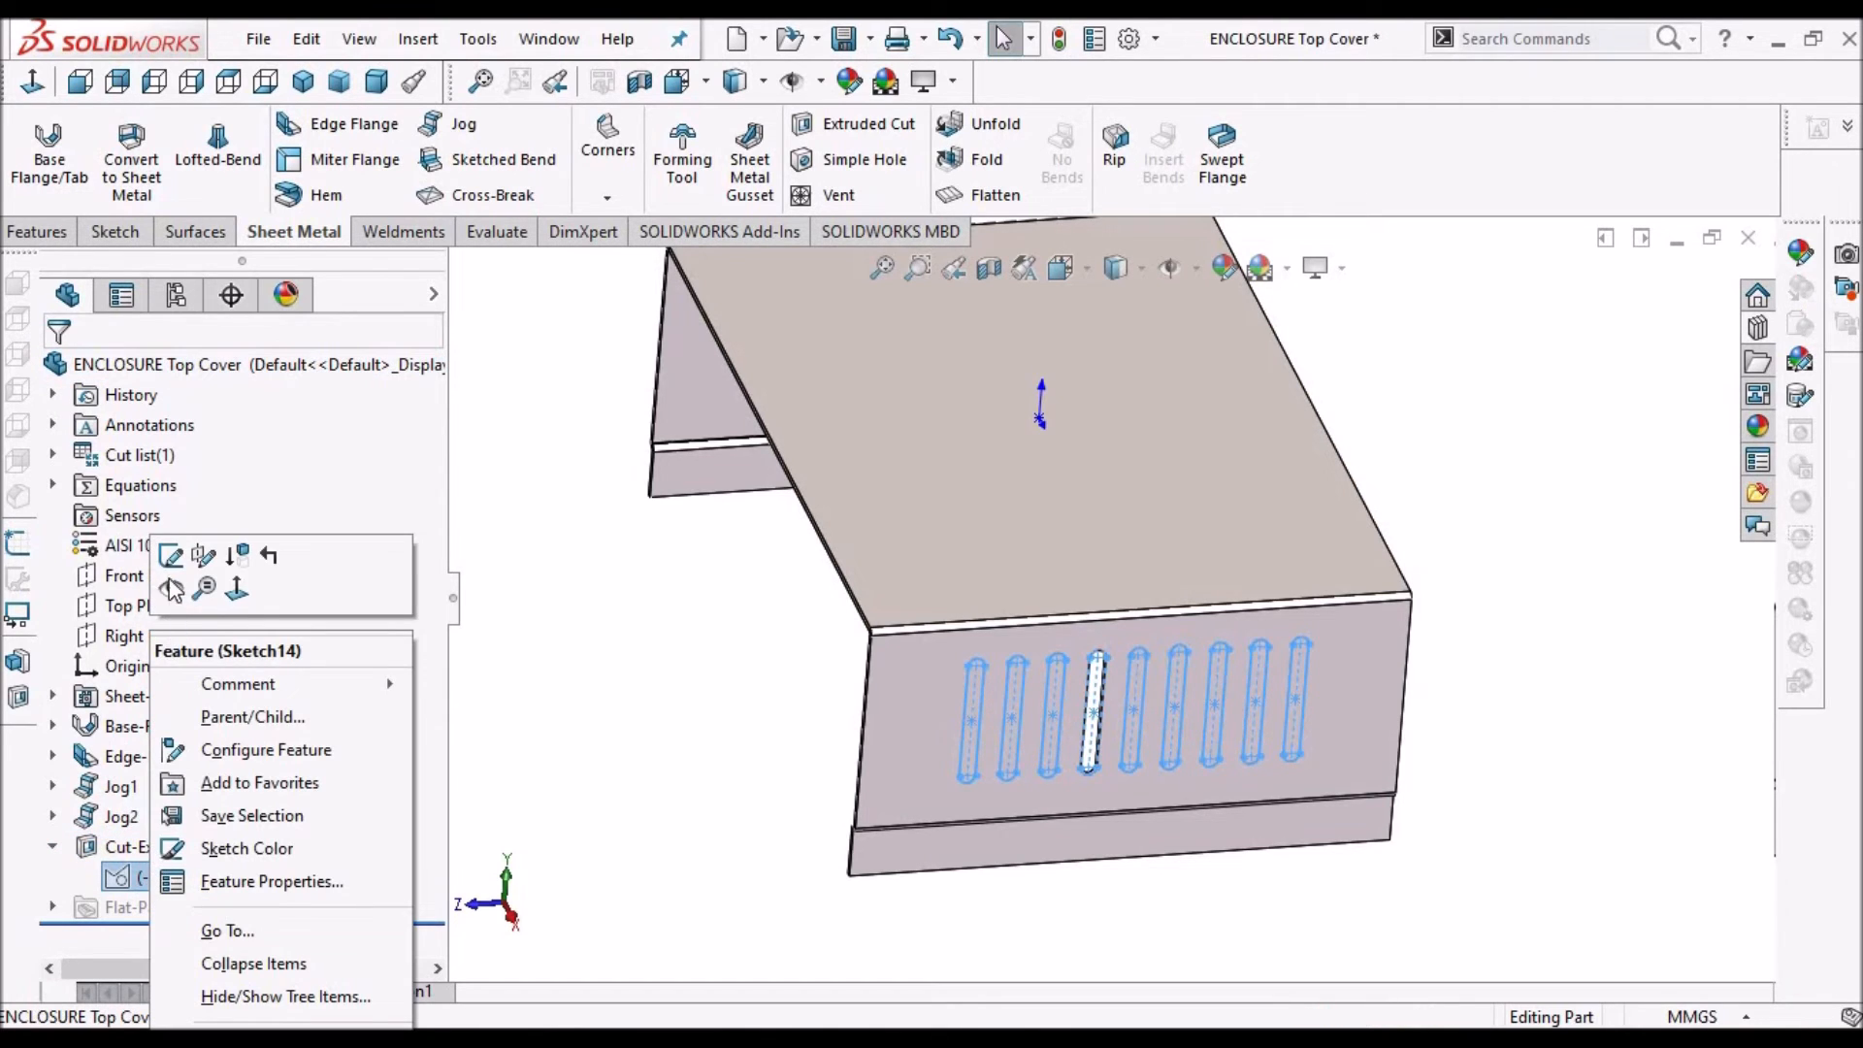
click(170, 554)
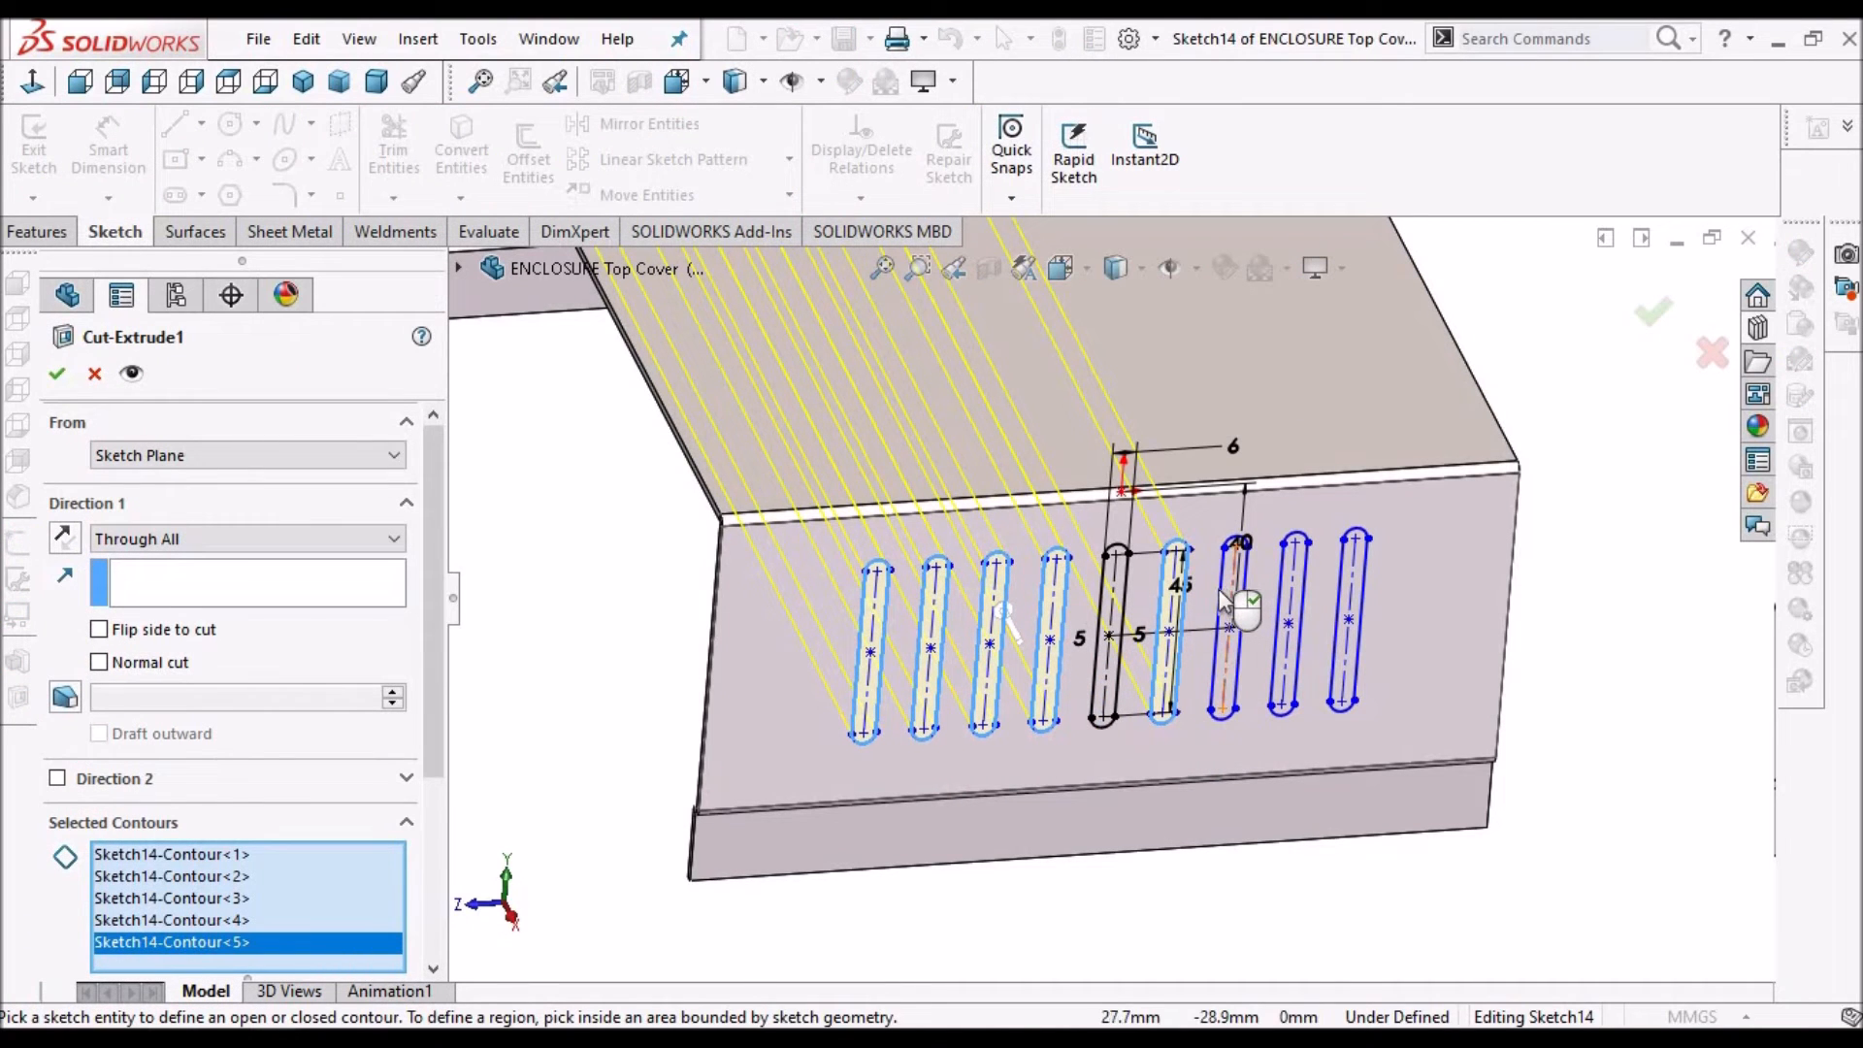
click(1230, 604)
click(1289, 603)
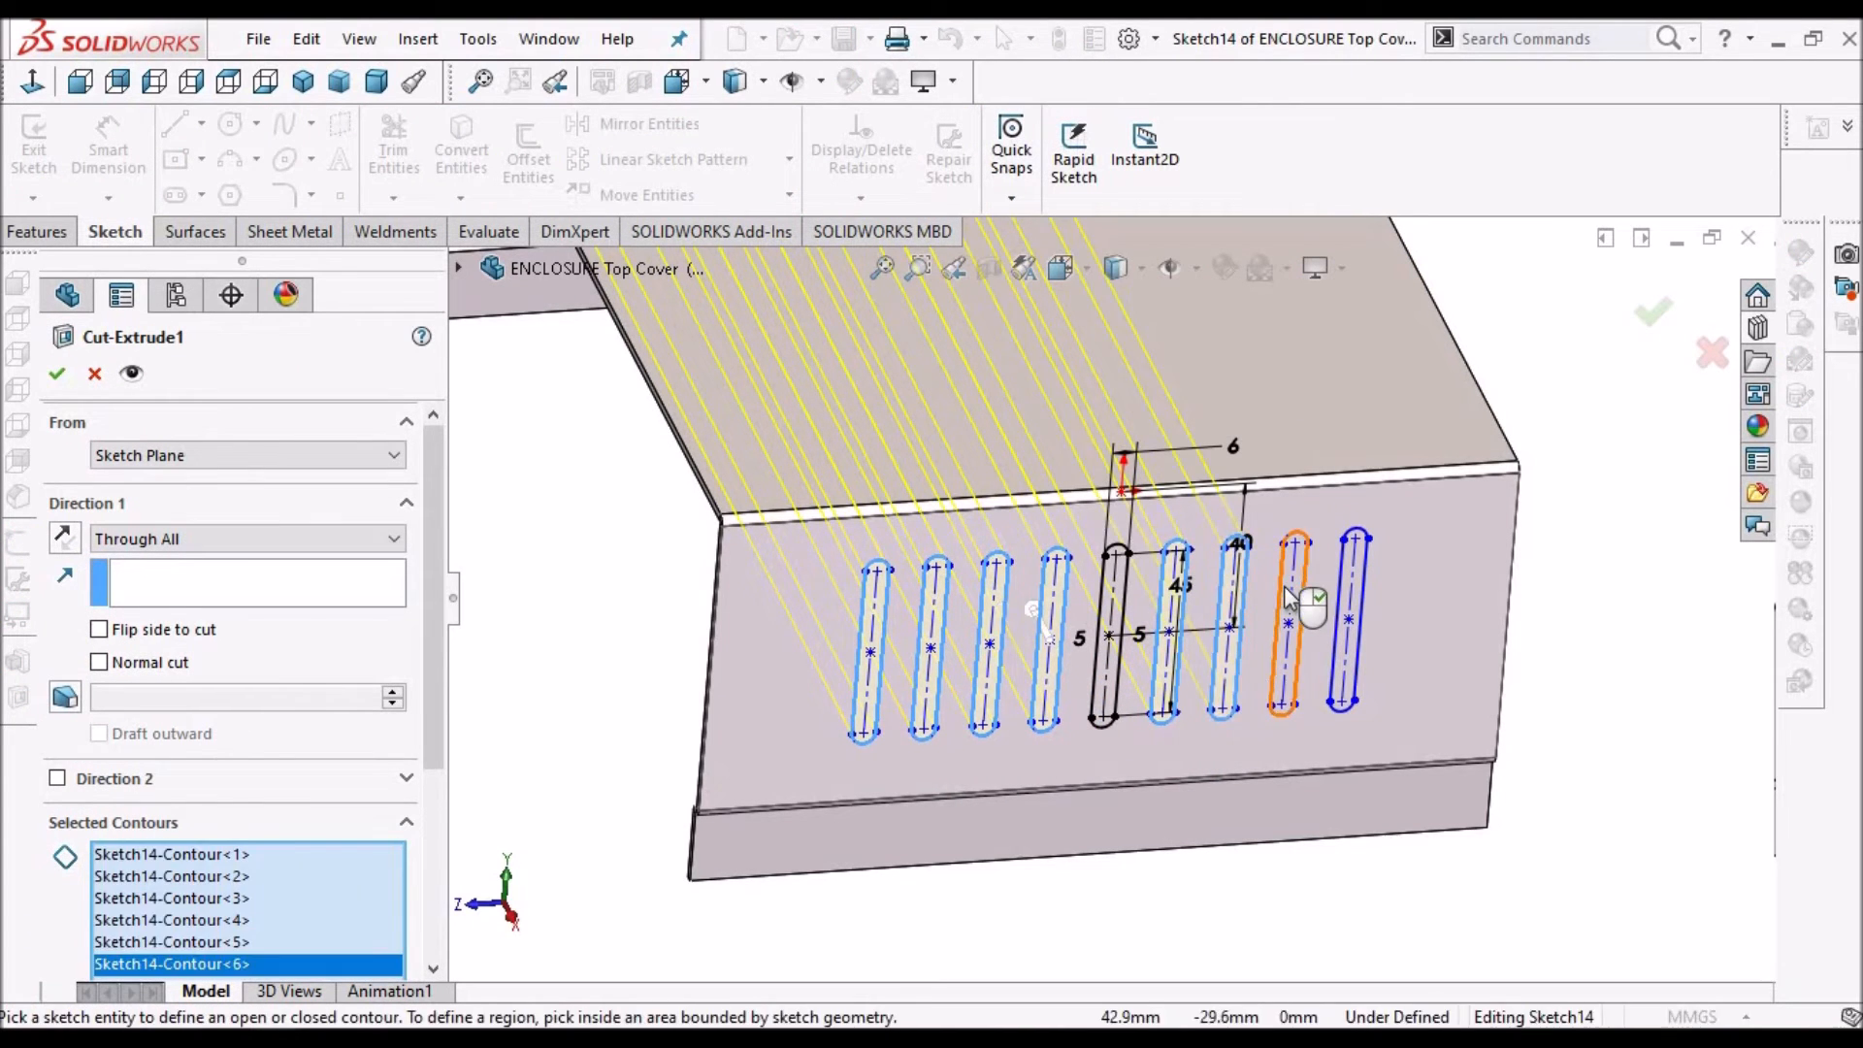
click(1348, 591)
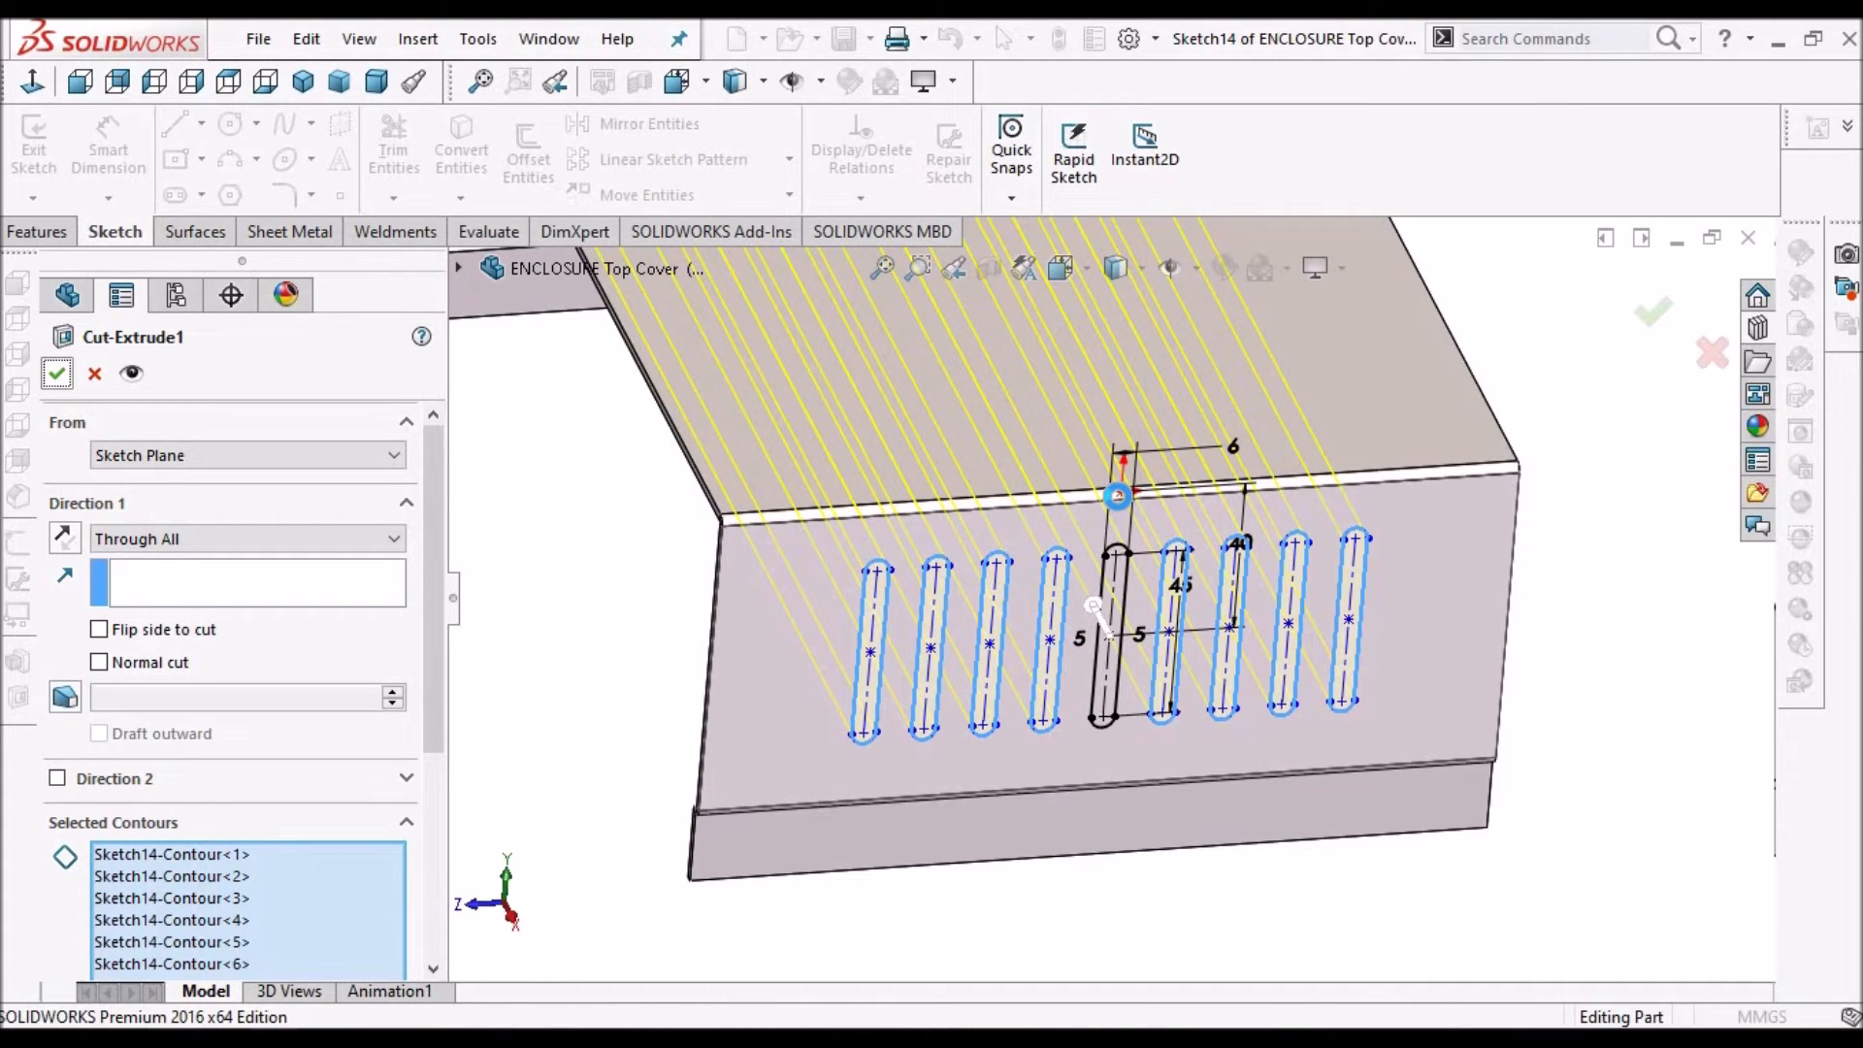
scroll(1104, 611, down, 3)
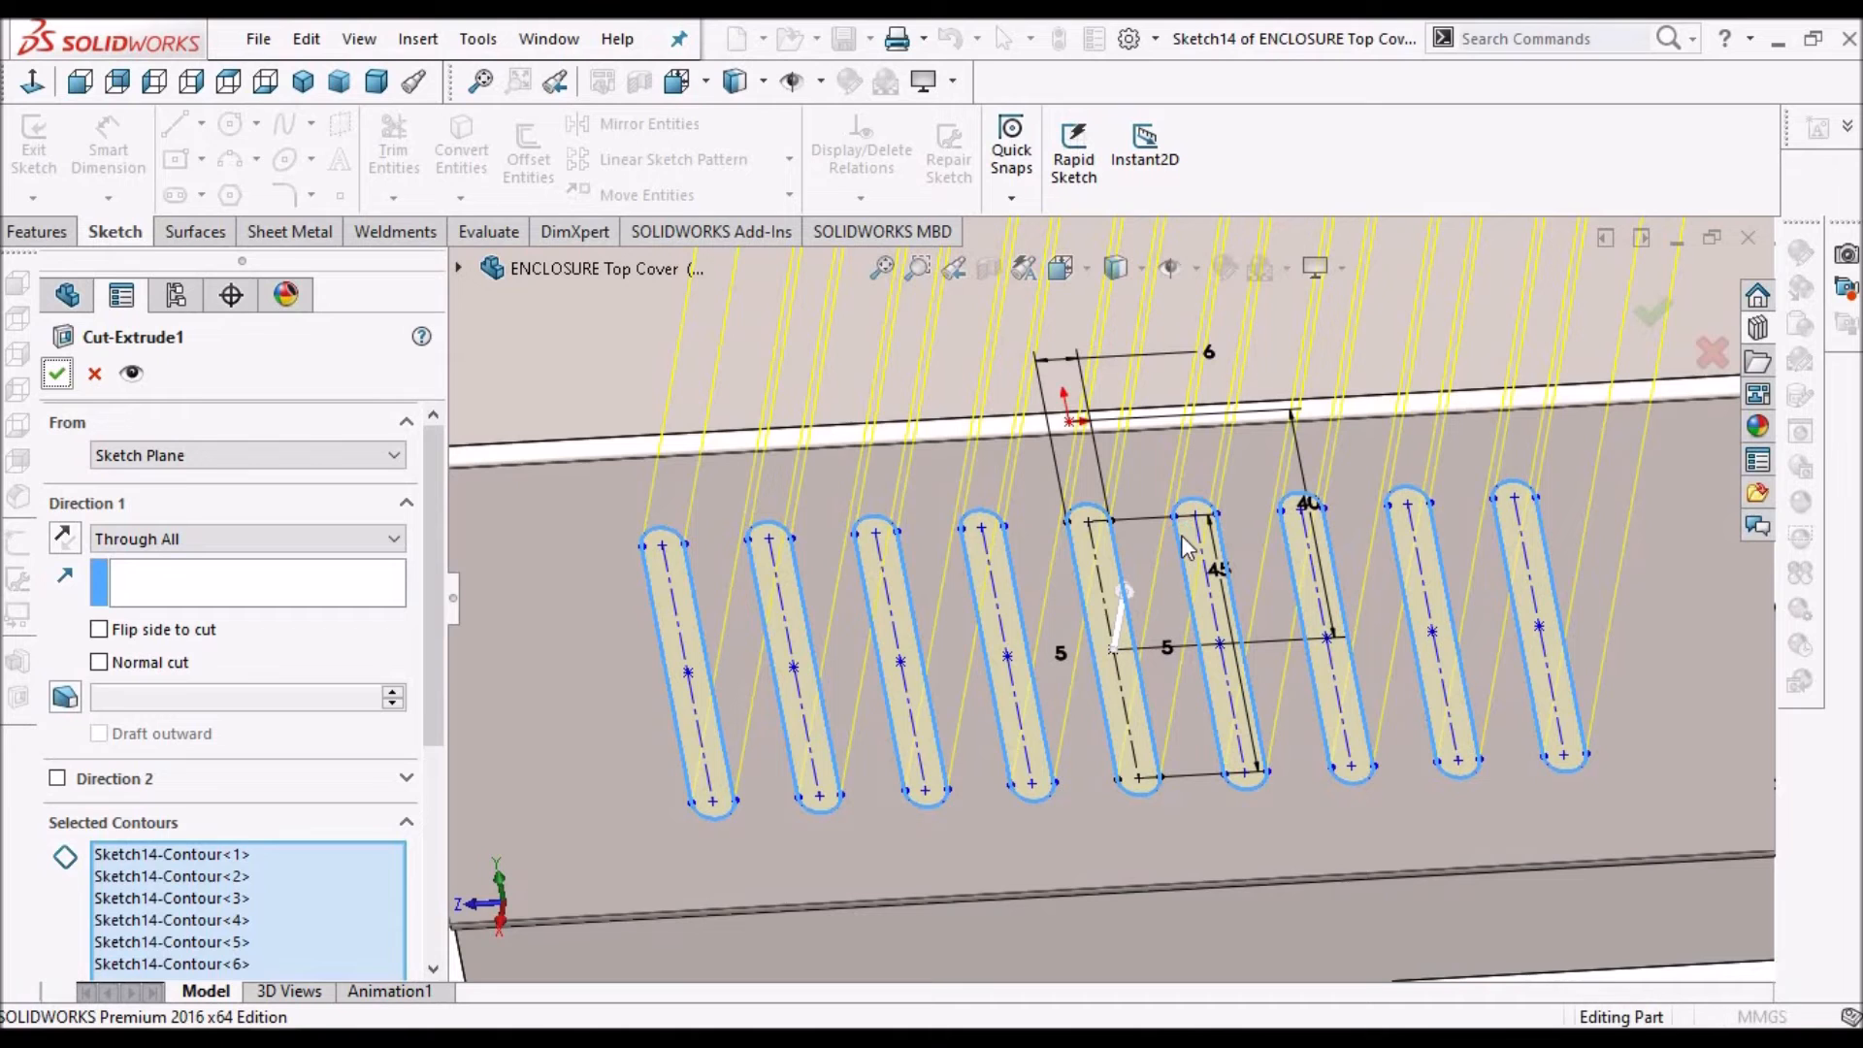
key(Return)
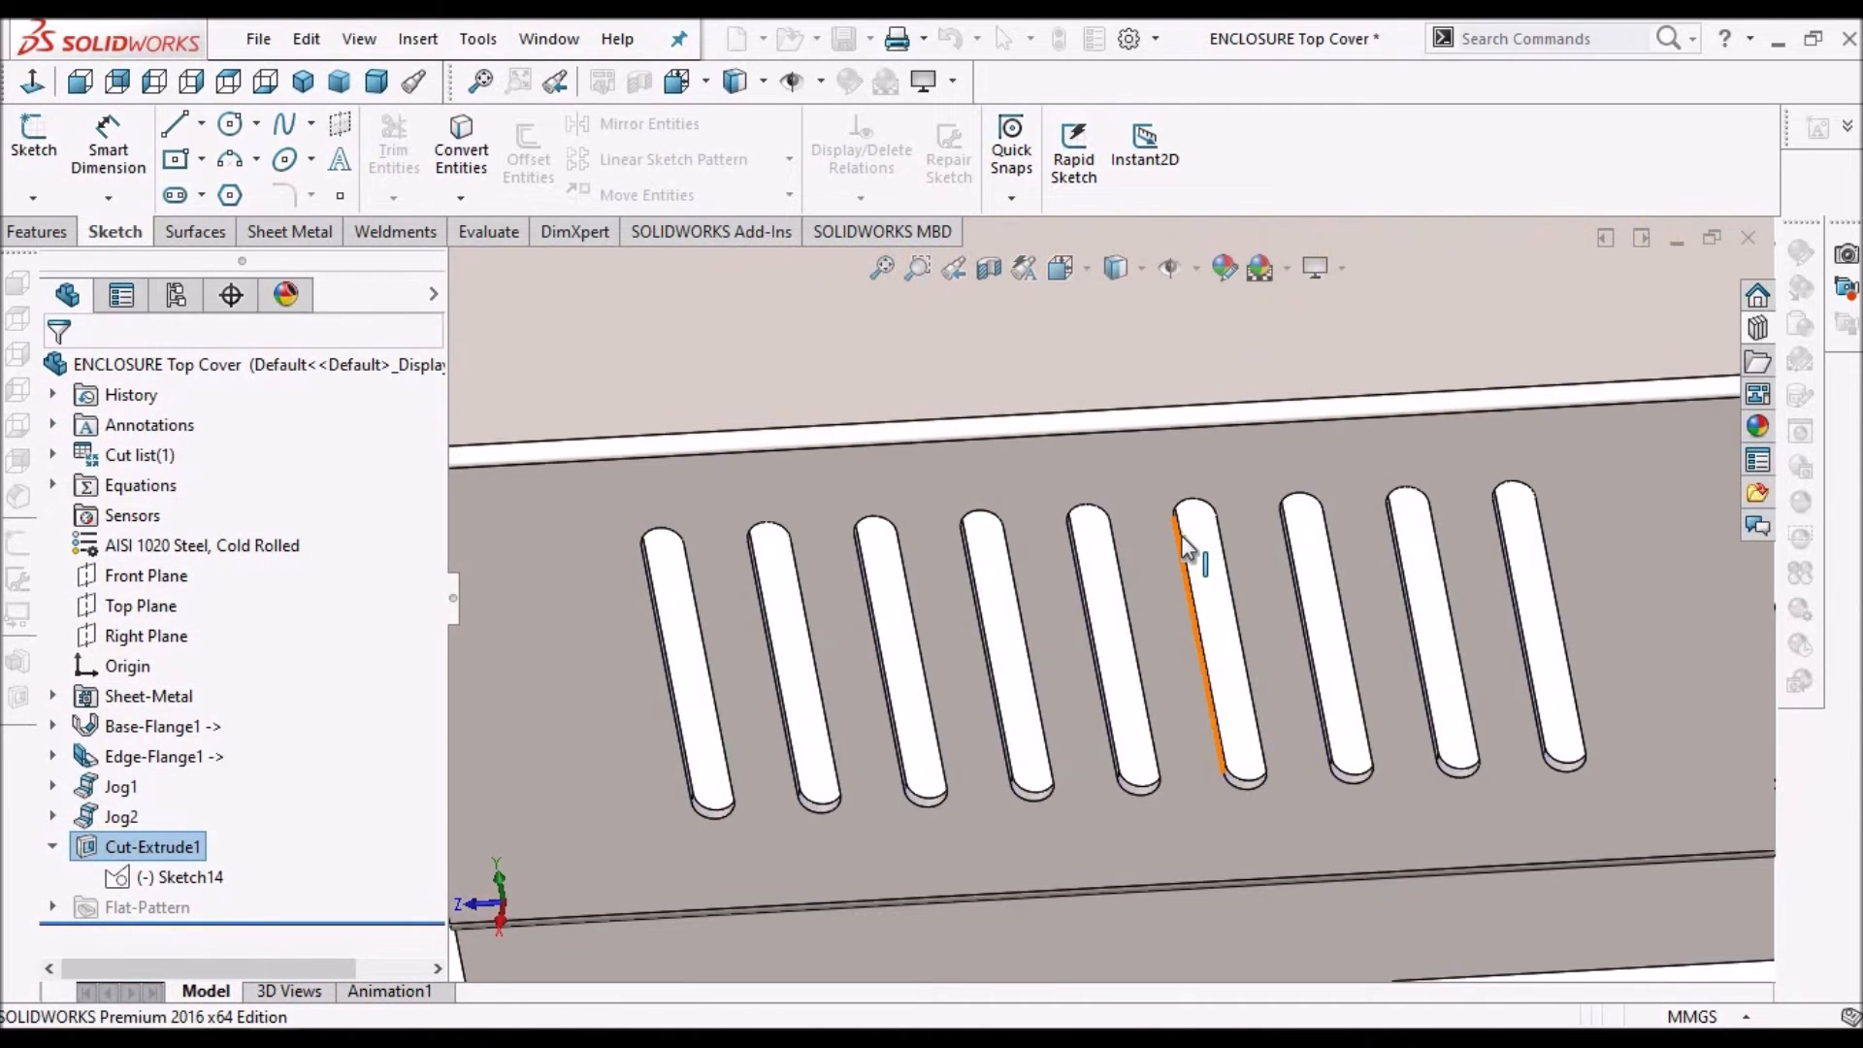
Save the top cover part with the completed row of ventilation slots
scroll(1180, 534, up, 5)
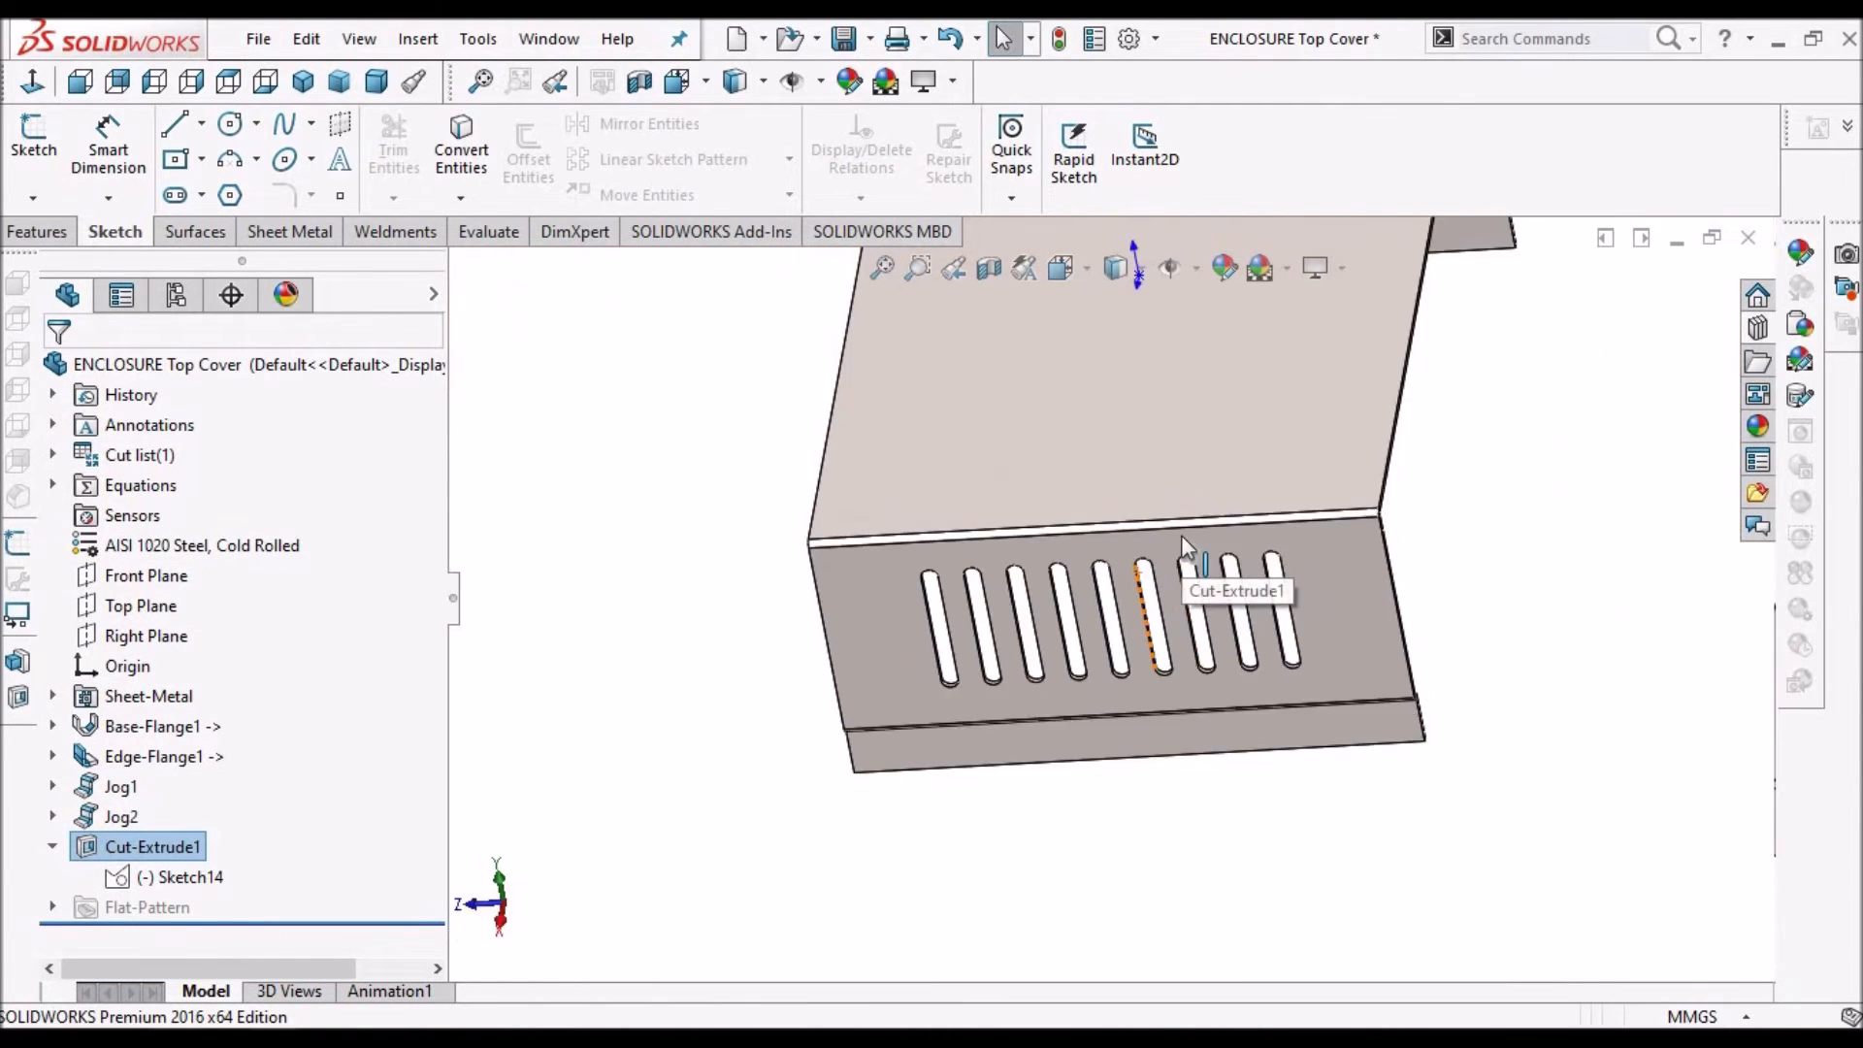
middle_drag(1277, 485, 1242, 679)
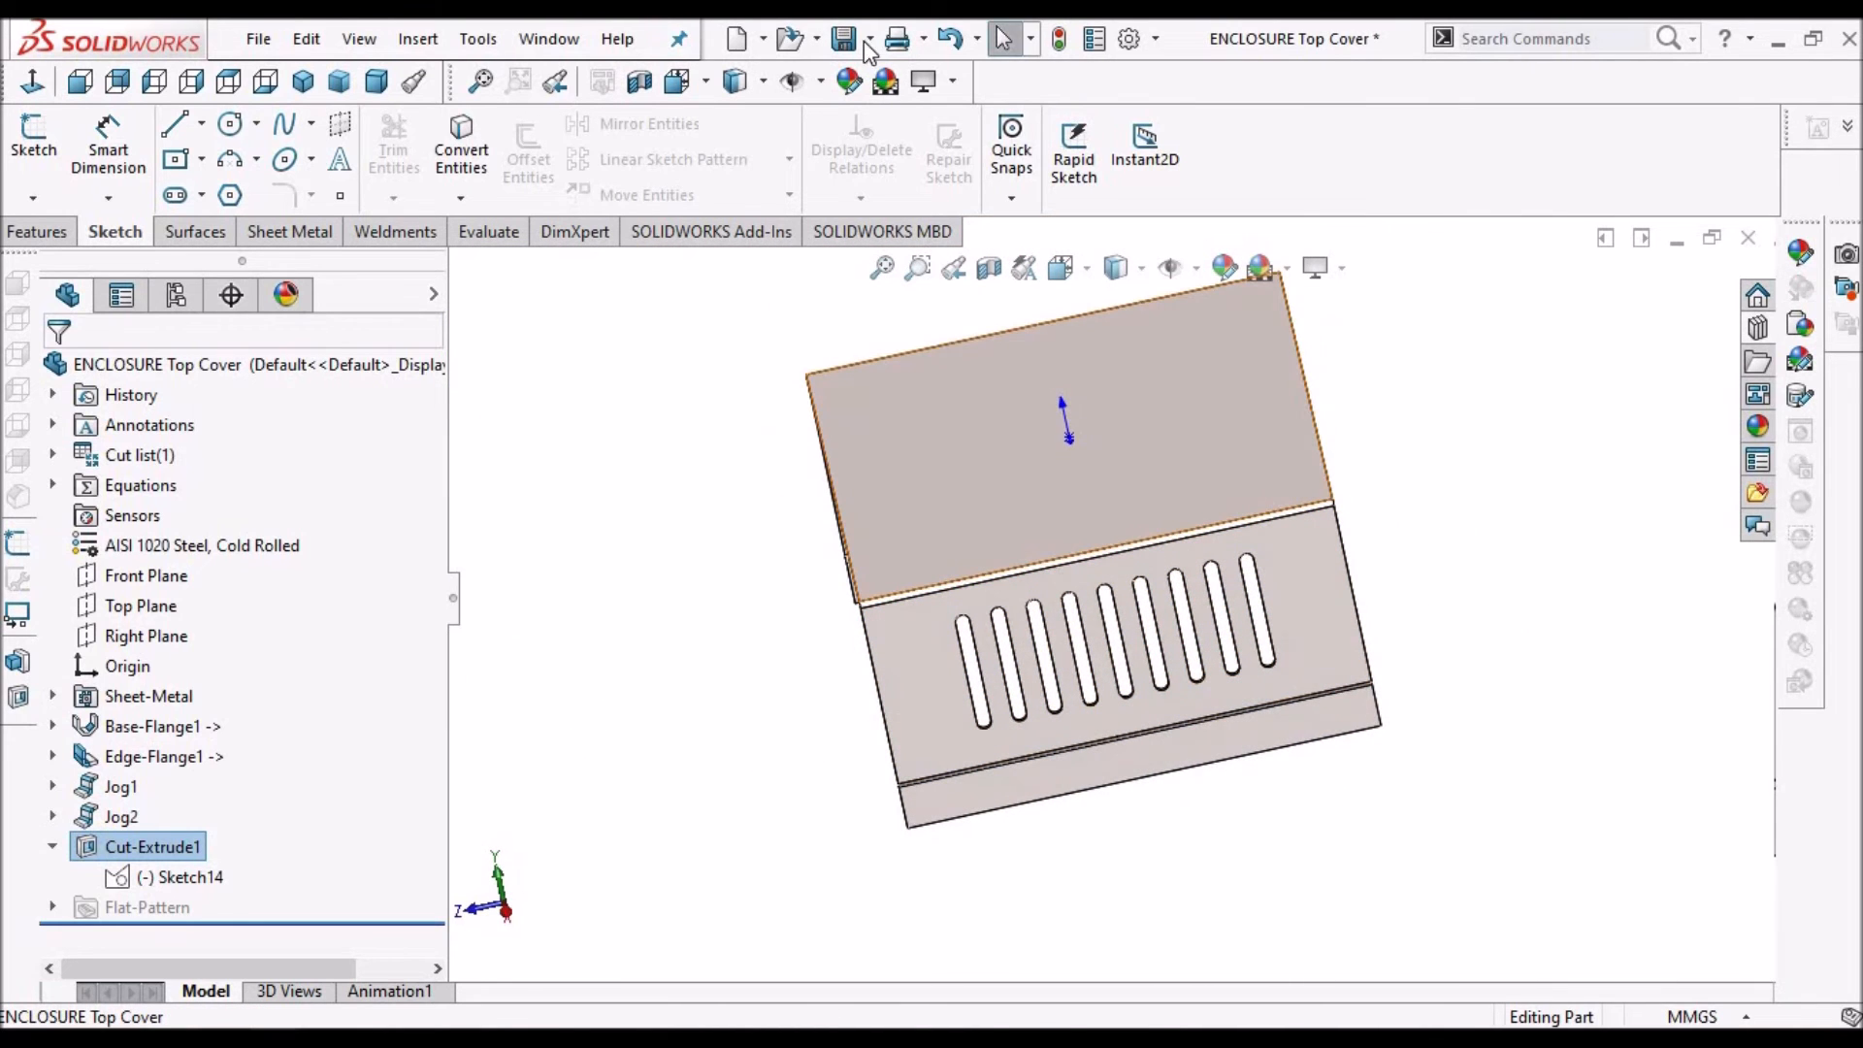
click(857, 43)
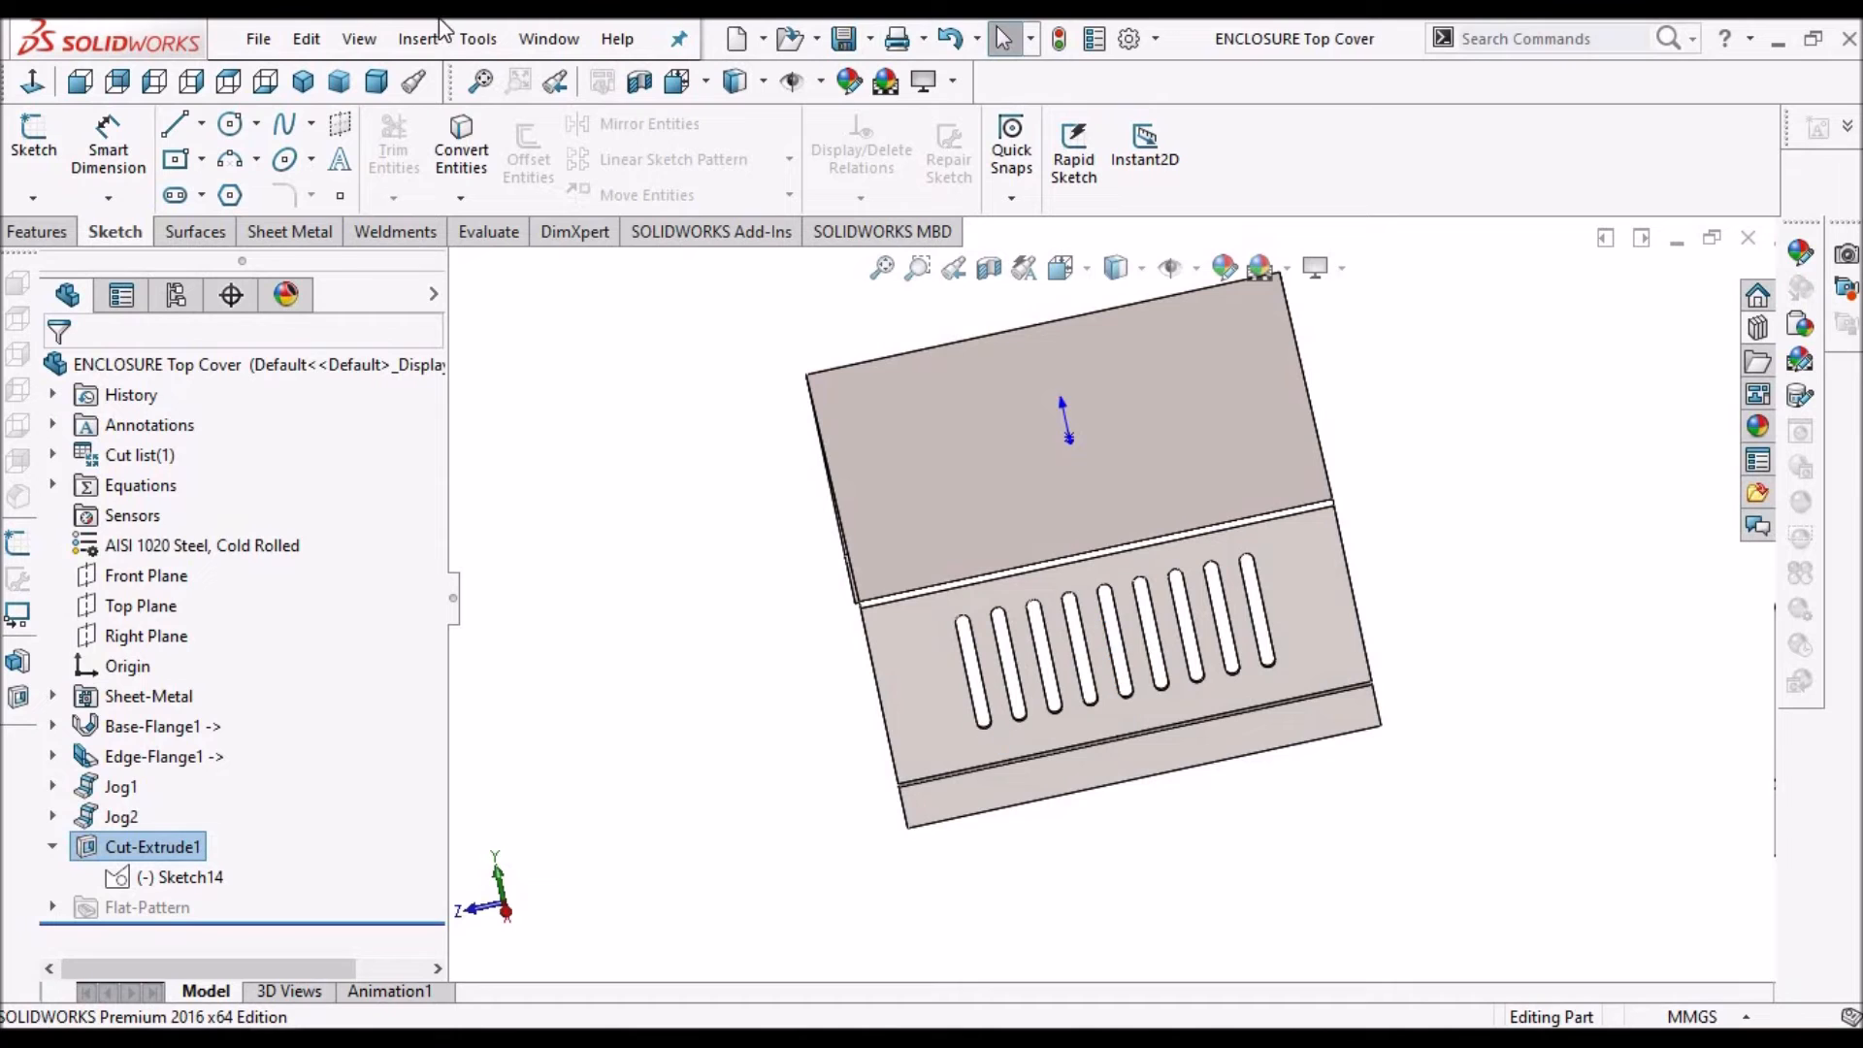
Add a Simple Hole near the centre of the cover's top face, Blind, 10 mm deep and 10 mm in diameter
click(697, 553)
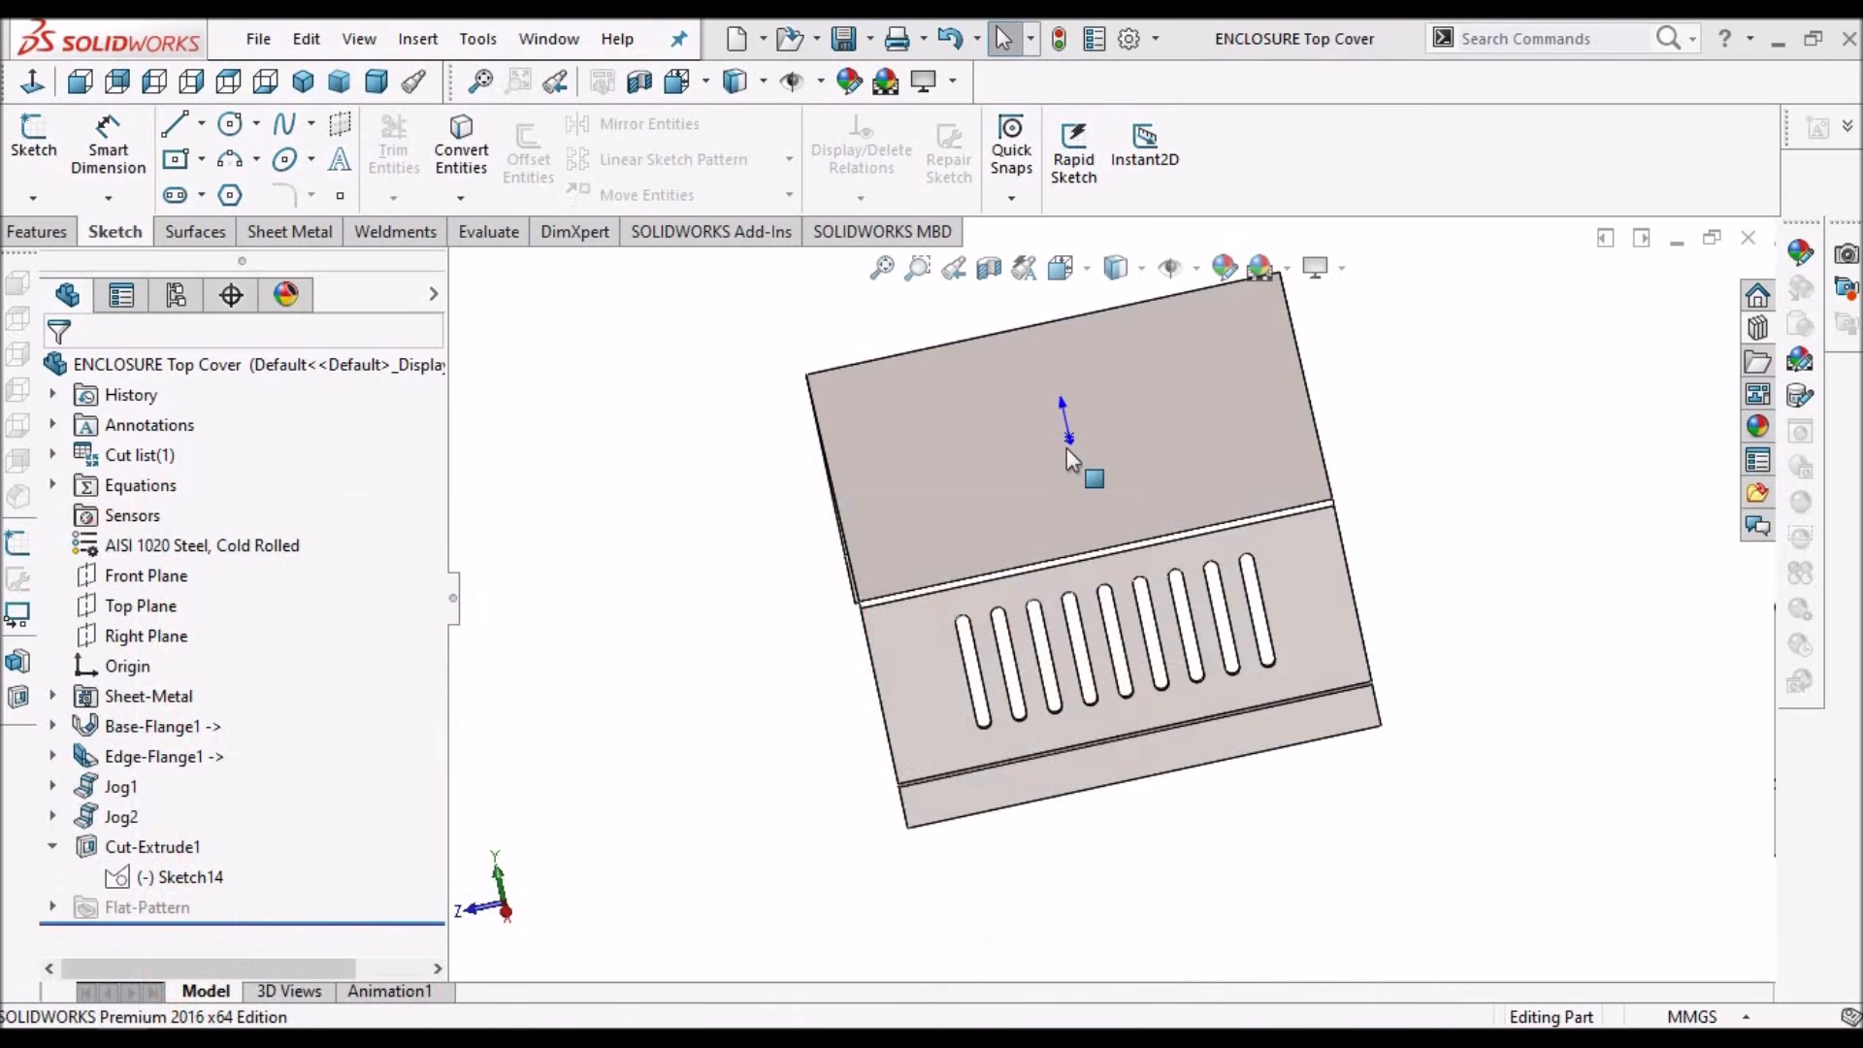
click(1067, 441)
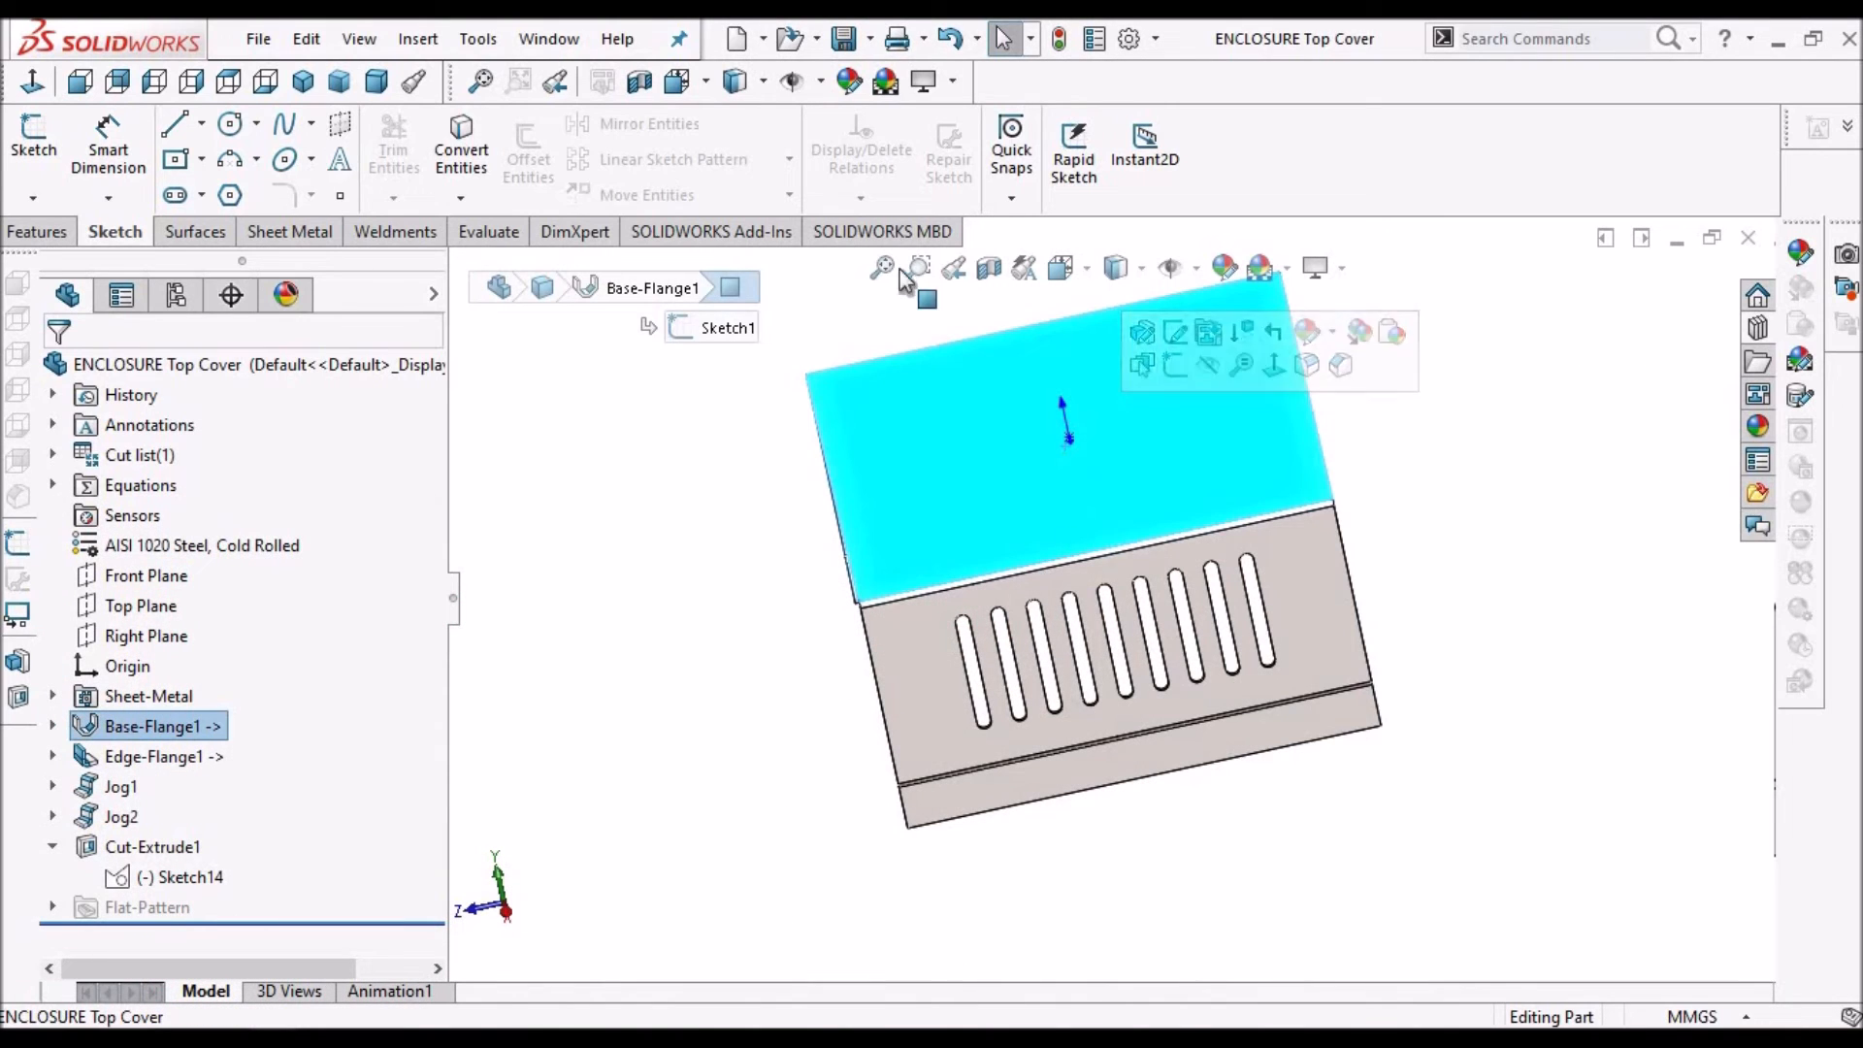
click(288, 231)
click(856, 159)
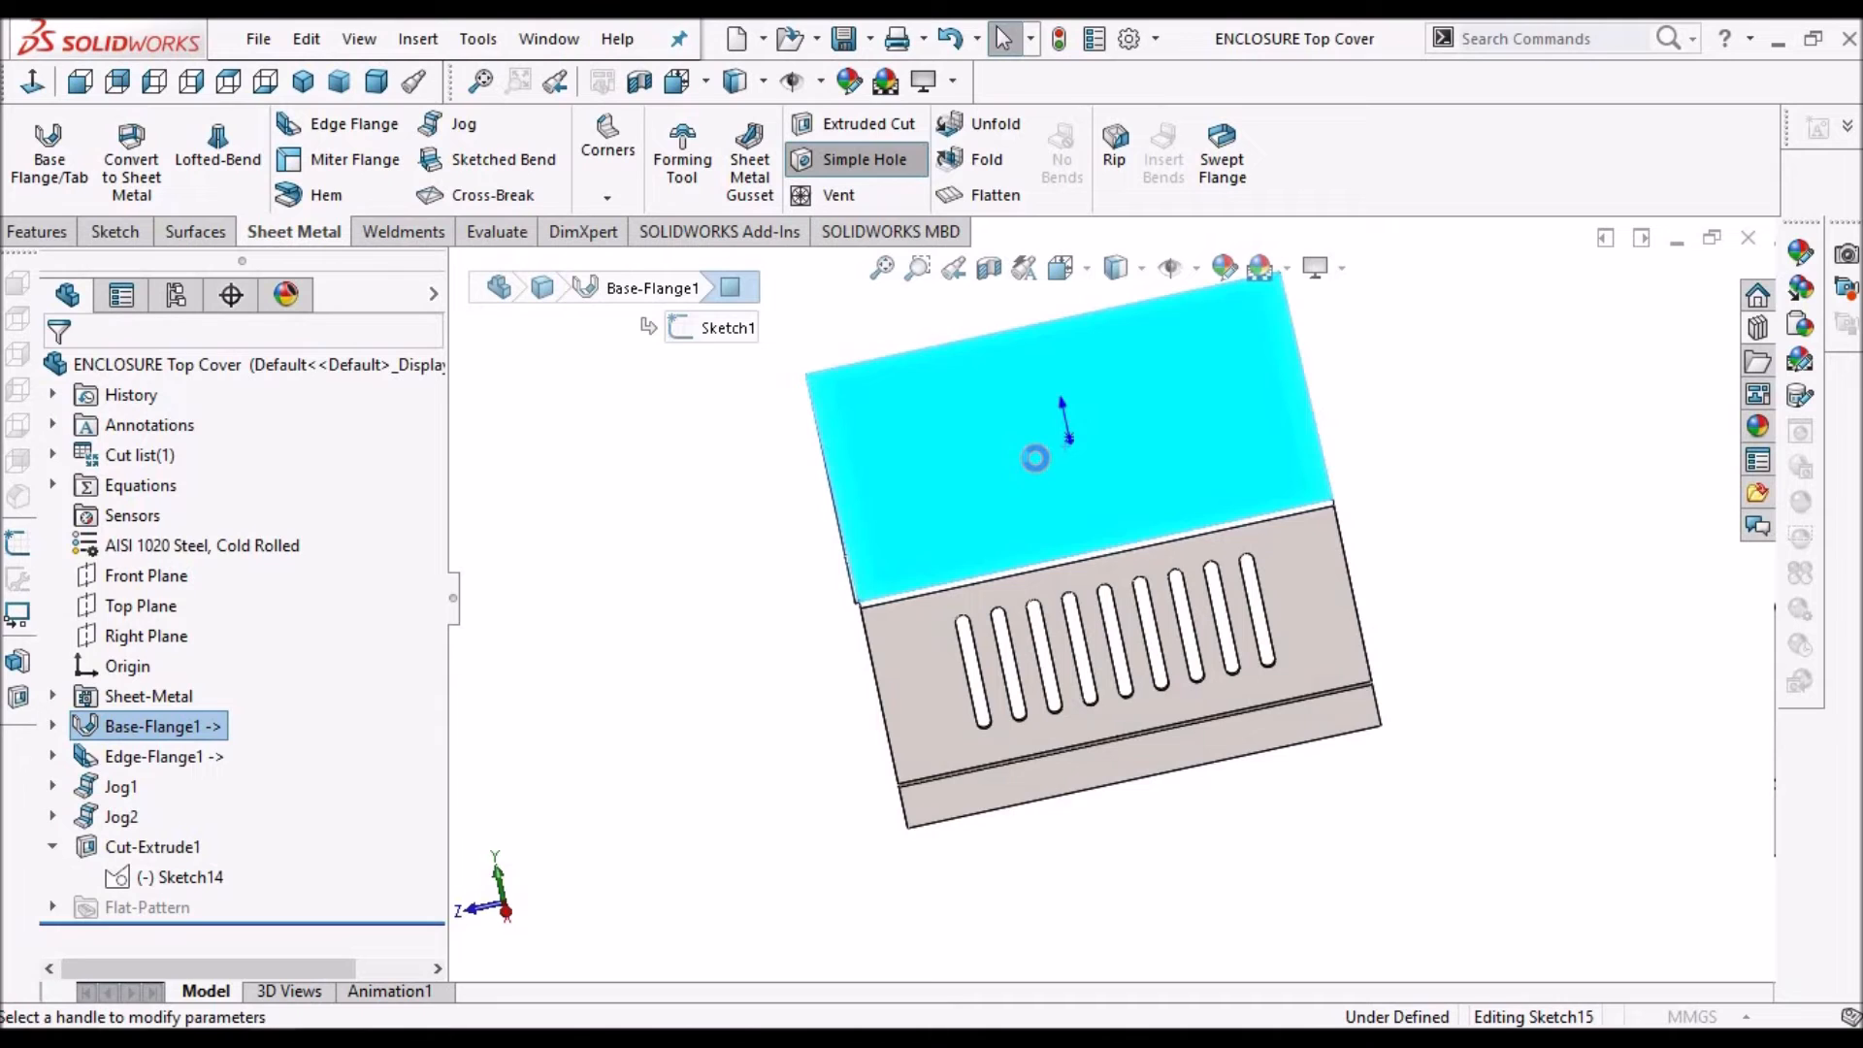
click(1036, 458)
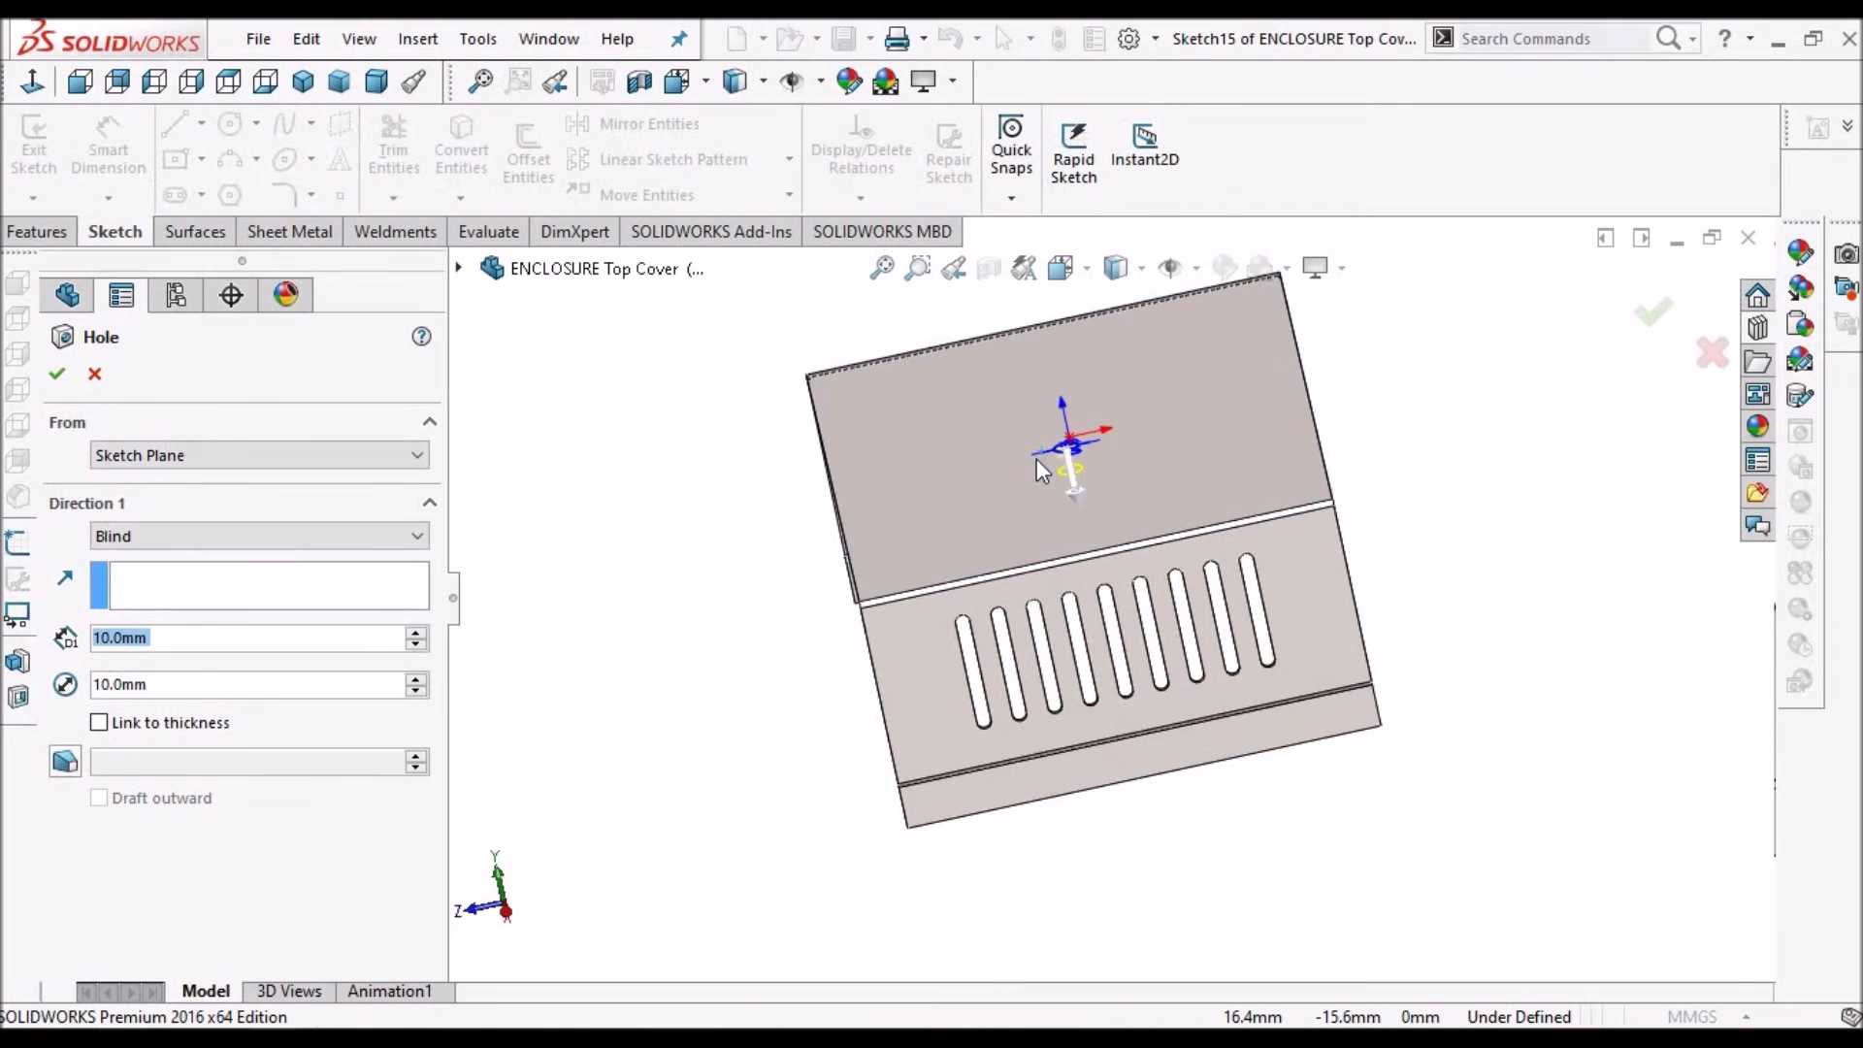
click(57, 374)
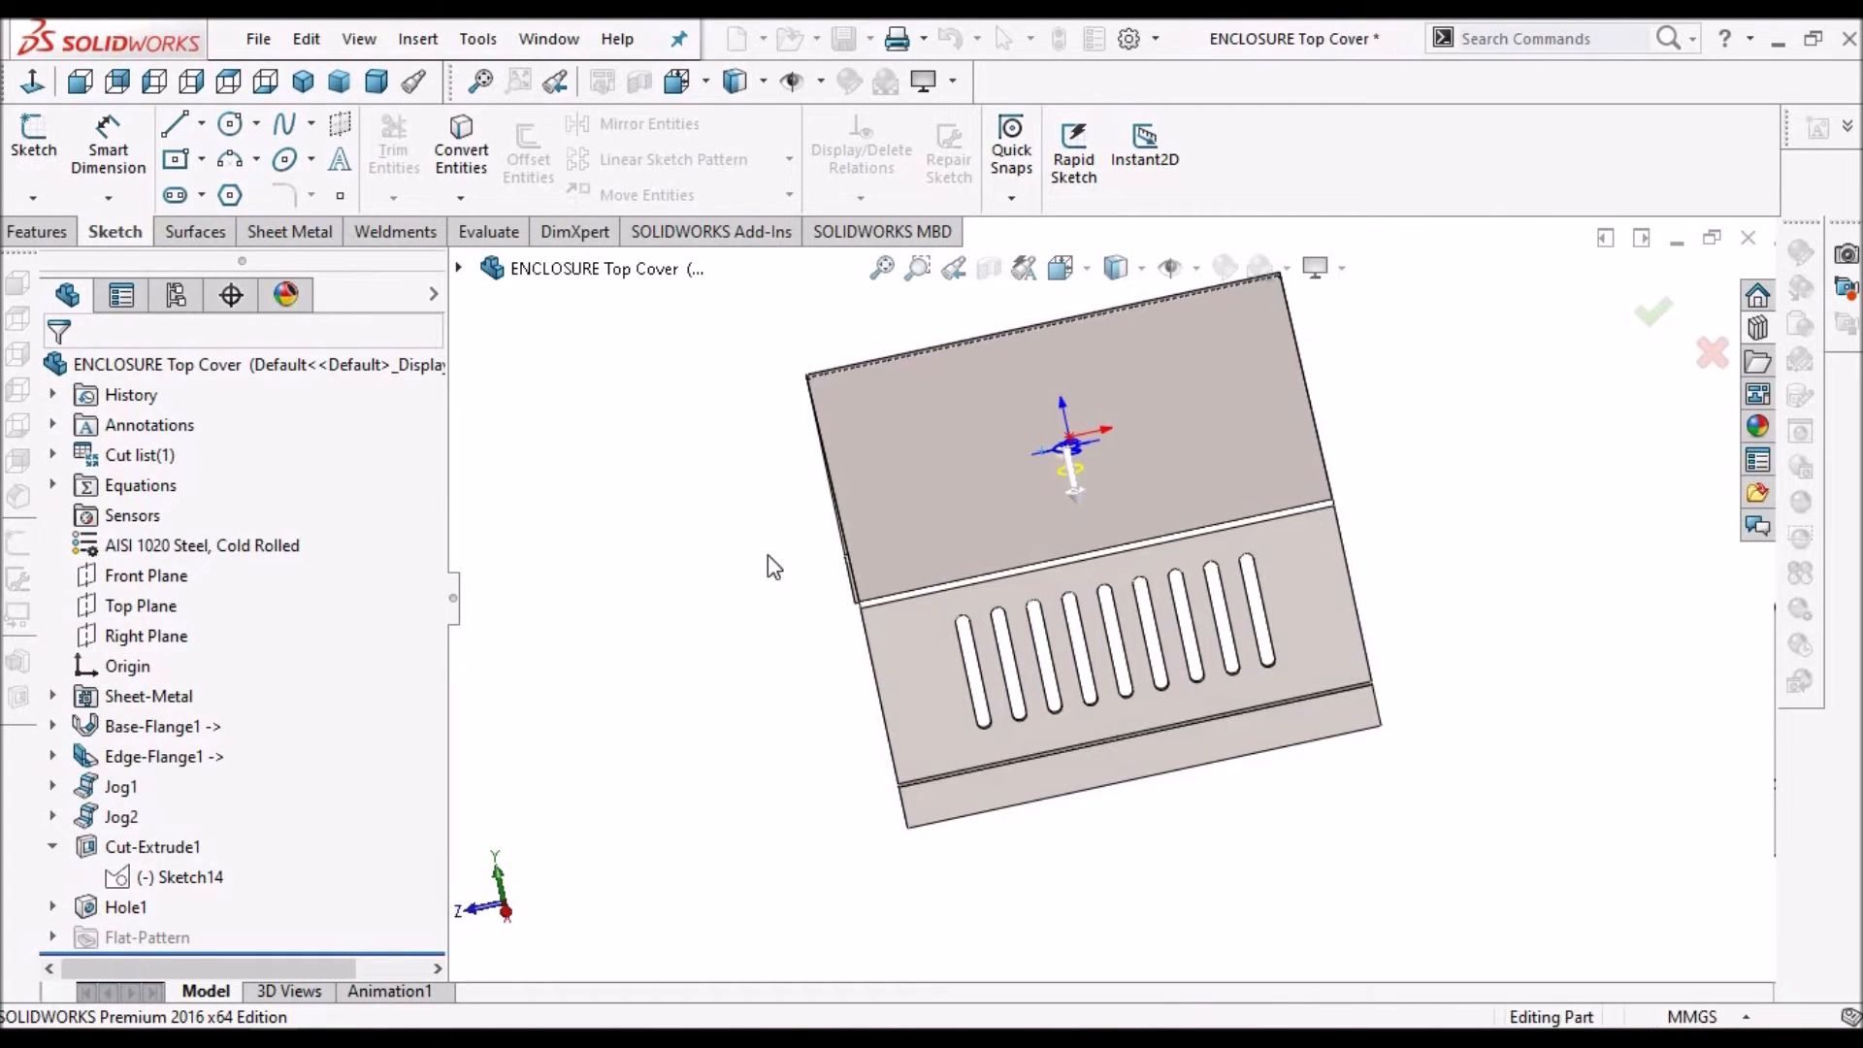
Switch to the REF ASMBLY window and rebuild the assembly with the changed top cover
scroll(1062, 460, down, 5)
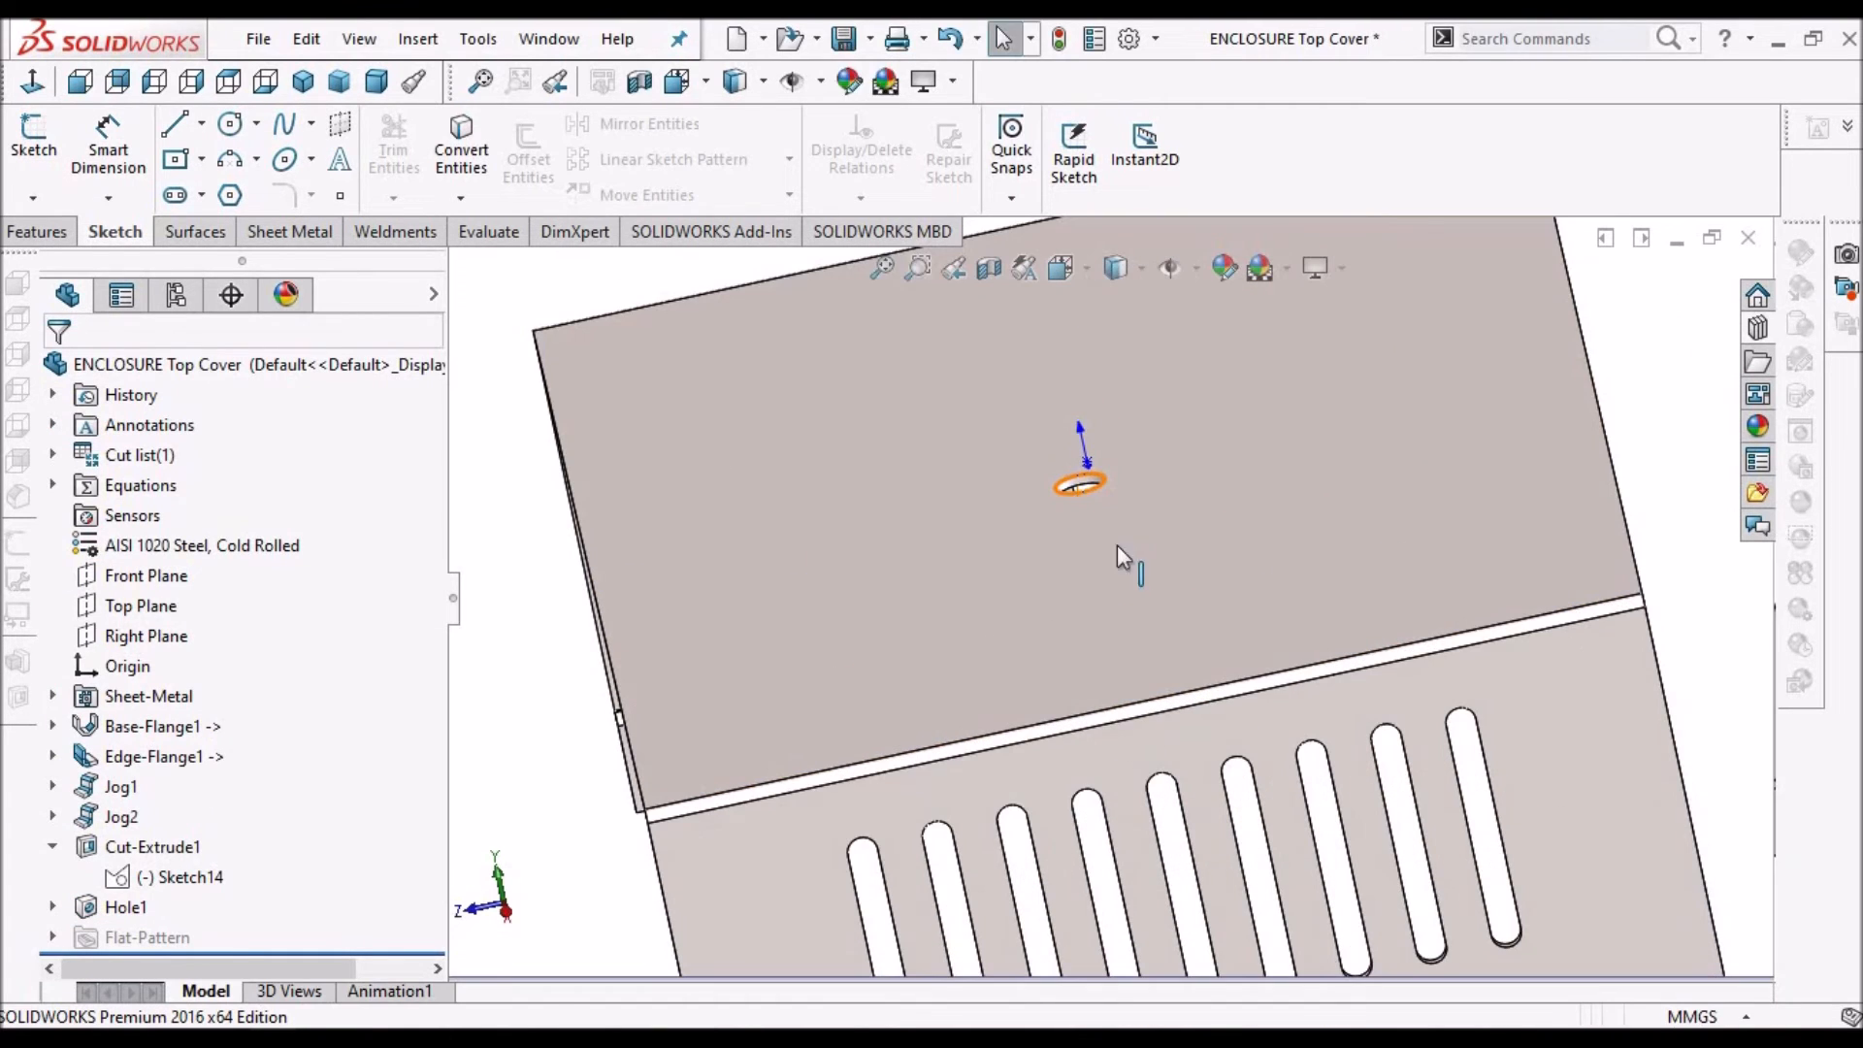
scroll(1116, 546, down, 3)
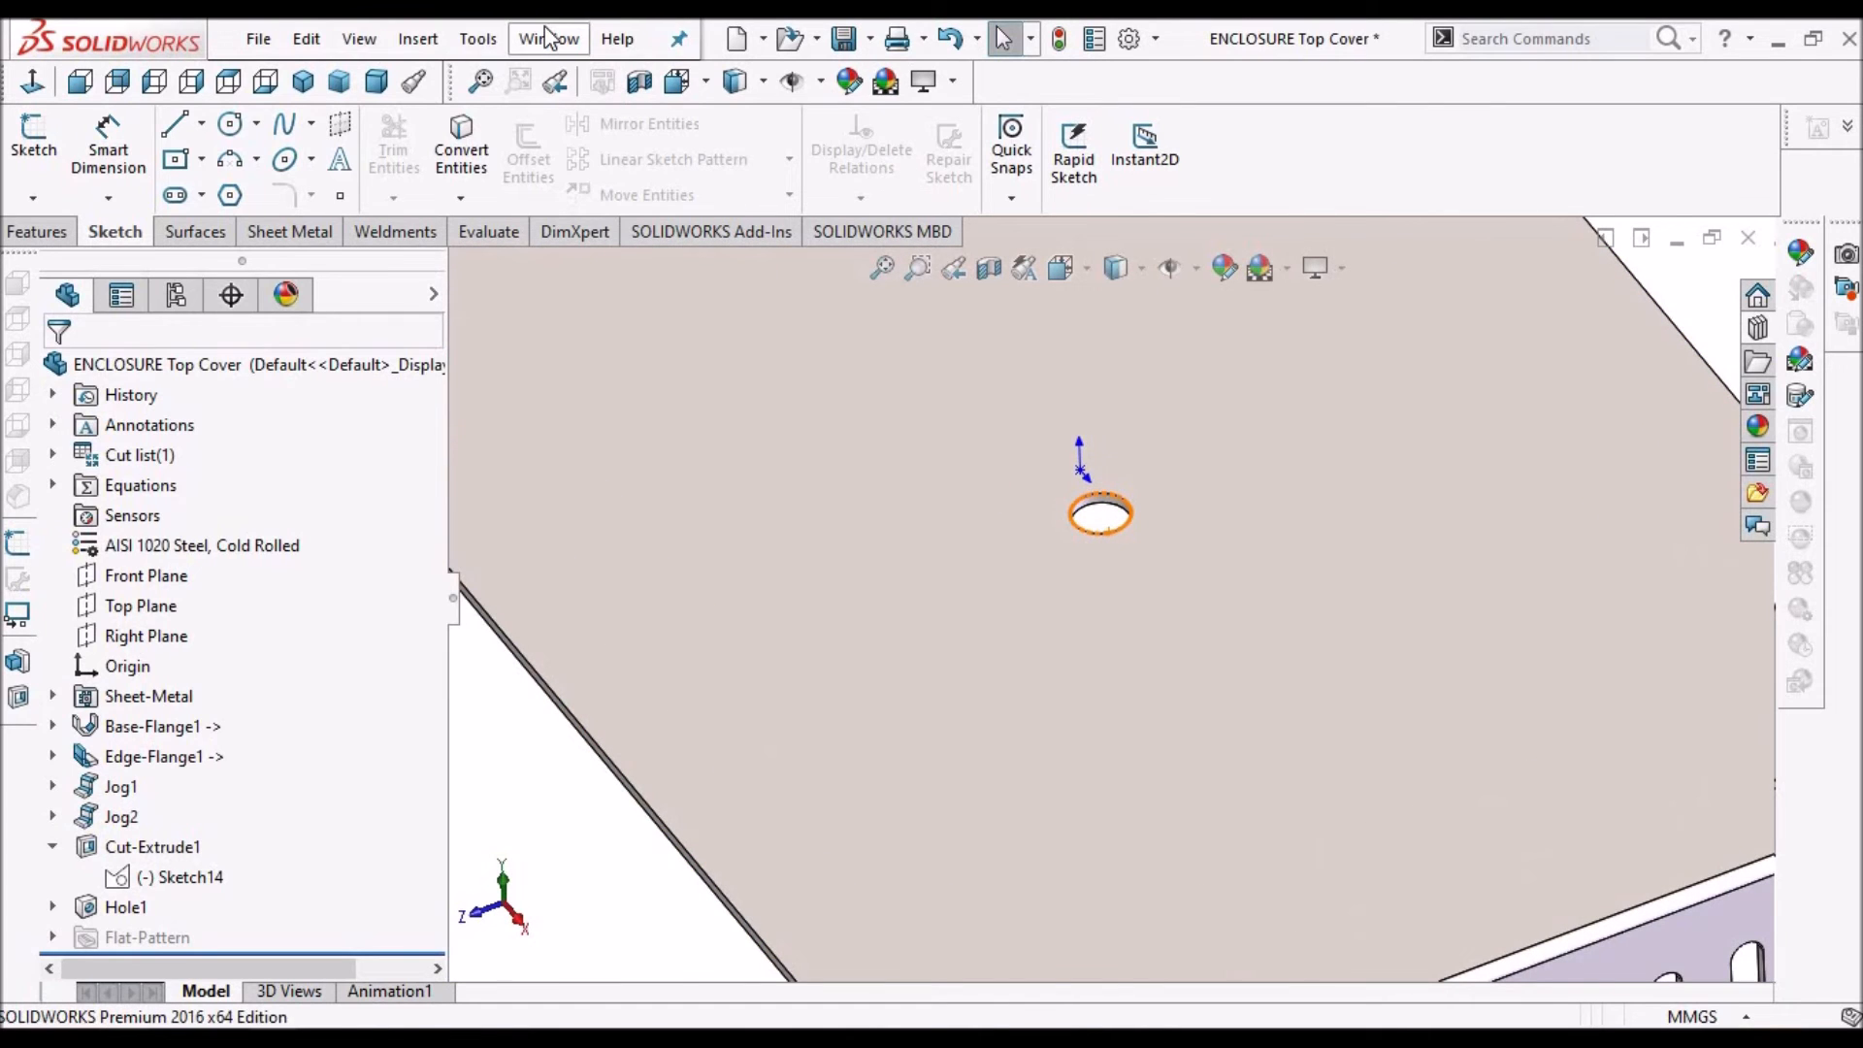
click(549, 39)
click(626, 326)
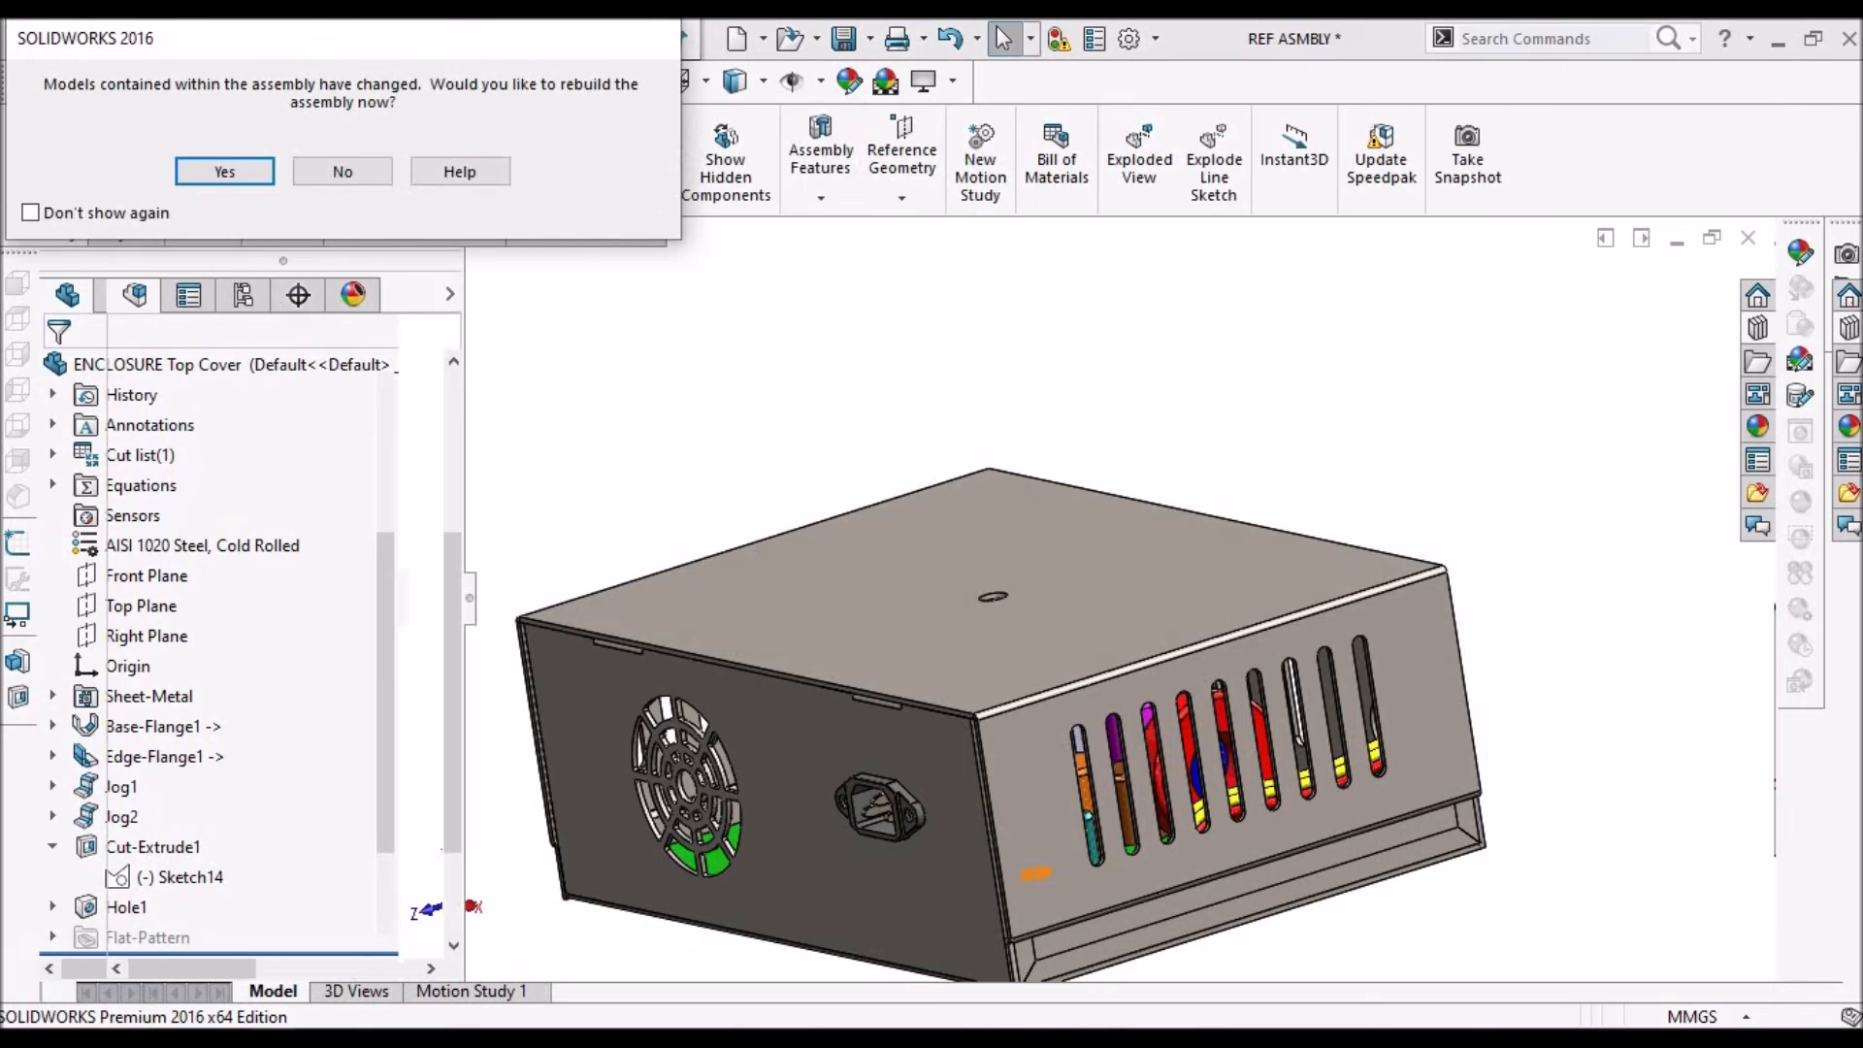
click(225, 173)
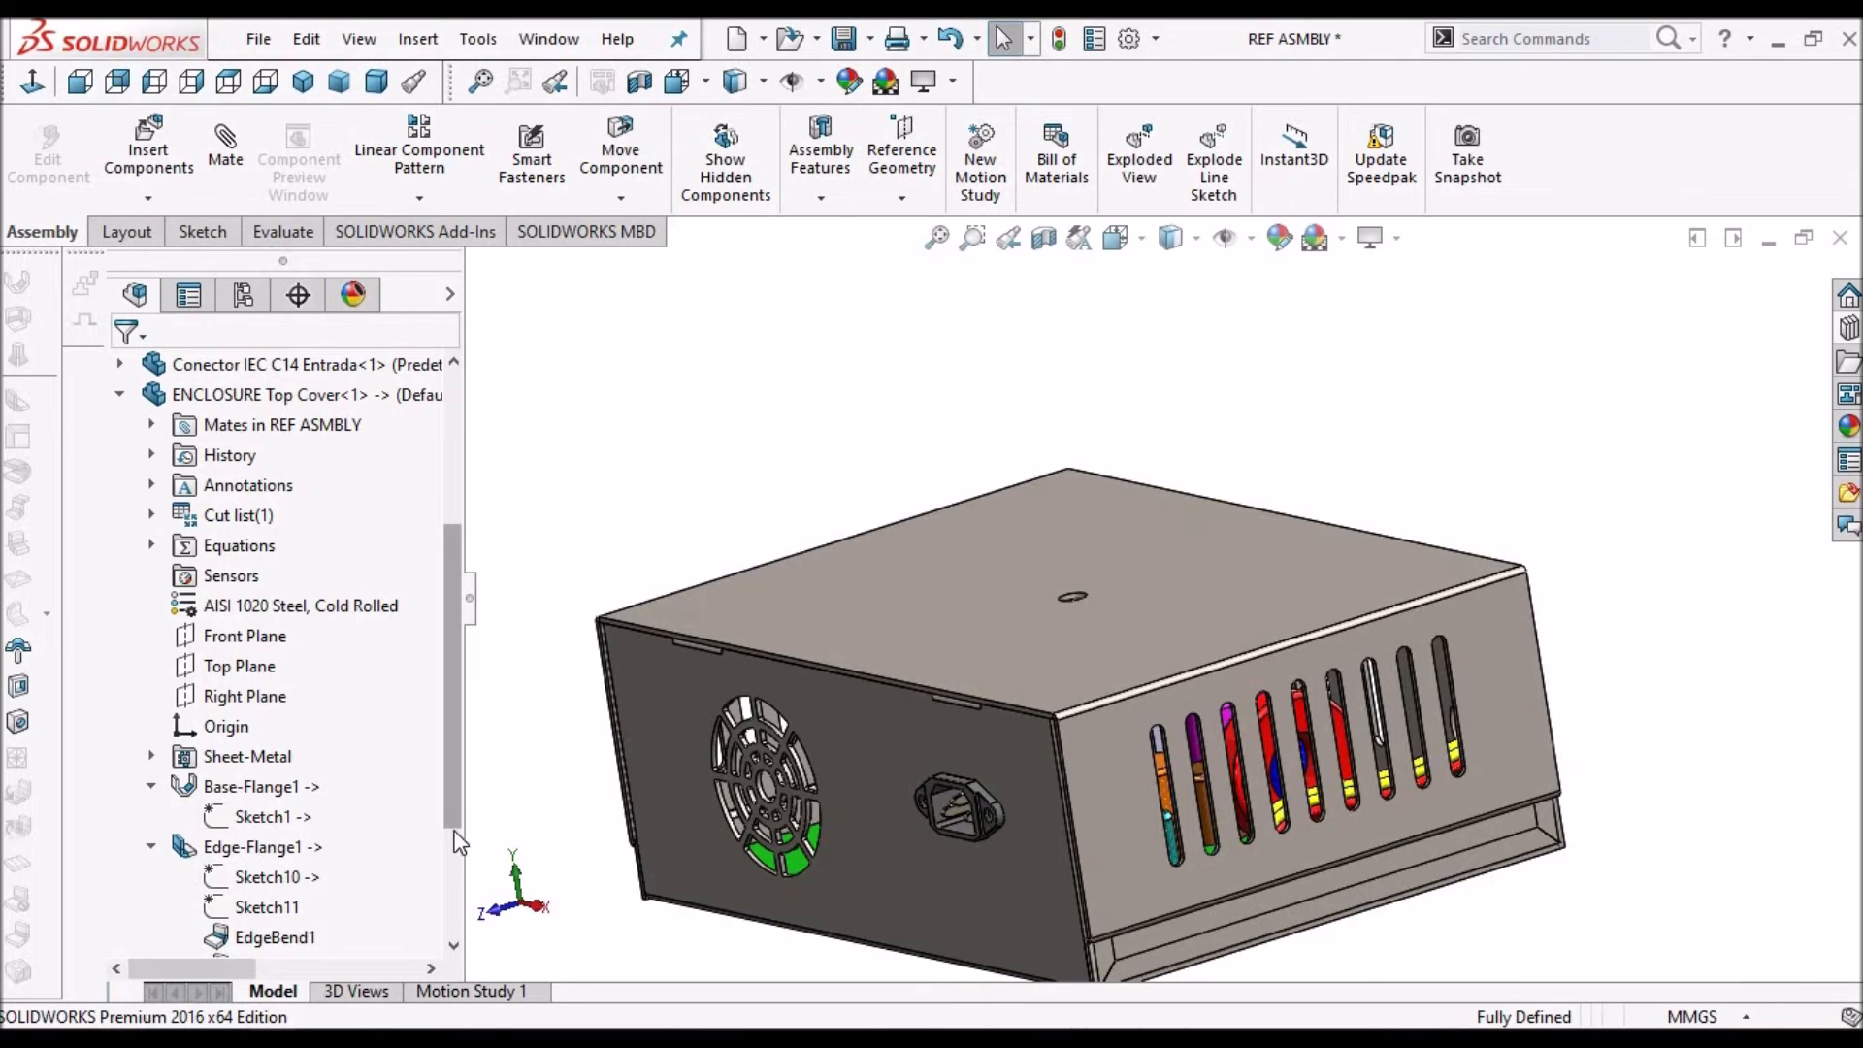
Open the top cover hole's sketch for editing within the assembly, viewed normal to the sketch plane
scroll(445, 917, down, 2)
scroll(447, 928, down, 1)
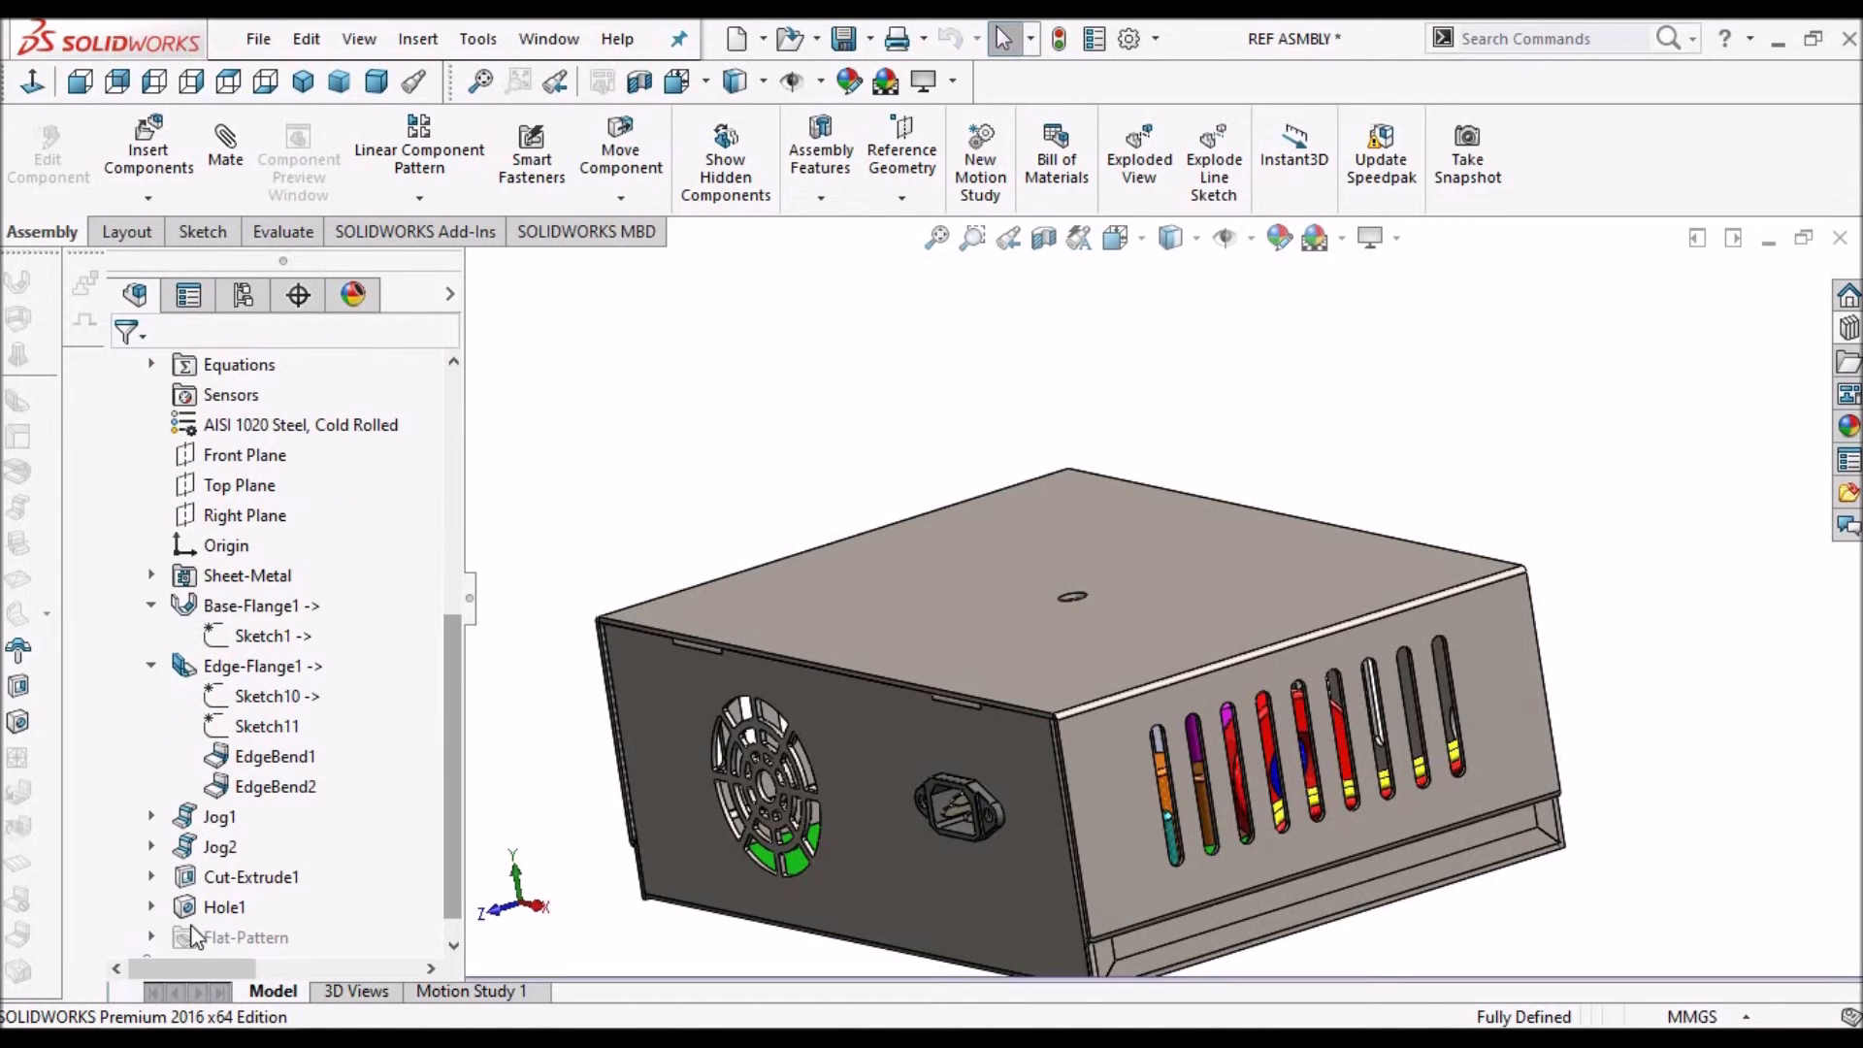
click(152, 906)
click(276, 937)
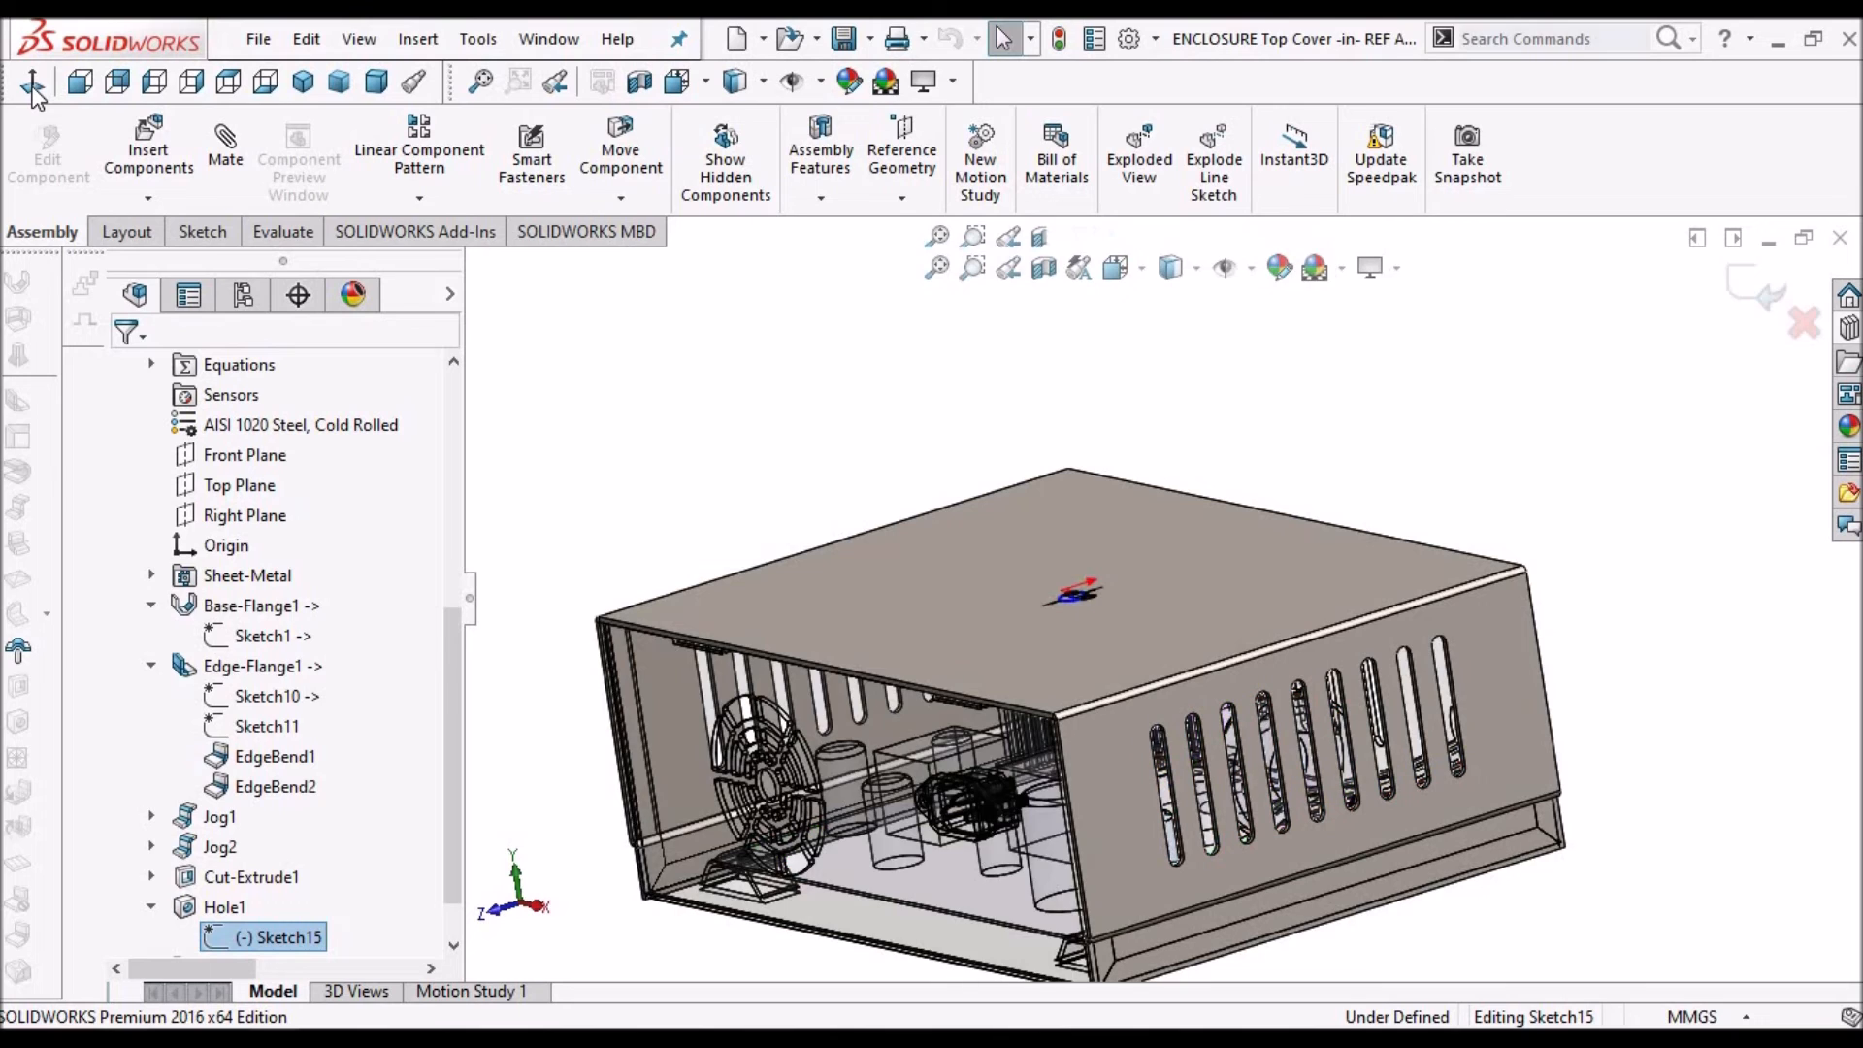
click(32, 86)
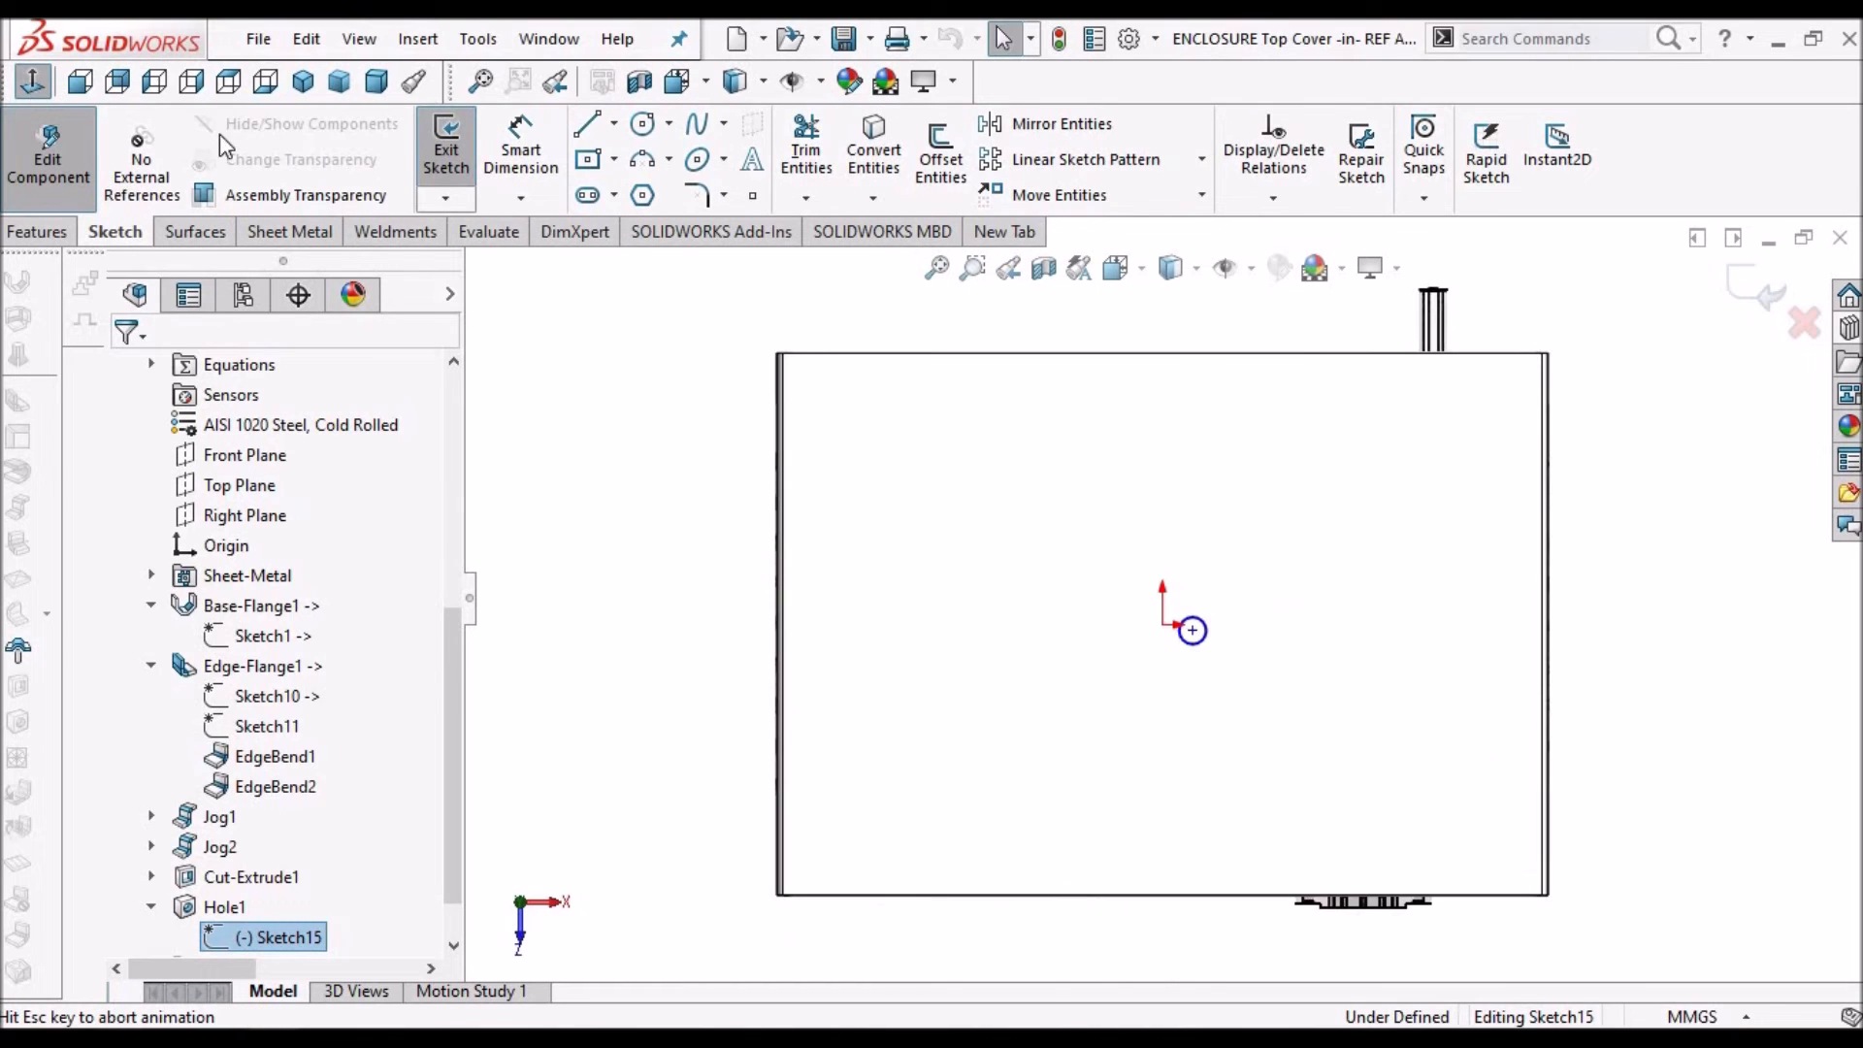
Show the assembly in wireframe display and orient it to the Dimetric view
click(1195, 271)
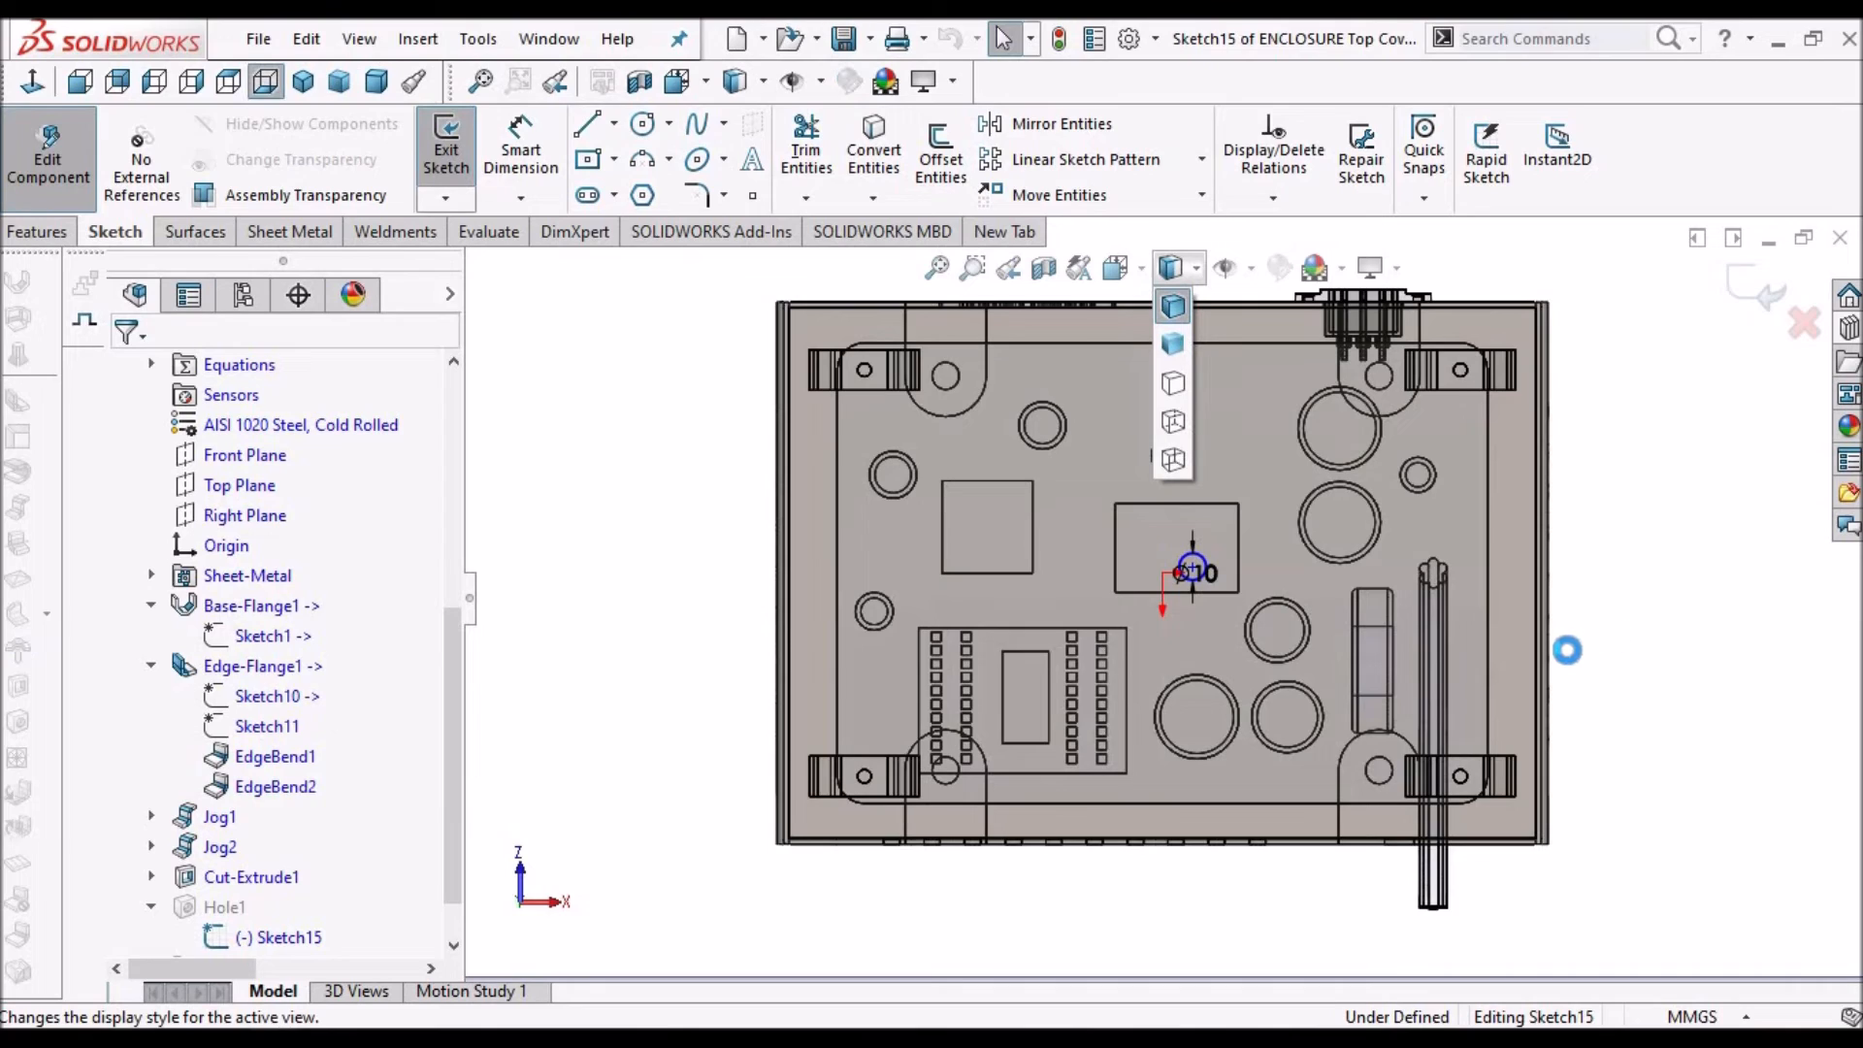
middle_drag(1446, 761, 1450, 481)
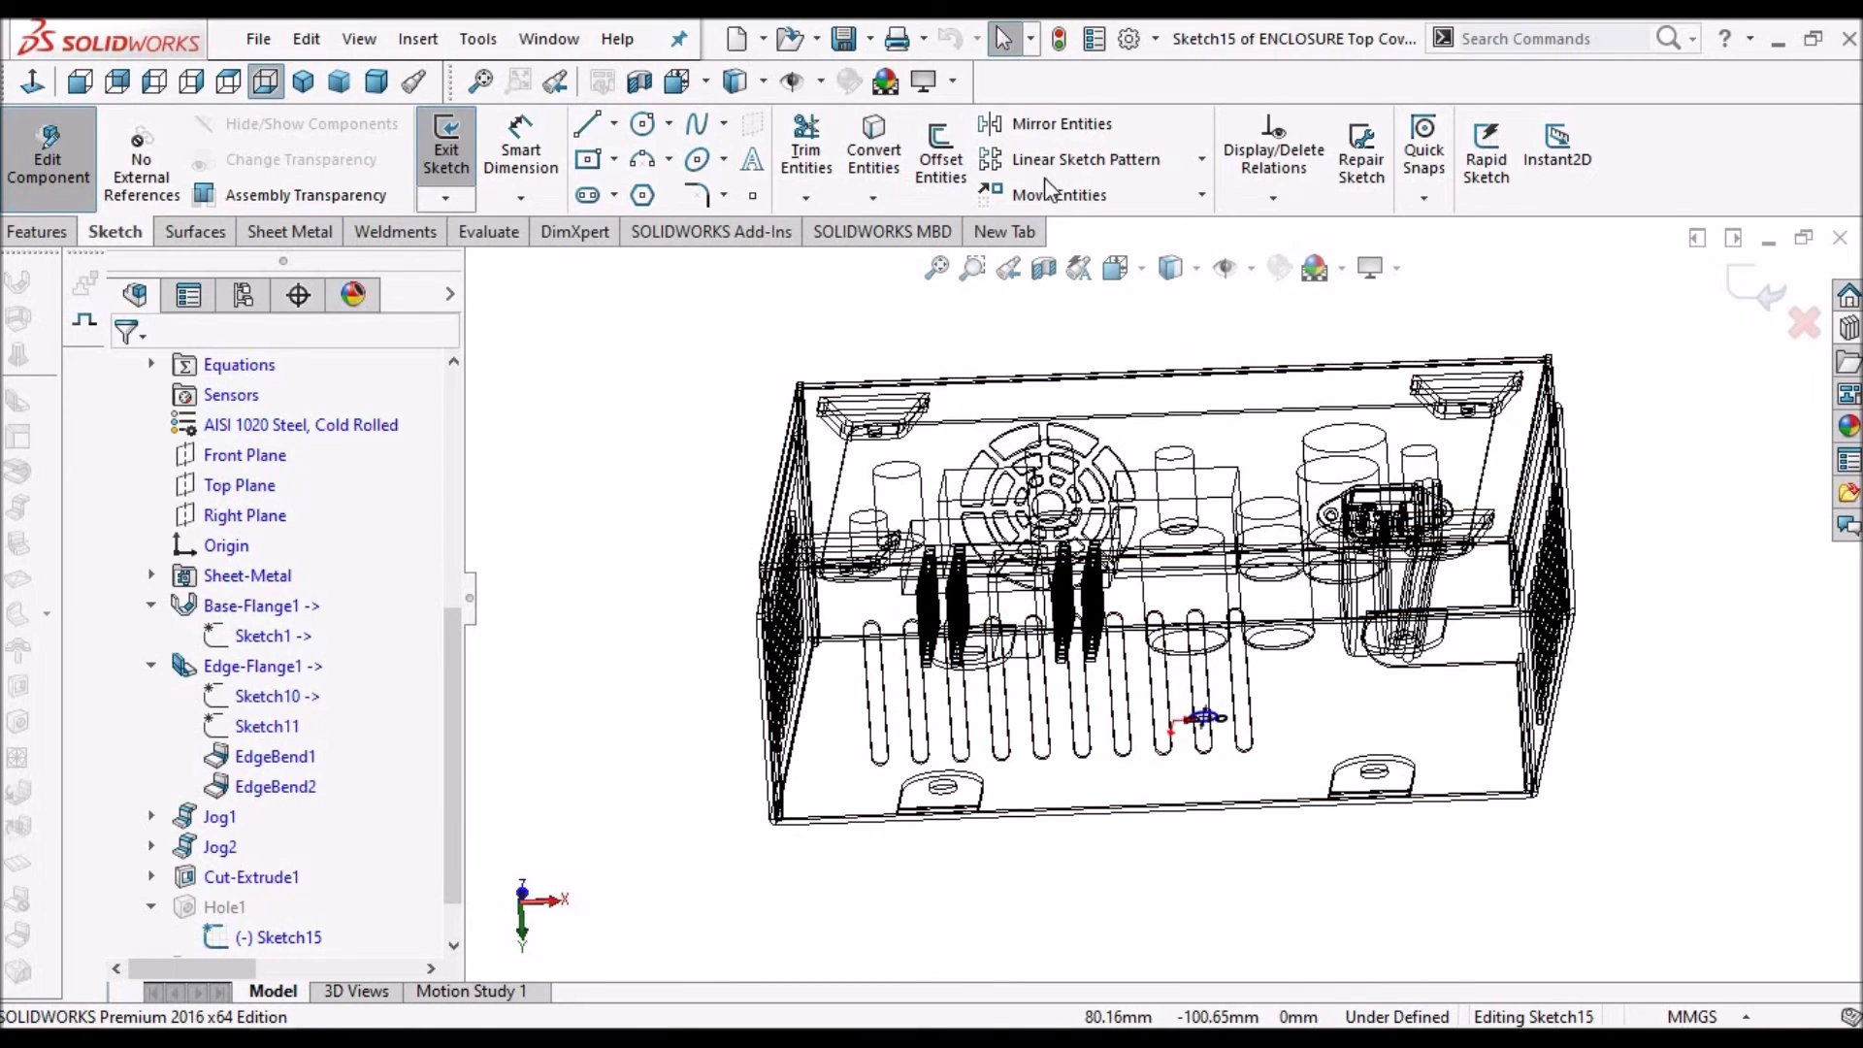
click(376, 82)
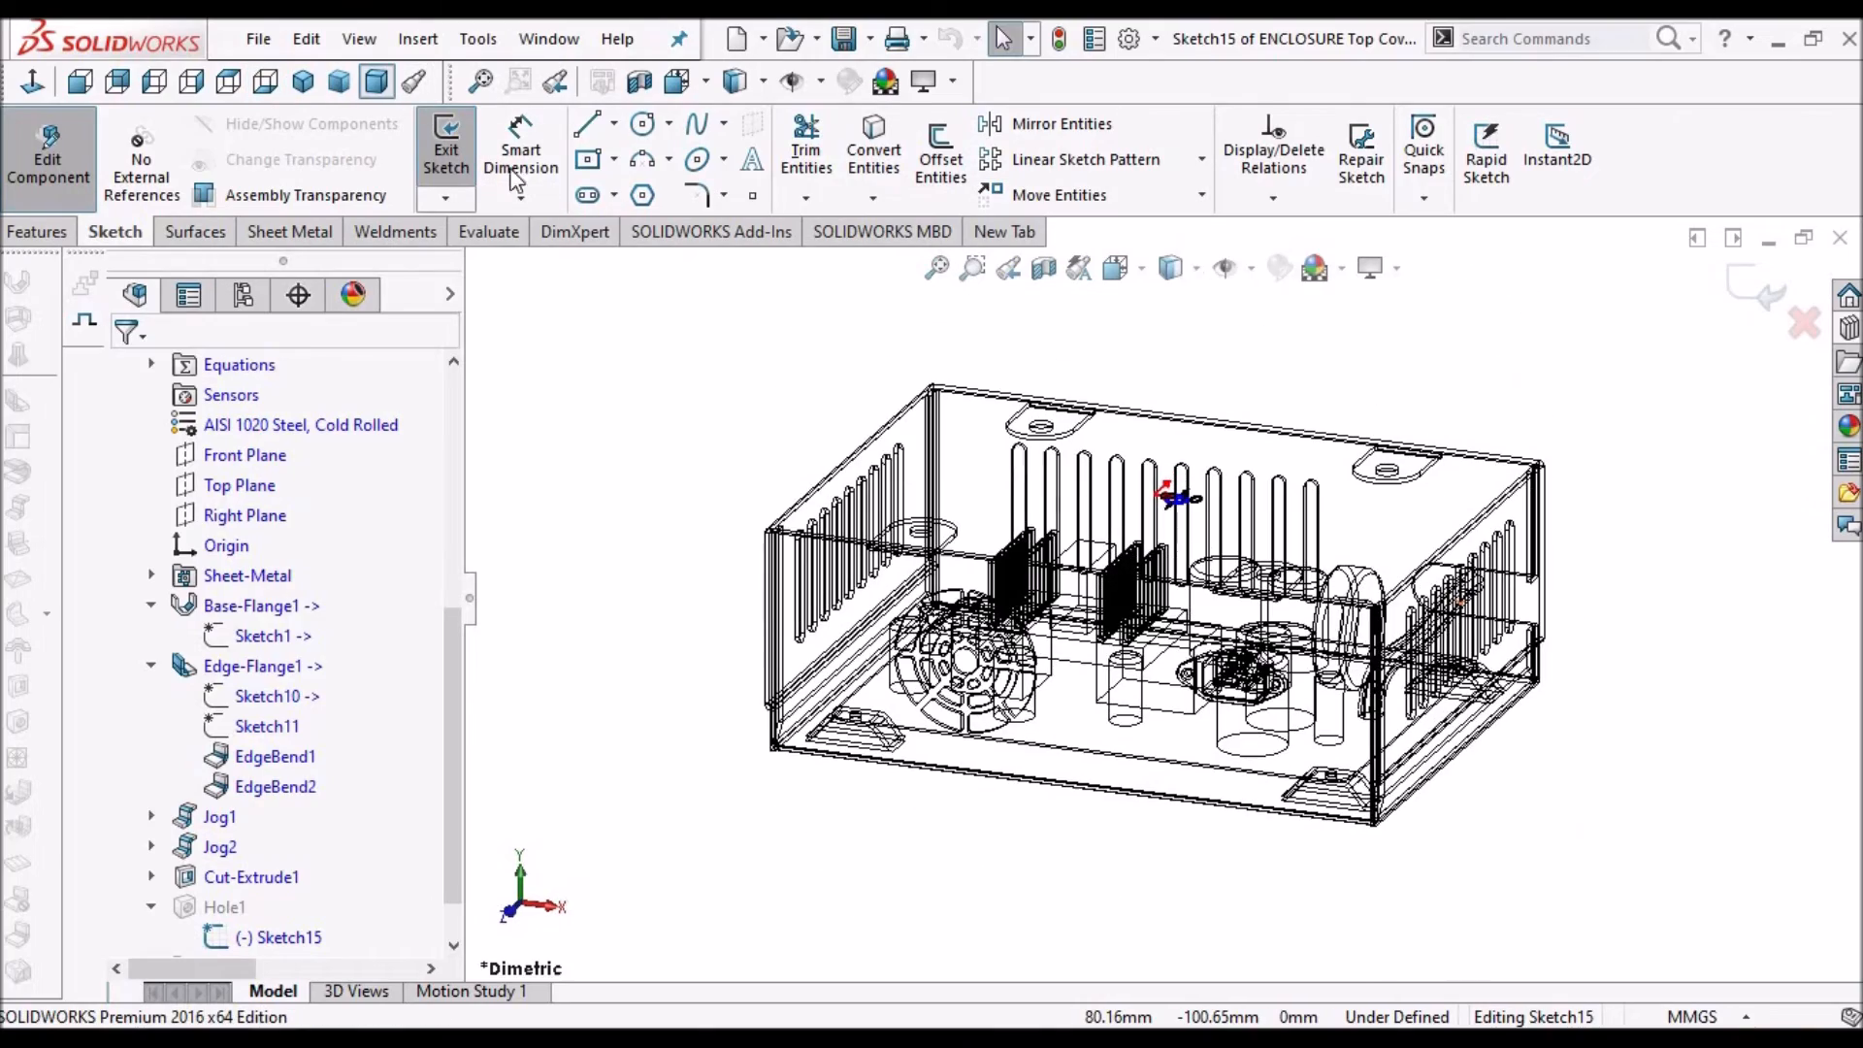
Convert the circular hole edge of the bottom casing's tab nearest the IEC connector into the top cover's hole sketch
scroll(1281, 573, down, 5)
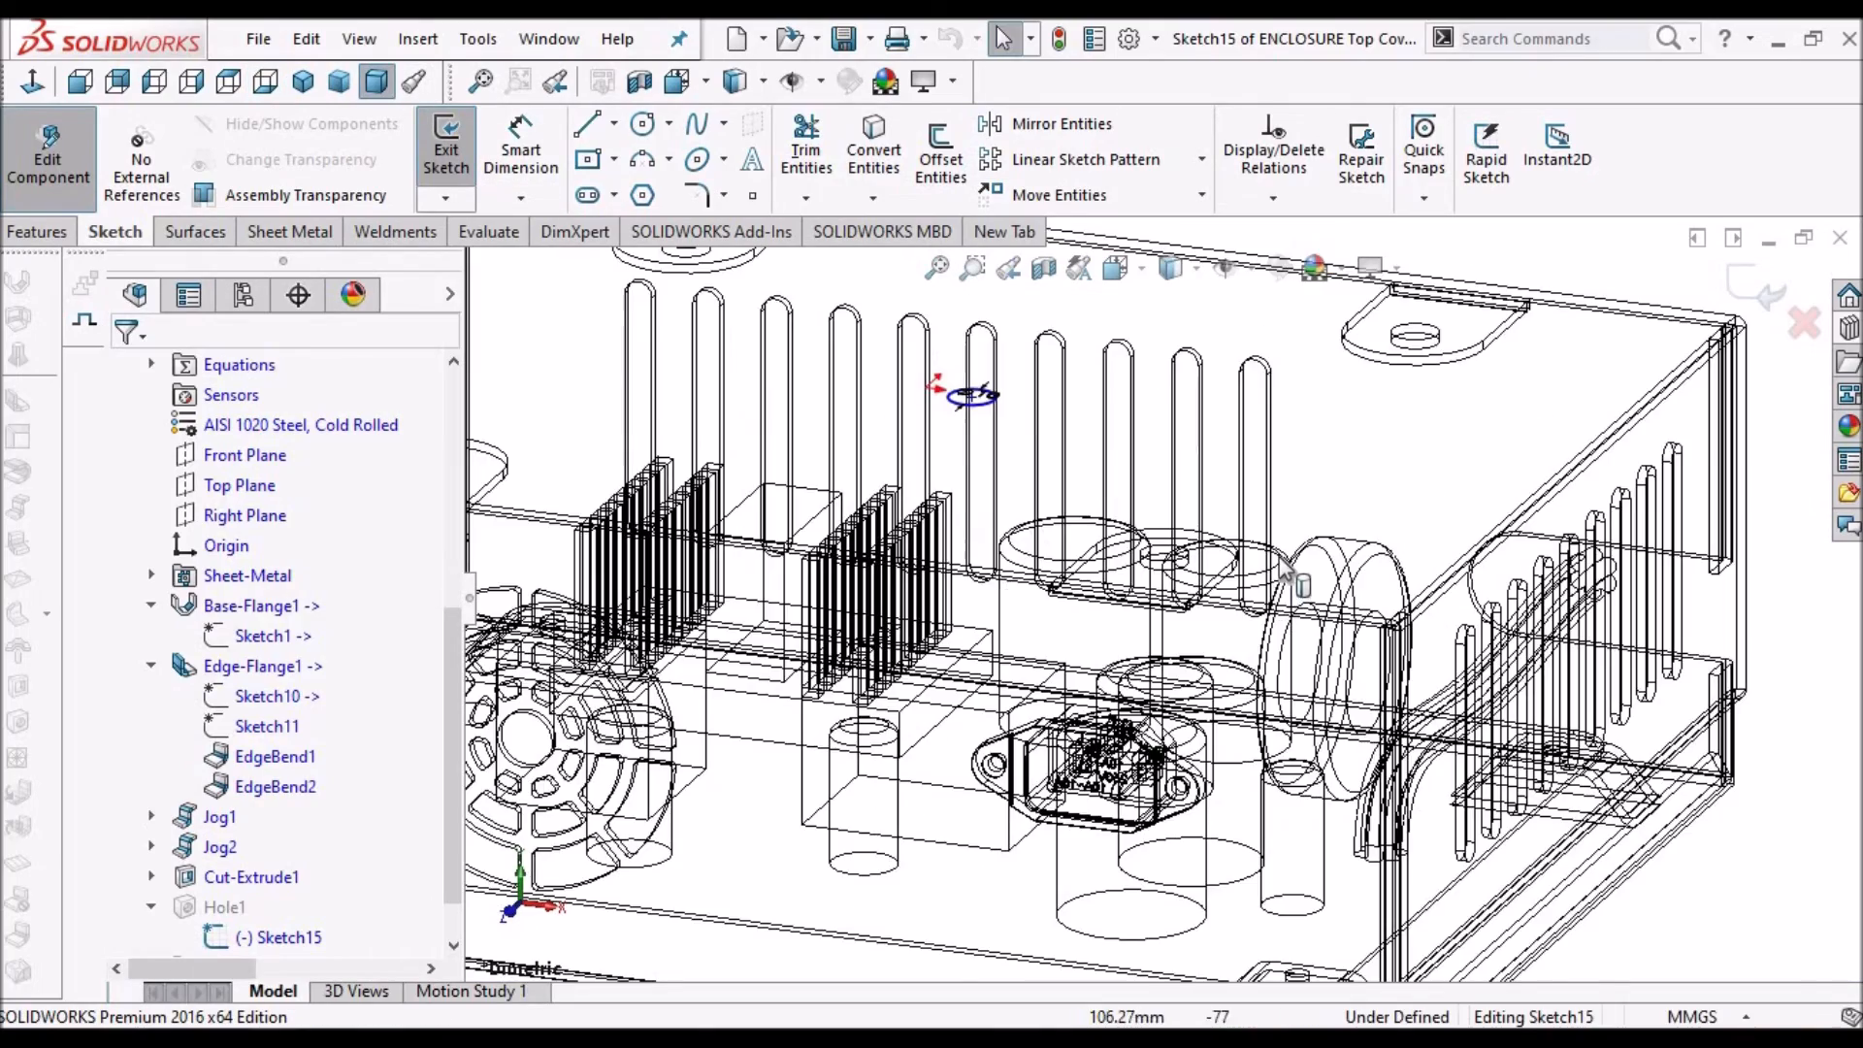
middle_drag(1246, 611, 1255, 661)
scroll(1164, 718, down, 2)
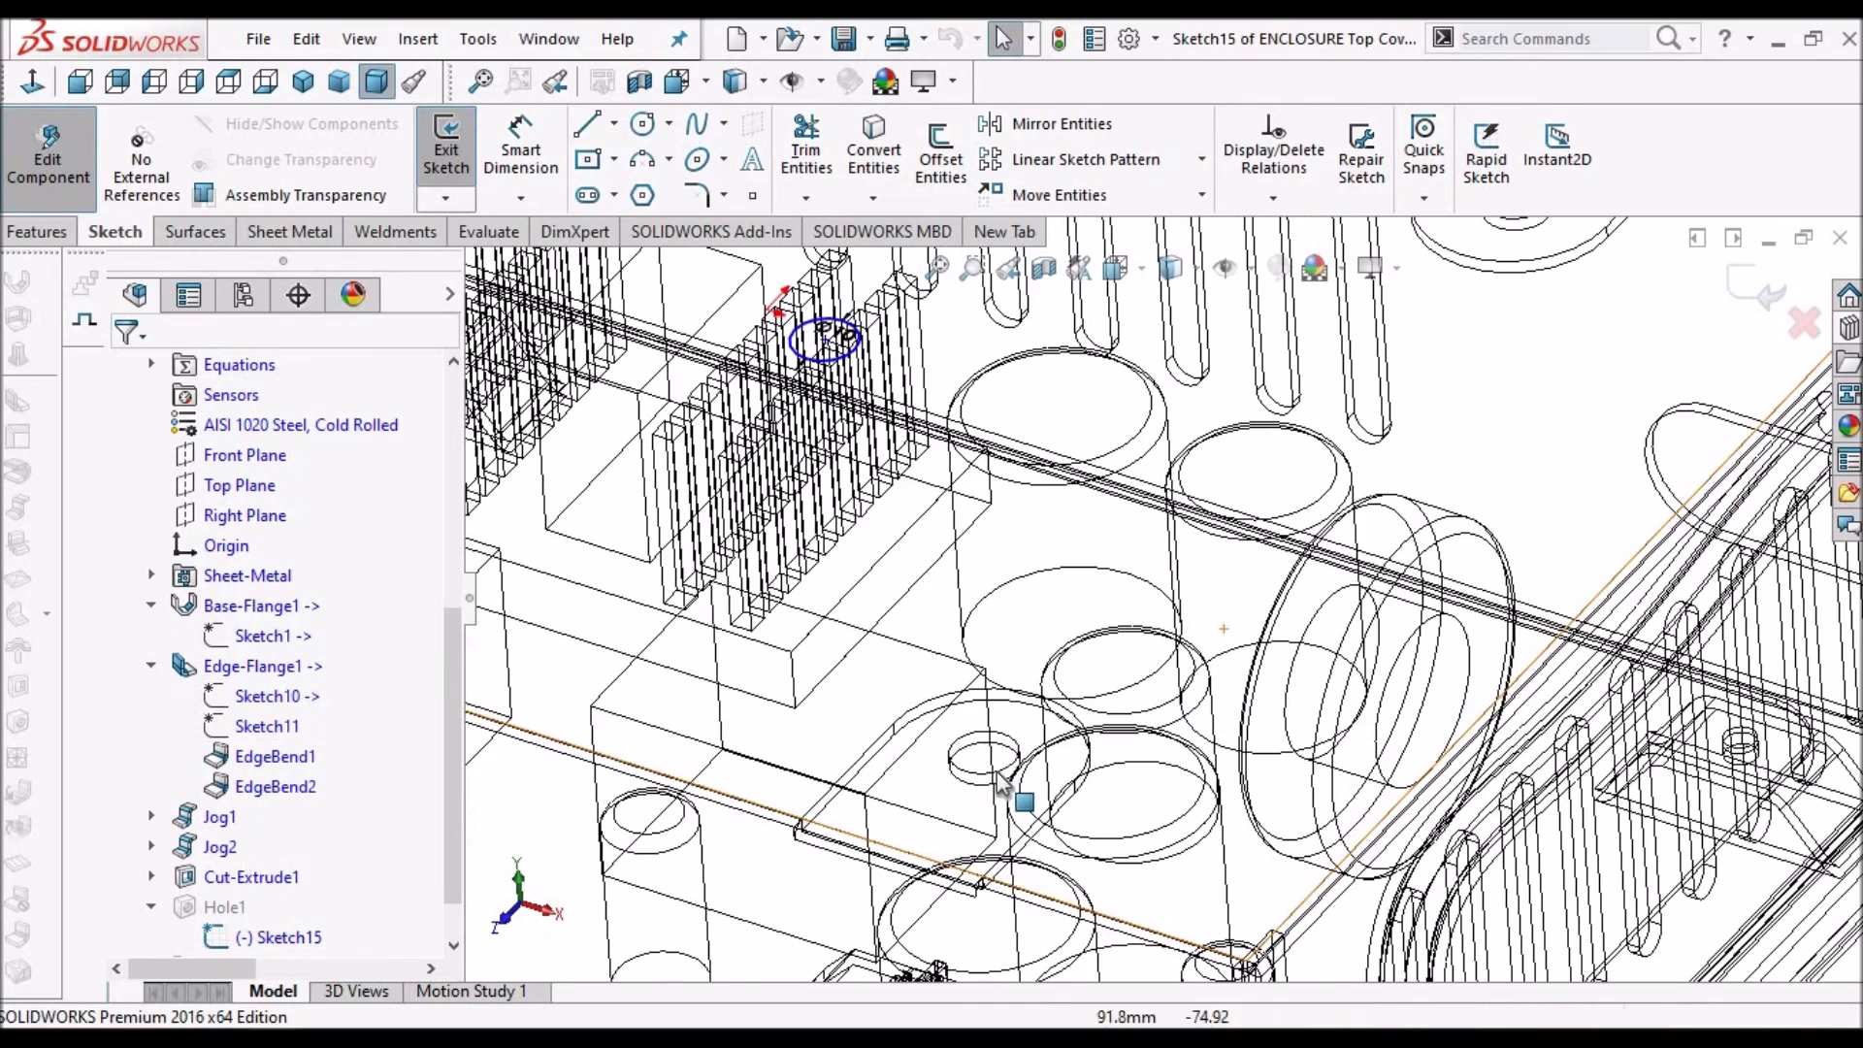
scroll(980, 742, down, 2)
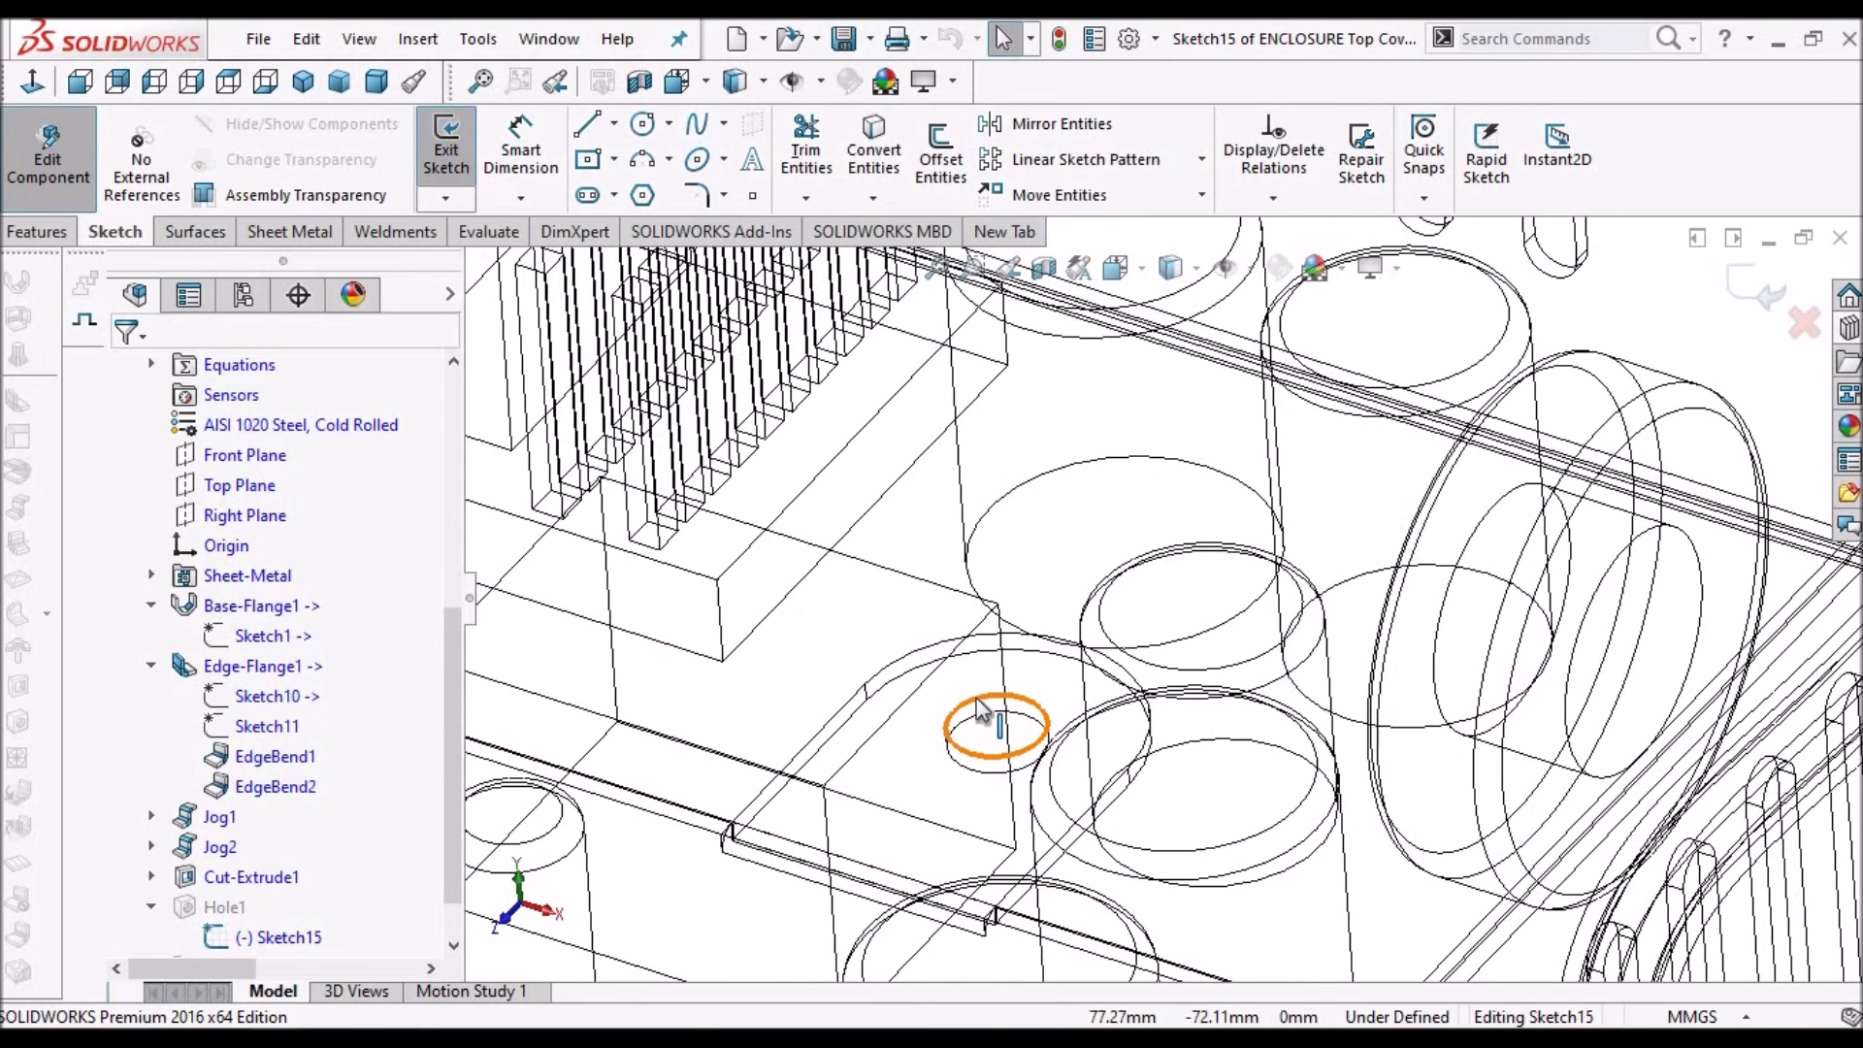
click(976, 704)
click(873, 144)
Delete the original 10 mm circle and its diameter dimension from the middle of the hole sketch
scroll(1019, 432, up, 5)
drag(983, 380, 1098, 491)
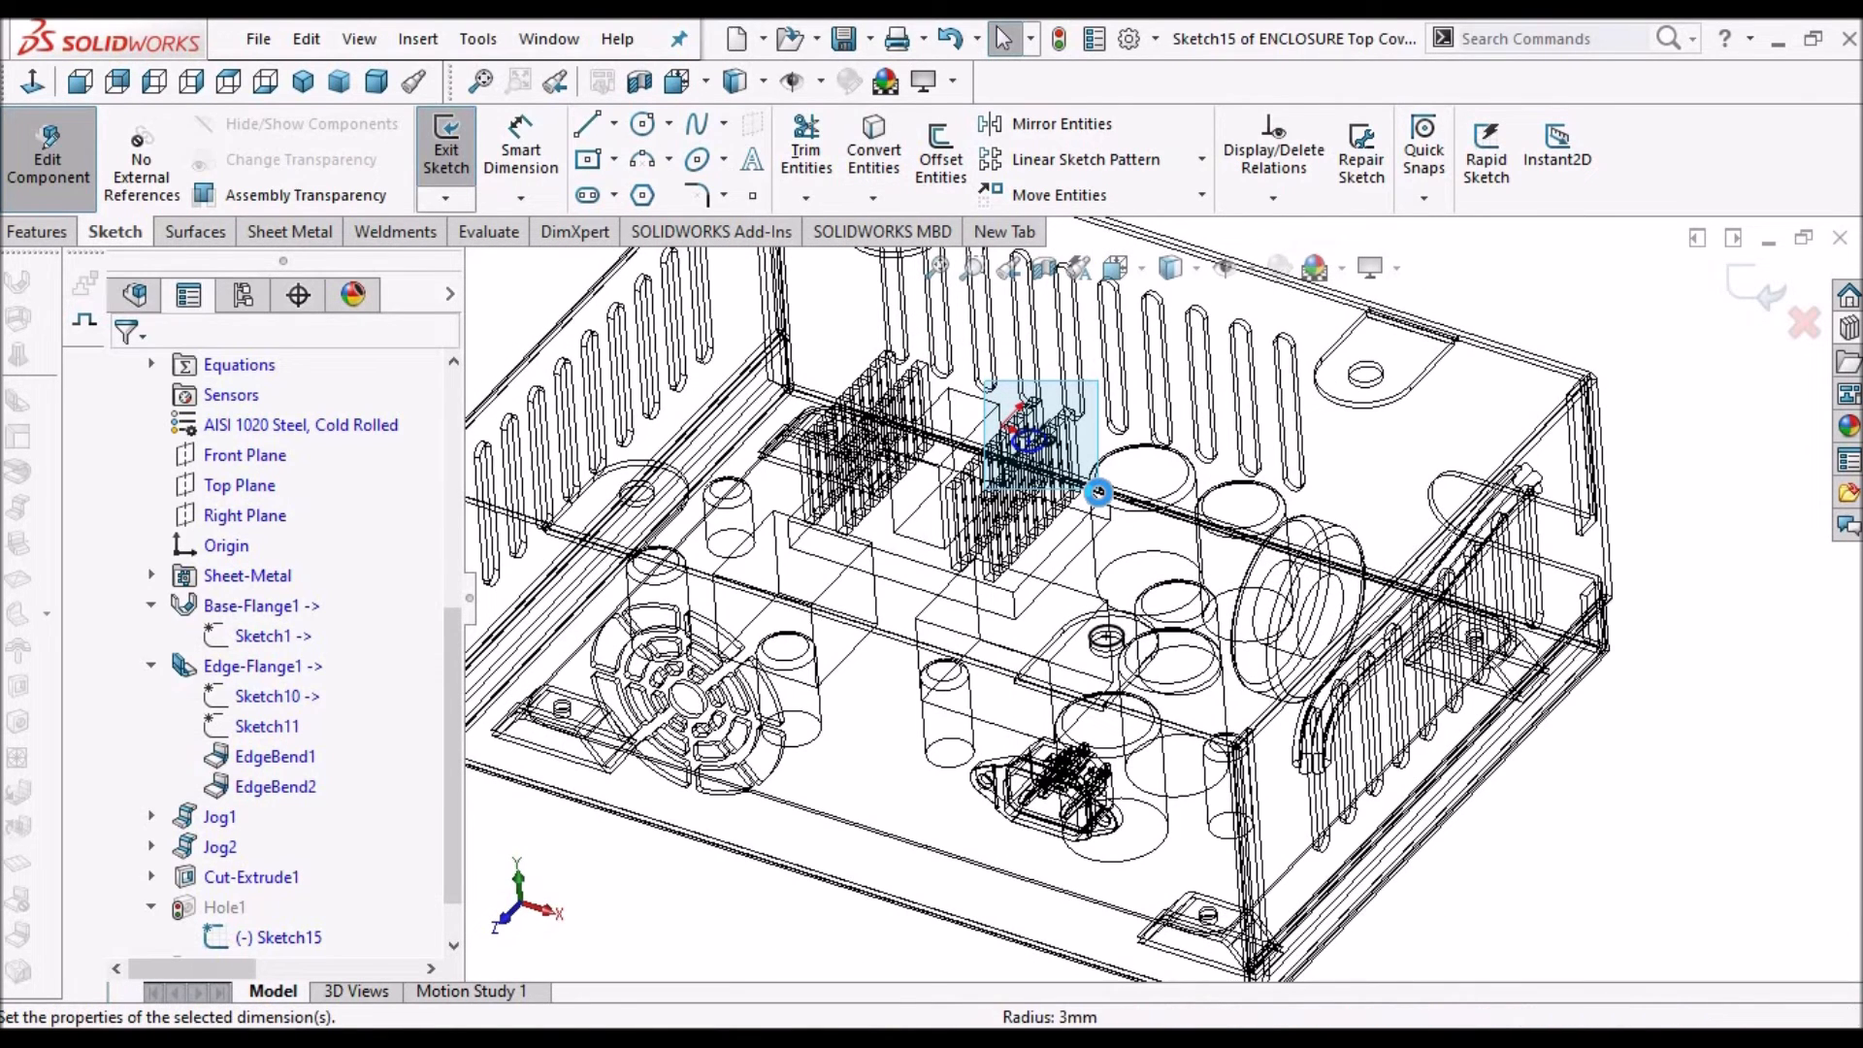
key(Delete)
Convert the hole edge of the bottom casing's tab on the fan side into the sketch
scroll(704, 522, down, 5)
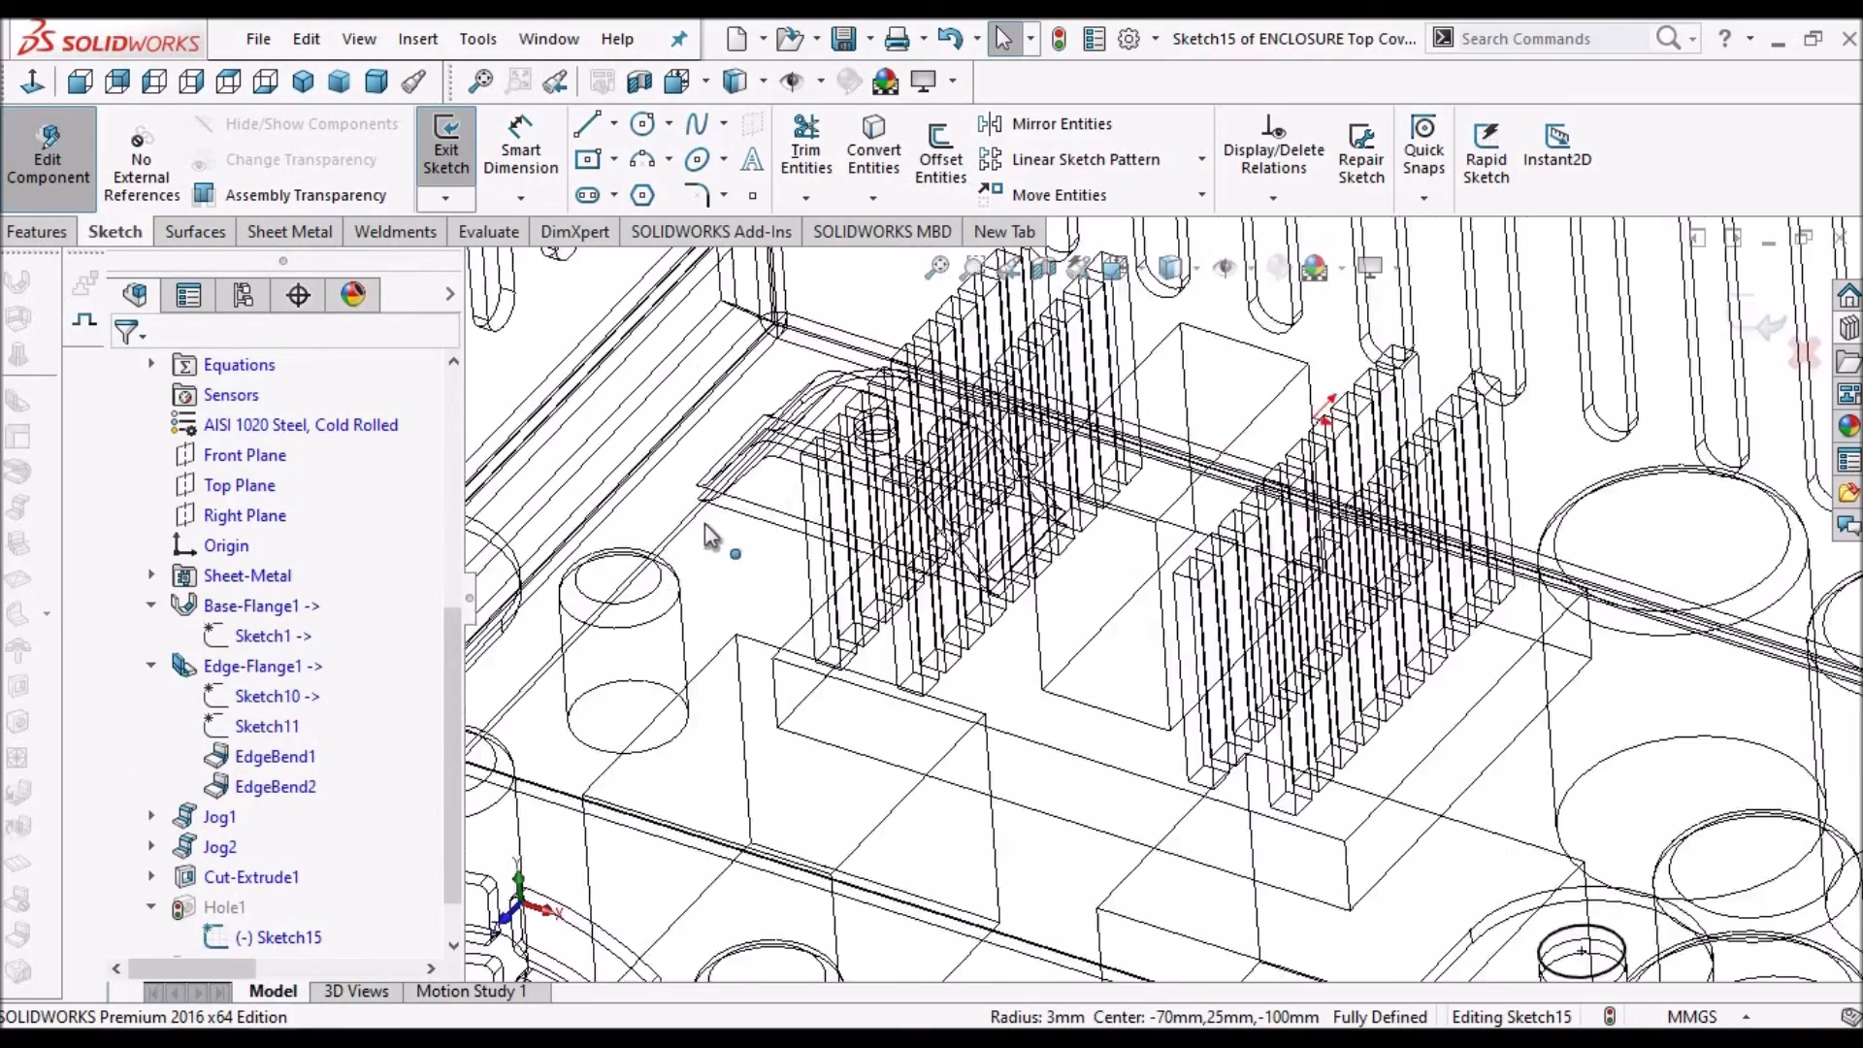
scroll(662, 640, down, 3)
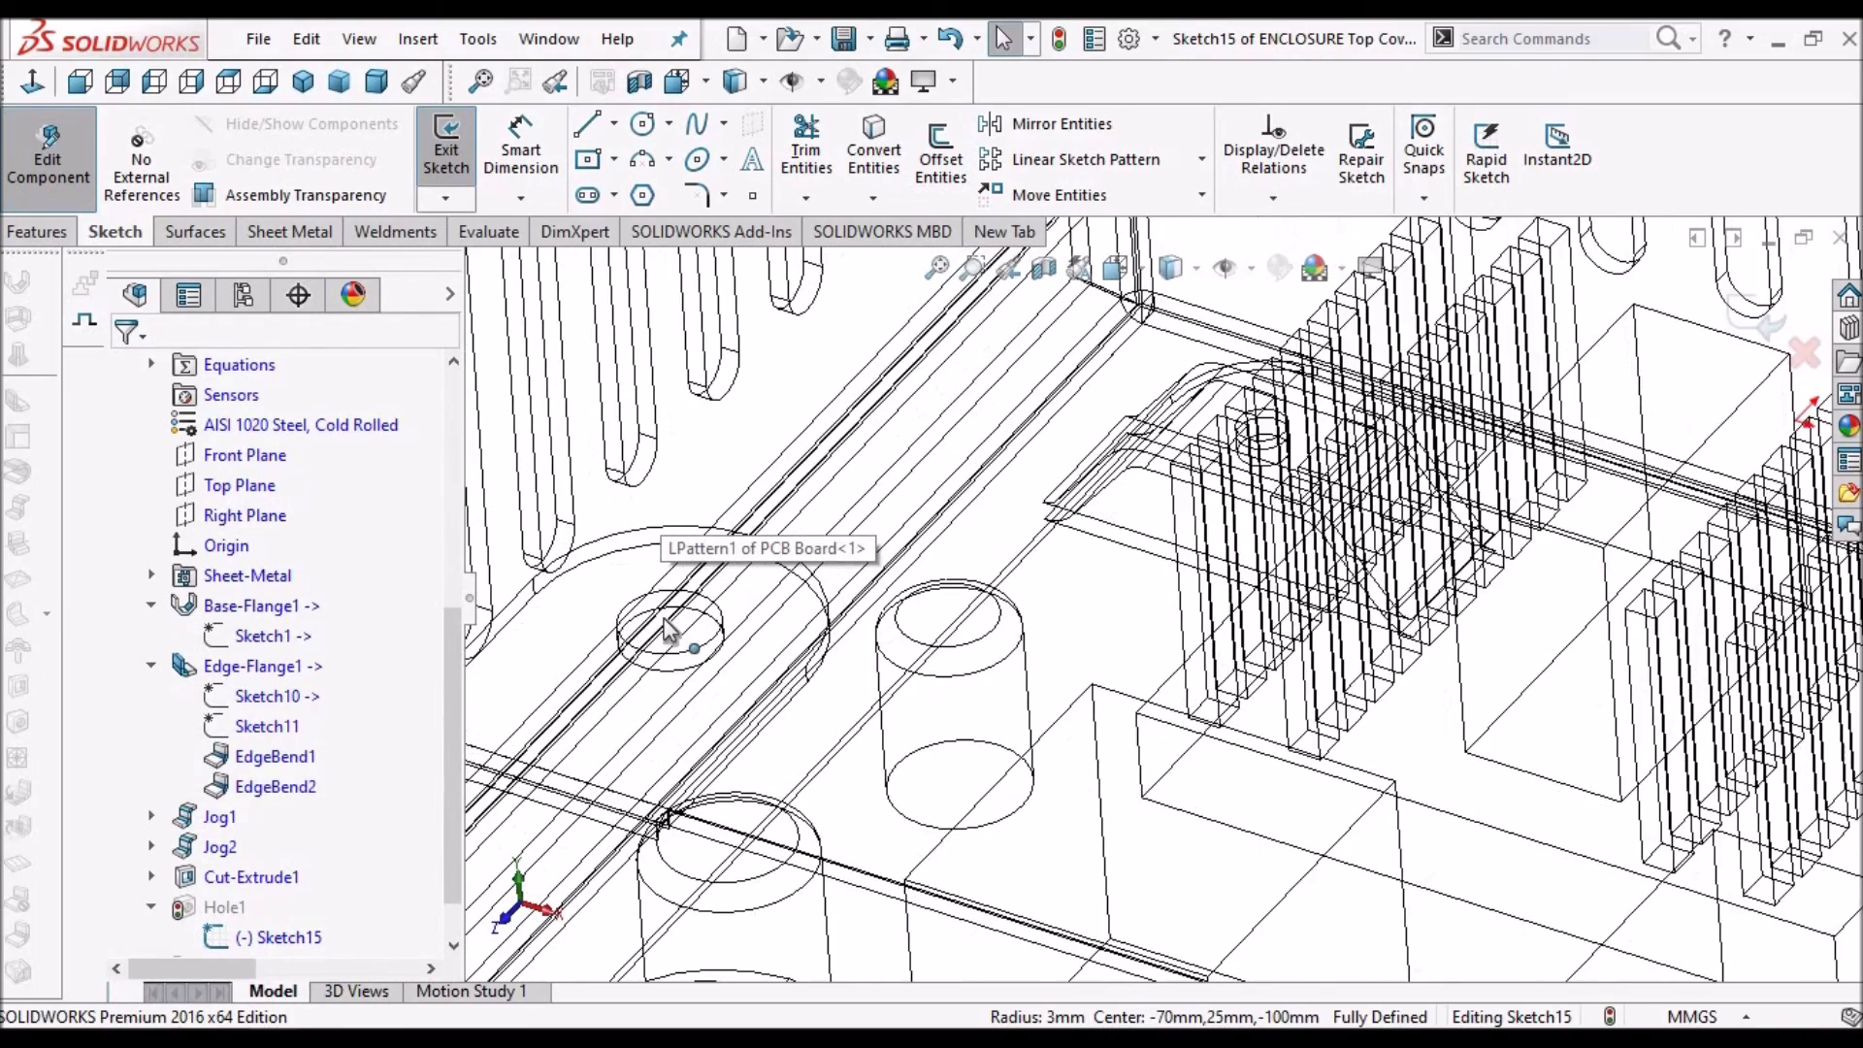
click(670, 607)
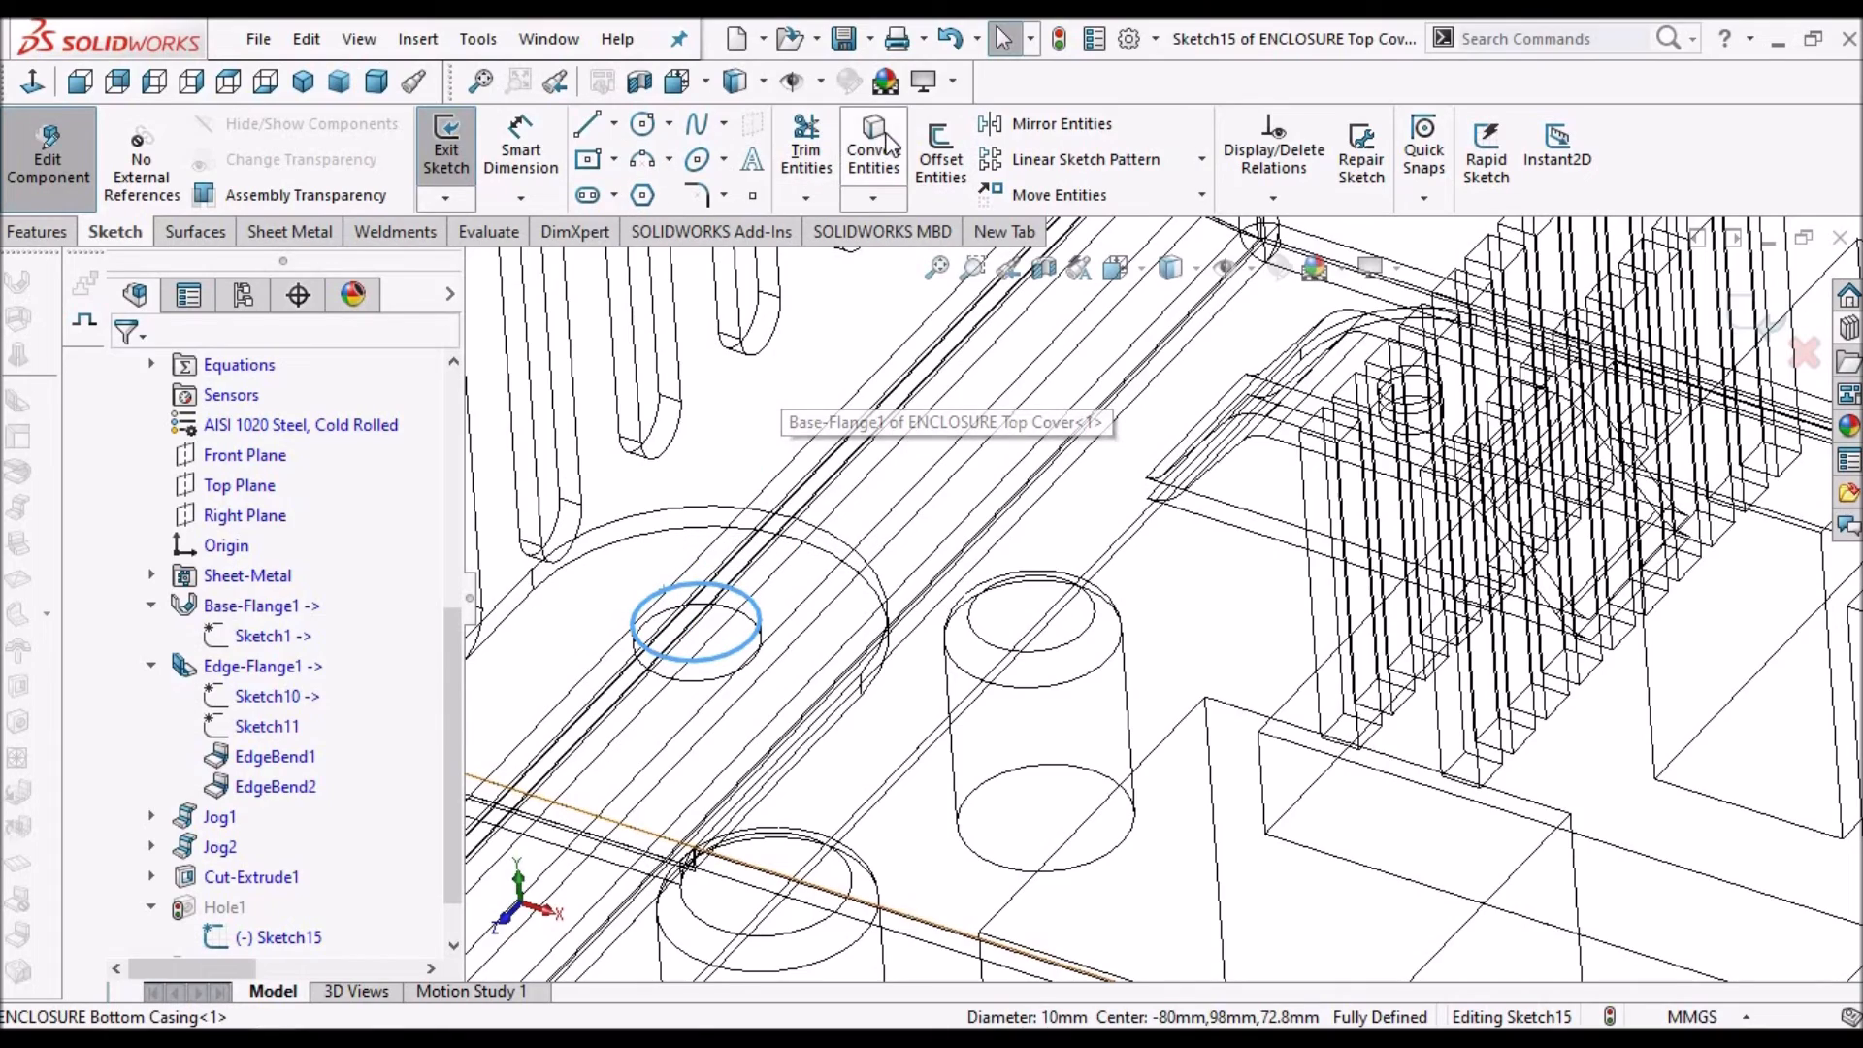
scroll(1038, 514, up, 3)
scroll(1116, 499, up, 4)
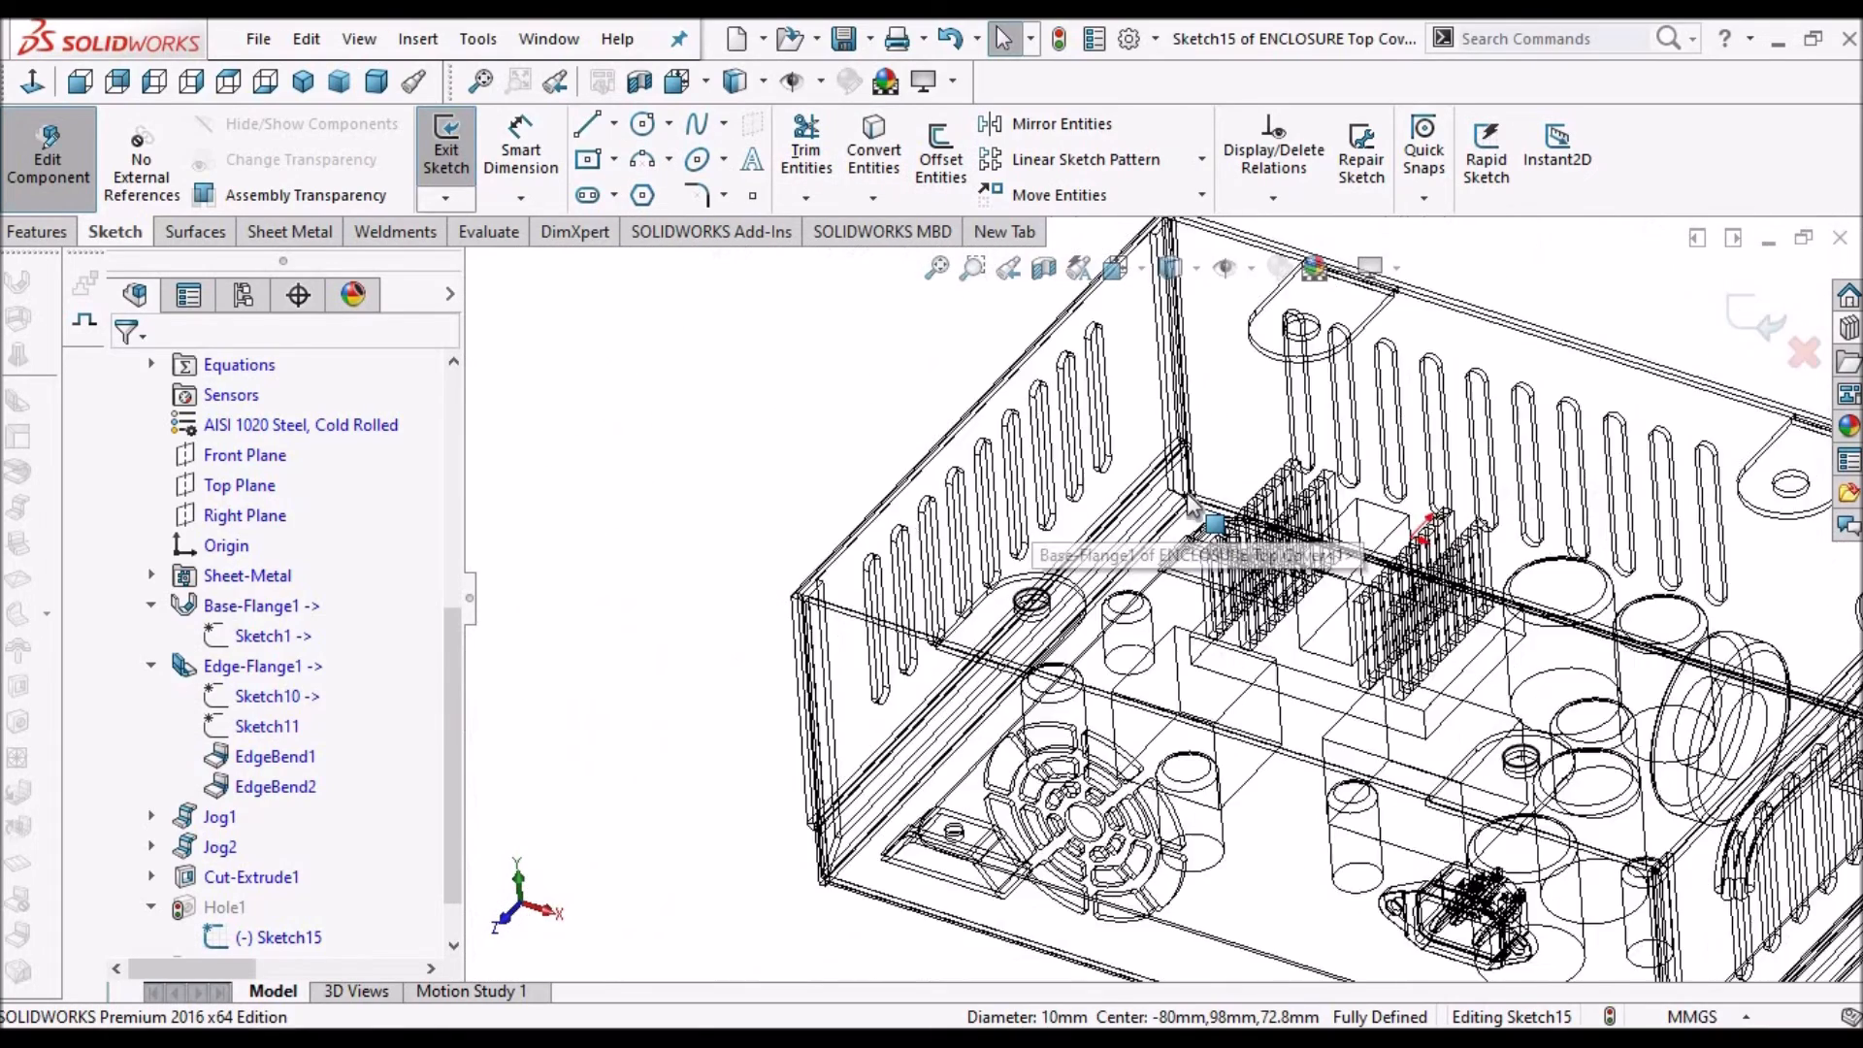
Convert the hole edge of the rear left casing tab, beside the slotted rear wall, into the sketch
scroll(1251, 442, down, 5)
scroll(1249, 442, down, 2)
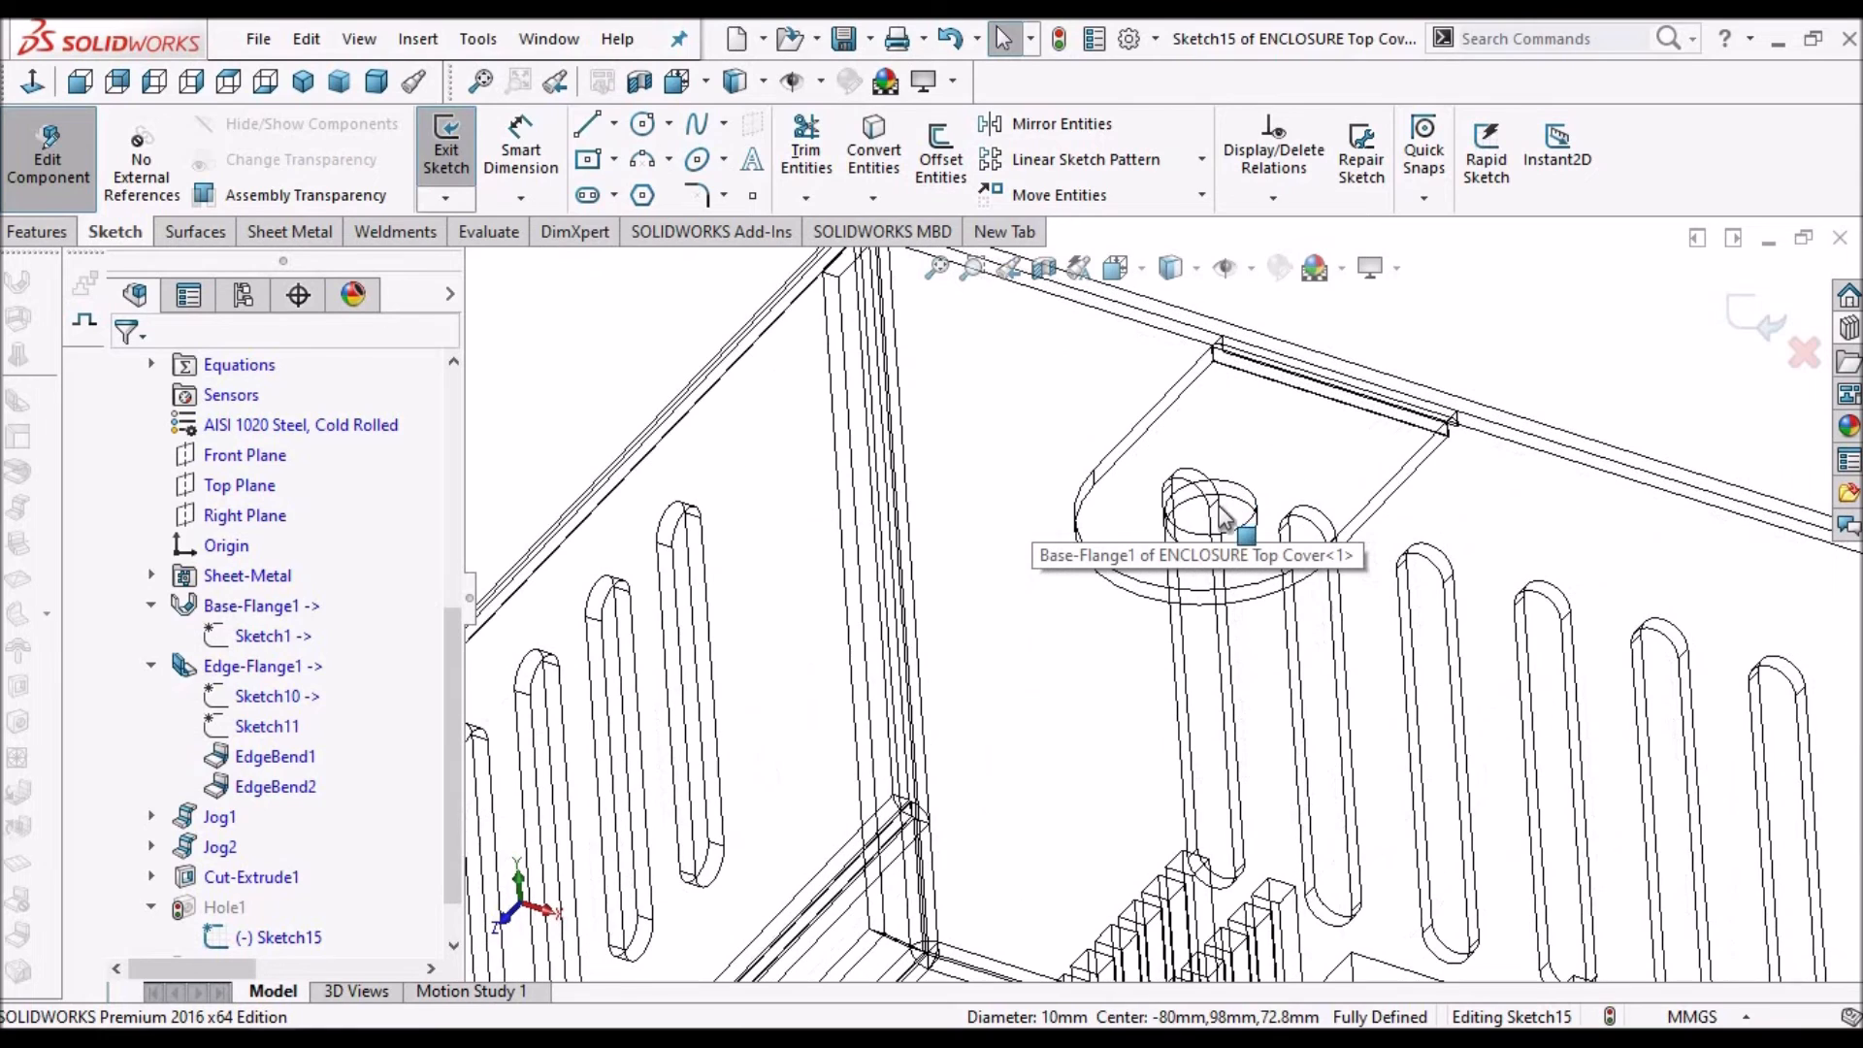
click(1242, 494)
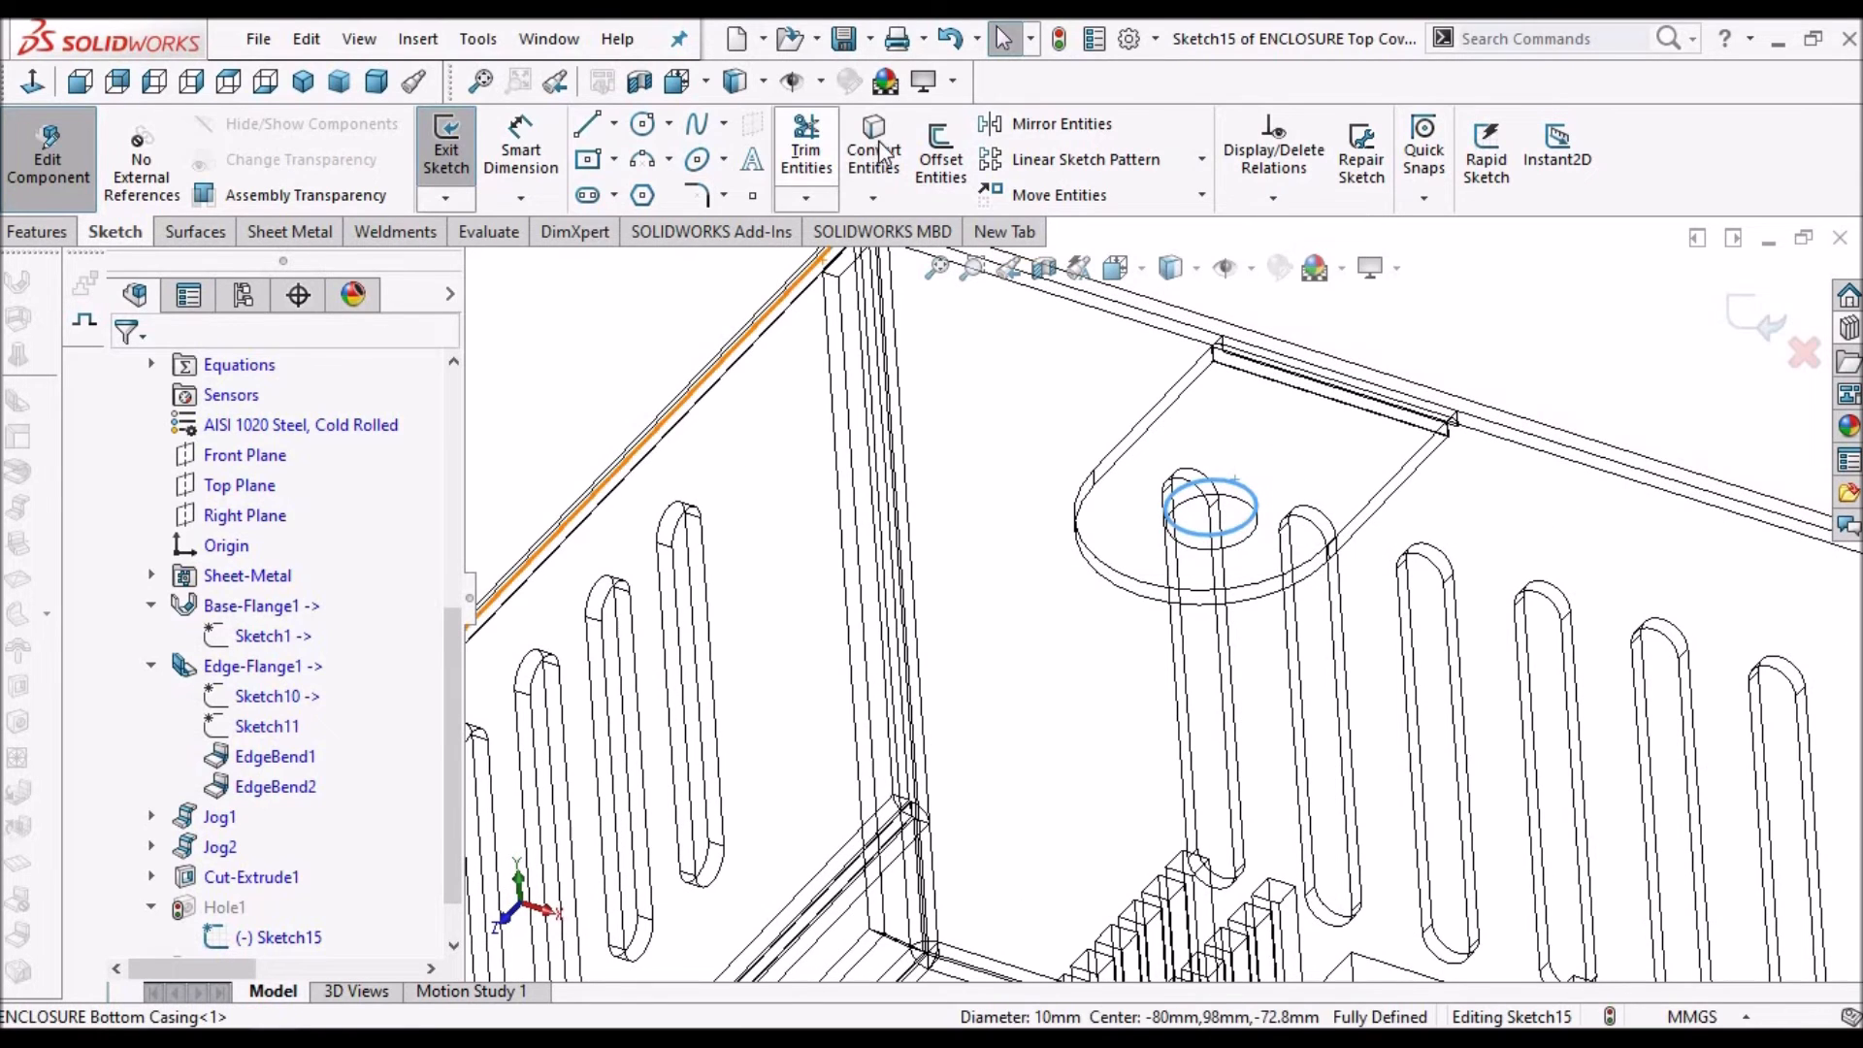
scroll(1185, 478, up, 5)
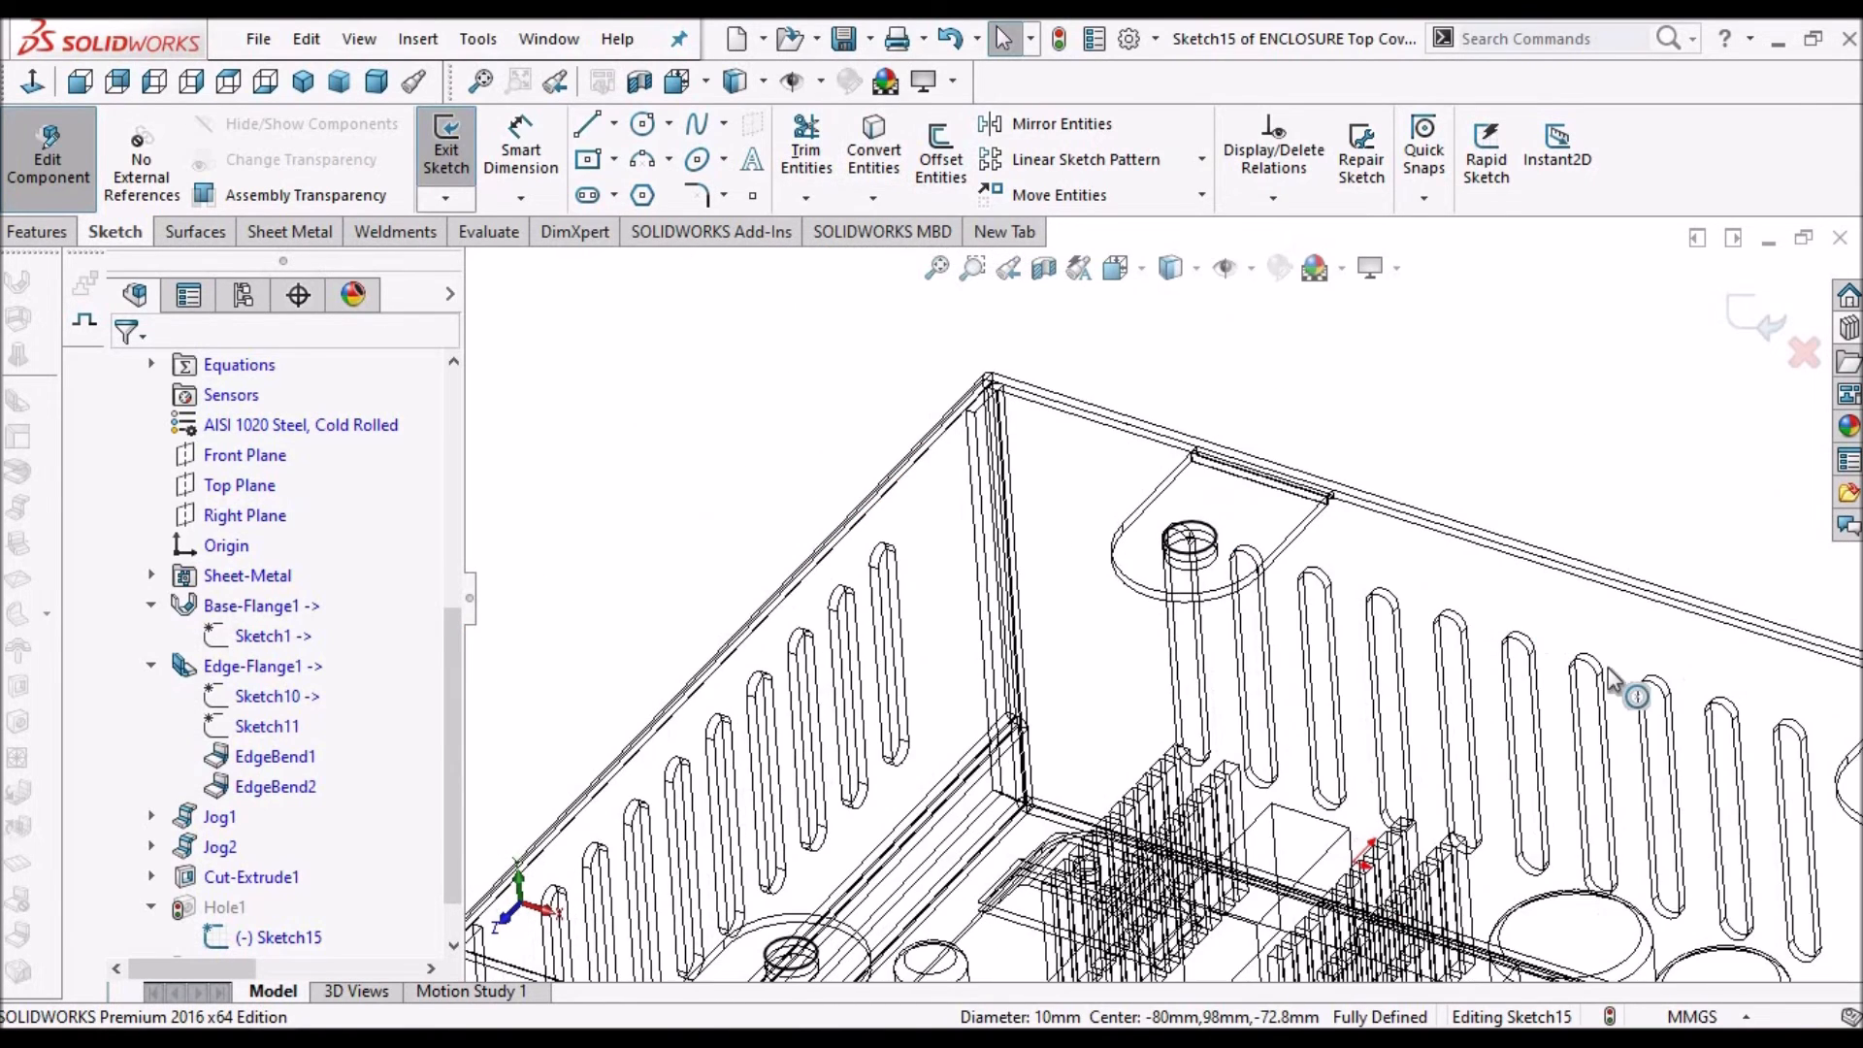
Convert the rear right casing tab's hole edge into the sketch and finish editing the sketch and the component
scroll(1467, 691, down, 5)
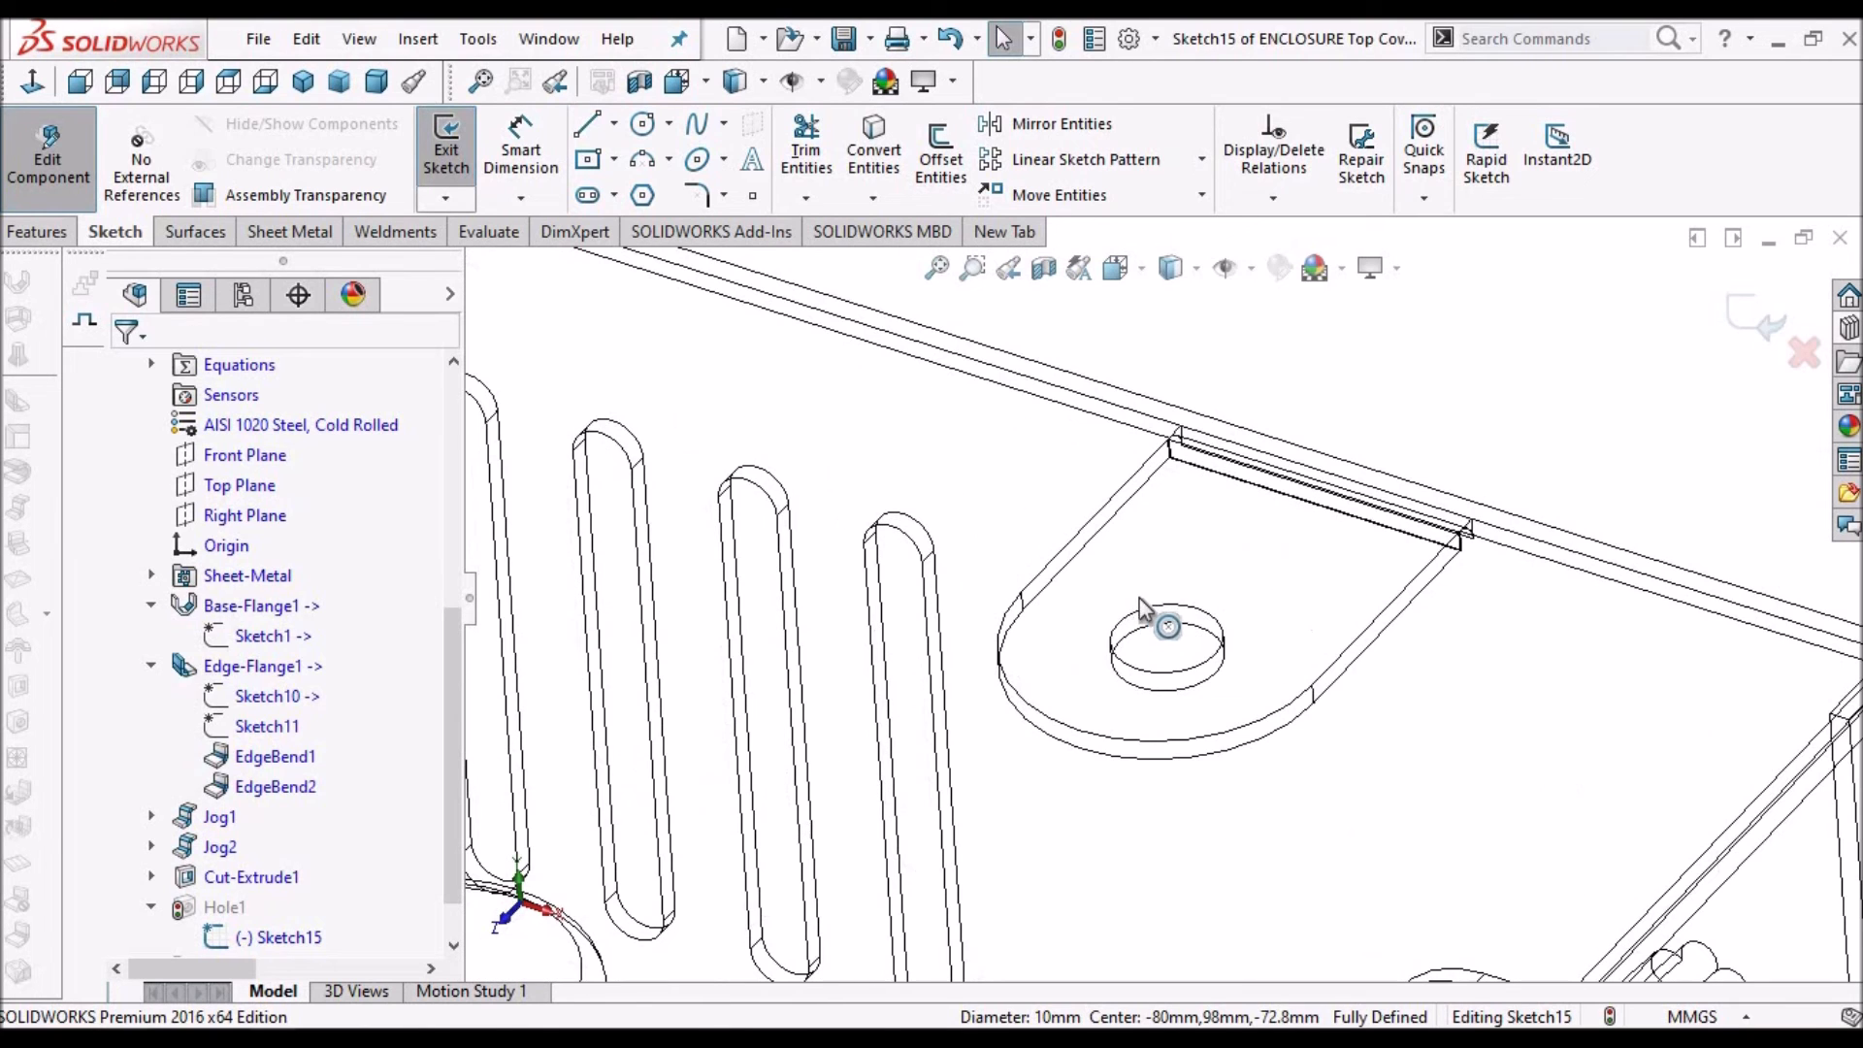
click(1160, 602)
click(892, 158)
scroll(1327, 482, up, 3)
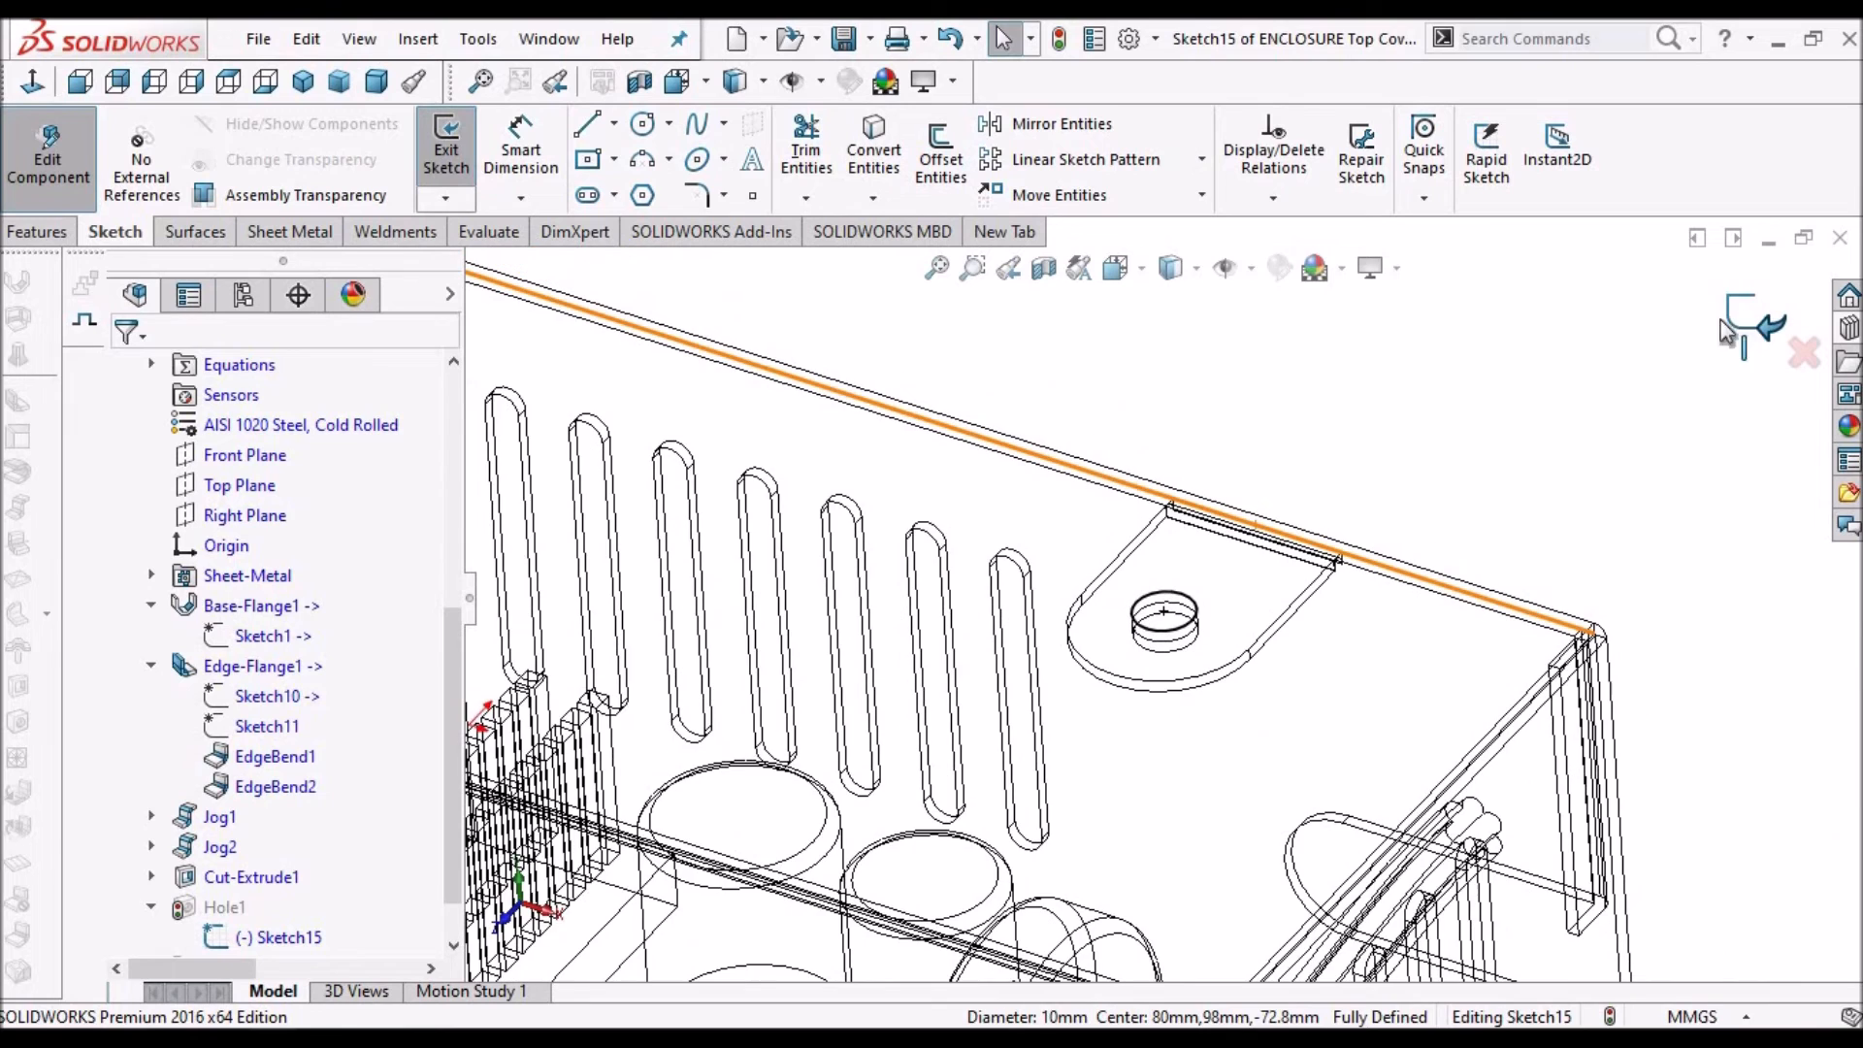
click(1750, 318)
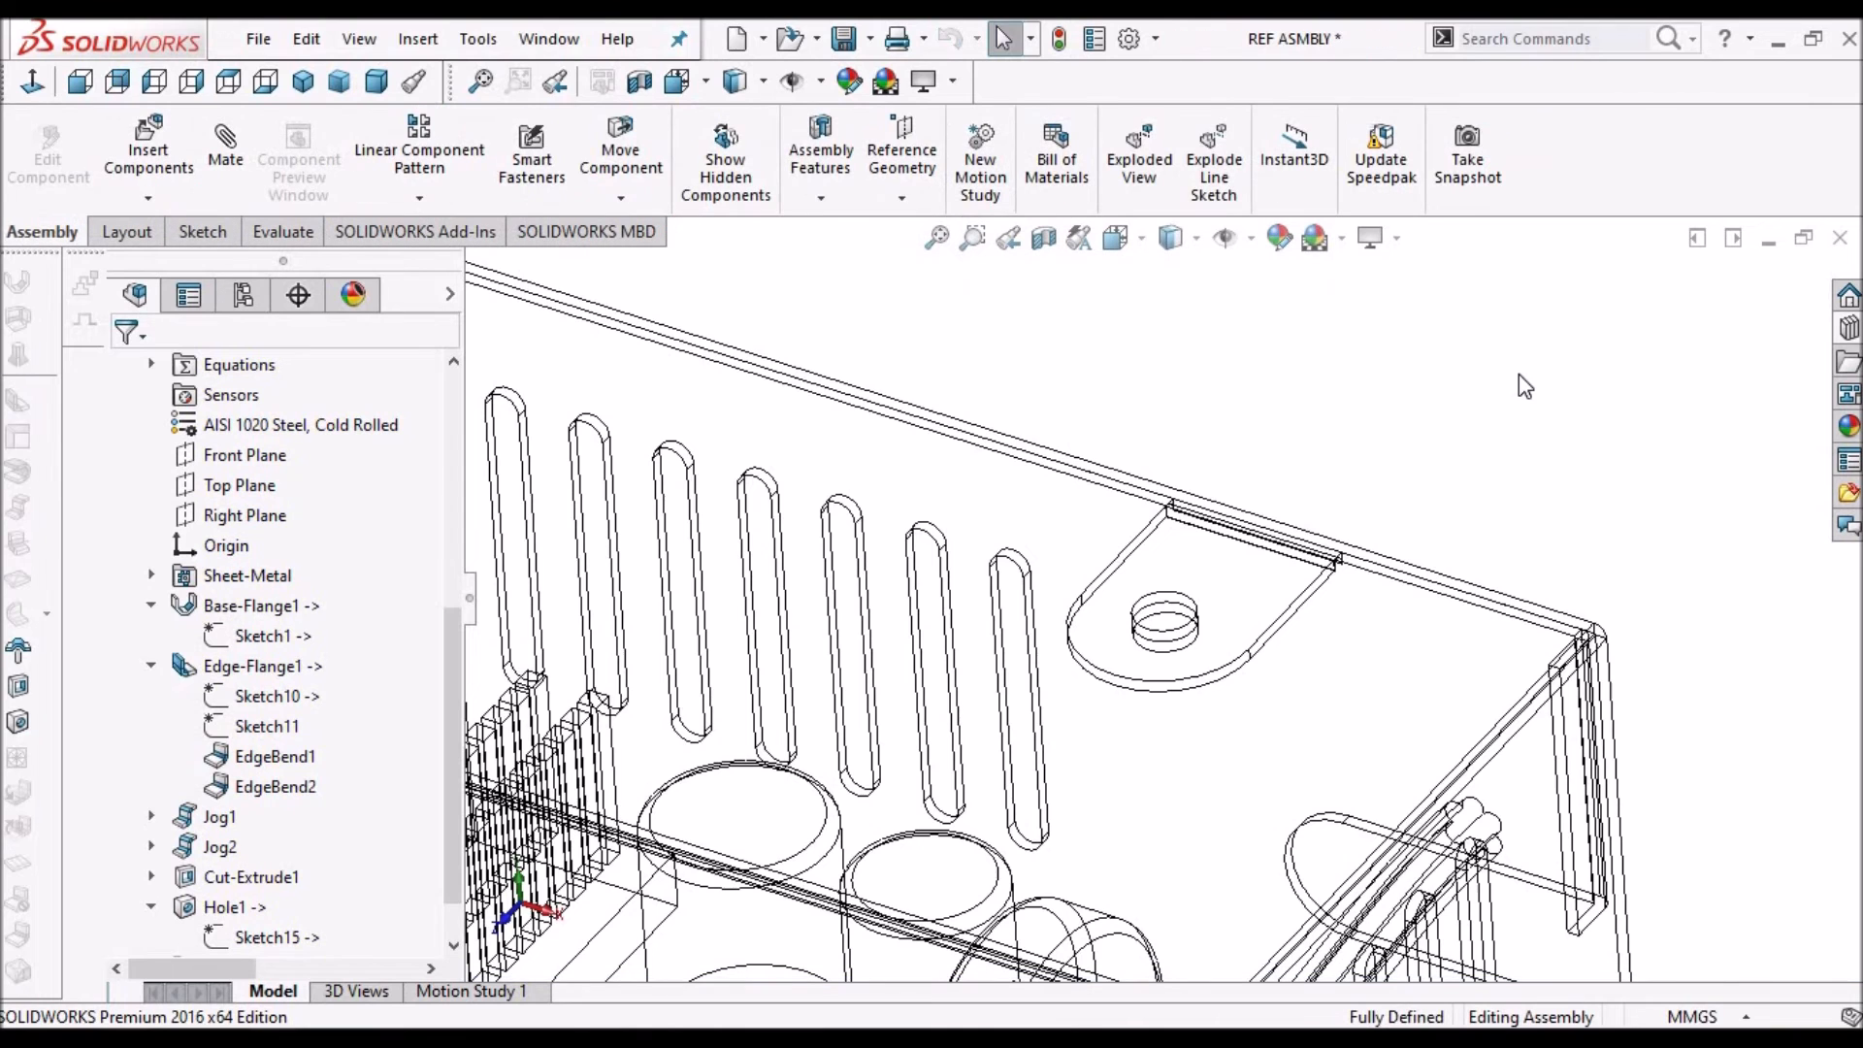
Return the assembly to shaded display with edges and orient it to show the cover's top face
key(f)
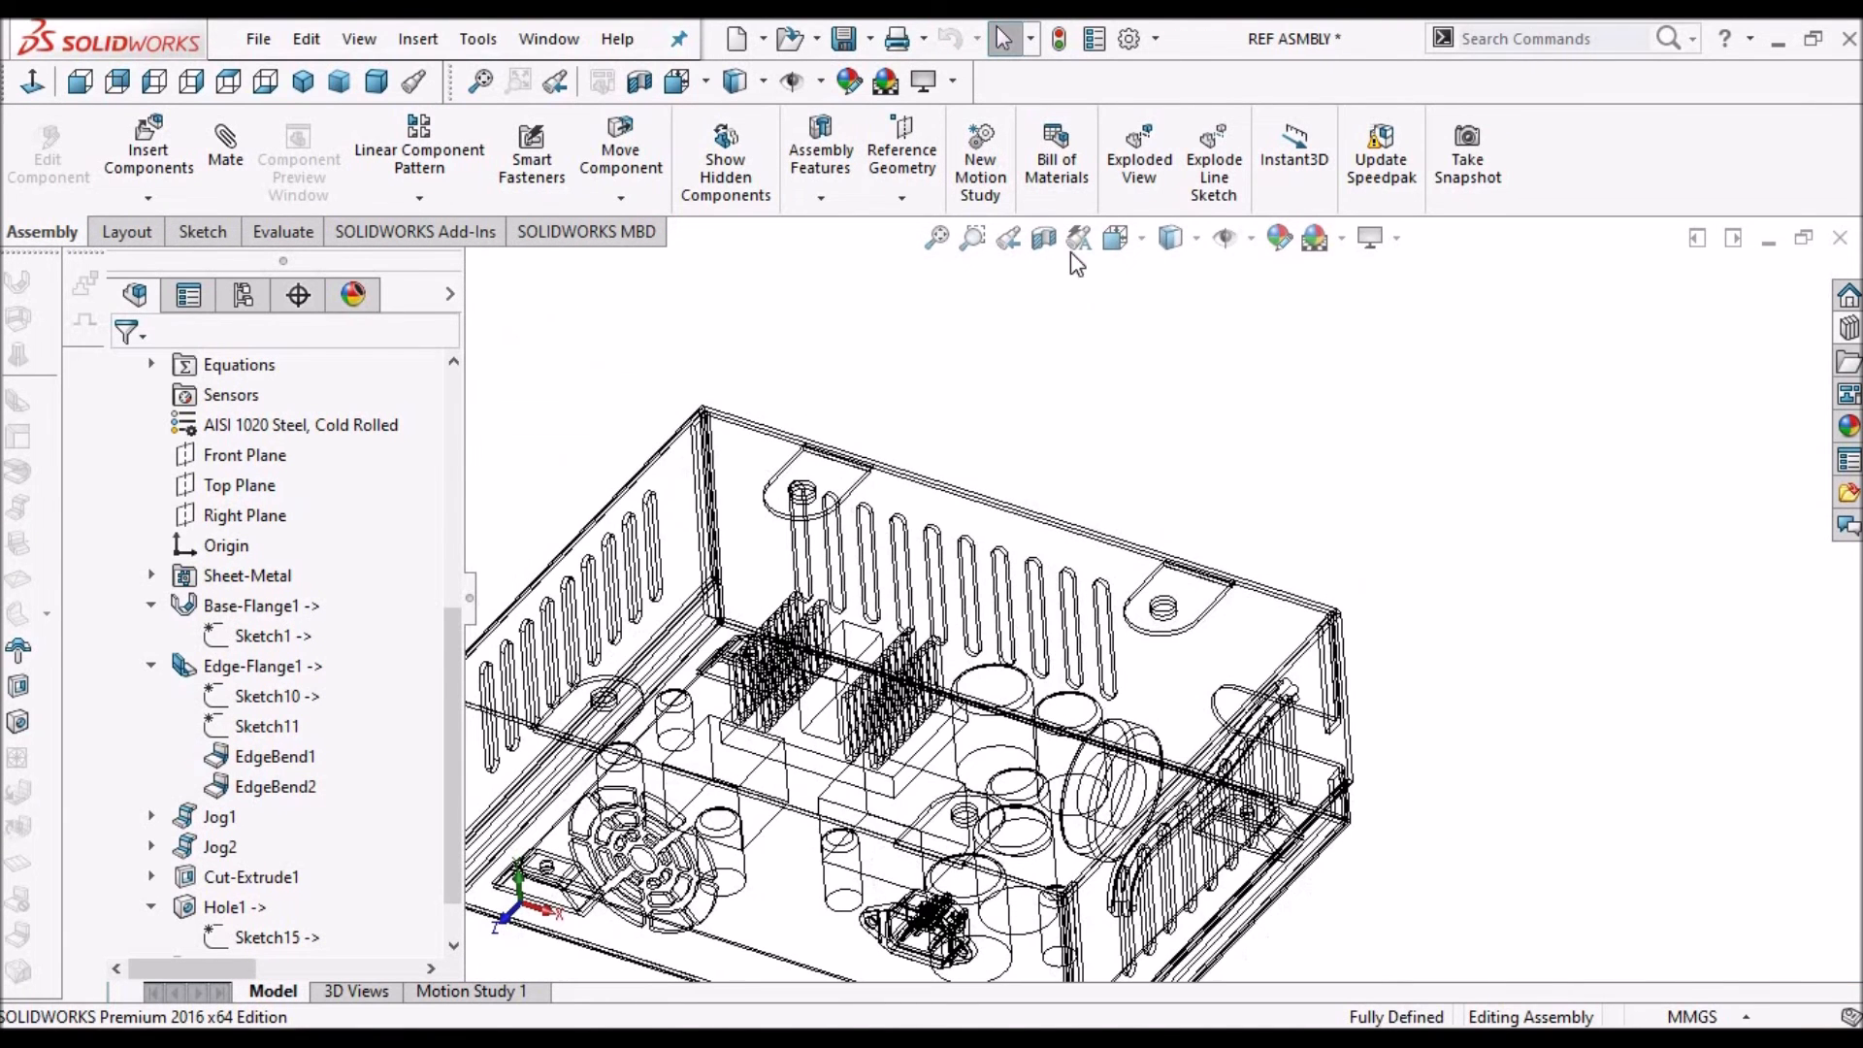
click(1171, 240)
click(1175, 277)
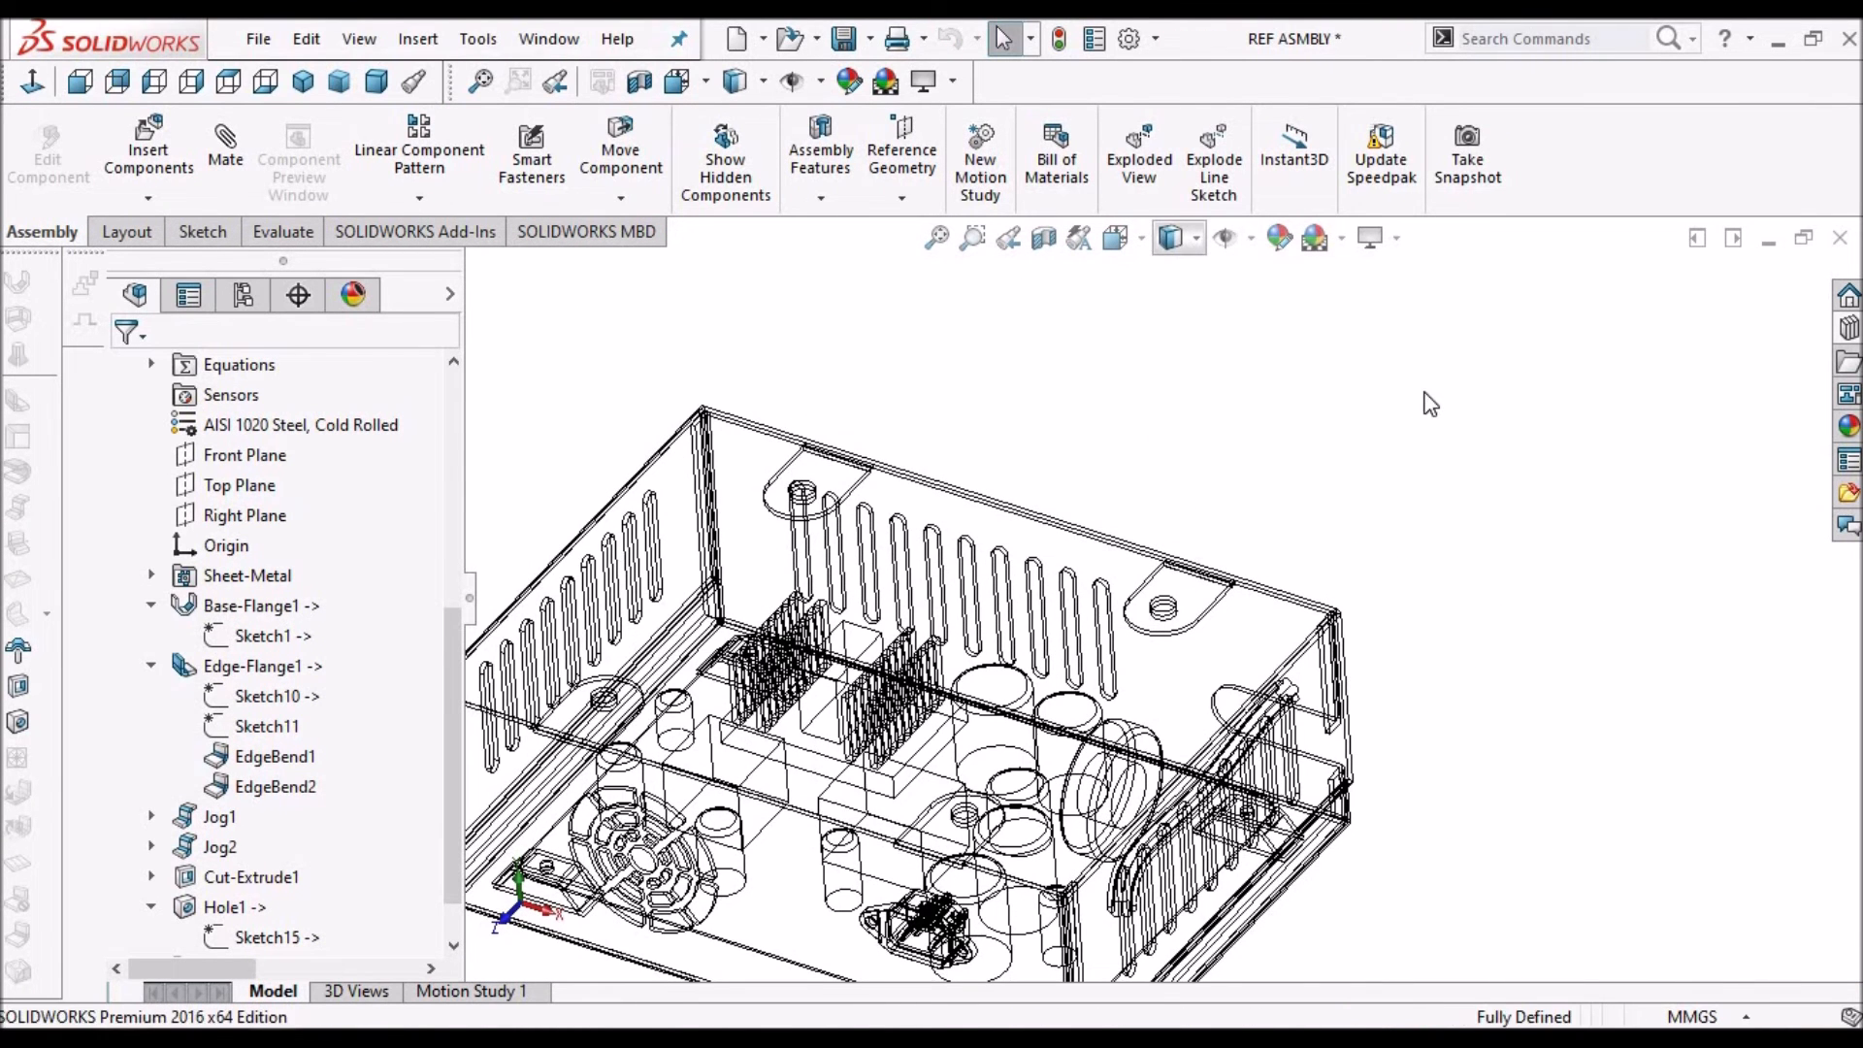
scroll(983, 761, down, 3)
scroll(988, 798, down, 2)
middle_drag(1030, 795, 1371, 819)
key(f)
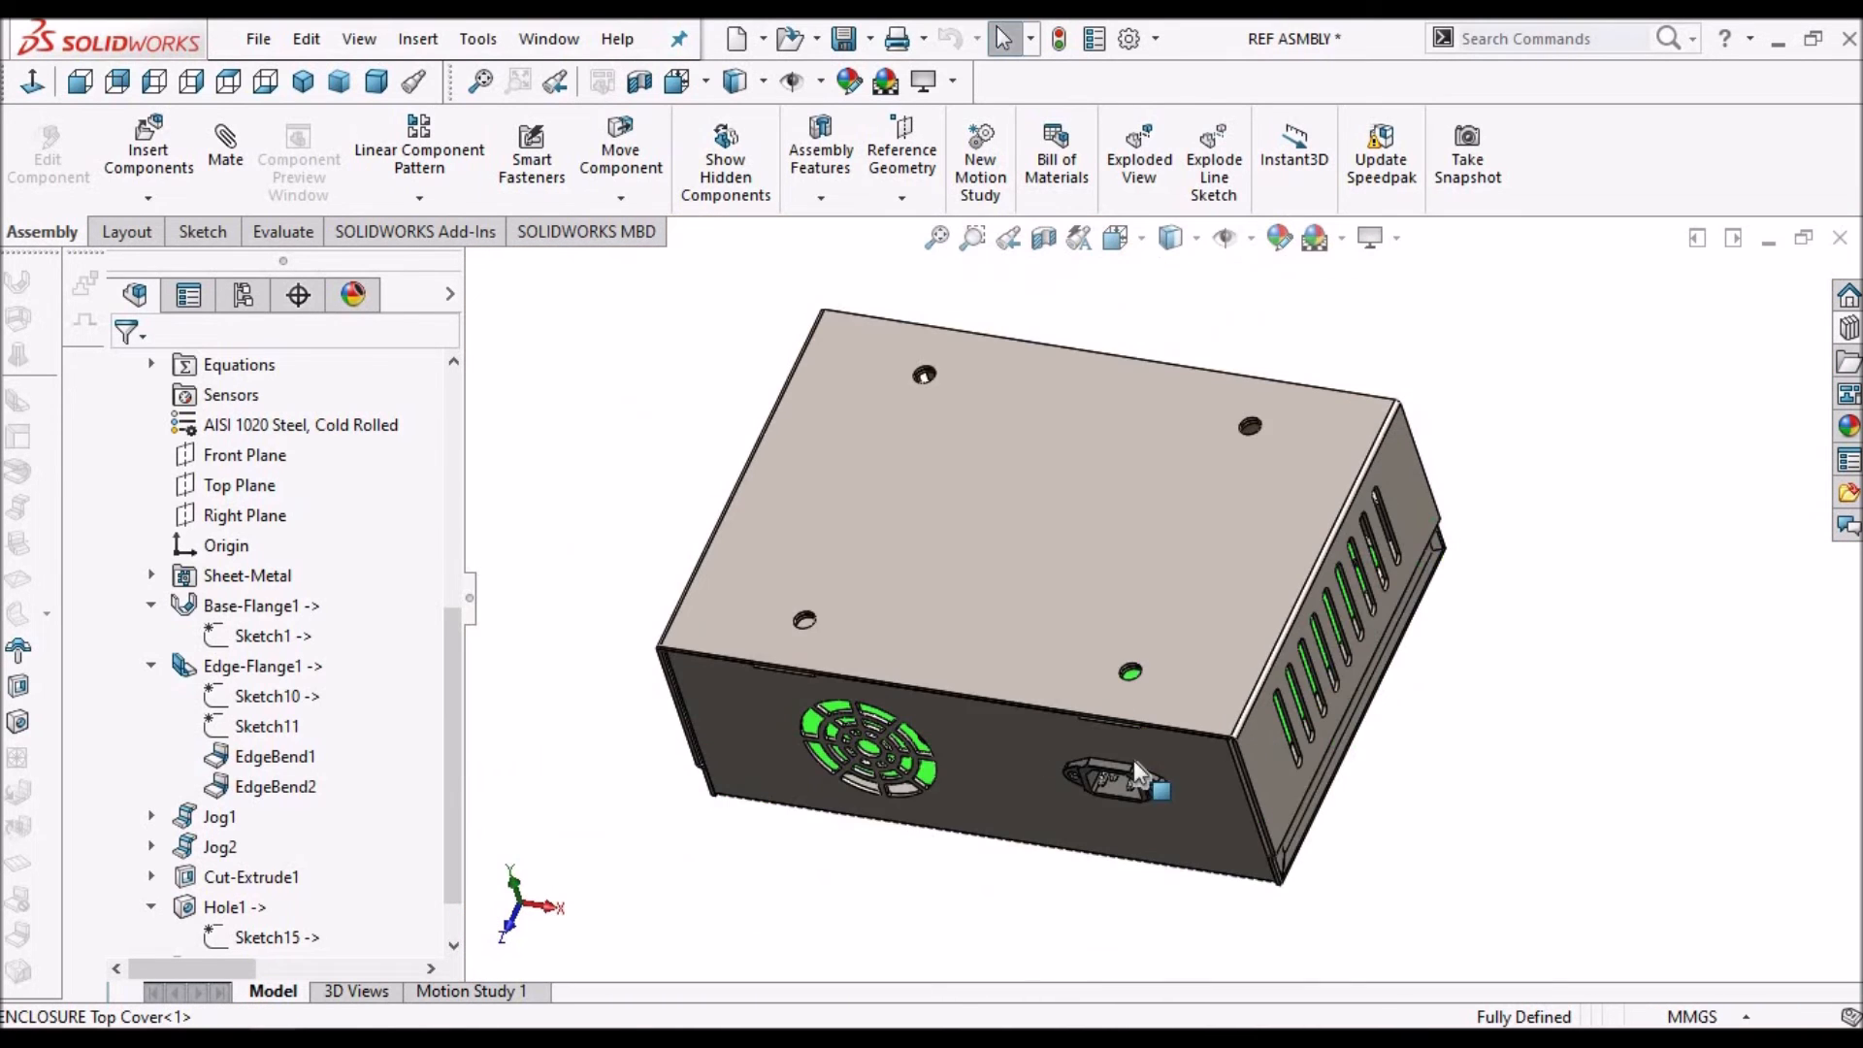
Open the ENCLOSURE Bottom Casing part from the face around the IEC connector, accepting its auto-saved version
scroll(1170, 747, down, 1)
middle_drag(1186, 609, 1193, 661)
scroll(1195, 663, down, 5)
scroll(1286, 534, down, 4)
middle_drag(1309, 524, 1335, 410)
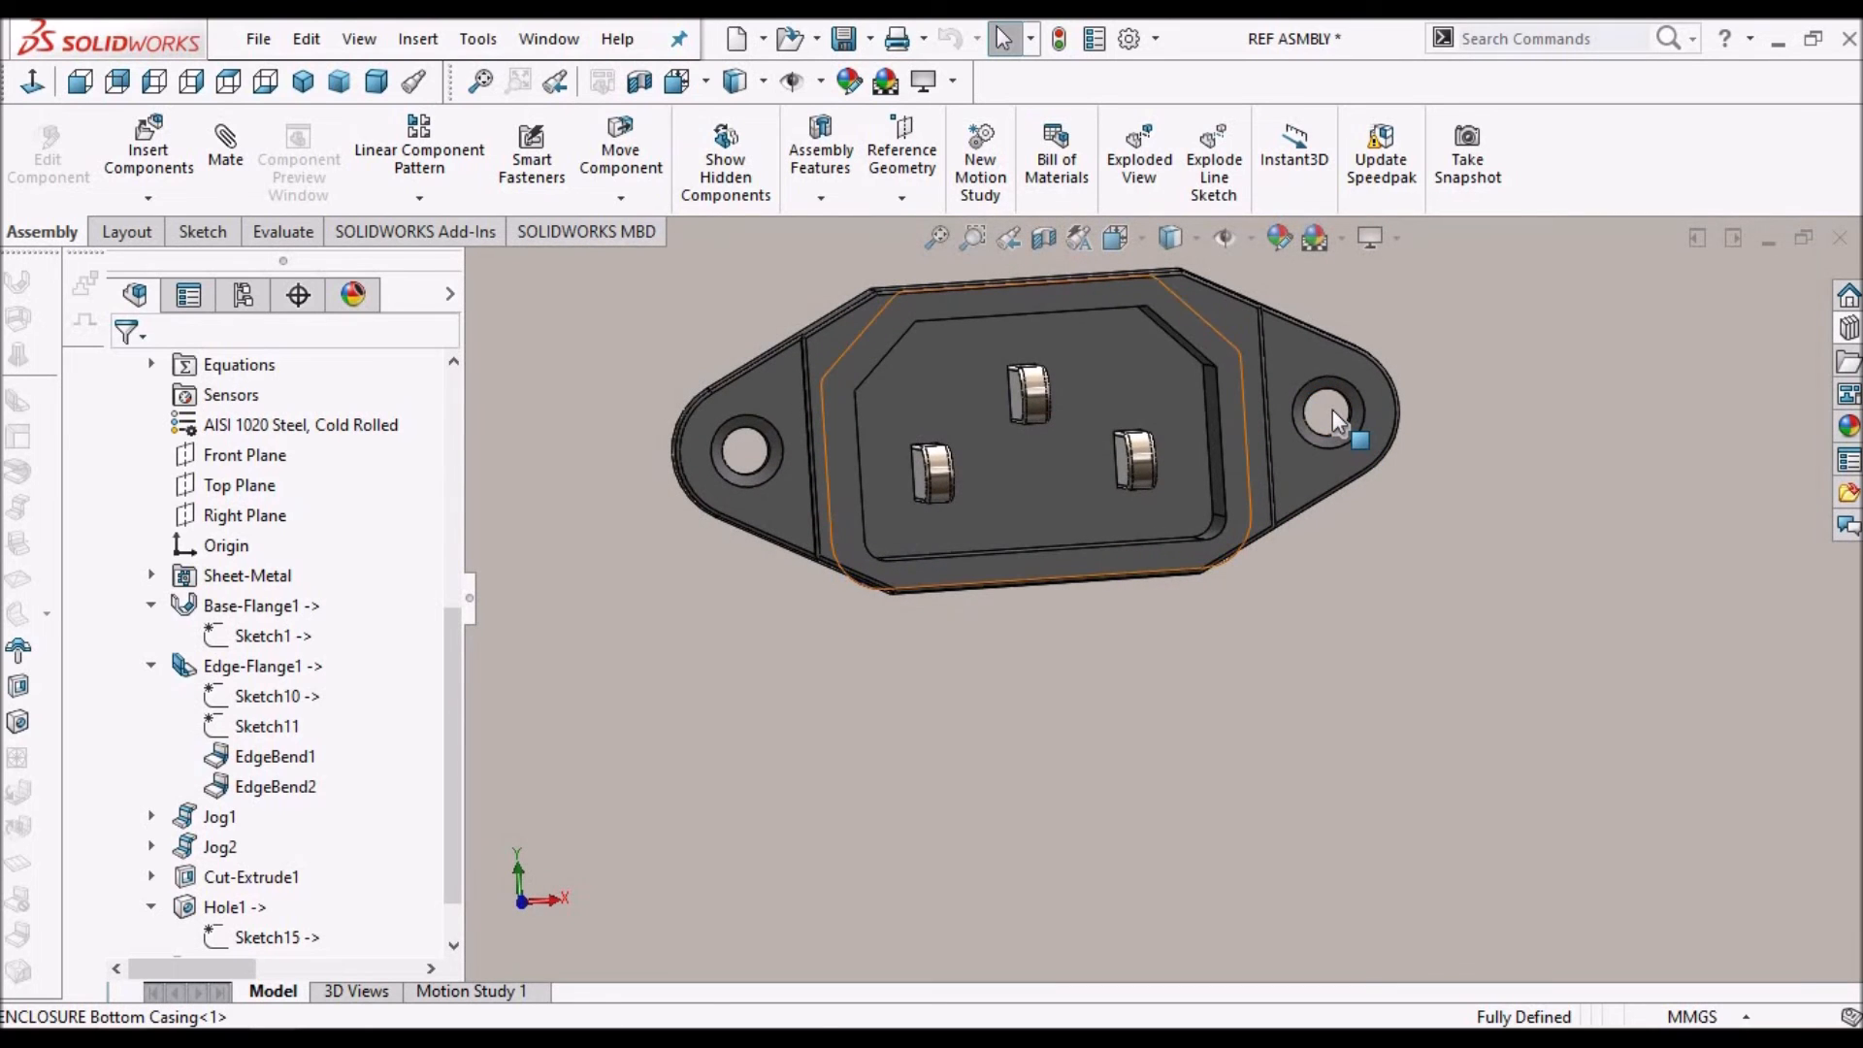
click(1331, 409)
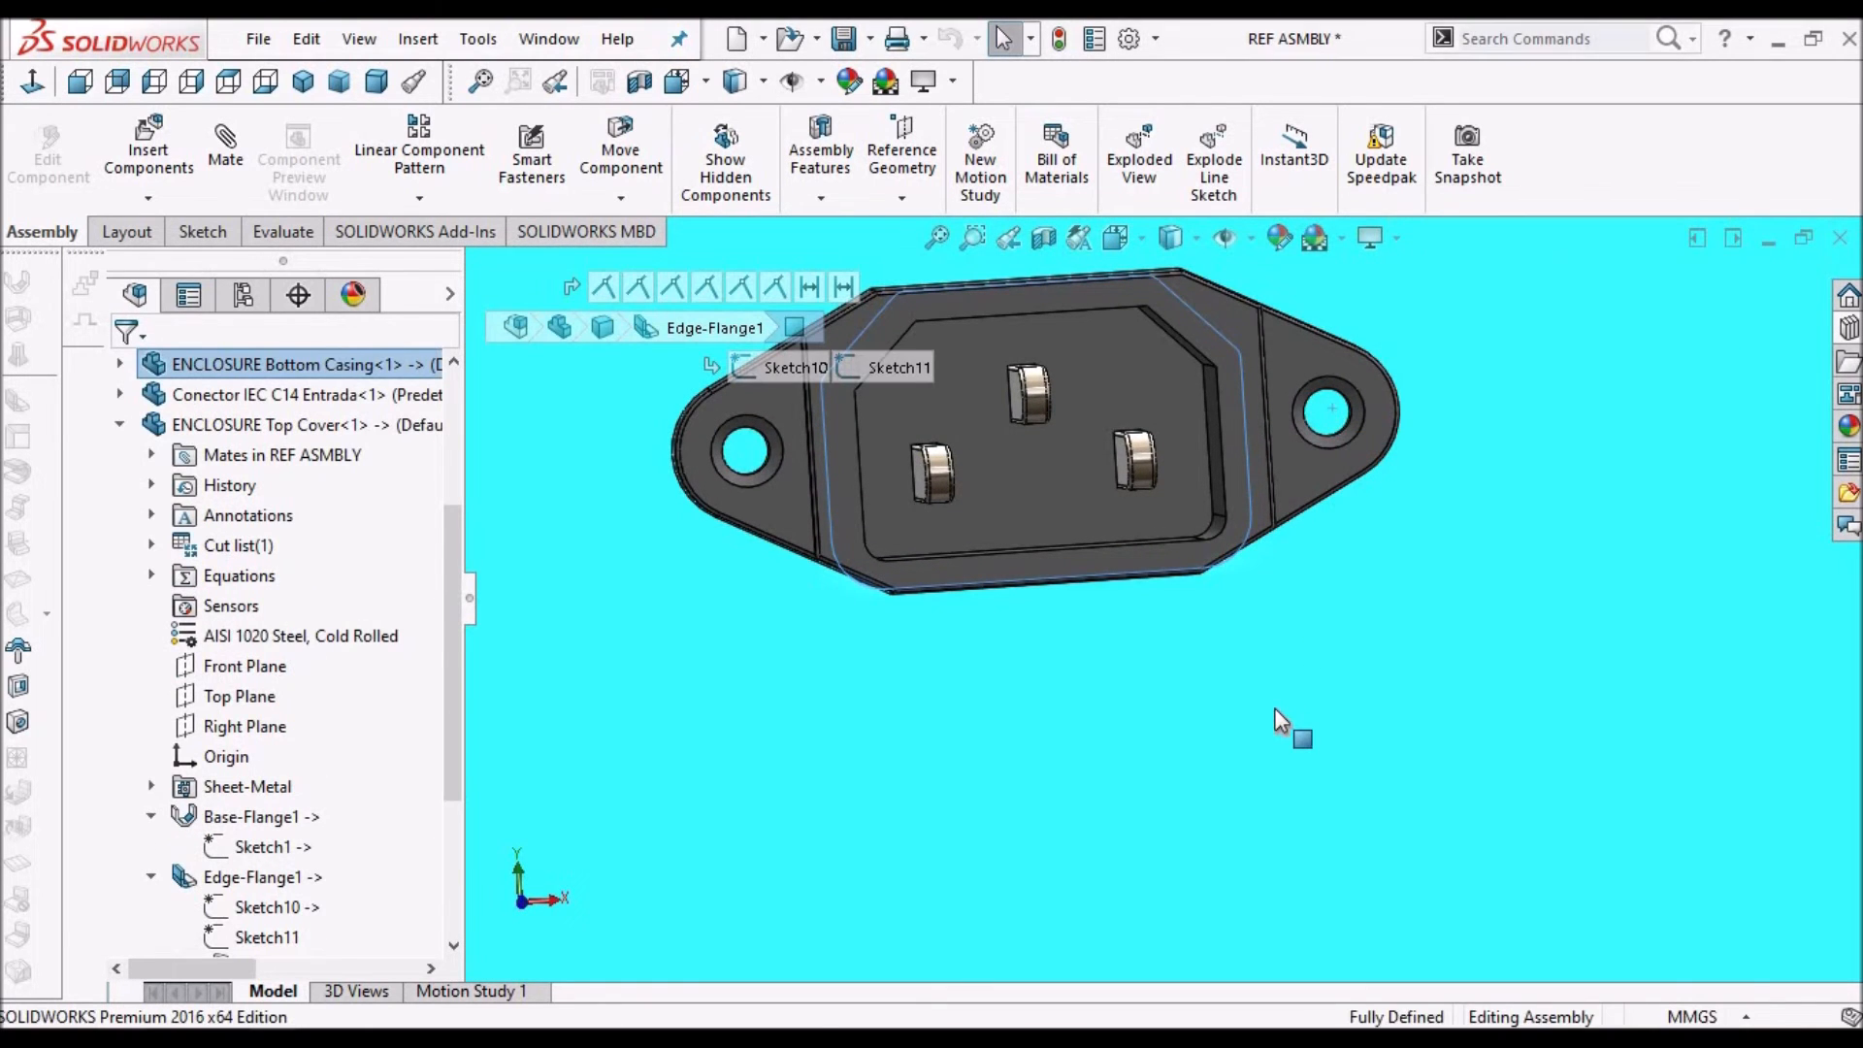
scroll(1273, 707, up, 2)
scroll(1273, 707, up, 2)
middle_drag(1231, 678, 1180, 723)
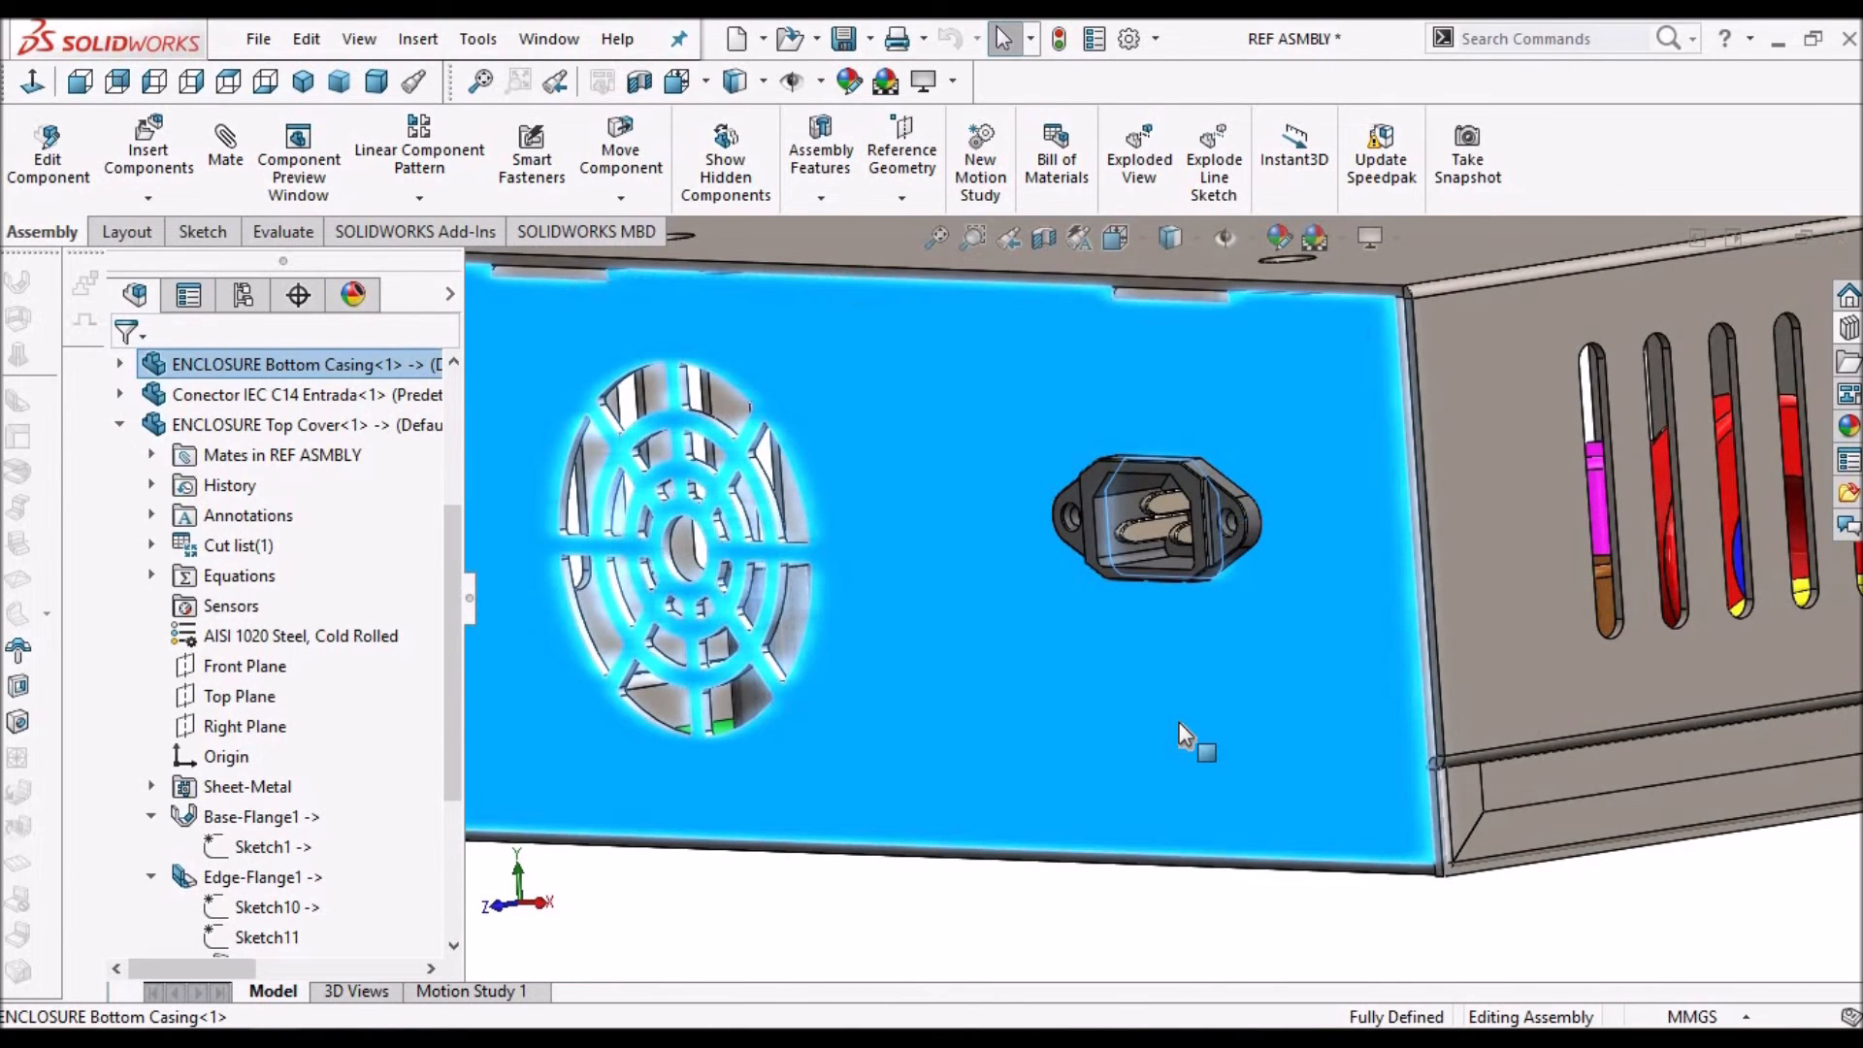
right_click(1178, 720)
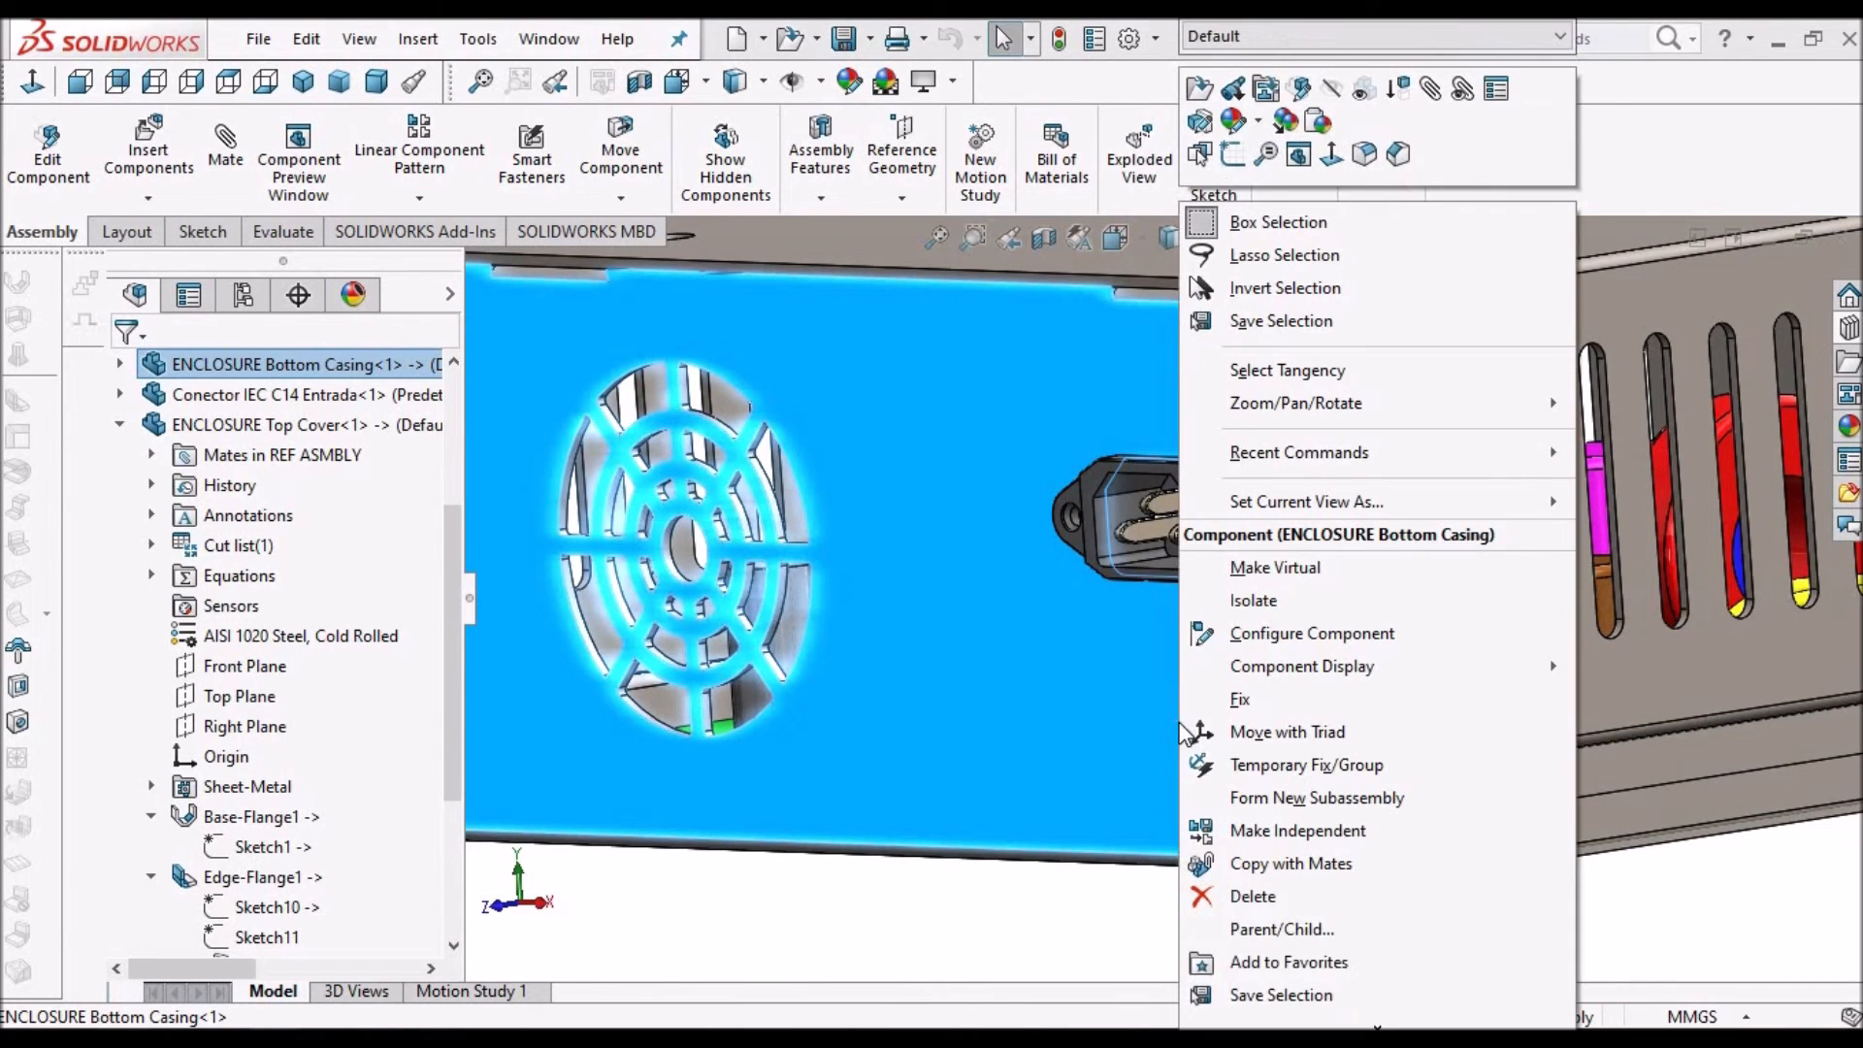
click(1200, 90)
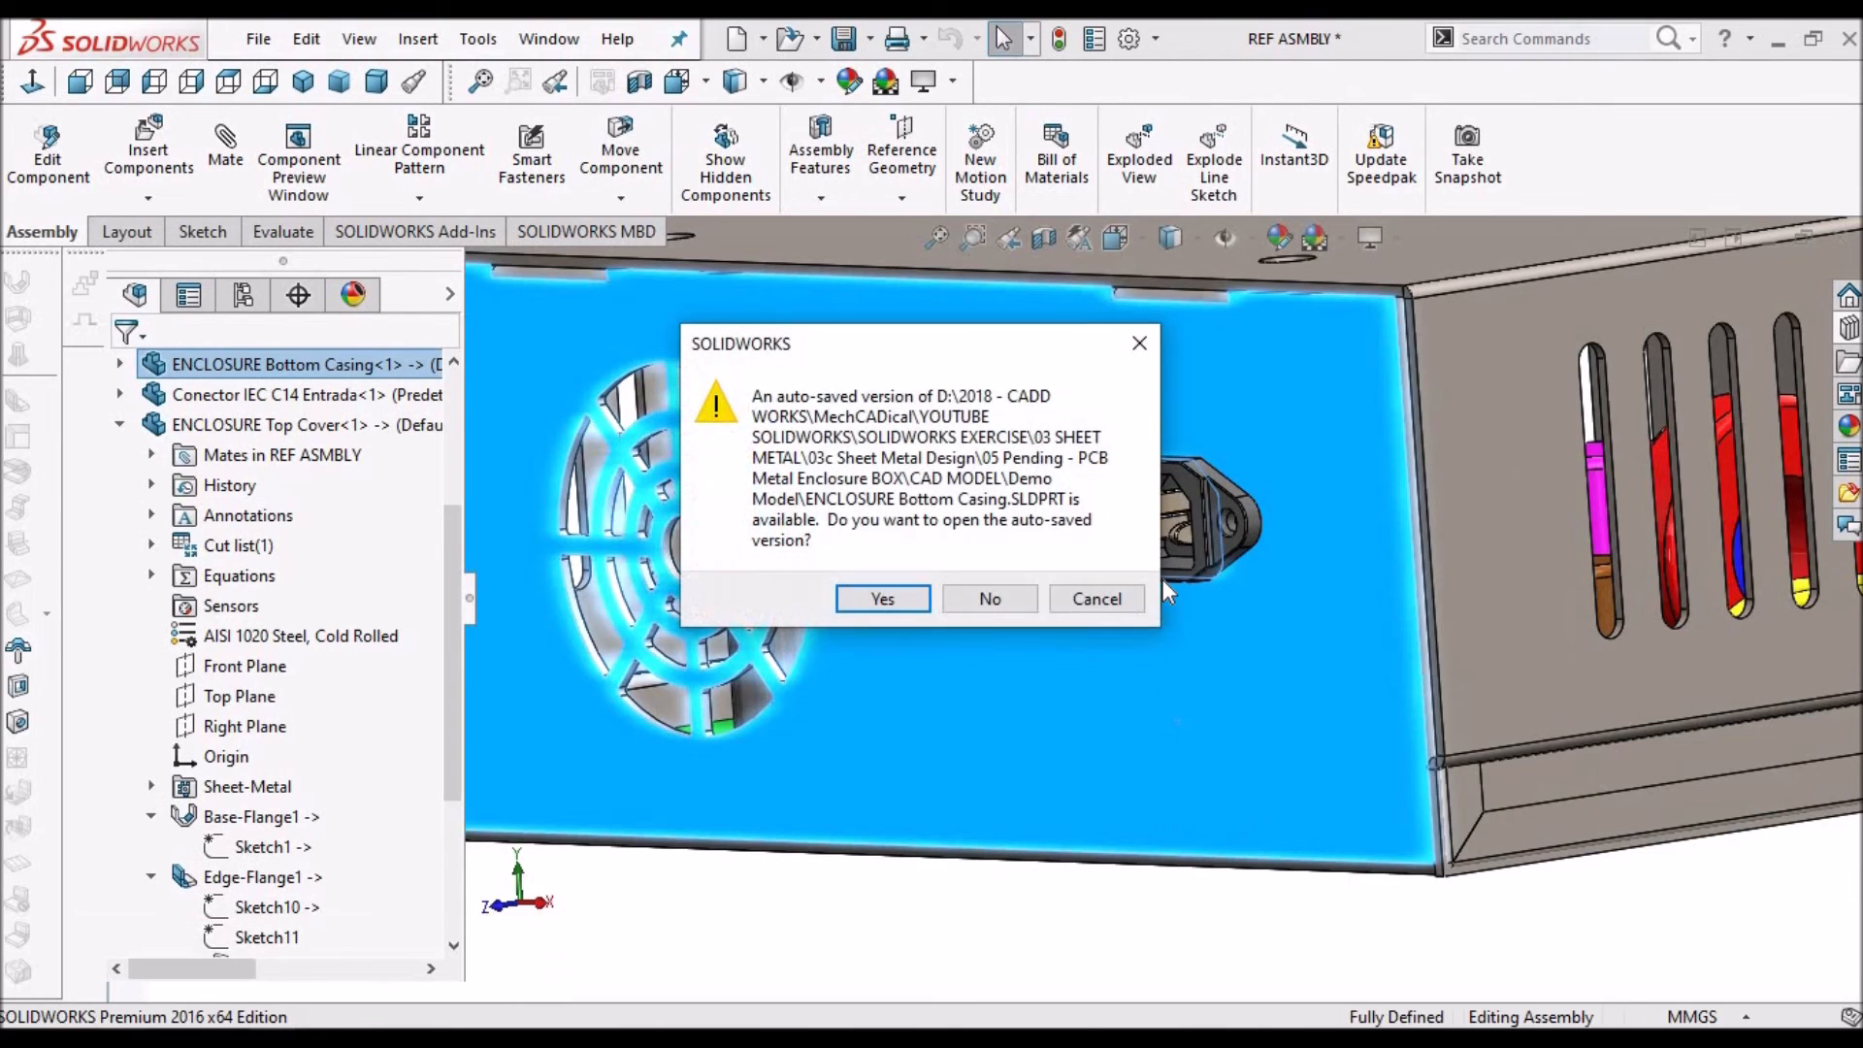
click(863, 599)
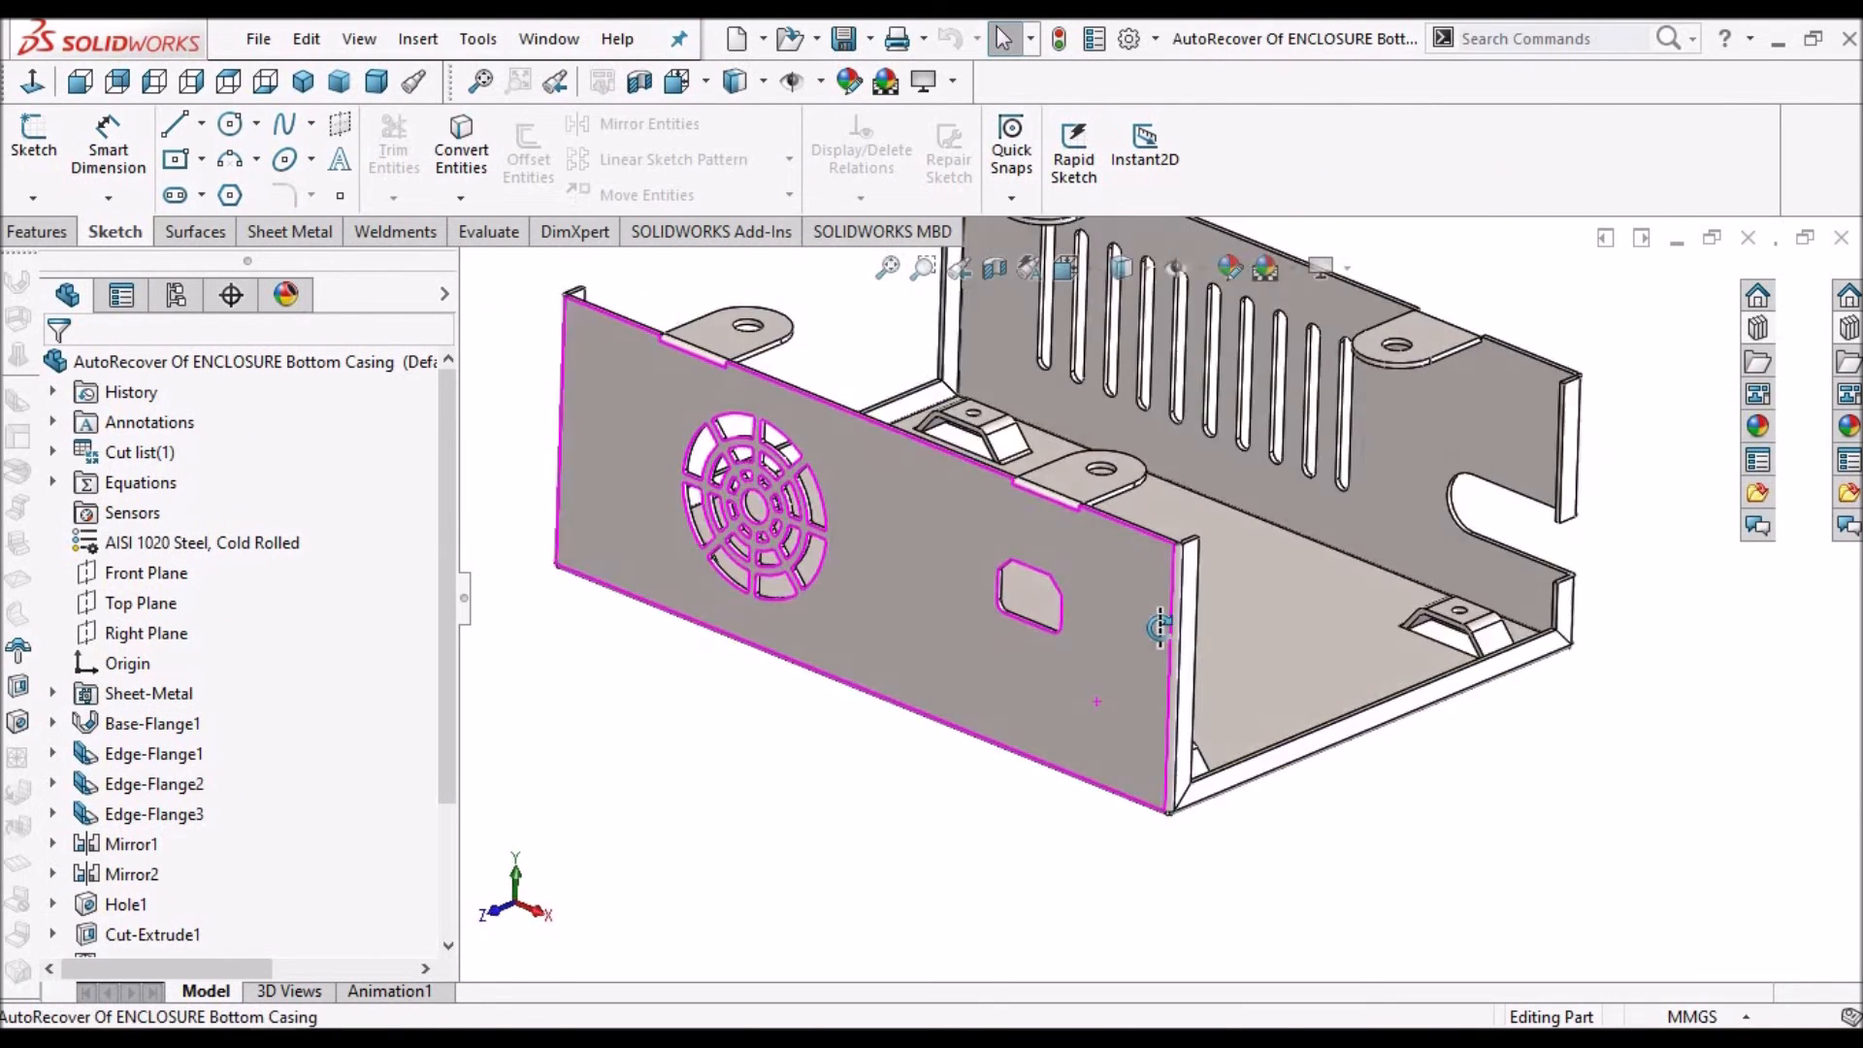
Add a Simple Hole below the bottom casing's connector cutout, Blind, 10 mm deep and 10 mm in diameter, and save the part
click(283, 240)
click(878, 159)
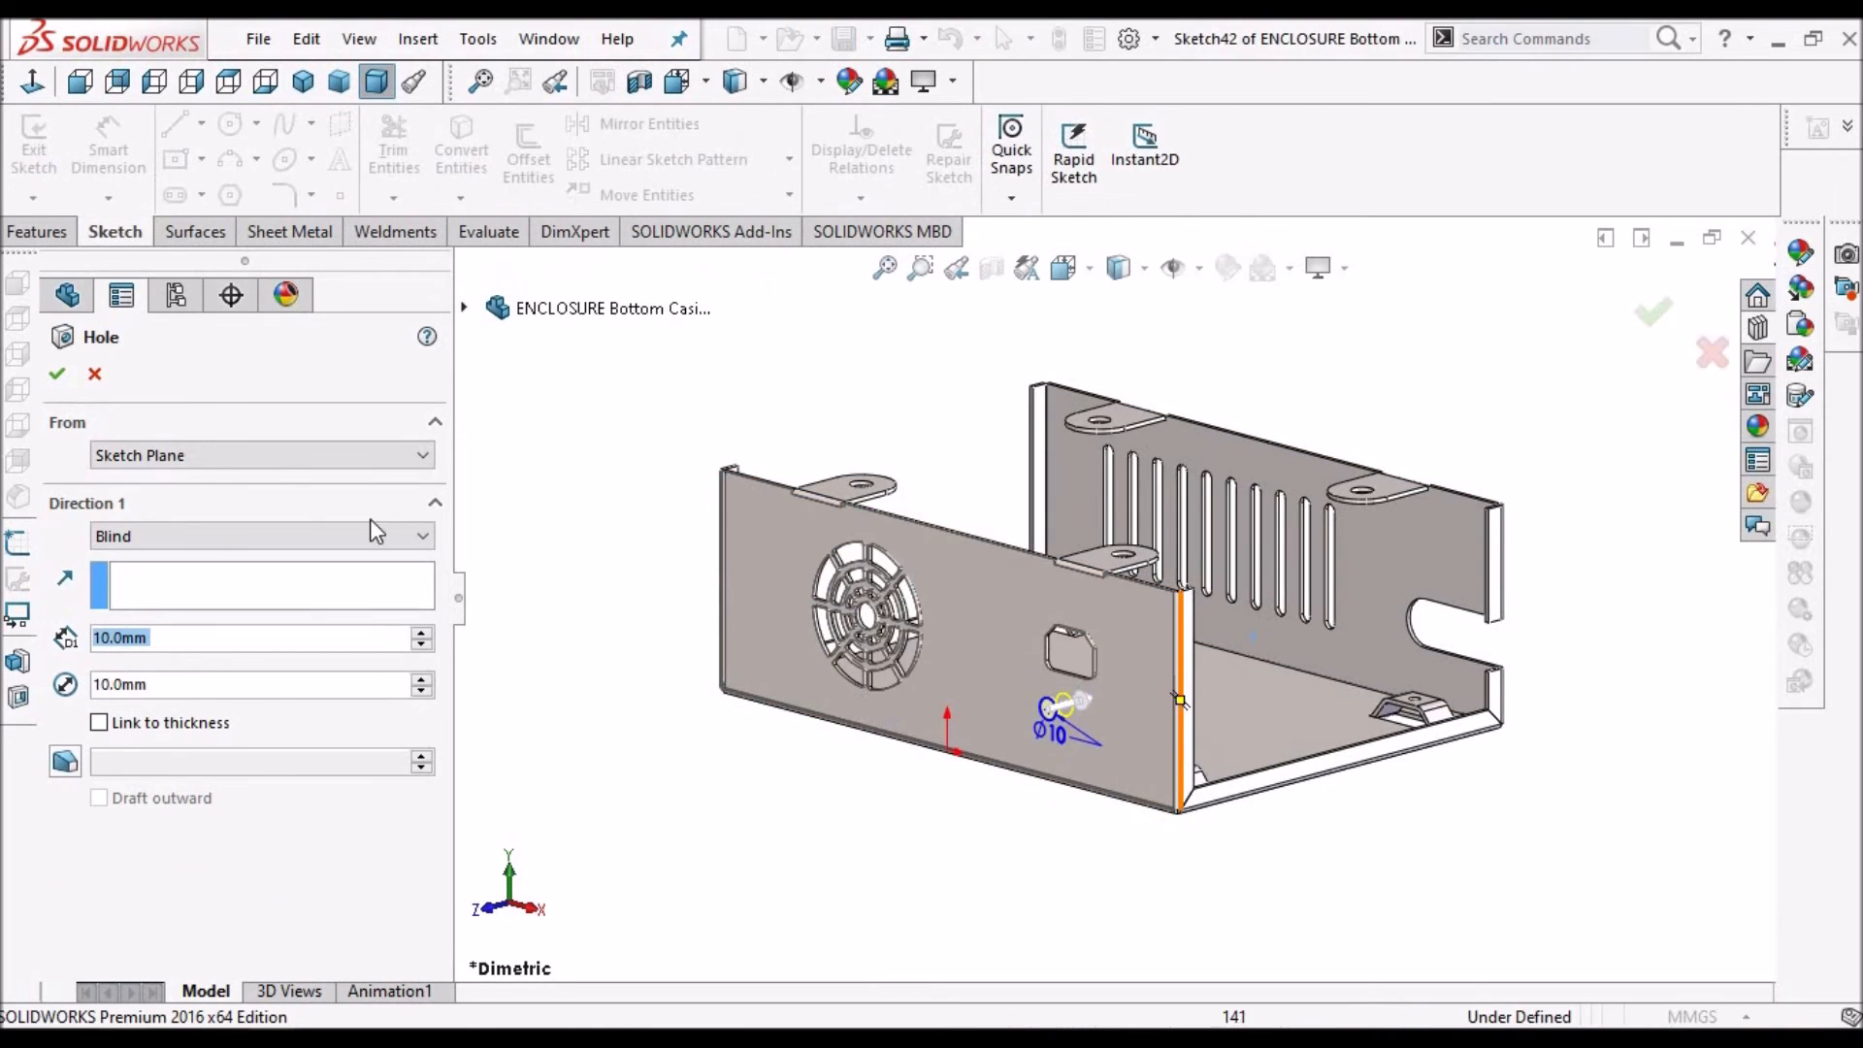
click(58, 375)
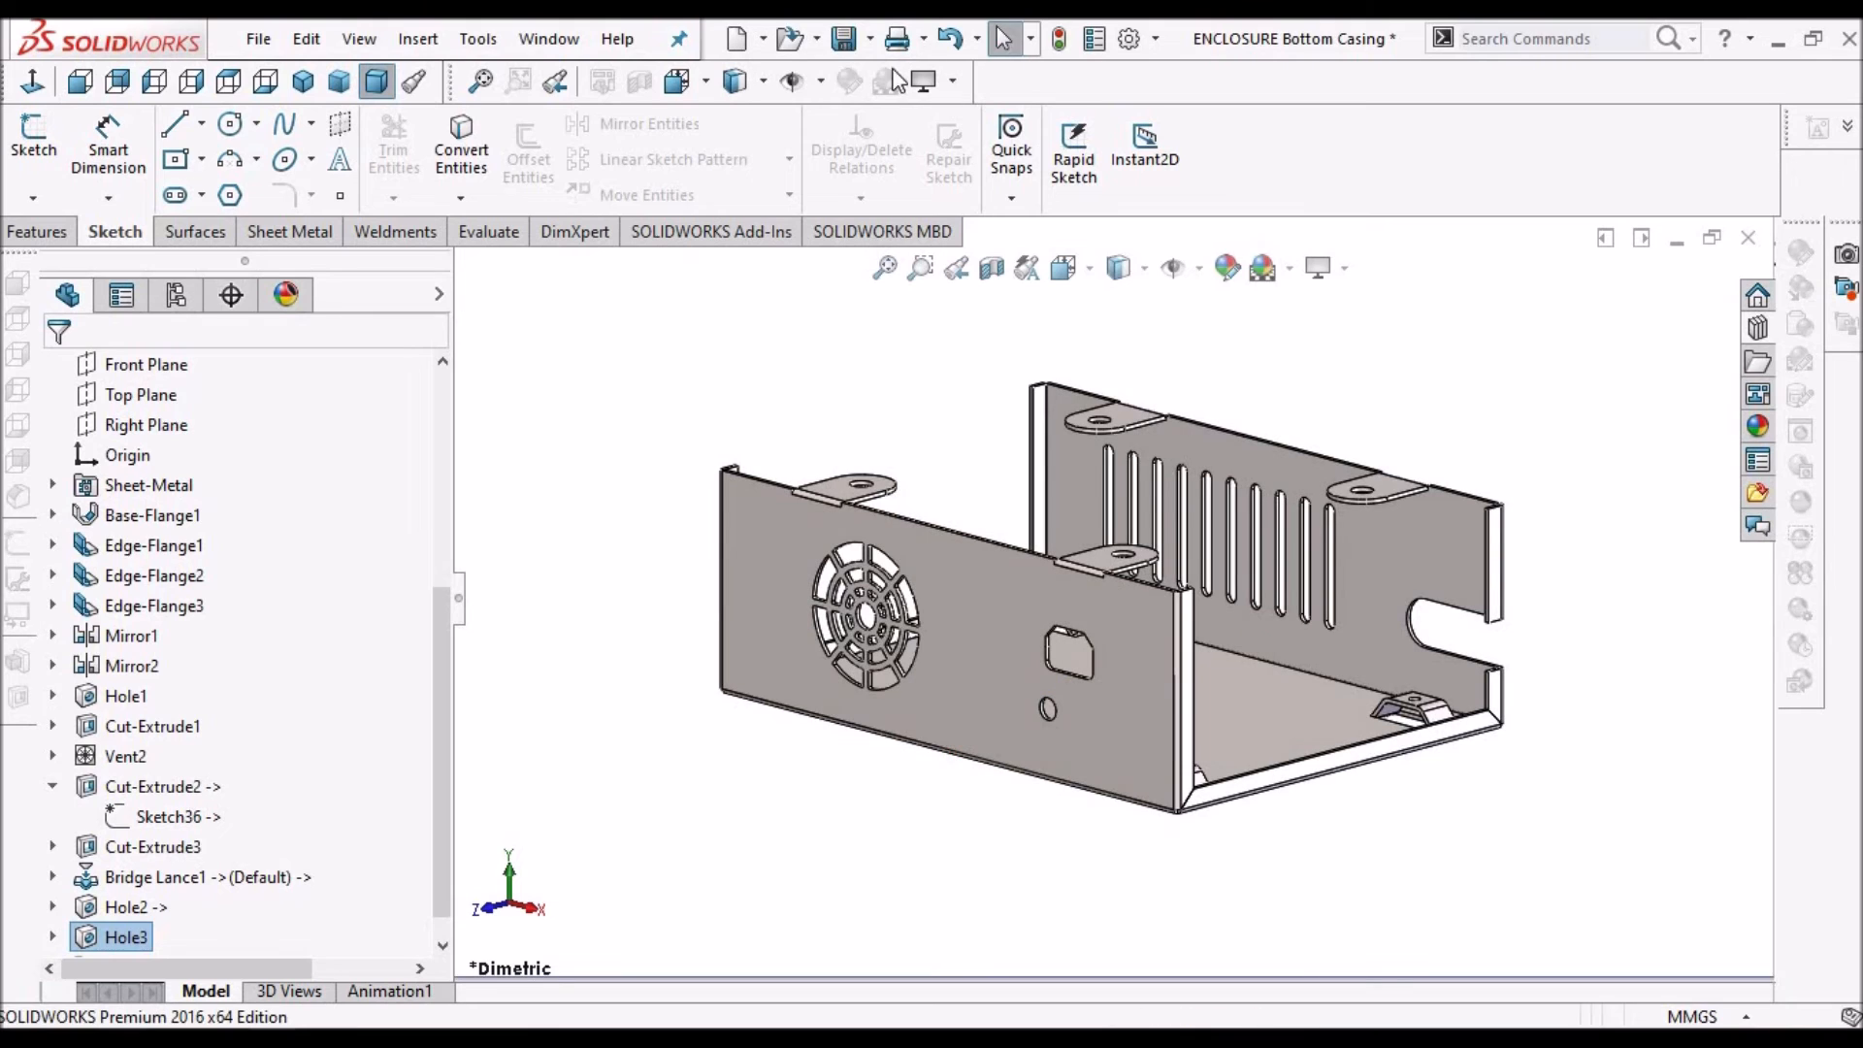
key(ctrl+s)
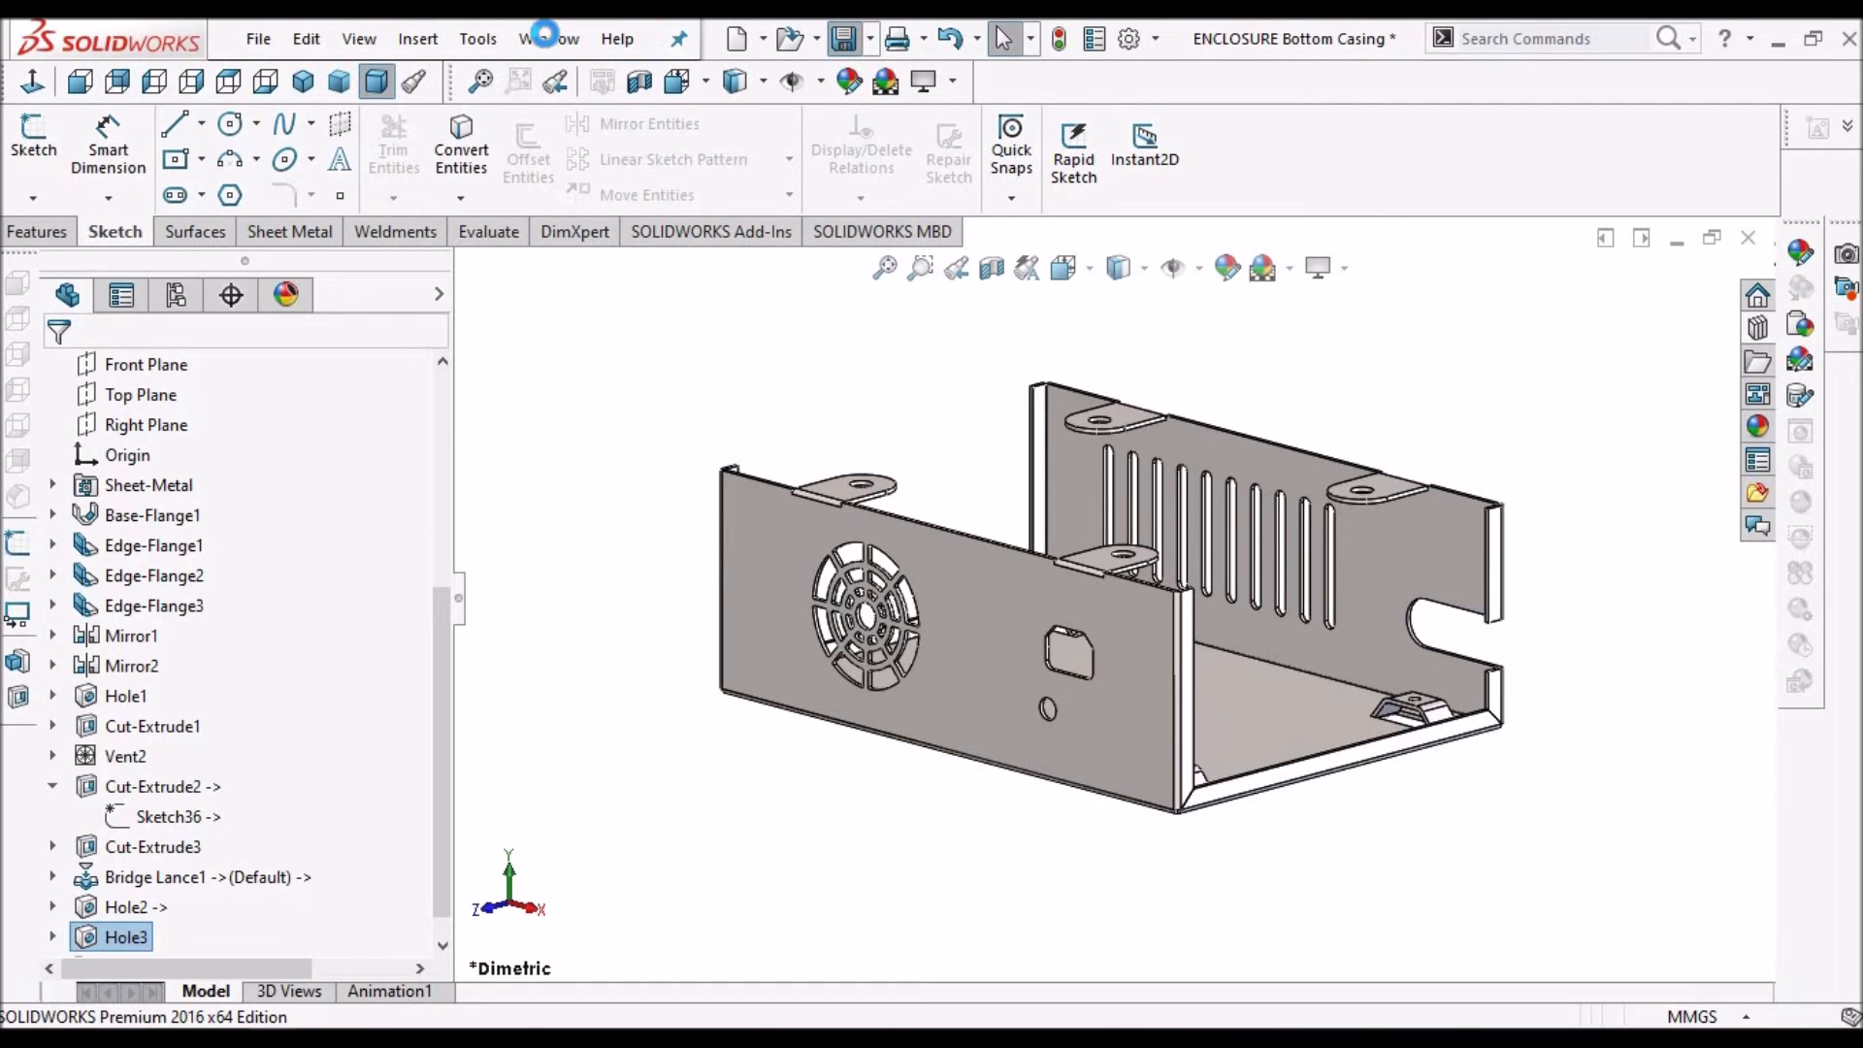
Switch to the REF ASMBLY window and rebuild the assembly with the changed bottom casing
click(549, 39)
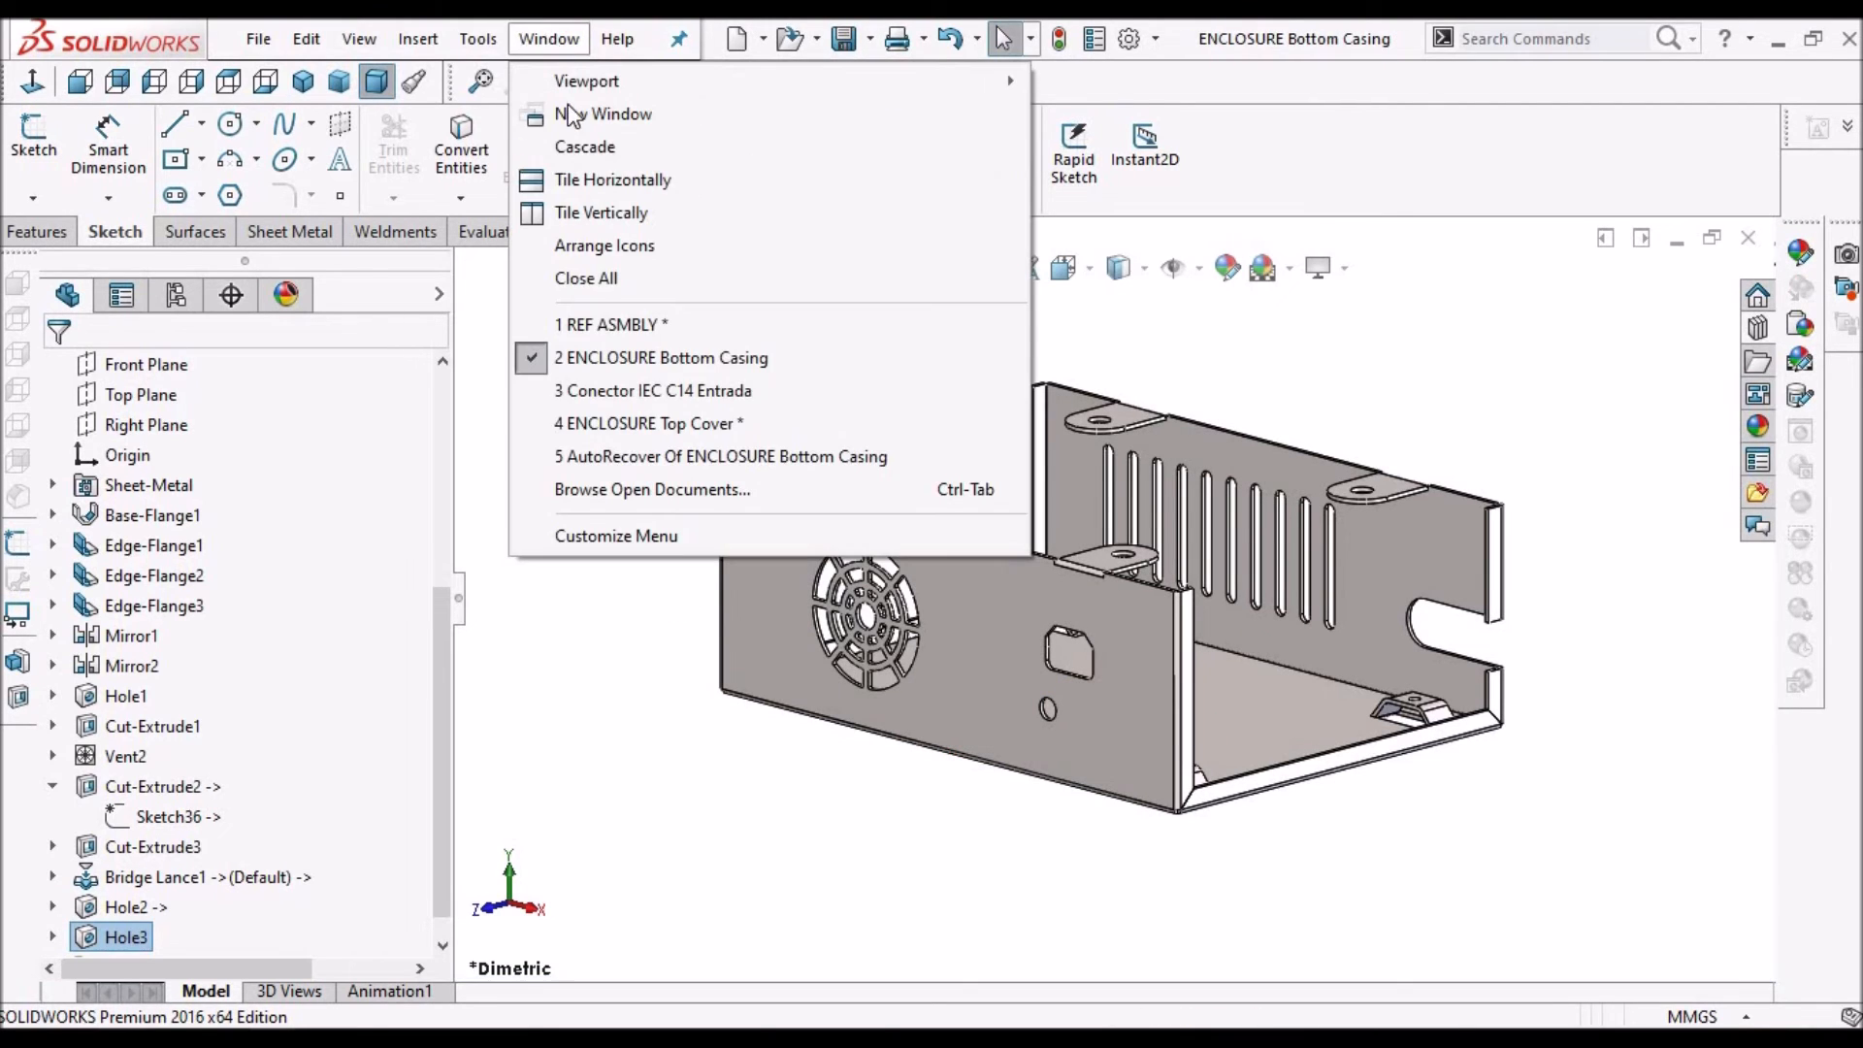
click(637, 333)
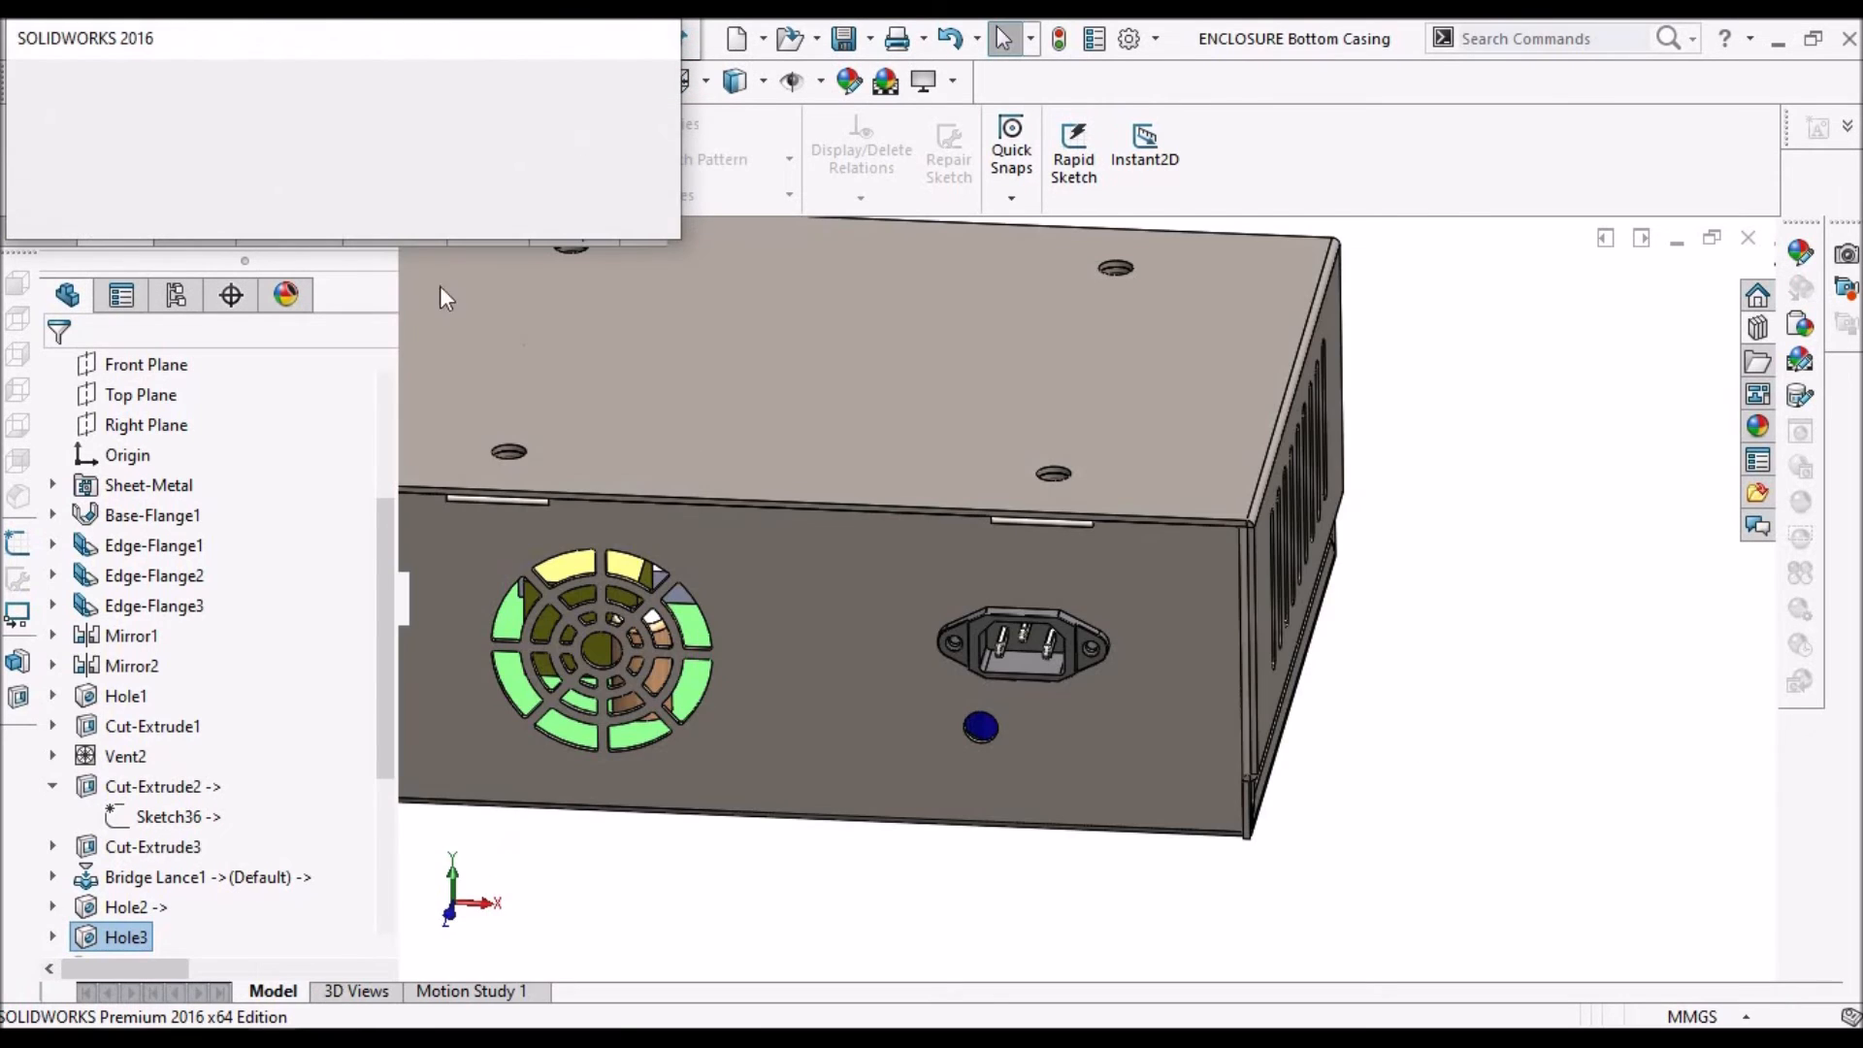
key(Return)
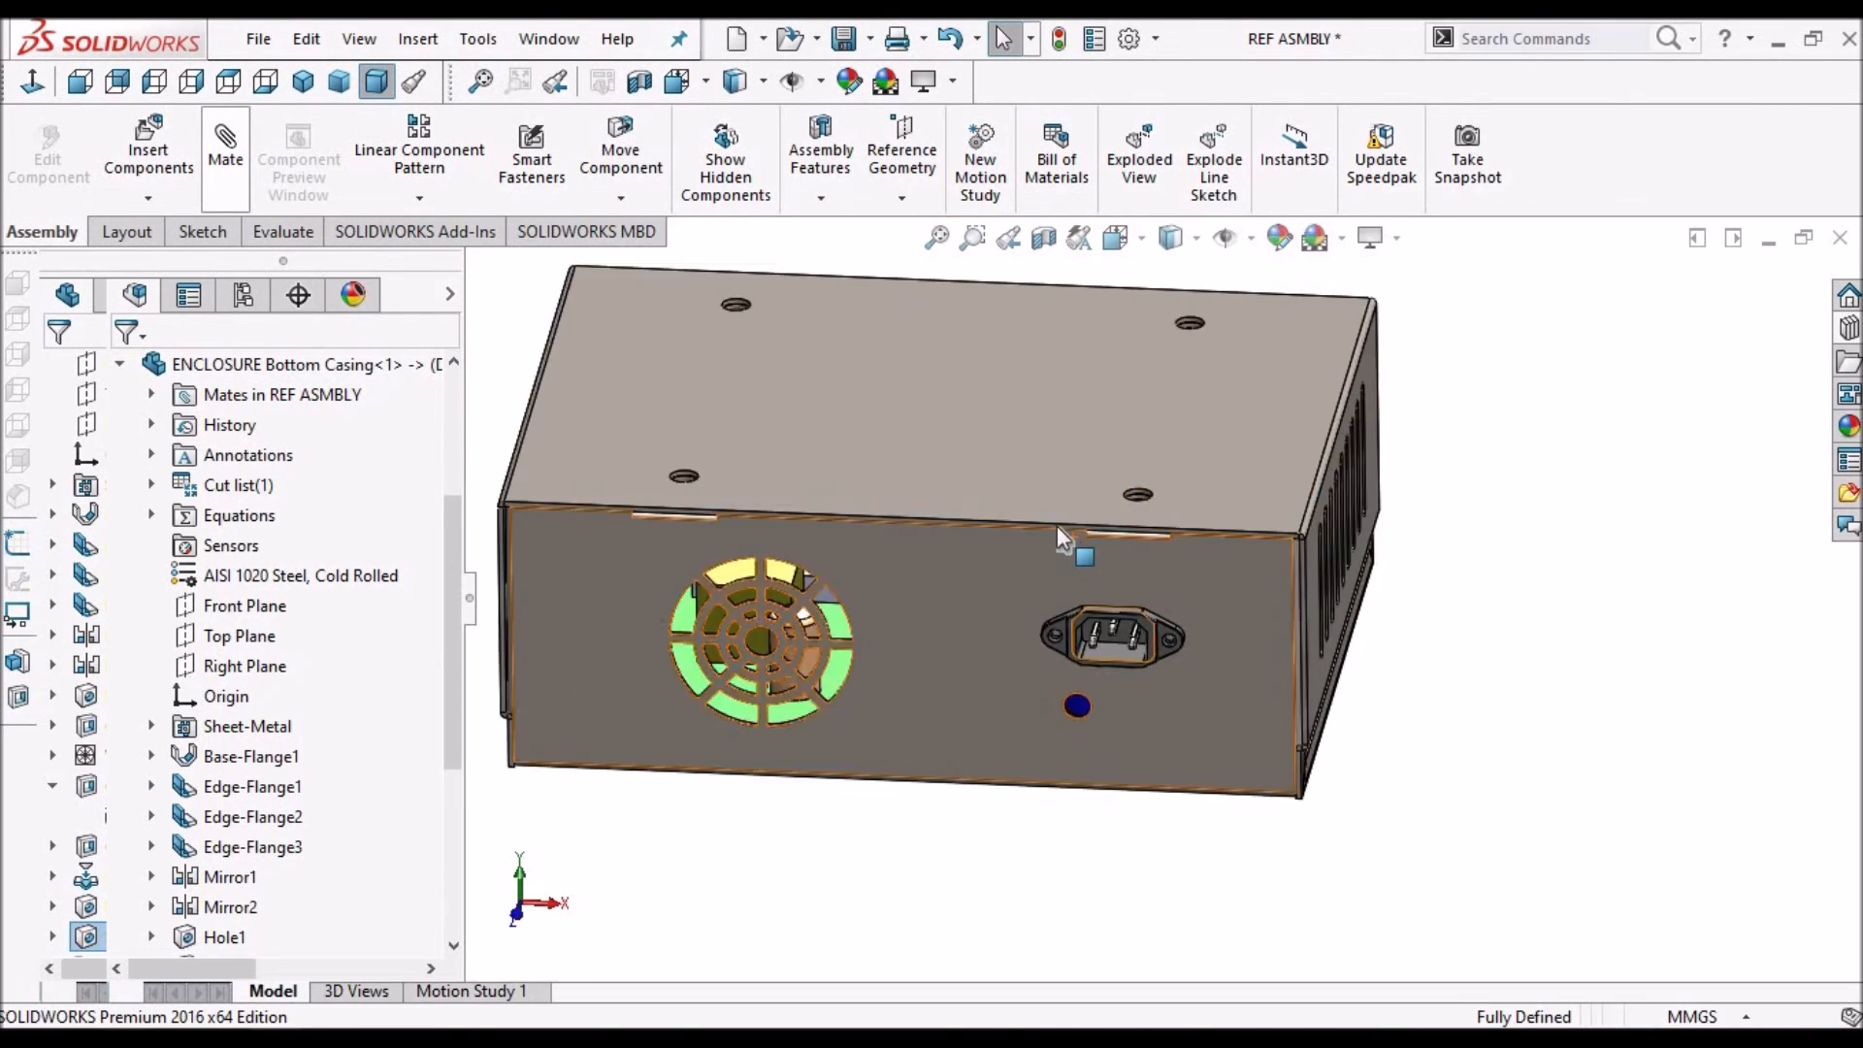
Open the sketch of the bottom casing's hole below the IEC connector for editing within the assembly
scroll(1139, 698, down, 1)
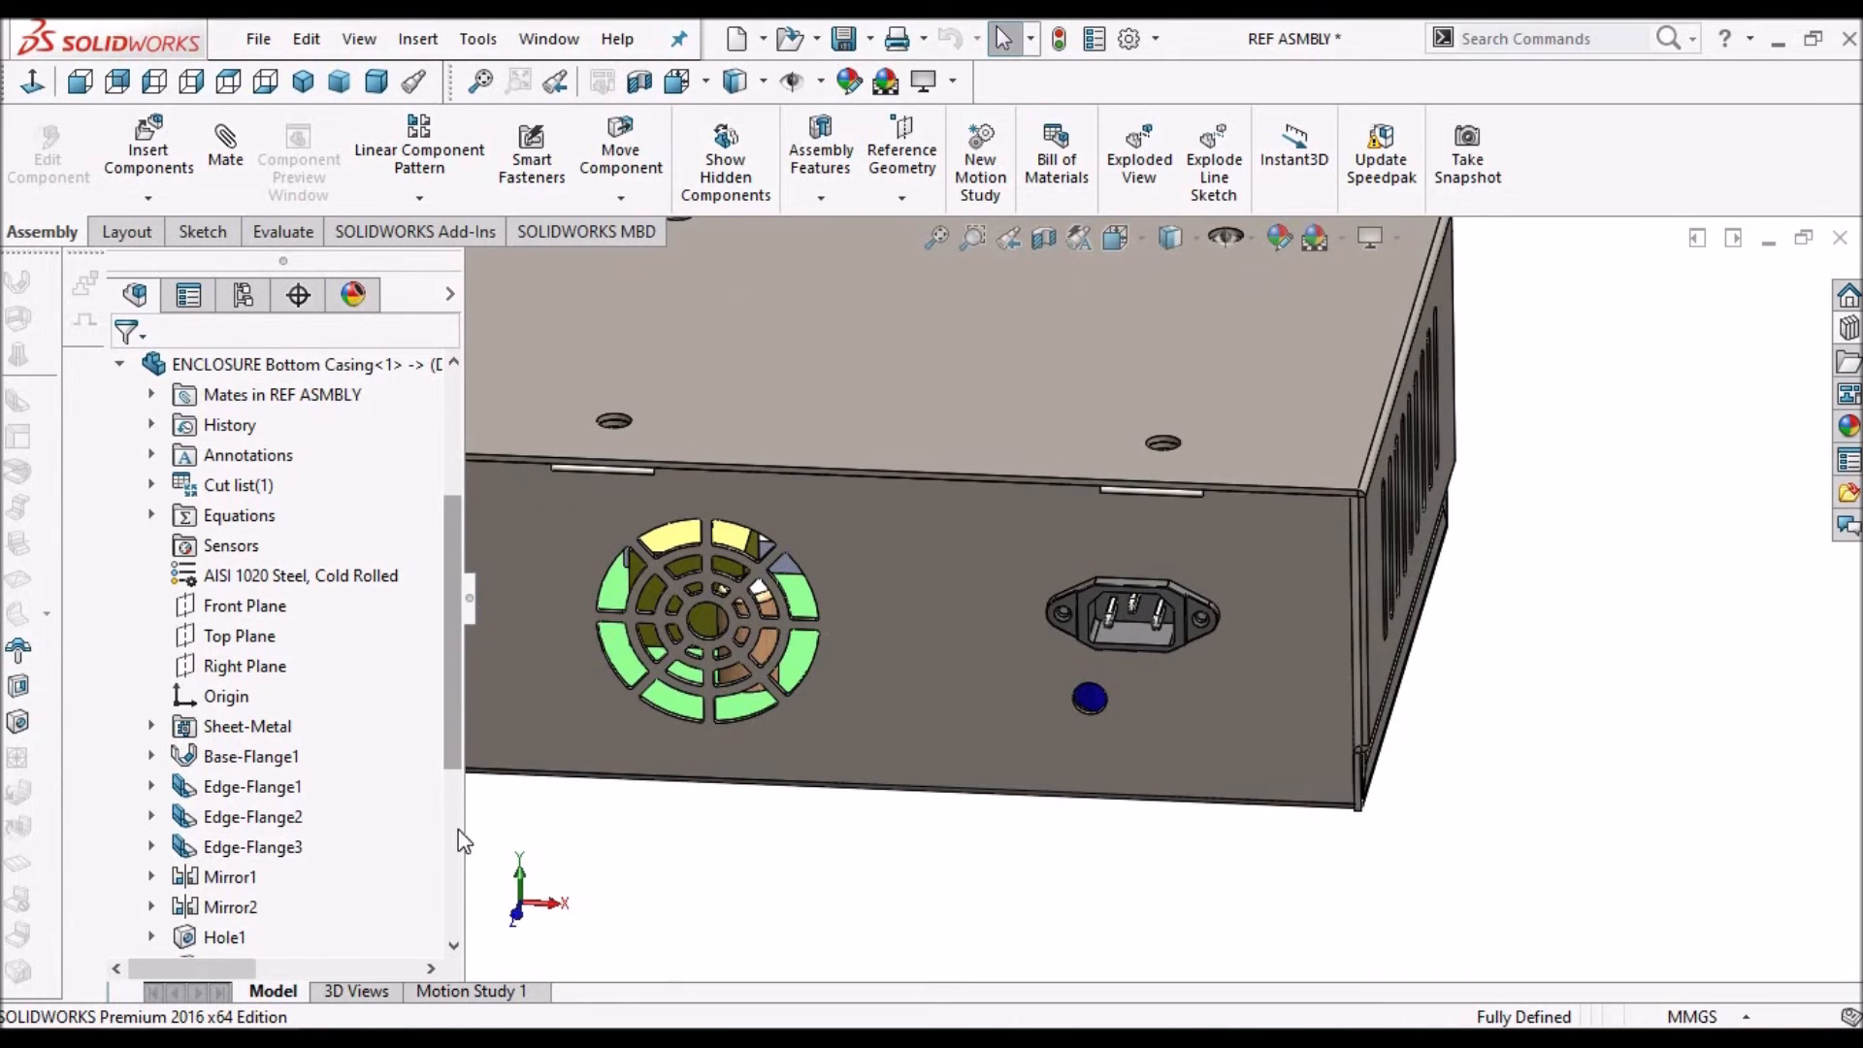
scroll(417, 873, down, 3)
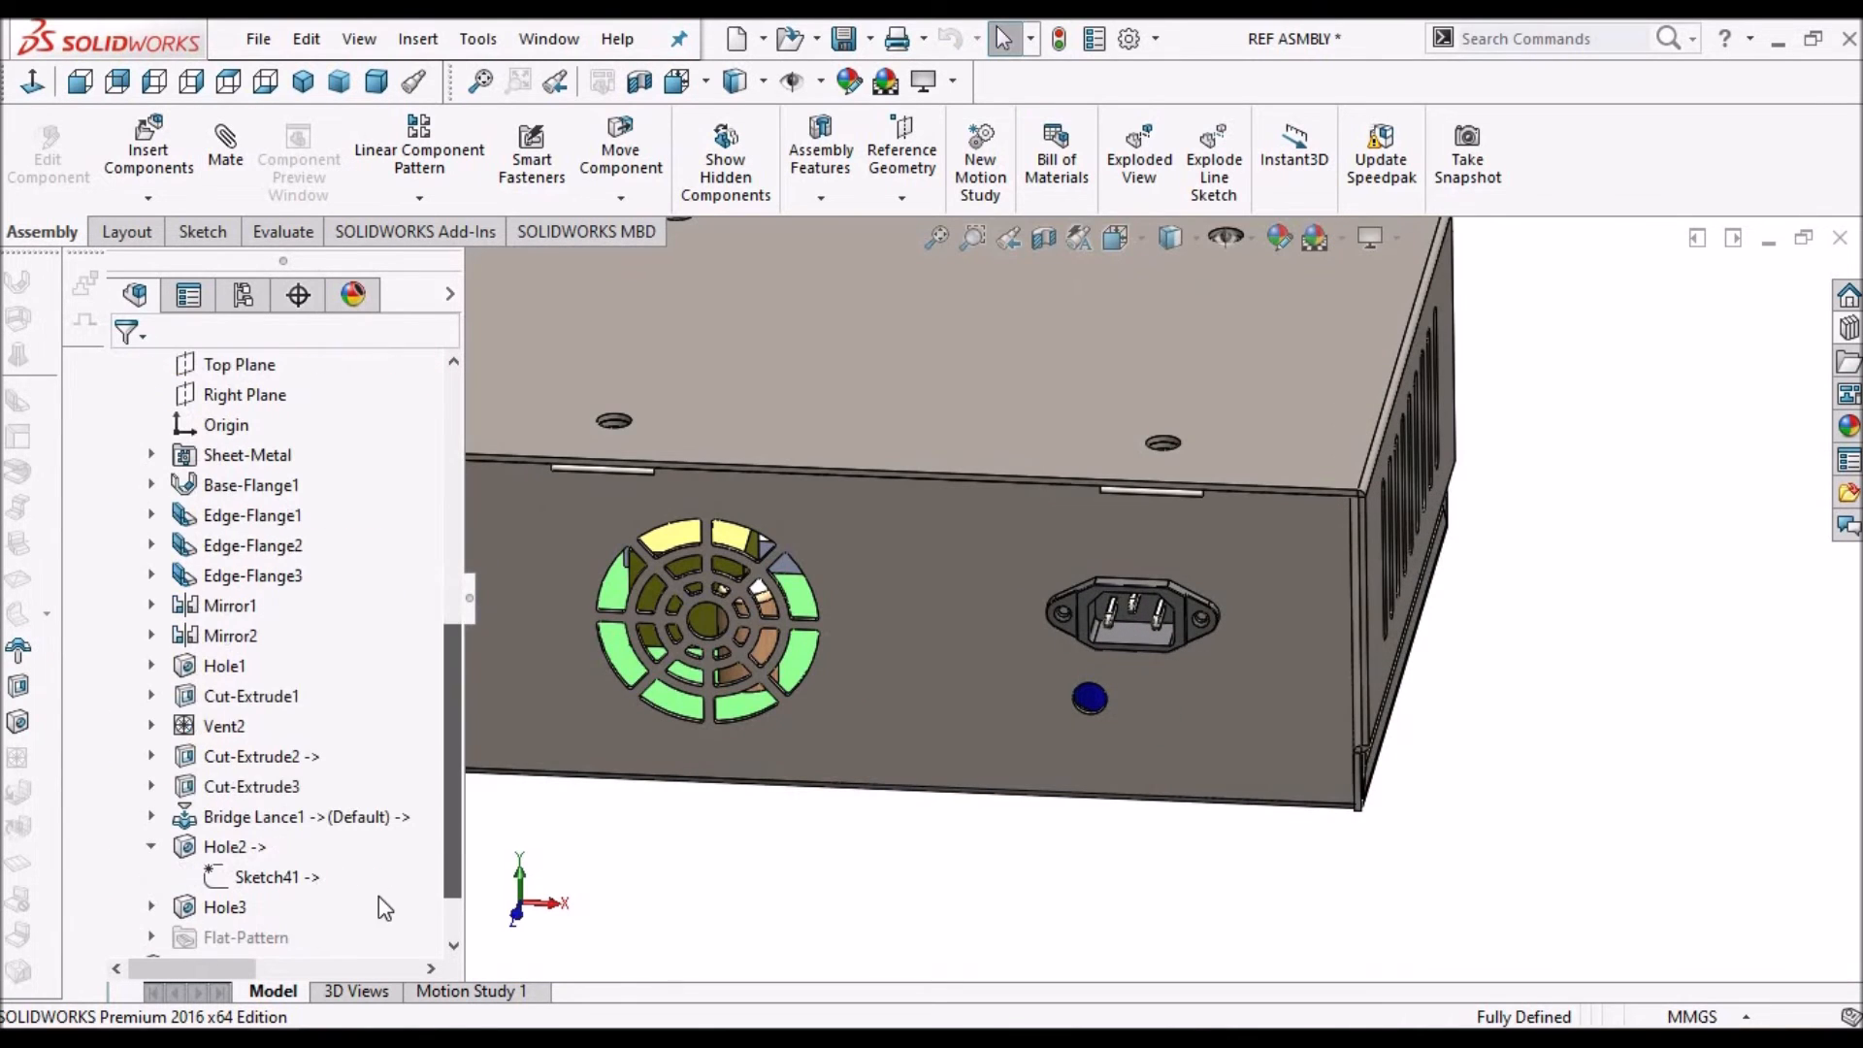
click(152, 847)
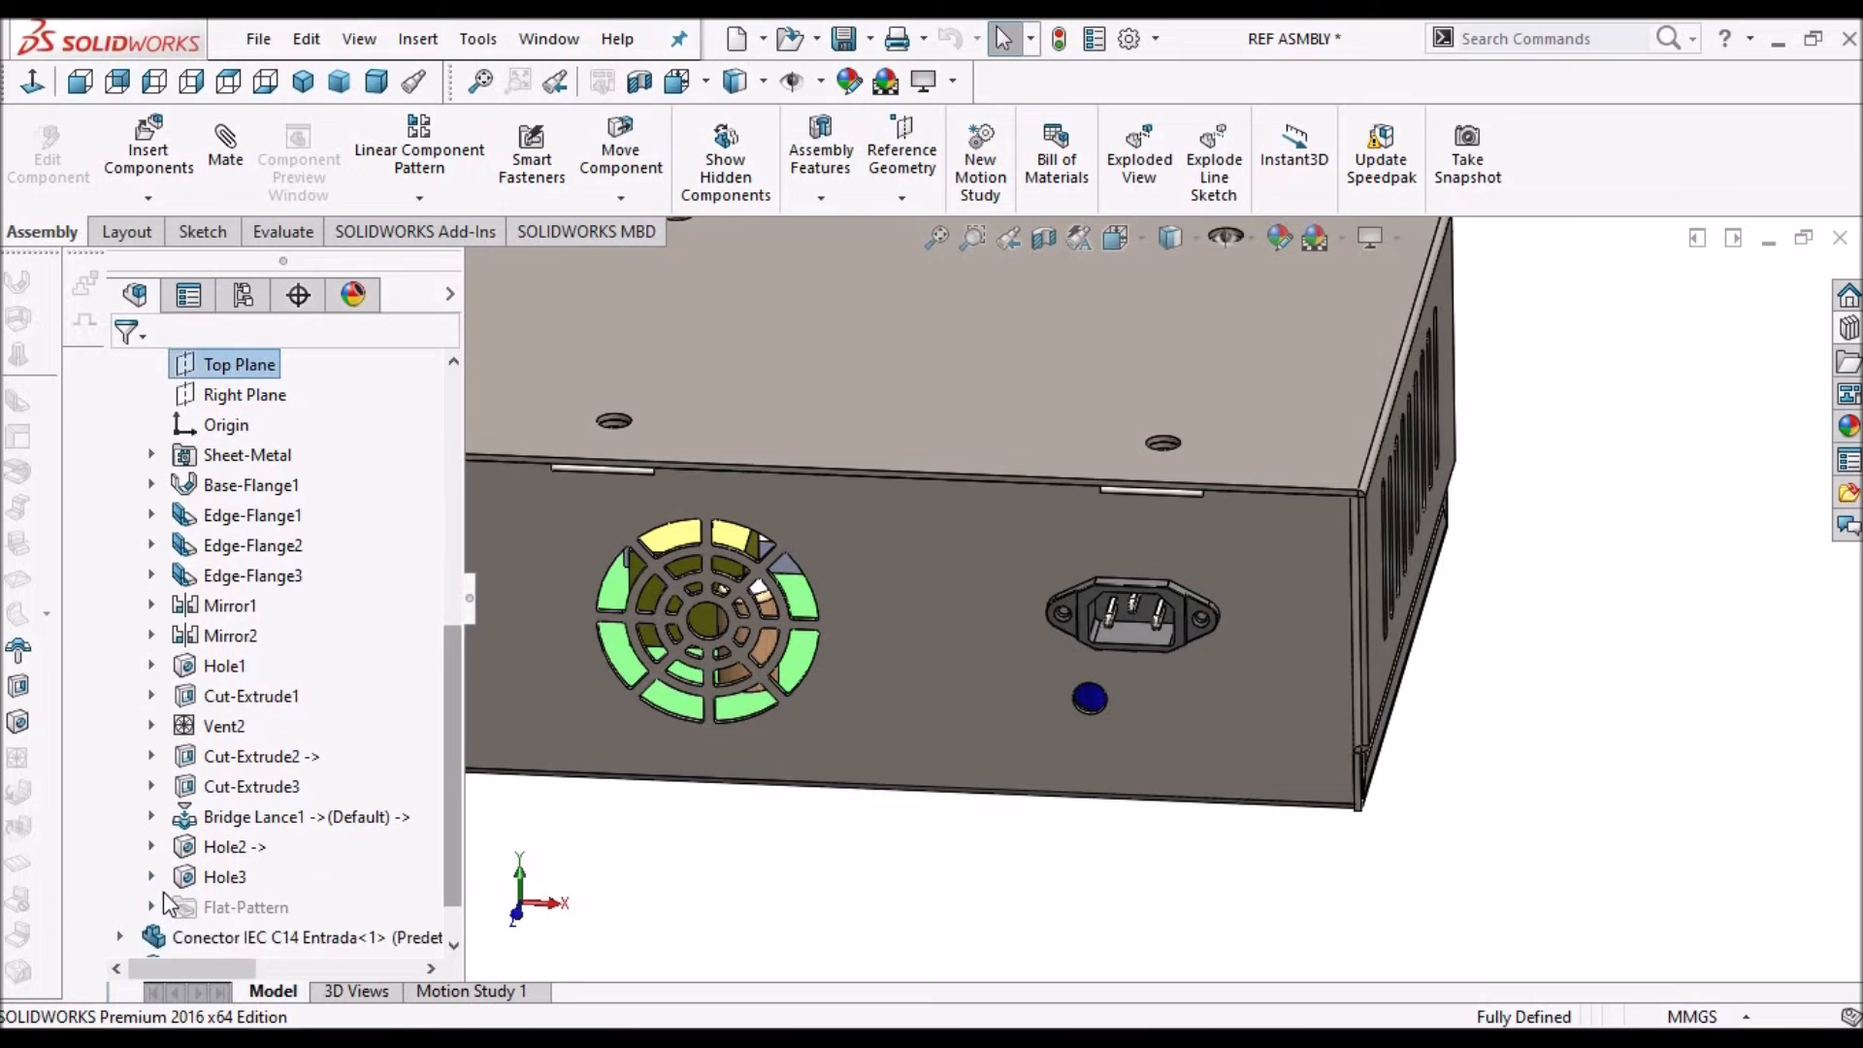
click(252, 906)
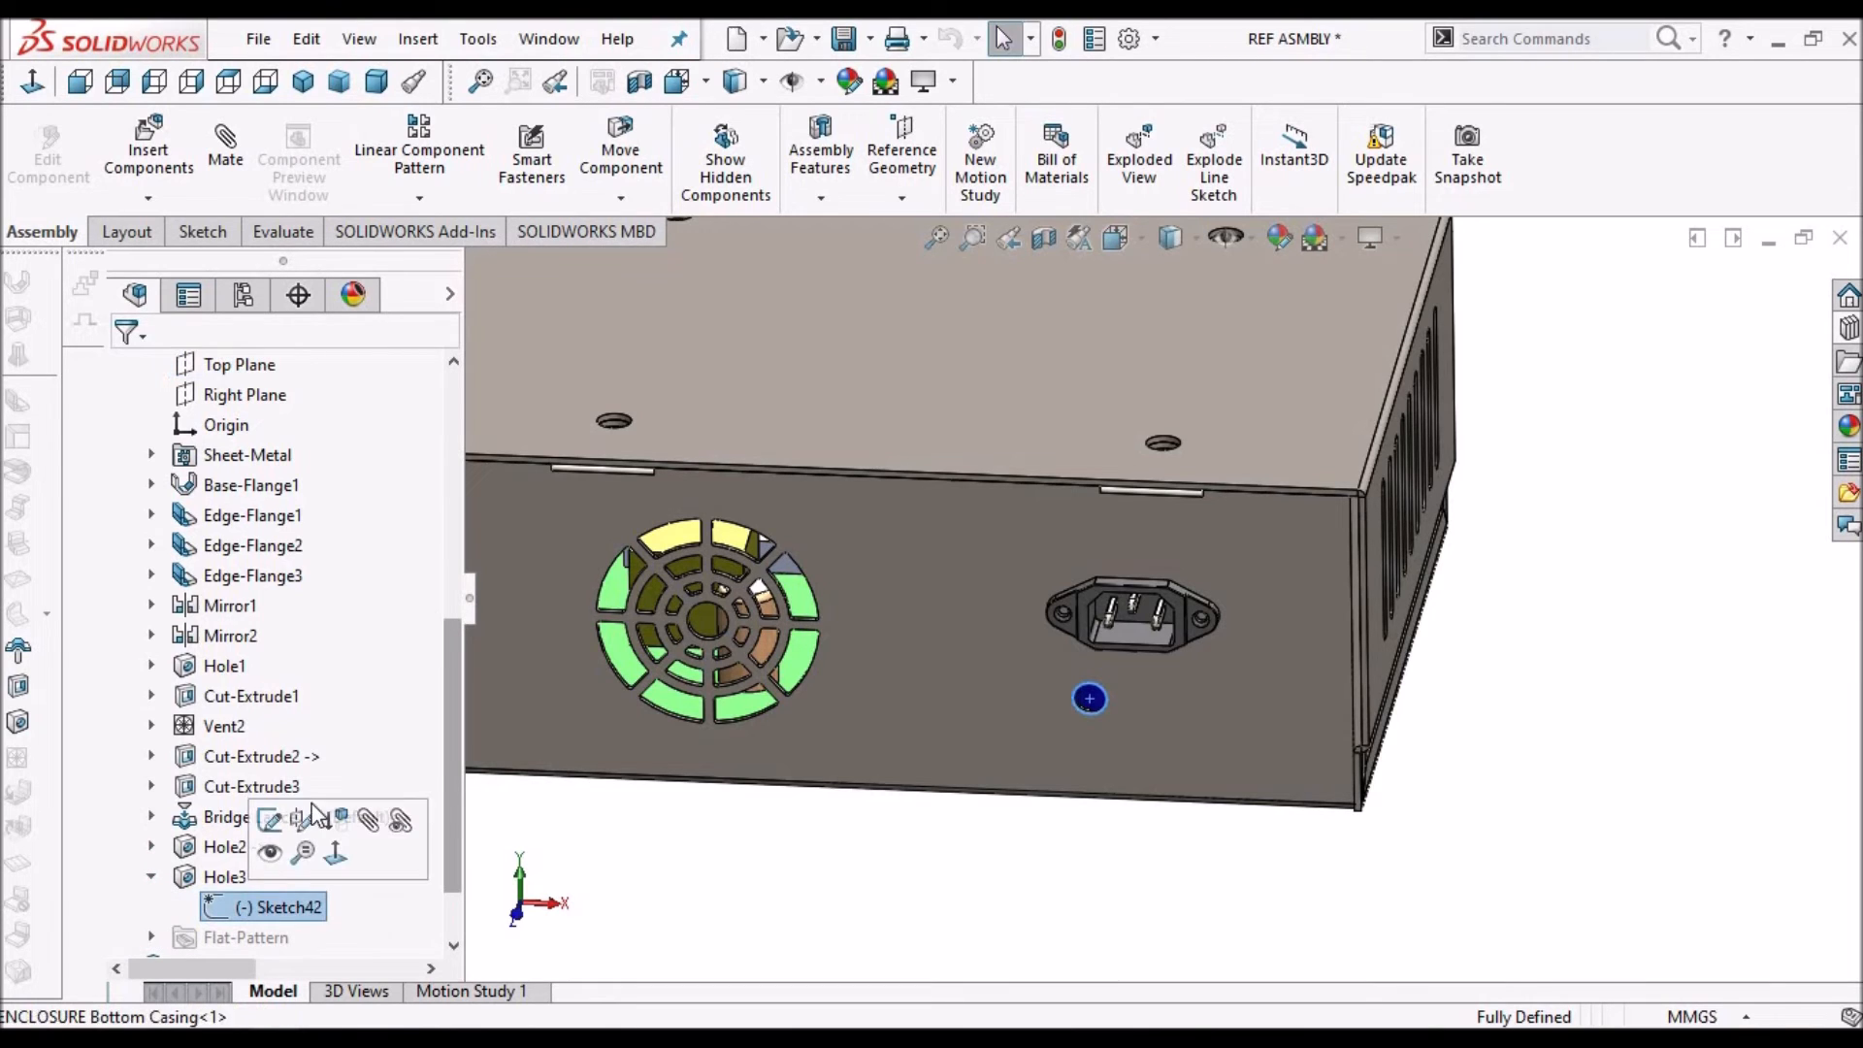
click(279, 822)
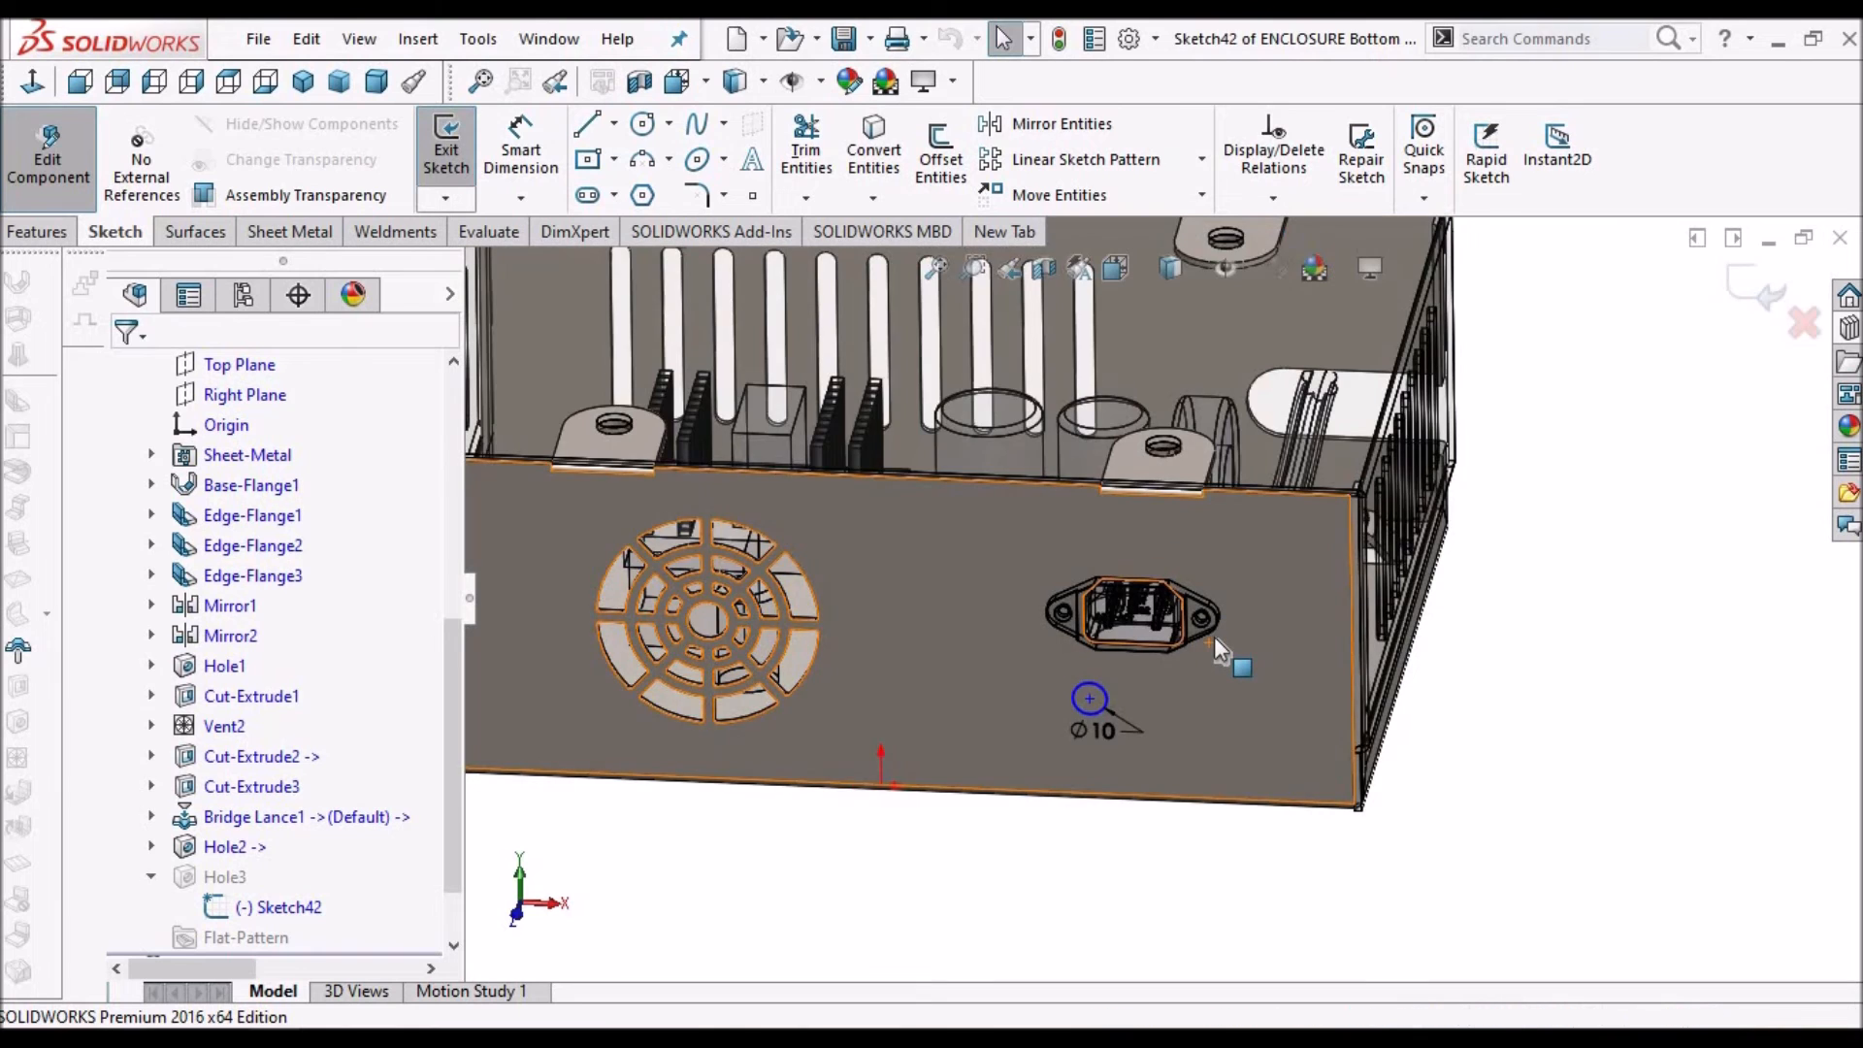
scroll(1214, 636, down, 5)
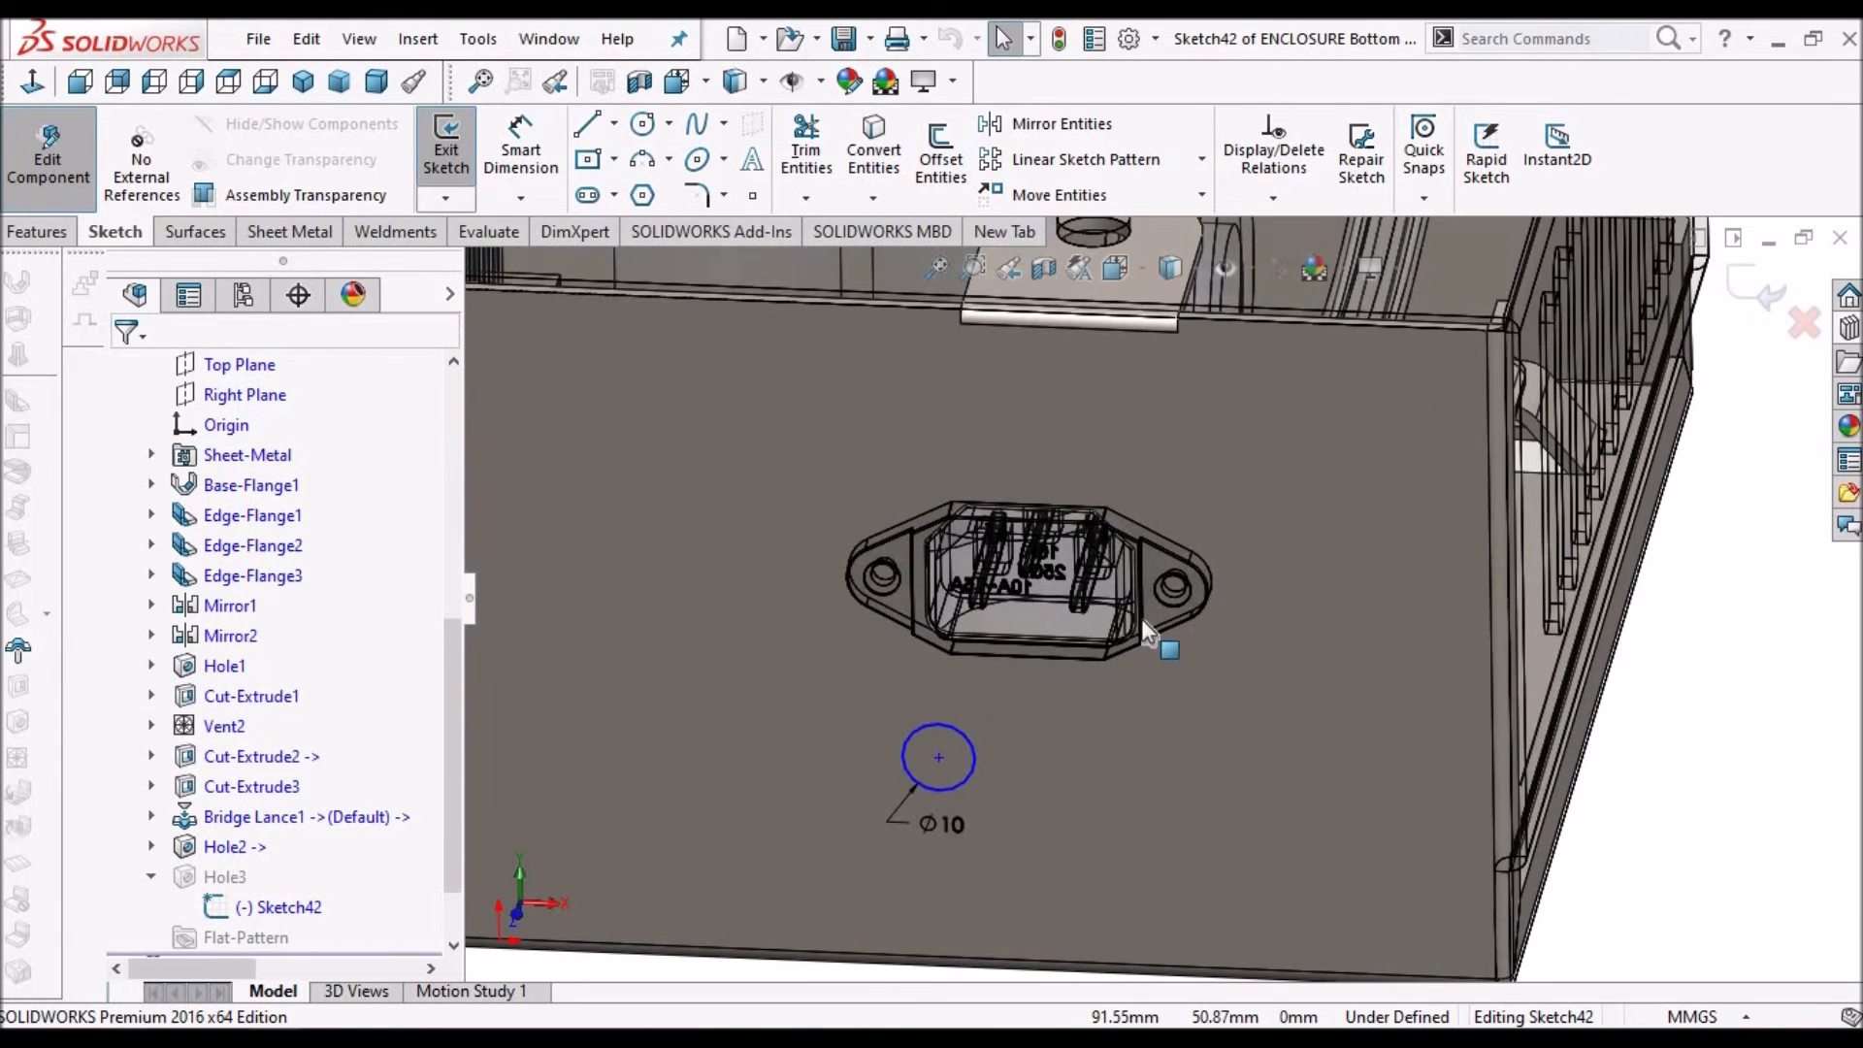
Convert the circular edge of the IEC connector's mounting hole nearest the casing's side edge into the hole sketch
scroll(1159, 601, down, 5)
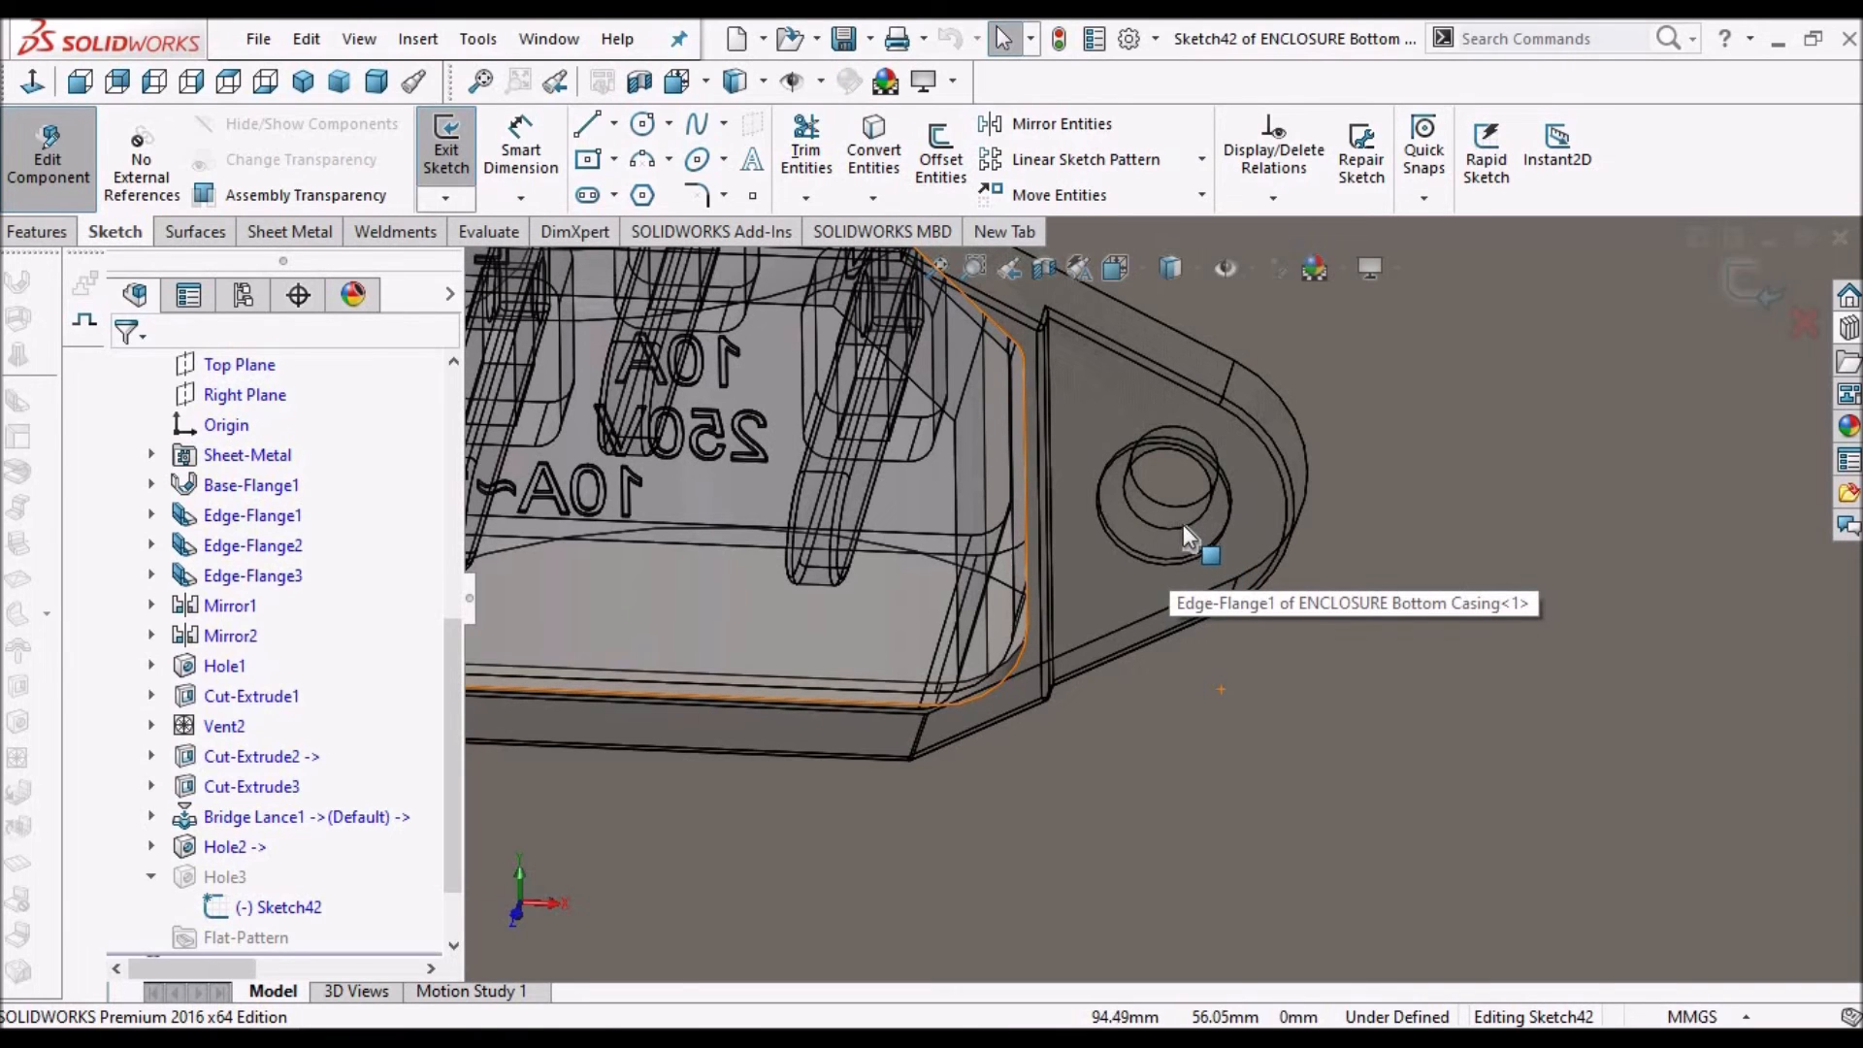
click(1183, 524)
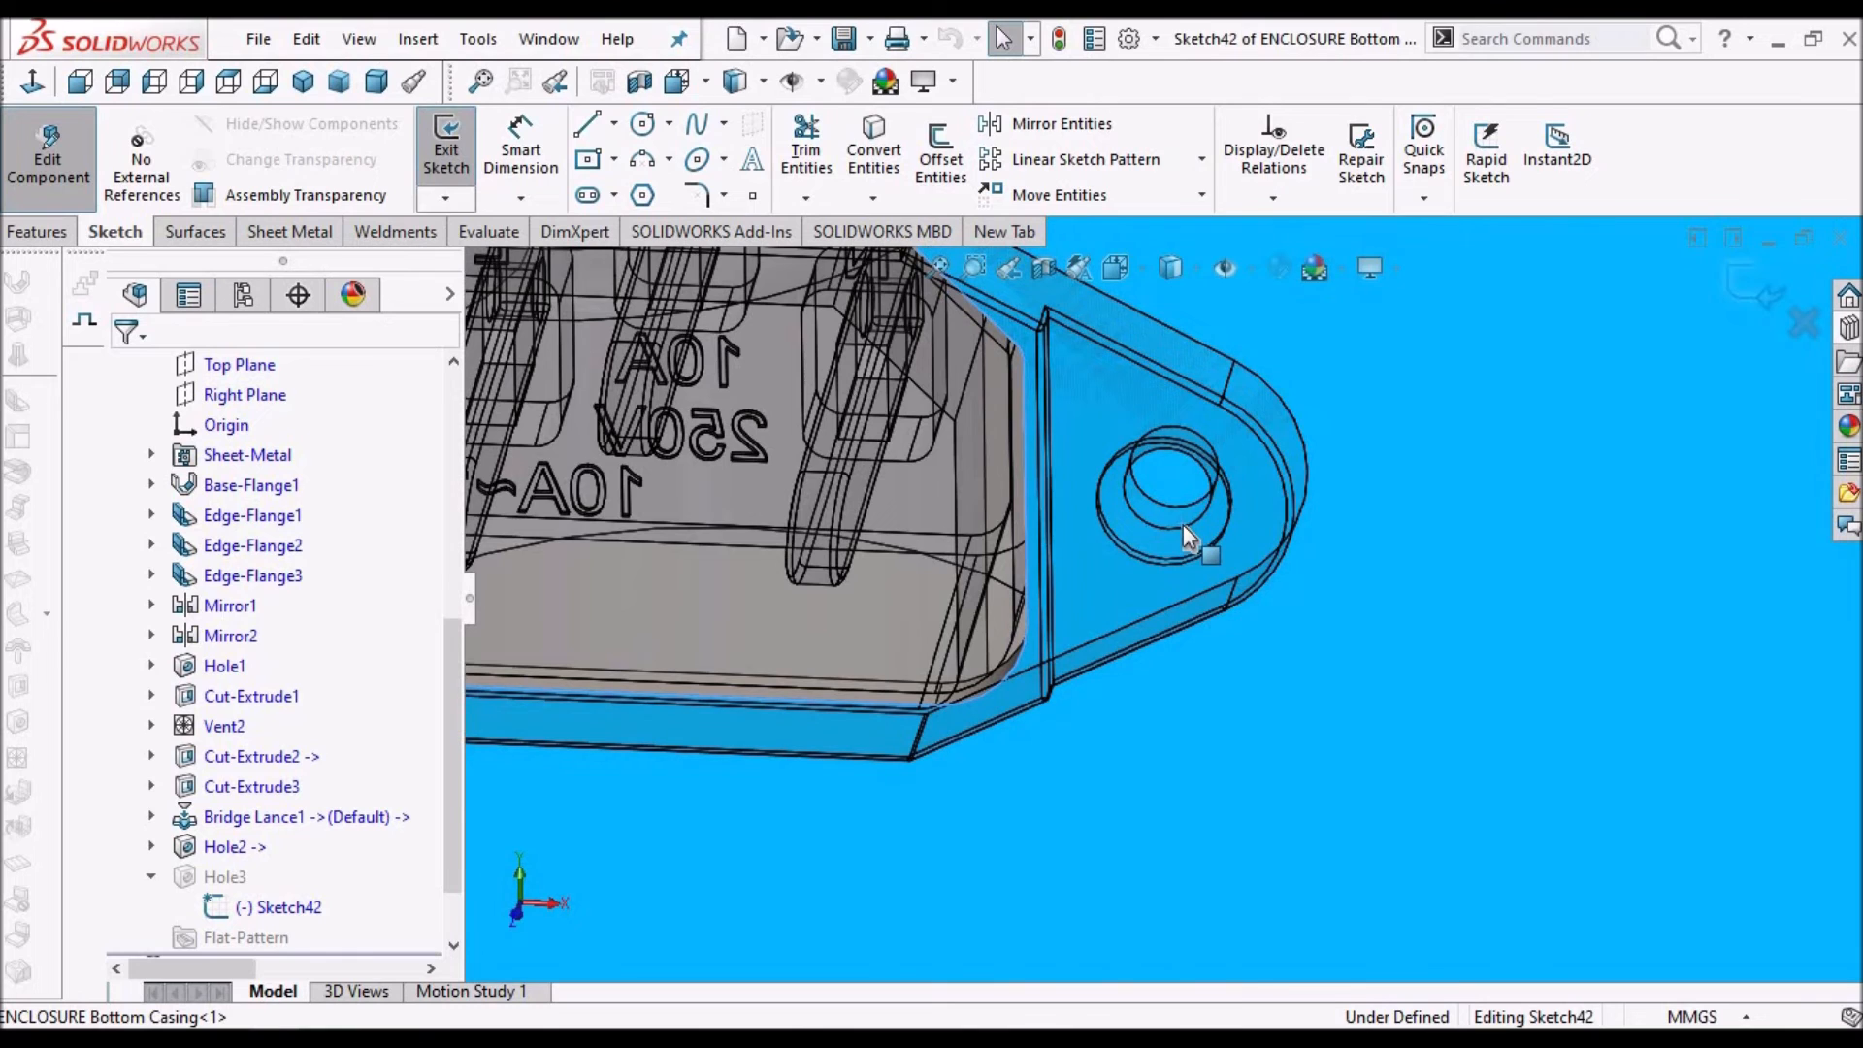
right_click(1184, 524)
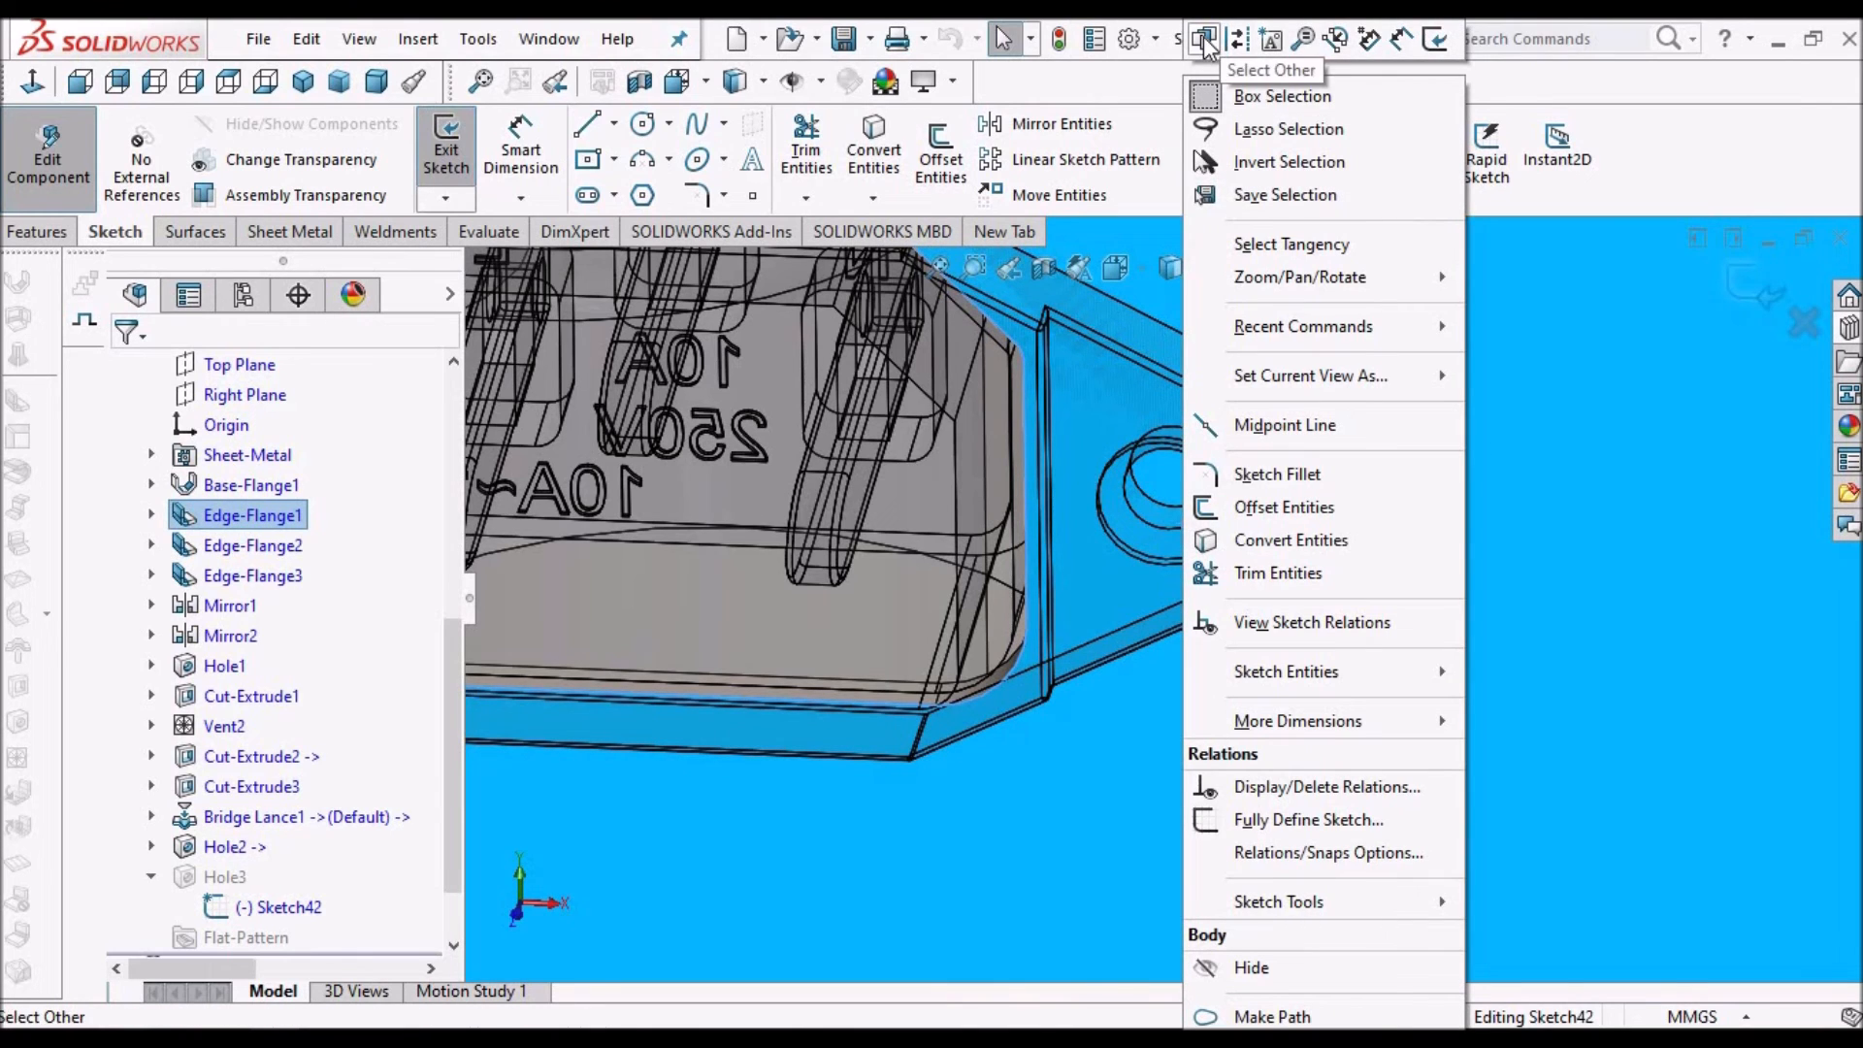
click(1206, 46)
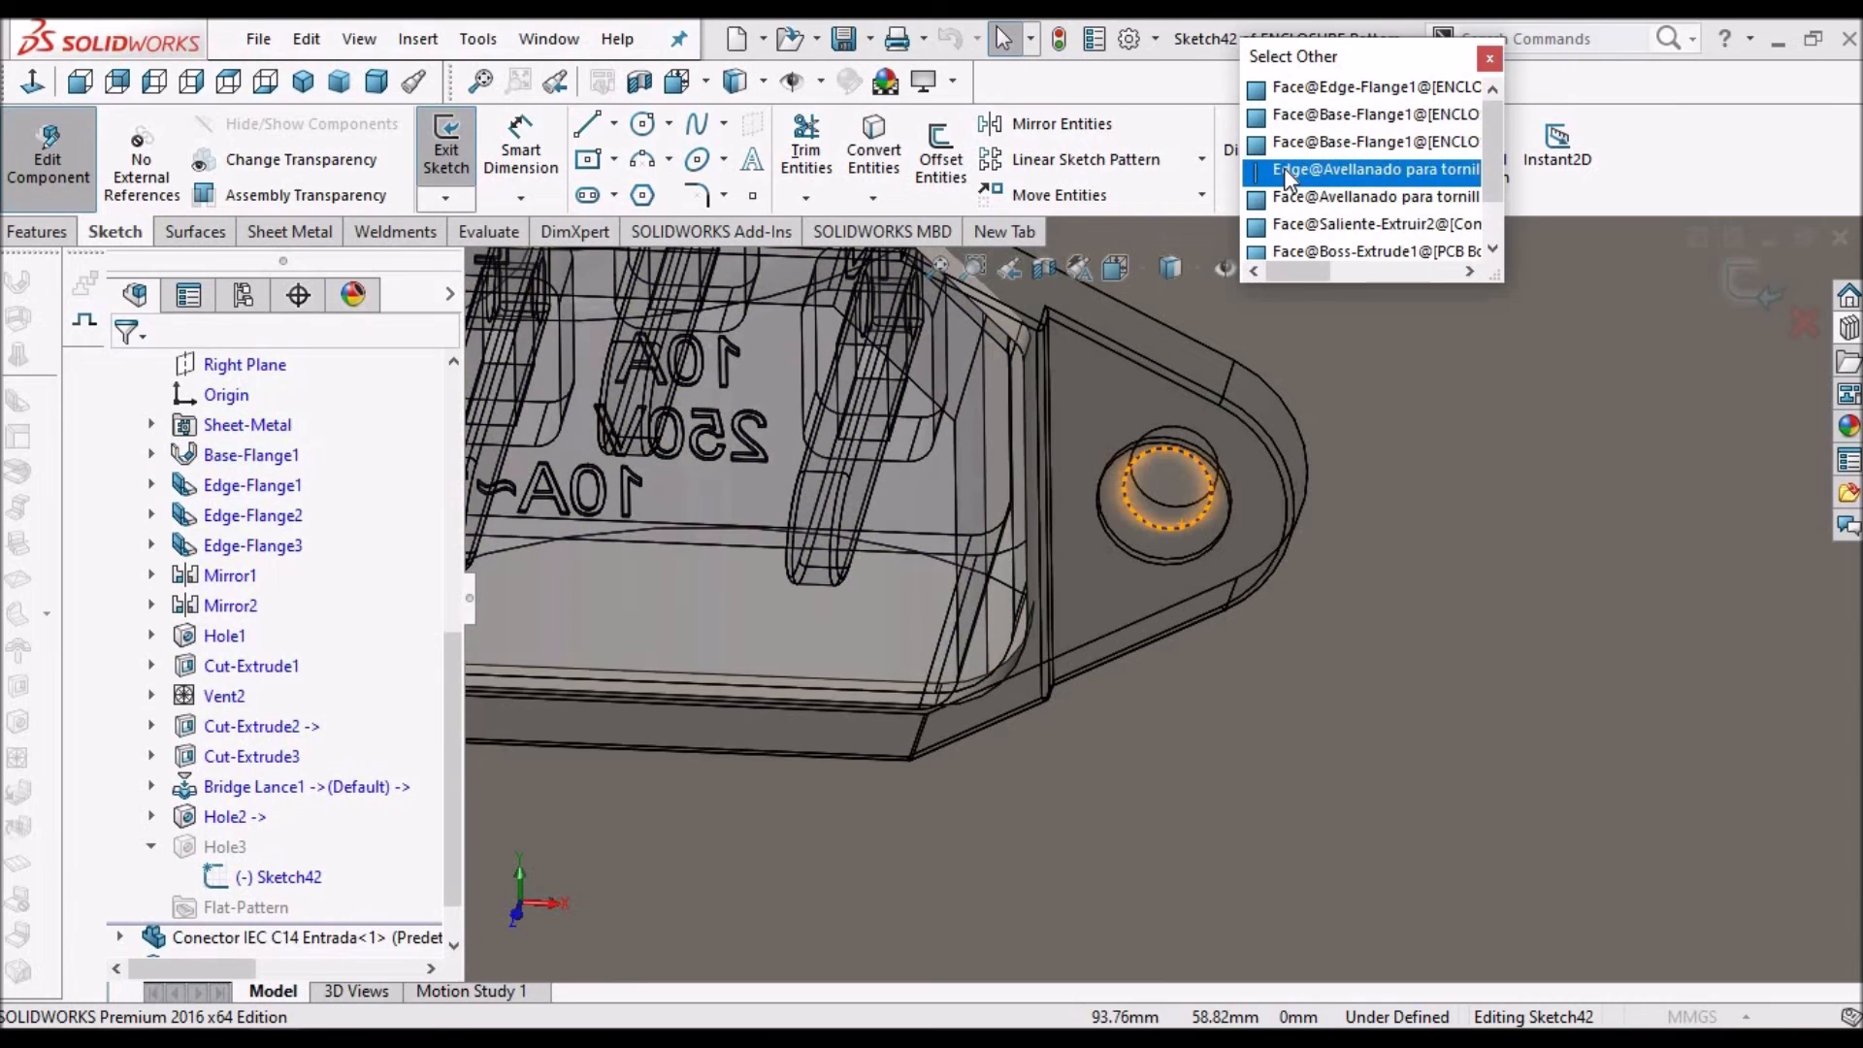
click(1284, 169)
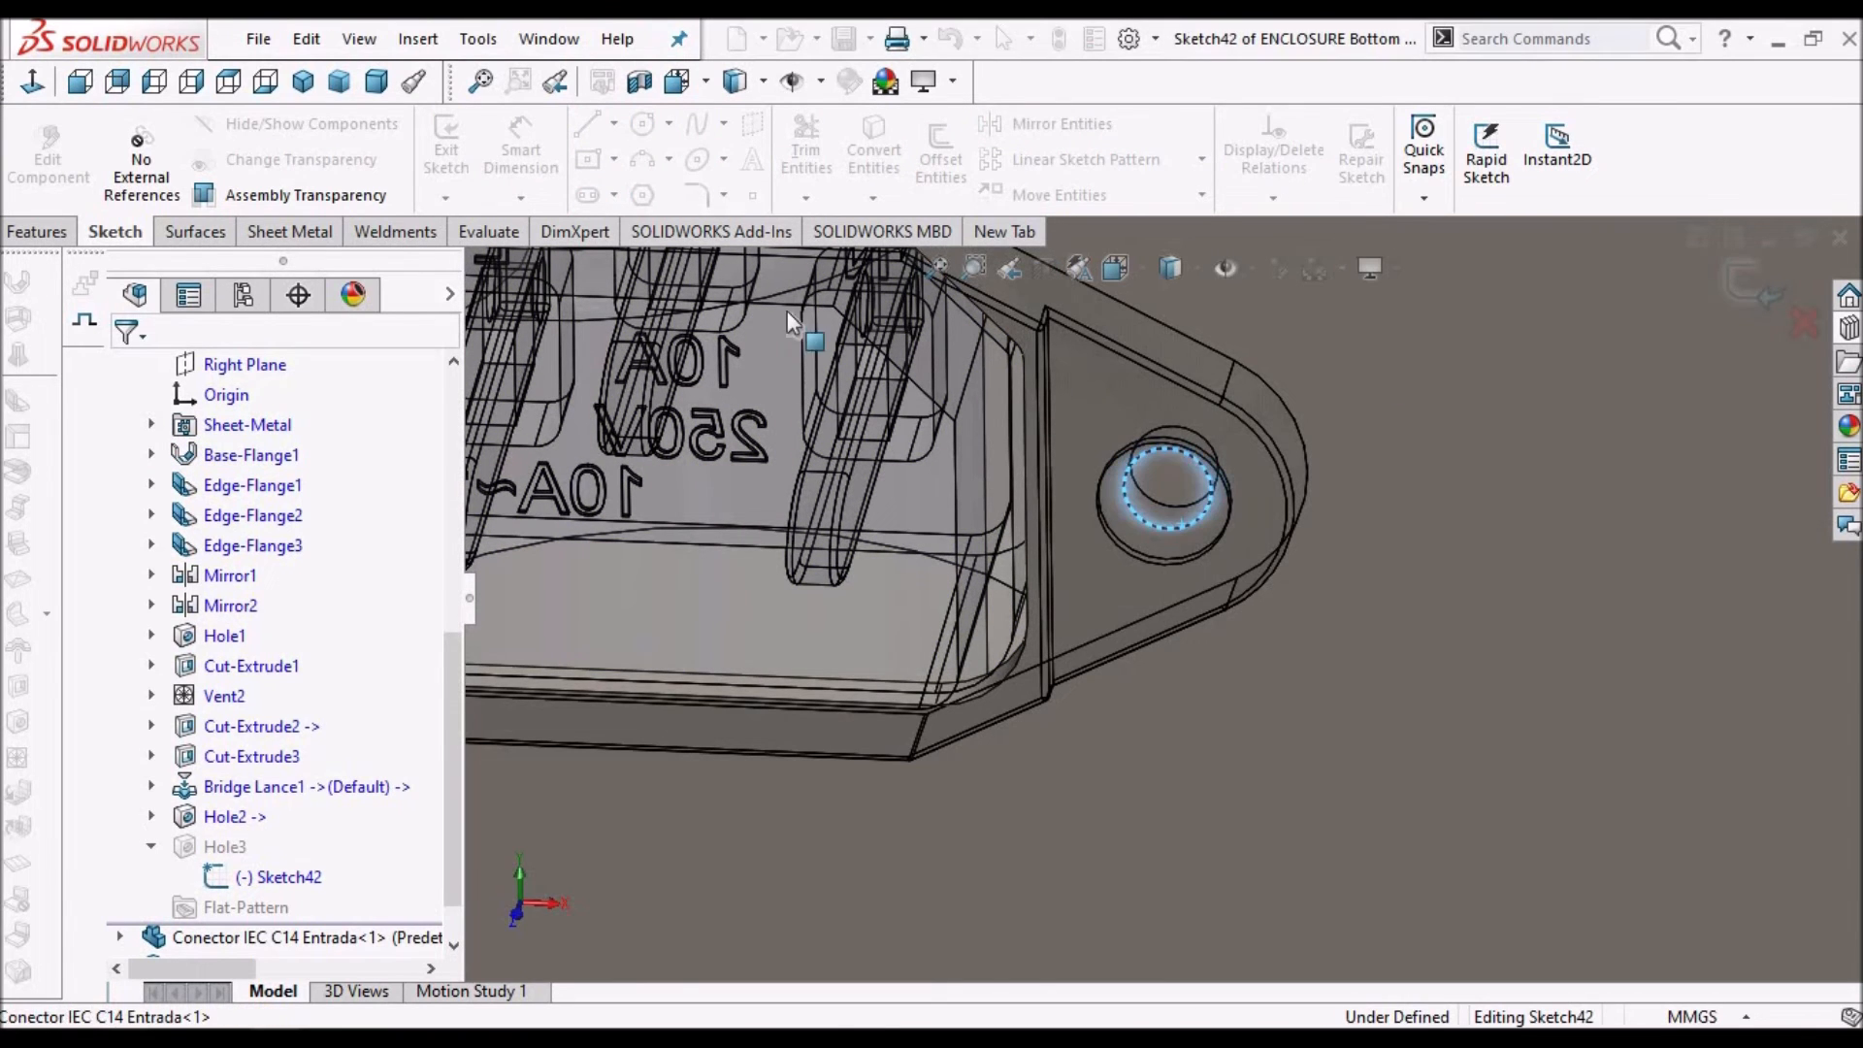
click(875, 155)
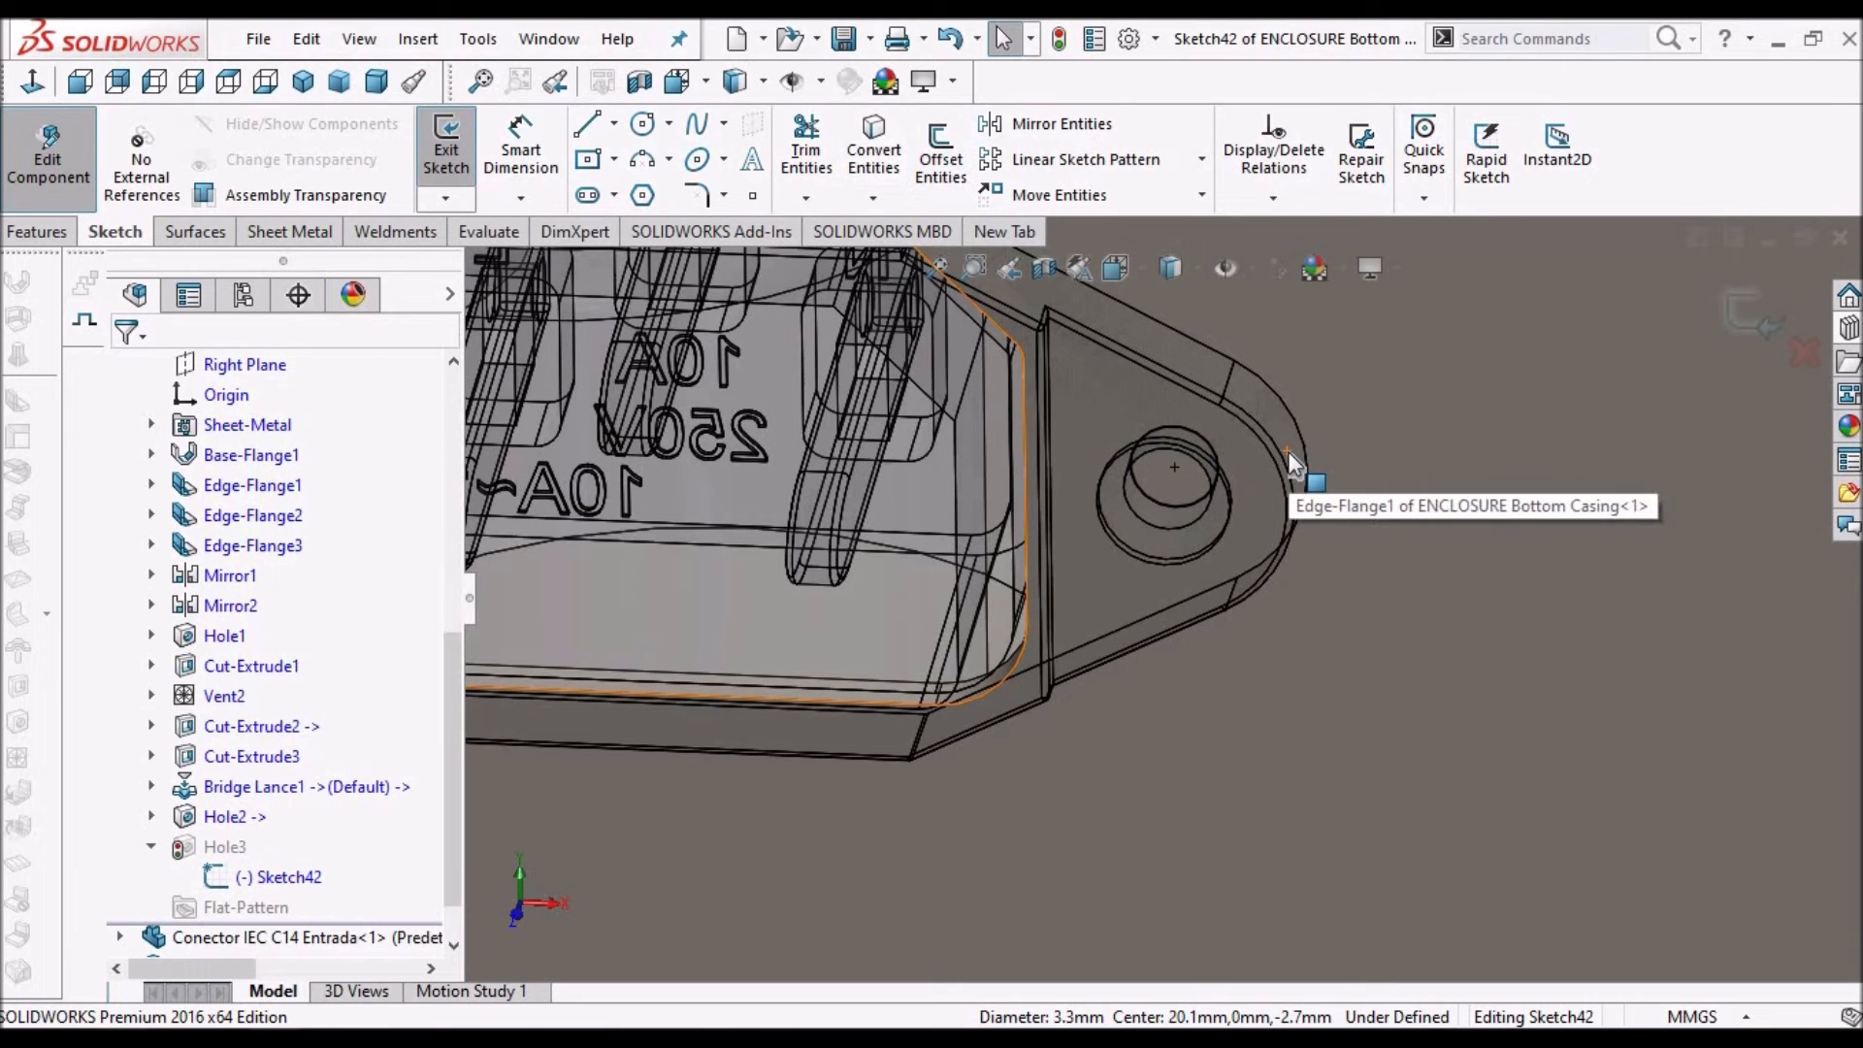
Convert the circular edge of the IEC connector's other mounting hole, on the fan vent side, into the same sketch
scroll(1300, 510, up, 5)
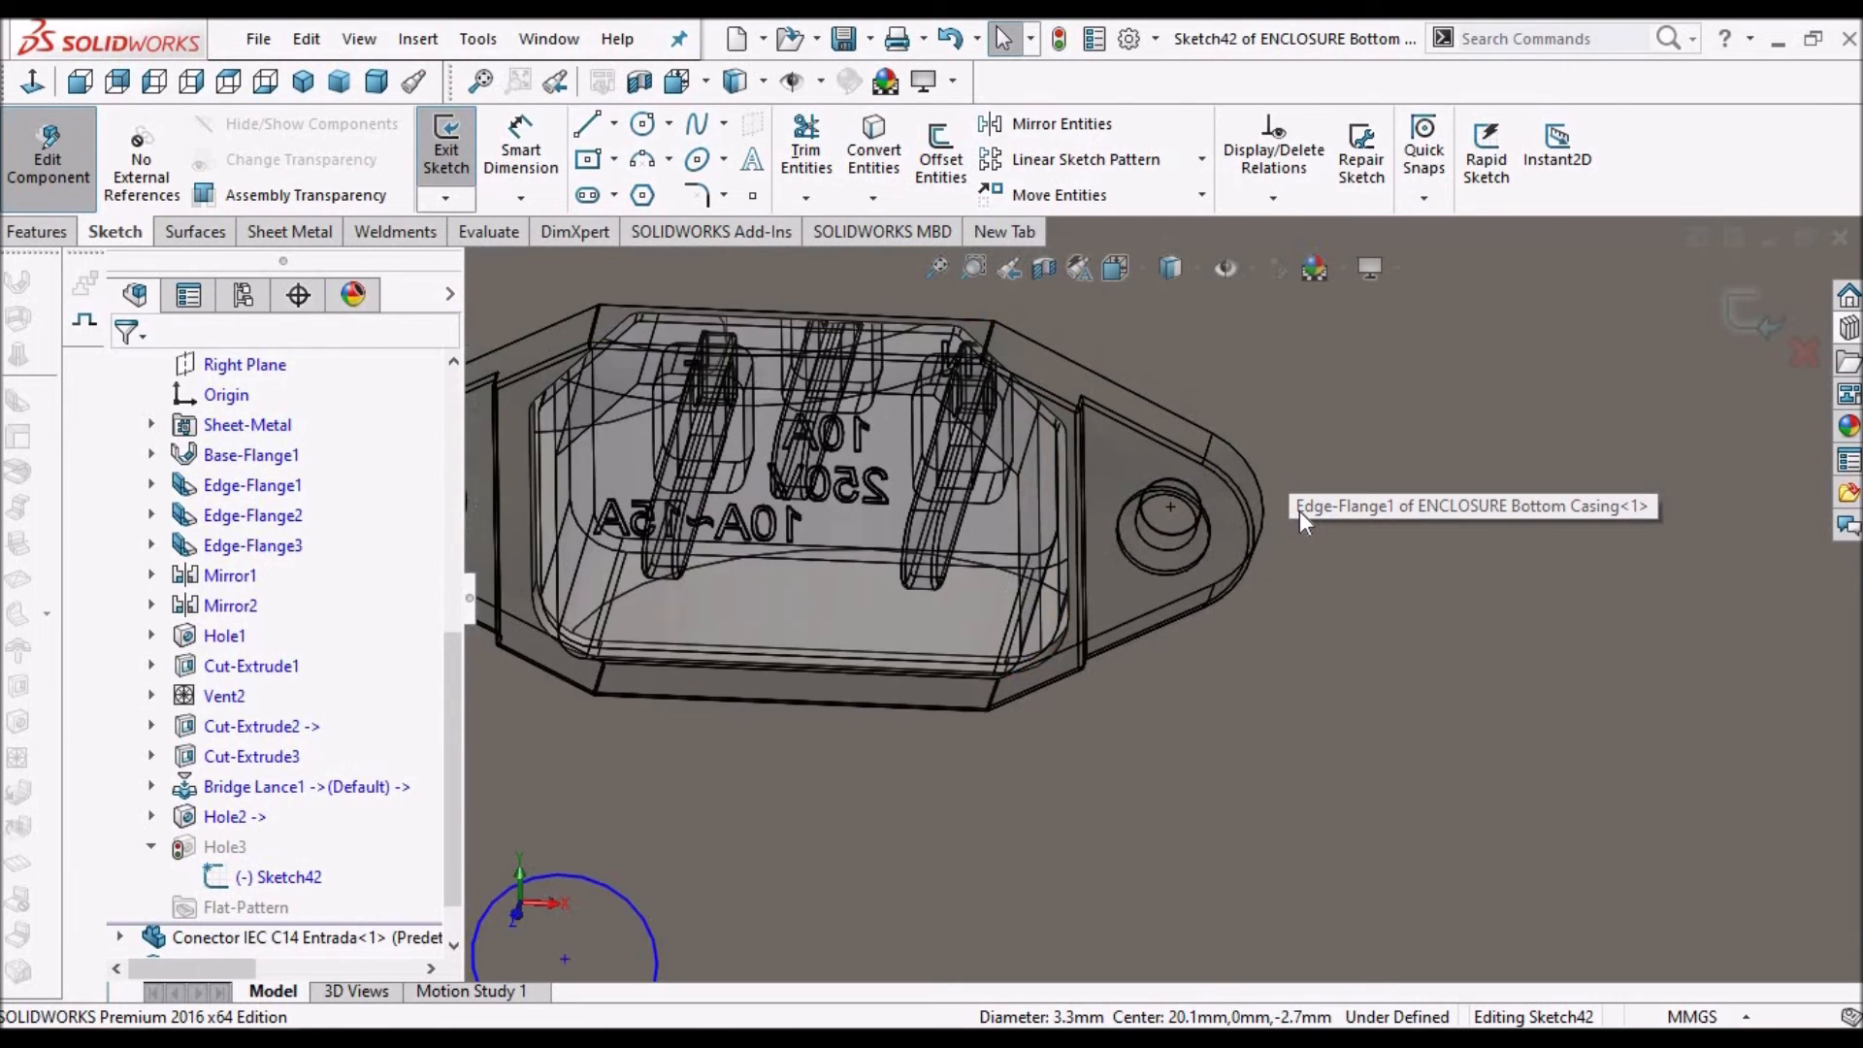
scroll(714, 592, down, 5)
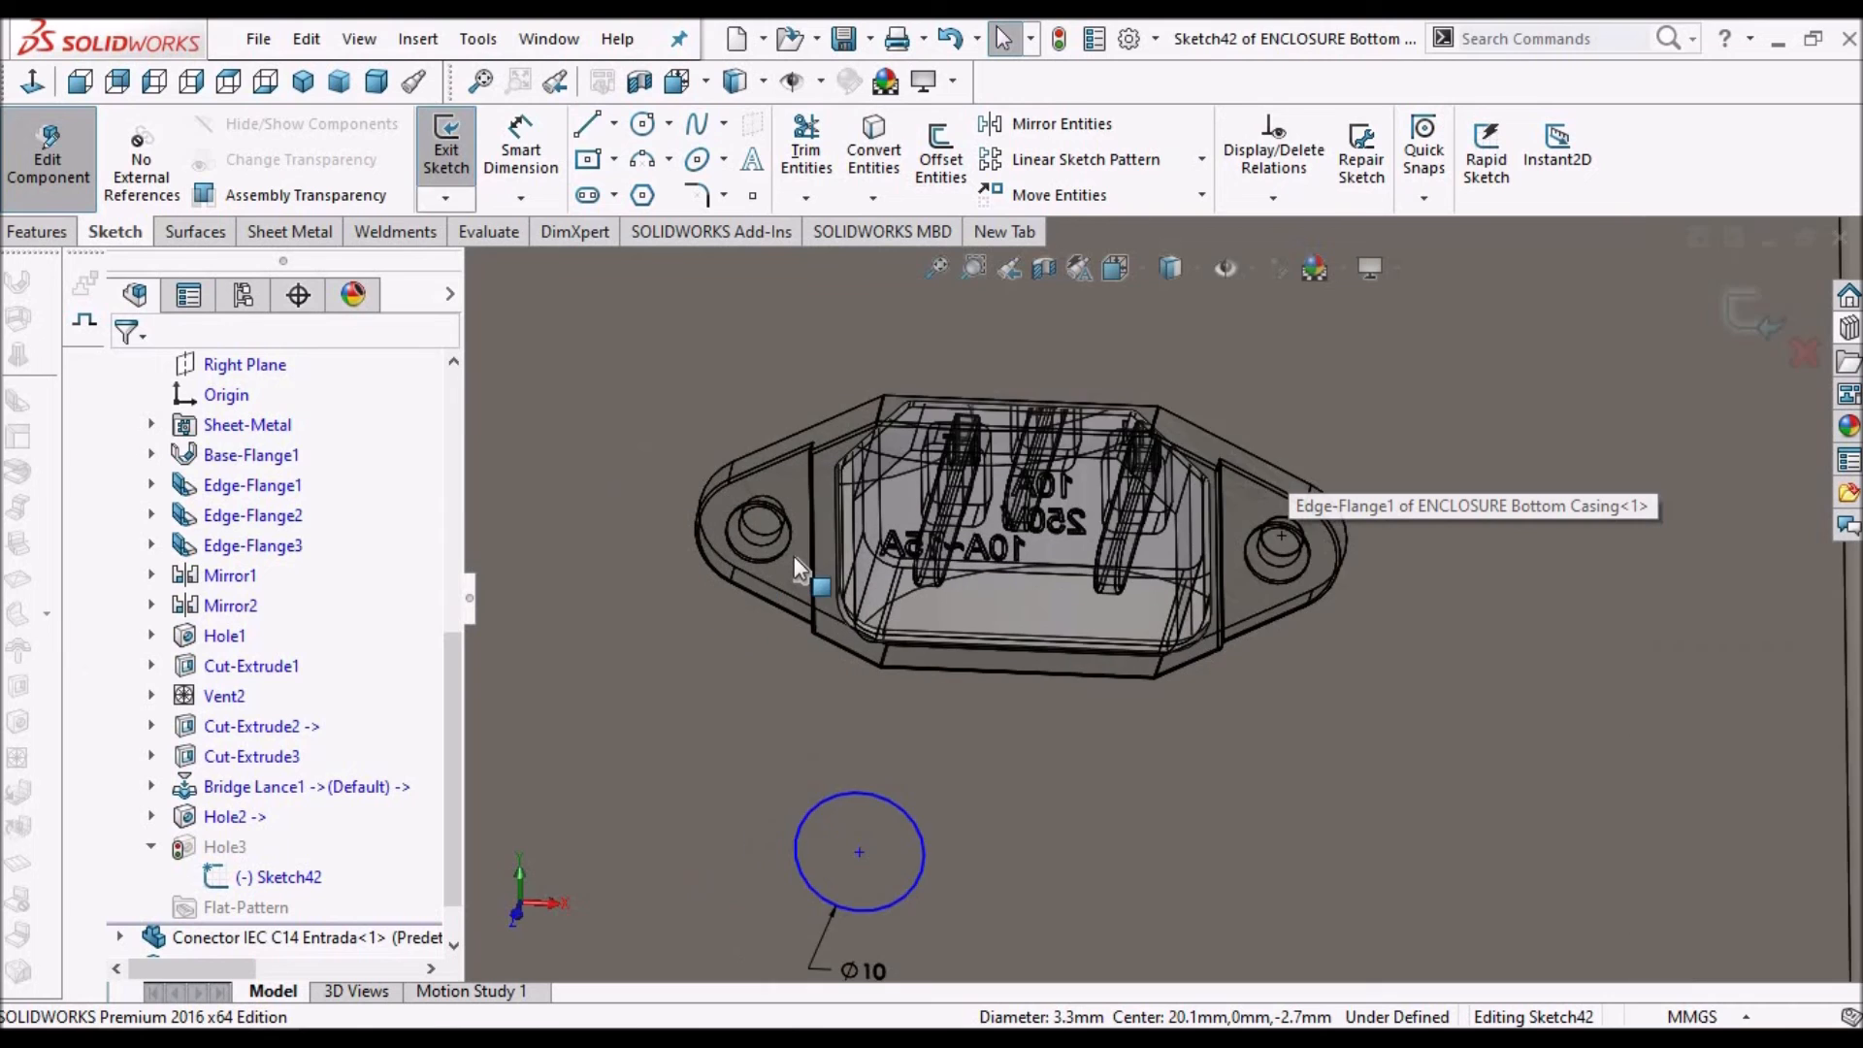
scroll(824, 538, down, 2)
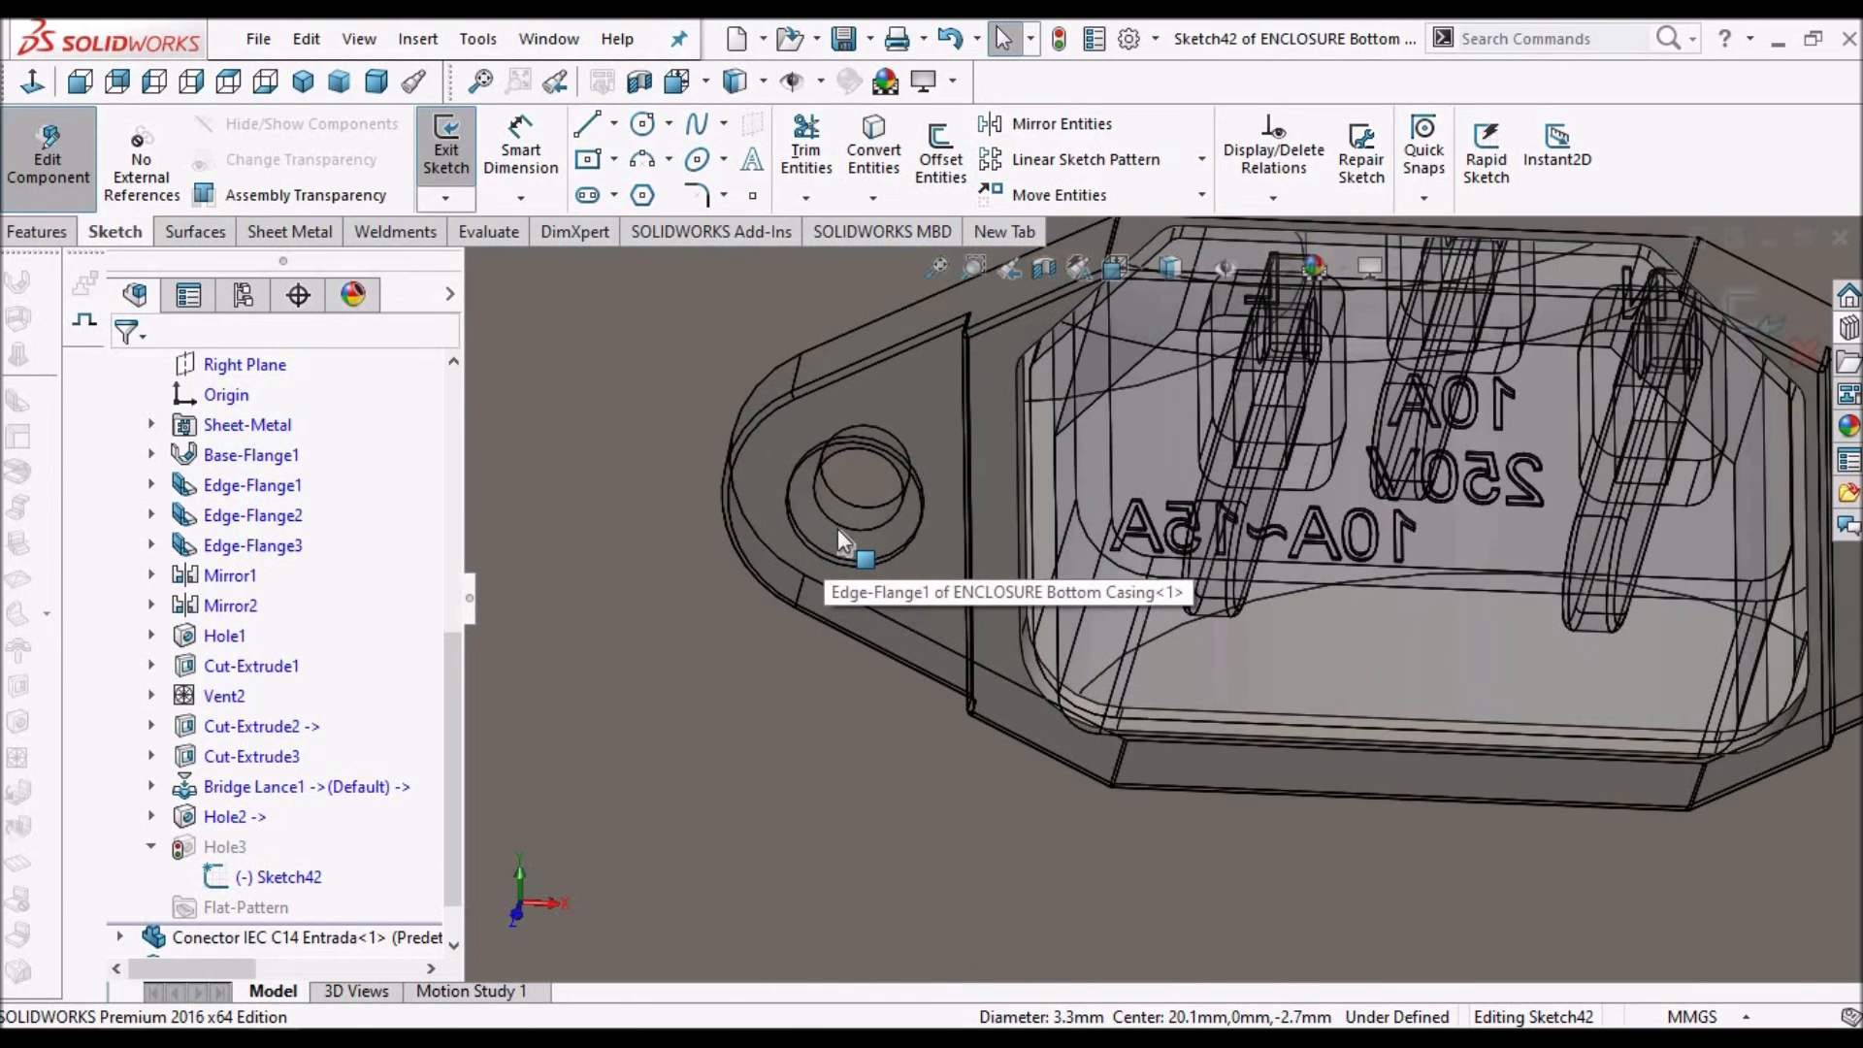
click(842, 526)
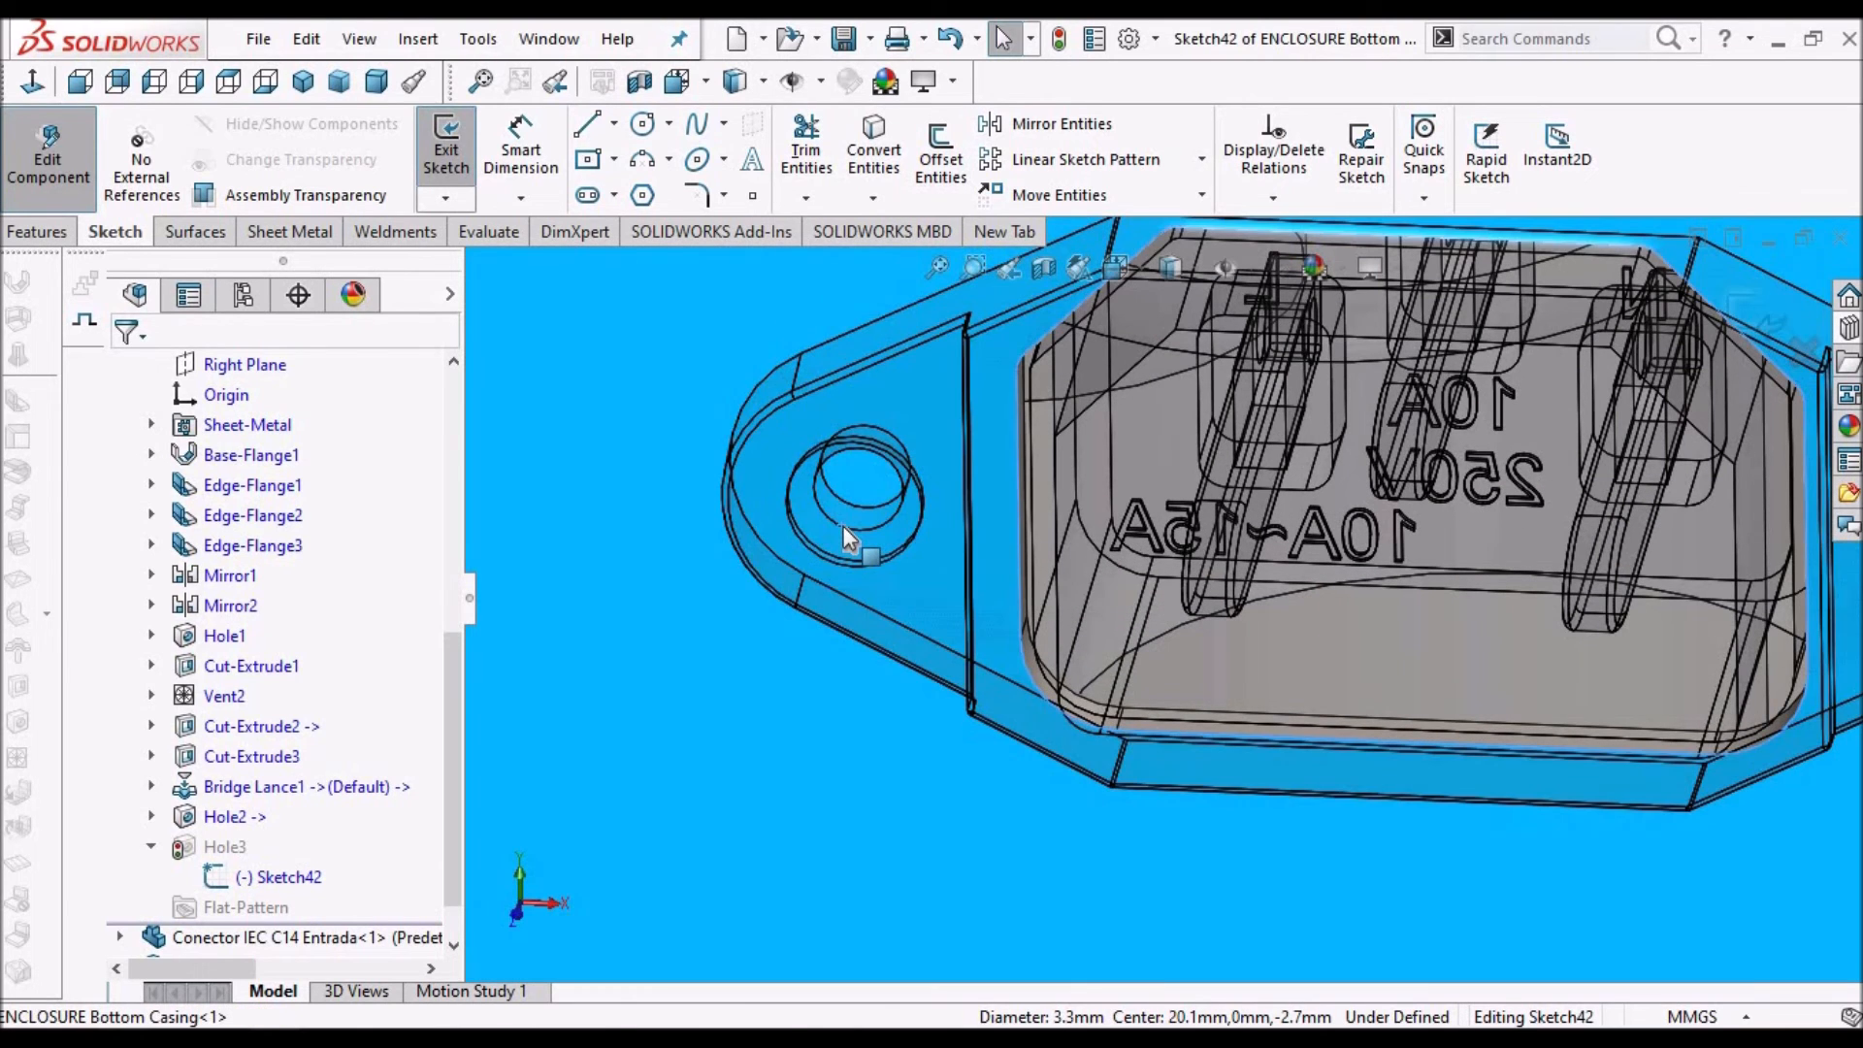
right_click(842, 526)
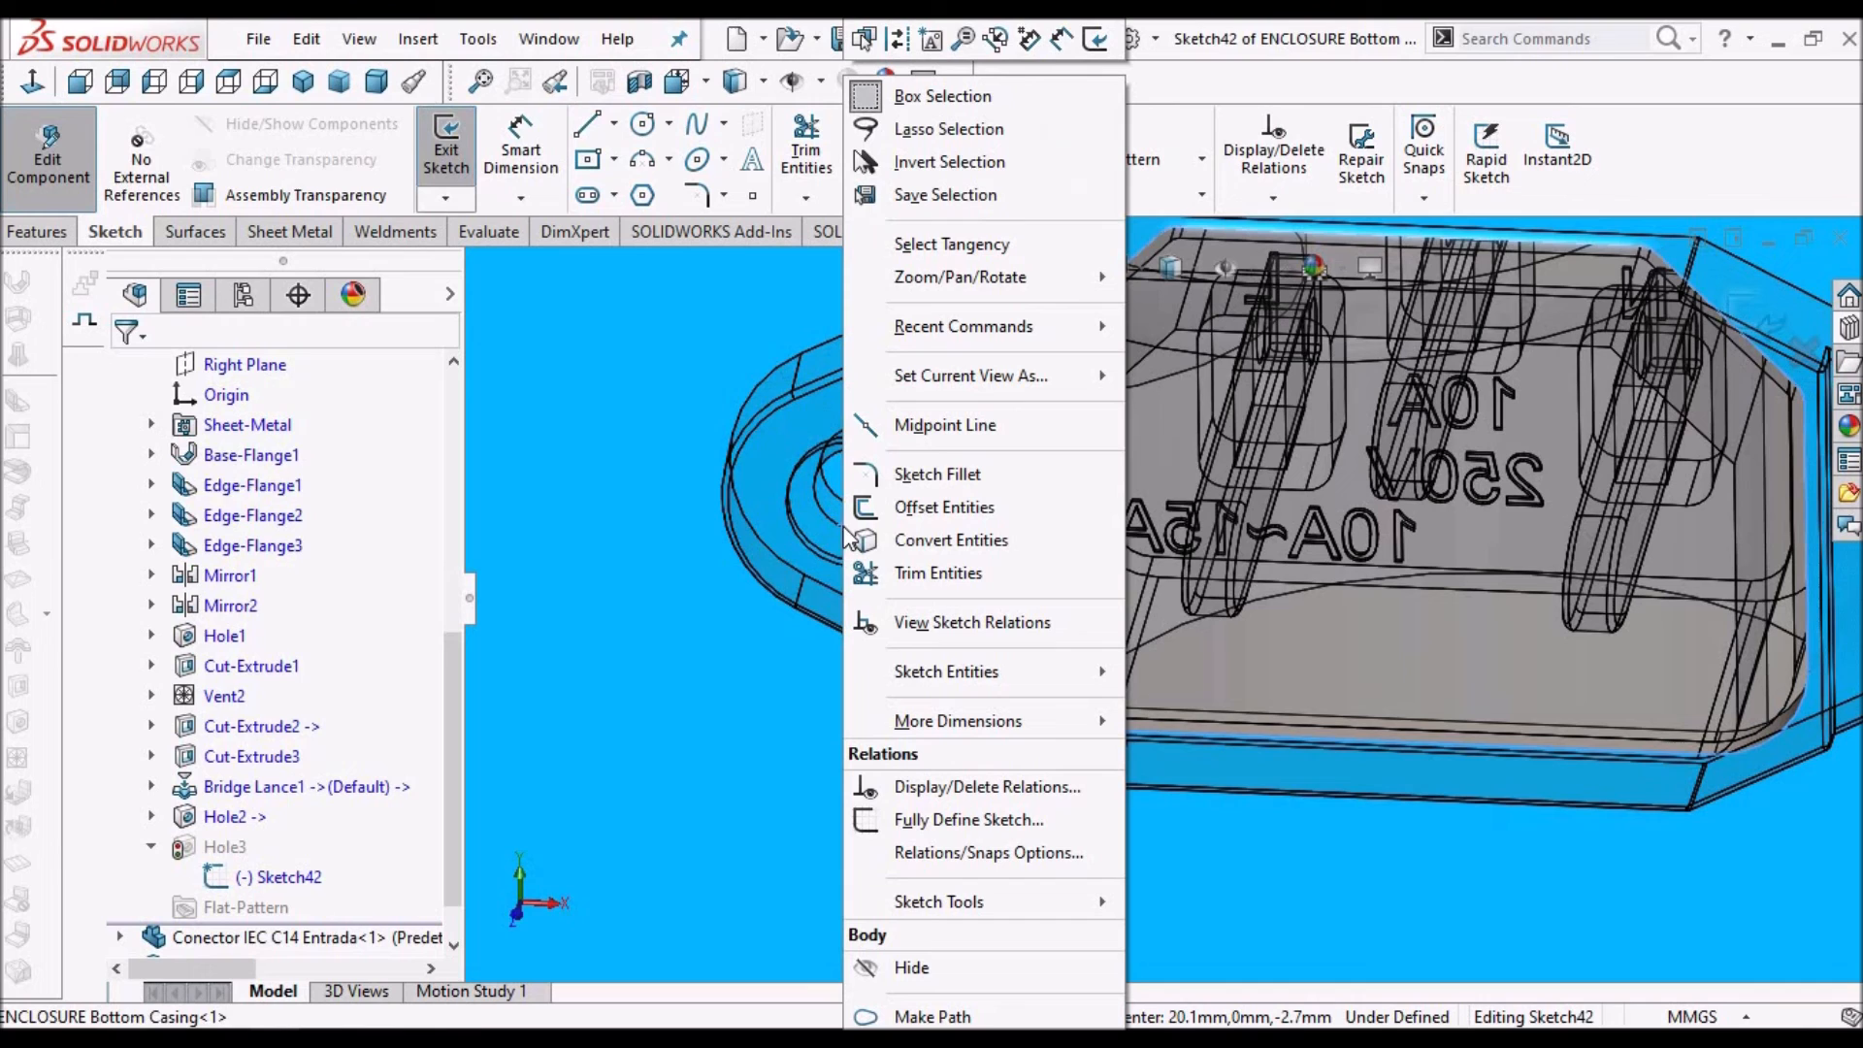
click(863, 44)
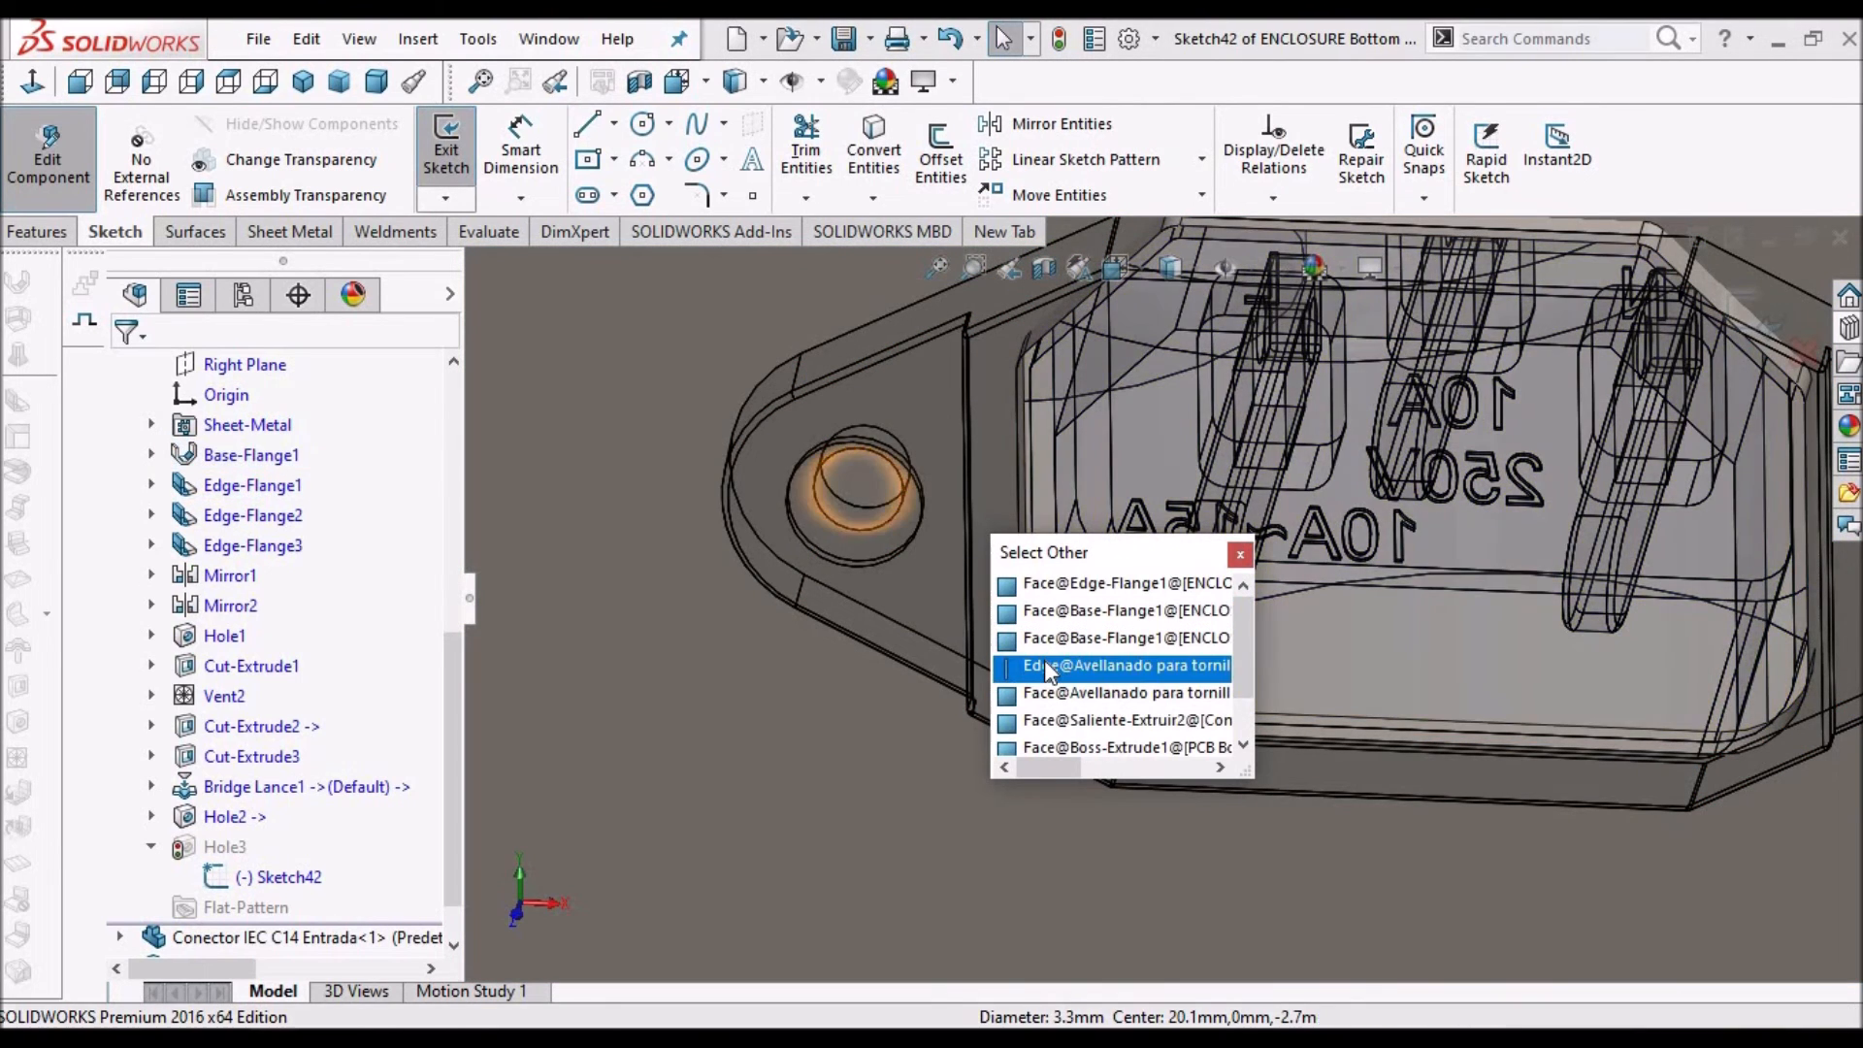
click(1052, 664)
click(869, 150)
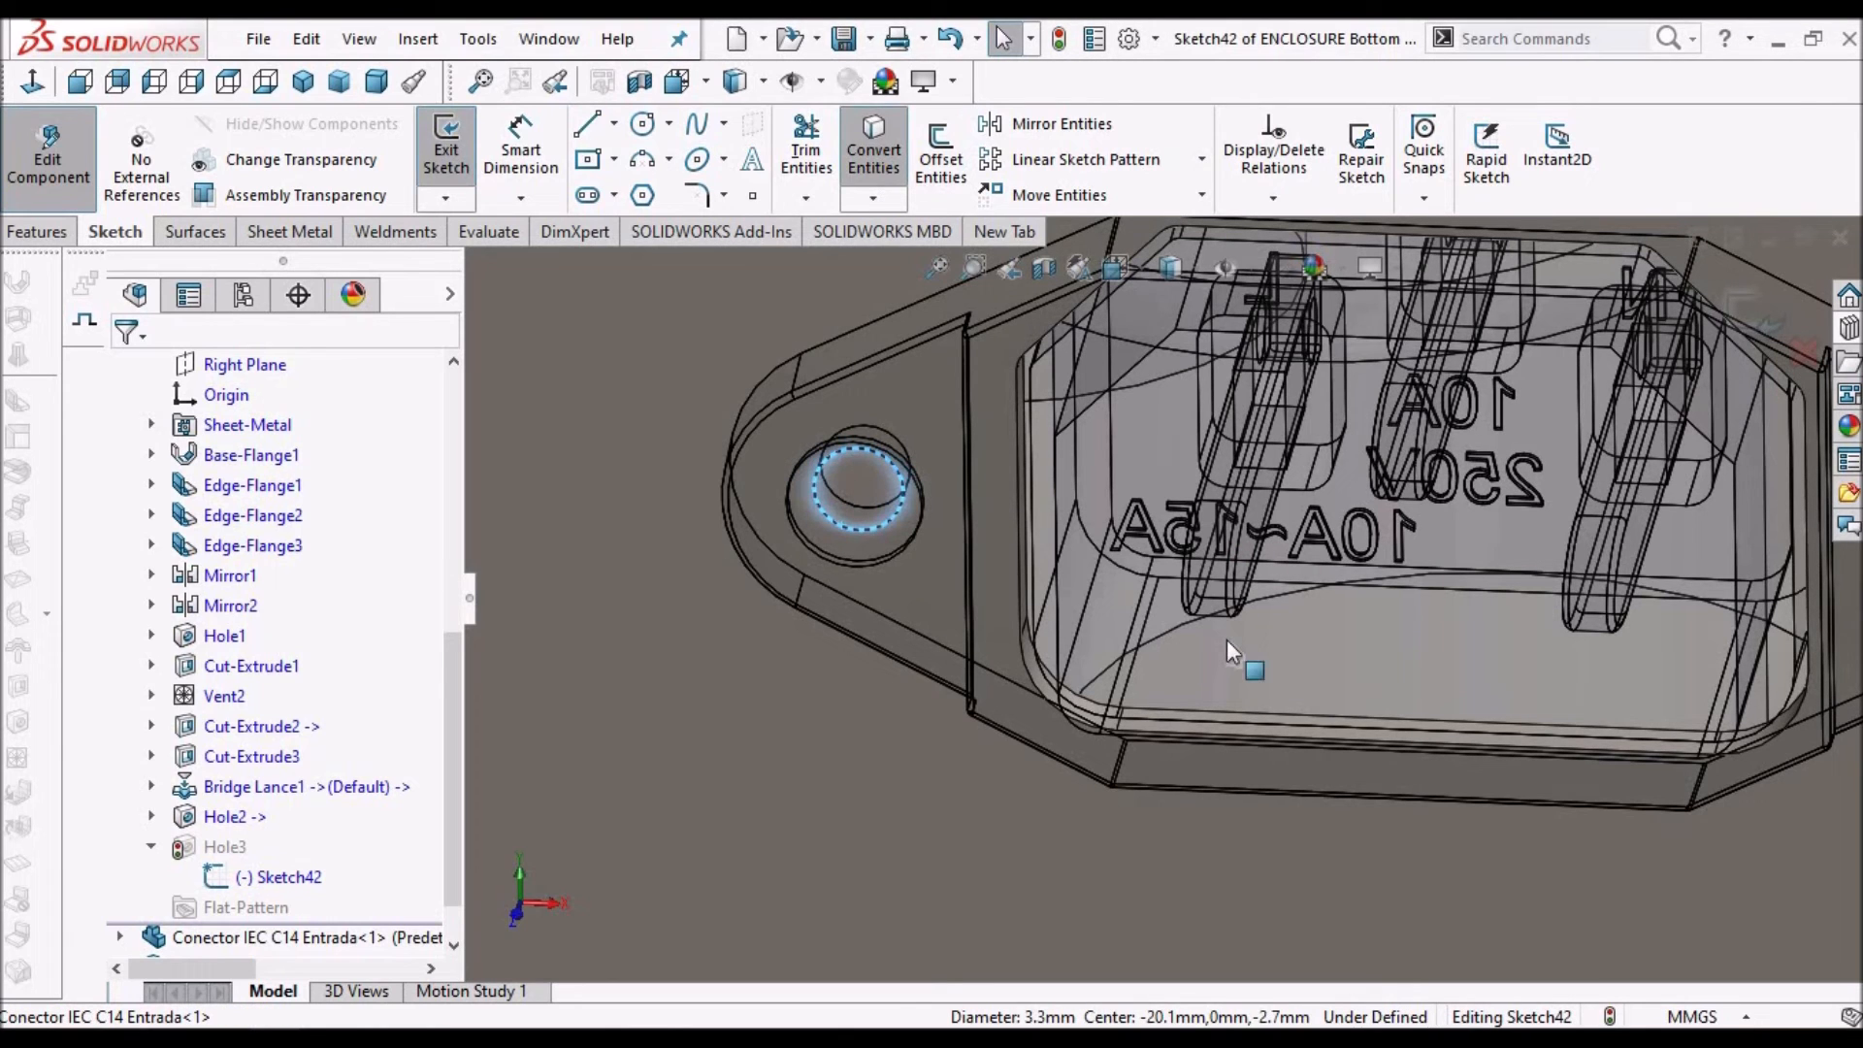
Delete the 10 mm circle below the IEC connector together with its diameter dimension
scroll(1226, 638, up, 3)
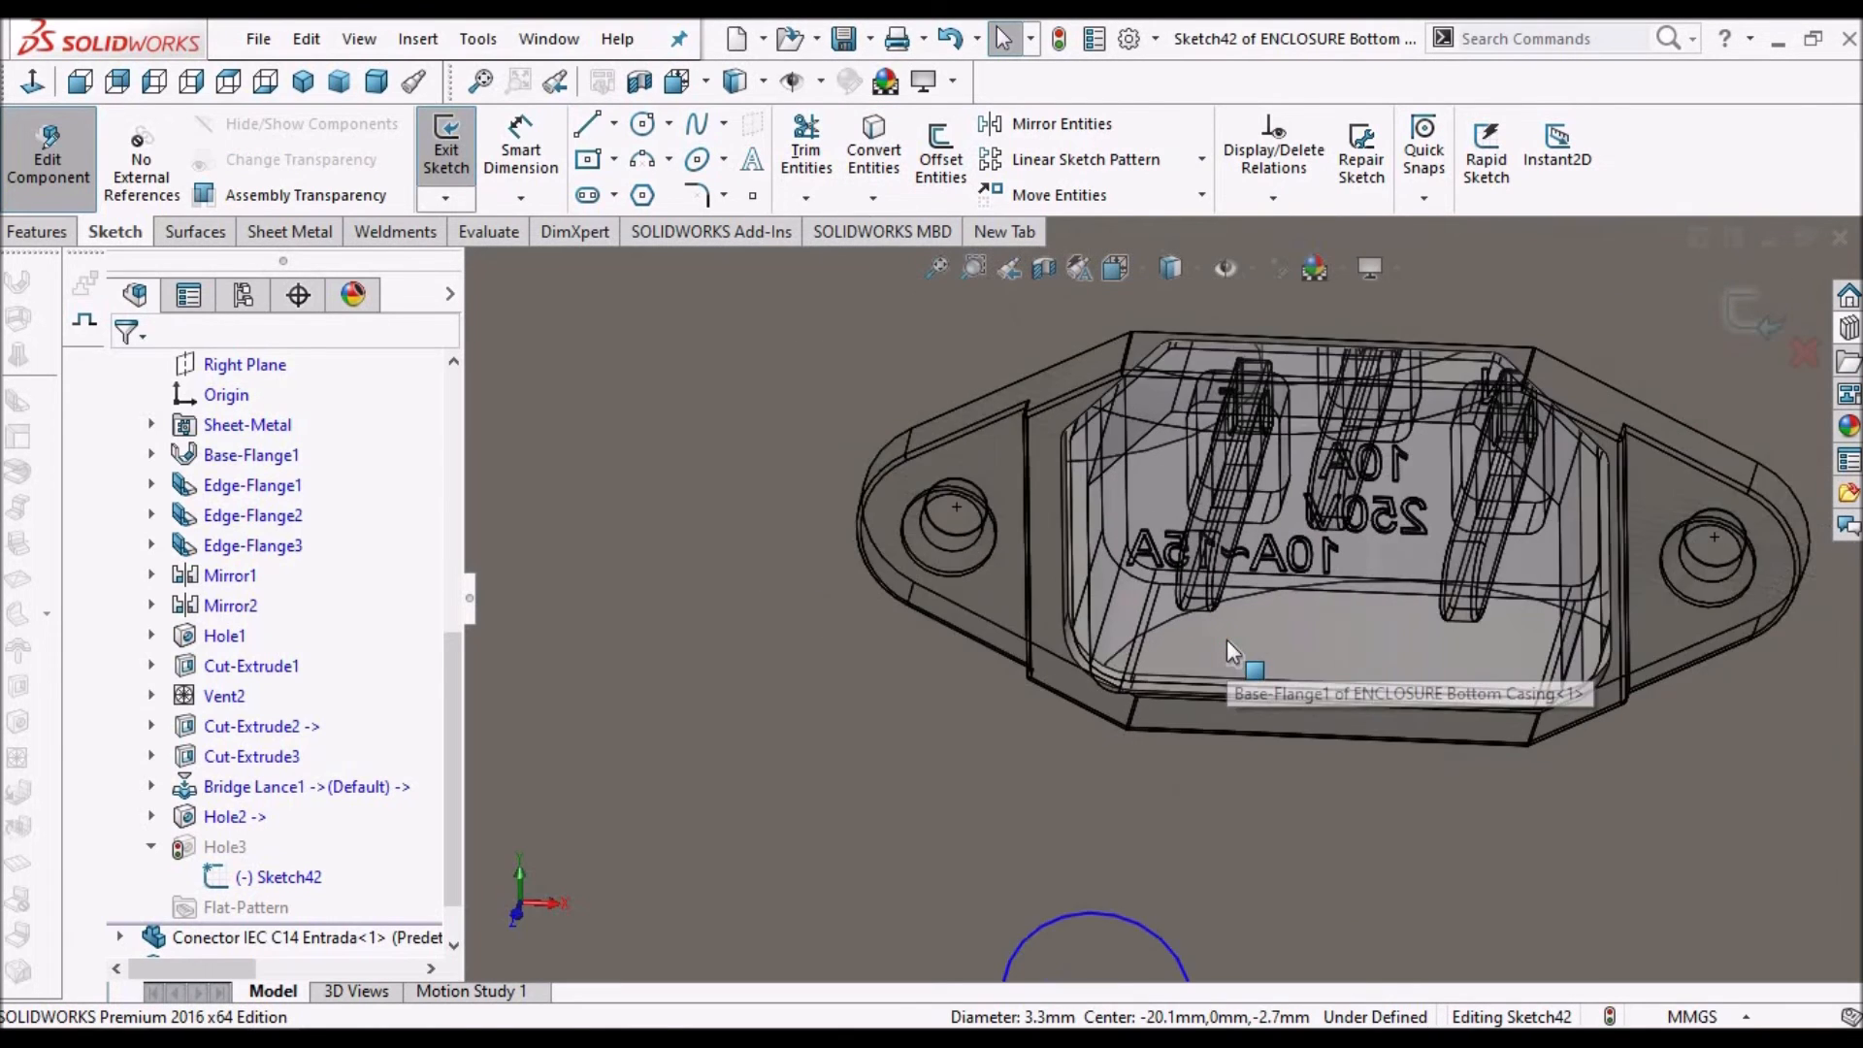
scroll(1226, 638, up, 2)
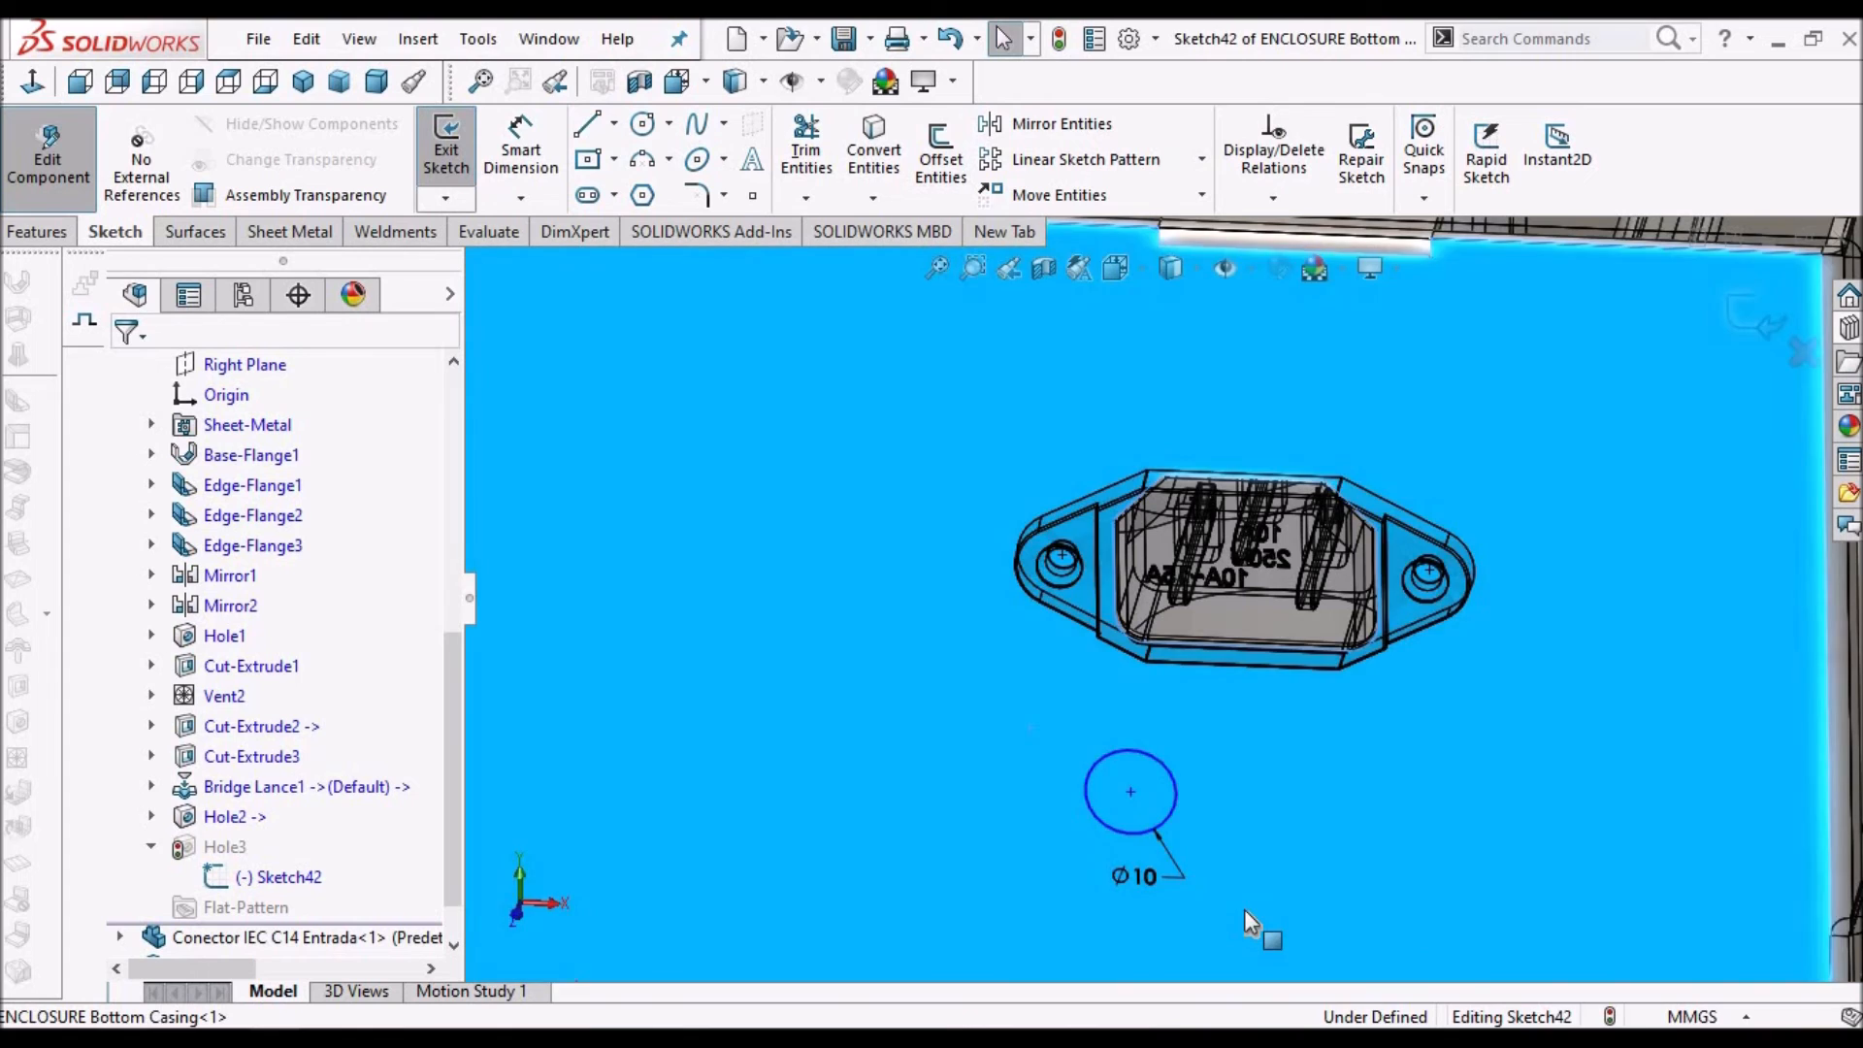
drag(1244, 910, 1027, 728)
drag(1244, 909, 1244, 909)
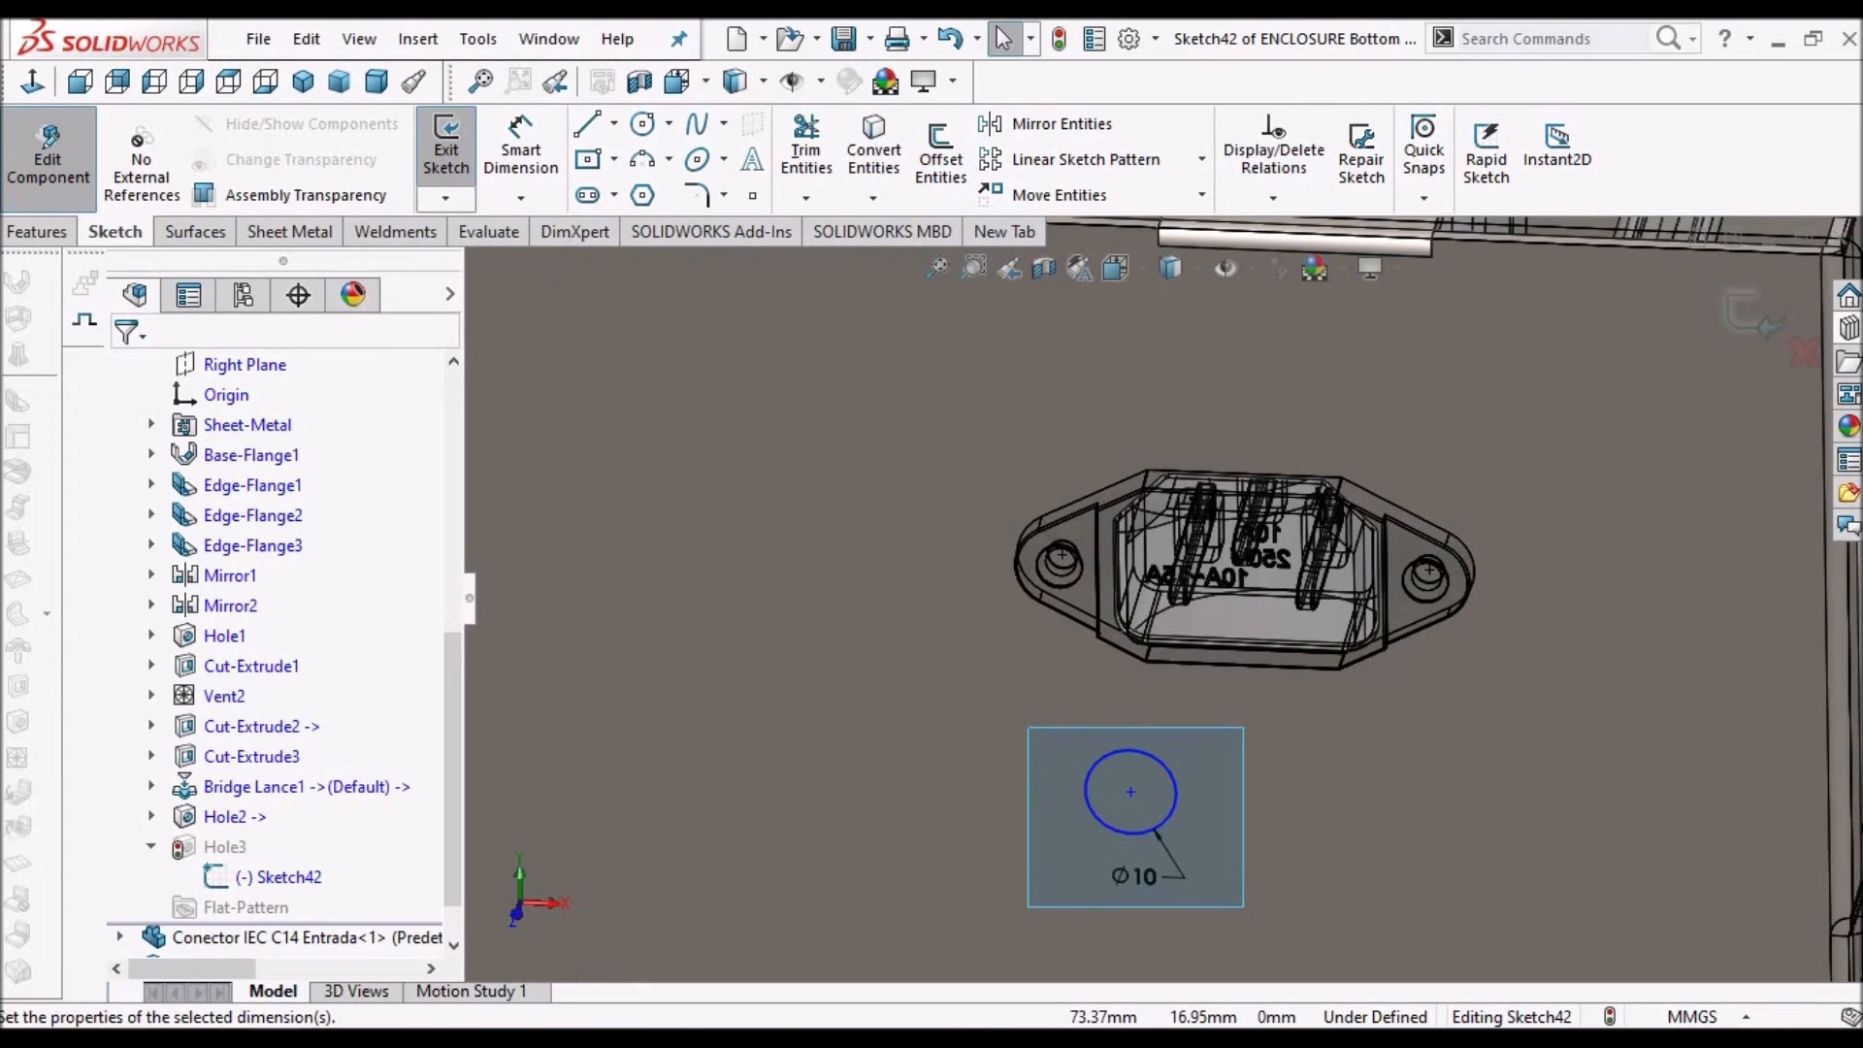
key(Delete)
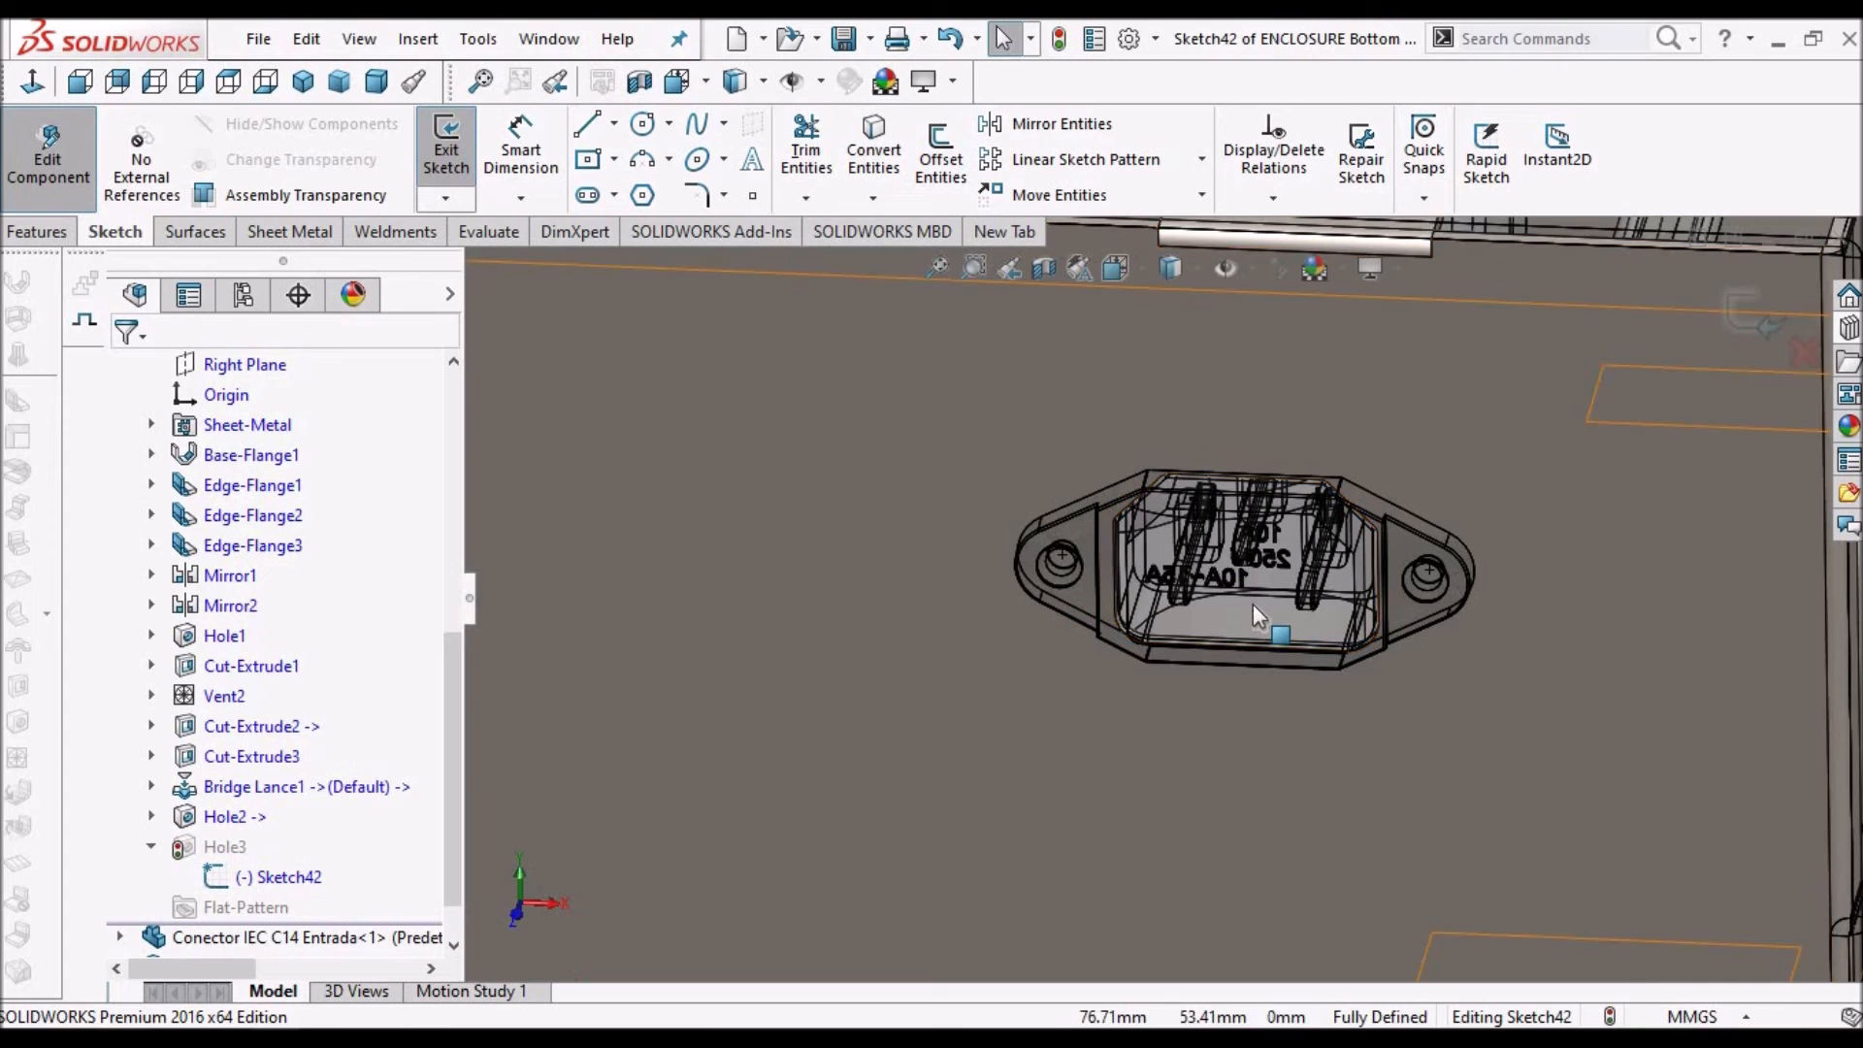
Finish the hole sketch and return from editing the bottom casing to editing the assembly
scroll(1164, 606, up, 2)
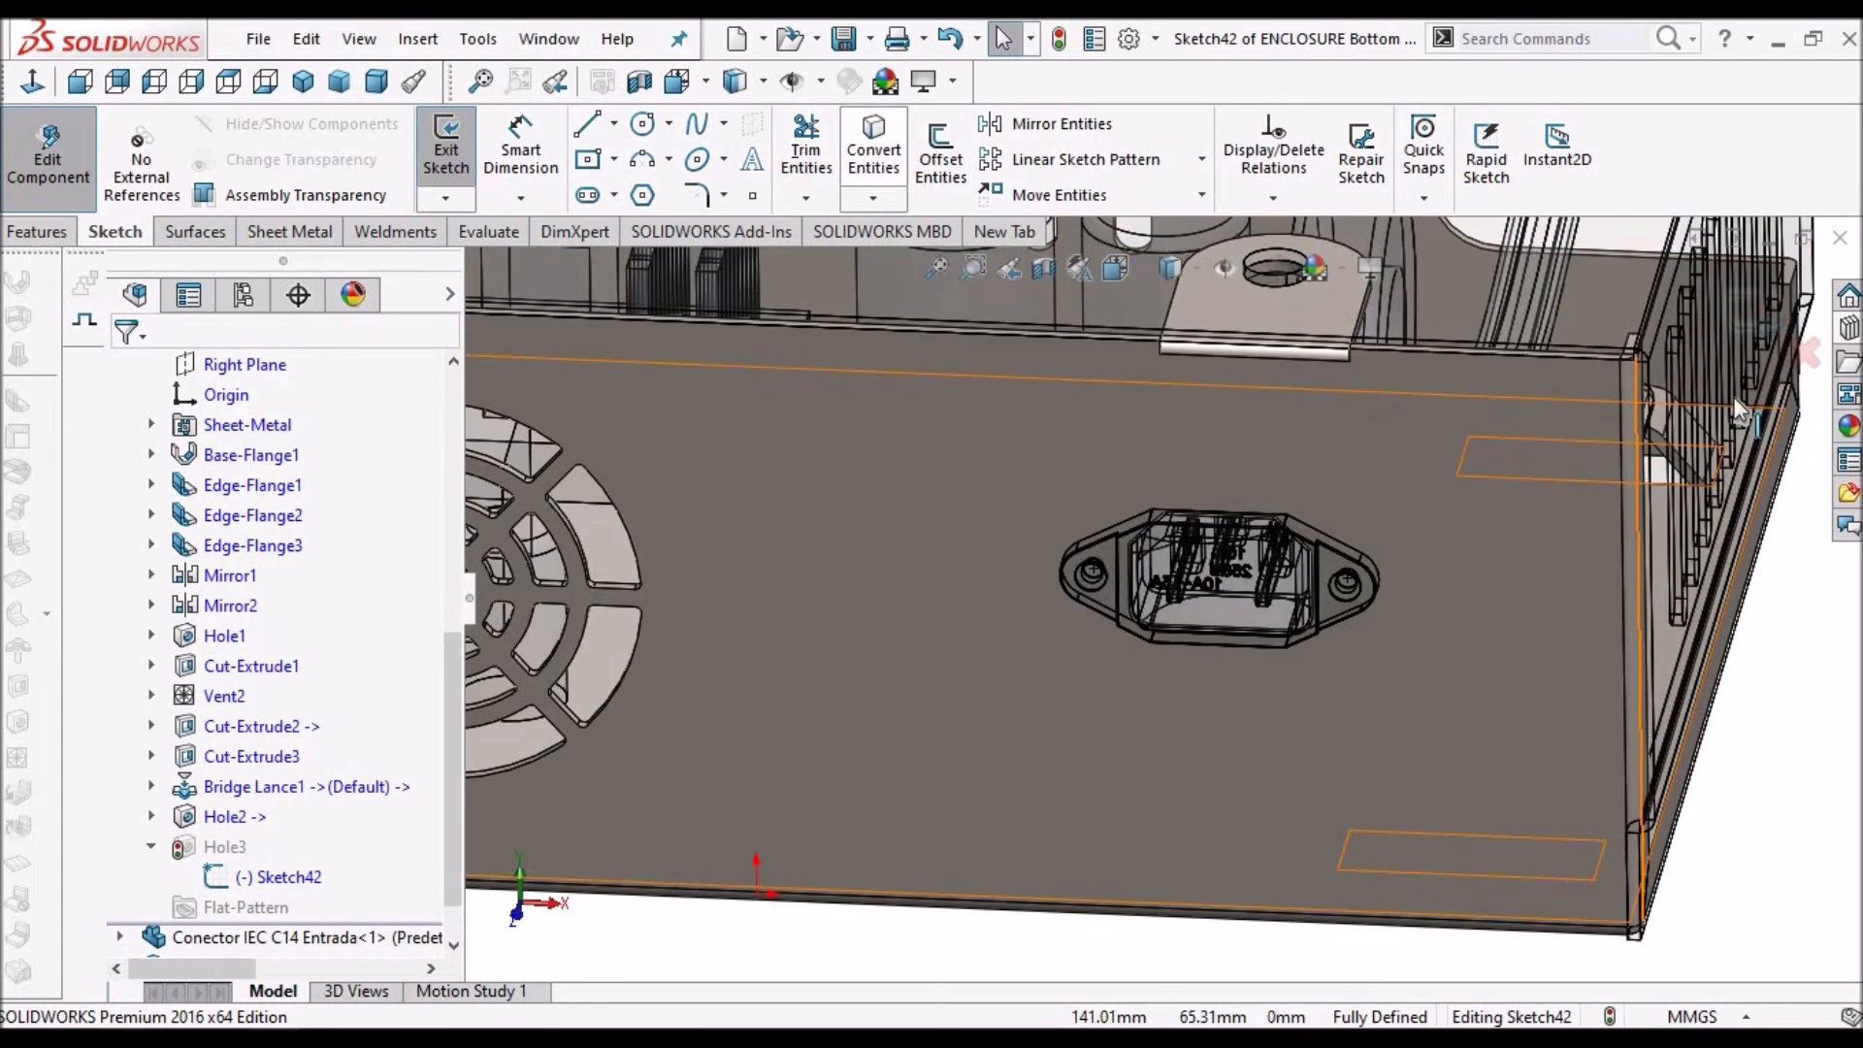
scroll(1736, 425, up, 4)
click(1752, 324)
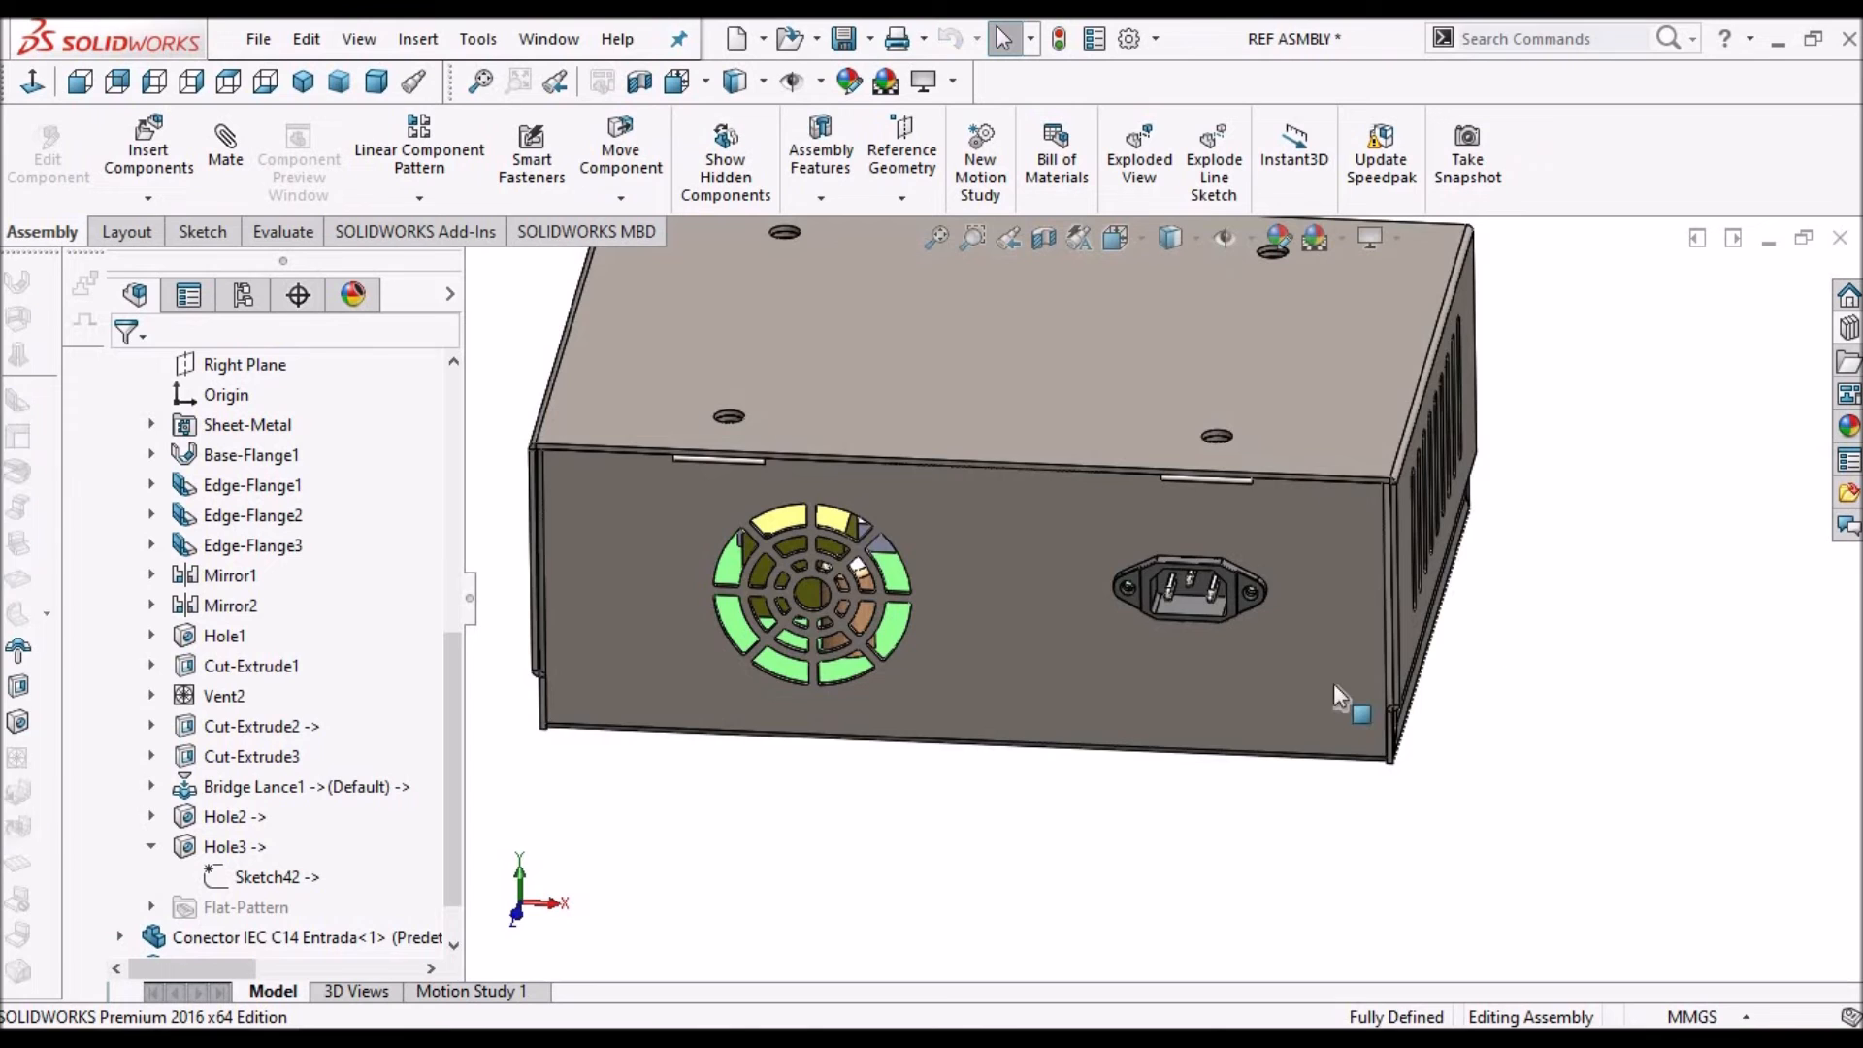
Open the ENCLOSURE Bottom Casing part, declining its auto-saved version, and inspect the mounting holes beside the connector cutout
click(1331, 682)
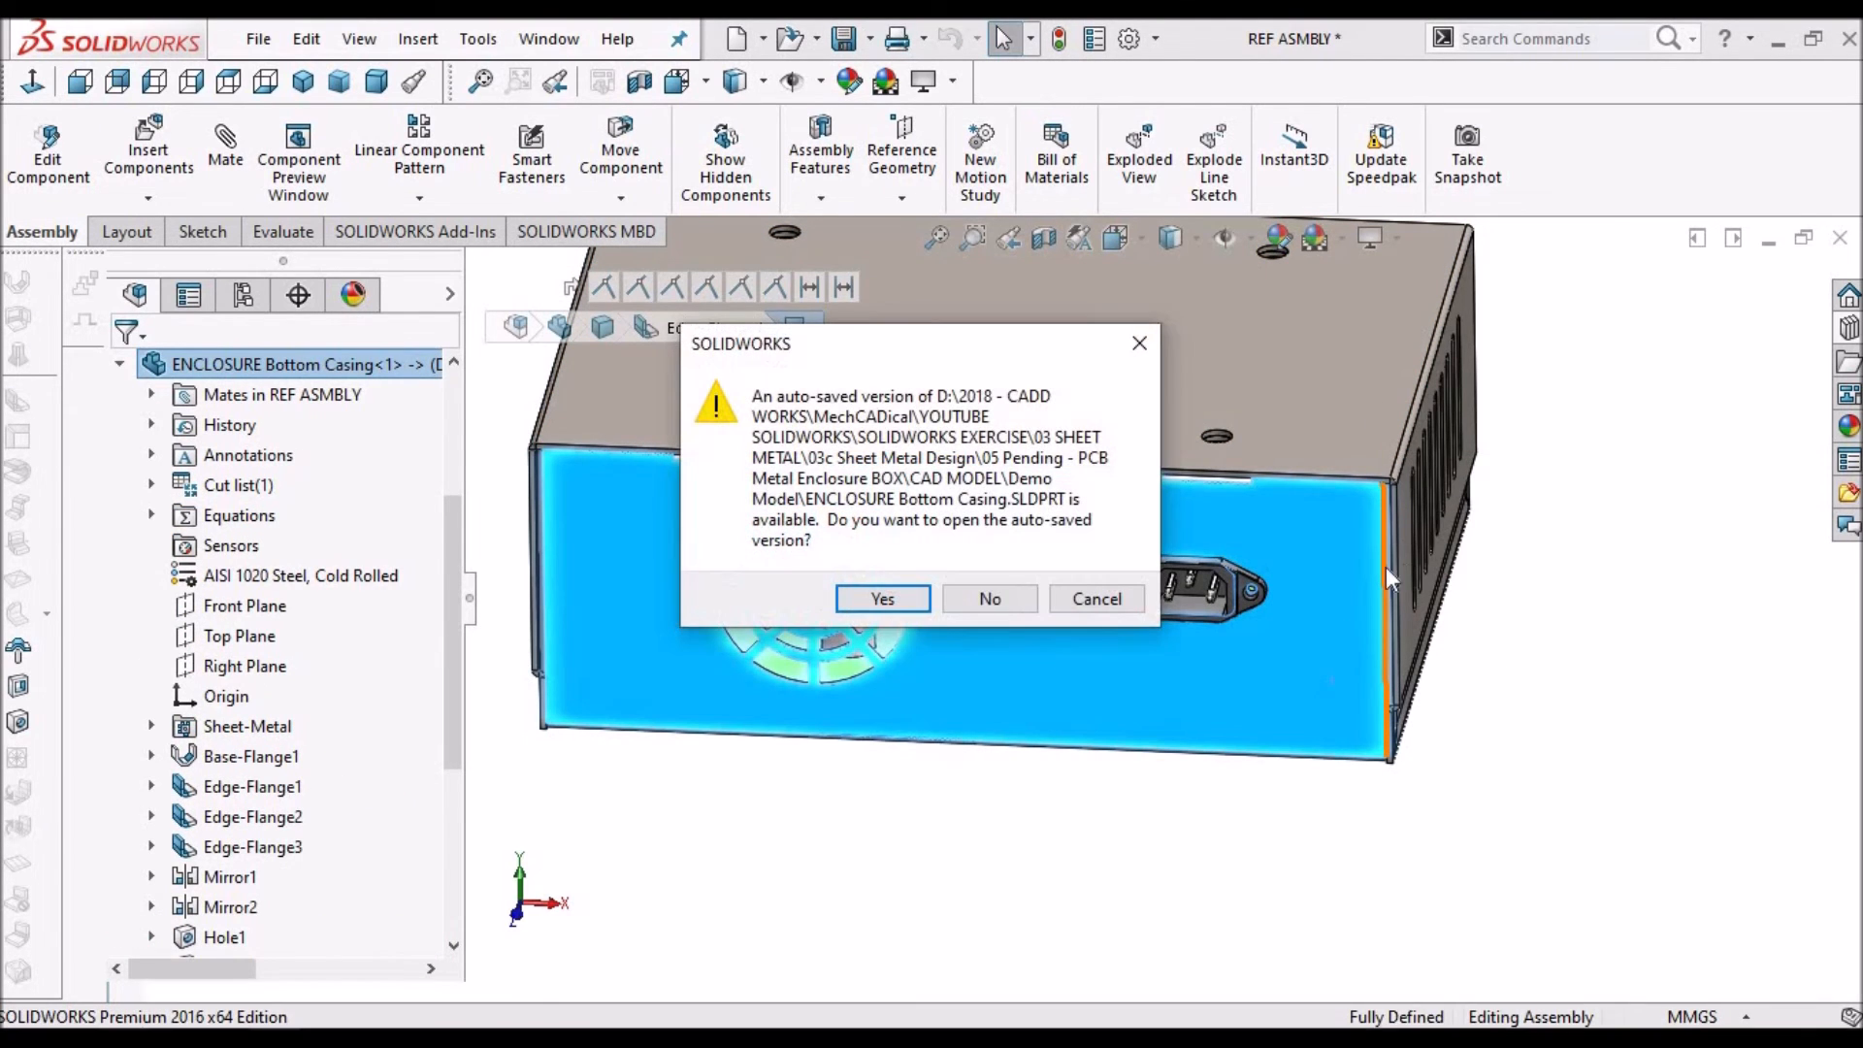
click(995, 603)
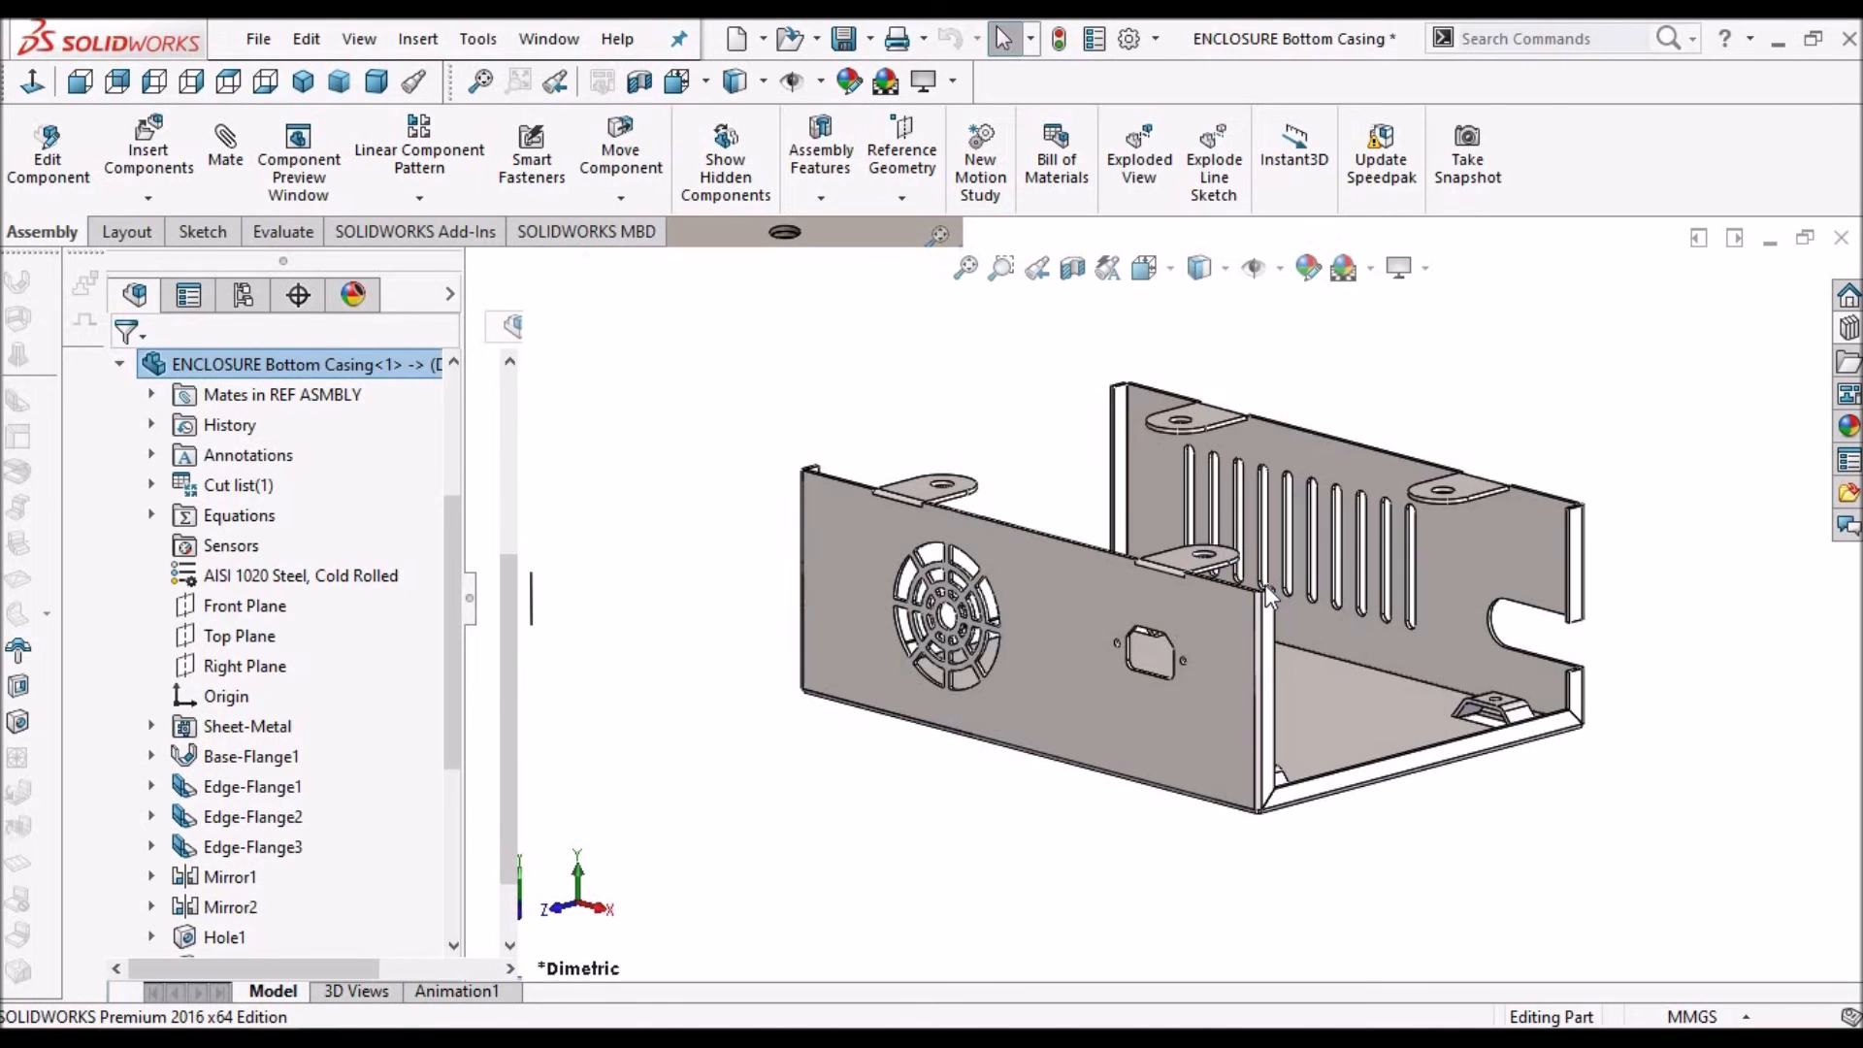
scroll(1145, 663, down, 9)
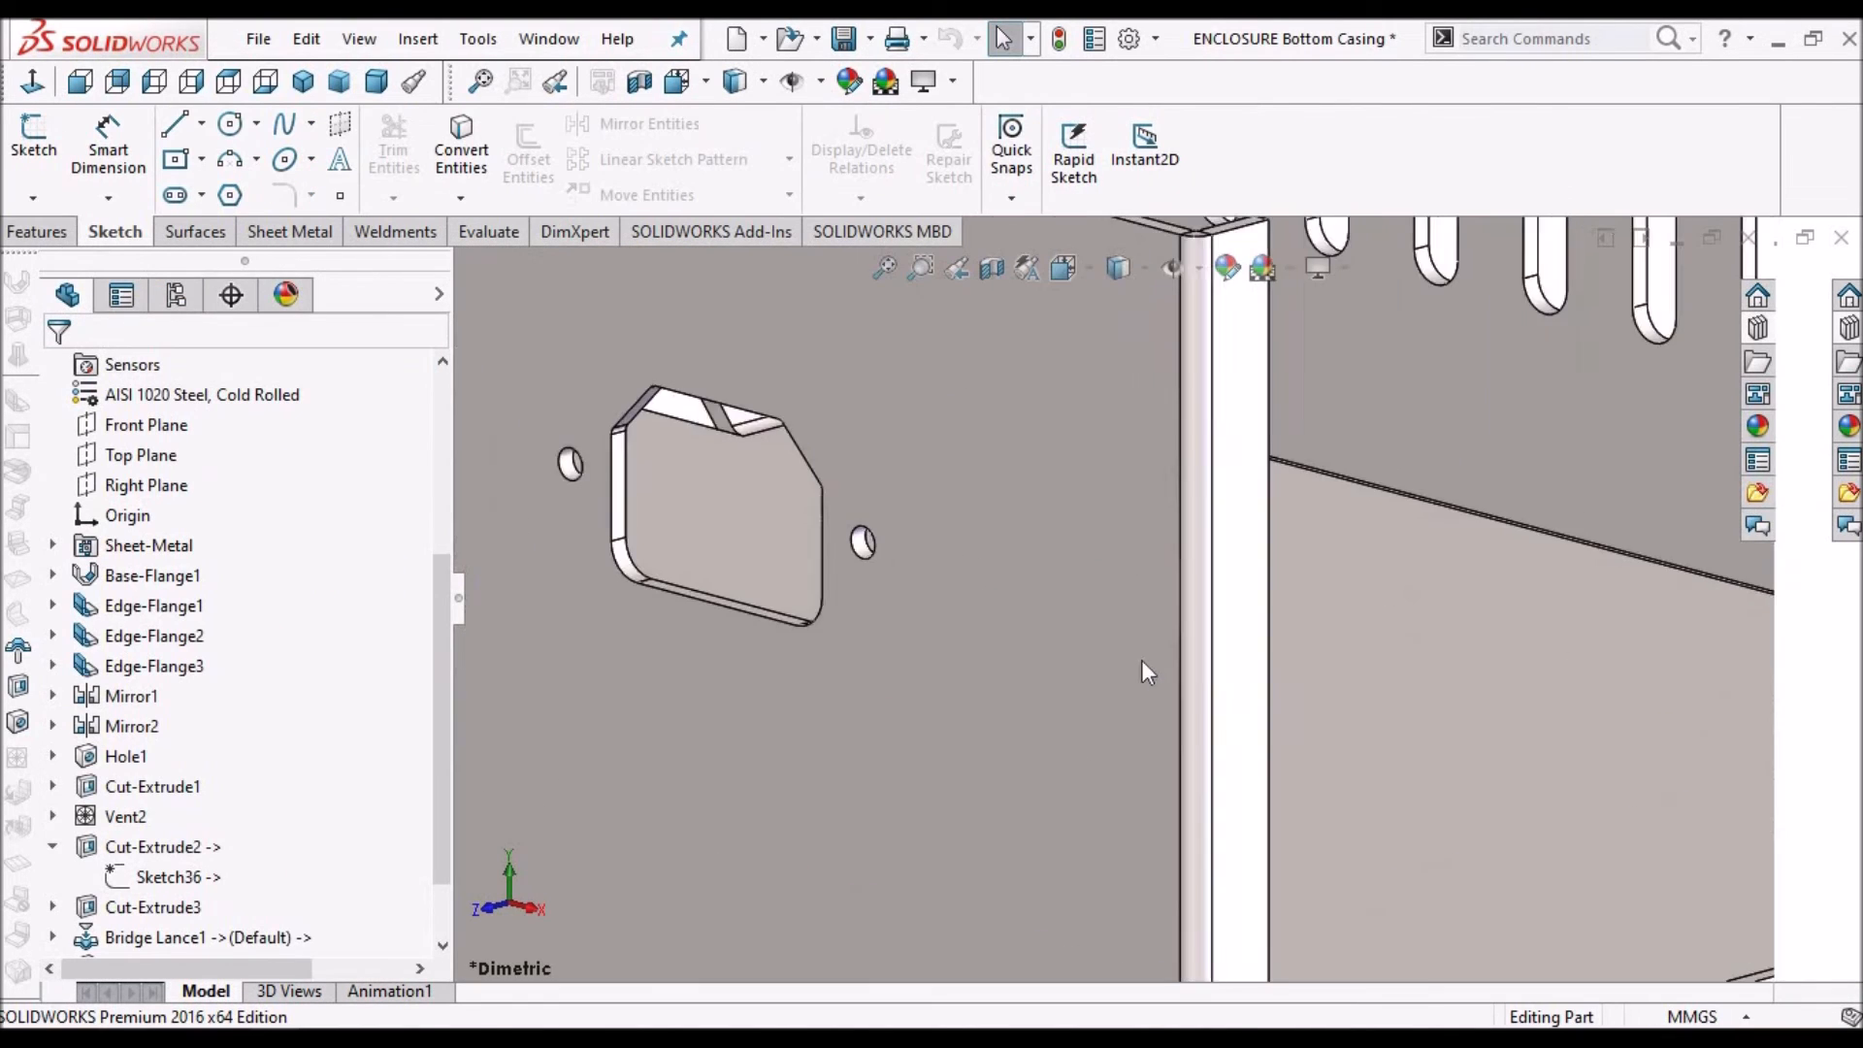
middle_drag(914, 552, 998, 607)
scroll(1063, 669, up, 9)
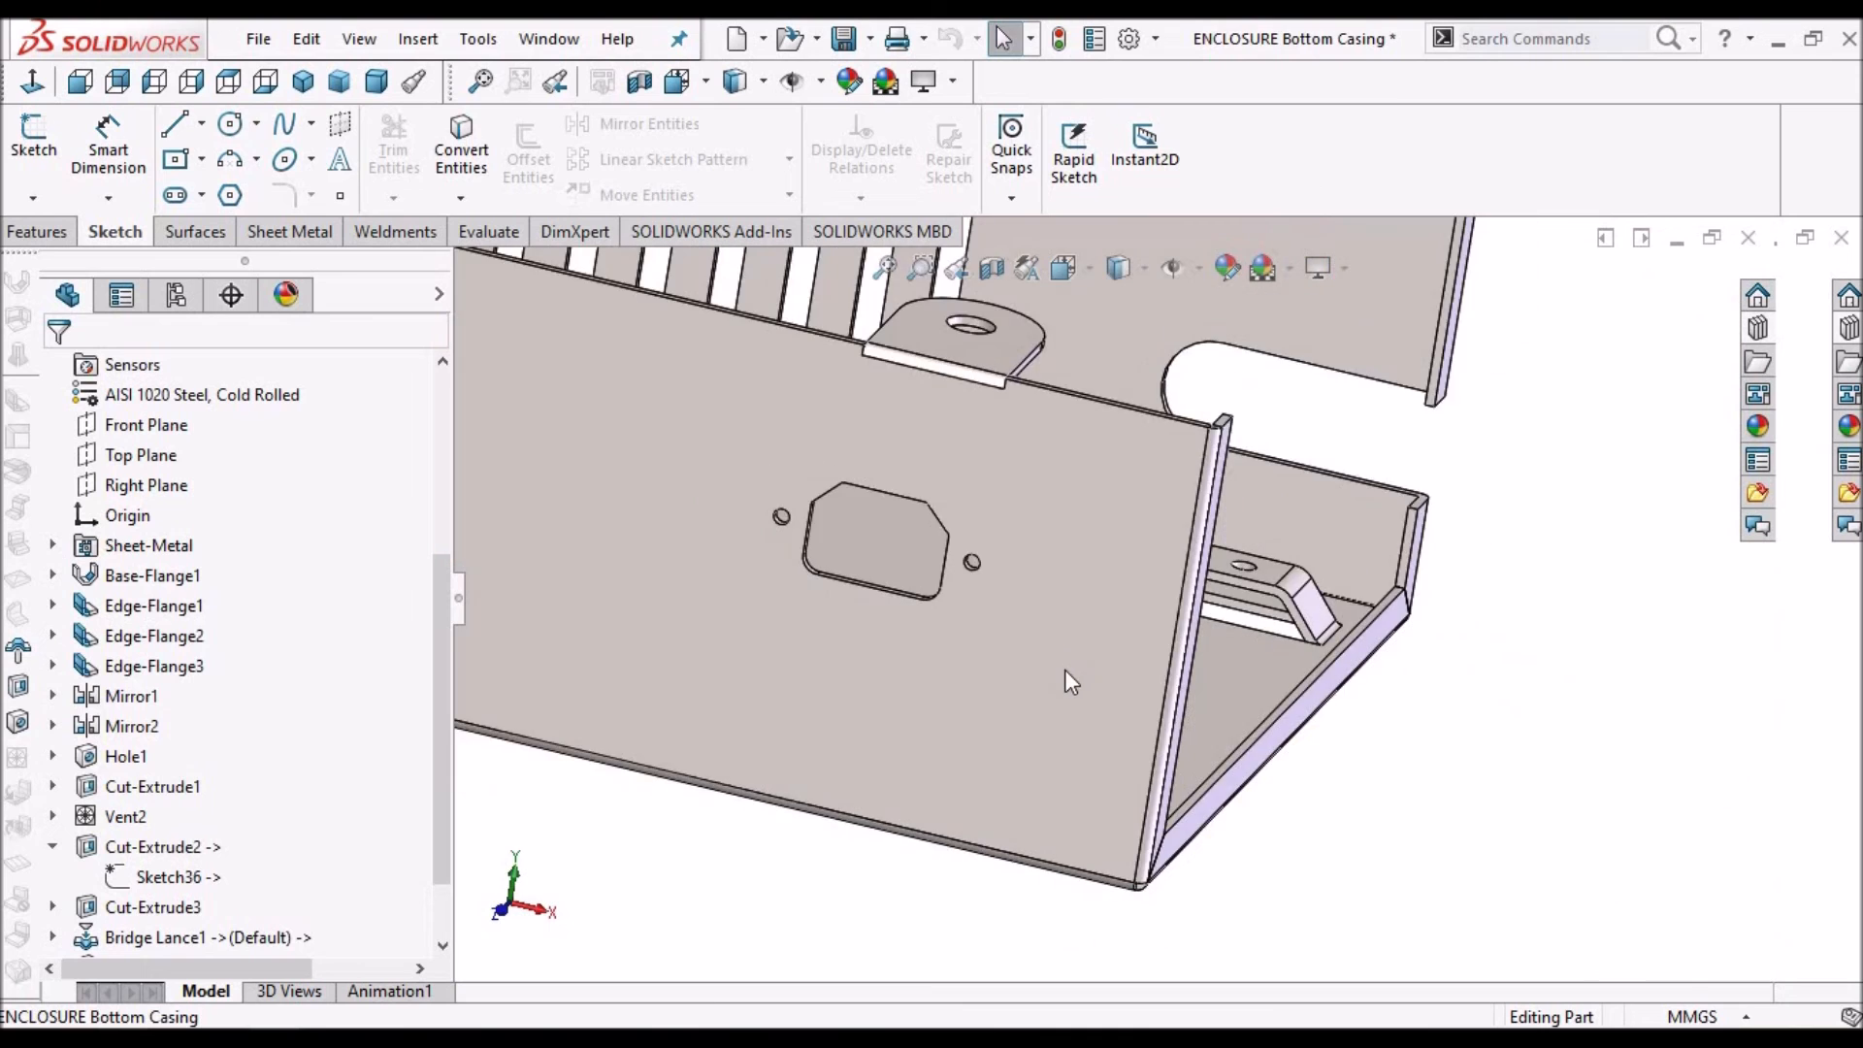
scroll(920, 568, down, 3)
scroll(1098, 595, down, 5)
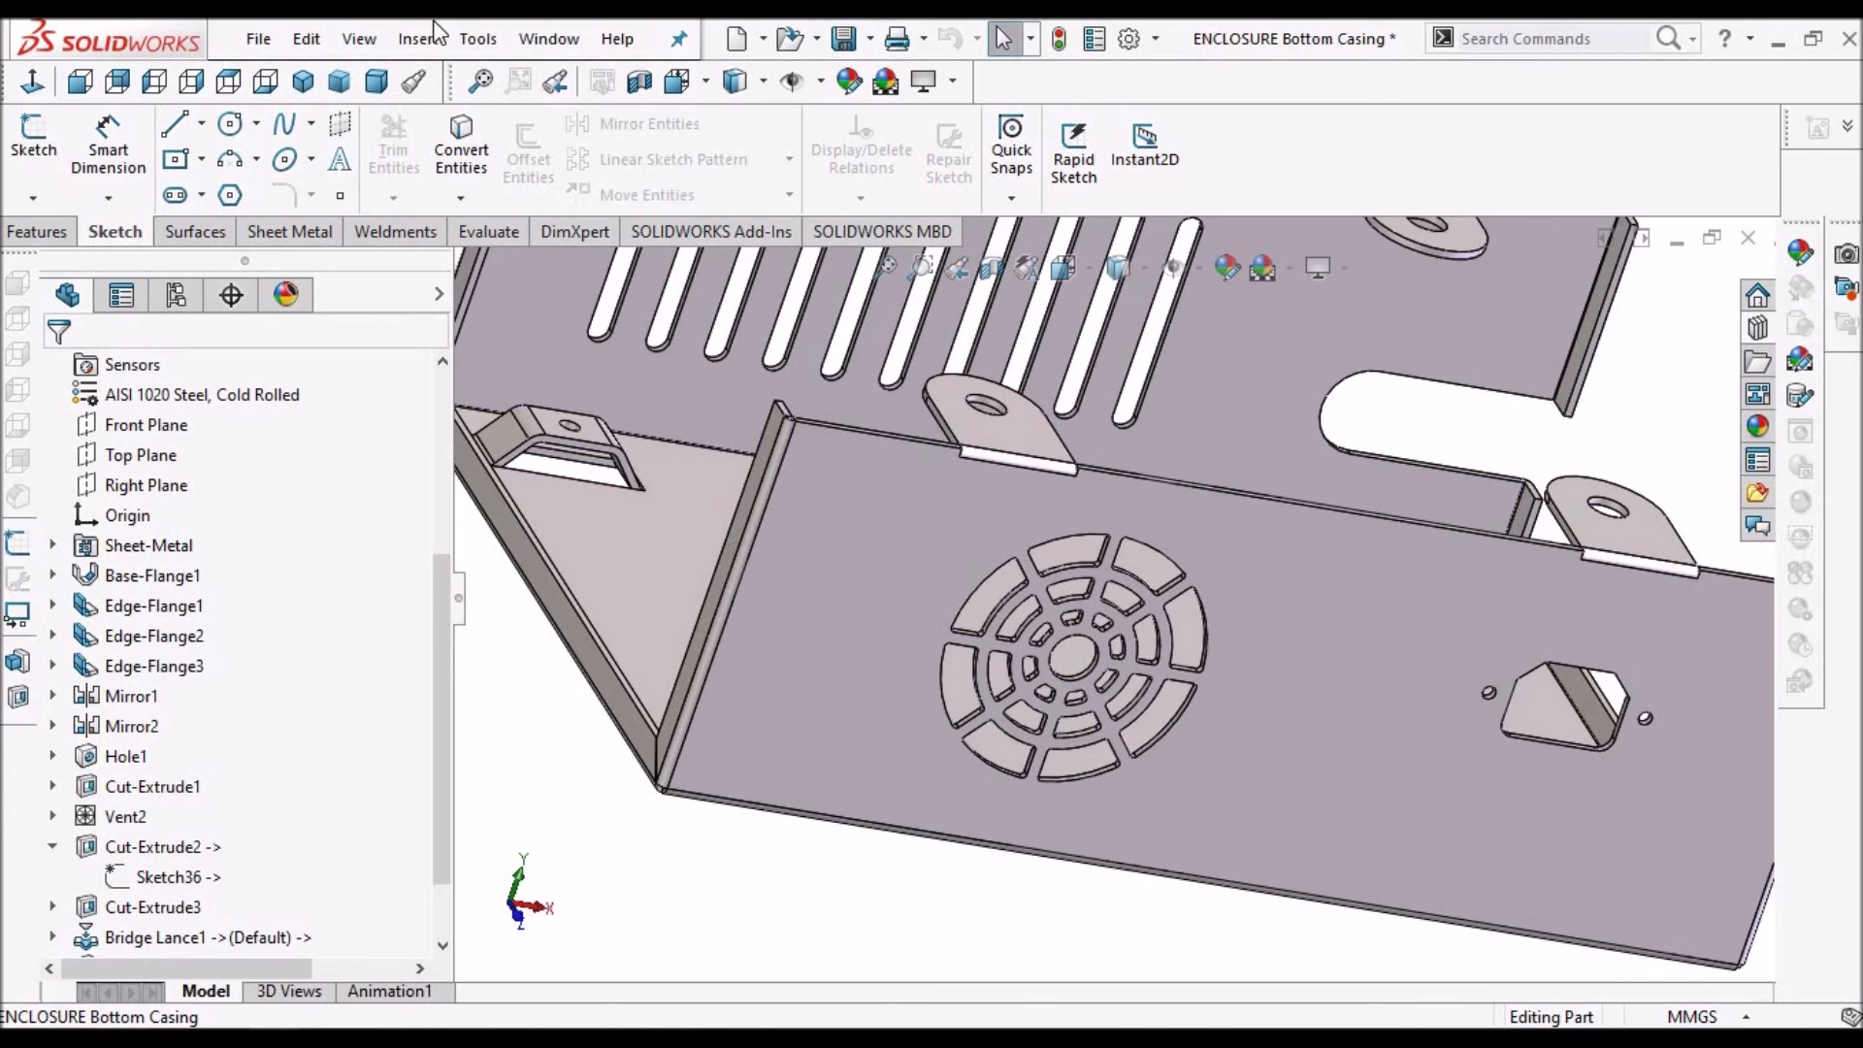
Switch to the REF ASMBLY window and isolate the bottom casing
click(549, 41)
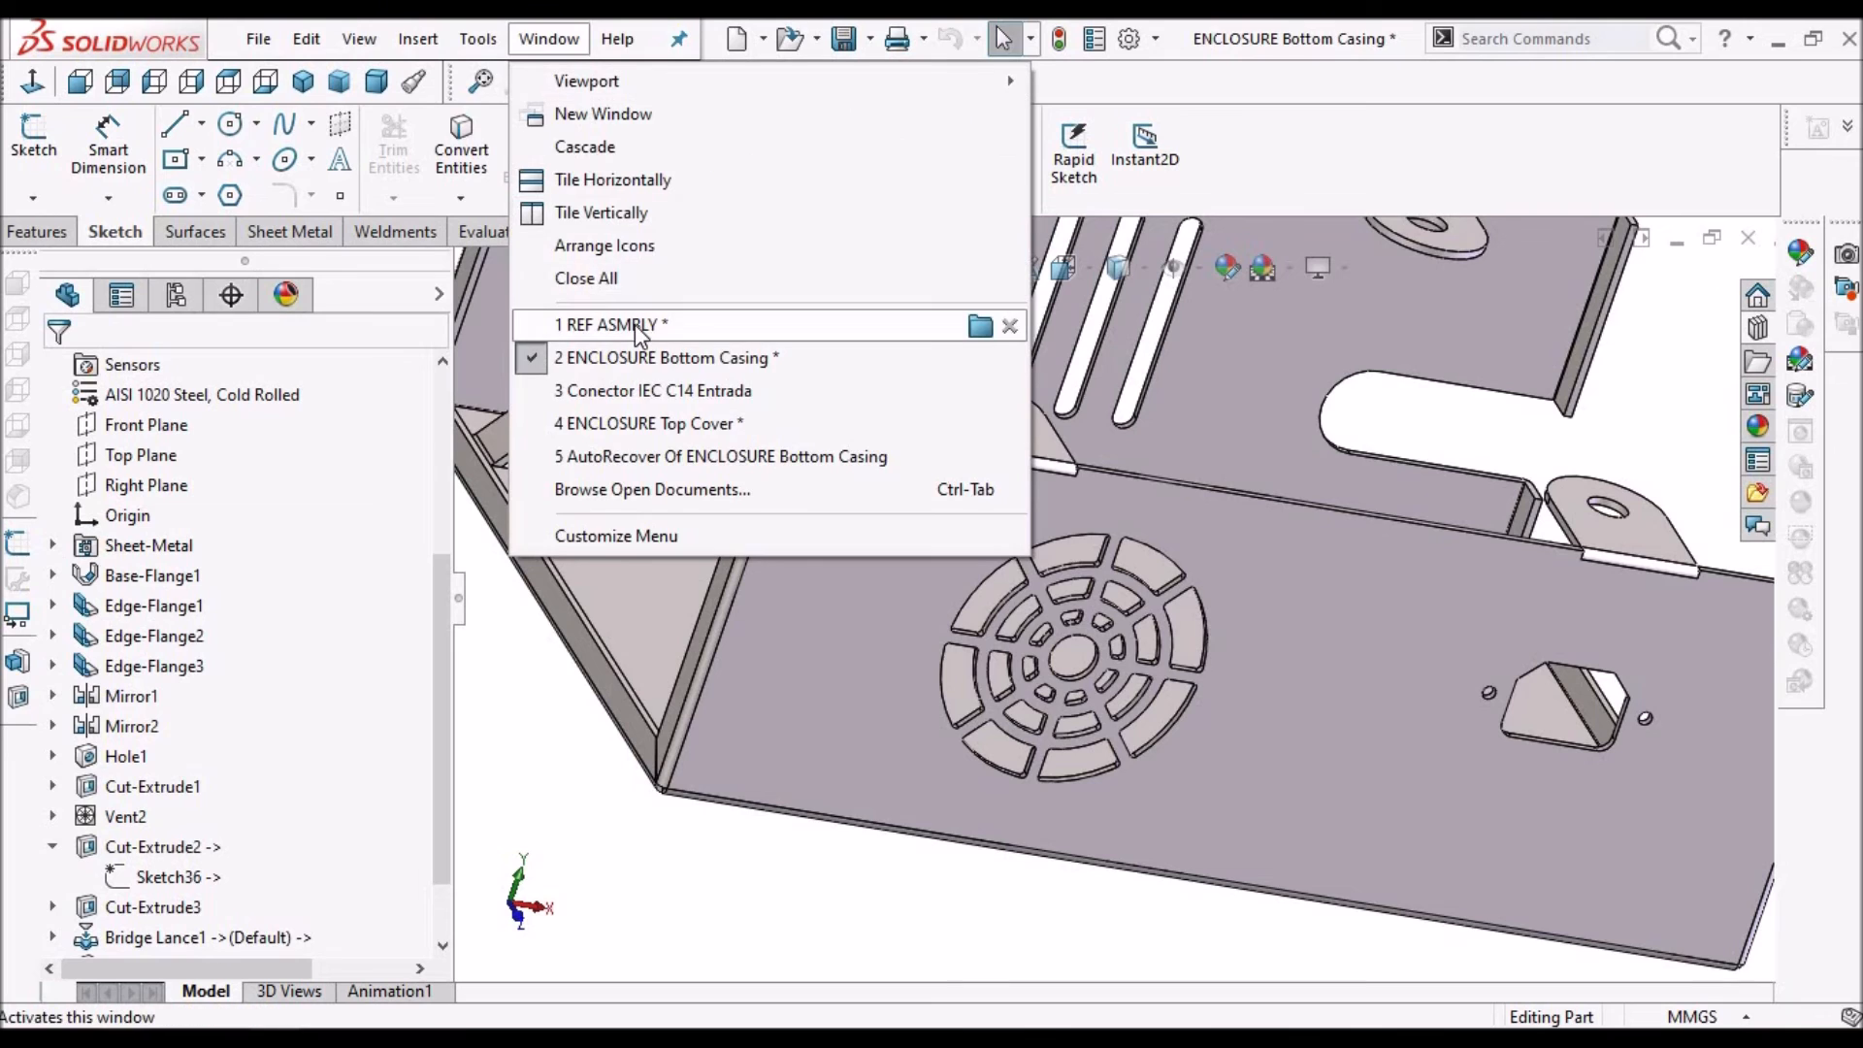
click(644, 322)
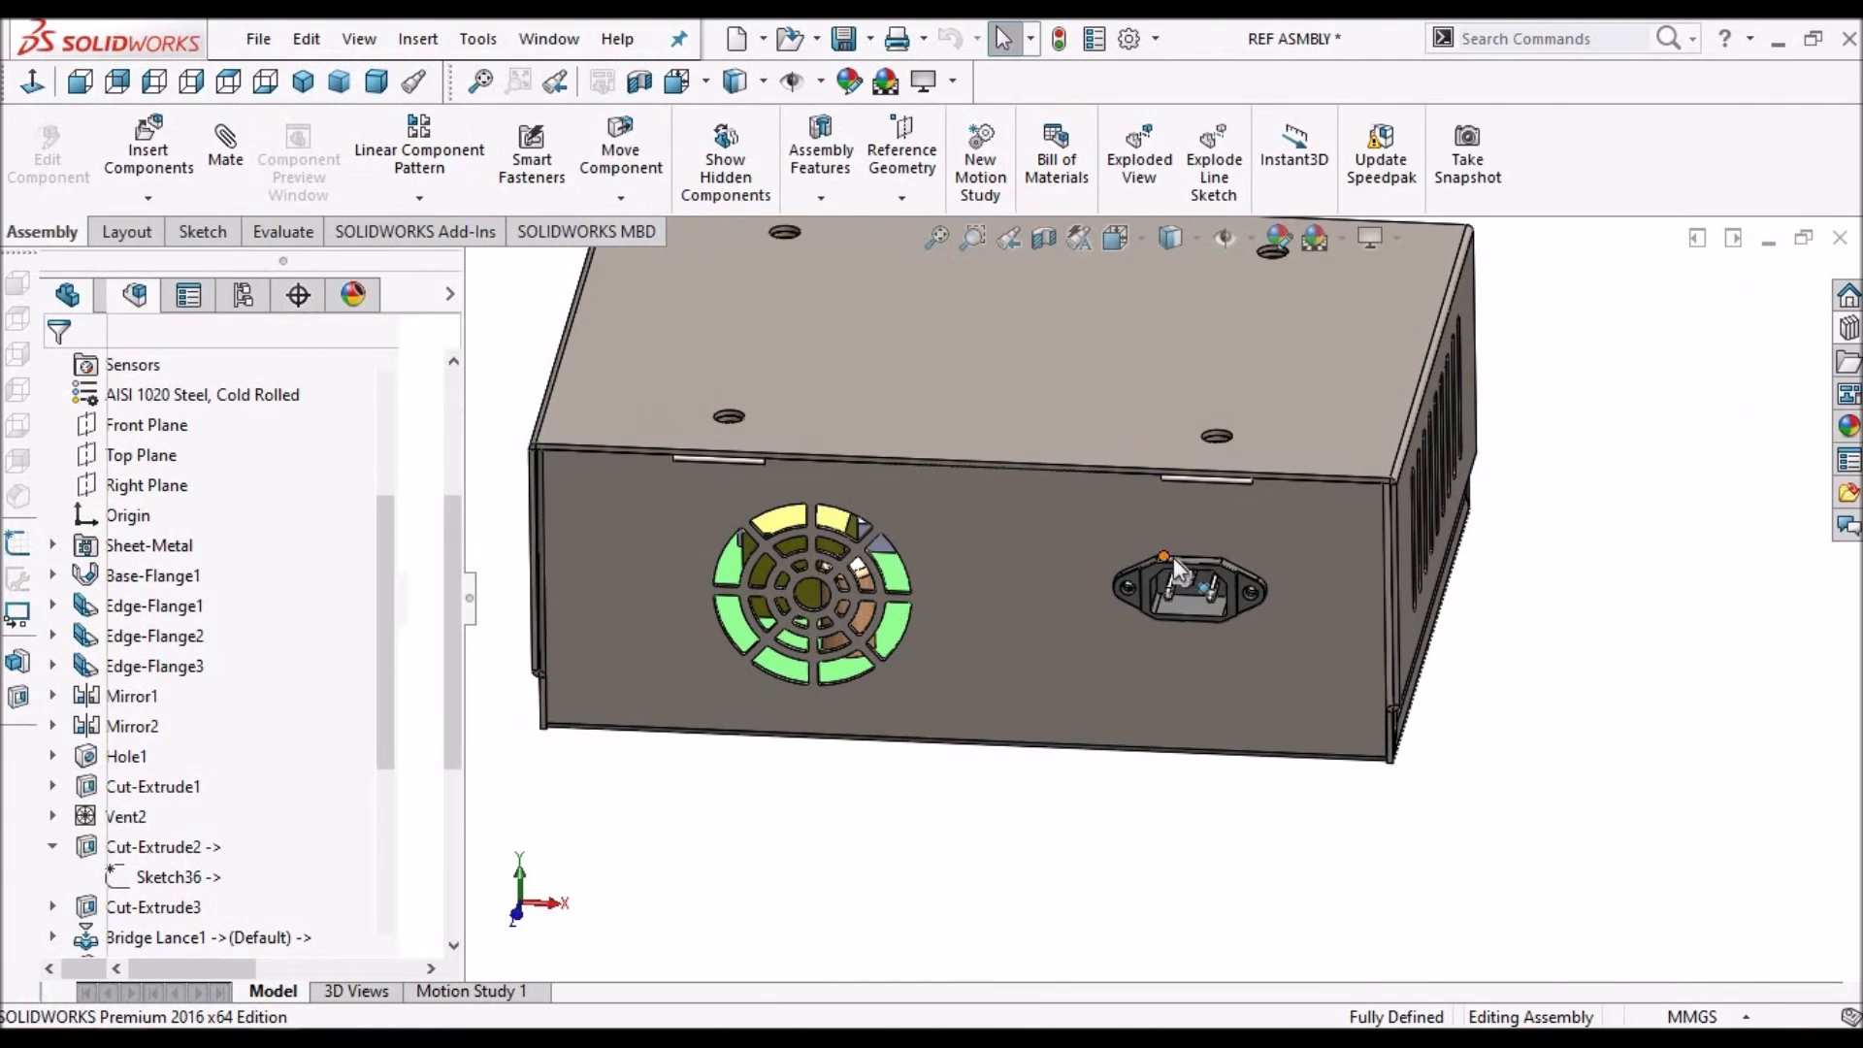
scroll(1169, 563, up, 4)
scroll(1149, 592, down, 3)
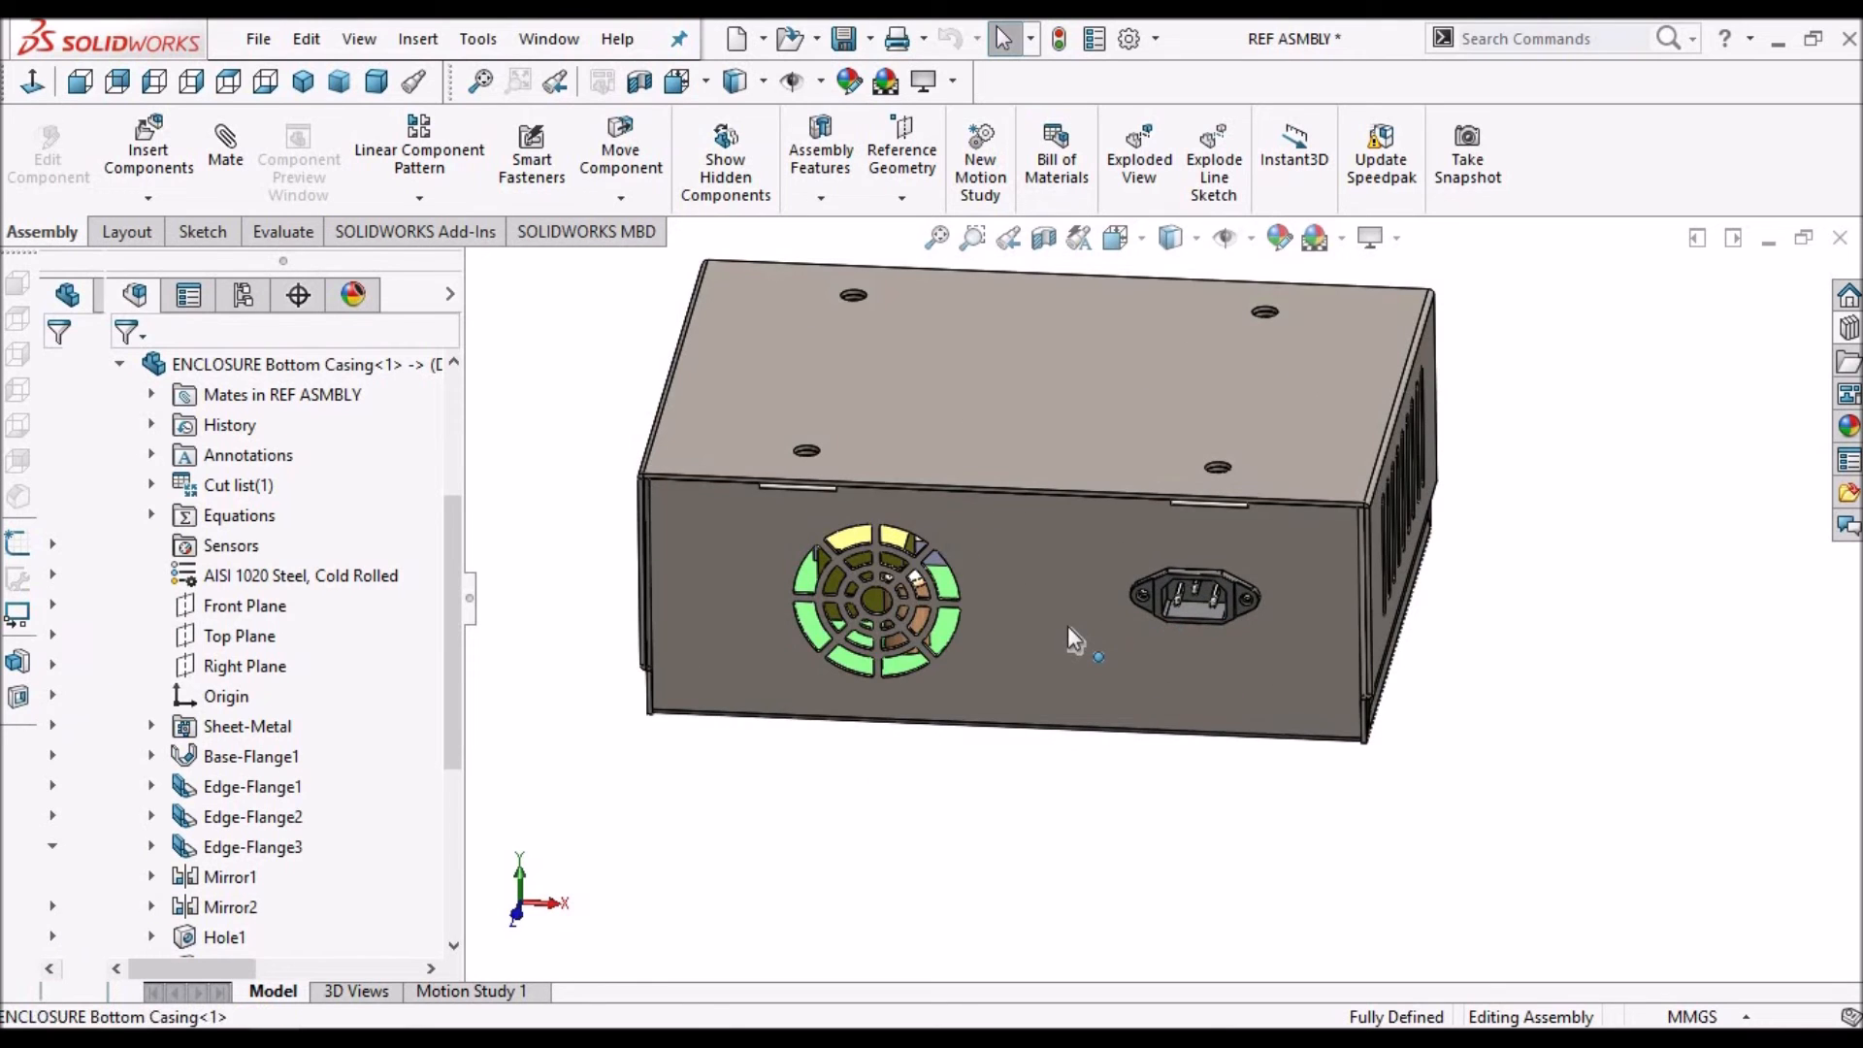
click(1067, 626)
right_click(1067, 626)
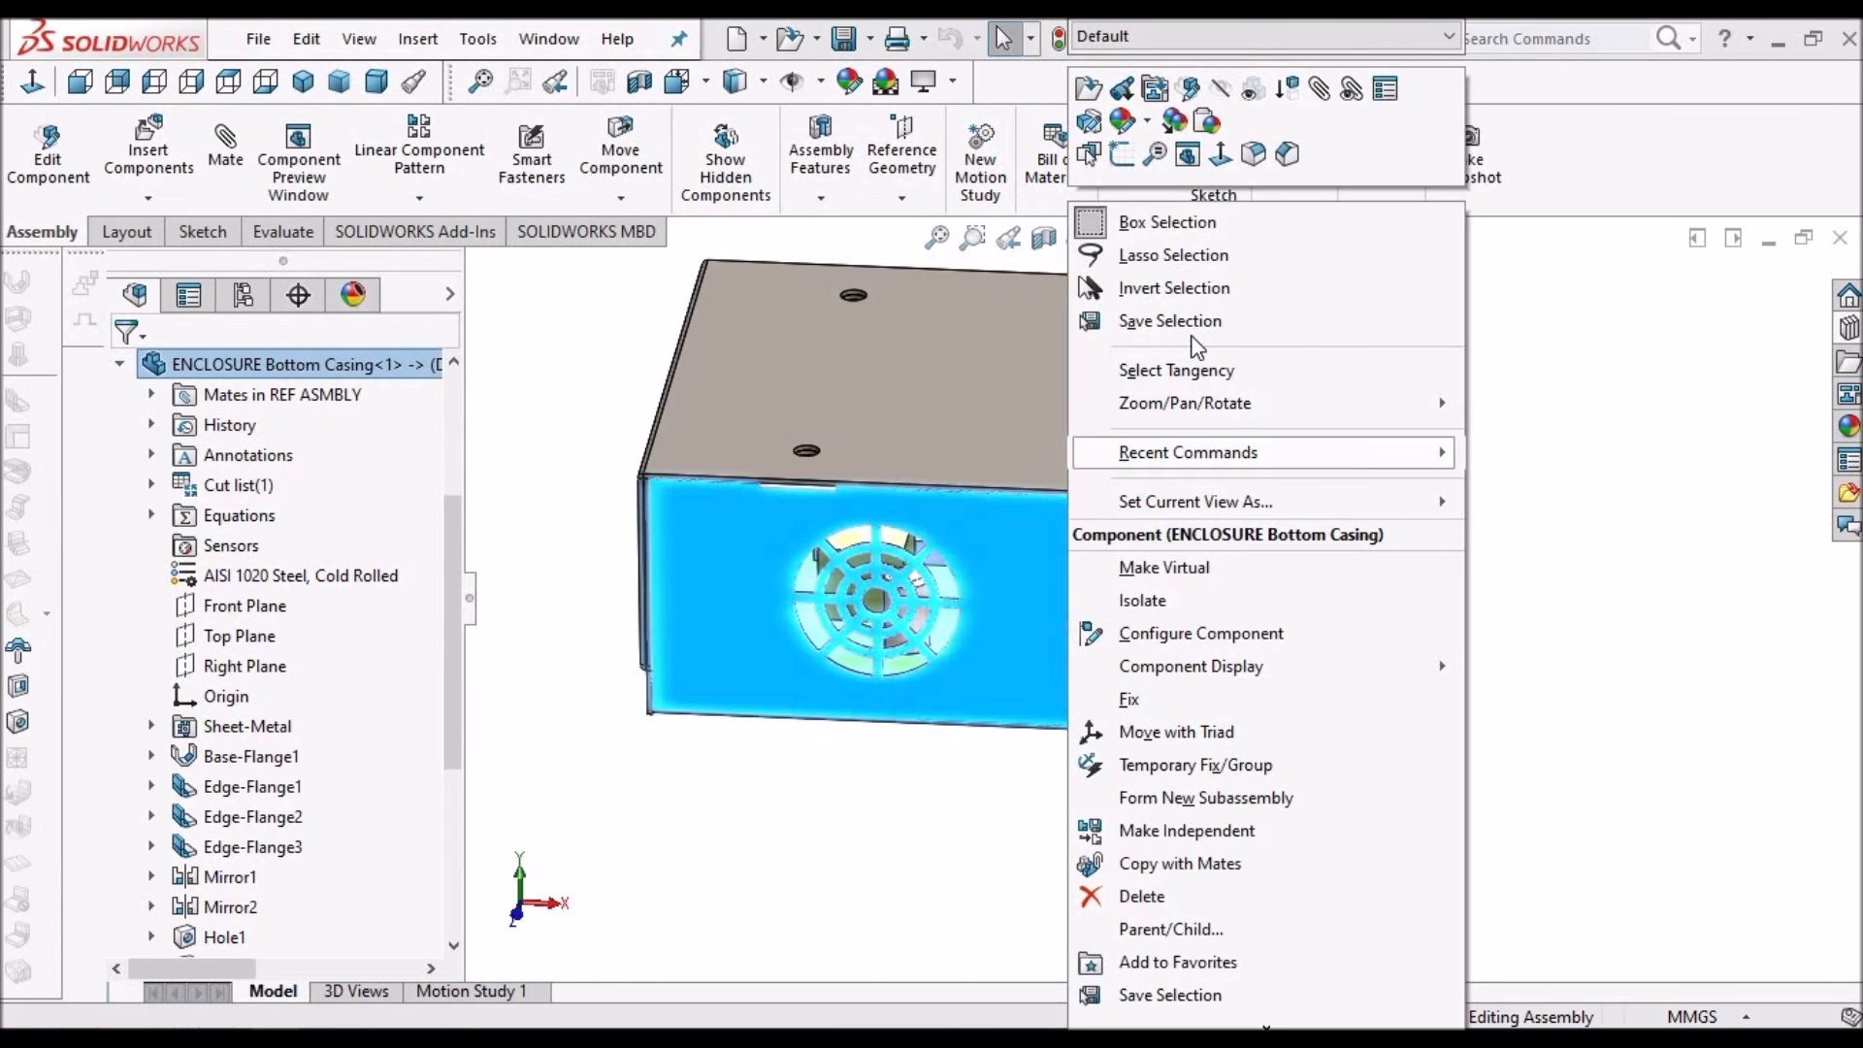
click(1162, 599)
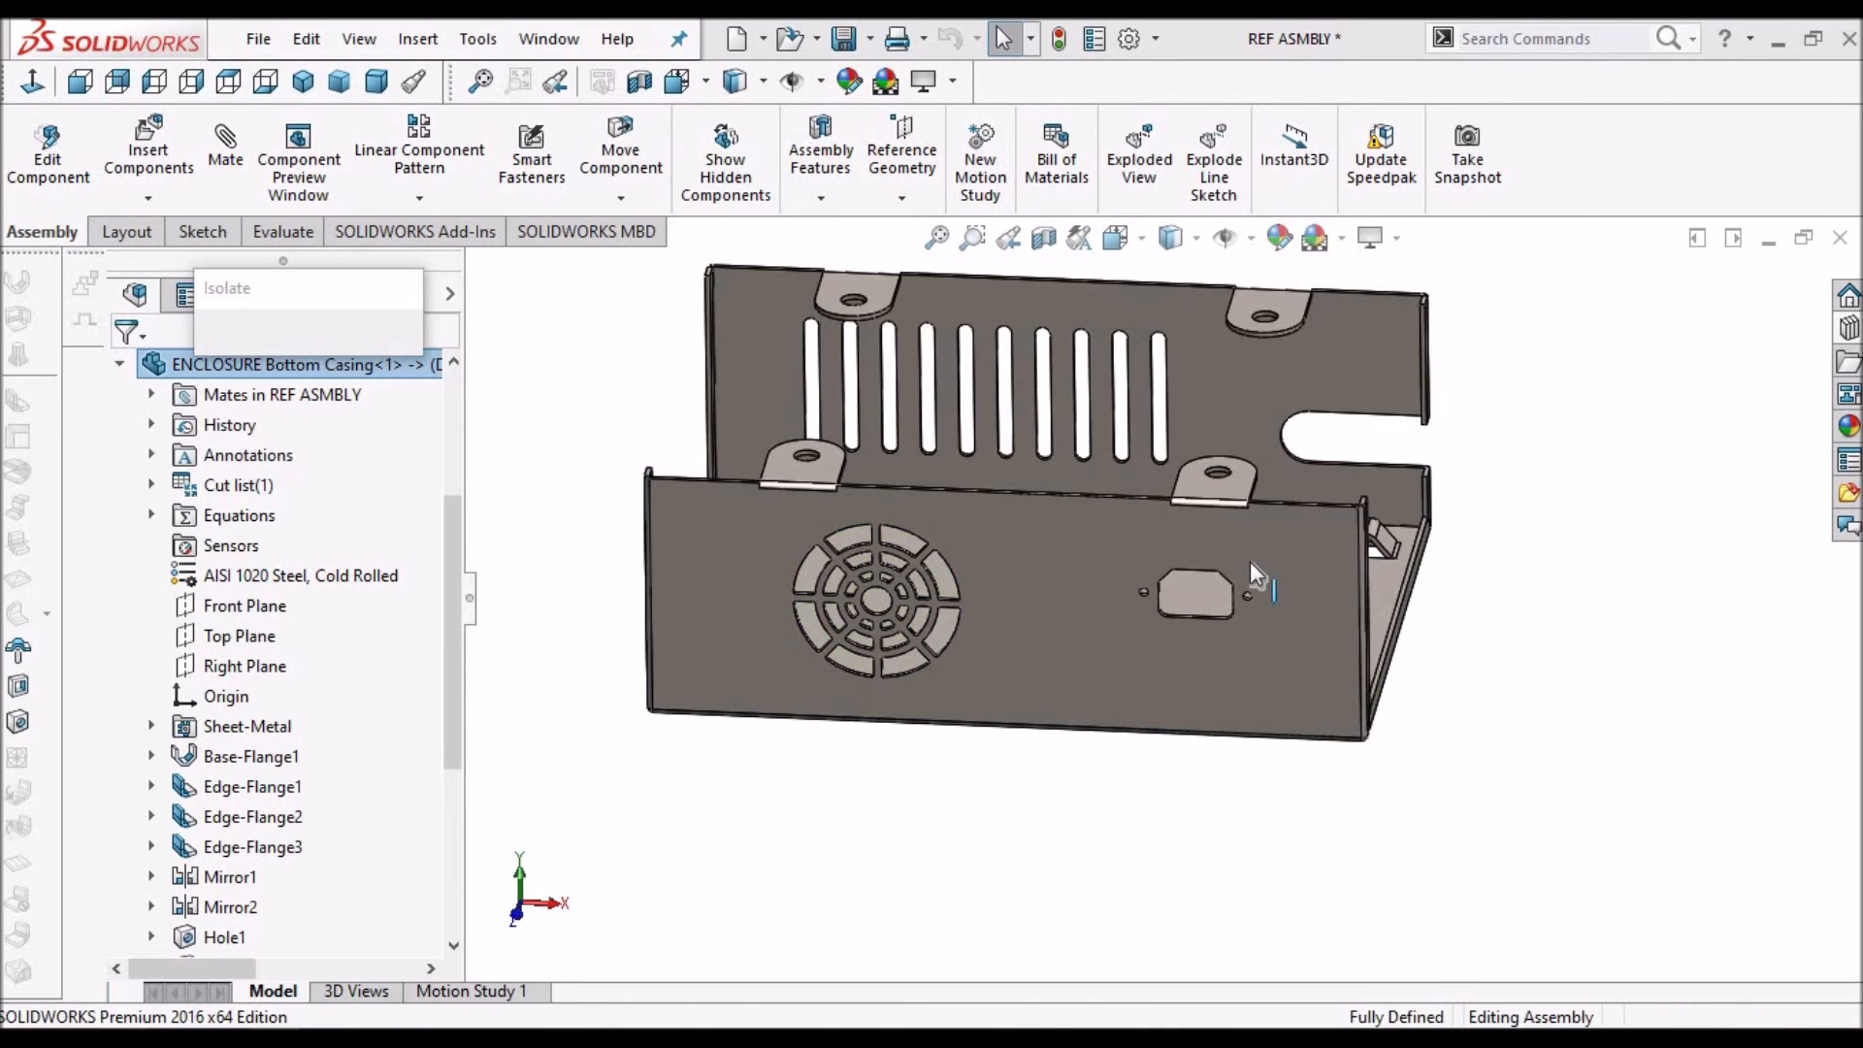
Examine the isolated bottom casing's connector holes, tabs and interior, and leave the isolated view
scroll(1249, 561, down, 2)
middle_drag(1127, 683, 1304, 614)
scroll(1296, 492, up, 5)
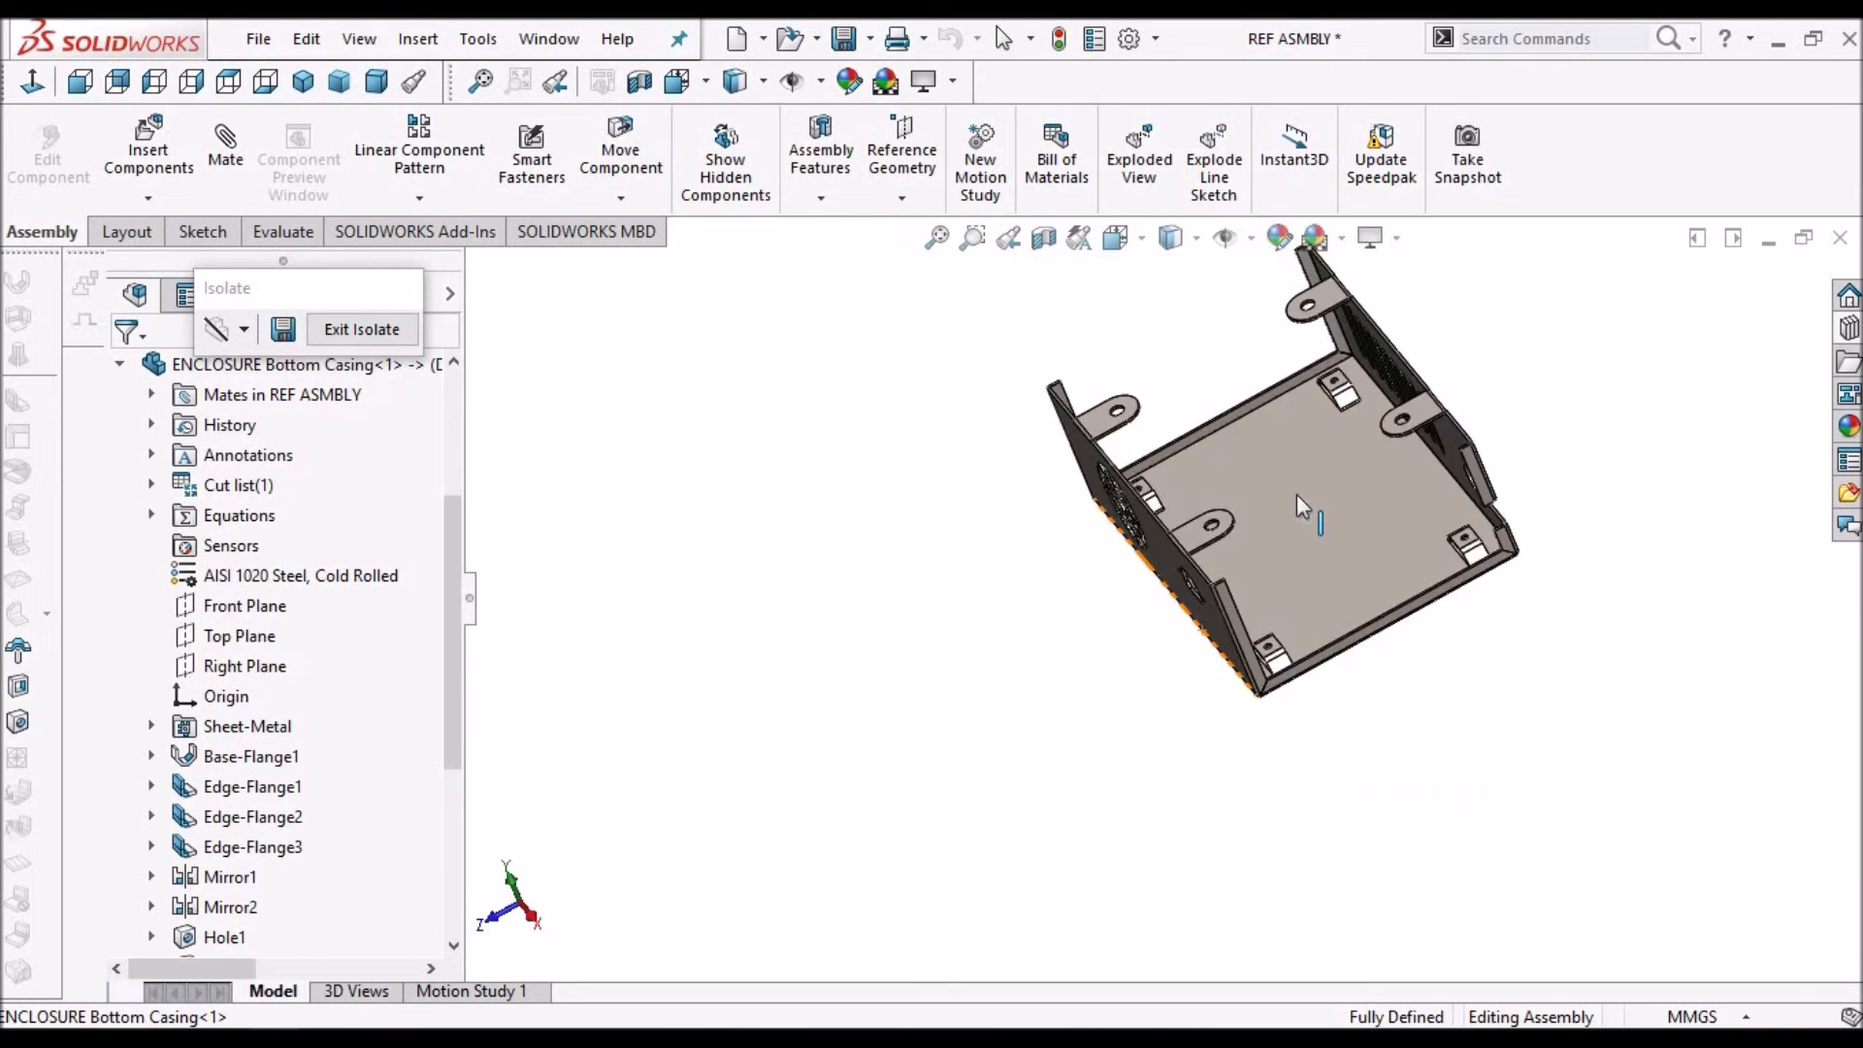
scroll(1296, 492, down, 5)
middle_drag(1131, 527, 948, 666)
scroll(1143, 621, up, 6)
scroll(1194, 626, down, 4)
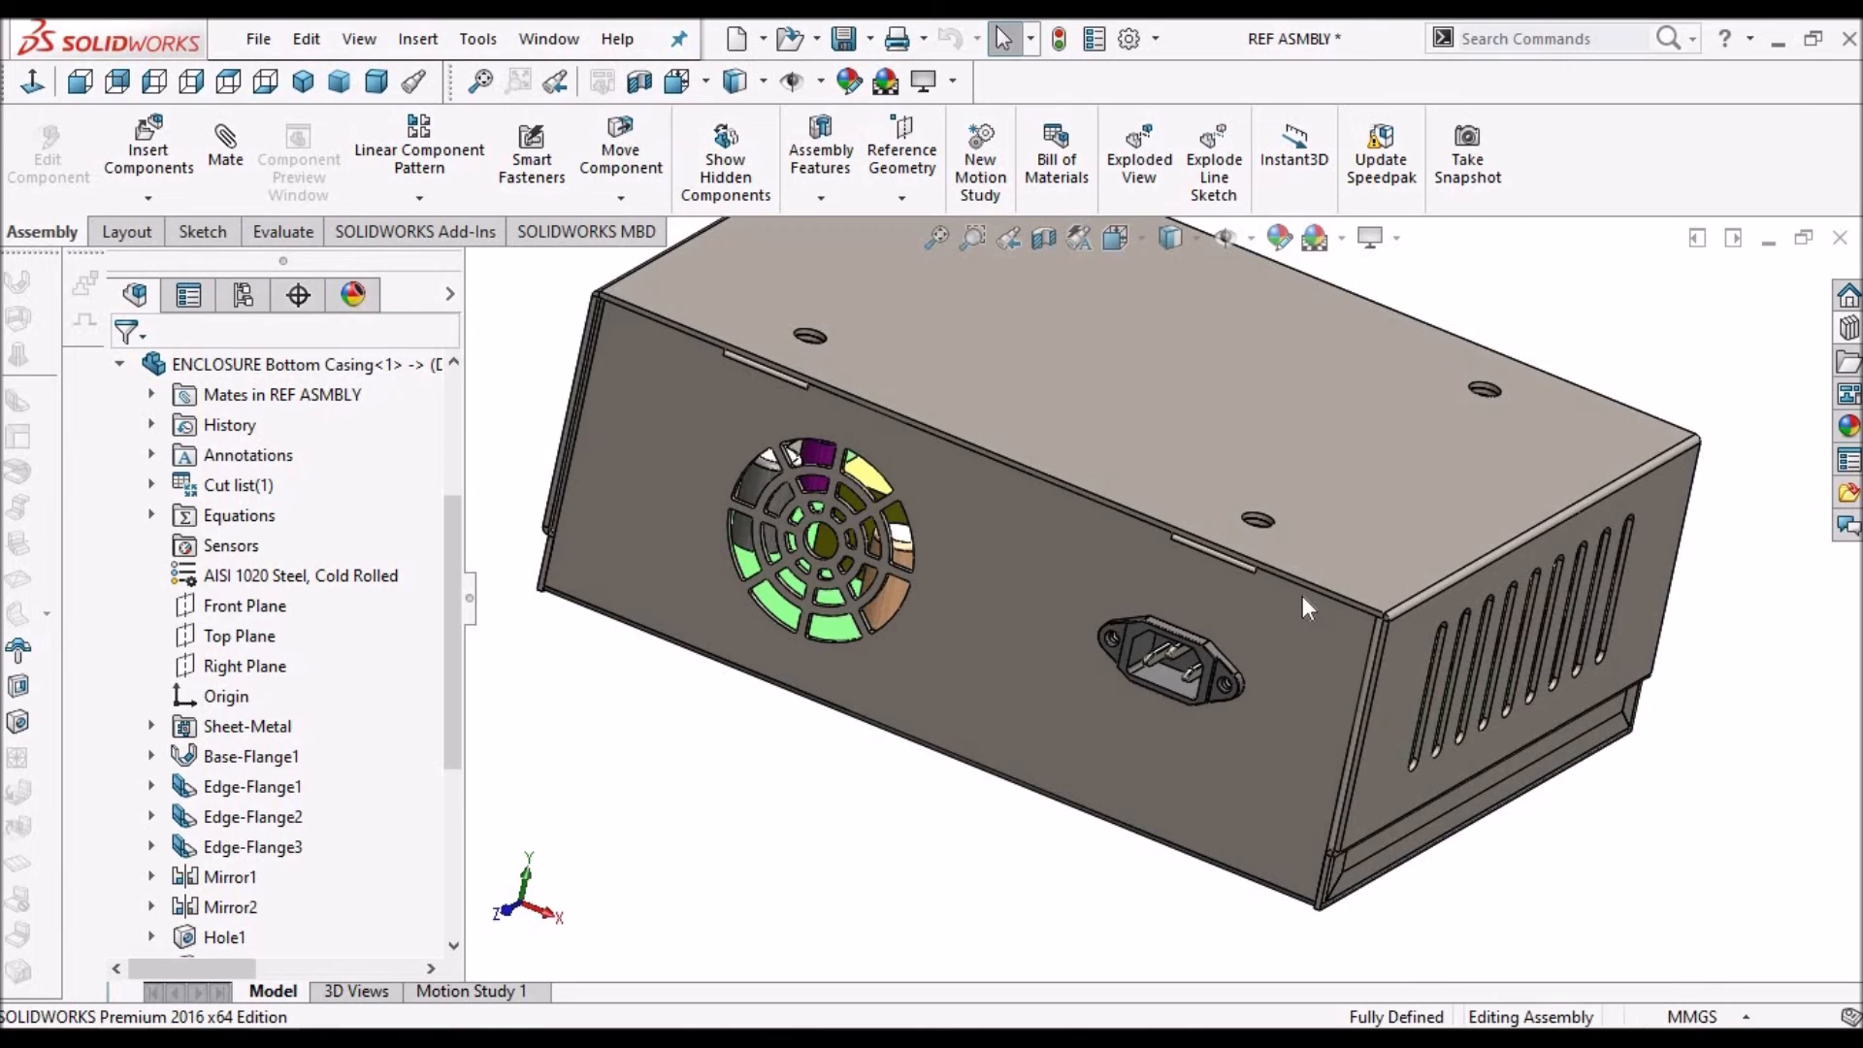
Isolate the ENCLOSURE Top Cover in the assembly and examine the holes in its upper face
click(1284, 432)
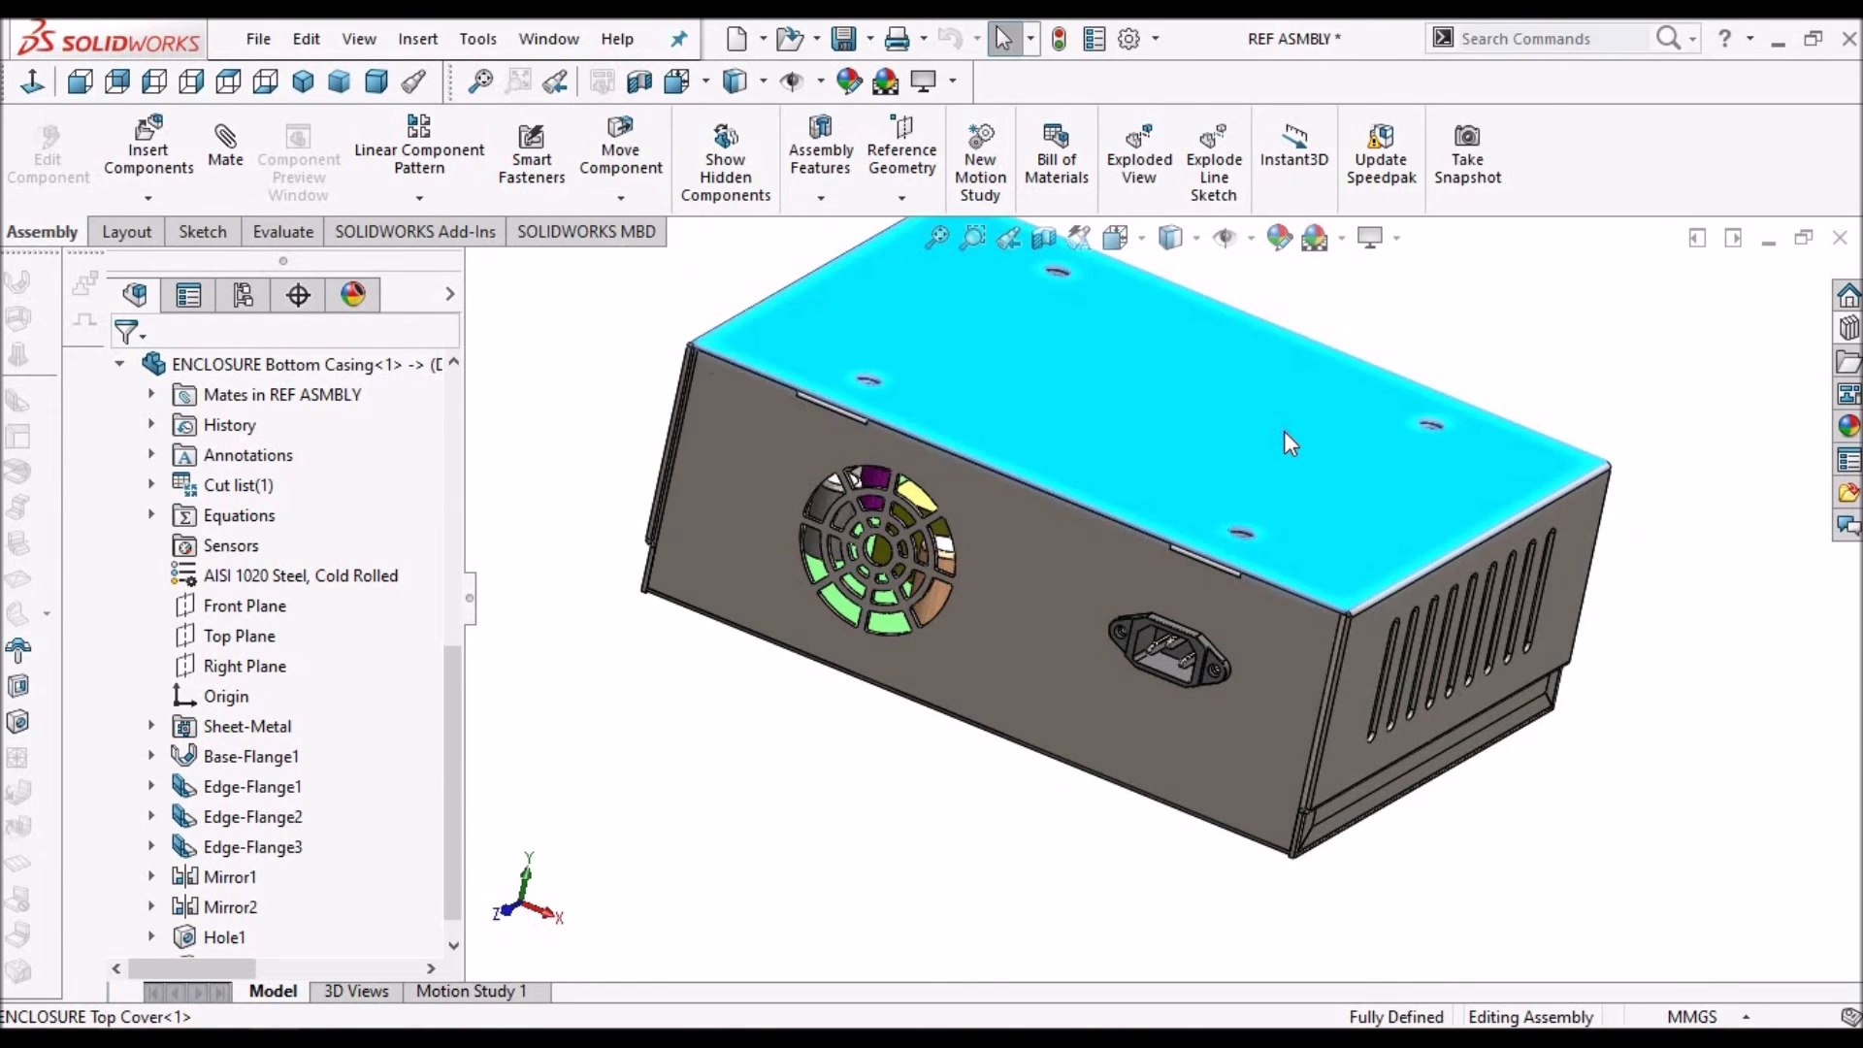
right_click(1283, 430)
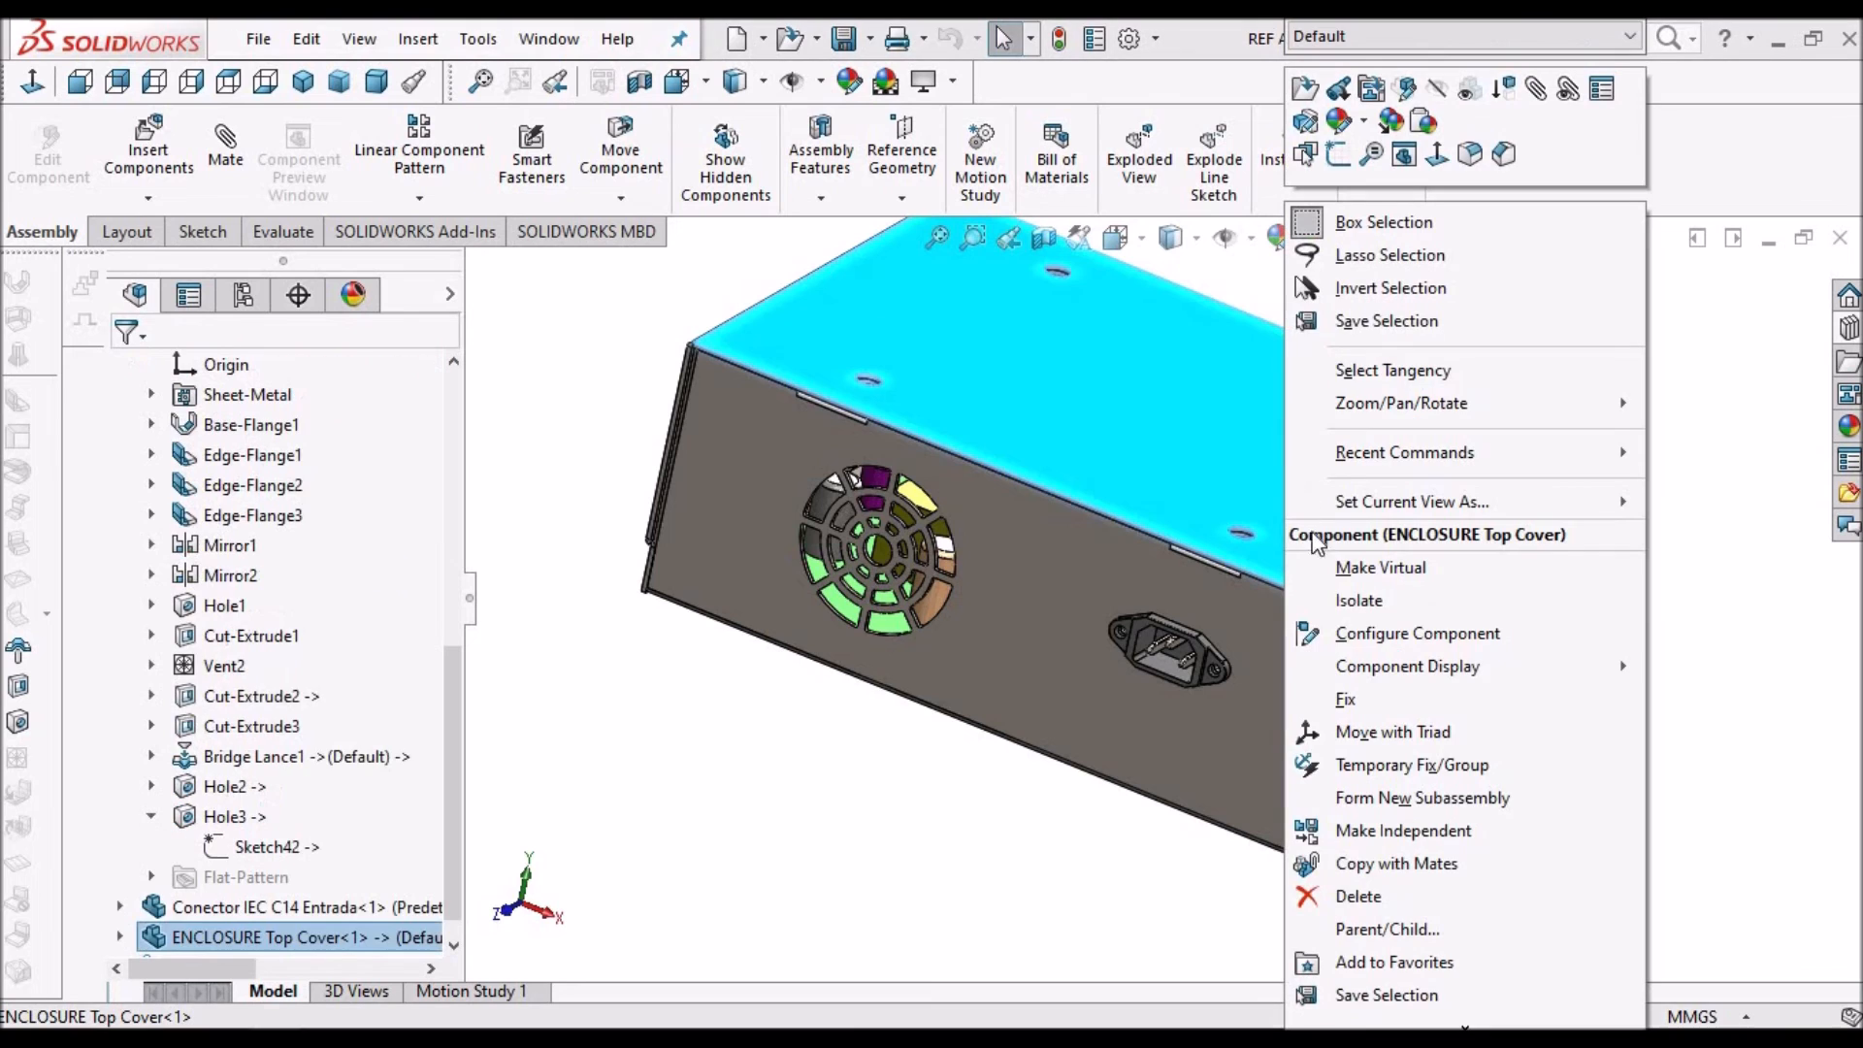
click(1331, 594)
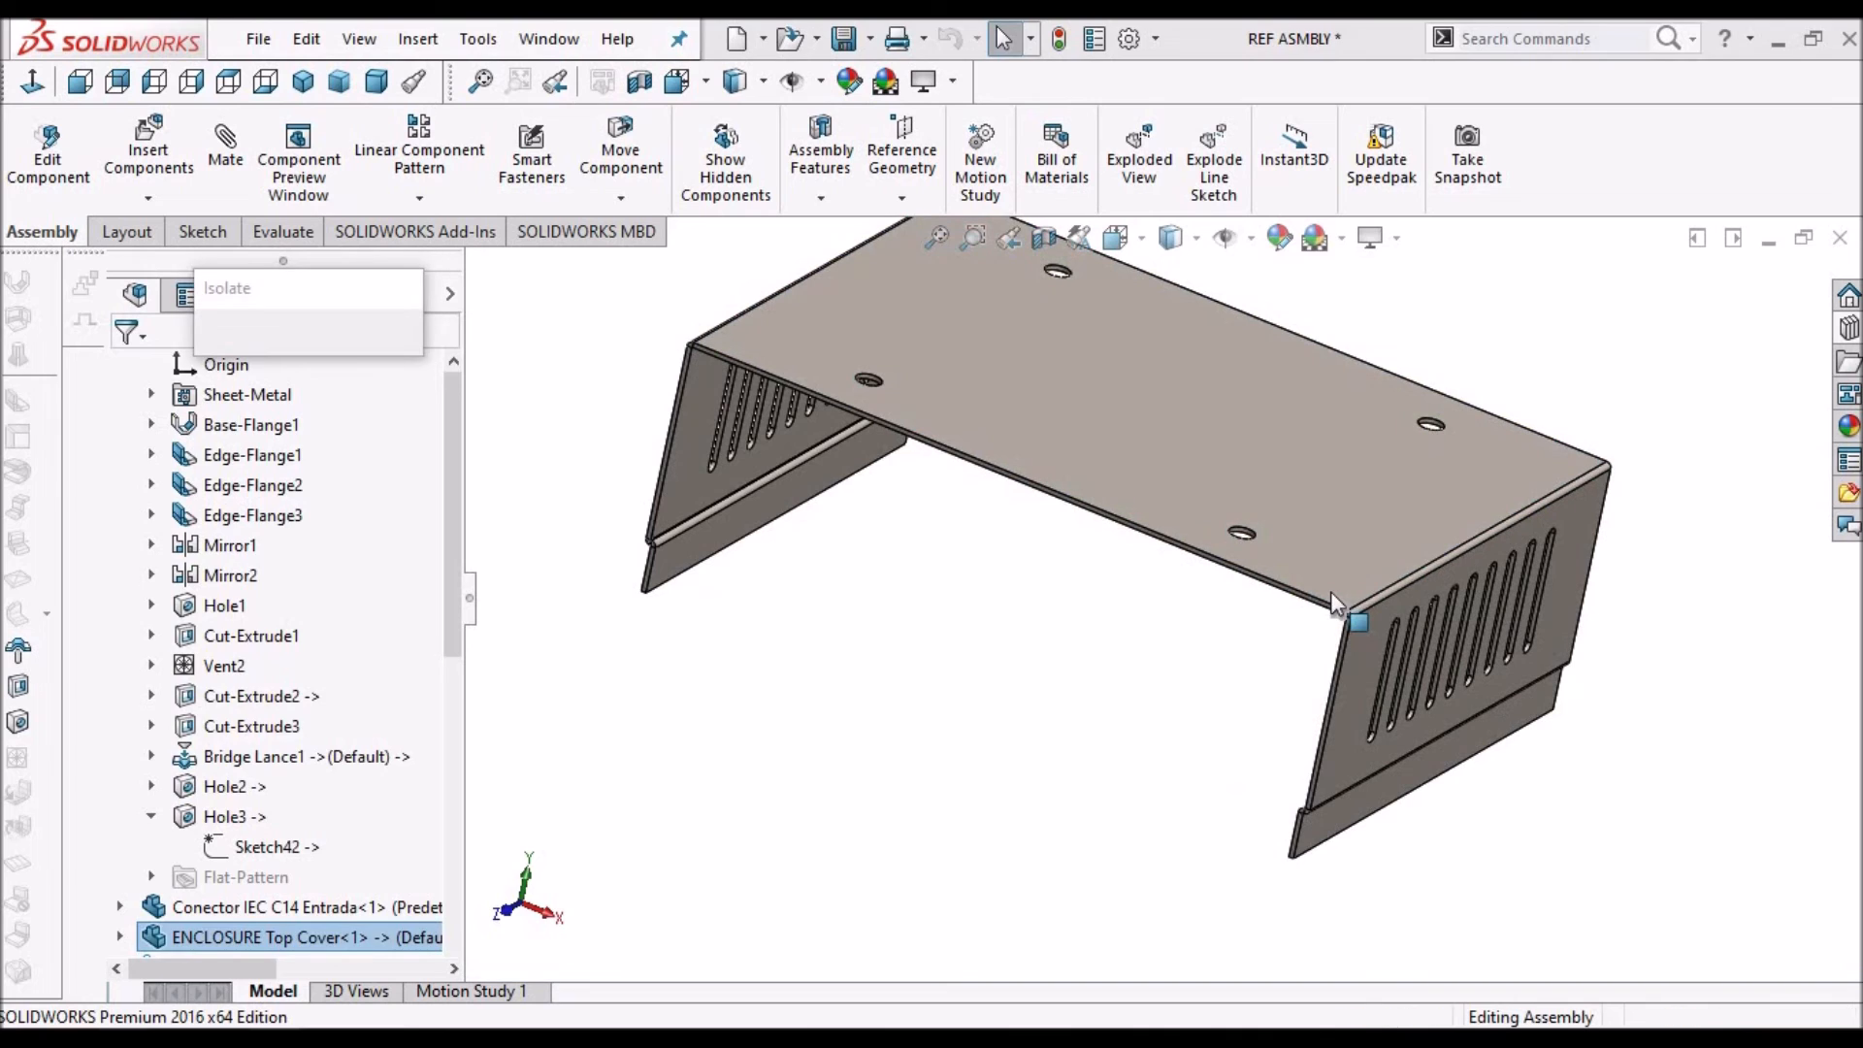
middle_drag(1465, 486, 1129, 701)
scroll(1179, 631, down, 5)
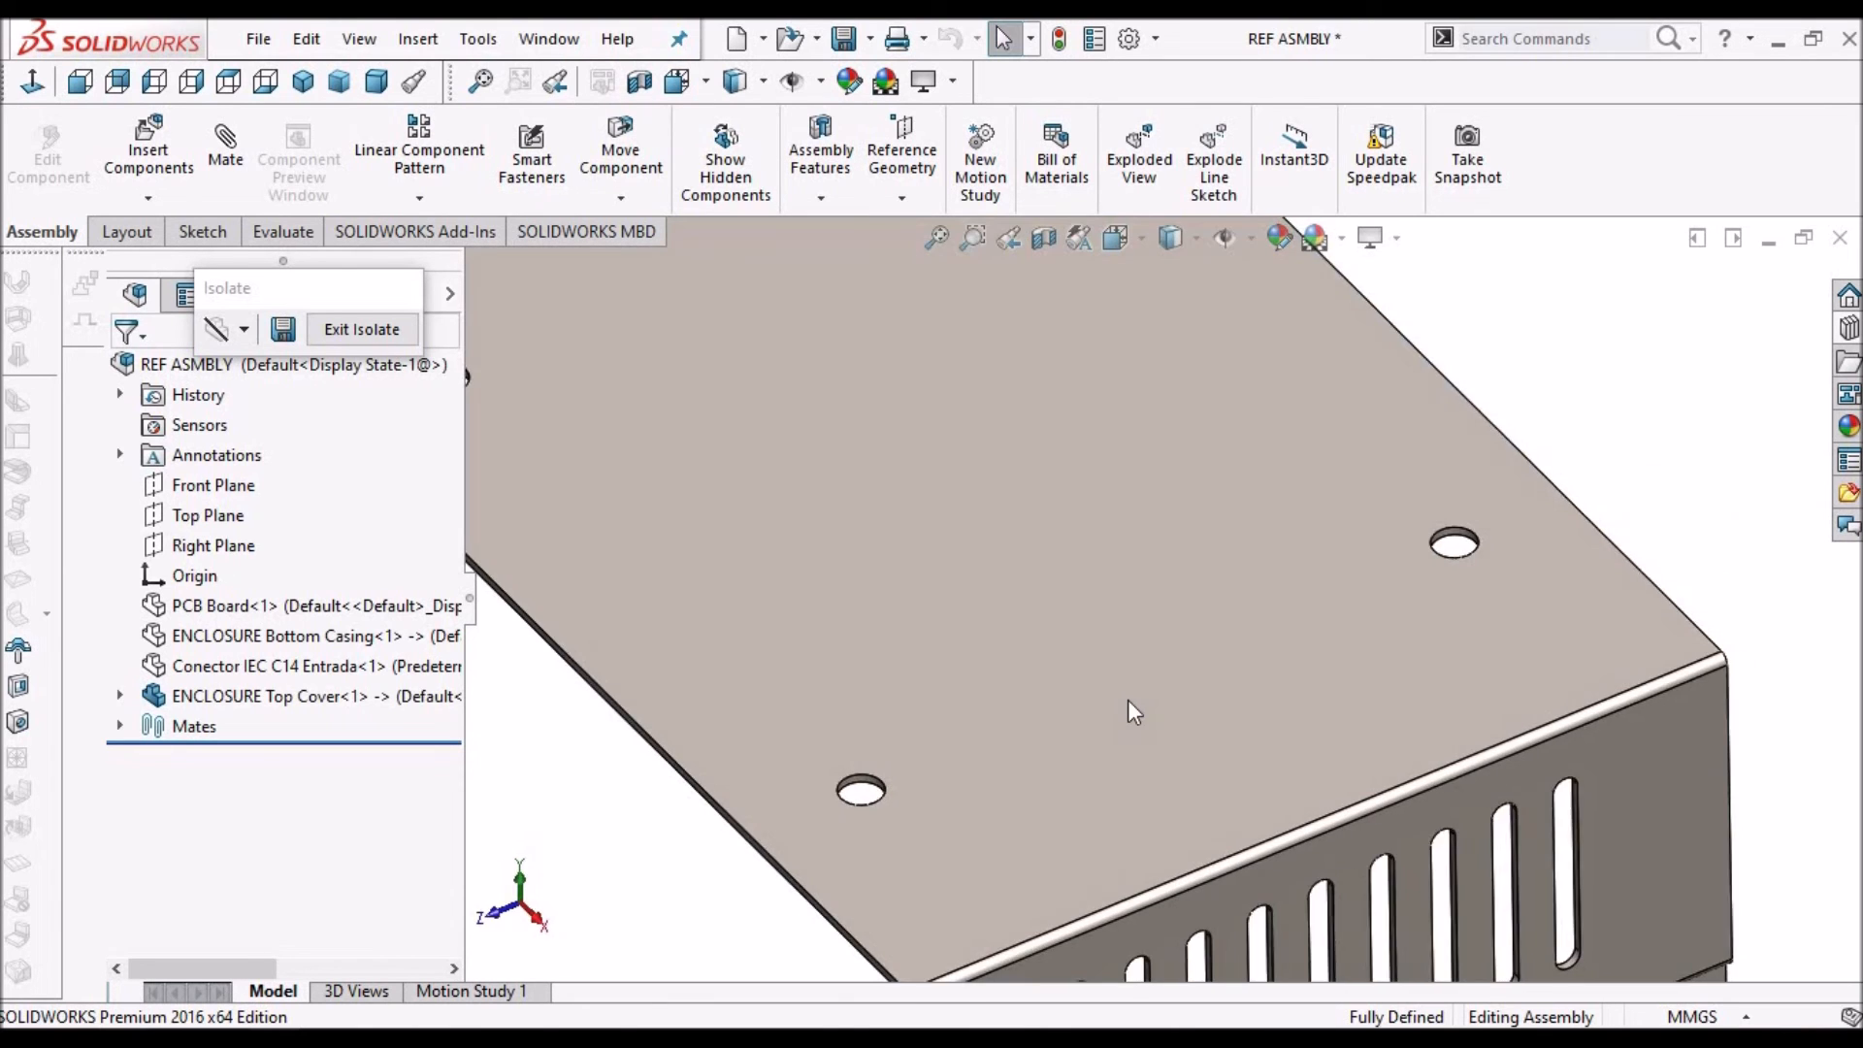
Leave the isolated top cover view and isolate the PCB Board together with the ENCLOSURE Bottom Casing
scroll(1127, 701, up, 5)
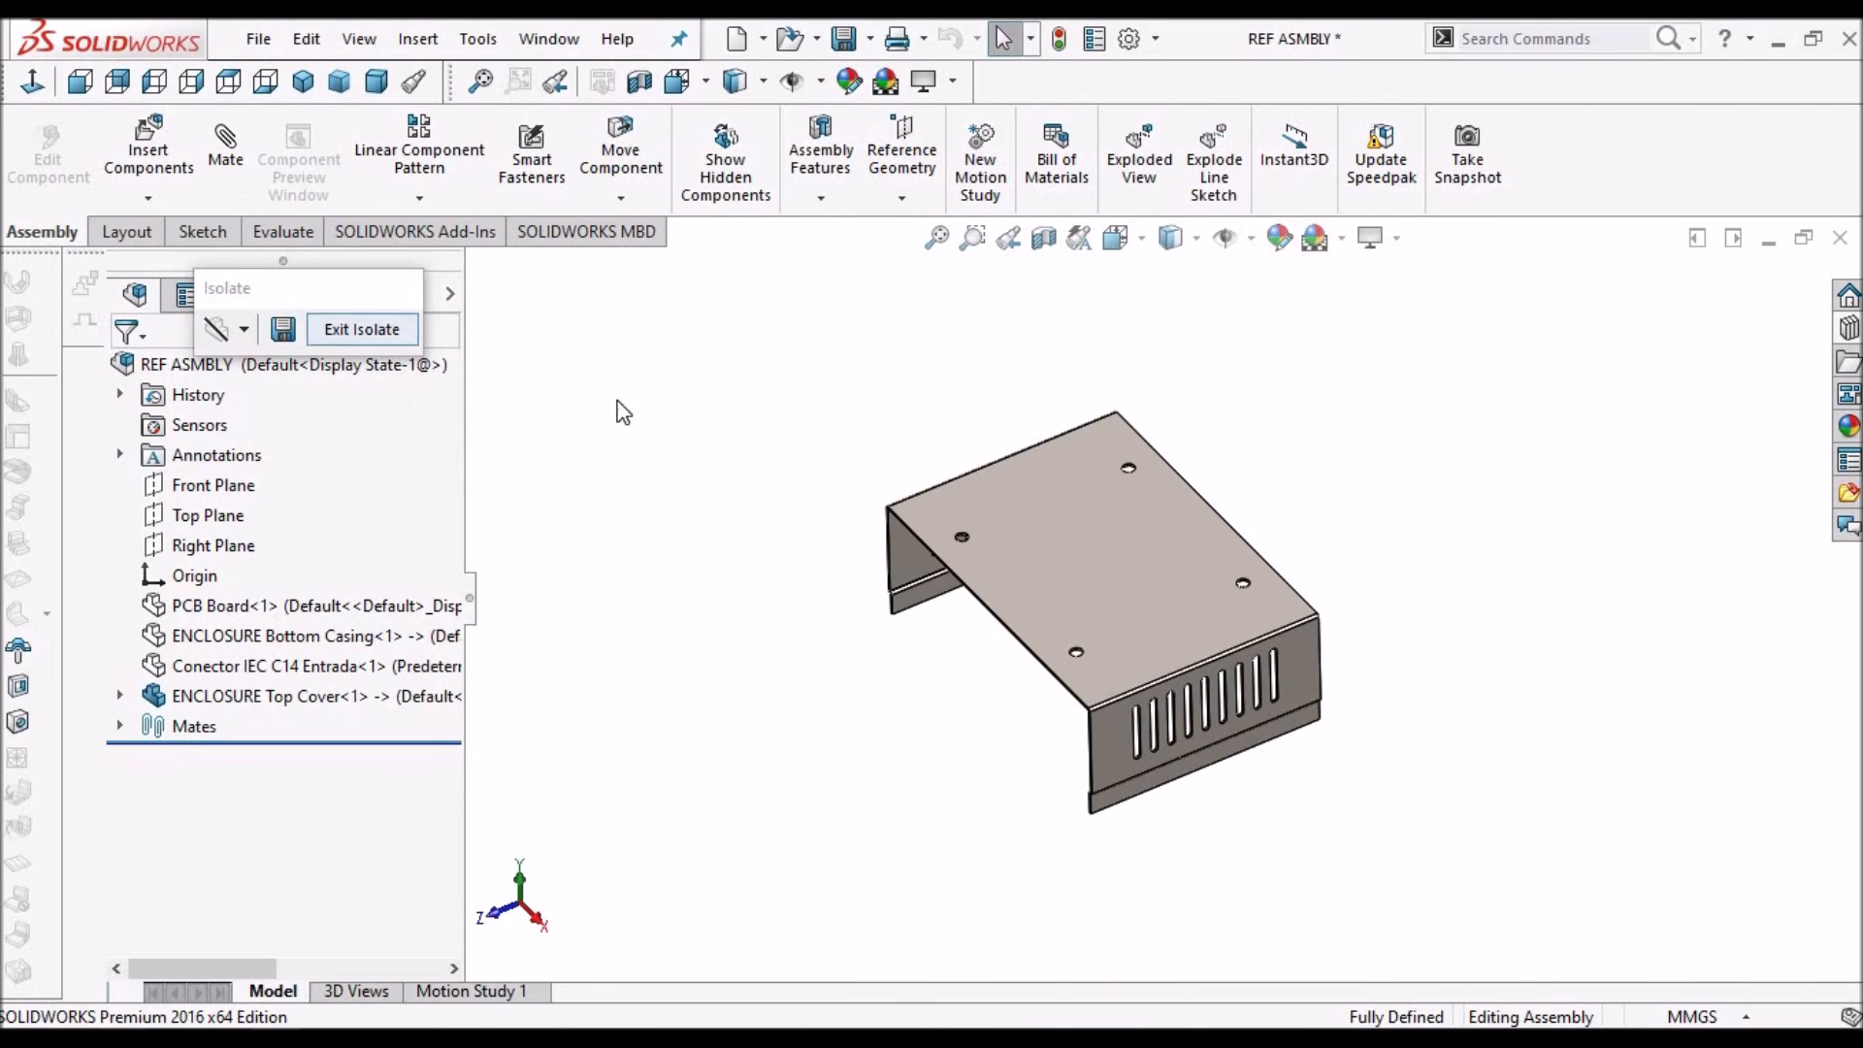
click(361, 329)
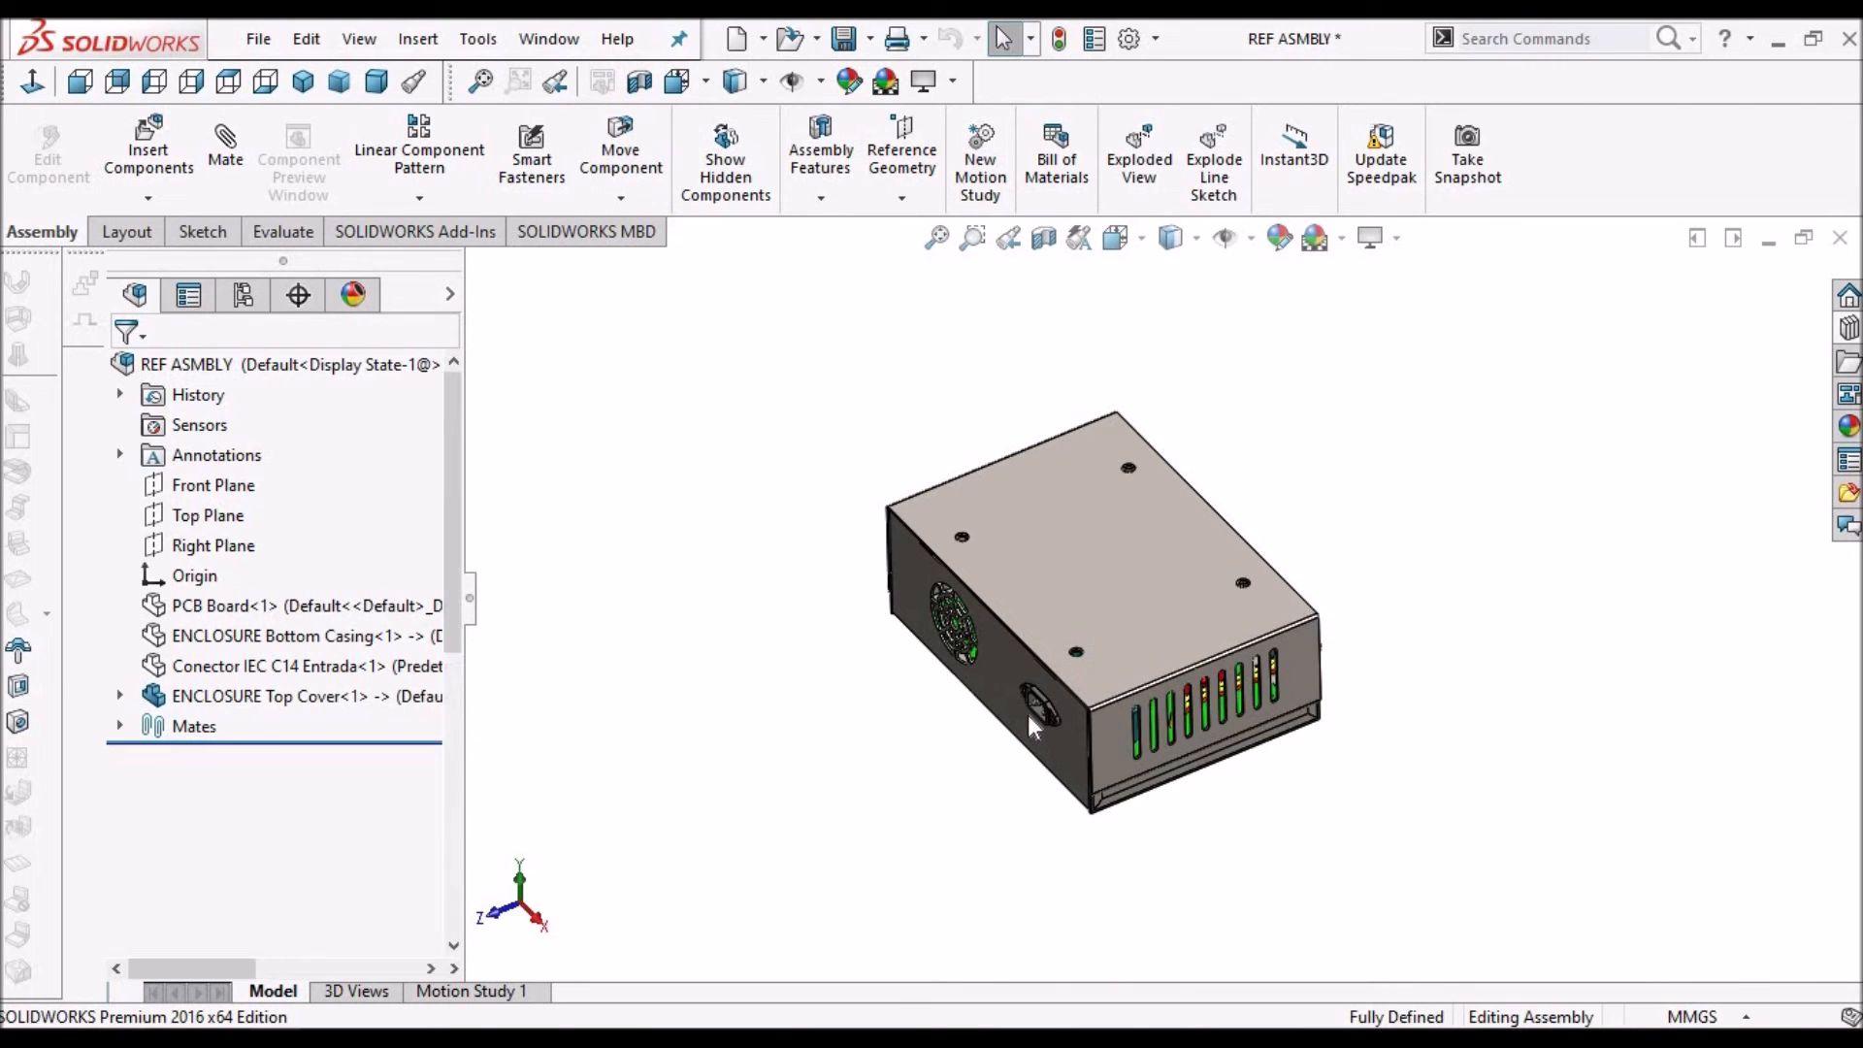
scroll(1033, 714, down, 3)
middle_drag(1191, 627, 1010, 615)
scroll(1080, 565, down, 3)
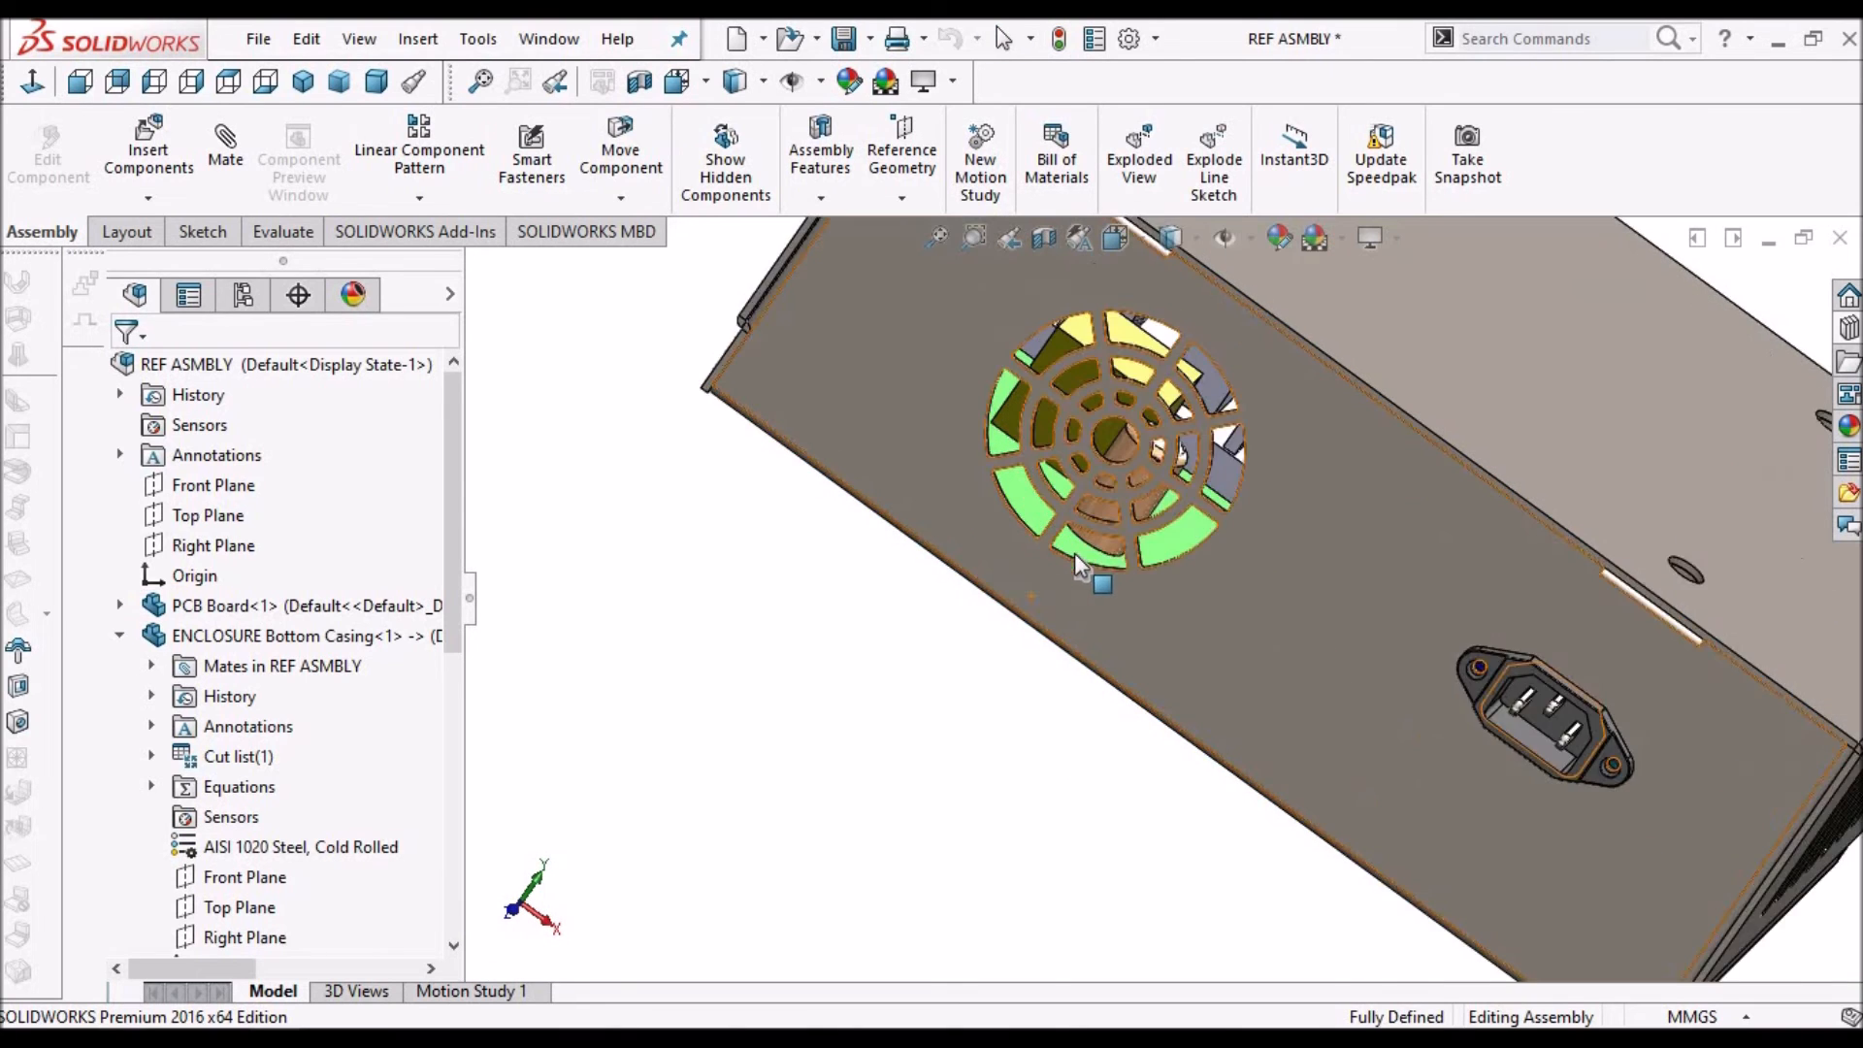
scroll(1067, 541, down, 2)
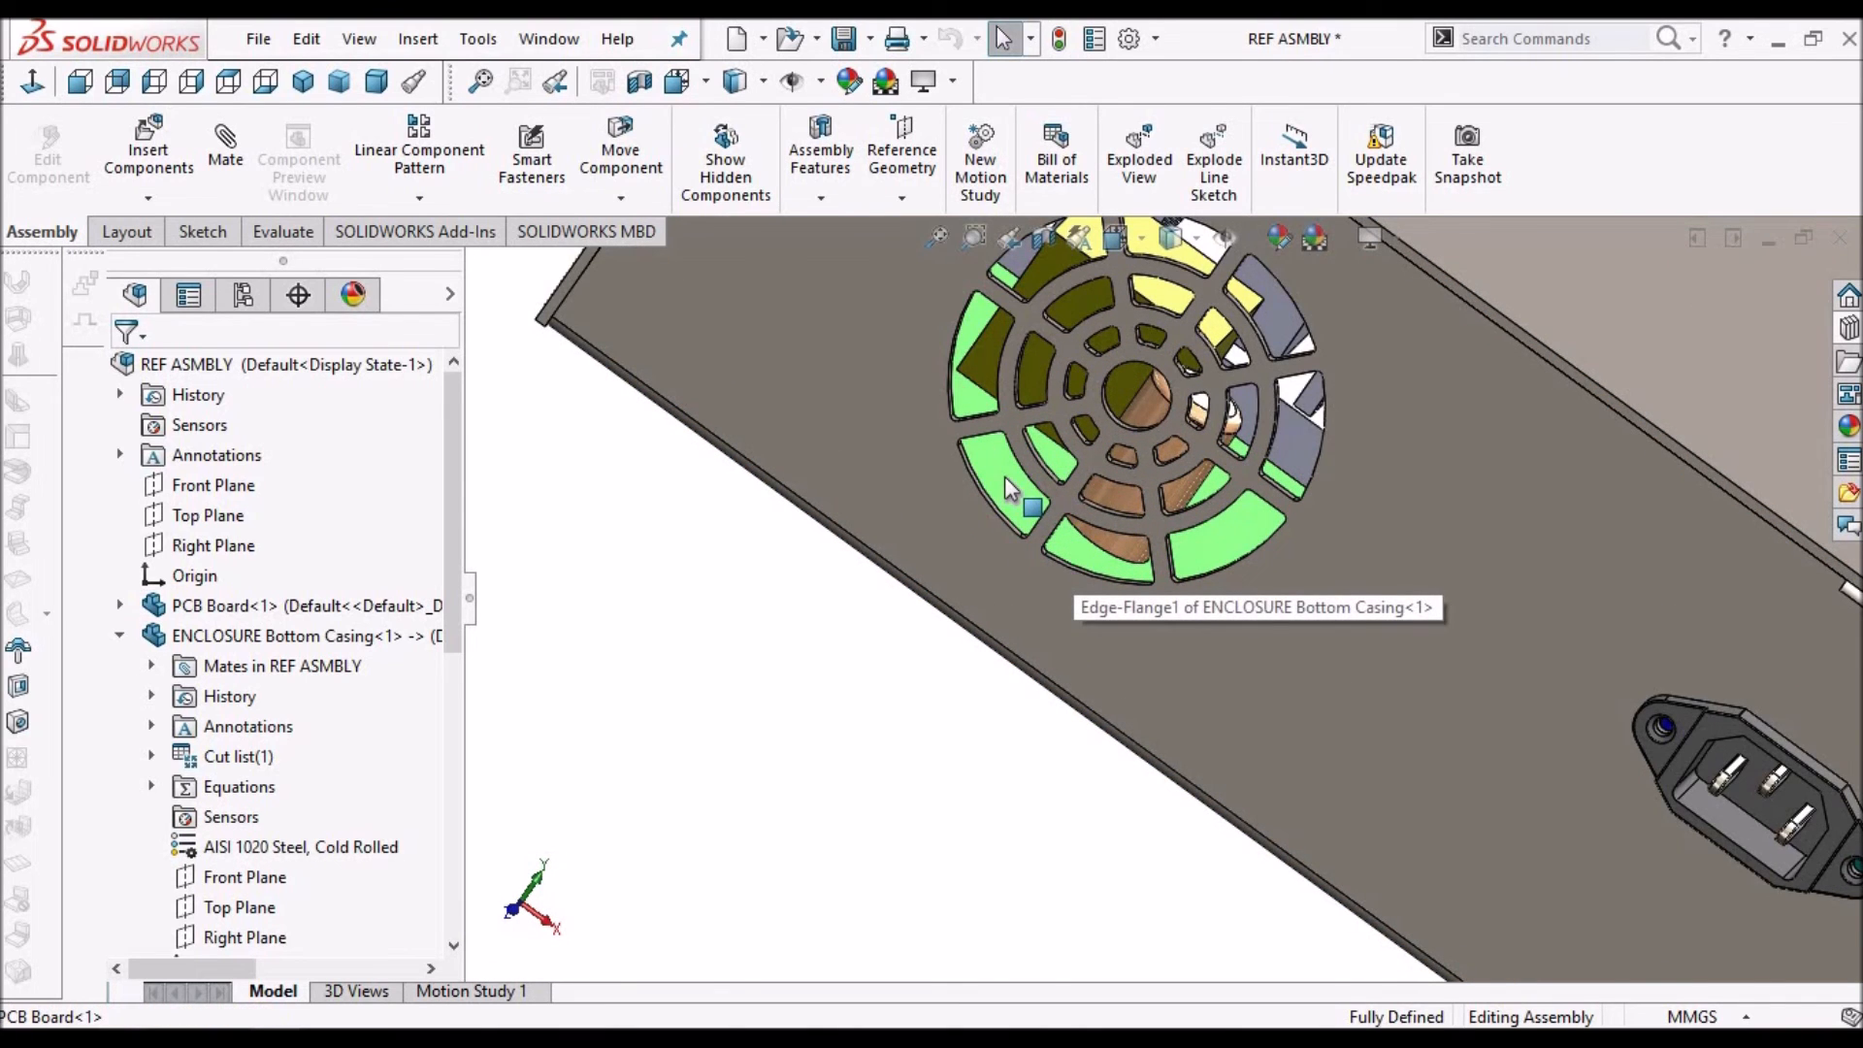
click(1005, 476)
ctrl+click(932, 511)
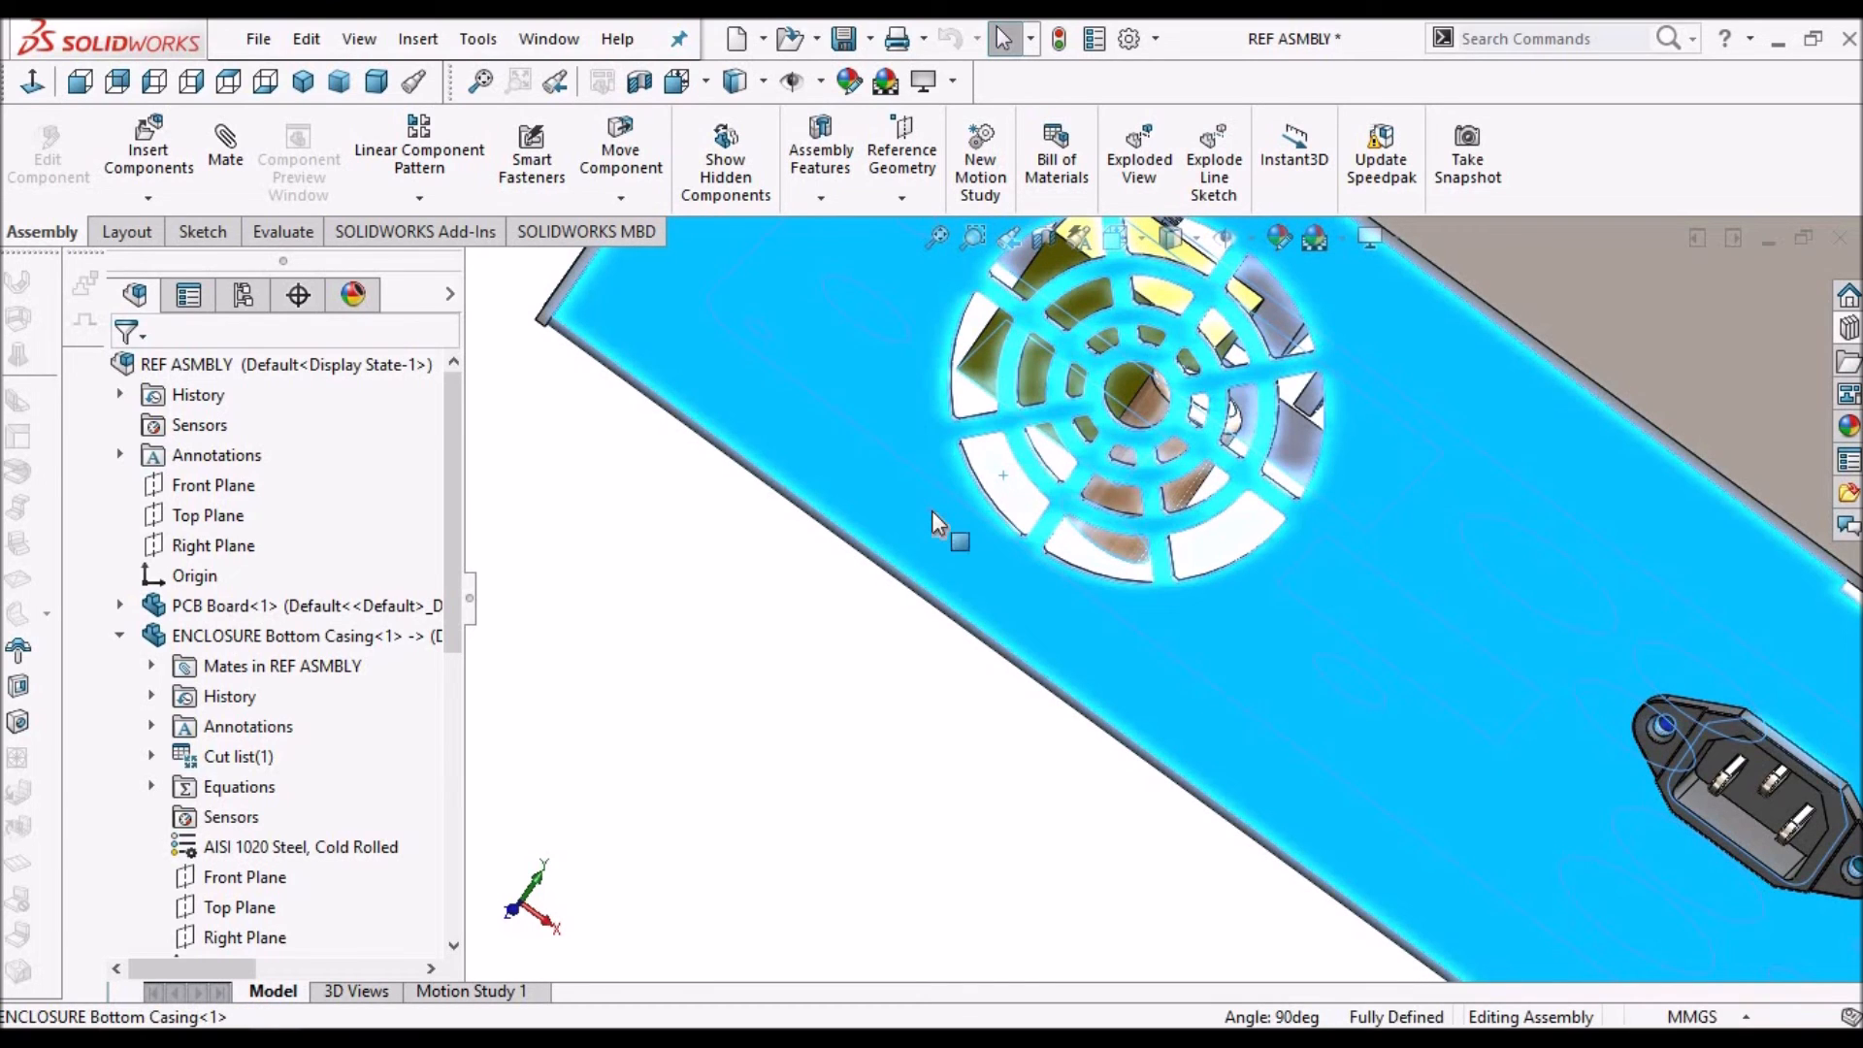
right_click(931, 510)
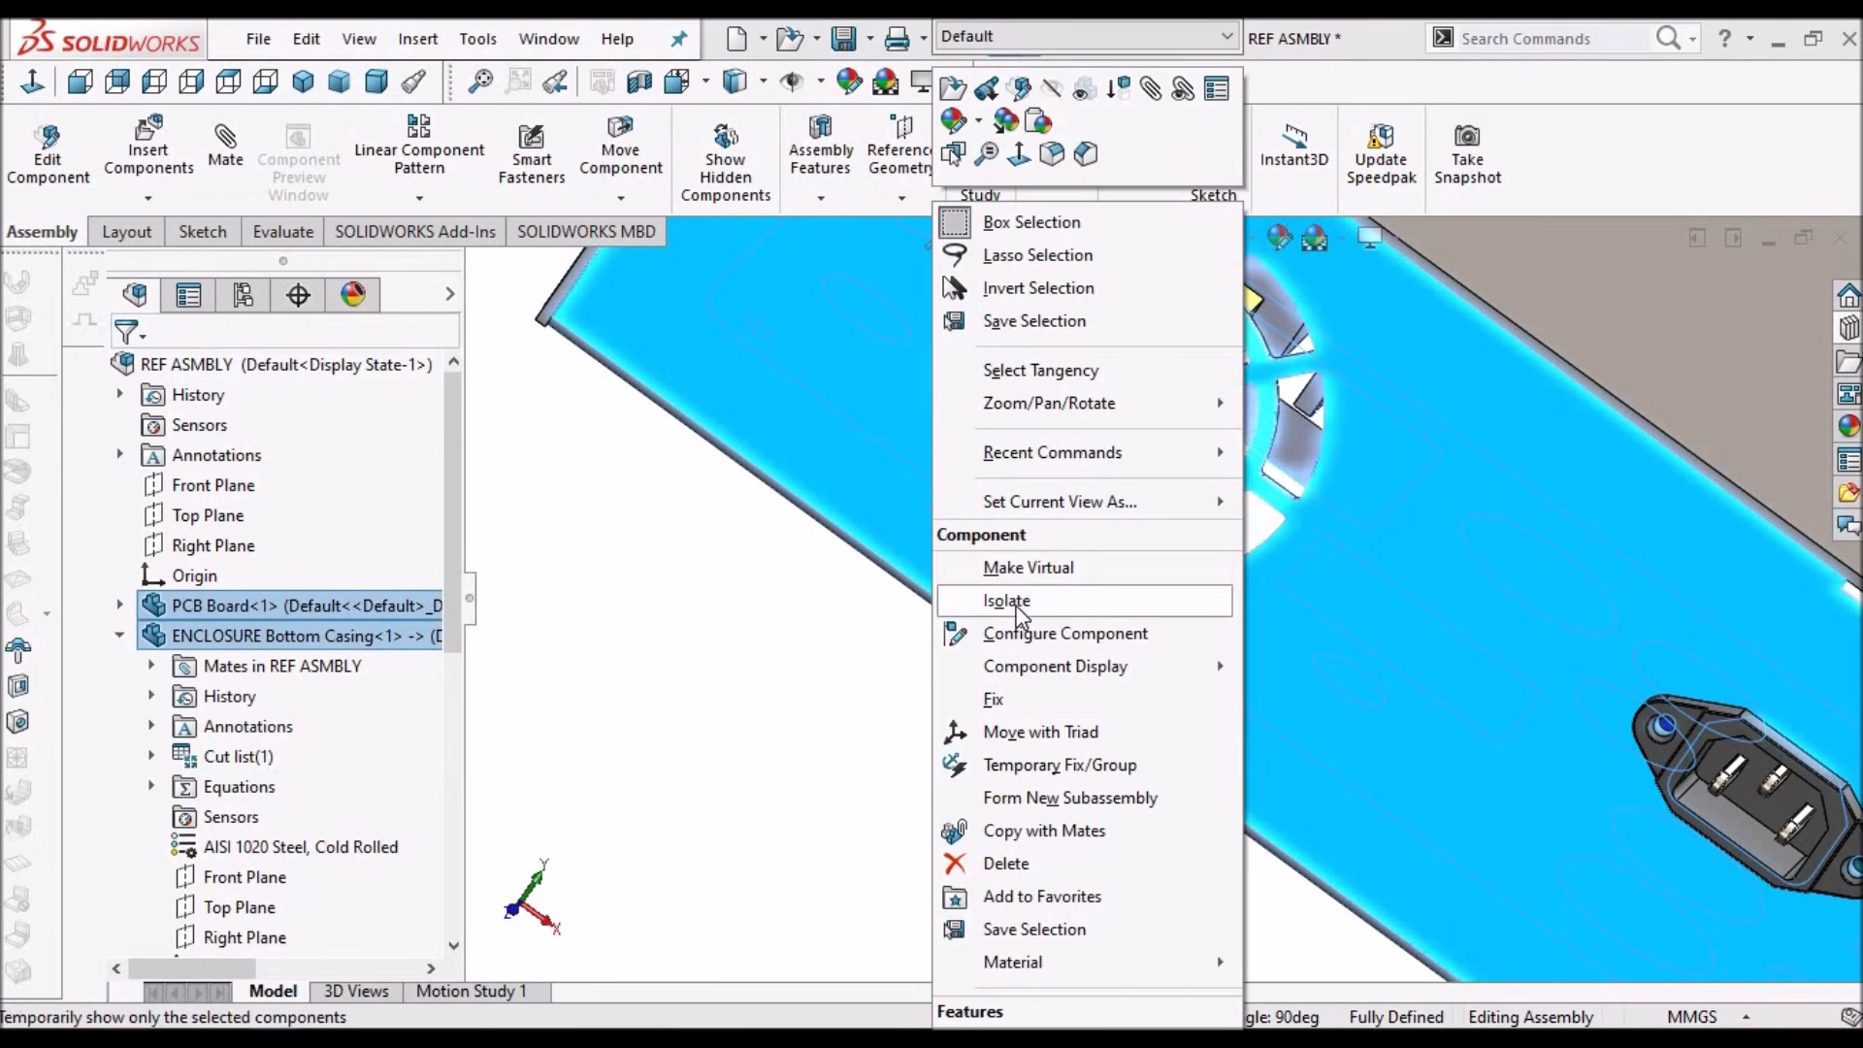
click(1224, 599)
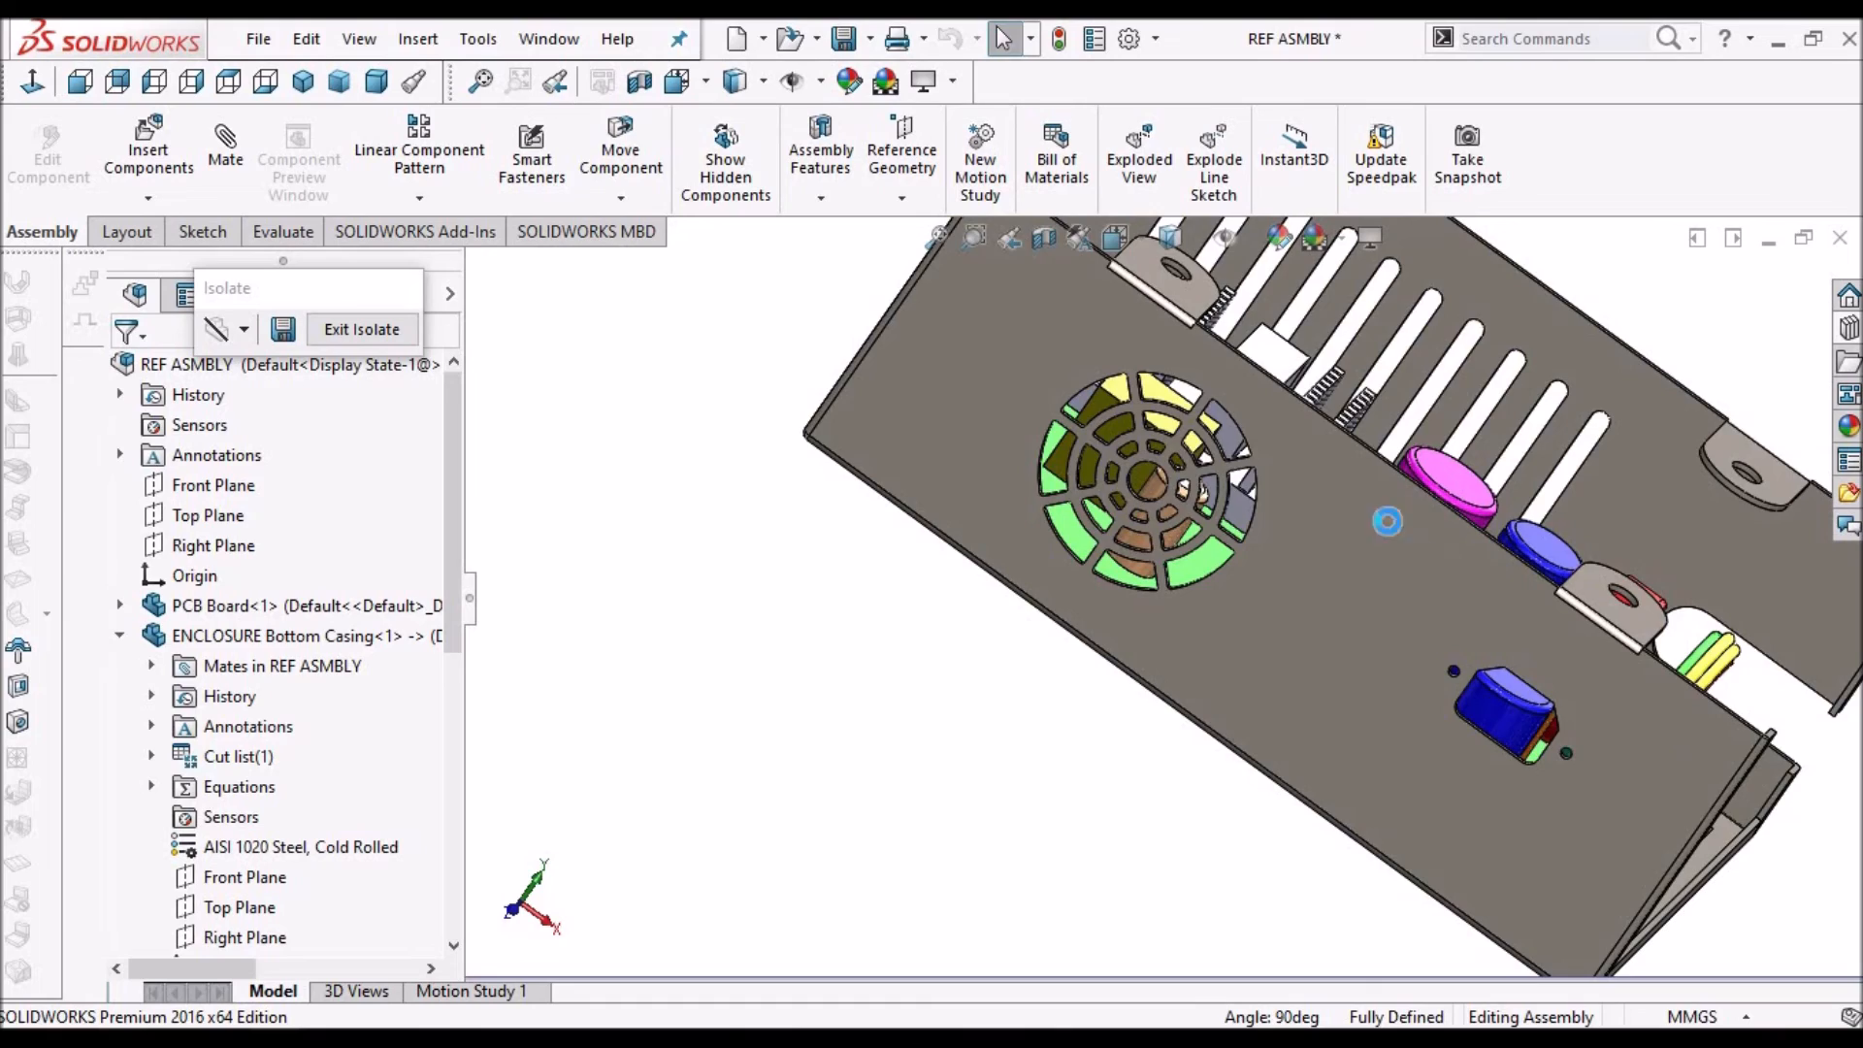
Examine the PCB's seating in the isolated bottom casing and the raised supports with screw holes on its underside
middle_drag(1354, 502, 1443, 660)
scroll(1444, 660, up, 2)
scroll(1455, 737, down, 2)
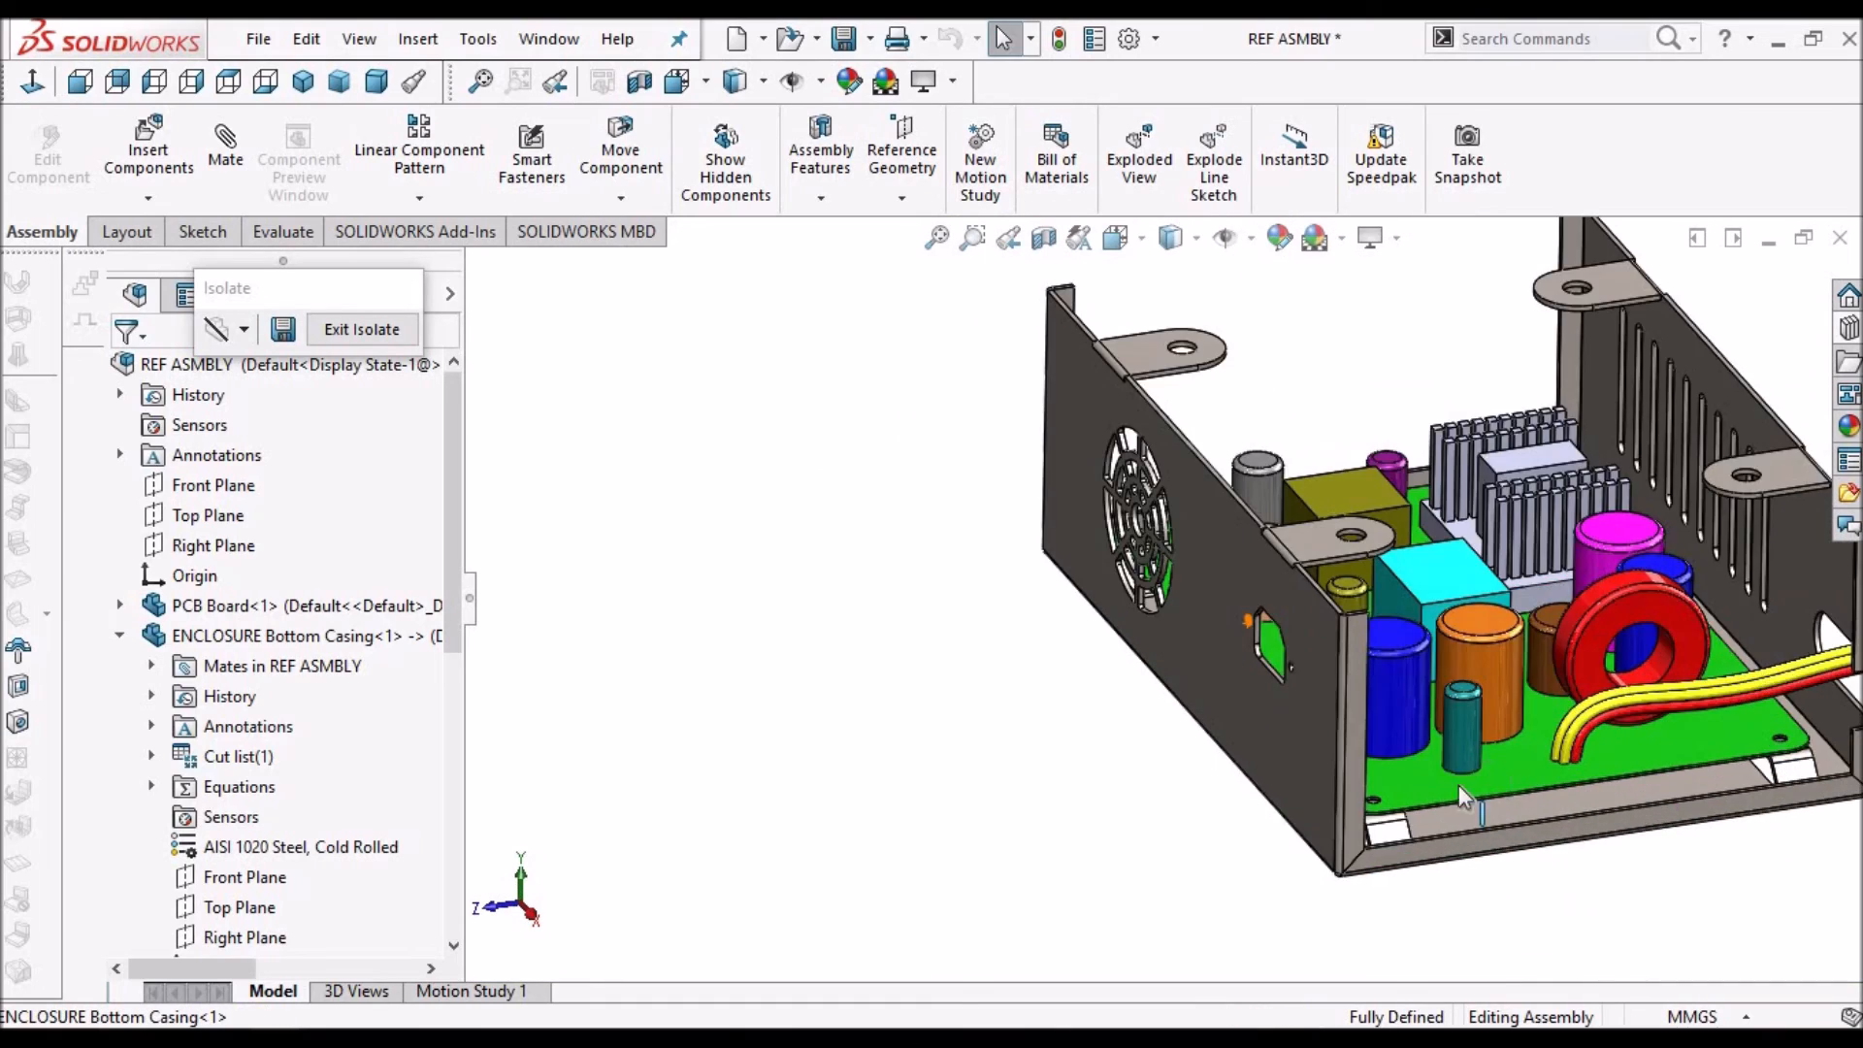
scroll(1458, 786, down, 3)
middle_drag(1402, 813, 1313, 799)
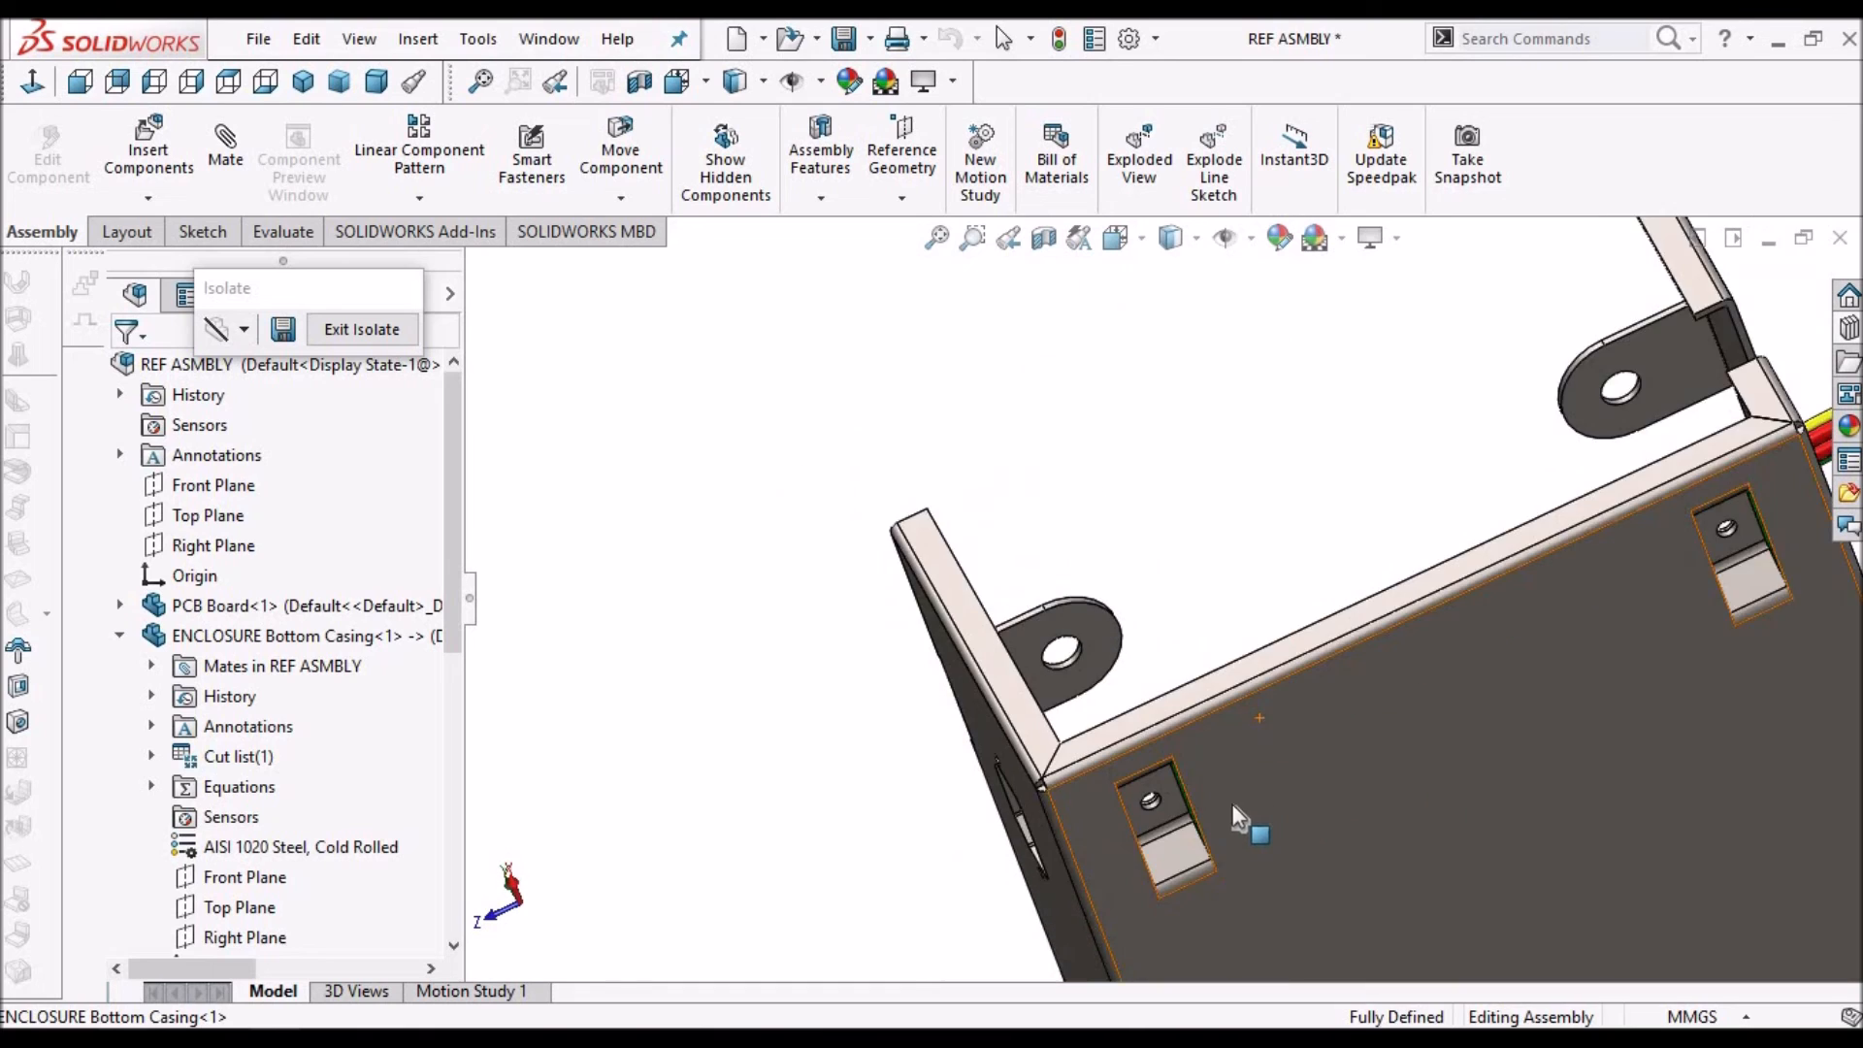
scroll(1239, 818, down, 3)
middle_drag(1149, 616, 1195, 931)
scroll(1308, 388, up, 6)
scroll(1266, 408, down, 3)
Examine the casing's connector cutout, cable opening, vent slots and tabs, leave the isolated view, and show the full assembly in dimetric view
middle_drag(1207, 454, 1394, 708)
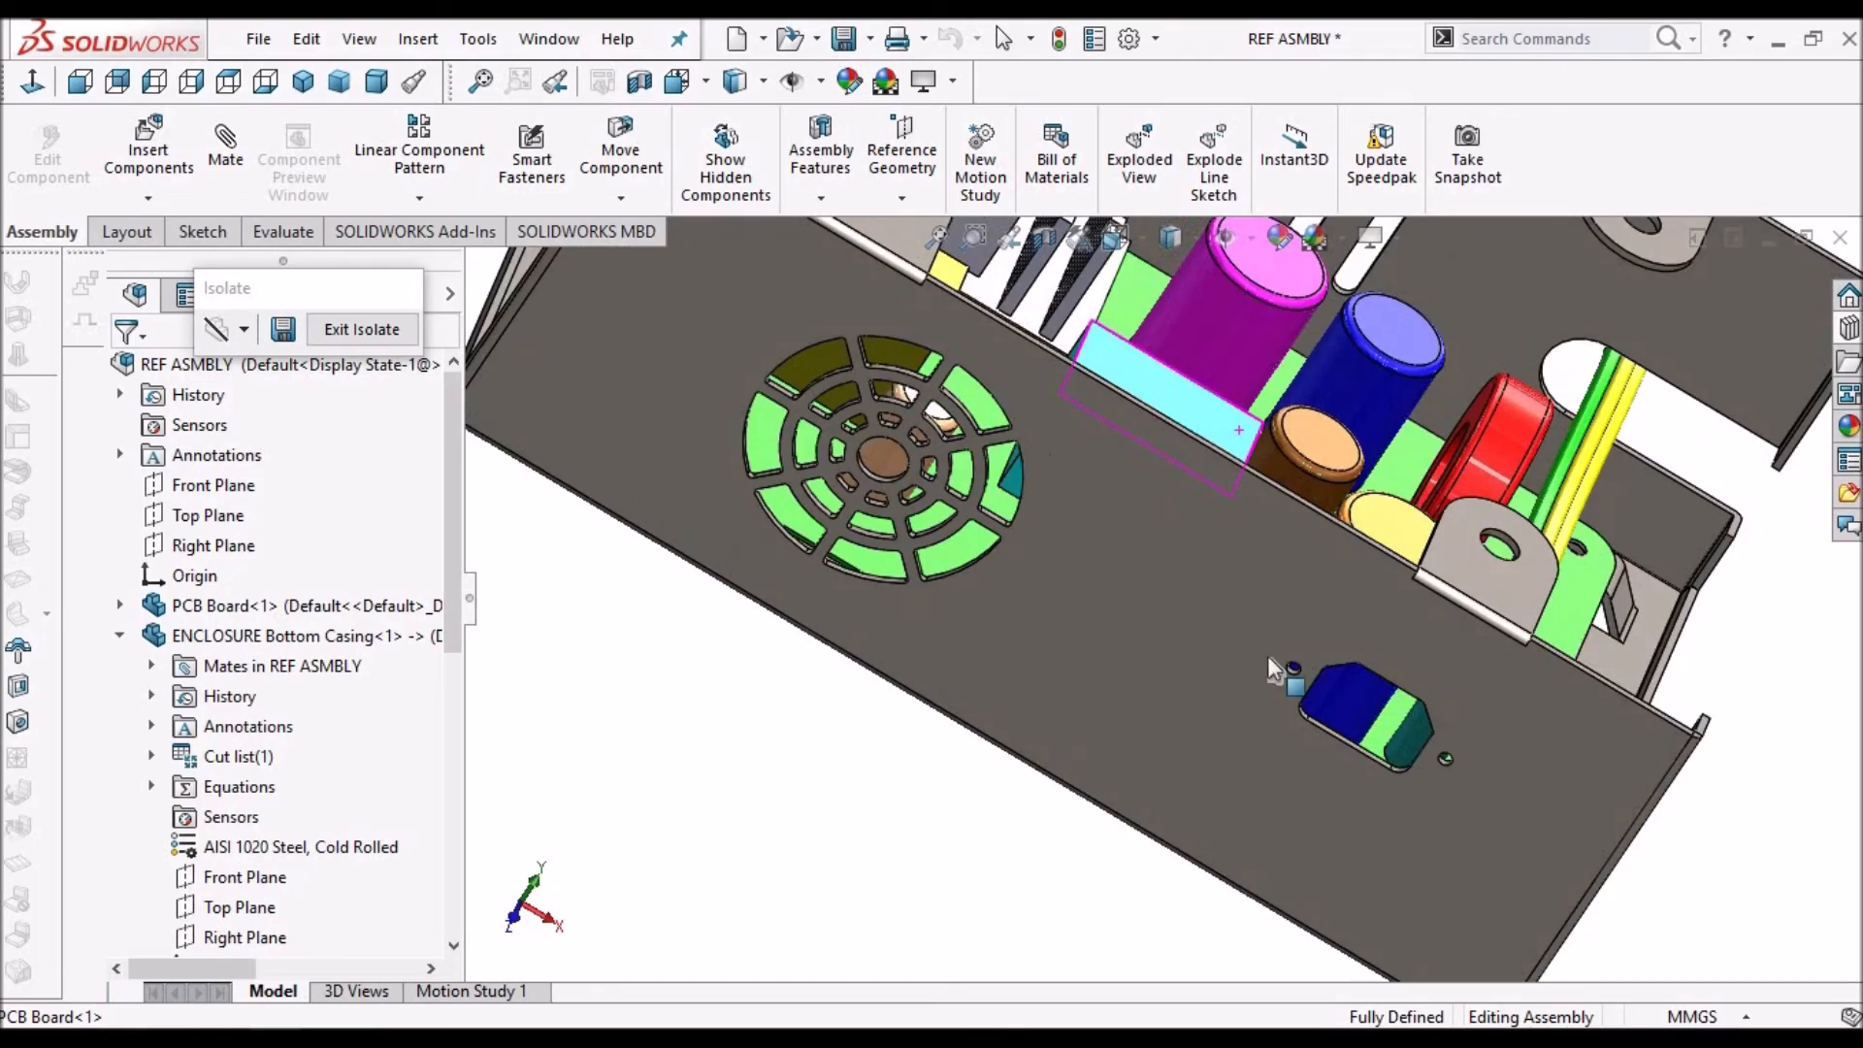
scroll(1274, 665, up, 3)
scroll(1233, 493, down, 3)
middle_drag(1169, 477, 941, 499)
scroll(946, 456, down, 3)
scroll(951, 416, down, 2)
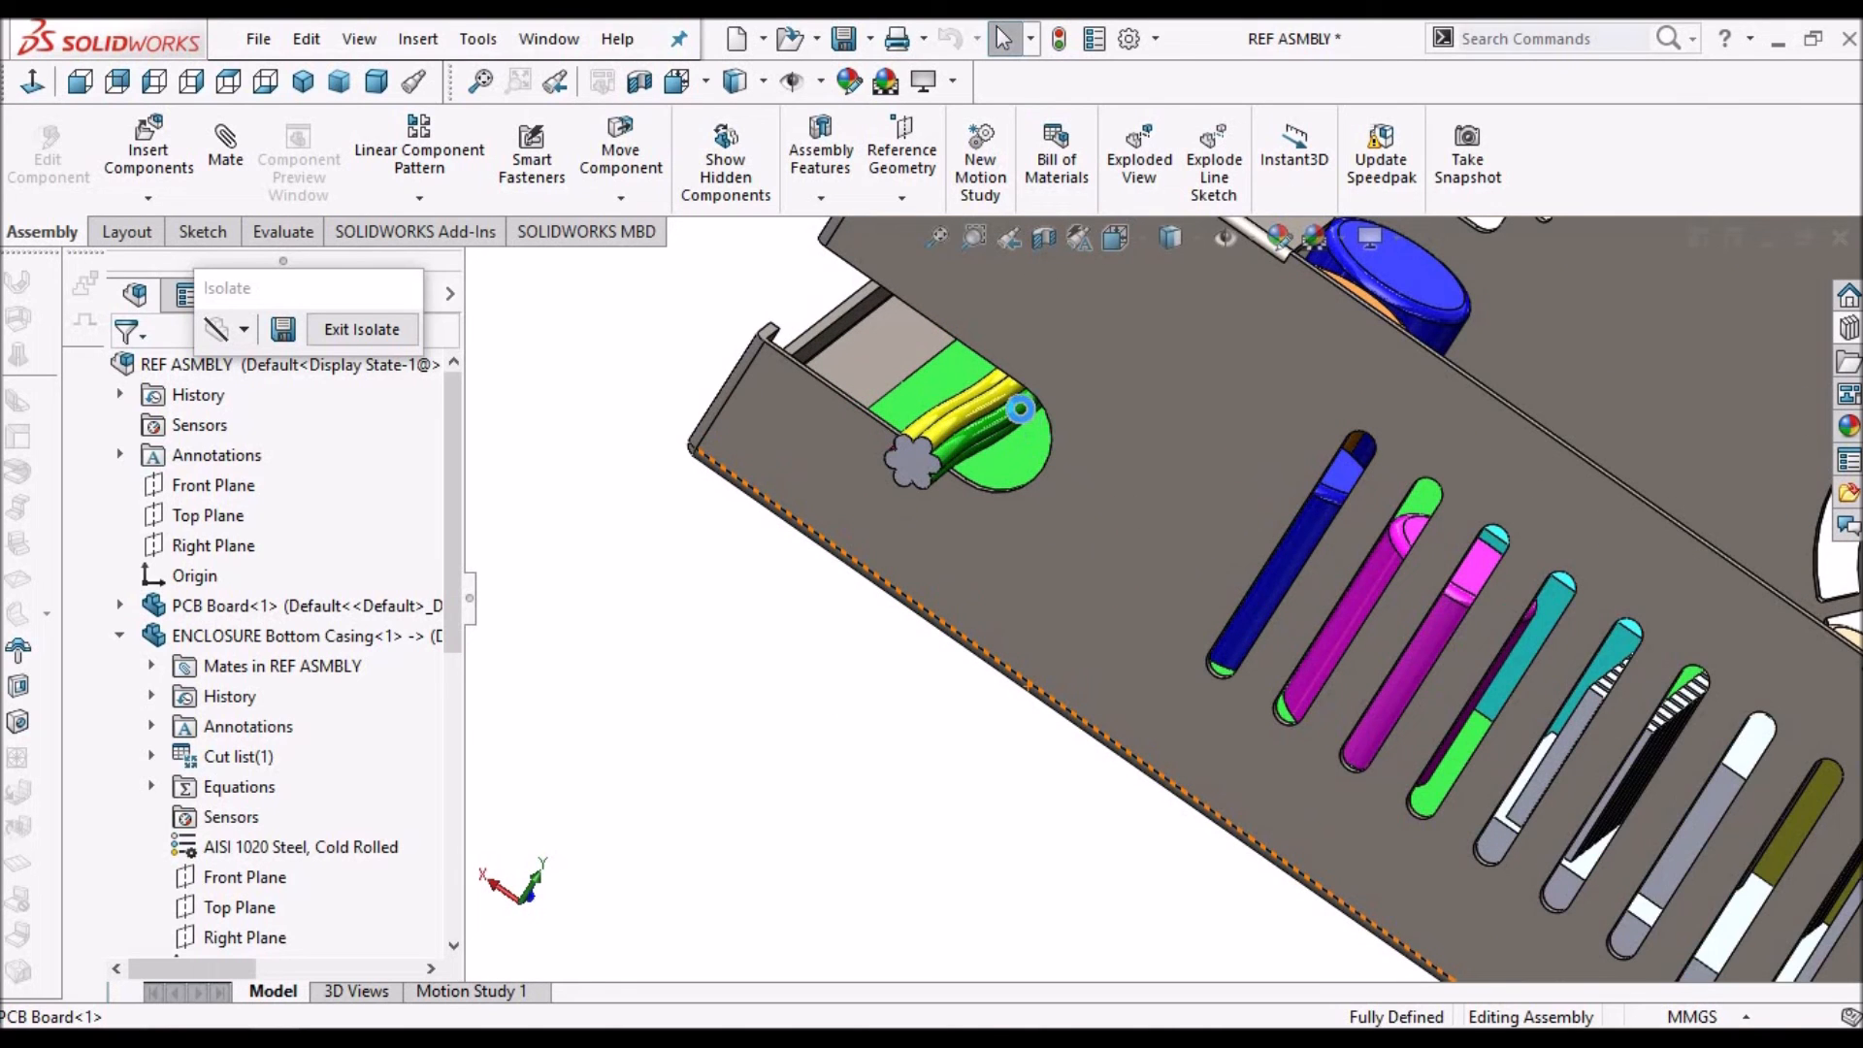
middle_drag(1325, 628, 1418, 451)
middle_drag(1260, 555, 1046, 632)
scroll(1237, 576, up, 3)
scroll(1267, 446, down, 1)
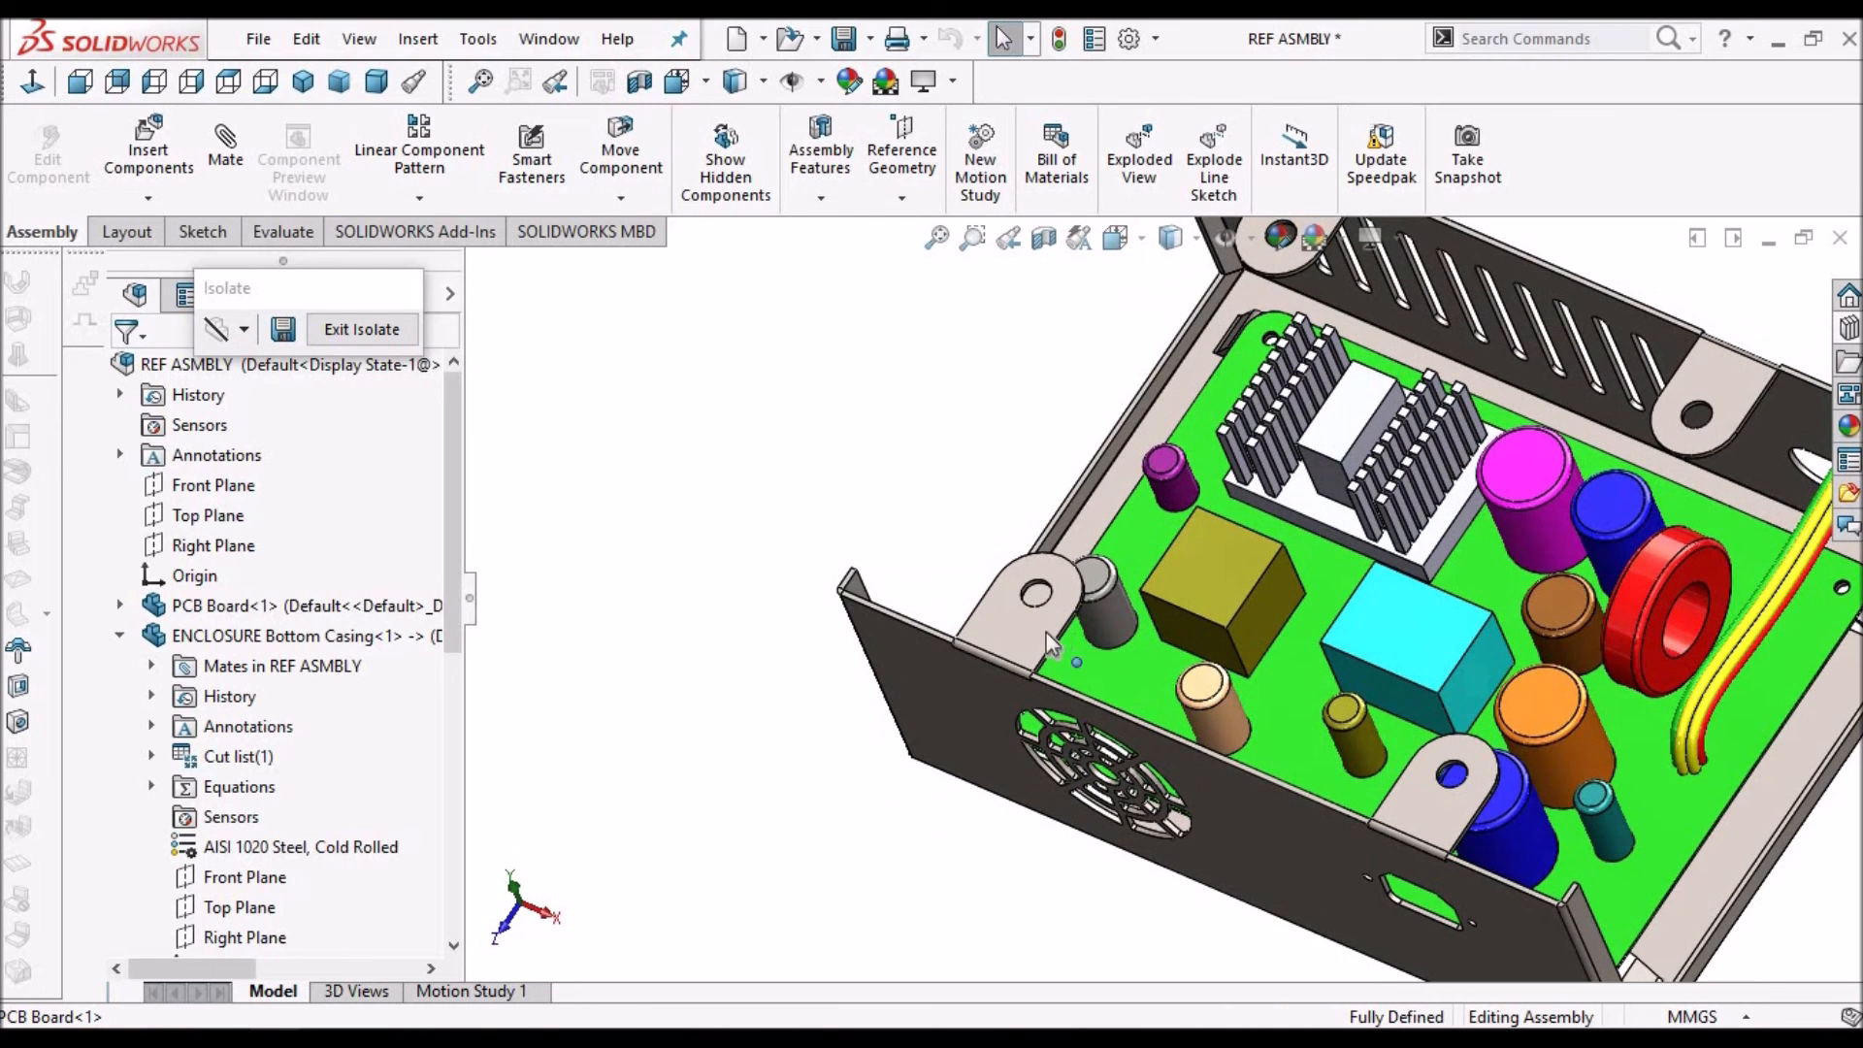
scroll(1154, 607, up, 5)
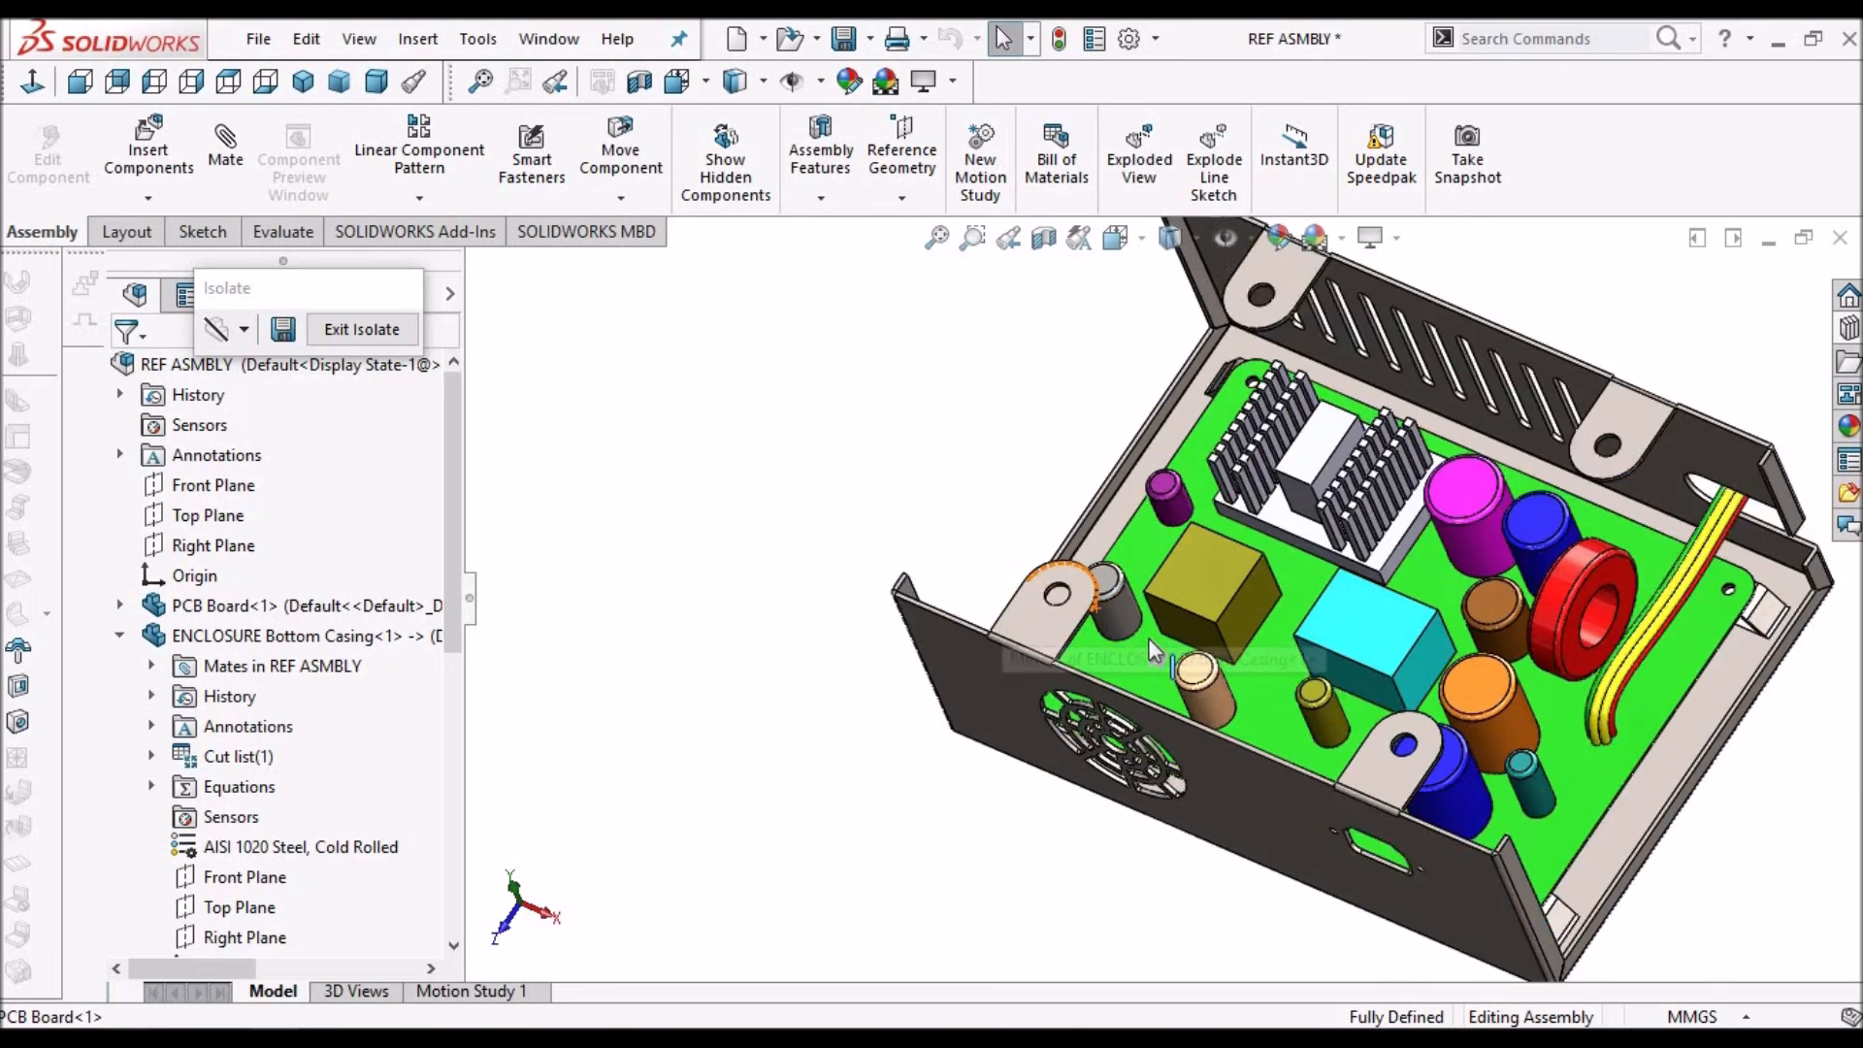
middle_drag(1295, 670, 1397, 621)
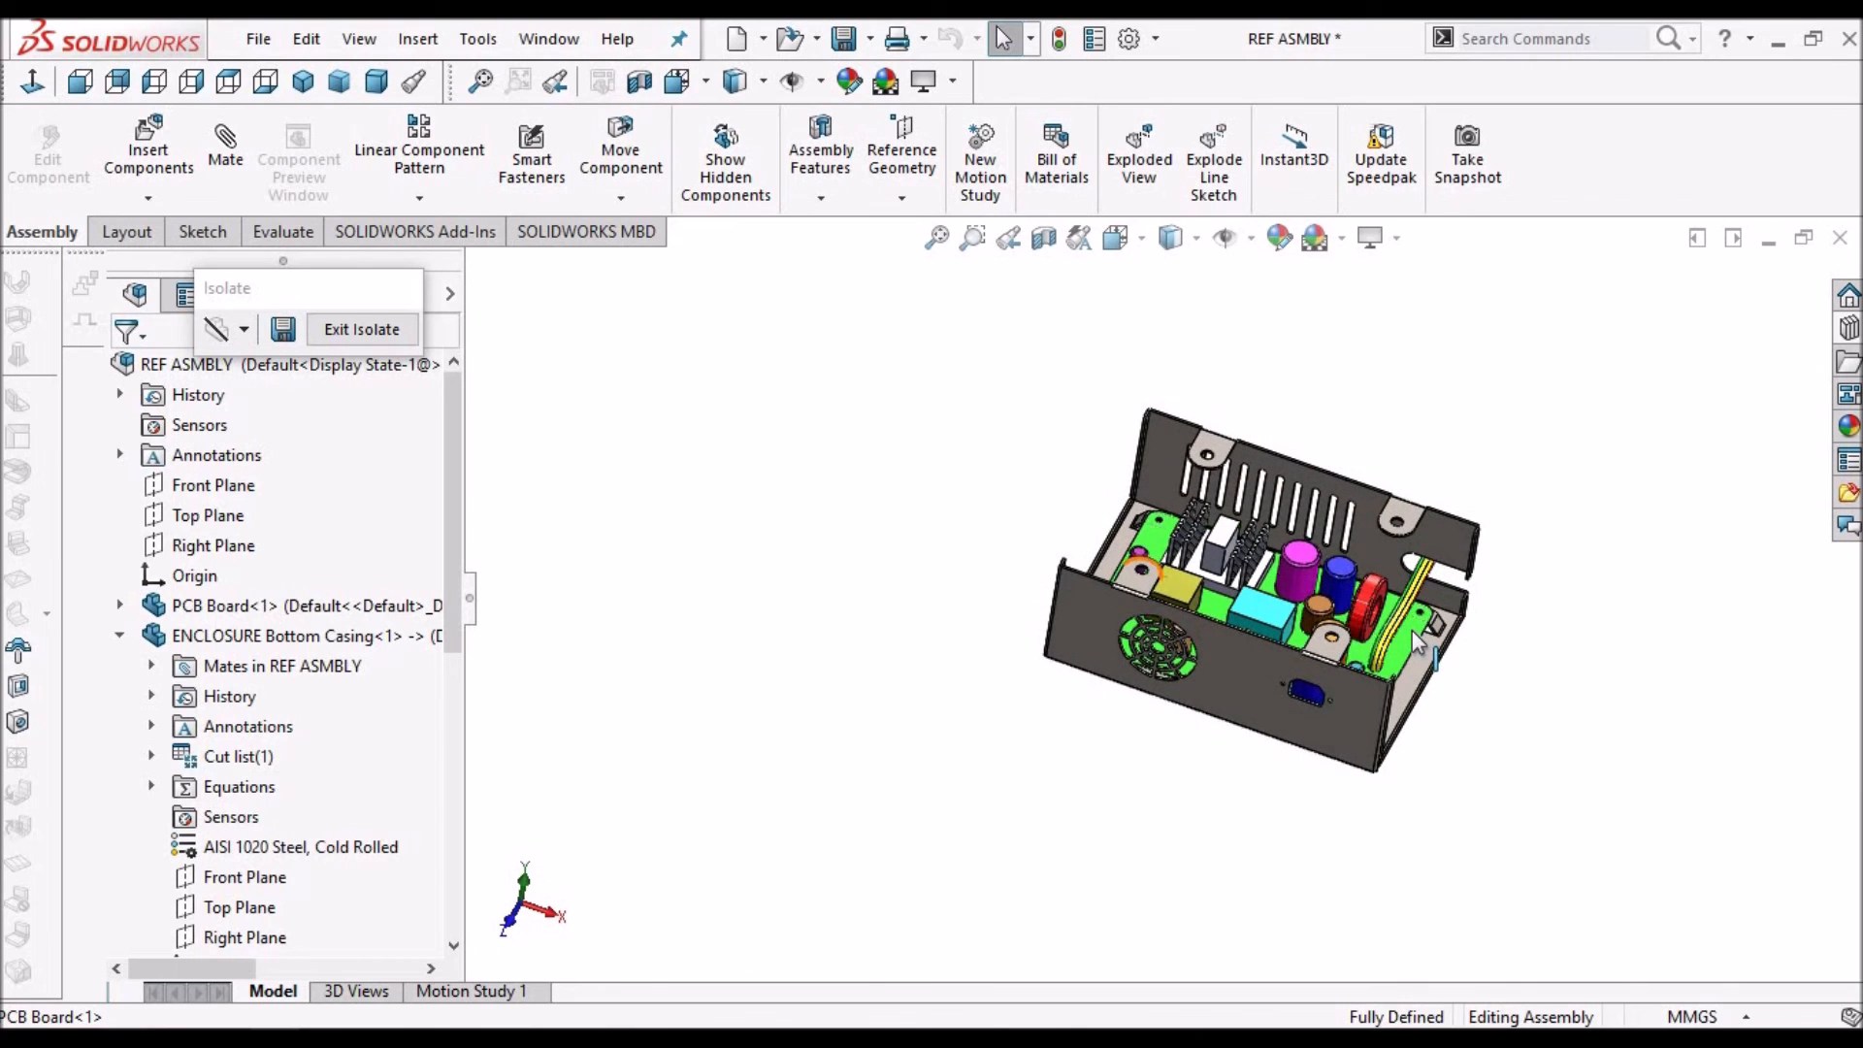
scroll(1397, 621, down, 1)
click(340, 328)
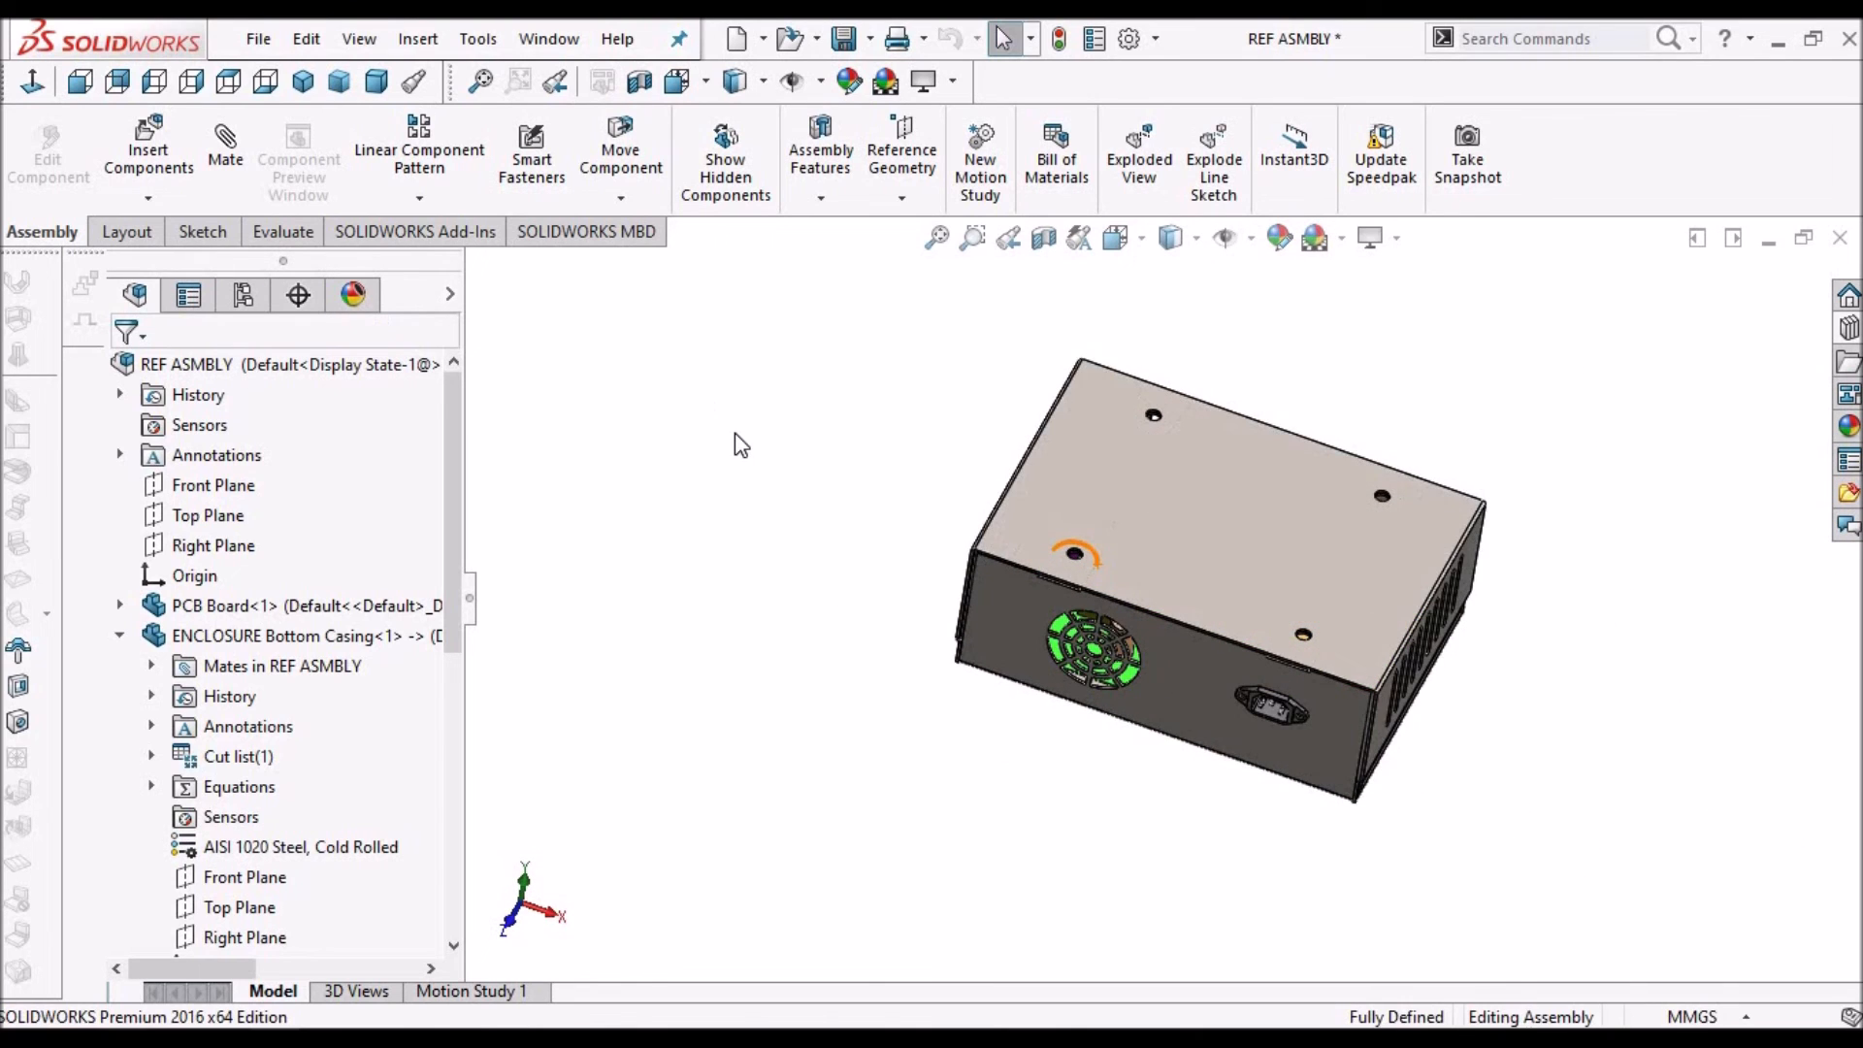
click(377, 83)
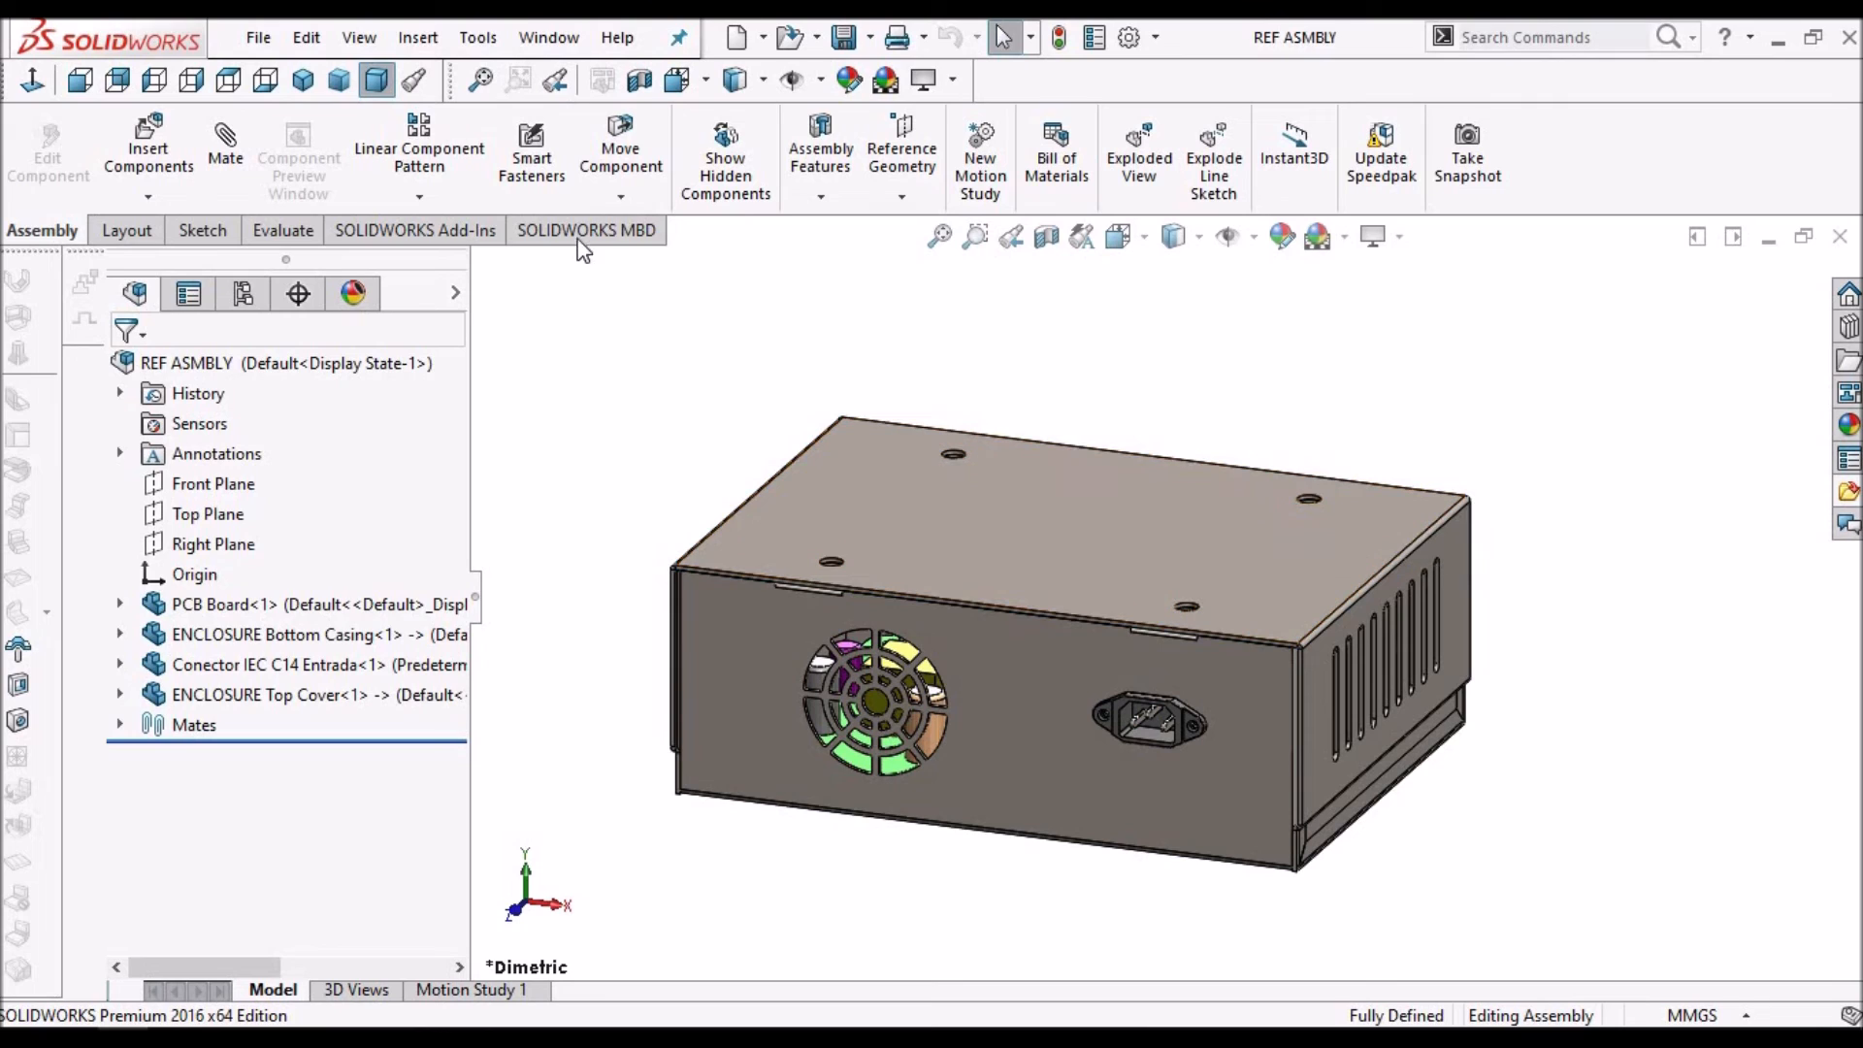
Insert the Pan Head Screw part from the CAD MODEL folder and place it beside the enclosure
click(231, 154)
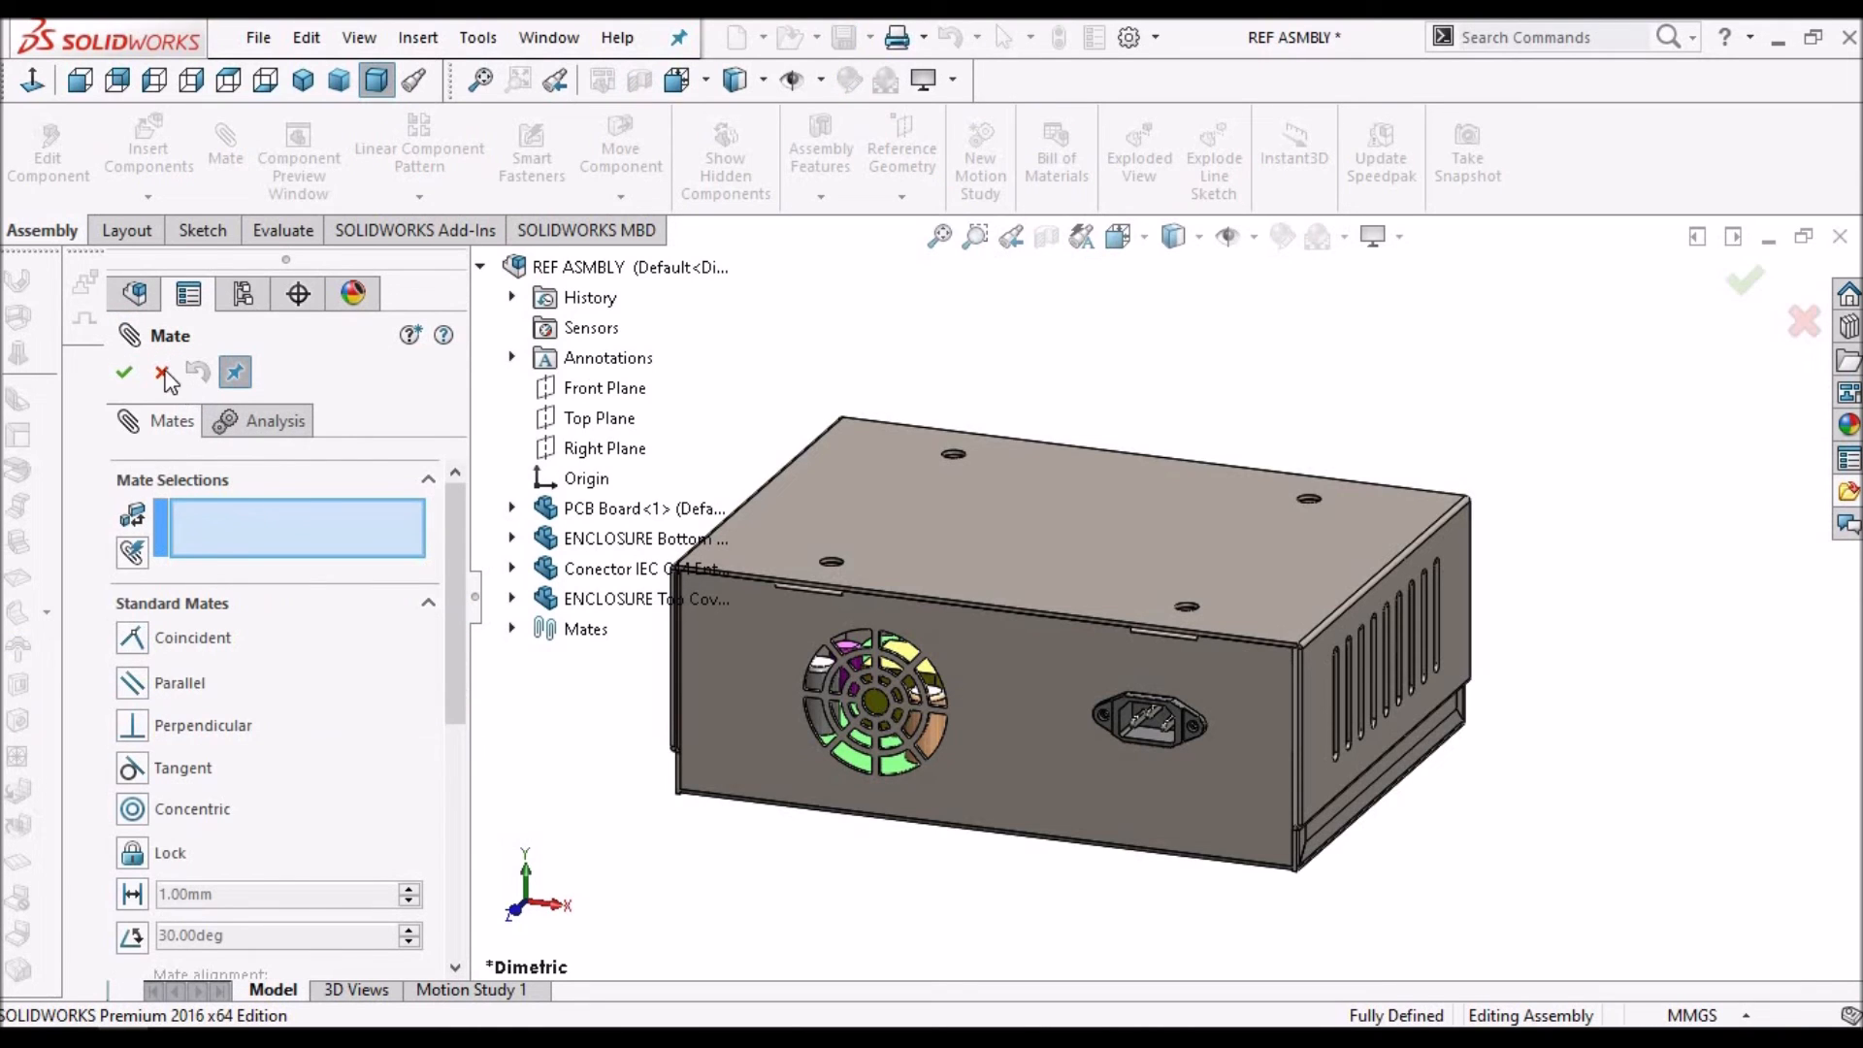
key(Escape)
click(148, 155)
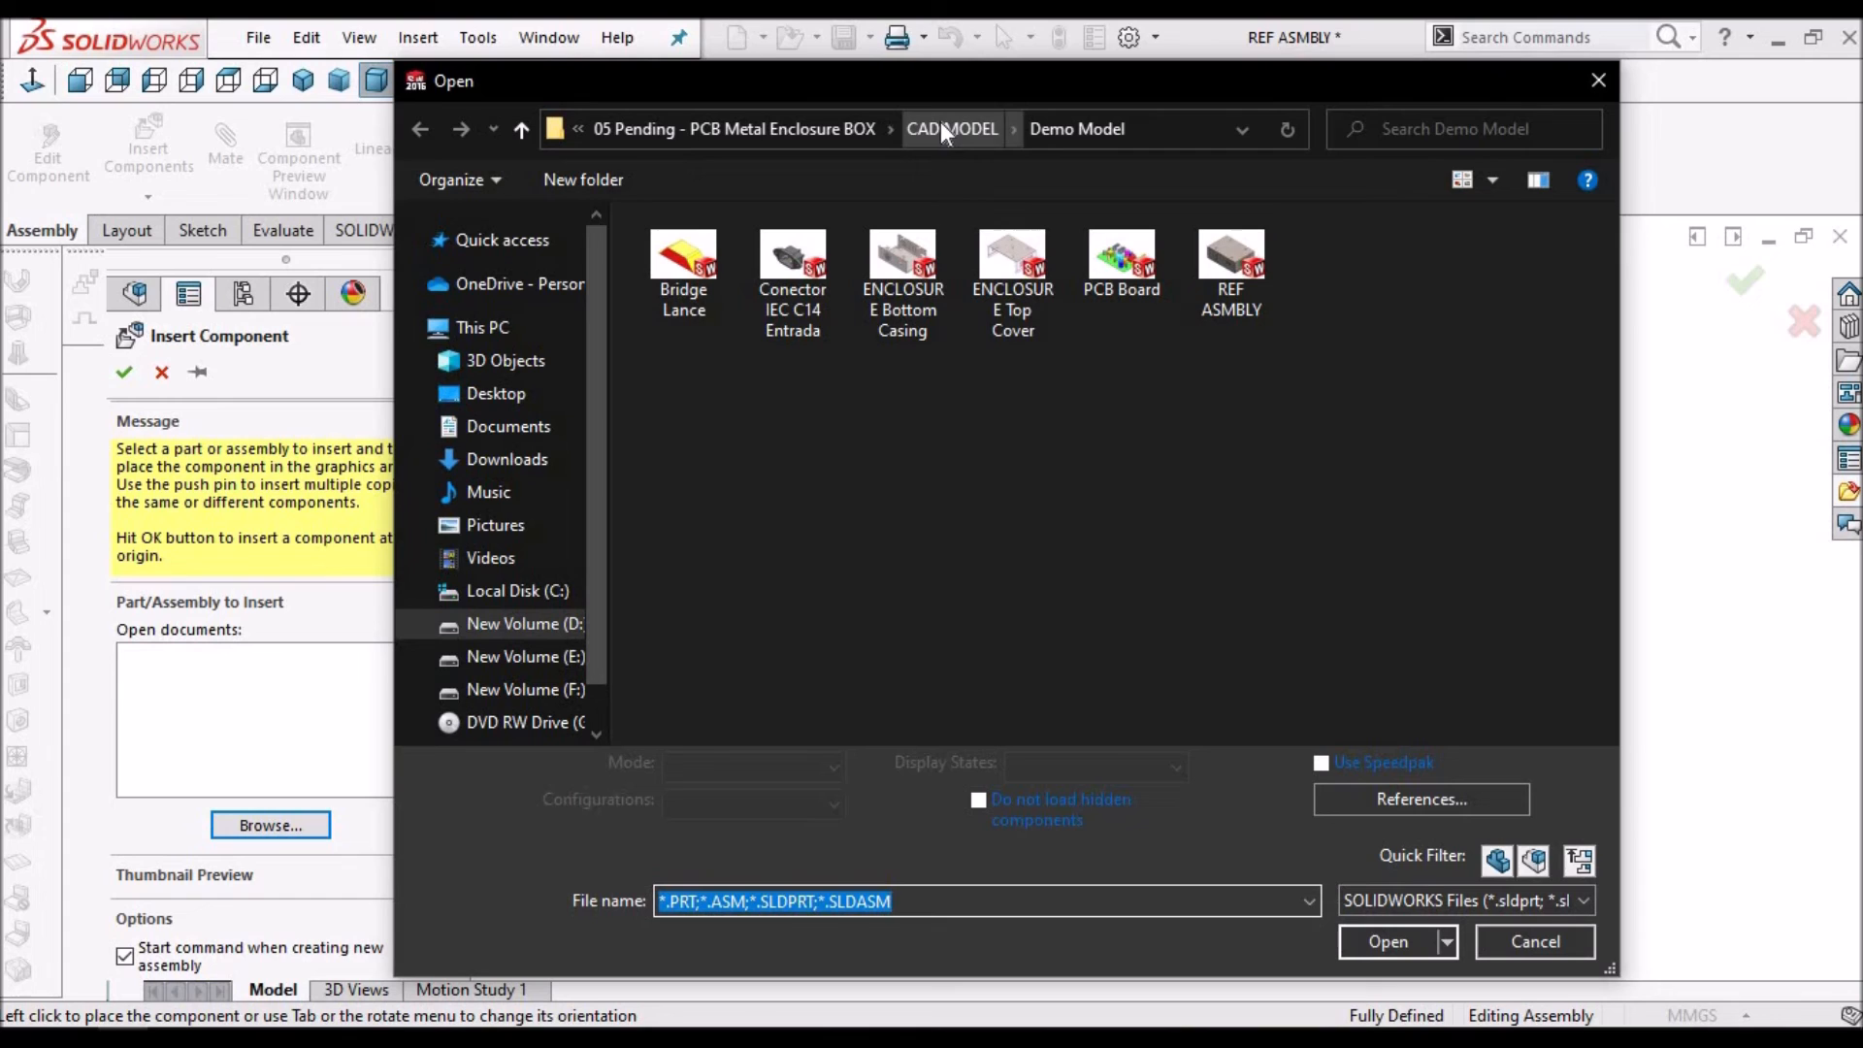
click(940, 129)
click(1340, 262)
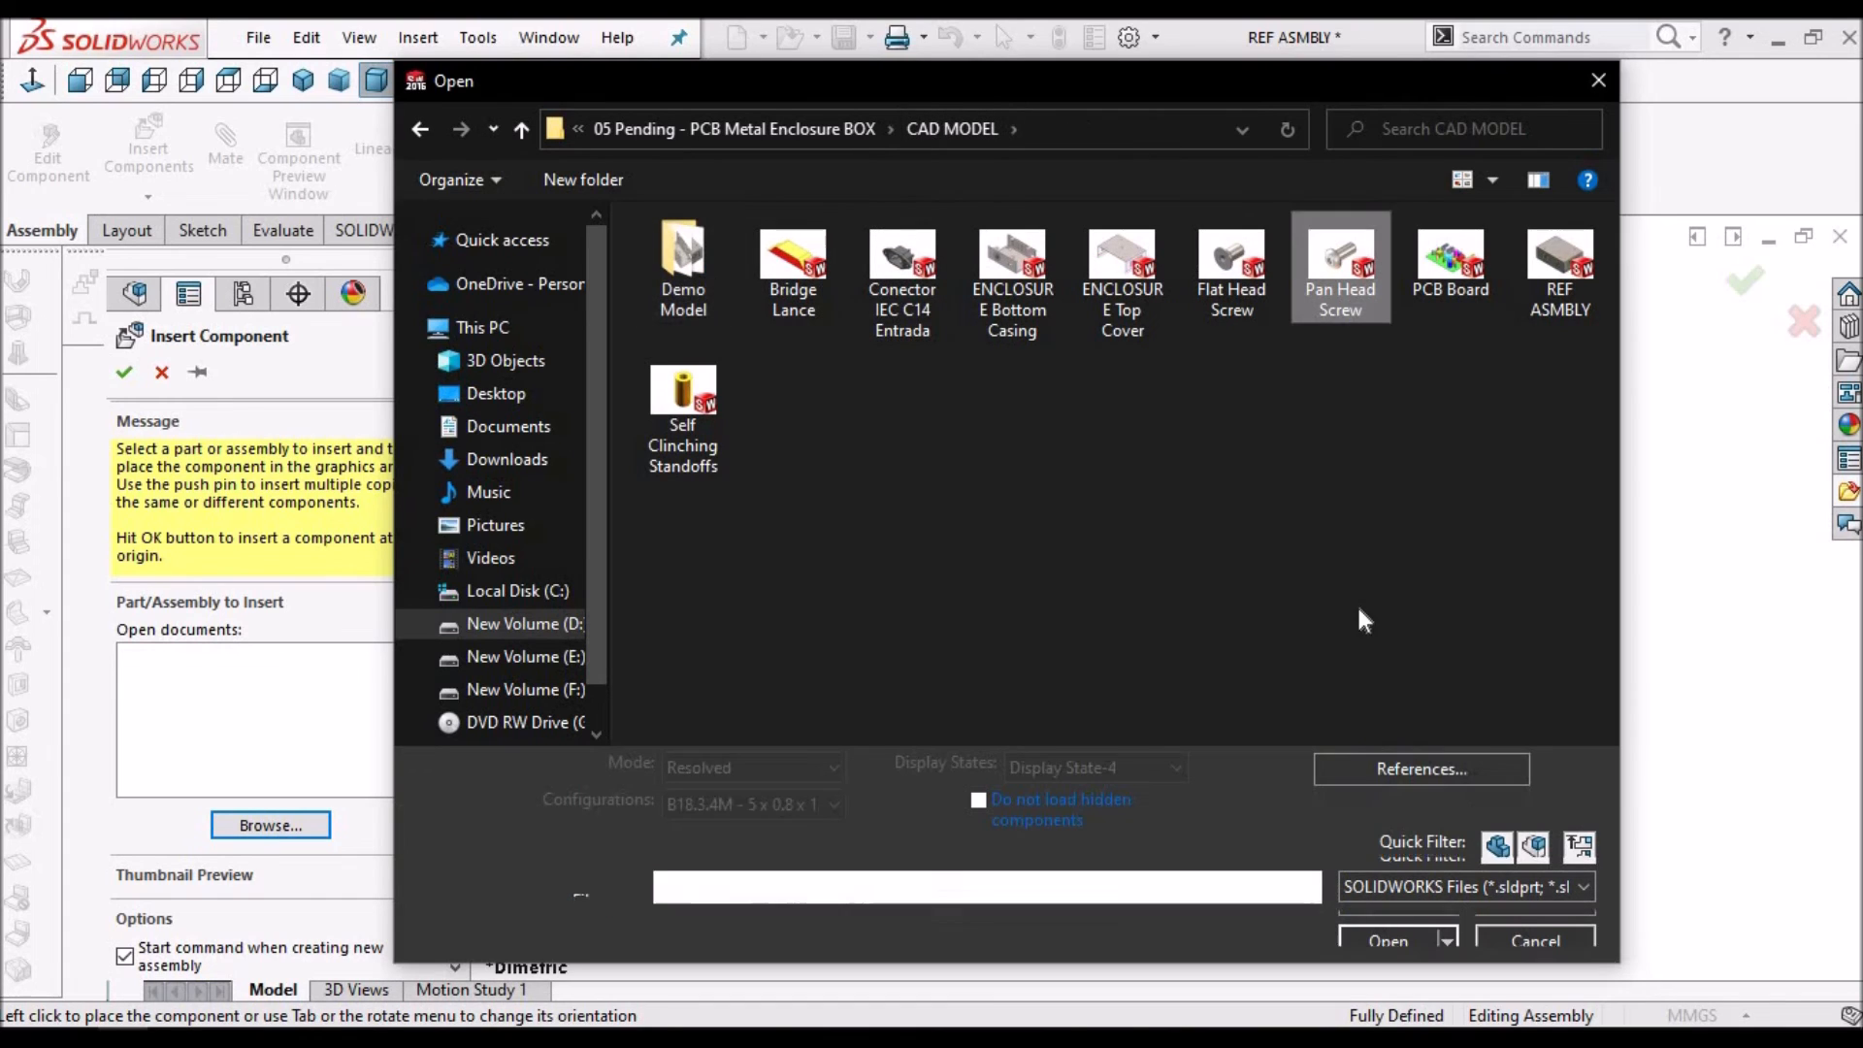
click(1389, 923)
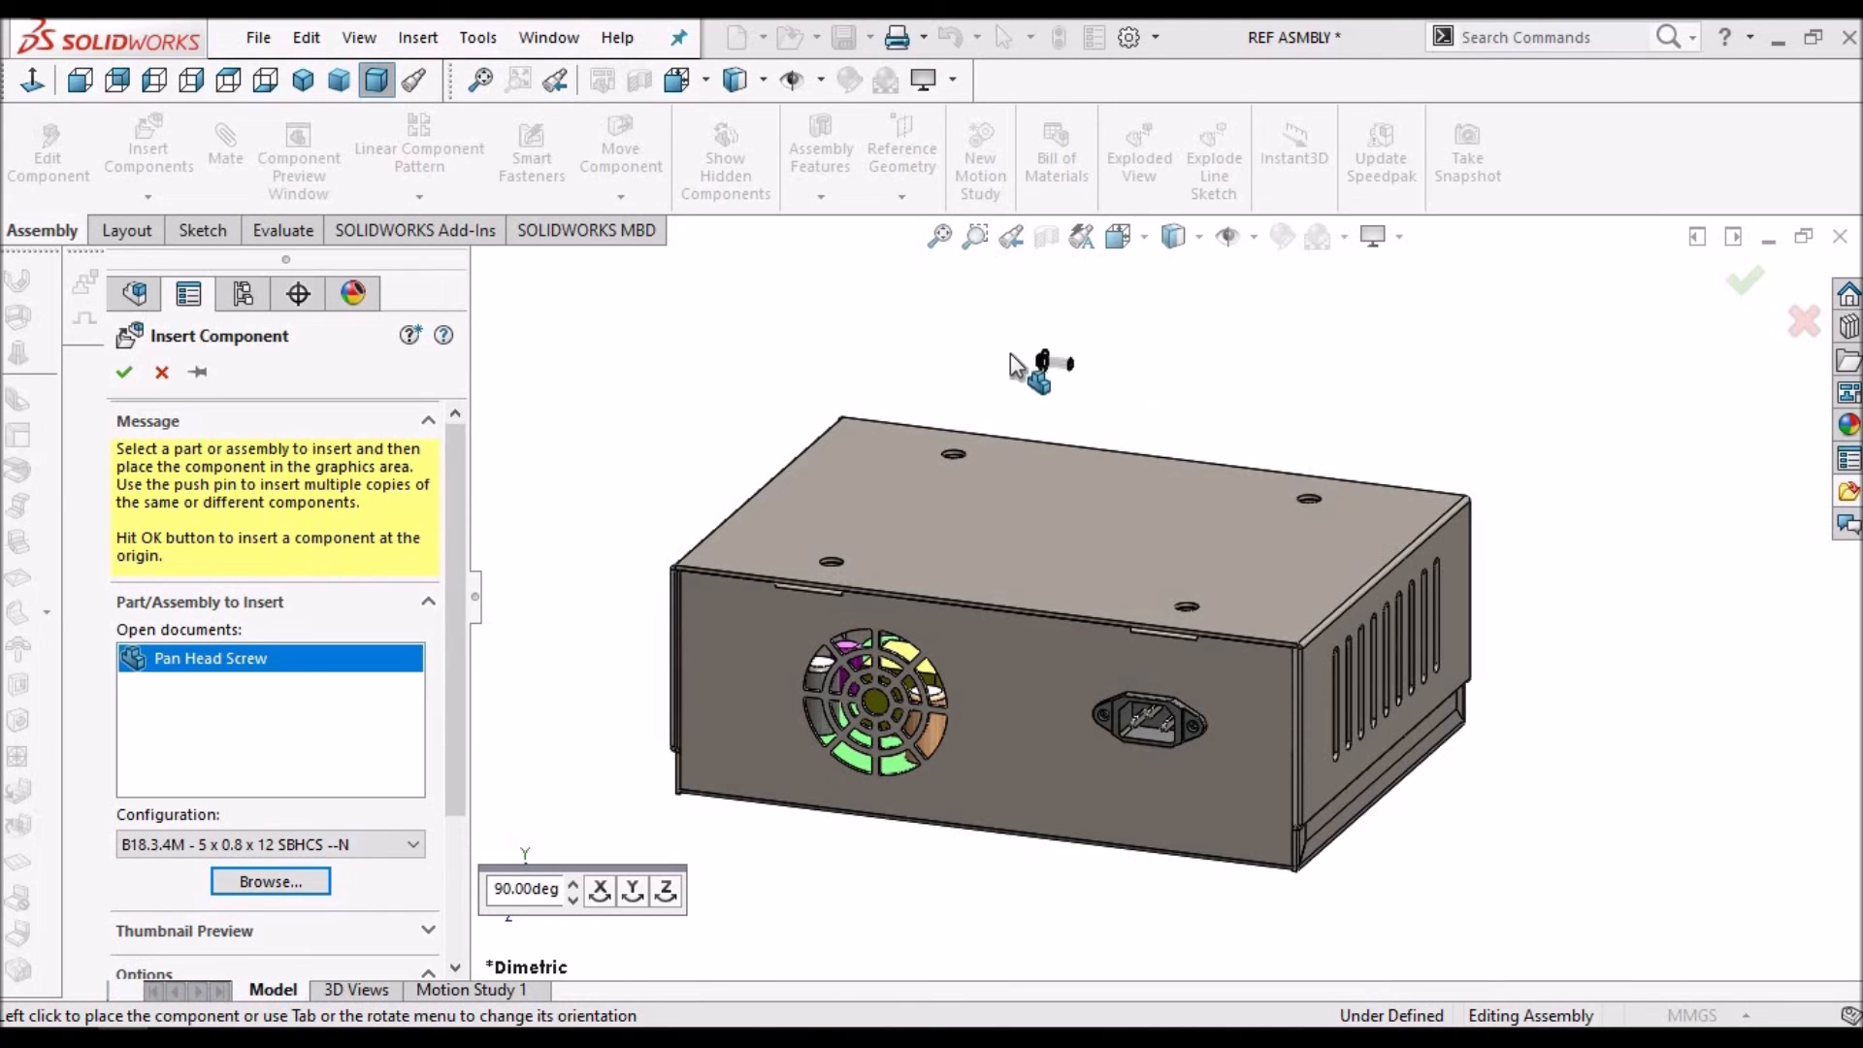
click(654, 457)
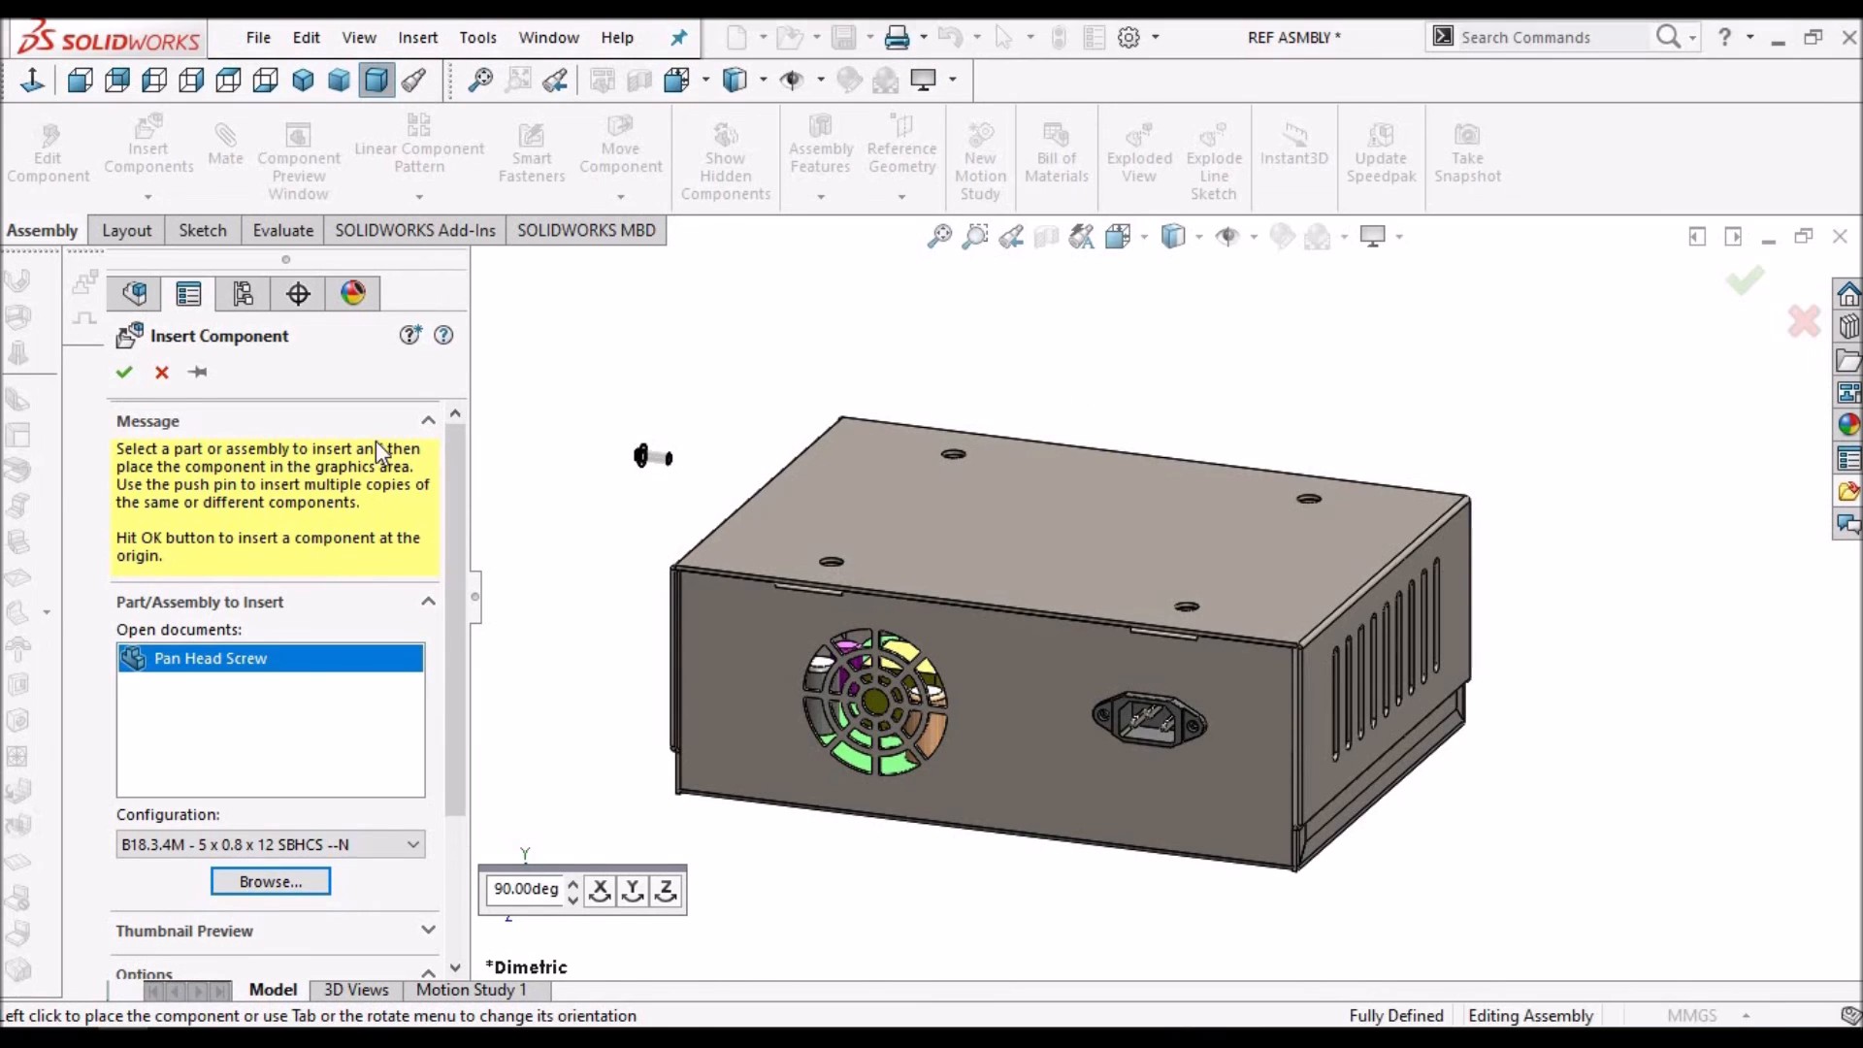
click(162, 370)
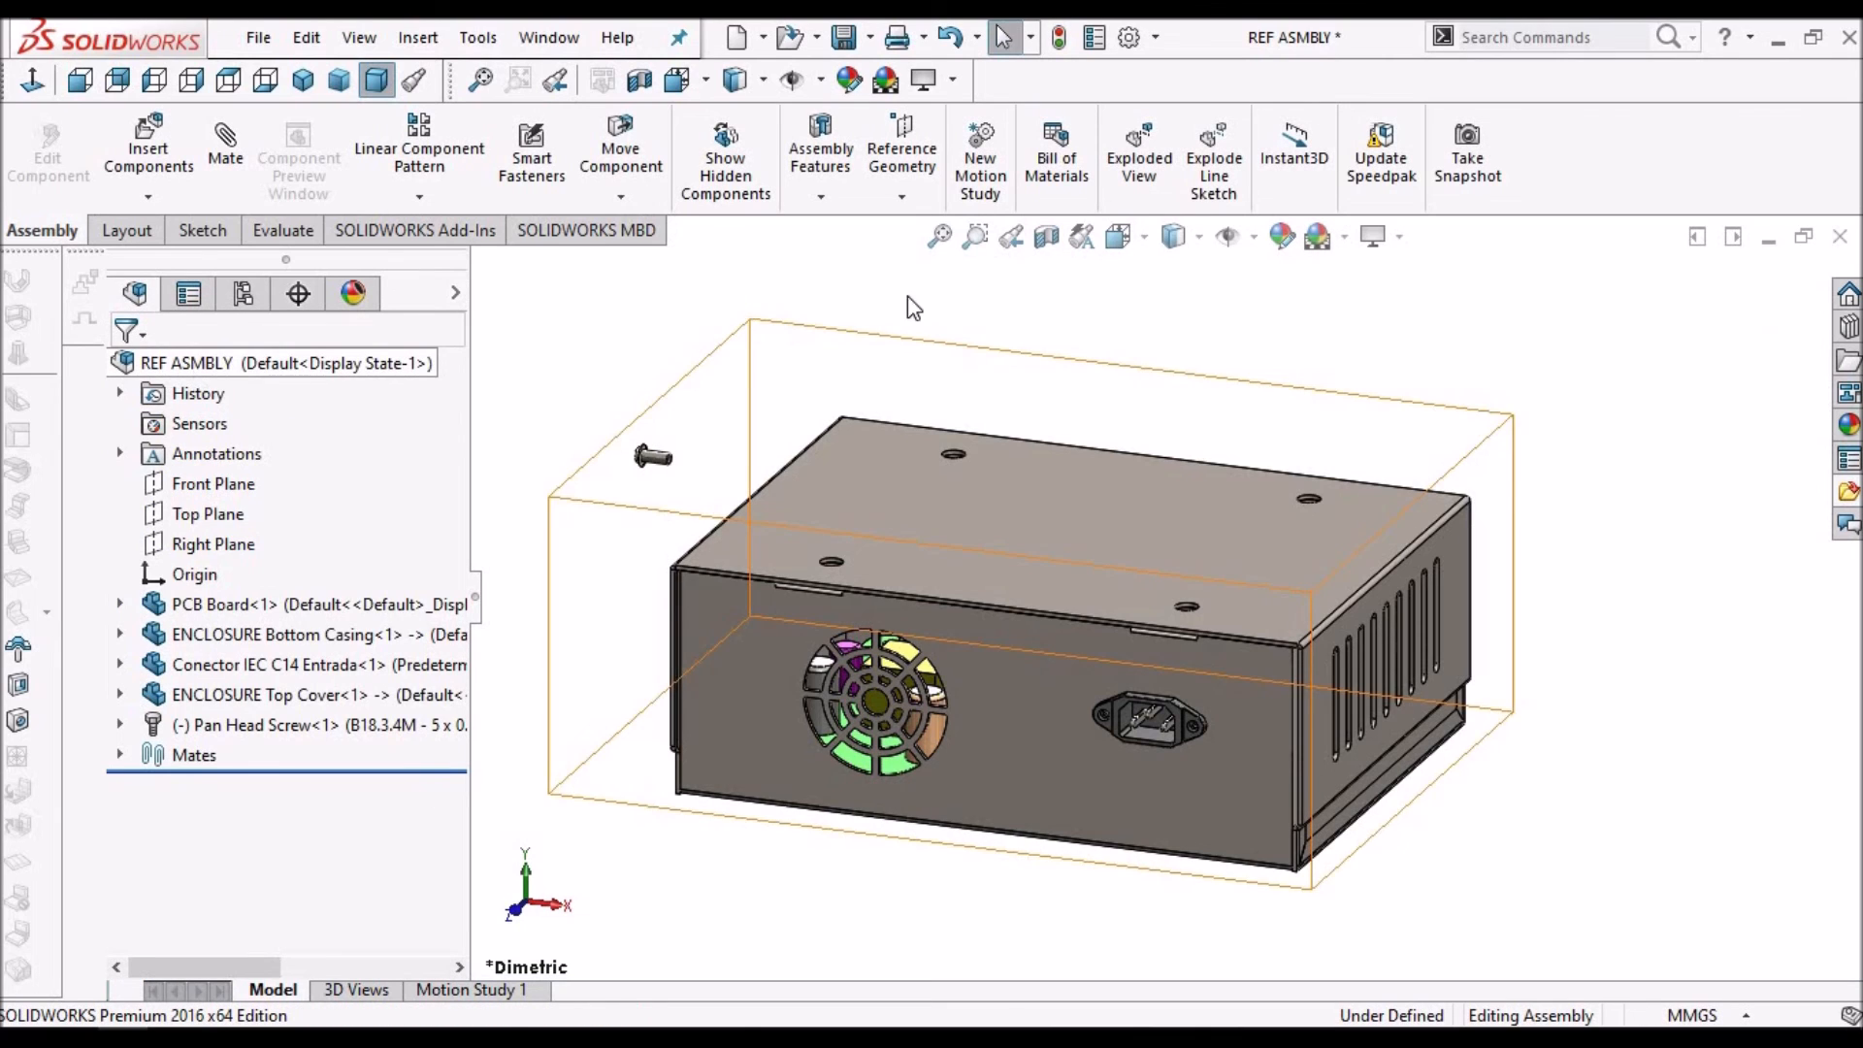
Rotate the Pan Head Screw freely until it stands upright with its head up and its shank pointing down
click(621, 198)
click(679, 261)
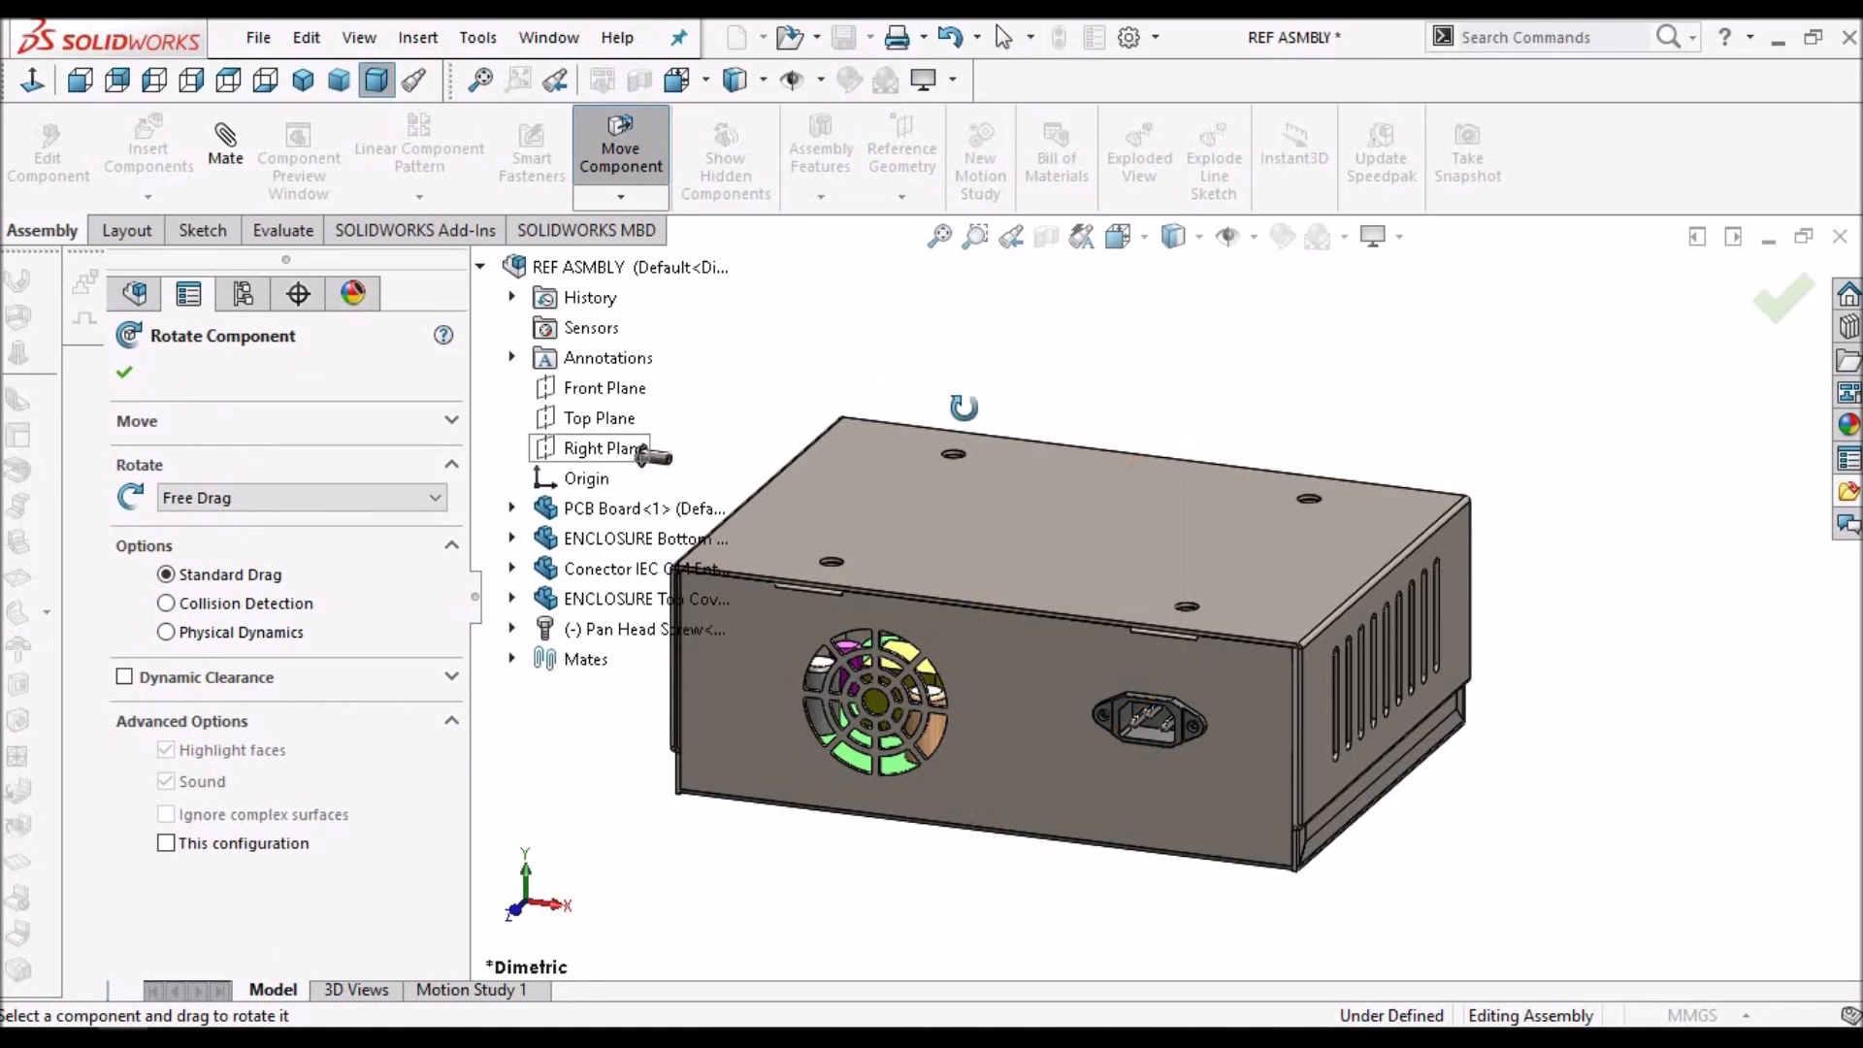
scroll(963, 408, up, 3)
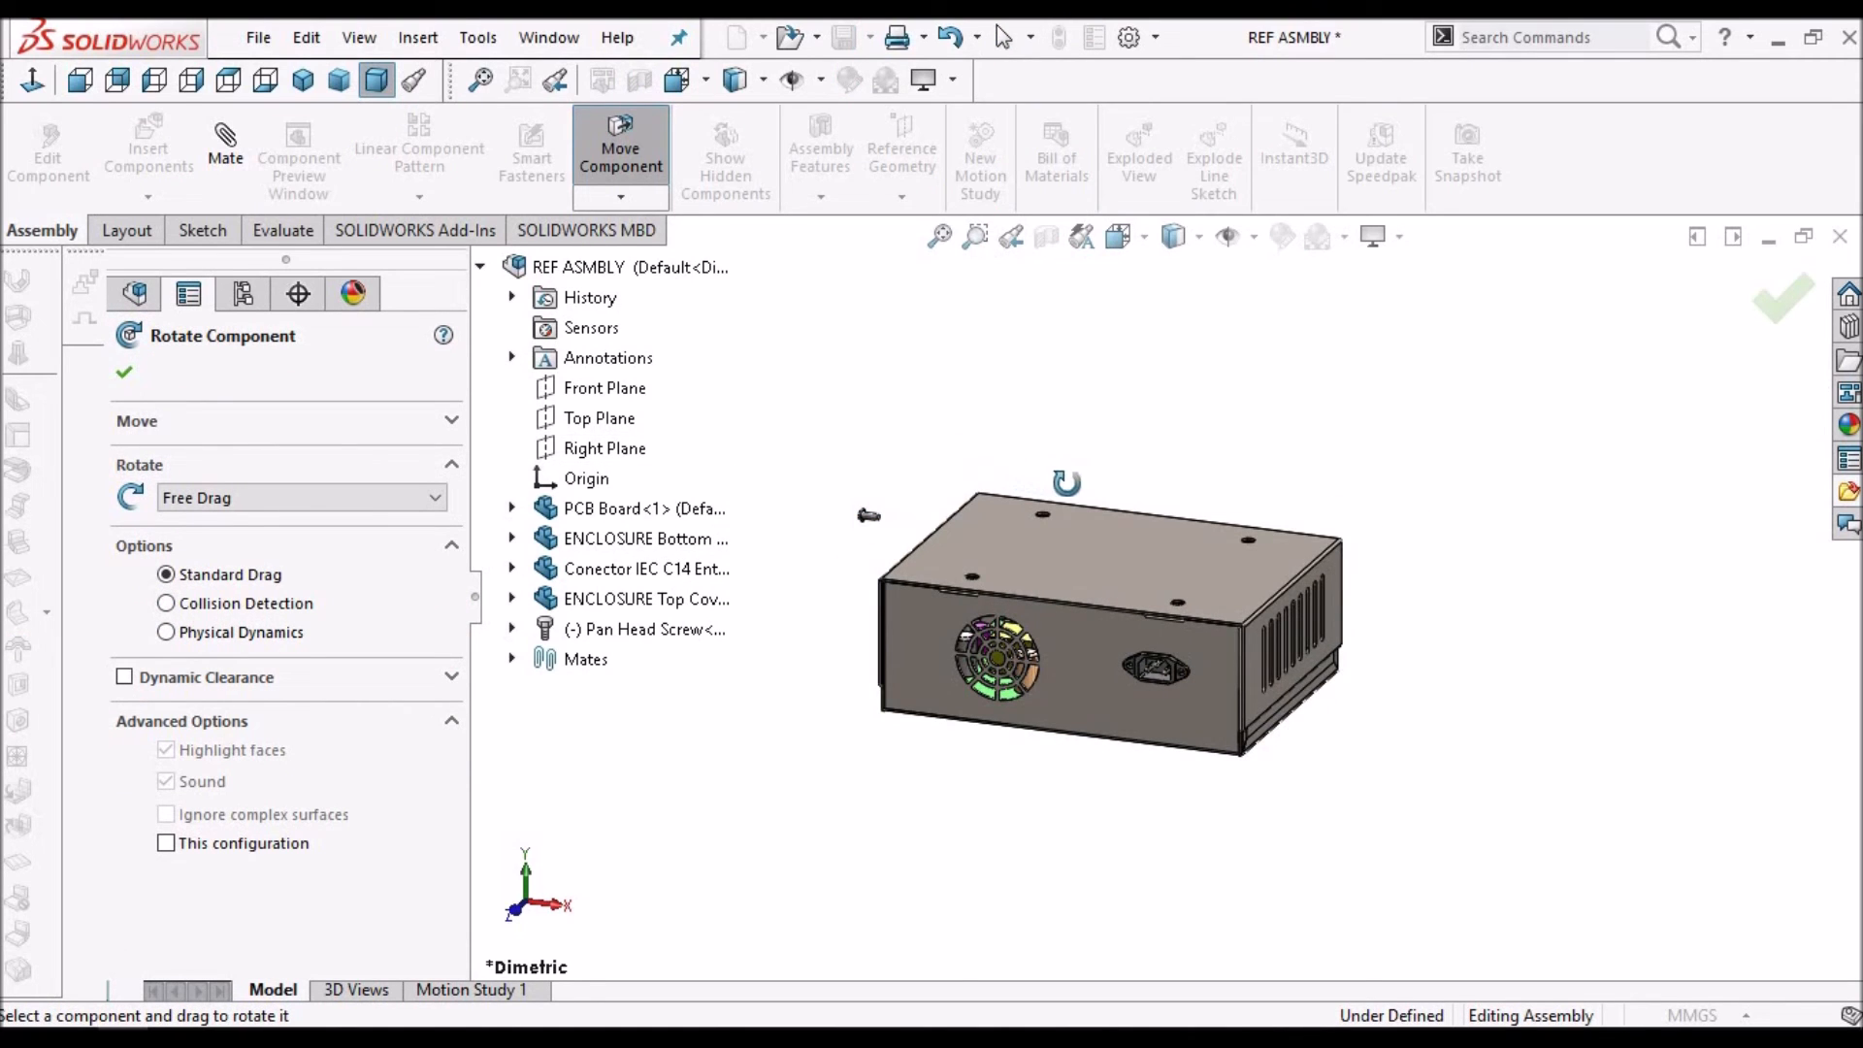
scroll(904, 534, down, 5)
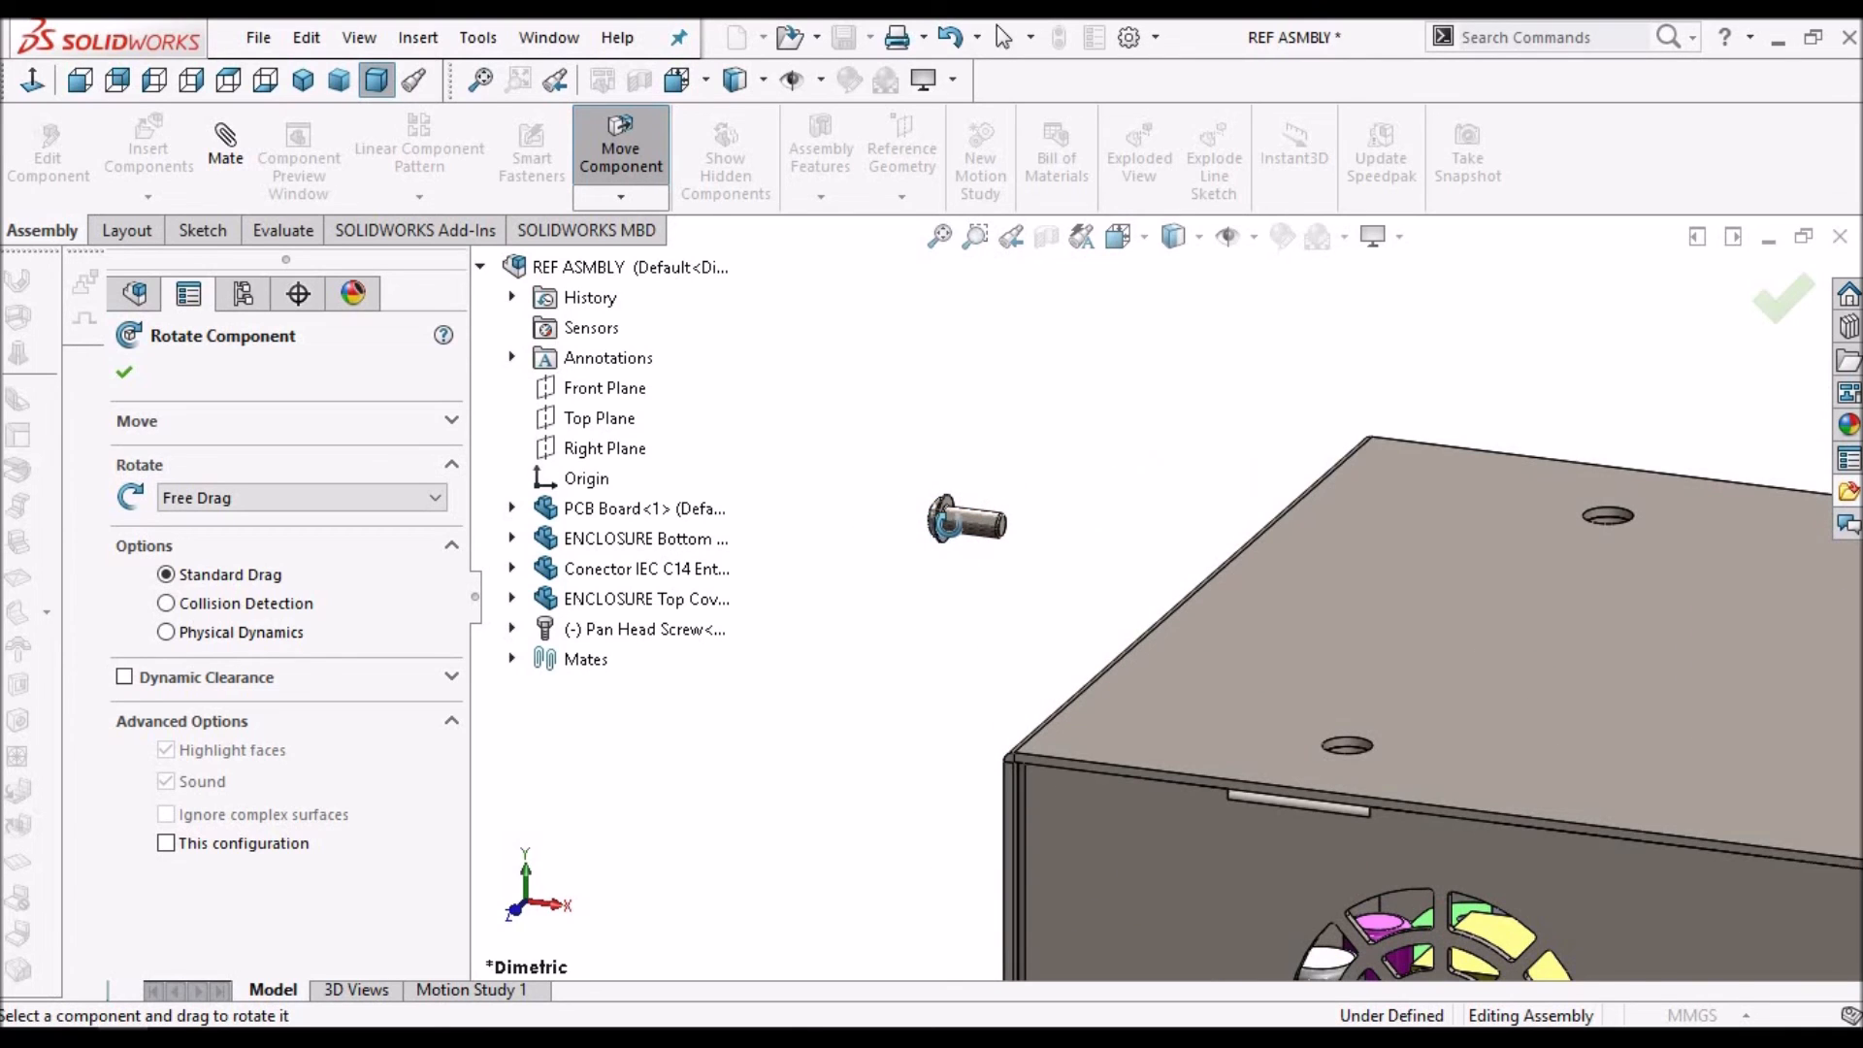
drag(1048, 454, 1135, 498)
drag(991, 501, 1055, 358)
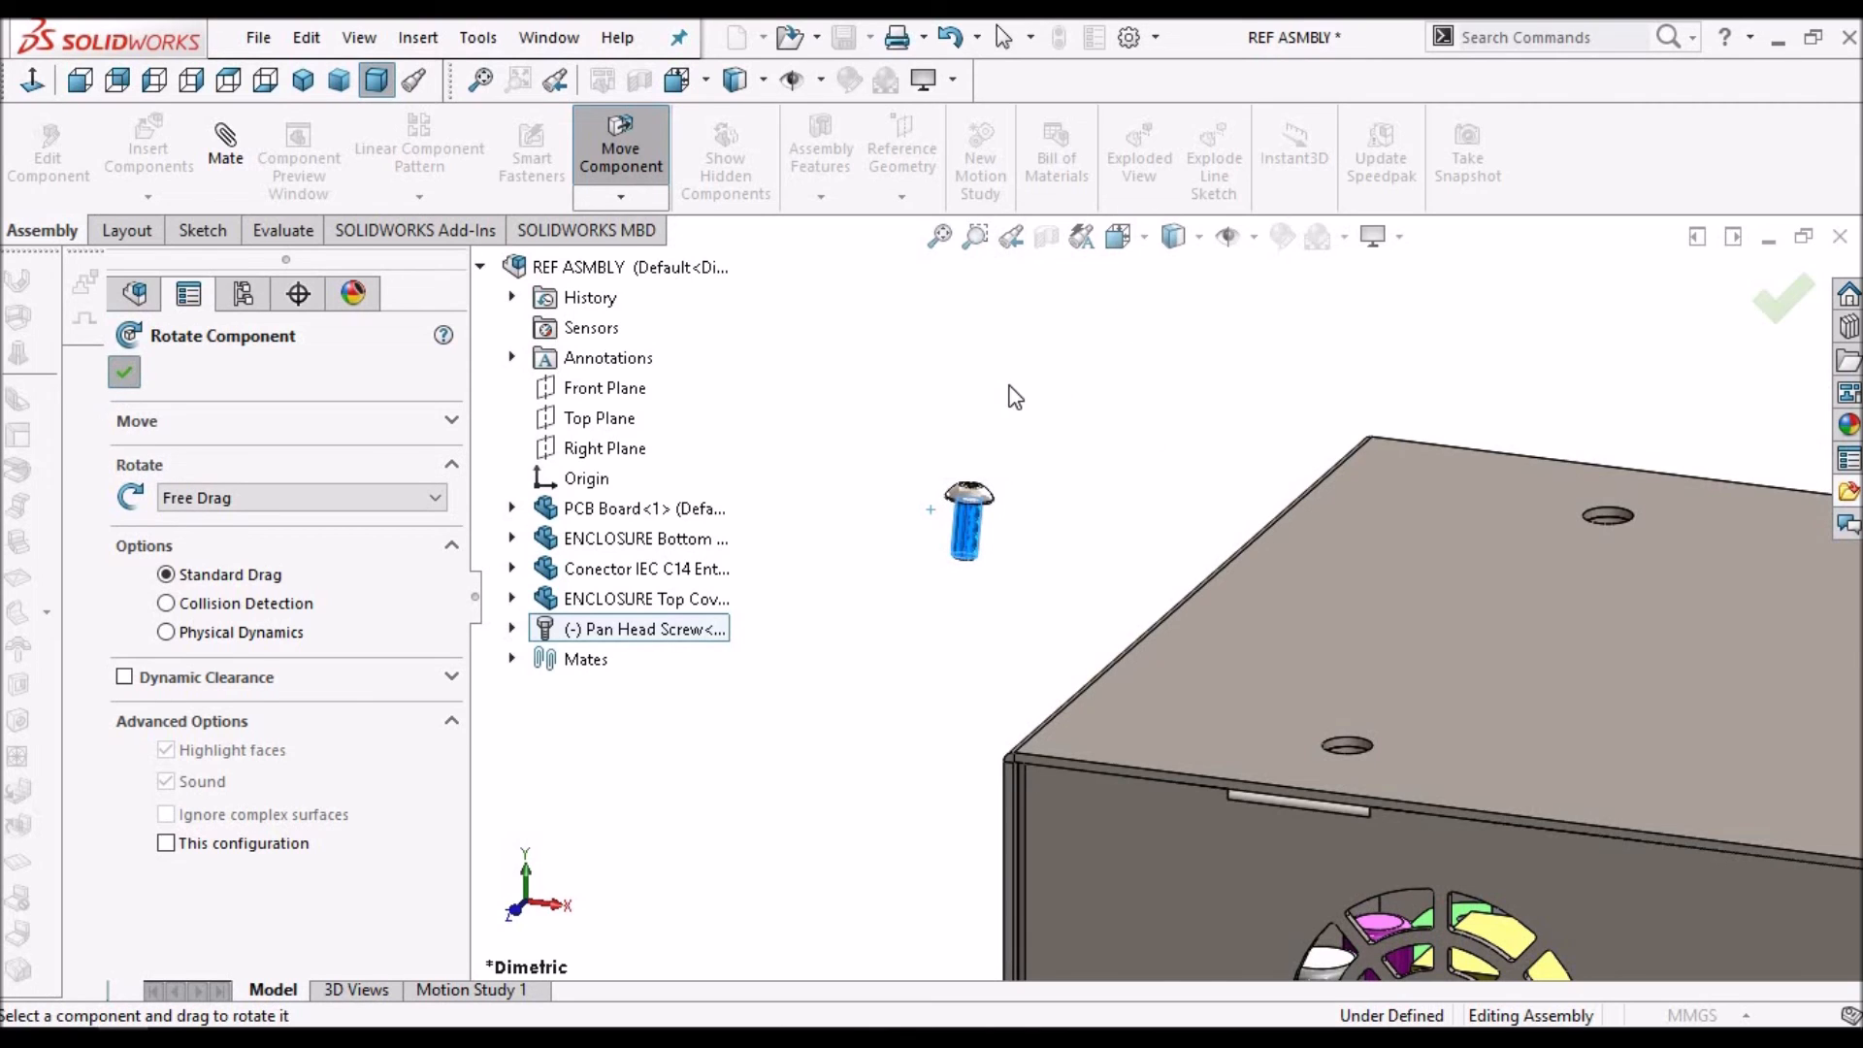
key(Escape)
Add a concentric mate between the Pan Head Screw's shank and the top cover's rear hole on the fan side
scroll(1163, 597, up, 3)
click(231, 167)
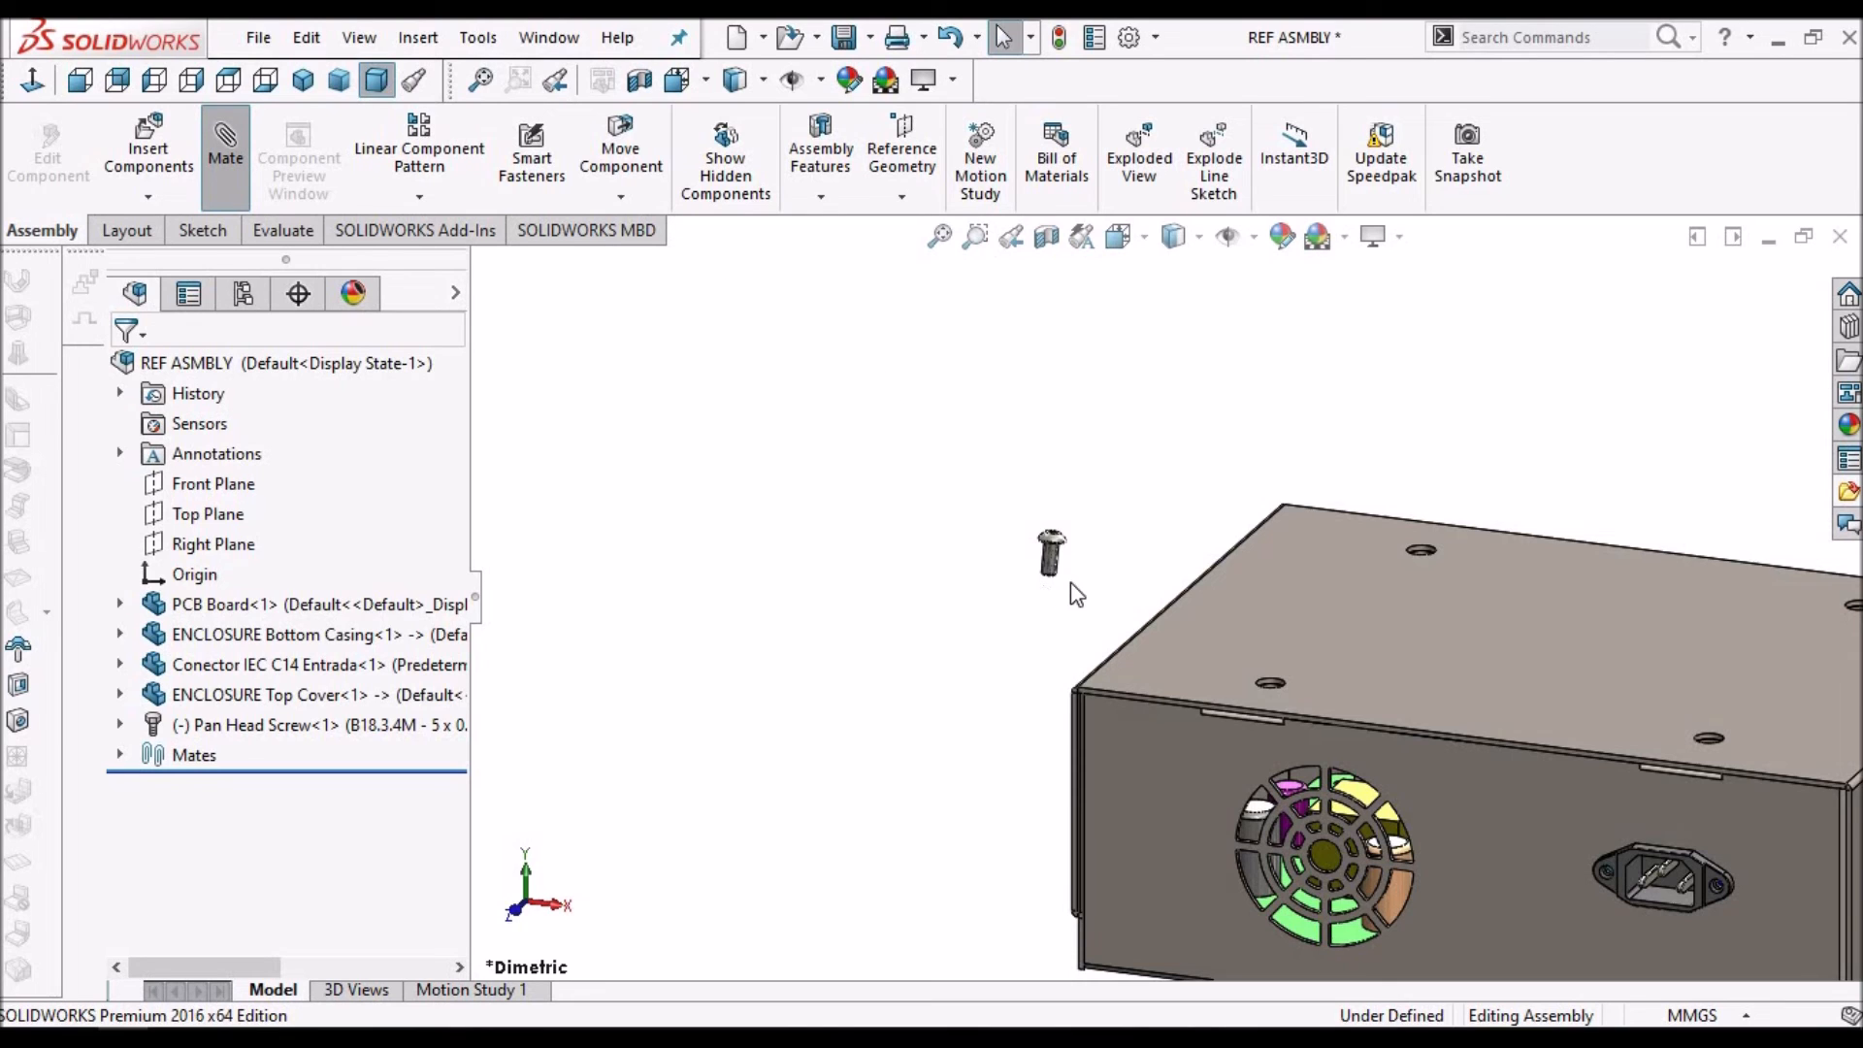
scroll(1069, 582, down, 3)
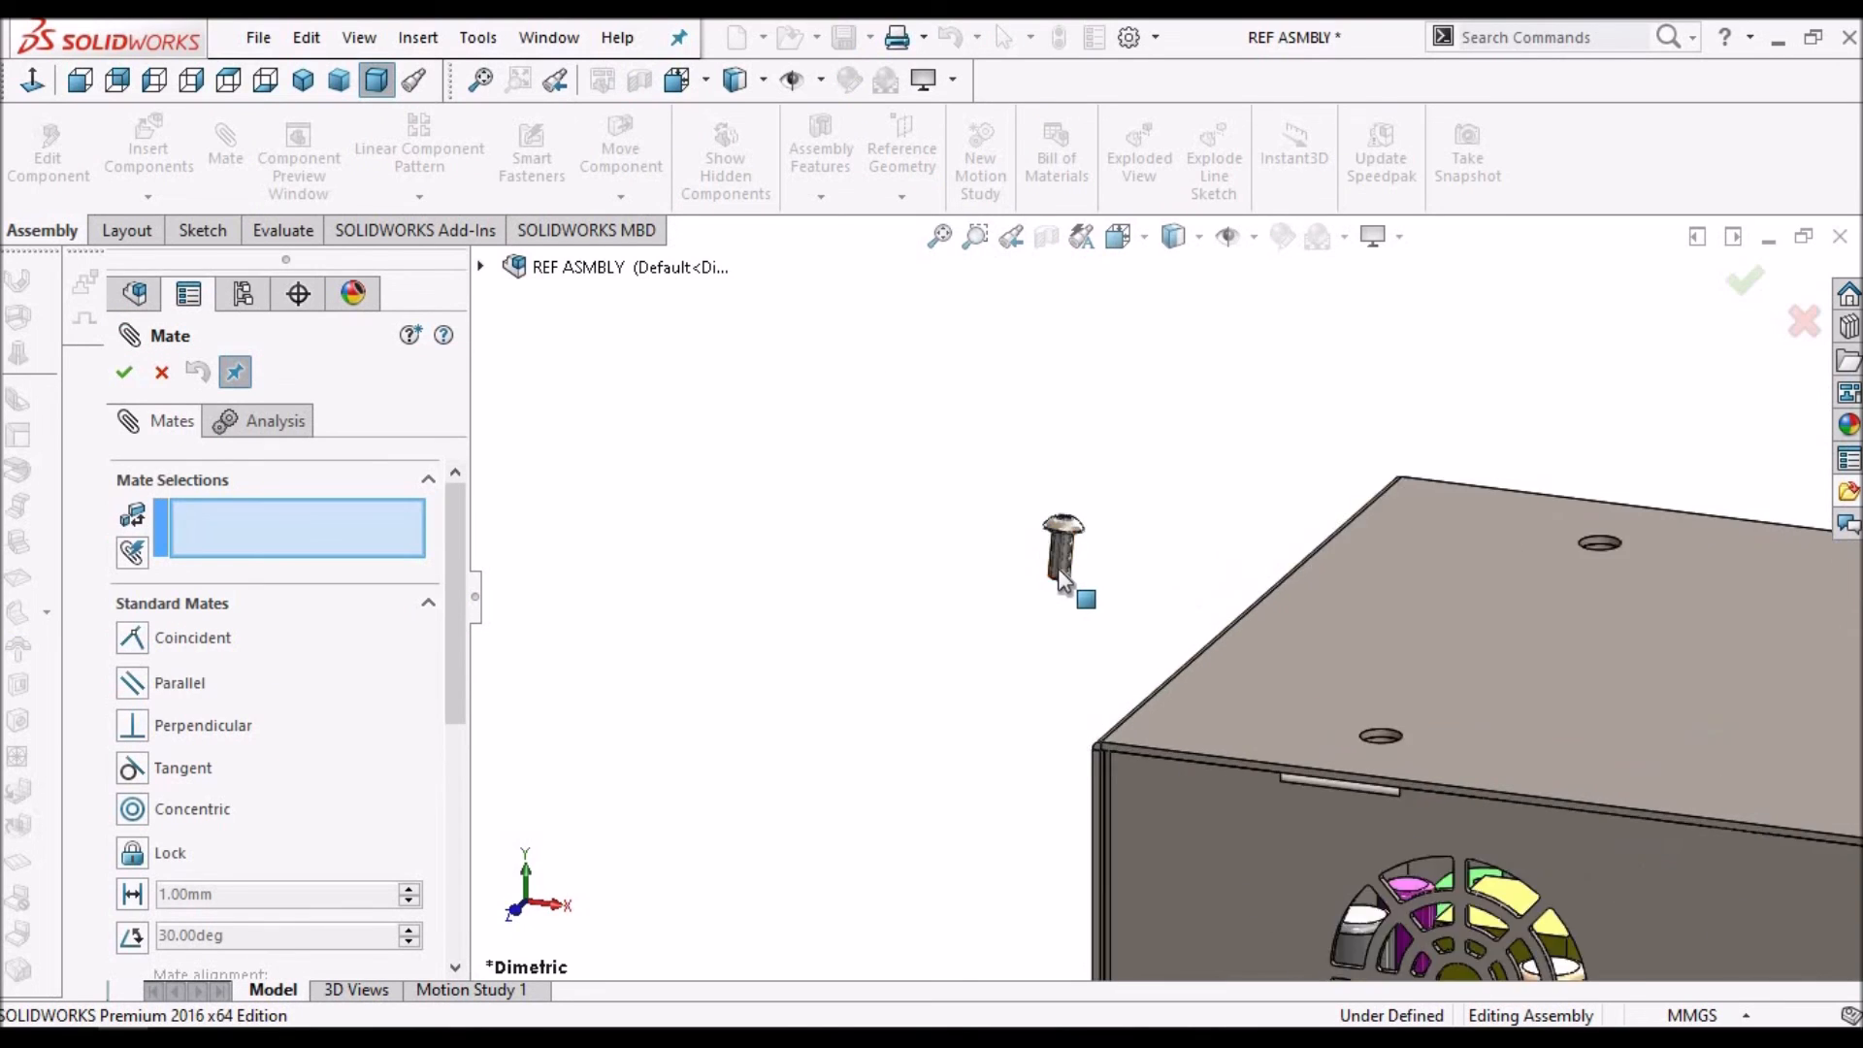
click(1067, 575)
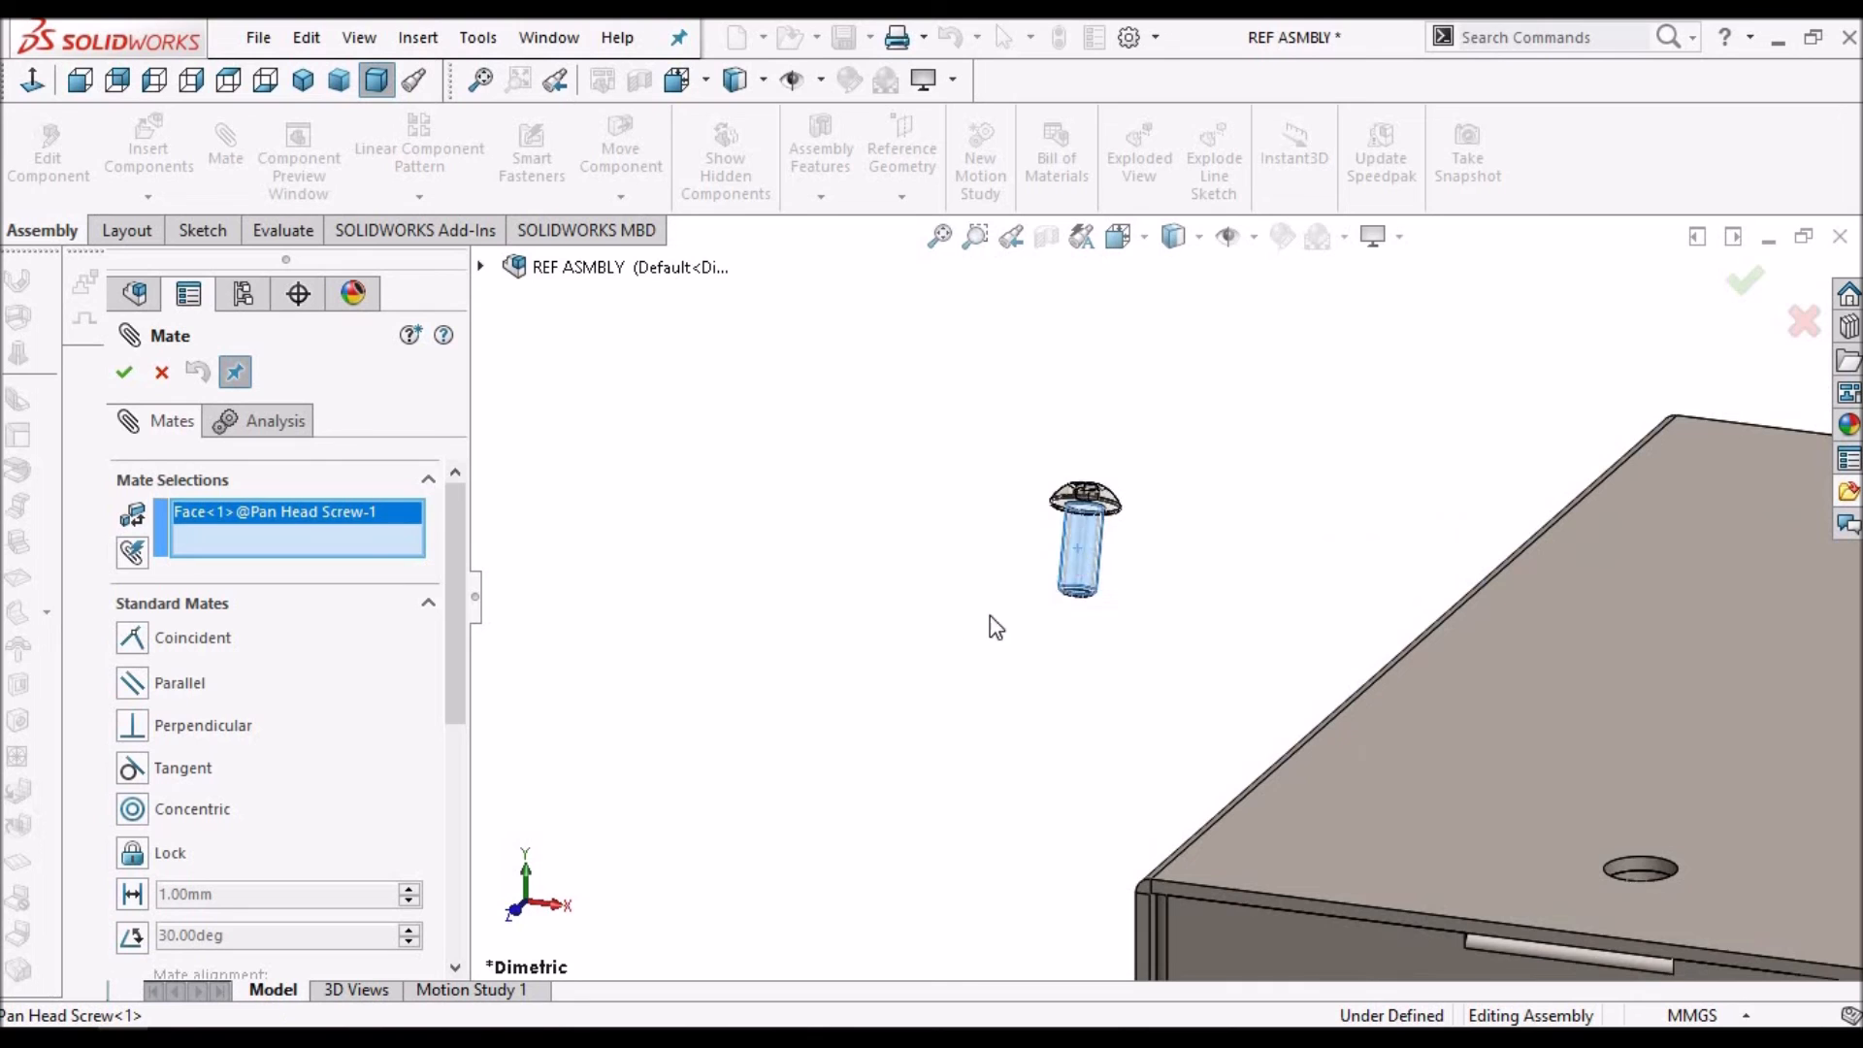
scroll(1179, 603, up, 2)
scroll(1180, 603, up, 2)
scroll(1294, 572, down, 8)
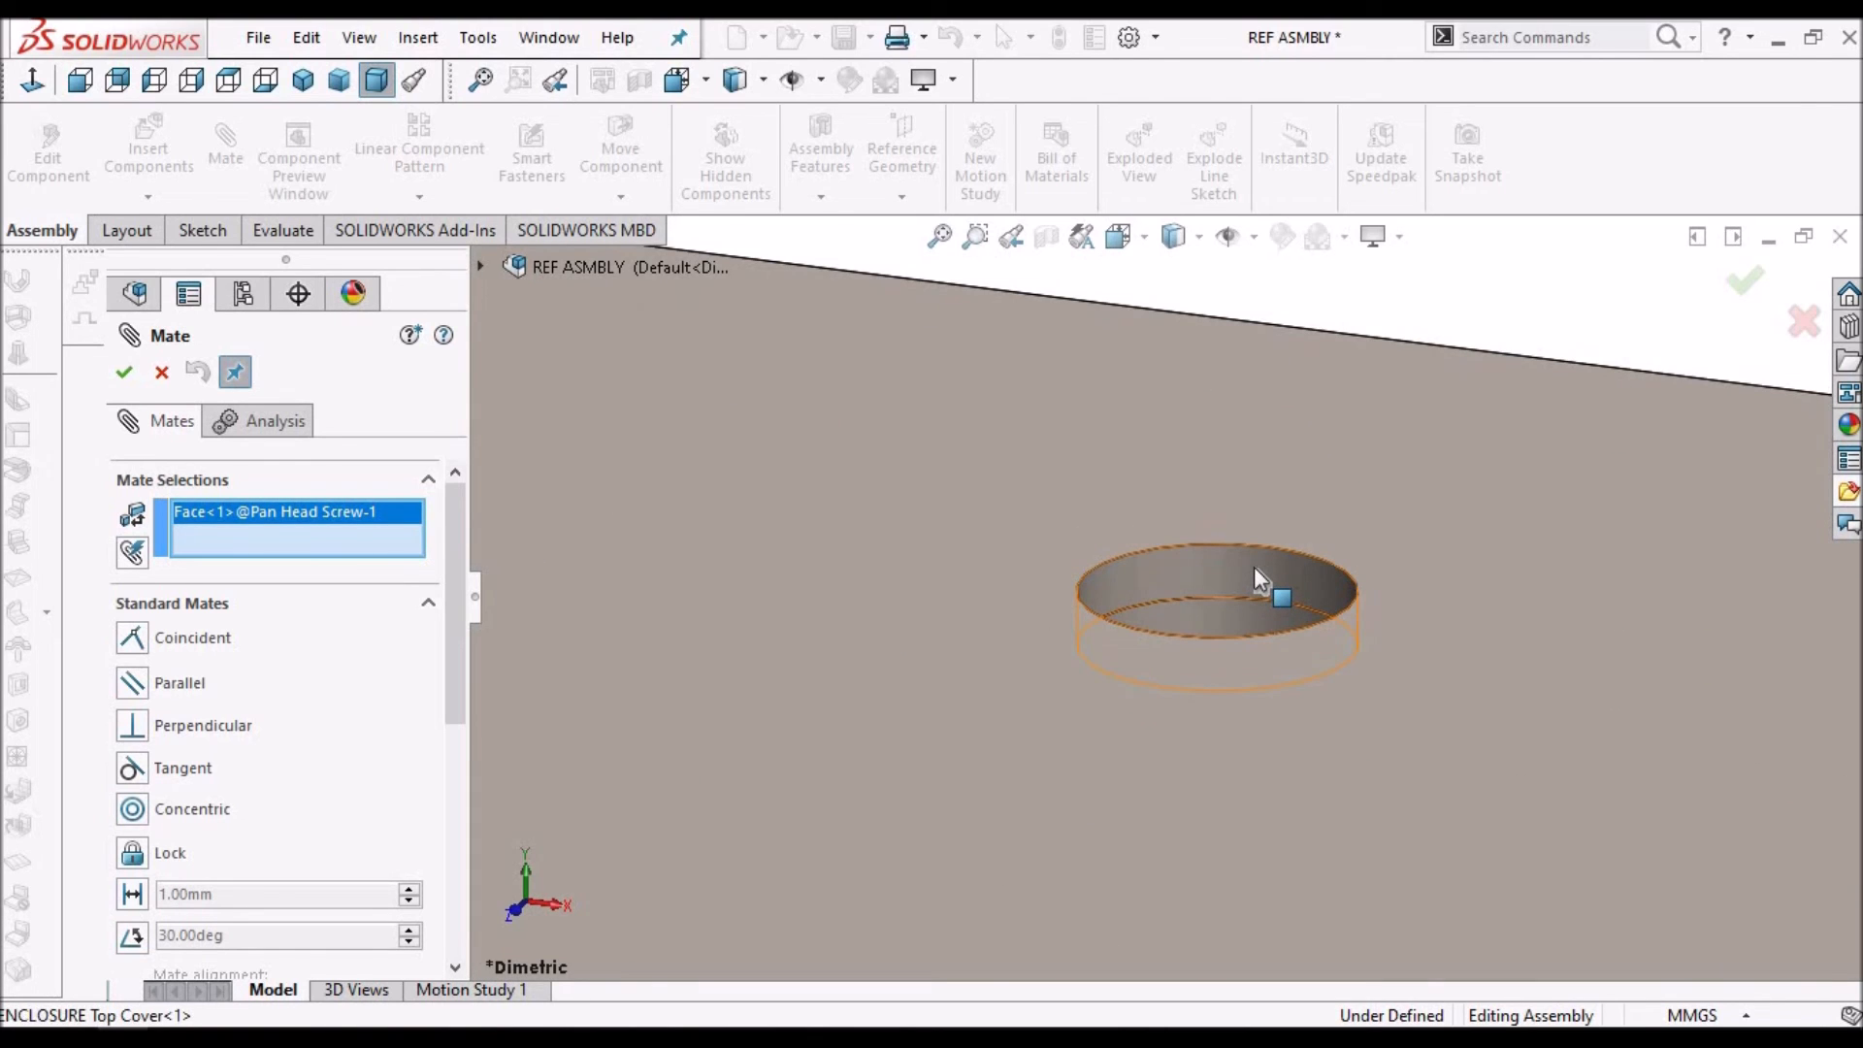
click(1254, 570)
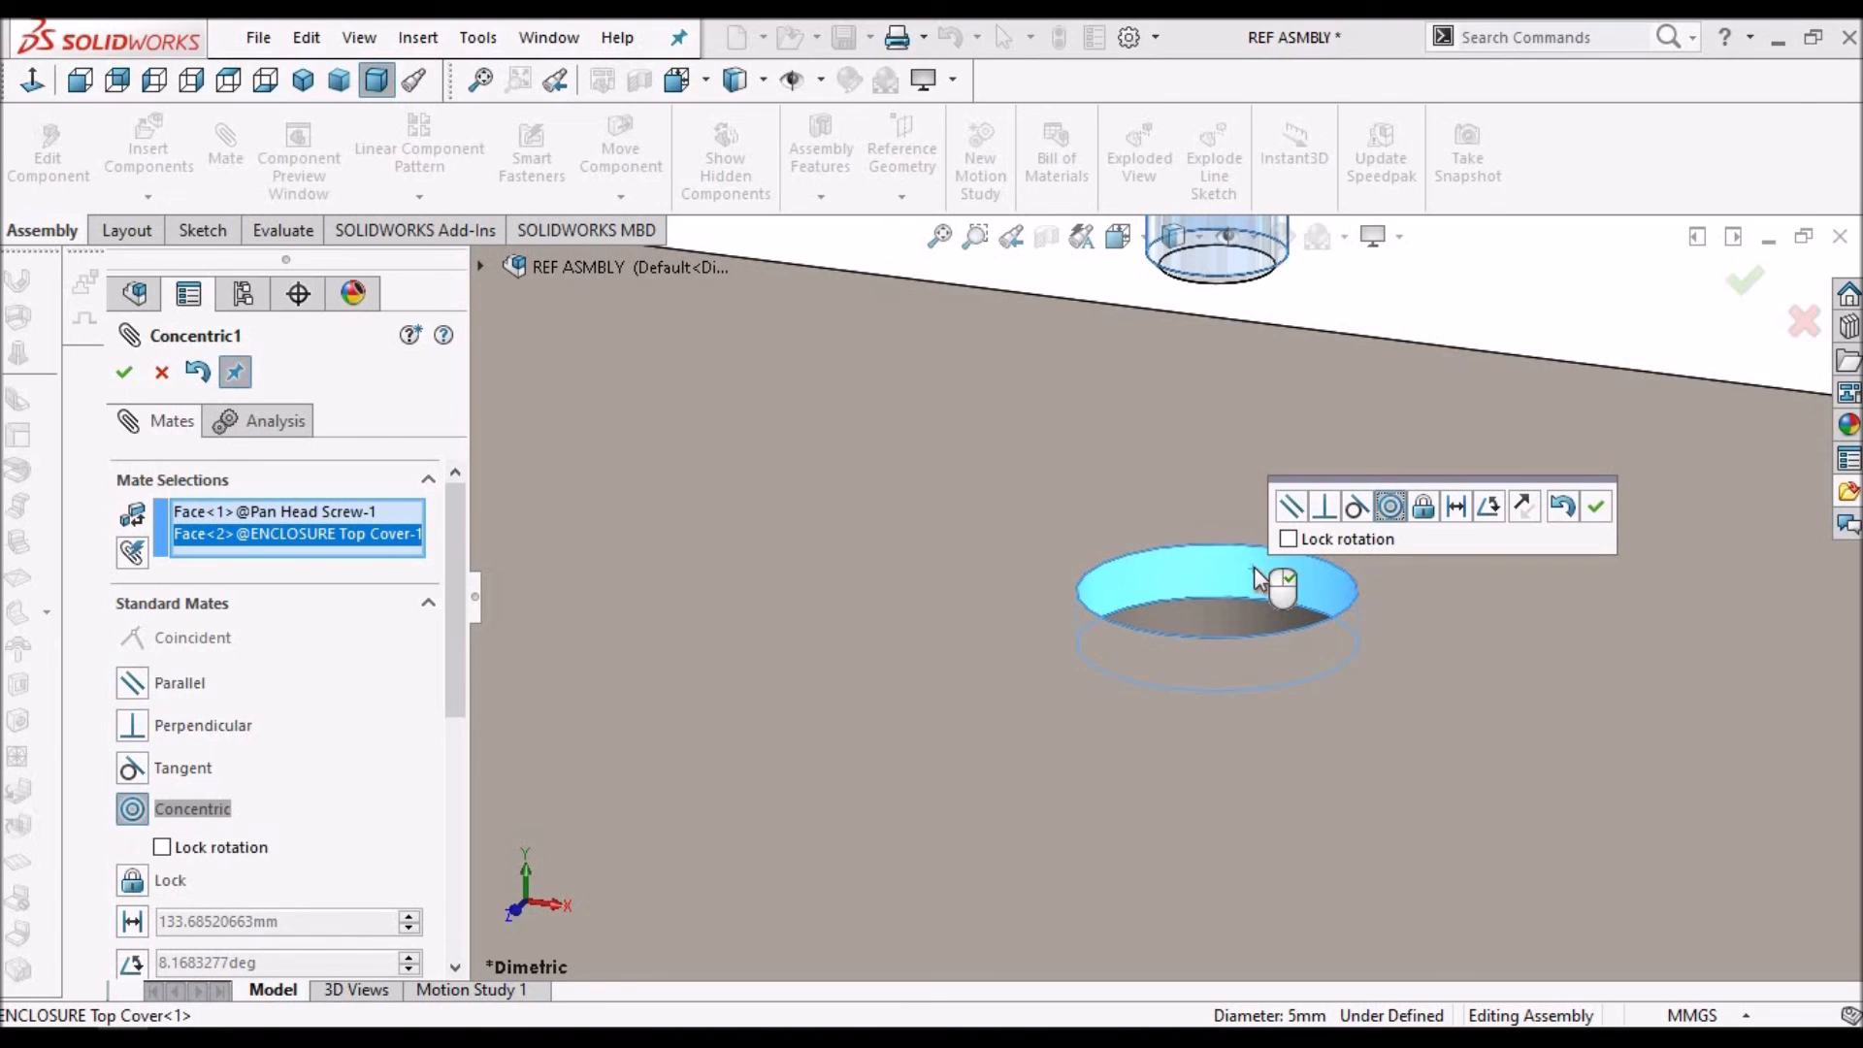
click(124, 372)
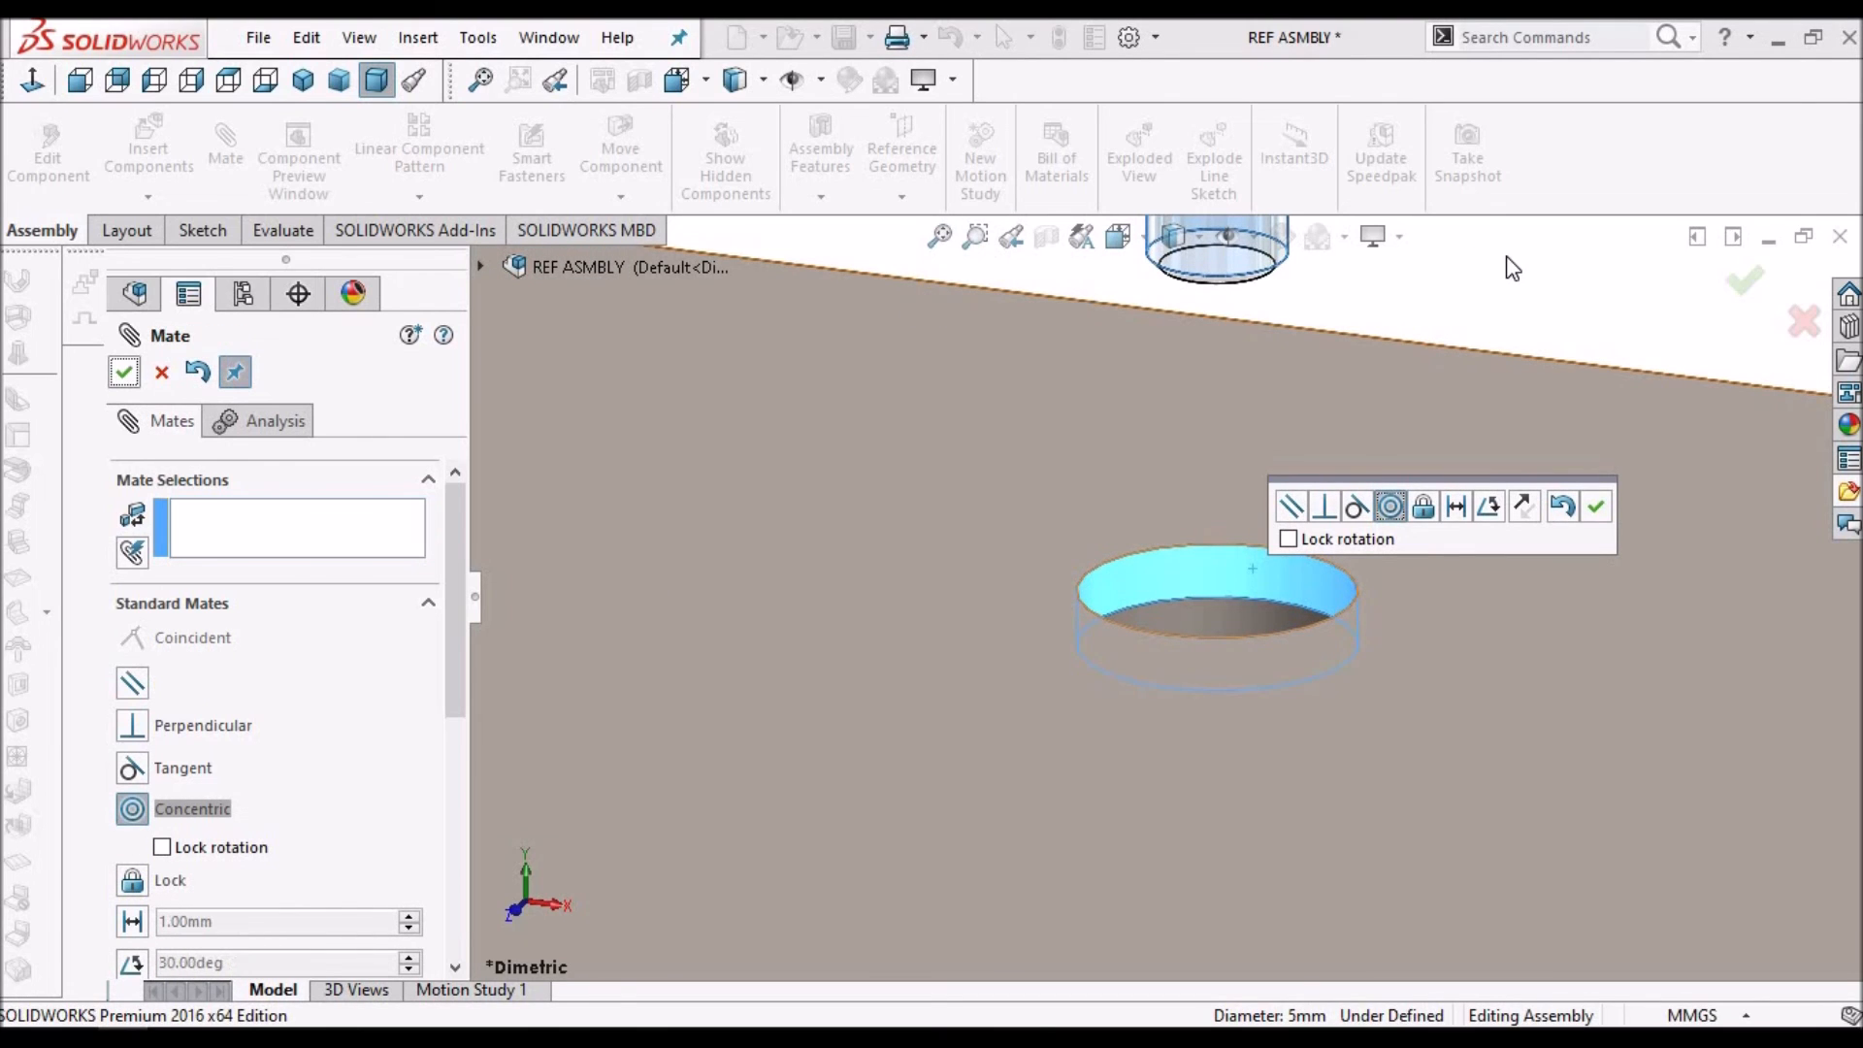
Add a coincident mate between the top cover's upper face and the underside of the Pan Head Screw's head, and finish mating
scroll(1504, 259, up, 7)
scroll(1296, 563, up, 1)
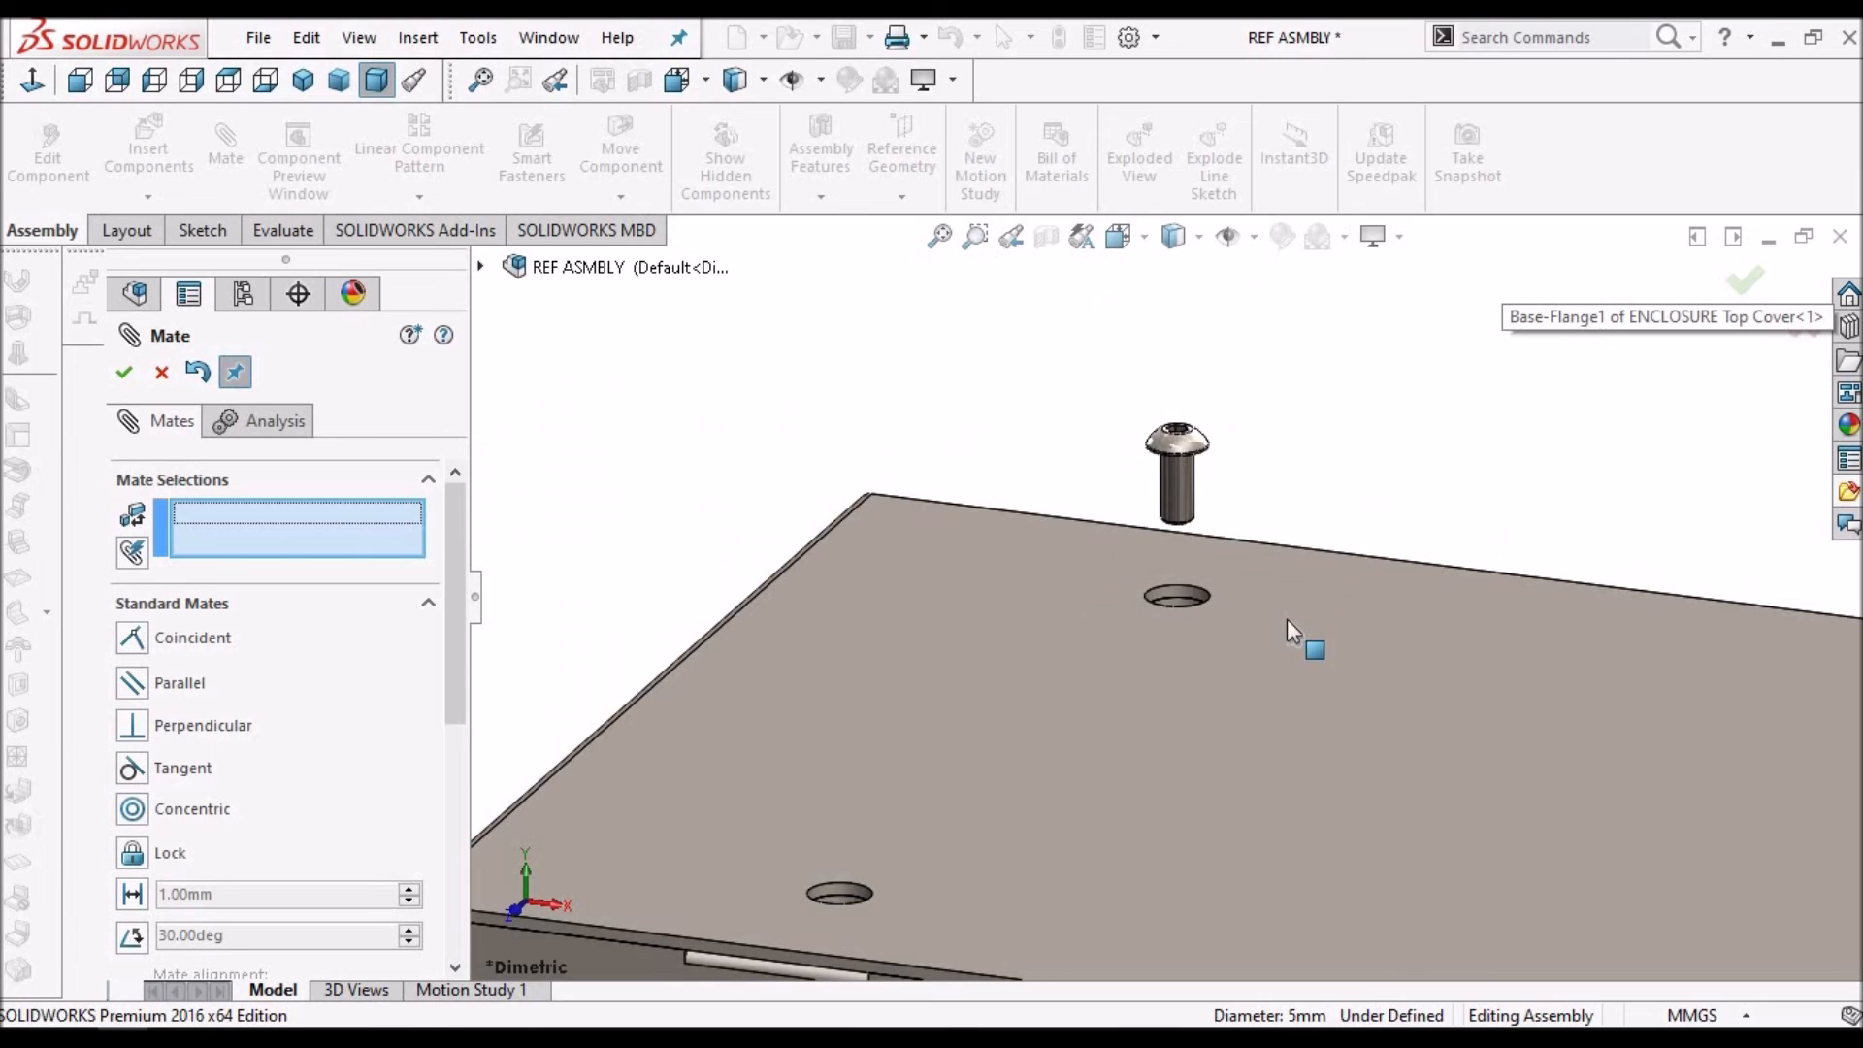
click(1286, 619)
scroll(1321, 388, up, 1)
middle_drag(1321, 394, 1261, 189)
scroll(1226, 441, down, 1)
middle_drag(1226, 445, 1198, 553)
scroll(1144, 325, up, 5)
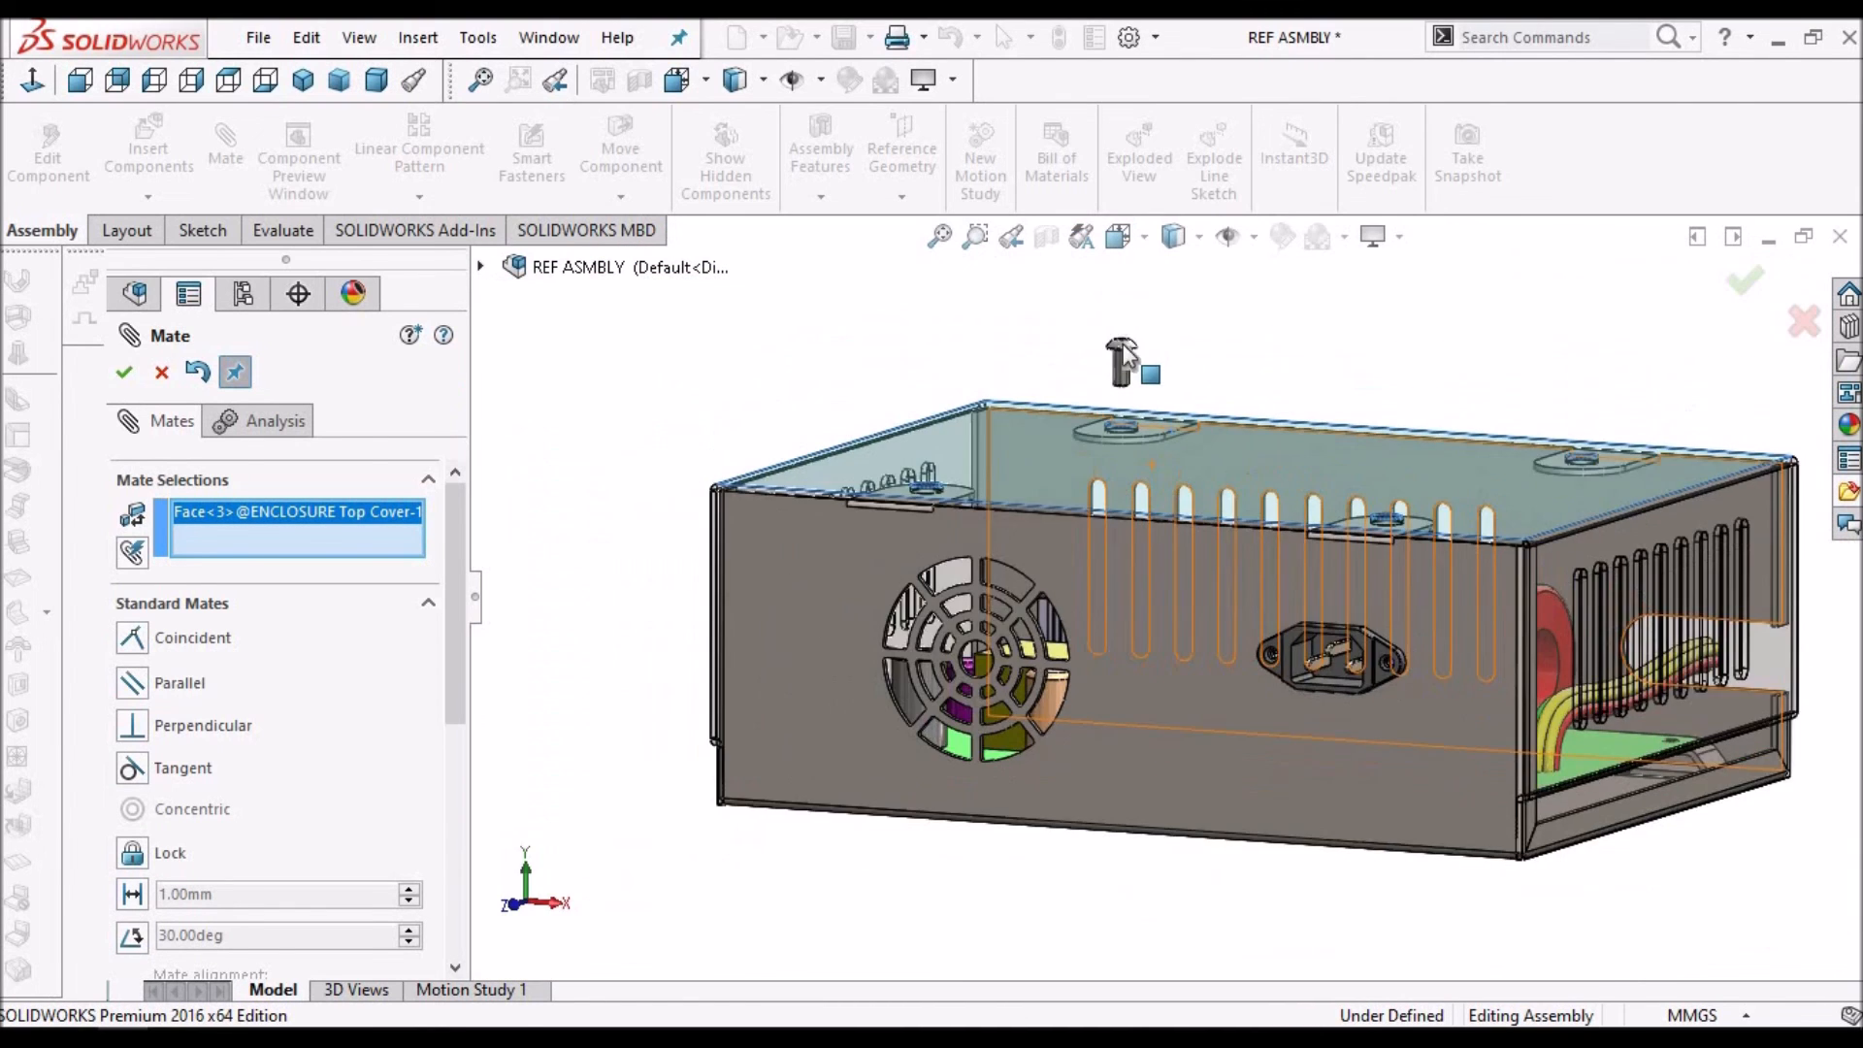
scroll(1125, 341, down, 4)
middle_drag(1137, 444, 1248, 388)
scroll(1209, 526, down, 6)
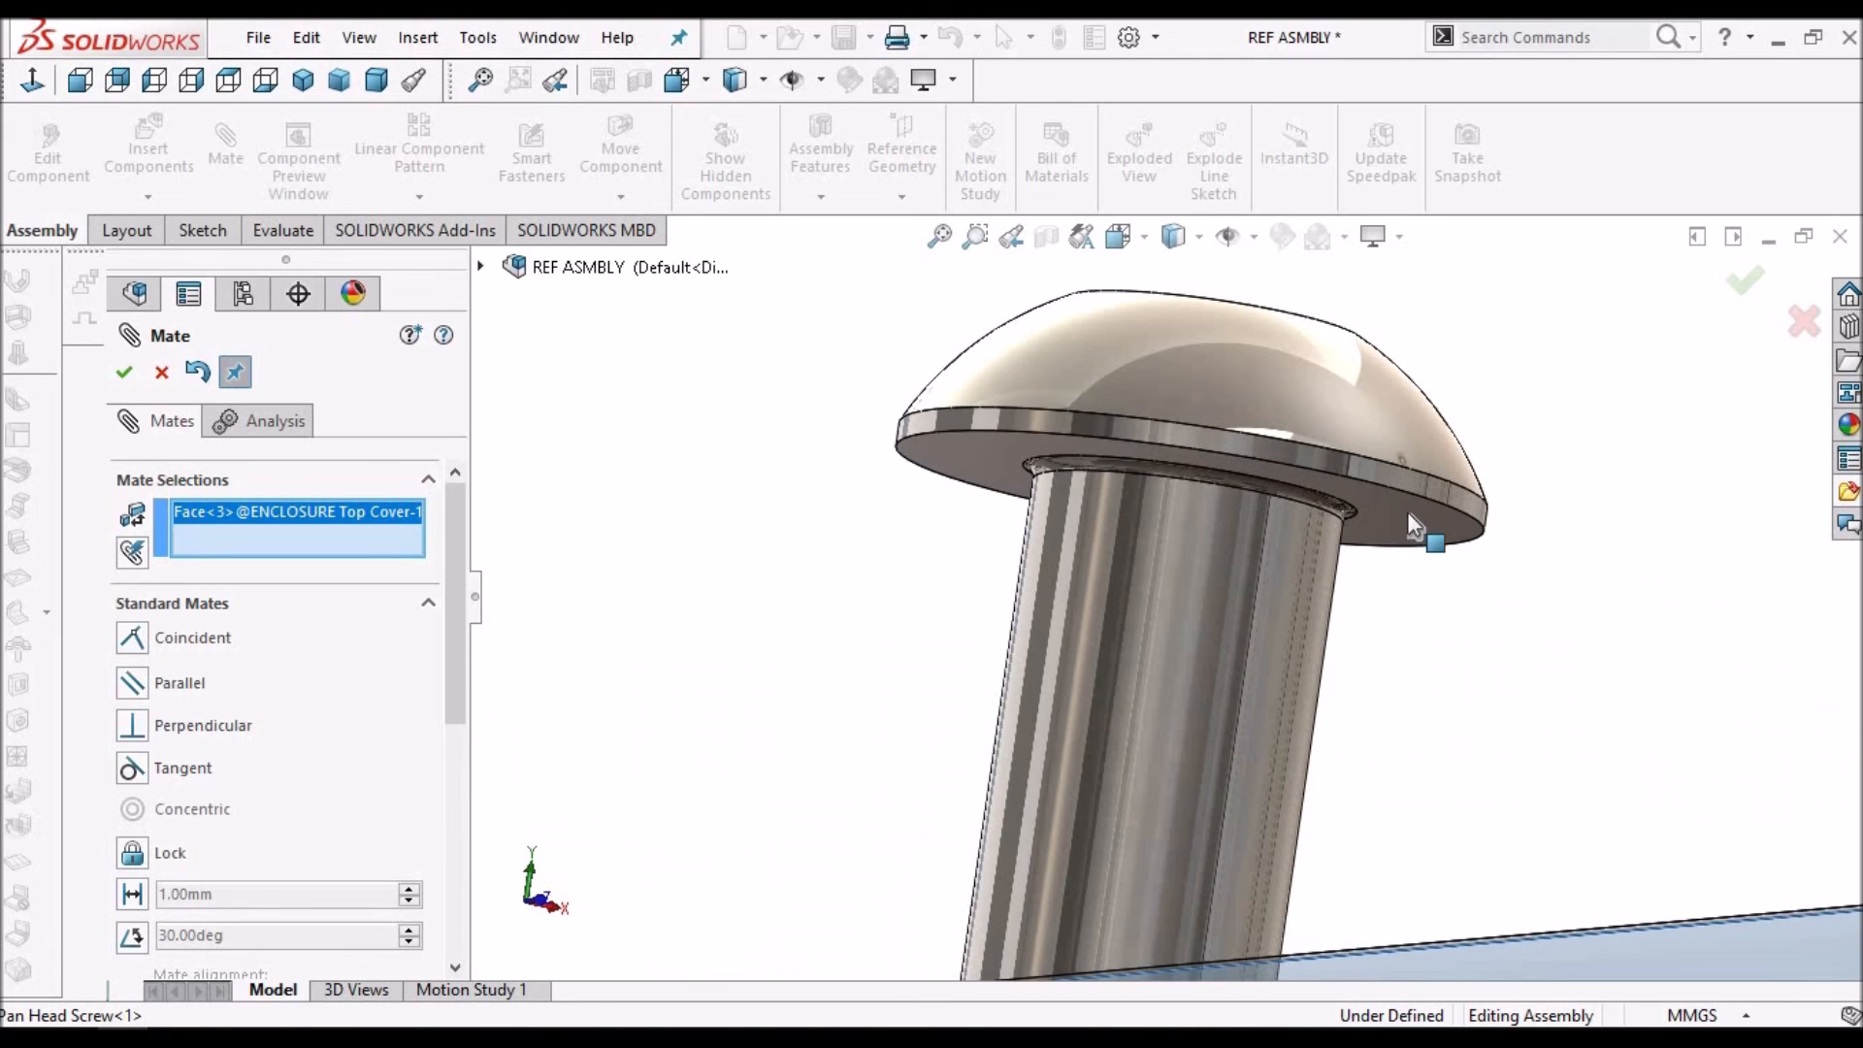
click(1407, 510)
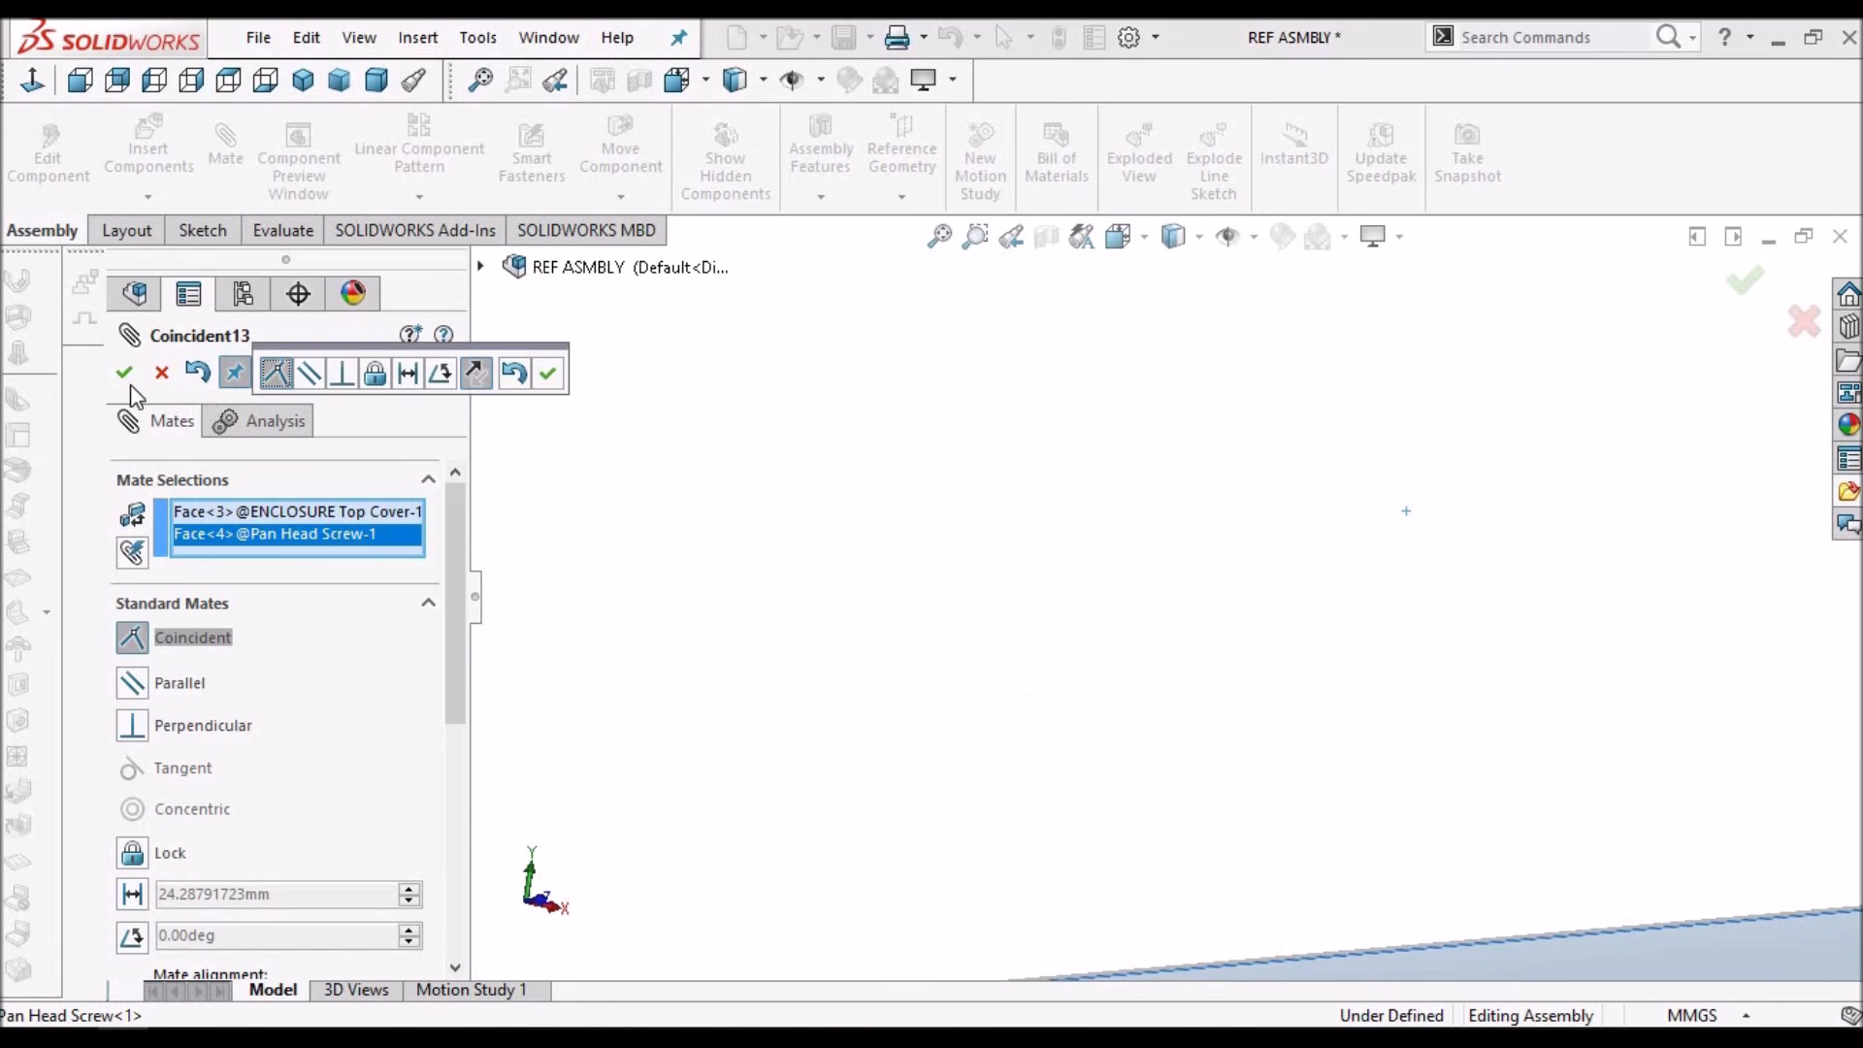
click(122, 372)
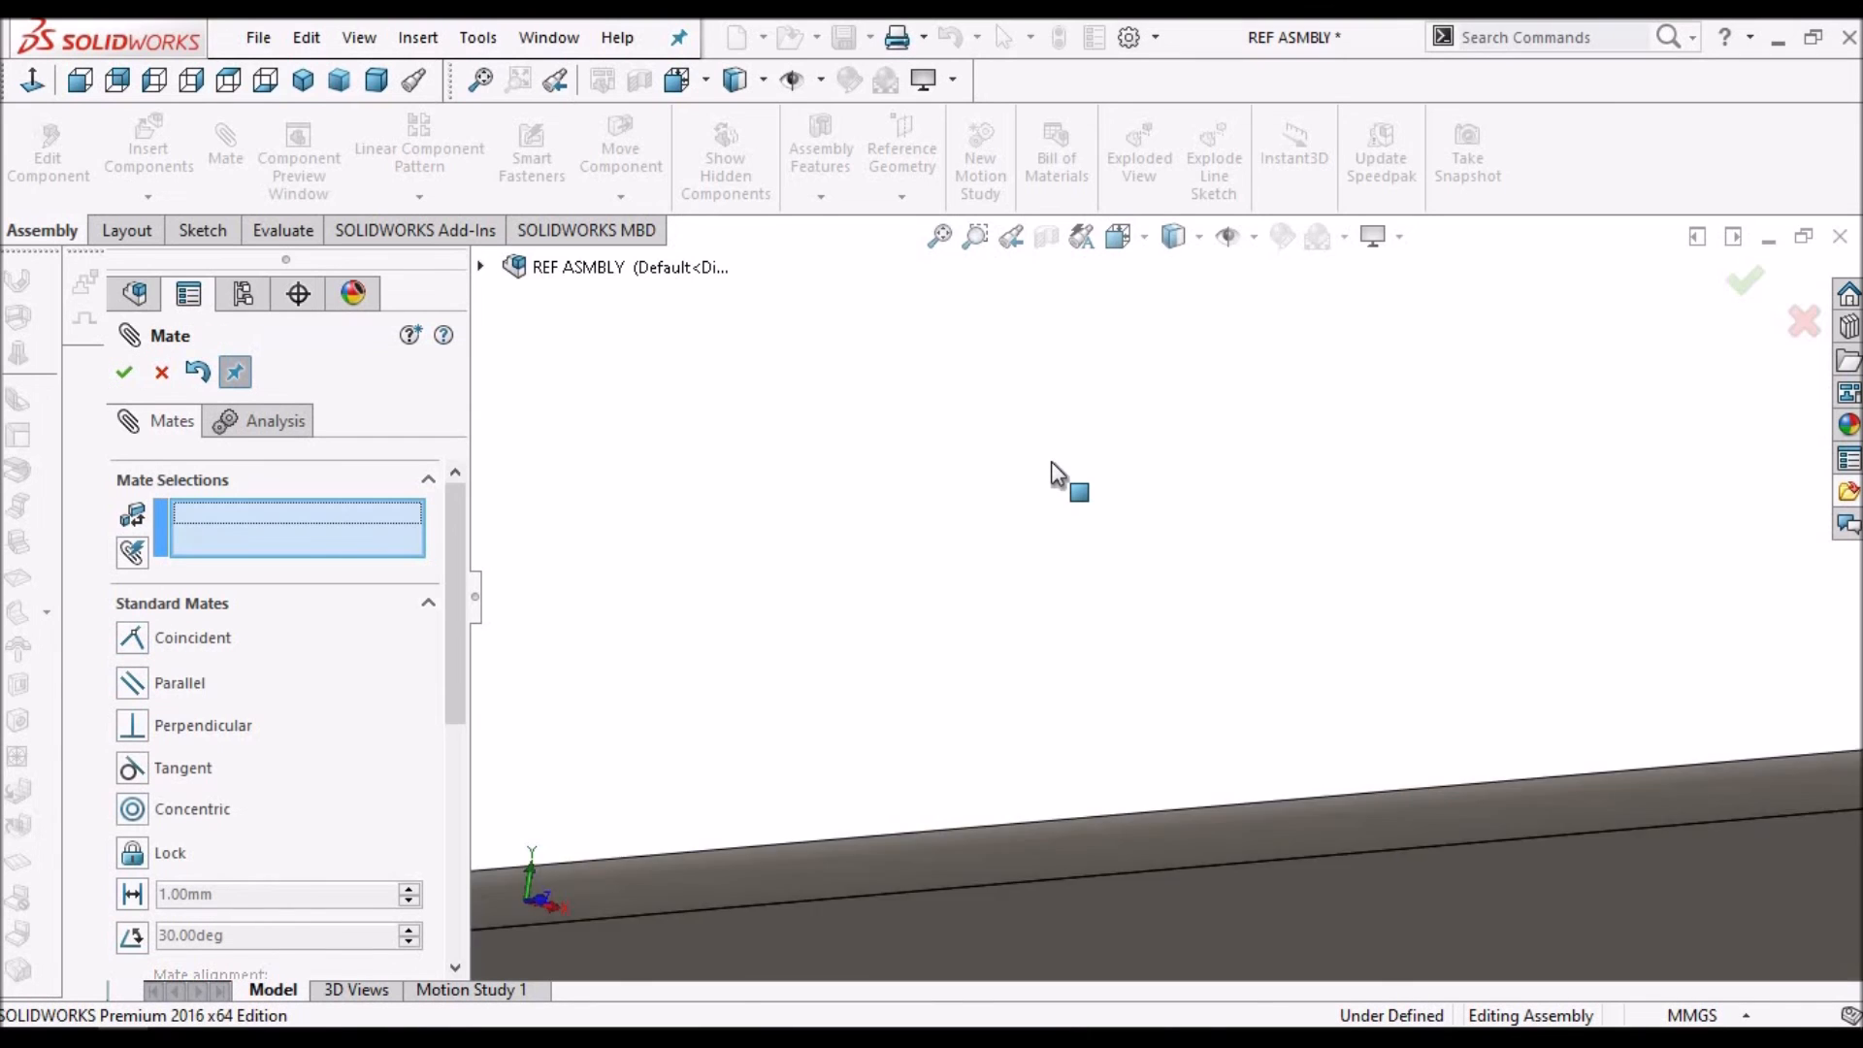
scroll(1051, 462, up, 5)
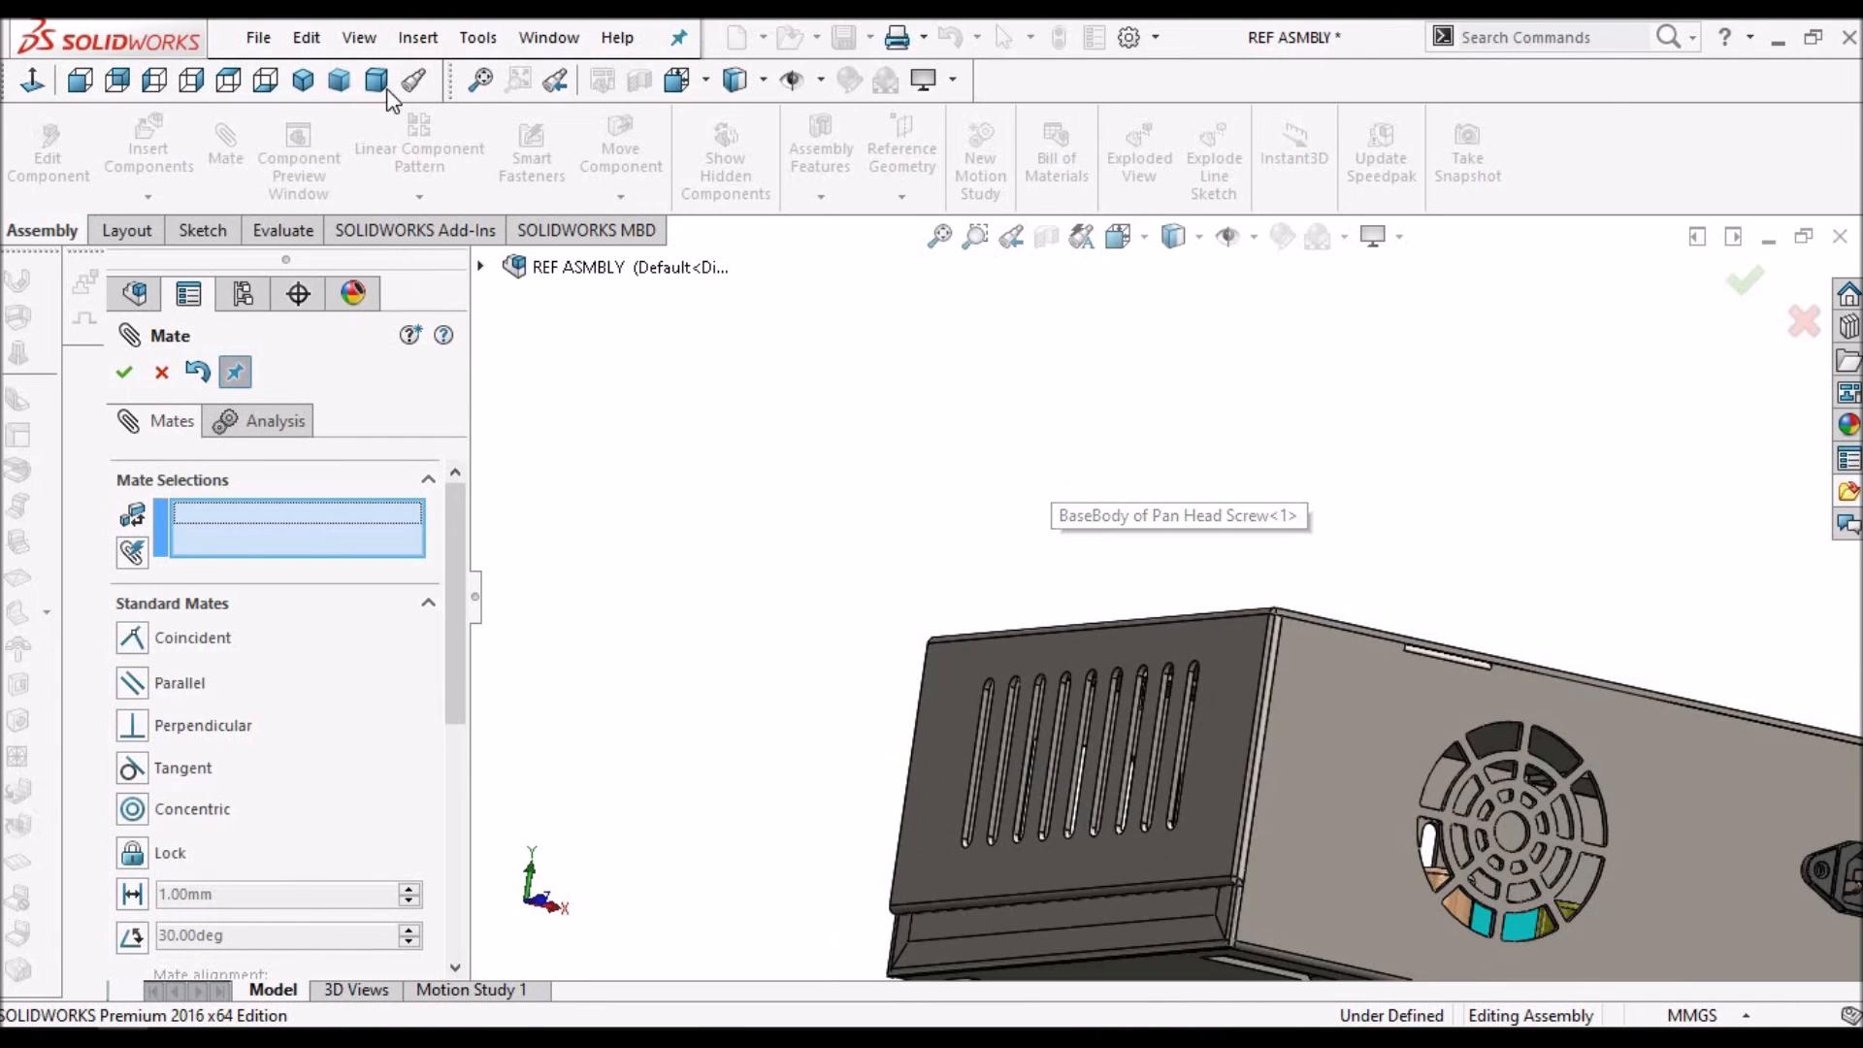
click(388, 94)
scroll(1060, 407, down, 5)
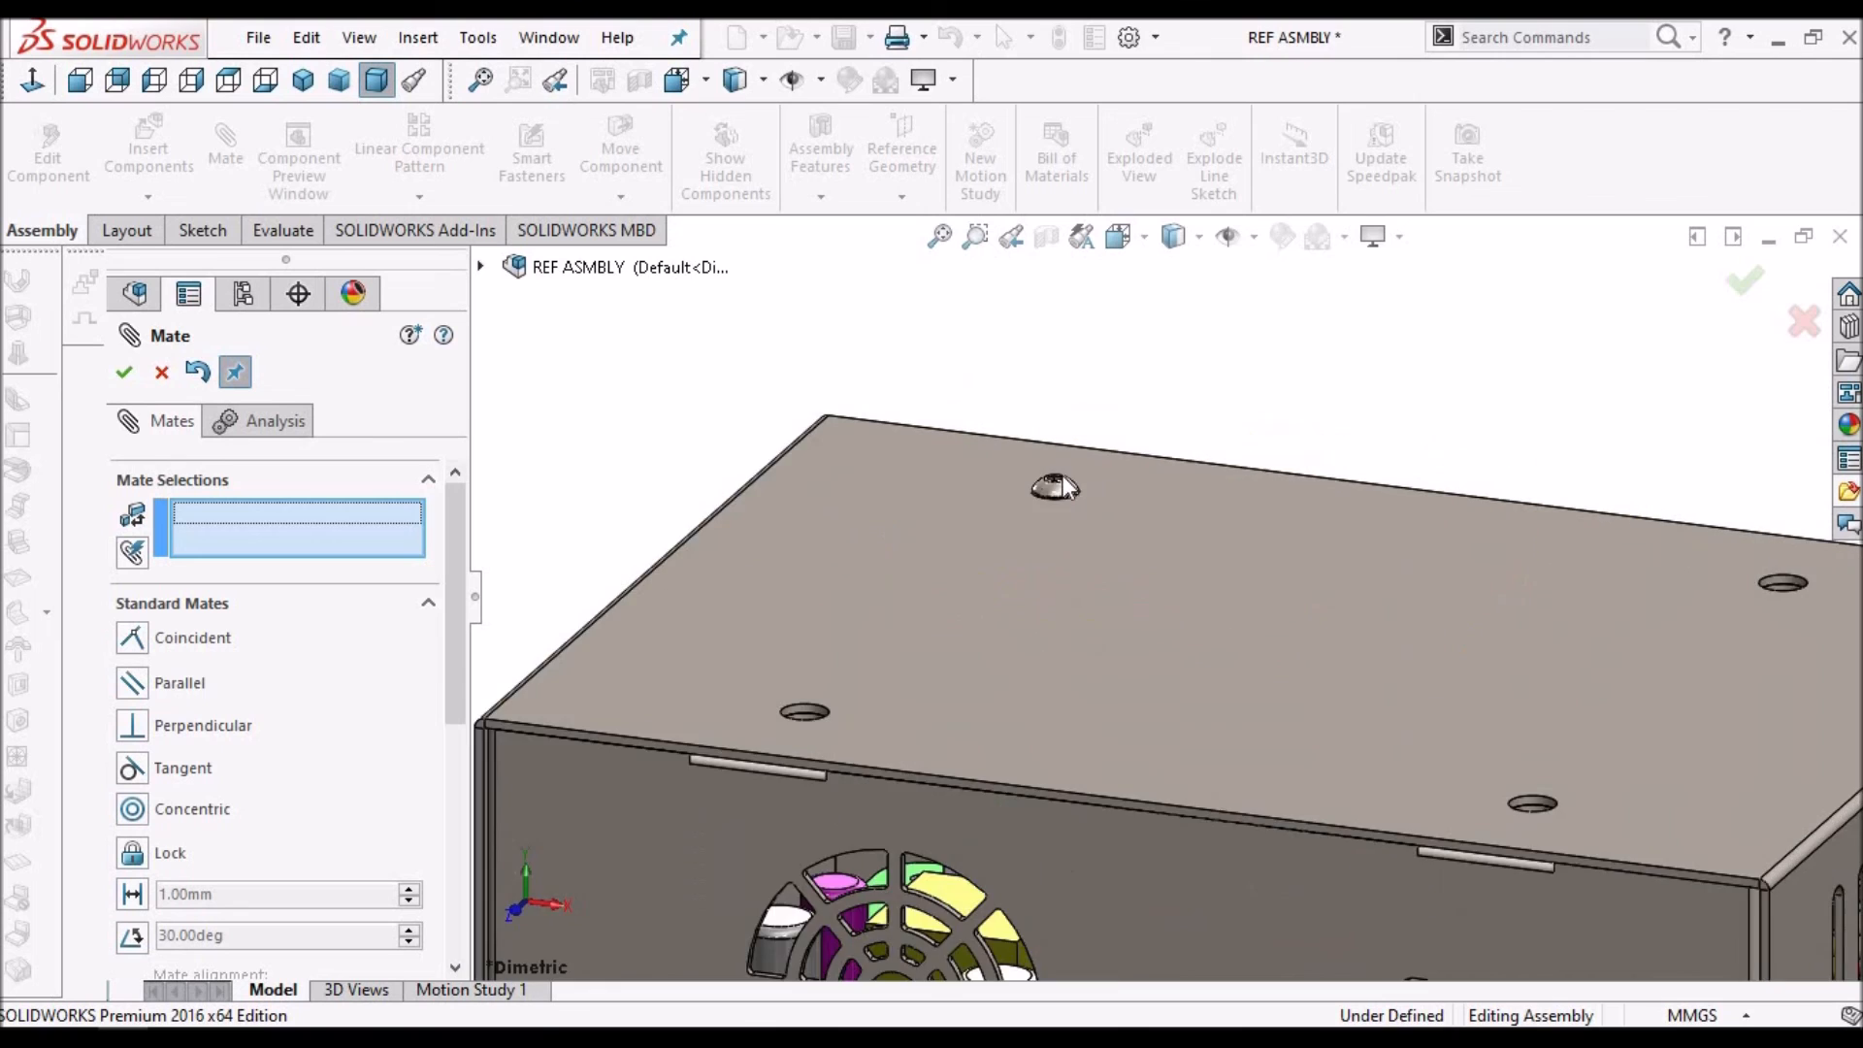
scroll(1034, 487, down, 3)
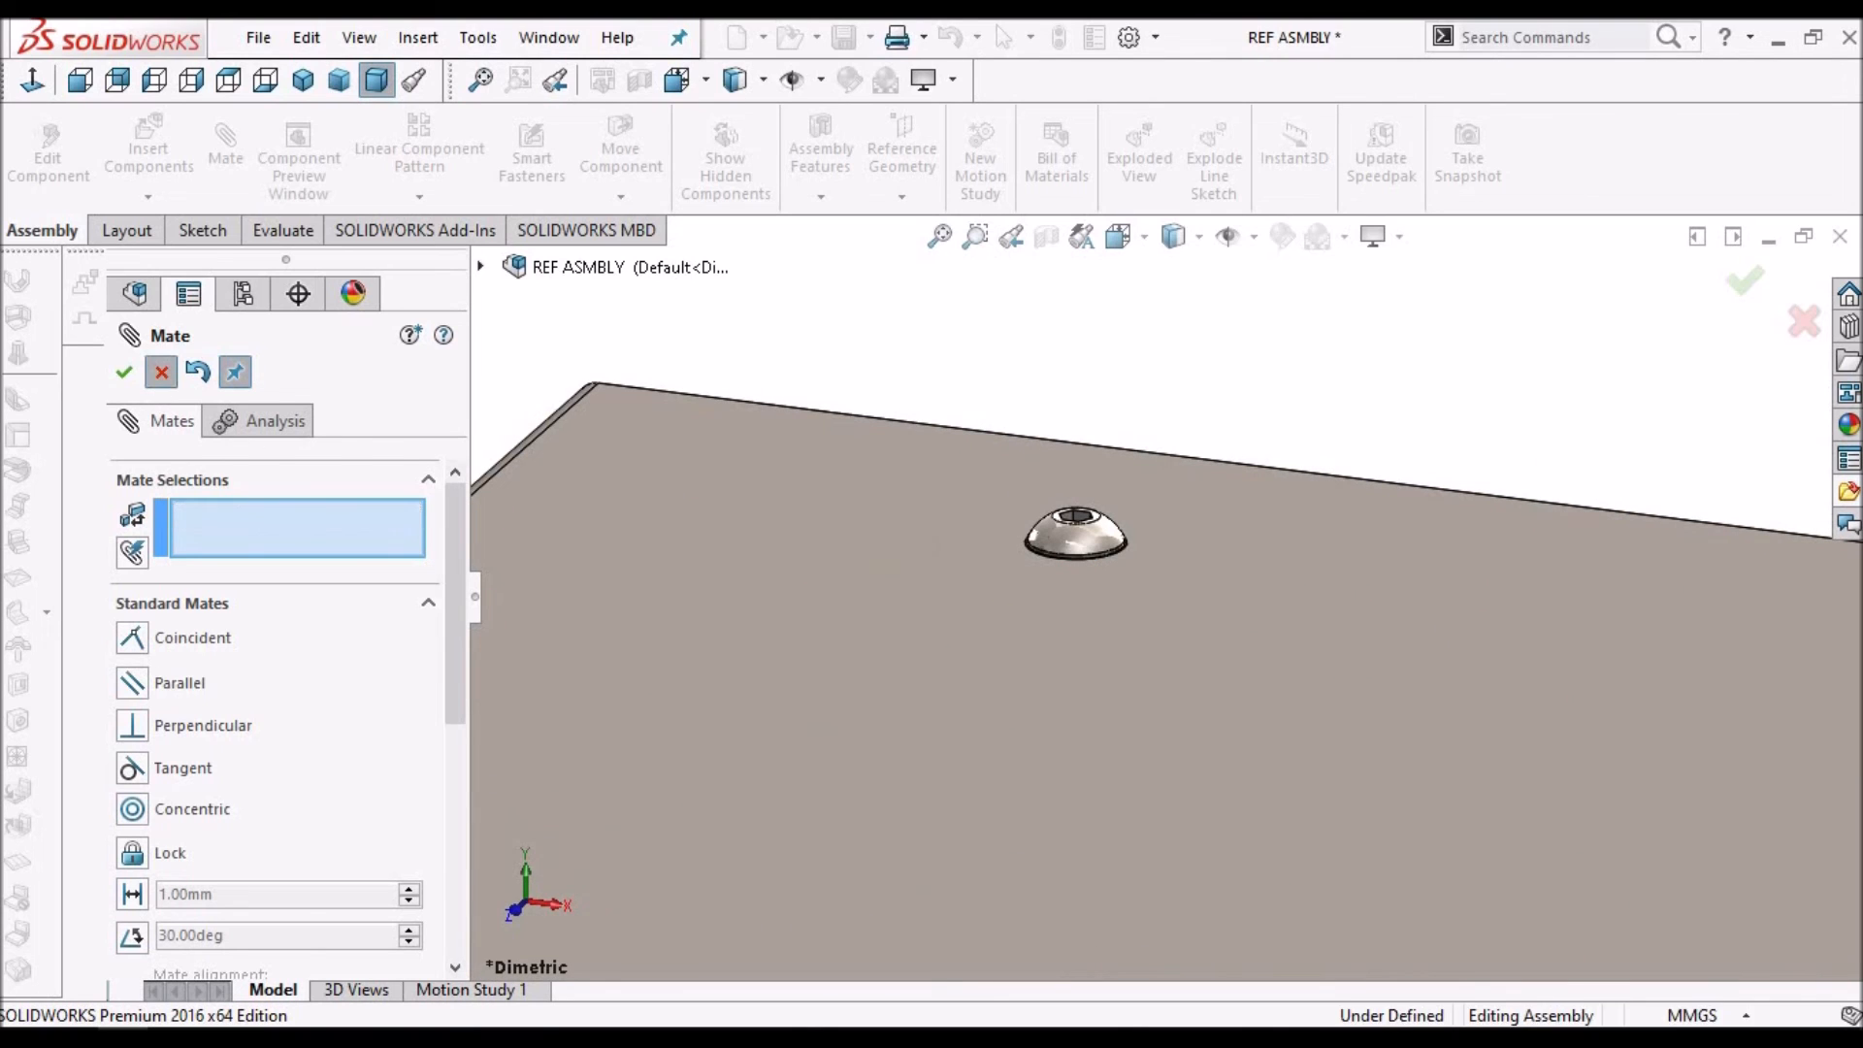
key(Escape)
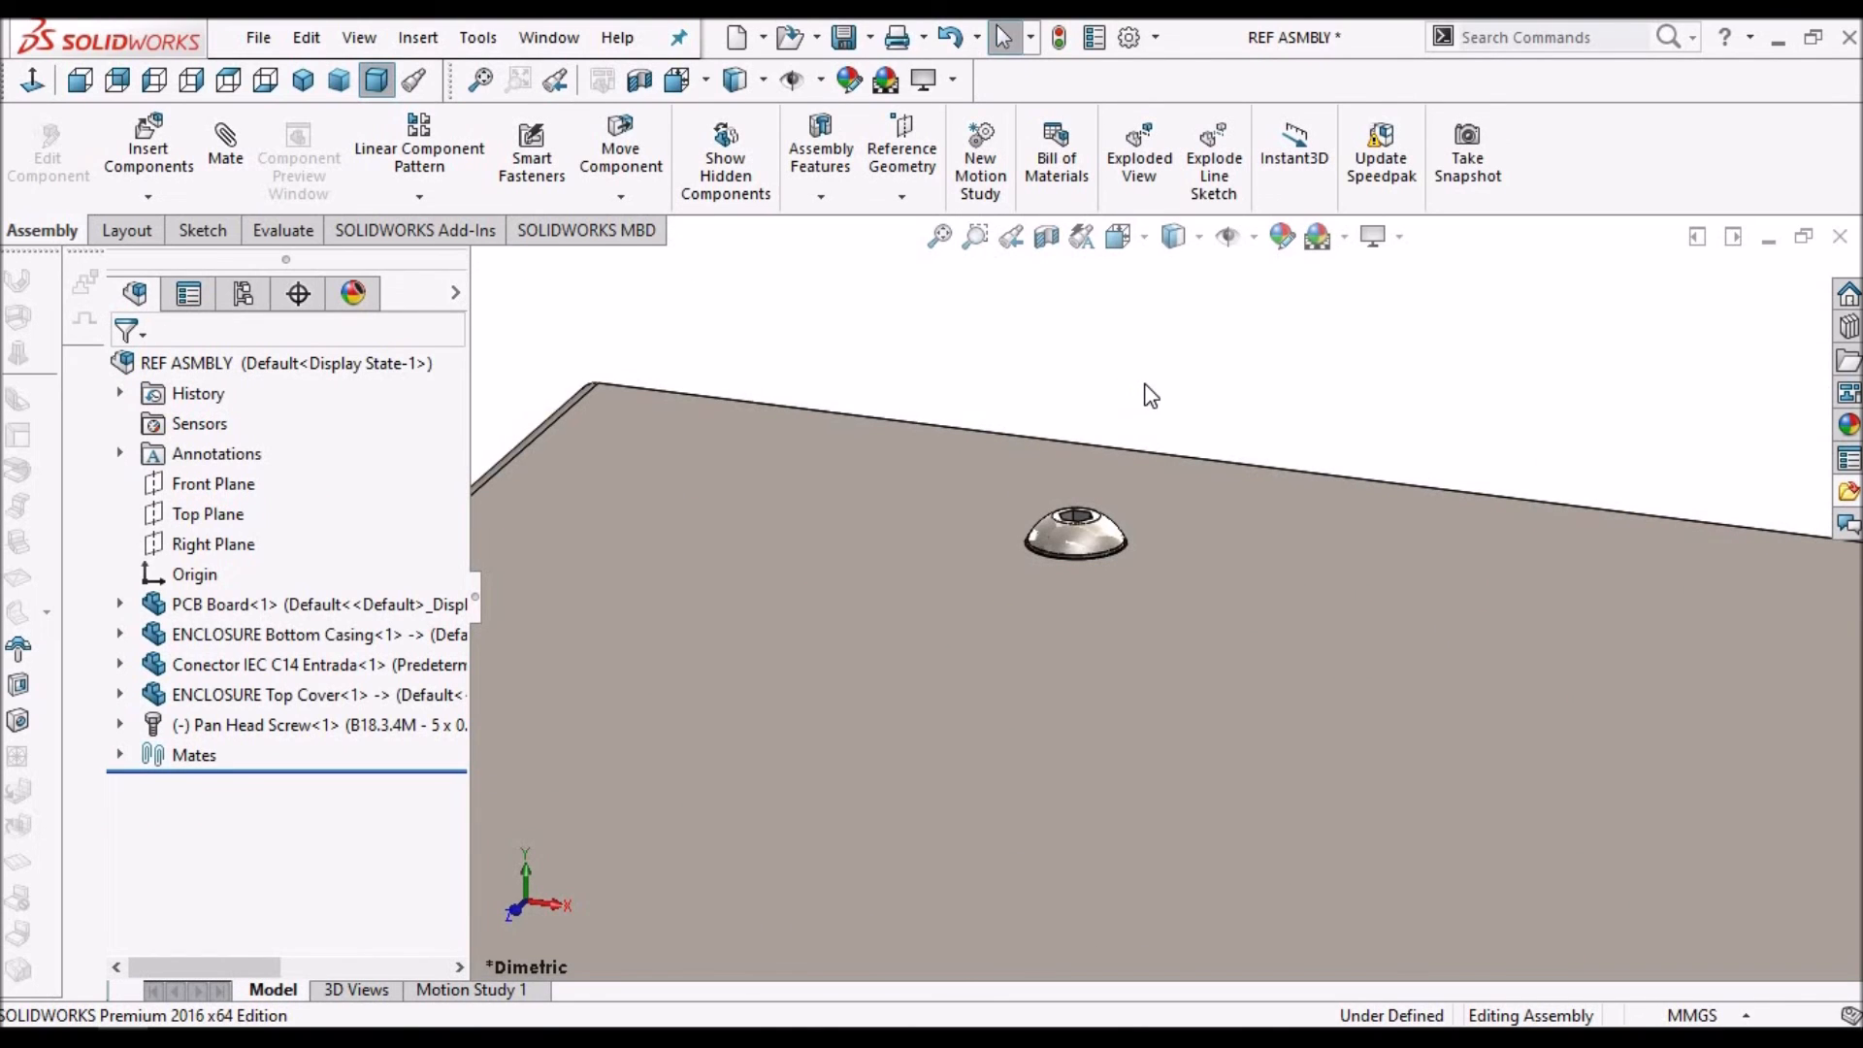
Copy the Pan Head Screw with its mates into the top cover's front hole on the fan side, repeating the coincident face reference
scroll(1145, 417, up, 2)
scroll(1144, 423, up, 3)
scroll(1141, 485, down, 4)
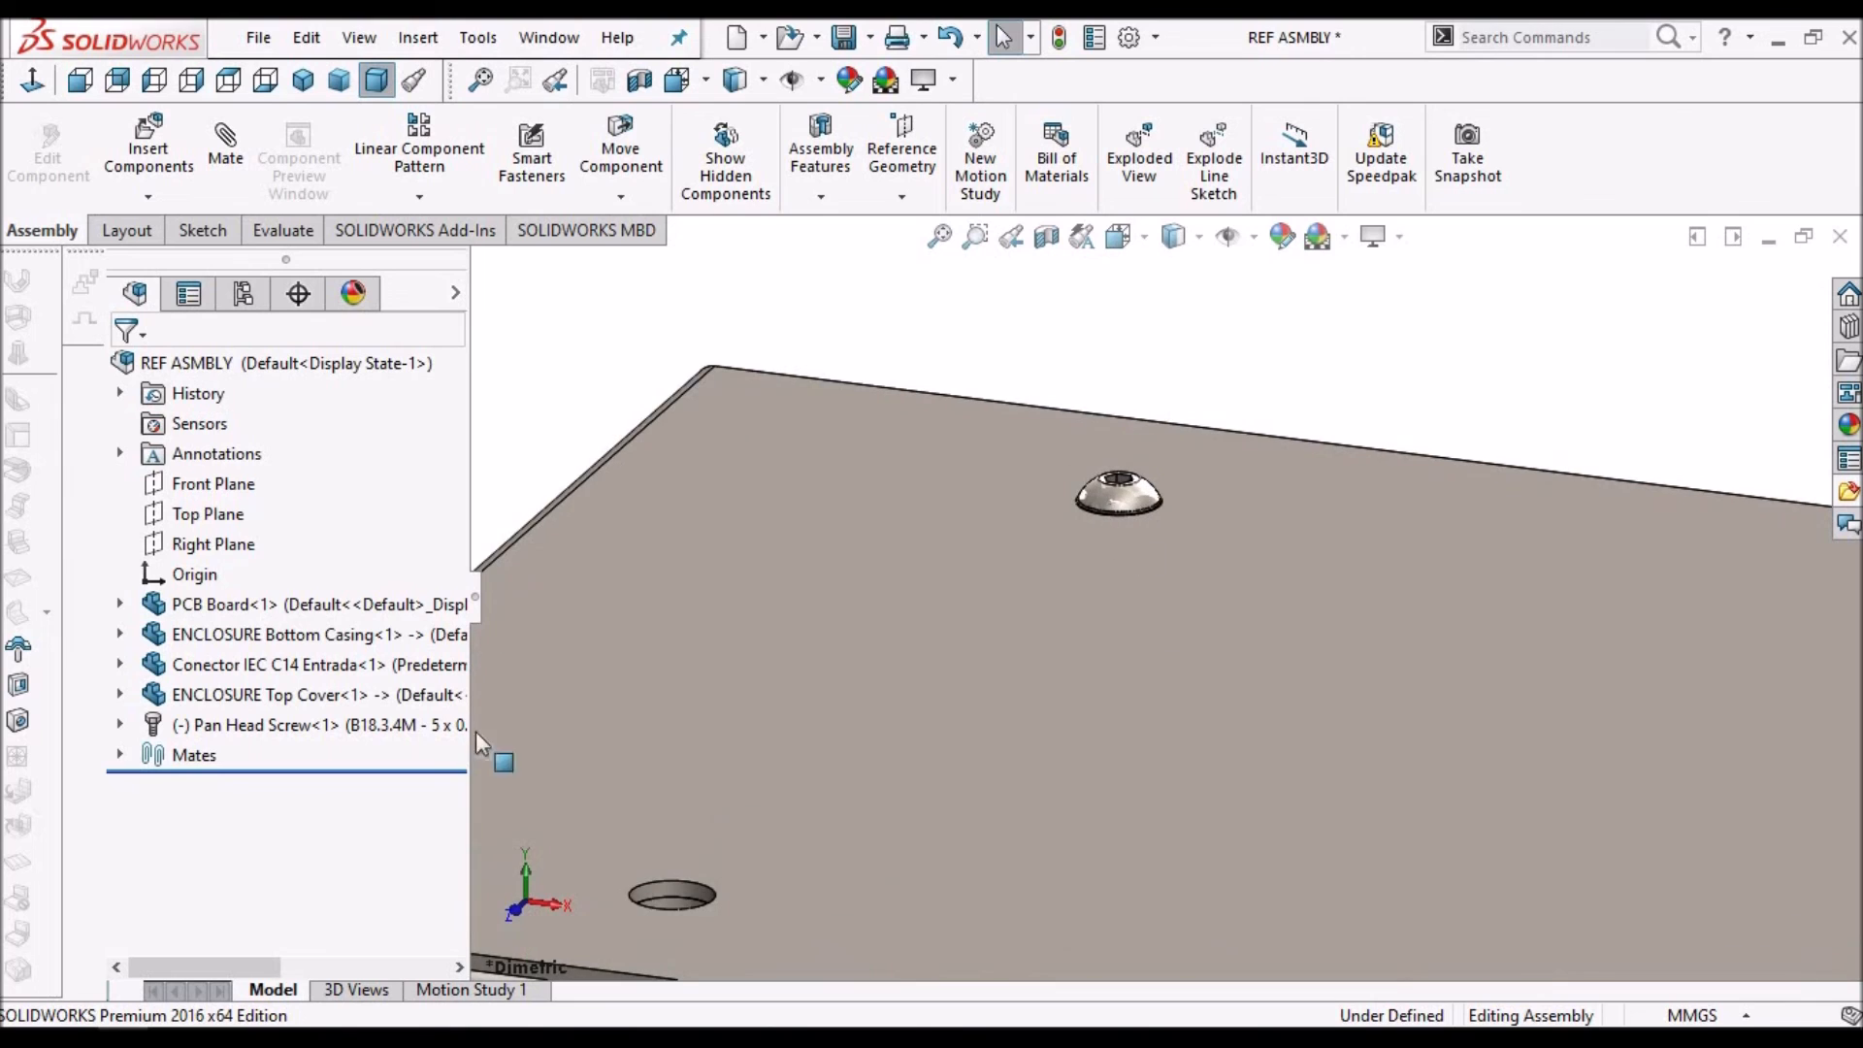
click(289, 727)
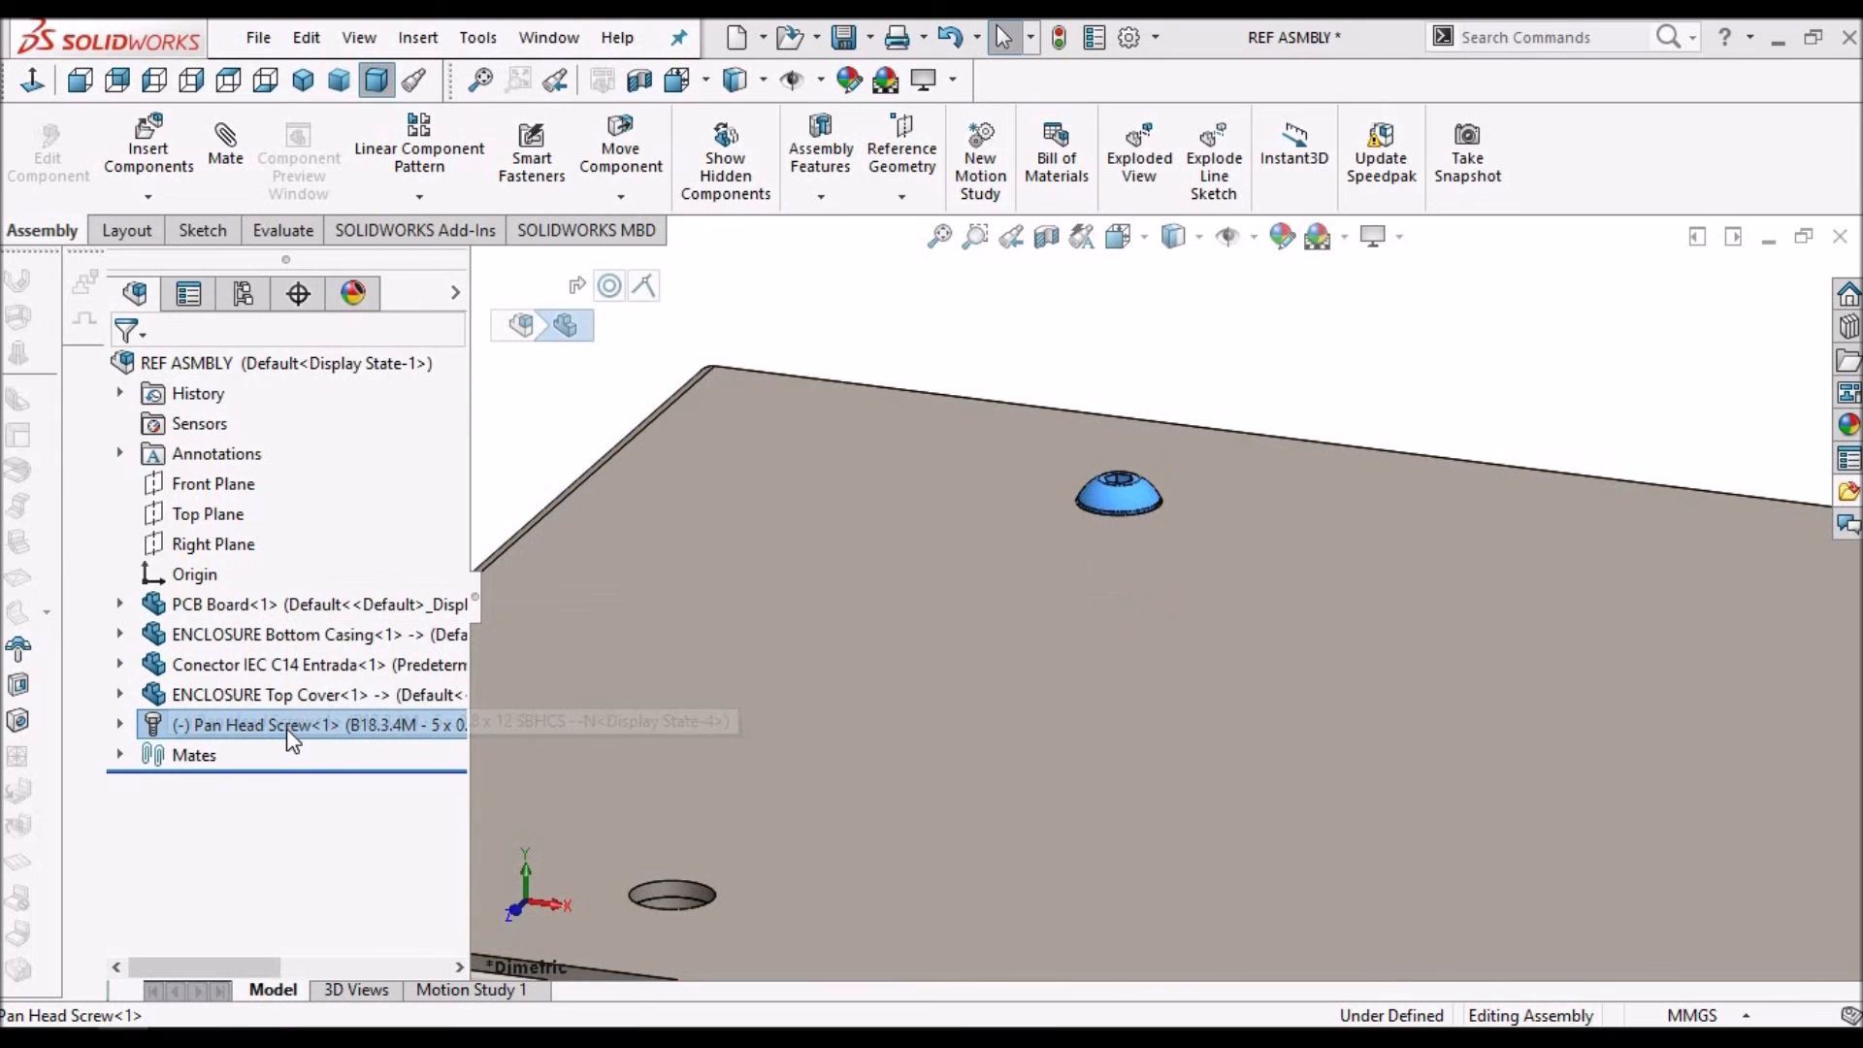
right_click(287, 728)
key(Escape)
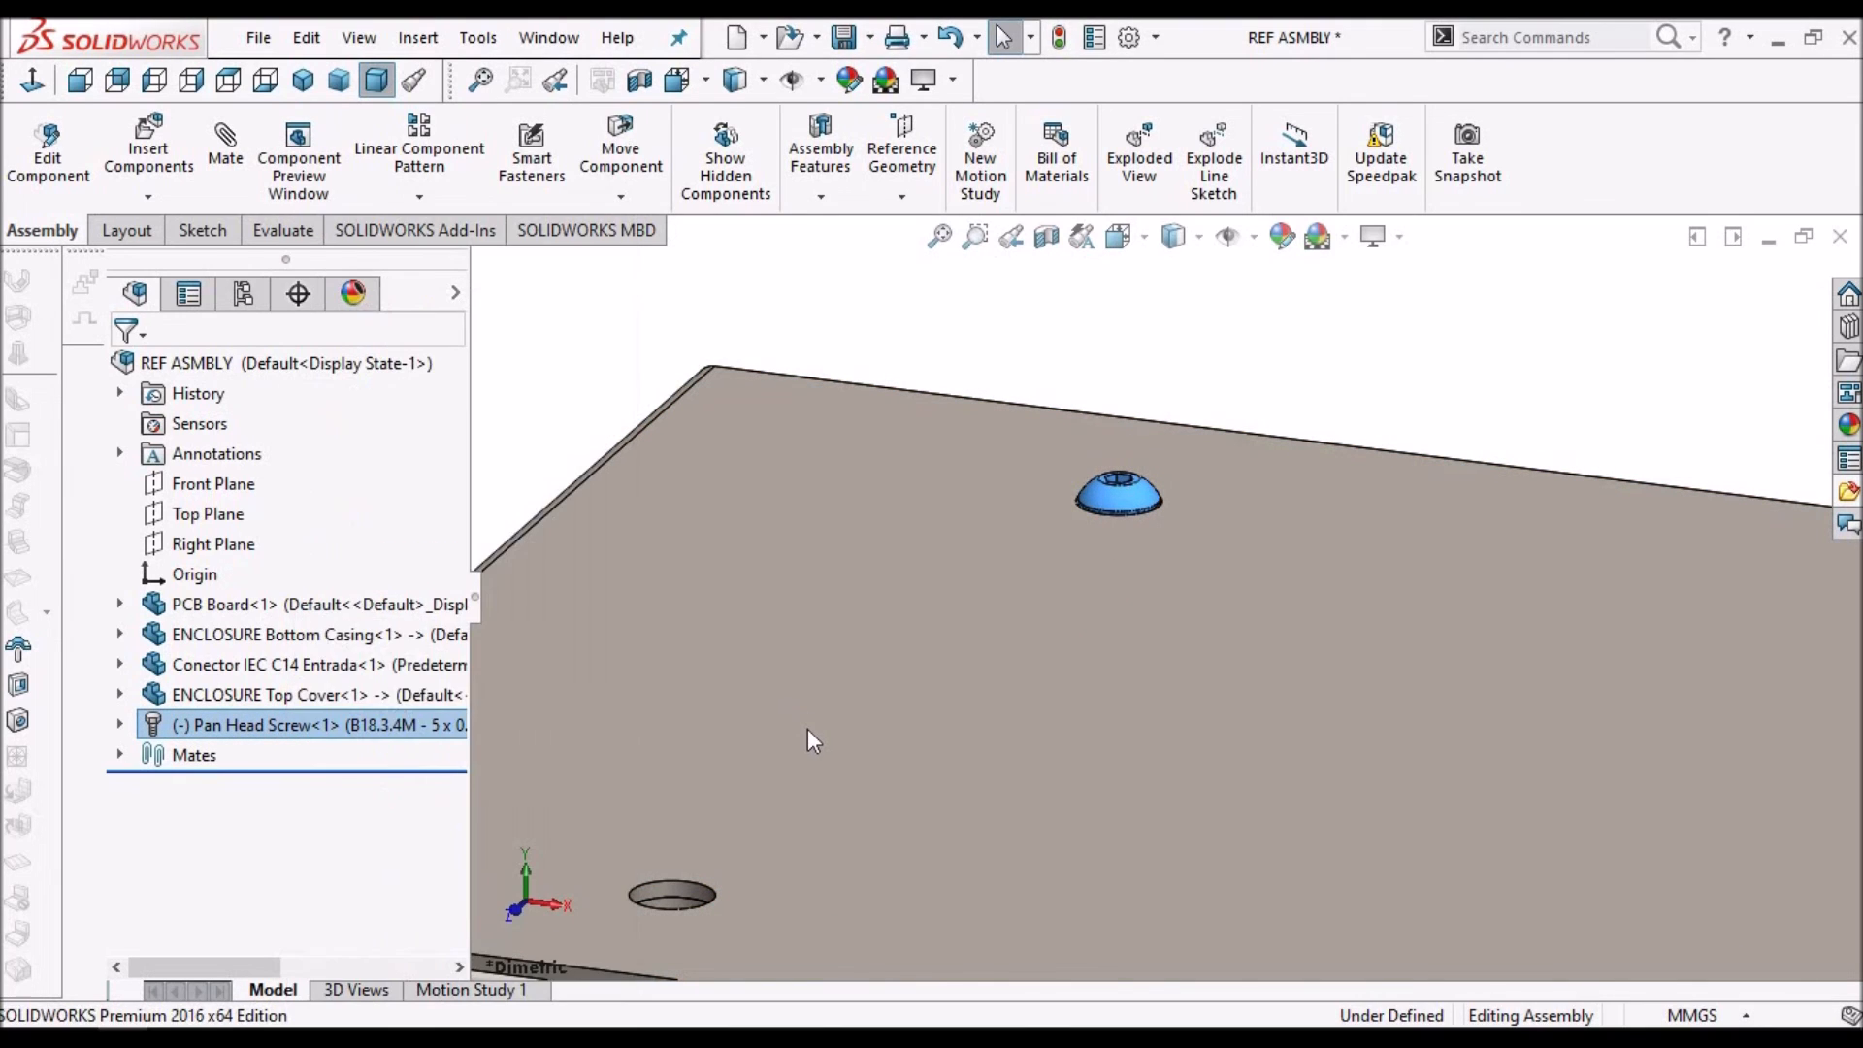
scroll(807, 730, up, 1)
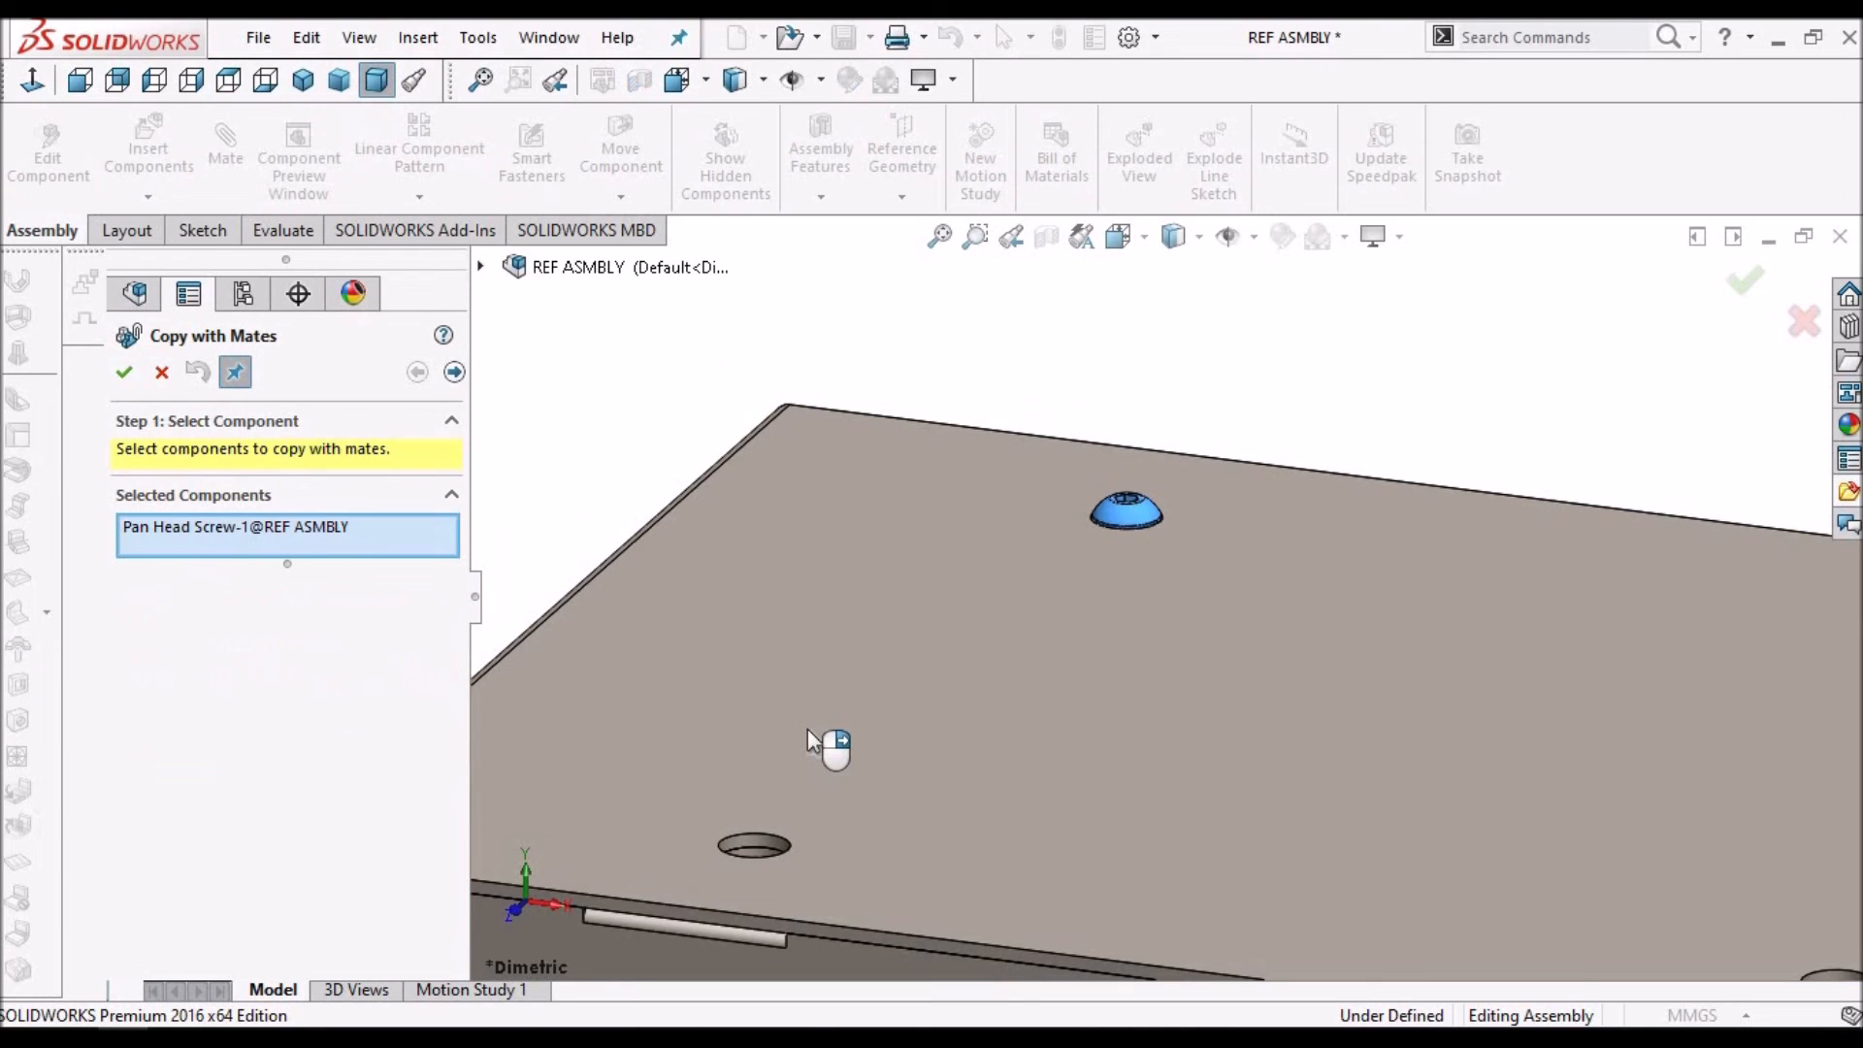
click(453, 372)
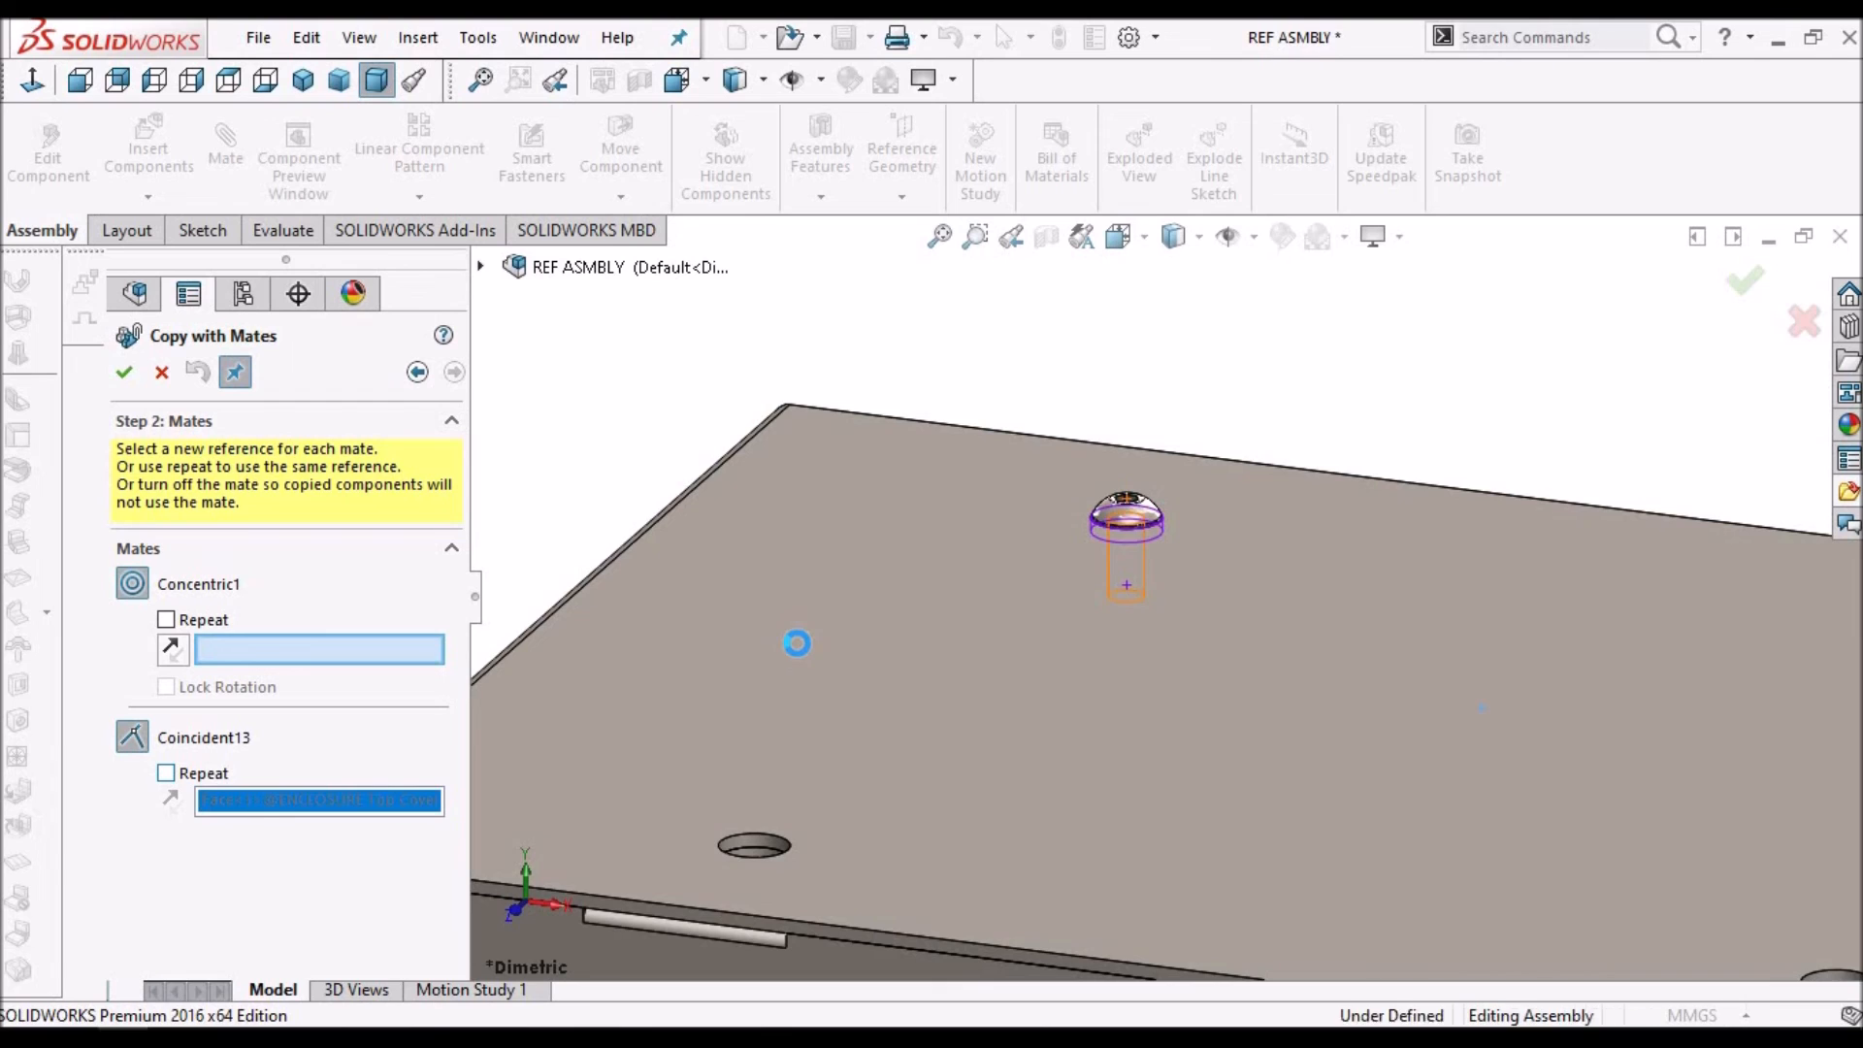
scroll(824, 788, up, 1)
scroll(825, 788, down, 4)
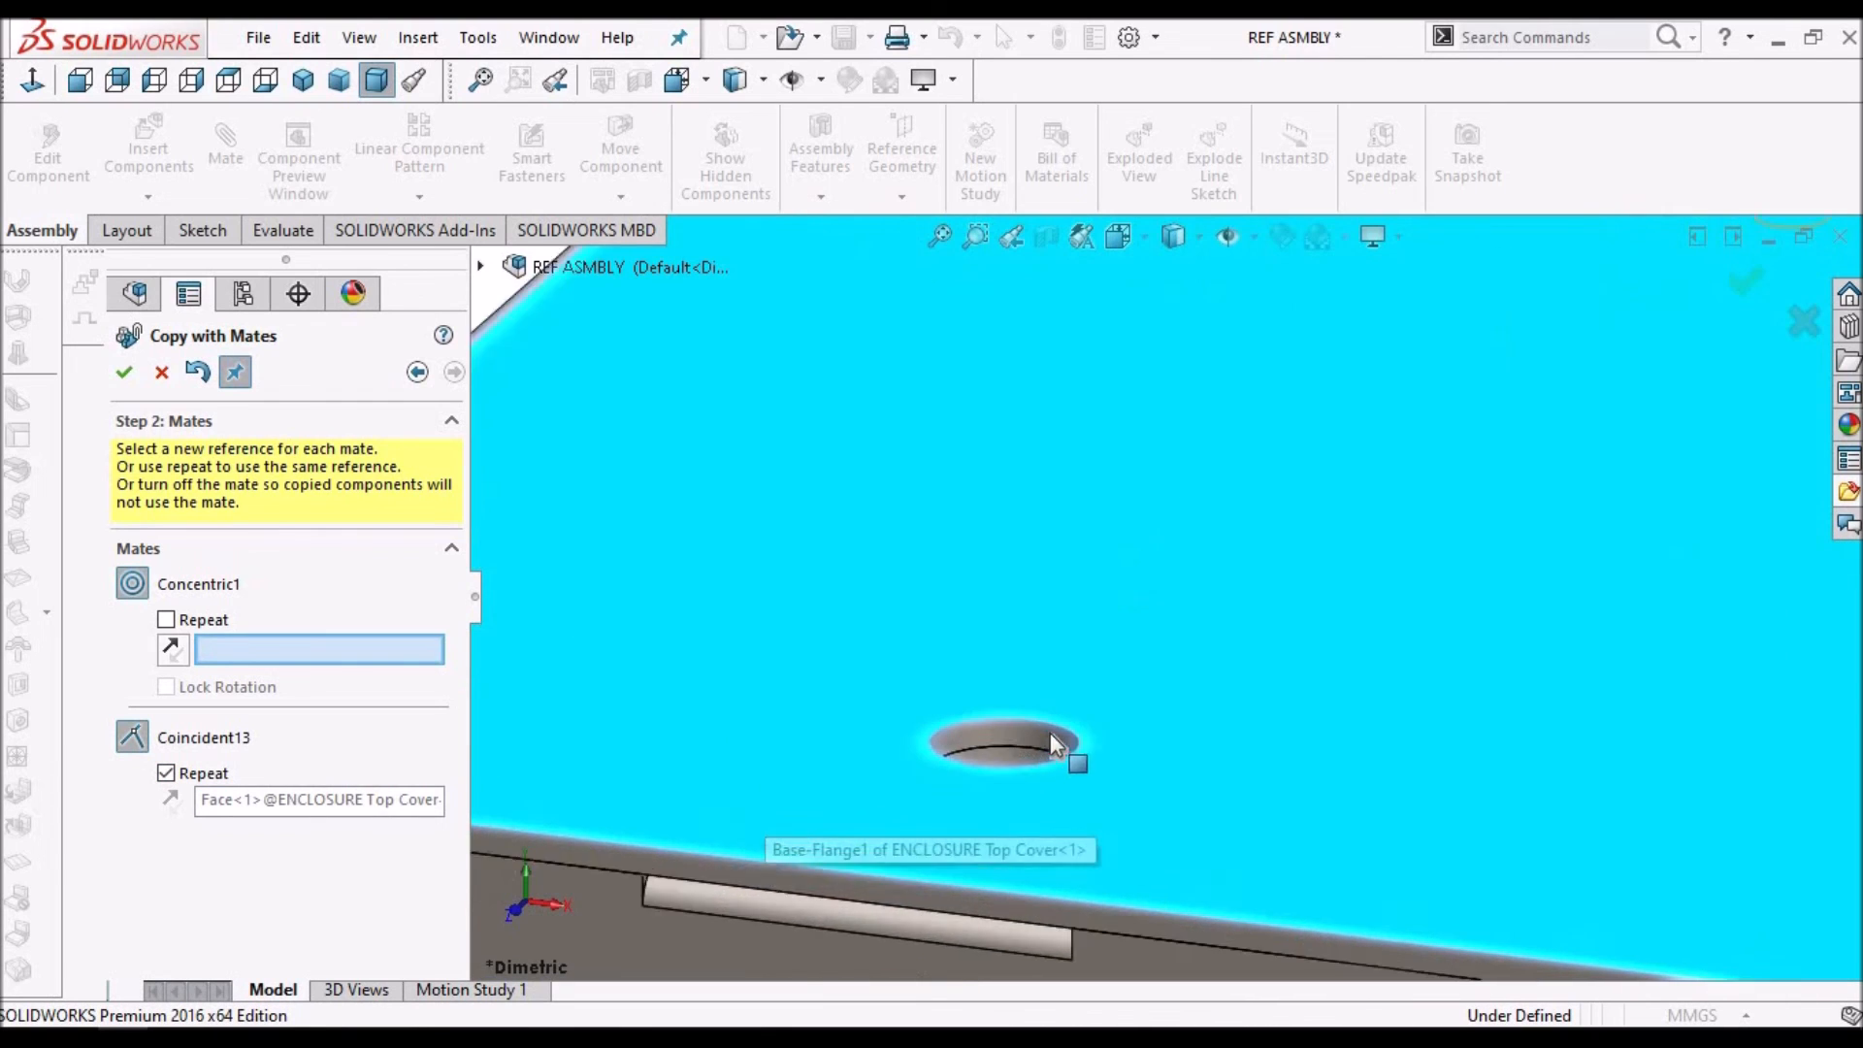
click(1064, 713)
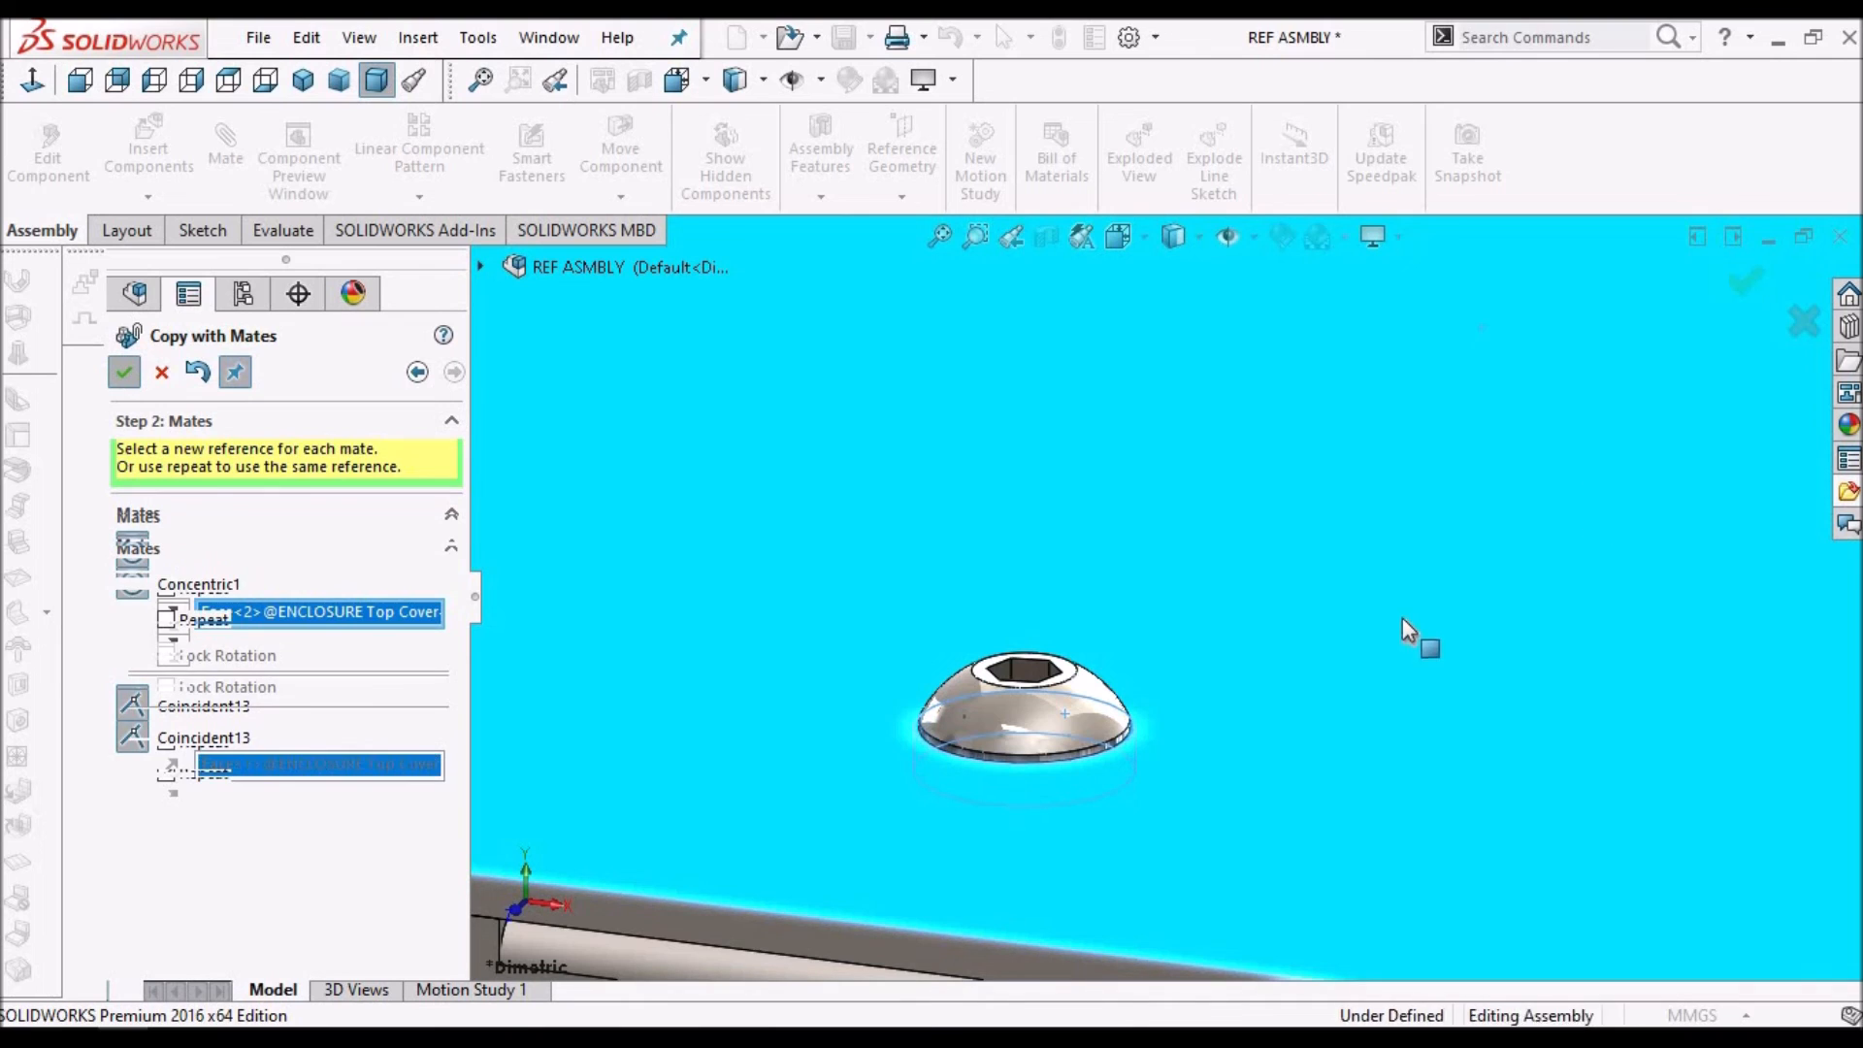
Place another Pan Head Screw copy in the top cover's rear hole on the connector side
scroll(1359, 609, up, 6)
scroll(1359, 609, up, 6)
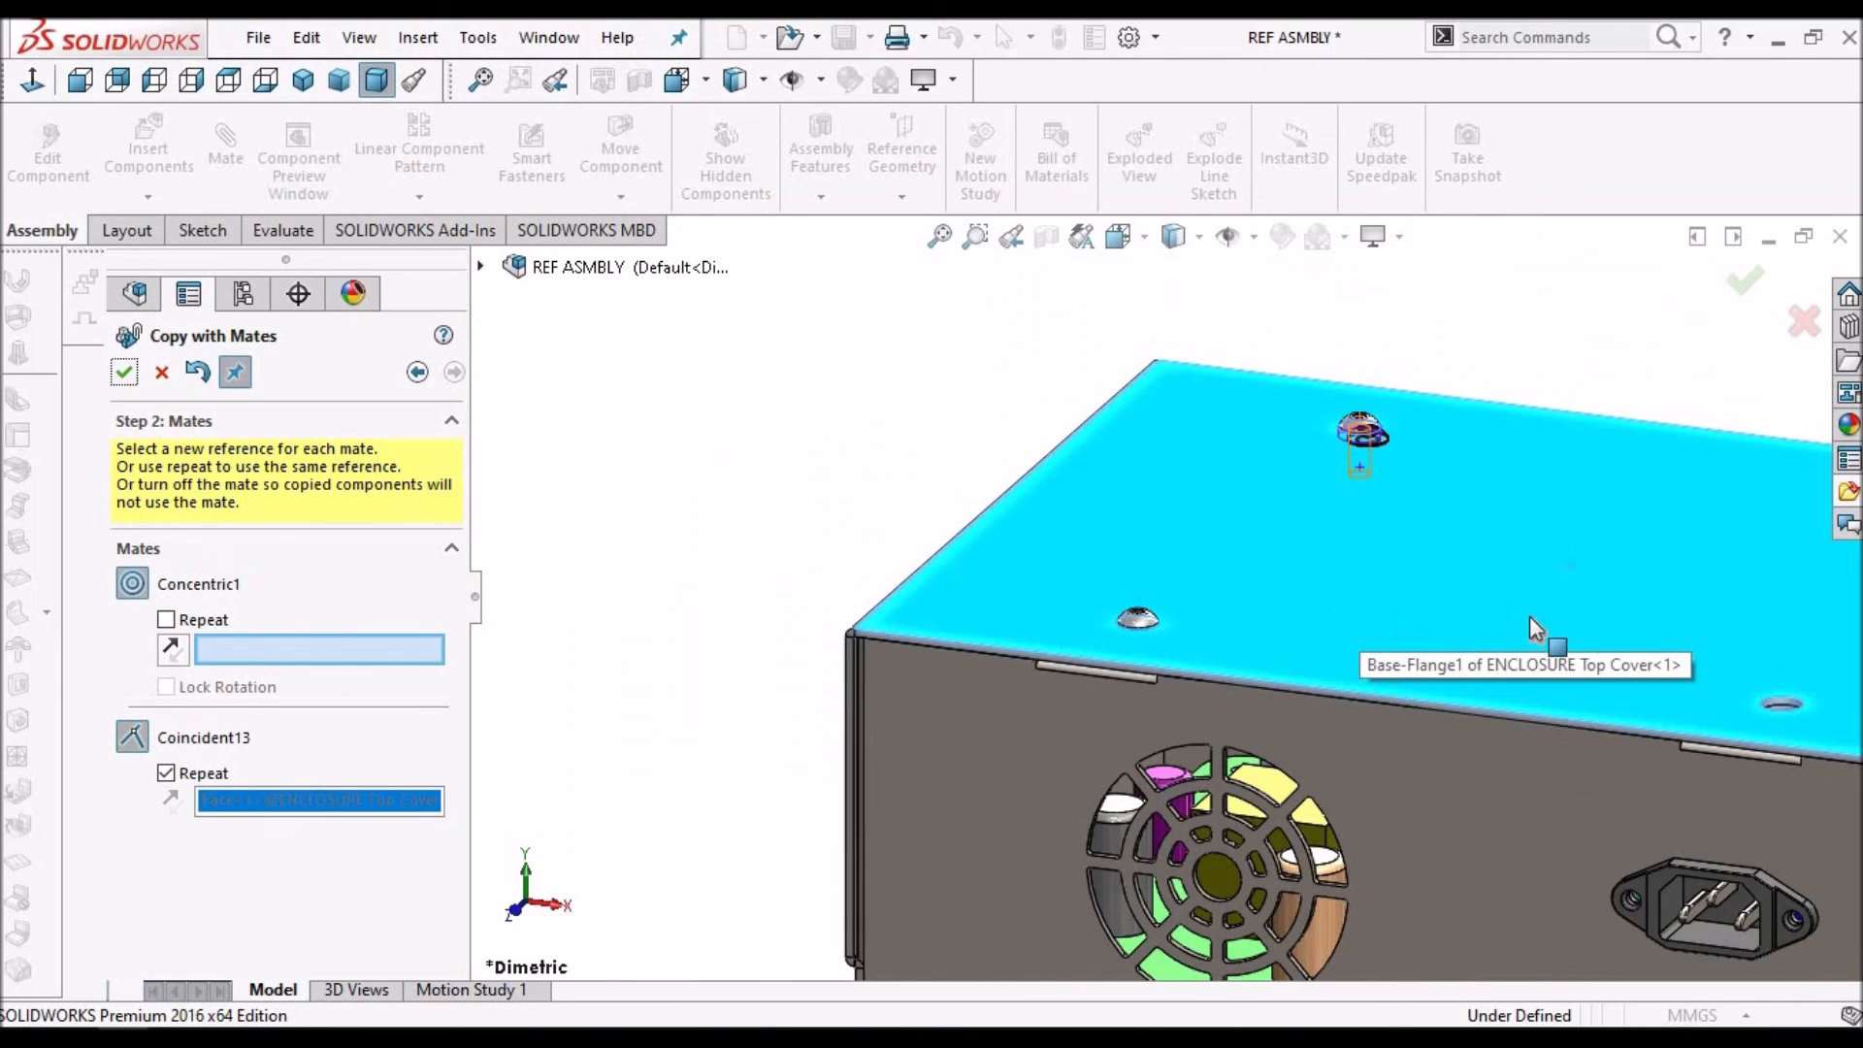
scroll(1608, 553, down, 8)
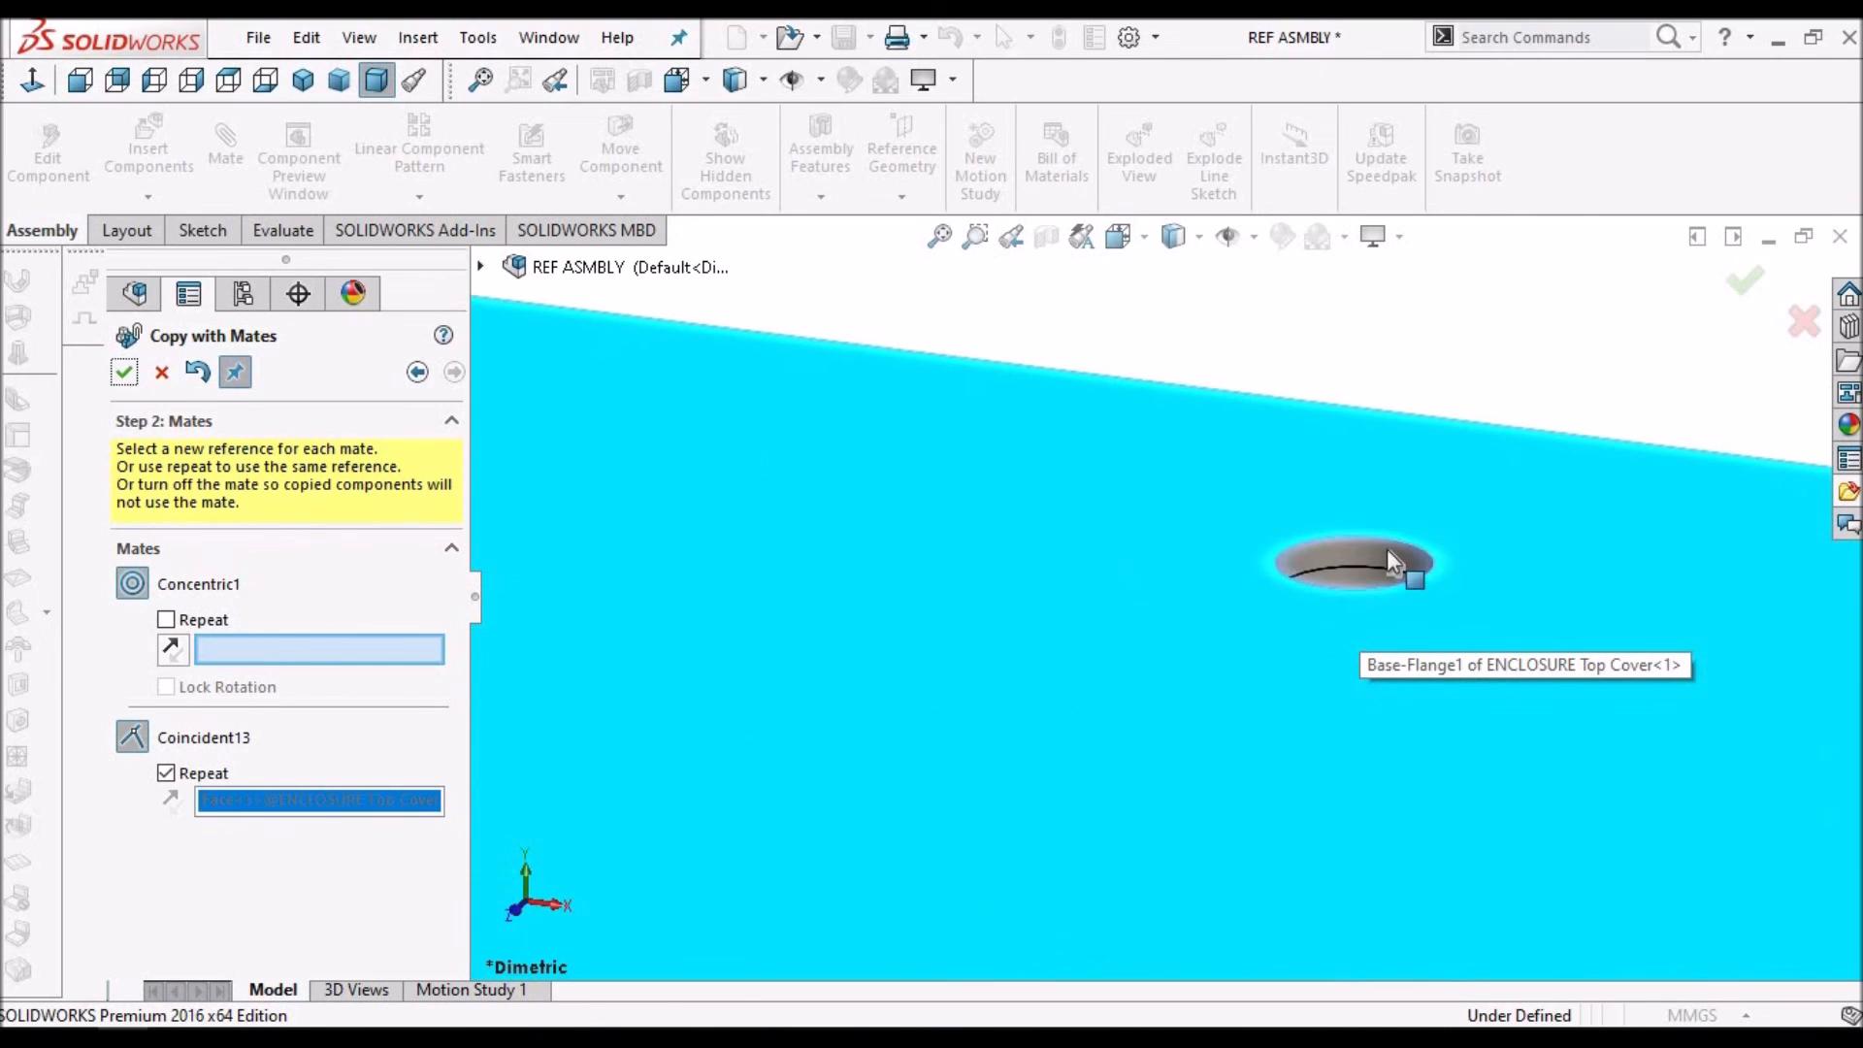
click(1332, 575)
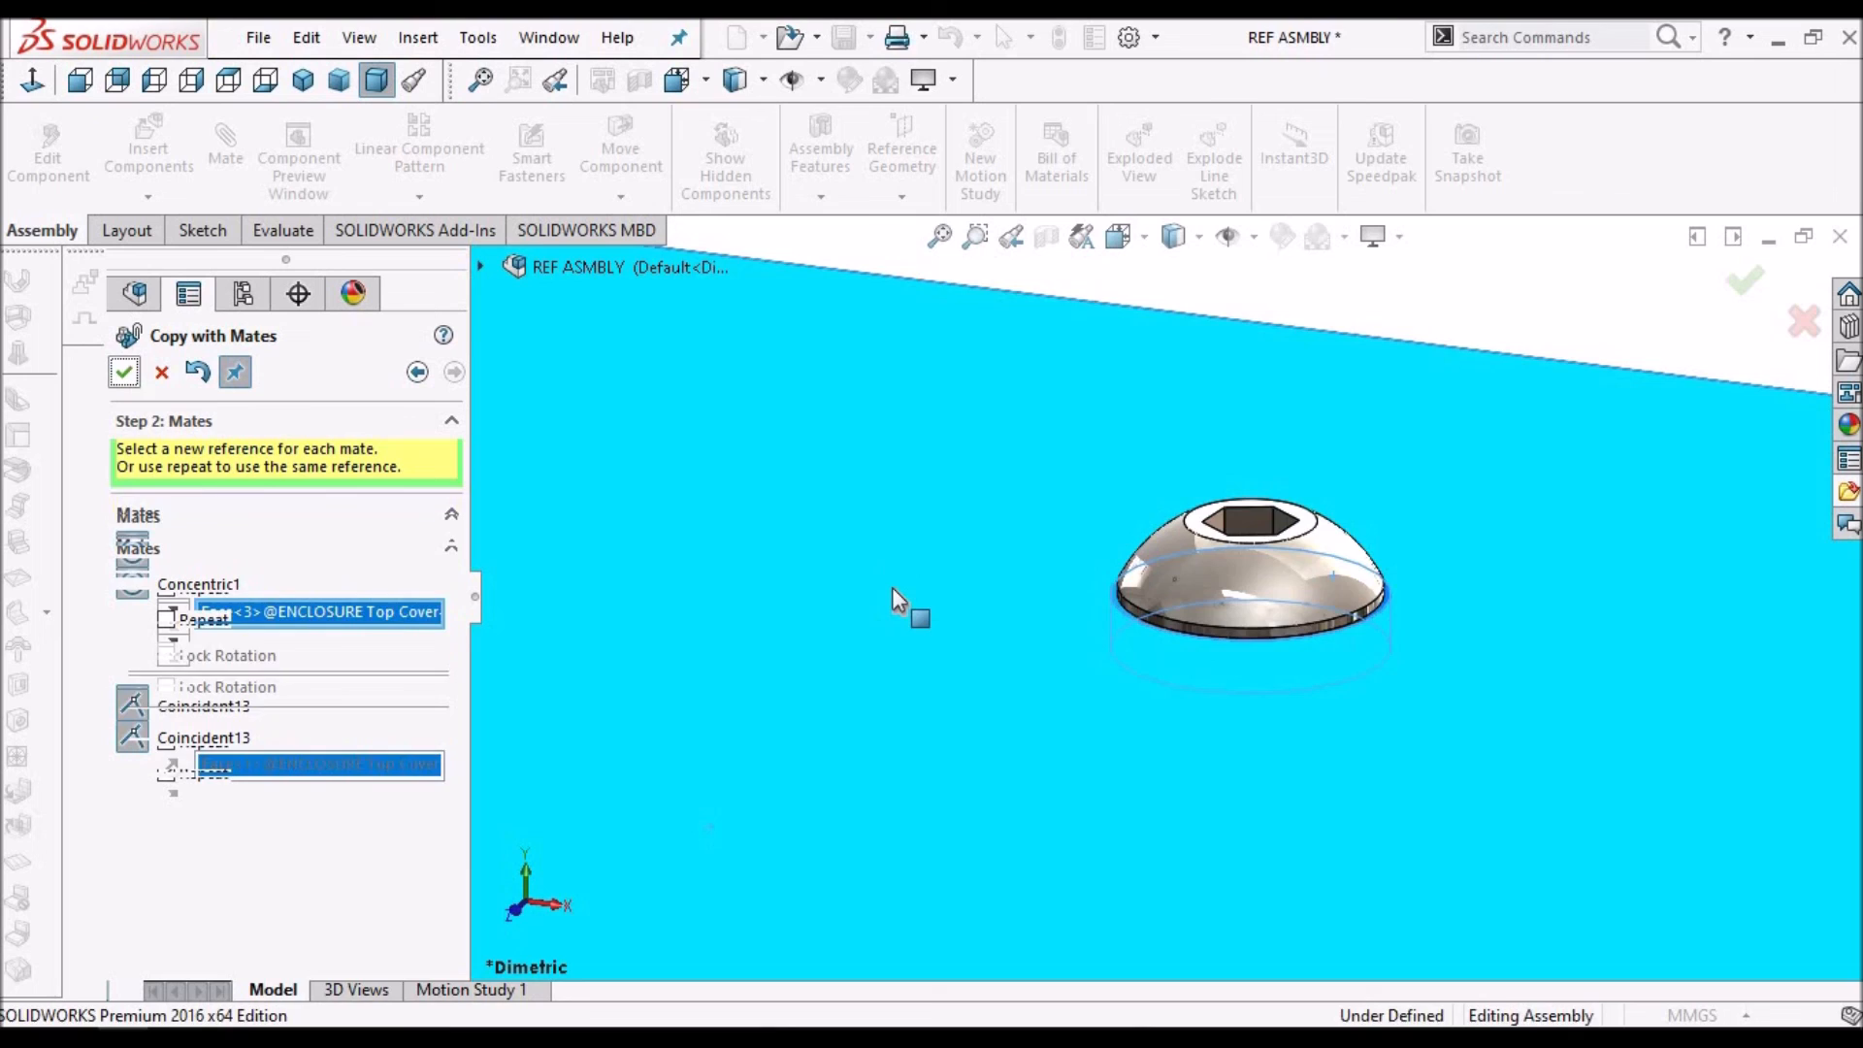
Place another Pan Head Screw copy in the top cover's front hole on the connector side
scroll(893, 586, up, 7)
scroll(837, 877, down, 3)
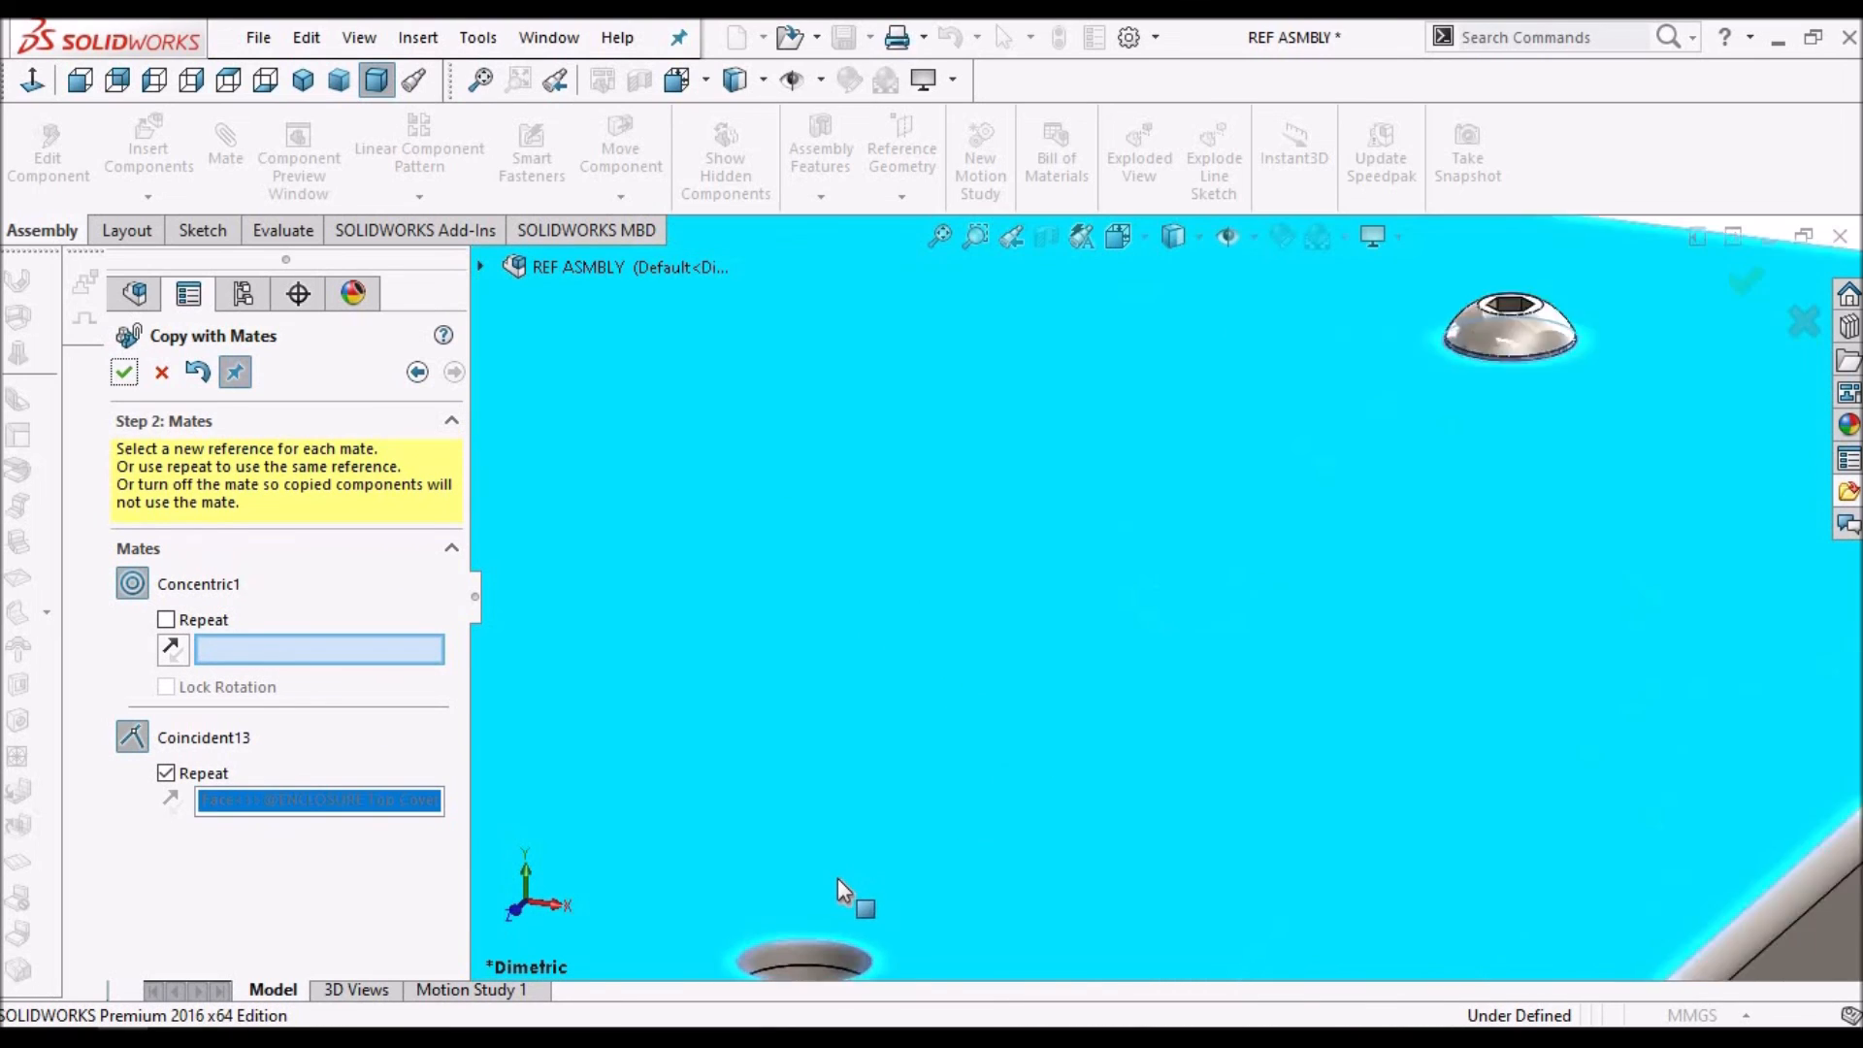
scroll(839, 879, down, 4)
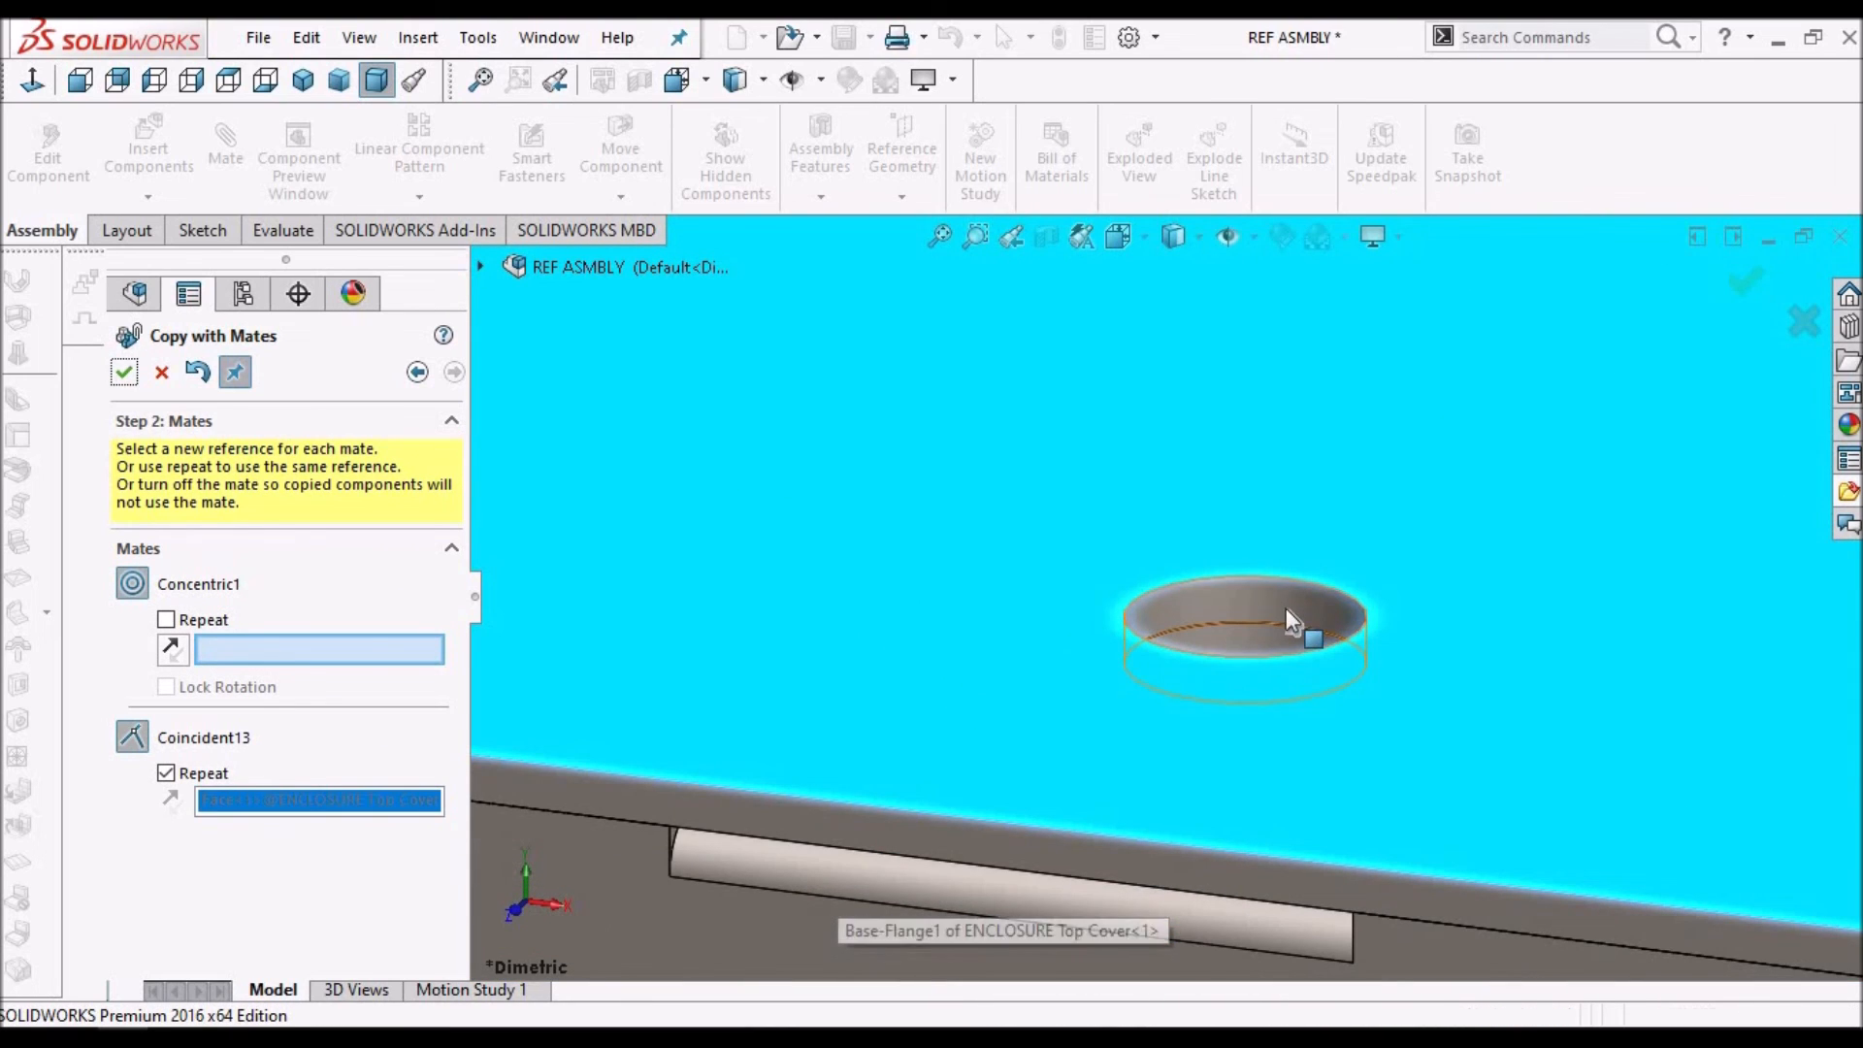
click(1287, 612)
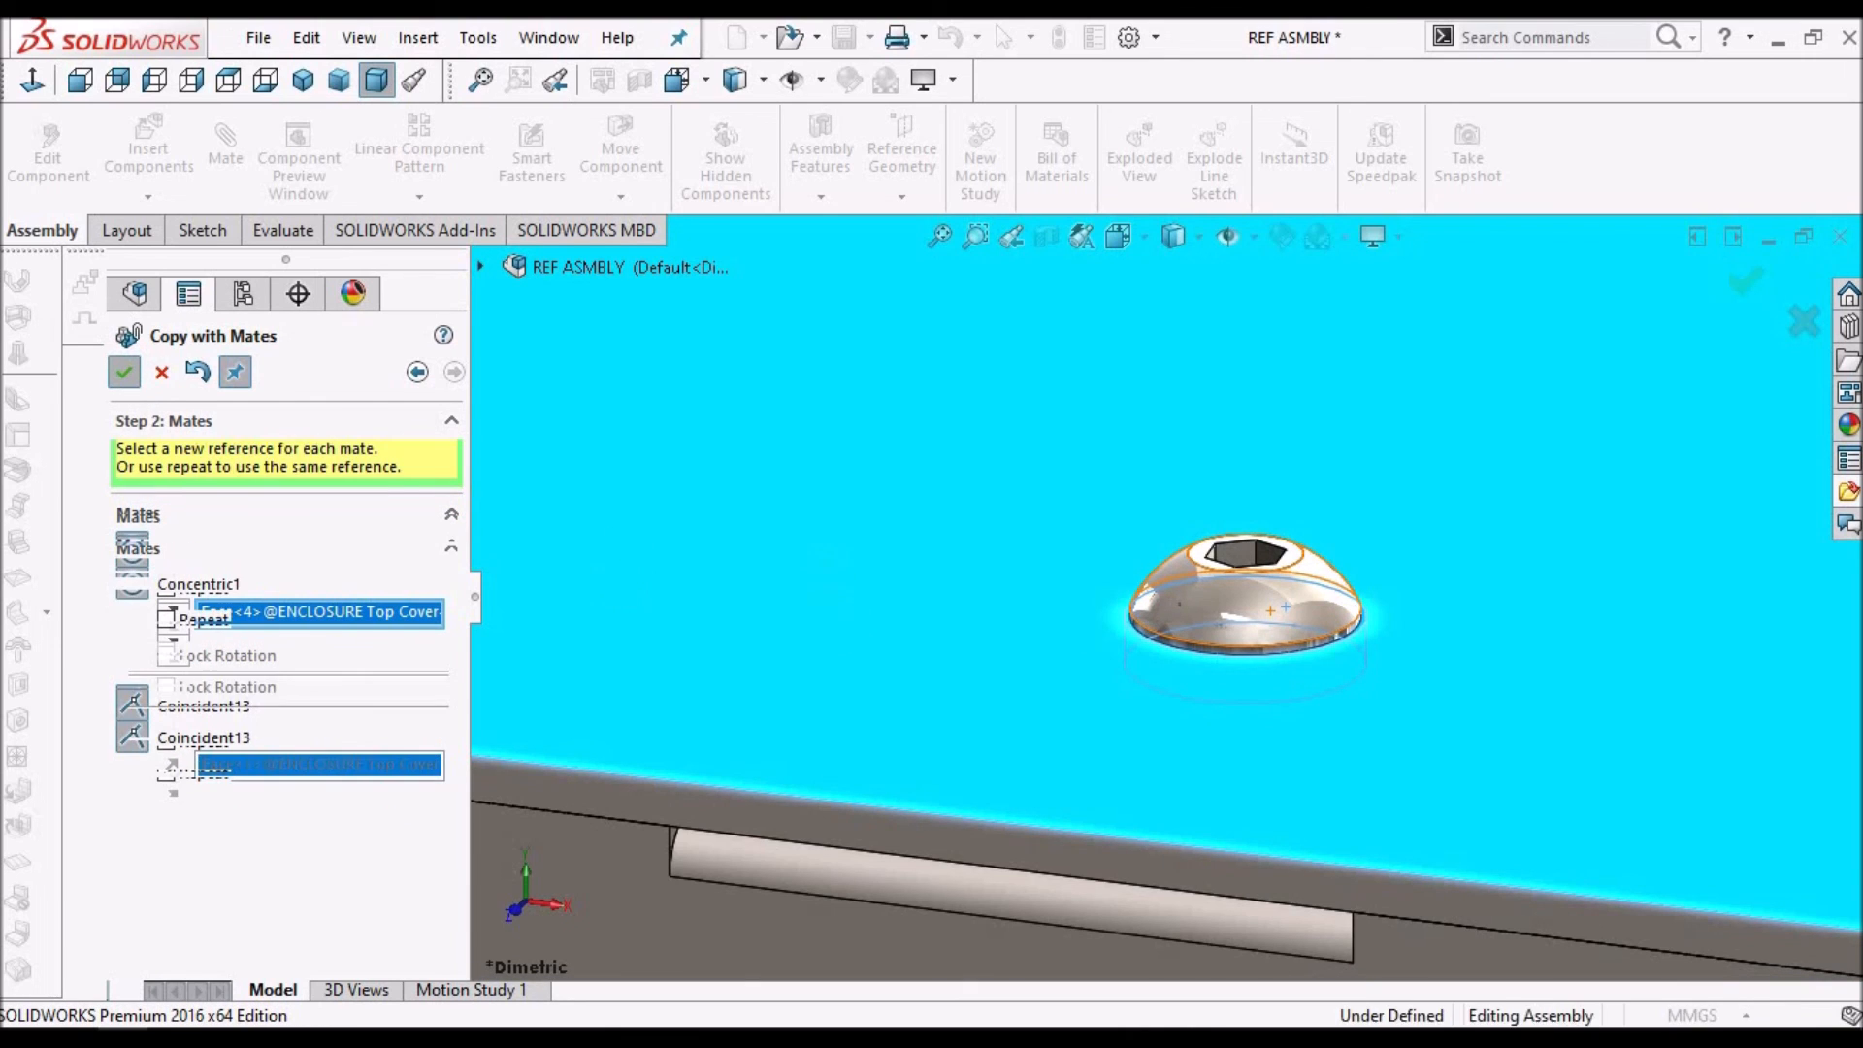
Turn off Repeat for the coincident mate and copy the screw onto the IEC connector's flange, concentric with the casing hole farther from the fan
scroll(896, 572, up, 4)
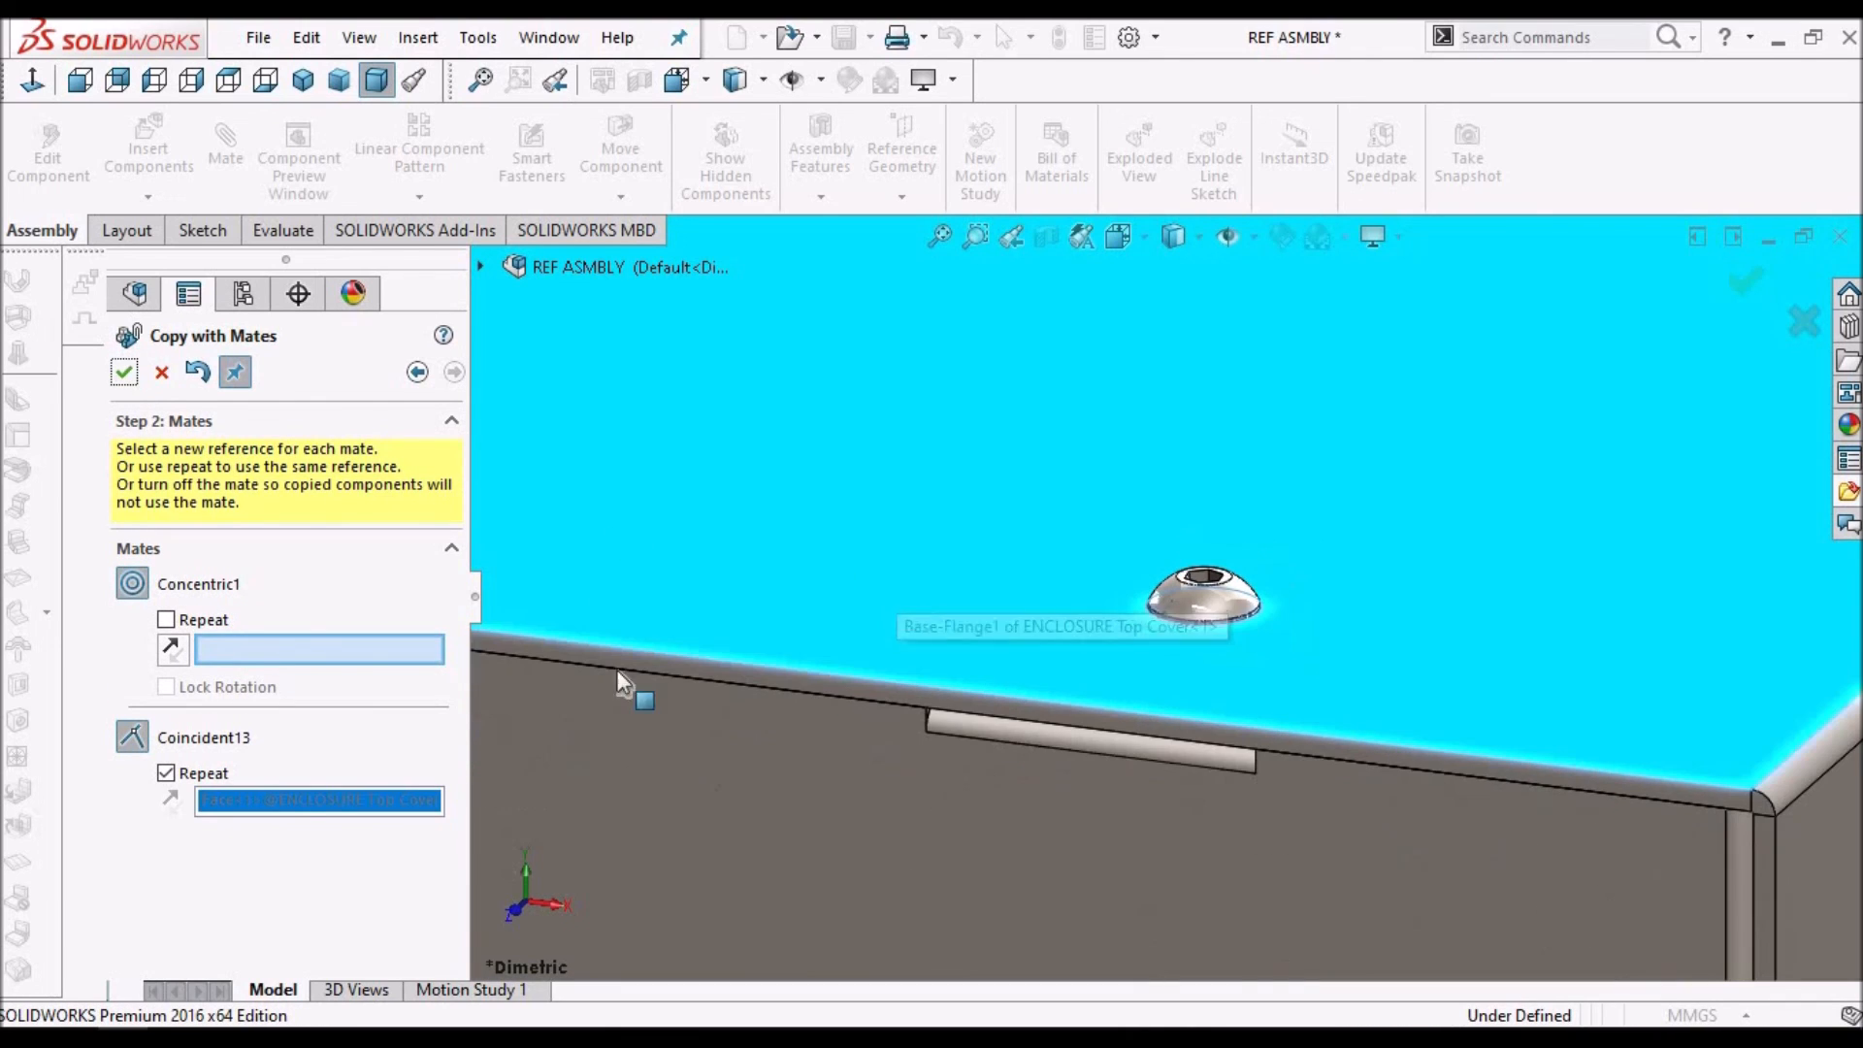
click(165, 776)
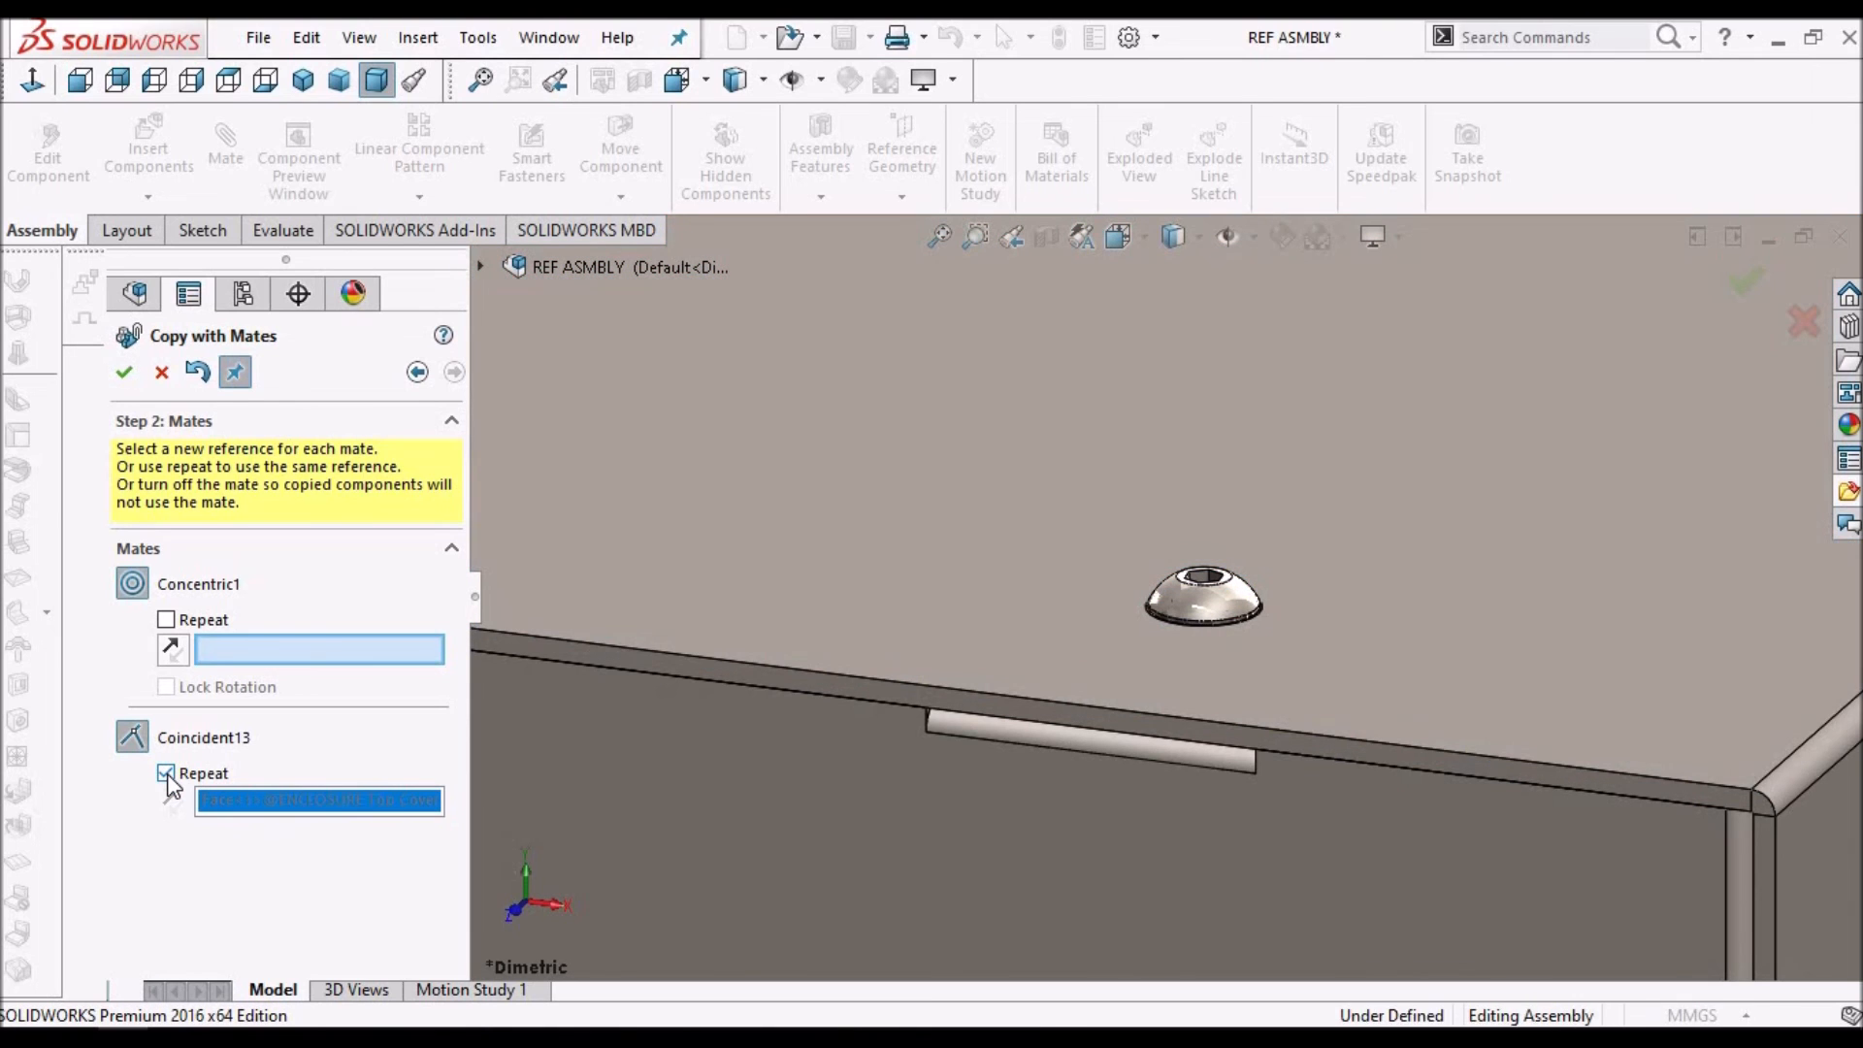
click(166, 774)
scroll(1166, 768, up, 4)
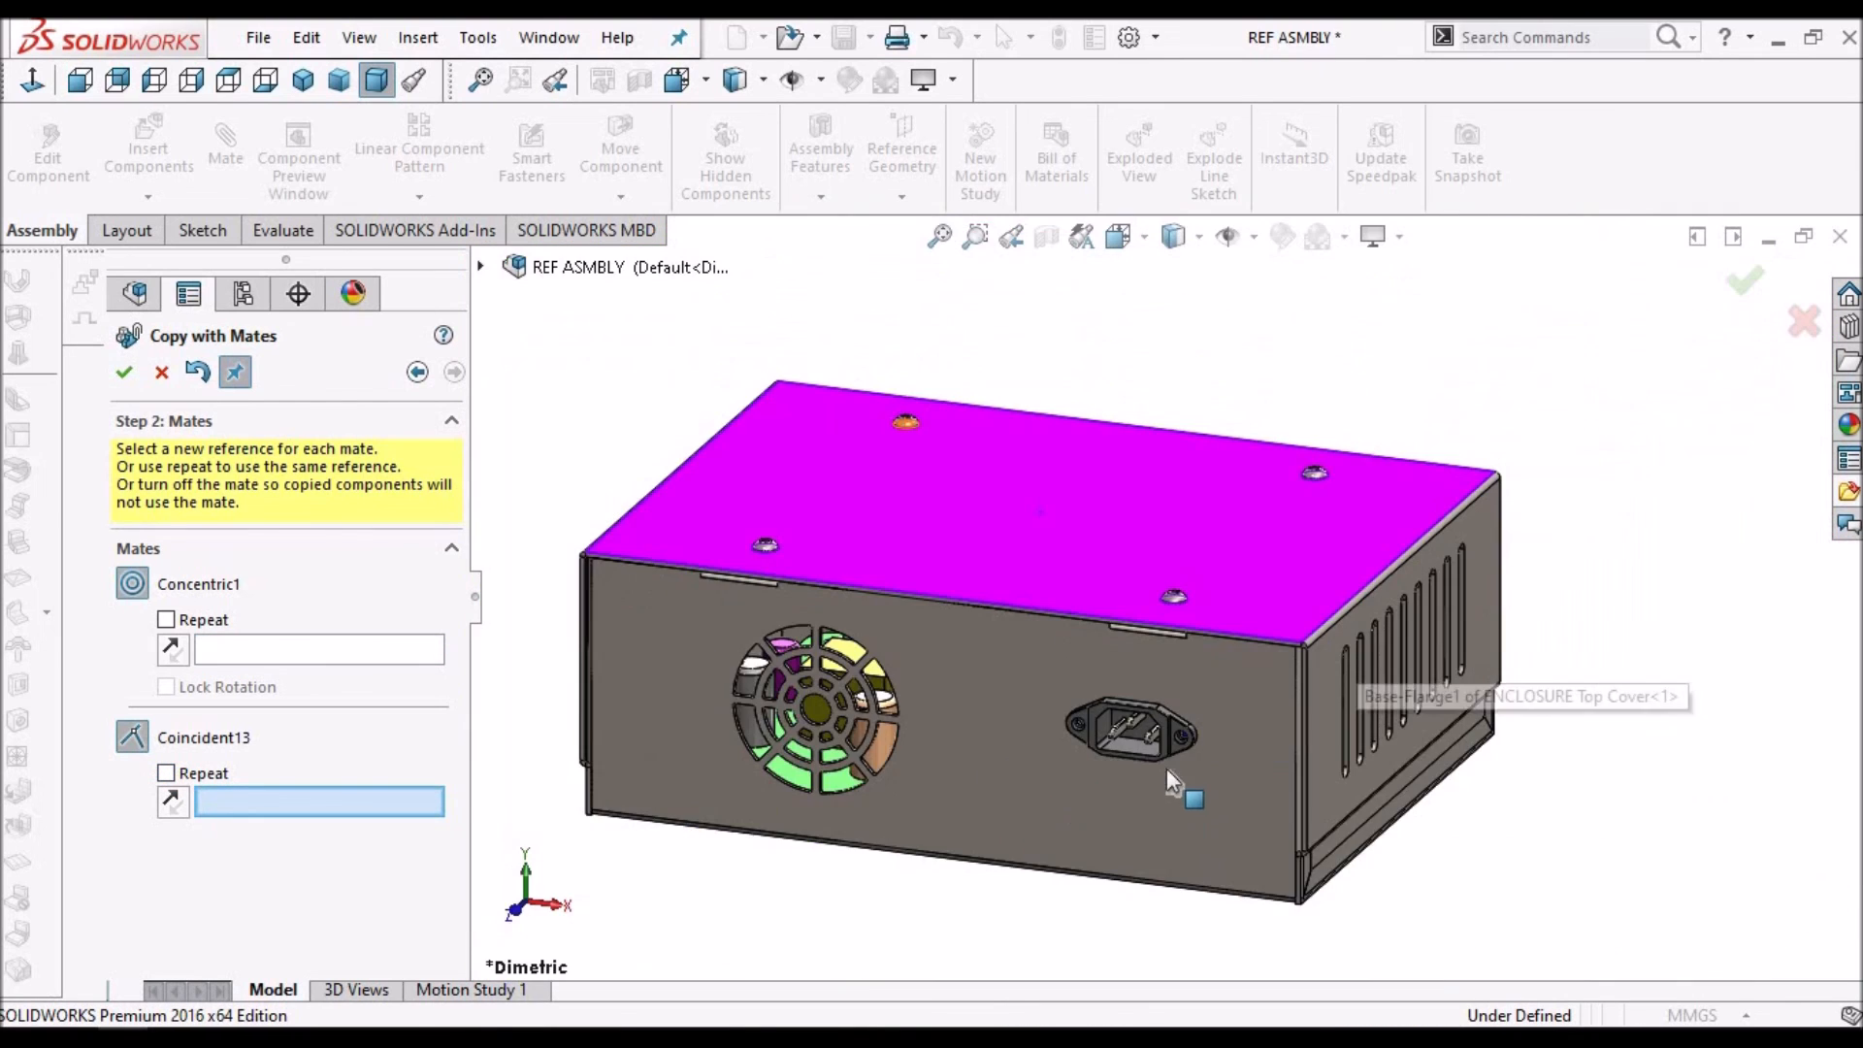
scroll(1179, 690, down, 5)
scroll(1180, 690, down, 5)
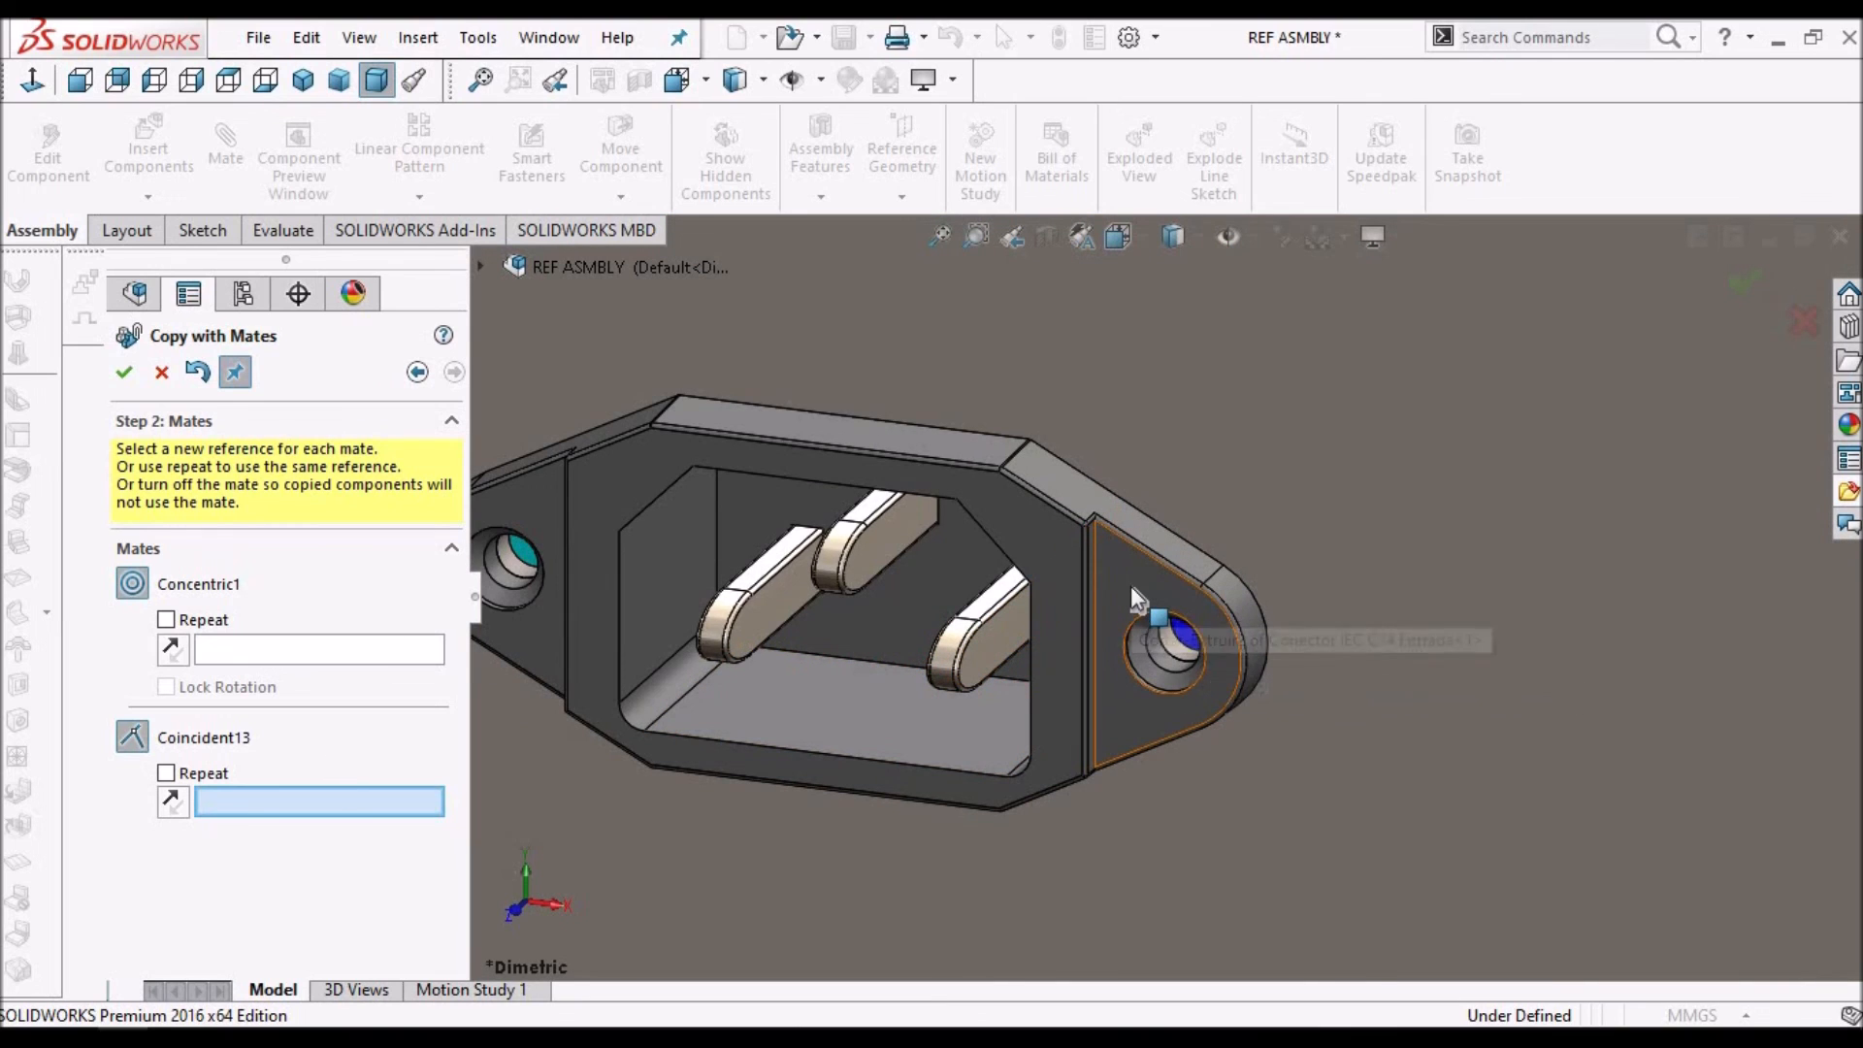
click(1330, 614)
click(244, 652)
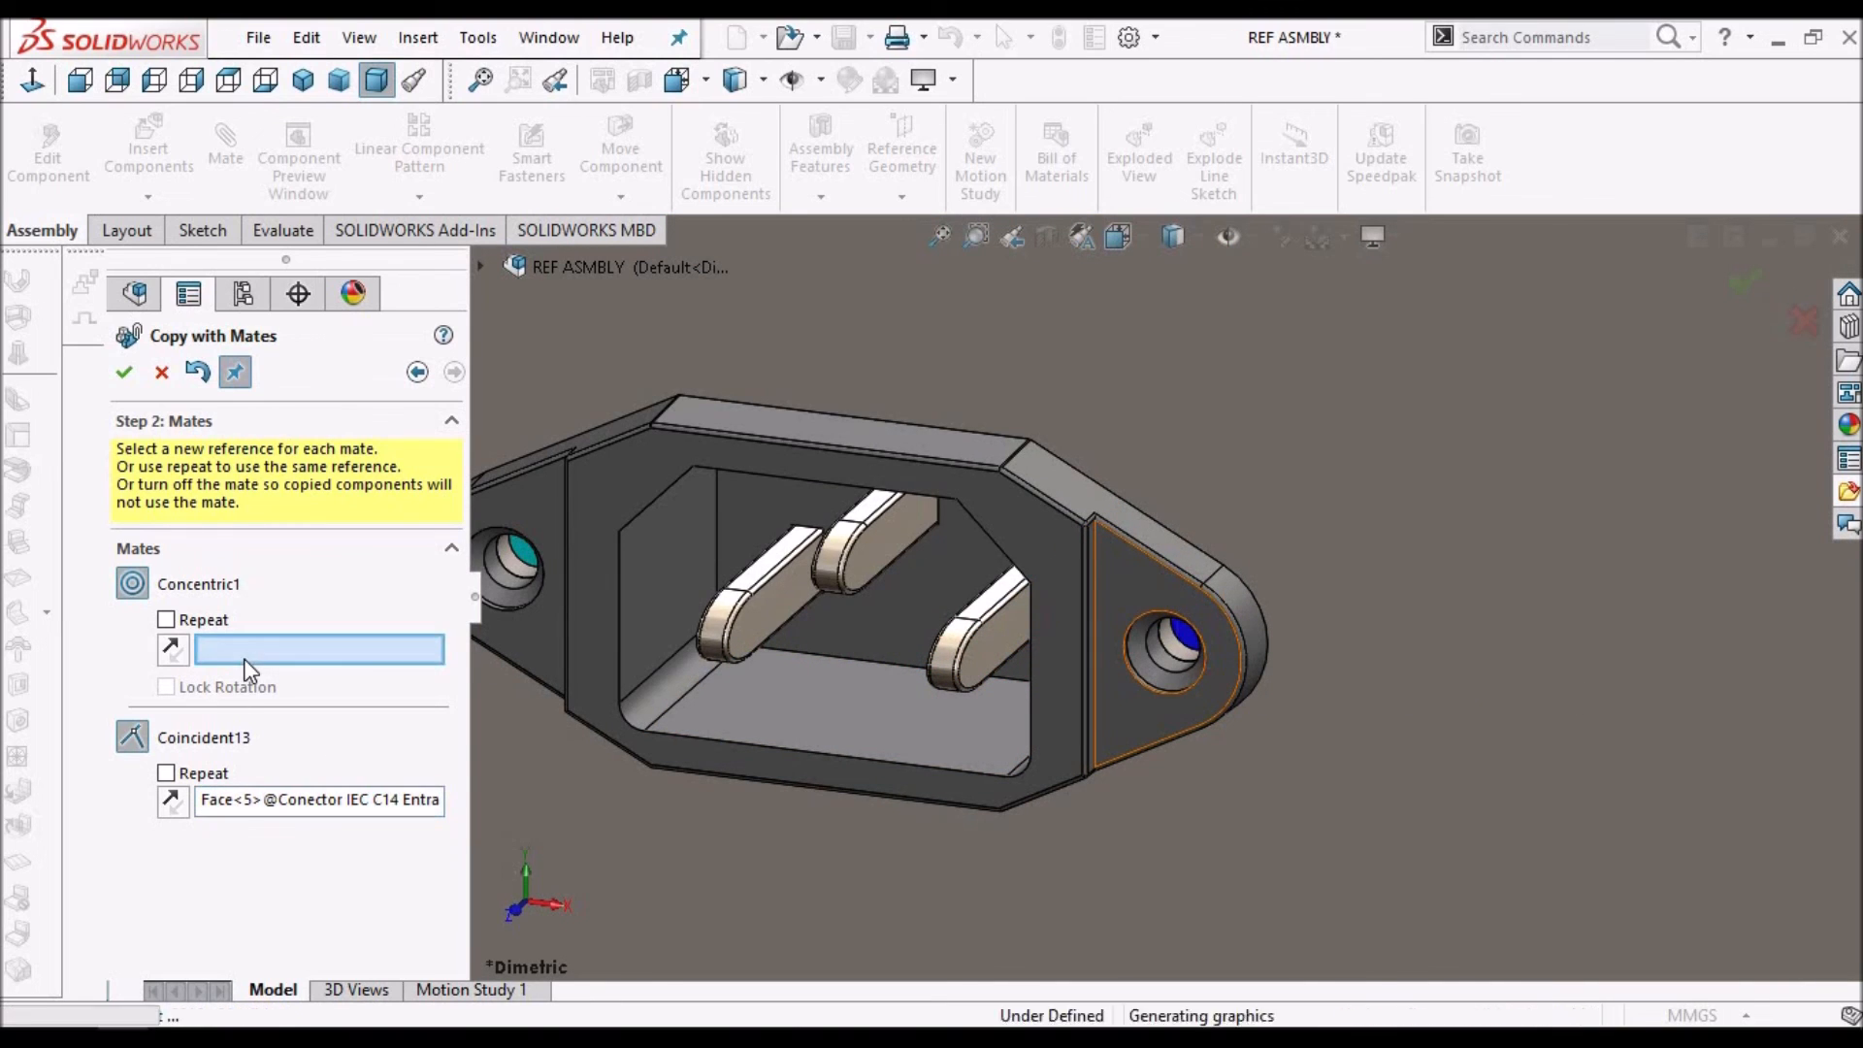
scroll(1126, 653, down, 5)
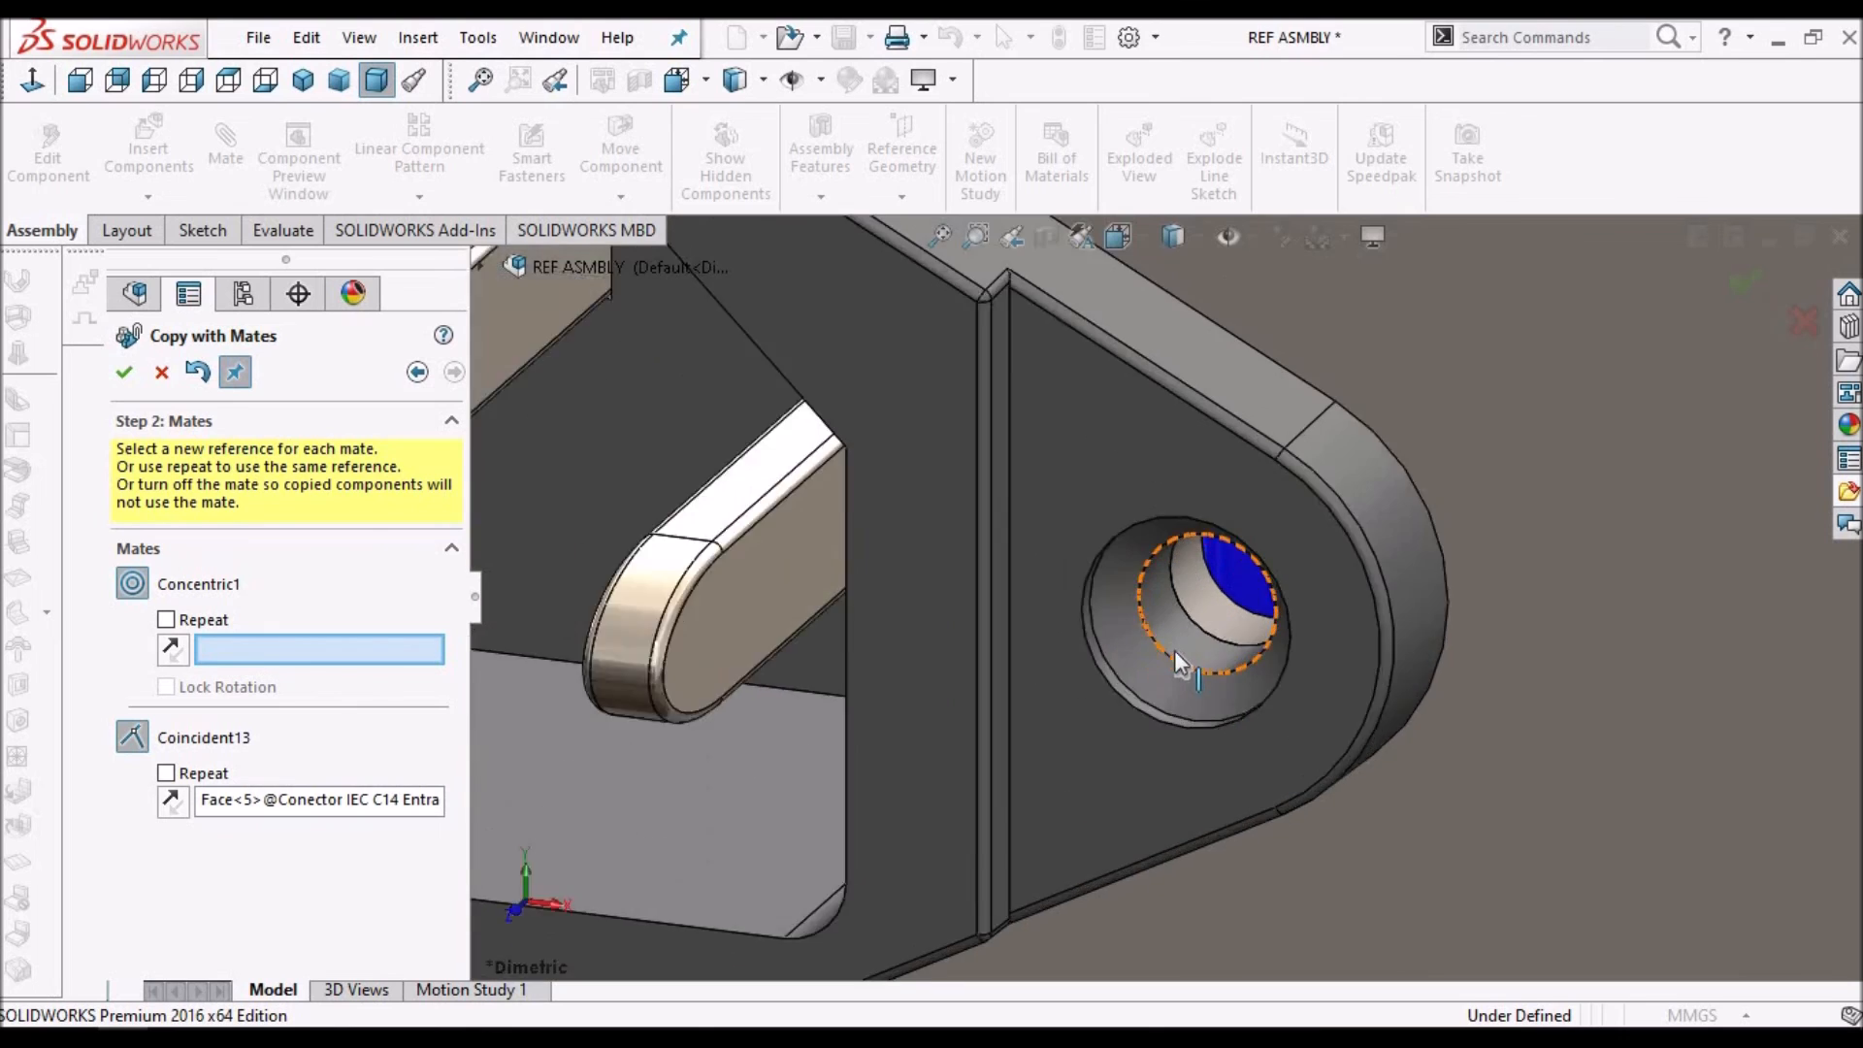
click(1062, 632)
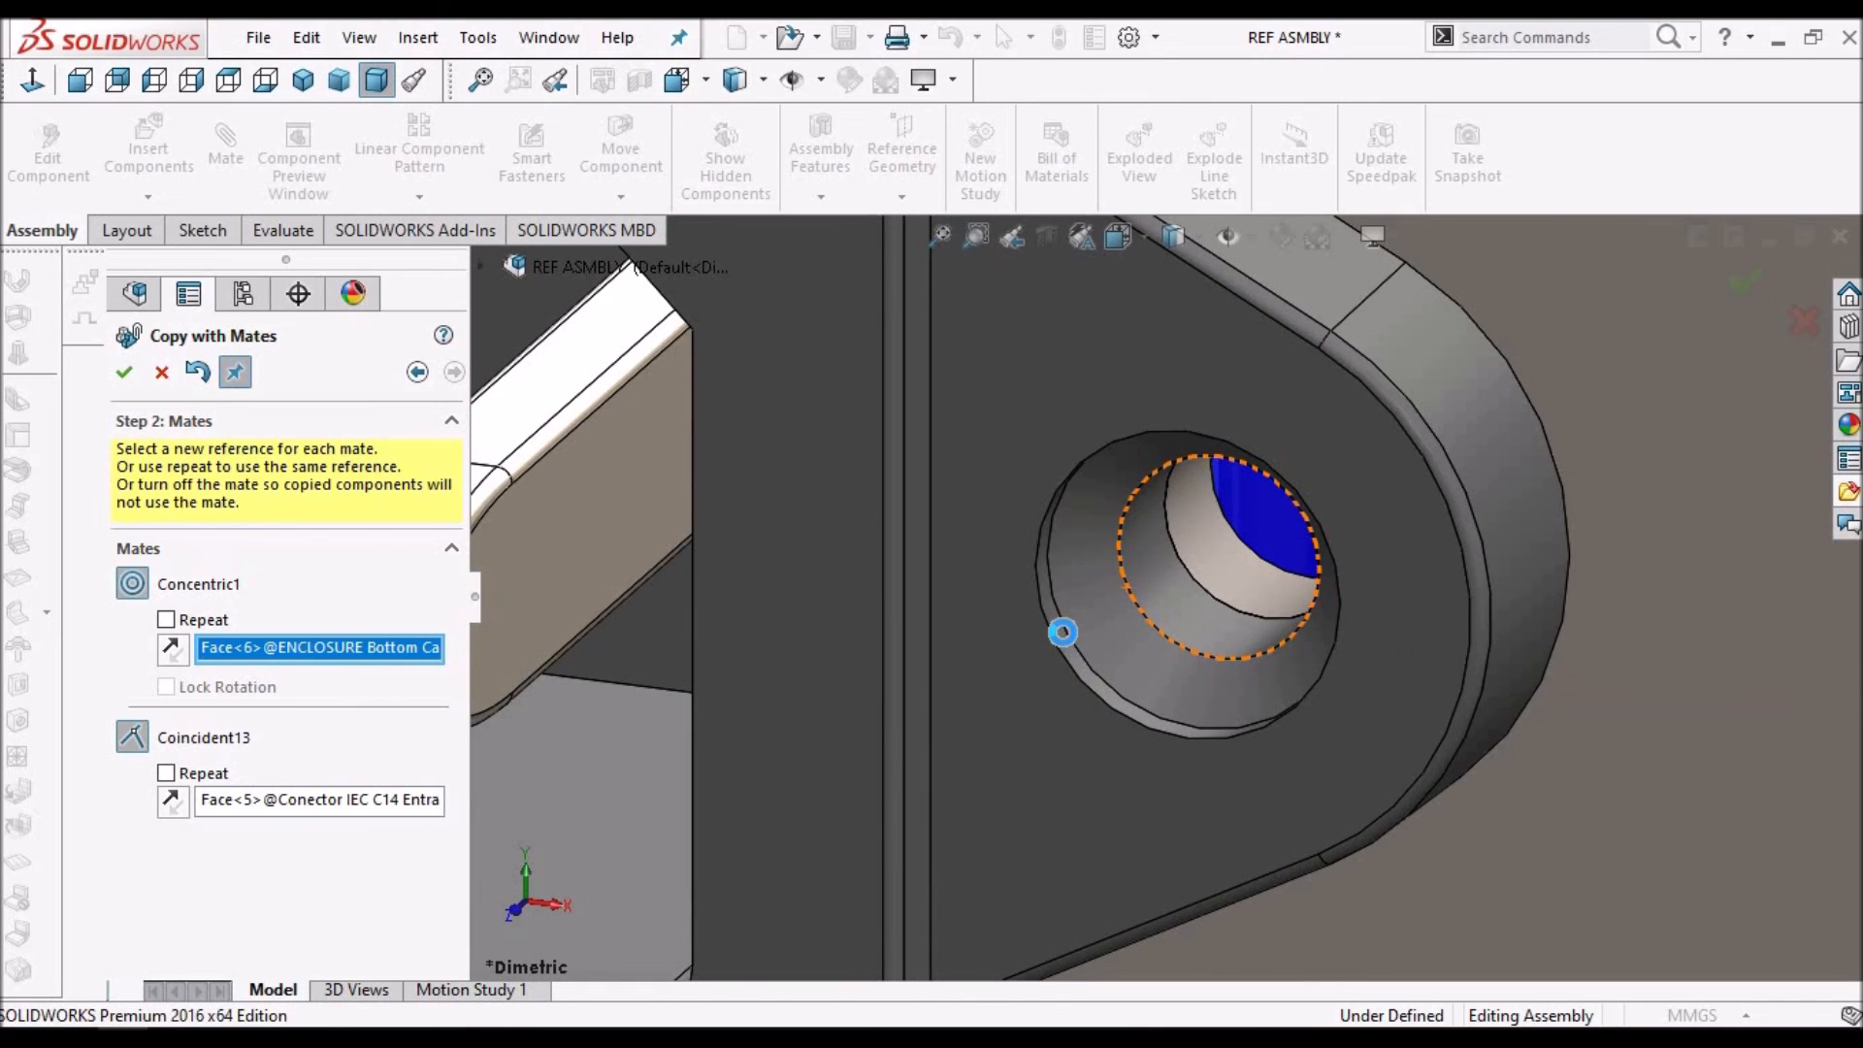
click(123, 372)
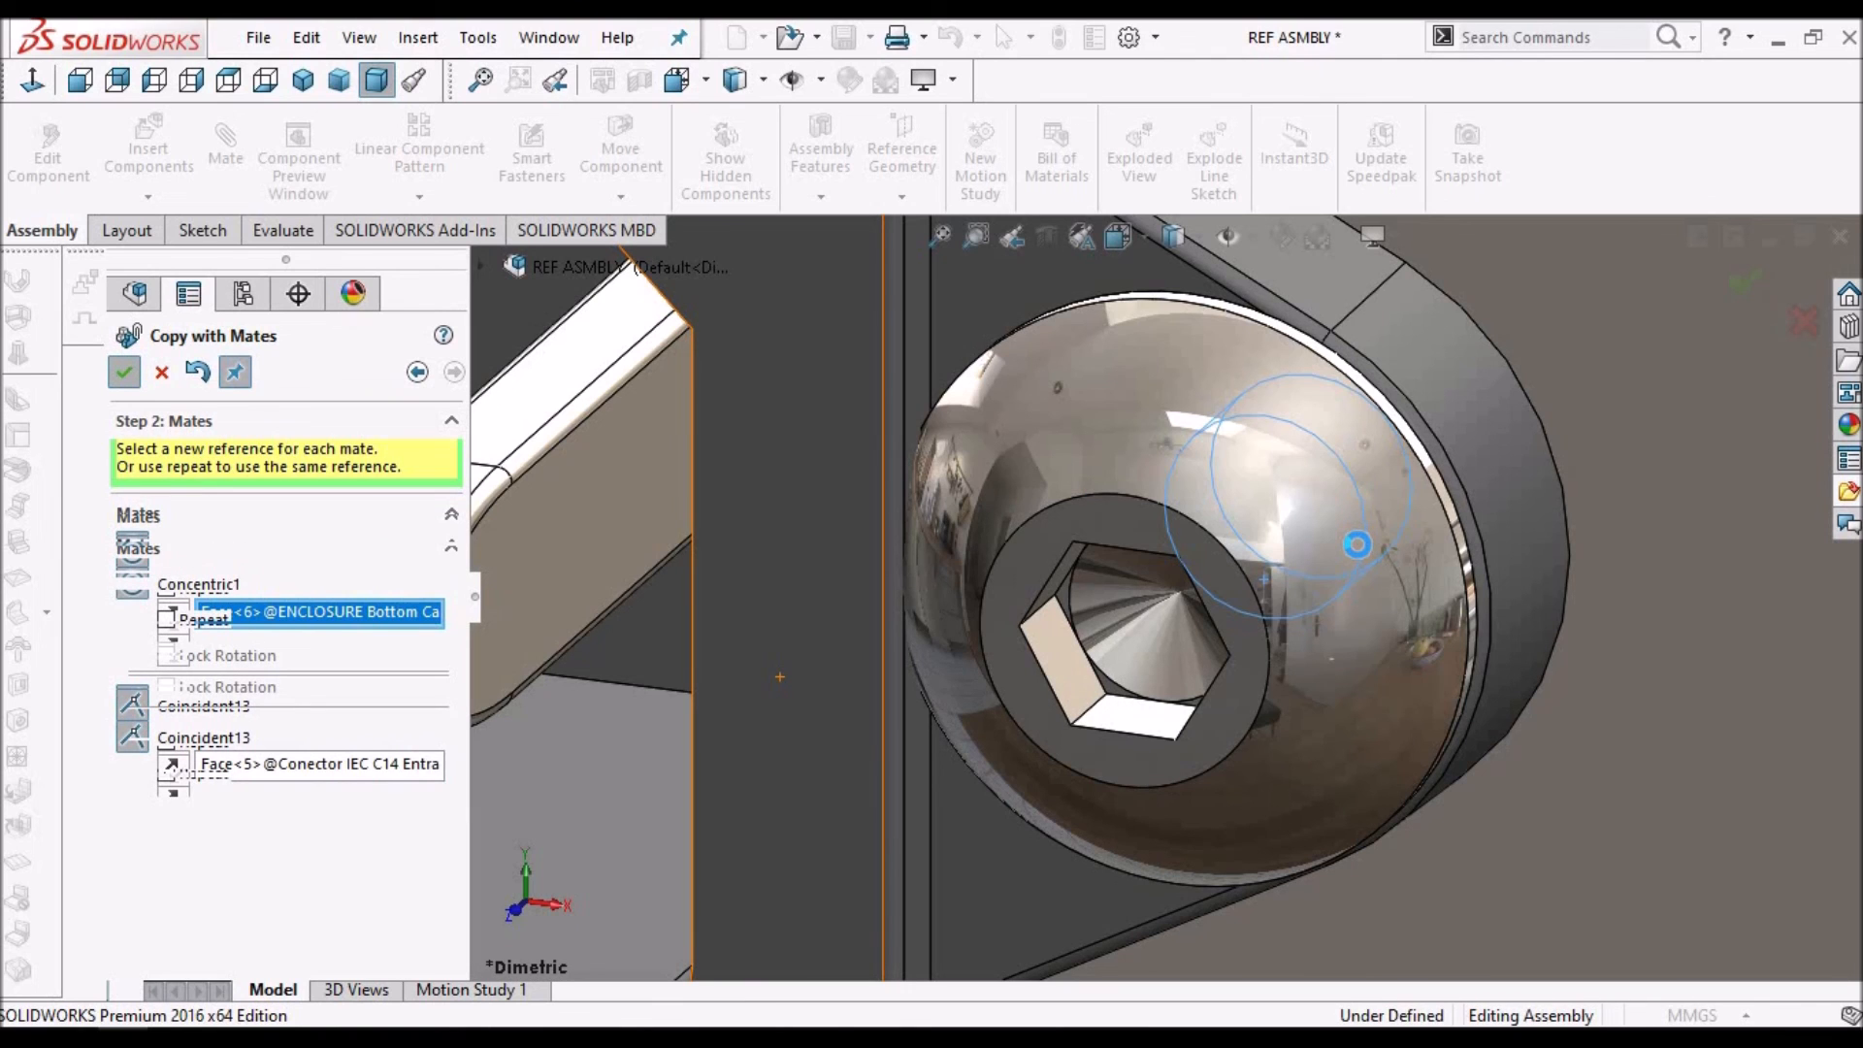
Place another Pan Head Screw copy on the IEC connector's other flange, concentric with the casing hole nearer the fan, and finish copying
scroll(1358, 545, up, 5)
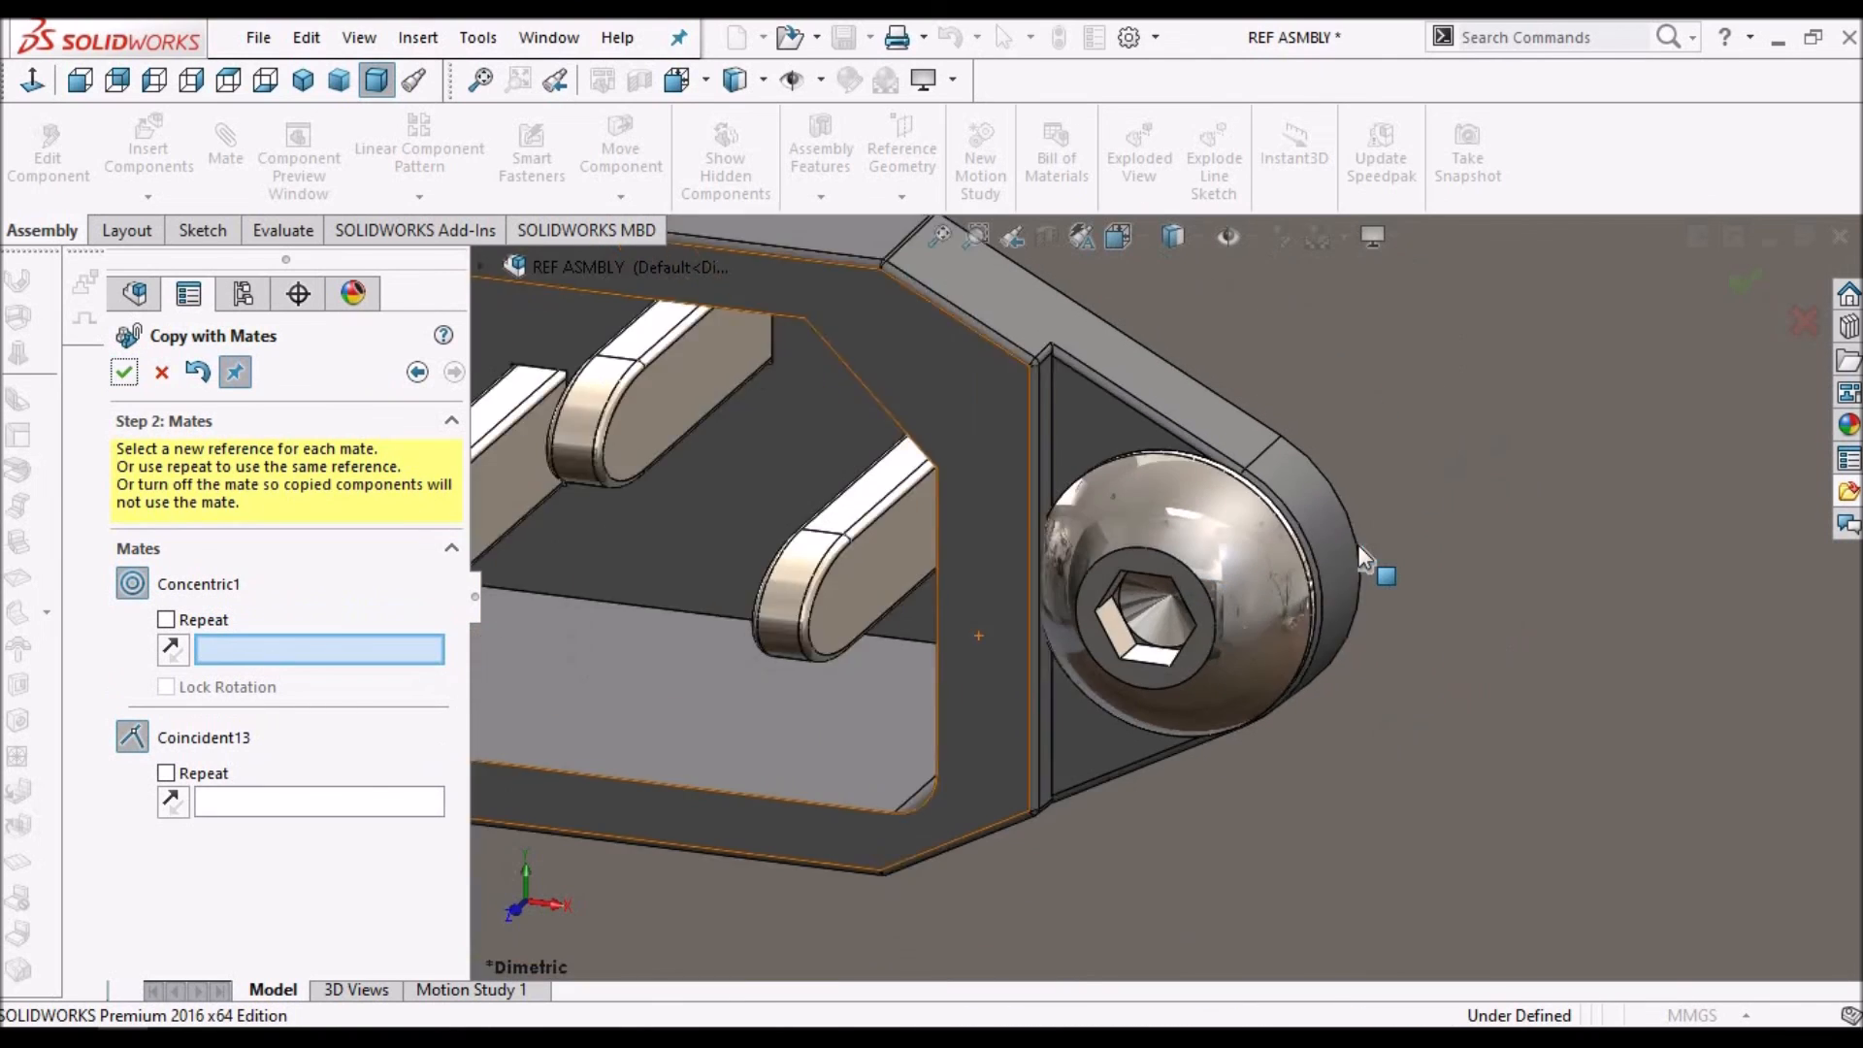
scroll(927, 587, up, 3)
scroll(834, 608, down, 2)
scroll(1080, 520, down, 5)
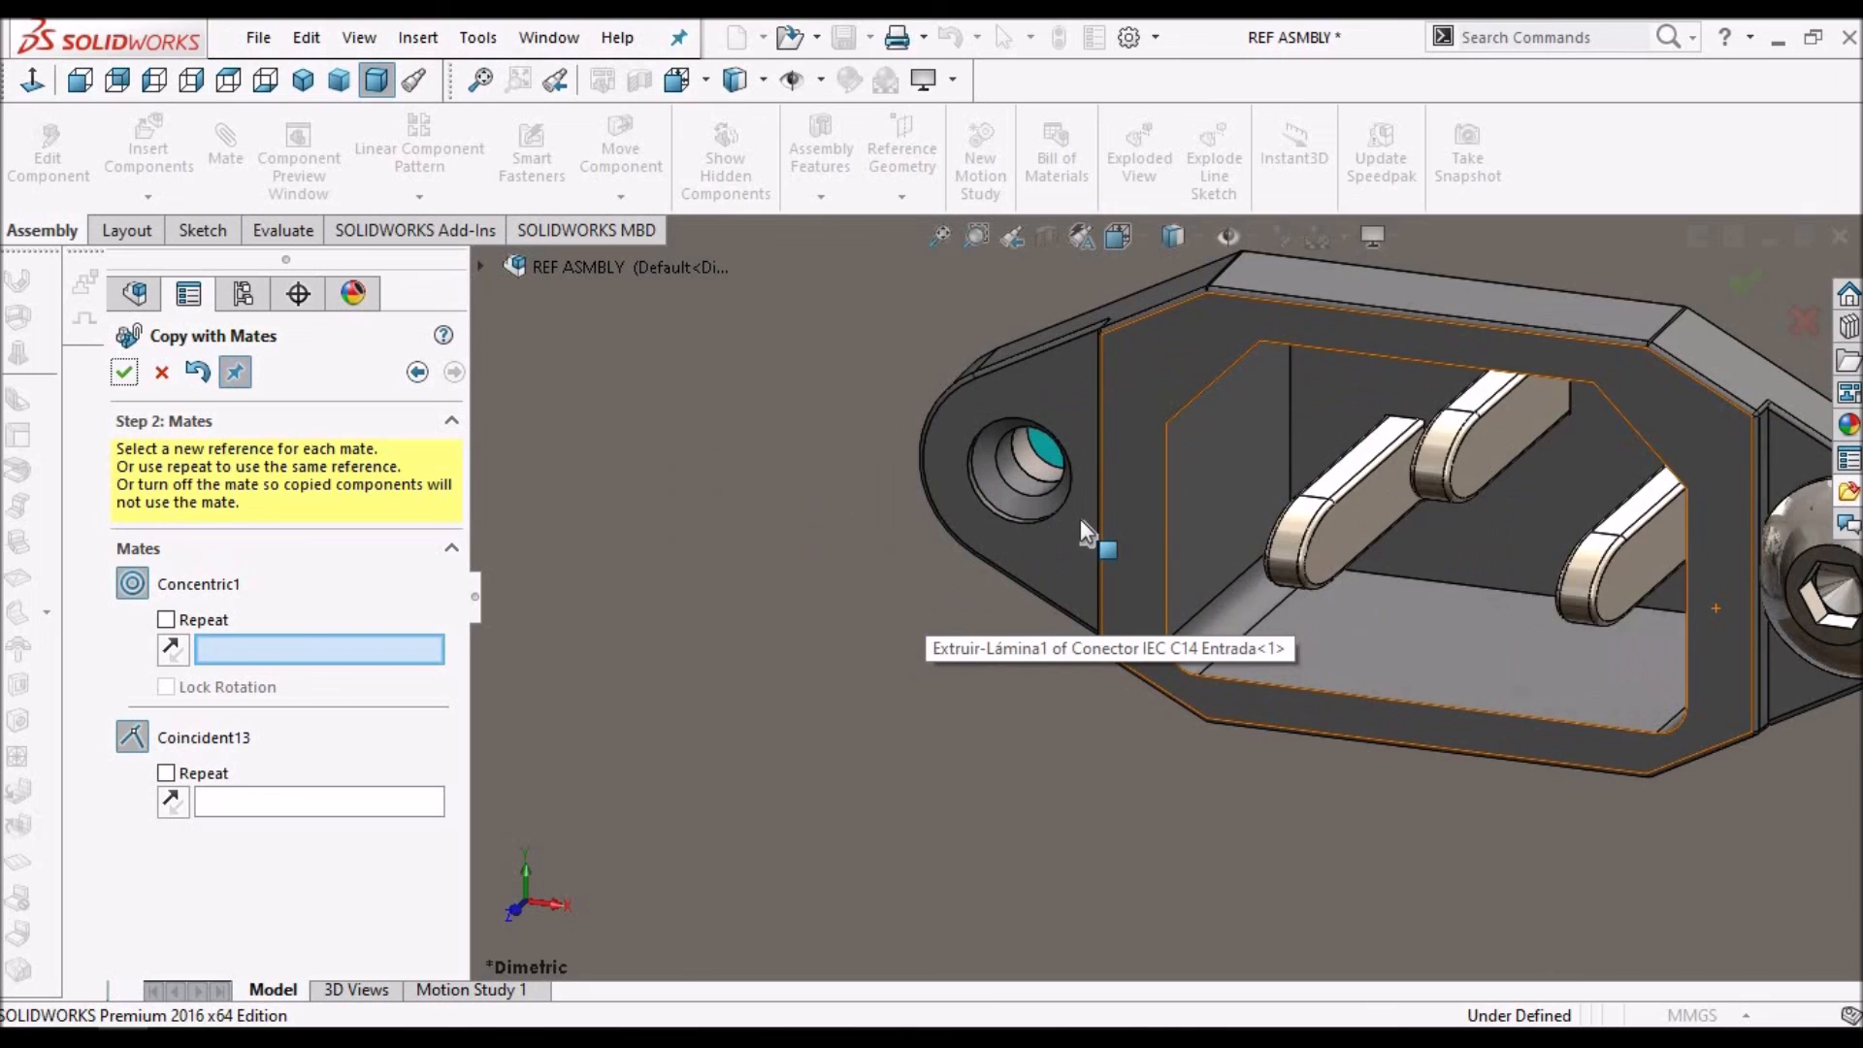
scroll(1032, 446, down, 2)
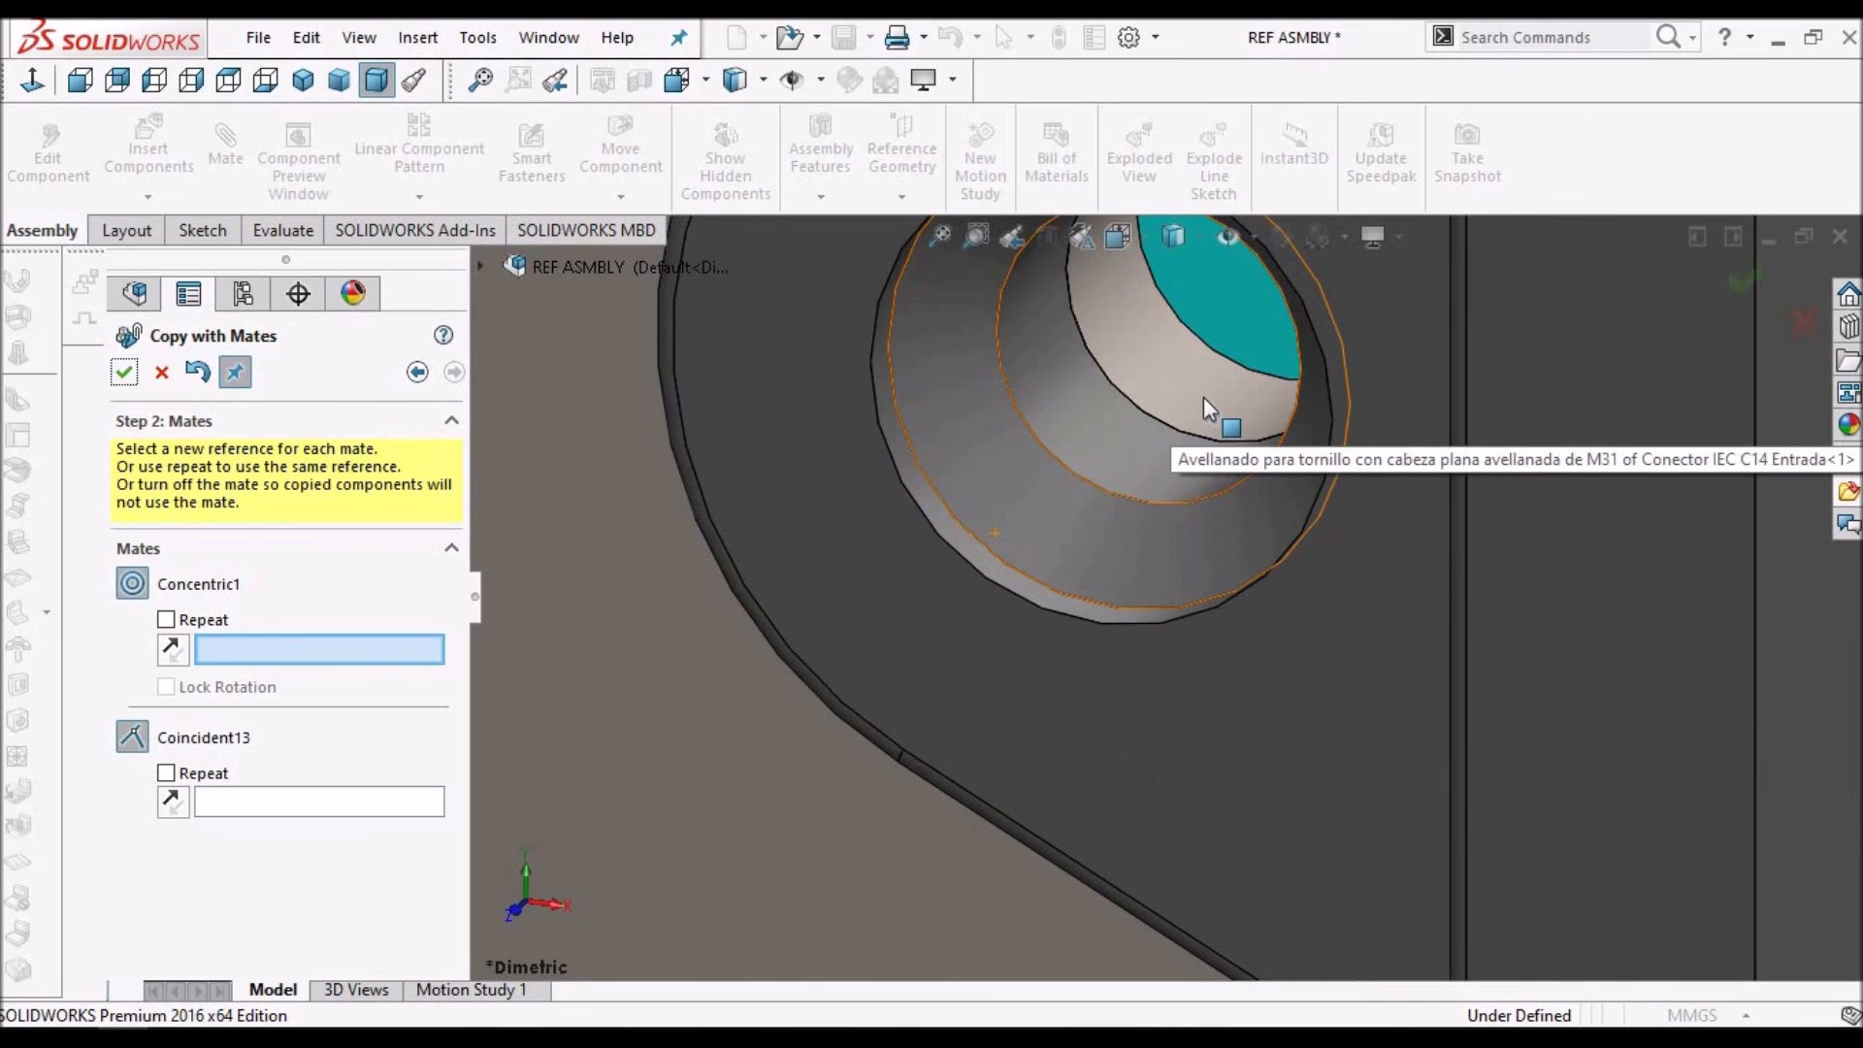
click(1203, 398)
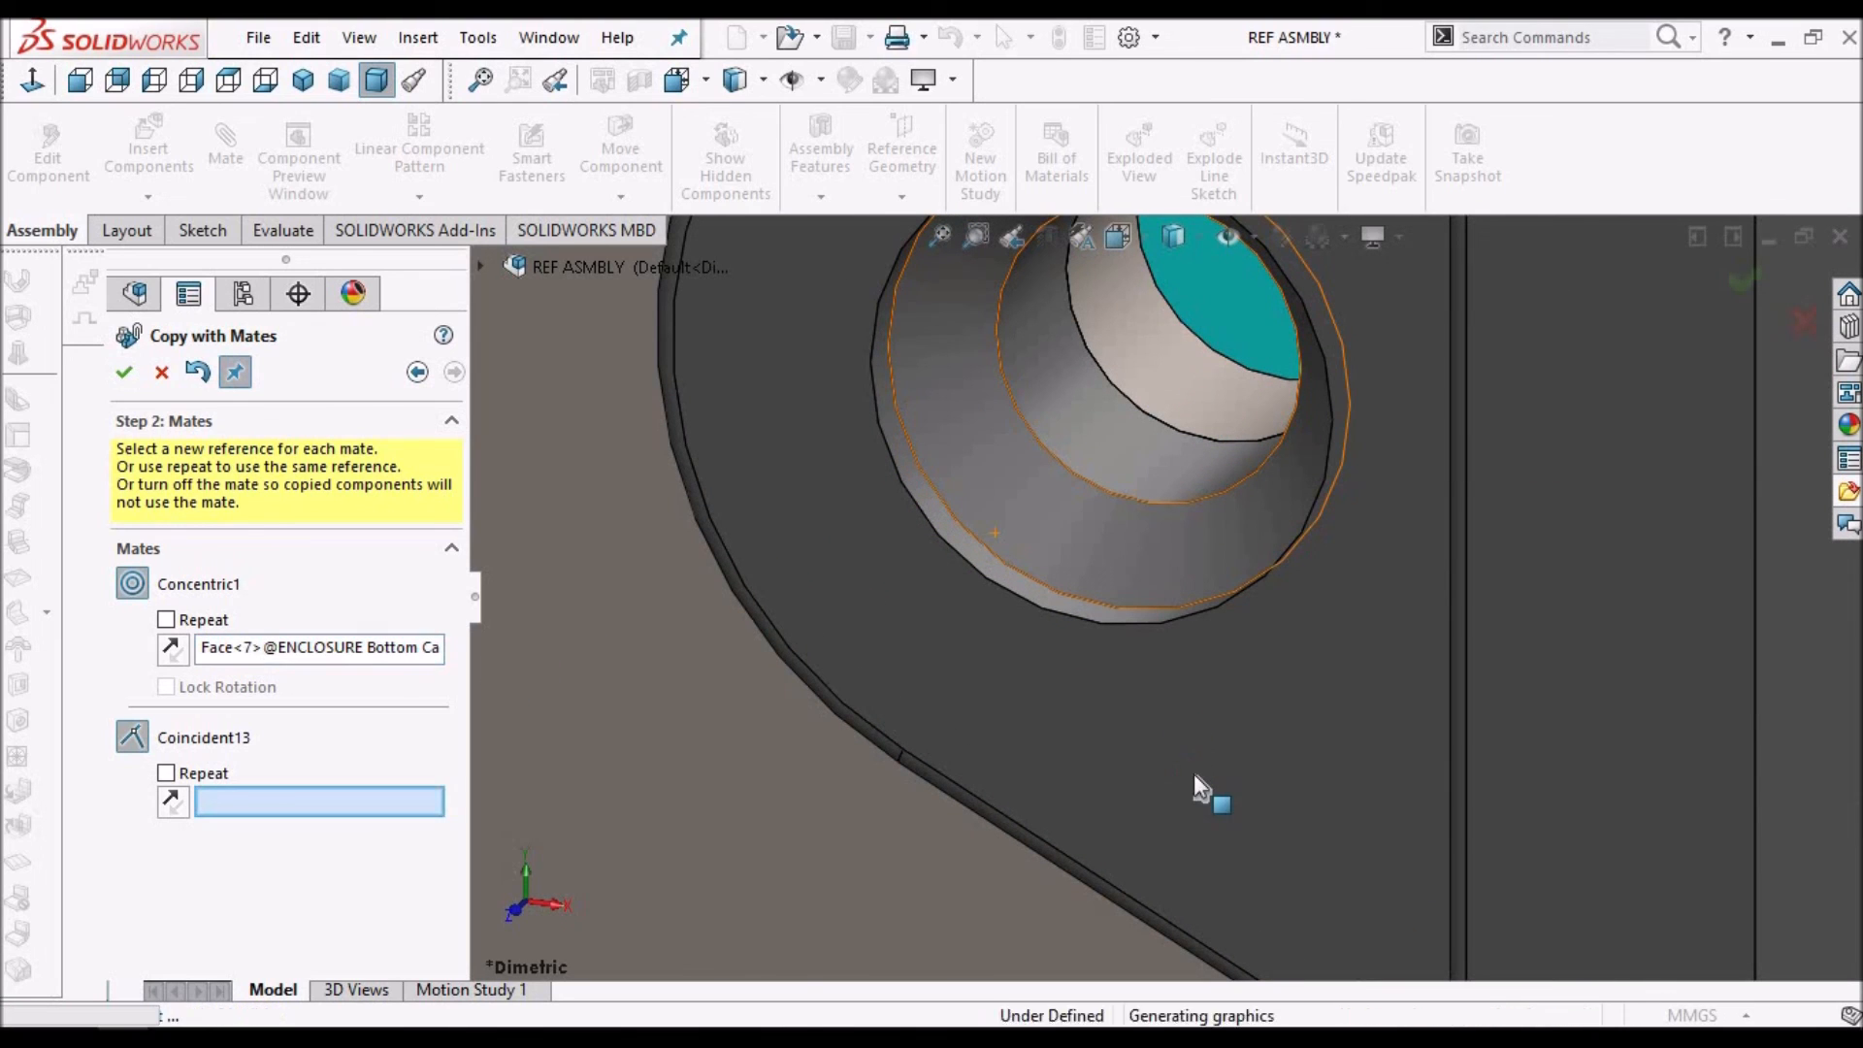
click(1295, 801)
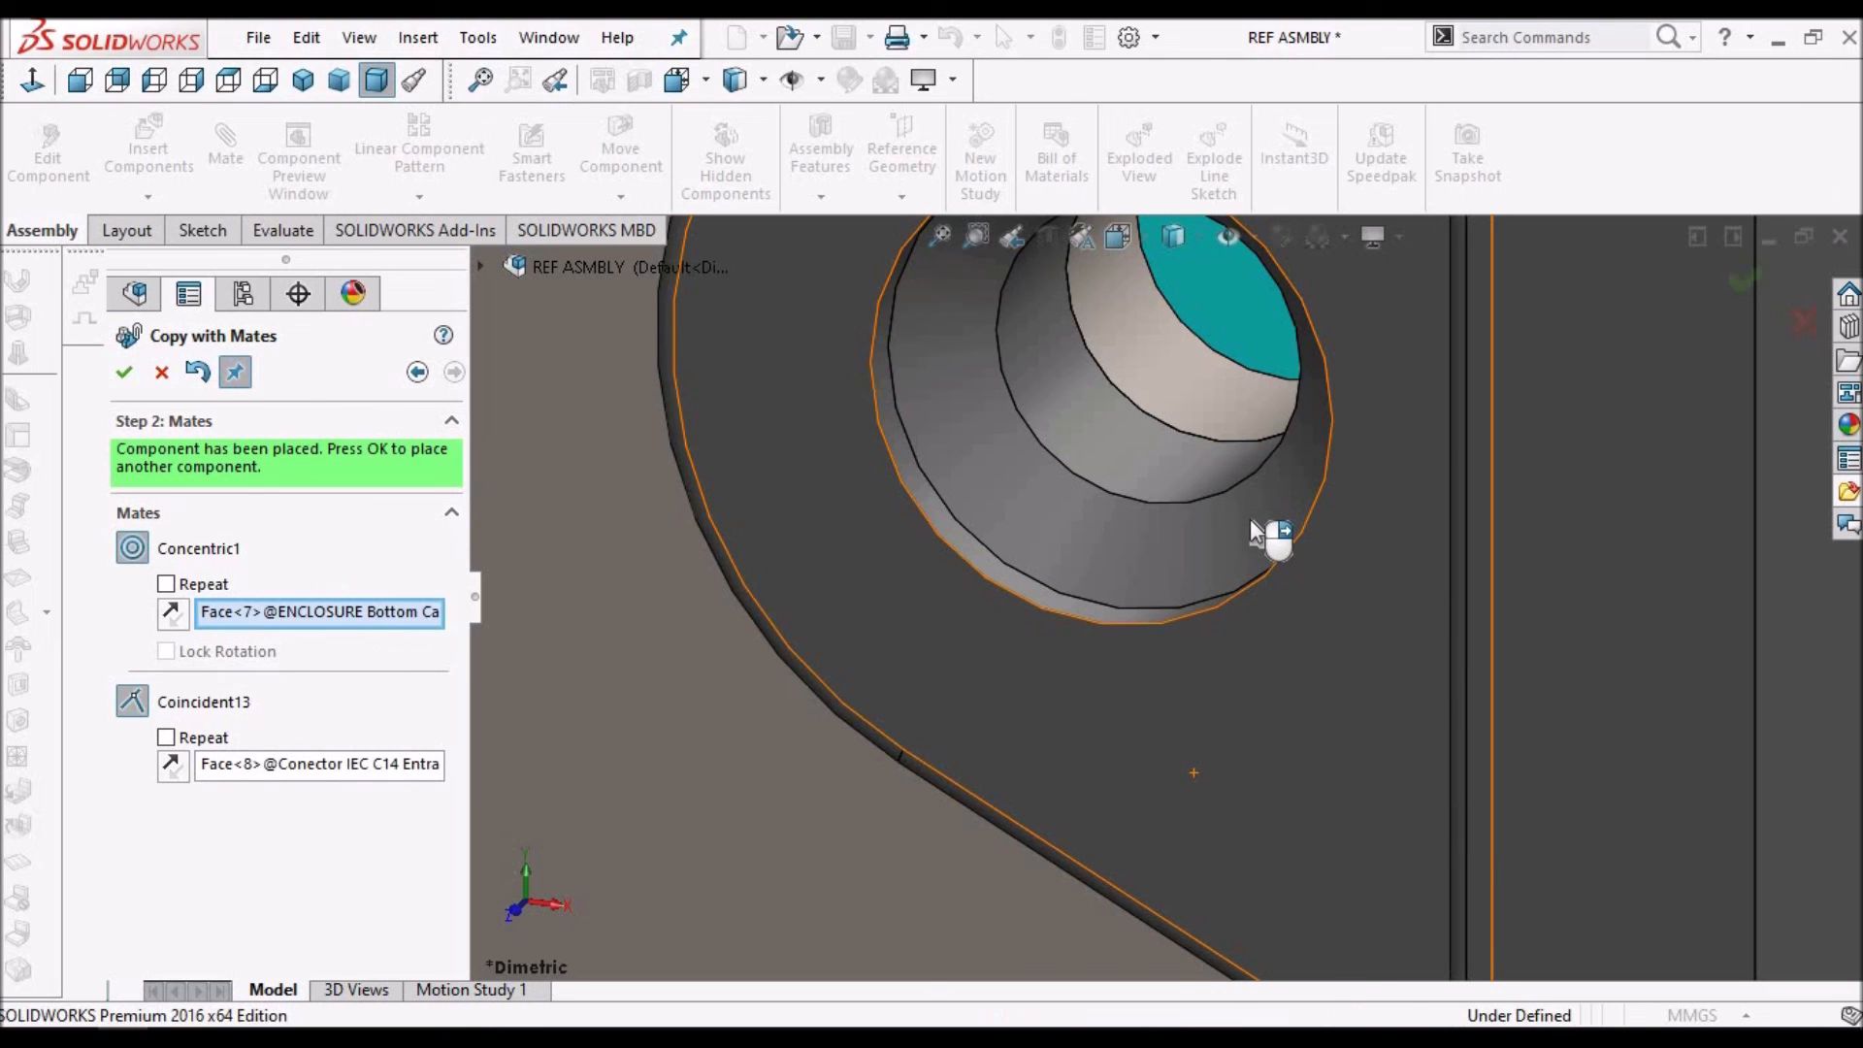
scroll(1252, 532, up, 8)
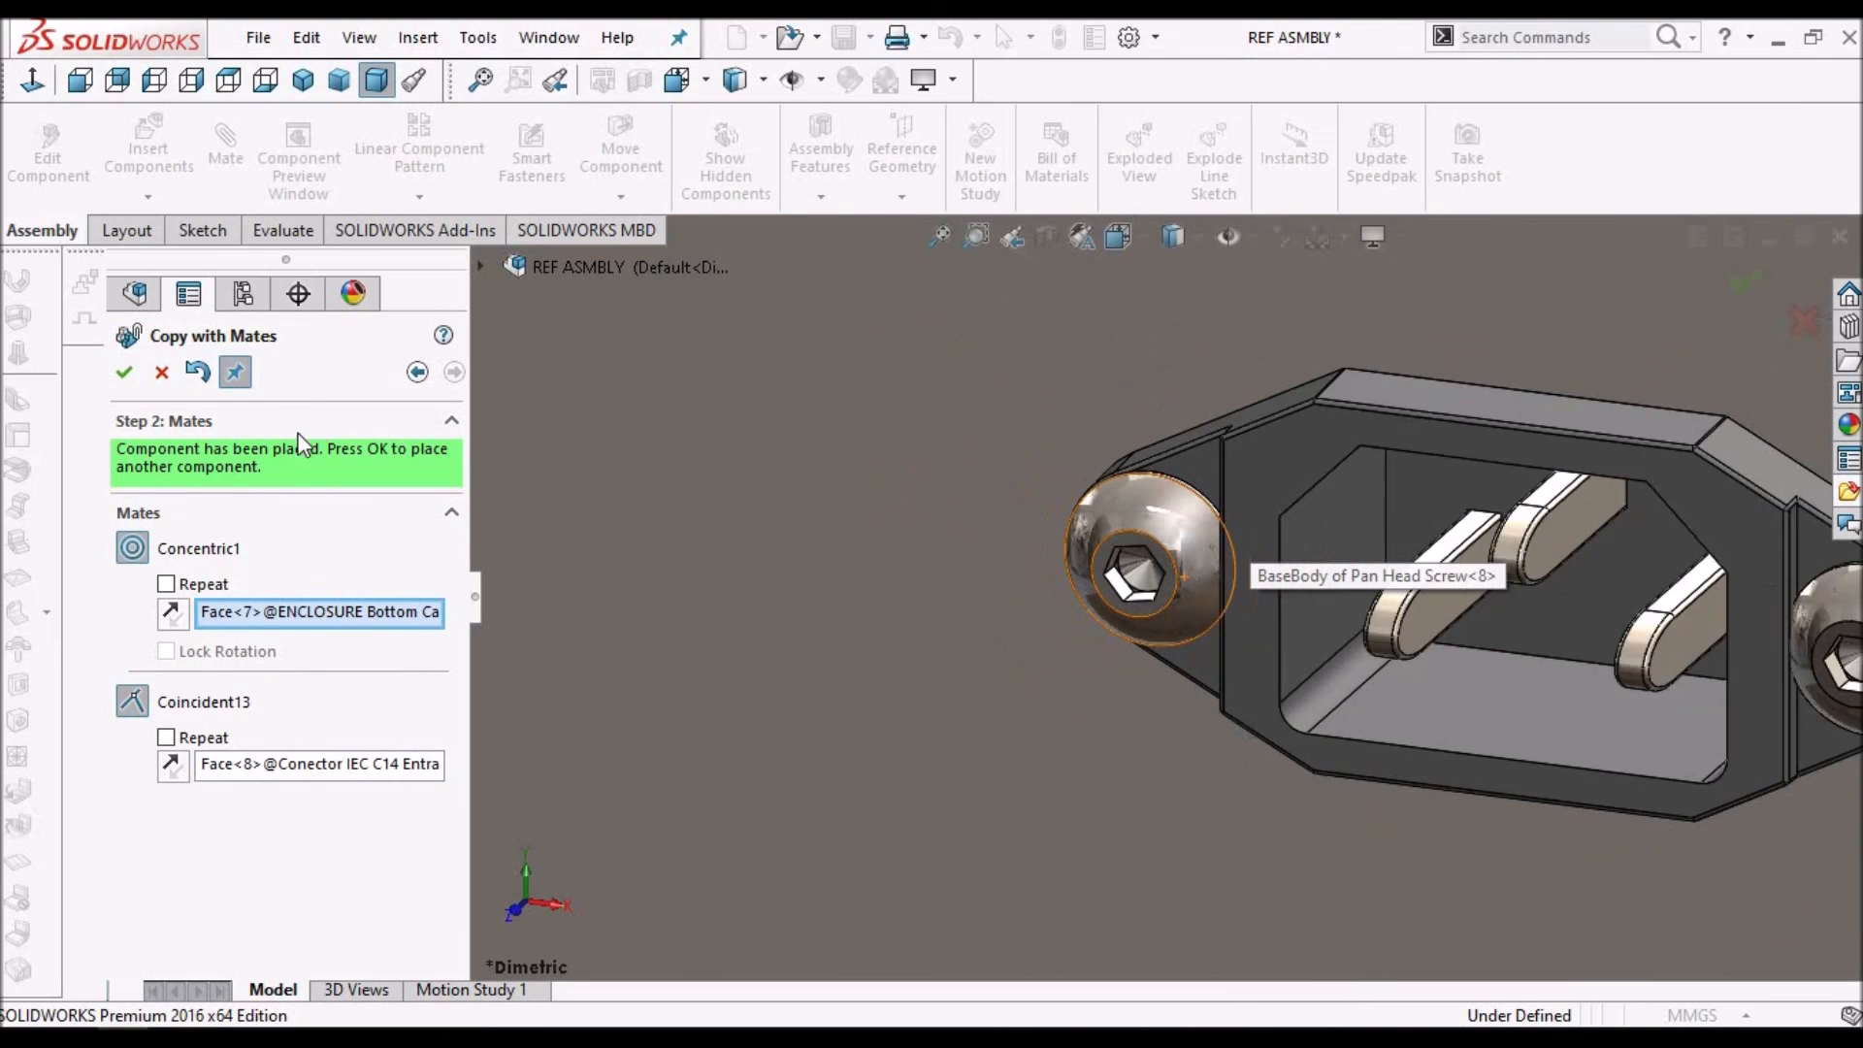
click(125, 375)
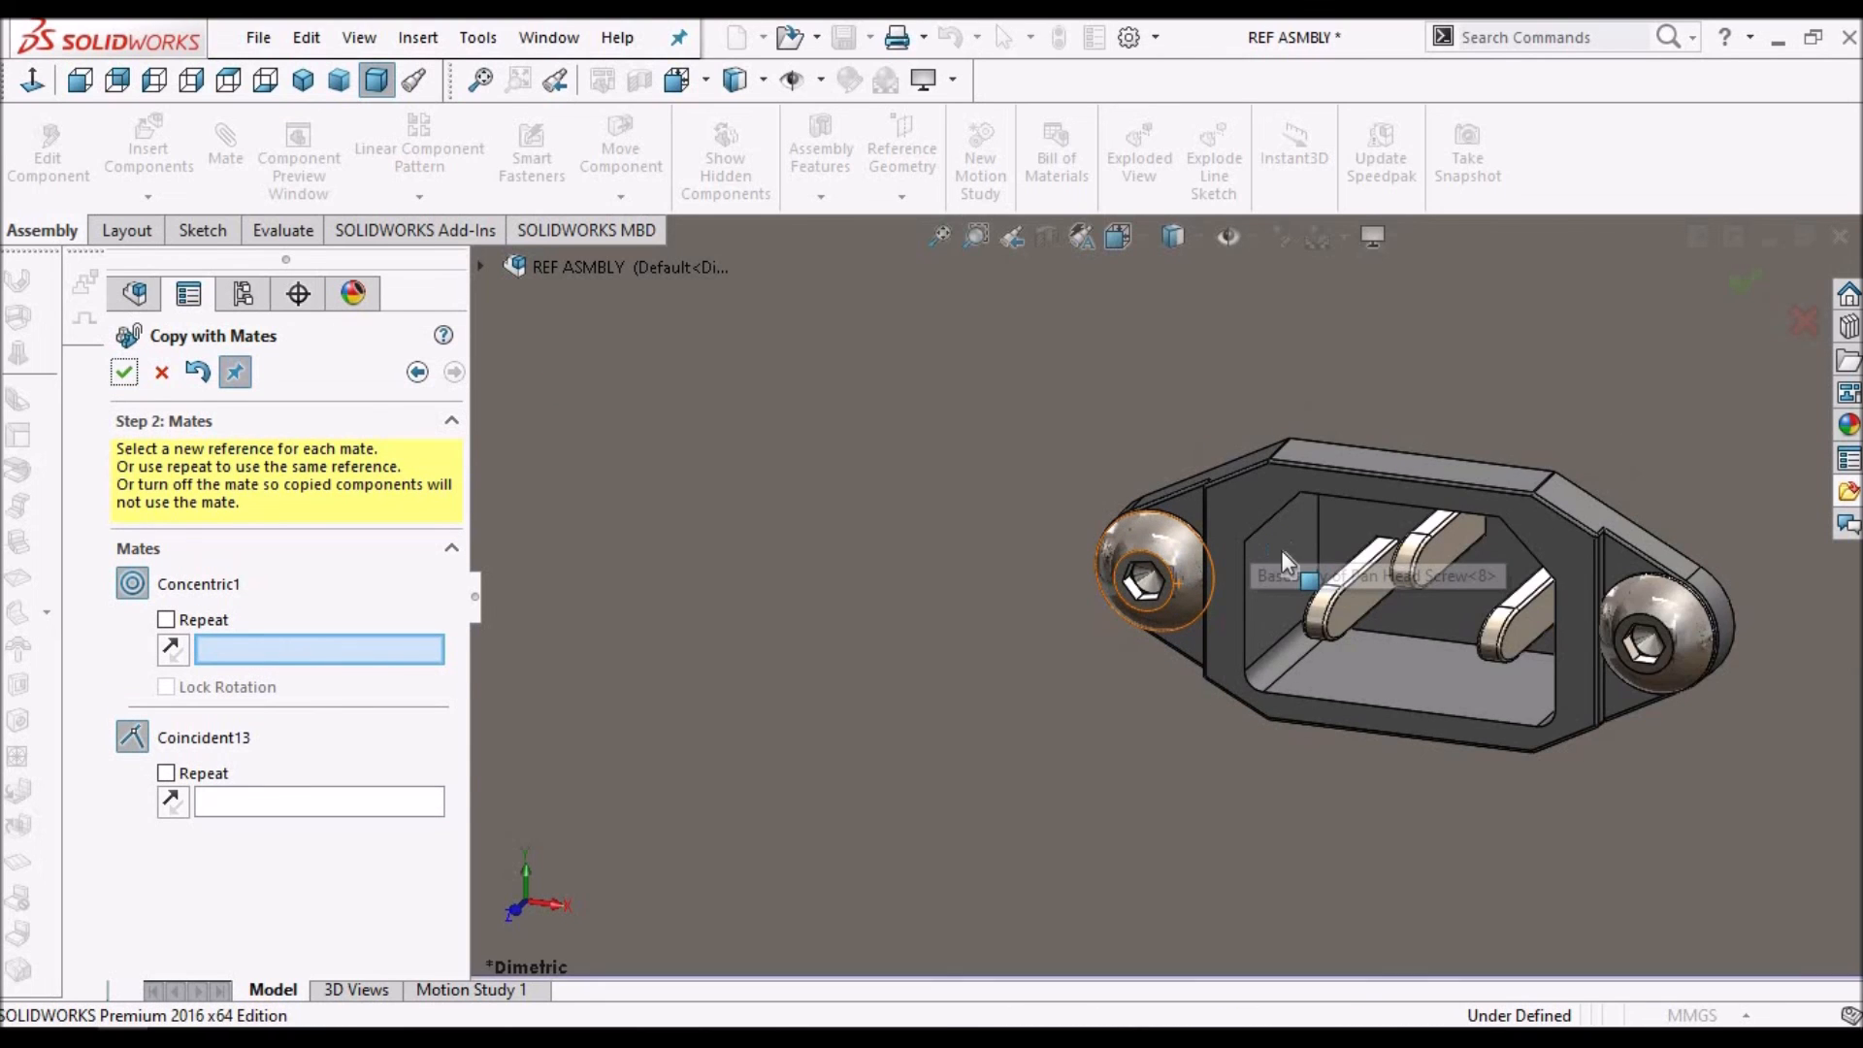
scroll(1280, 551, up, 10)
click(162, 373)
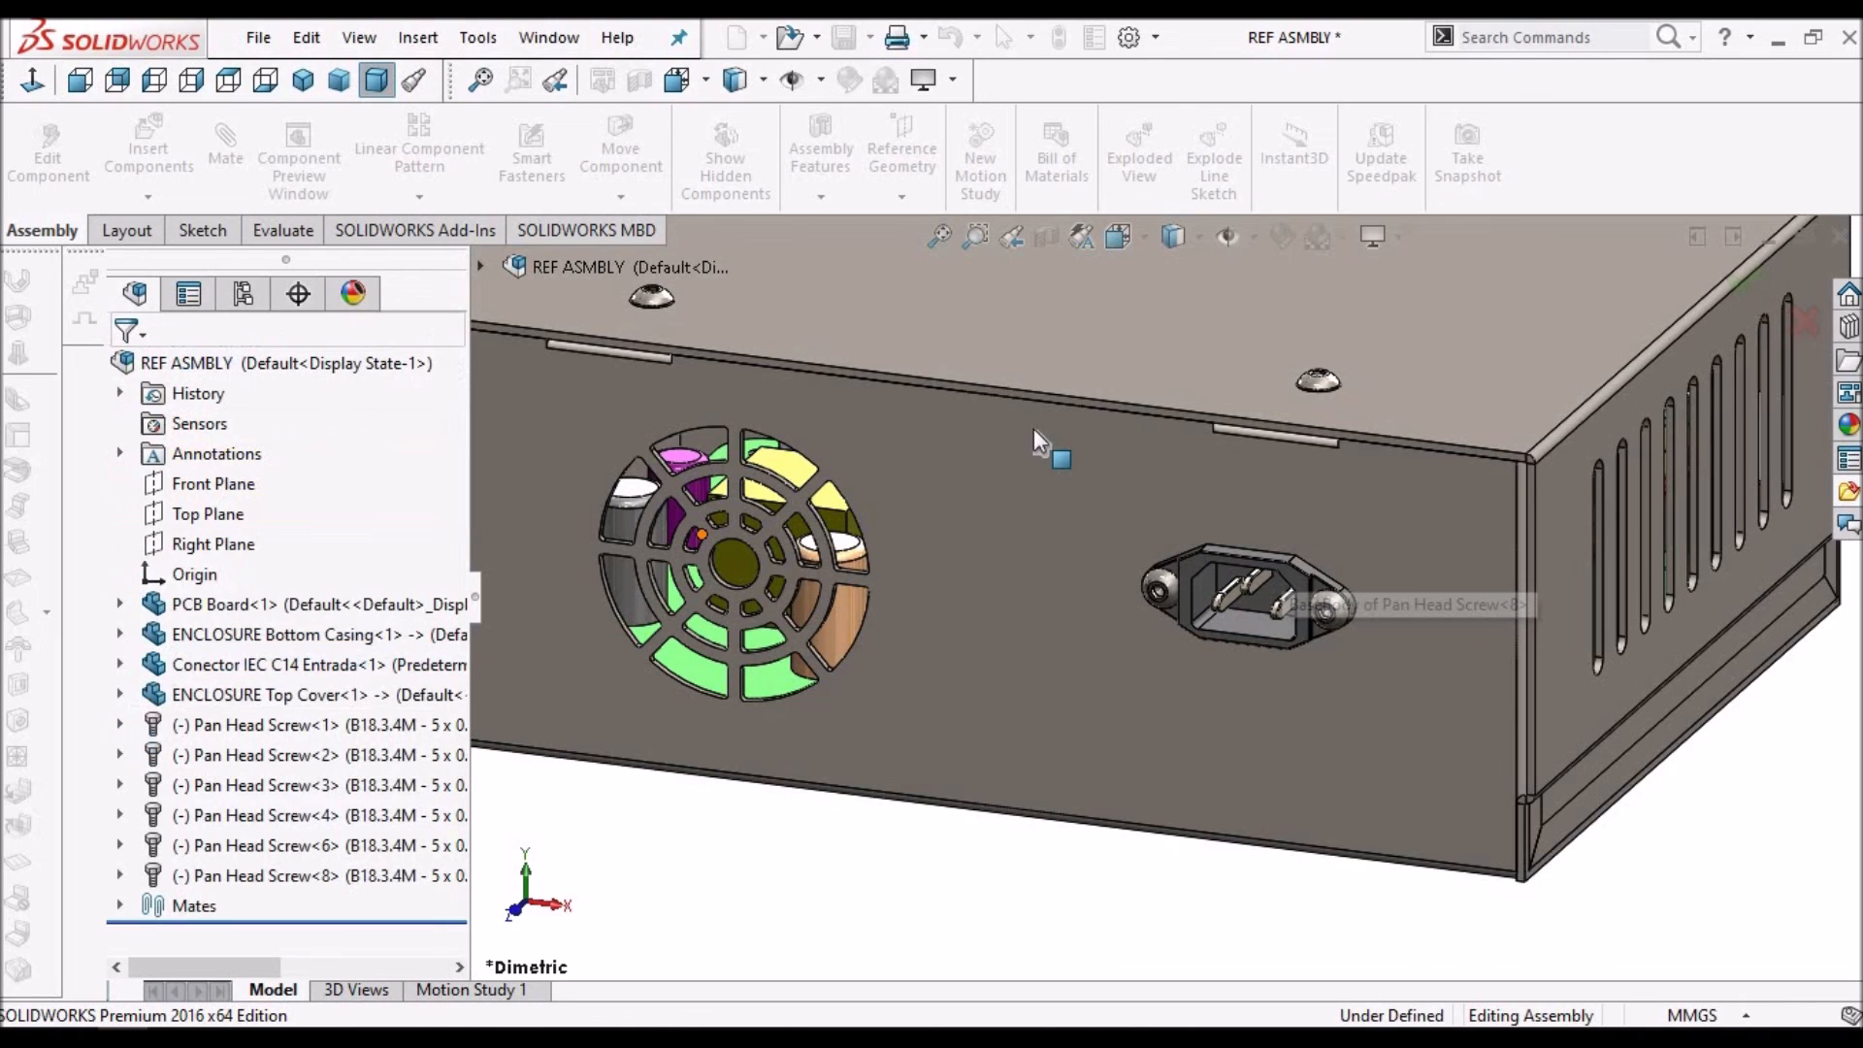
Hide the ENCLOSURE Top Cover to expose the PCB inside the casing
scroll(1034, 428, up, 3)
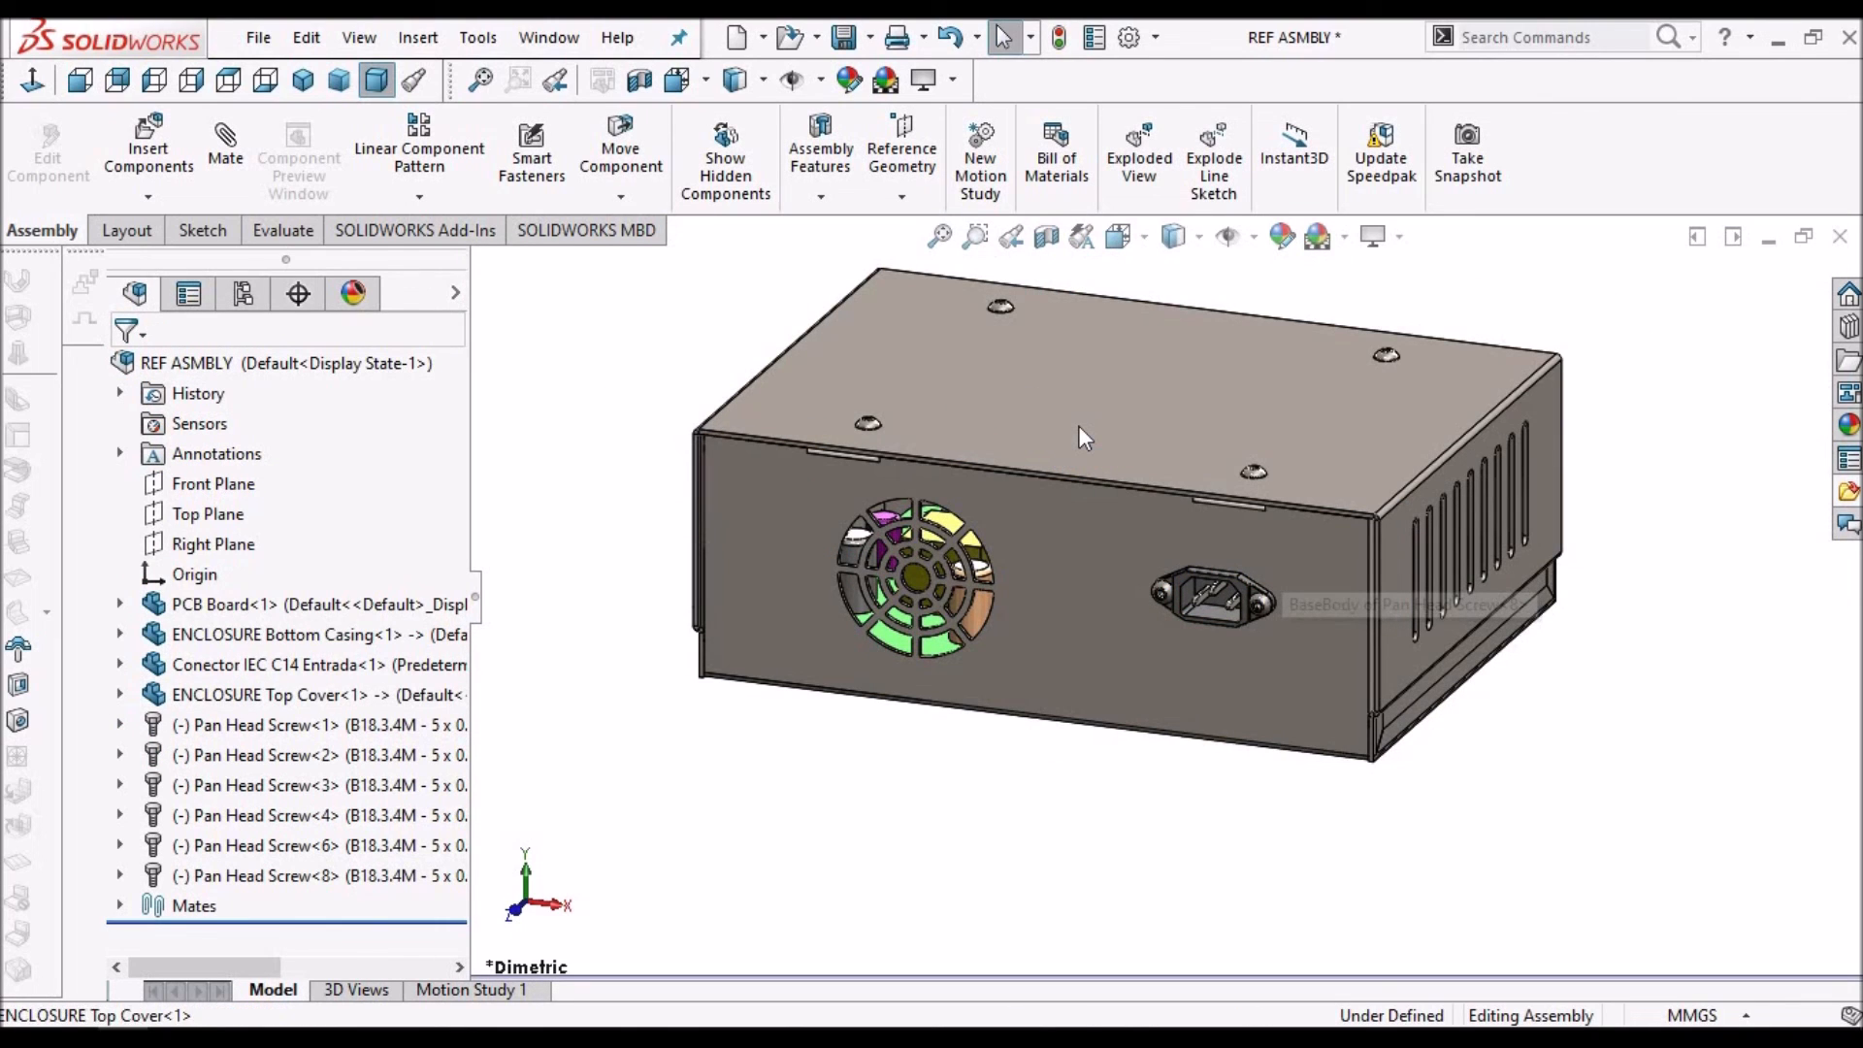
click(1079, 425)
scroll(1079, 425, up, 1)
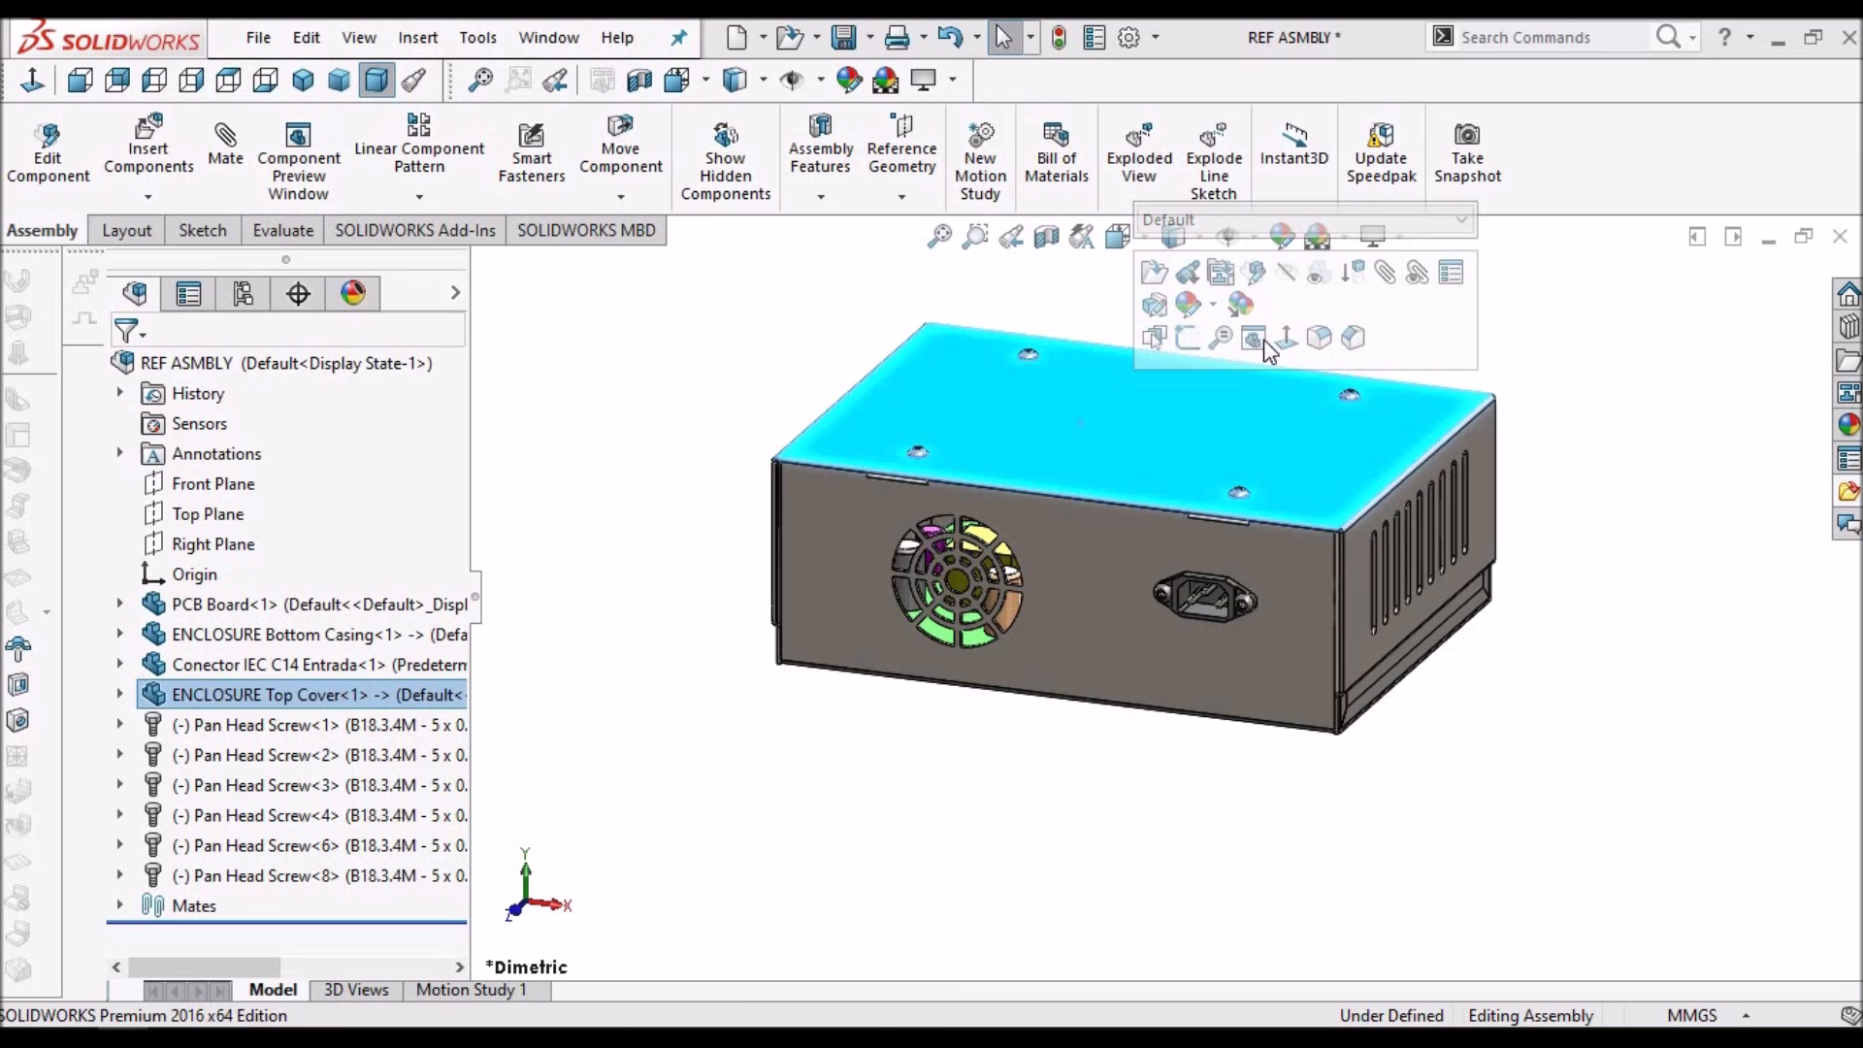
click(1286, 276)
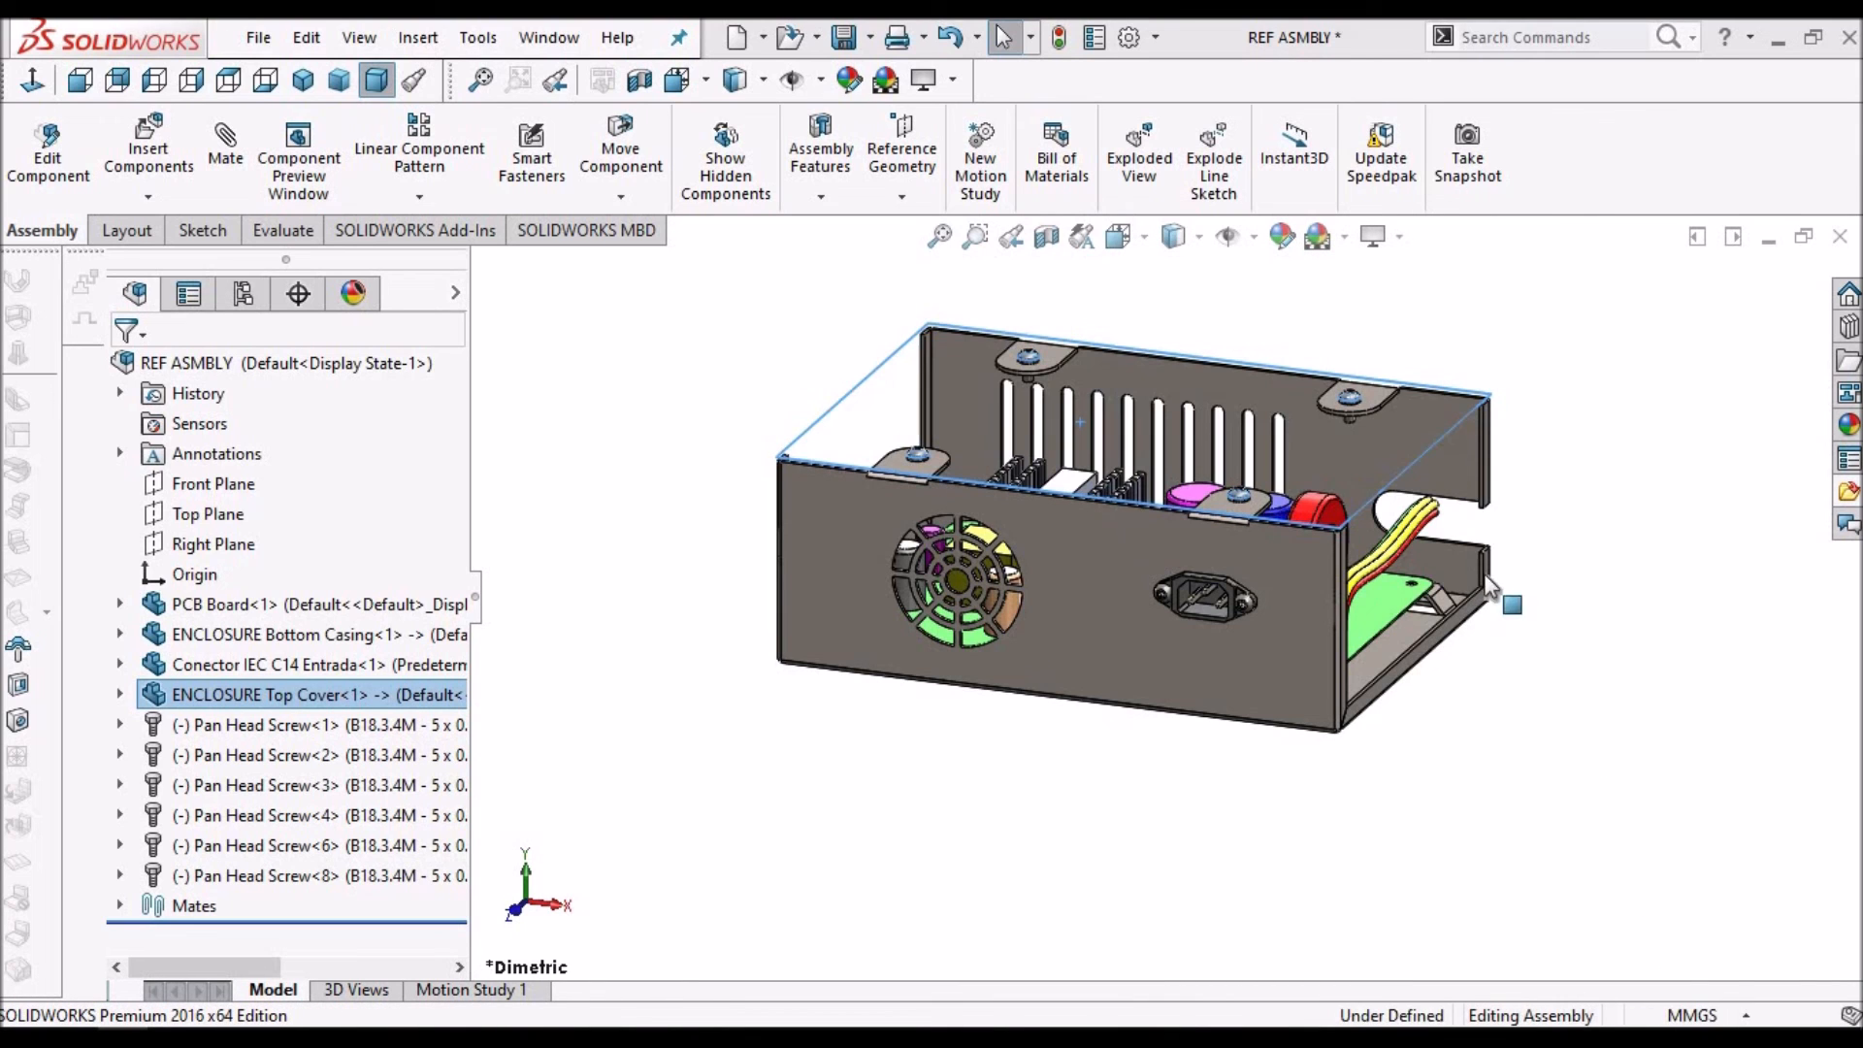
Copy the first Pan Head Screw with mates into the PCB corner hole near the IEC connector, concentric with the casing hole and coincident with the board's top face
scroll(1455, 582, down, 3)
middle_drag(1404, 578, 781, 670)
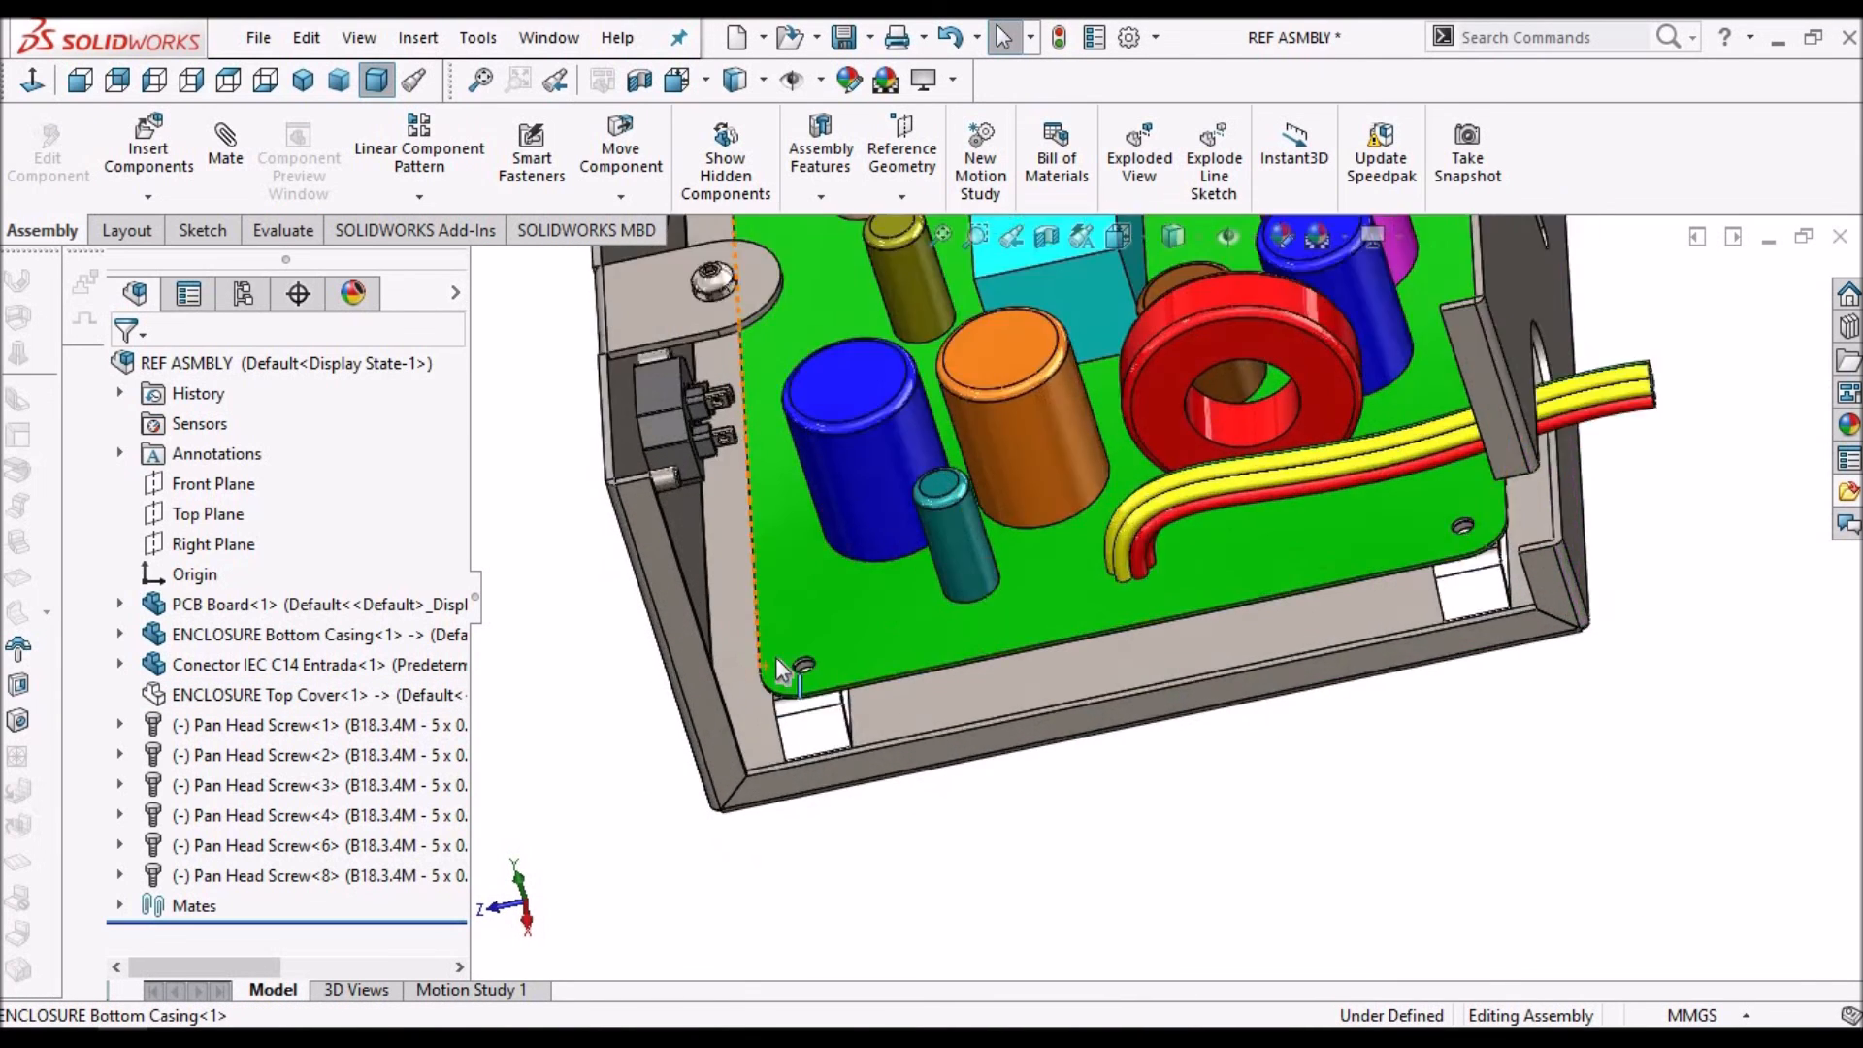
scroll(1026, 637, down, 4)
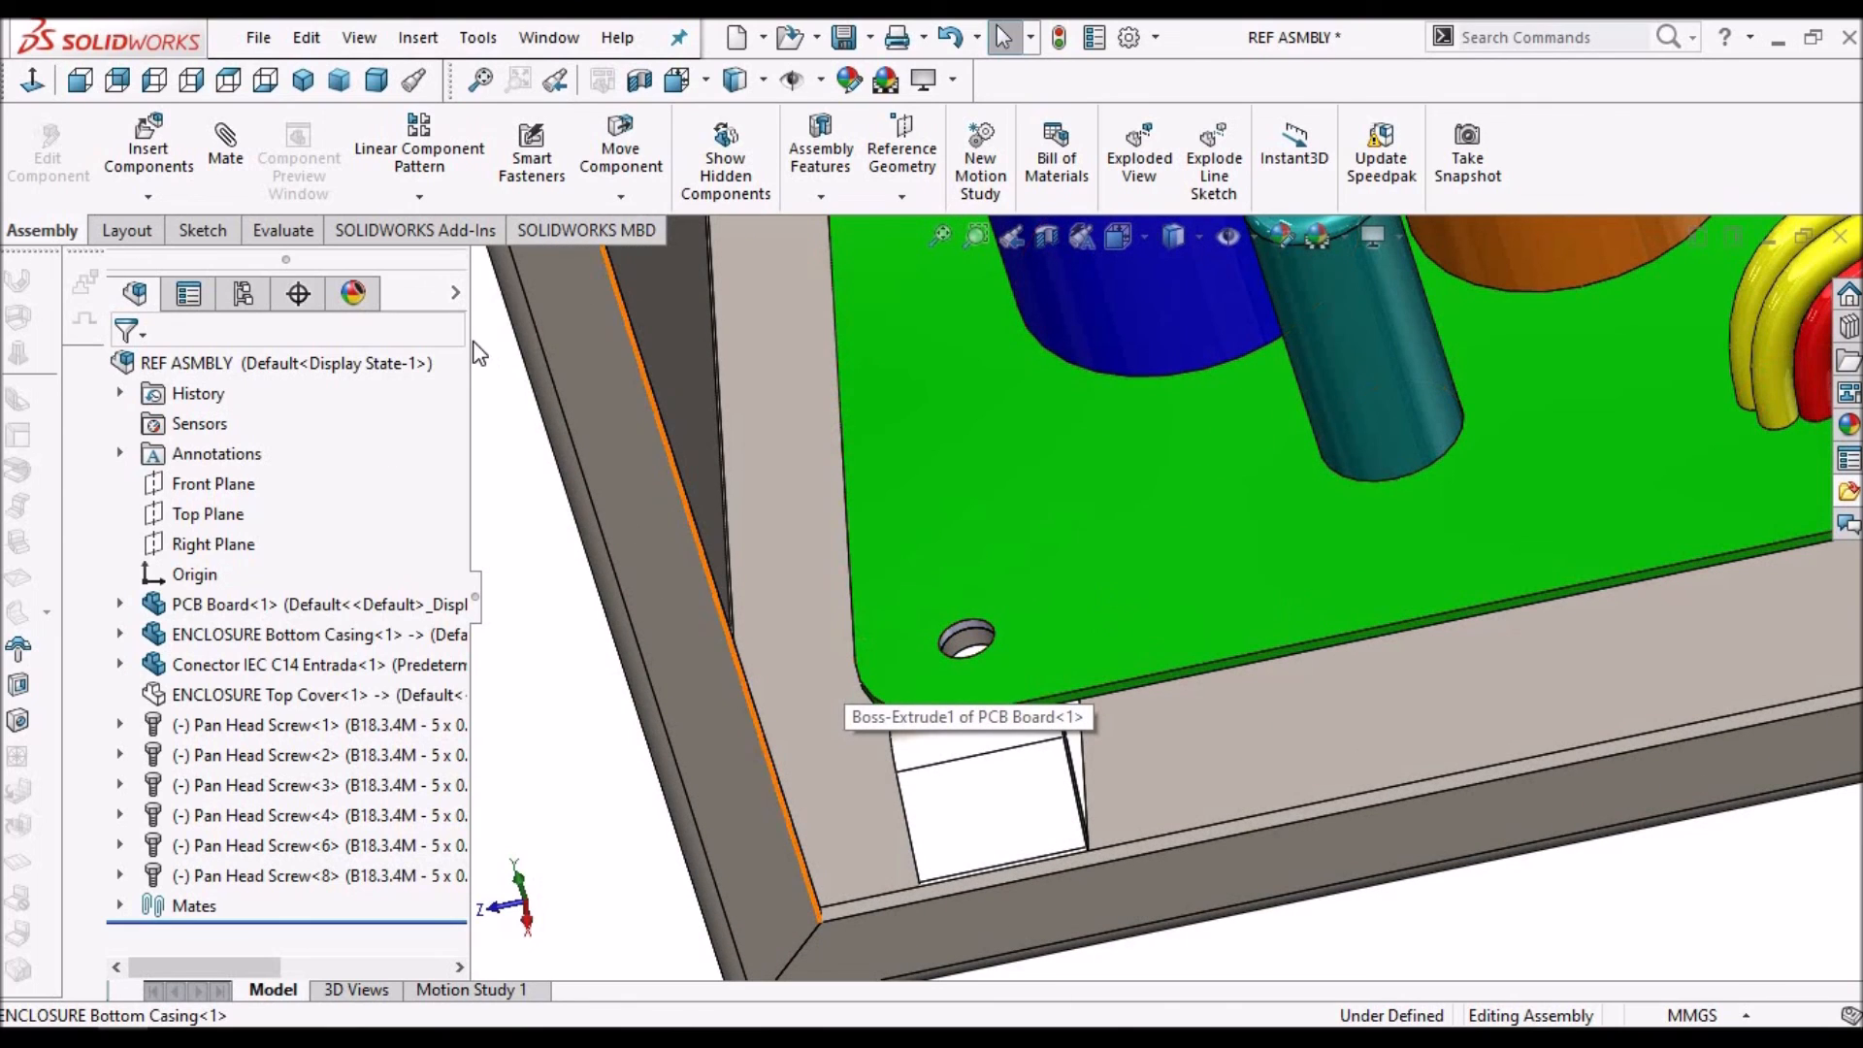
right_click(271, 728)
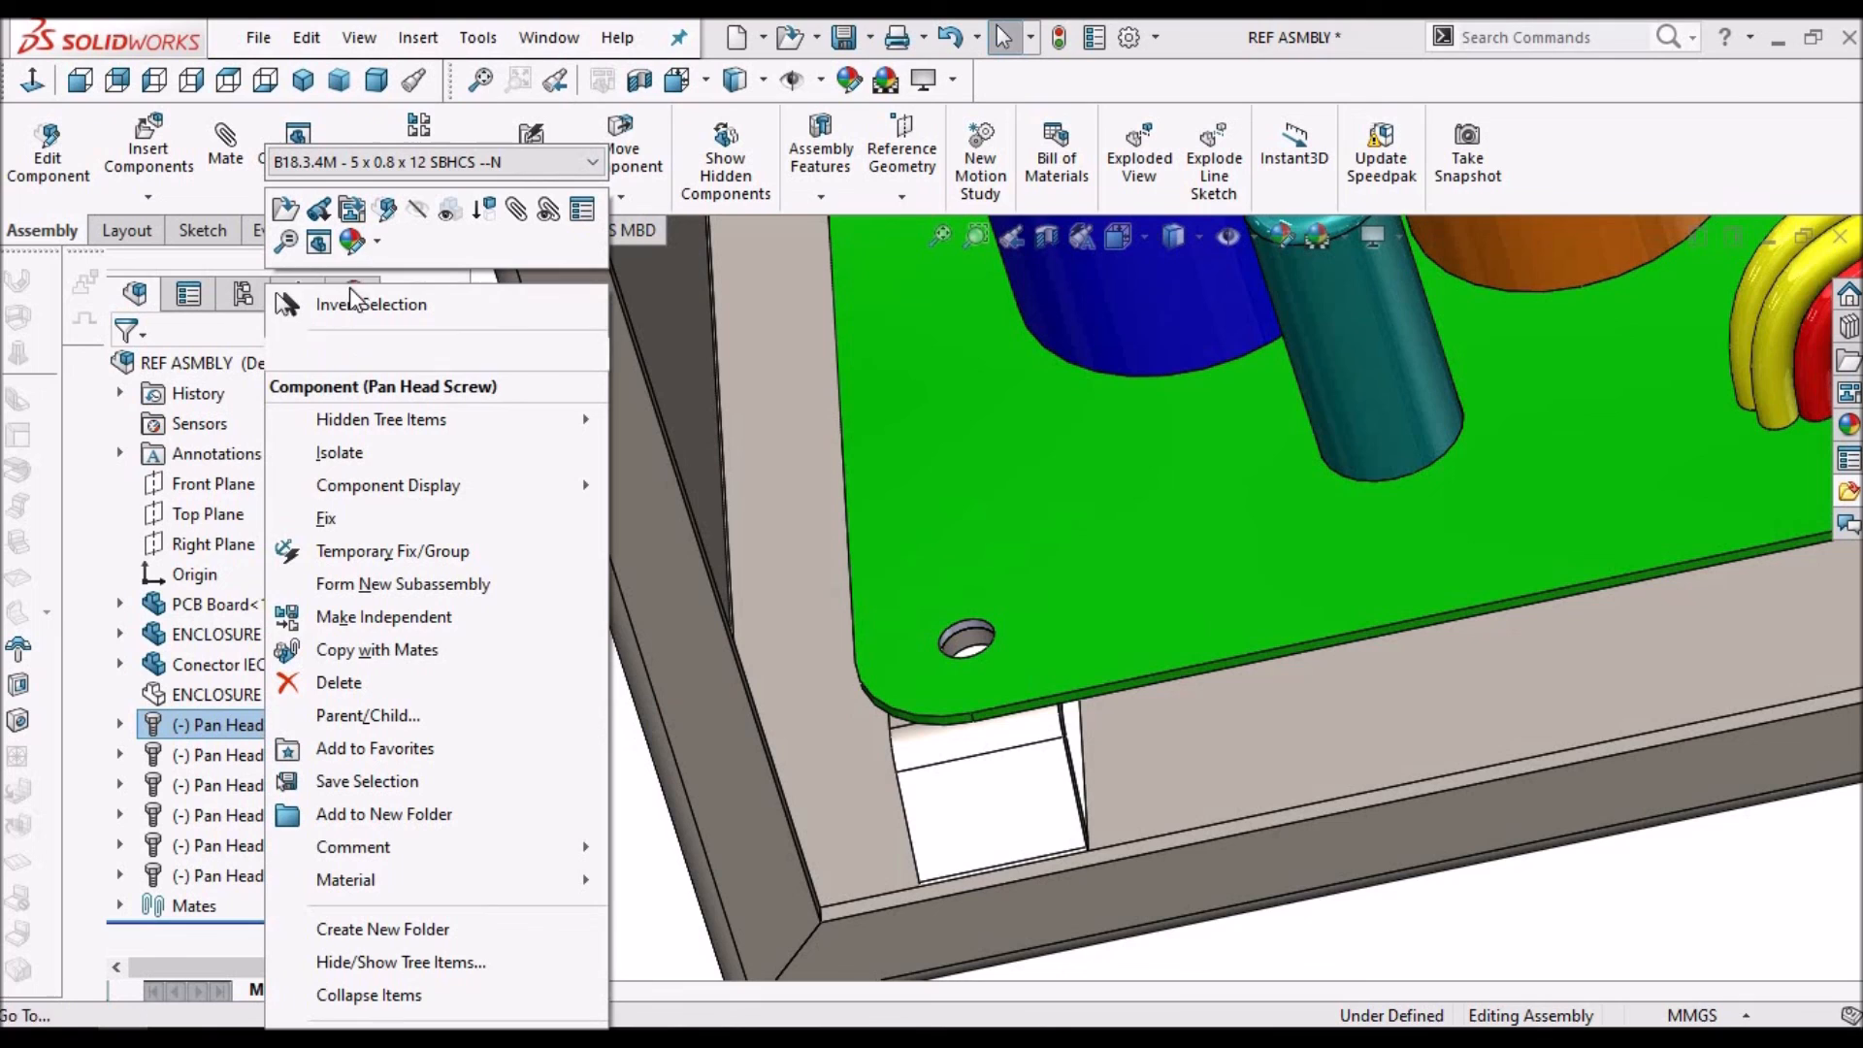
click(365, 650)
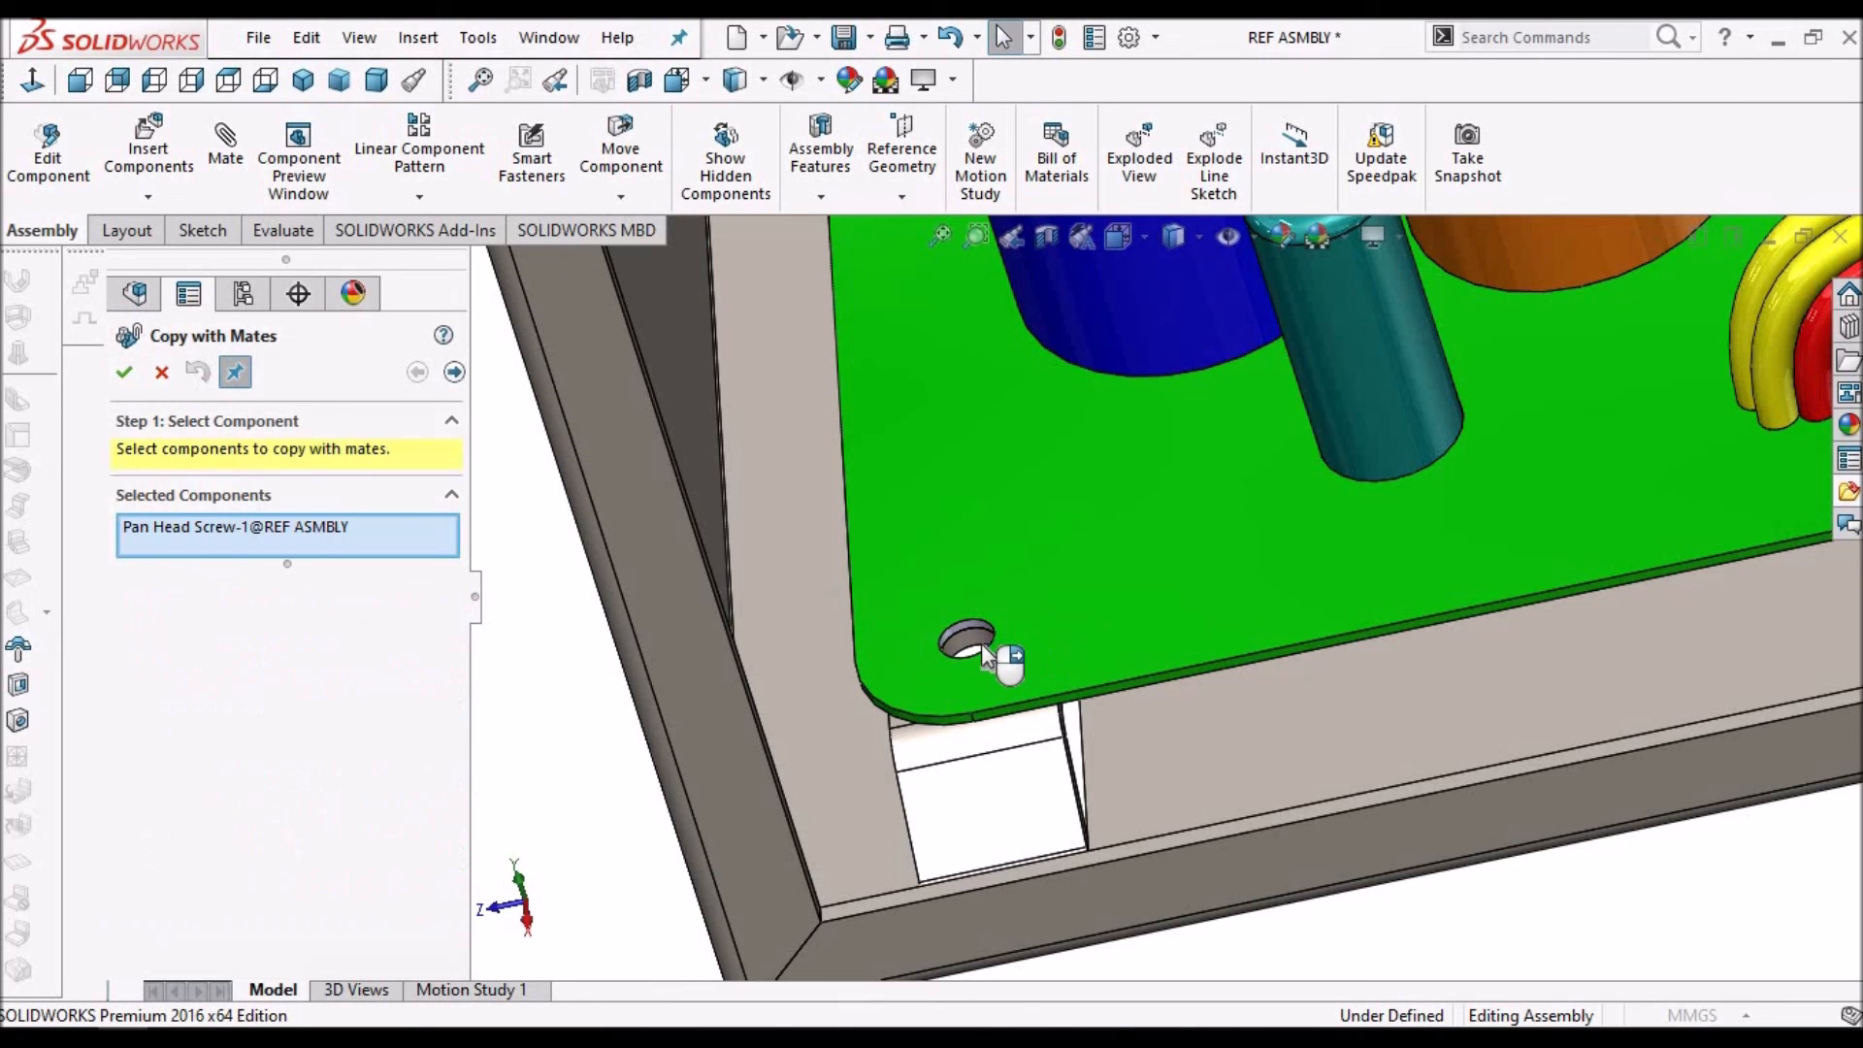
scroll(982, 645, down, 1)
click(454, 372)
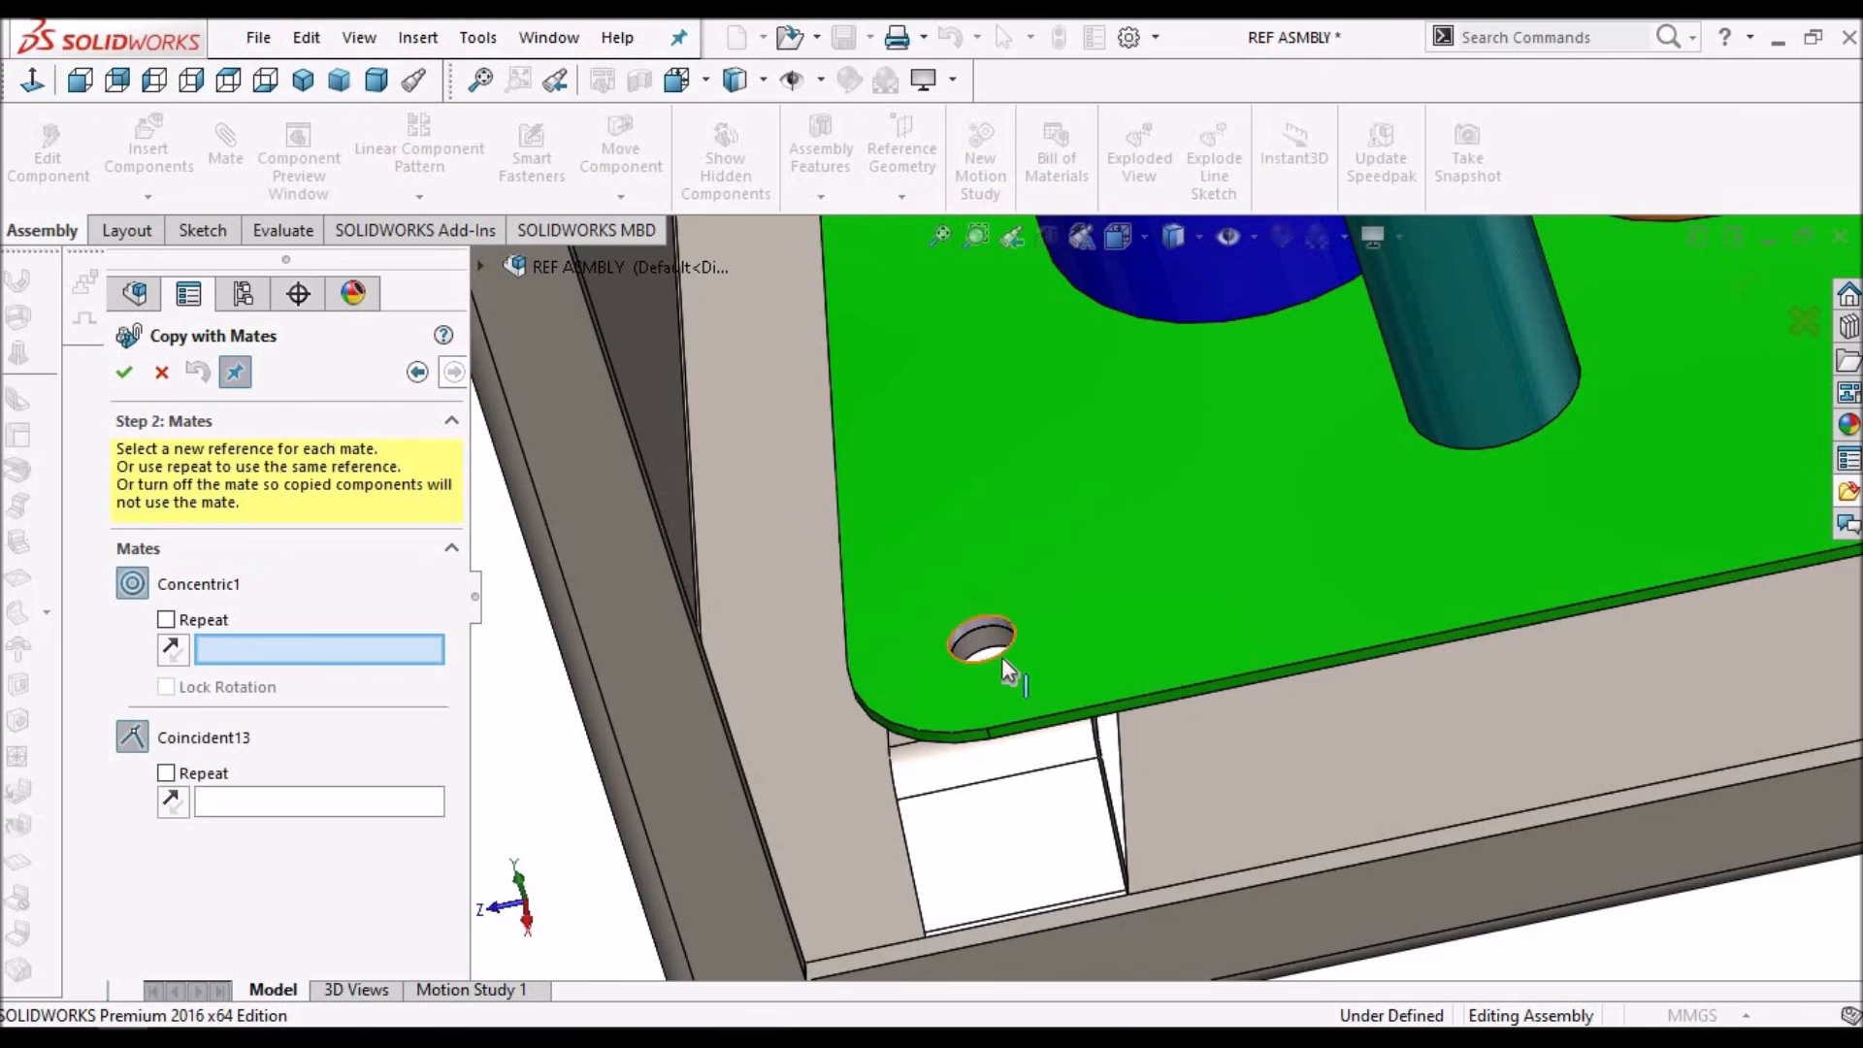
scroll(980, 619, down, 3)
scroll(1087, 651, down, 2)
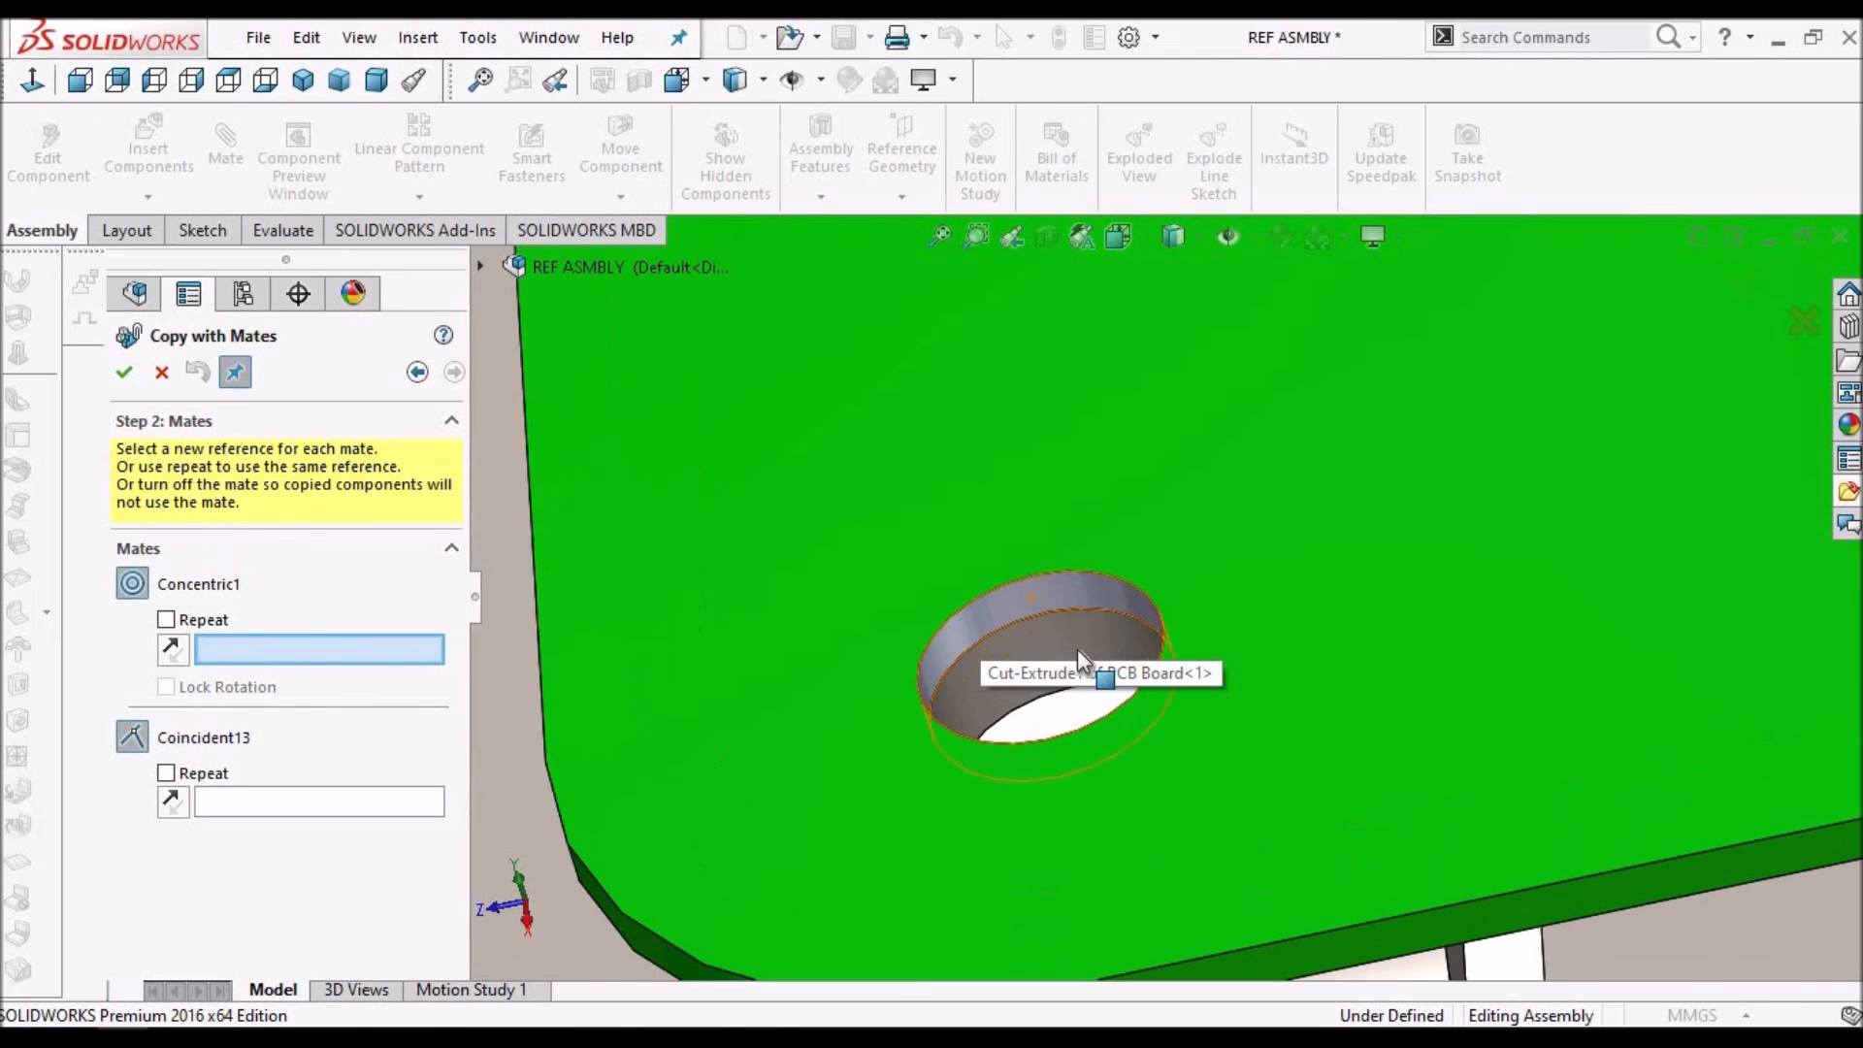
click(1068, 627)
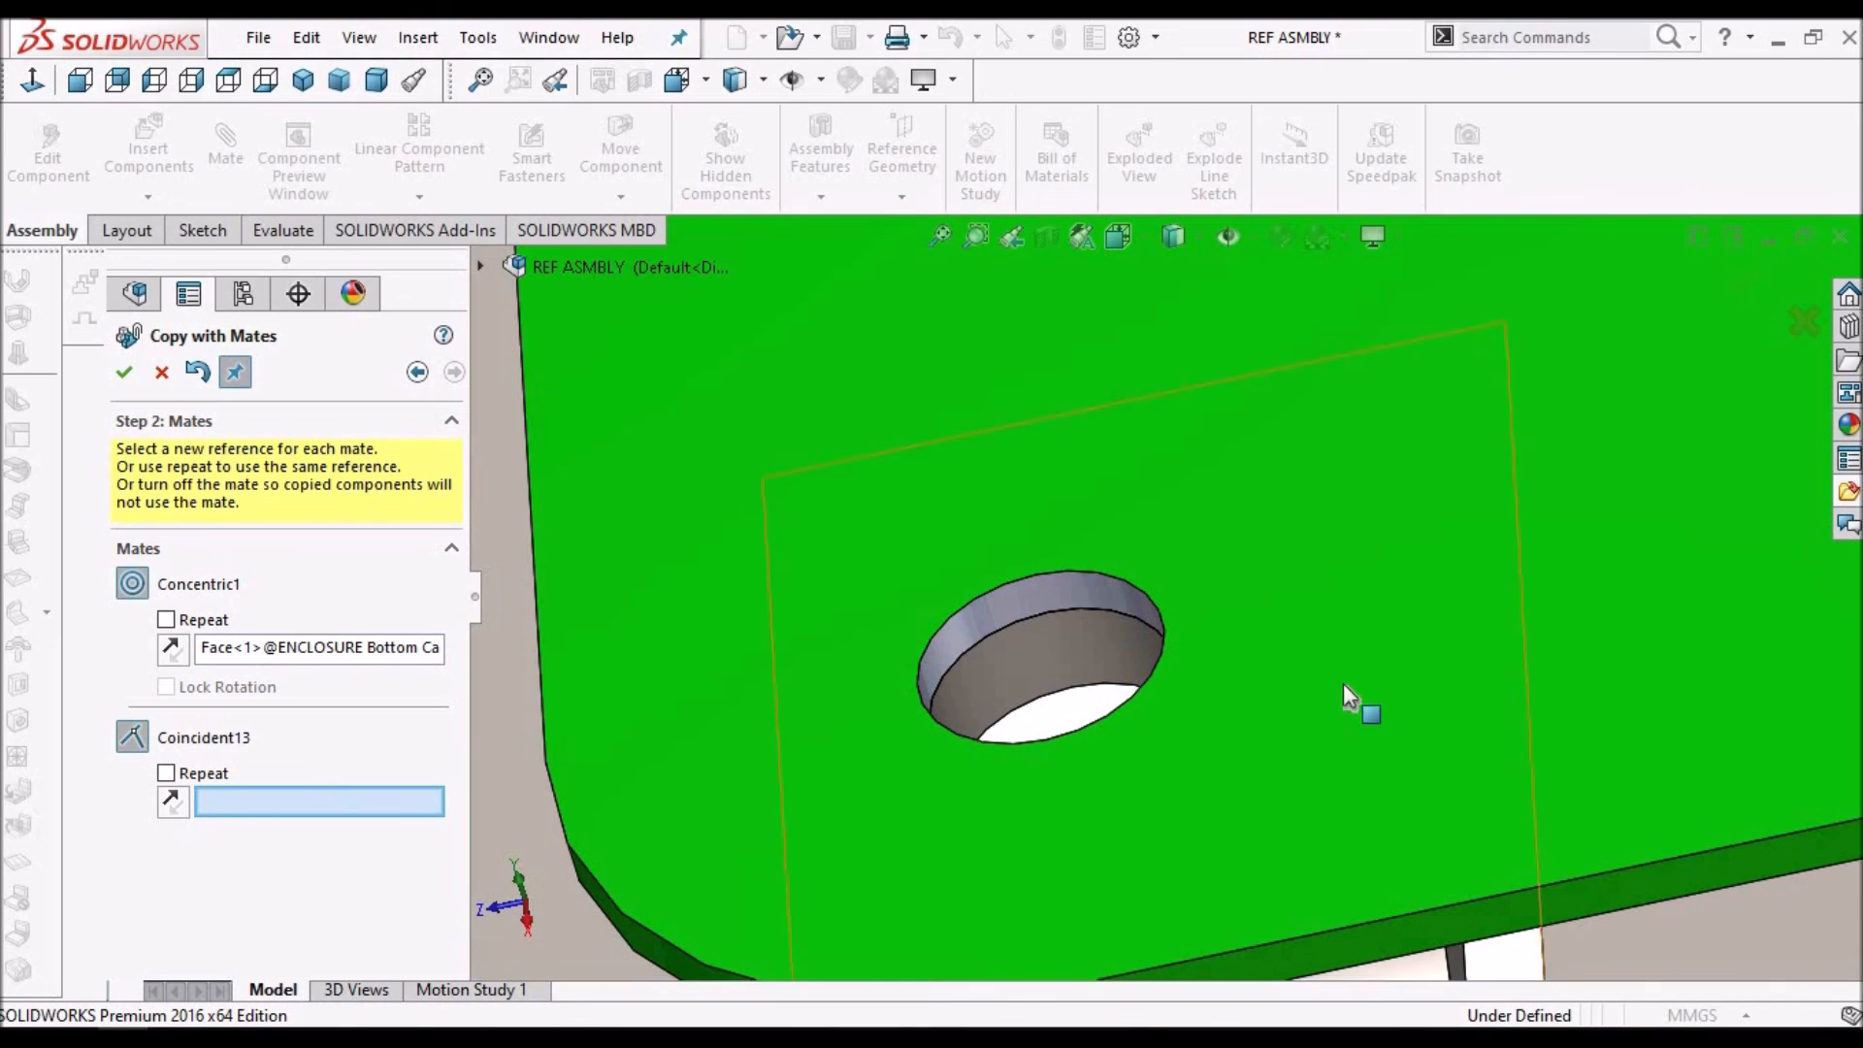
click(1327, 654)
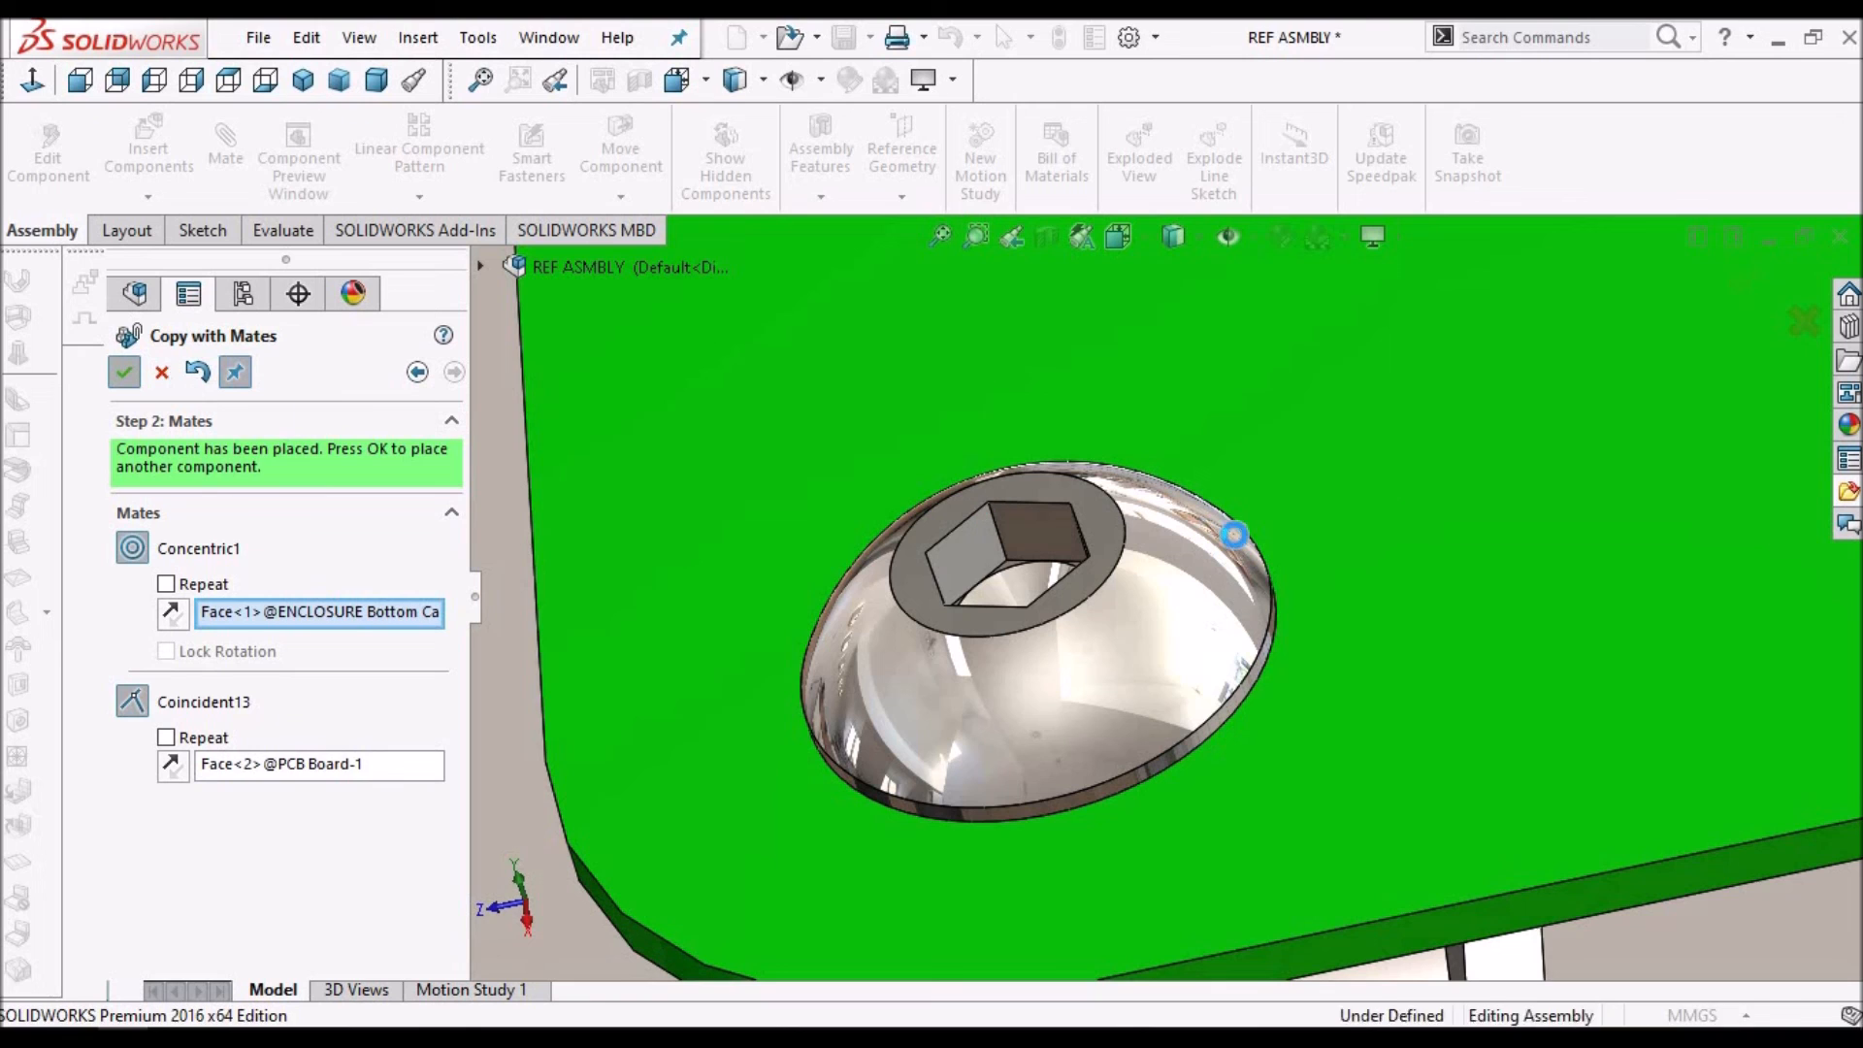
Place another Pan Head Screw copy in the PCB corner hole beside the output wires, seated on the board's top face
scroll(1203, 558, up, 10)
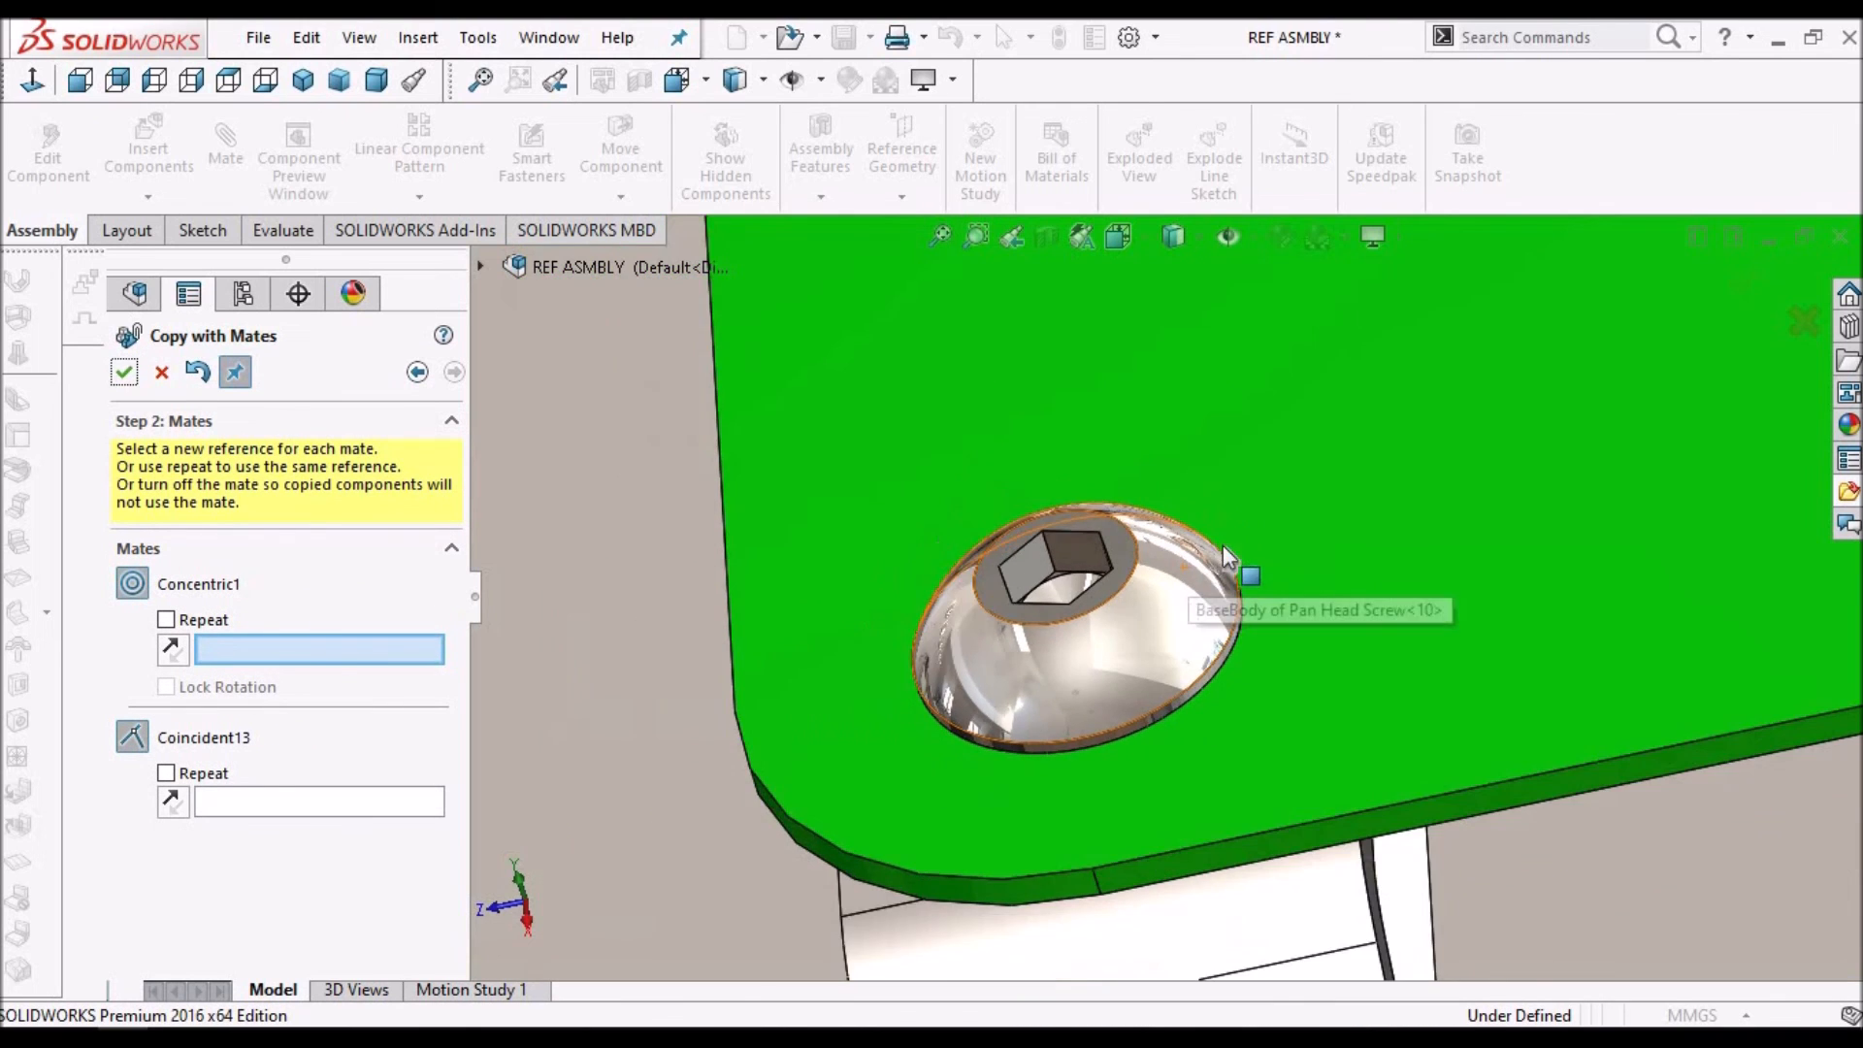
scroll(1411, 533, down, 10)
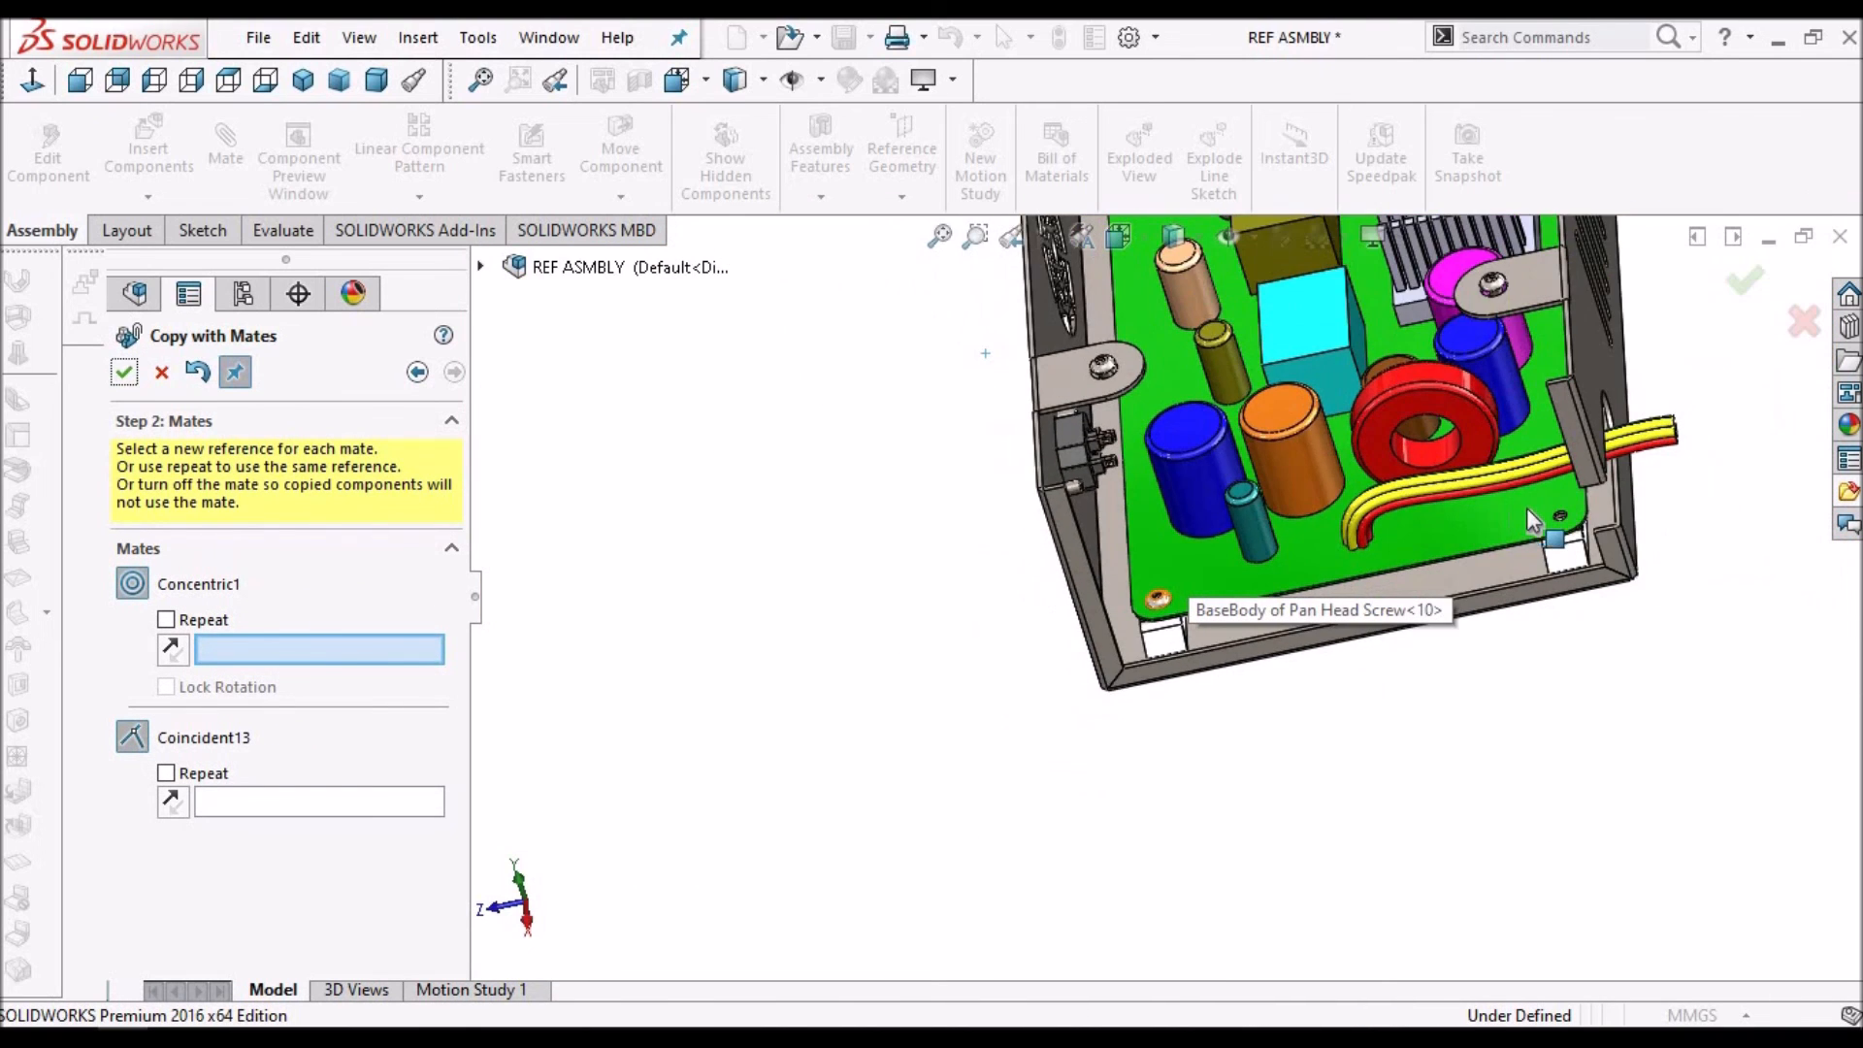
scroll(1429, 574, down, 2)
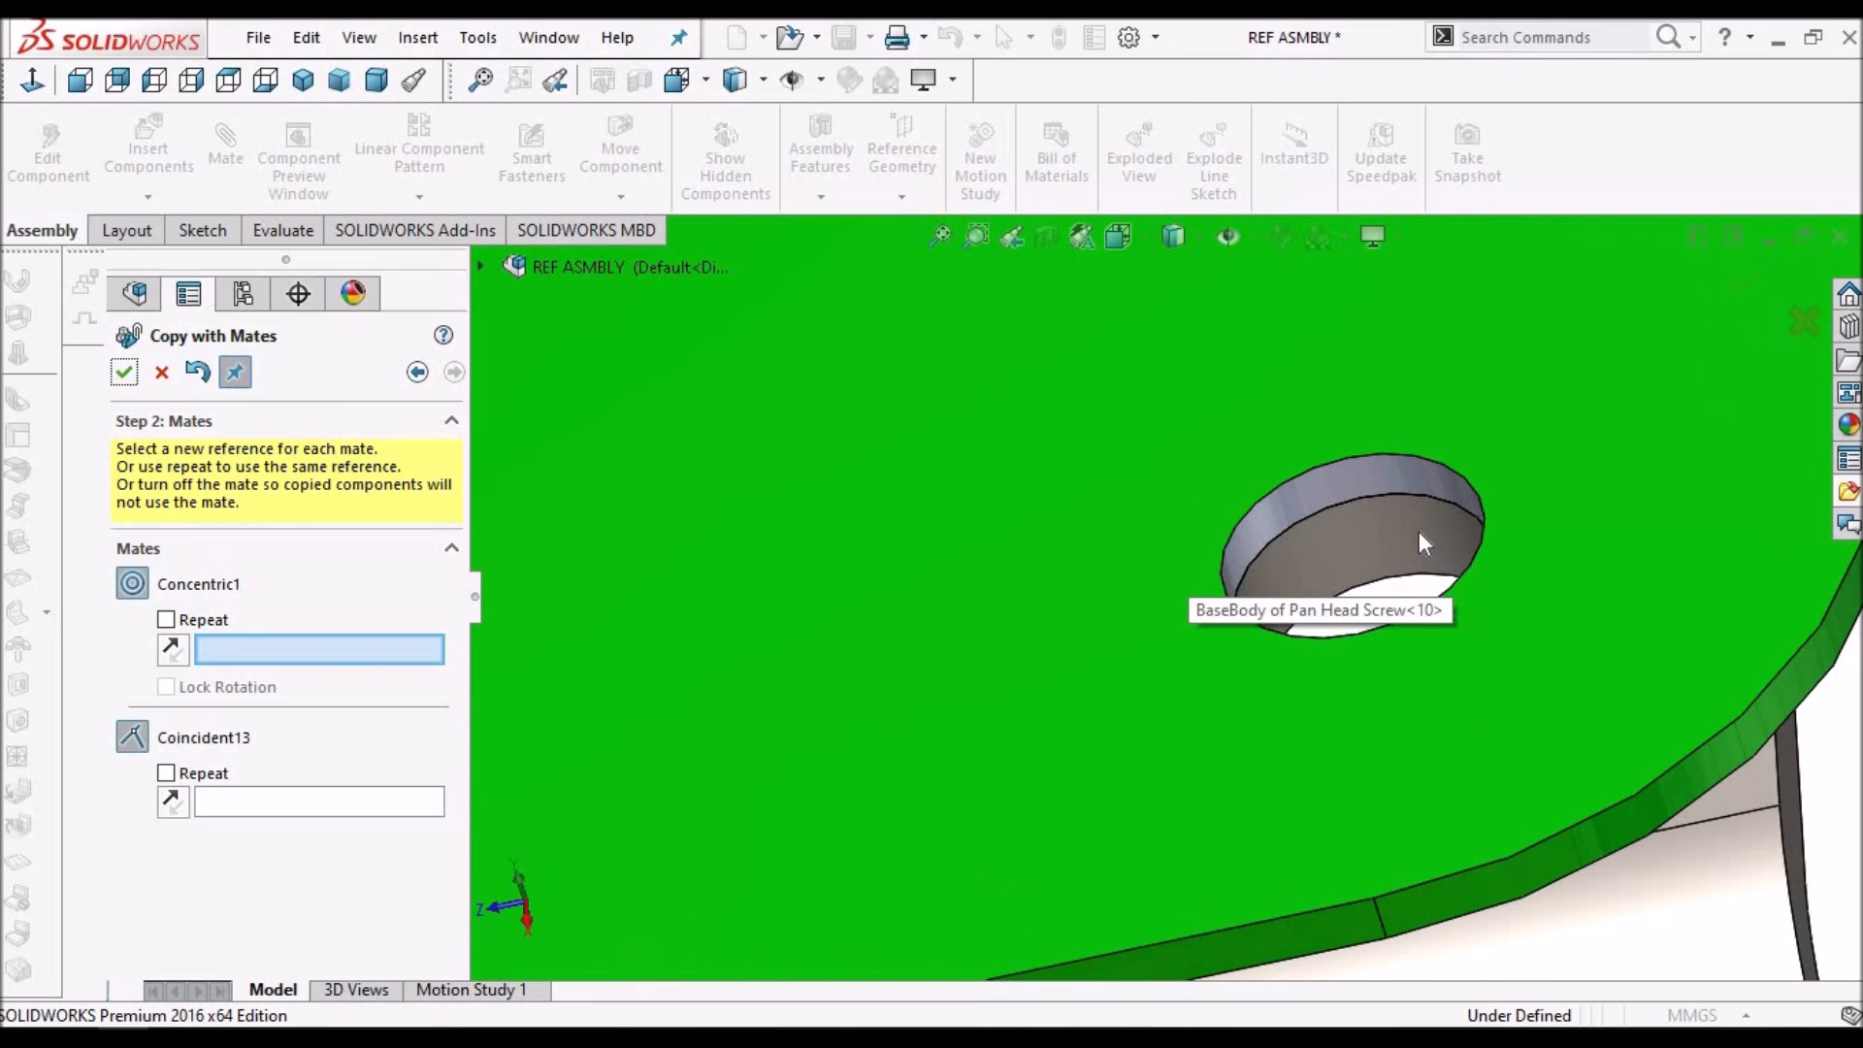
click(1417, 530)
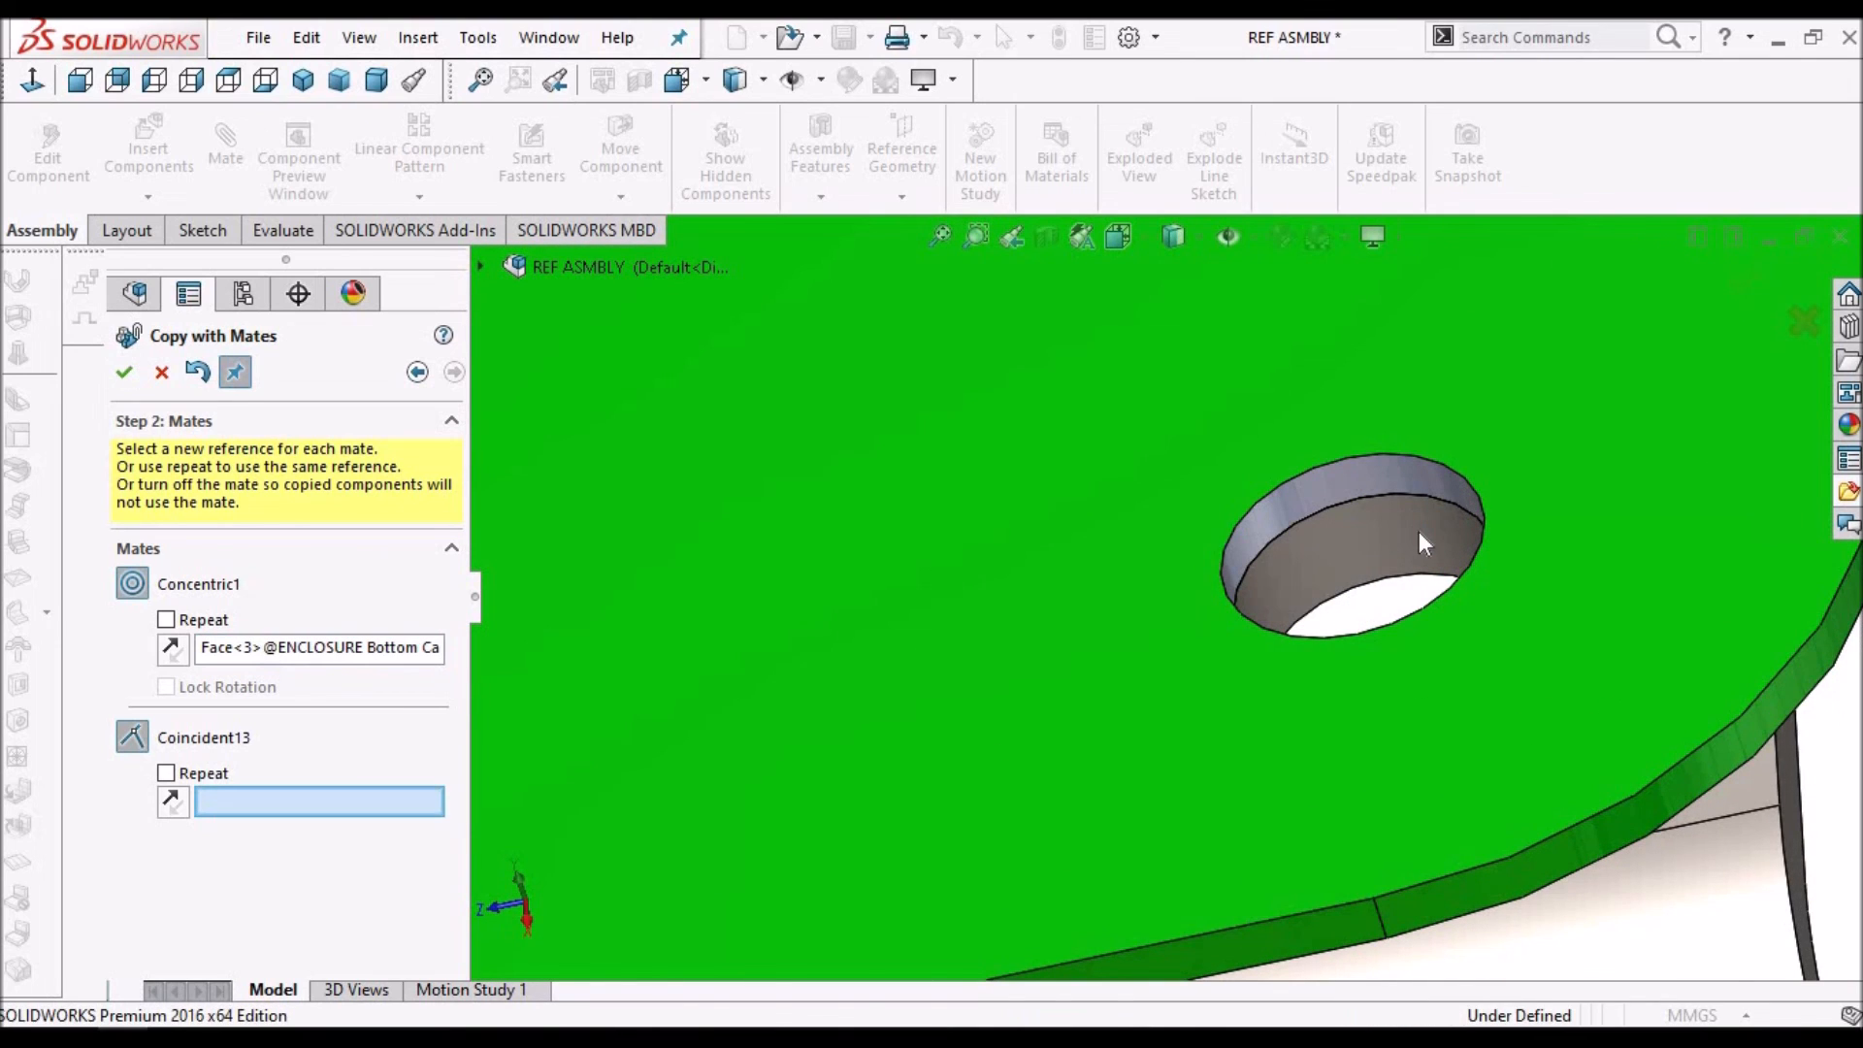
click(1061, 762)
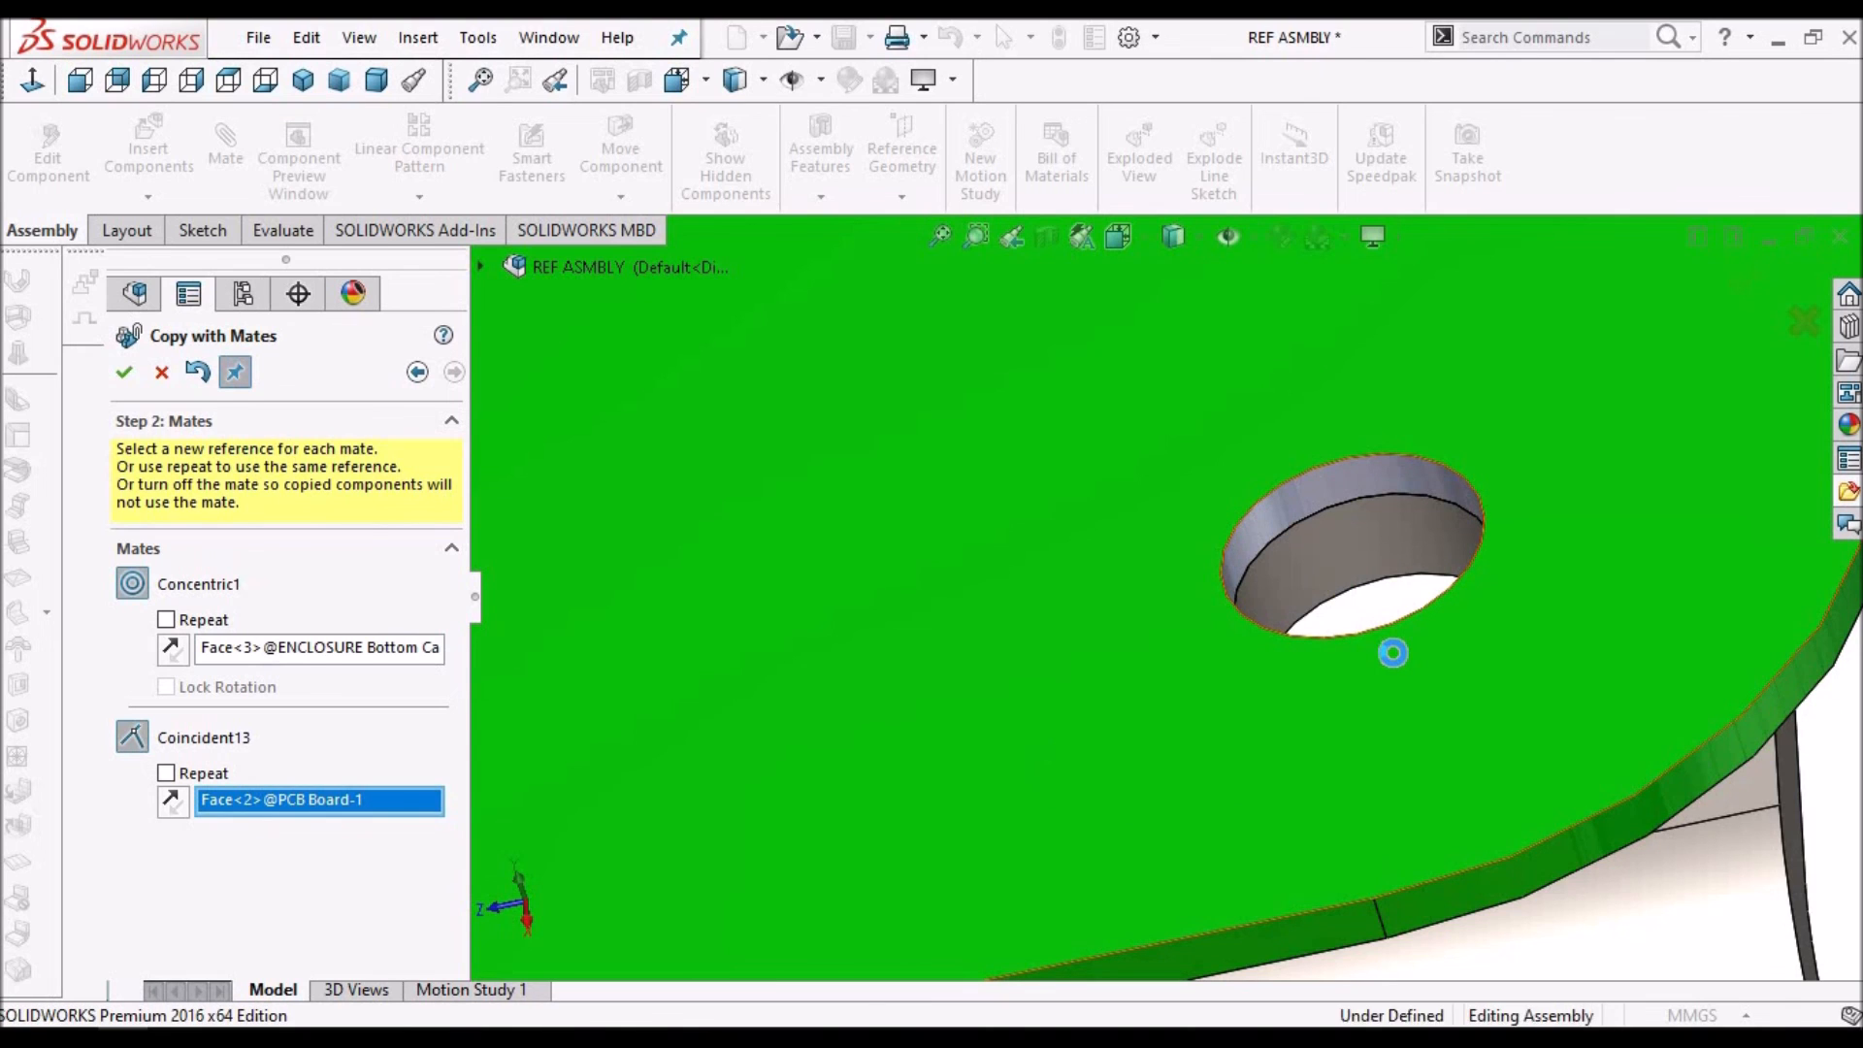
scroll(1388, 666, up, 4)
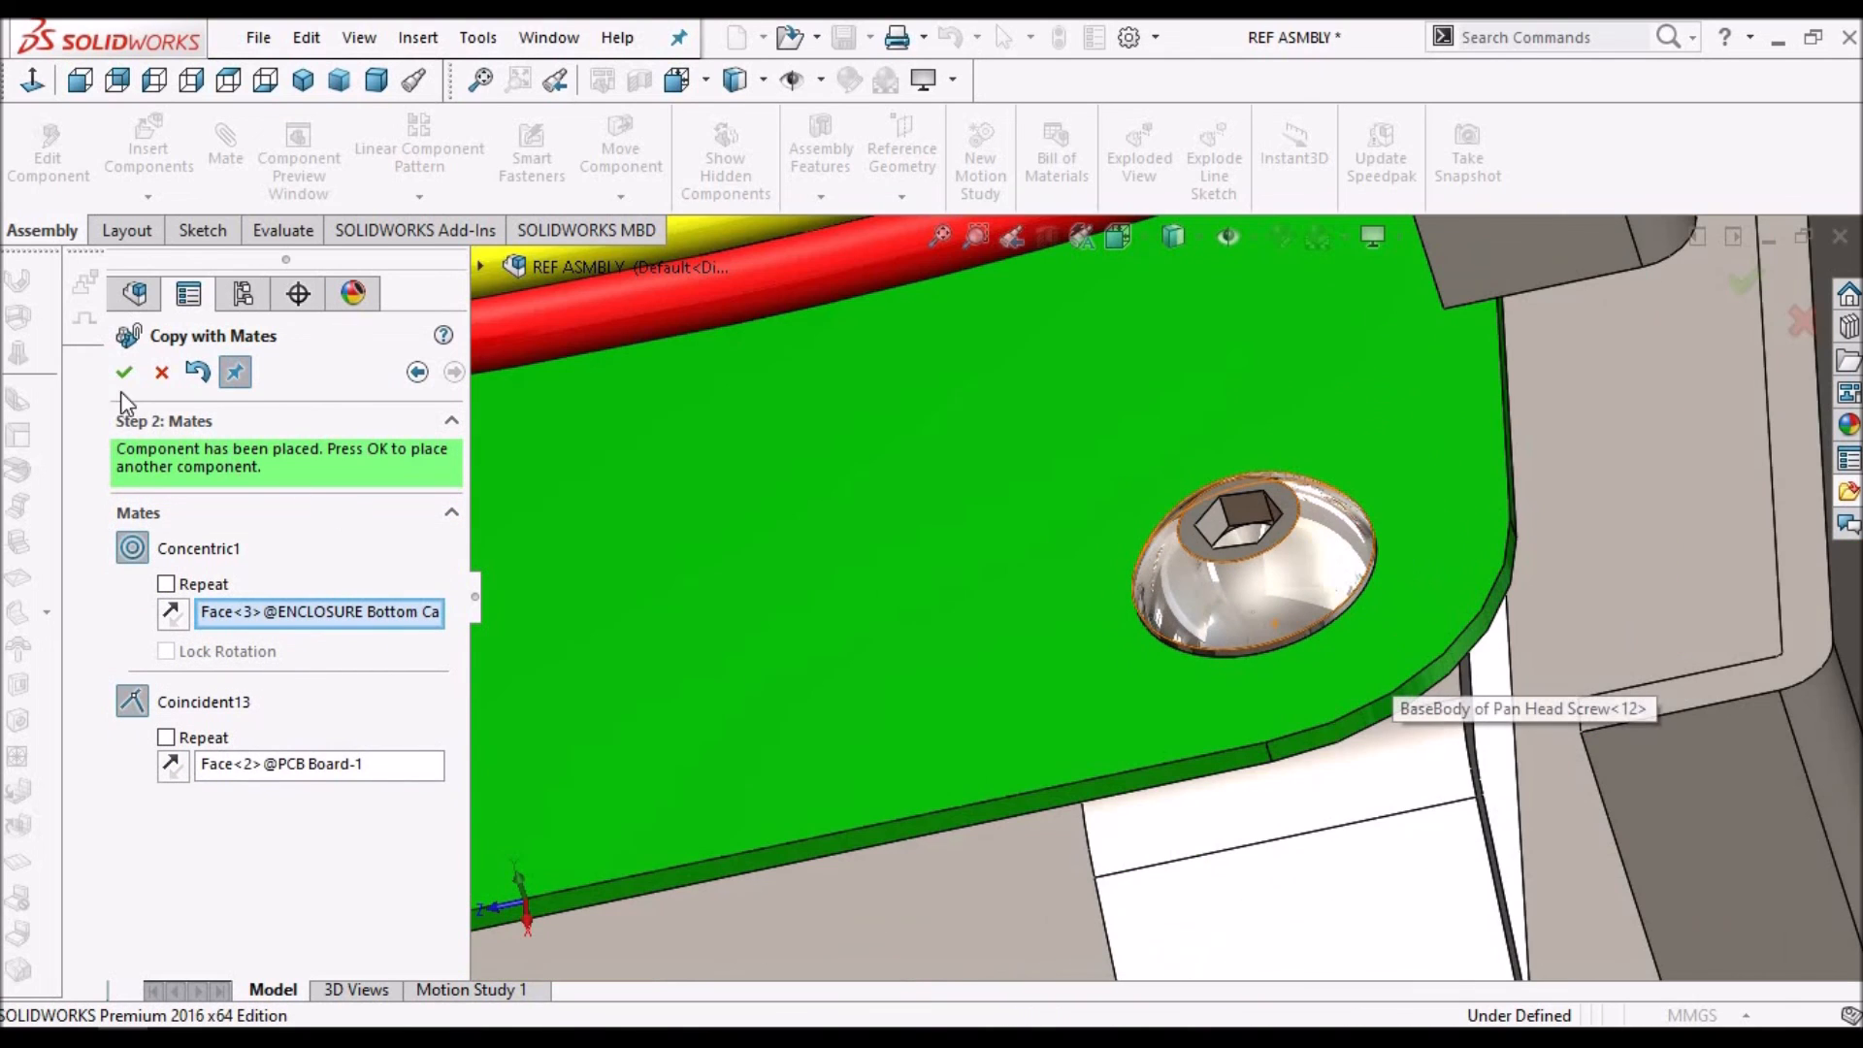
click(124, 374)
Place another Pan Head Screw copy in the PCB corner hole near the dark grey capacitor, seated on the board's top face
scroll(1065, 519, up, 6)
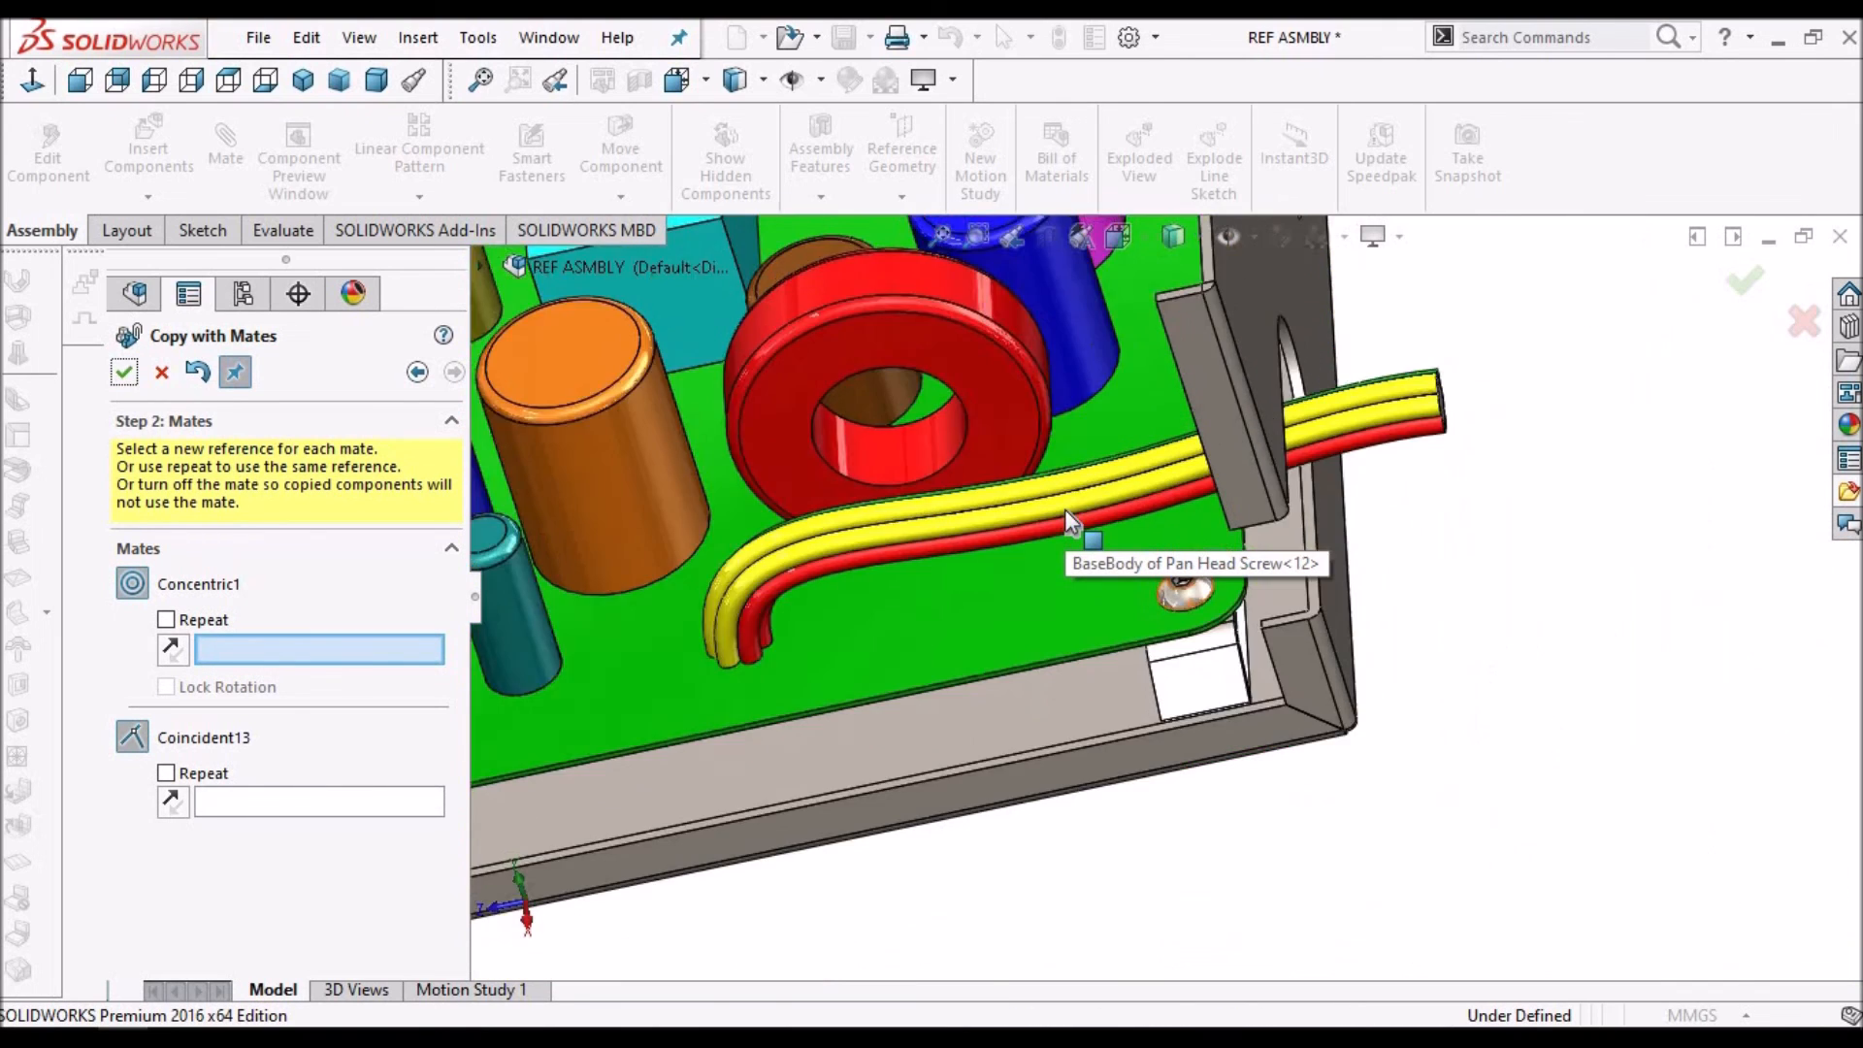
scroll(1065, 520, up, 4)
middle_drag(891, 396, 1176, 644)
scroll(865, 479, down, 8)
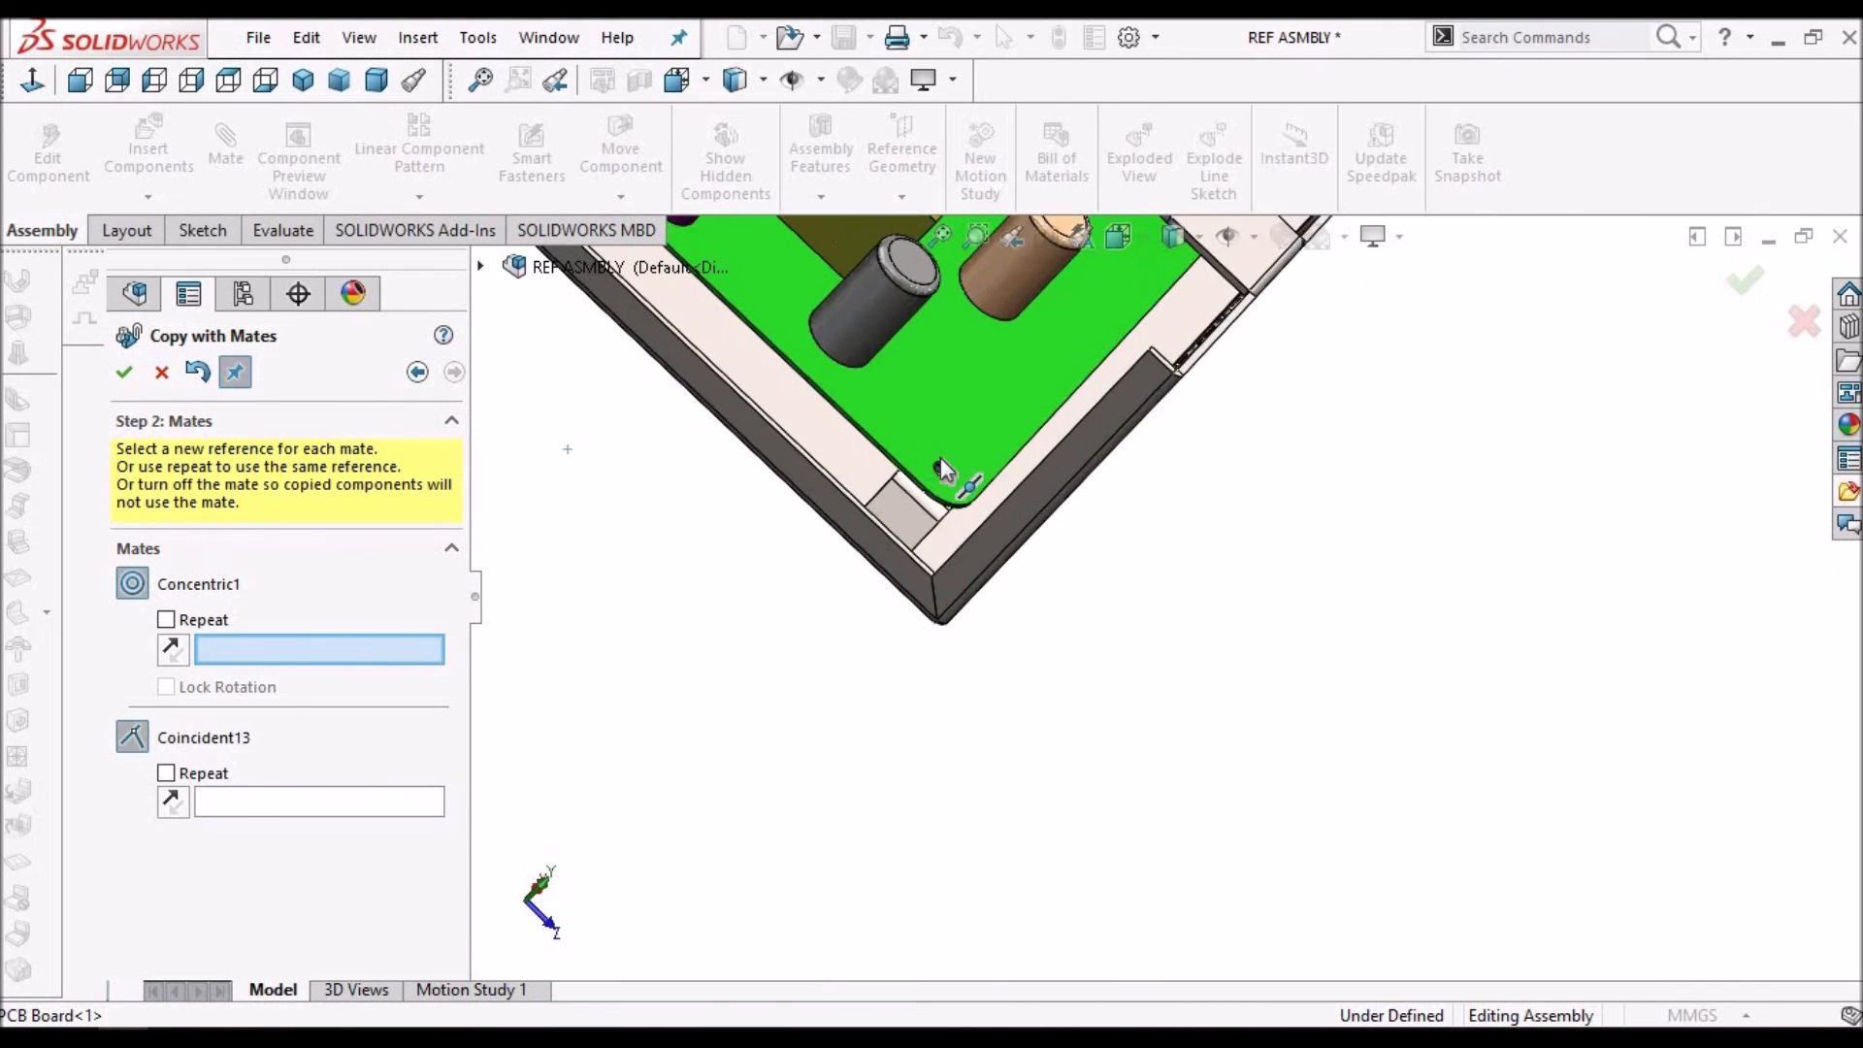
scroll(1234, 495, down, 4)
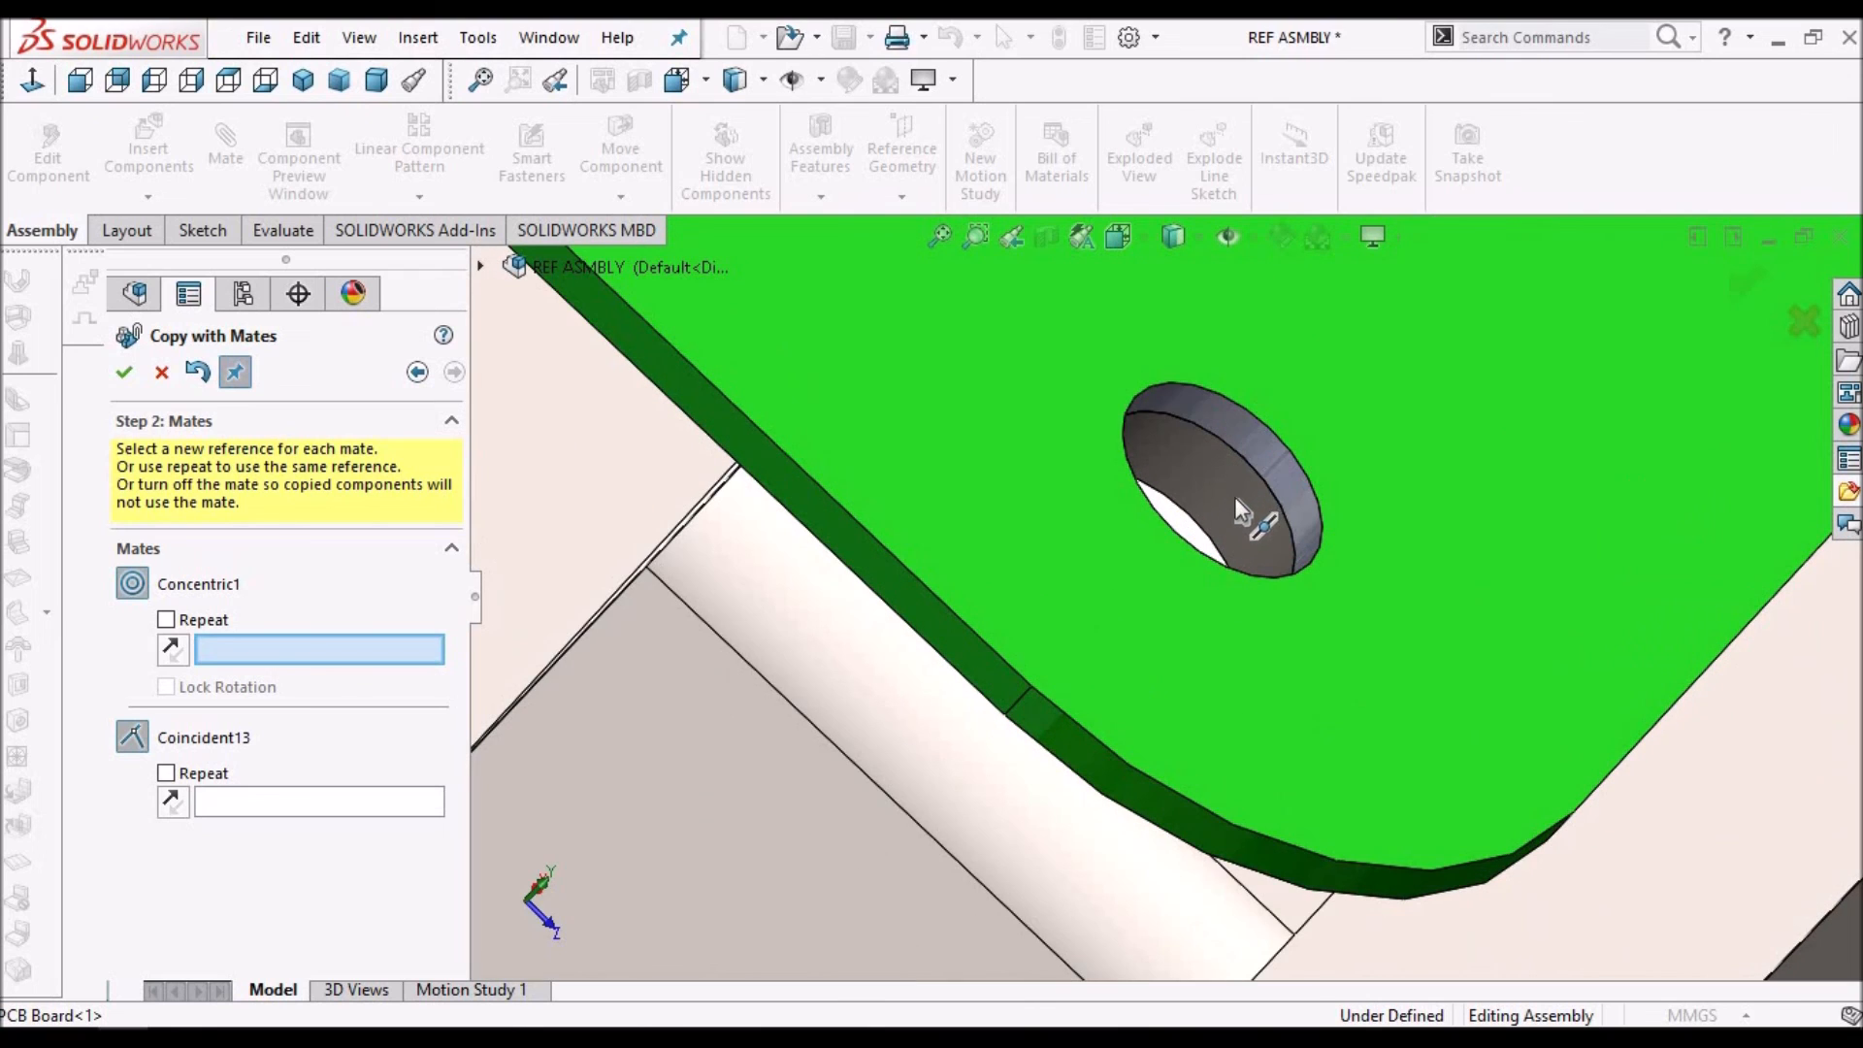
click(1232, 500)
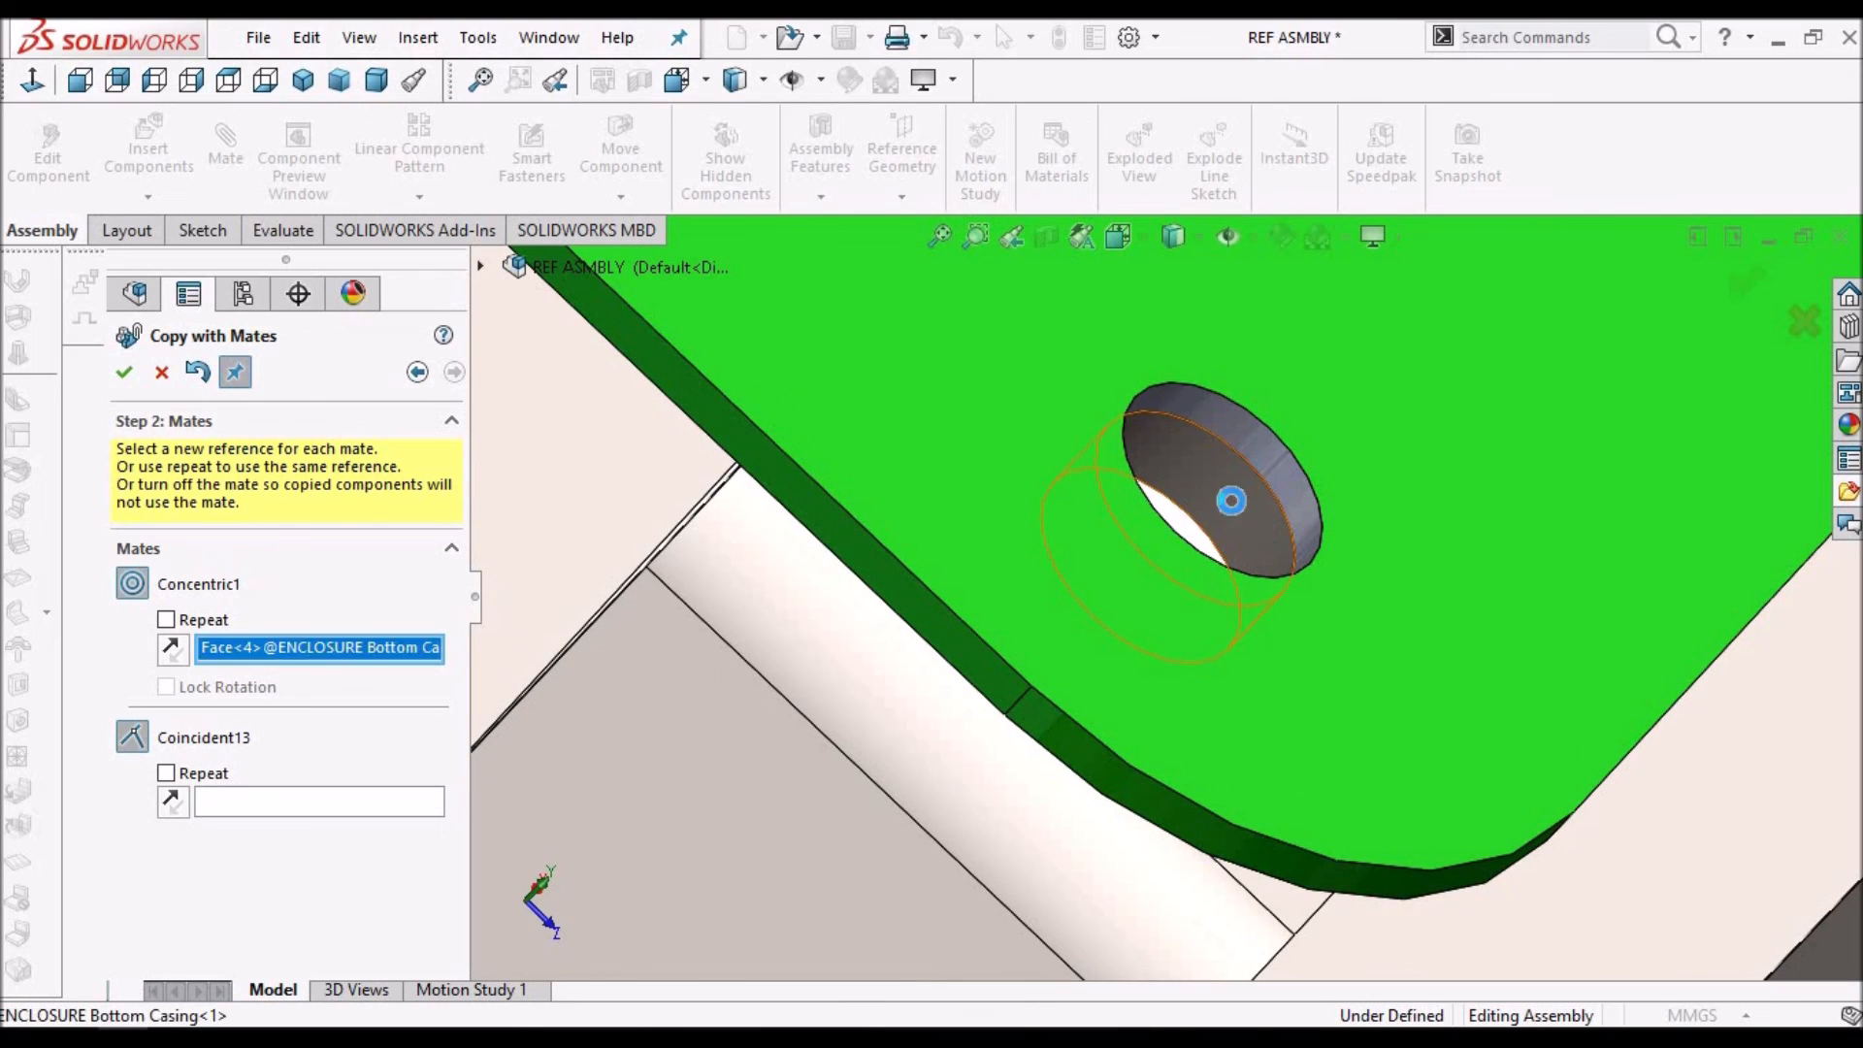
click(1325, 712)
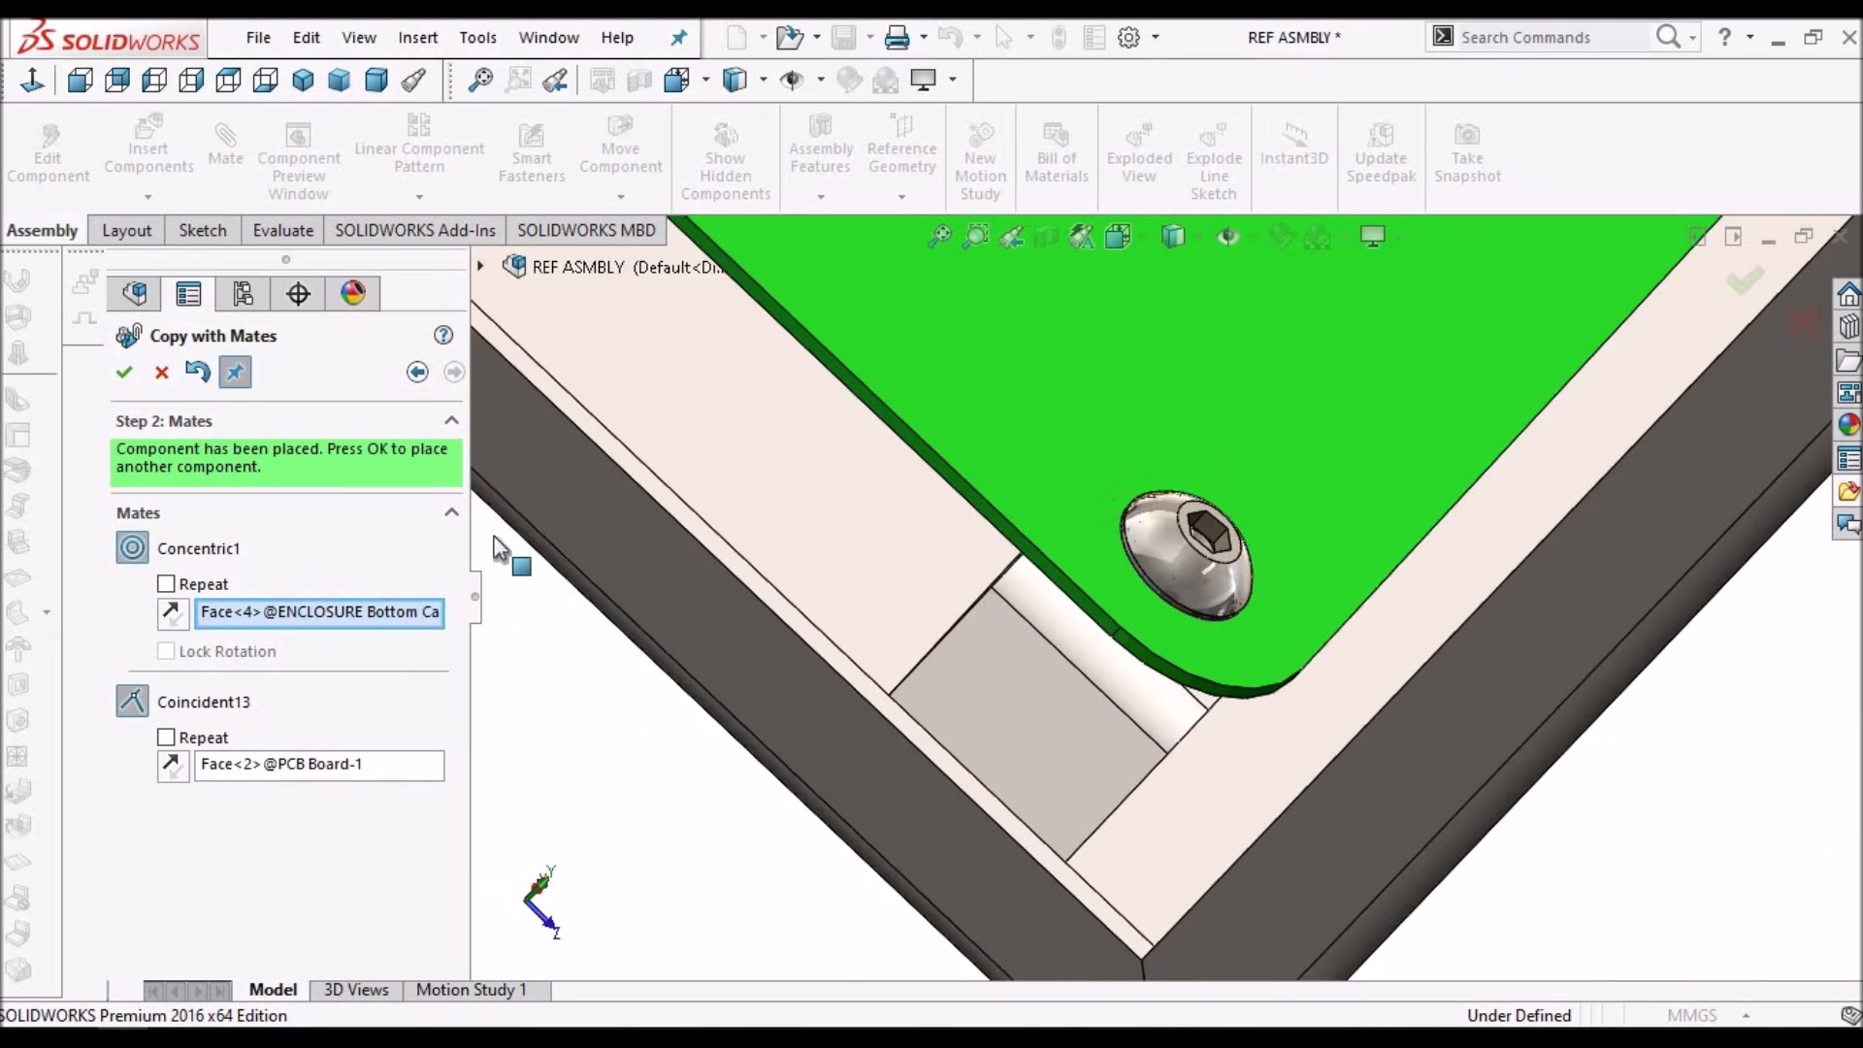
click(123, 372)
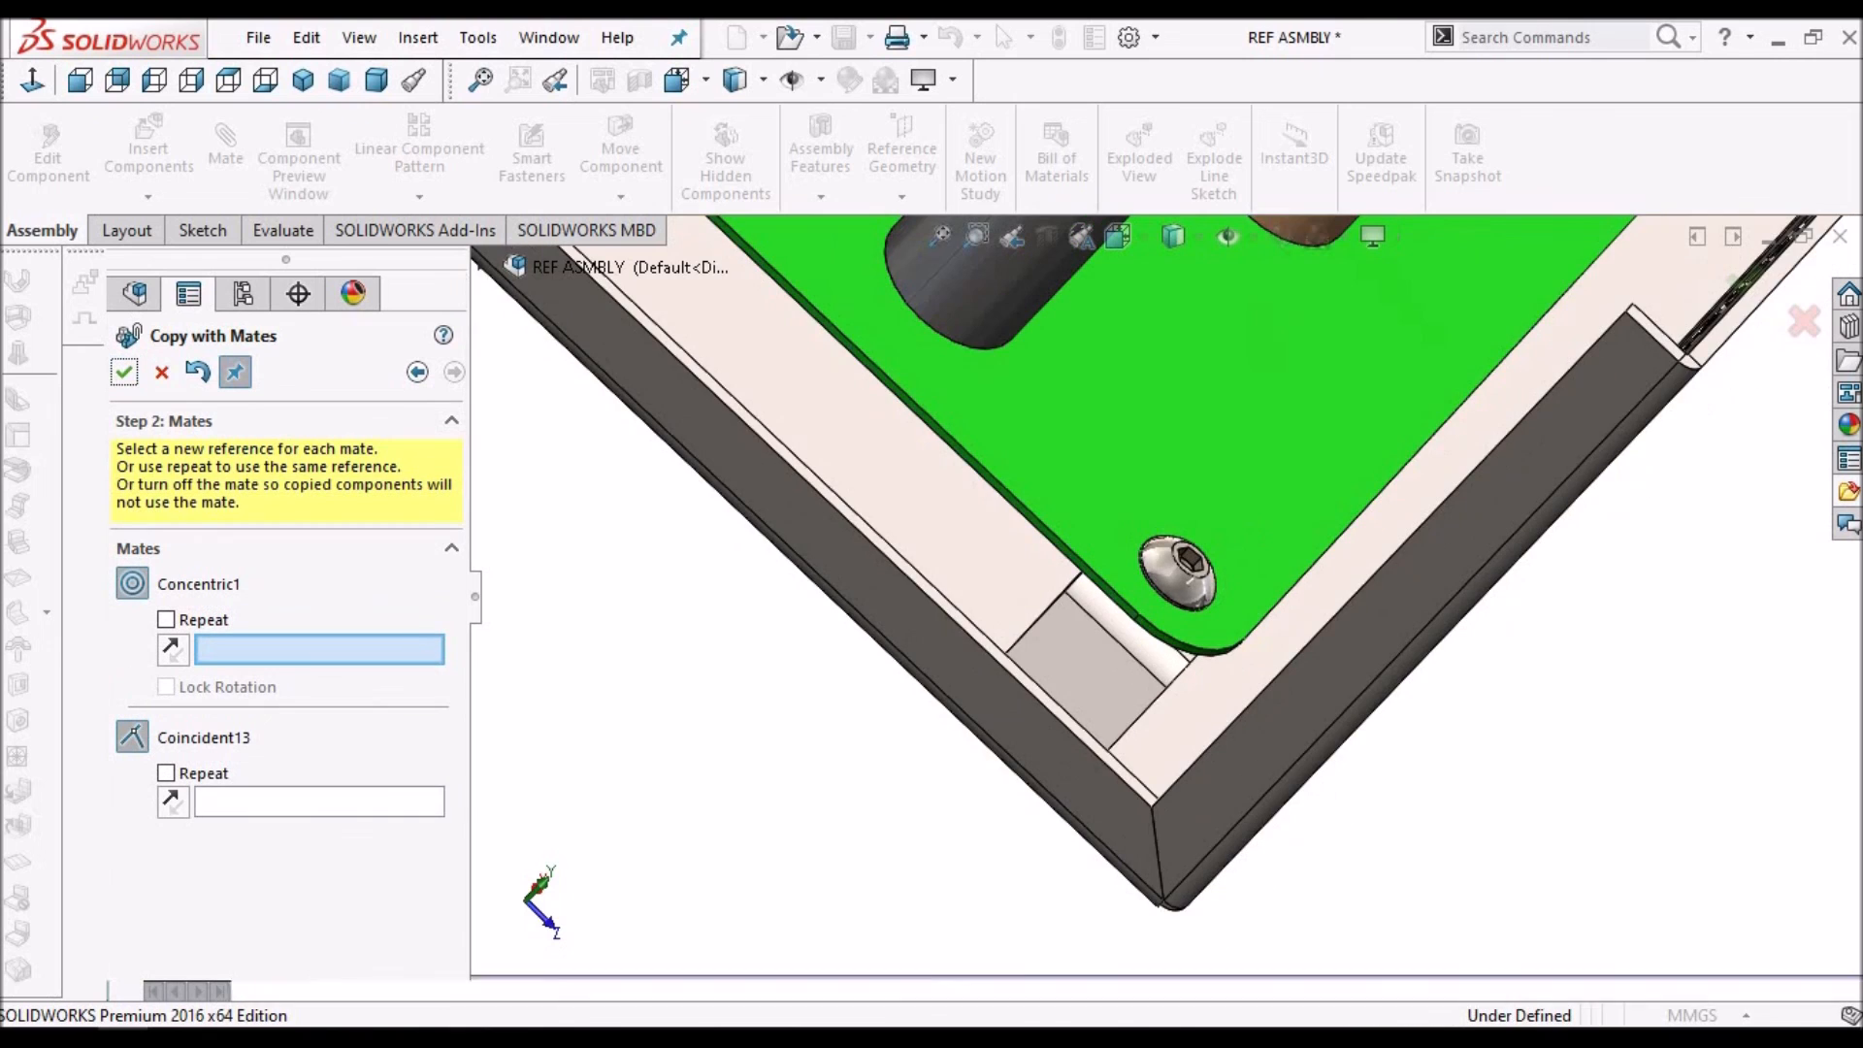
Place another Pan Head Screw copy in the PCB corner hole beside the heat sink, concentric with the casing hole and seated on the board's top face
scroll(1179, 503, up, 4)
scroll(1000, 408, up, 3)
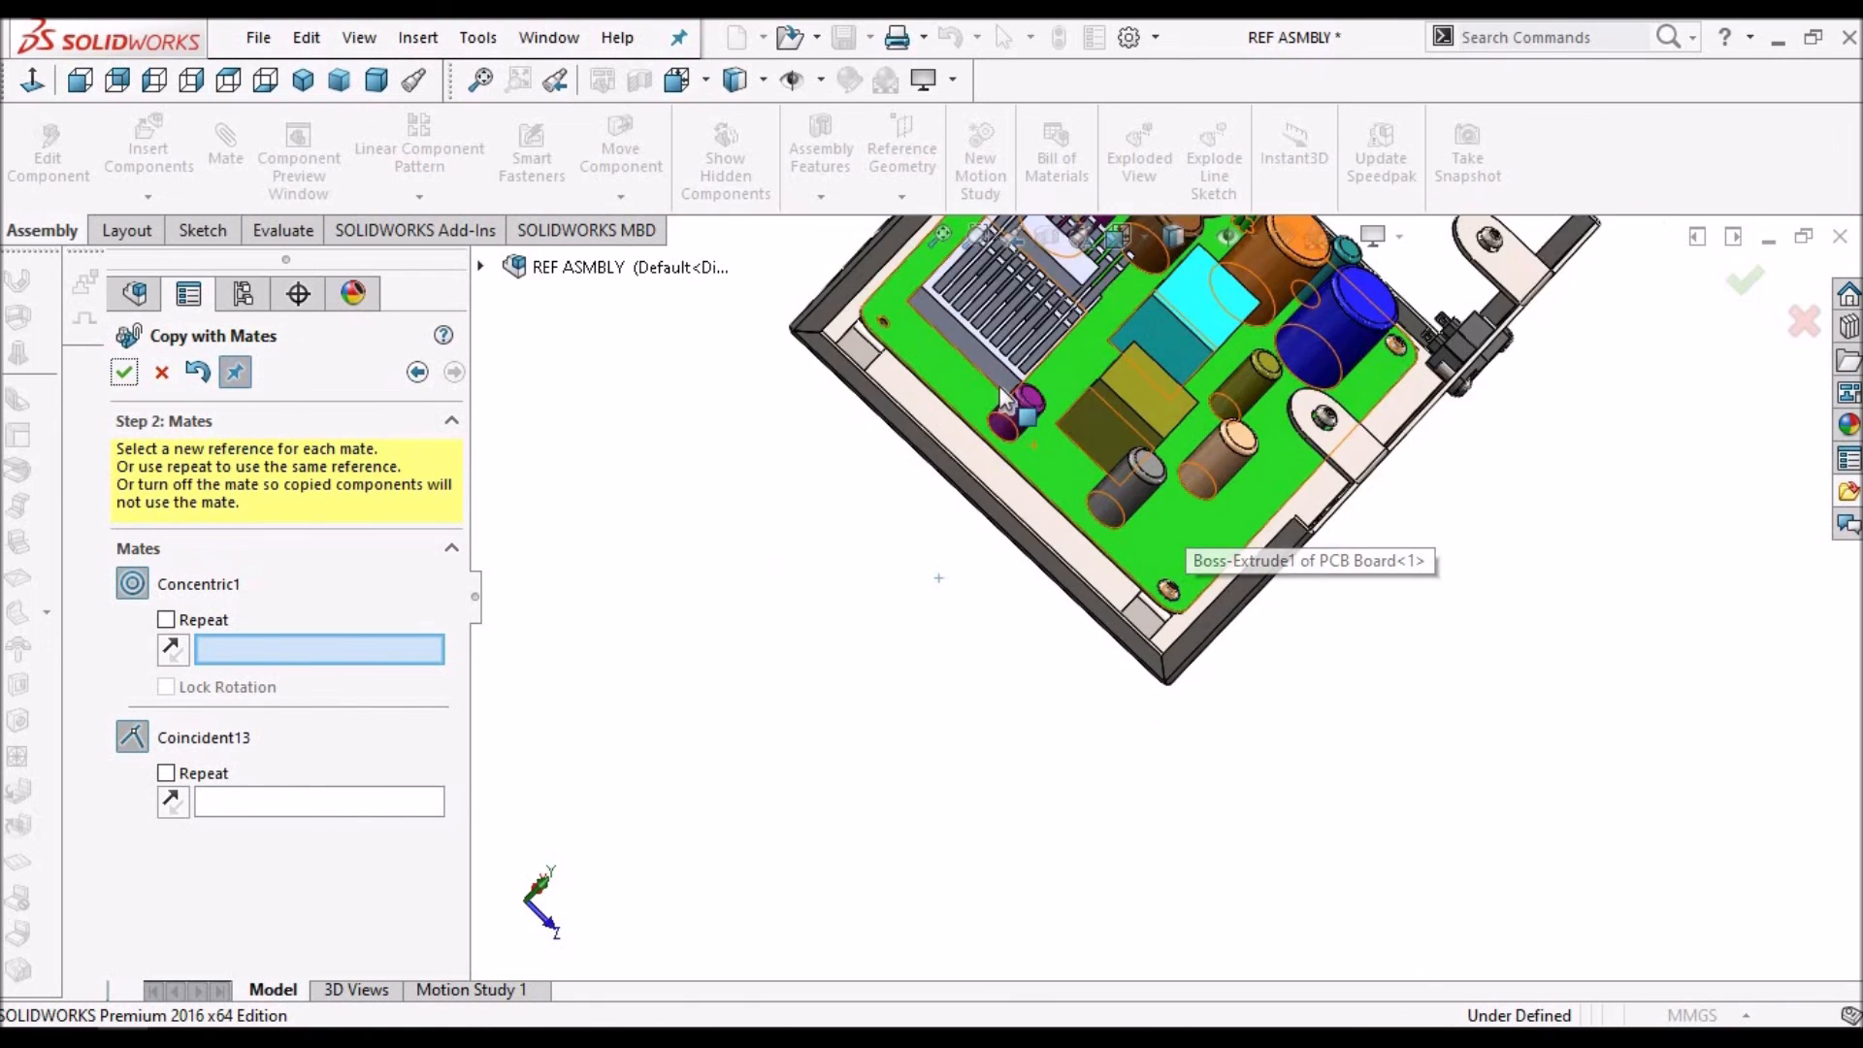
scroll(1010, 413, down, 8)
scroll(999, 514, down, 4)
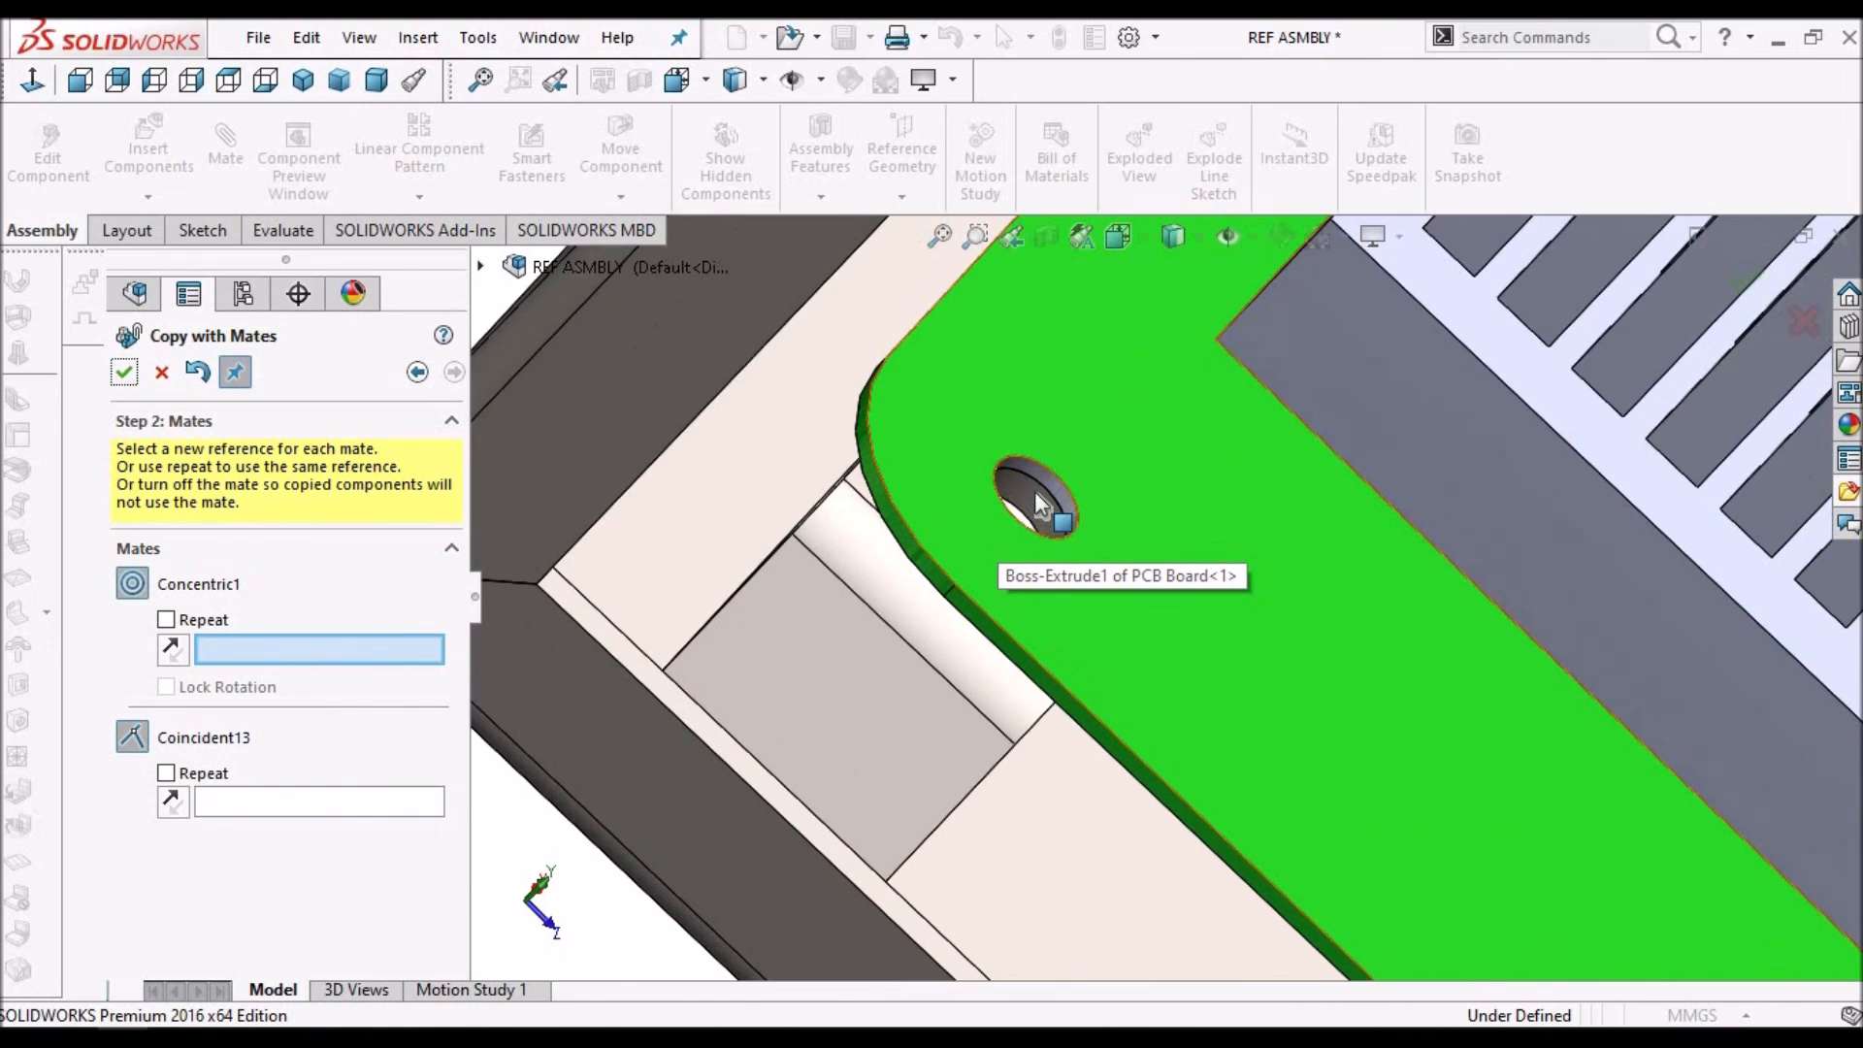
click(1048, 503)
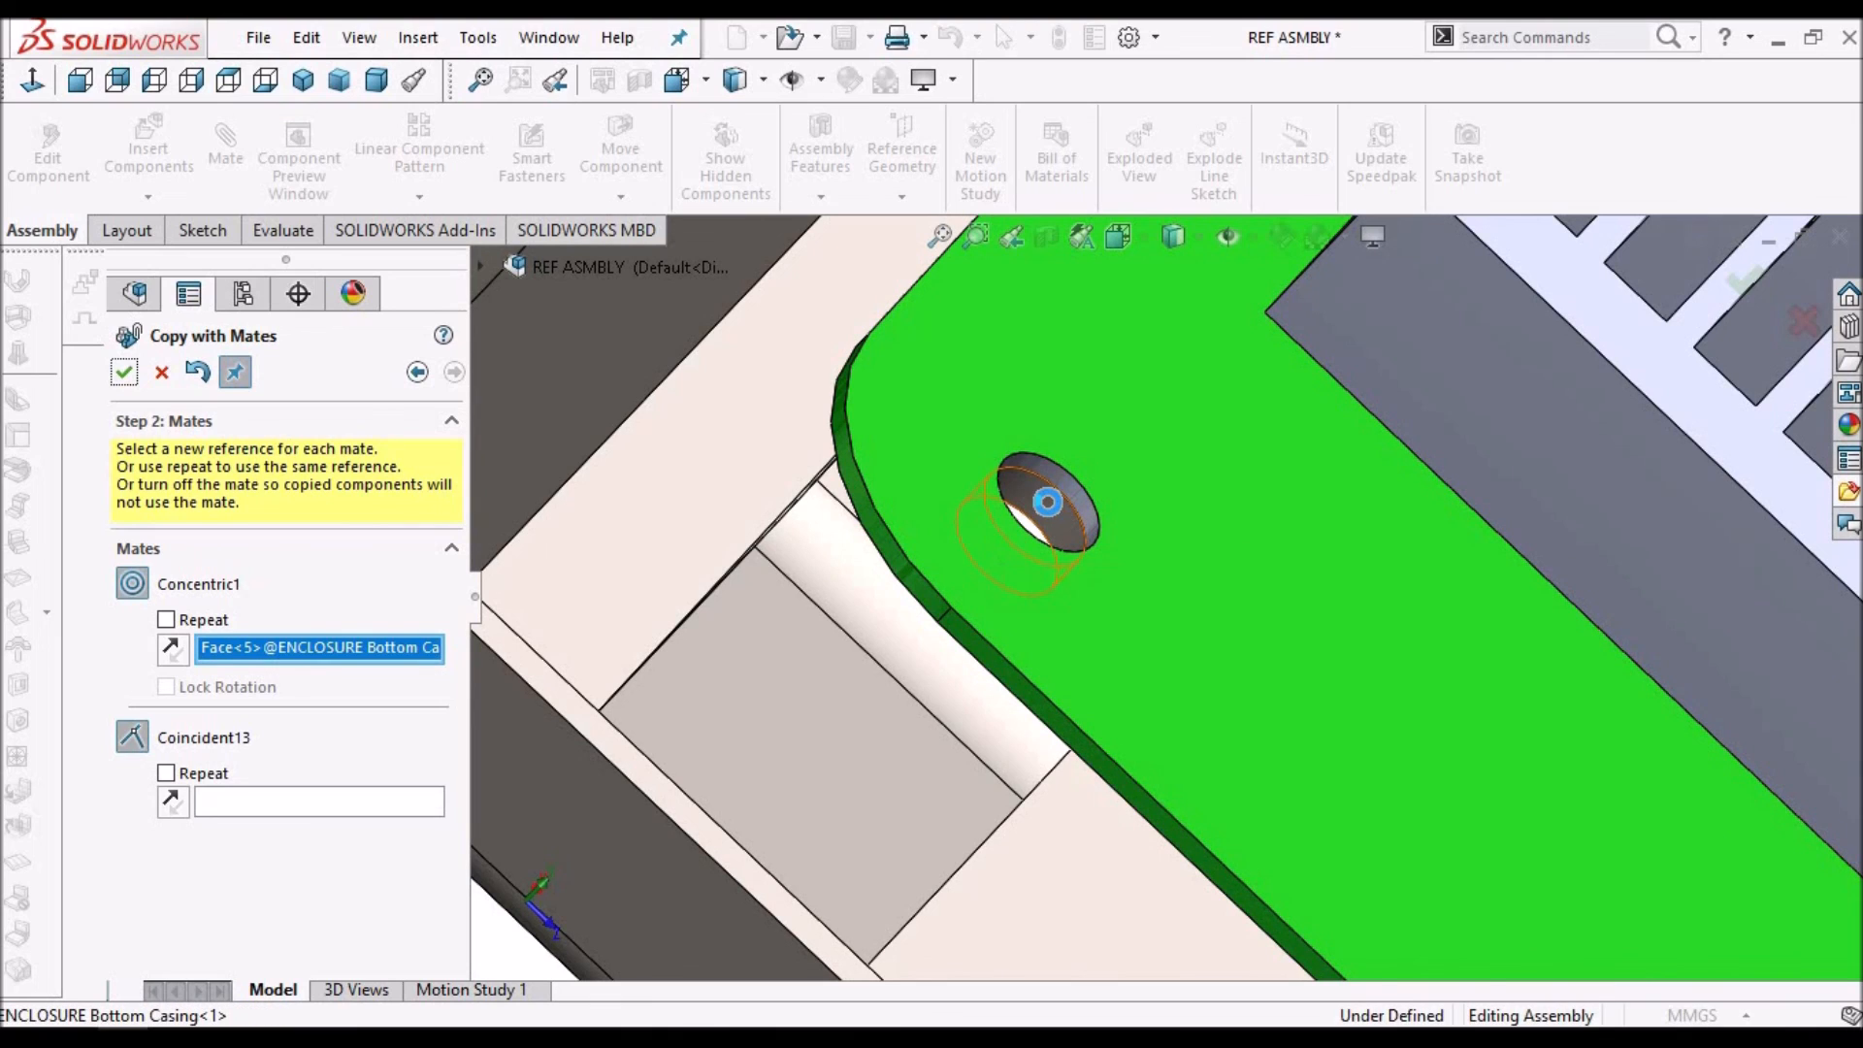
click(1143, 634)
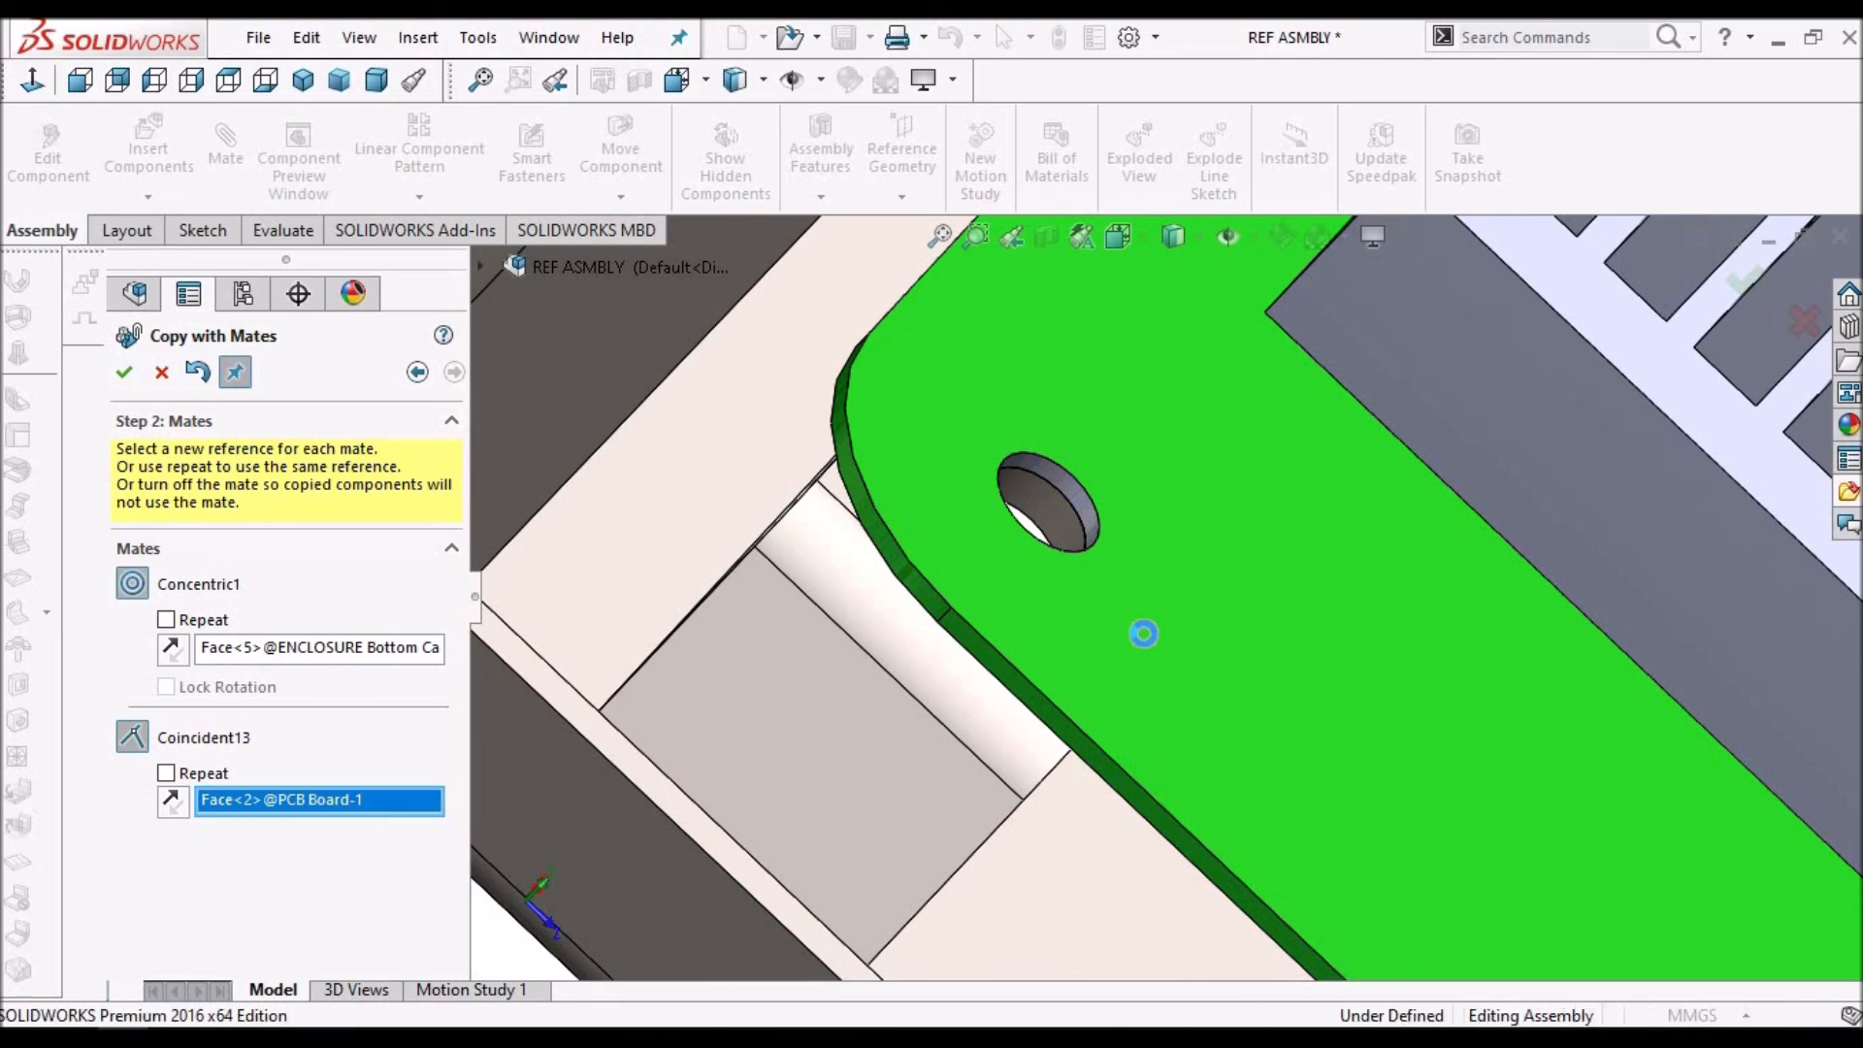
click(118, 370)
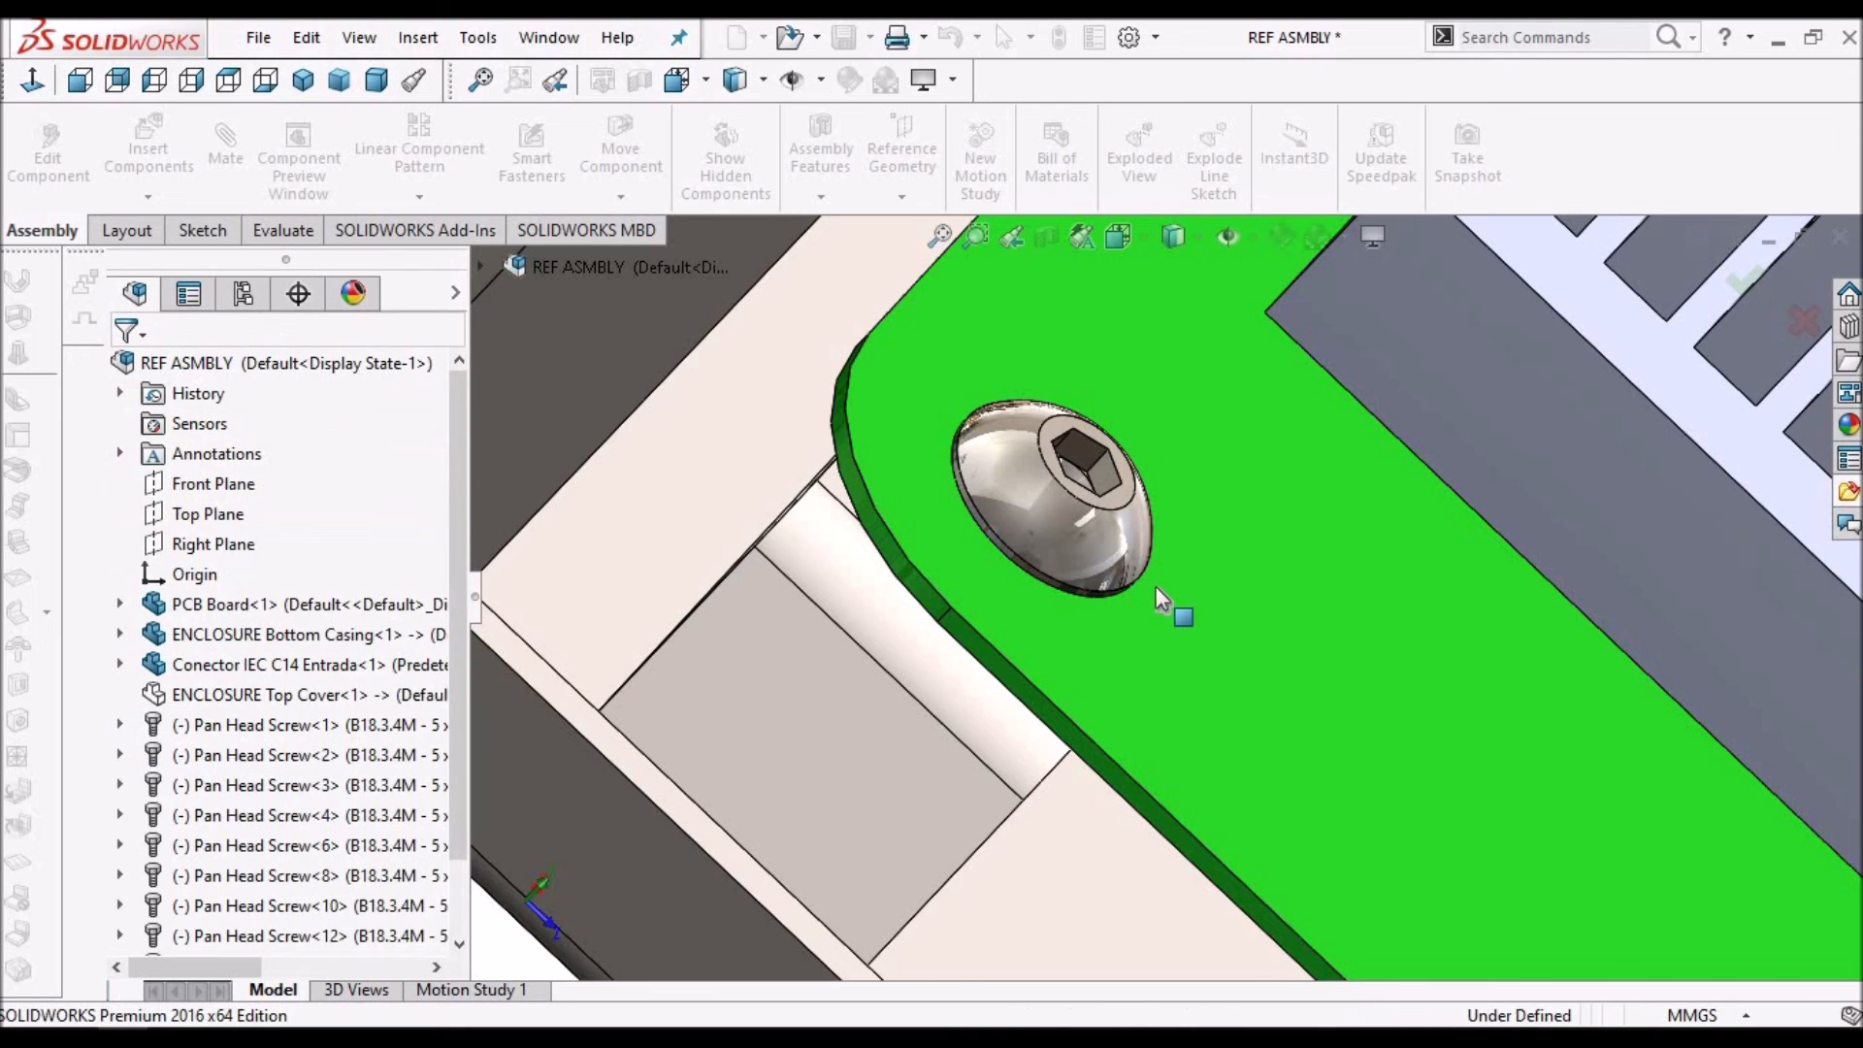
Show the ENCLOSURE Top Cover again in dimetric view and make it transparent
scroll(1156, 585, up, 3)
click(376, 79)
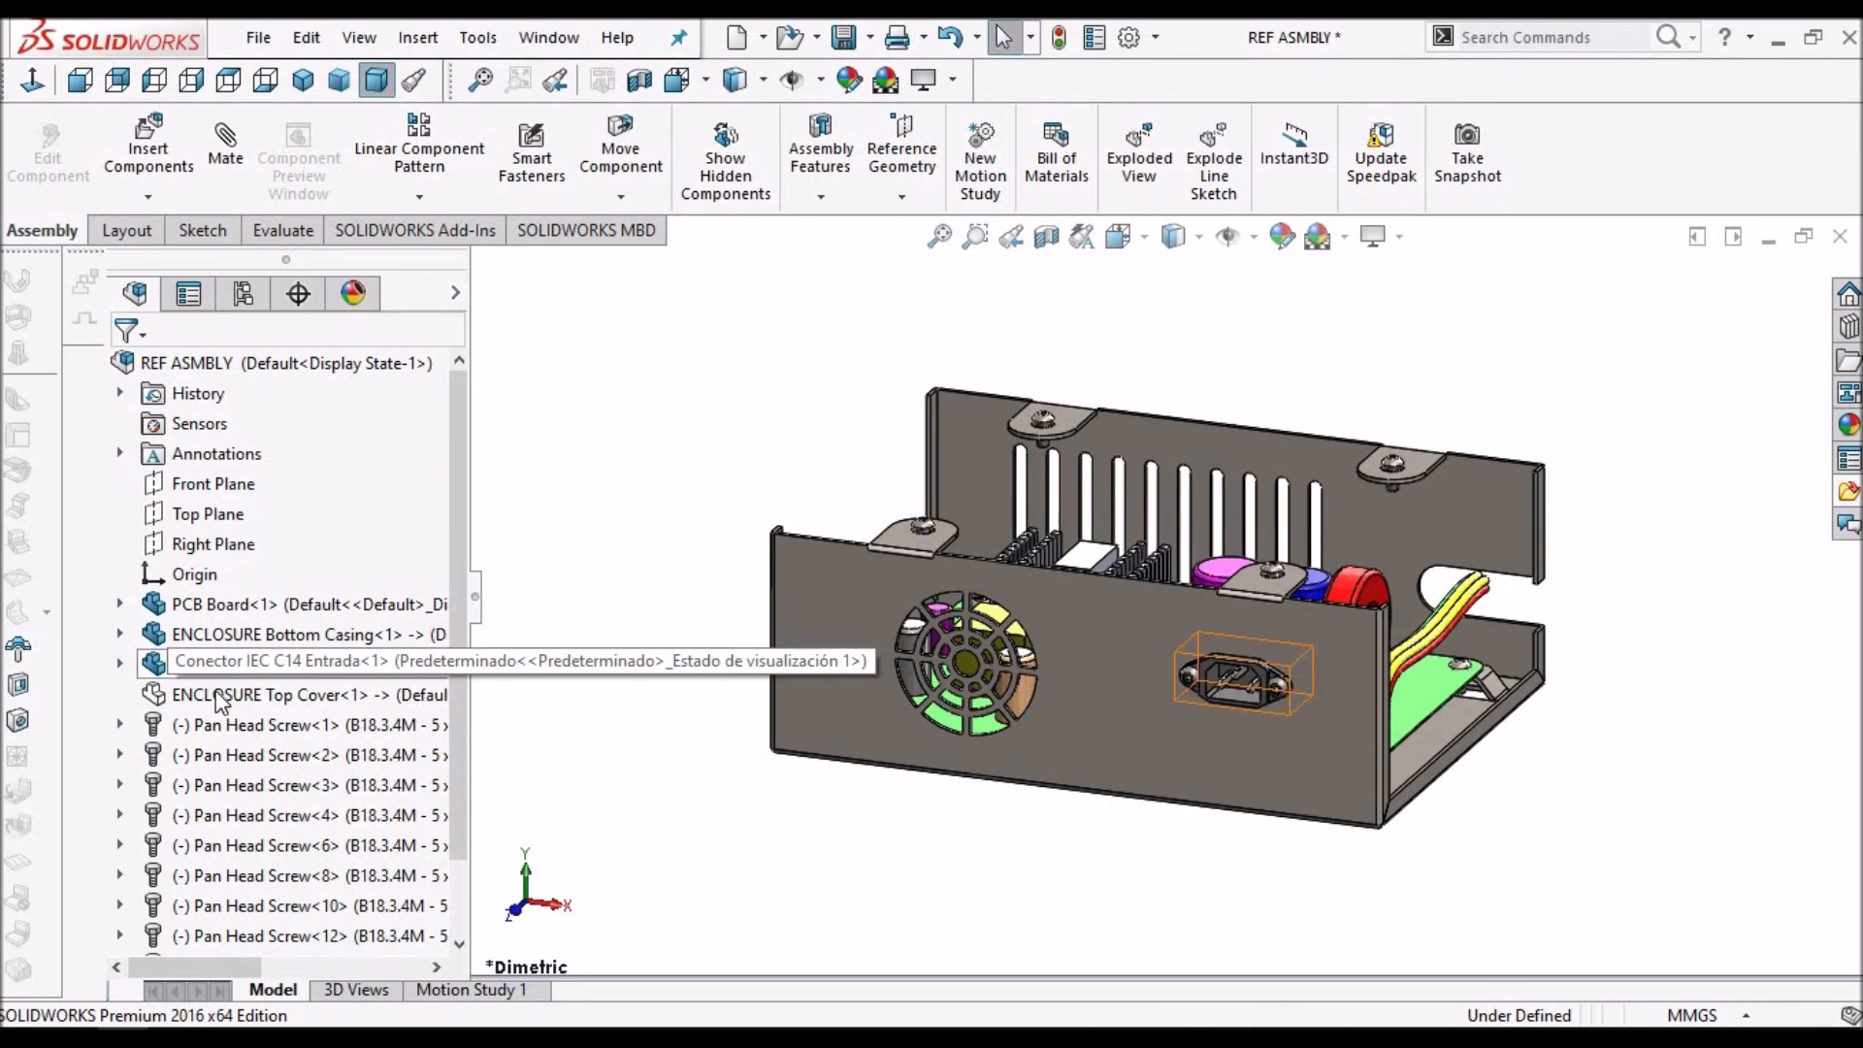
right_click(214, 692)
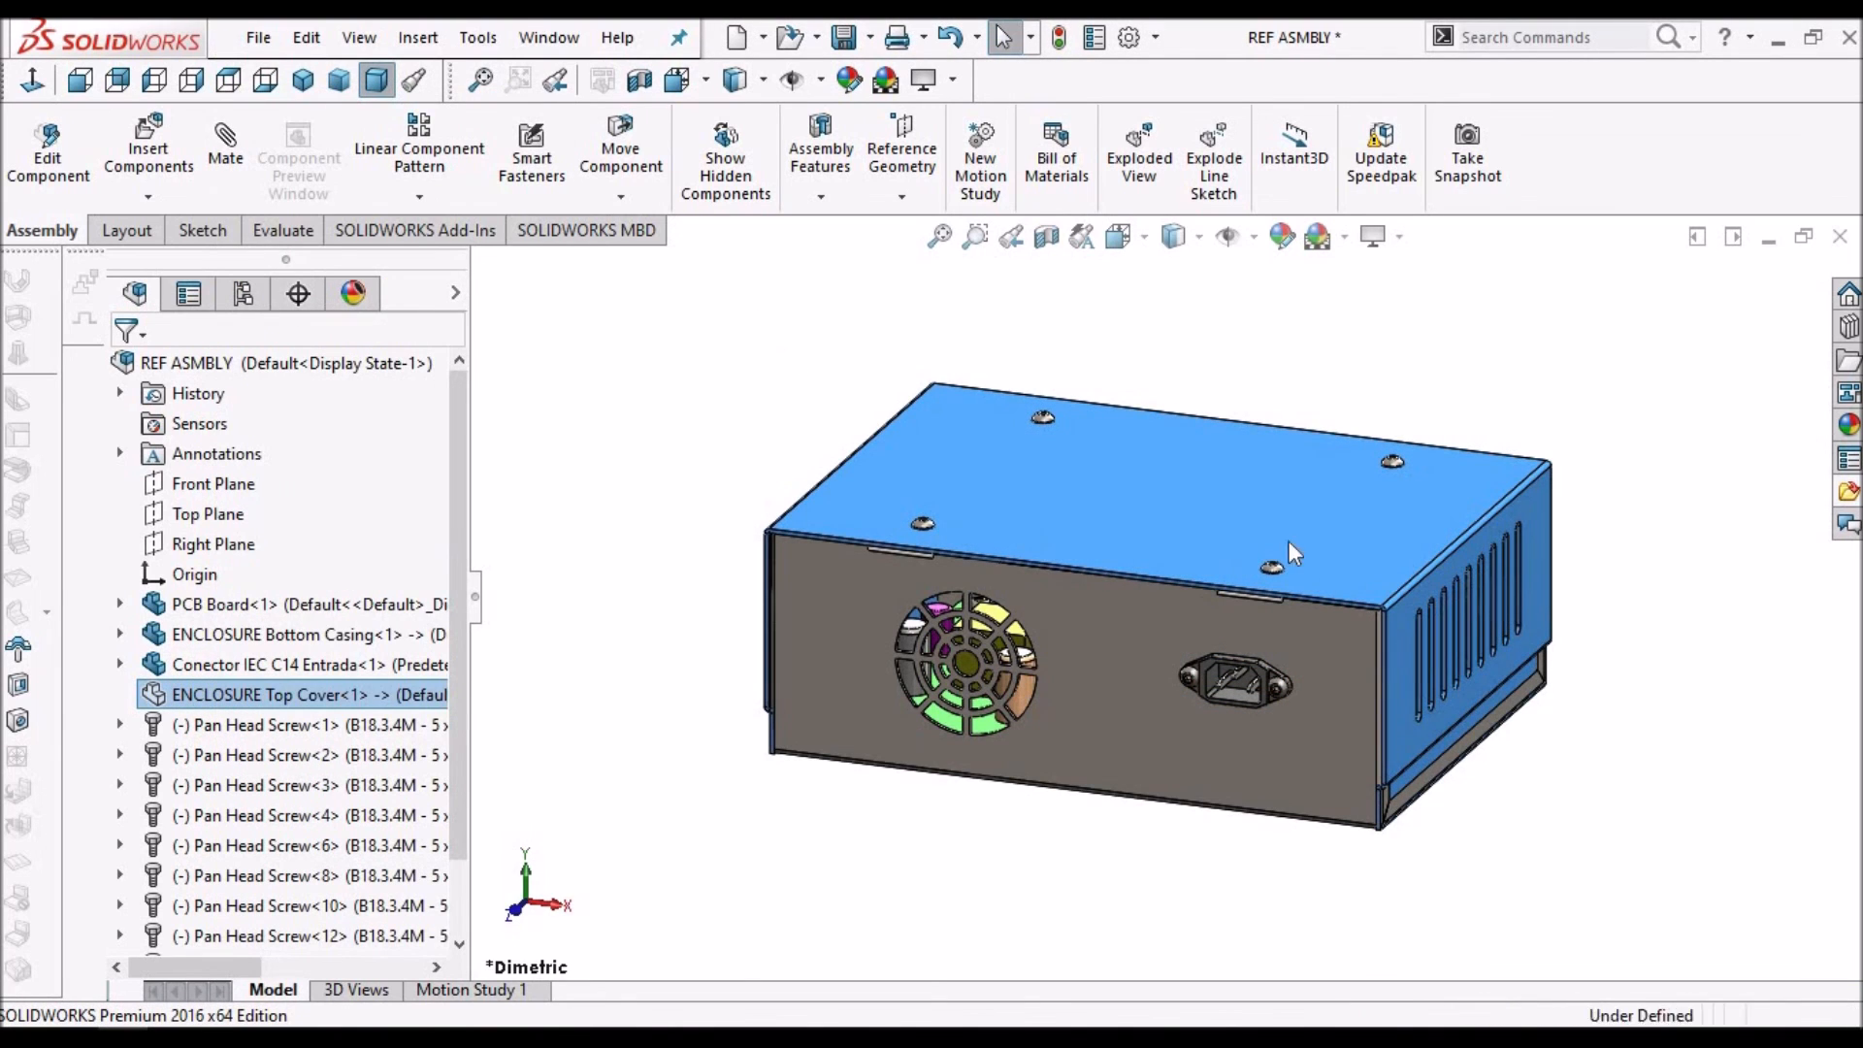
click(1149, 516)
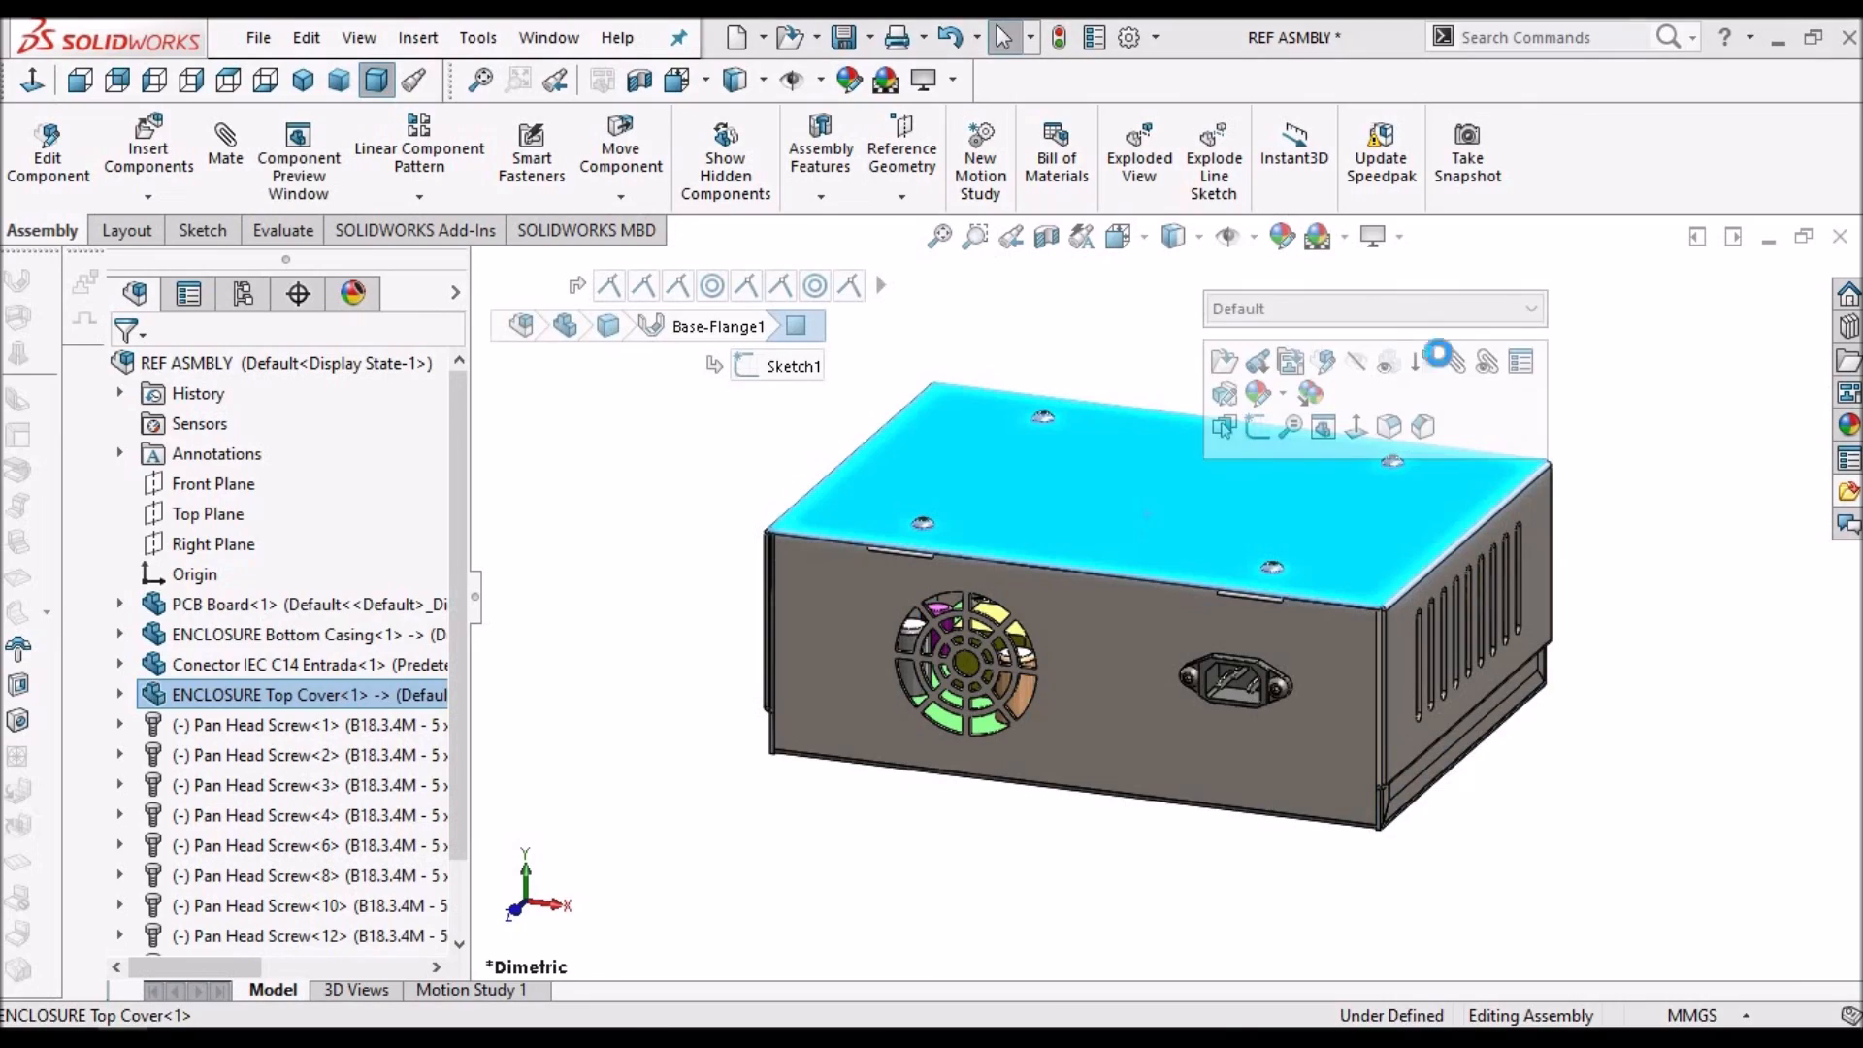
Examine the PCB corner screws through the transparent cover, including how they sit on the board and pass through the raised casing supports
middle_drag(1208, 514, 1046, 672)
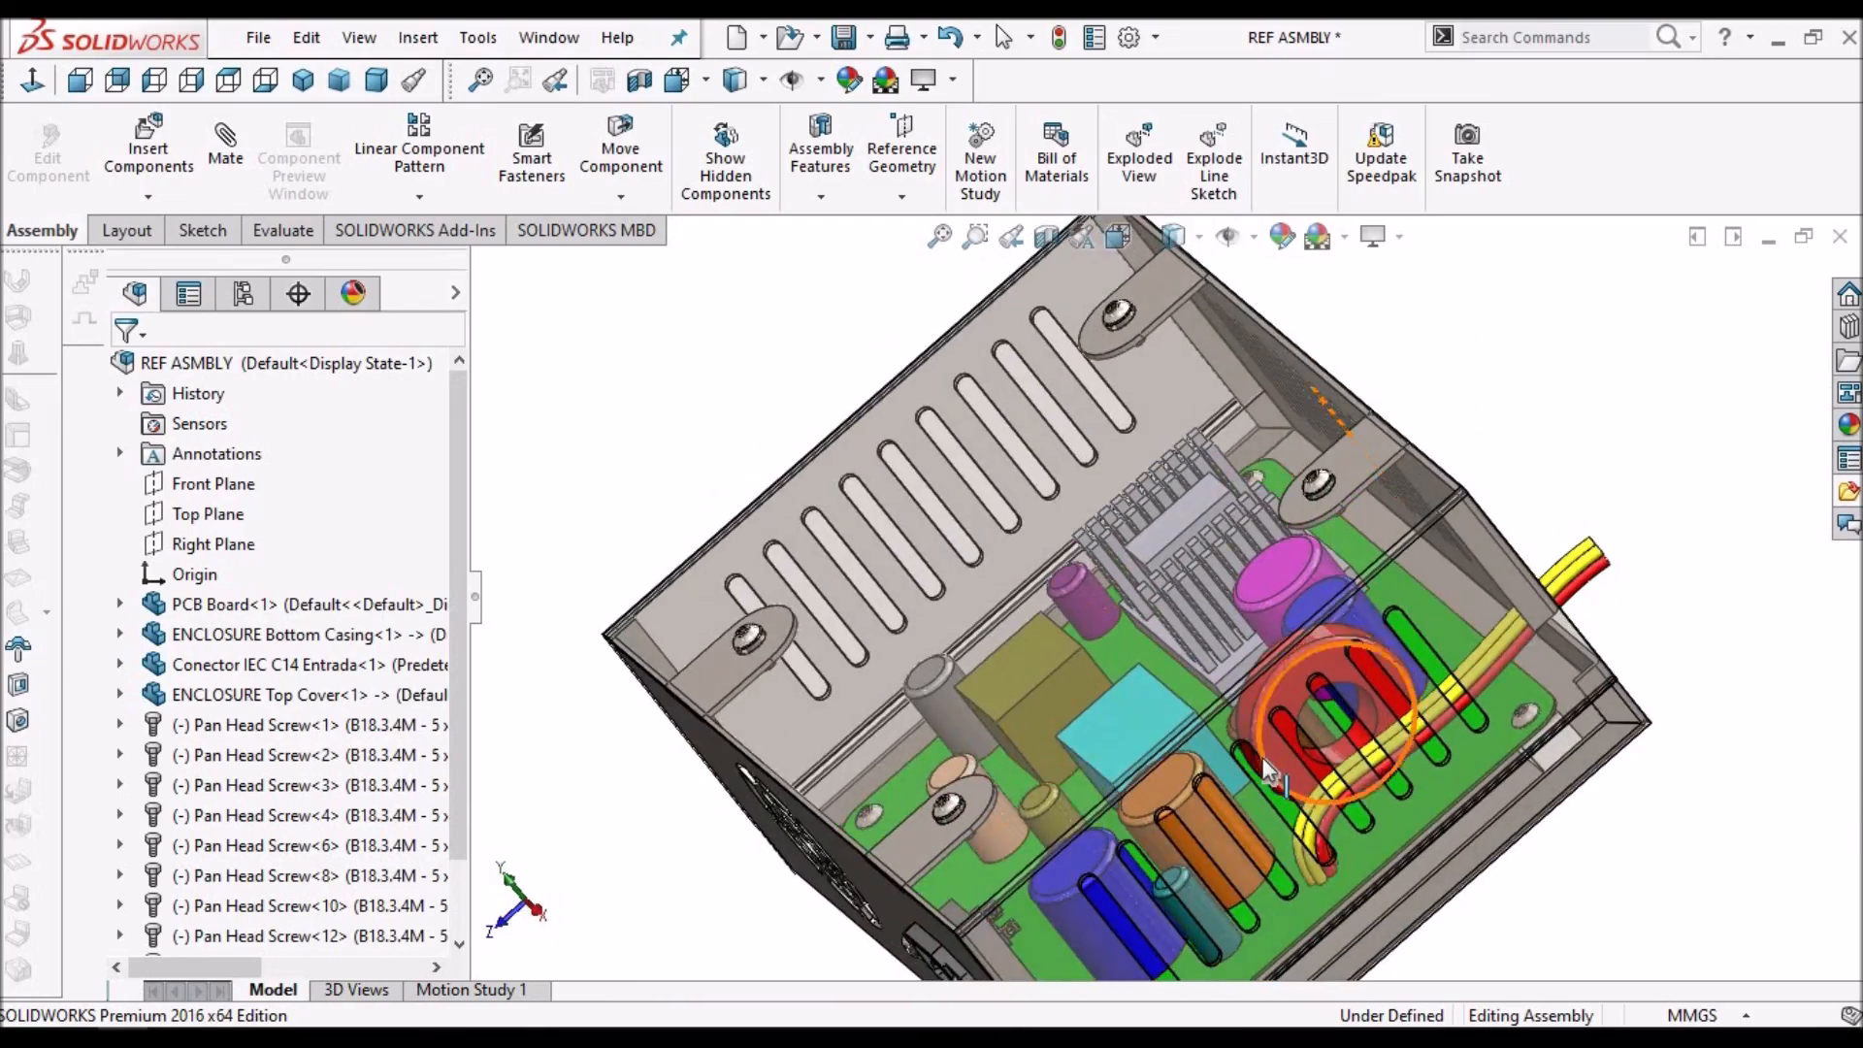
scroll(1230, 602, down, 5)
middle_drag(1230, 602, 1307, 798)
scroll(1109, 760, up, 2)
middle_drag(1106, 756, 1055, 973)
scroll(1164, 839, down, 5)
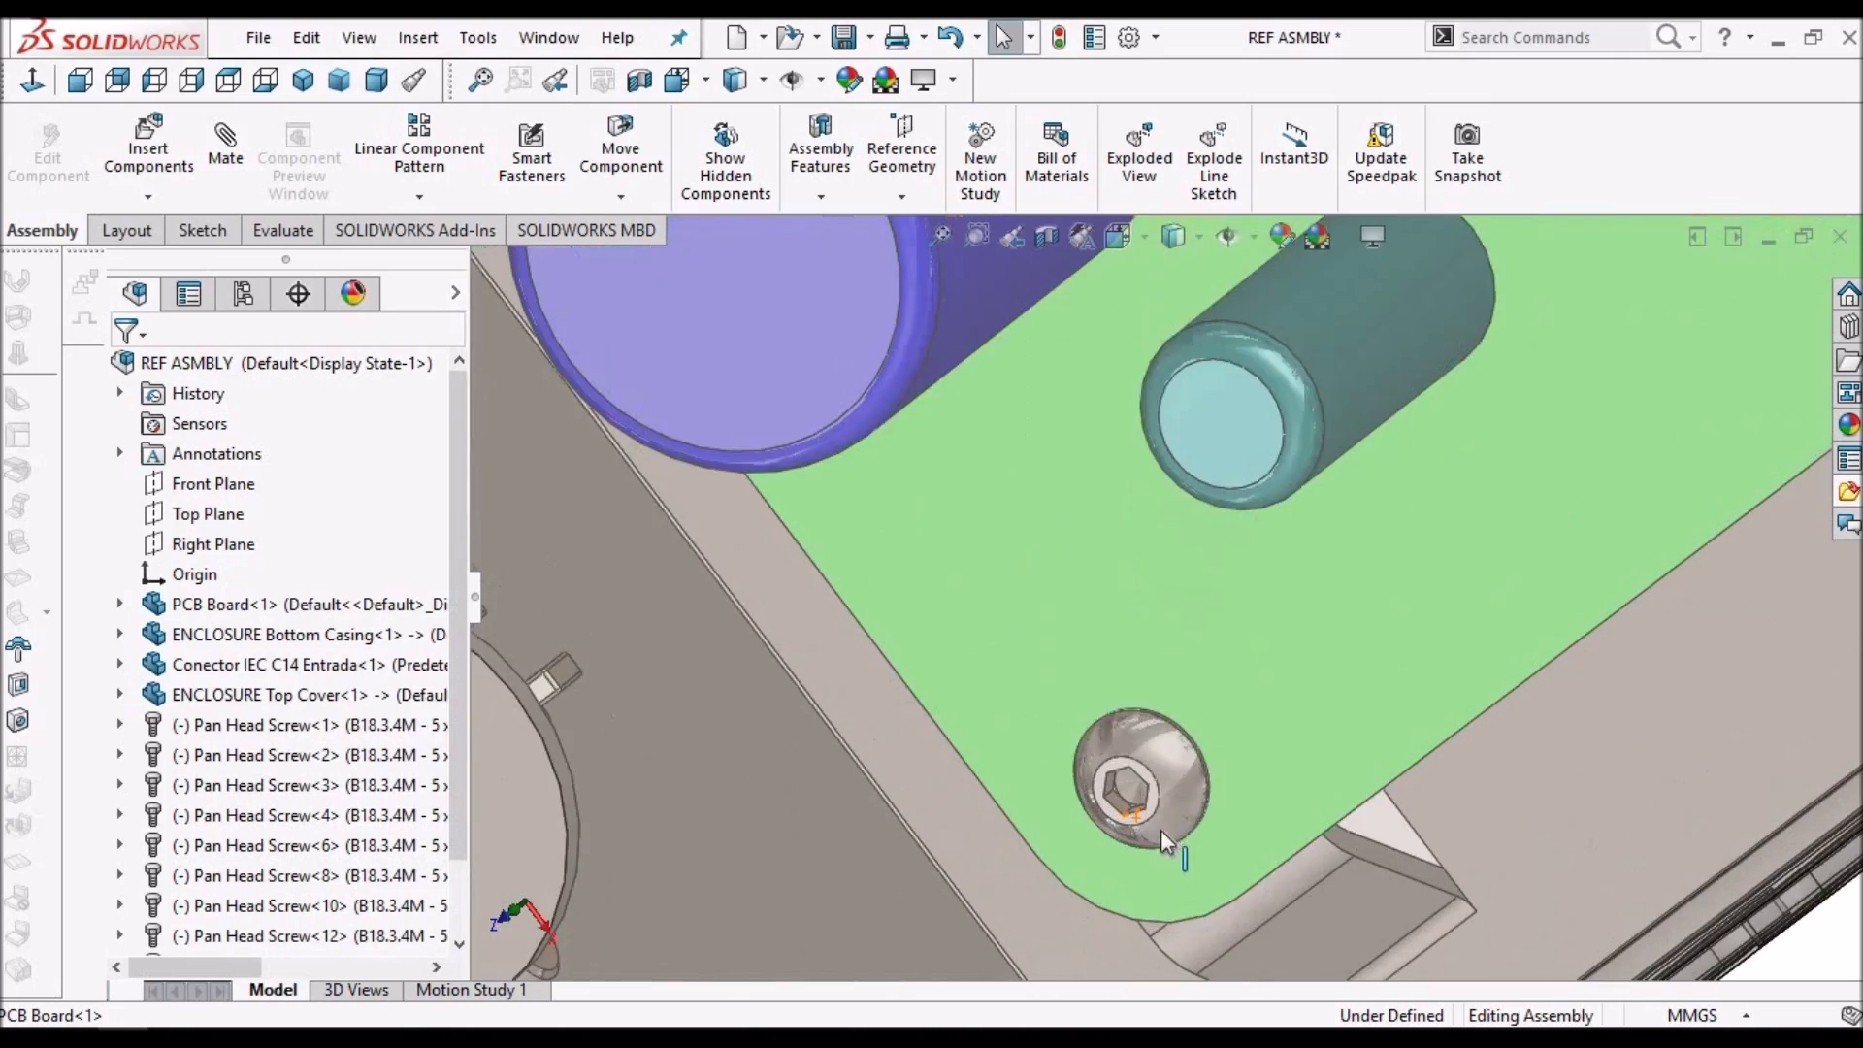
middle_drag(1169, 747, 1209, 820)
scroll(1209, 820, up, 8)
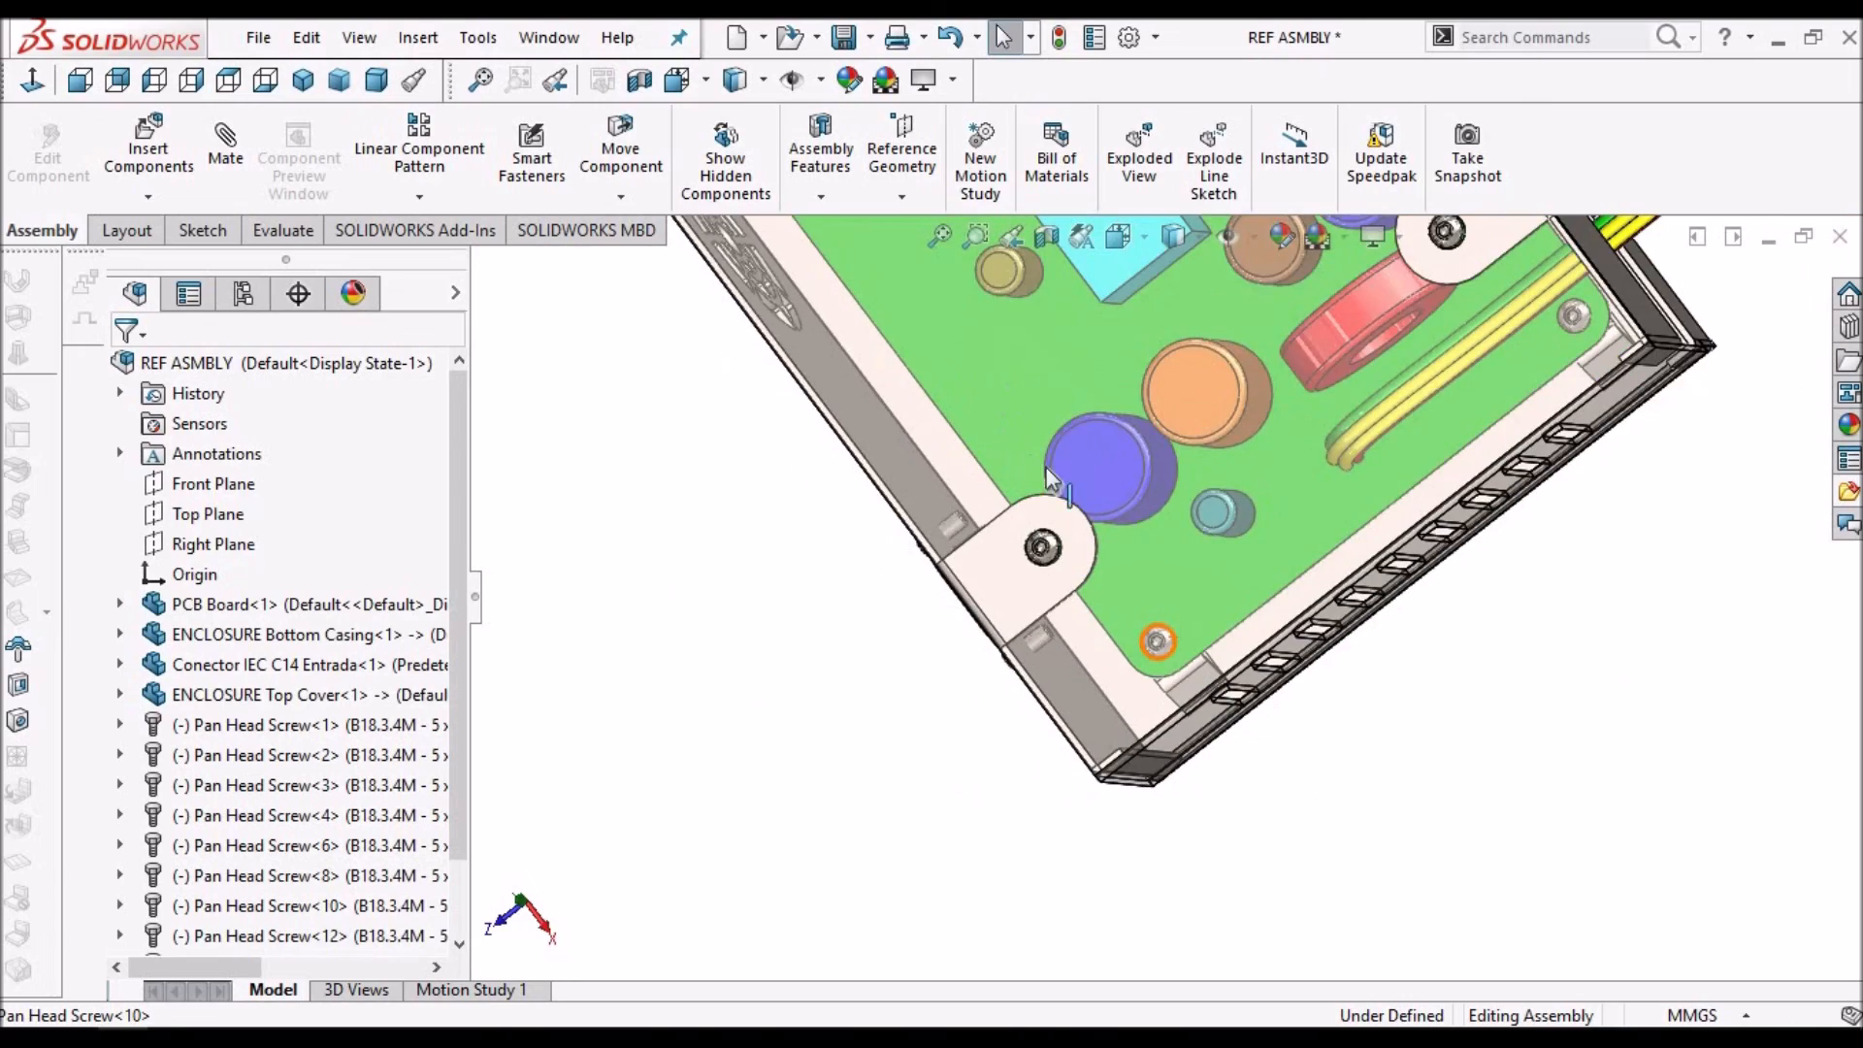
scroll(1329, 465, down, 1)
middle_drag(1347, 485, 1329, 401)
scroll(1387, 514, down, 4)
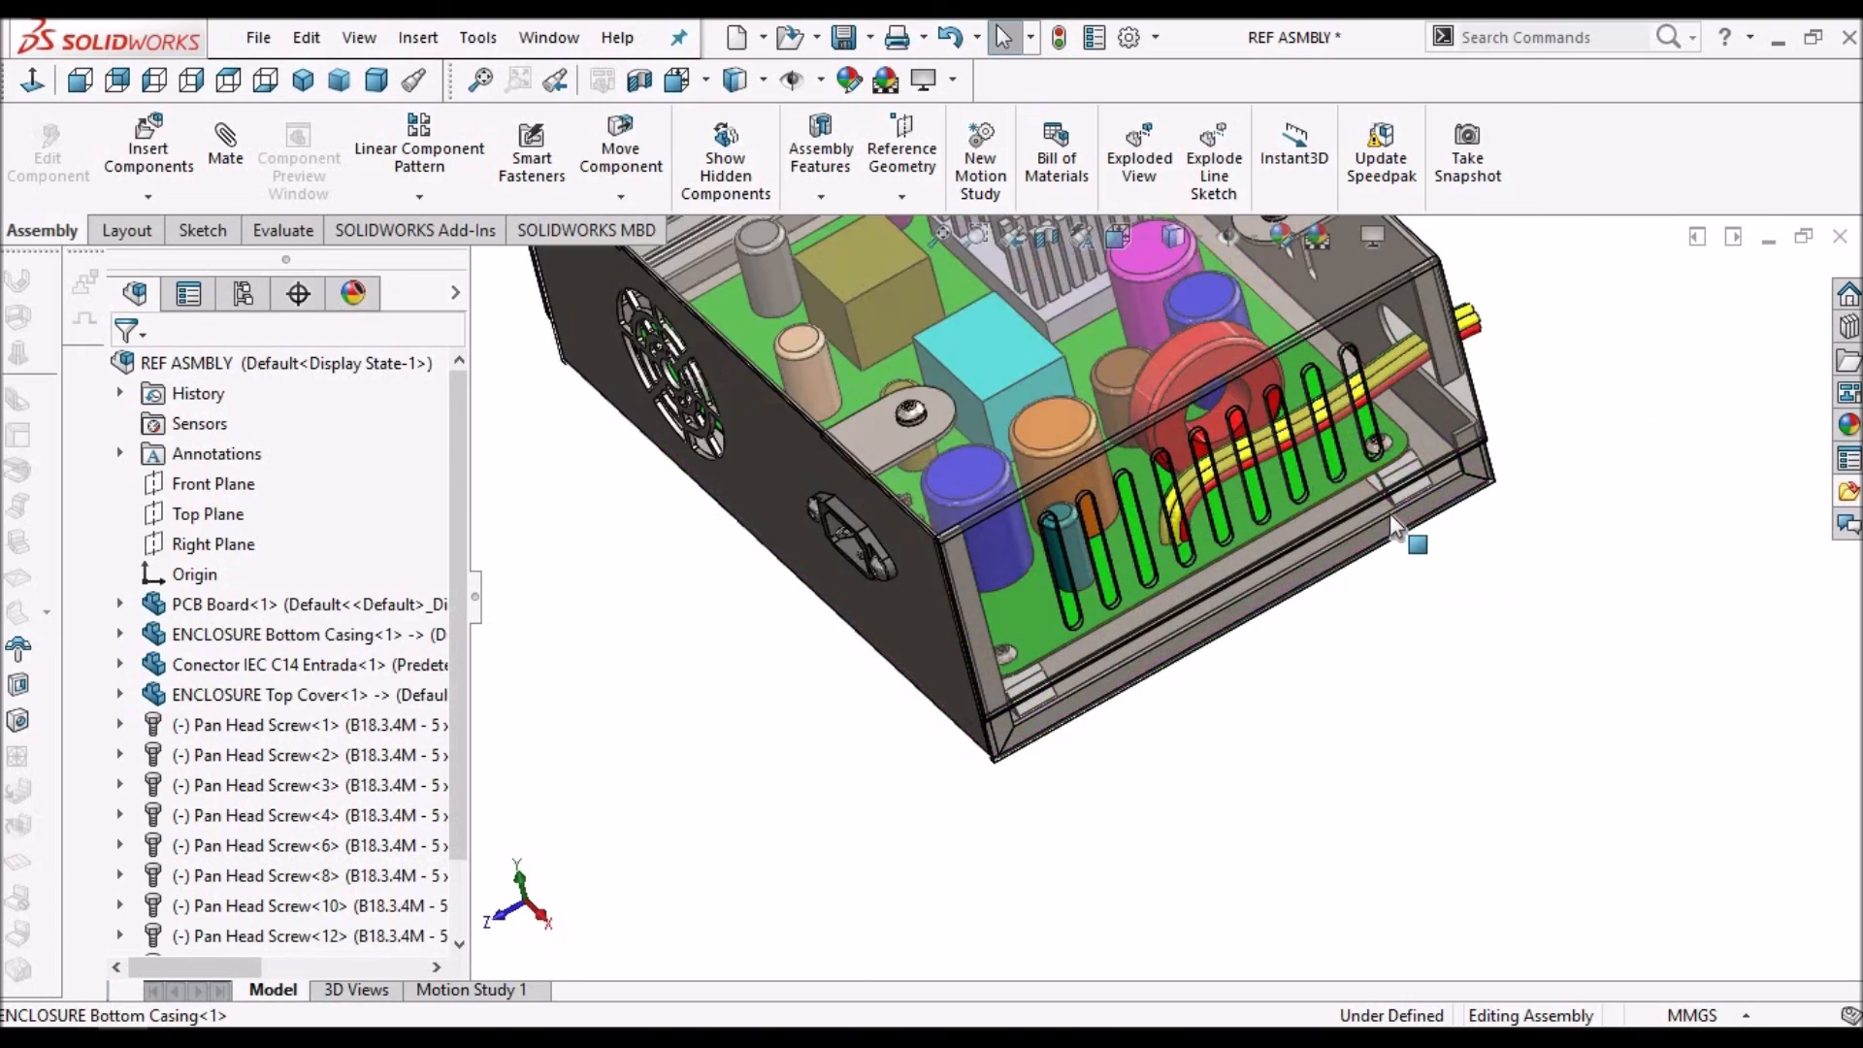
scroll(1358, 461, down, 6)
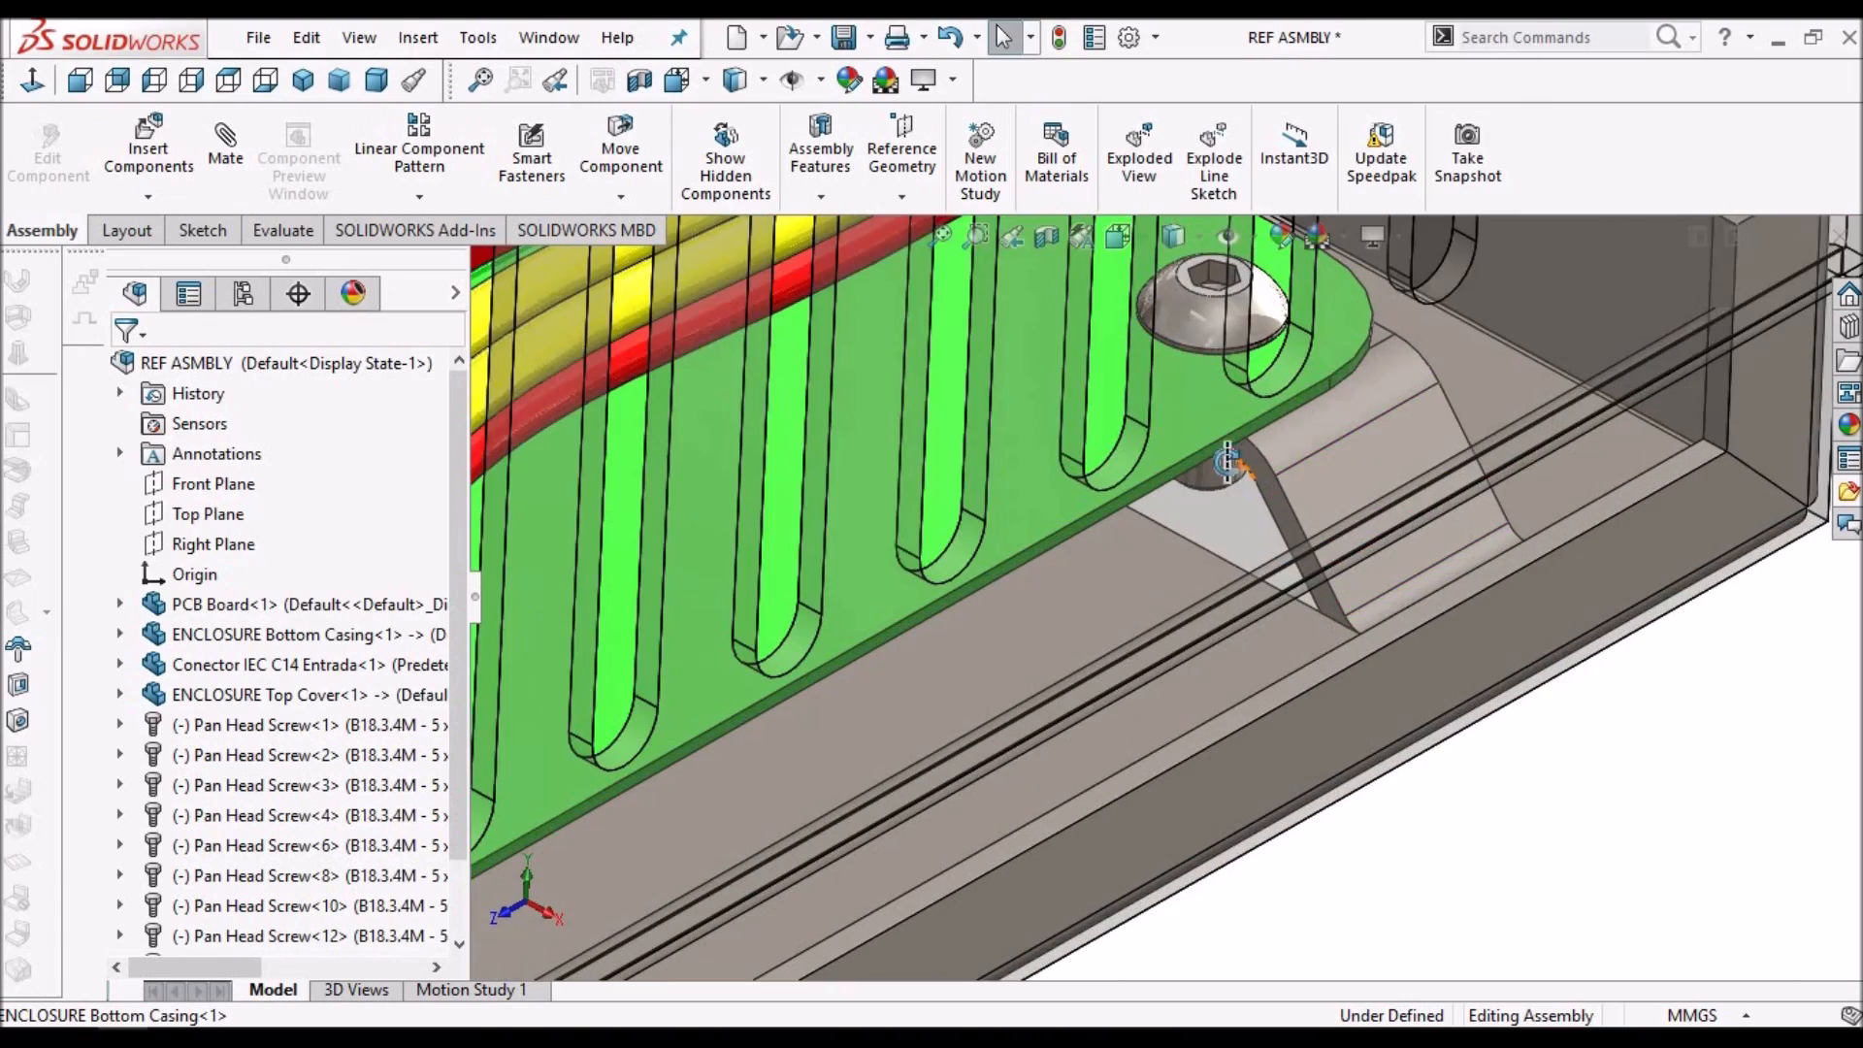
middle_drag(1227, 463, 1154, 531)
scroll(1097, 694, down, 3)
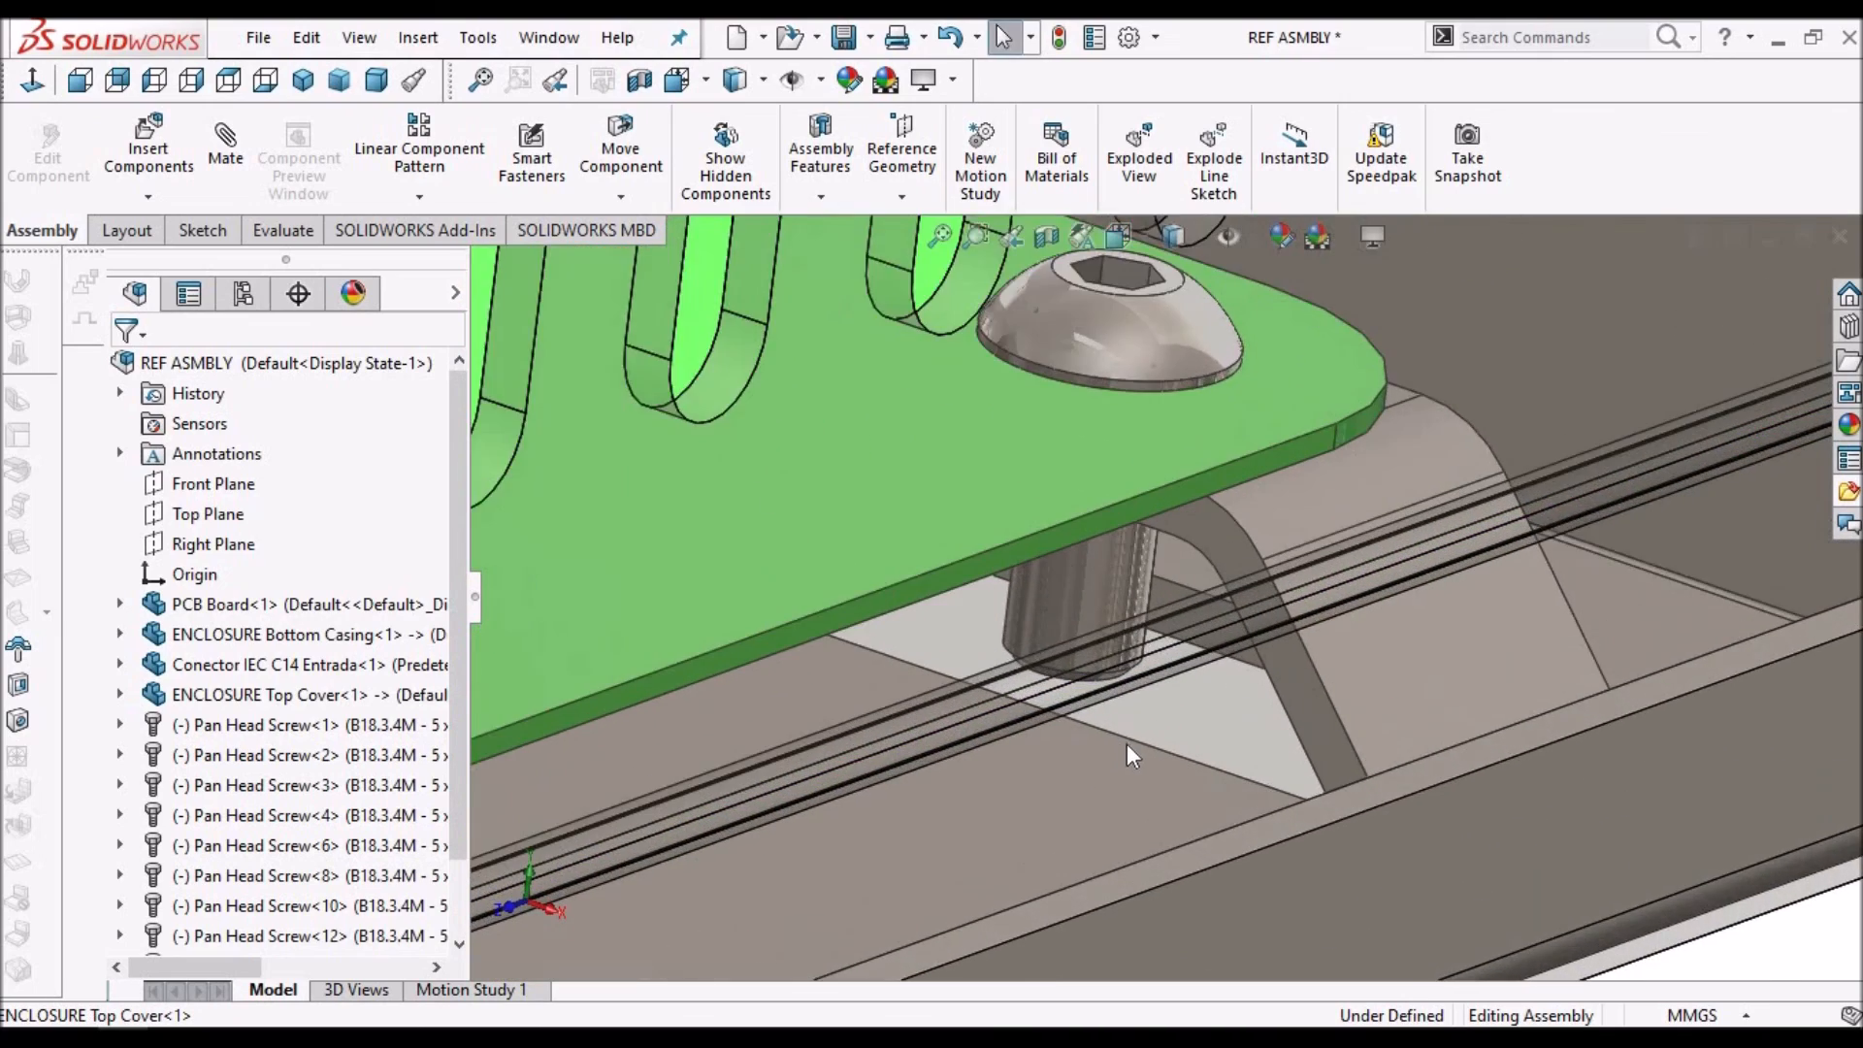
Examine the protruding screw end beneath the bottom casing and the cover and PCB screws at the fan-side corner
scroll(1197, 805, up, 5)
middle_drag(1230, 800, 1079, 729)
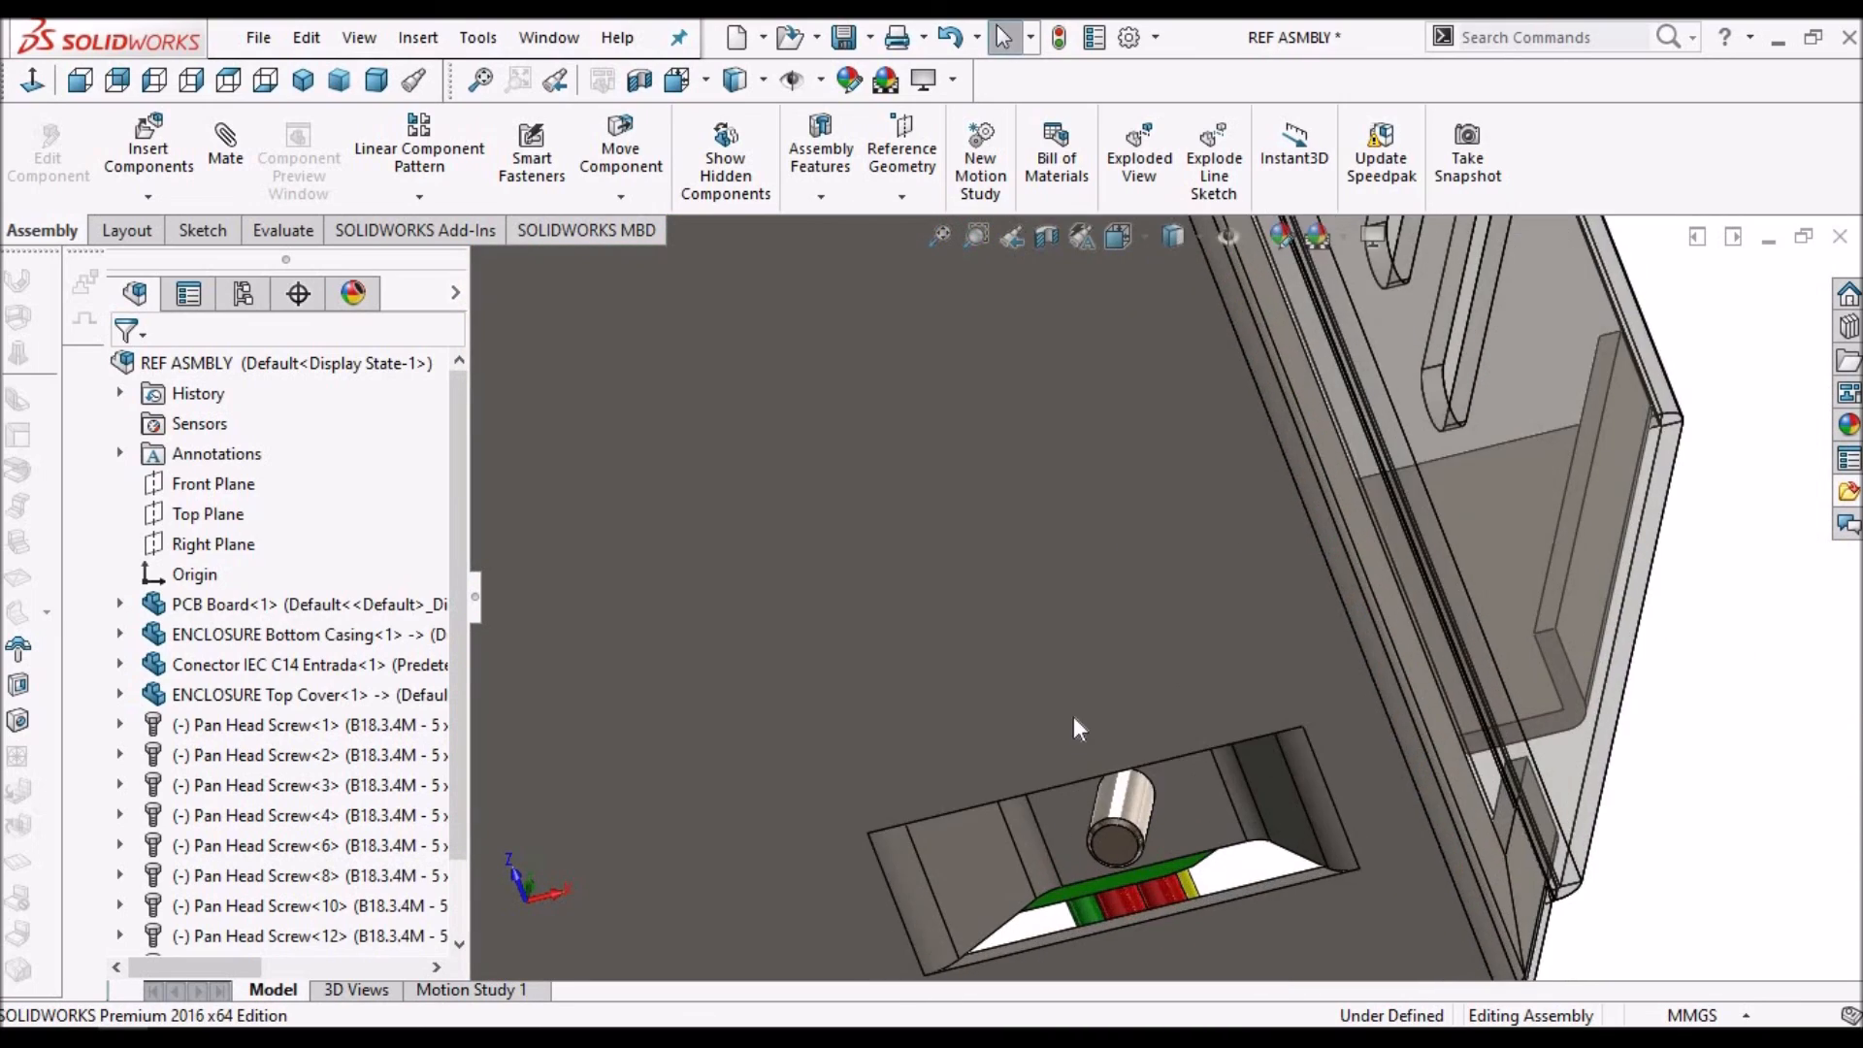
middle_drag(1083, 656, 1113, 851)
scroll(1115, 830, up, 2)
scroll(1121, 766, down, 3)
mouse_move(1112, 675)
middle_down()
mouse_move(1104, 727)
mouse_move(1059, 740)
mouse_move(1081, 695)
middle_up()
scroll(1048, 553, up, 5)
middle_drag(1036, 576, 1067, 836)
scroll(1064, 737, up, 4)
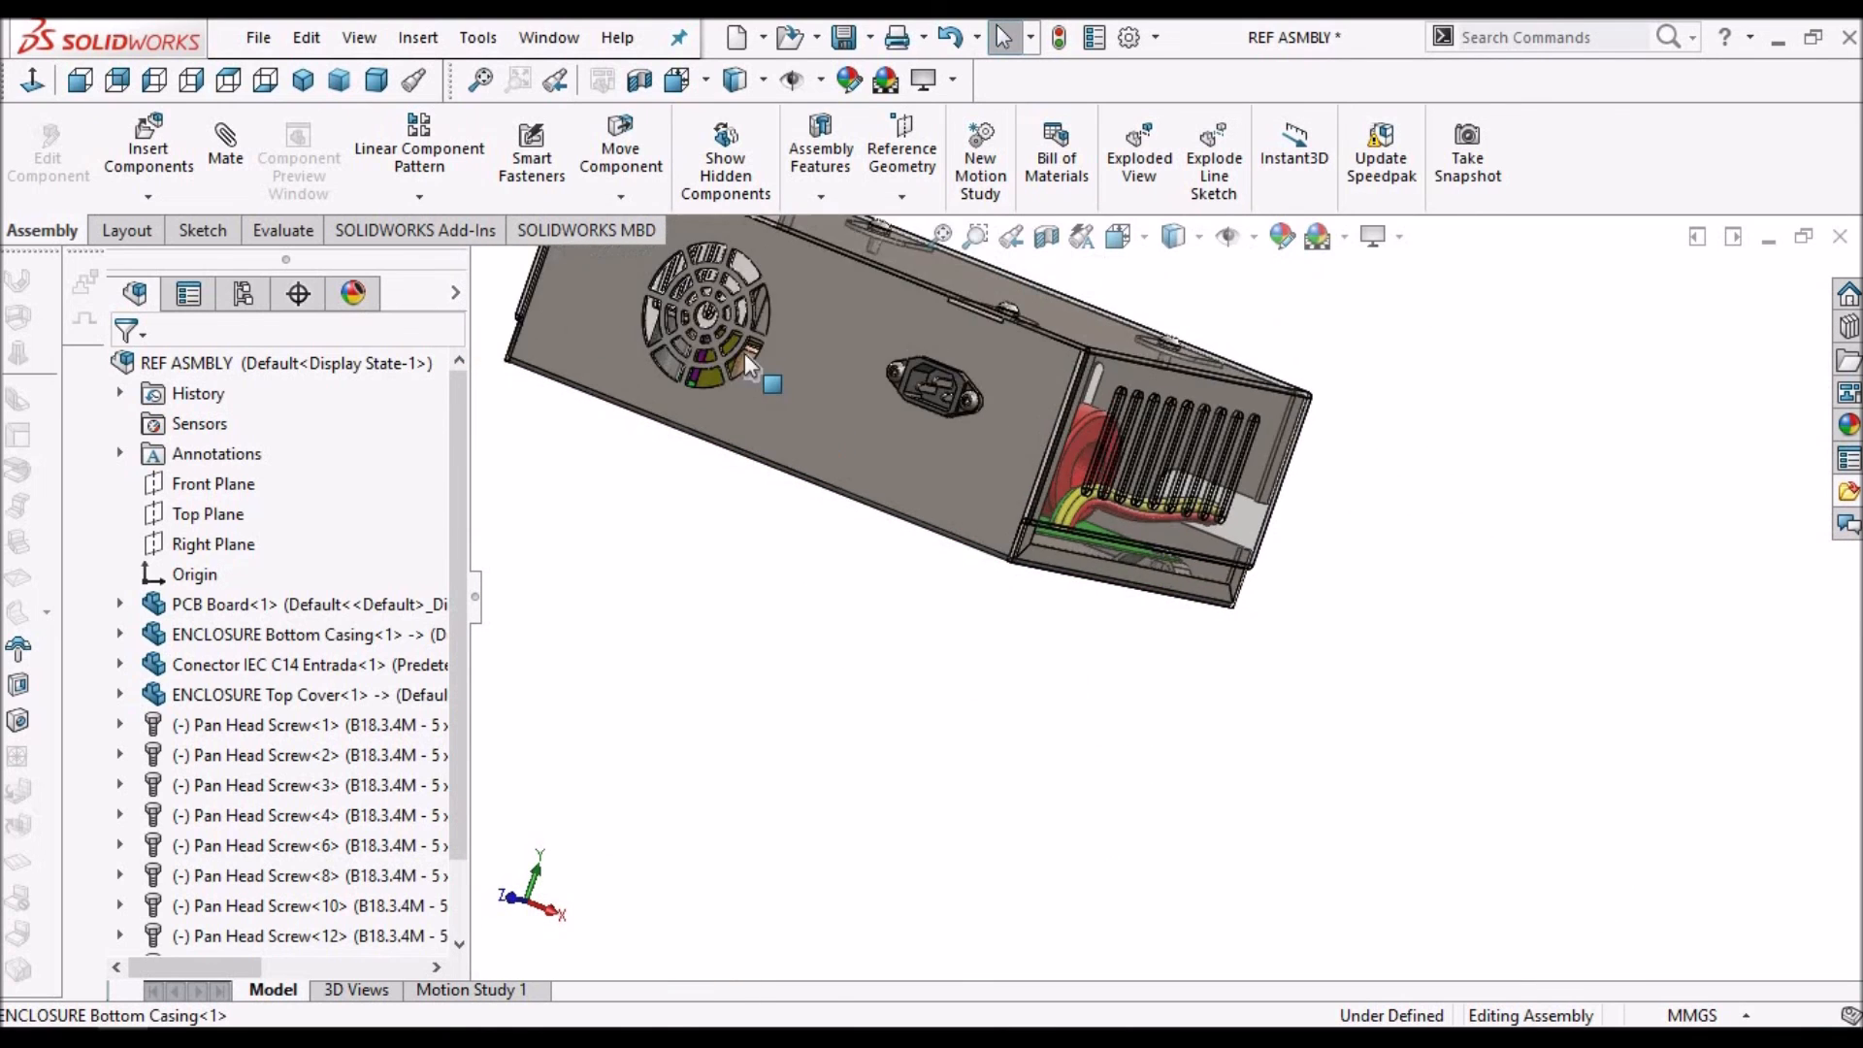
scroll(771, 376, down, 6)
middle_drag(804, 507, 1034, 456)
scroll(1130, 449, down, 4)
scroll(1128, 442, down, 2)
scroll(1218, 567, up, 10)
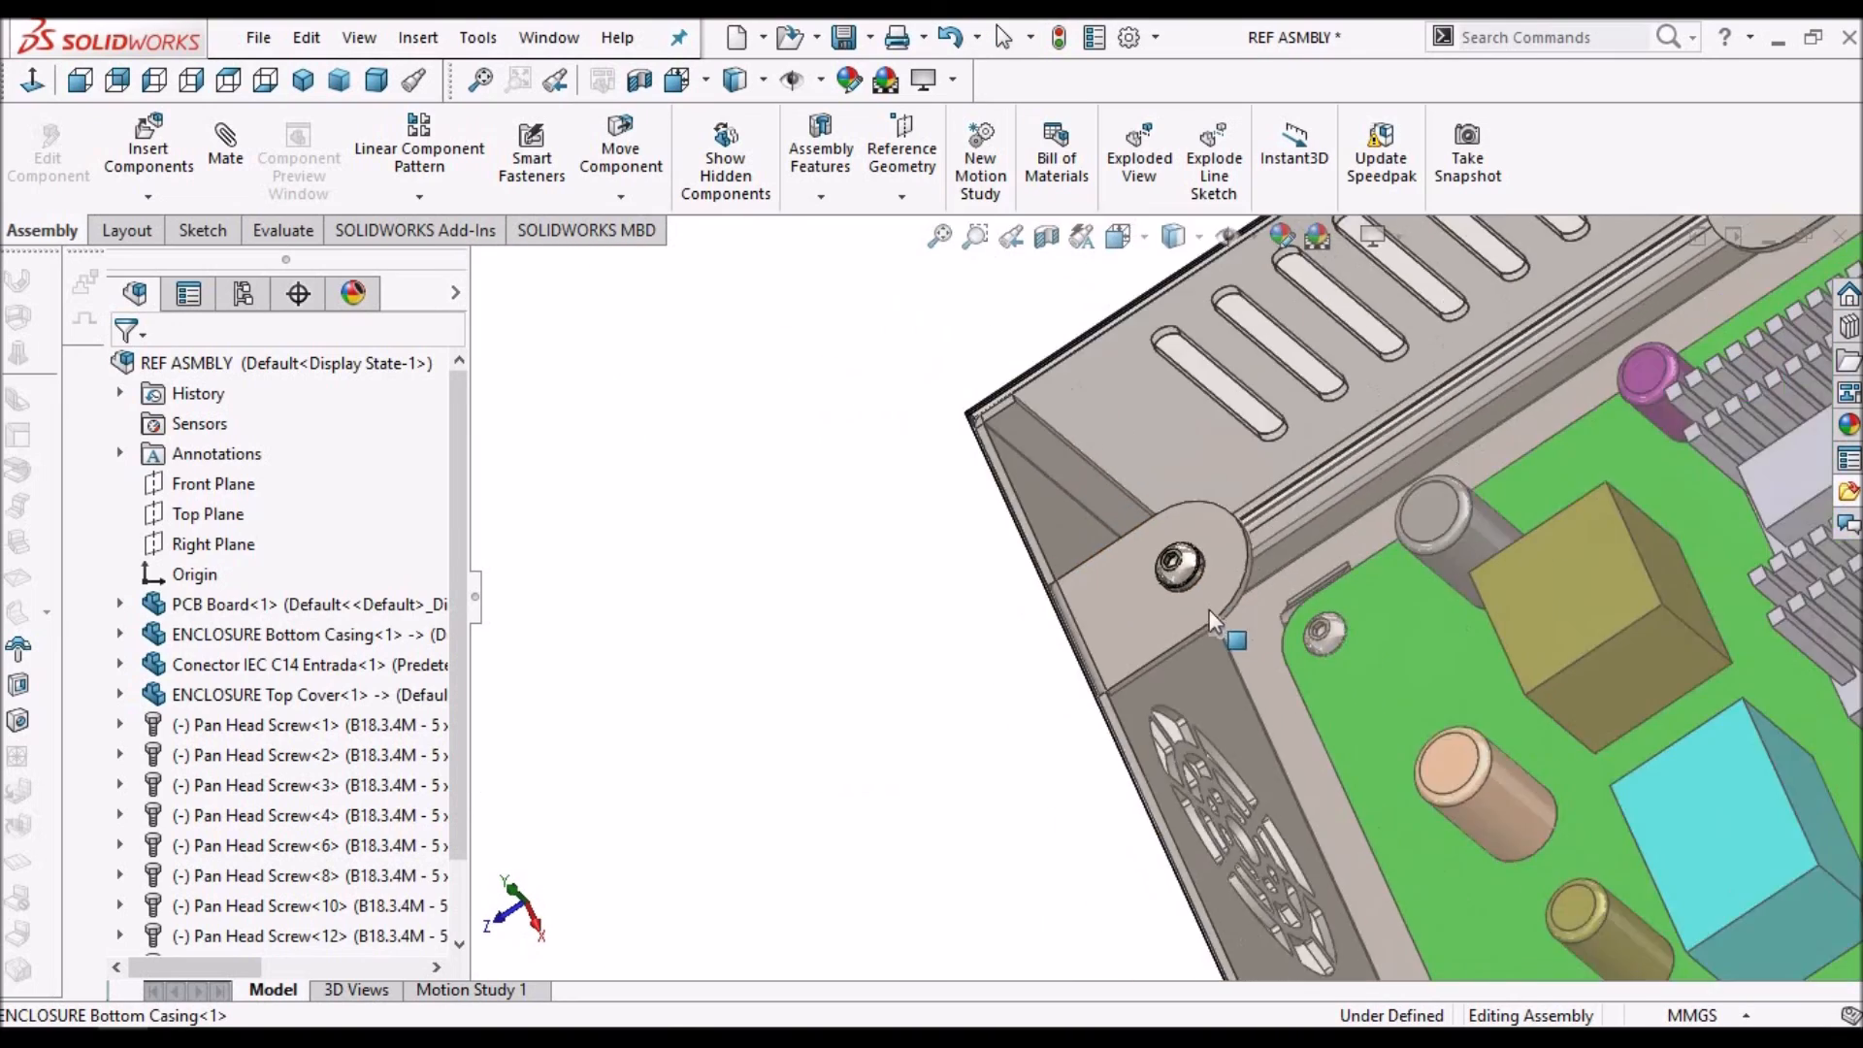
middle_drag(1279, 612, 1392, 634)
middle_drag(1153, 718, 1393, 644)
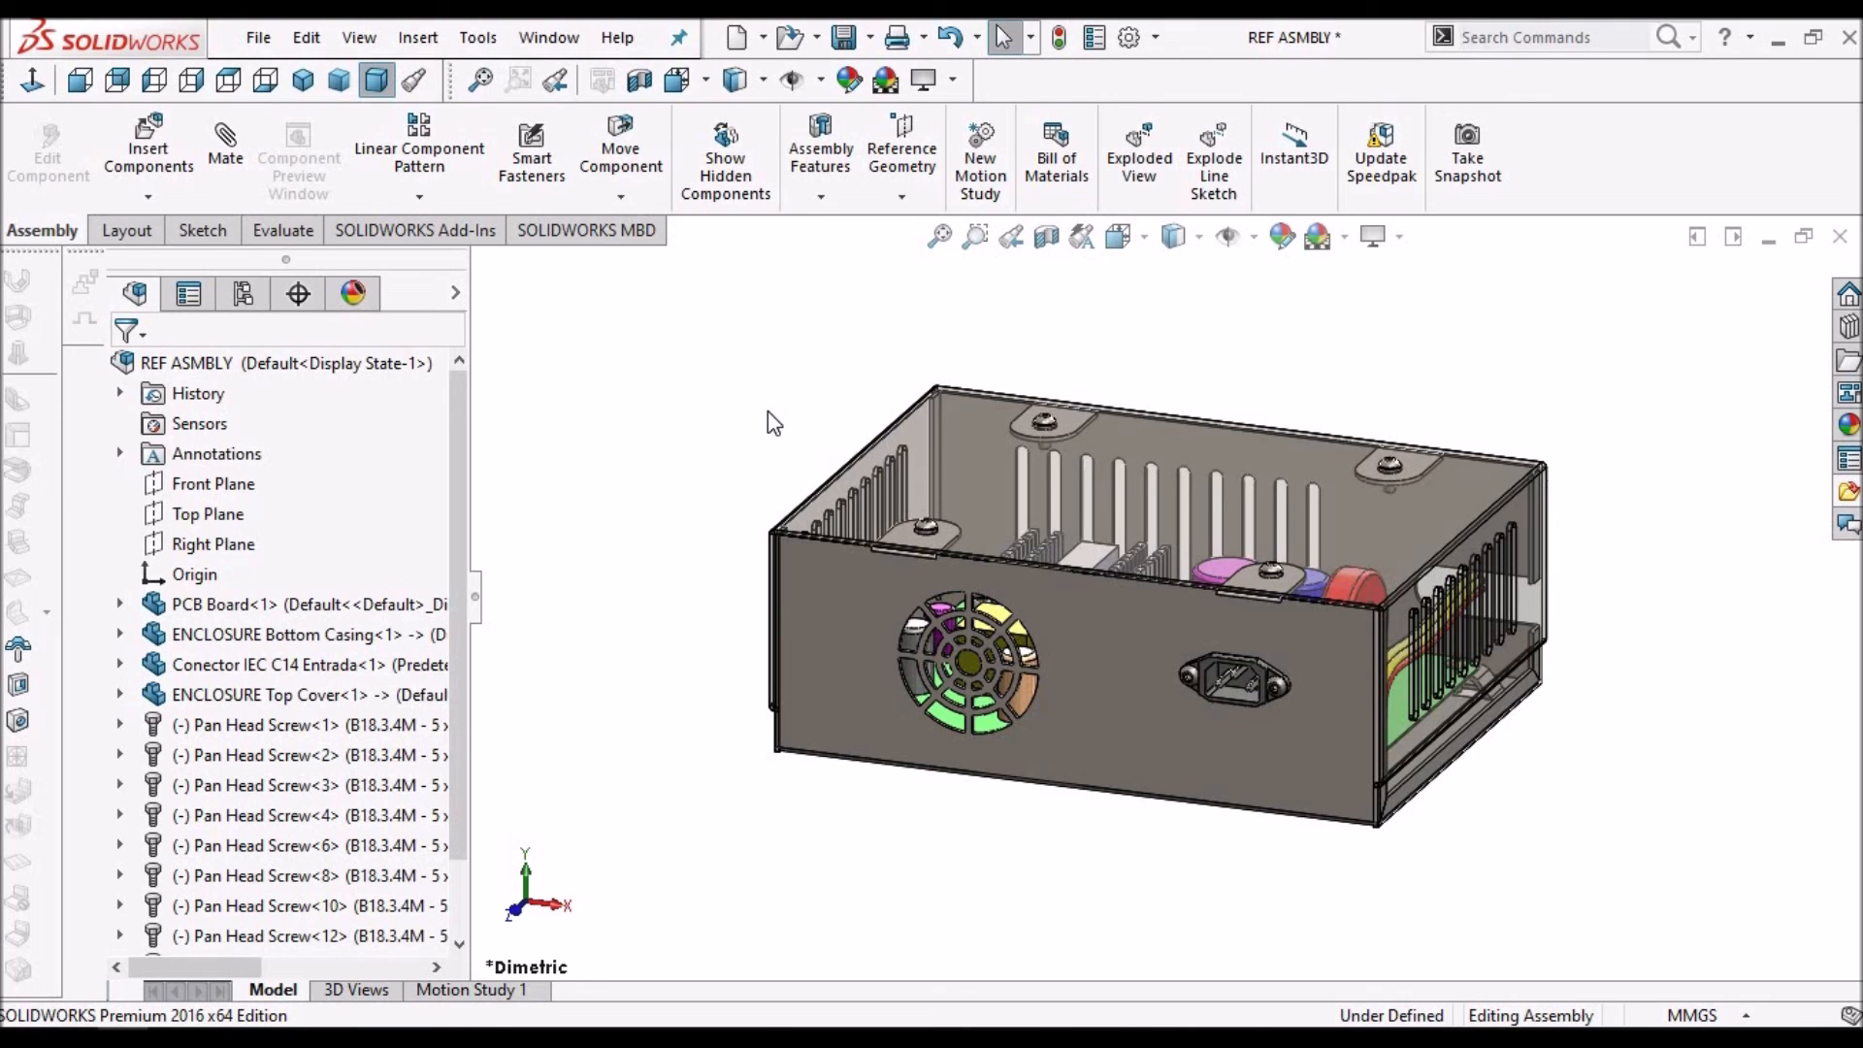
Turn off the transparency of the ENCLOSURE Top Cover
scroll(766, 410, up, 2)
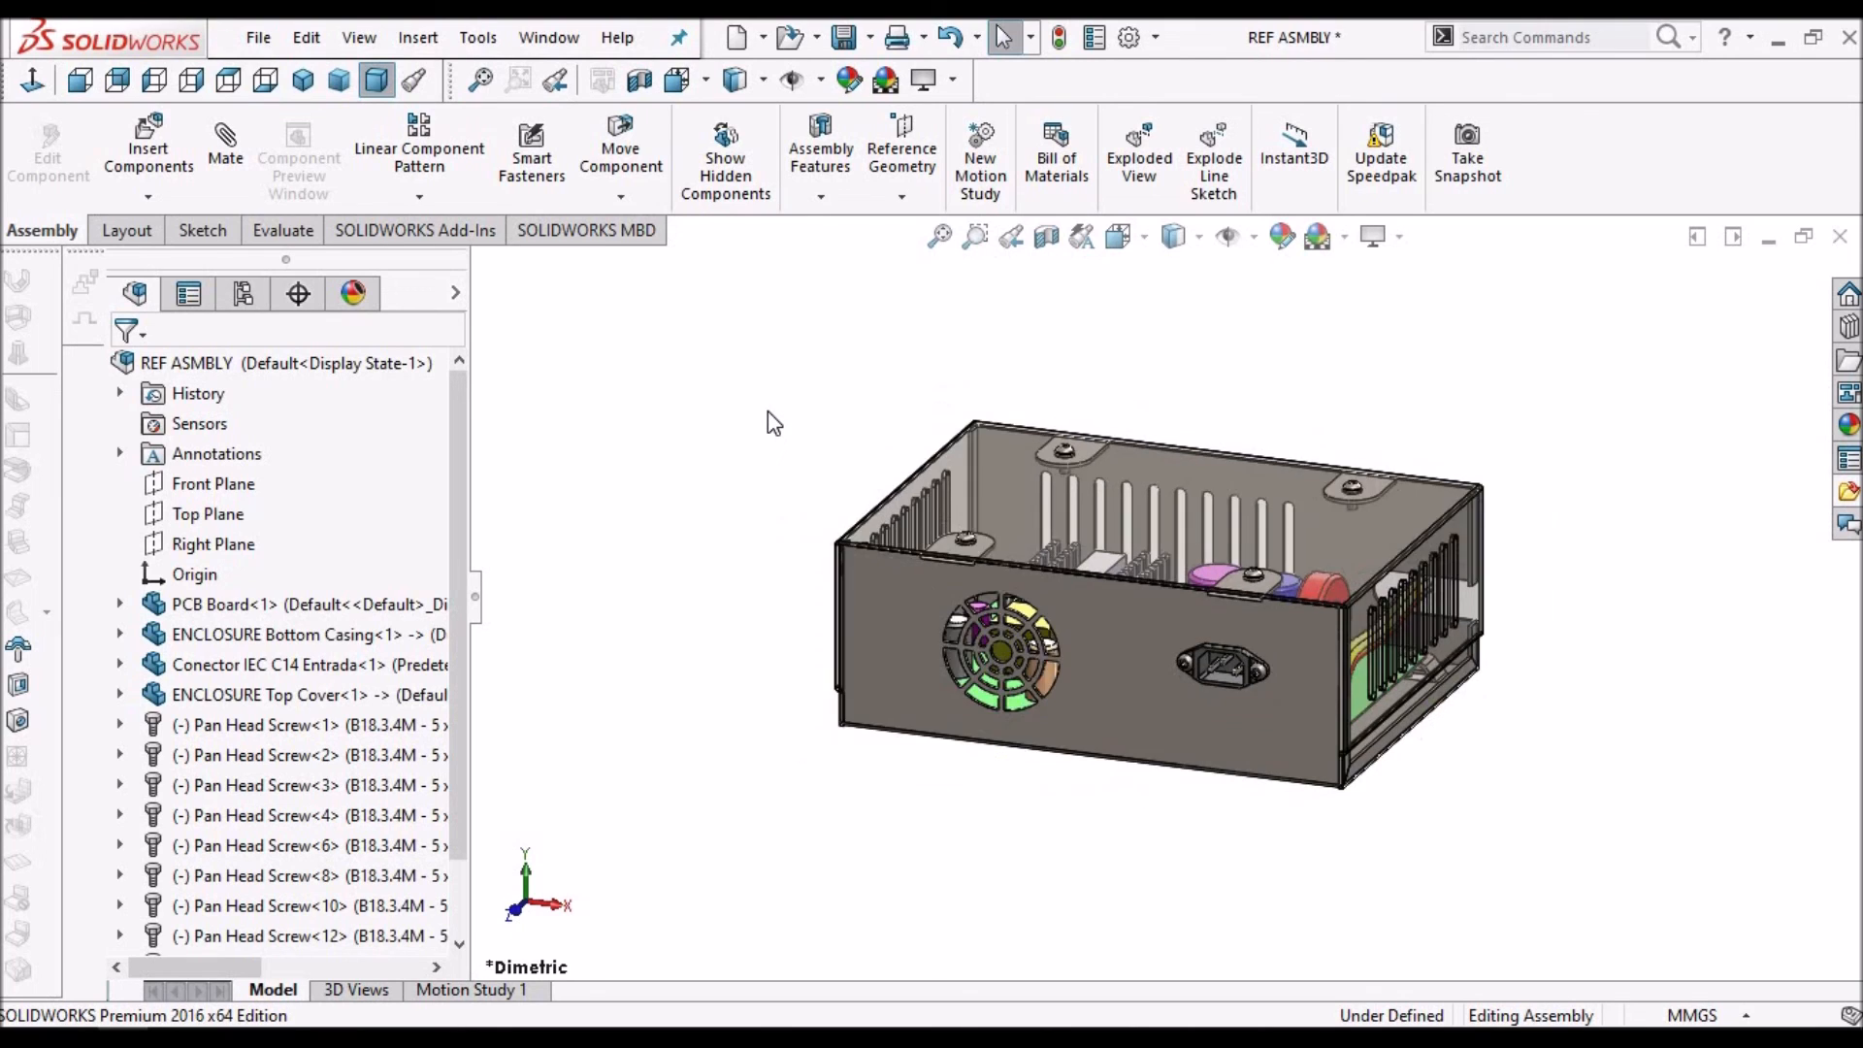
scroll(958, 496, down, 3)
scroll(955, 465, down, 3)
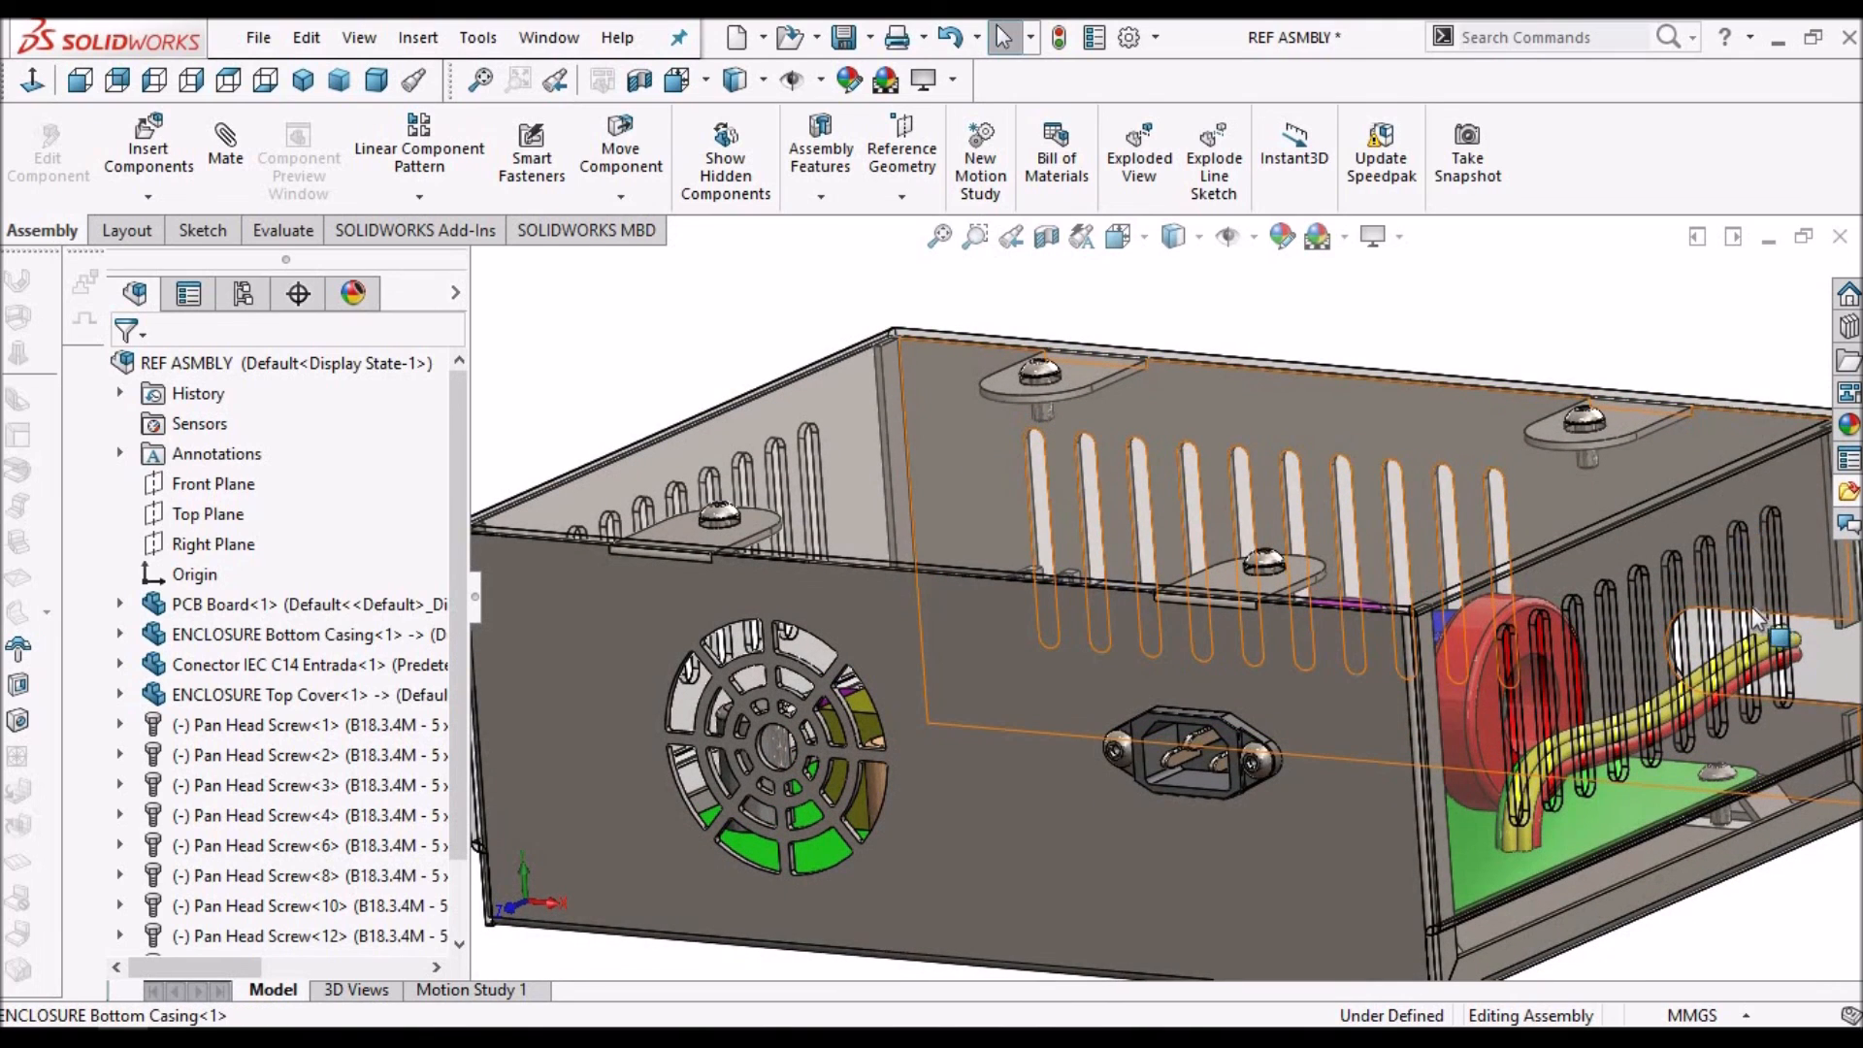
scroll(1668, 676, up, 3)
scroll(1538, 645, down, 2)
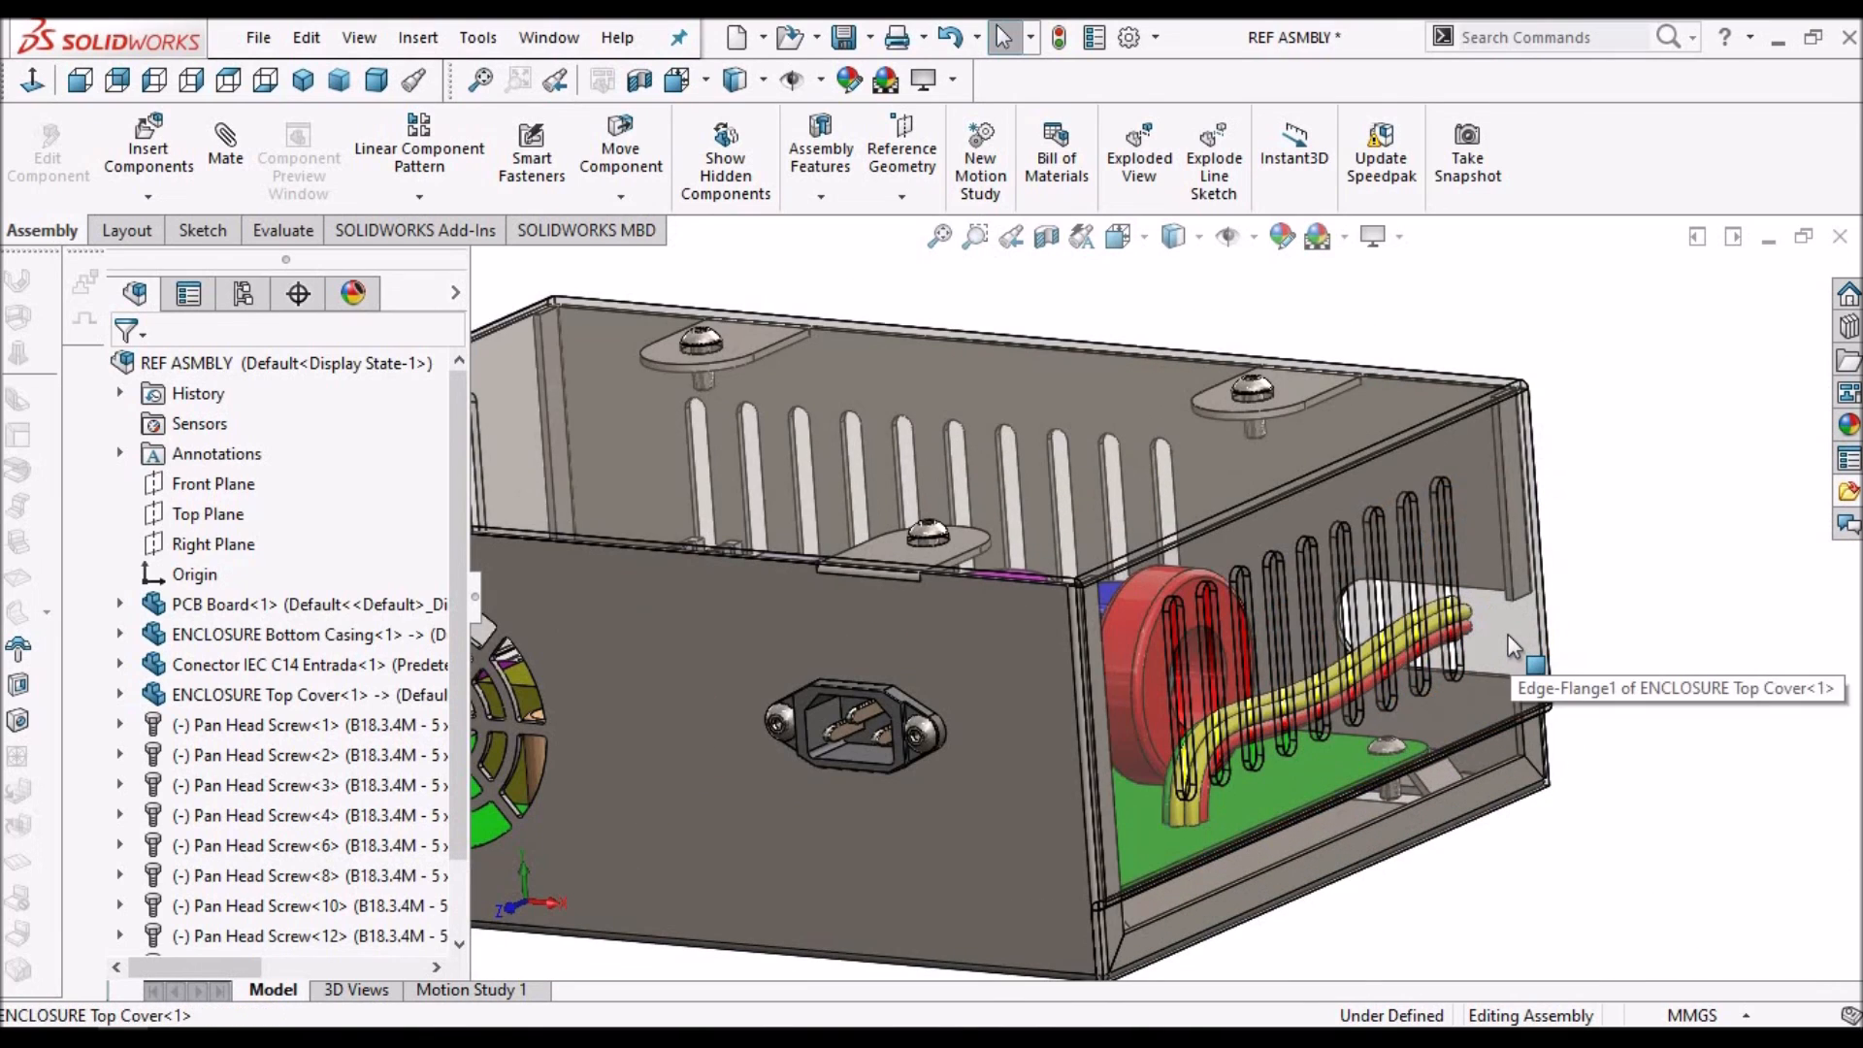
right_click(1508, 635)
click(1707, 481)
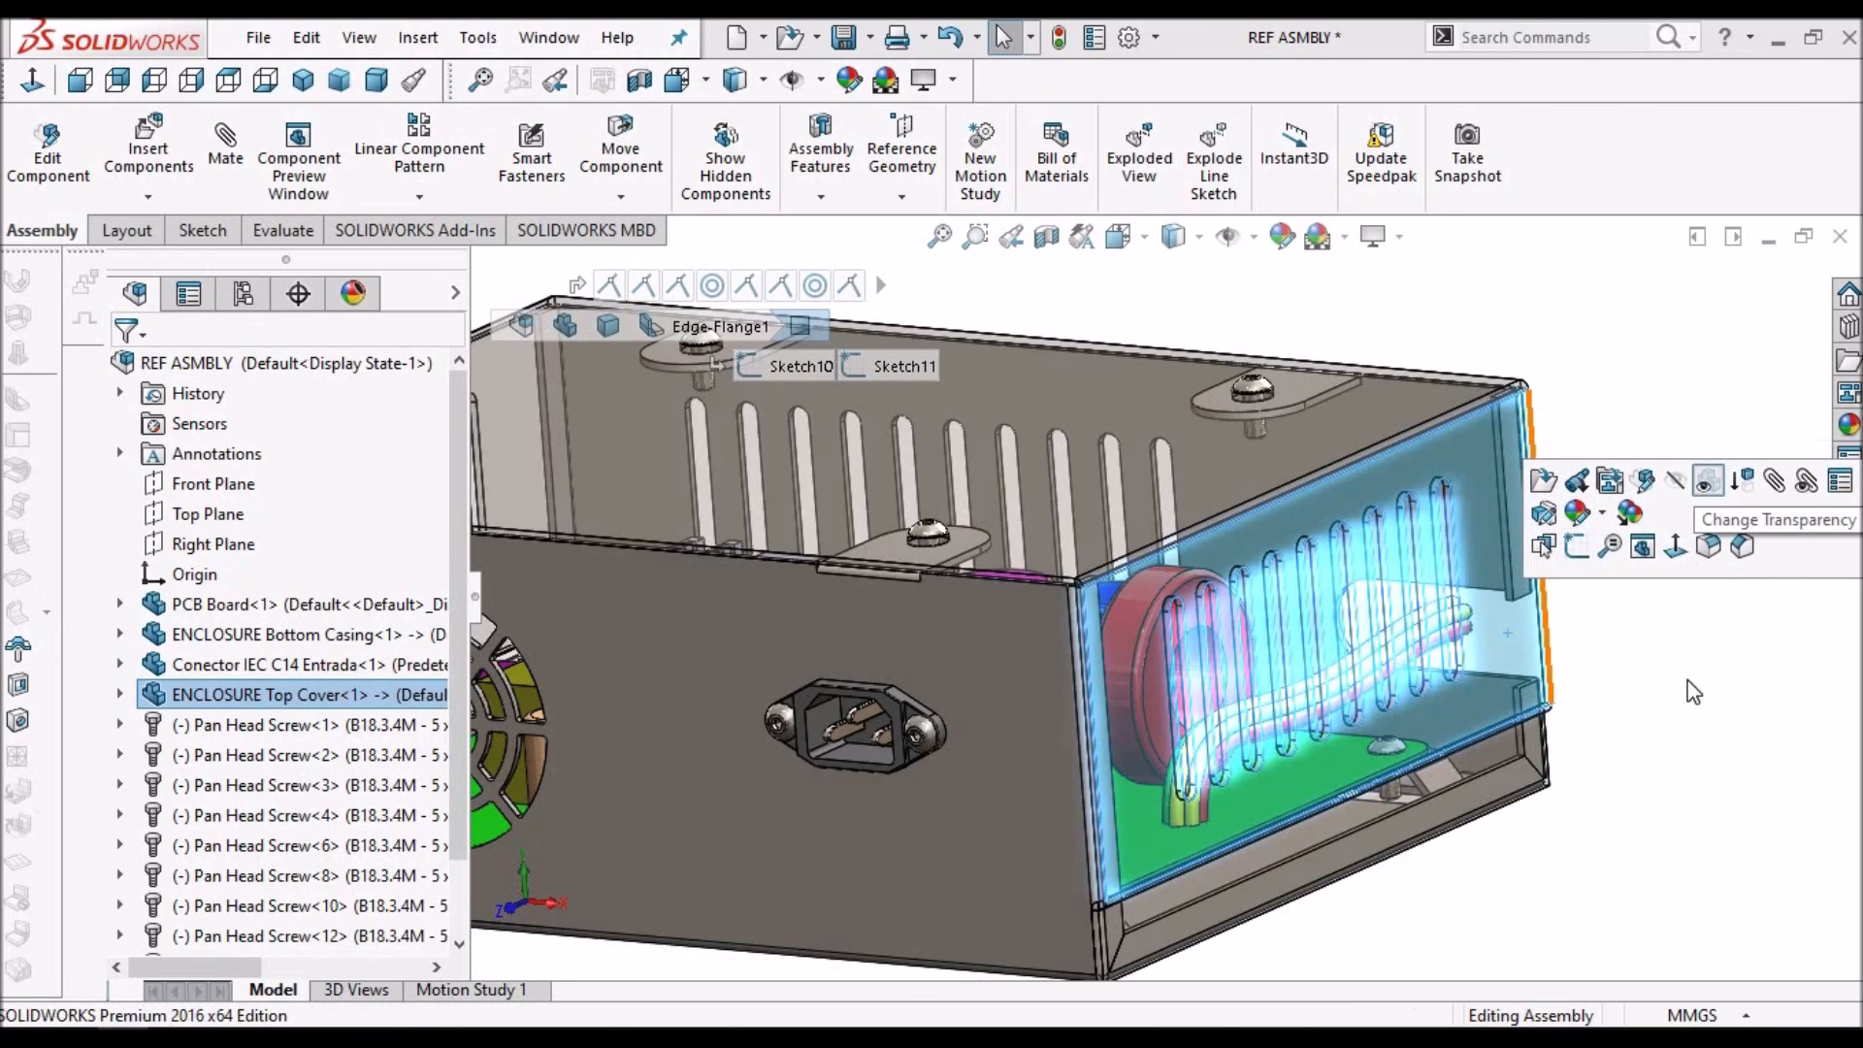
click(1689, 683)
scroll(1668, 682, up, 3)
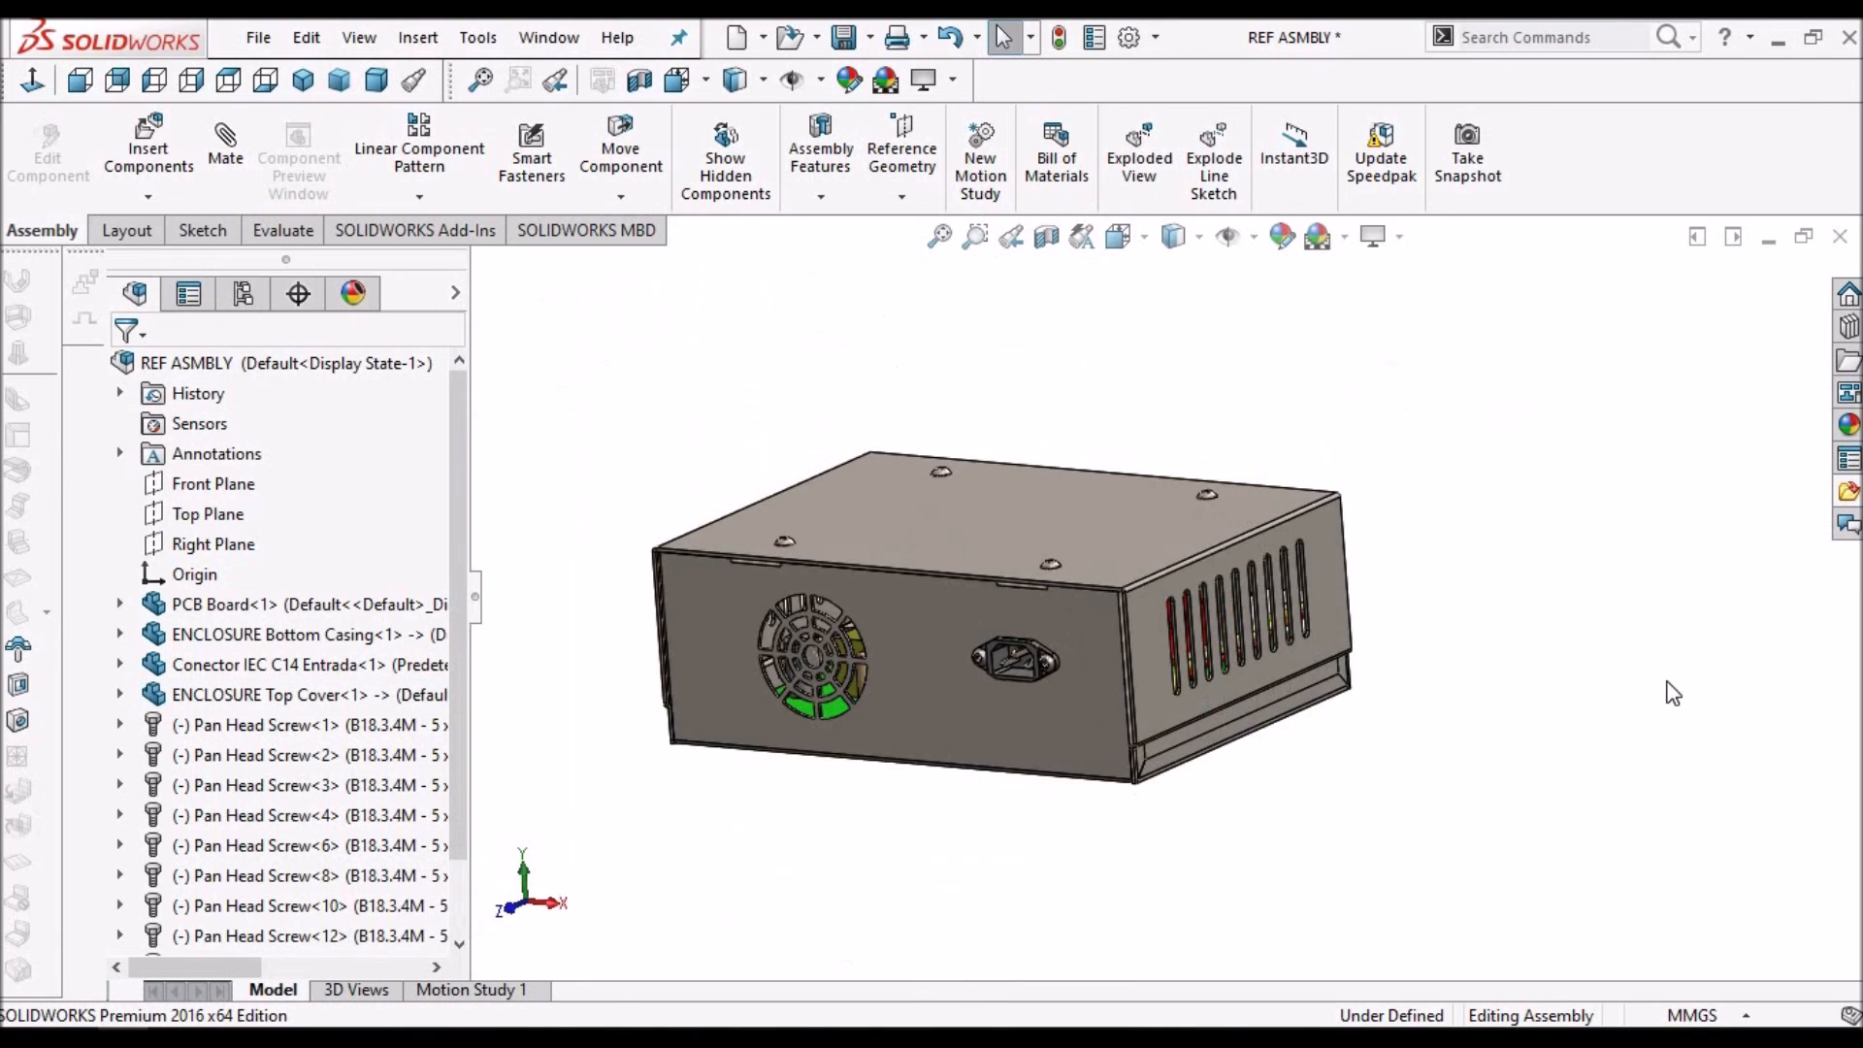
Save the assembly in dimetric view and switch to the Desc 2.pdf reference in the browser
click(377, 81)
key(ctrl+s)
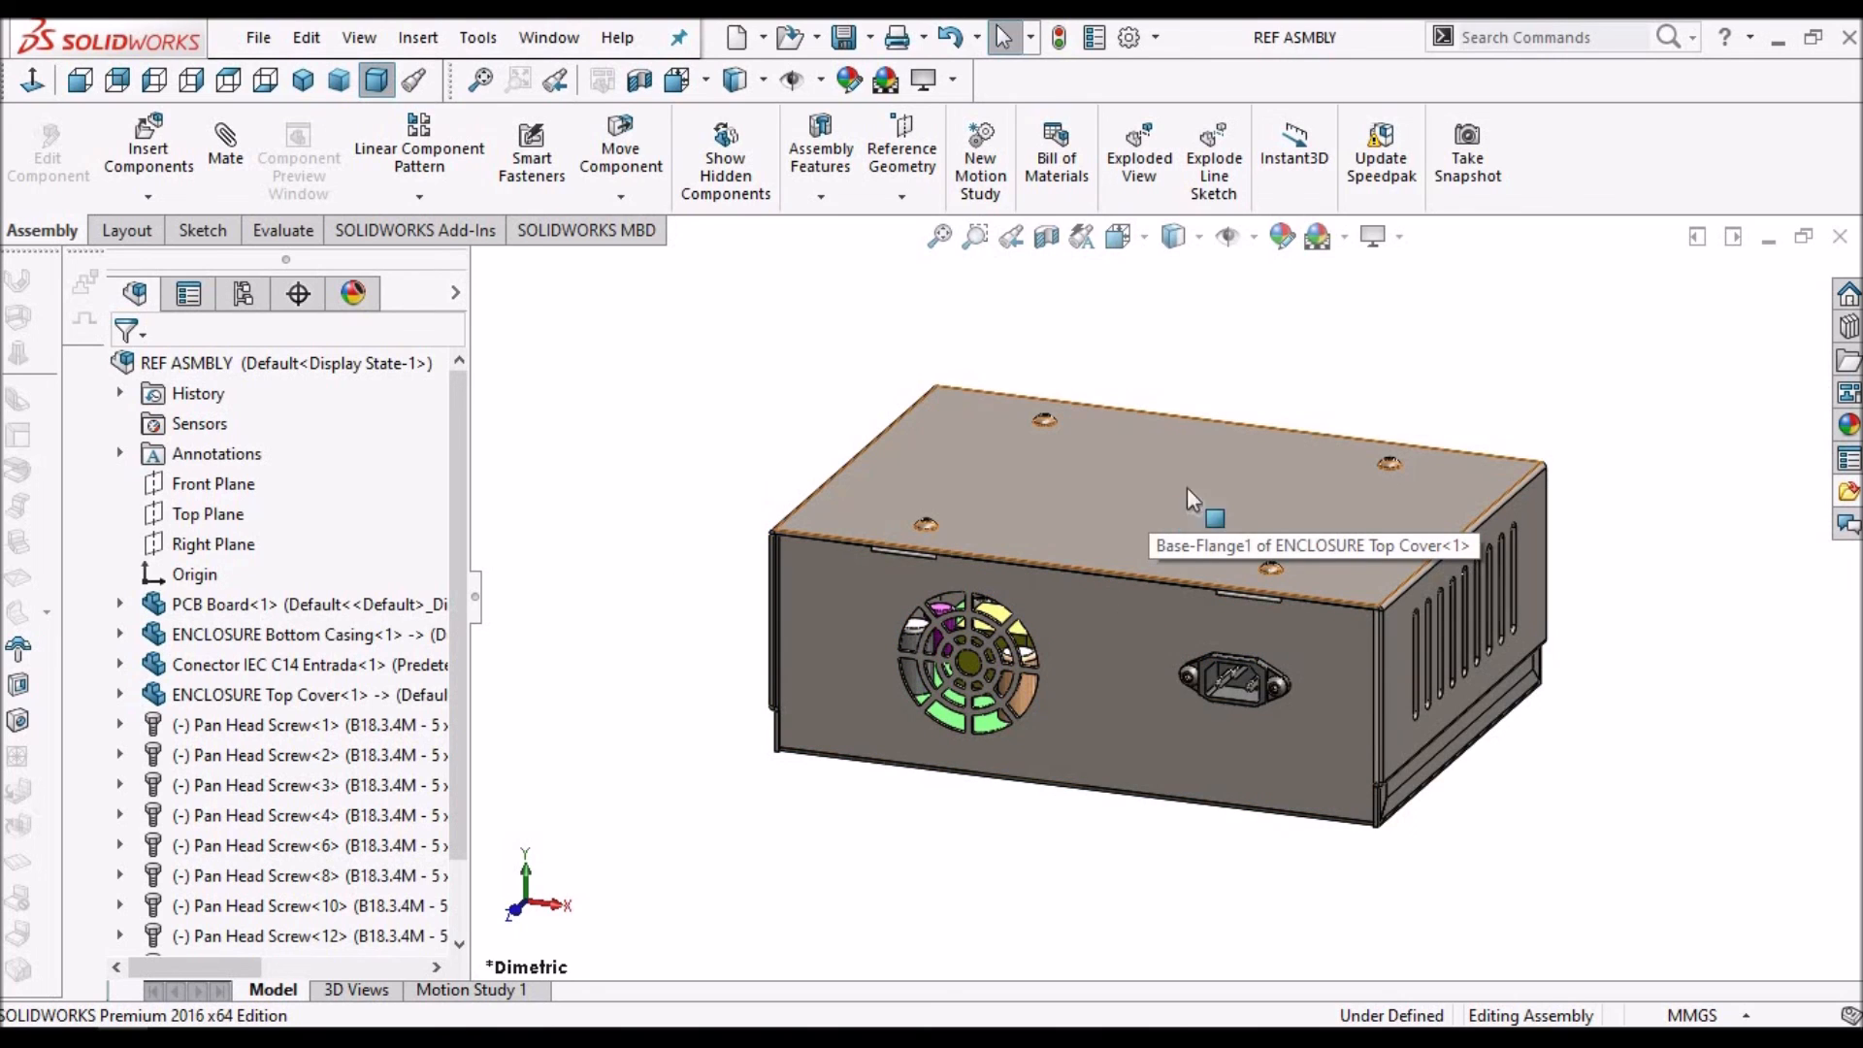
key(alt+Tab)
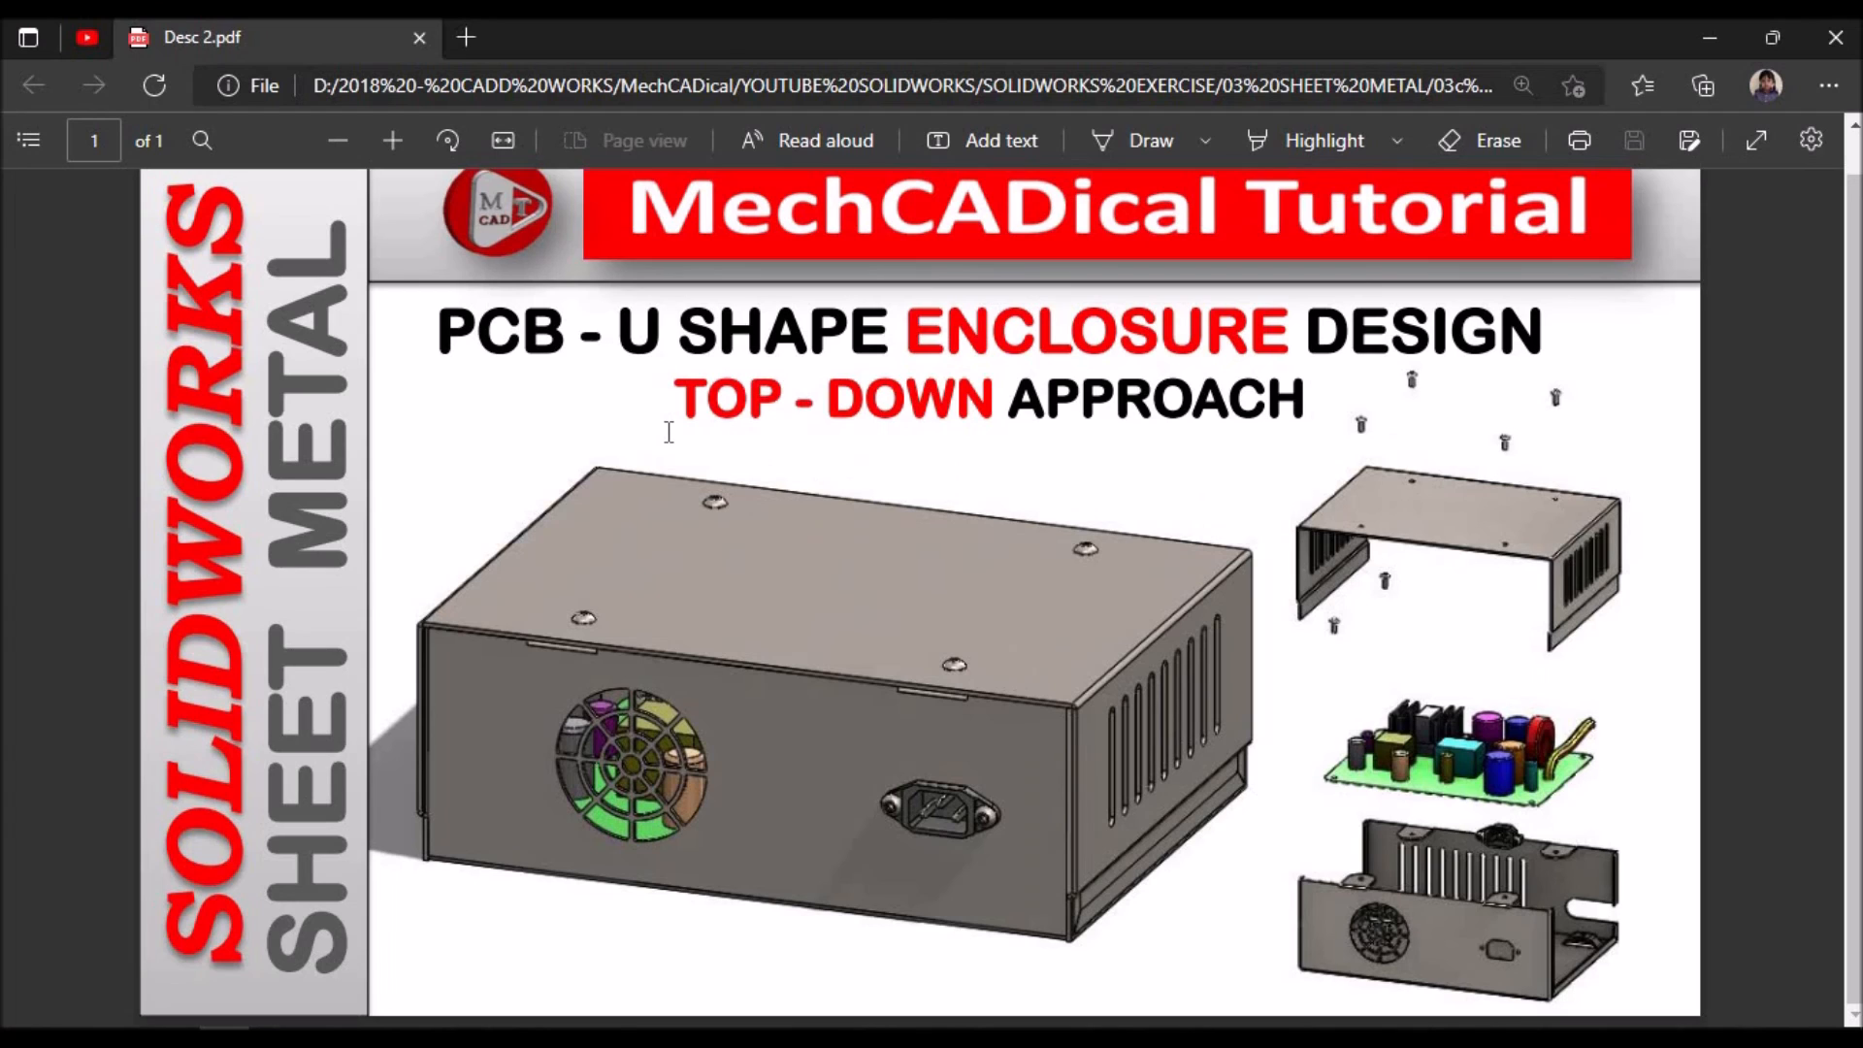